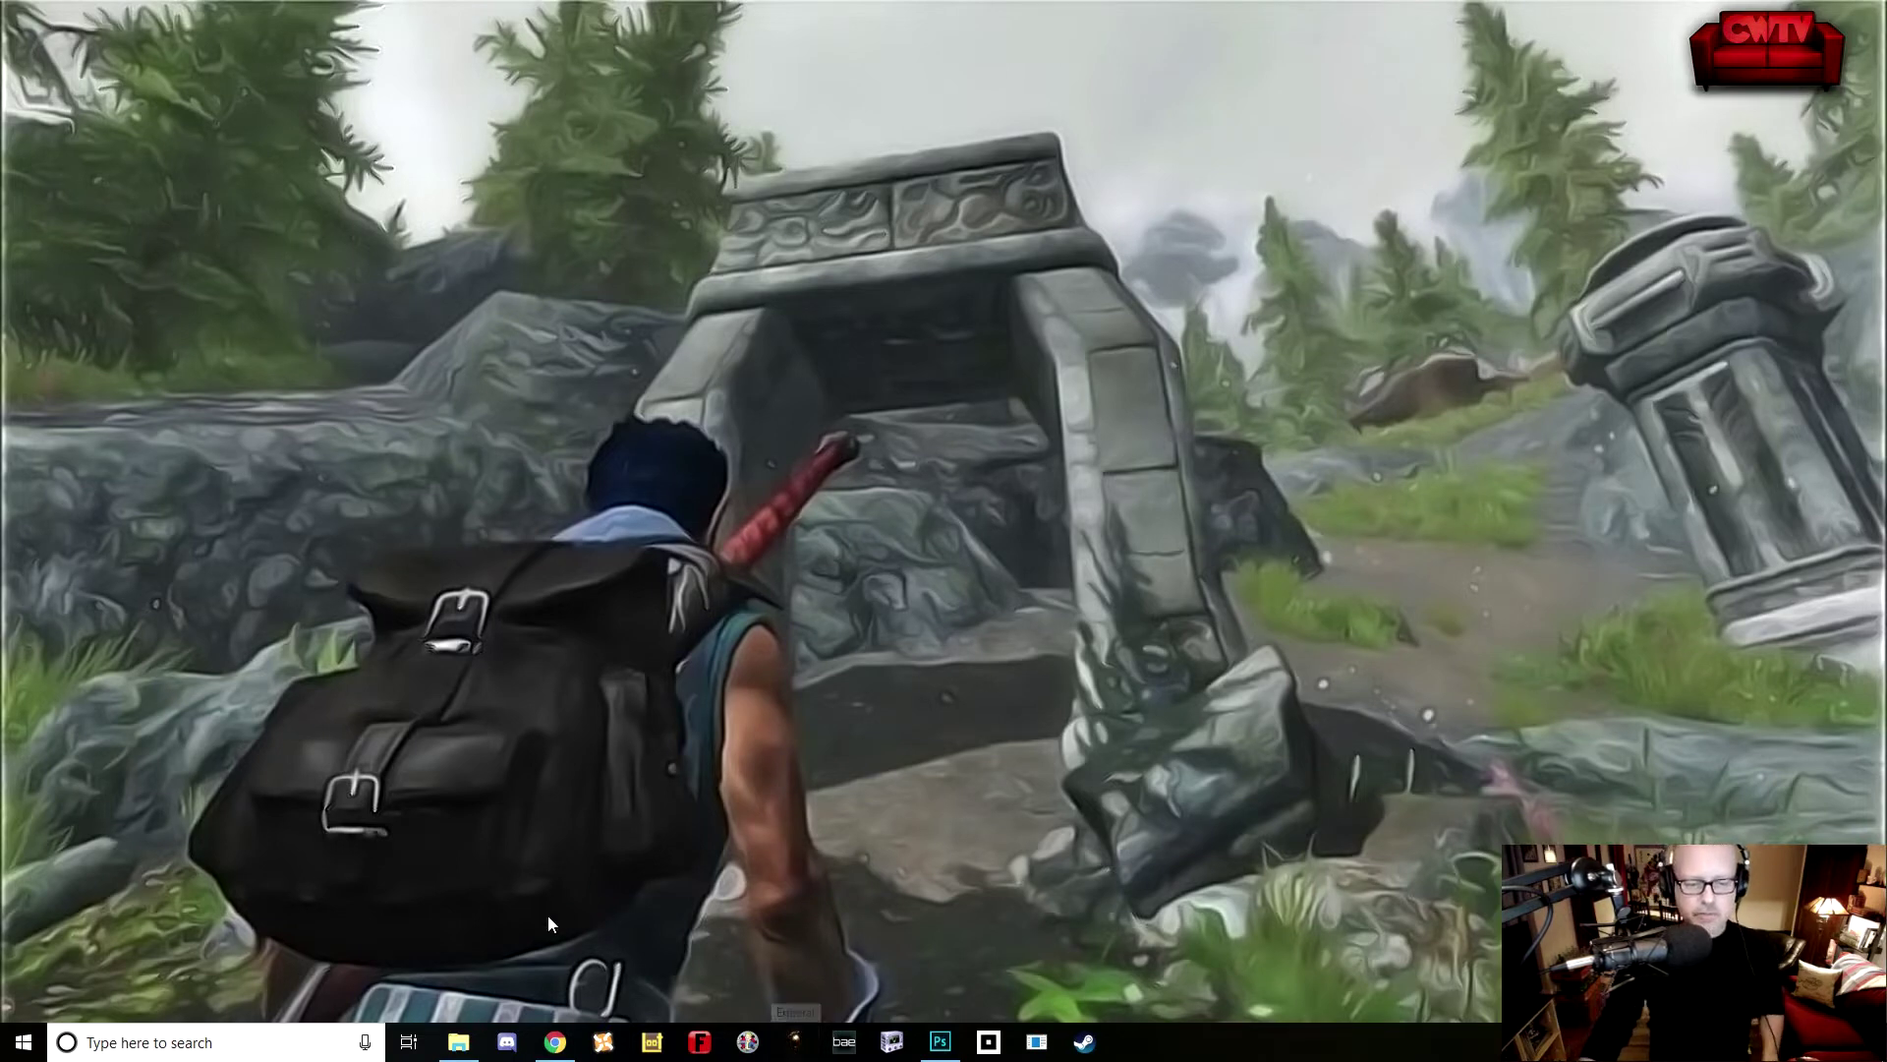
# - Open the Live Stream Template Plan document from the Stream Templates folder in Google Drive
pyautogui.click(553, 1042)
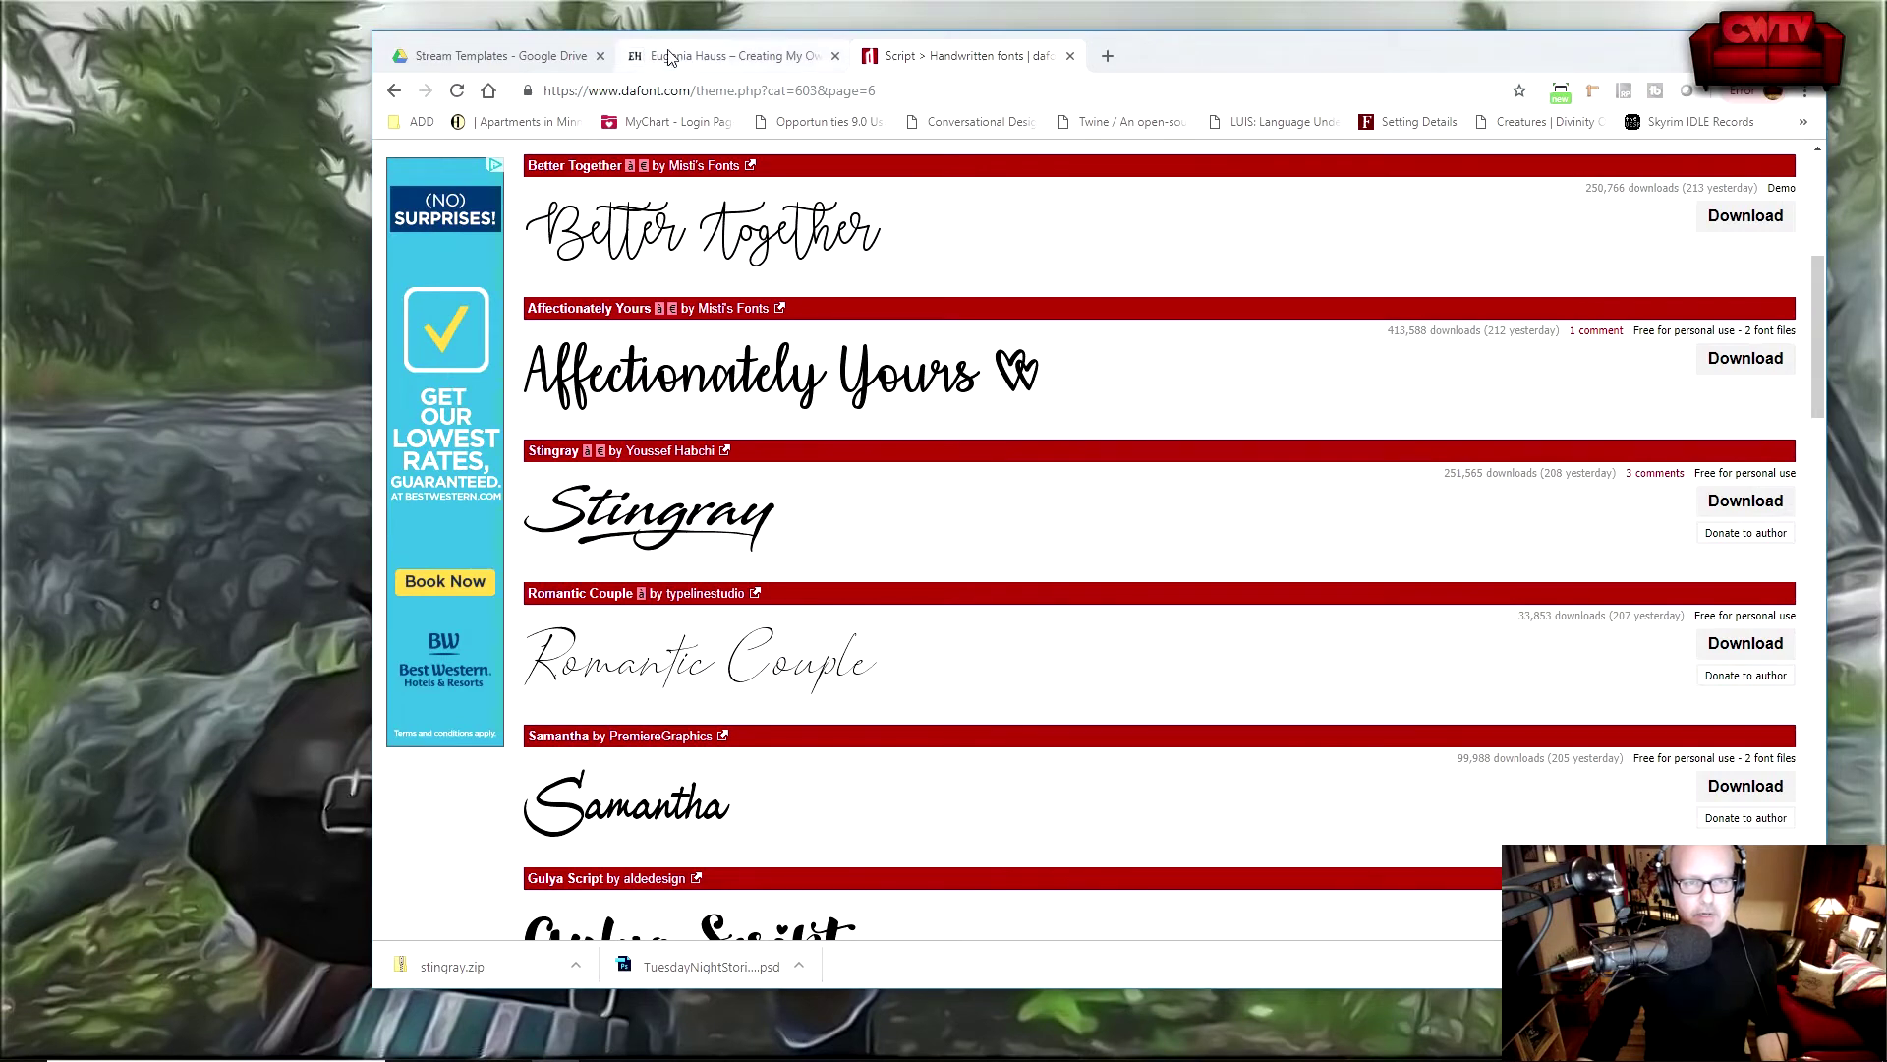
pyautogui.click(521, 56)
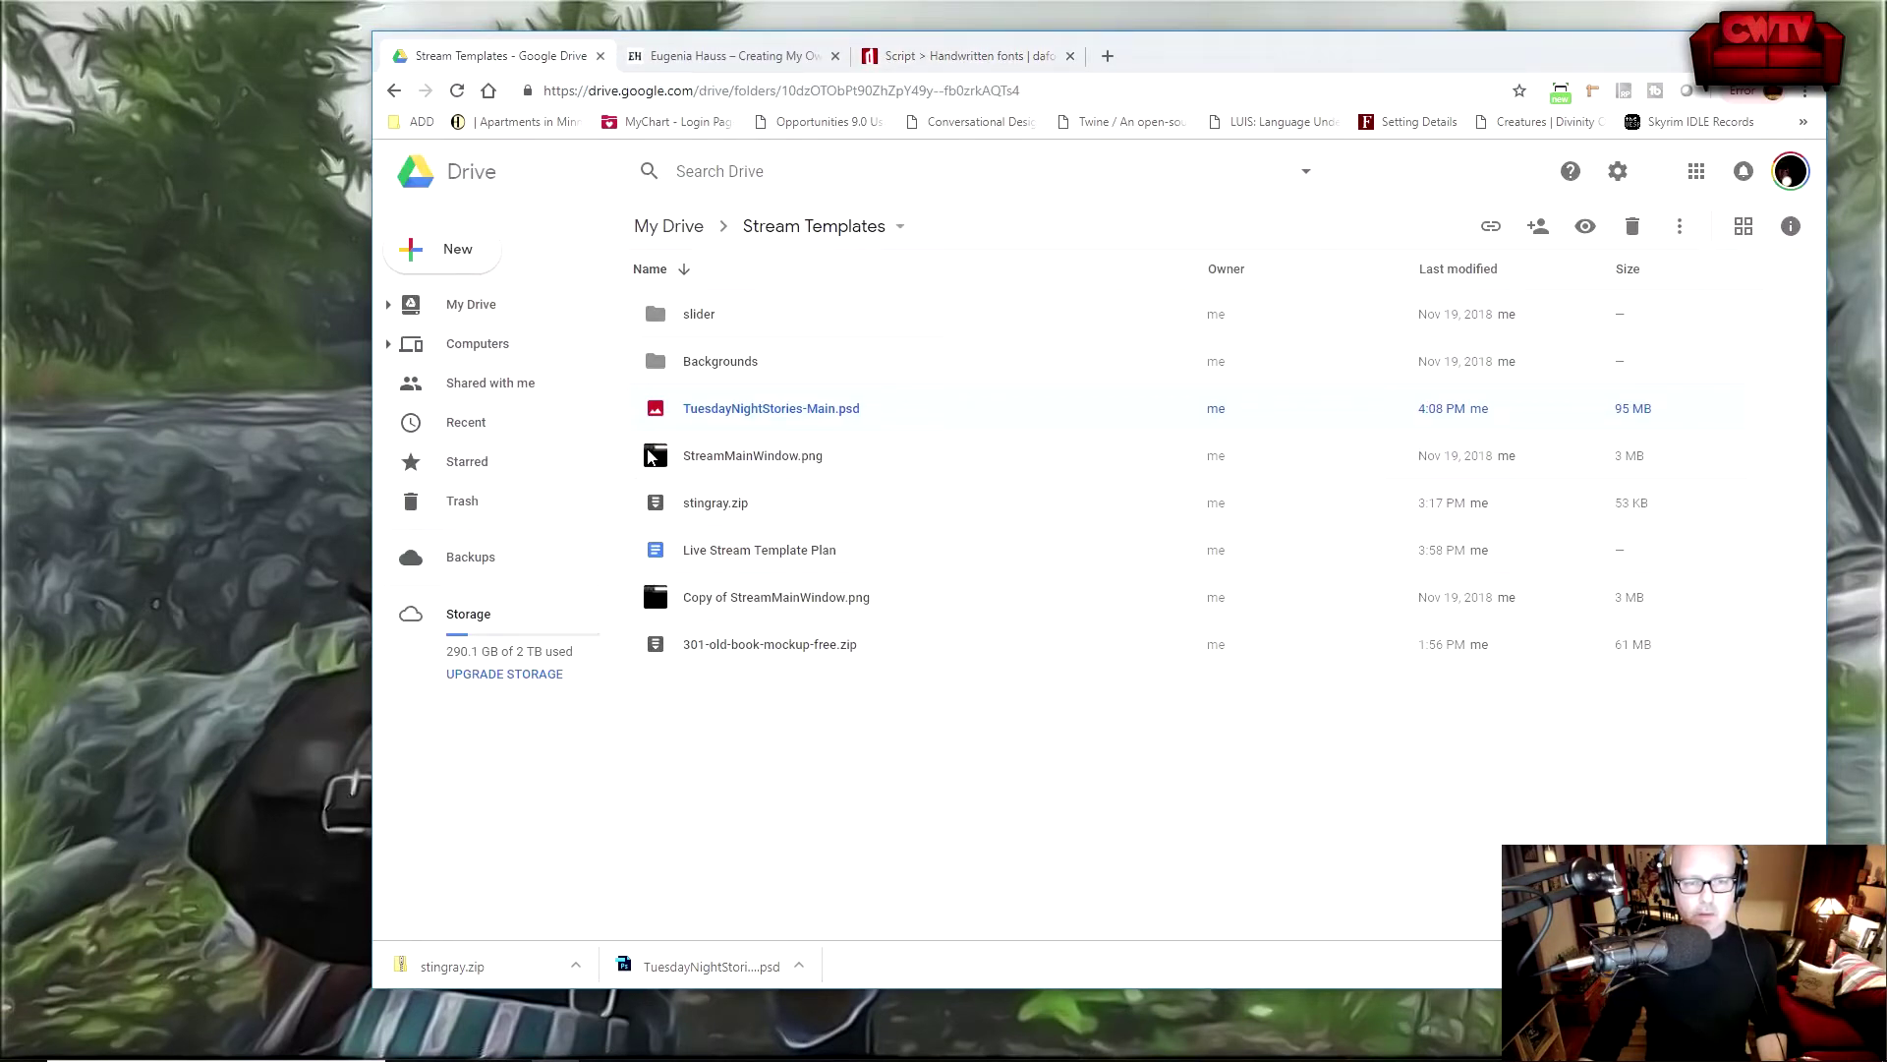
pyautogui.doubleClick(714, 556)
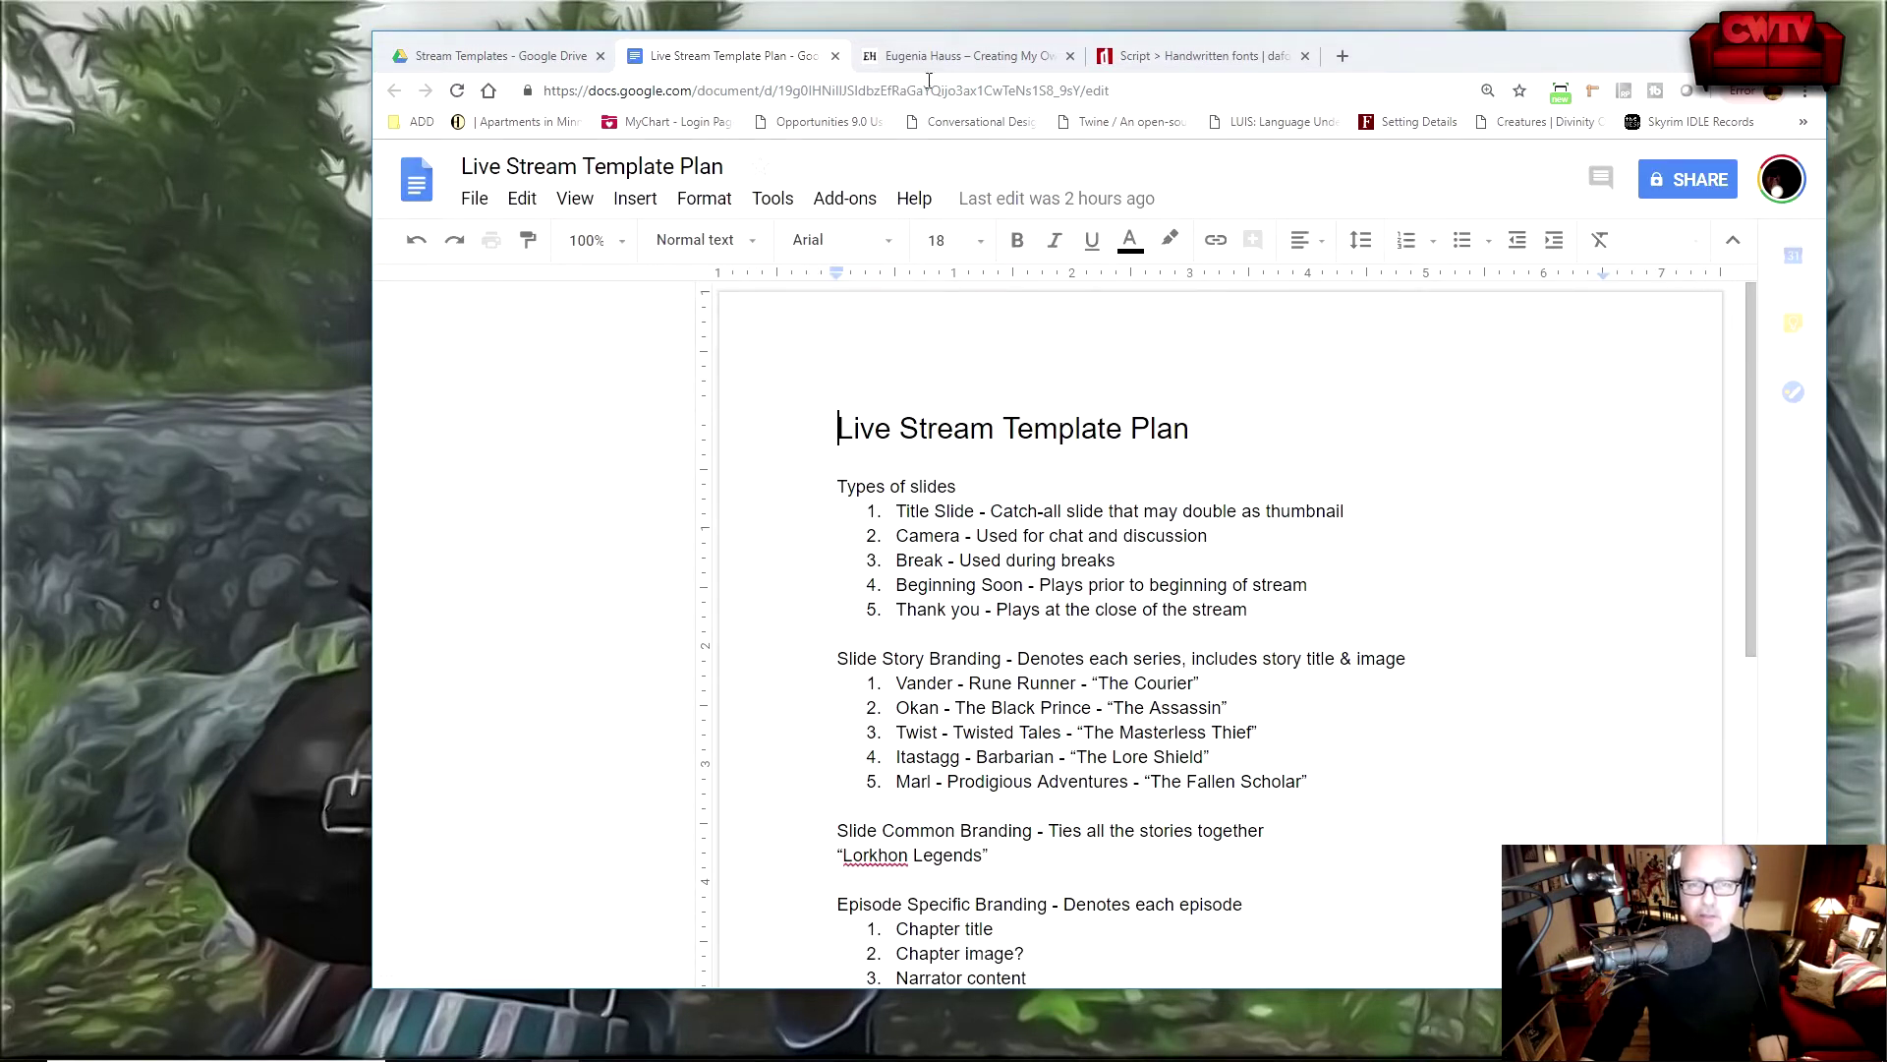
# - Maximize Chrome and scroll the Live Stream Template Plan down to its FONT SELECTION section
pyautogui.press('super+Up')
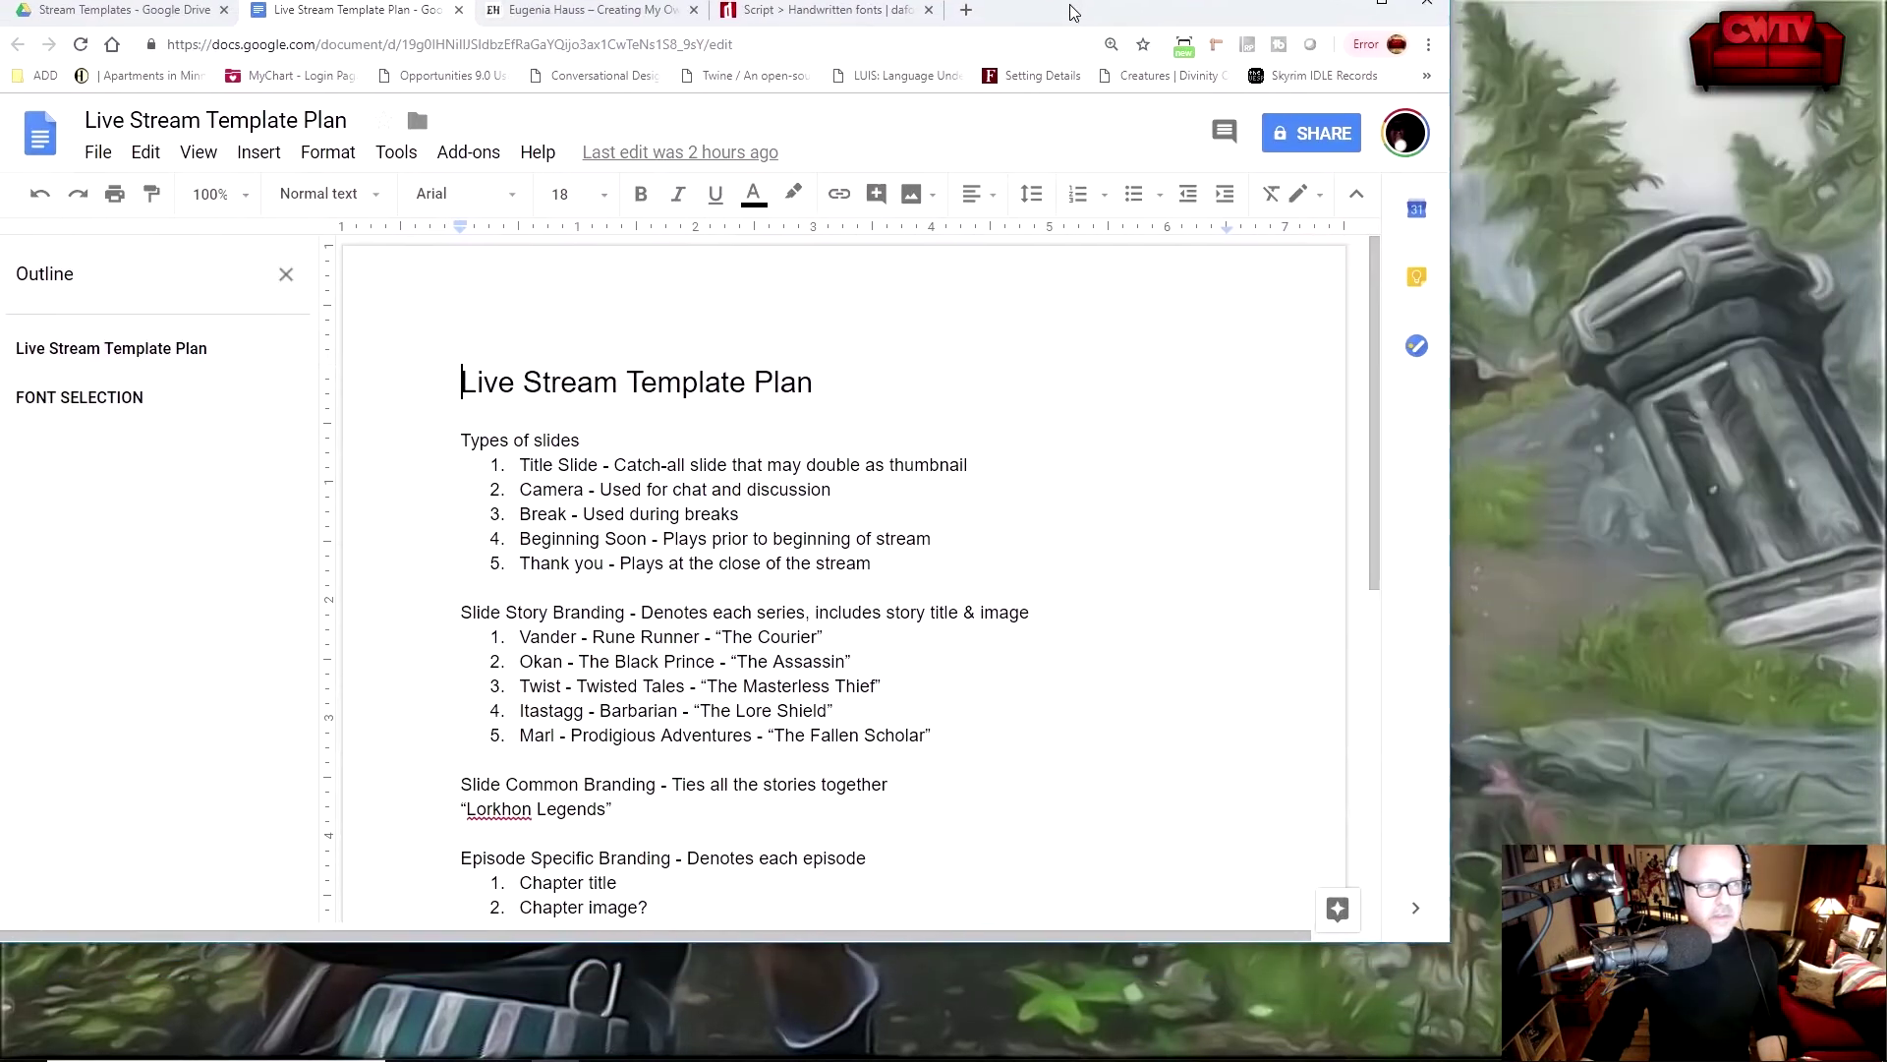
pyautogui.doubleClick(1071, 12)
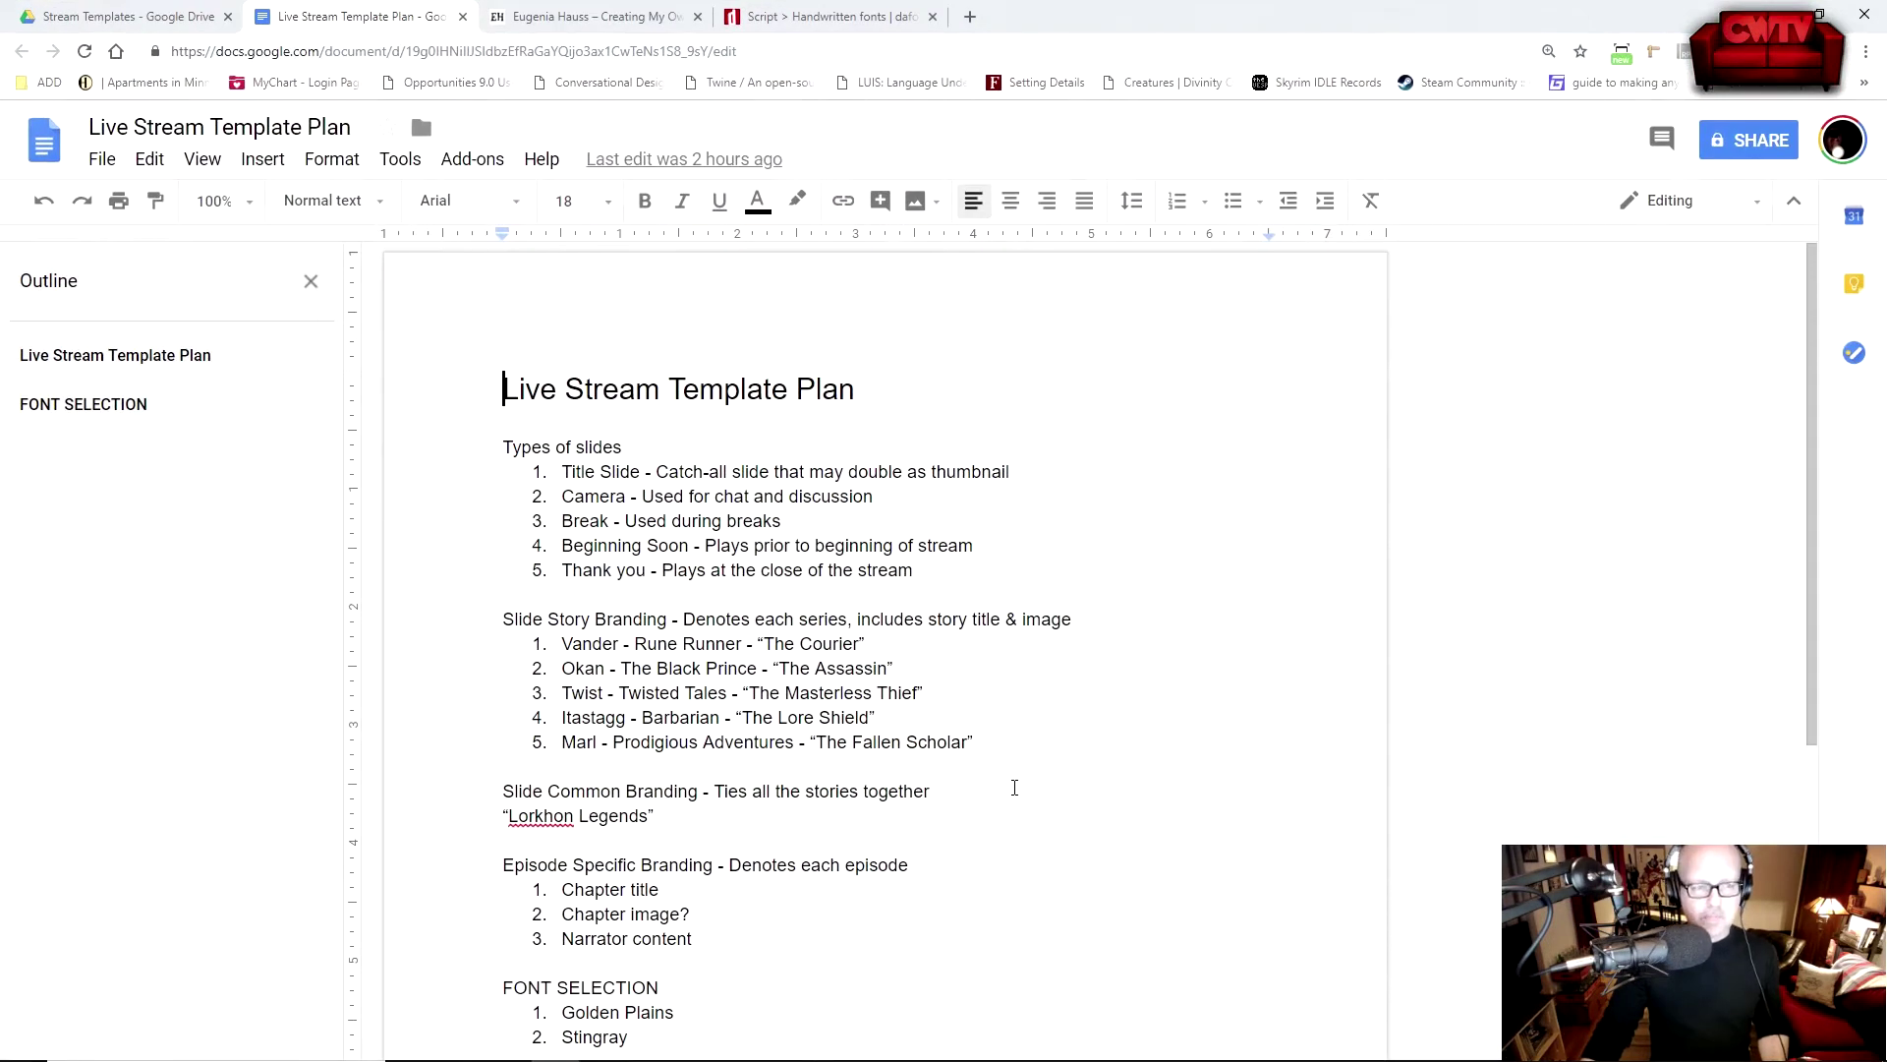
pyautogui.scroll(-2, 1013, 747)
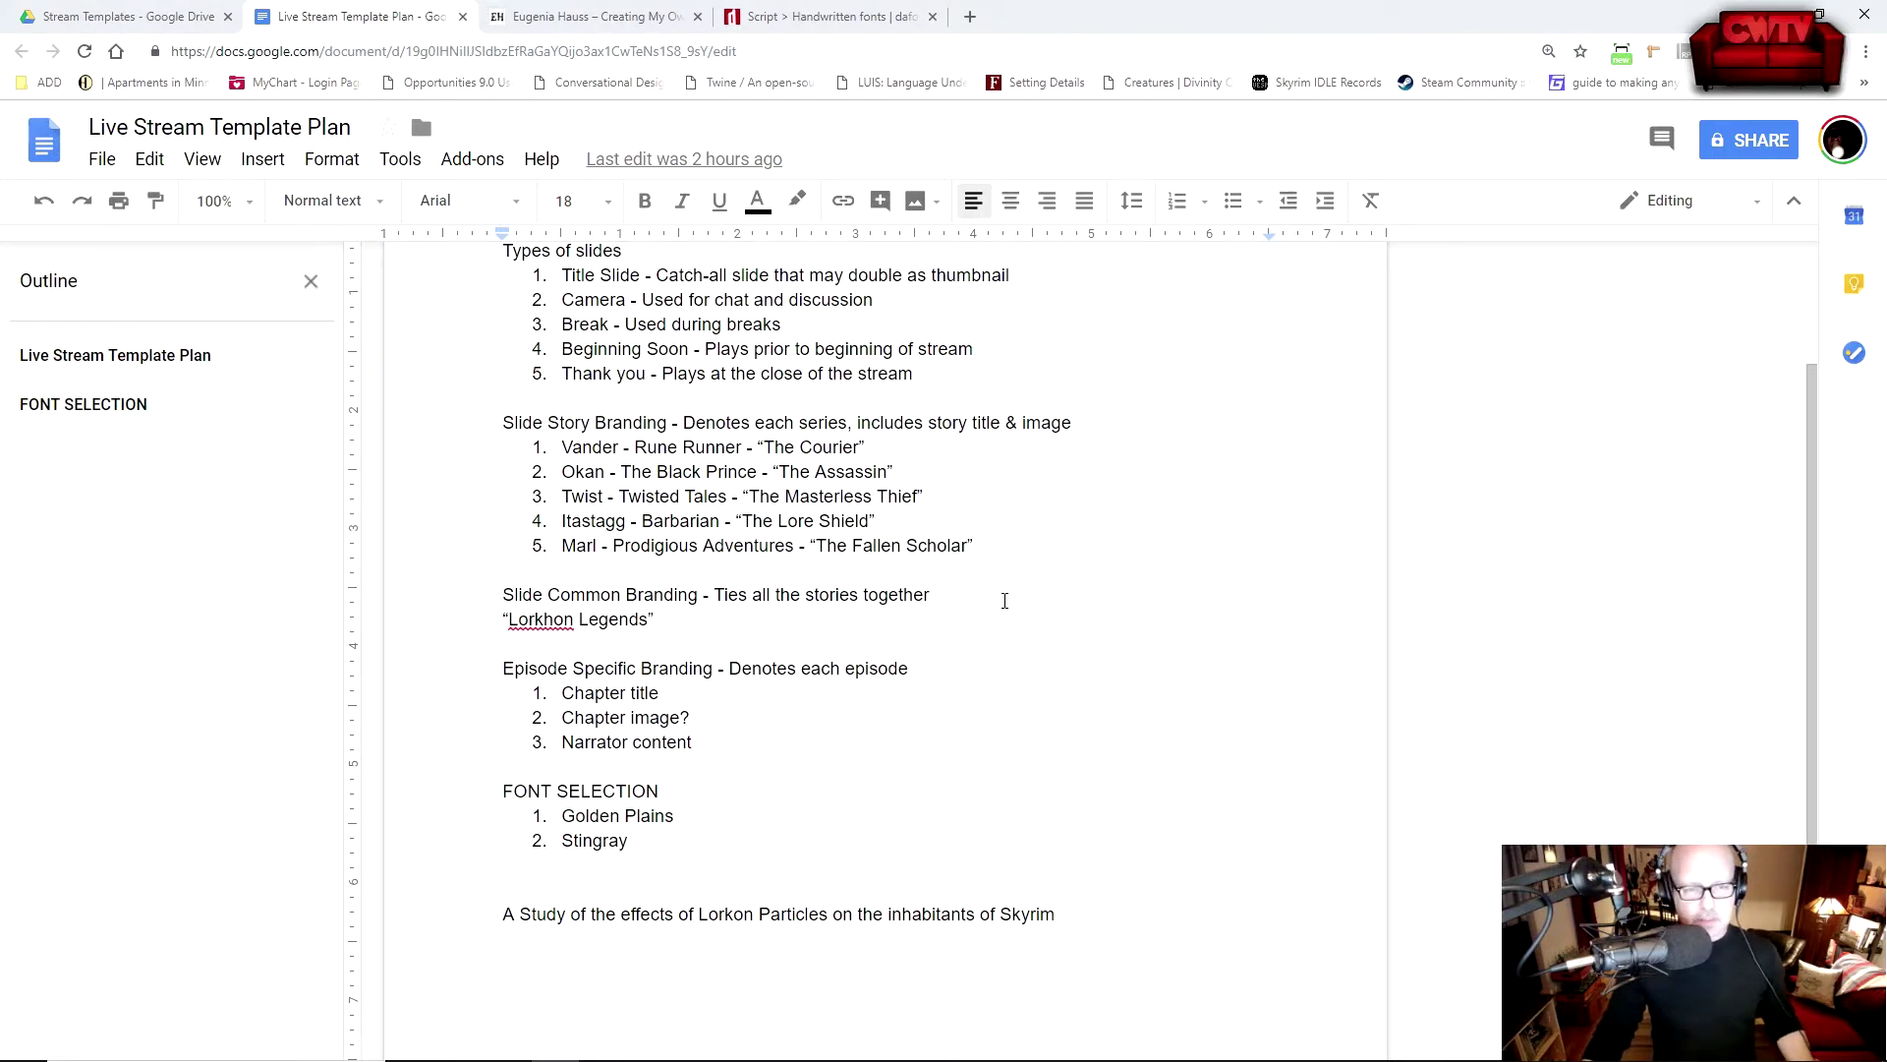
pyautogui.scroll(2, 1005, 600)
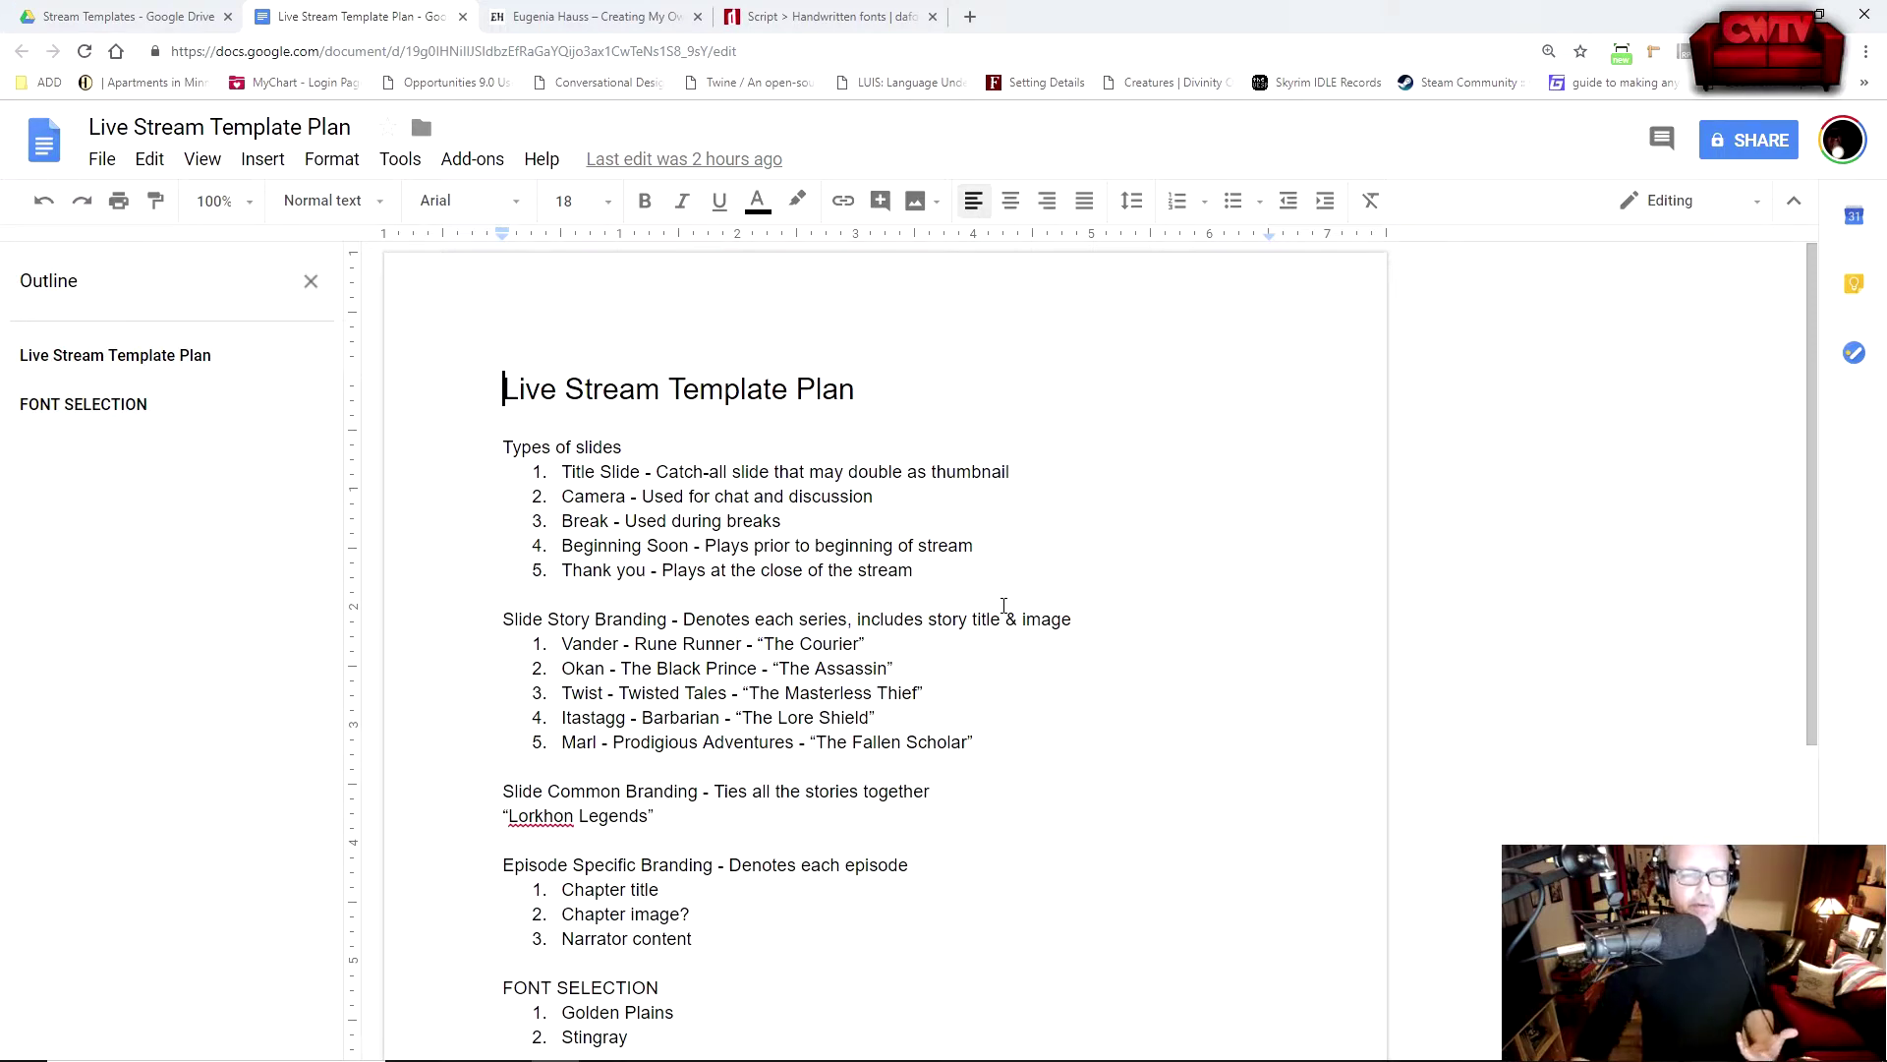
pyautogui.scroll(-1, 1168, 538)
# - Scroll the plan to review Golden Plains and Stingray above the Lorkon Particles title line
pyautogui.scroll(-1, 1168, 538)
pyautogui.scroll(1, 1168, 538)
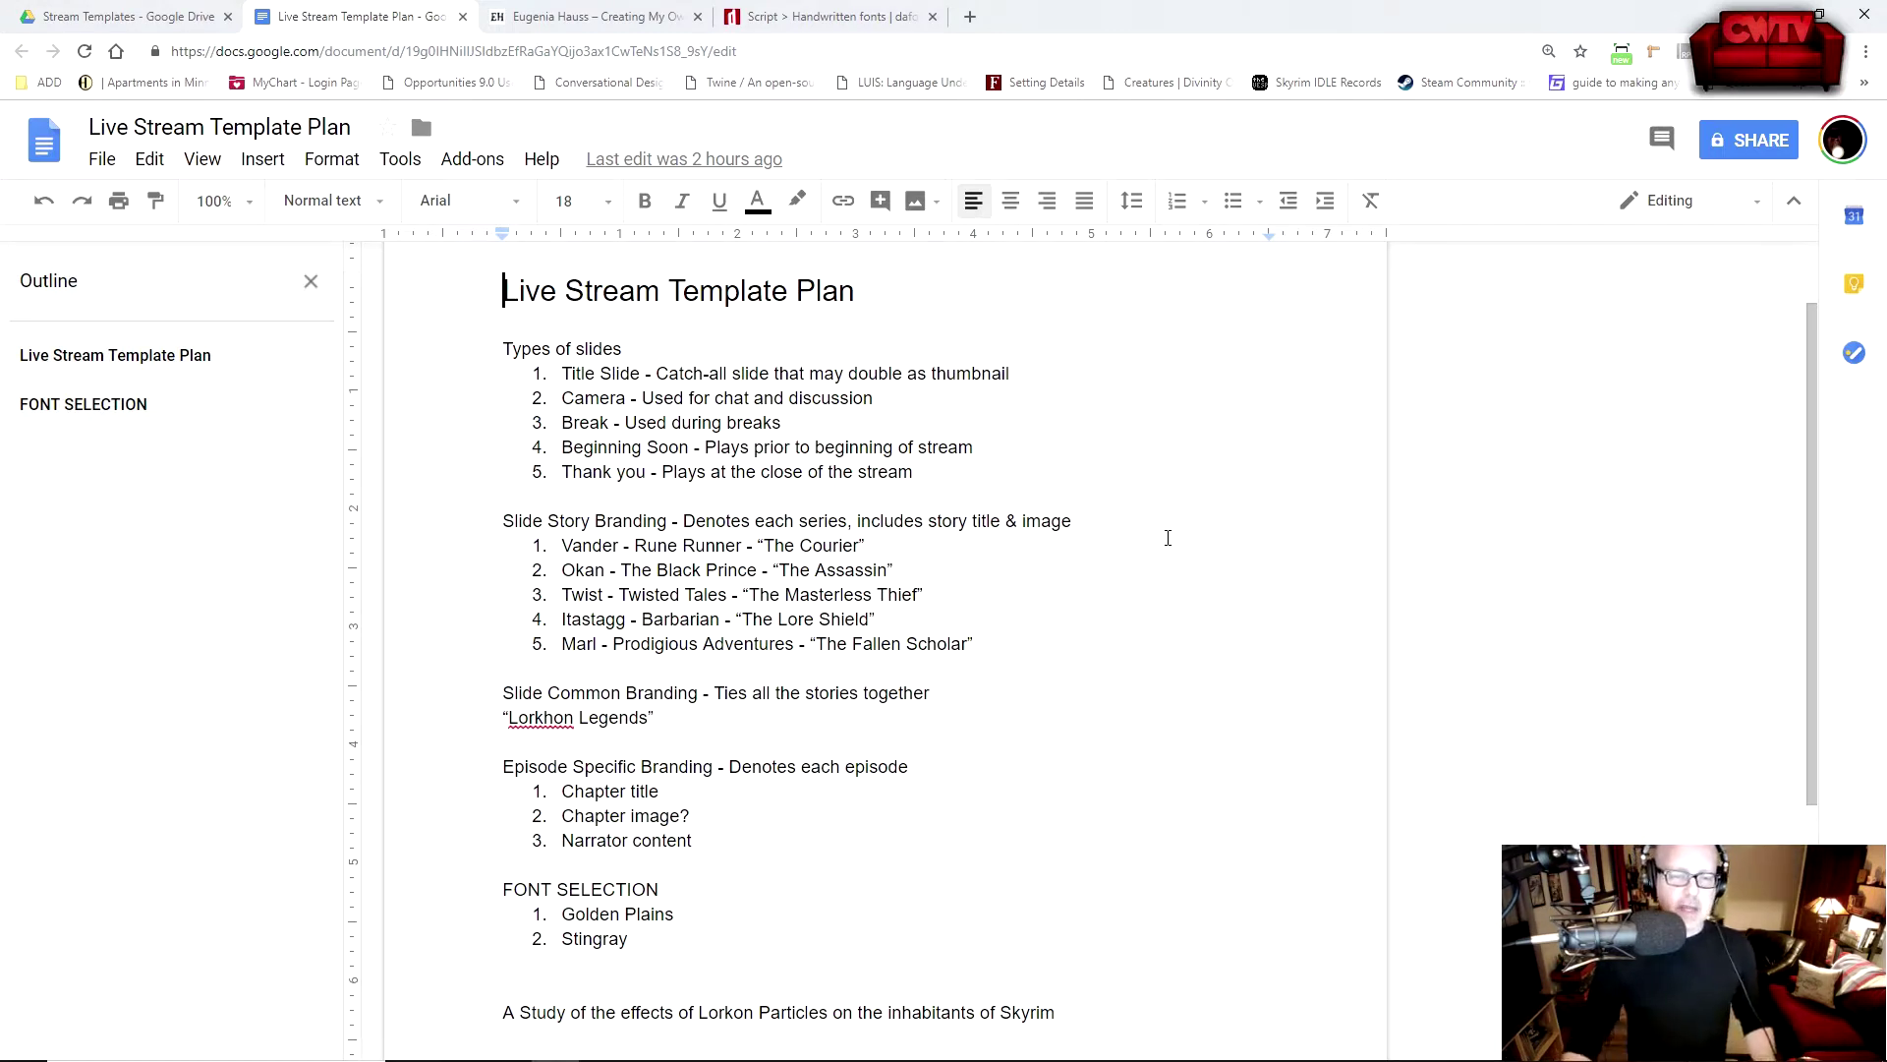
# - Scroll the plan to check its slide types, story brandings and two candidate fonts
pyautogui.scroll(-1, 1189, 558)
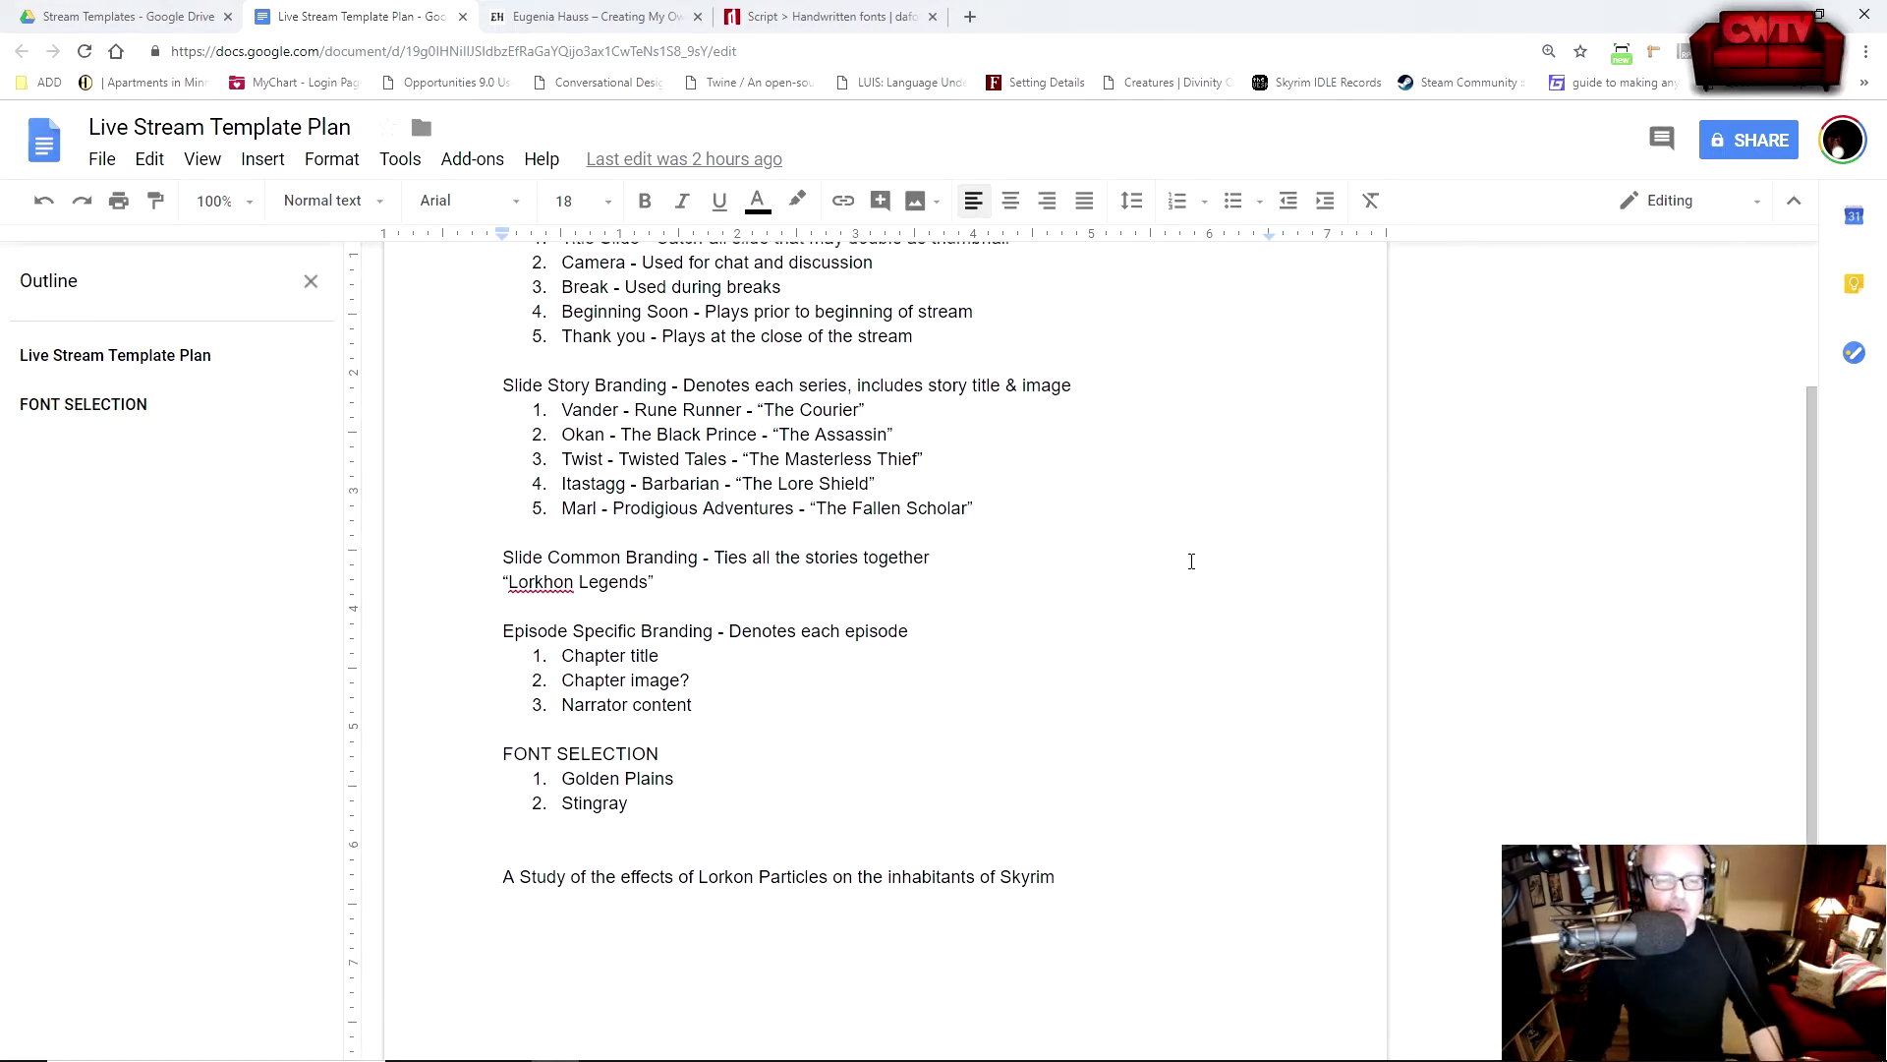
pyautogui.scroll(1, 1199, 550)
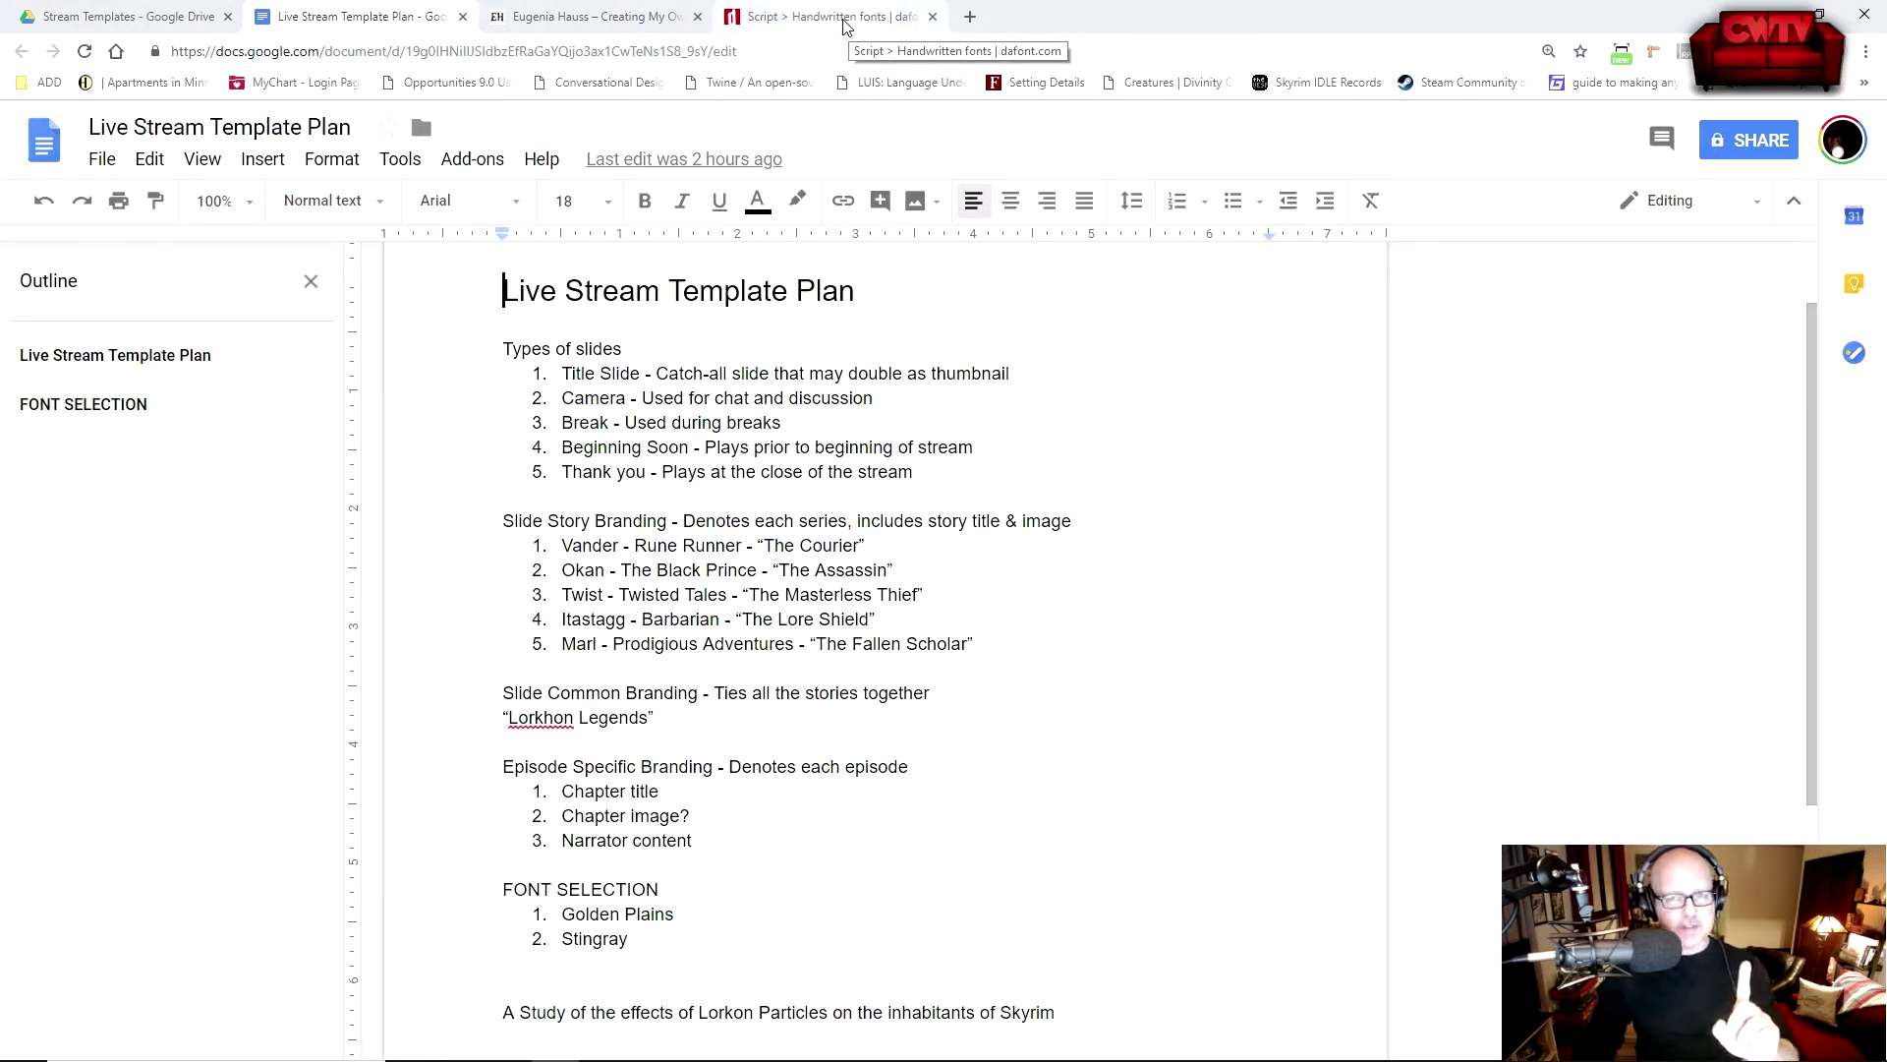
# - Browse dafont's Script > Handwritten fonts, then switch to the Eugenia Hauss portfolio tab
pyautogui.click(845, 26)
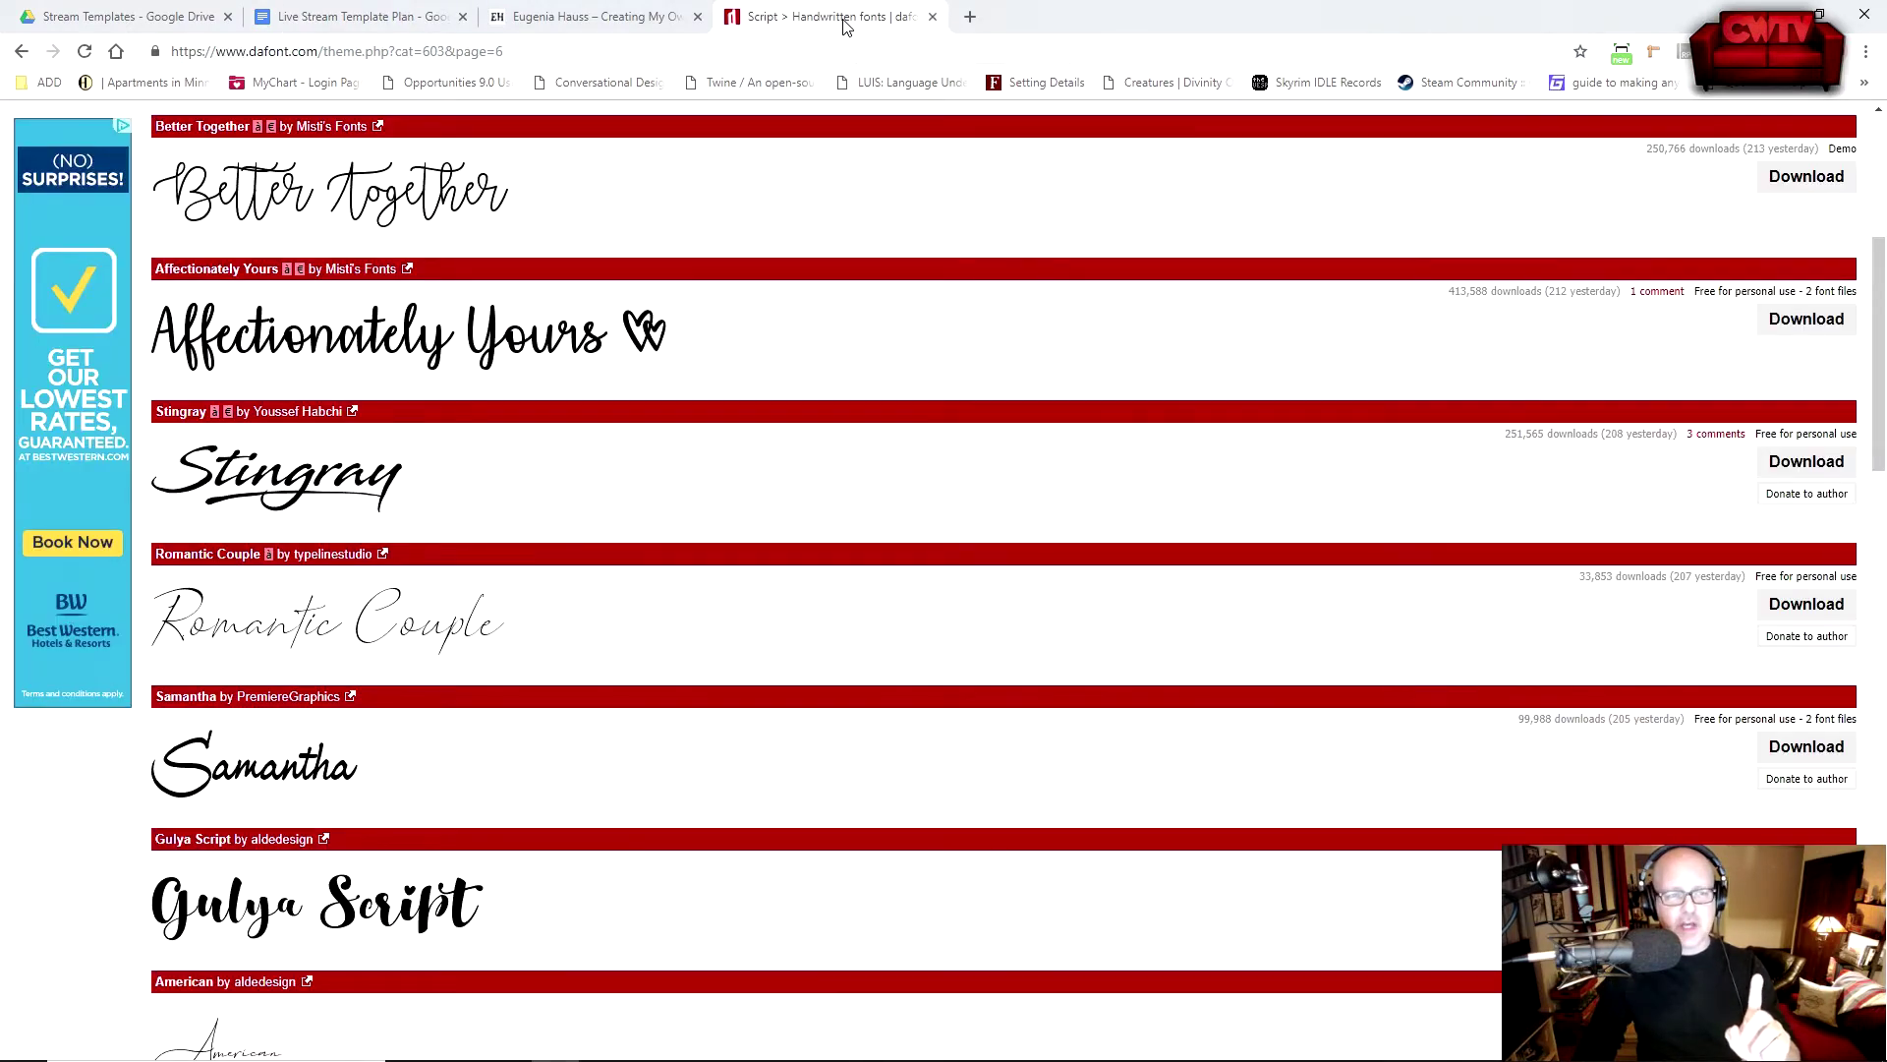
pyautogui.scroll(-5, 816, 187)
pyautogui.scroll(10, 826, 167)
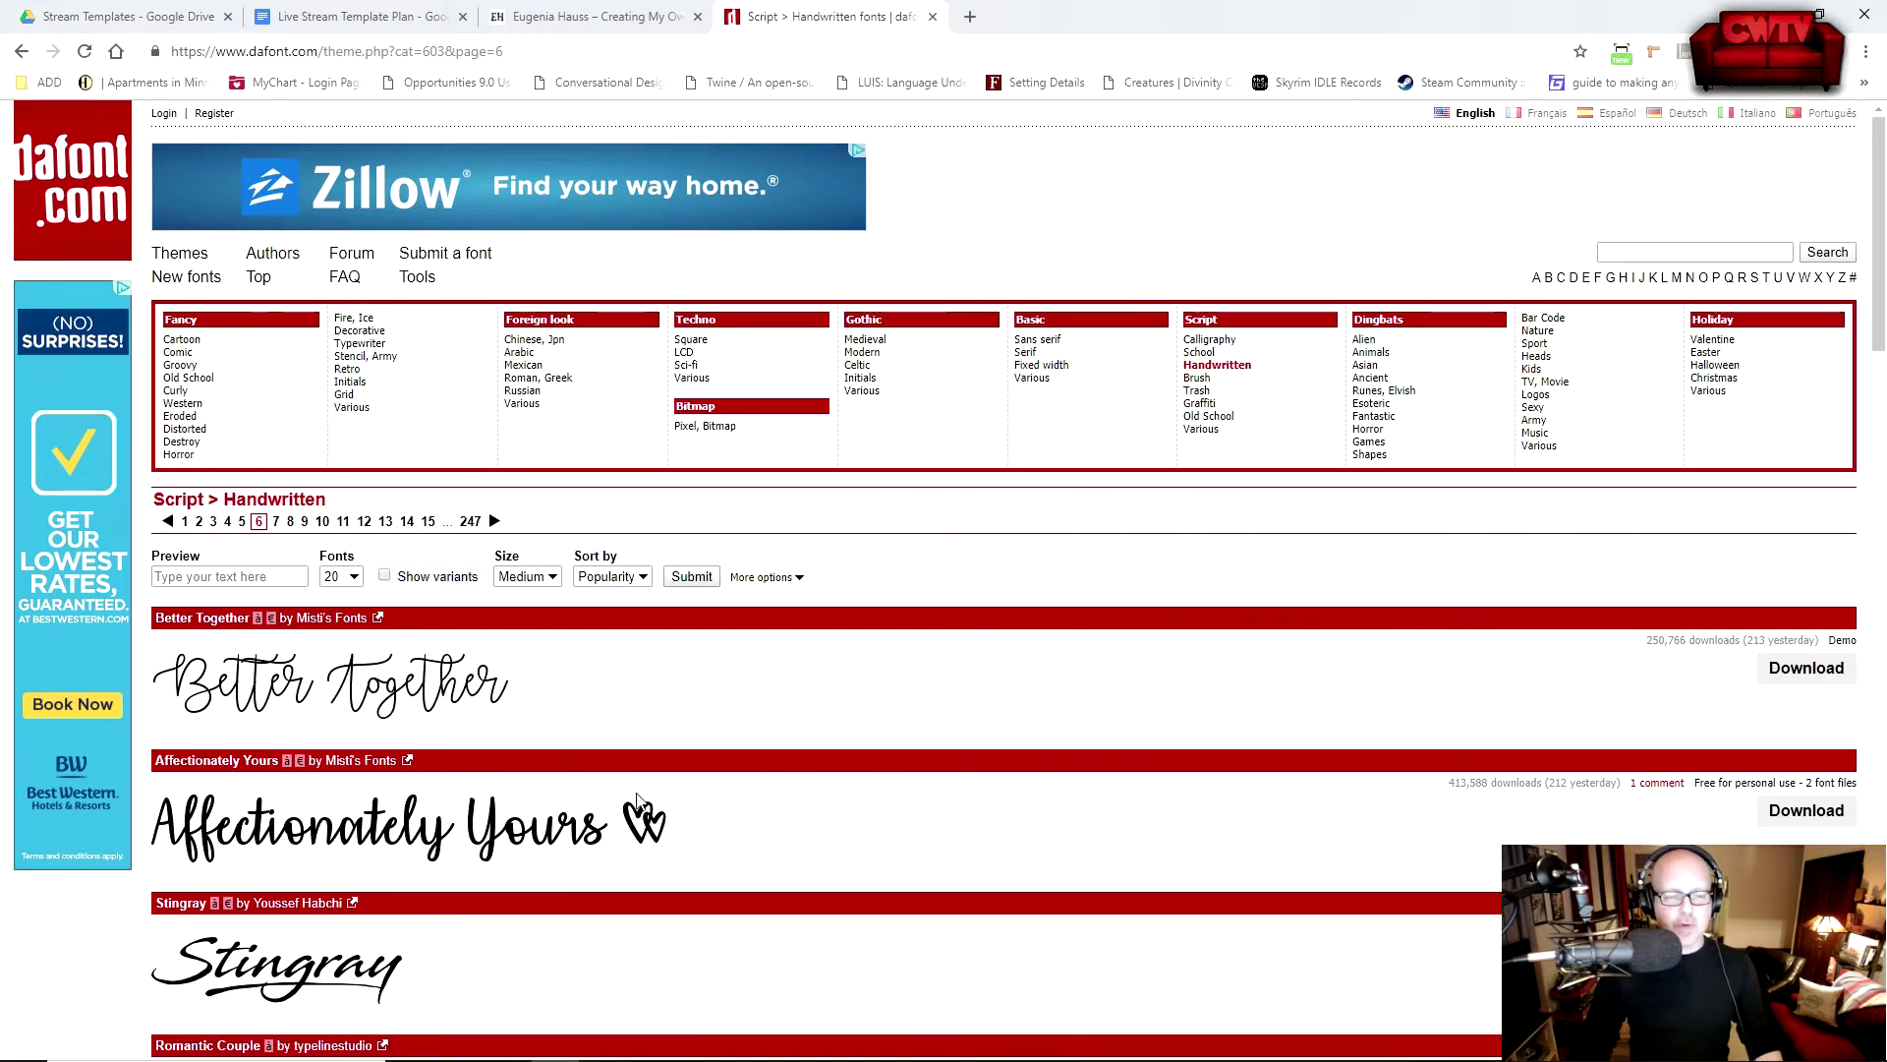
pyautogui.scroll(-7, 641, 791)
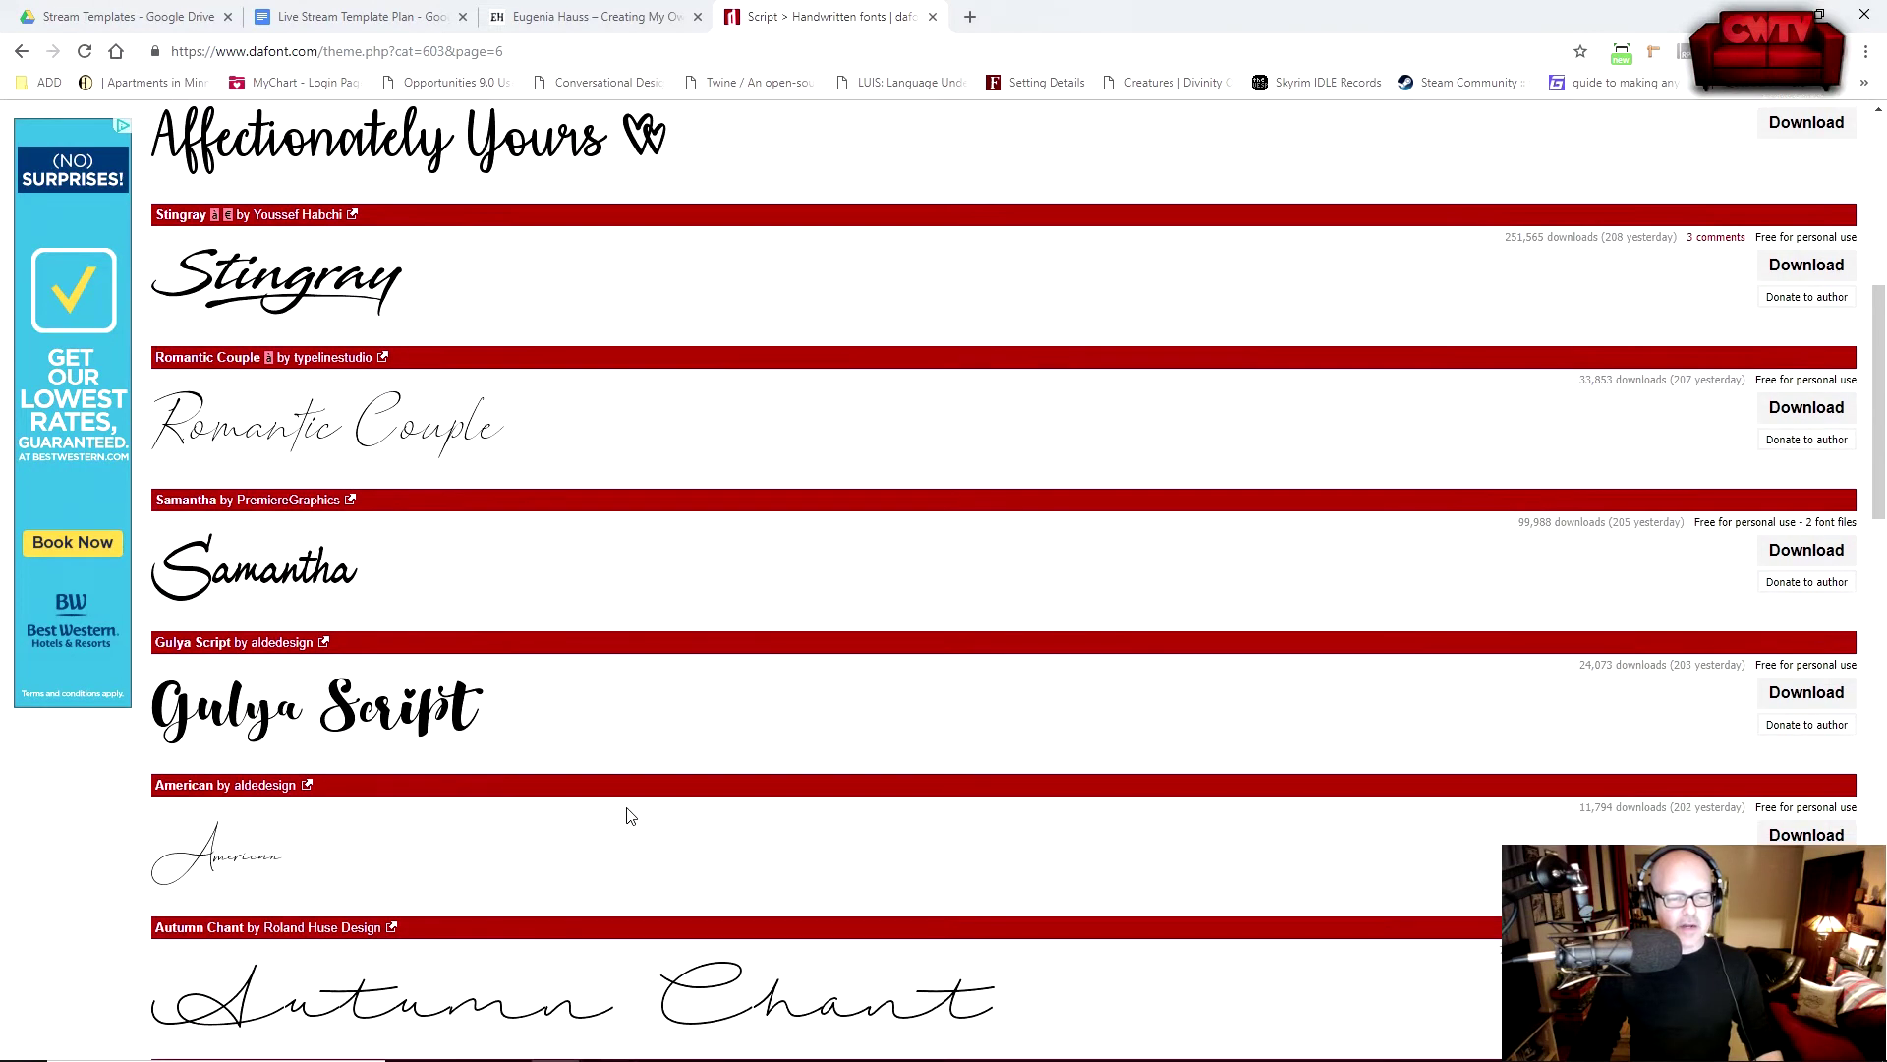
pyautogui.scroll(-2, 630, 816)
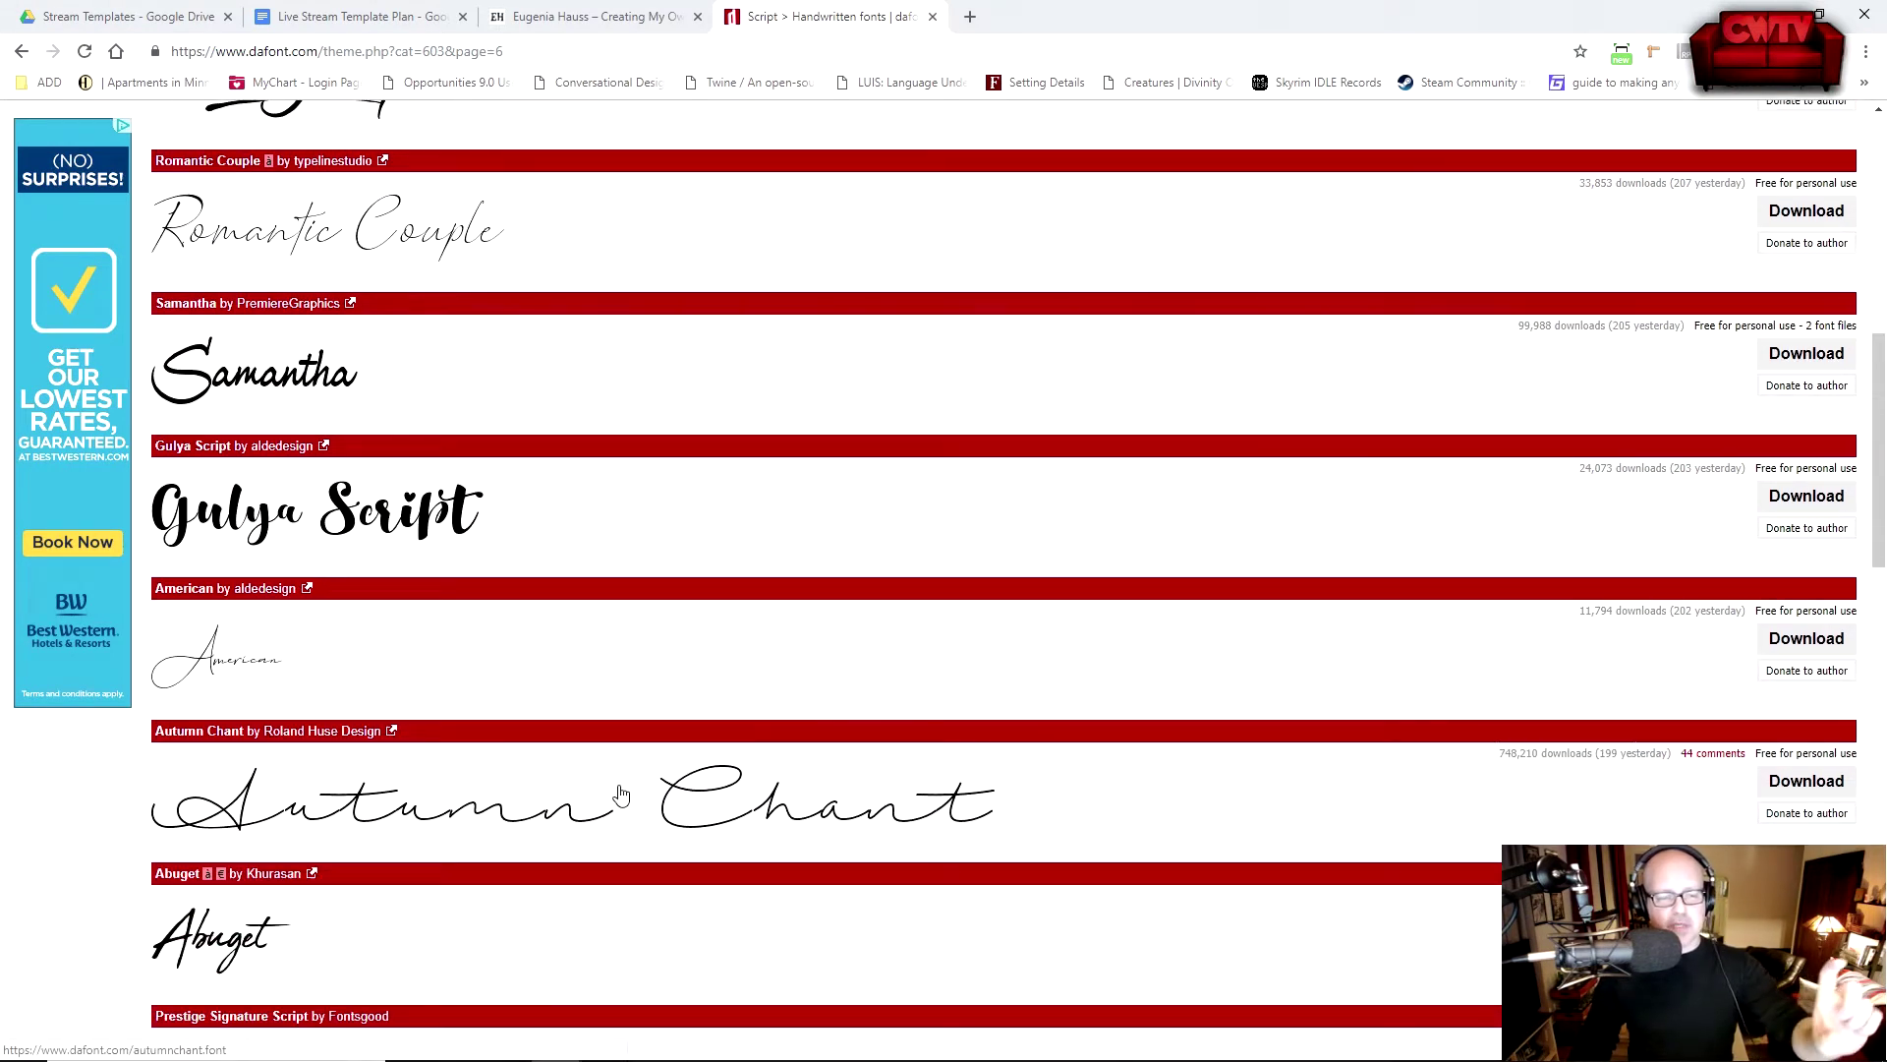
pyautogui.scroll(1, 621, 795)
pyautogui.scroll(4, 621, 794)
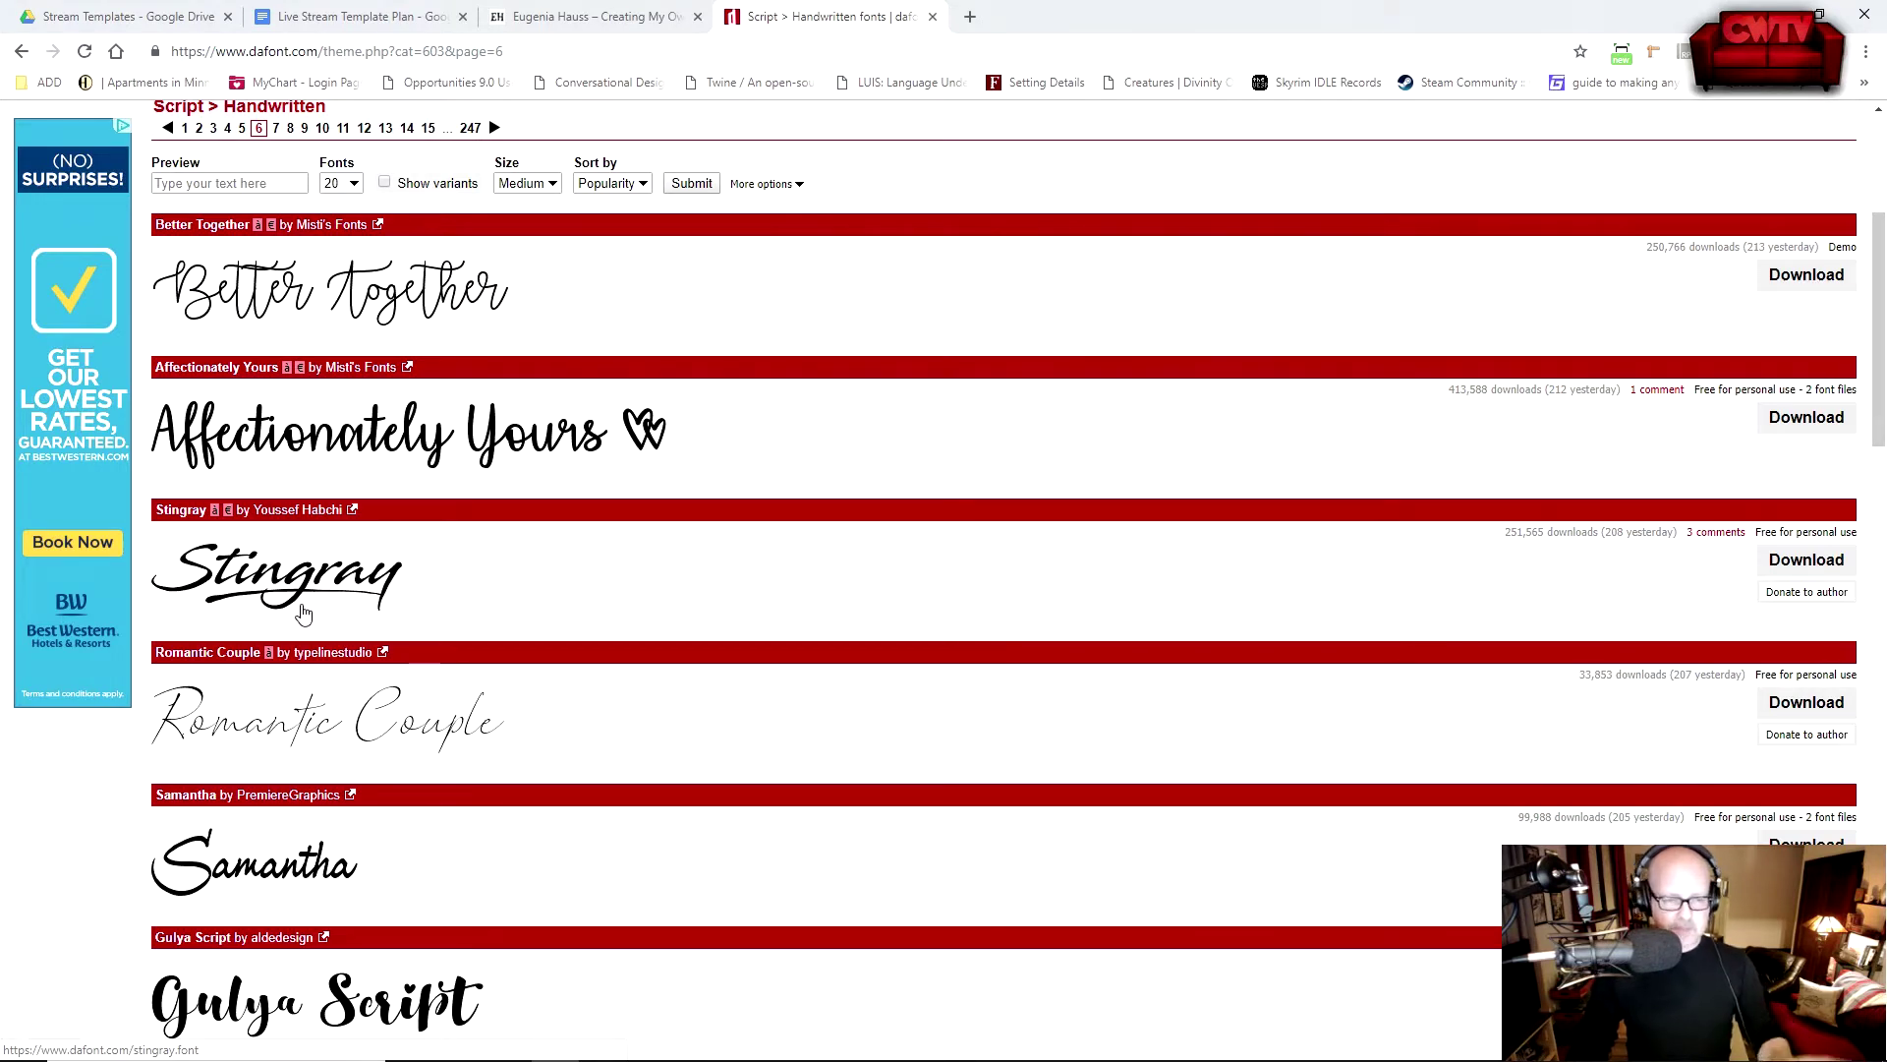
pyautogui.scroll(3, 473, 601)
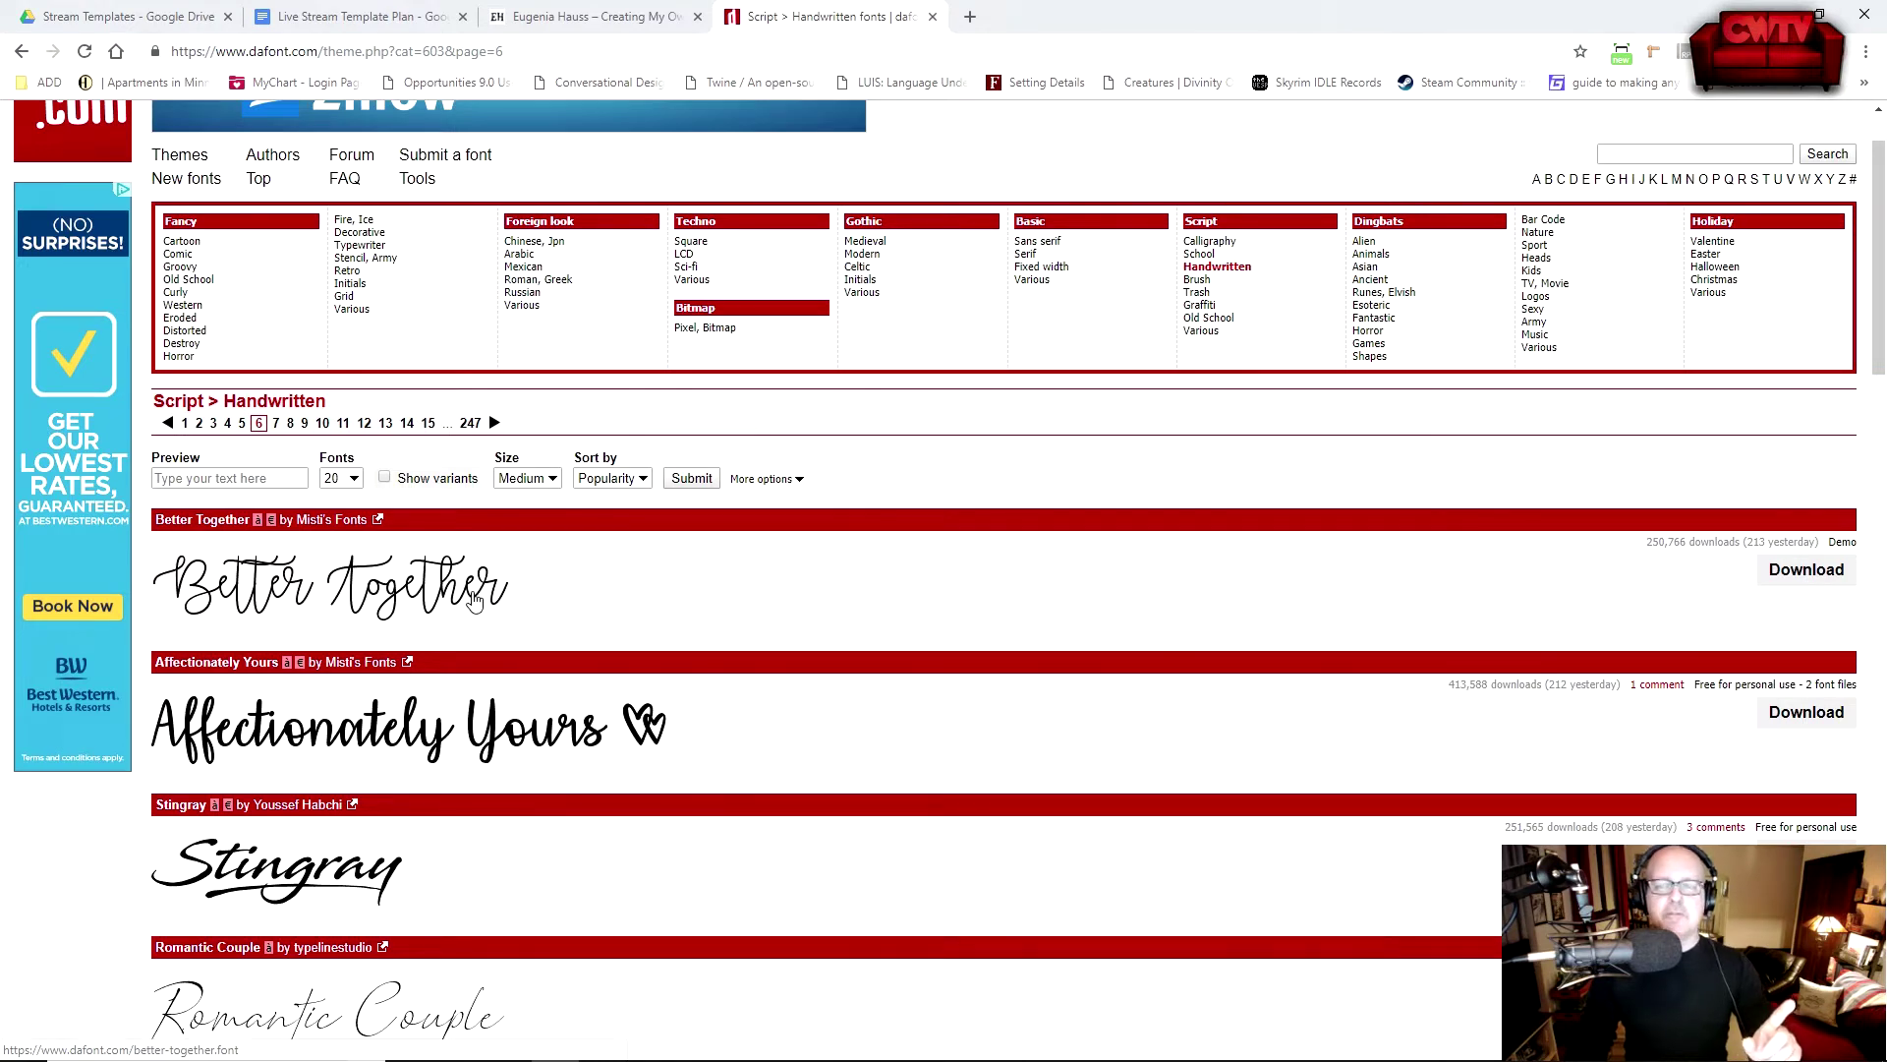
pyautogui.scroll(1, 476, 595)
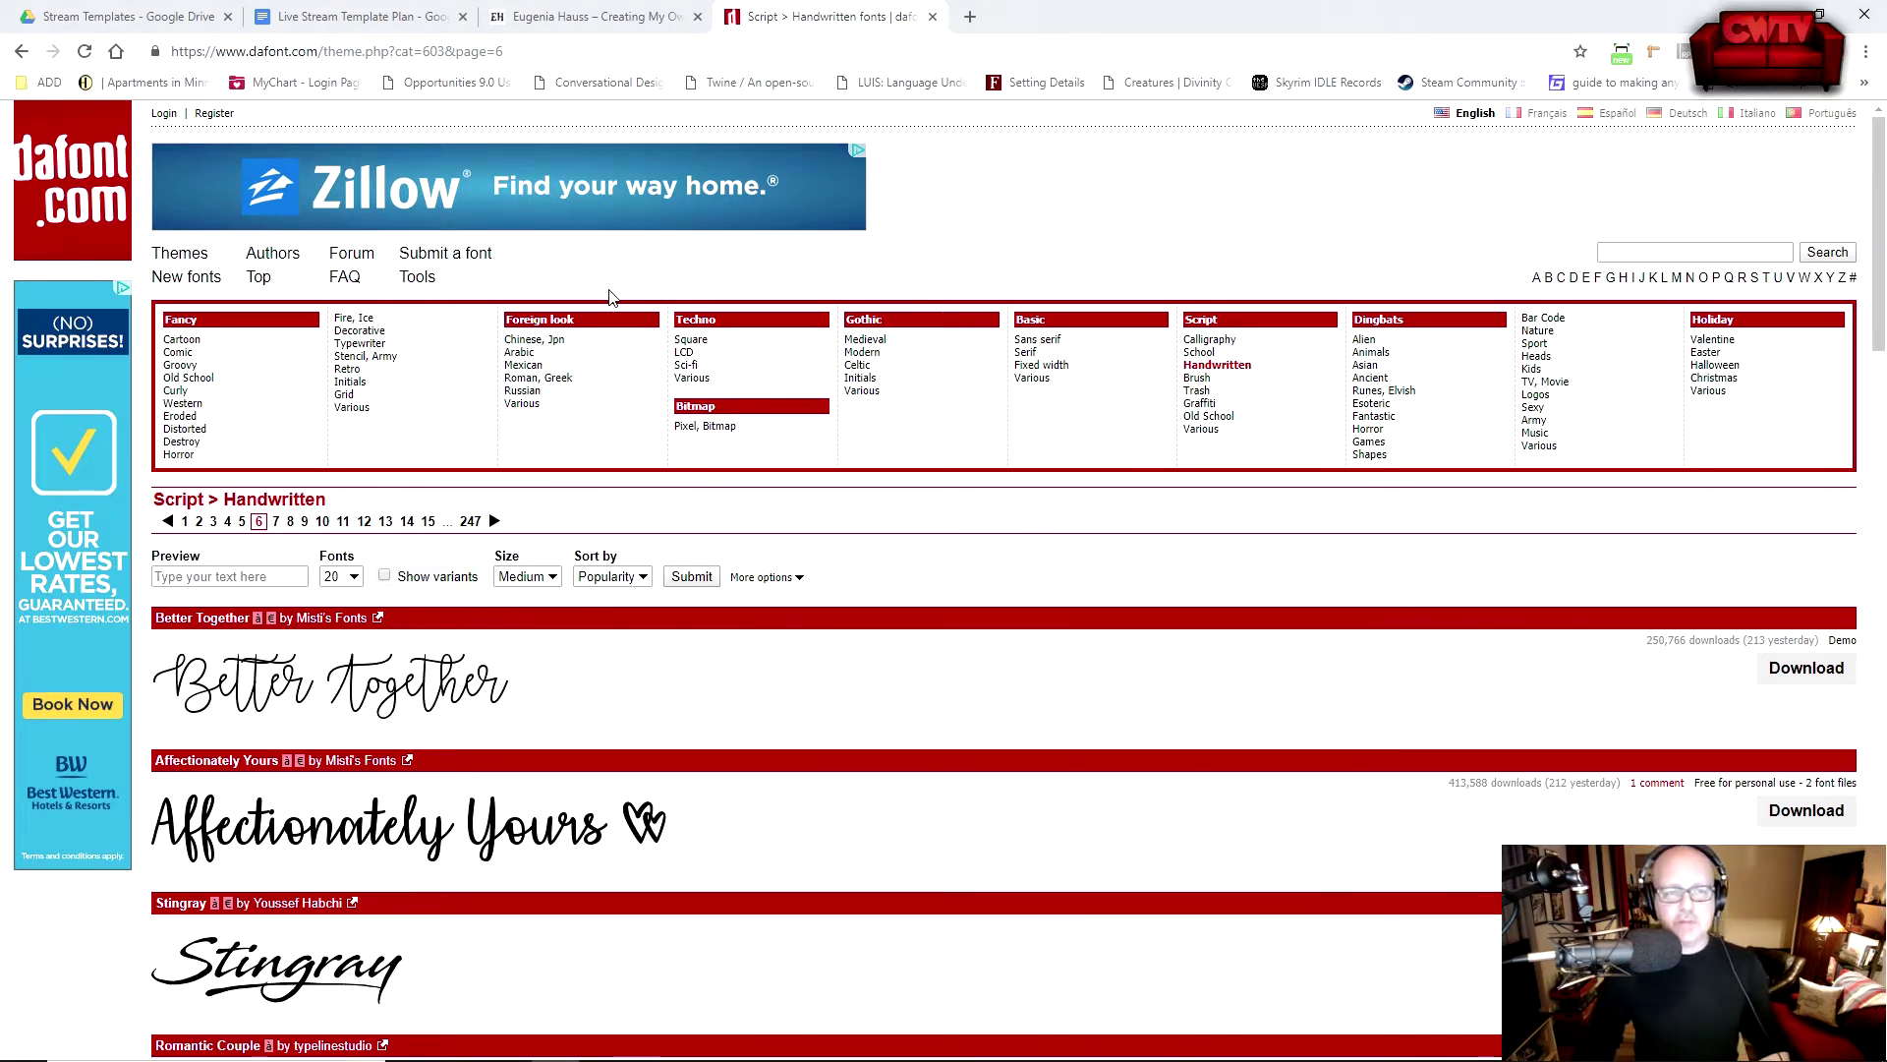
pyautogui.click(555, 17)
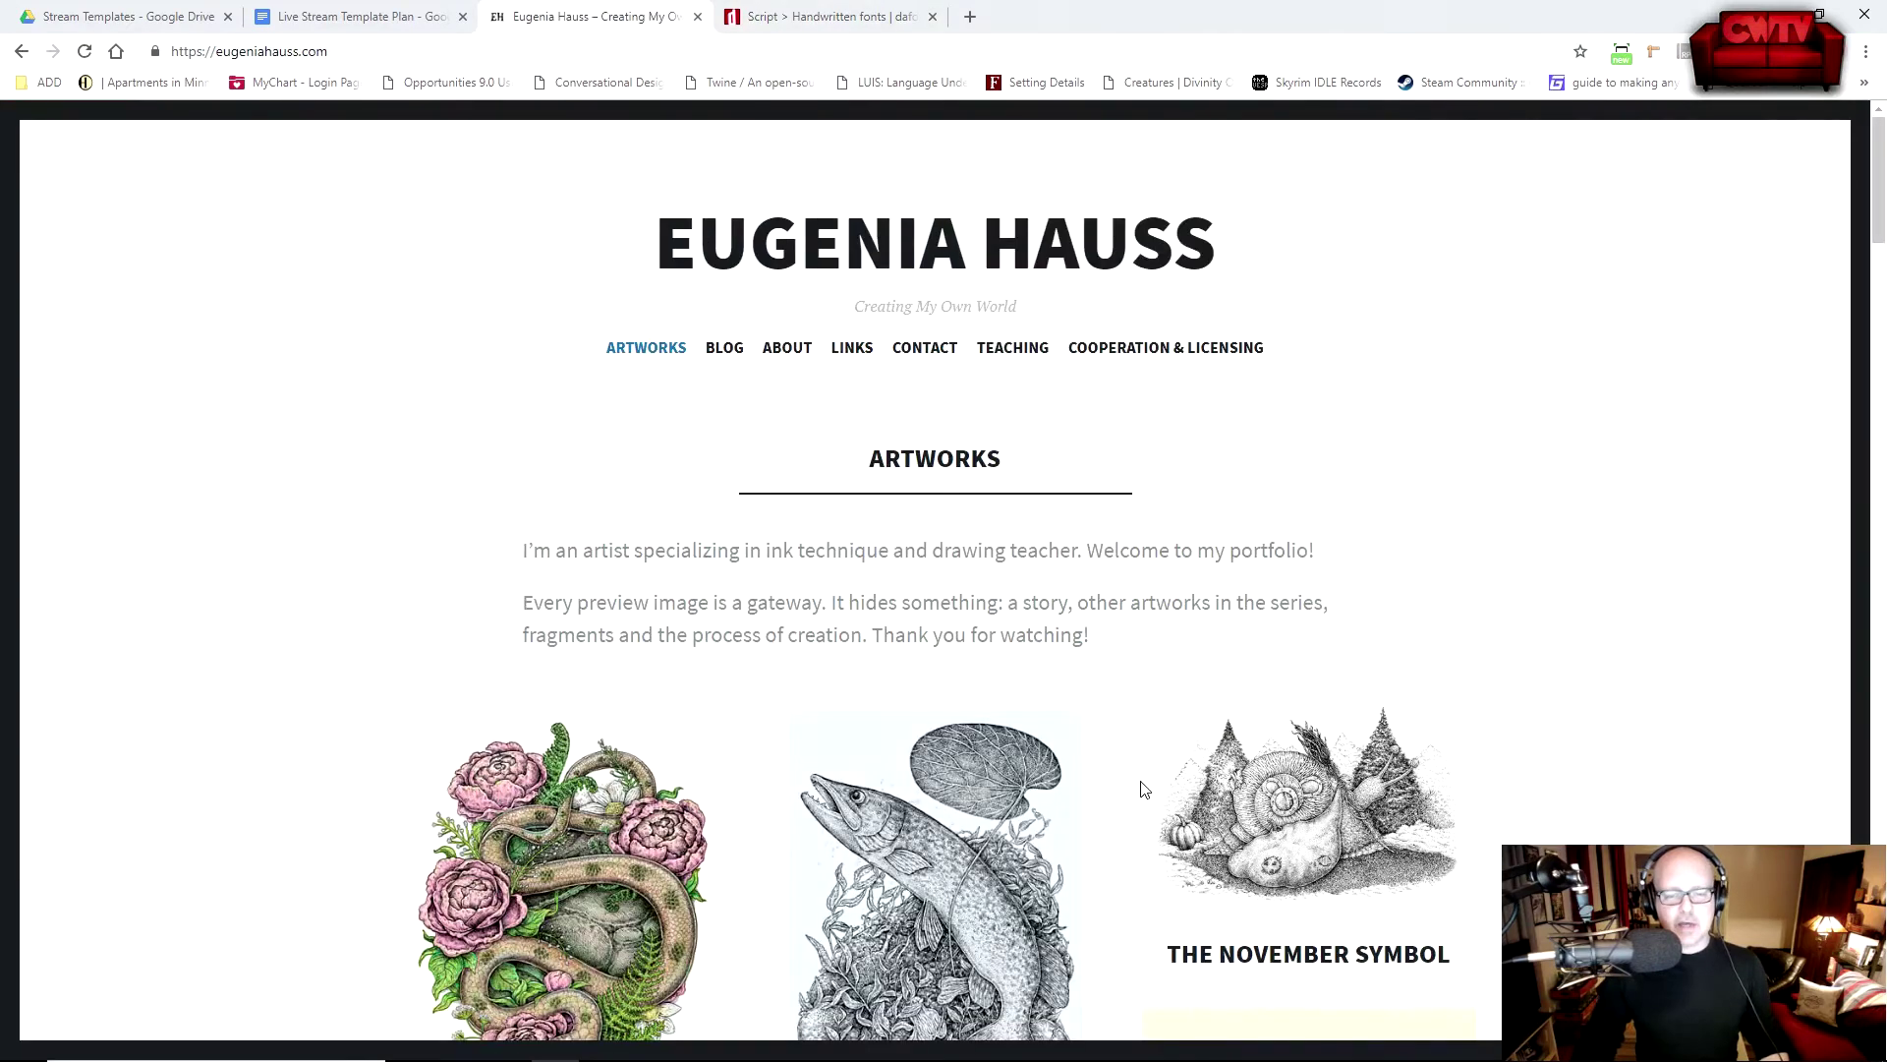
# - Scroll through the Artworks page's ink-technique introduction and illustrations, including The November Symbol
pyautogui.scroll(-9, 1098, 737)
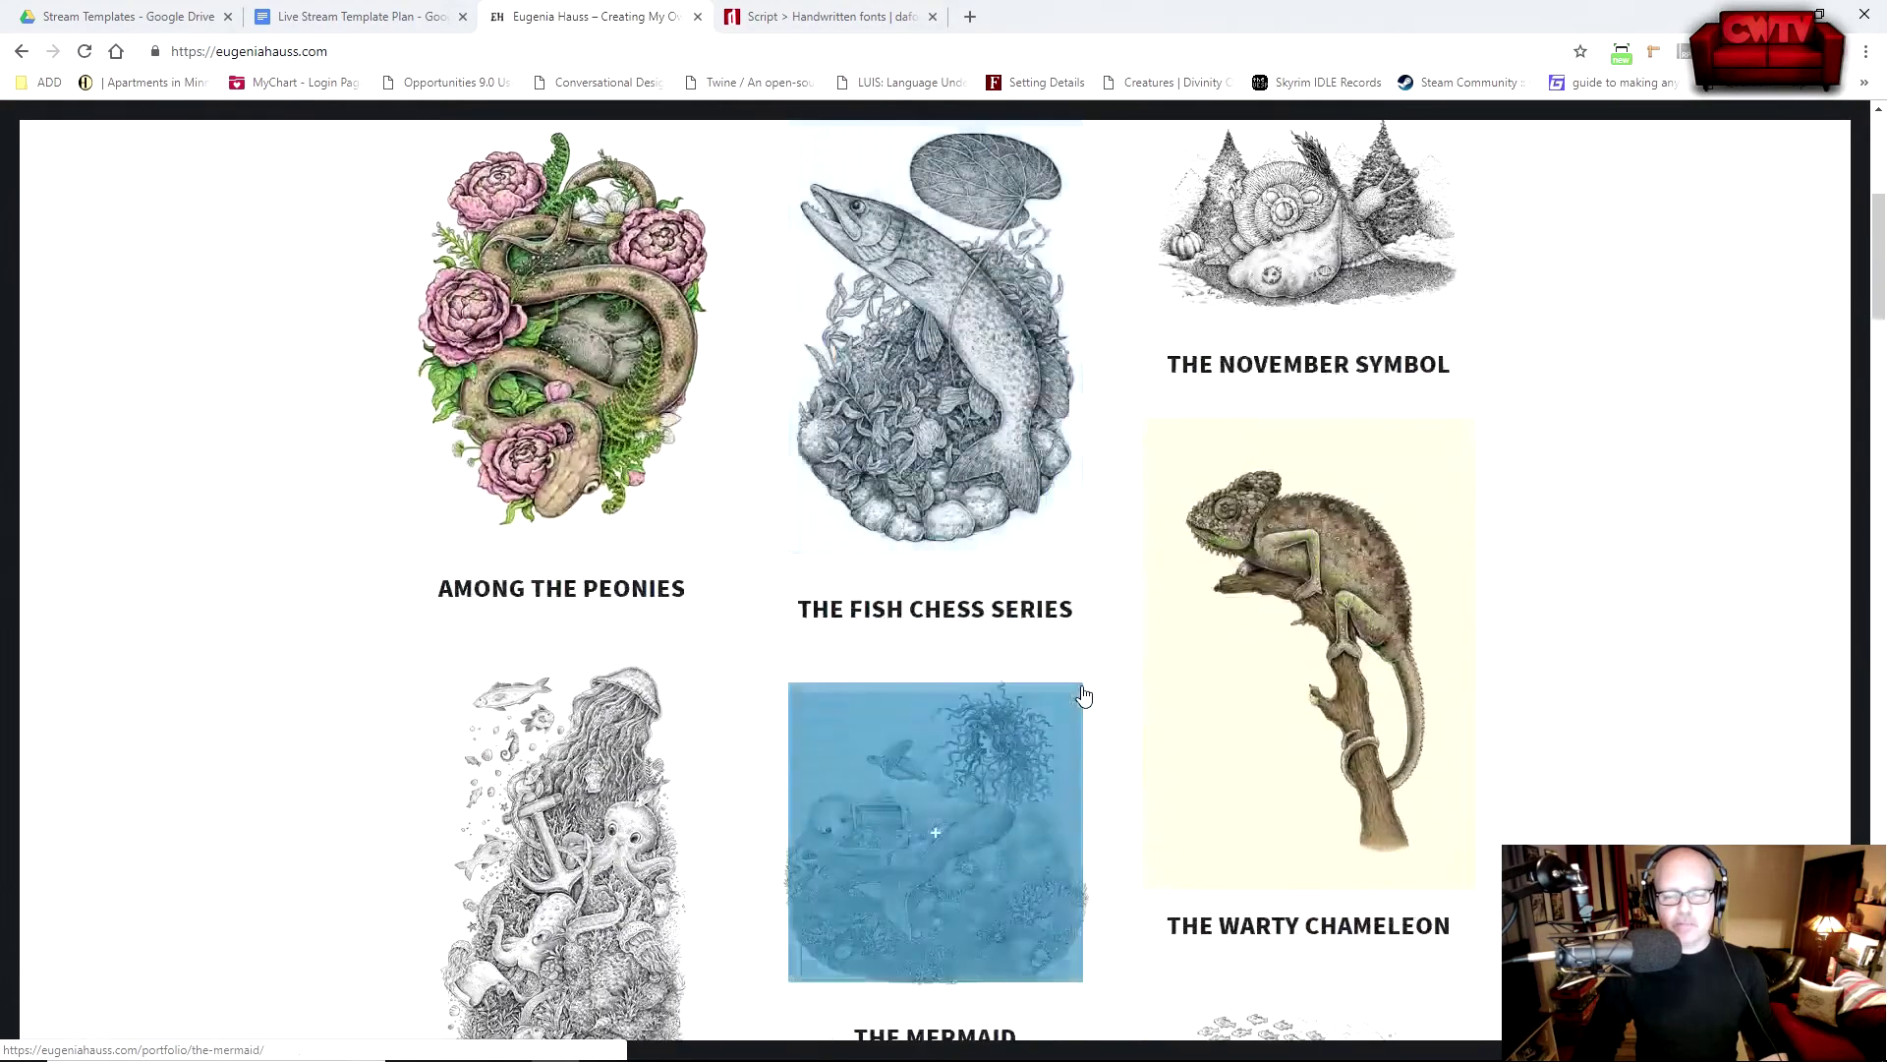
pyautogui.scroll(-6, 282, 536)
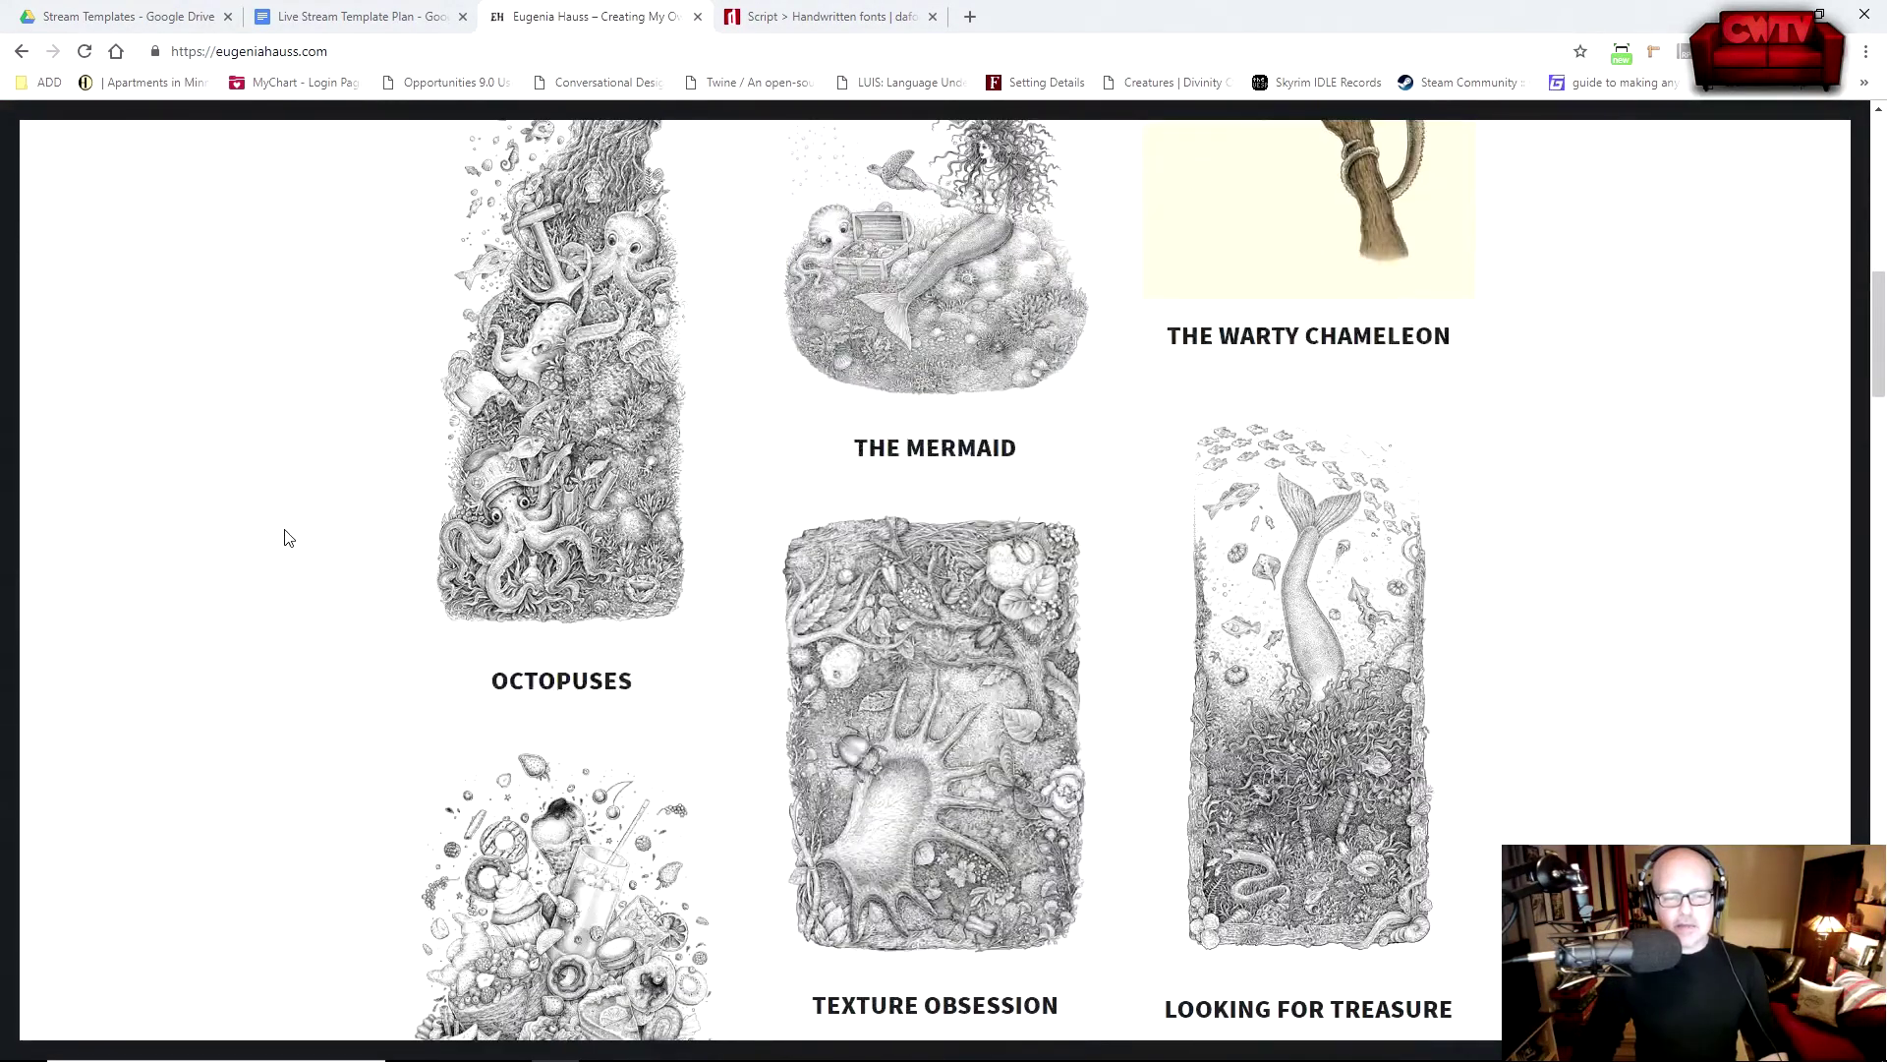
pyautogui.scroll(-6, 295, 555)
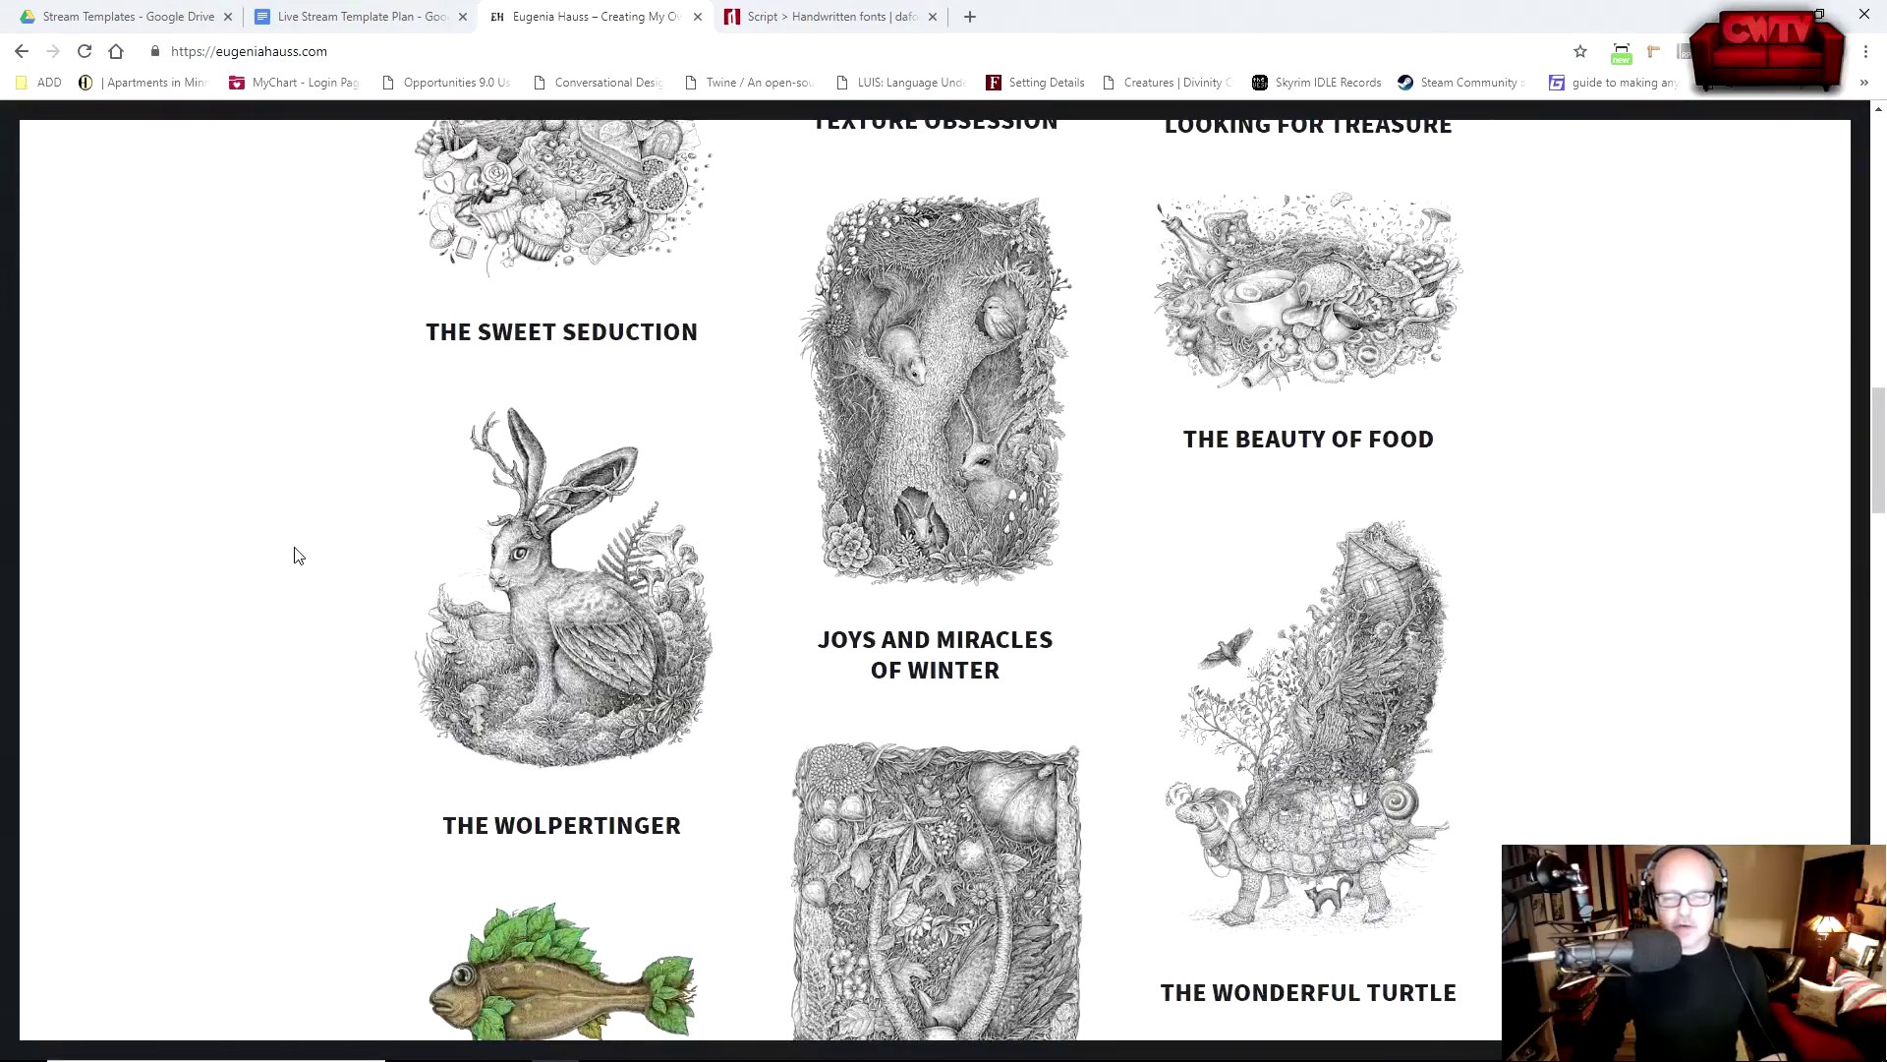
pyautogui.scroll(-9, 305, 548)
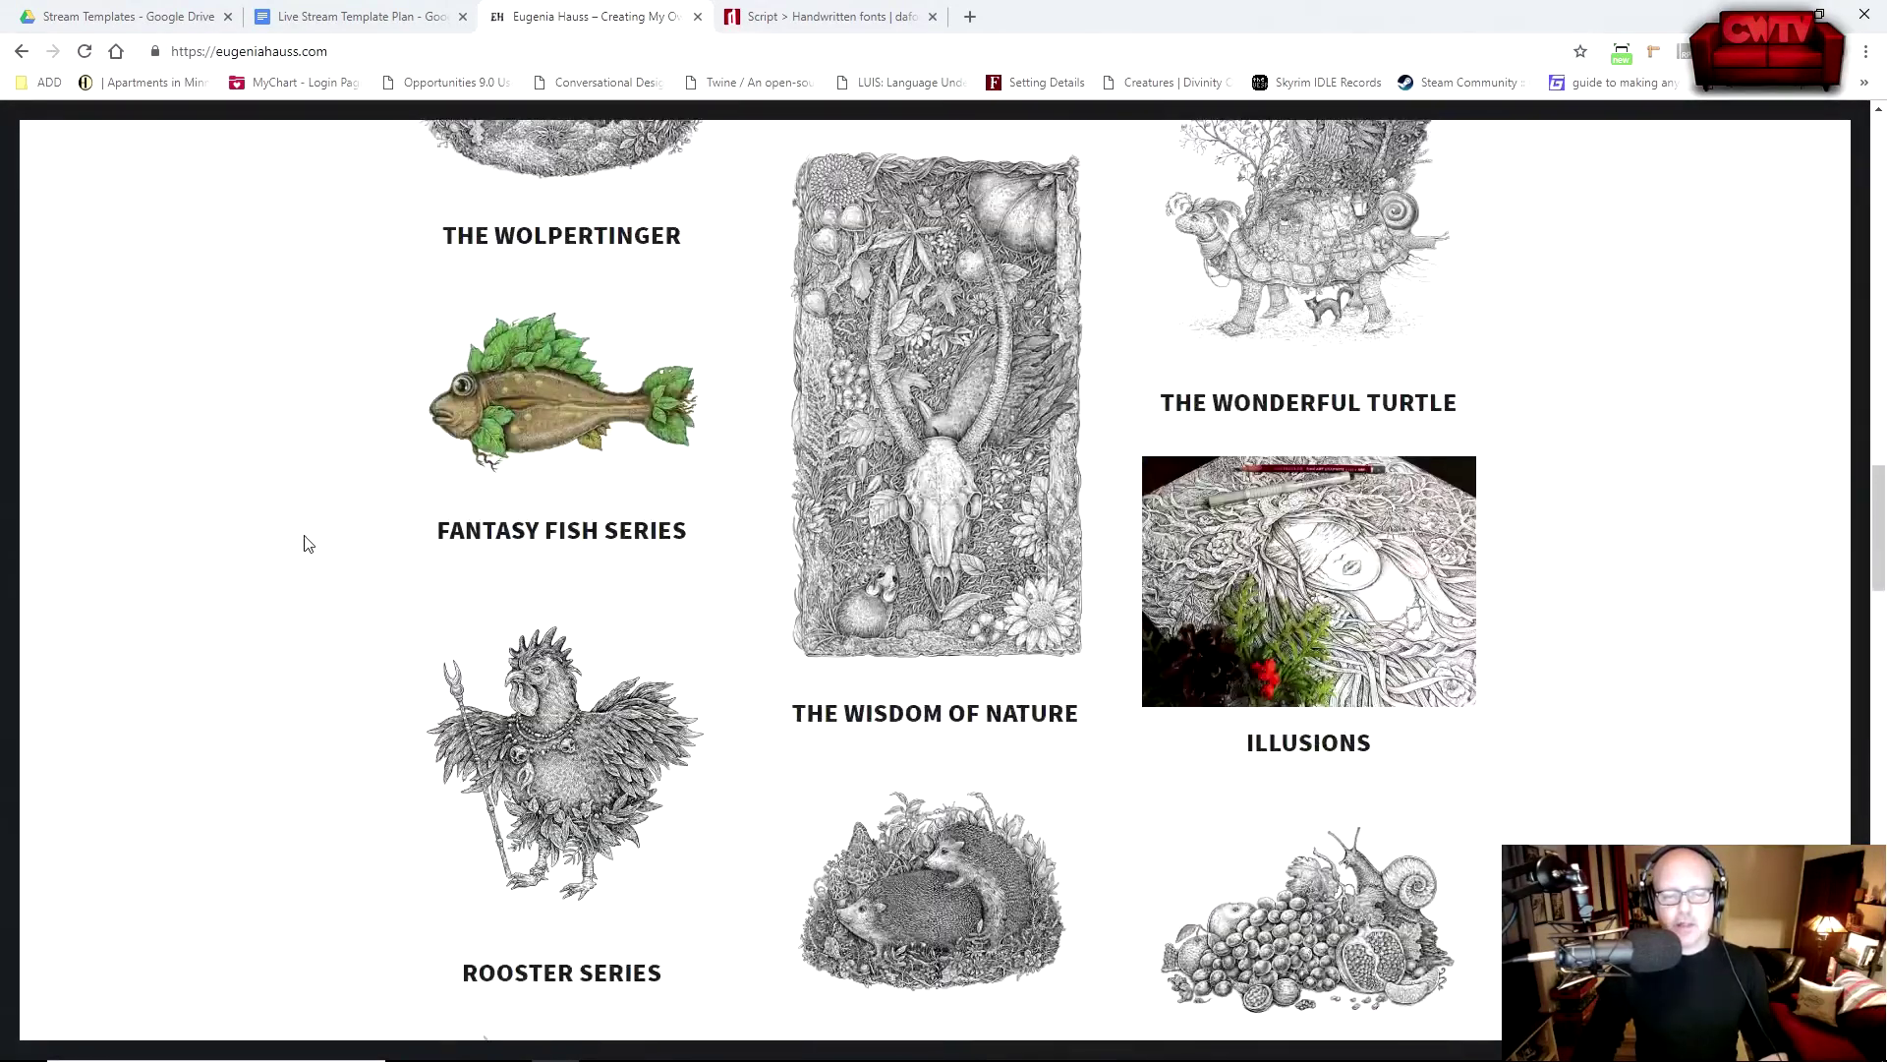
pyautogui.scroll(-6, 308, 544)
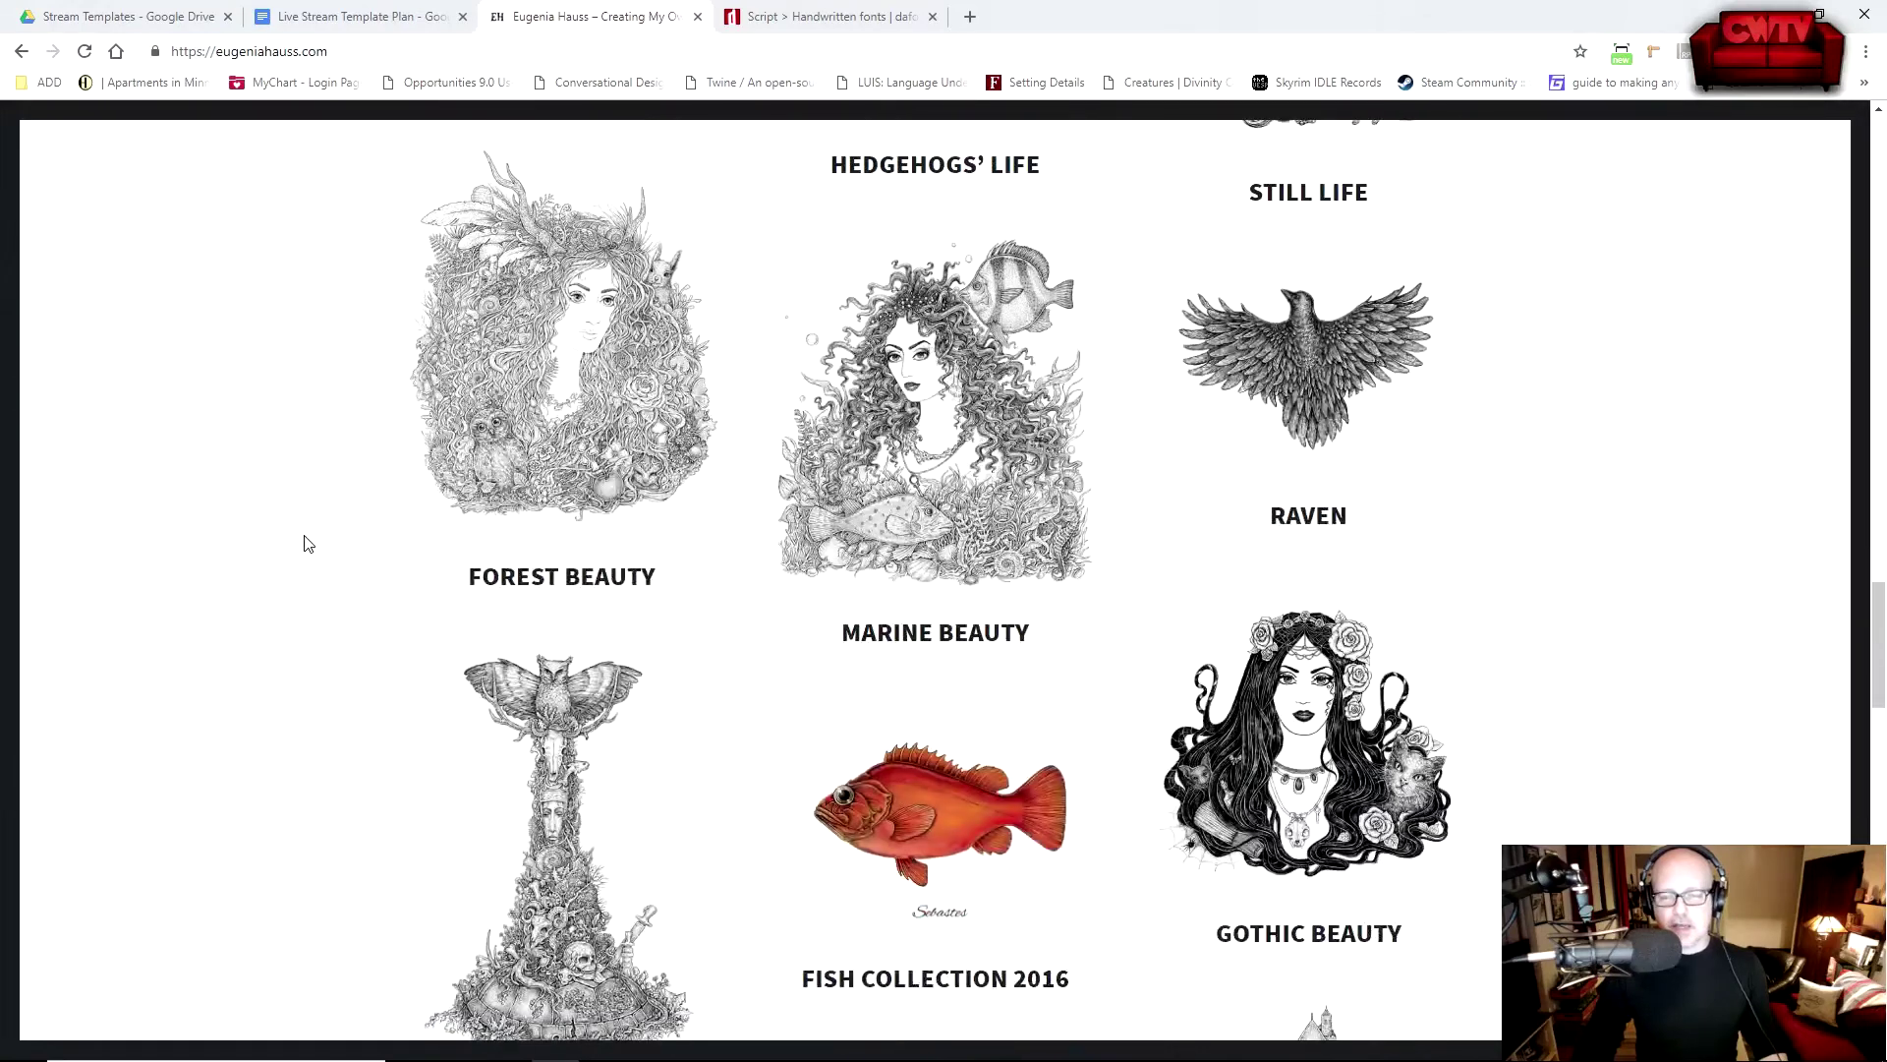
pyautogui.scroll(1, 308, 544)
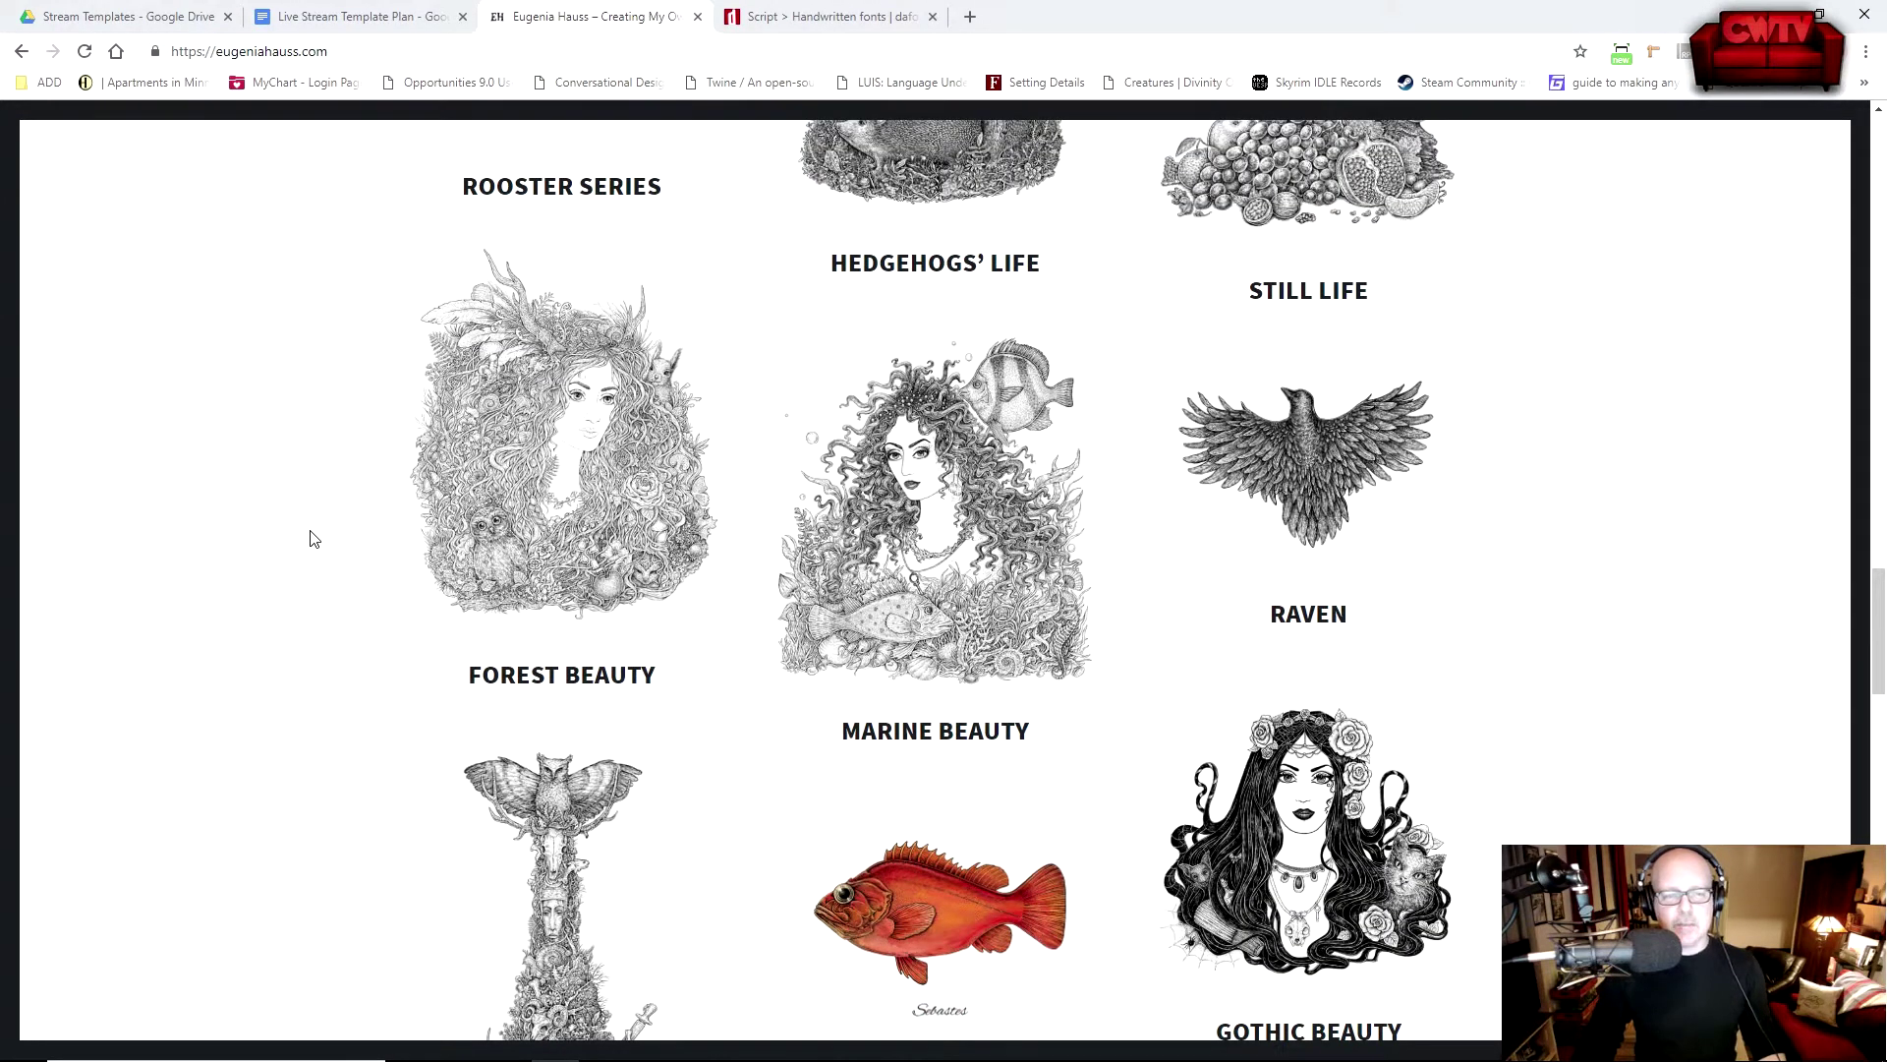
pyautogui.scroll(-3, 312, 538)
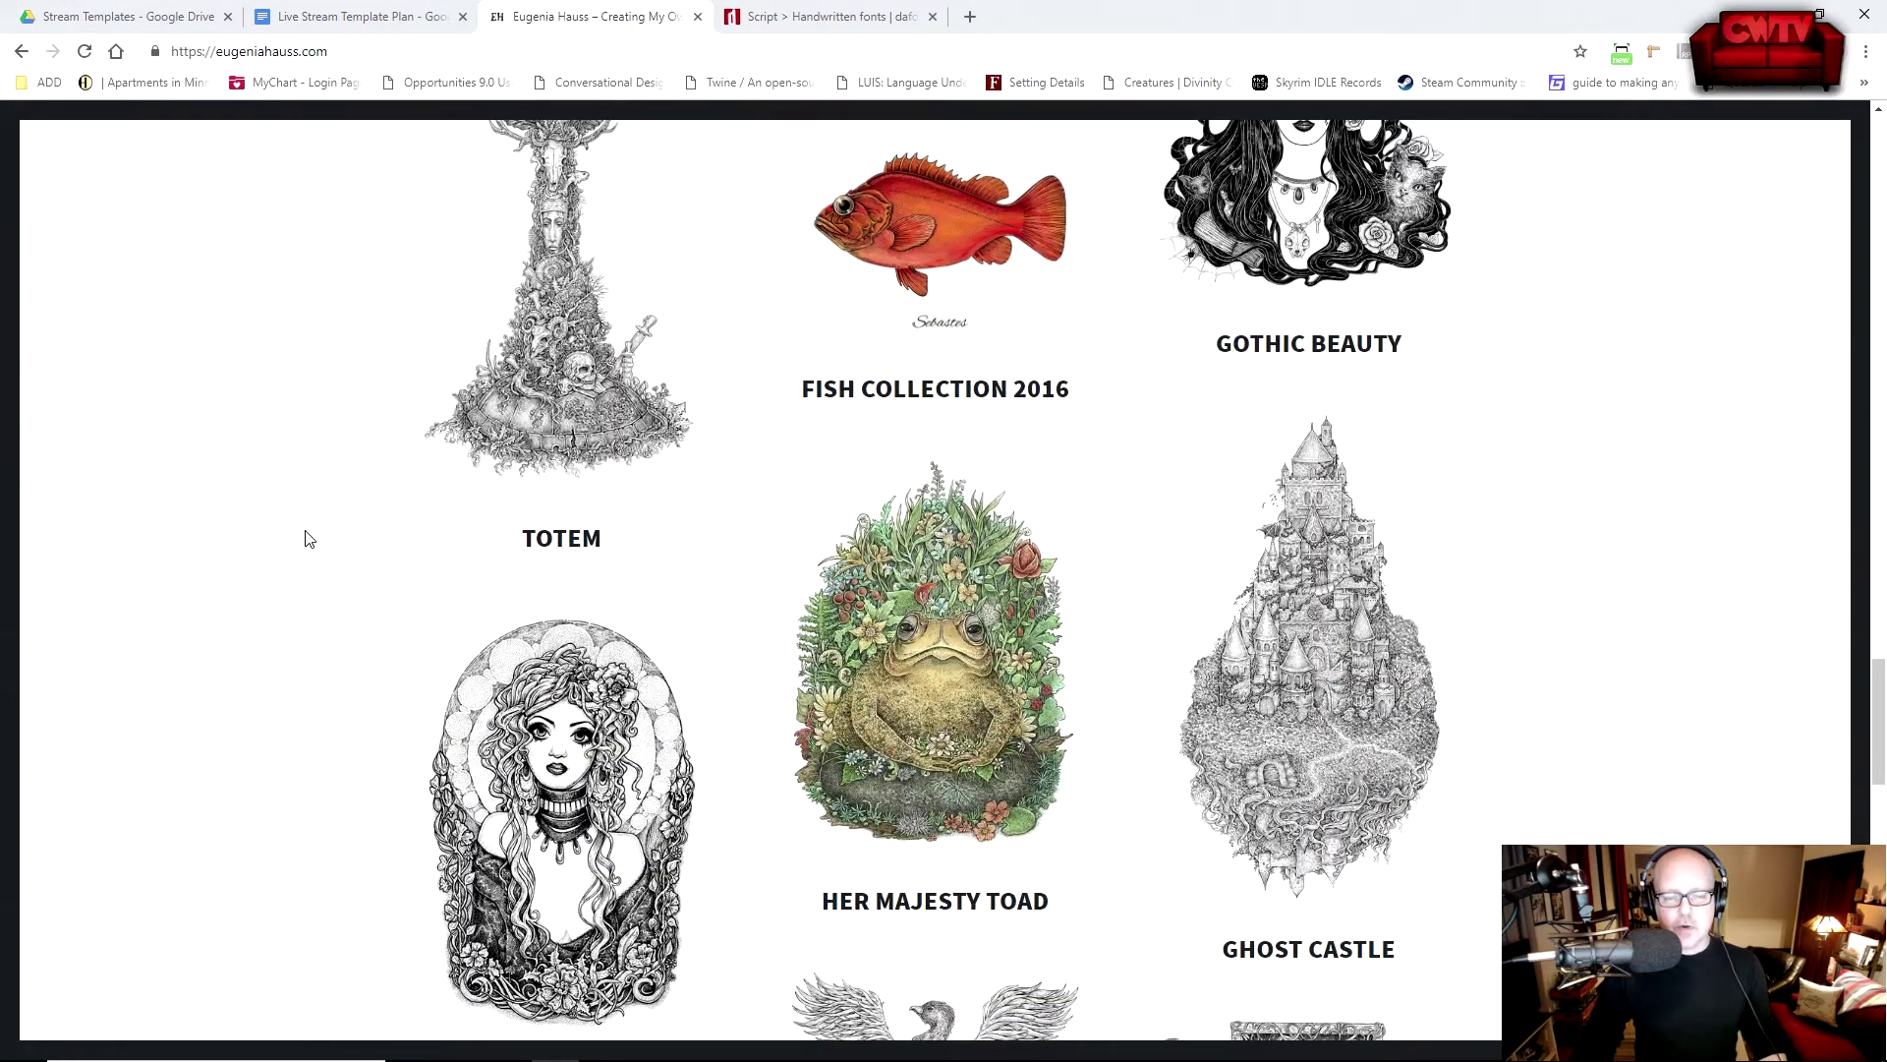
pyautogui.scroll(-3, 309, 541)
pyautogui.scroll(20, 310, 531)
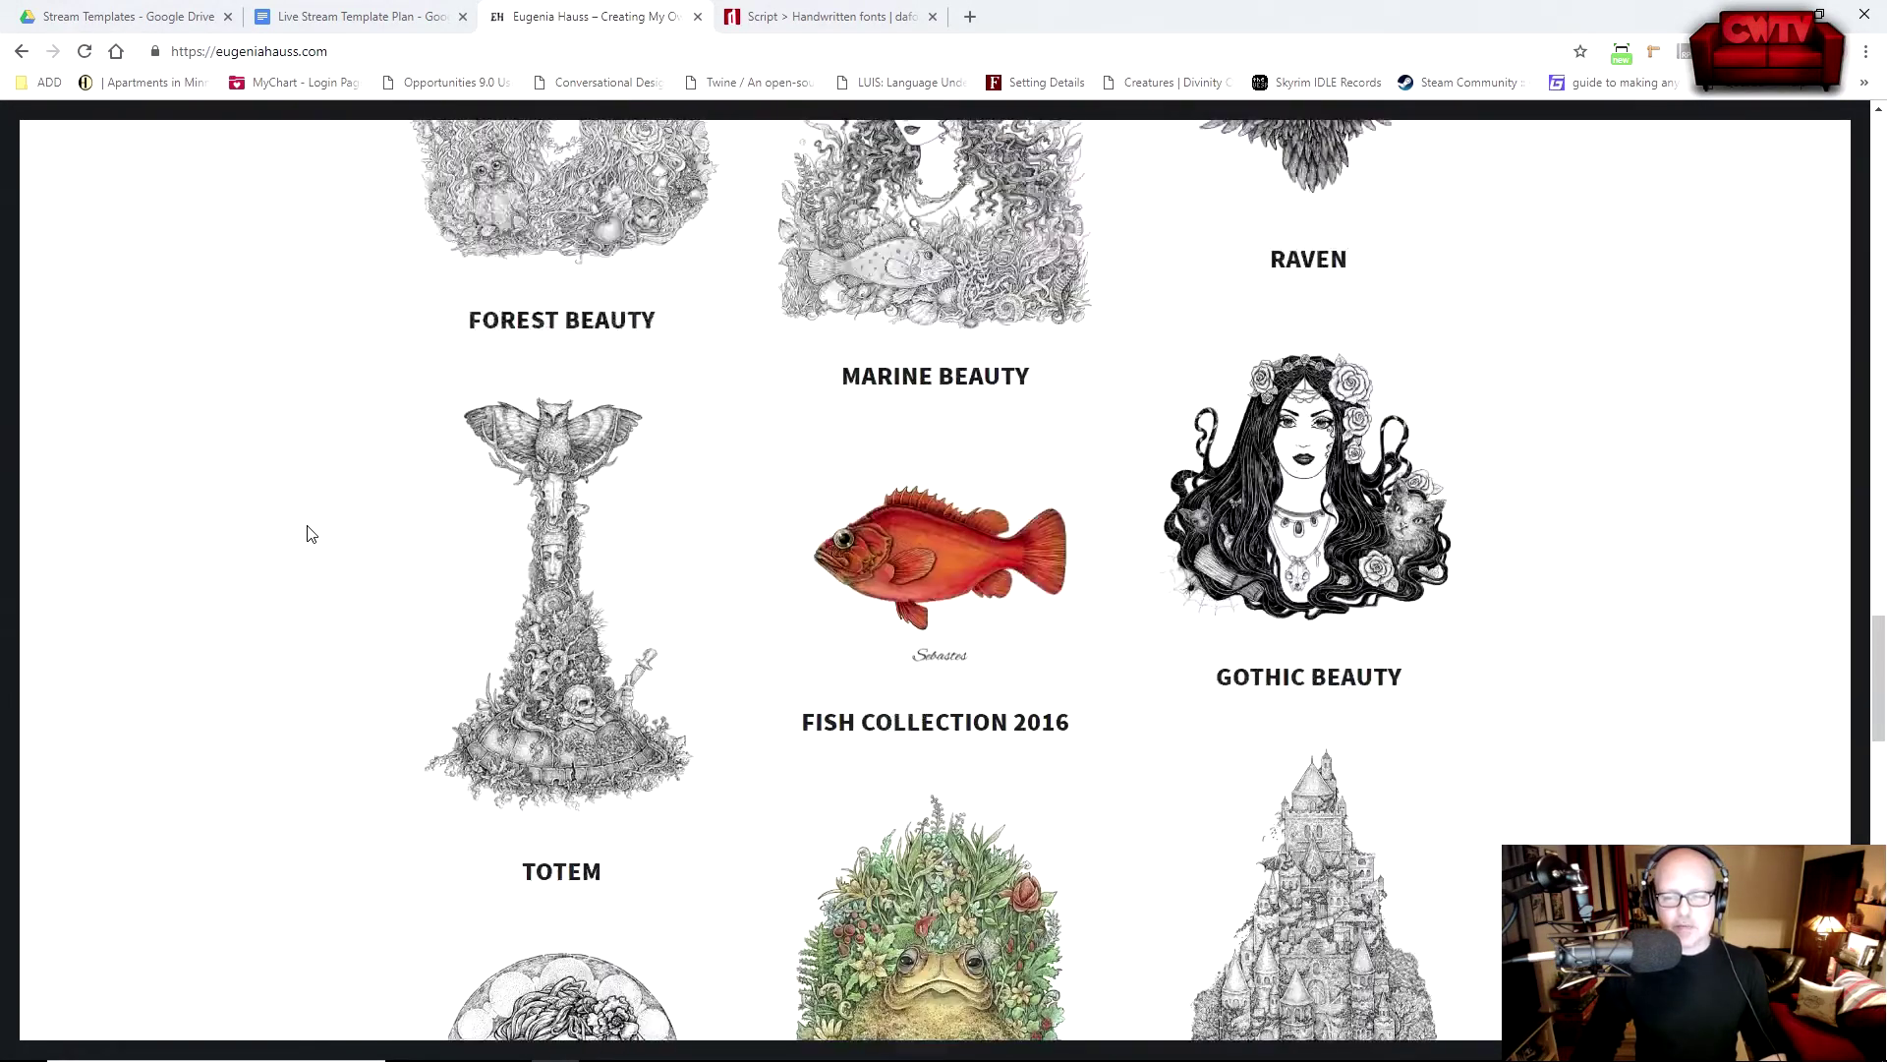
pyautogui.scroll(20, 319, 528)
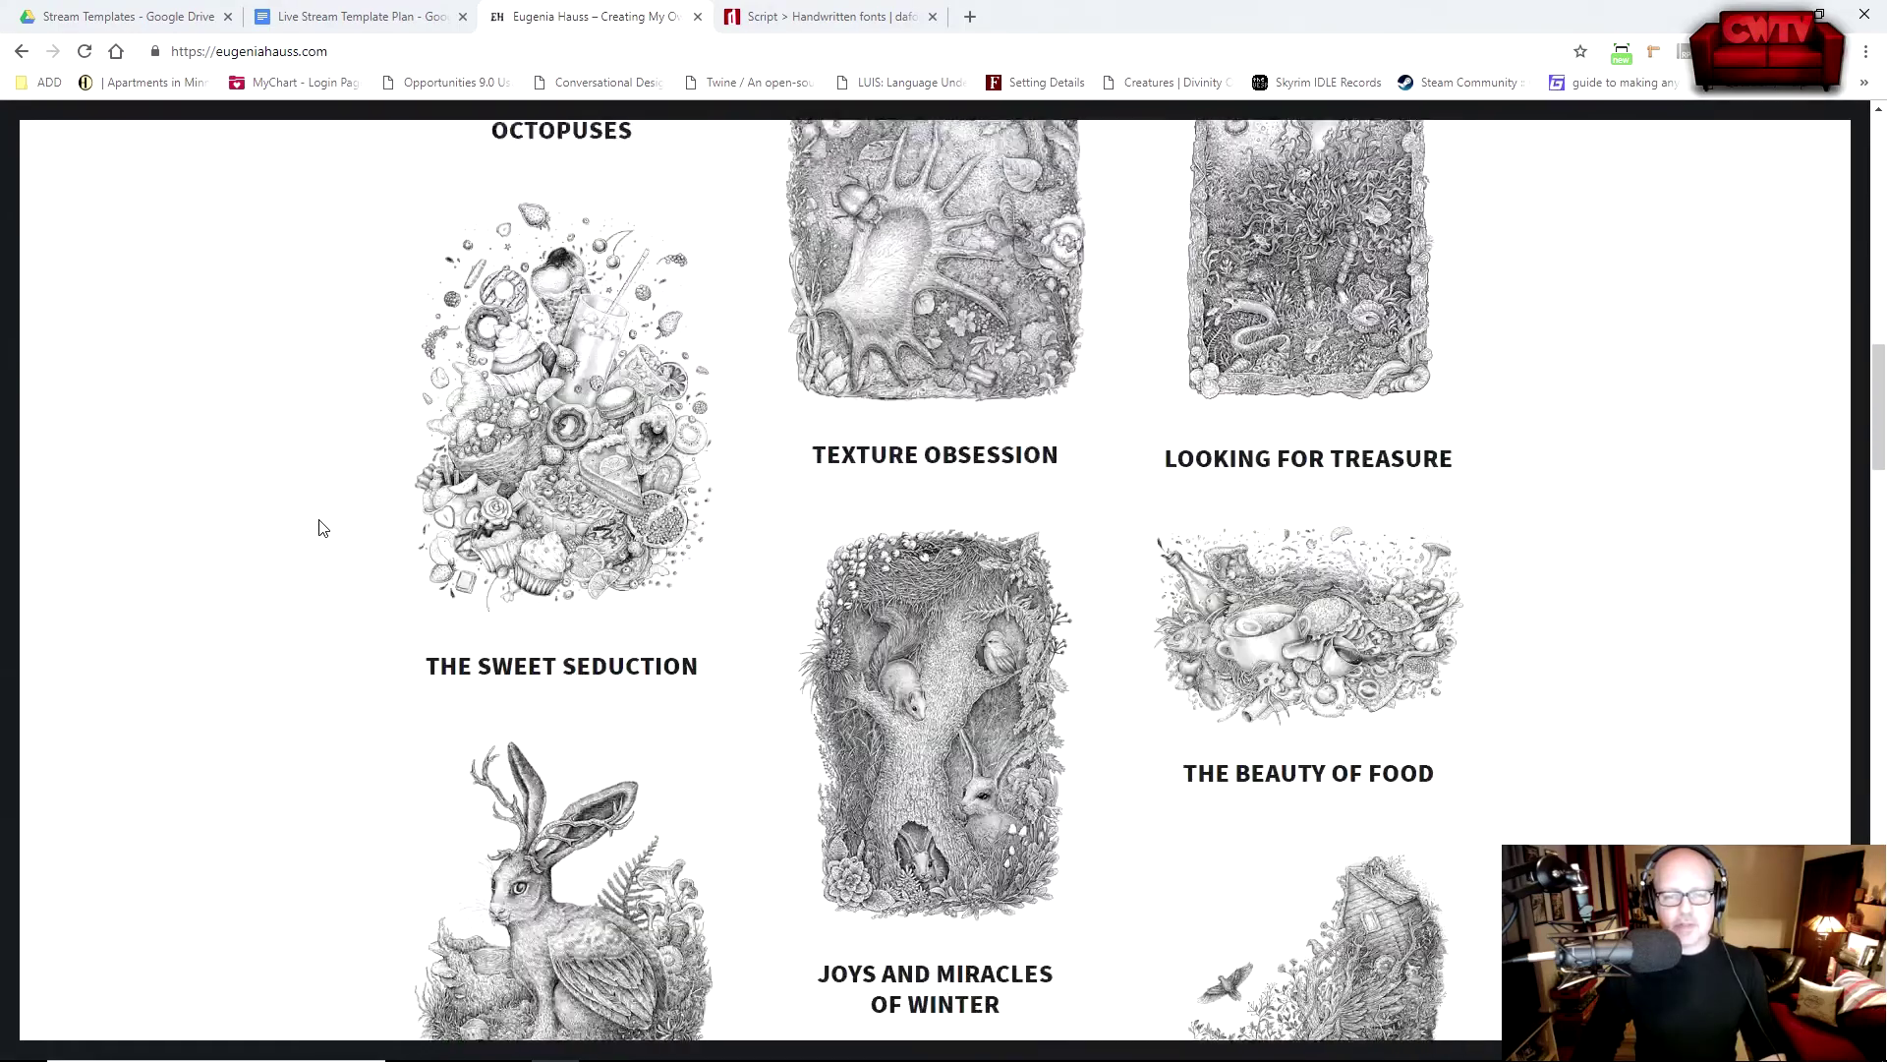
pyautogui.scroll(3, 319, 529)
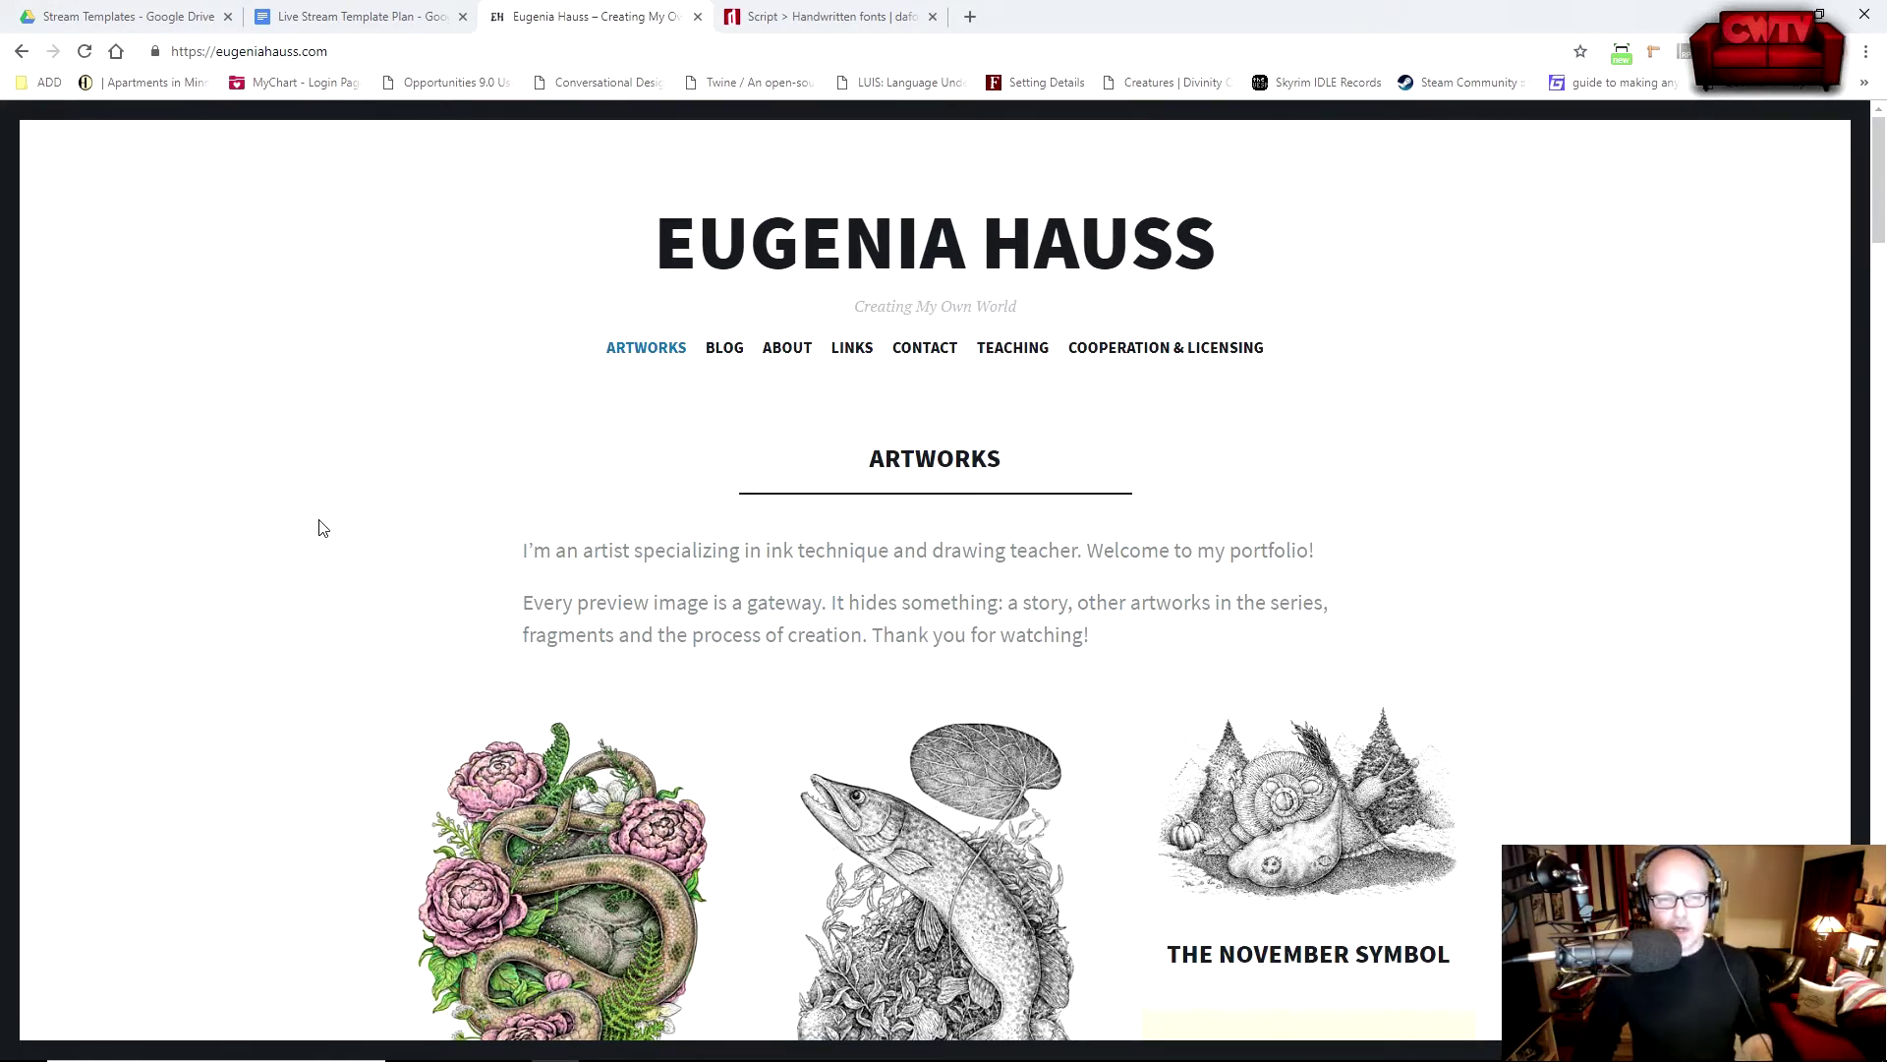
pyautogui.scroll(-3, 330, 533)
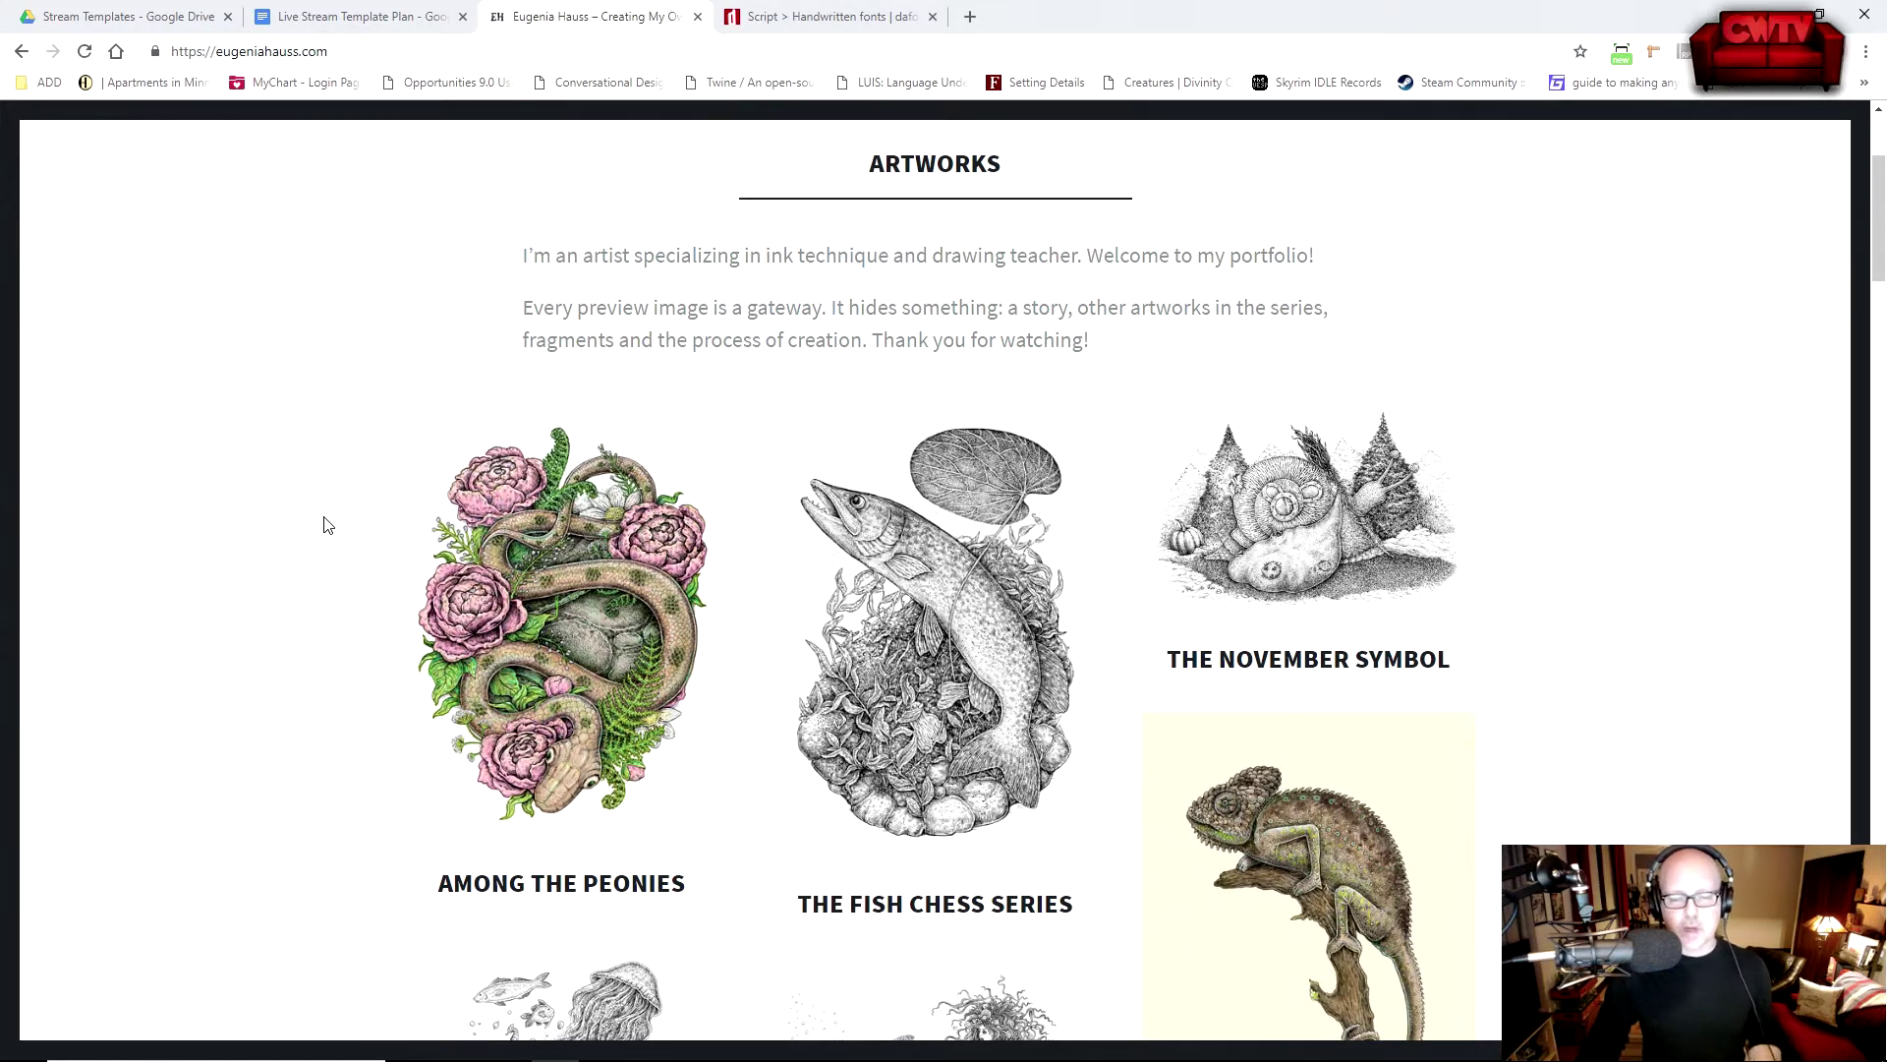
pyautogui.scroll(-2, 346, 539)
pyautogui.scroll(5, 346, 538)
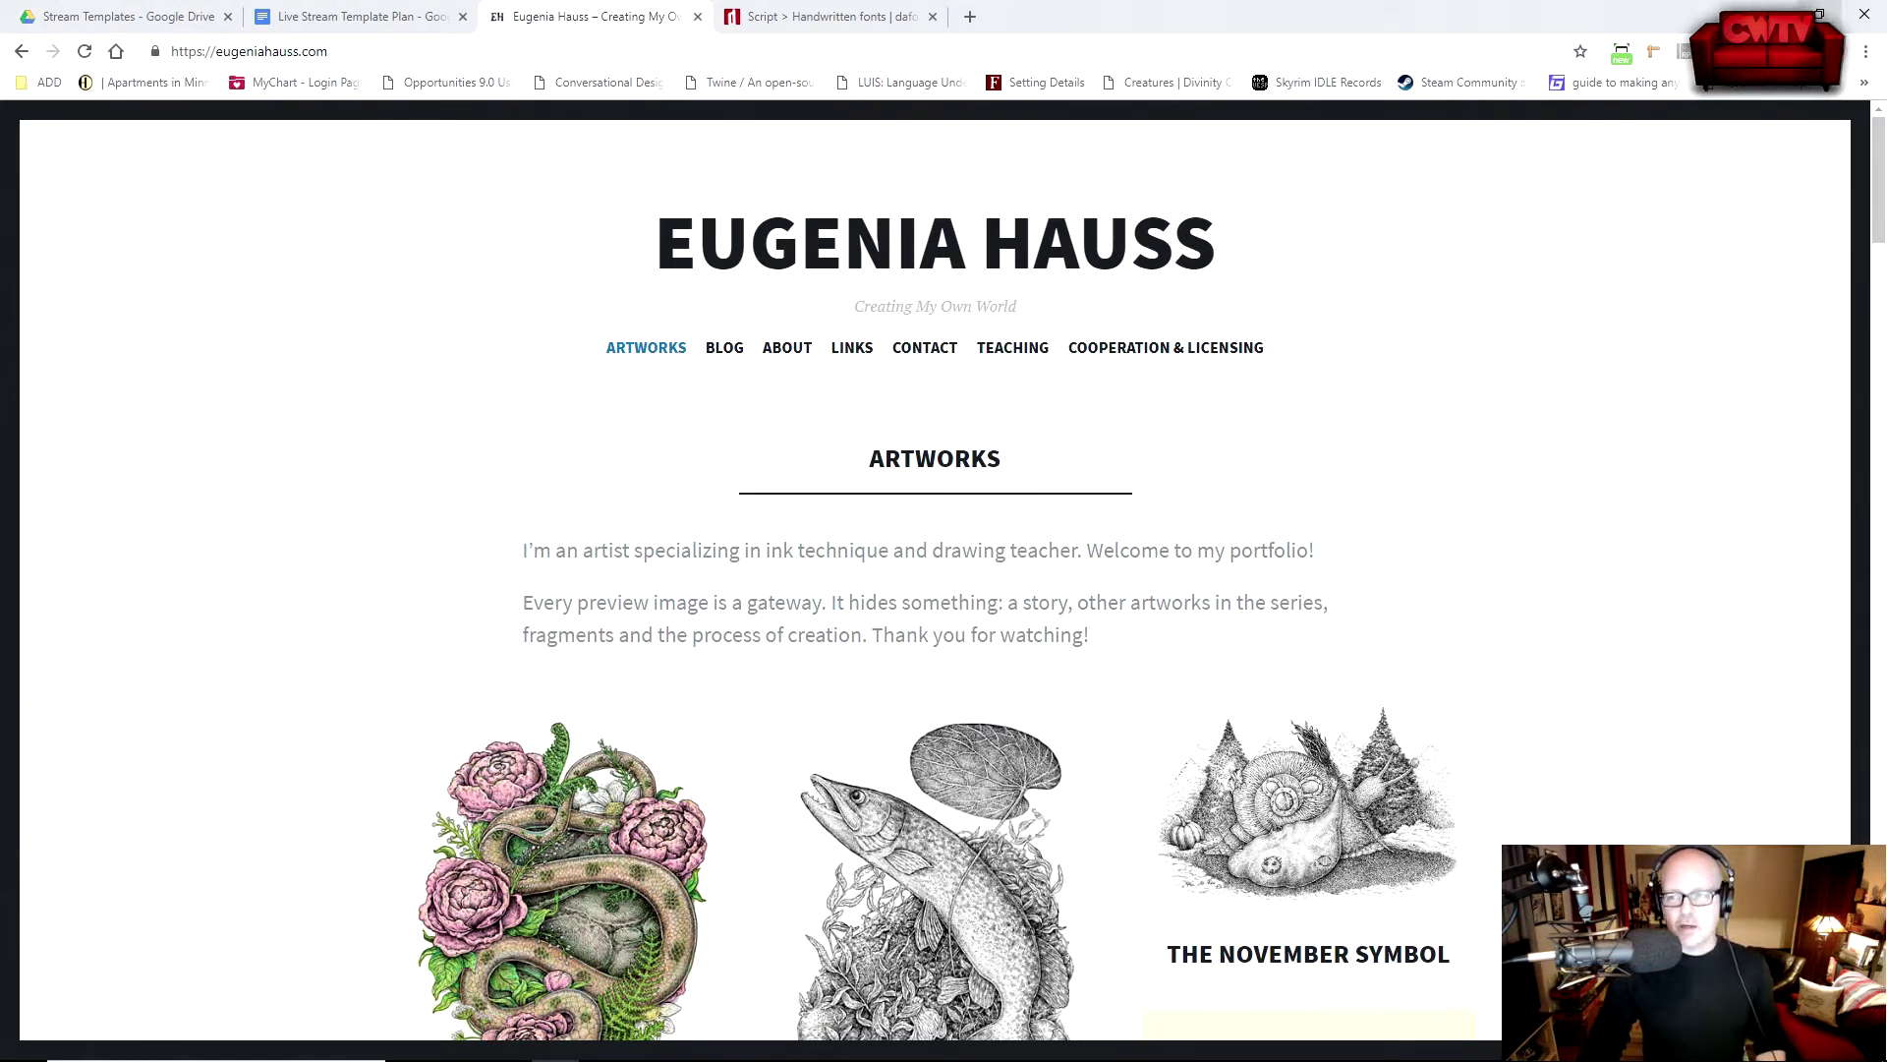
# - Restore Chrome from maximized, move it to the top-left and enlarge it to nearly fill the screen
pyautogui.click(1819, 15)
pyautogui.moveTo(1495, 53); pyautogui.dragTo(1134, 28)
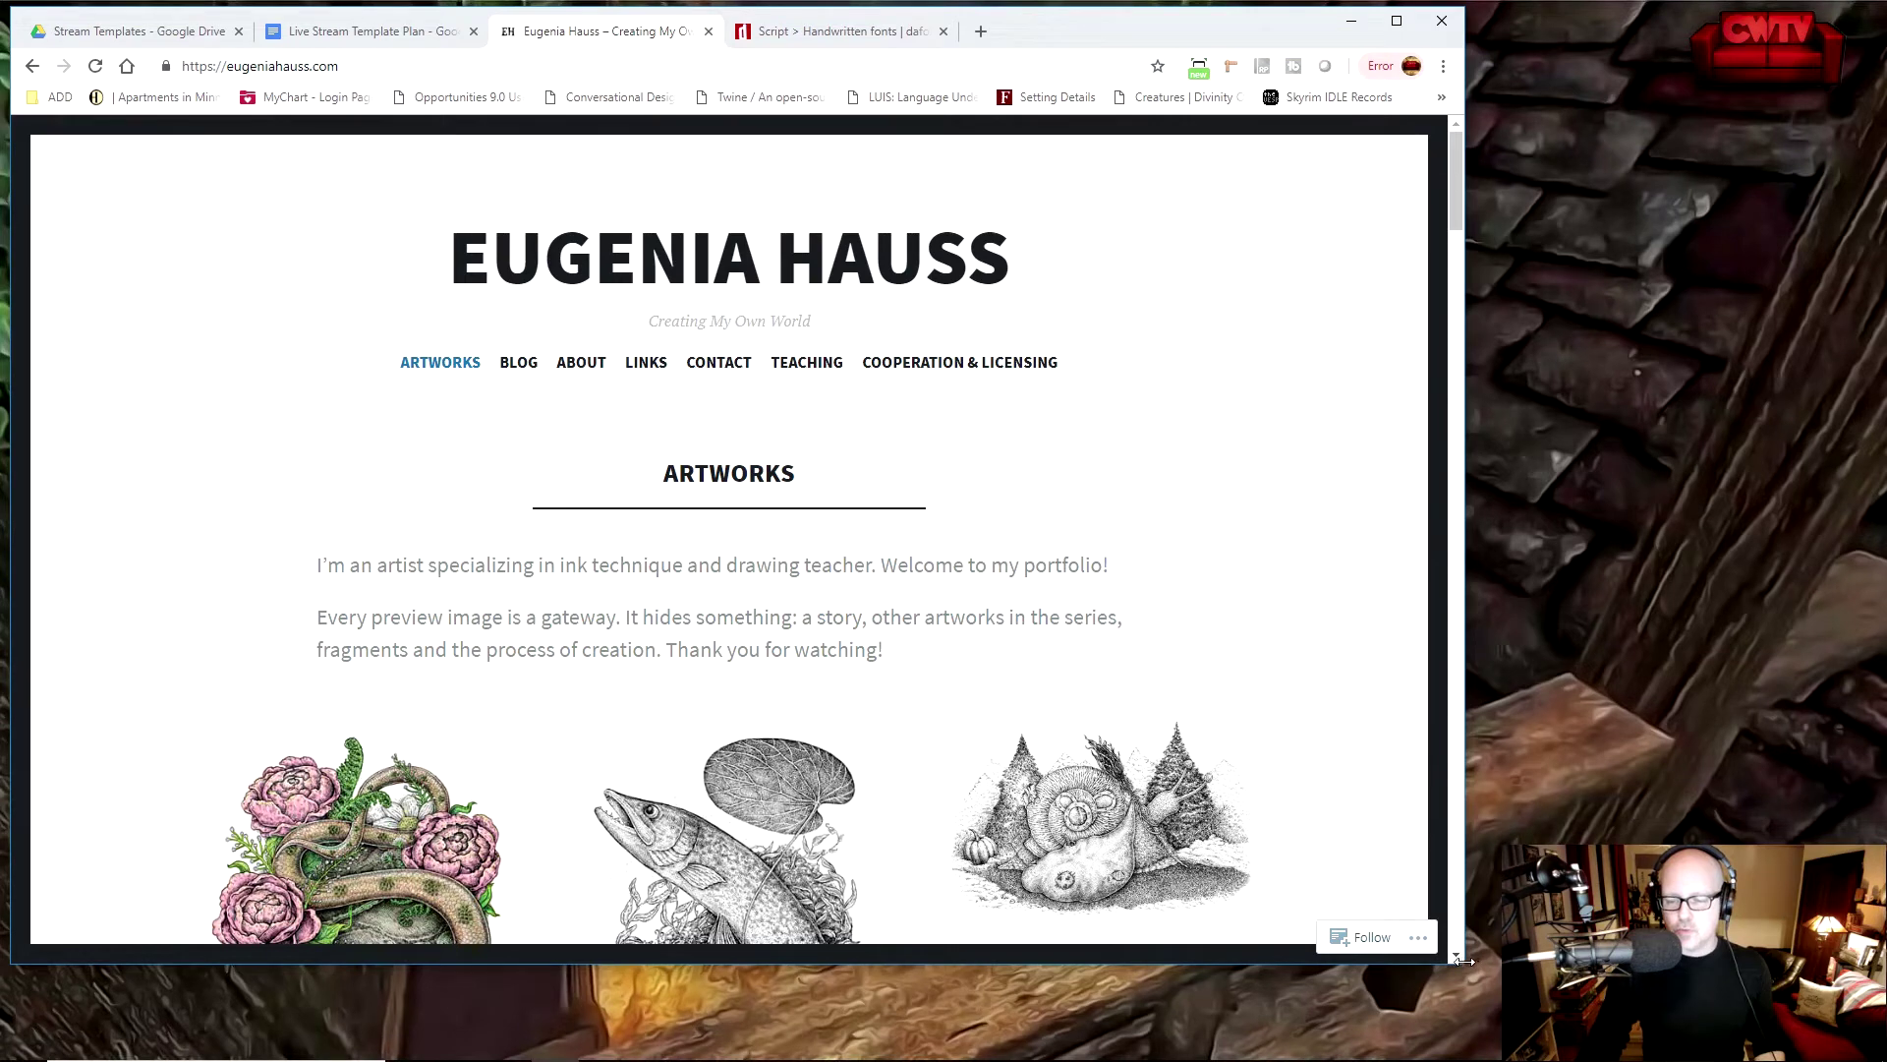
pyautogui.moveTo(1464, 963); pyautogui.dragTo(1828, 1030)
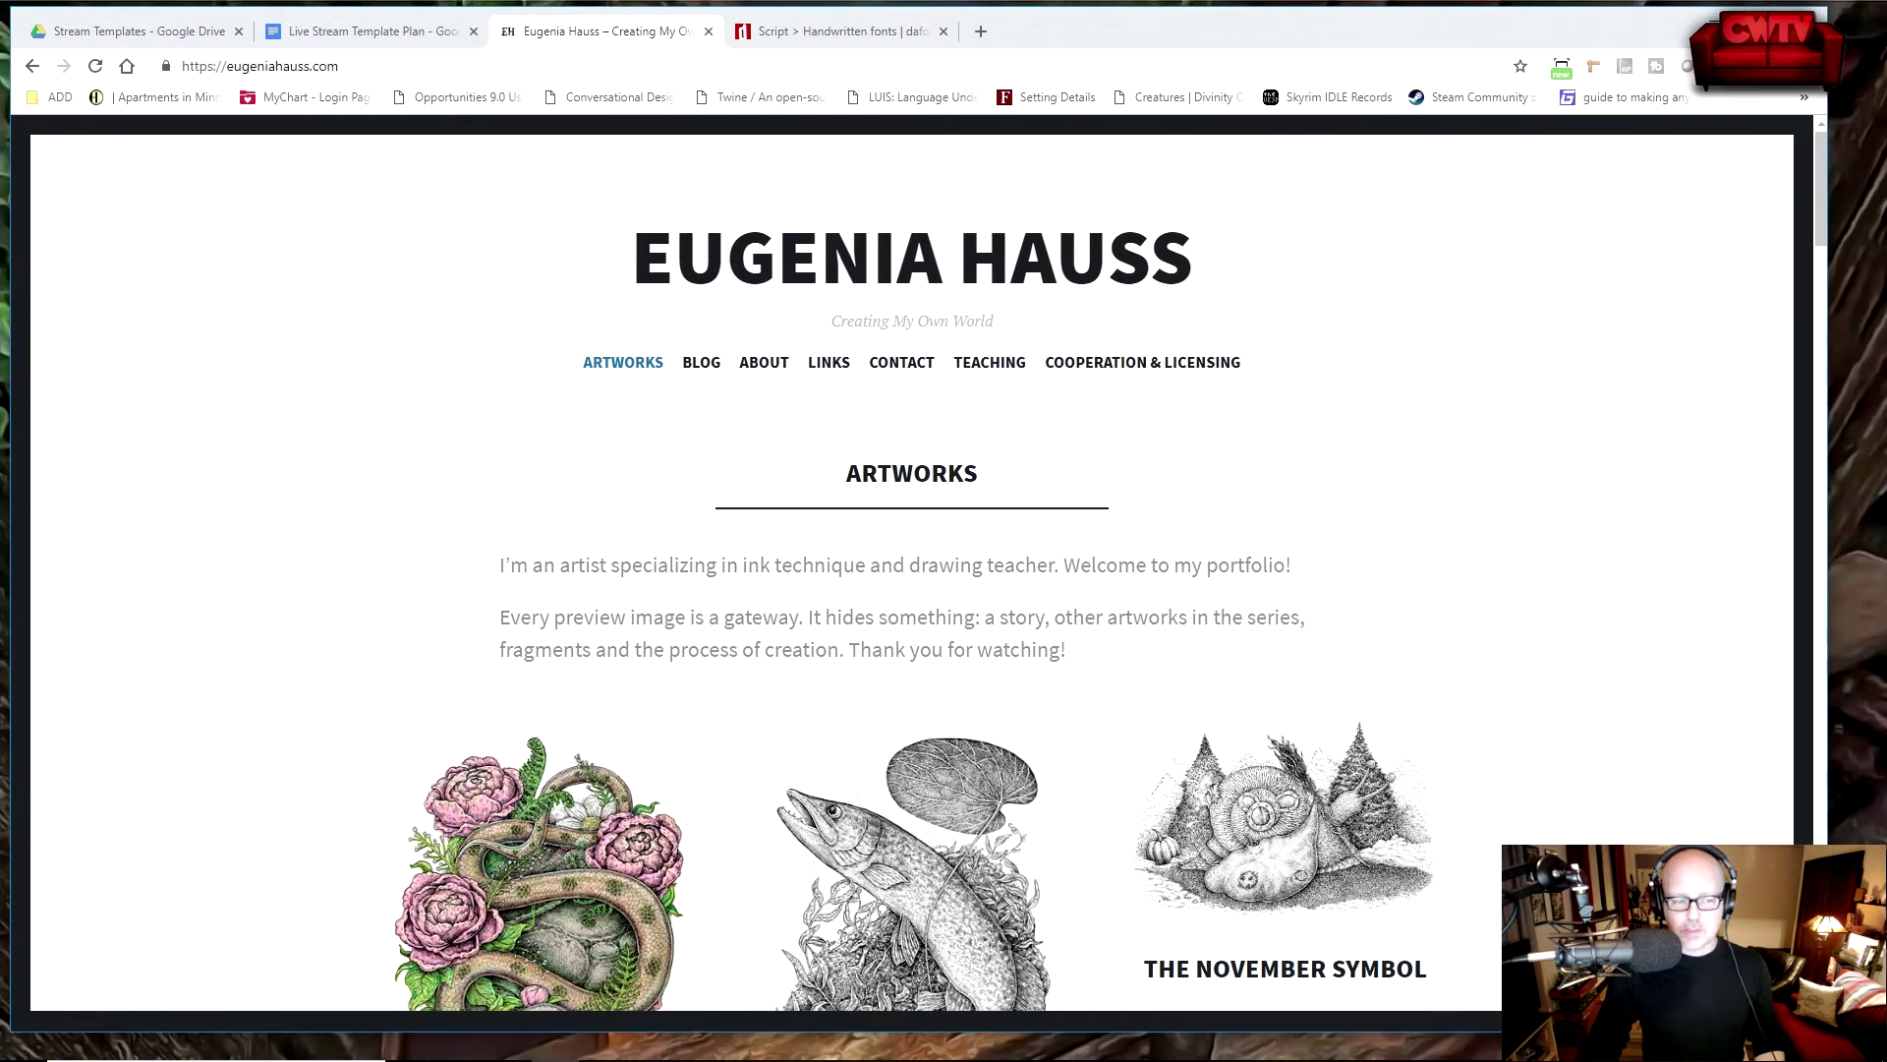
pyautogui.moveTo(884, 1058)
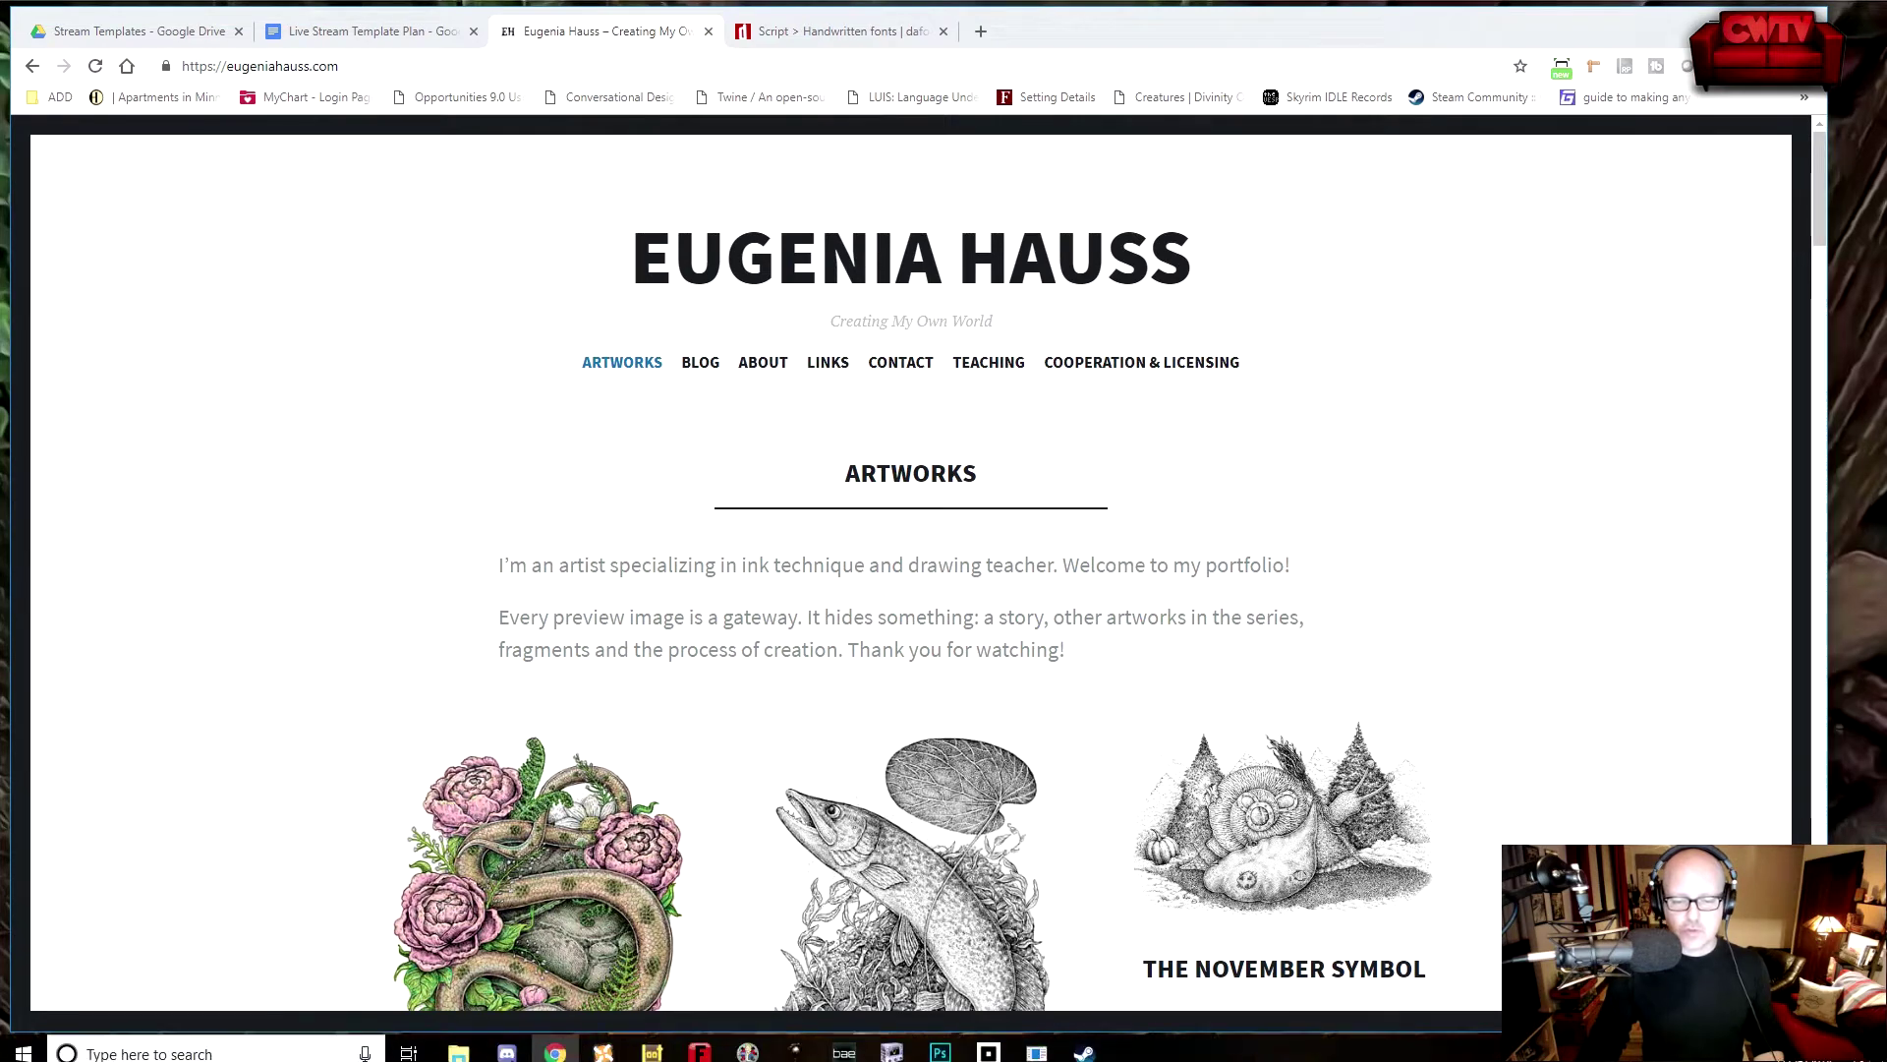
# - Switch to Photoshop's TuesdayNightStories-Main.psd book mockup with The Lorkhon Legends cover
pyautogui.click(945, 1043)
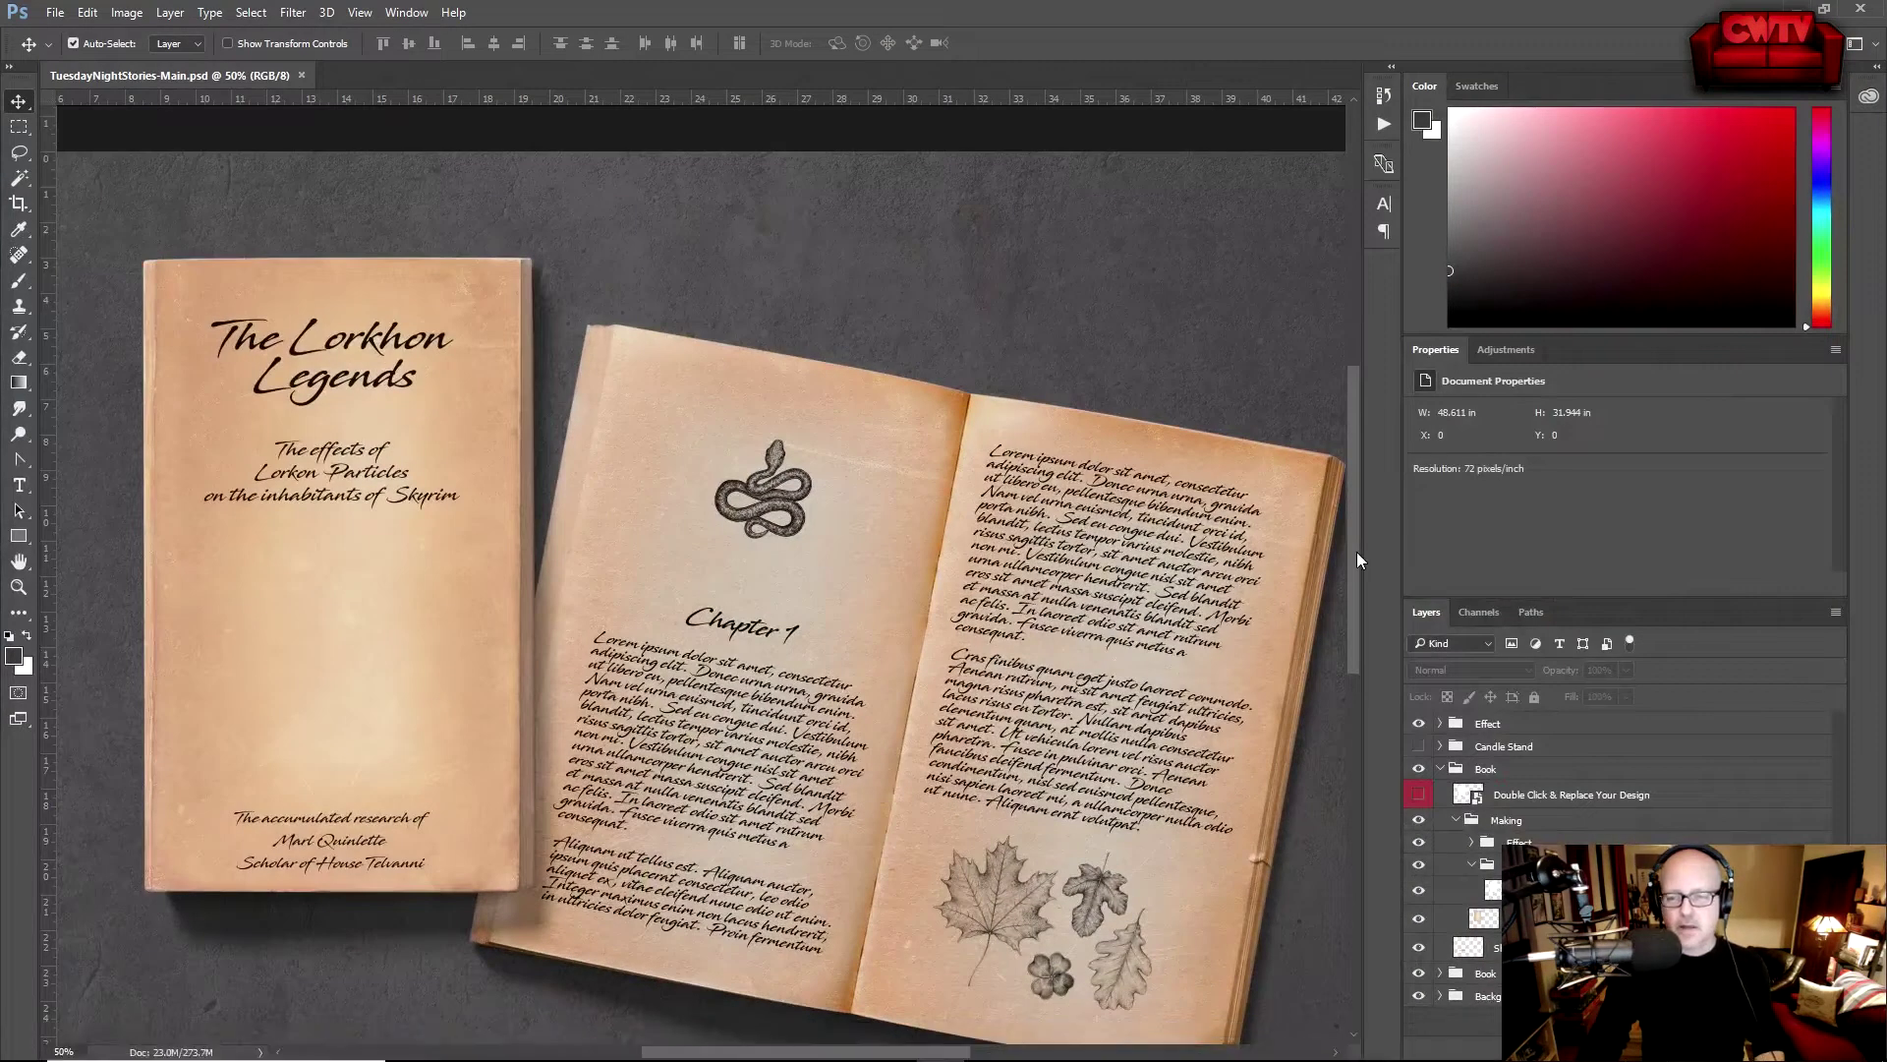
pyautogui.moveTo(1356, 551); pyautogui.dragTo(1378, 589)
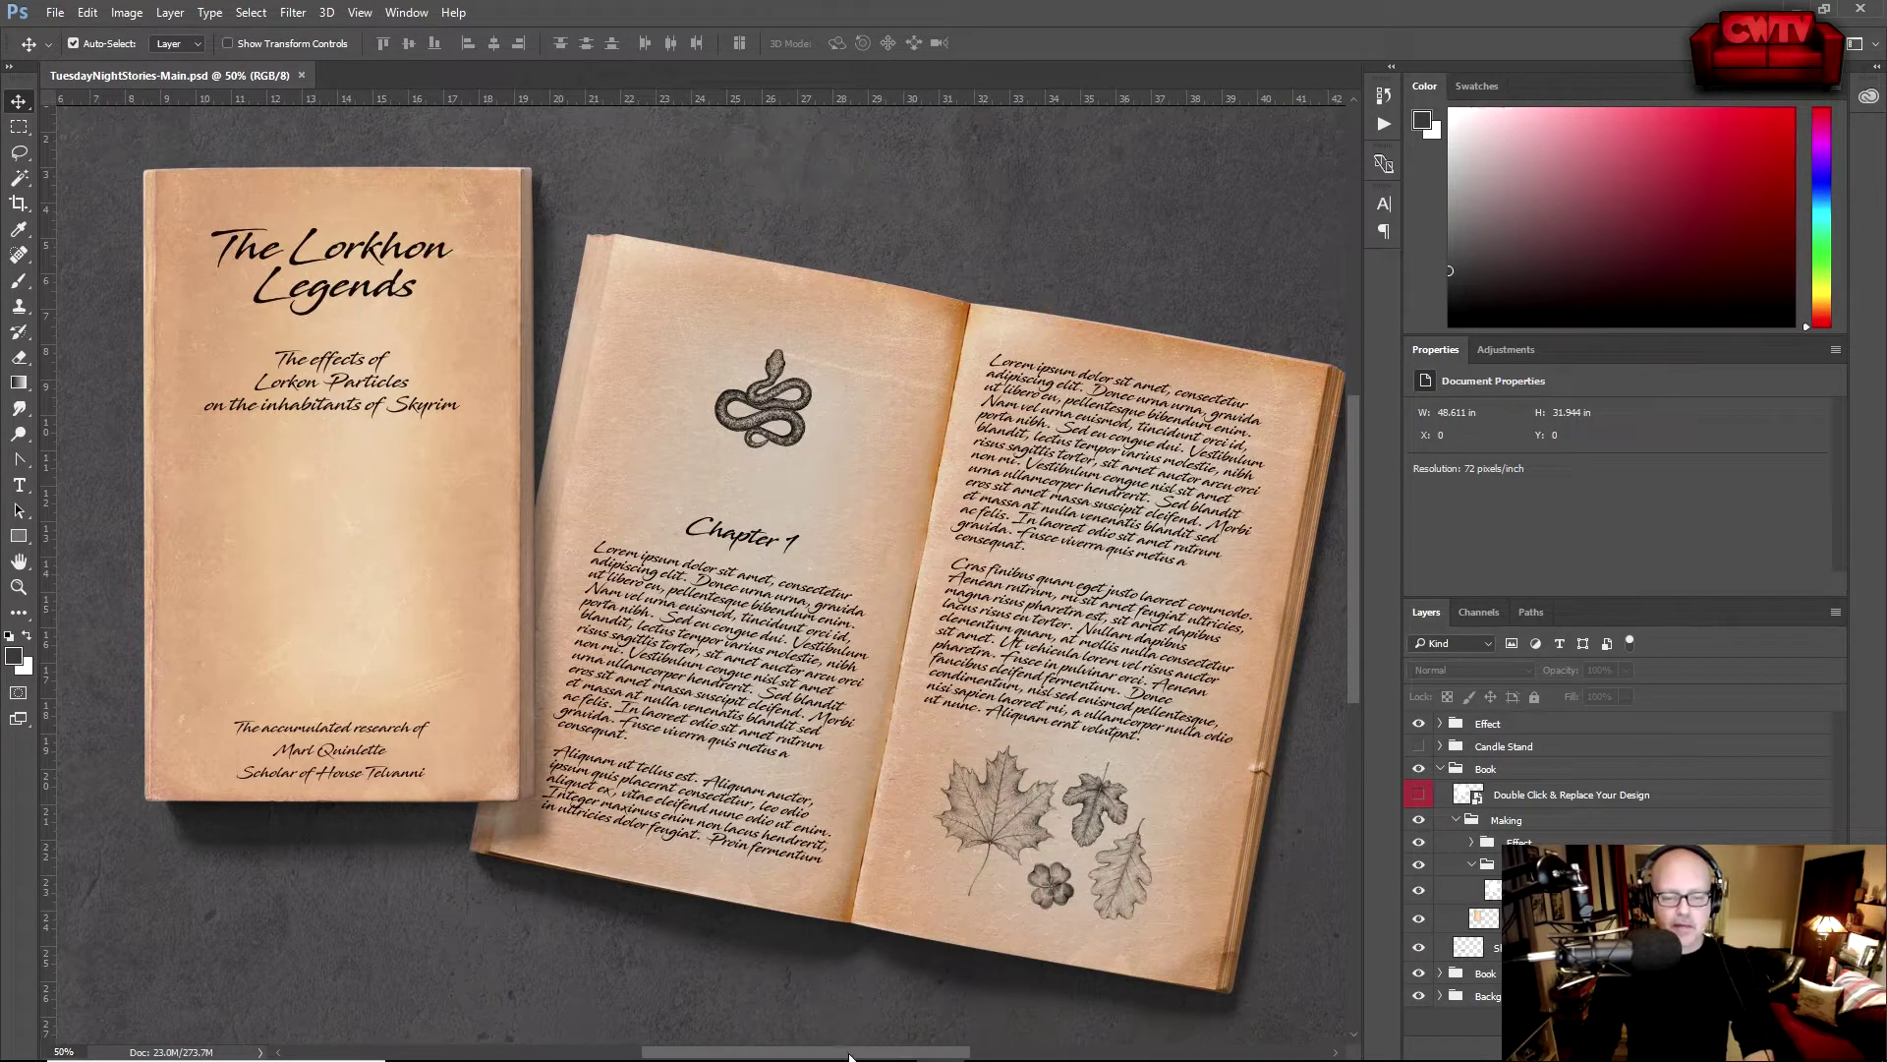
pyautogui.hscroll(3, 865, 1048)
# - Select the 'Double Click & Replace Your Design' smart object layer in the Layers panel
pyautogui.hscroll(-2, 865, 1048)
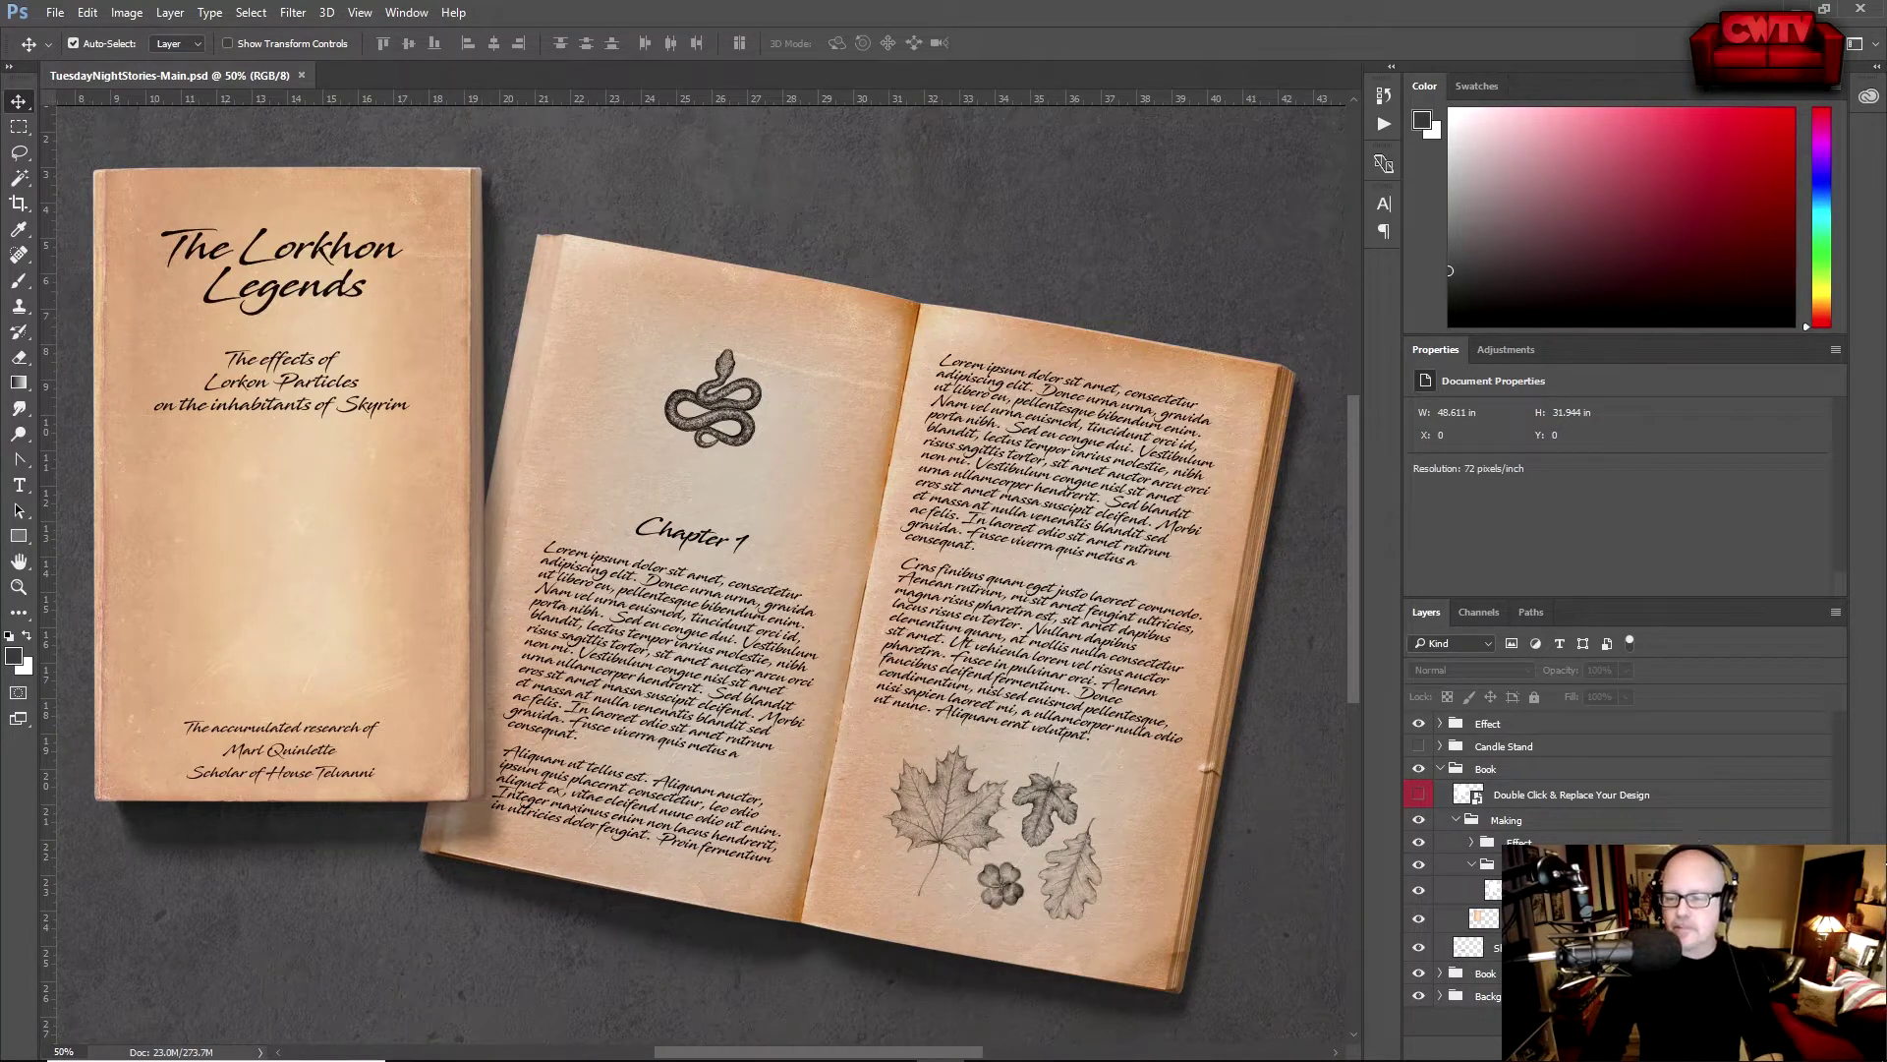
pyautogui.click(1512, 799)
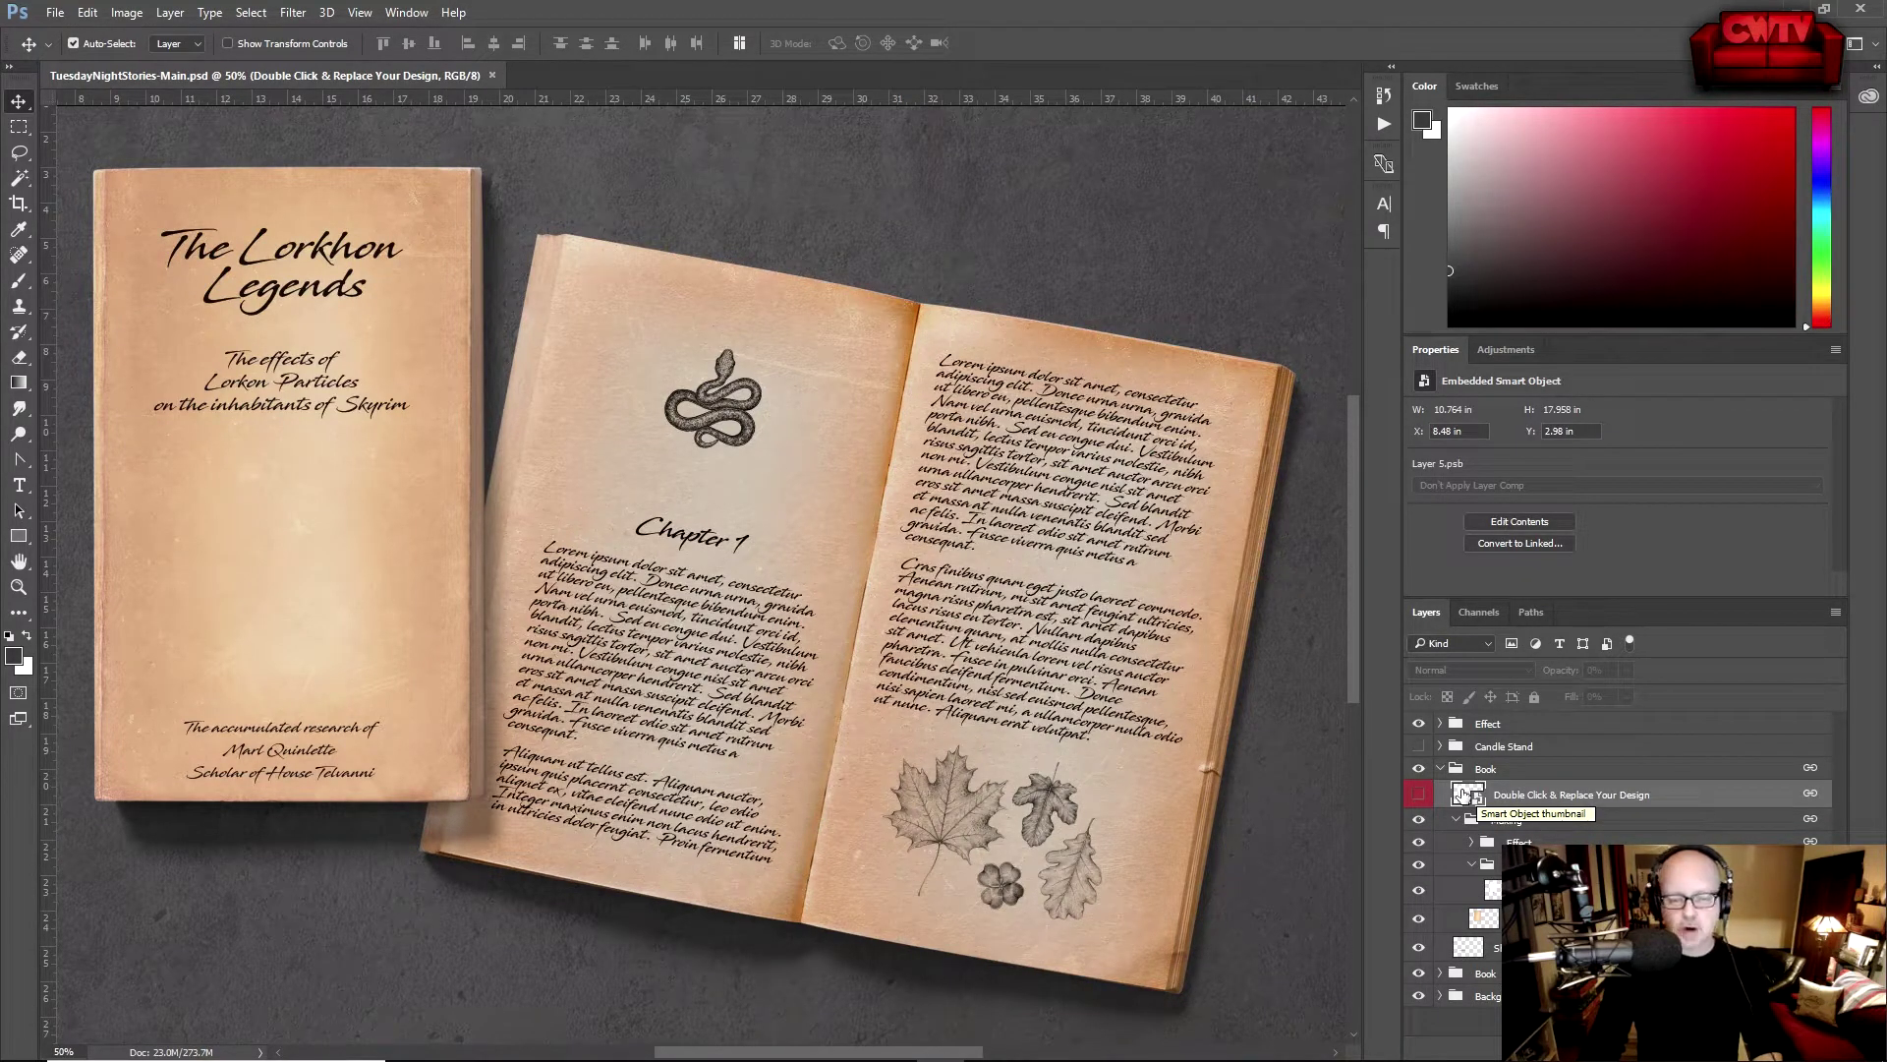
# - Open the cover smart object as Layer 5.psb, then return to the artist's website in Chrome
pyautogui.doubleClick(1464, 794)
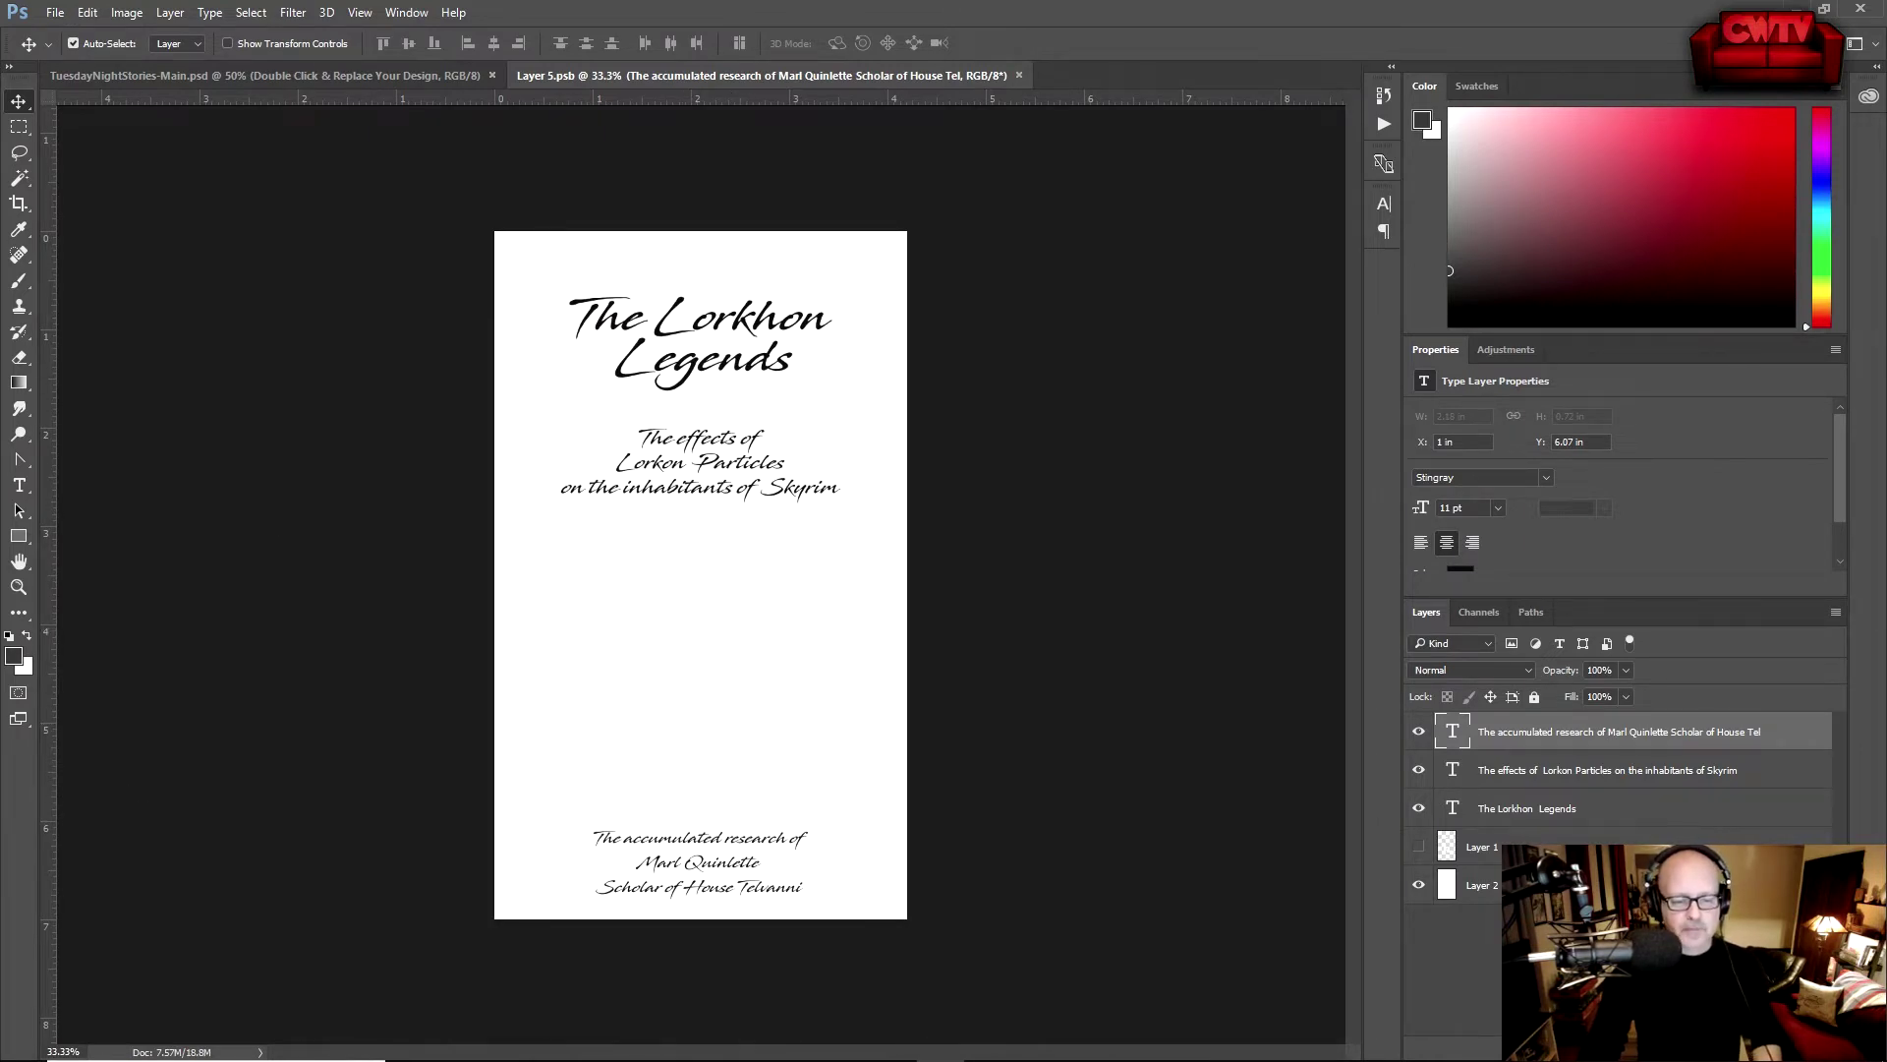
pyautogui.click(570, 1047)
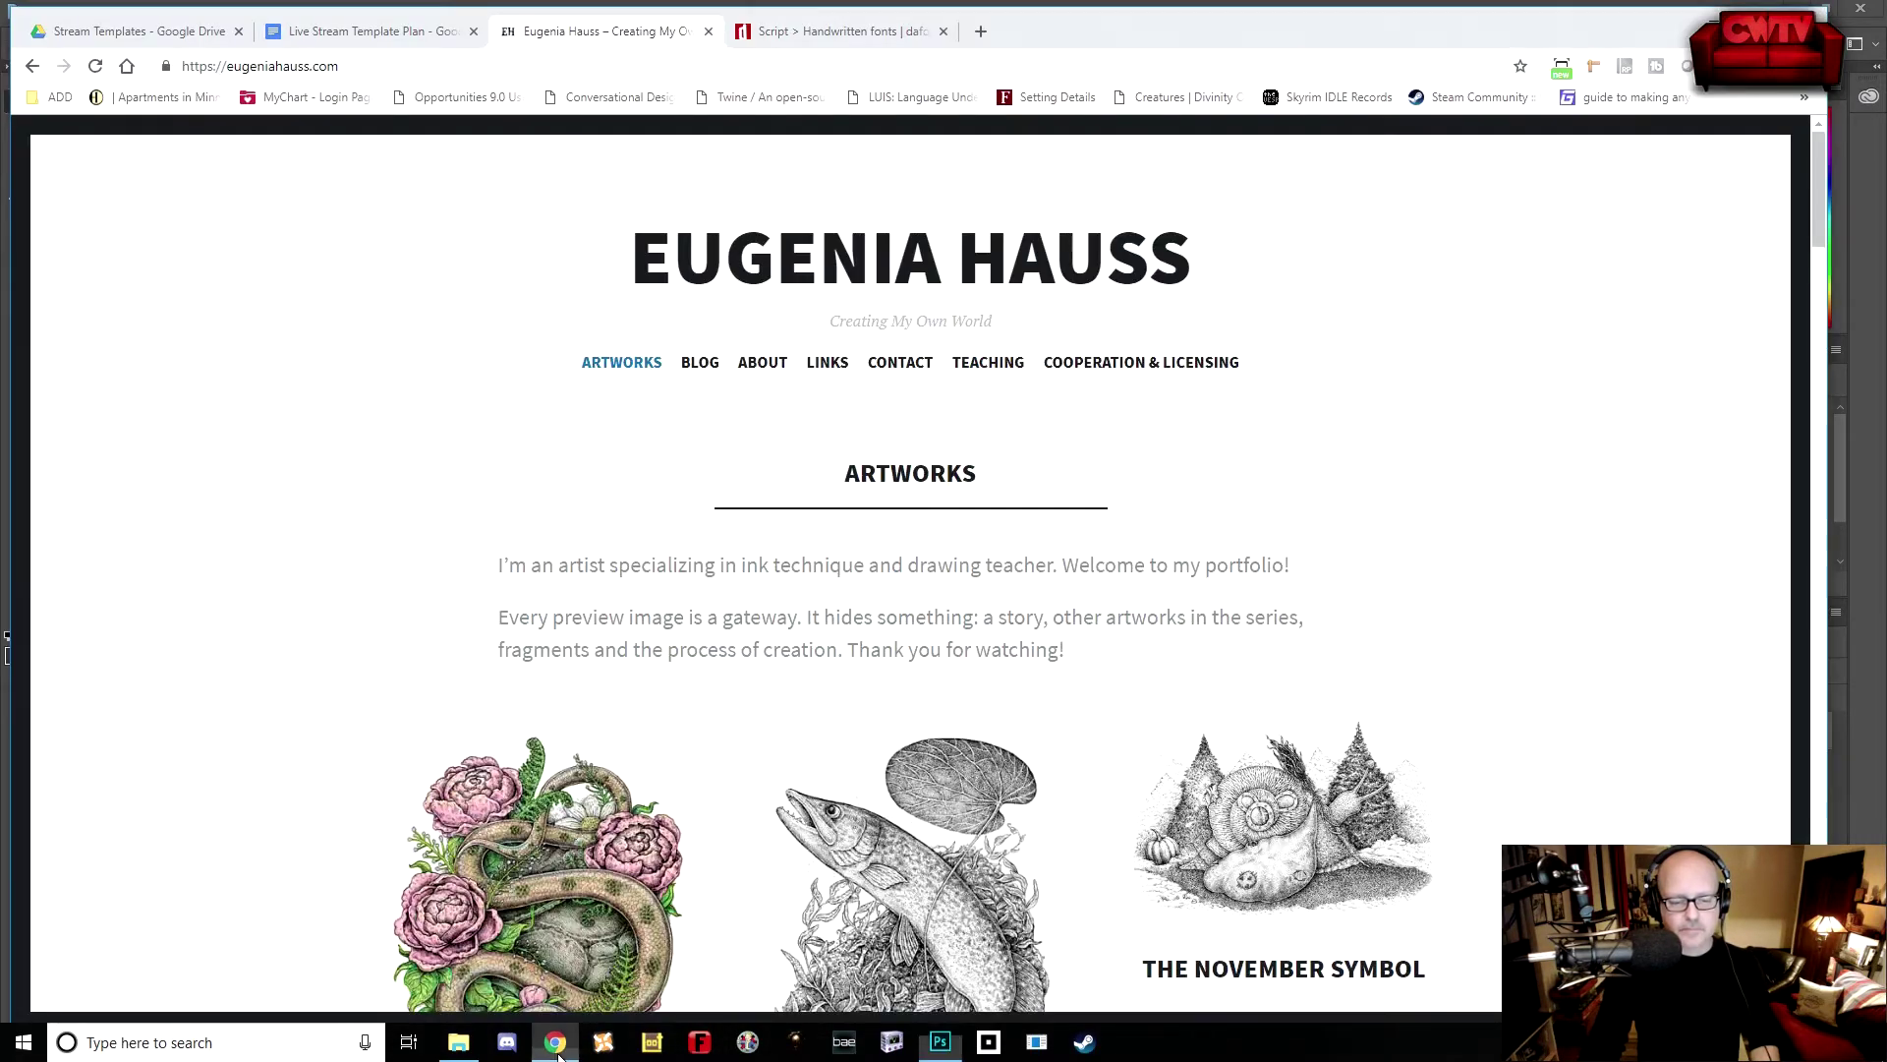
# - Open the Eugenia Hauss Blog page and browse its posts, including the deer antlers and frog tutorial
pyautogui.click(699, 364)
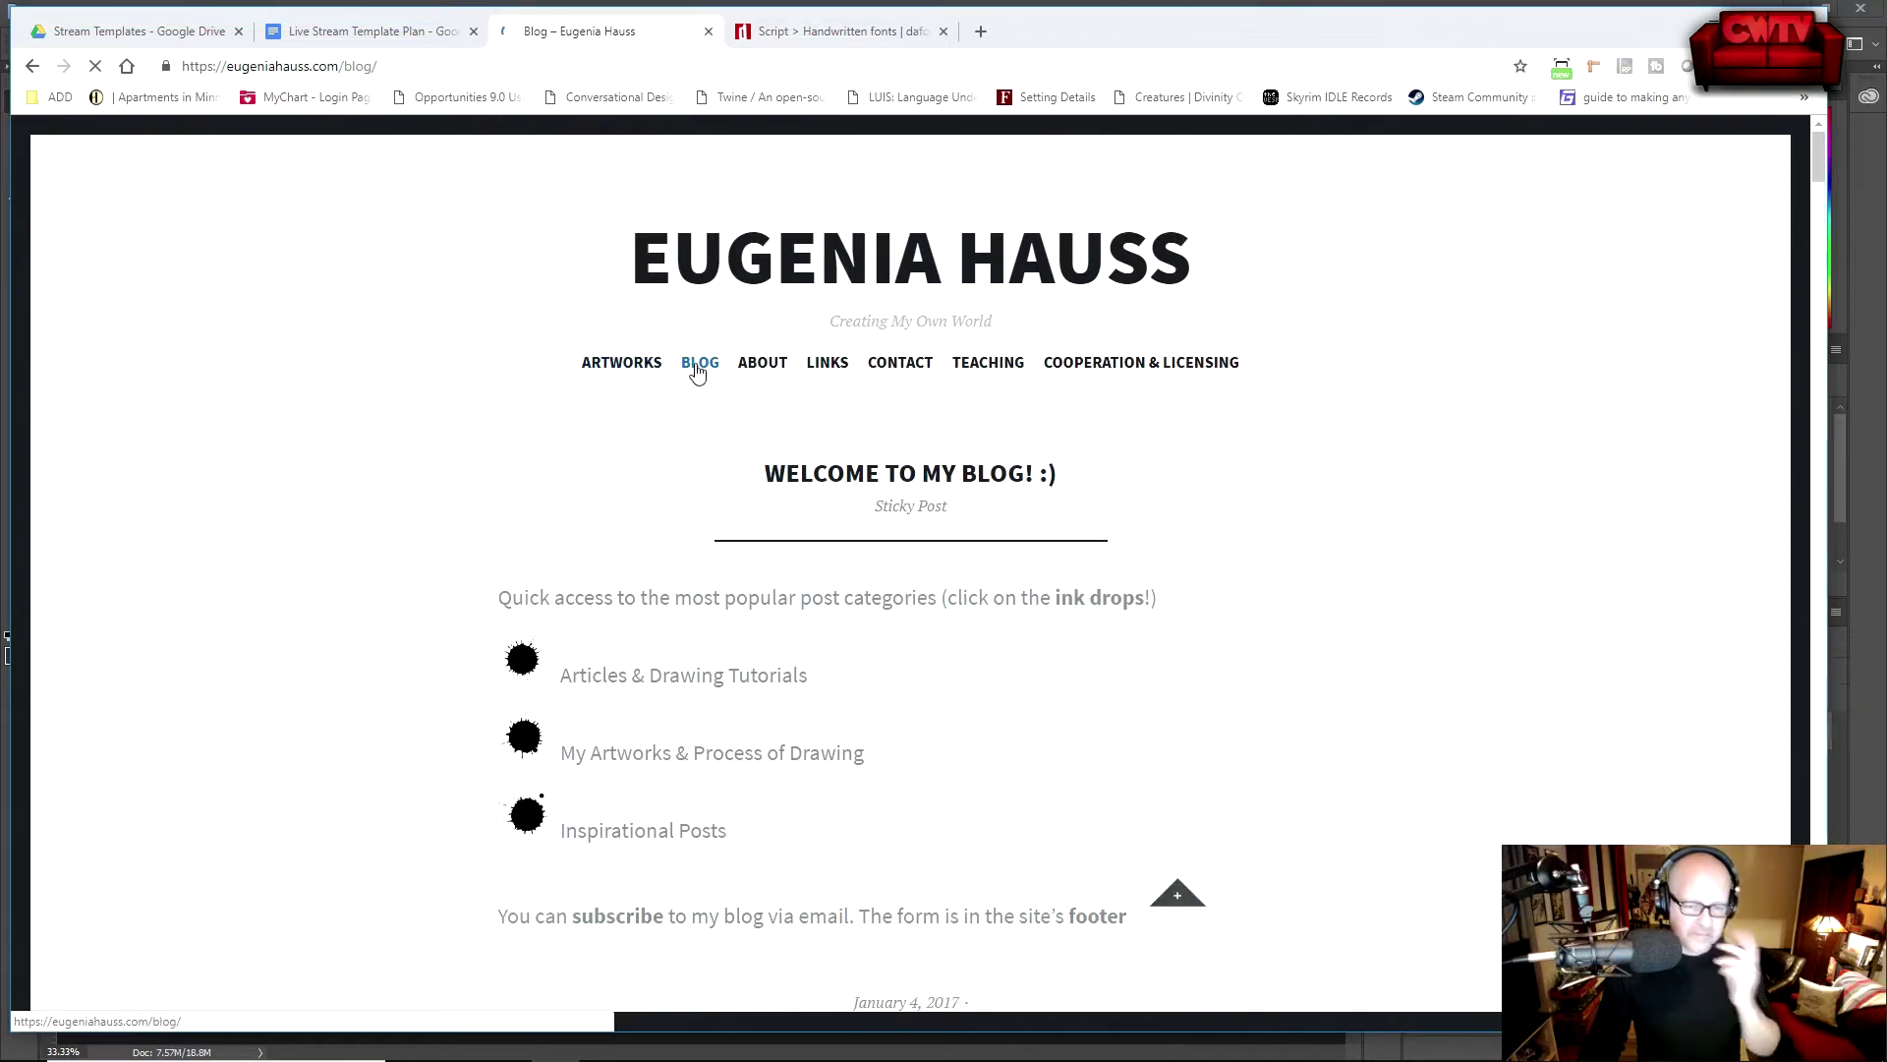
pyautogui.scroll(-1, 958, 651)
pyautogui.scroll(-15, 959, 653)
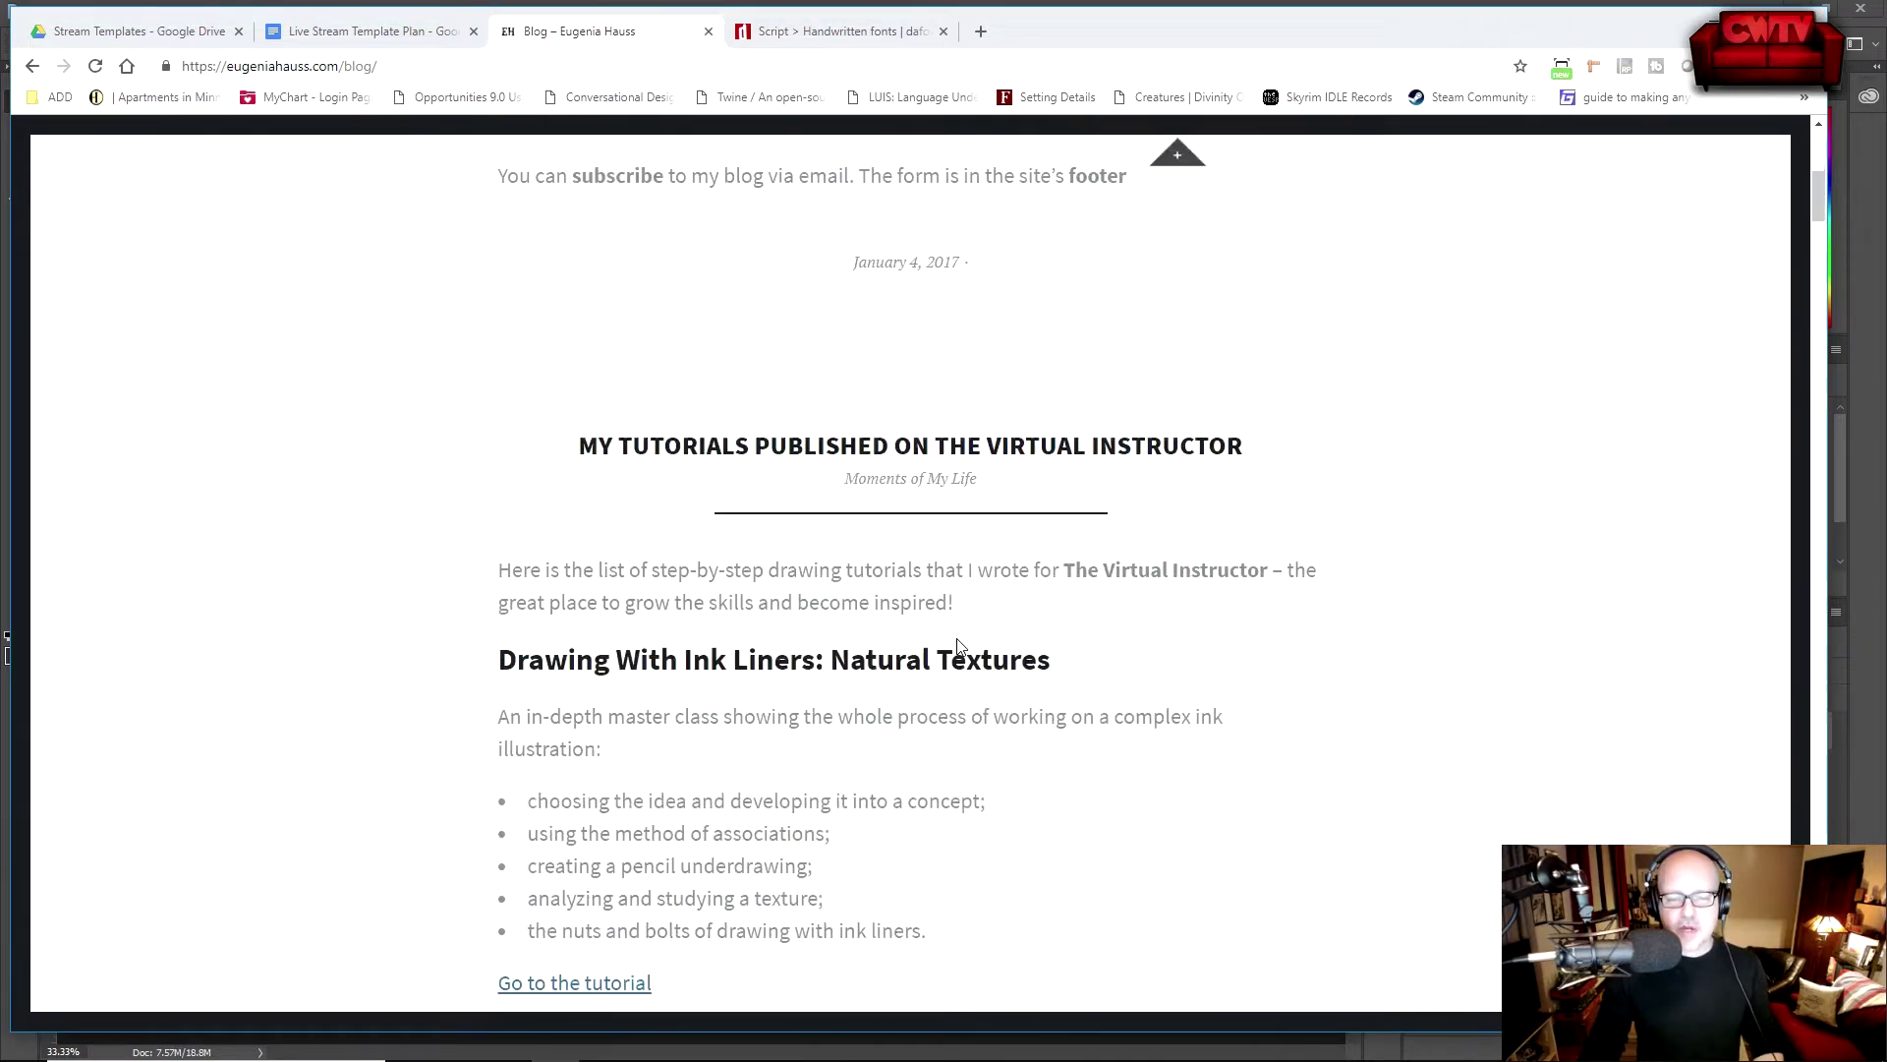
pyautogui.scroll(-14, 951, 624)
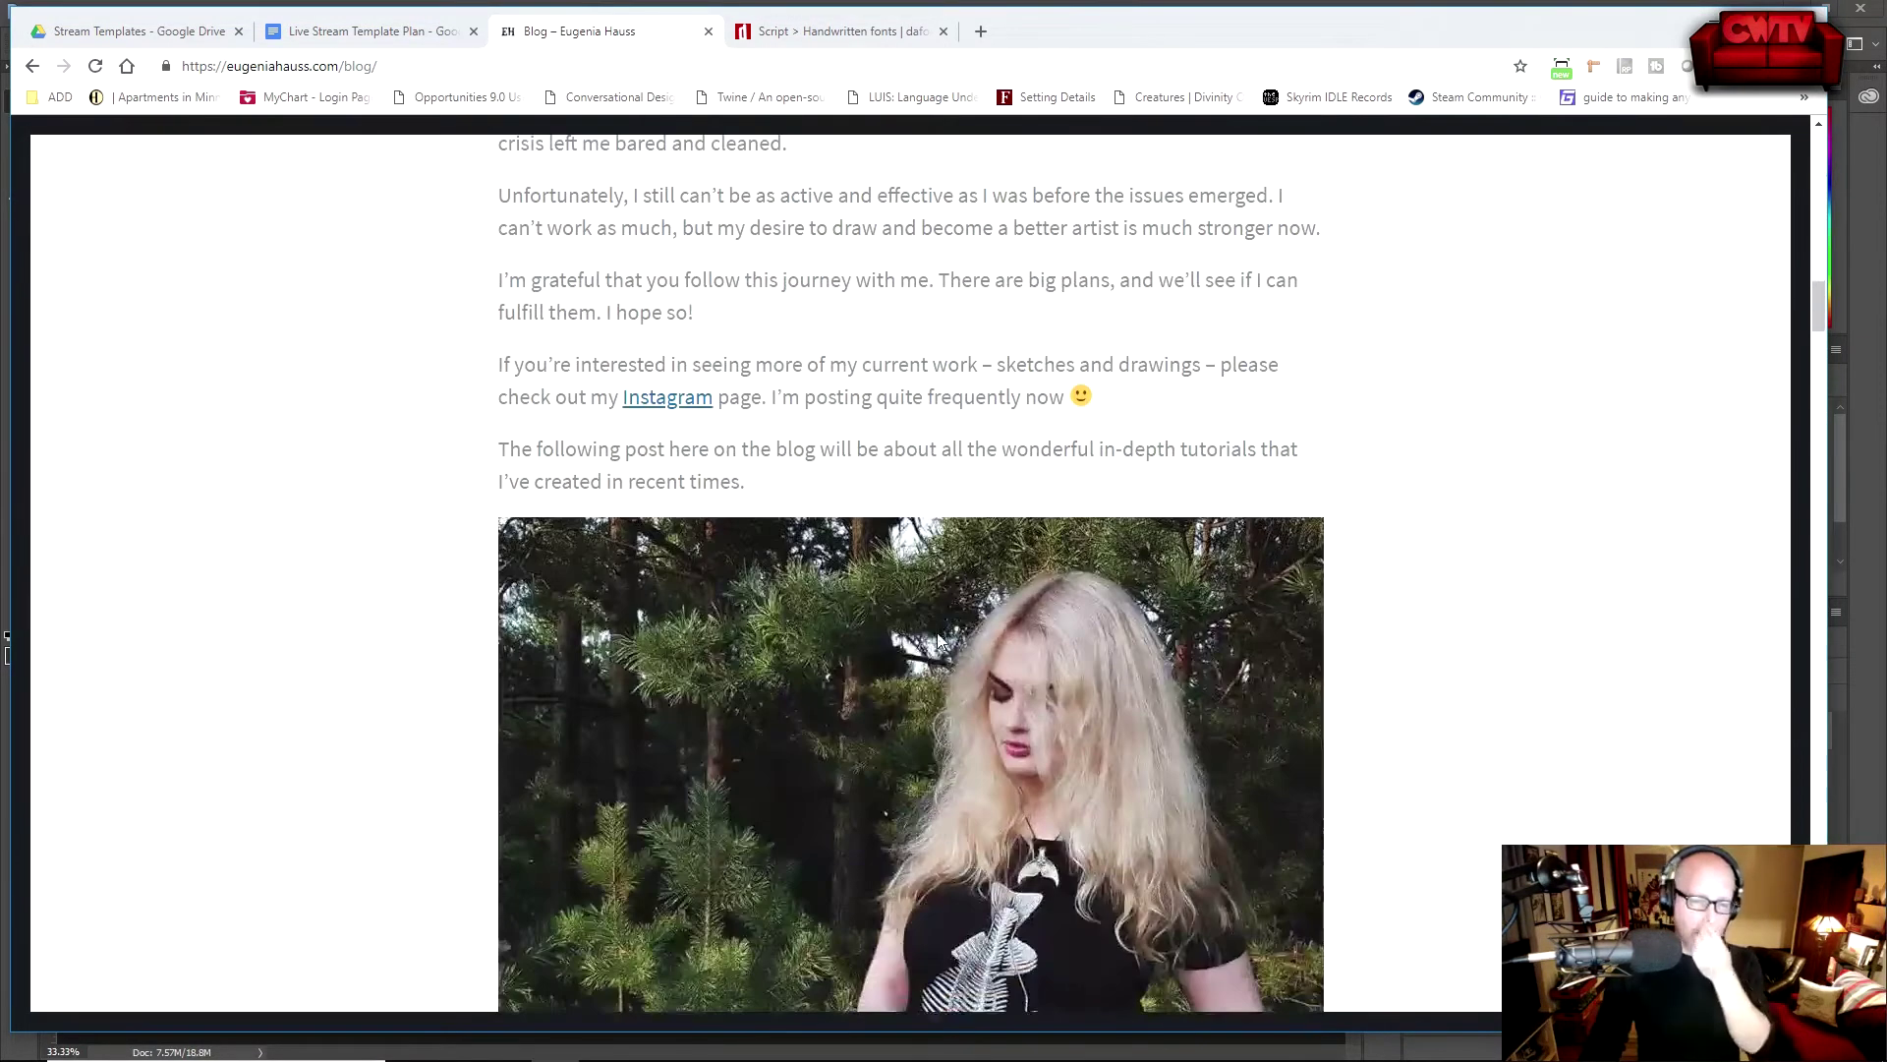
pyautogui.scroll(7, 949, 624)
pyautogui.scroll(-20, 945, 624)
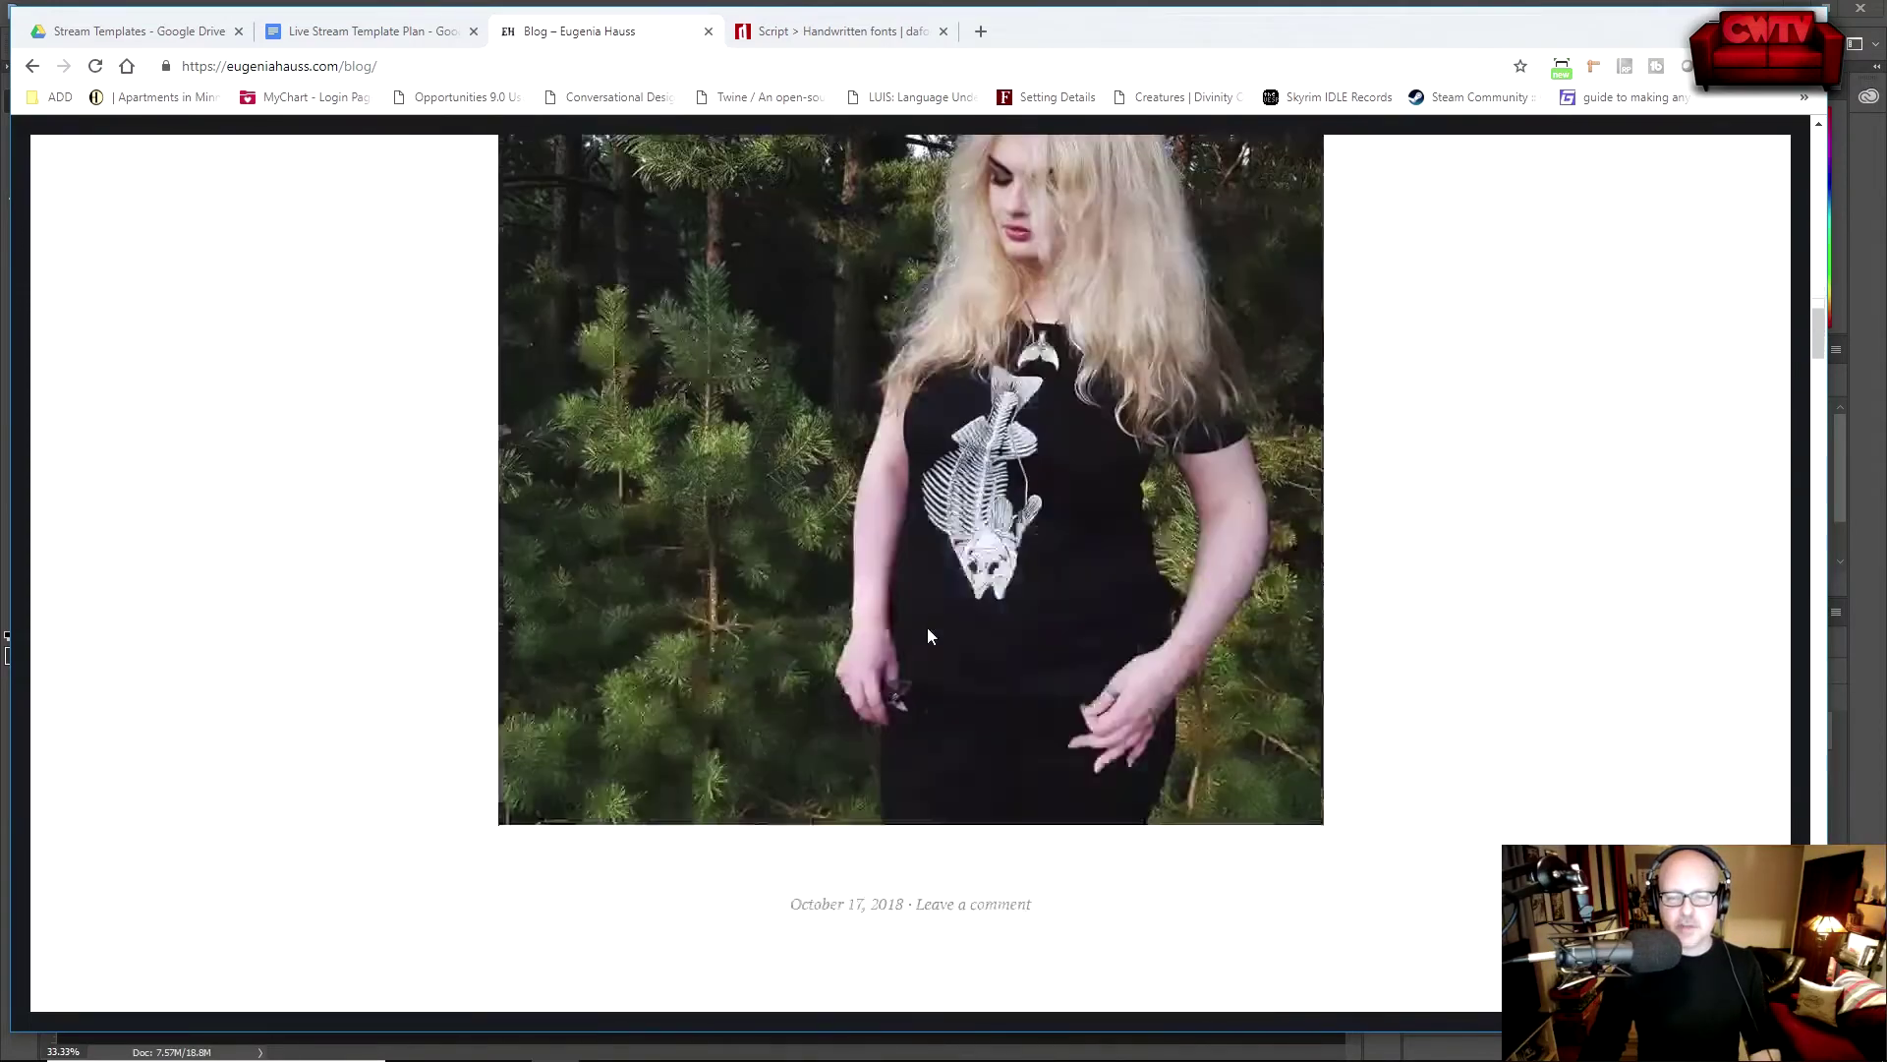
pyautogui.scroll(-7, 929, 635)
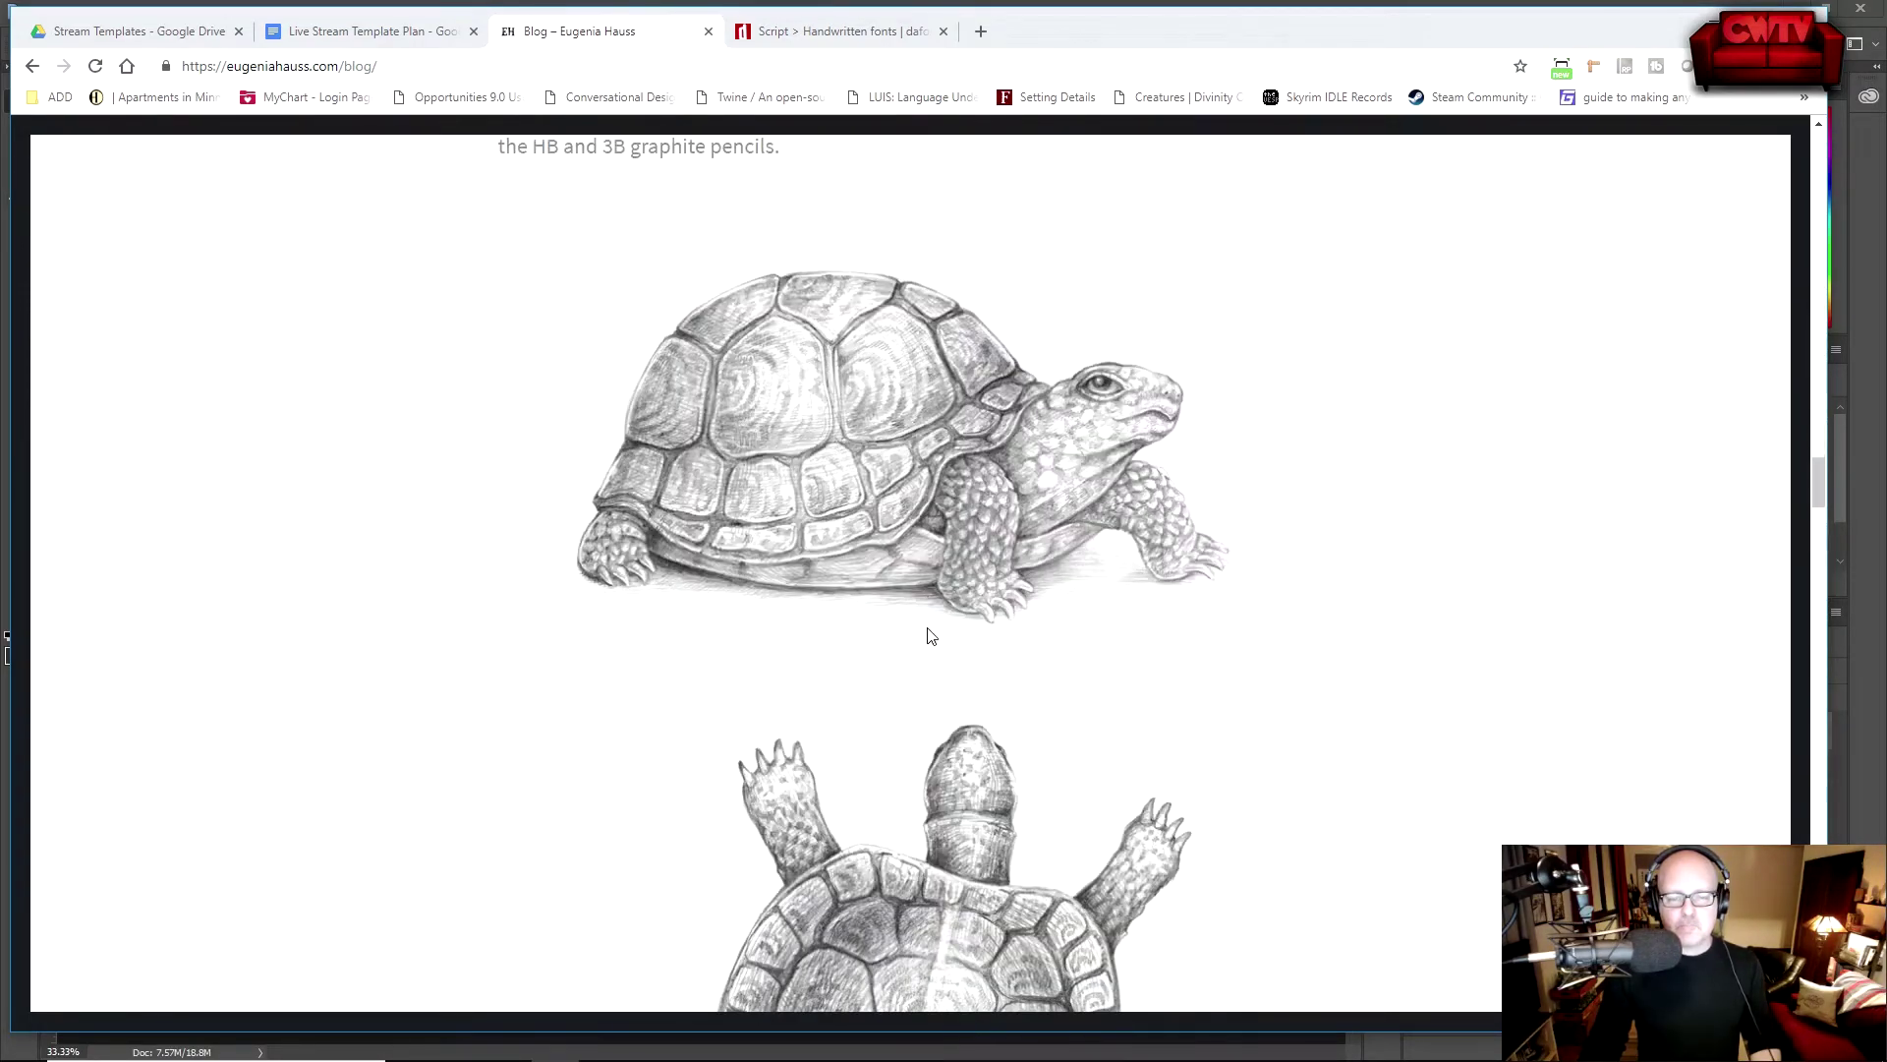
pyautogui.scroll(-20, 929, 635)
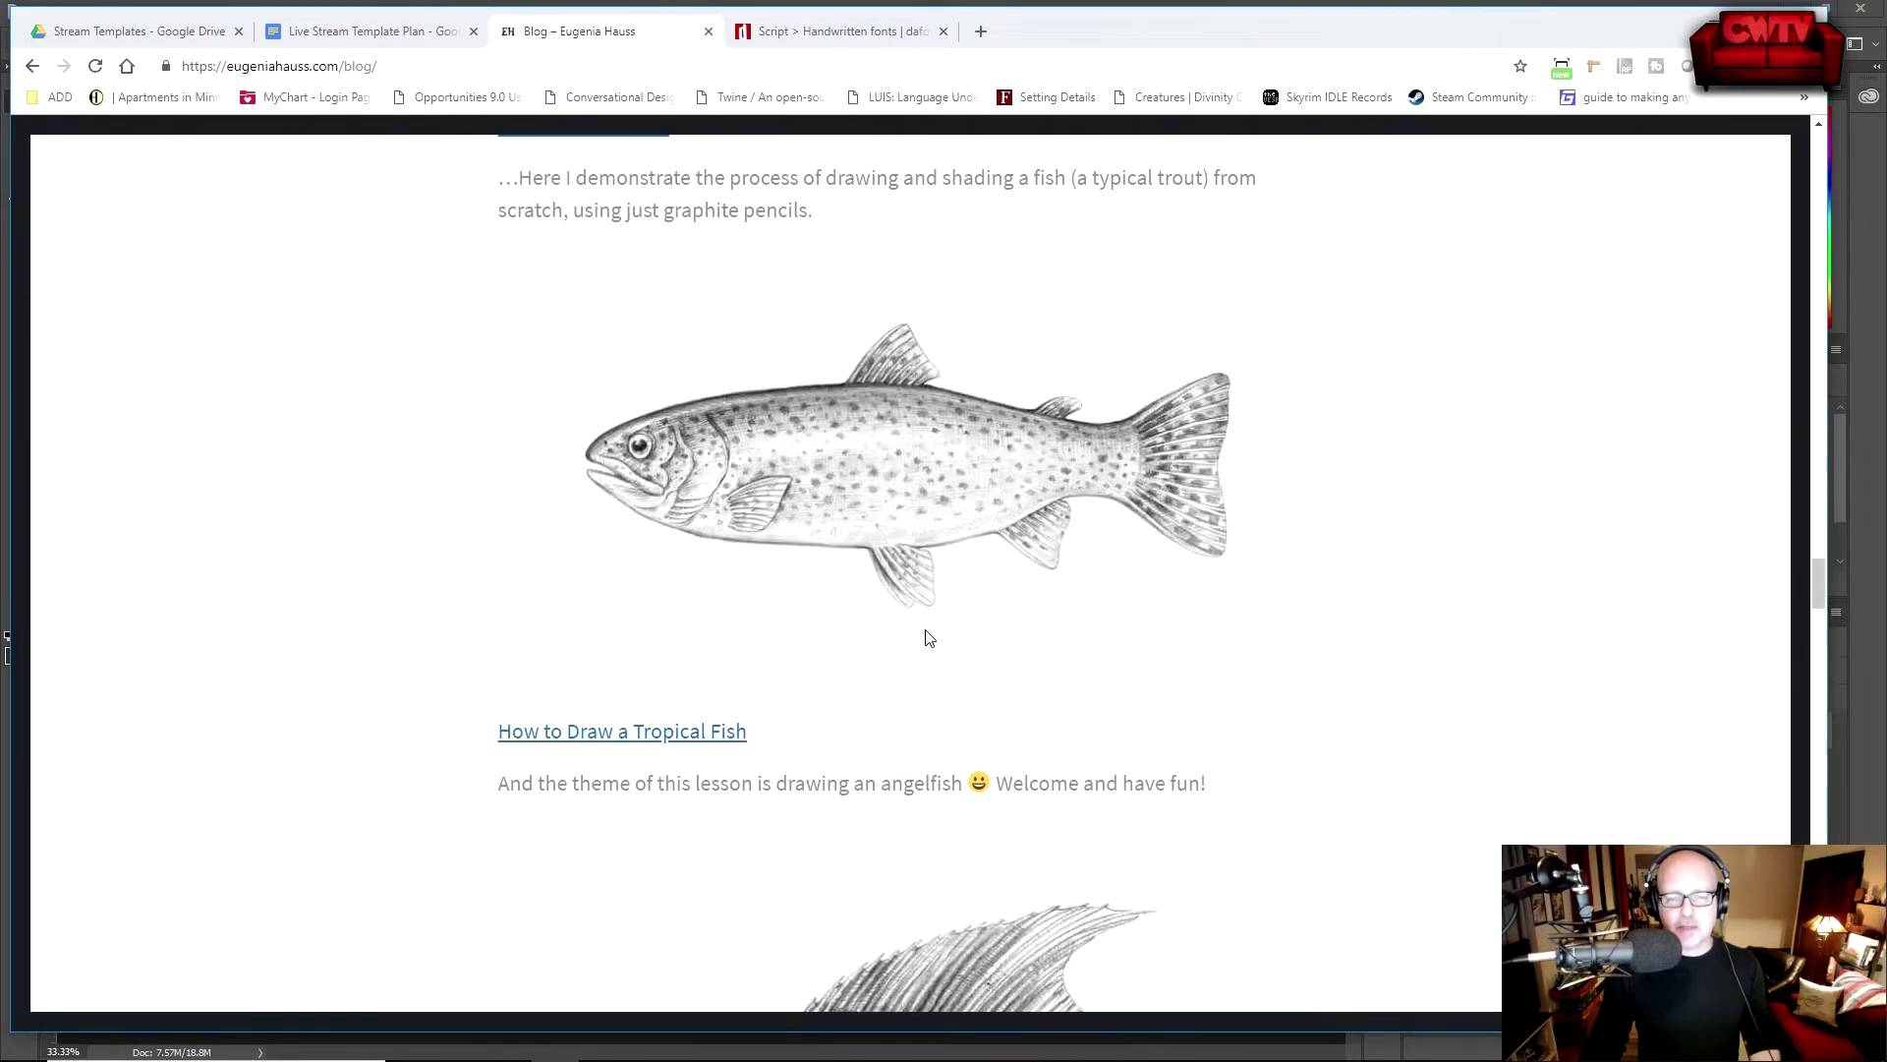
pyautogui.scroll(-20, 929, 637)
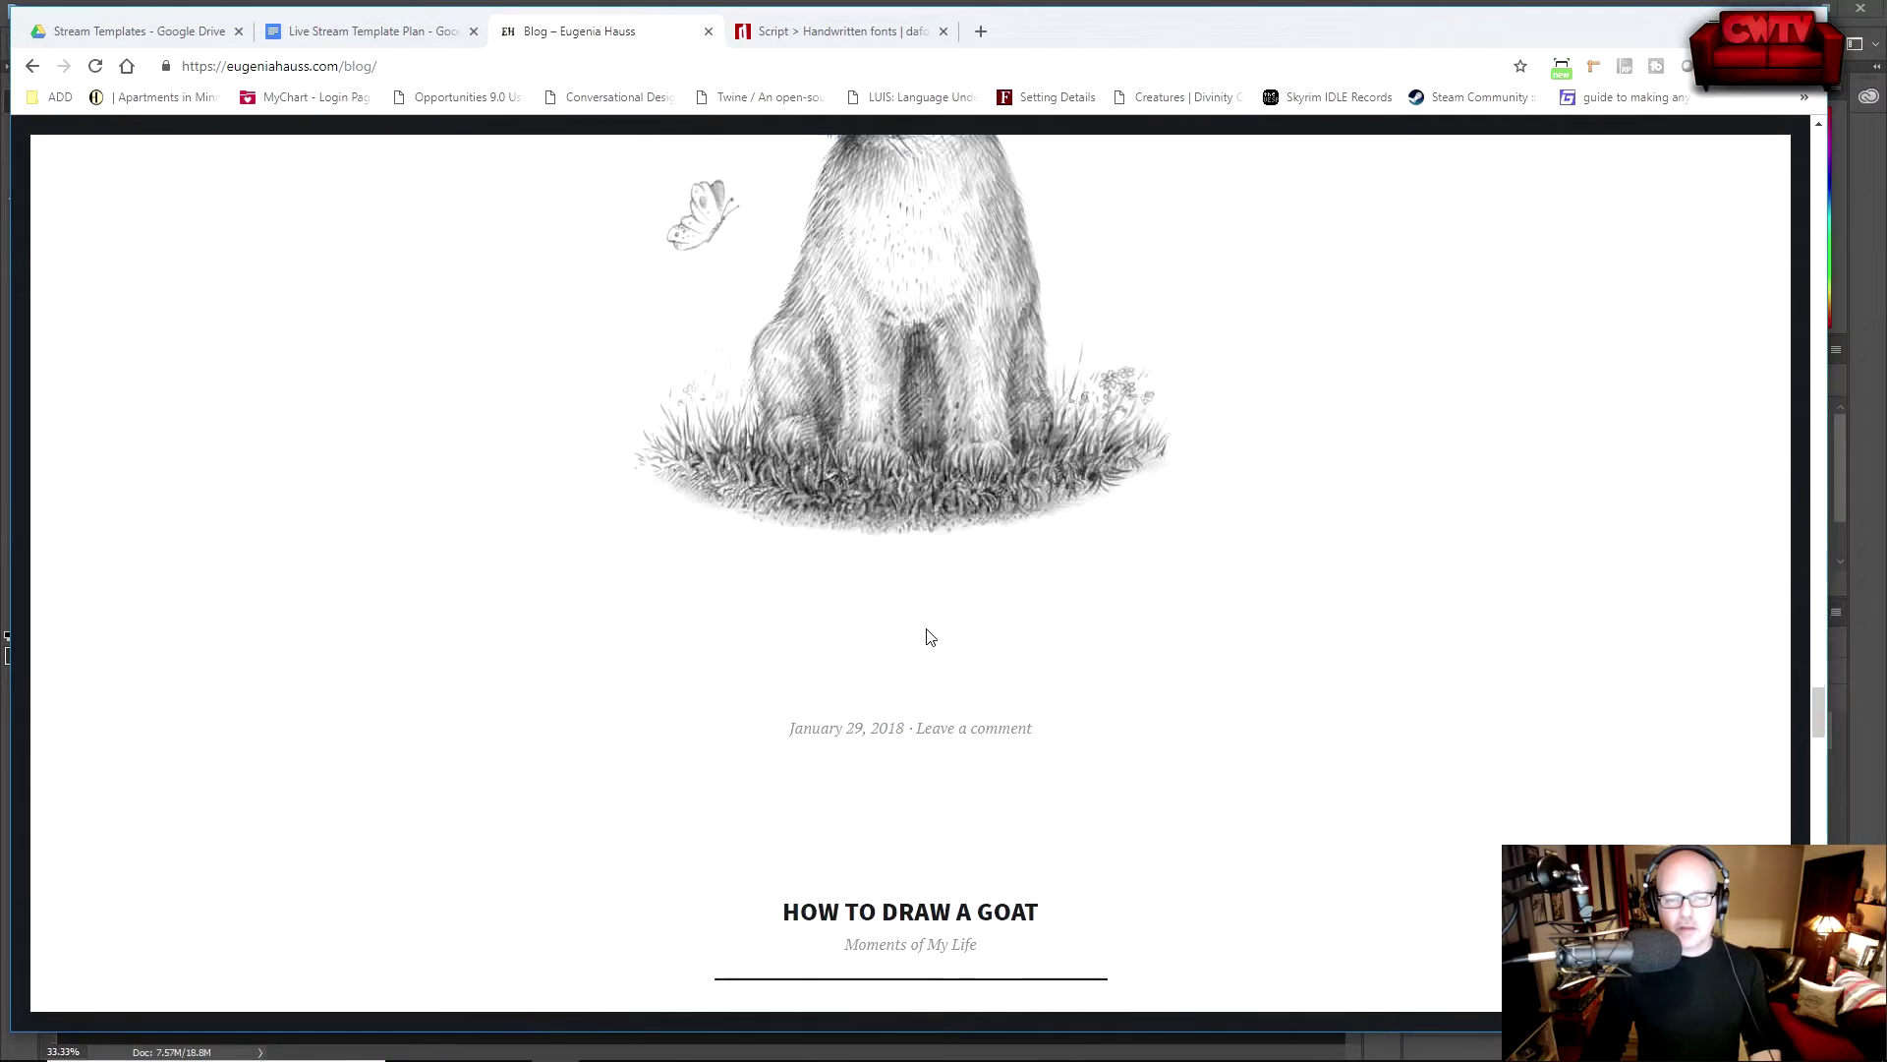
pyautogui.scroll(-20, 929, 637)
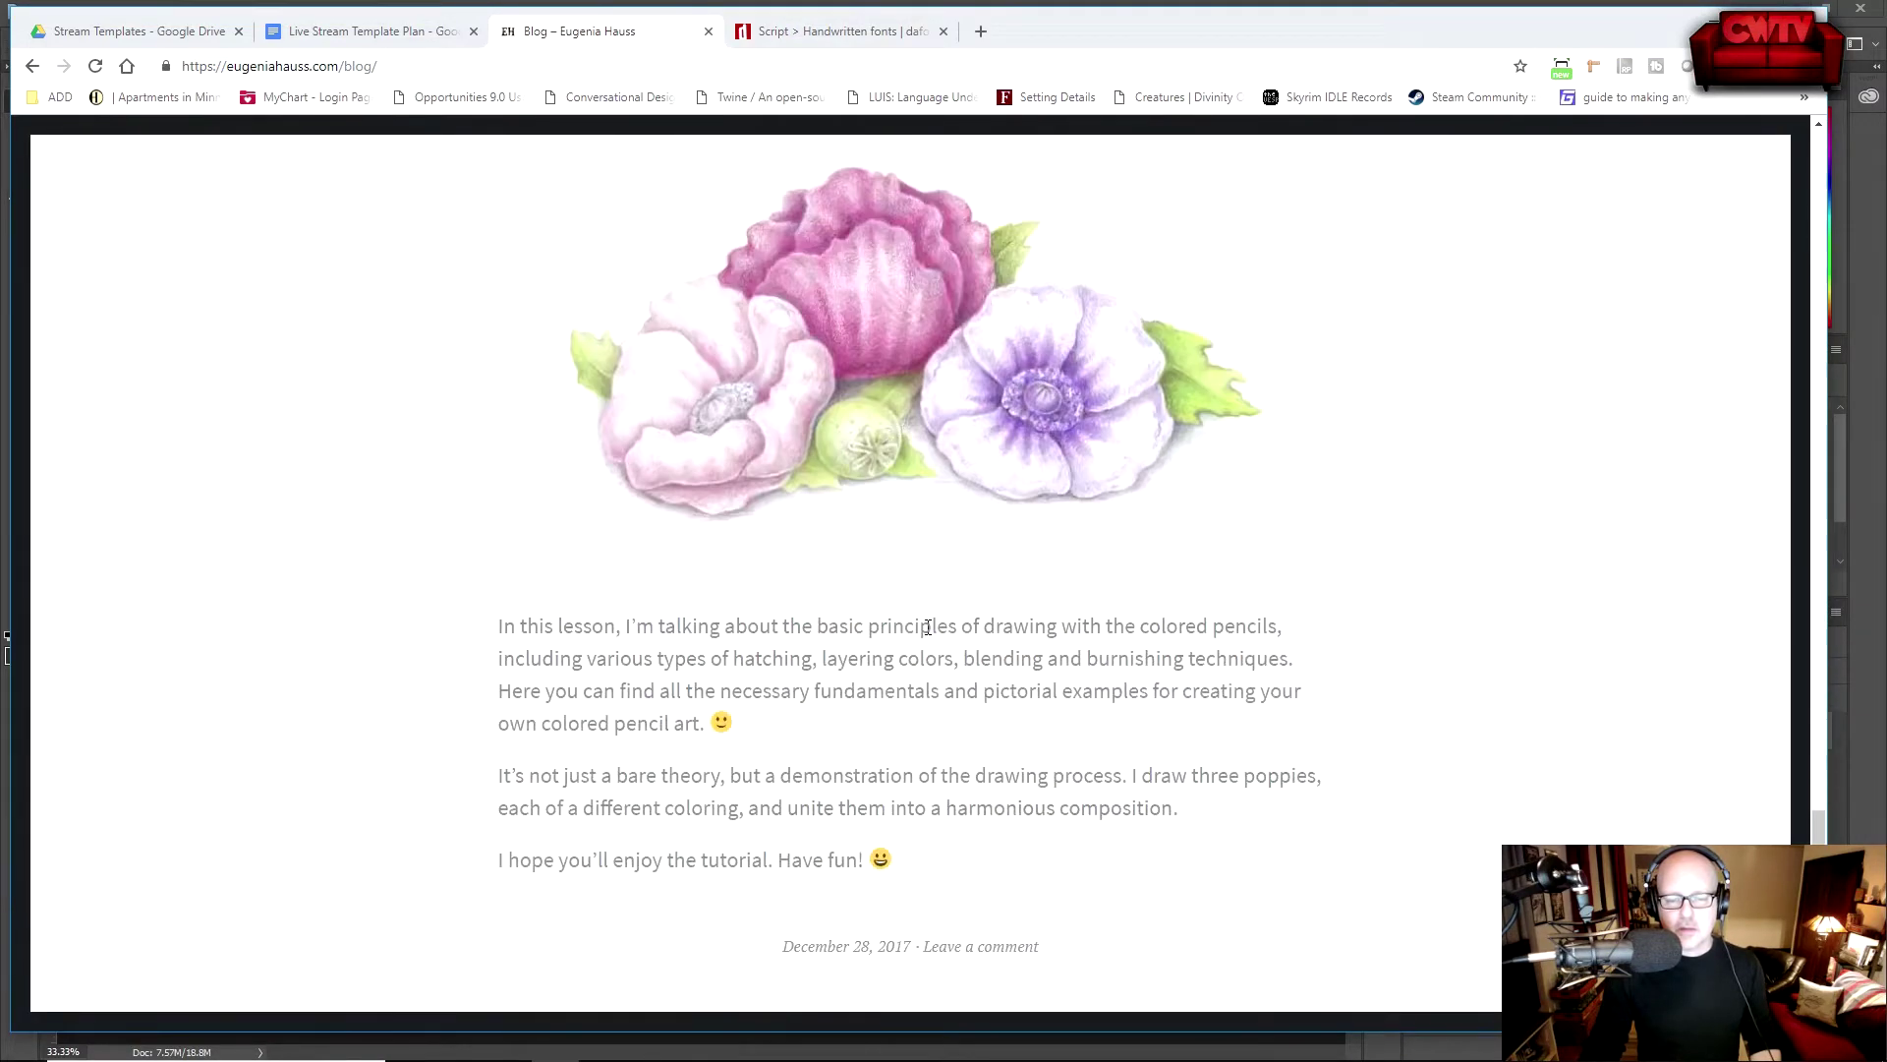
pyautogui.scroll(-10, 928, 627)
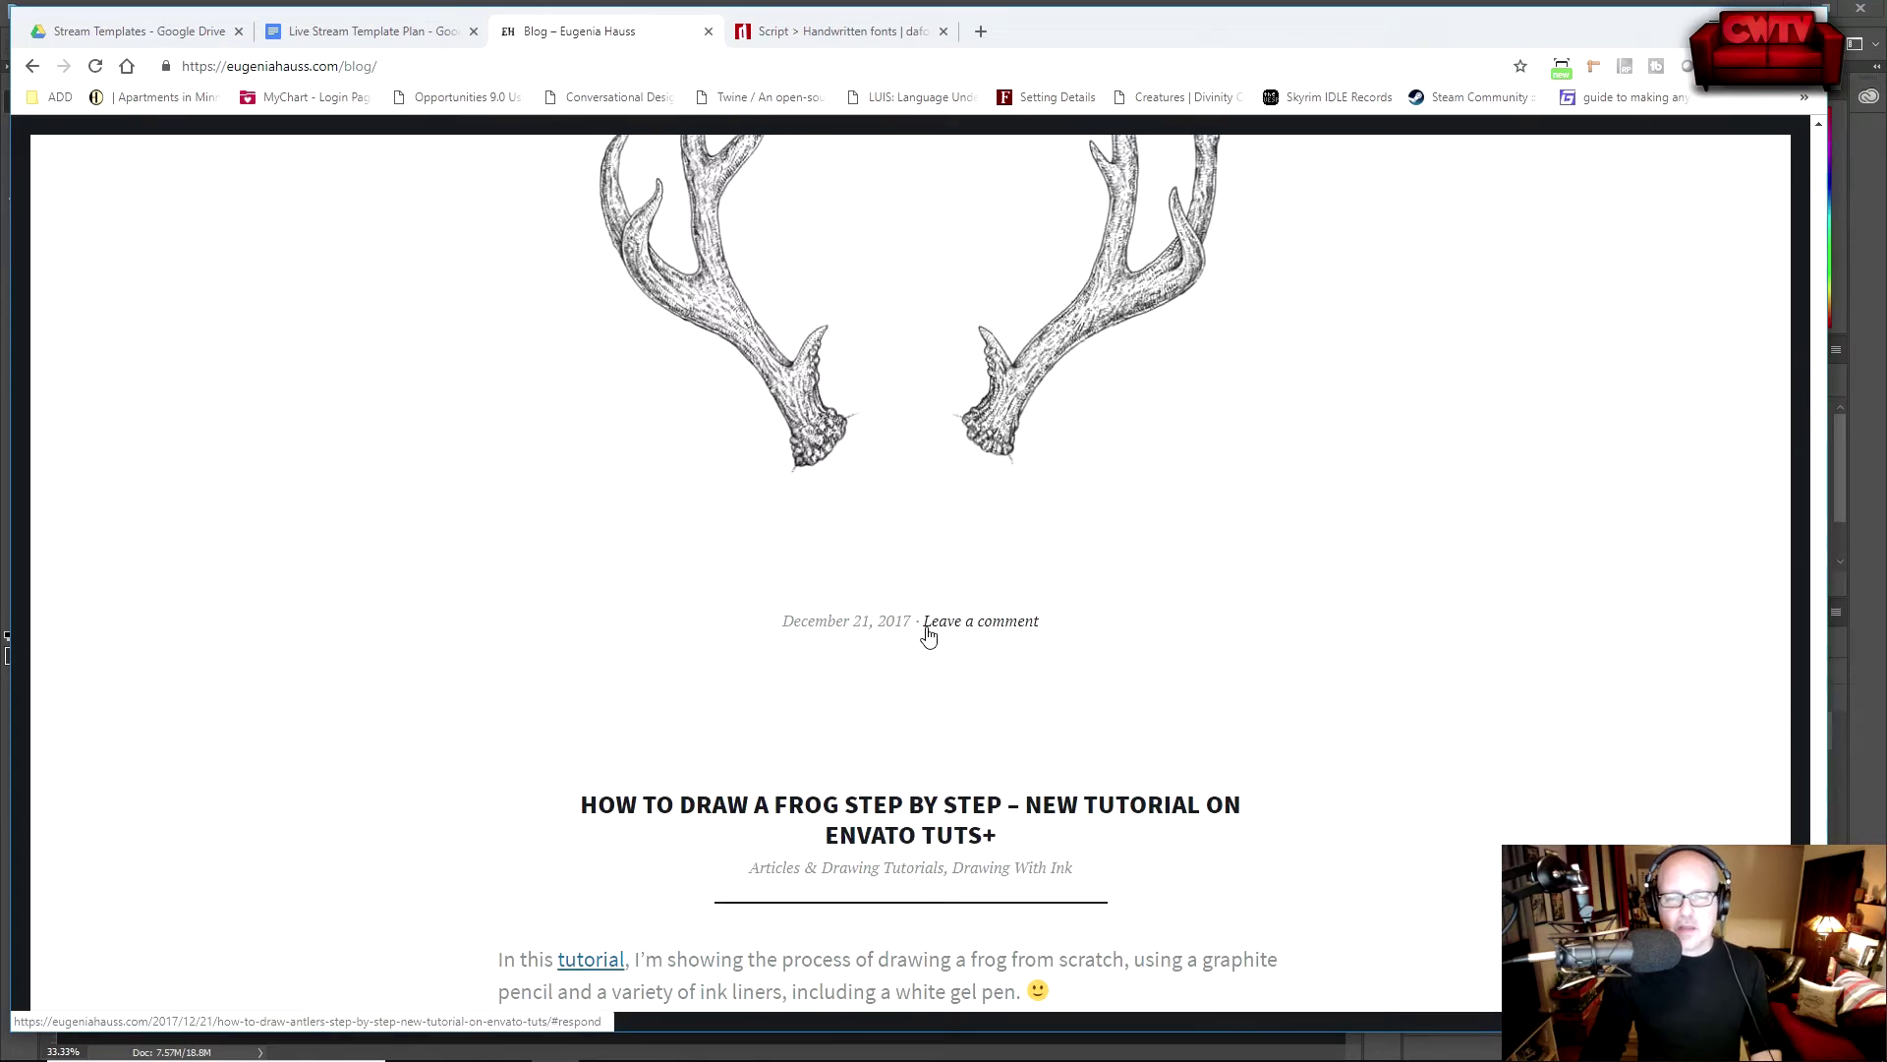
pyautogui.scroll(1, 925, 634)
pyautogui.scroll(7, 925, 634)
pyautogui.scroll(-5, 914, 636)
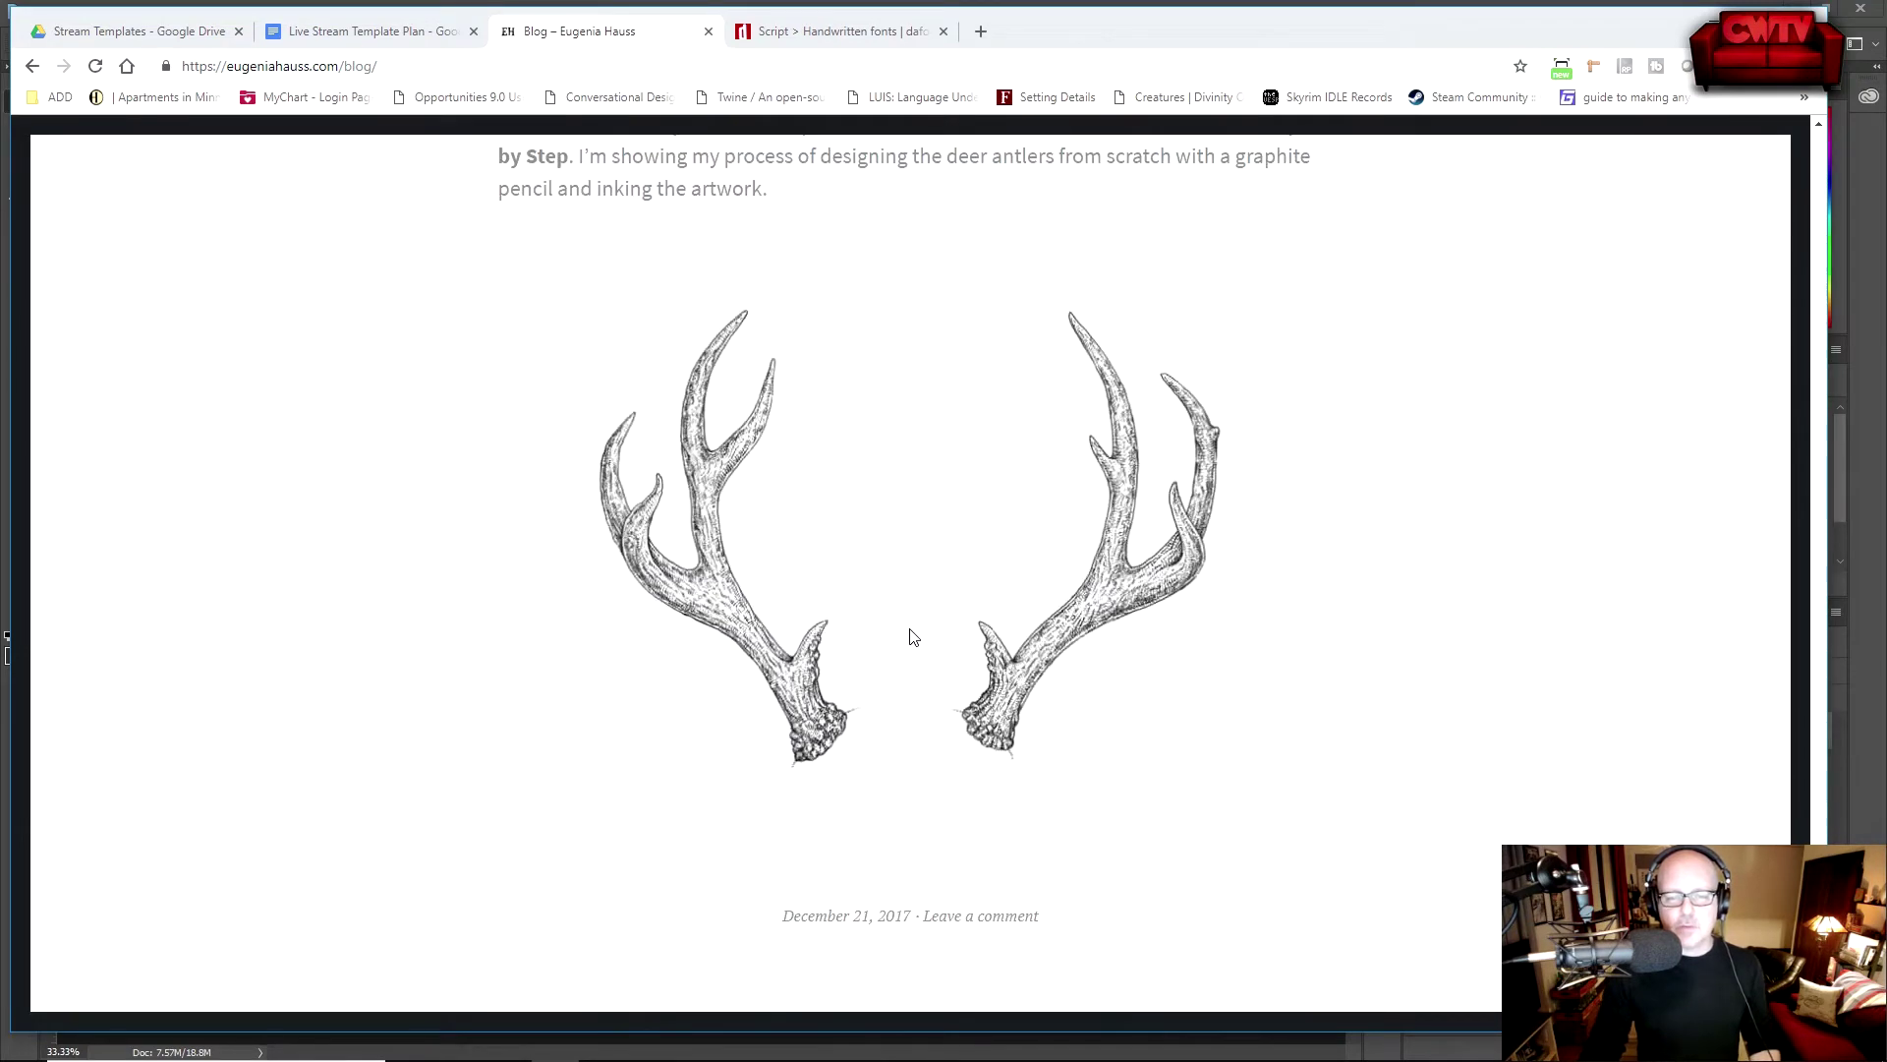
pyautogui.scroll(-16, 915, 634)
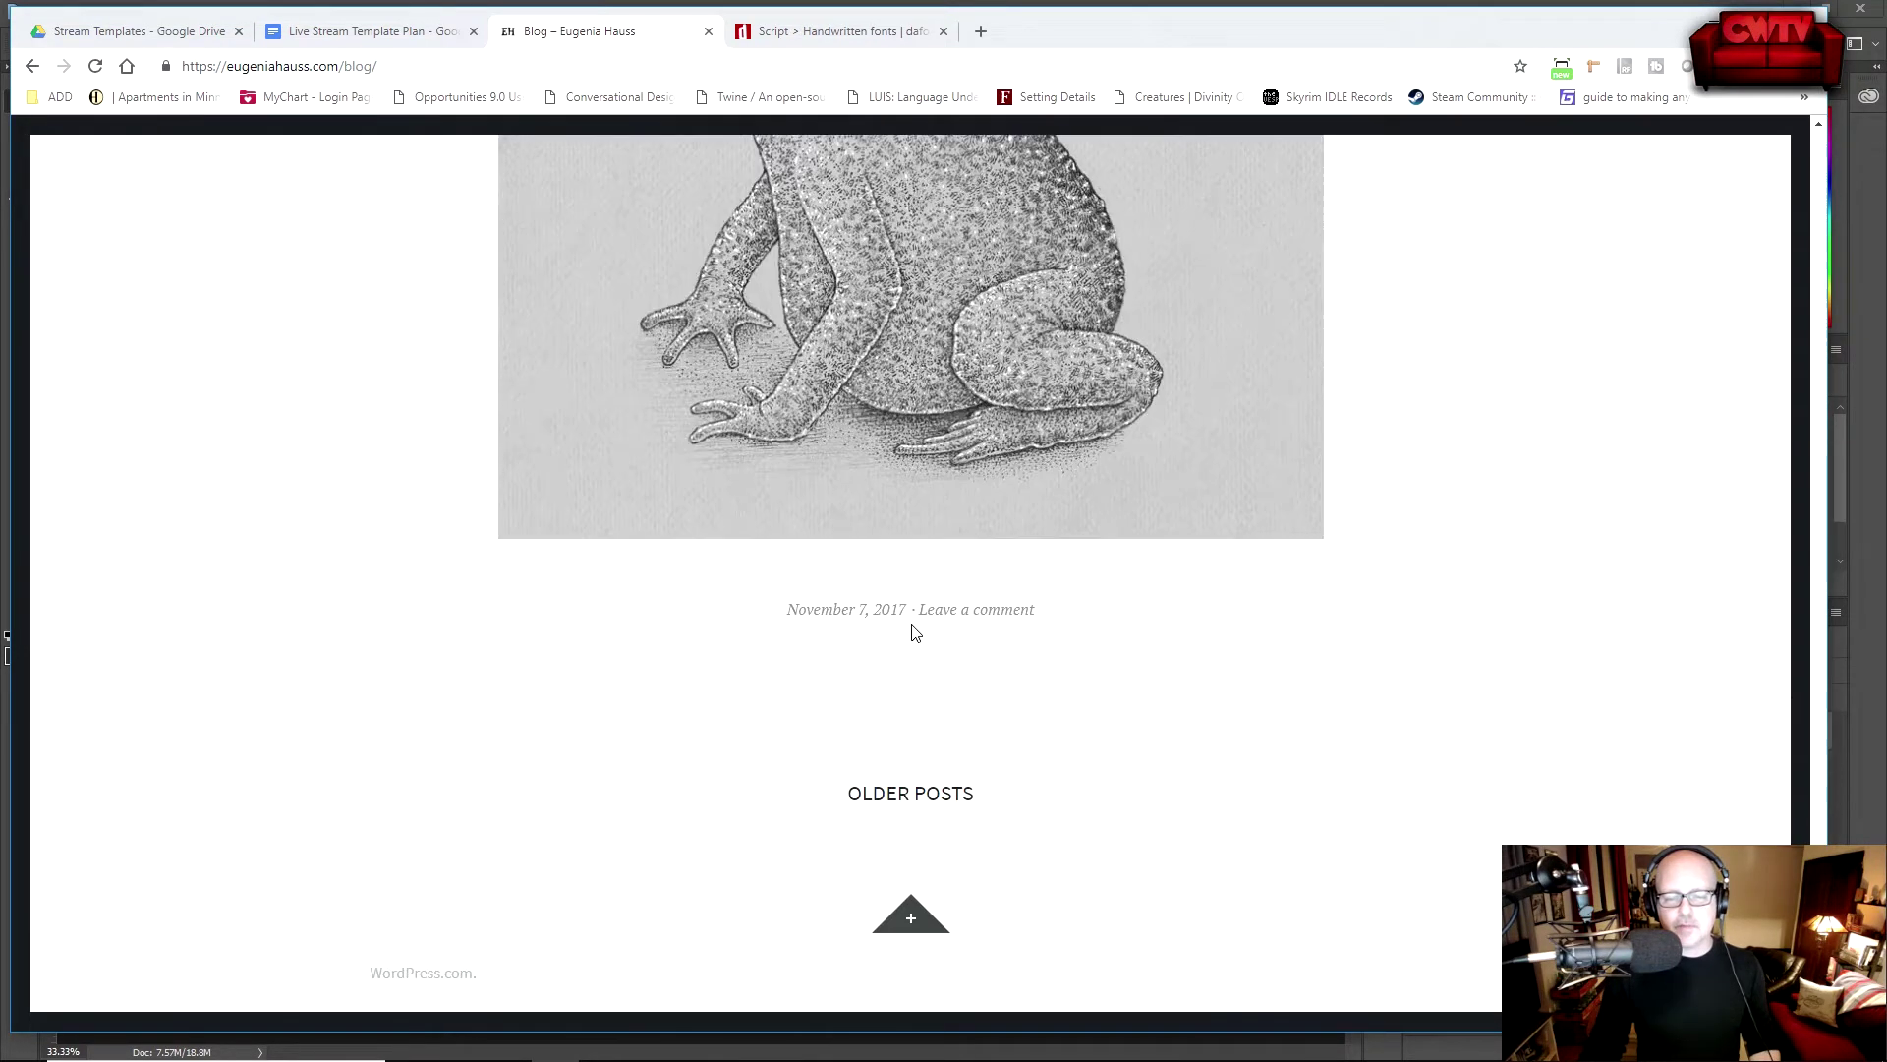
pyautogui.scroll(14, 916, 634)
pyautogui.moveTo(912, 1056)
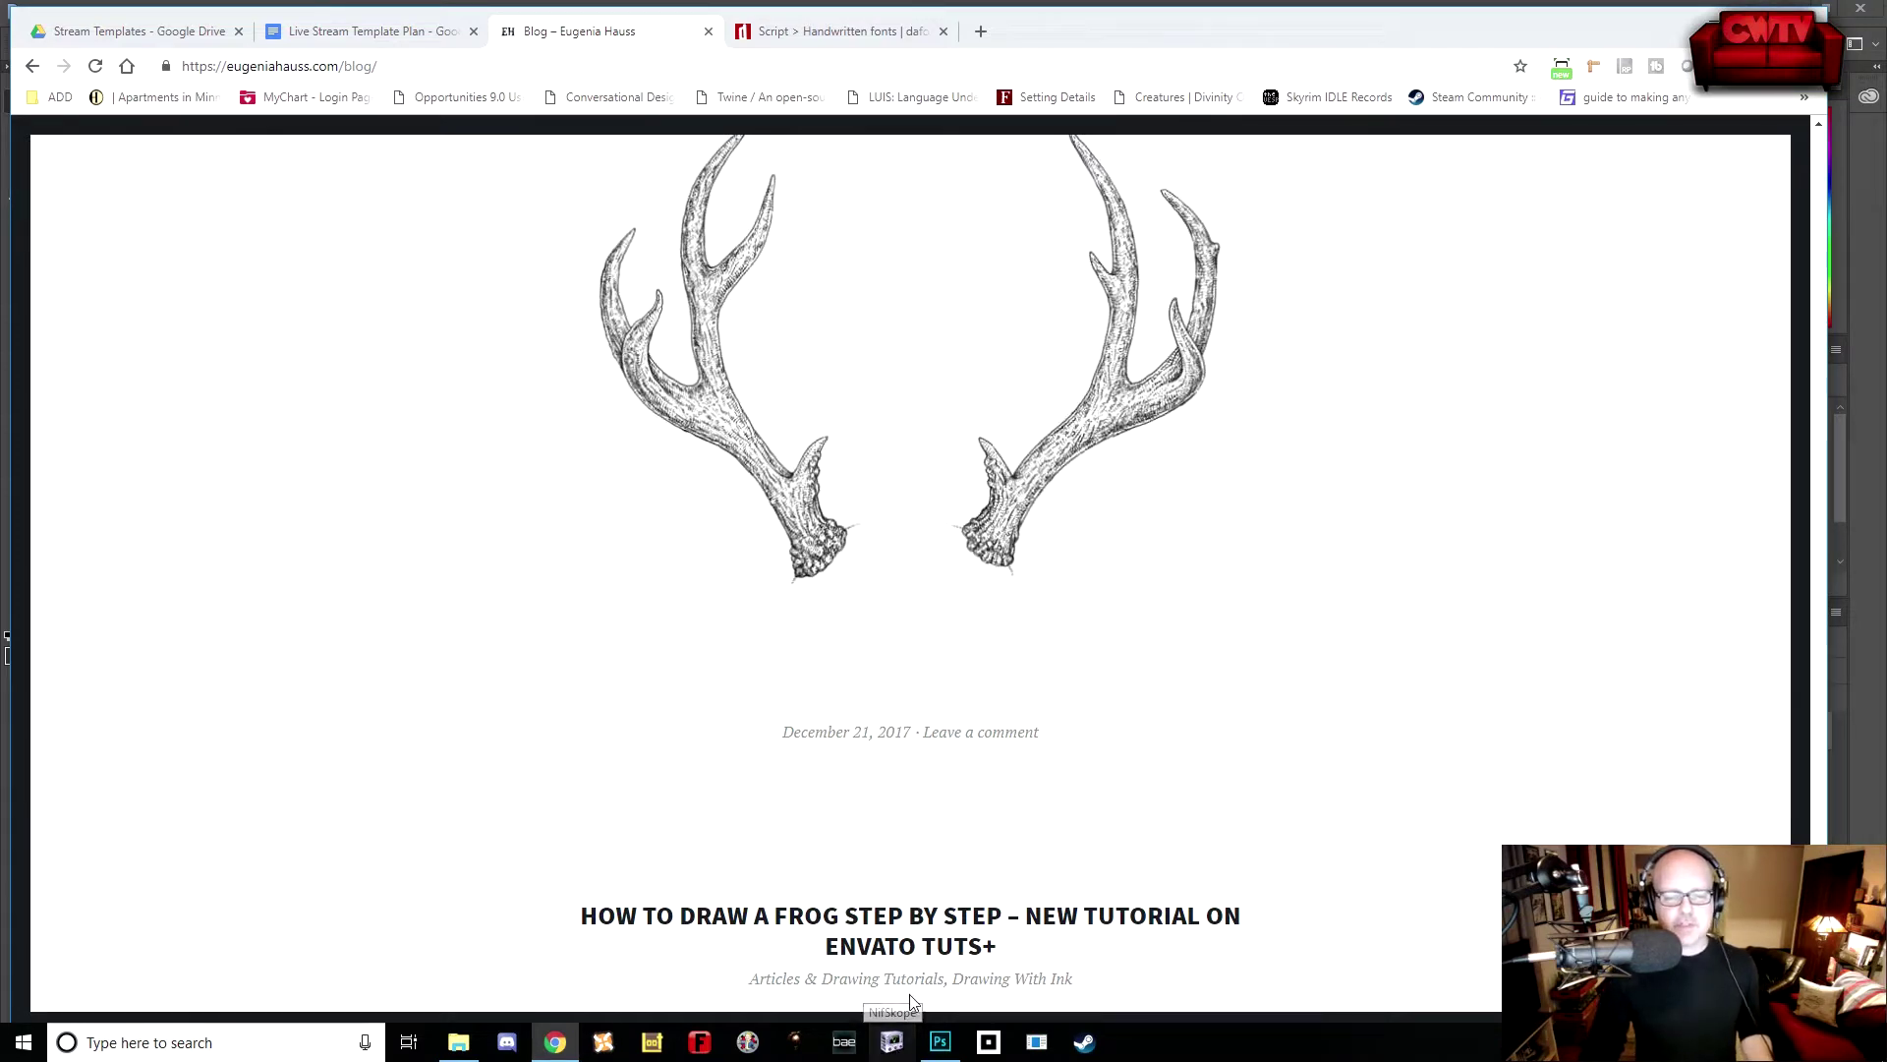
pyautogui.scroll(-7, 963, 882)
pyautogui.scroll(5, 988, 772)
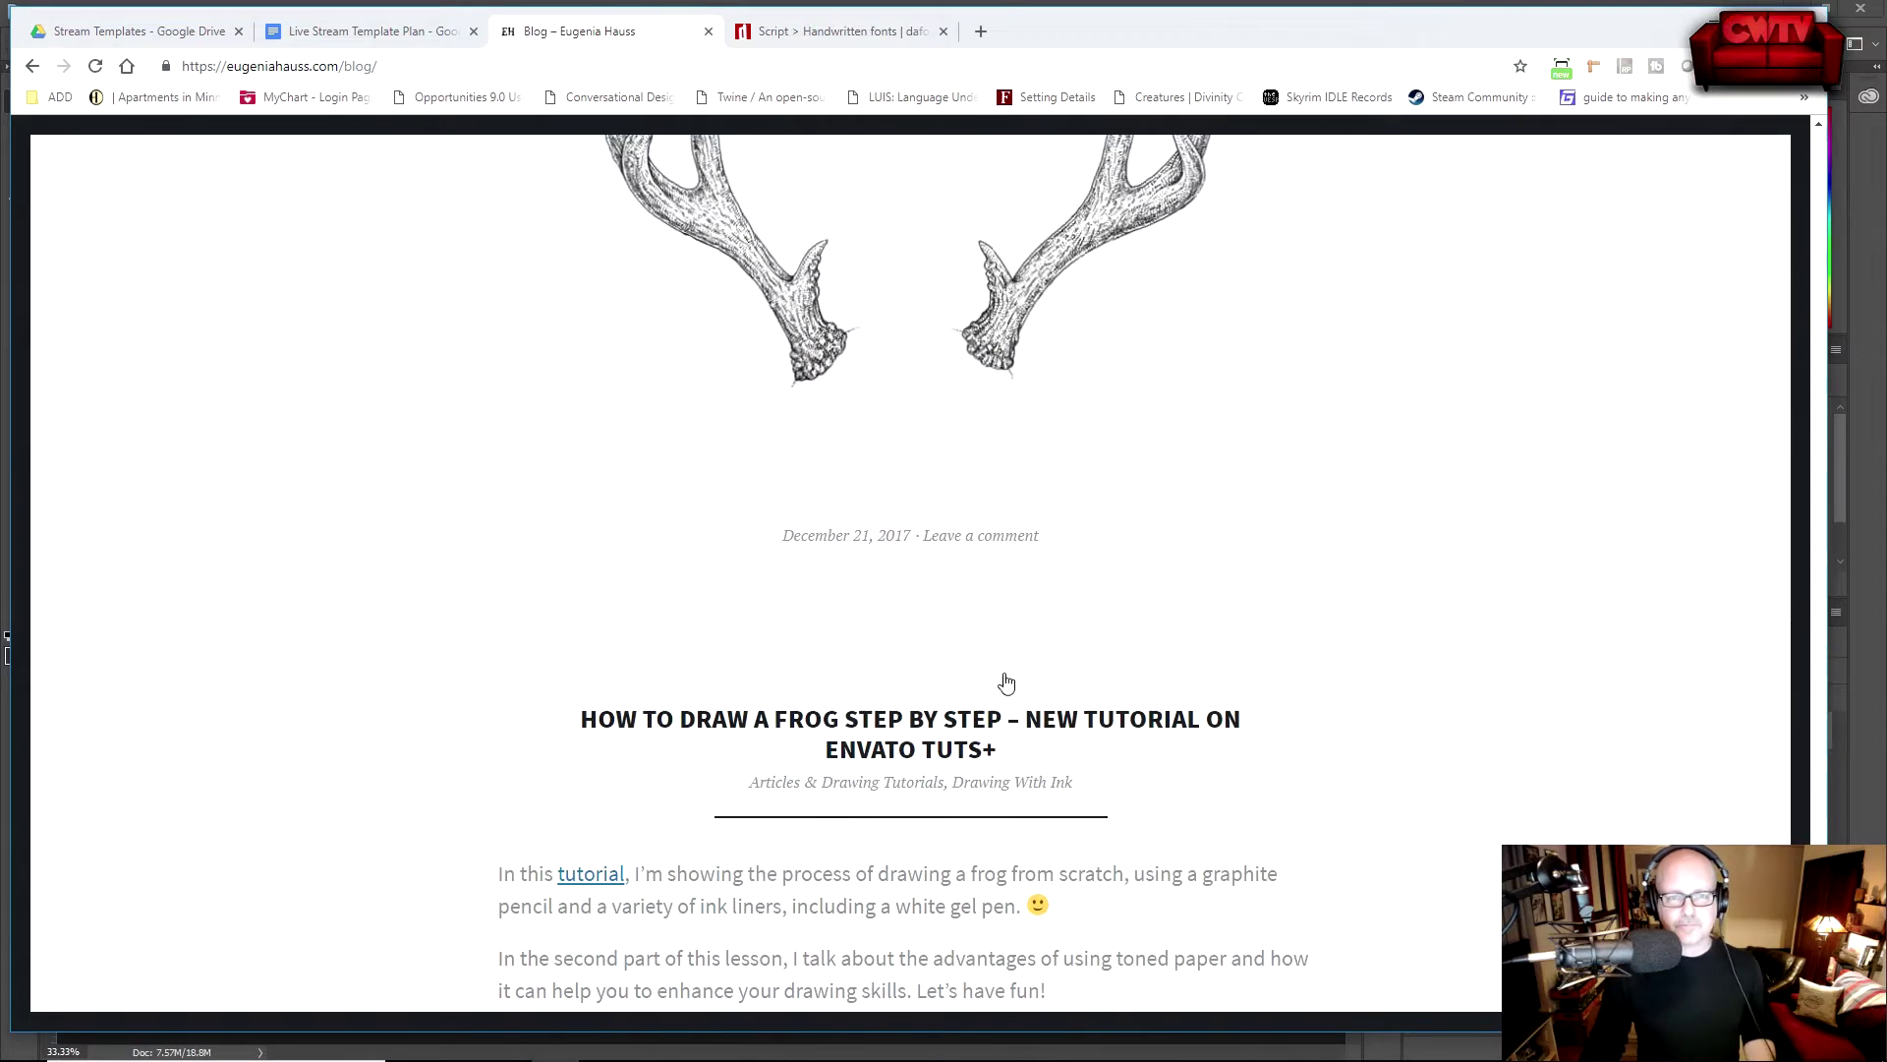
# - Search Google in a new tab for 'candle illustration'
pyautogui.click(980, 30)
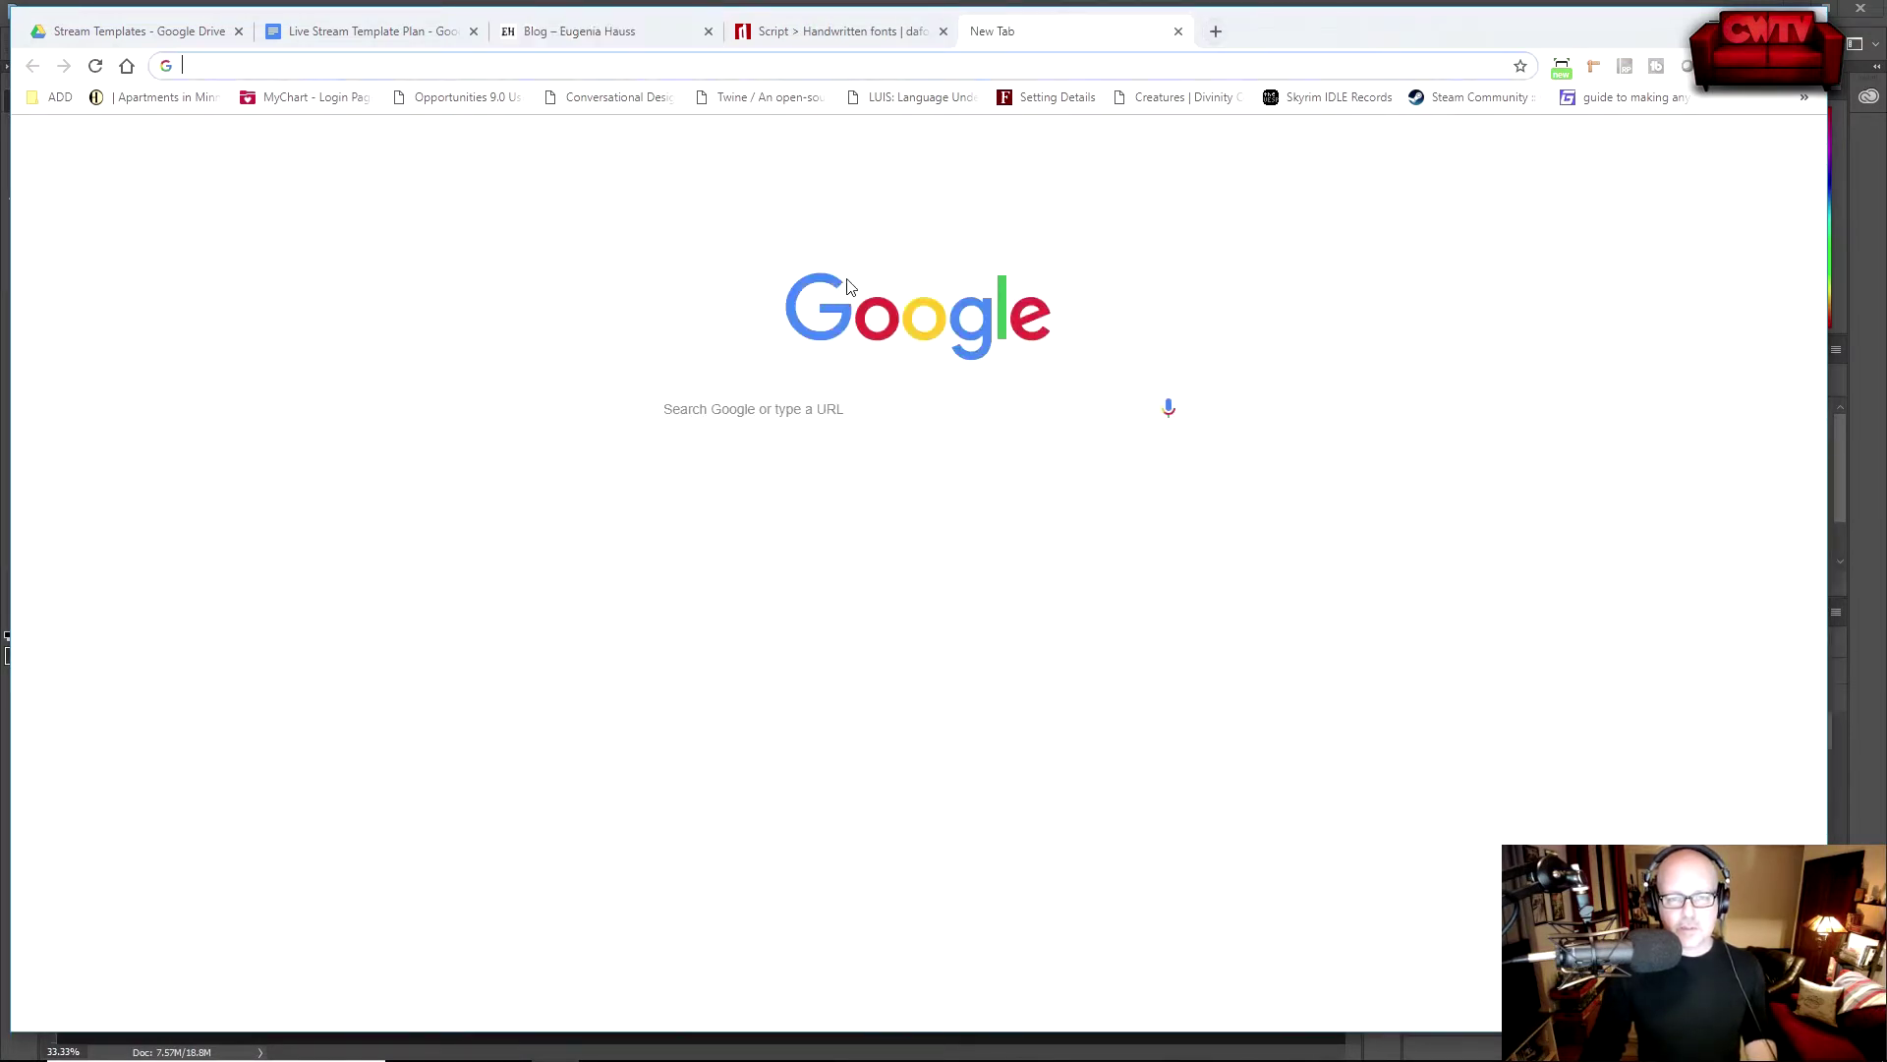
pyautogui.click(785, 414)
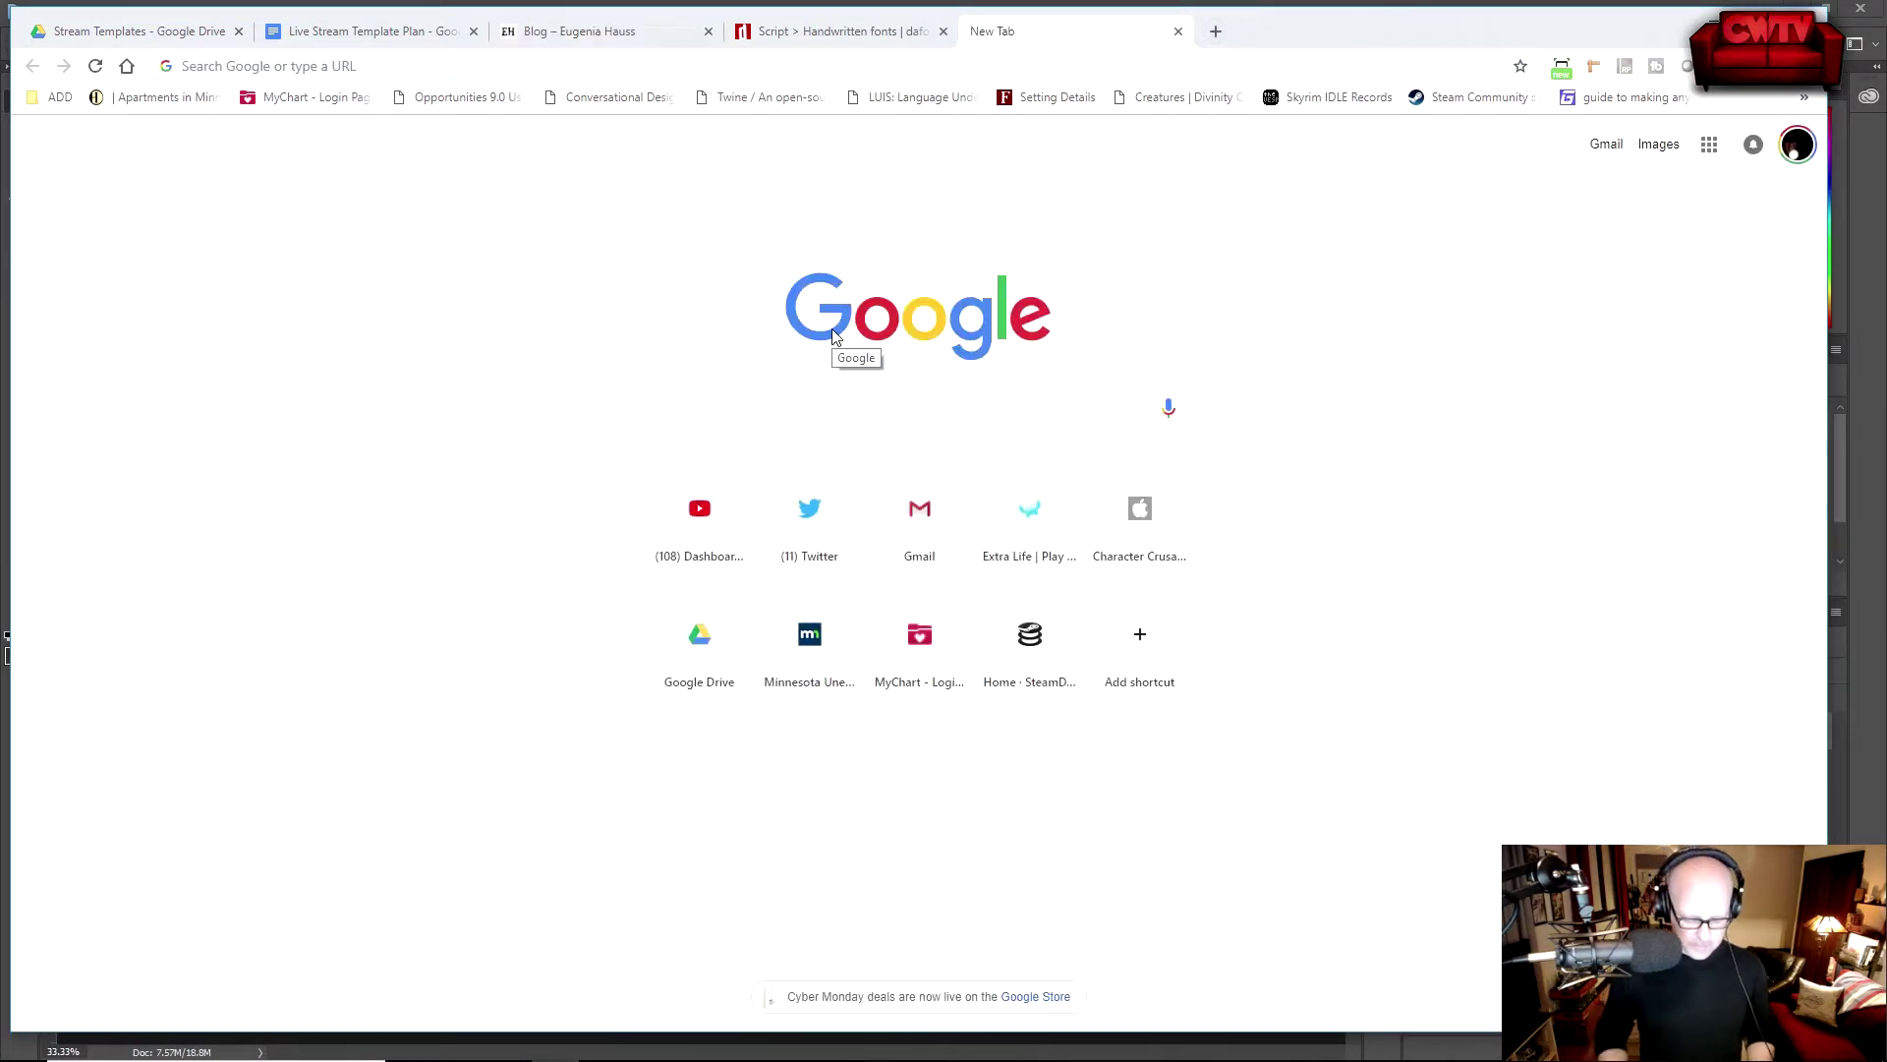
pyautogui.write('candle')
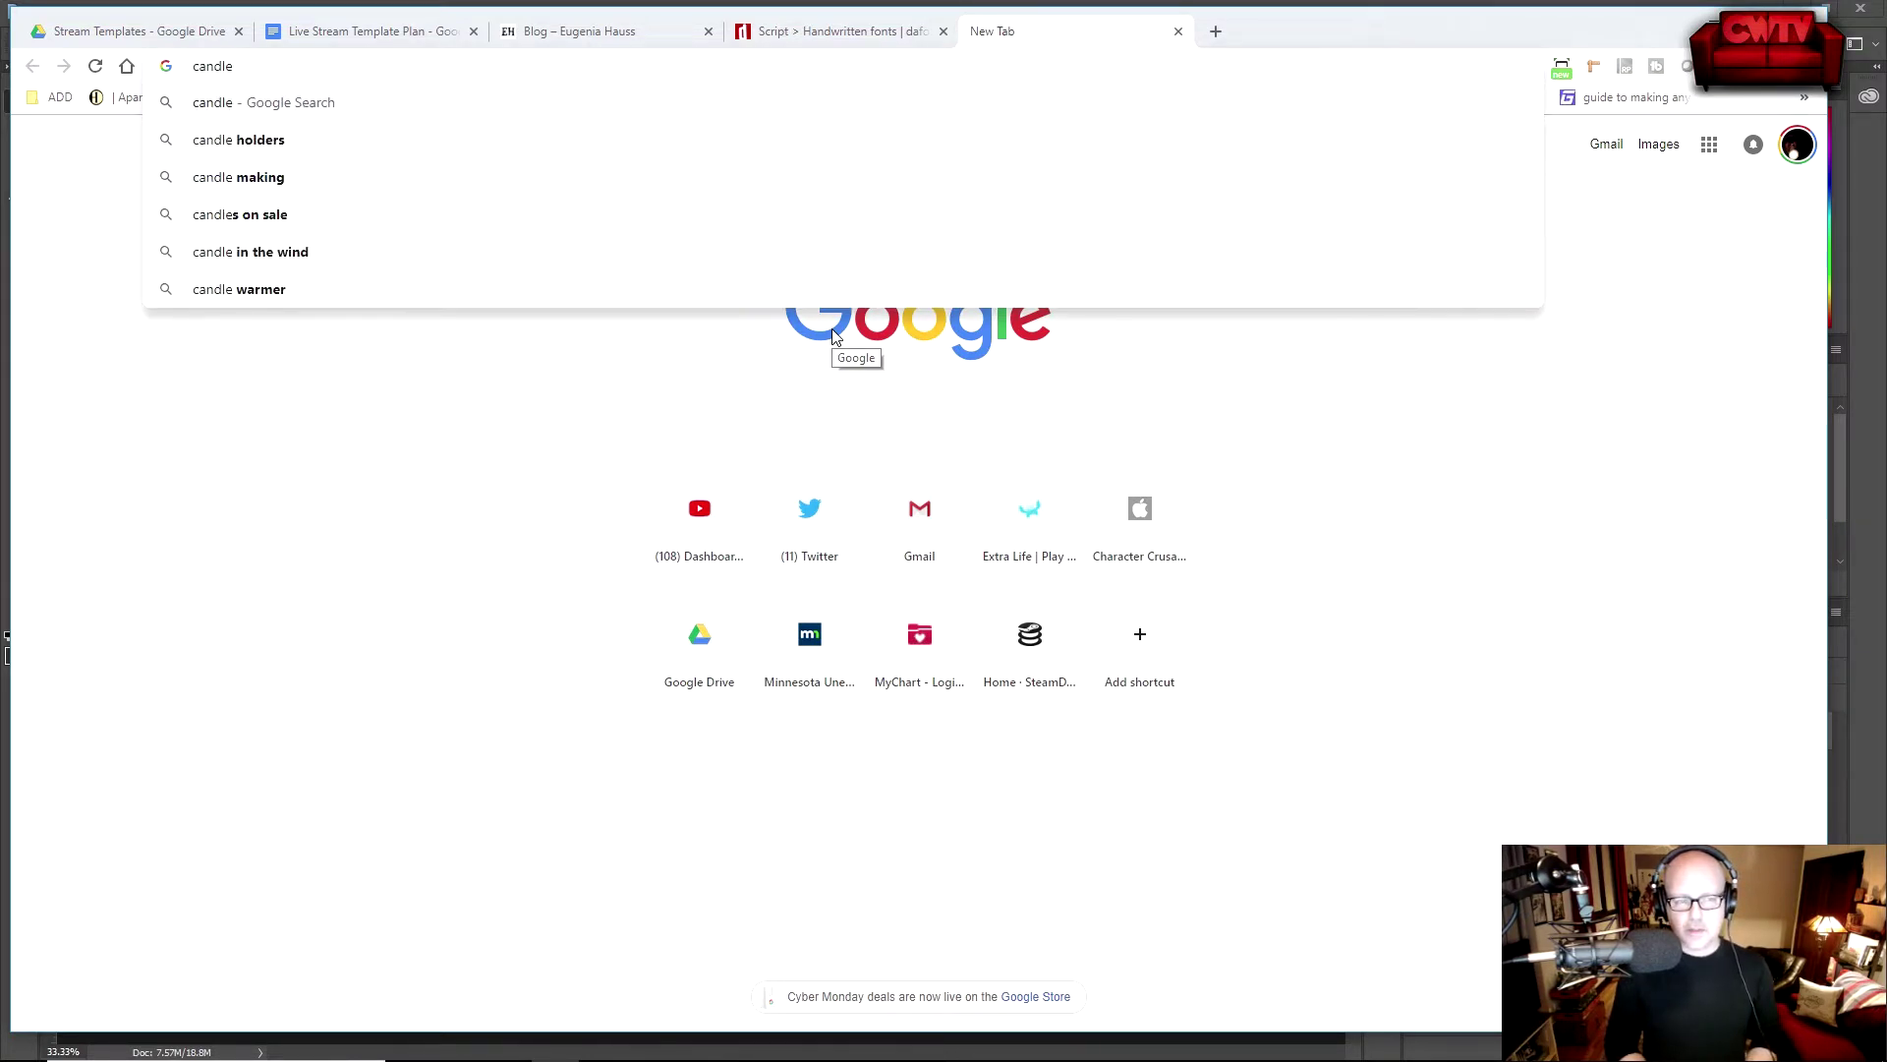
pyautogui.write(' illustration')
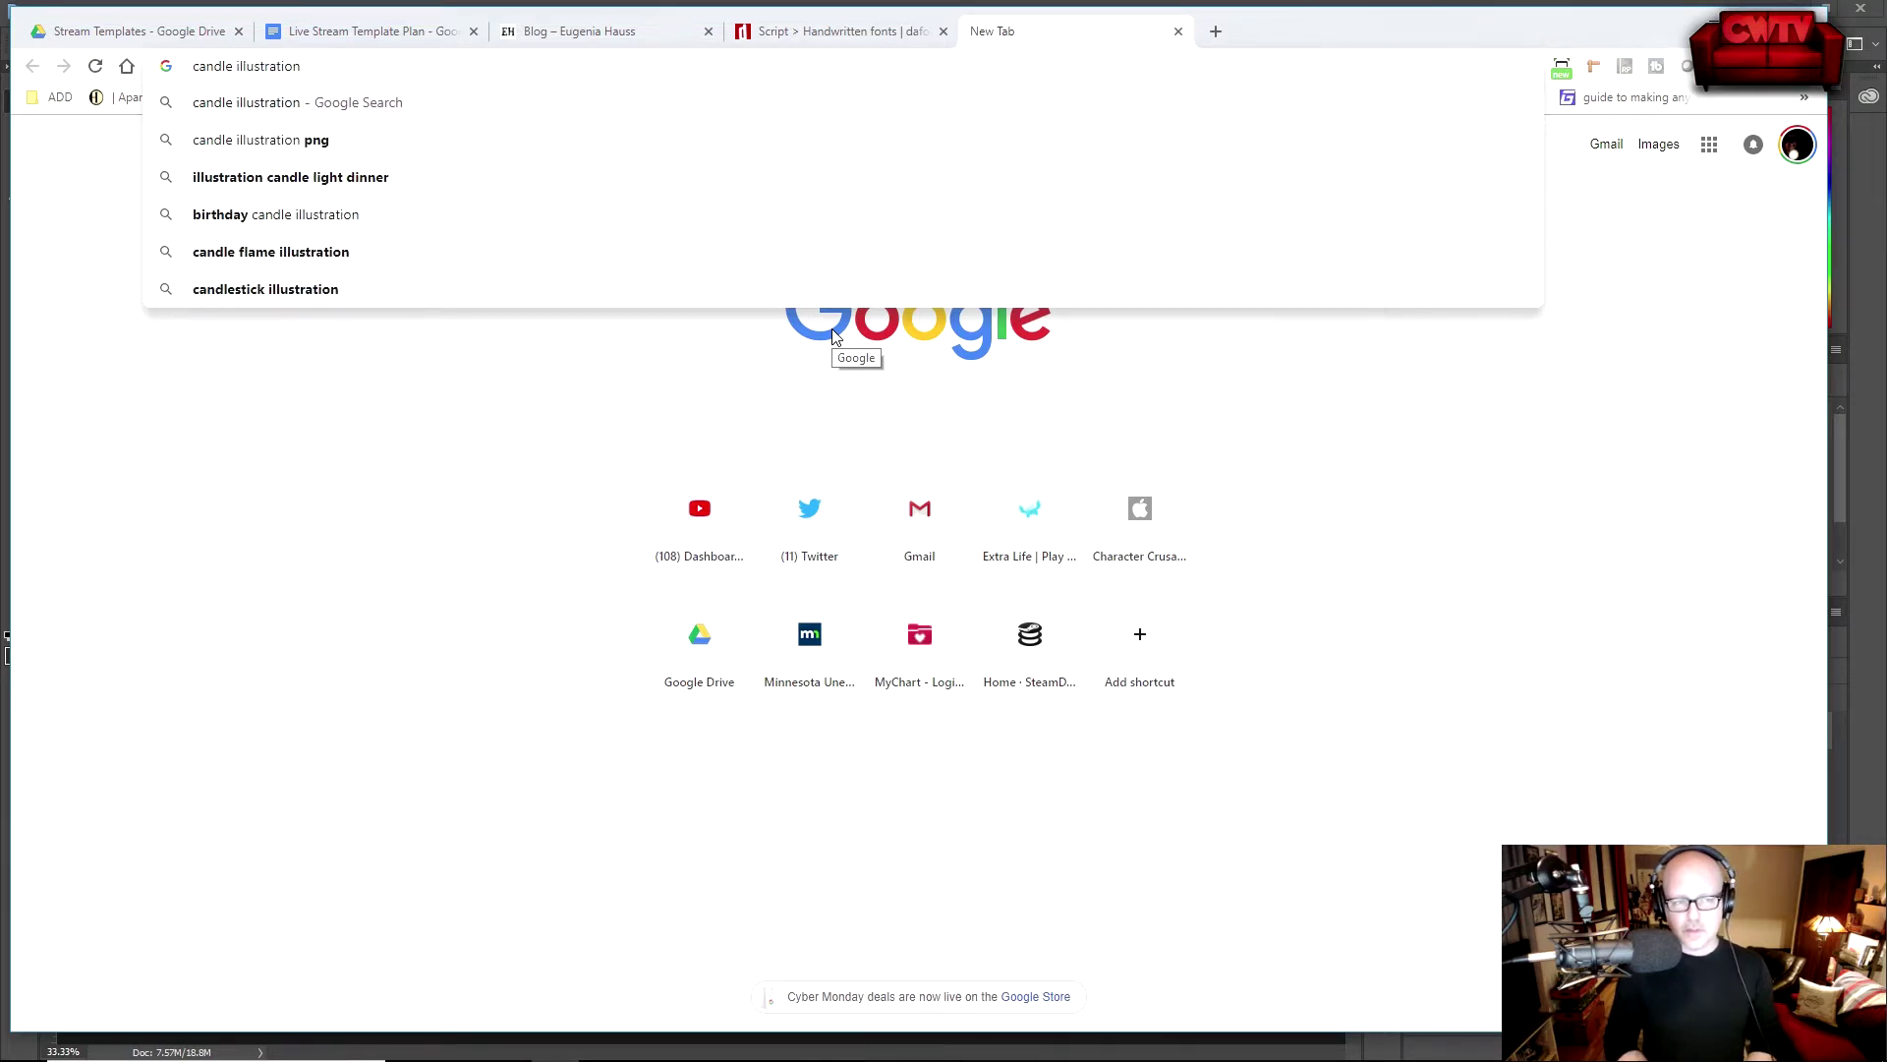
pyautogui.press('Return')
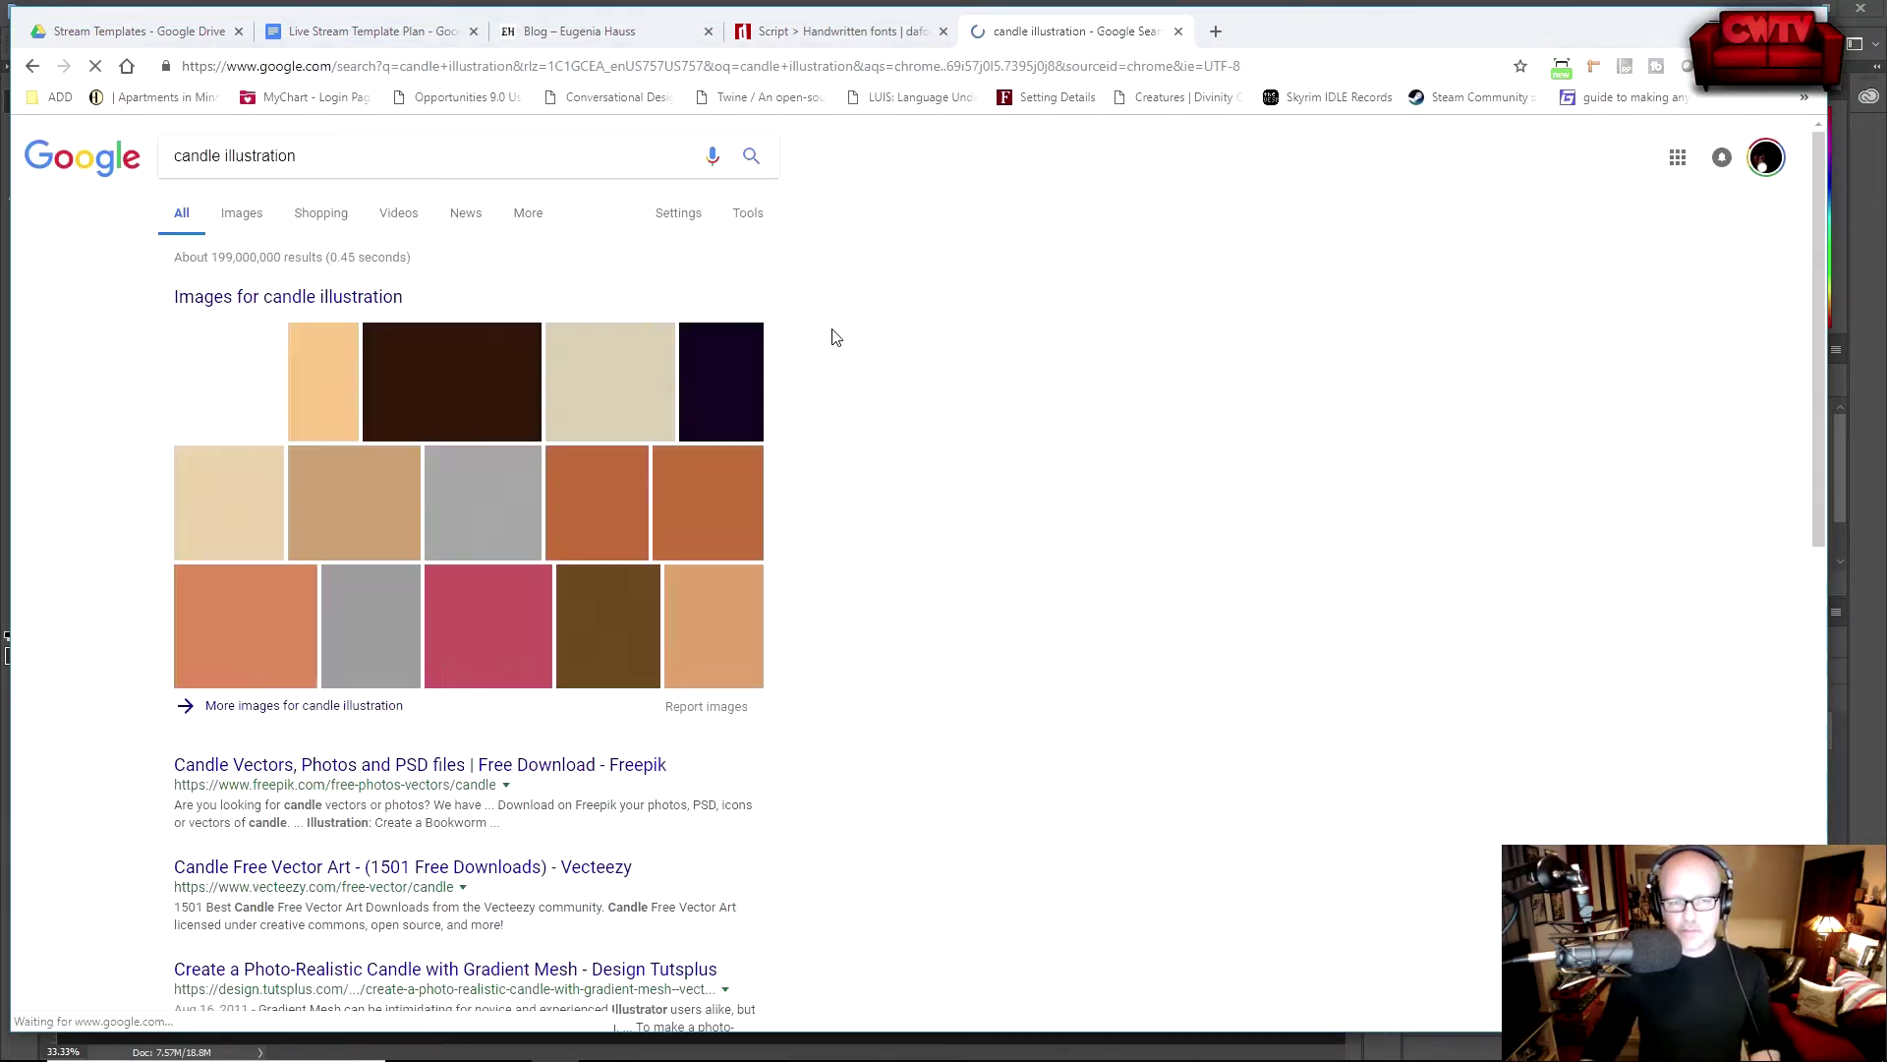
# - Show image results filtered to 'drawn' candles and preview the vintage burning candle drawing
pyautogui.click(238, 218)
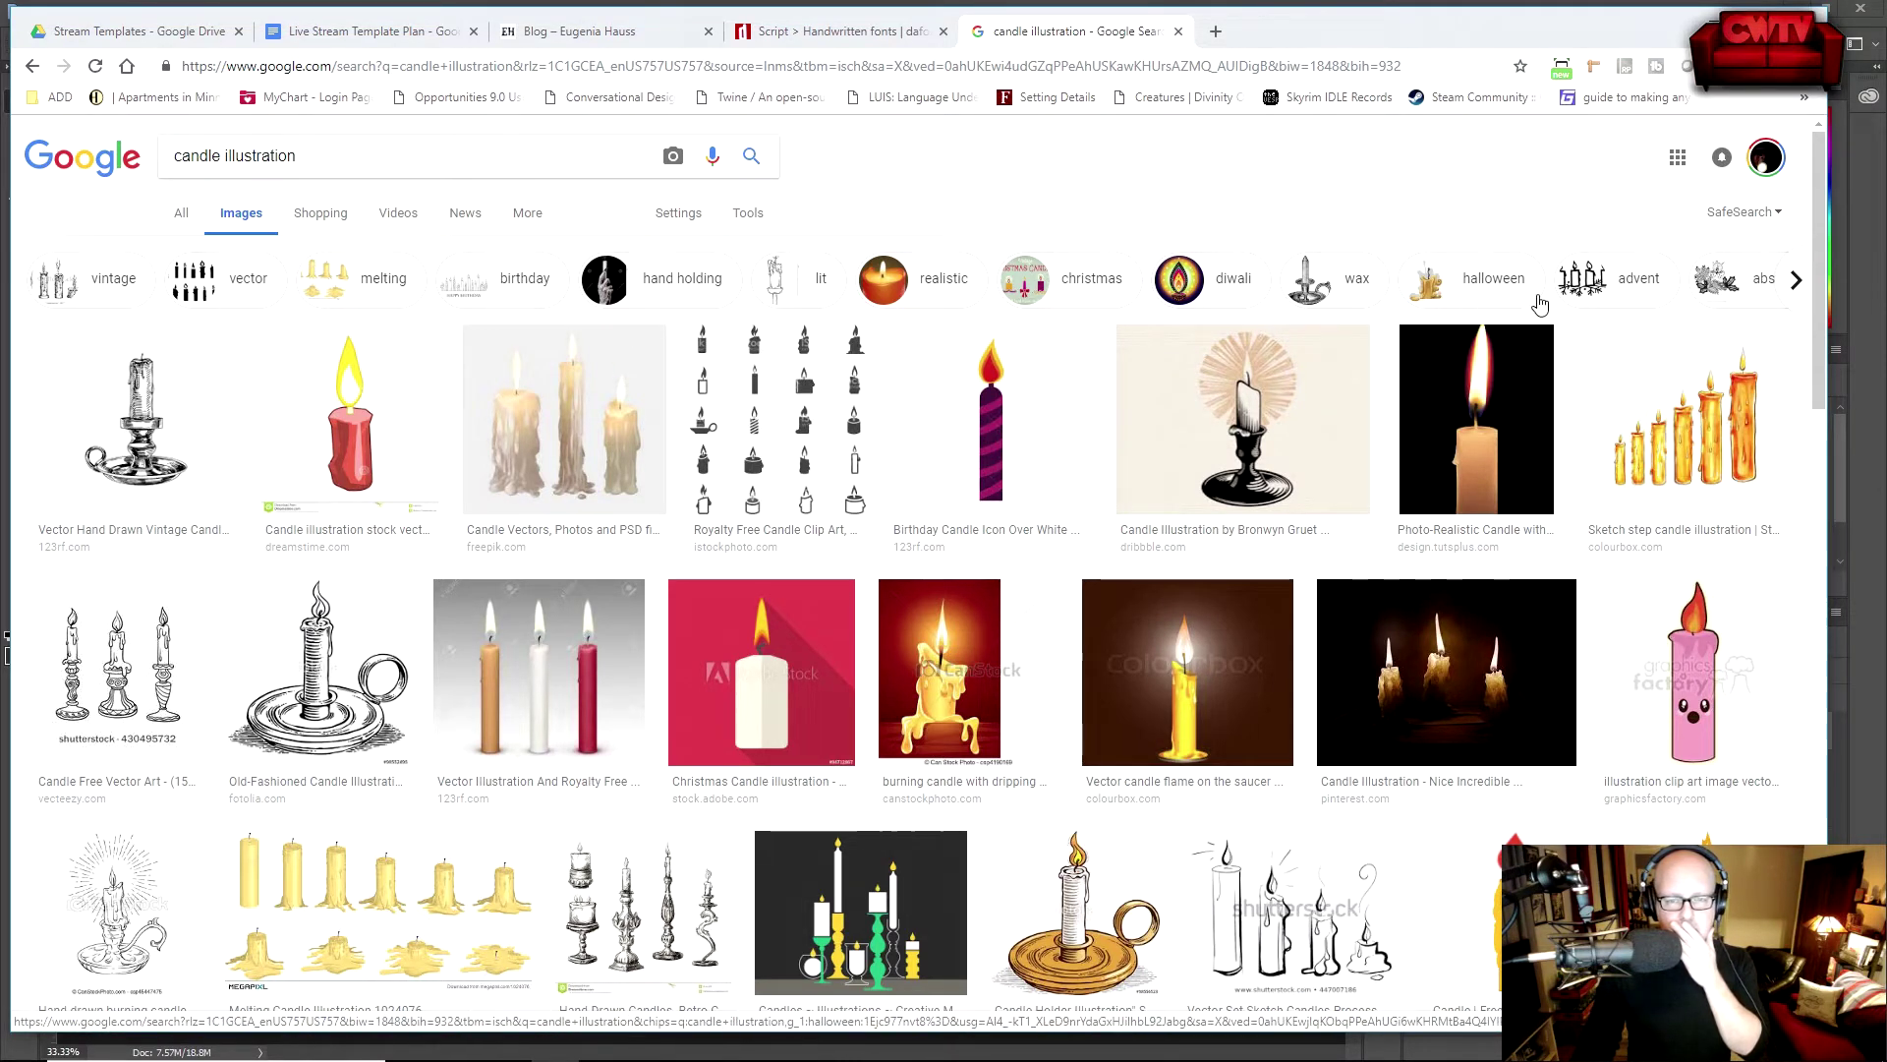
pyautogui.click(1796, 282)
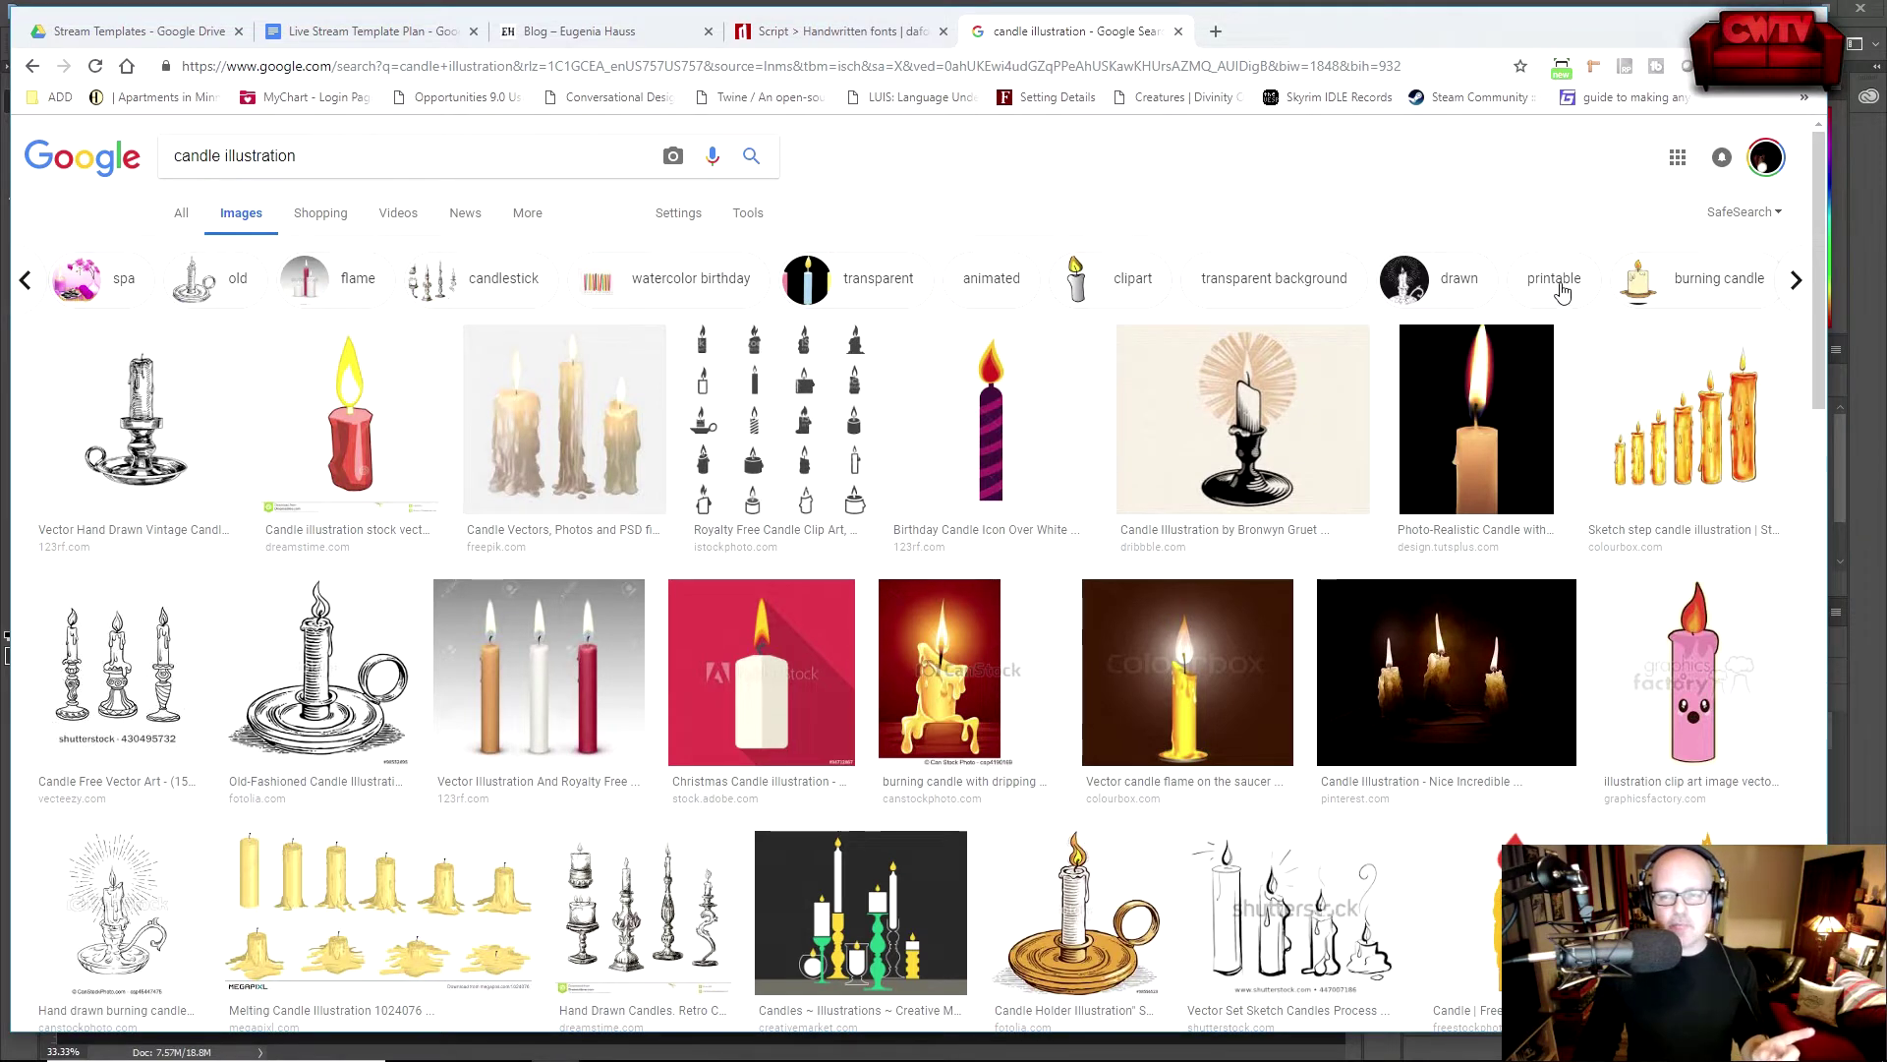
pyautogui.click(1455, 279)
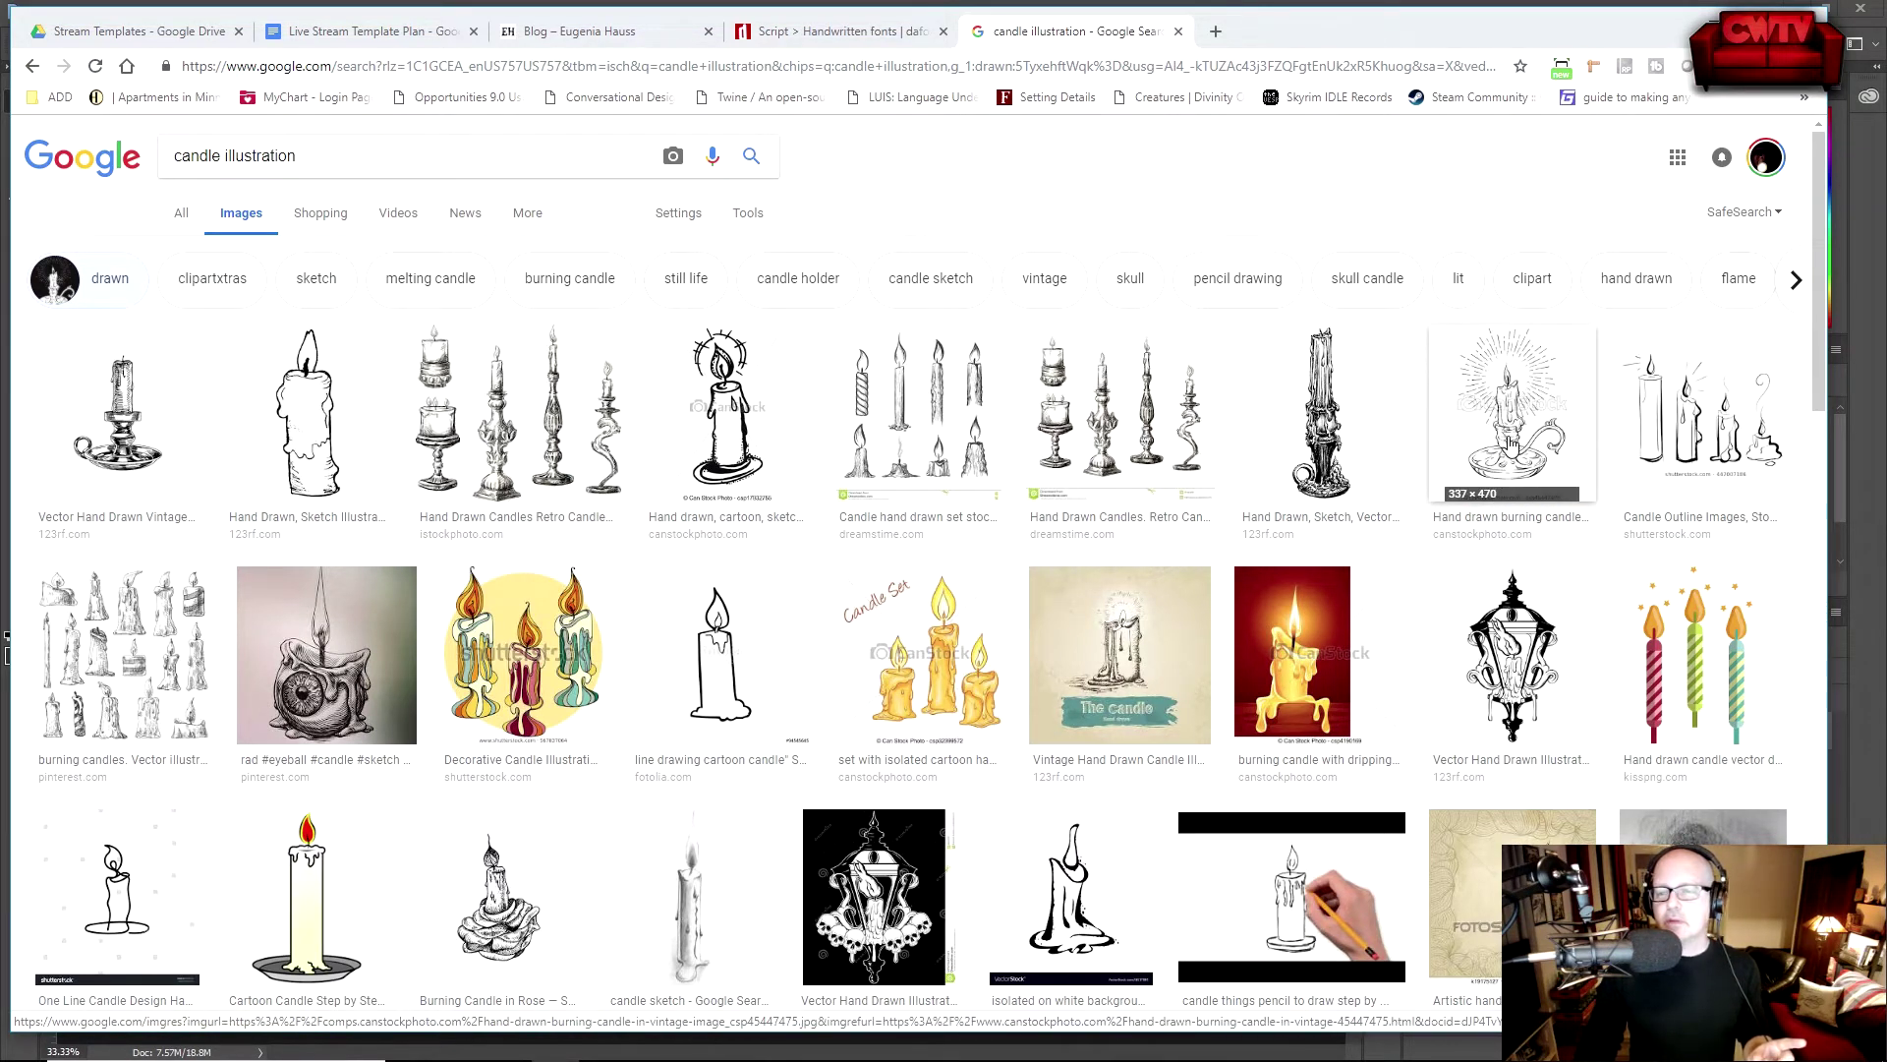
pyautogui.click(1501, 468)
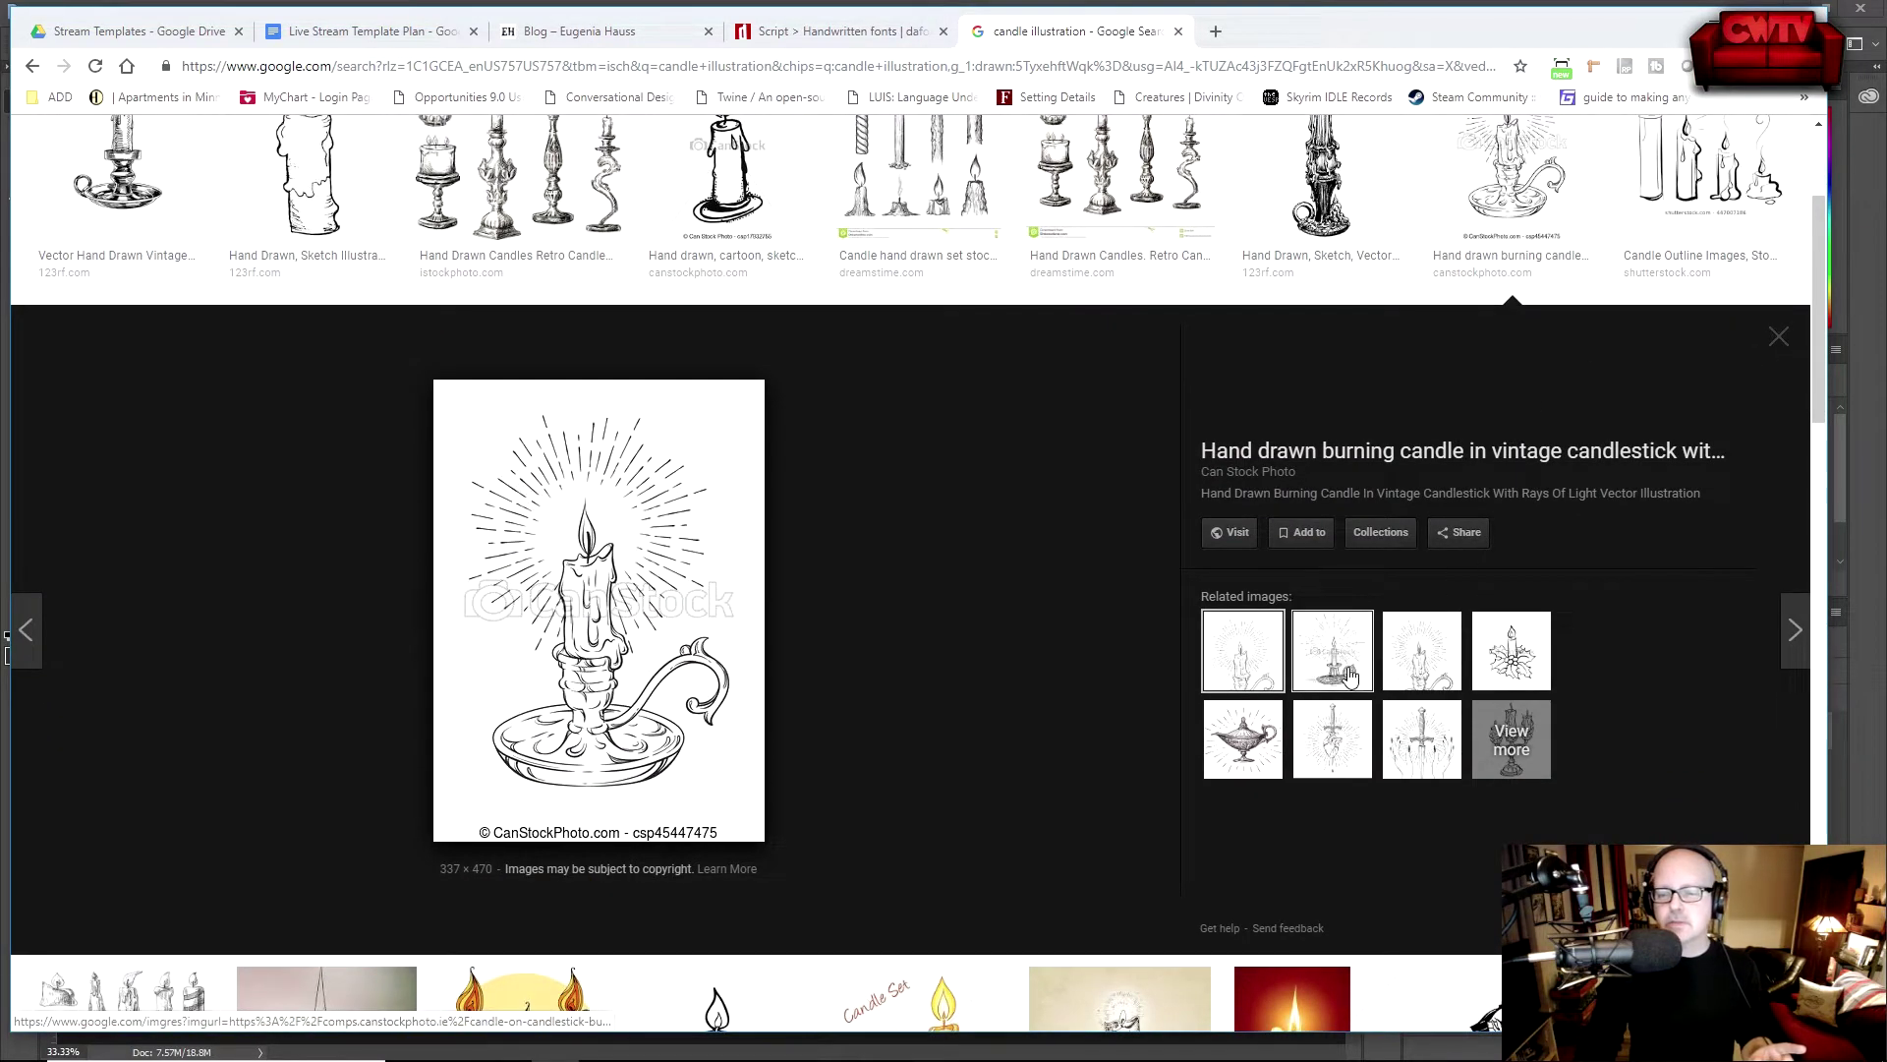
# - Follow related images to the Aladdin lamp illustration and copy that image
pyautogui.click(1426, 669)
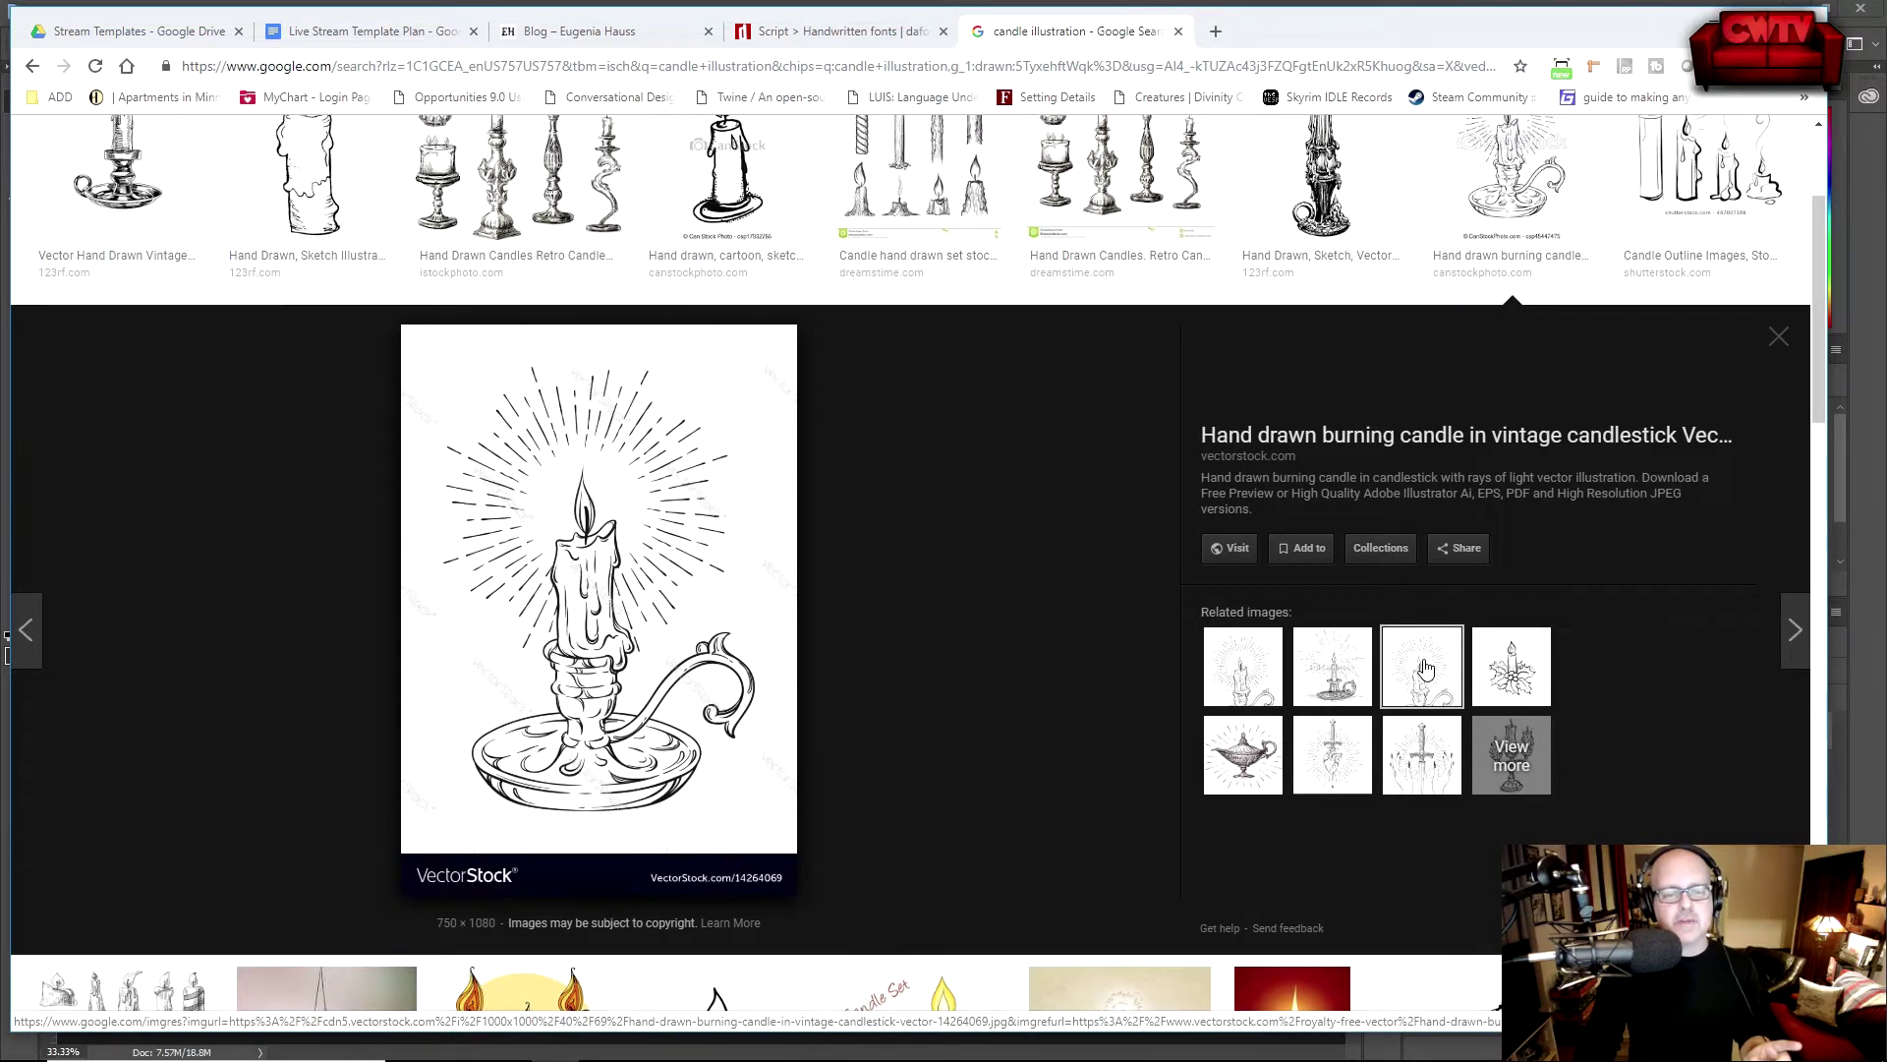
pyautogui.click(1255, 760)
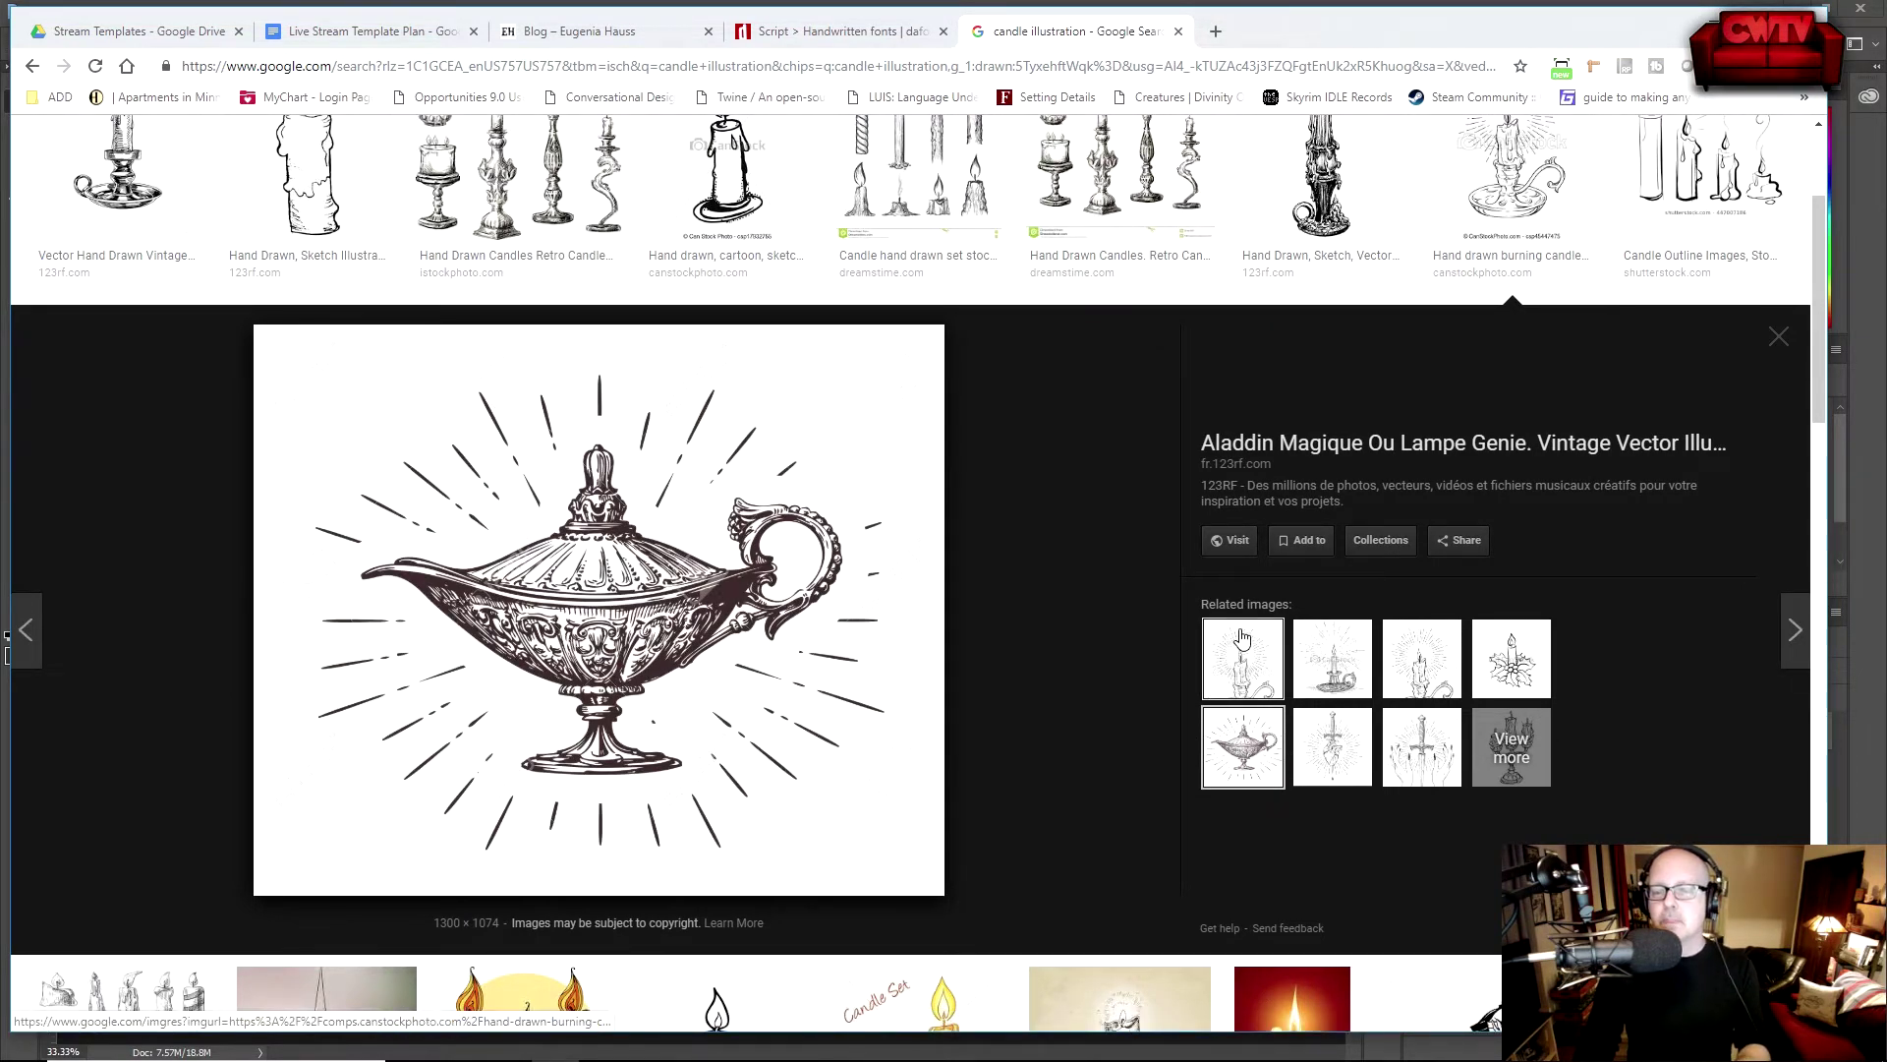
pyautogui.rightClick(592, 618)
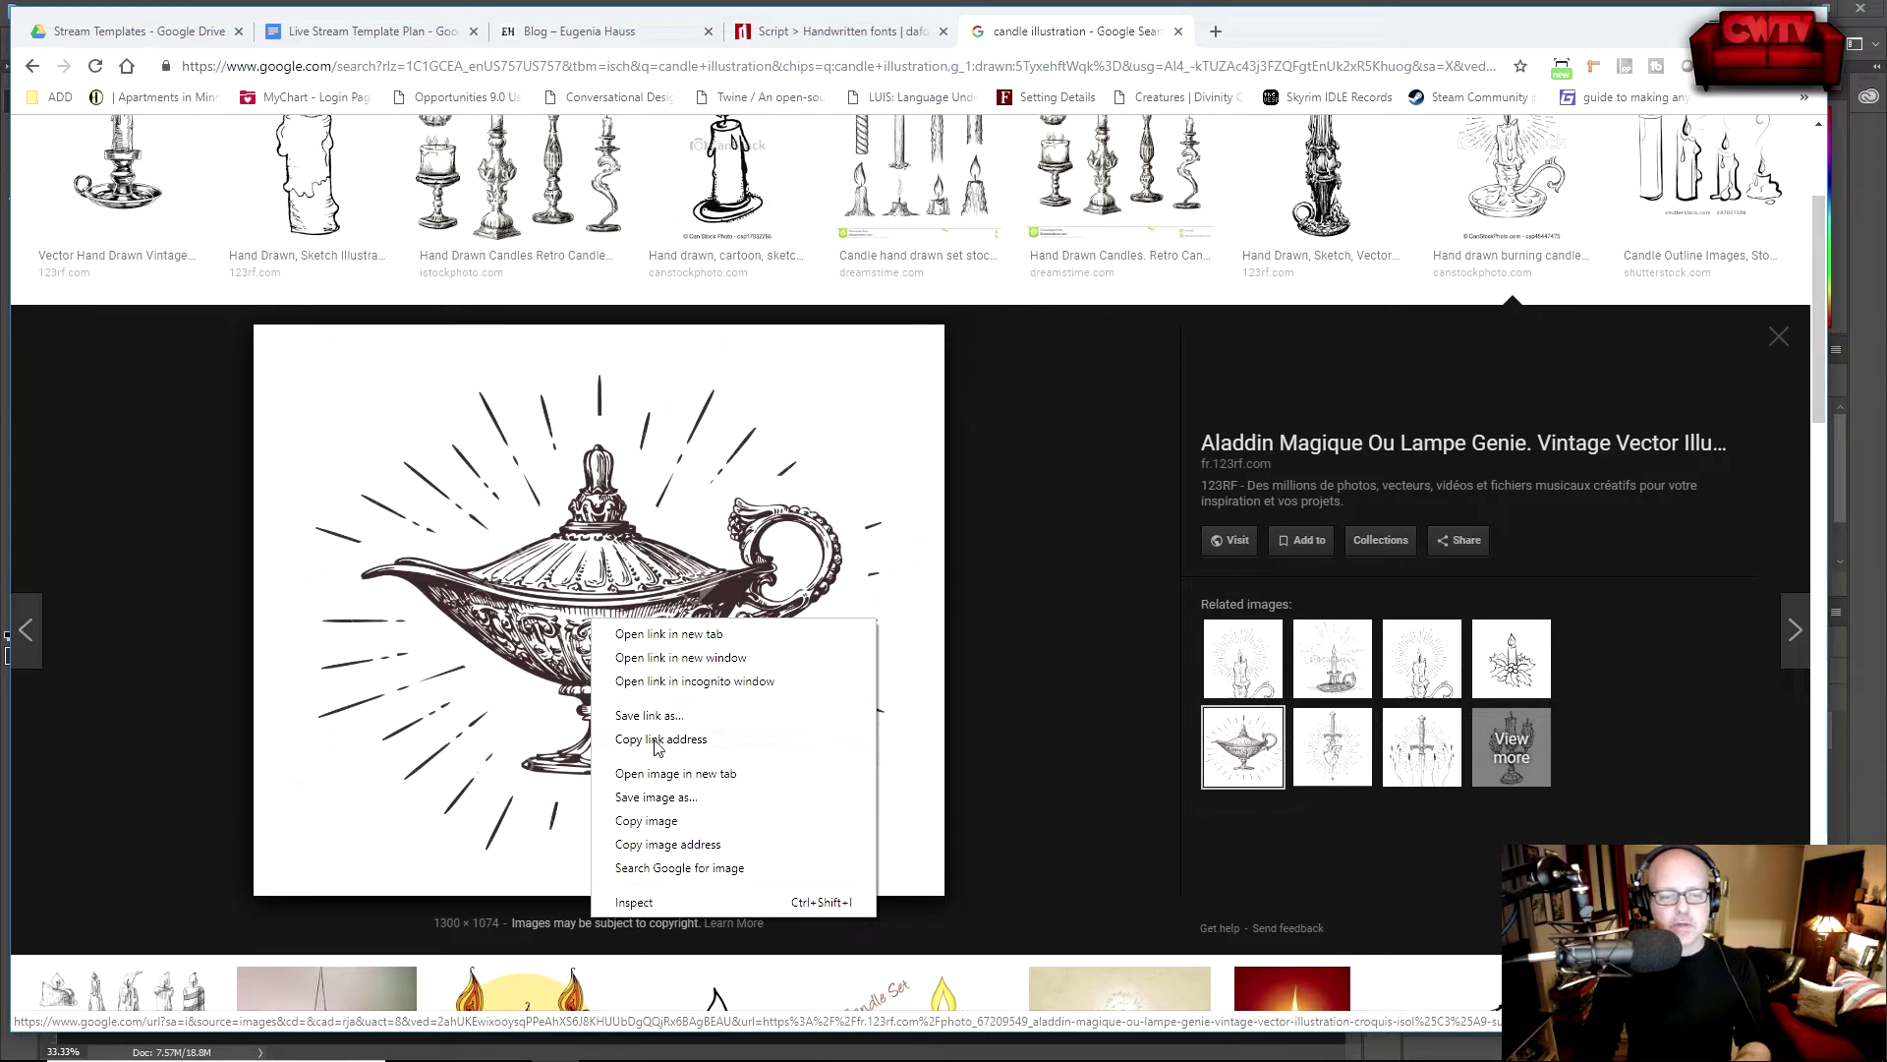
pyautogui.click(655, 821)
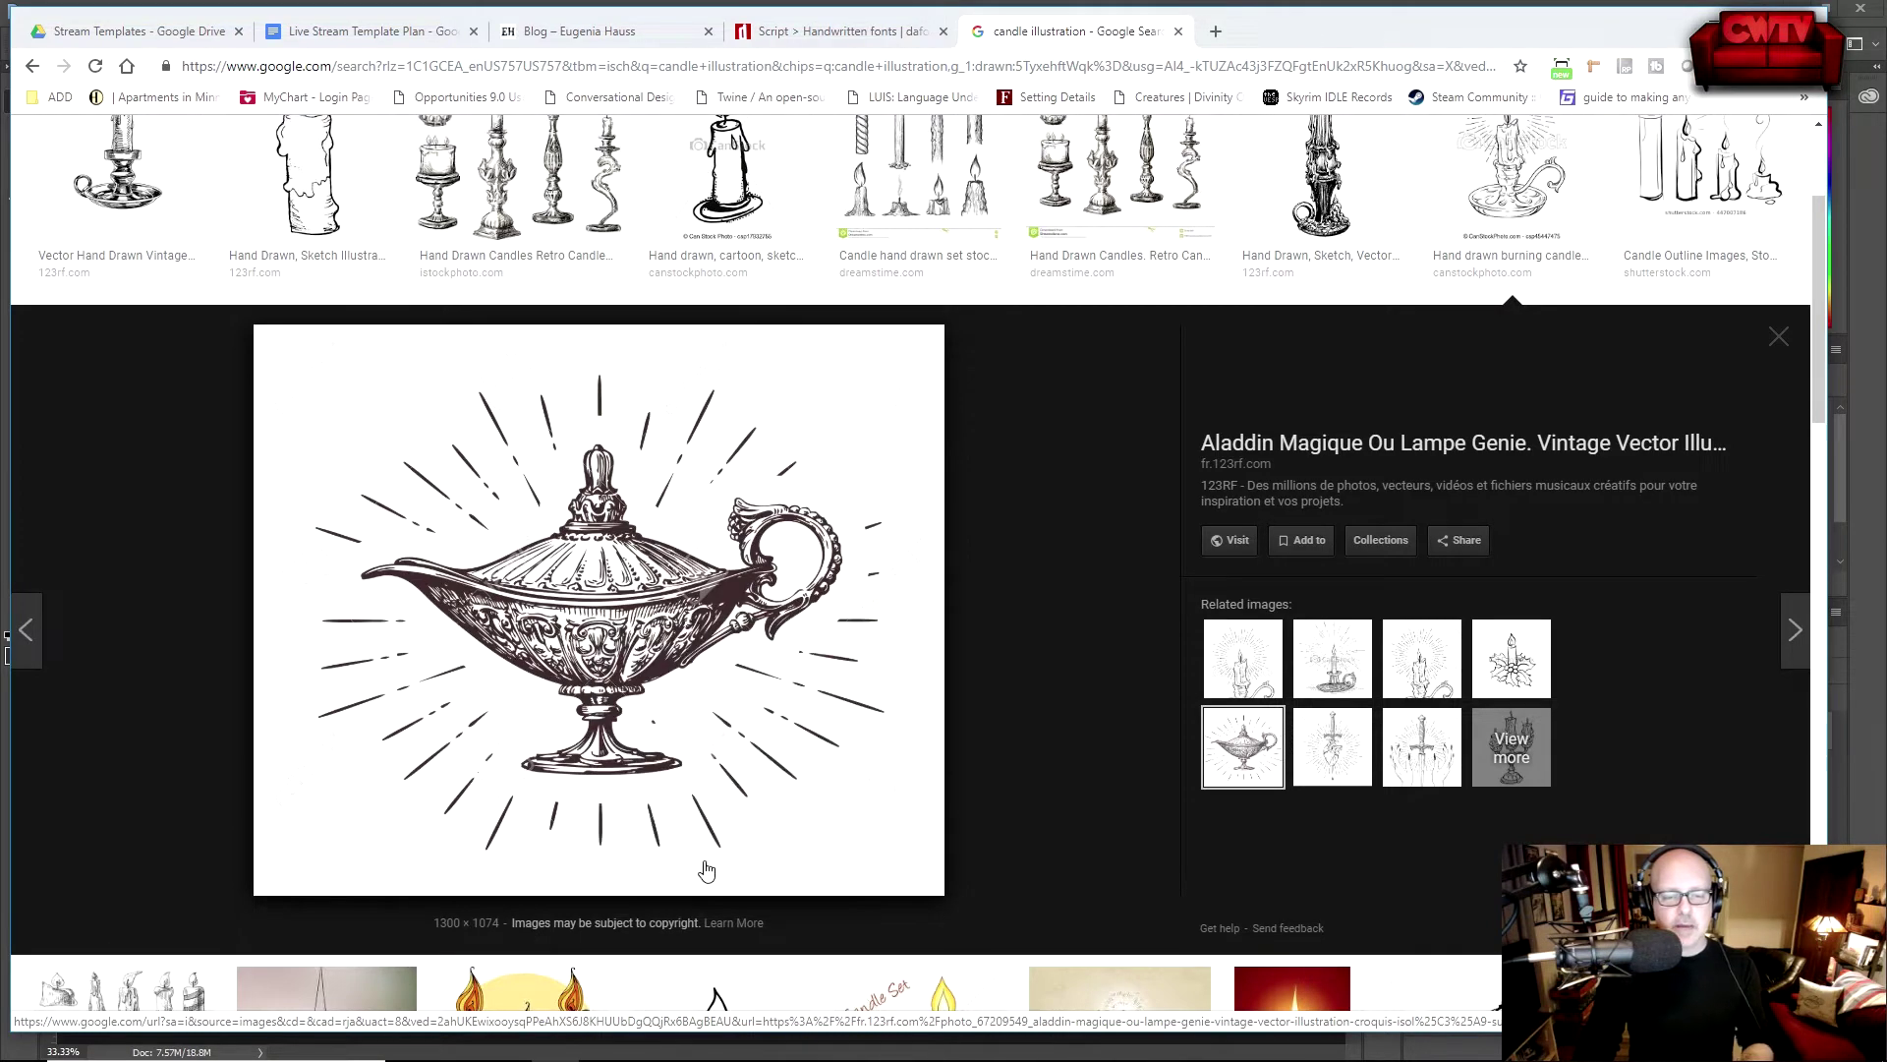
# - Paste the Aladdin lamp above Layer 1 on the cover and drag it below the subtitle
pyautogui.moveTo(845, 1044)
pyautogui.click(939, 1044)
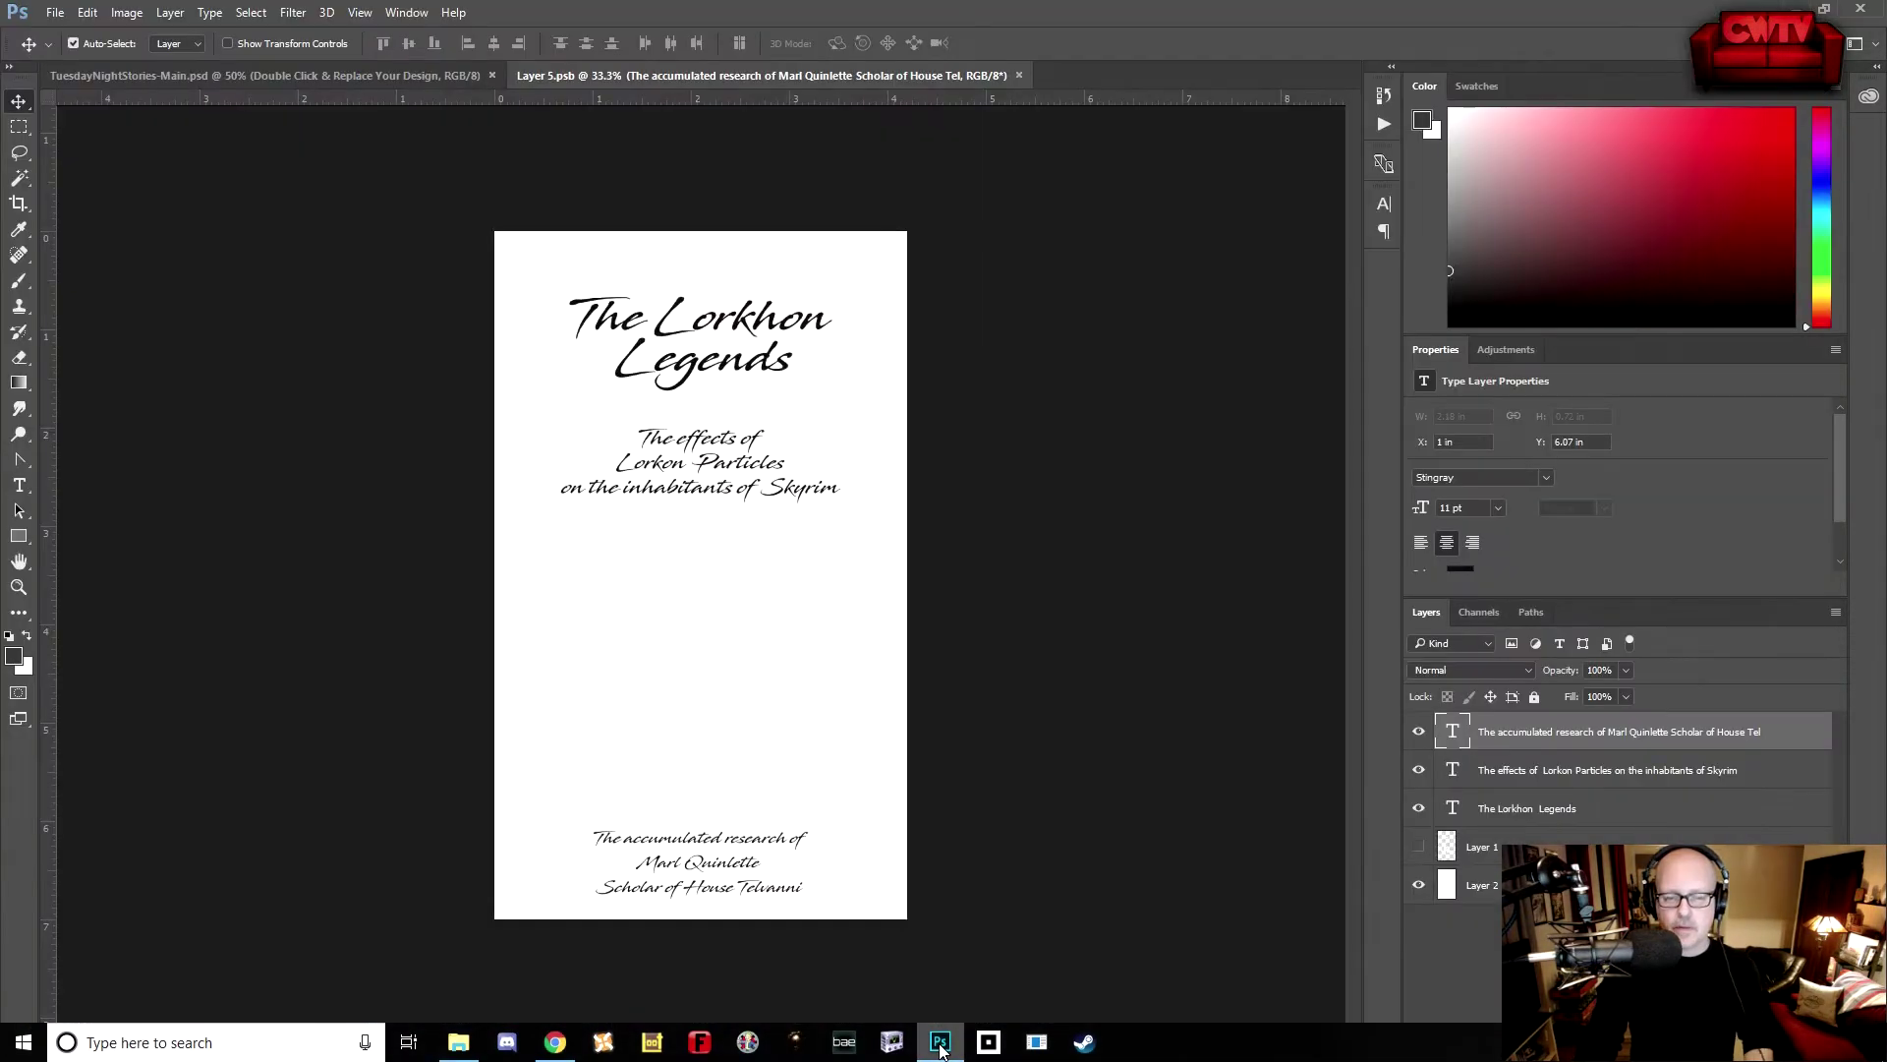
pyautogui.click(1493, 852)
pyautogui.hotkey('ctrl', 'v')
pyautogui.moveTo(726, 583); pyautogui.dragTo(719, 676)
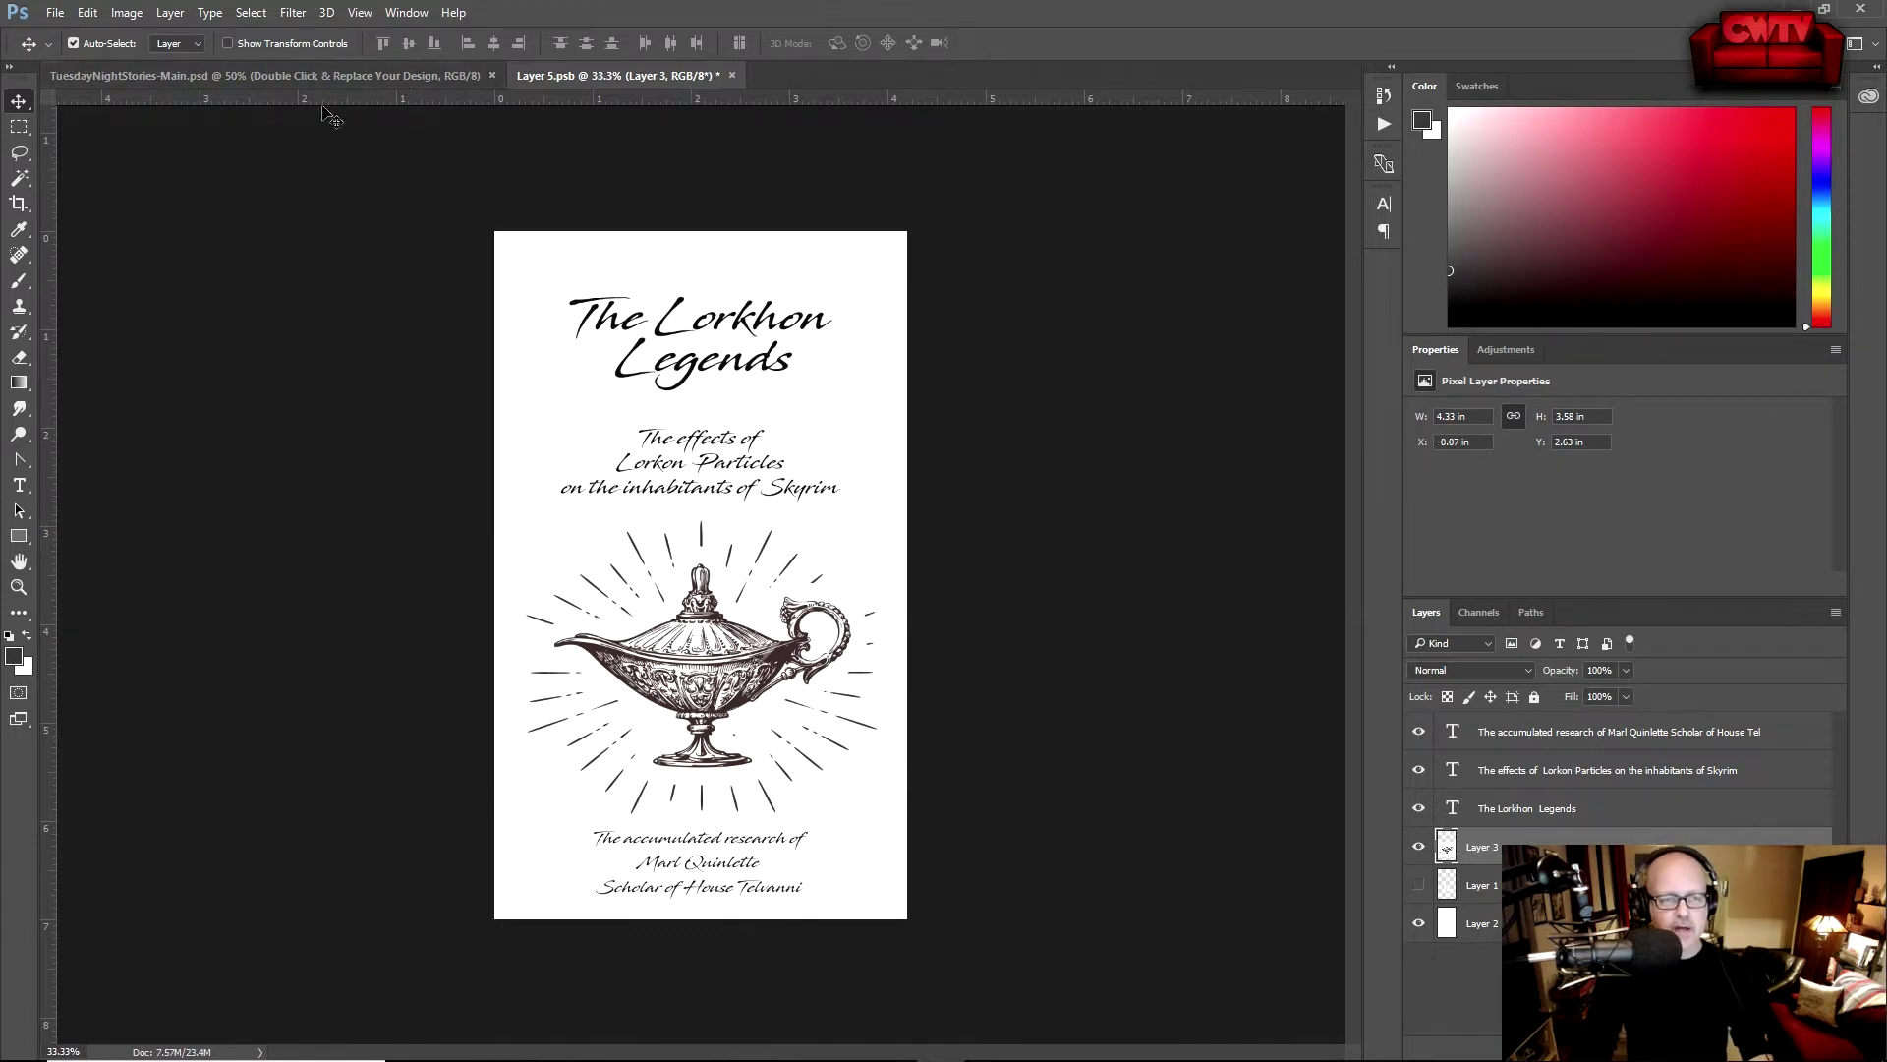
pyautogui.click(57, 13)
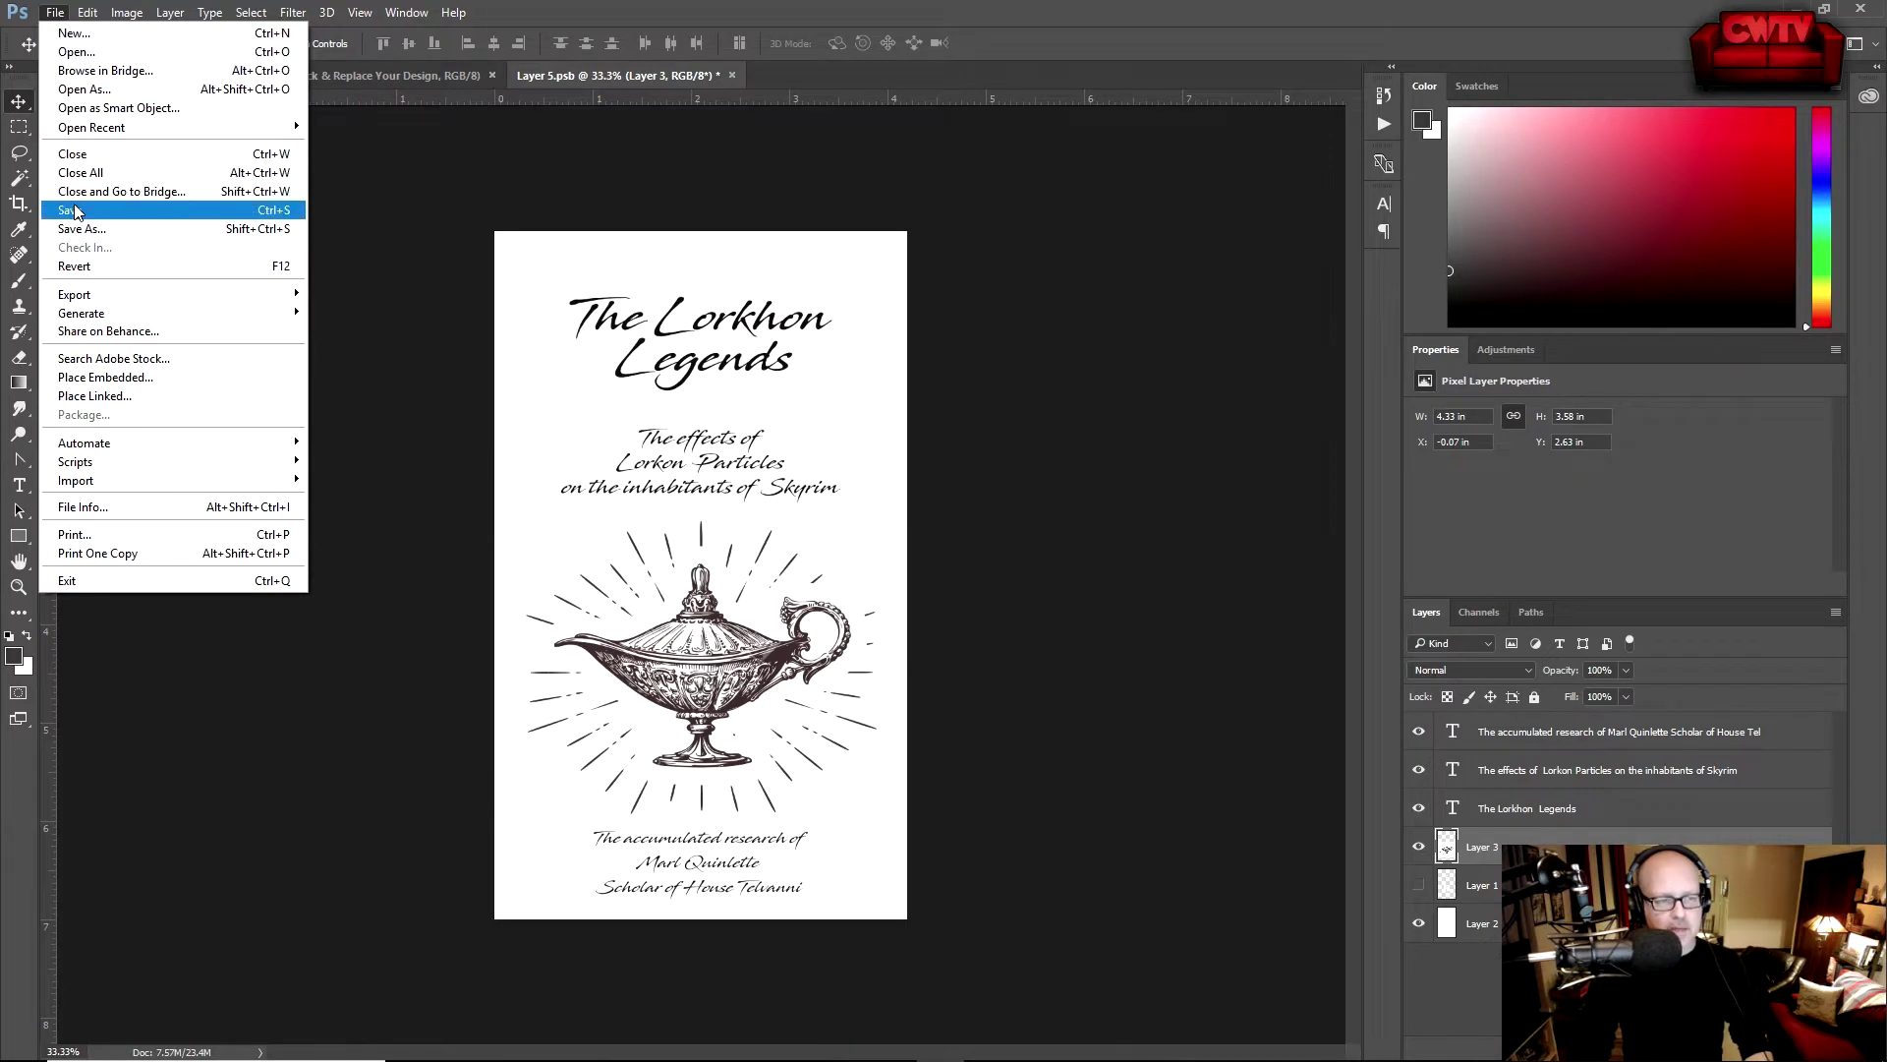
# - Save the cover, view it on the TuesdayNightStories-Main.psd mockup, then return to Layer 5.psb
pyautogui.click(71, 209)
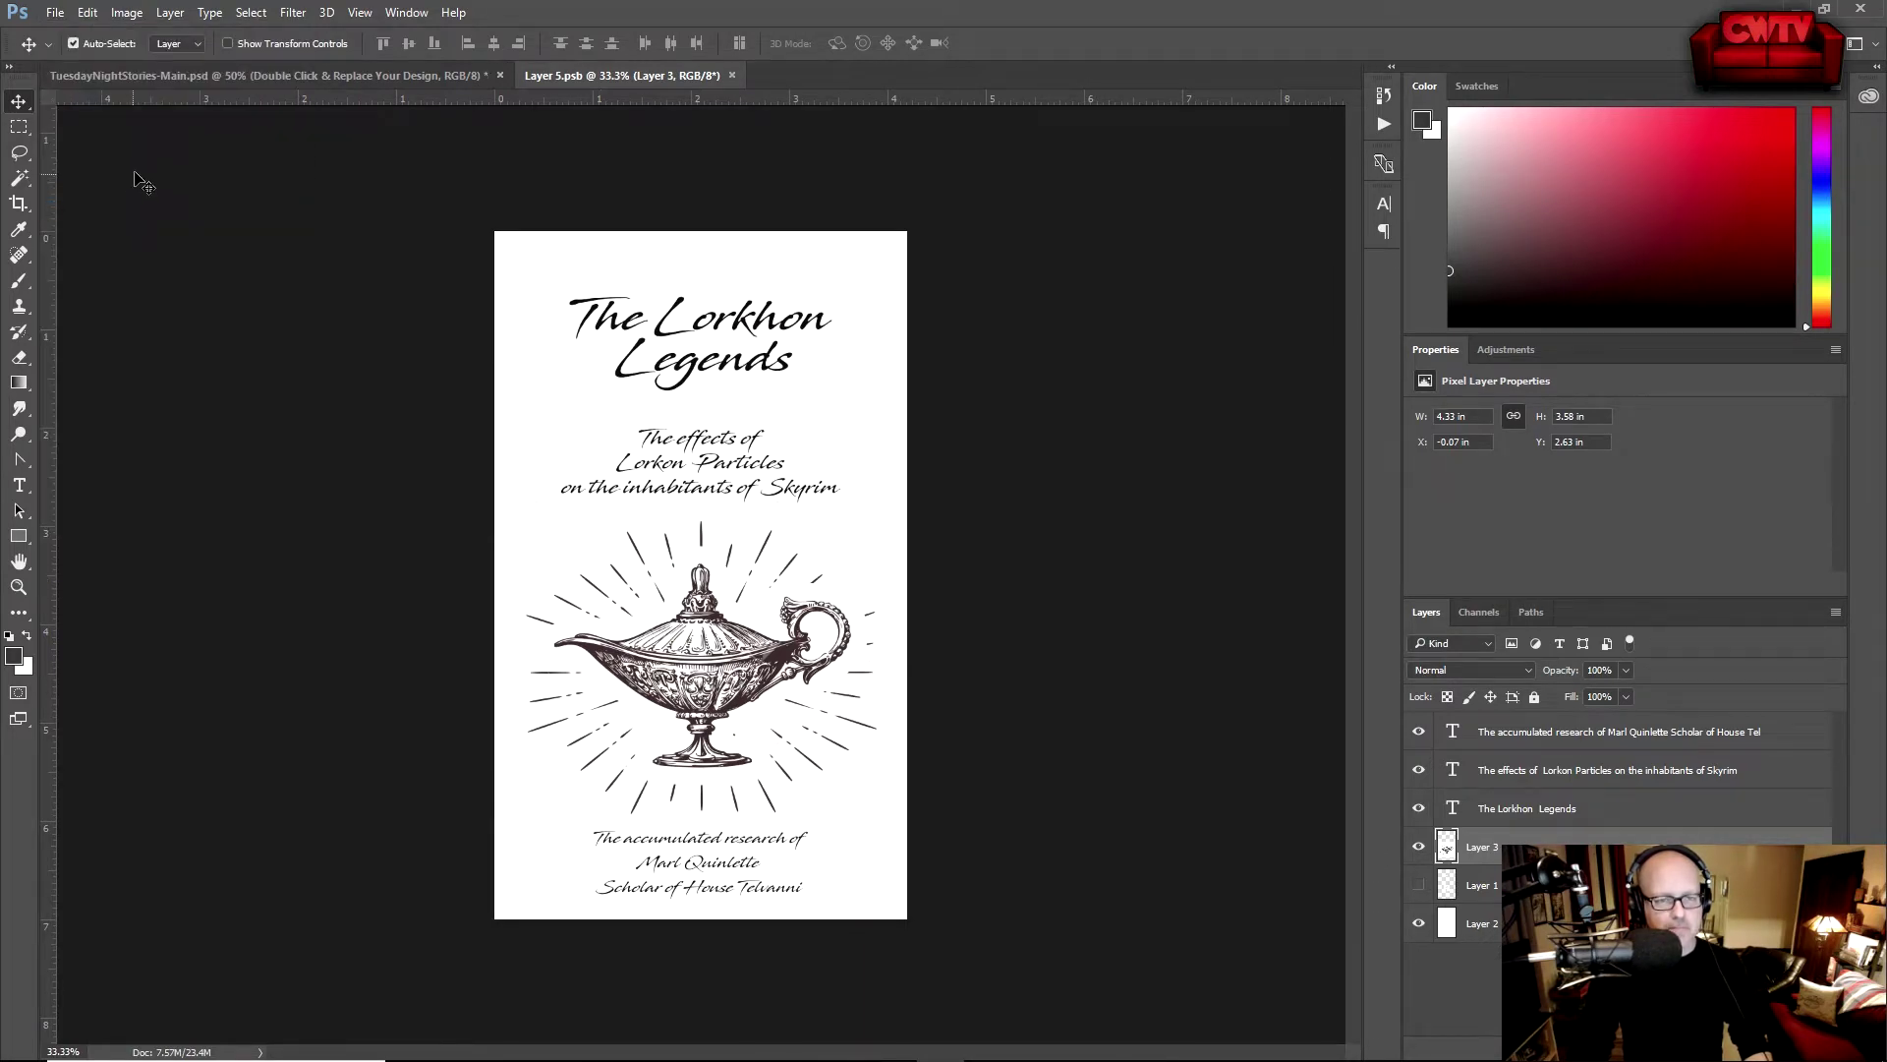
pyautogui.click(180, 75)
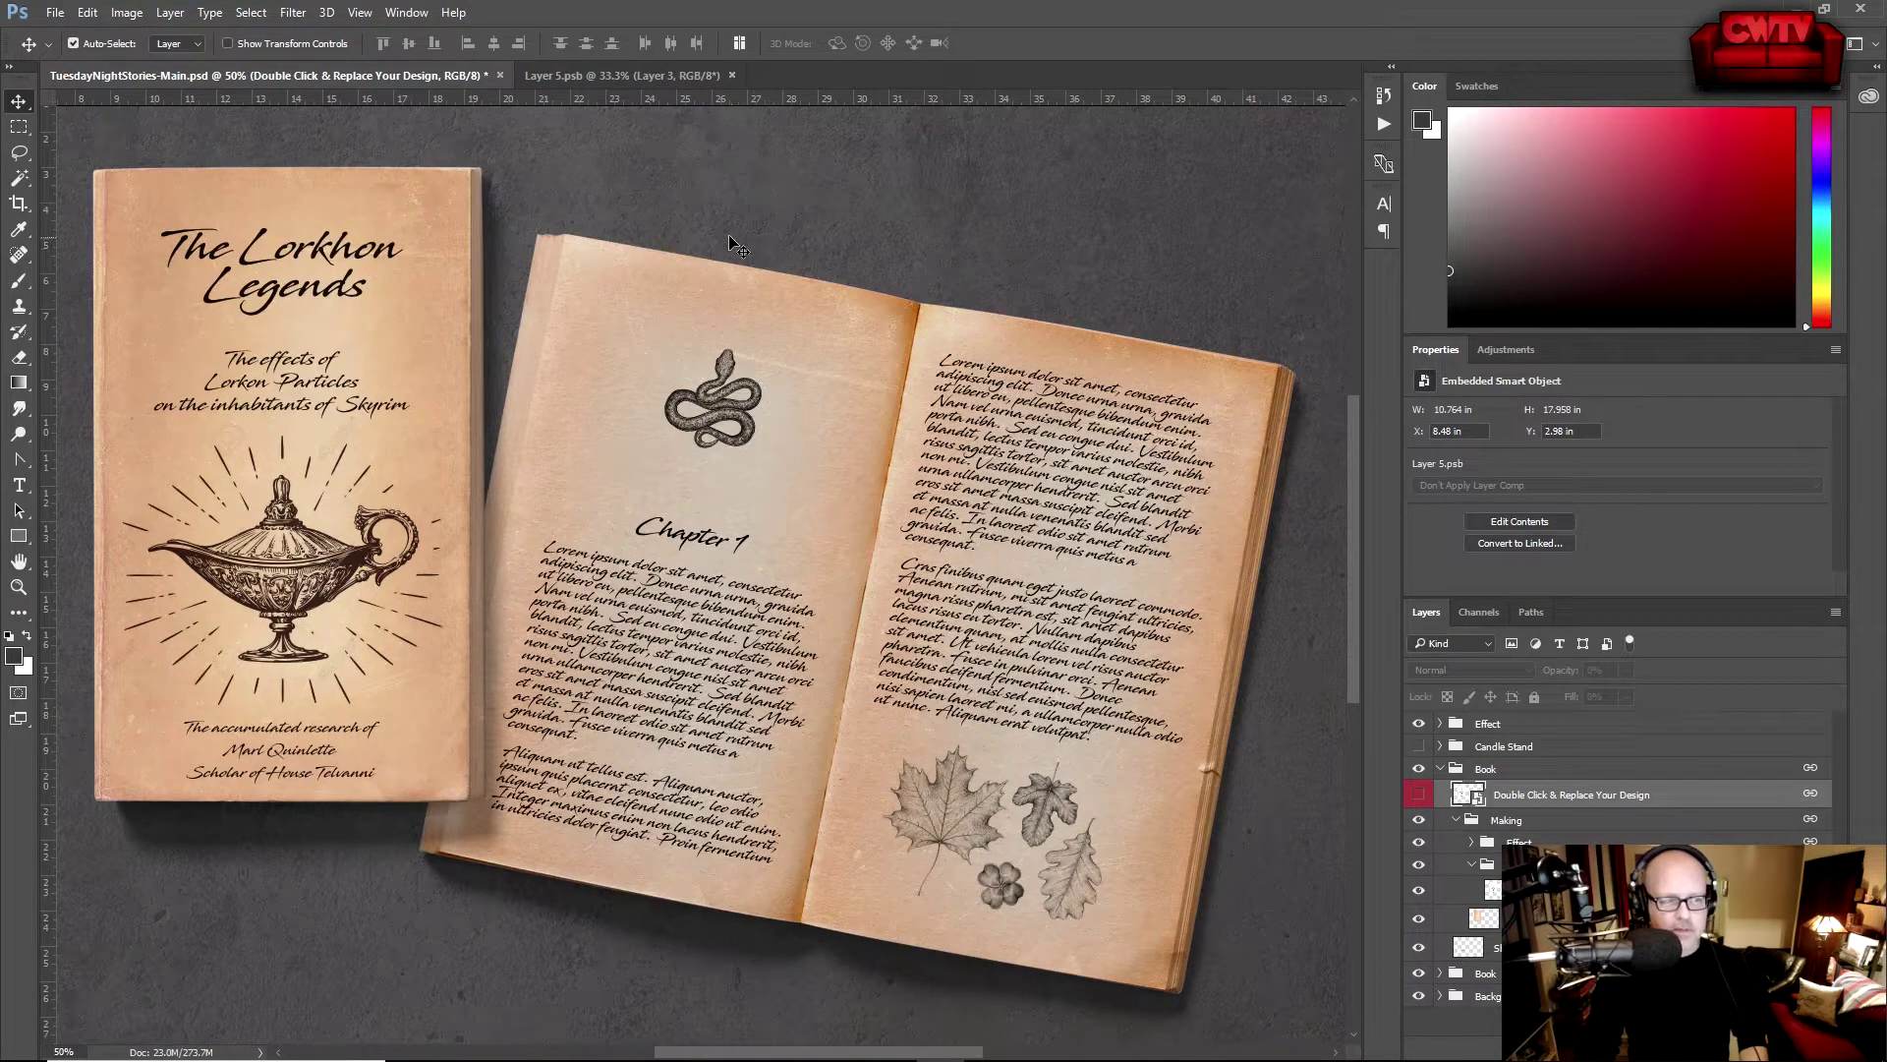
pyautogui.click(625, 79)
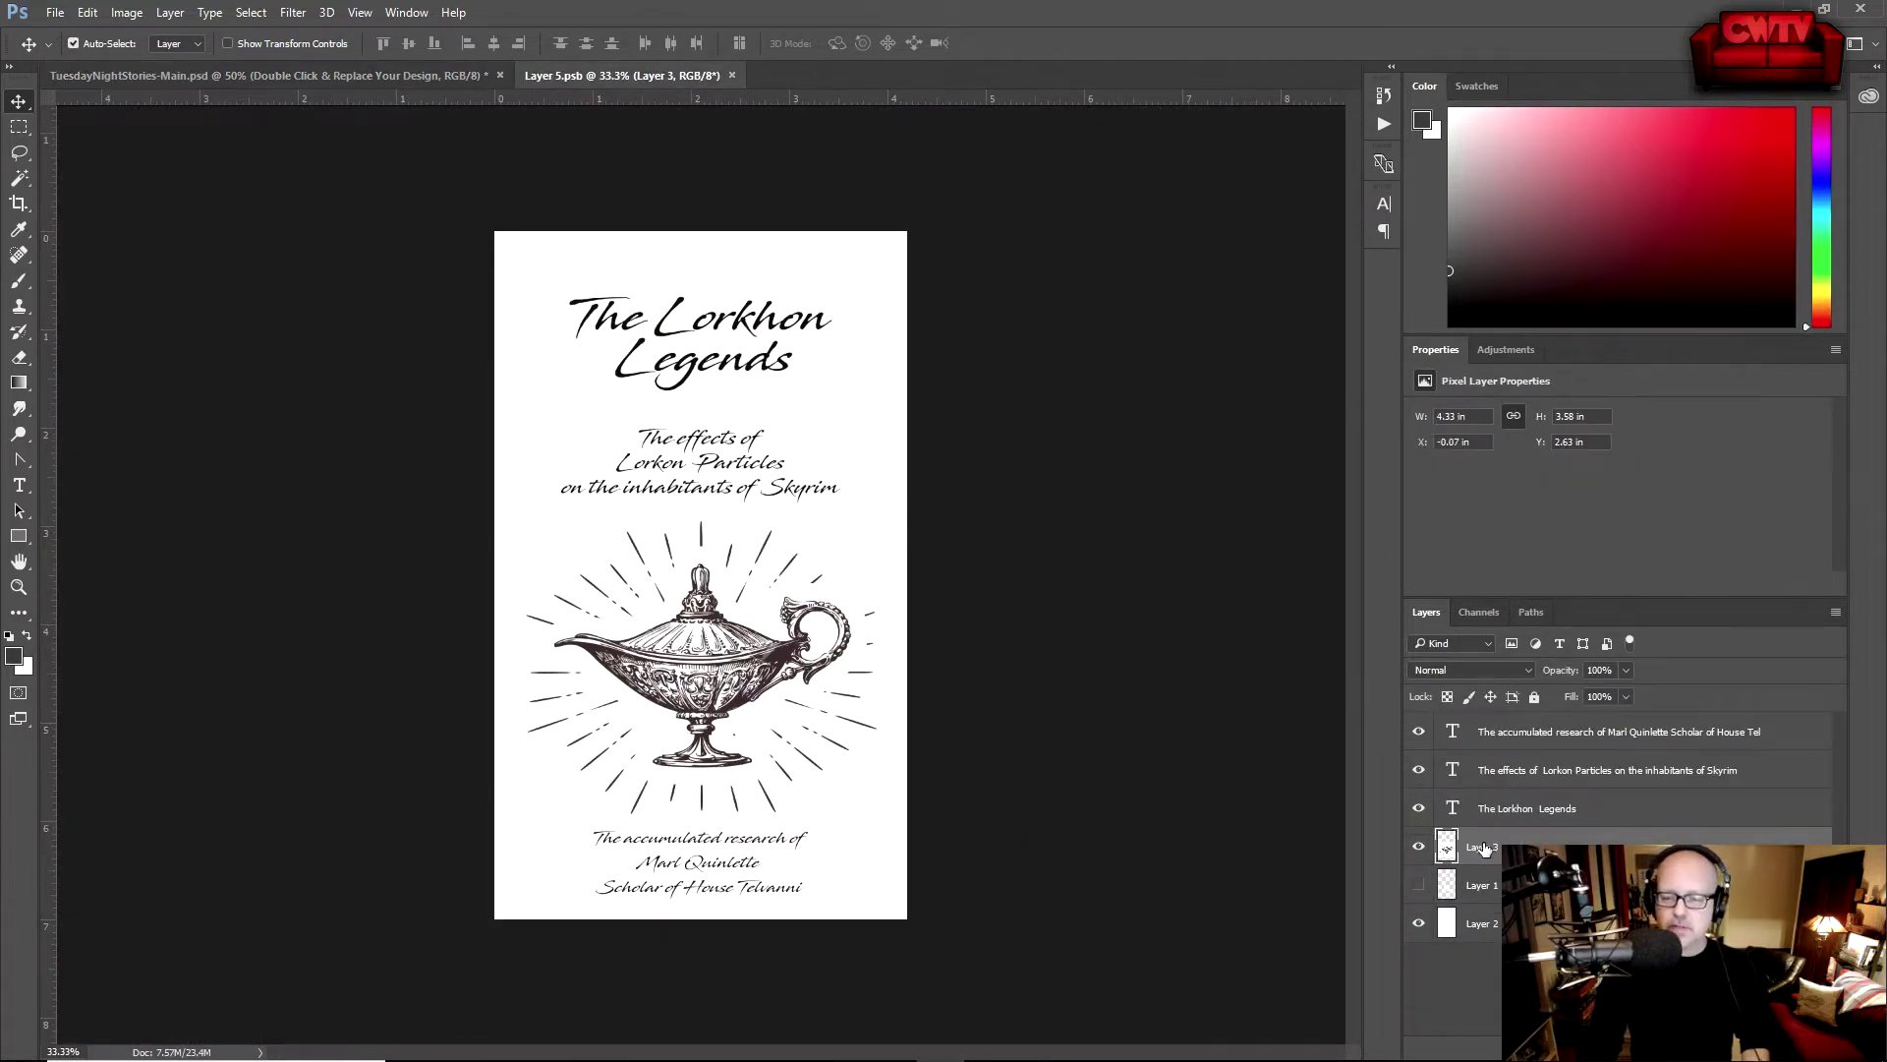
# - Convert Layer 3 to a smart object, scale the lamp to about 70%, and re-centre it
pyautogui.rightClick(1488, 847)
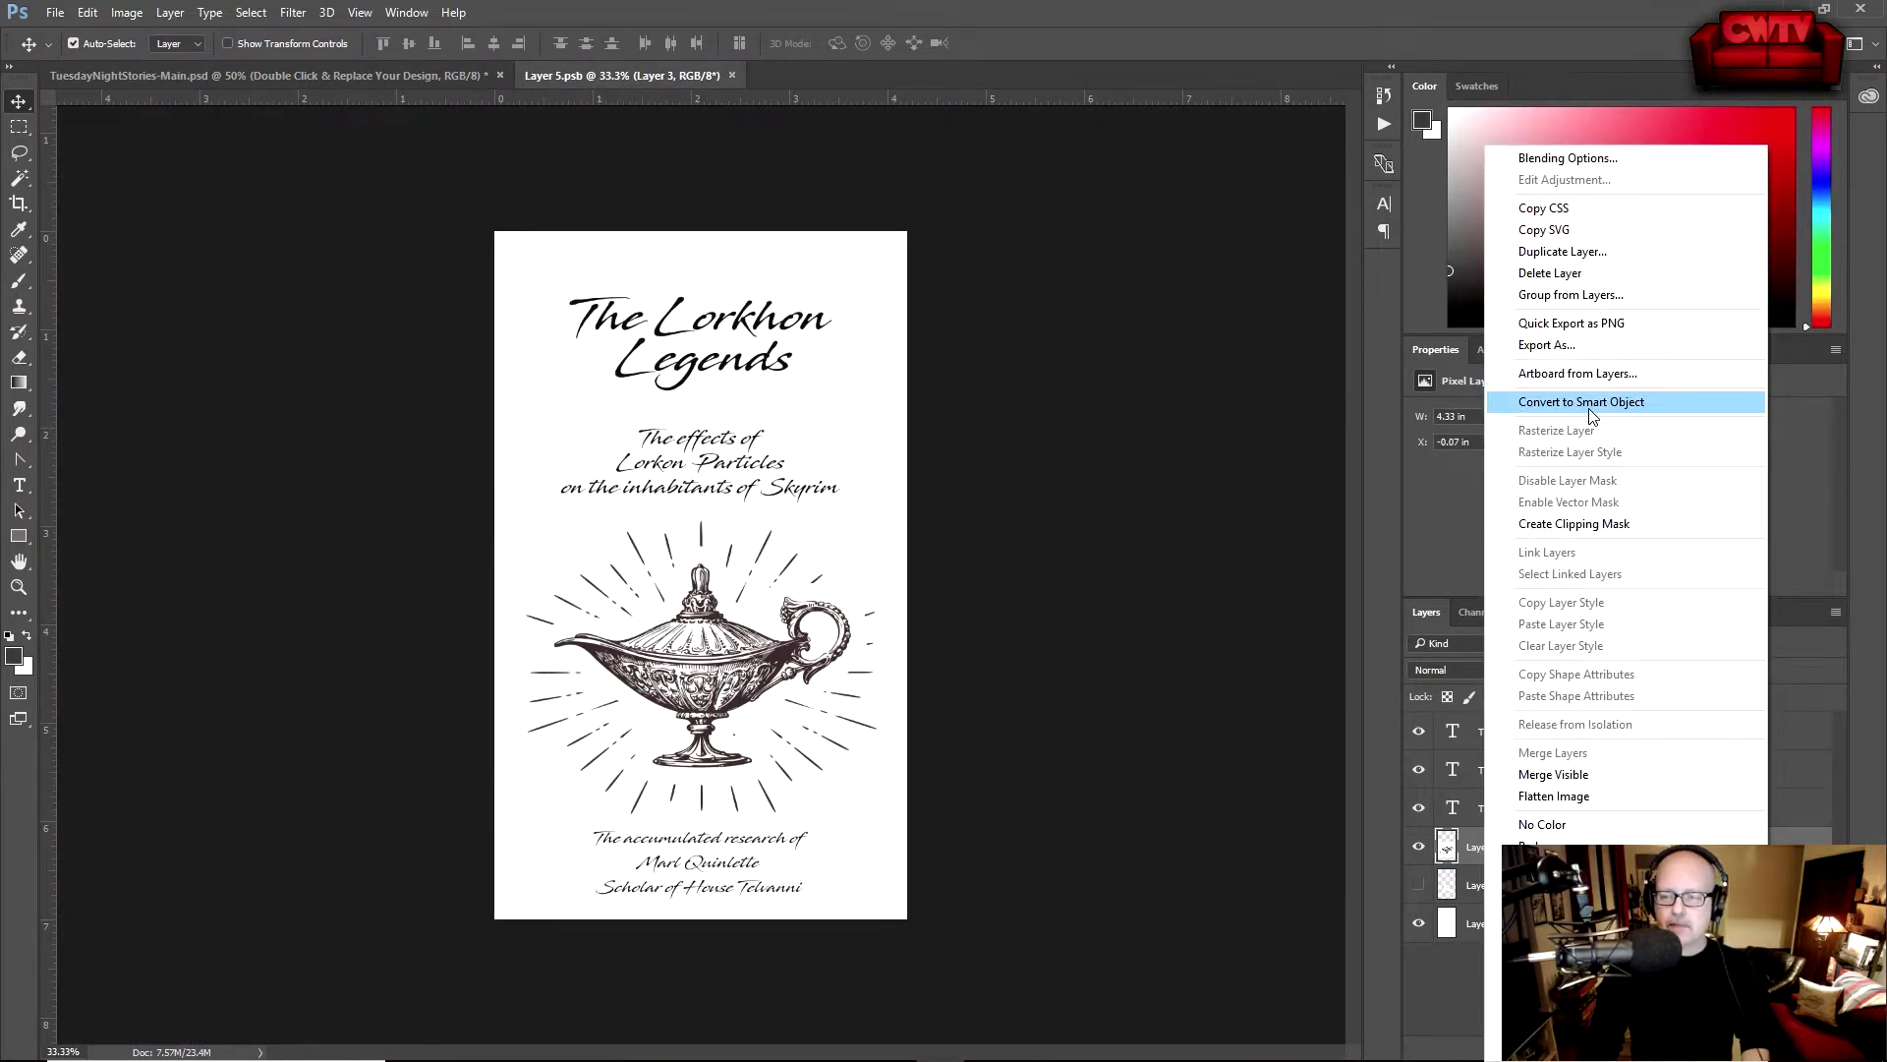
pyautogui.click(1592, 409)
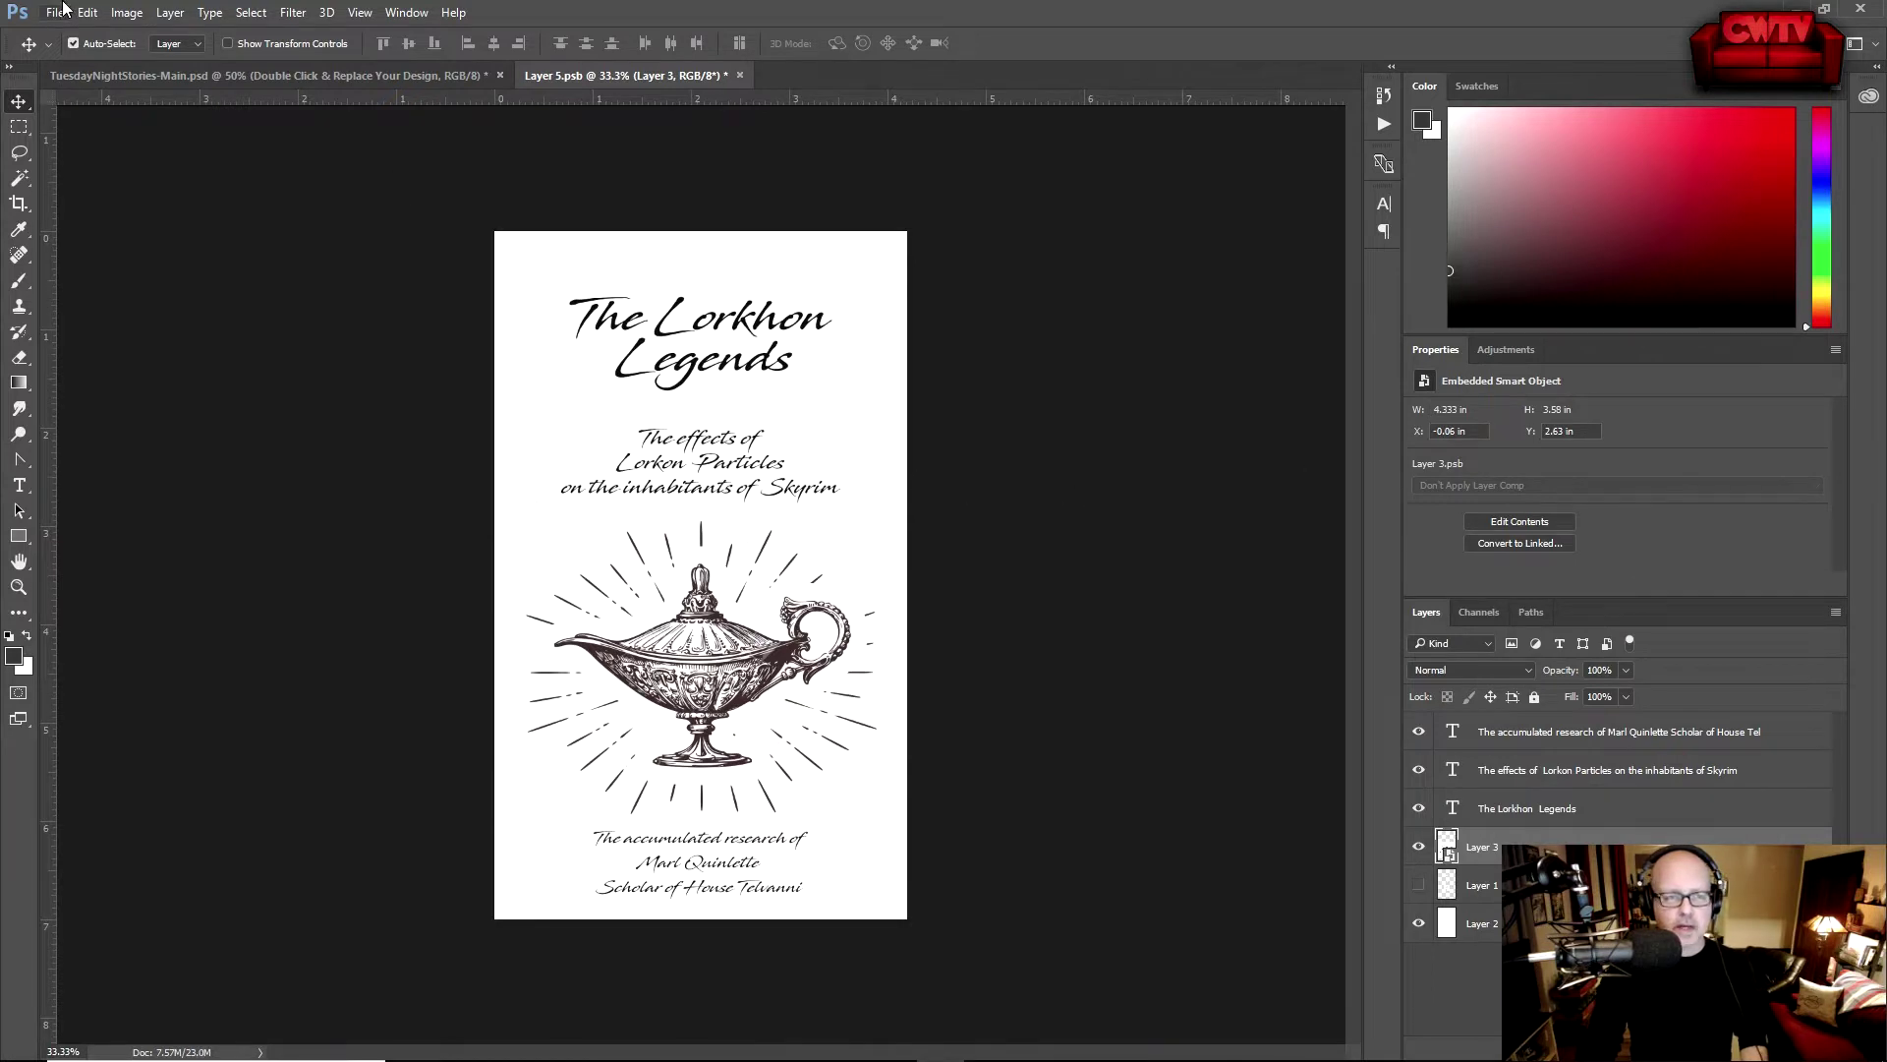
pyautogui.click(98, 15)
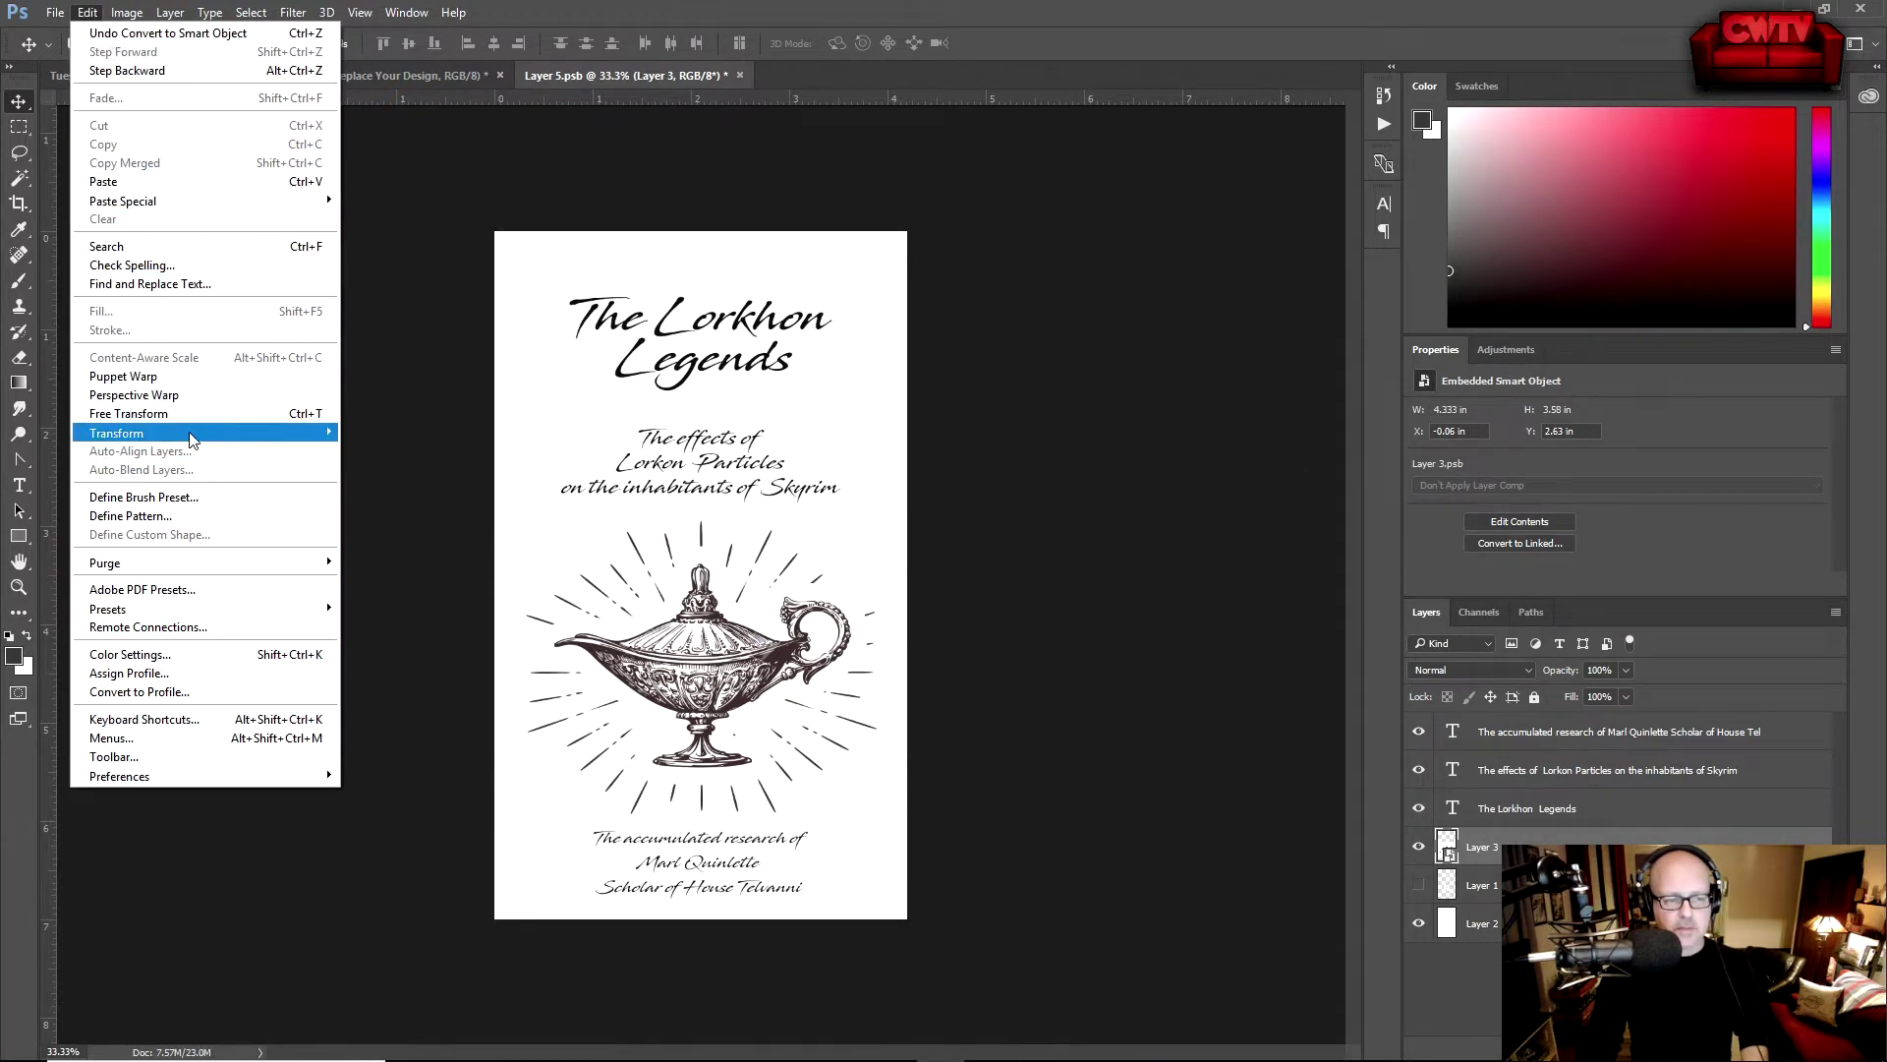
pyautogui.moveTo(196, 433)
pyautogui.click(366, 459)
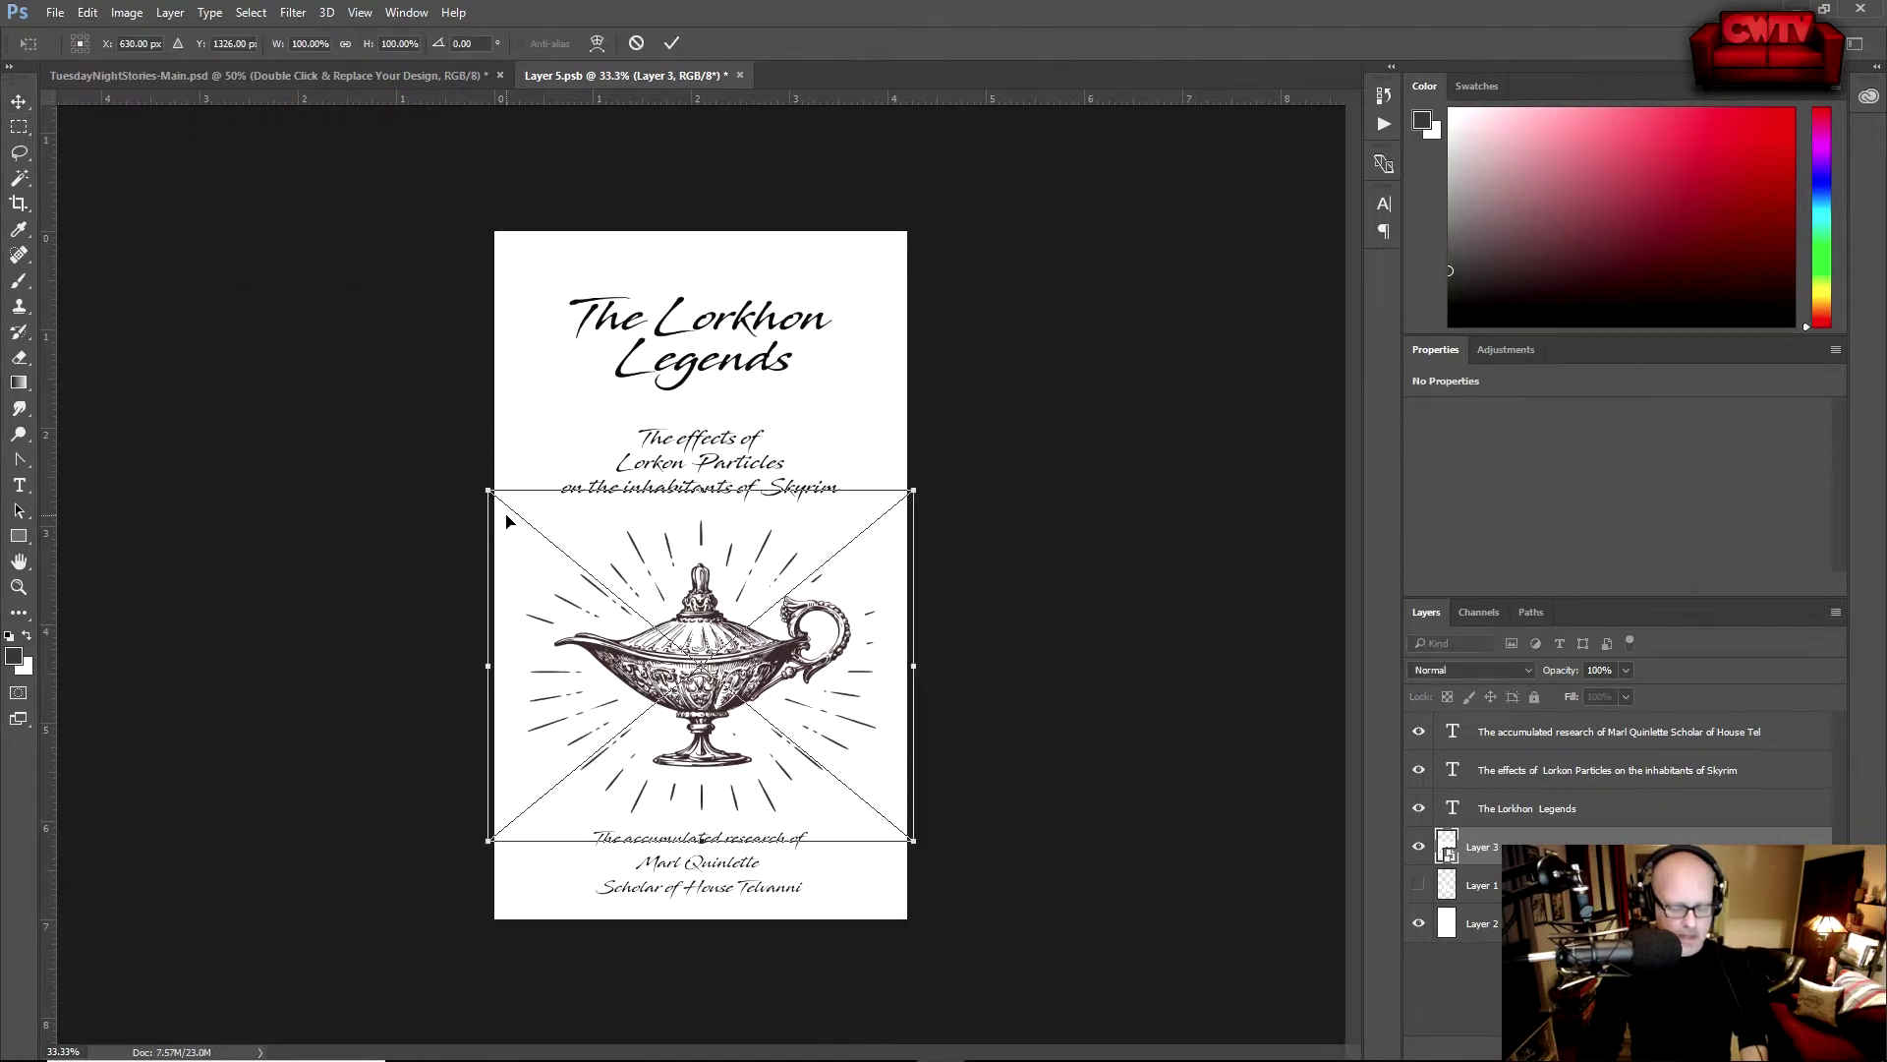
pyautogui.moveTo(484, 490); pyautogui.dragTo(612, 598)
pyautogui.moveTo(777, 784); pyautogui.dragTo(711, 729)
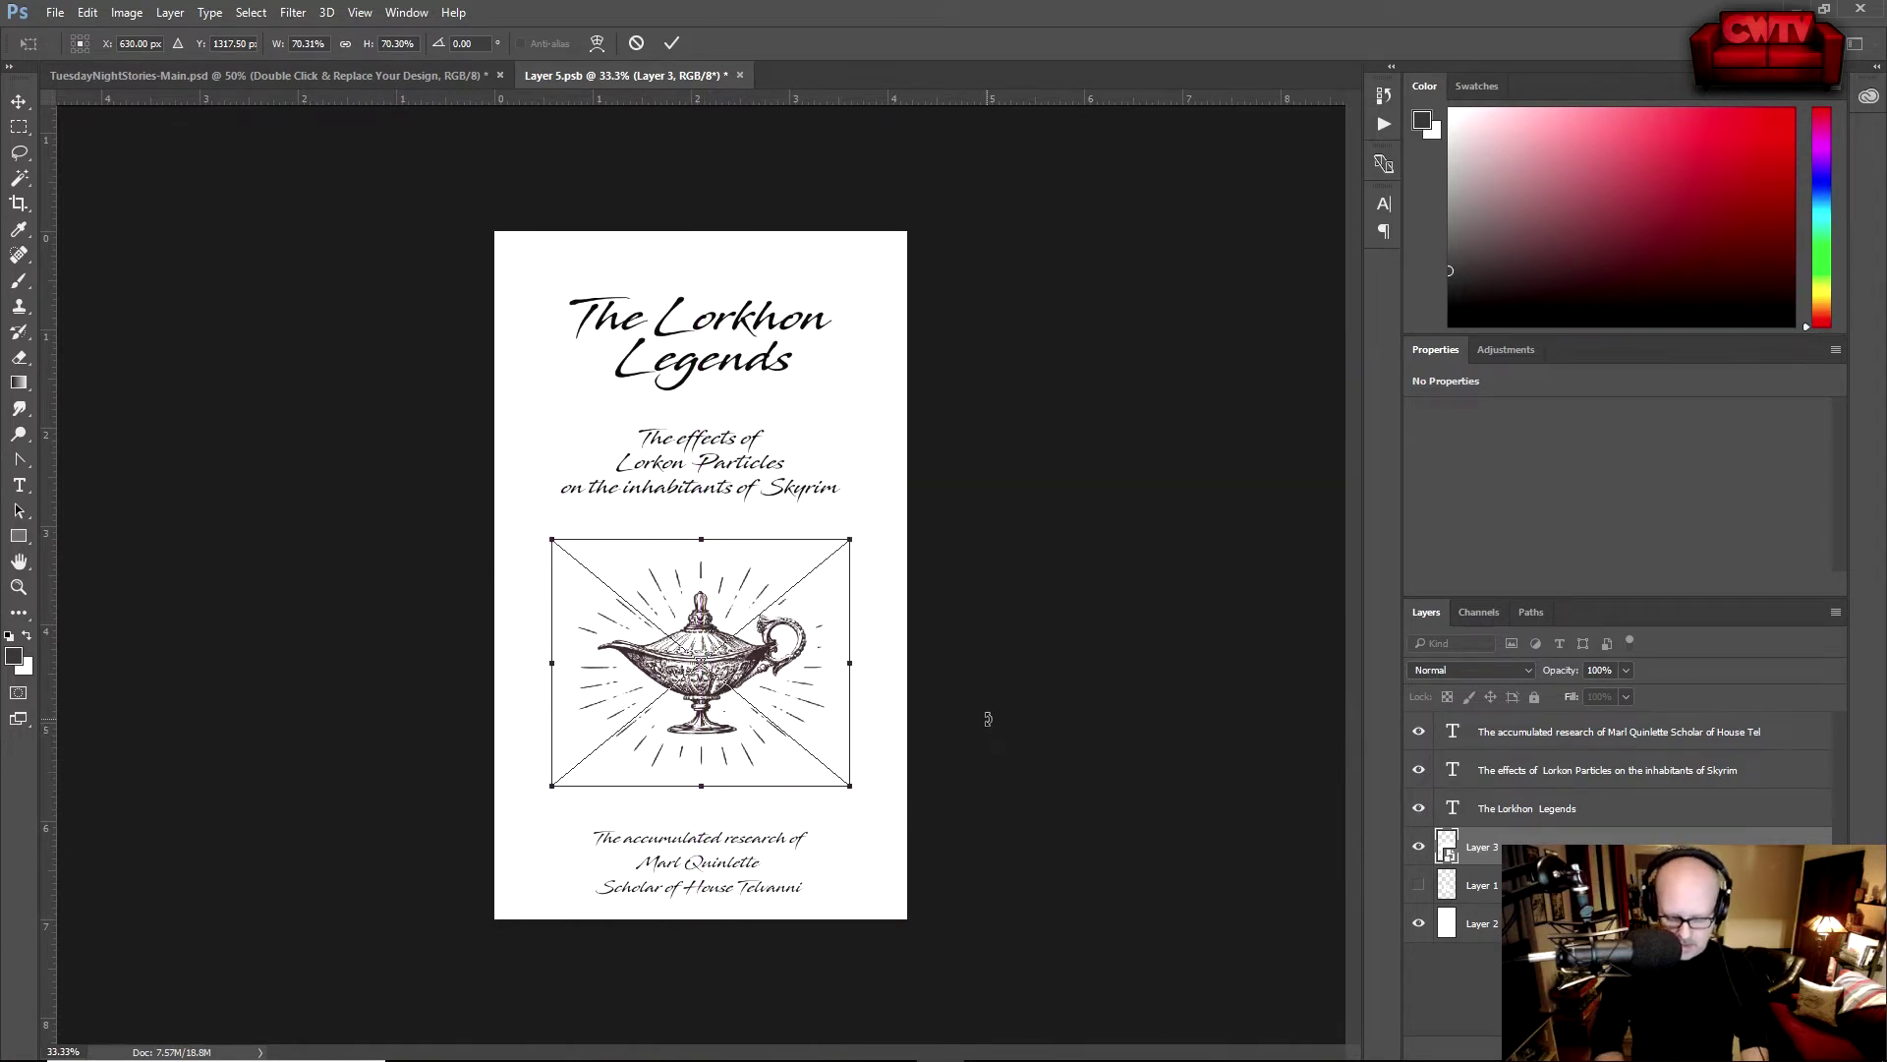
pyautogui.press('Return')
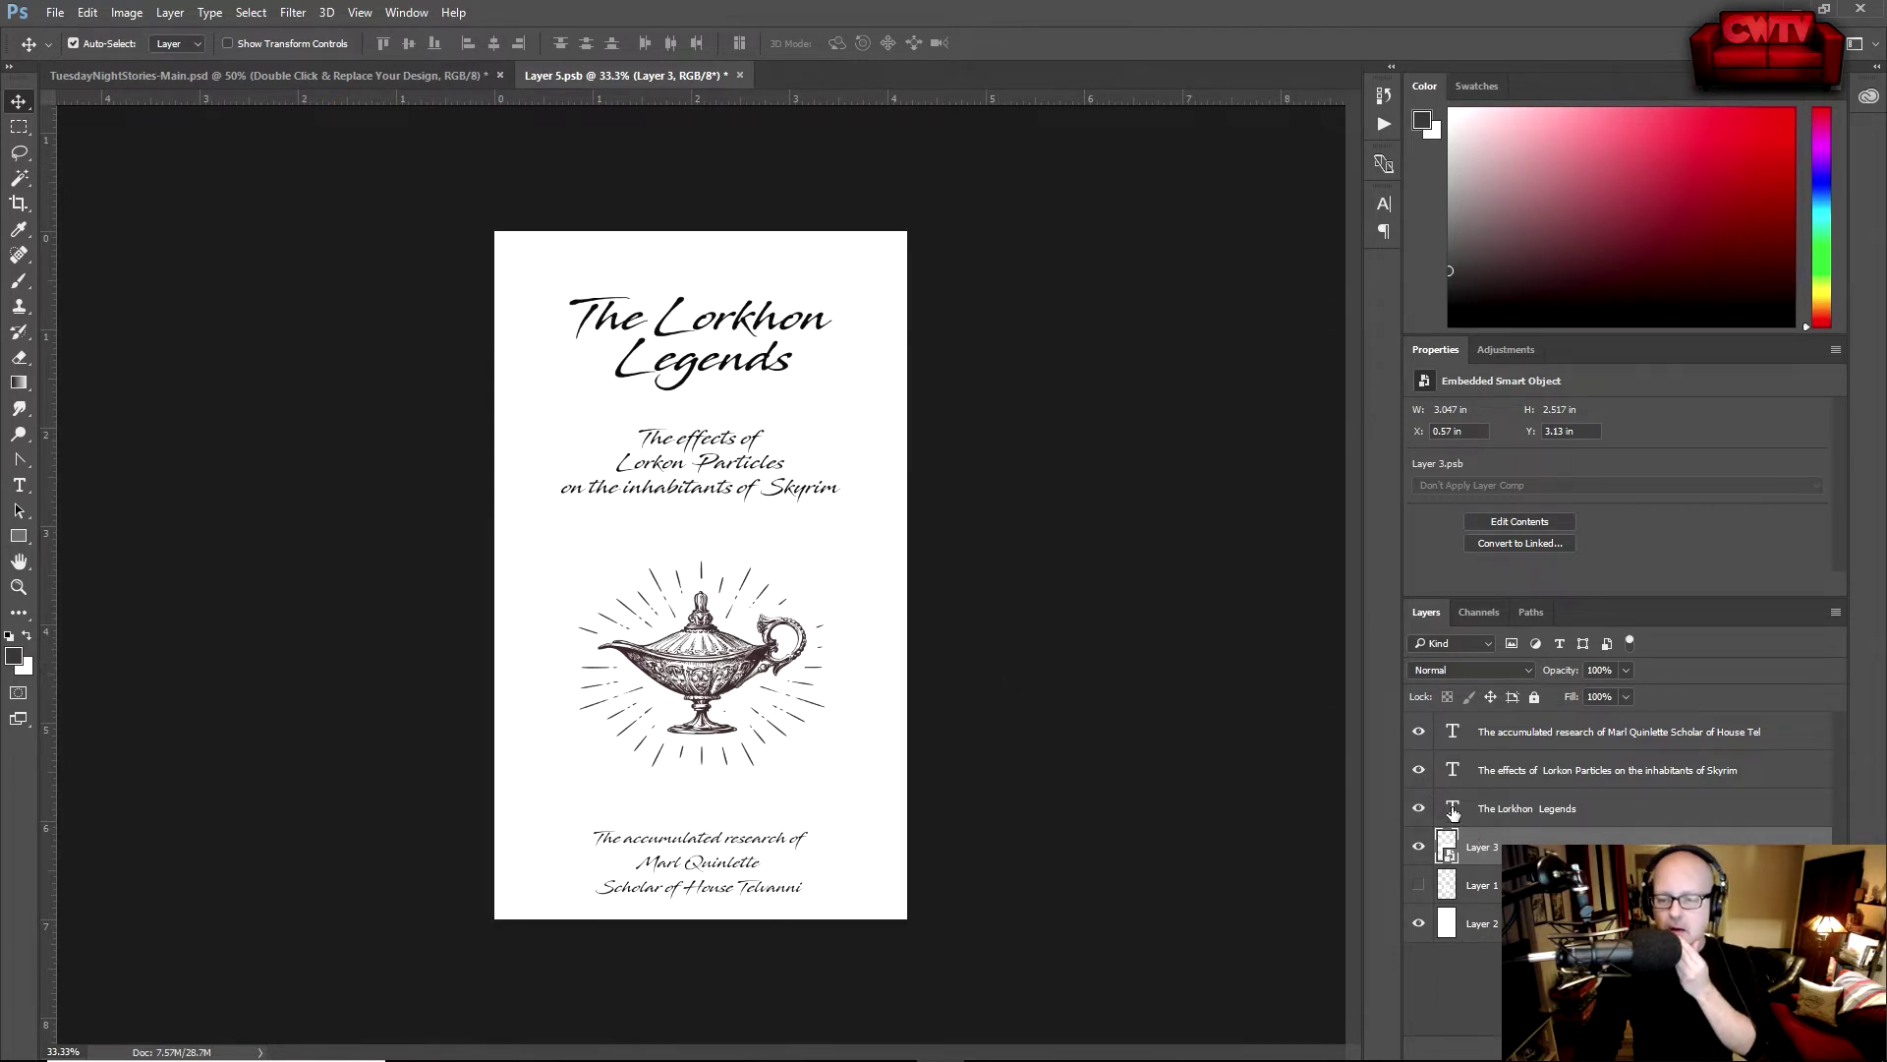
# - Put 'The' on its own line above 'Lorkhon Legends' in the title
pyautogui.doubleClick(1453, 811)
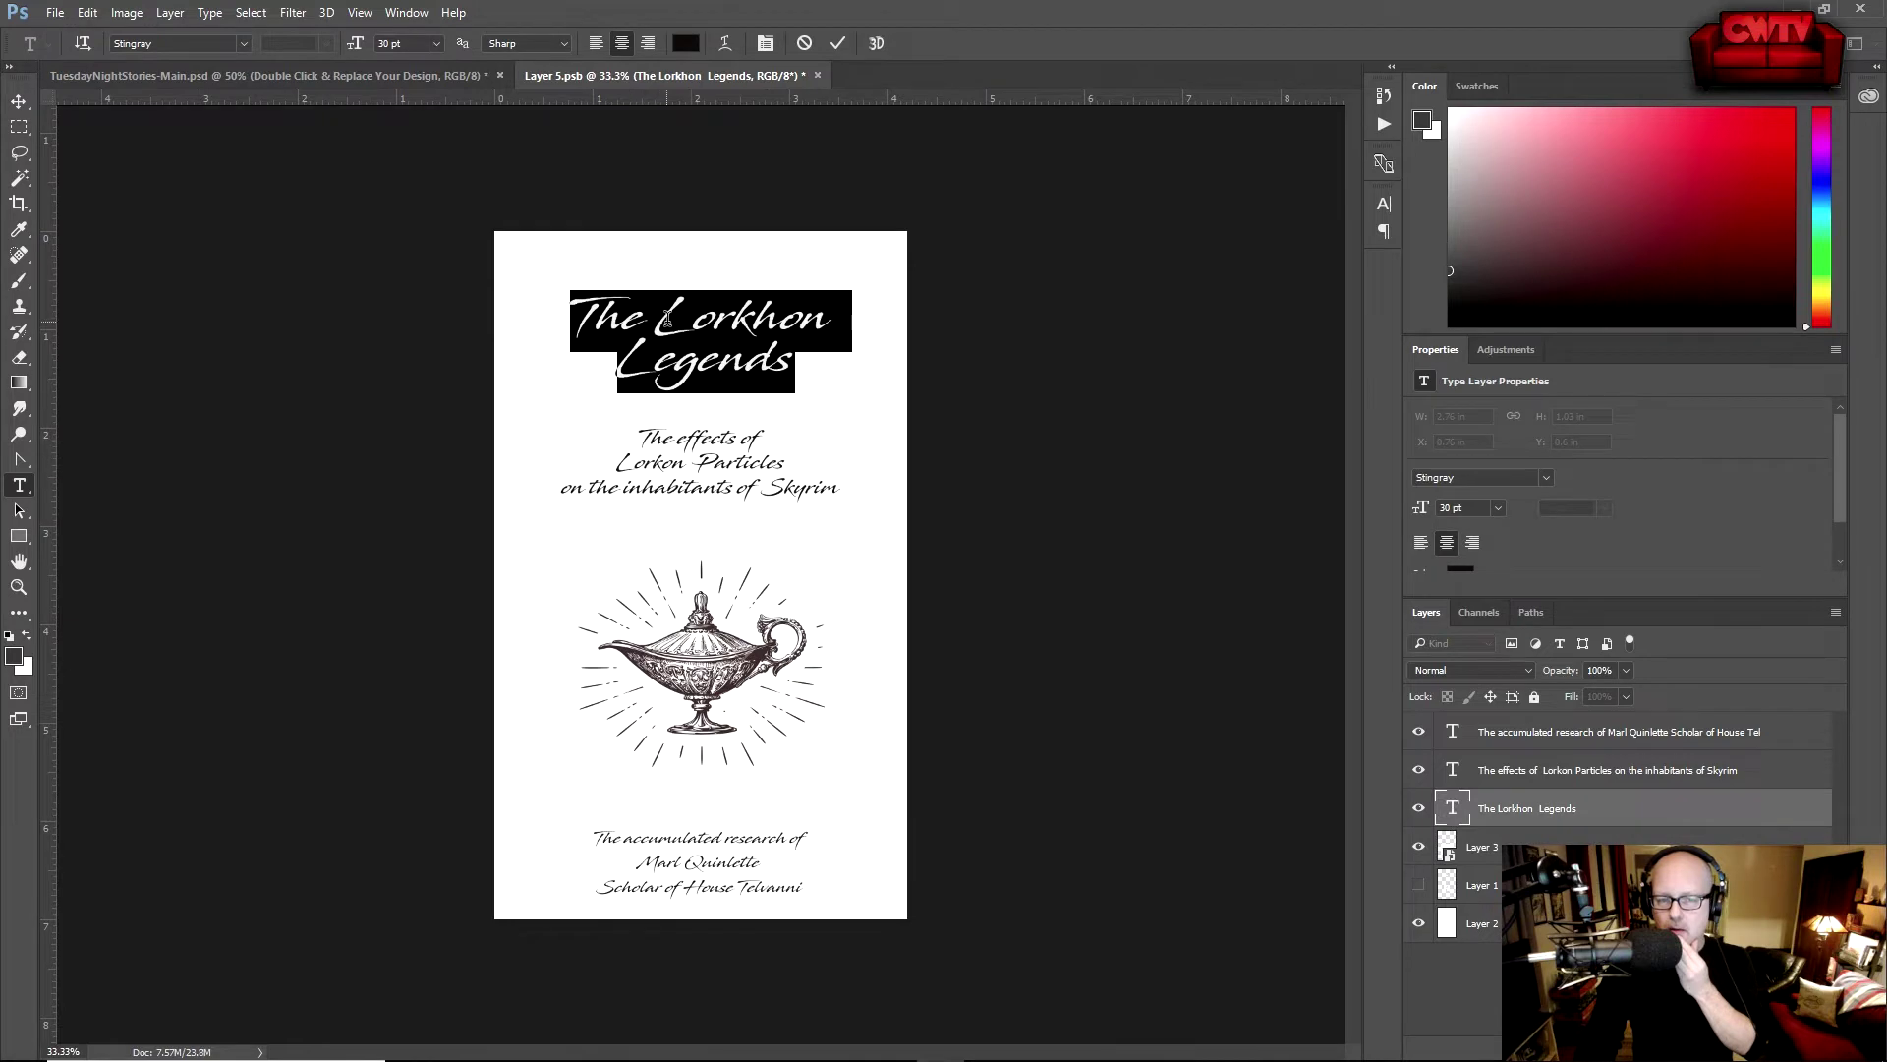
pyautogui.click(659, 315)
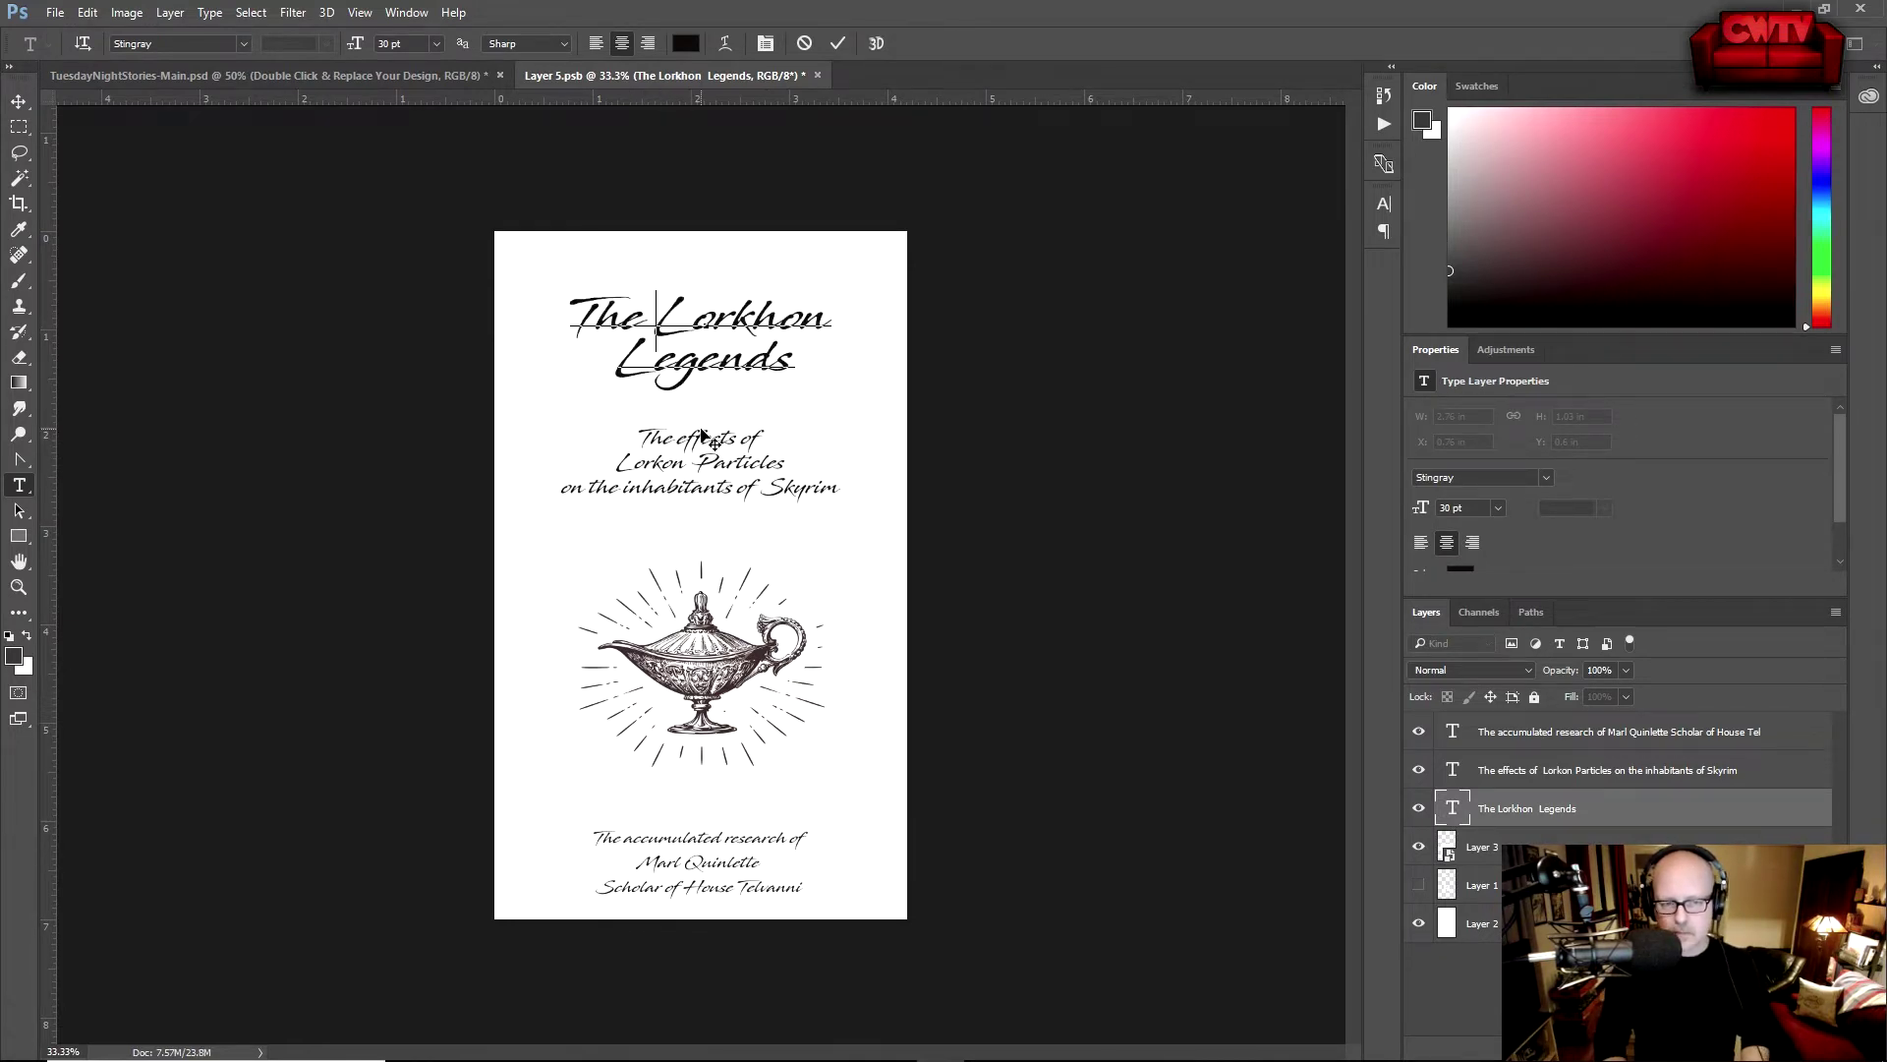
pyautogui.press('BackSpace')
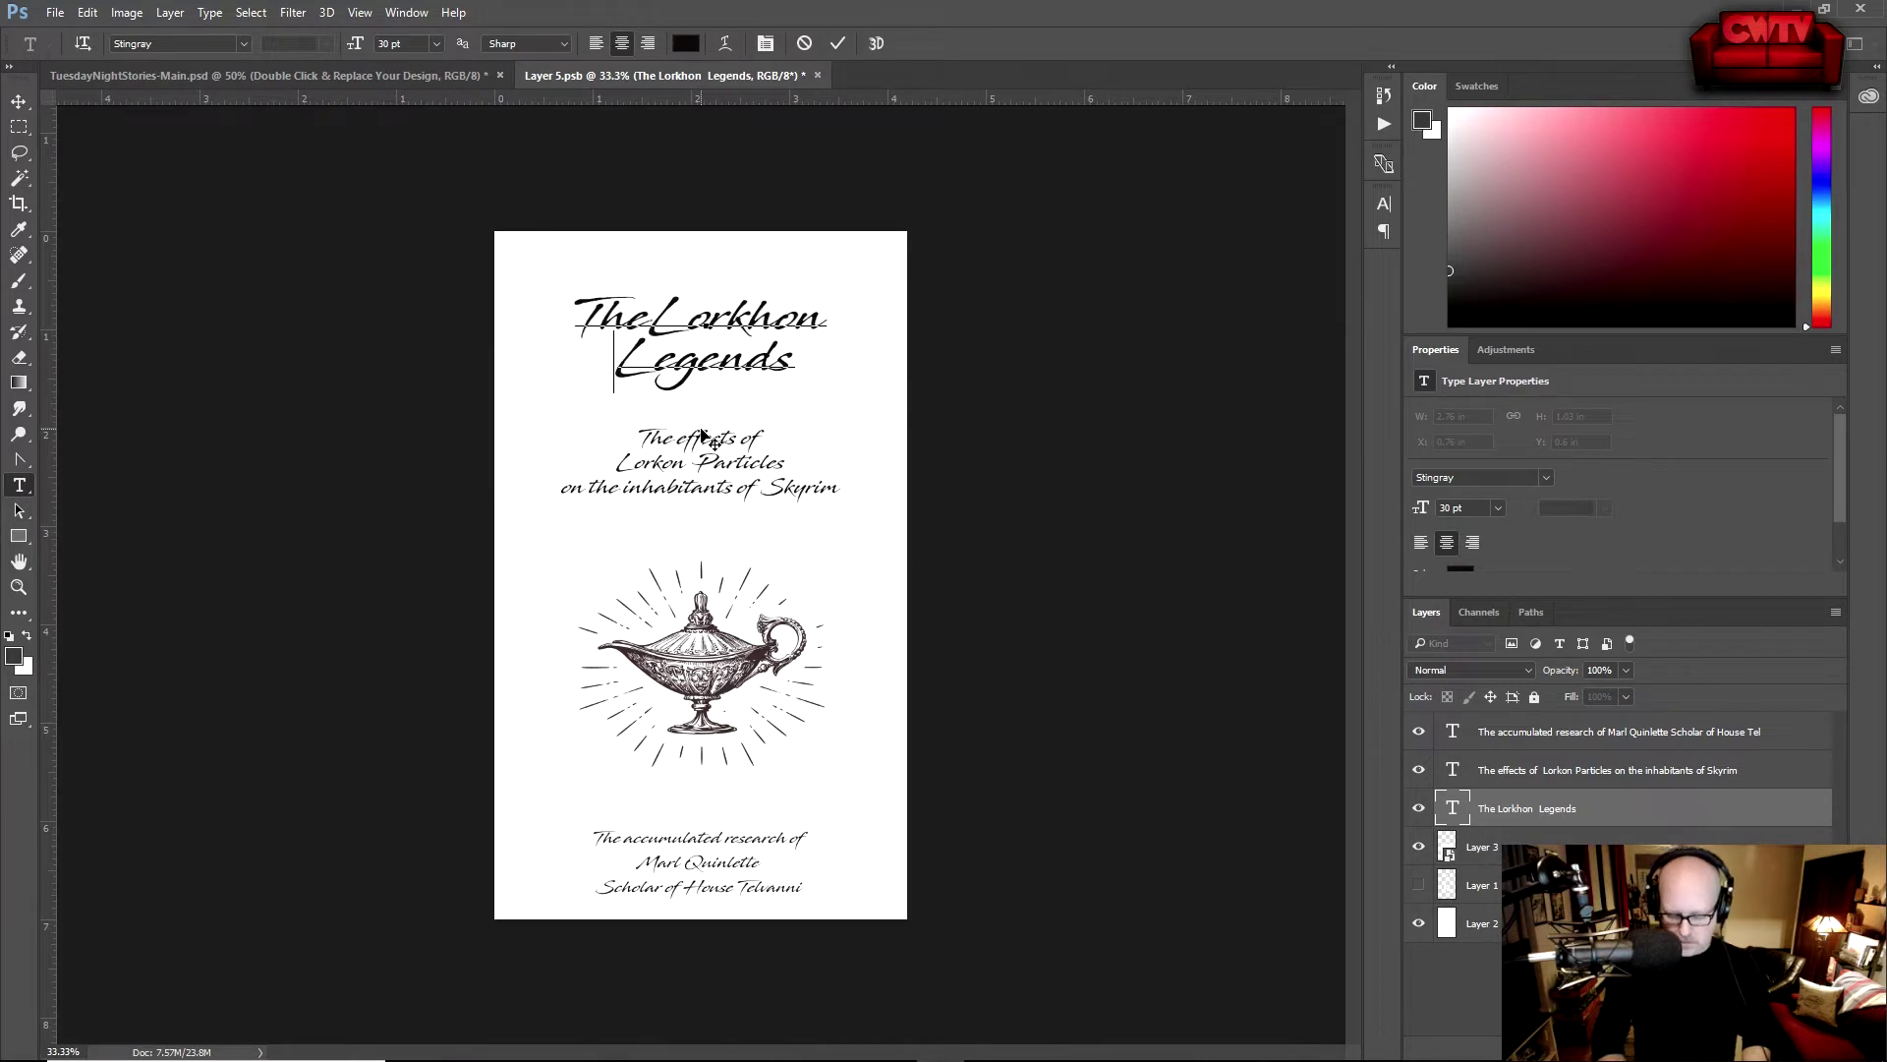
pyautogui.press('Return')
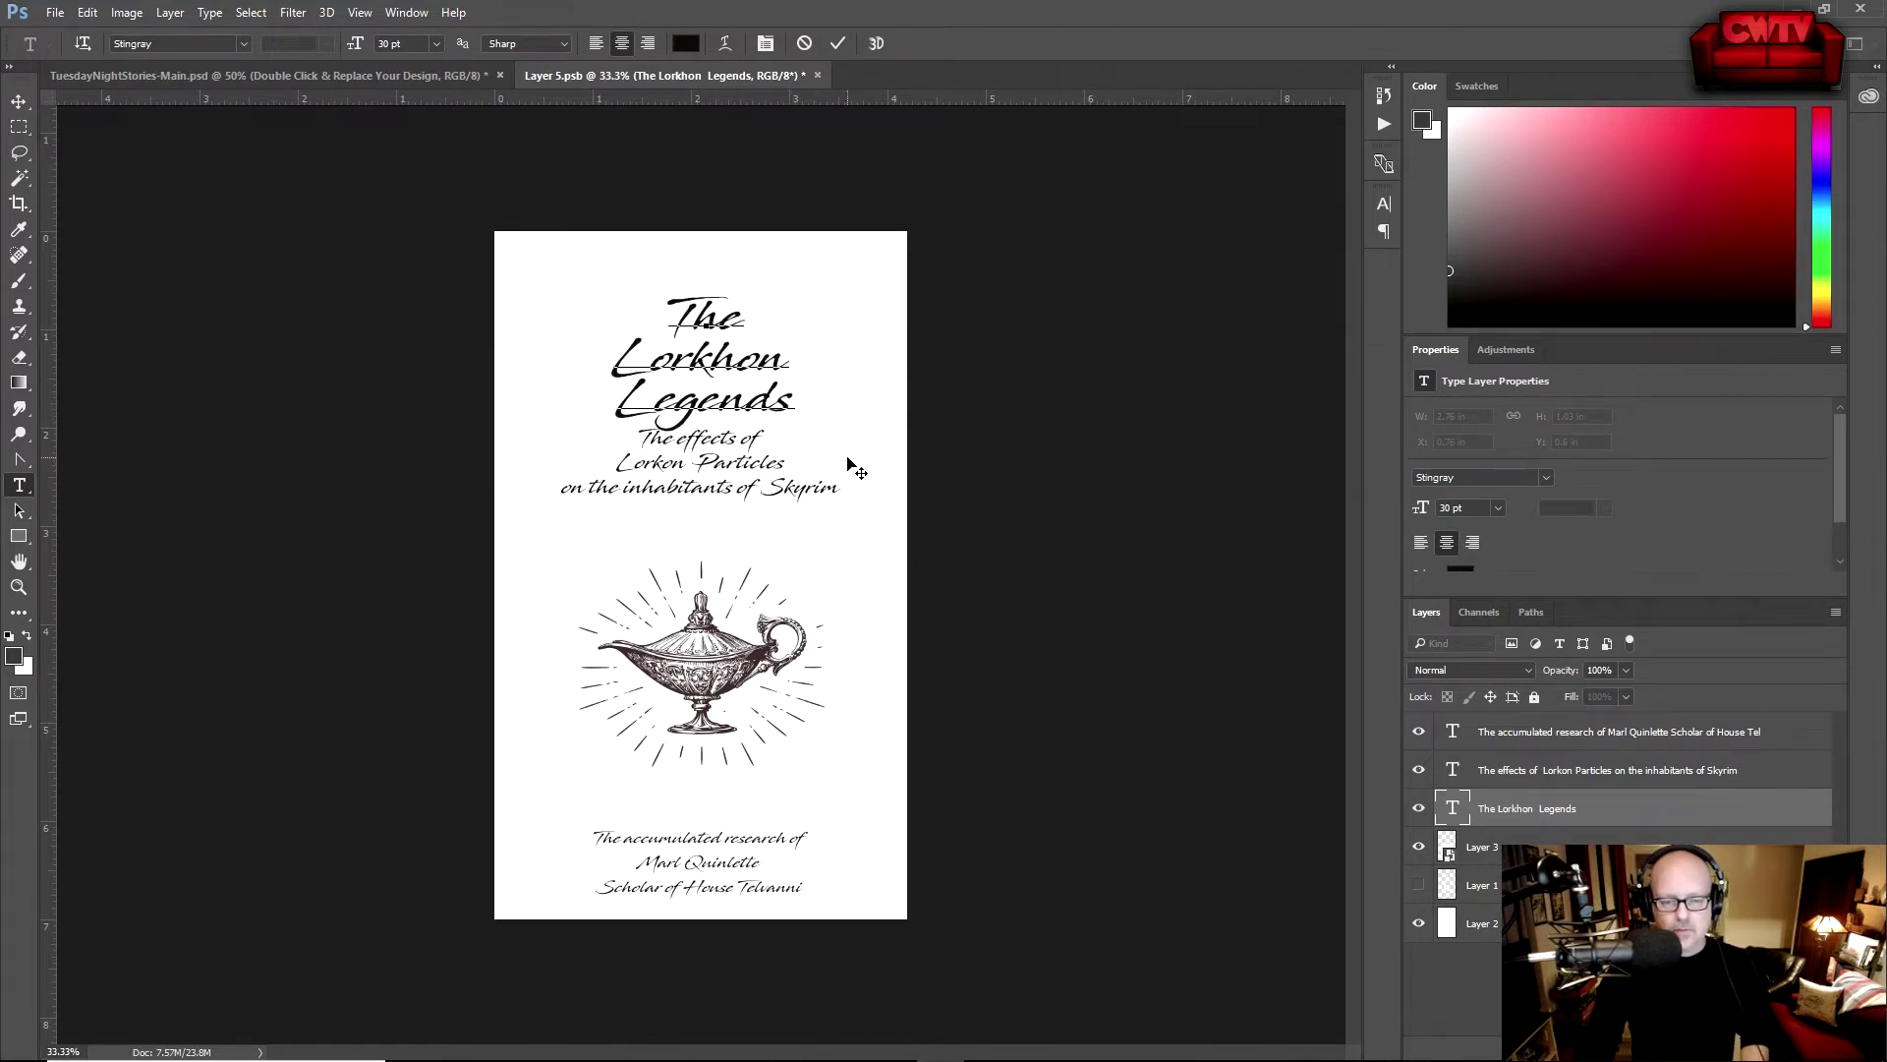
pyautogui.press('v')
# - Nudge the subtitle layer lower on the cover with the arrow keys
pyautogui.click(1528, 772)
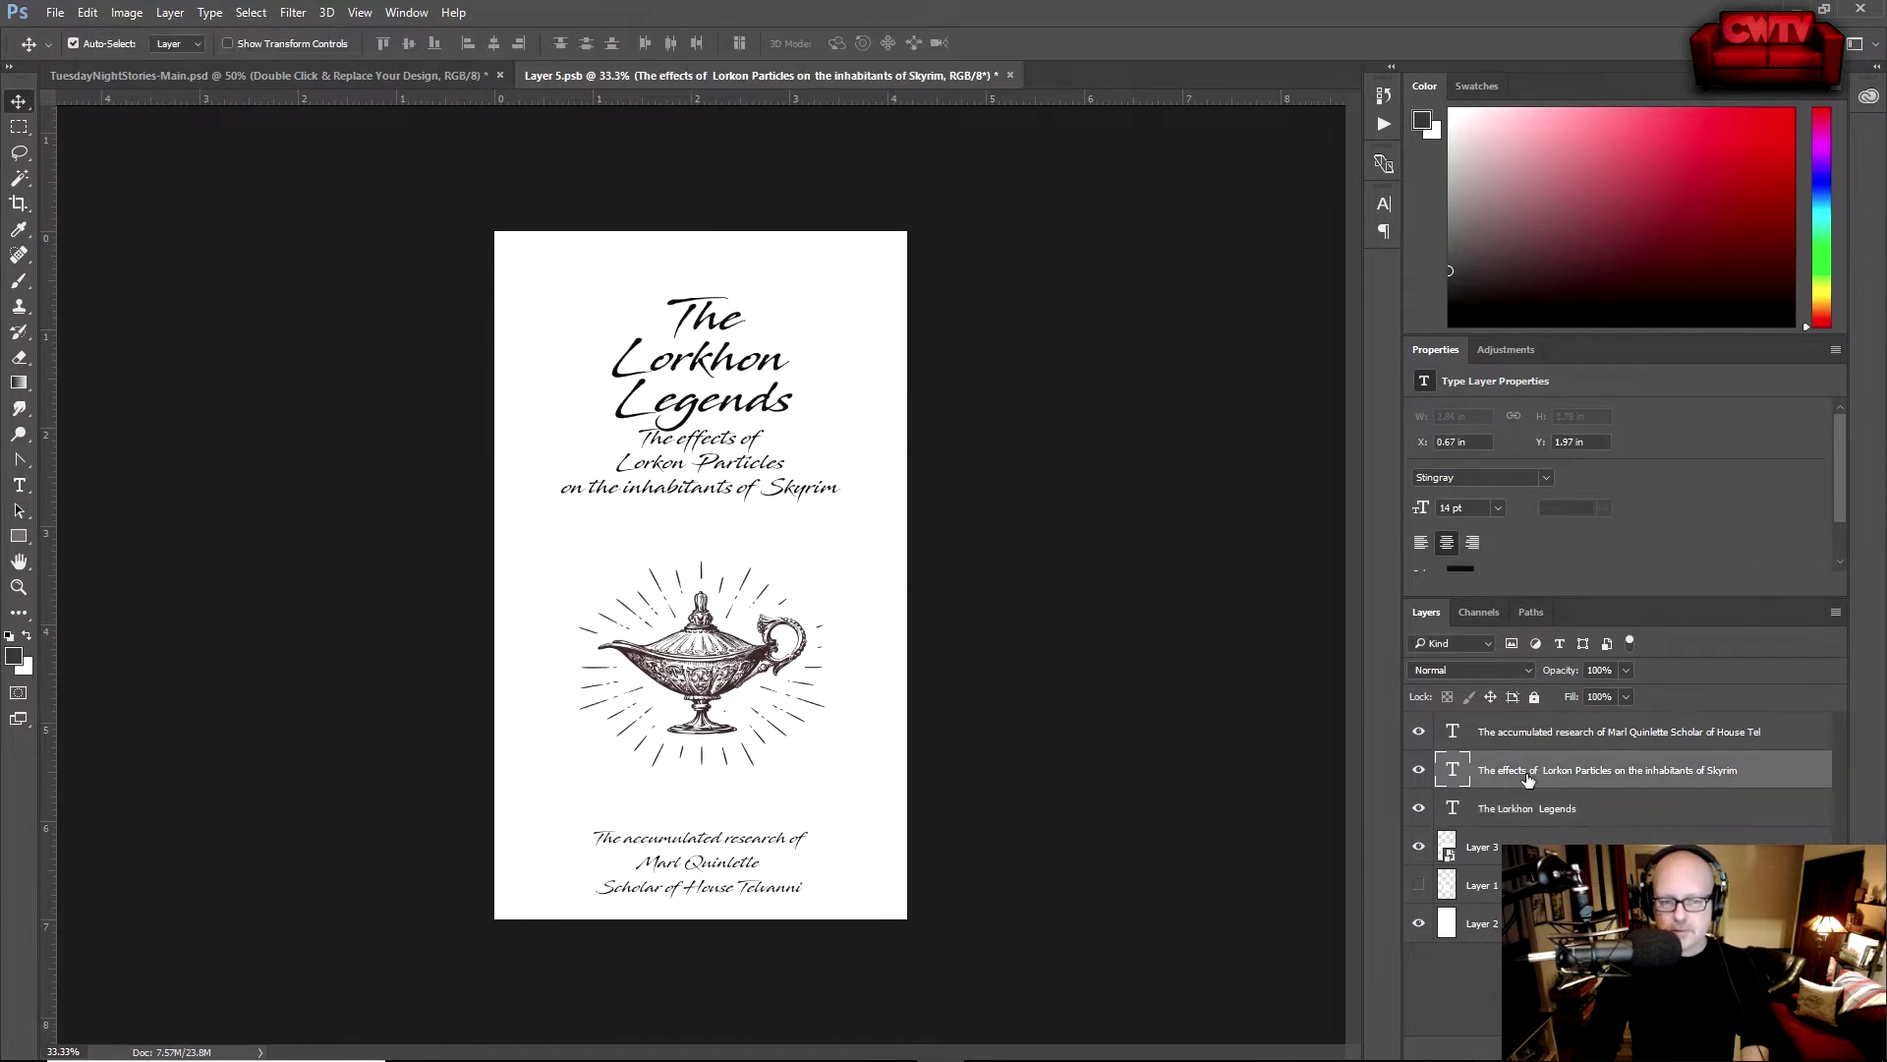
pyautogui.hotkey('shift', 'Down')
pyautogui.hotkey('shift', 'Down')
pyautogui.hotkey('shift', 'Down')
pyautogui.hotkey('shift', 'Down')
pyautogui.hotkey('shift', 'Down')
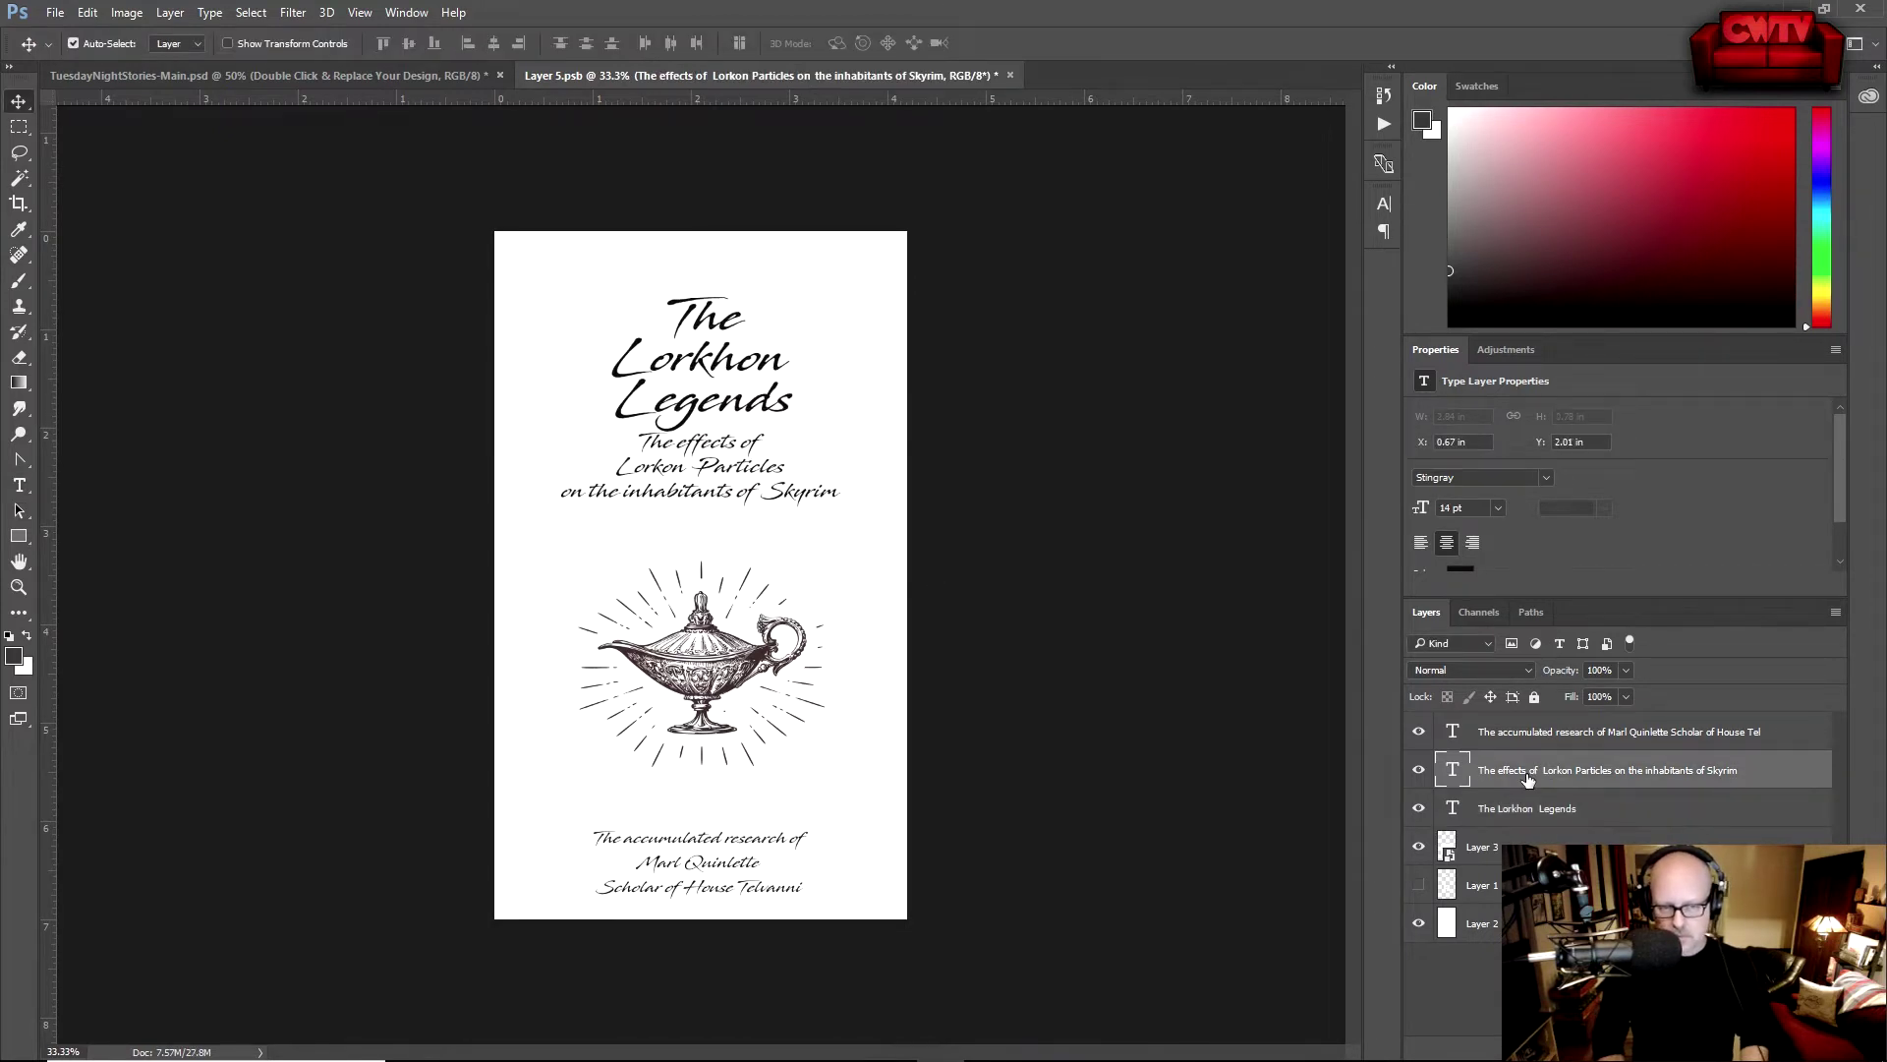
pyautogui.hotkey('shift', 'Down')
pyautogui.hotkey('shift', 'Down')
pyautogui.hotkey('shift', 'Down')
pyautogui.hotkey('shift', 'Down')
pyautogui.hotkey('shift', 'Down')
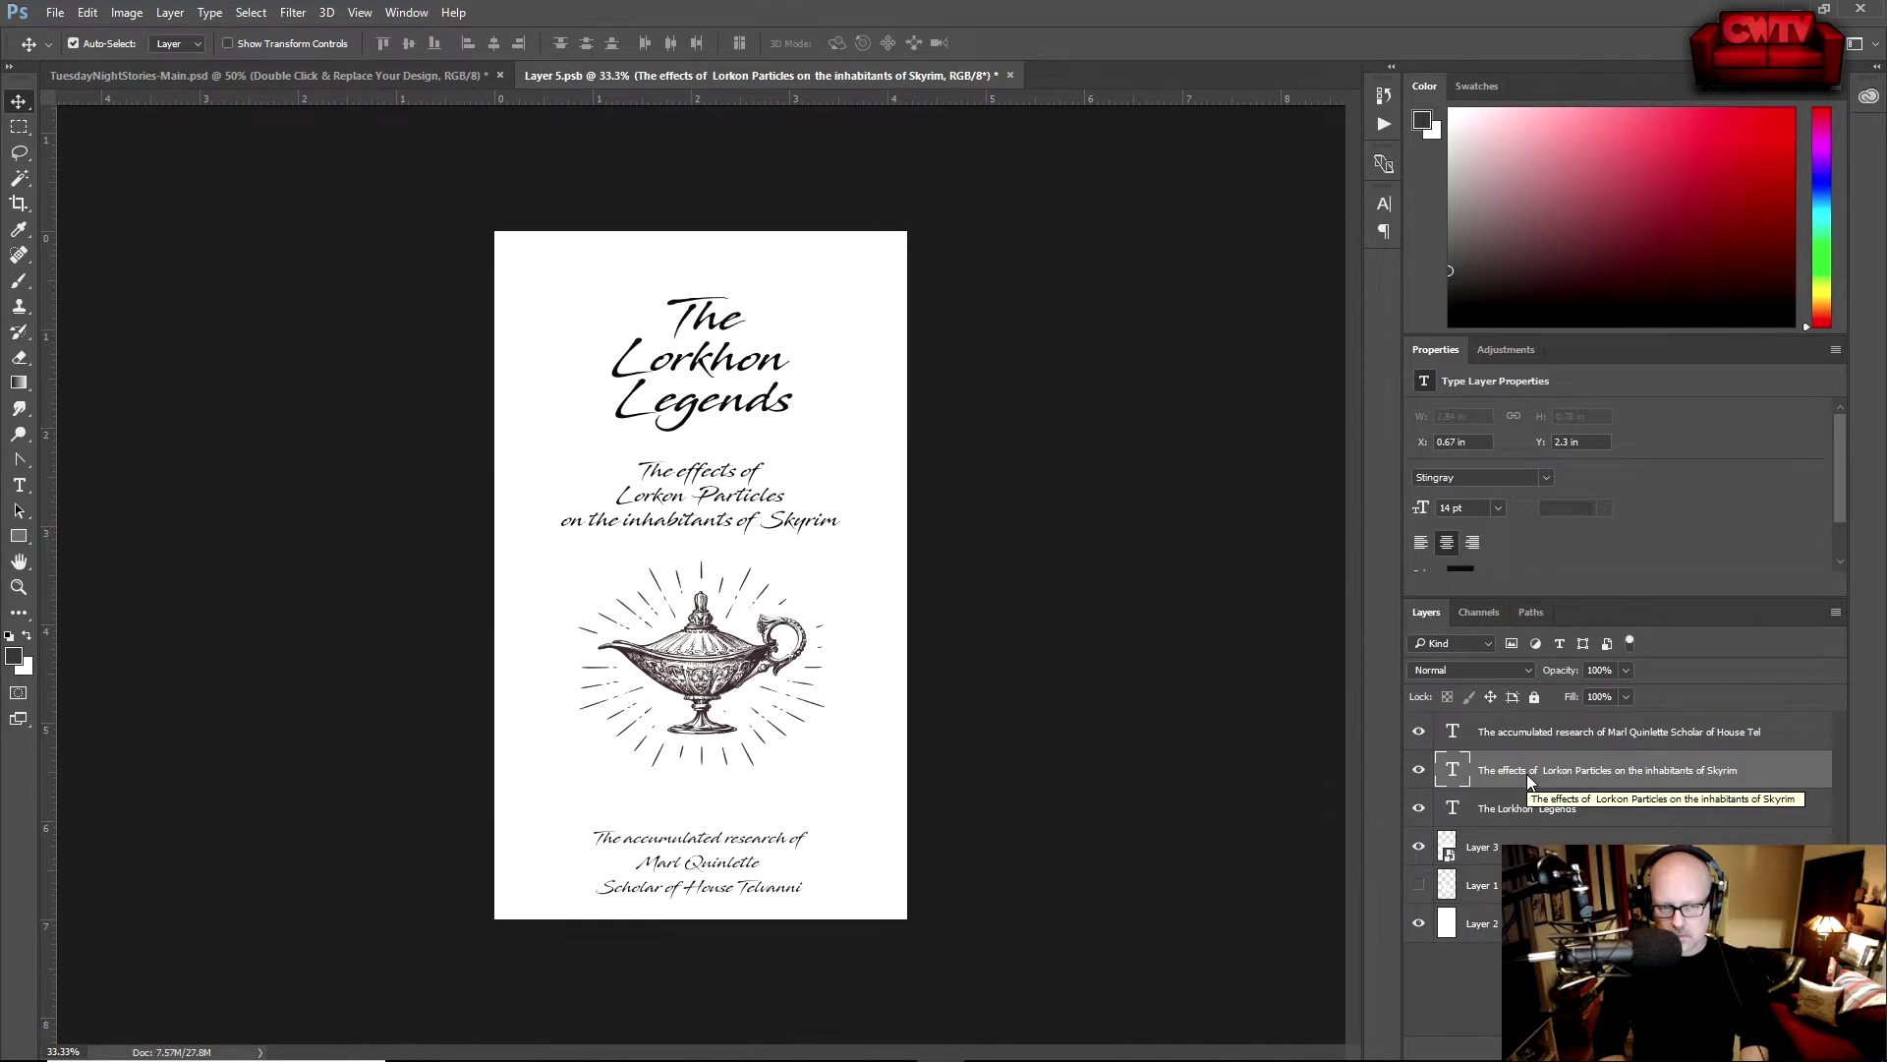
pyautogui.hotkey('shift', 'Down')
pyautogui.hotkey('shift', 'Down')
pyautogui.hotkey('shift', 'Down')
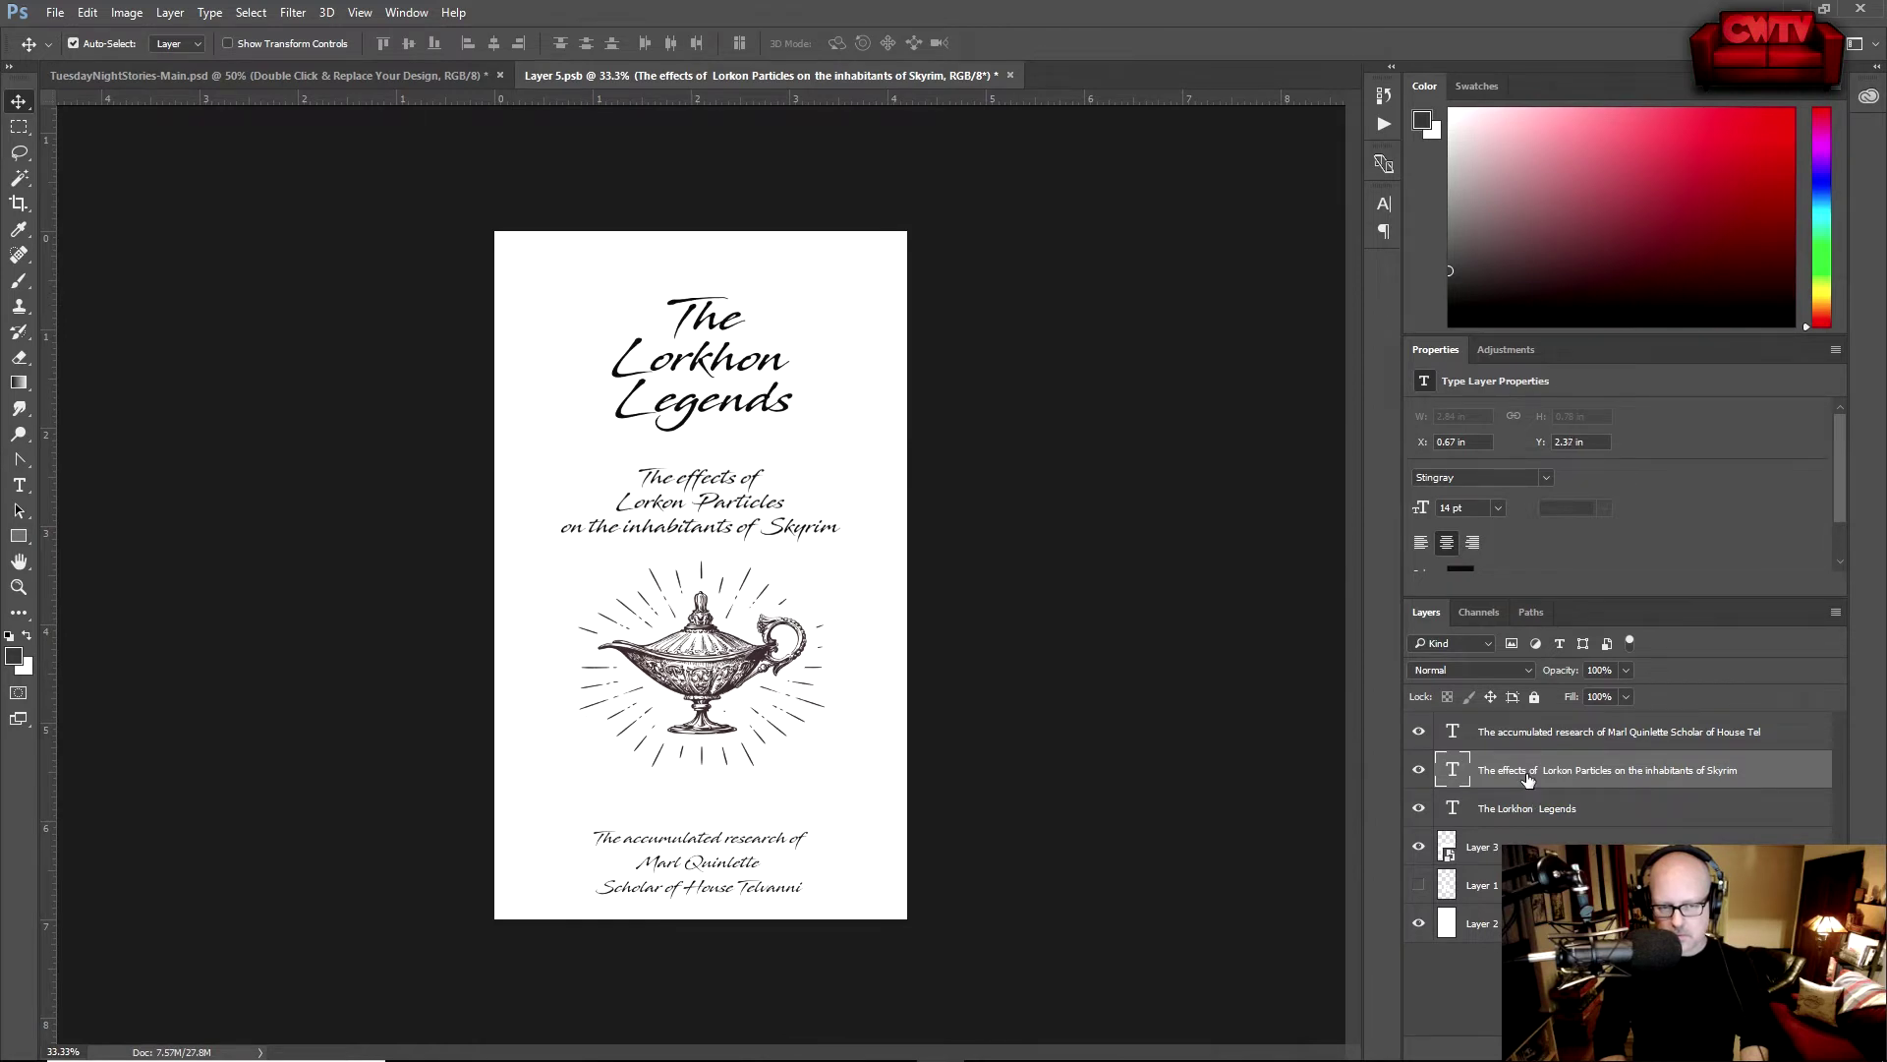
pyautogui.hotkey('shift', 'Down')
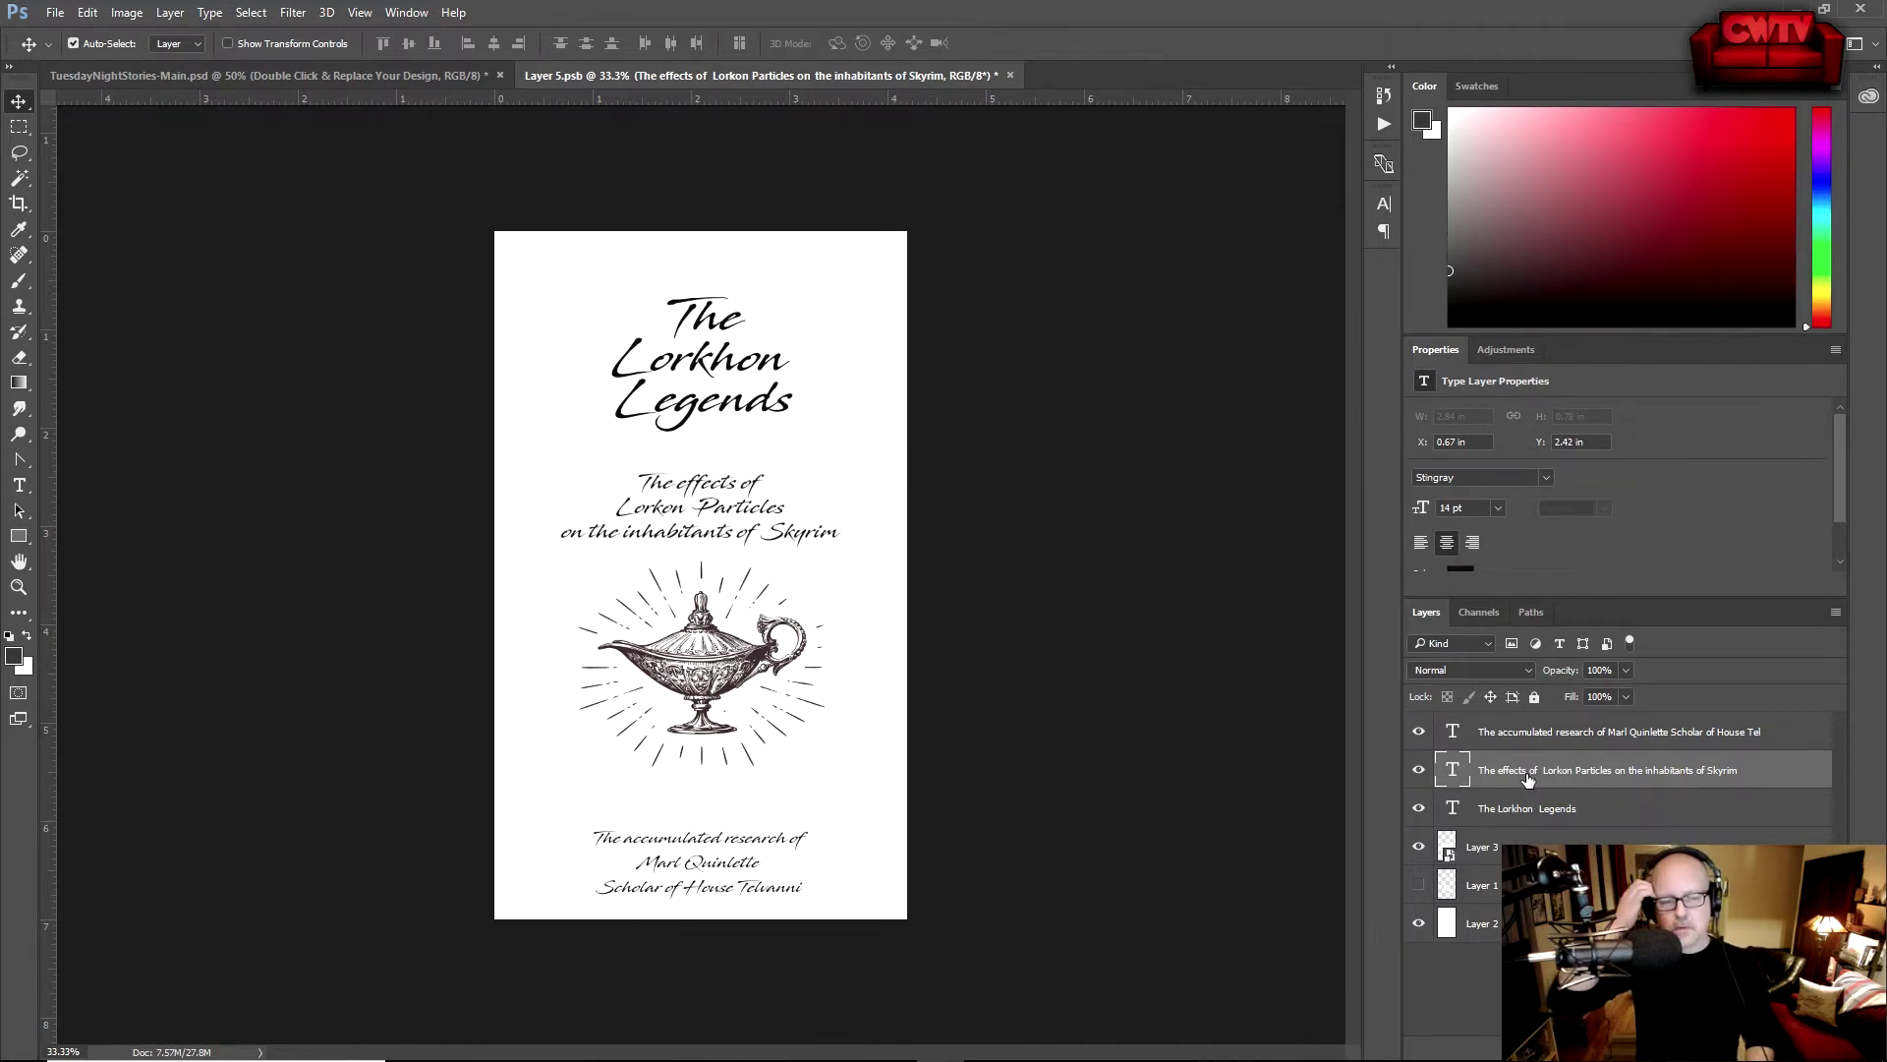
pyautogui.hotkey('shift', 'Up')
pyautogui.press('Up')
pyautogui.press('Up')
pyautogui.press('Up')
pyautogui.press('Up')
pyautogui.press('Up')
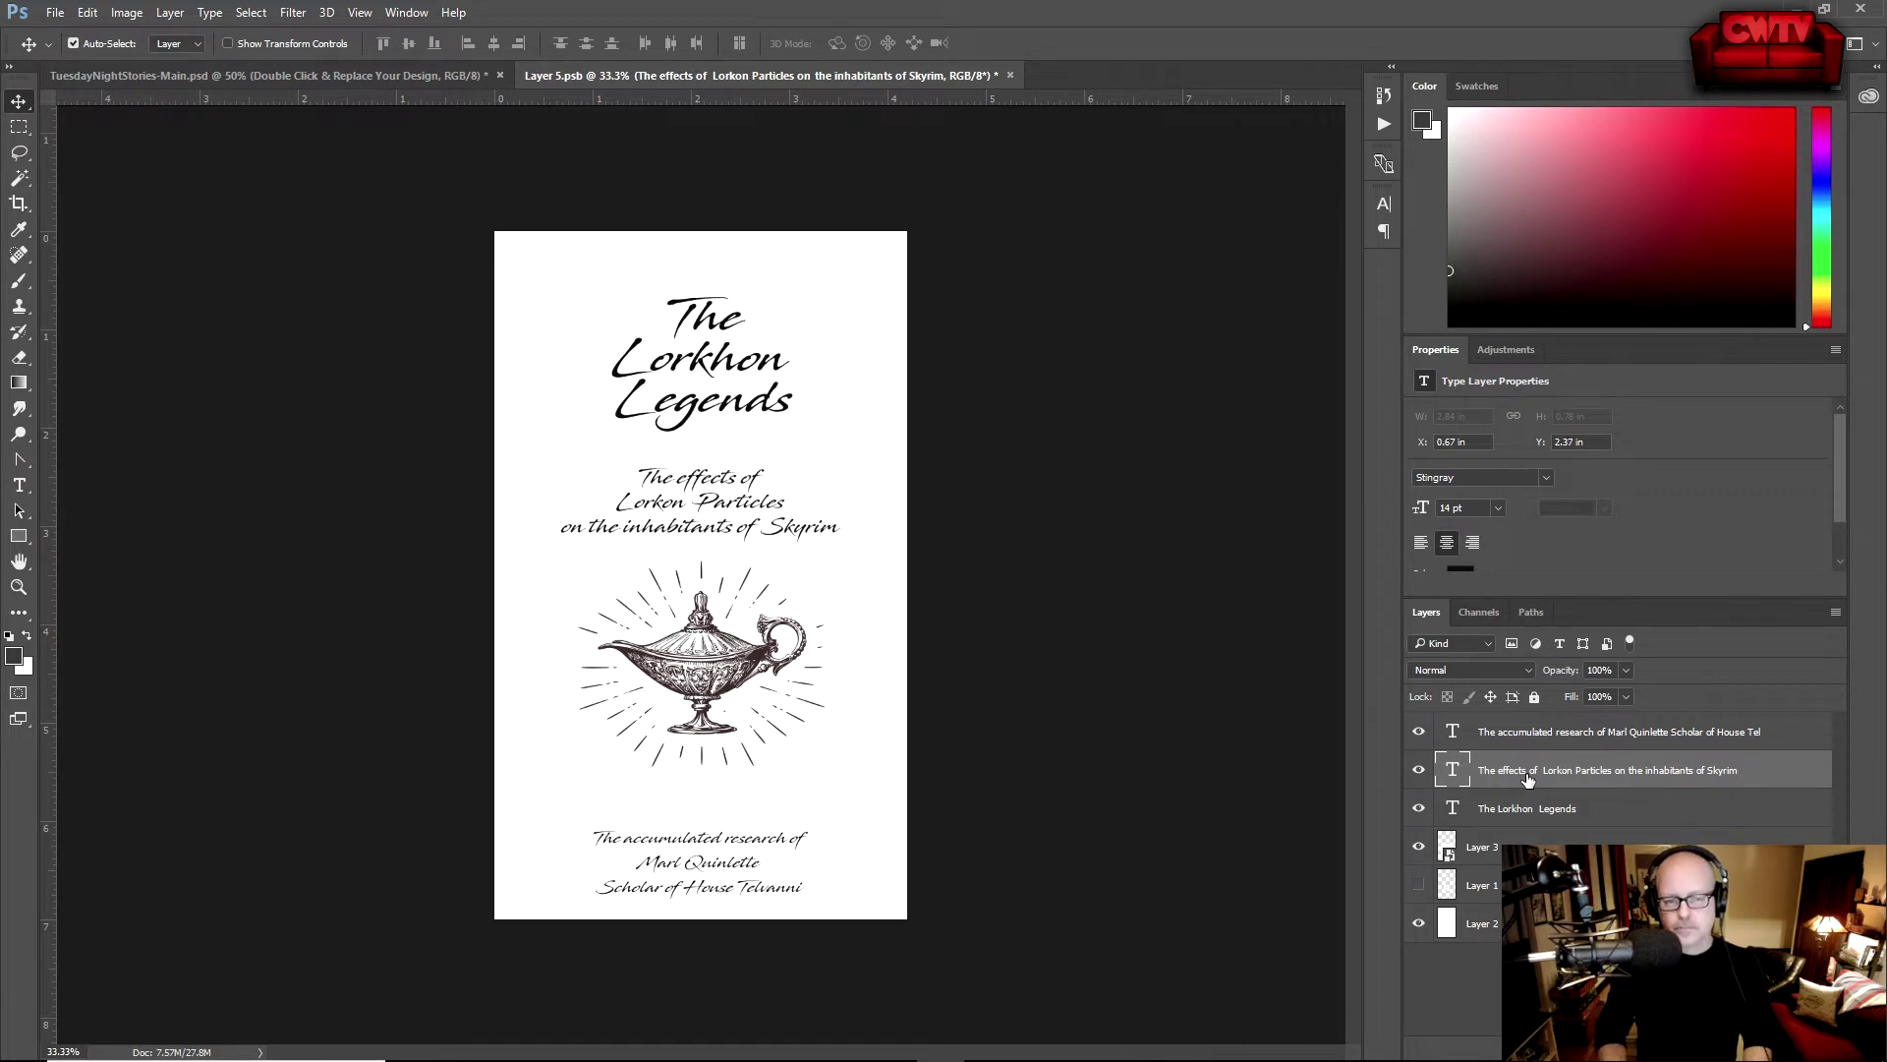
# - Nudge the title layer upward to Y 0.35 in
pyautogui.click(1507, 822)
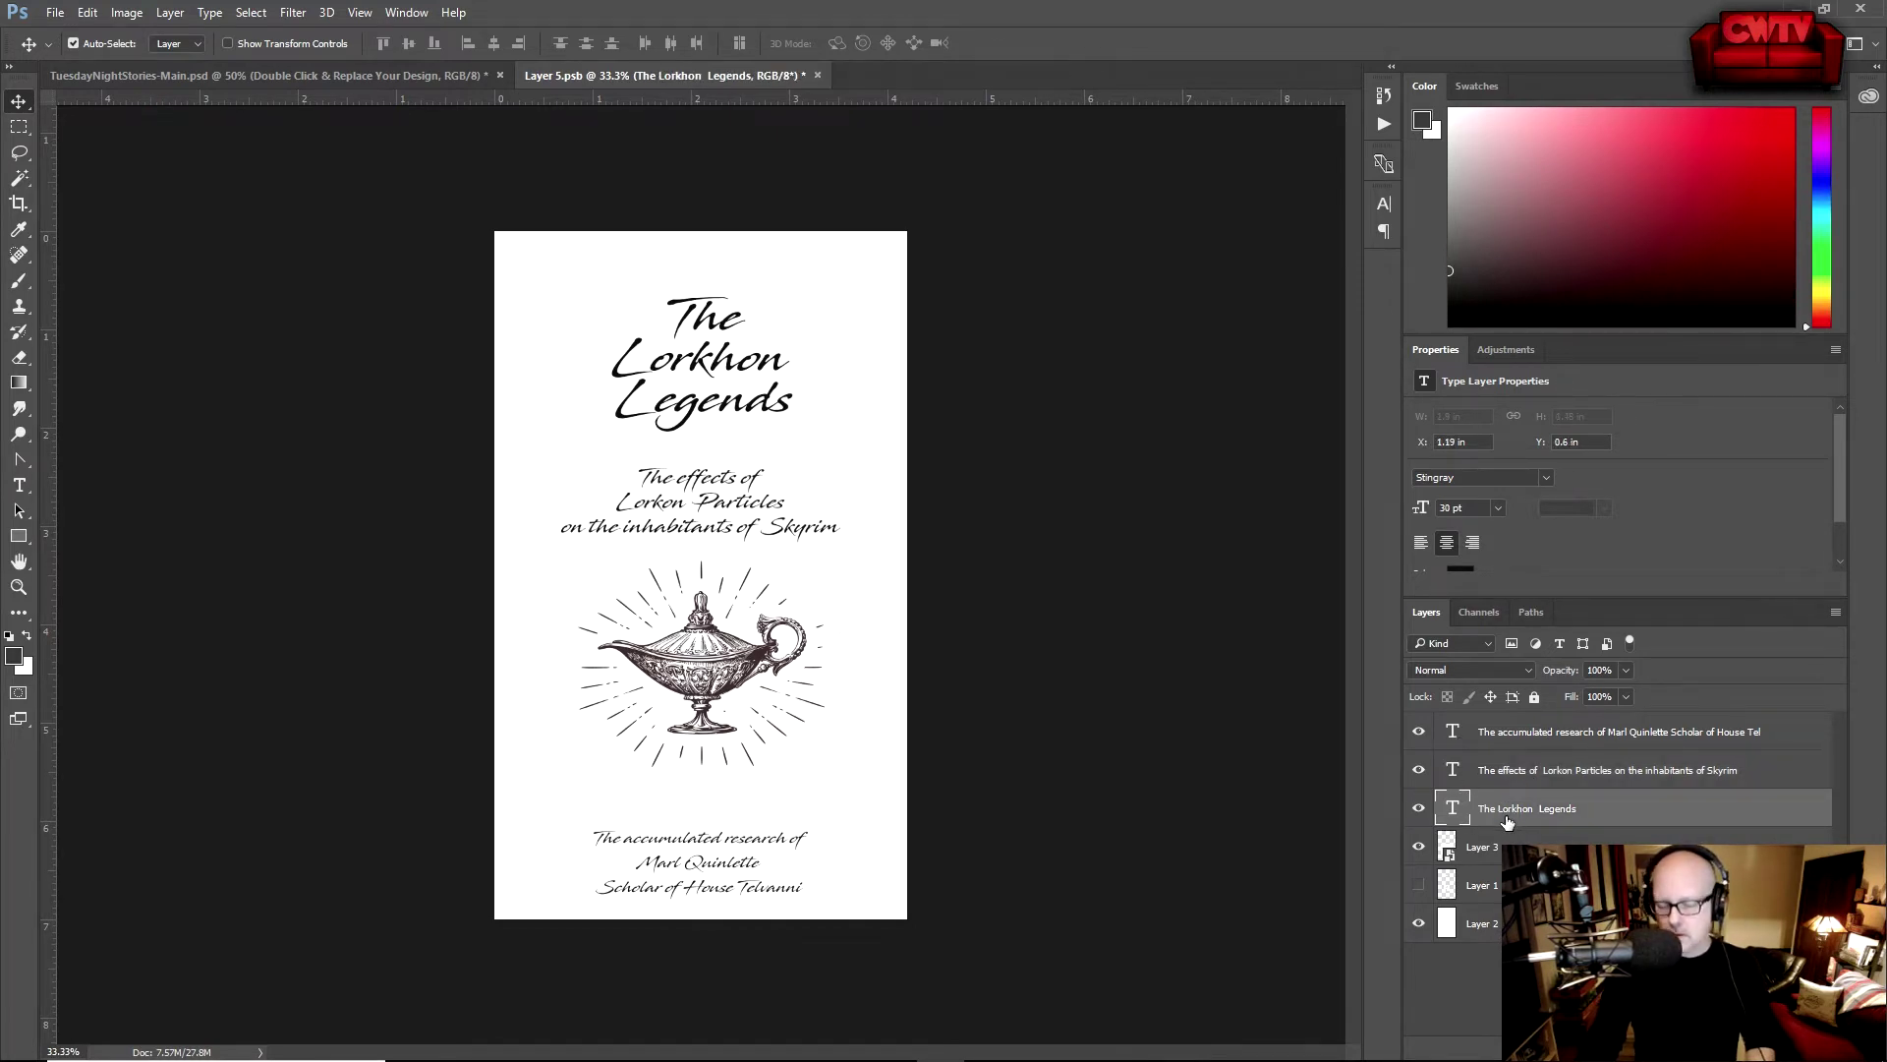
pyautogui.press('Up')
pyautogui.press('Up')
pyautogui.press('Up')
pyautogui.press('Up')
pyautogui.press('Up')
pyautogui.press('Up')
pyautogui.press('Up')
pyautogui.press('Up')
pyautogui.press('Up')
pyautogui.press('Up')
pyautogui.press('Up')
pyautogui.press('Up')
pyautogui.press('Up')
pyautogui.press('Up')
pyautogui.press('Up')
pyautogui.press('Up')
pyautogui.press('Up')
pyautogui.press('Up')
pyautogui.press('Up')
pyautogui.press('Up')
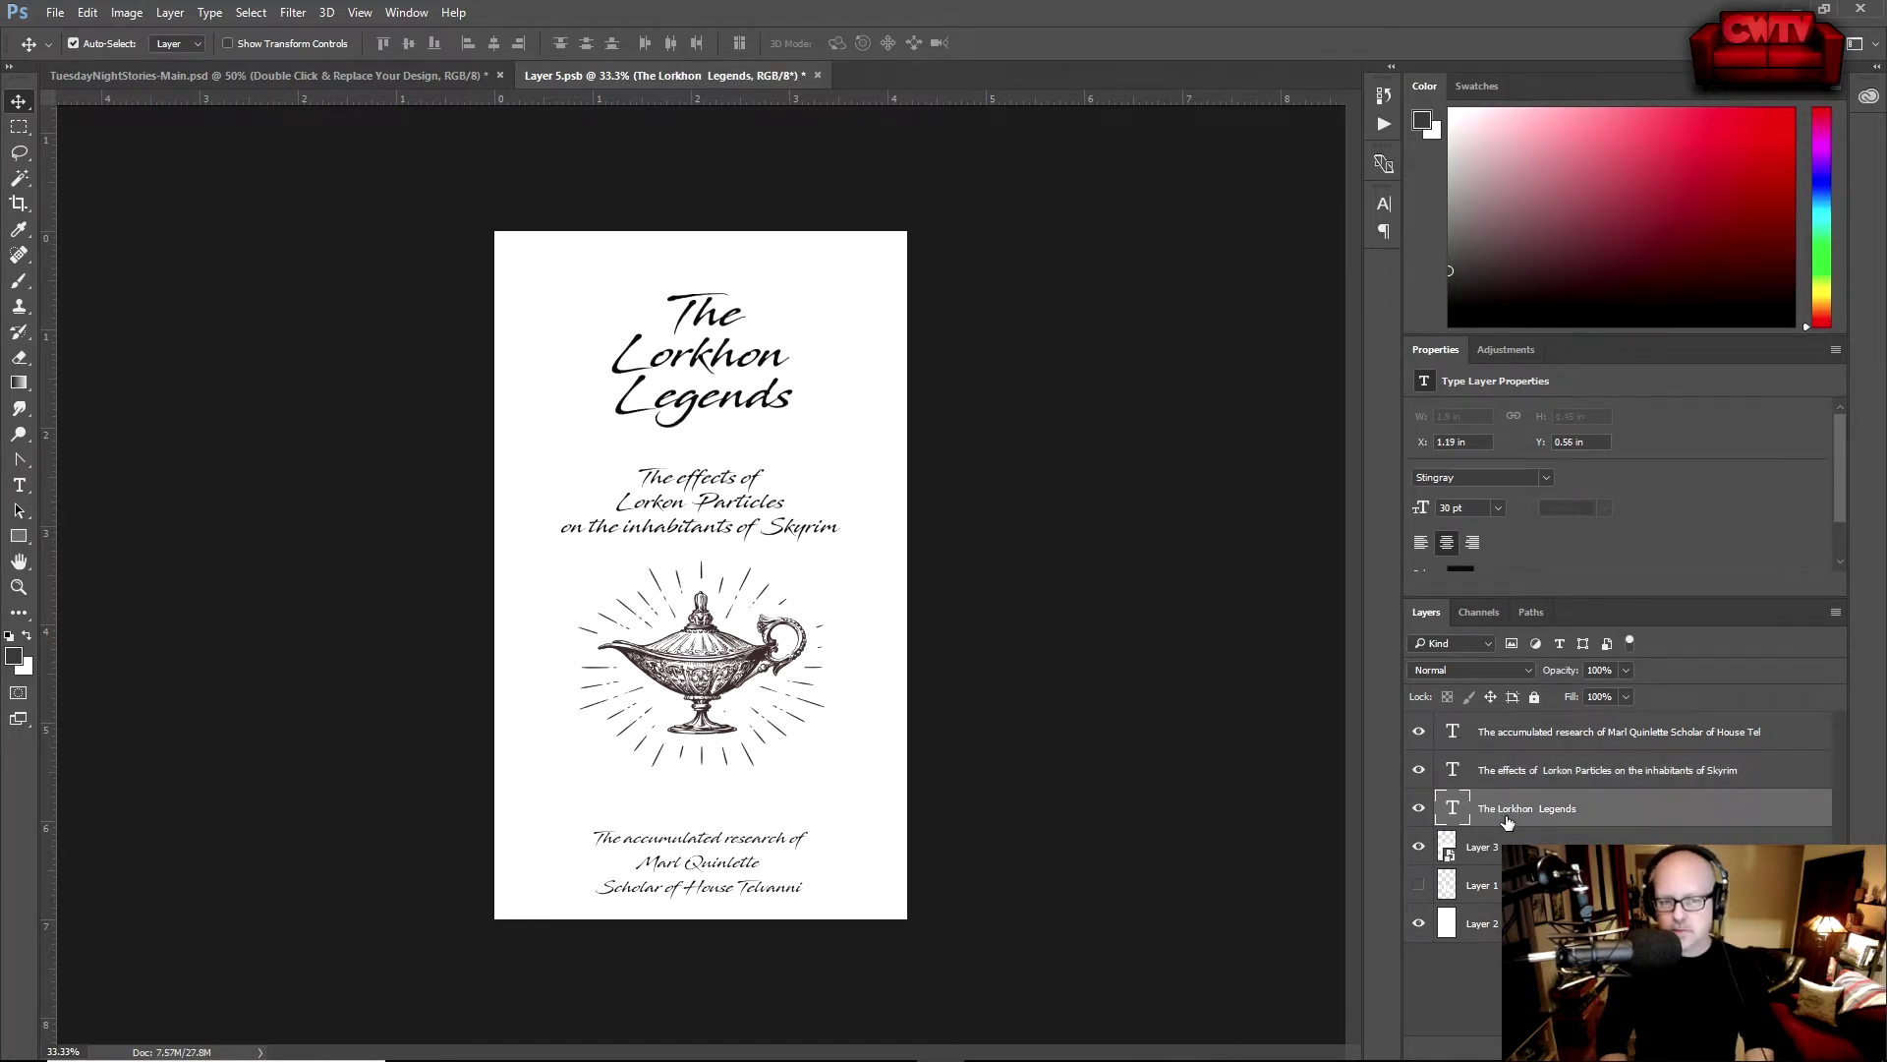
pyautogui.hotkey('shift', 'Up')
pyautogui.hotkey('shift', 'Up')
pyautogui.hotkey('shift', 'Up')
pyautogui.hotkey('shift', 'Up')
pyautogui.hotkey('shift', 'Up')
pyautogui.press('Up')
pyautogui.press('Up')
pyautogui.press('Up')
pyautogui.press('Up')
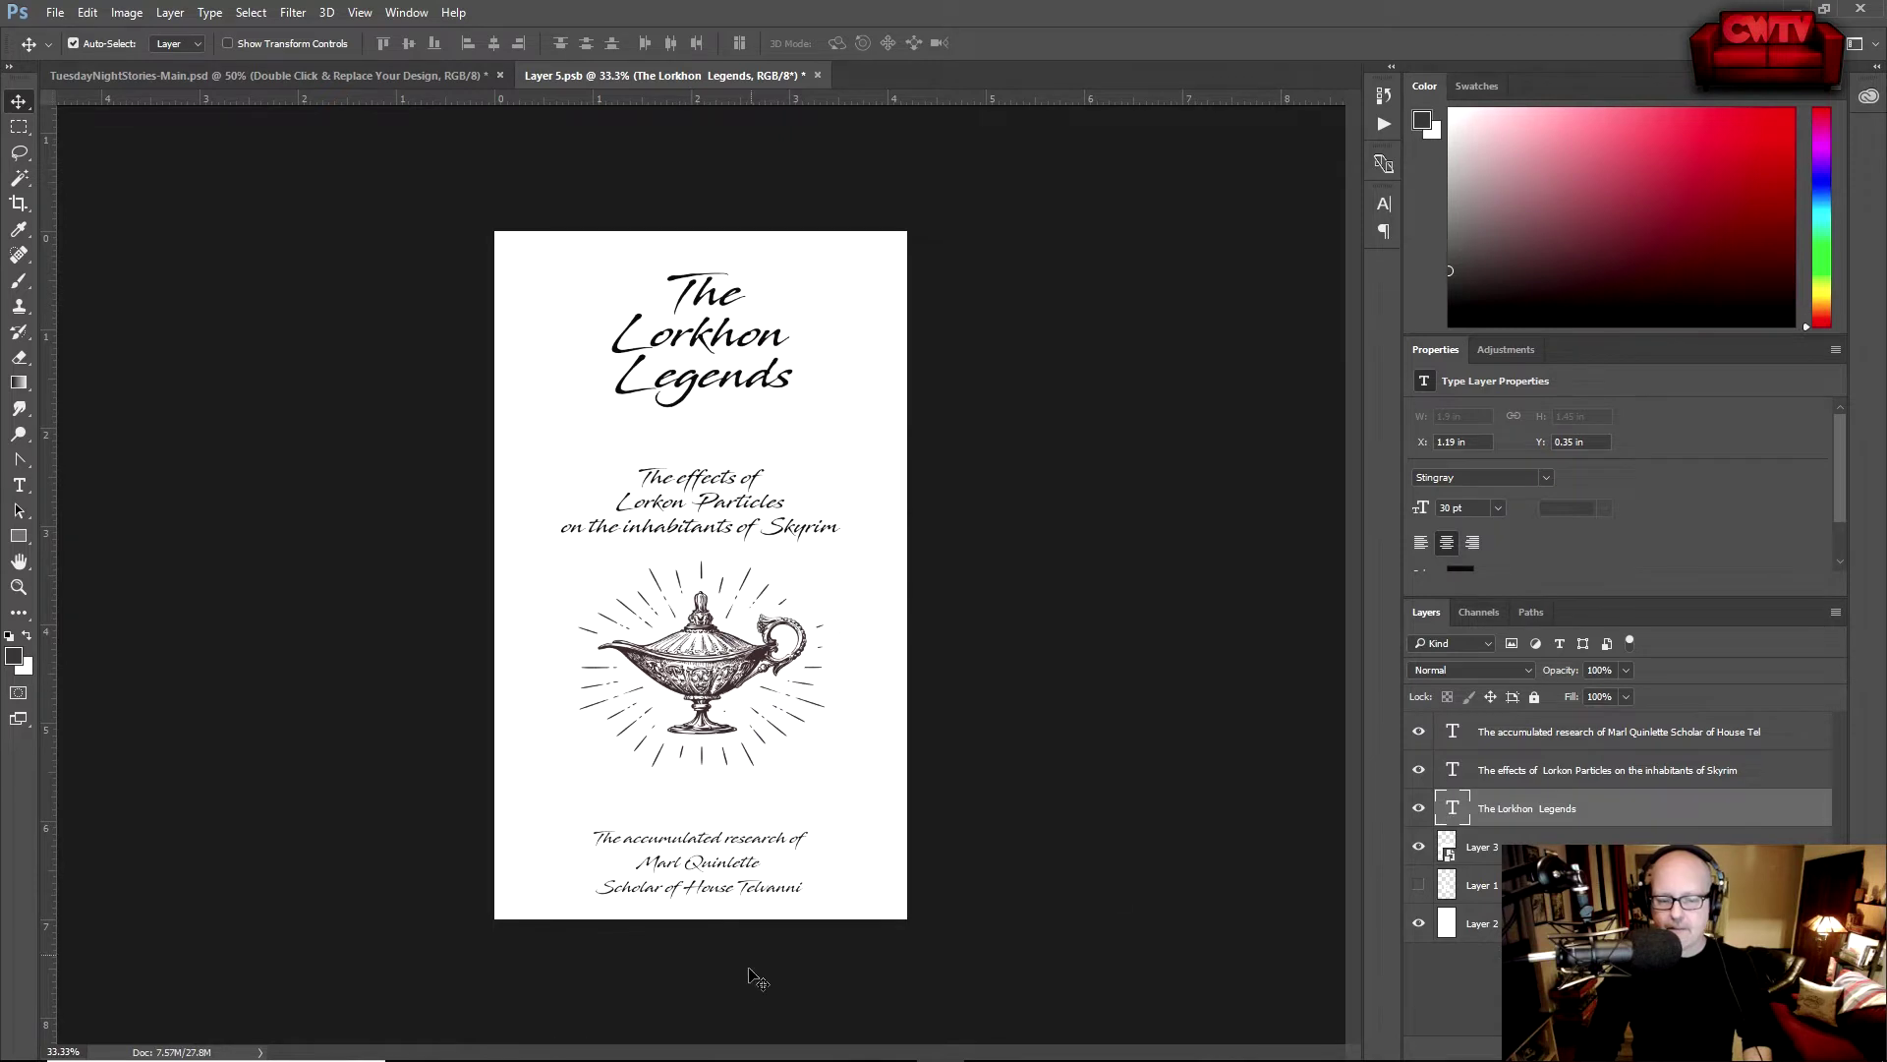
# - Glance at the Chrome image search, then bring up the TuesdayNightStories-Main.psd mockup in Photoshop
pyautogui.moveTo(715, 1032)
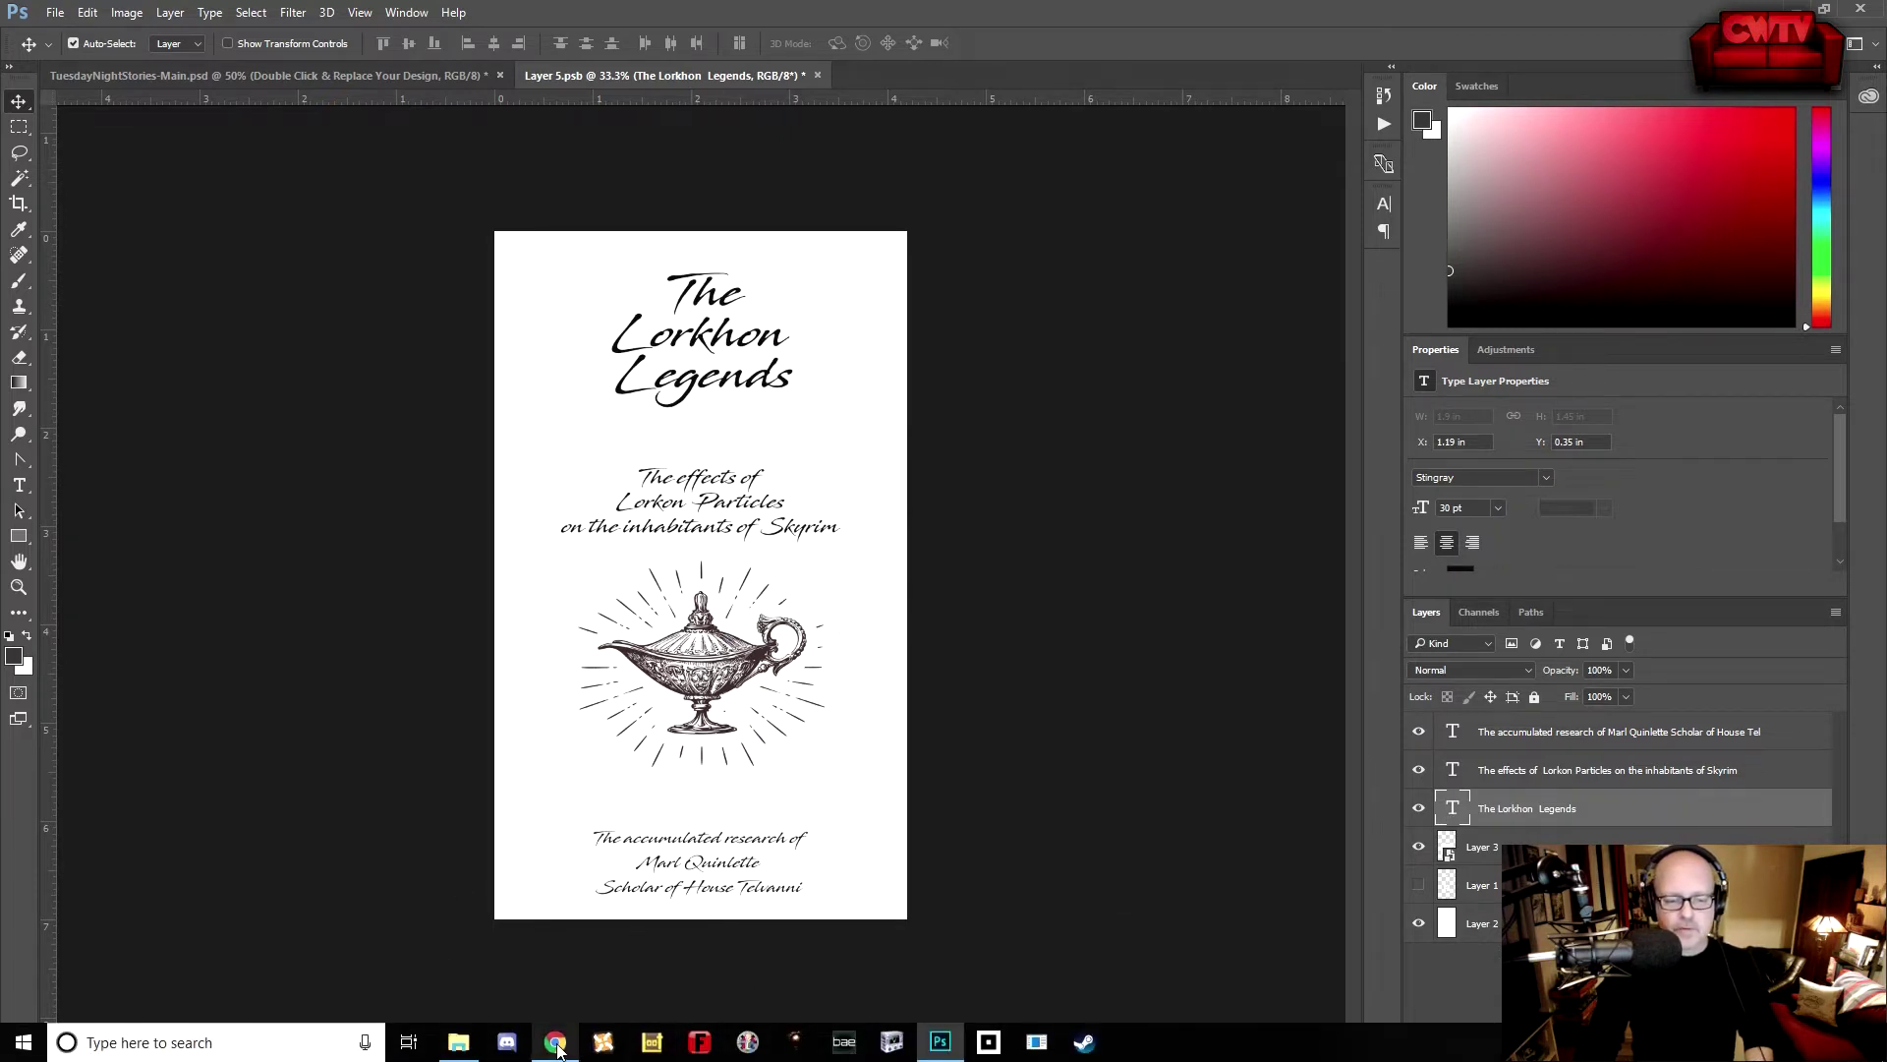
pyautogui.click(557, 1046)
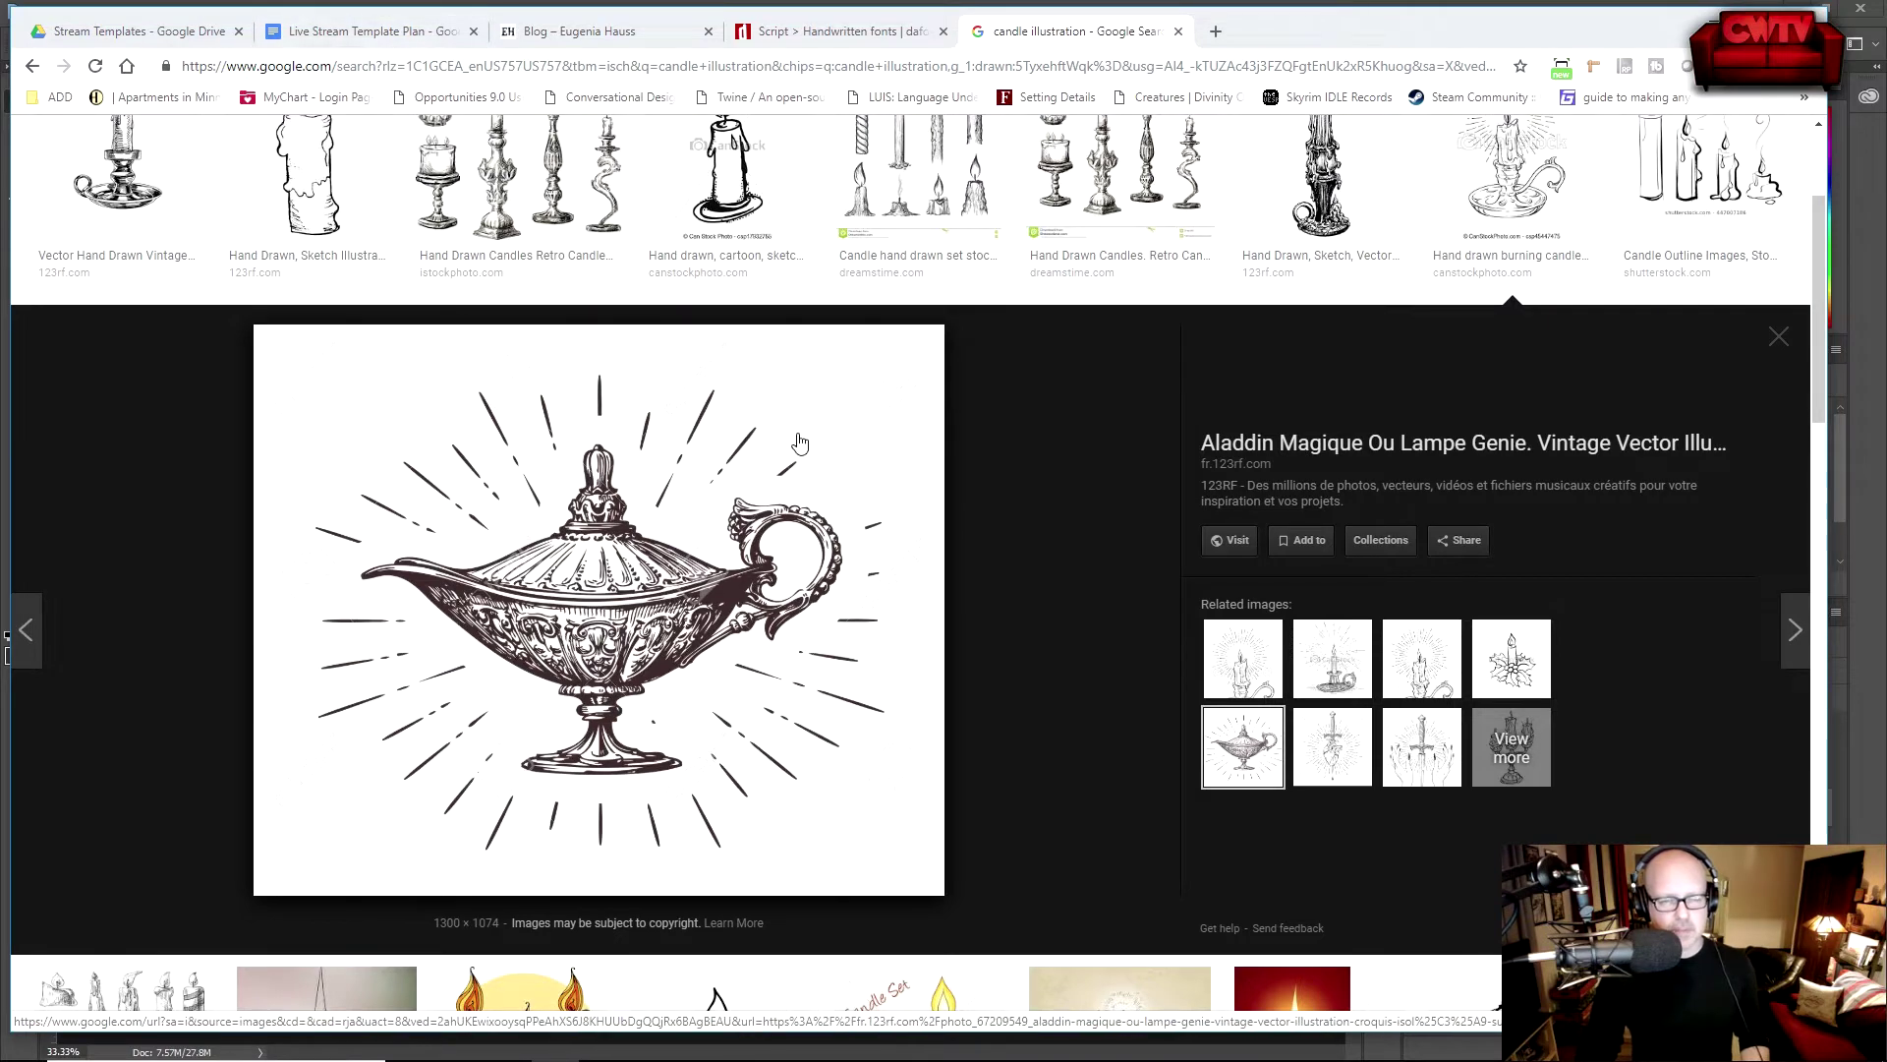
pyautogui.moveTo(896, 1058)
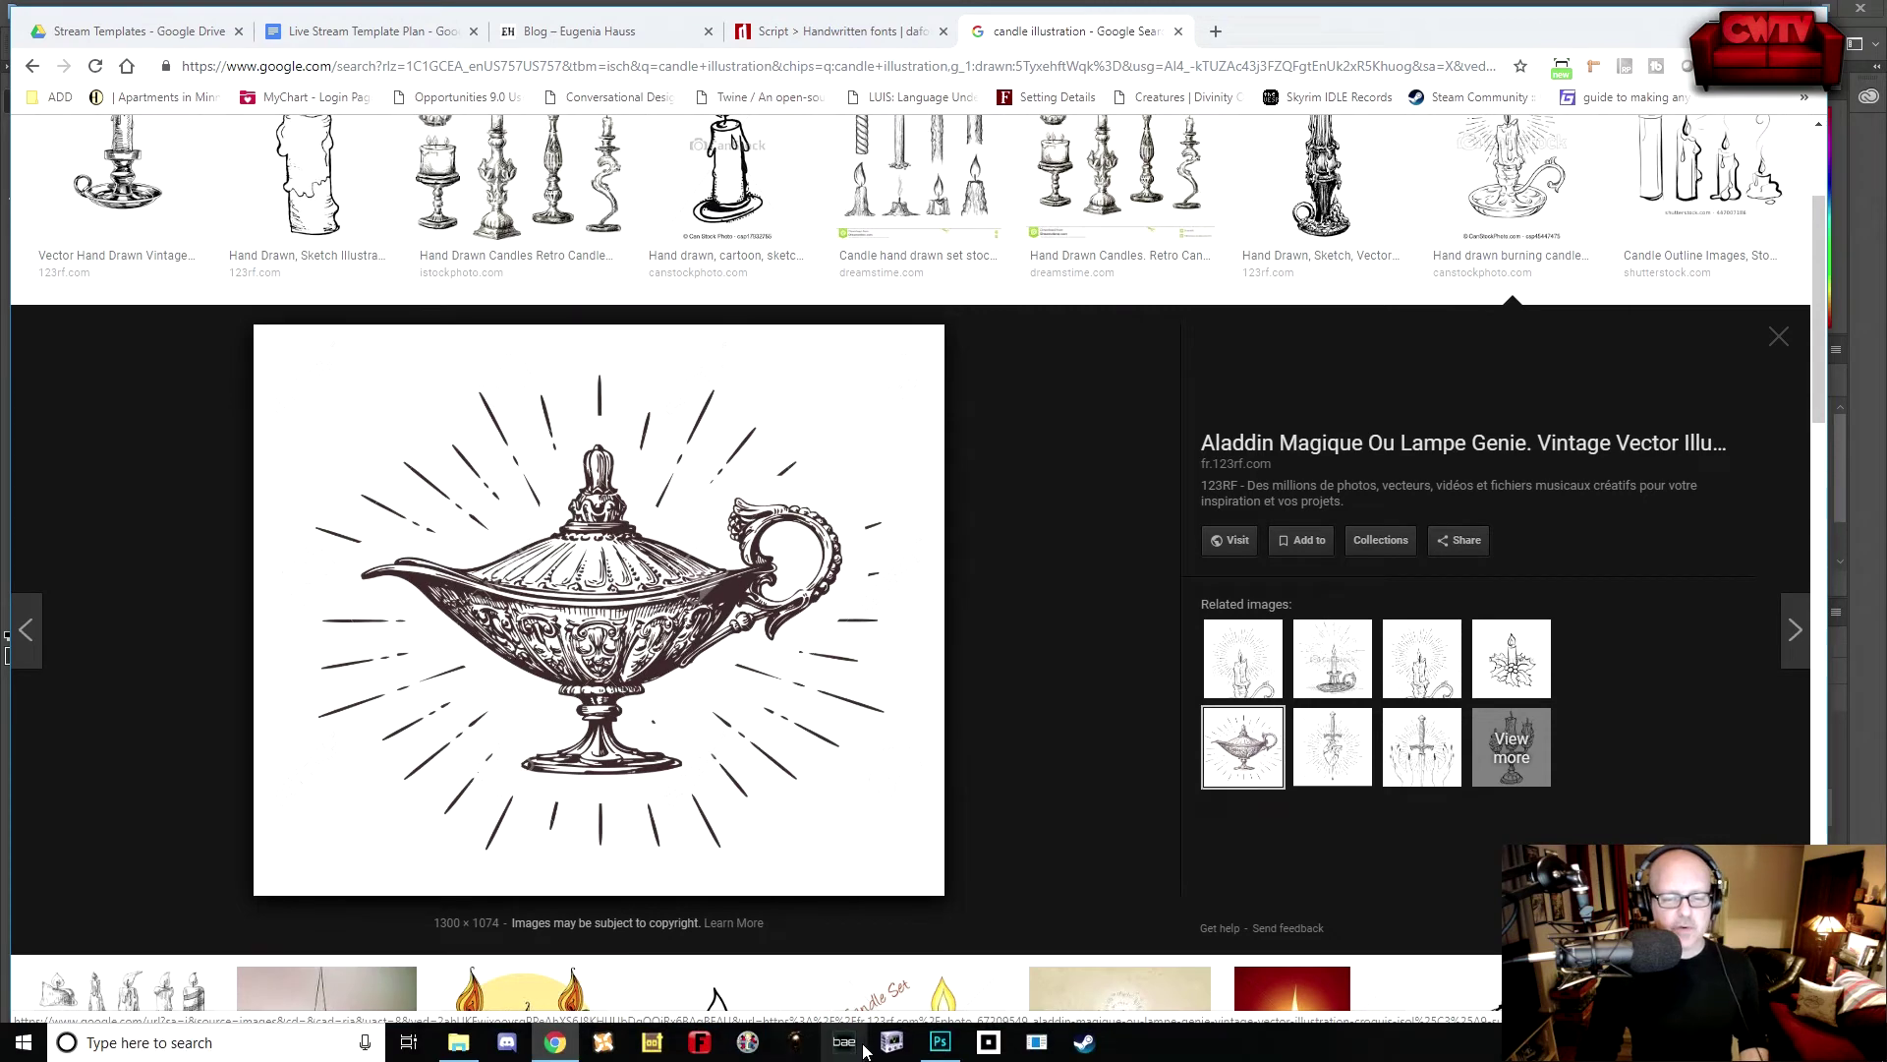
pyautogui.click(940, 1042)
pyautogui.click(339, 75)
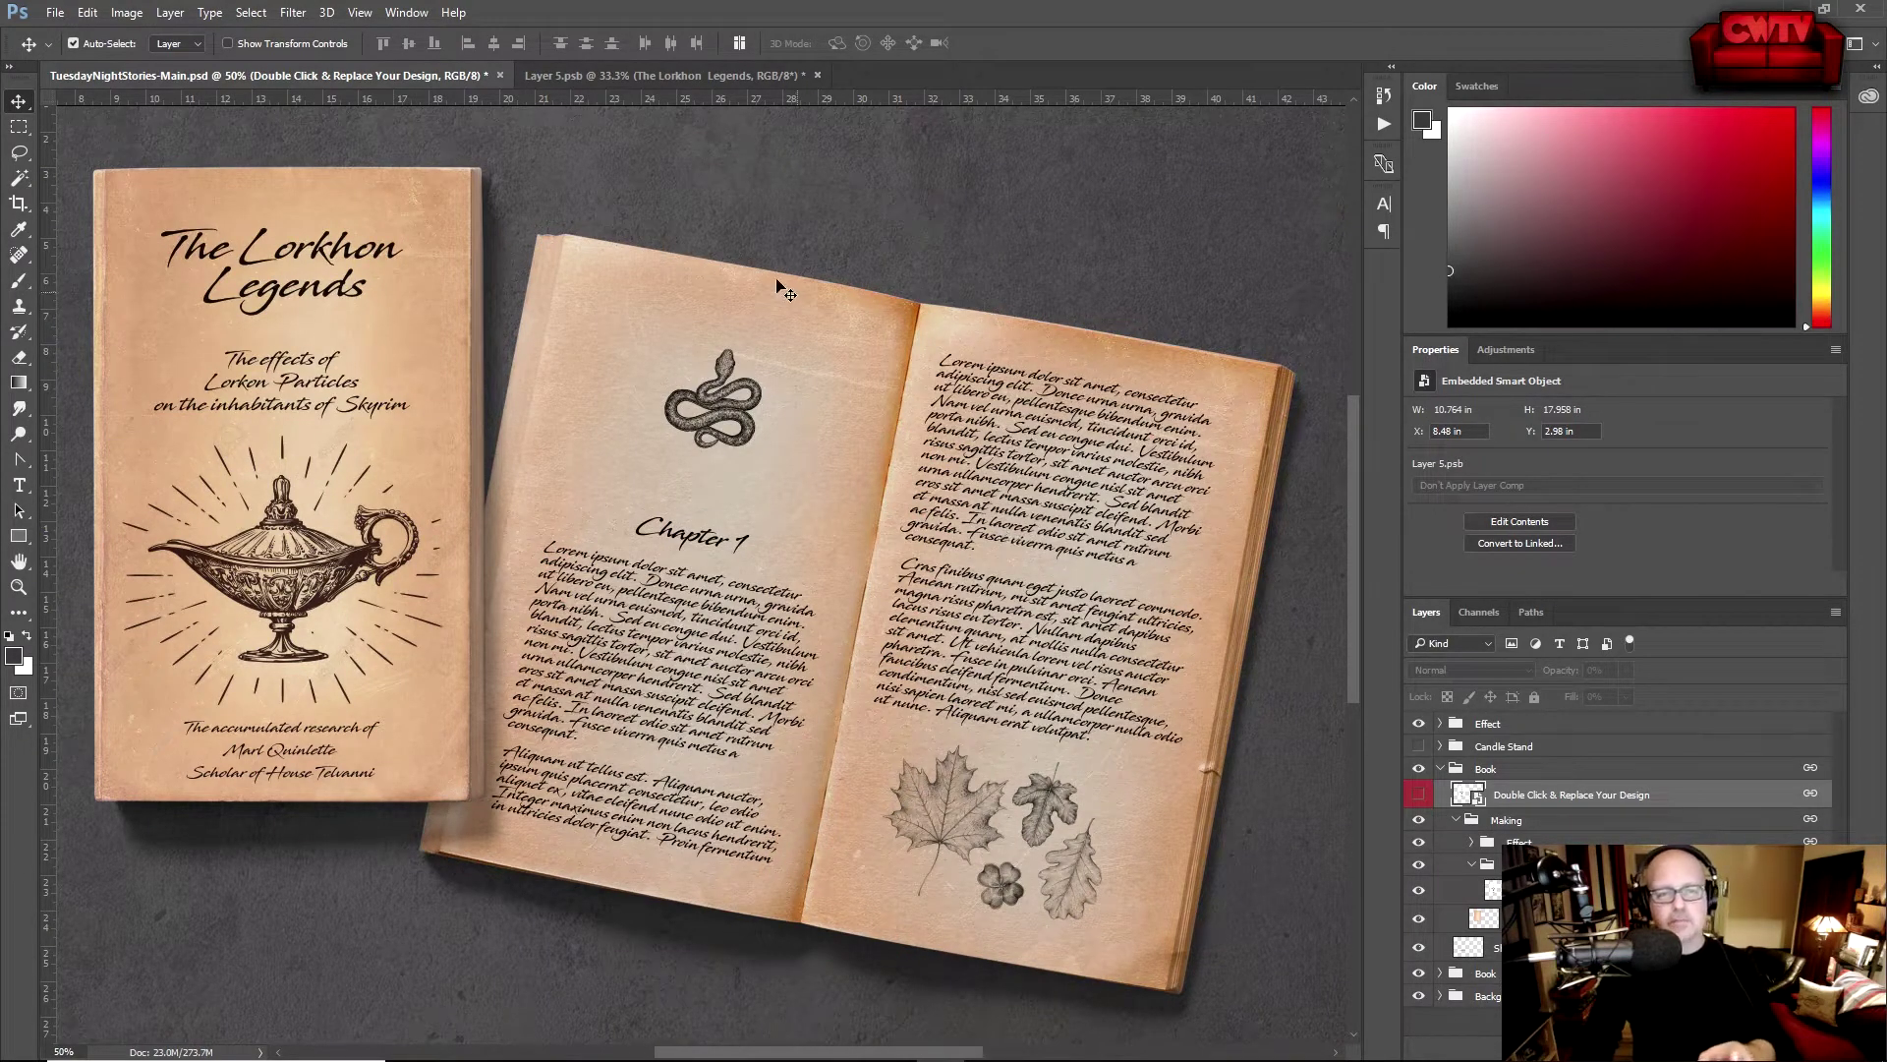
# - Return to Layer 5.psb and select the subtitle and credits text layers
pyautogui.click(693, 77)
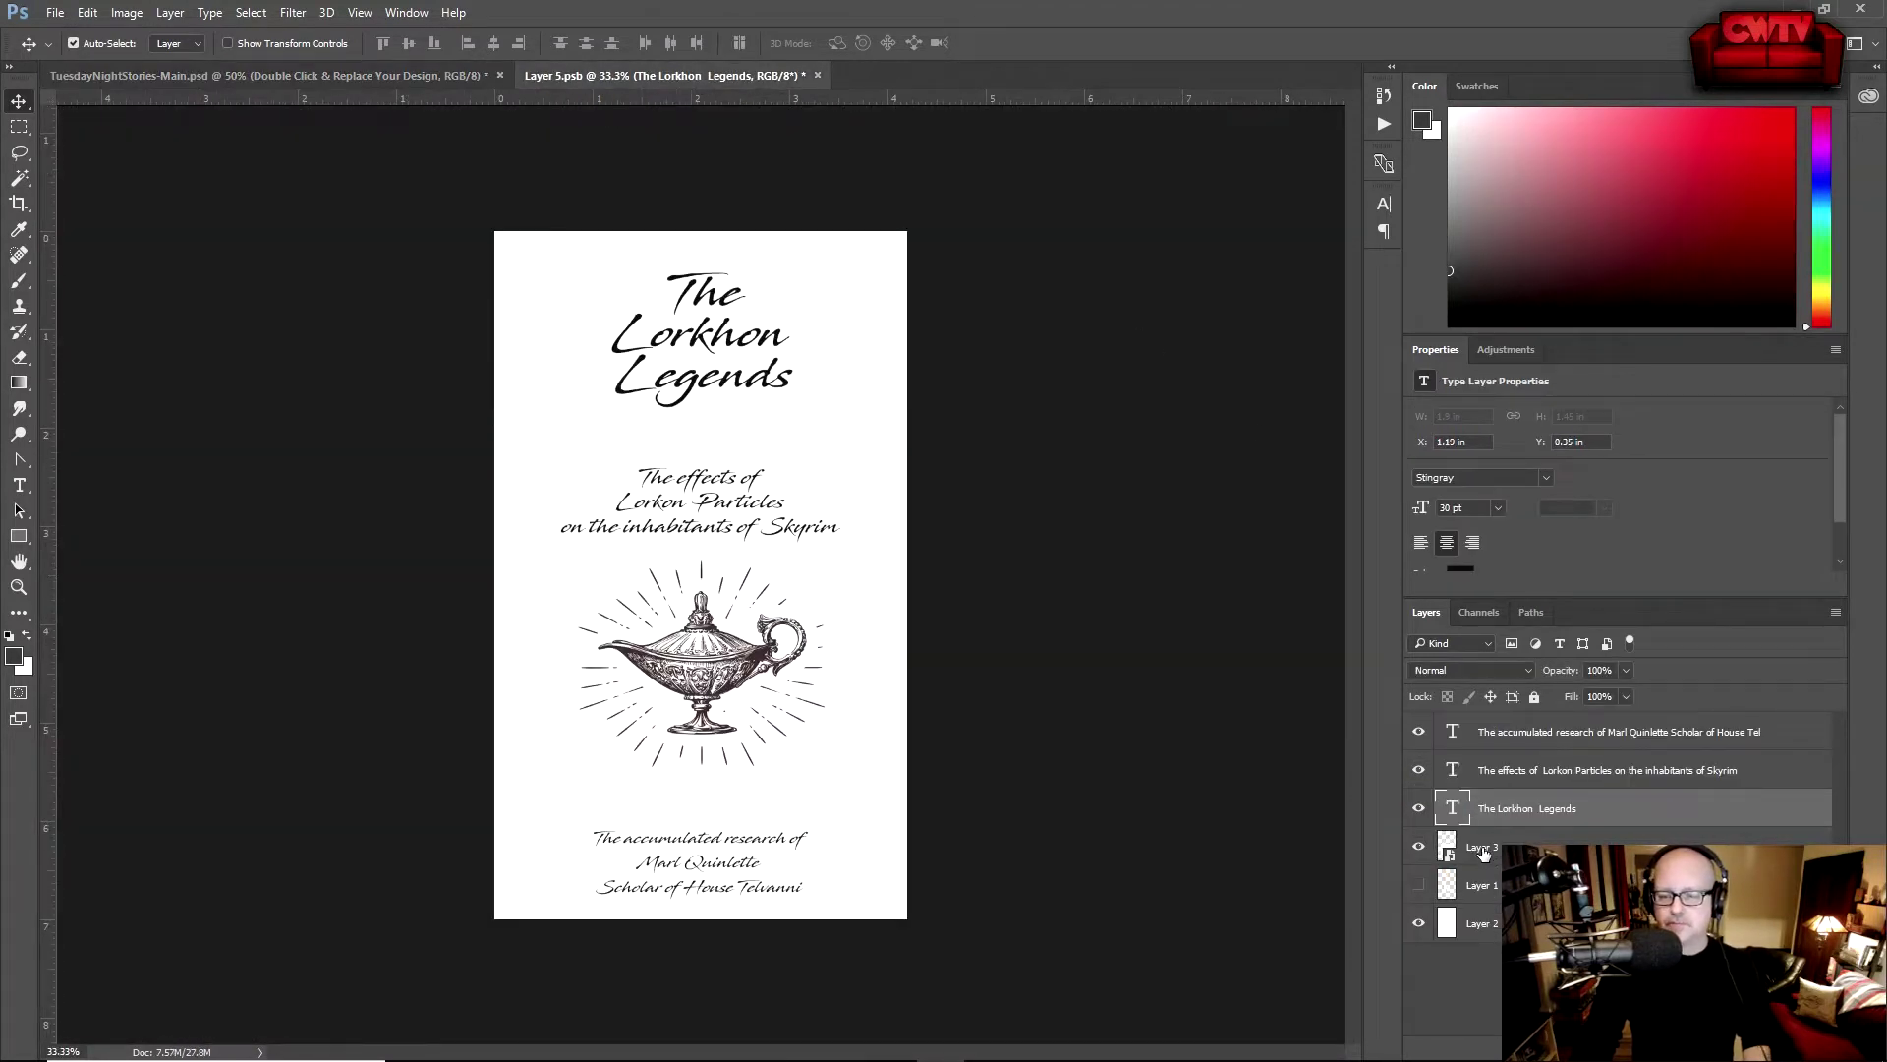
pyautogui.click(1472, 773)
pyautogui.click(1469, 736)
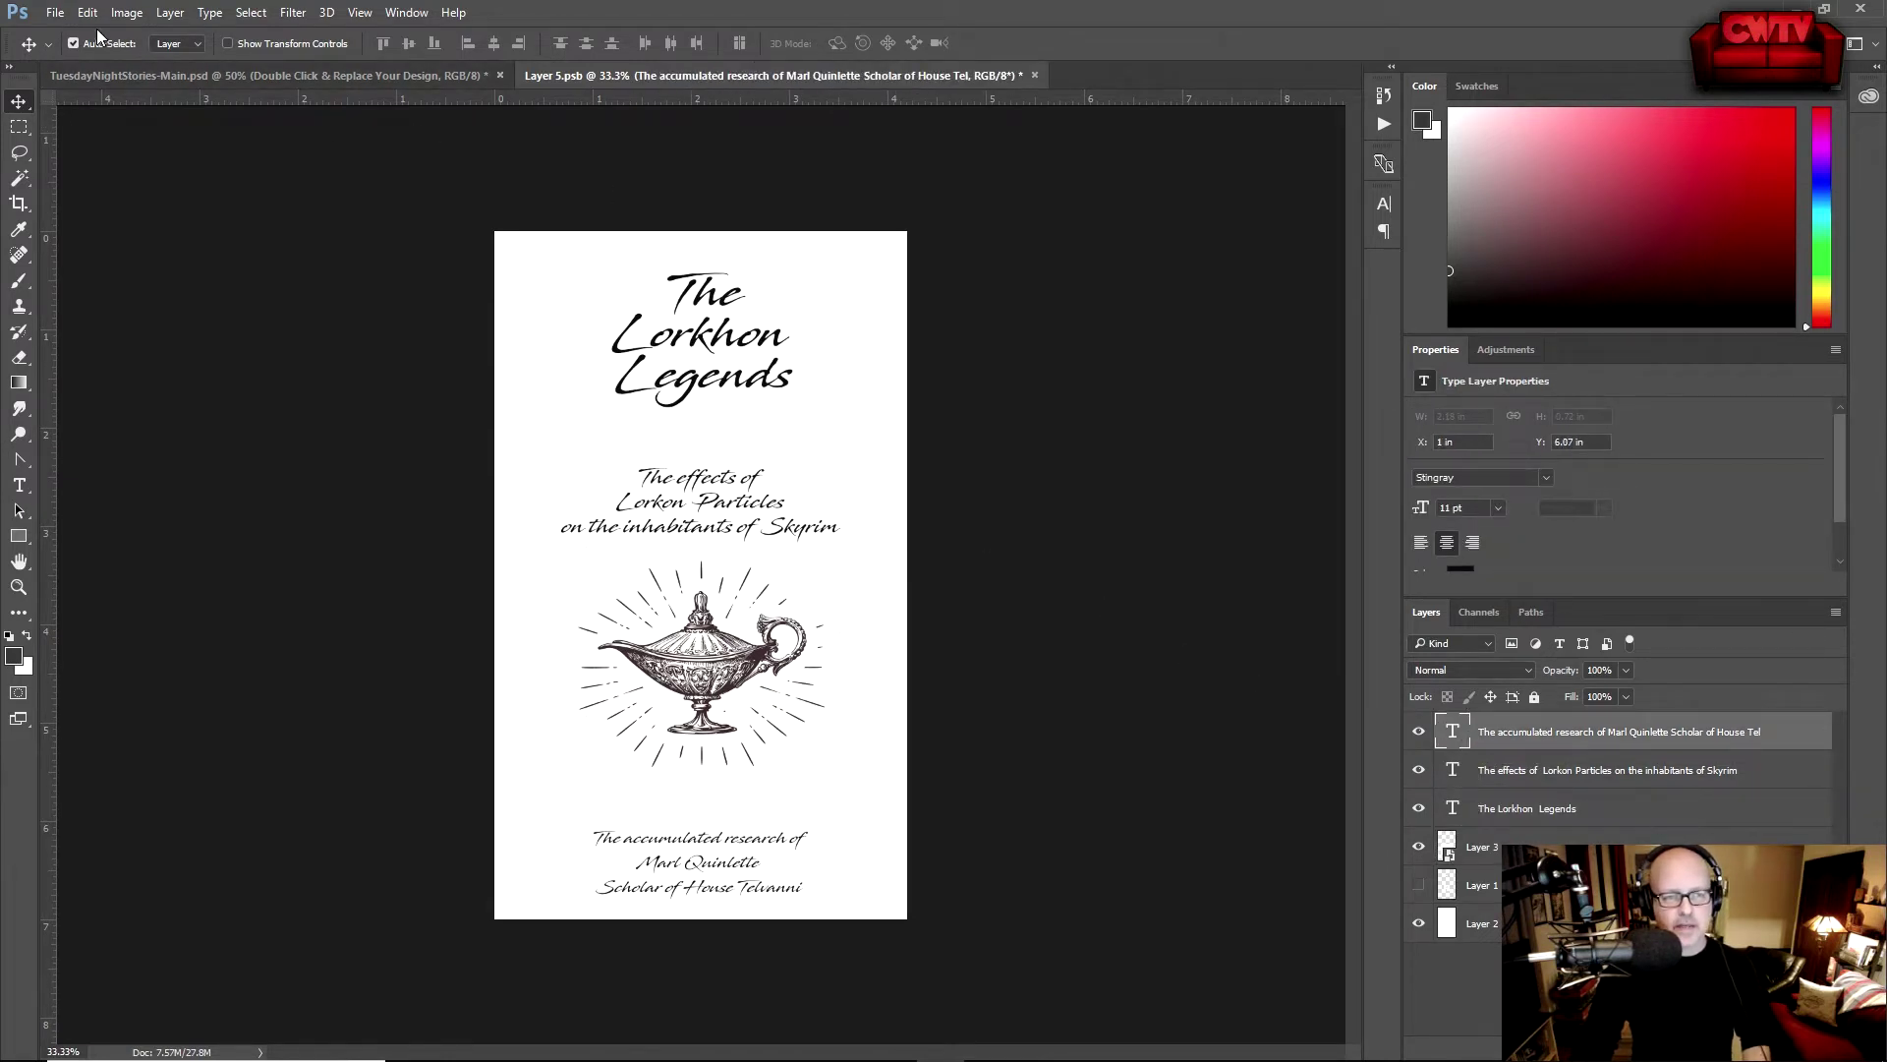
# - Save Layer 5.psb, check the updated mockup cover, and return to the cover file
pyautogui.click(55, 14)
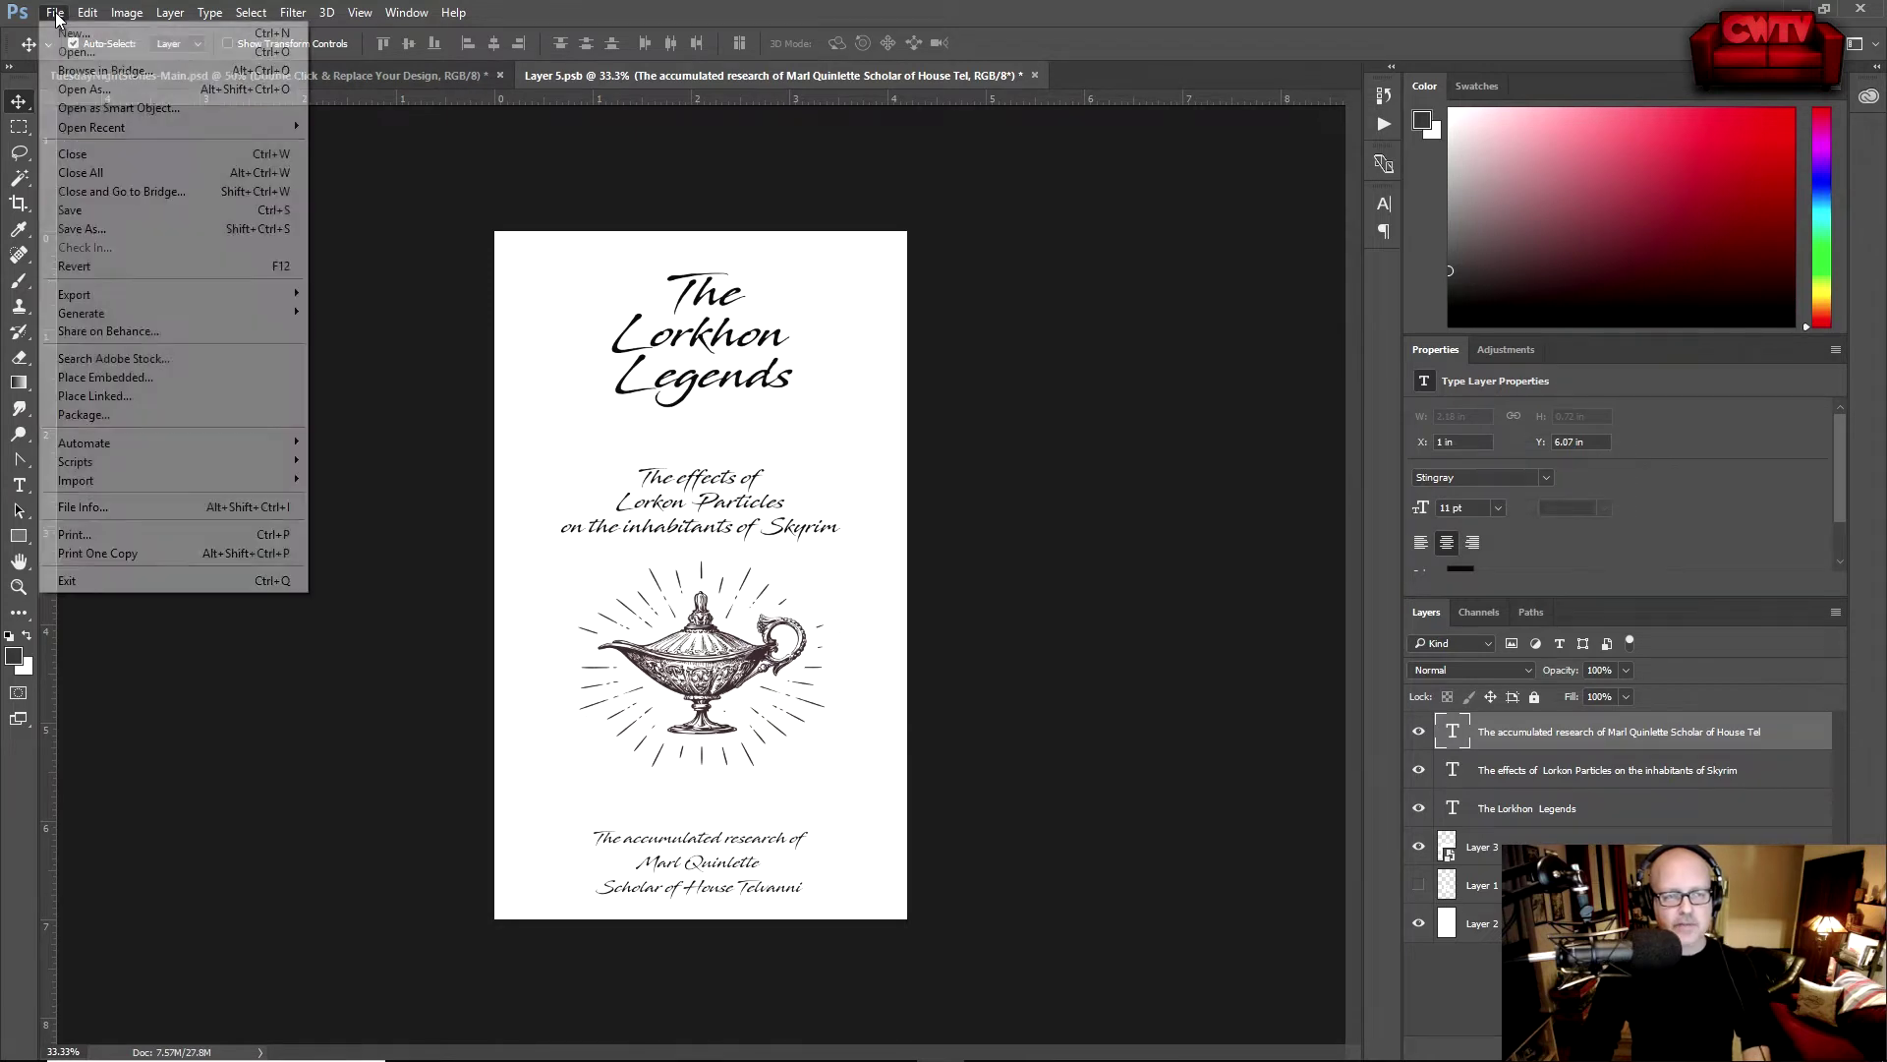
pyautogui.click(88, 217)
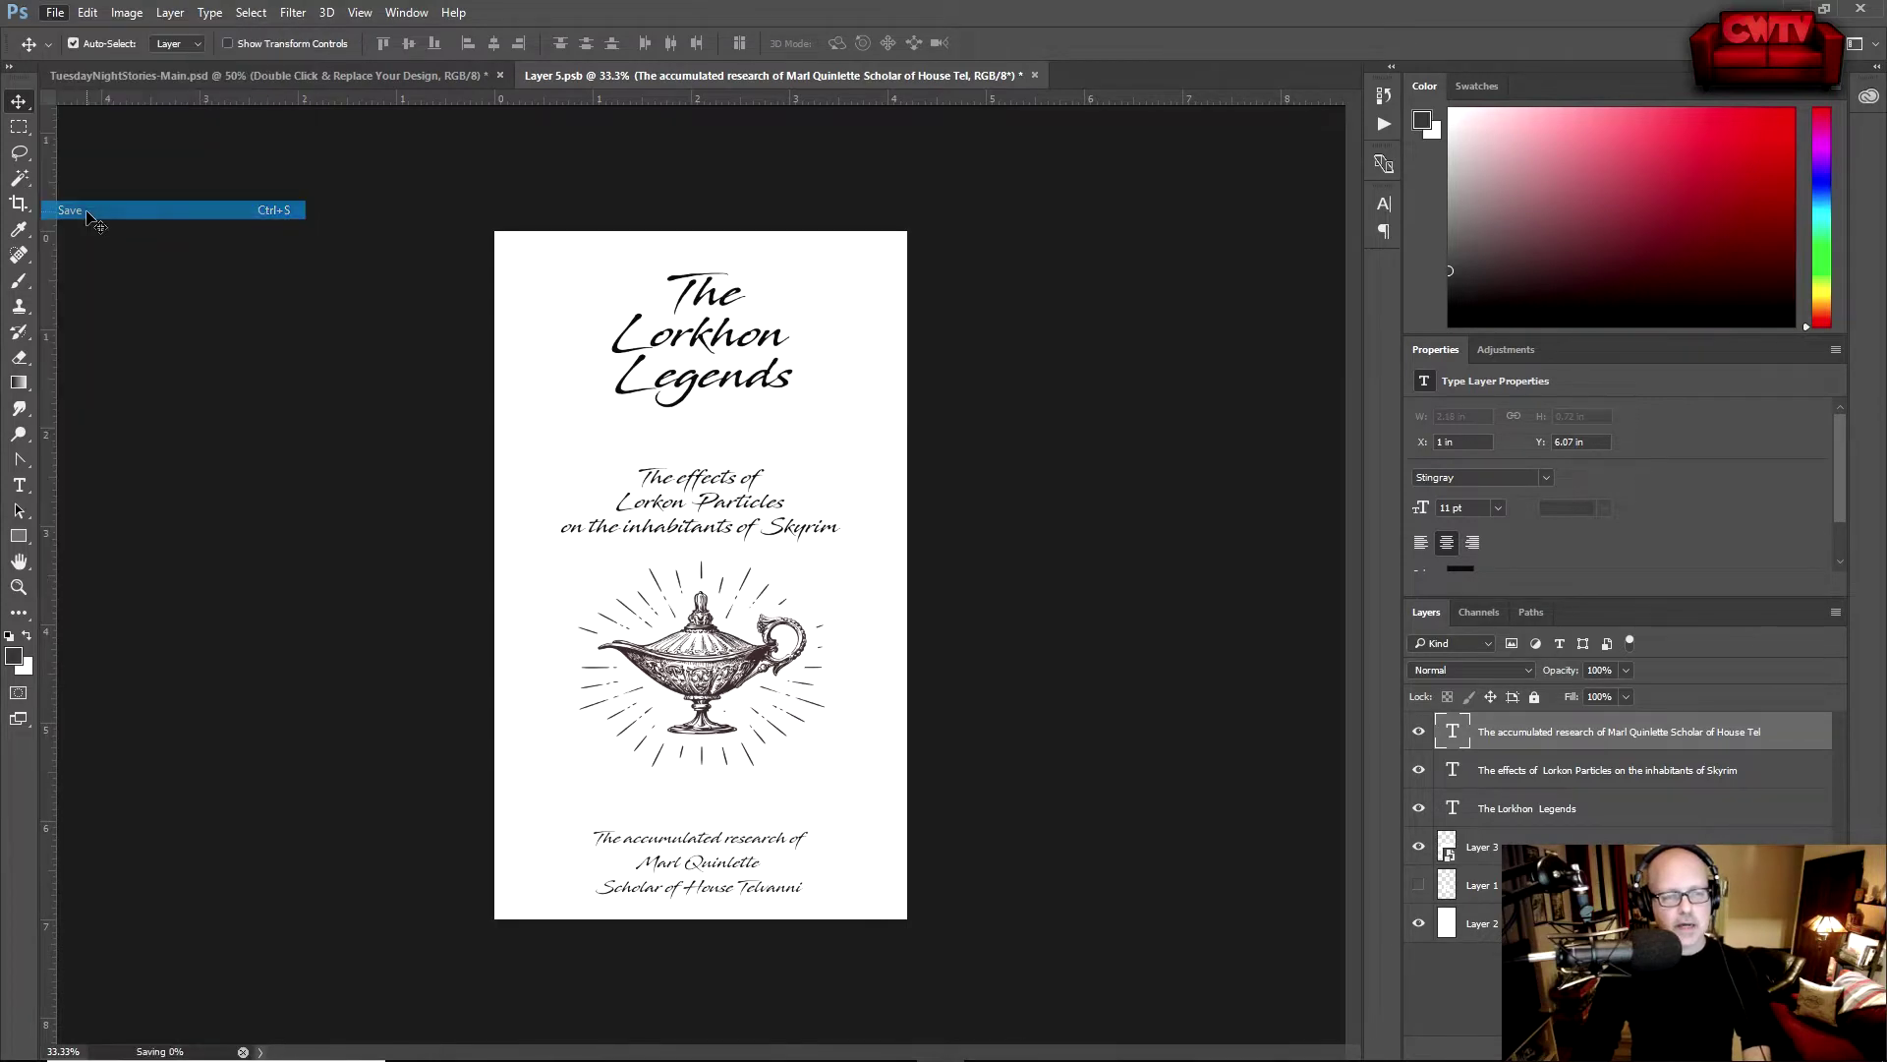
pyautogui.click(221, 73)
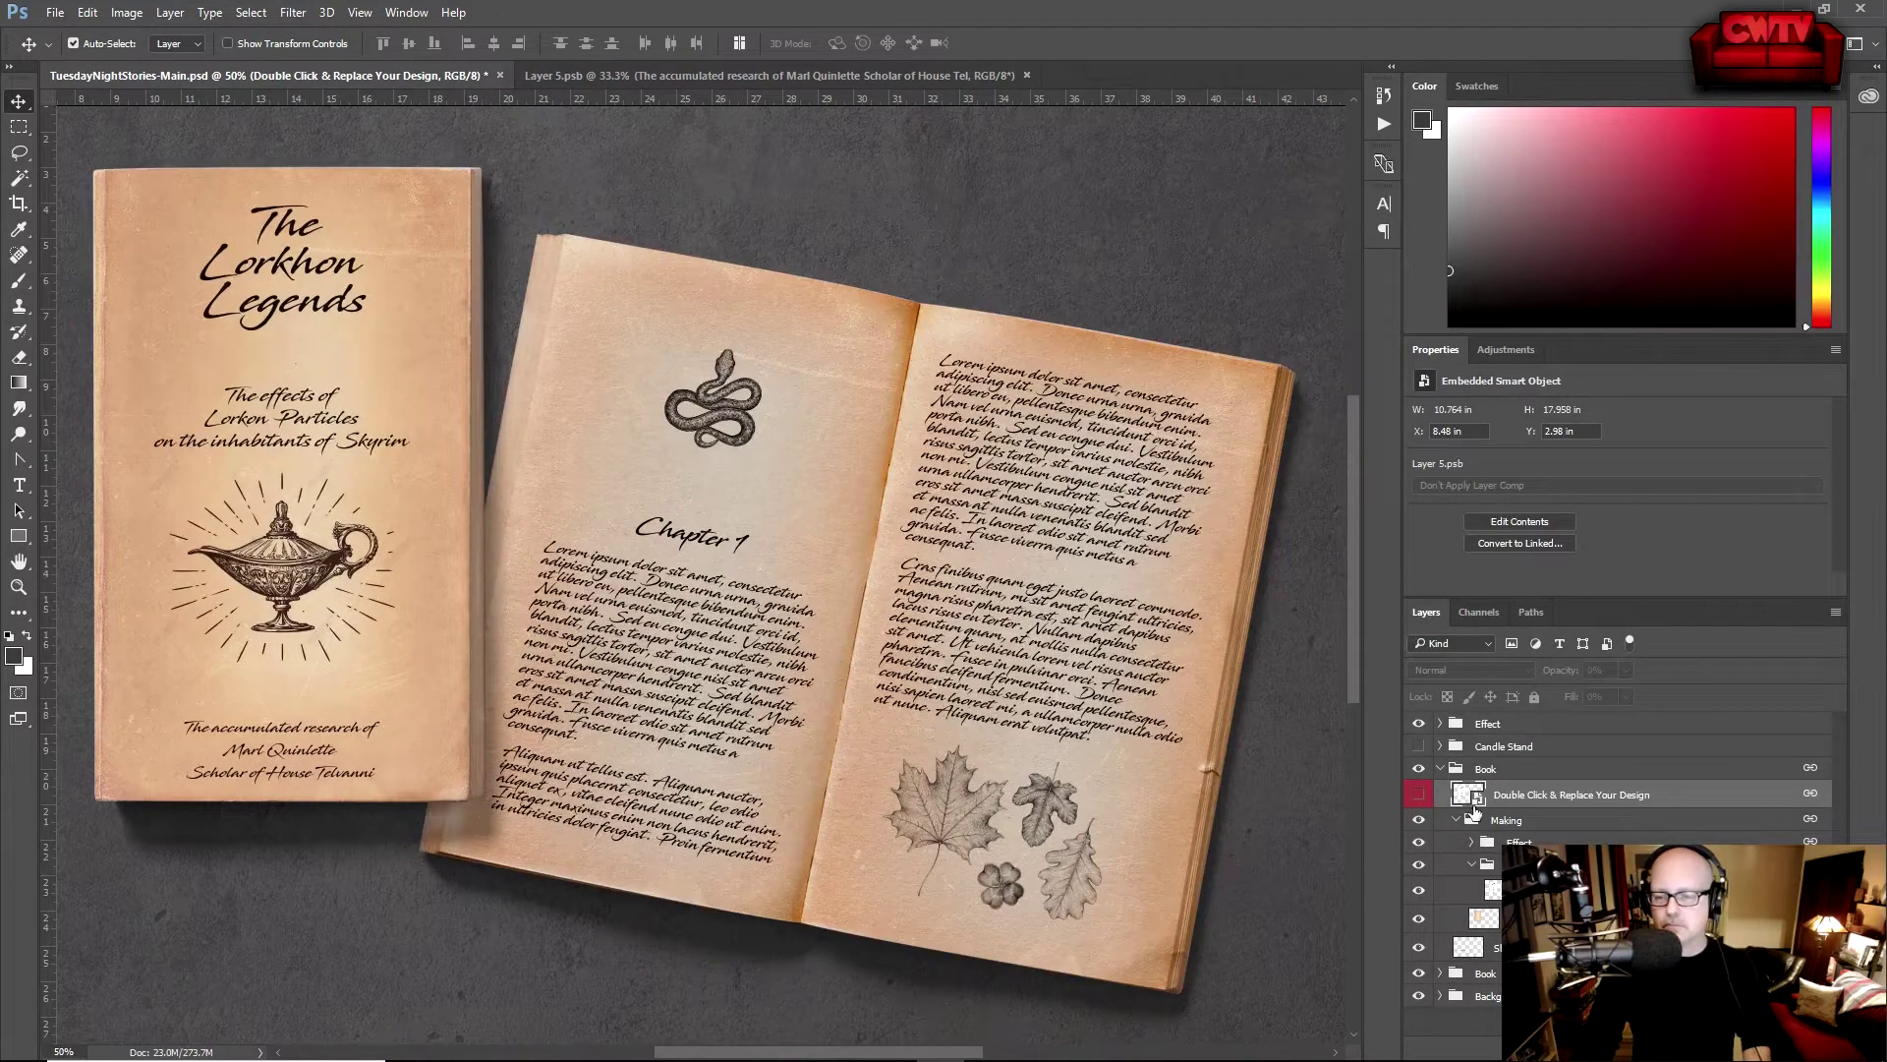
pyautogui.click(723, 73)
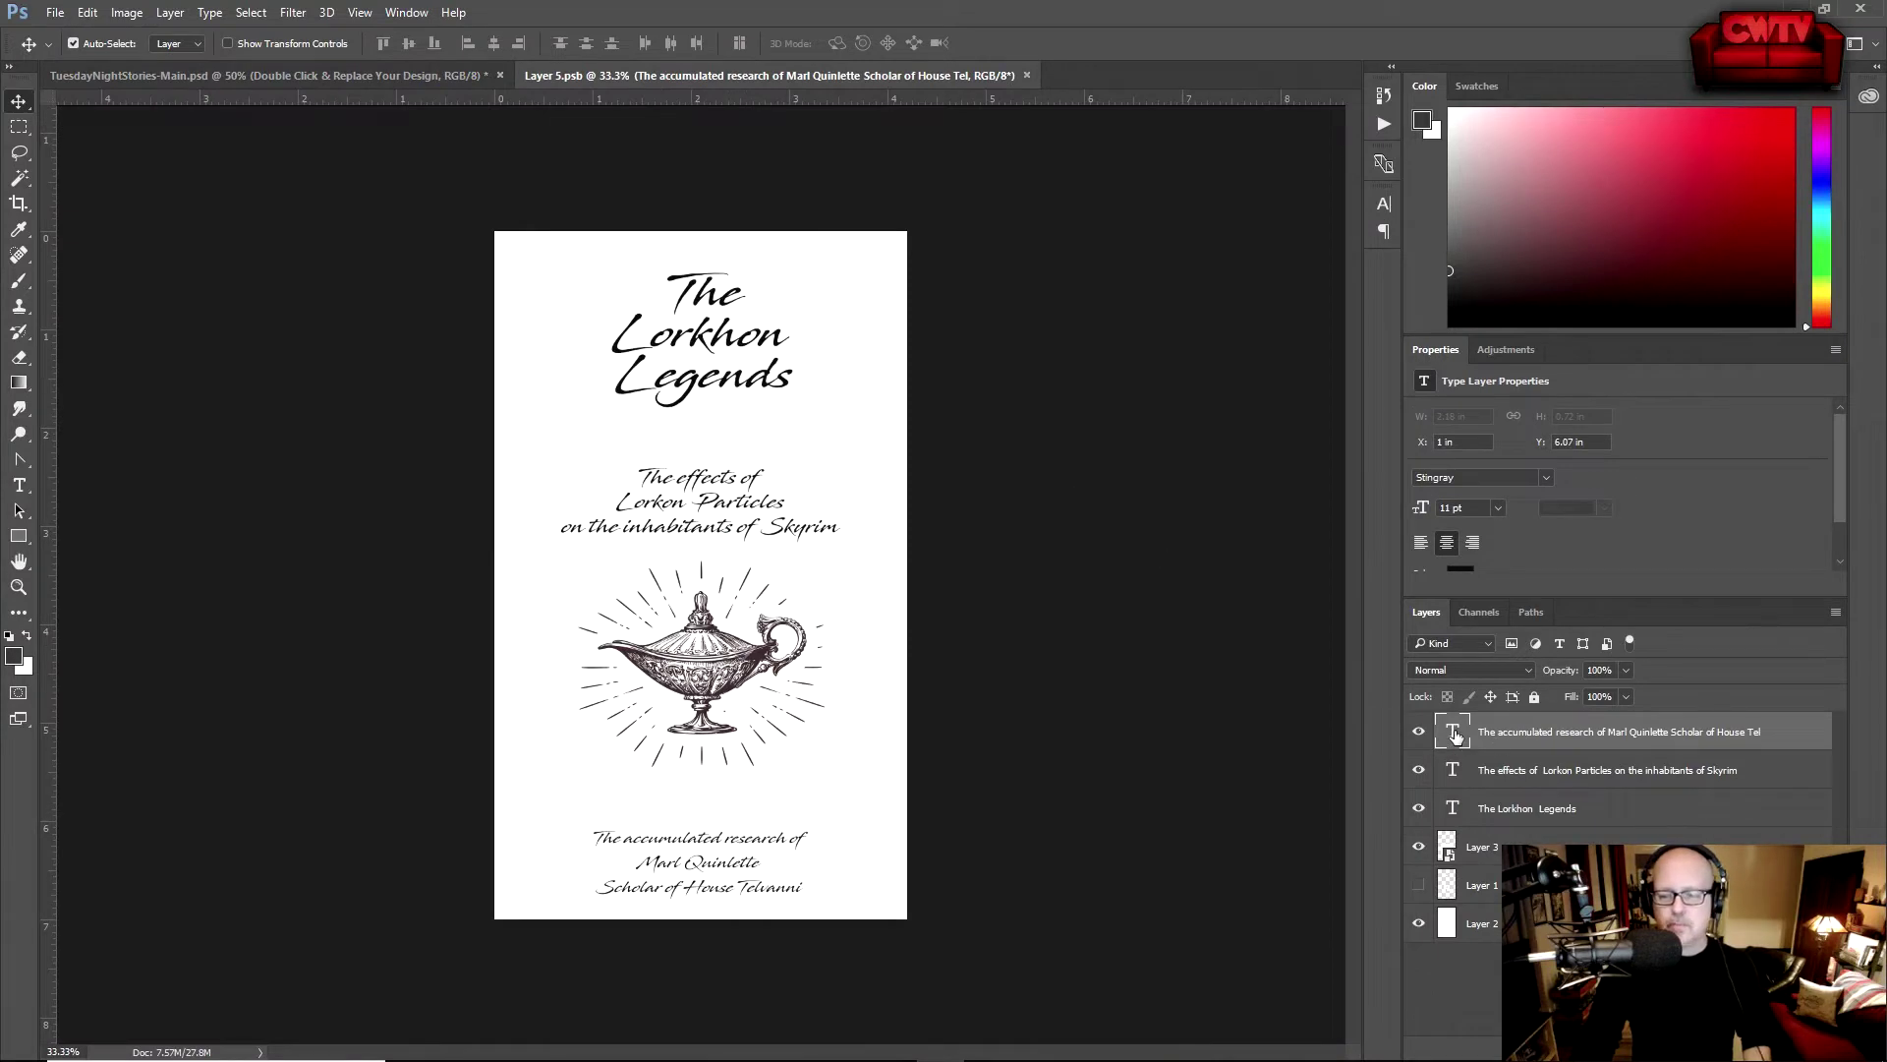
# - Retype the title as 'Lorkhonus Causatum' on a single line
pyautogui.doubleClick(1452, 807)
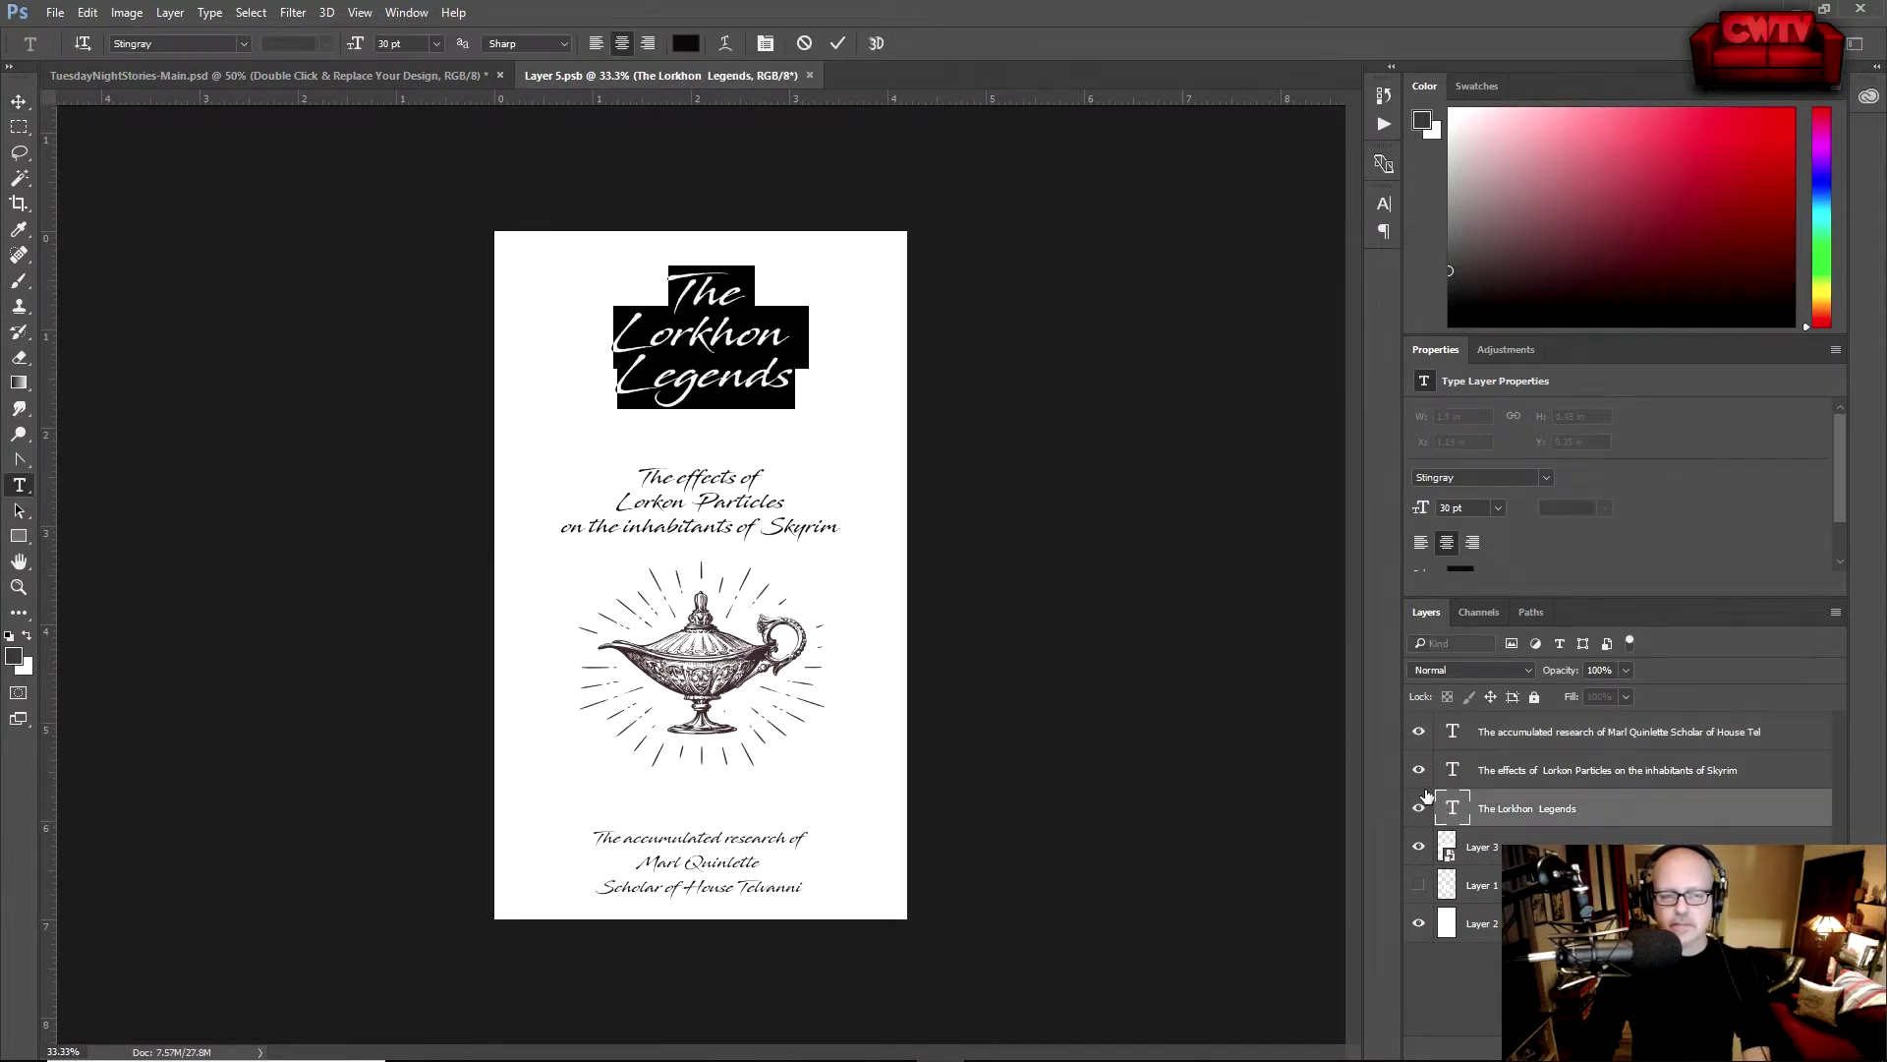
pyautogui.click(790, 334)
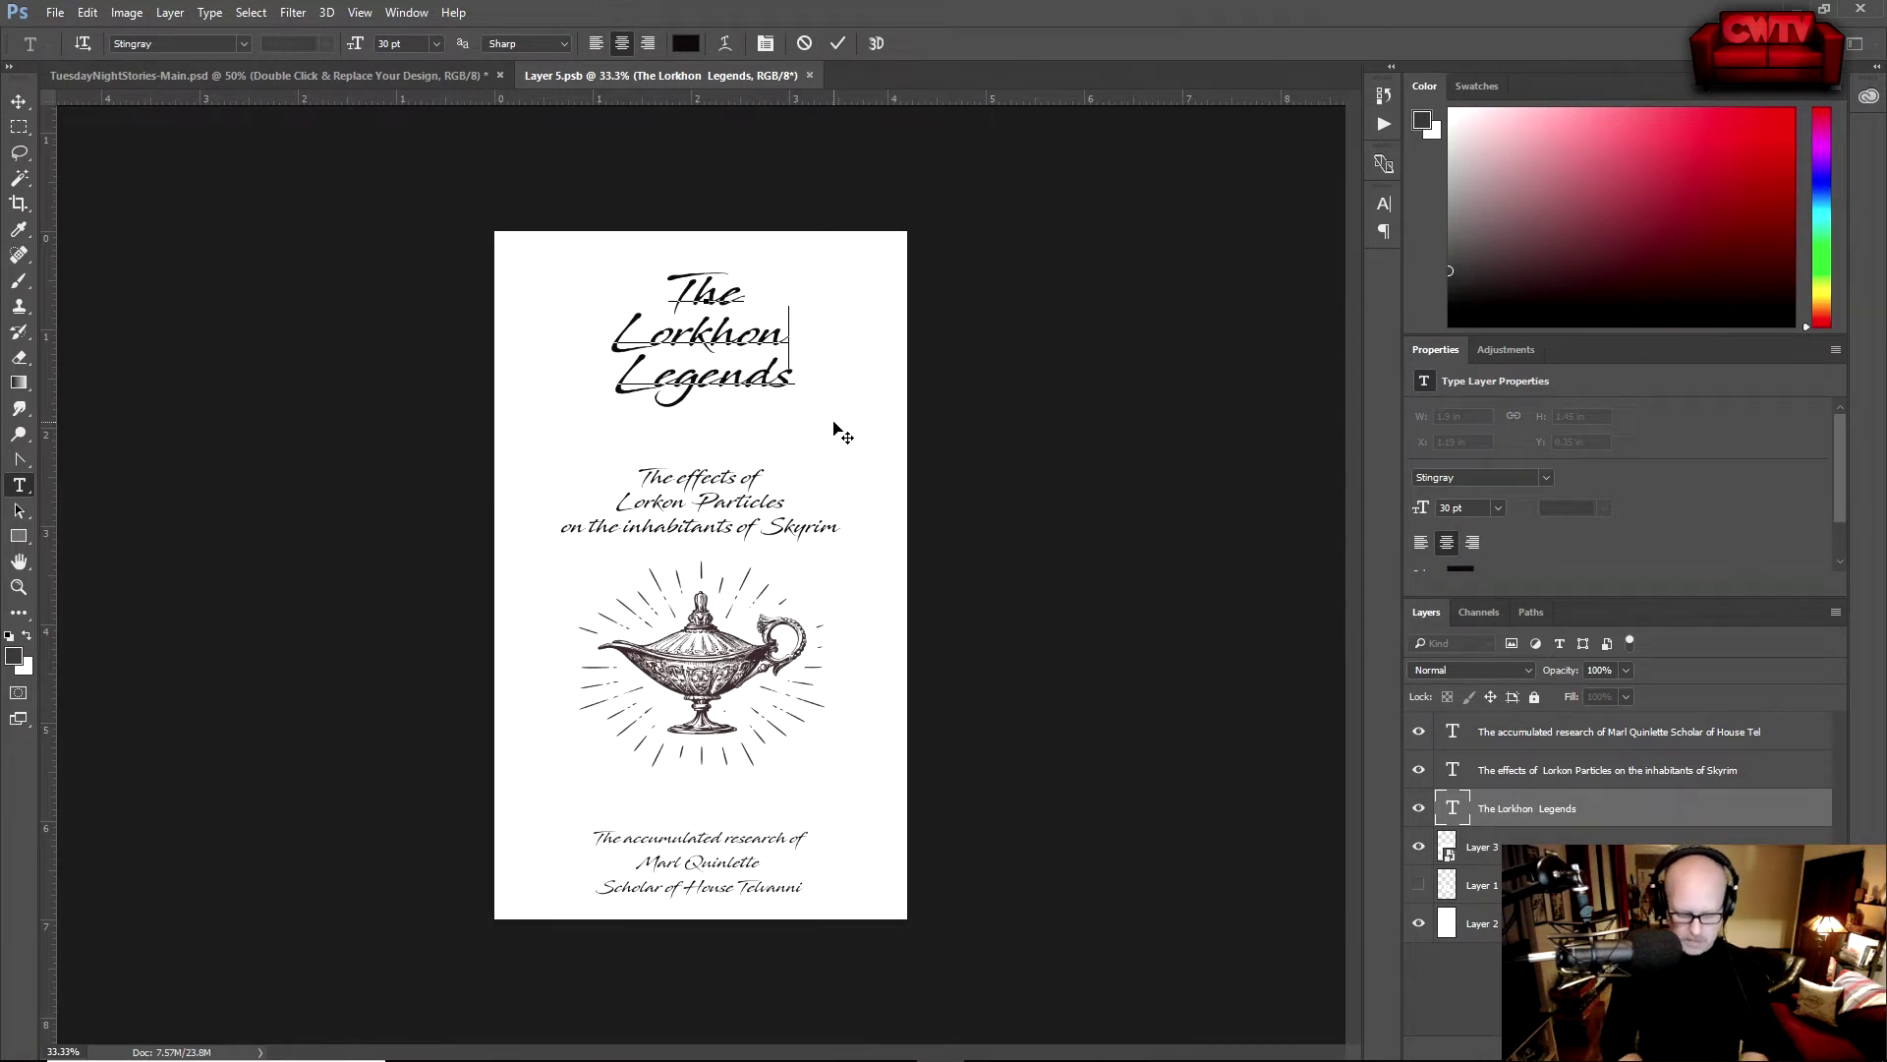
pyautogui.write('us')
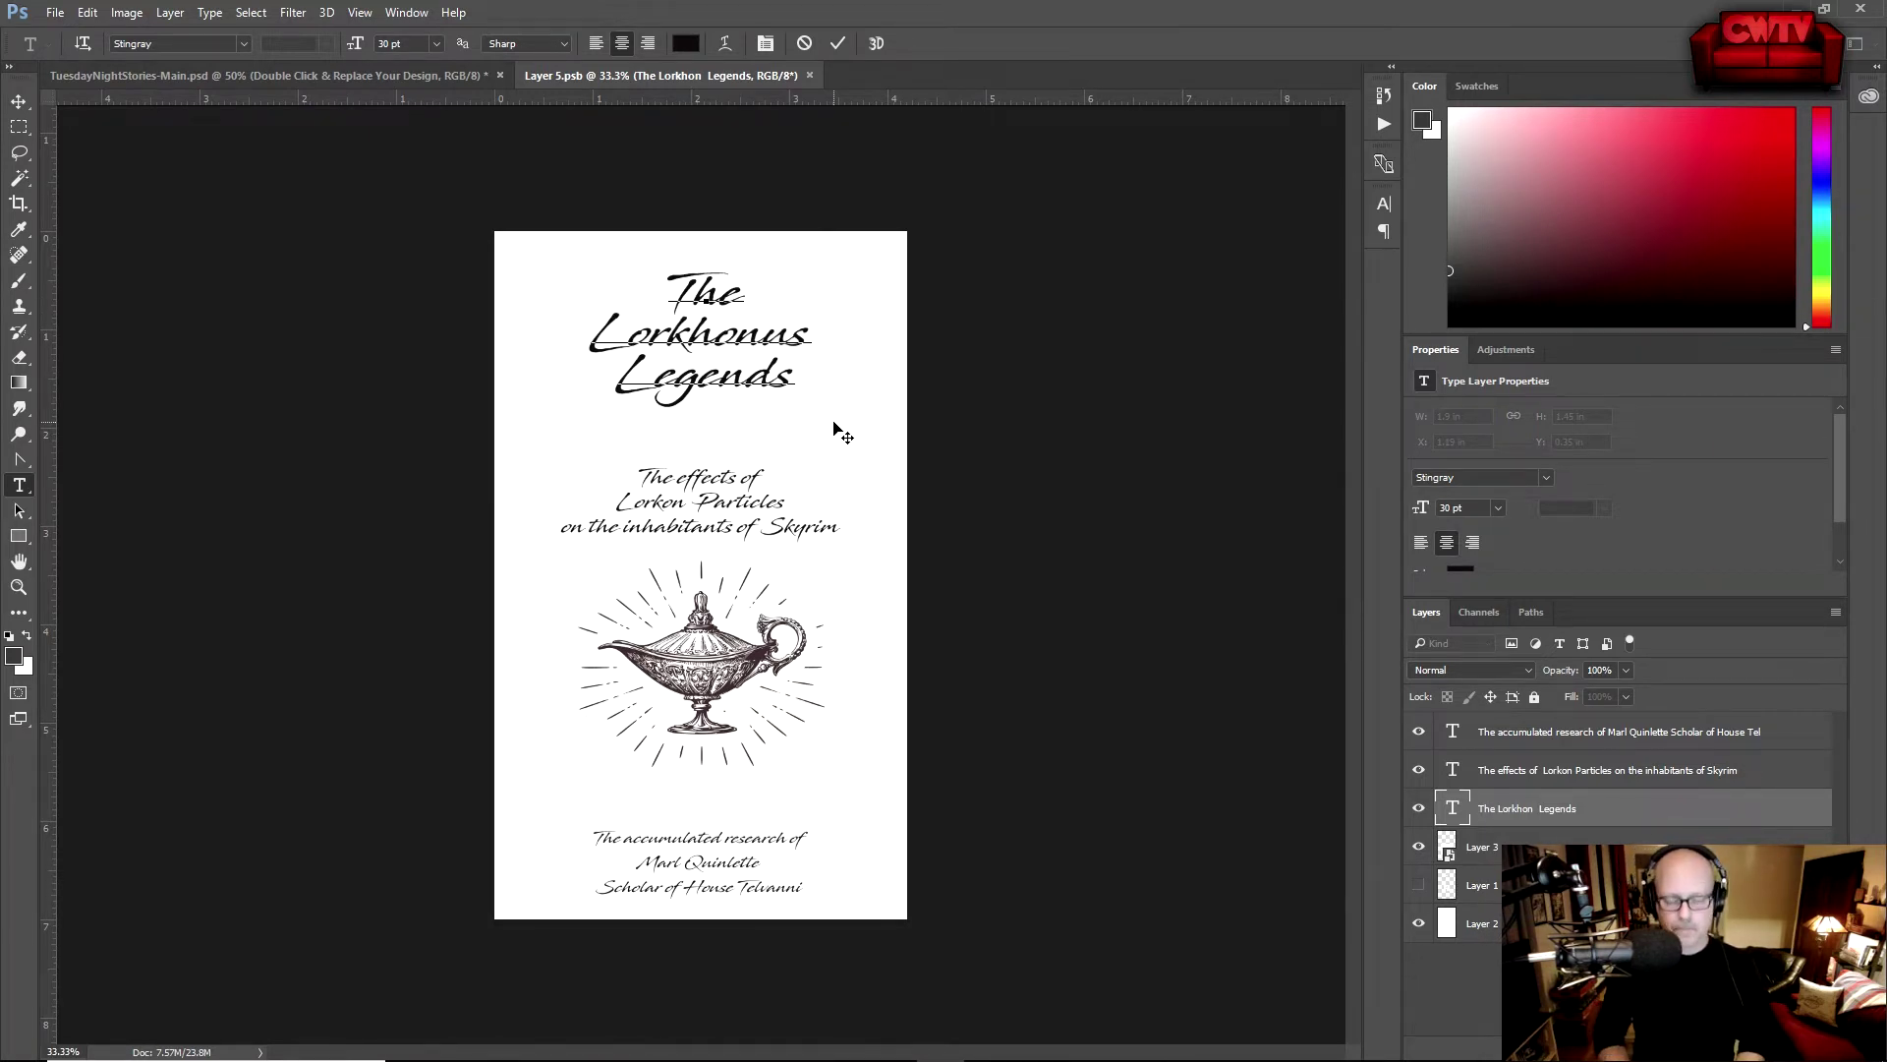
pyautogui.press('BackSpace')
pyautogui.press('BackSpace')
pyautogui.press('BackSpace')
pyautogui.press('BackSpace')
pyautogui.press('BackSpace')
pyautogui.press('BackSpace')
pyautogui.press('BackSpace')
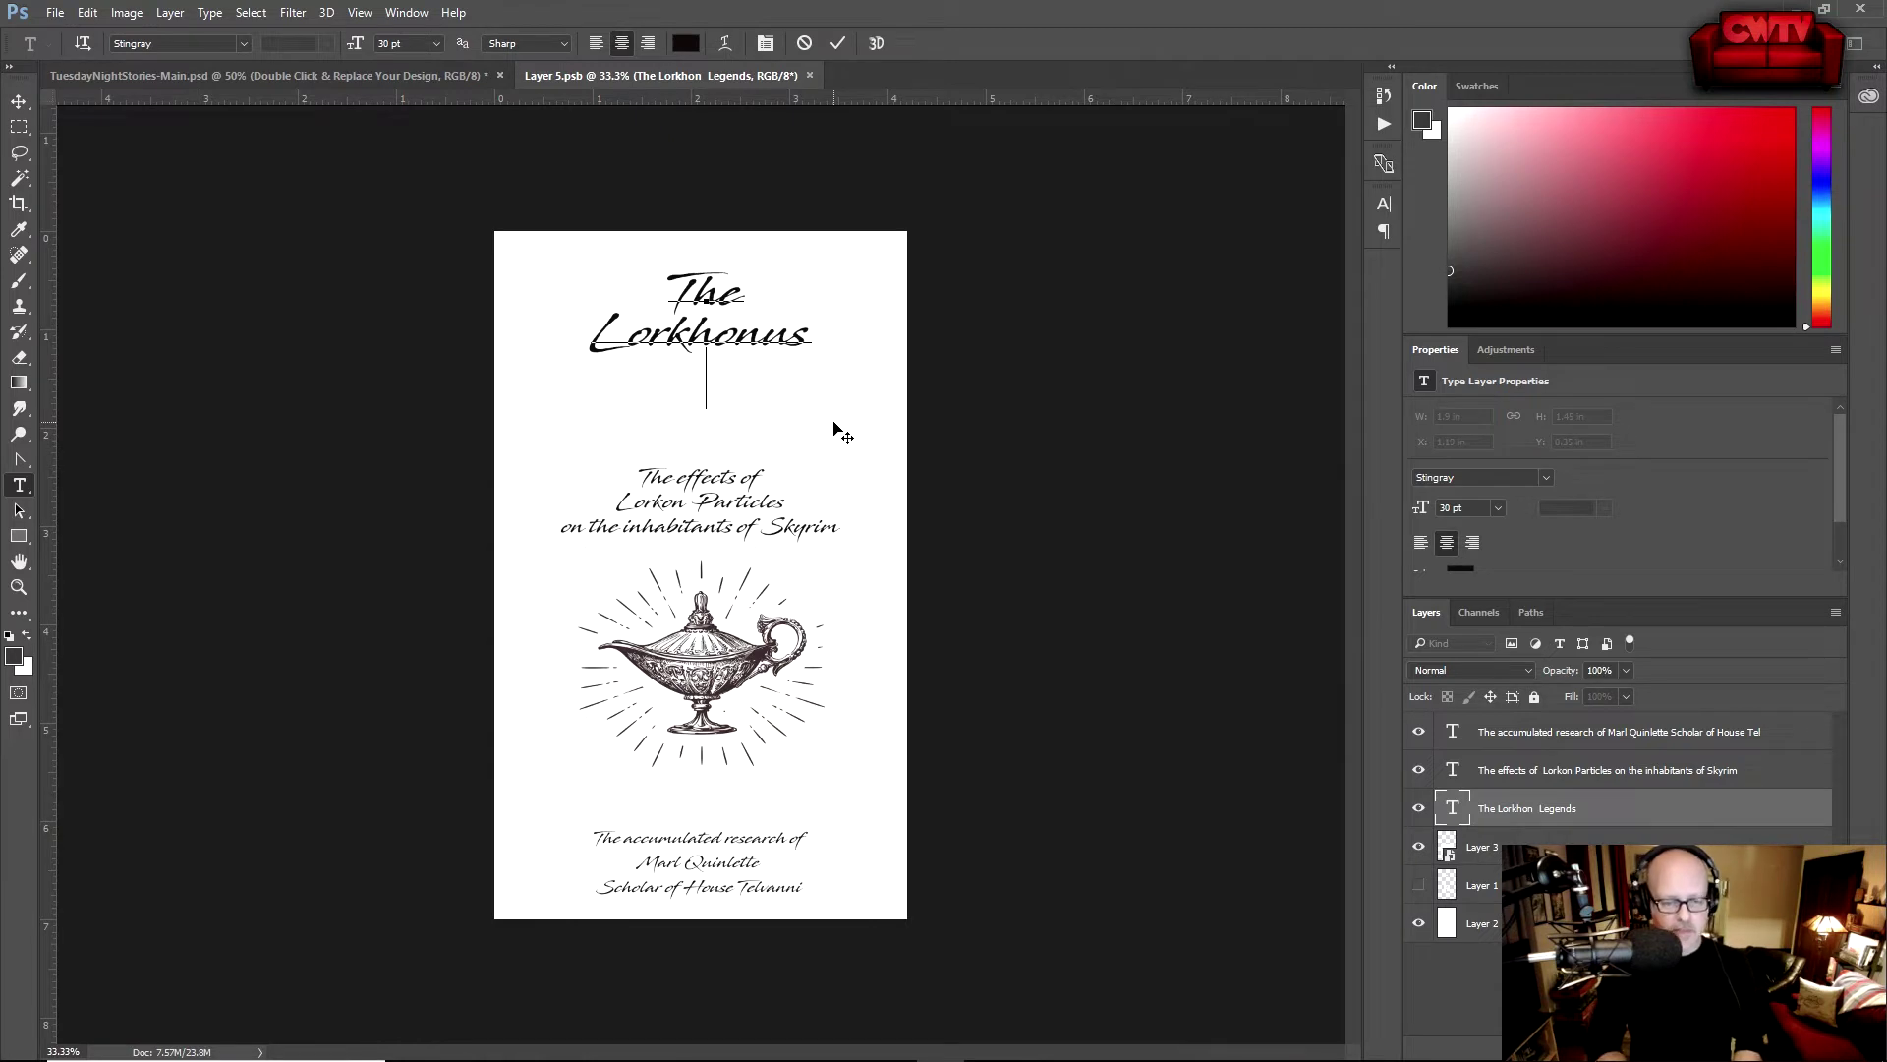
pyautogui.write('C')
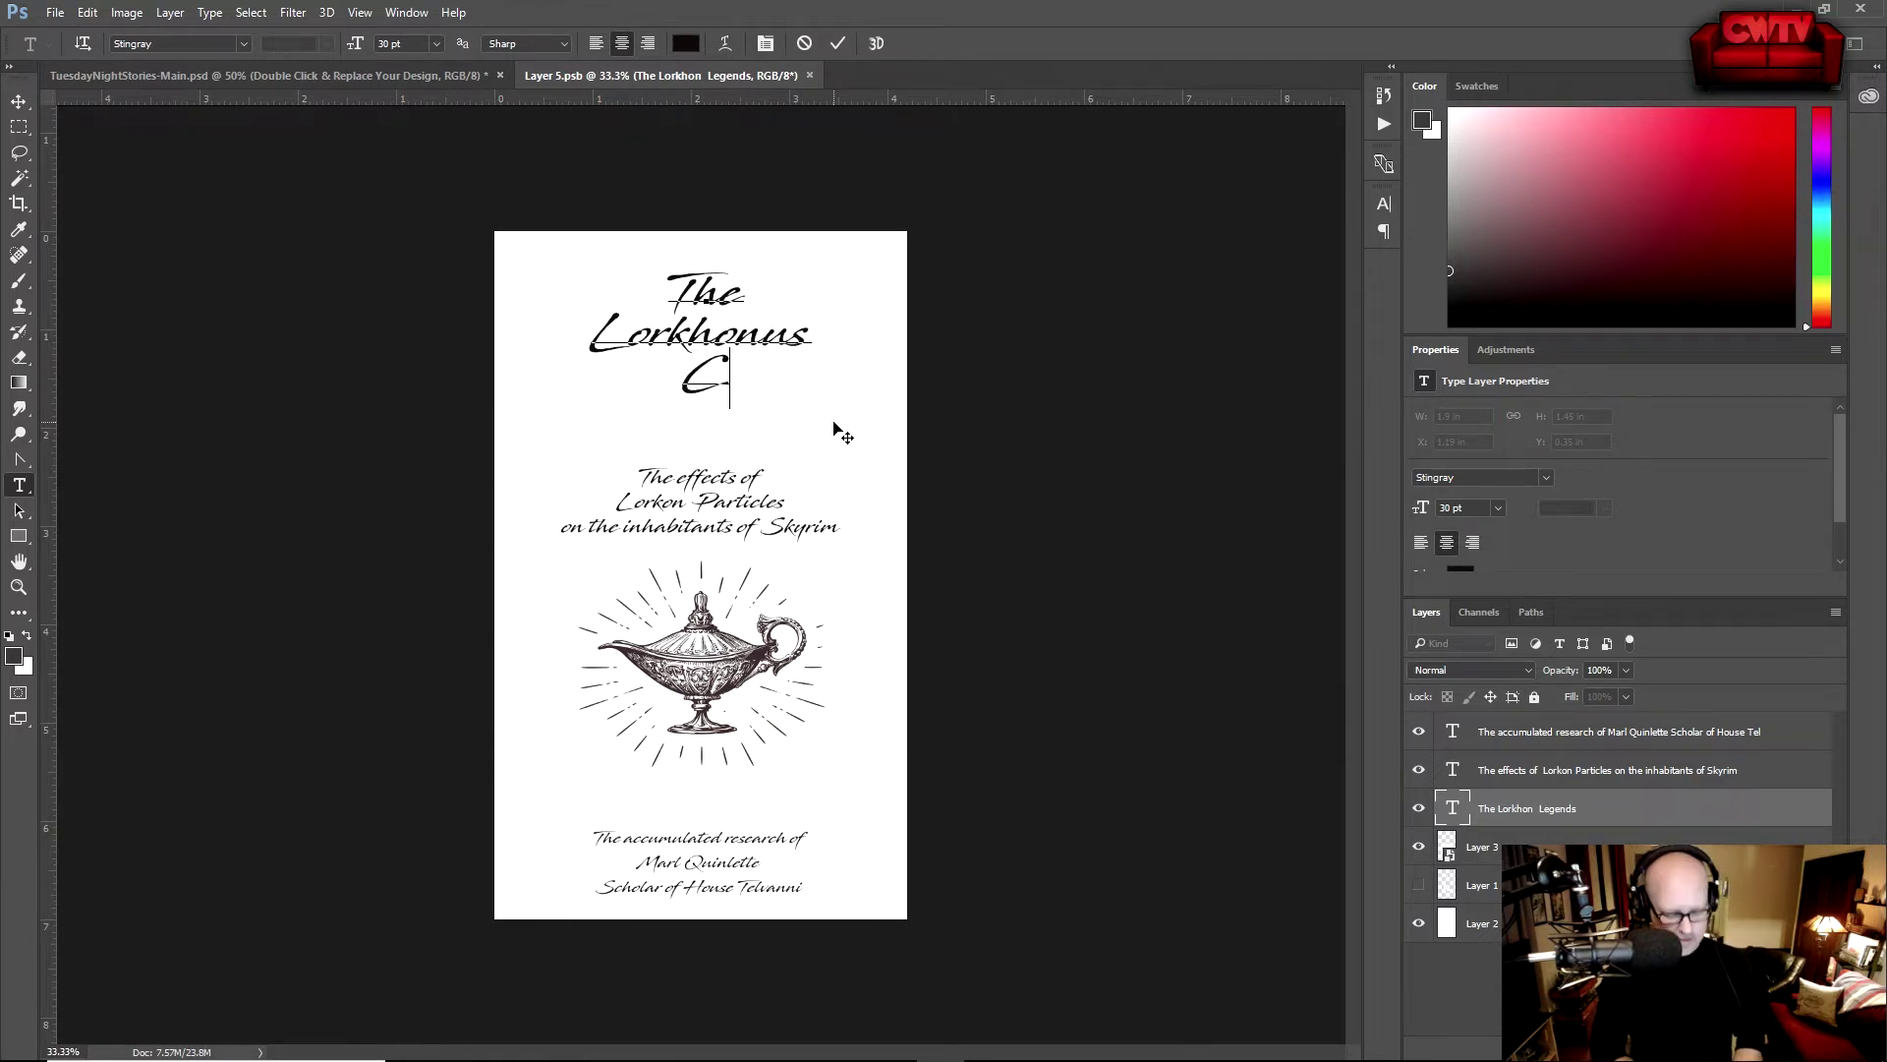
pyautogui.write('ausatum')
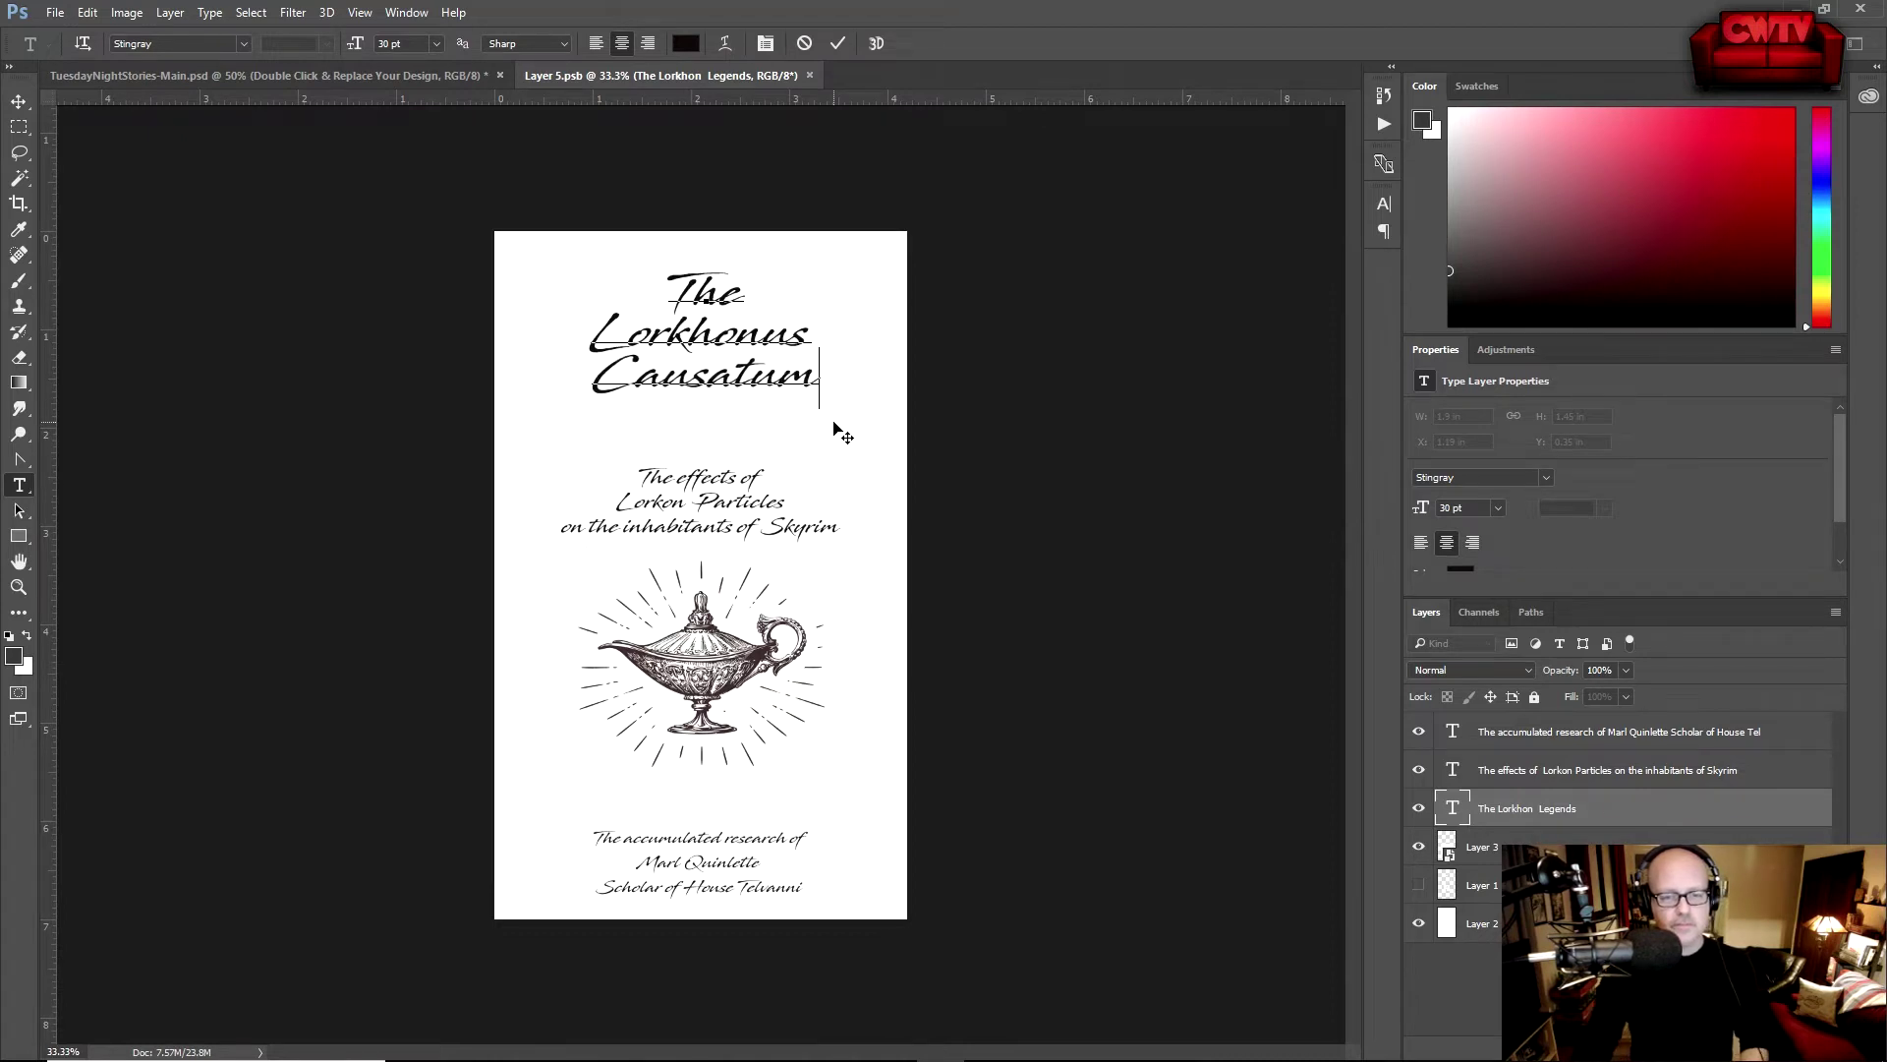
pyautogui.click(585, 330)
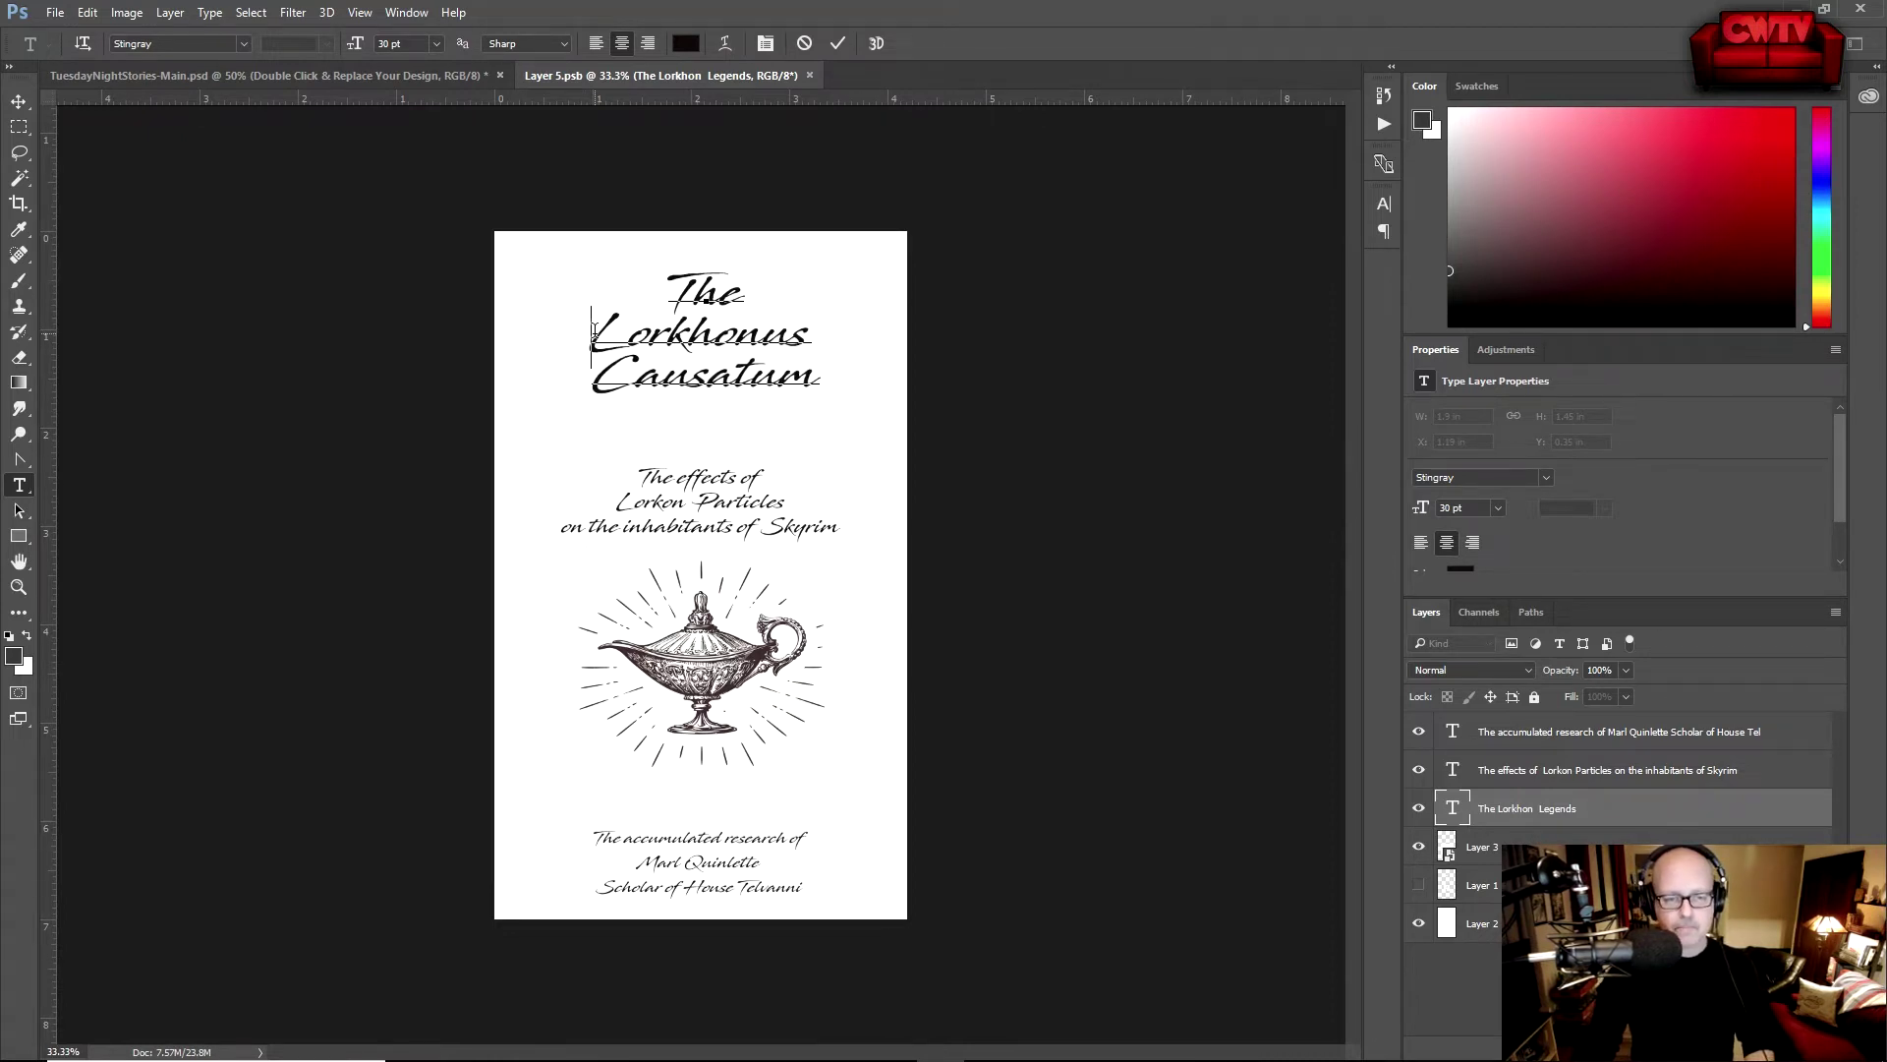
pyautogui.press('BackSpace')
pyautogui.press('BackSpace')
pyautogui.press('BackSpace')
pyautogui.press('BackSpace')
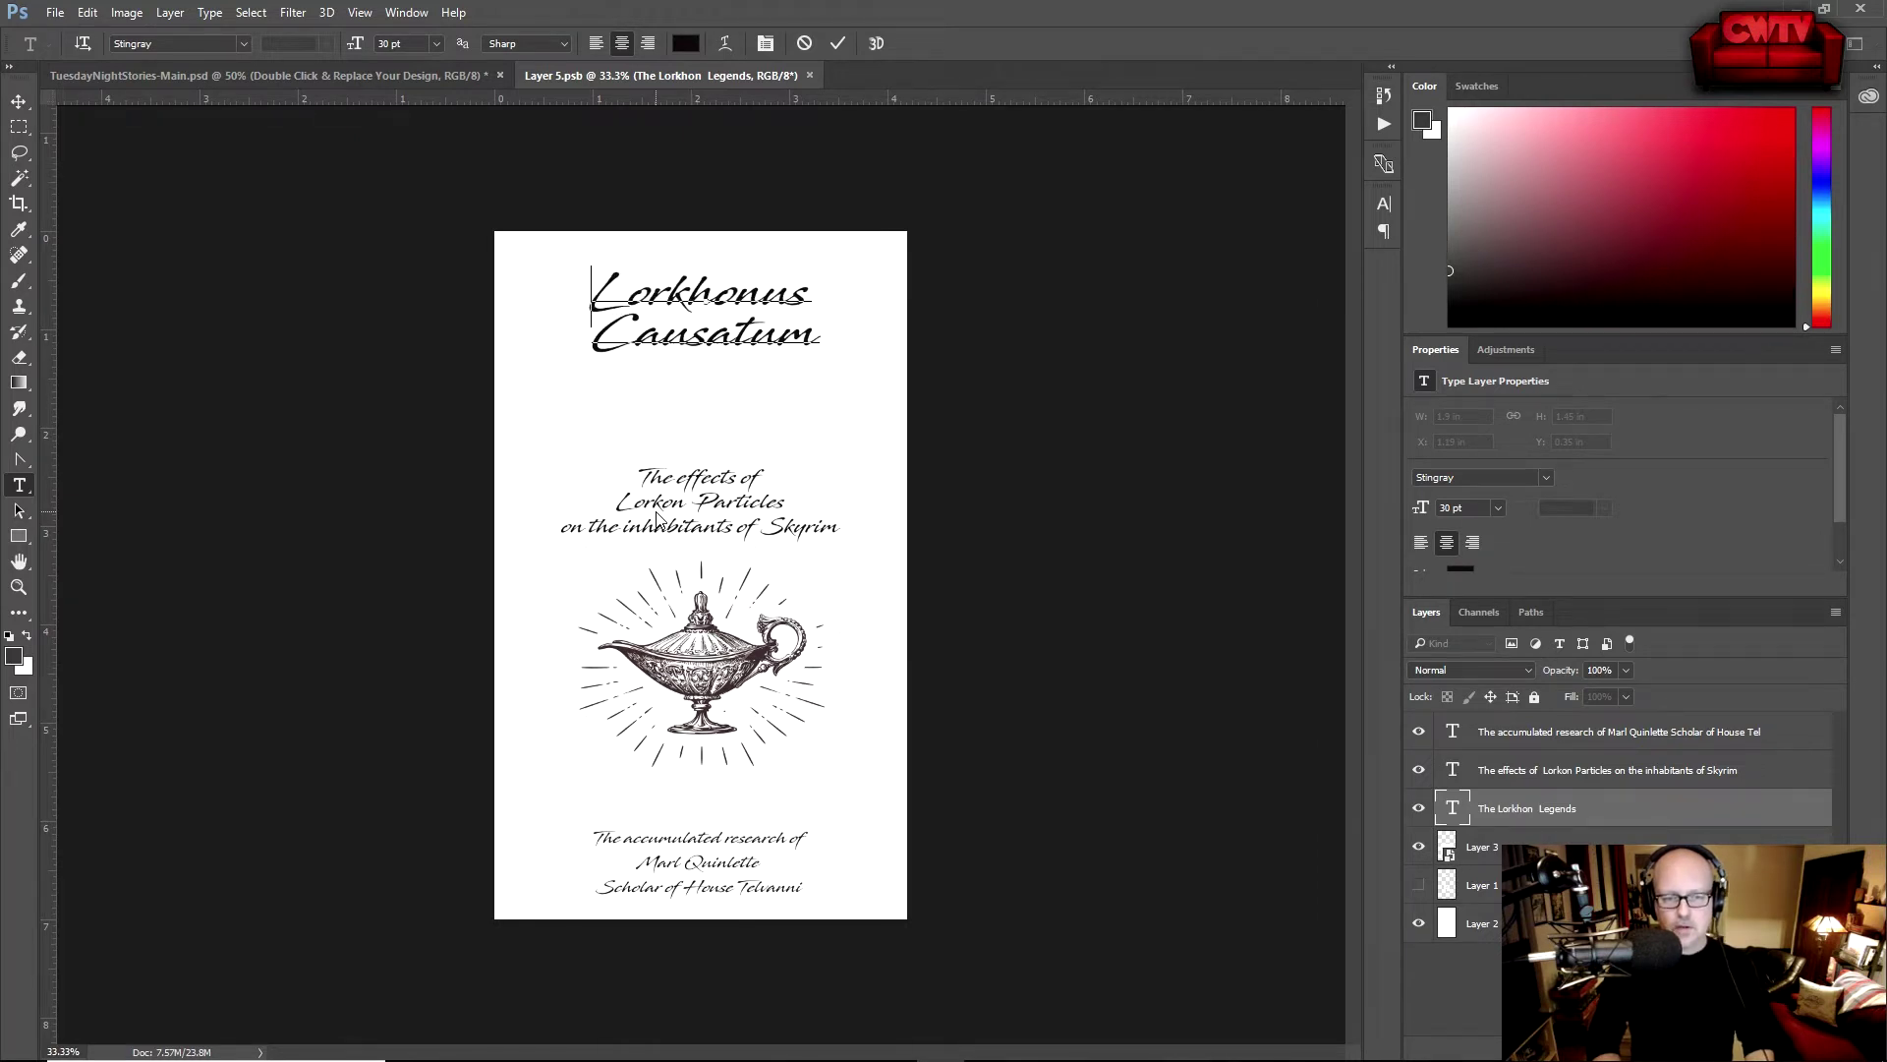
pyautogui.press('Down')
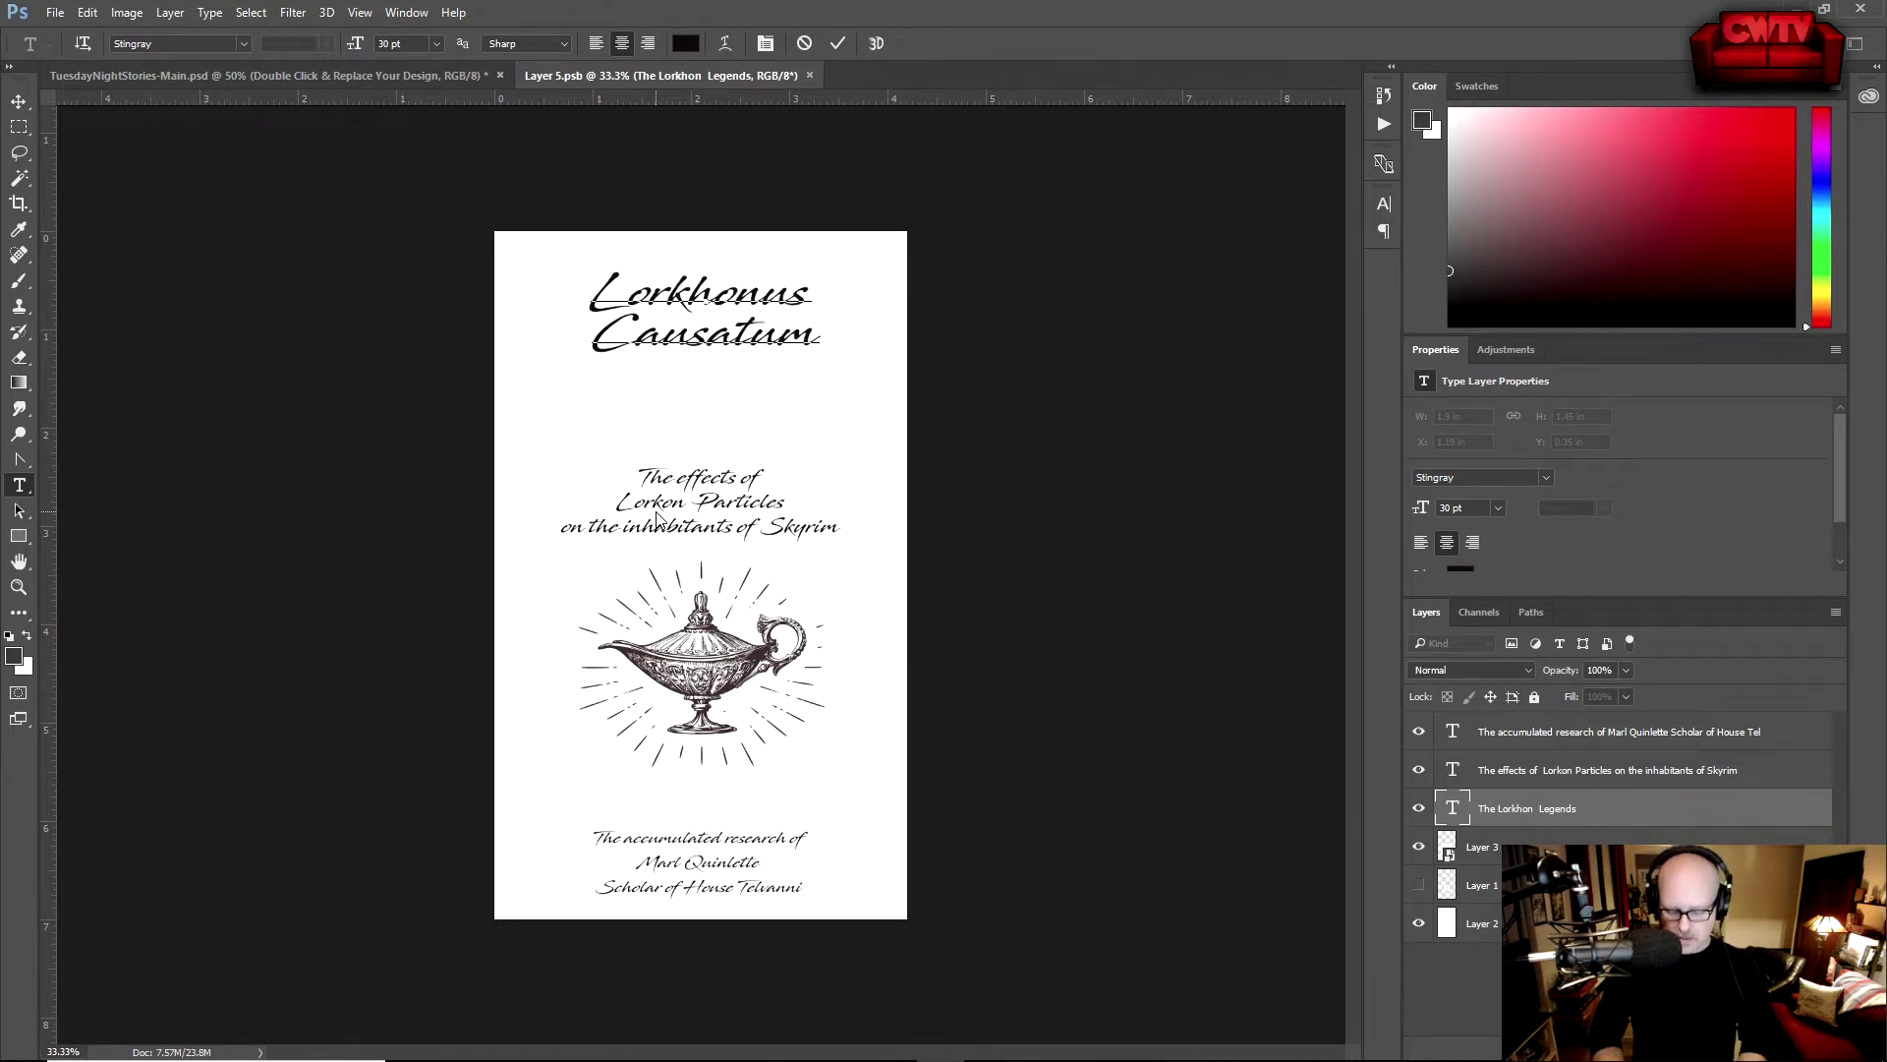
pyautogui.press('BackSpace')
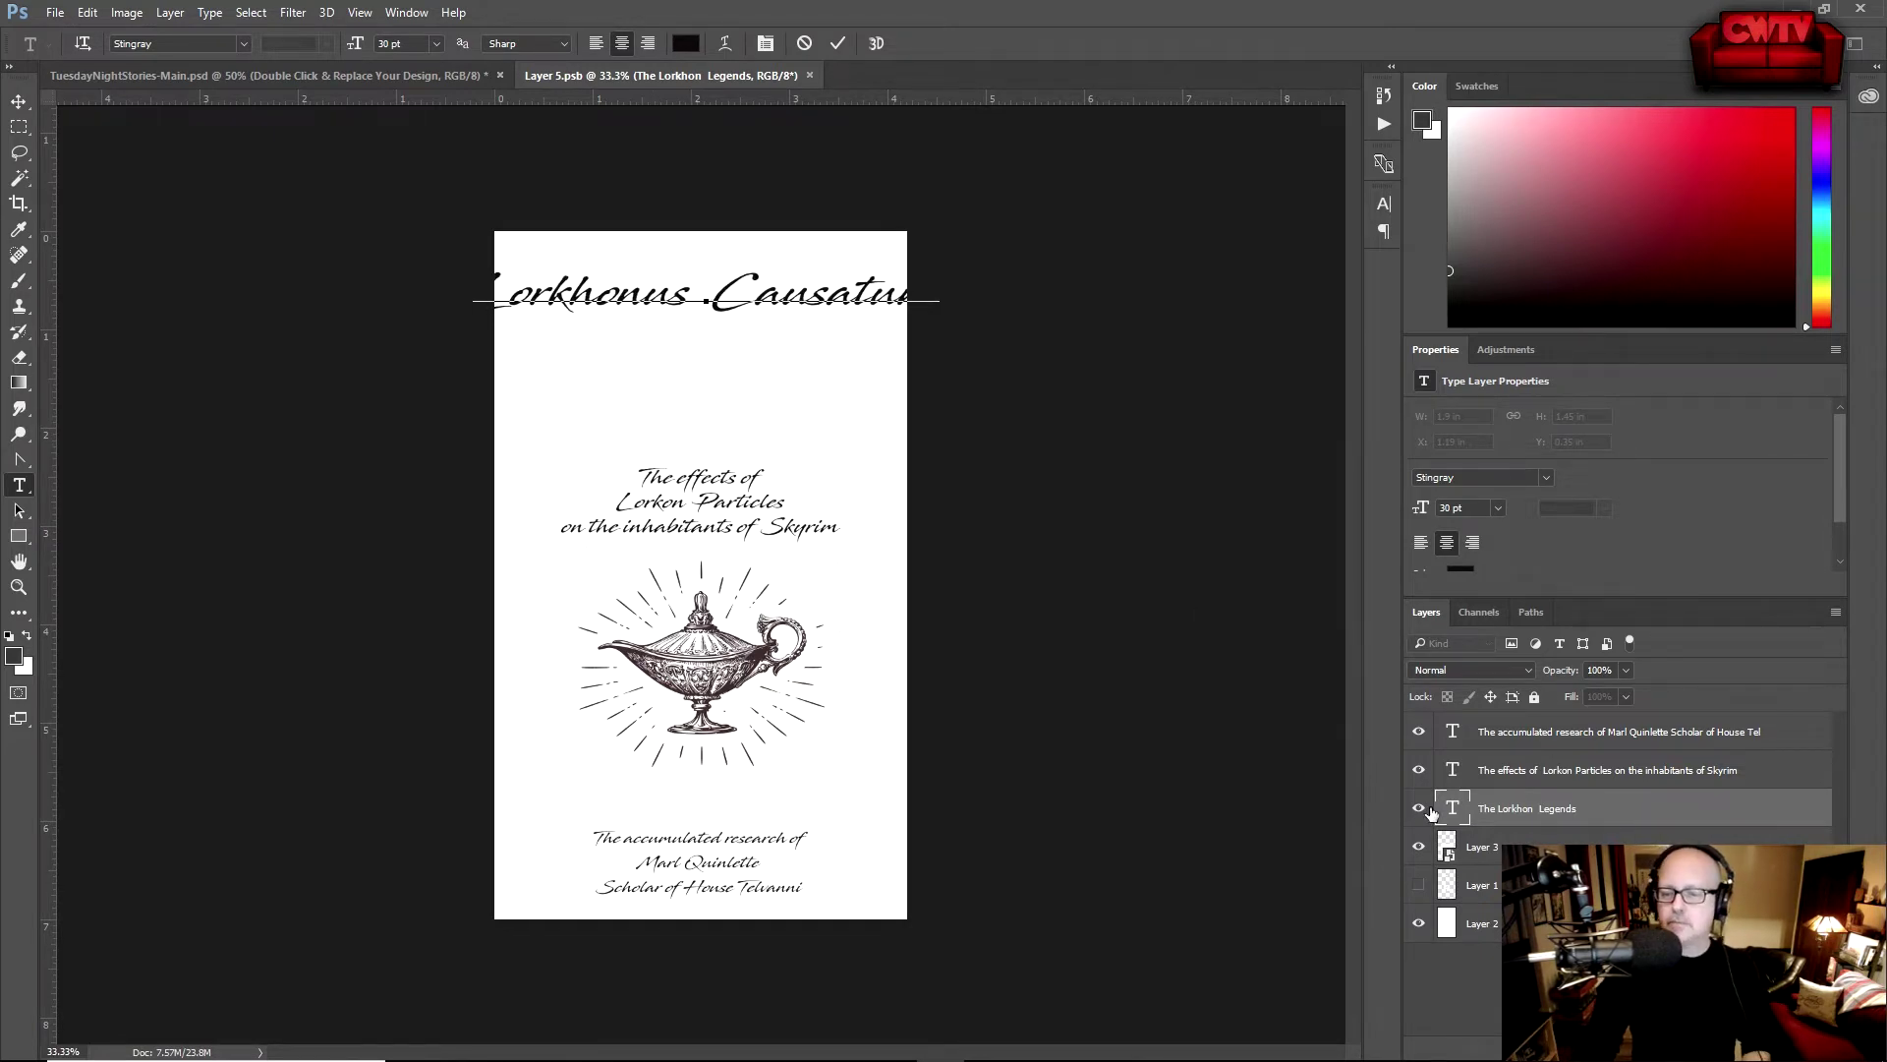
# - Set the whole title text to 24 pt and commit the edit
pyautogui.doubleClick(1453, 808)
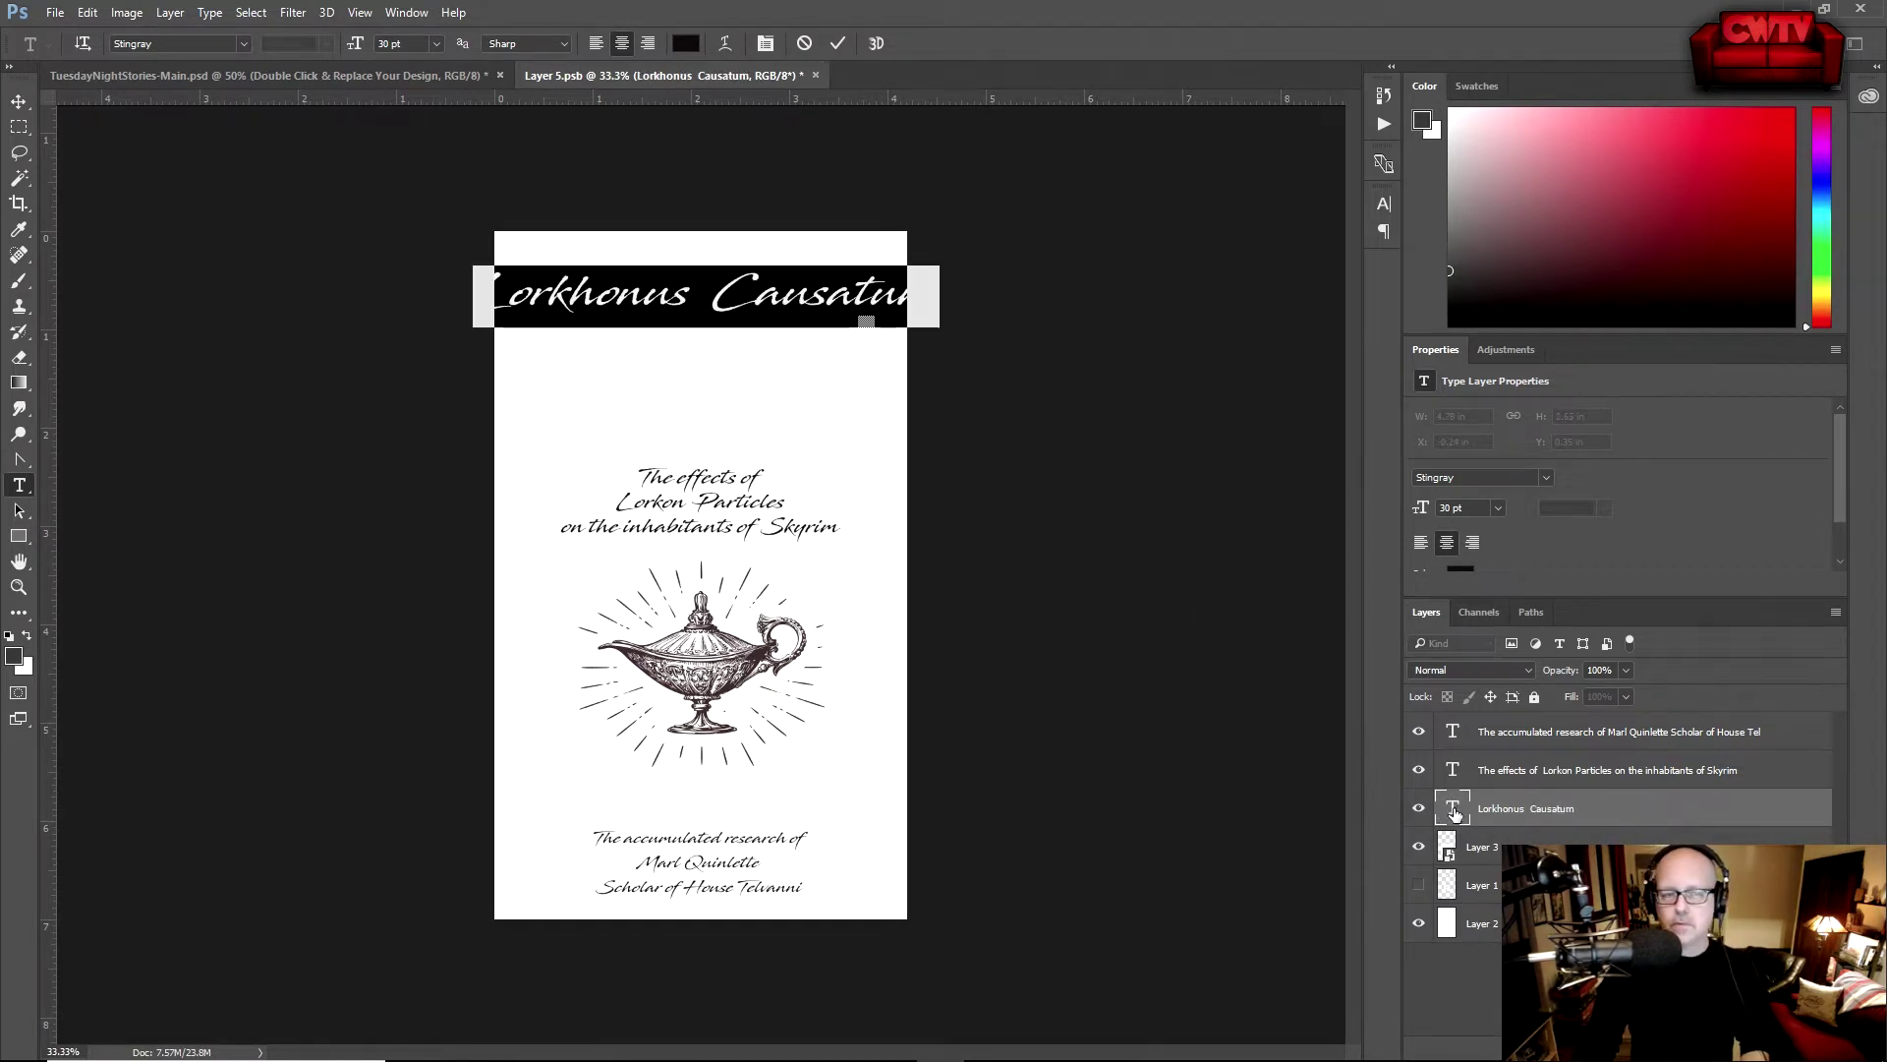
pyautogui.click(437, 43)
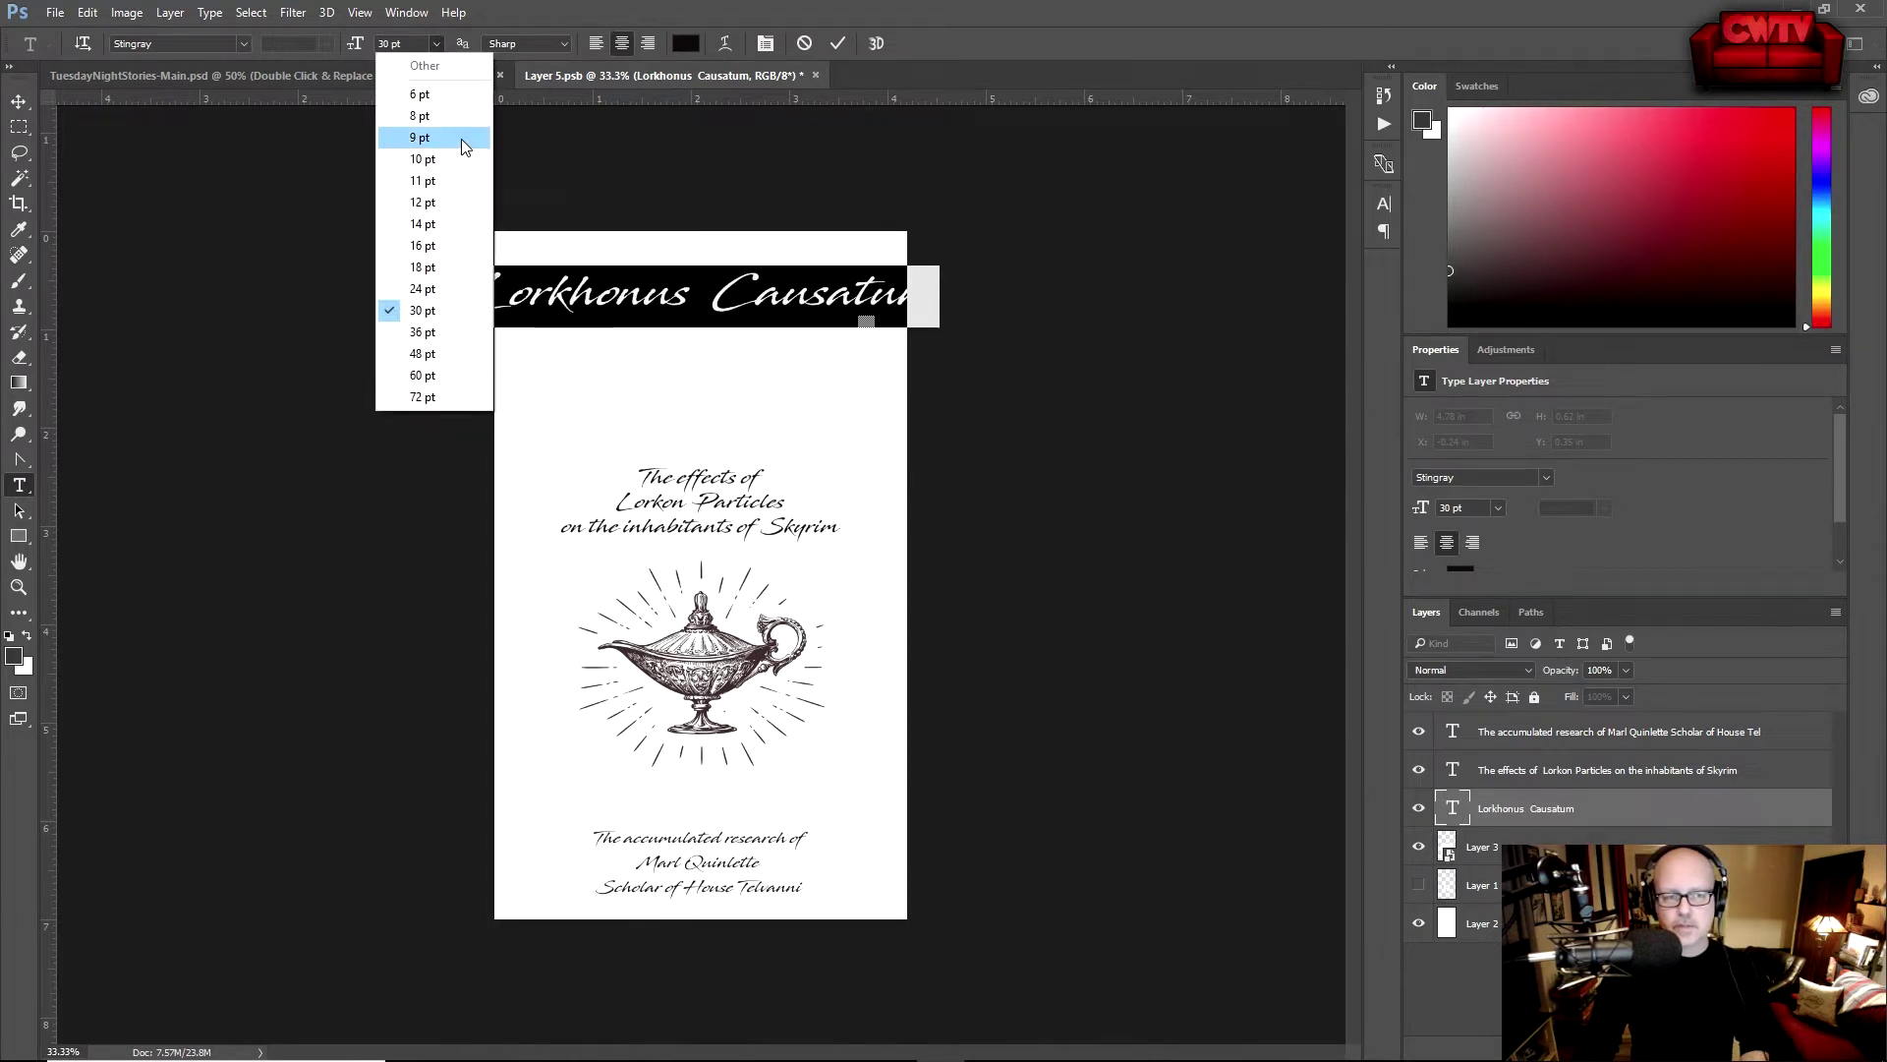
pyautogui.click(423, 289)
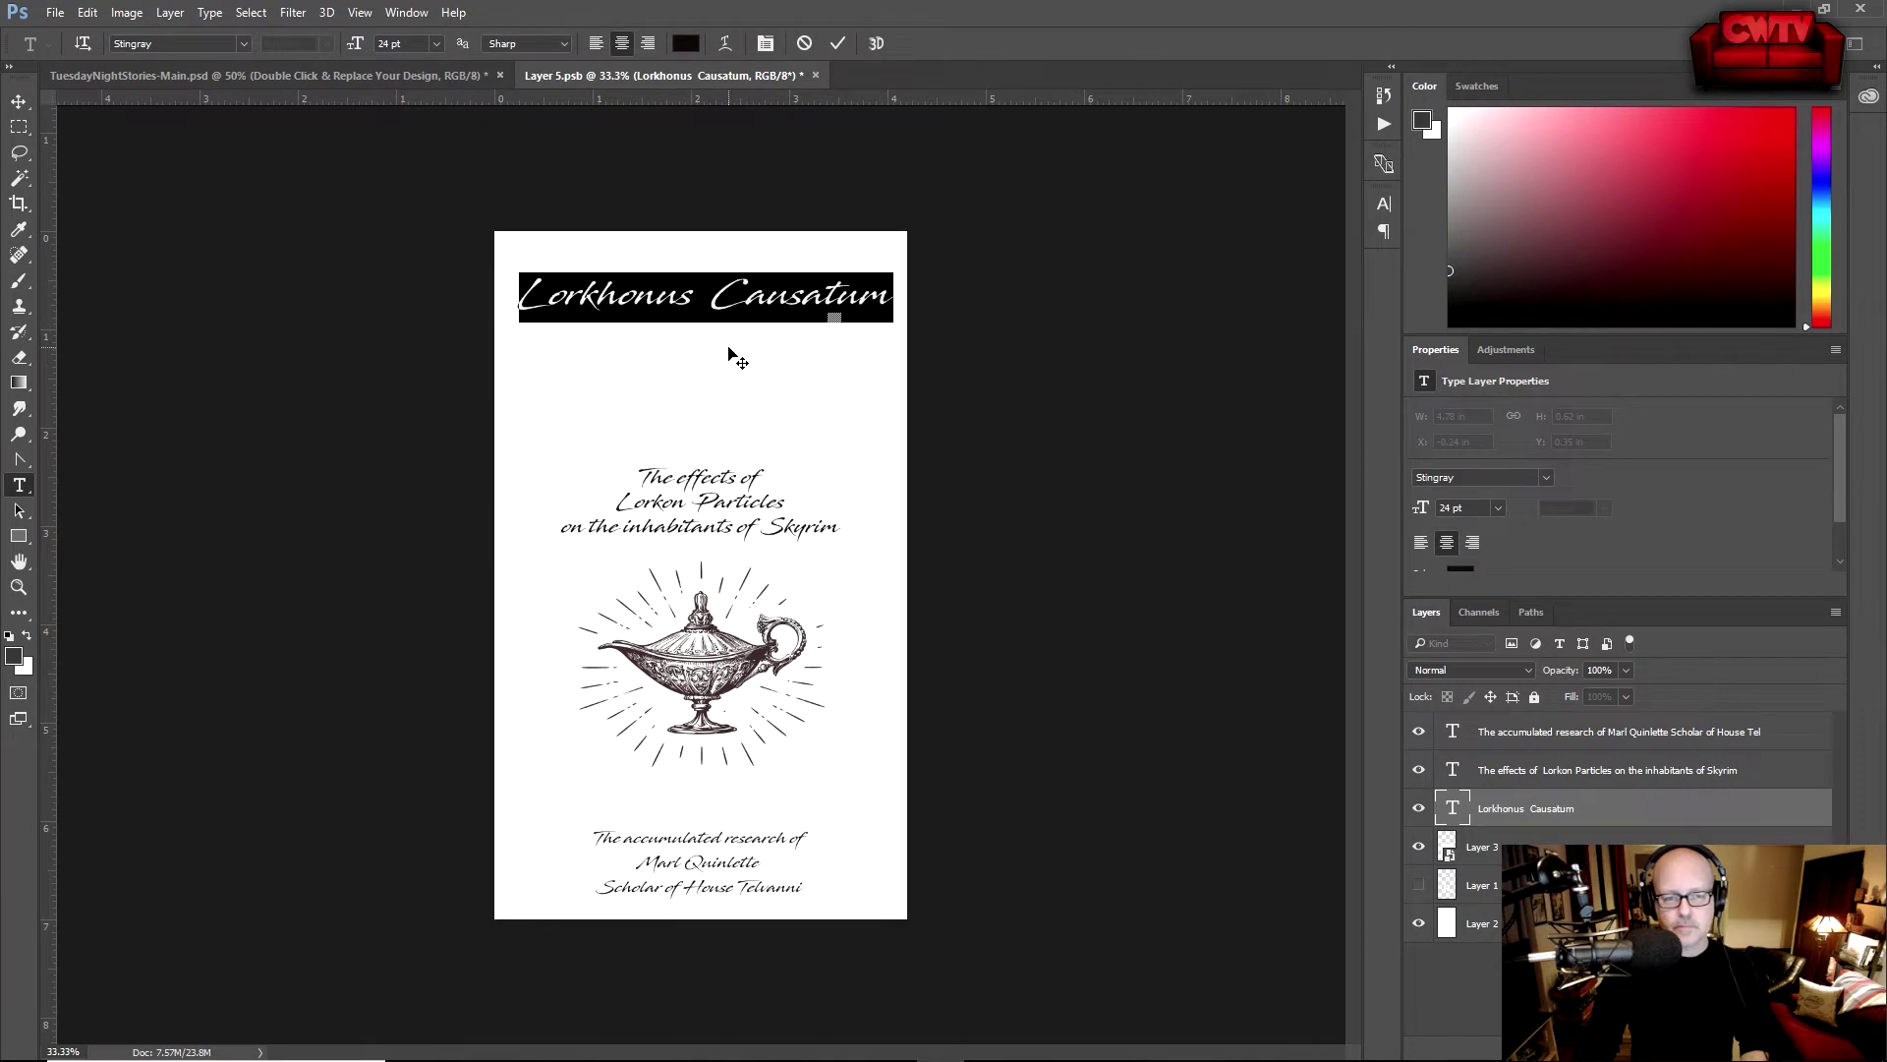
pyautogui.click(1480, 847)
pyautogui.press('v')
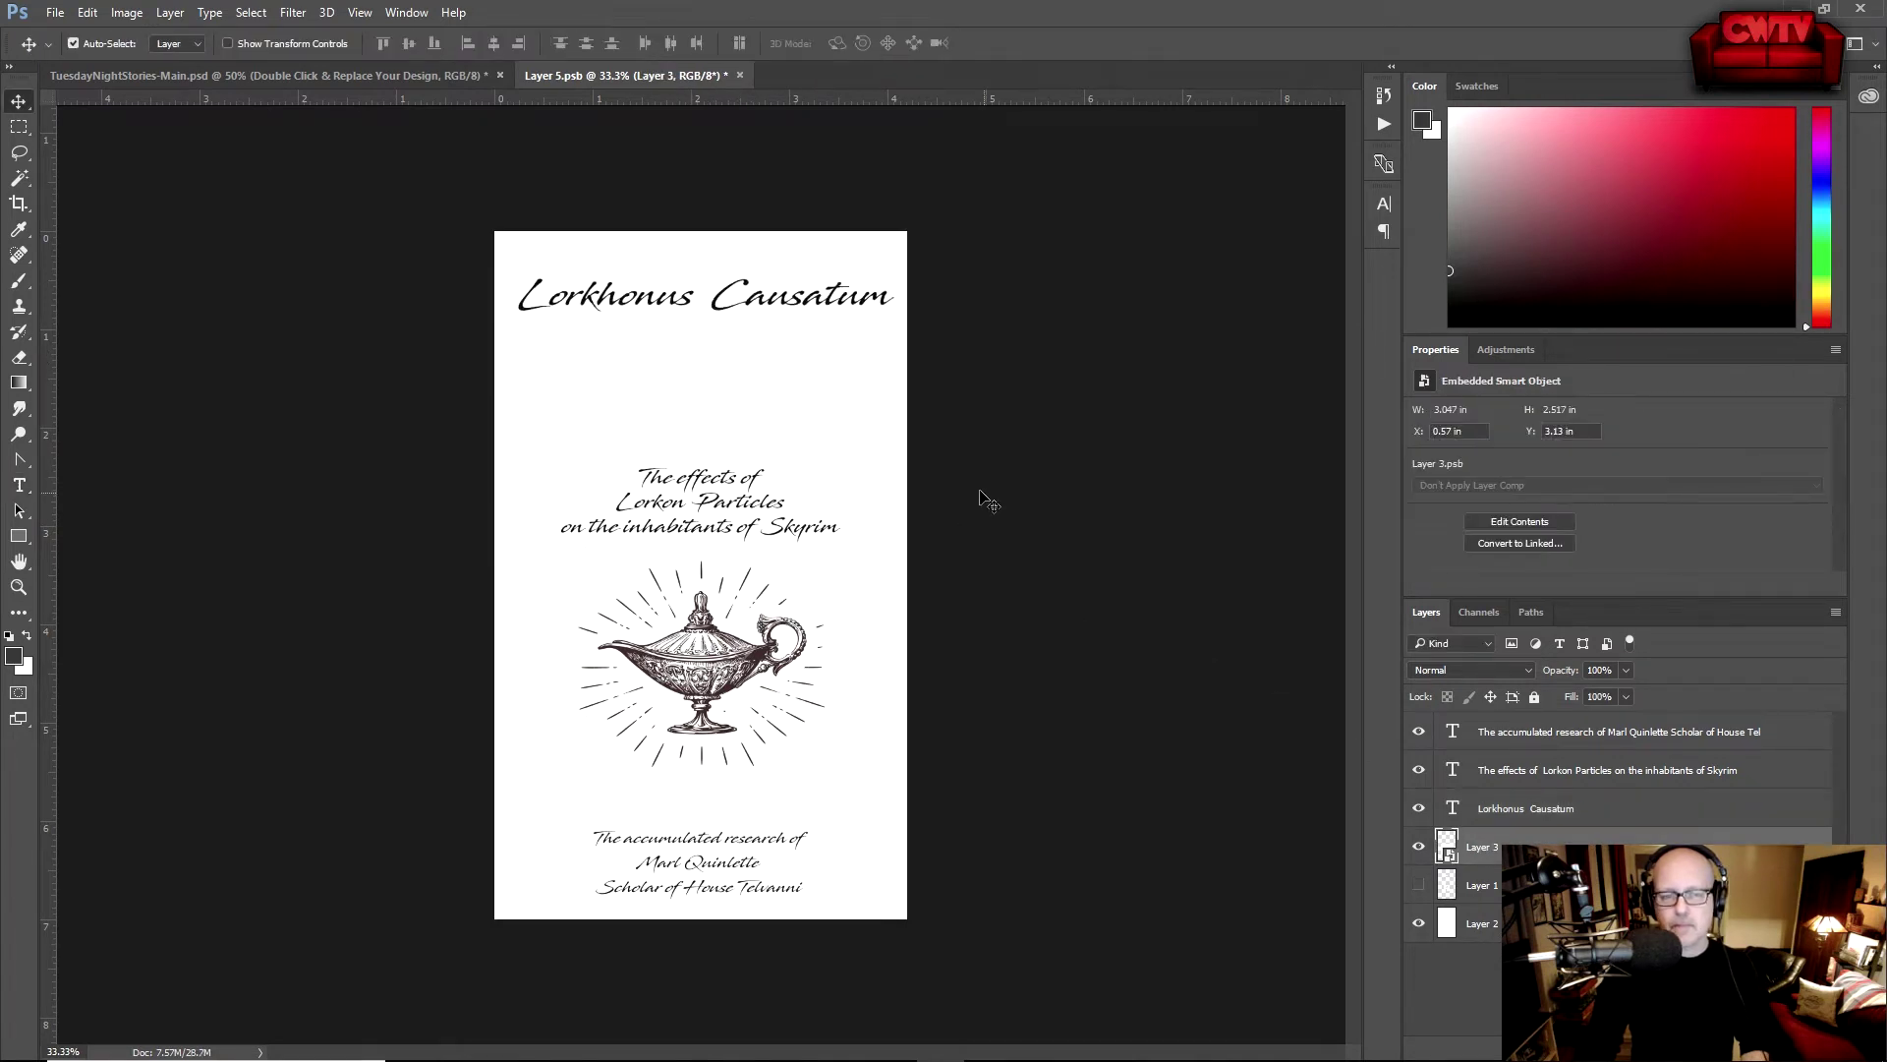
pyautogui.click(61, 13)
pyautogui.click(99, 209)
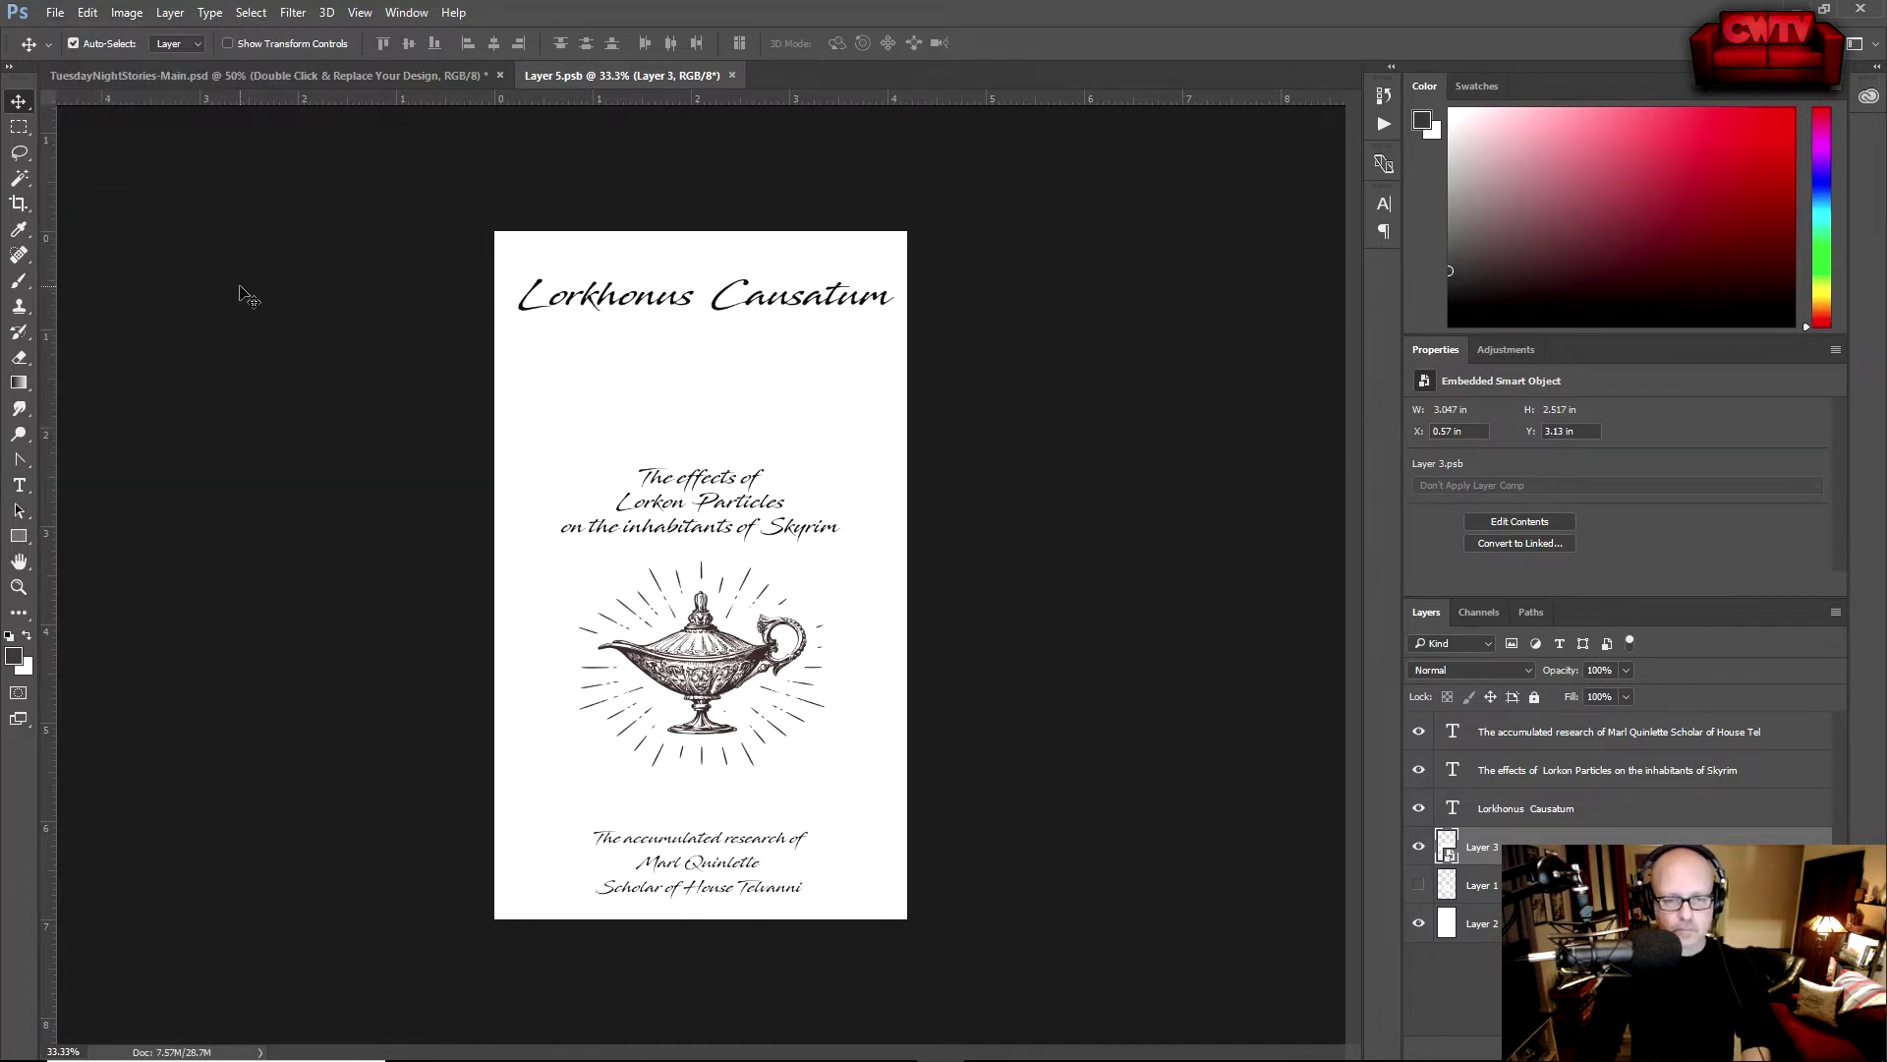
pyautogui.click(221, 74)
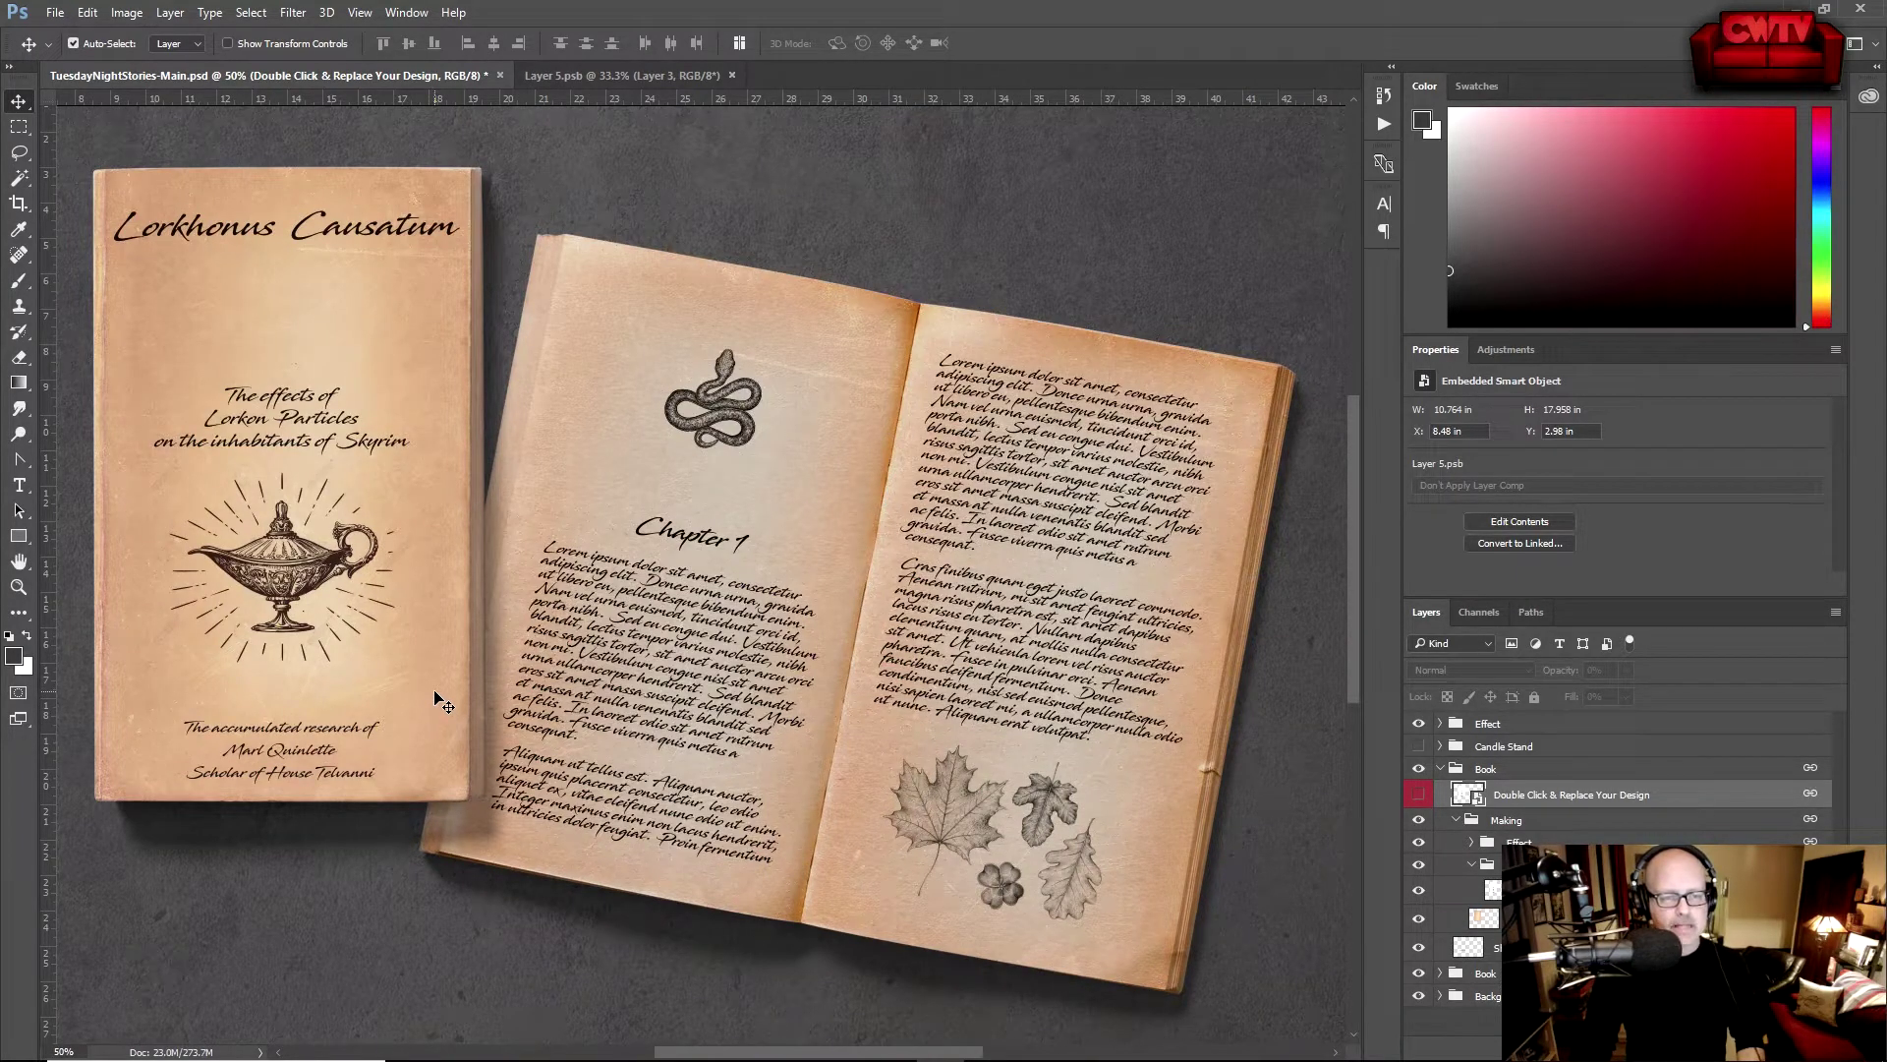
pyautogui.moveTo(634, 1057)
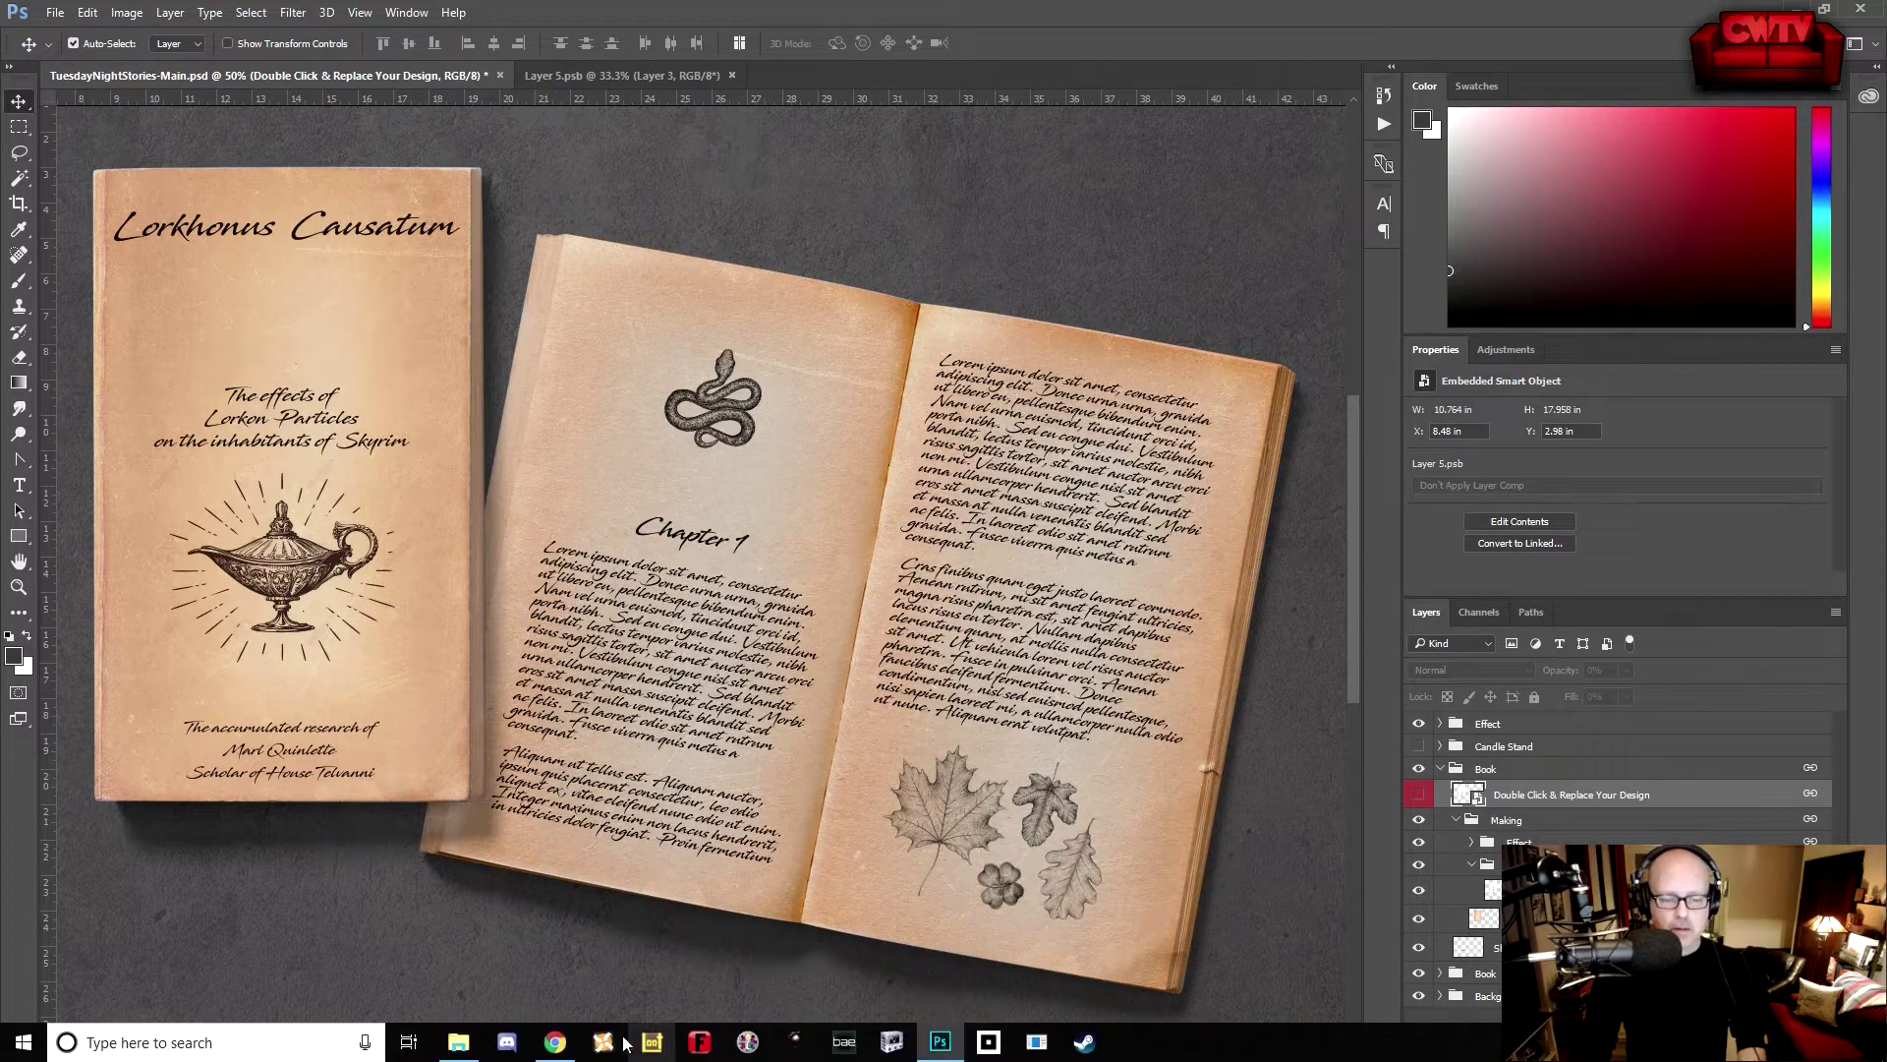
# - Search Google for the word 'causatum' in a new Chrome tab, then return to Photoshop
pyautogui.click(555, 1042)
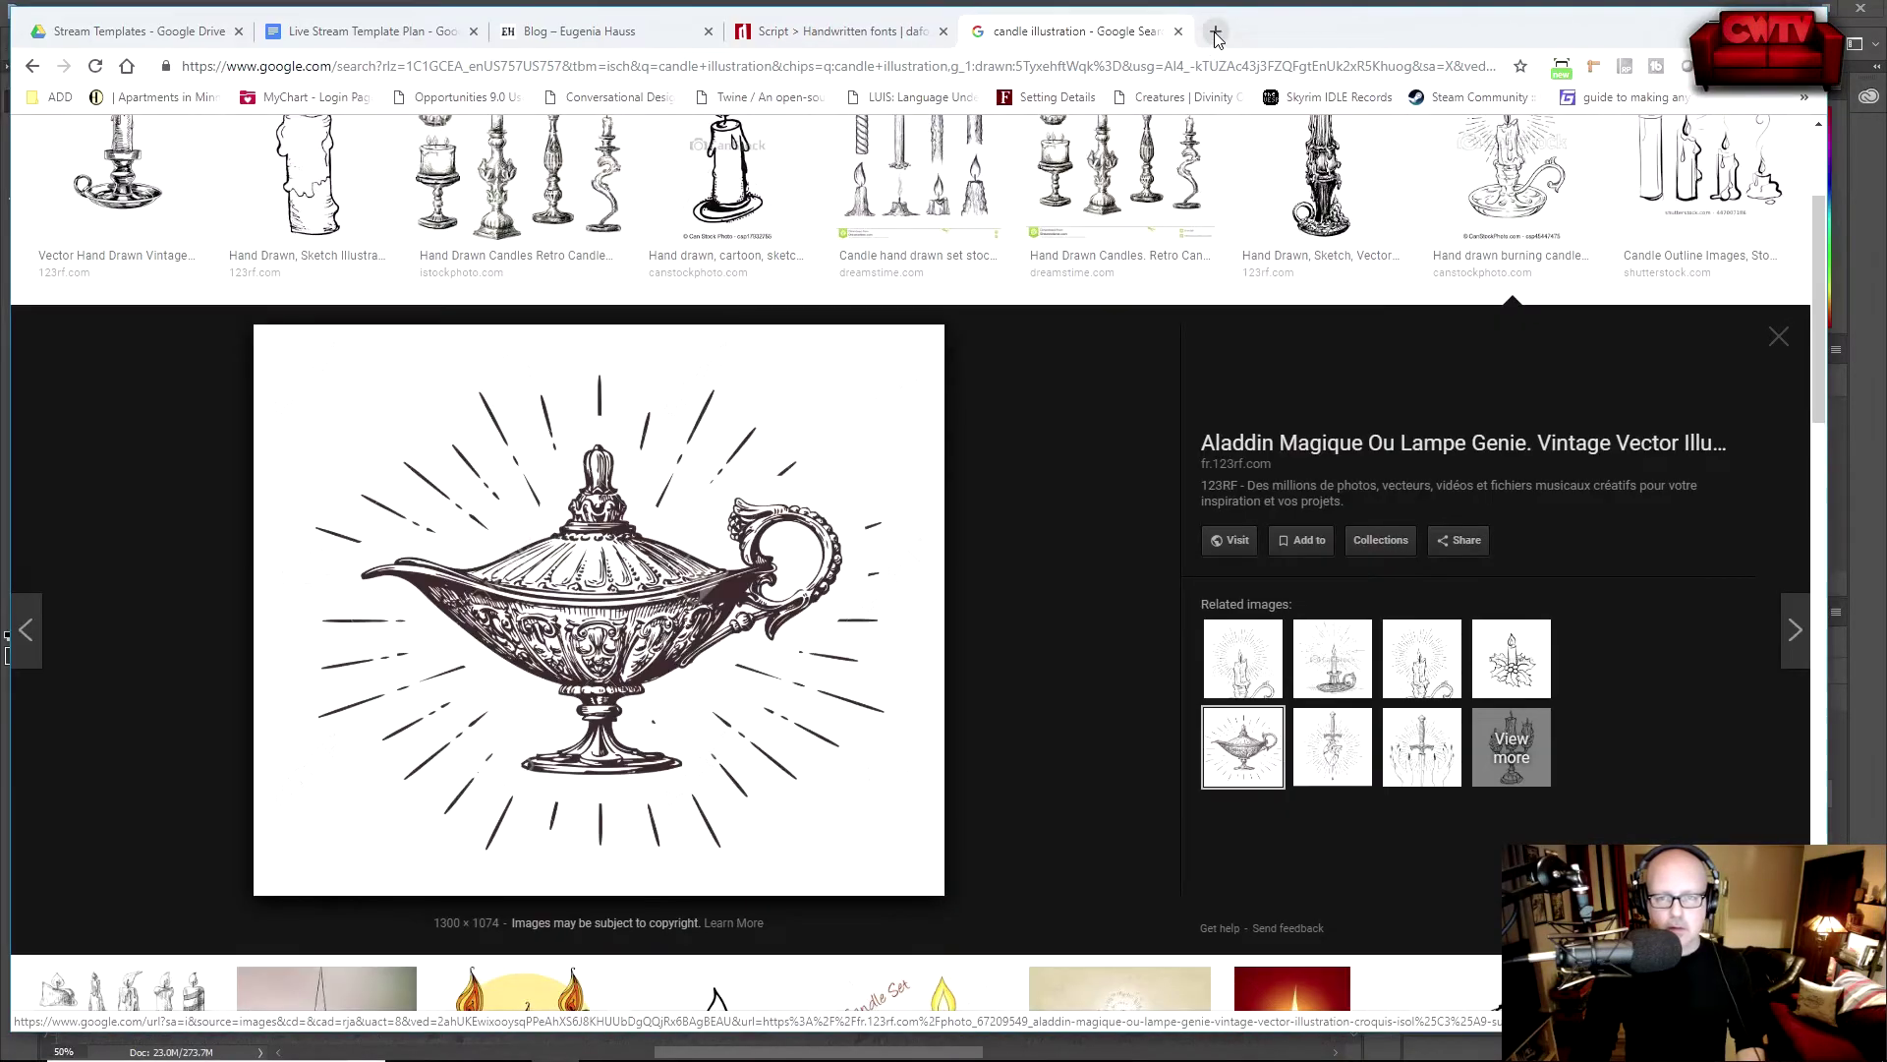
pyautogui.click(1216, 33)
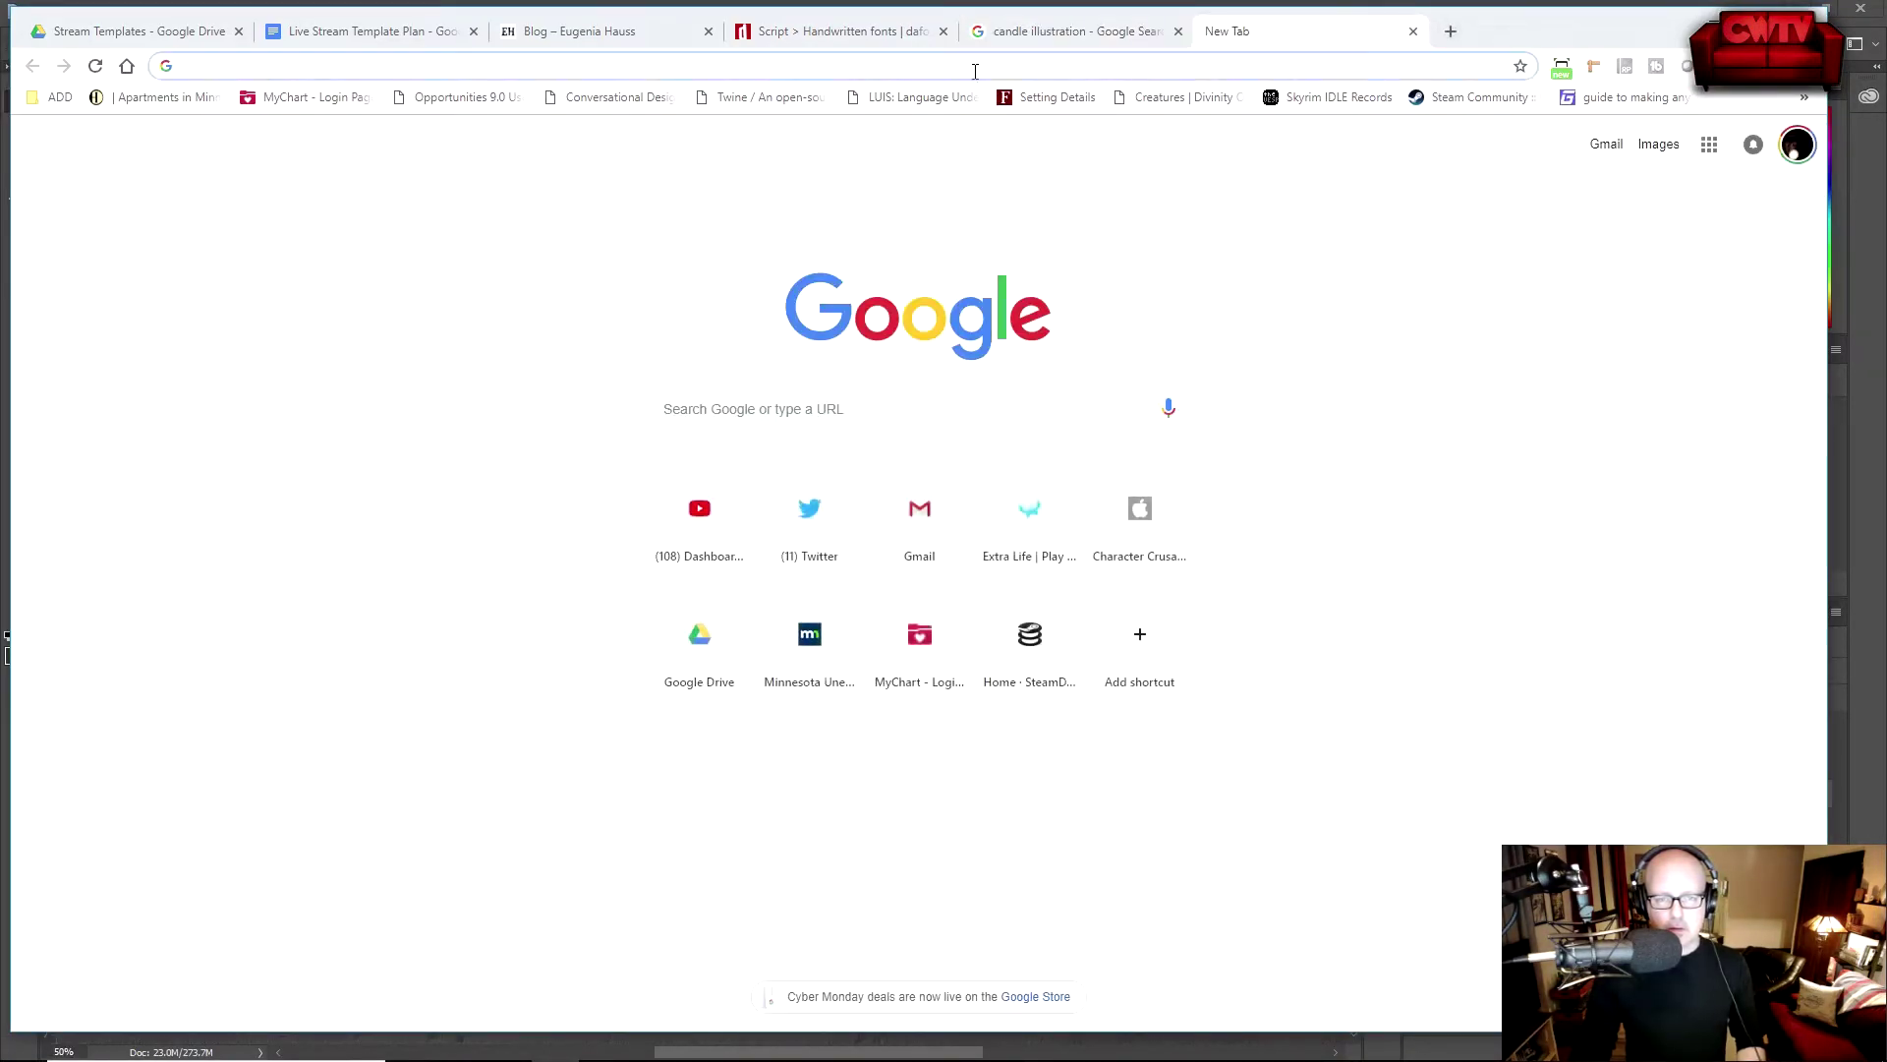
pyautogui.write('ca')
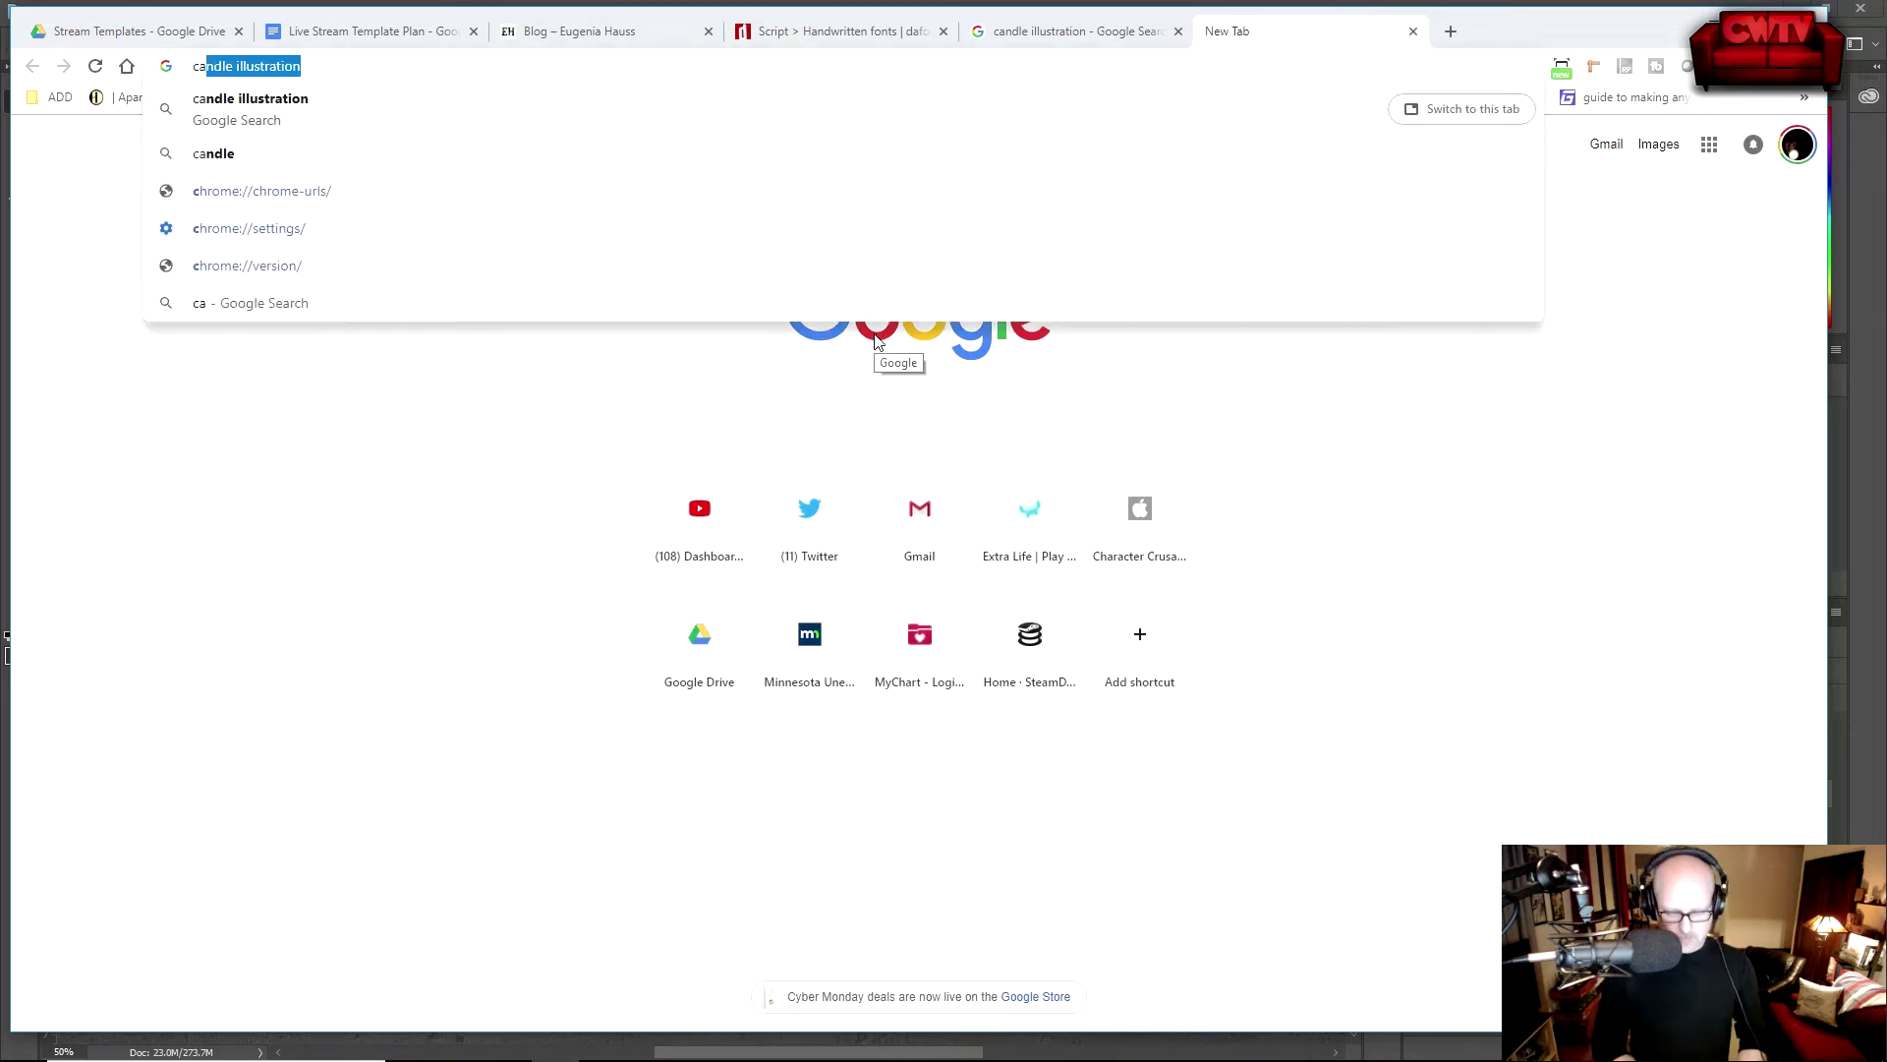
pyautogui.write('usatum')
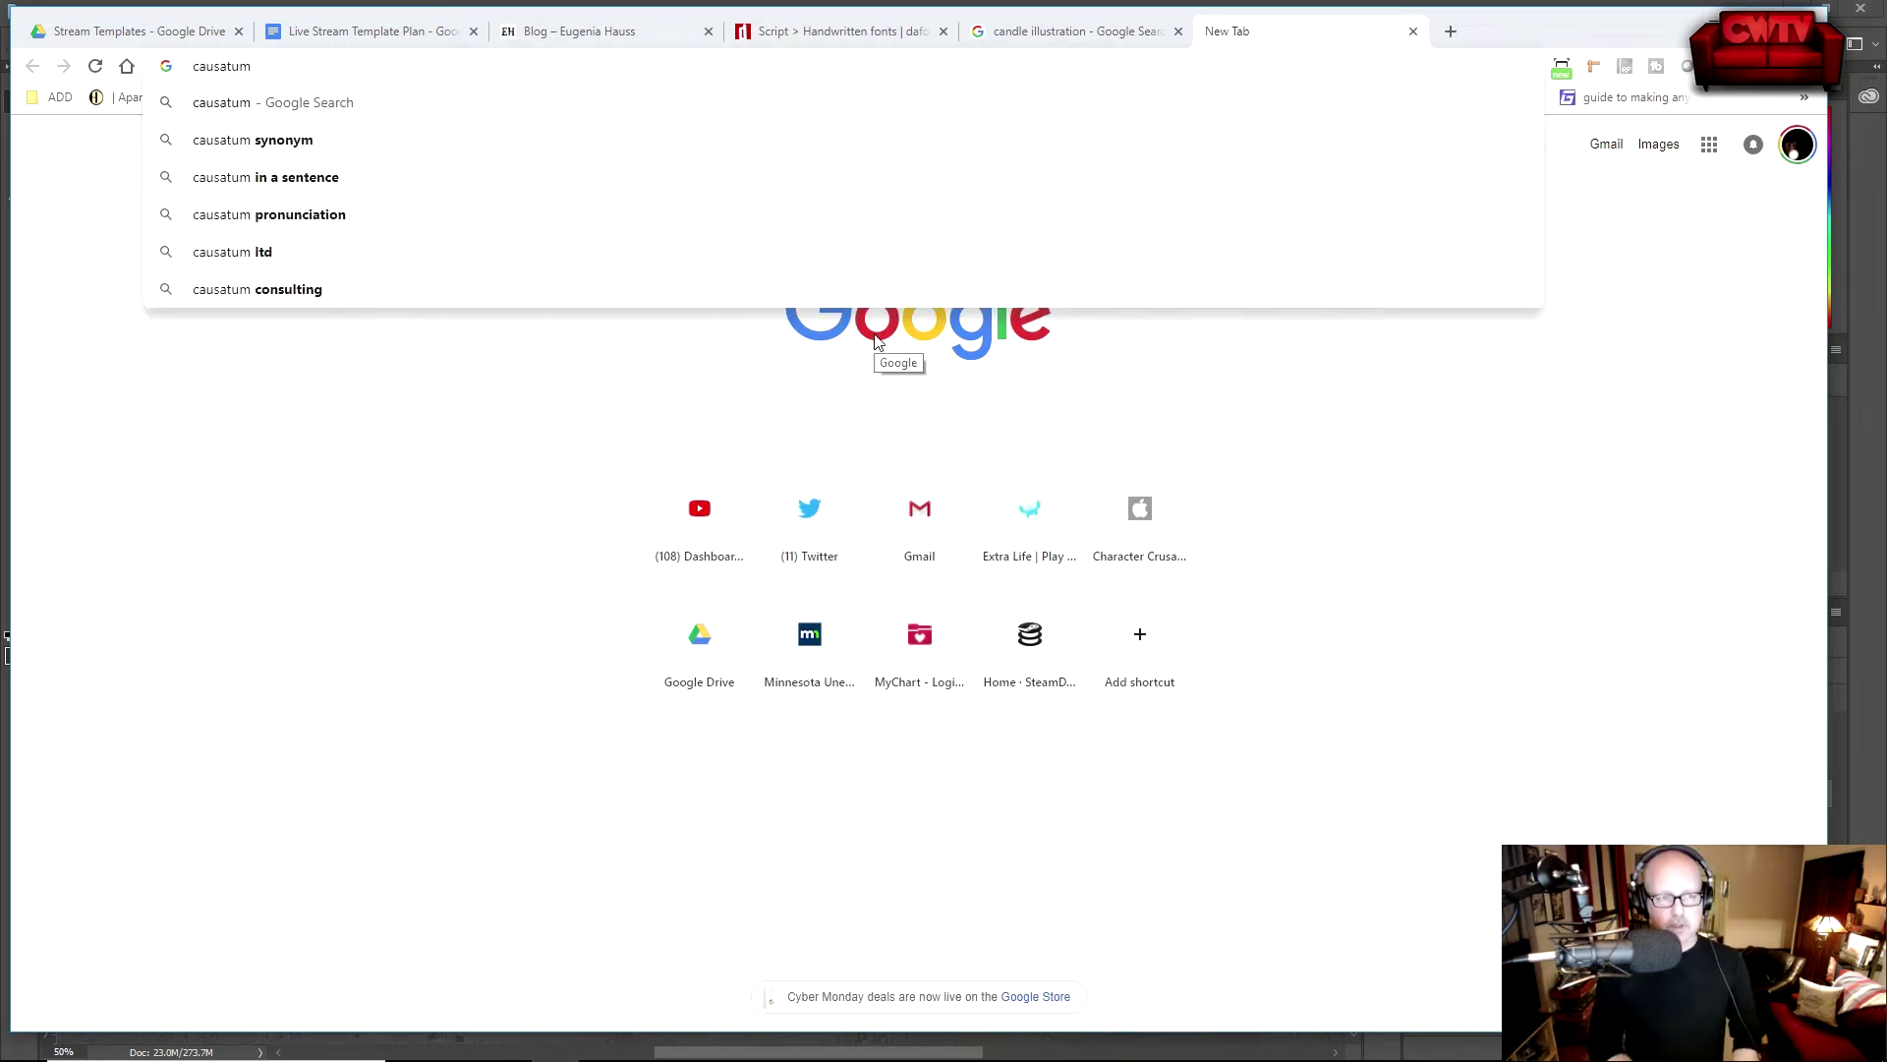
pyautogui.press('Return')
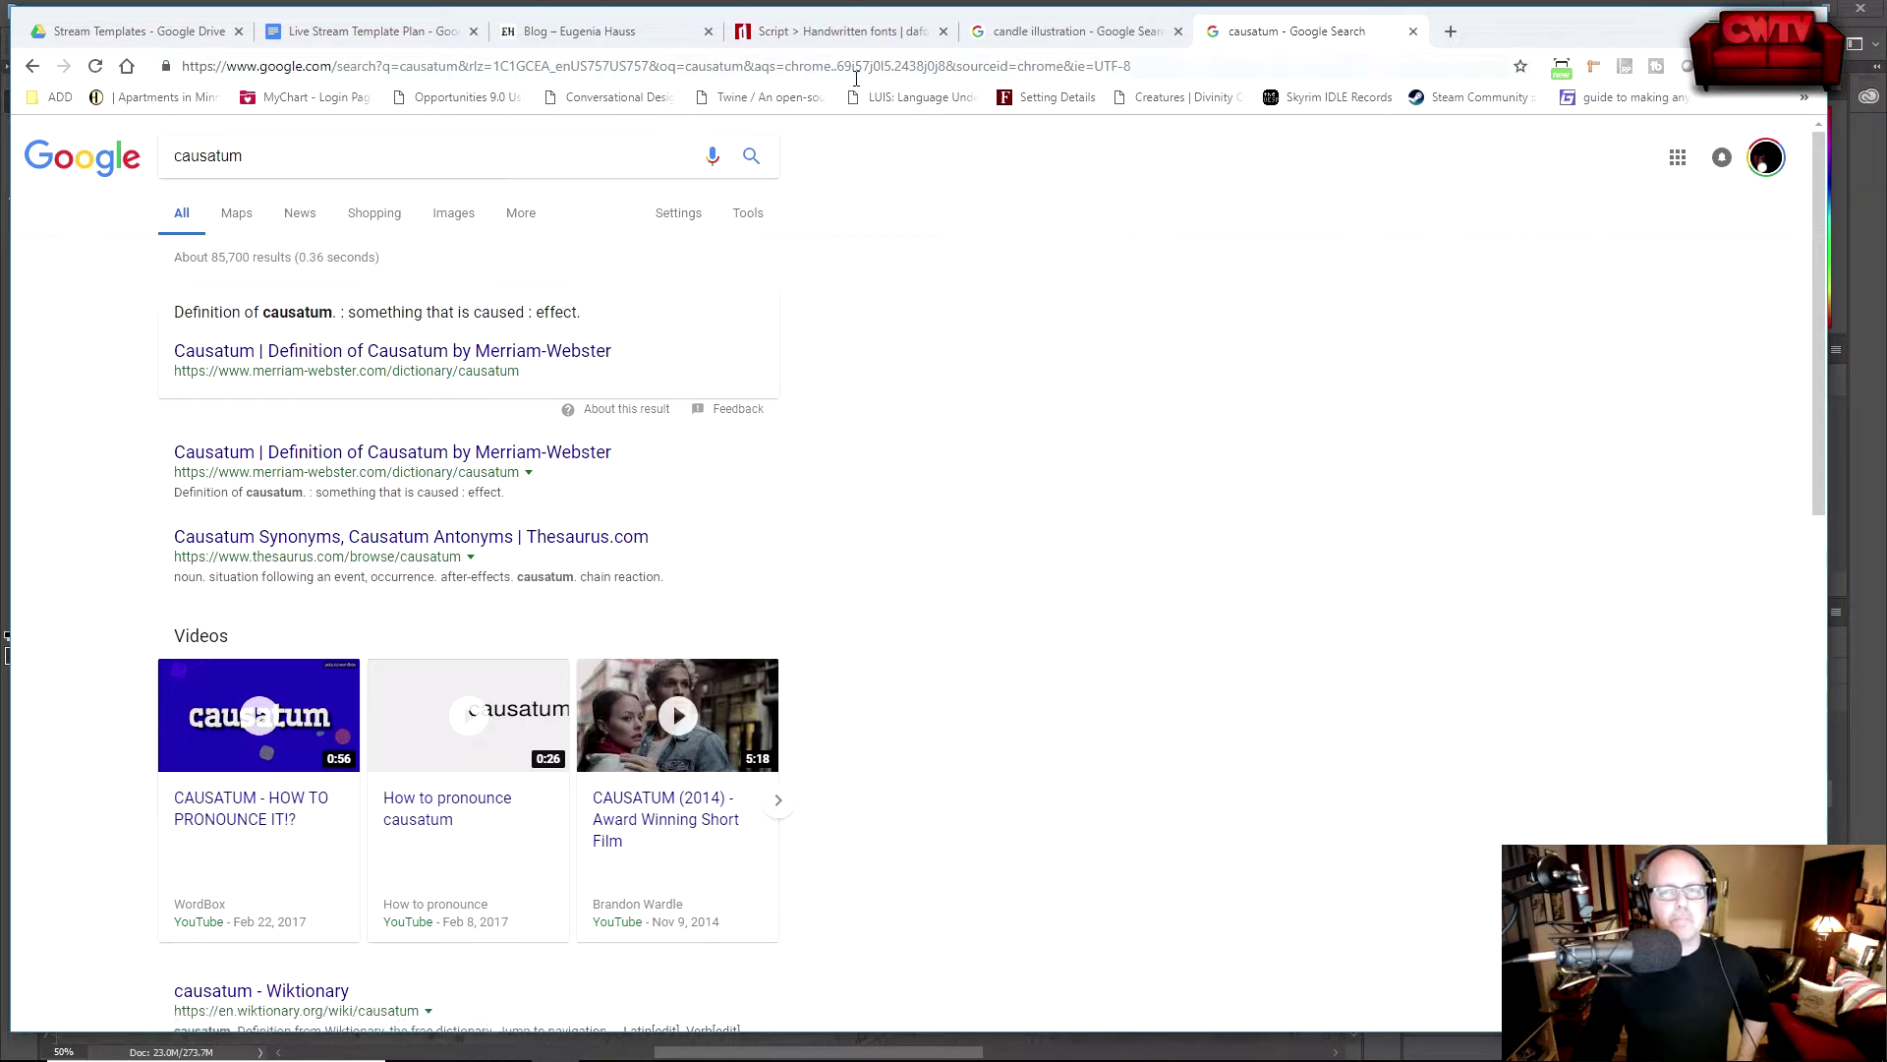
pyautogui.moveTo(881, 1046)
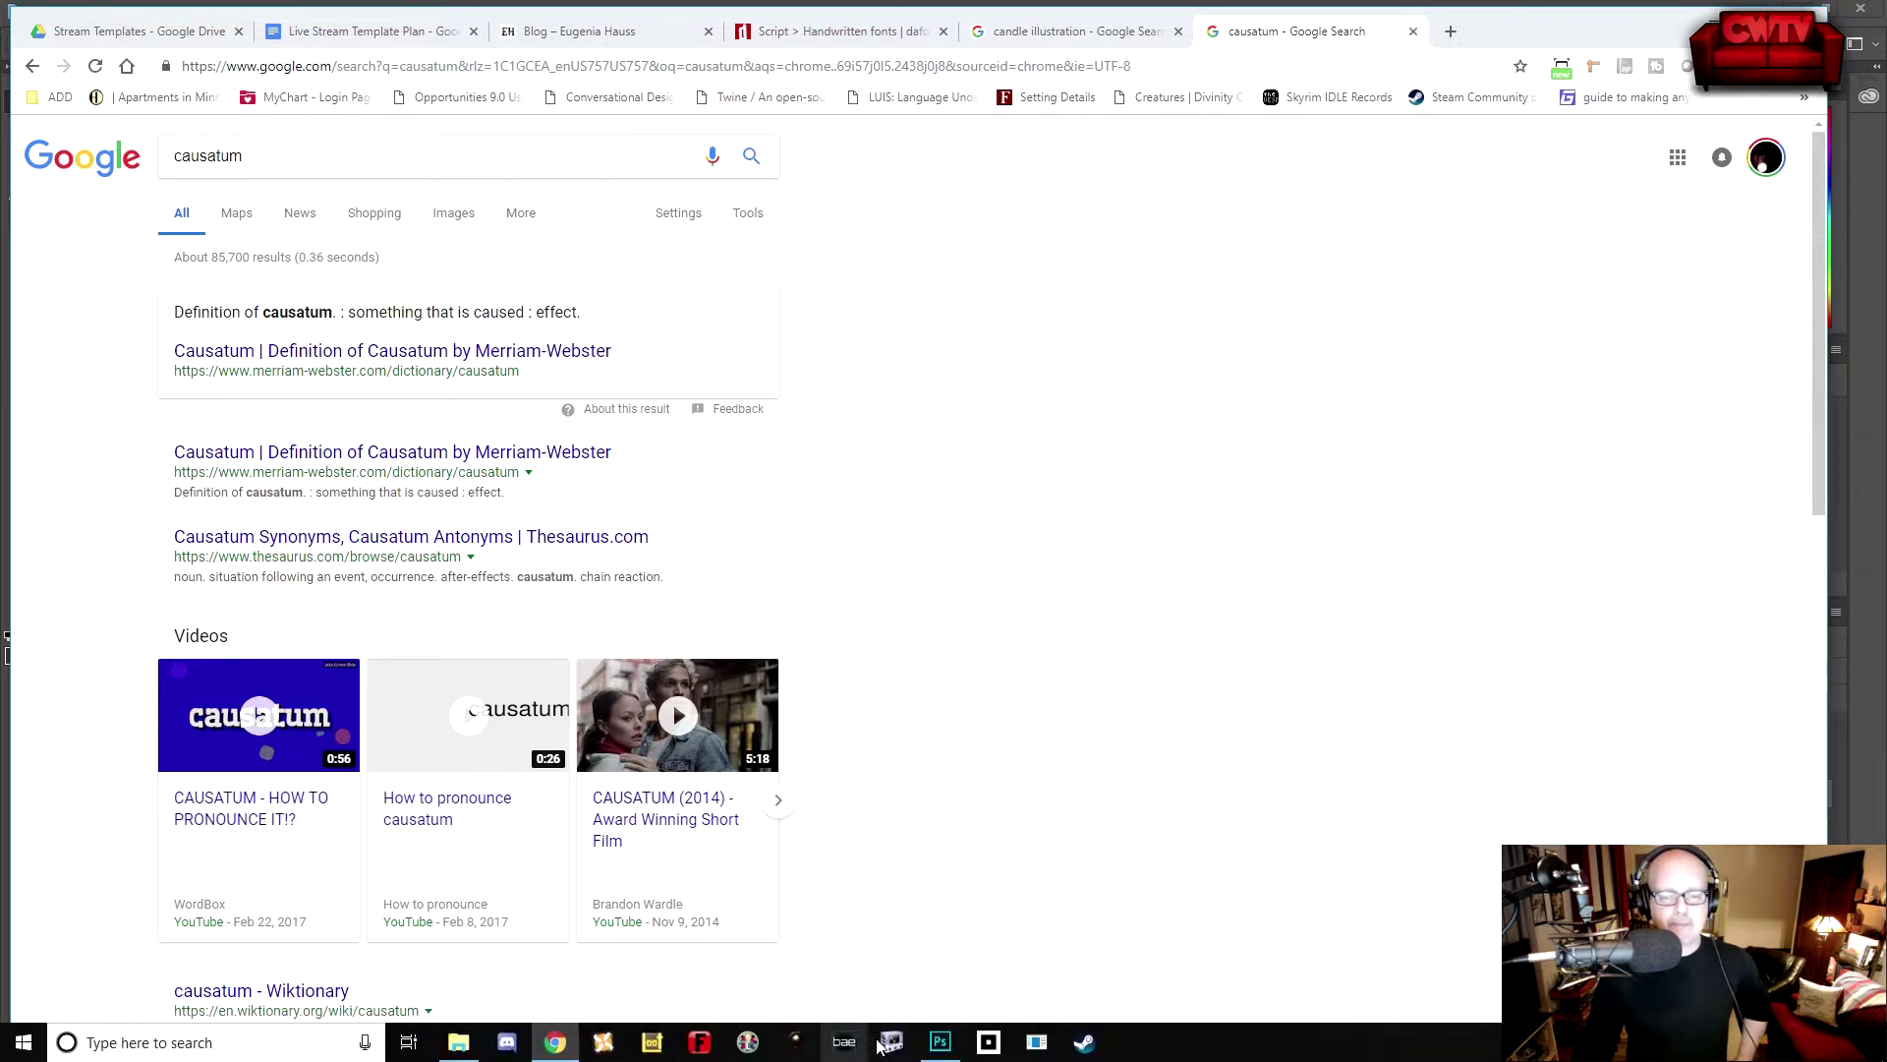
pyautogui.click(939, 1042)
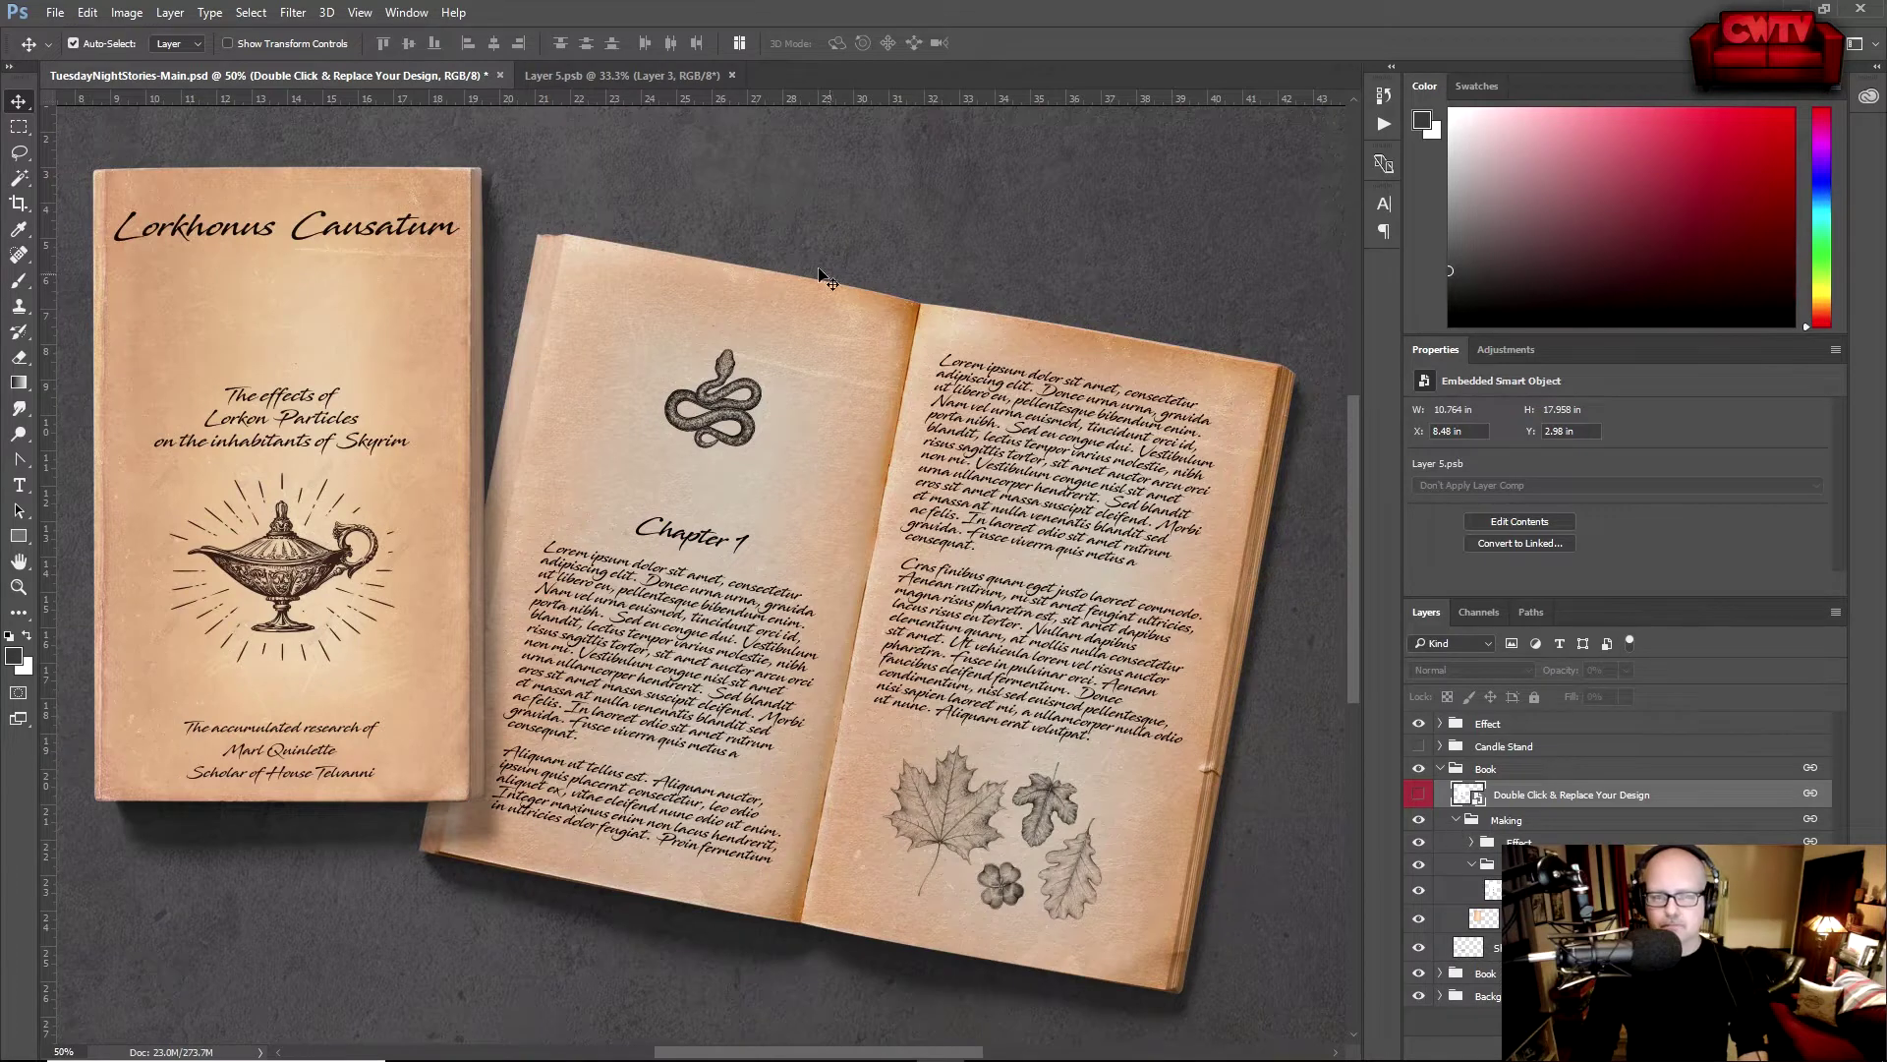
# - Bring the Layer 5.psb cover artwork document to the front
pyautogui.click(612, 78)
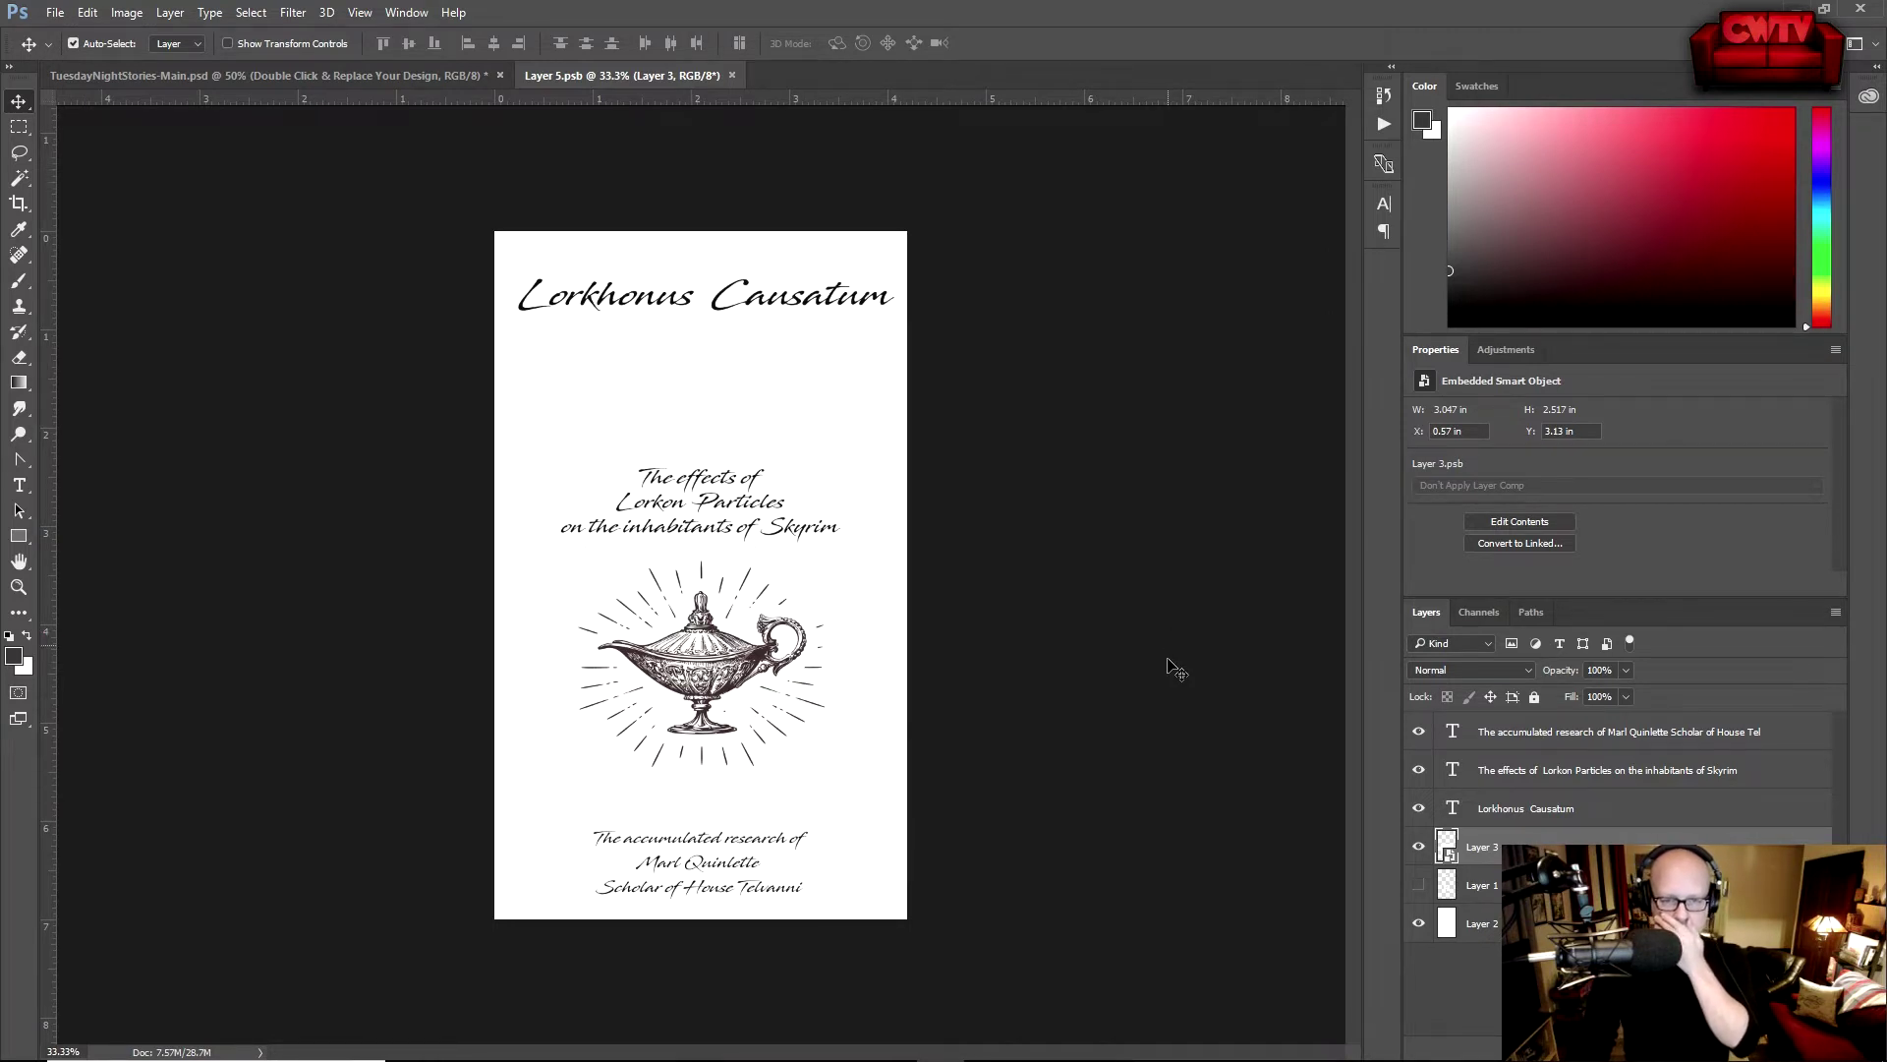
# - Break the Lorkhonus Causatum title into two lines, Lorkhonus above Causatum
pyautogui.doubleClick(1453, 808)
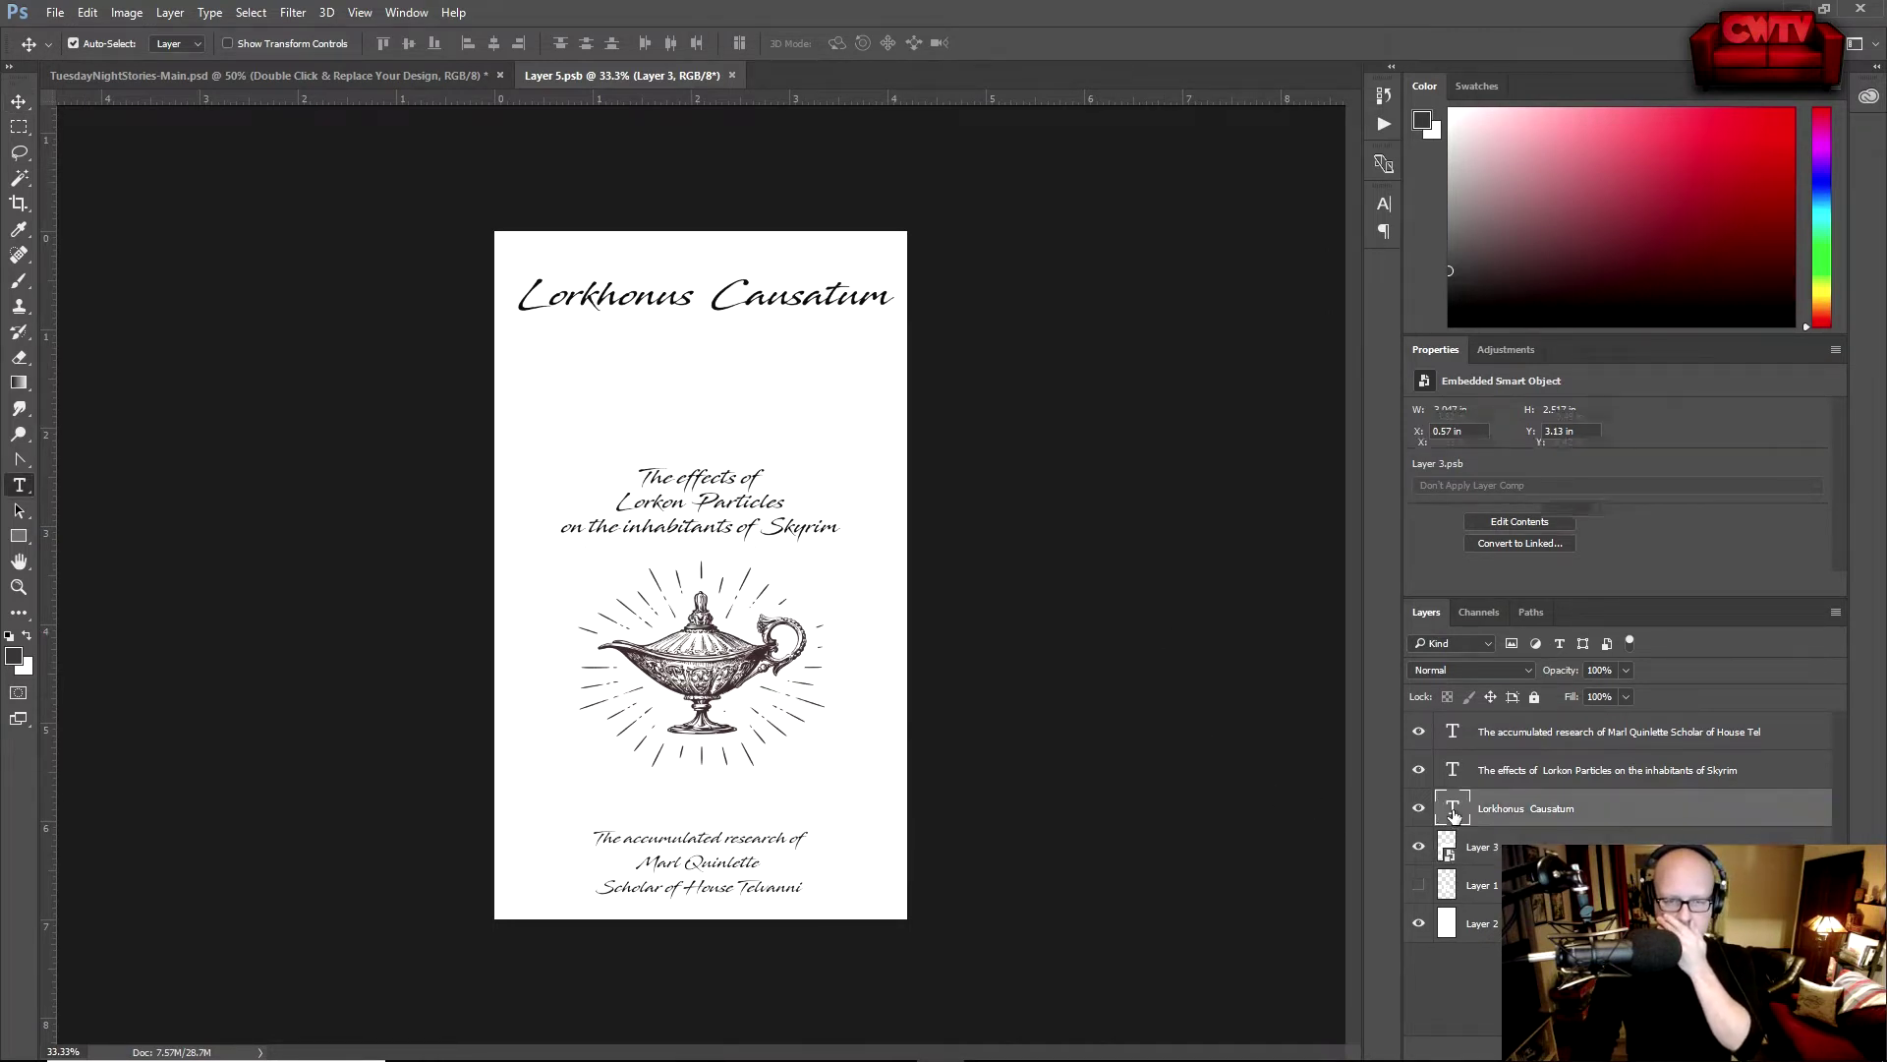
pyautogui.click(707, 293)
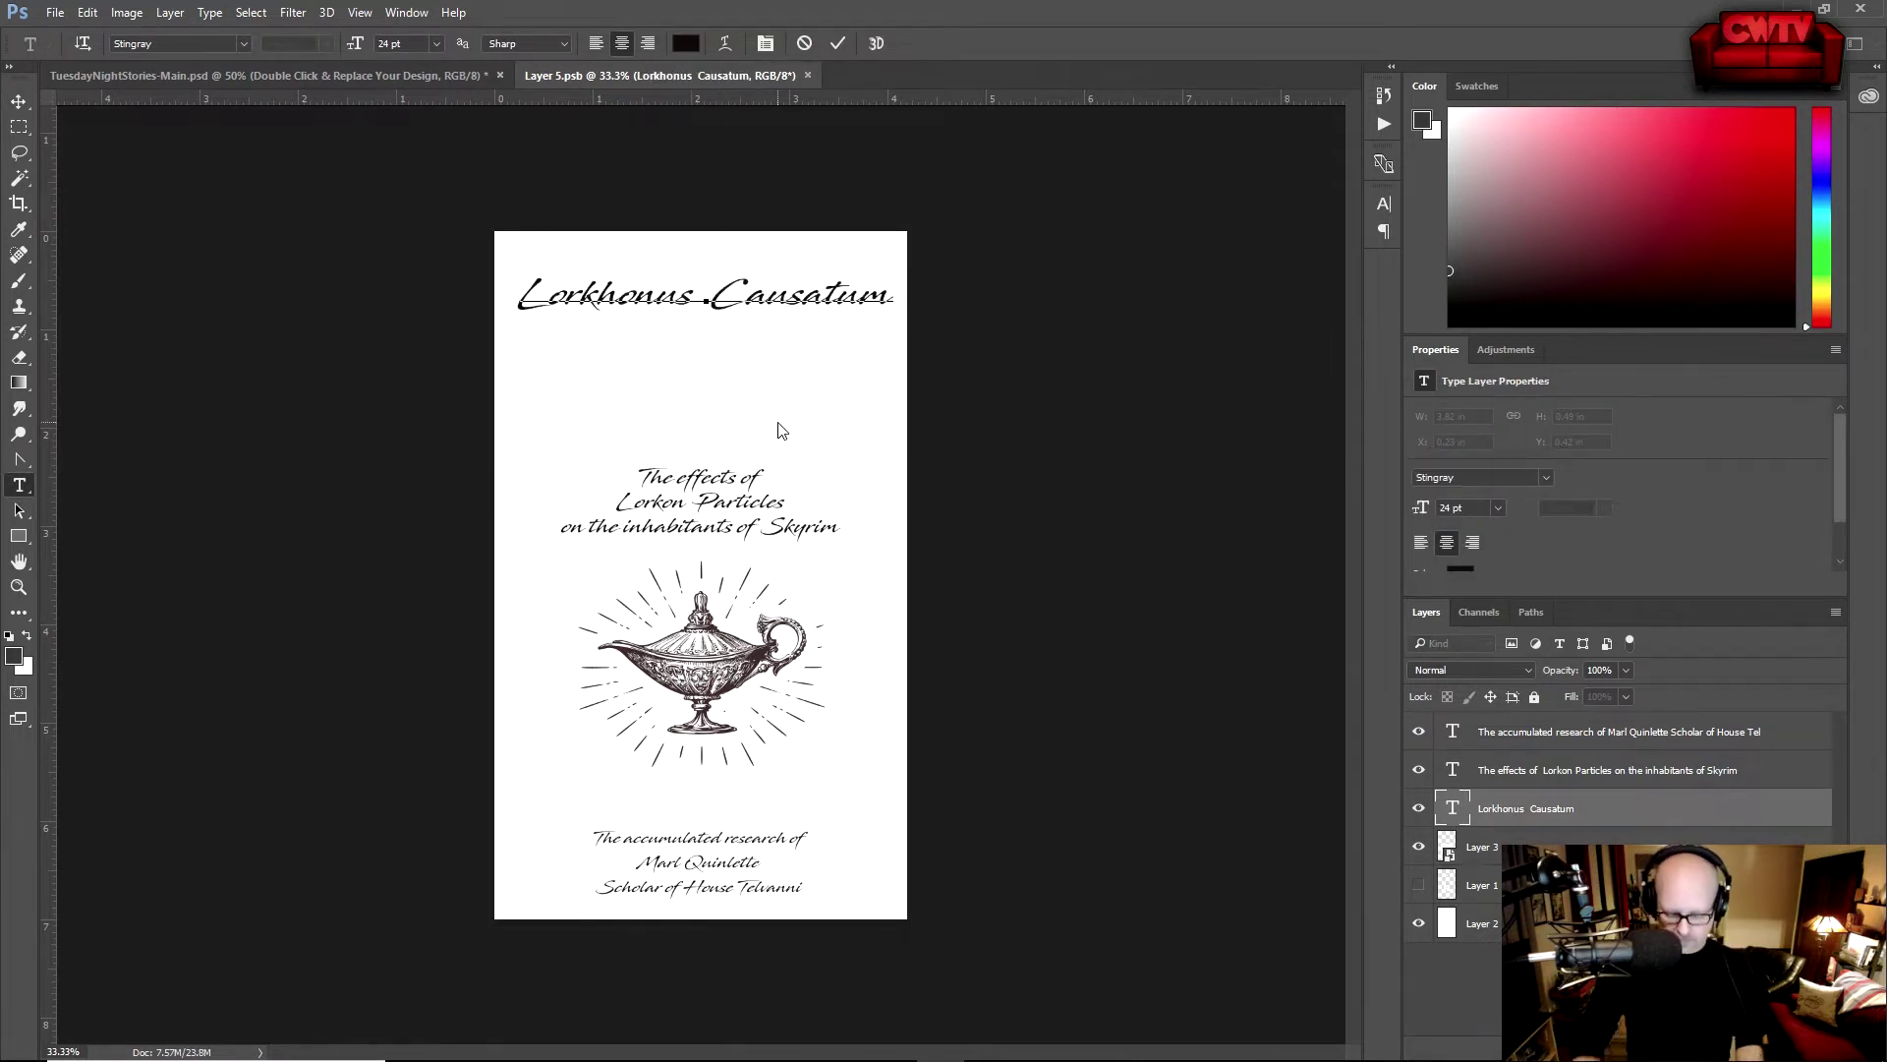
pyautogui.press('BackSpace')
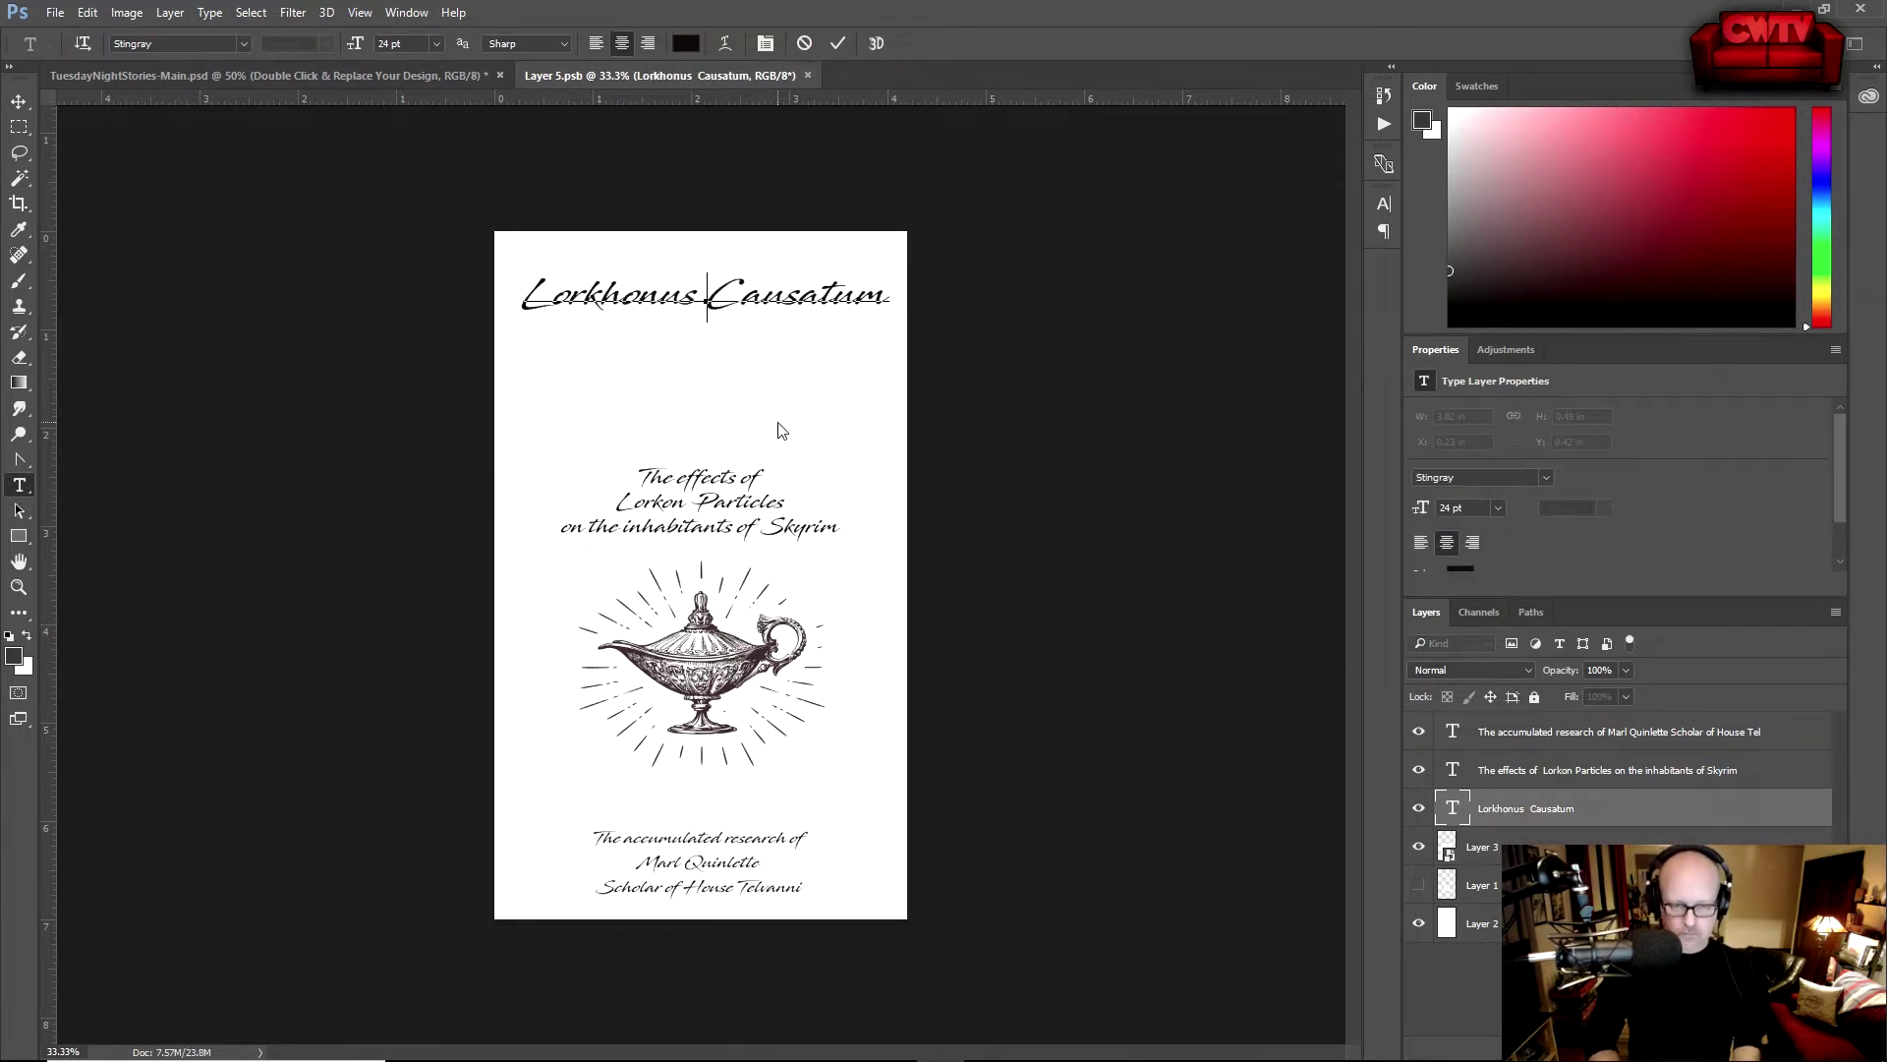
pyautogui.press('BackSpace')
pyautogui.press('BackSpace')
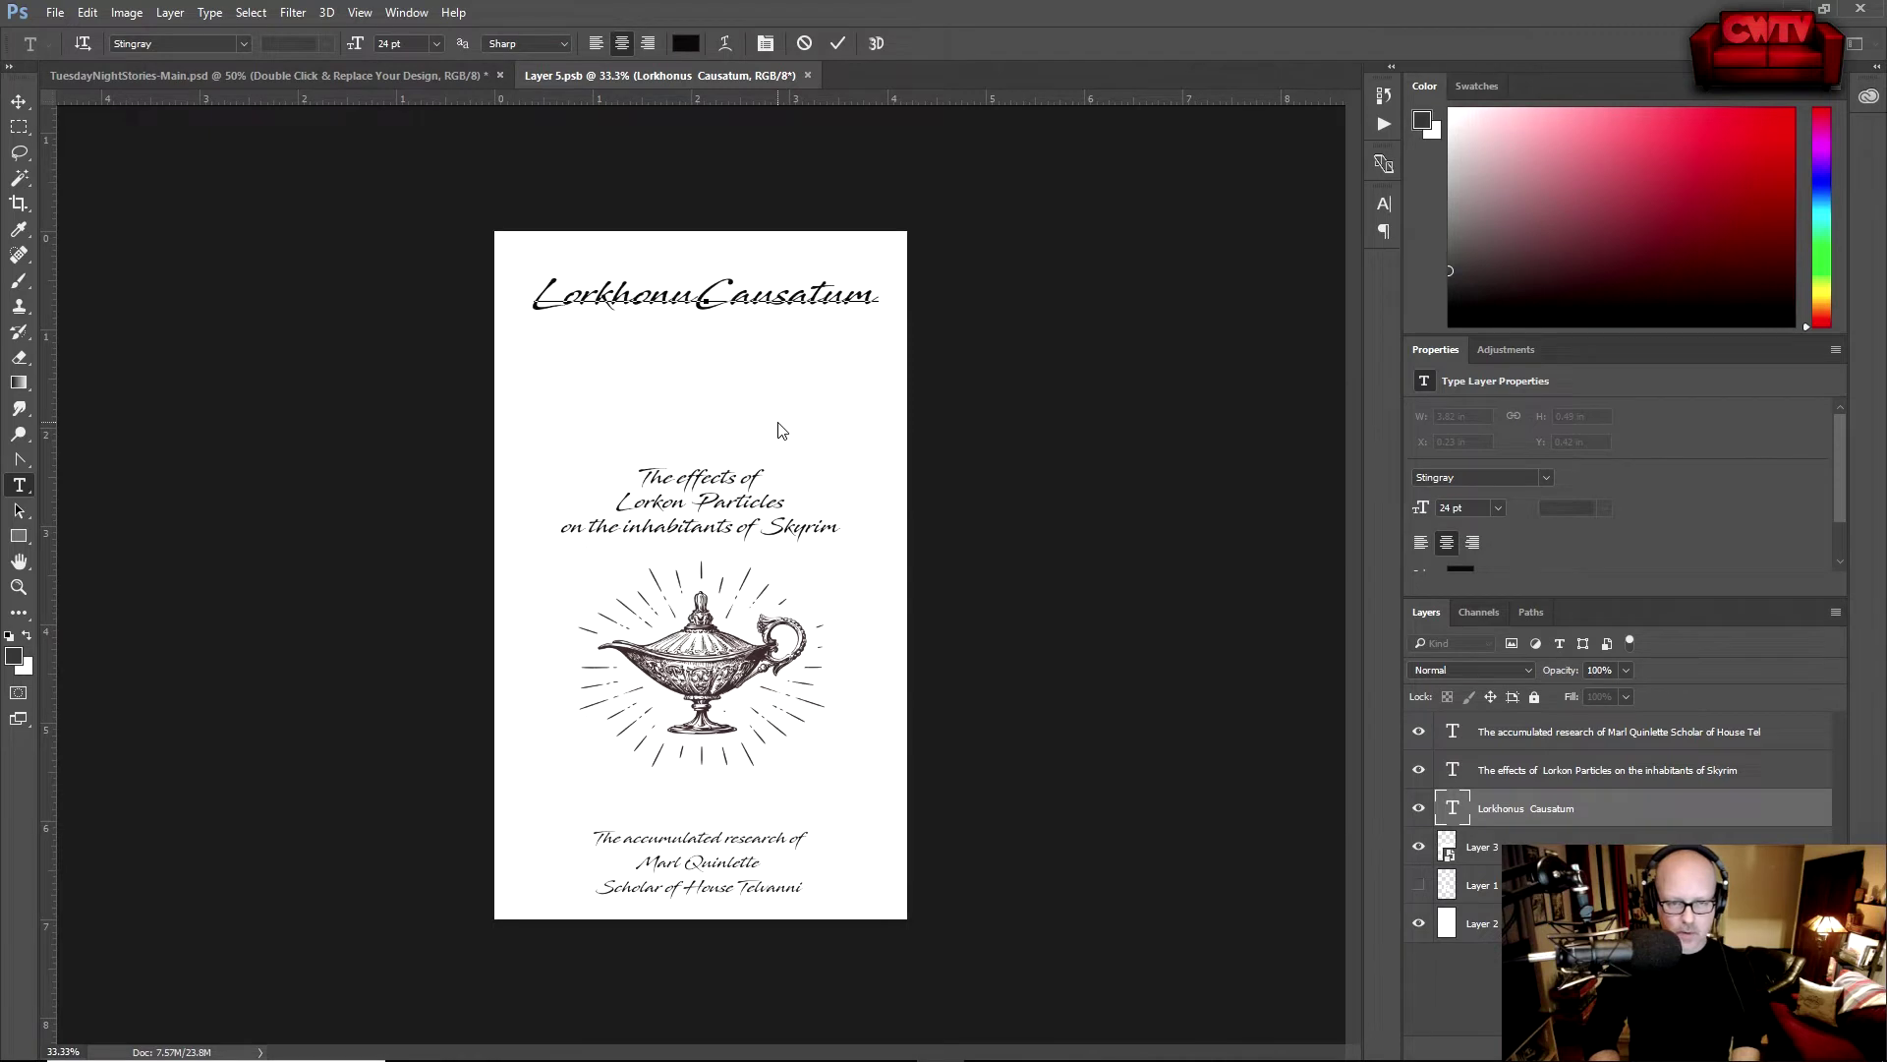
pyautogui.write('s')
pyautogui.press('Return')
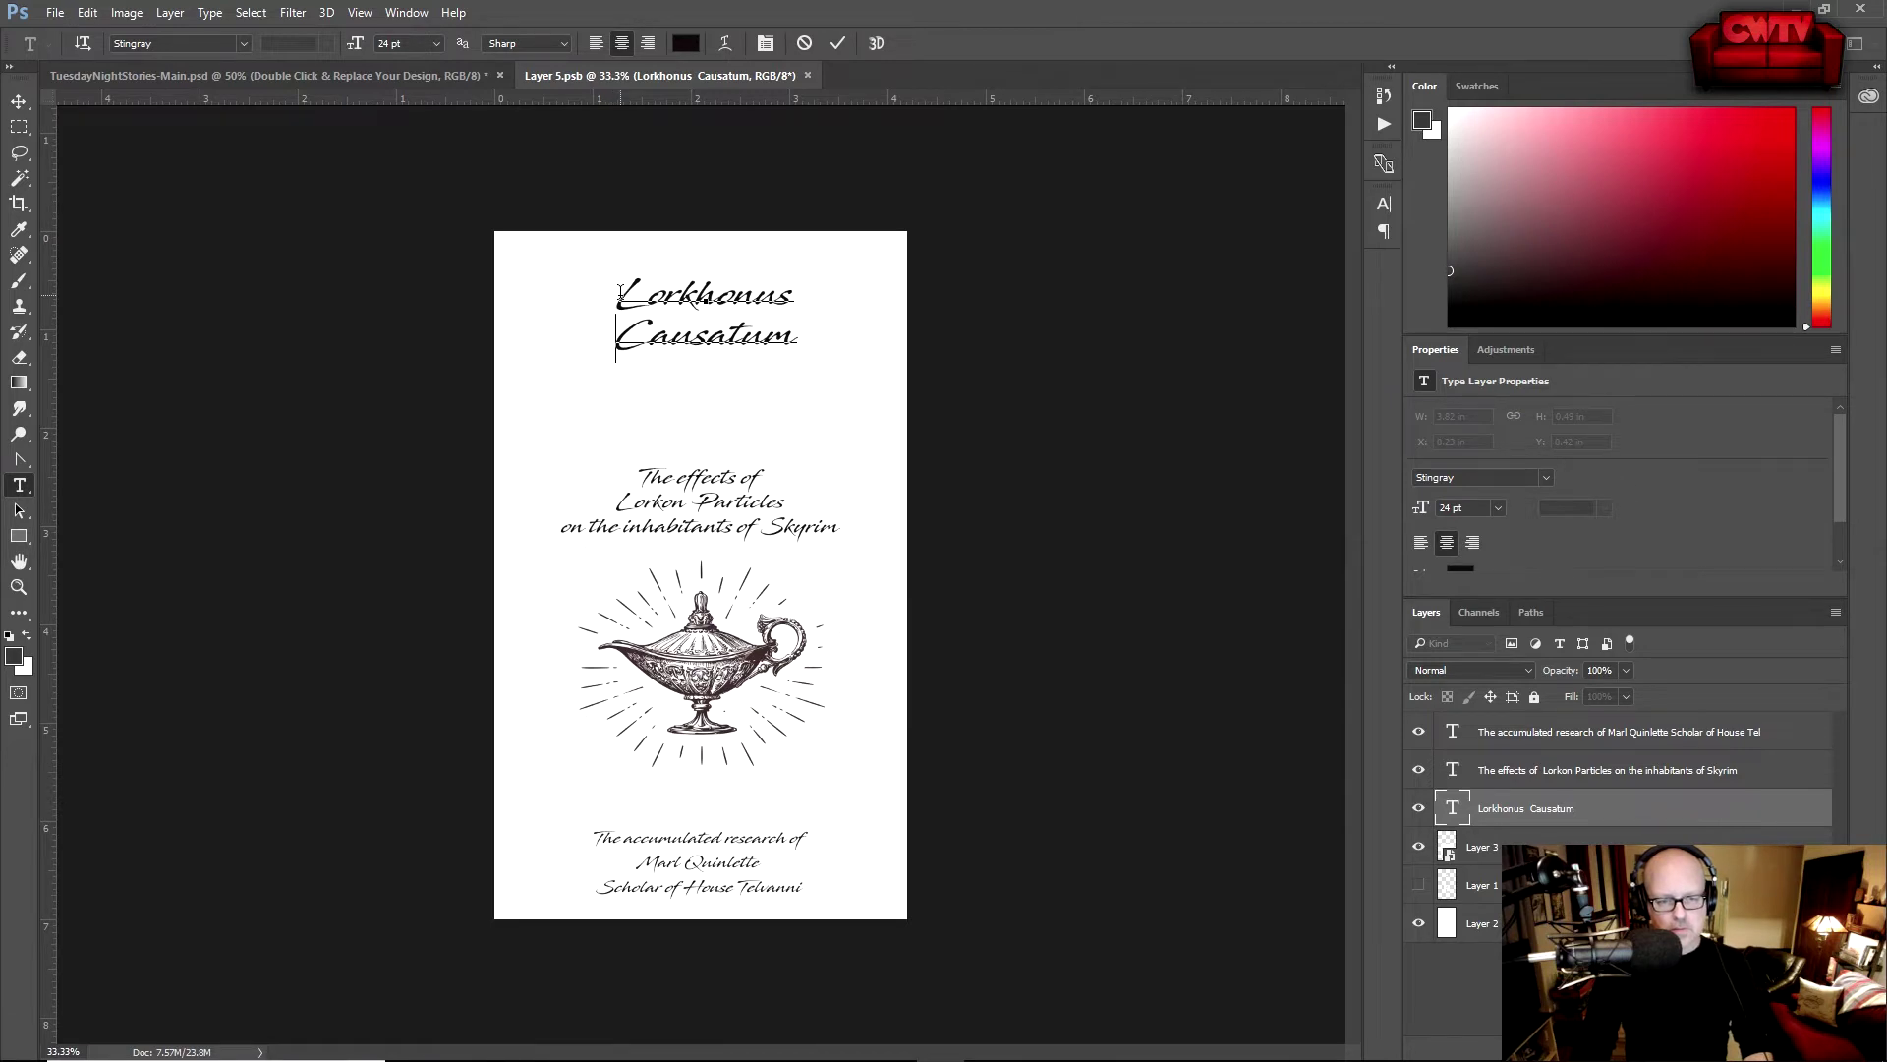
# - Add 'The' before Lorkhonus and nudge the title down to Y 0.6 in
pyautogui.moveTo(618, 293); pyautogui.dragTo(805, 311)
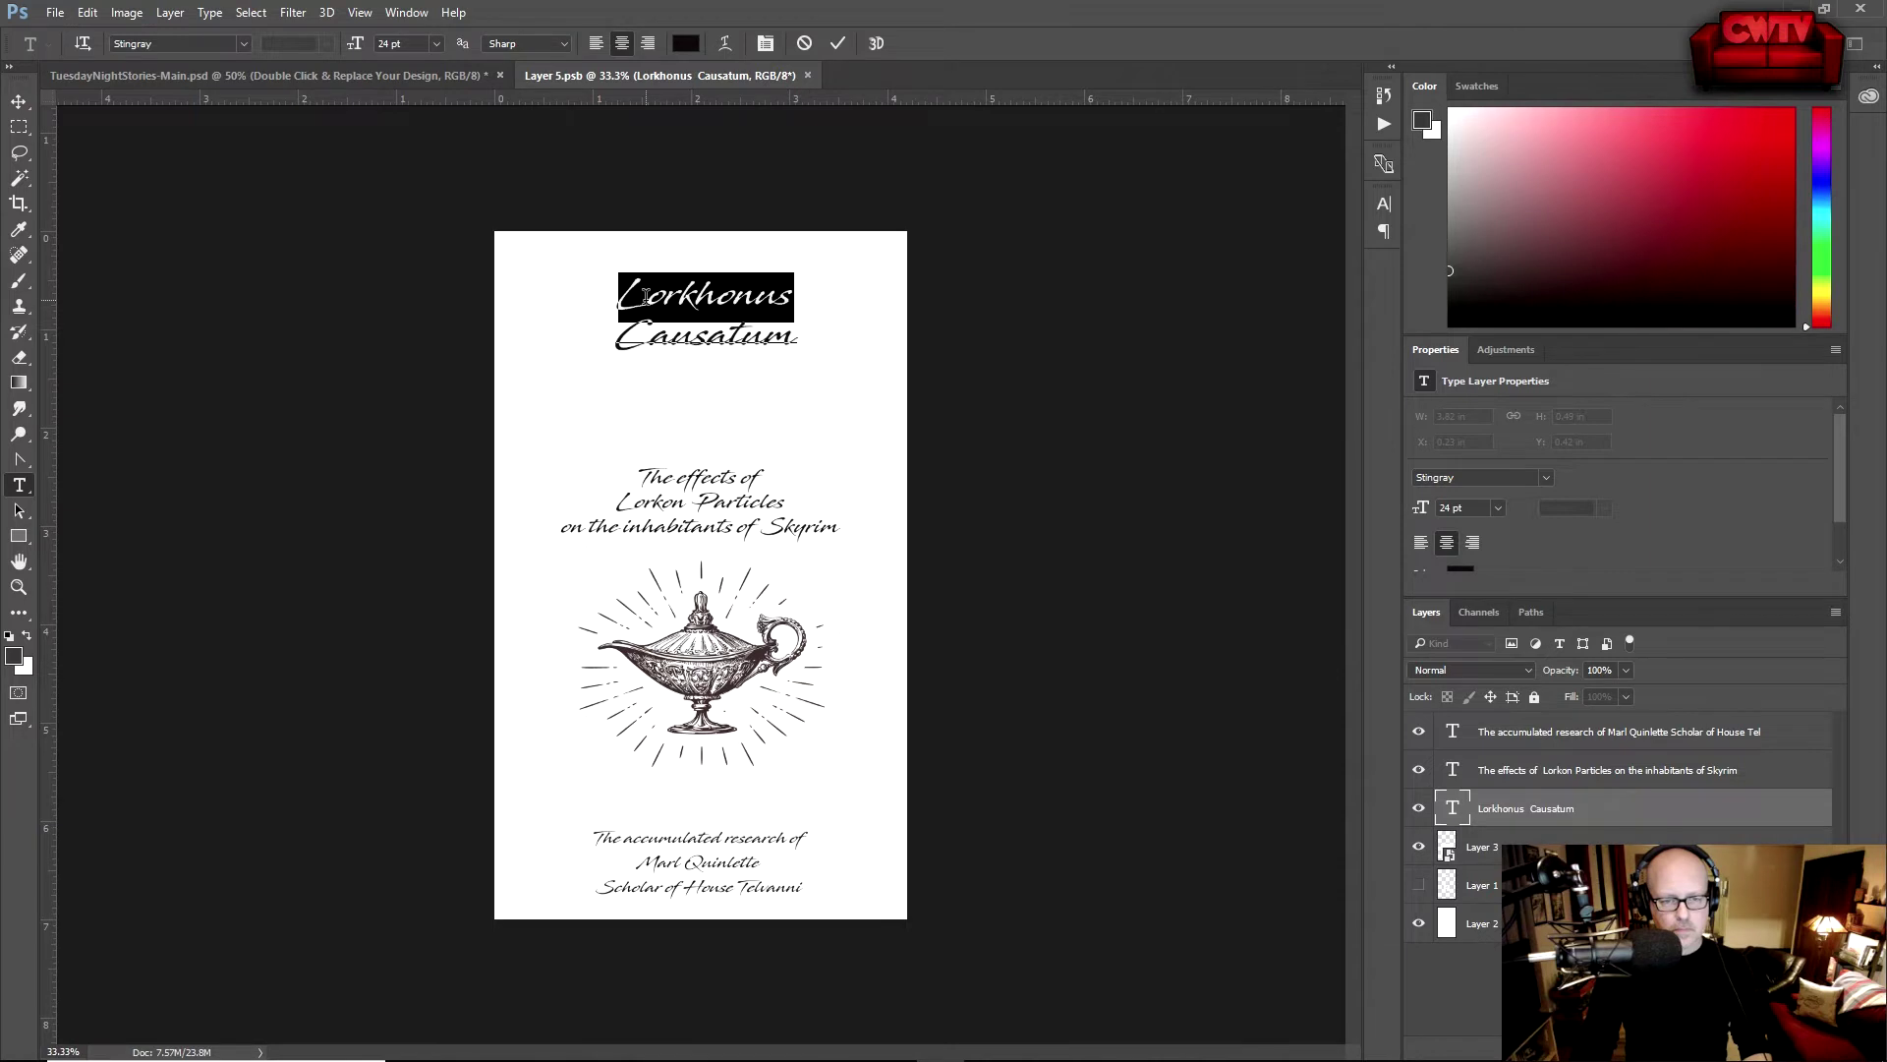
pyautogui.click(724, 407)
pyautogui.write('The')
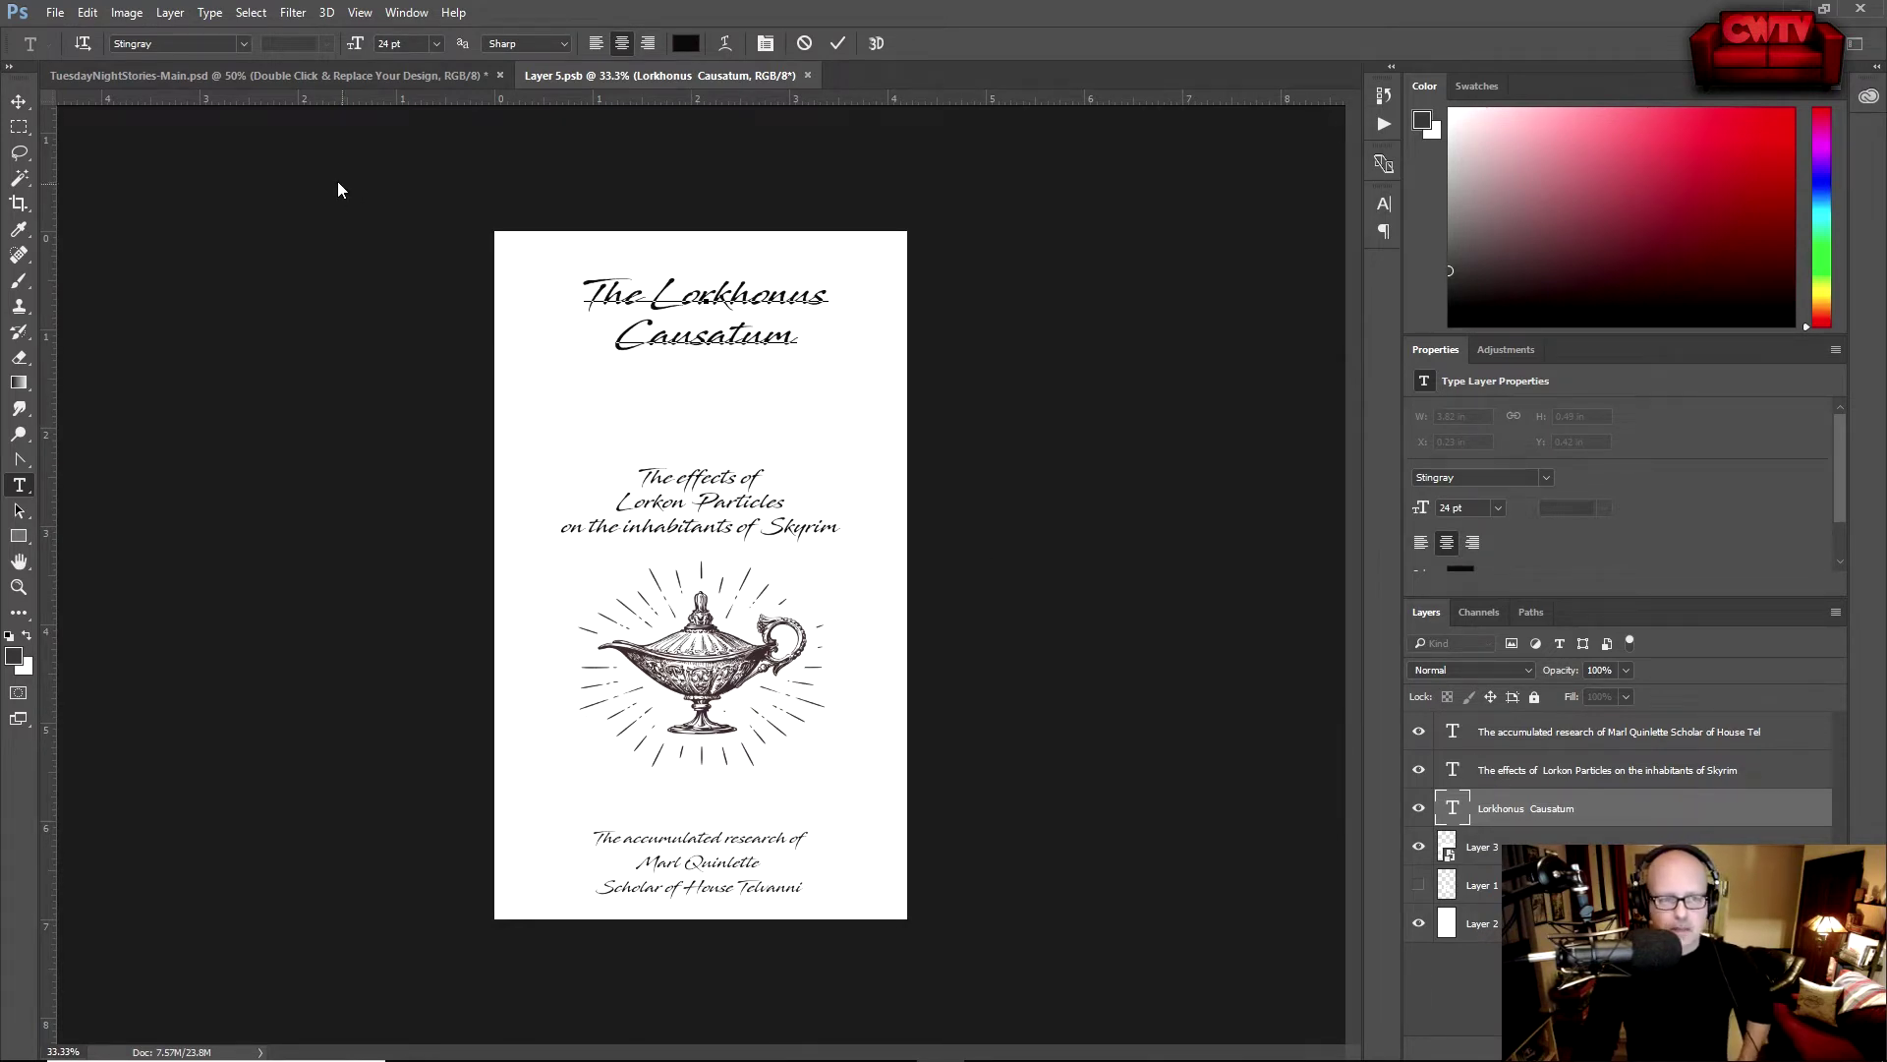
pyautogui.click(19, 103)
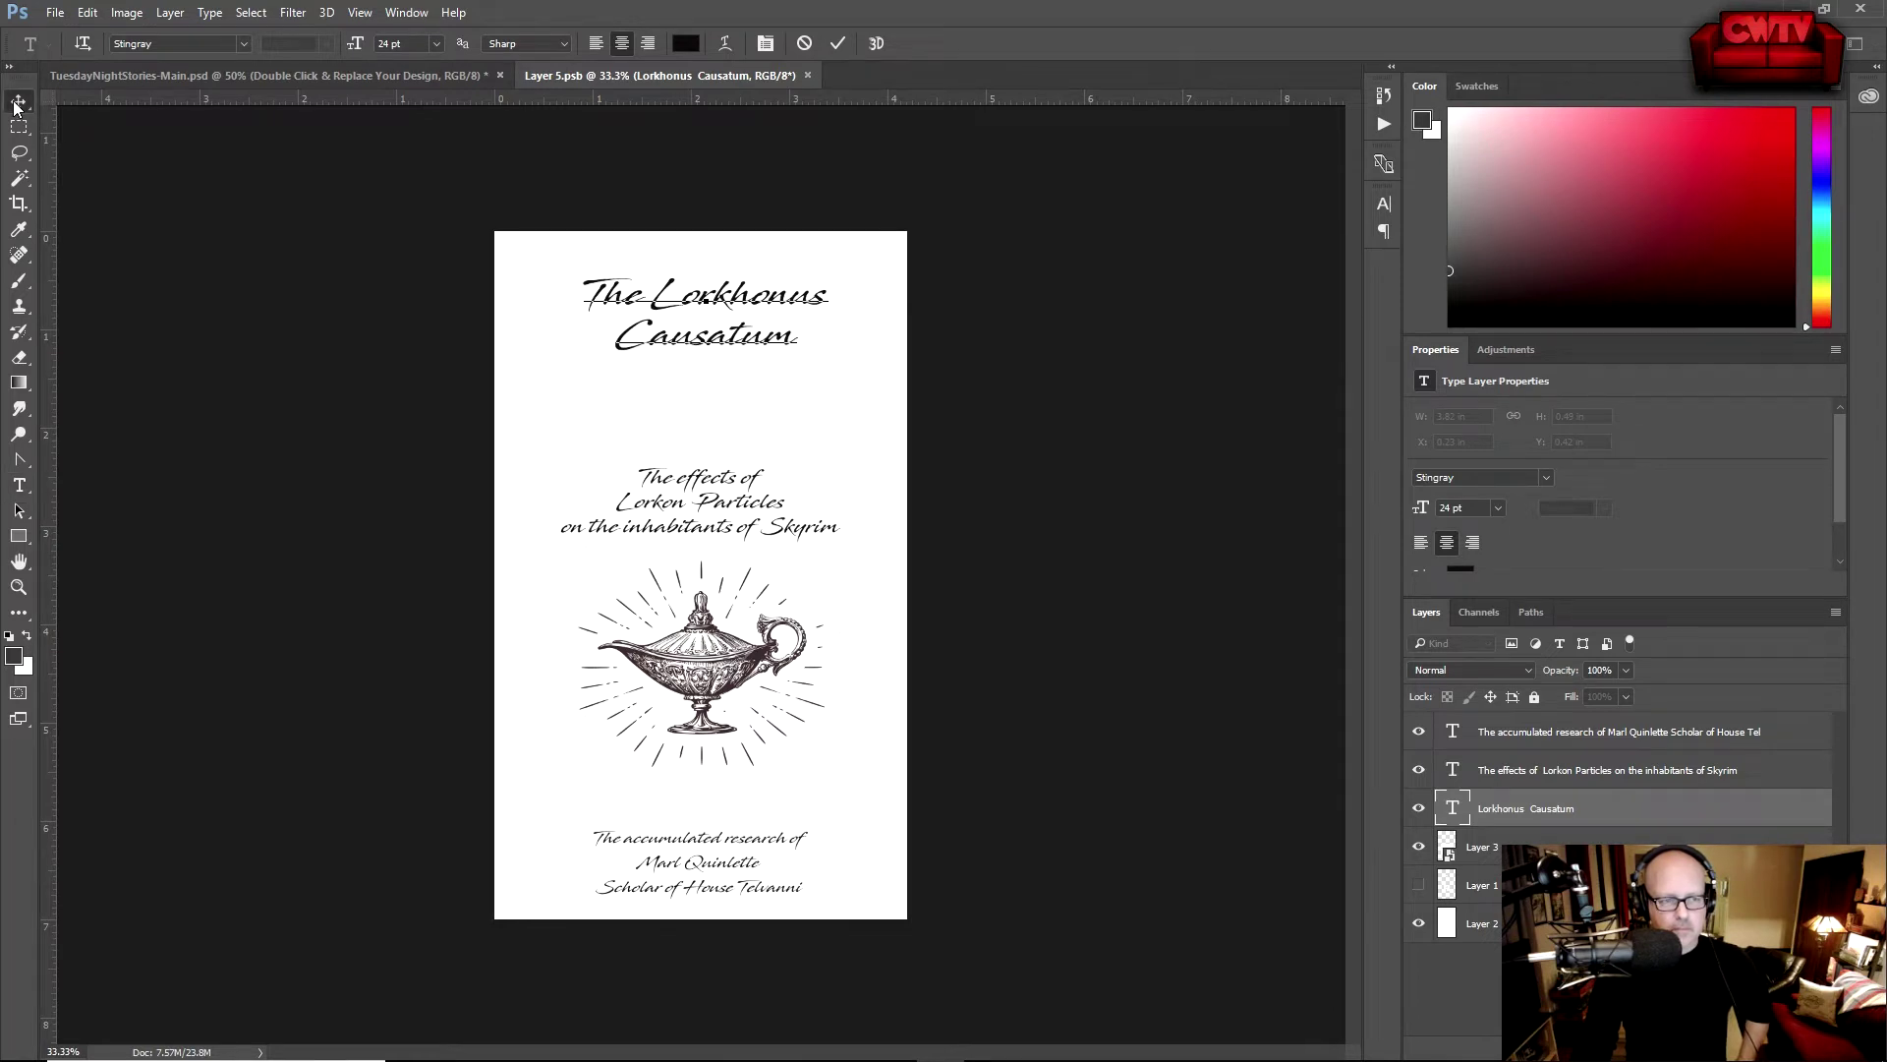
pyautogui.hotkey('shift', 'Down')
pyautogui.hotkey('shift', 'Down')
pyautogui.hotkey('shift', 'Down')
pyautogui.hotkey('shift', 'Down')
pyautogui.hotkey('shift', 'Down')
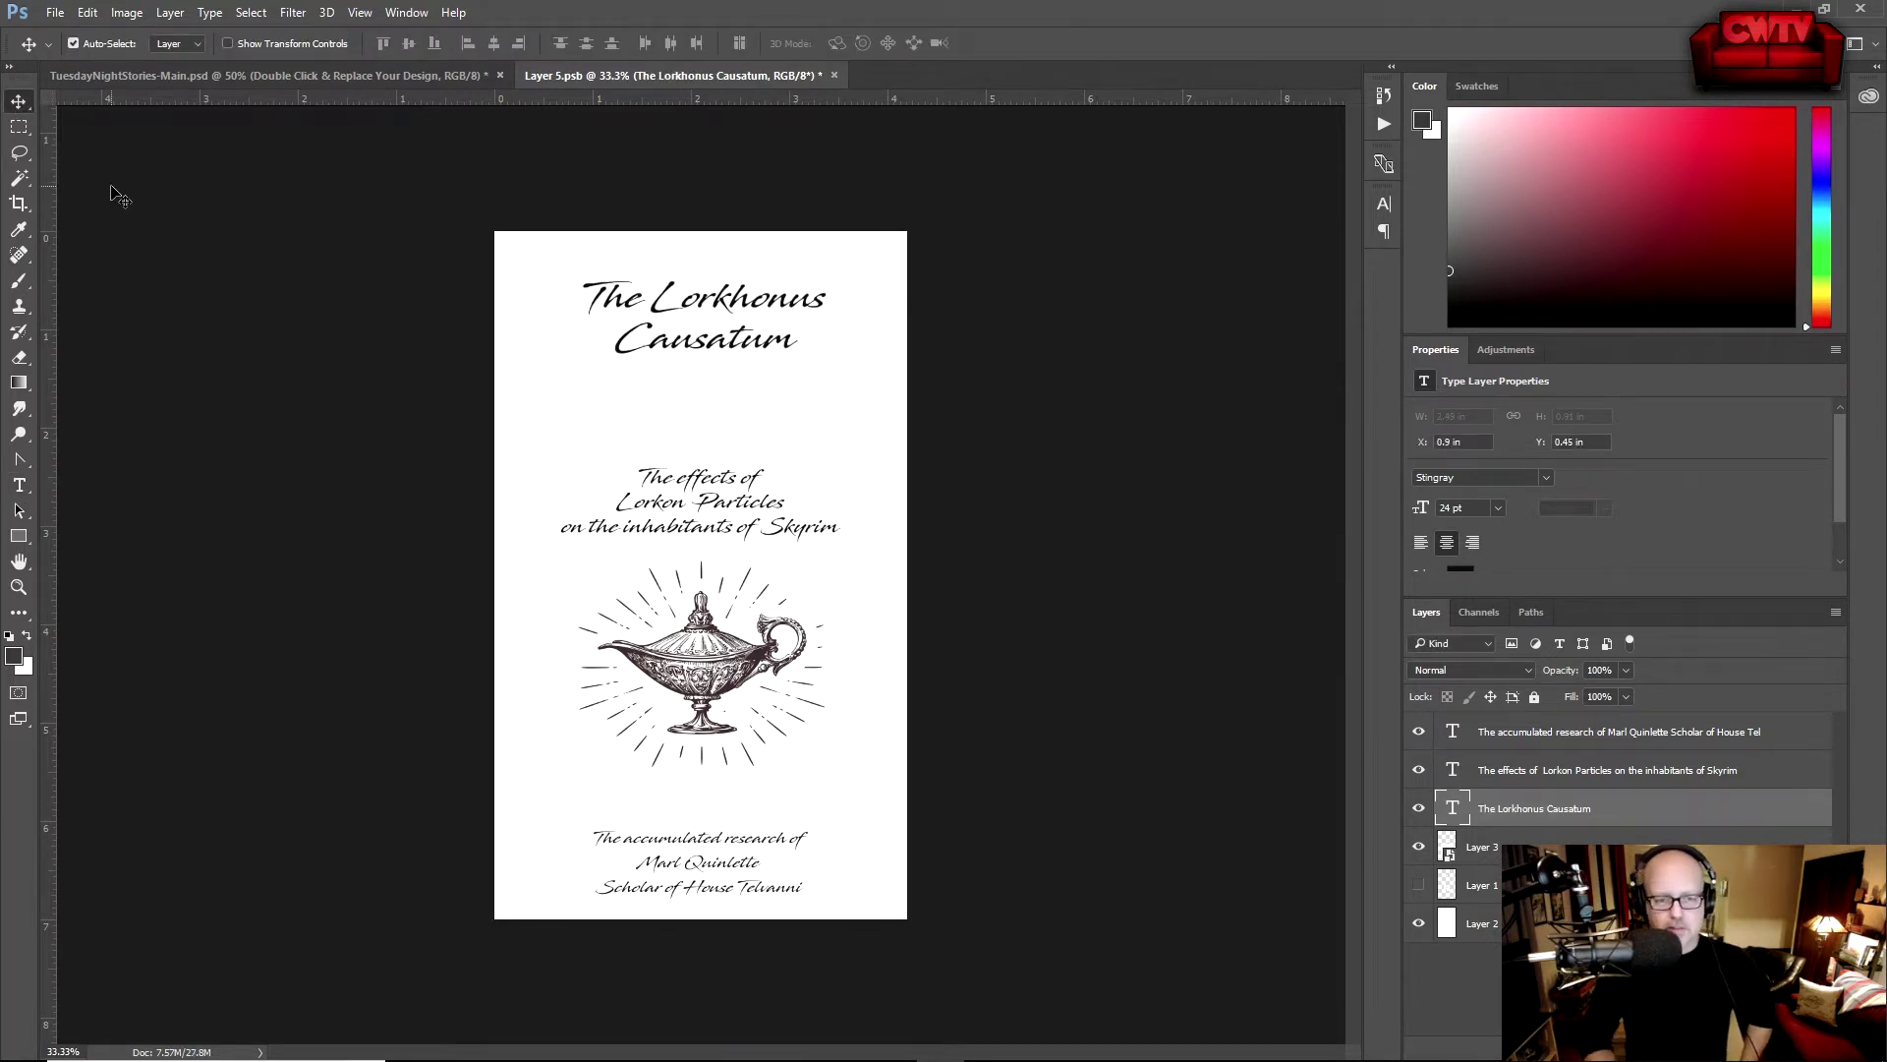
pyautogui.press('Up')
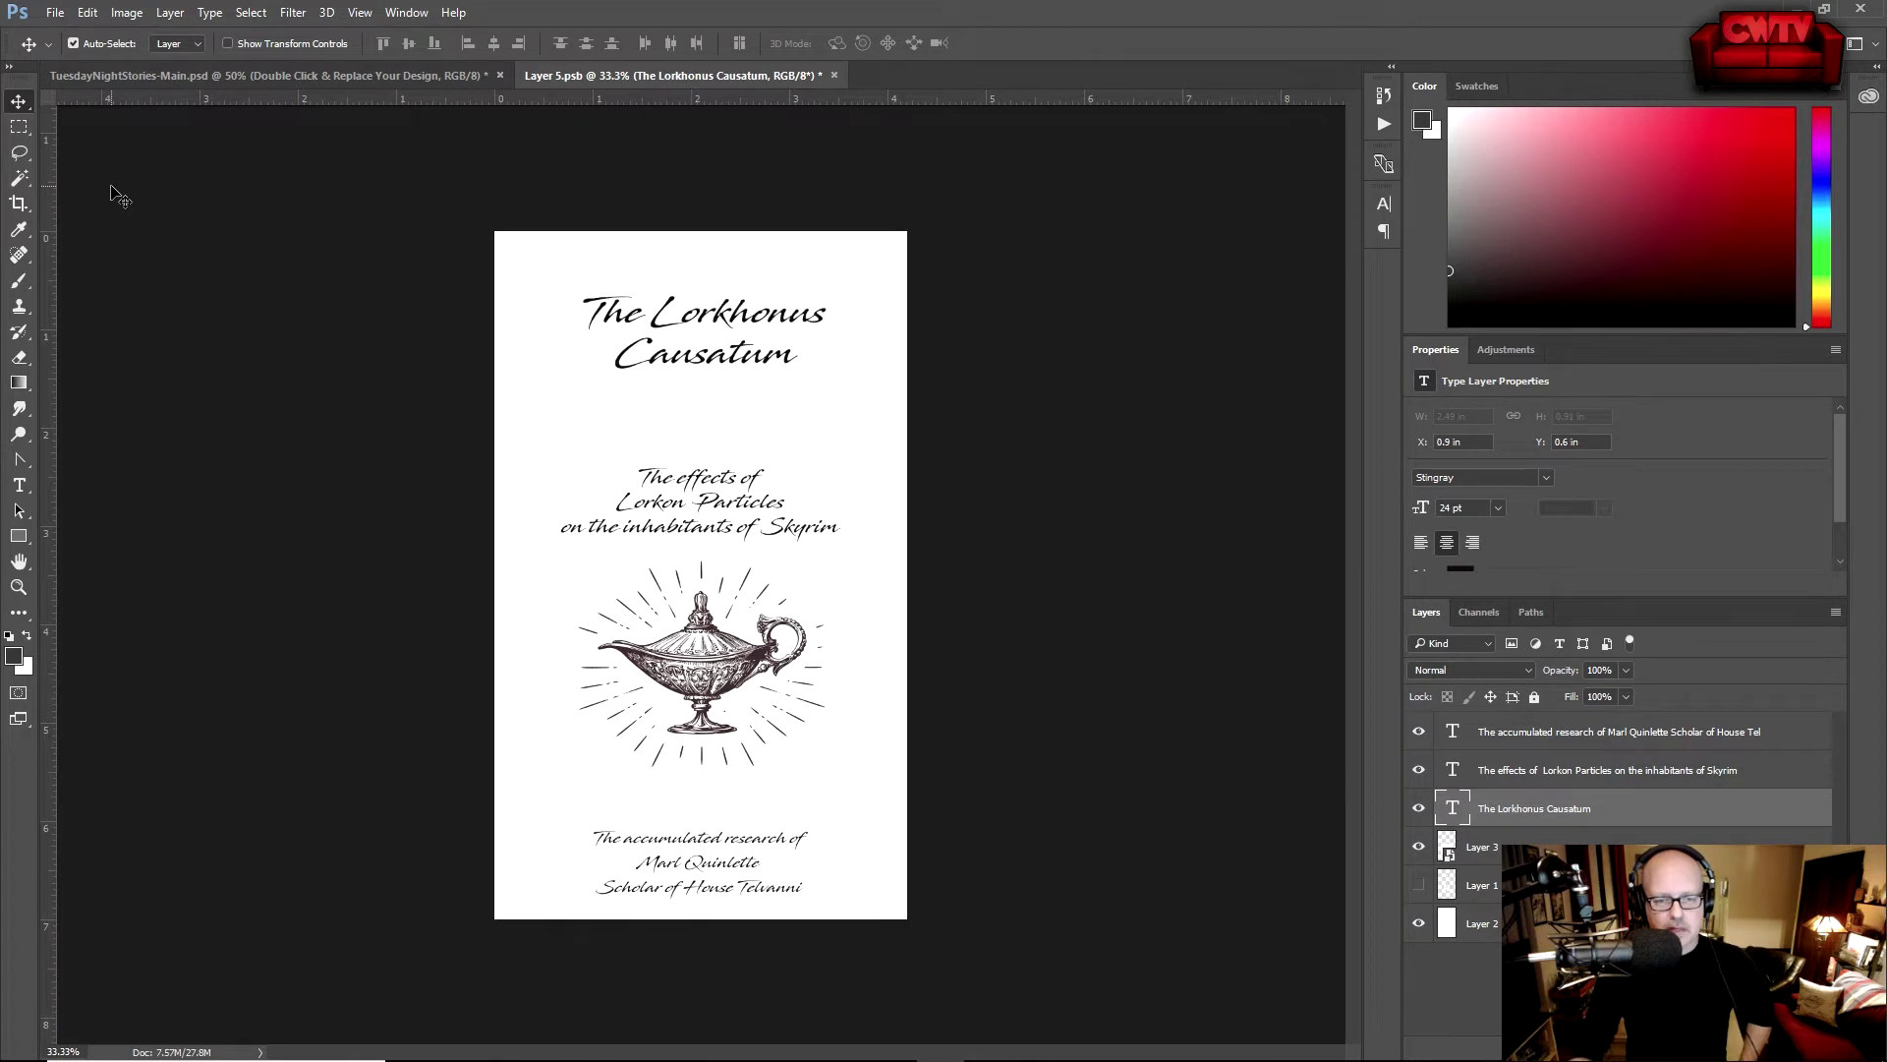
# - Nudge the subtitle text layer up slightly on the cover
pyautogui.click(1515, 777)
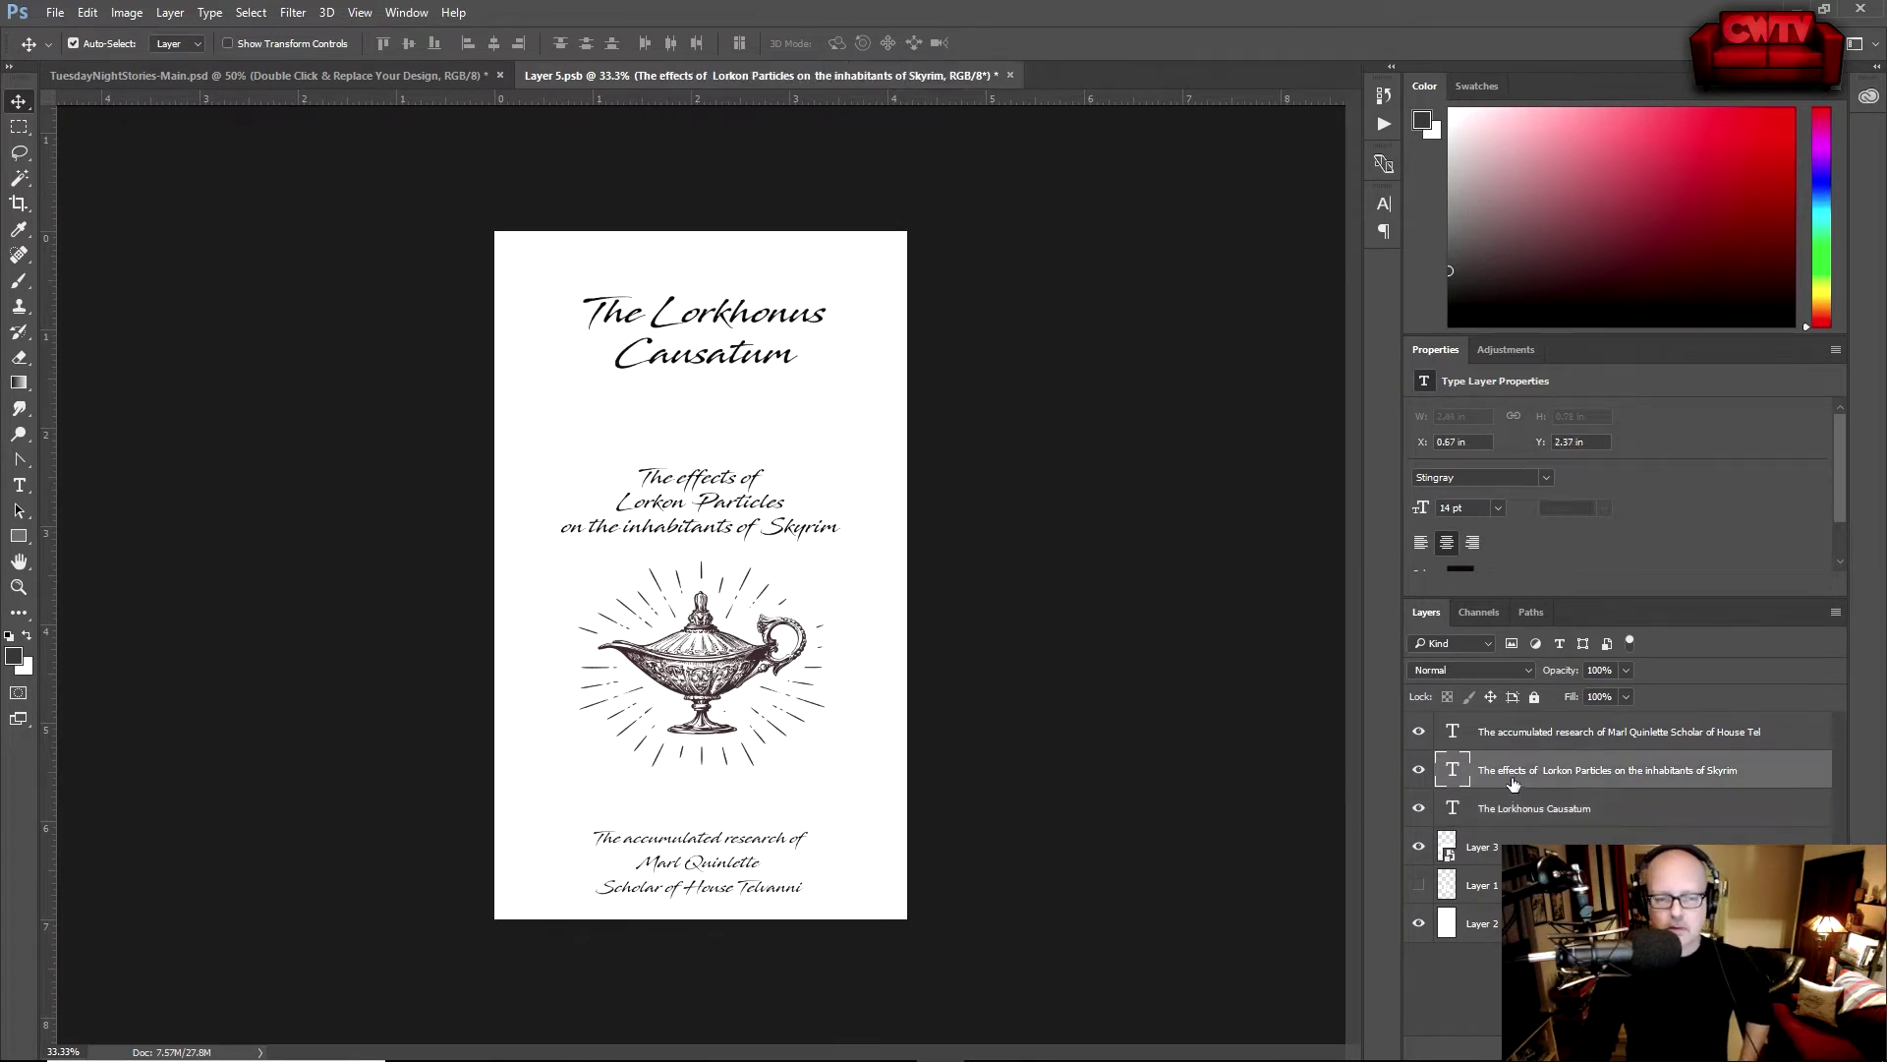
pyautogui.hotkey('shift', 'Up')
pyautogui.hotkey('shift', 'Up')
pyautogui.hotkey('shift', 'Up')
pyautogui.hotkey('shift', 'Up')
pyautogui.hotkey('shift', 'Up')
pyautogui.hotkey('shift', 'Up')
pyautogui.hotkey('shift', 'Up')
pyautogui.hotkey('shift', 'Up')
pyautogui.hotkey('shift', 'Up')
pyautogui.hotkey('shift', 'Up')
pyautogui.hotkey('shift', 'Up')
pyautogui.hotkey('shift', 'Up')
pyautogui.hotkey('shift', 'Up')
pyautogui.hotkey('shift', 'Up')
pyautogui.hotkey('shift', 'Up')
pyautogui.hotkey('shift', 'Up')
pyautogui.hotkey('shift', 'Up')
pyautogui.hotkey('shift', 'Up')
pyautogui.hotkey('shift', 'Up')
pyautogui.hotkey('shift', 'Up')
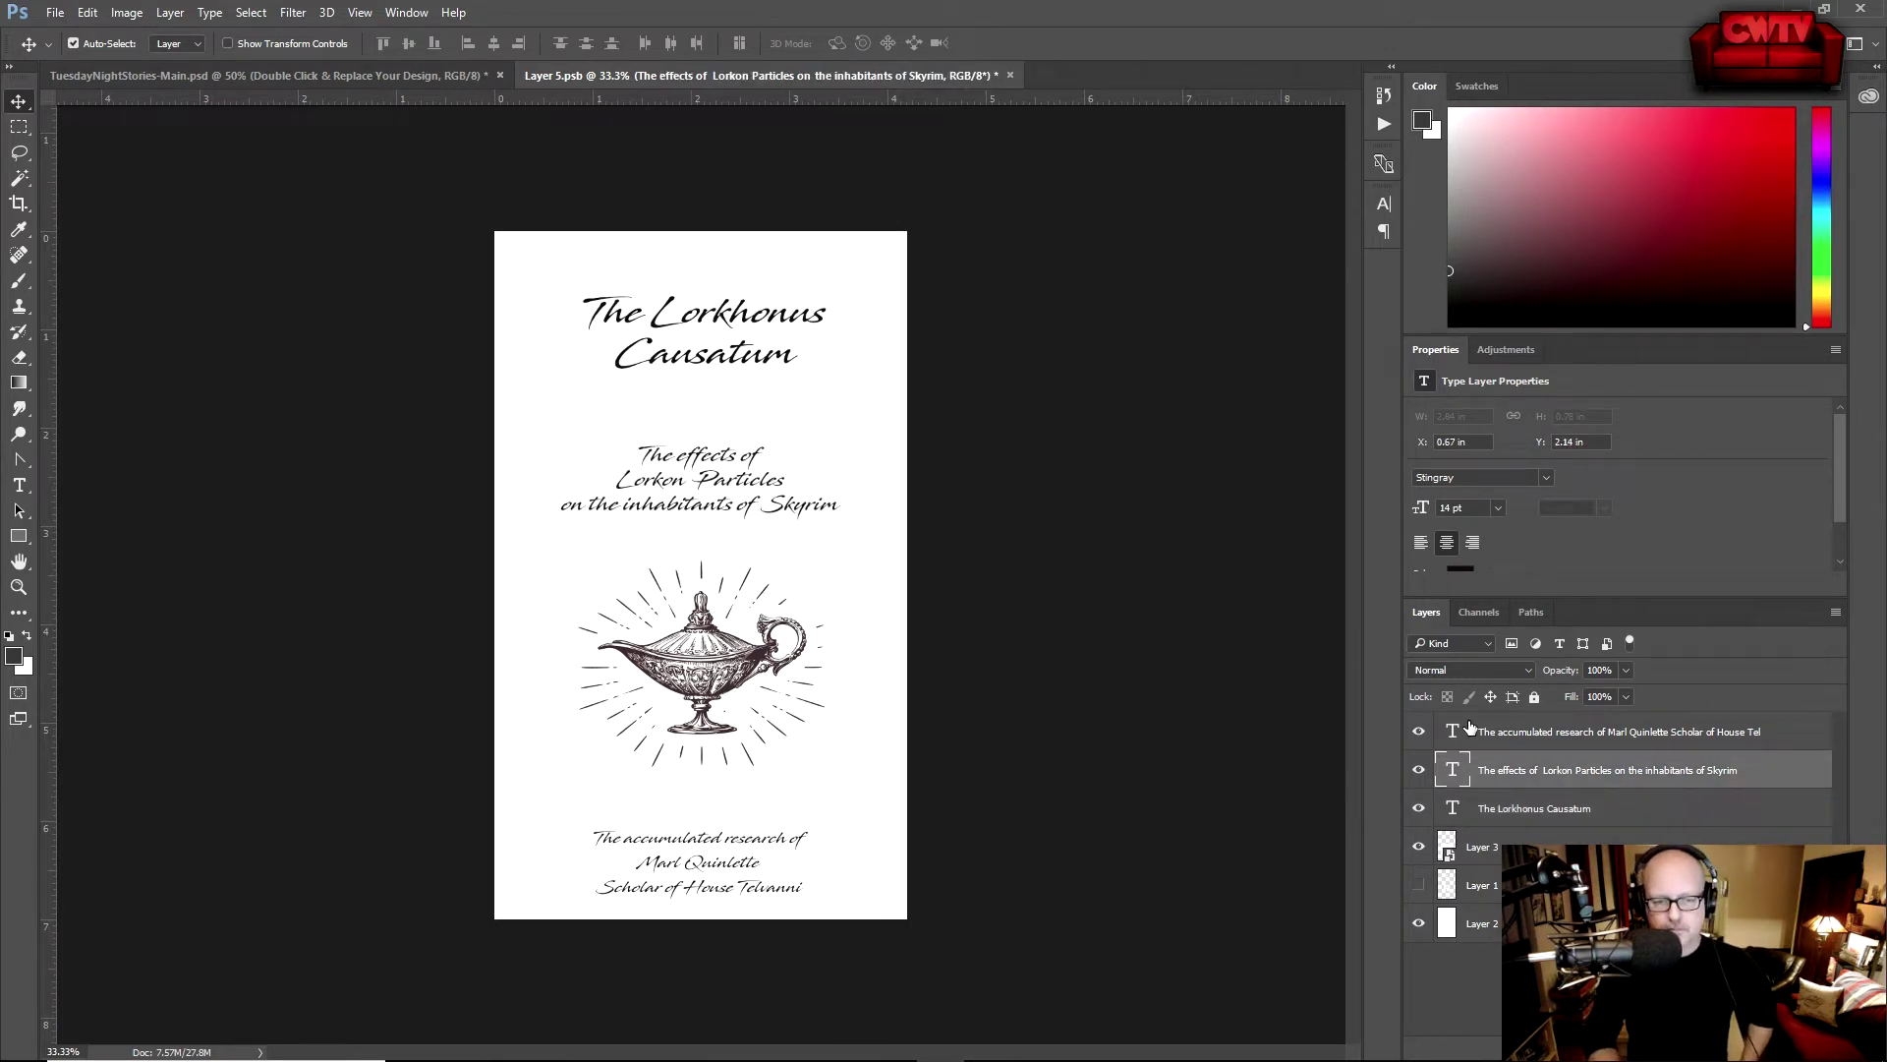
pyautogui.hotkey('shift', 'Up')
pyautogui.hotkey('shift', 'Up')
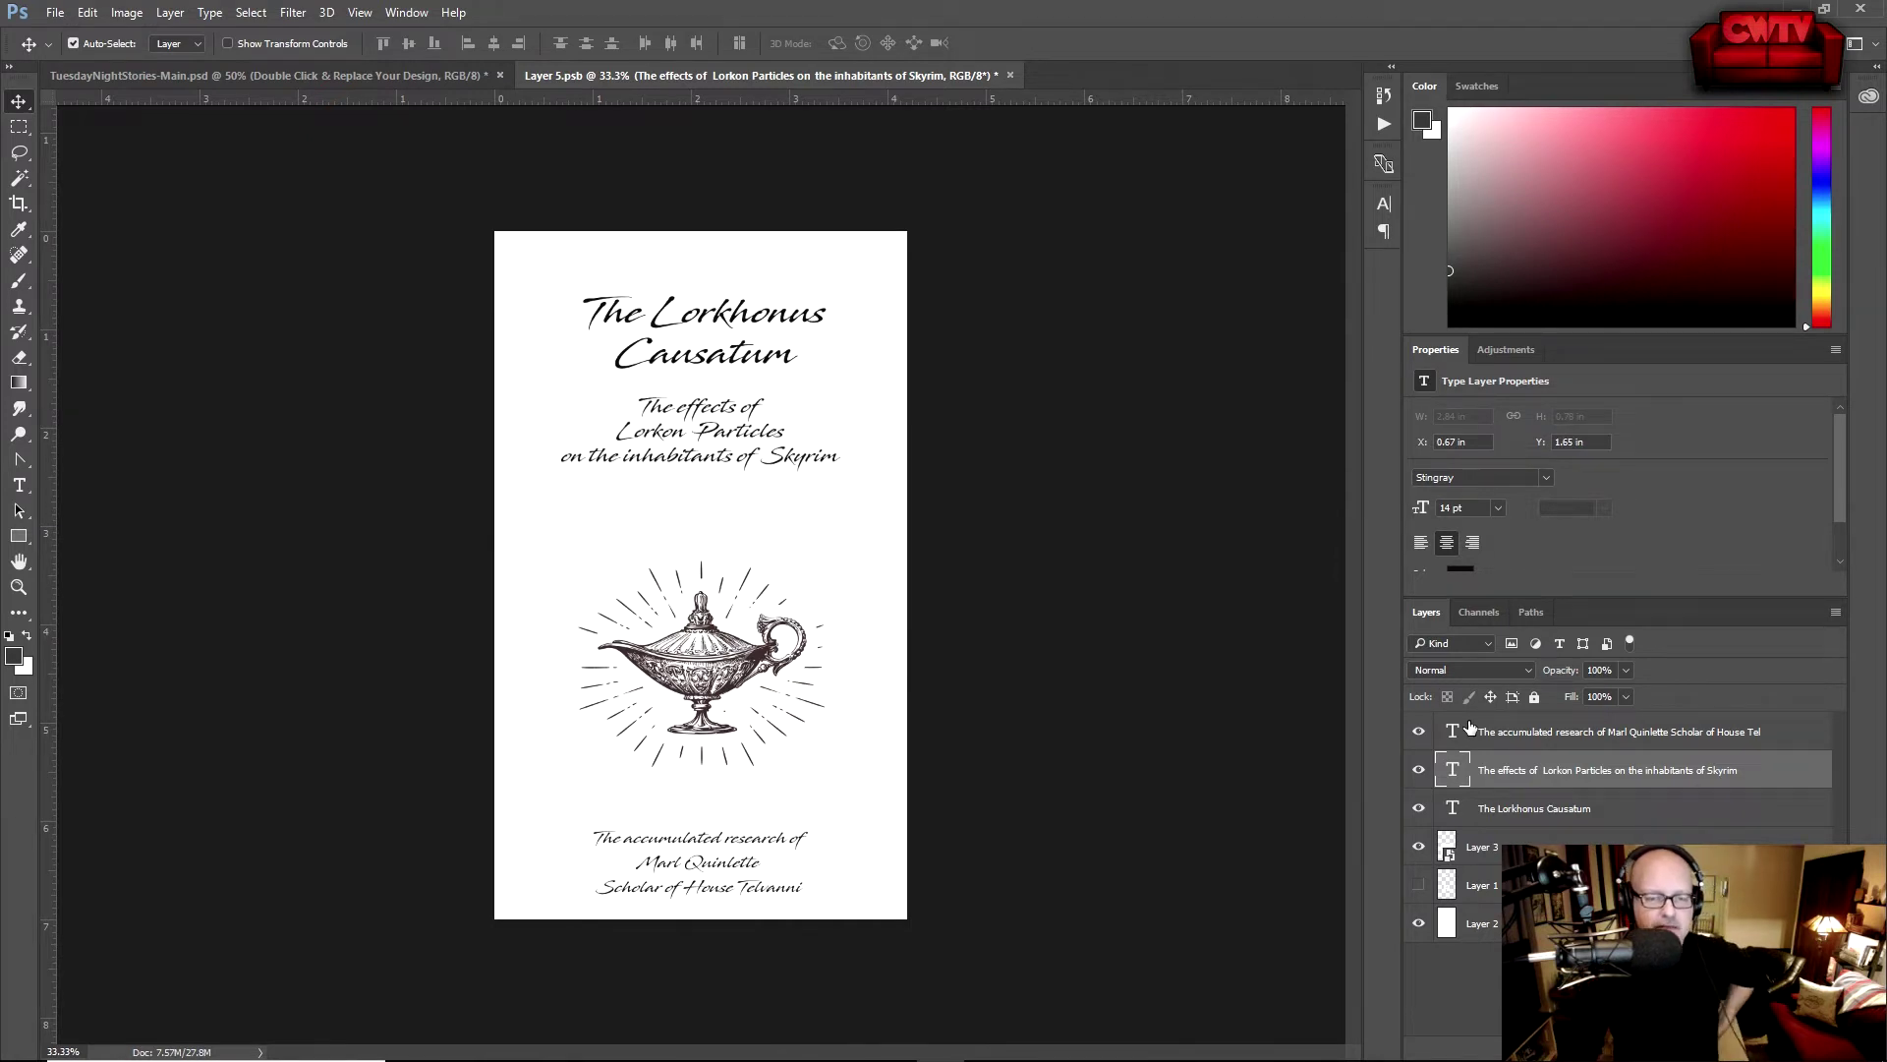
pyautogui.hotkey('shift', 'Down')
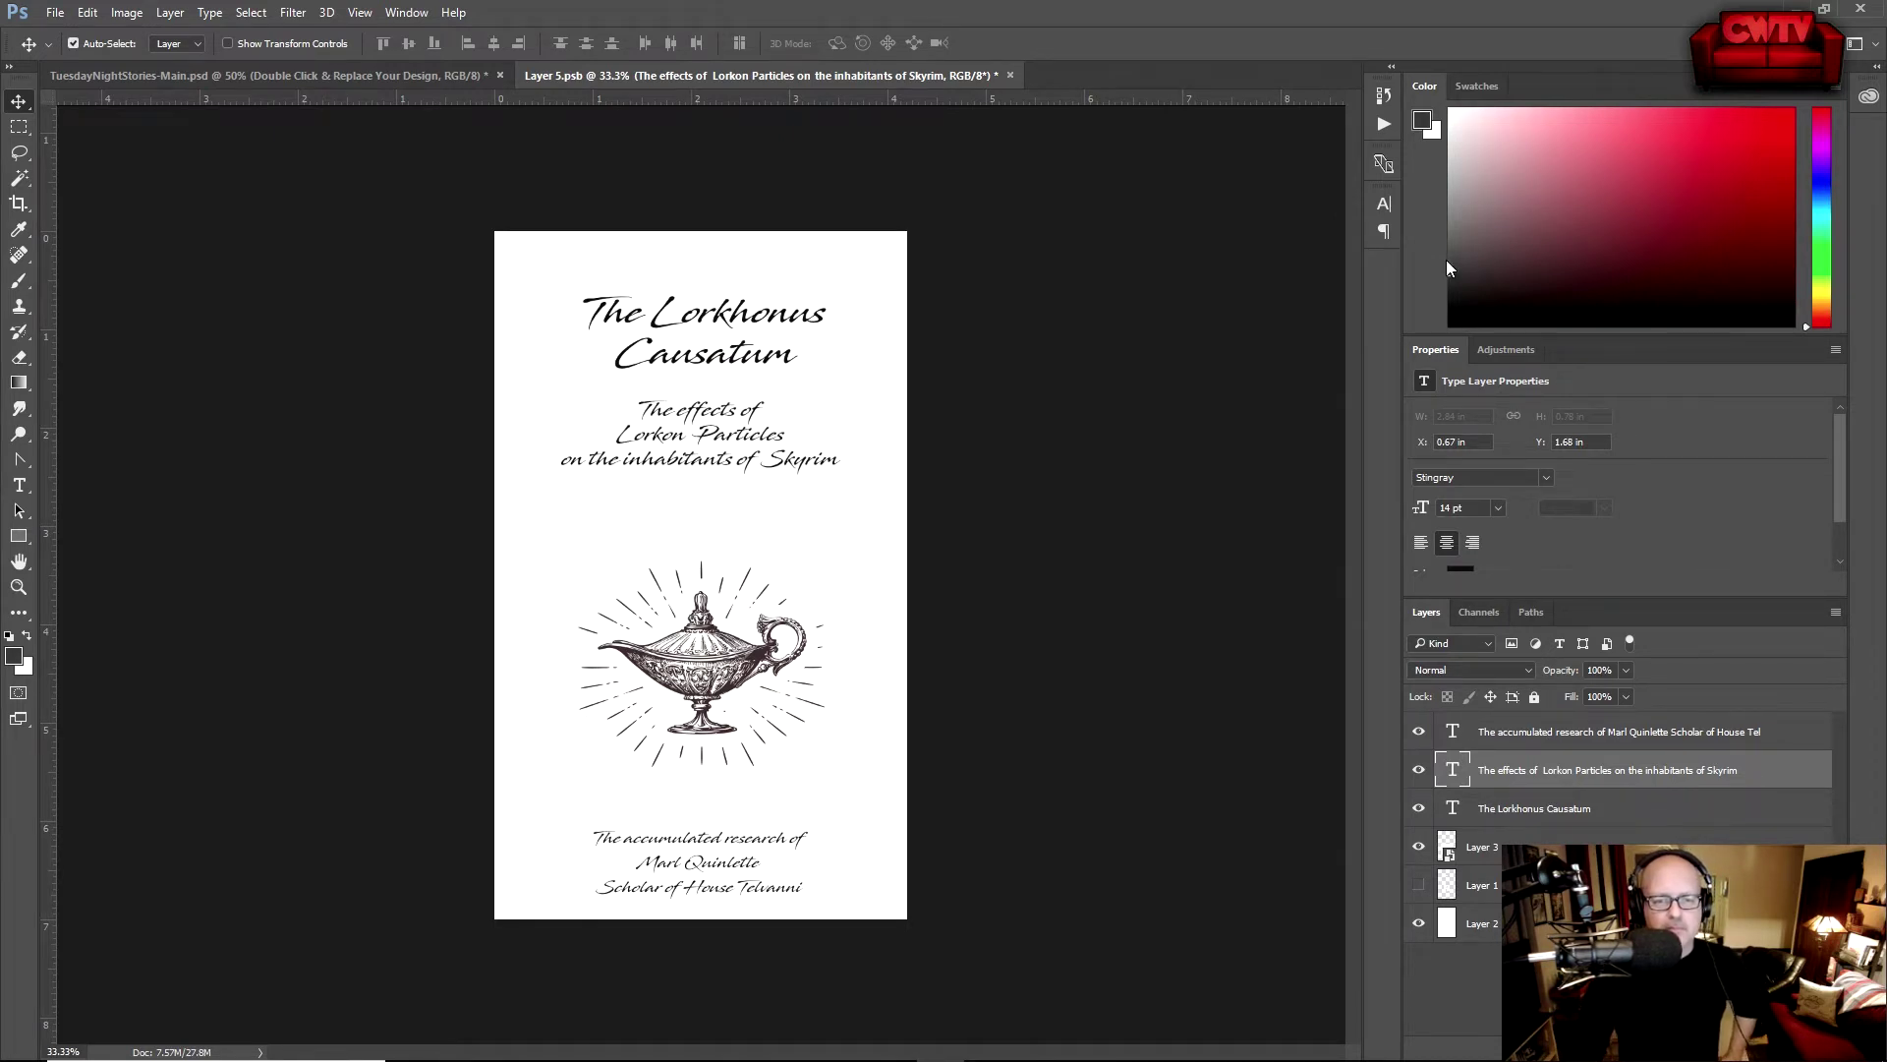
# - Rejoin 'The effects of' with 'Lorkon Particles' so the subtitle sits on two lines
pyautogui.doubleClick(1451, 773)
pyautogui.click(636, 462)
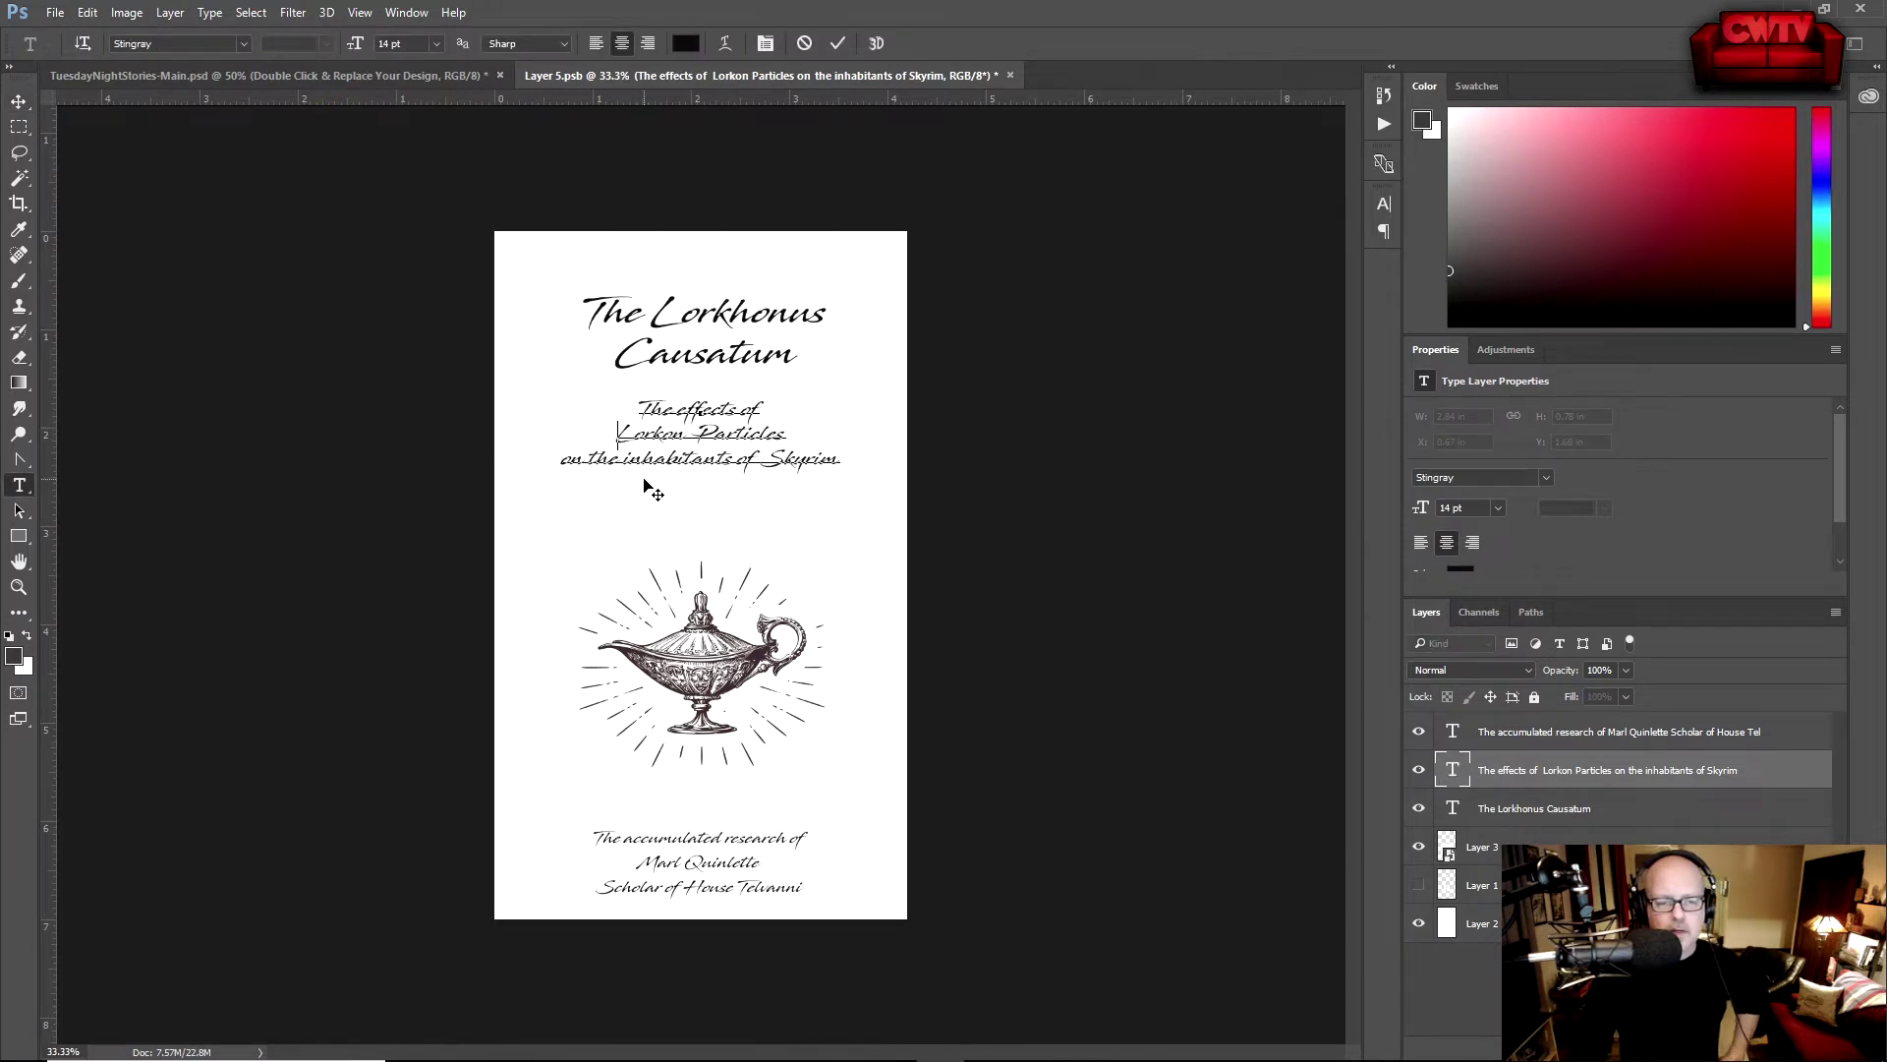
pyautogui.press('BackSpace')
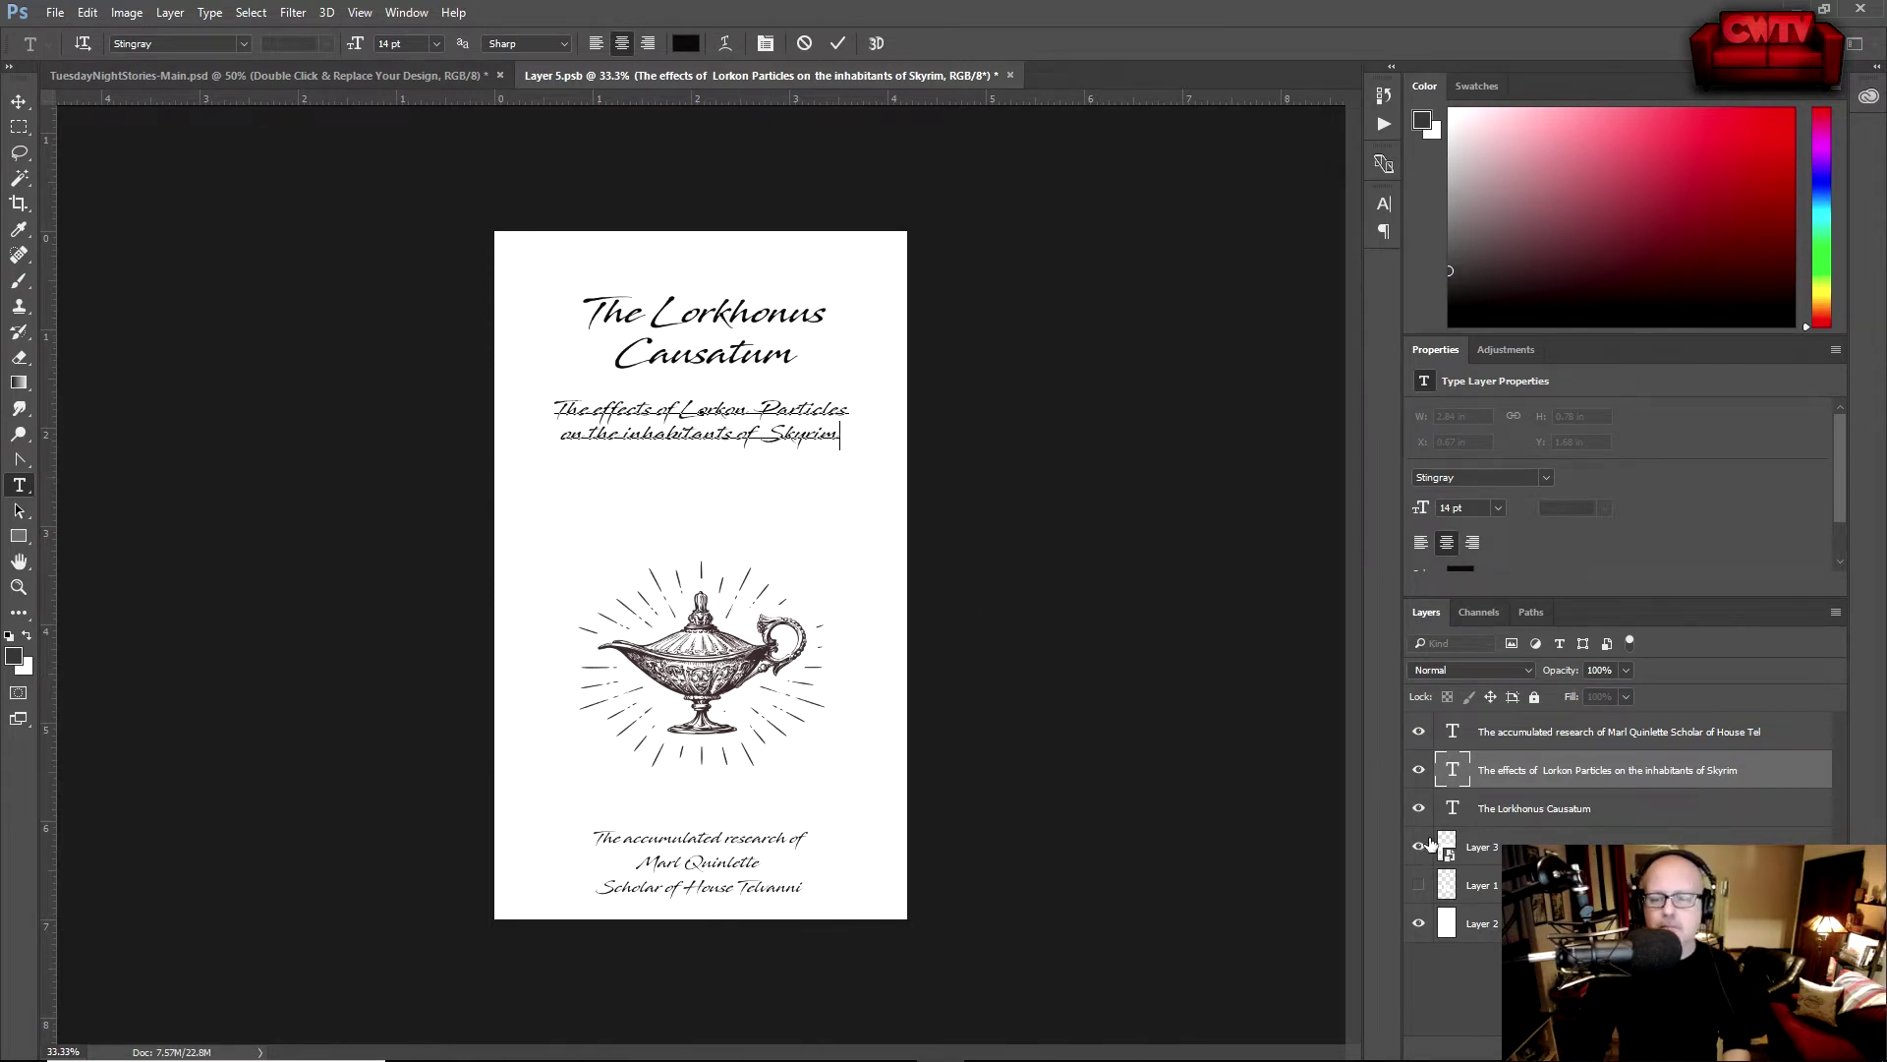
pyautogui.click(1481, 812)
pyautogui.press('v')
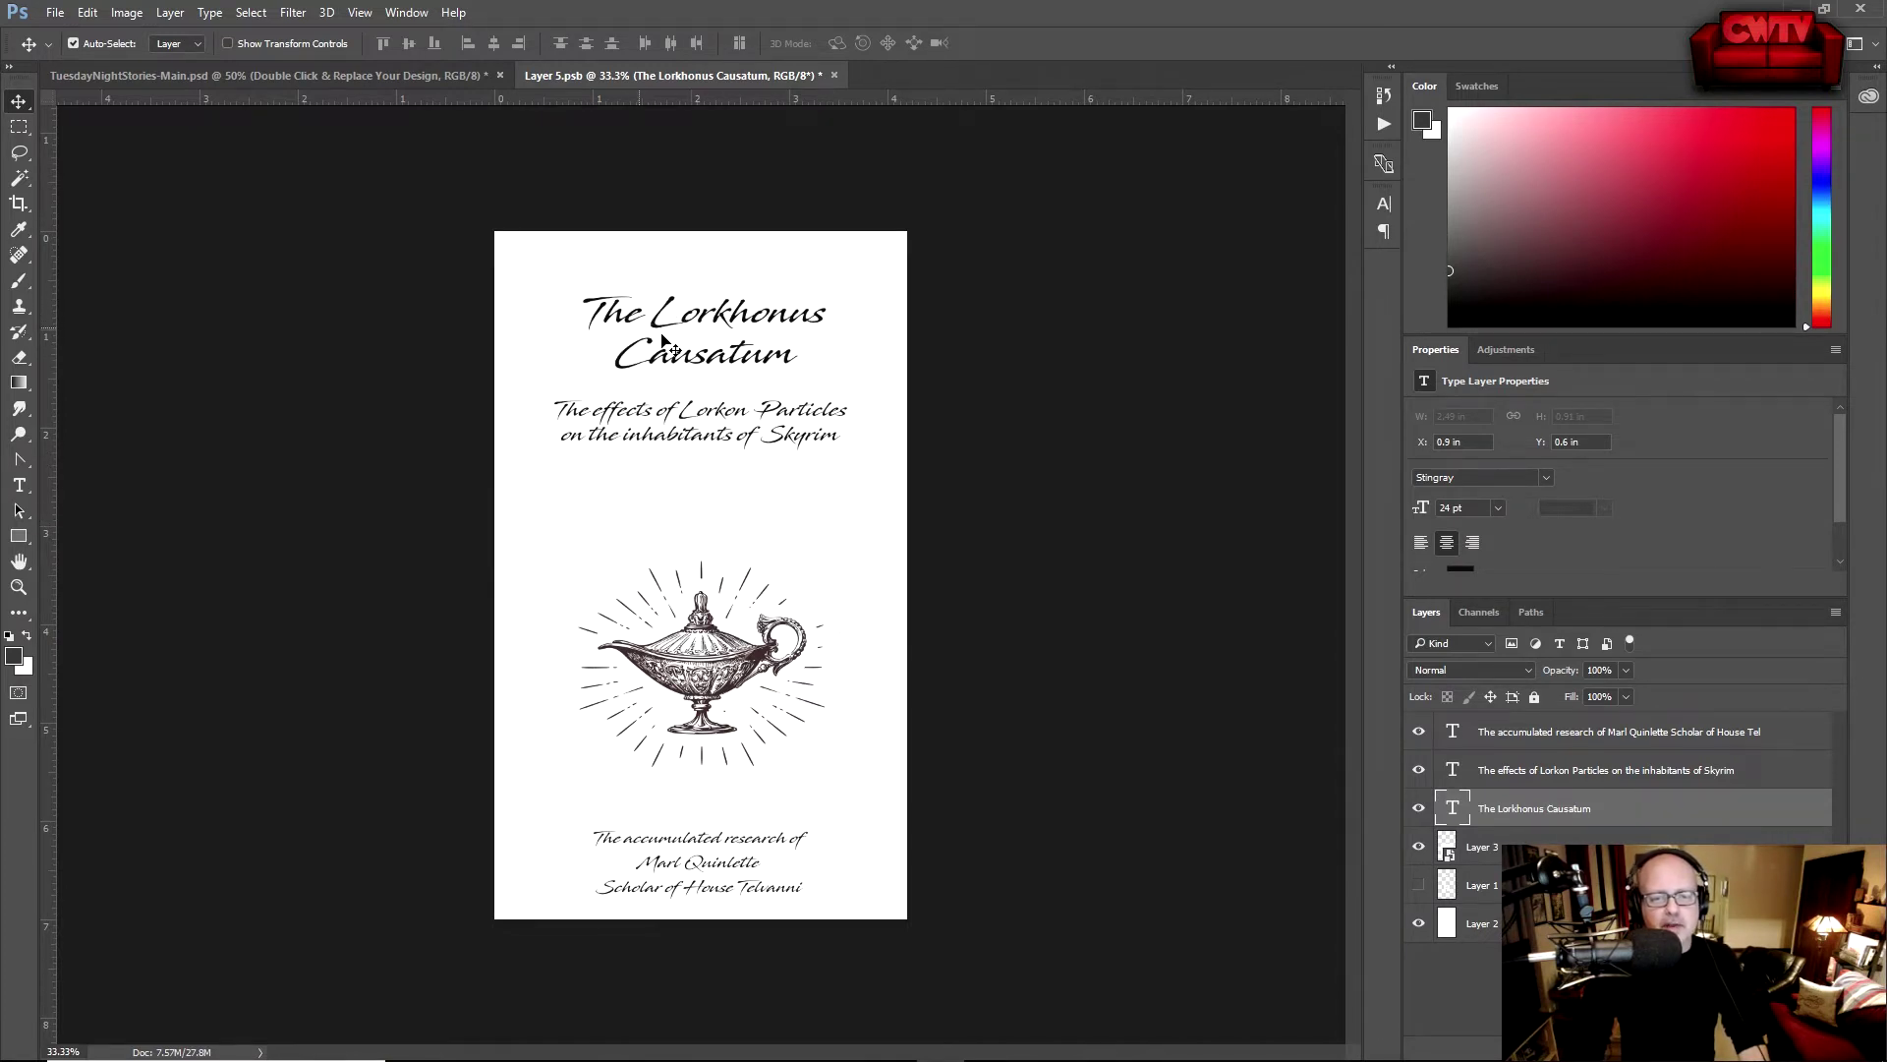
# - Make the title word Causatum 18 pt
pyautogui.doubleClick(1455, 808)
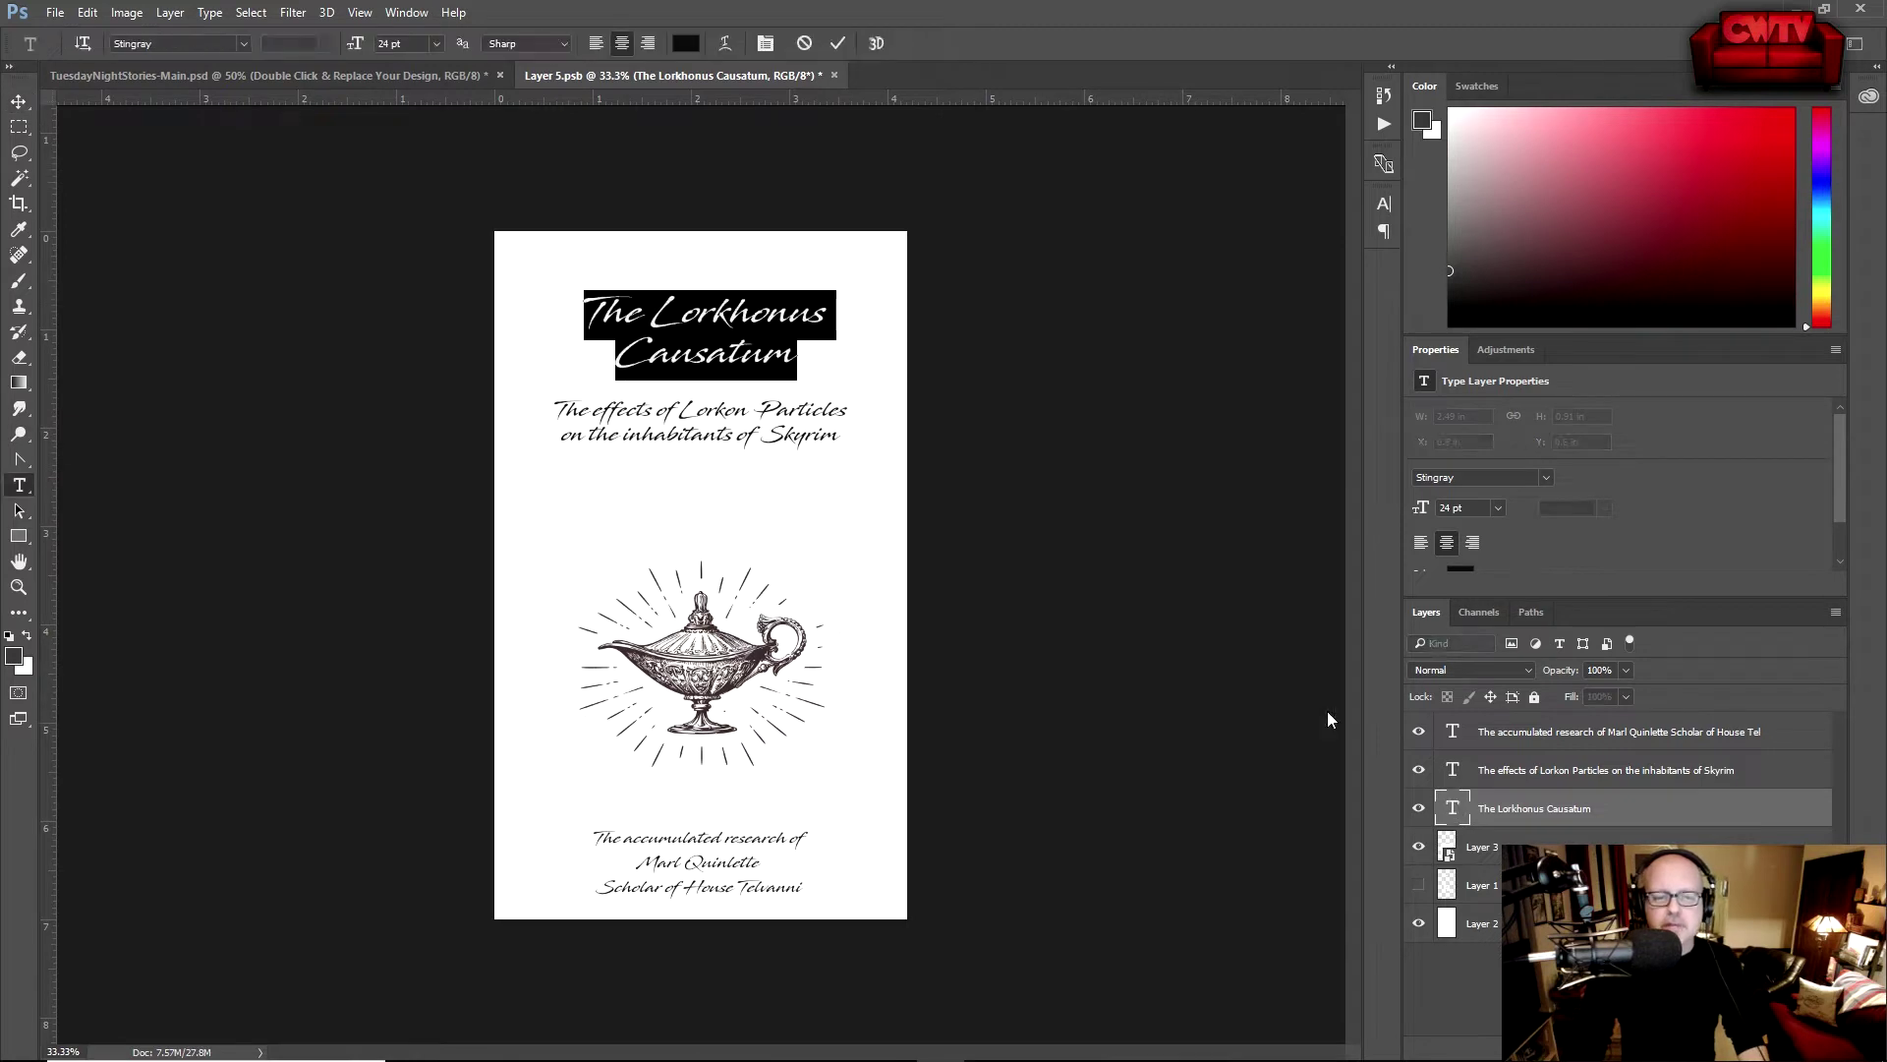
pyautogui.moveTo(615, 356); pyautogui.dragTo(804, 354)
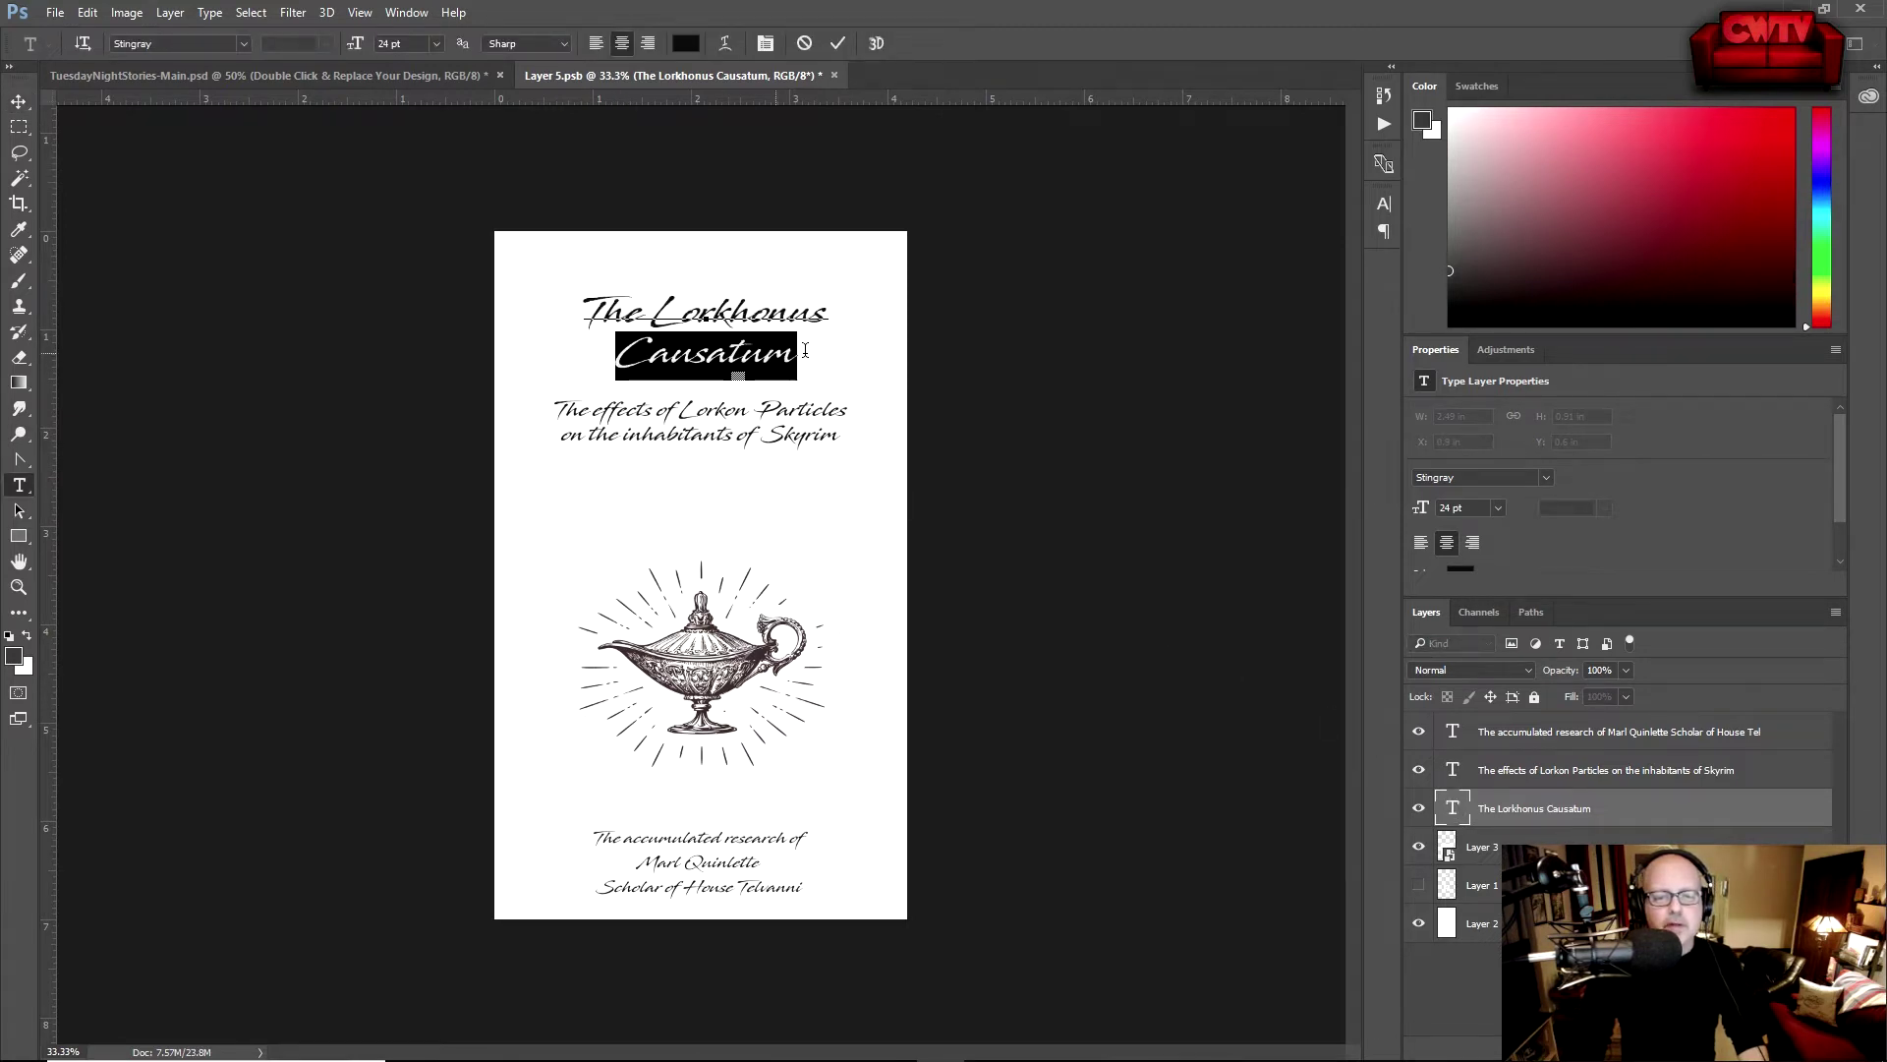
pyautogui.click(438, 42)
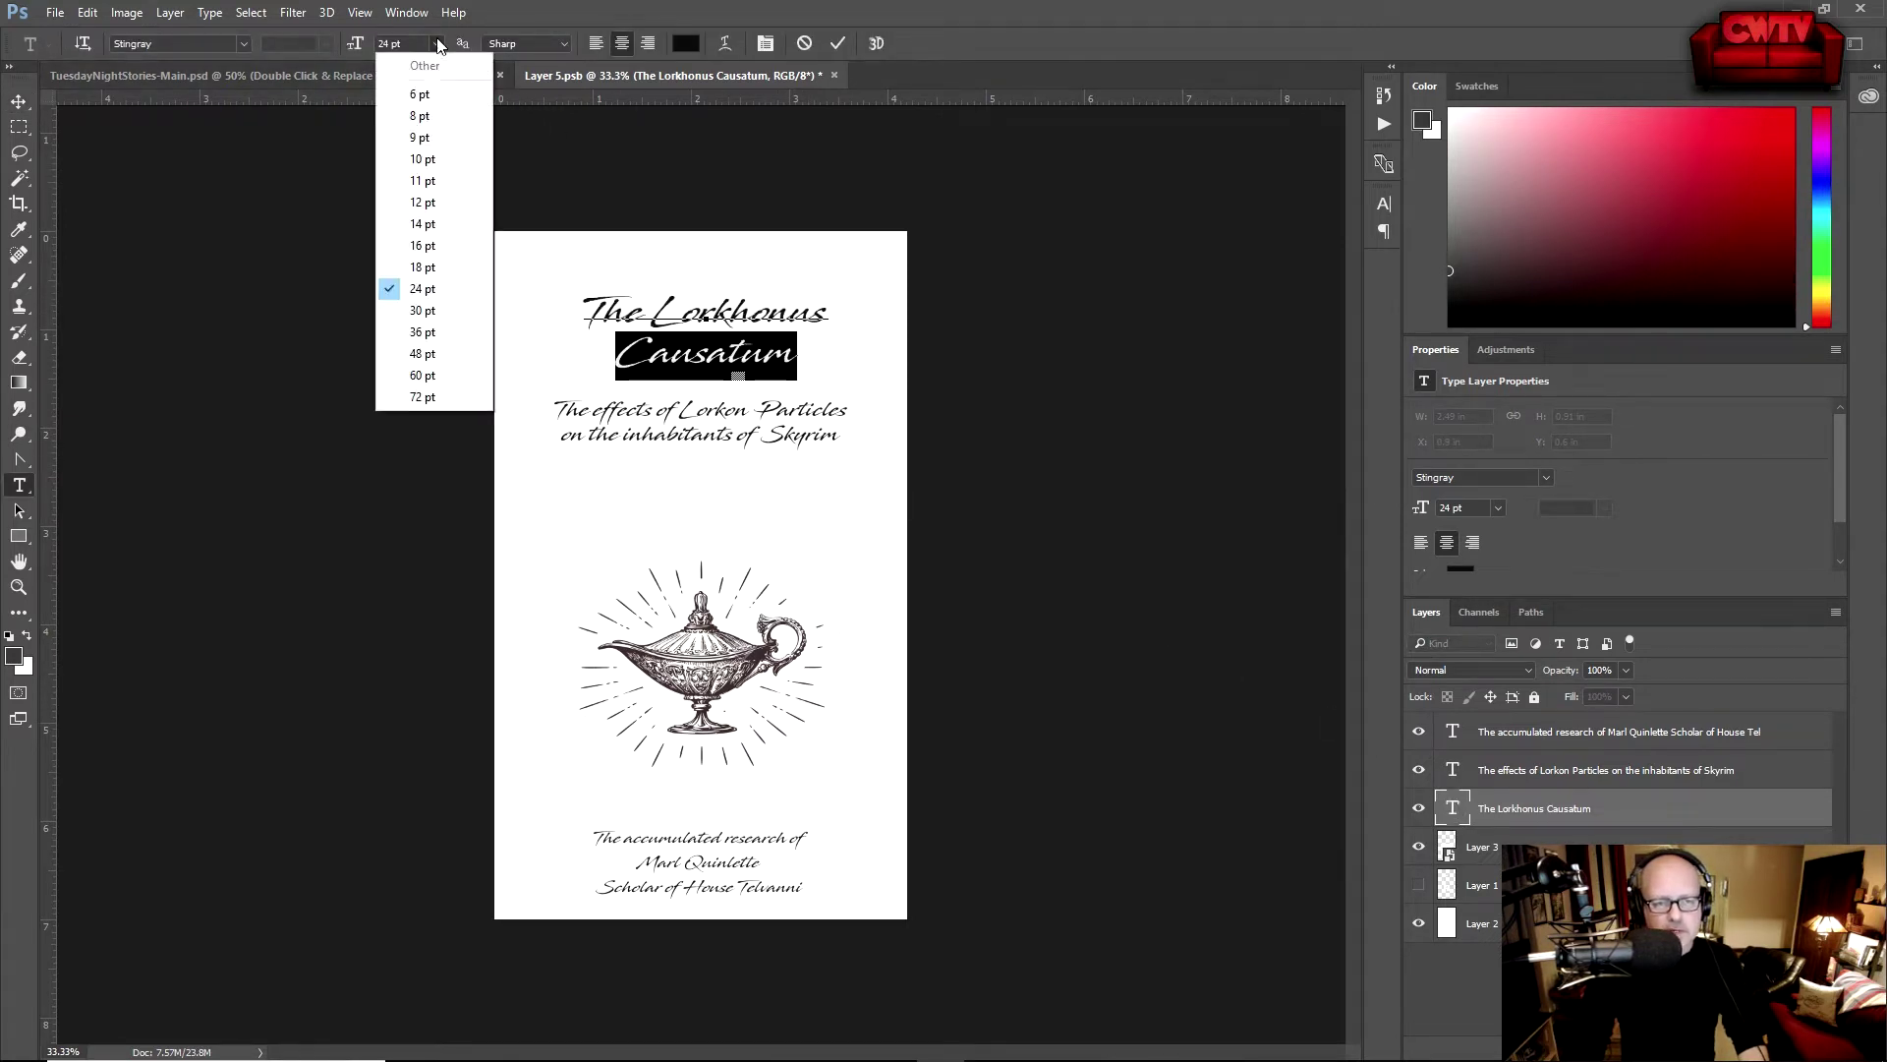
pyautogui.click(427, 269)
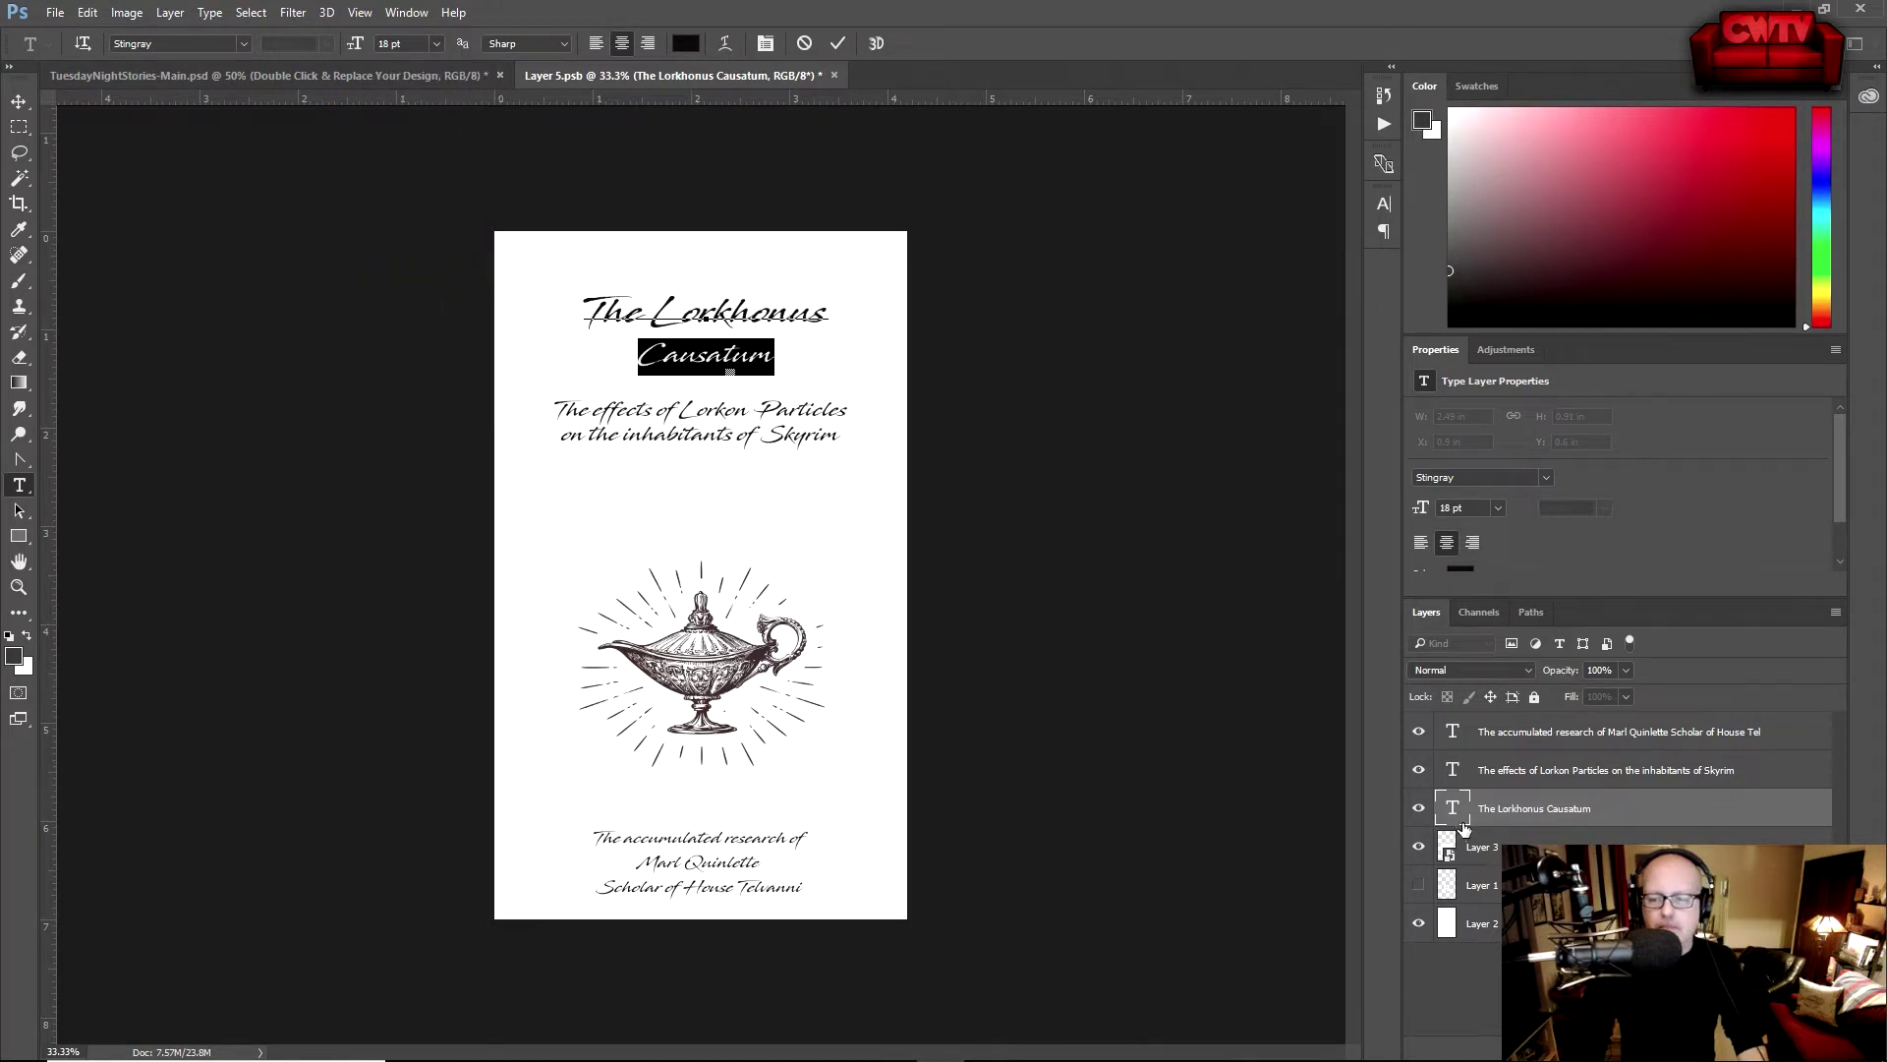
# - Set the whole title's leading to 24 pt and commit the edit
pyautogui.doubleClick(1452, 812)
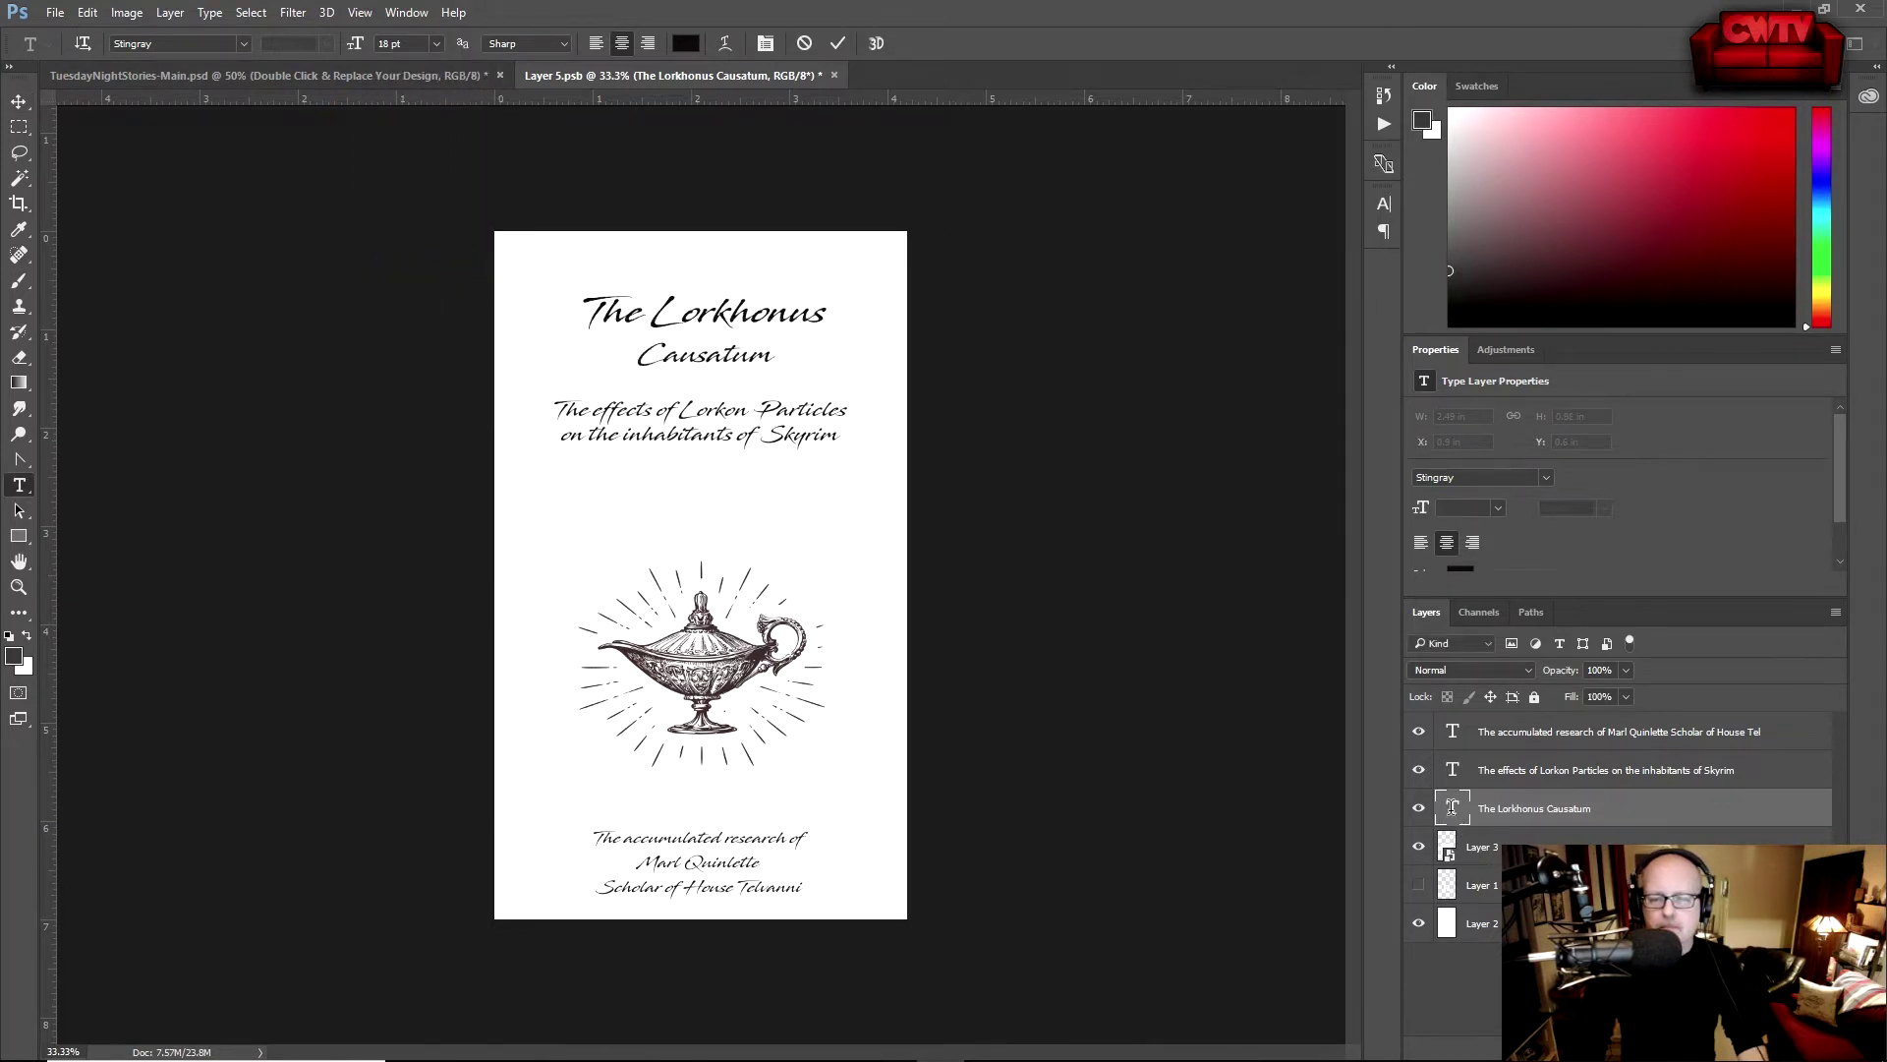
pyautogui.click(1381, 204)
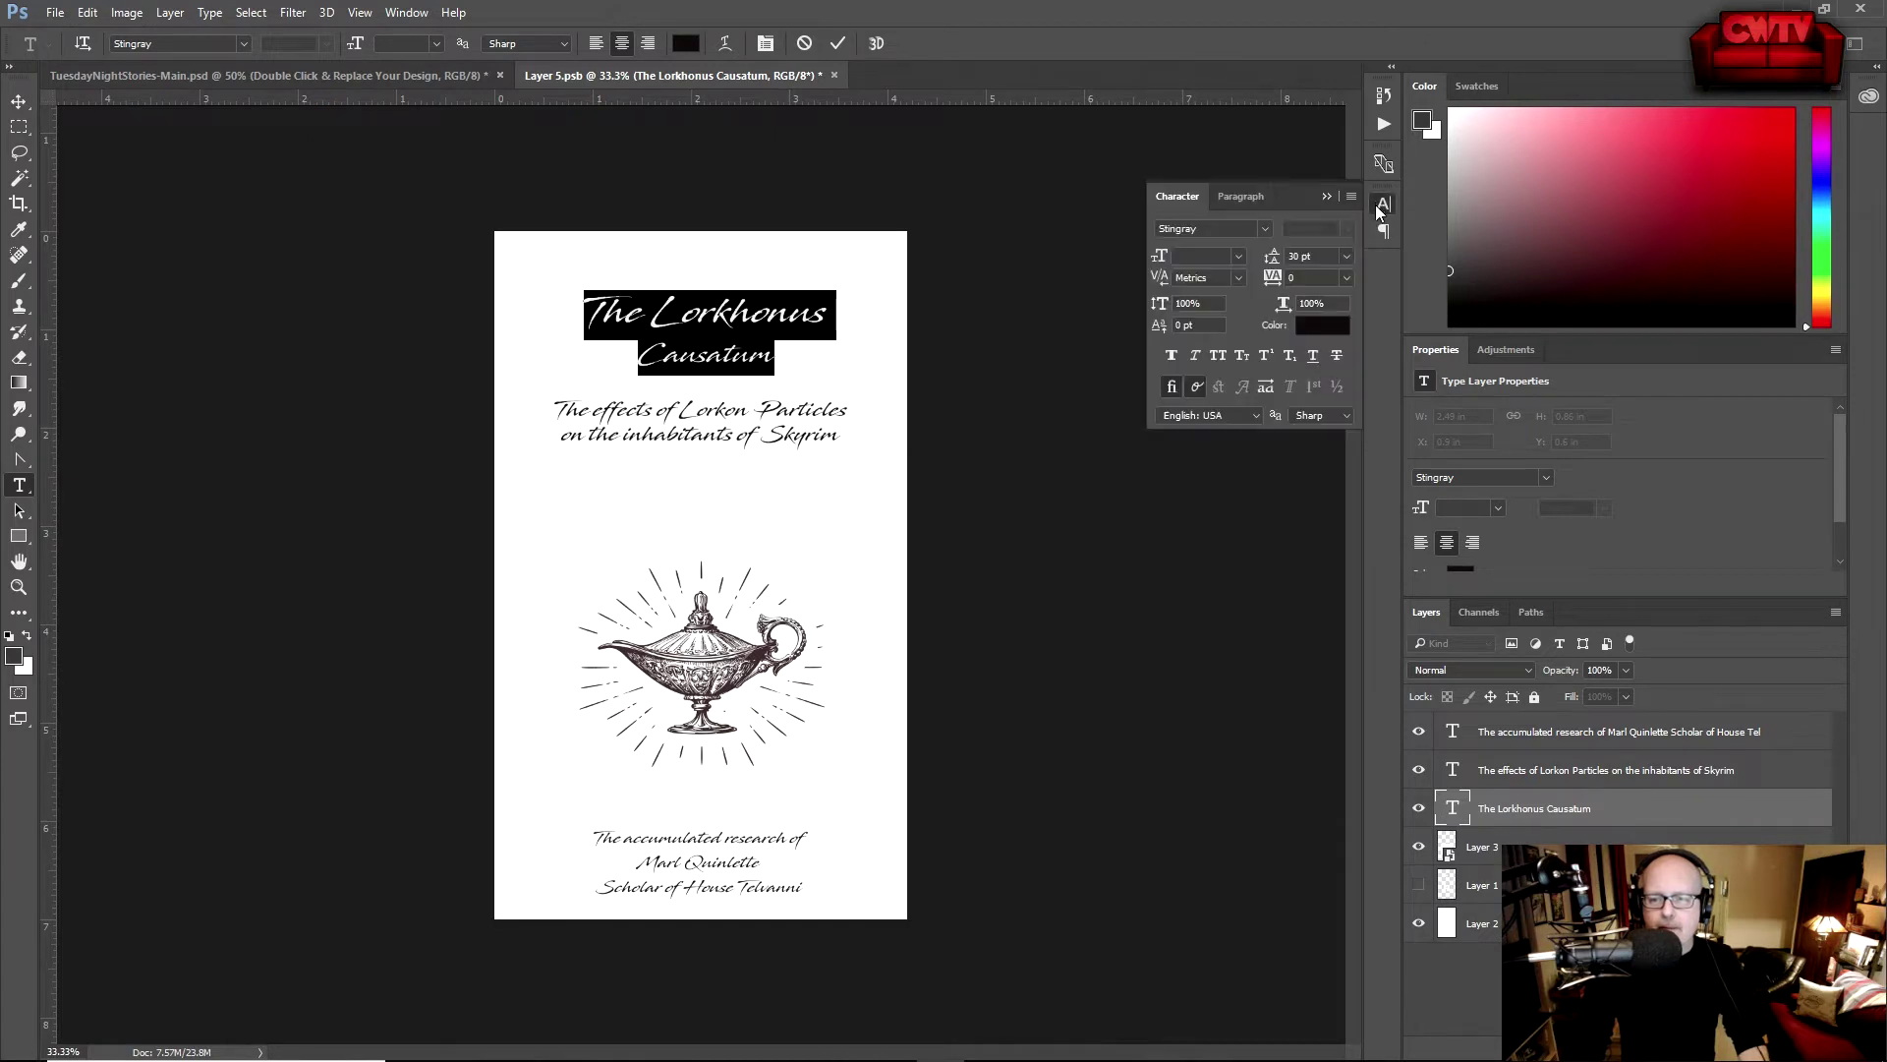
pyautogui.click(1346, 257)
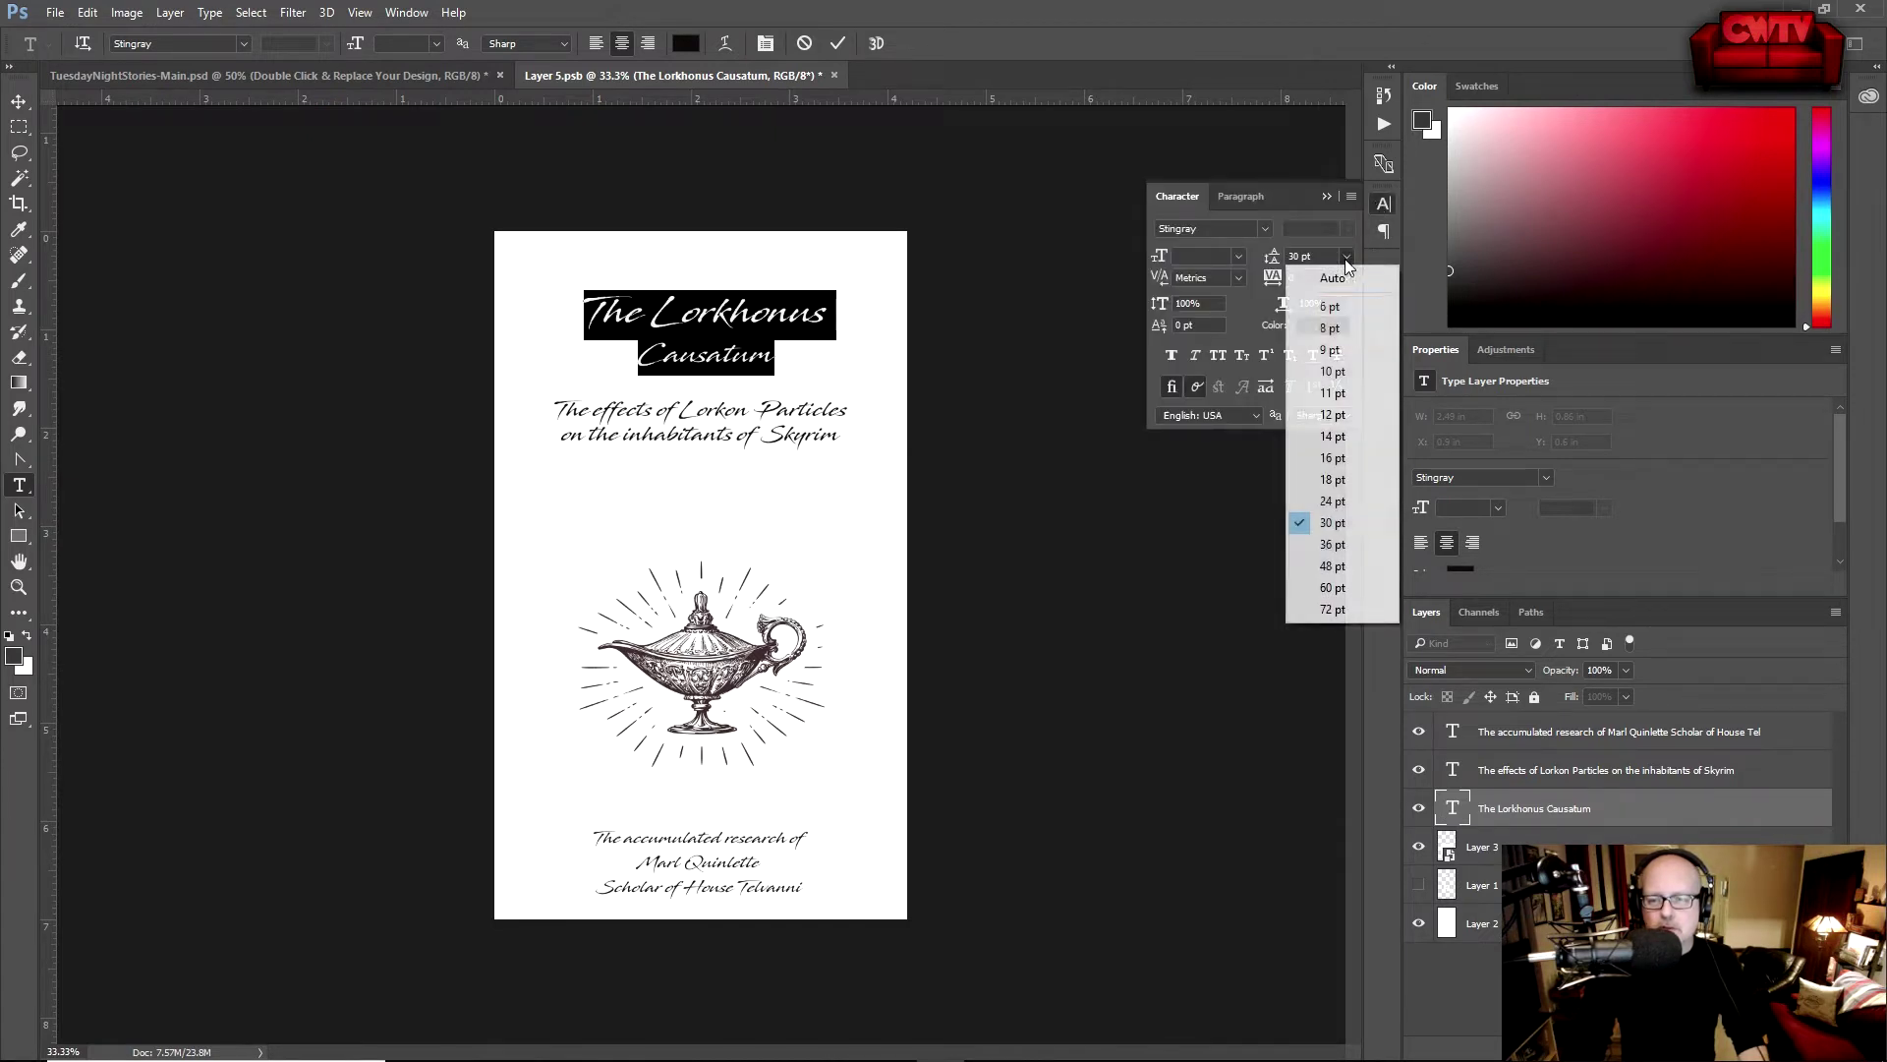
pyautogui.click(1342, 481)
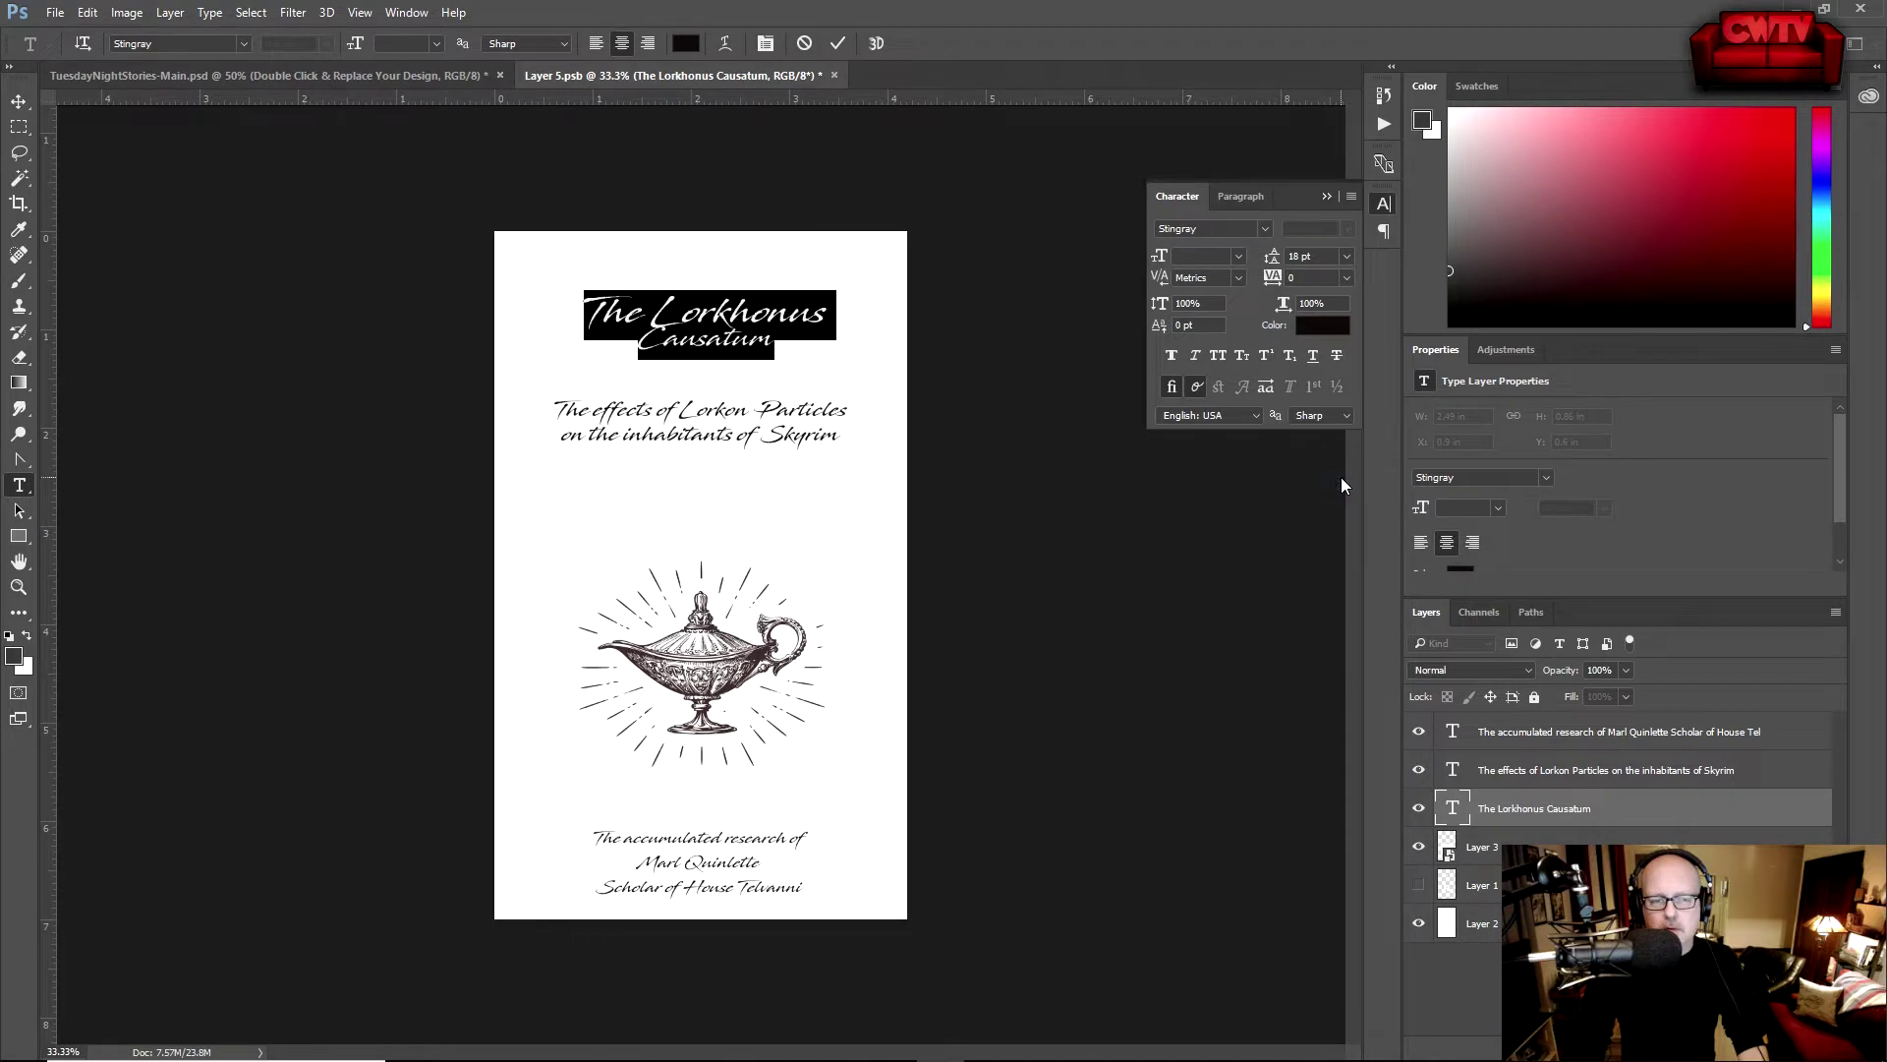
pyautogui.click(1347, 258)
pyautogui.click(1334, 502)
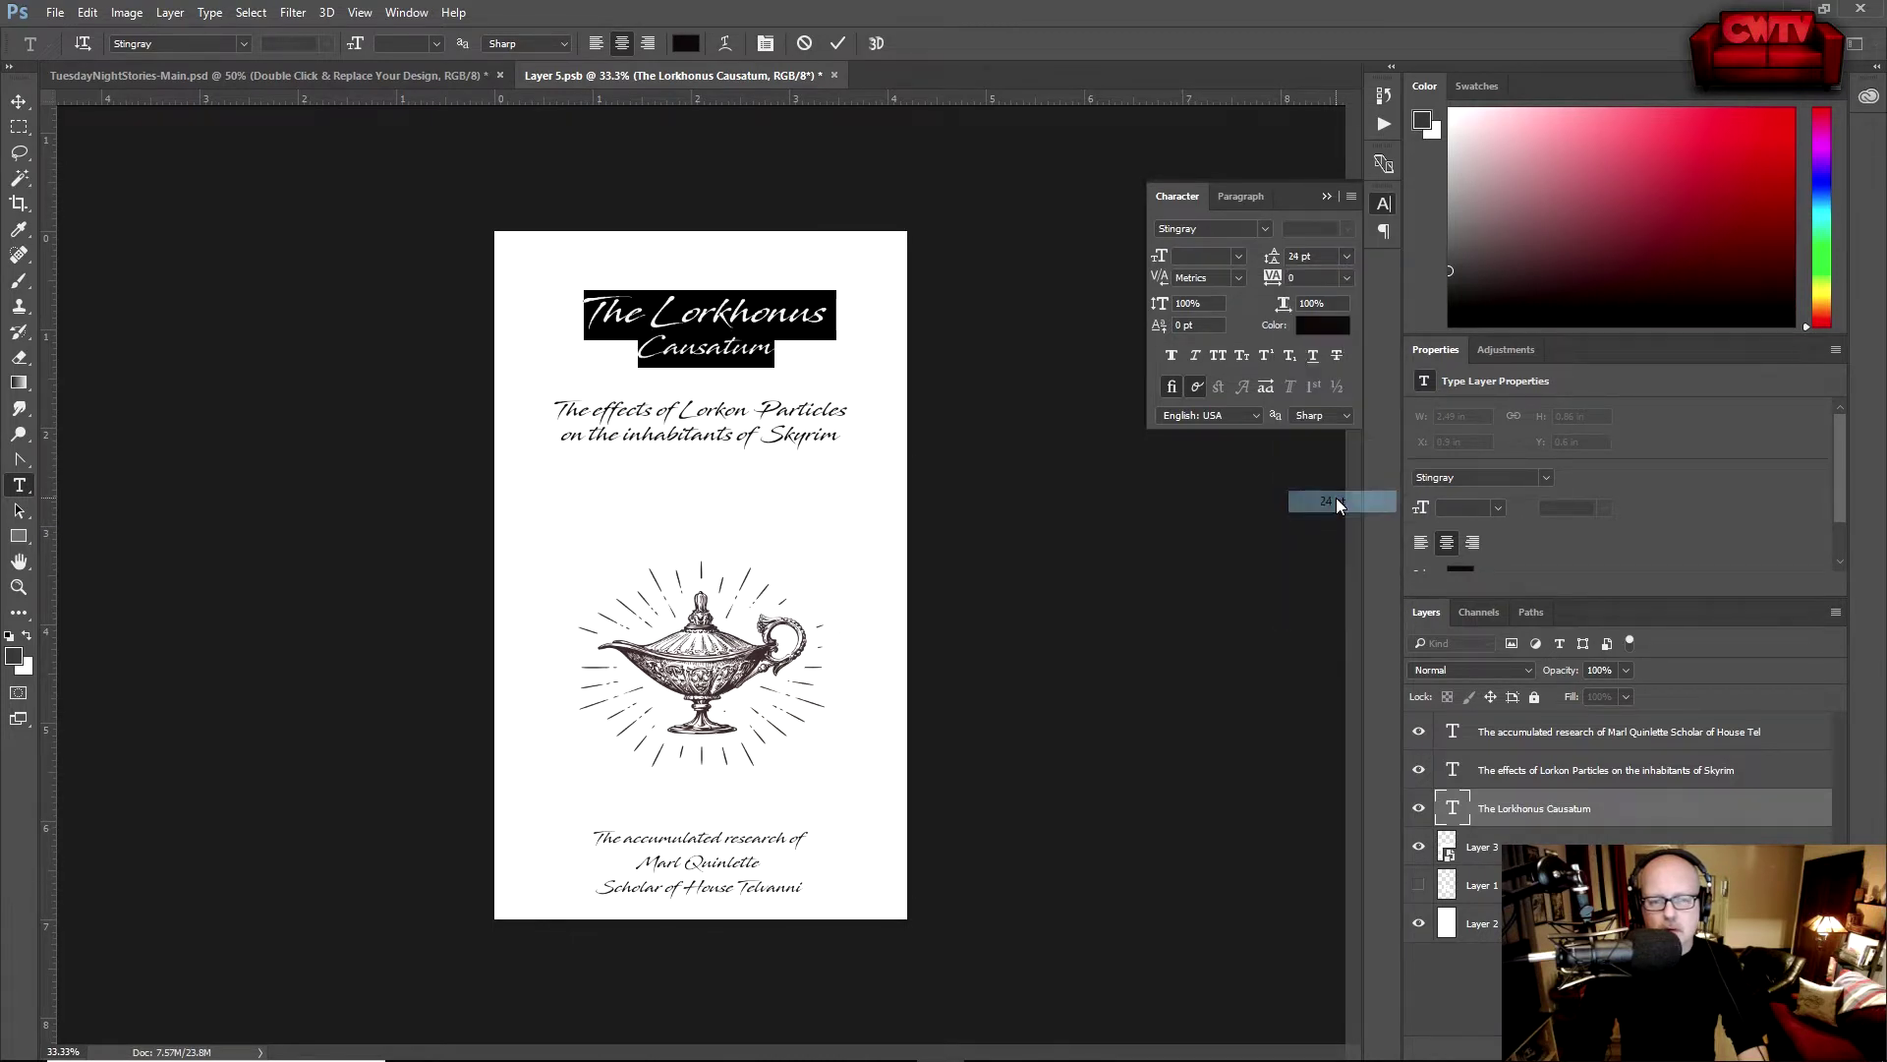
pyautogui.hotkey('ctrl', 'Return')
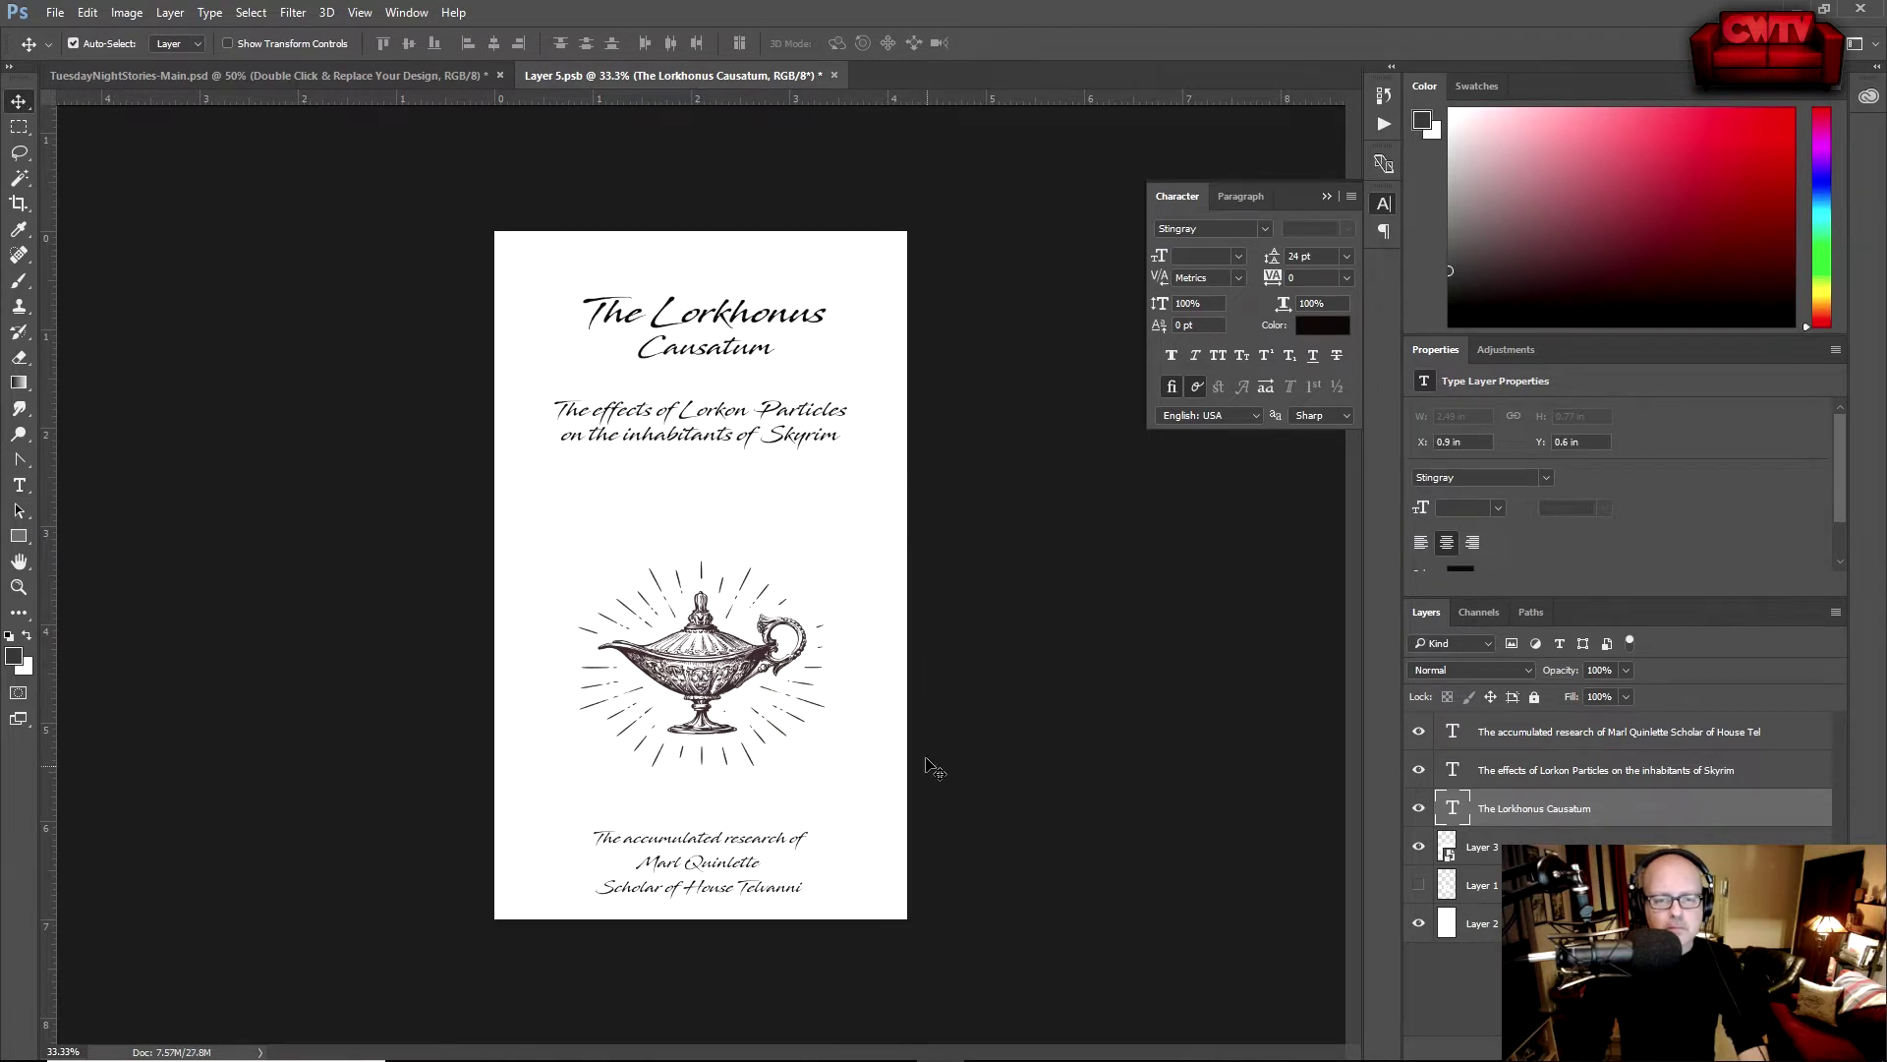
# - Nudge the lamp illustration on Layer 3 up to Y 2.81 in
pyautogui.click(1448, 847)
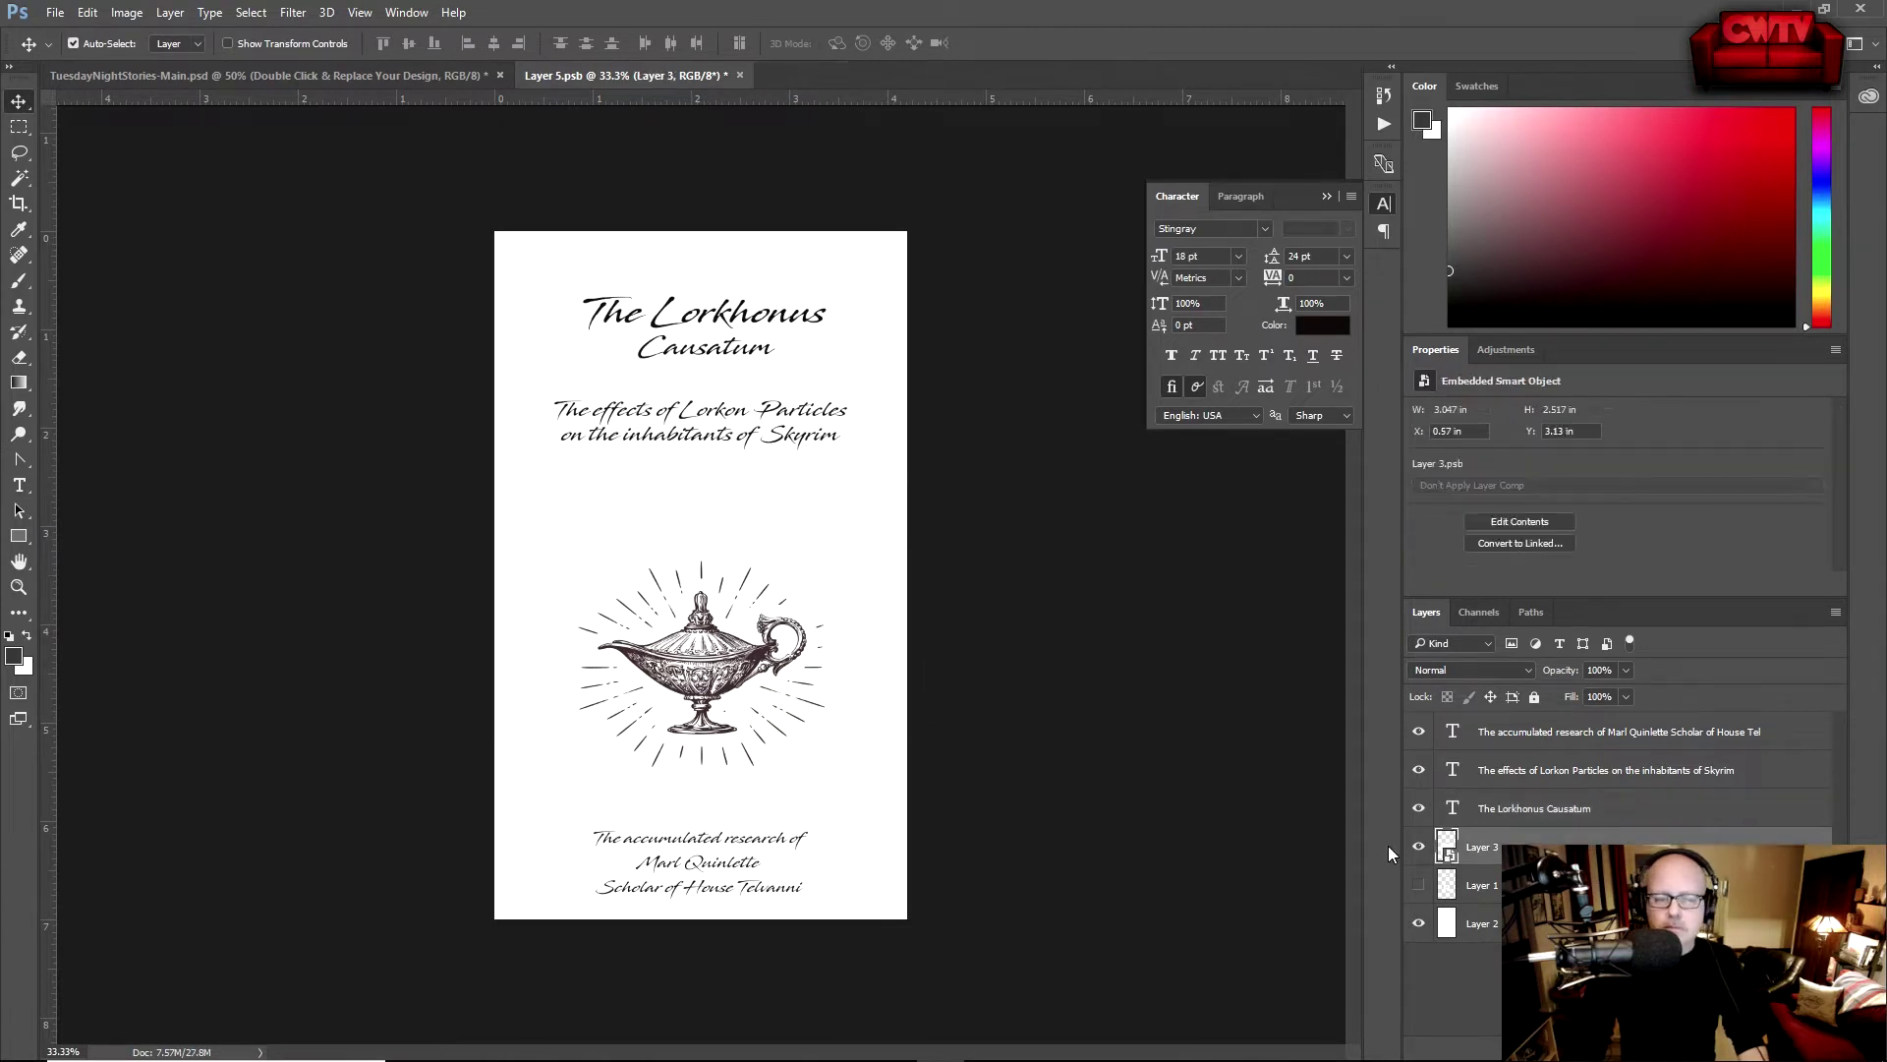
pyautogui.hotkey('shift', 'Up')
pyautogui.hotkey('shift', 'Up')
pyautogui.hotkey('shift', 'Up')
pyautogui.hotkey('shift', 'Up')
pyautogui.hotkey('shift', 'Up')
pyautogui.hotkey('shift', 'Up')
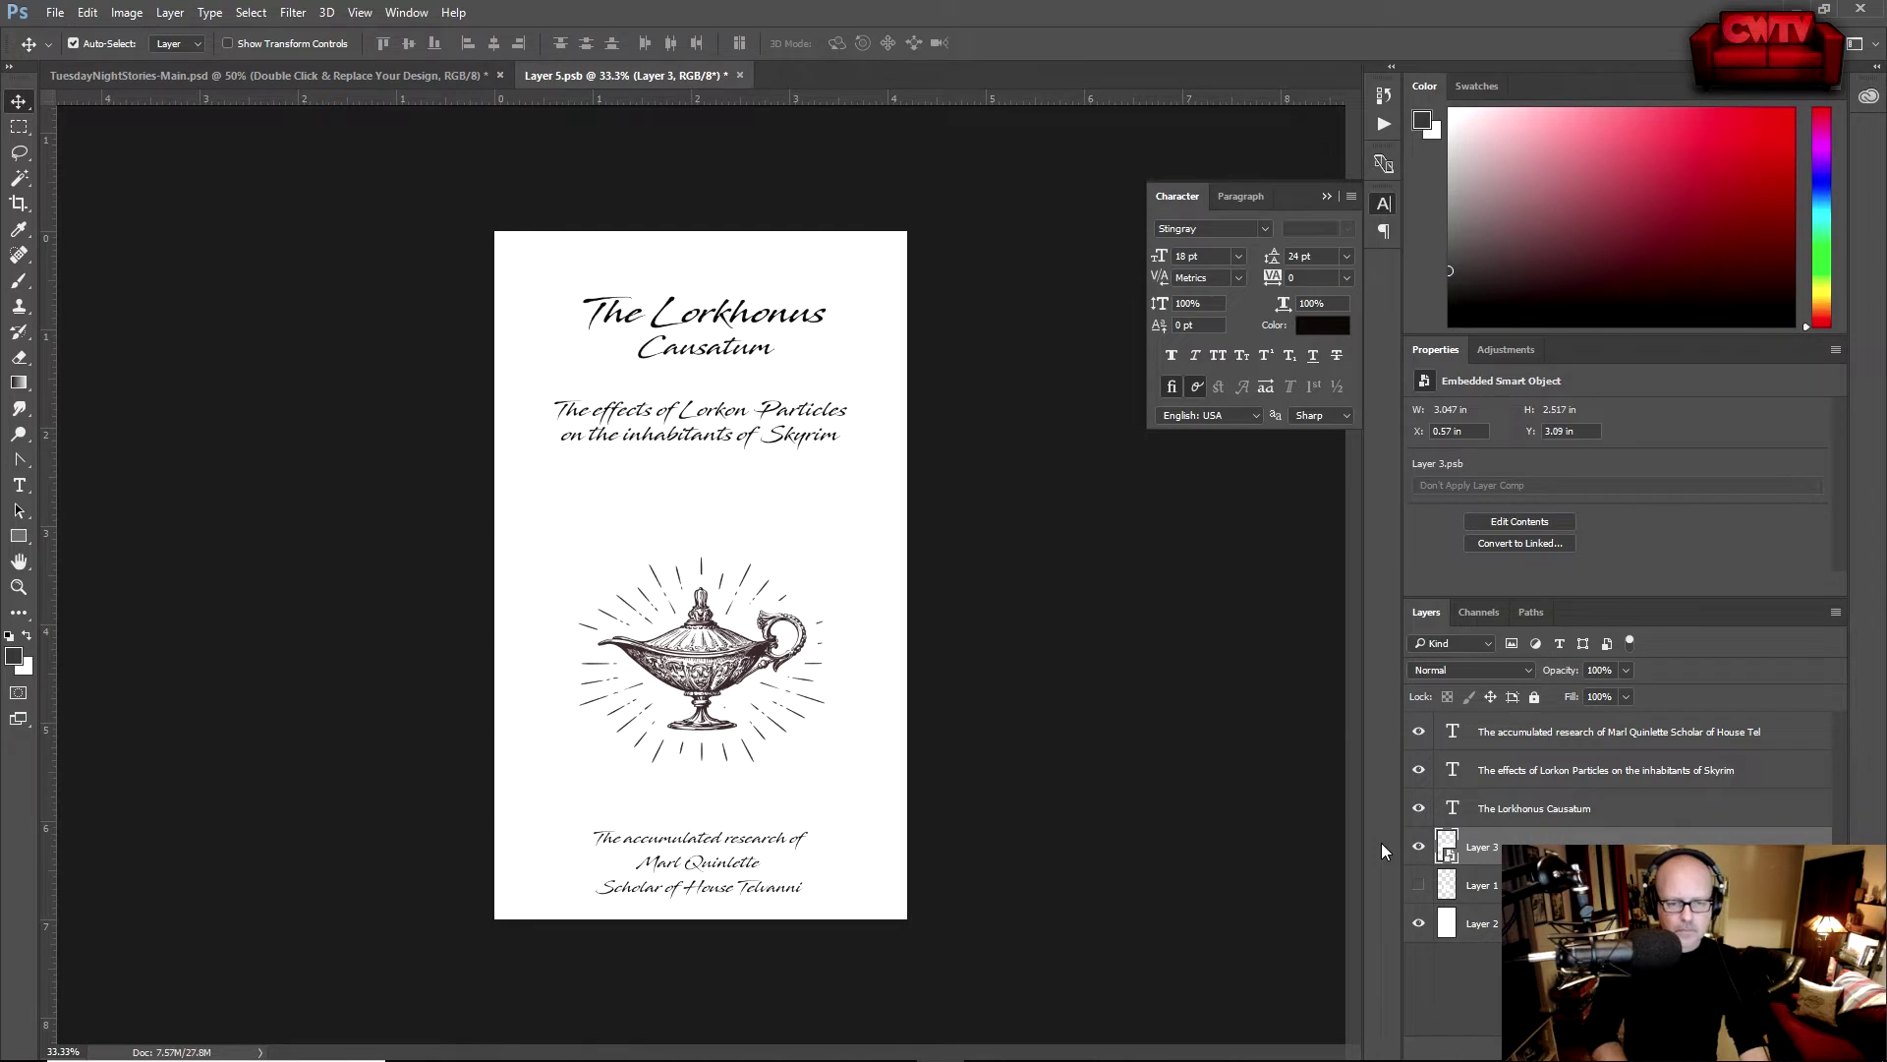
pyautogui.hotkey('shift', 'Up')
pyautogui.hotkey('shift', 'Up')
pyautogui.hotkey('shift', 'Up')
pyautogui.hotkey('shift', 'Up')
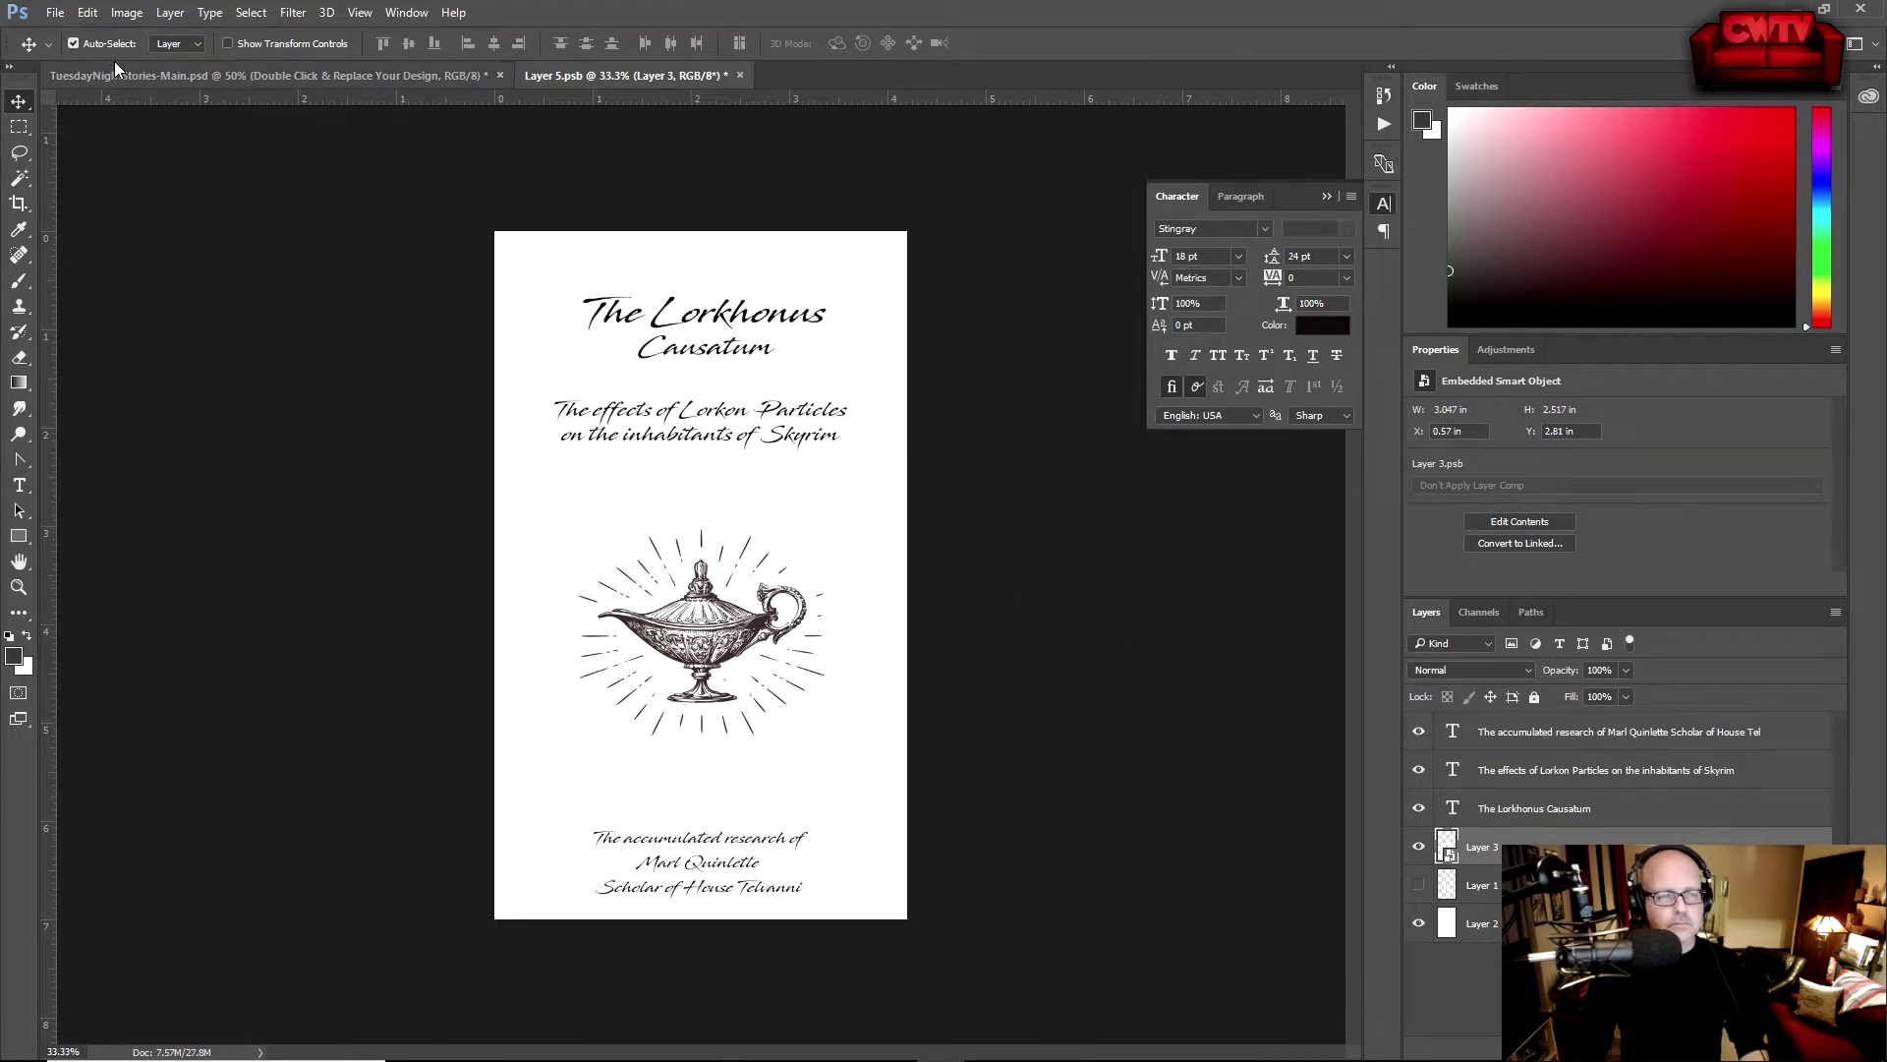
# - Save the cover document and view it in the TuesdayNightStories-Main.psd mockup
pyautogui.click(54, 12)
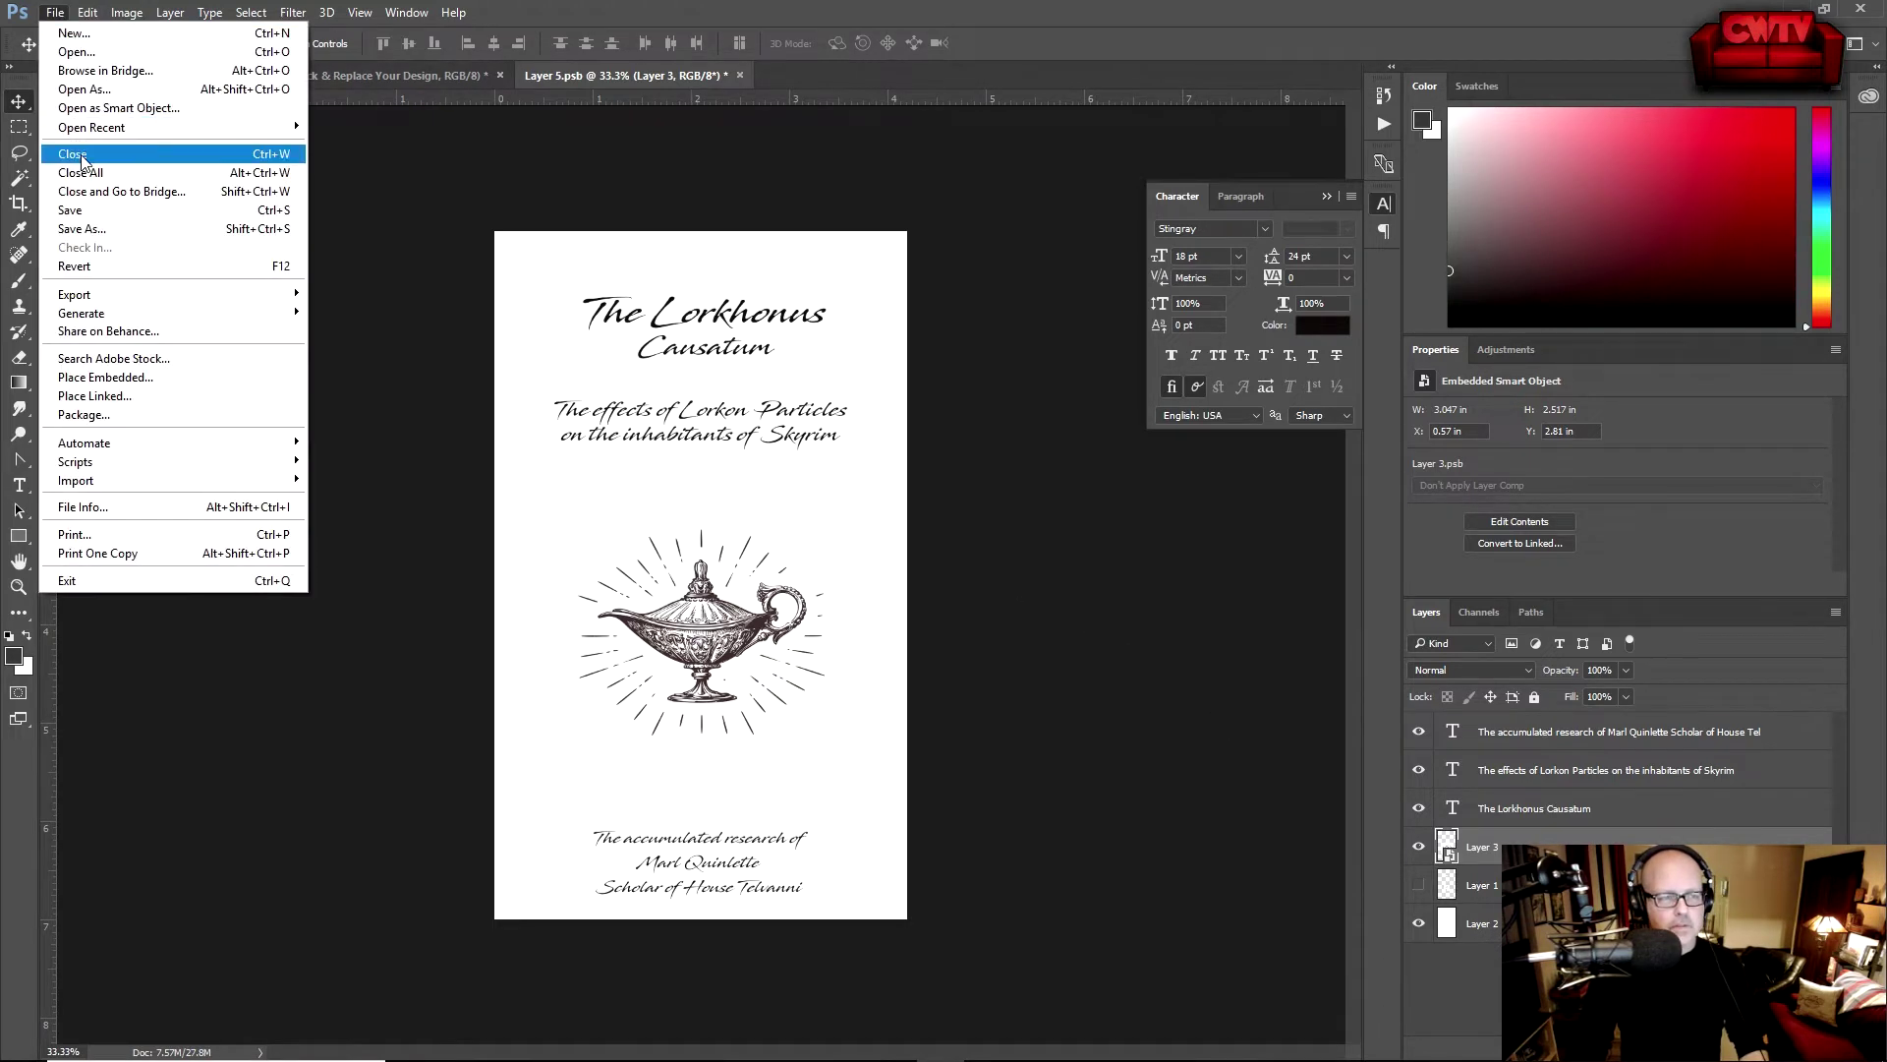
pyautogui.click(86, 217)
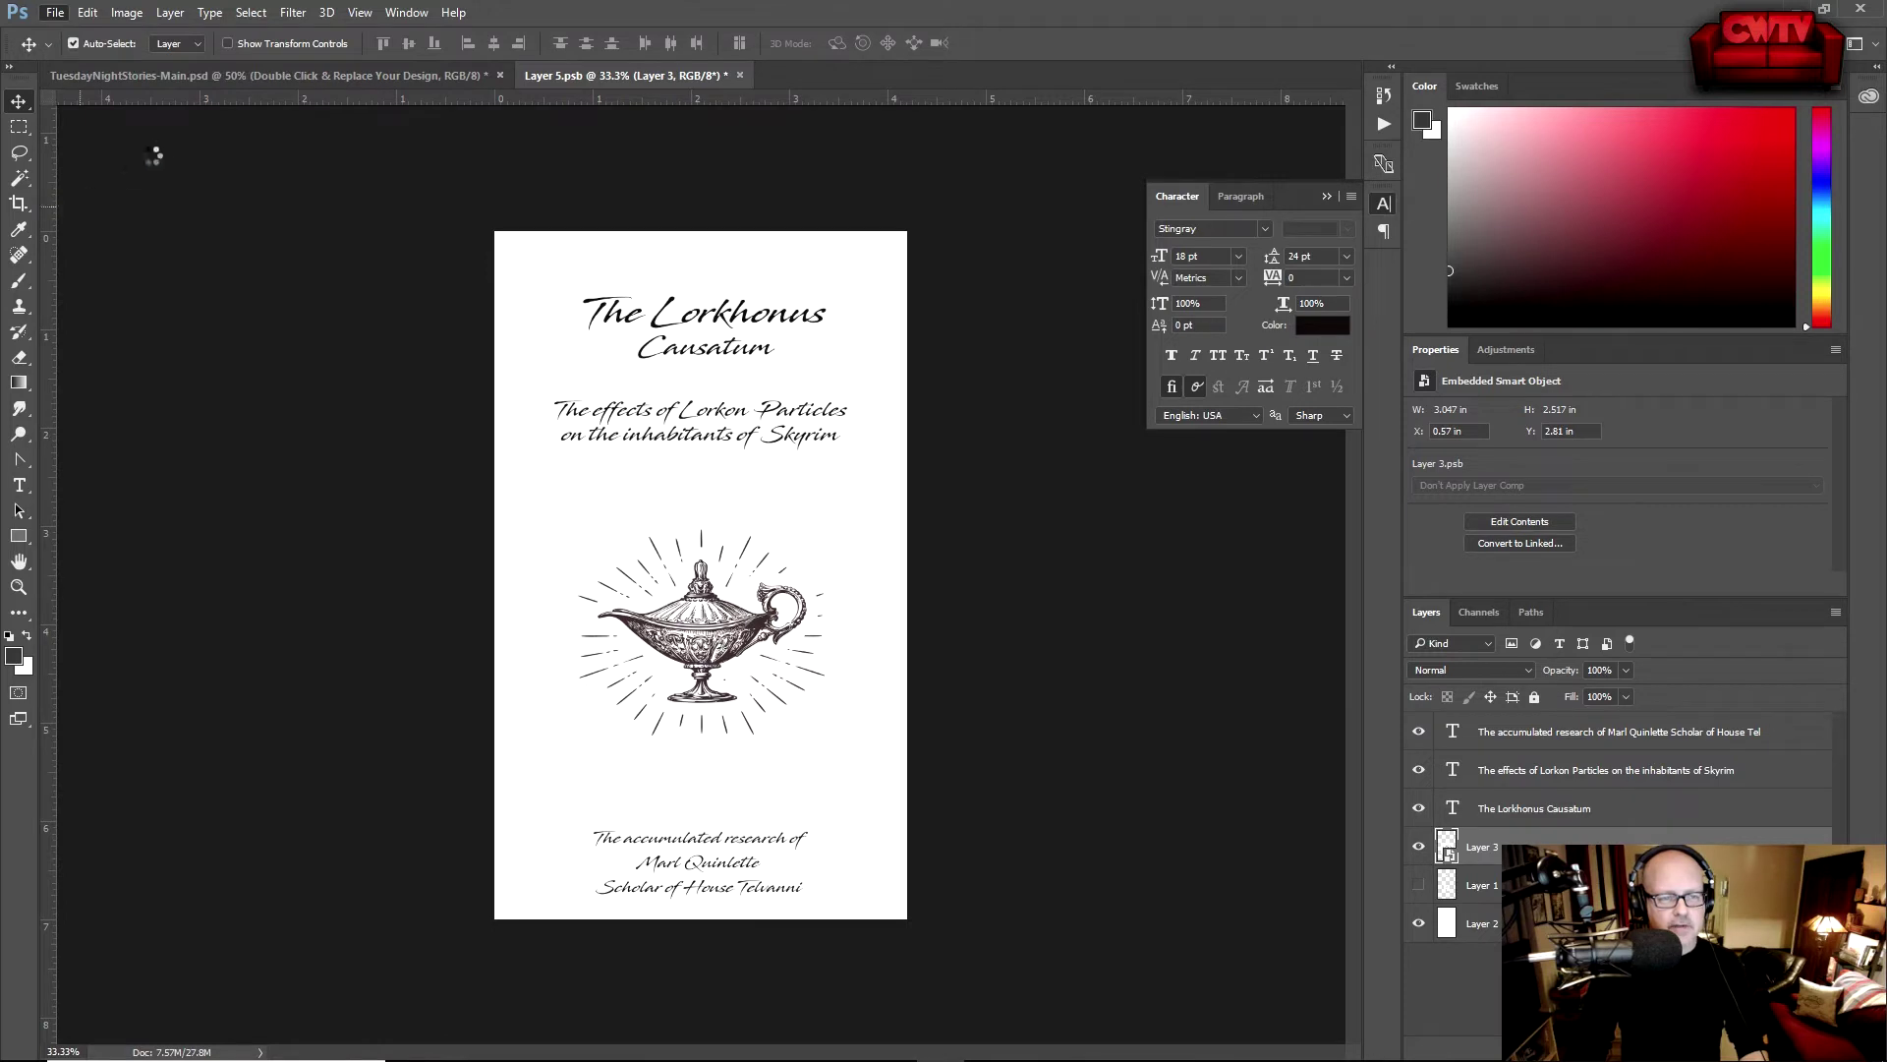
pyautogui.click(326, 71)
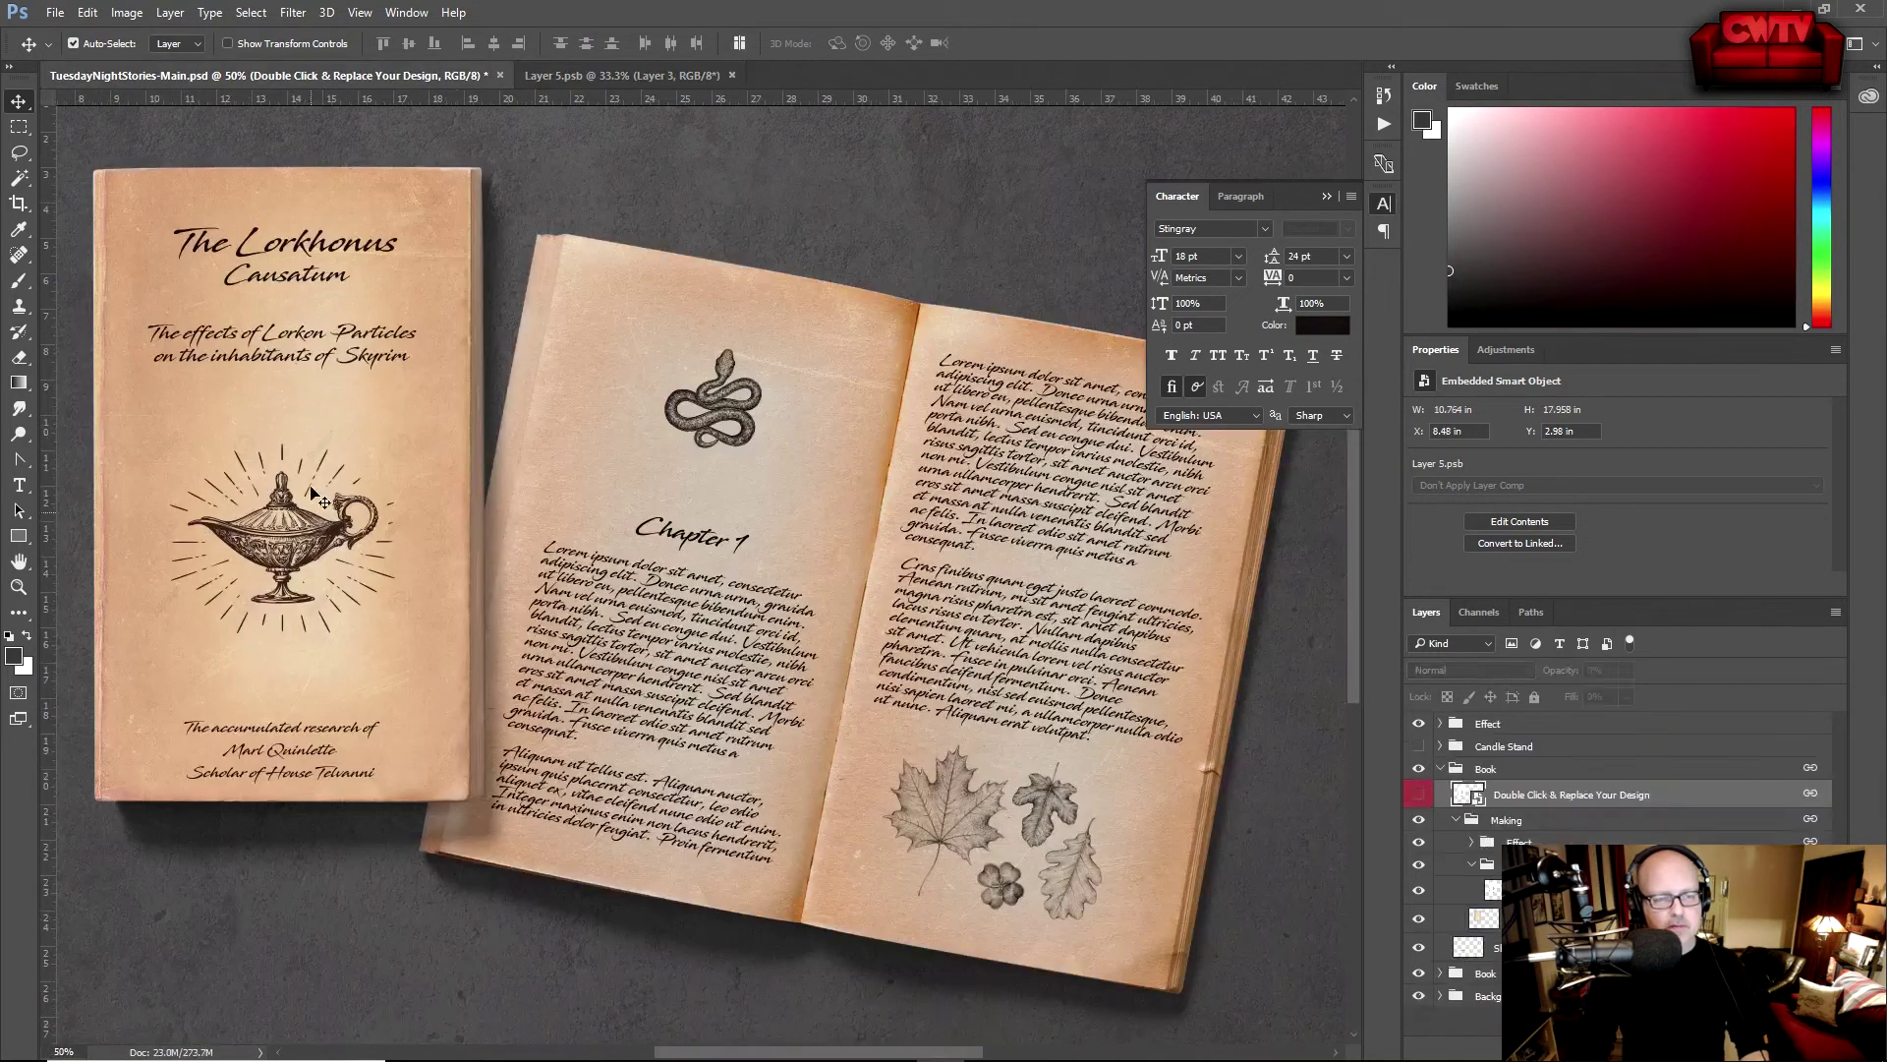
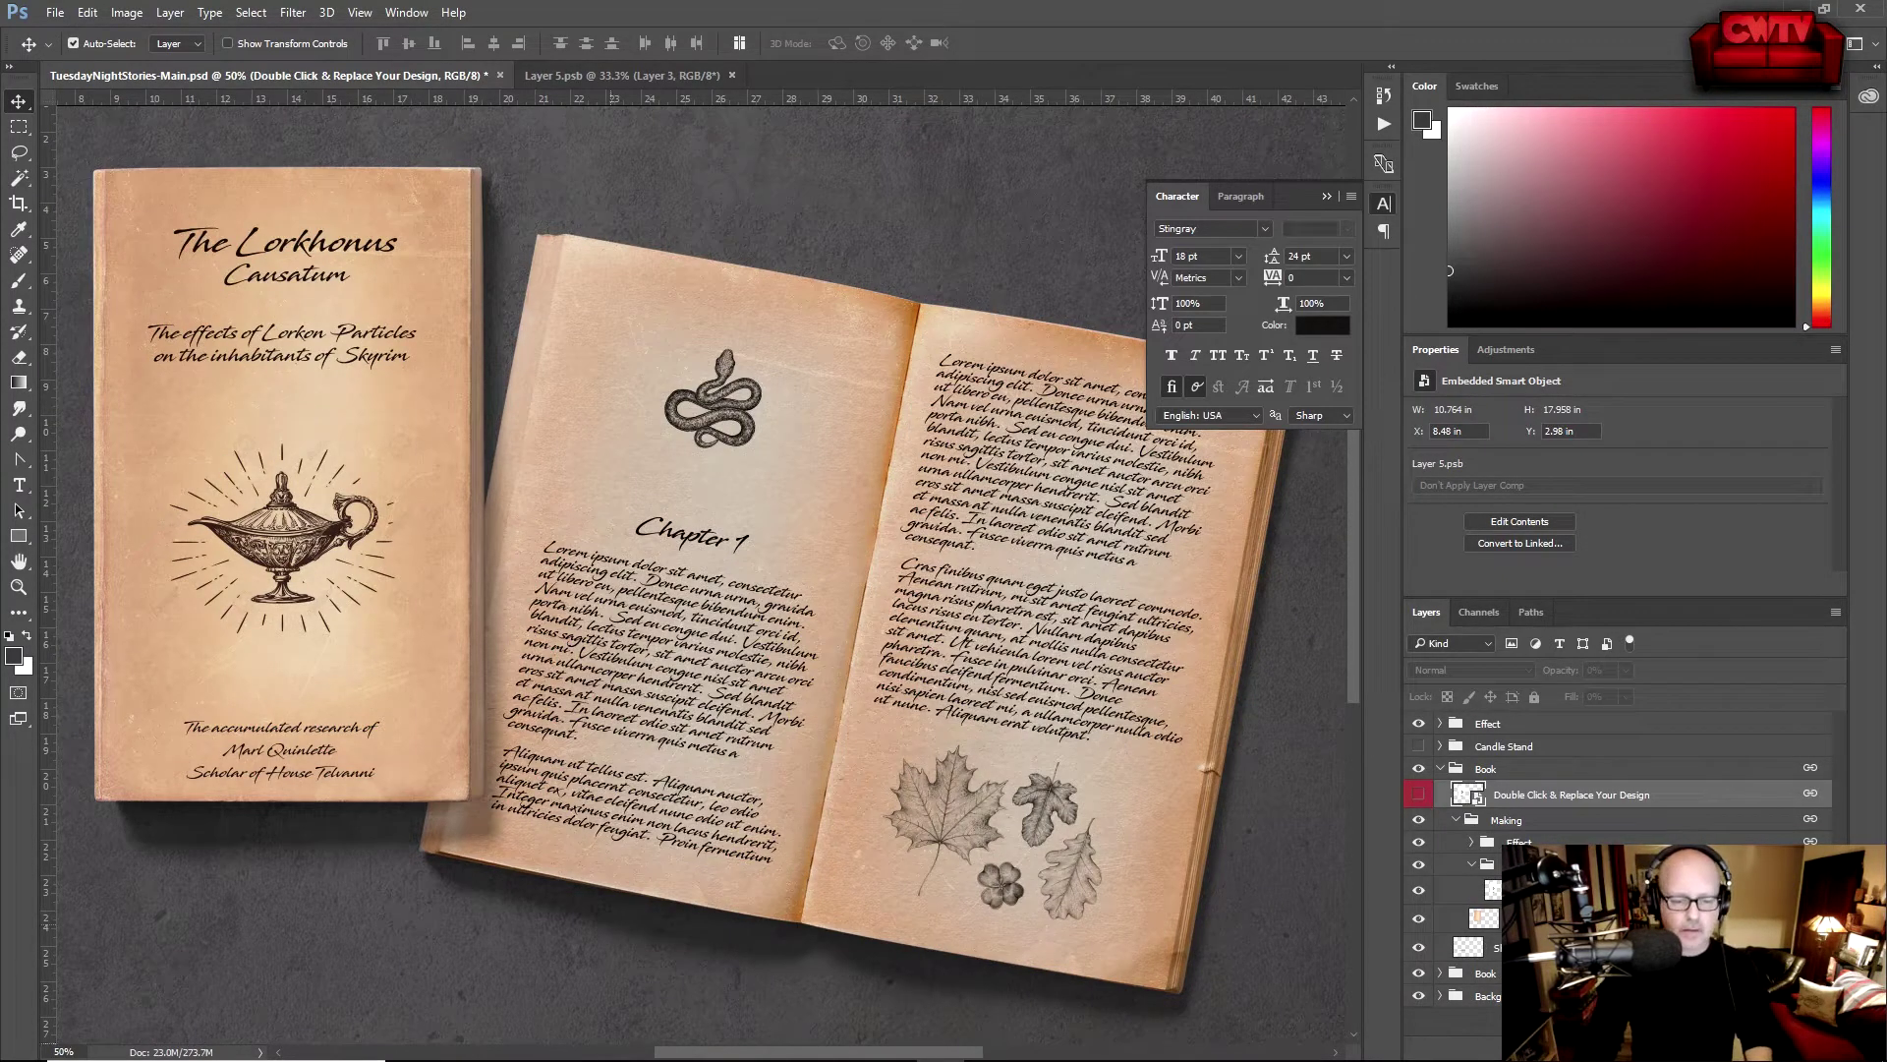
# - Deselect the cover layer, view the image size in pixels, cancel unchanged, and close the Character panel
pyautogui.moveTo(958, 1057)
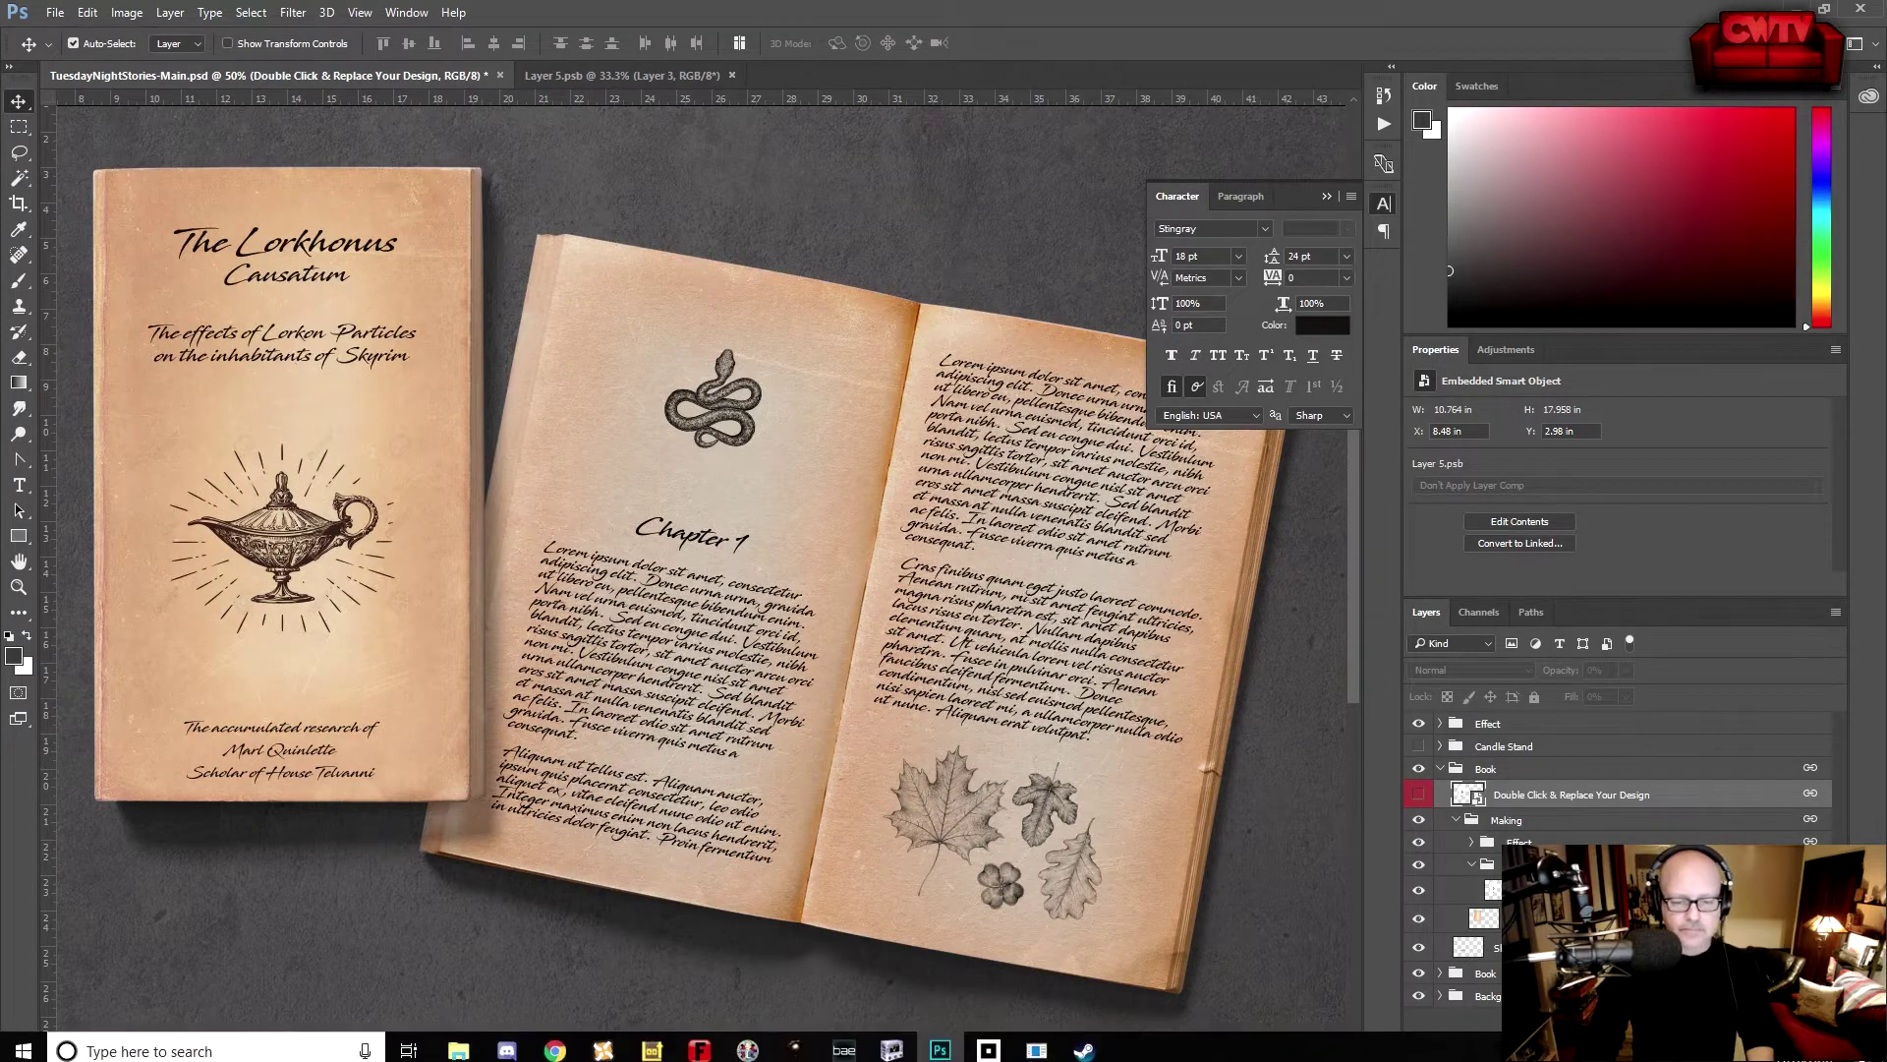
pyautogui.click(982, 193)
pyautogui.click(128, 13)
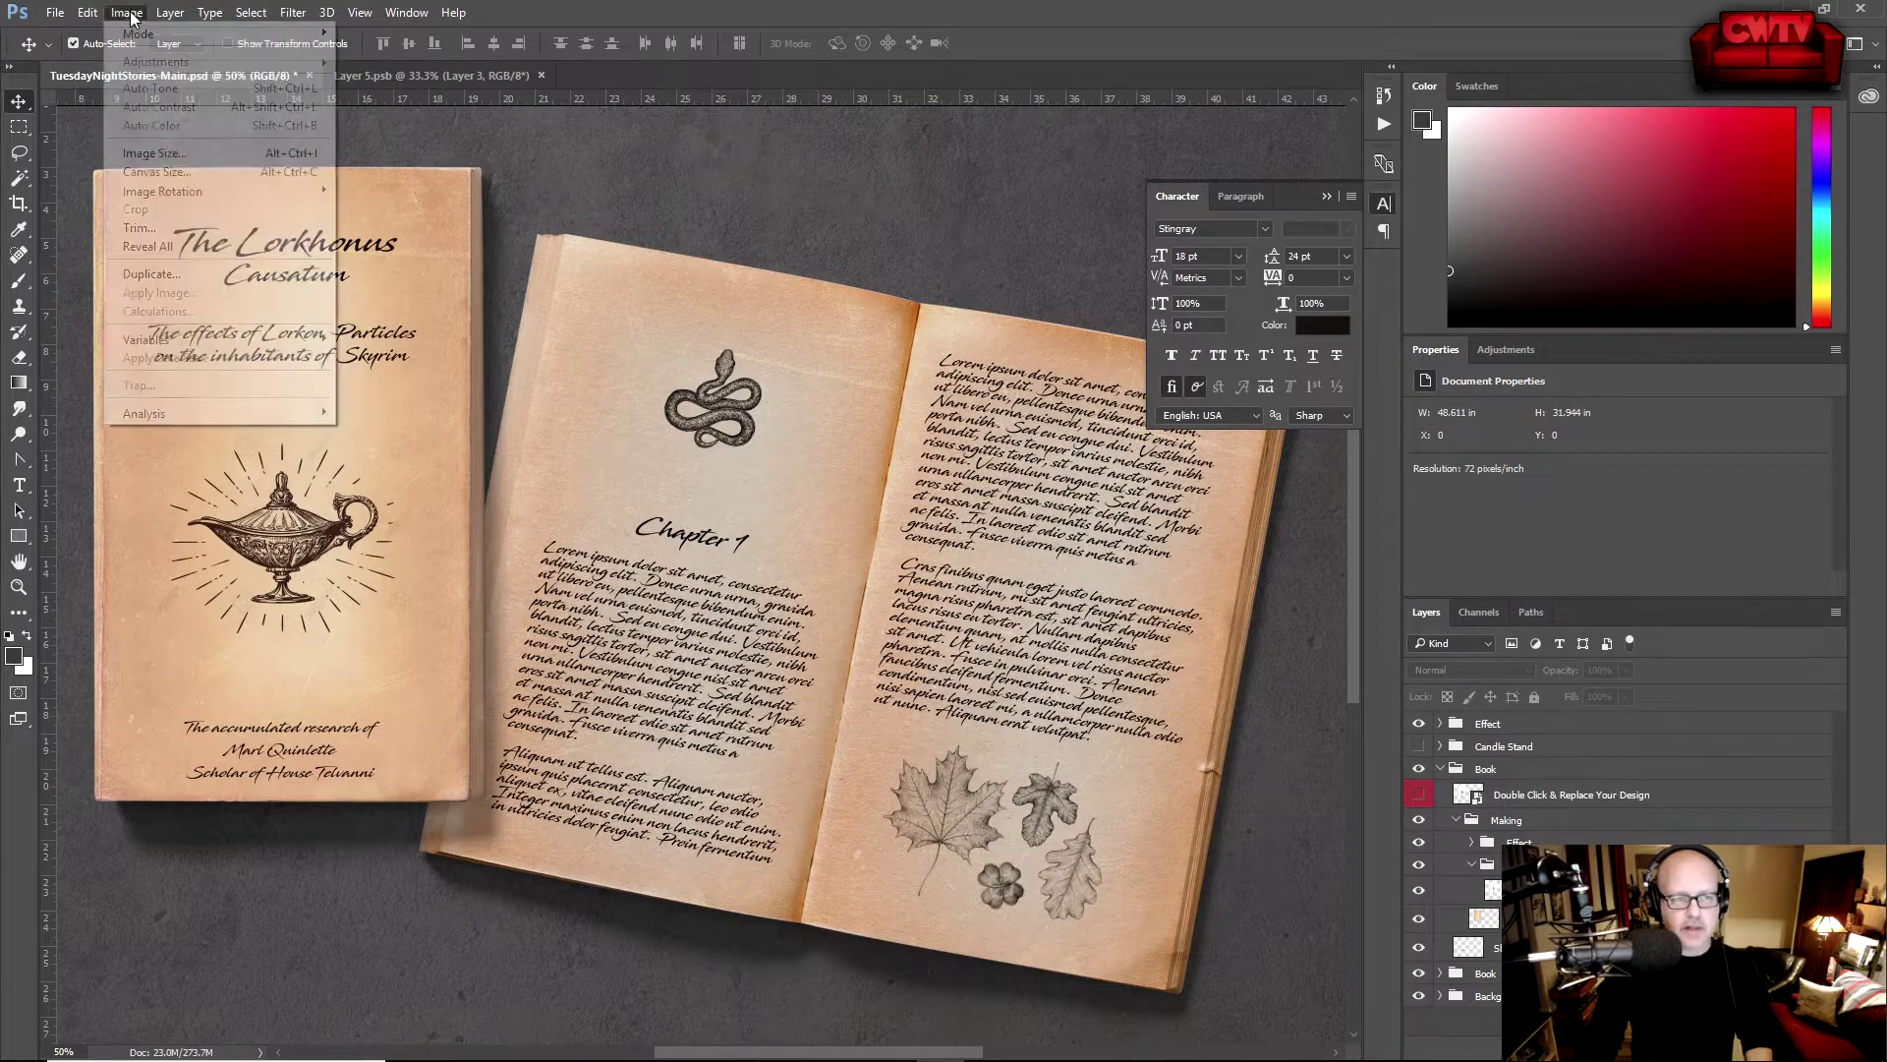
pyautogui.click(186, 154)
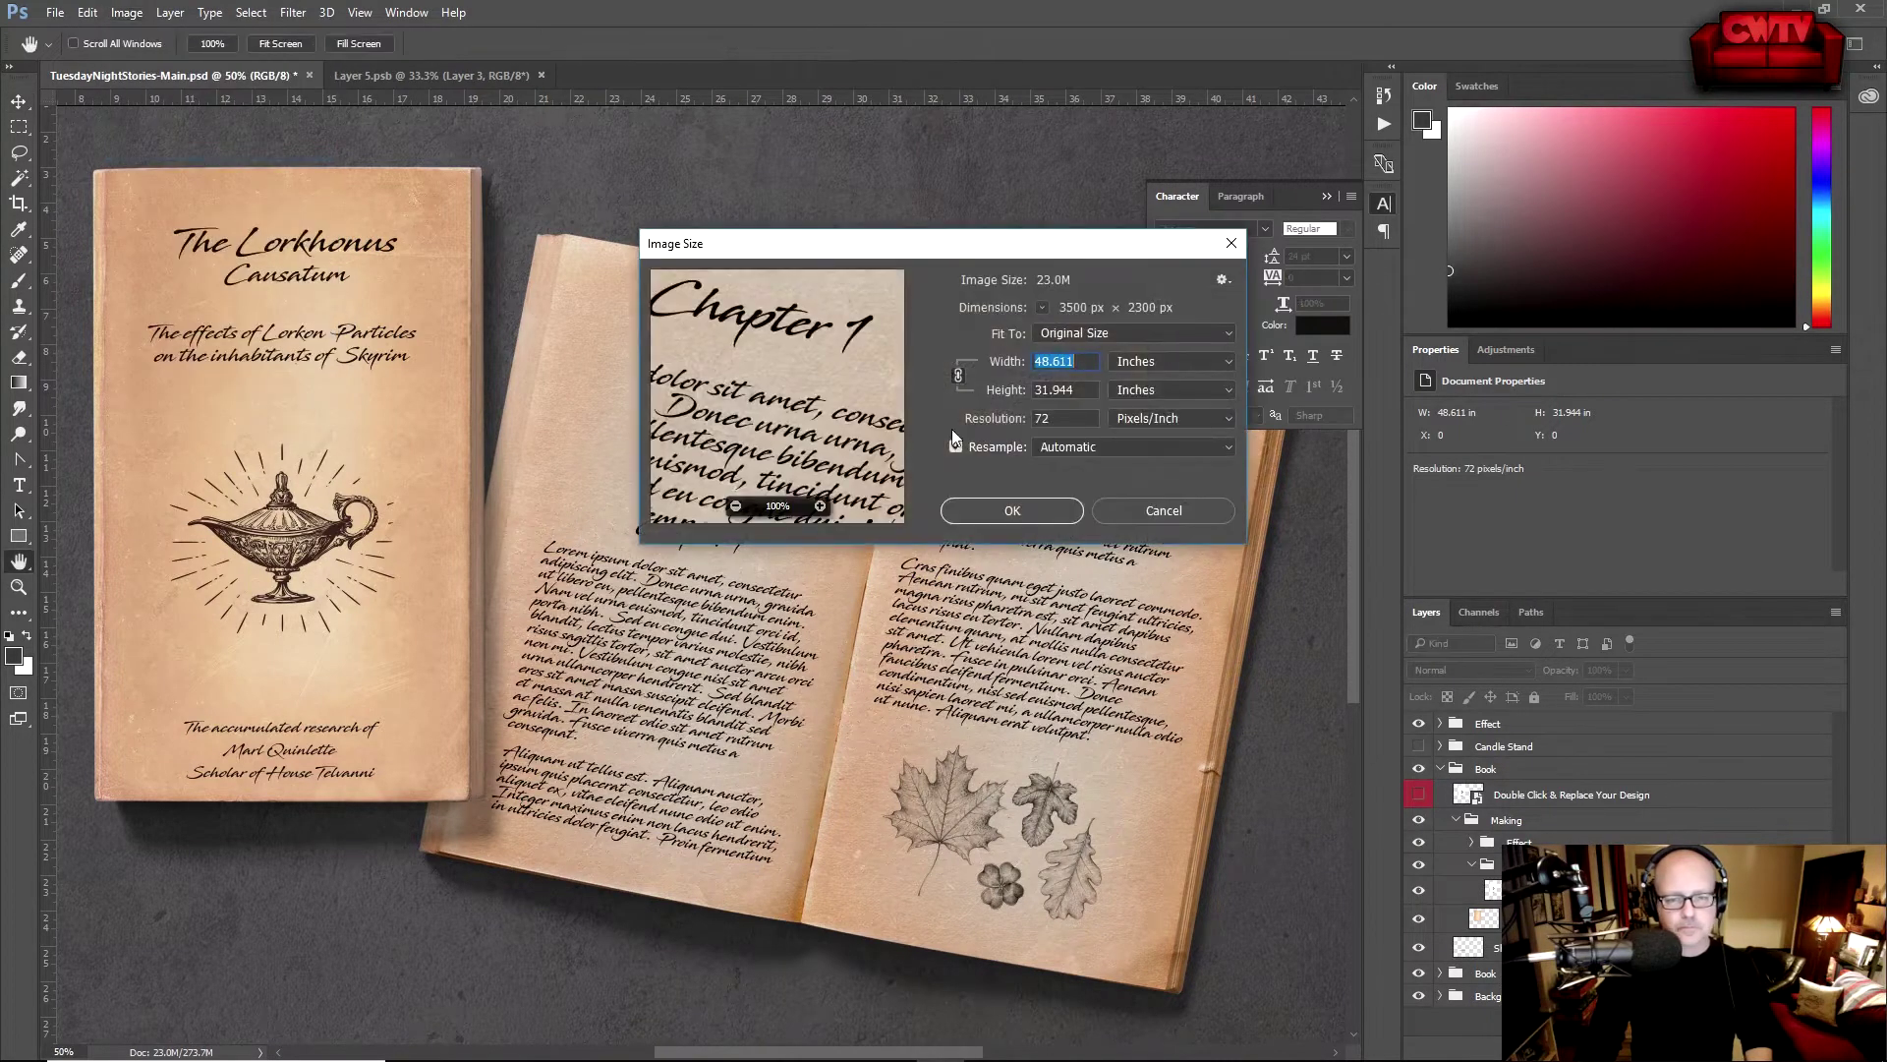
pyautogui.click(1228, 359)
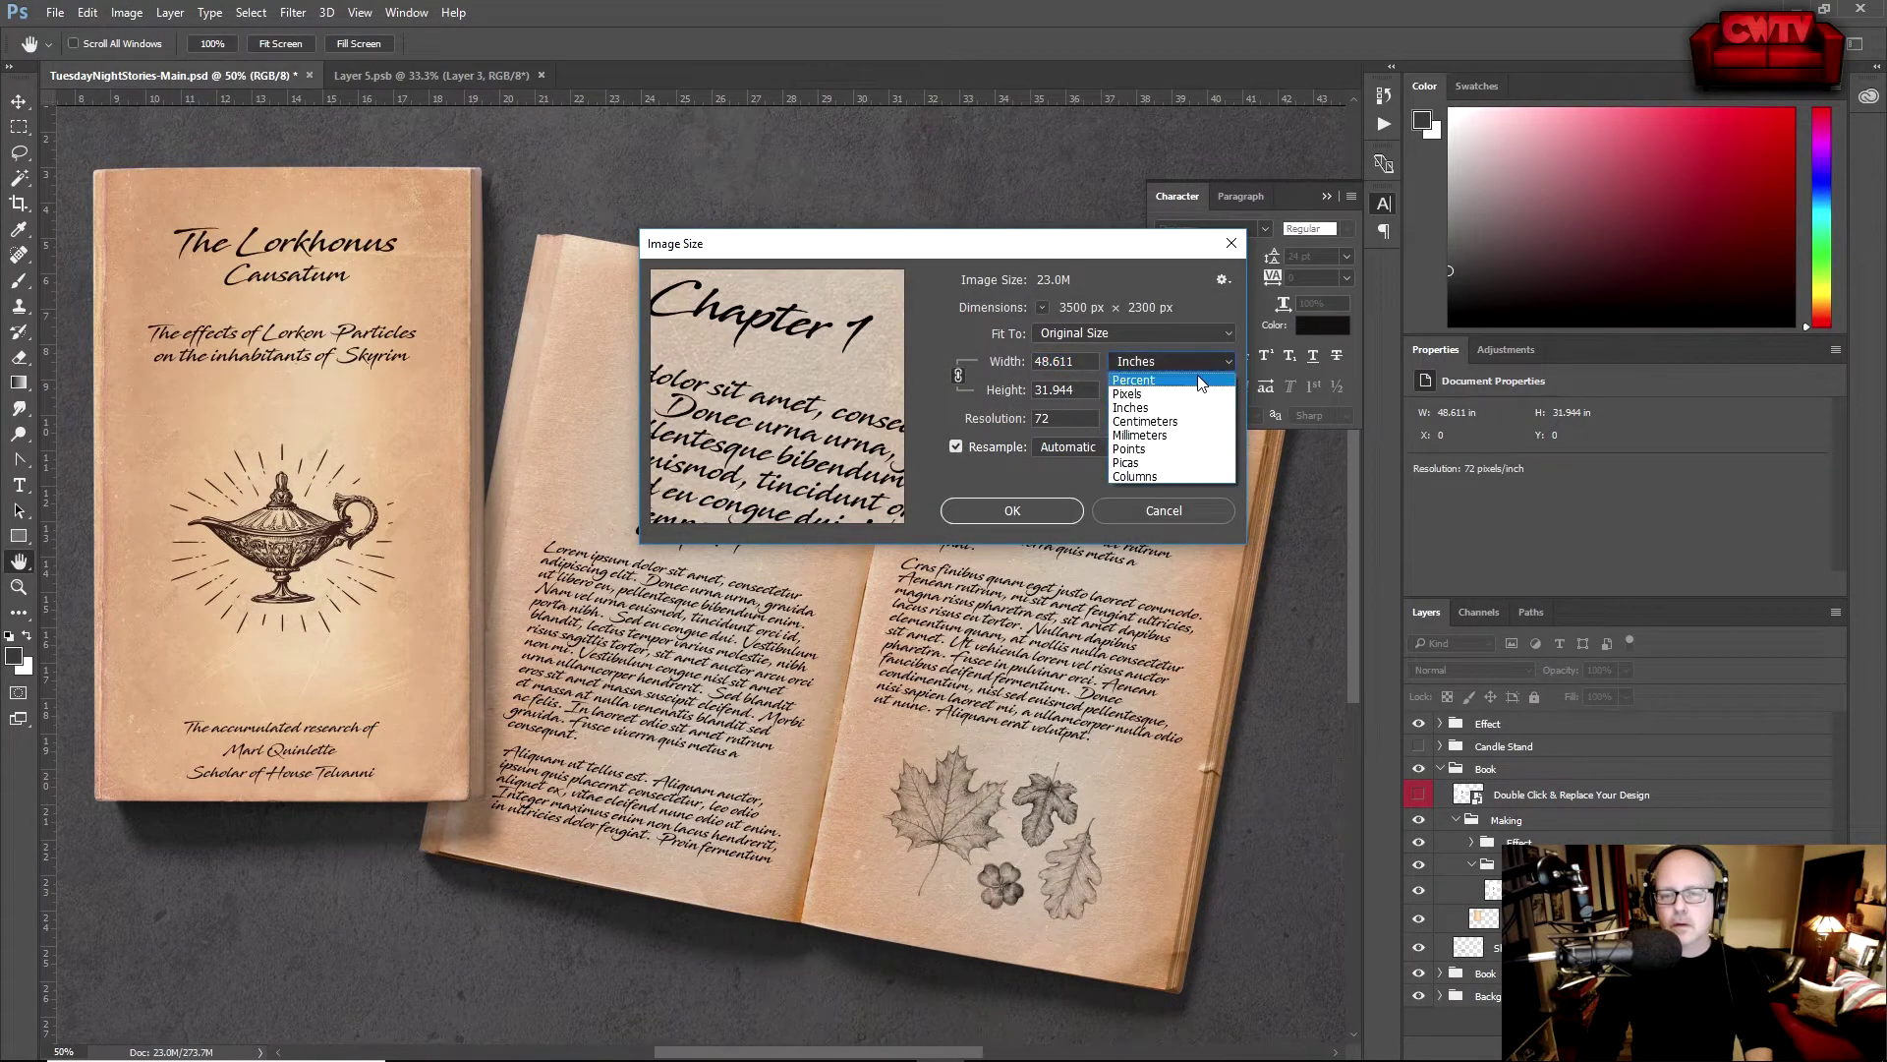
pyautogui.click(1170, 394)
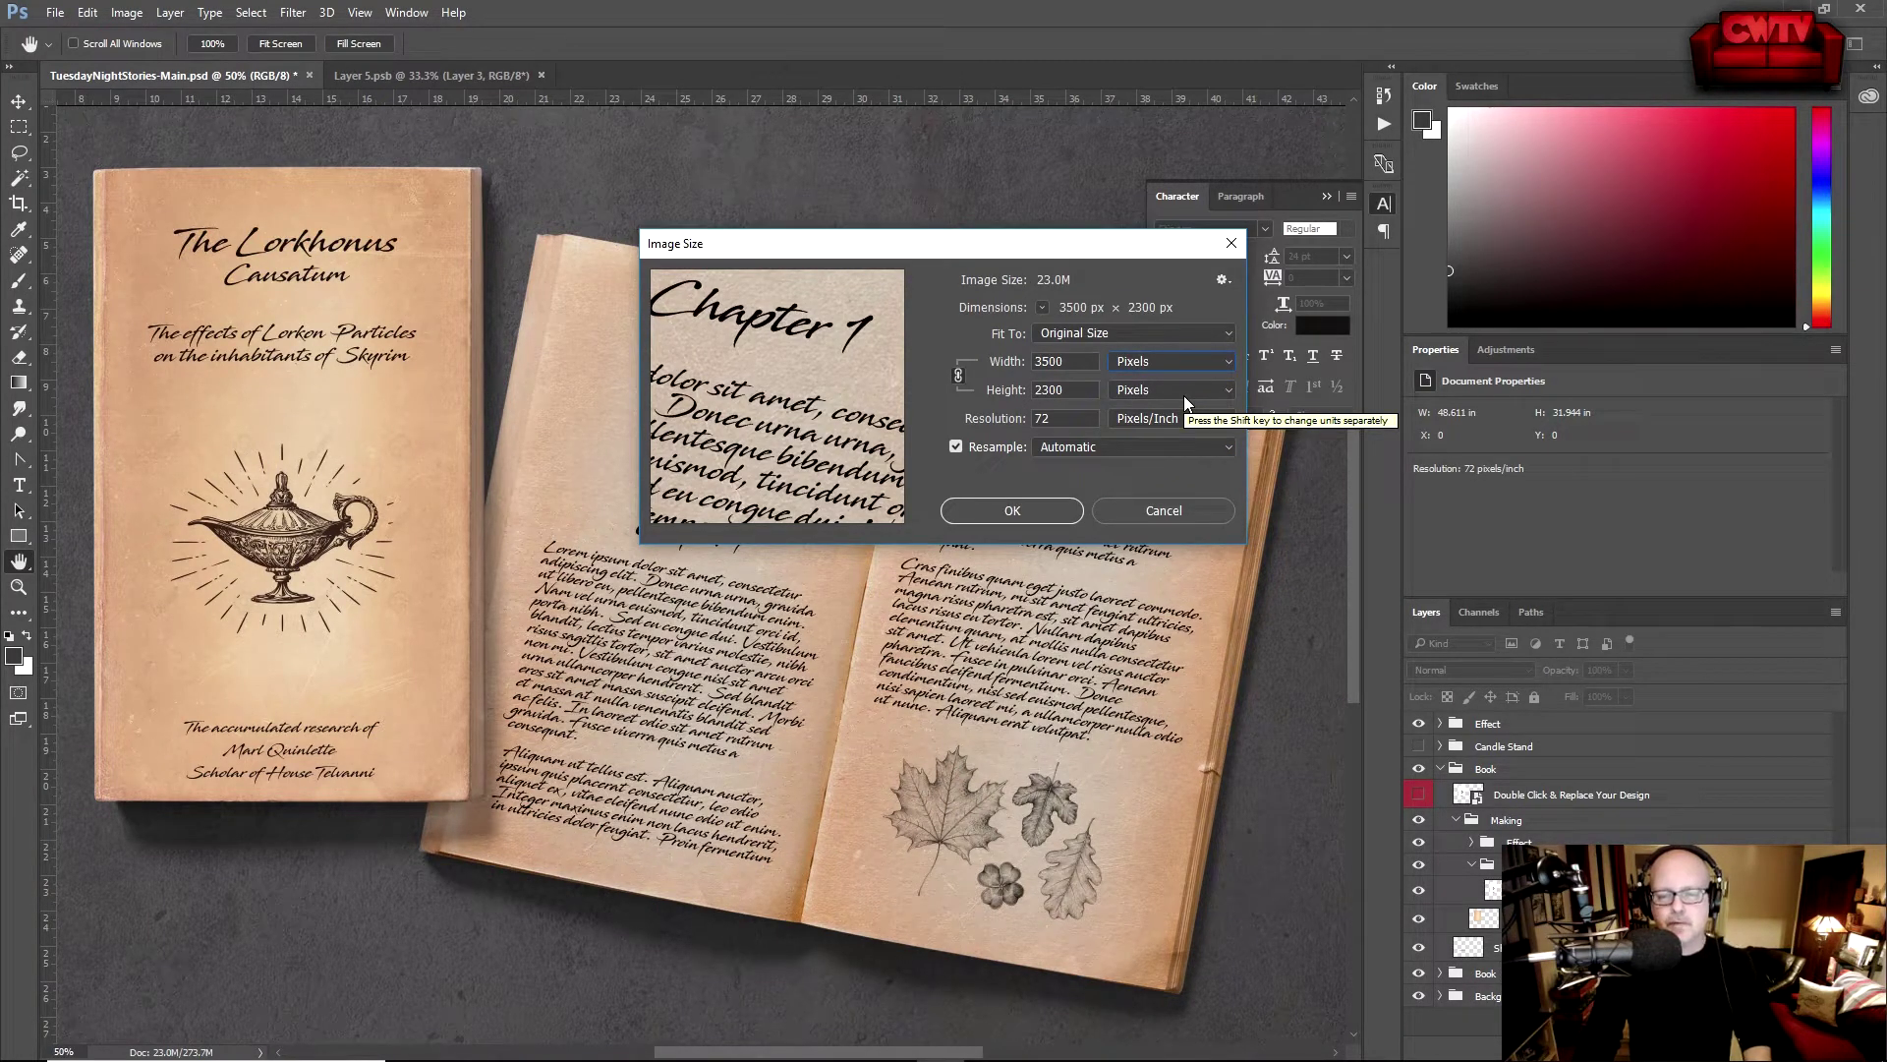
pyautogui.click(1156, 511)
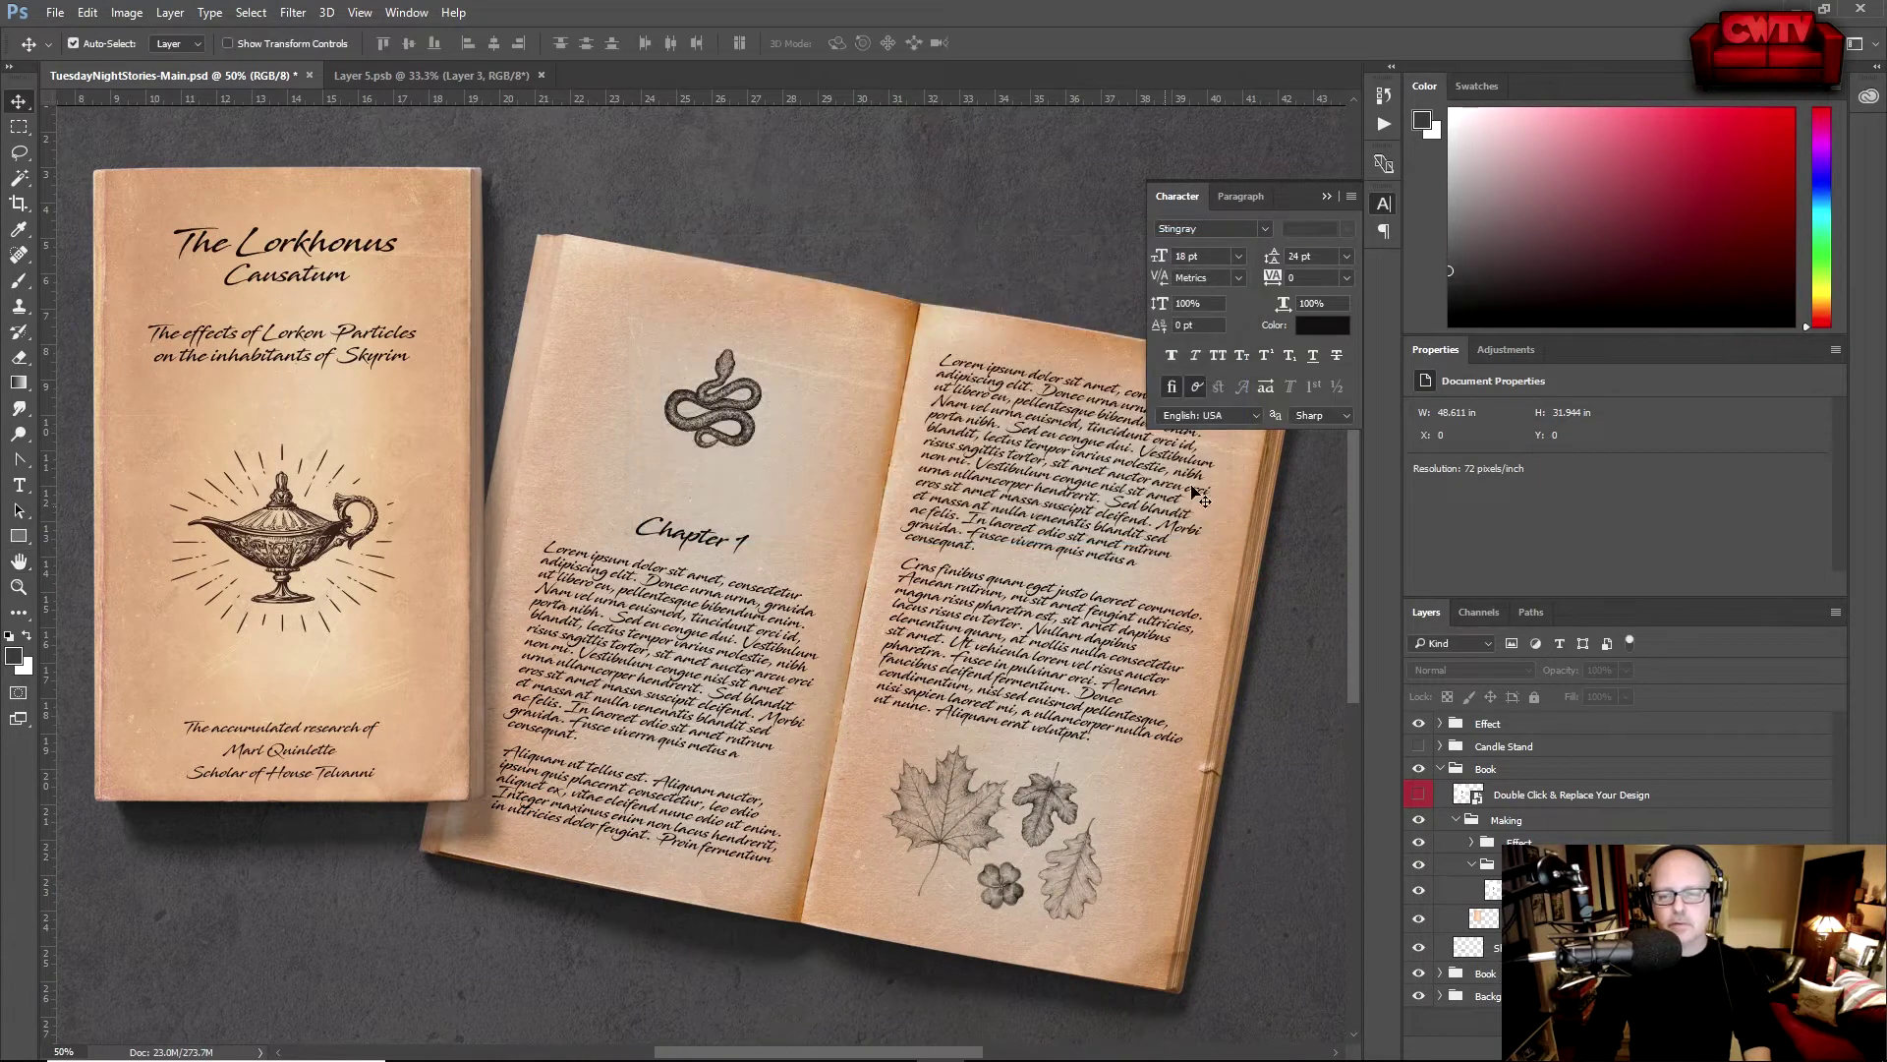
pyautogui.click(1327, 195)
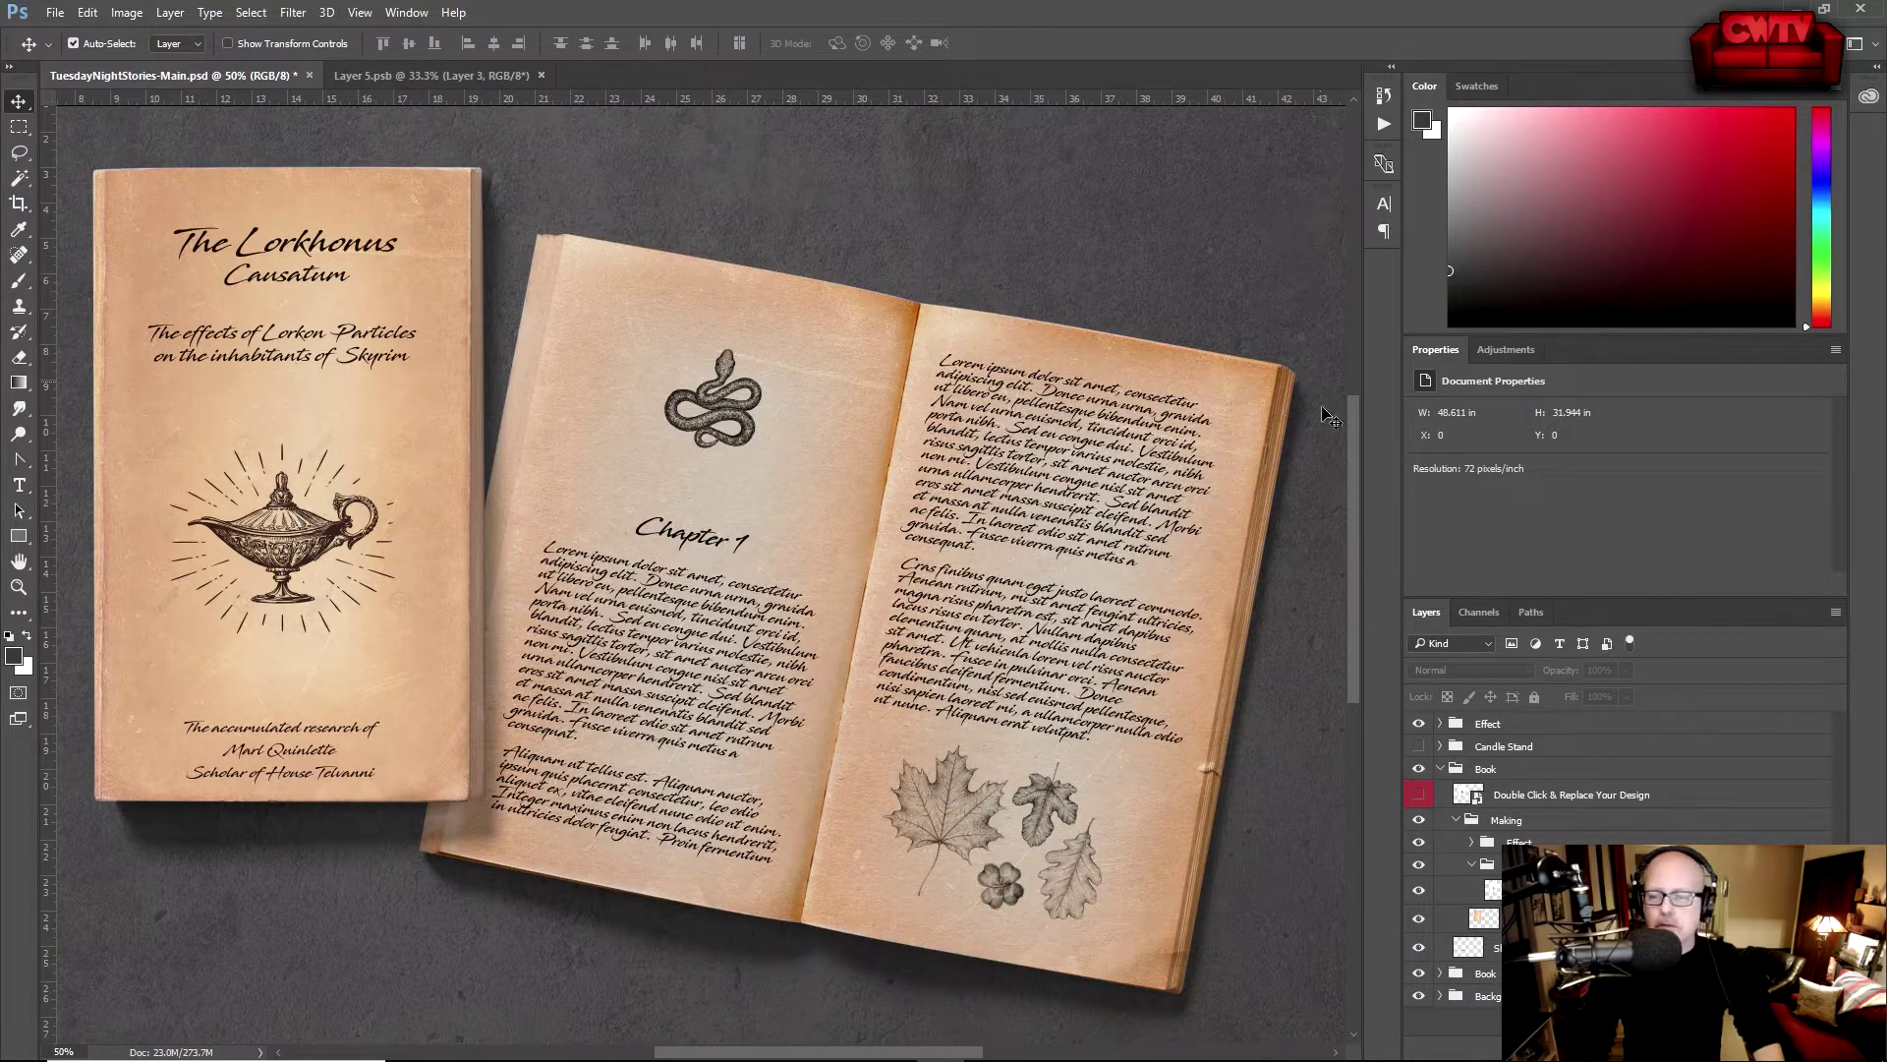
# - On Layer 5.psb, nudge the lamp illustration upward with the arrow keys to Y 2.21 in
pyautogui.click(452, 76)
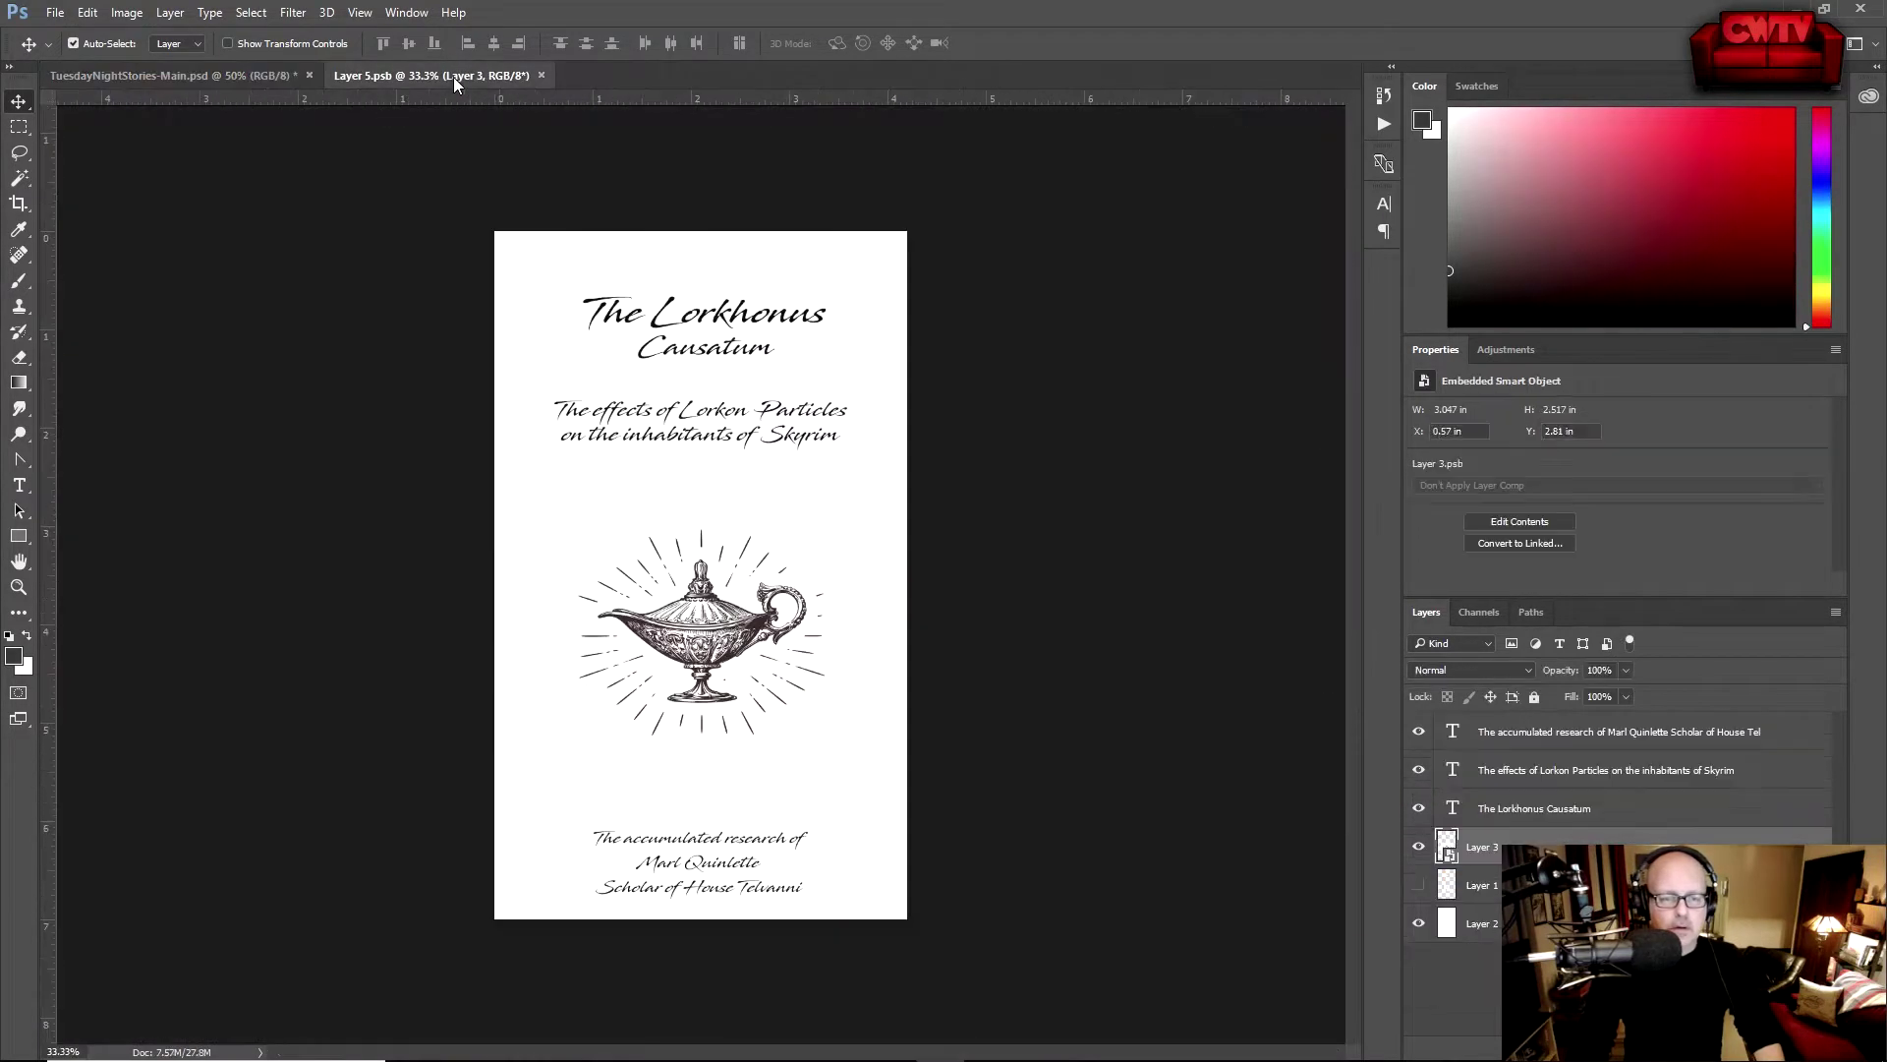
pyautogui.press('Left')
pyautogui.press('Left')
pyautogui.press('Left')
pyautogui.press('Left')
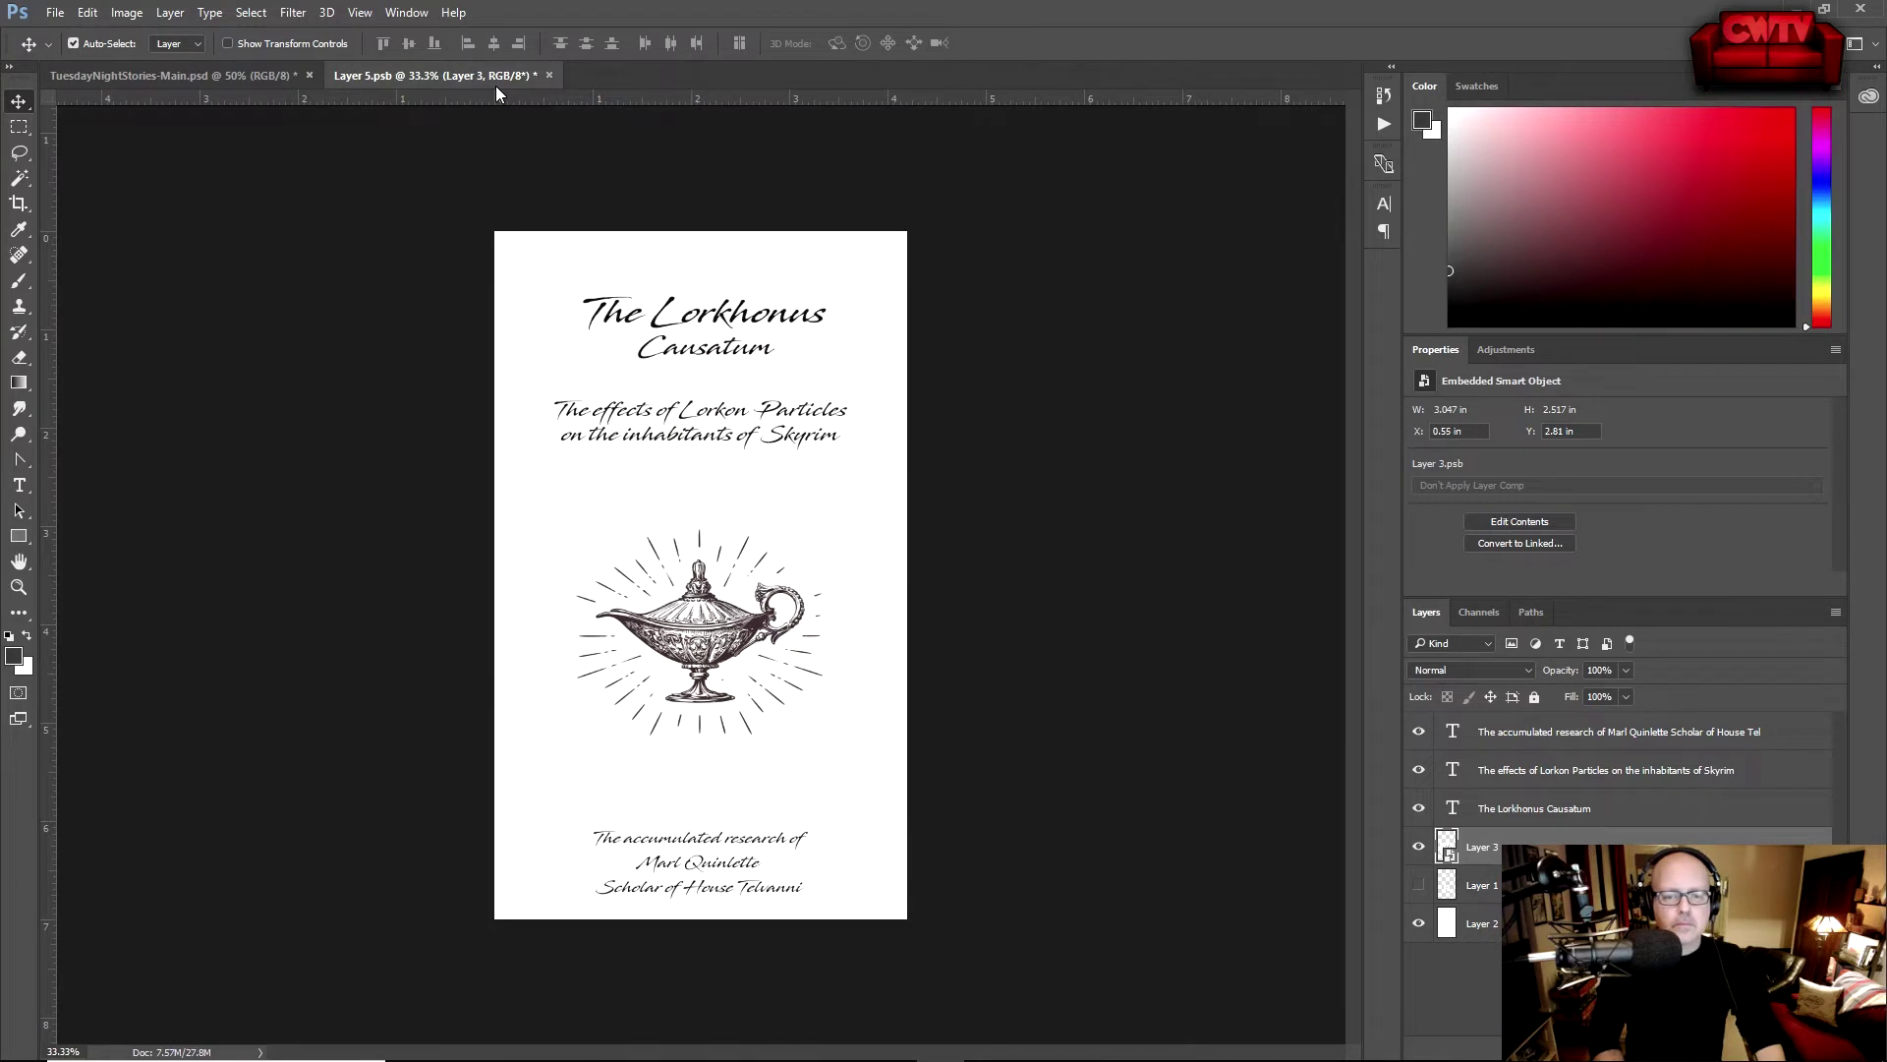
pyautogui.press('Up')
pyautogui.press('Up')
pyautogui.press('Down')
pyautogui.press('Down')
pyautogui.press('Down')
pyautogui.press('Down')
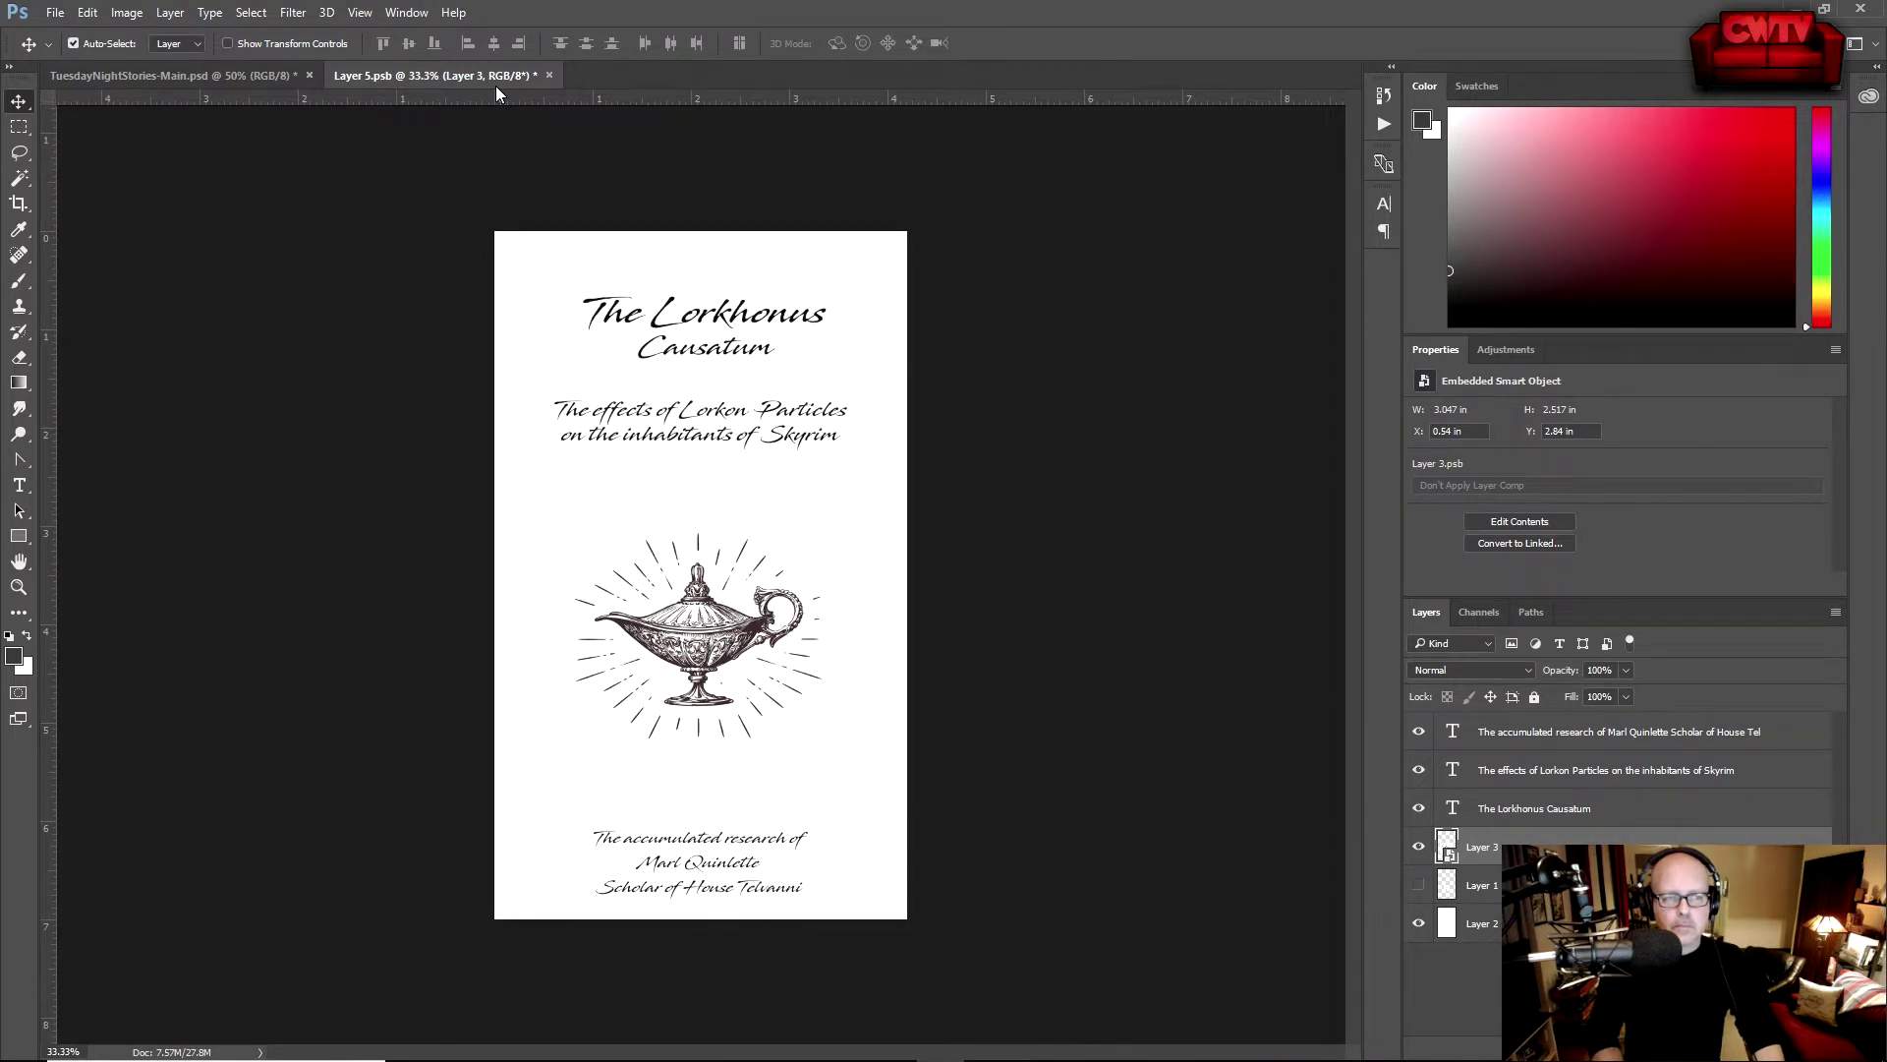
pyautogui.press('Up')
pyautogui.press('Up')
pyautogui.press('Up')
pyautogui.press('Up')
pyautogui.press('Up')
pyautogui.press('Up')
pyautogui.press('Up')
pyautogui.press('Up')
pyautogui.press('Up')
pyautogui.press('Up')
pyautogui.press('Up')
pyautogui.press('Up')
pyautogui.press('Up')
pyautogui.press('Up')
pyautogui.press('Up')
pyautogui.press('Up')
pyautogui.press('Up')
pyautogui.press('Up')
pyautogui.press('Up')
pyautogui.press('Up')
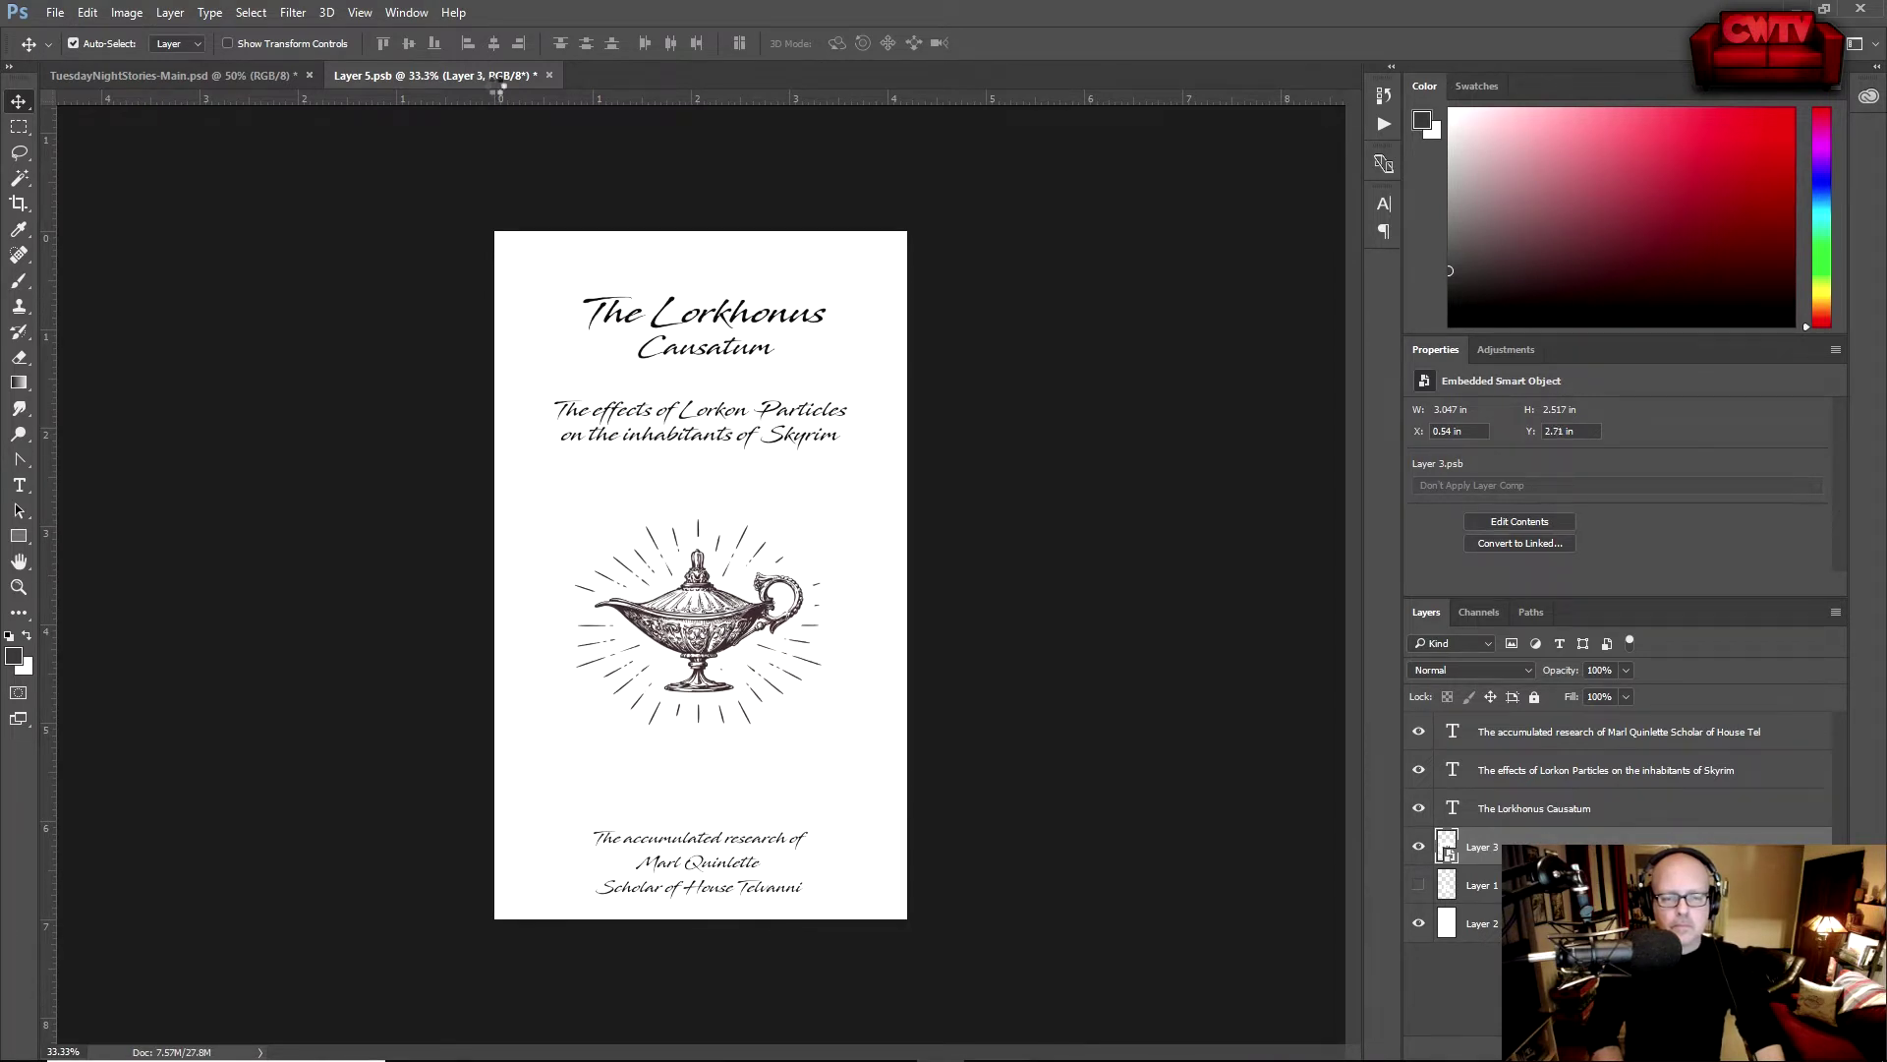
pyautogui.press('Up')
pyautogui.press('Up')
pyautogui.press('Up')
pyautogui.press('Up')
pyautogui.press('Up')
pyautogui.press('Up')
pyautogui.press('Up')
pyautogui.press('Up')
pyautogui.press('Up')
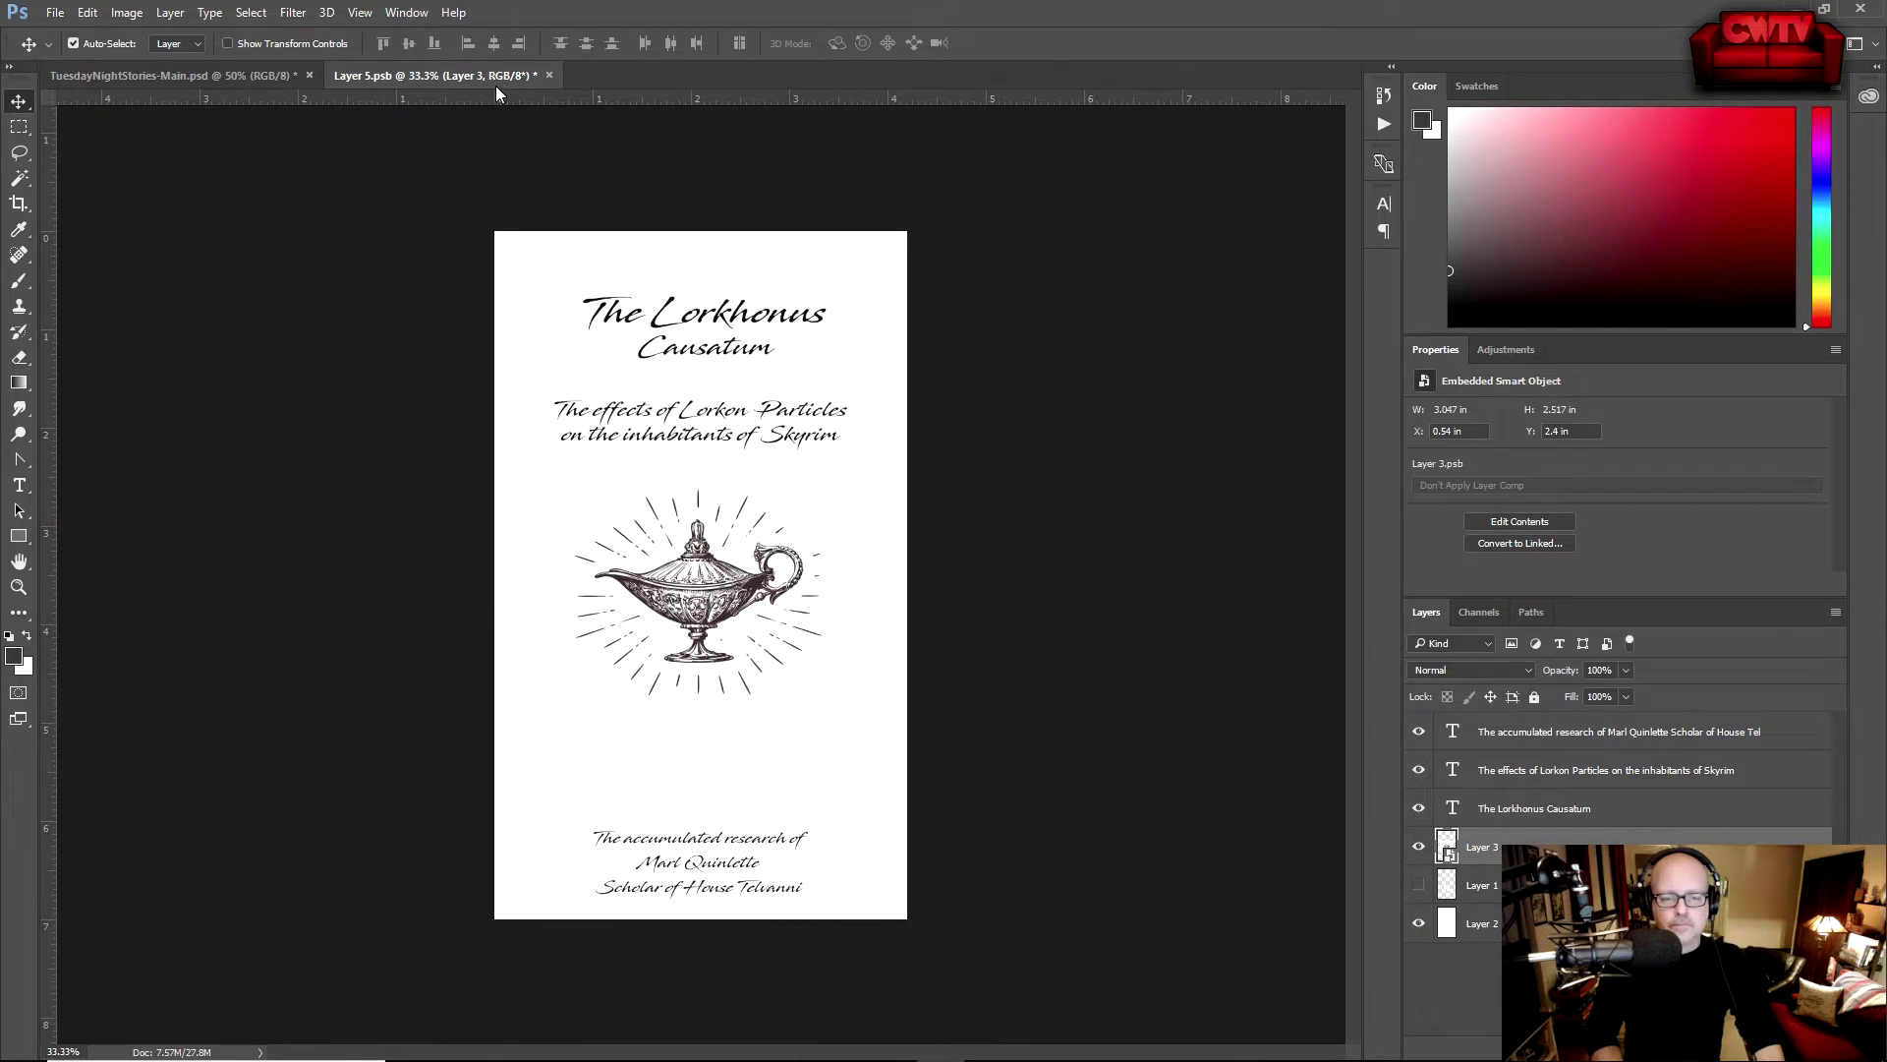
pyautogui.press('Up')
pyautogui.press('Up')
pyautogui.press('Up')
pyautogui.press('Up')
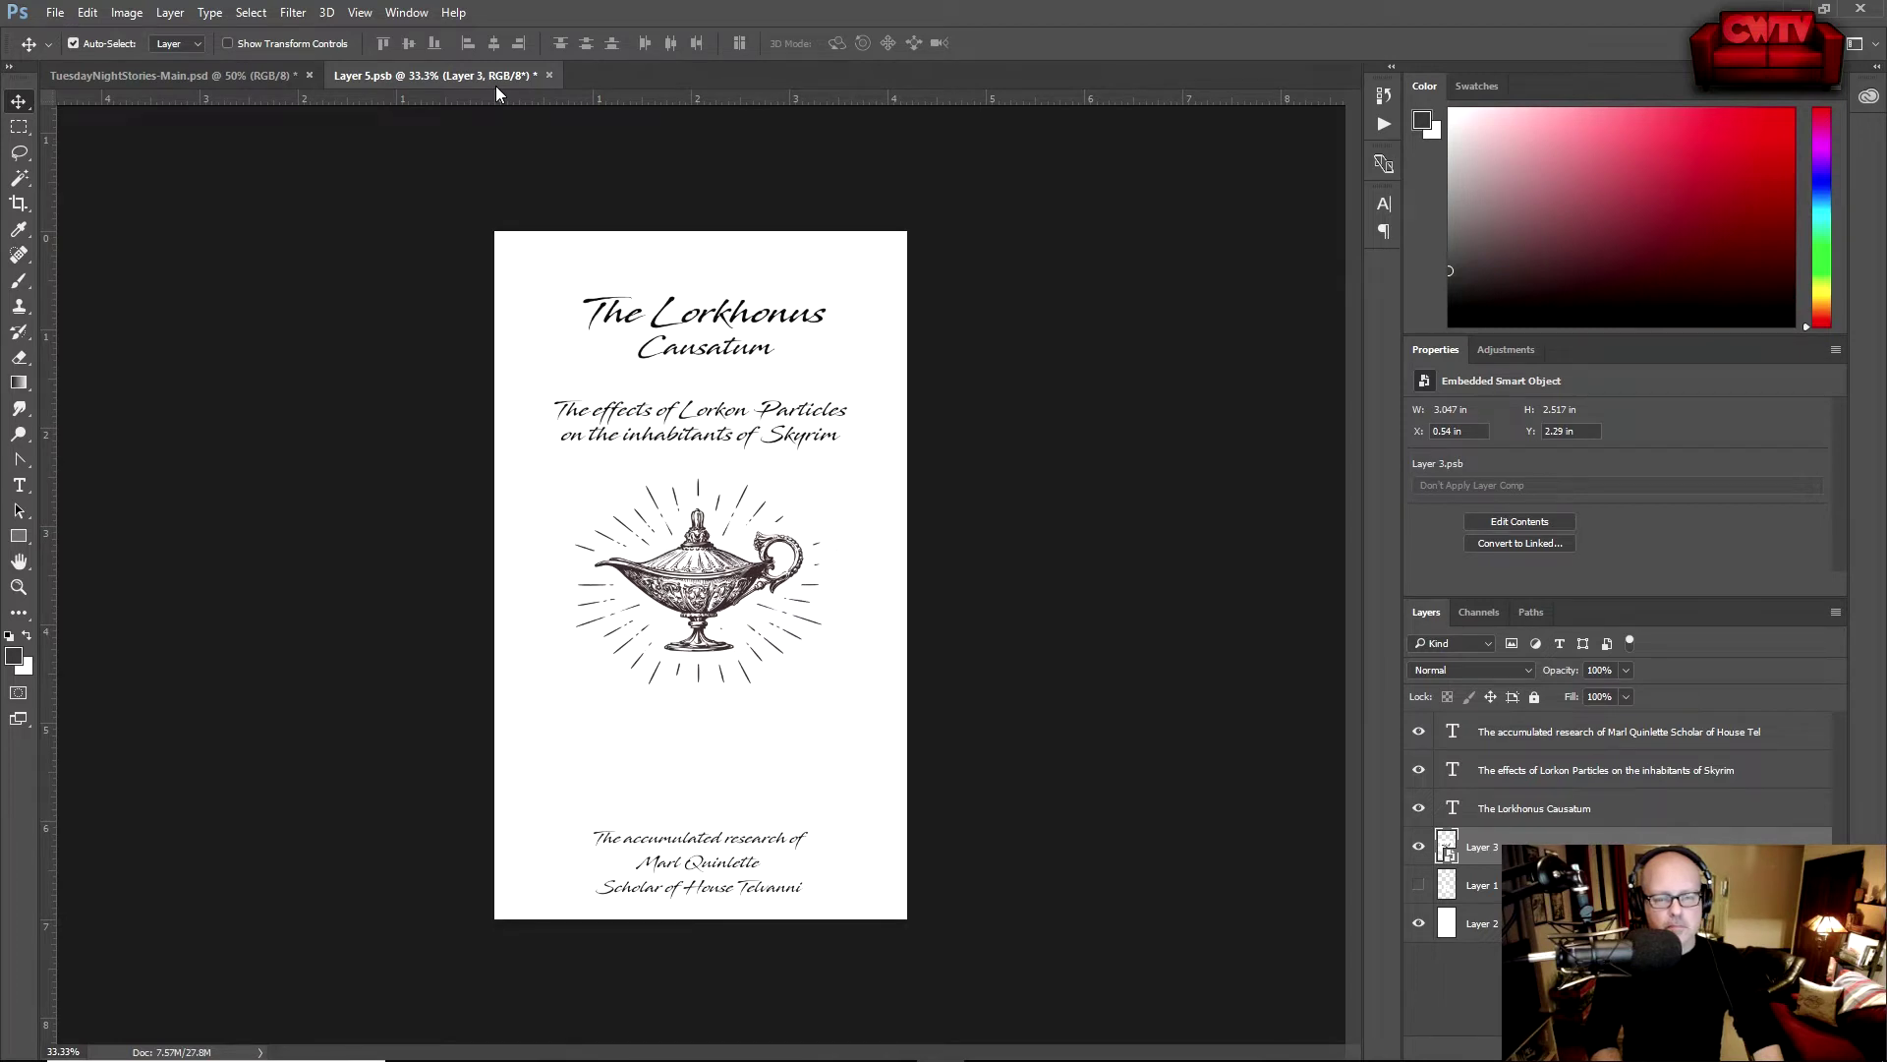
pyautogui.press('Up')
pyautogui.press('Up')
pyautogui.press('Up')
pyautogui.press('Up')
pyautogui.press('Up')
pyautogui.press('Up')
pyautogui.press('Up')
pyautogui.press('Up')
pyautogui.press('Up')
pyautogui.press('Up')
pyautogui.press('Up')
pyautogui.press('Up')
pyautogui.press('Up')
pyautogui.press('Up')
pyautogui.press('Up')
pyautogui.press('Up')
pyautogui.press('Up')
pyautogui.press('Up')
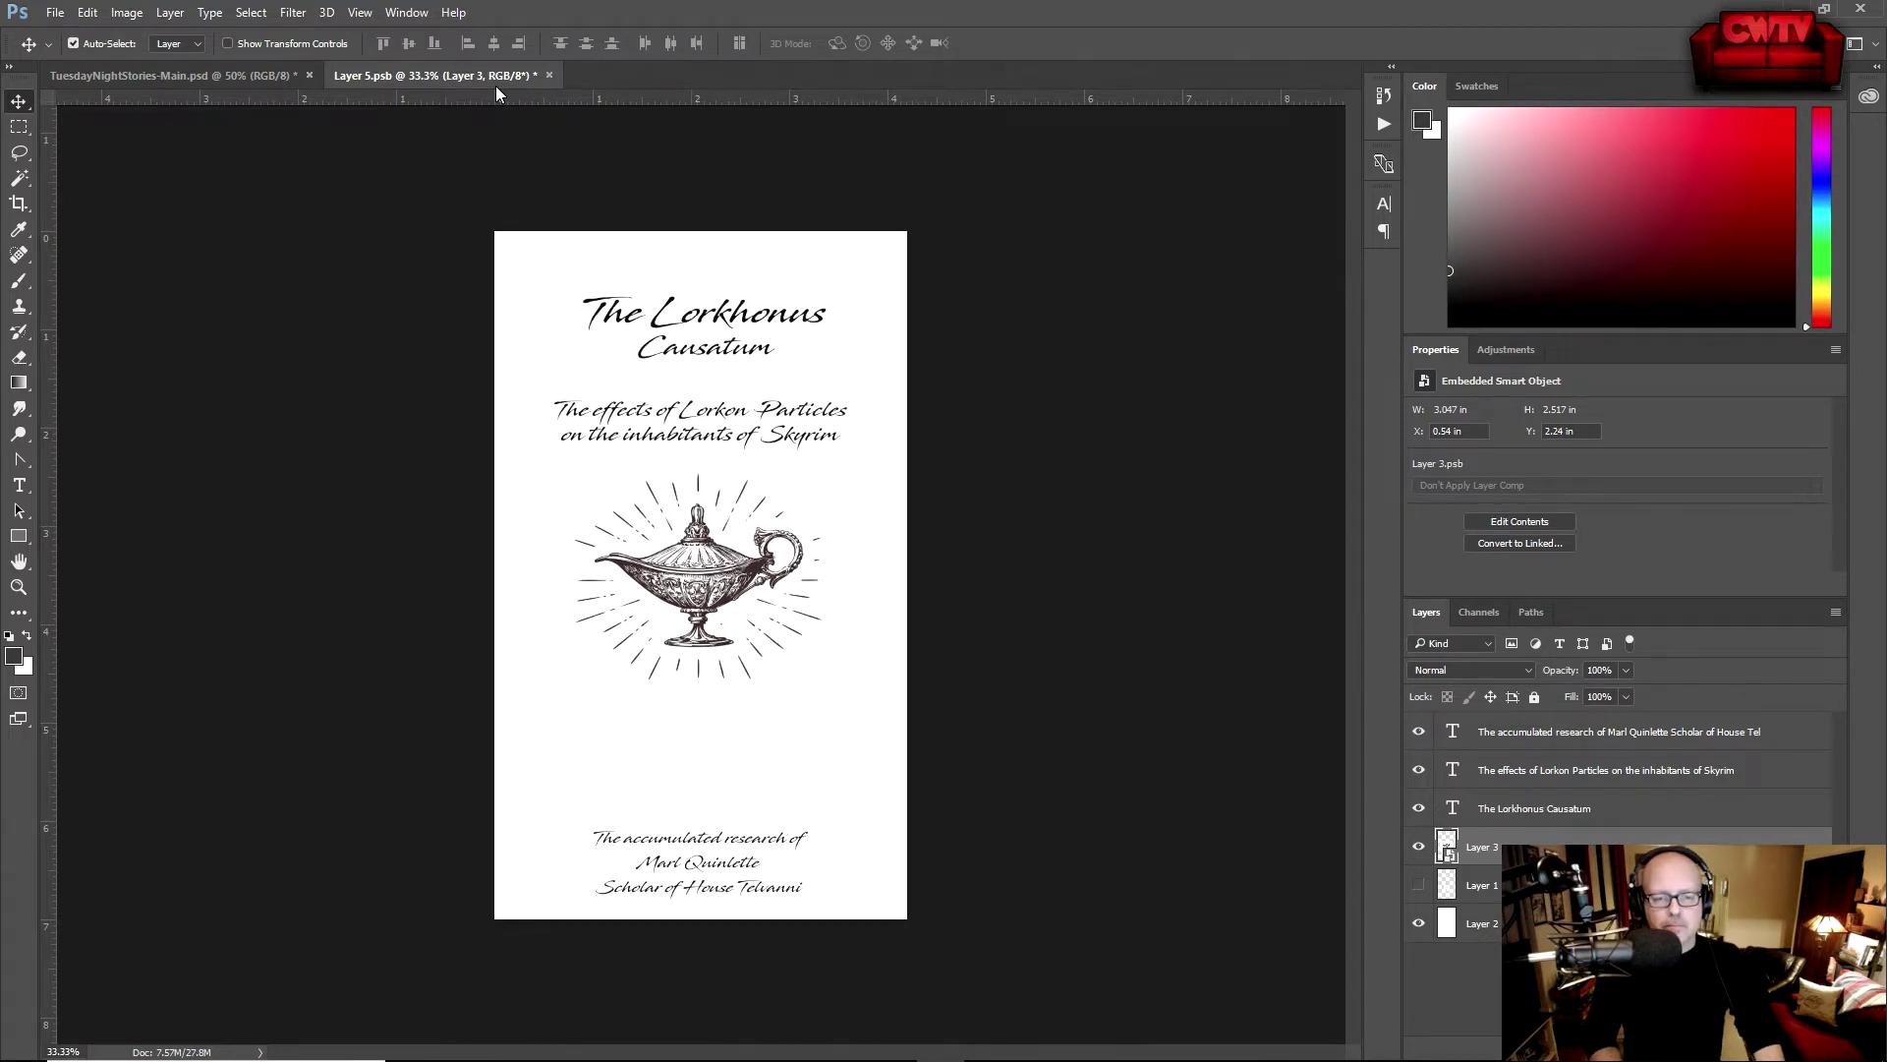
pyautogui.press('Up')
pyautogui.press('Up')
pyautogui.press('Up')
pyautogui.press('Up')
pyautogui.press('Up')
pyautogui.press('Up')
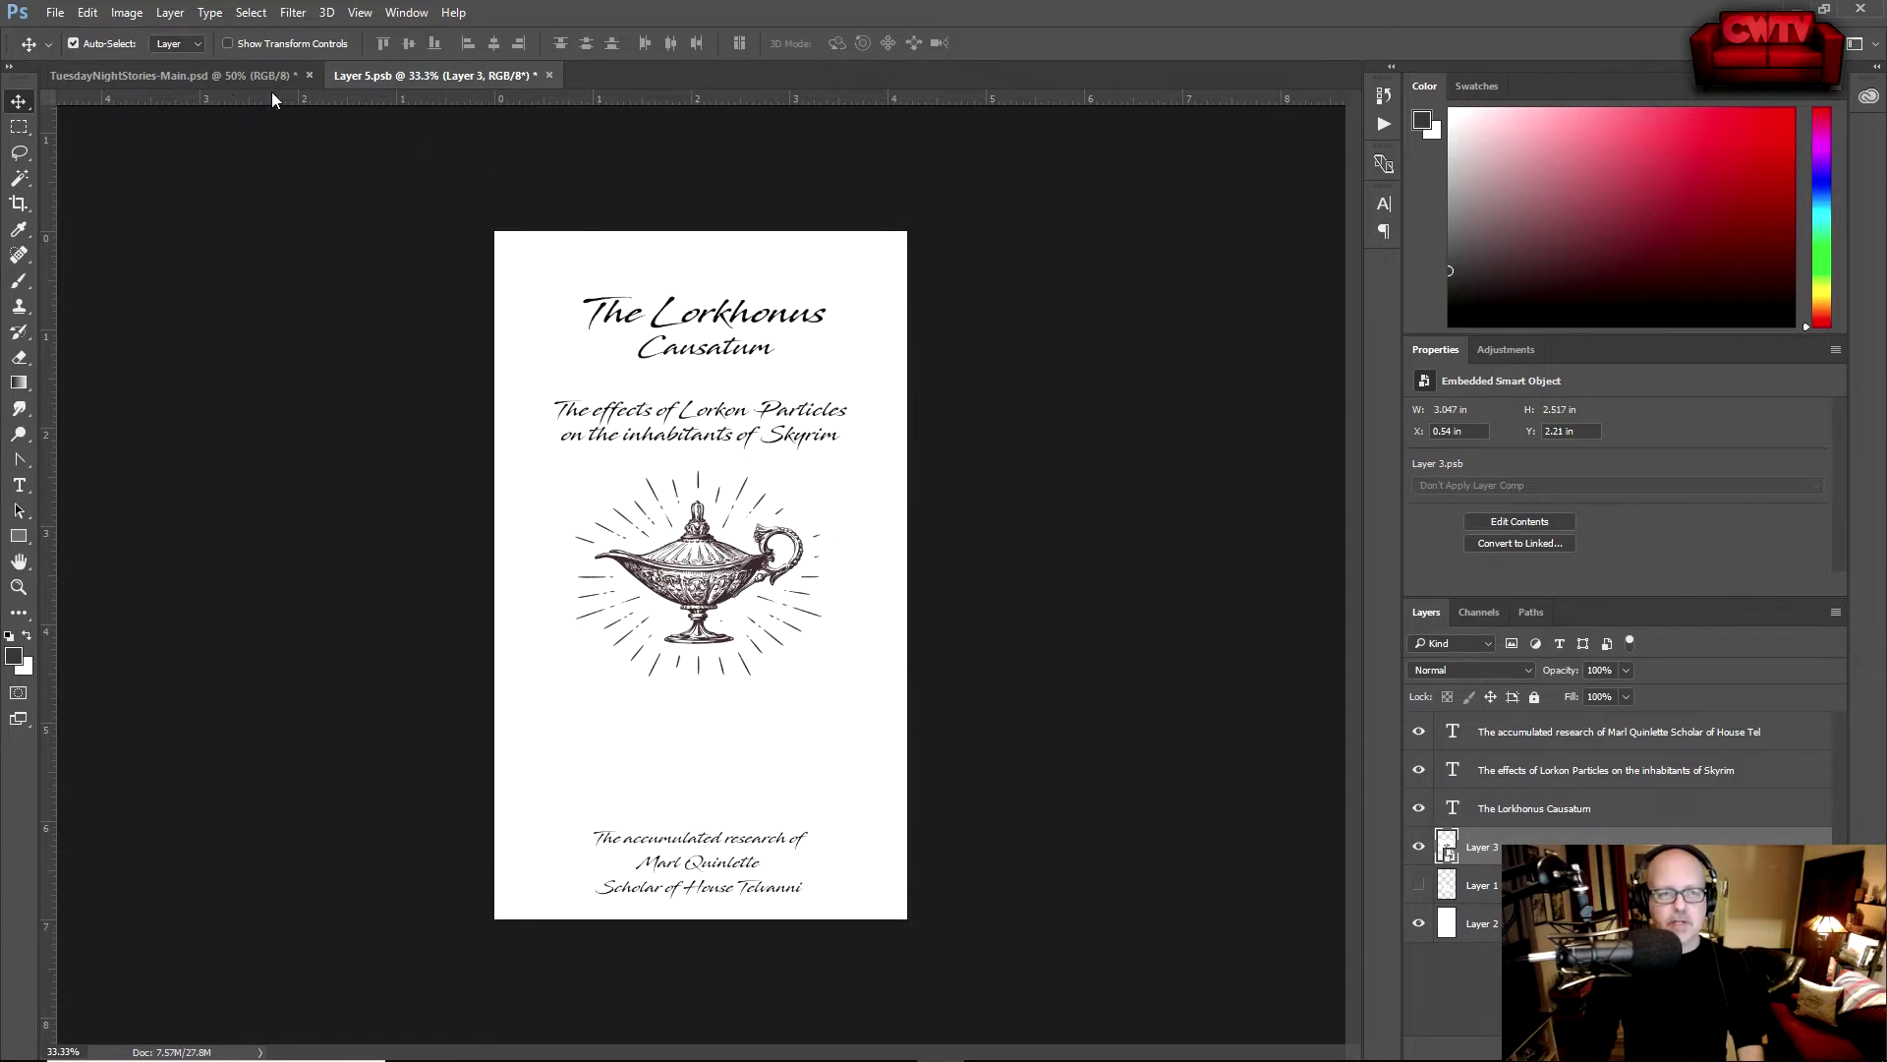
pyautogui.click(88, 12)
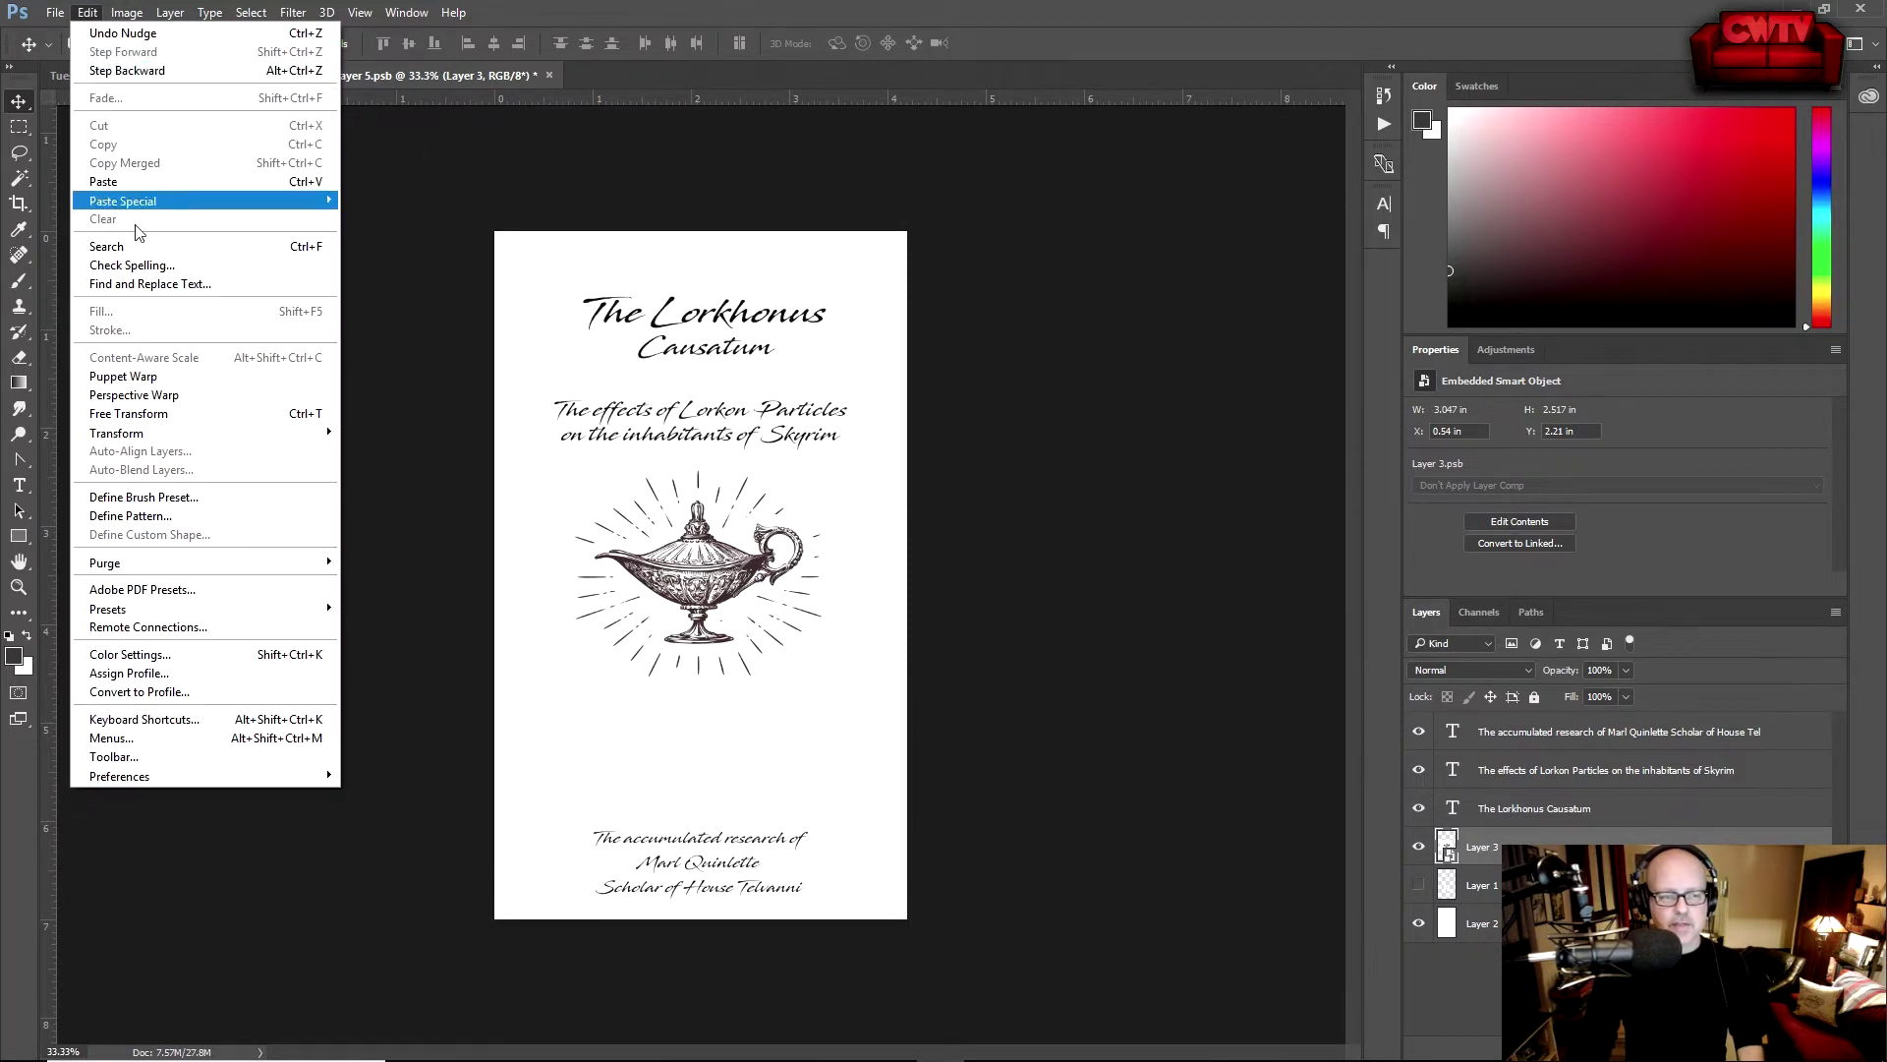
# - Scale the lamp illustration up to about 79% and centre it horizontally on the cover
pyautogui.moveTo(314, 434)
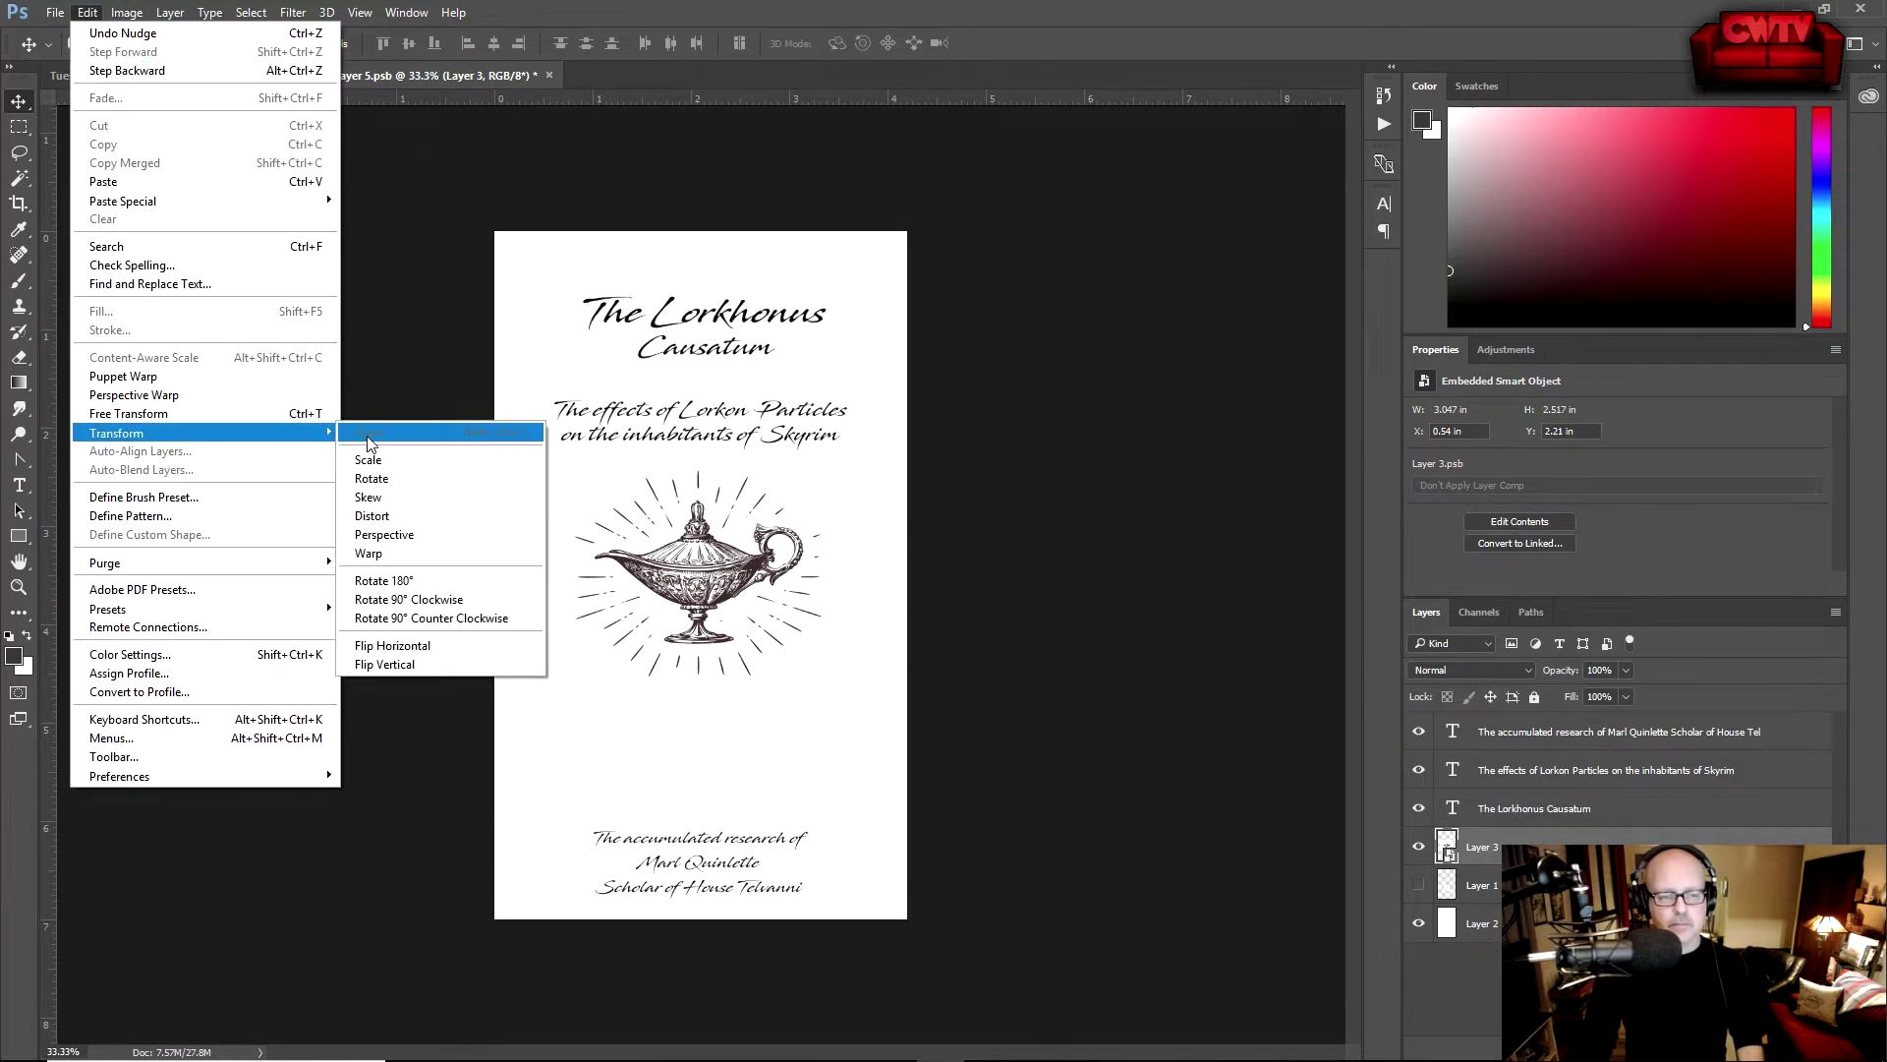
pyautogui.click(378, 466)
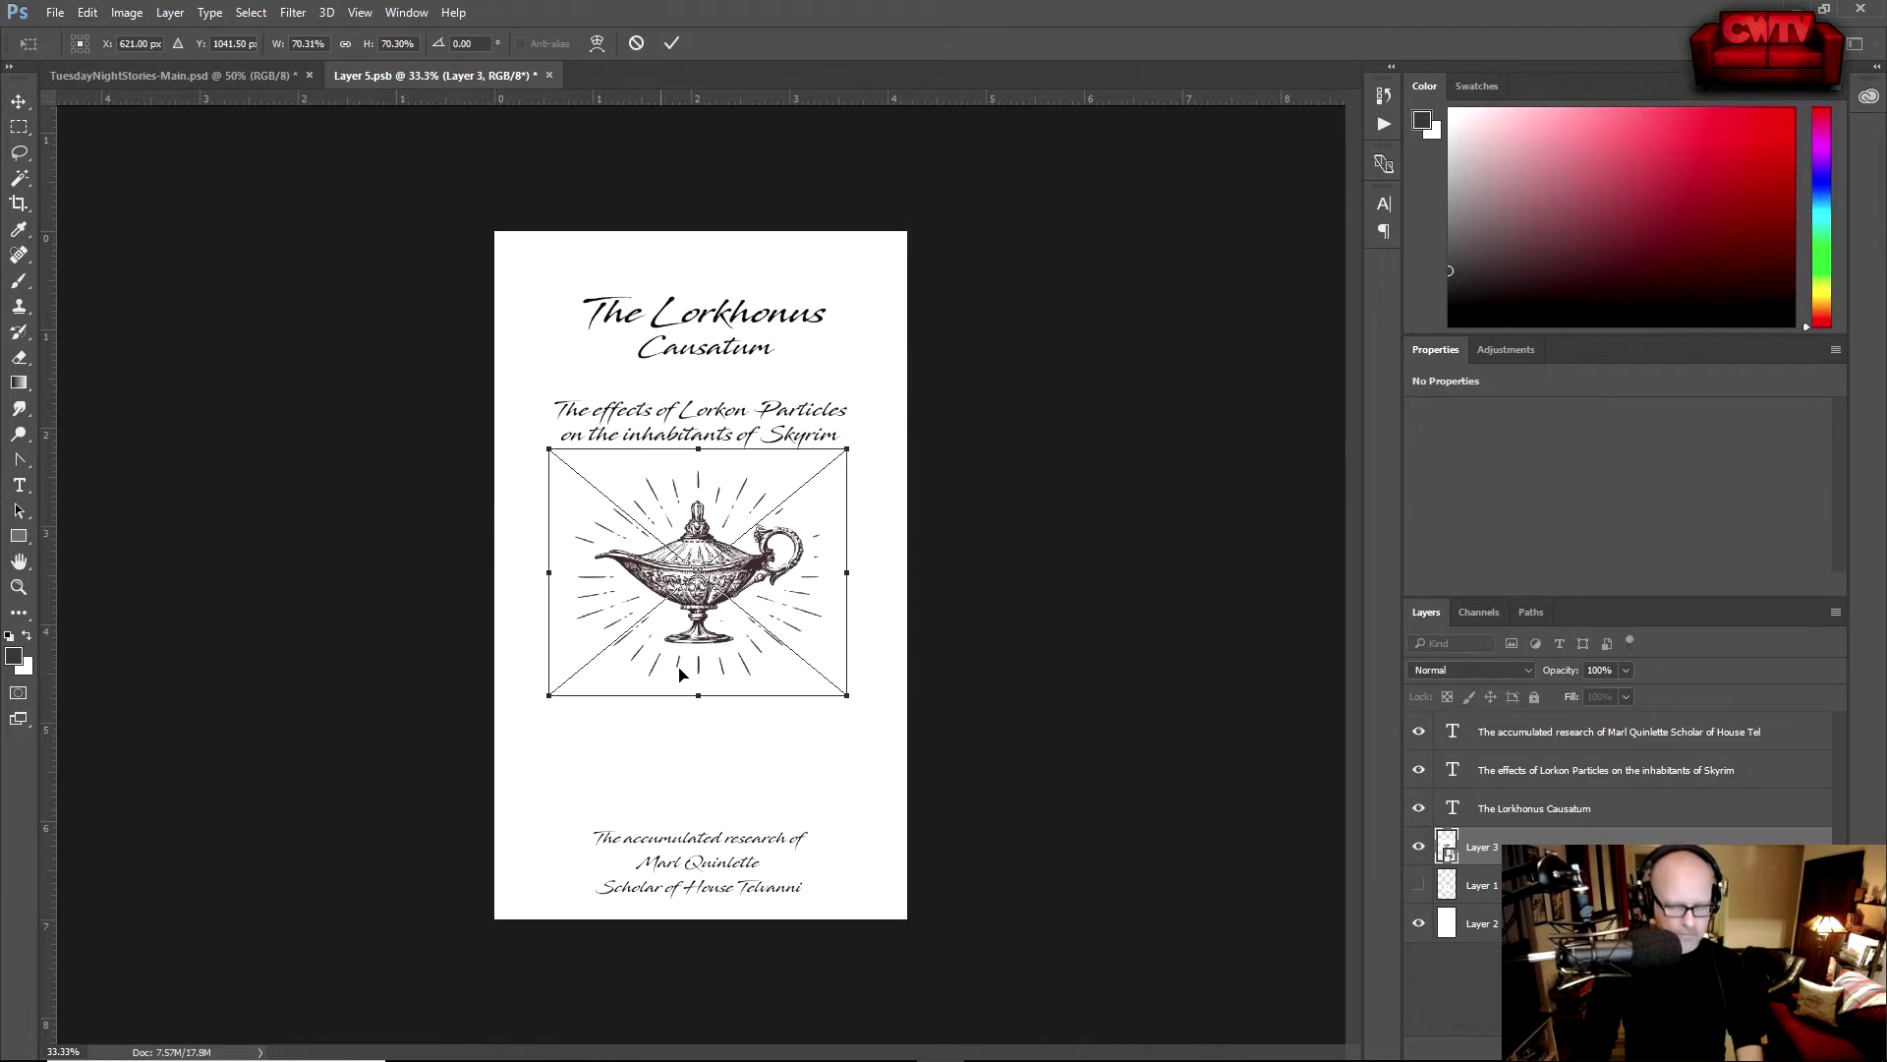
pyautogui.moveTo(845, 696); pyautogui.dragTo(885, 724)
pyautogui.moveTo(720, 649); pyautogui.dragTo(705, 652)
pyautogui.press('Return')
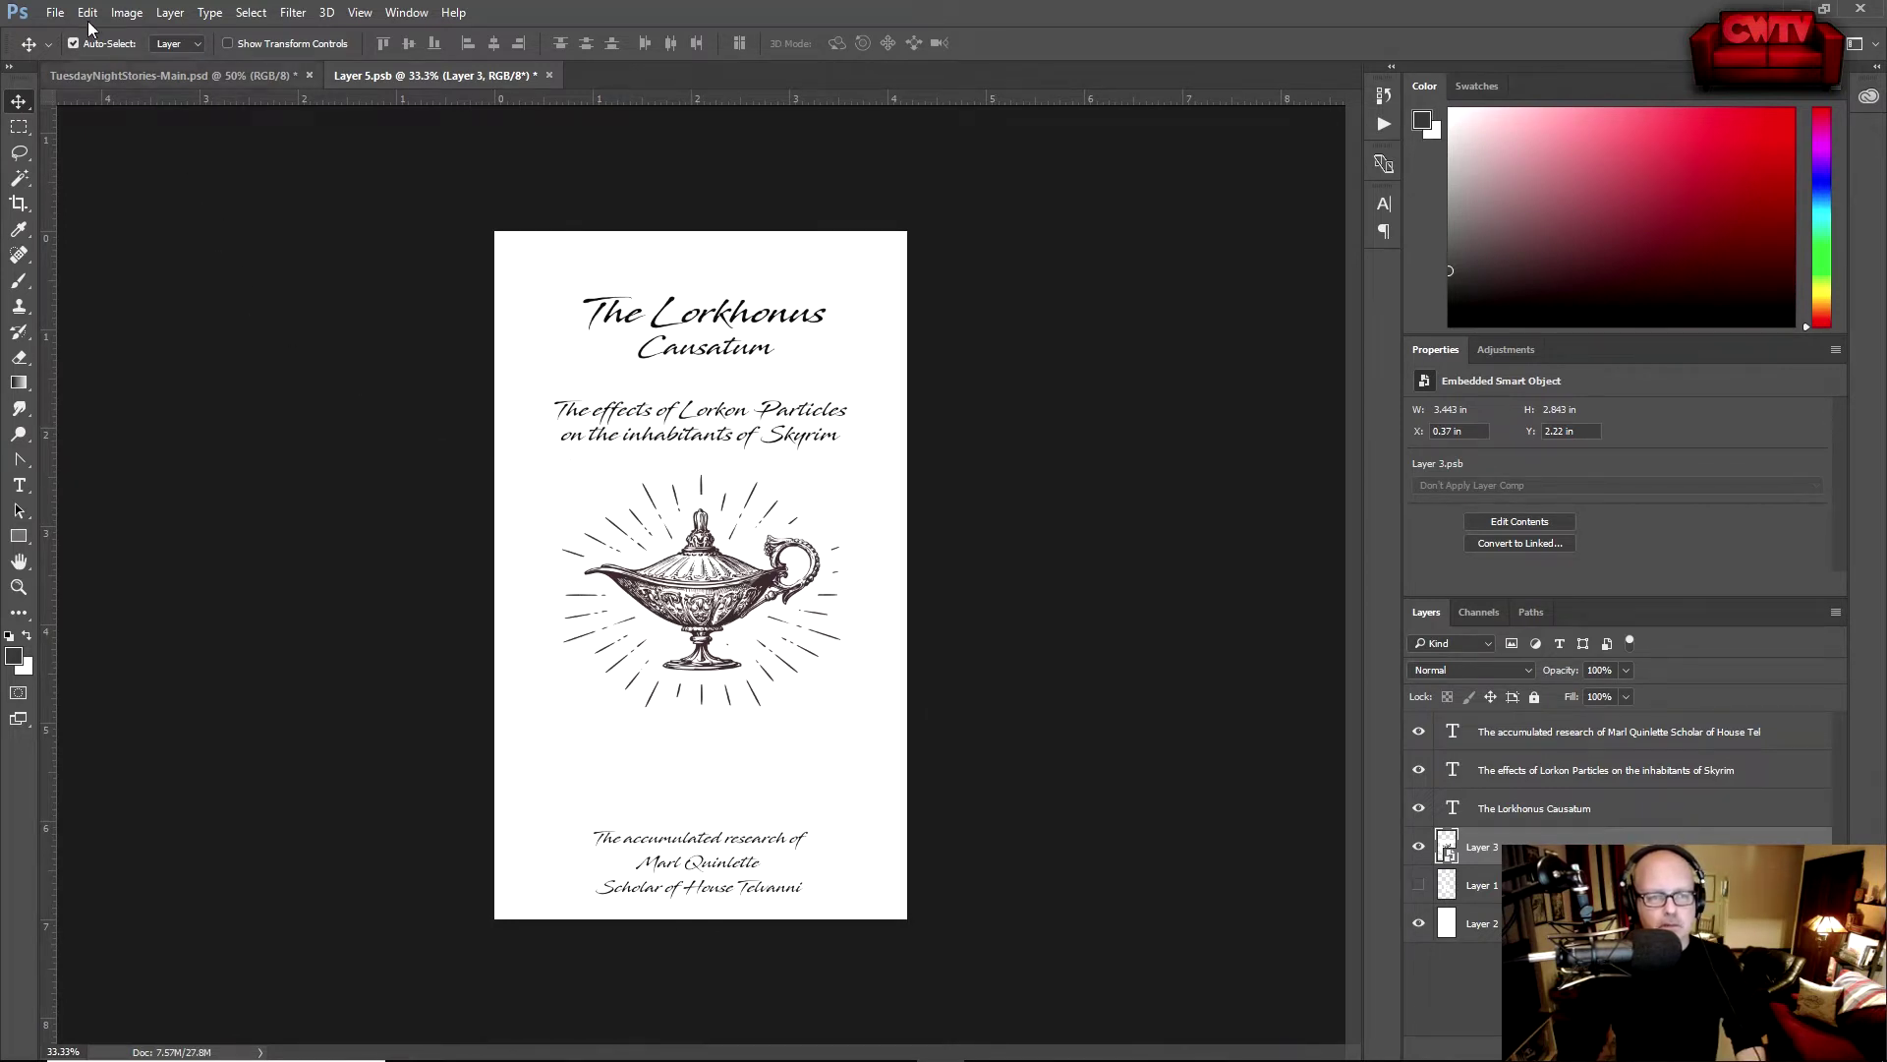
# - Save Layer 5.psb and compare the updated lamp in the TuesdayNightStories-Main.psd mockup
pyautogui.click(55, 13)
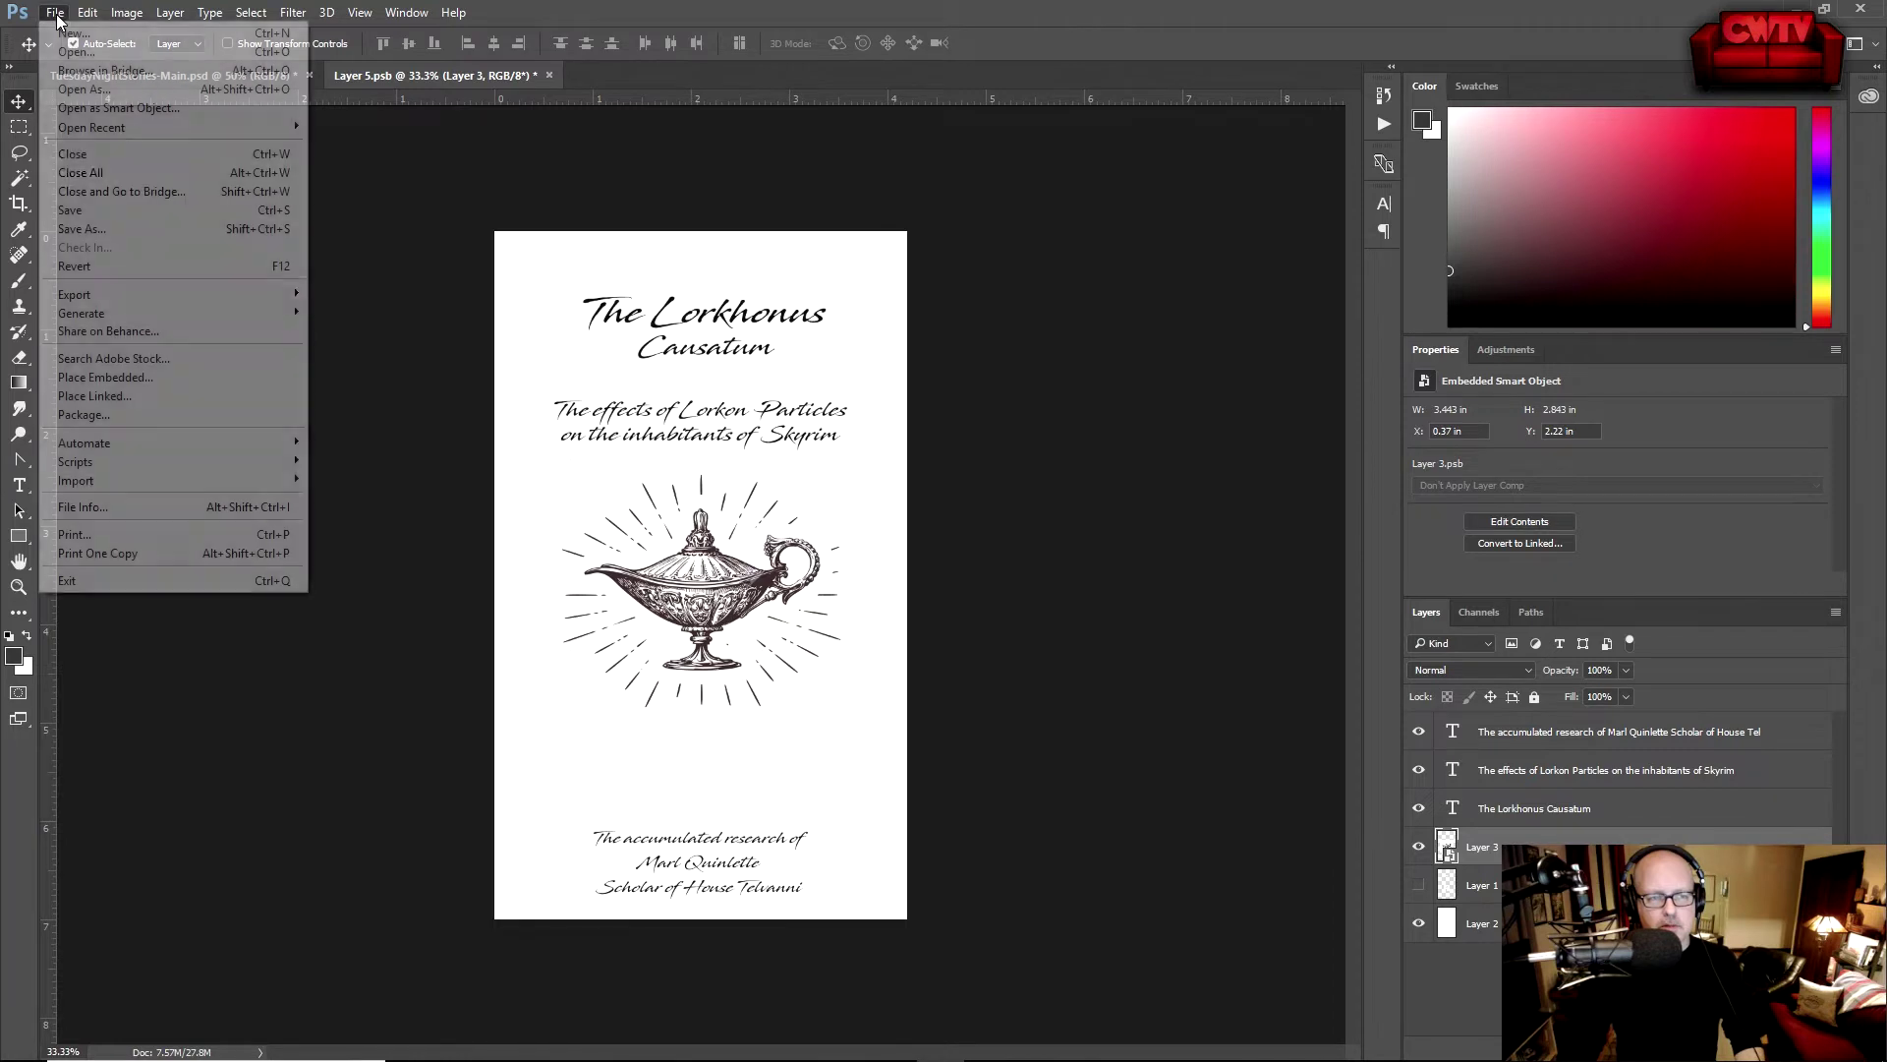
pyautogui.click(89, 211)
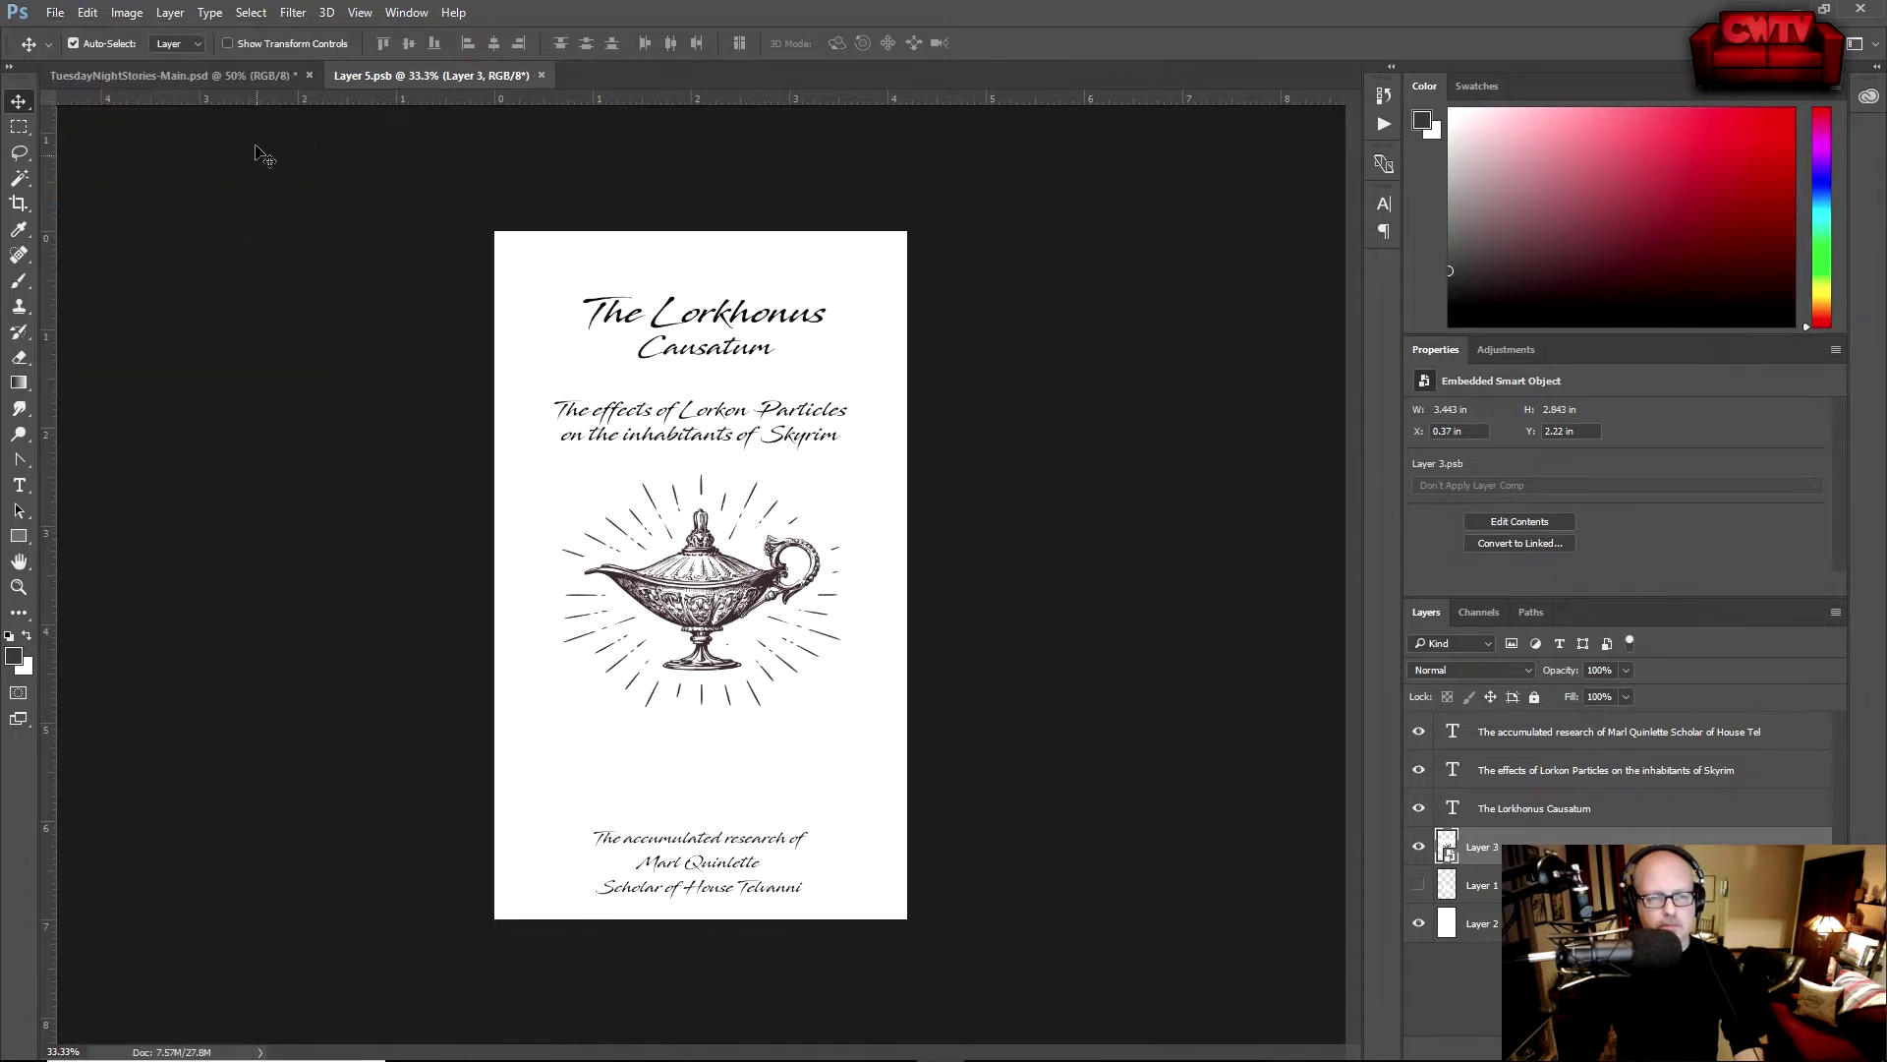
pyautogui.click(232, 80)
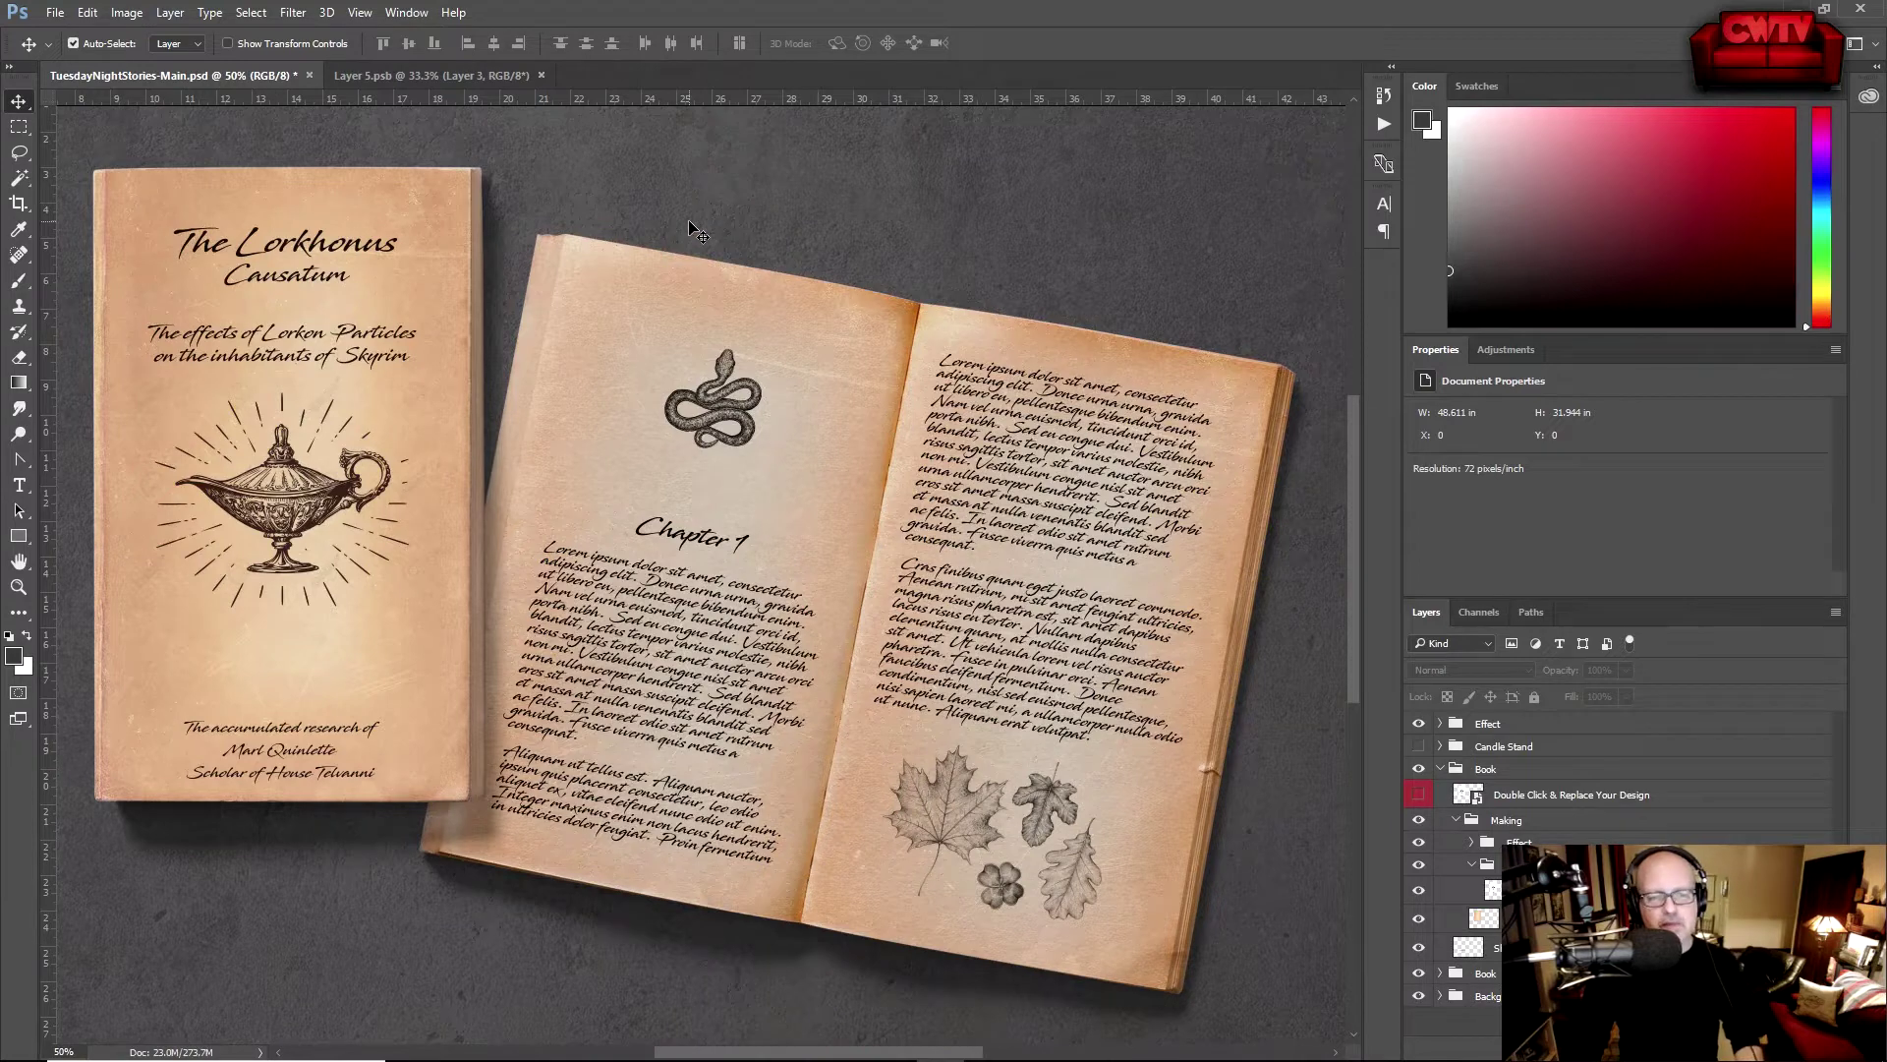
pyautogui.click(464, 74)
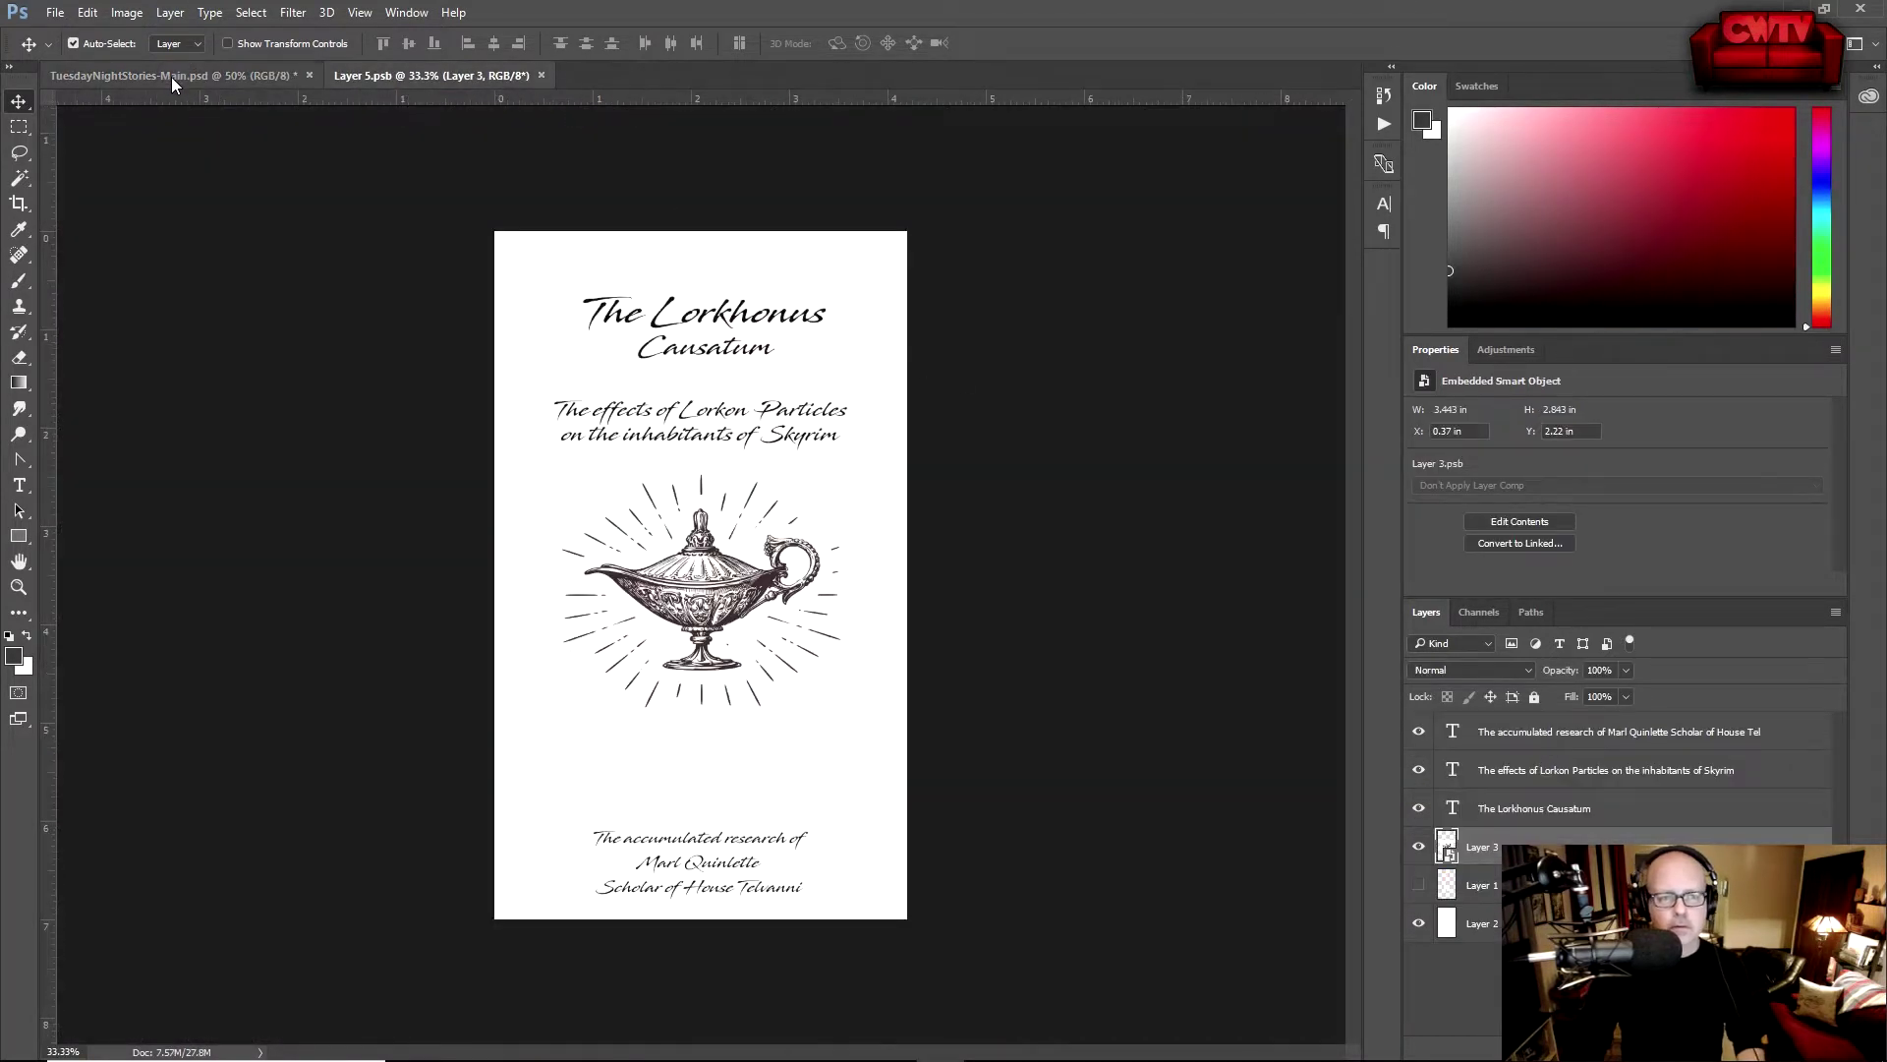
pyautogui.click(172, 76)
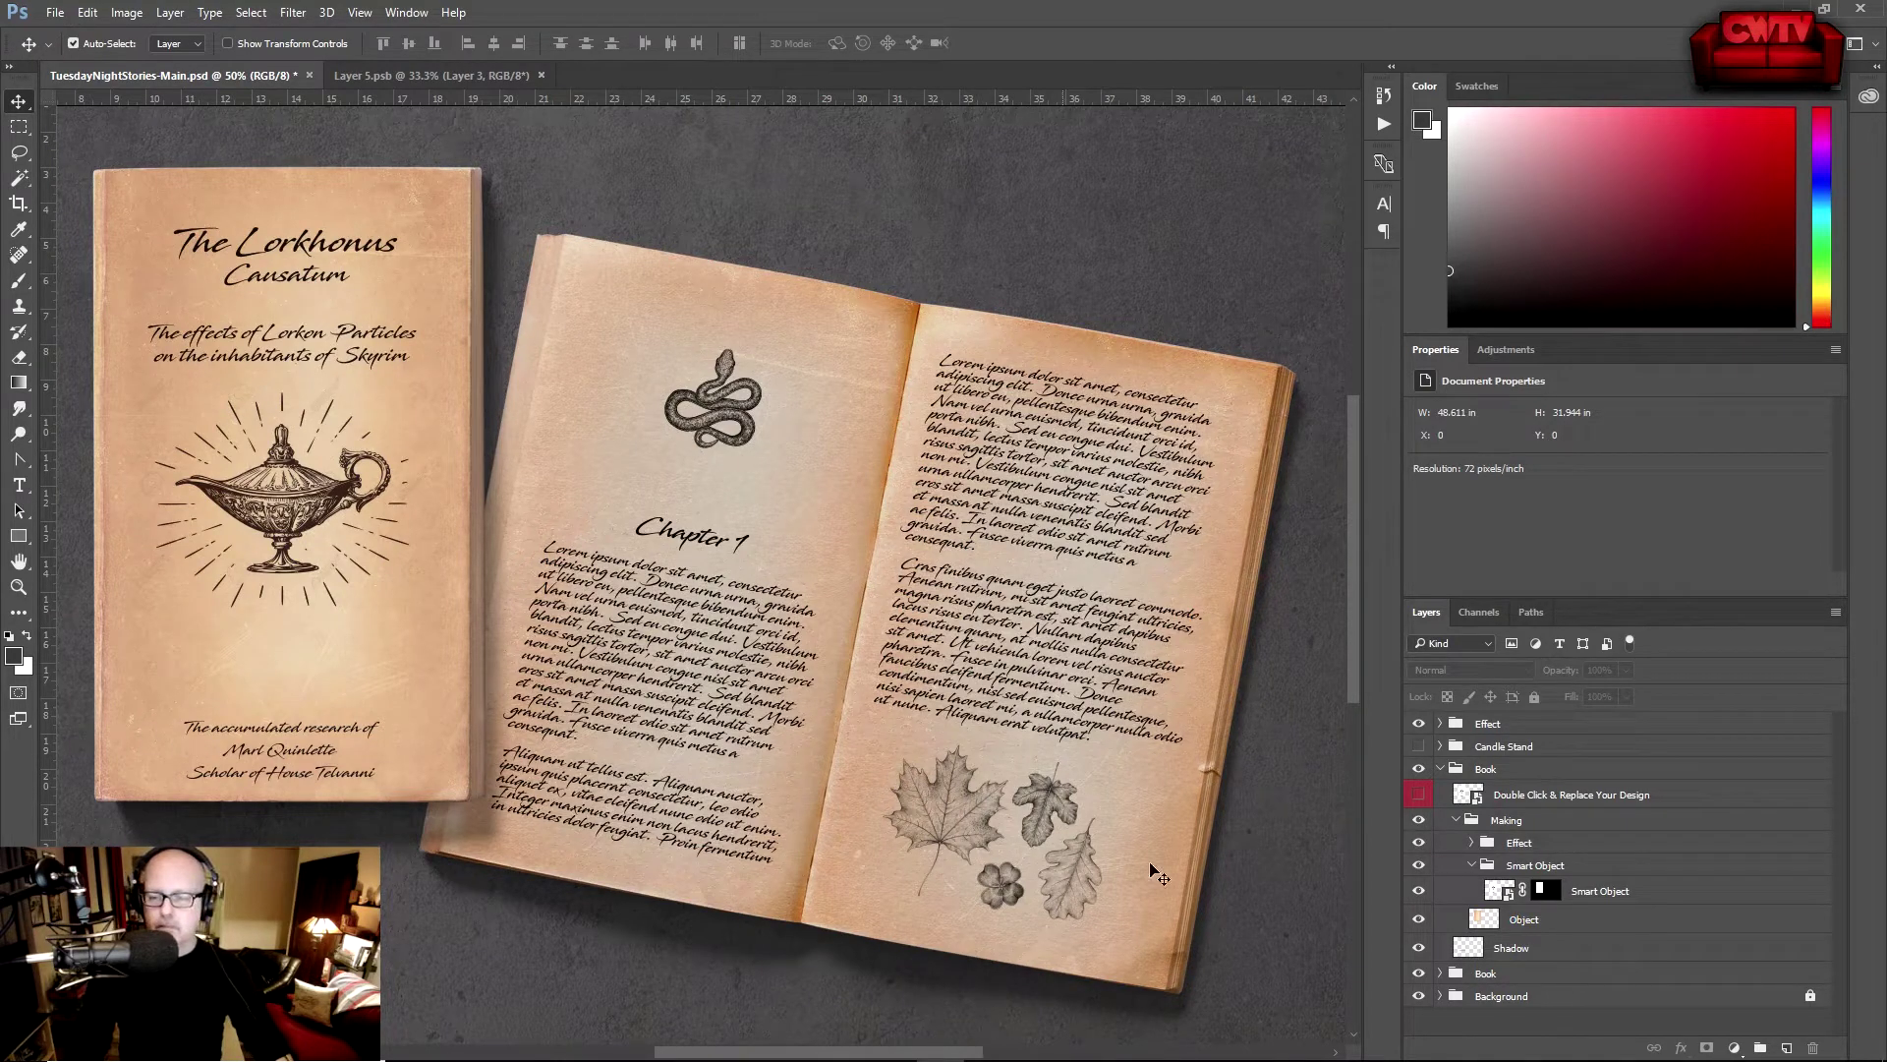
# - Expand the inner Book group and open the right page's design for editing
pyautogui.click(1440, 974)
pyautogui.scroll(-3, 1567, 934)
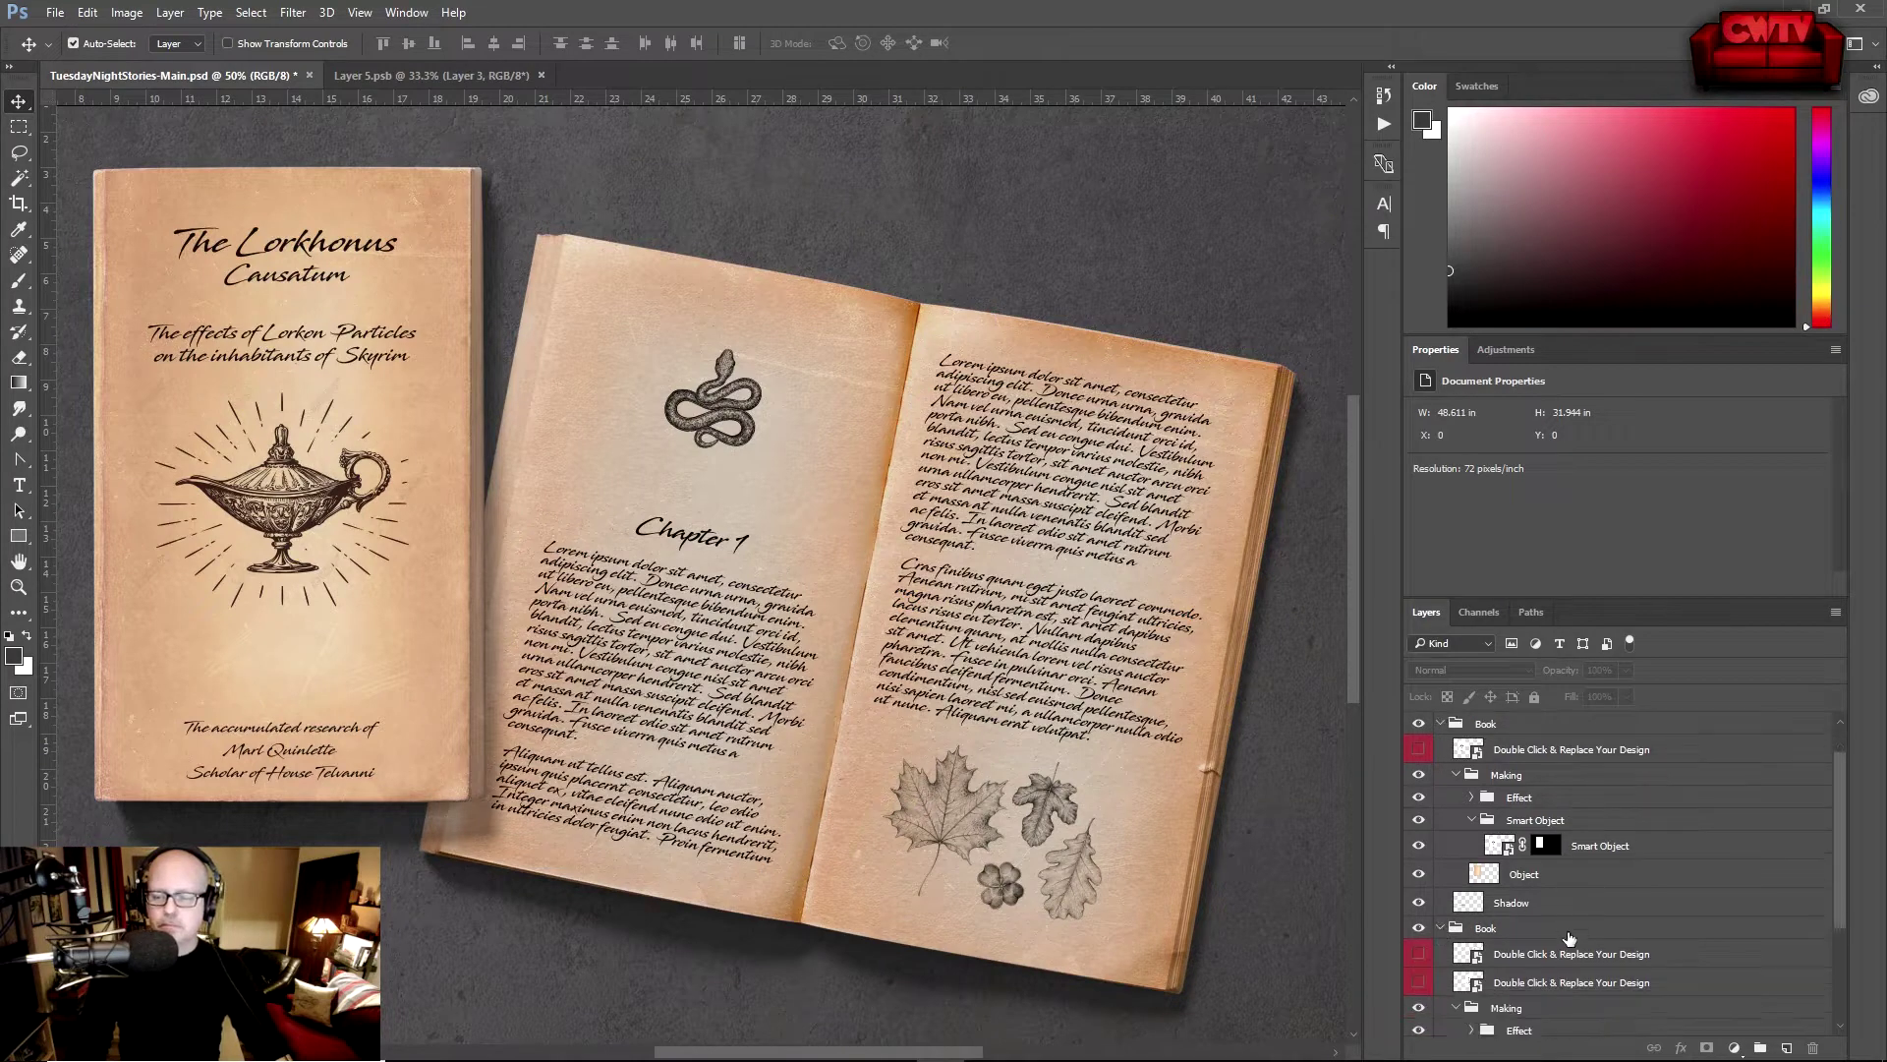
pyautogui.scroll(-3, 1570, 929)
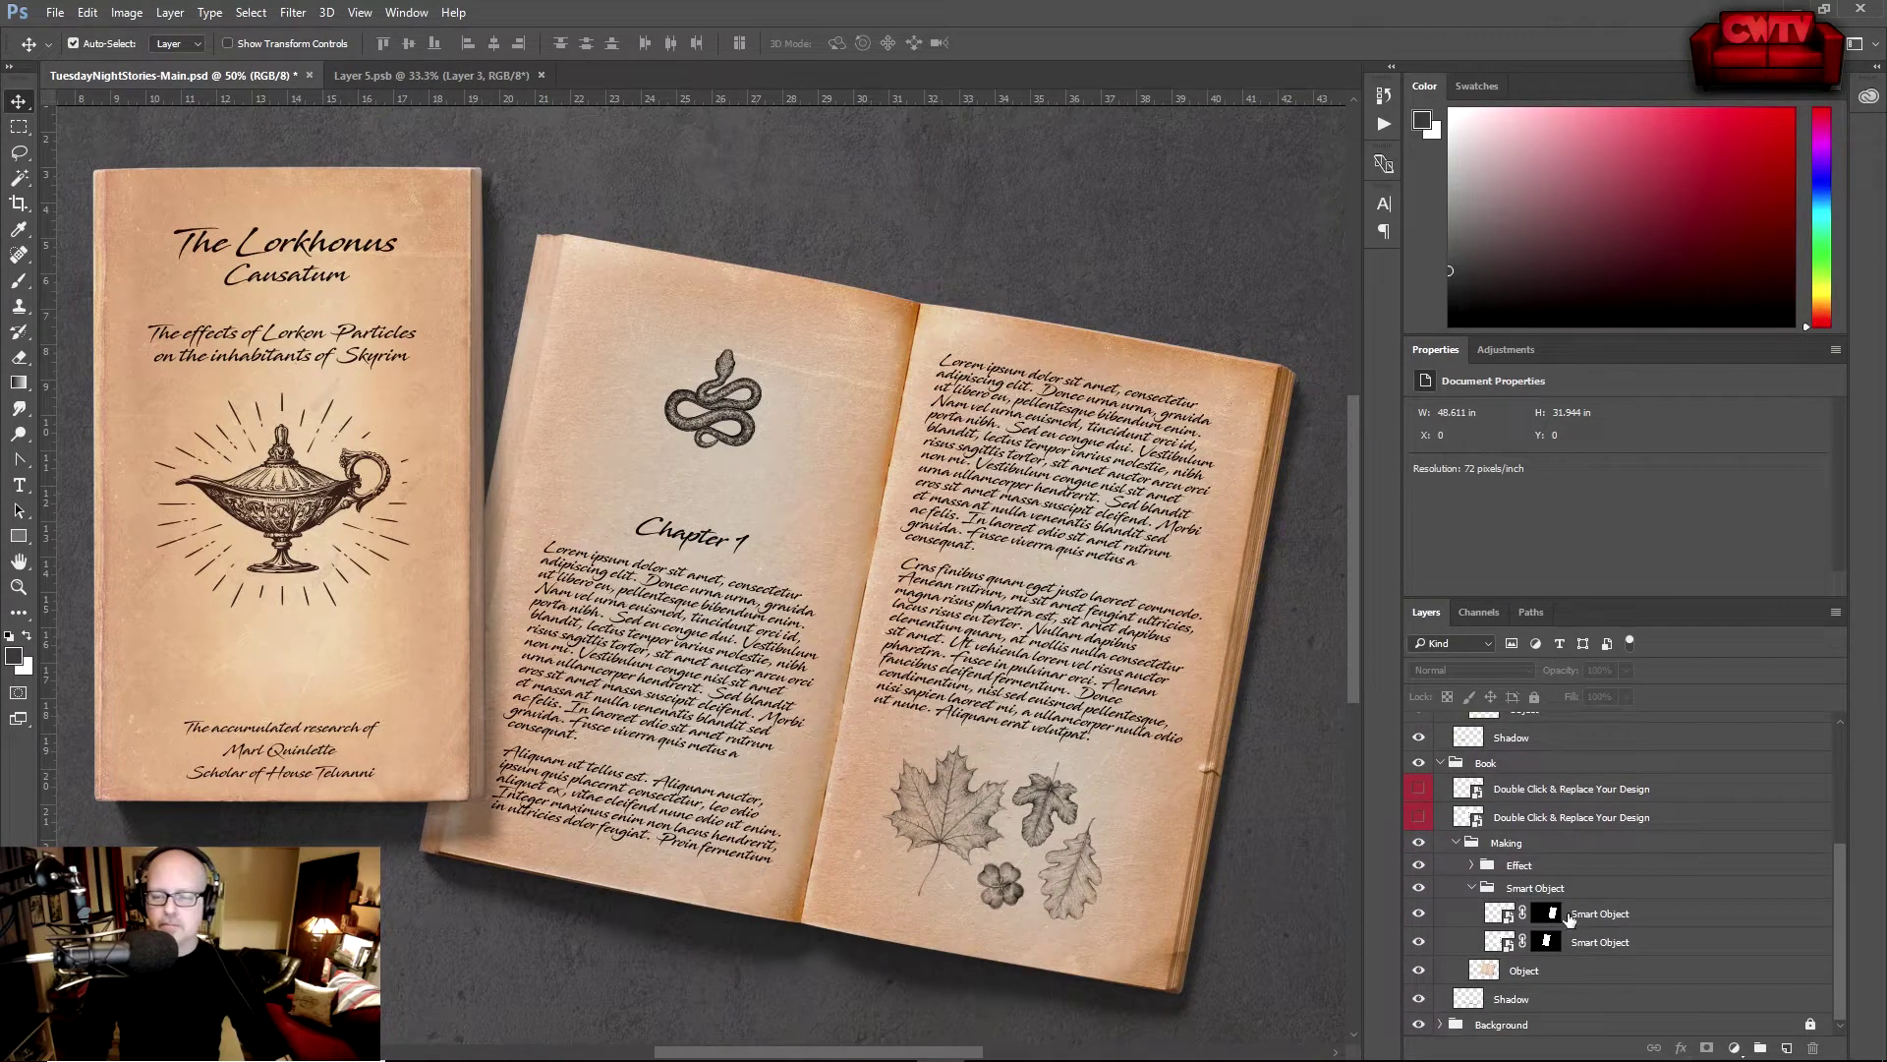
pyautogui.doubleClick(1467, 789)
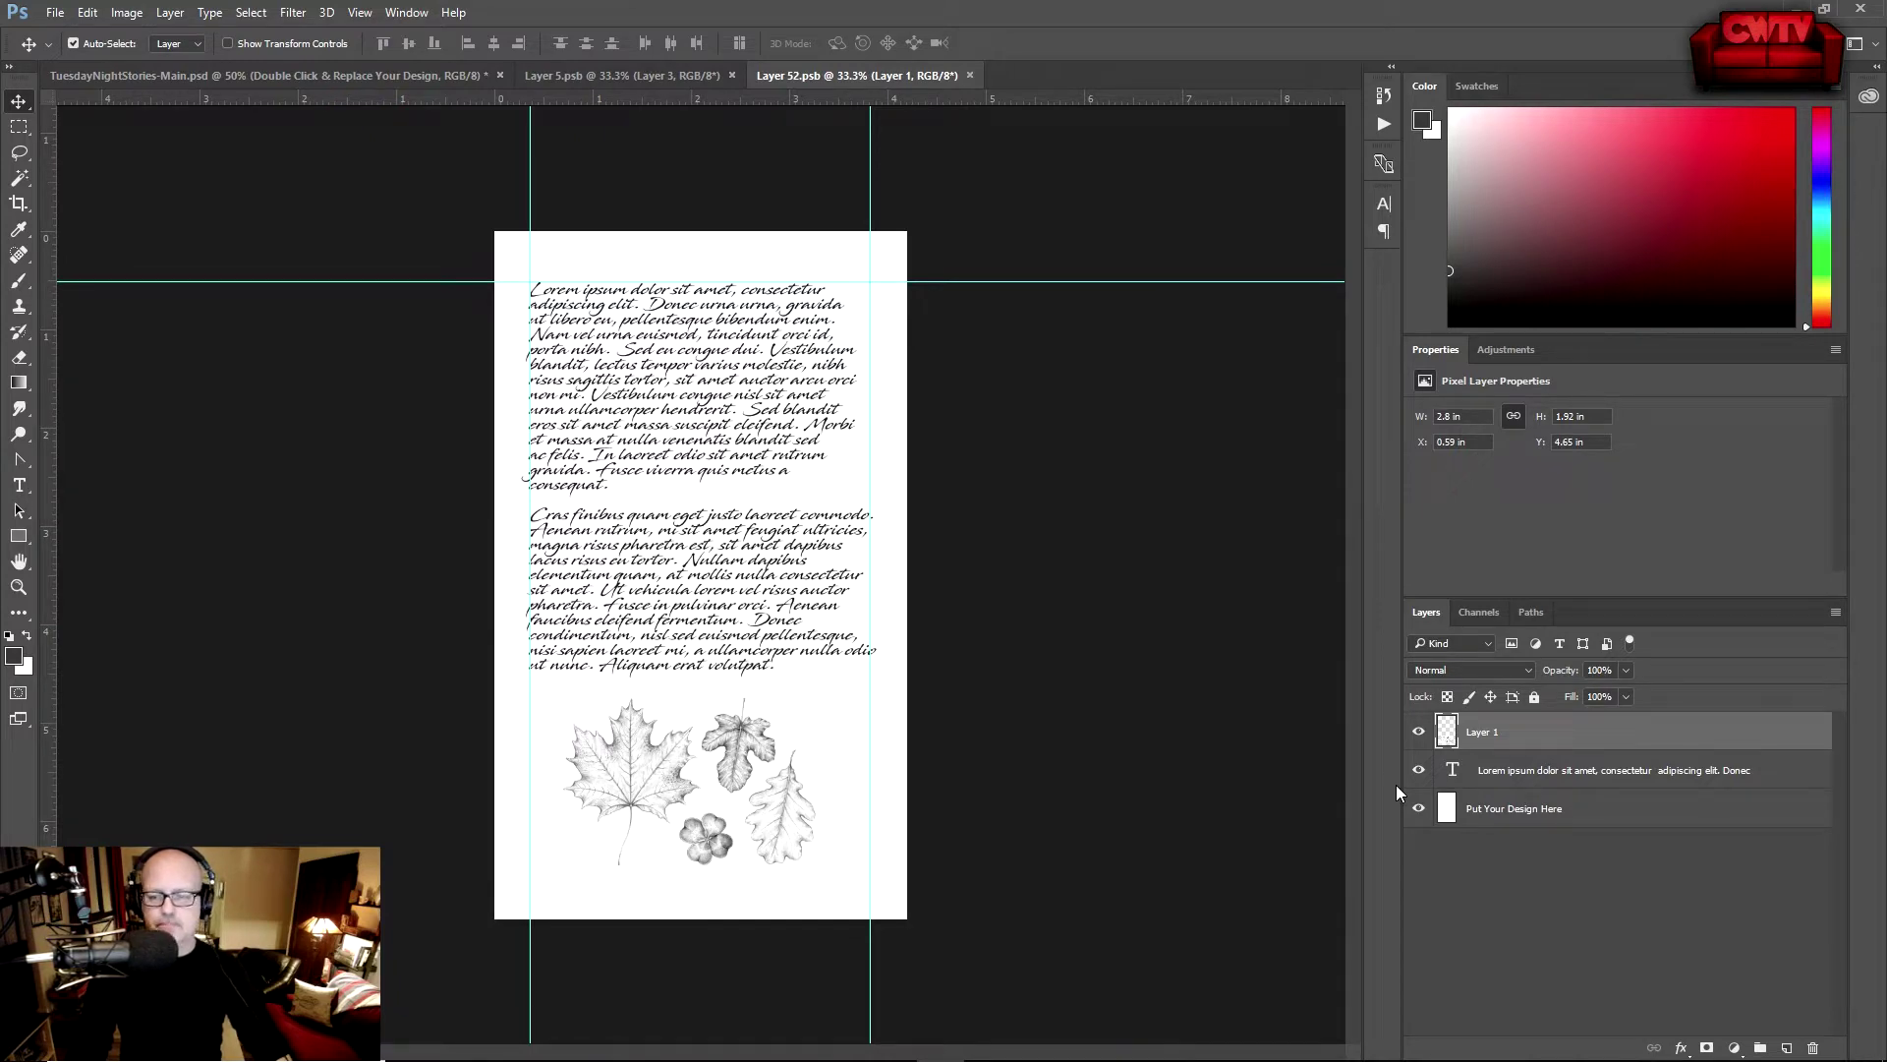
# - Open the Chapter 1 page design, then return to the mockup and zoom out to 33.3%
pyautogui.click(327, 77)
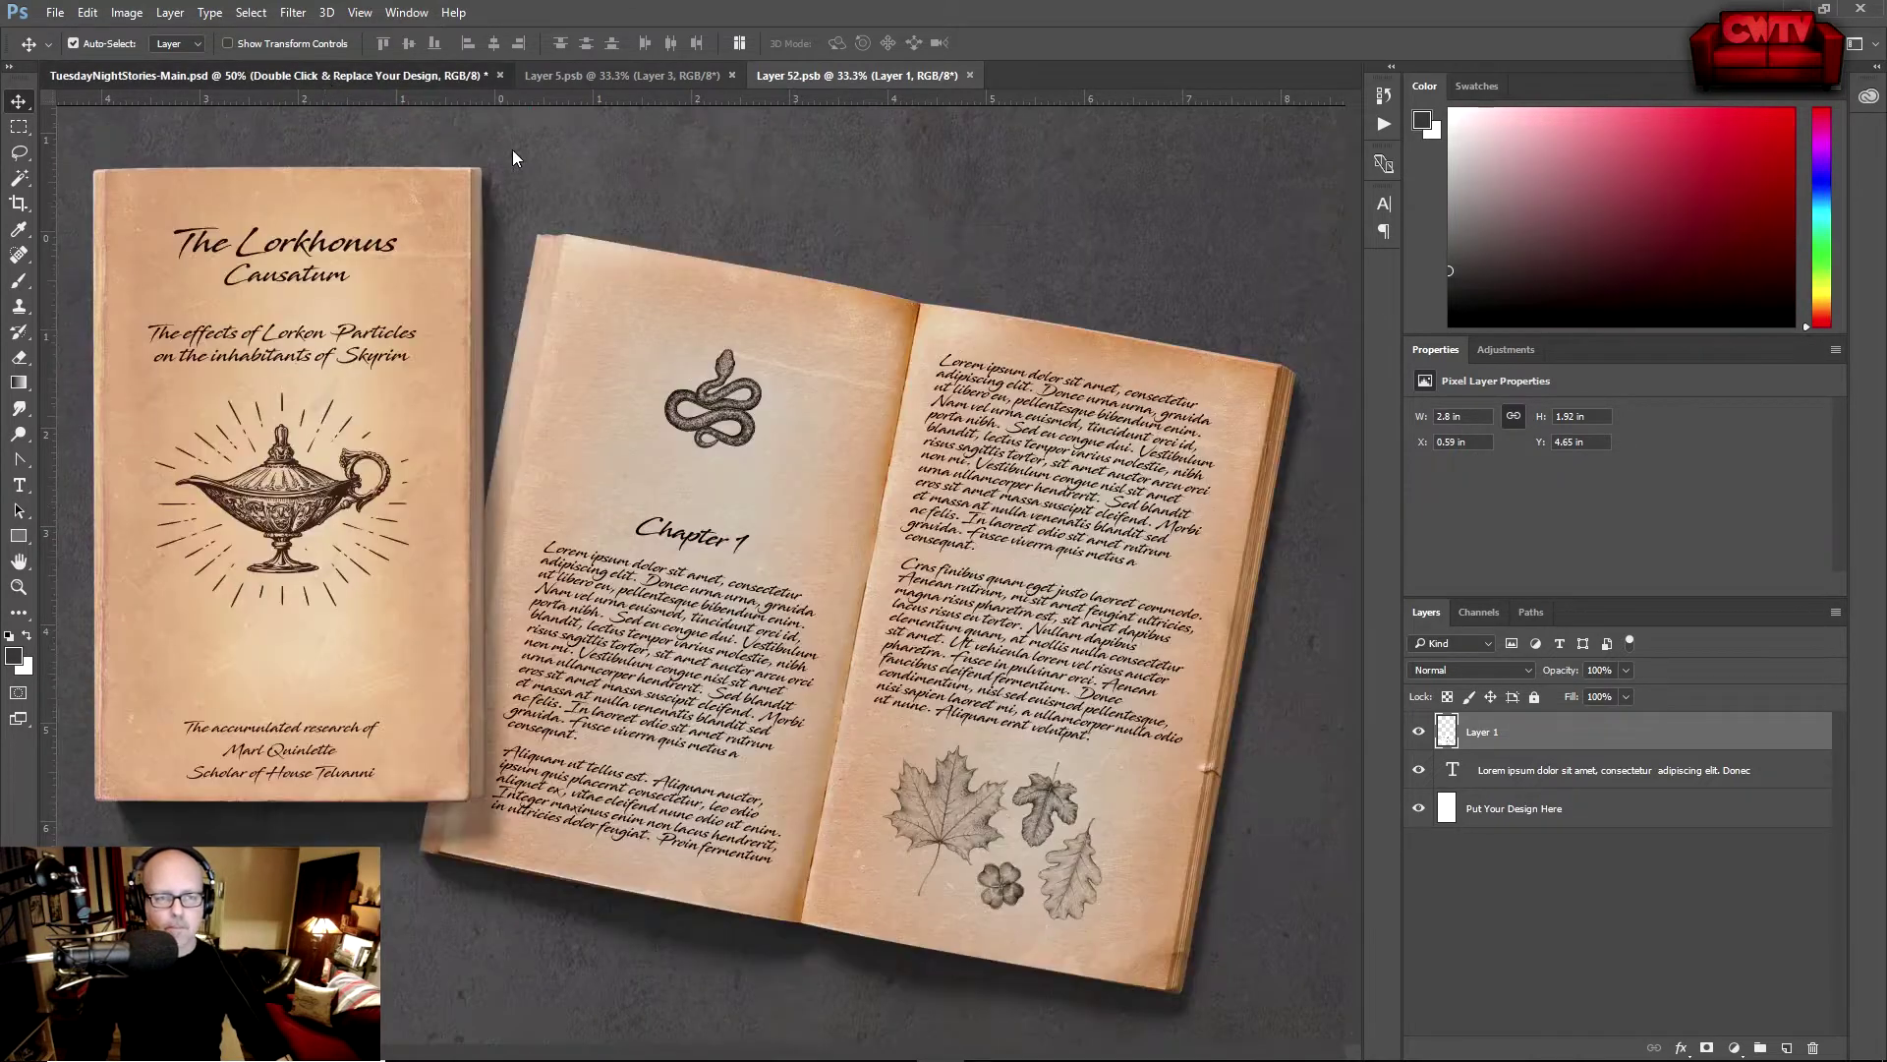
pyautogui.scroll(-2, 1504, 1012)
pyautogui.scroll(-1, 1503, 1010)
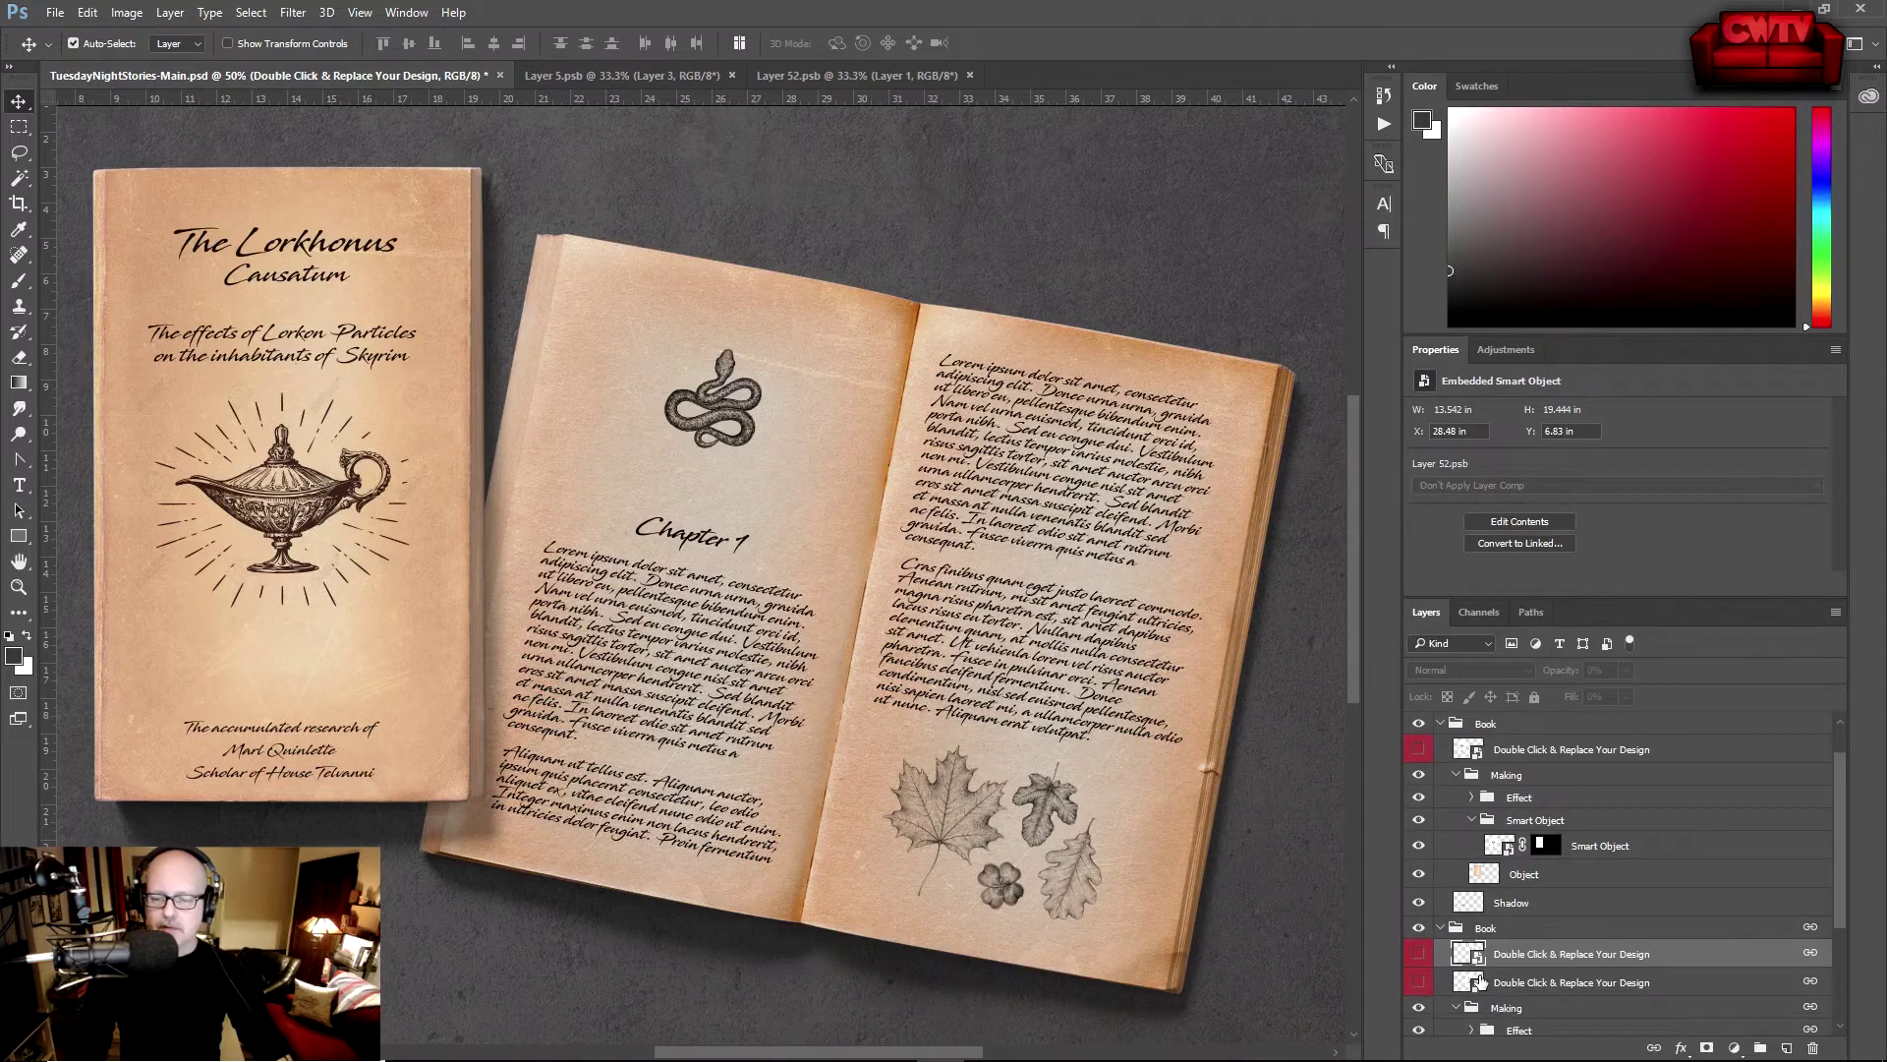
pyautogui.click(1469, 983)
pyautogui.doubleClick(1469, 983)
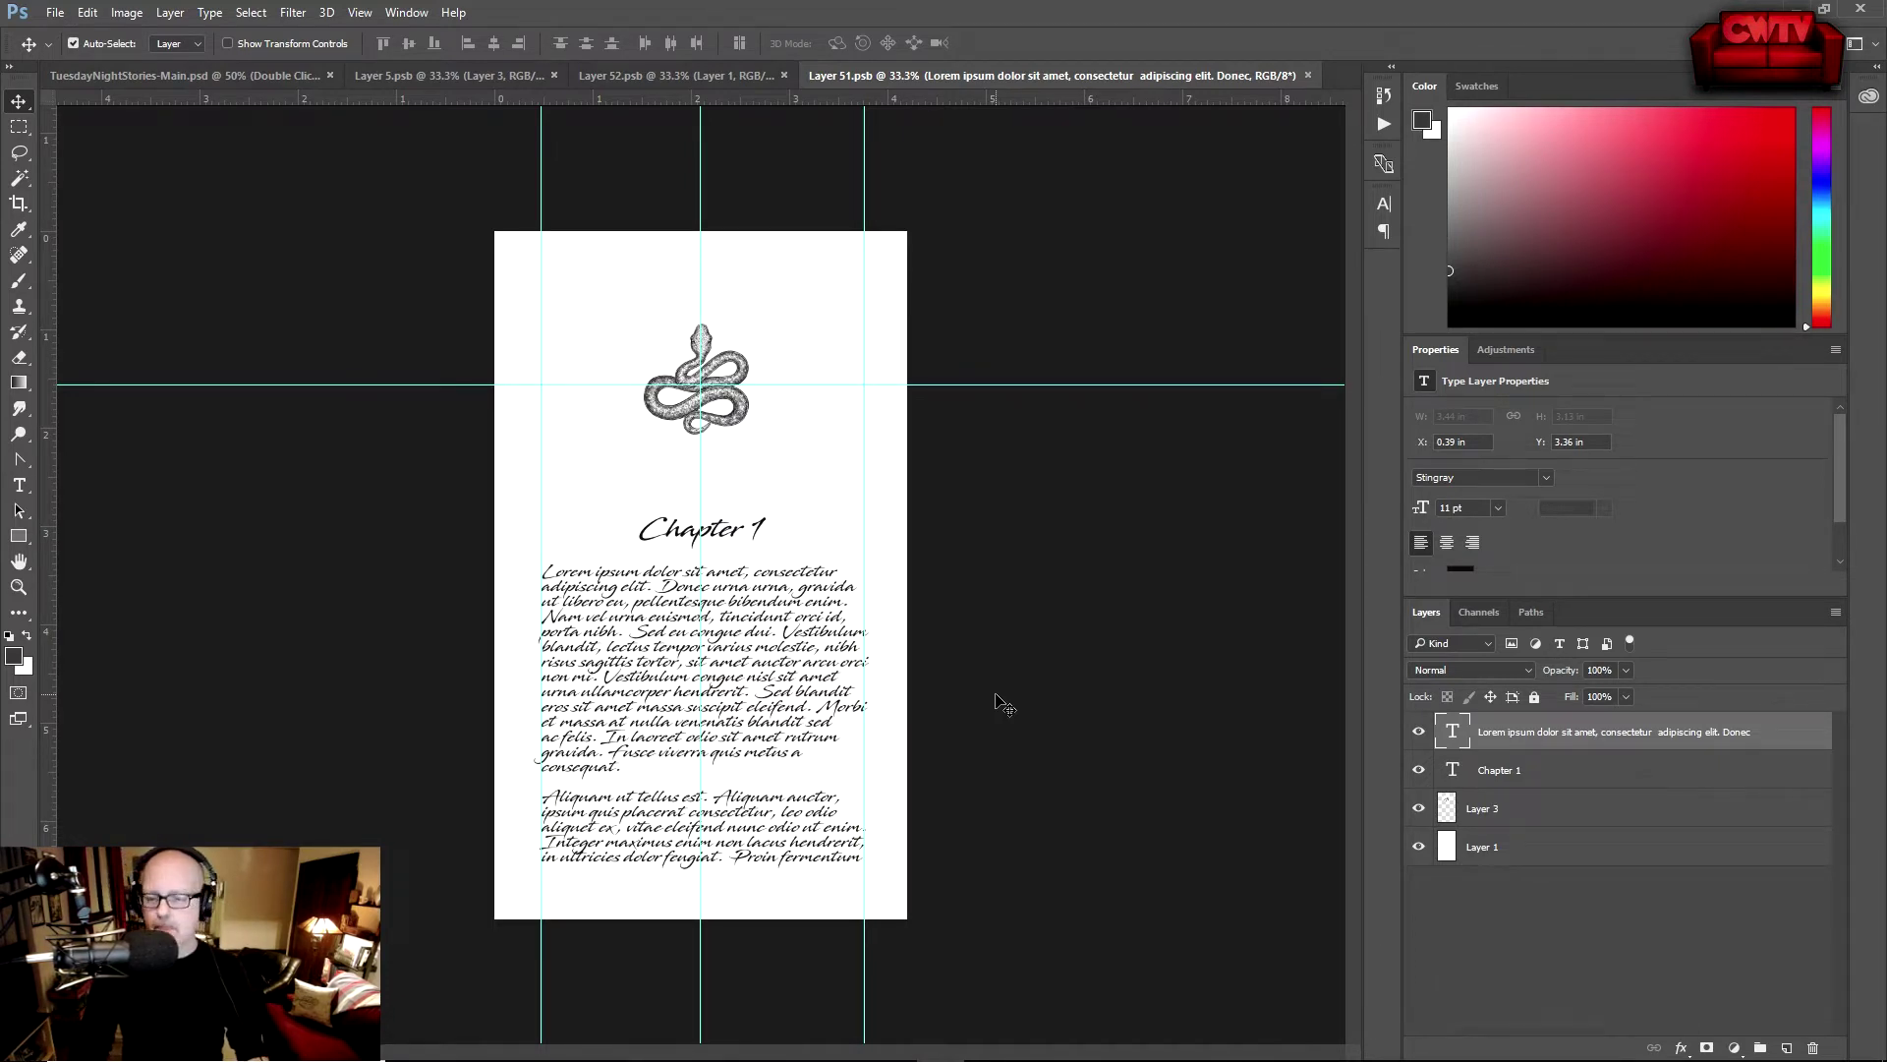
pyautogui.click(230, 79)
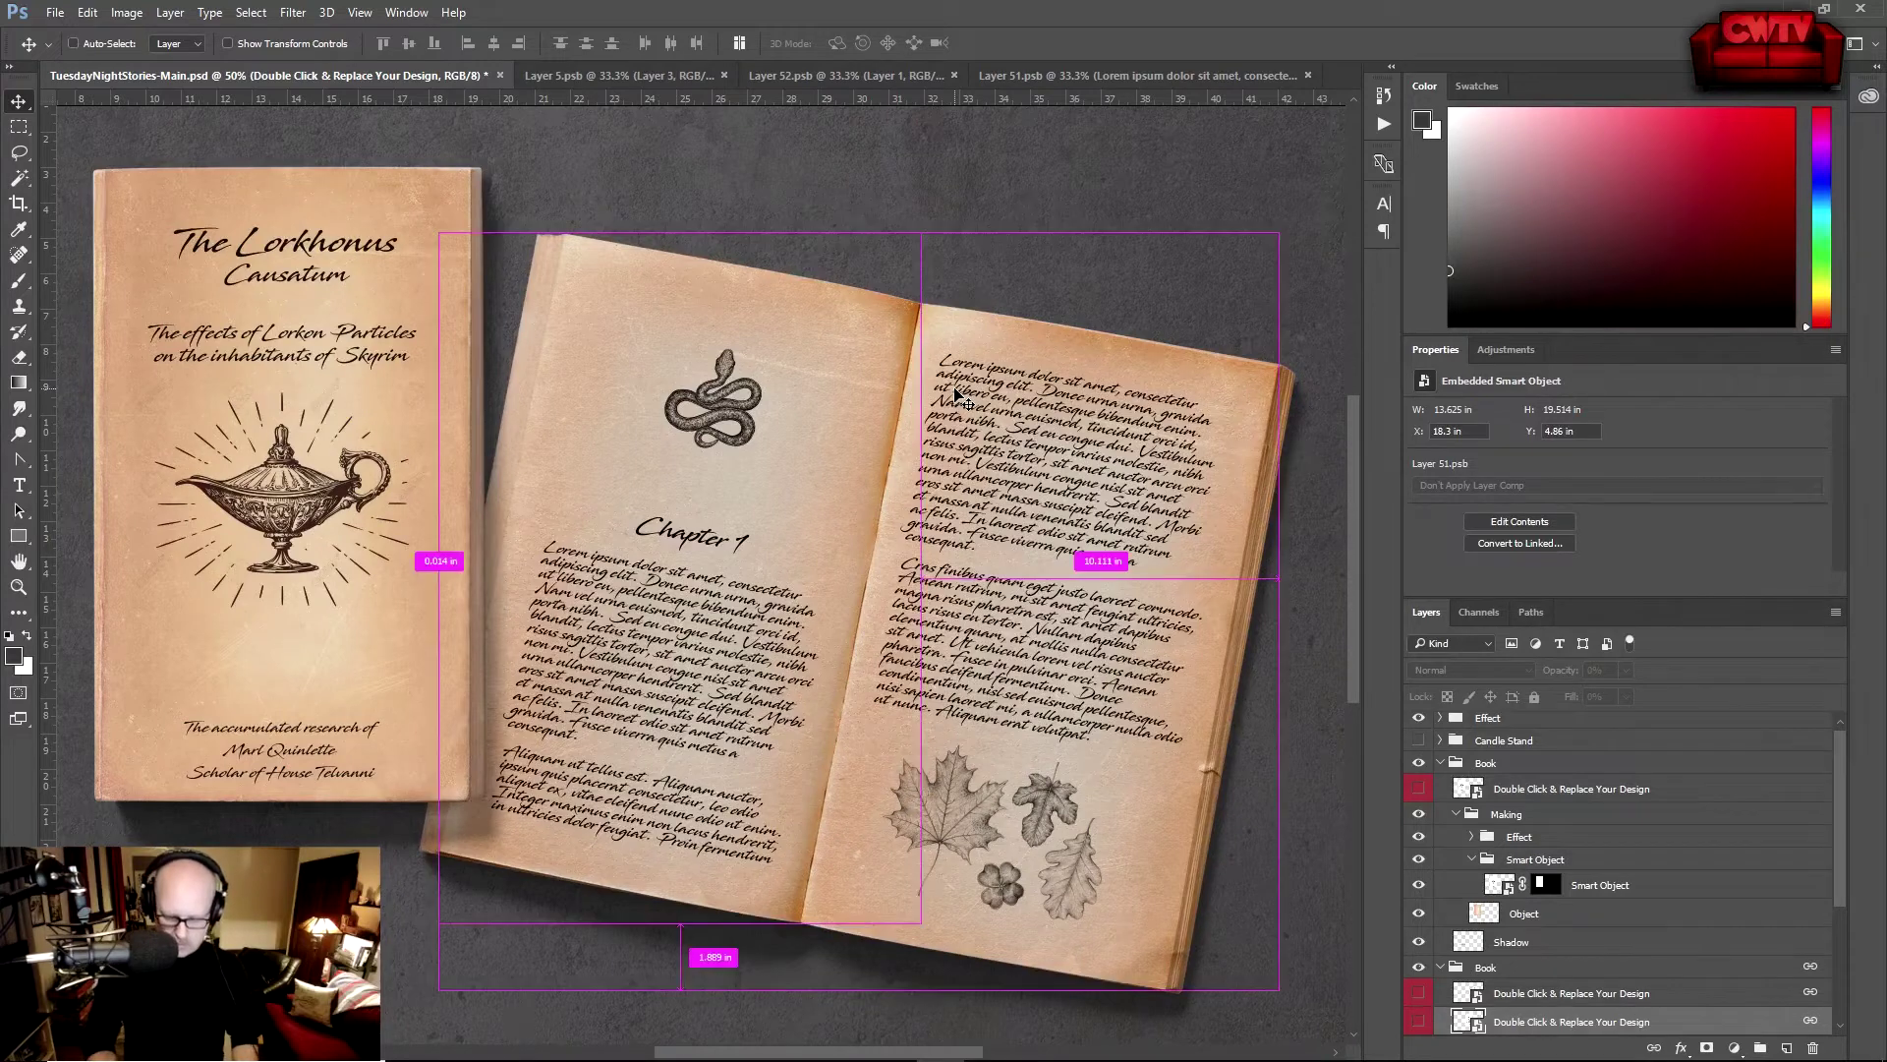
pyautogui.hotkey('ctrl', '-')
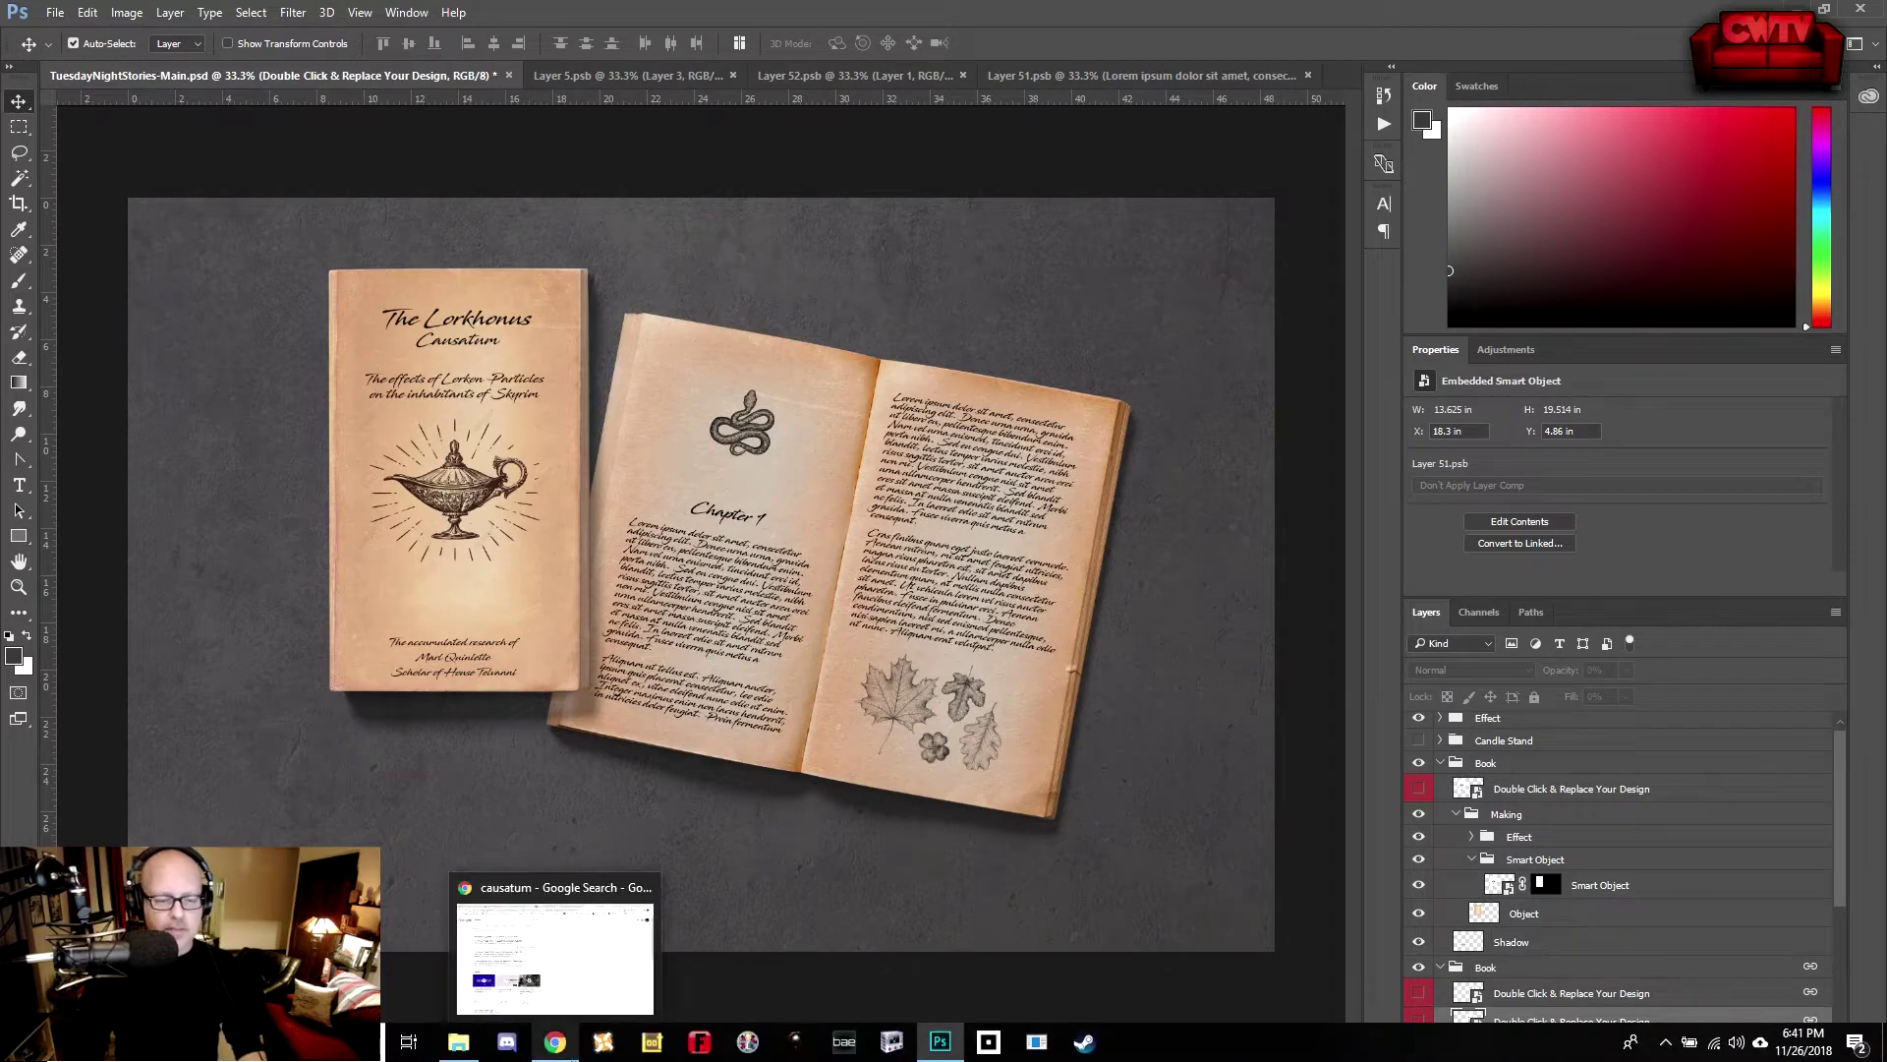
# - In Chrome, replace the old query with 'rustic wood texture', search, and show image results
pyautogui.click(542, 1053)
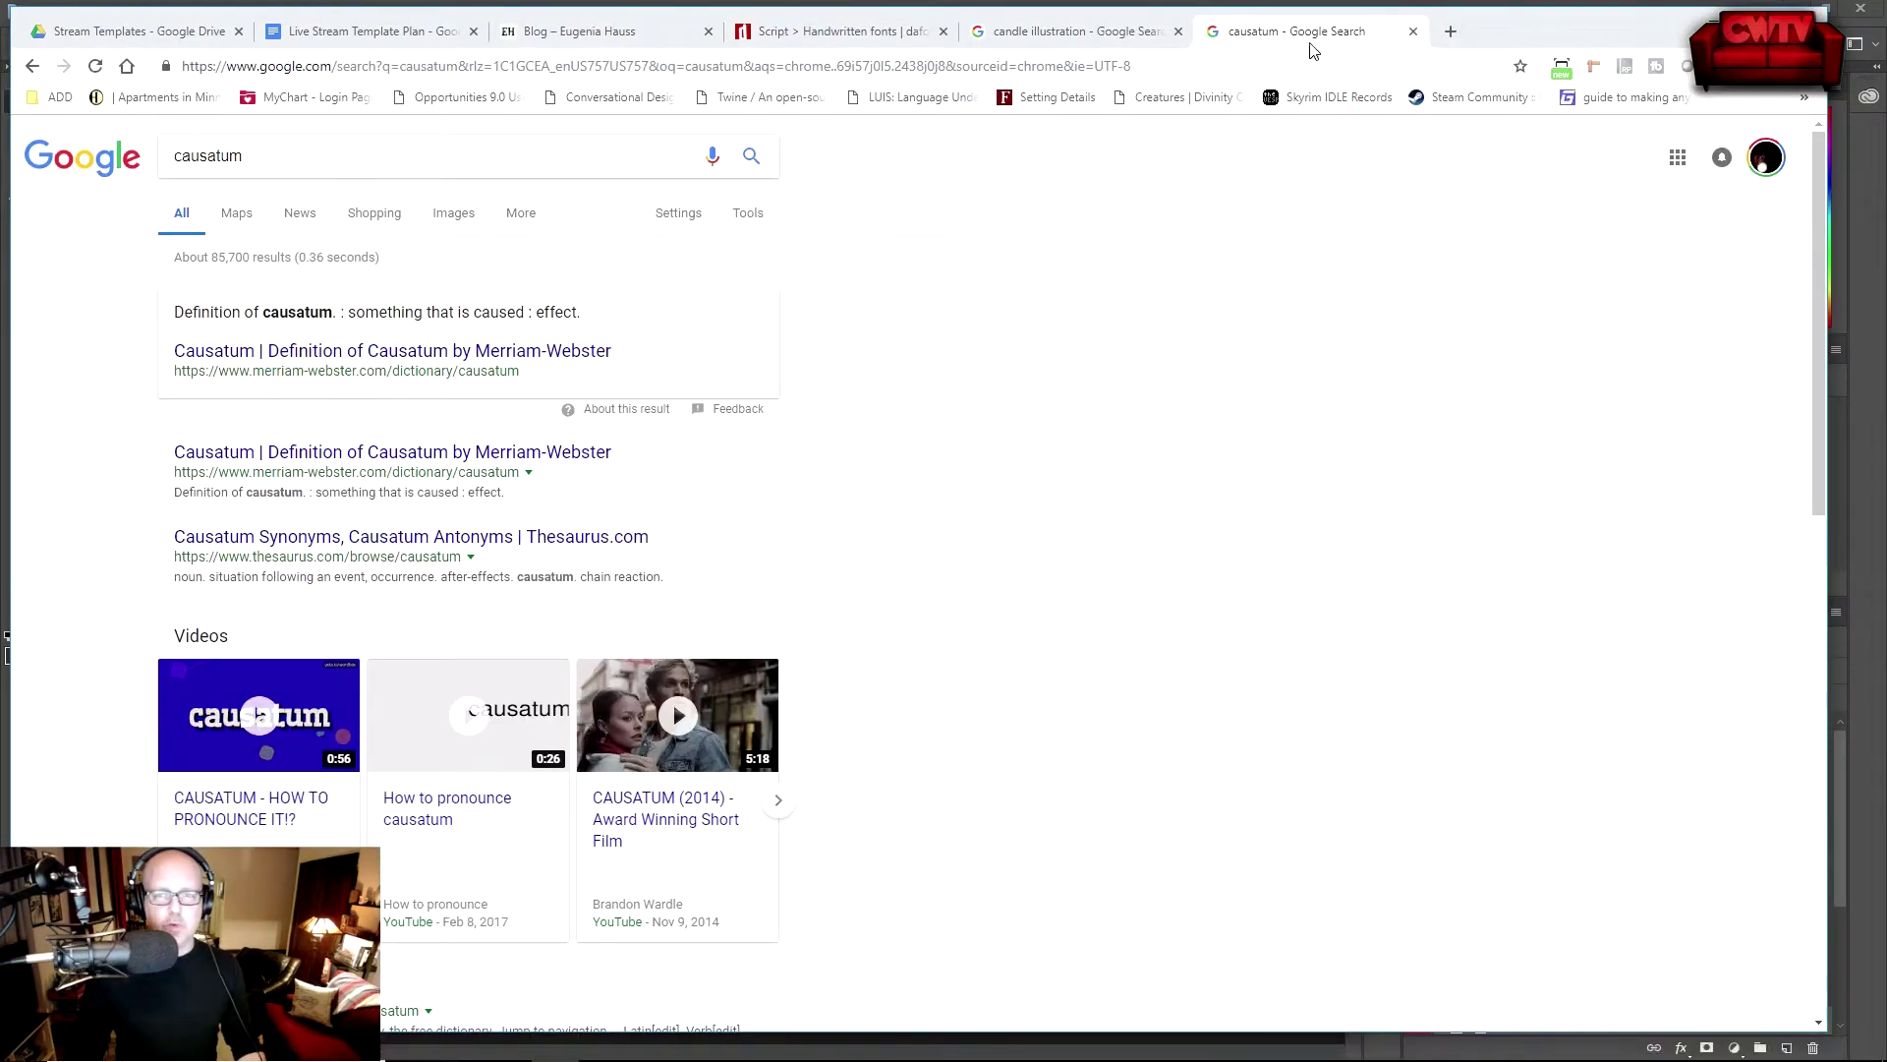
pyautogui.moveTo(265, 157); pyautogui.dragTo(118, 137)
pyautogui.write('rust')
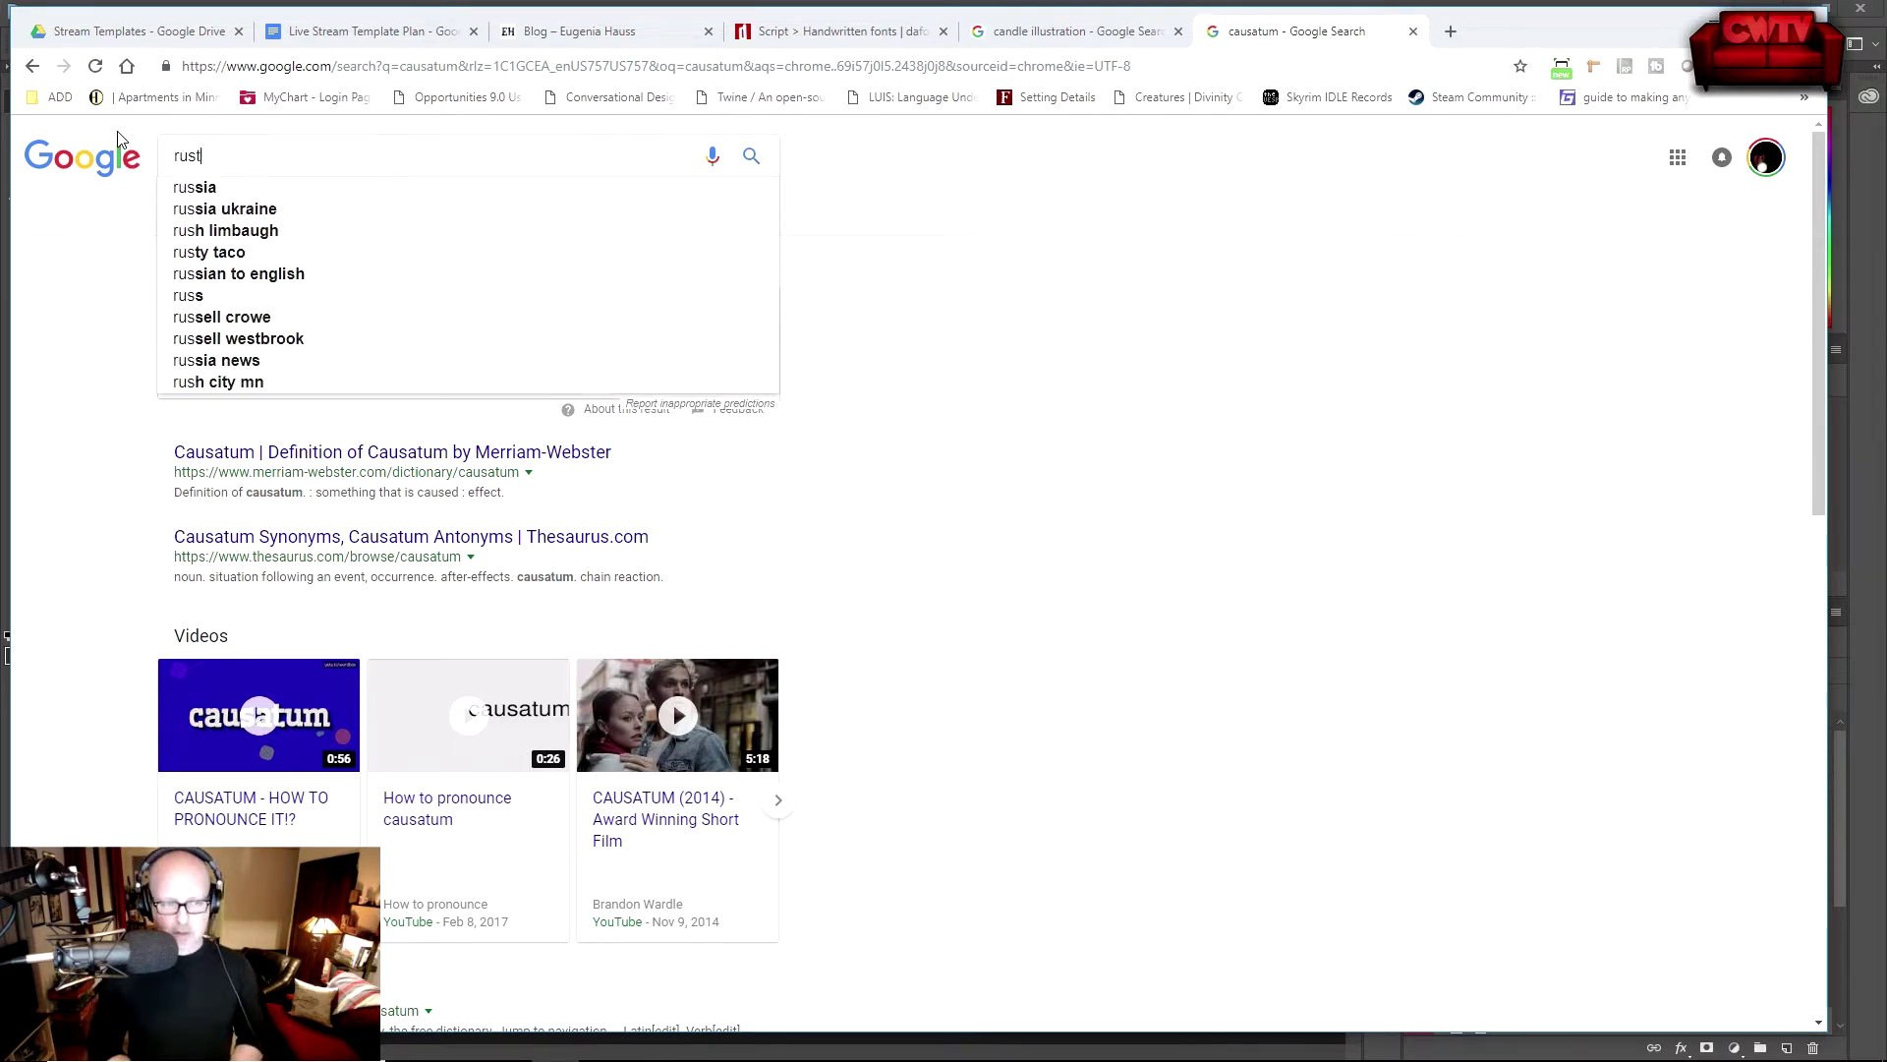
pyautogui.write('ic w')
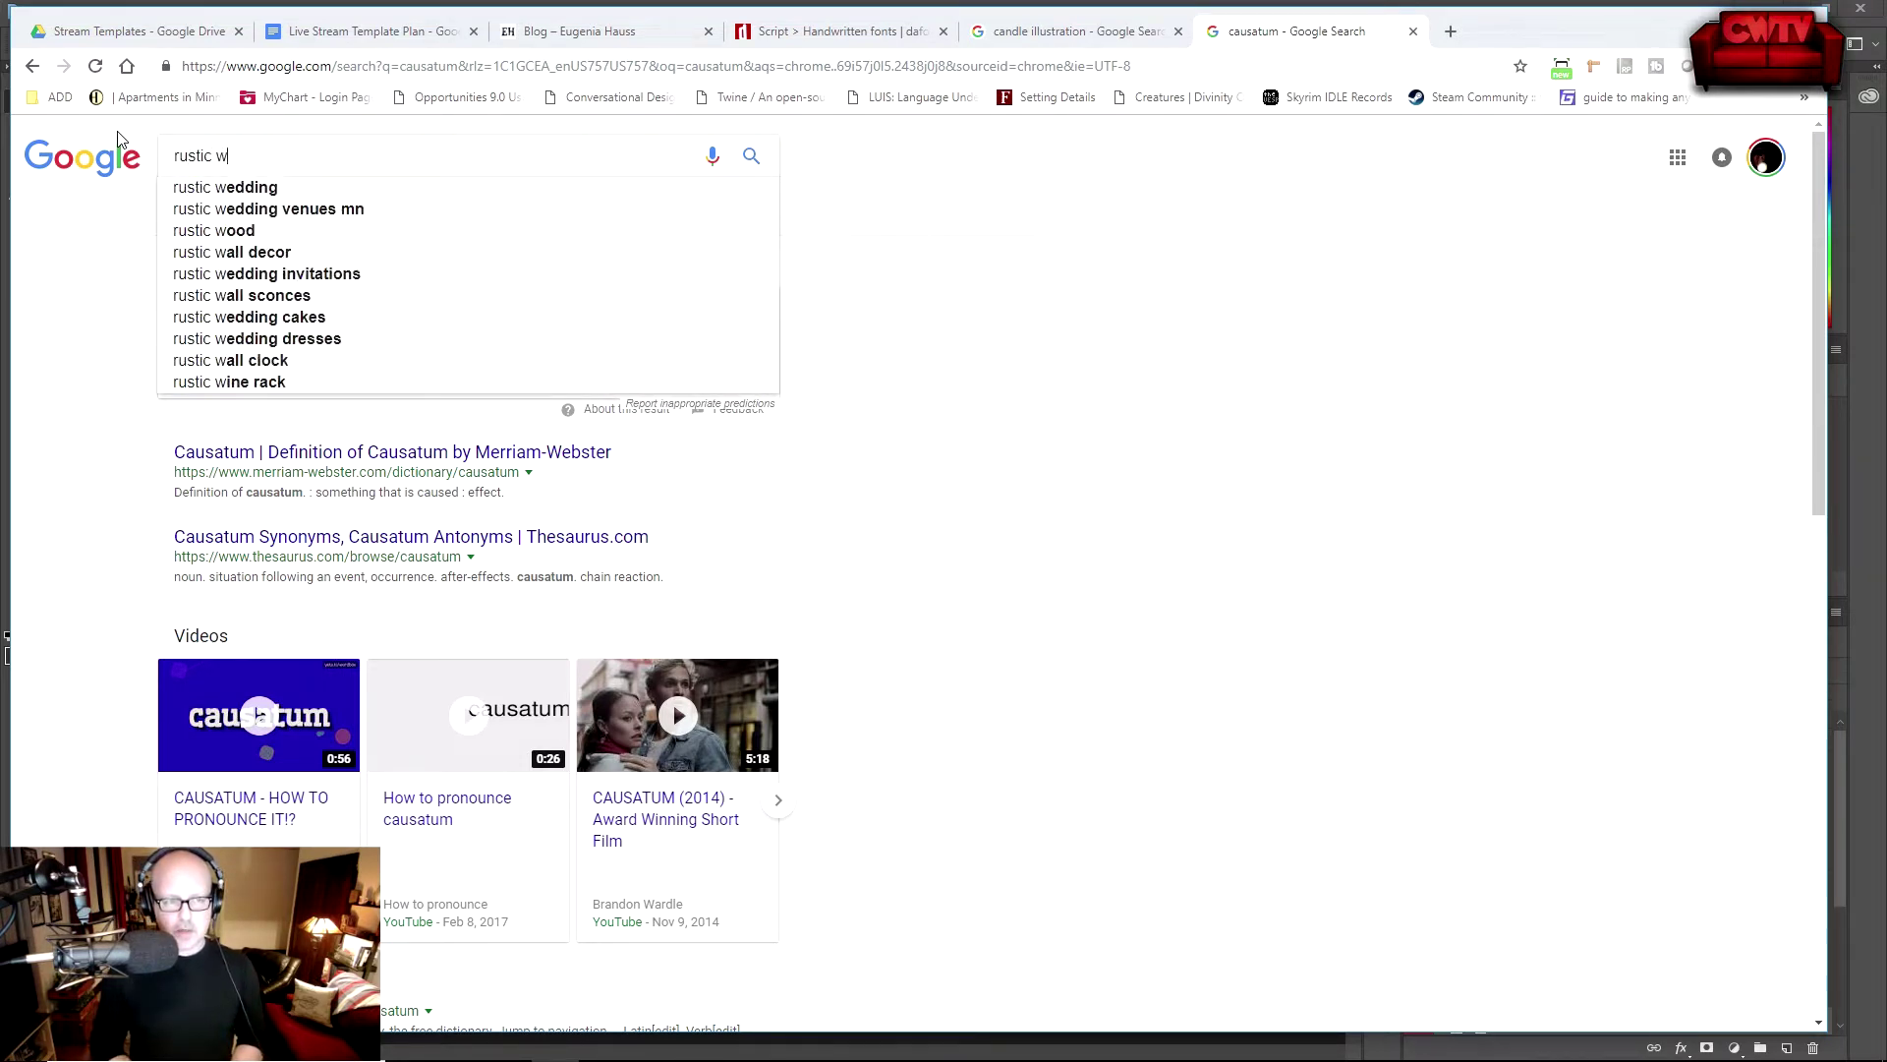
pyautogui.write('ood texture')
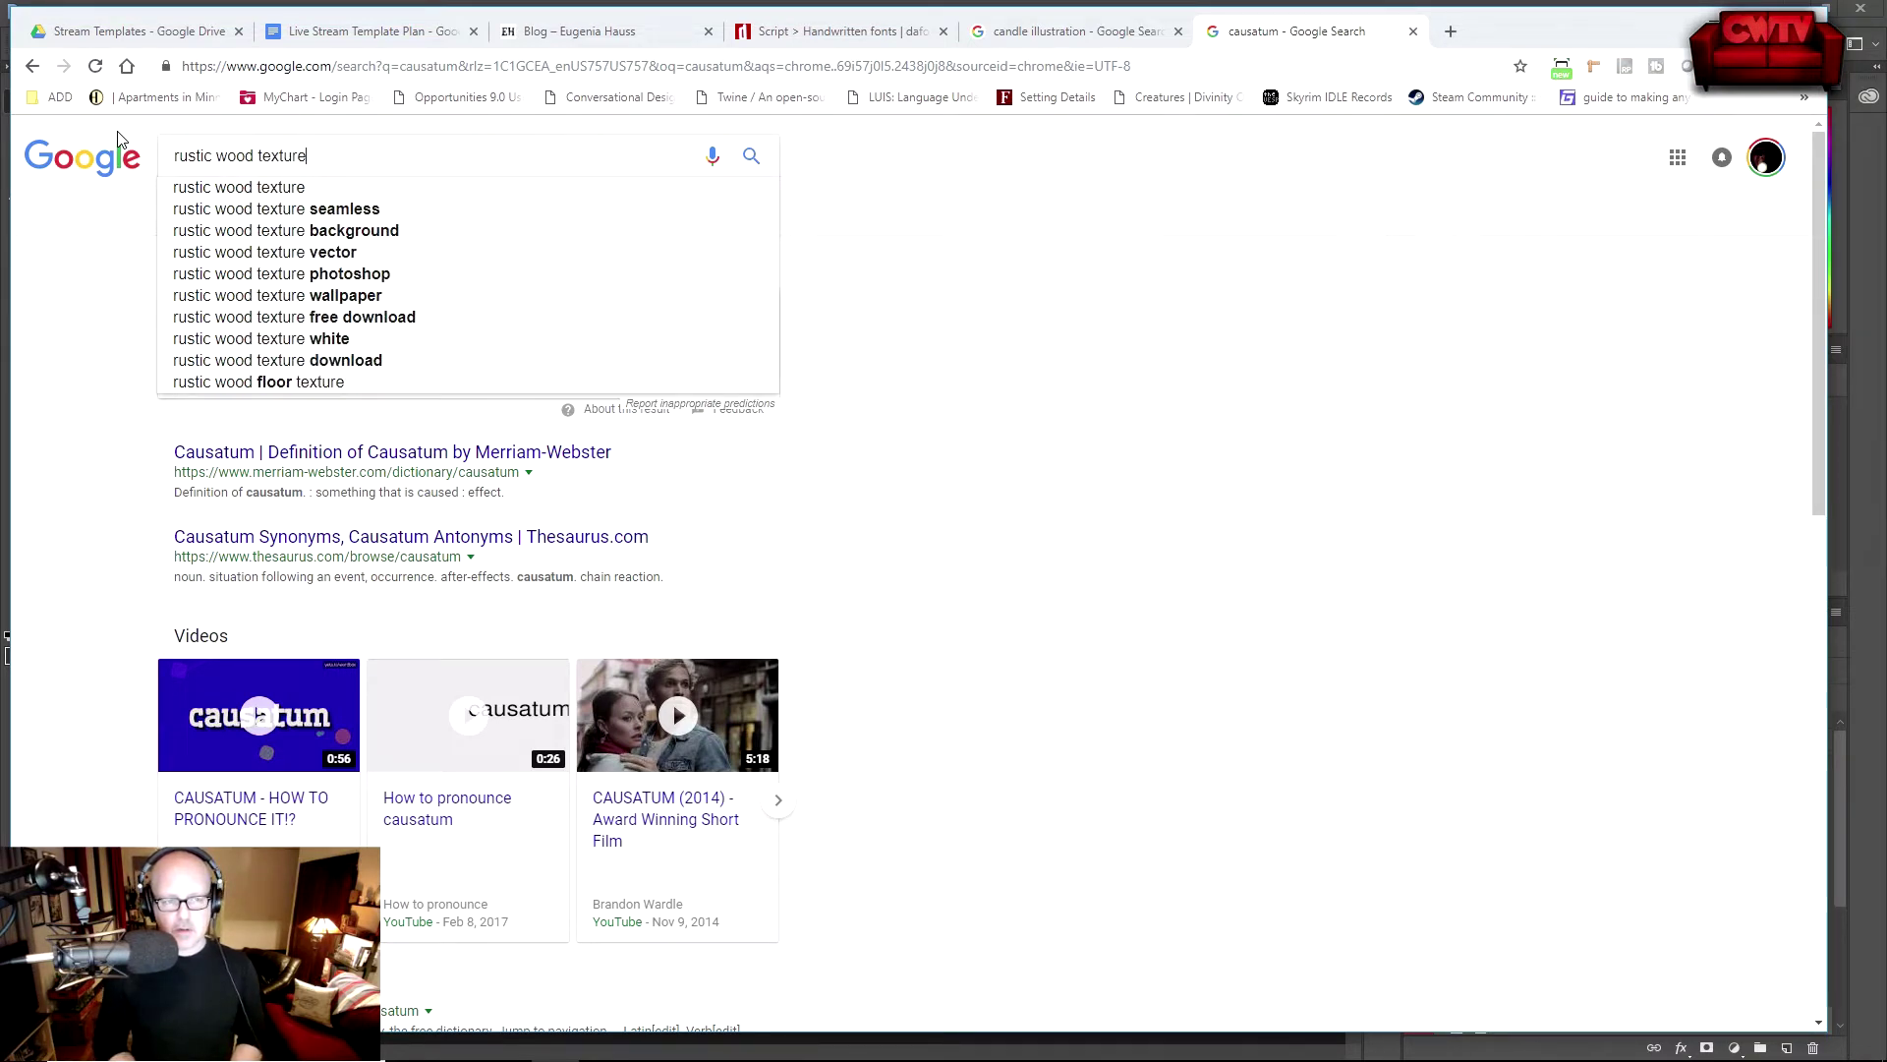
pyautogui.press('Return')
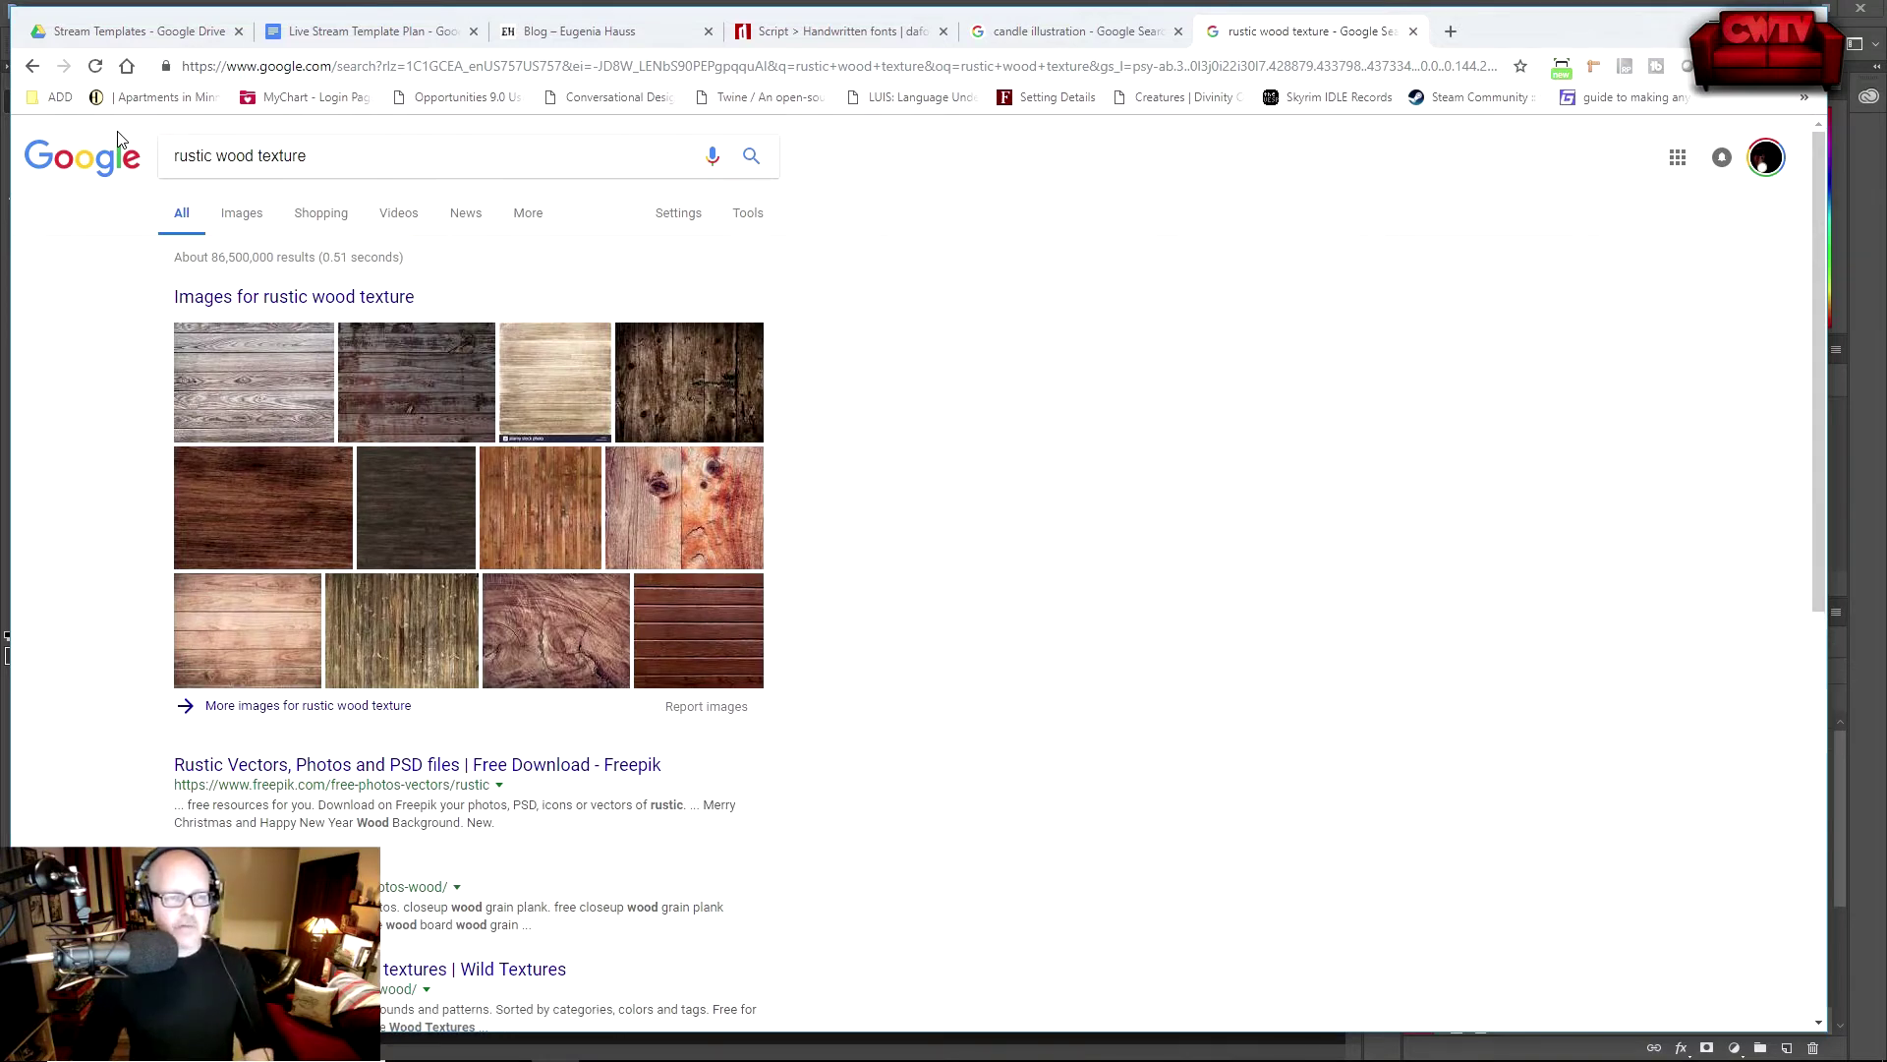
pyautogui.click(252, 222)
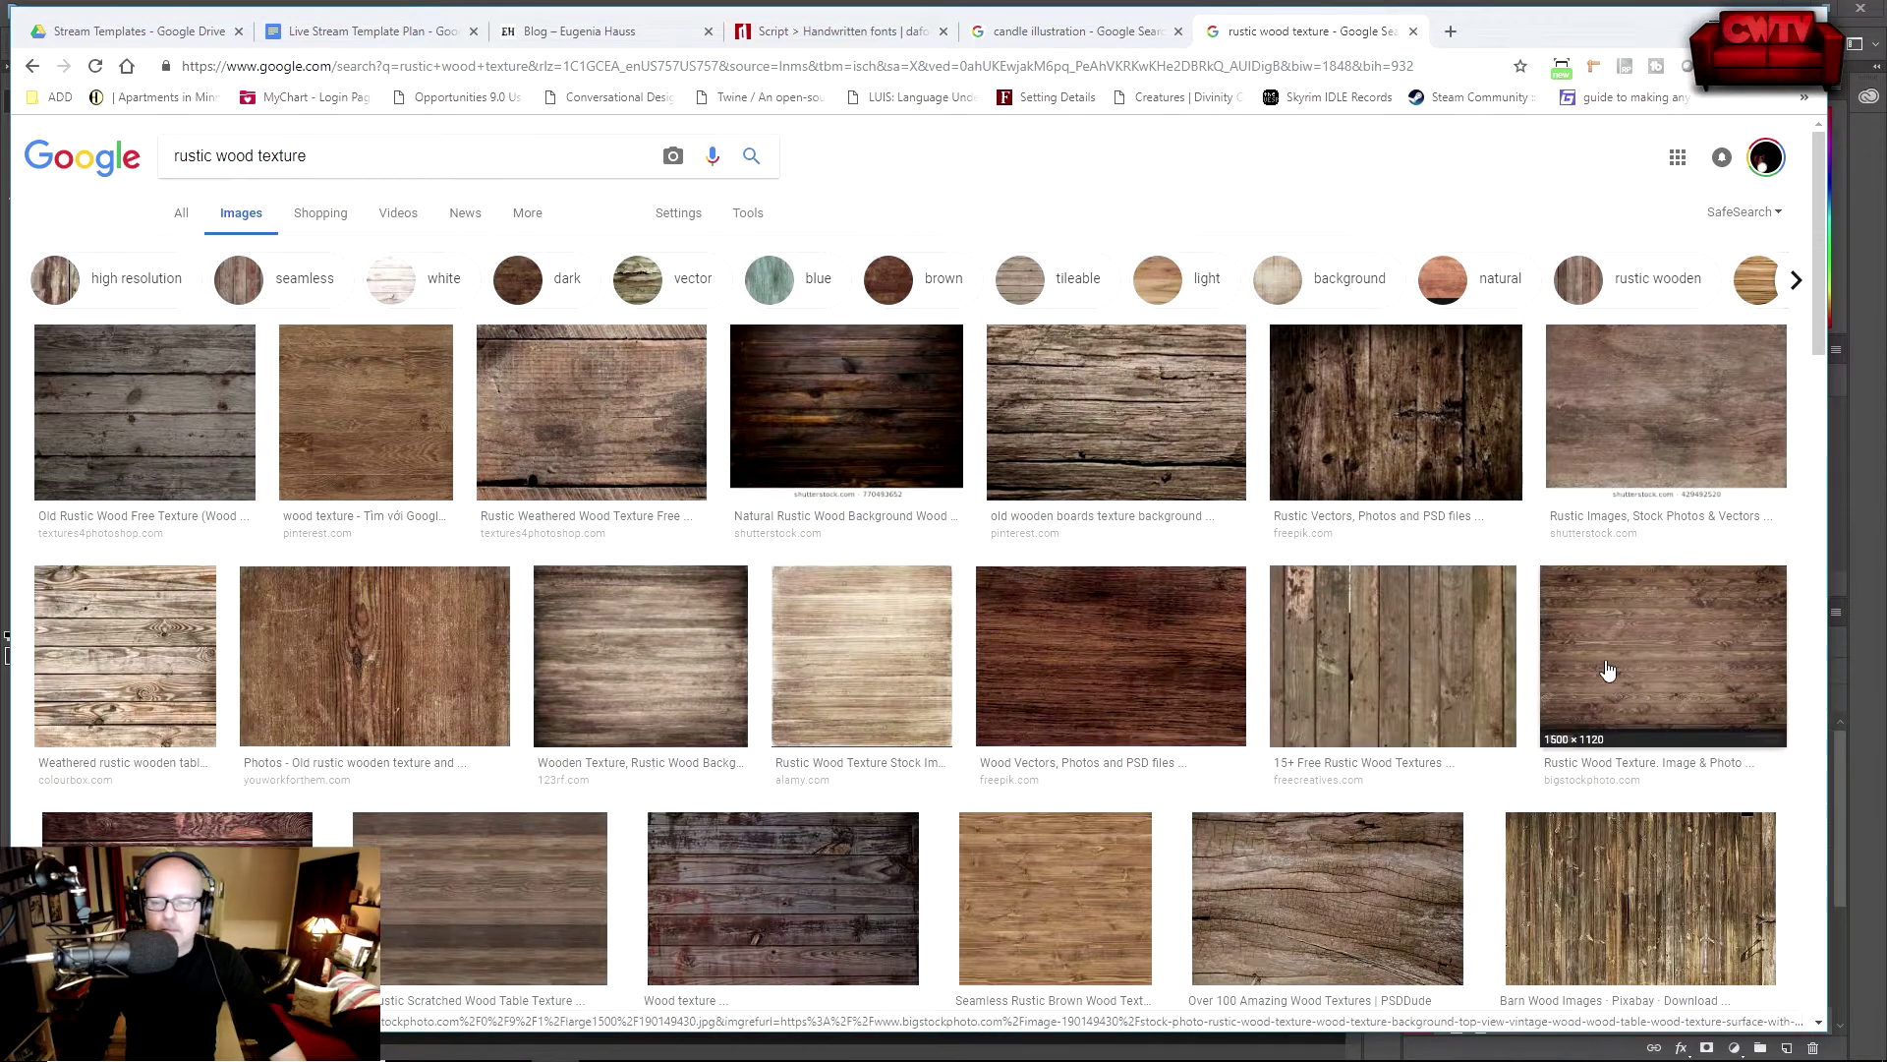
# - Preview the dark brown PxHere wooden background photo (5356 × 3571) from the results
pyautogui.scroll(-3, 1622, 674)
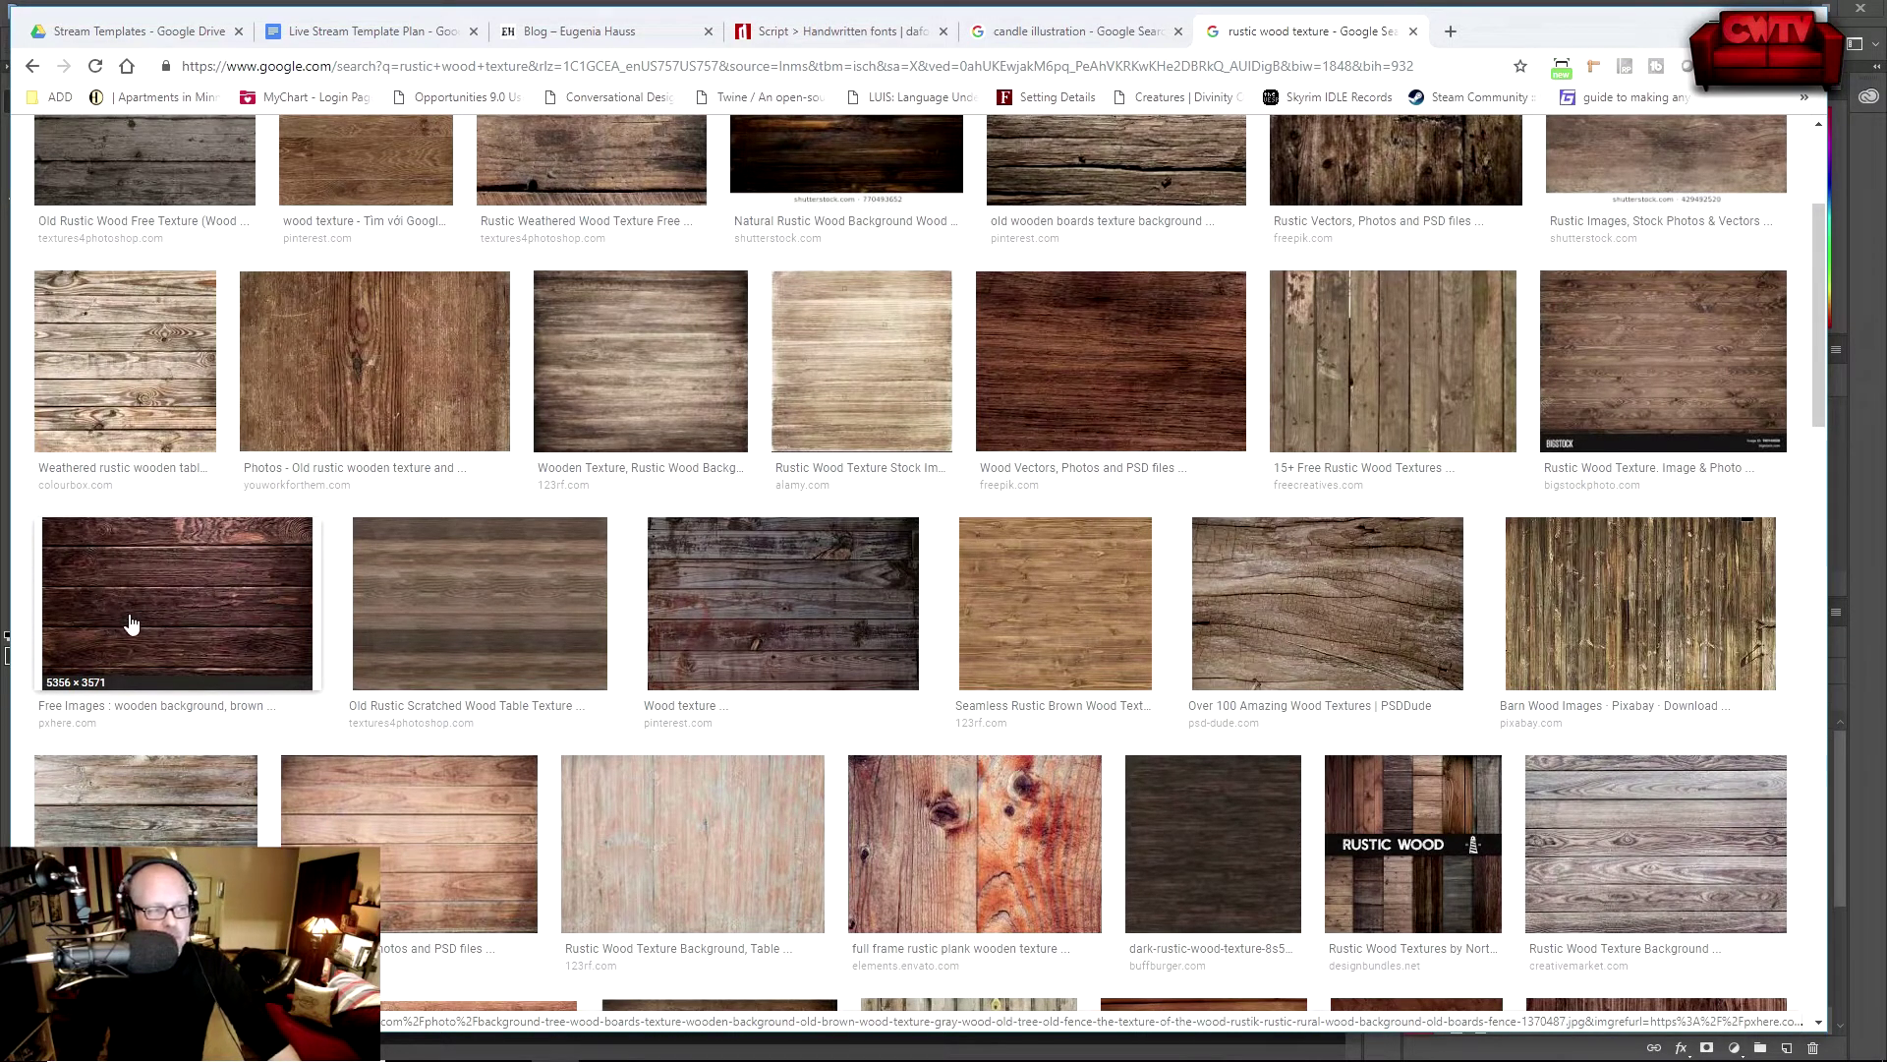
pyautogui.click(147, 625)
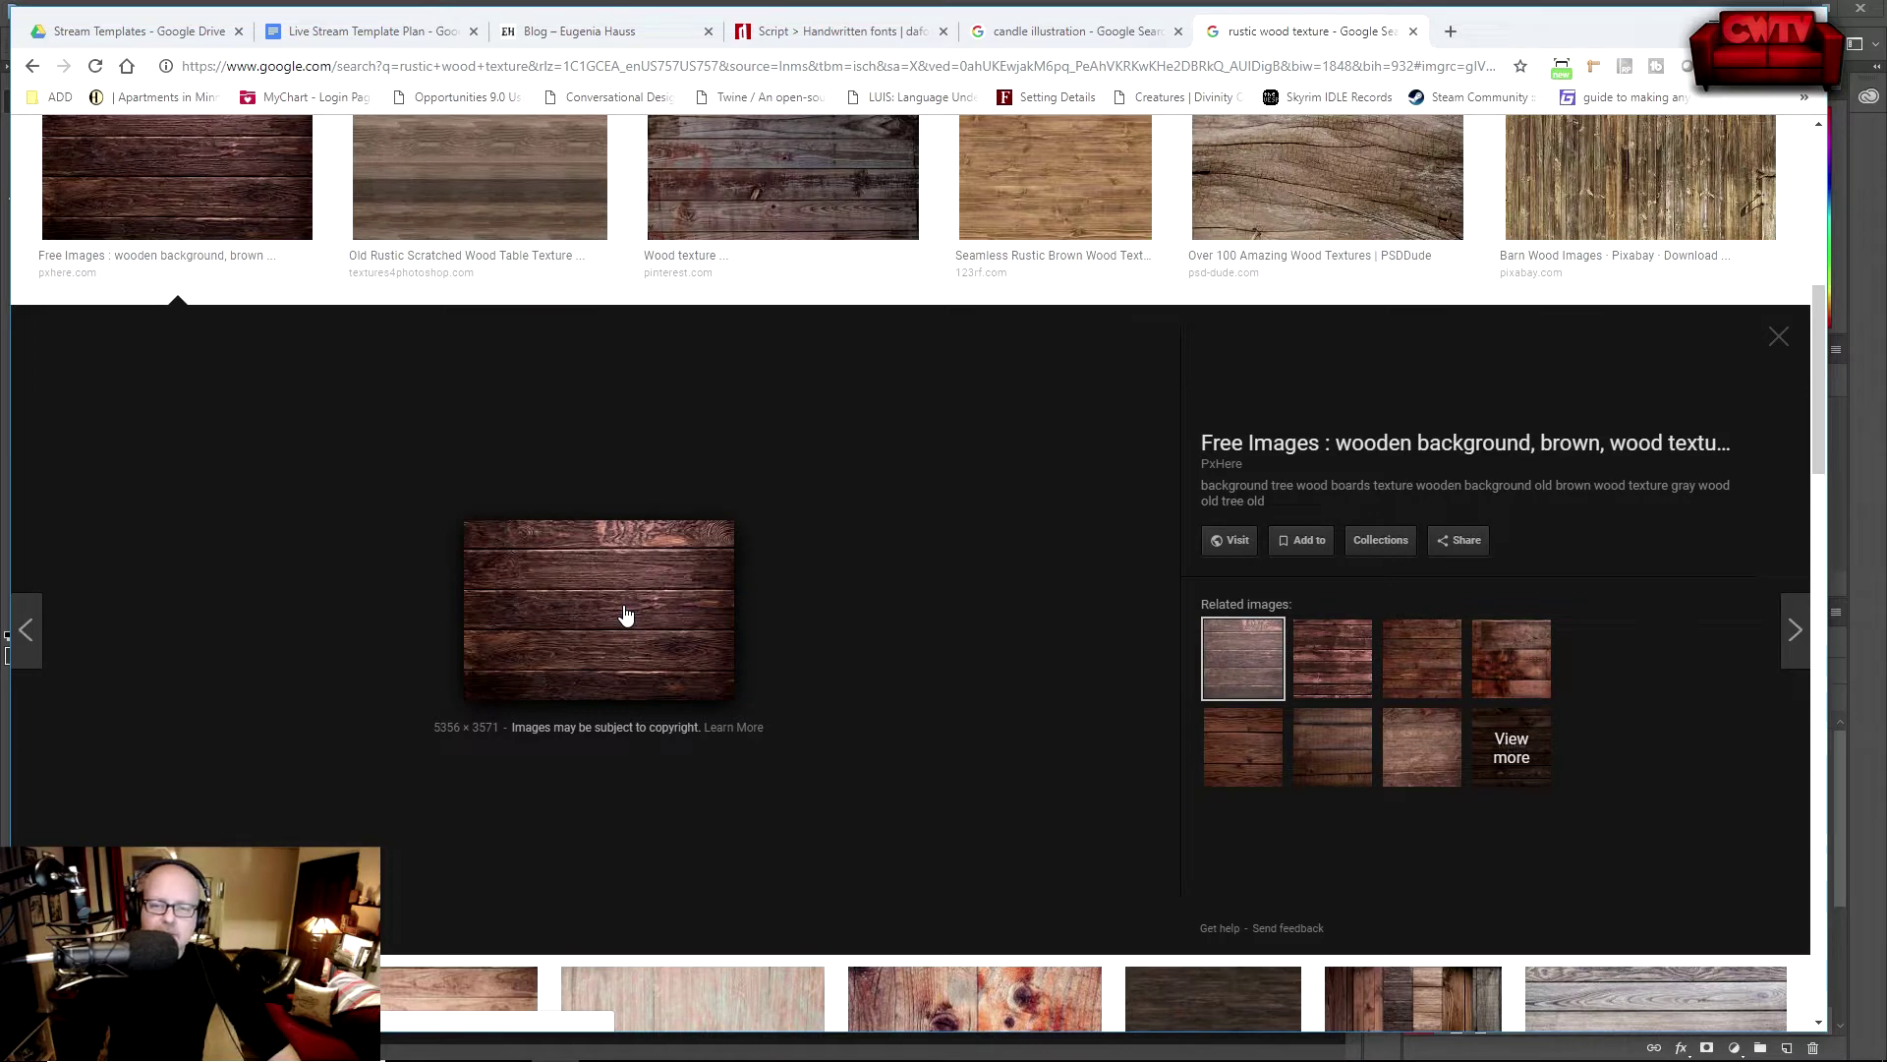
# - Open the dark wood photo's PxHere page (5356x3571, CC0 licence) in its own tab
pyautogui.click(625, 614)
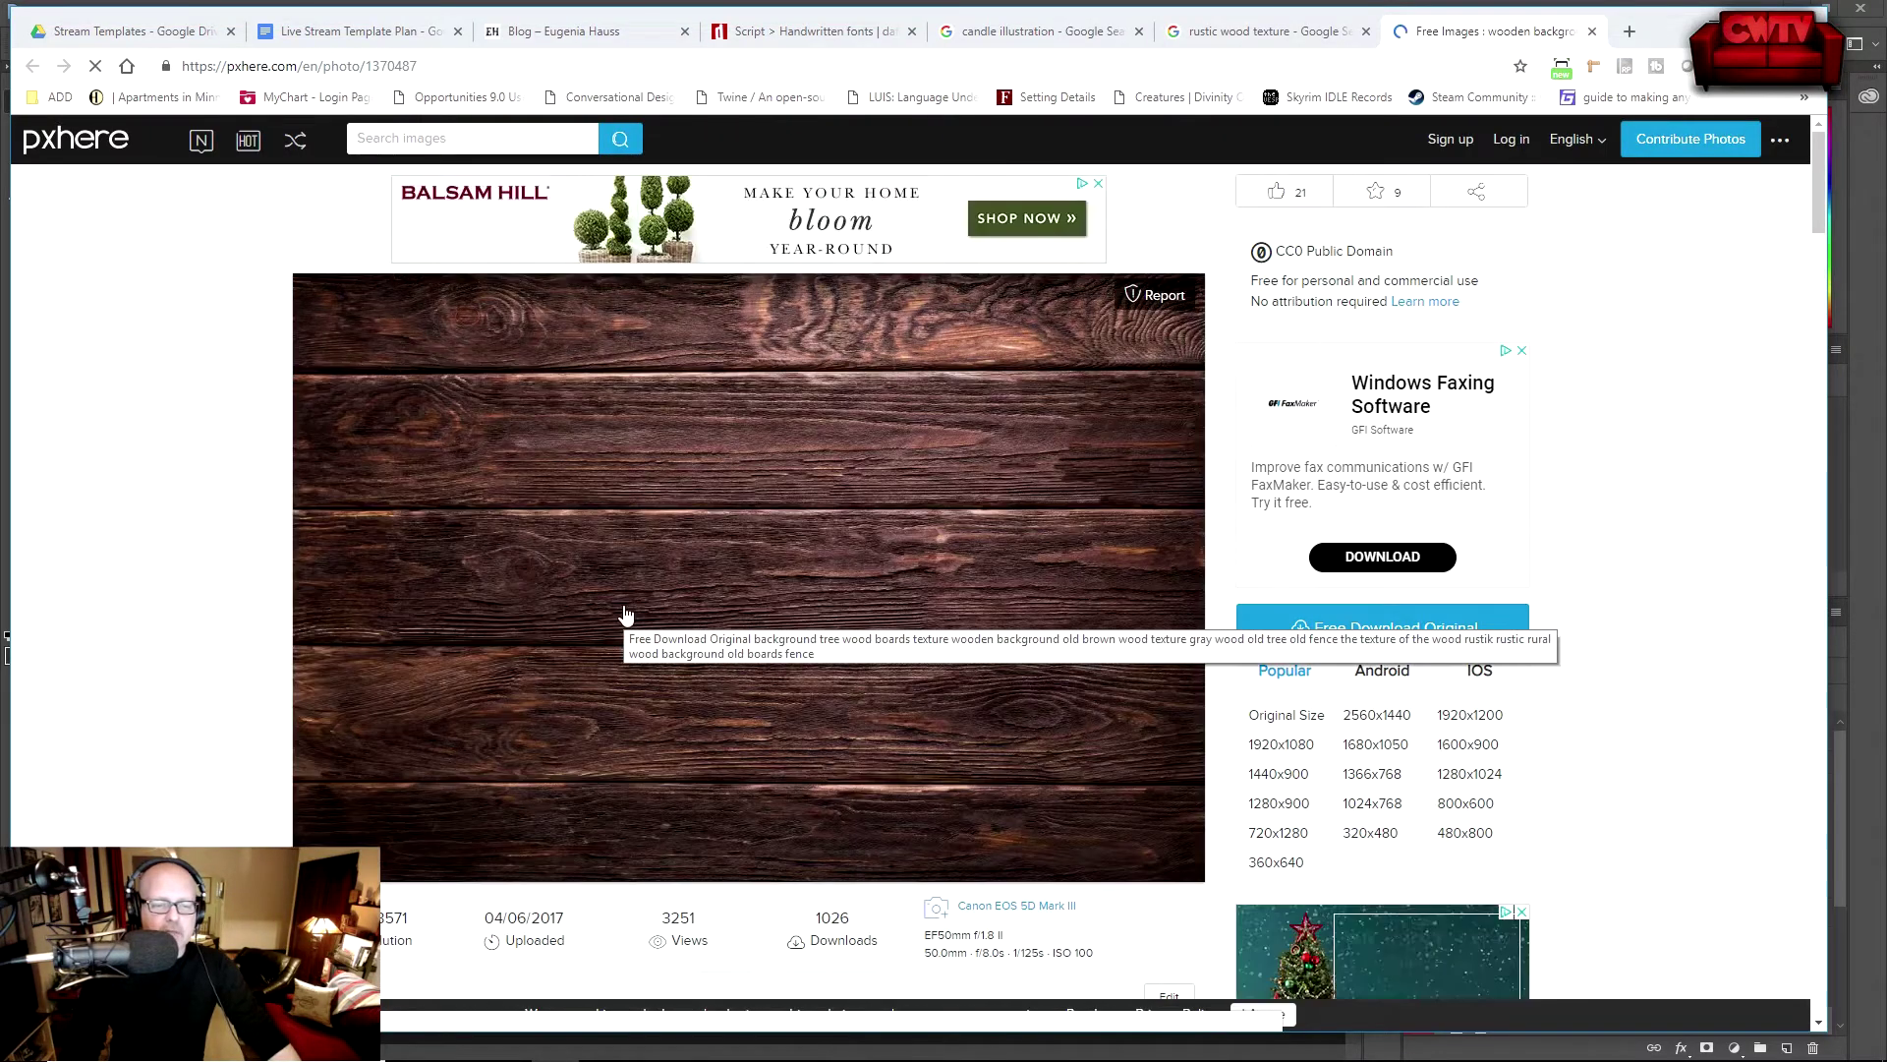
pyautogui.scroll(-4, 755, 590)
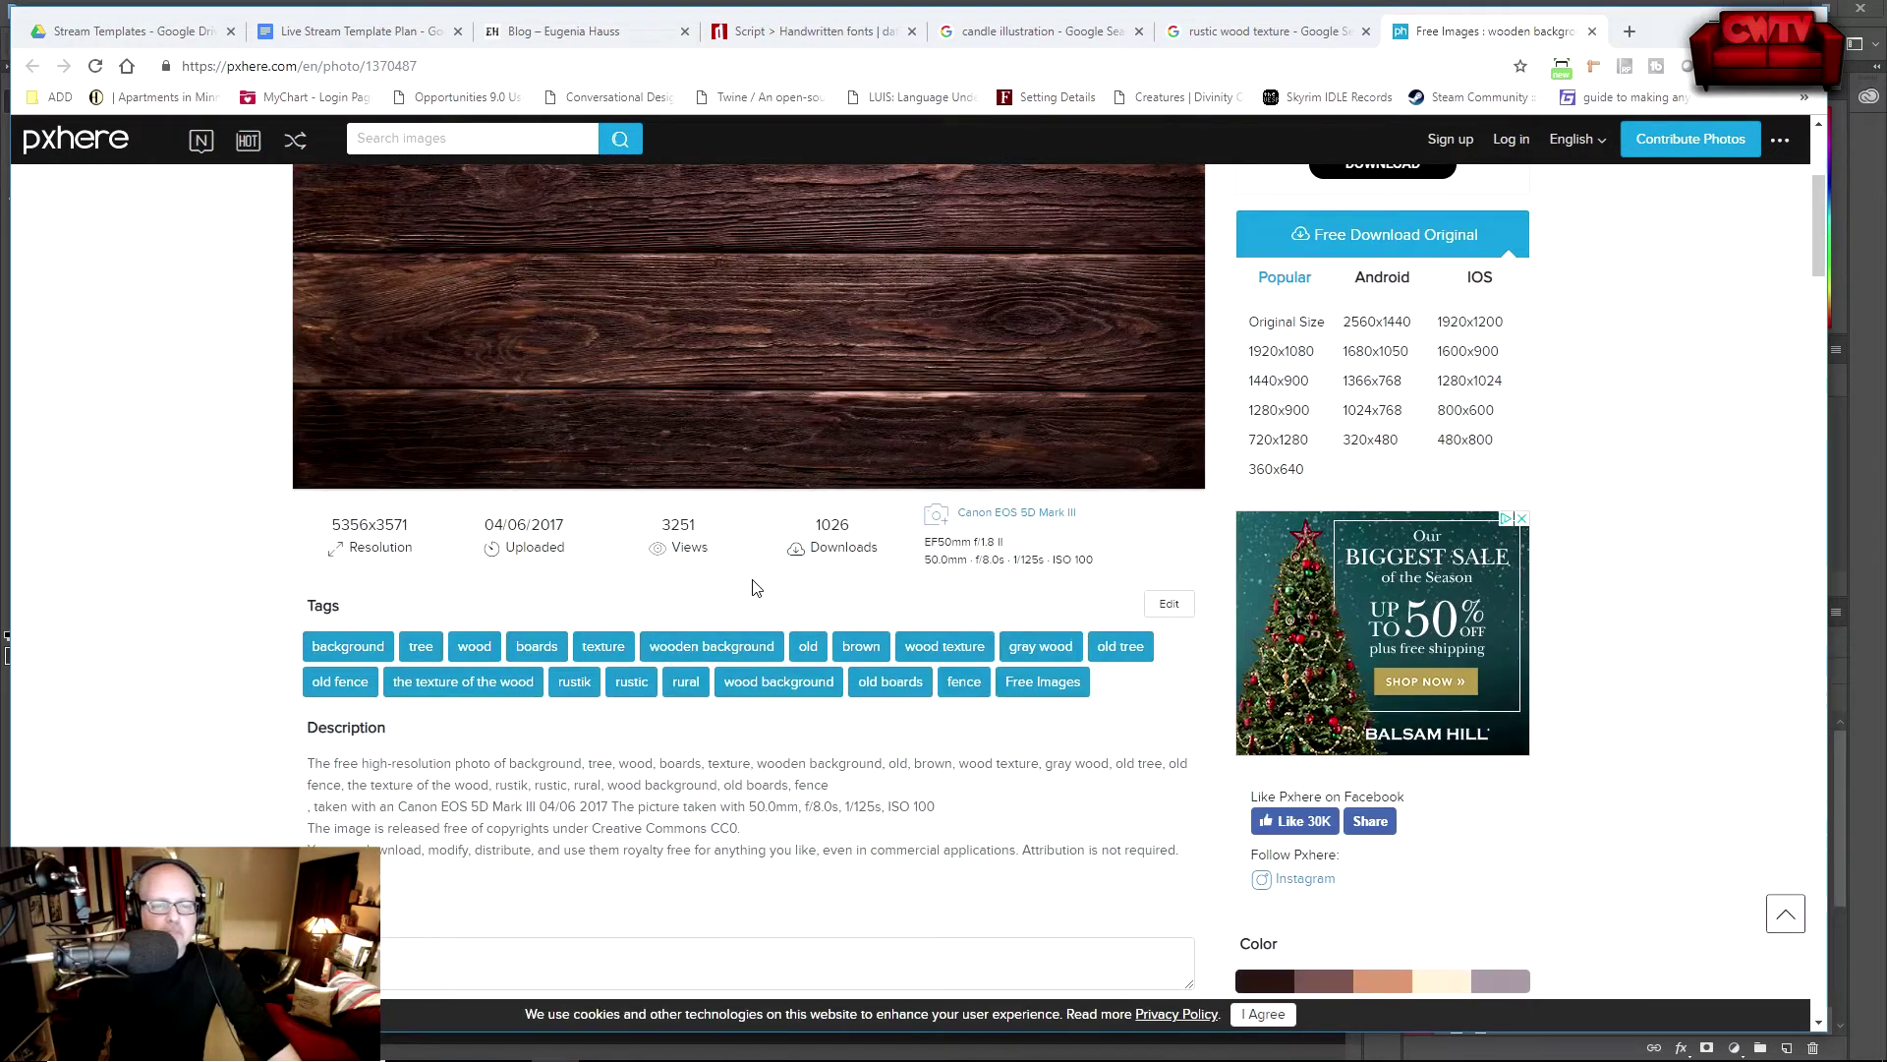
pyautogui.scroll(-10, 835, 558)
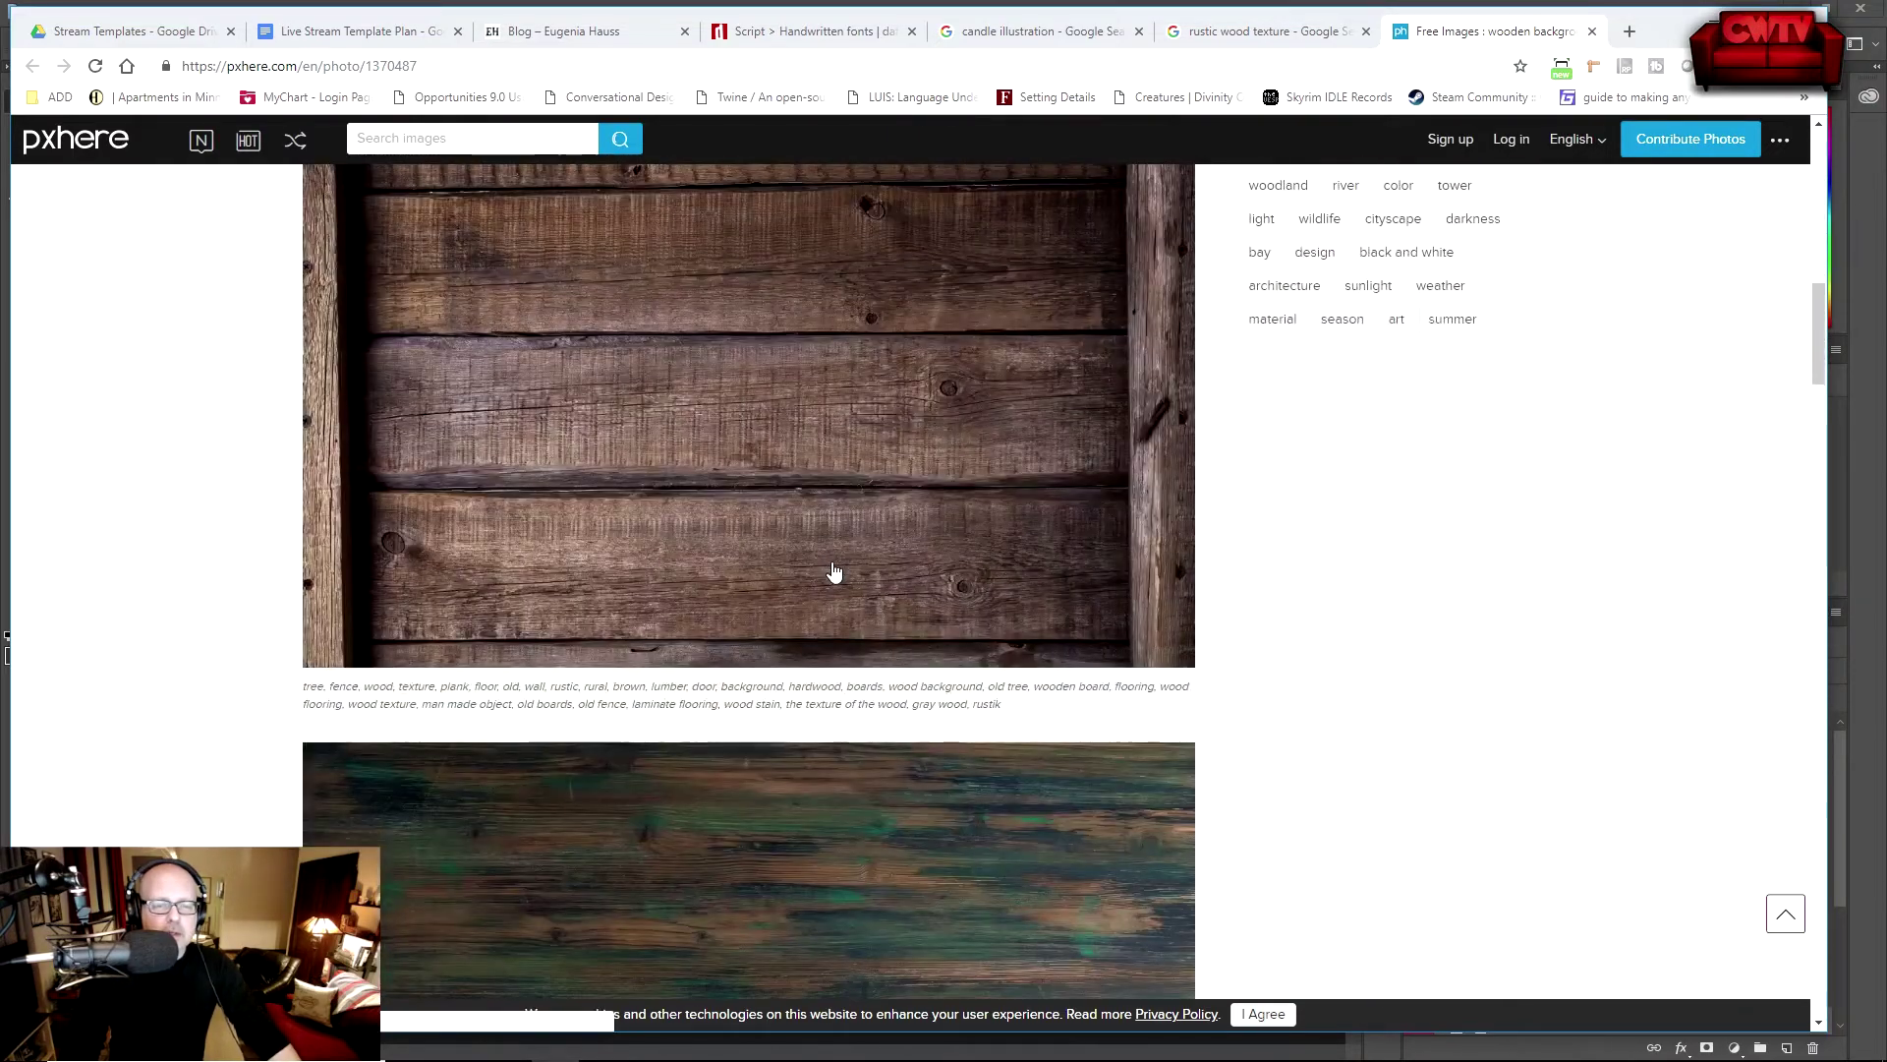
pyautogui.scroll(-9, 834, 570)
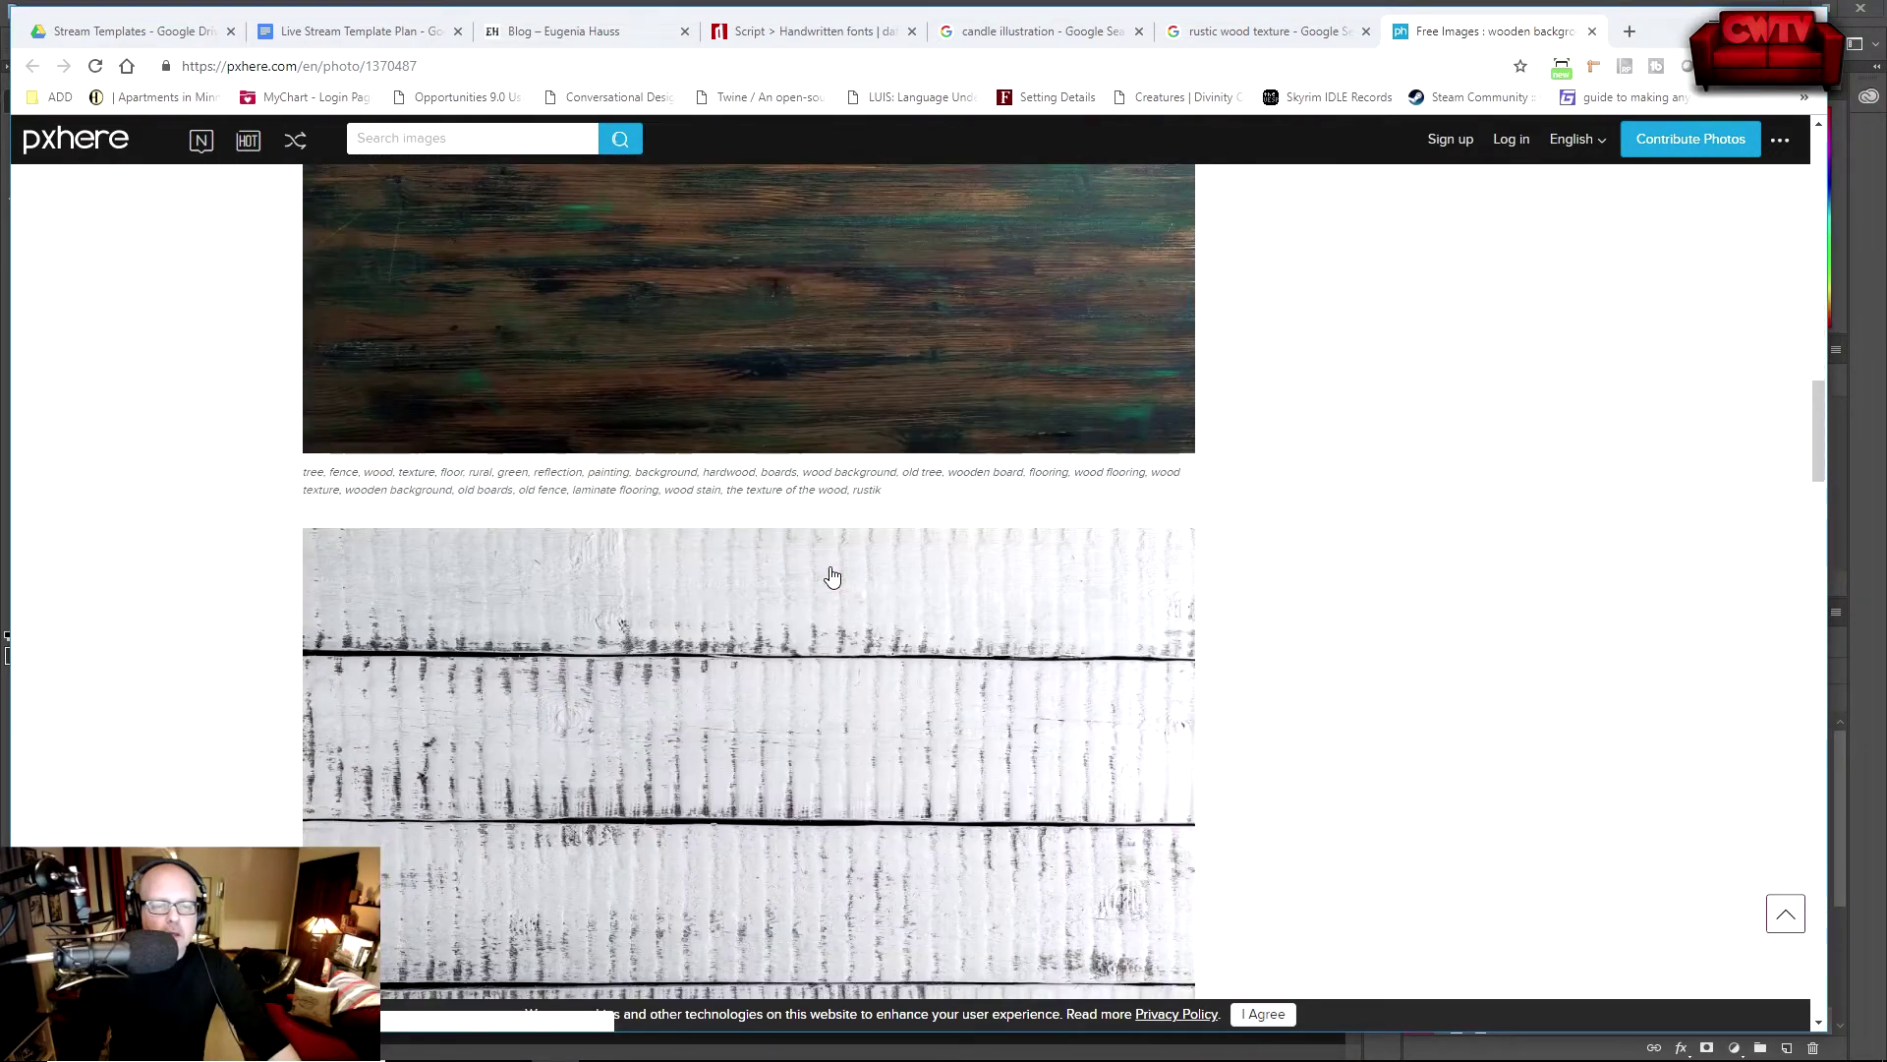
pyautogui.scroll(18, 832, 576)
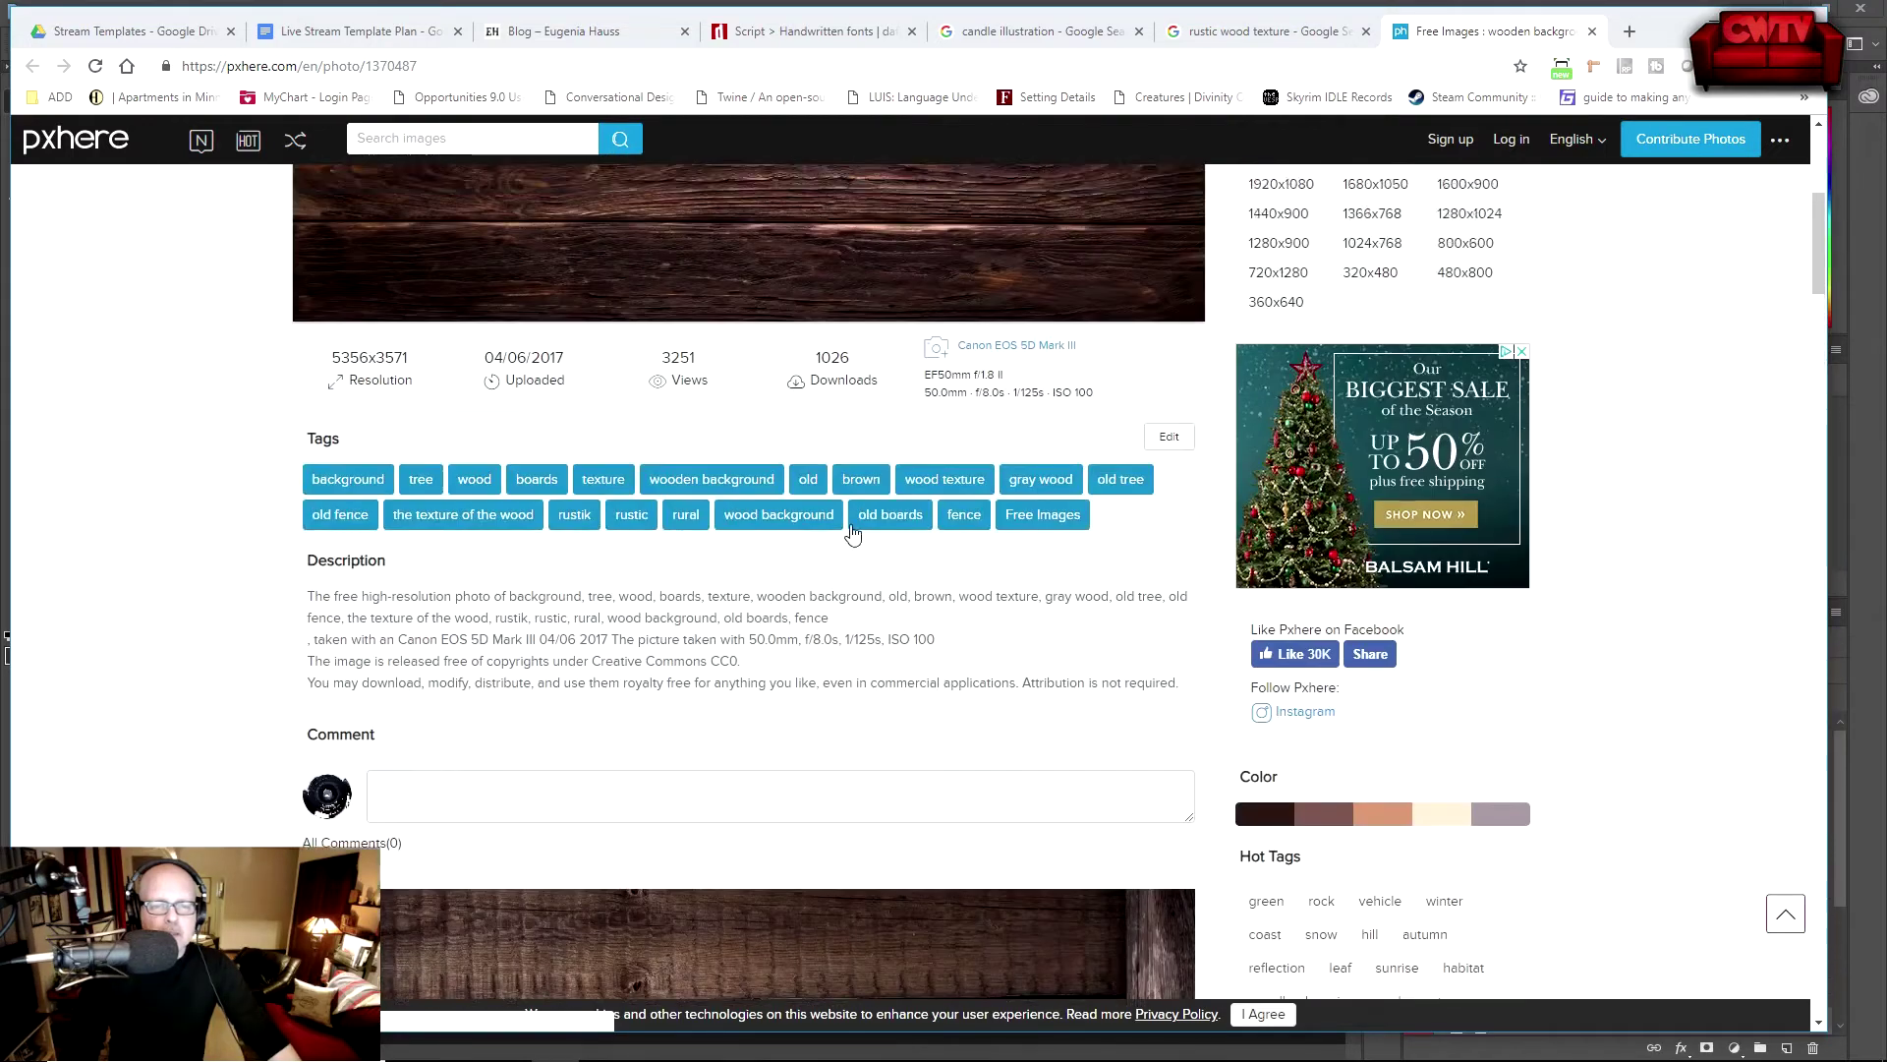
pyautogui.scroll(5, 852, 534)
# - Try Free Download Original and cancel the Please Log in prompt
pyautogui.moveTo(843, 519)
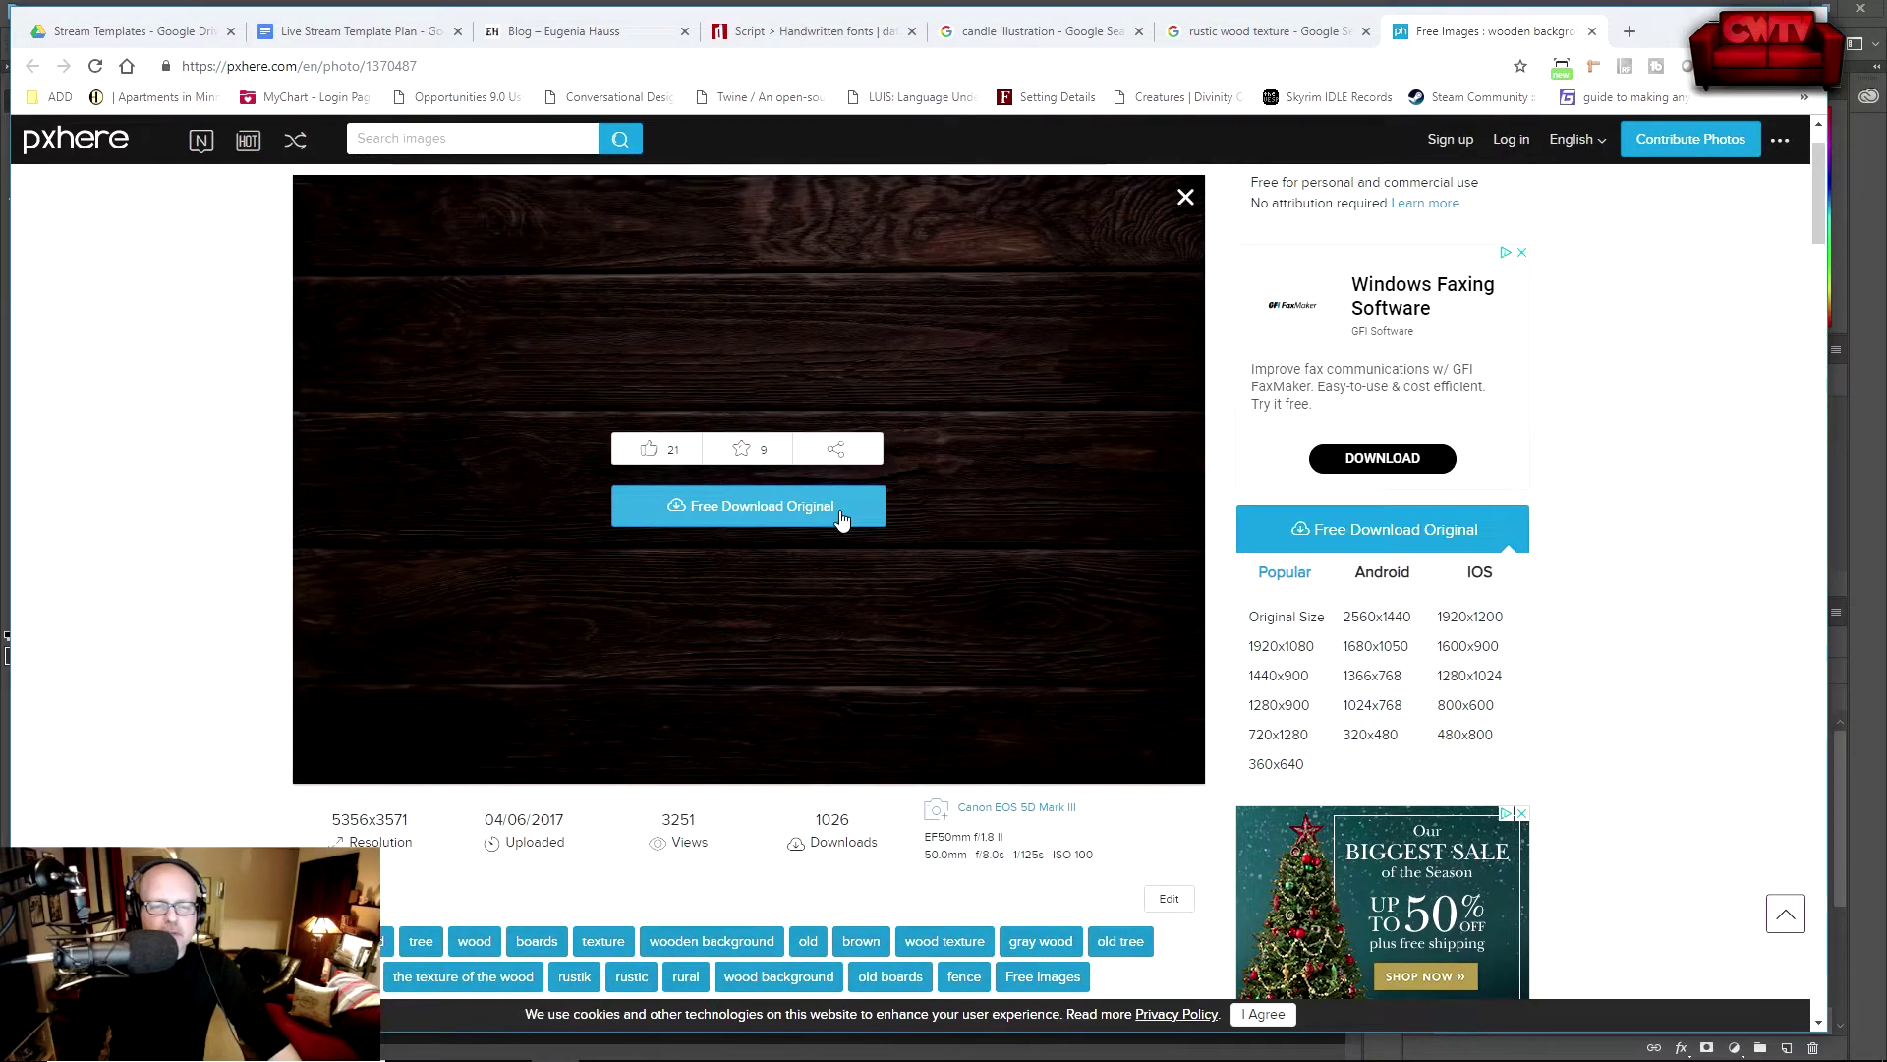
pyautogui.click(733, 508)
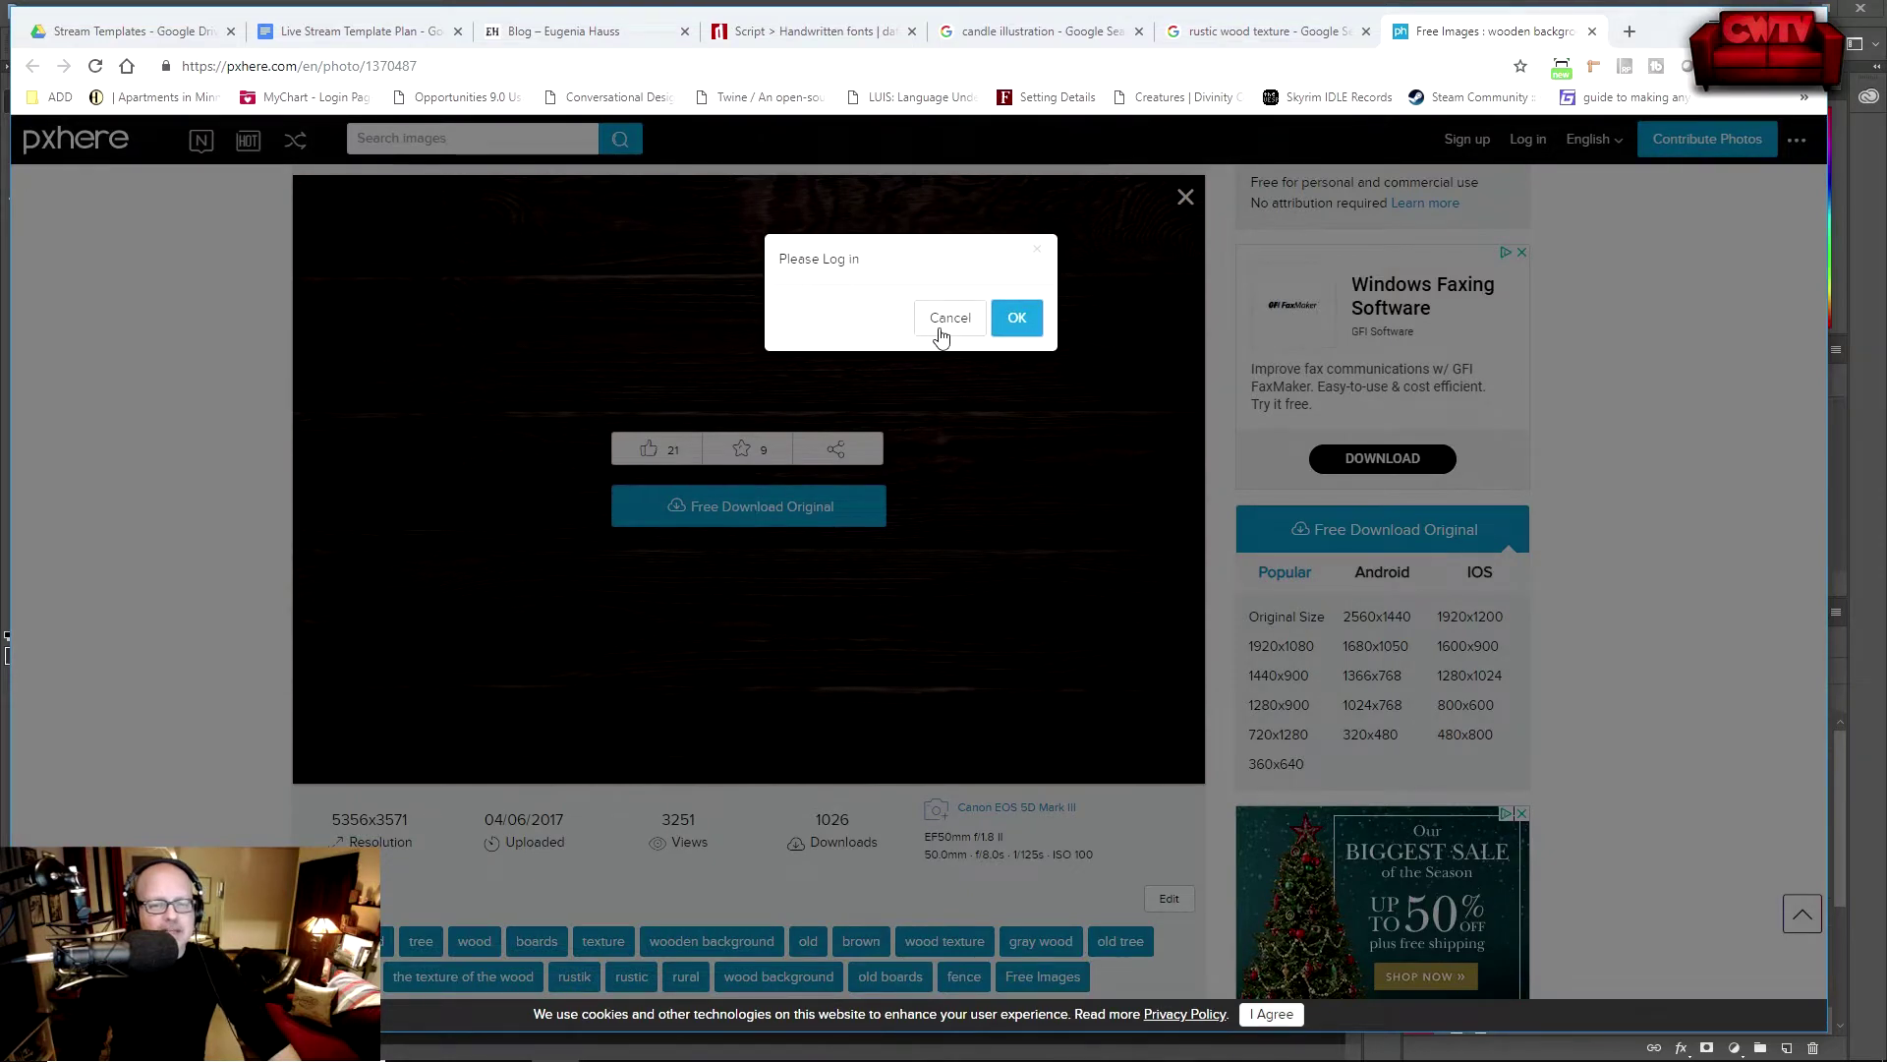
pyautogui.click(946, 318)
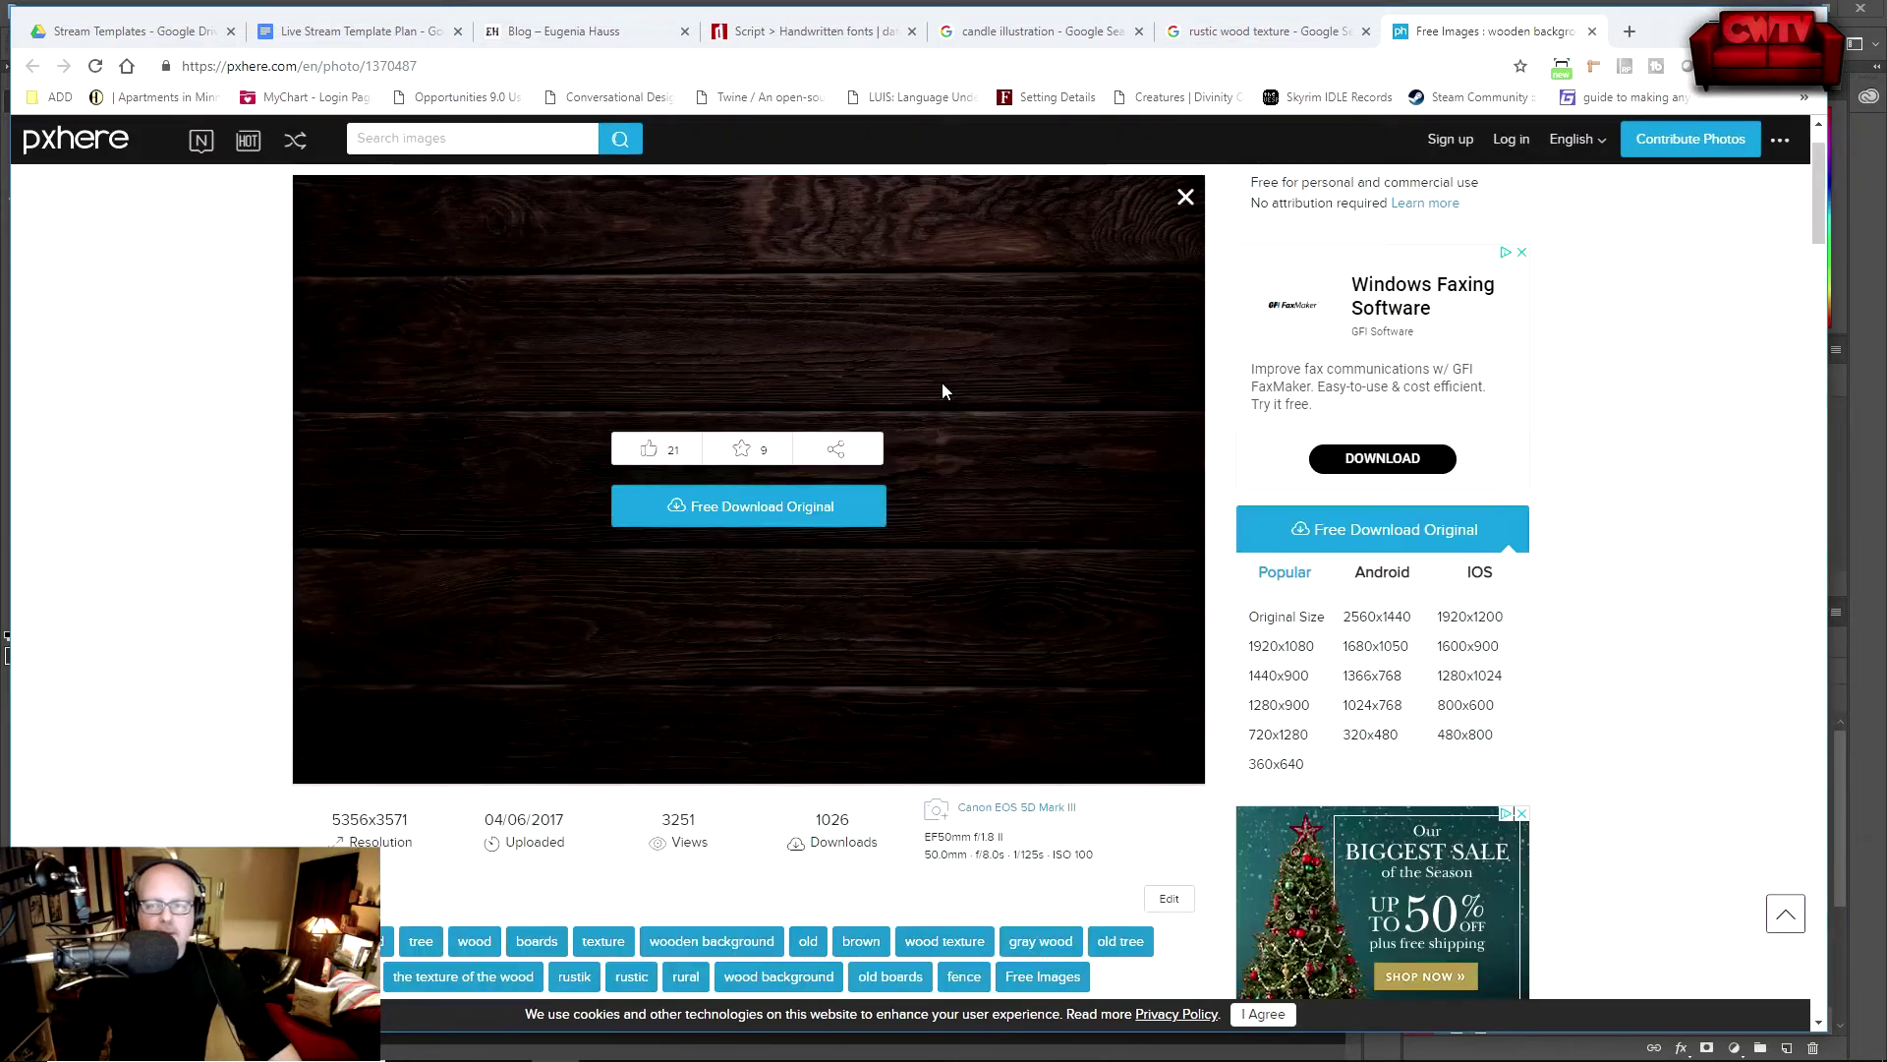
pyautogui.scroll(-3, 982, 344)
pyautogui.scroll(4, 981, 344)
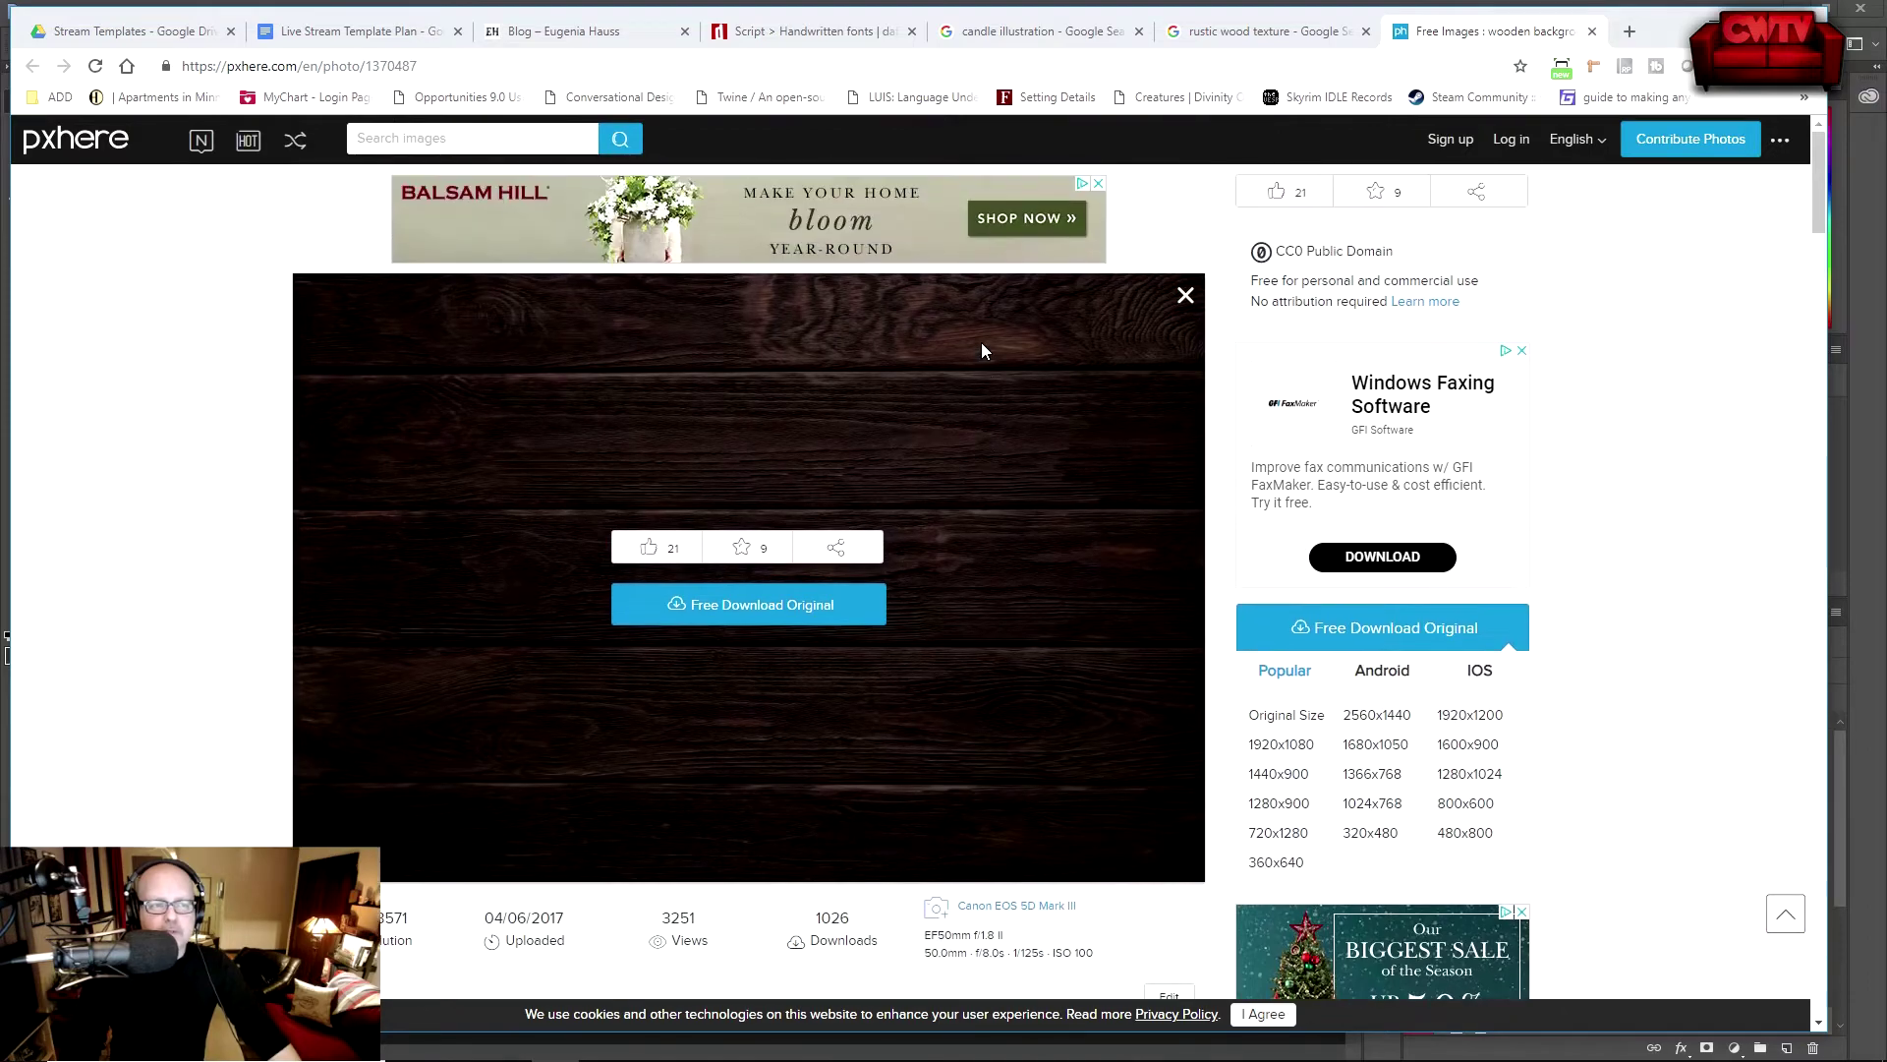
pyautogui.scroll(-7, 969, 350)
pyautogui.scroll(-7, 983, 324)
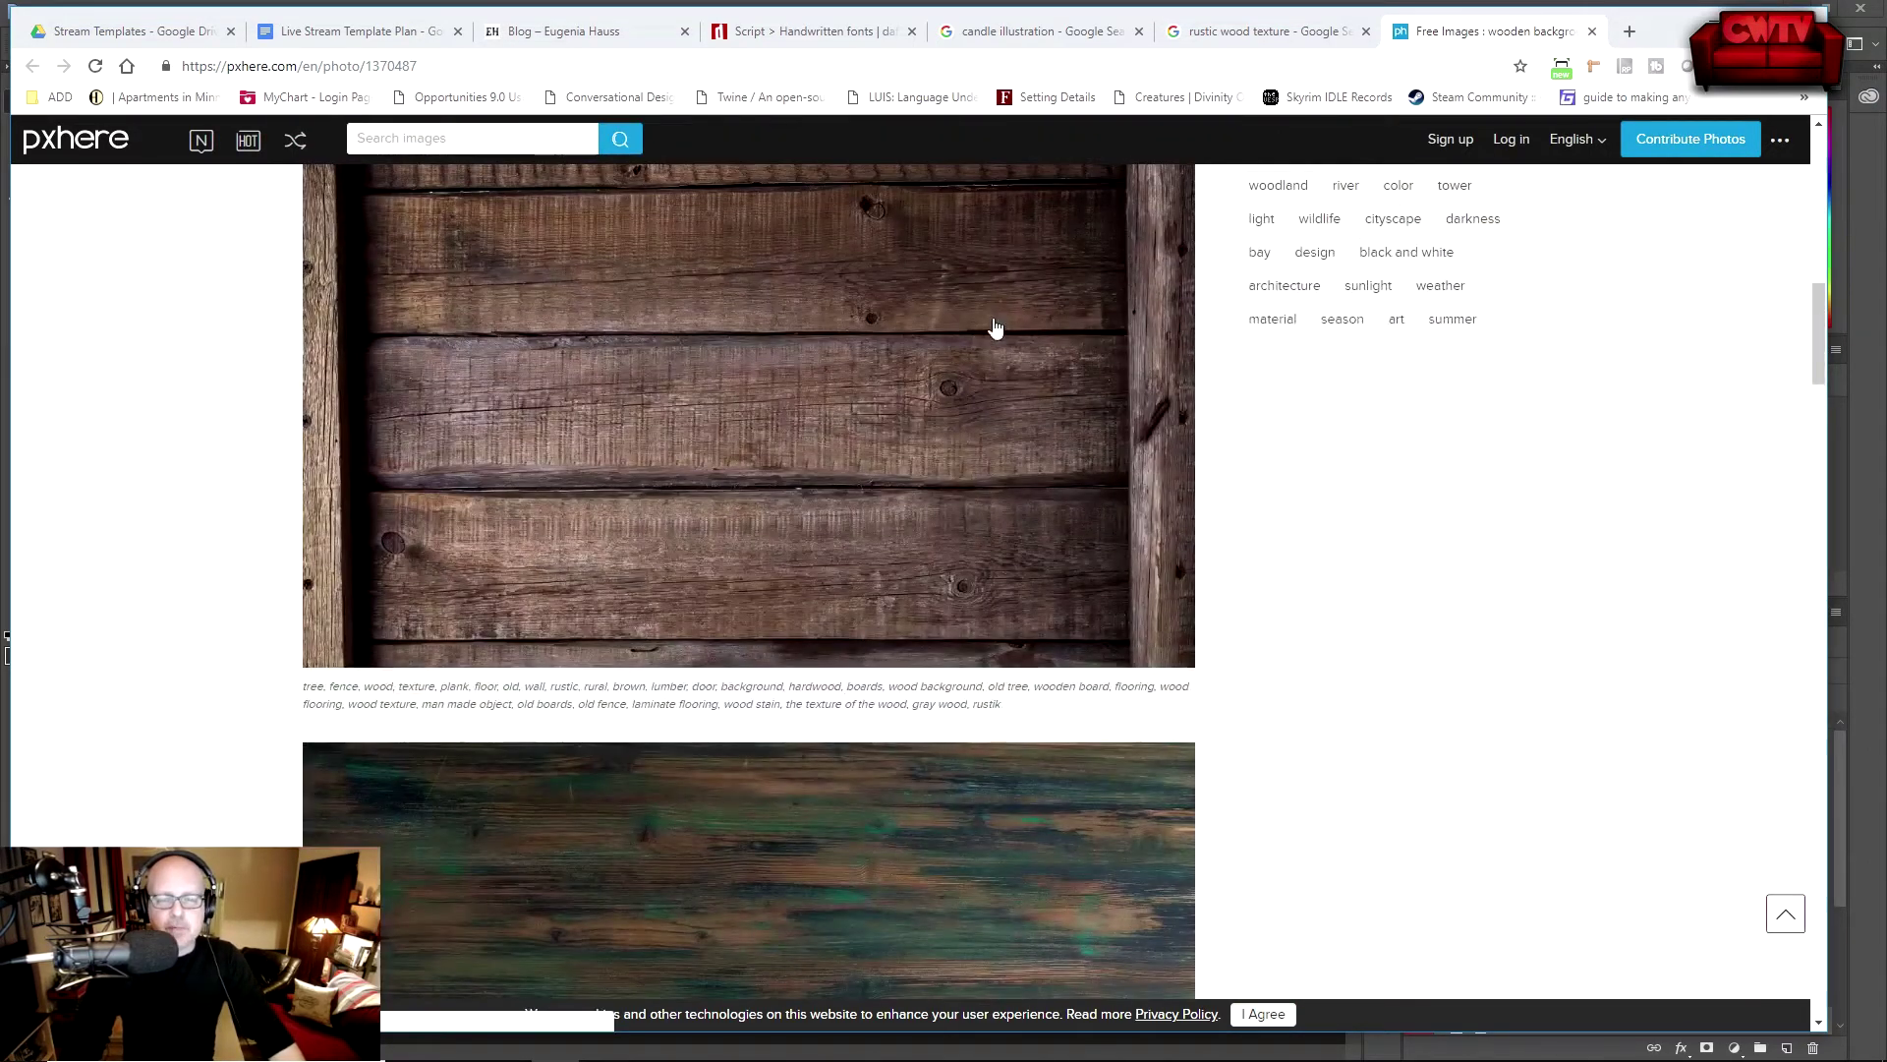
pyautogui.scroll(14, 994, 327)
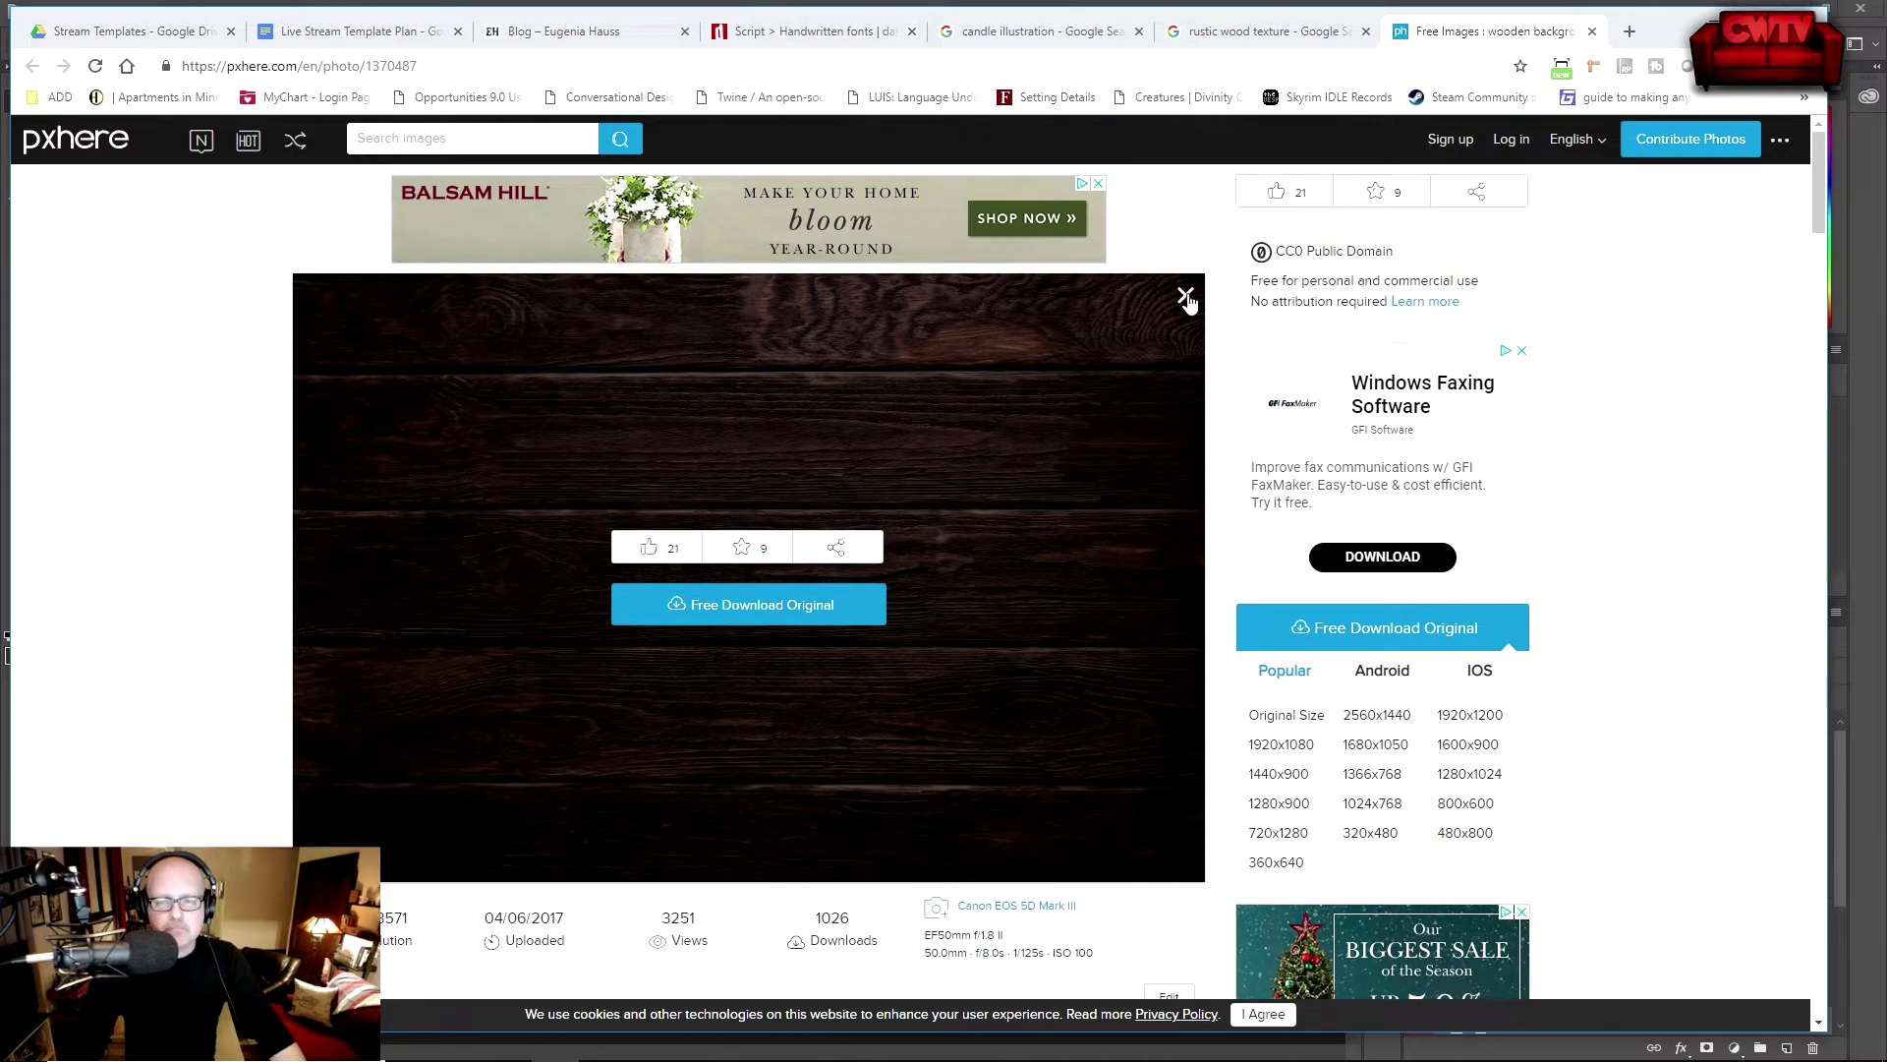
pyautogui.click(1255, 36)
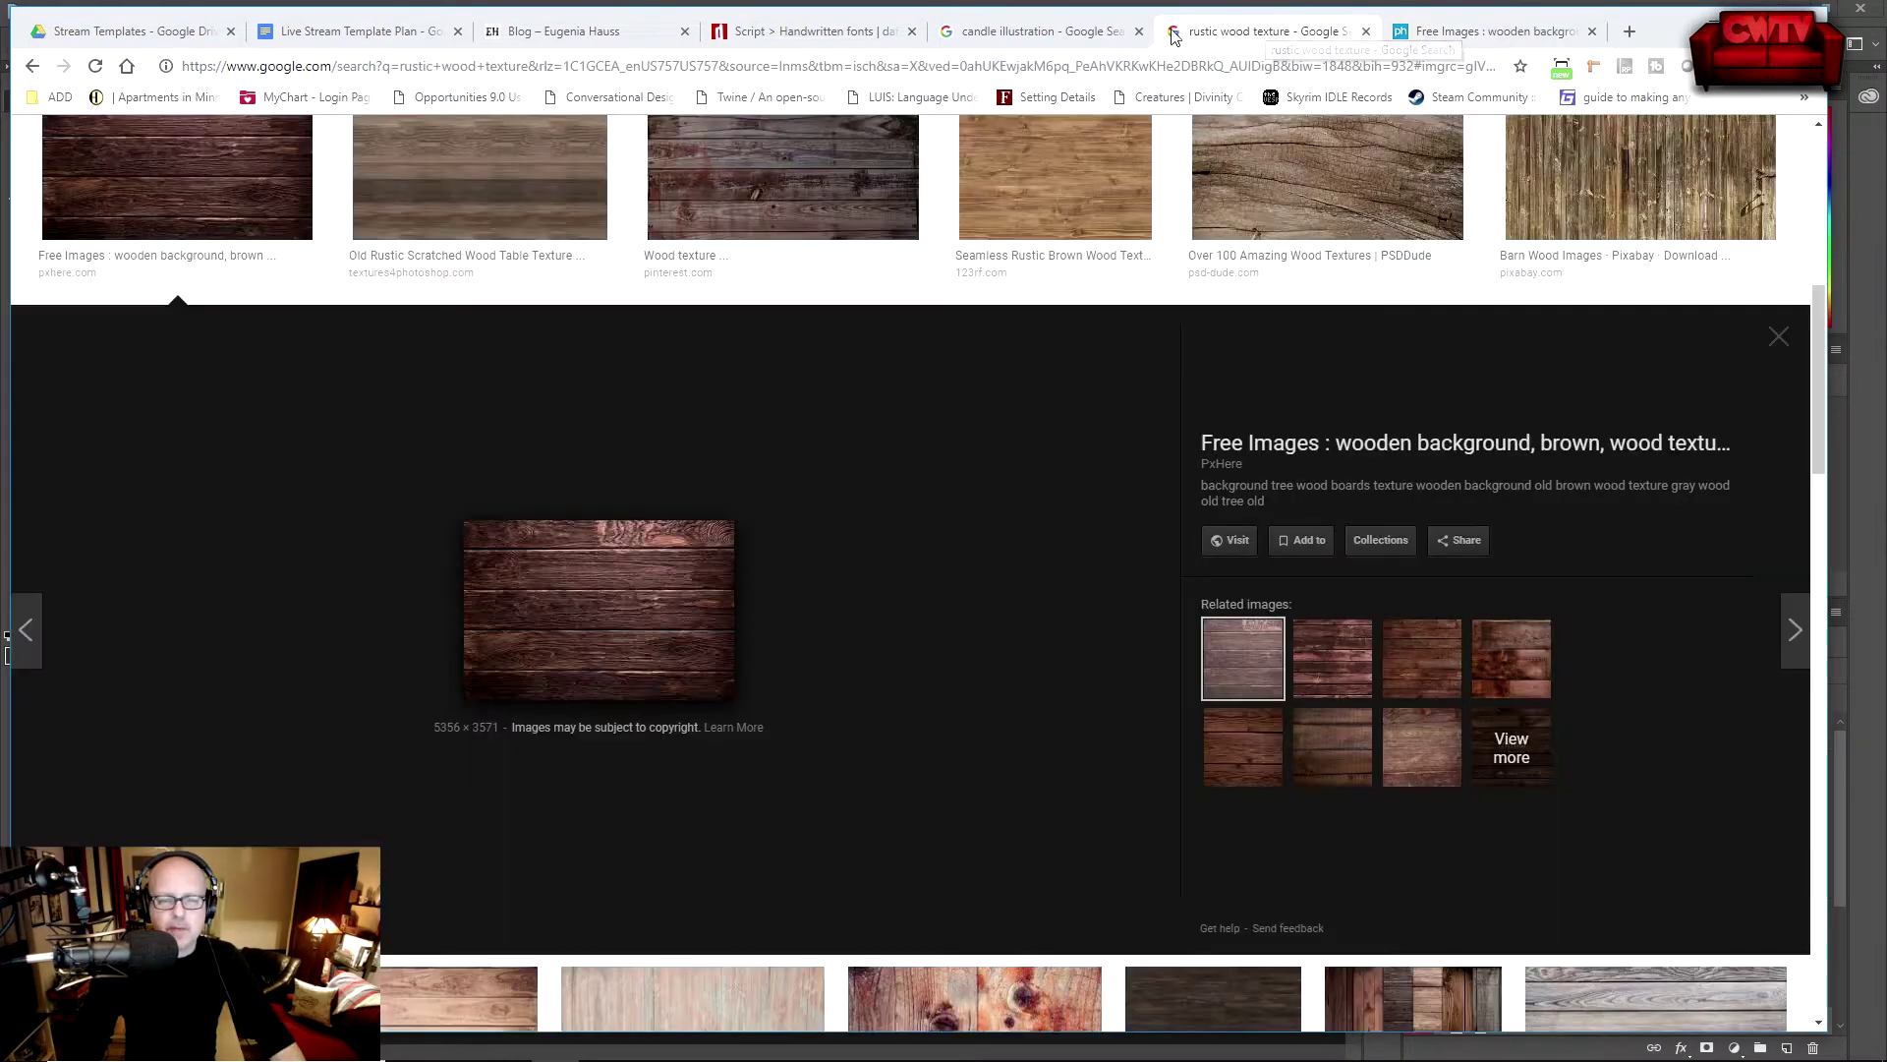
pyautogui.click(1777, 353)
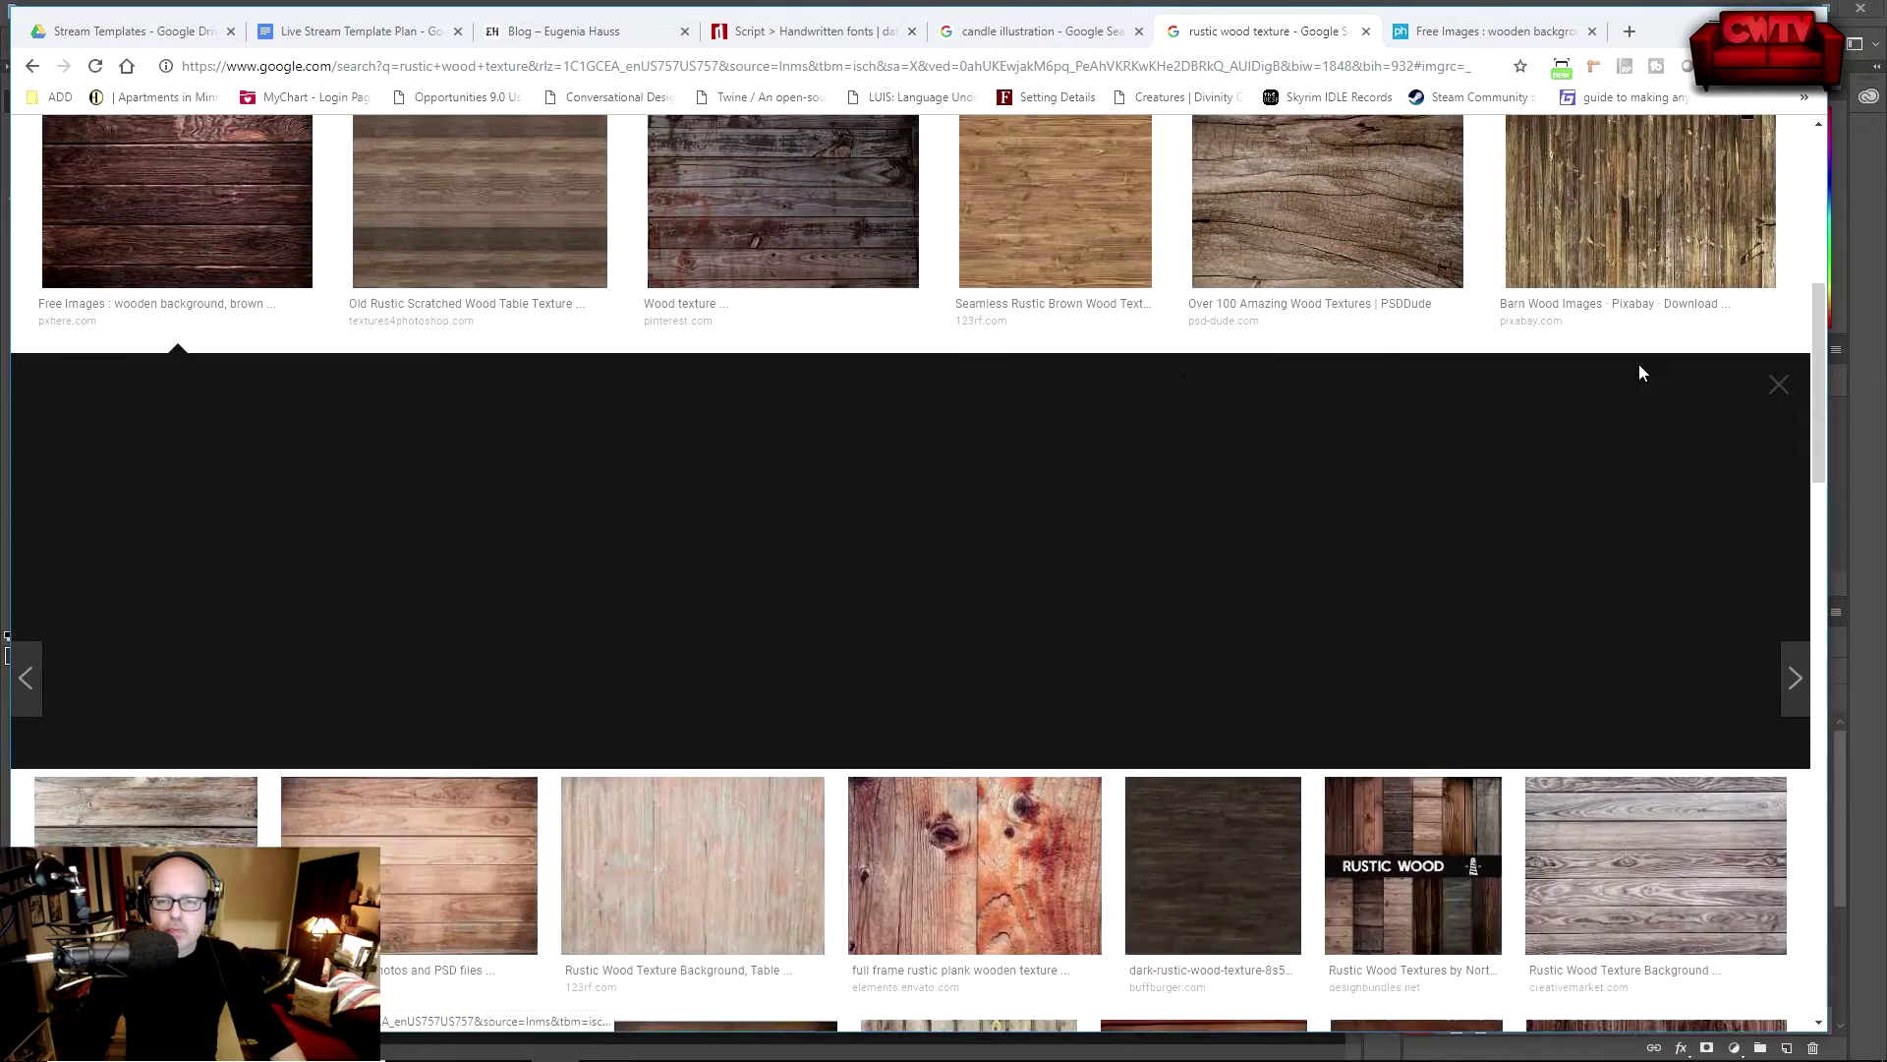
pyautogui.scroll(-4, 1253, 366)
pyautogui.scroll(5, 1253, 366)
pyautogui.scroll(5, 1253, 366)
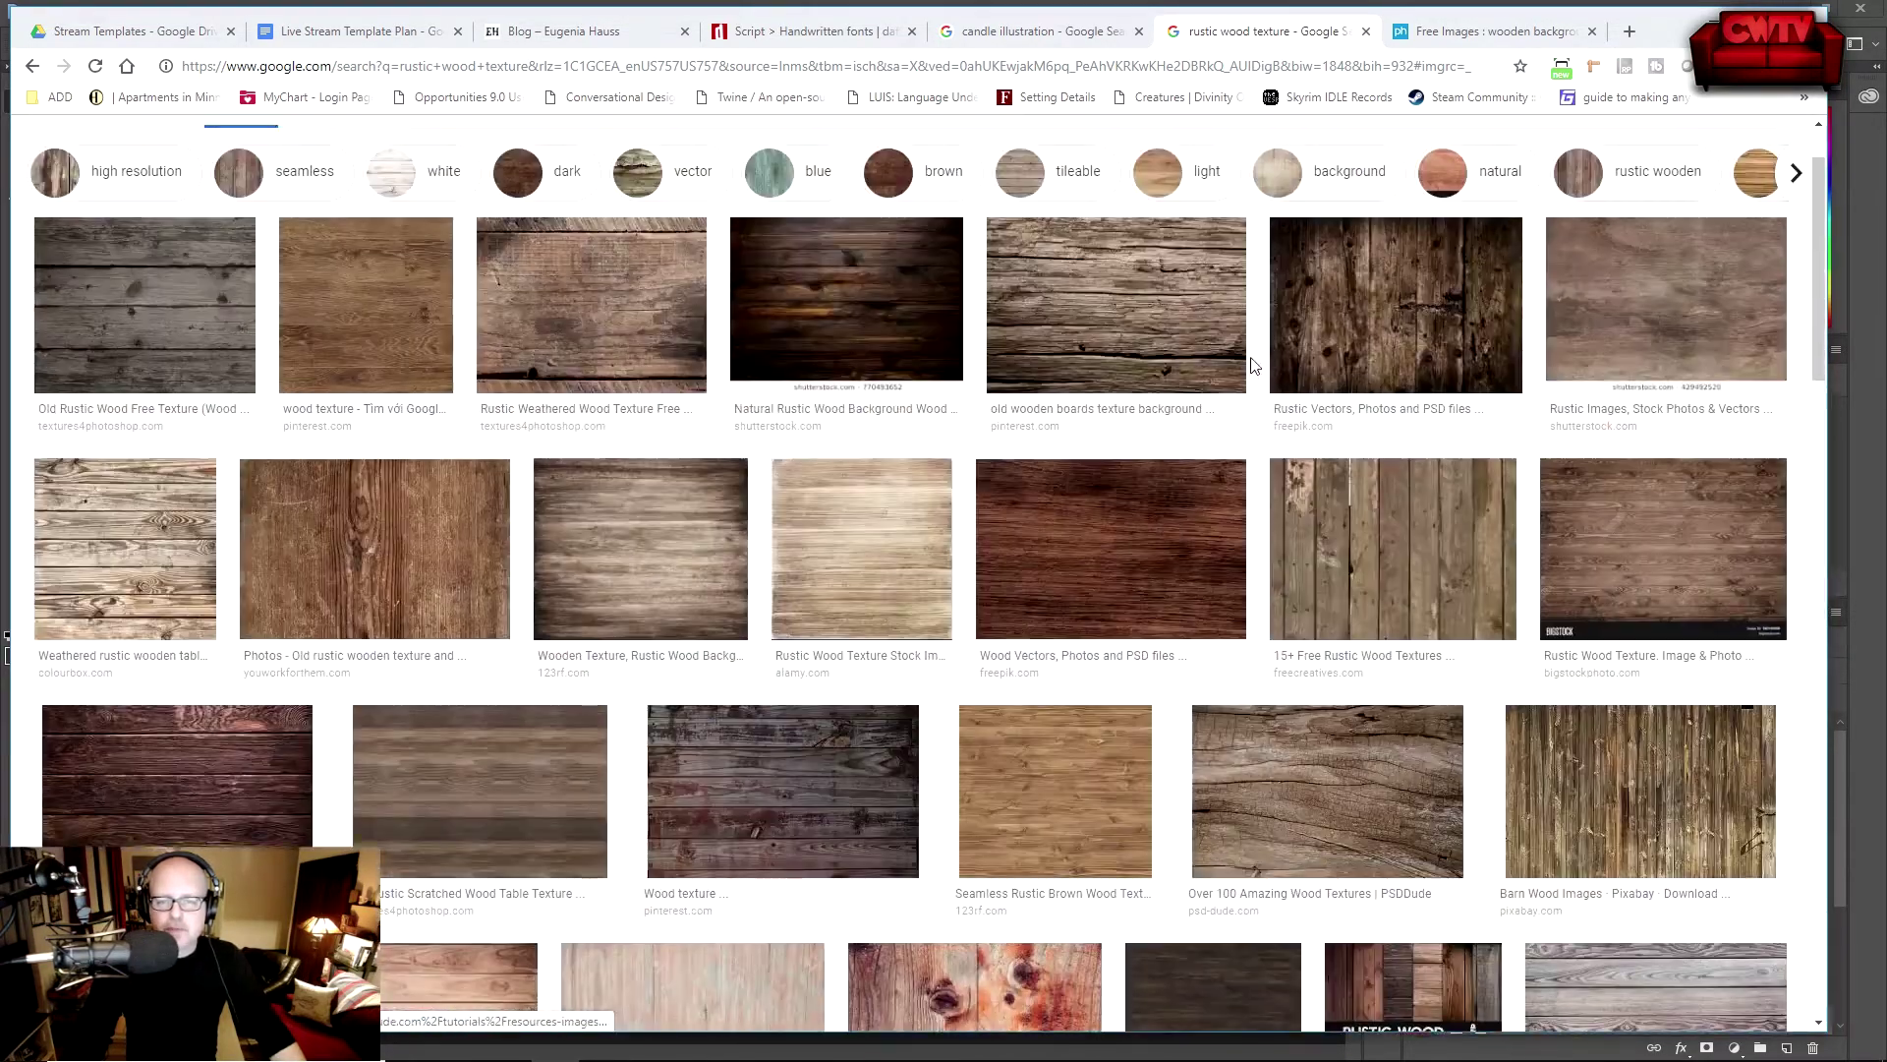
pyautogui.click(1105, 305)
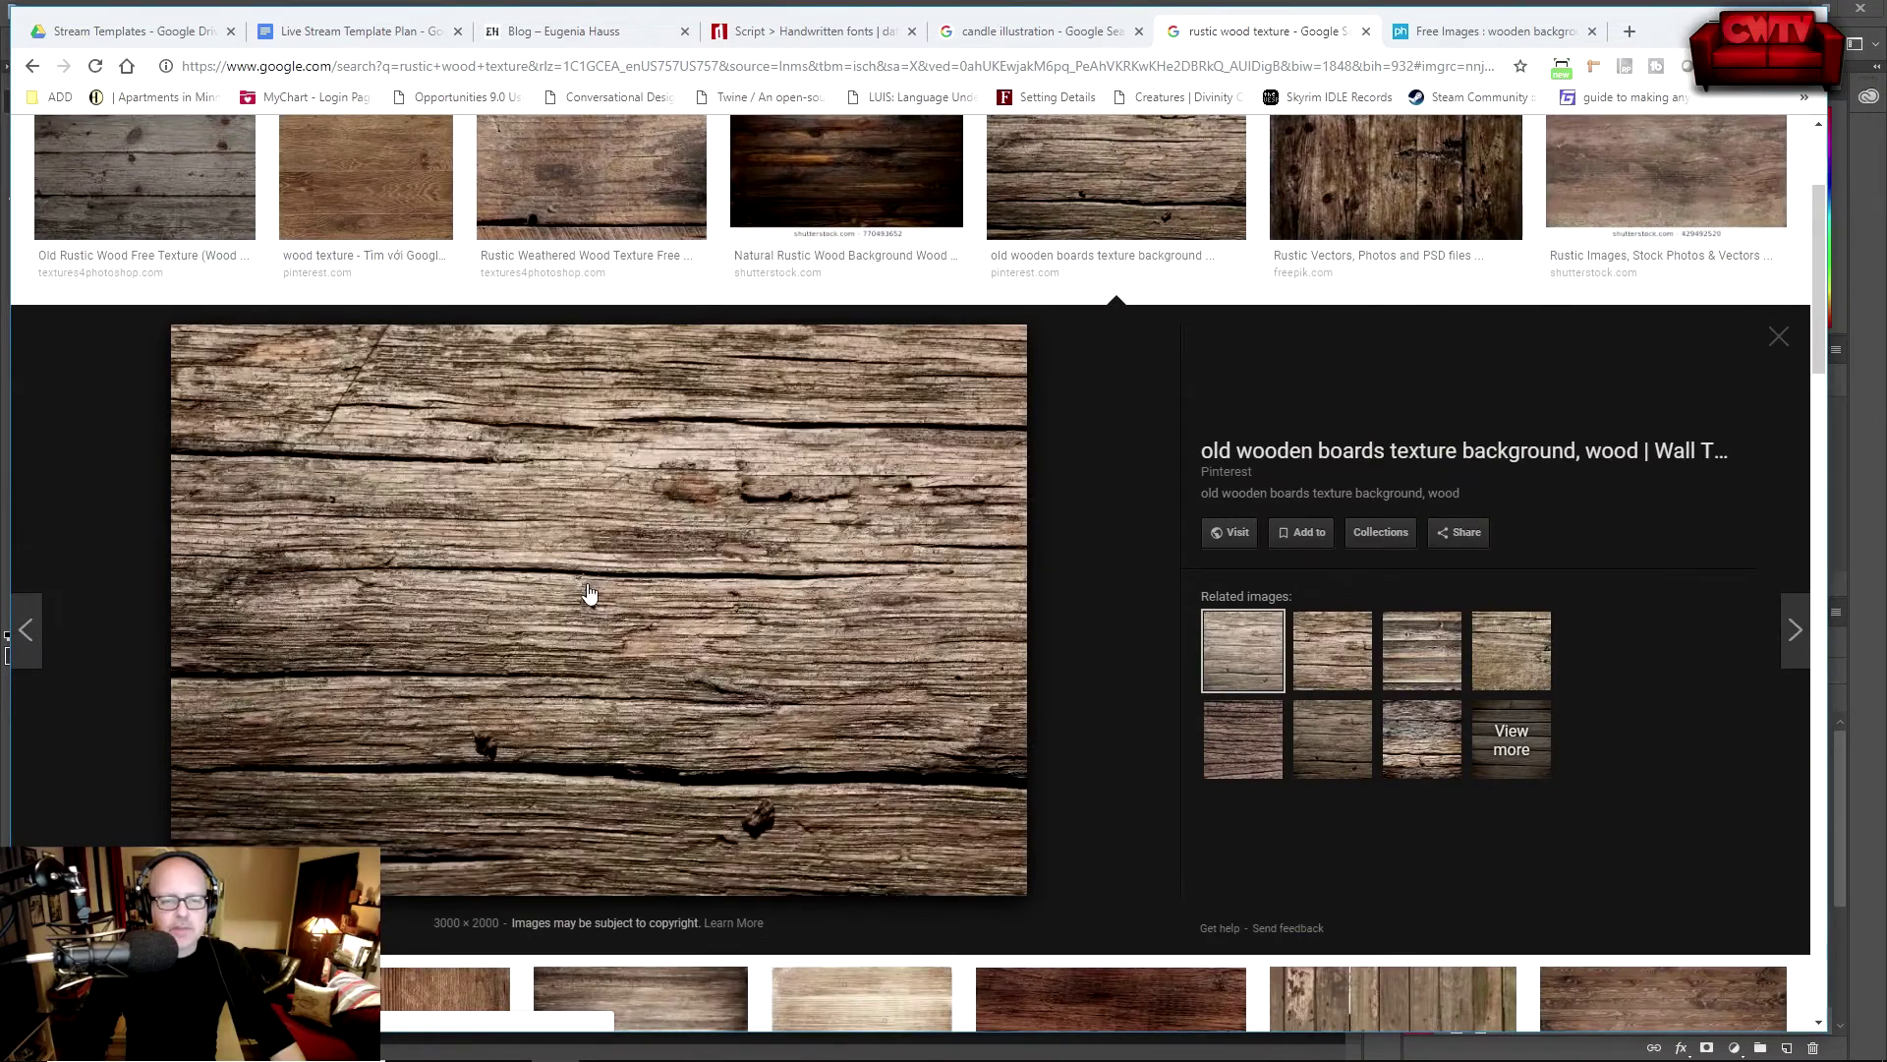
pyautogui.click(591, 587)
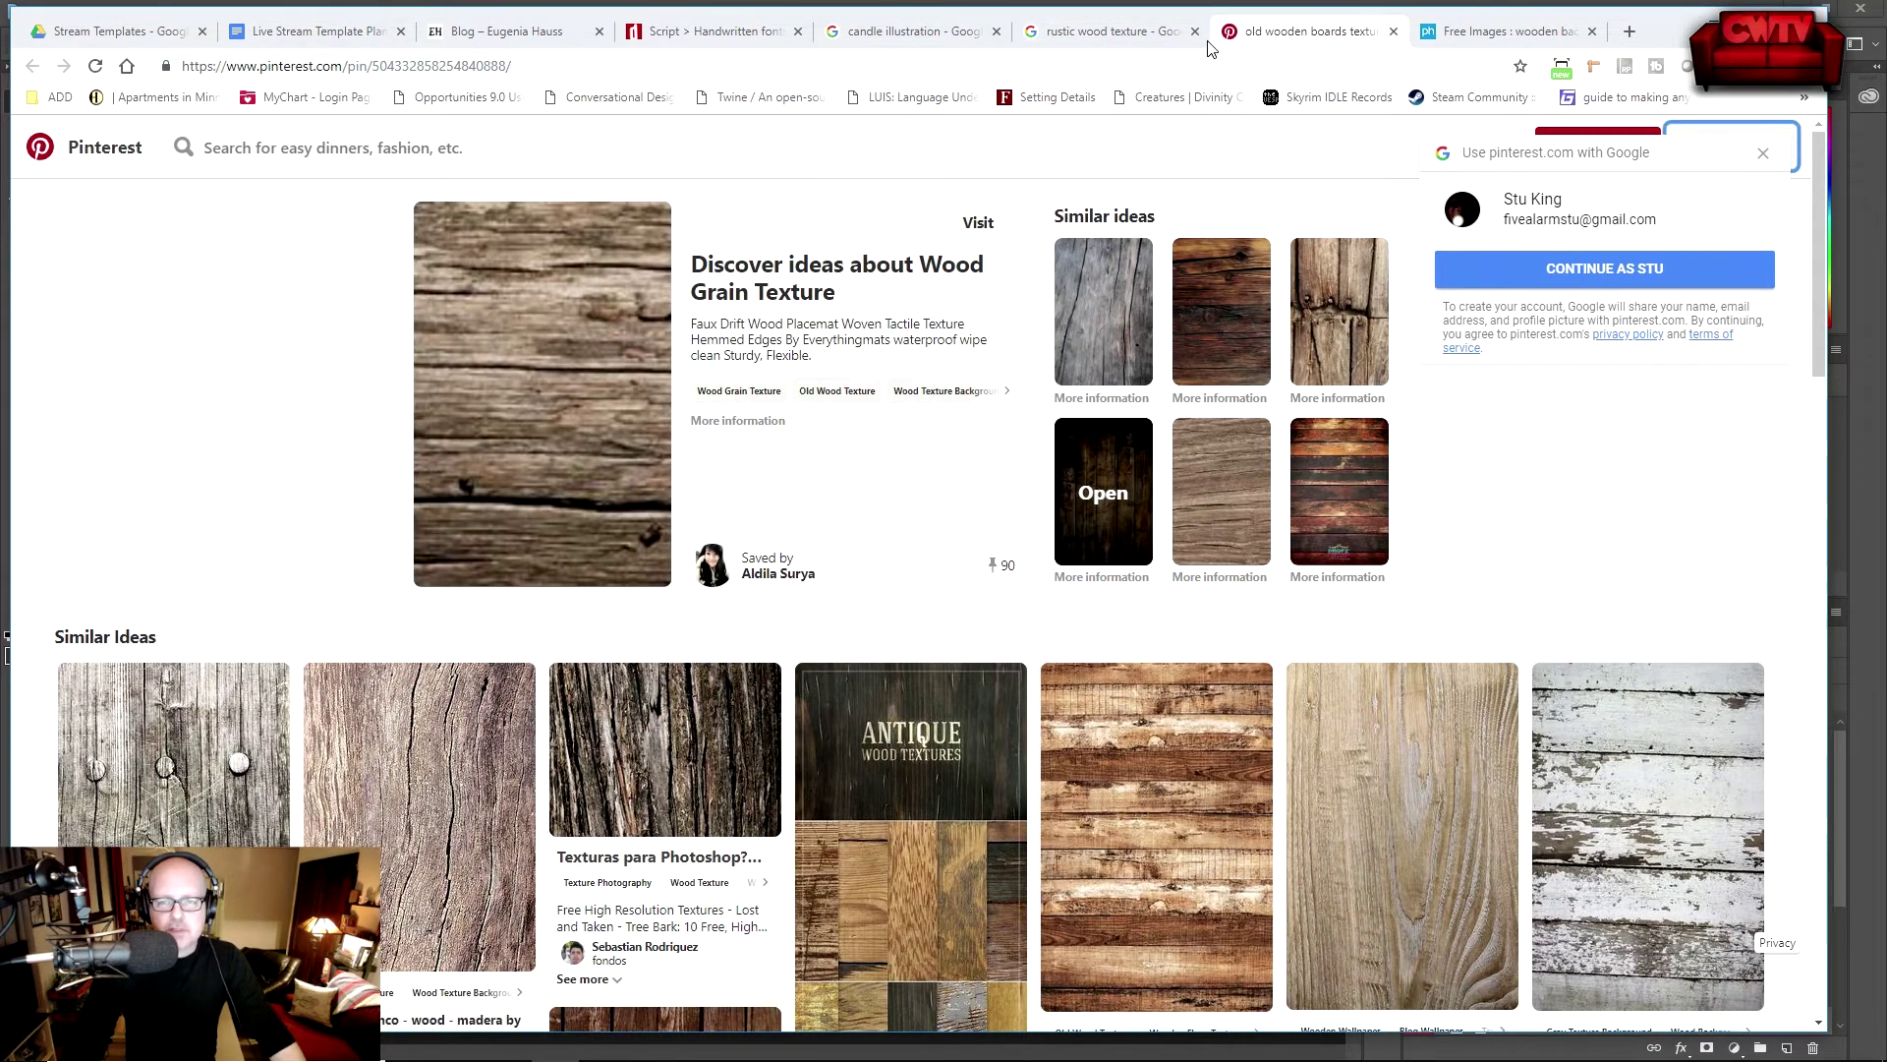
pyautogui.click(1393, 32)
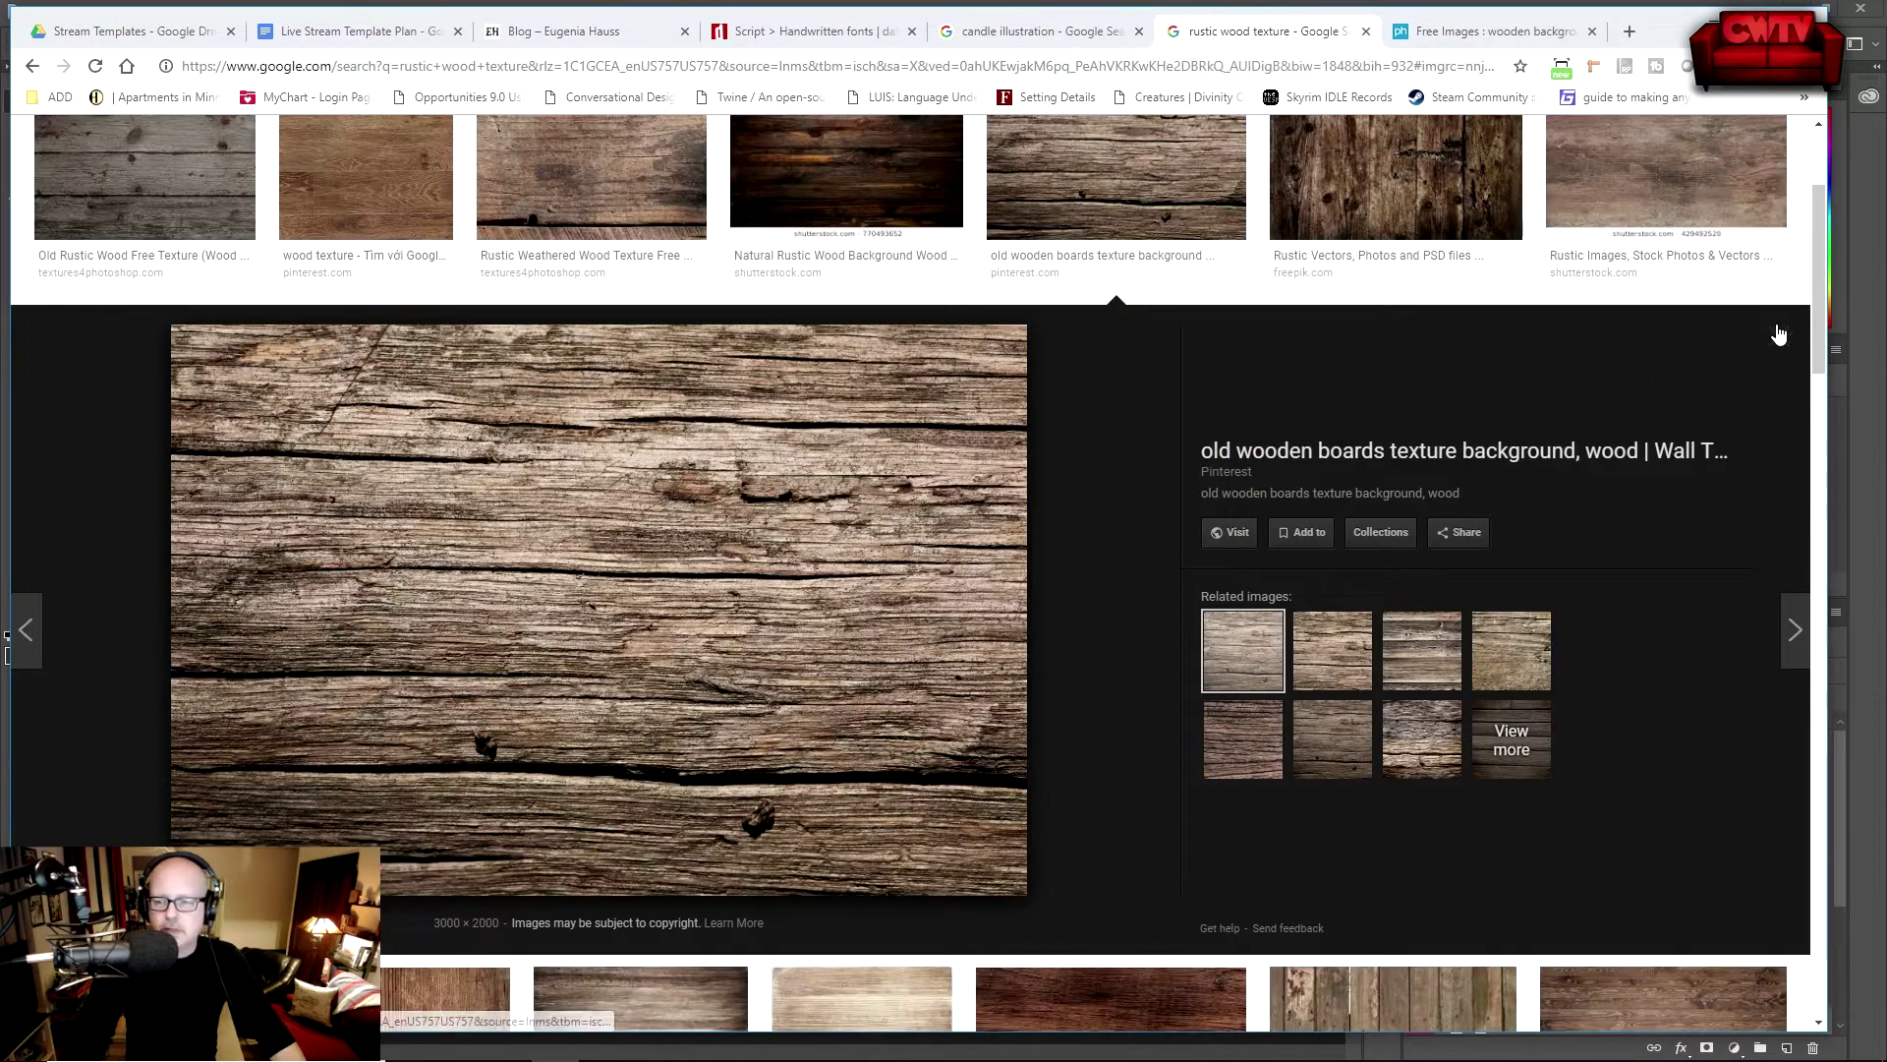
pyautogui.click(1779, 336)
pyautogui.scroll(-6, 1015, 565)
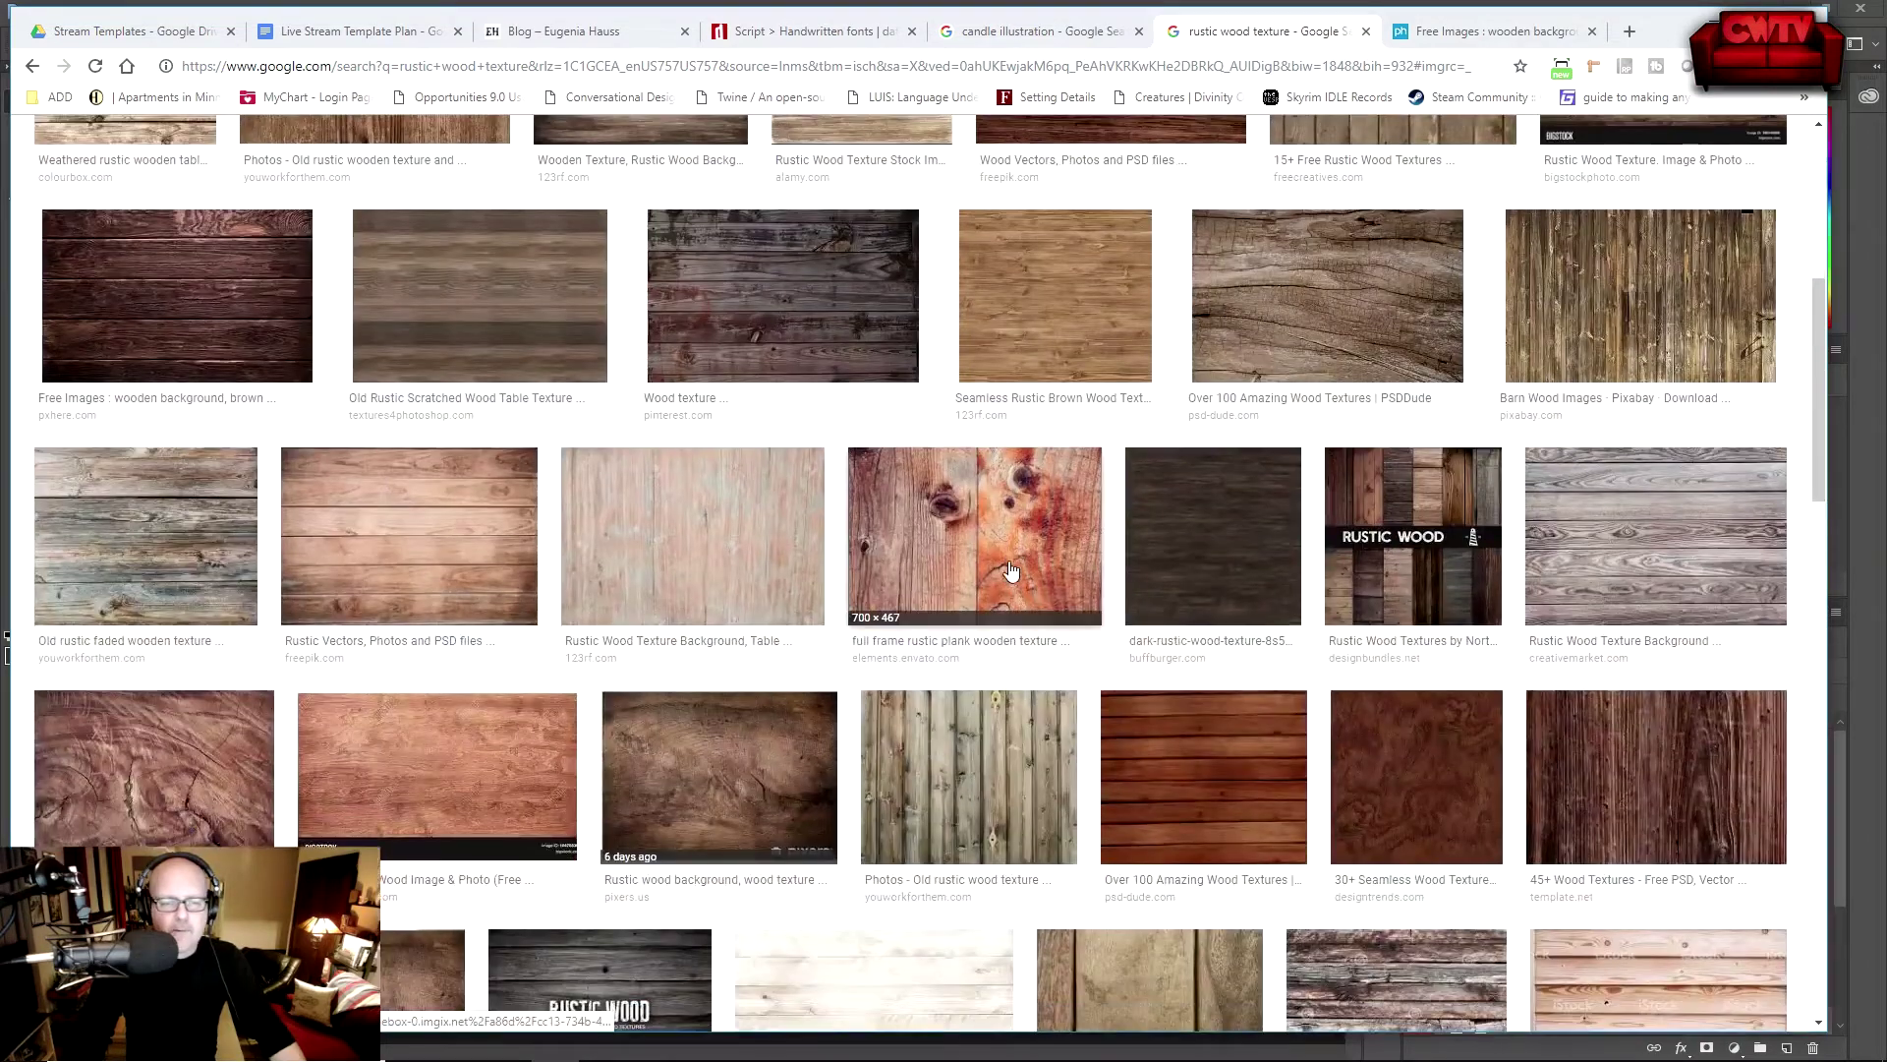
pyautogui.scroll(6, 1013, 565)
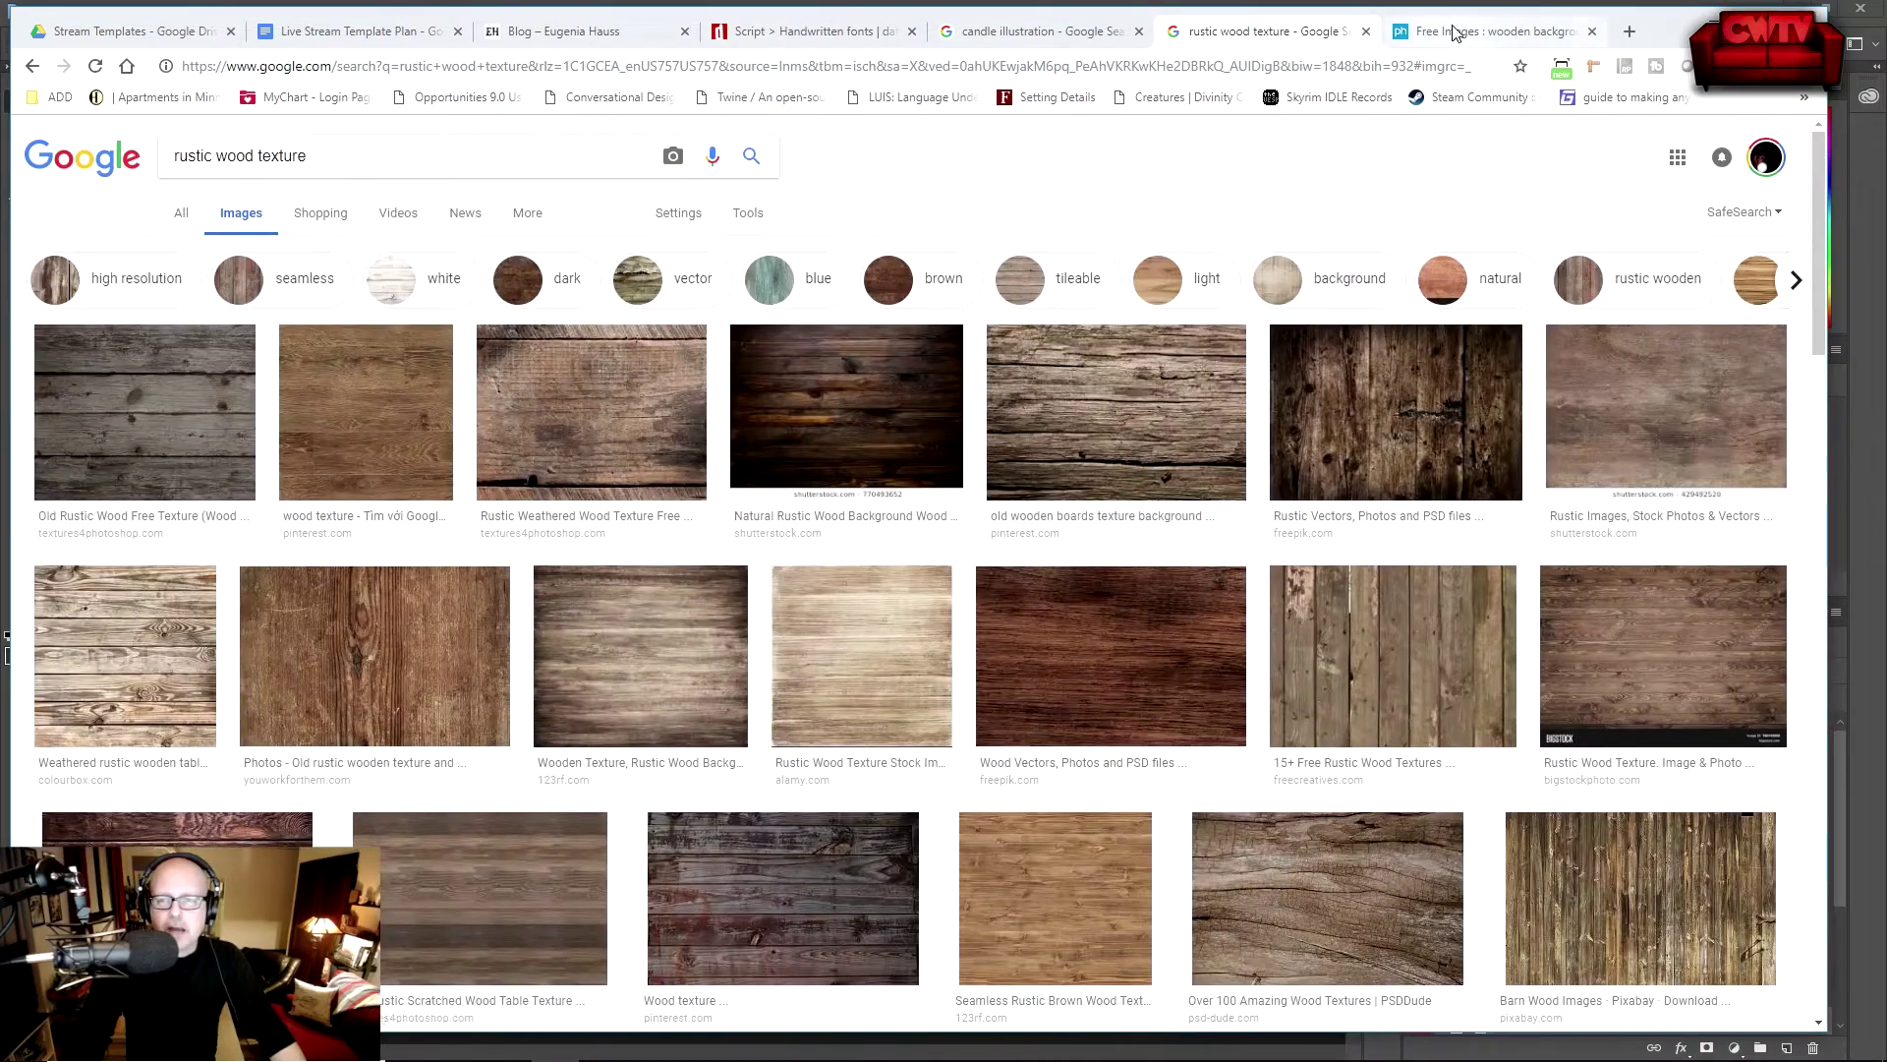
pyautogui.click(1454, 31)
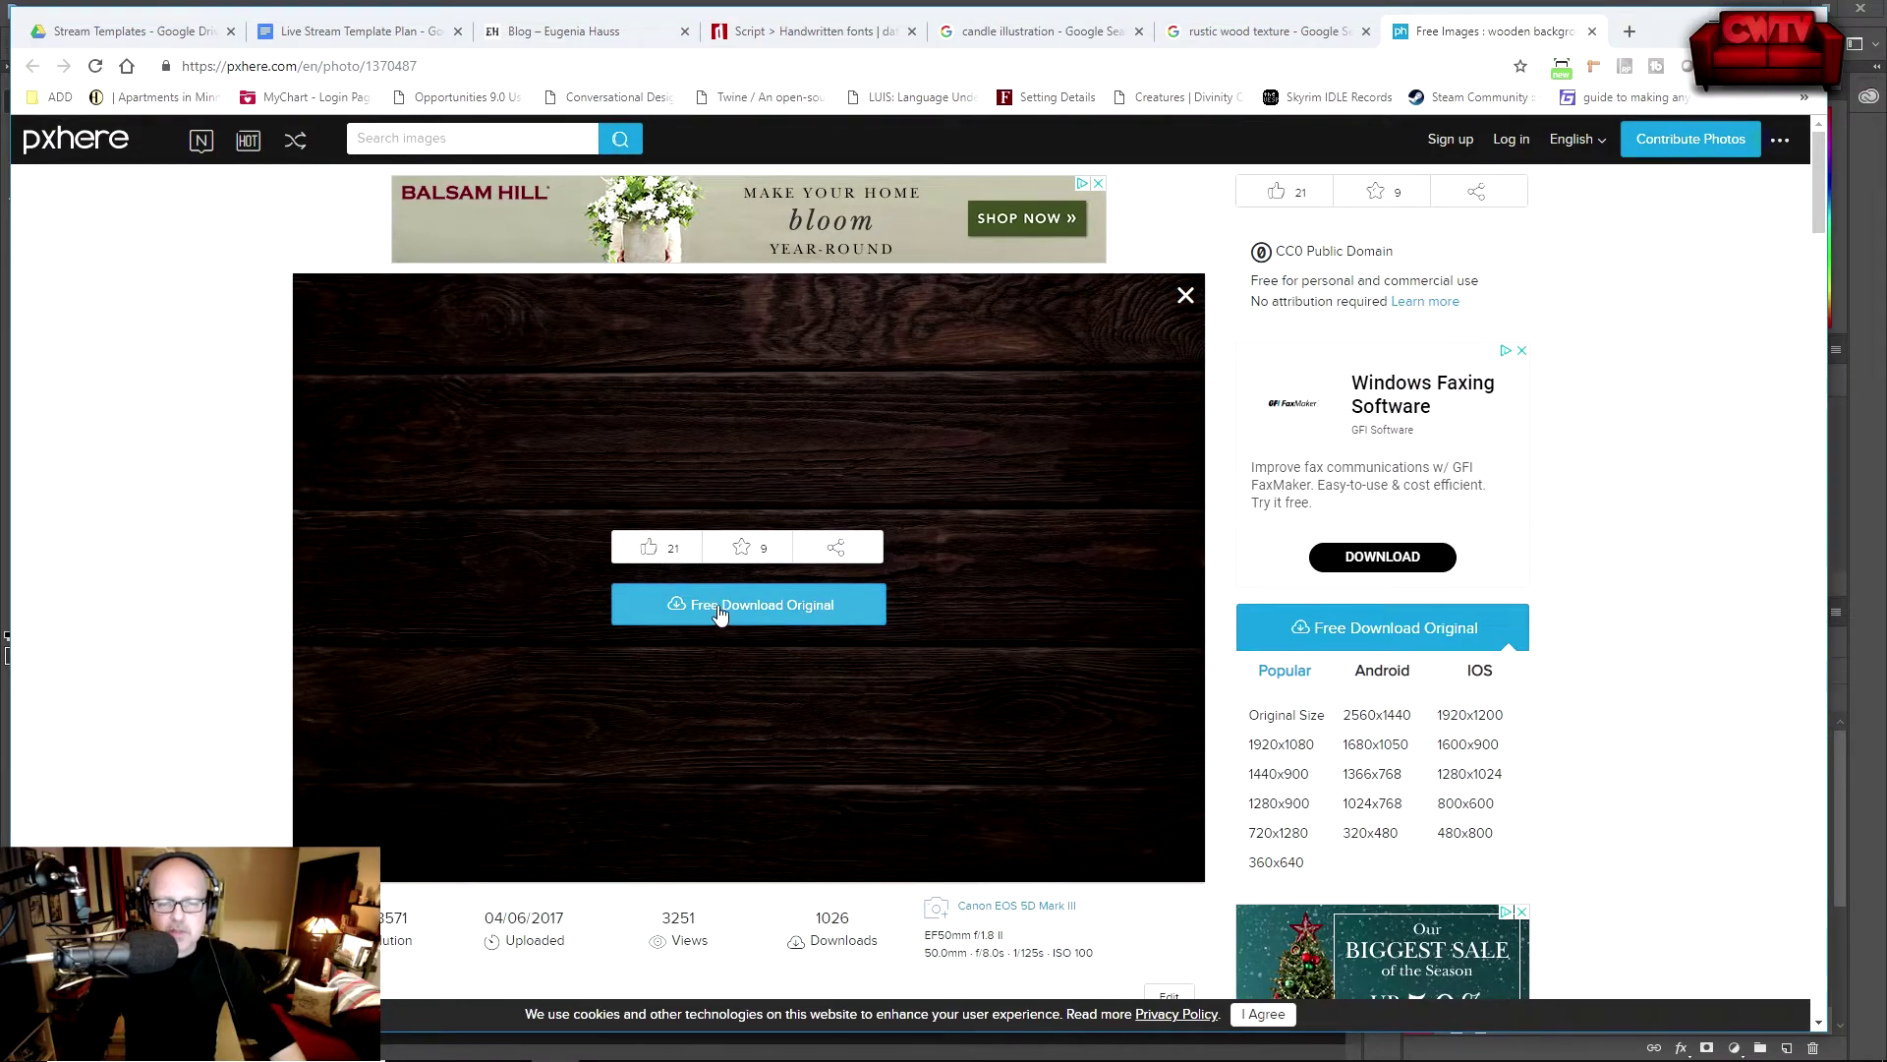
# - Fill in the PxHere sign-up form with the account e-mail, a user name and password
pyautogui.click(1443, 139)
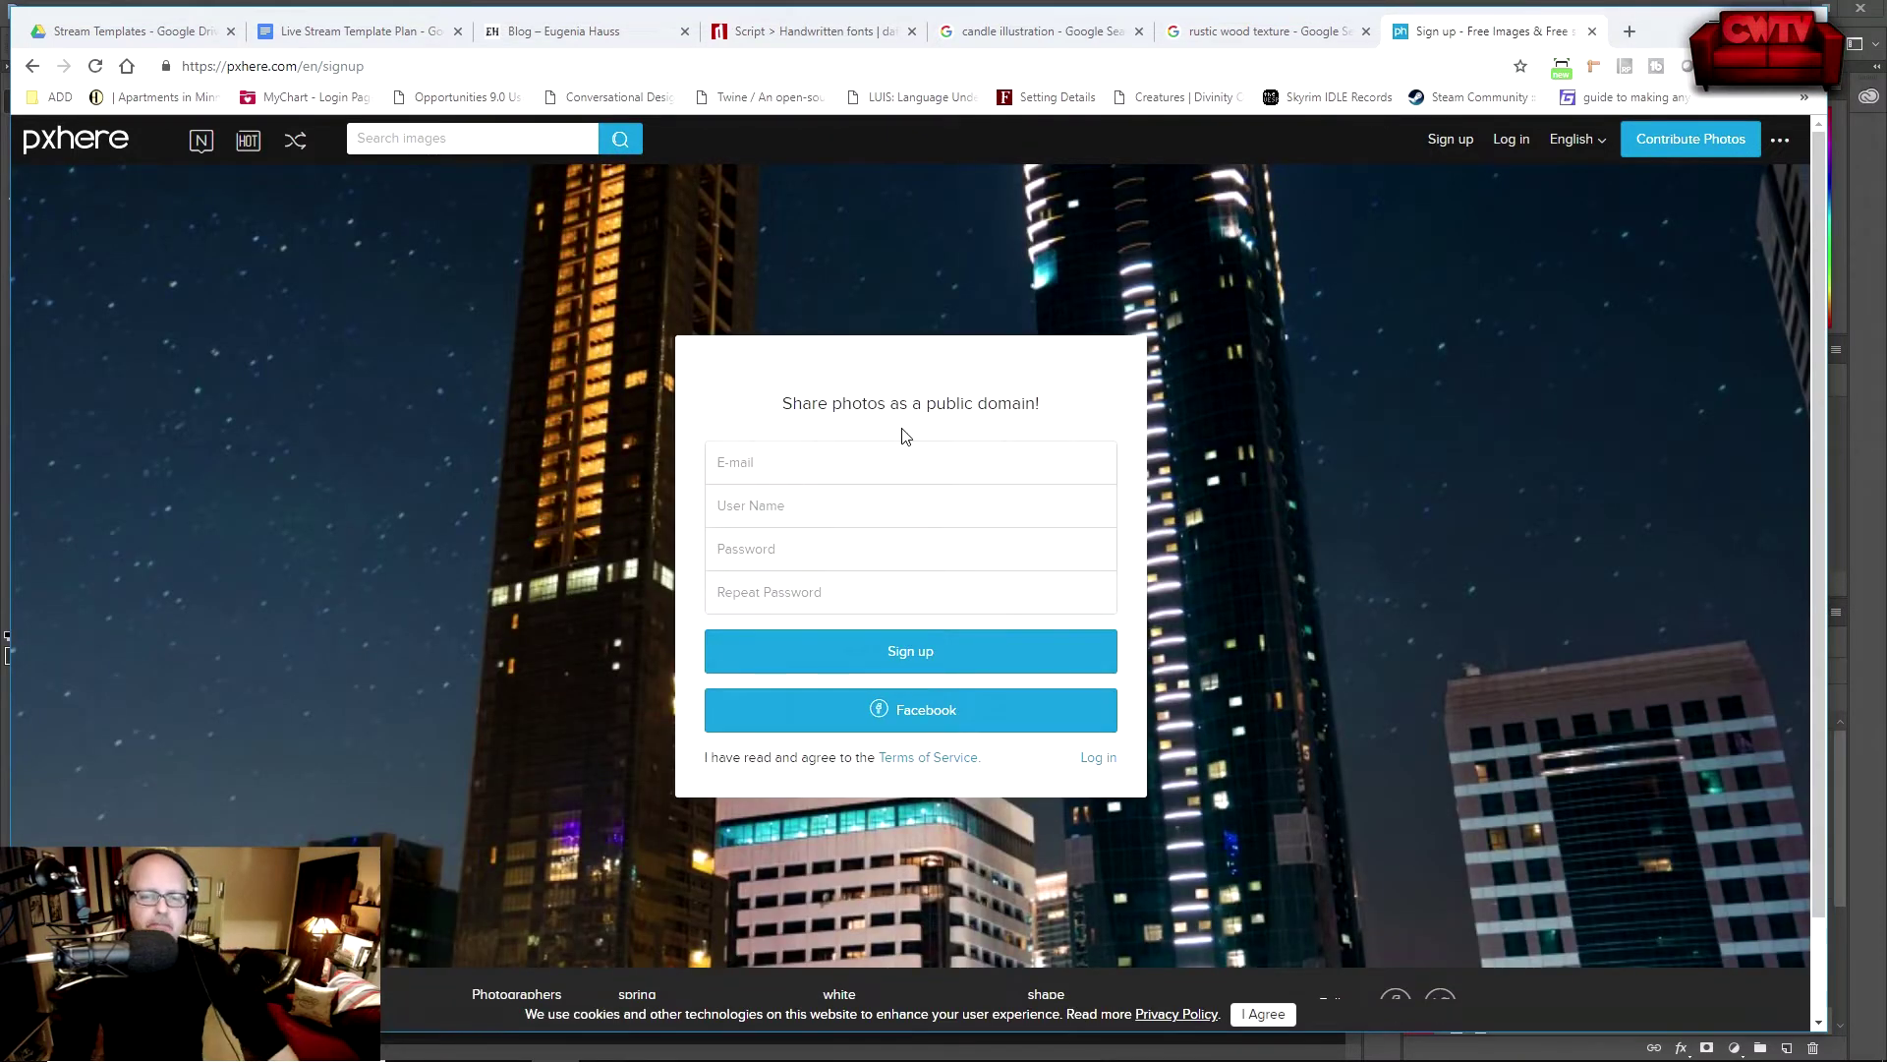
pyautogui.click(842, 462)
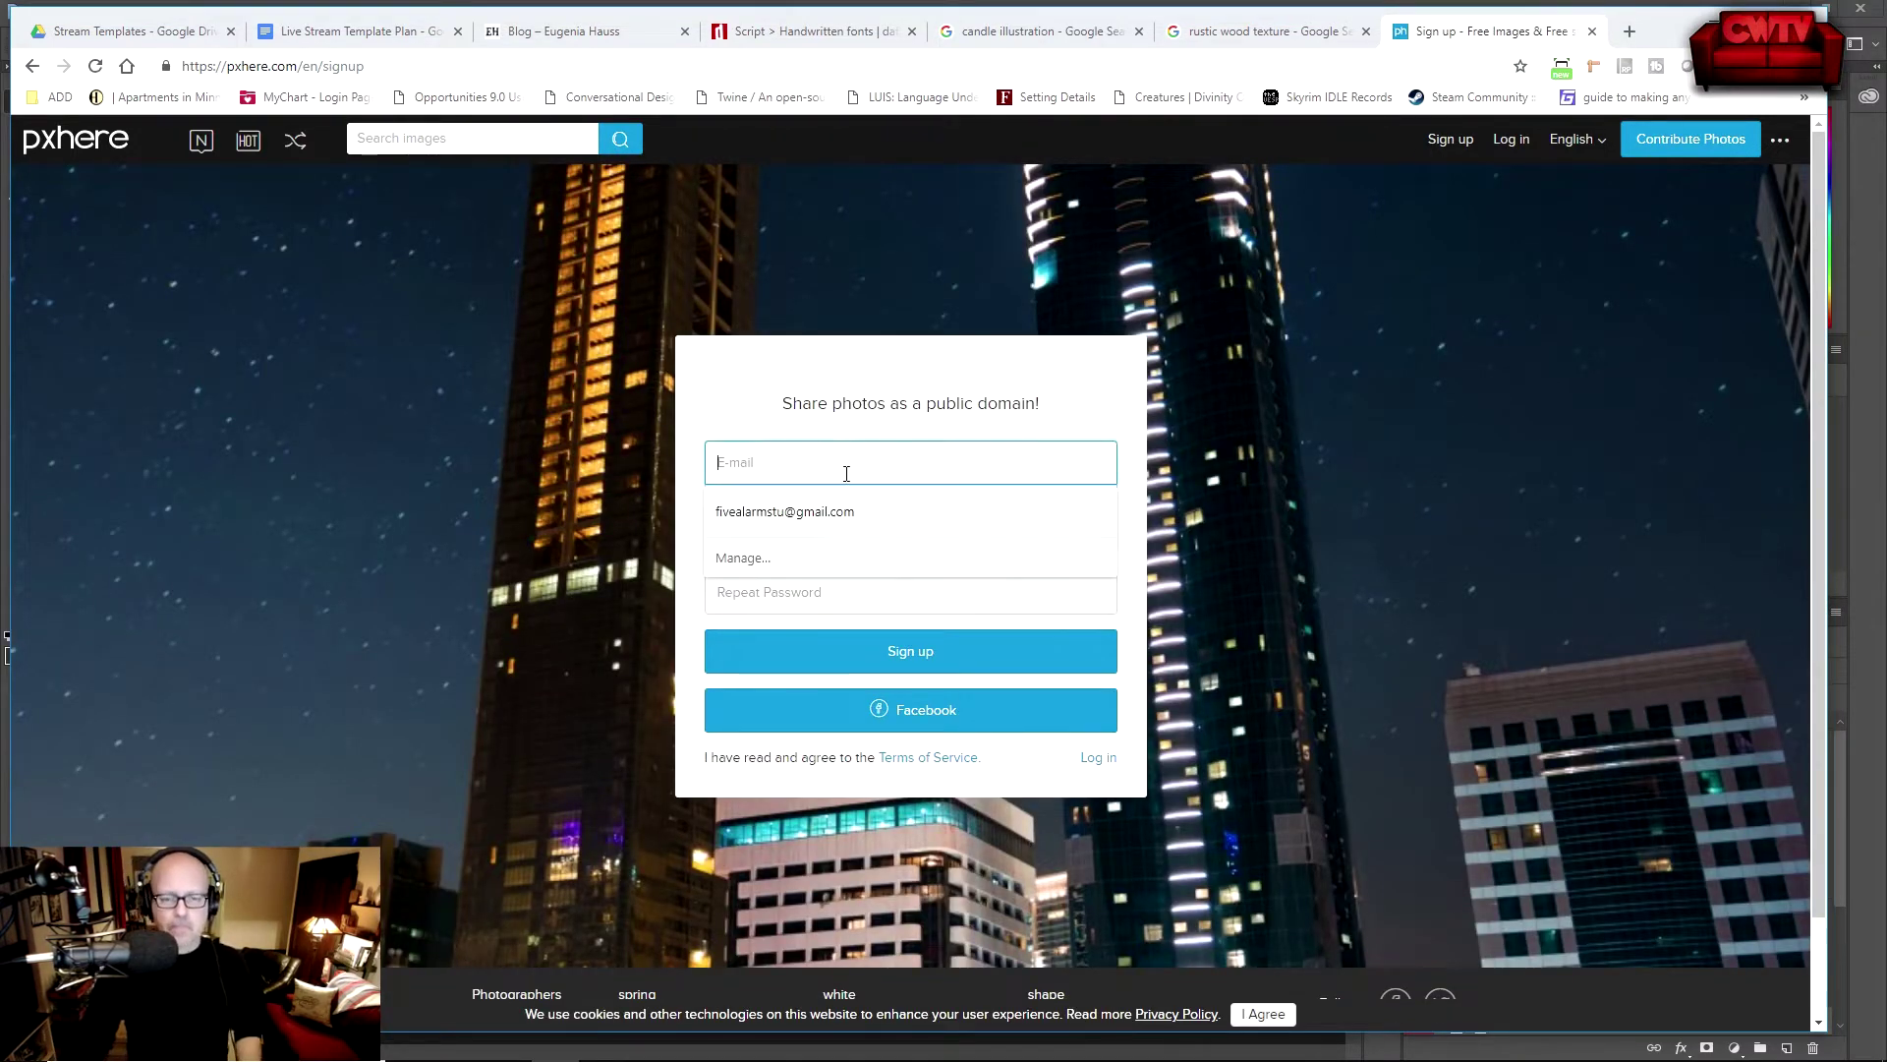
pyautogui.click(835, 512)
pyautogui.click(821, 509)
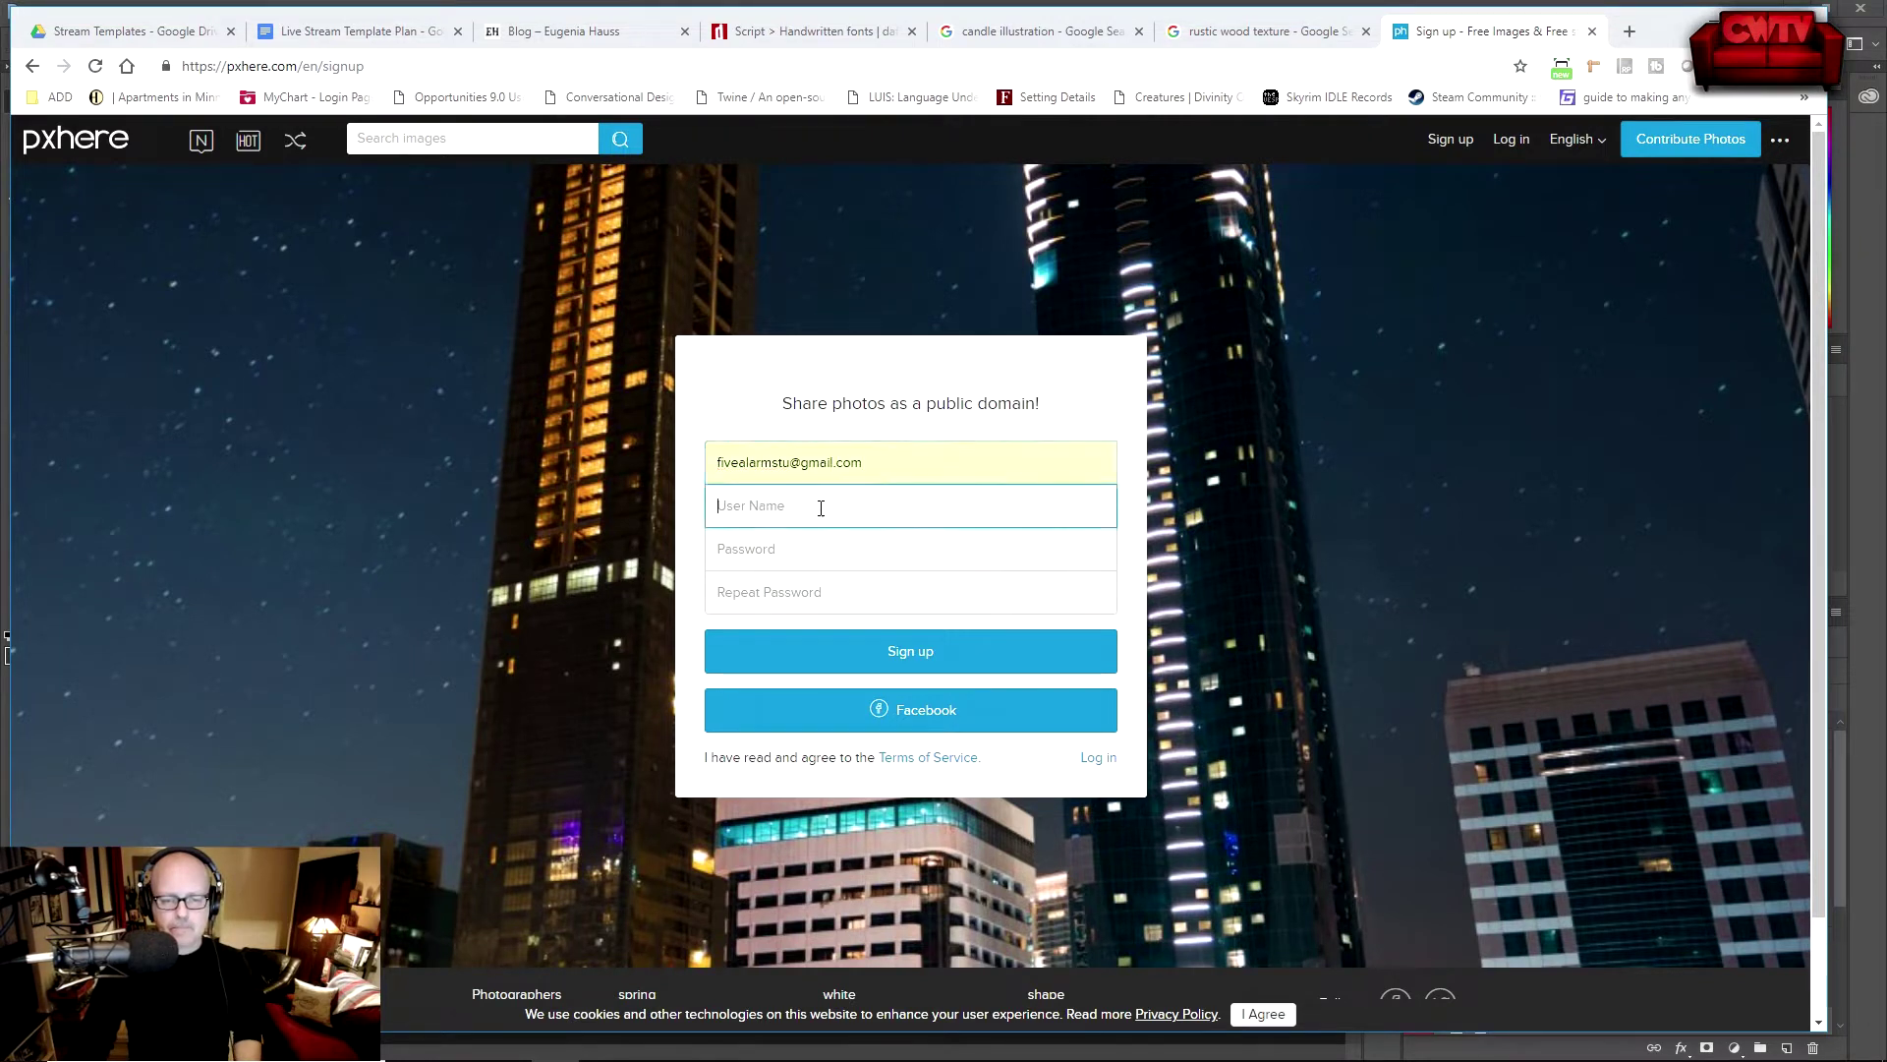
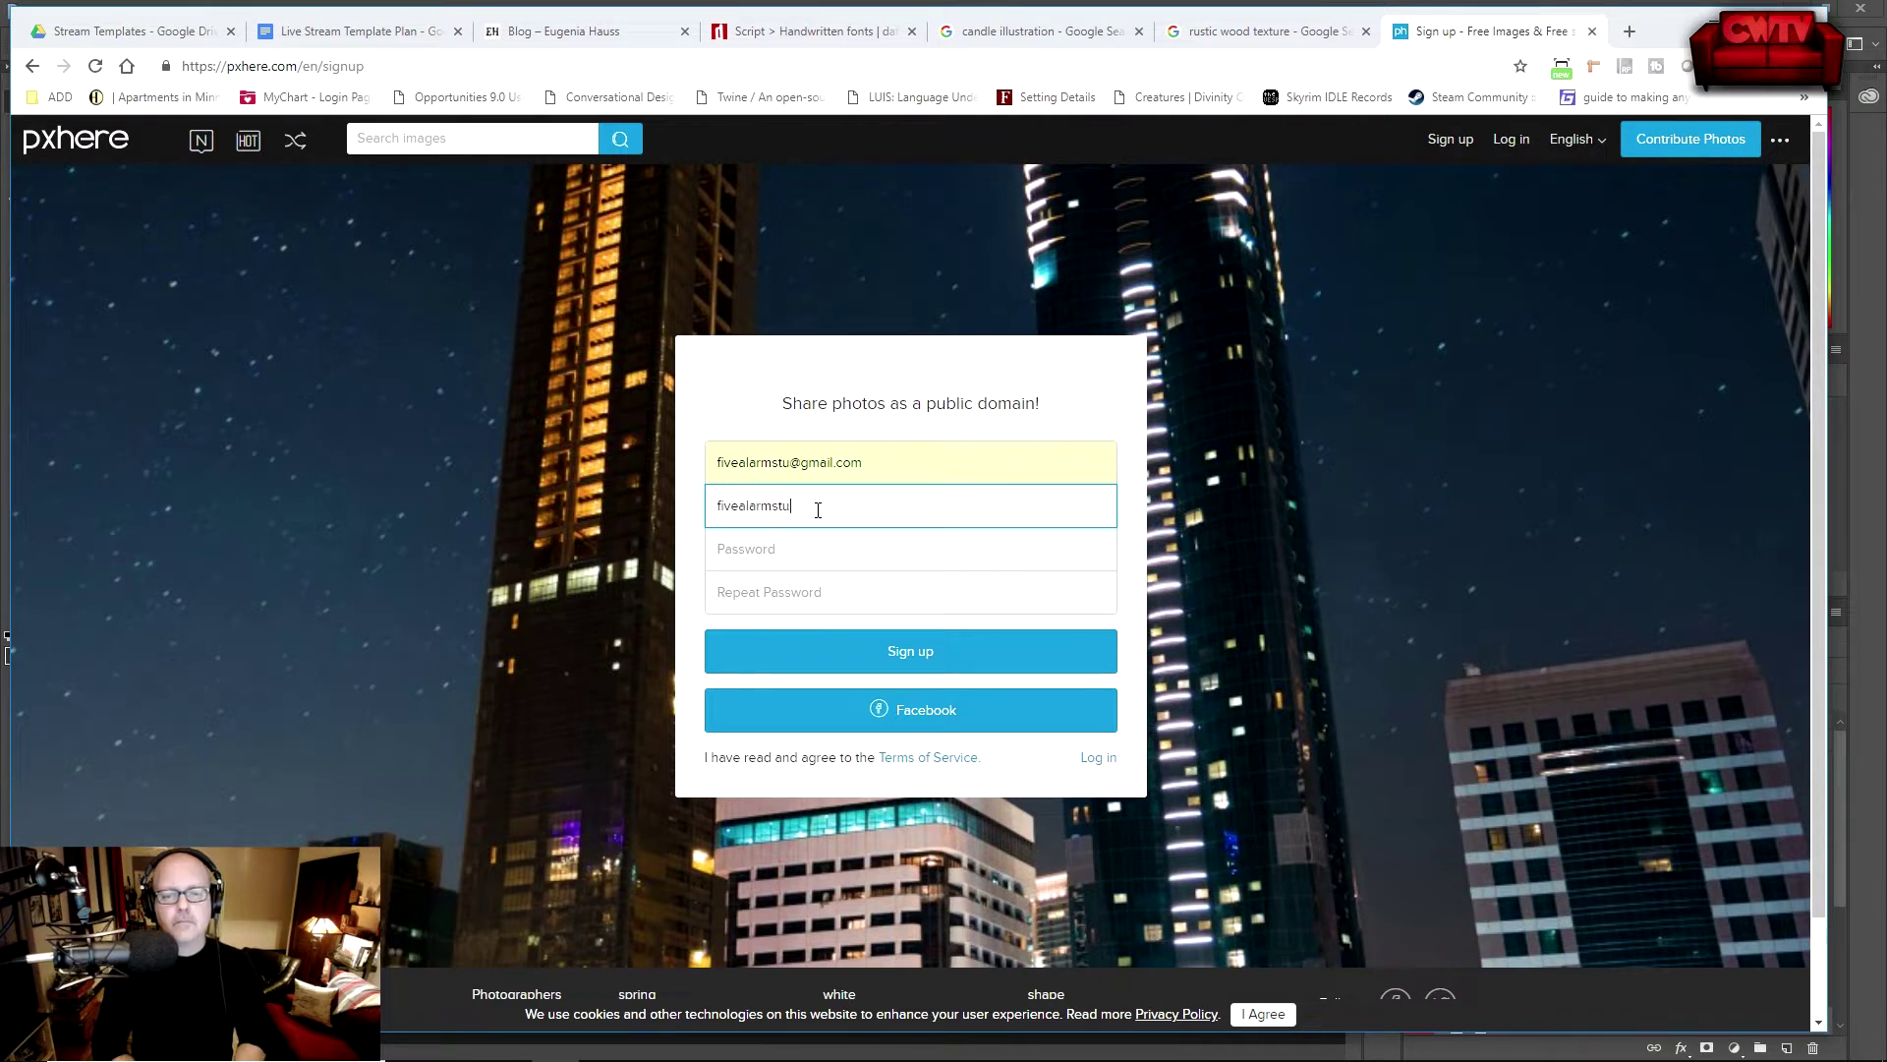
pyautogui.press('Tab')
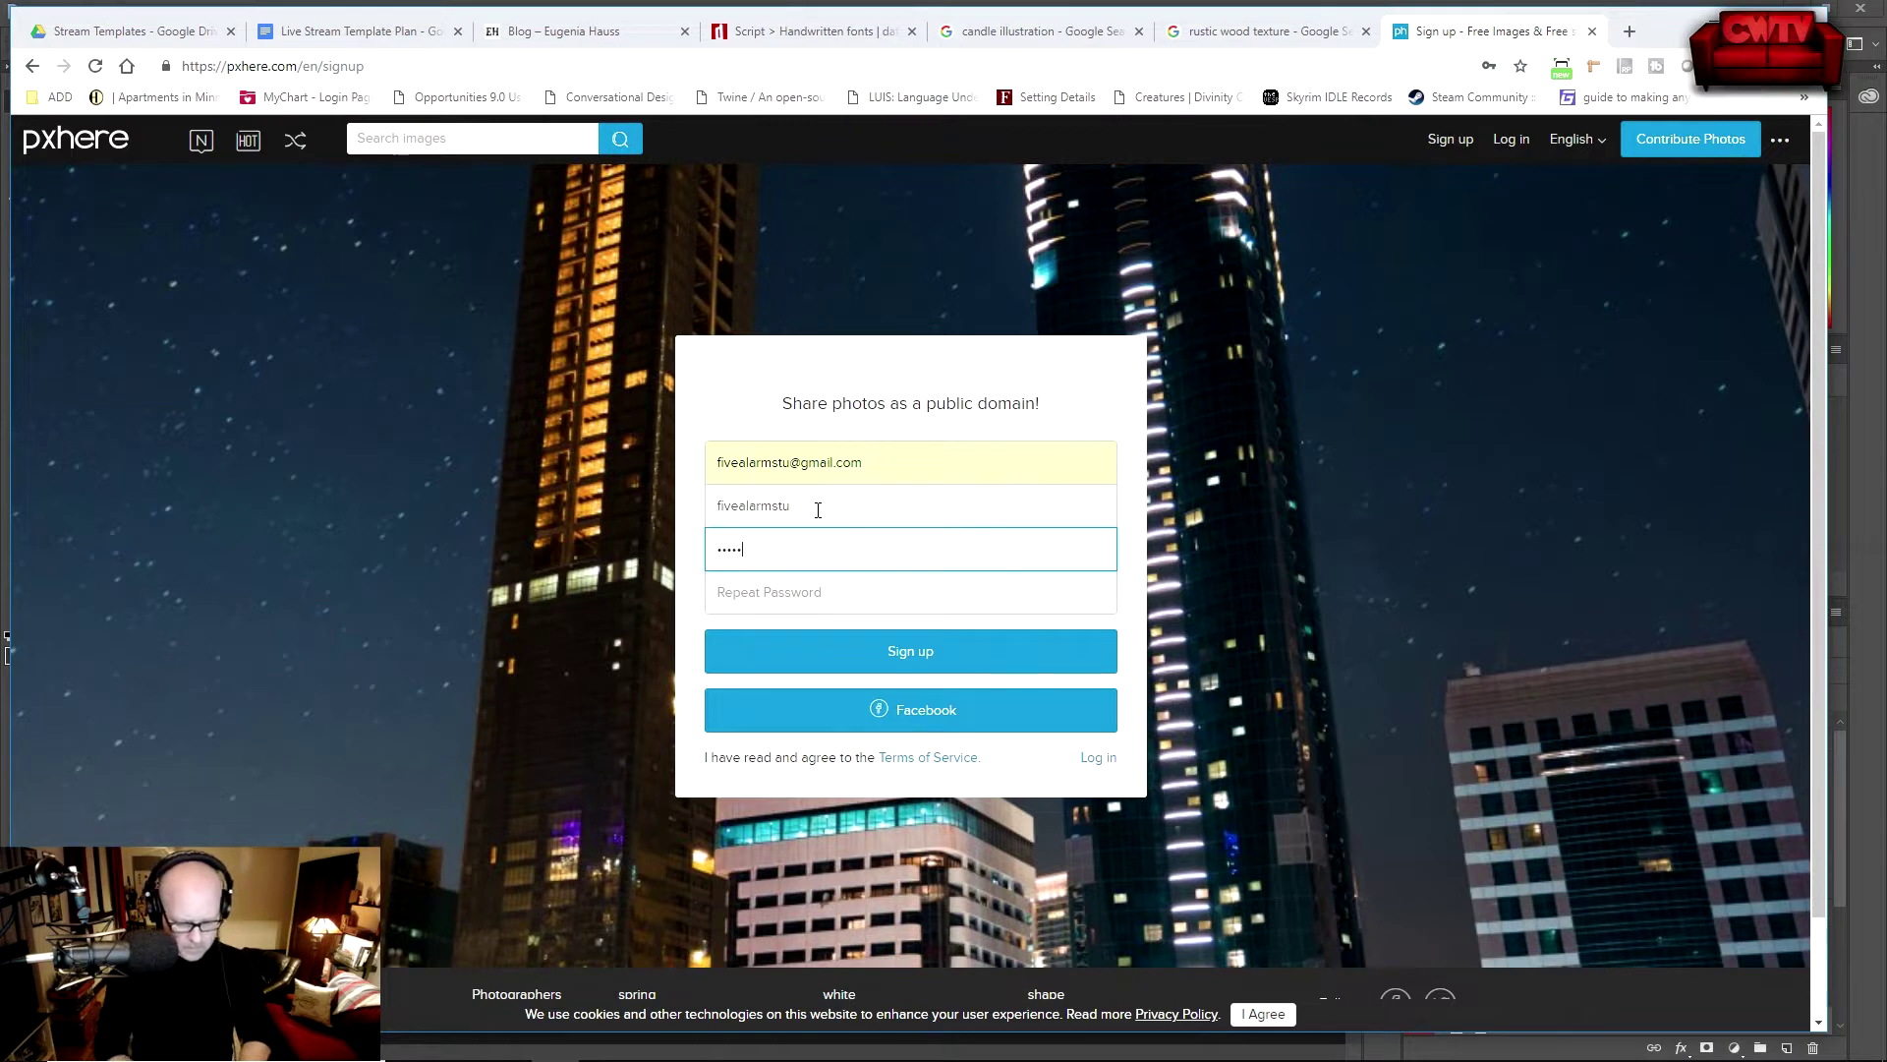
pyautogui.press('Tab')
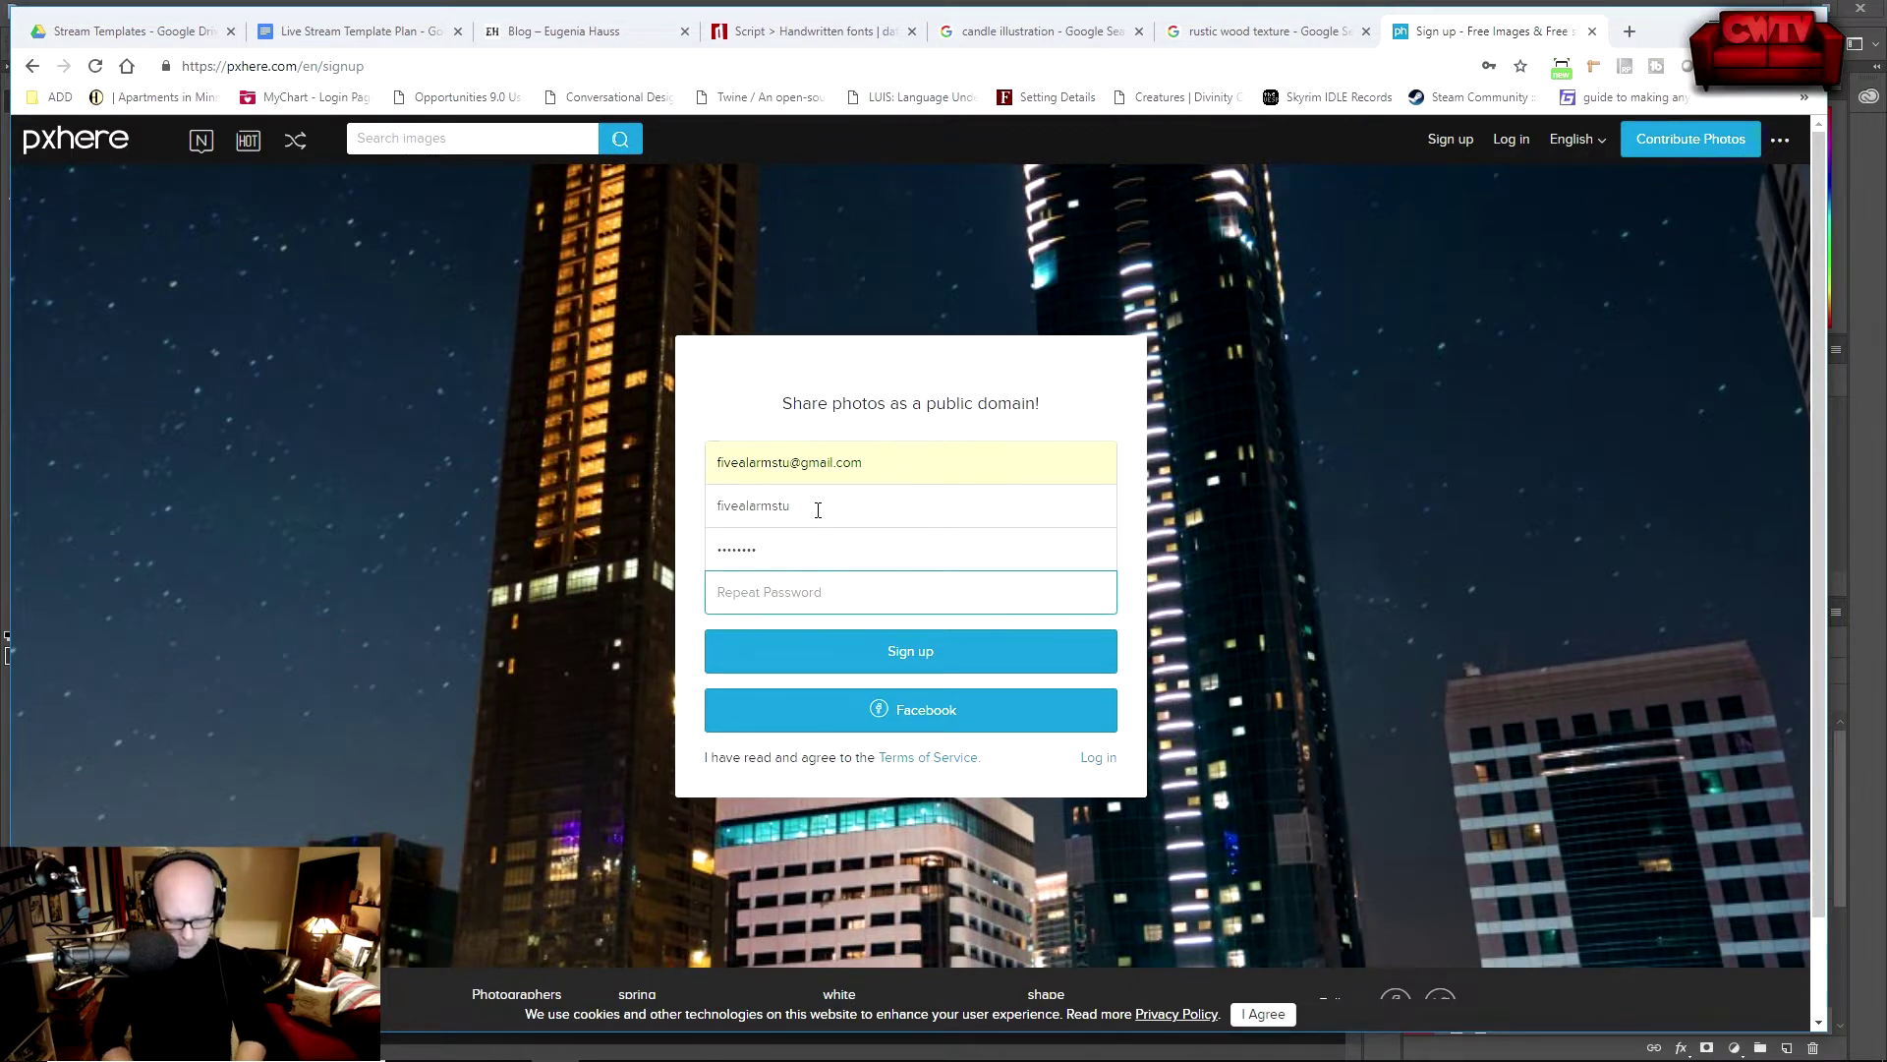
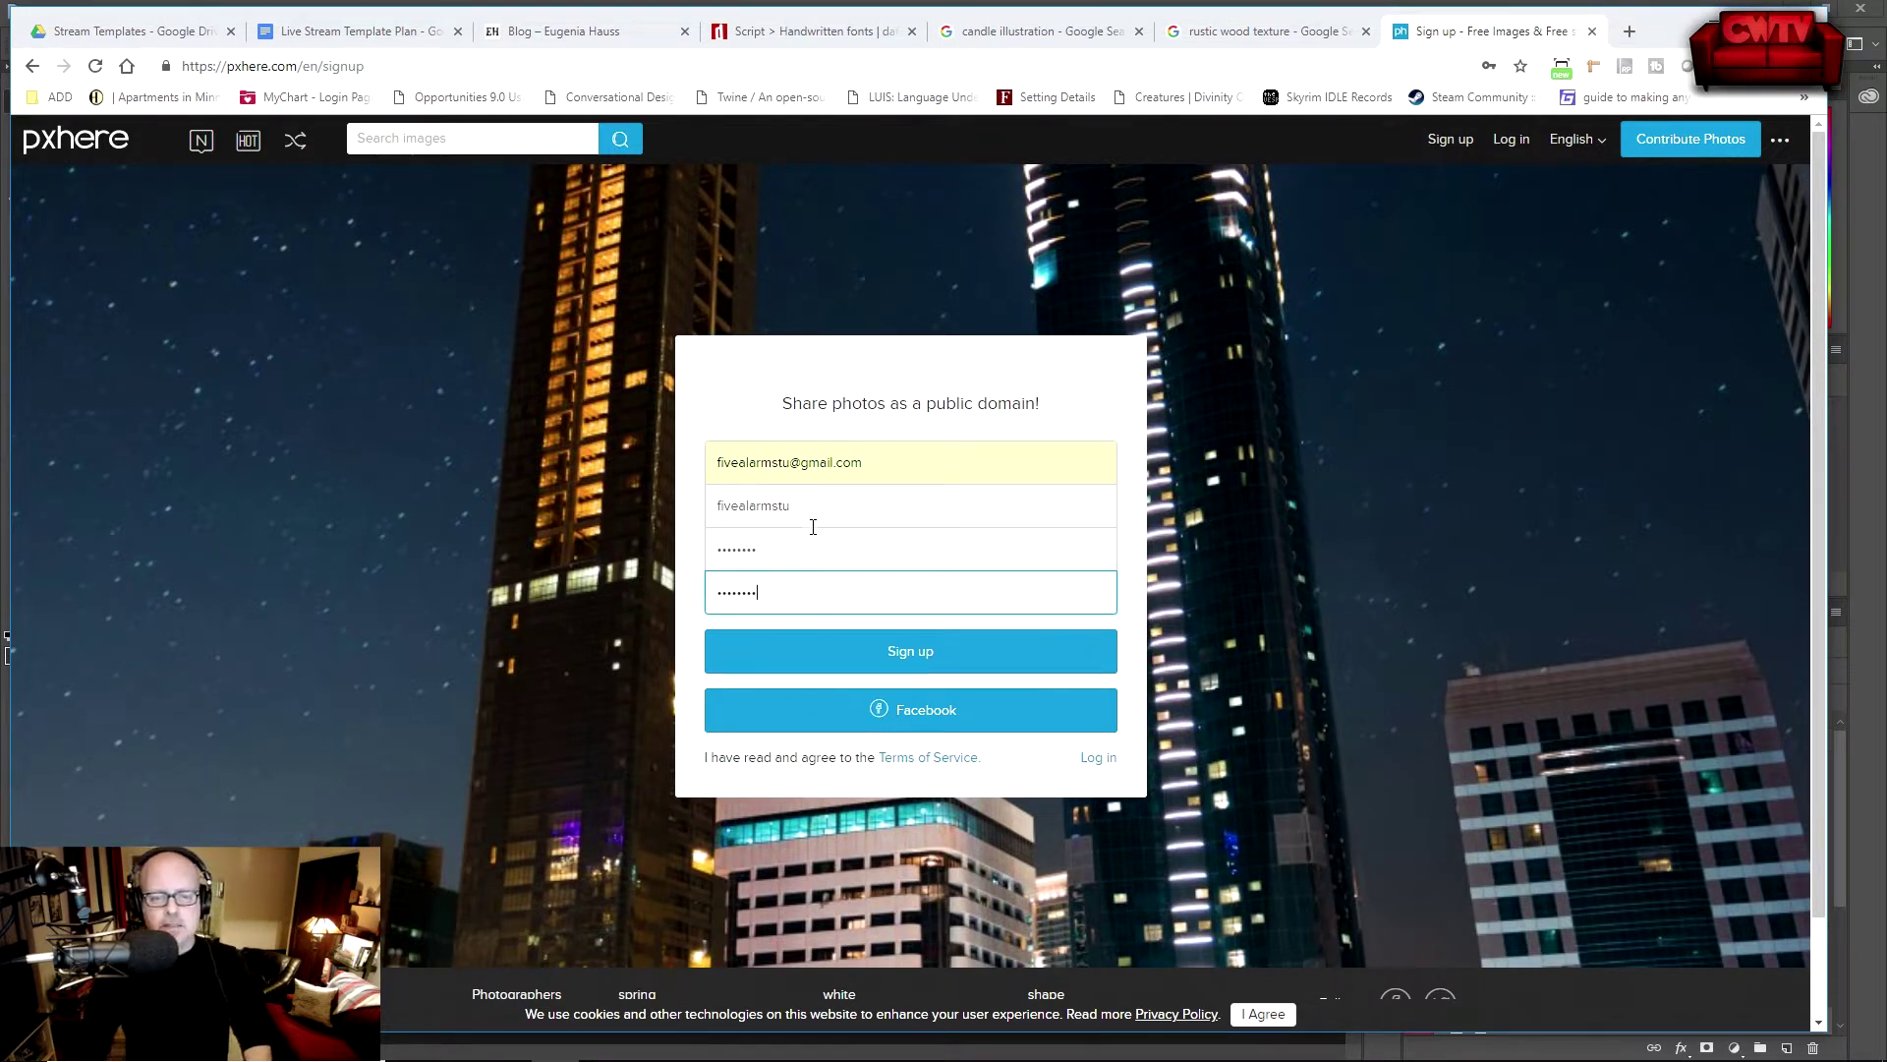
# - Submit the registration, decline saving the password, and go back a page
pyautogui.click(889, 654)
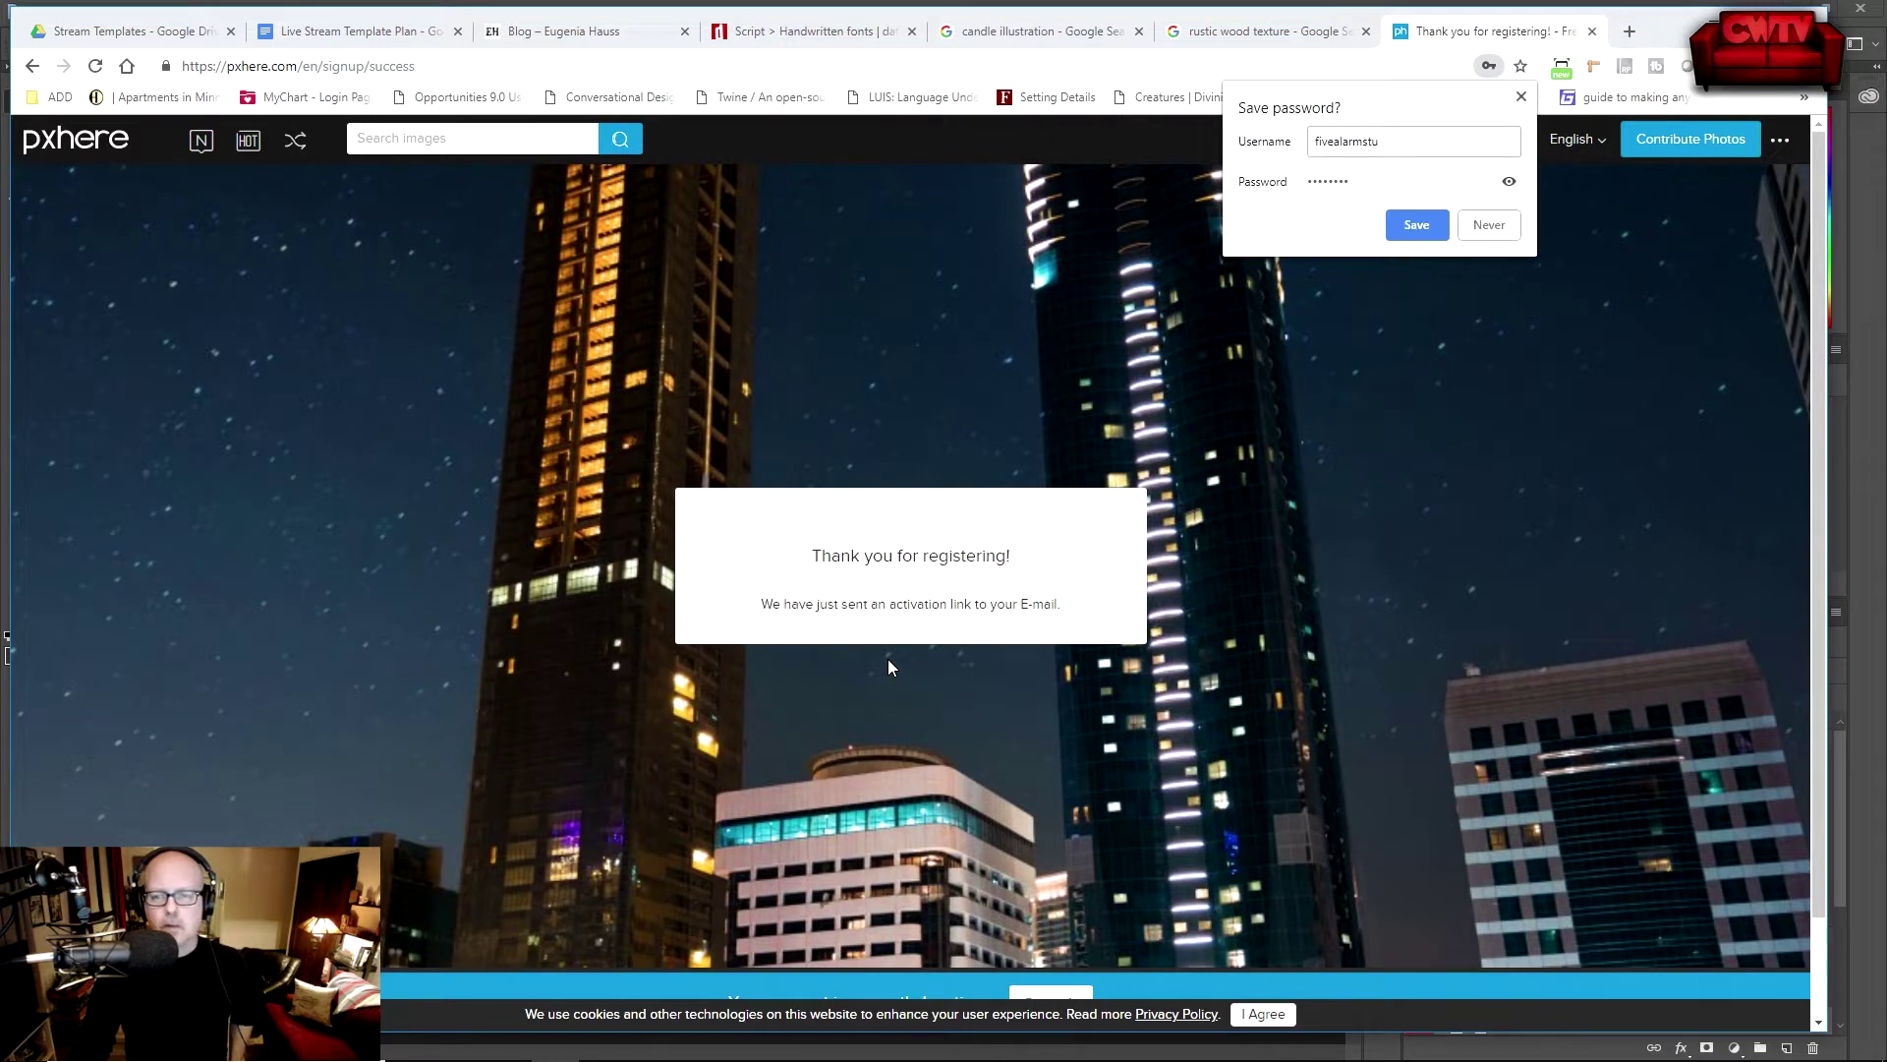
pyautogui.click(1488, 225)
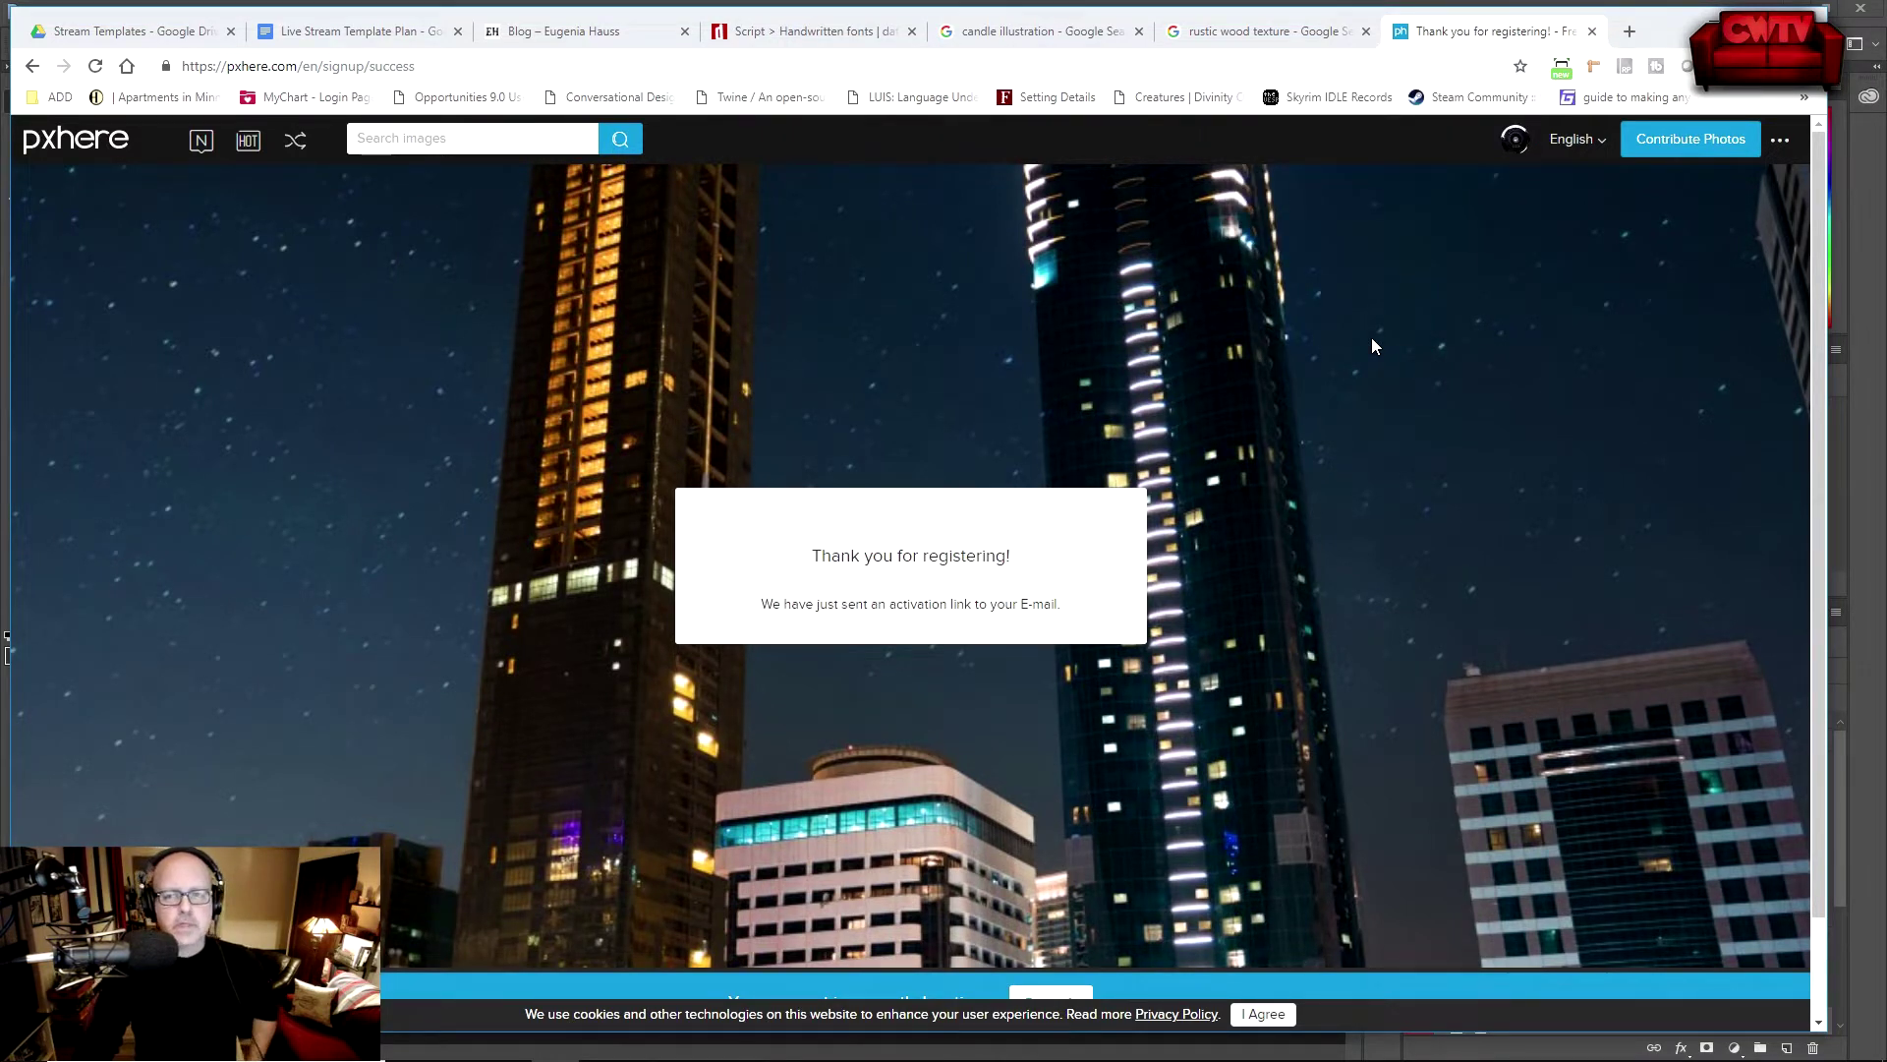
pyautogui.click(31, 66)
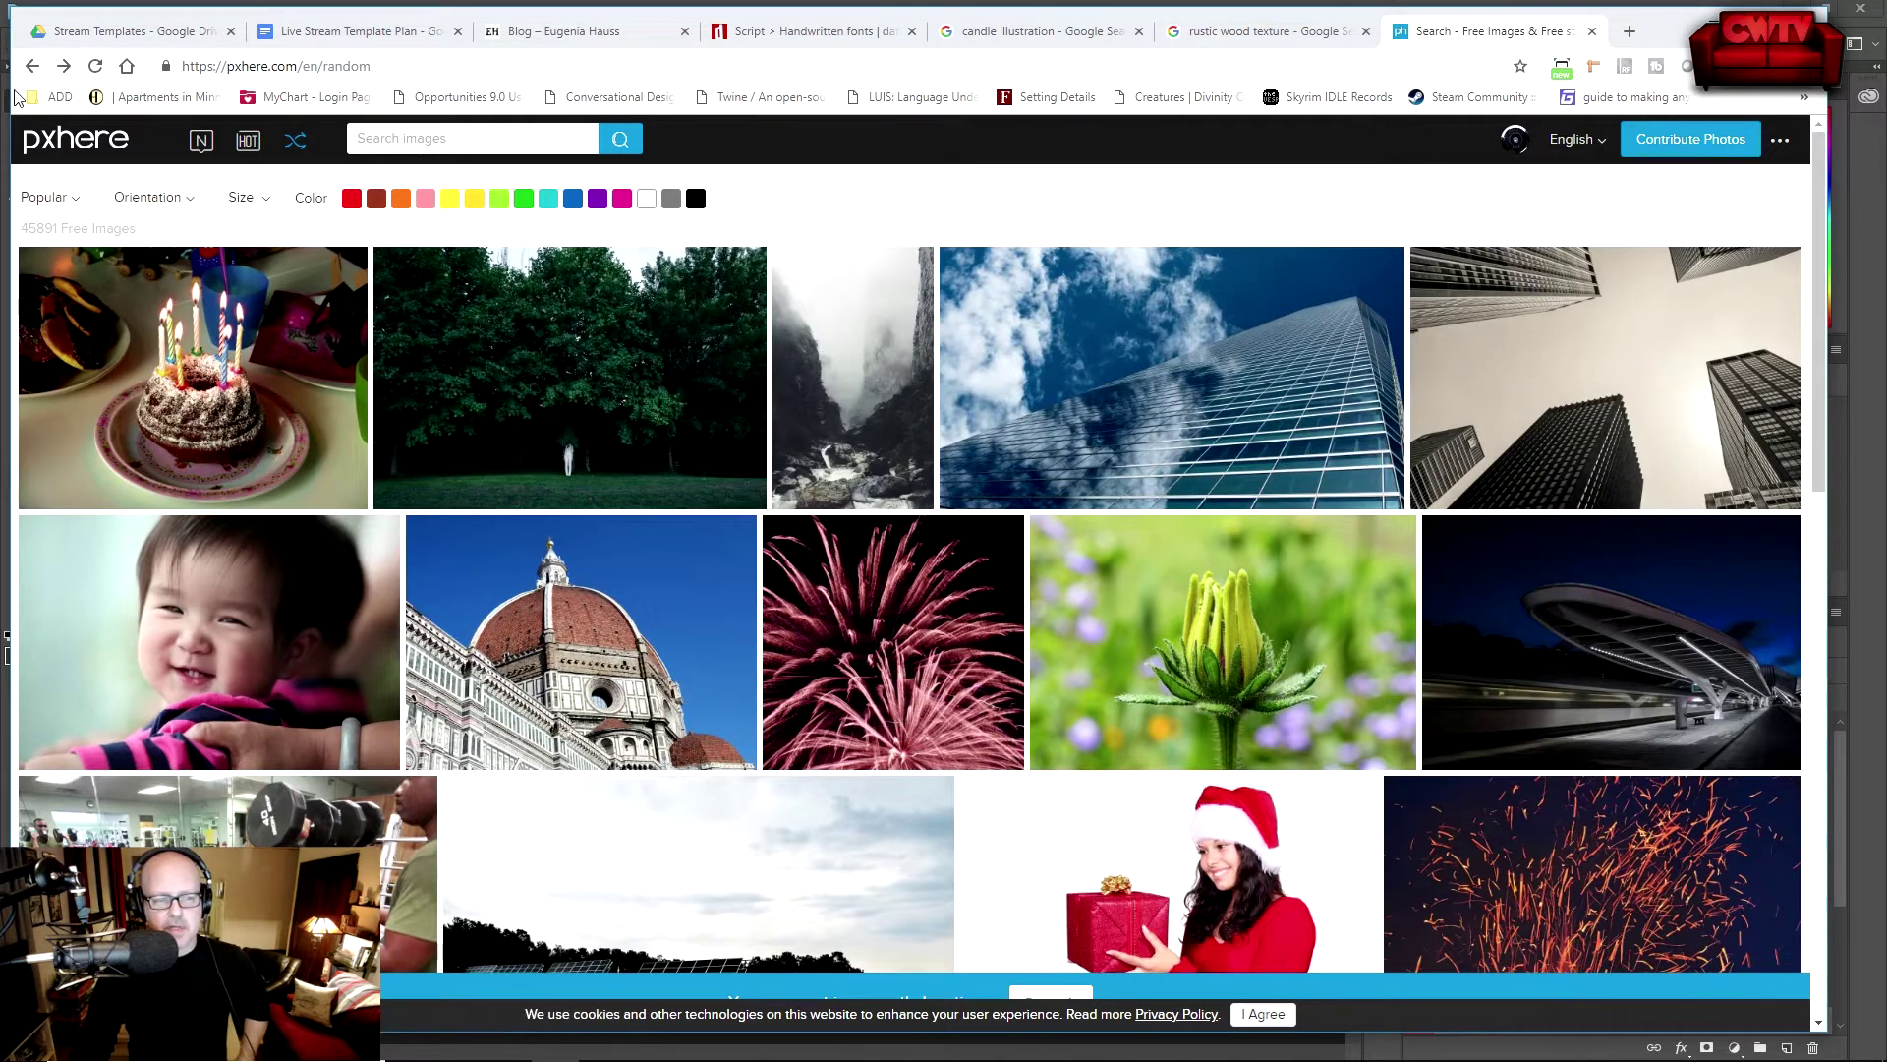
# - Reload the dark wood photo page, retry Free Download Original, and open a new Google tab
pyautogui.click(32, 66)
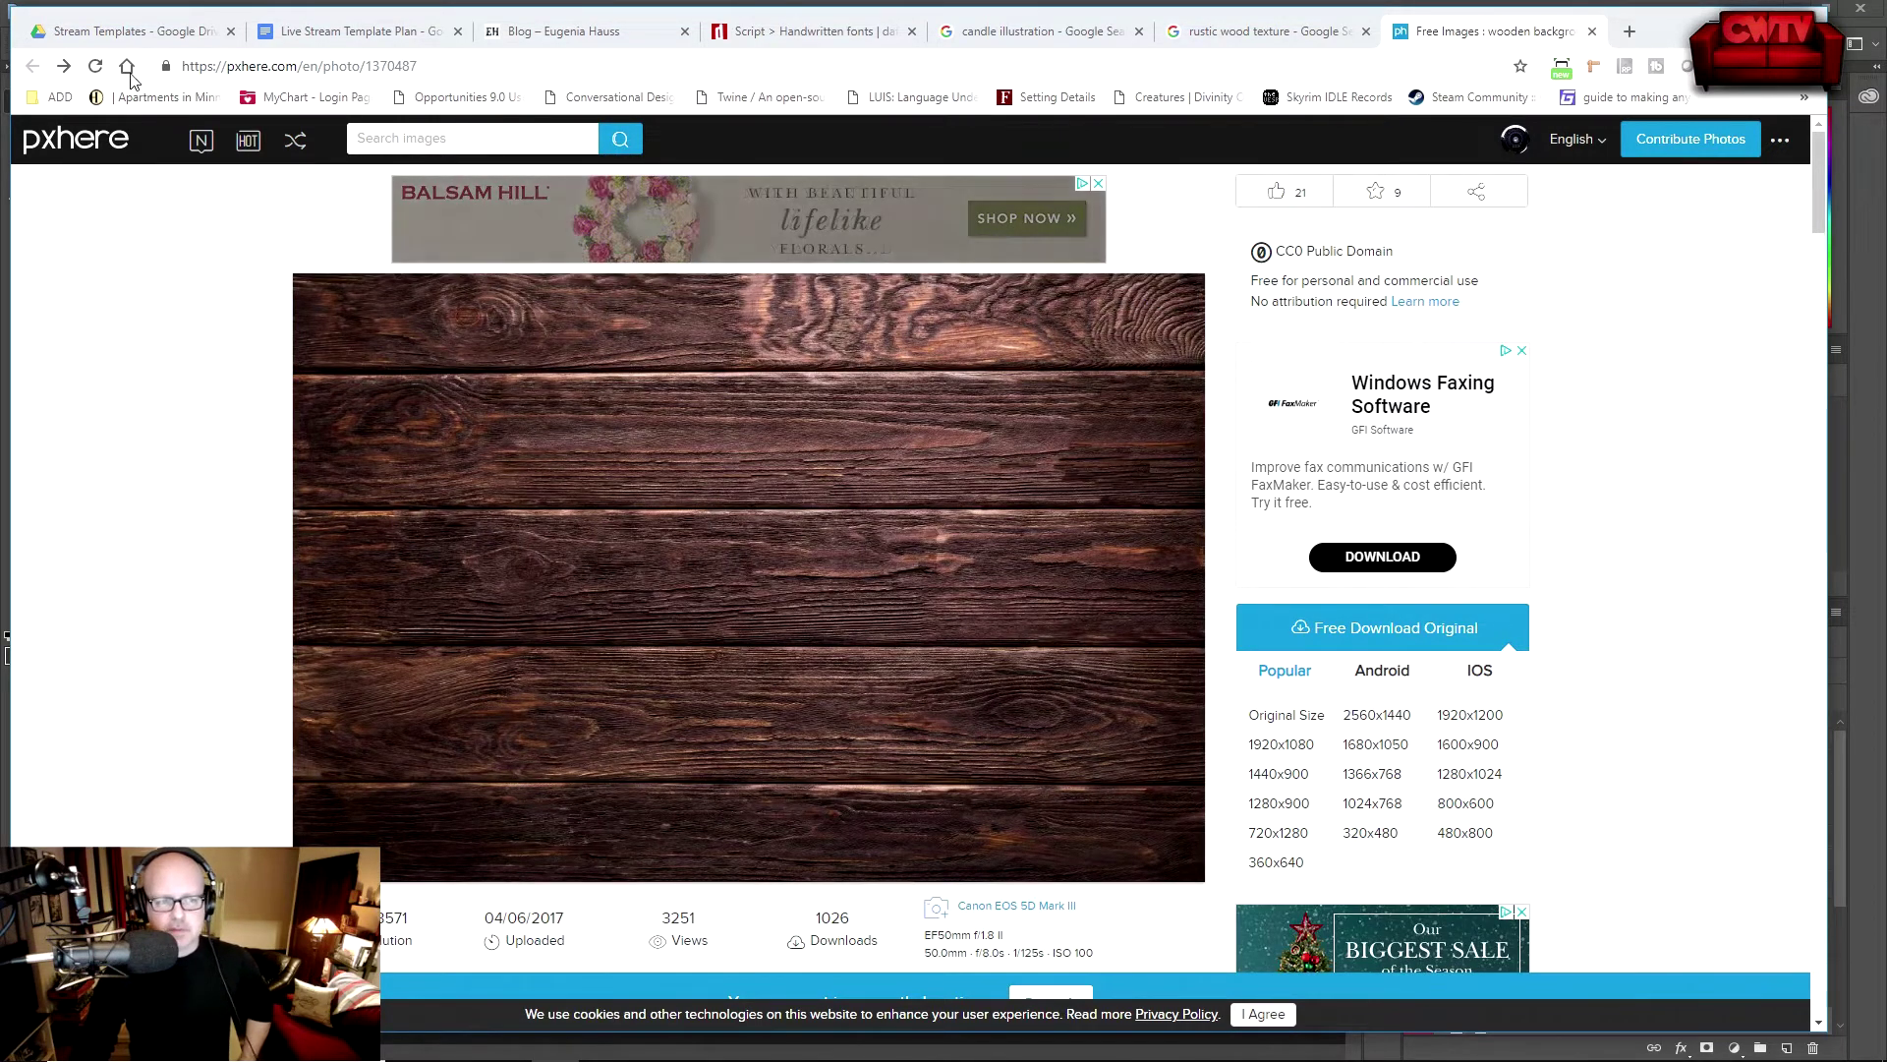
pyautogui.click(96, 66)
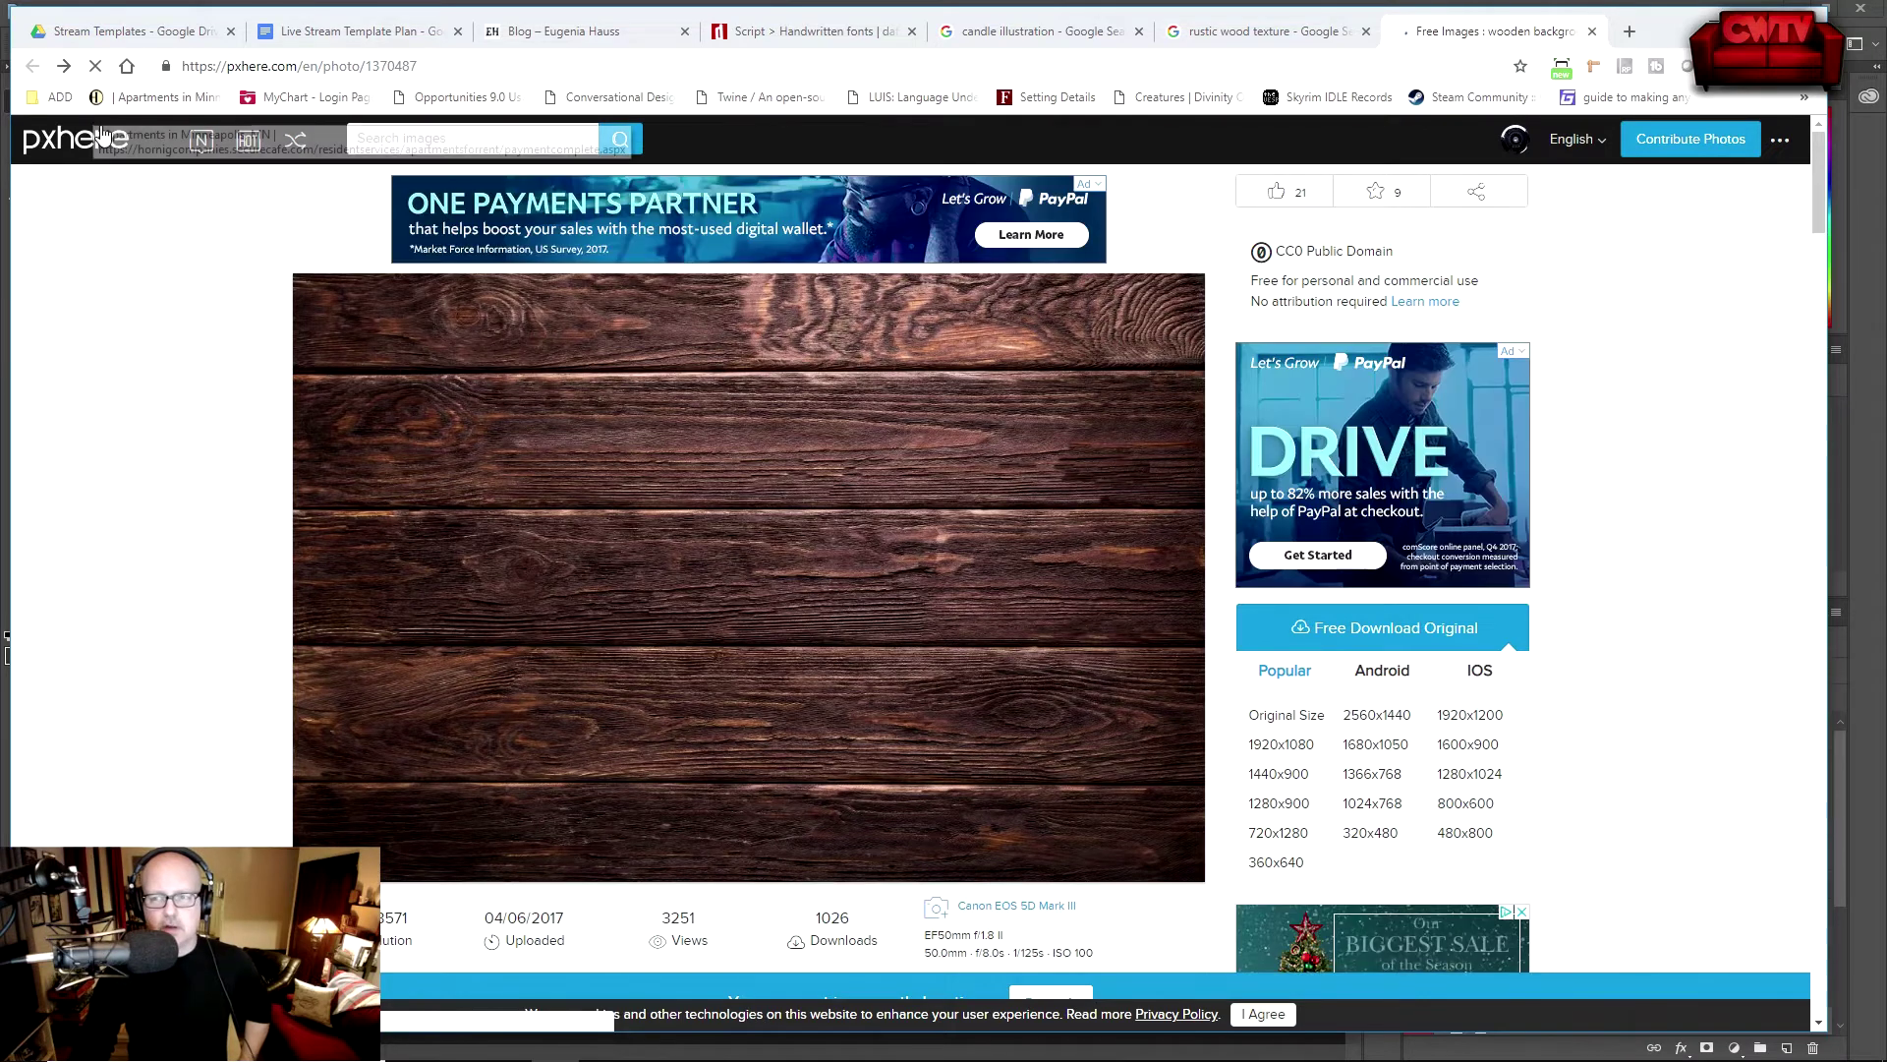
pyautogui.click(692, 572)
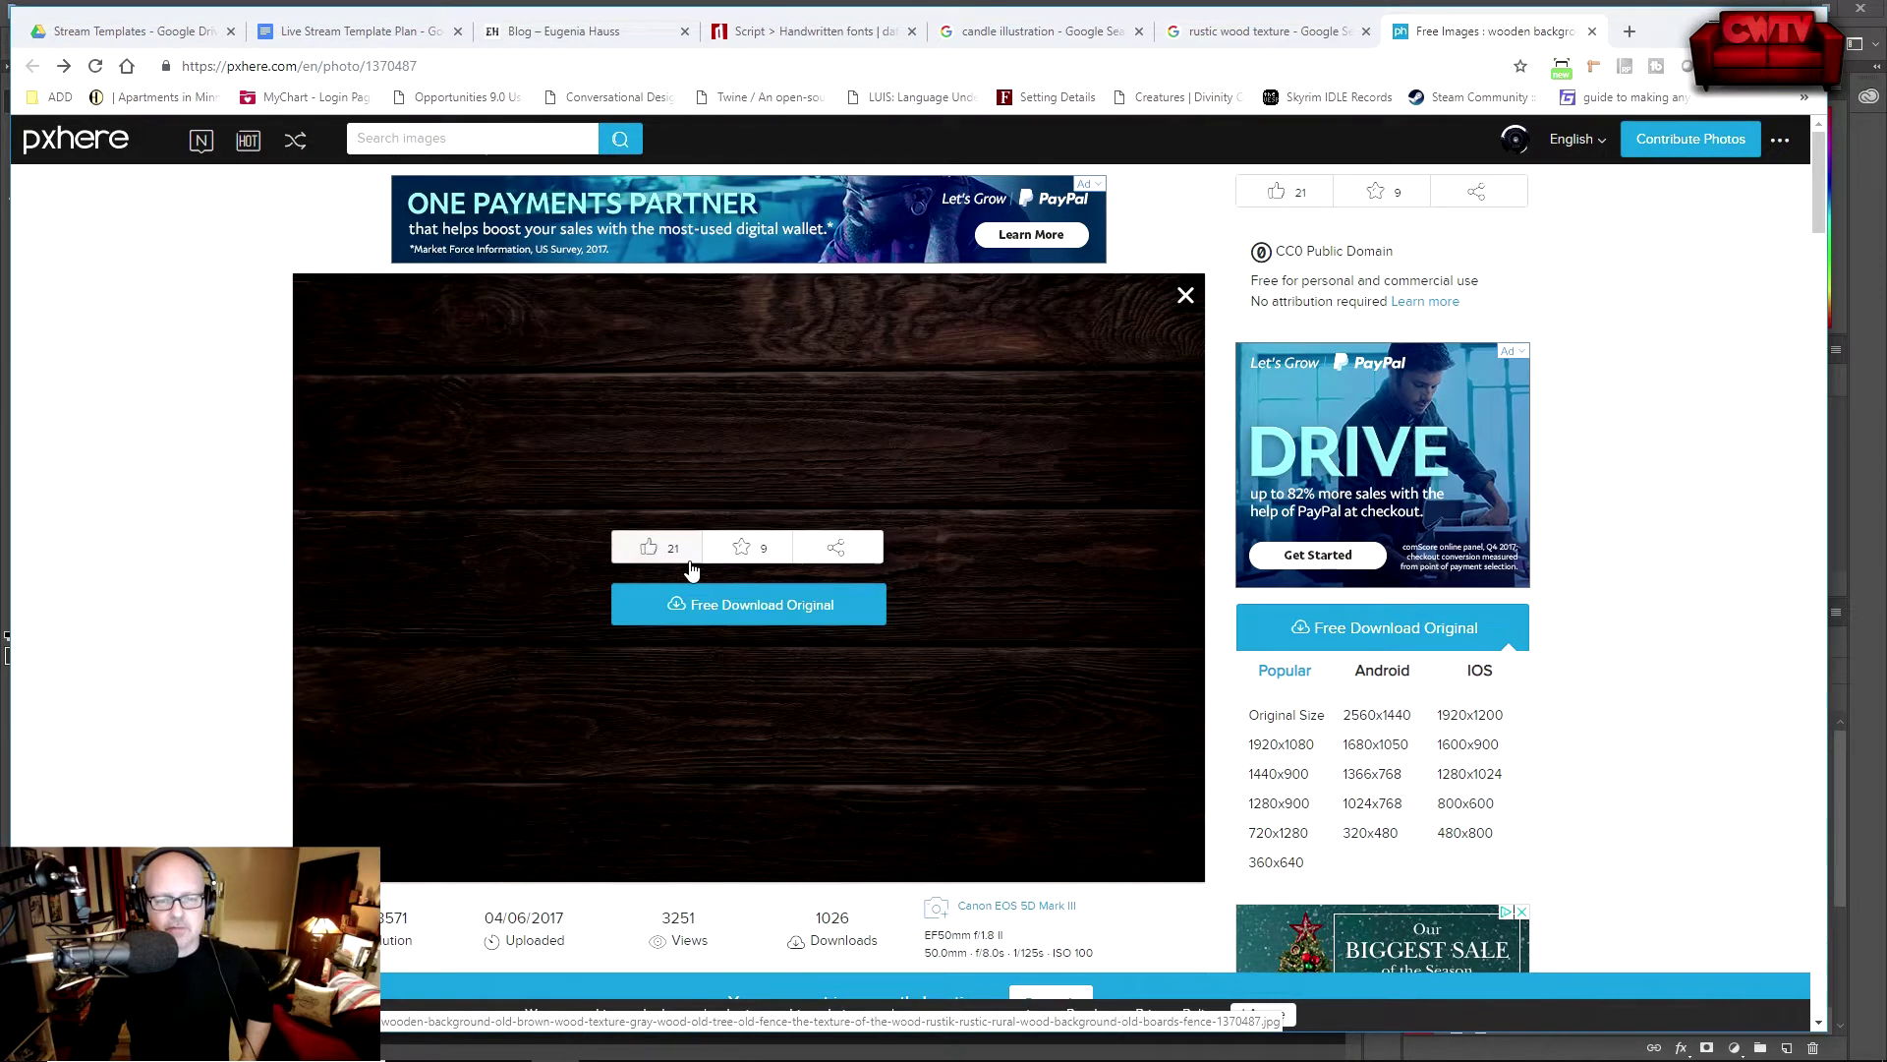
pyautogui.click(708, 605)
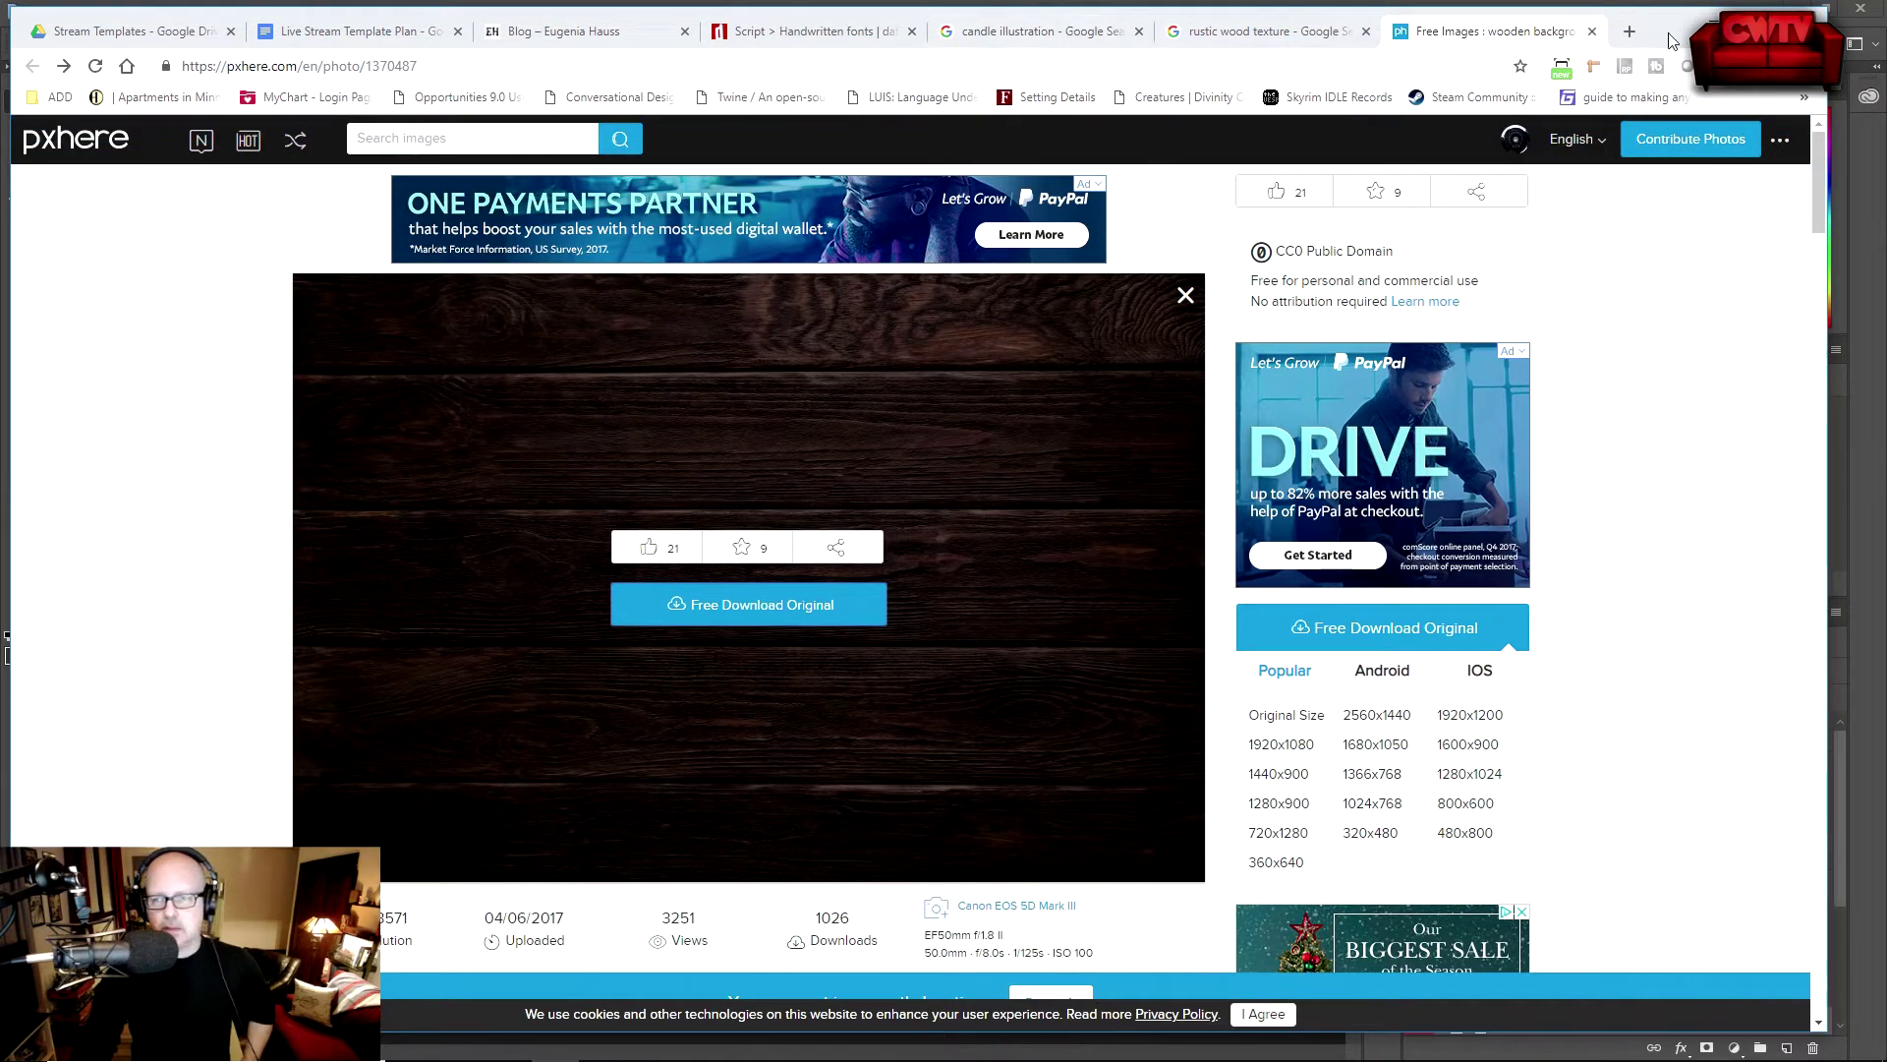
pyautogui.click(1629, 30)
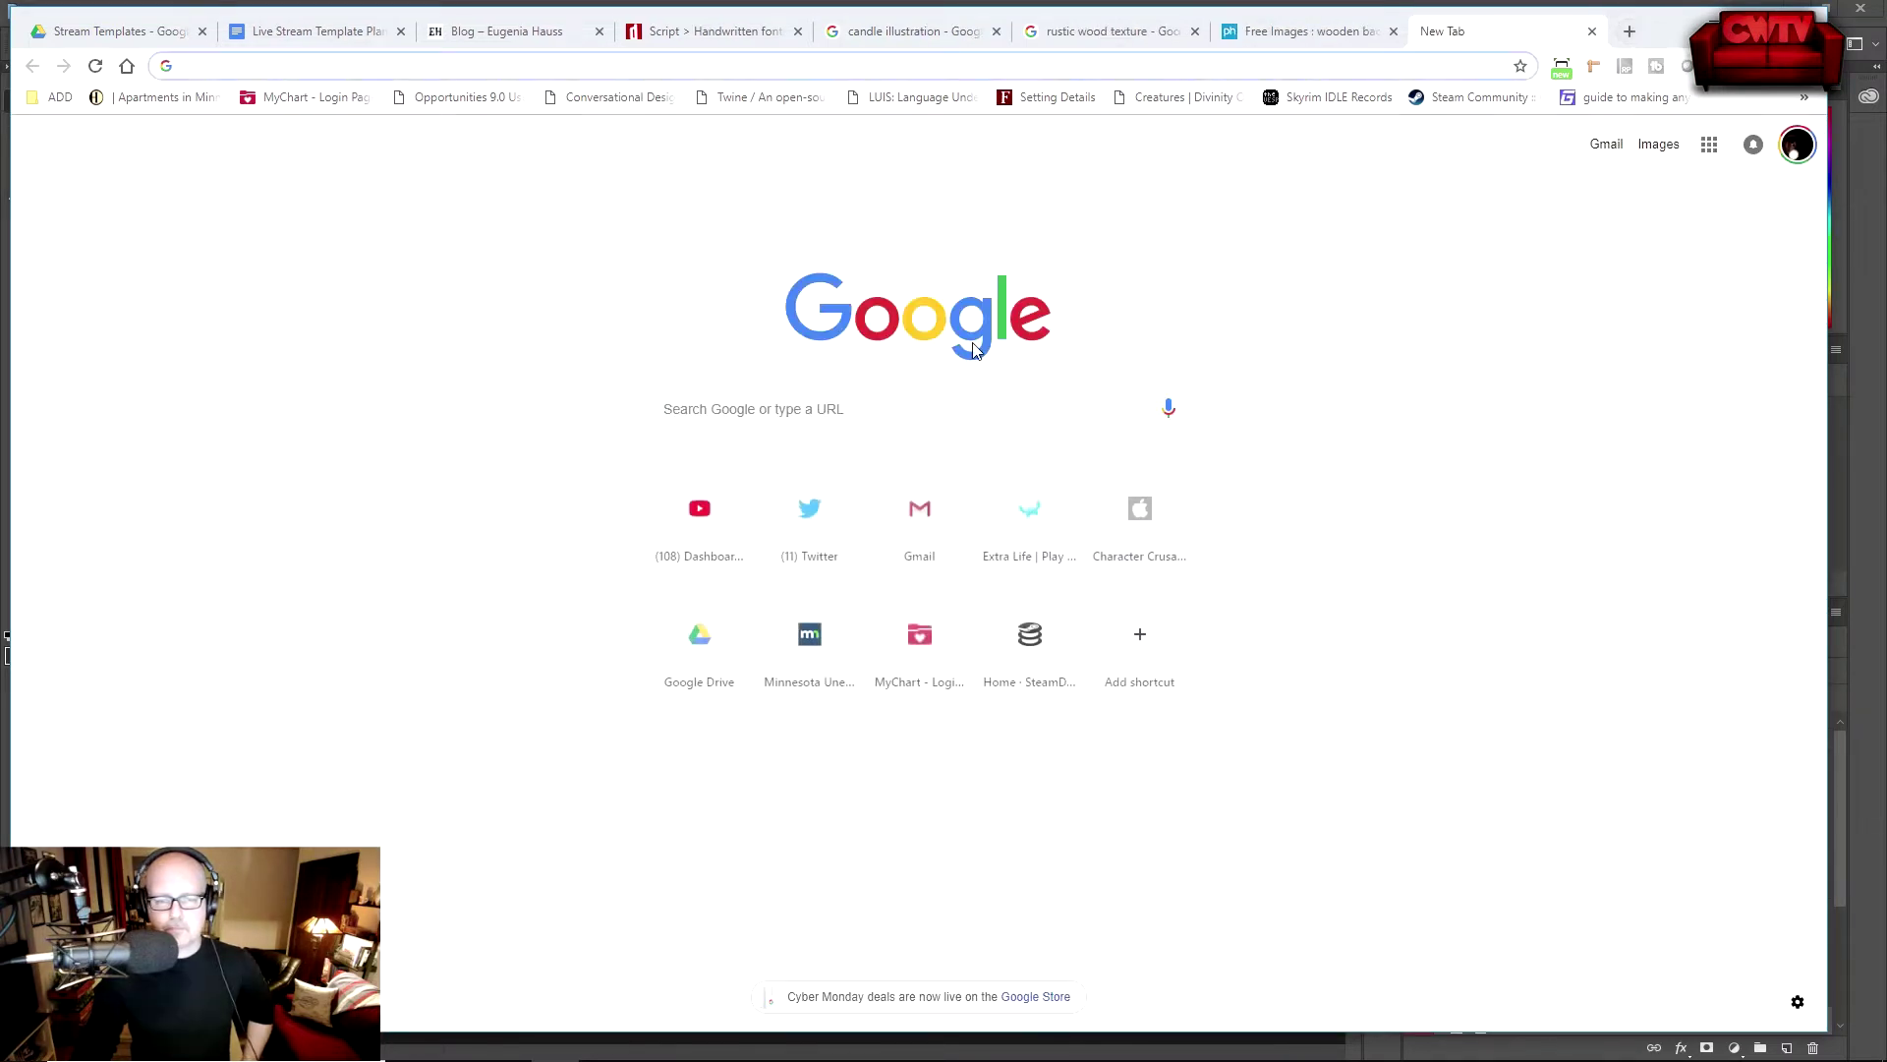
# - Verify the PXHere account from its Gmail verification email, then close the verify and Gmail tabs
pyautogui.click(919, 531)
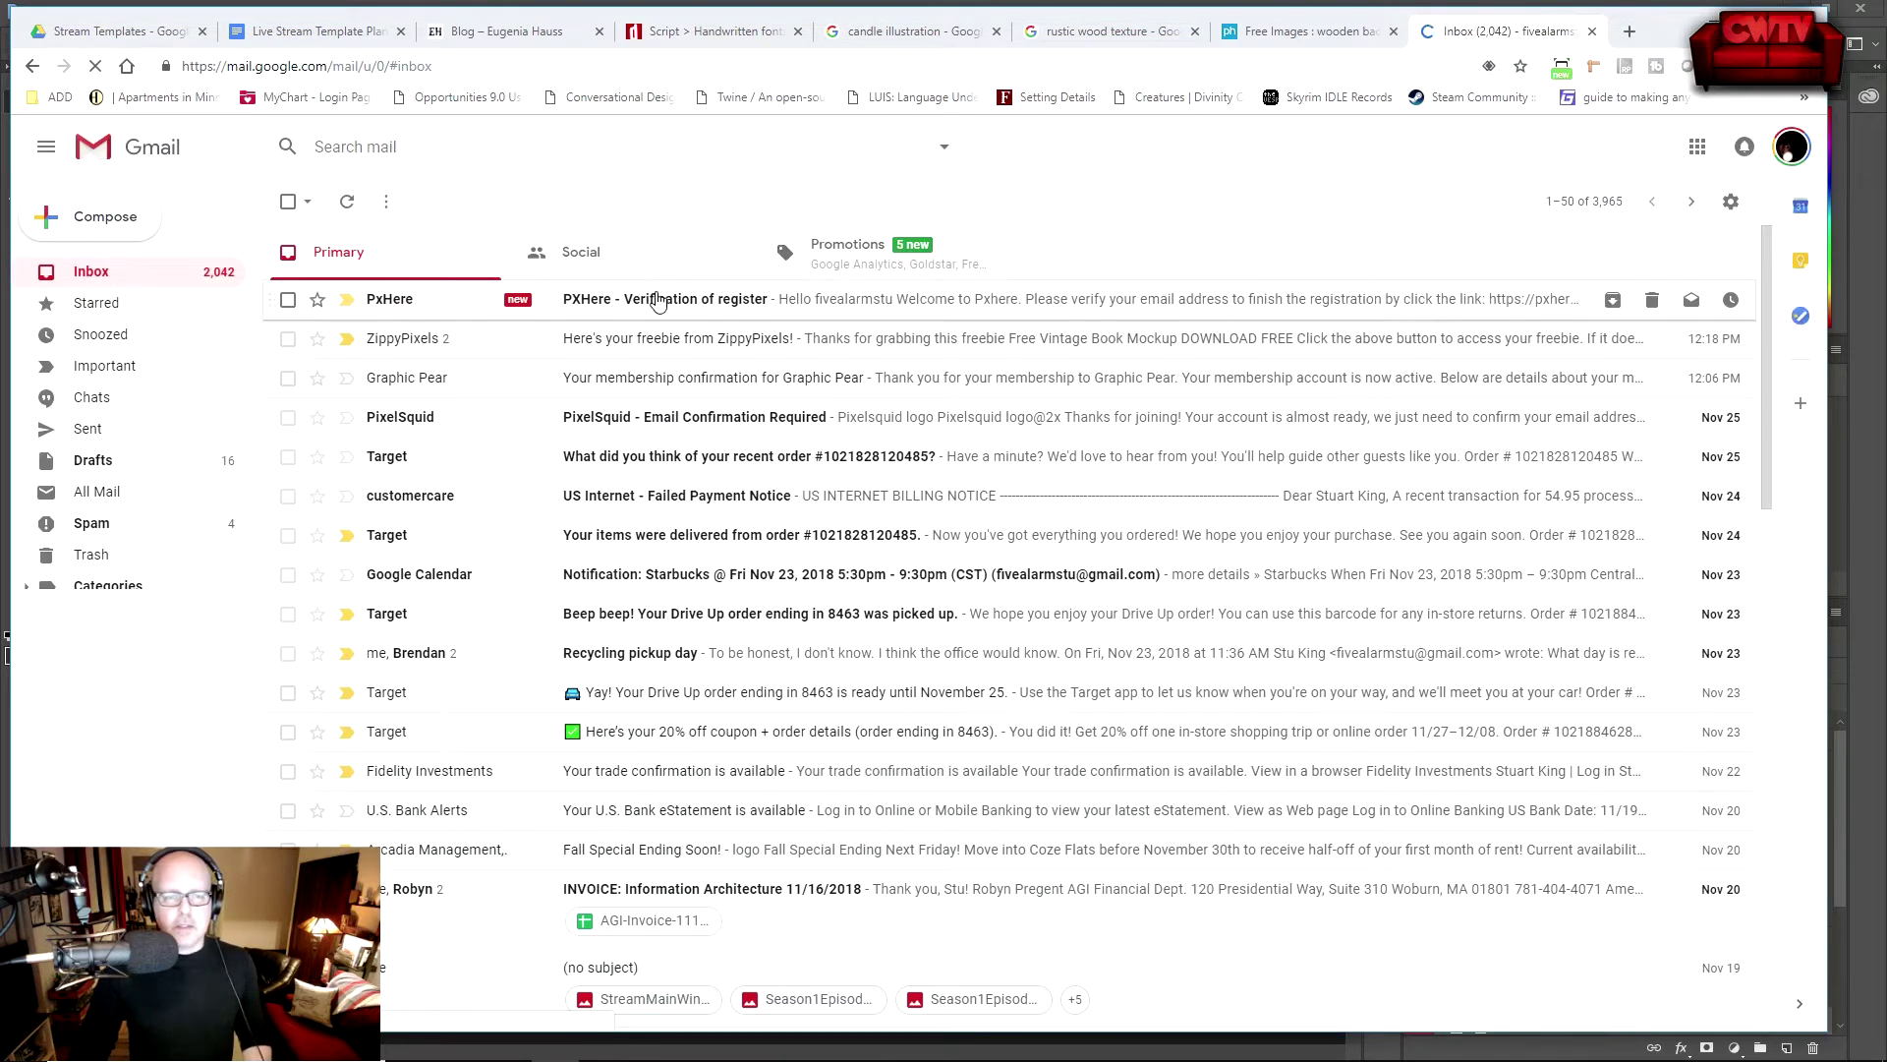
pyautogui.click(658, 305)
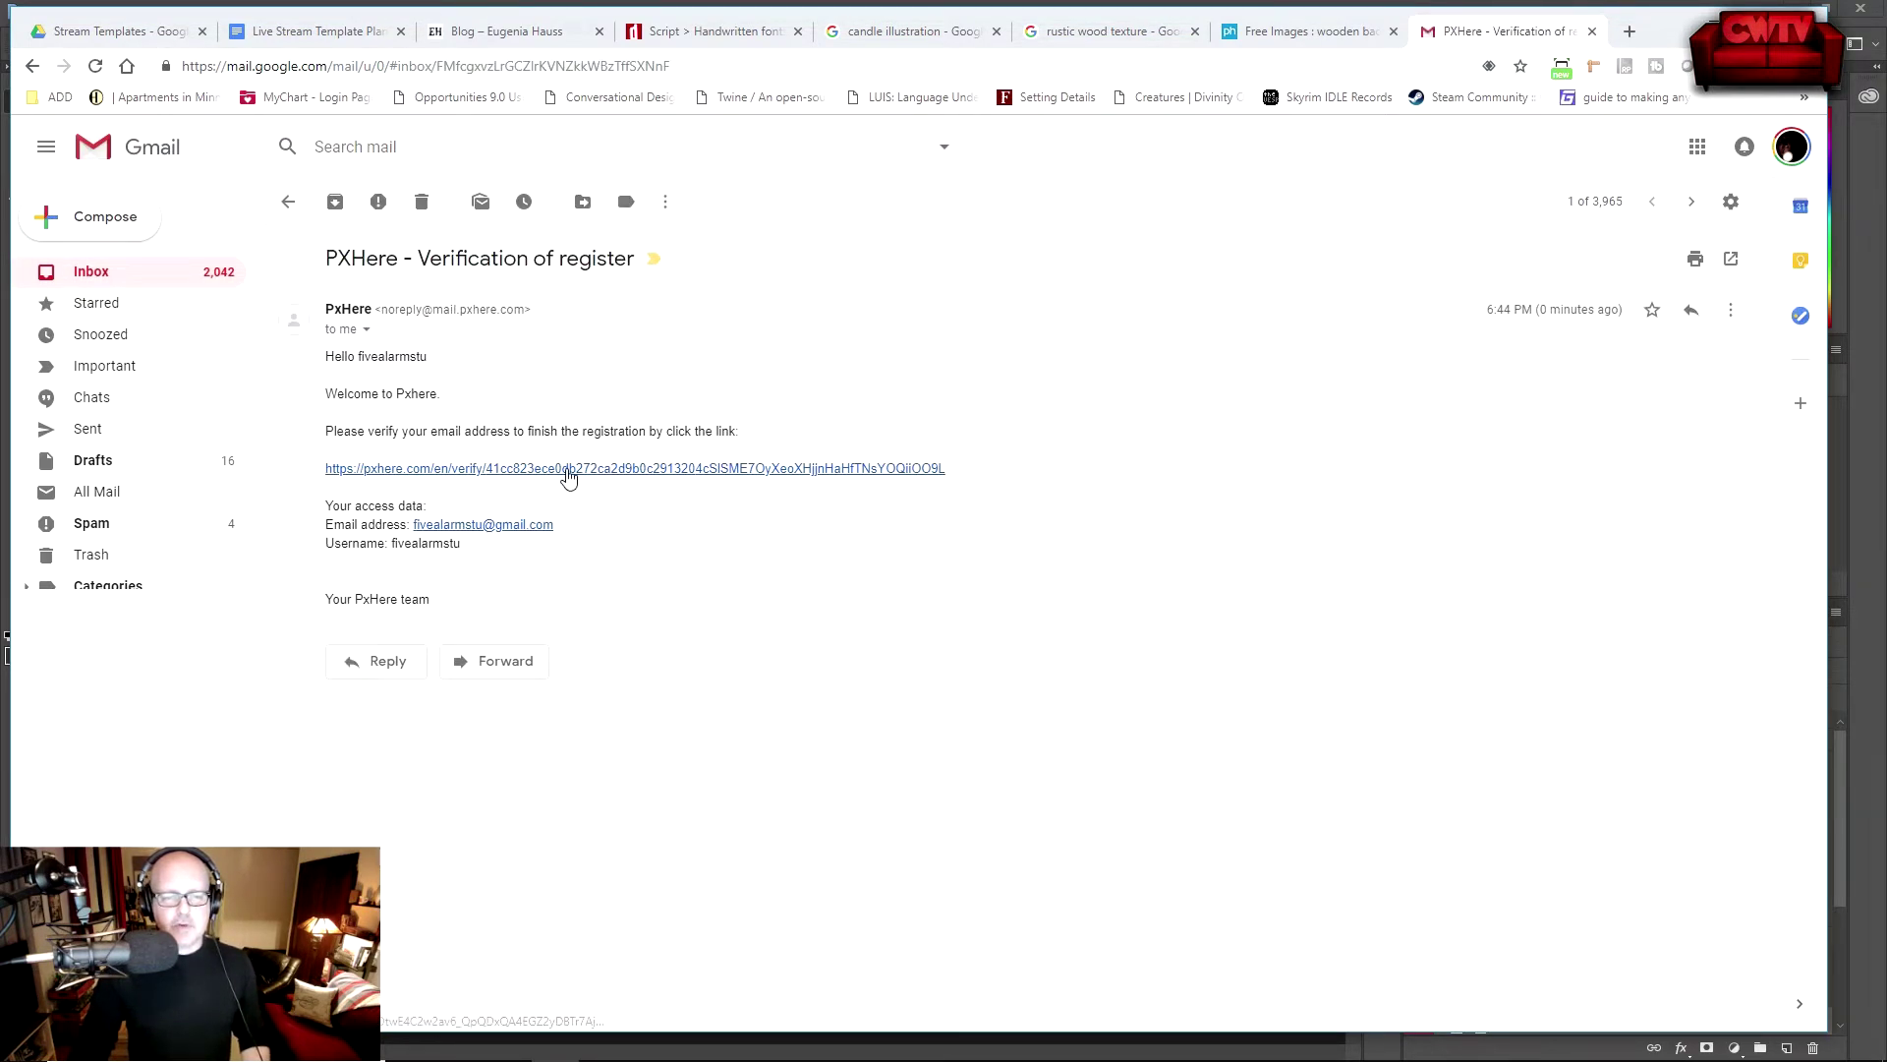
pyautogui.click(568, 470)
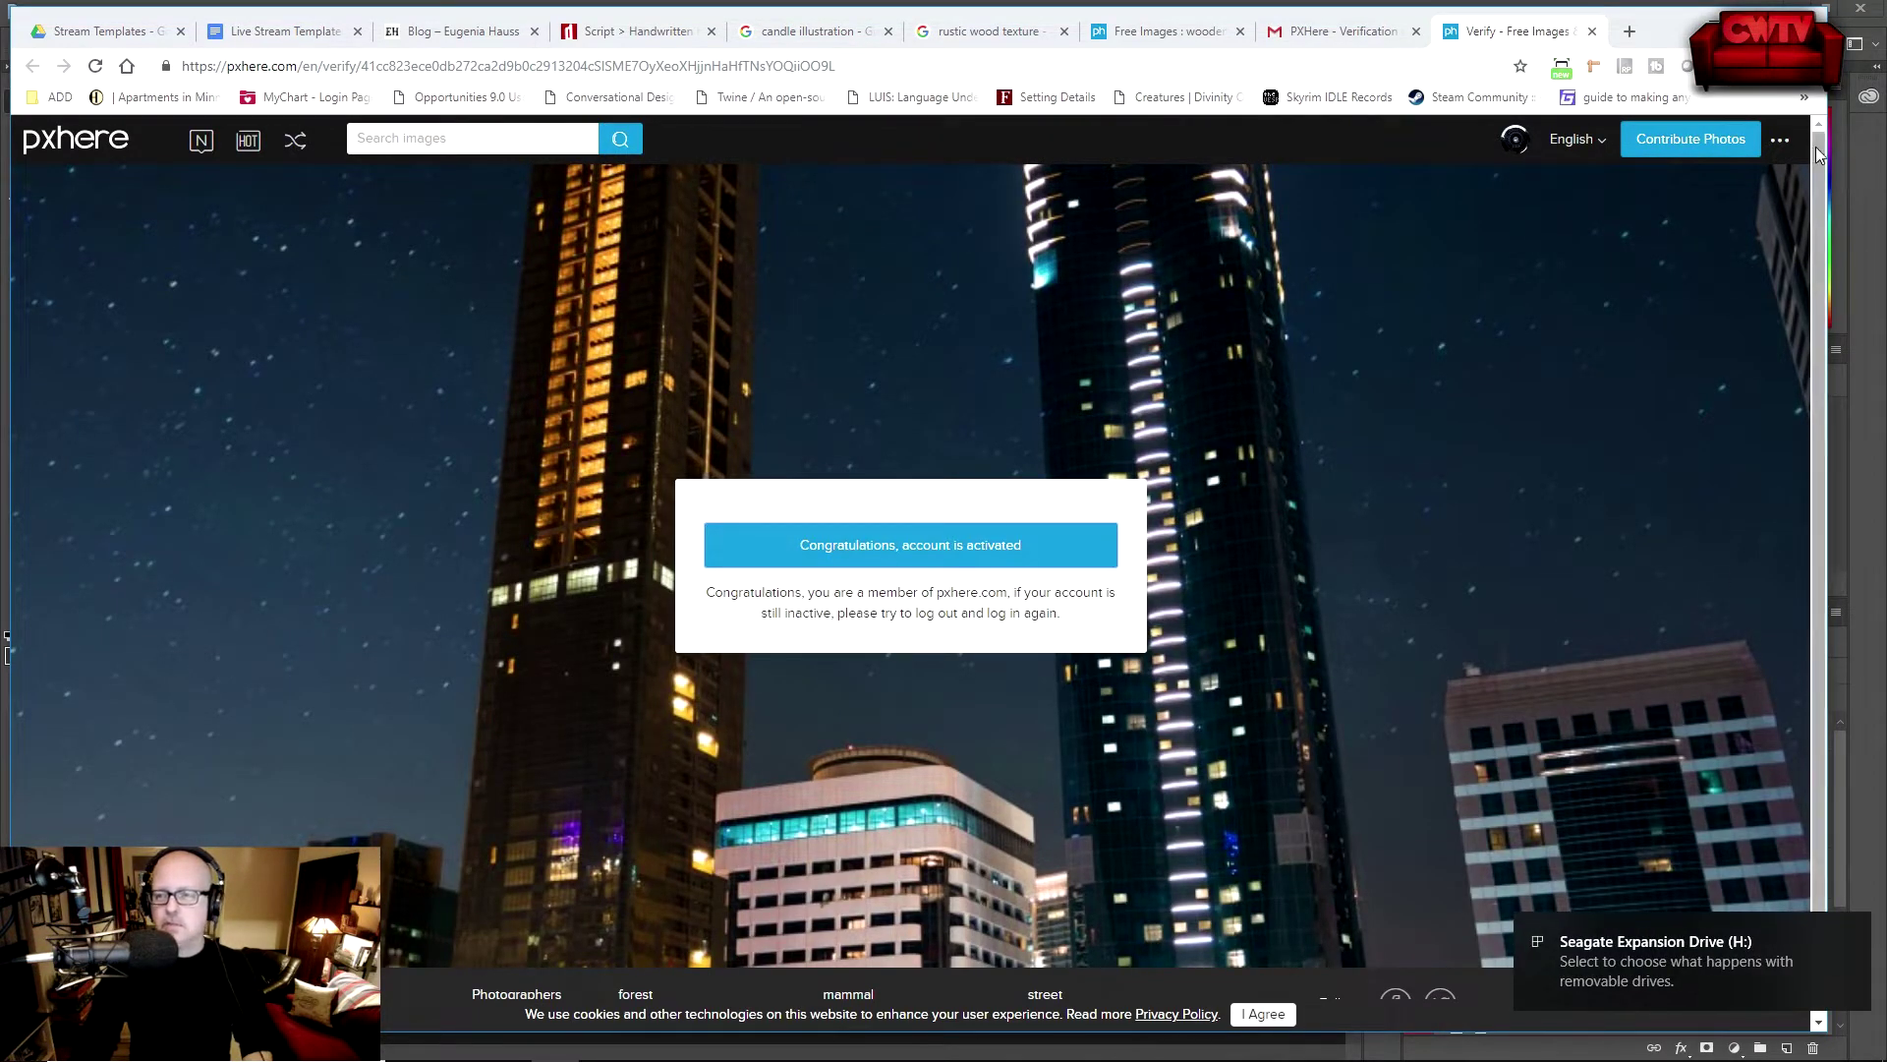
pyautogui.click(1590, 32)
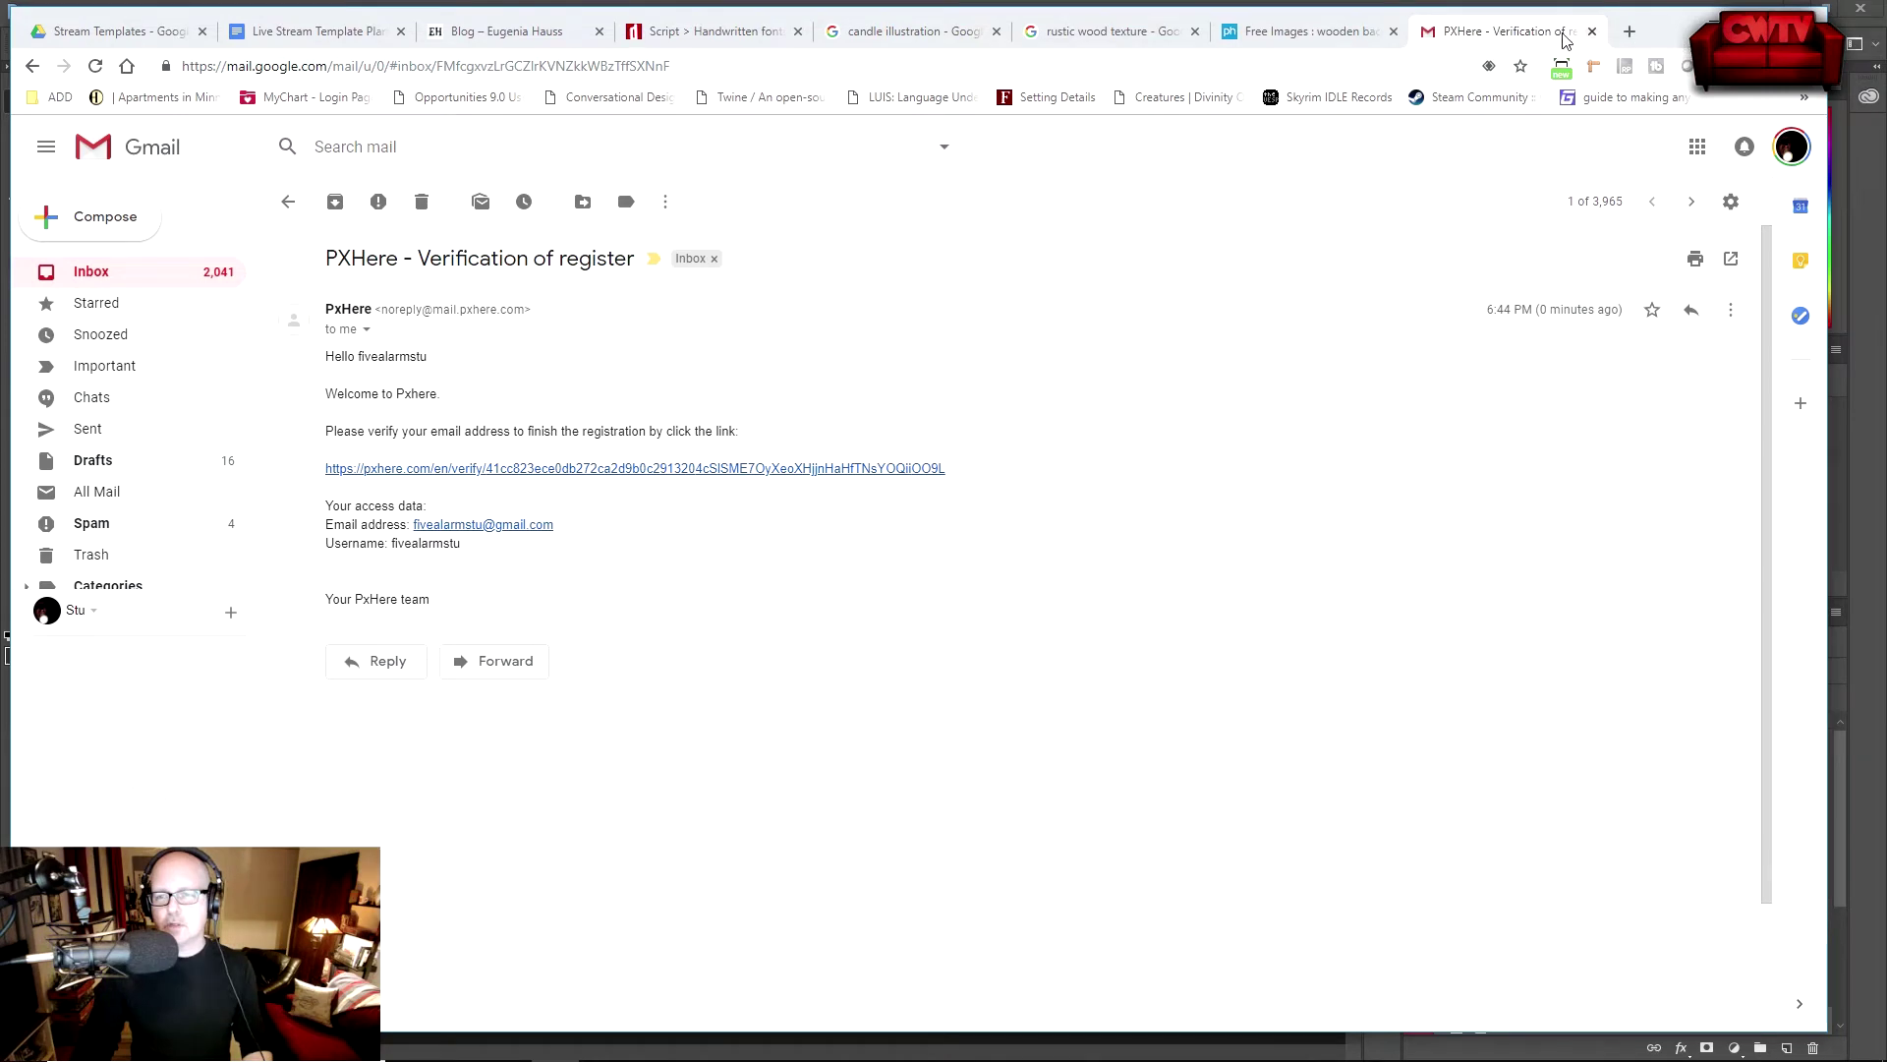
pyautogui.click(1592, 32)
# - Download the original wooden-boards photo from PXHere and show the JPG in its folder
pyautogui.click(649, 384)
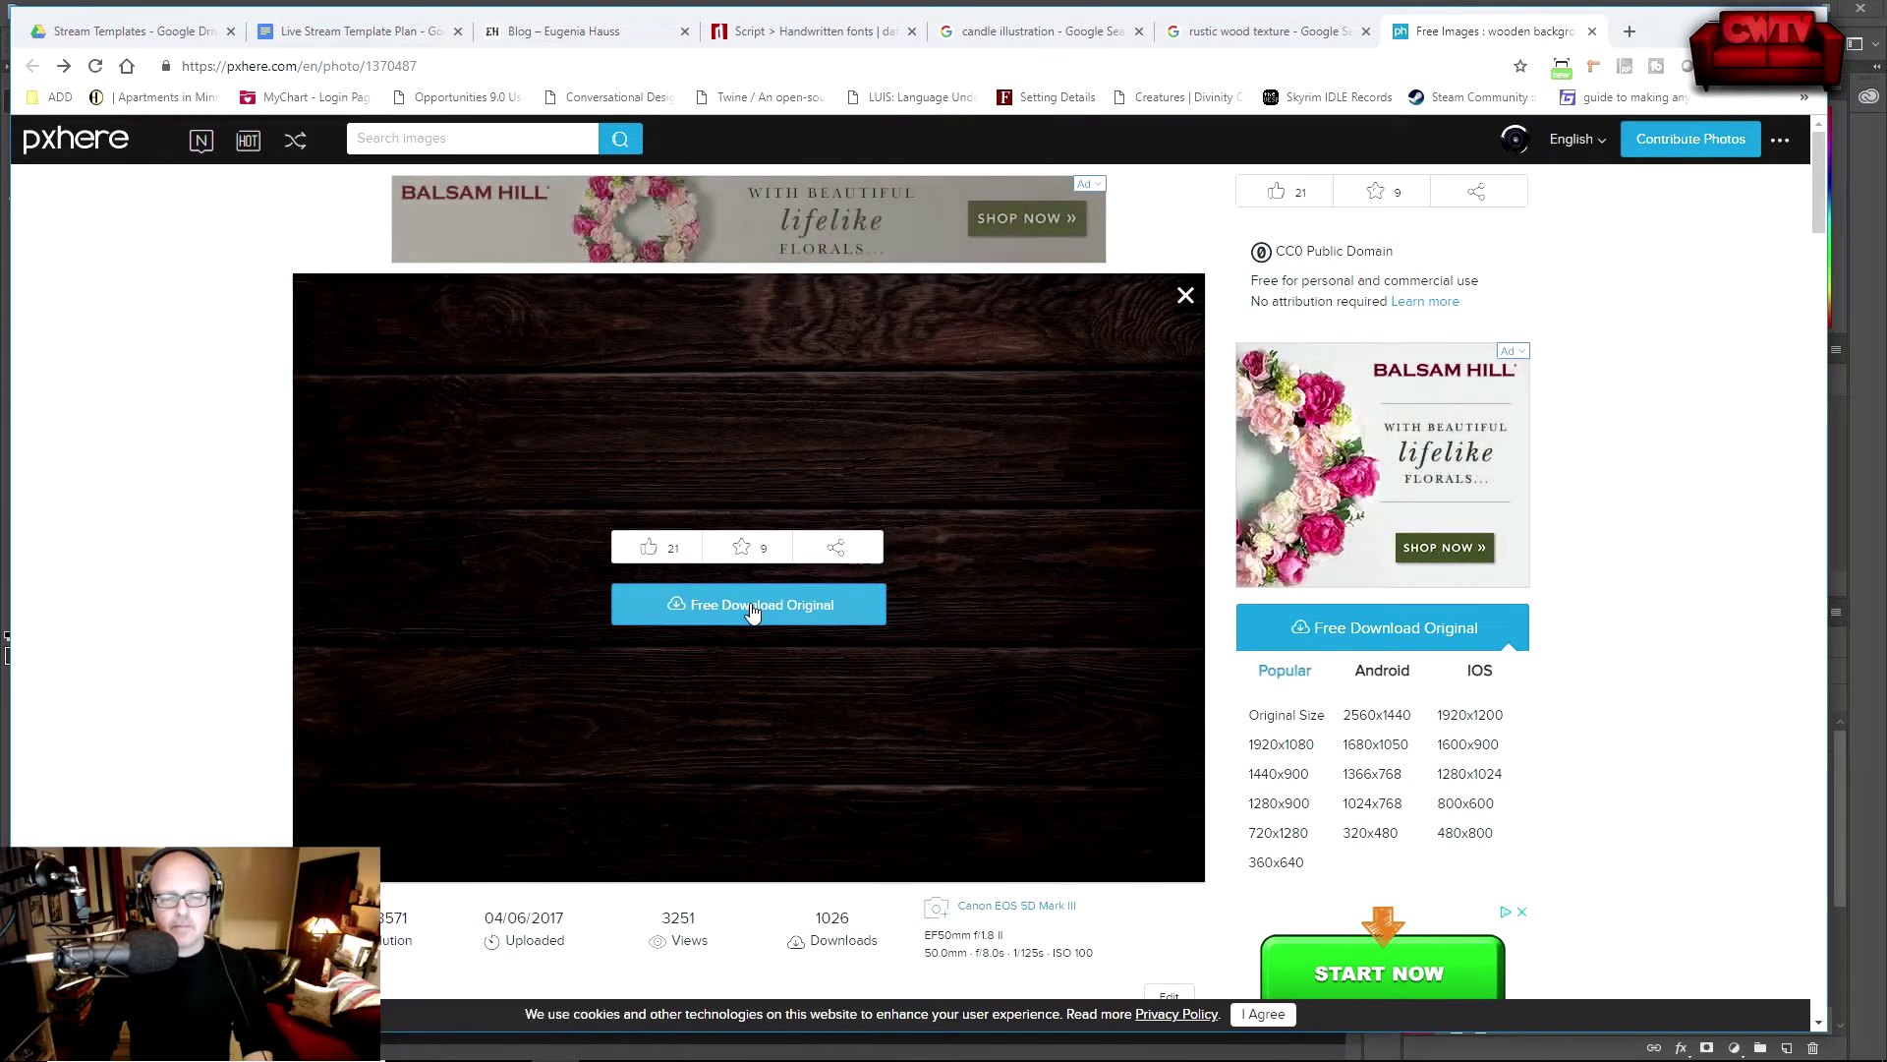
pyautogui.click(752, 608)
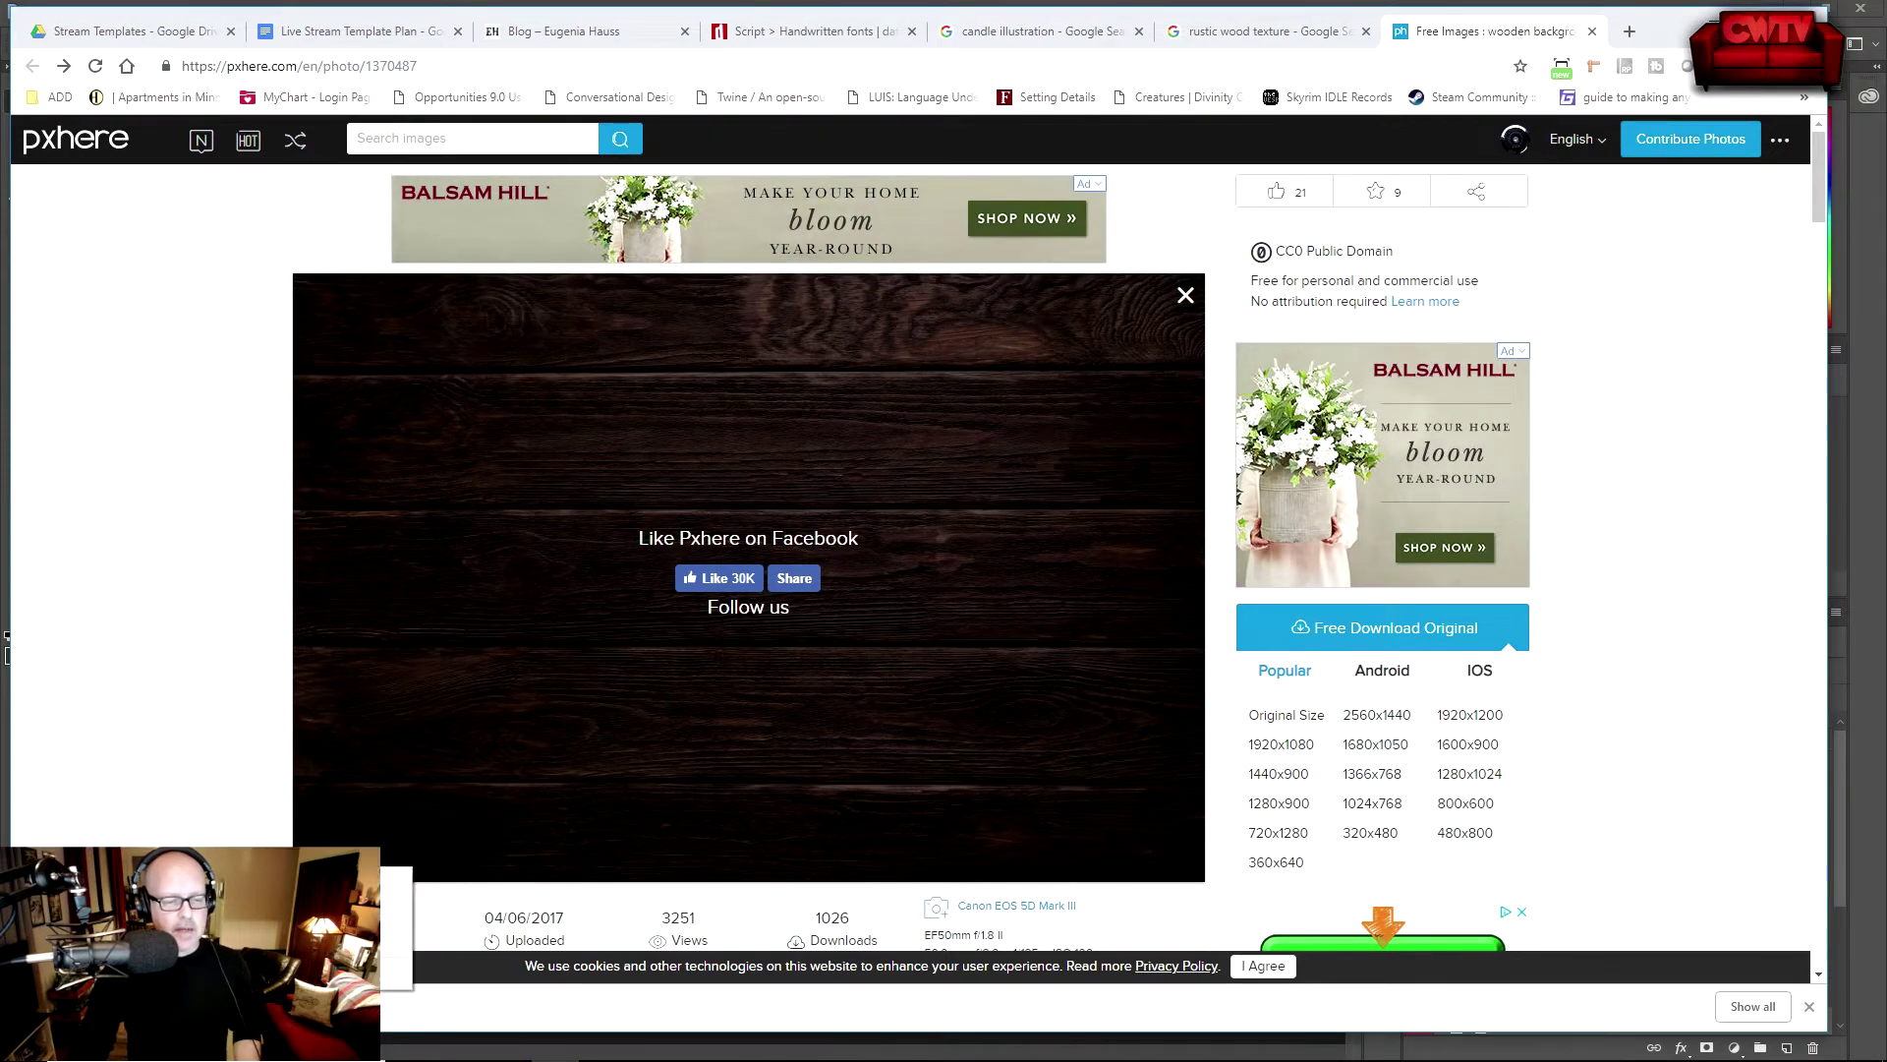
pyautogui.click(285, 938)
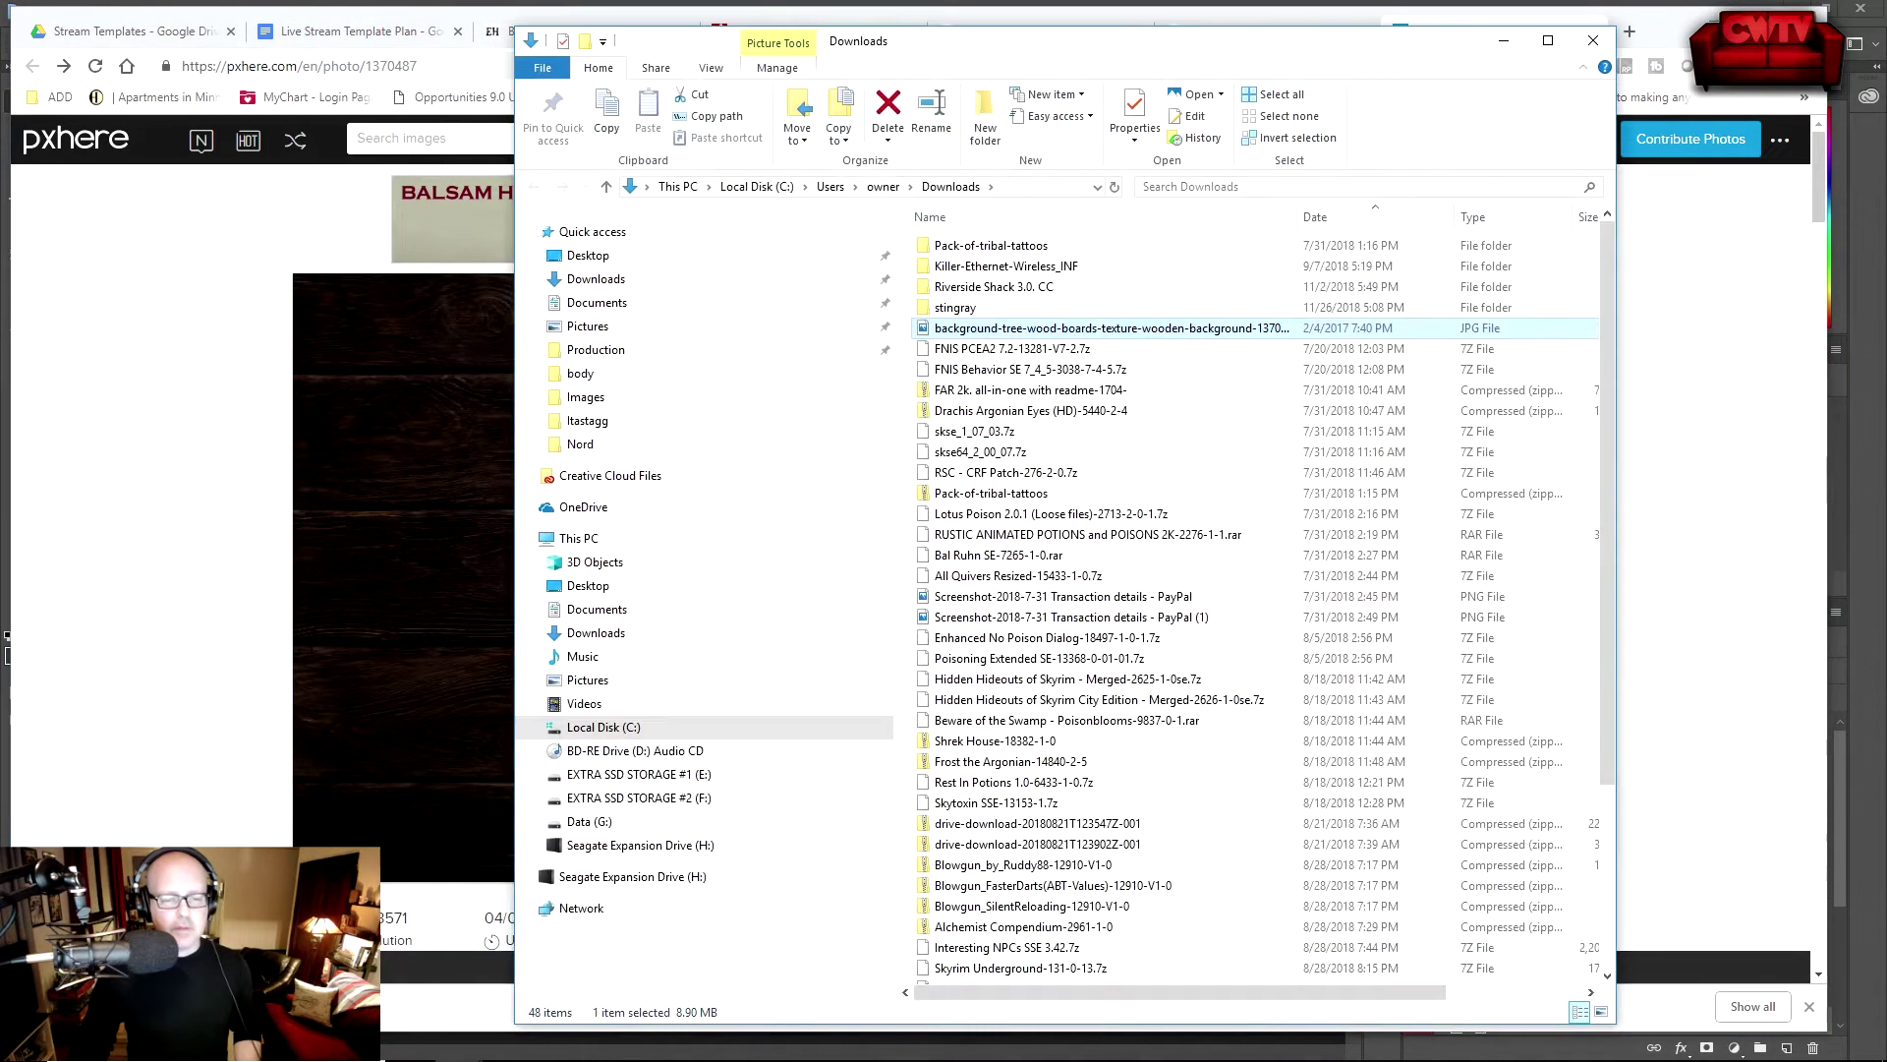
# - Open the downloaded wood-boards texture JPG with Adobe Photoshop CC 2017
pyautogui.doubleClick(956, 330)
pyautogui.rightClick(957, 334)
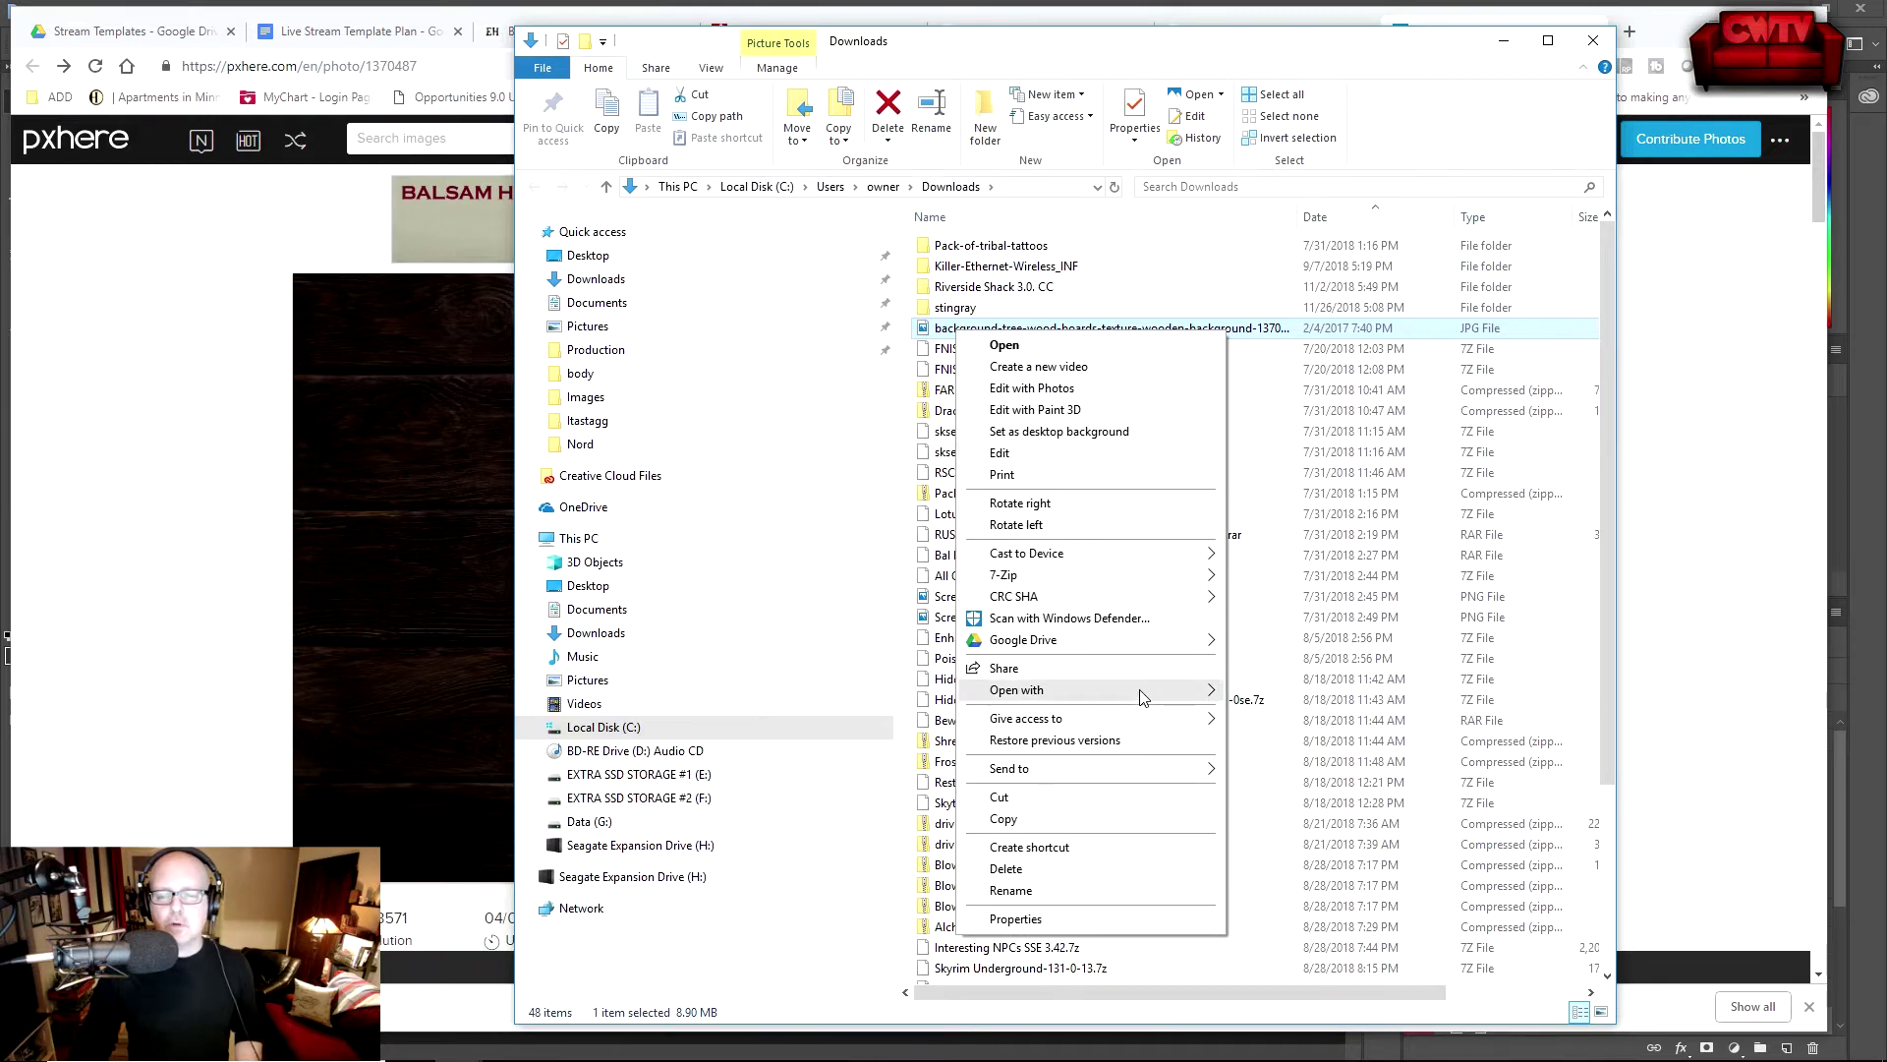
pyautogui.moveTo(1143, 696)
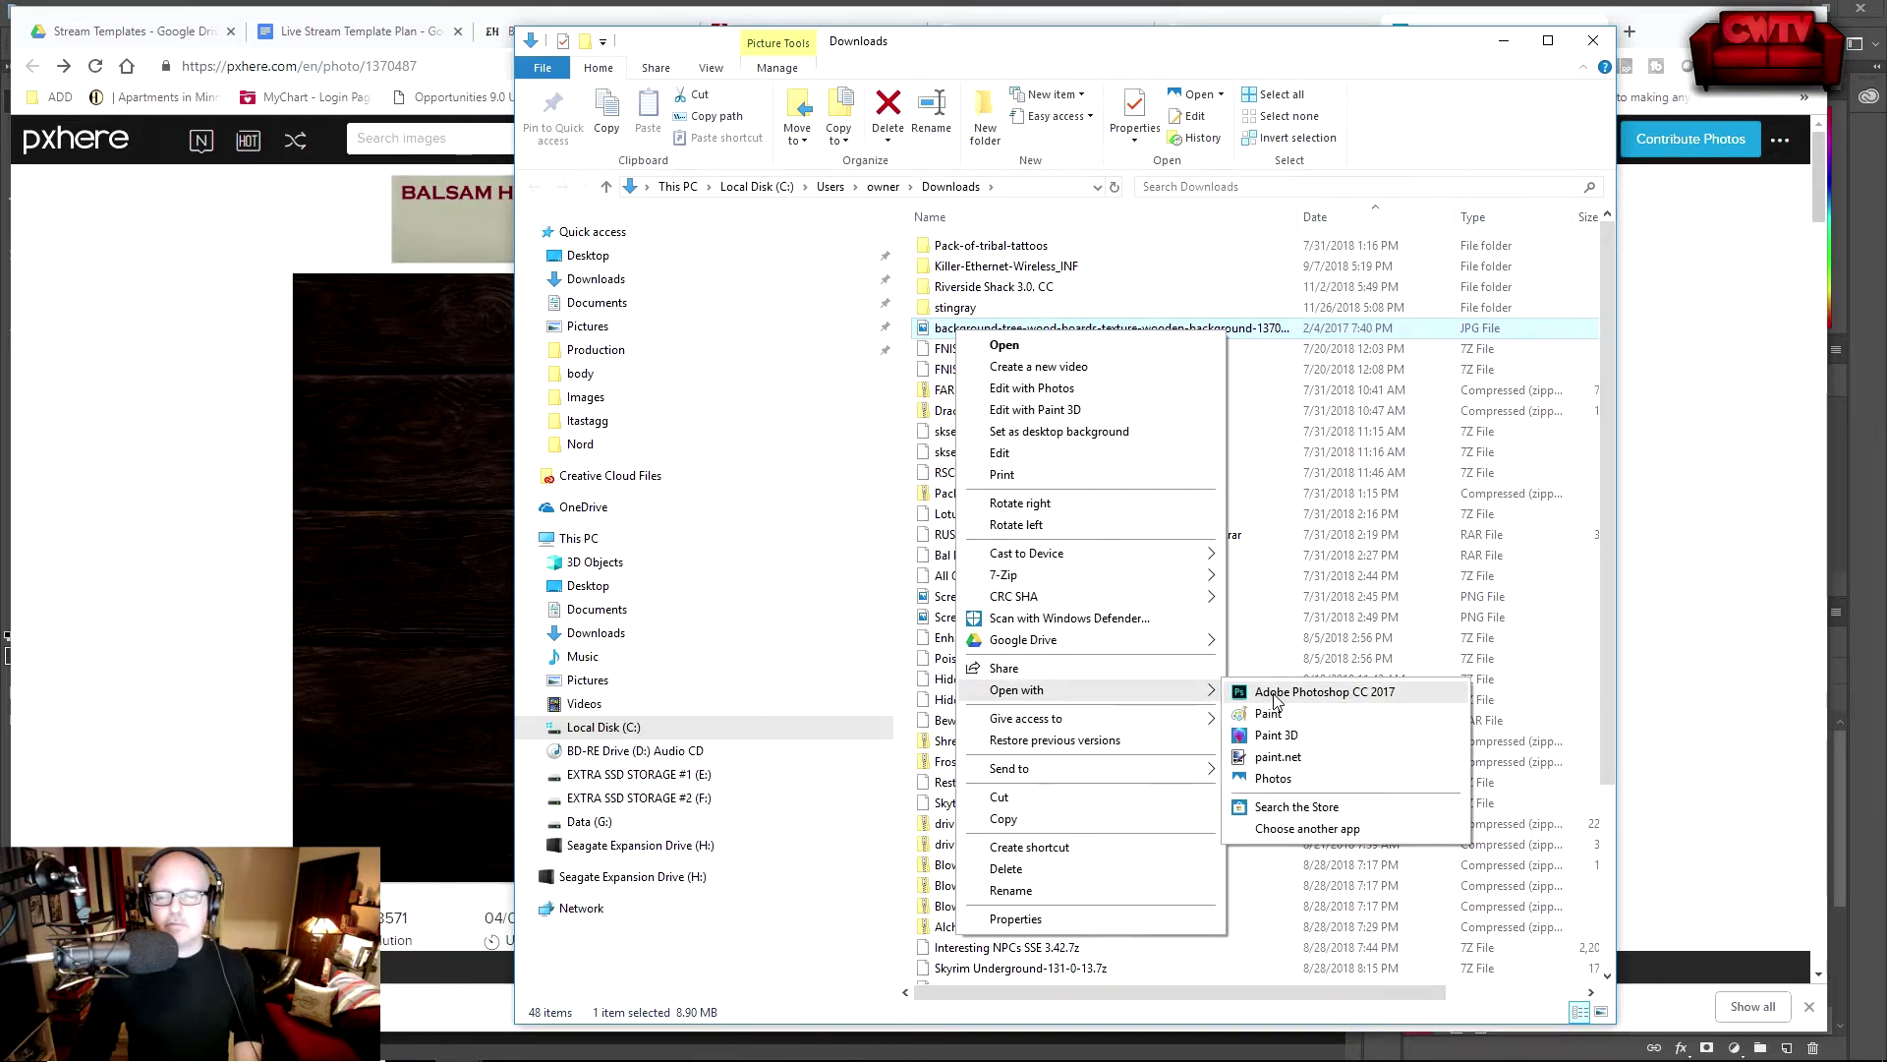
pyautogui.click(1276, 693)
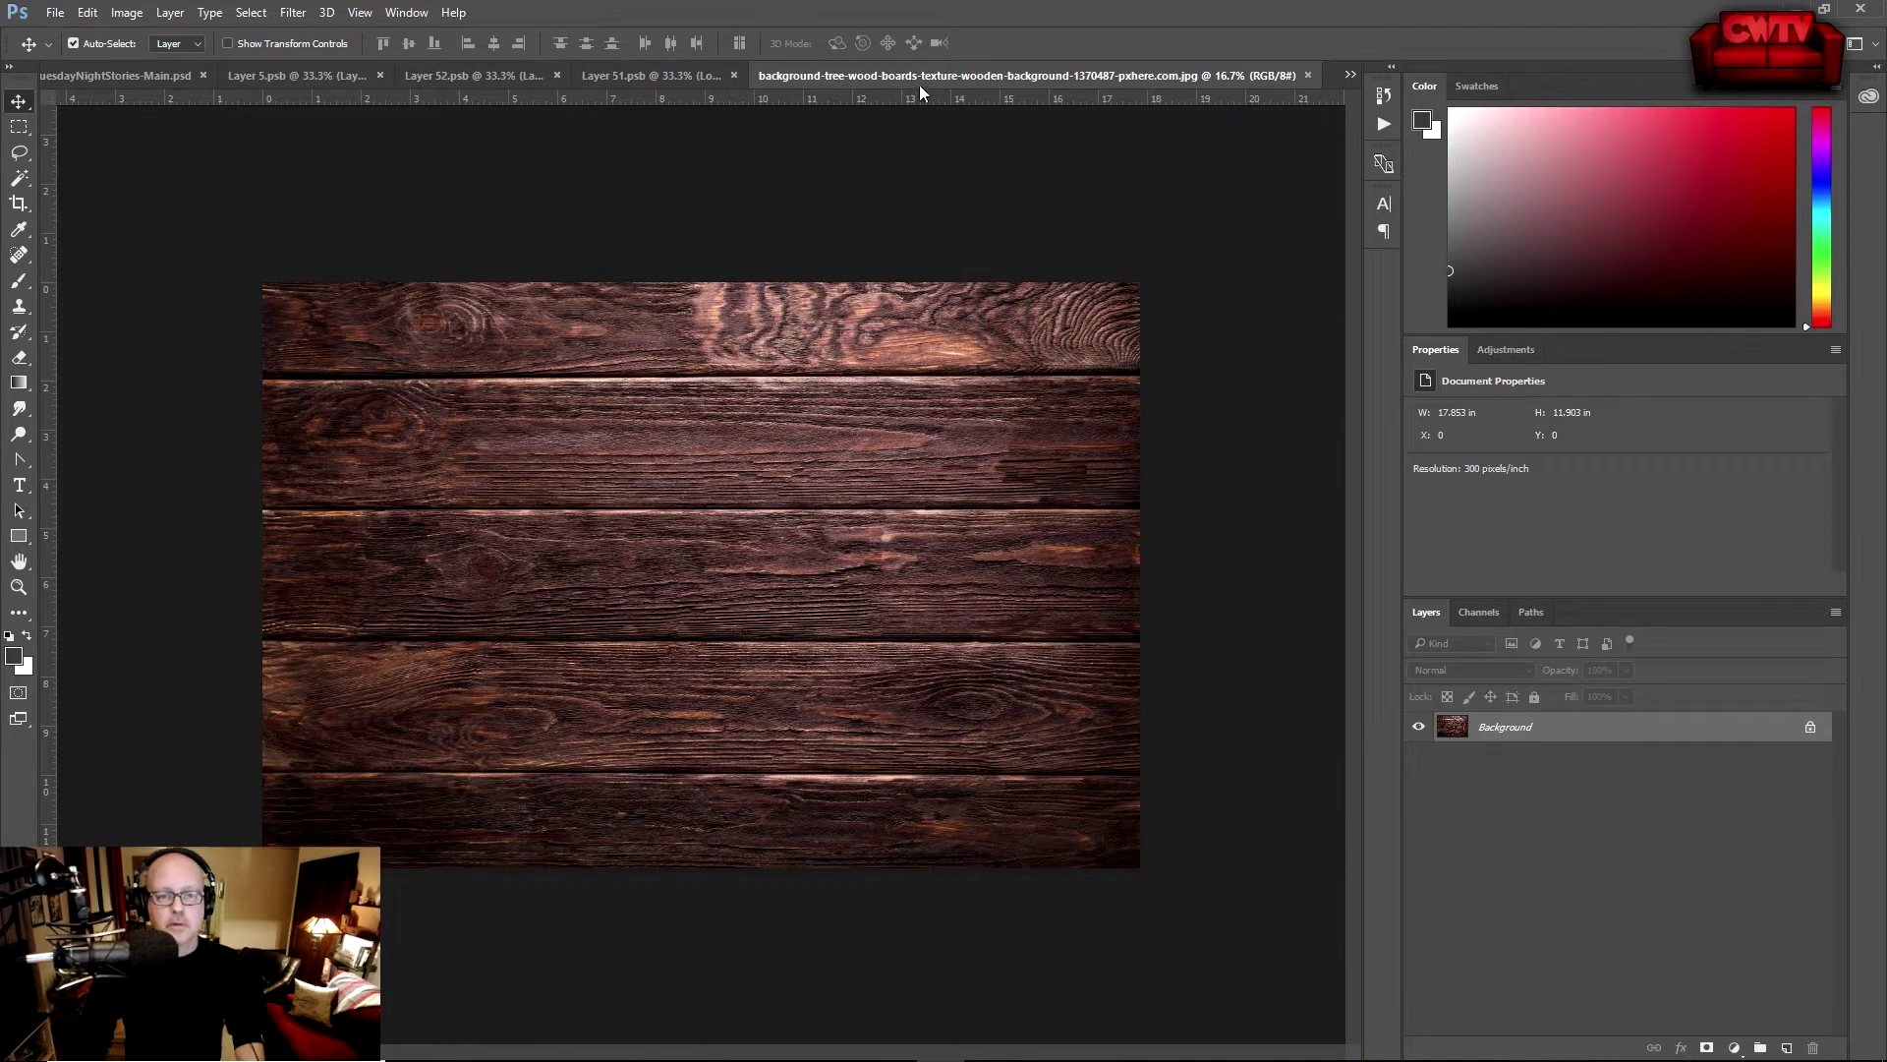
# - Copy the wood texture image into the book mockup document
pyautogui.click(146, 75)
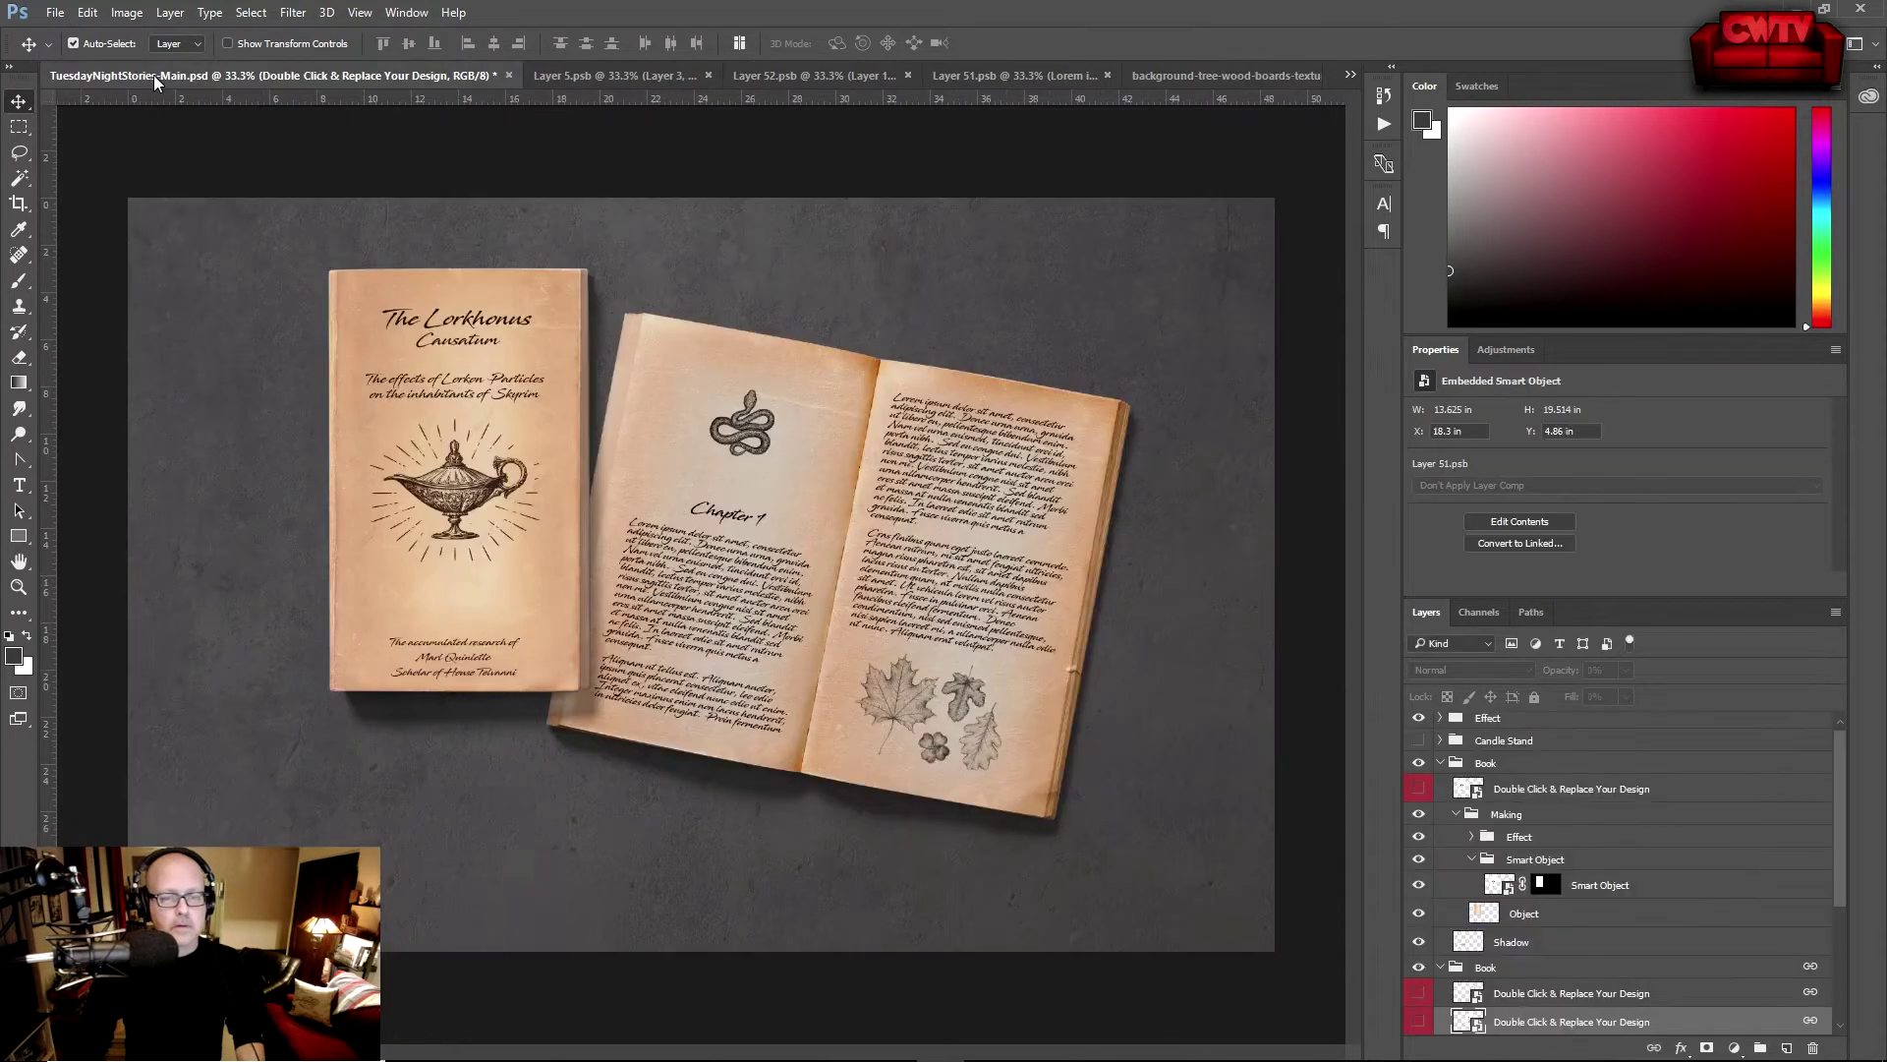
pyautogui.click(1195, 74)
pyautogui.moveTo(1103, 74); pyautogui.dragTo(298, 447)
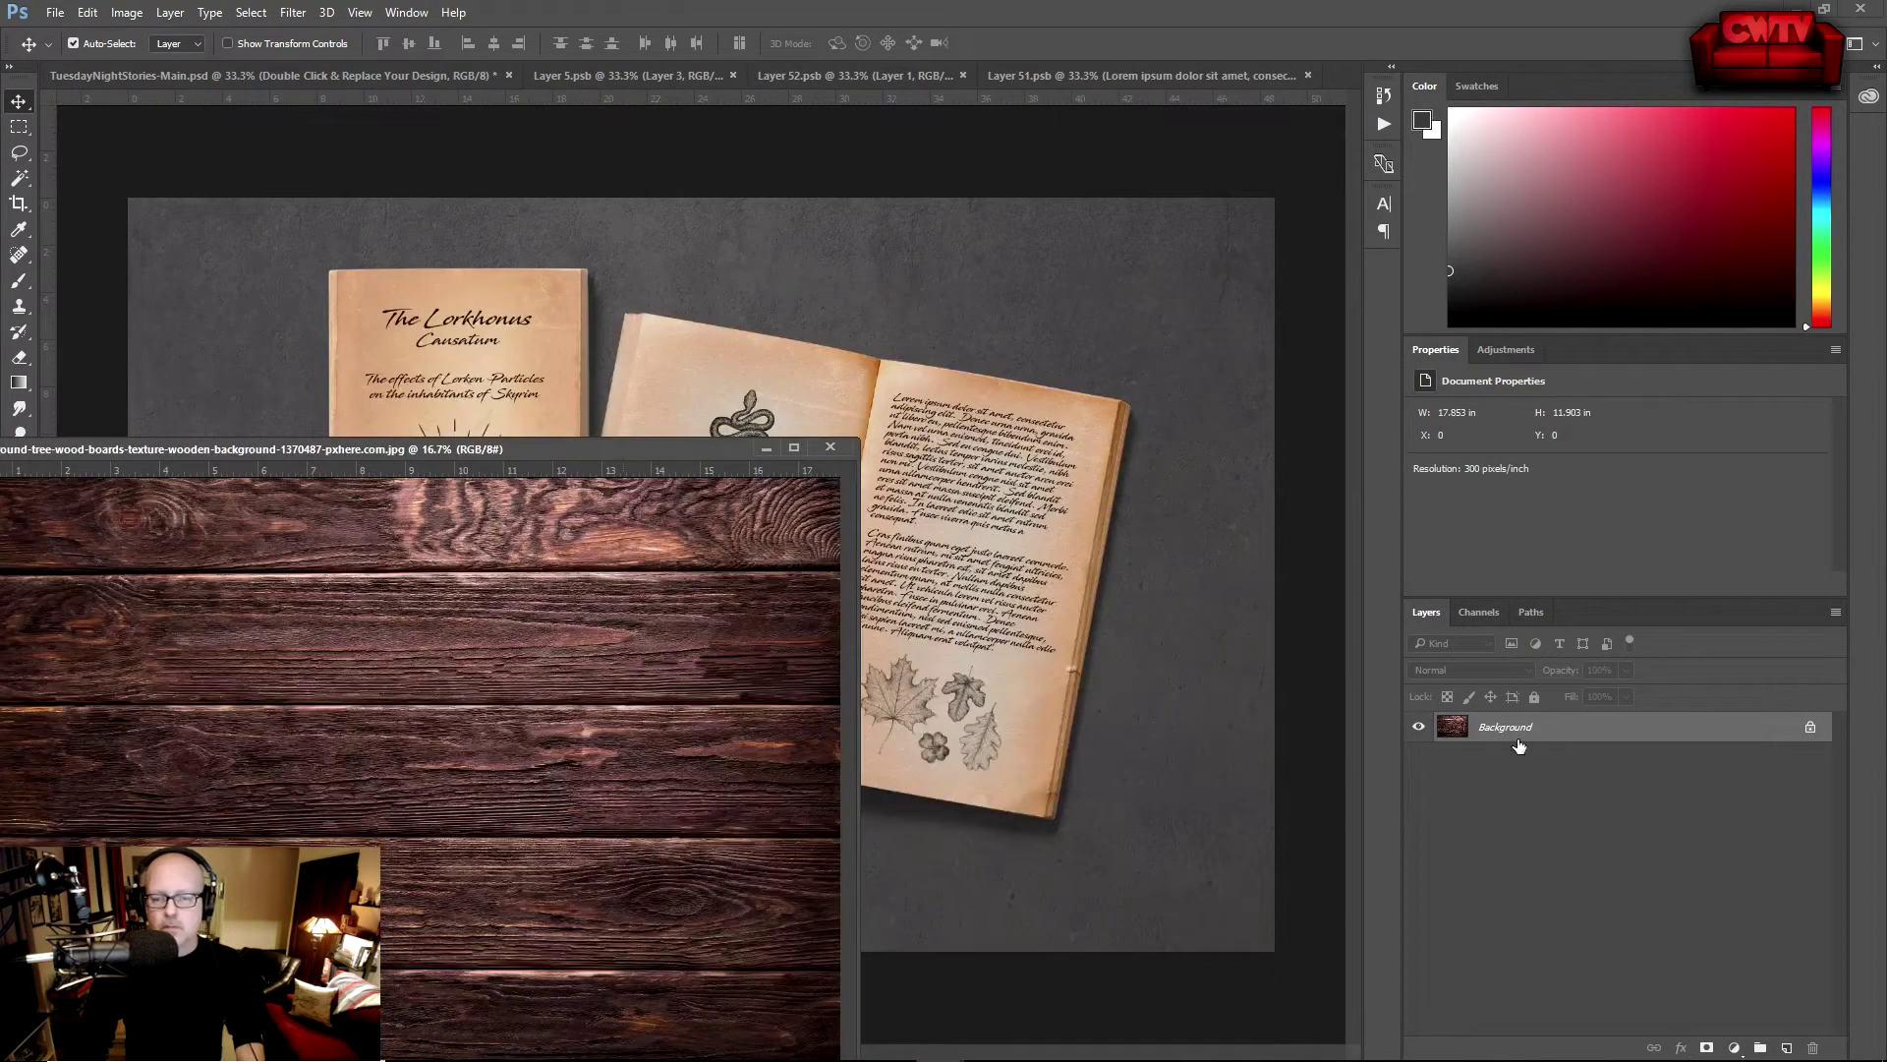
pyautogui.moveTo(1530, 733); pyautogui.dragTo(1189, 732)
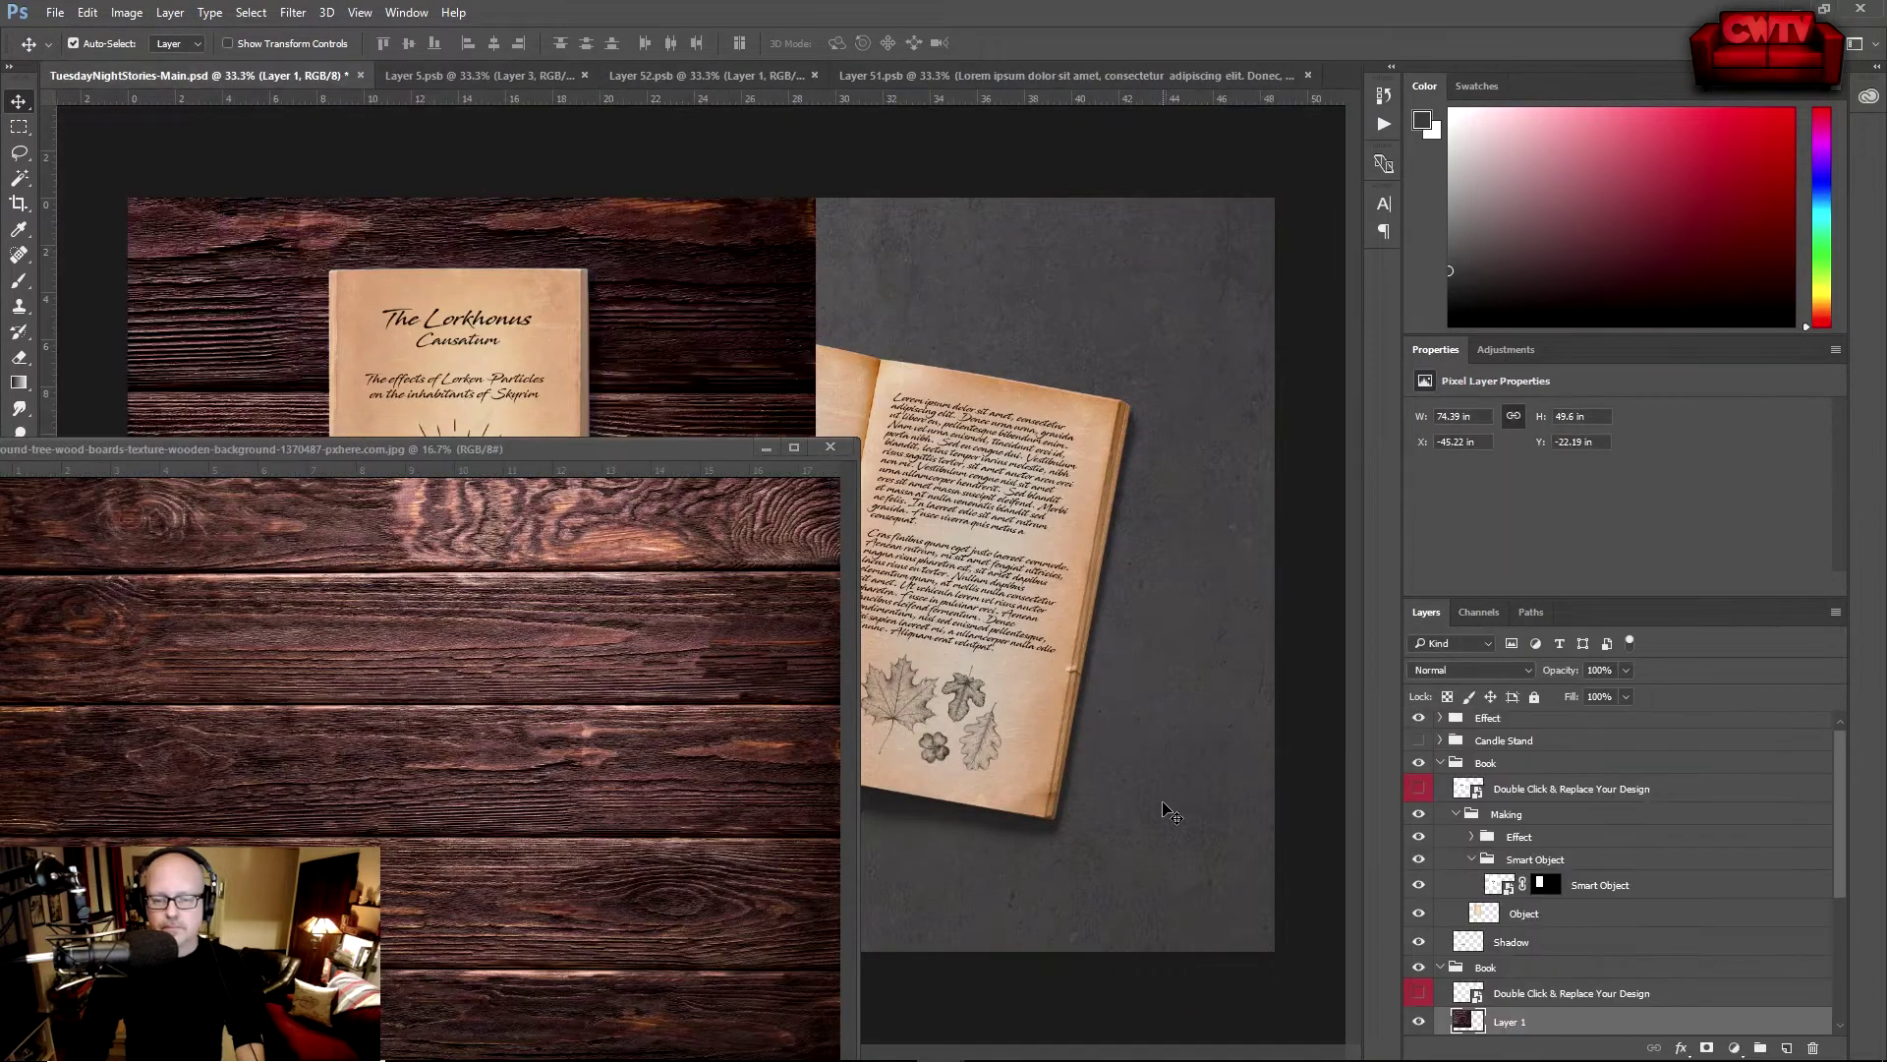
pyautogui.click(766, 446)
# - Place the wood layer inside the Background group above Texture and select it
pyautogui.moveTo(1844, 768); pyautogui.dragTo(1848, 914)
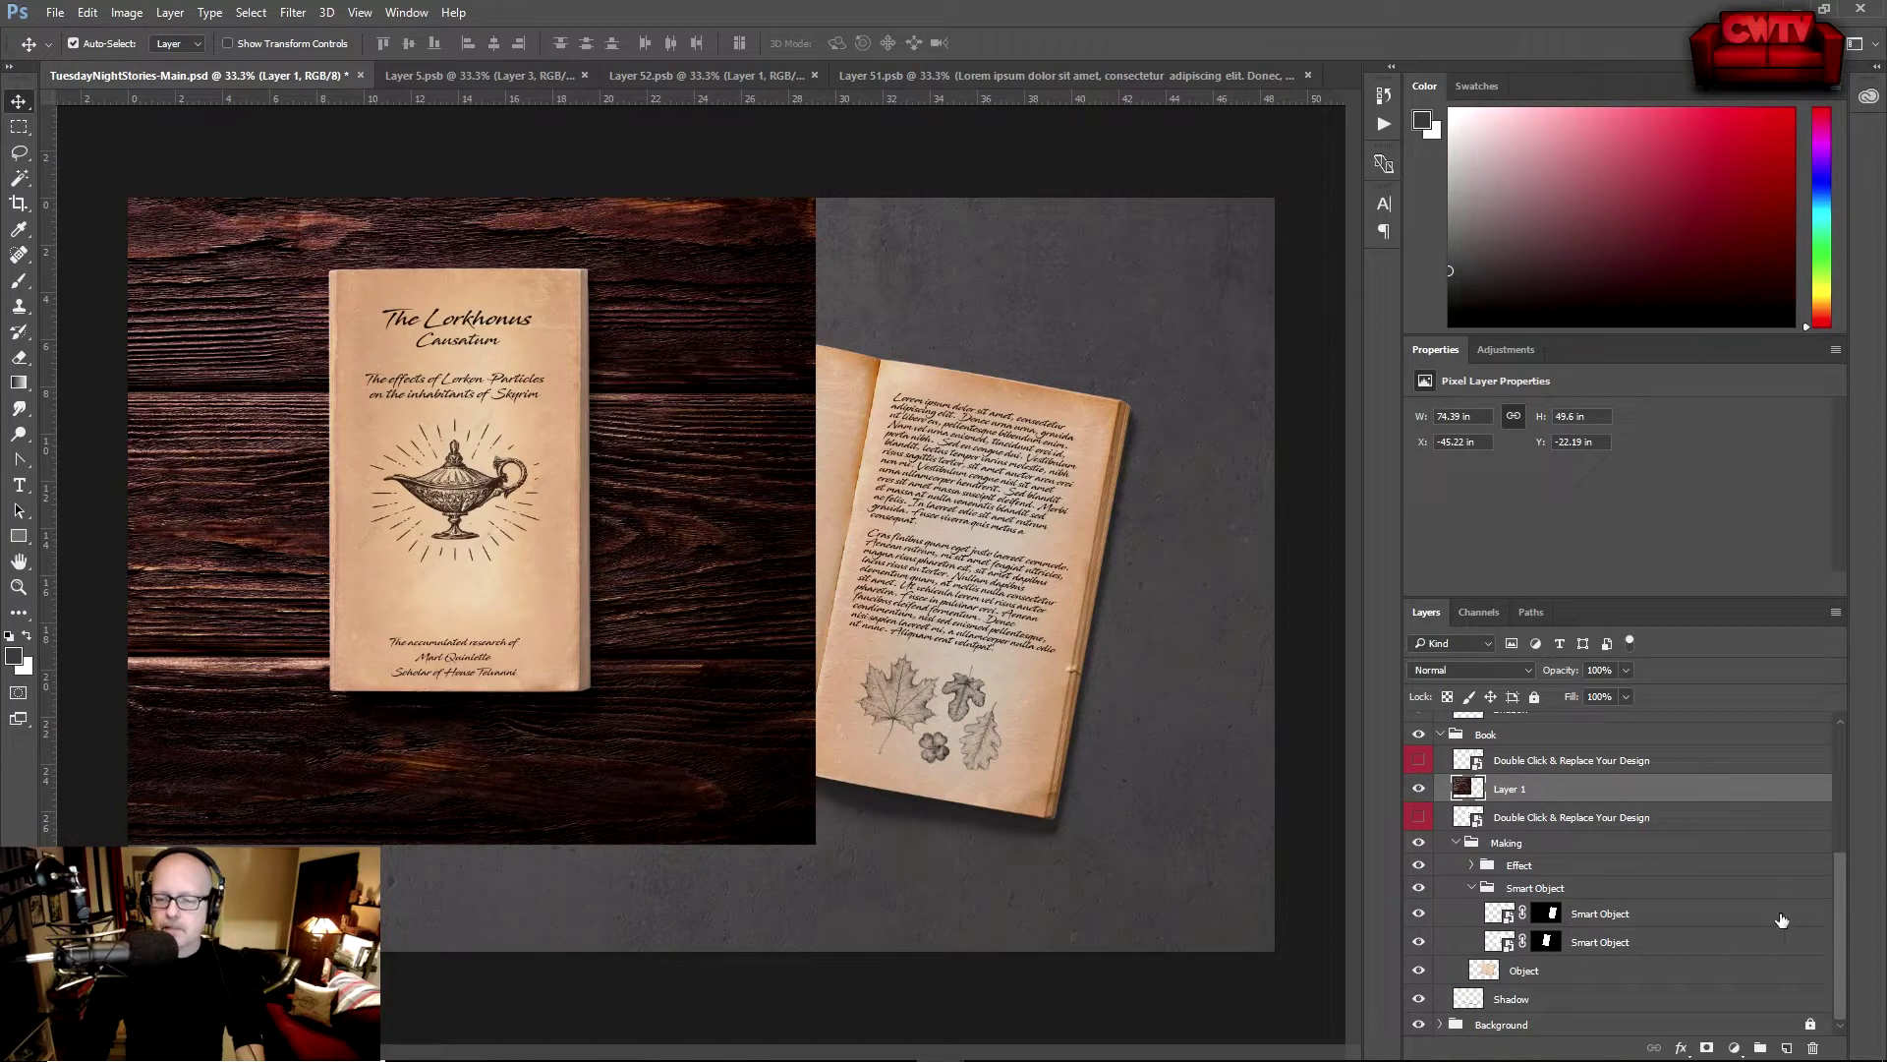
pyautogui.click(1442, 1024)
pyautogui.moveTo(1837, 853); pyautogui.dragTo(1843, 877)
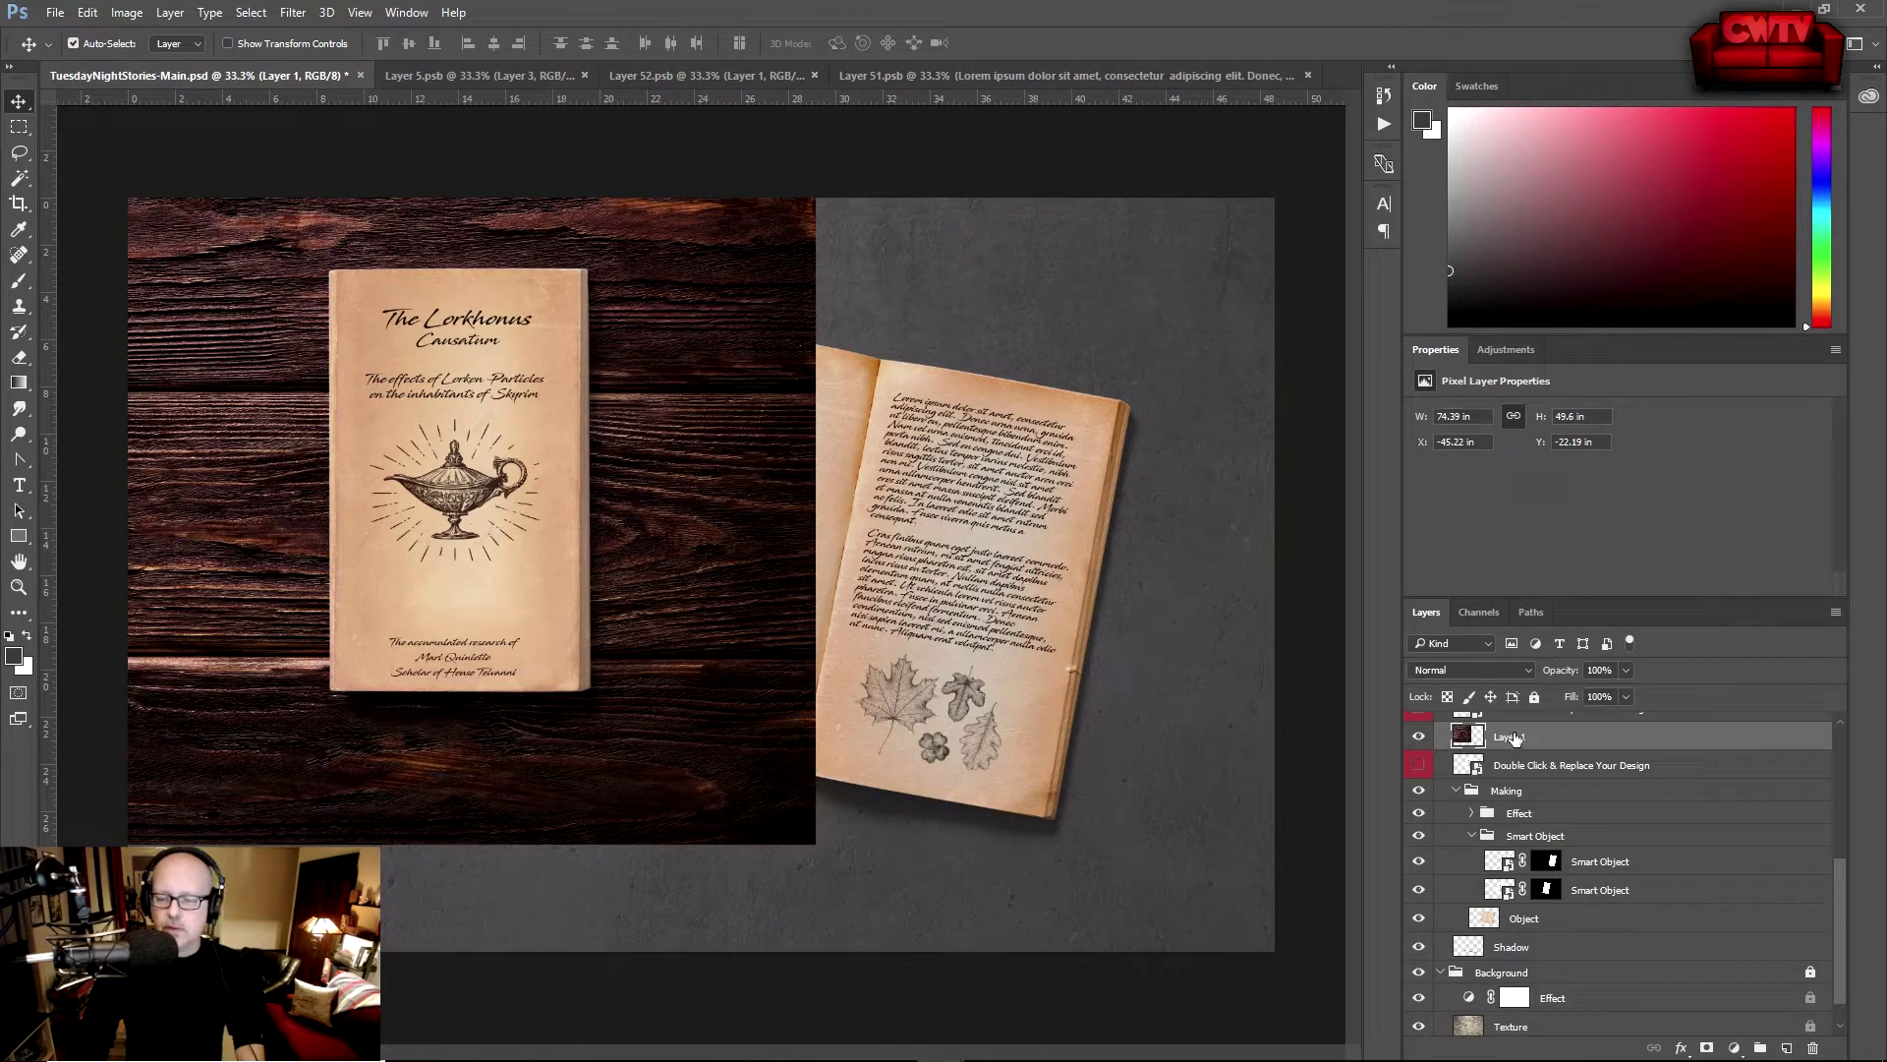
pyautogui.moveTo(1515, 738); pyautogui.dragTo(1536, 979)
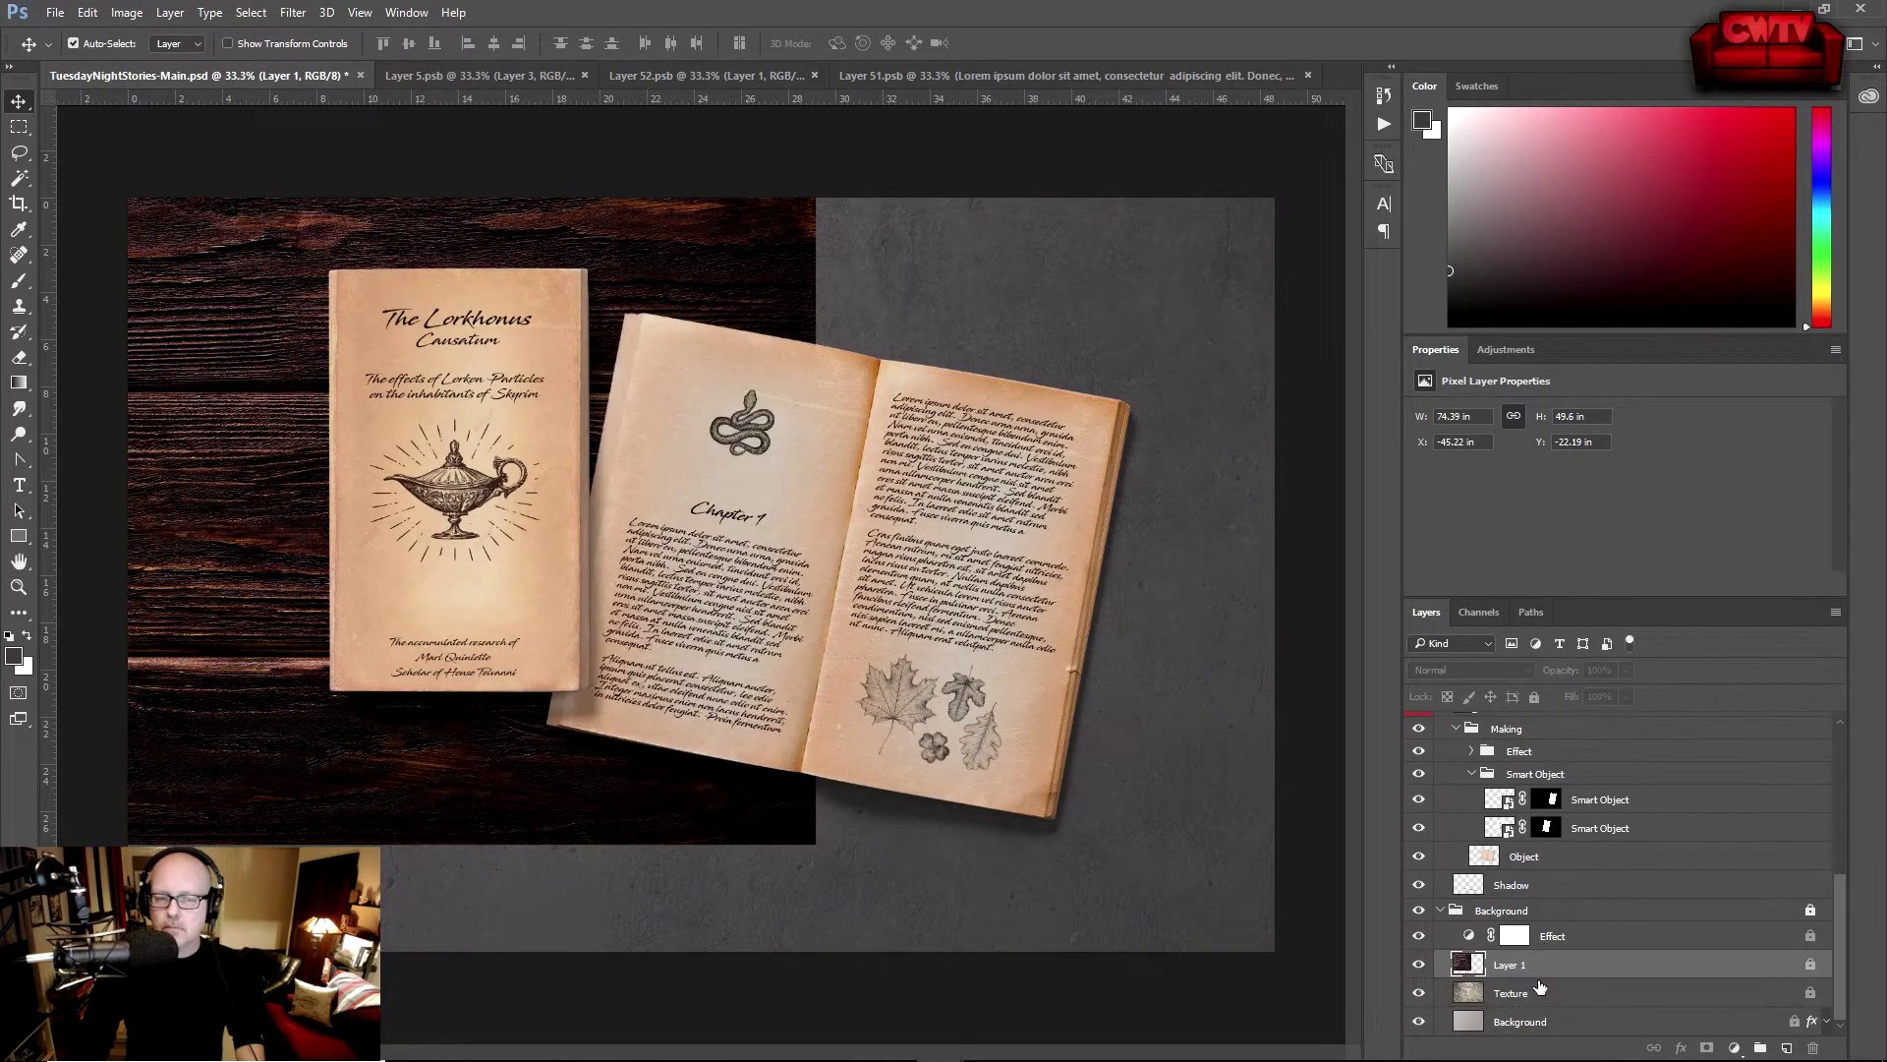
pyautogui.moveTo(260, 310); pyautogui.dragTo(295, 324)
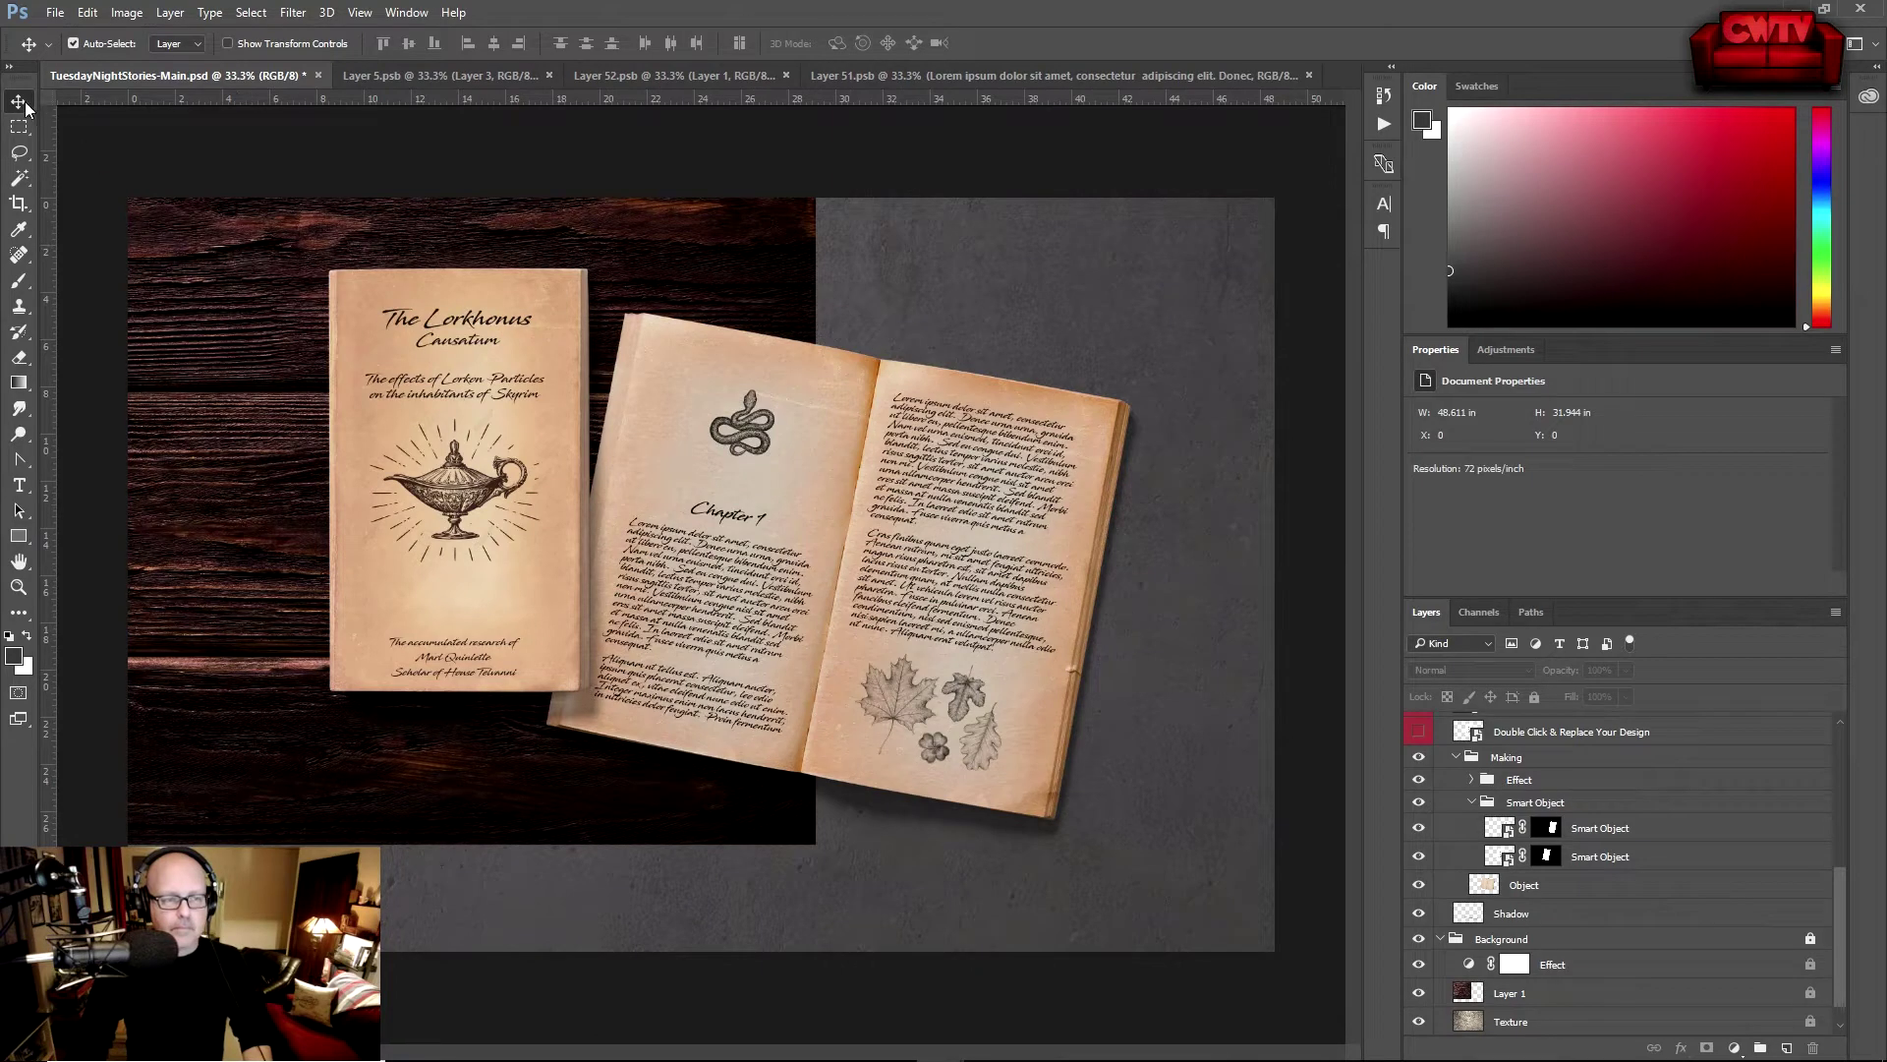
pyautogui.click(1533, 995)
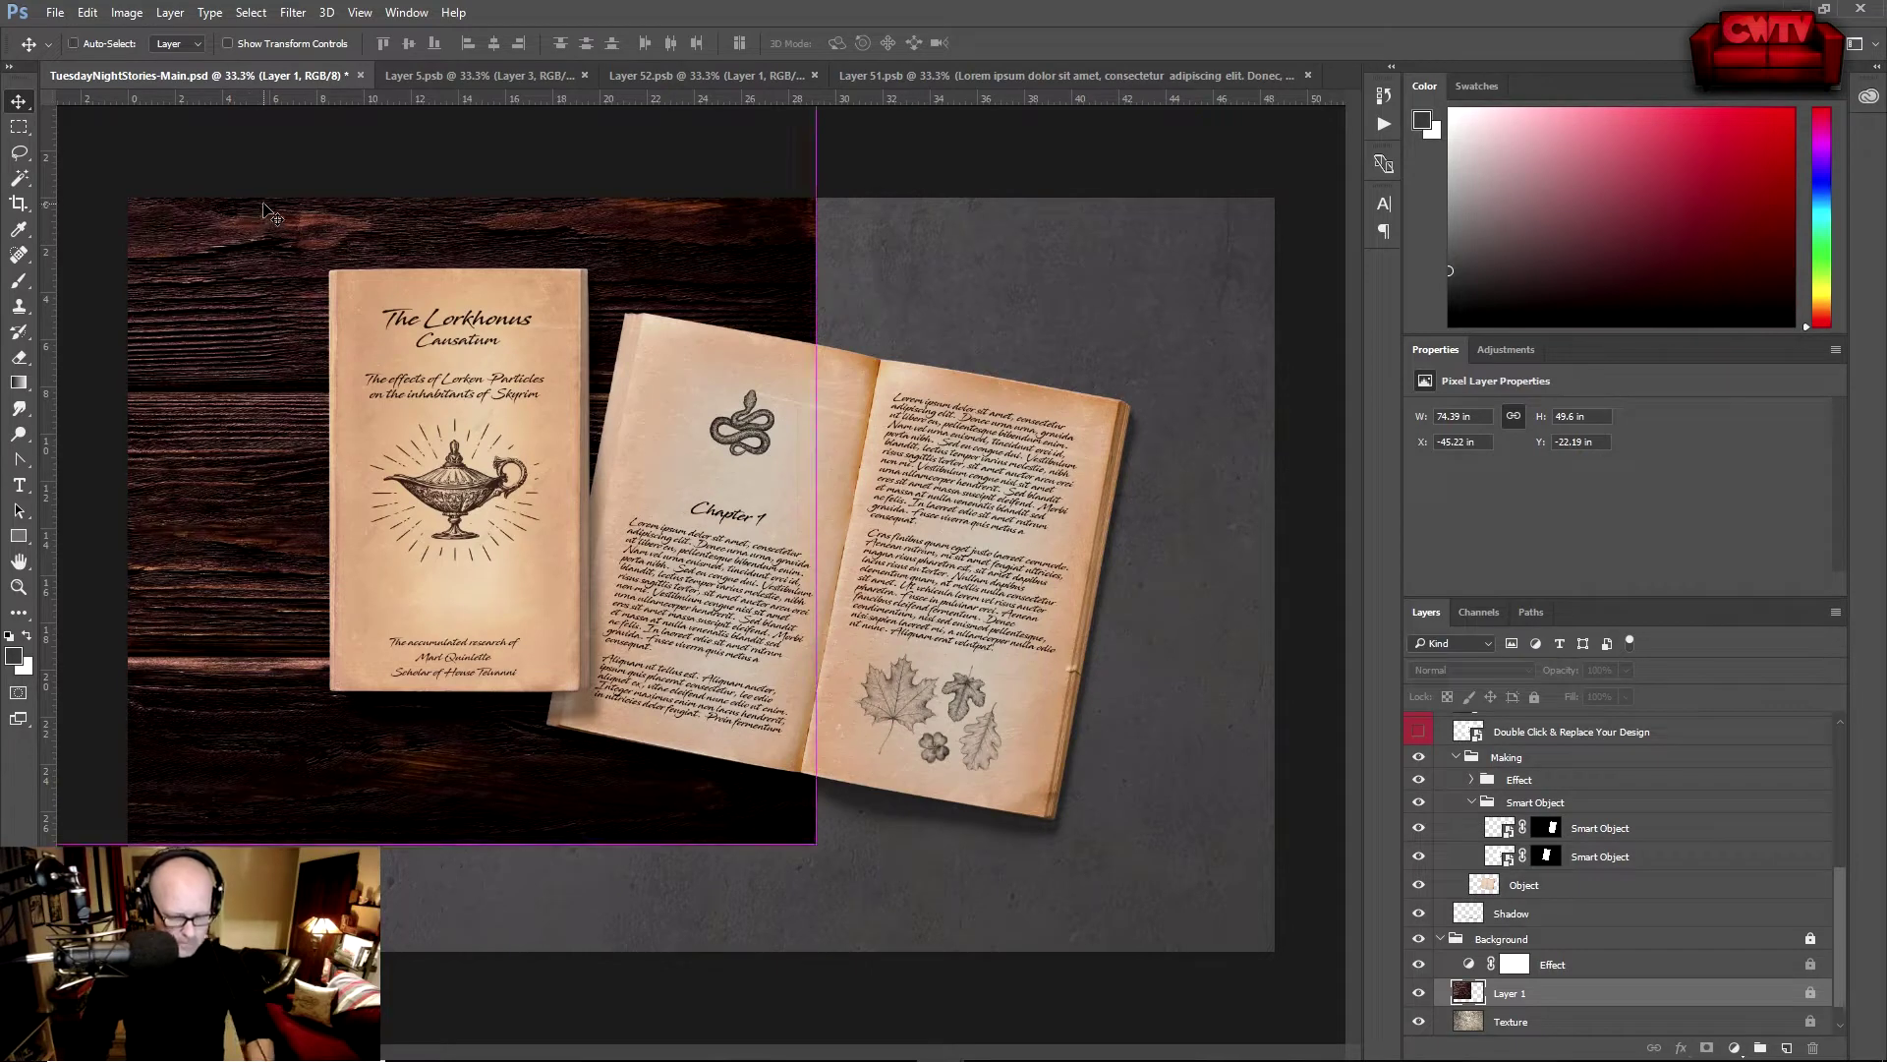
# - Move the wood layer down to sit between Effect and Texture
pyautogui.hotkey('ctrl', 'shift', ']')
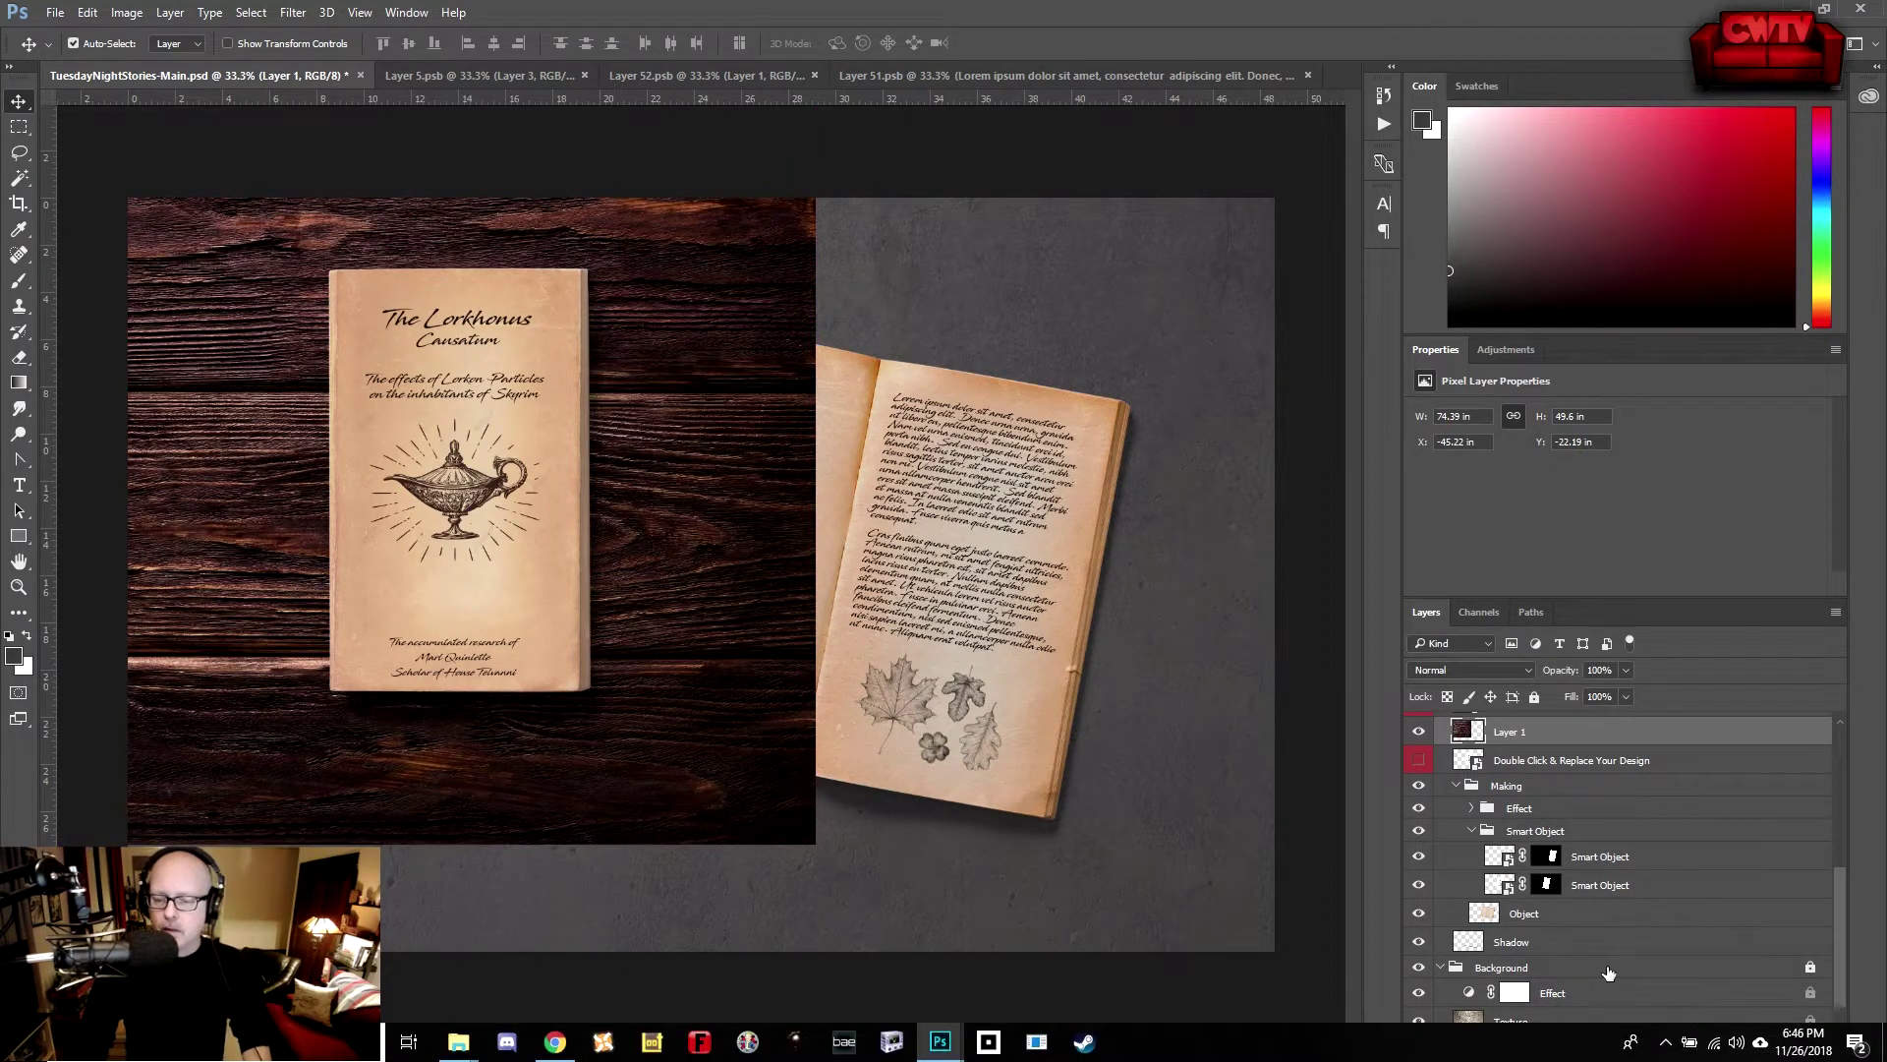
pyautogui.scroll(-1, 1634, 860)
pyautogui.scroll(1, 1630, 861)
pyautogui.scroll(-2, 1626, 845)
pyautogui.scroll(2, 1625, 833)
pyautogui.moveTo(1524, 725); pyautogui.dragTo(1549, 995)
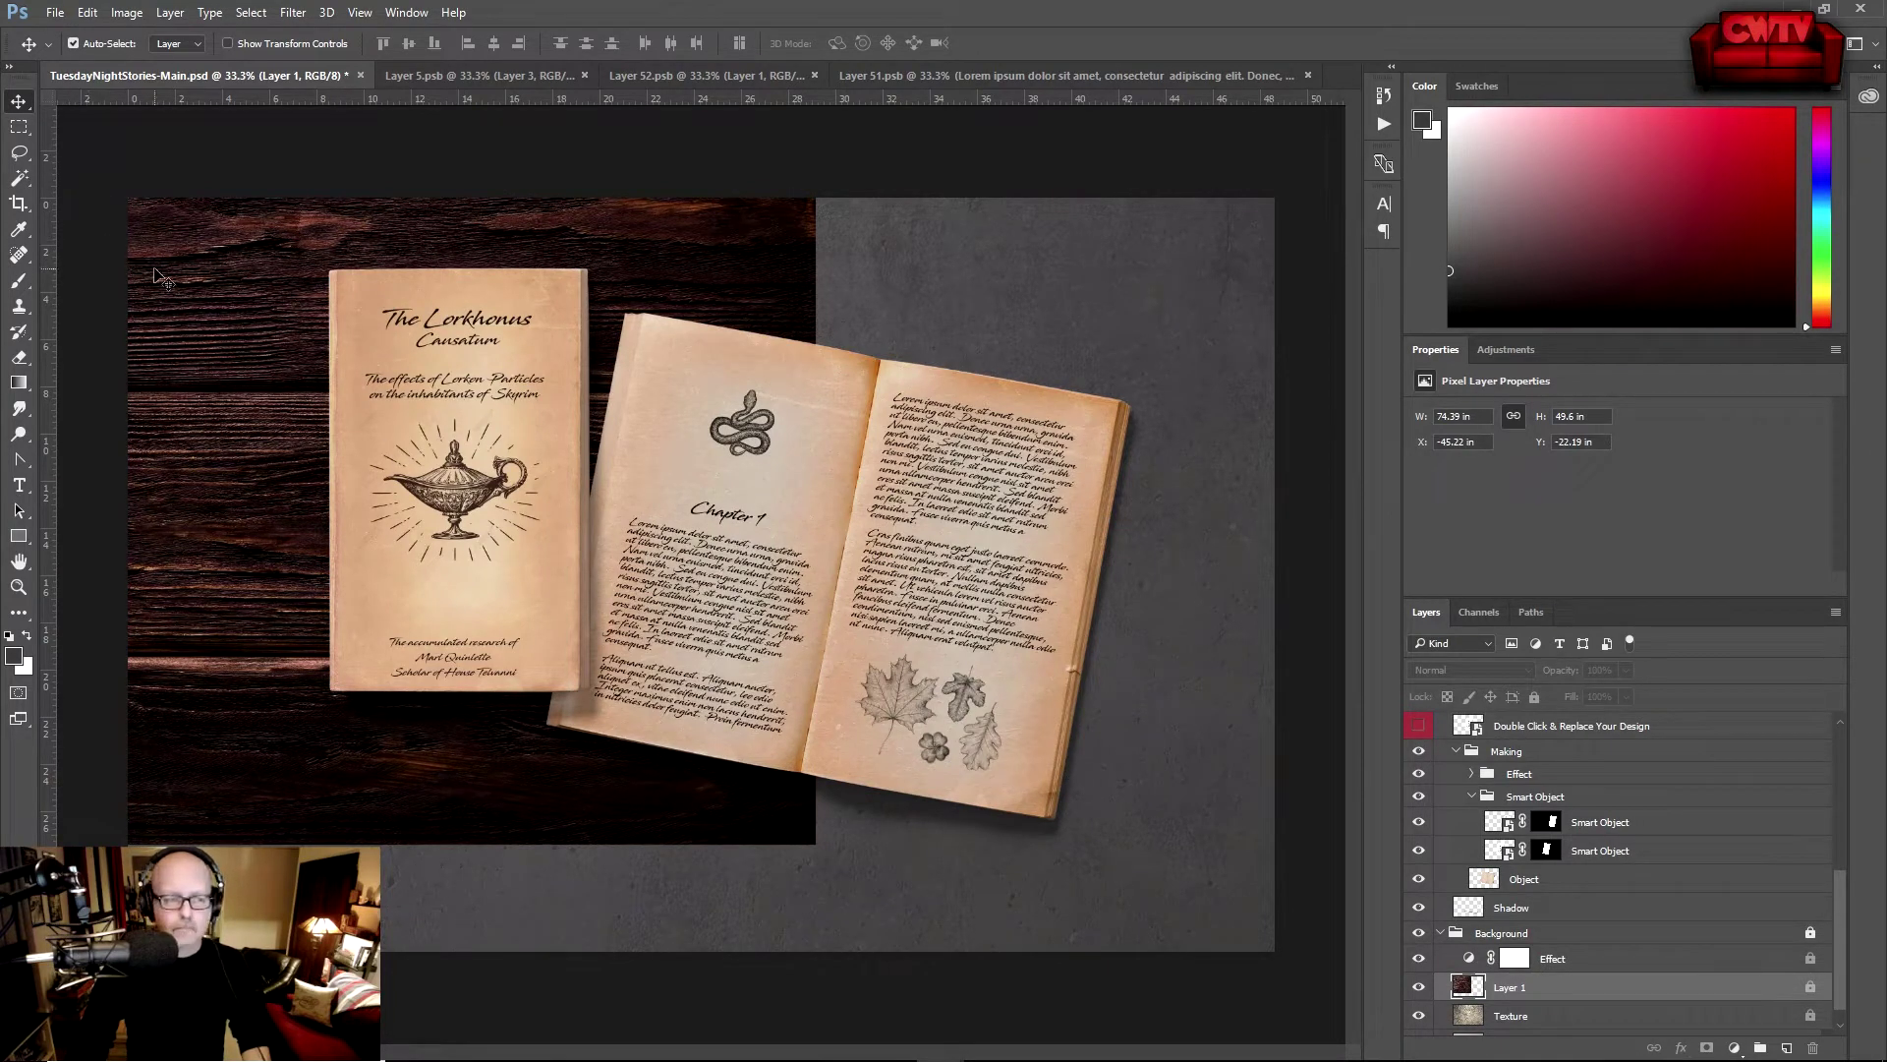
# - Try to unlock the wood layer, dismissing the locked-by-parent errors
pyautogui.click(312, 366)
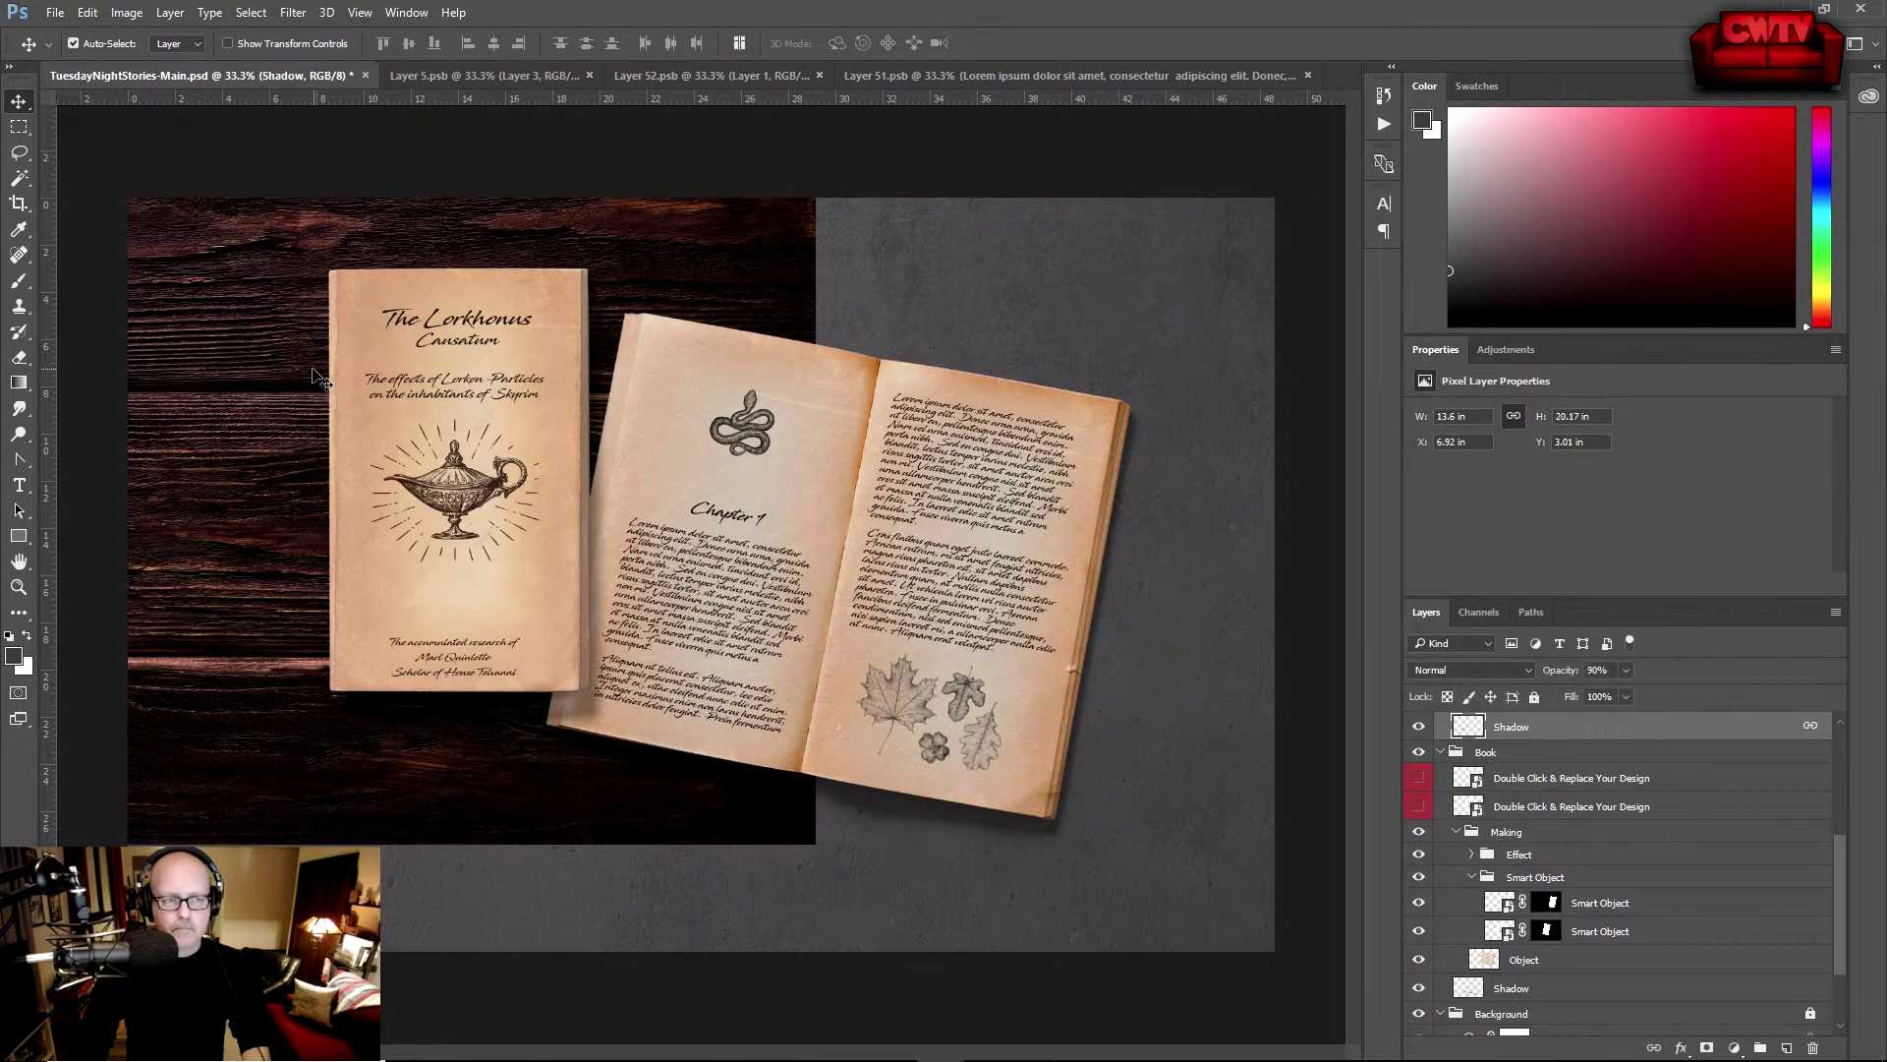
pyautogui.scroll(-3, 1799, 919)
pyautogui.click(1624, 965)
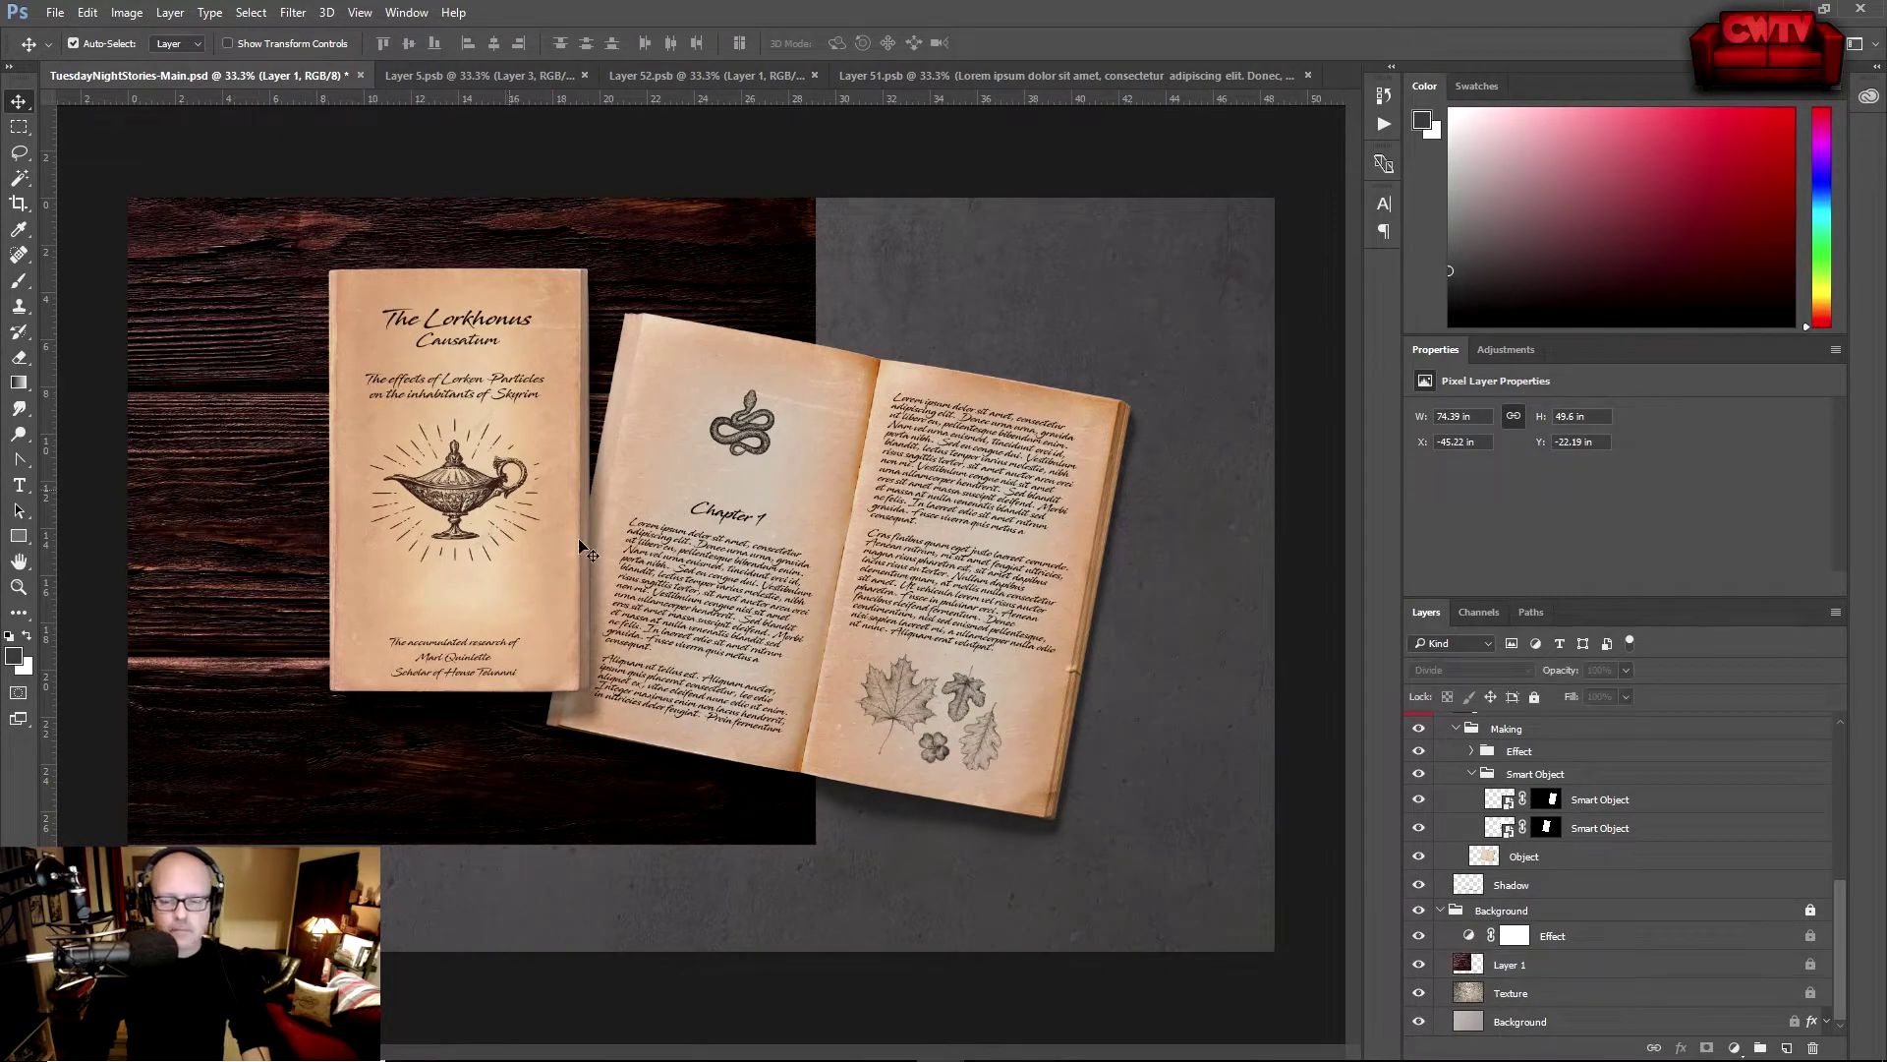
pyautogui.click(1347, 901)
pyautogui.click(1607, 967)
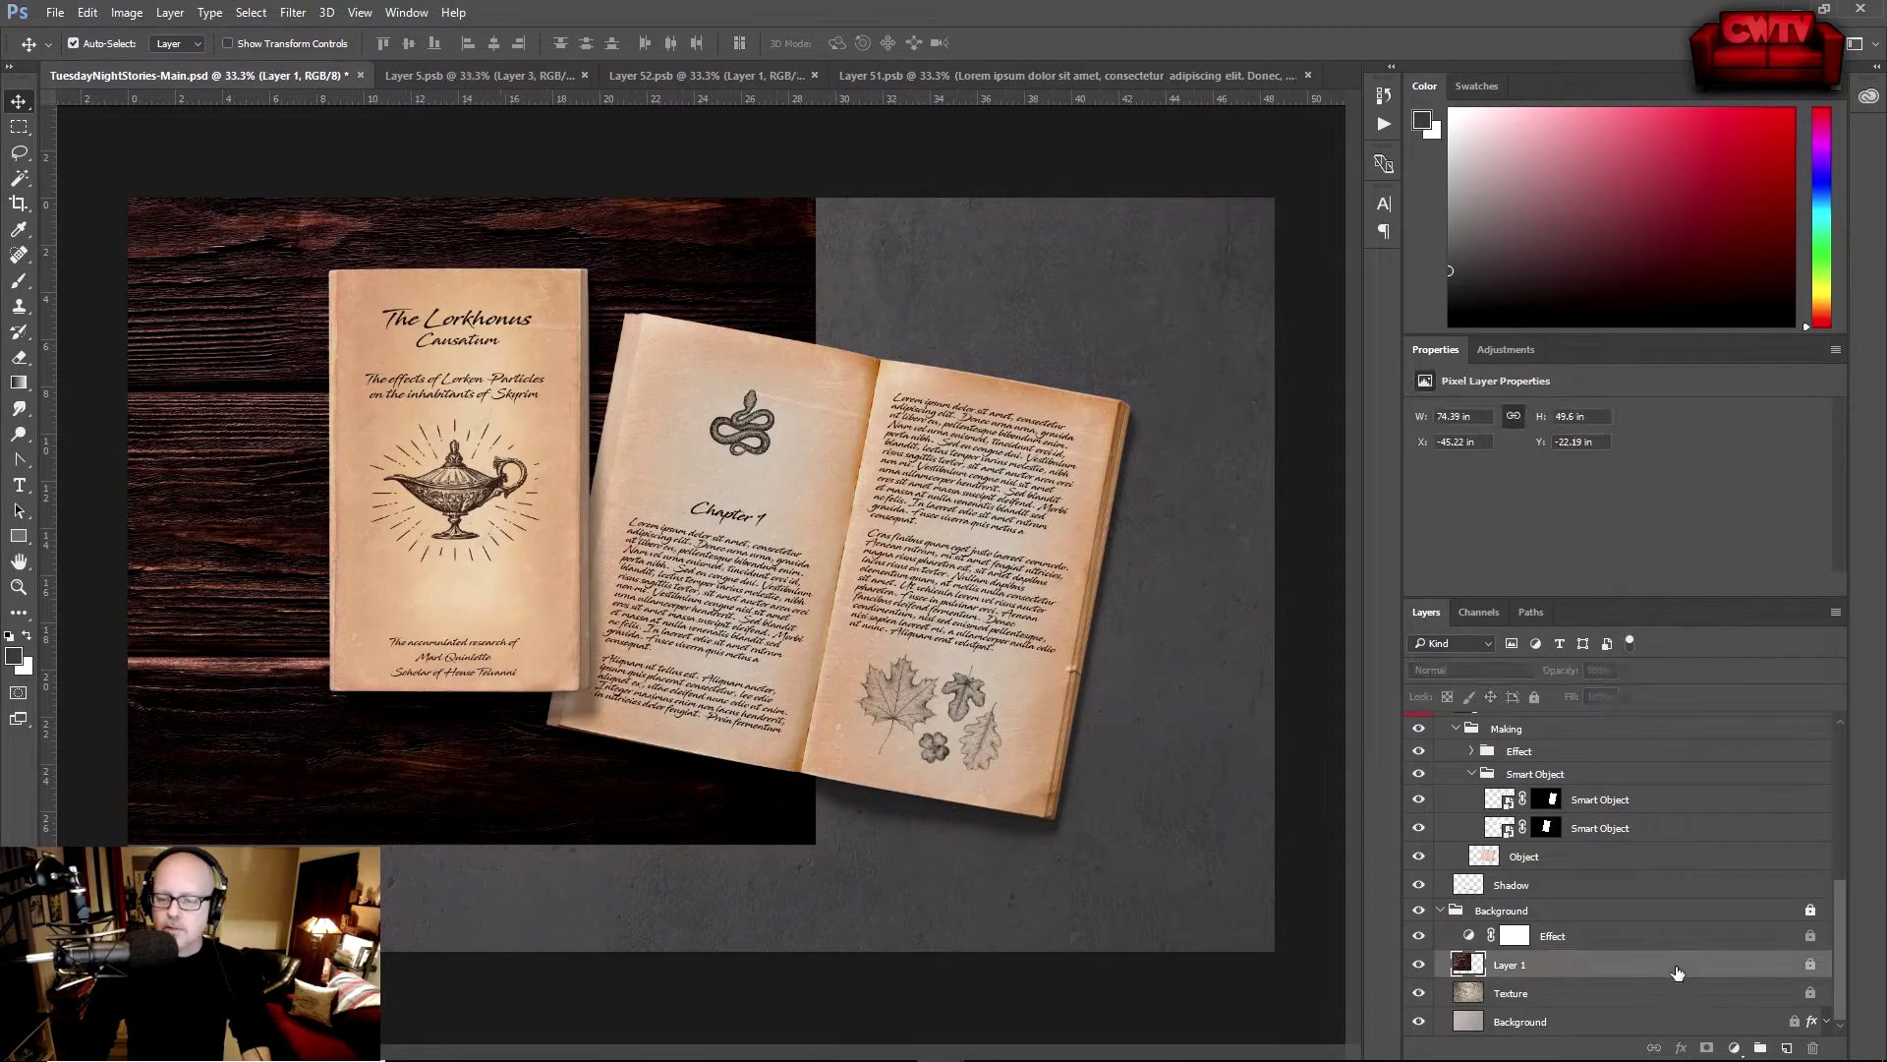
pyautogui.click(1810, 966)
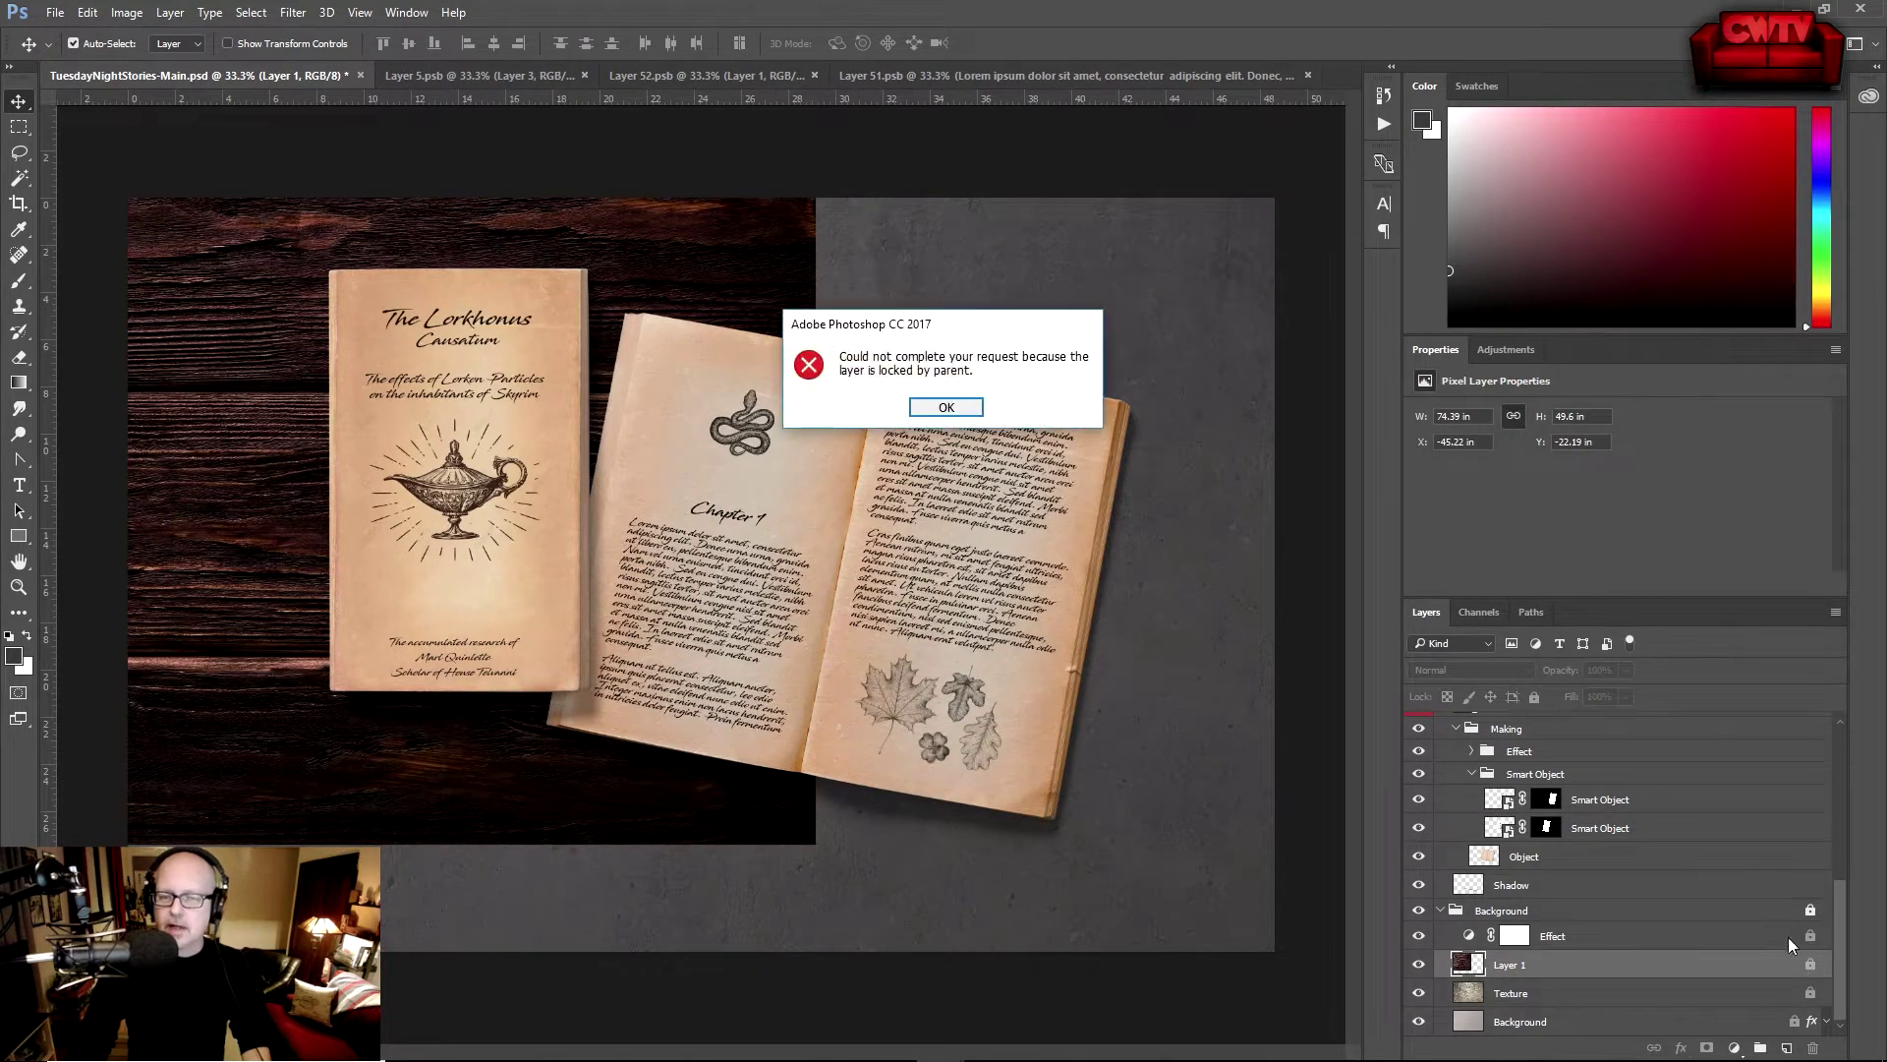
pyautogui.click(947, 411)
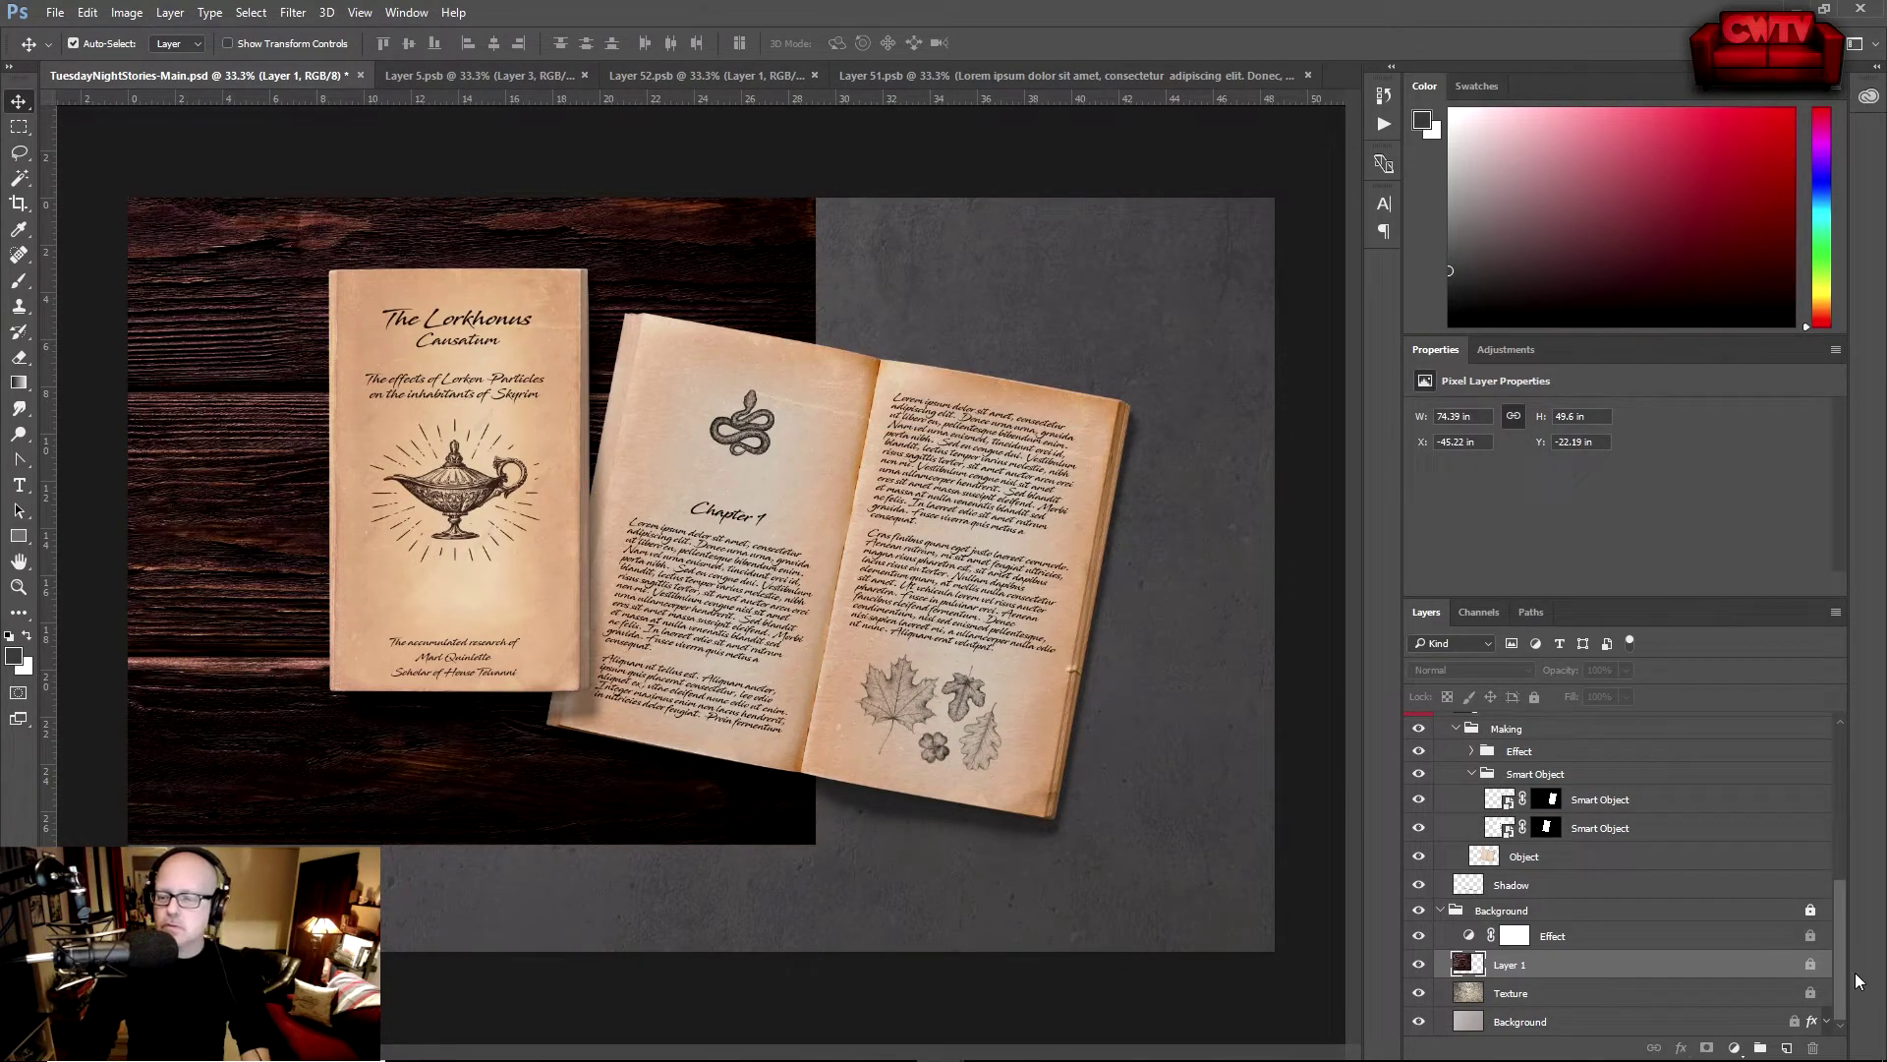
pyautogui.click(1797, 1024)
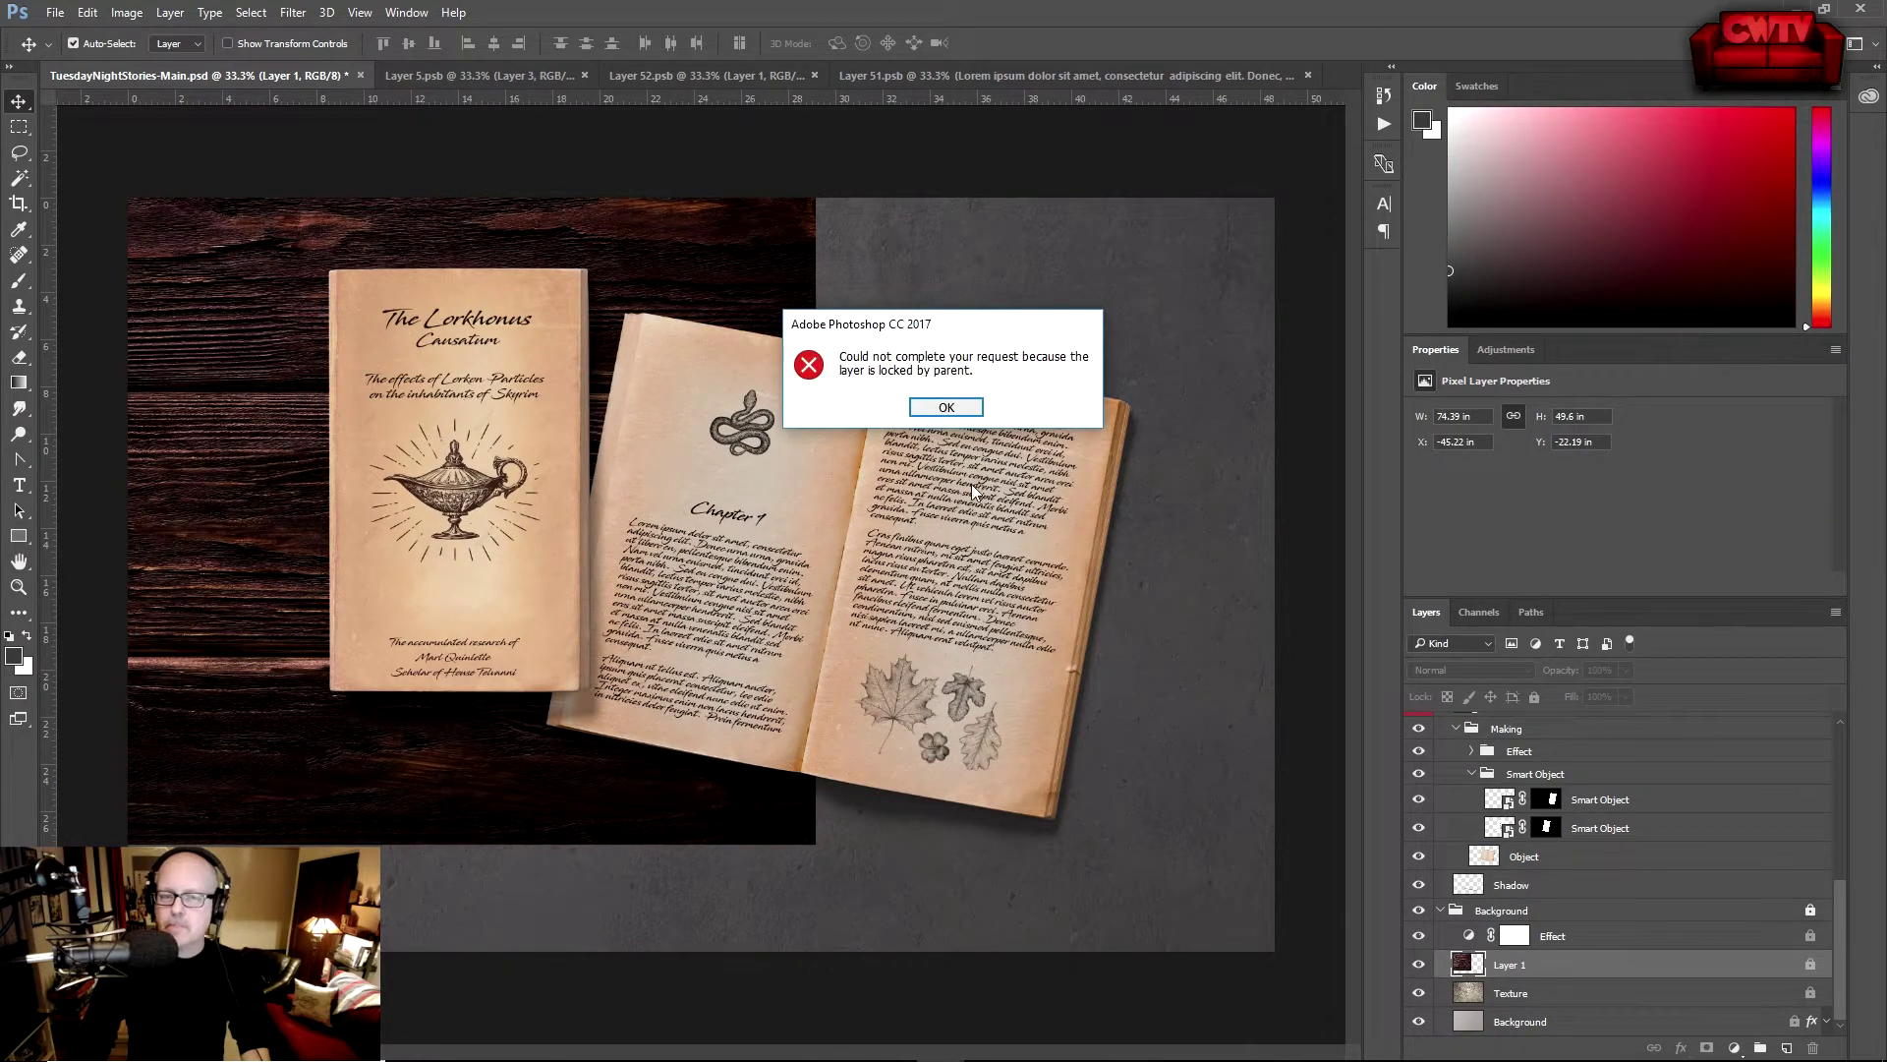
pyautogui.click(939, 411)
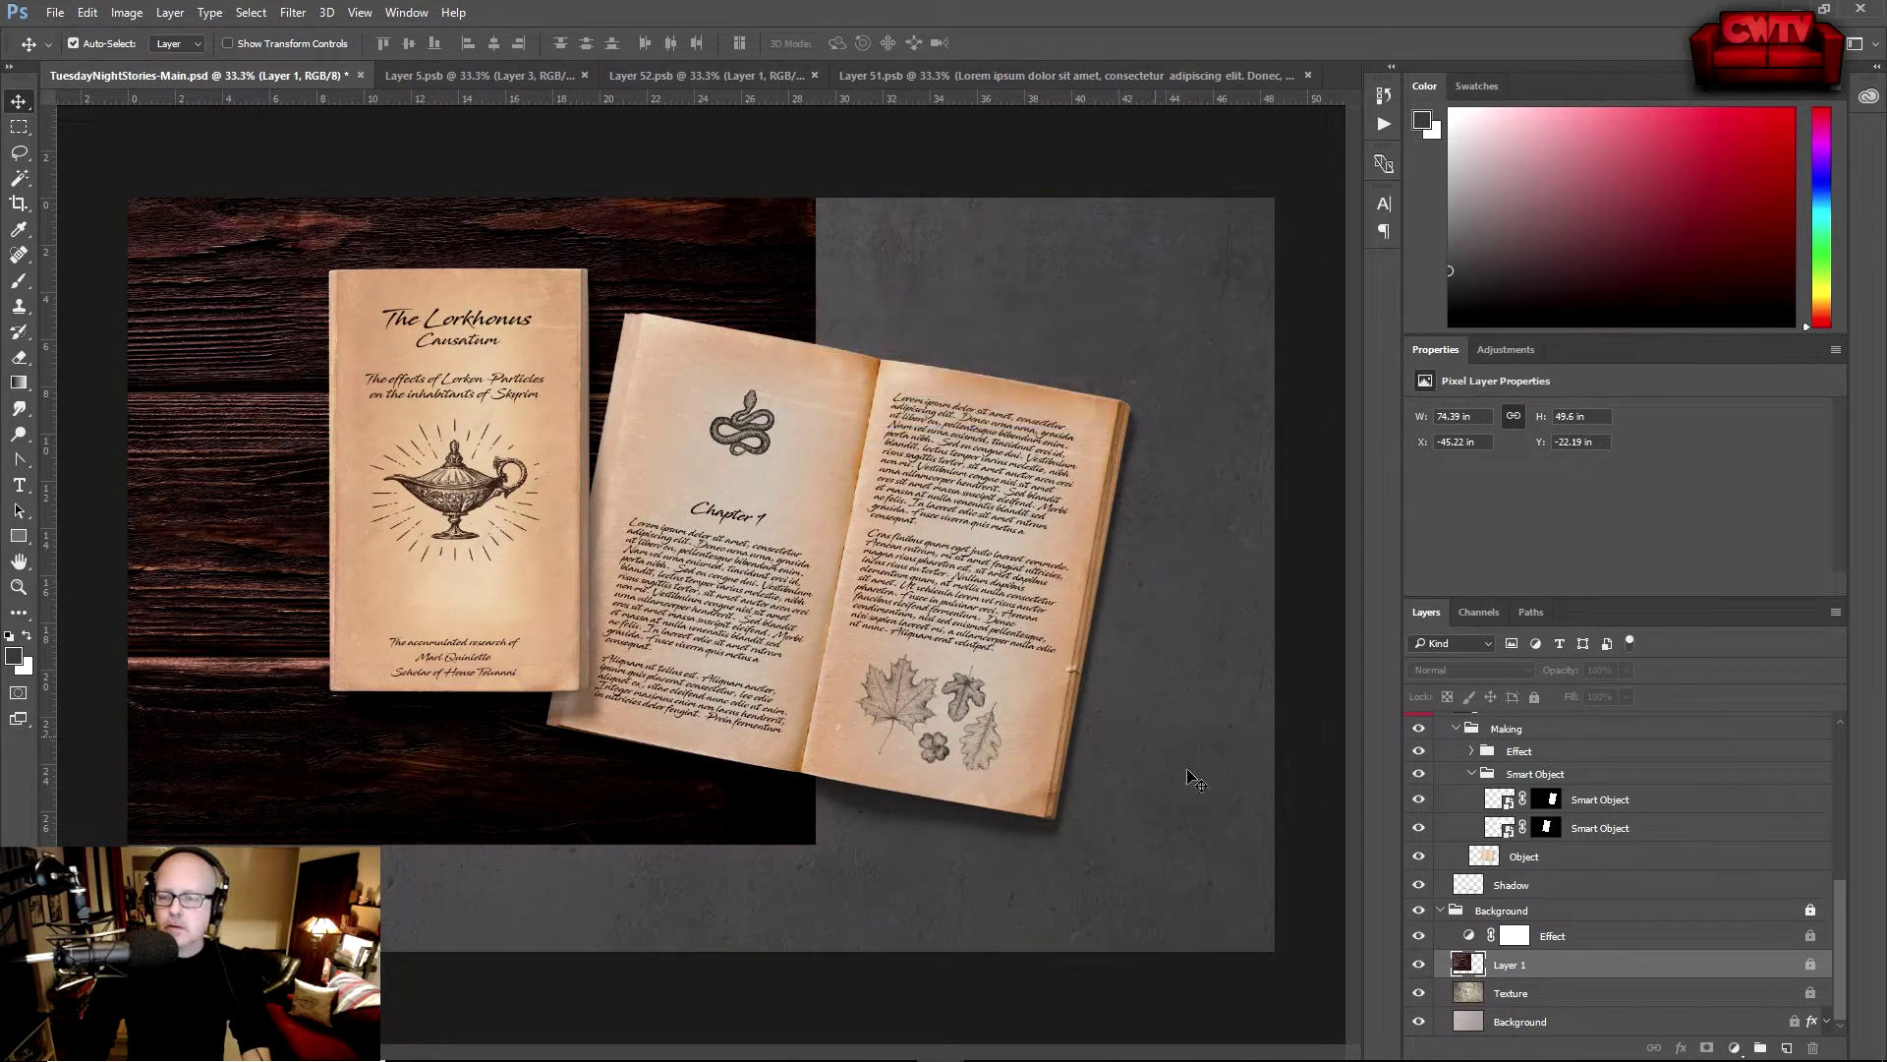
# - Unlock the Background group itself, then reselect the wood layer
pyautogui.click(1597, 1001)
pyautogui.click(1601, 1018)
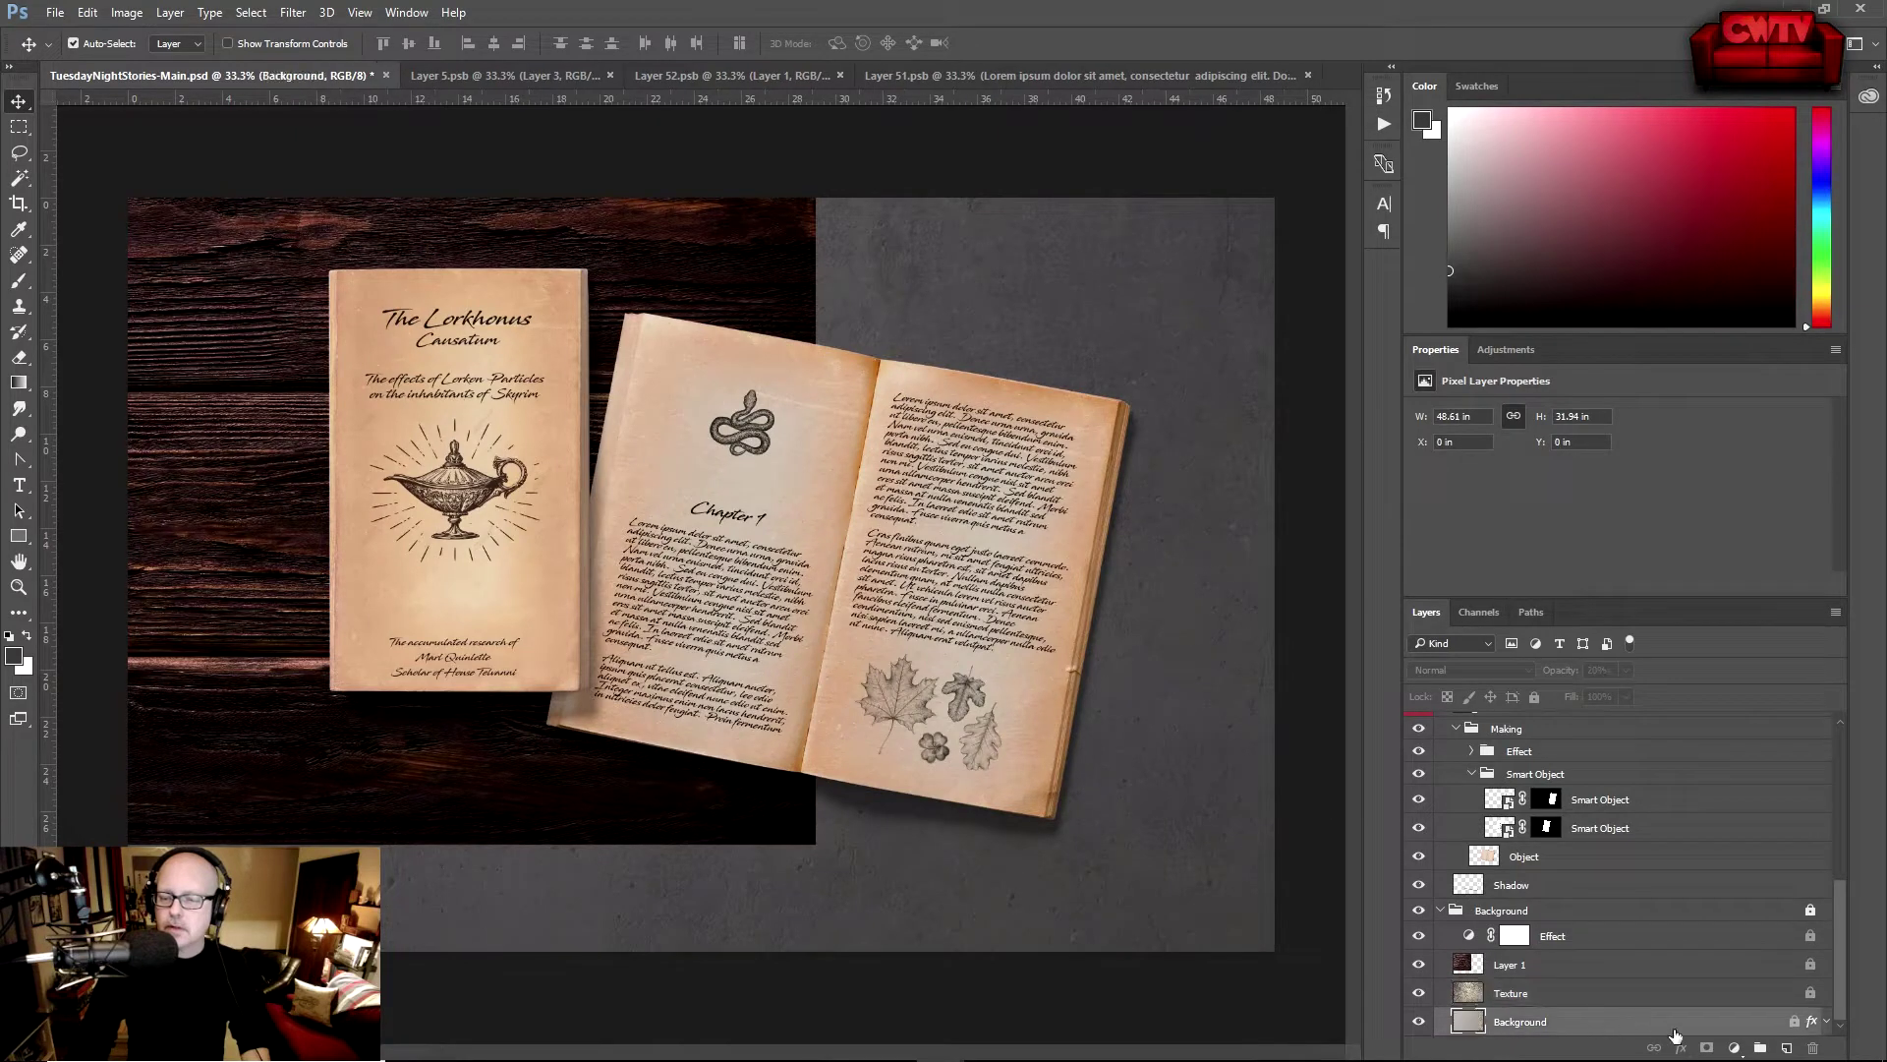
pyautogui.click(1794, 1022)
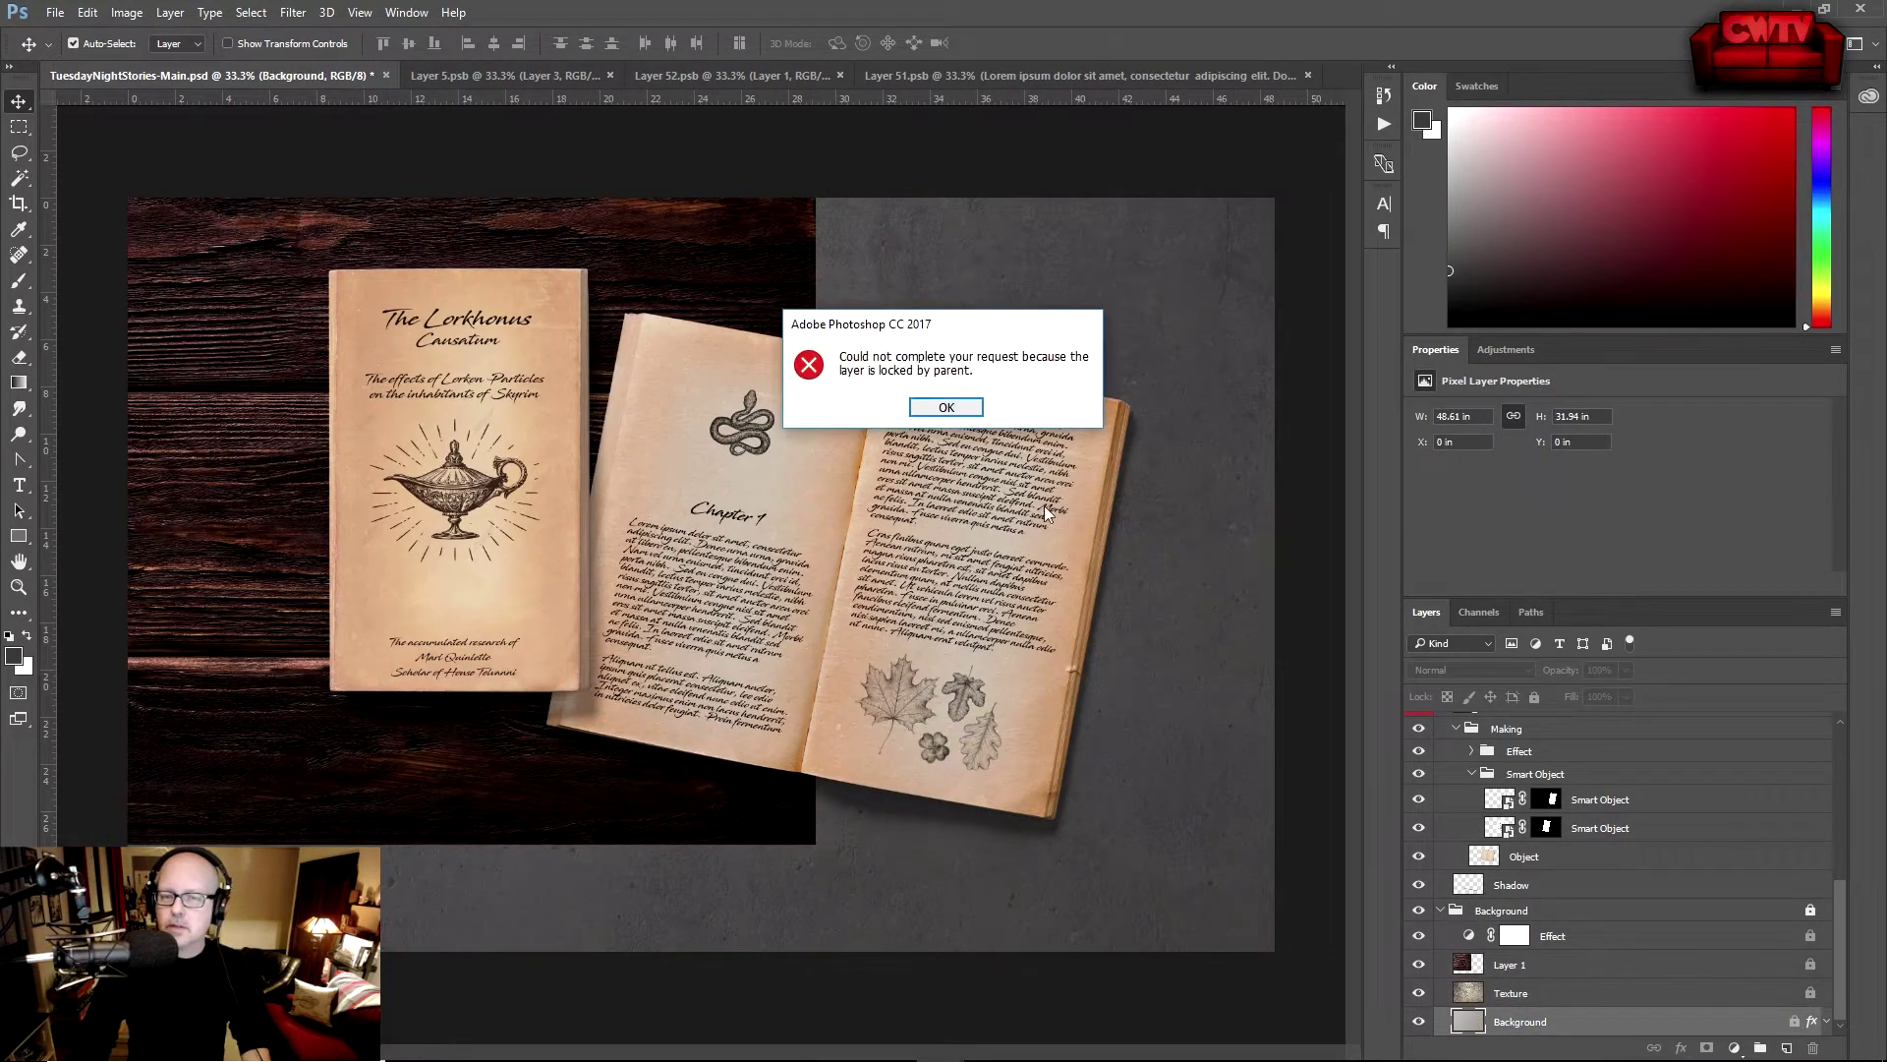
pyautogui.click(942, 411)
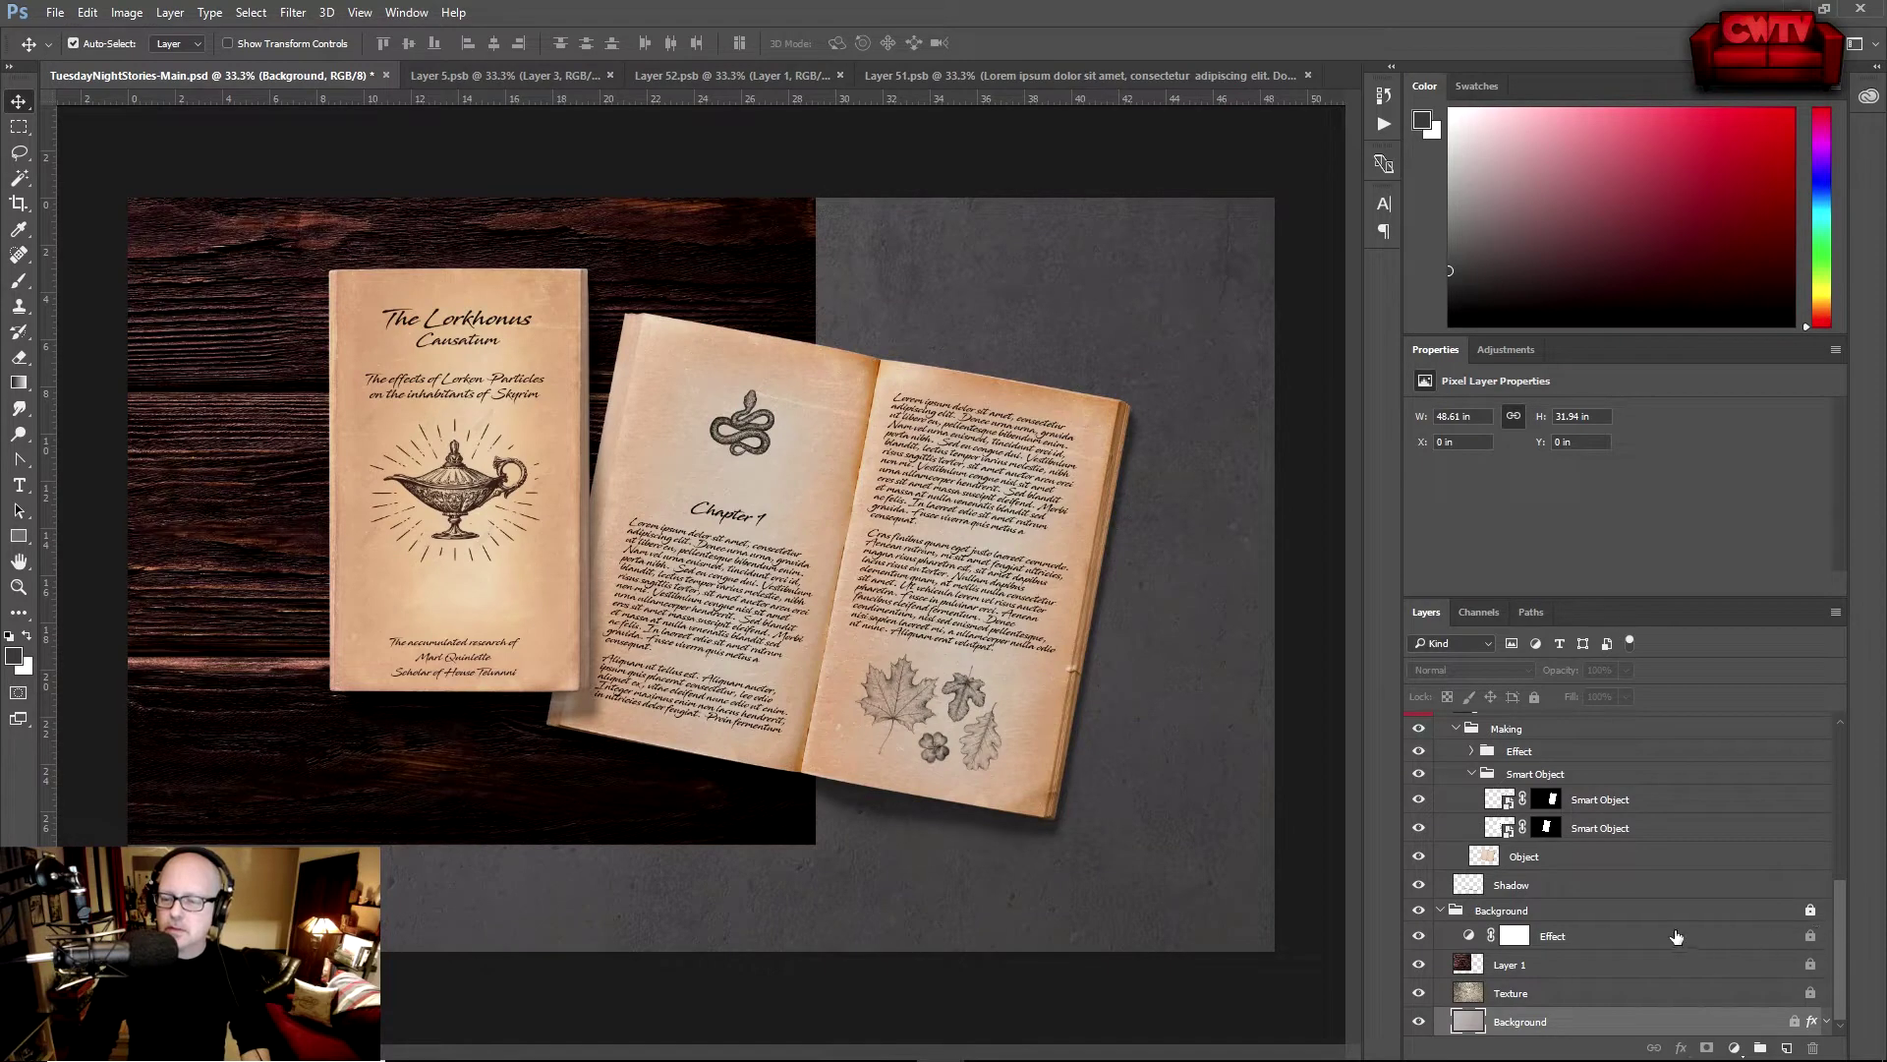
pyautogui.click(1595, 914)
pyautogui.click(1810, 913)
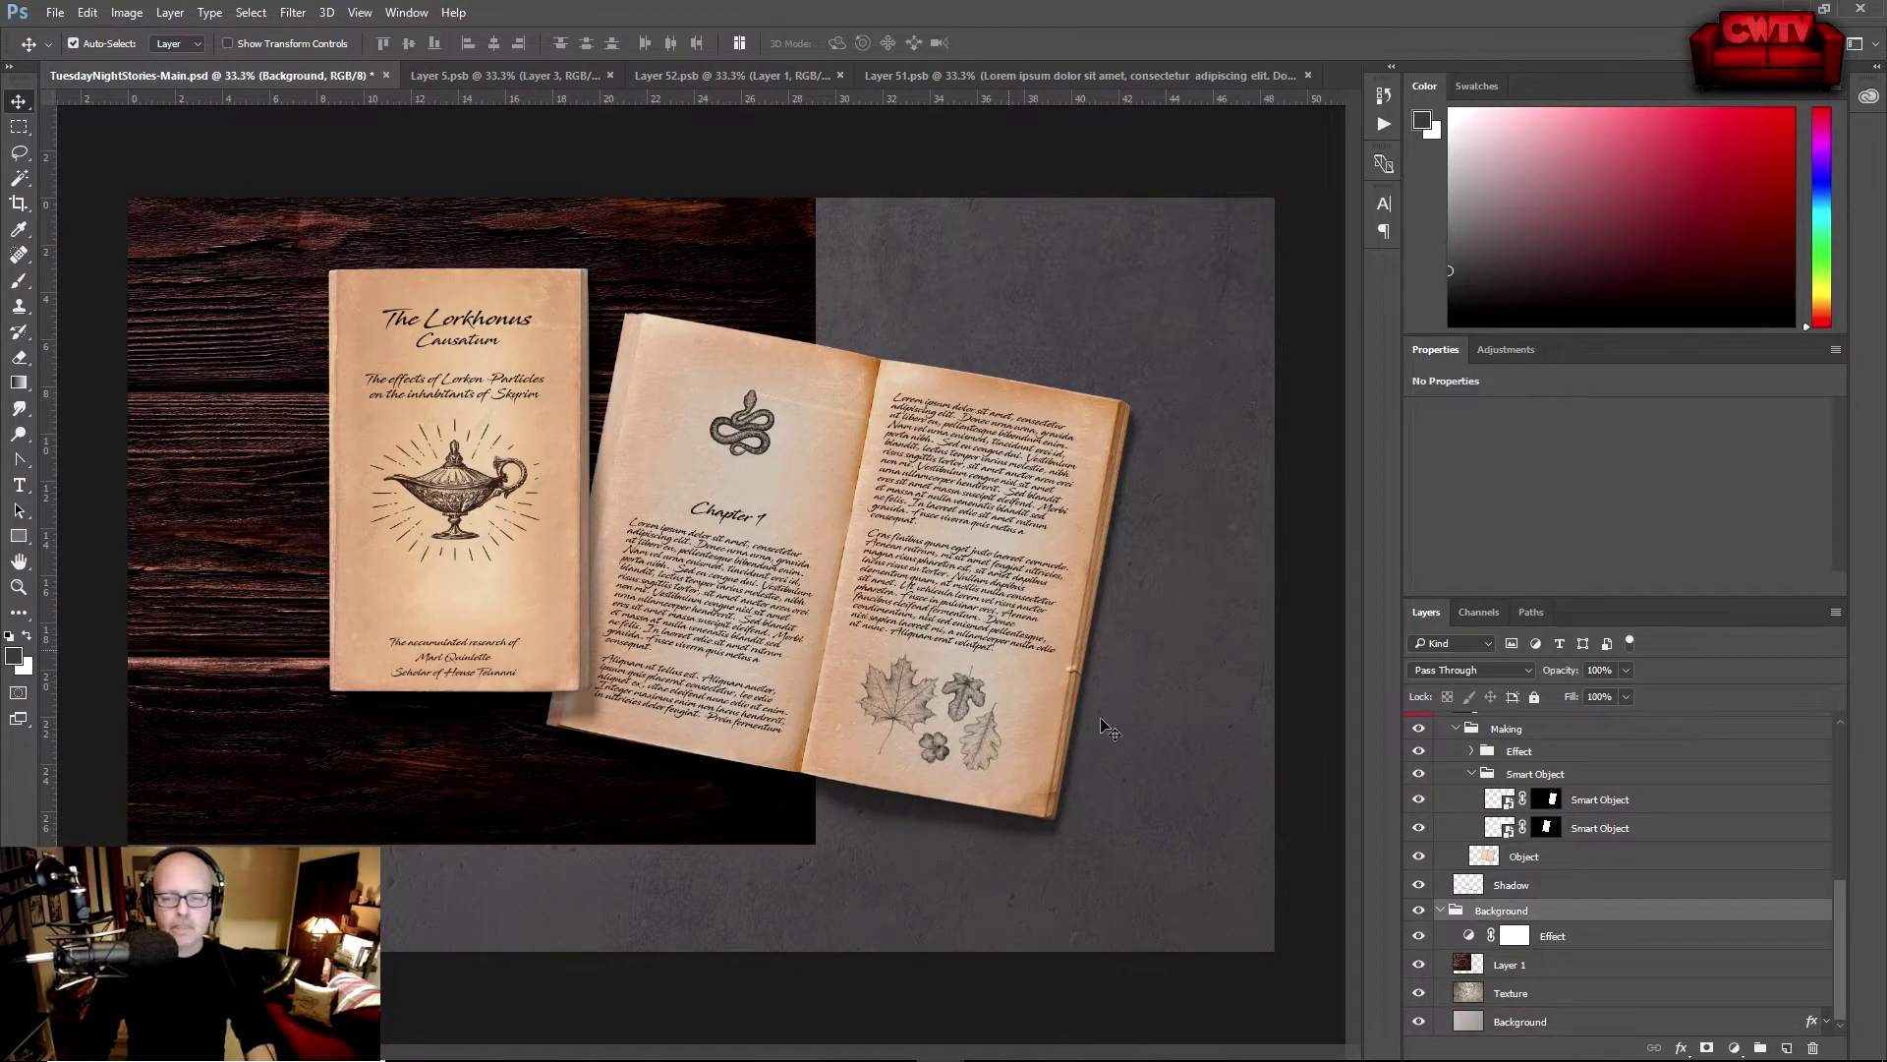
pyautogui.click(1476, 966)
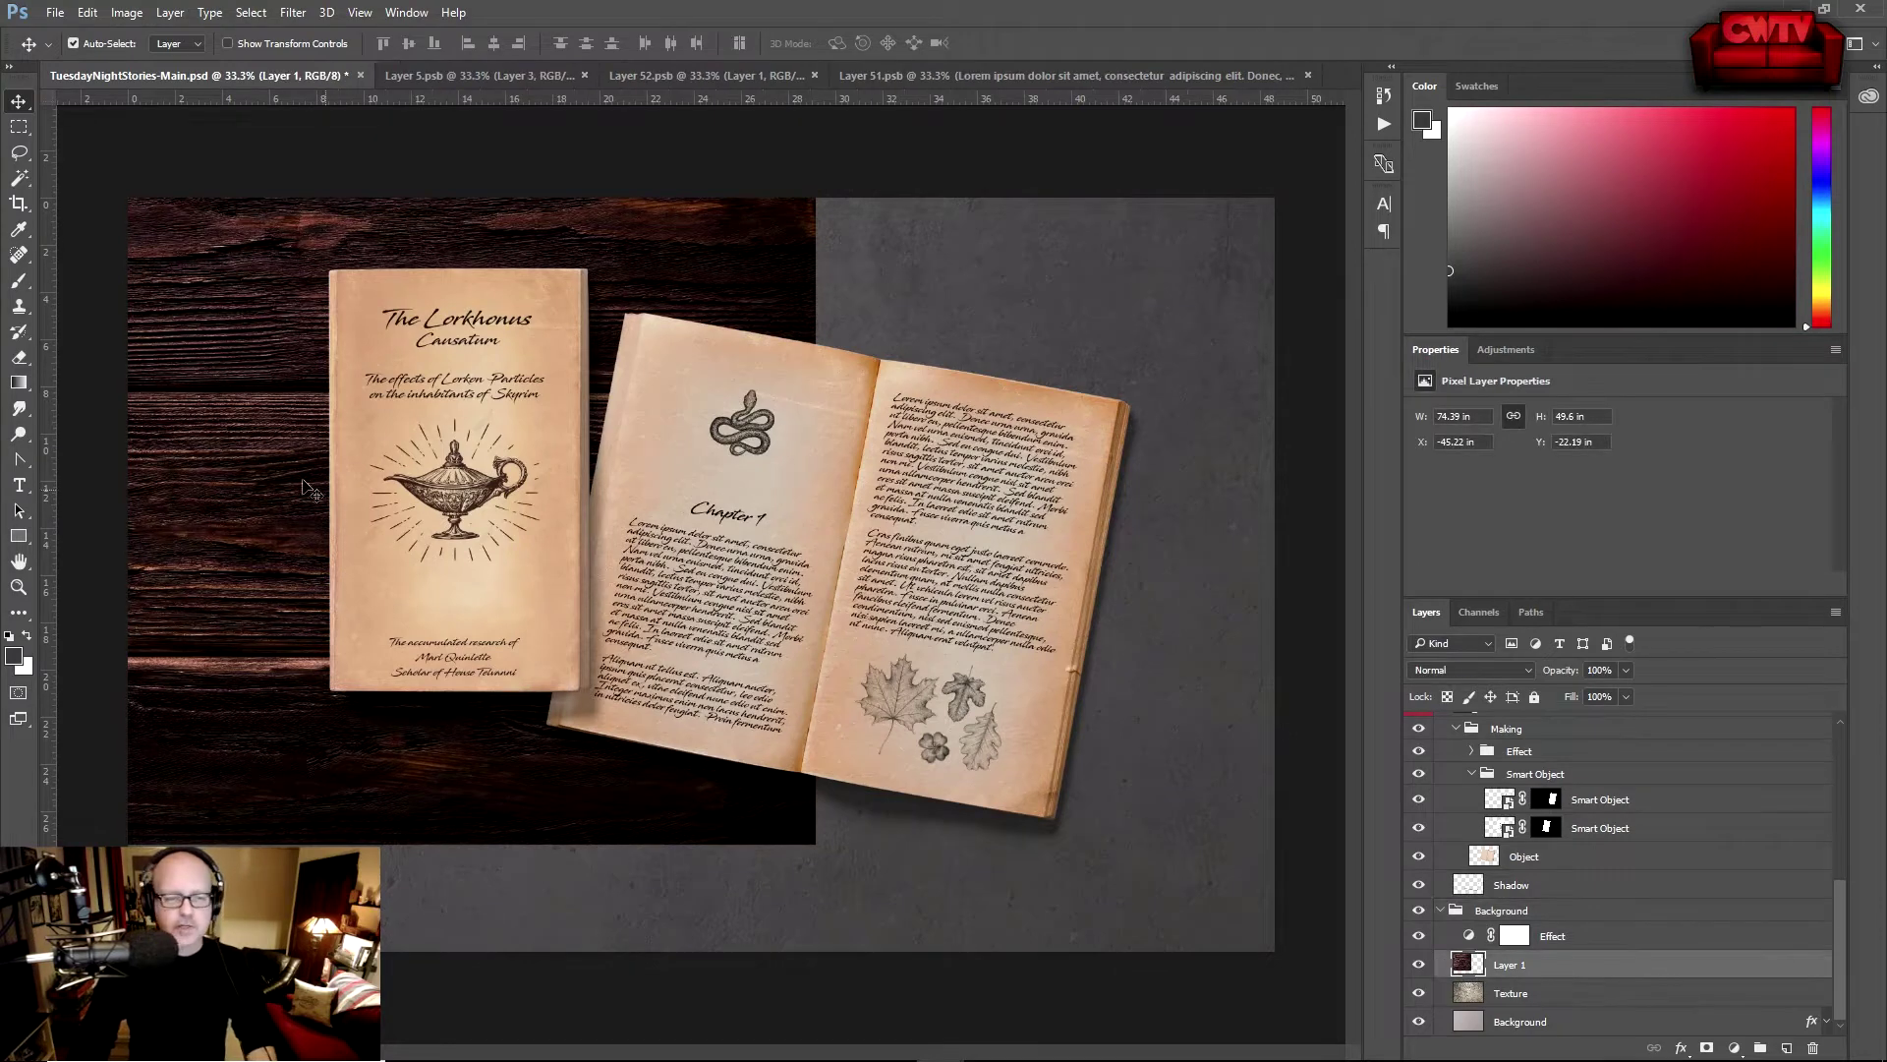
# - Drag the wood texture right and down so it covers the whole canvas
pyautogui.moveTo(248, 478); pyautogui.dragTo(914, 631)
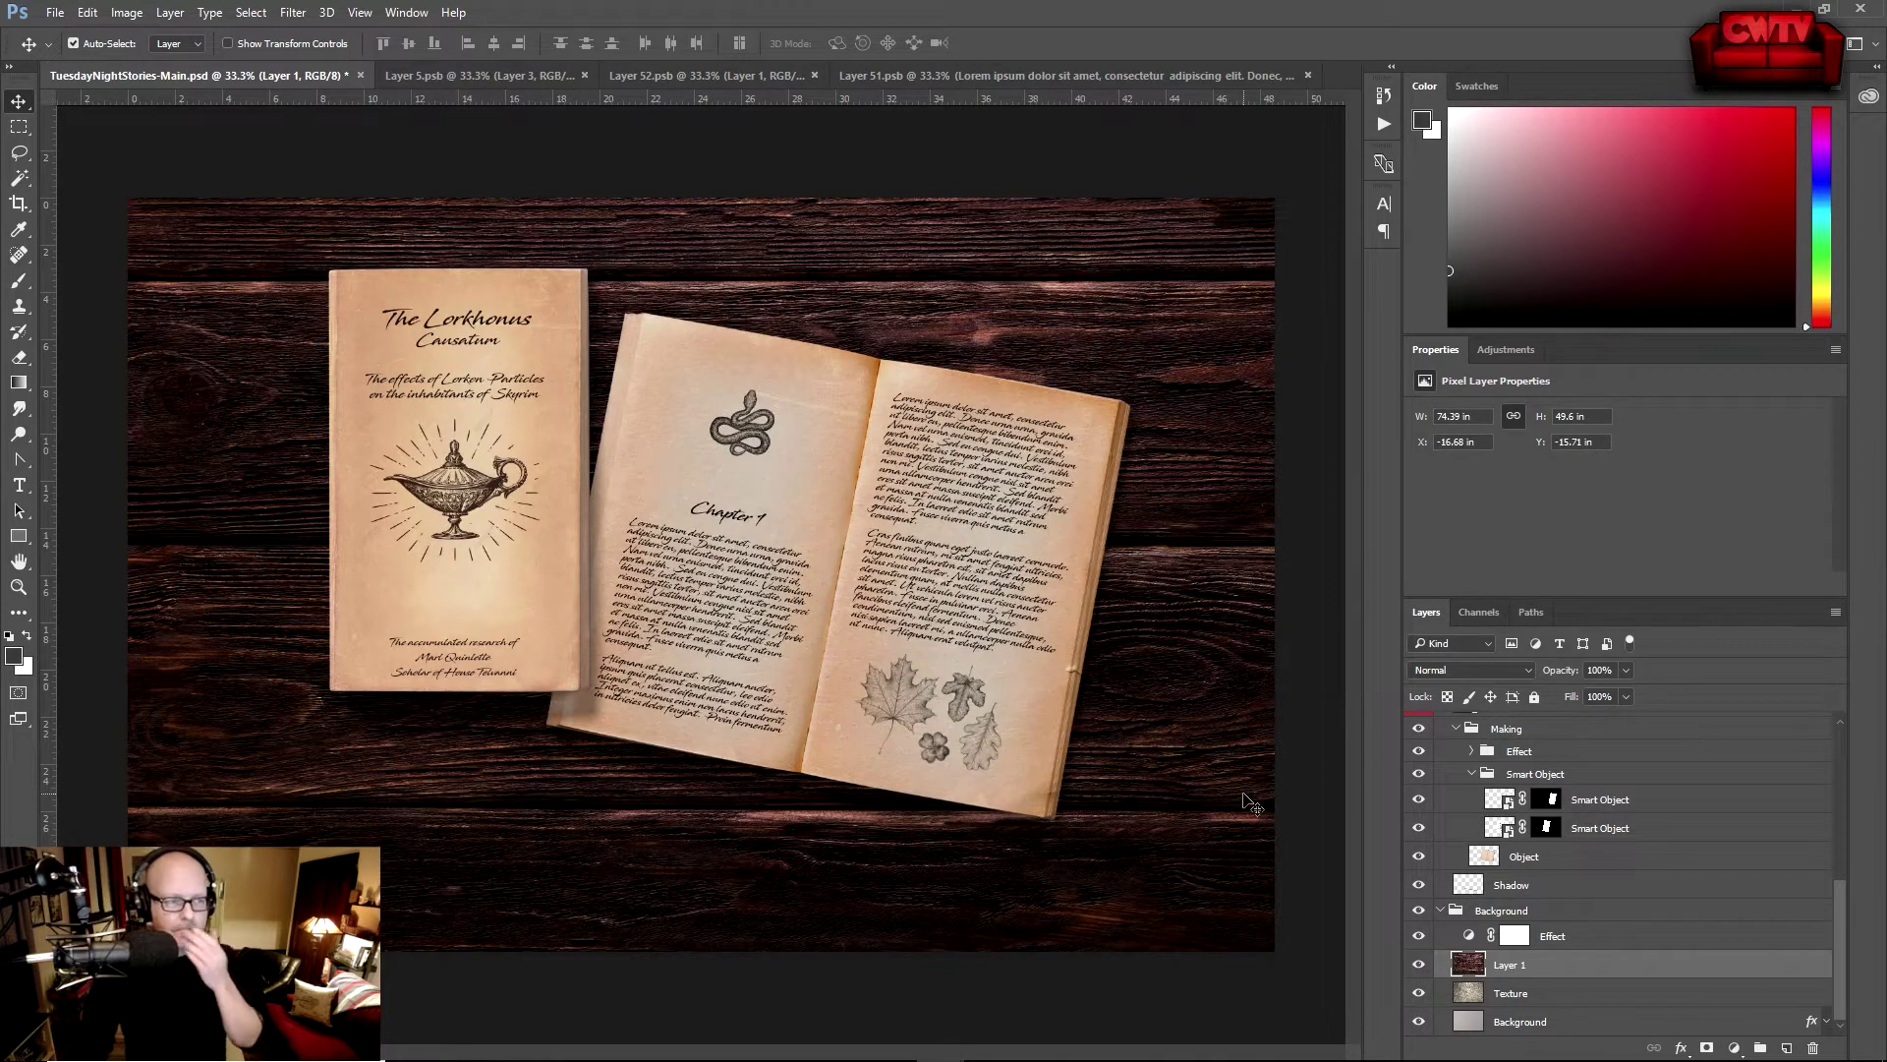
pyautogui.rightClick(1807, 910)
pyautogui.click(1592, 938)
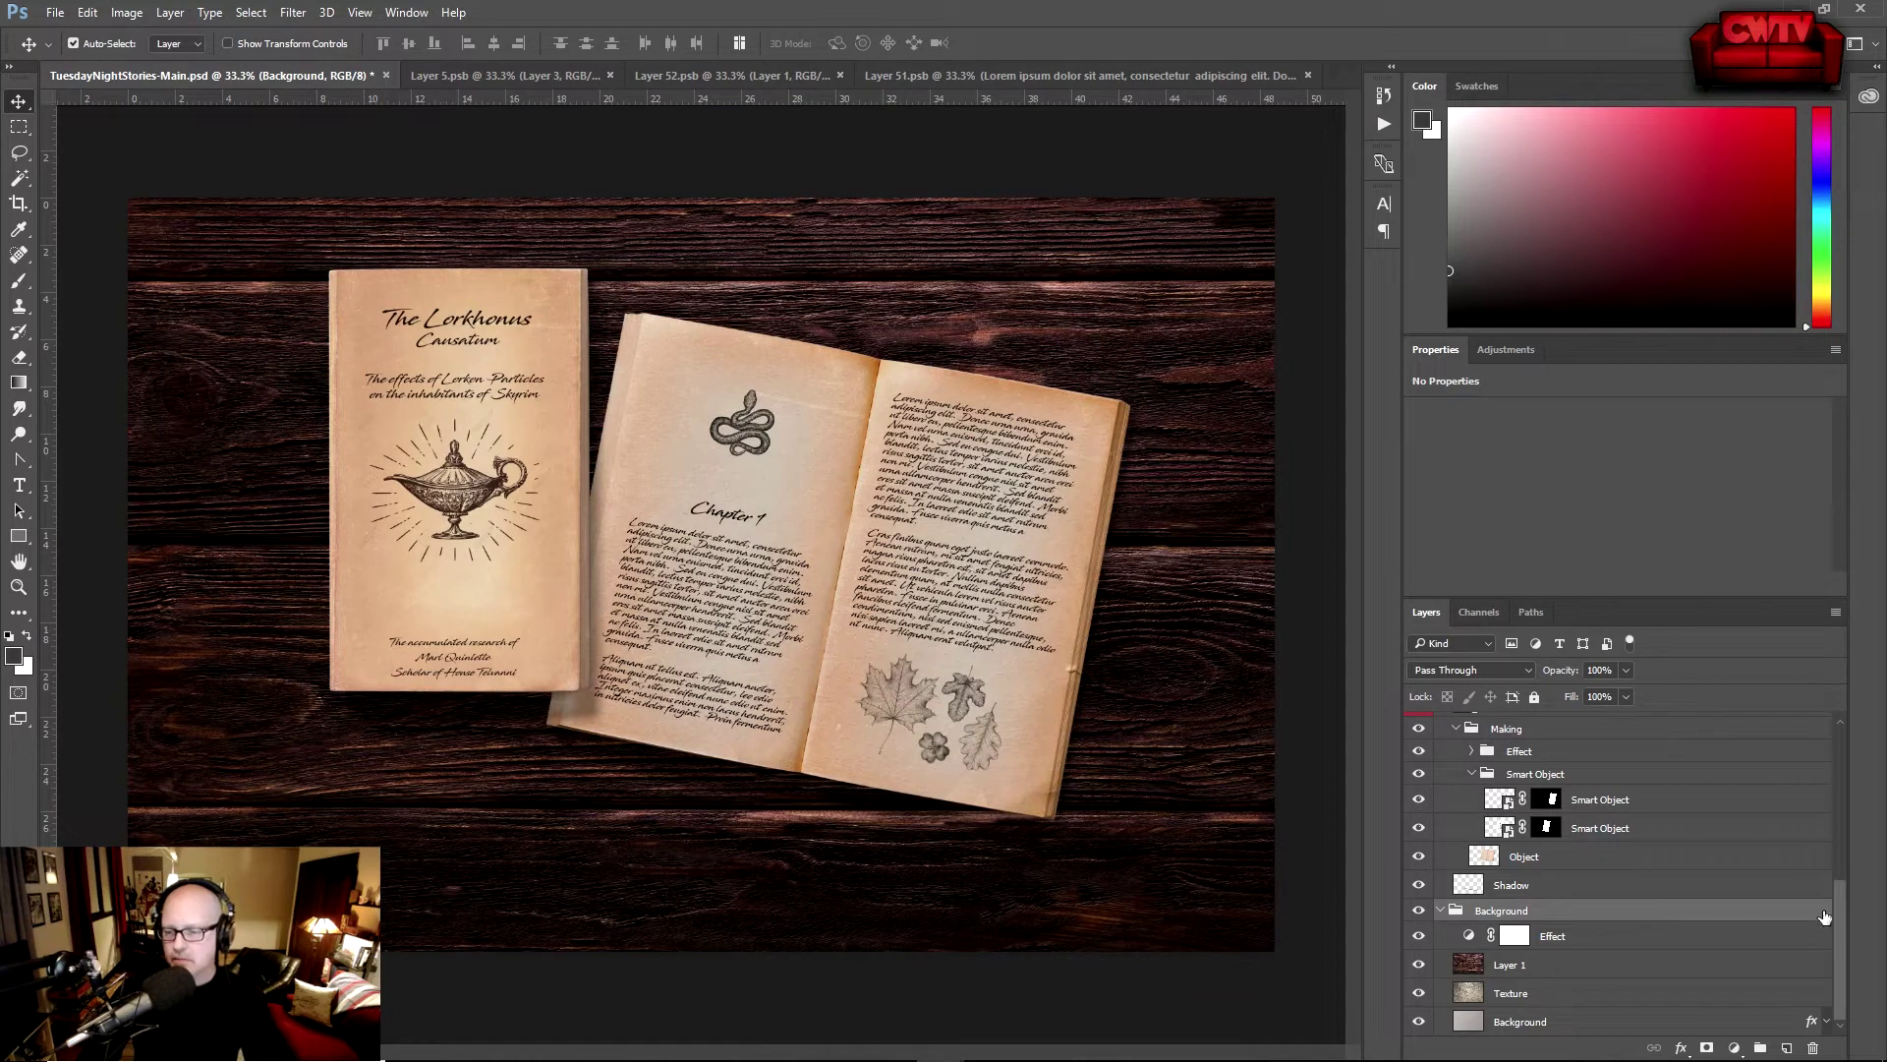
# - Collapse both Book groups, select Layer 1, and briefly hide the closed book to compare
pyautogui.moveTo(1843, 969); pyautogui.dragTo(1869, 763)
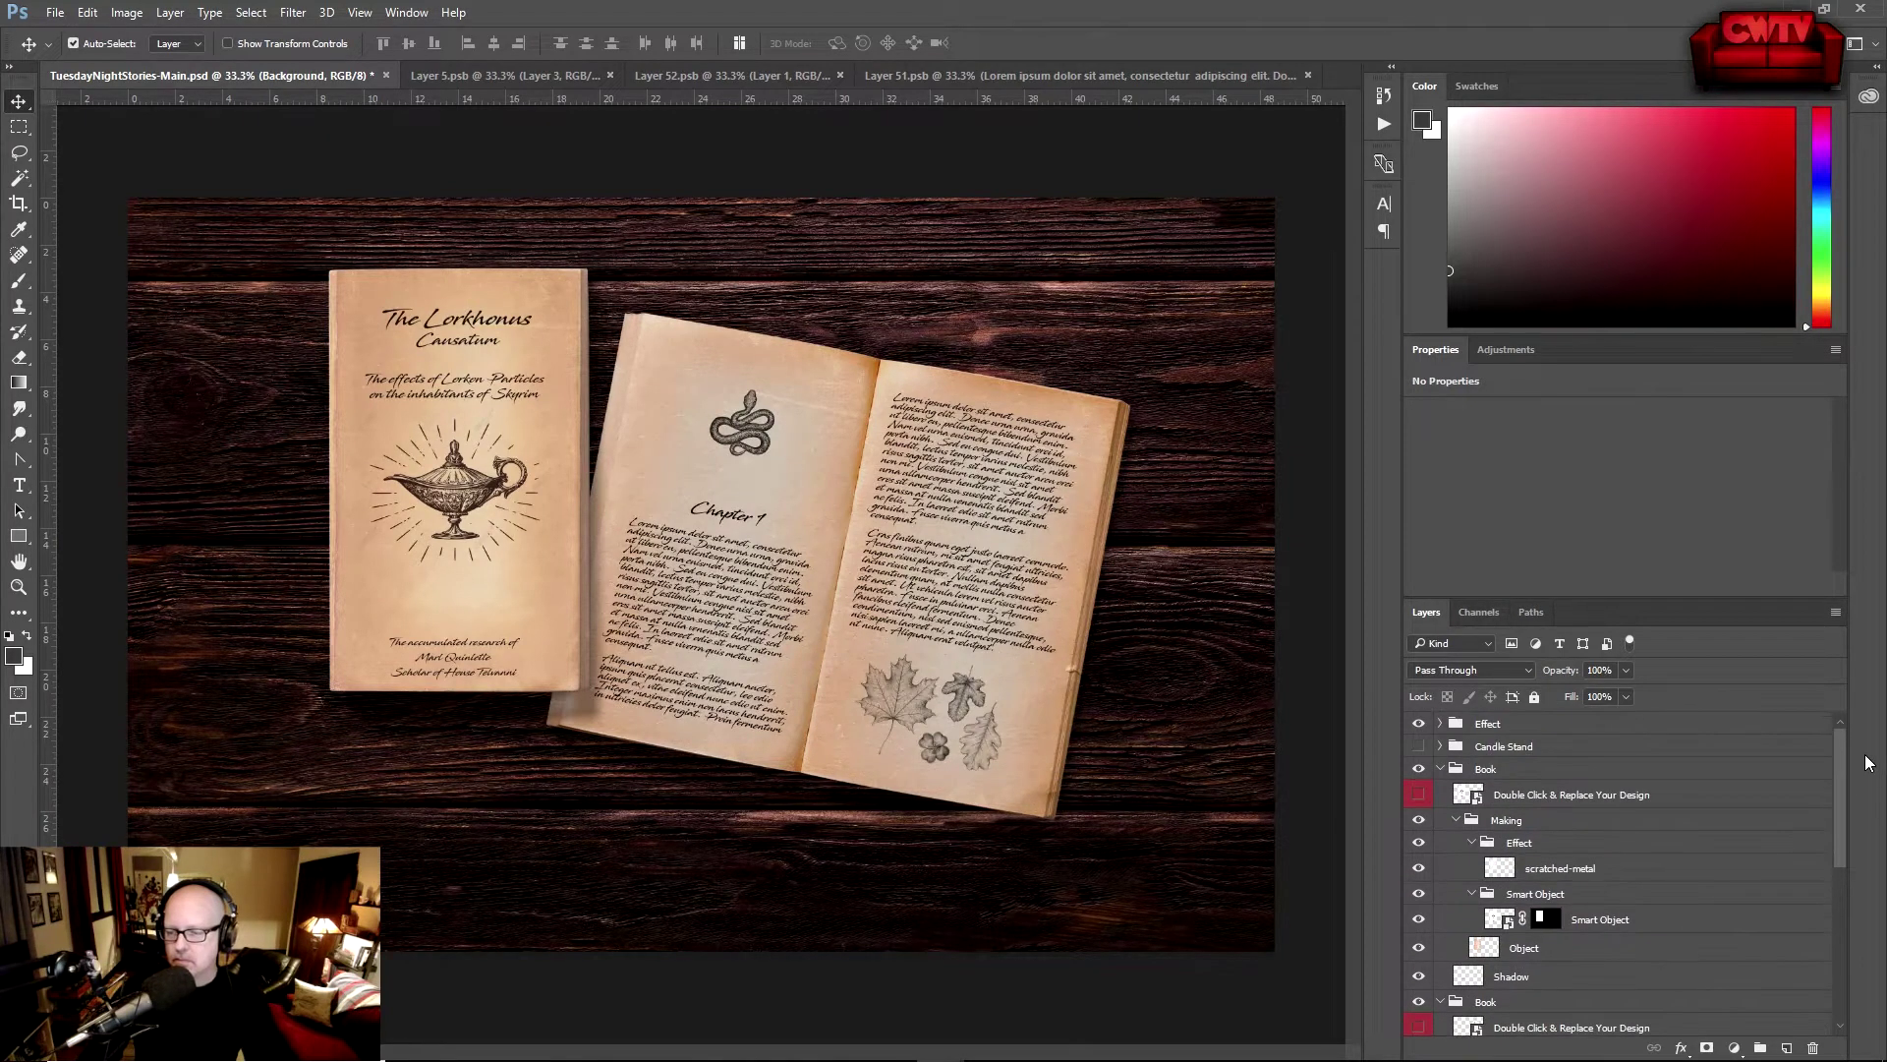
pyautogui.click(1440, 770)
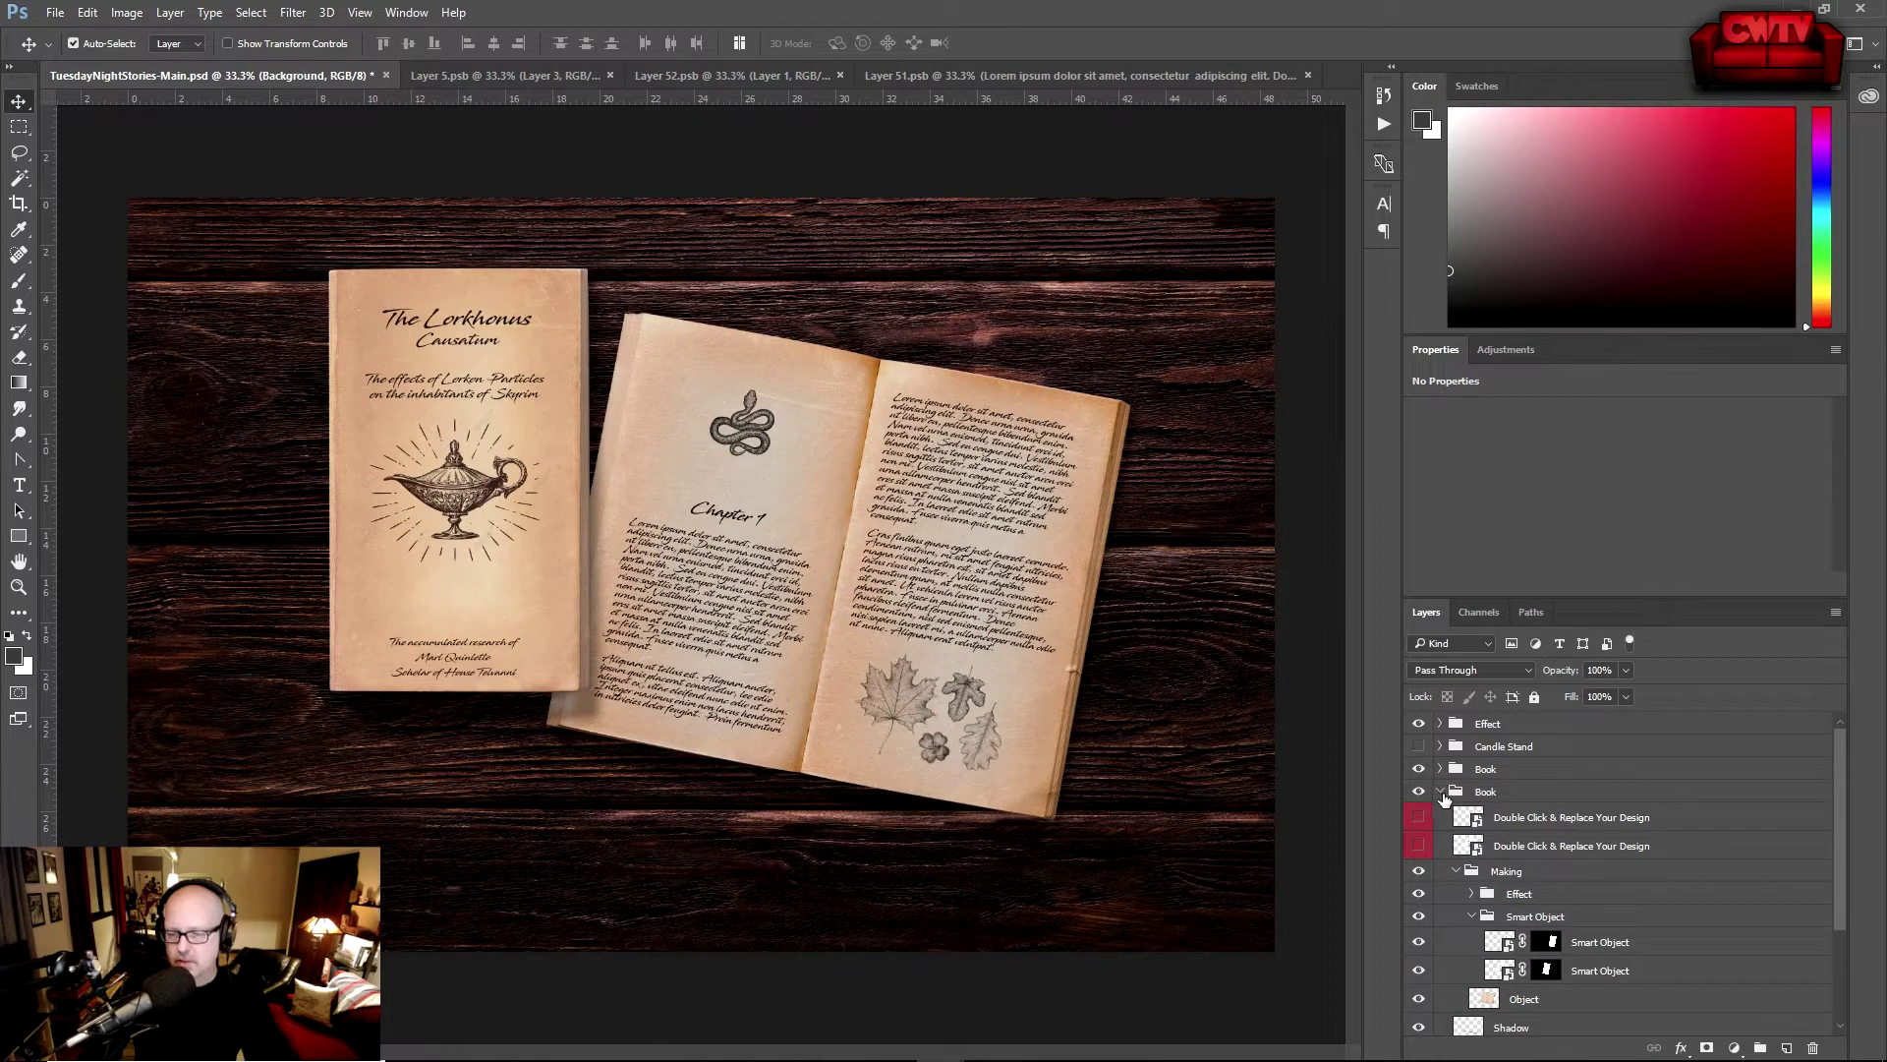
pyautogui.click(1440, 792)
pyautogui.click(1526, 868)
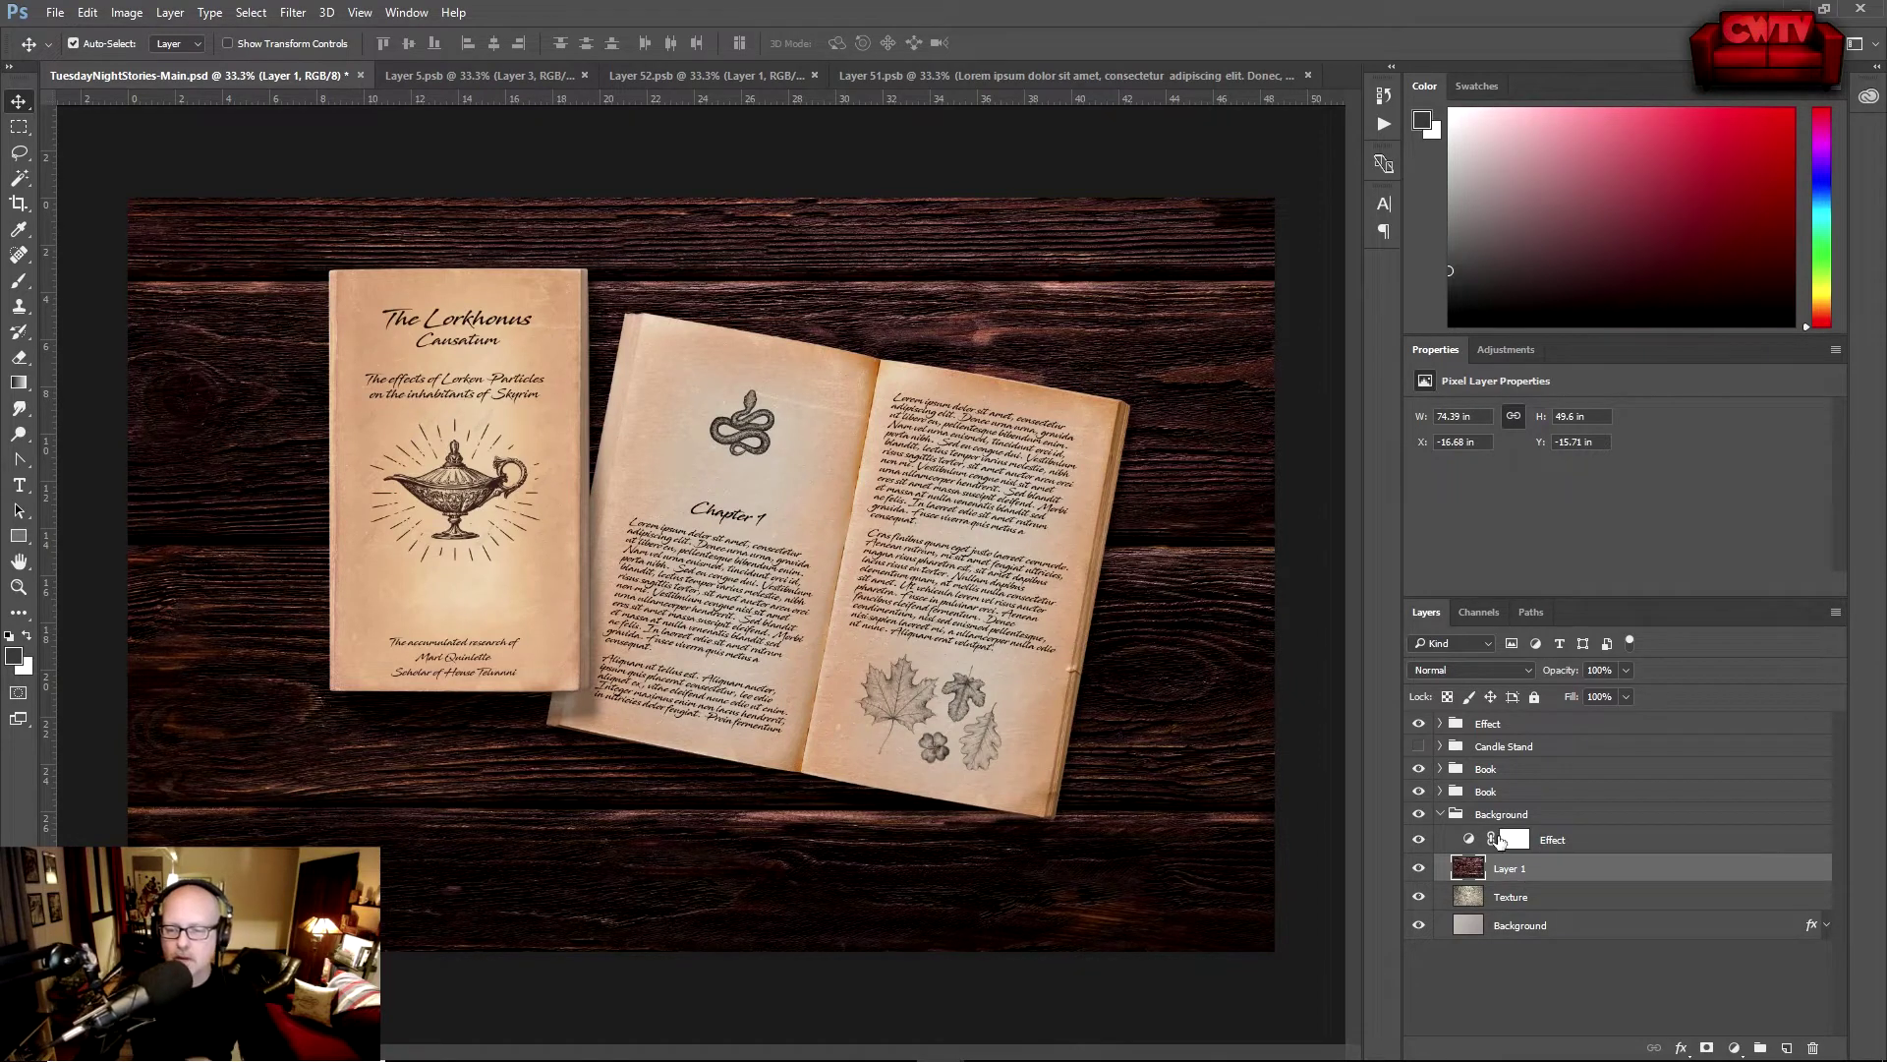
pyautogui.click(1418, 769)
pyautogui.click(1418, 770)
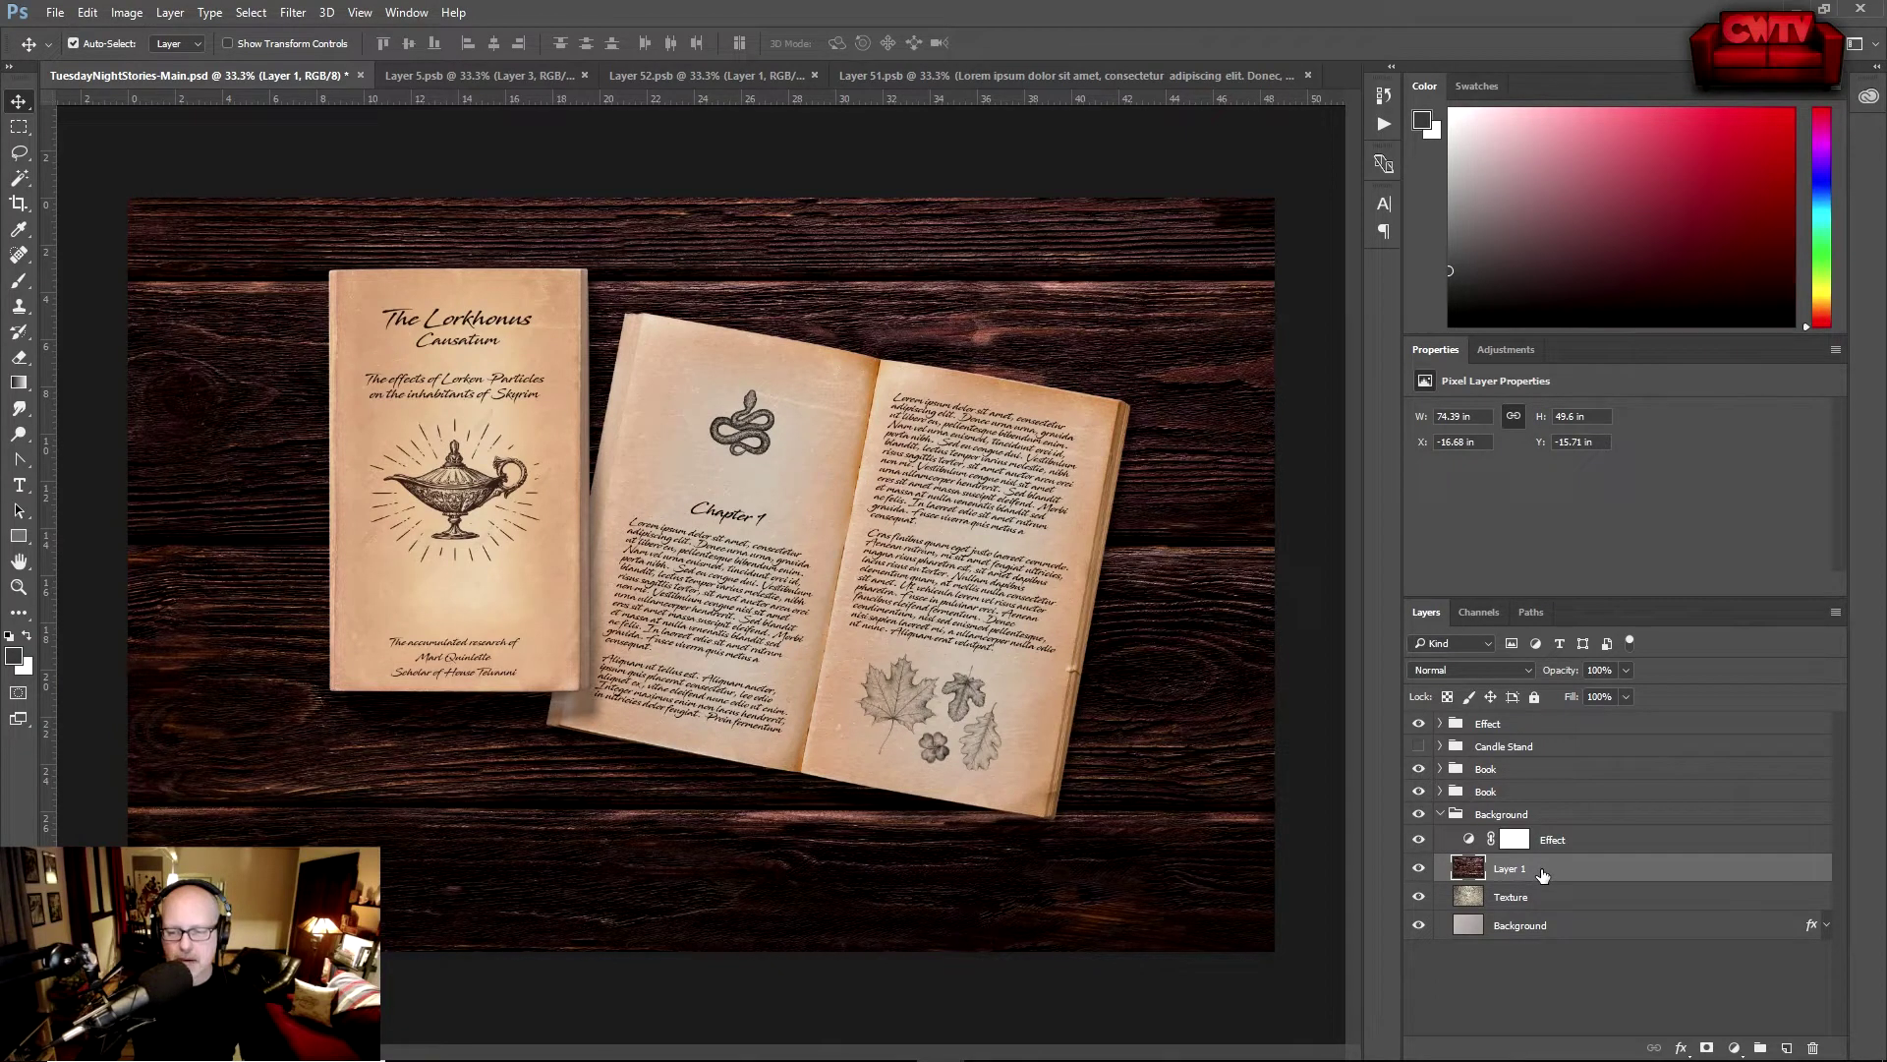
# - Toggle the Effect darkening layer to compare, leaving it switched on
pyautogui.click(1417, 840)
pyautogui.click(1417, 840)
pyautogui.click(1416, 840)
pyautogui.click(1416, 841)
pyautogui.click(294, 13)
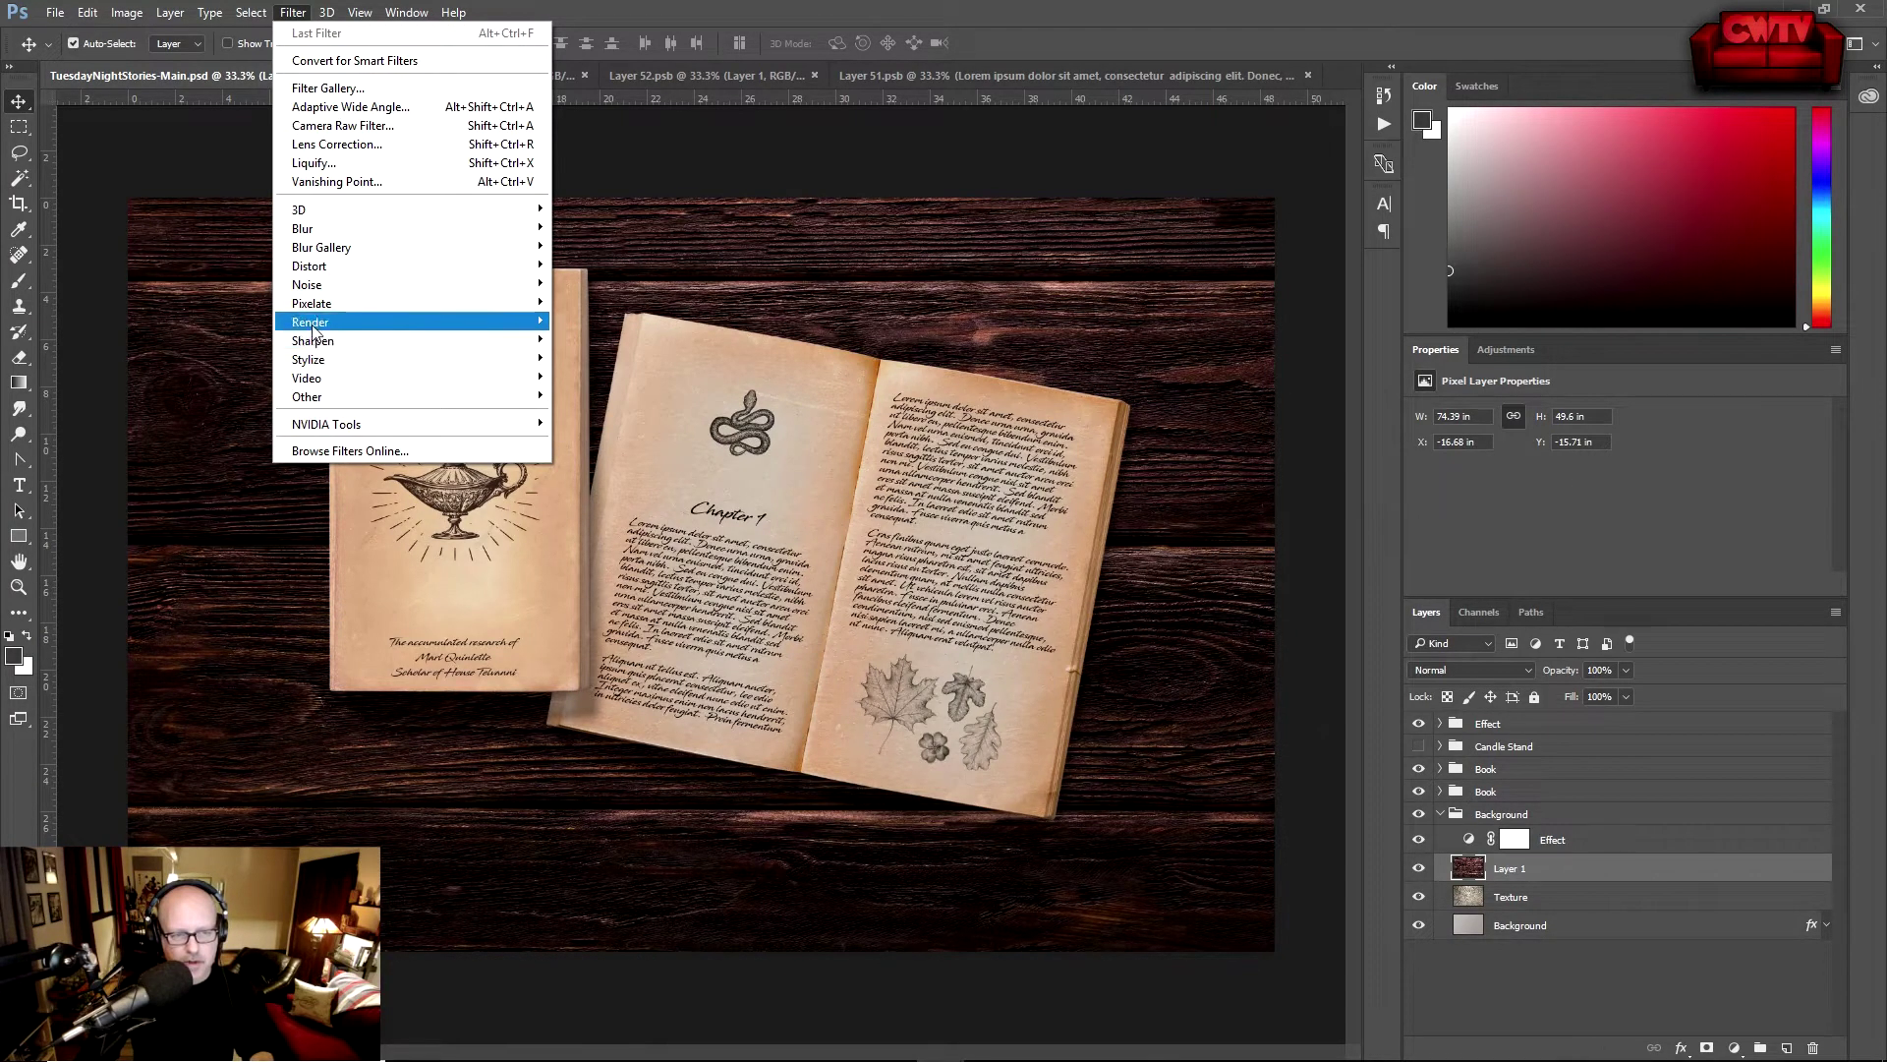
# - Apply Filter > Render > Lighting Effects to the wood layer
pyautogui.moveTo(536, 321)
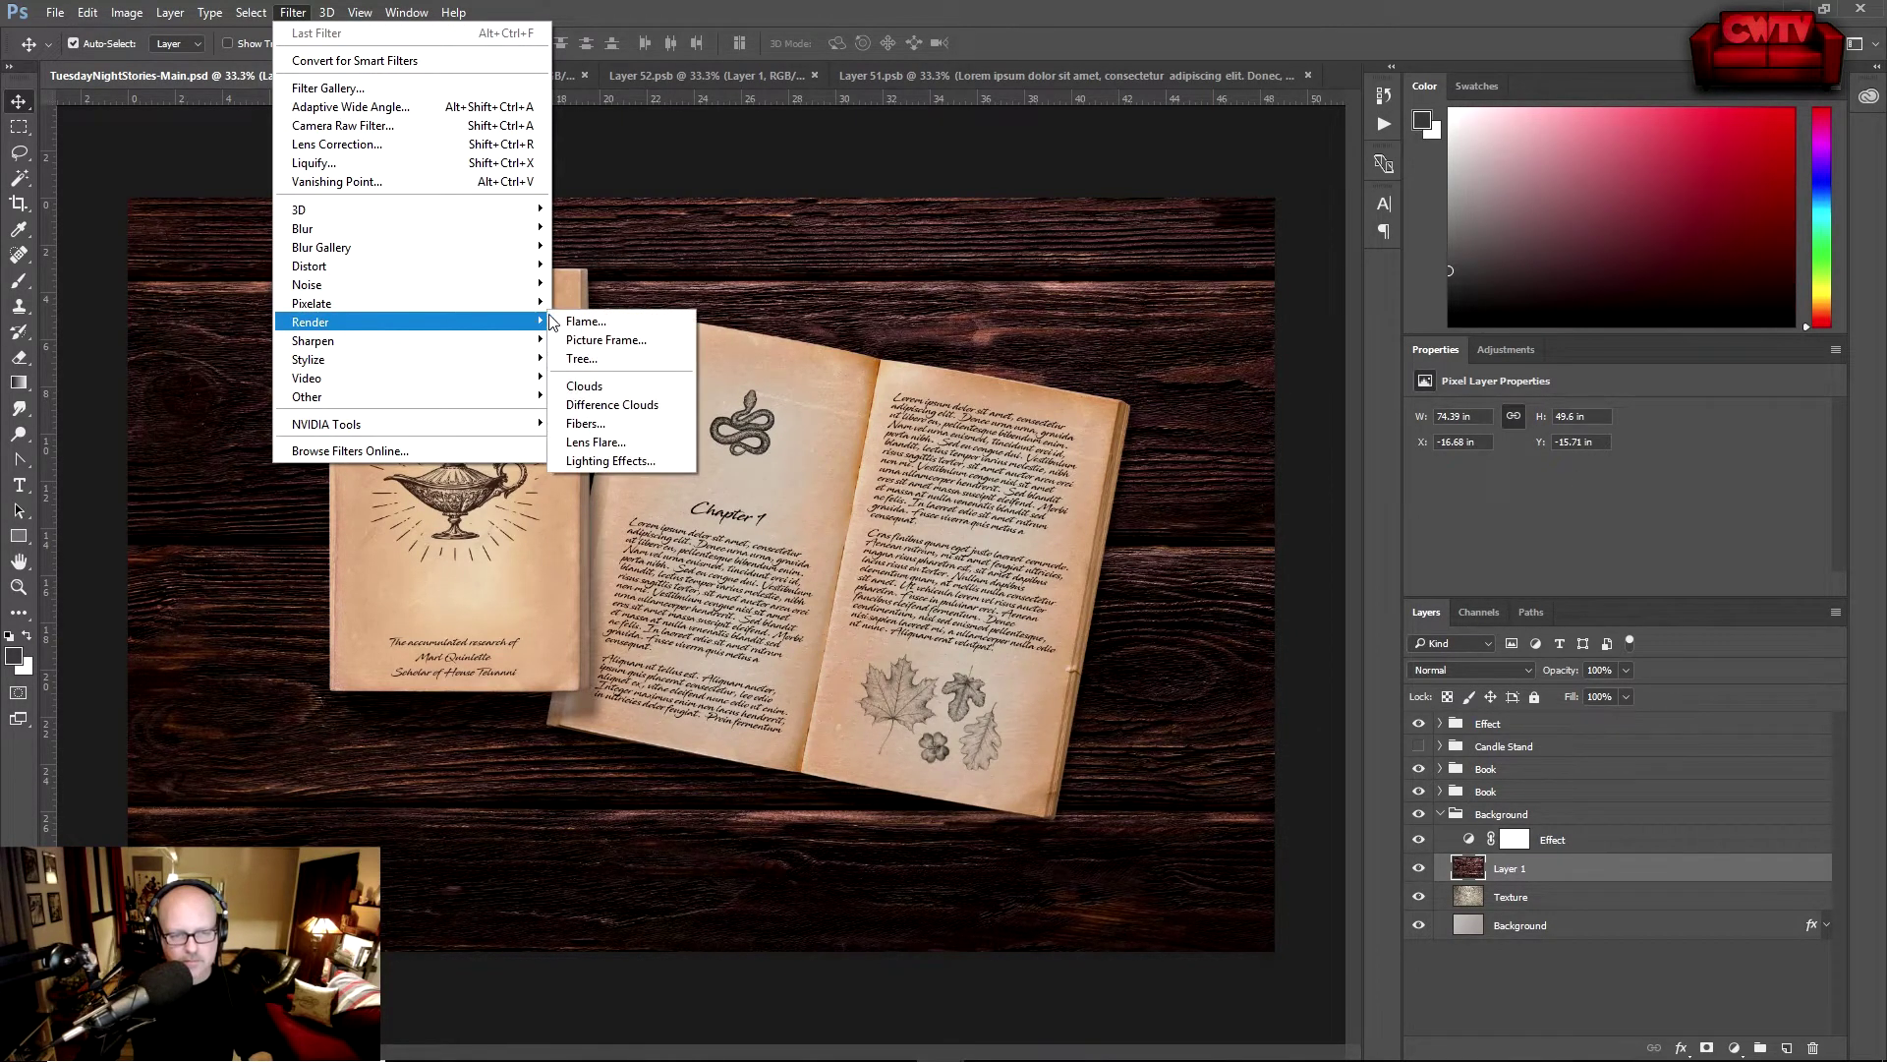
pyautogui.click(602, 462)
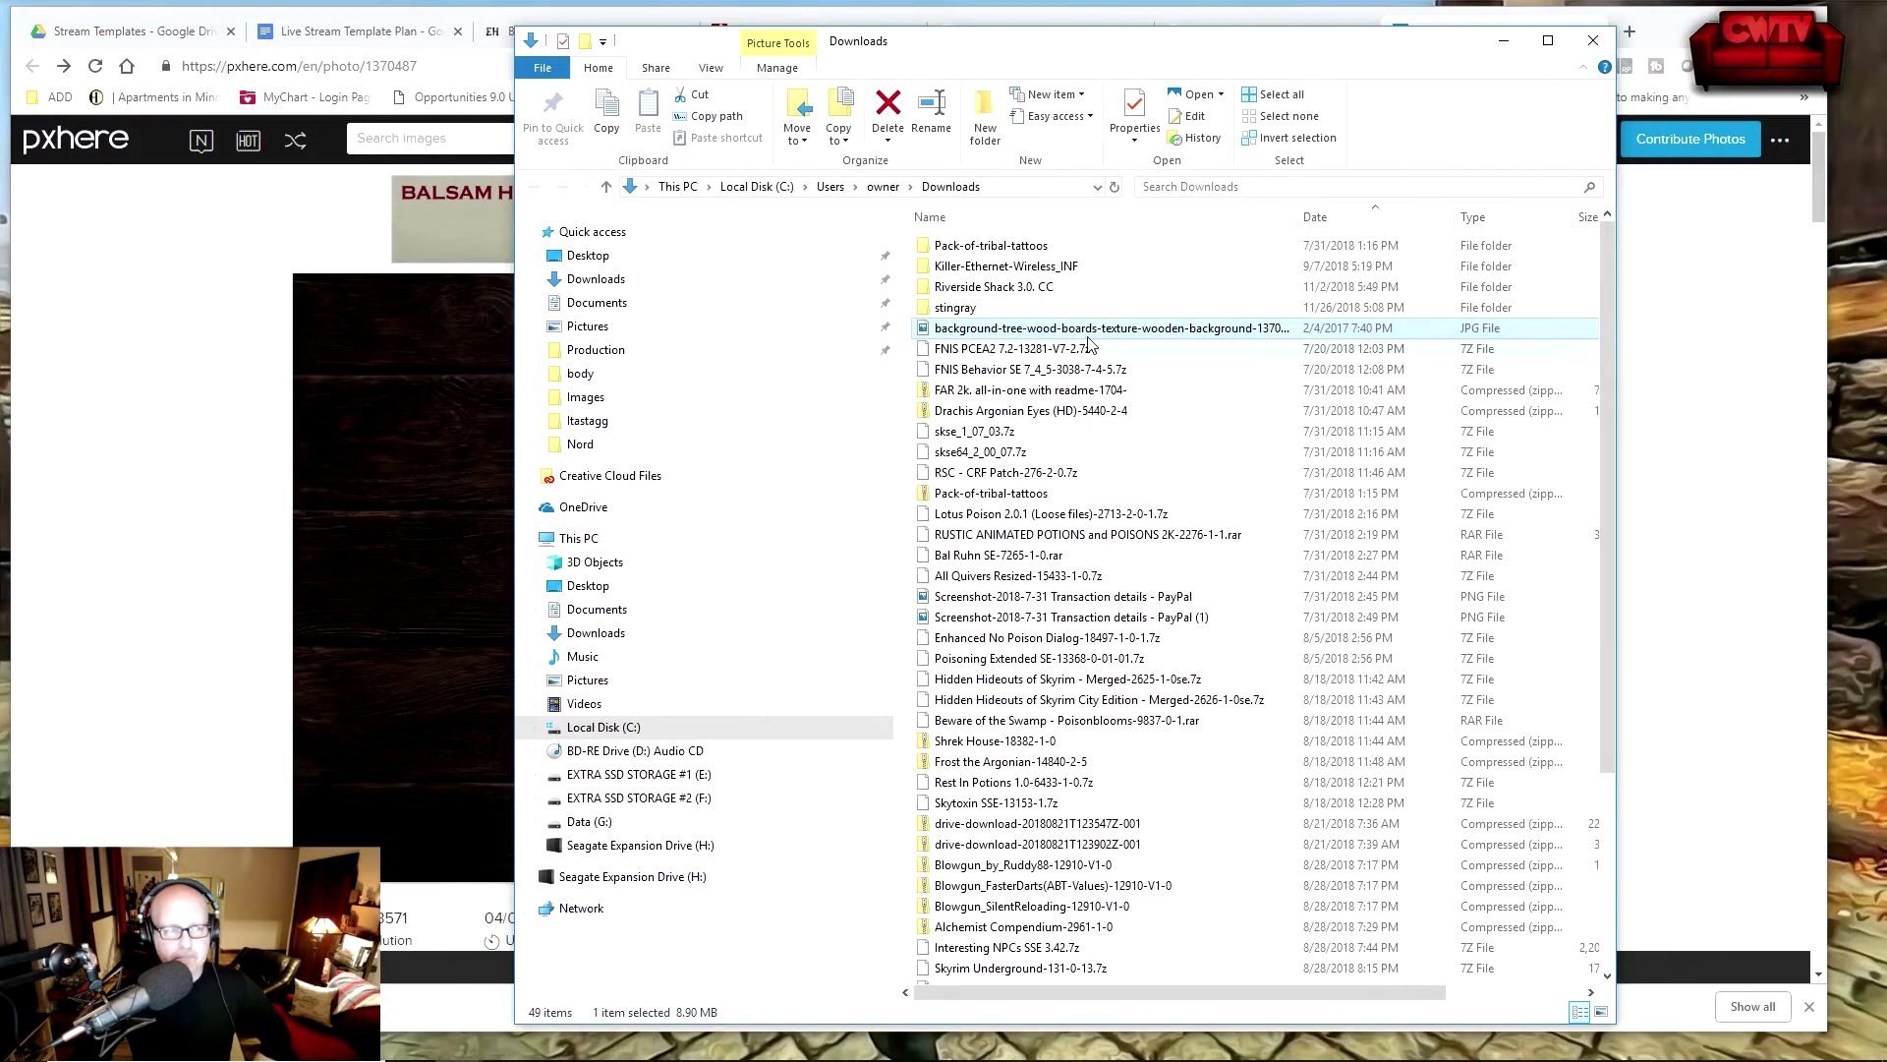
# - Relaunch Photoshop from the taskbar and close the File Explorer window
pyautogui.moveTo(1032, 1058)
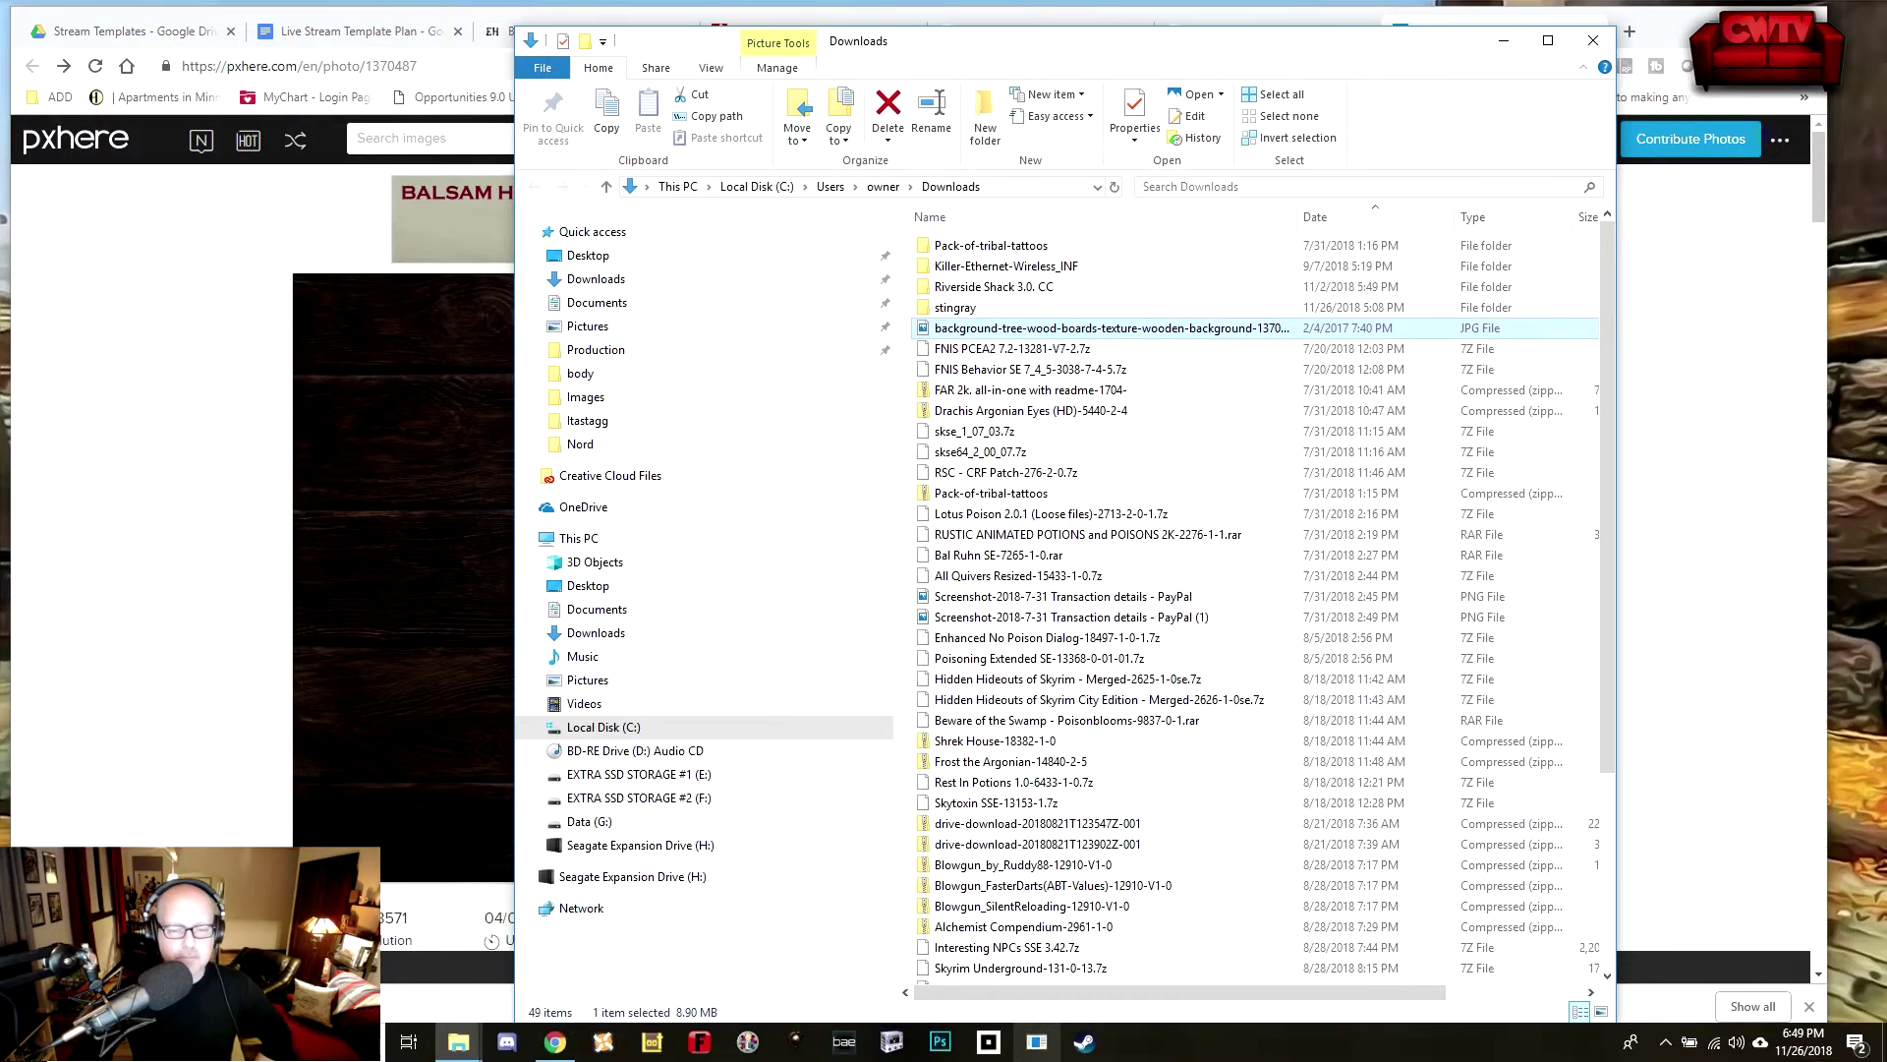
pyautogui.click(939, 1041)
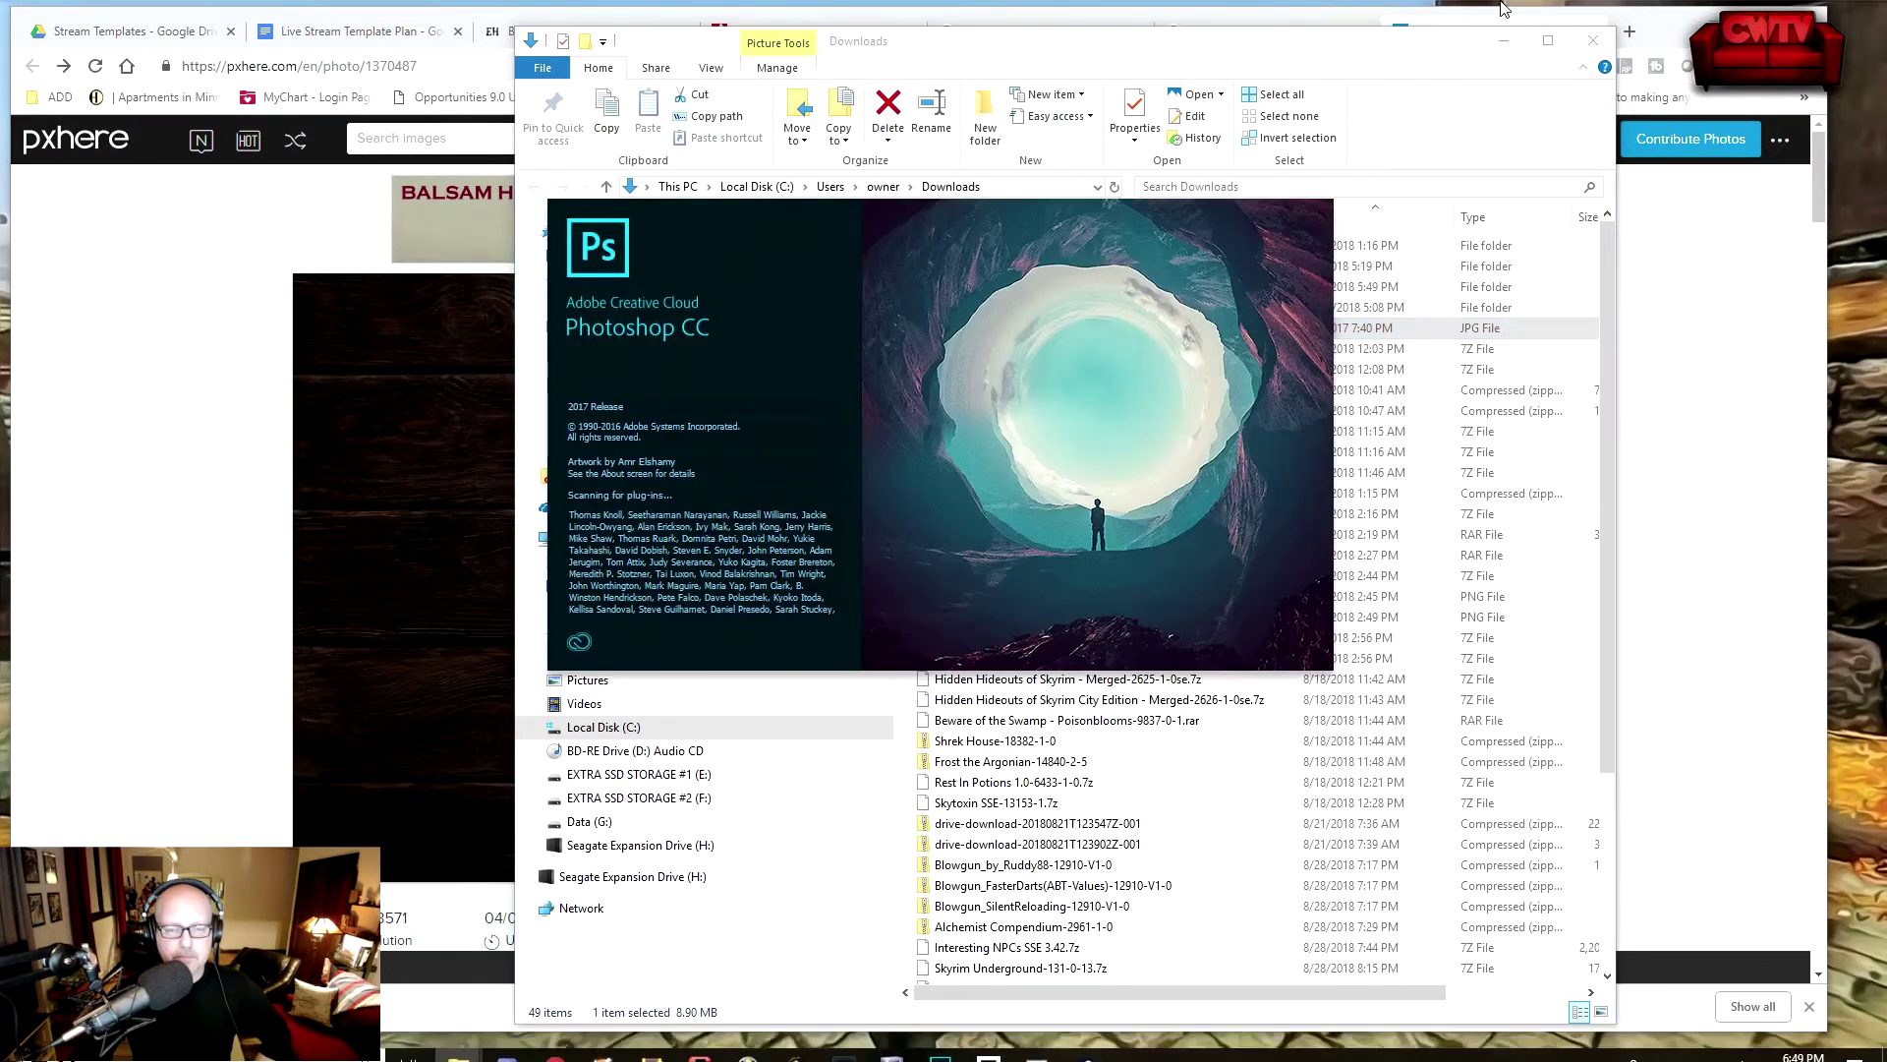
pyautogui.click(1592, 40)
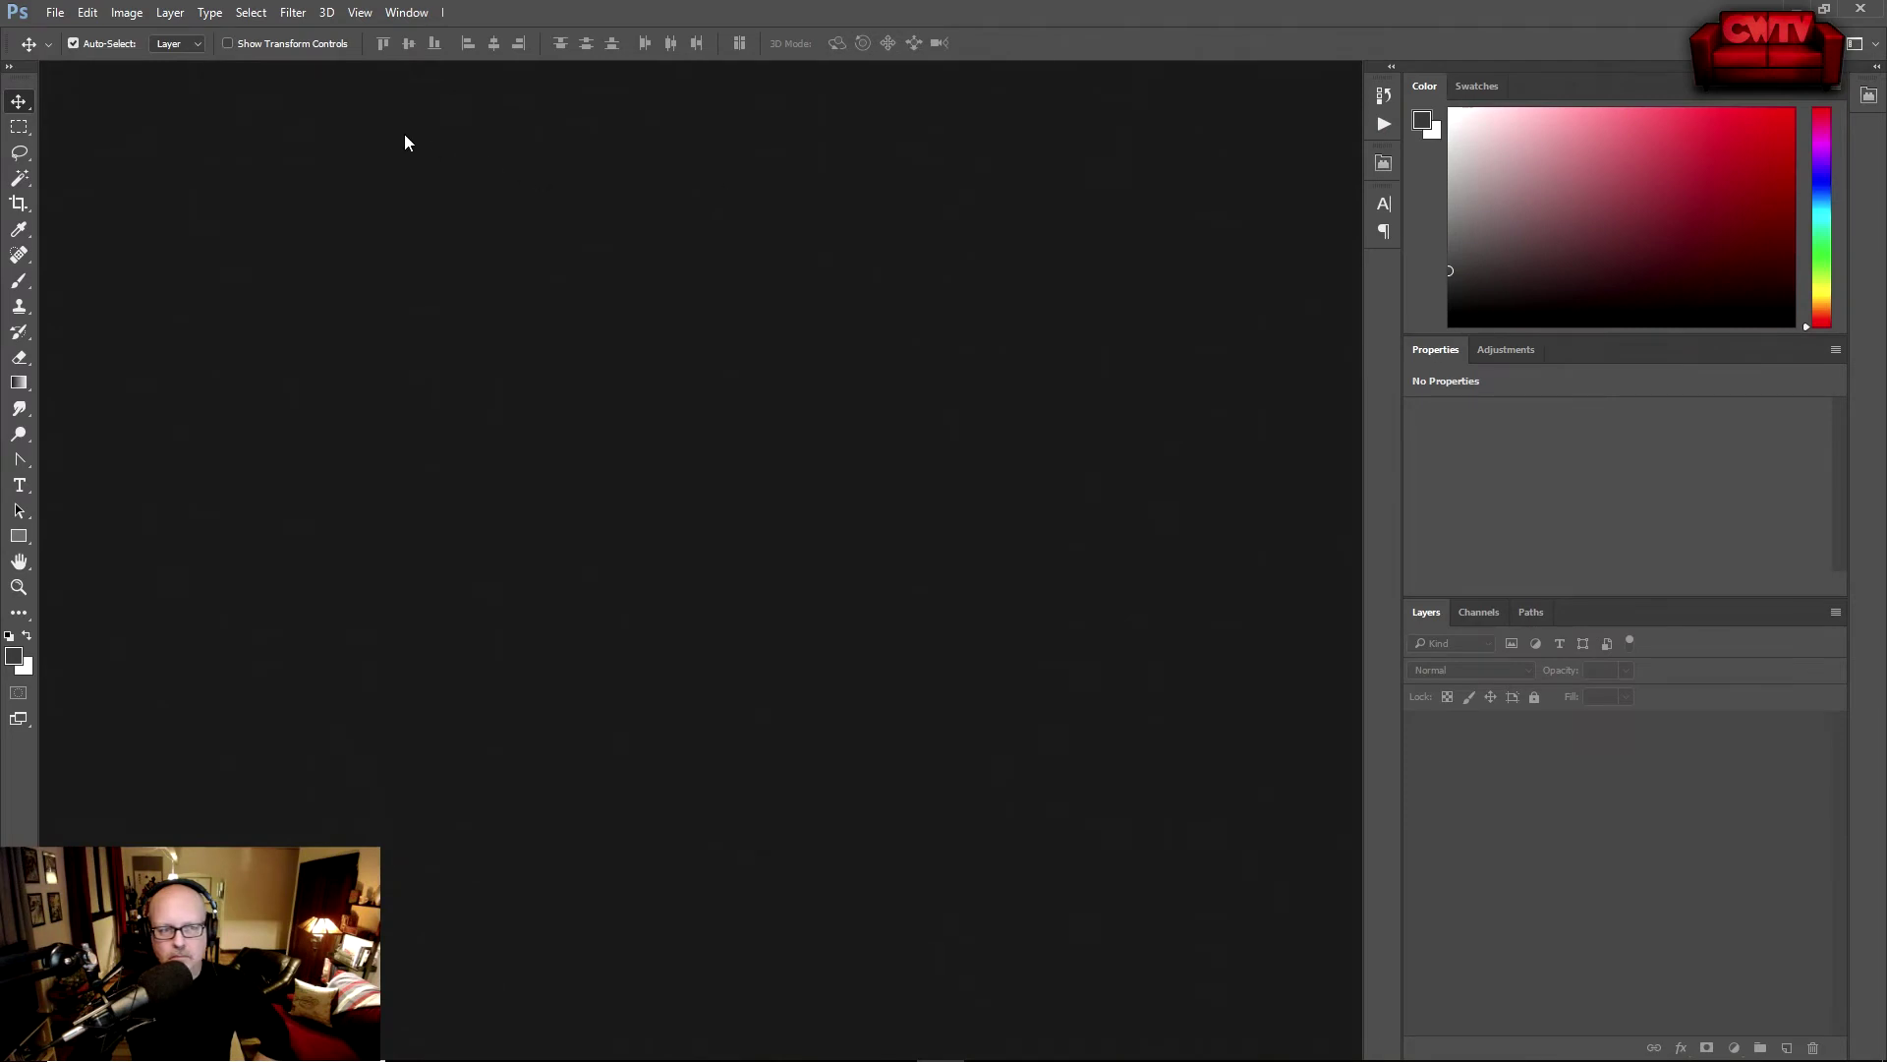
# - In the recovered file, slide the wood layer right and down to fill the whole canvas
pyautogui.click(59, 17)
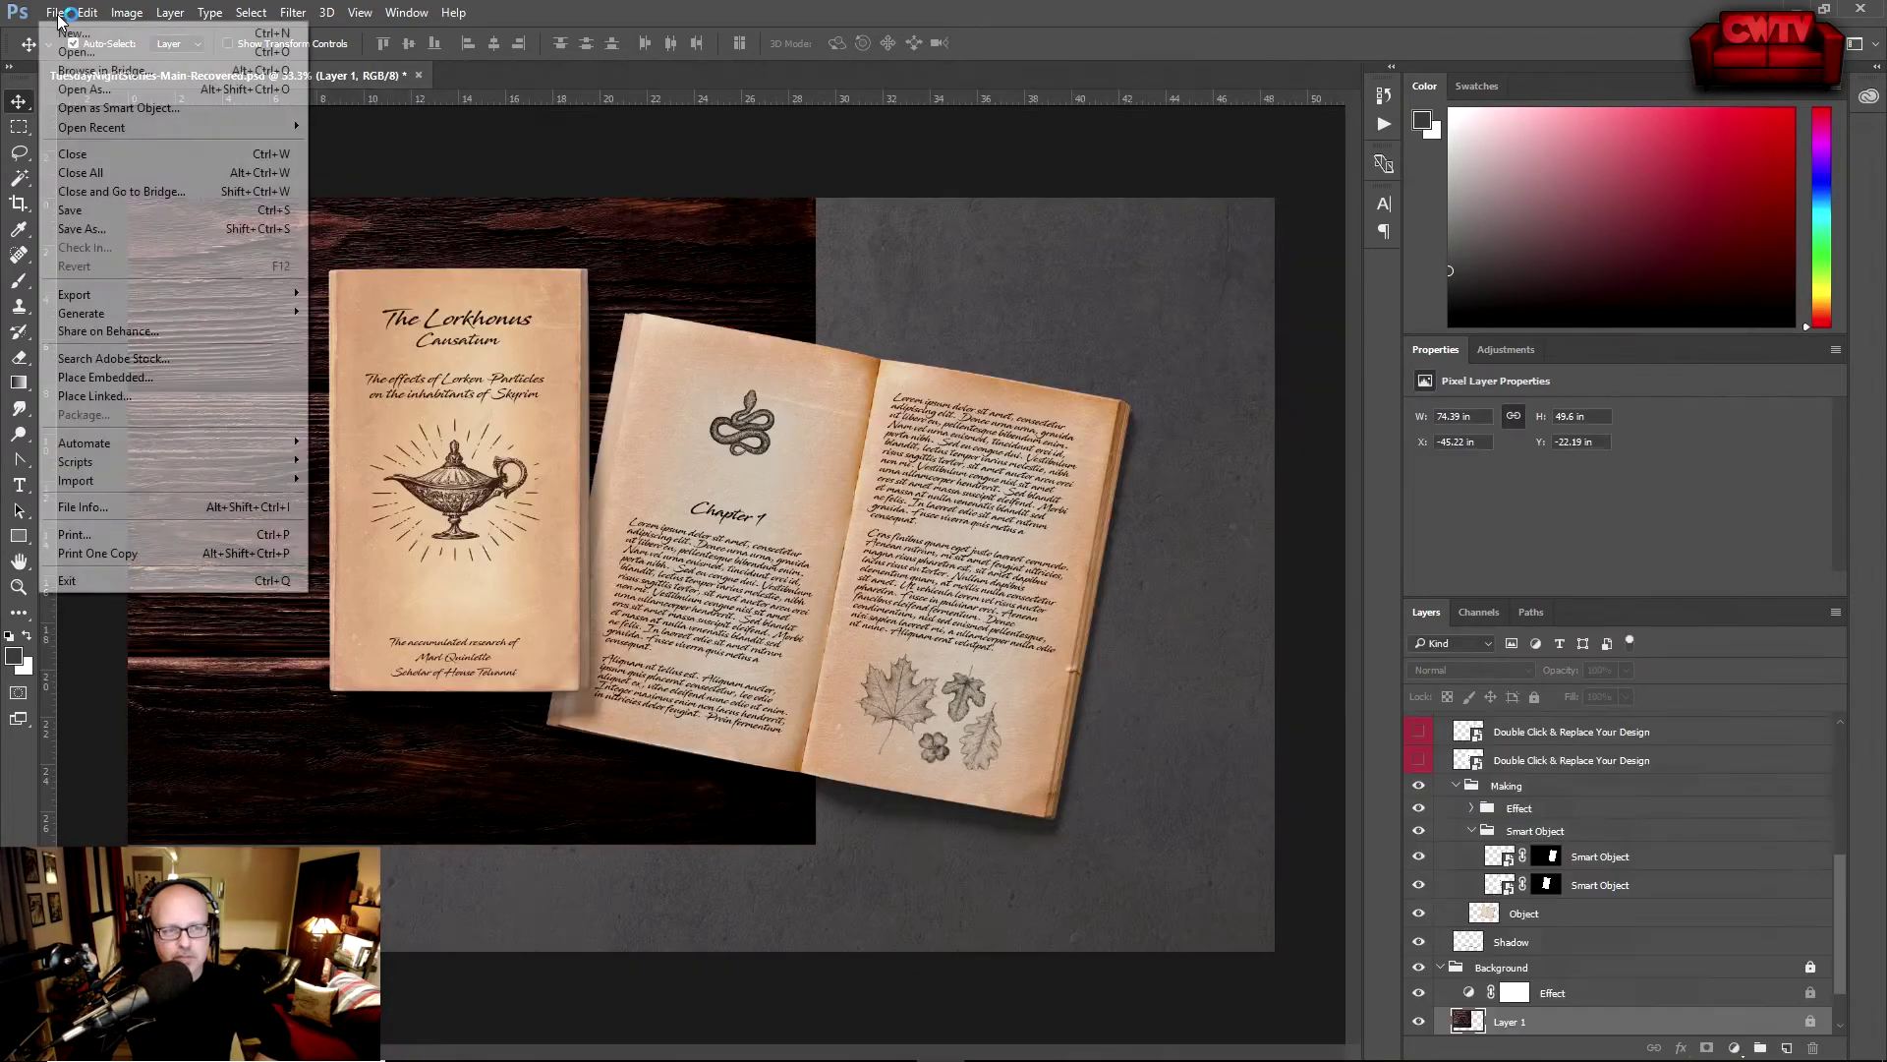
pyautogui.click(517, 156)
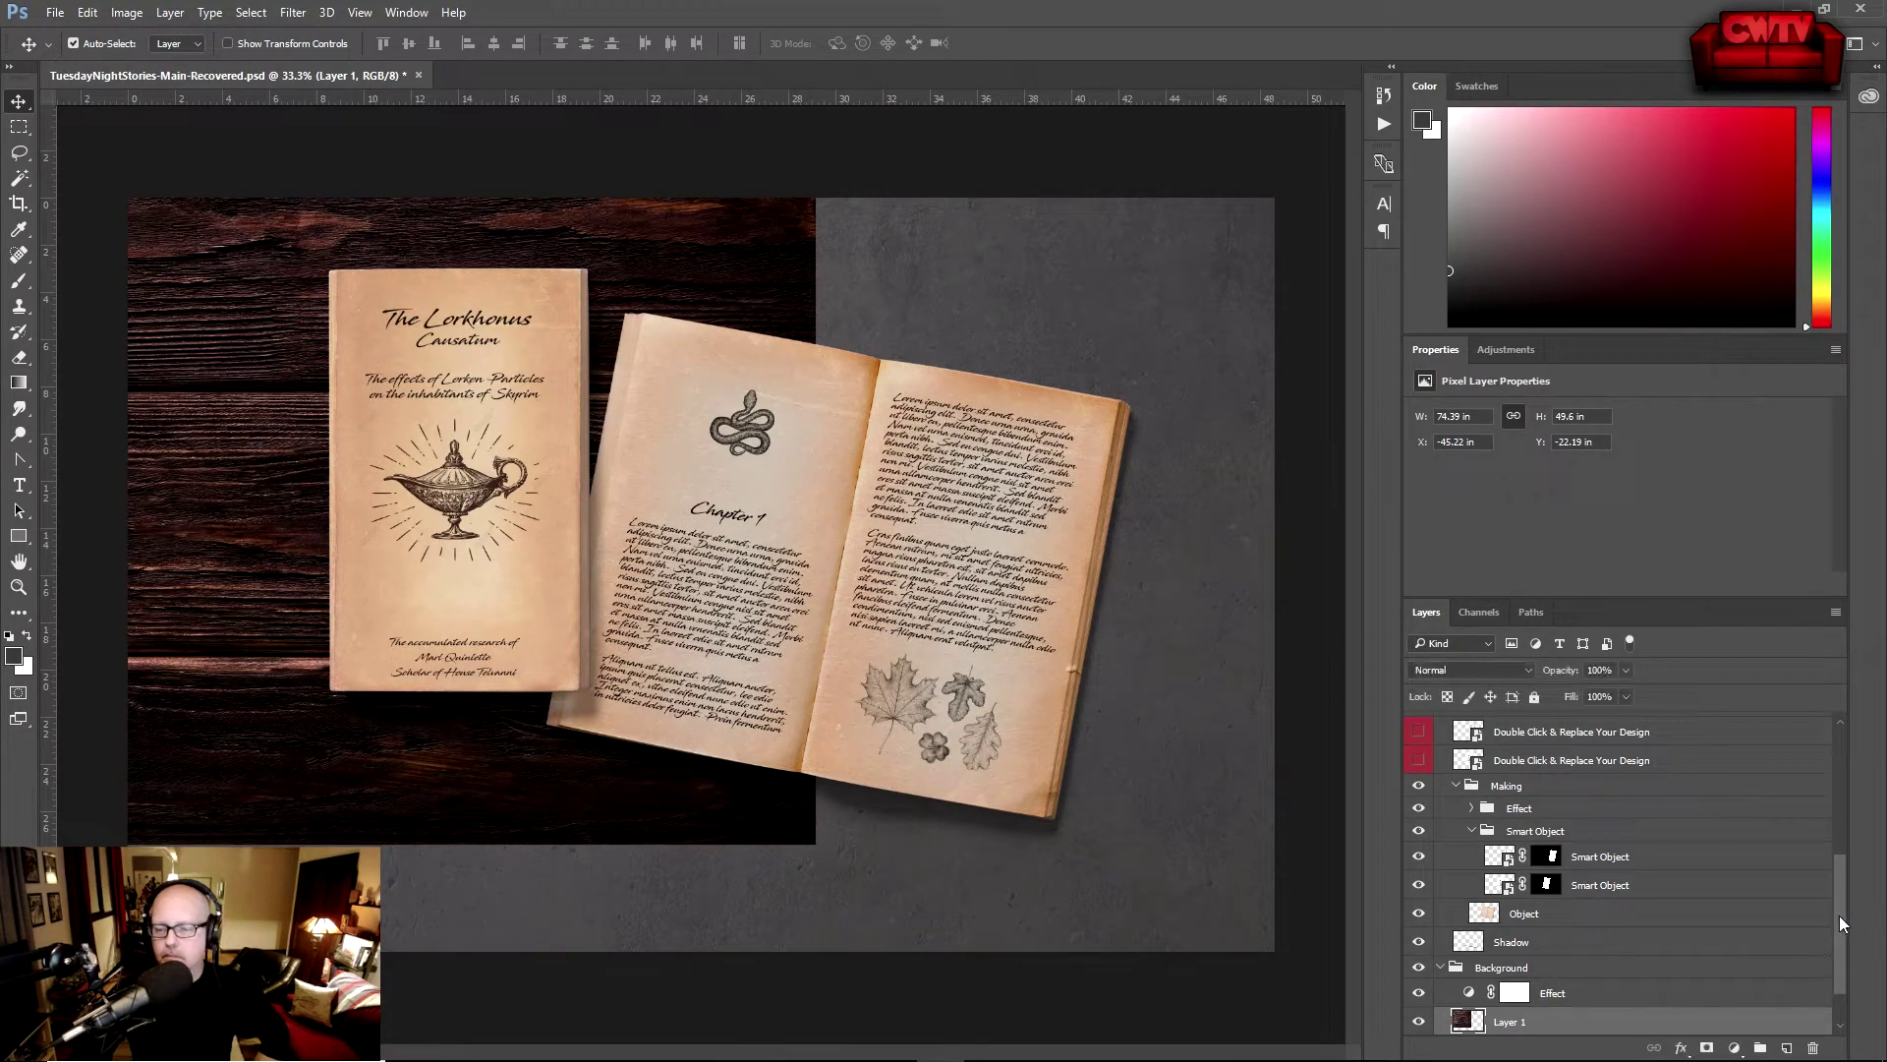
pyautogui.moveTo(1844, 921); pyautogui.dragTo(1843, 961)
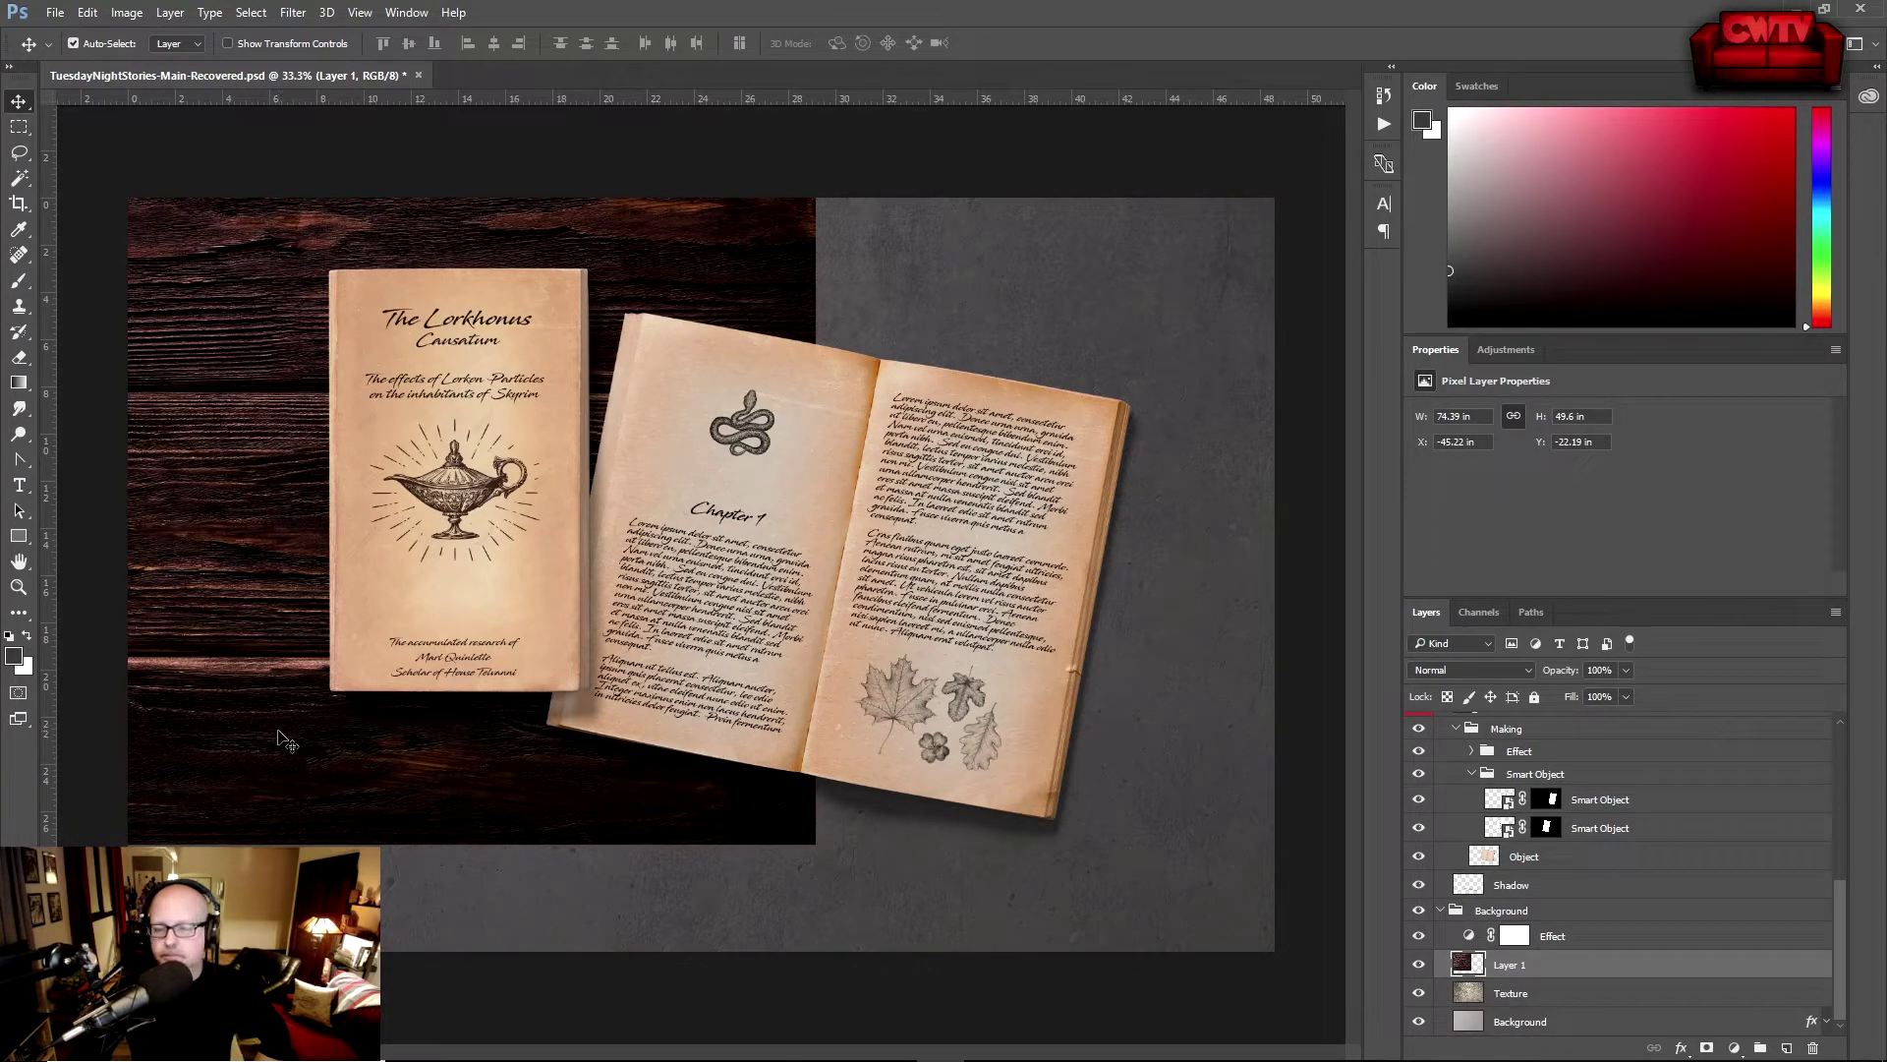
pyautogui.moveTo(280, 739); pyautogui.dragTo(901, 882)
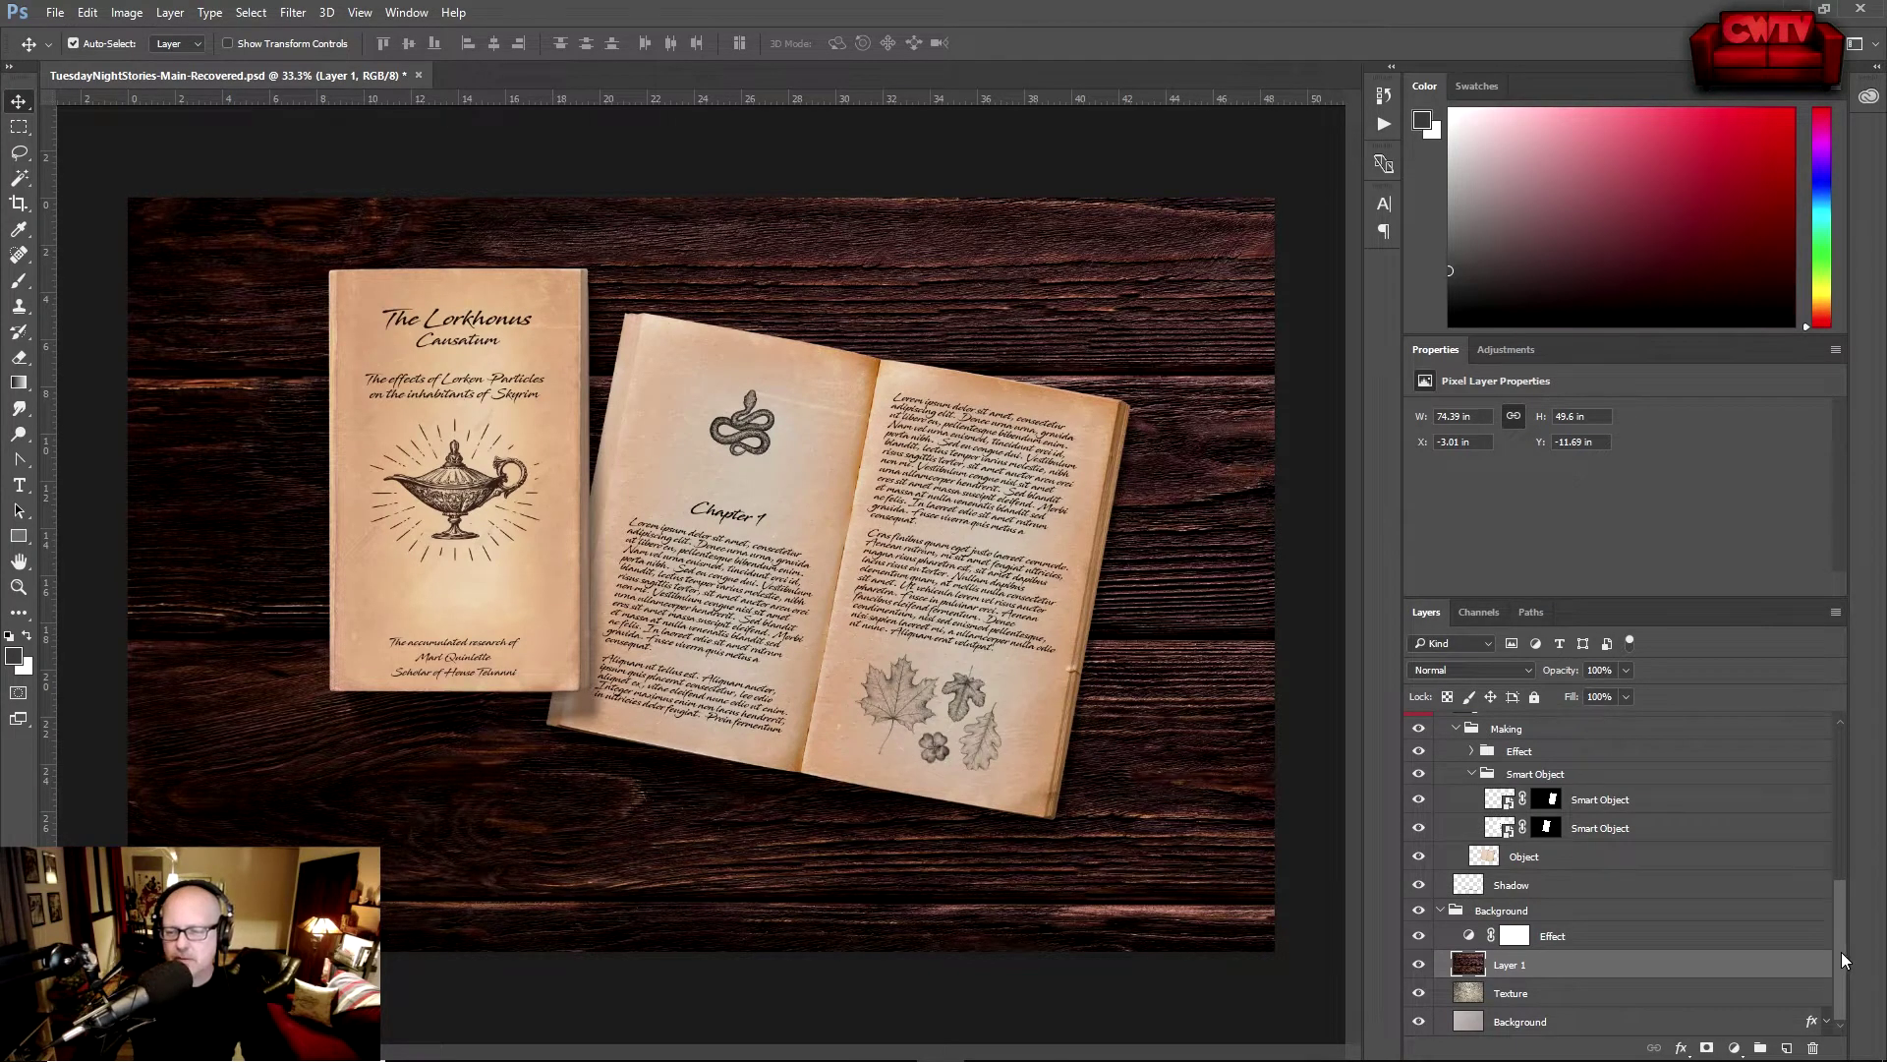
pyautogui.moveTo(1841, 953); pyautogui.dragTo(1843, 910)
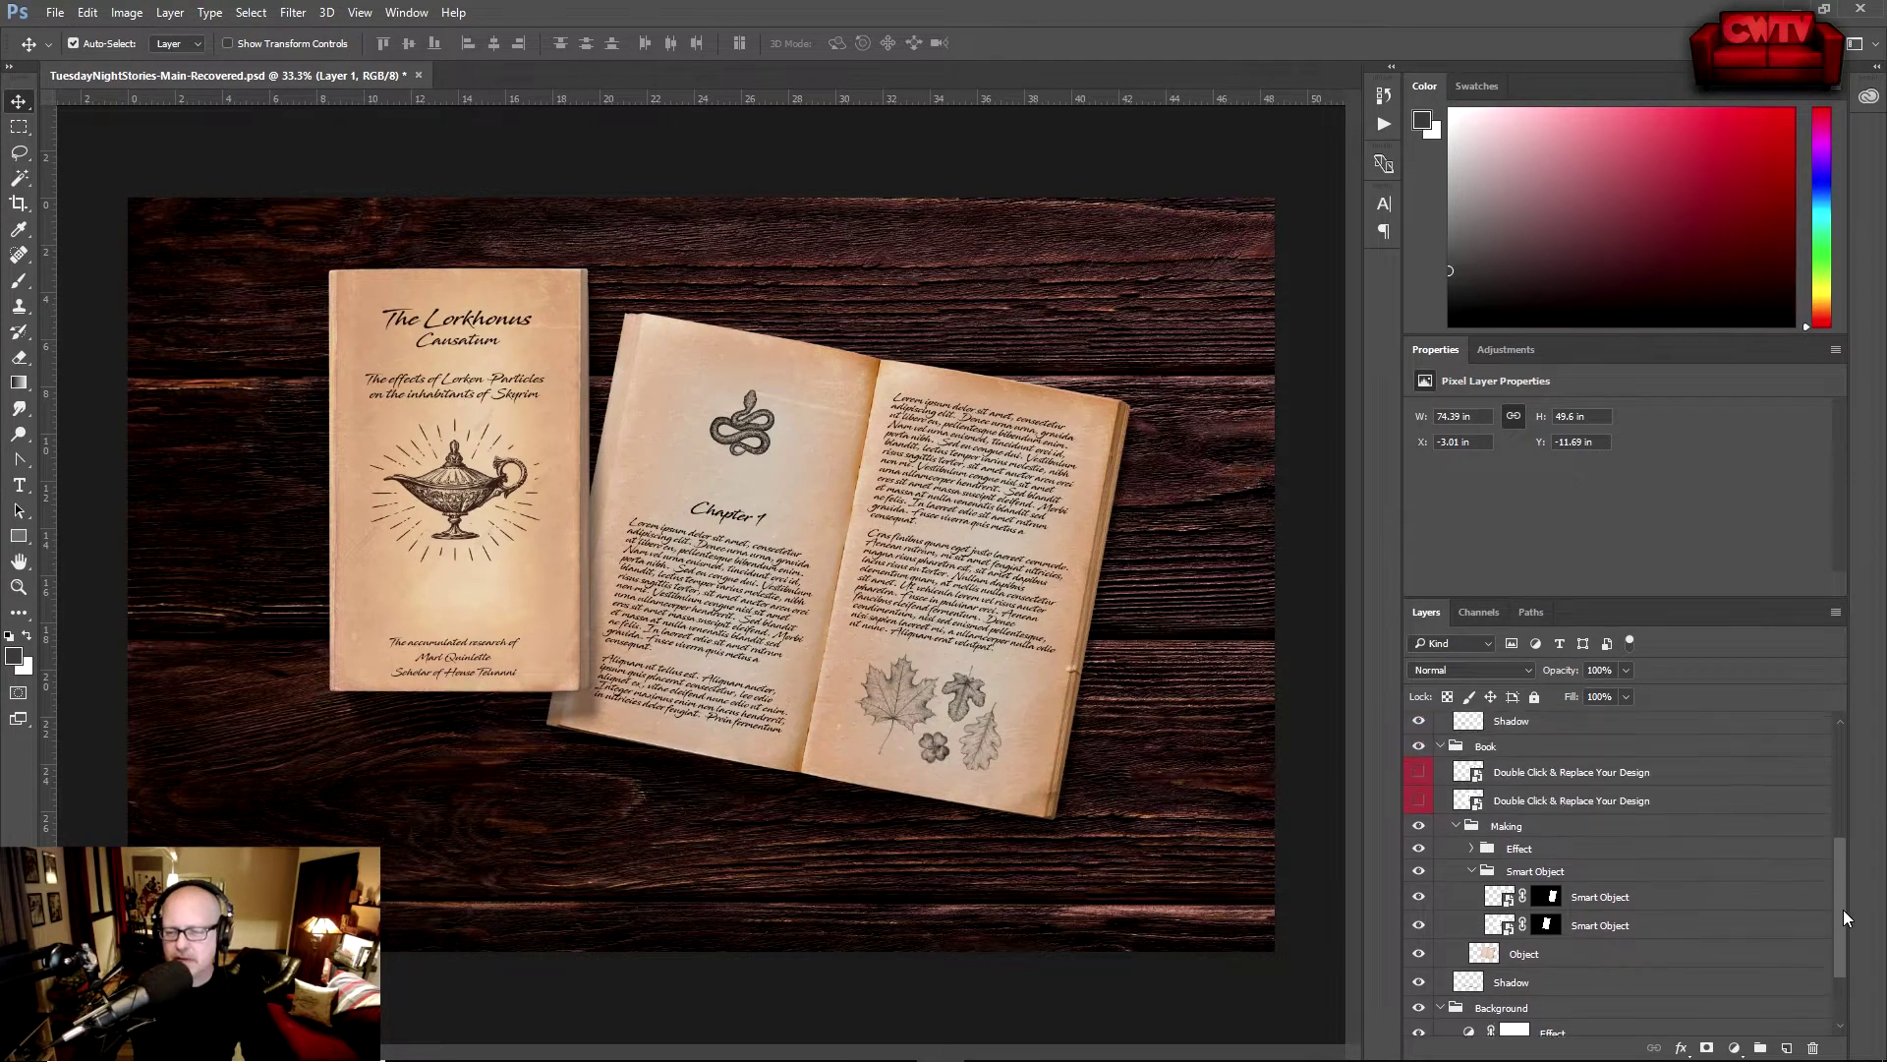
# - Collapse both Making groups, both Book groups and the Background group in the Layers panel
pyautogui.click(1455, 826)
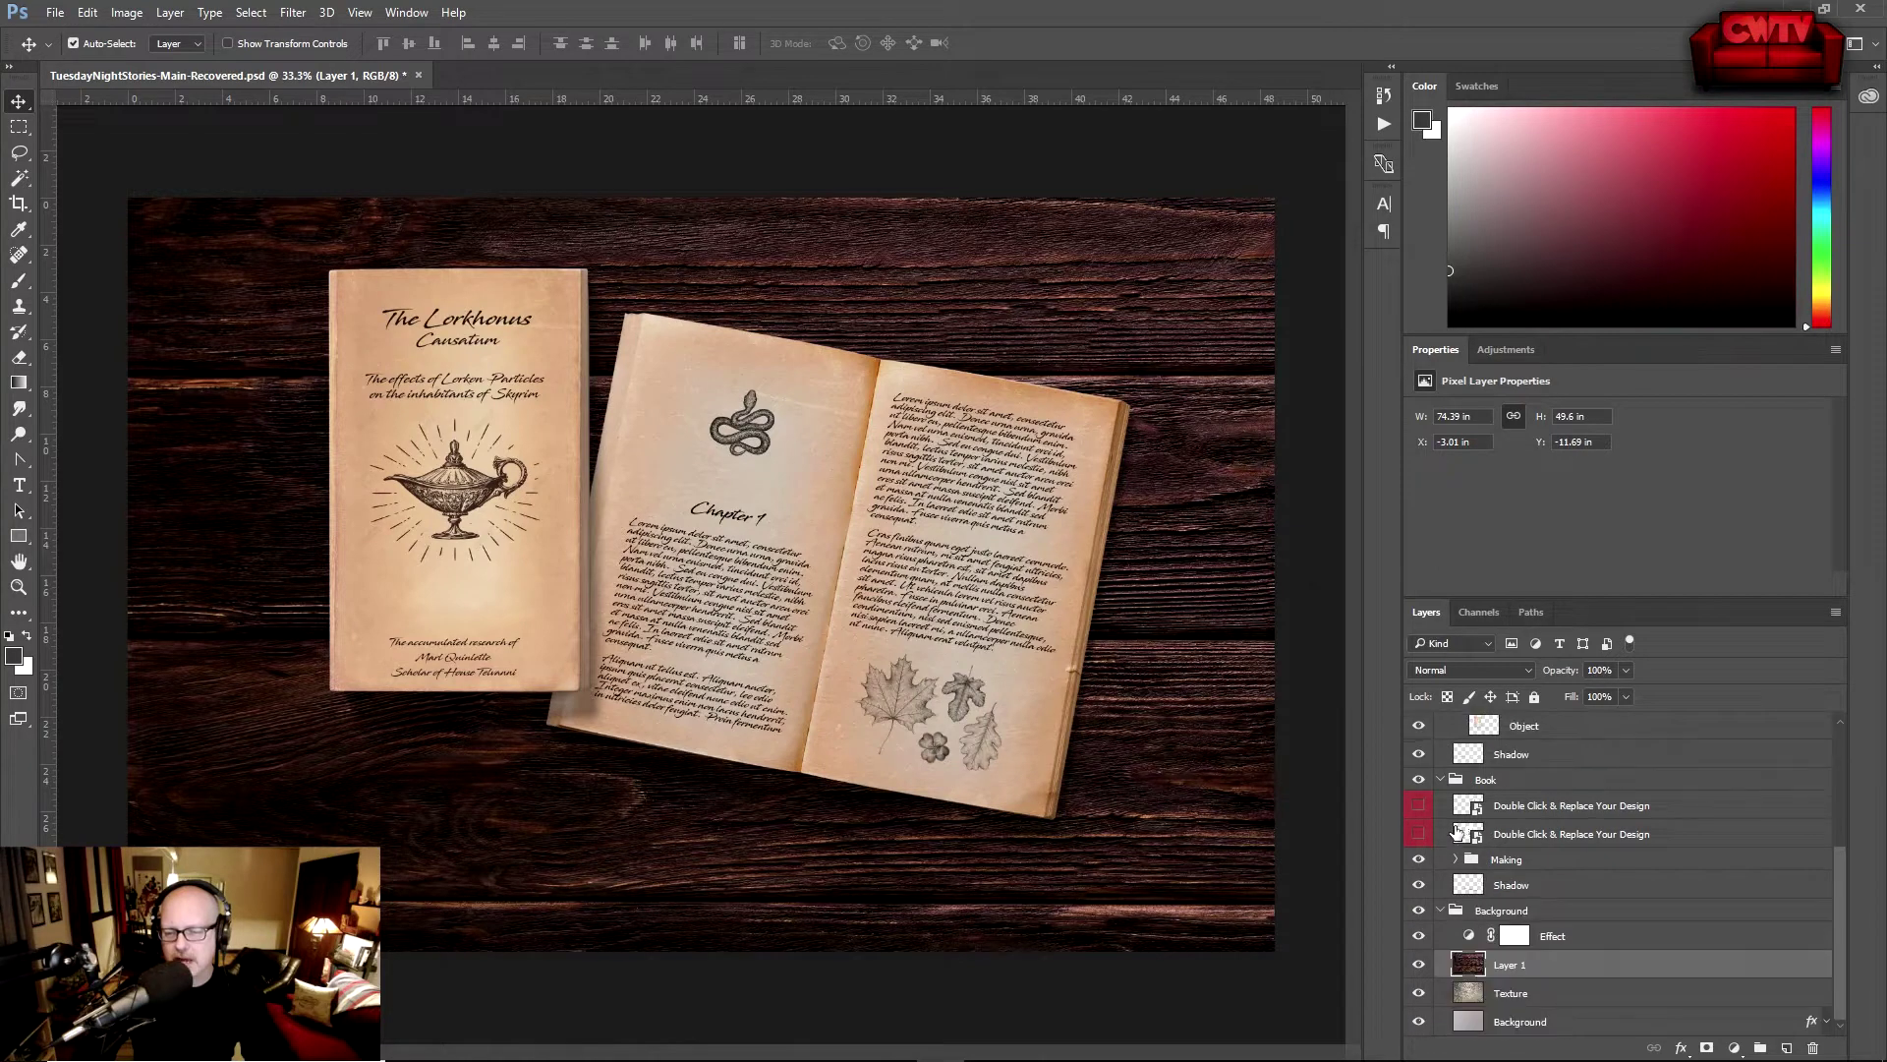
pyautogui.click(1440, 915)
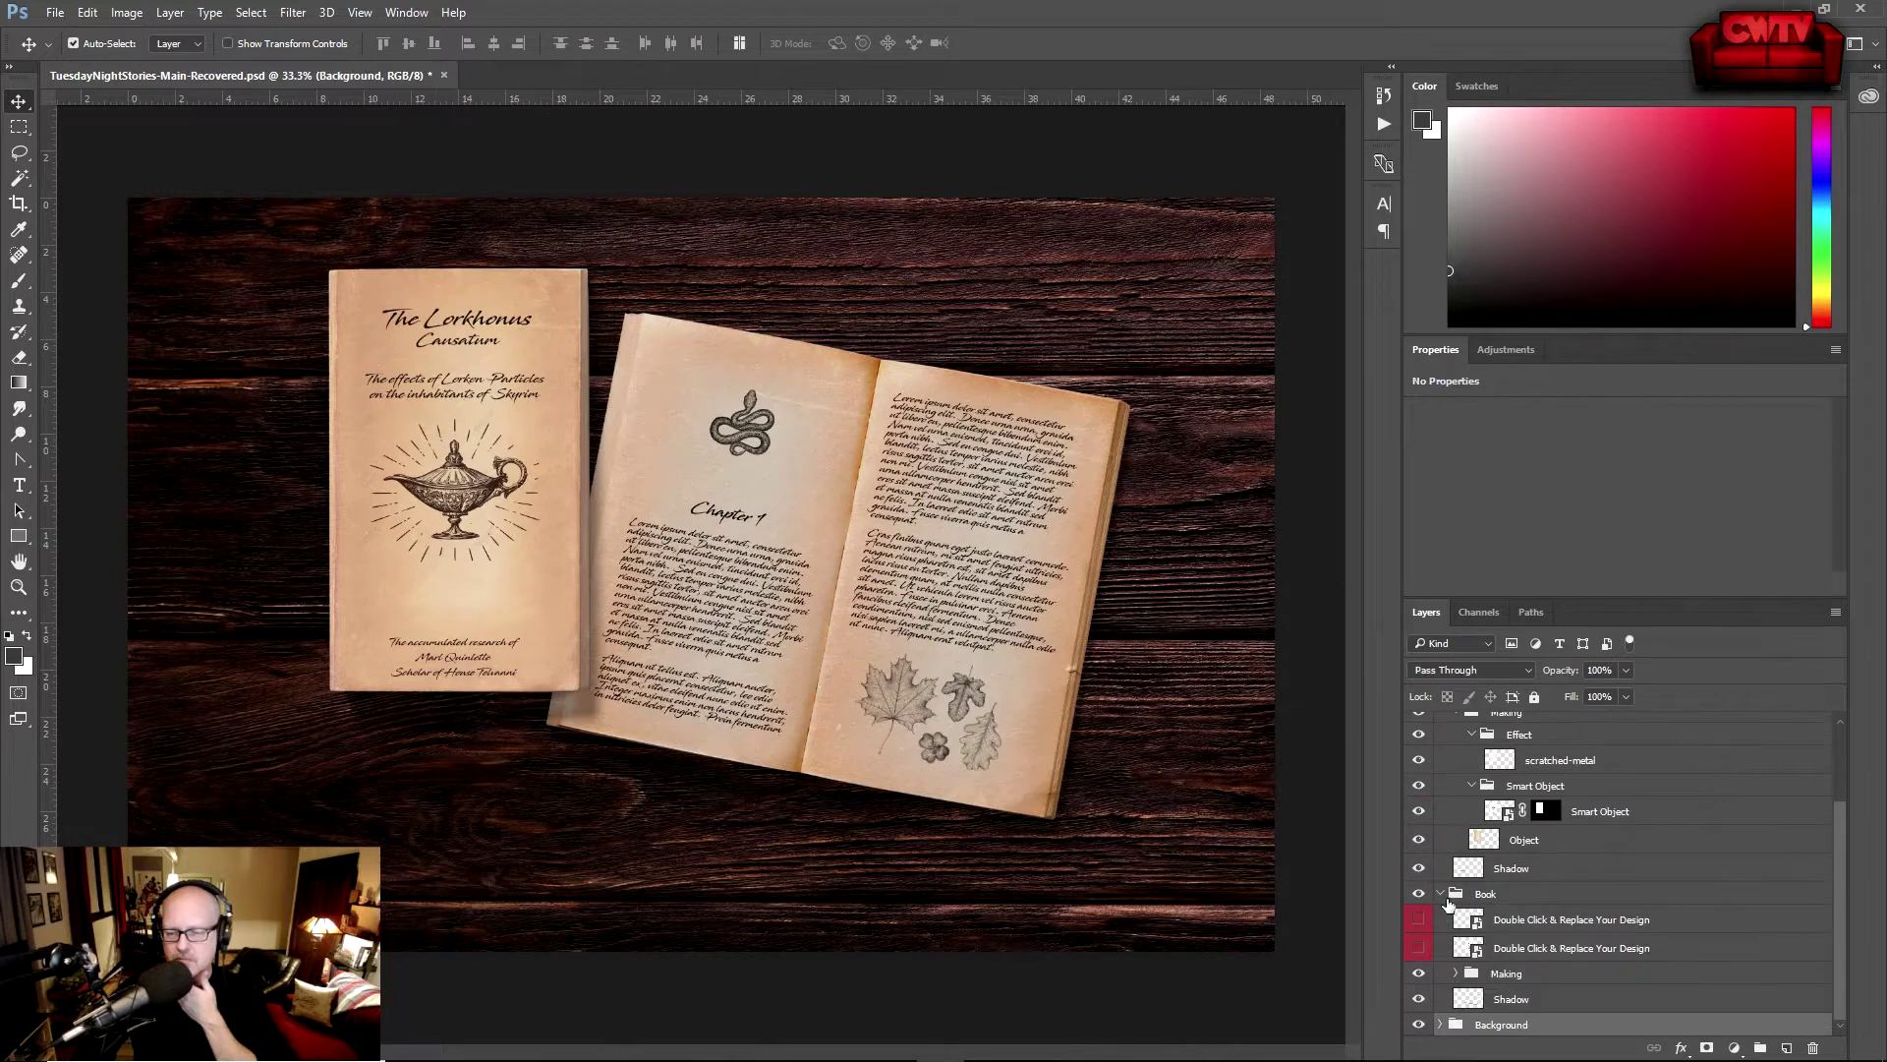
pyautogui.scroll(2, 1514, 833)
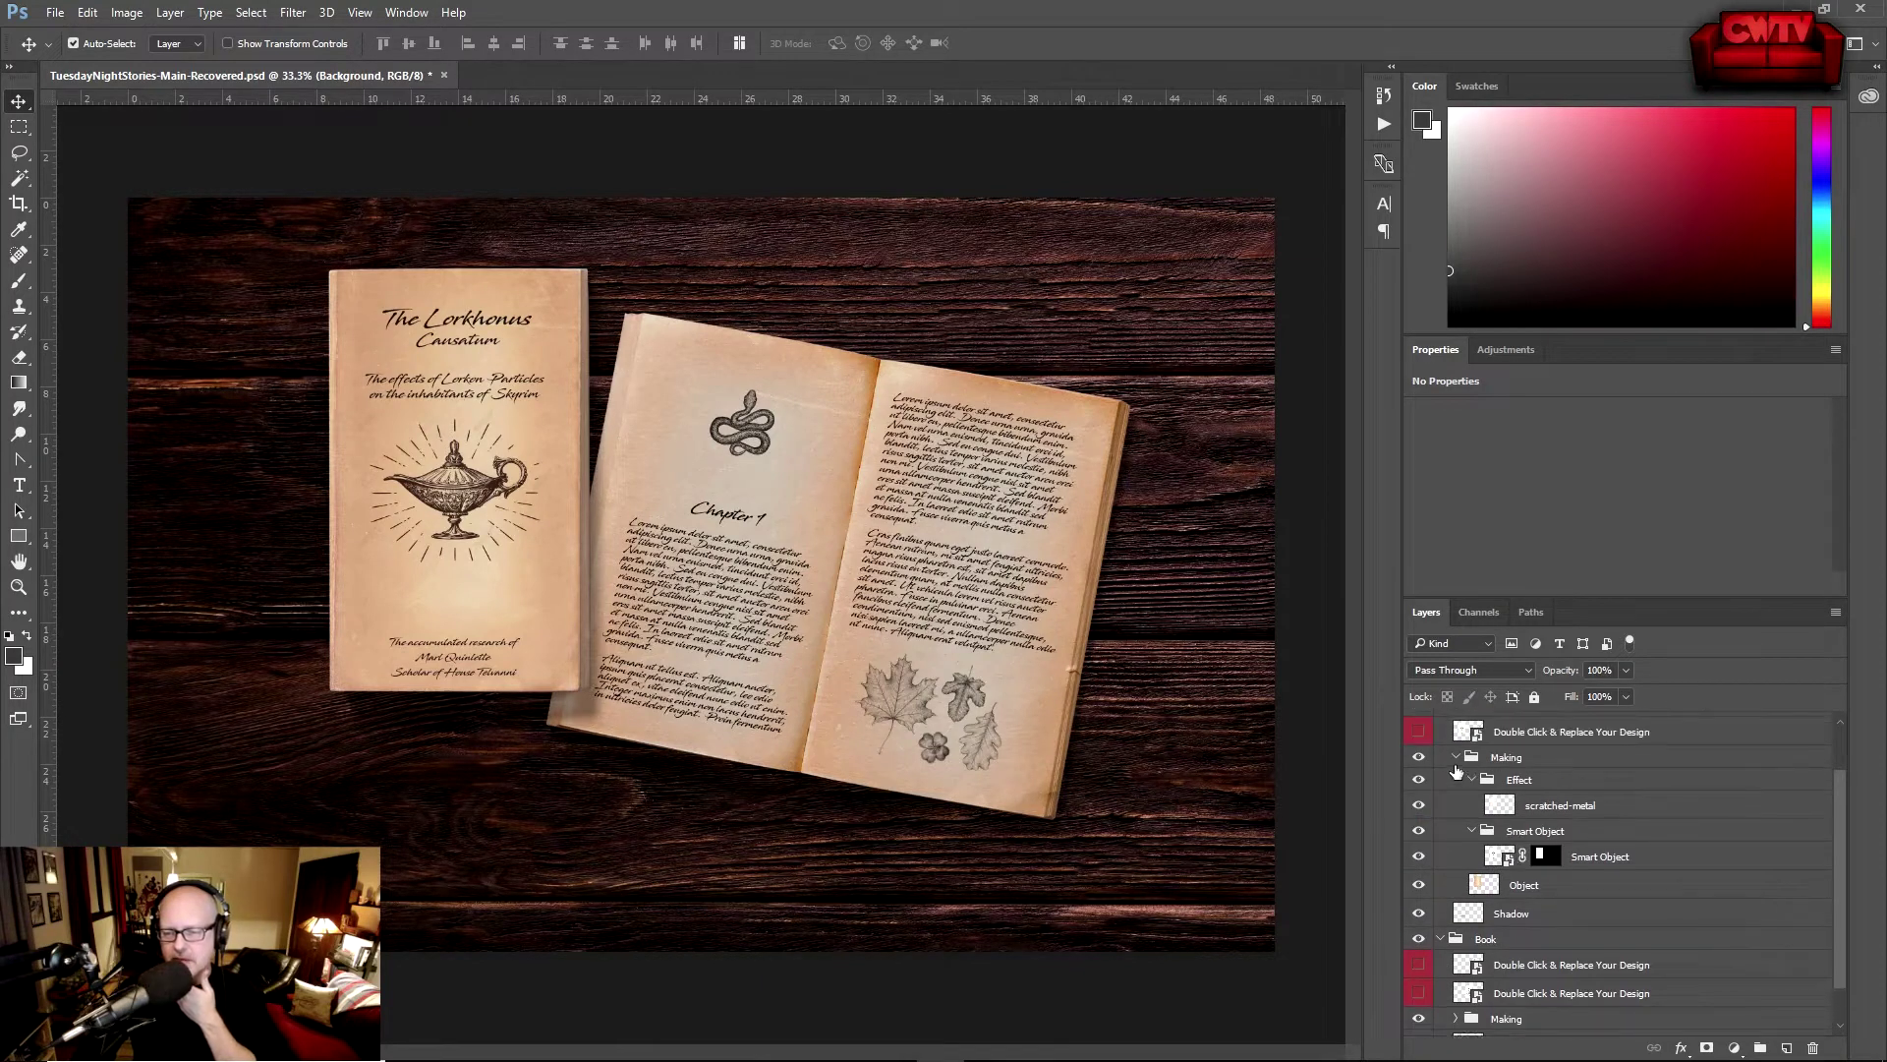
pyautogui.click(1458, 757)
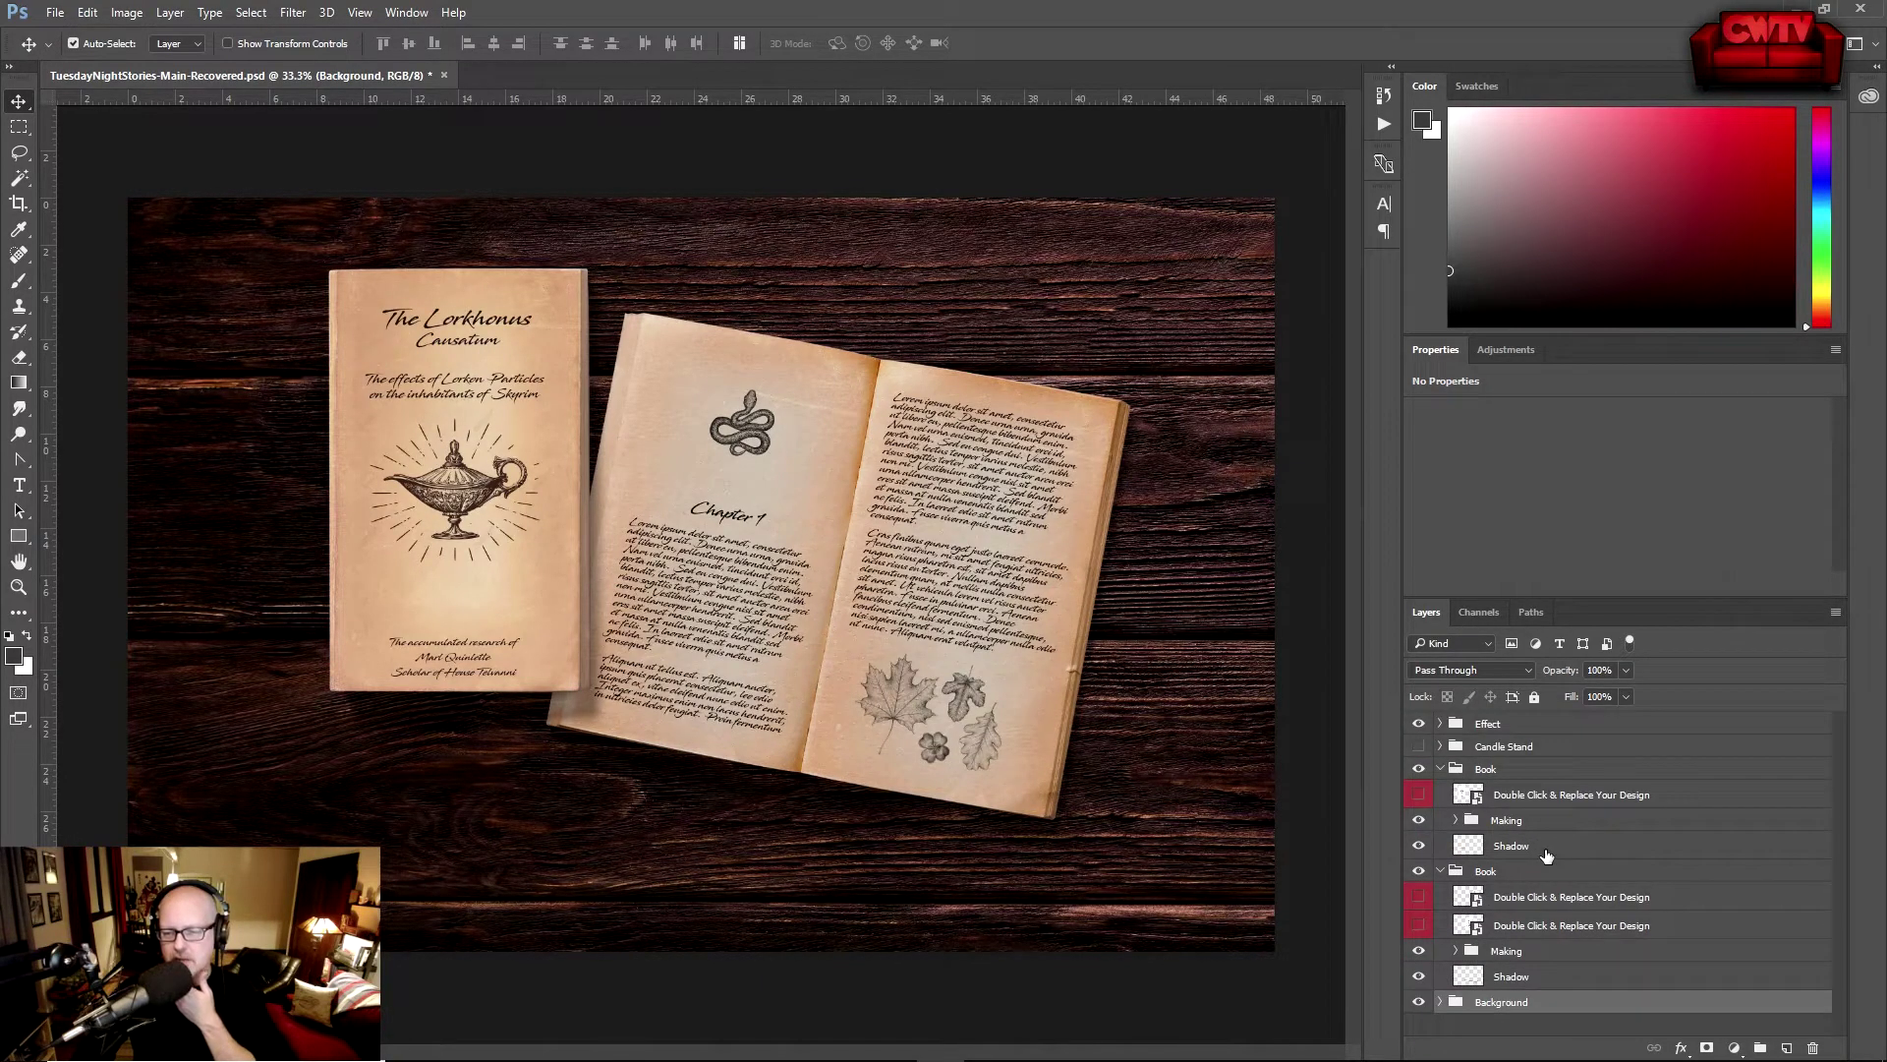
pyautogui.click(1444, 771)
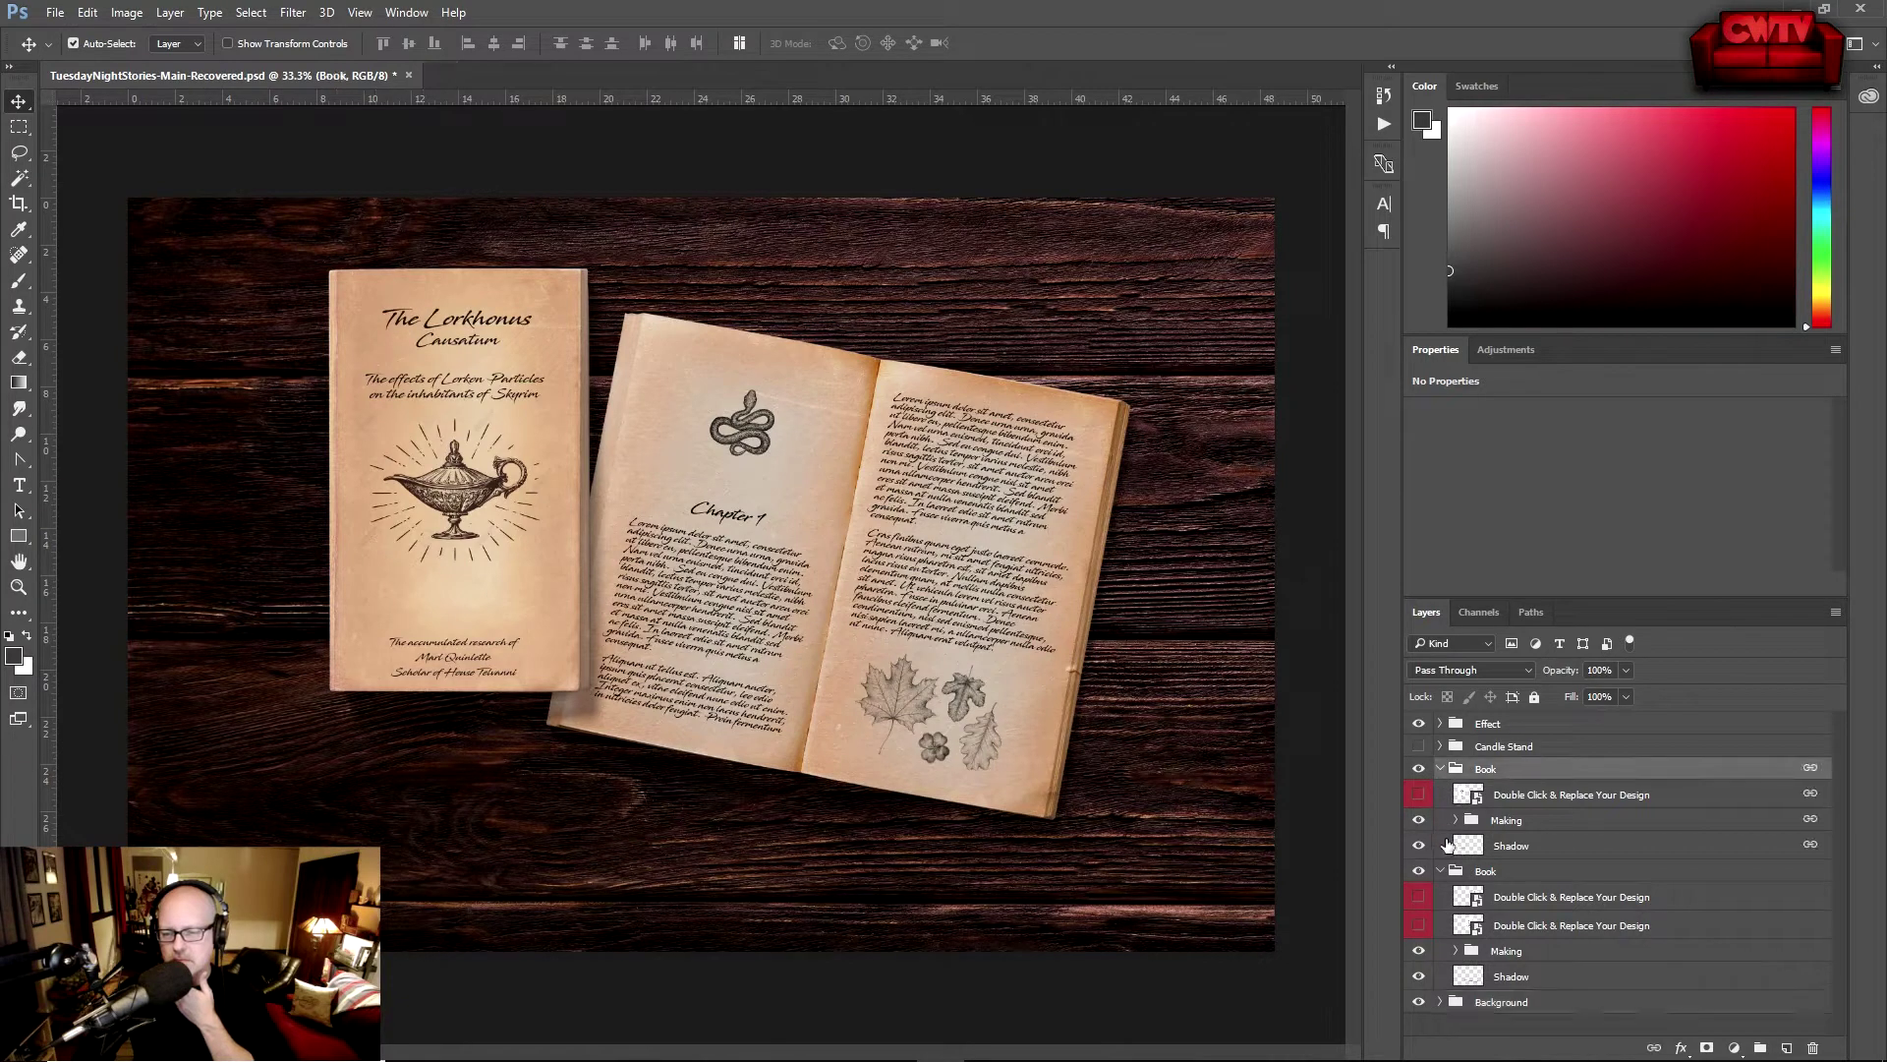
pyautogui.click(1441, 769)
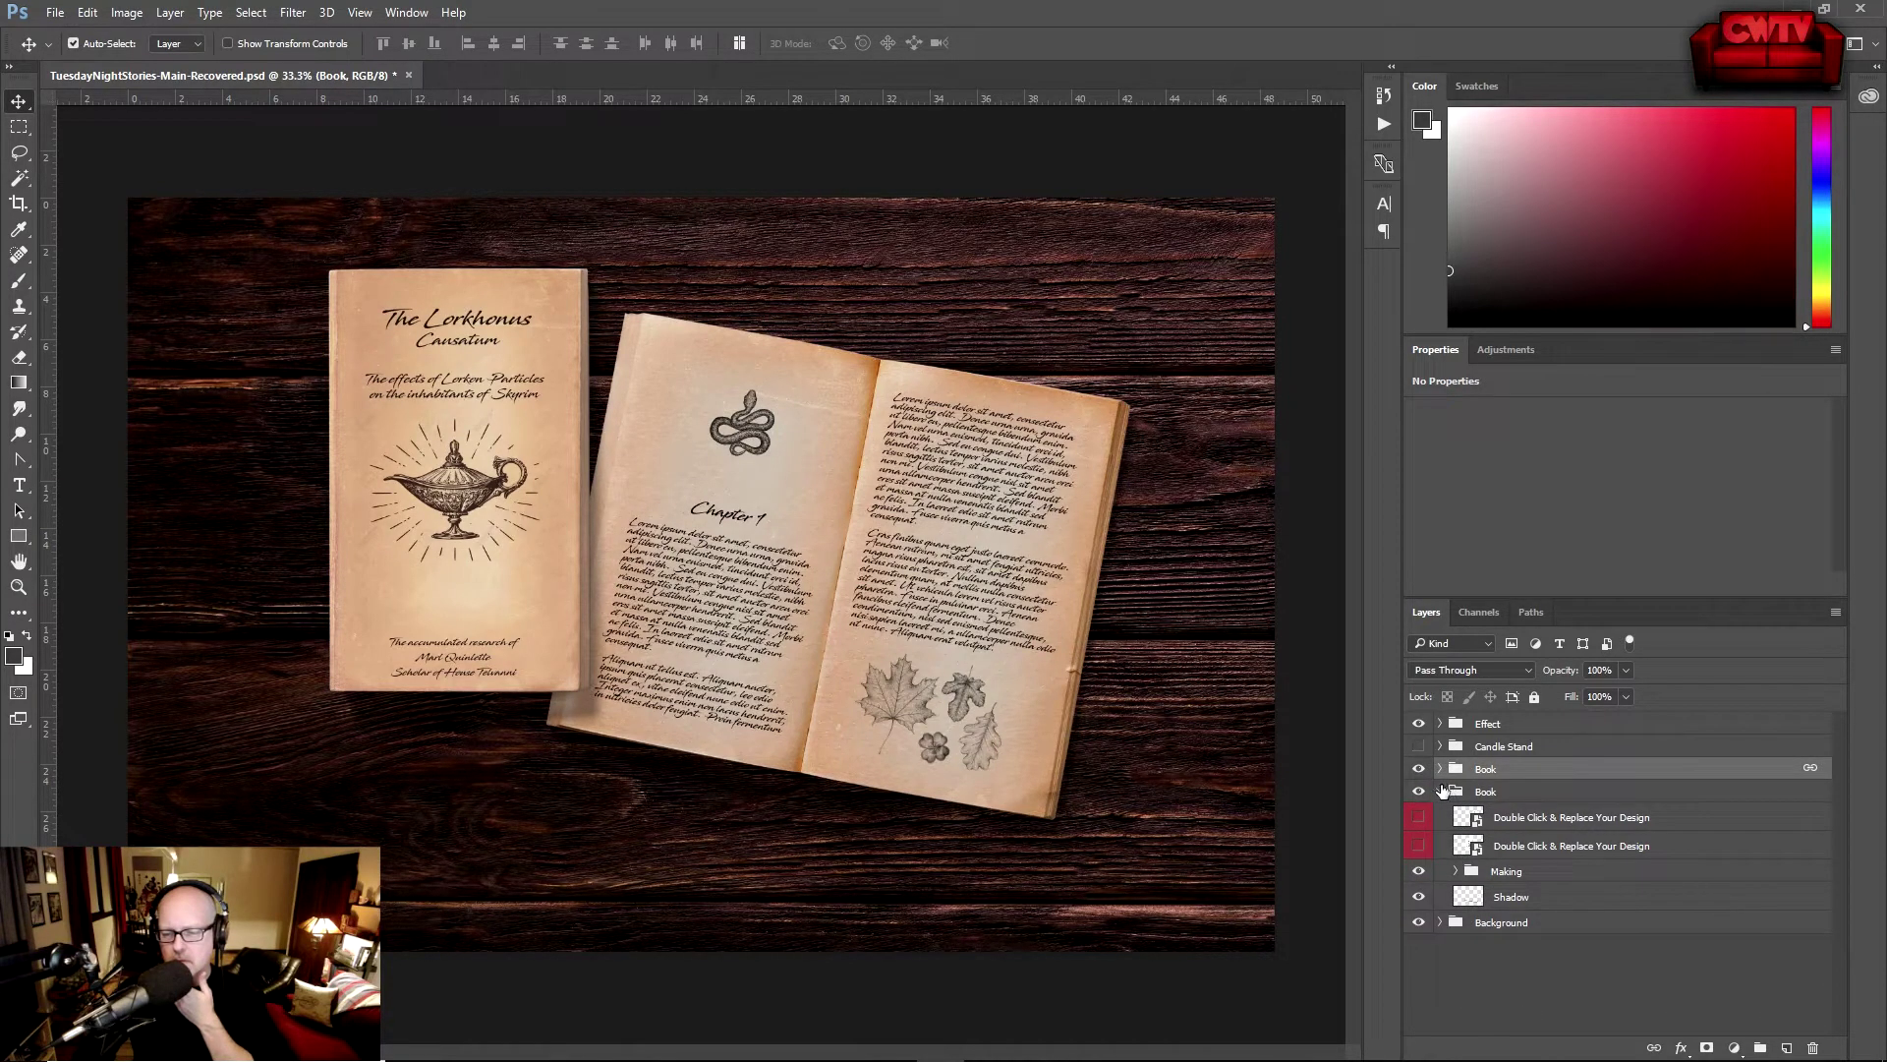
pyautogui.click(1441, 791)
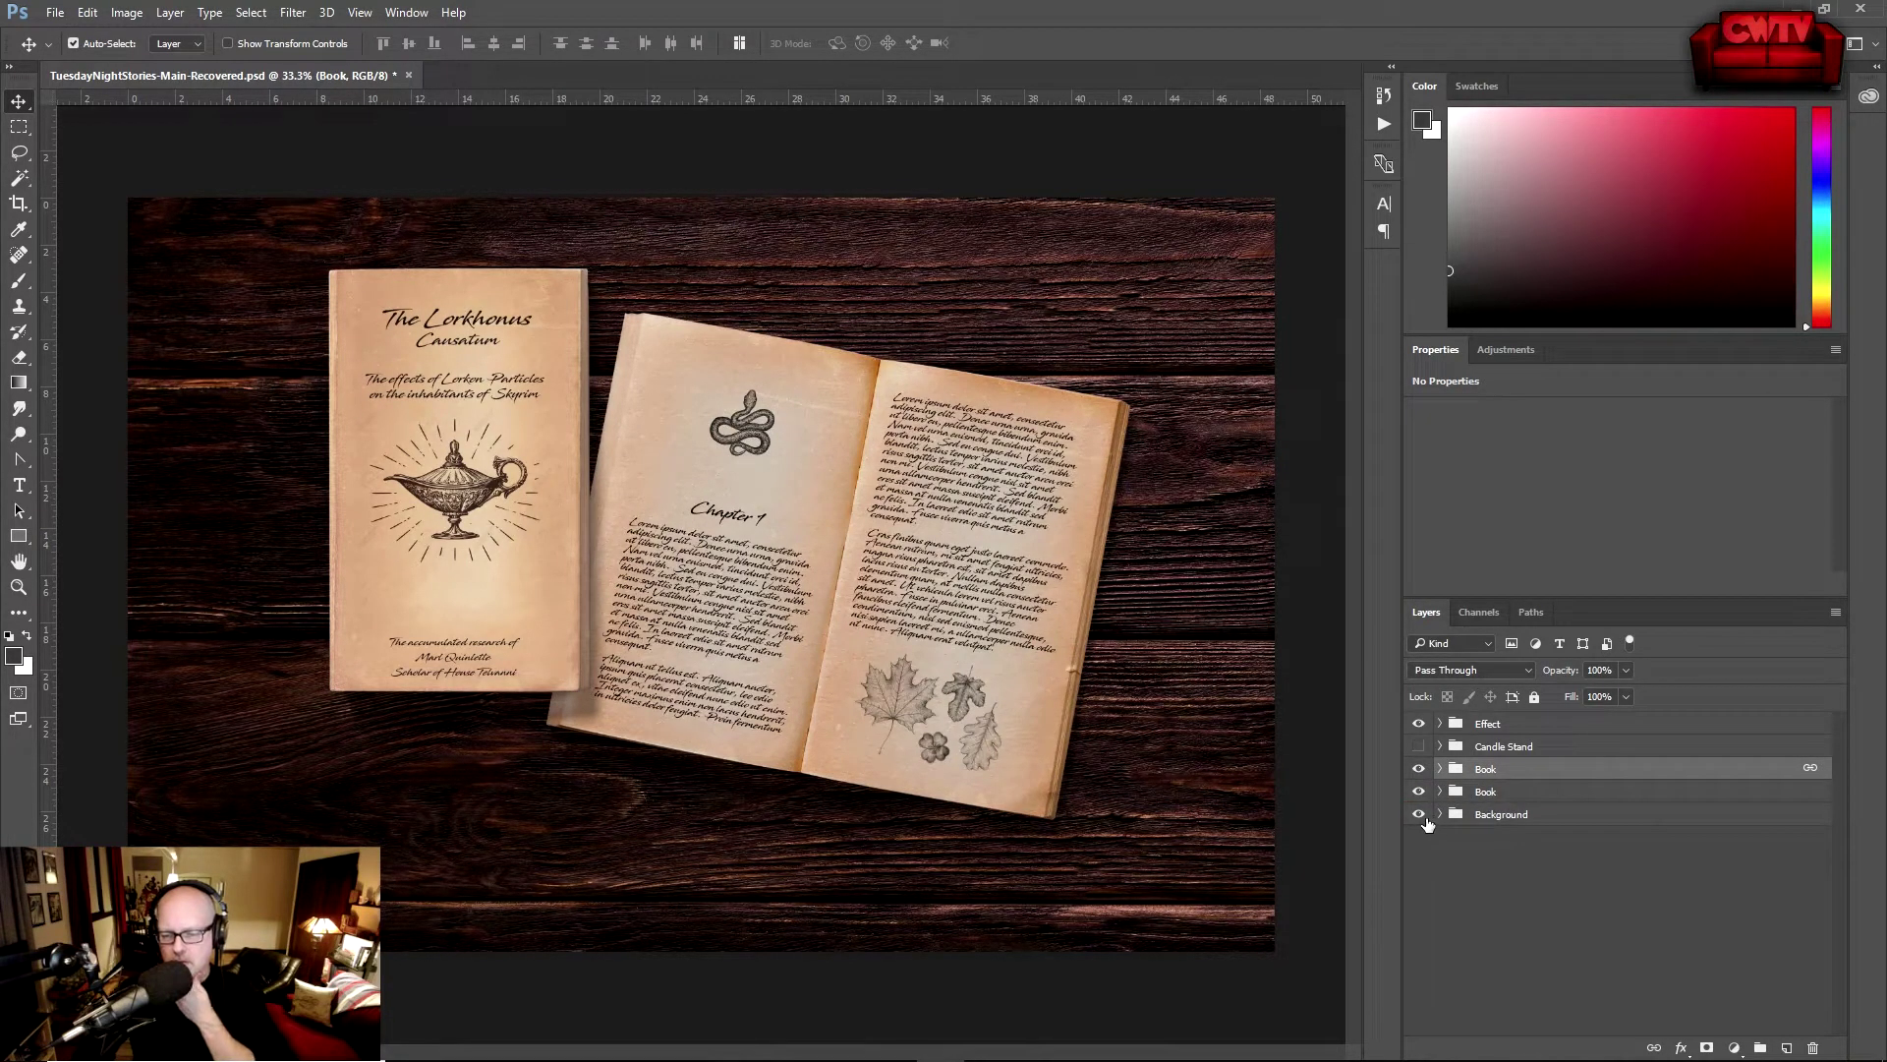
# - Toggle the Background group's visibility off to view the books alone, then restore the wood
pyautogui.click(1420, 816)
pyautogui.click(1419, 817)
pyautogui.click(1419, 817)
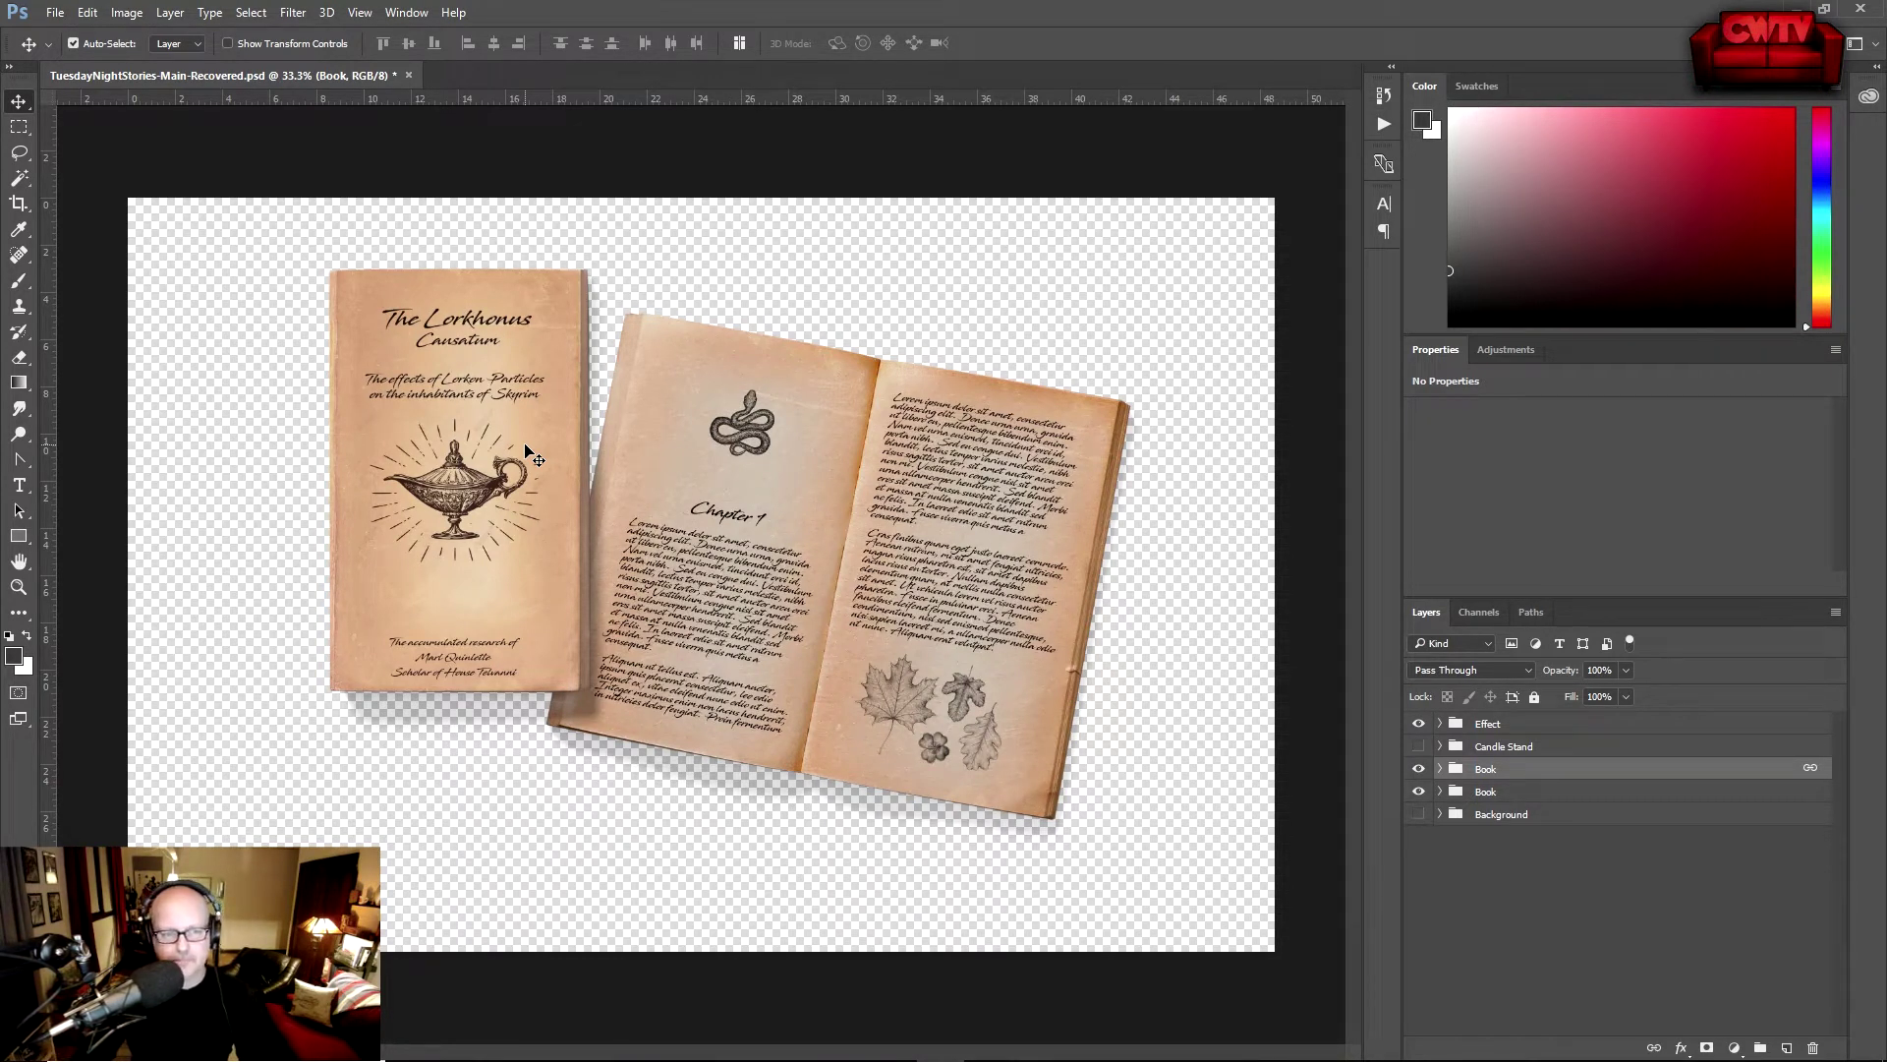
pyautogui.click(1418, 814)
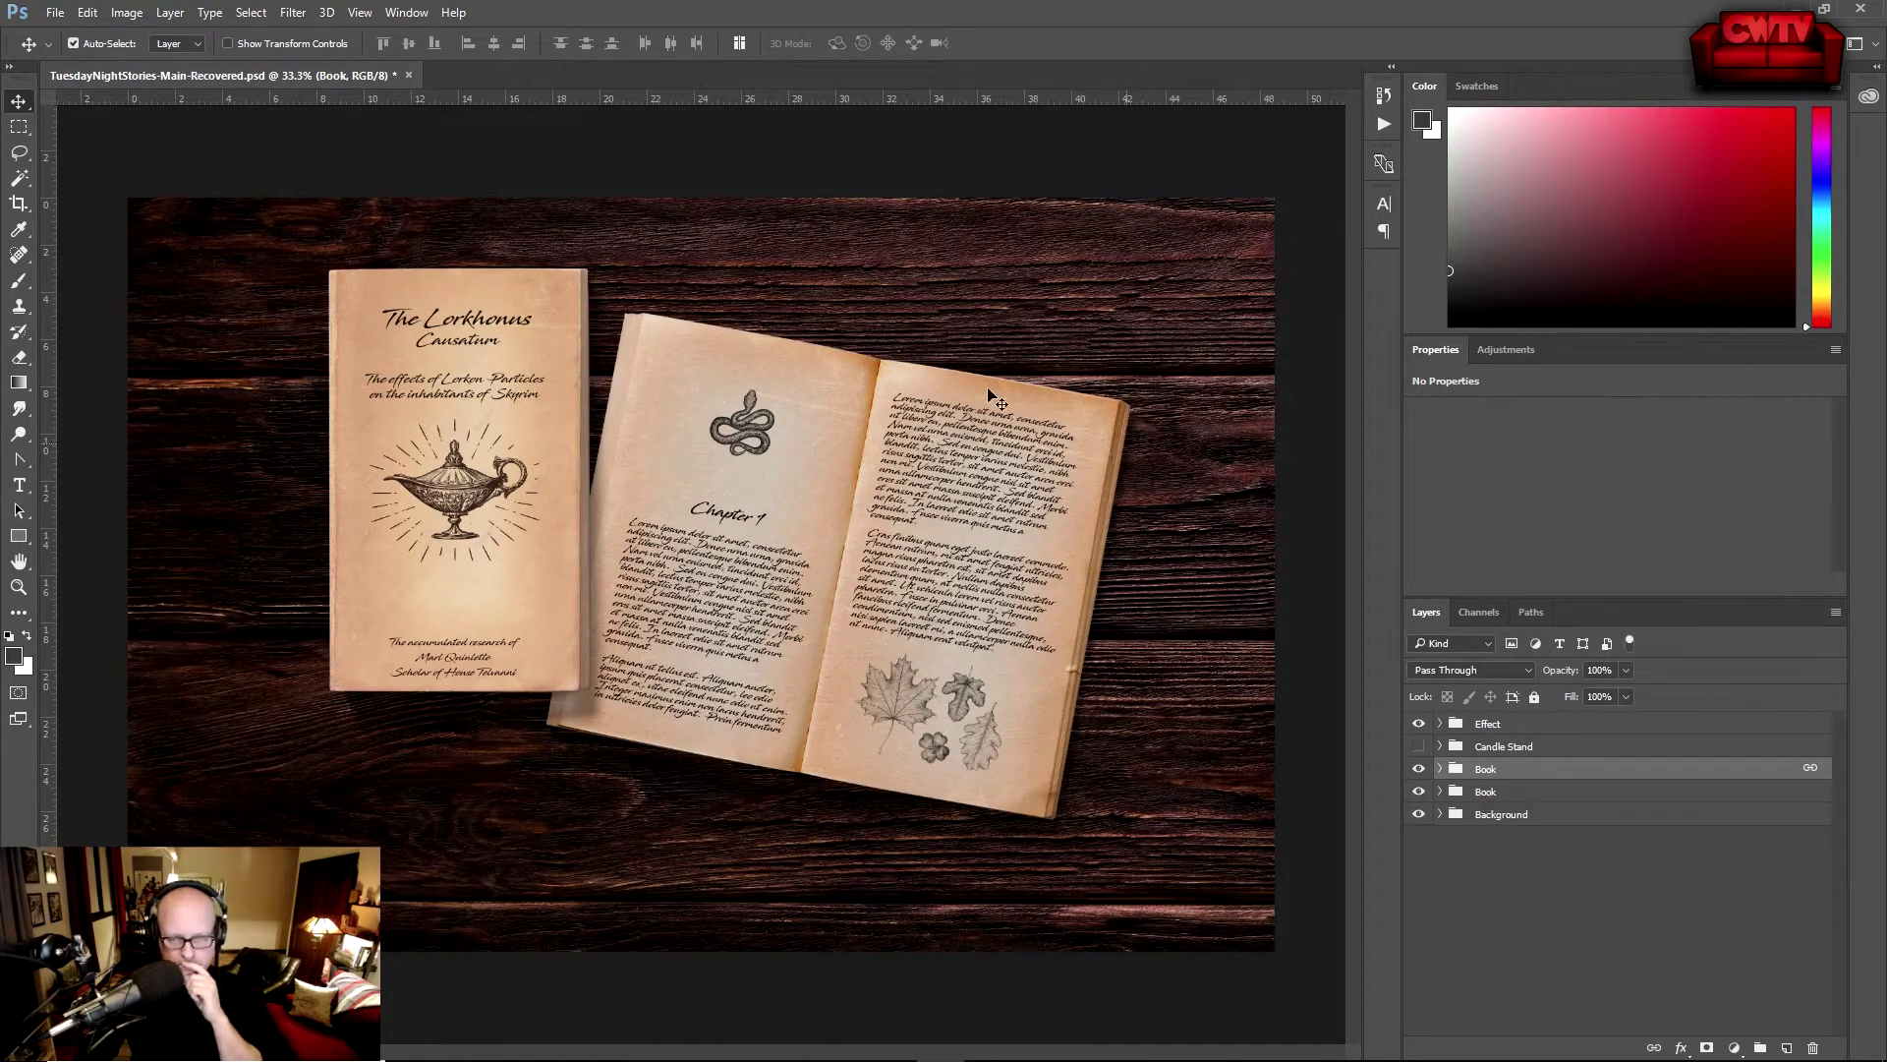
# - Save As over TuesdayNightStories-Main.psd, confirming the replace and accepting the format options
pyautogui.click(55, 13)
pyautogui.click(63, 215)
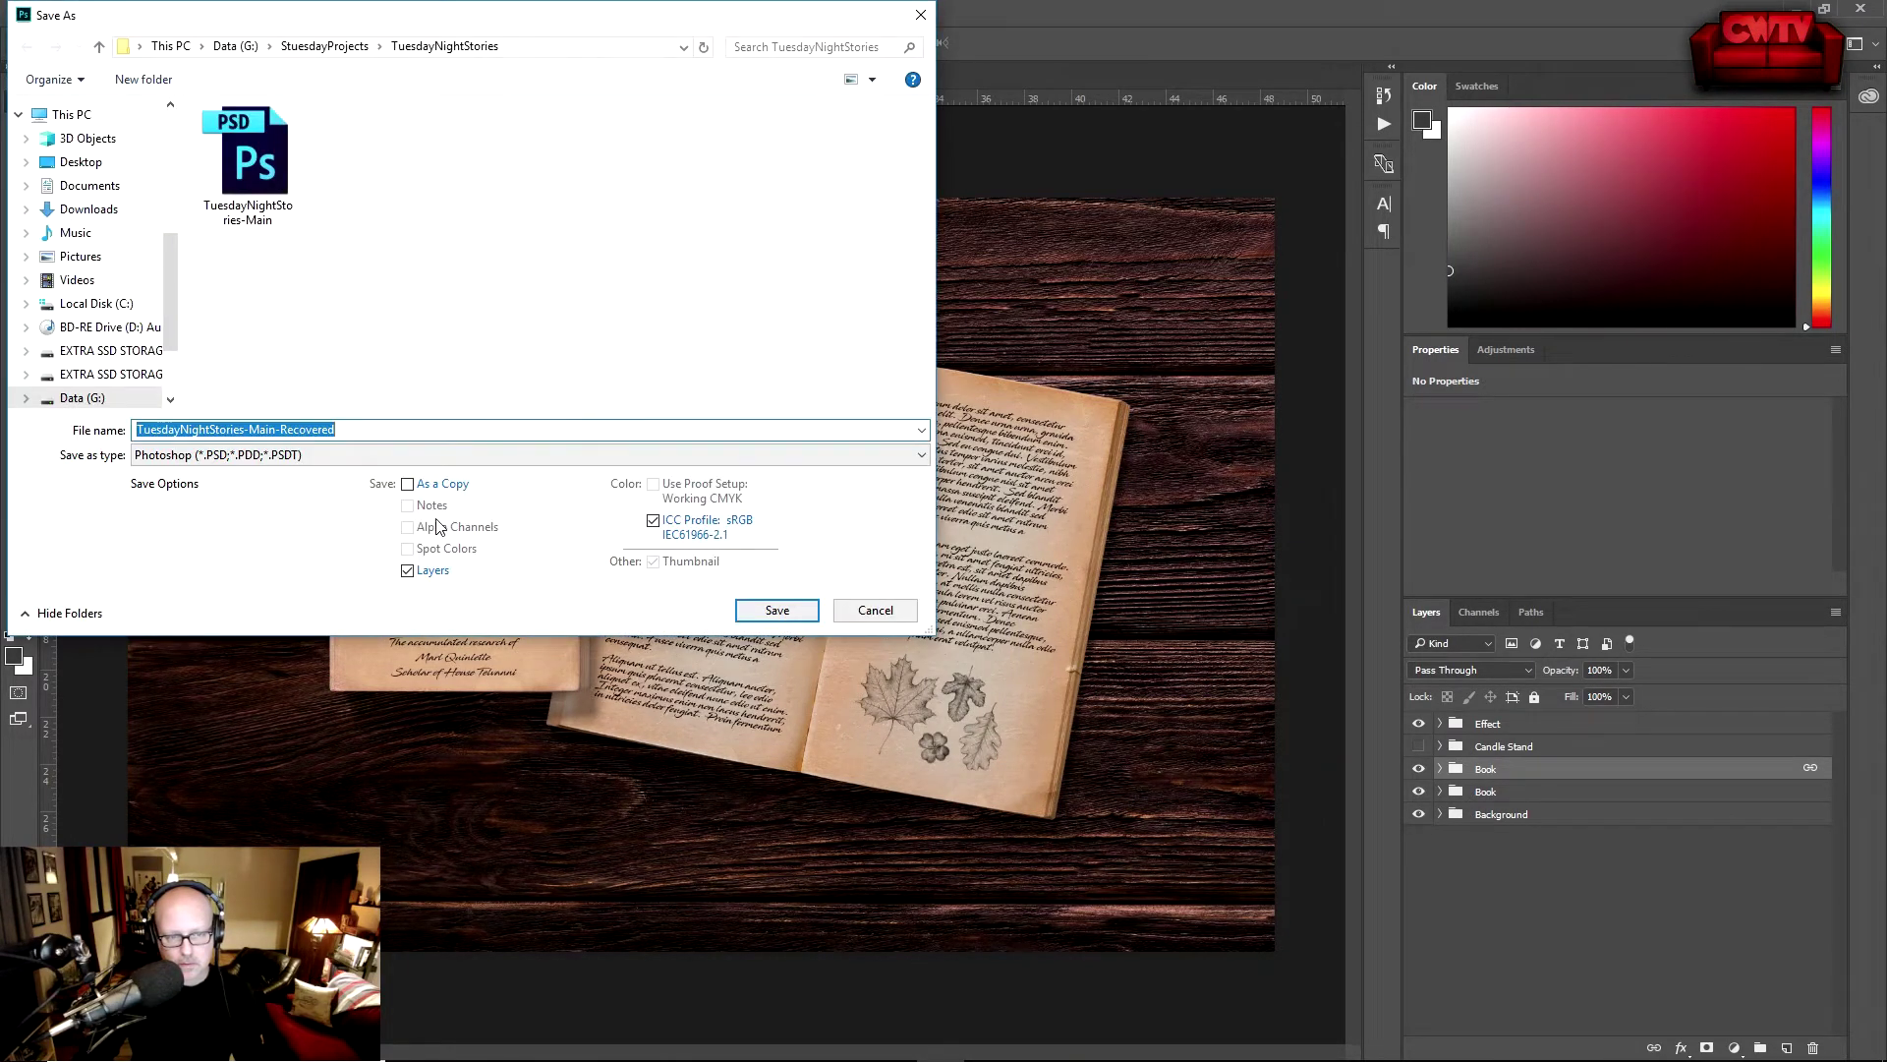
pyautogui.click(266, 192)
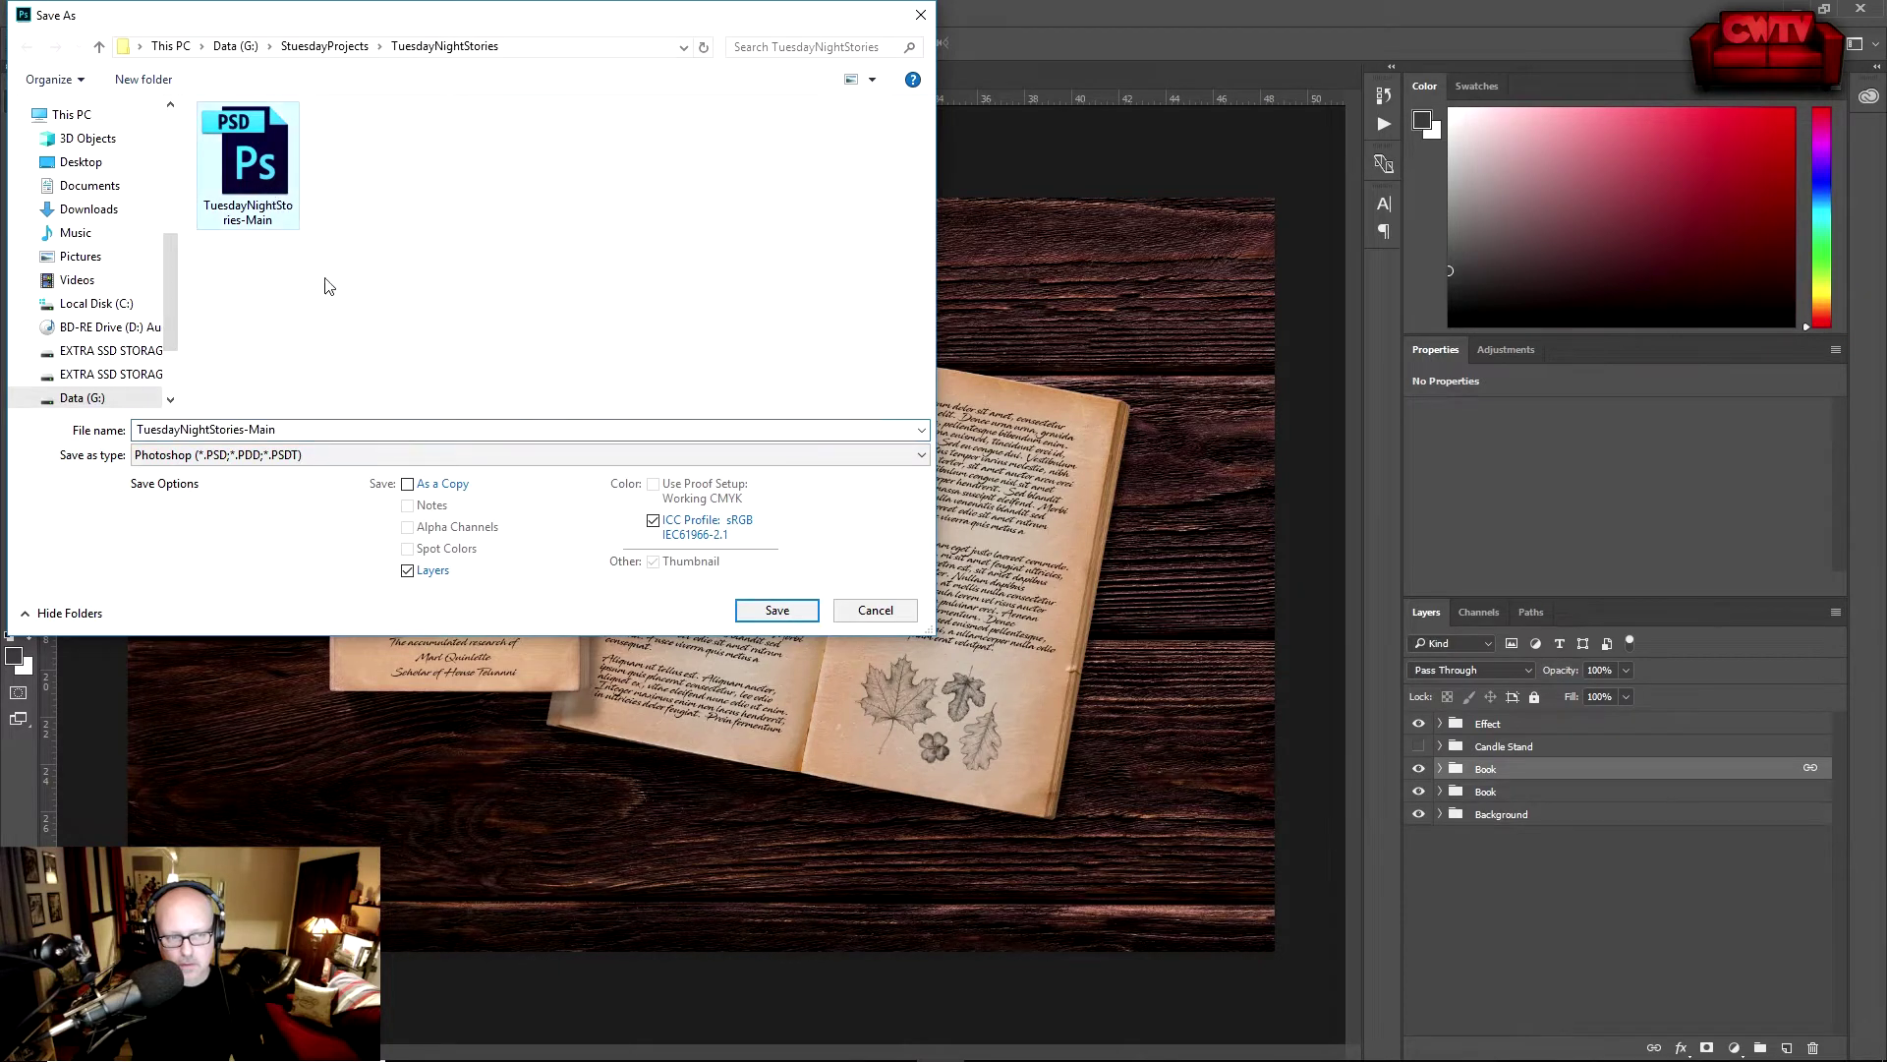
pyautogui.click(776, 611)
pyautogui.click(991, 542)
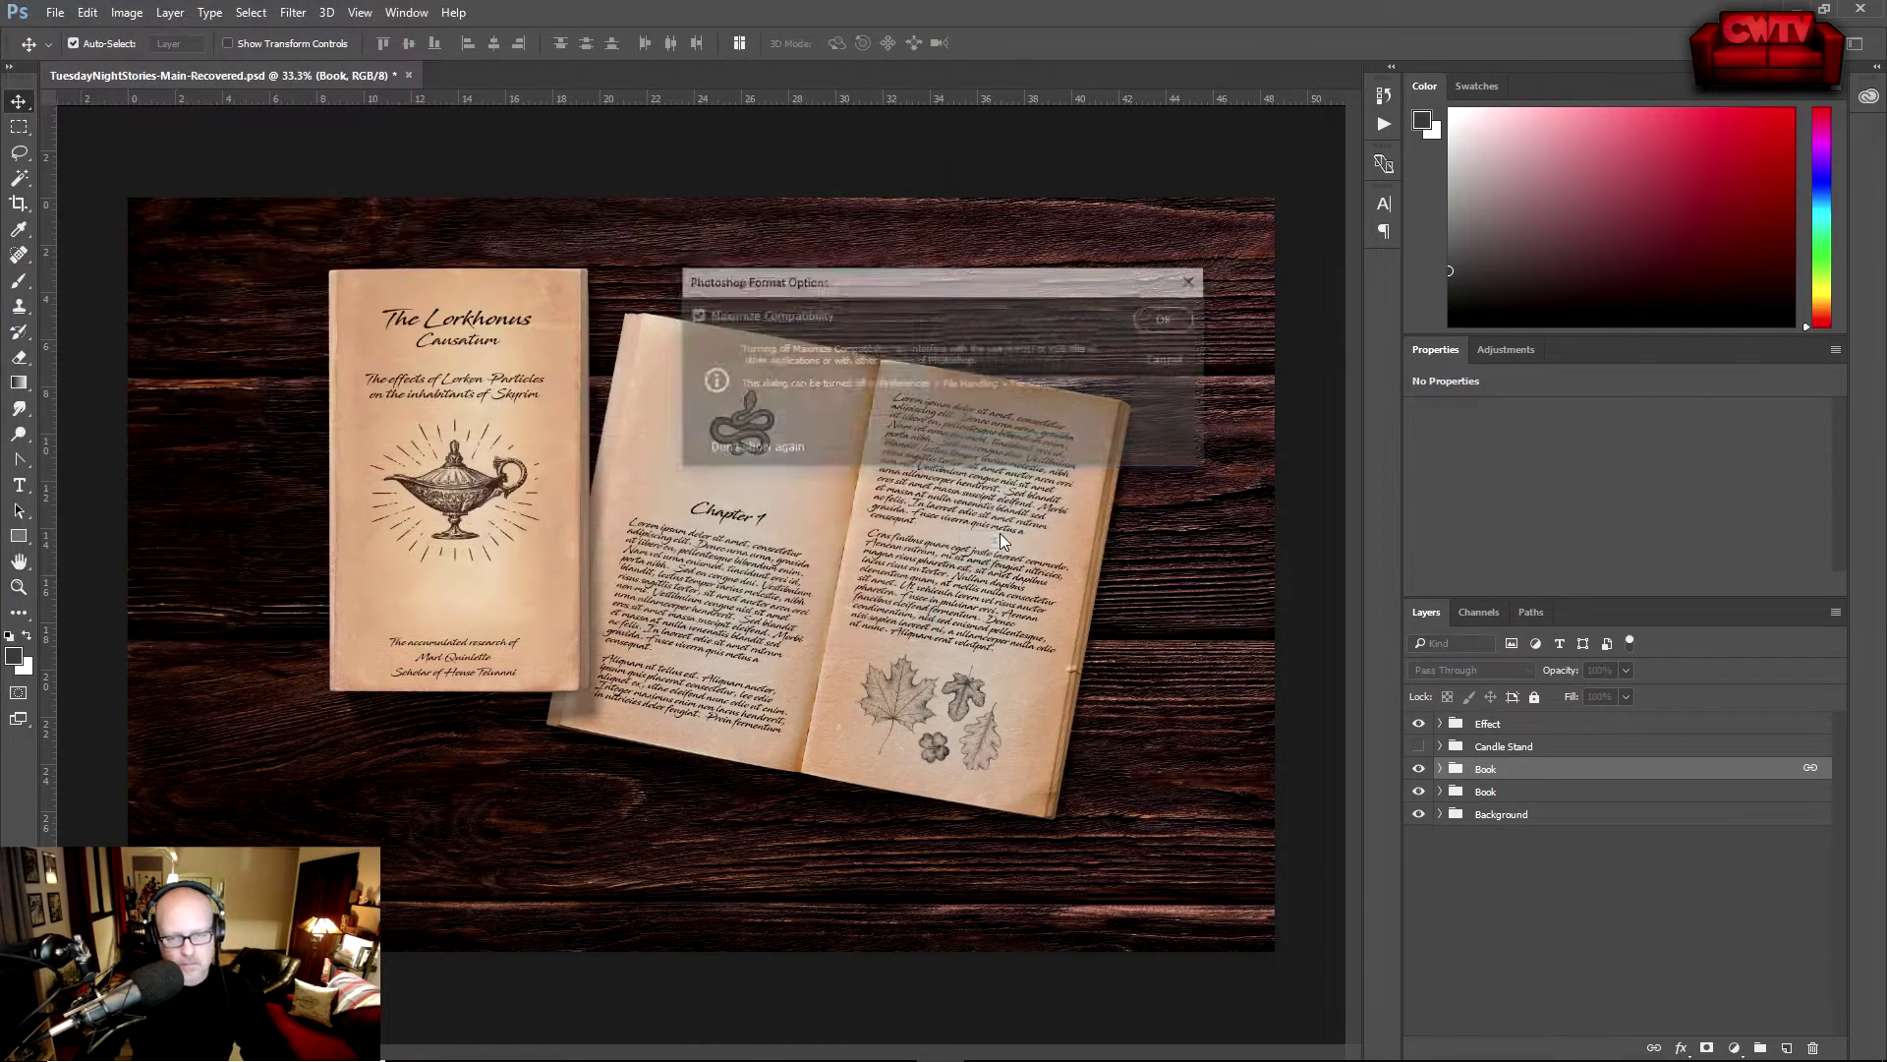
pyautogui.click(1156, 317)
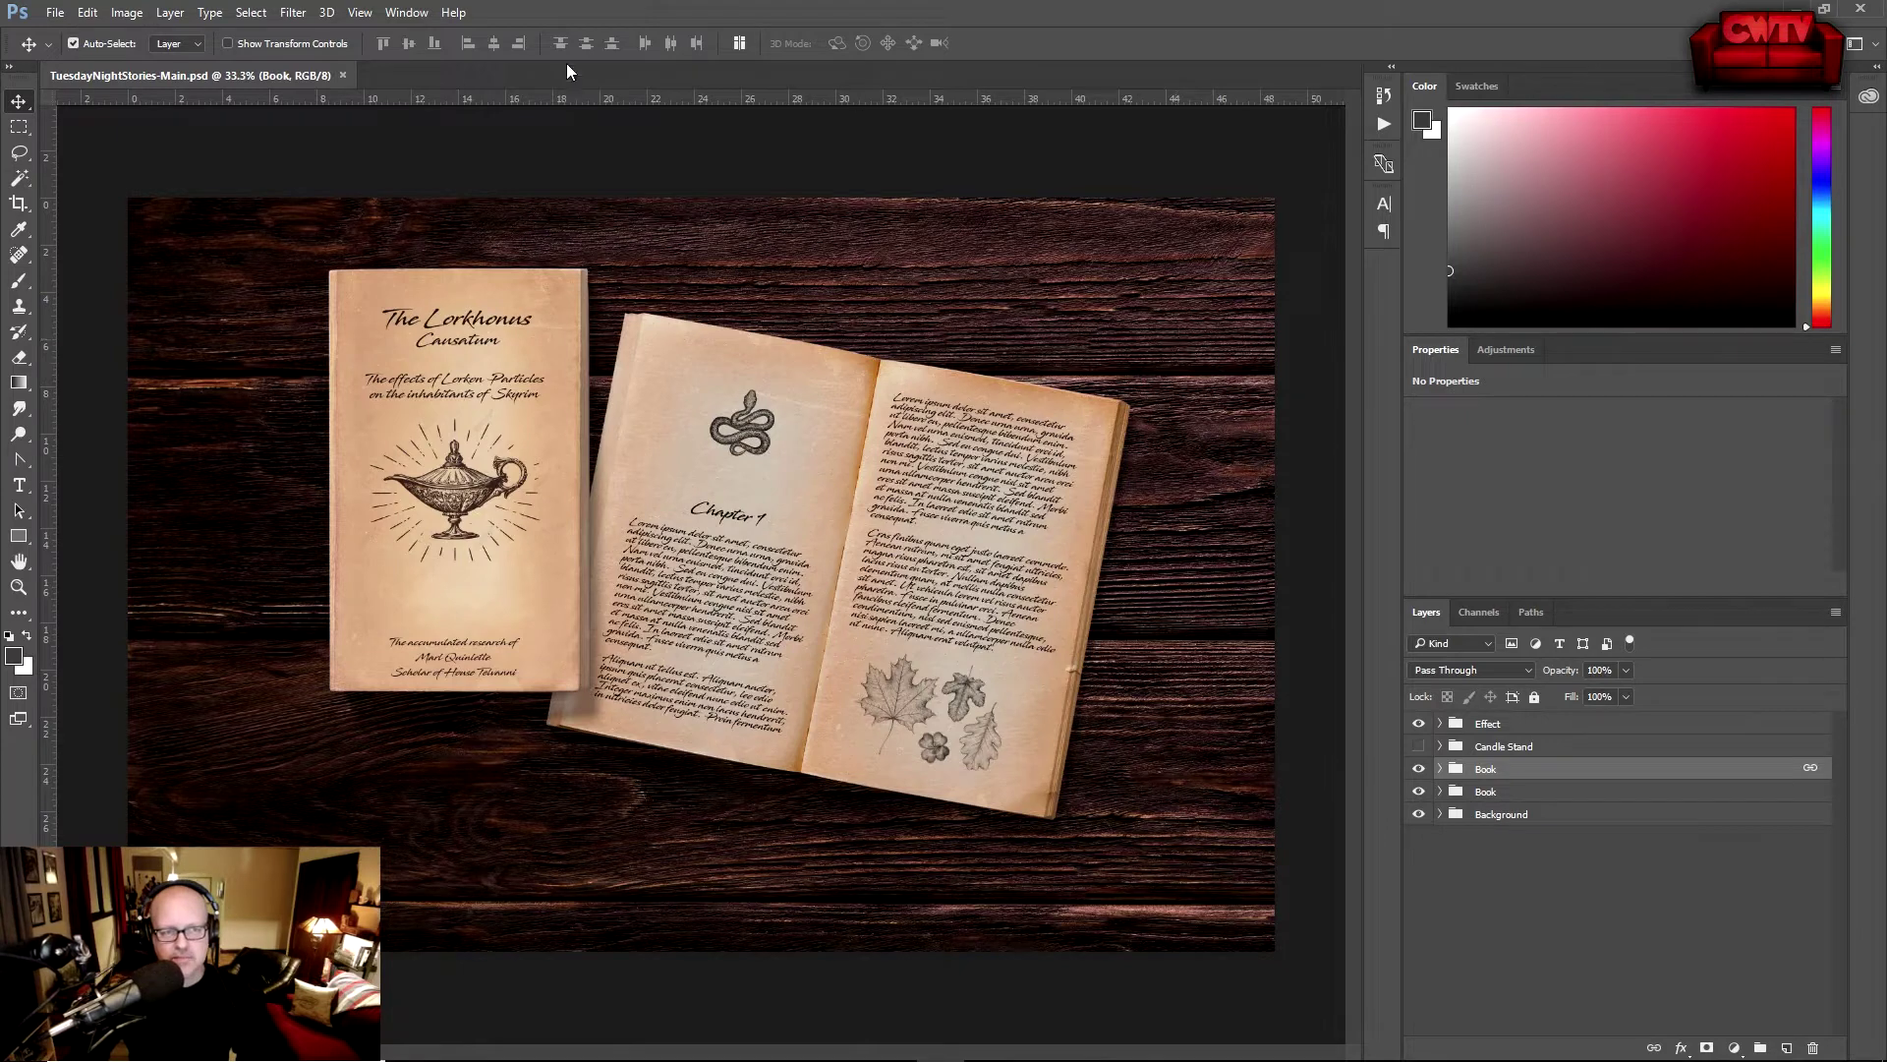
# - Expand the Background and upper Book groups, select wood Layer 1, and toggle the closed book's visibility
pyautogui.click(291, 13)
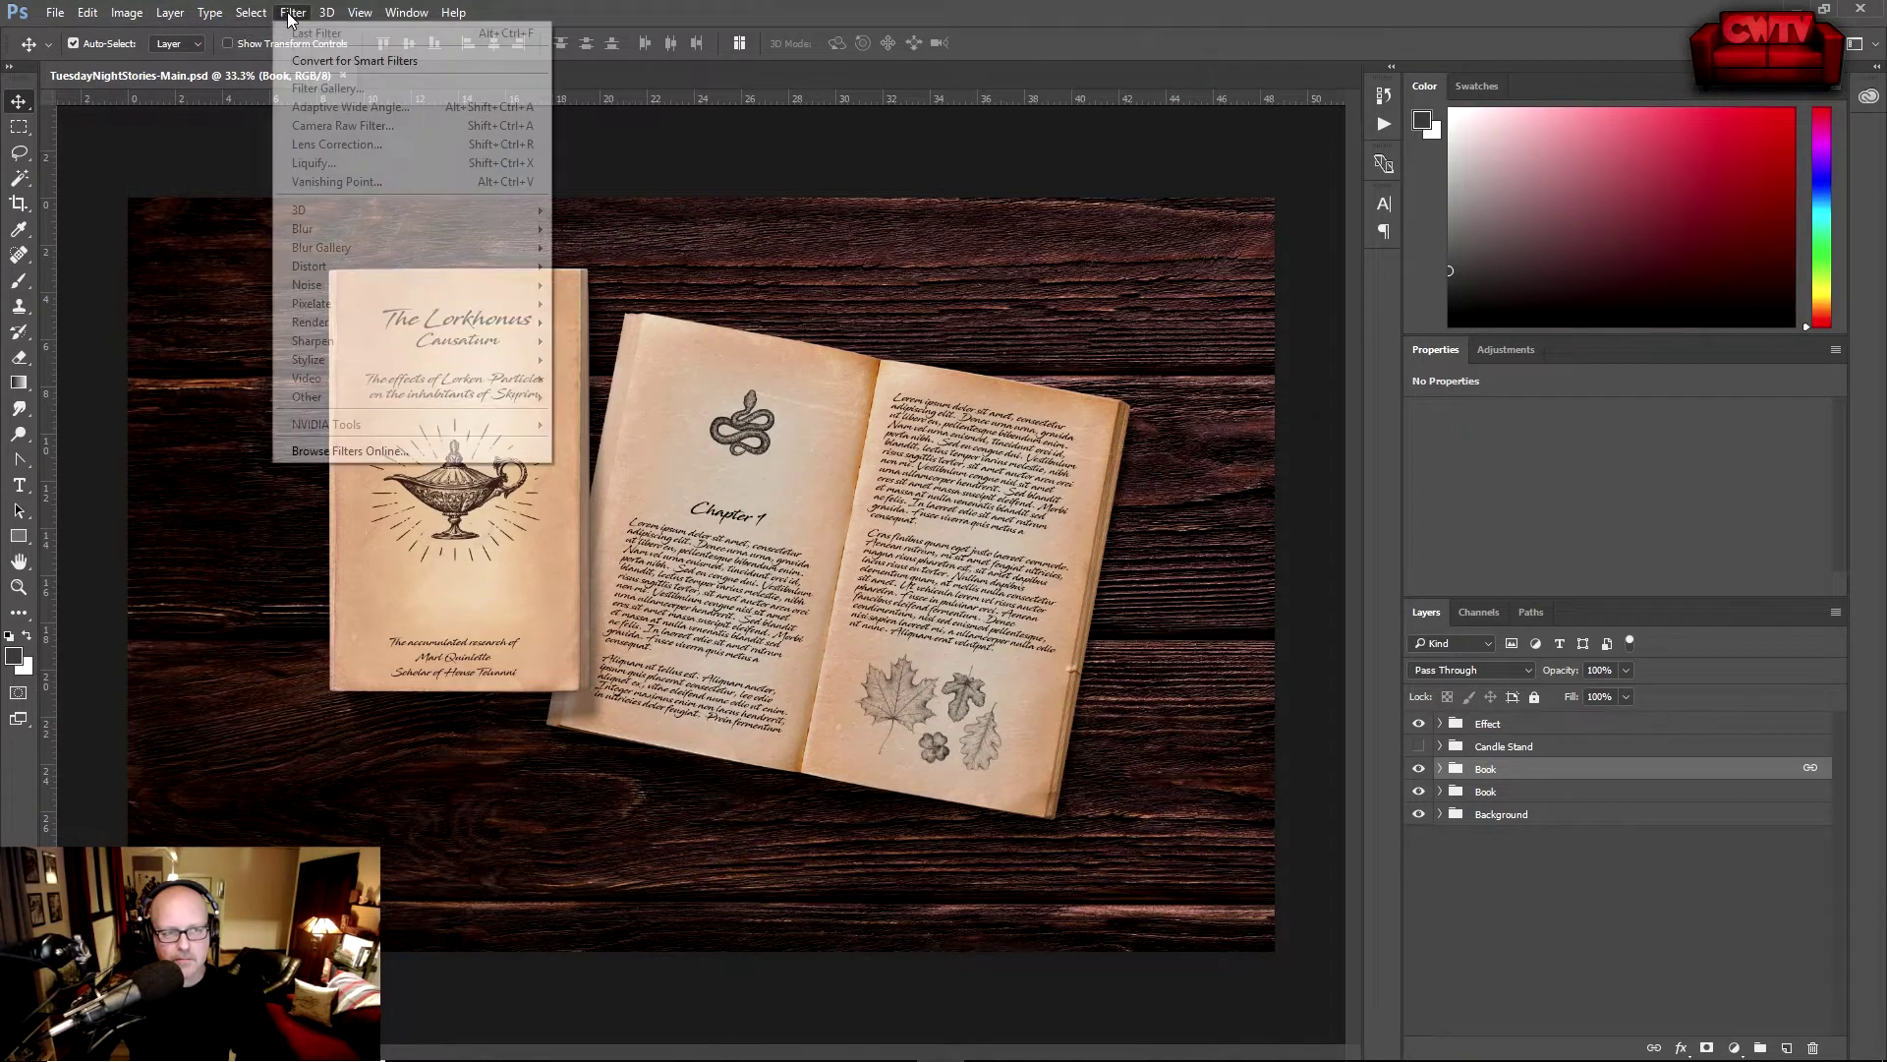
pyautogui.click(948, 361)
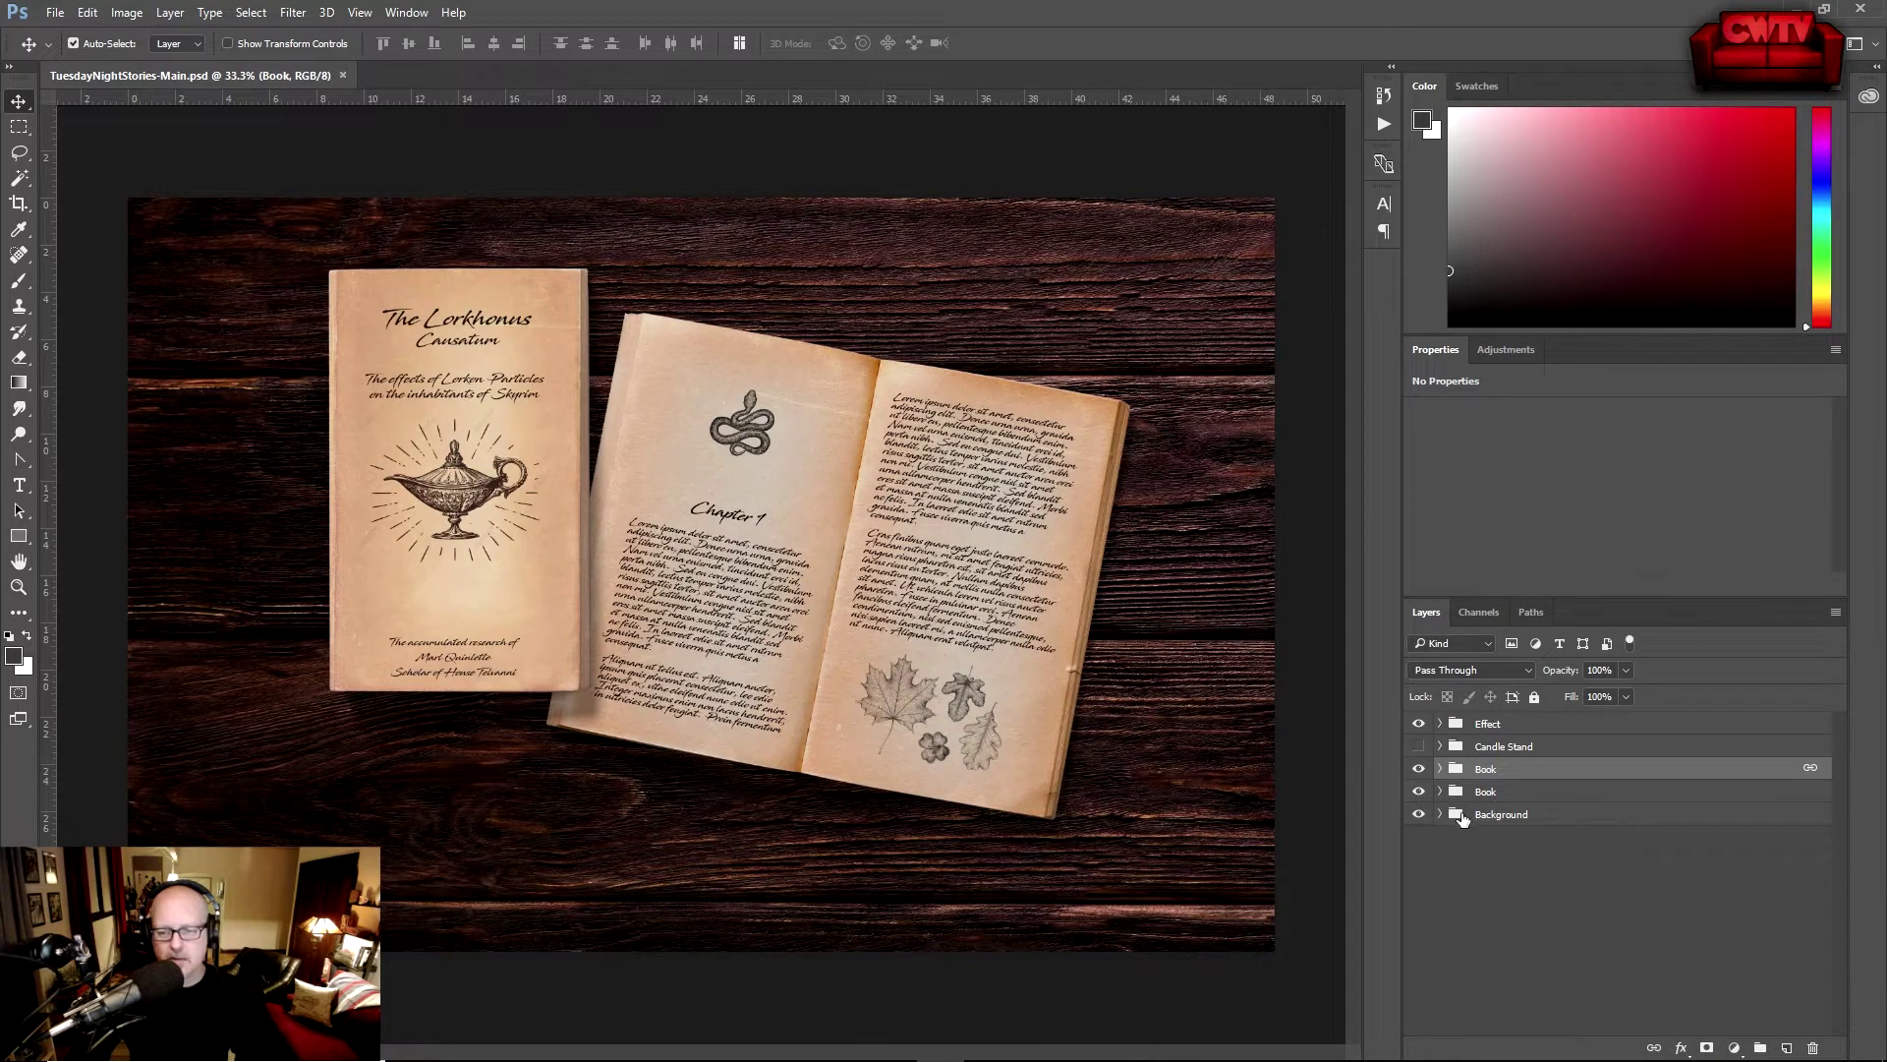
pyautogui.click(1440, 815)
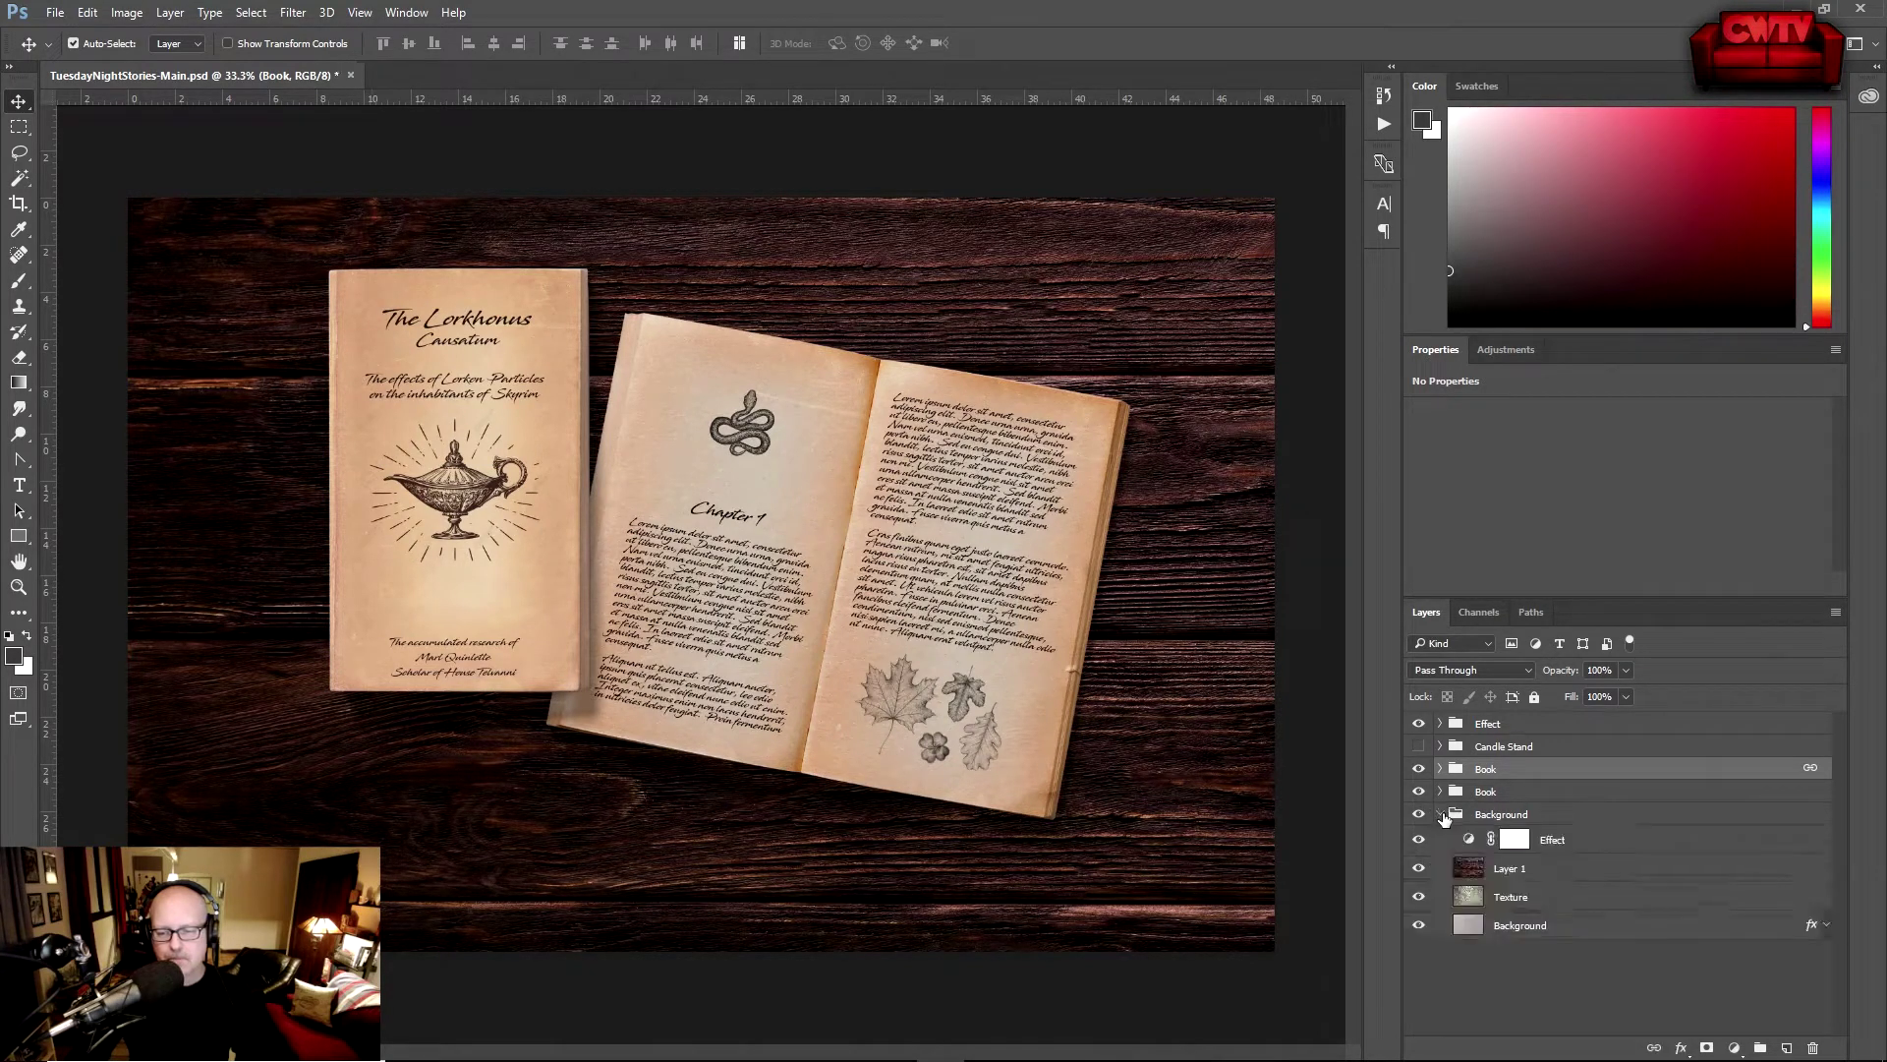
pyautogui.click(1549, 871)
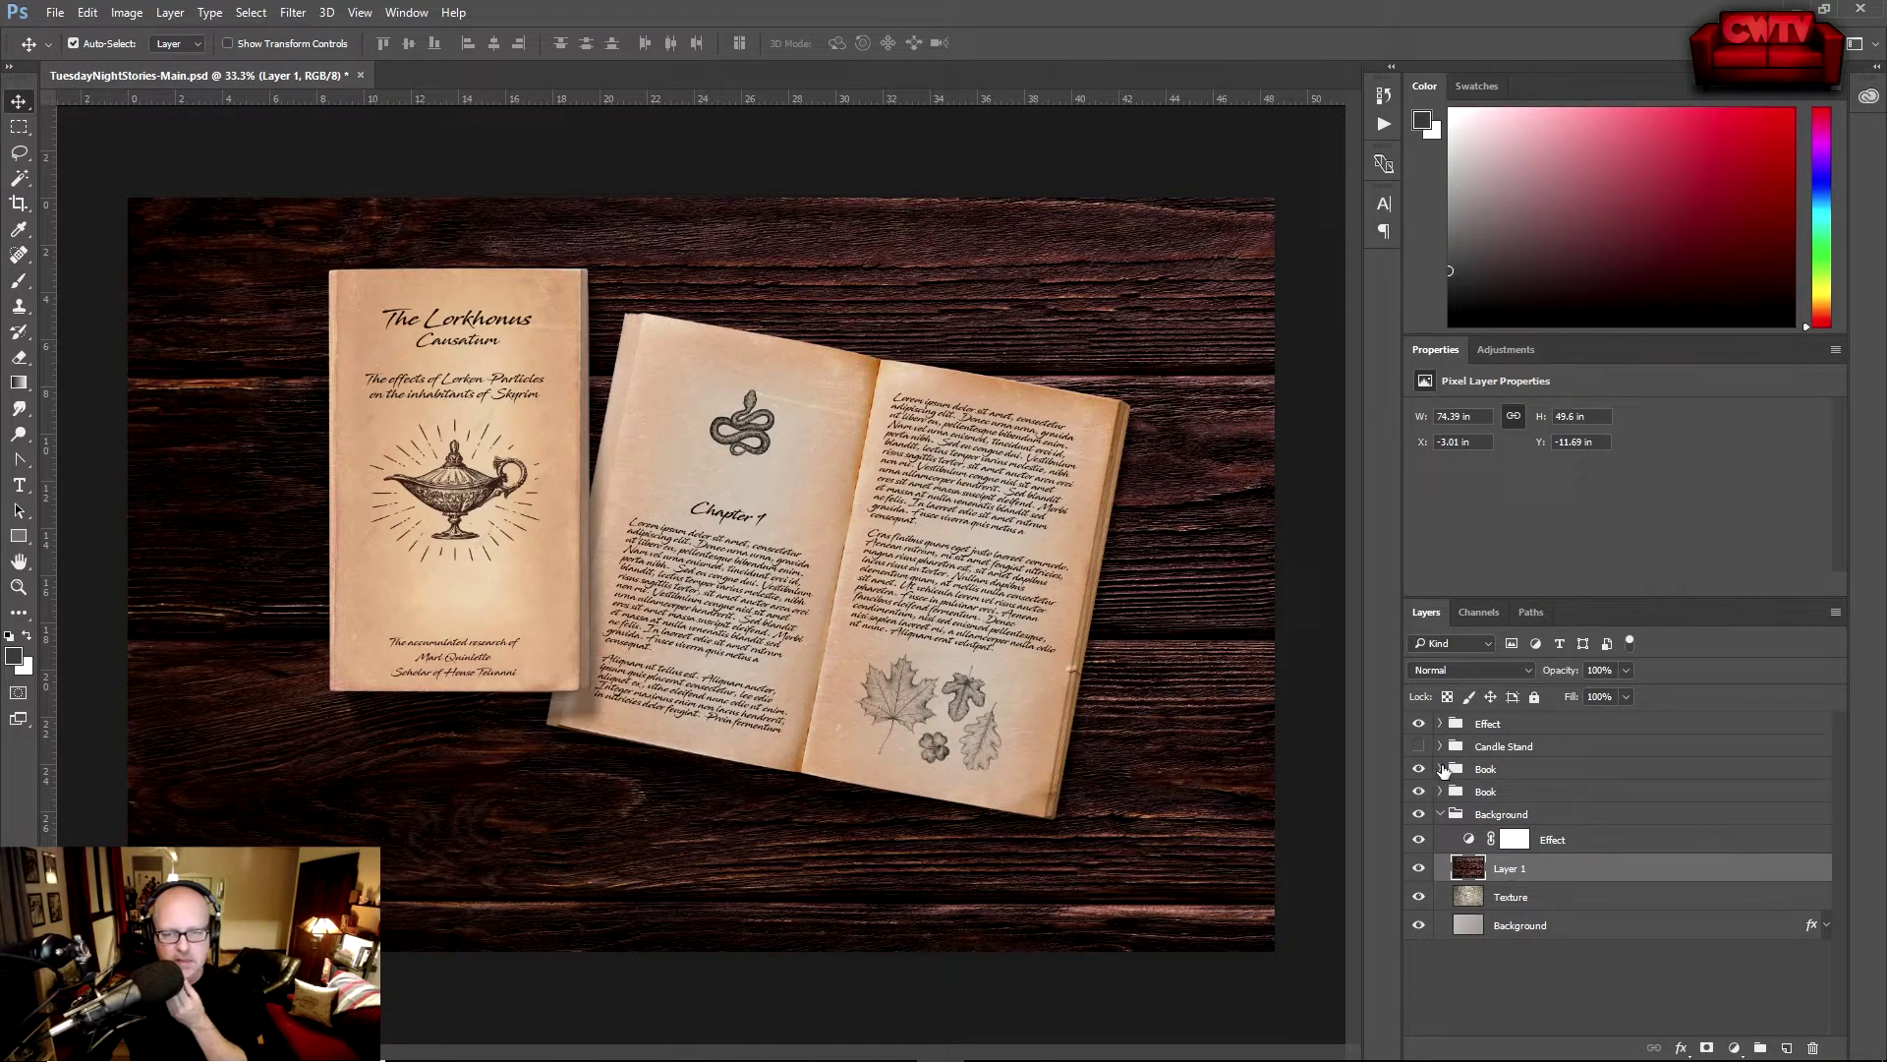
pyautogui.click(1440, 768)
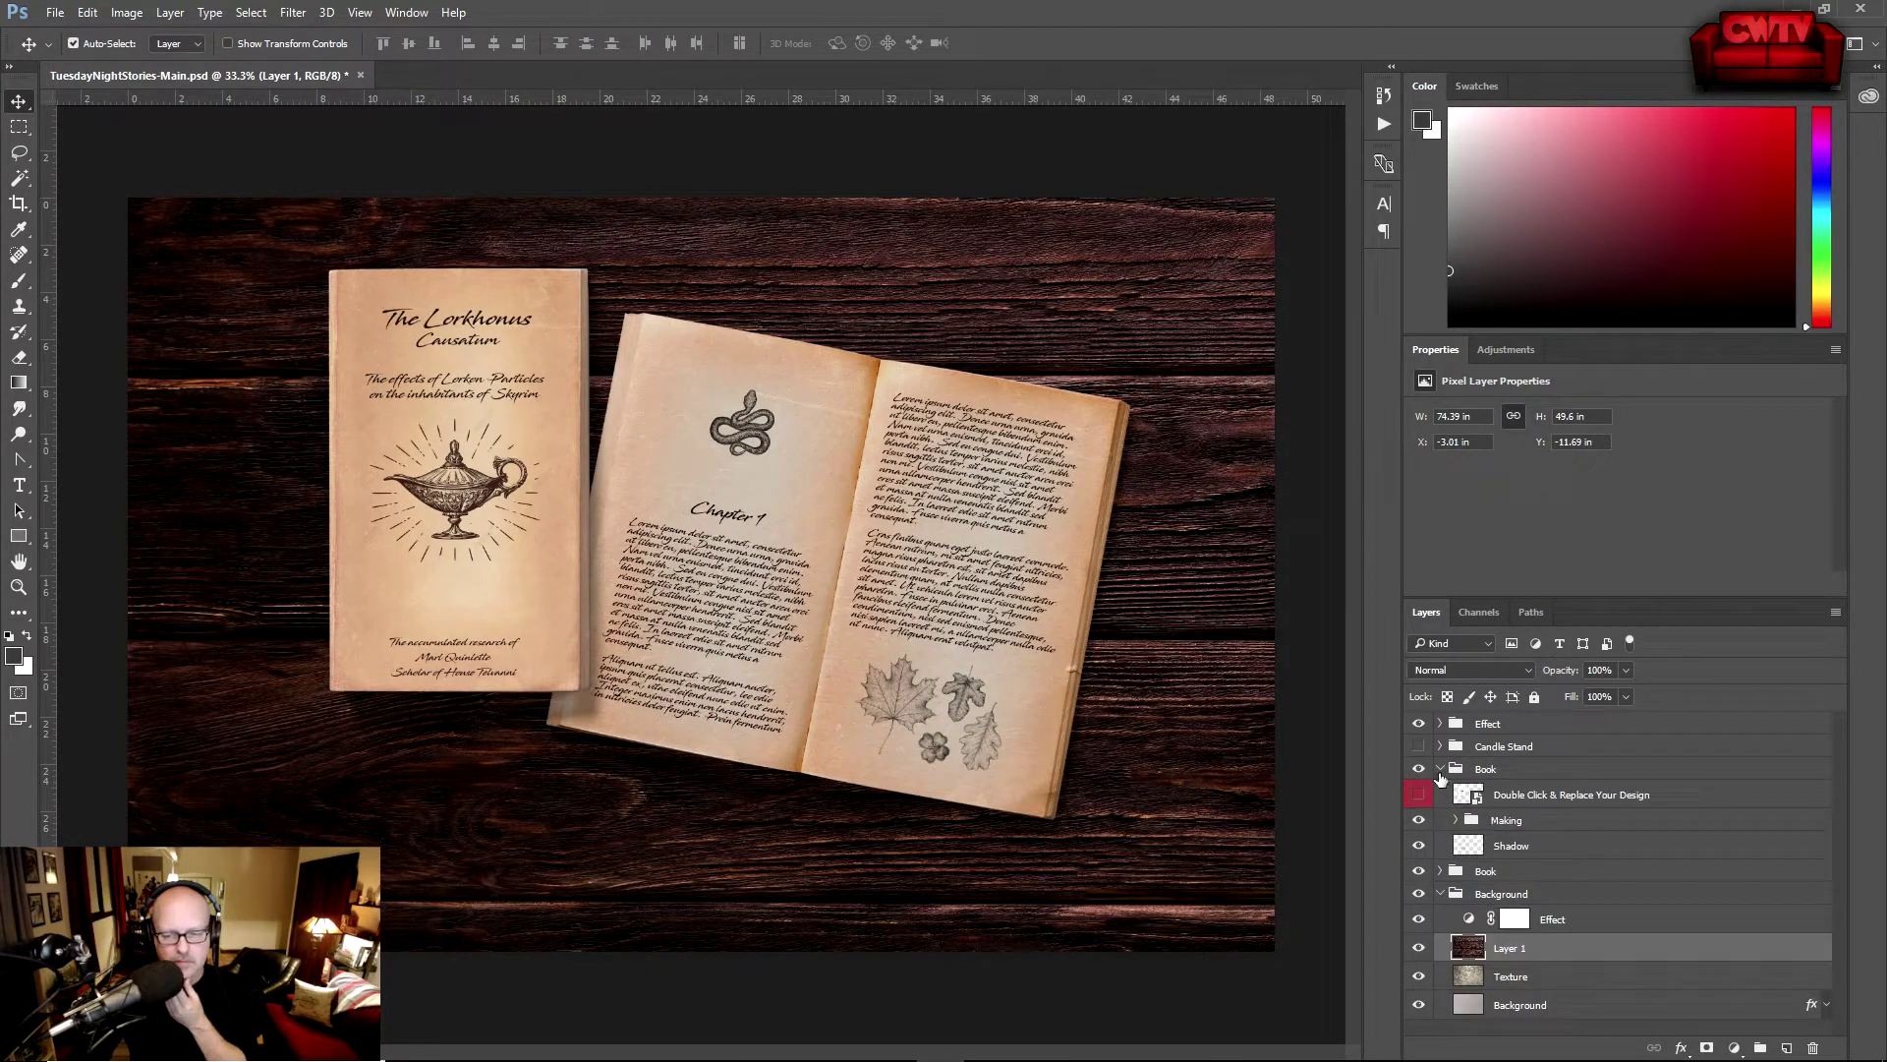
pyautogui.click(1420, 822)
pyautogui.click(1421, 822)
pyautogui.click(1421, 821)
pyautogui.click(1420, 821)
# - Add a new empty Layer 2 and move it out of the Book group above it
pyautogui.click(1550, 824)
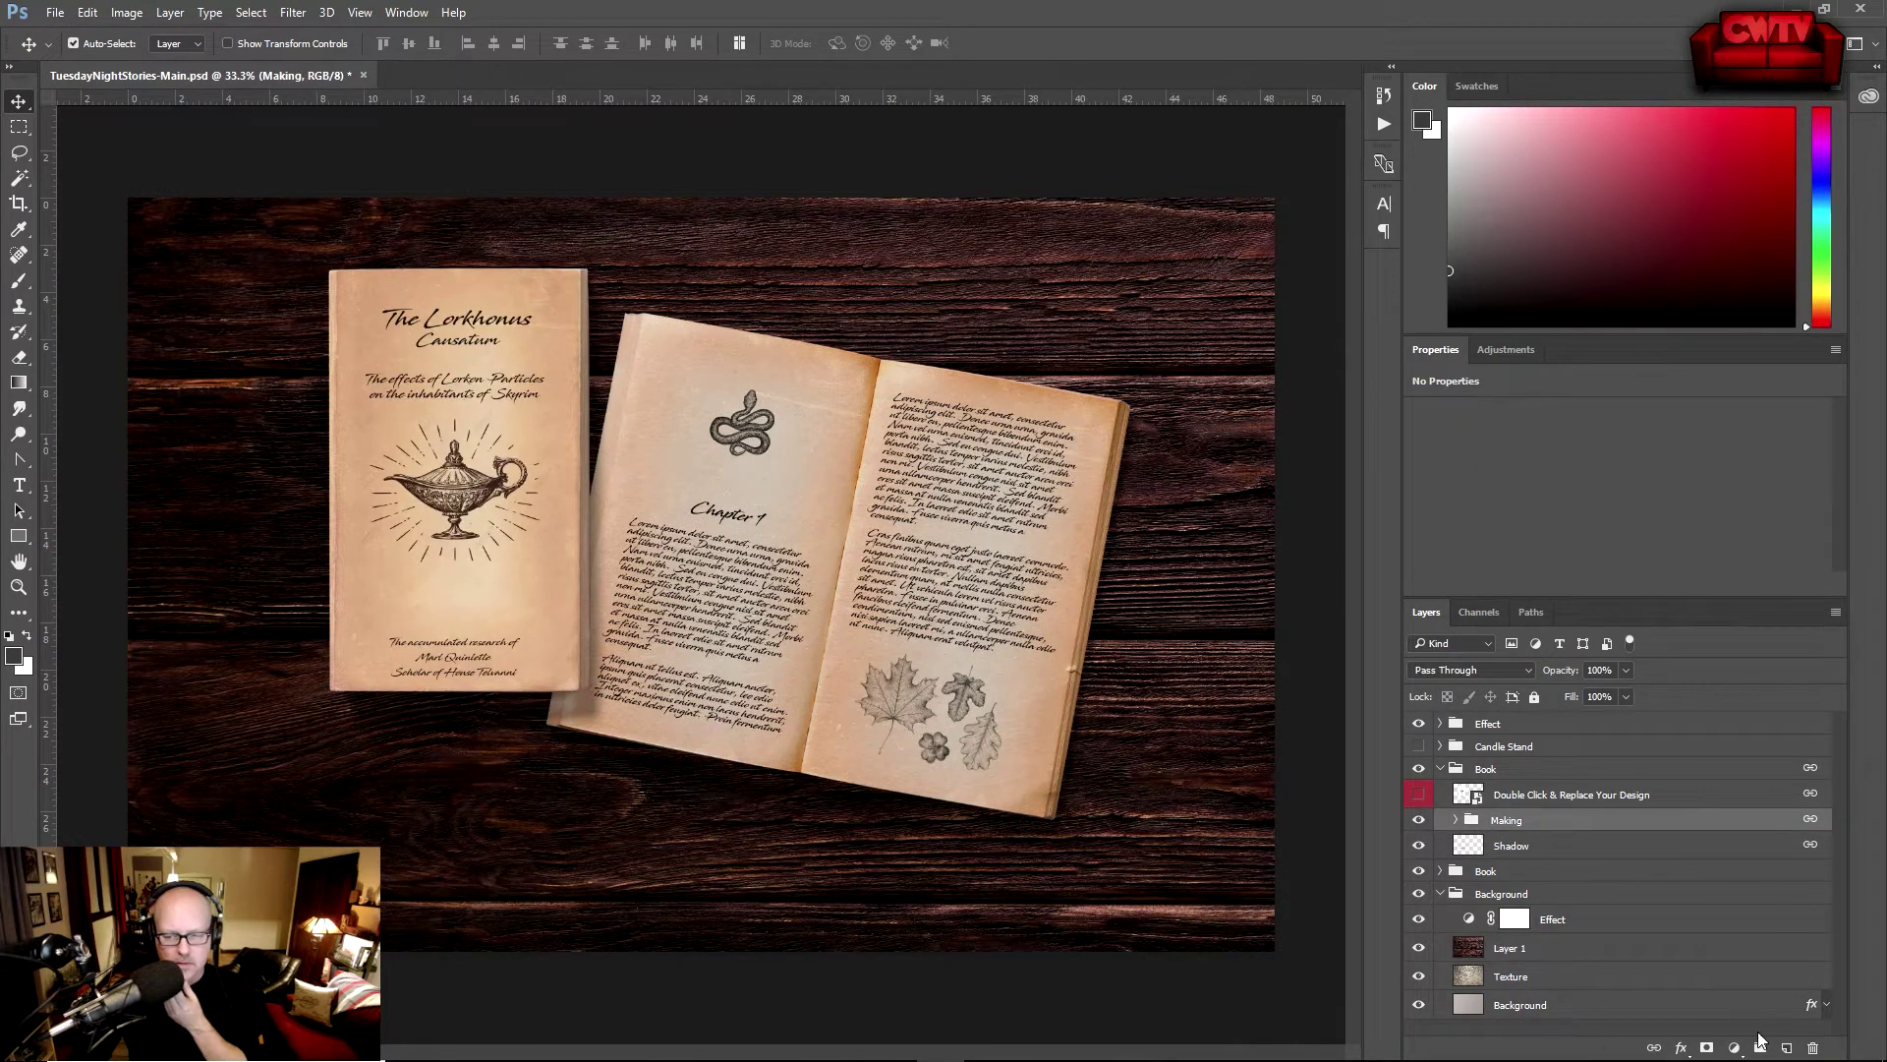
pyautogui.click(1784, 1049)
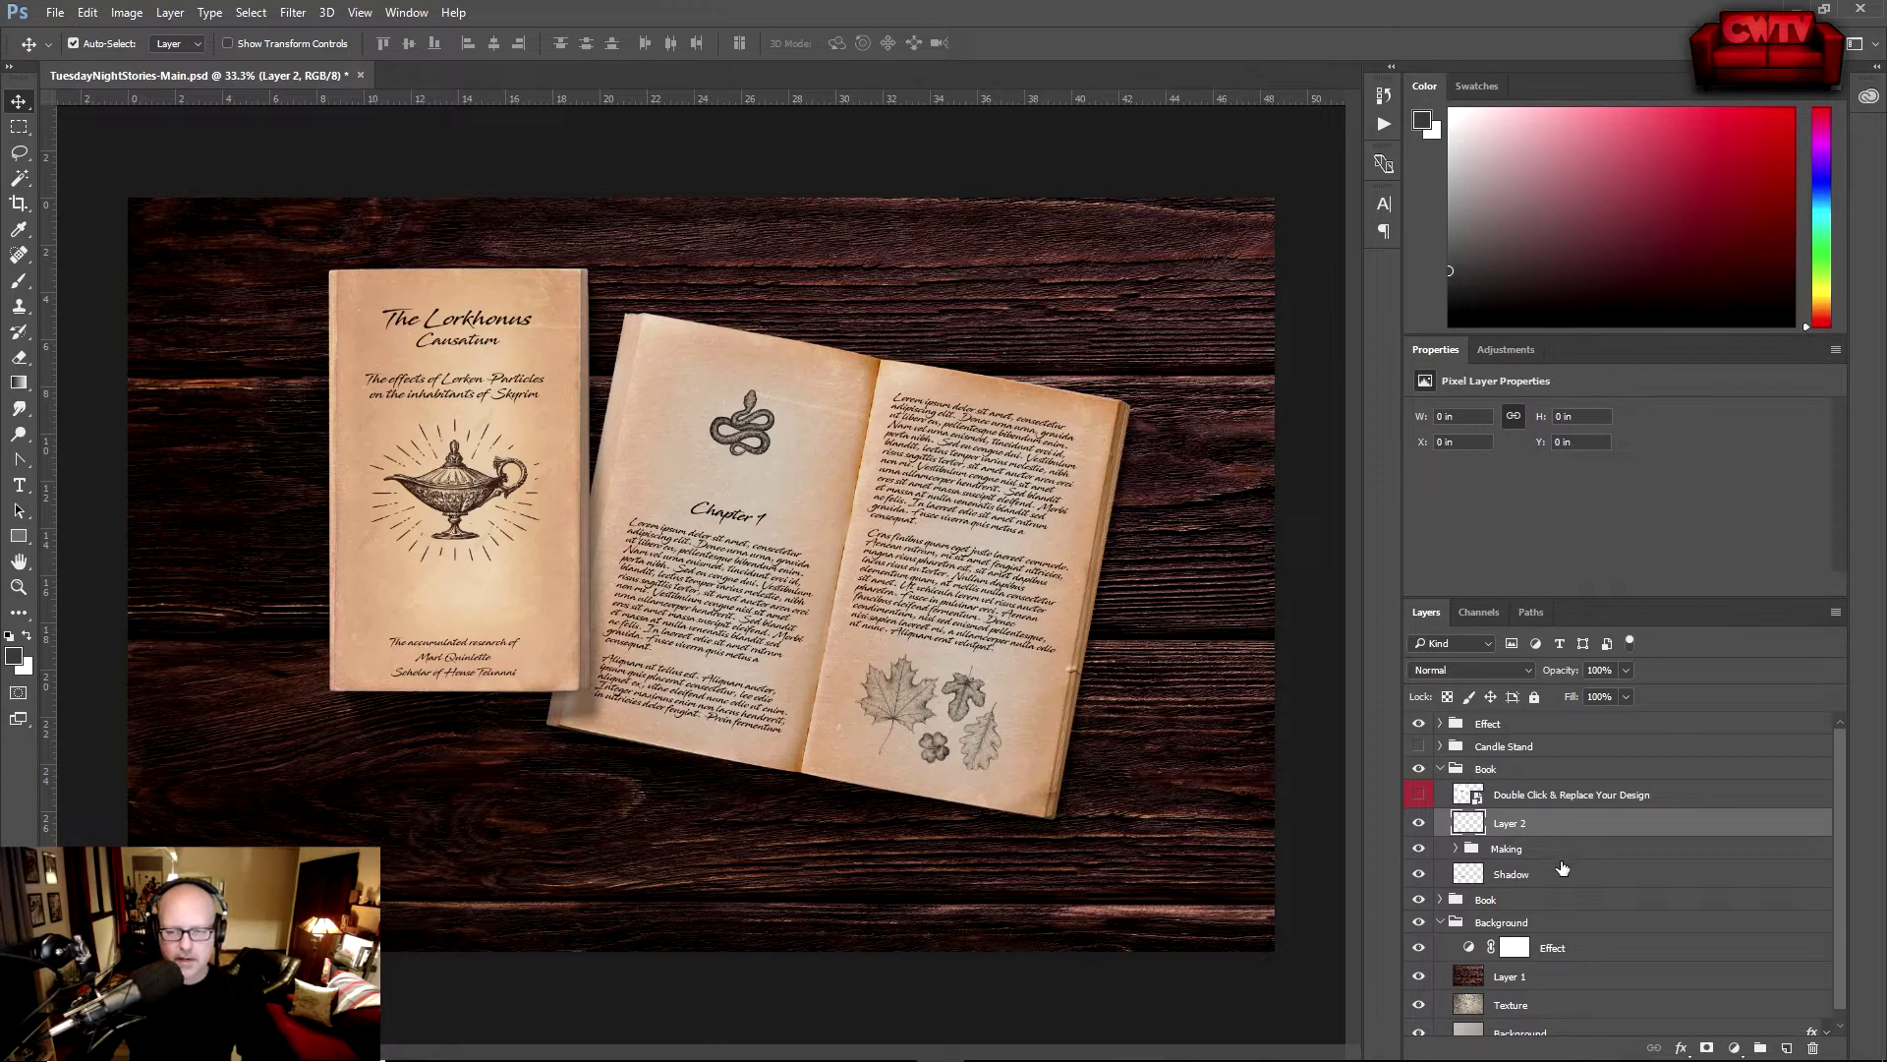
pyautogui.moveTo(1519, 826); pyautogui.dragTo(1528, 763)
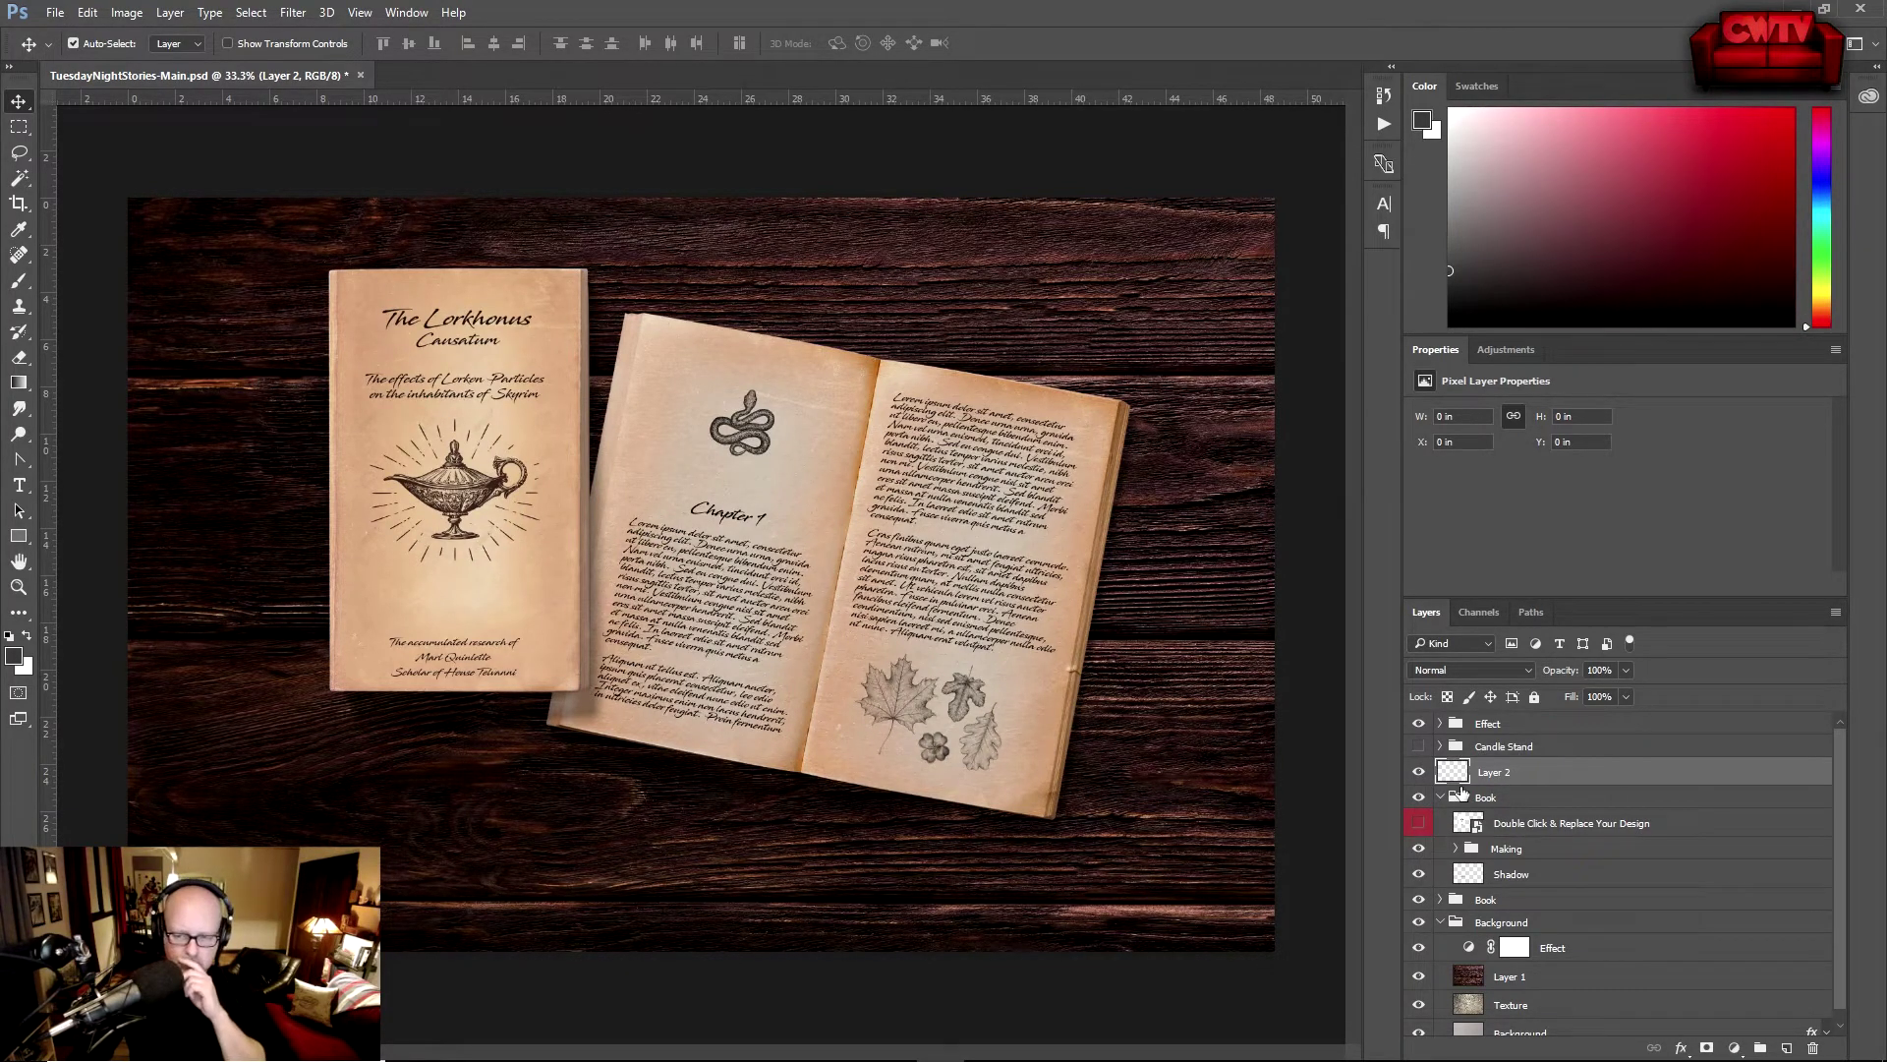
pyautogui.click(1440, 797)
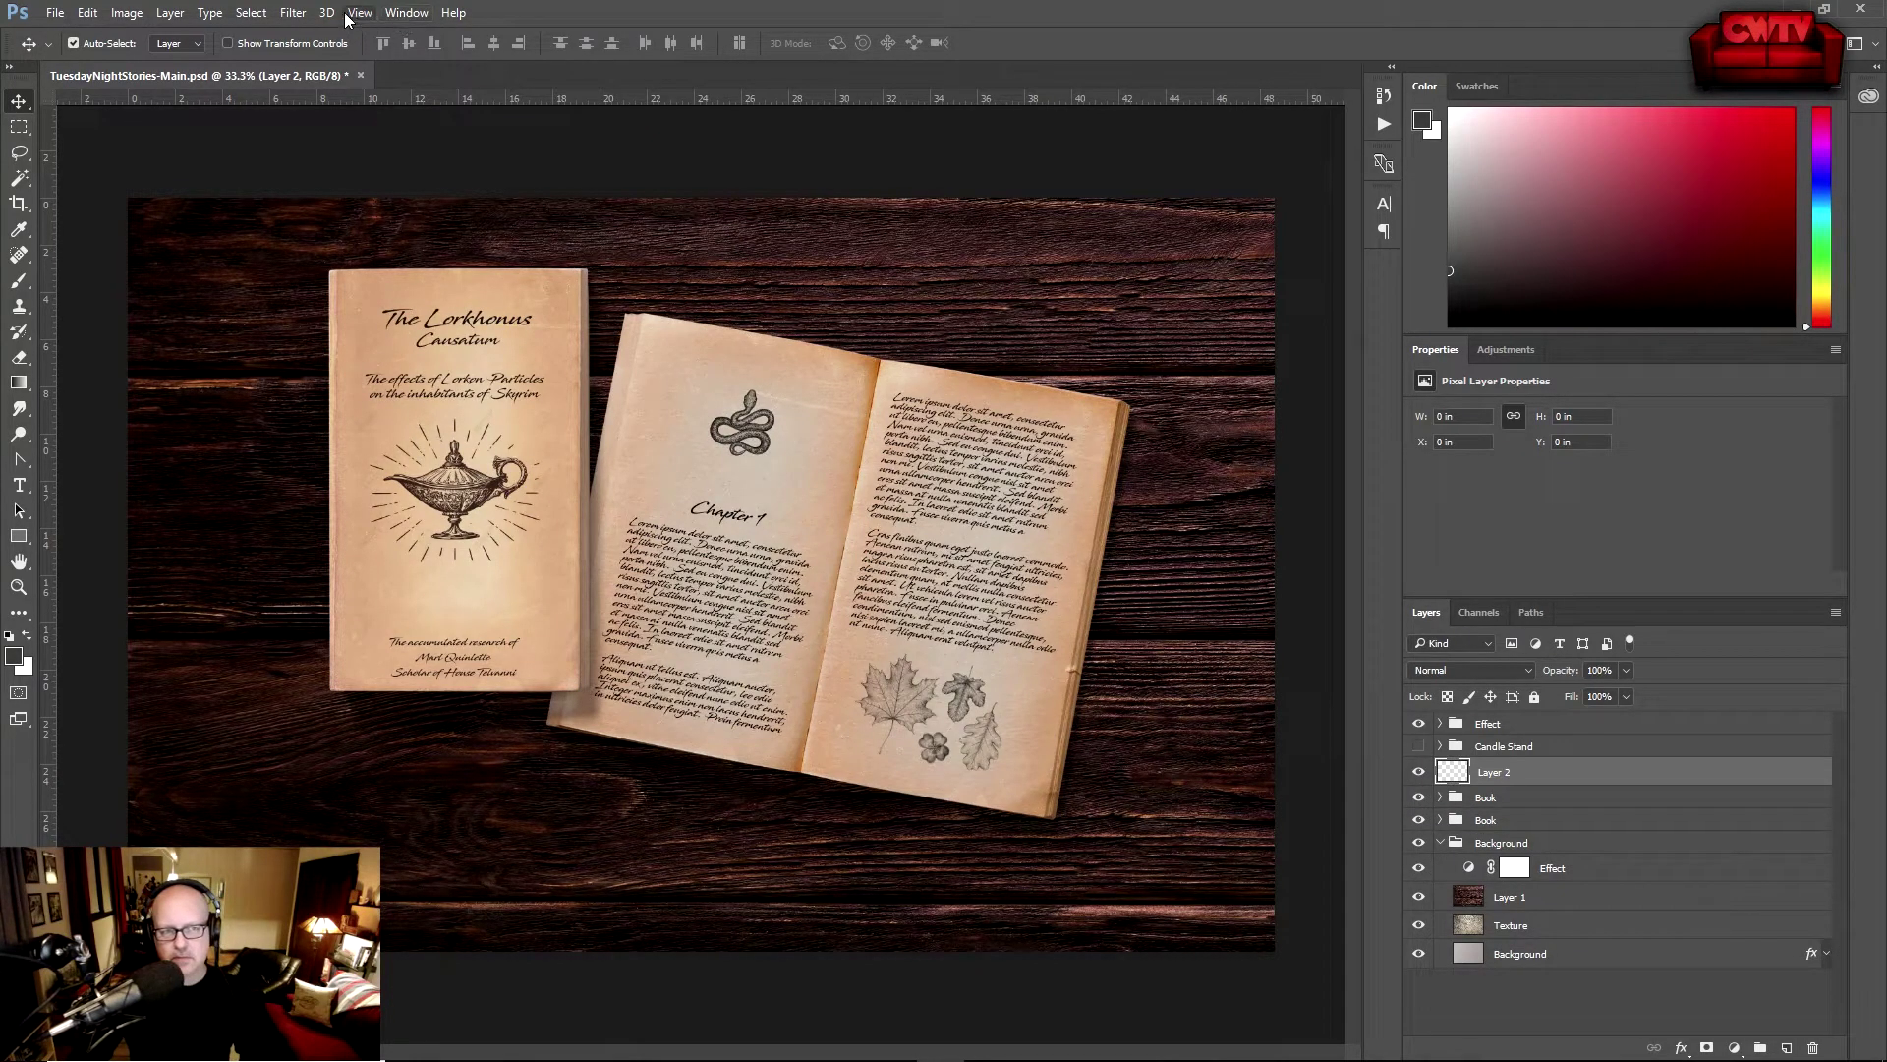
# - Try Filter > Render > Lighting Effects on the empty Layer 2 and dismiss the error
pyautogui.click(304, 12)
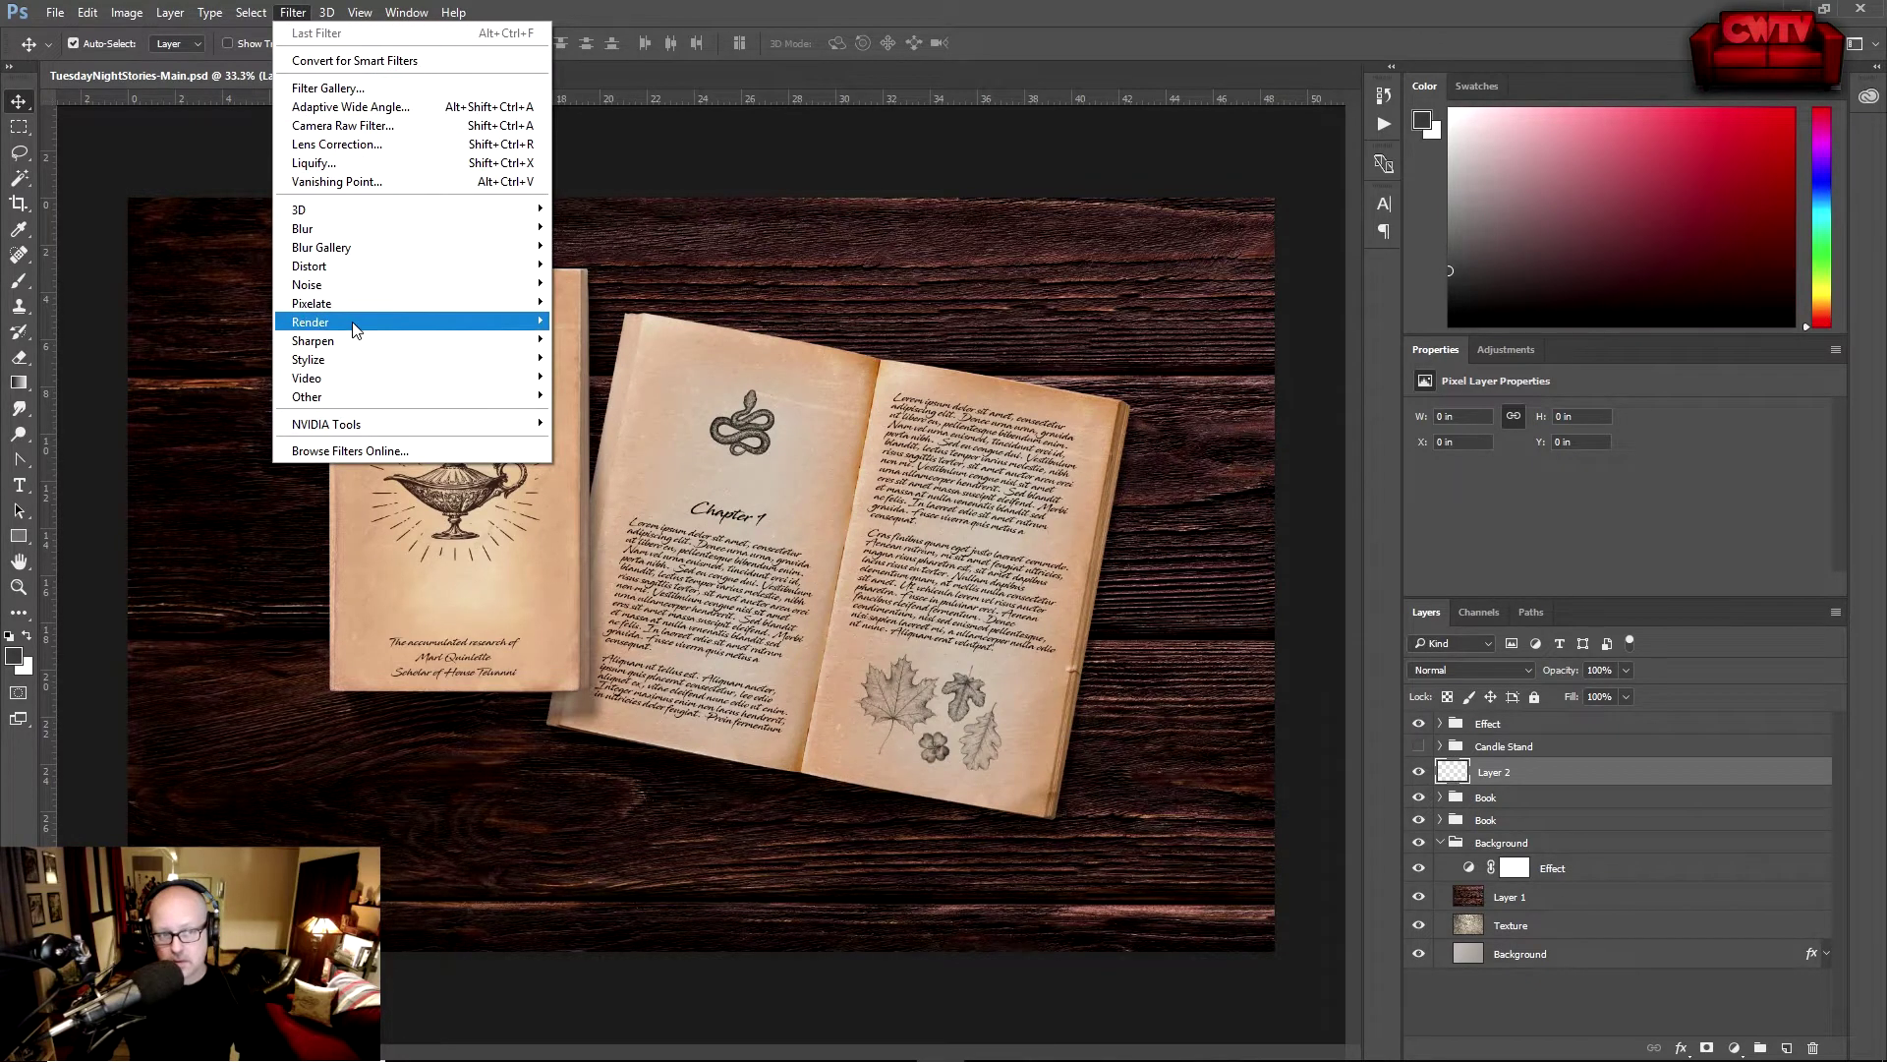
pyautogui.moveTo(356, 330)
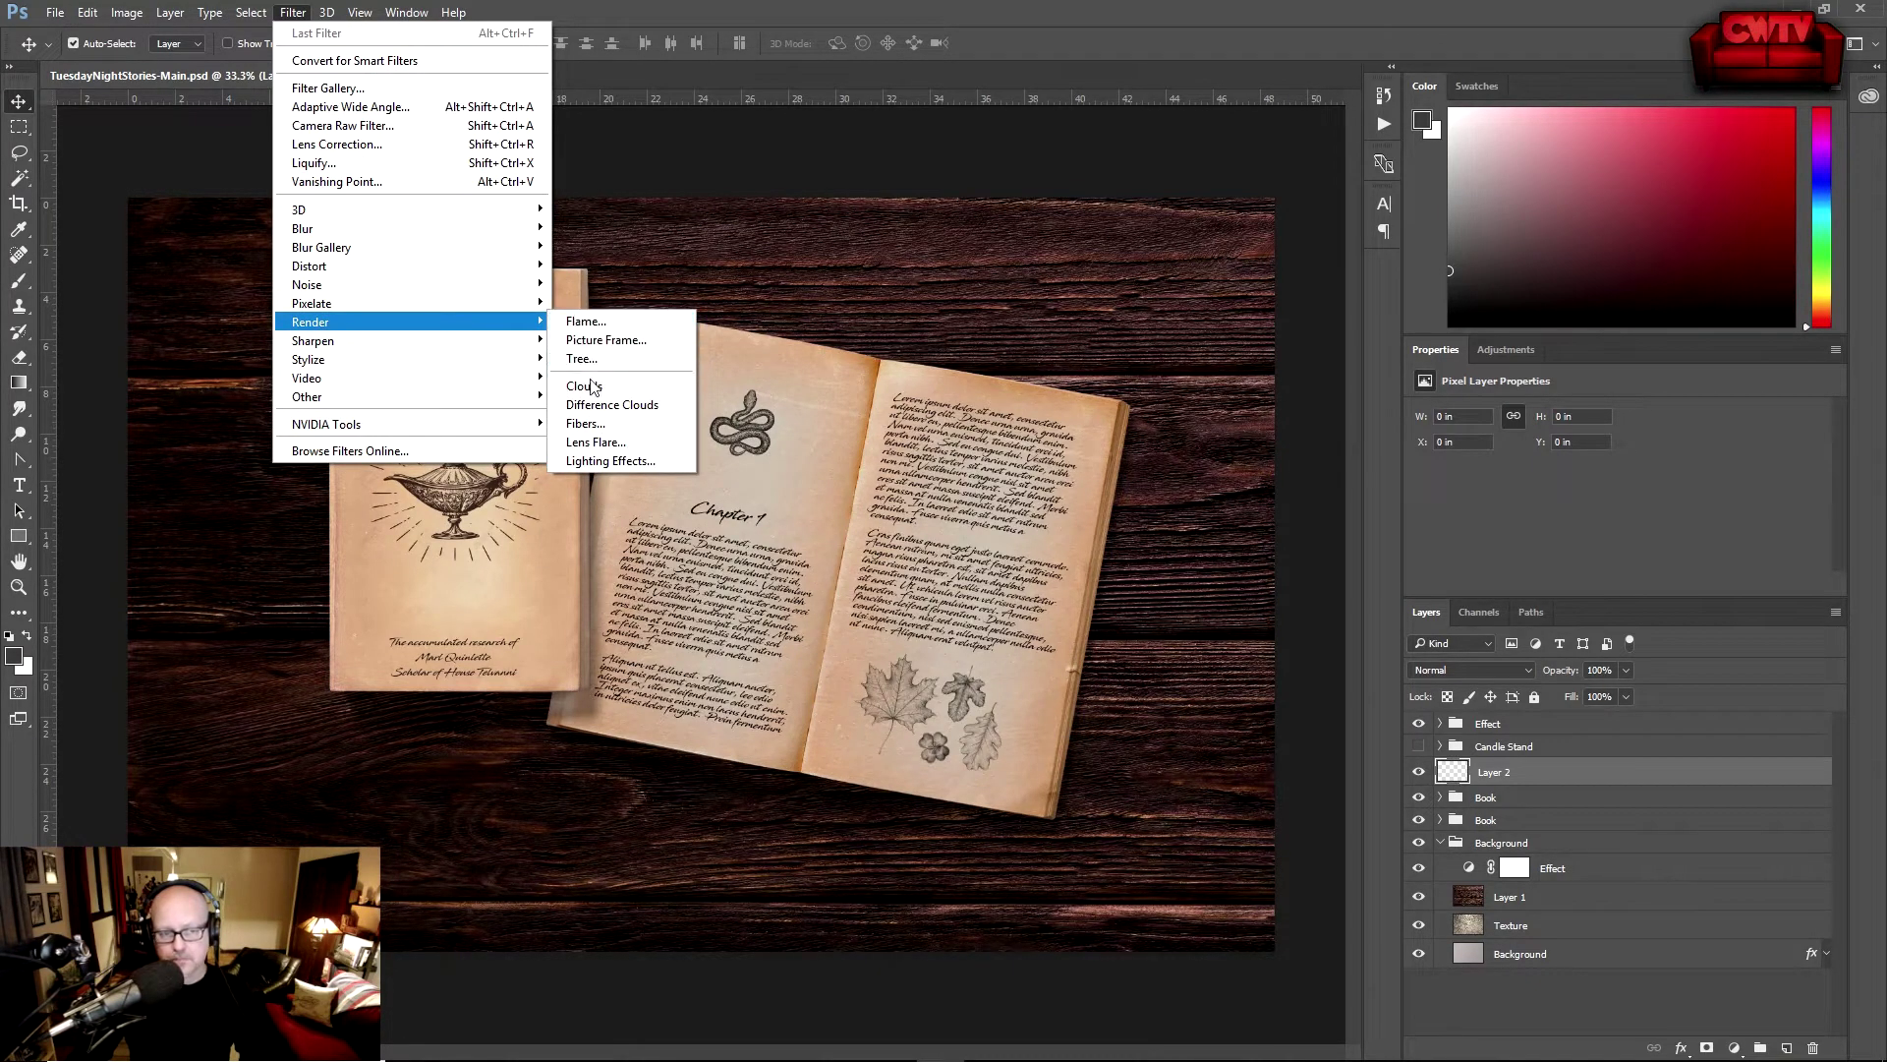
pyautogui.click(604, 462)
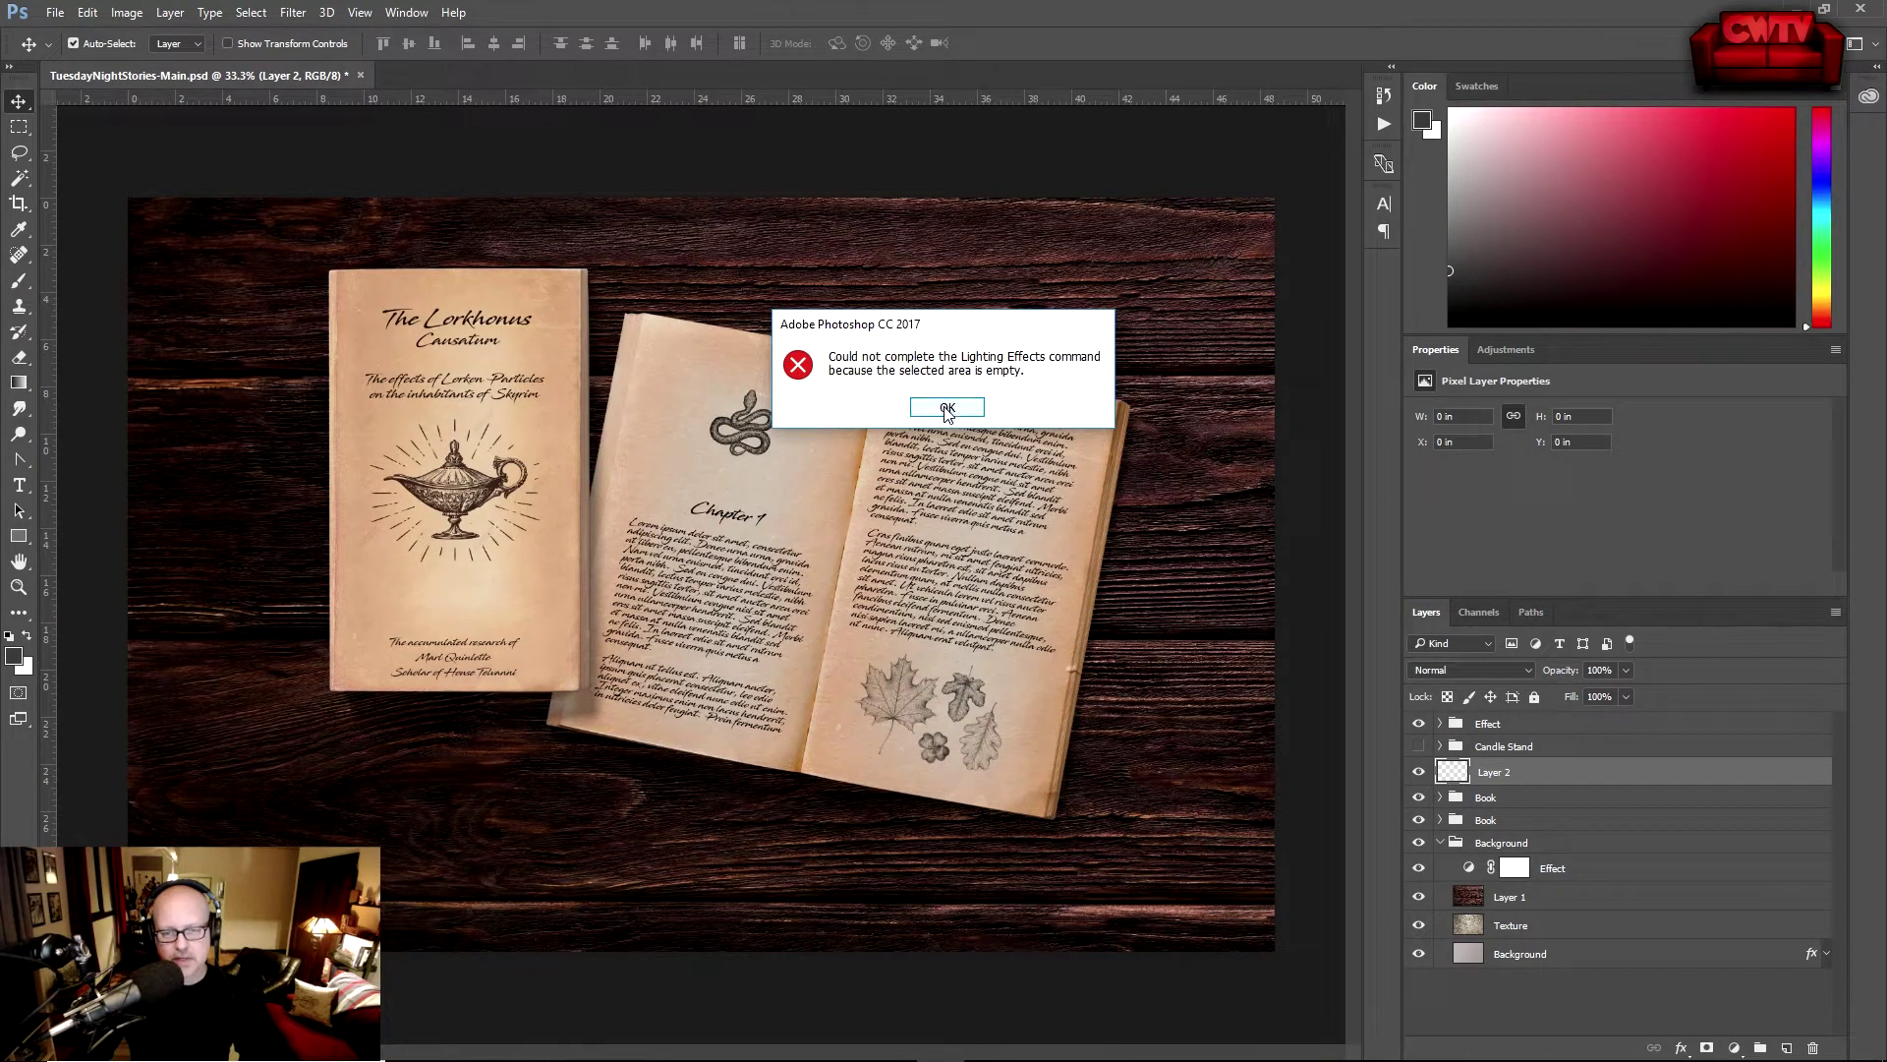
pyautogui.click(947, 409)
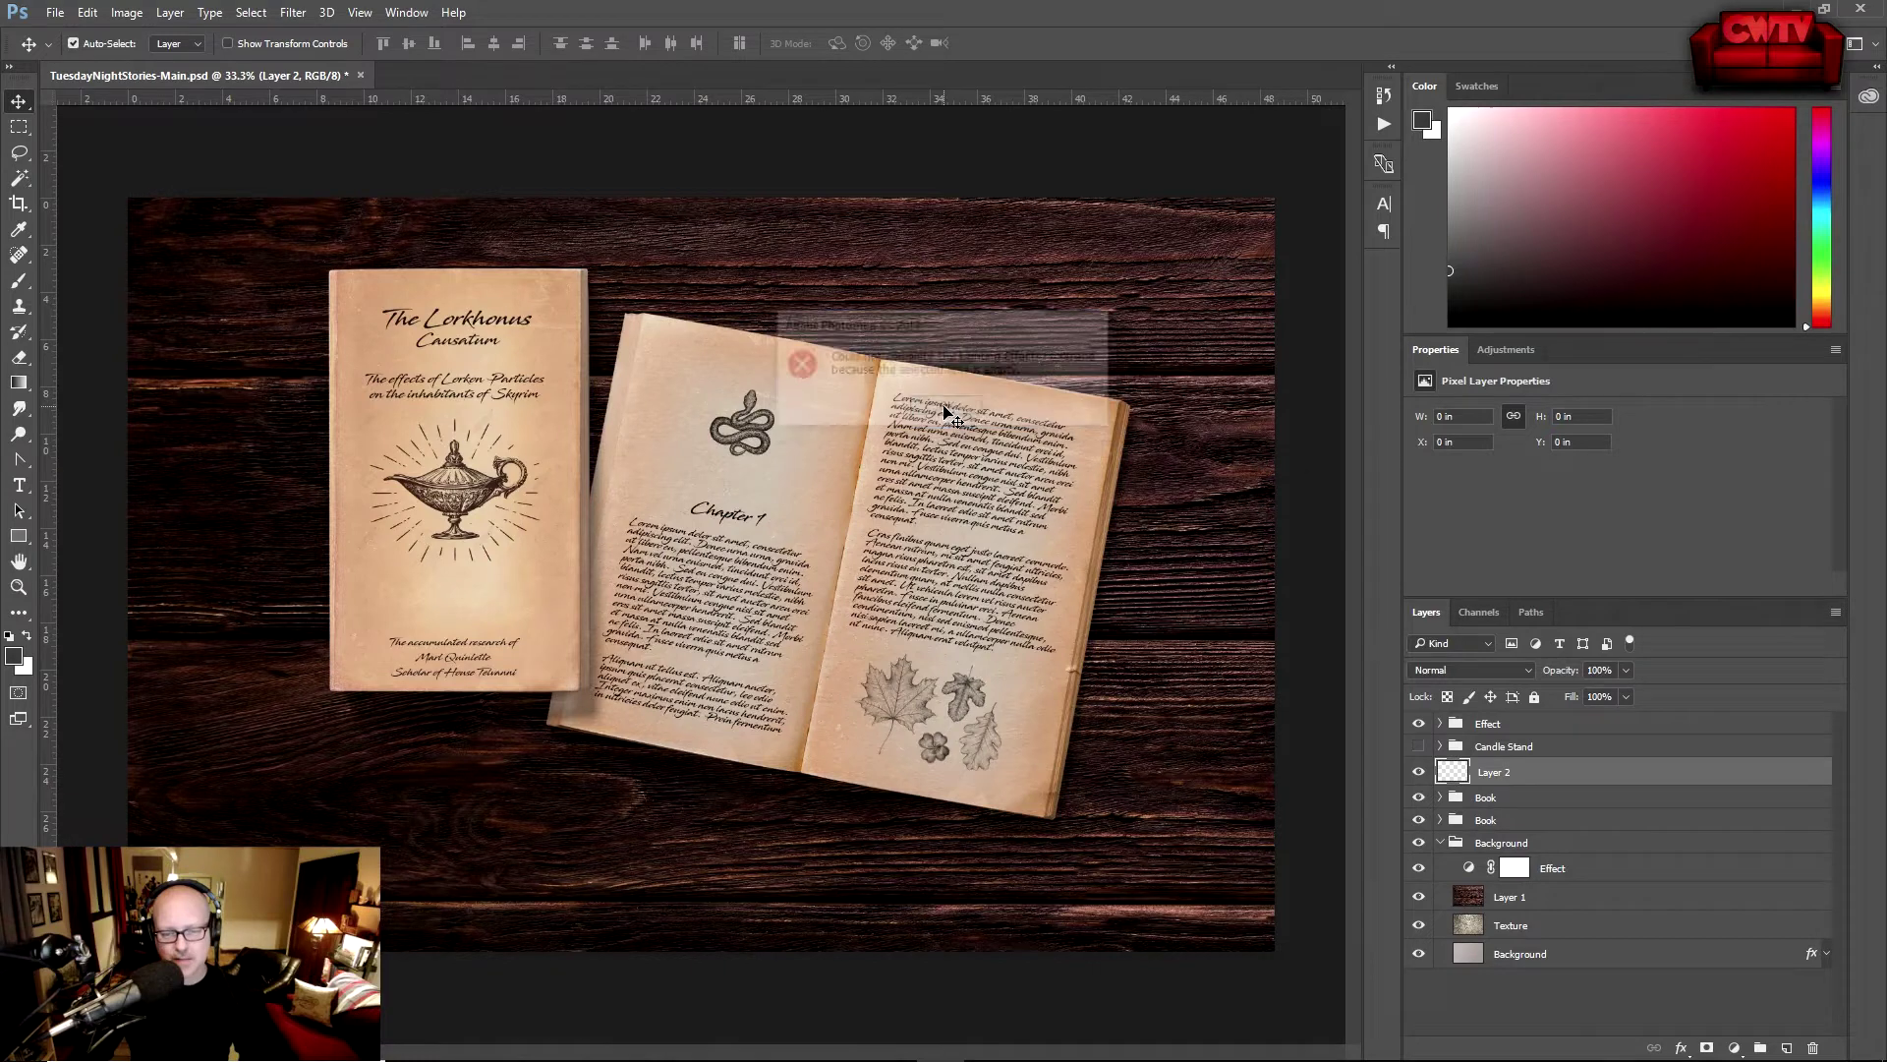
# - With wood Layer 1 selected, launch Filter > Render > Lighting Effects
pyautogui.click(1521, 904)
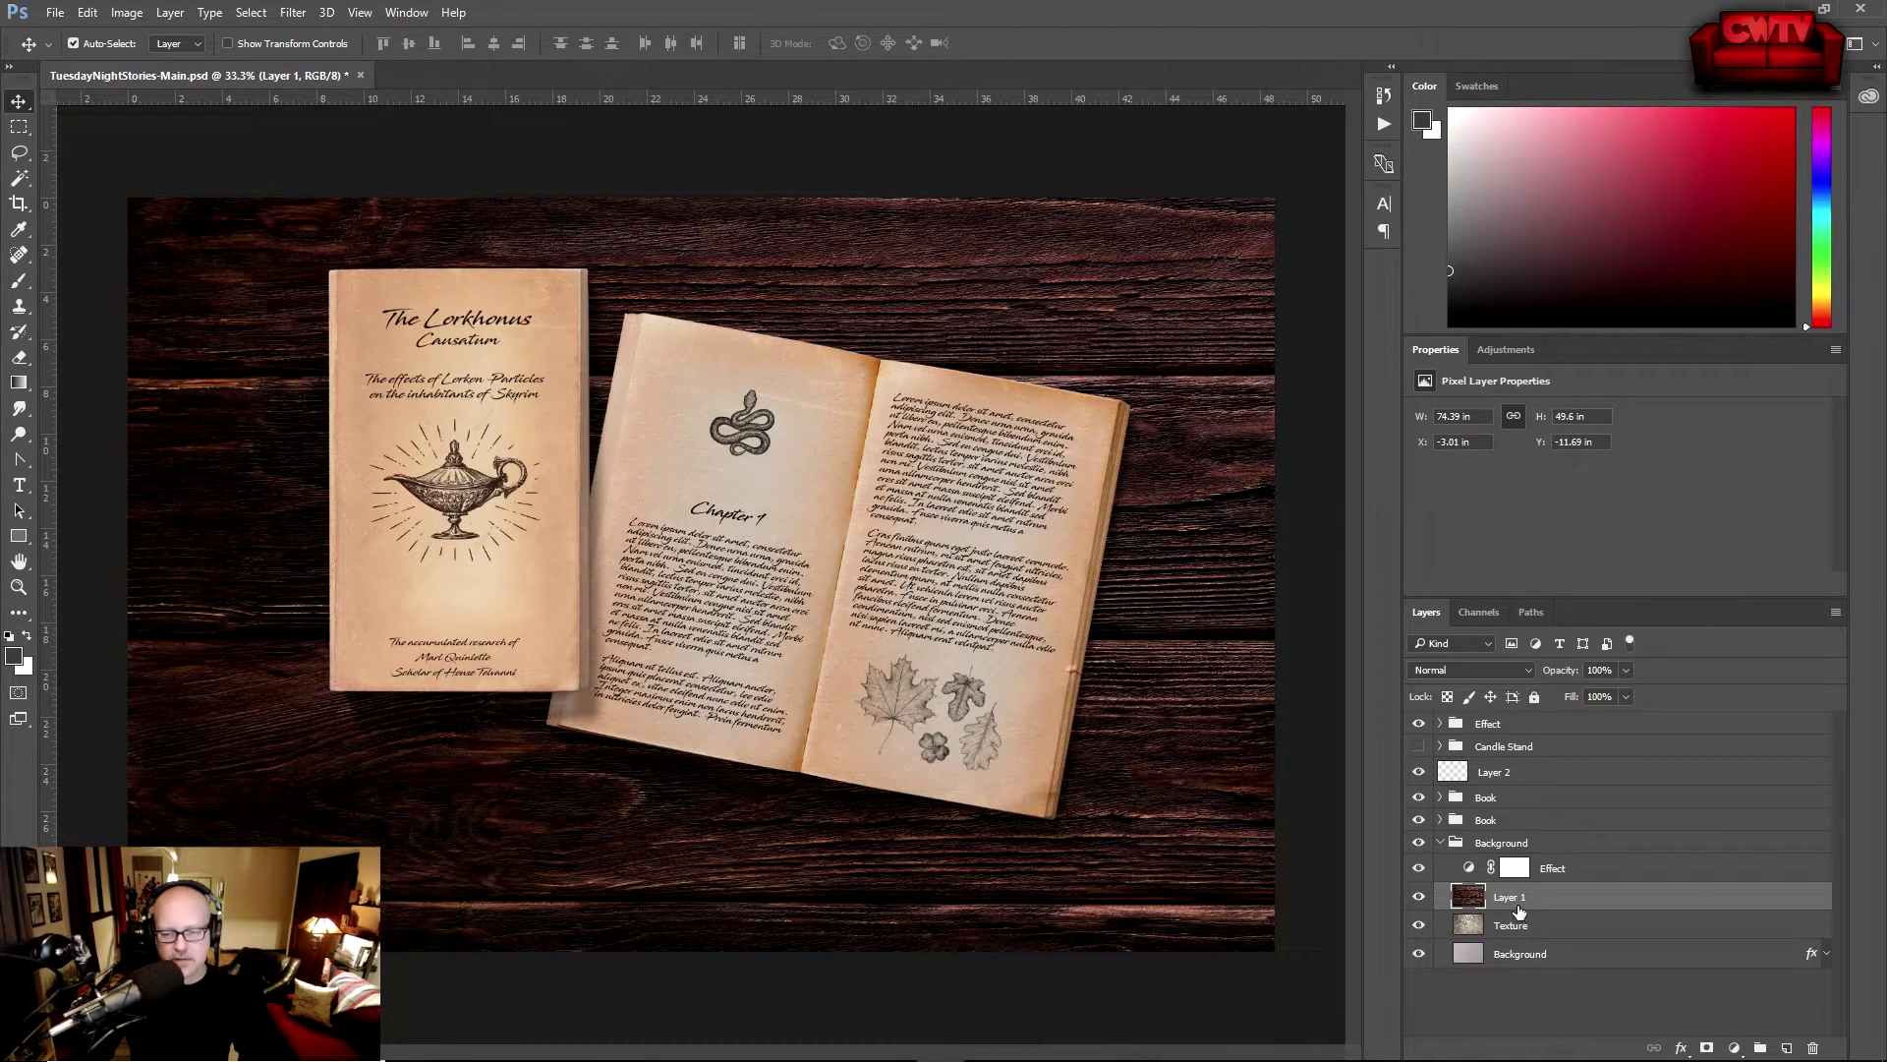
pyautogui.click(292, 13)
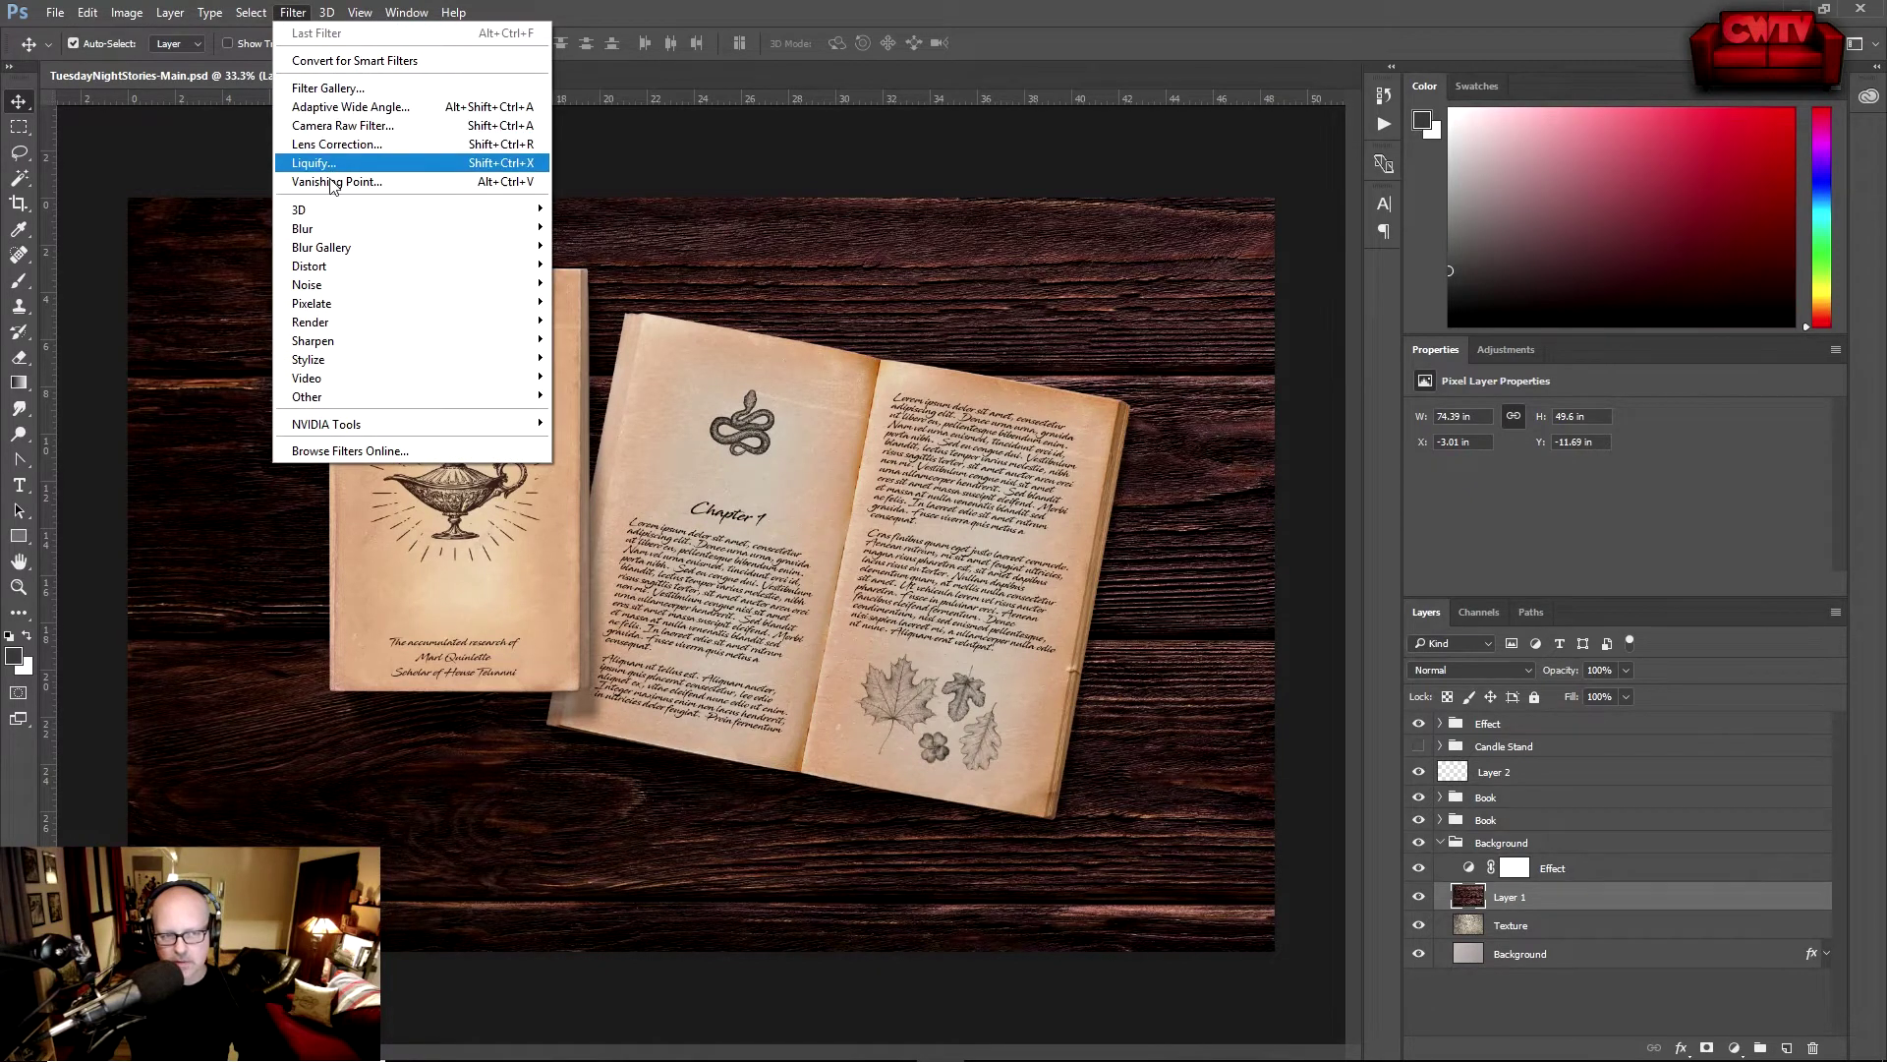
pyautogui.moveTo(324, 329)
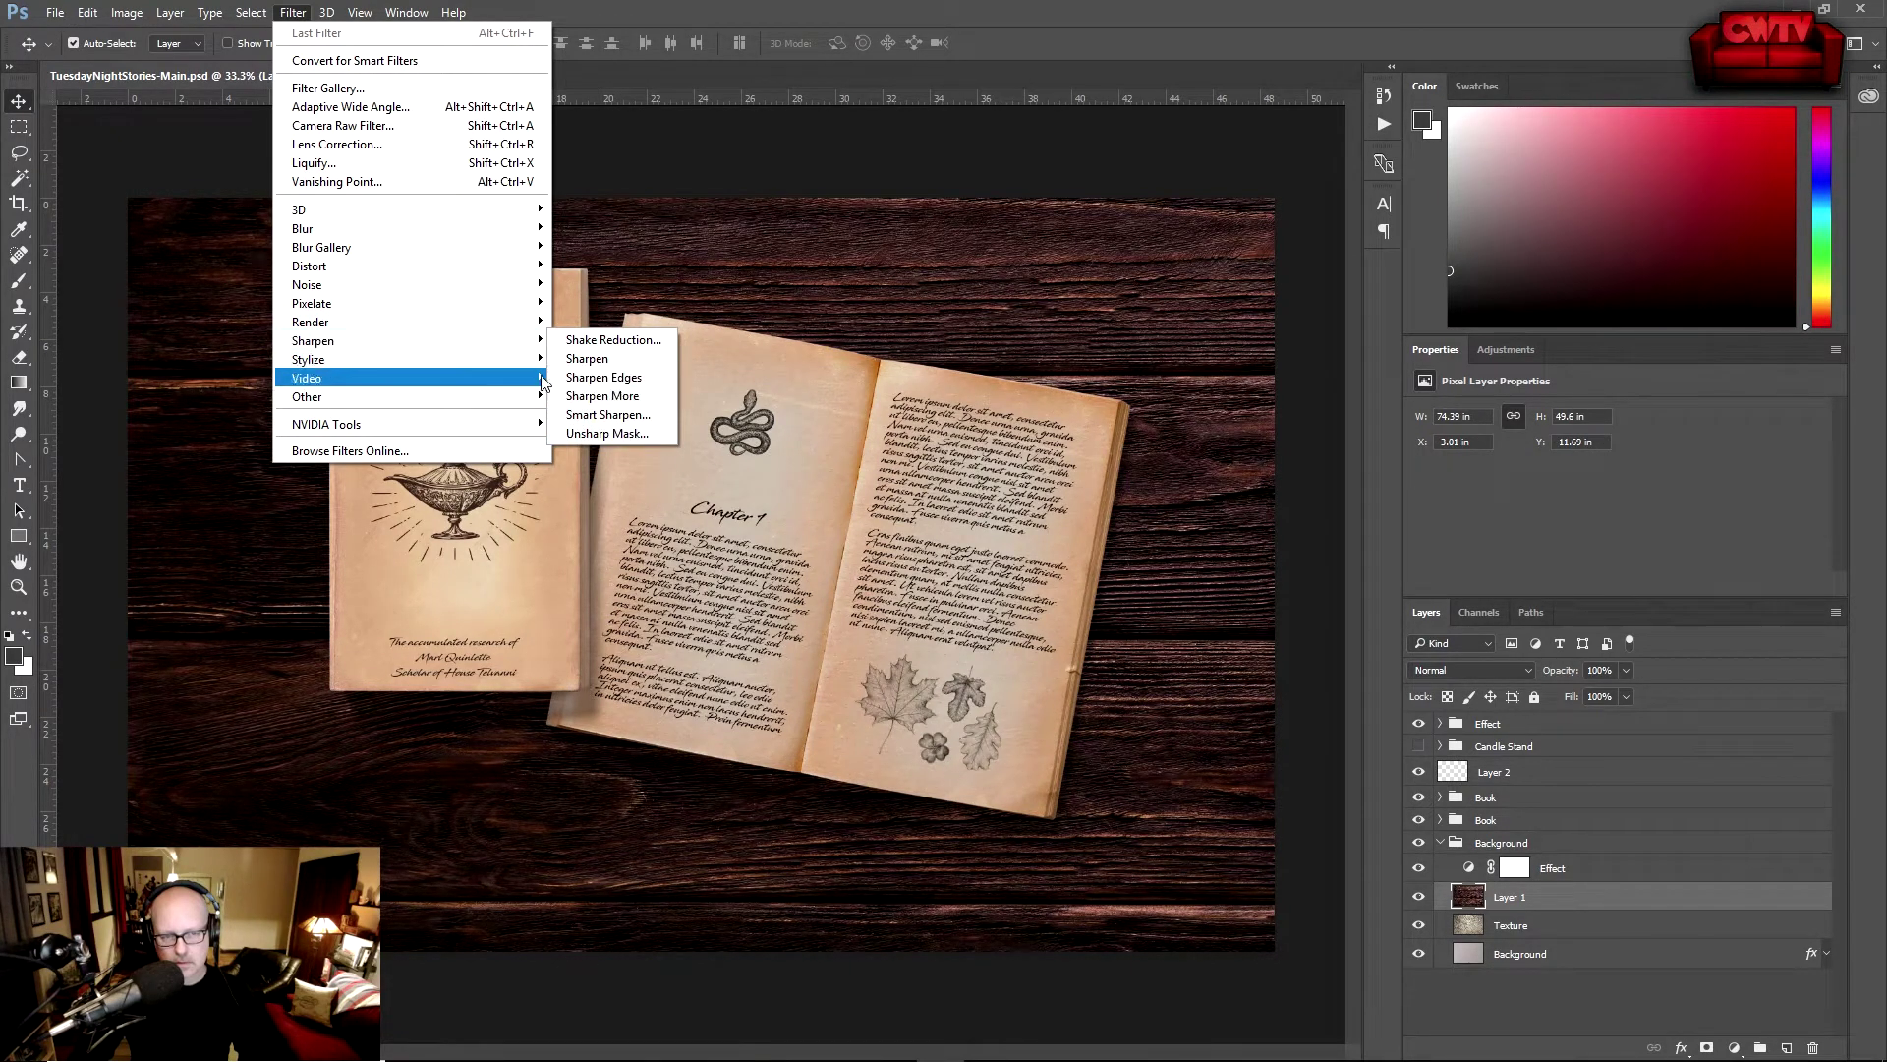
pyautogui.moveTo(513, 322)
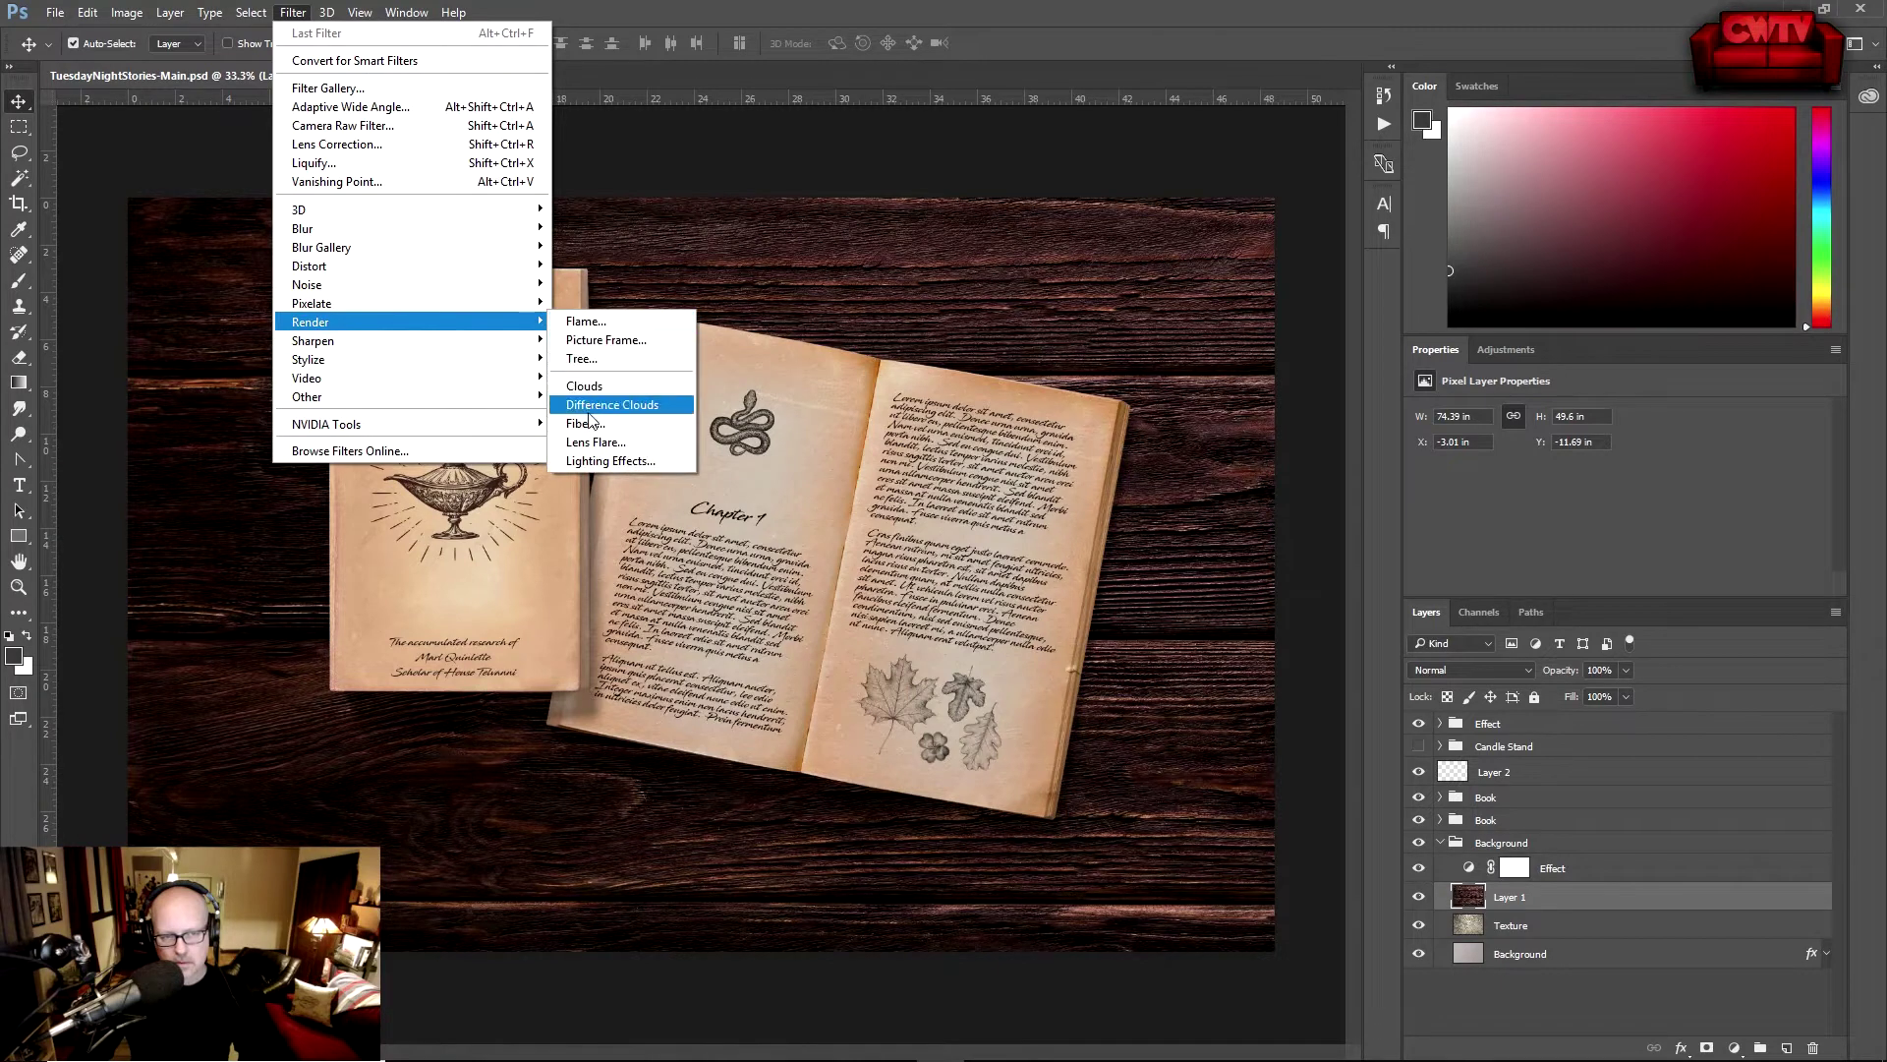
pyautogui.click(586, 461)
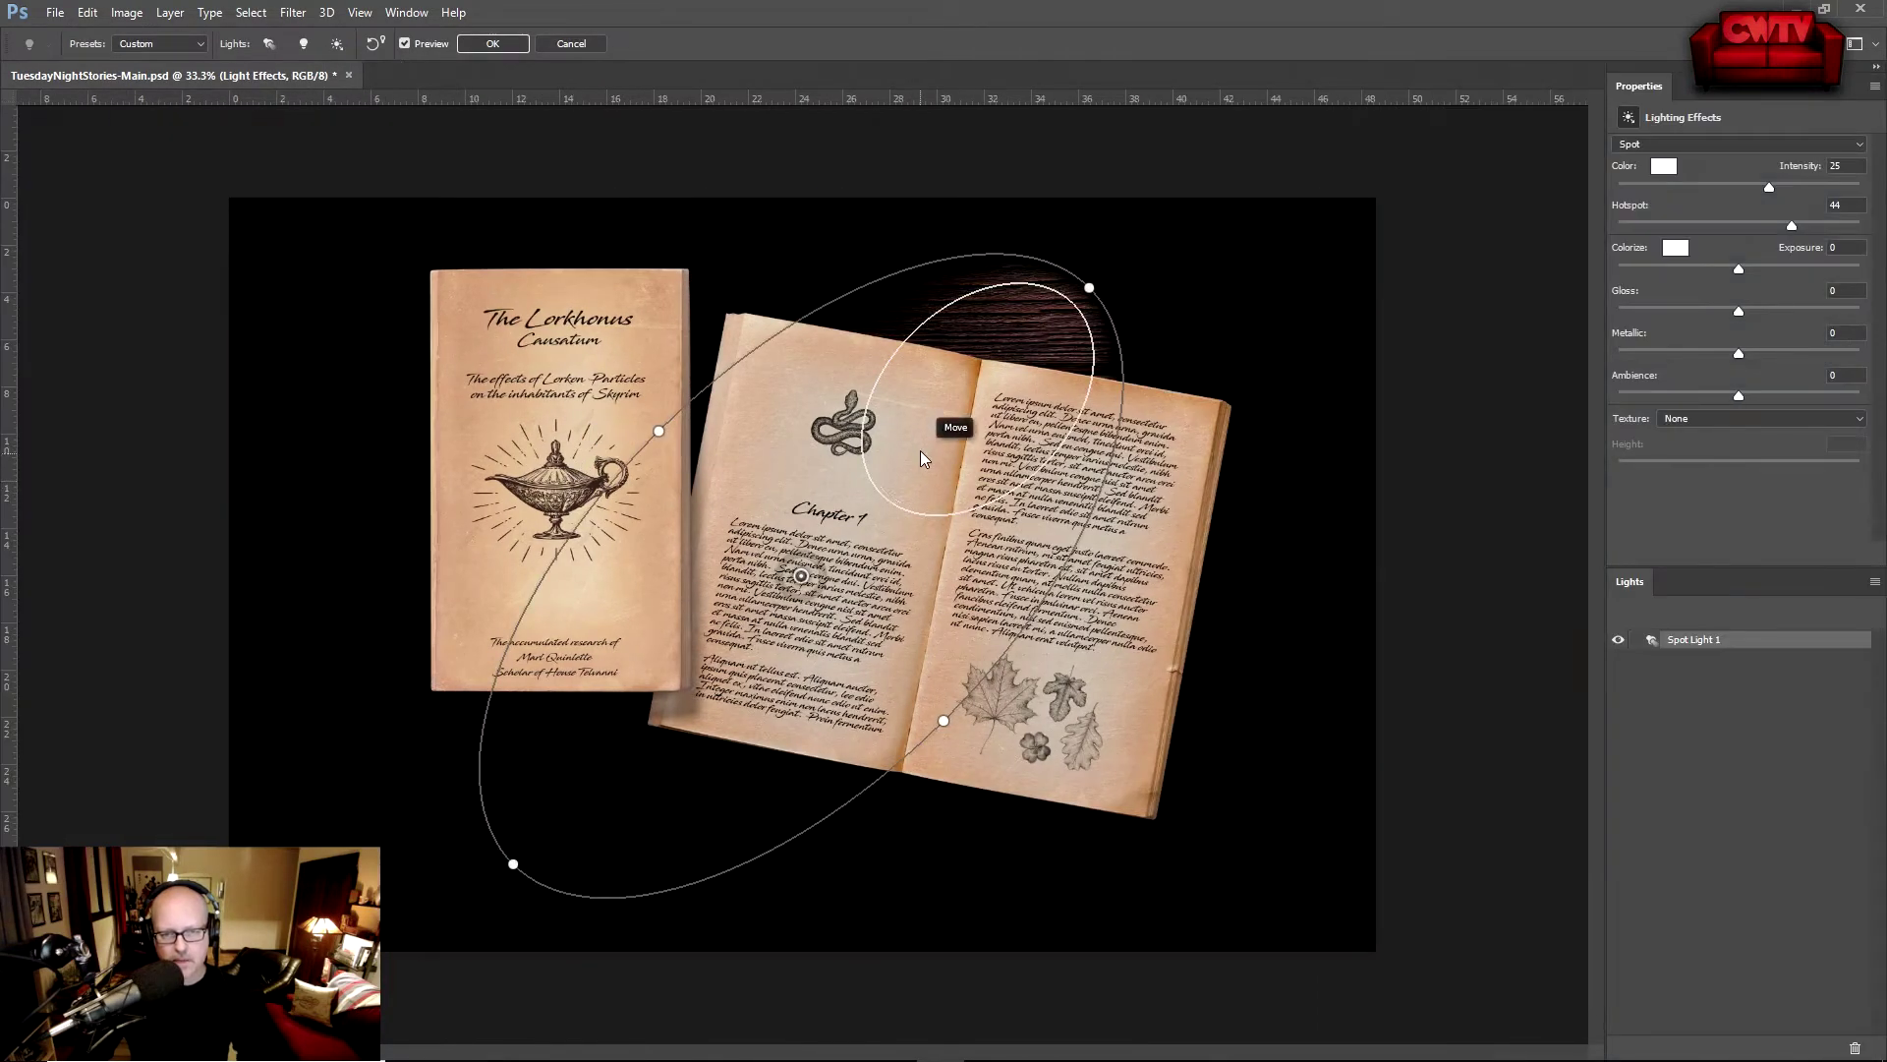
# - Rotate, enlarge and widen the spot light toward the cover, keeping the light type as Spot
pyautogui.moveTo(1087, 290); pyautogui.dragTo(313, 230)
pyautogui.moveTo(686, 739); pyautogui.dragTo(537, 998)
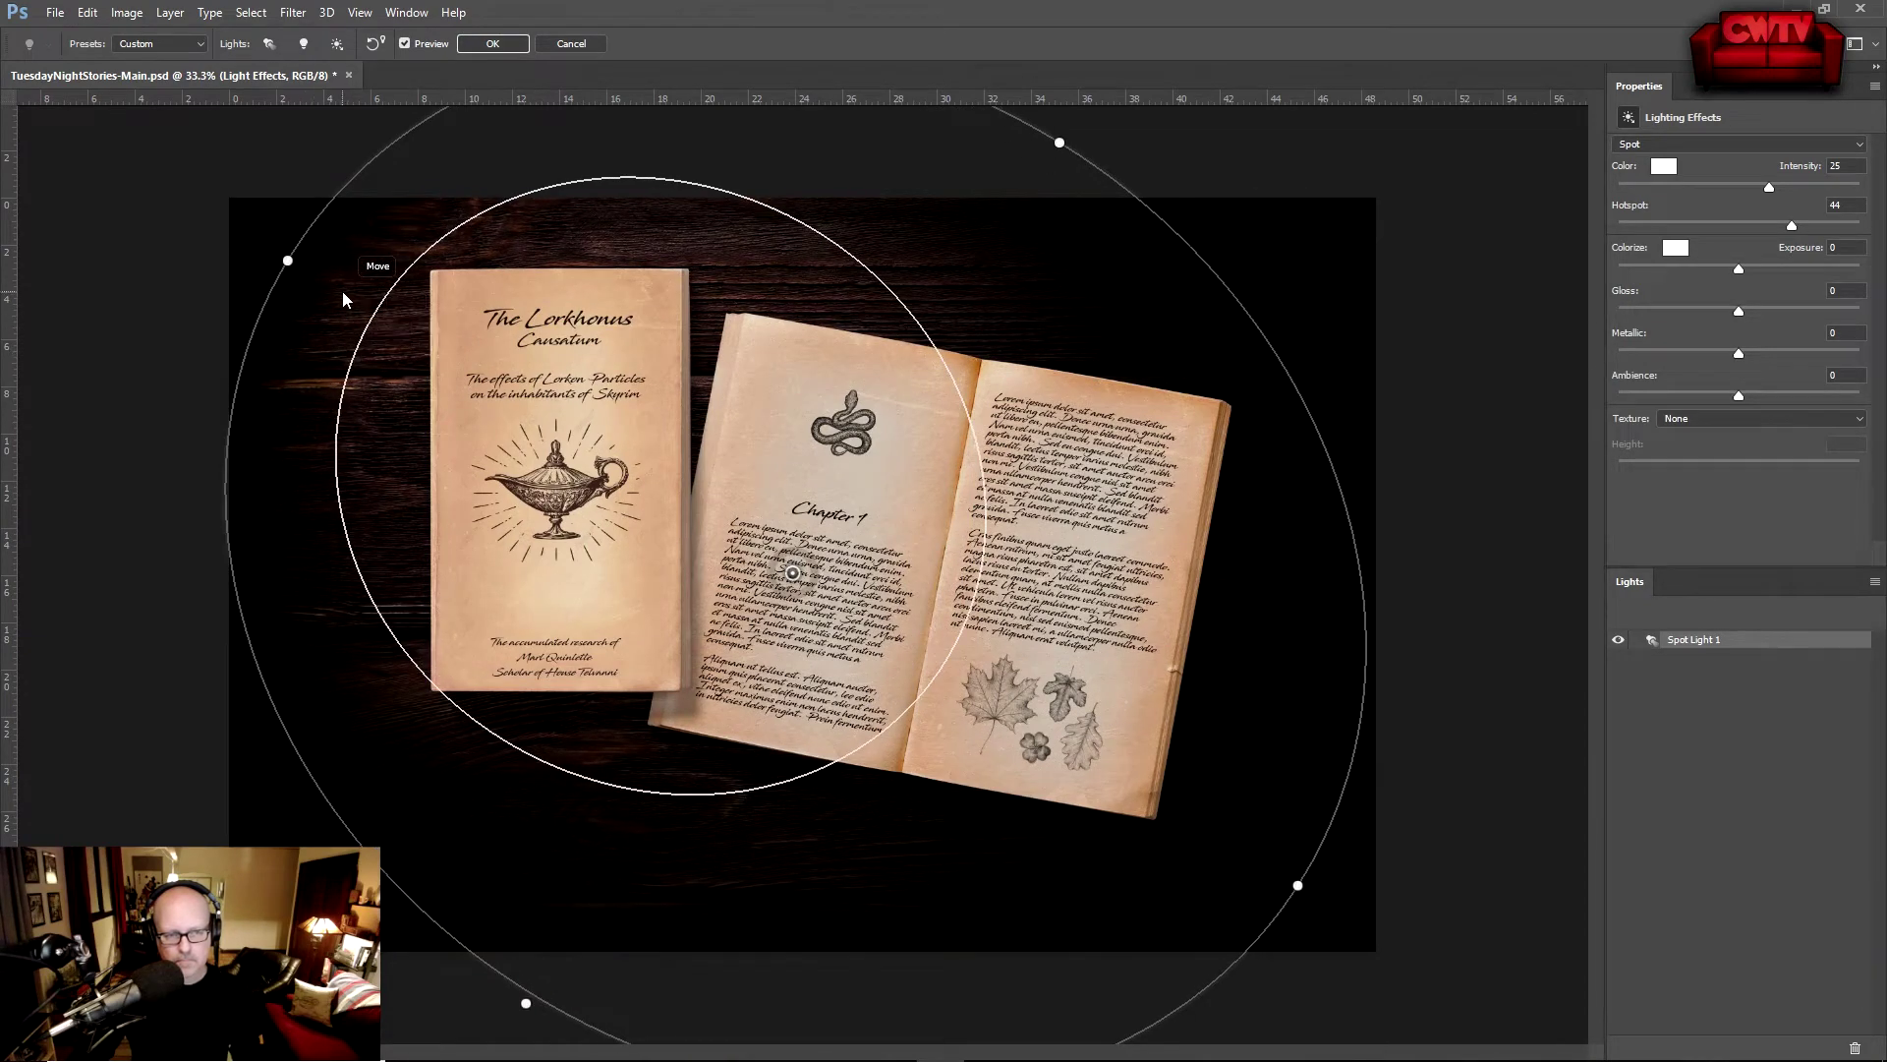
pyautogui.moveTo(288, 262); pyautogui.dragTo(221, 234)
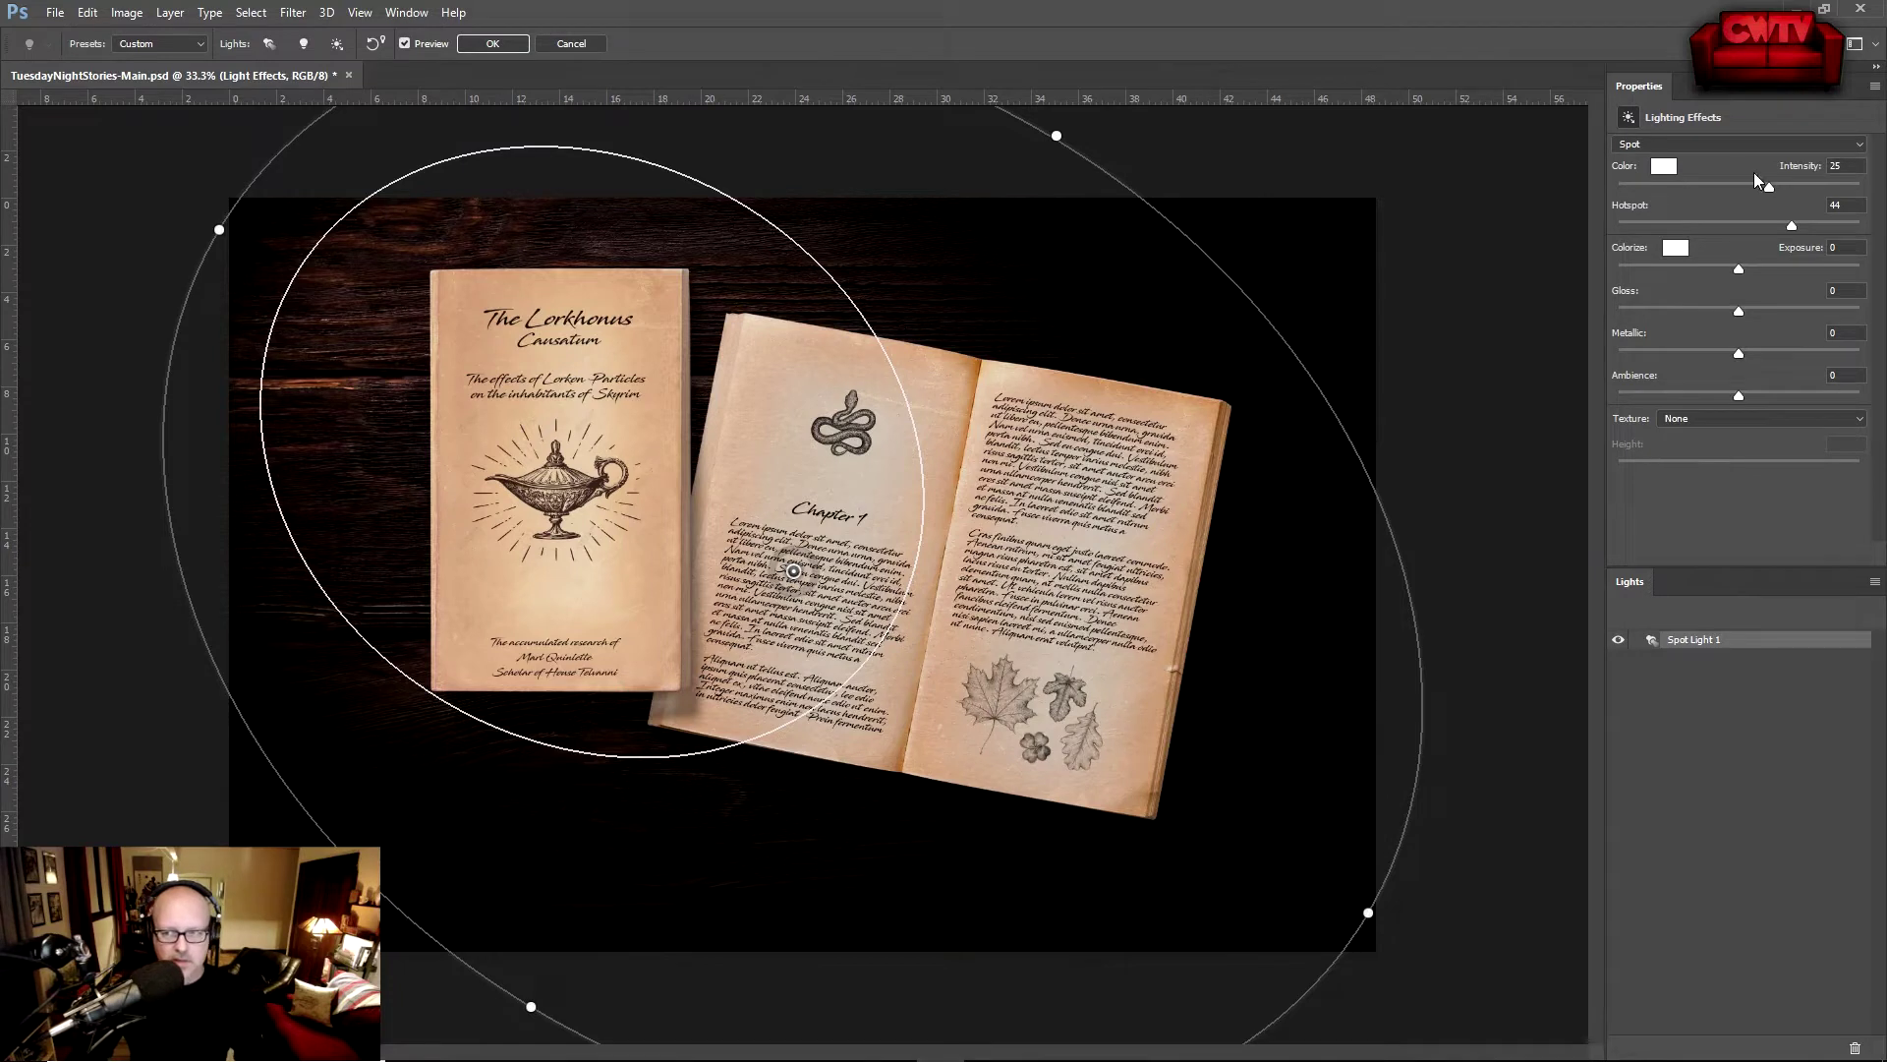
pyautogui.click(1669, 146)
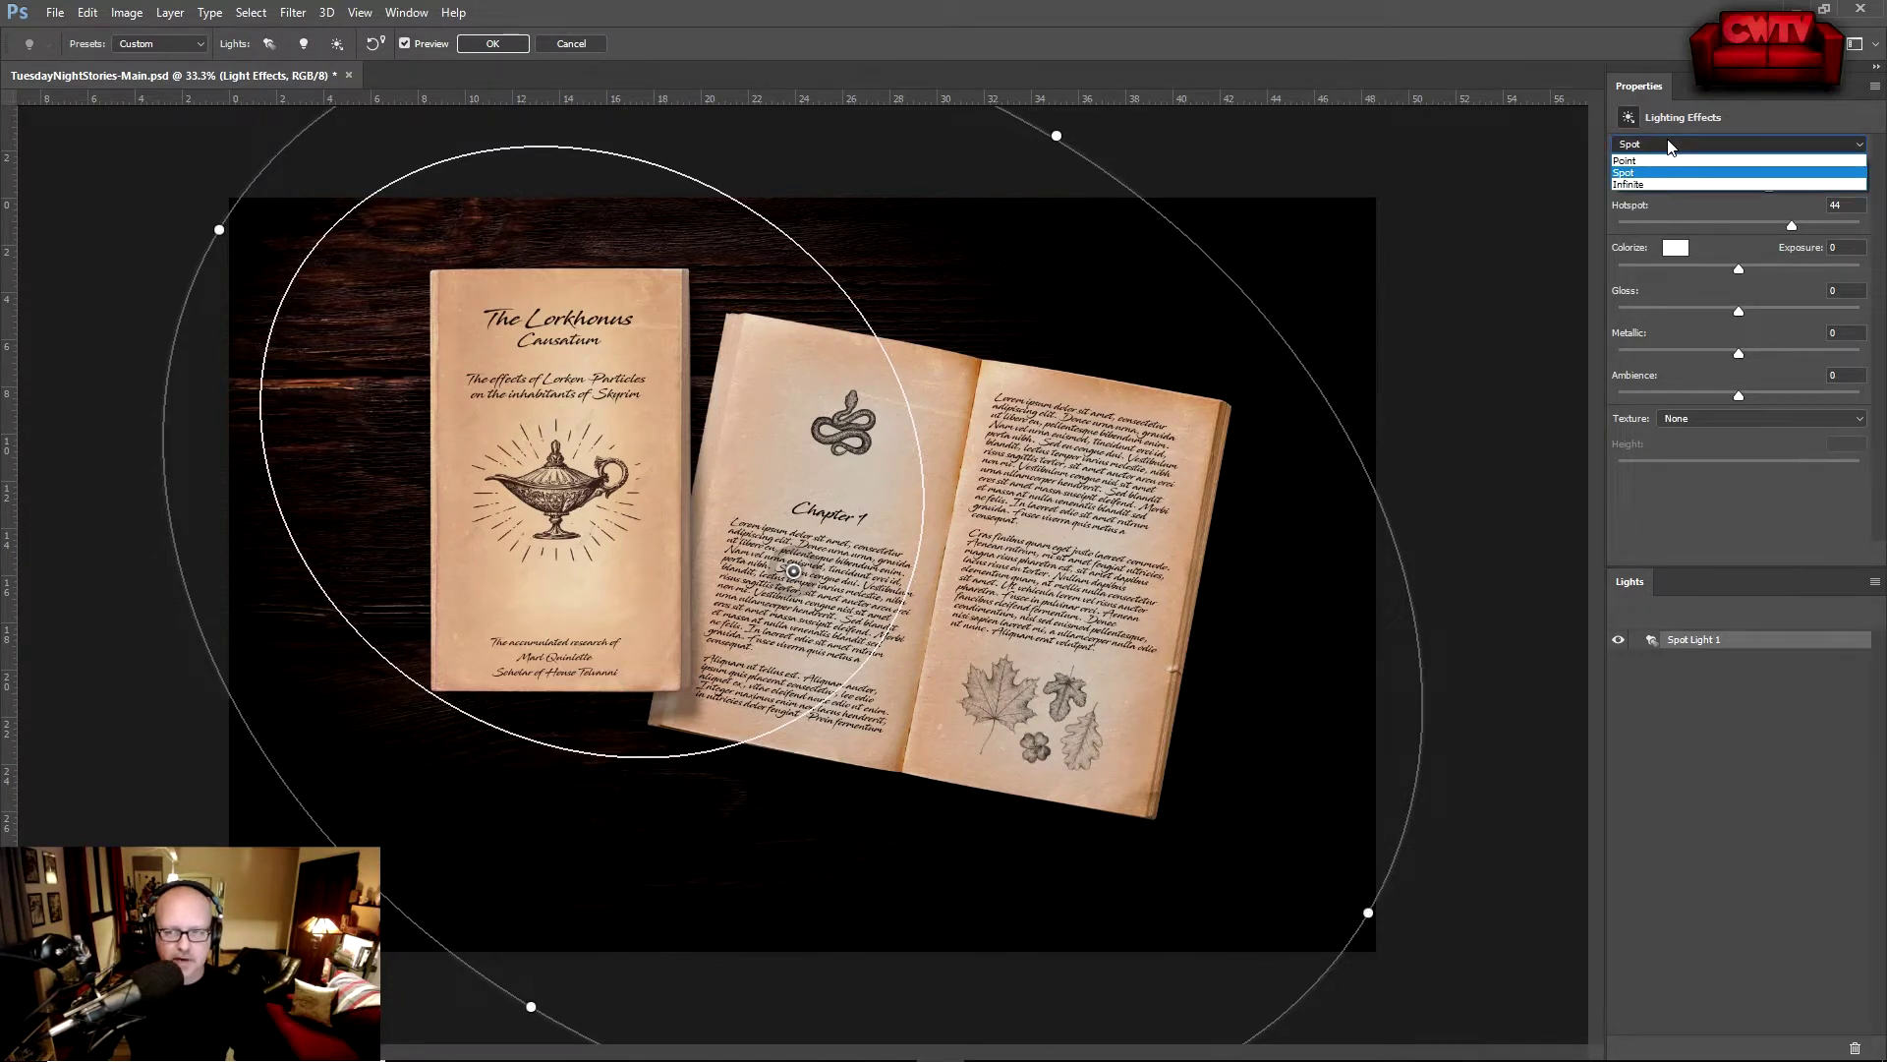
pyautogui.click(1733, 117)
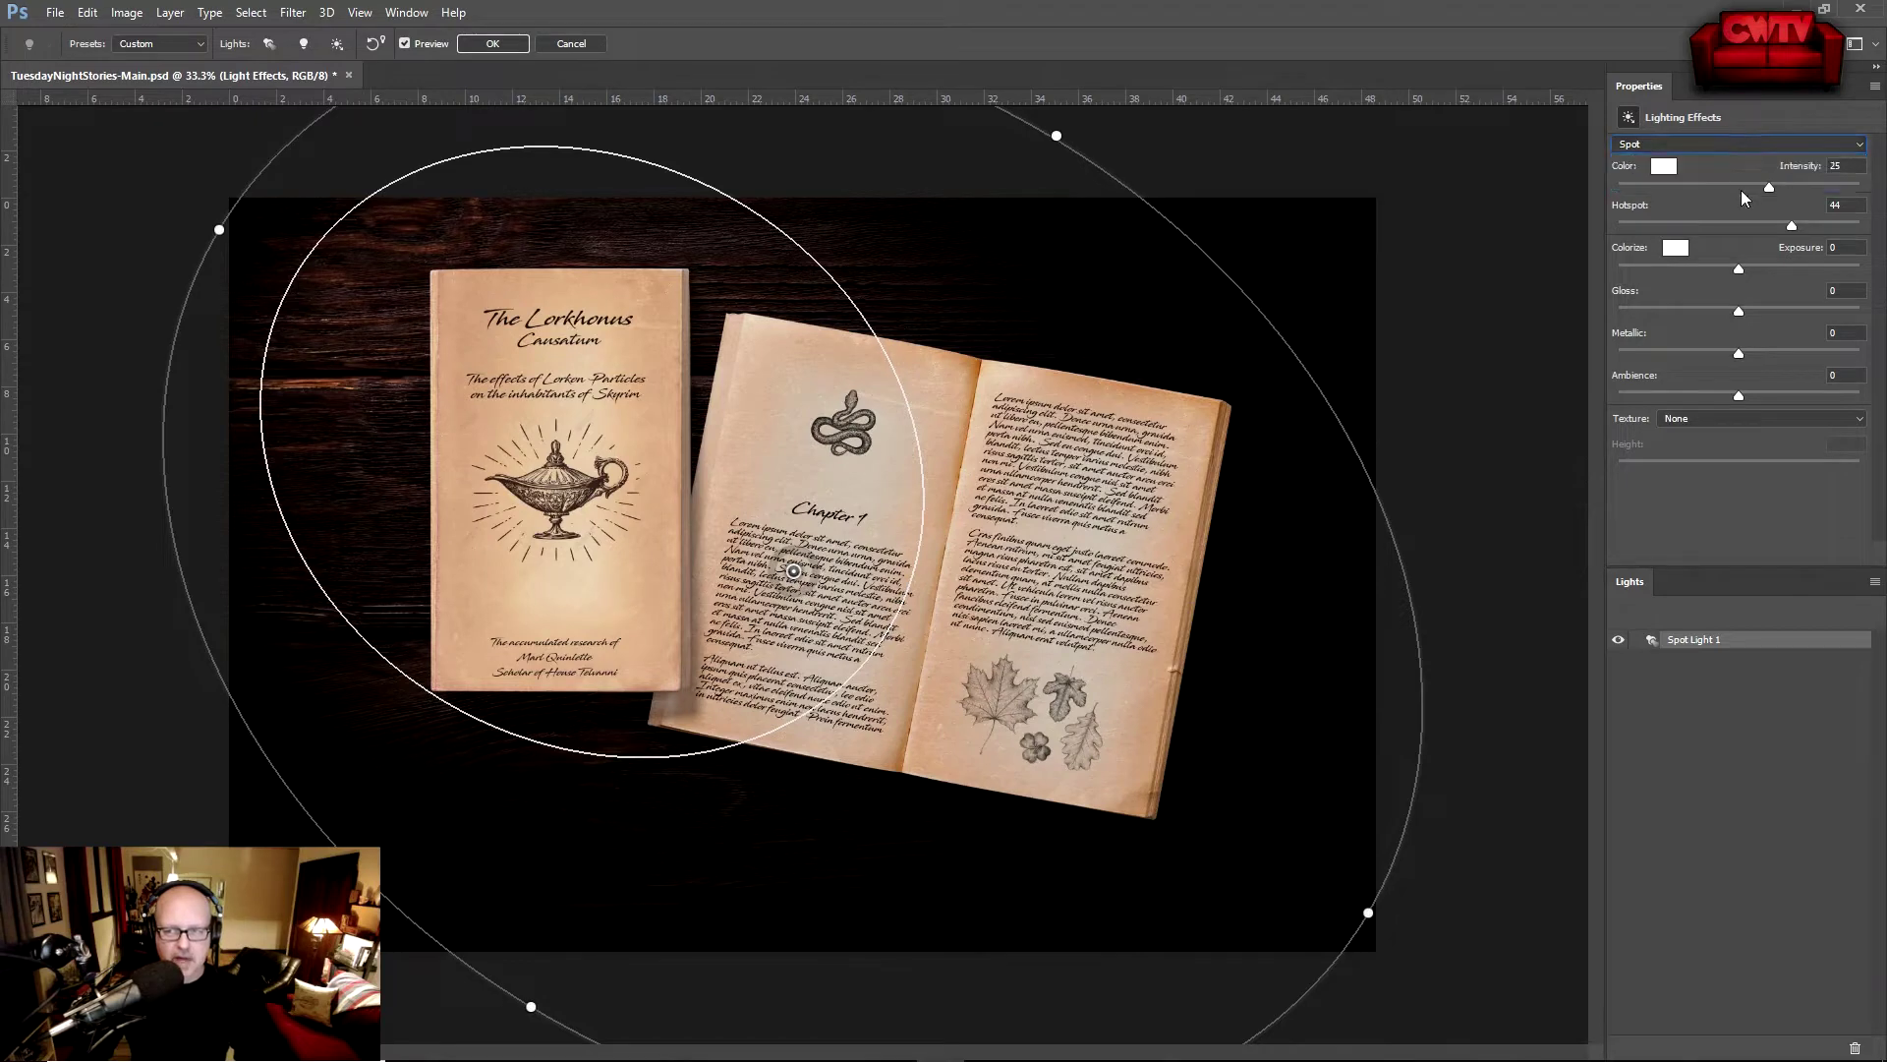
# - Experiment with the Intensity and Exposure sliders to adjust the scene's brightness
pyautogui.moveTo(1768, 188)
pyautogui.mouseDown()
pyautogui.moveTo(1805, 194)
pyautogui.moveTo(1779, 191)
pyautogui.mouseUp()
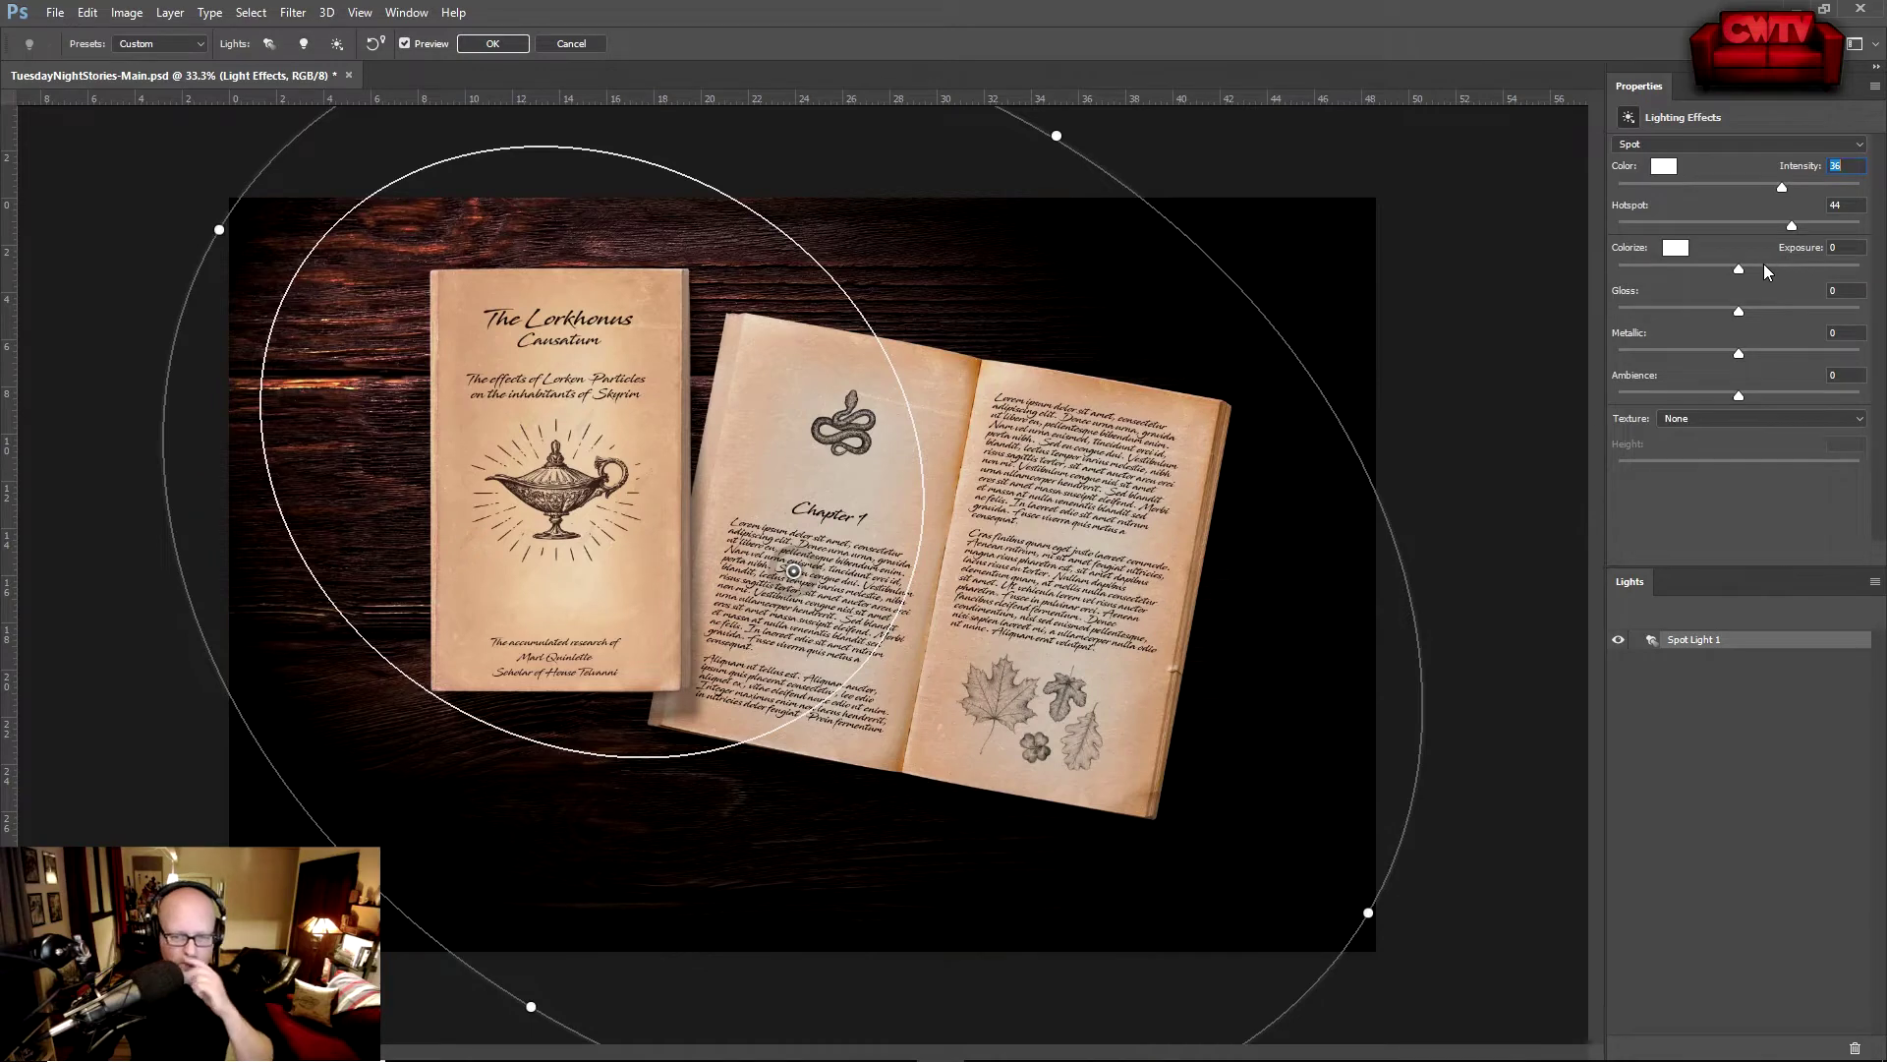
pyautogui.moveTo(1739, 269); pyautogui.dragTo(1788, 284)
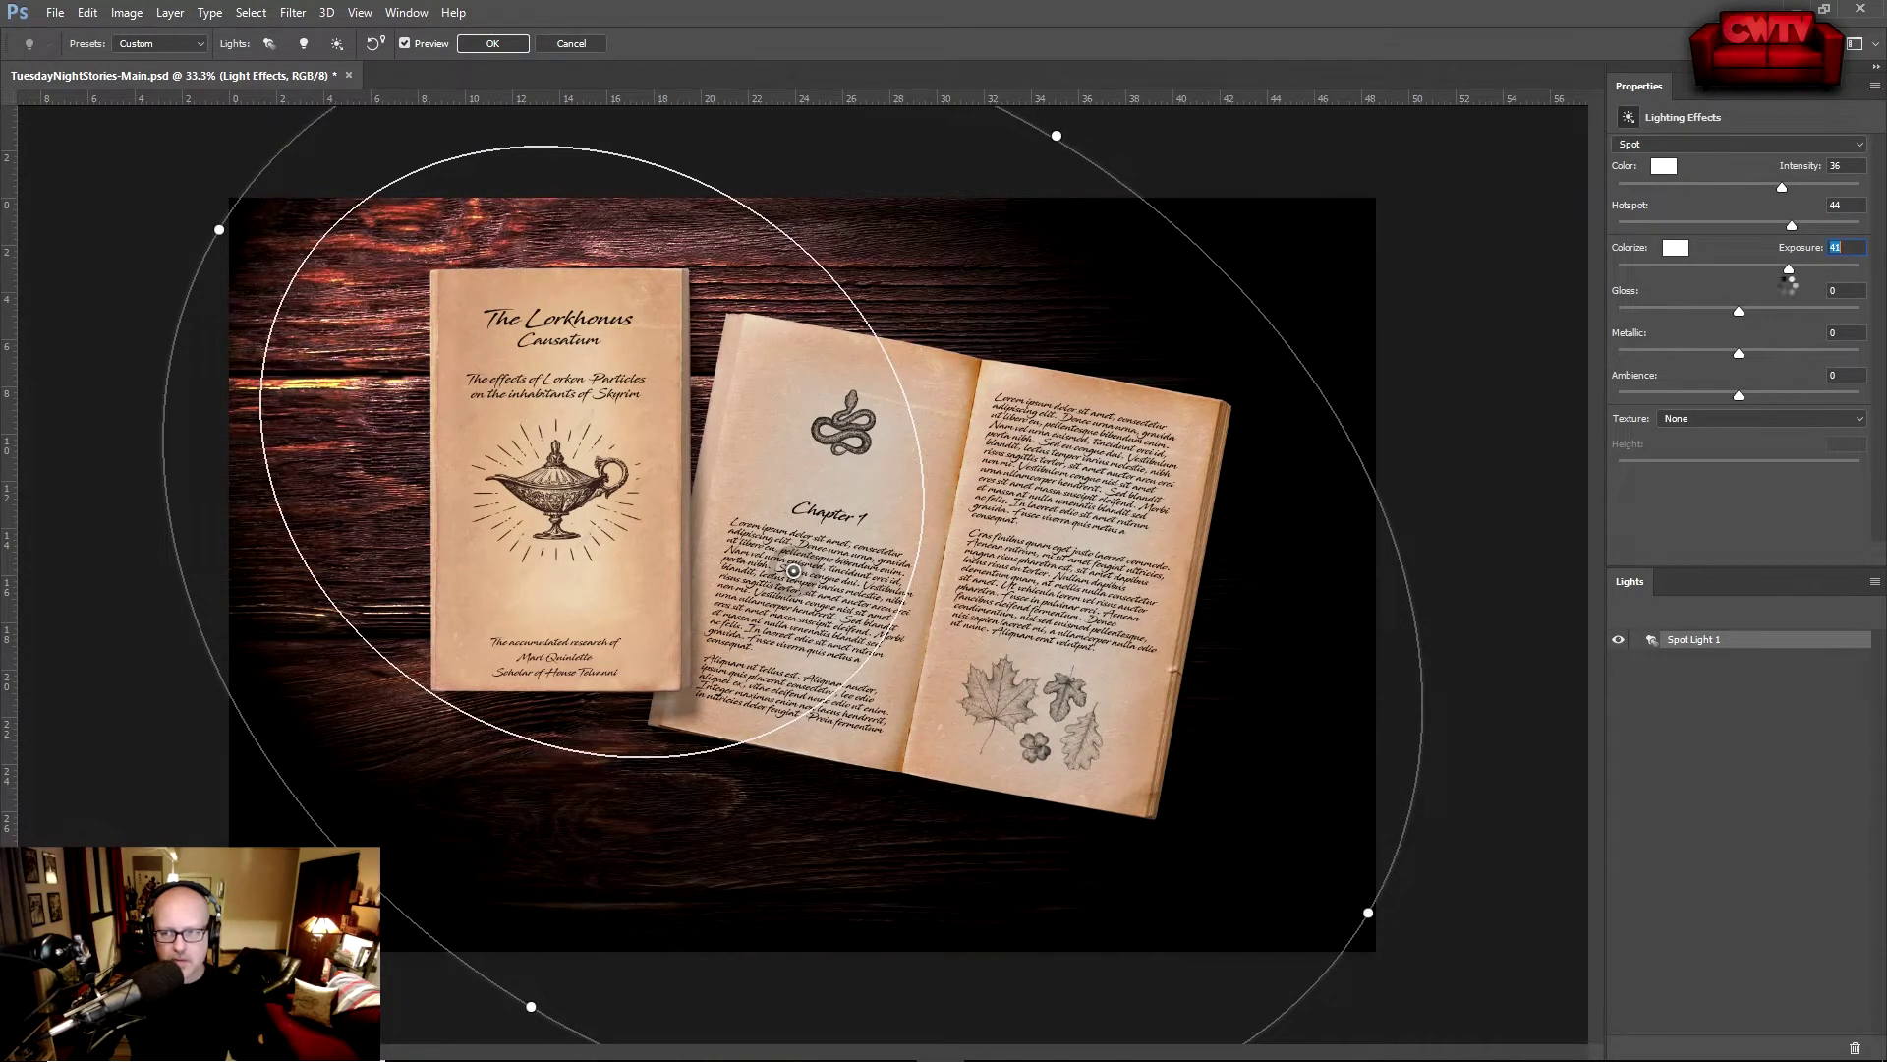
pyautogui.moveTo(1783, 185); pyautogui.dragTo(1770, 186)
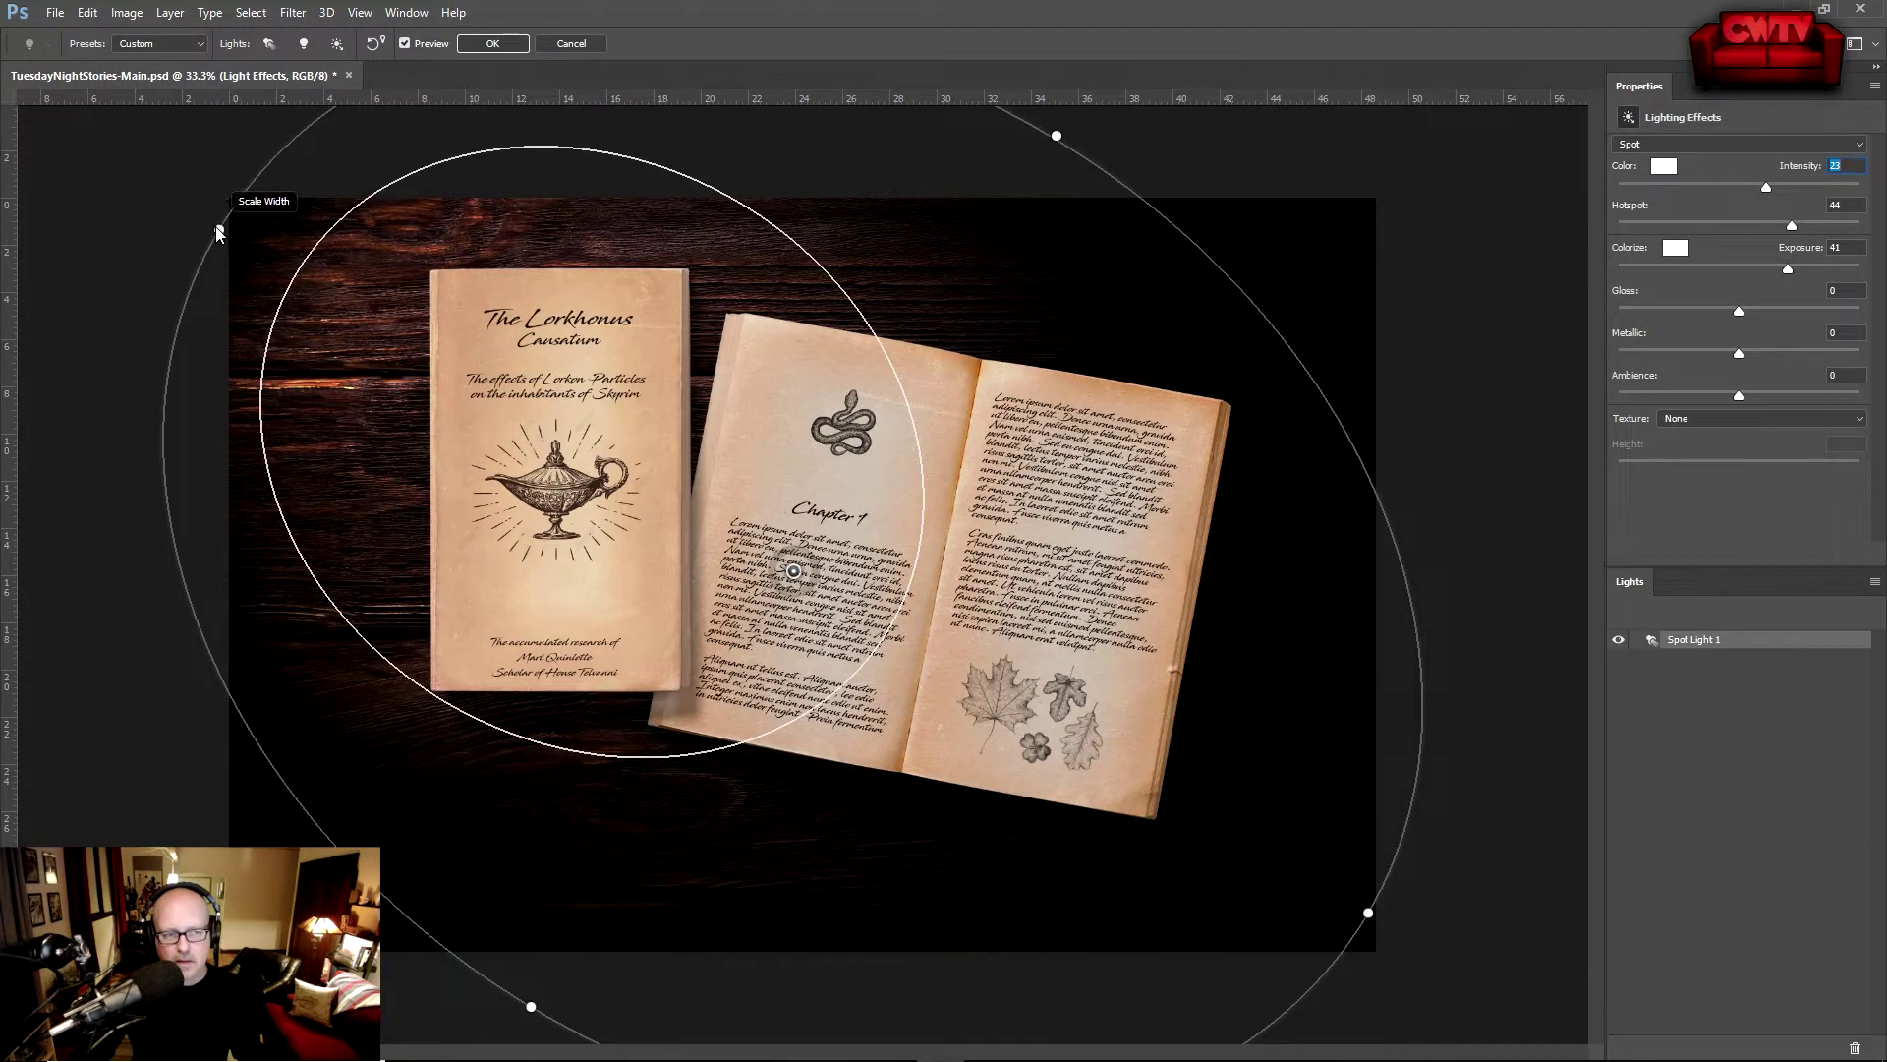
# - Reshape and move the spot light onto the cover book, then raise Intensity and Exposure slightly
pyautogui.moveTo(218, 233); pyautogui.dragTo(255, 249)
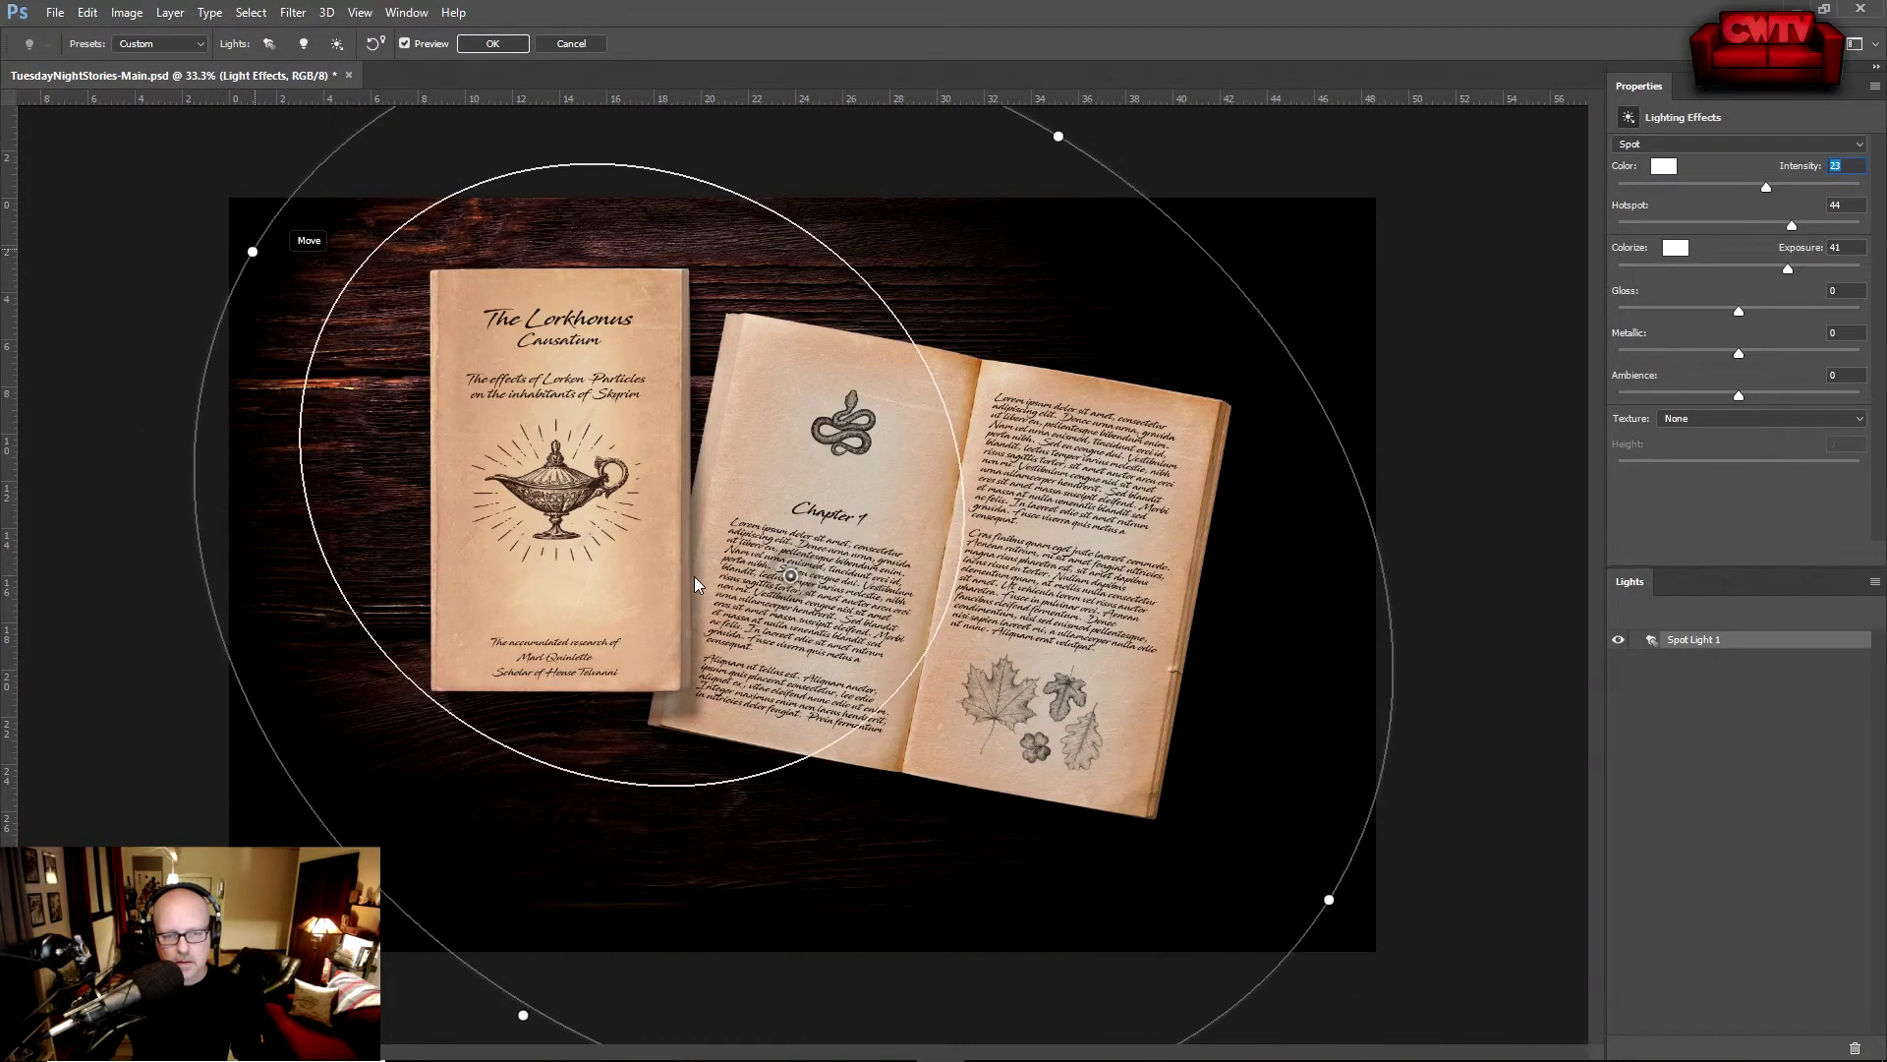
pyautogui.moveTo(788, 574); pyautogui.dragTo(637, 497)
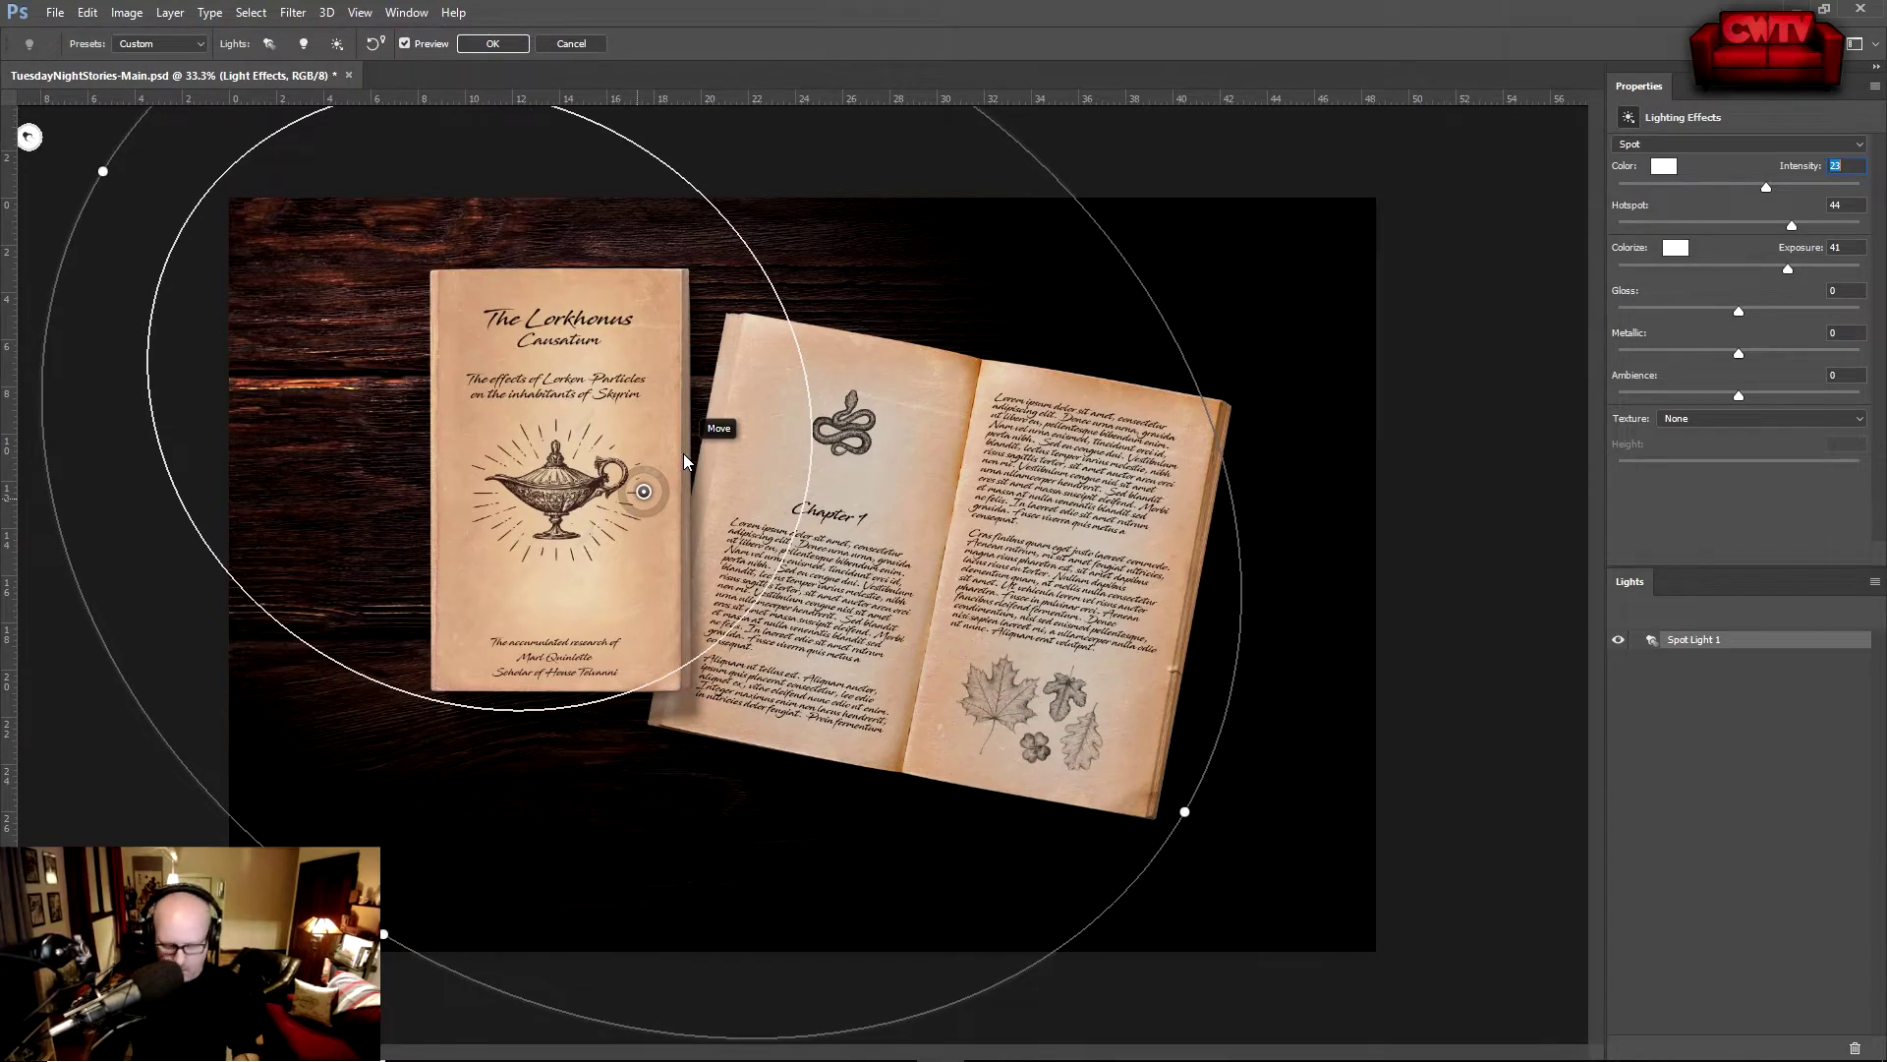
pyautogui.hotkey('ctrl', '-')
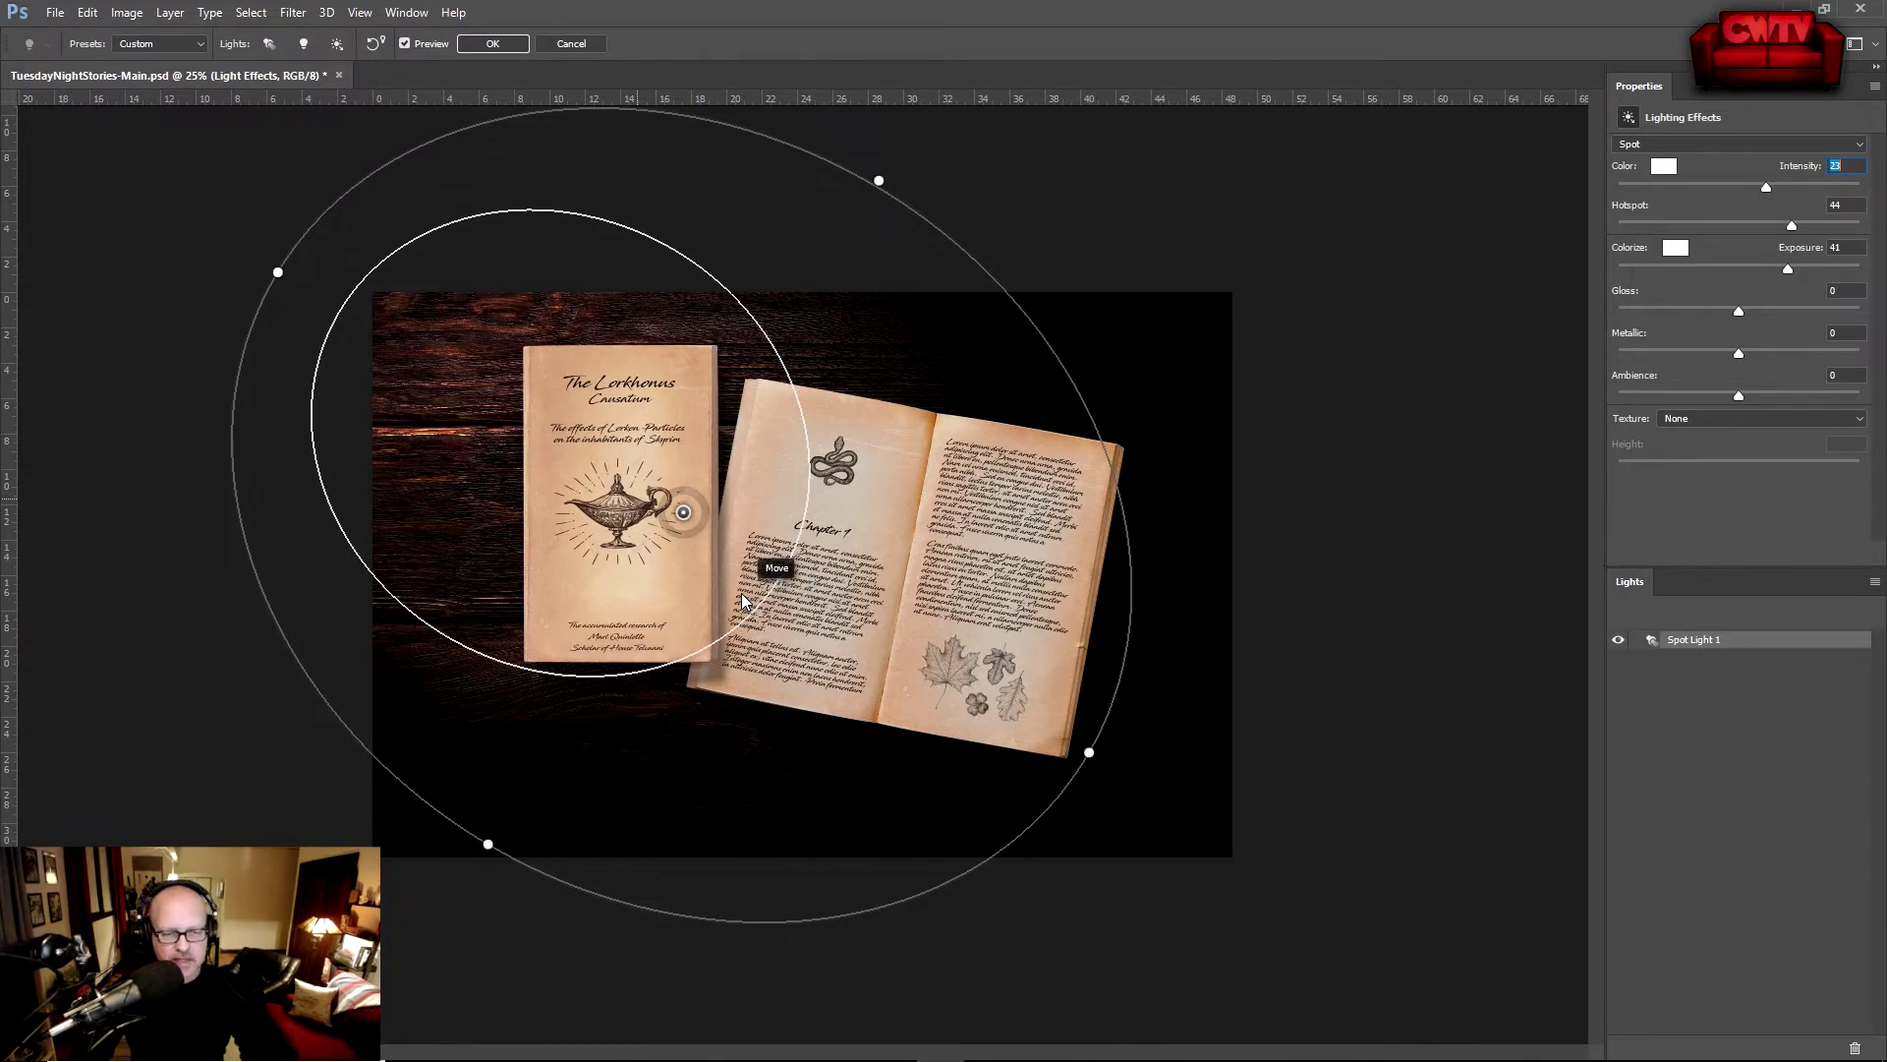
pyautogui.moveTo(277, 273); pyautogui.dragTo(284, 261)
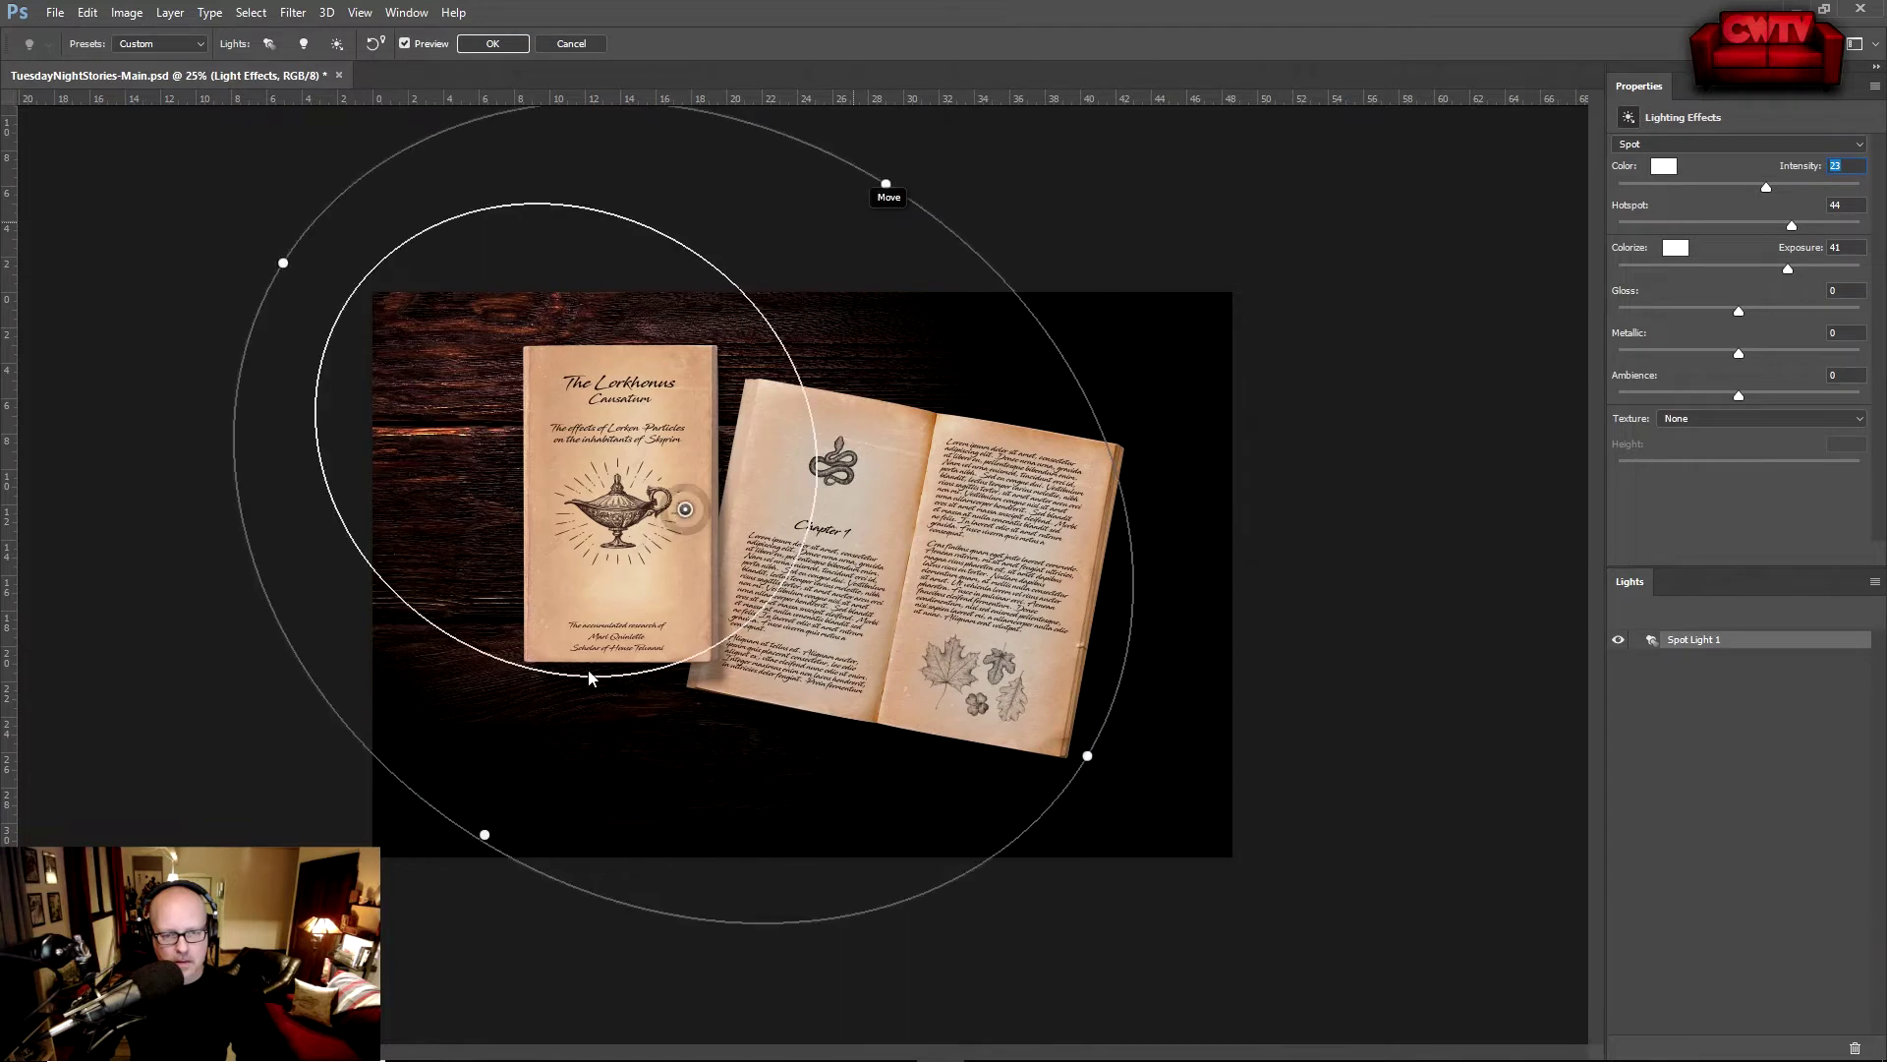
pyautogui.moveTo(488, 834); pyautogui.dragTo(531, 769)
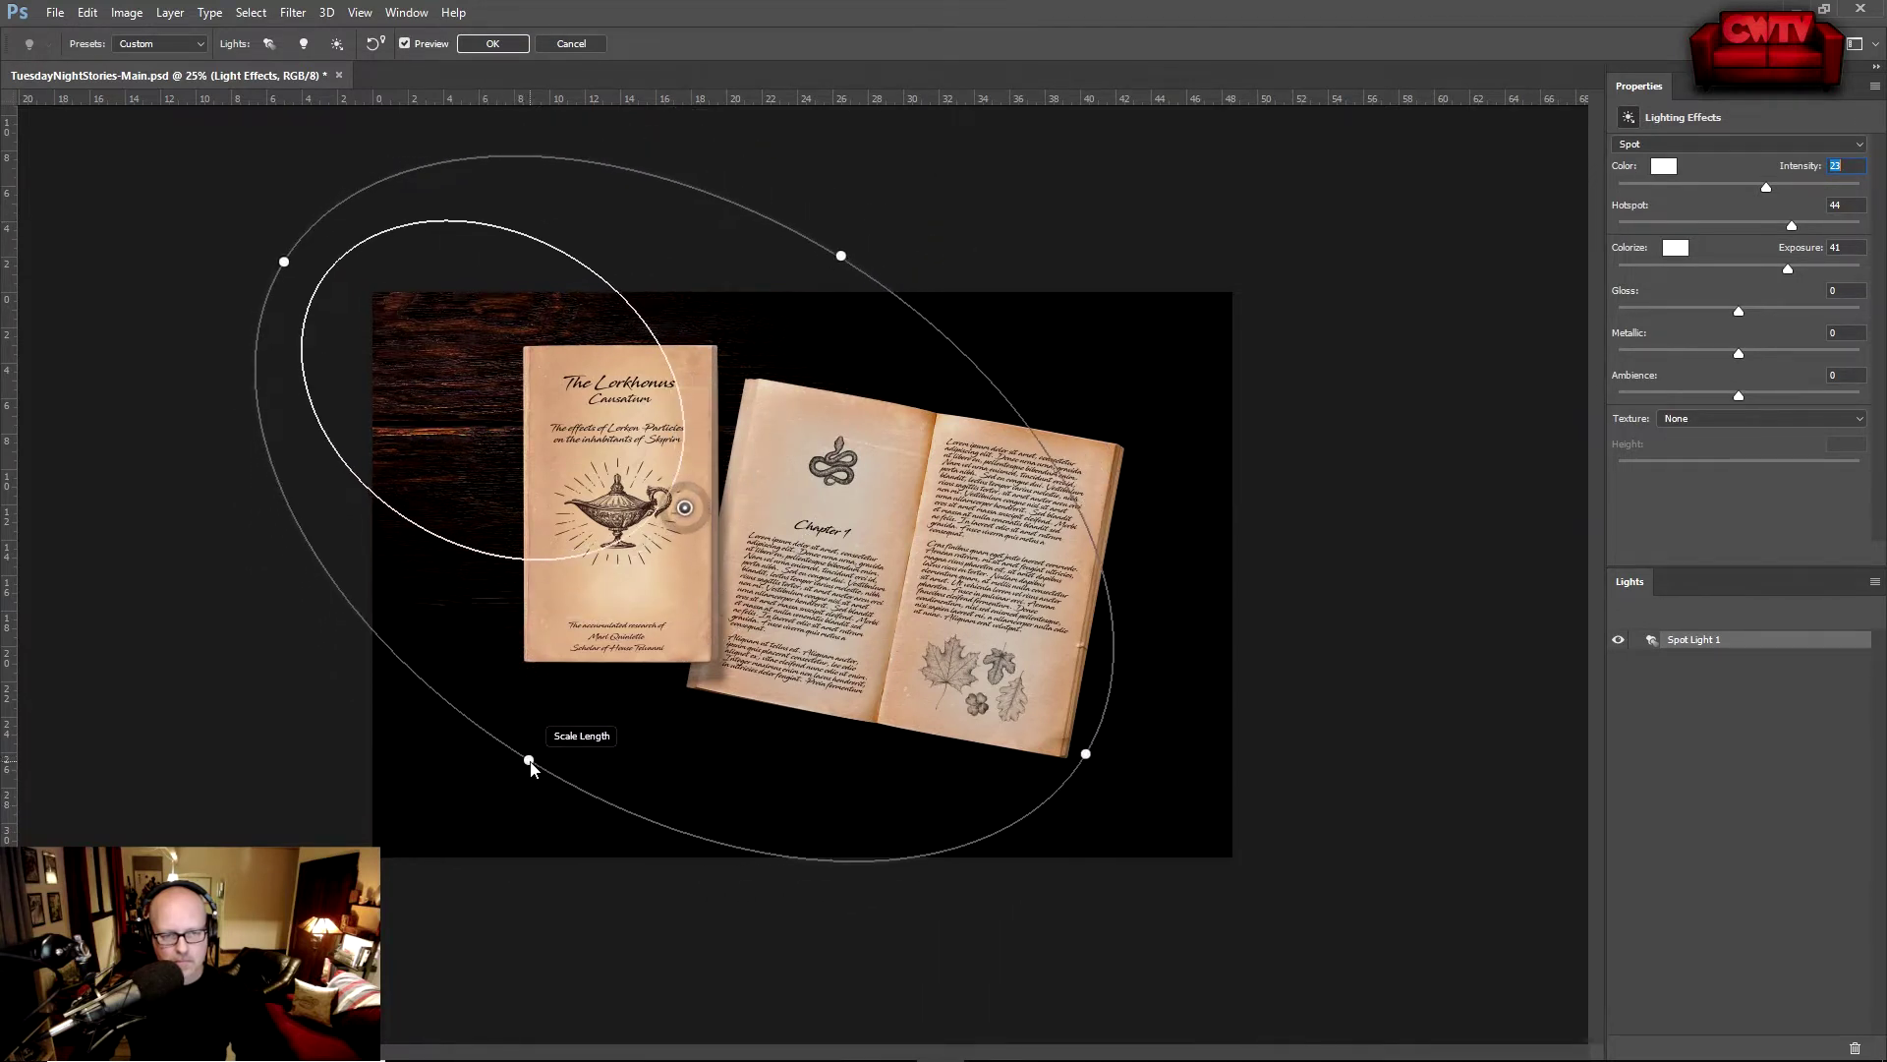
pyautogui.moveTo(688, 507); pyautogui.dragTo(702, 518)
pyautogui.moveTo(750, 548); pyautogui.dragTo(735, 523)
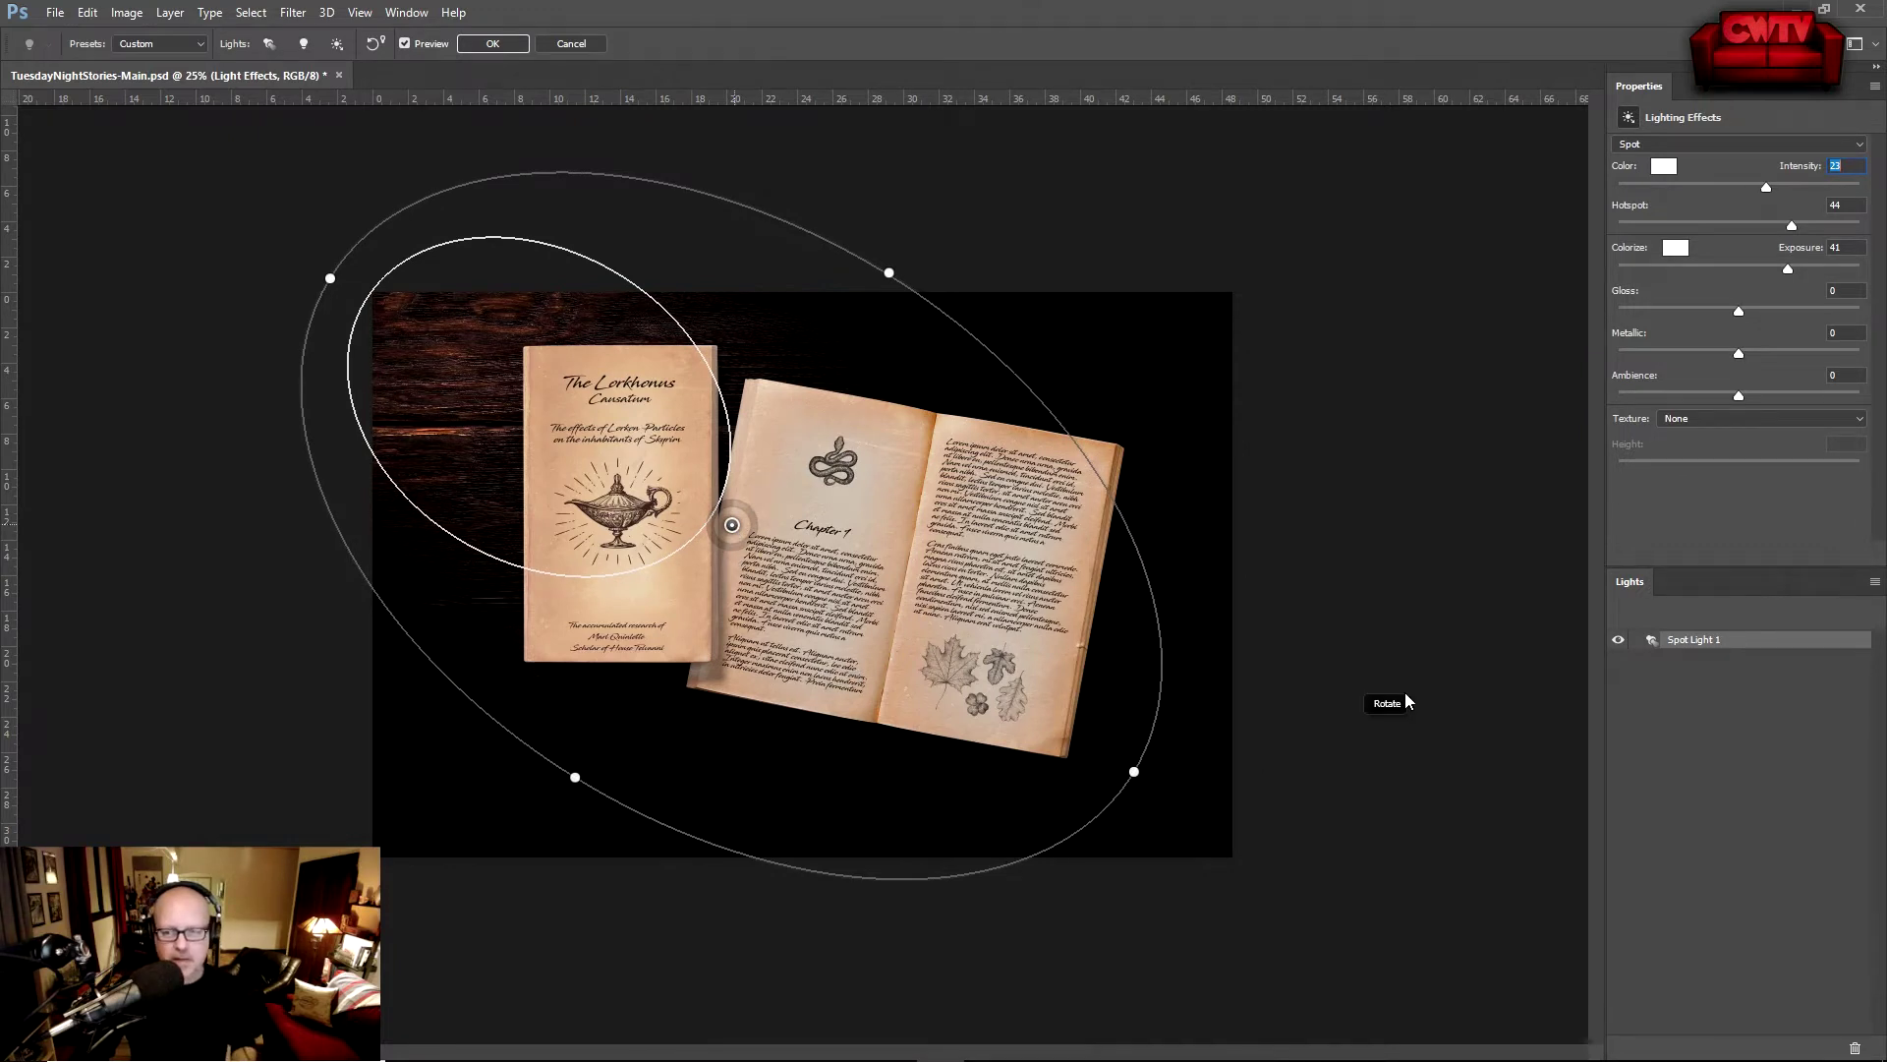
pyautogui.moveTo(1766, 189)
pyautogui.mouseDown()
pyautogui.moveTo(1789, 188)
pyautogui.moveTo(1773, 189)
pyautogui.mouseUp()
pyautogui.moveTo(1787, 269)
pyautogui.mouseDown()
pyautogui.moveTo(1821, 273)
pyautogui.moveTo(1804, 272)
pyautogui.mouseUp()
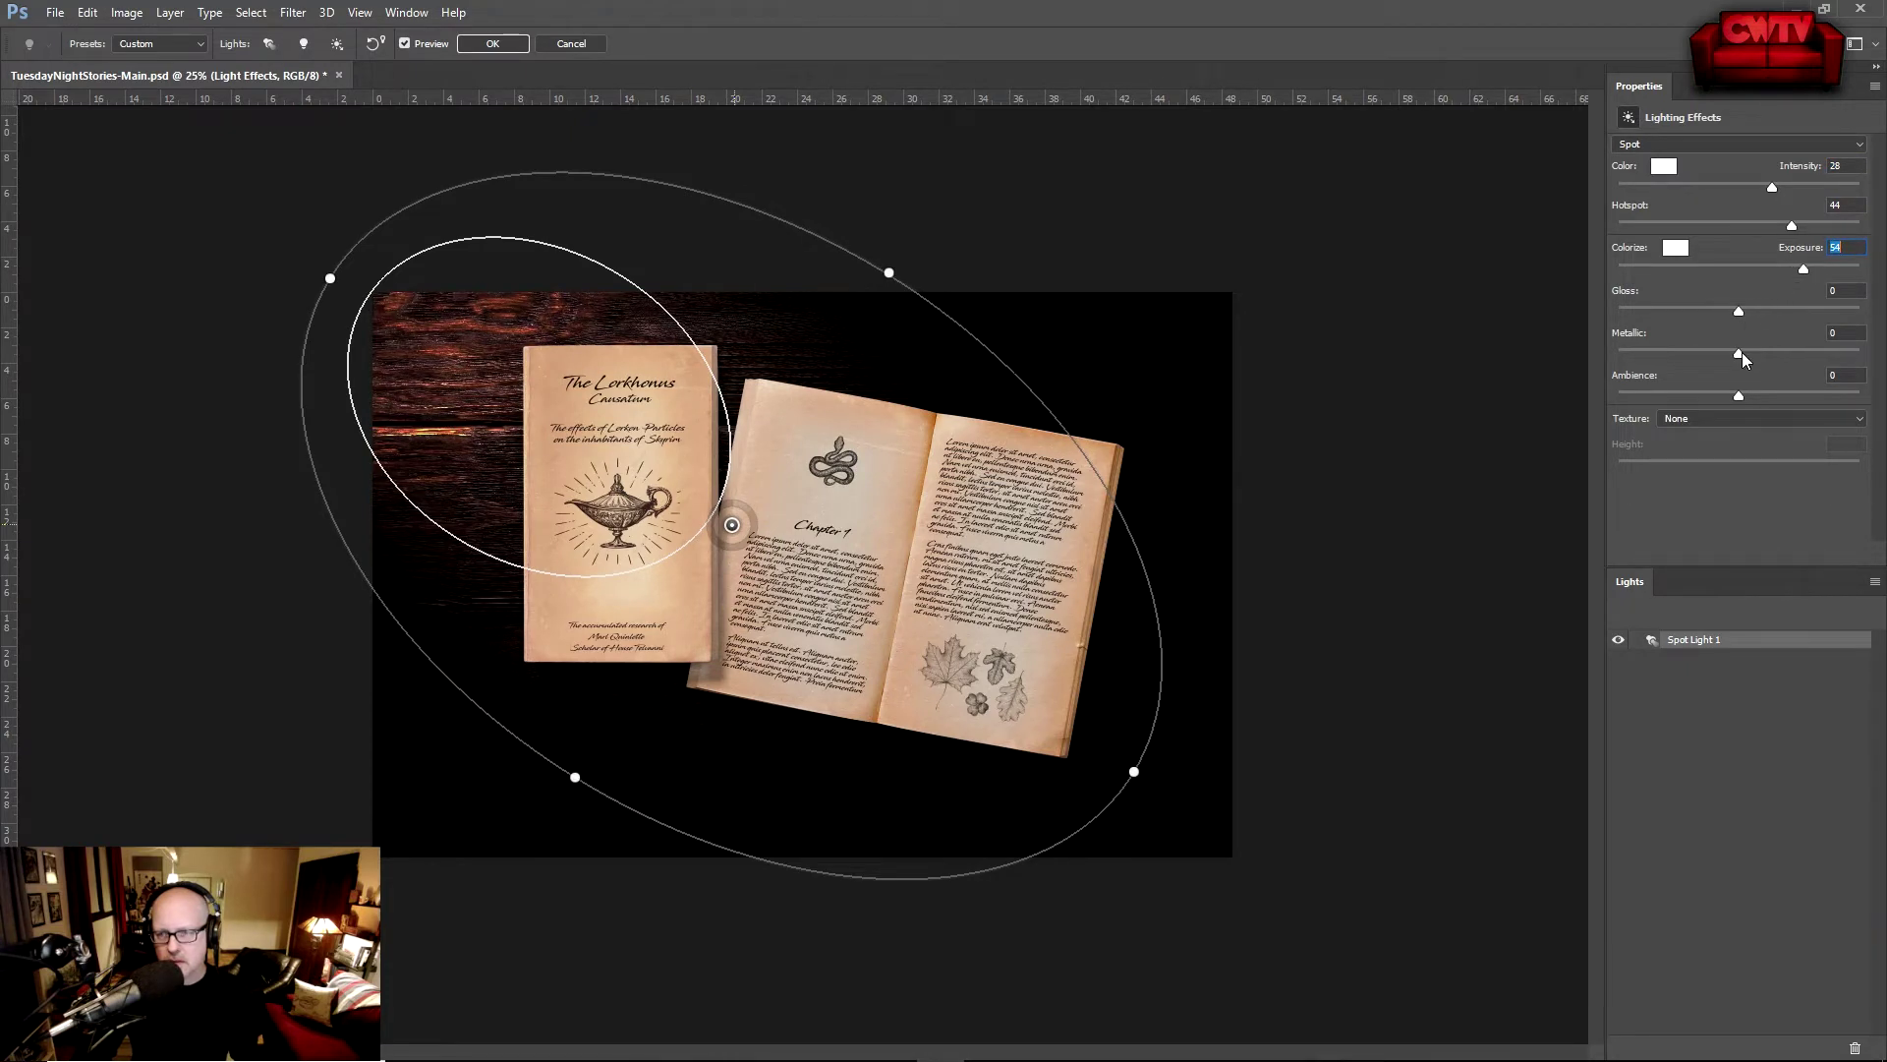
# - Rotate and lengthen the spot light, return Ambience to about 0, and apply the lighting to Layer 1
pyautogui.moveTo(1740, 393)
pyautogui.mouseDown()
pyautogui.moveTo(1775, 391)
pyautogui.moveTo(1760, 373)
pyautogui.mouseUp()
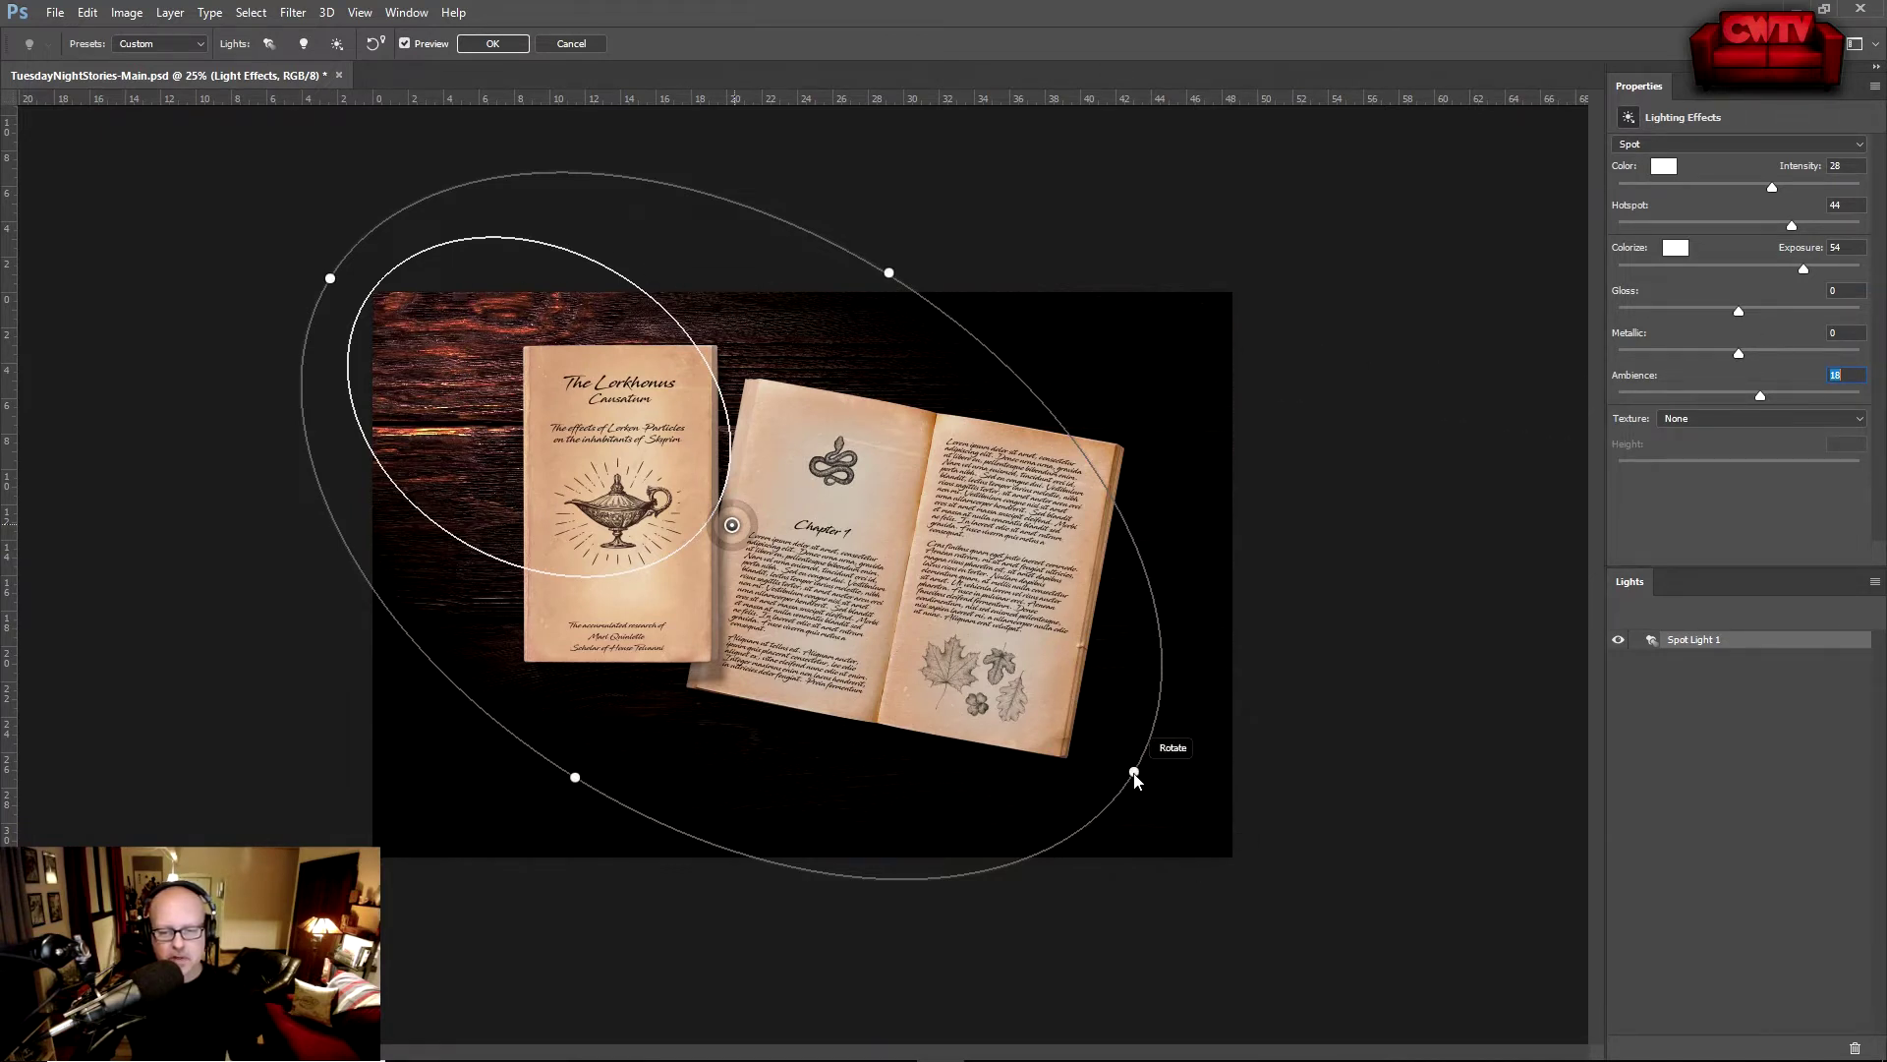
pyautogui.moveTo(1134, 776); pyautogui.dragTo(1068, 854)
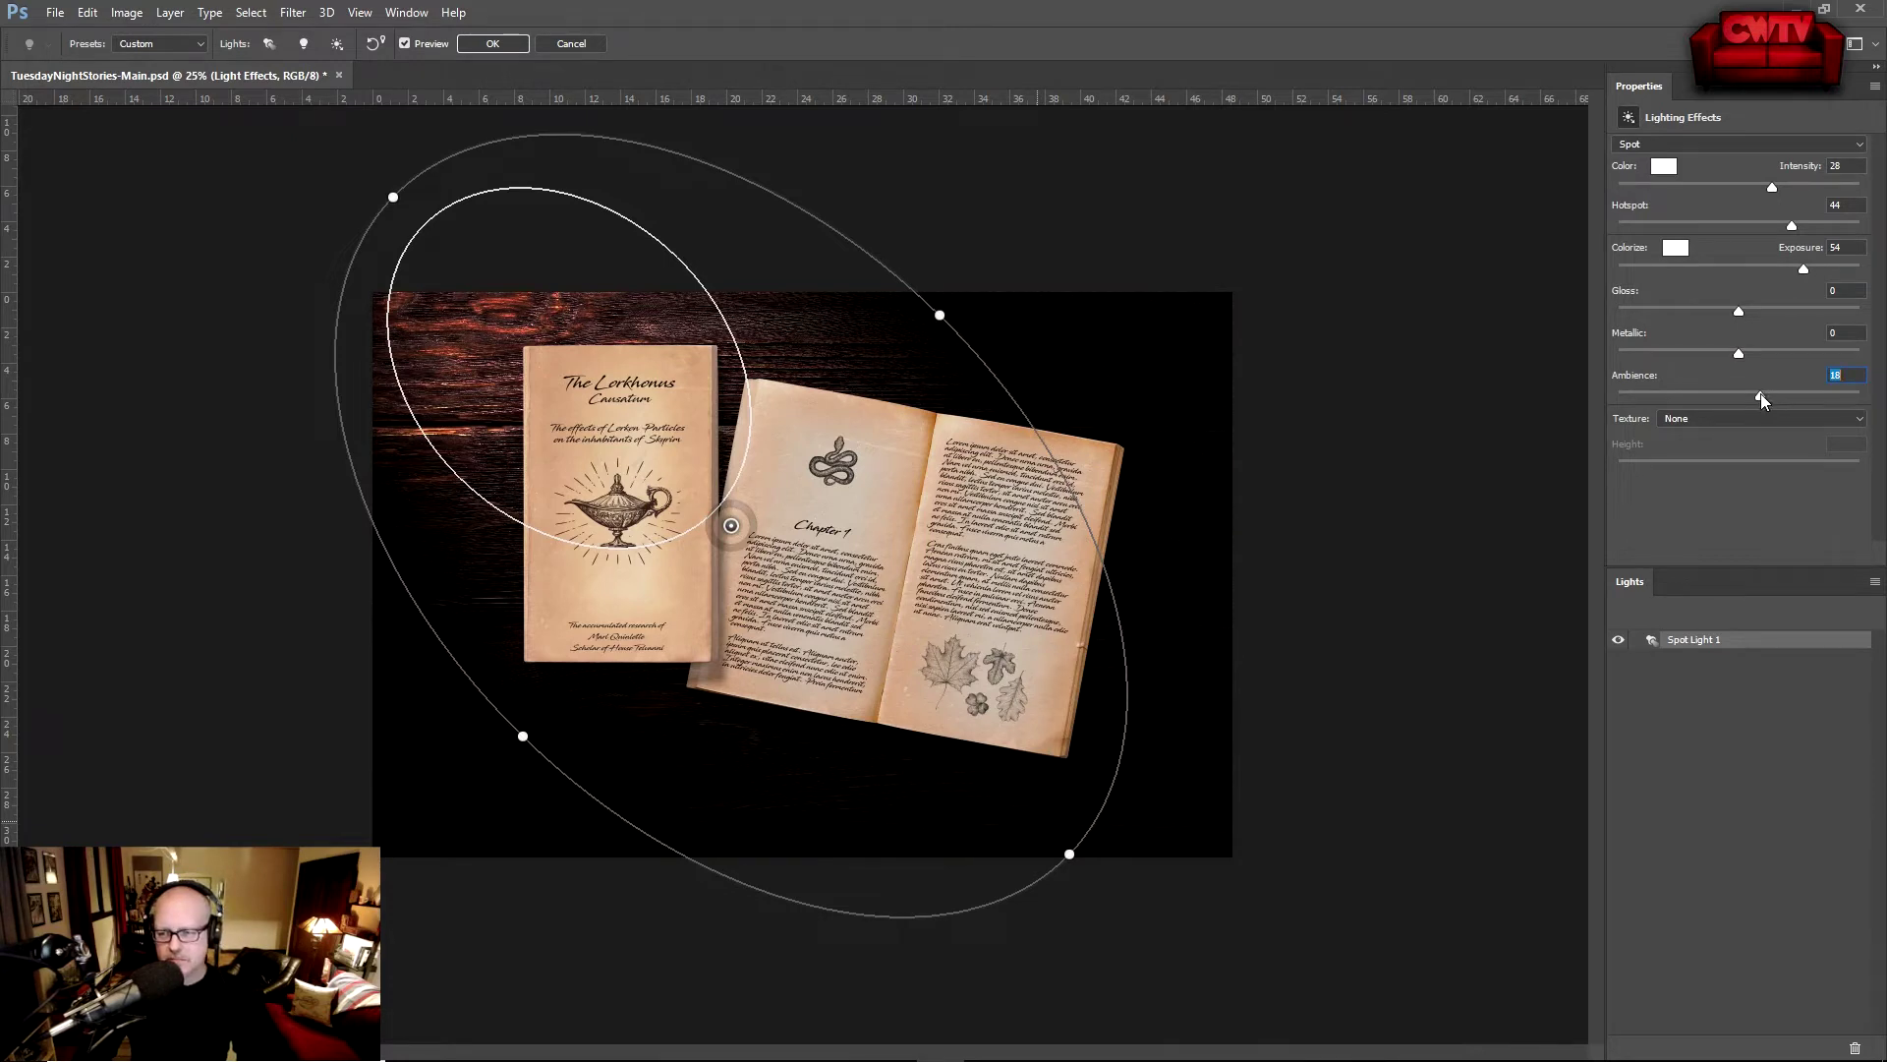
pyautogui.moveTo(1759, 393); pyautogui.dragTo(1772, 403)
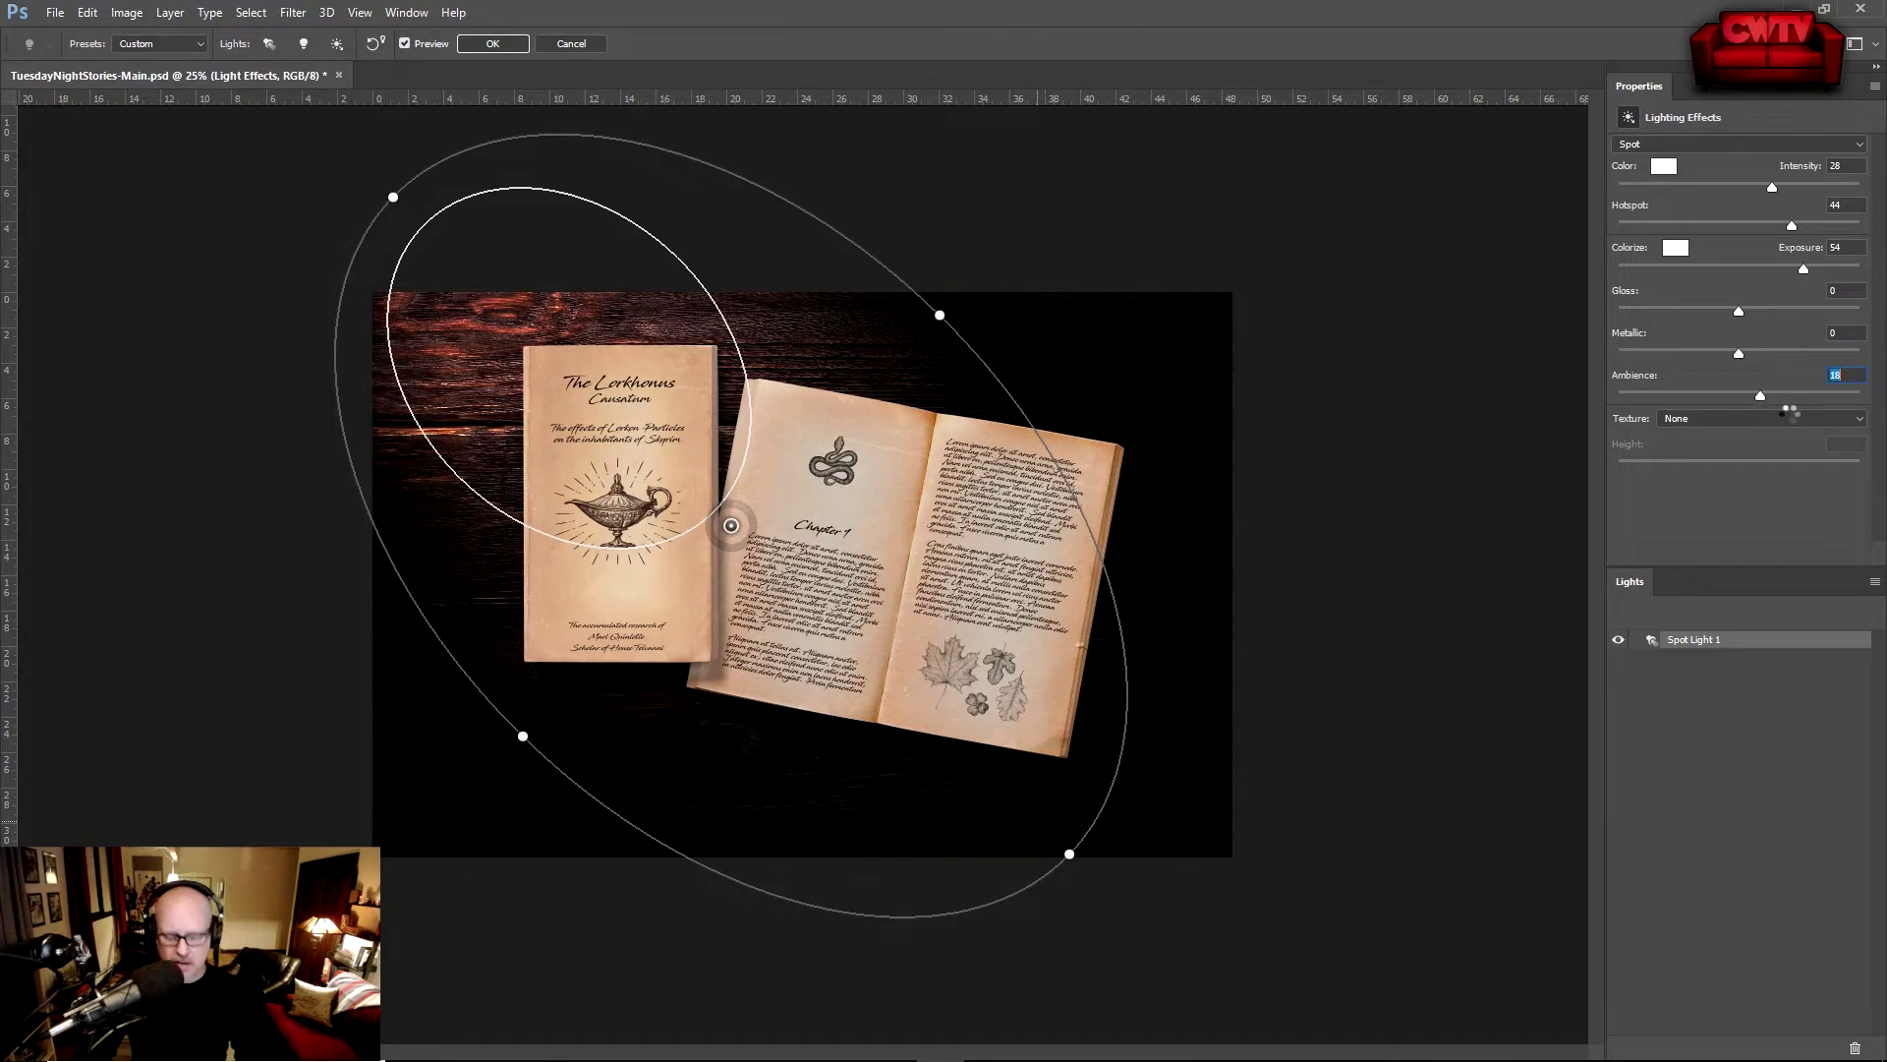
pyautogui.hotkey('ctrl', '+')
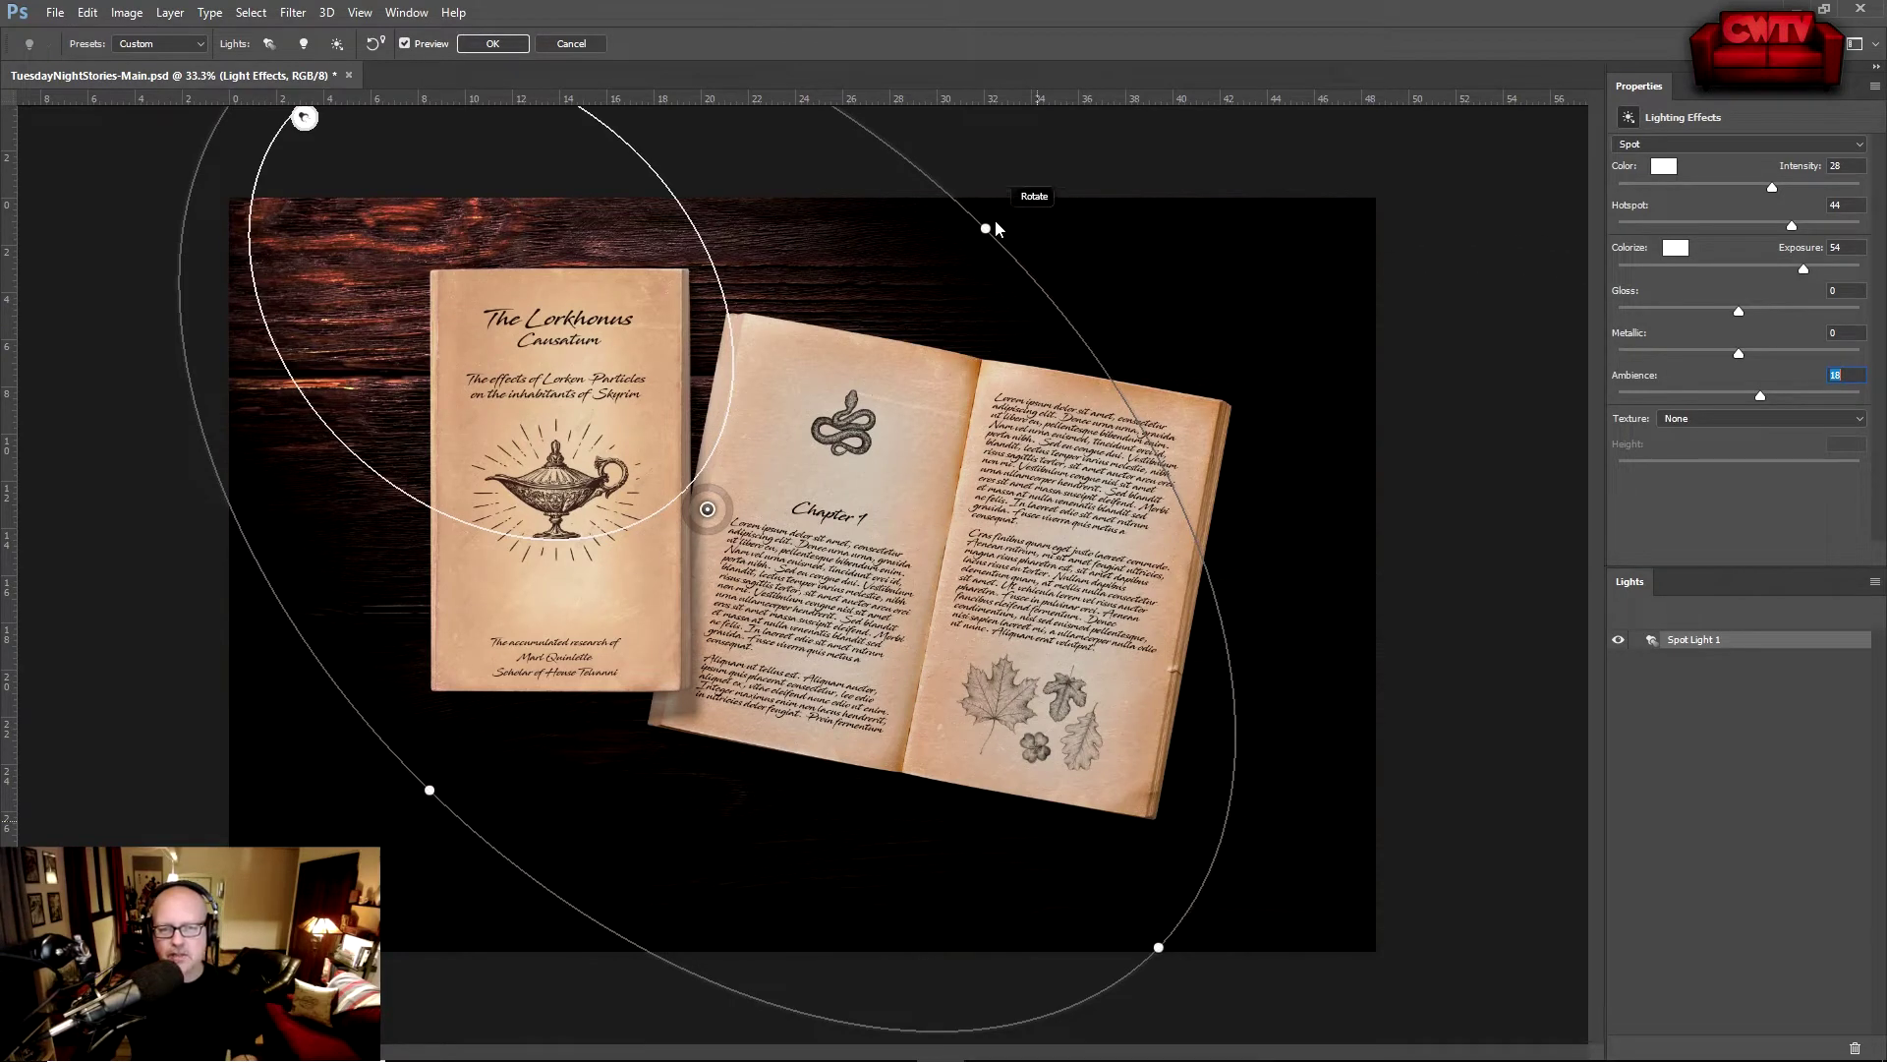
pyautogui.moveTo(1001, 230); pyautogui.dragTo(1008, 217)
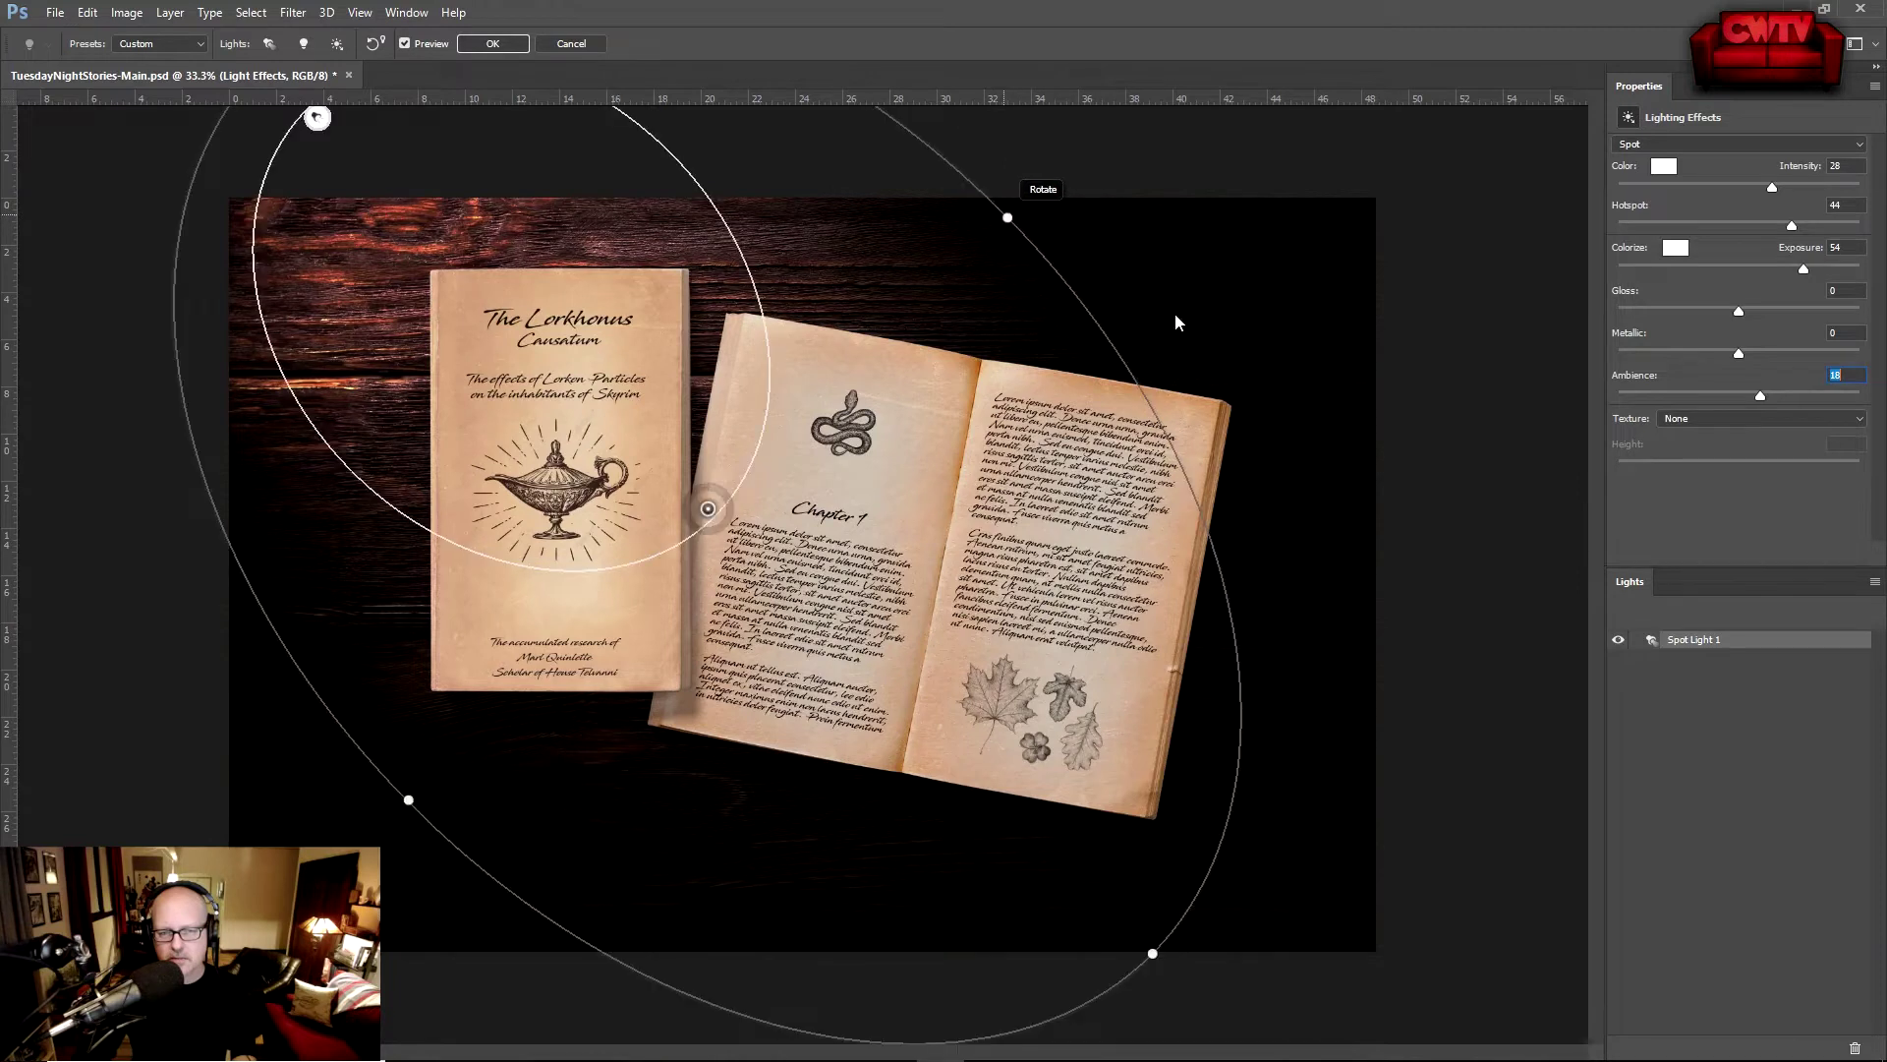
pyautogui.moveTo(1759, 393); pyautogui.dragTo(1743, 391)
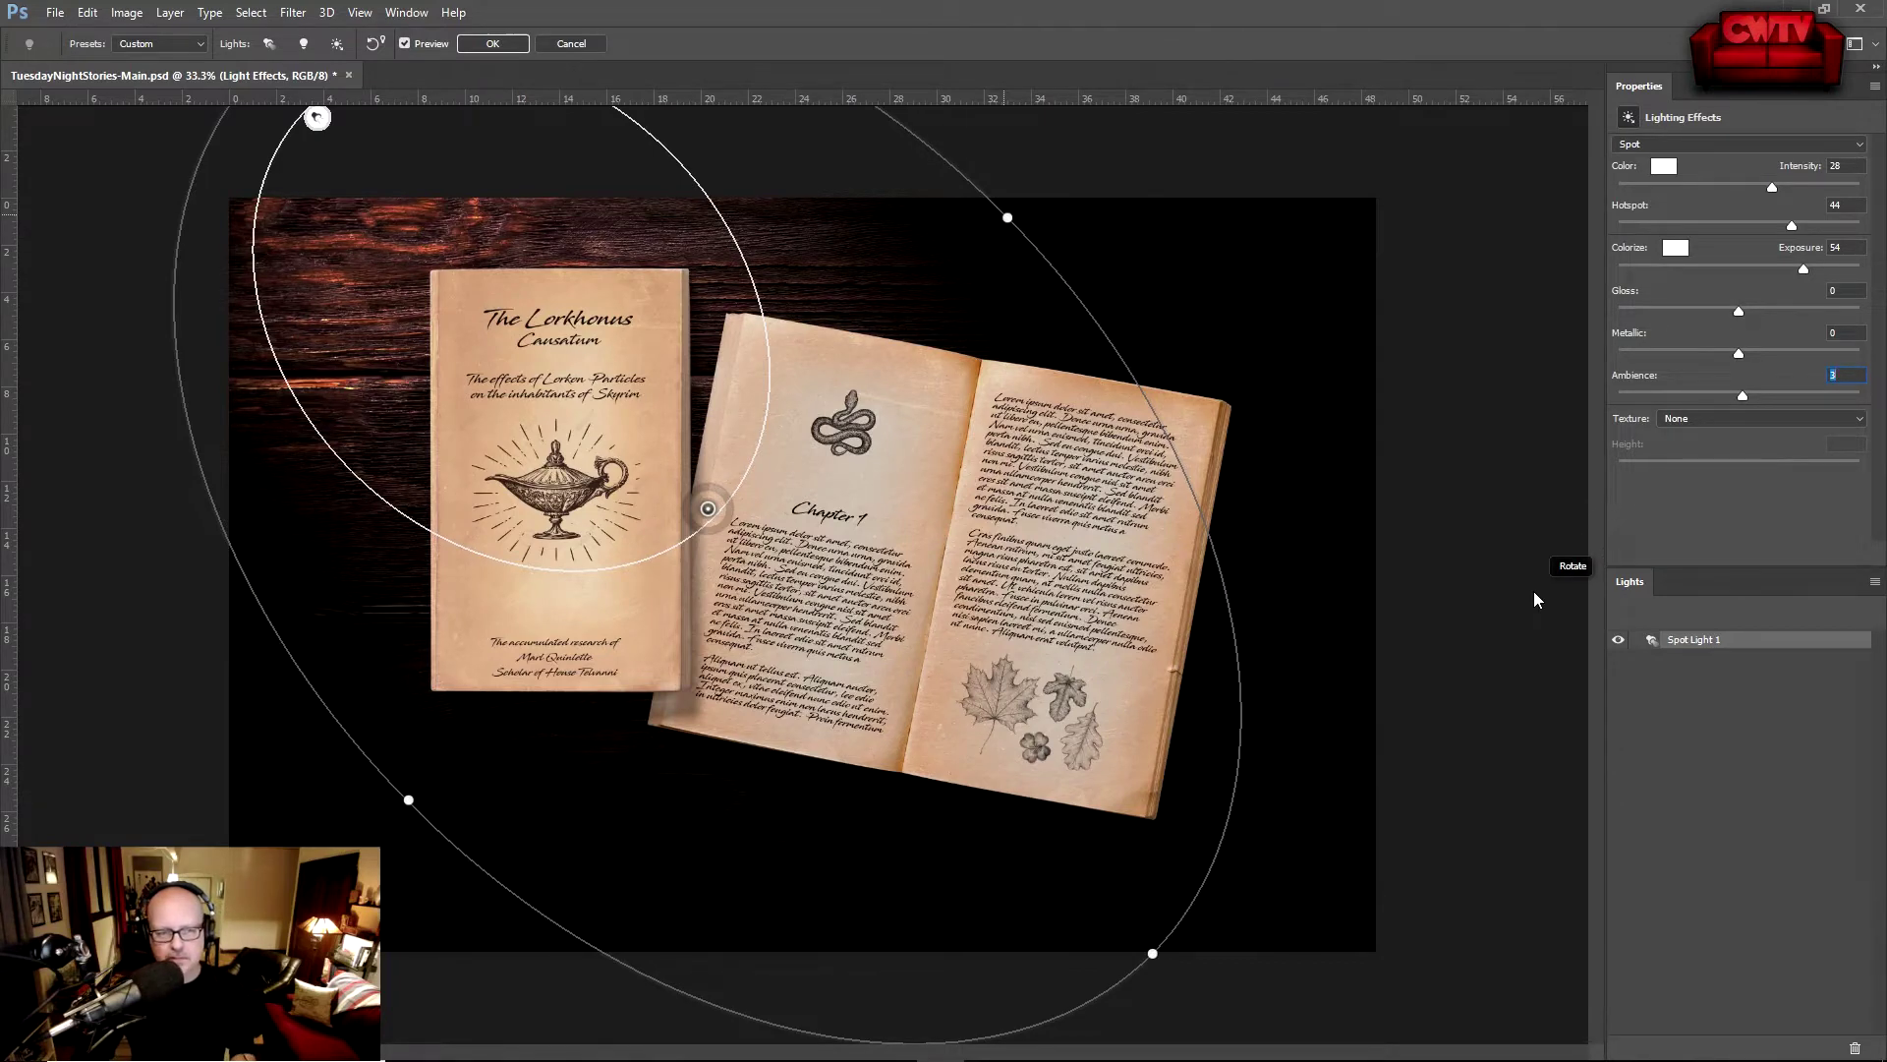
pyautogui.click(493, 44)
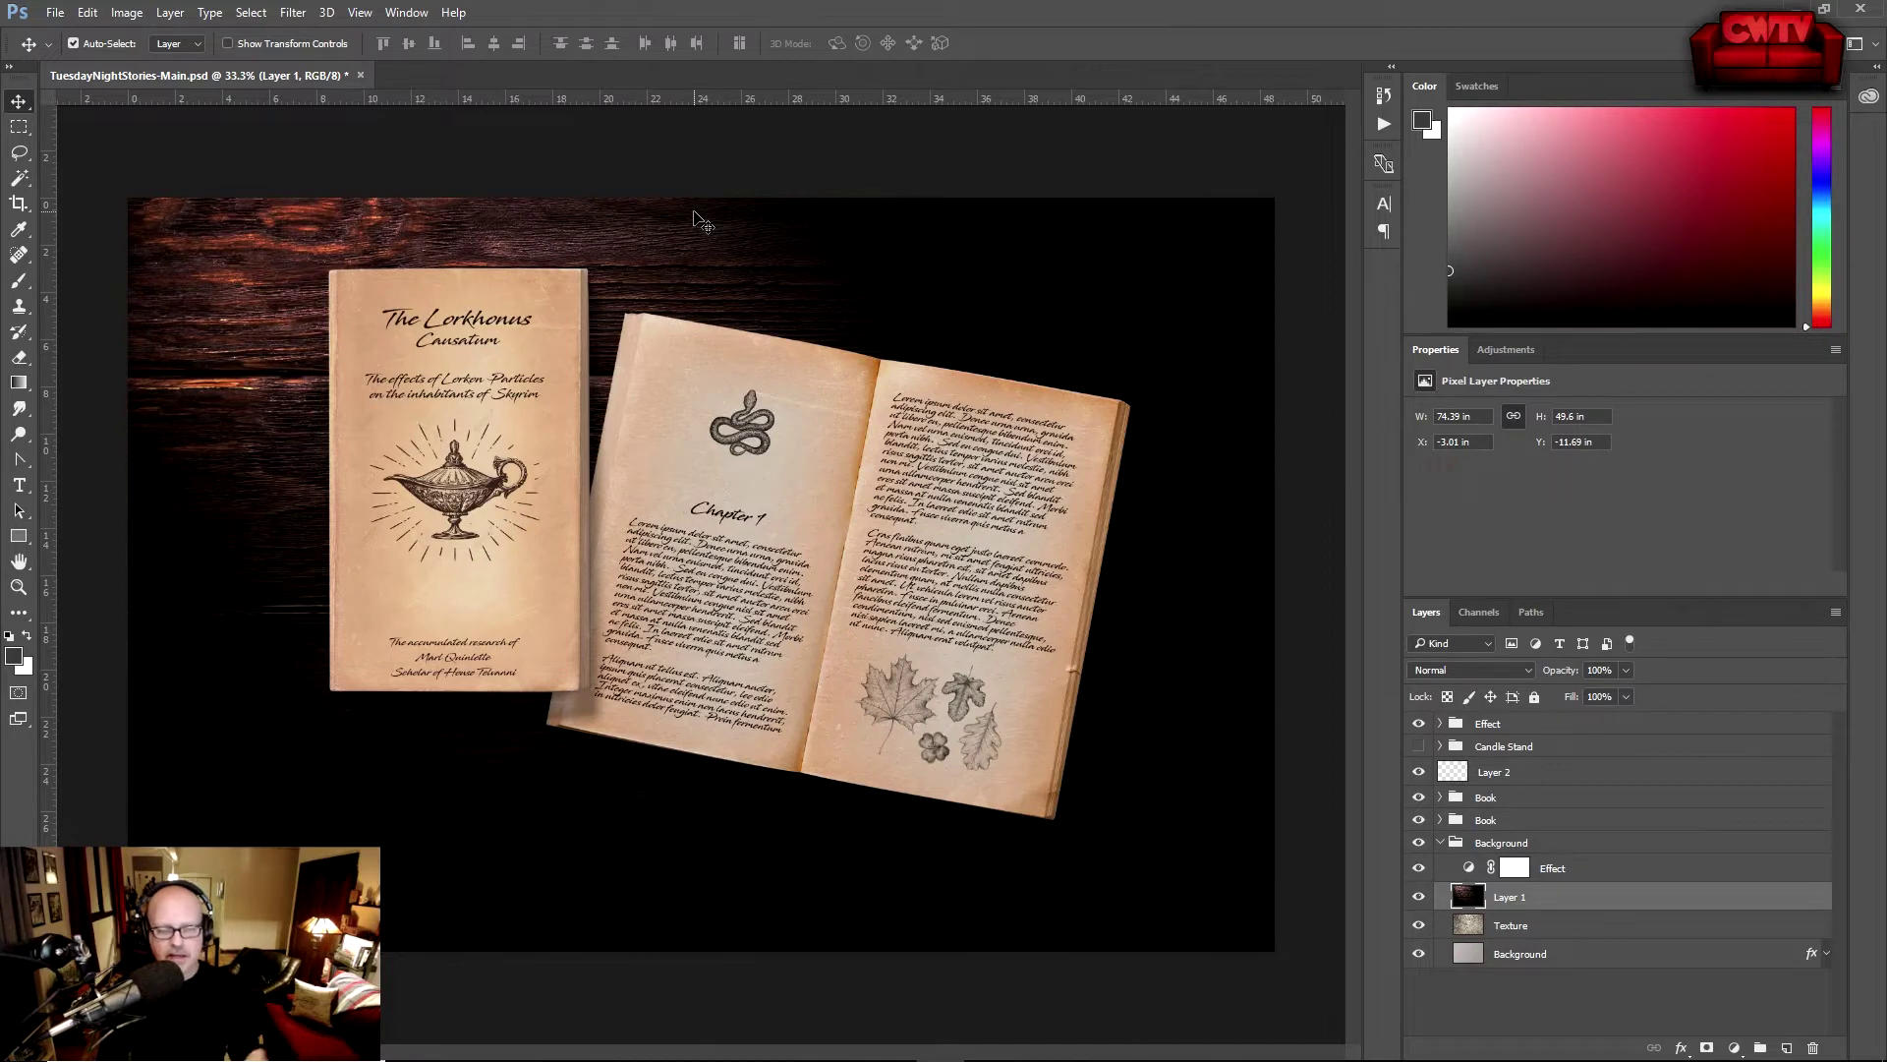
# - Zoom in to 50% and pan the canvas to frame the spotlit books
pyautogui.hotkey('ctrl', '+')
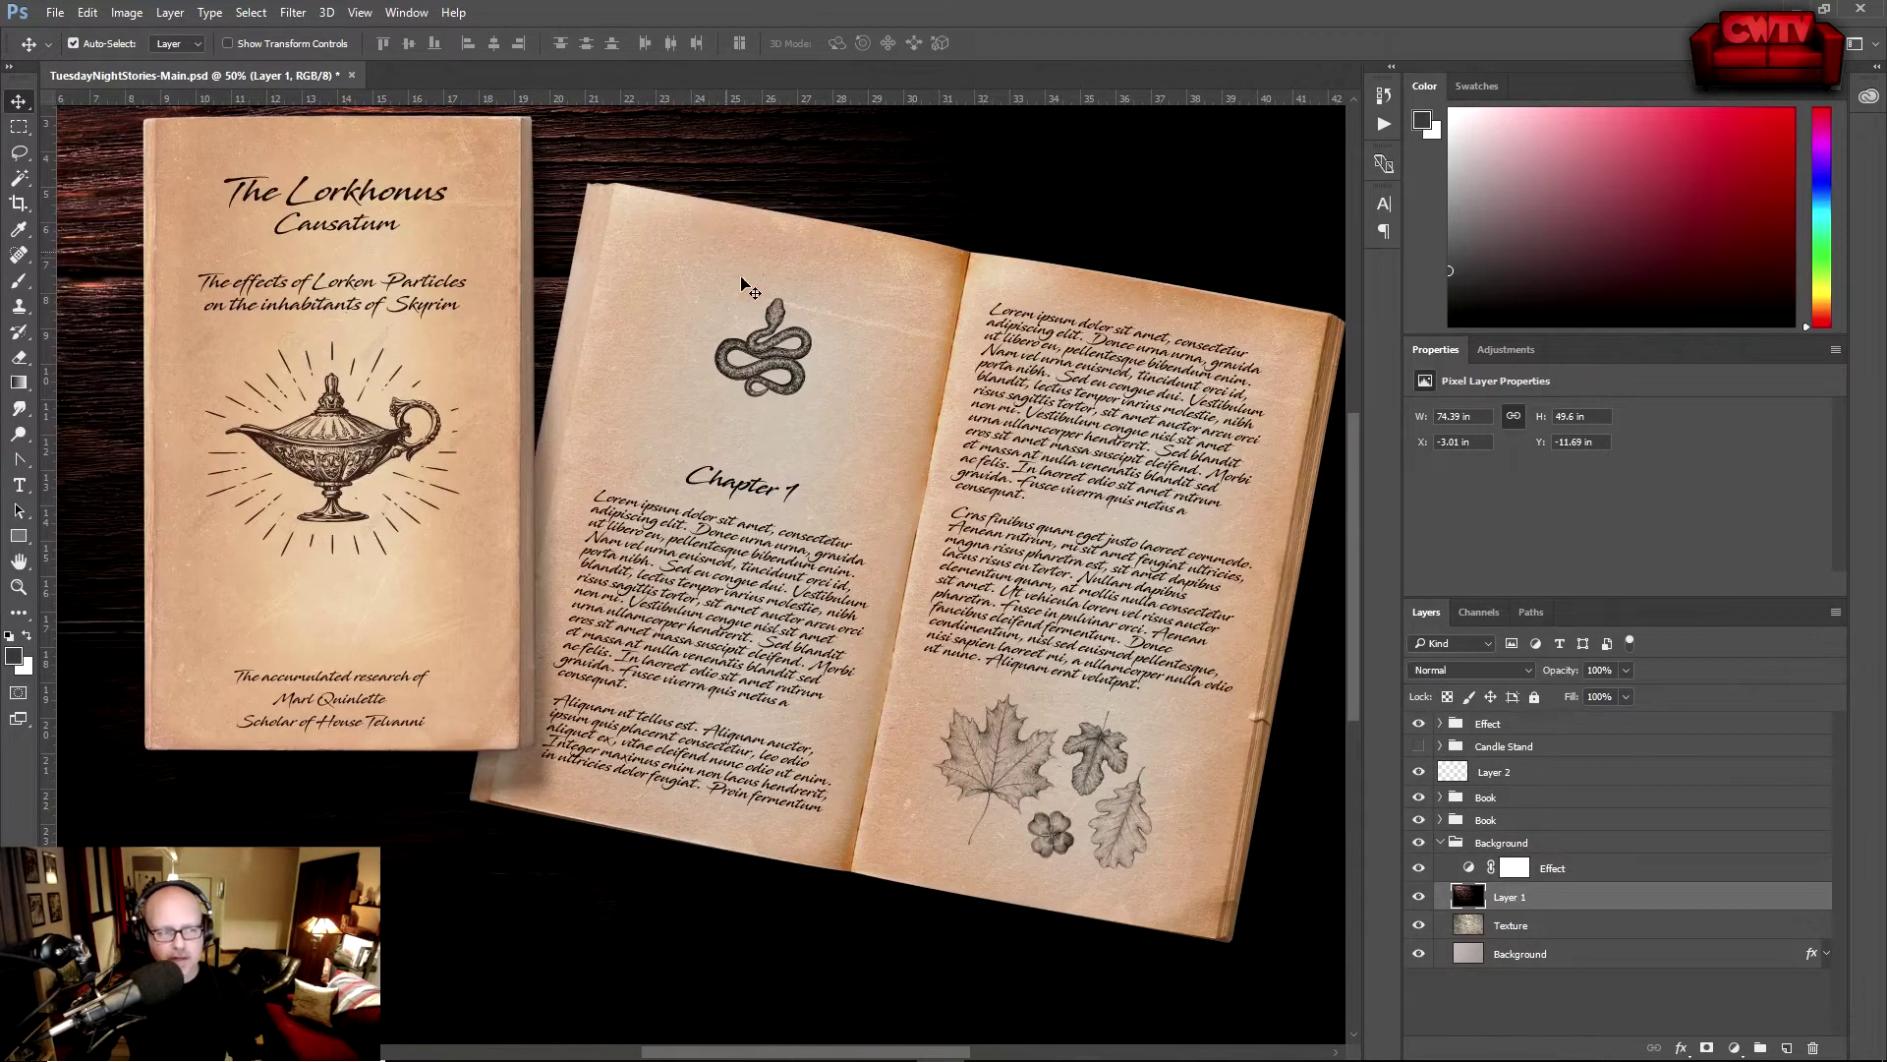
pyautogui.moveTo(1351, 663); pyautogui.dragTo(1348, 614)
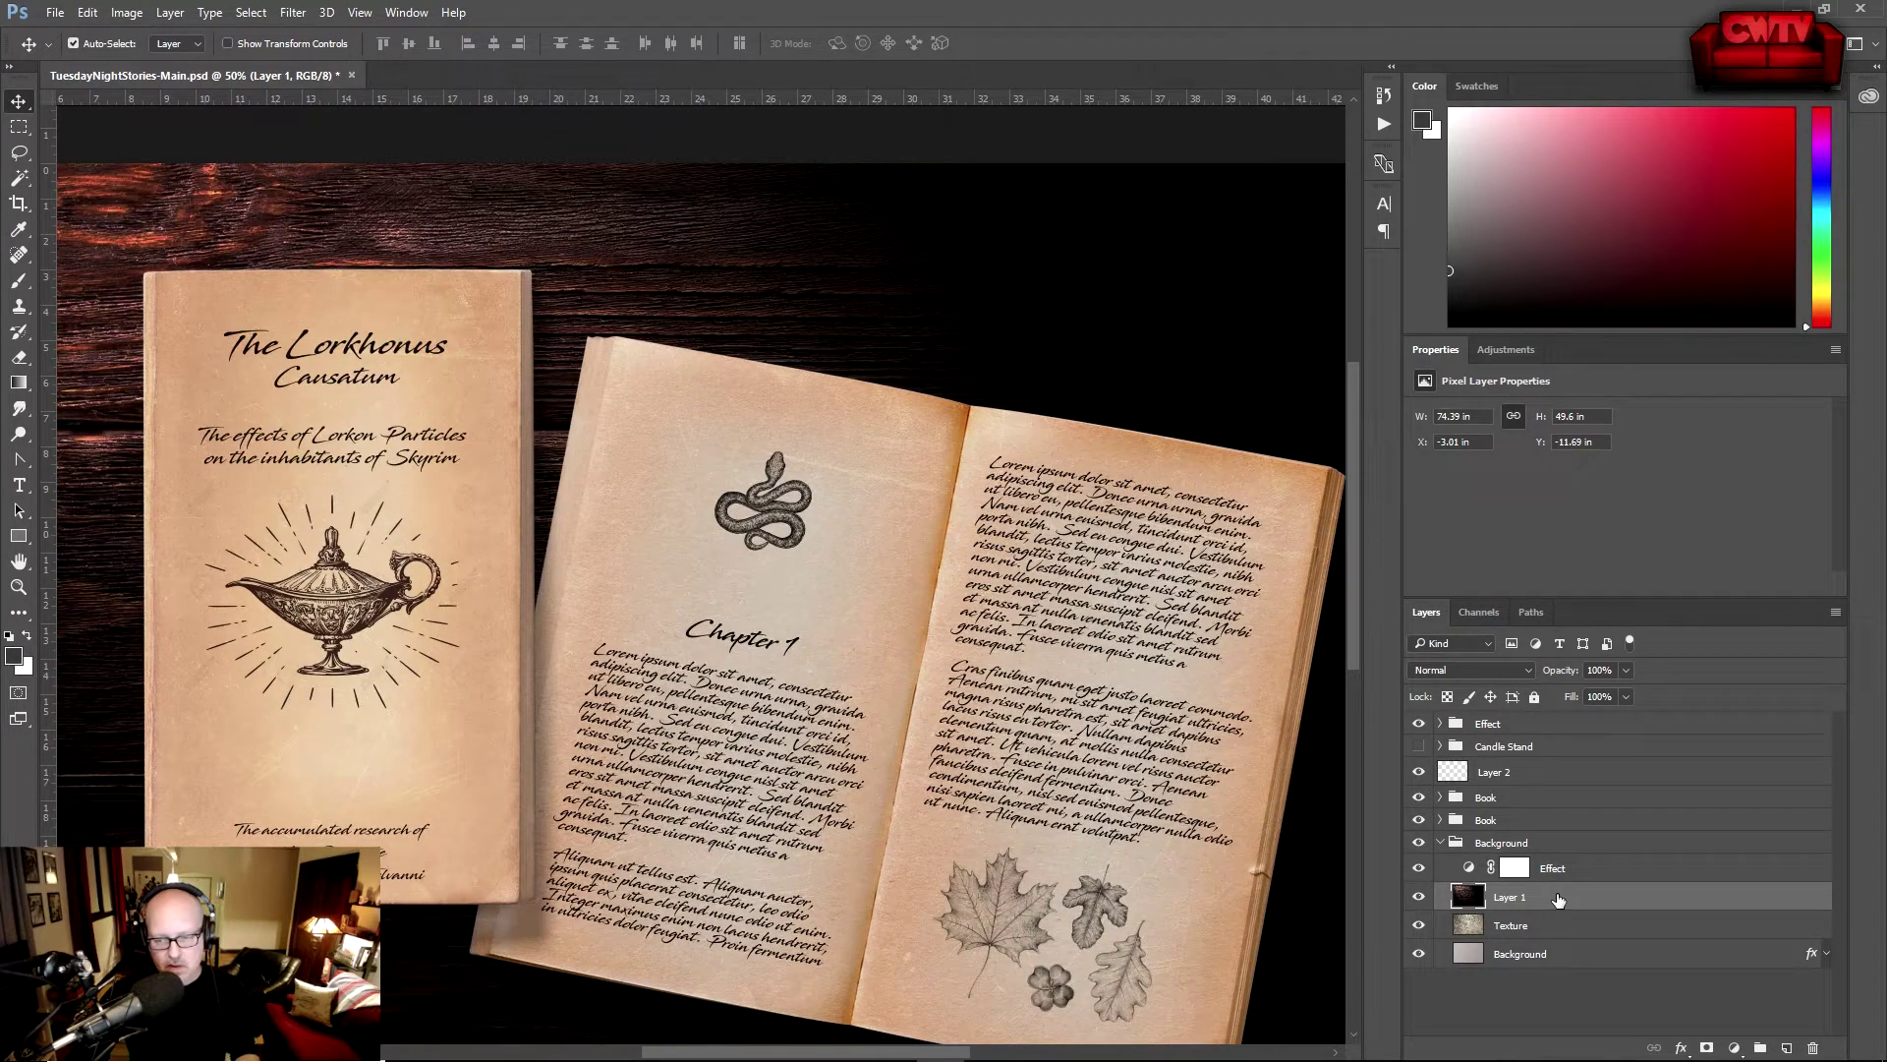
# - Try Layer 1 above the Book groups with Overlay blending
pyautogui.moveTo(1558, 900); pyautogui.dragTo(1568, 791)
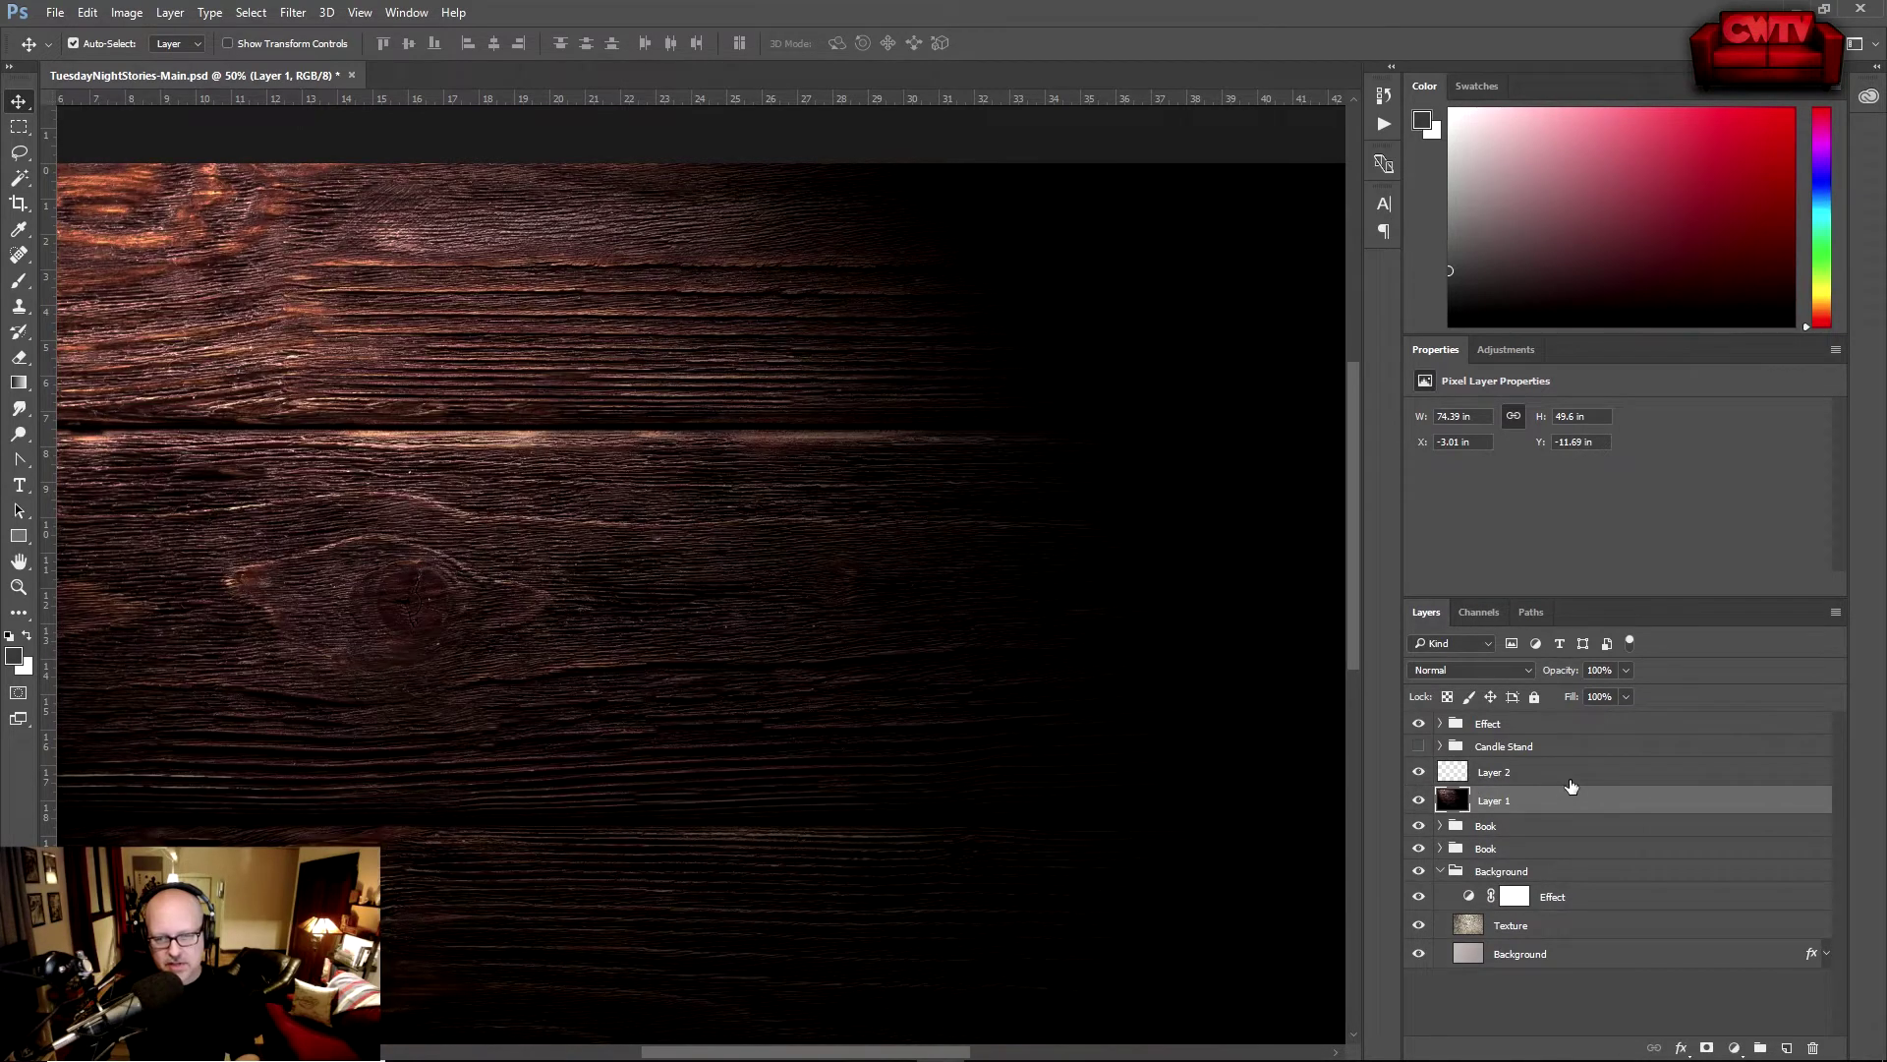
pyautogui.click(1523, 672)
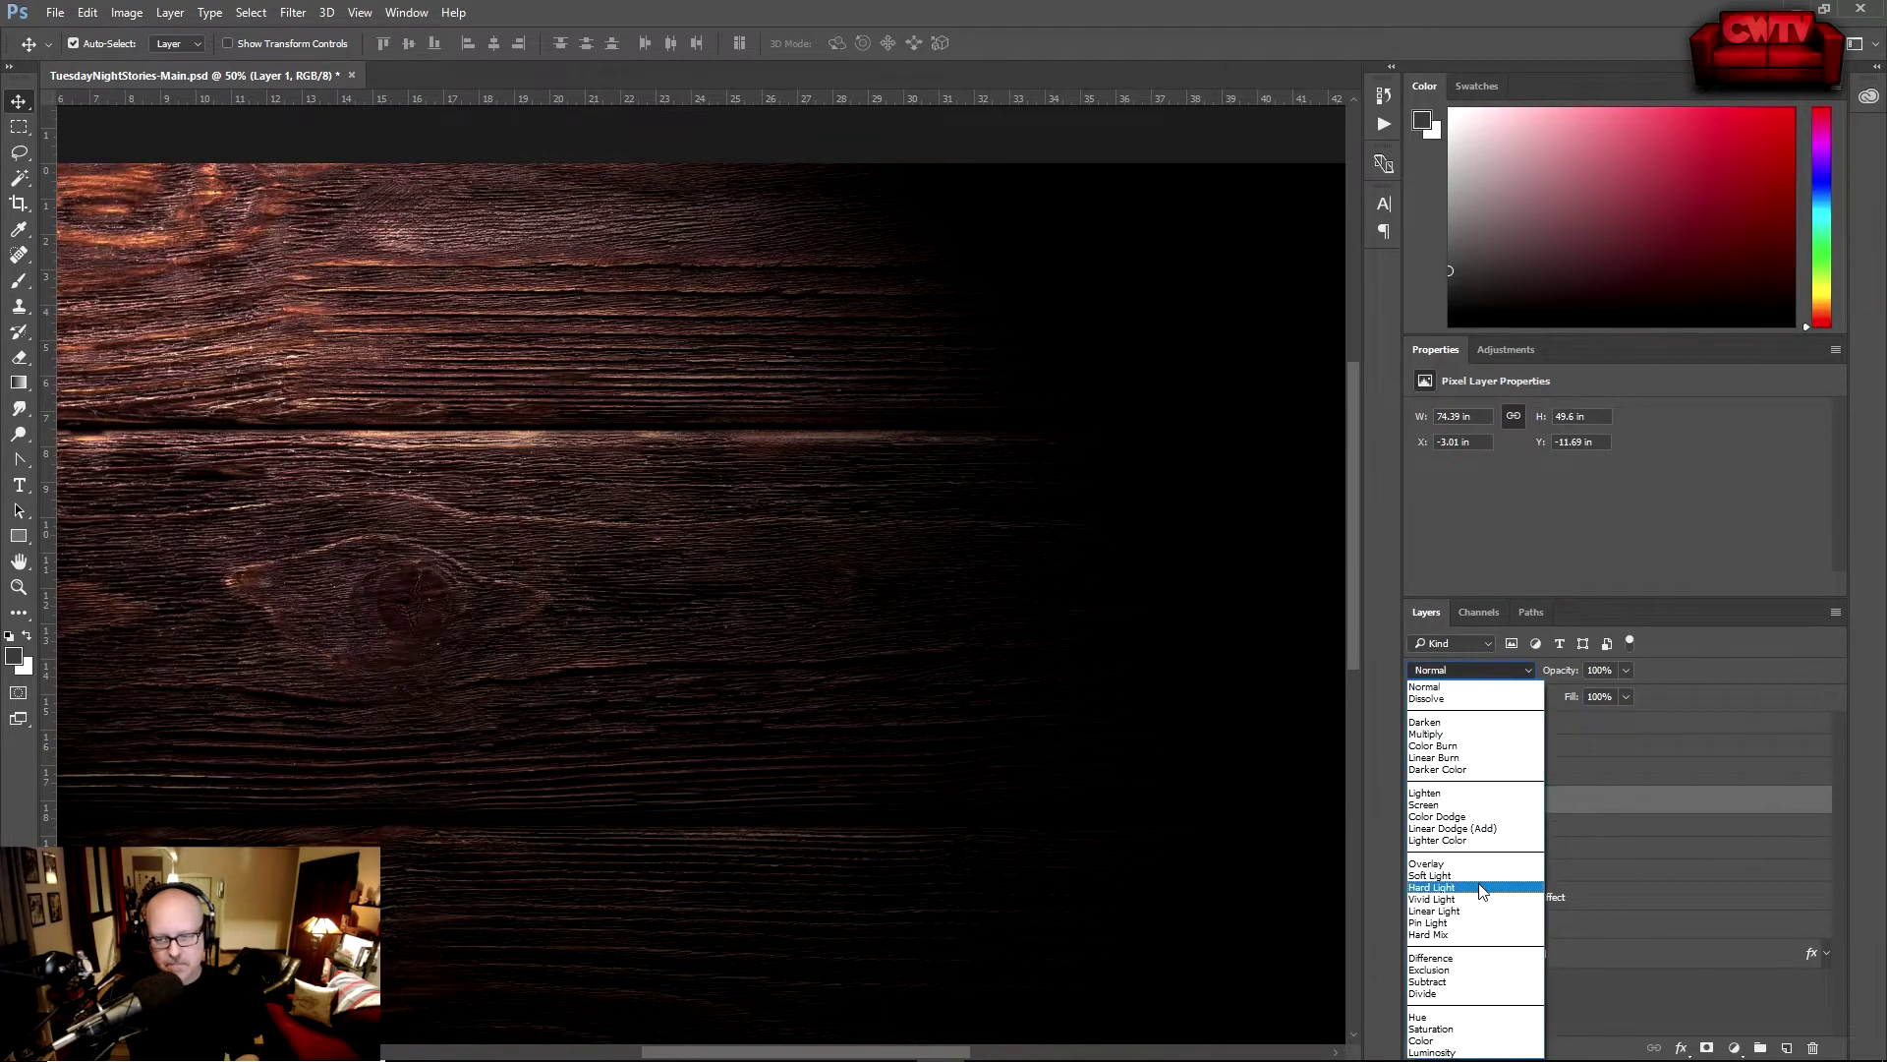
pyautogui.click(1483, 864)
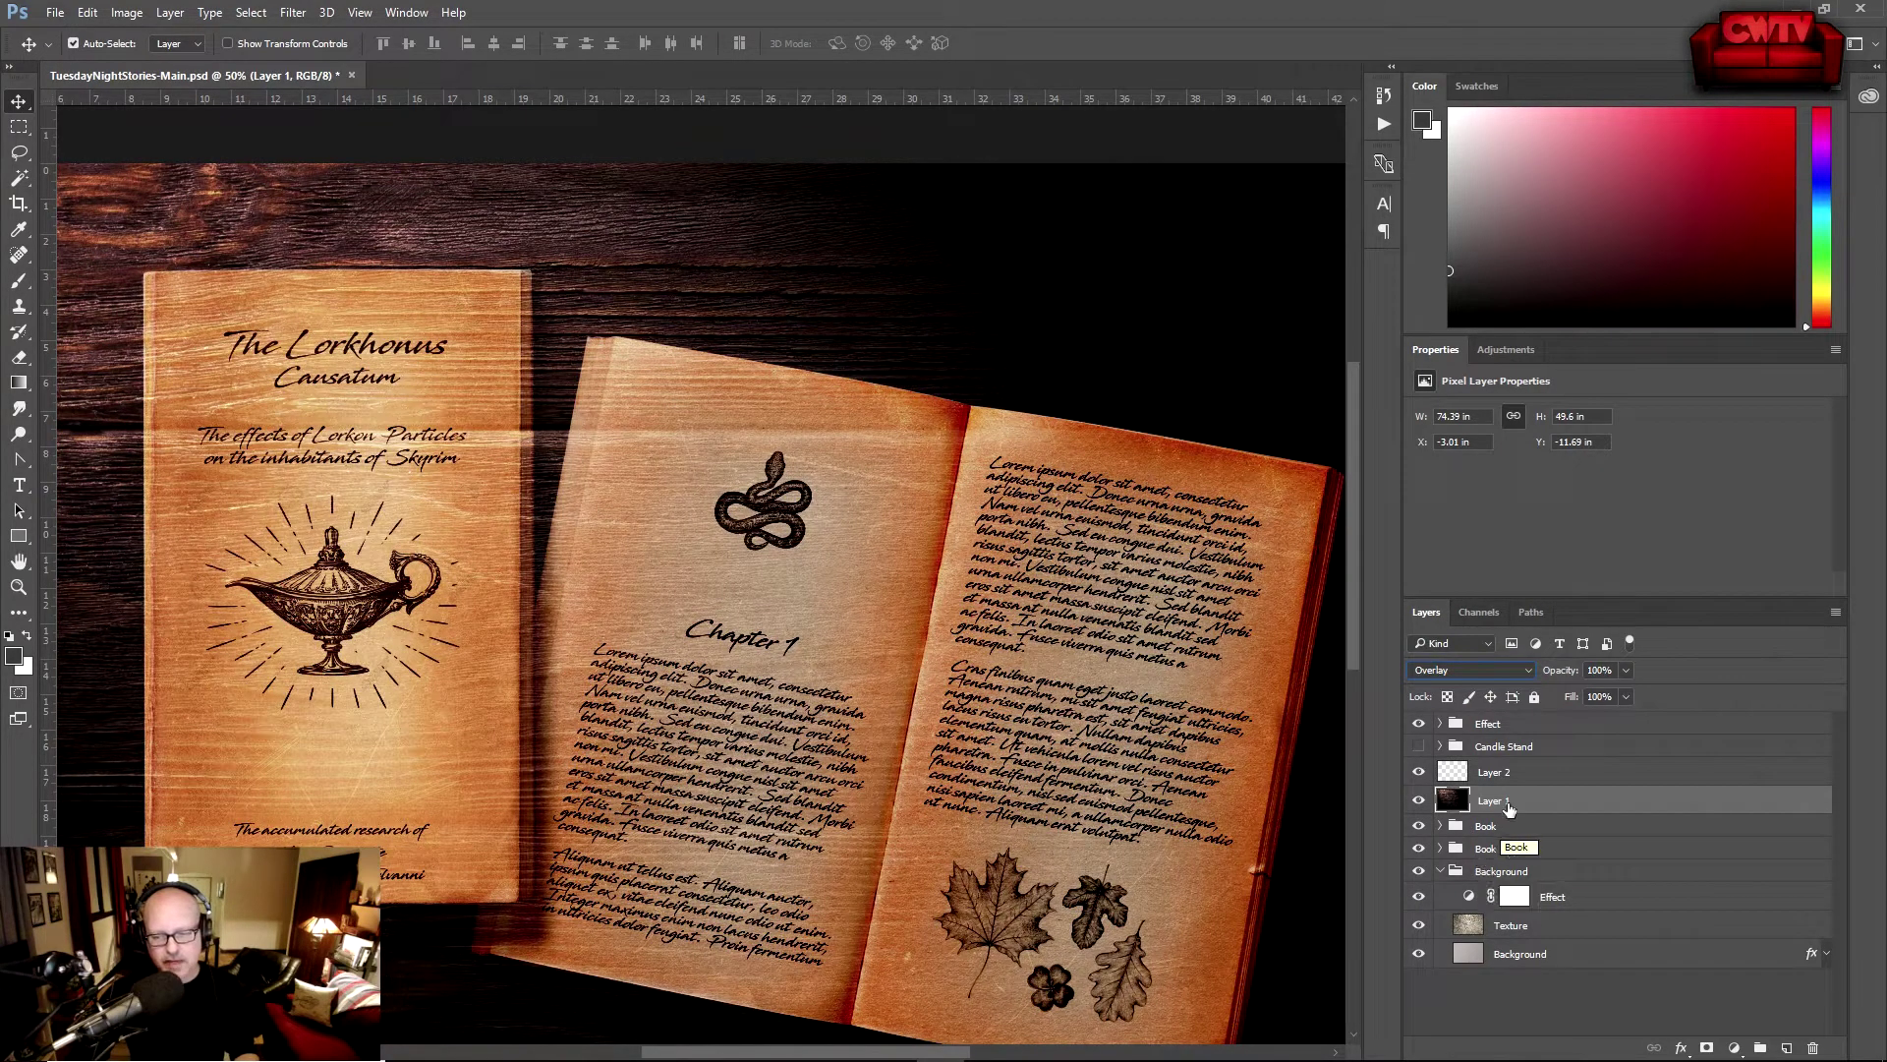
# - Move Layer 1 back below Effect, set its blend mode to Normal, and zoom out
pyautogui.moveTo(1519, 806); pyautogui.dragTo(1532, 920)
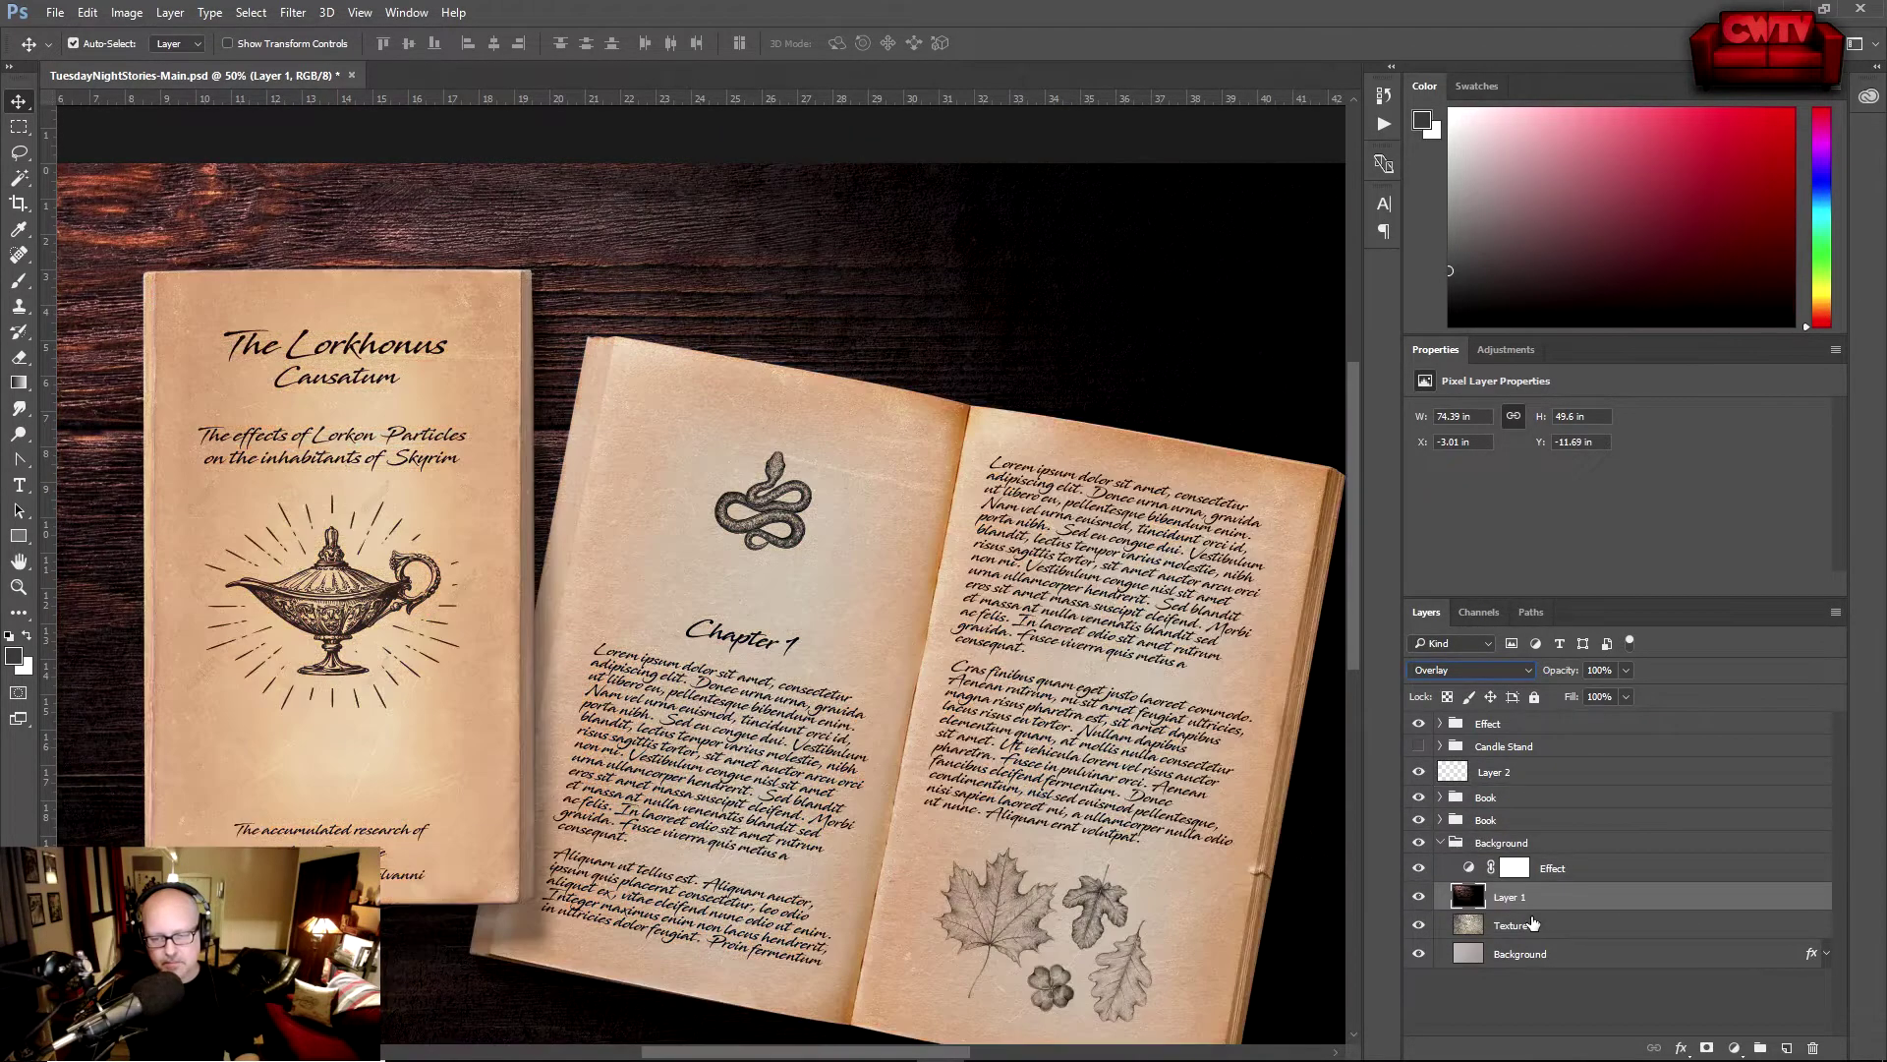
pyautogui.click(1531, 670)
pyautogui.click(1525, 685)
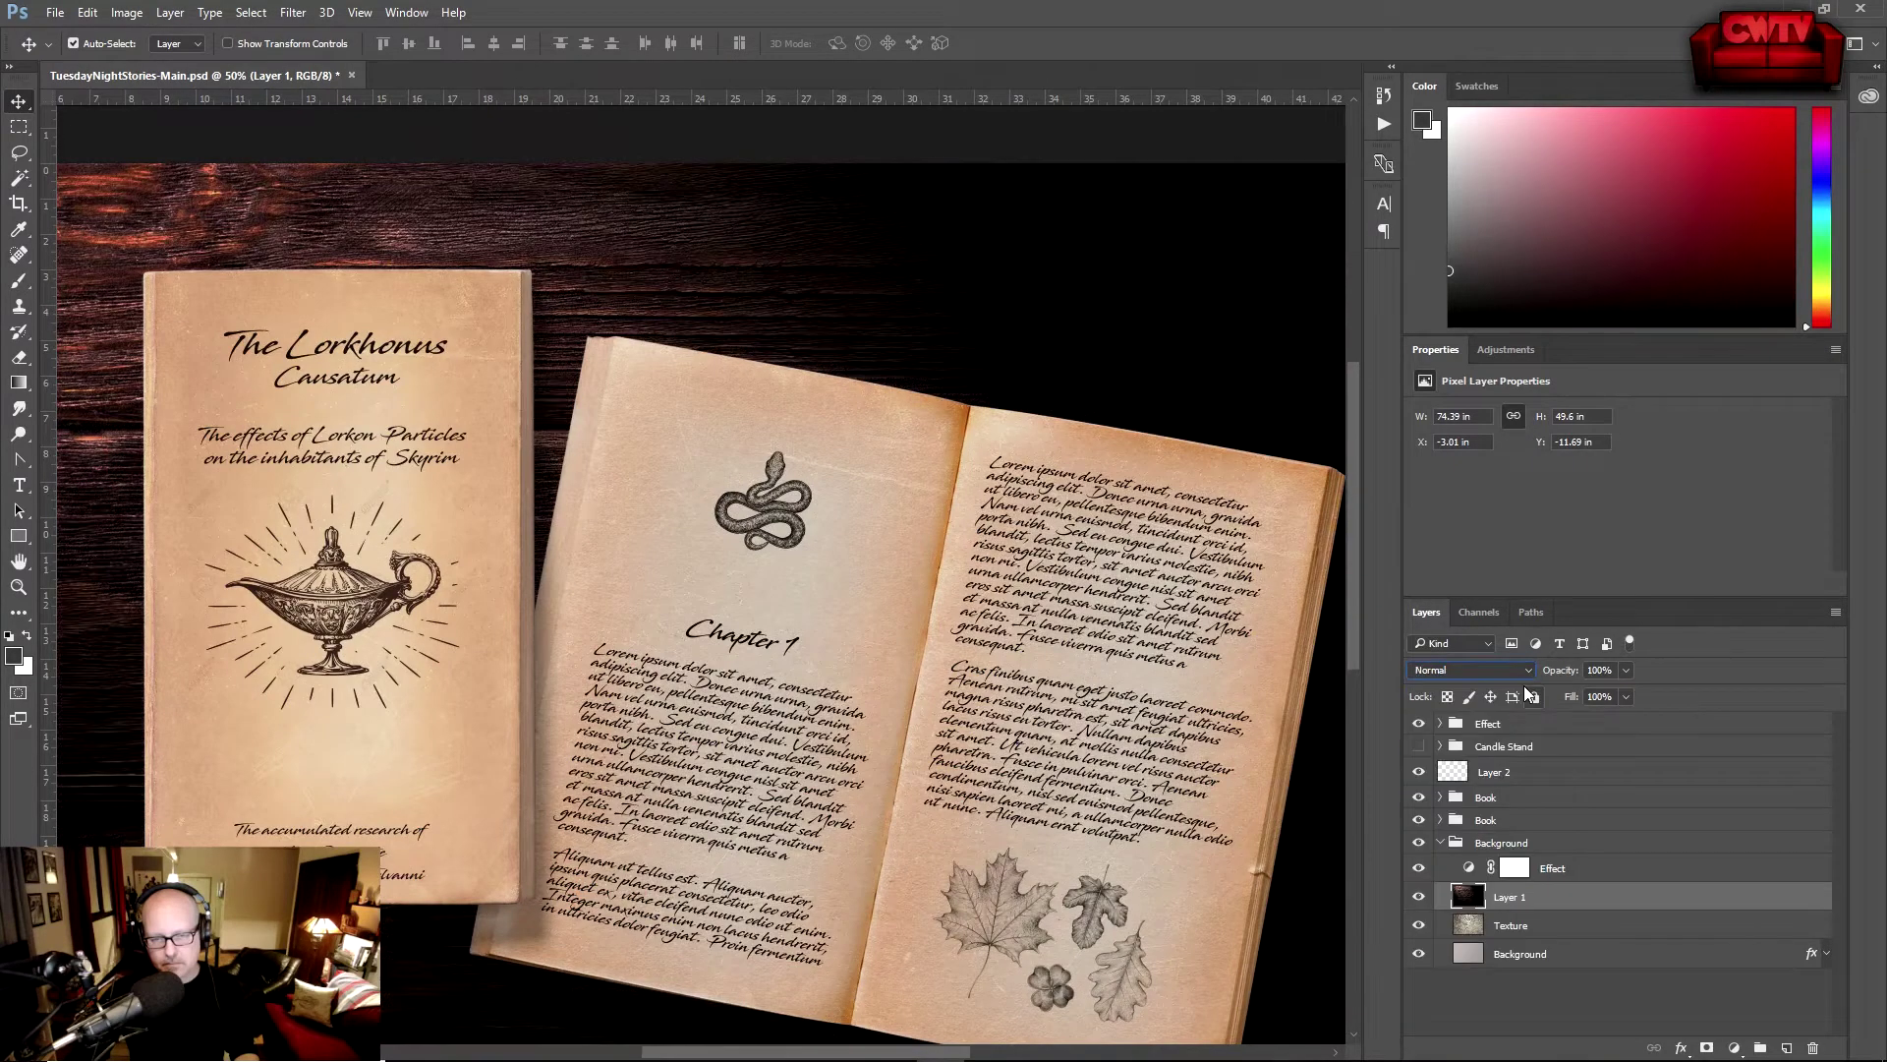
pyautogui.press('ctrl')
pyautogui.hotkey('ctrl', '-')
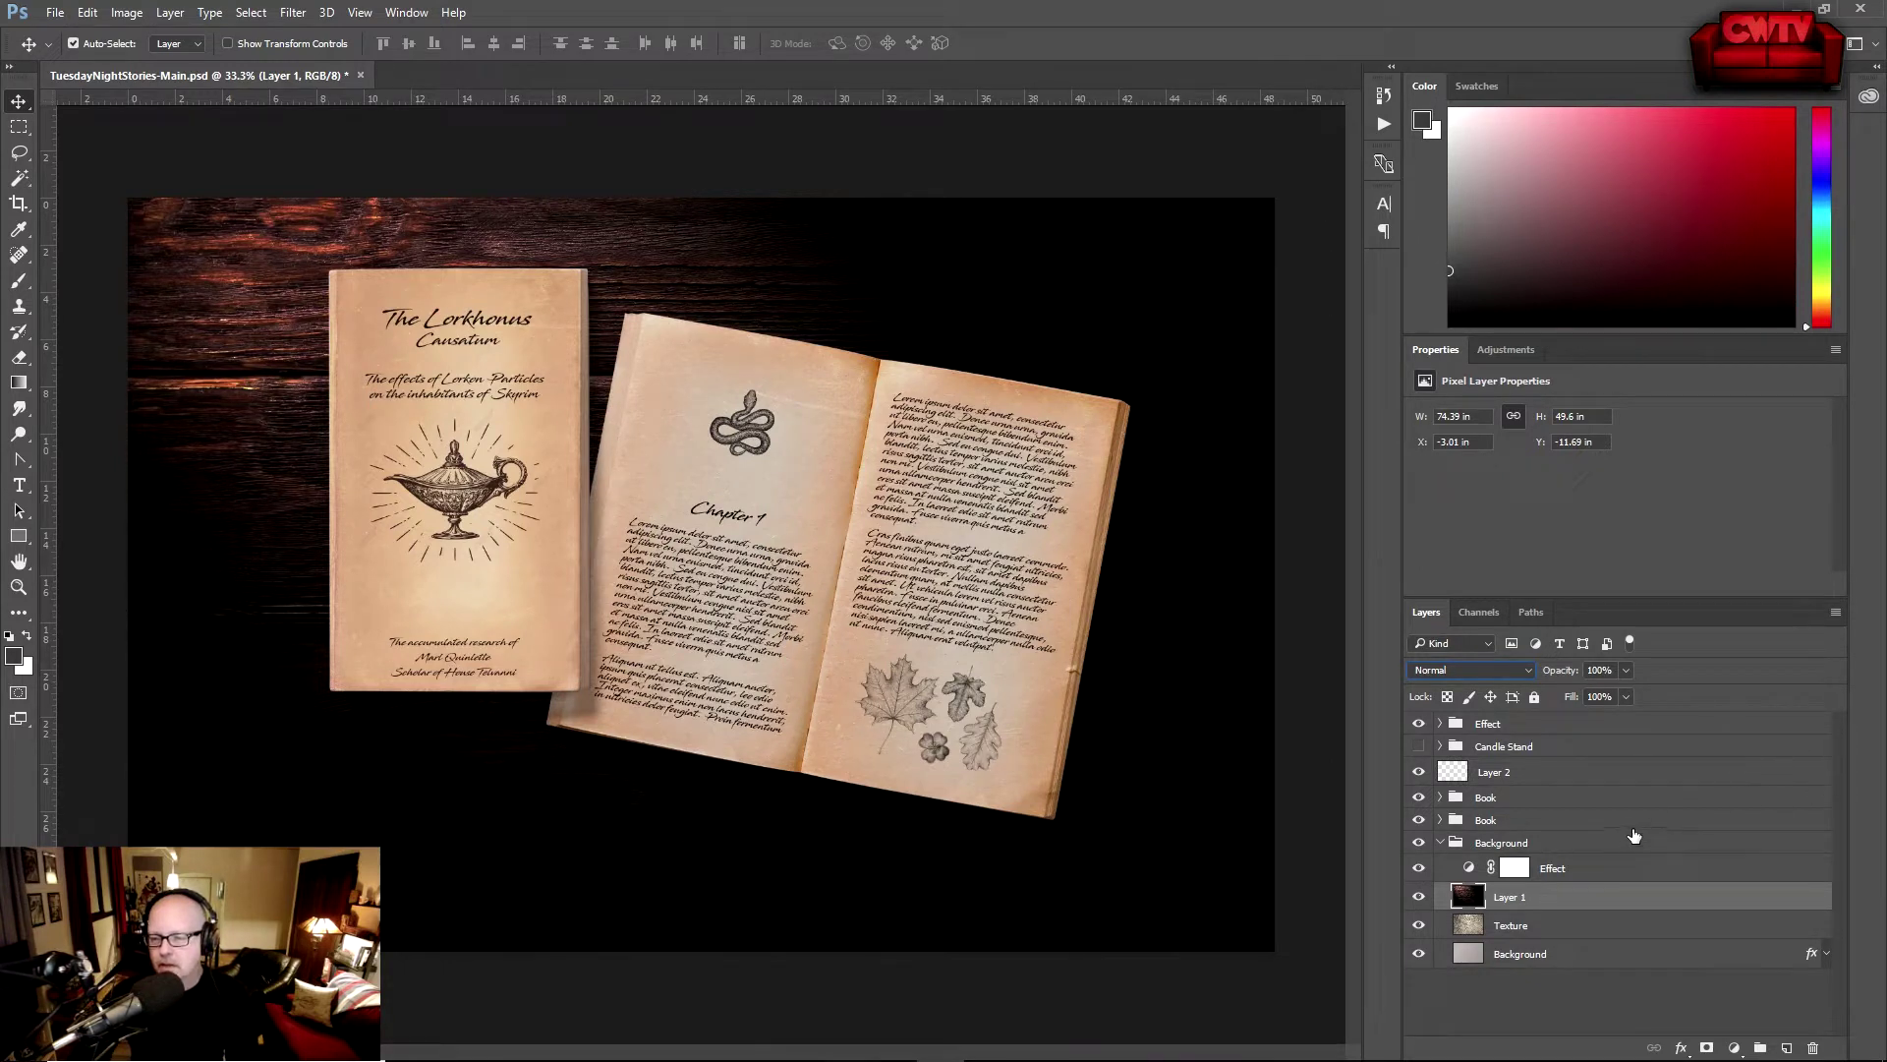
# - Add new empty Layer 3 above the Effect group, pick the Rectangular Marquee, then select Layer 1
pyautogui.click(1598, 727)
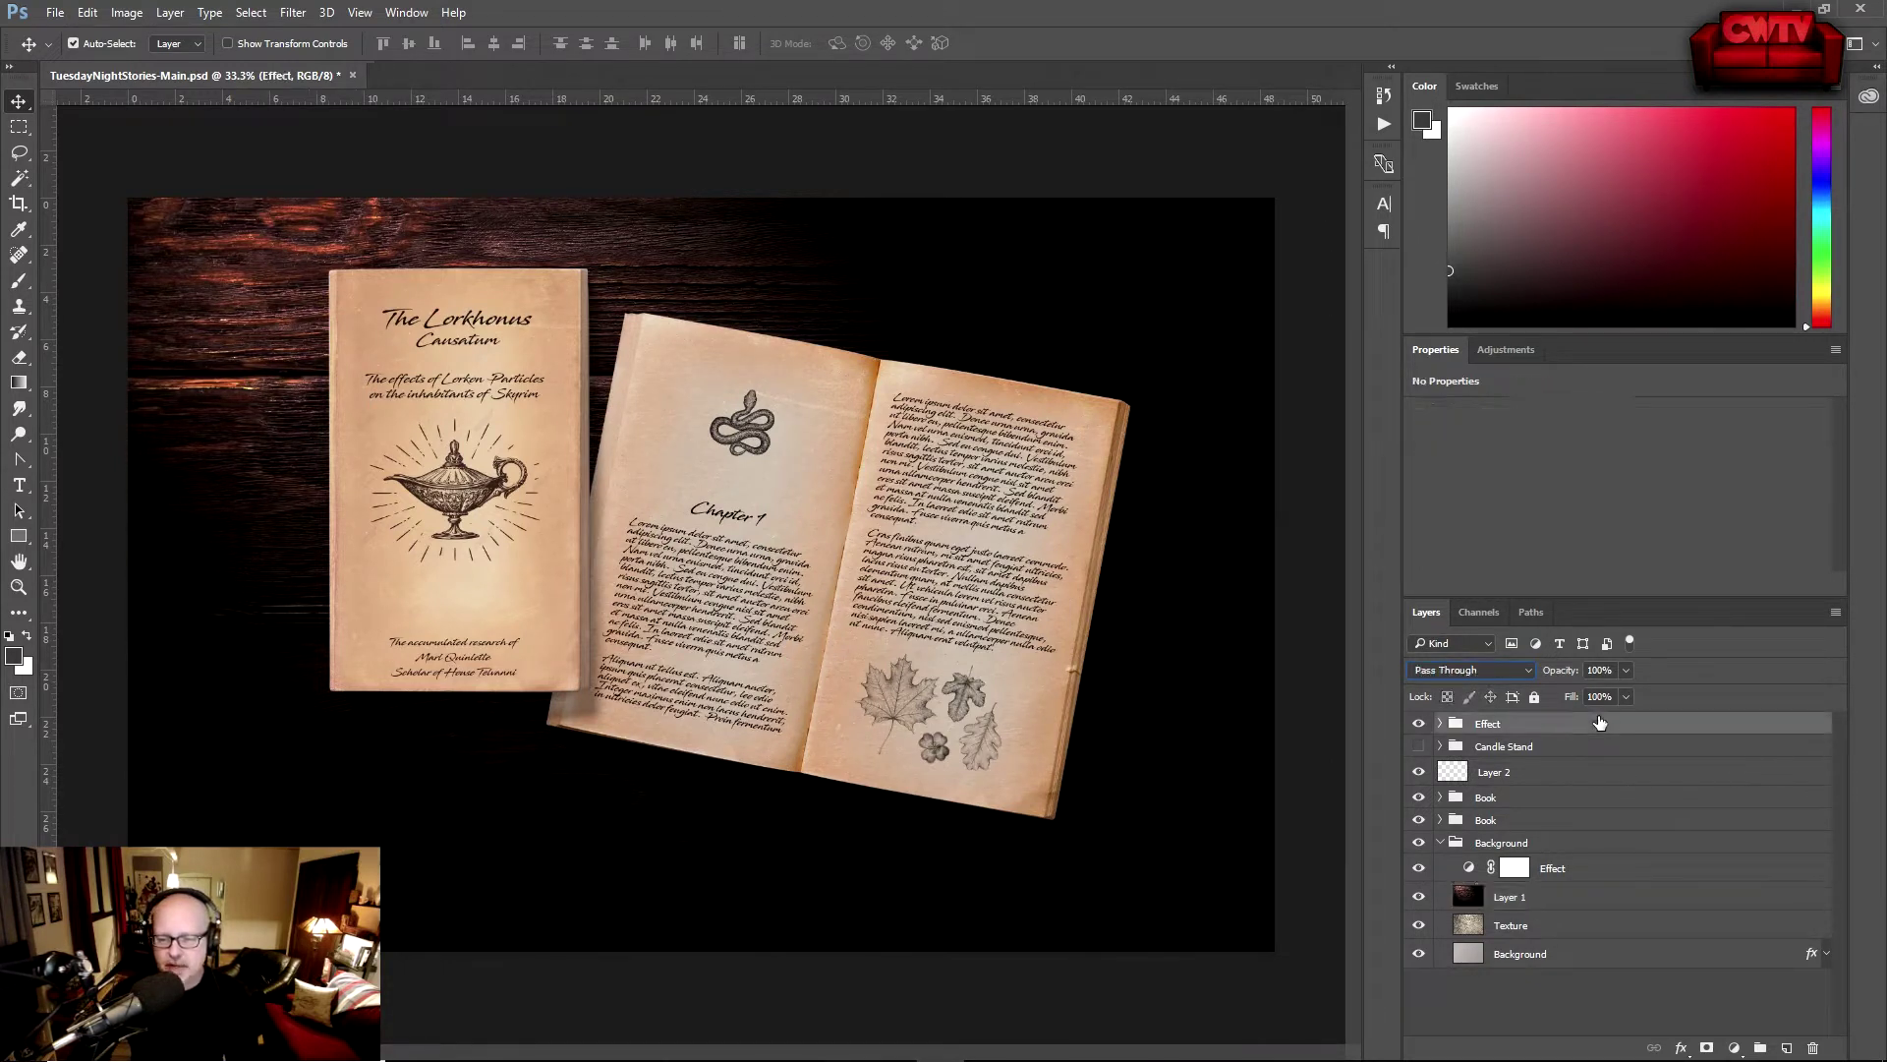
pyautogui.click(1783, 1048)
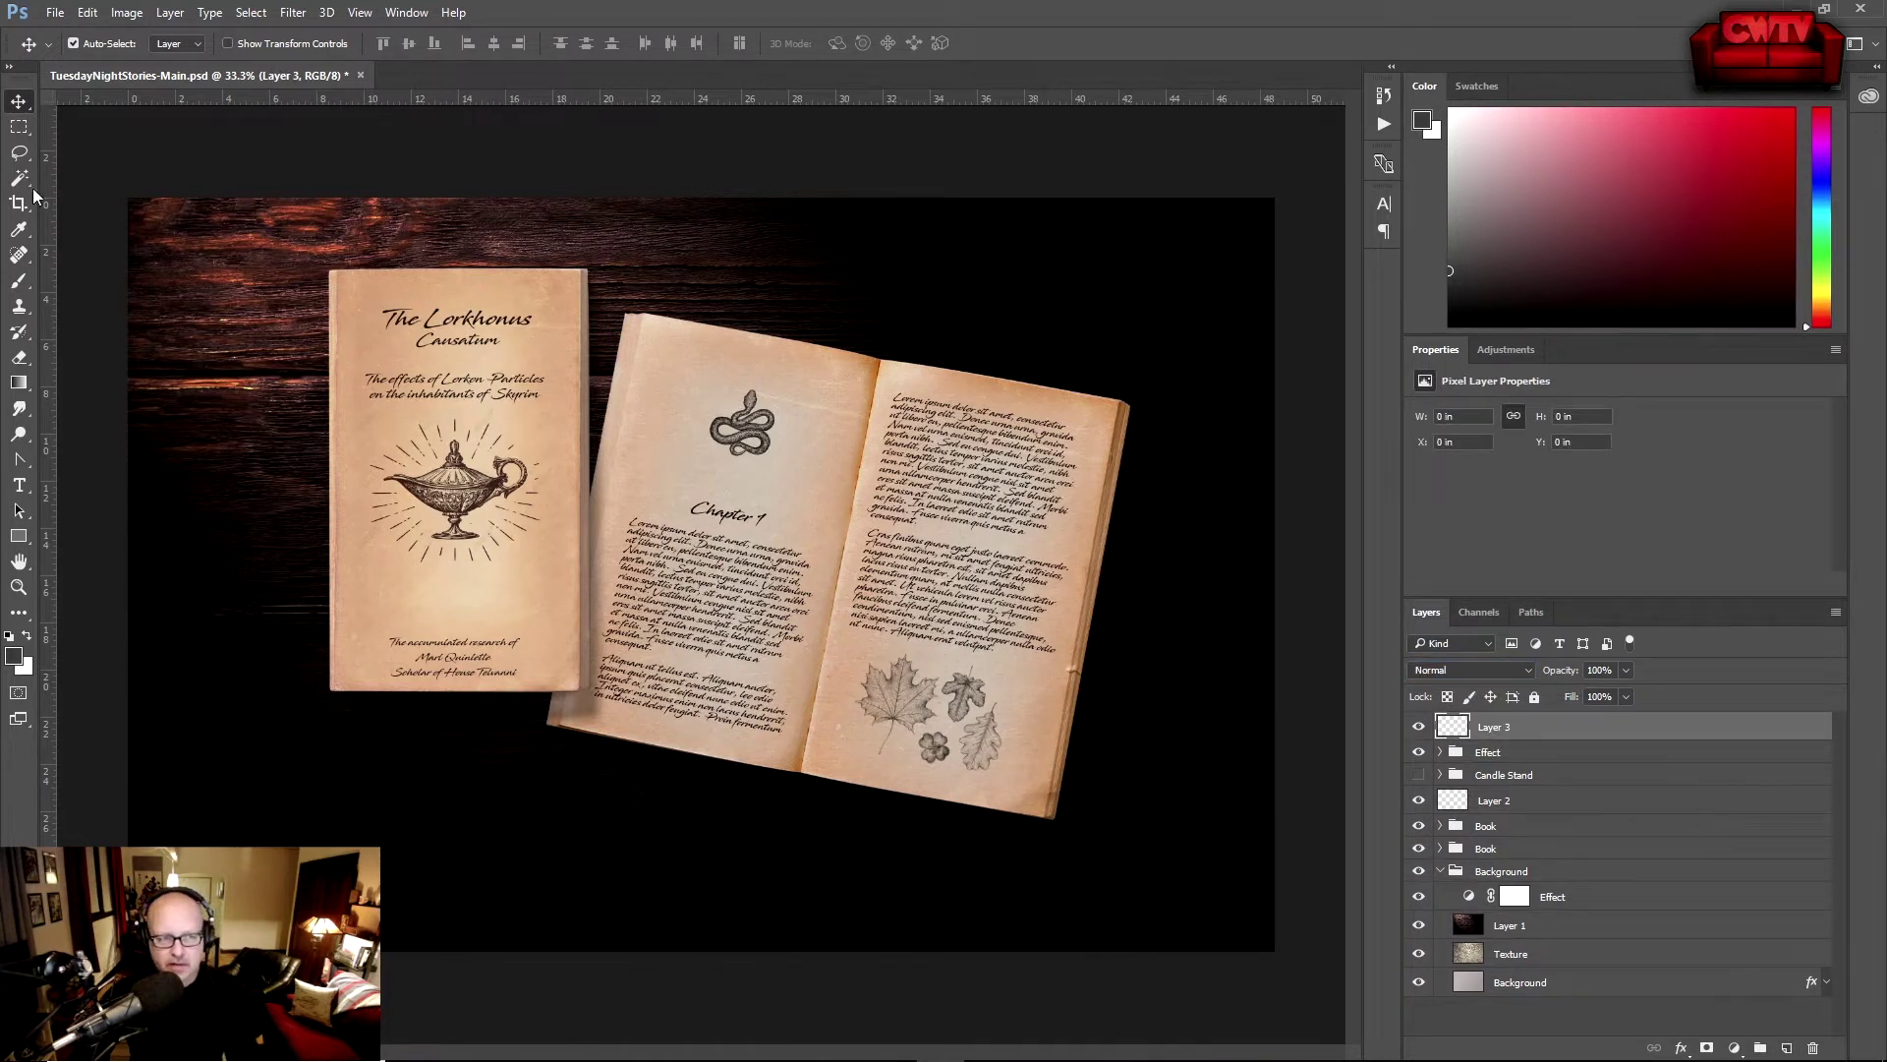
pyautogui.click(19, 128)
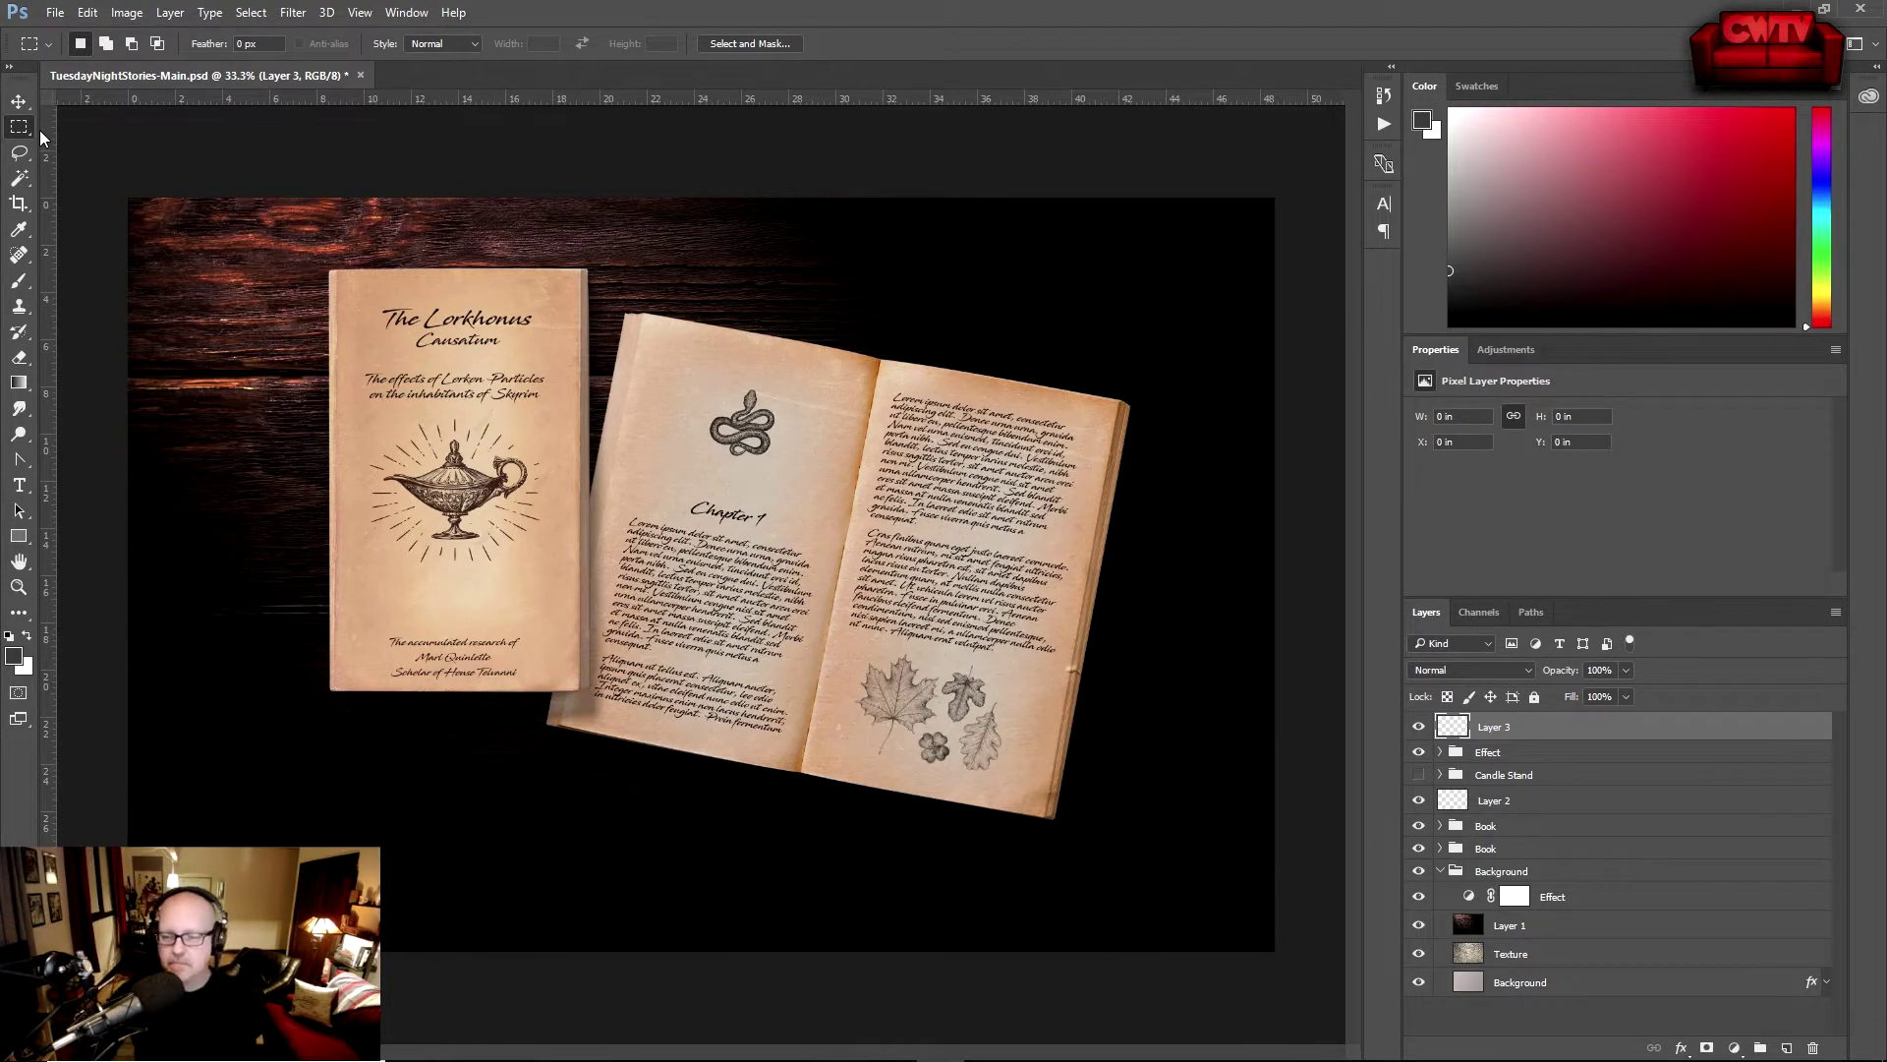
pyautogui.click(1649, 927)
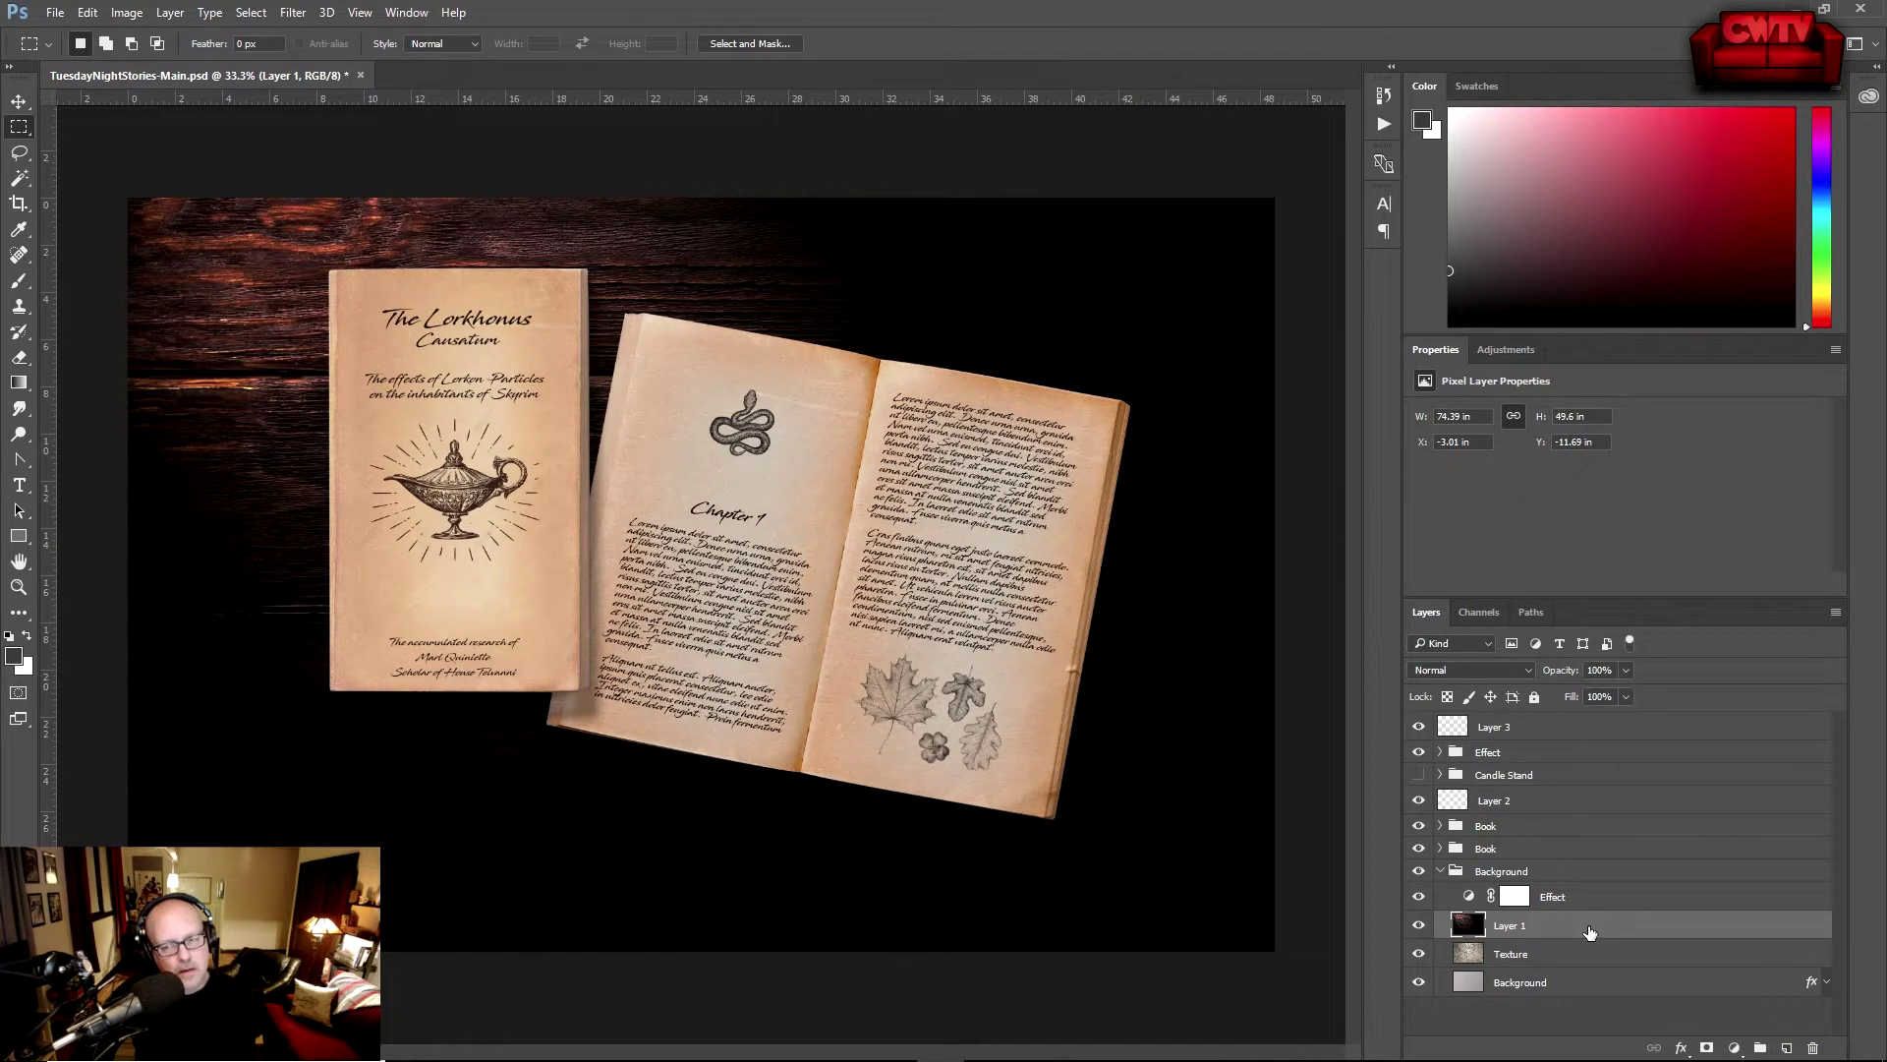
# - Duplicate Layer 1, move the copy above Layer 2, and hide the original wood layer
pyautogui.moveTo(1589, 932)
pyautogui.mouseDown()
pyautogui.moveTo(1594, 883)
pyautogui.moveTo(1598, 927)
pyautogui.mouseUp()
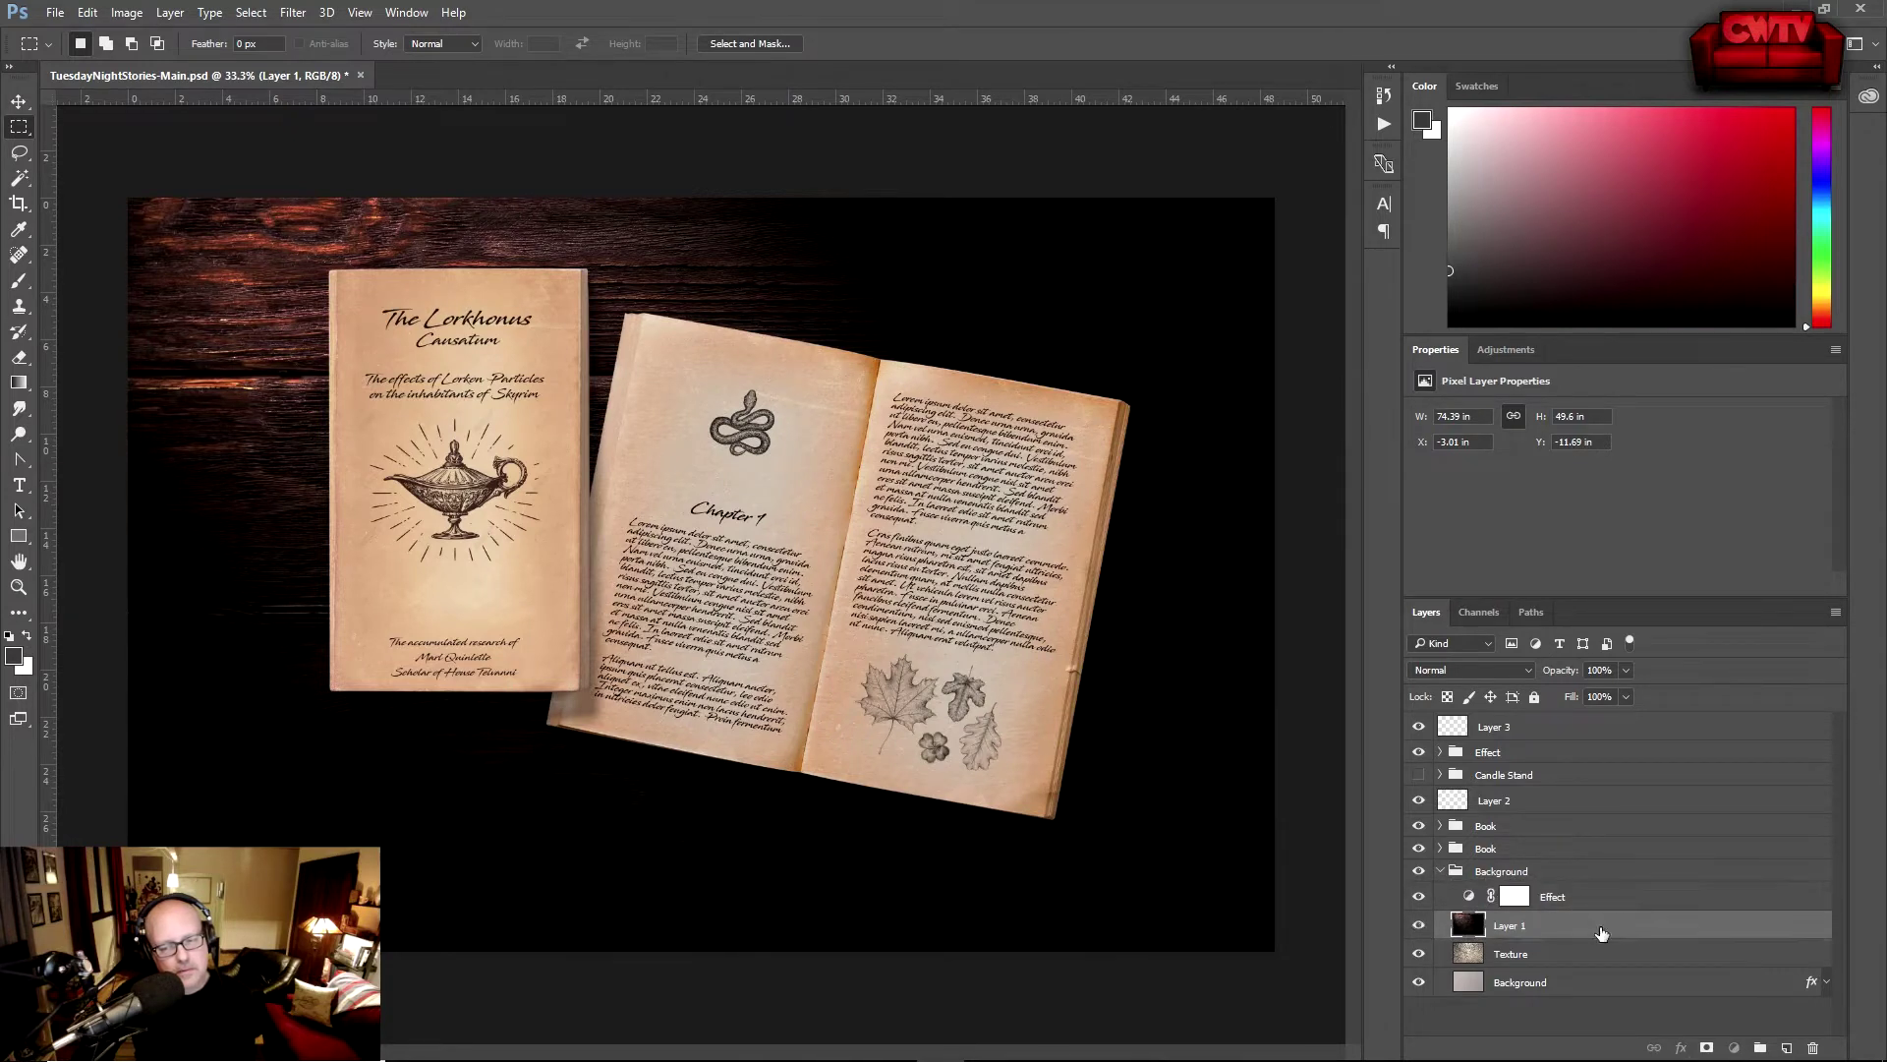
pyautogui.moveTo(1756, 933); pyautogui.dragTo(1787, 1049)
pyautogui.moveTo(1644, 932); pyautogui.dragTo(1628, 794)
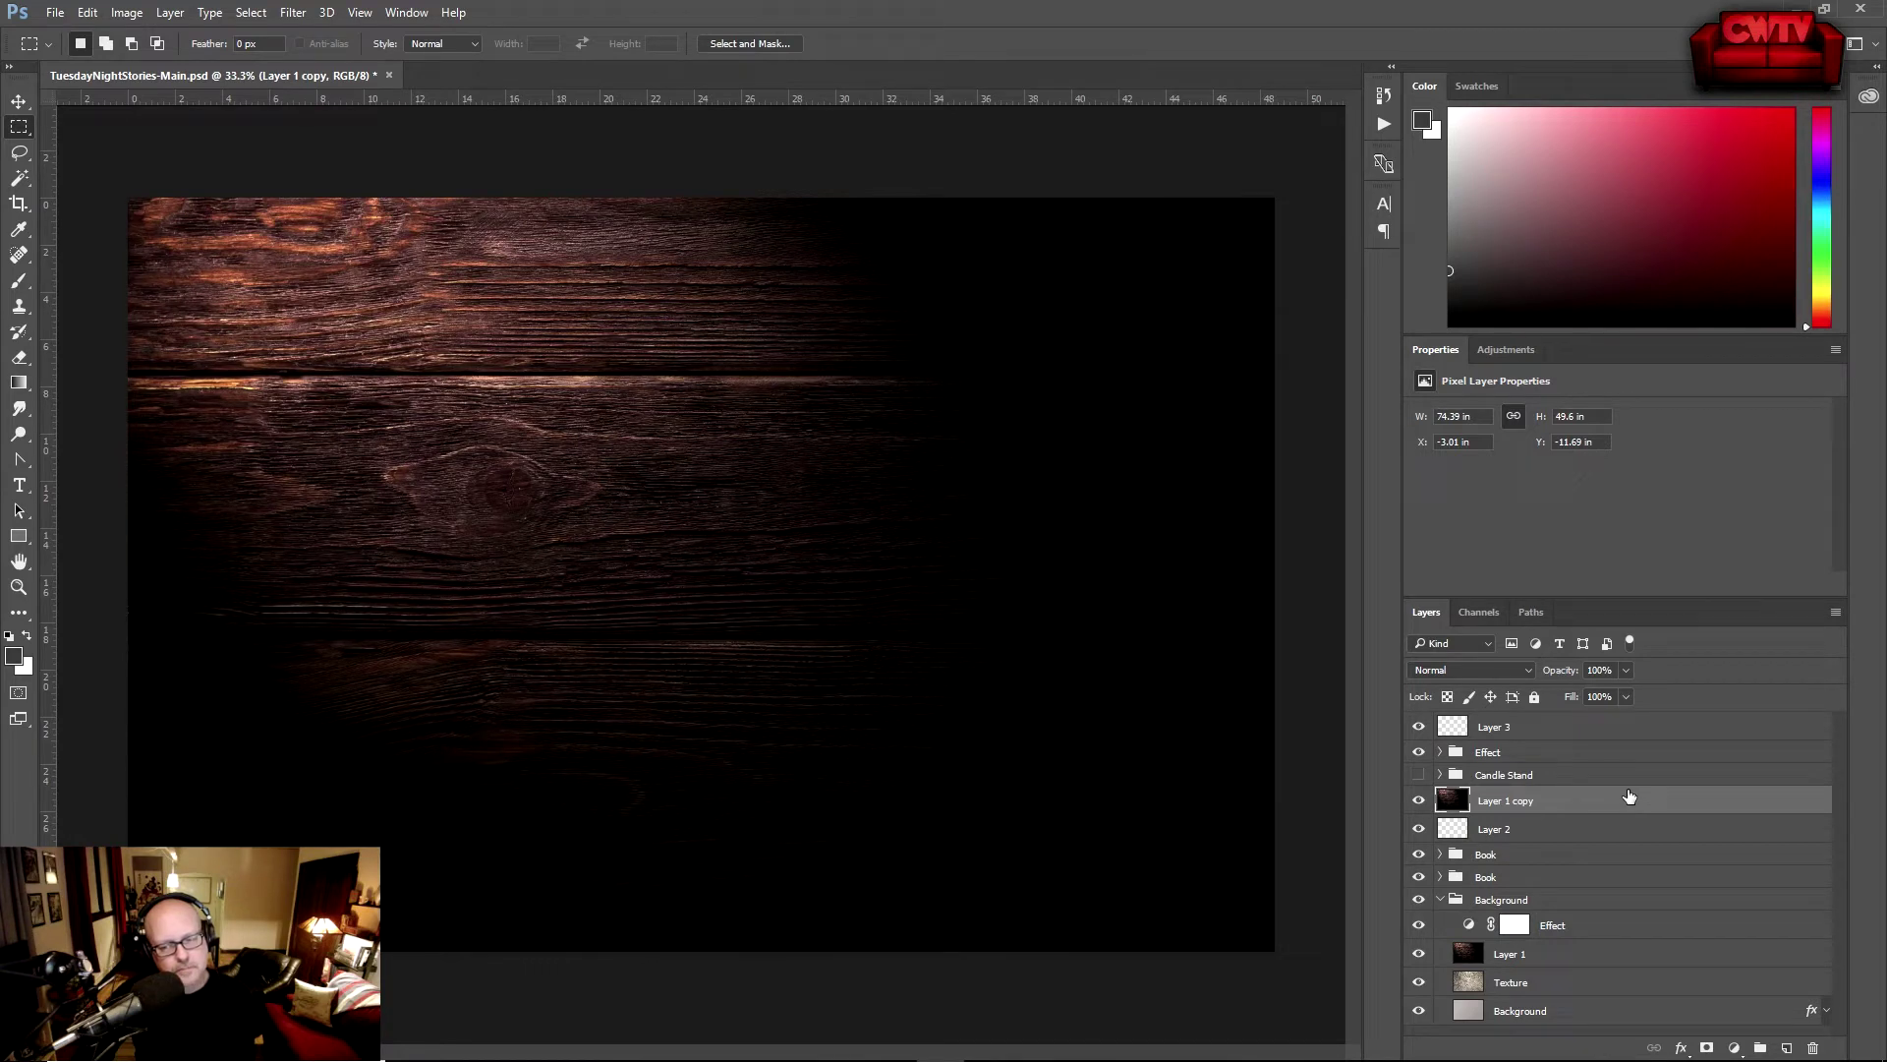
pyautogui.click(1424, 954)
# - Set Layer 1 copy's Fill to 0%, after briefly restoring 100% and selecting then deselecting the canvas
pyautogui.moveTo(1625, 721); pyautogui.dragTo(1522, 727)
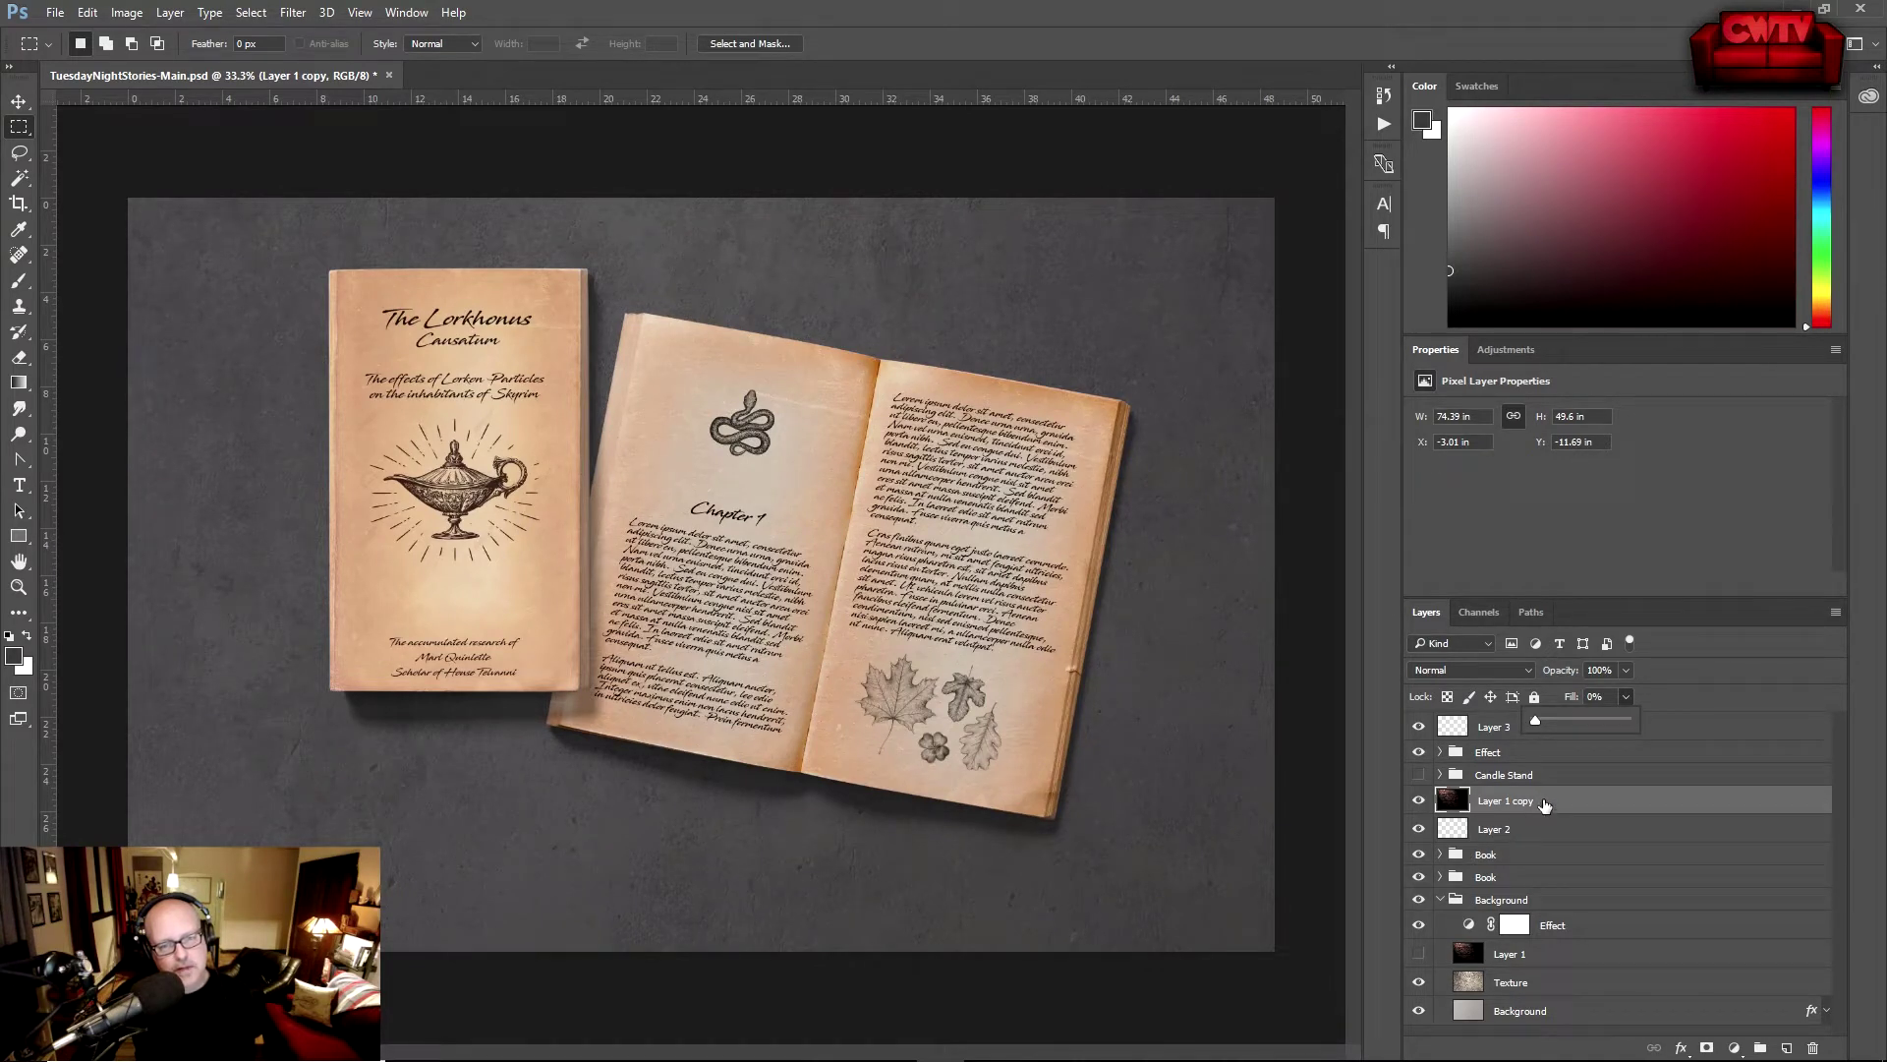
pyautogui.click(1674, 708)
pyautogui.click(1625, 696)
pyautogui.moveTo(1682, 722); pyautogui.dragTo(1724, 744)
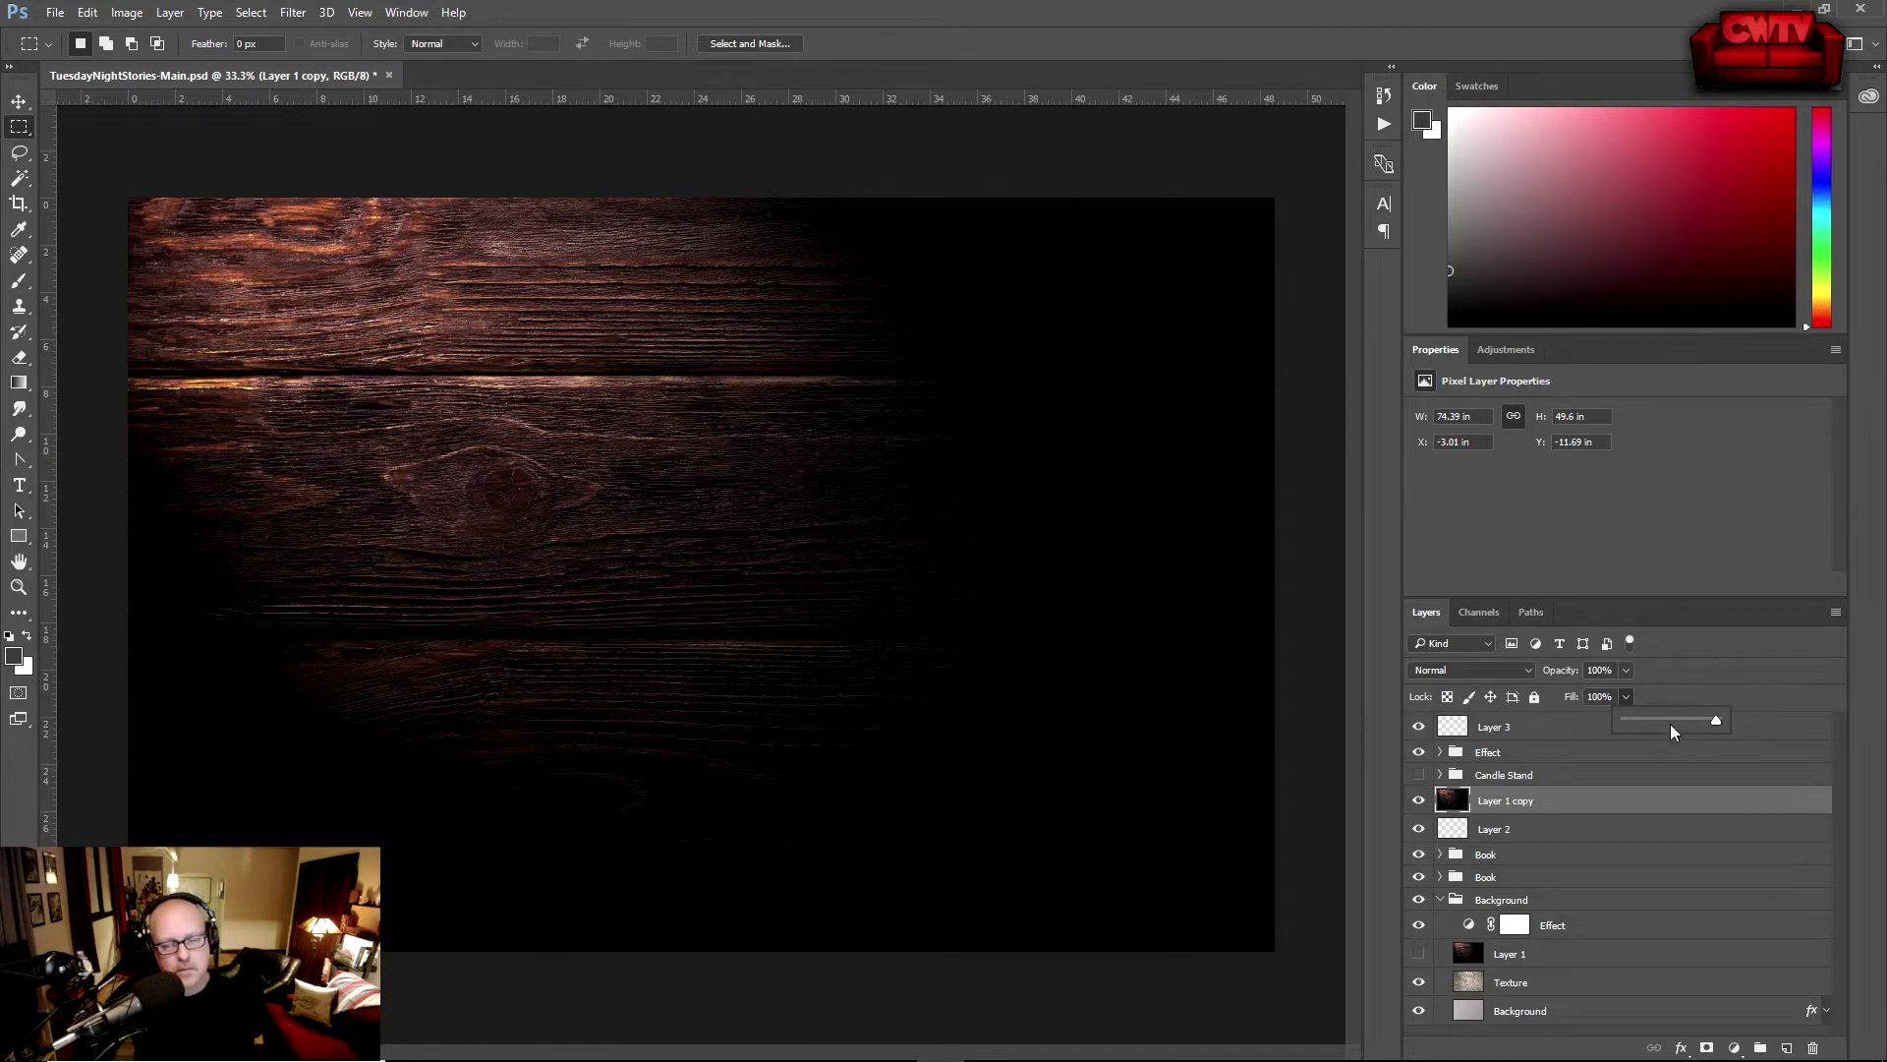
pyautogui.click(1597, 738)
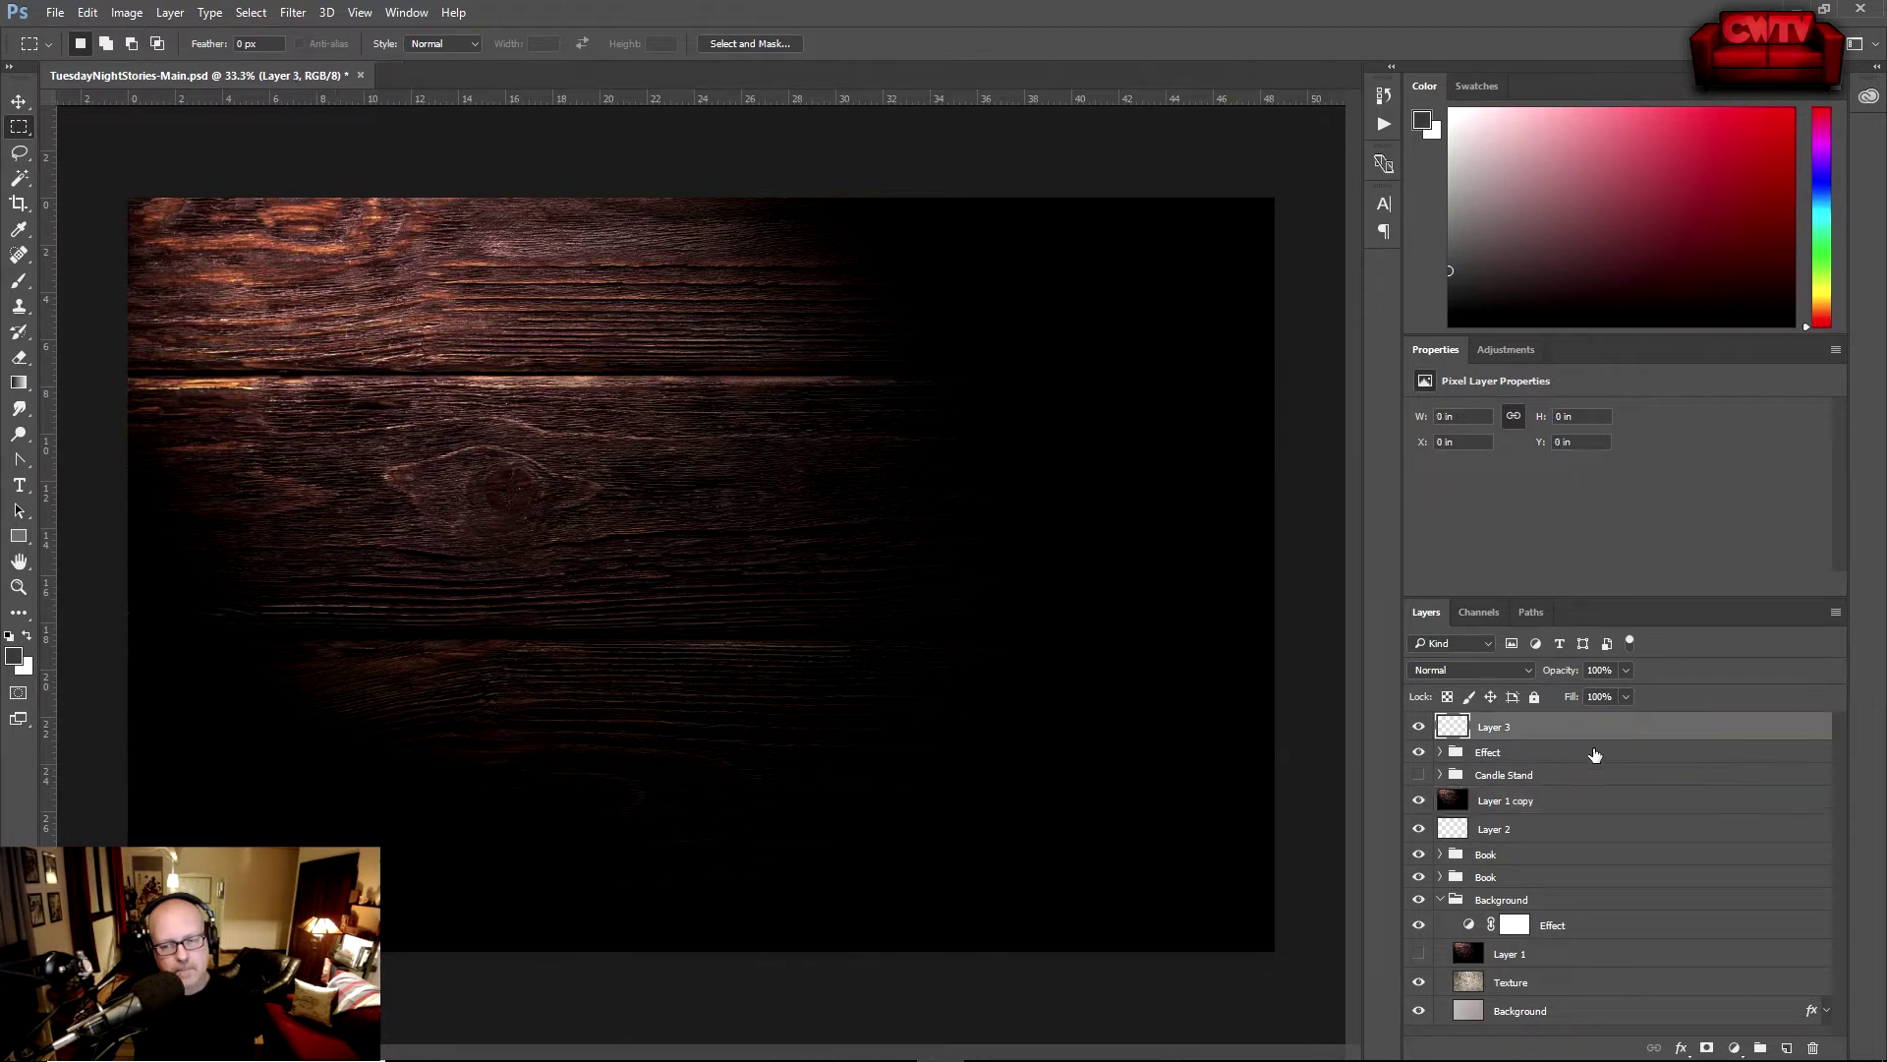
pyautogui.click(1573, 801)
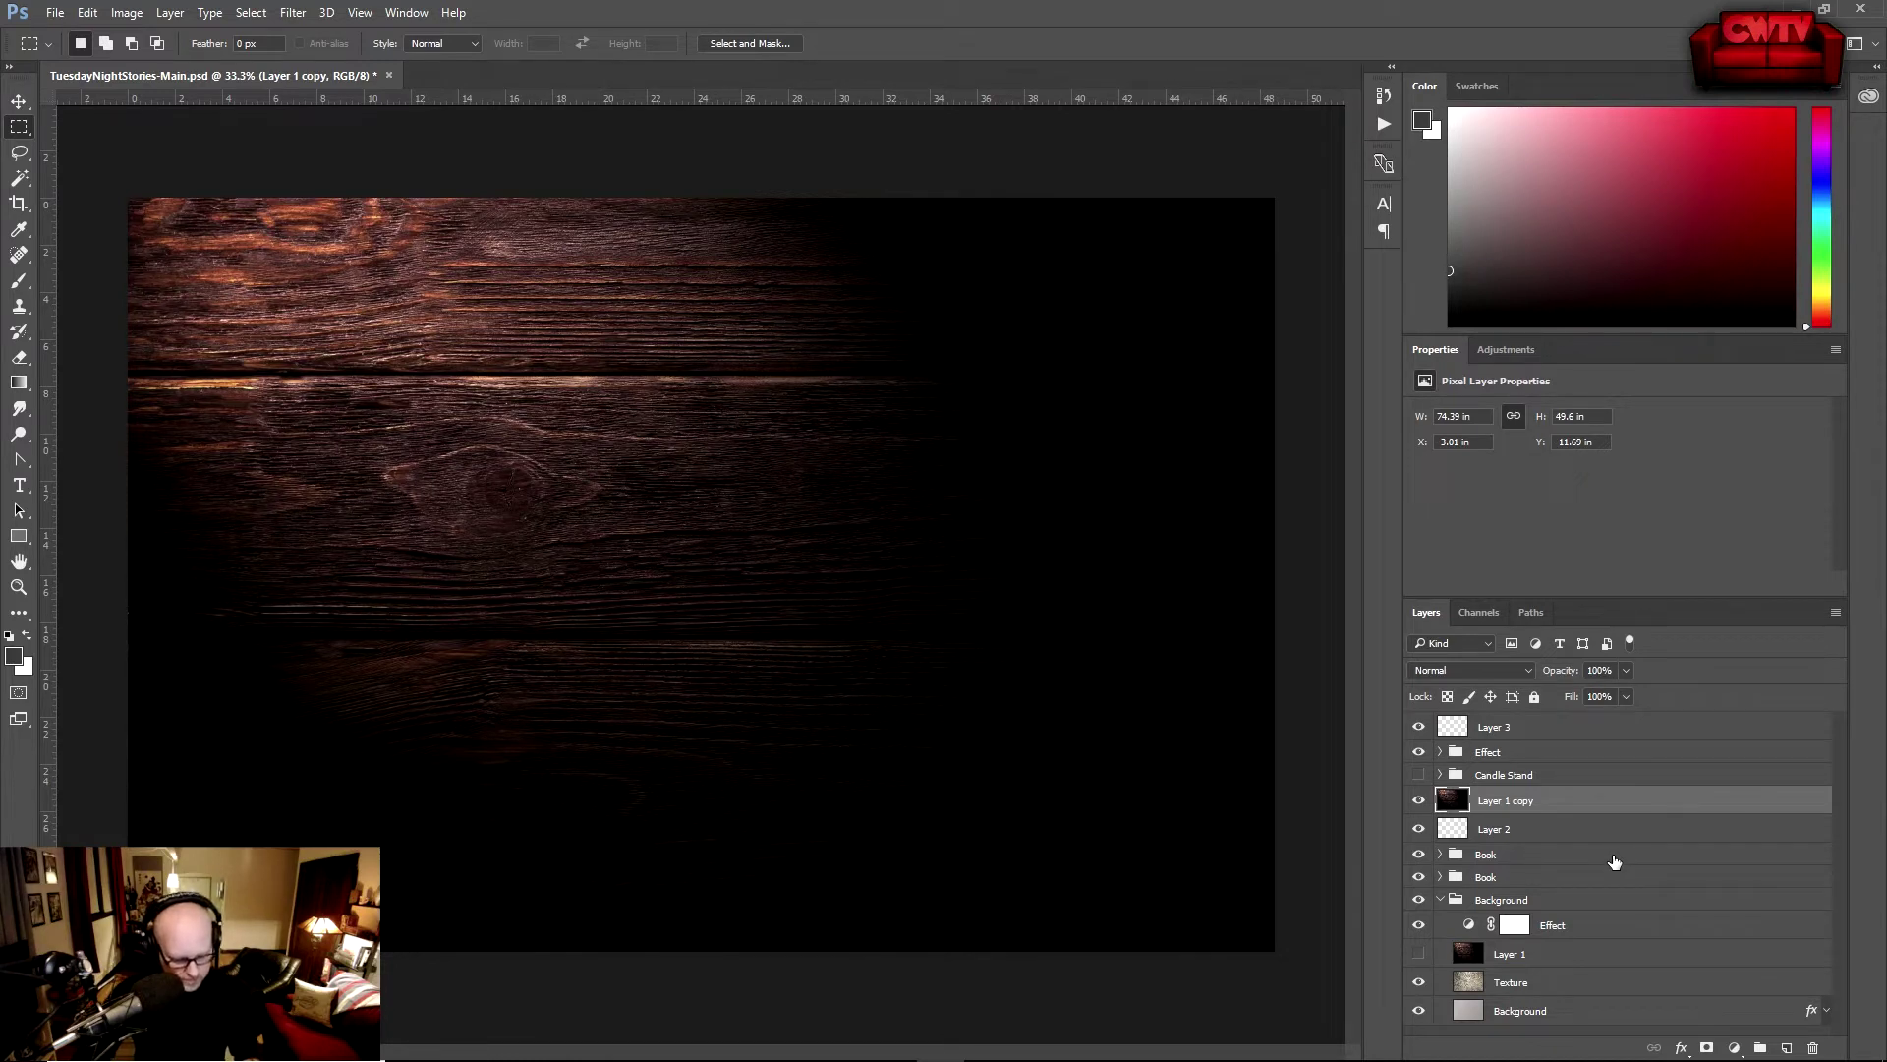
pyautogui.hotkey('ctrl', 'a')
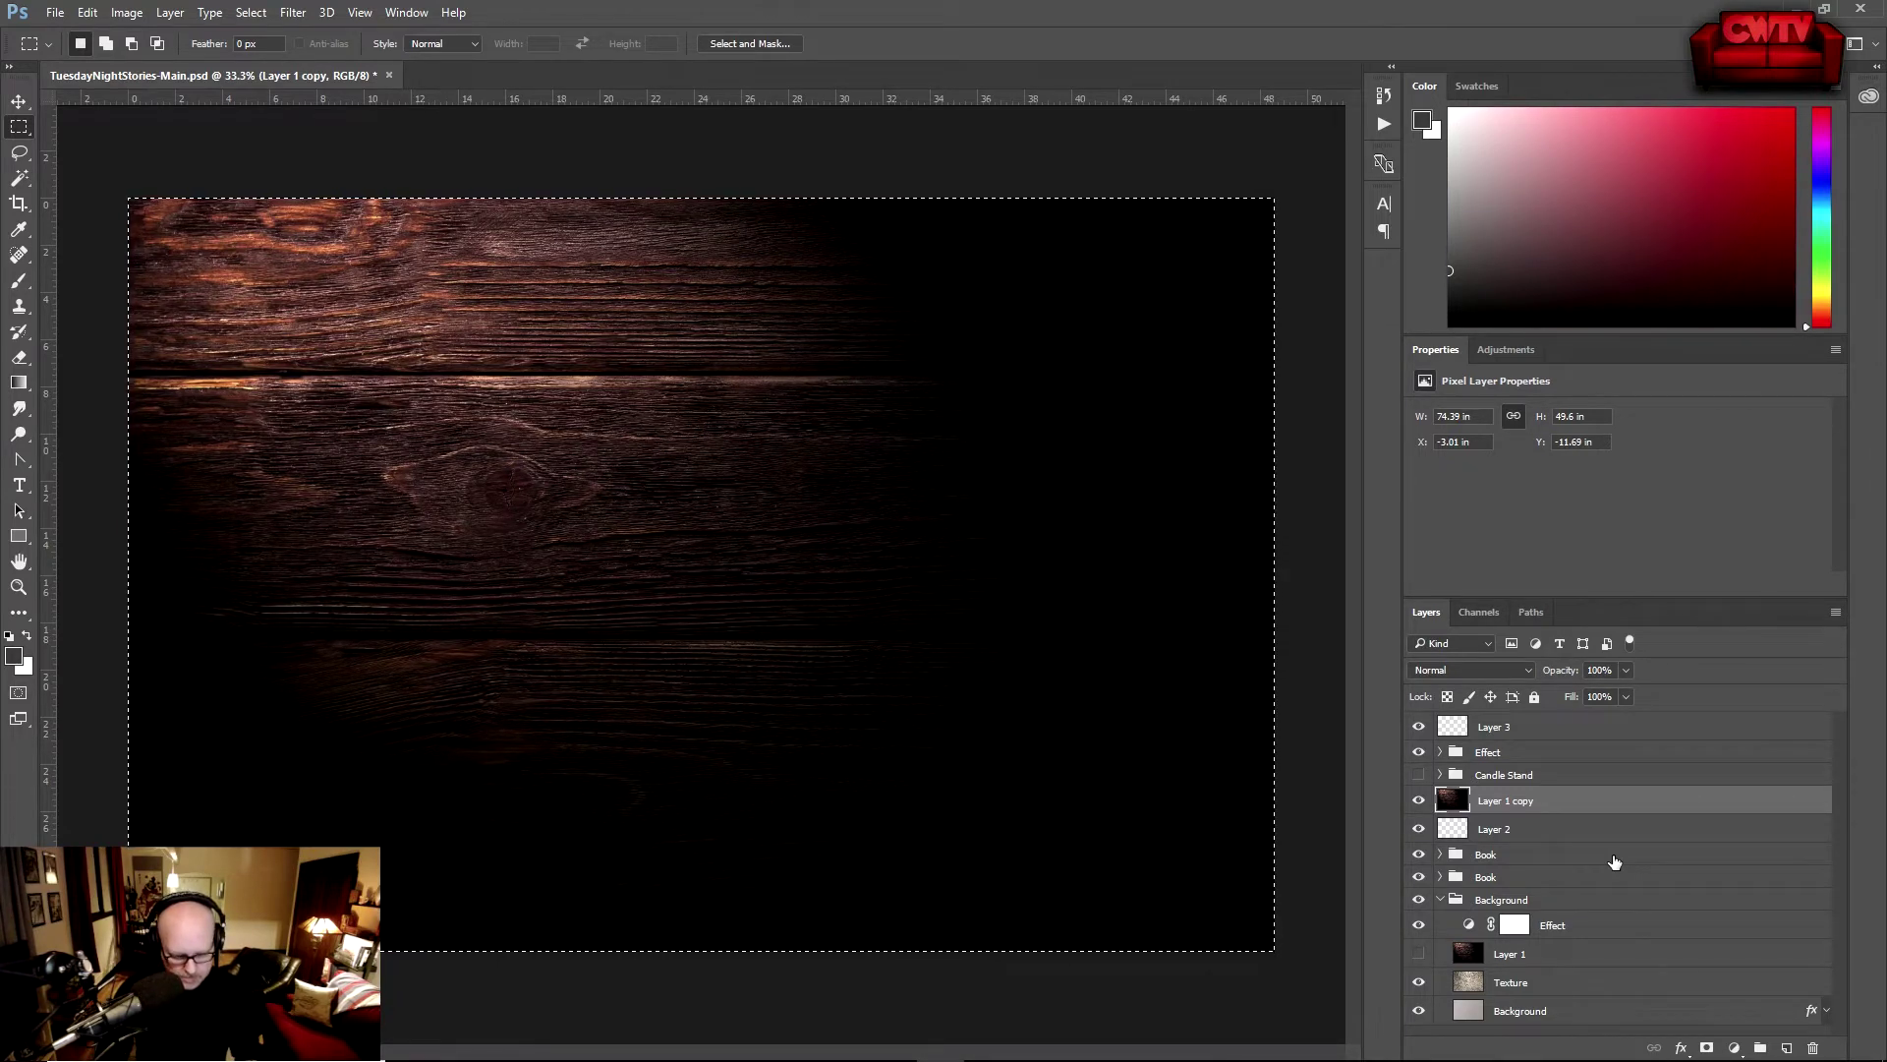
pyautogui.hotkey('ctrl', 'd')
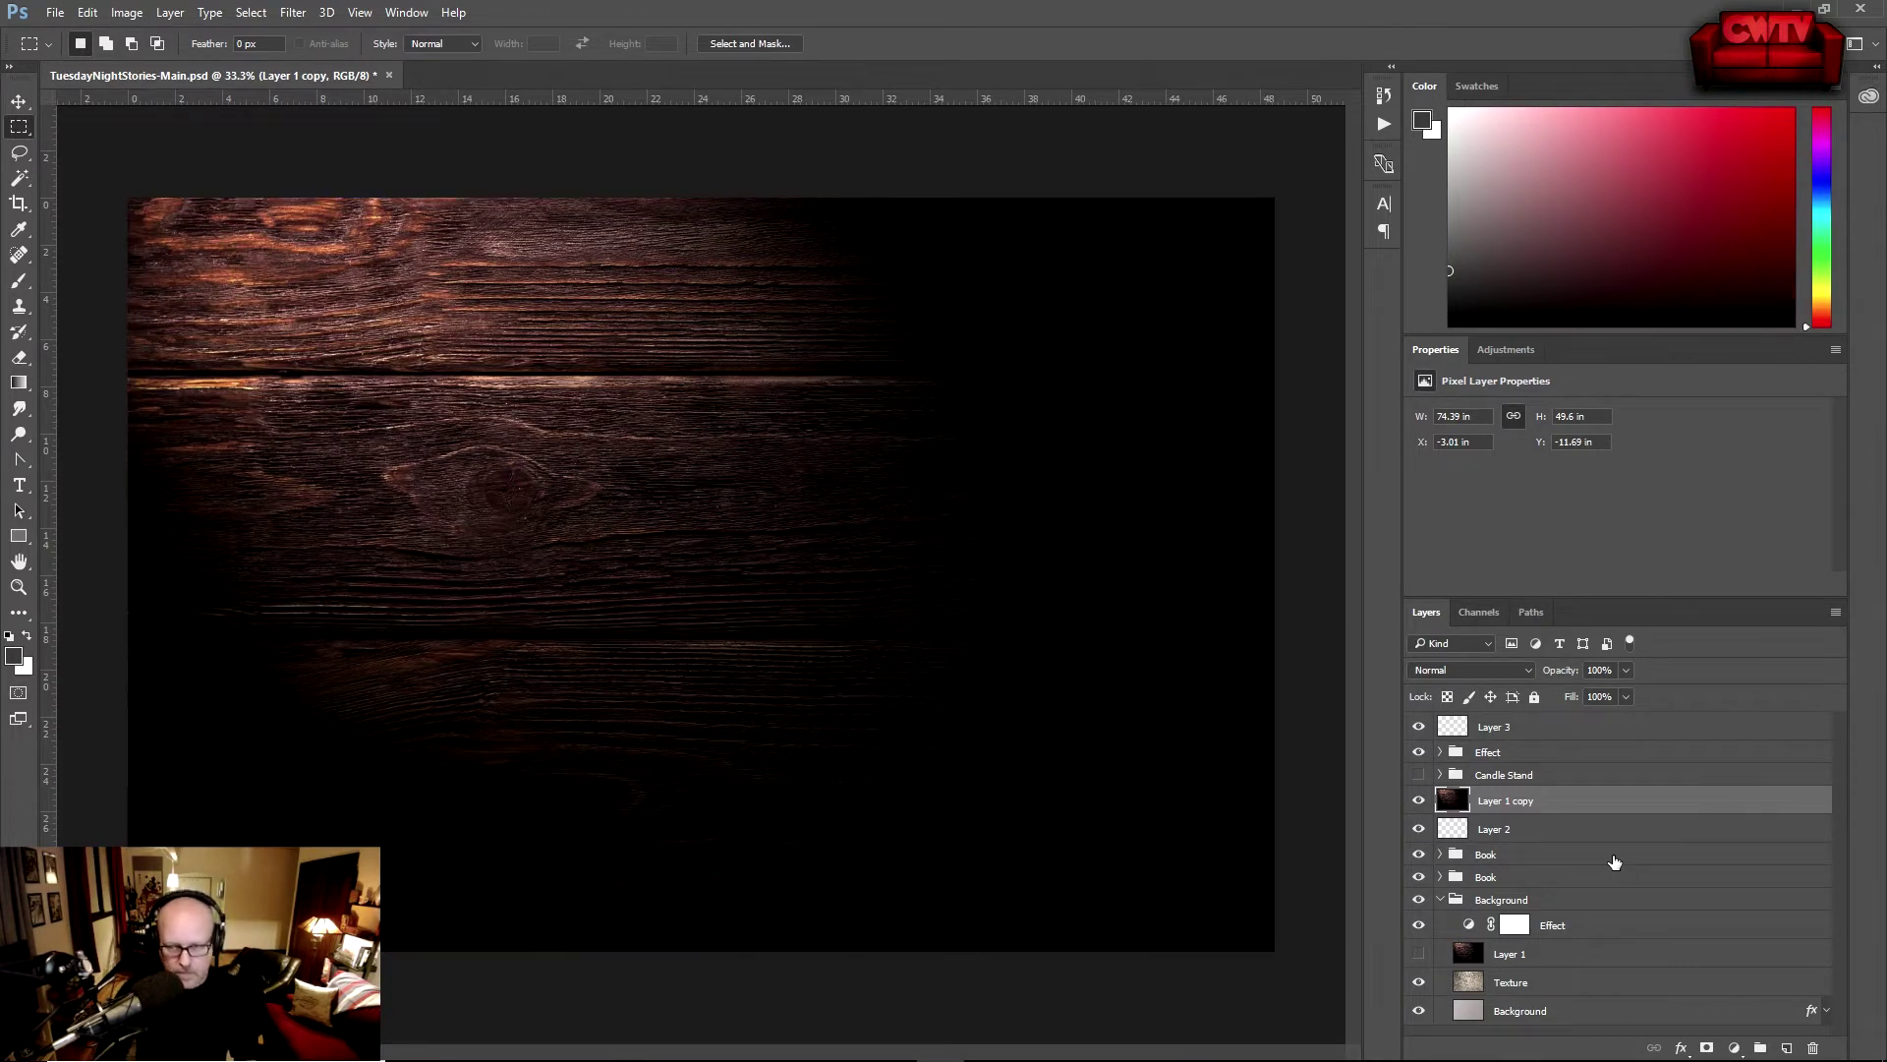
pyautogui.click(1626, 696)
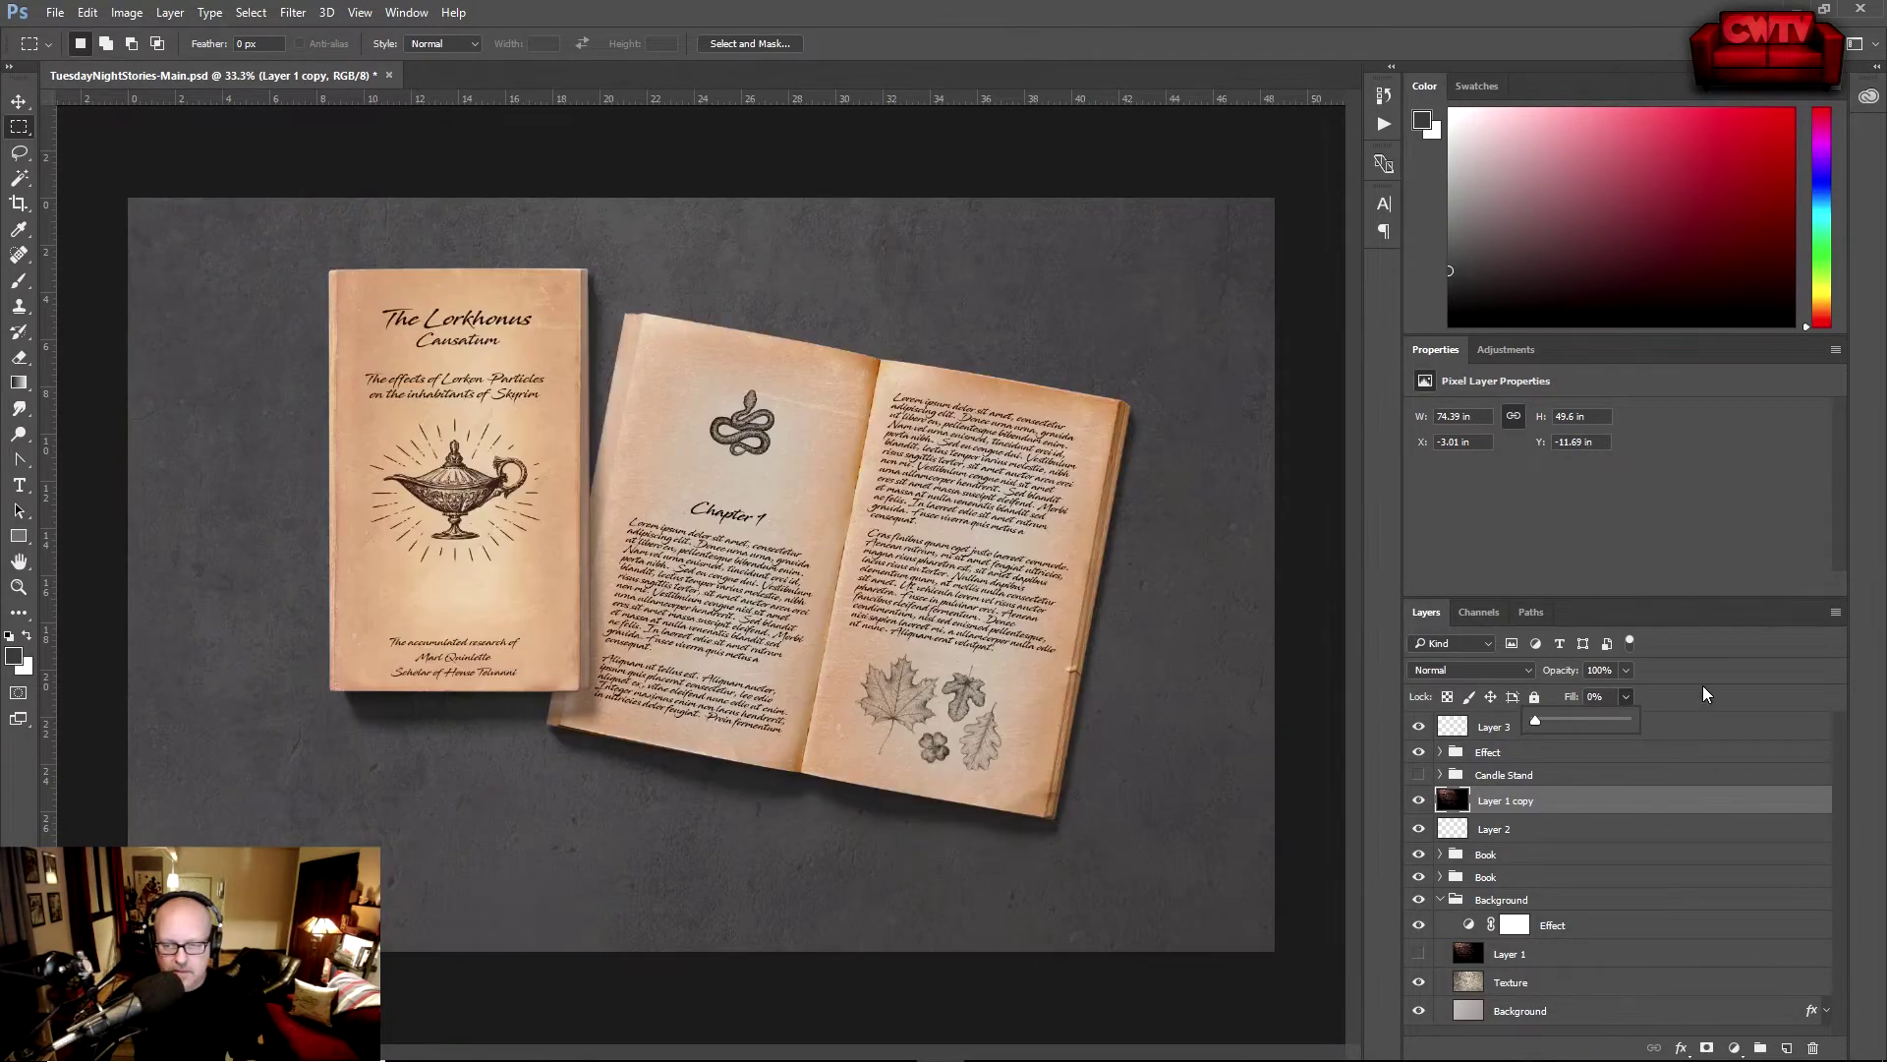
pyautogui.click(1702, 686)
pyautogui.press('space')
# - Give Layer 1 copy a Normal-mode grey b5b5b5 Color Overlay at 29%, leaving Gradient Overlay off
pyautogui.doubleClick(1742, 798)
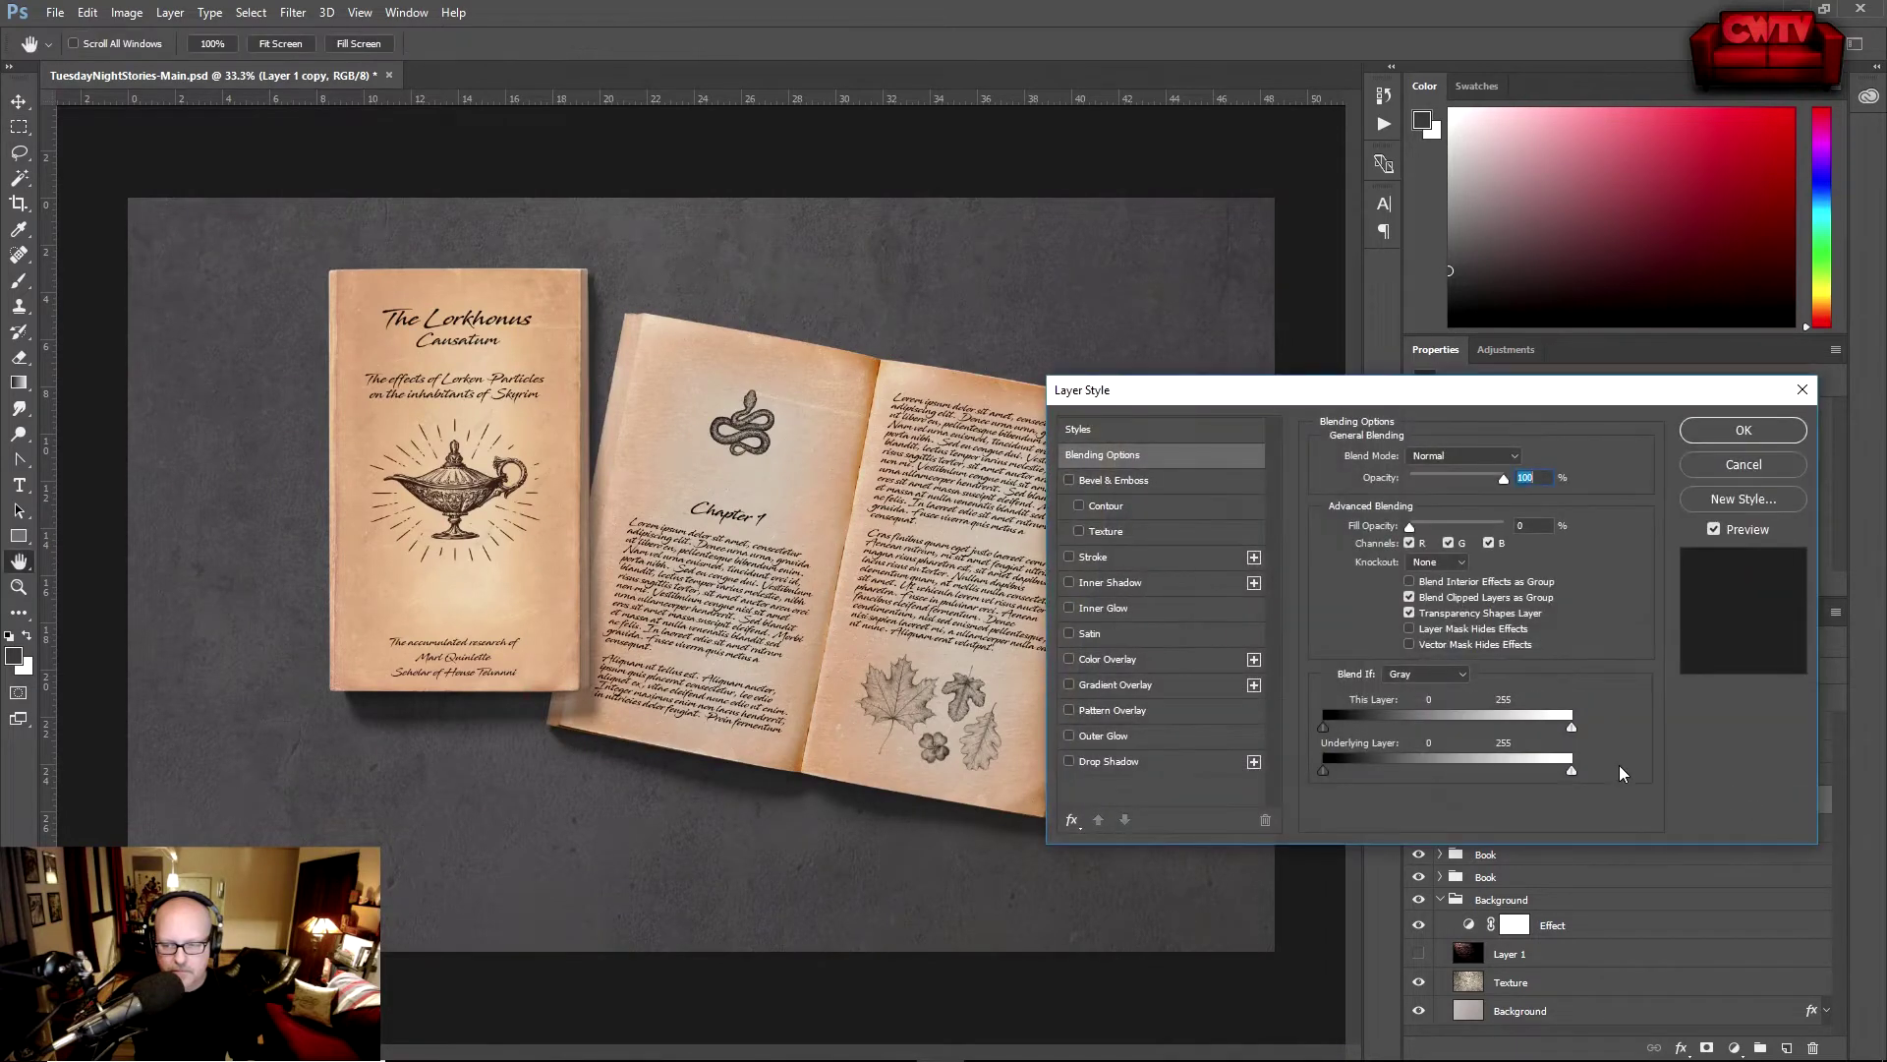
pyautogui.click(1164, 659)
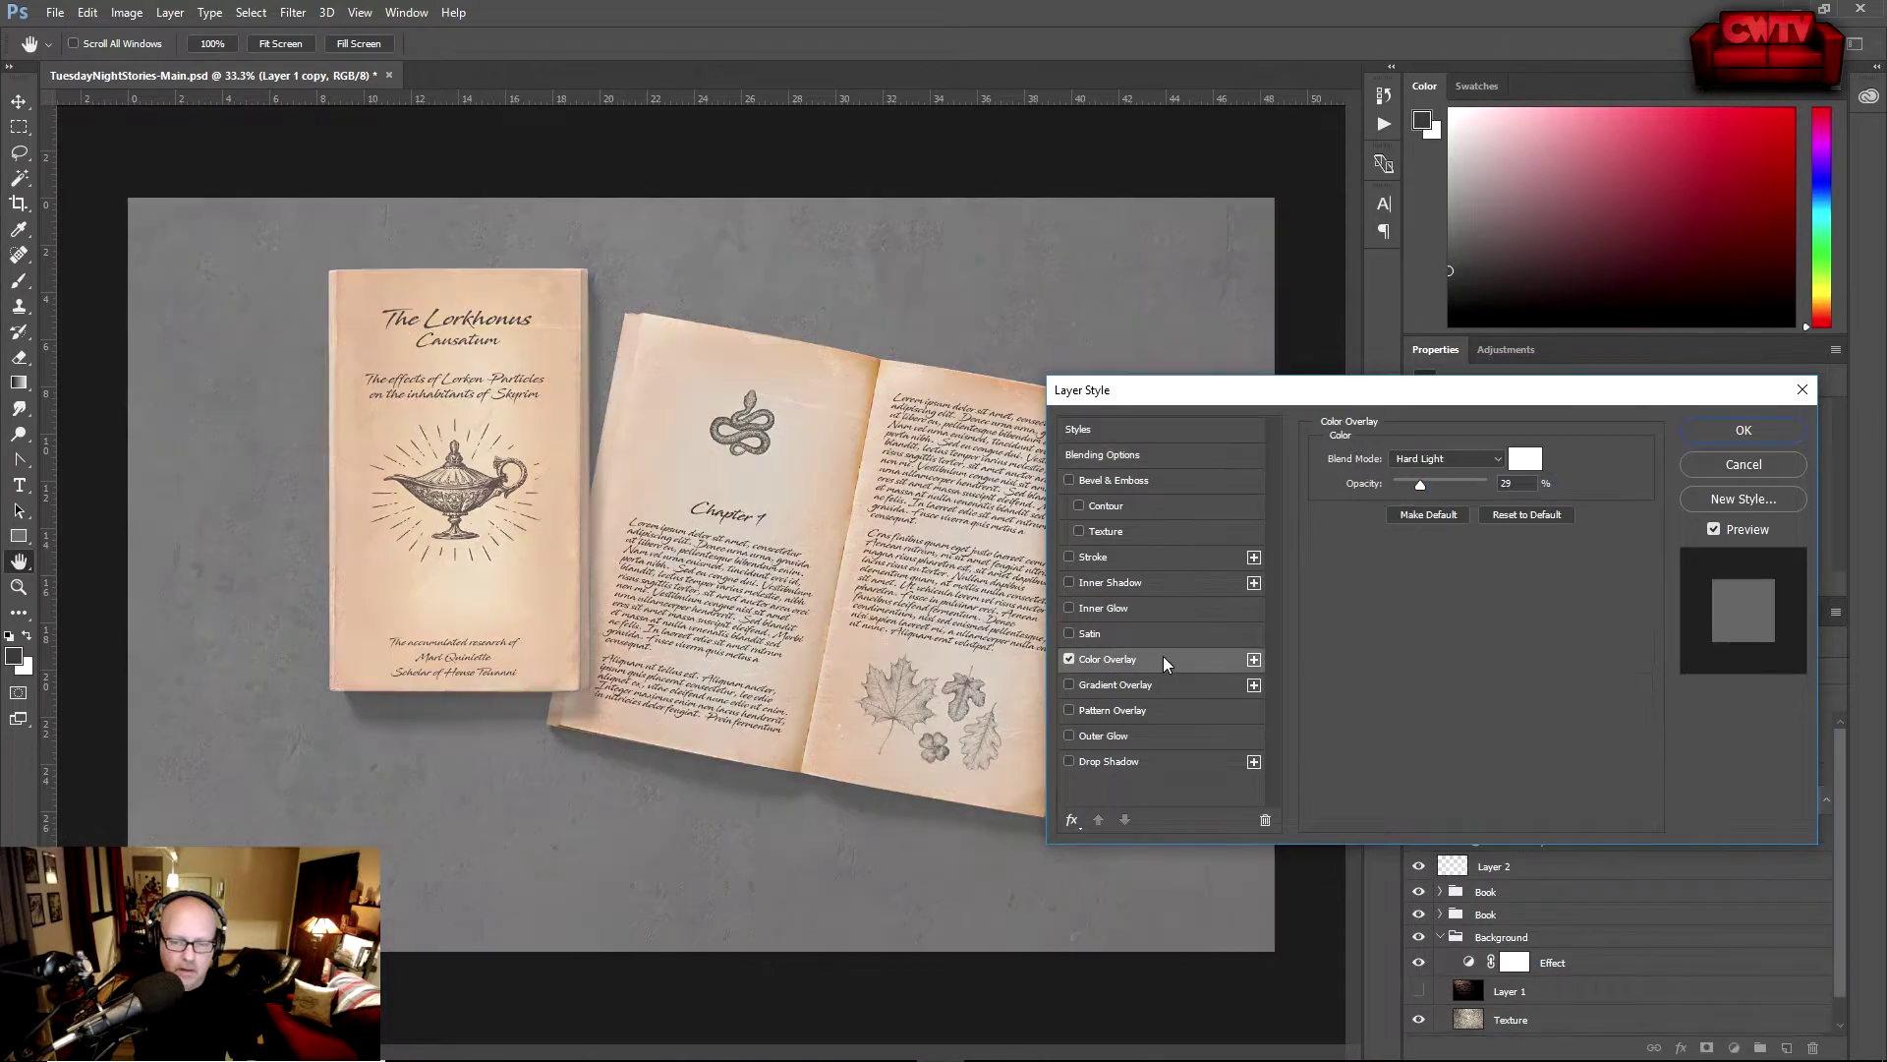
pyautogui.click(1145, 682)
pyautogui.click(1153, 657)
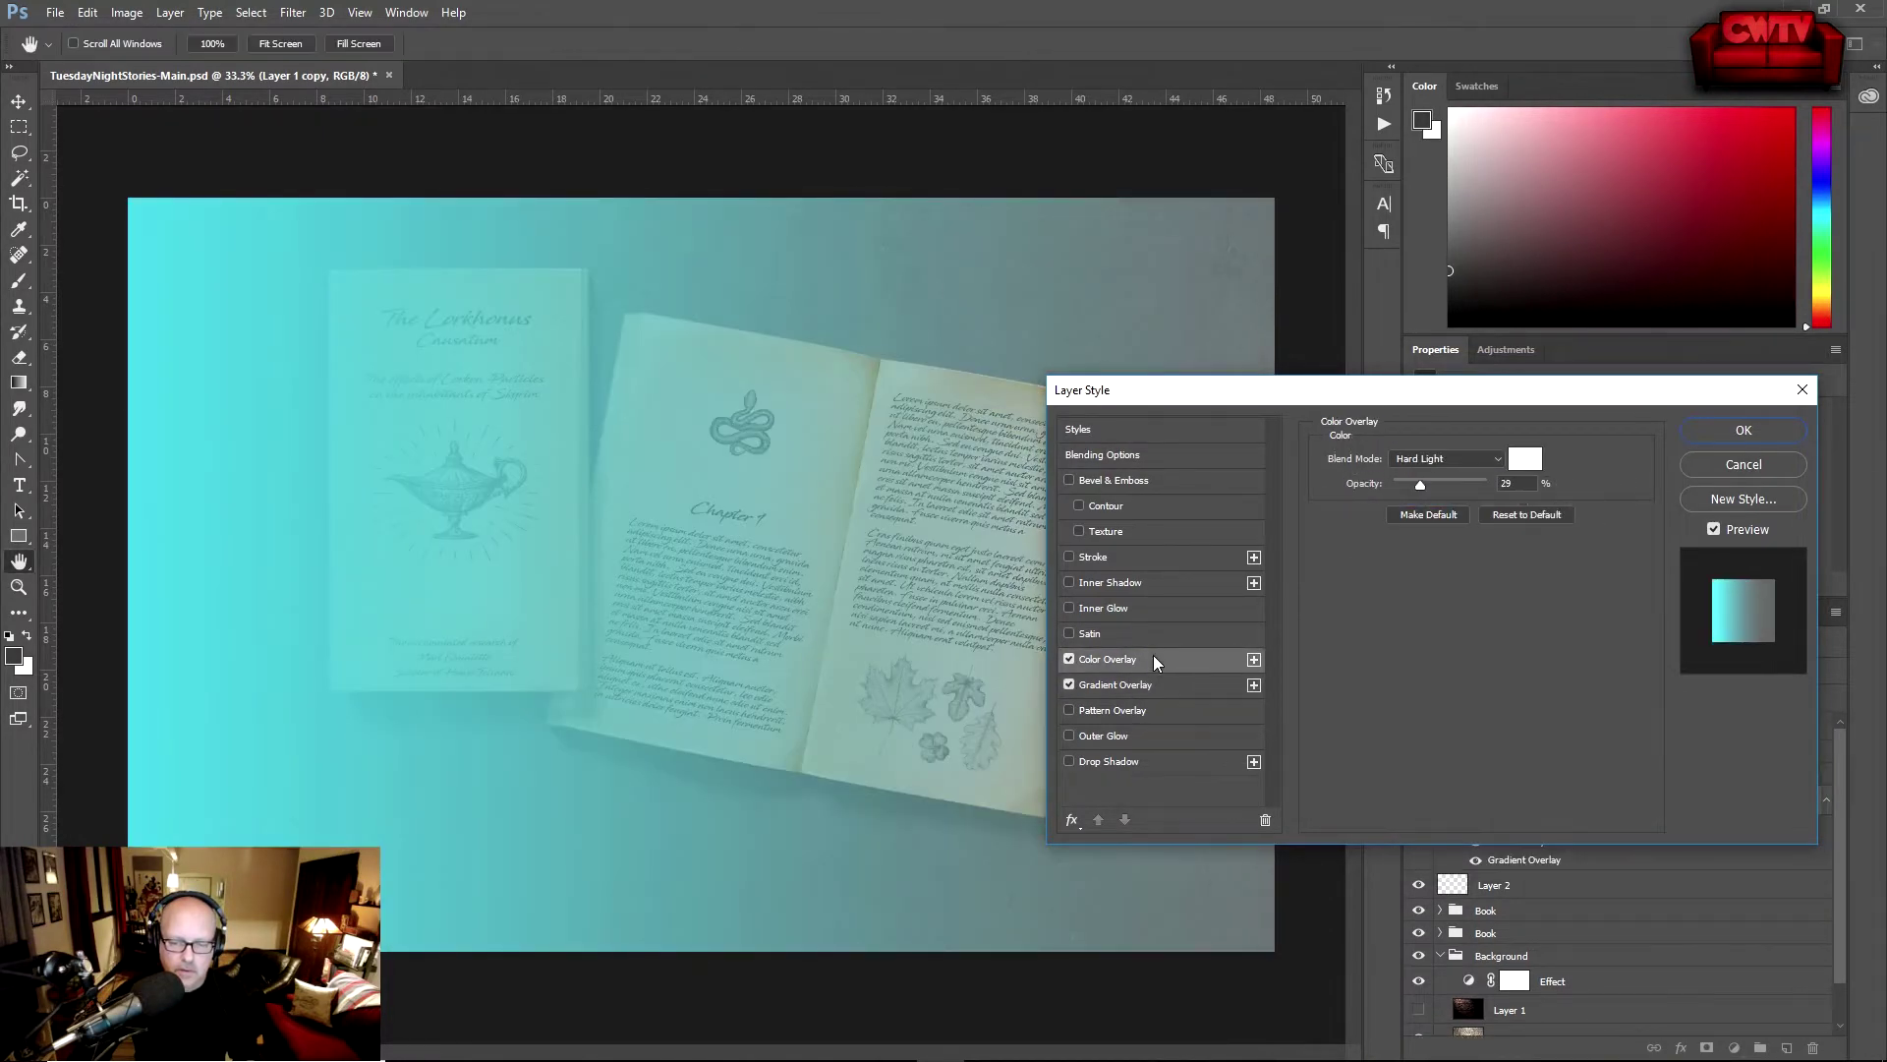
pyautogui.click(1068, 684)
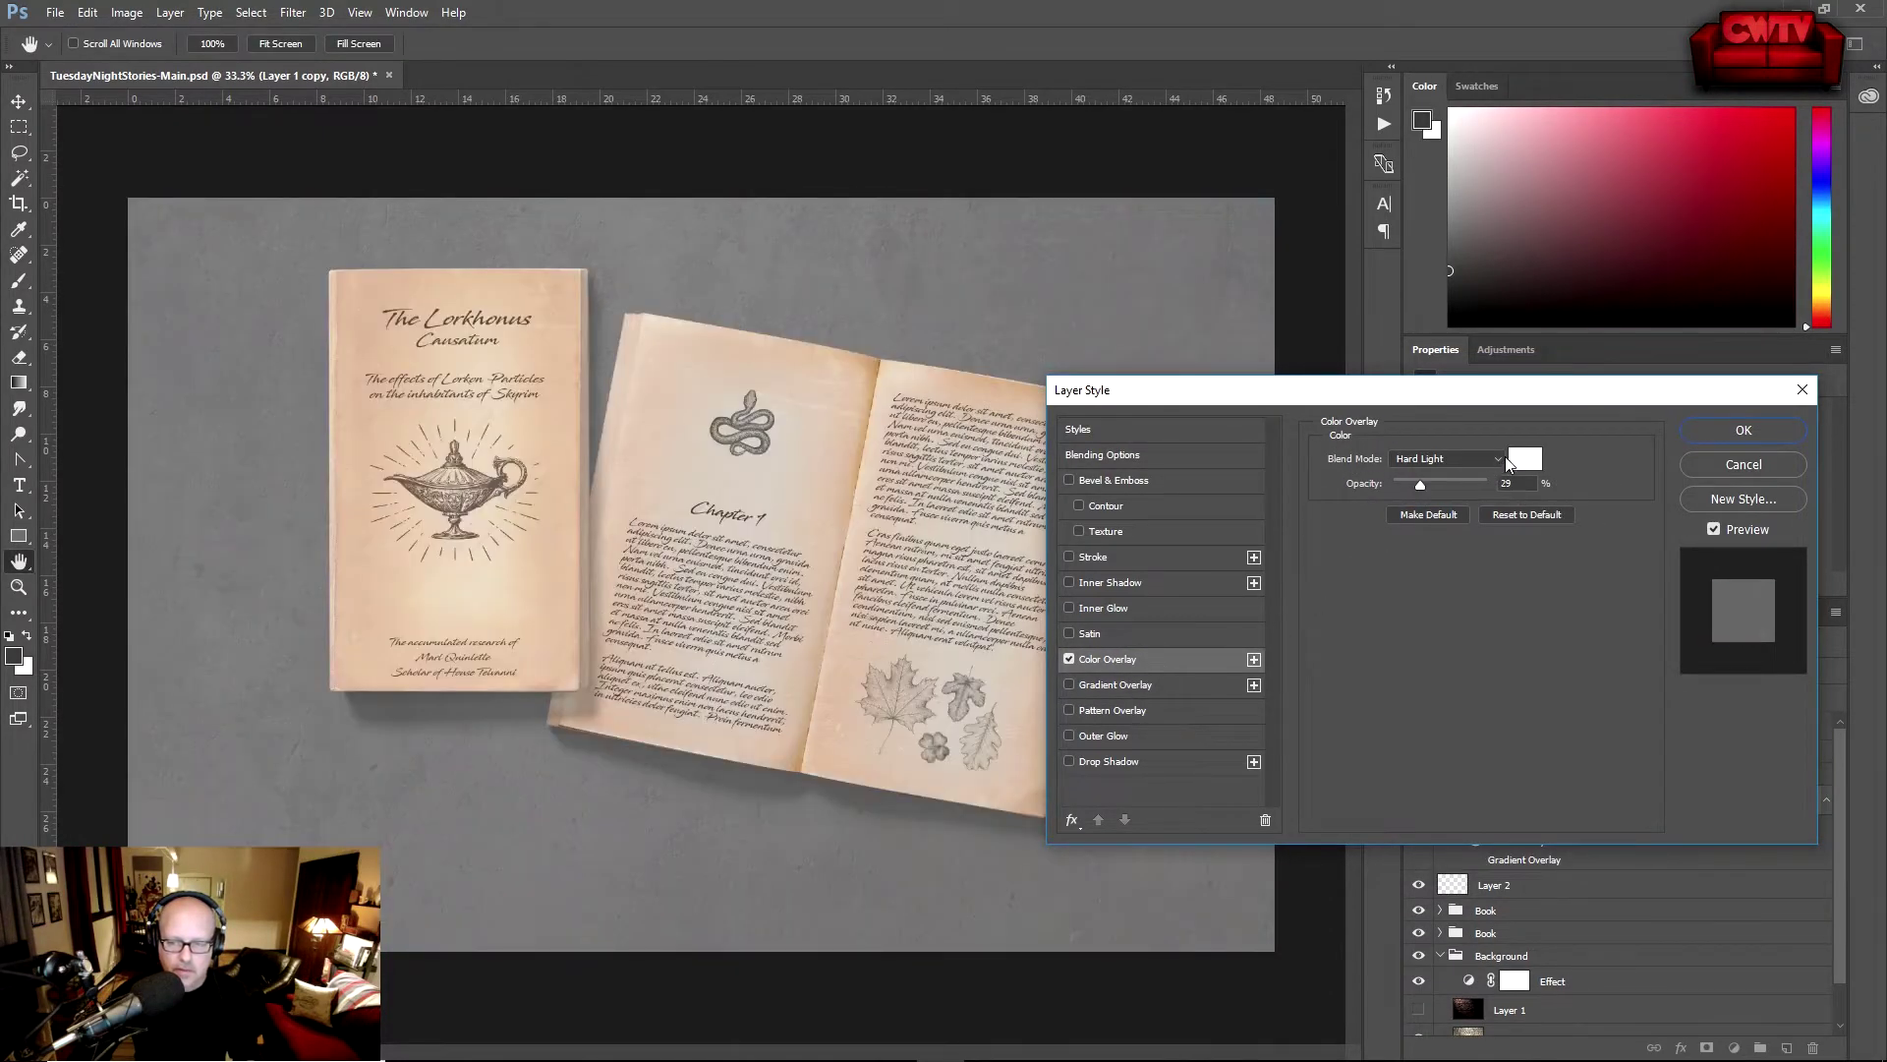
pyautogui.click(1498, 459)
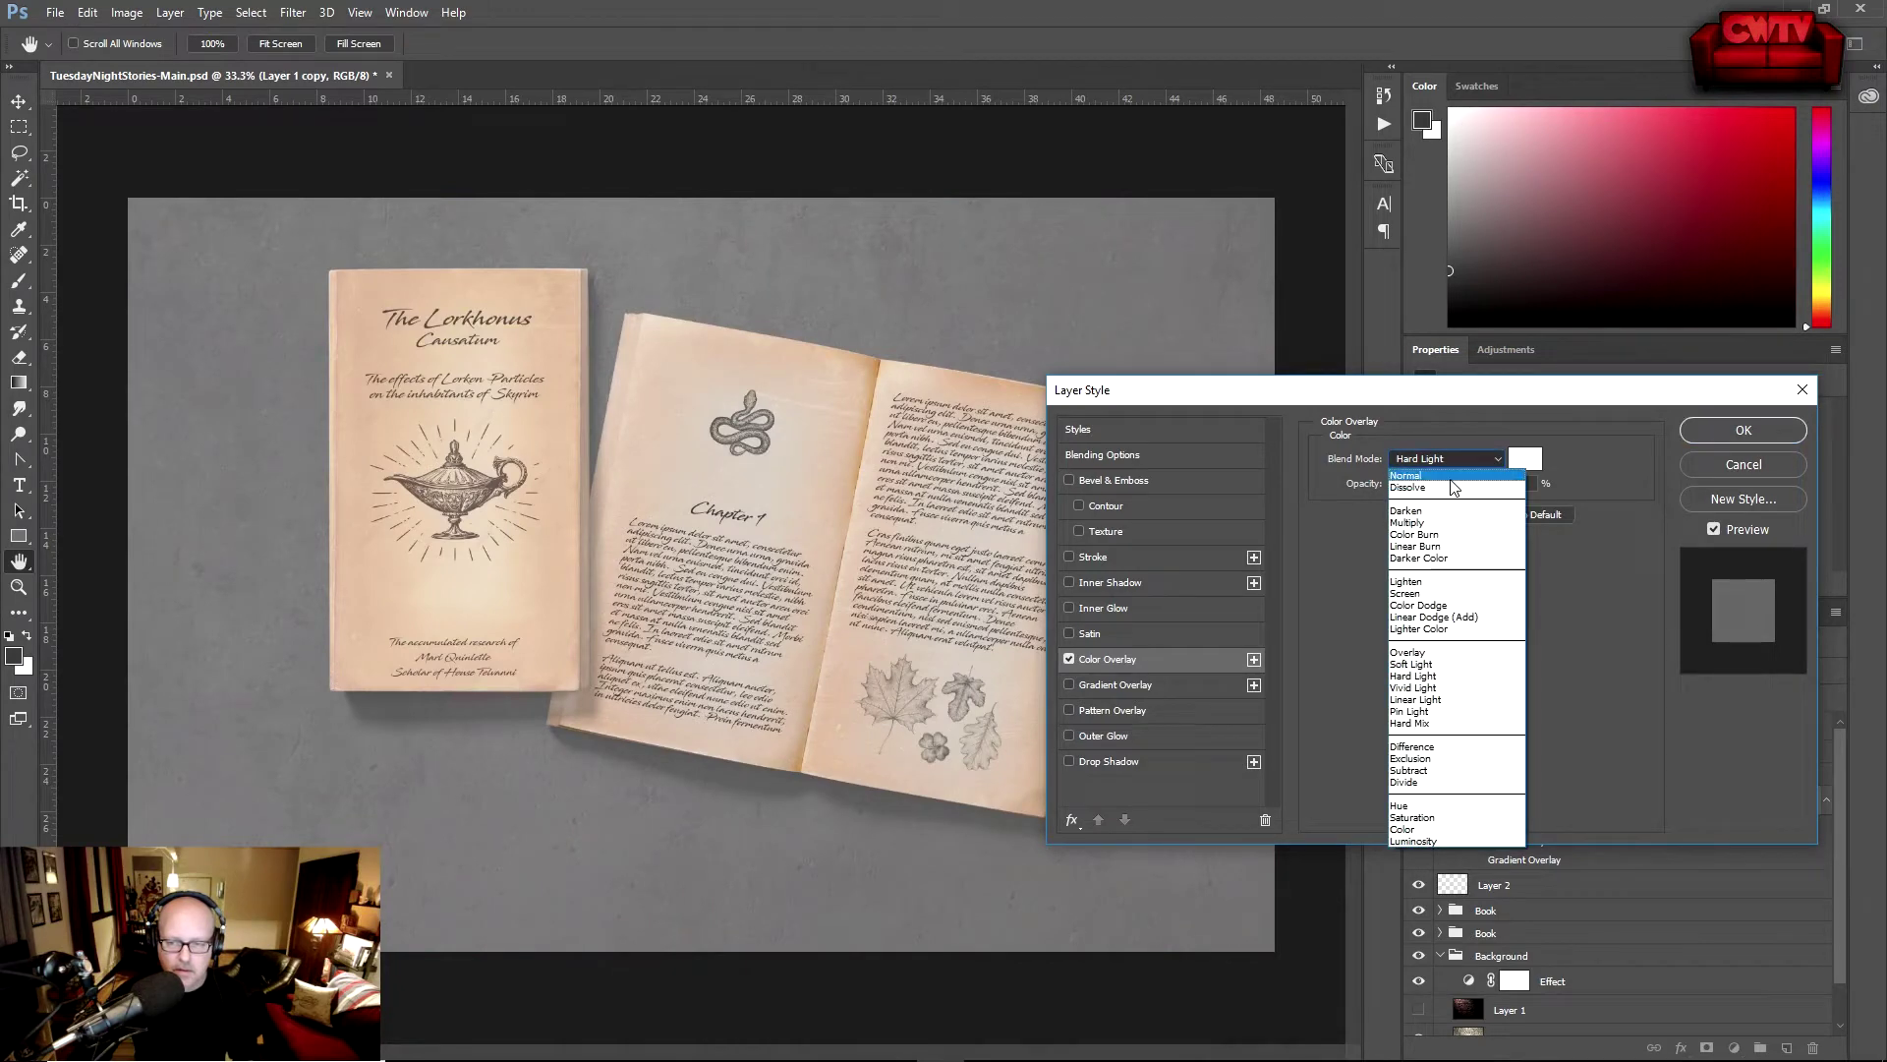
pyautogui.click(1406, 475)
pyautogui.click(1524, 458)
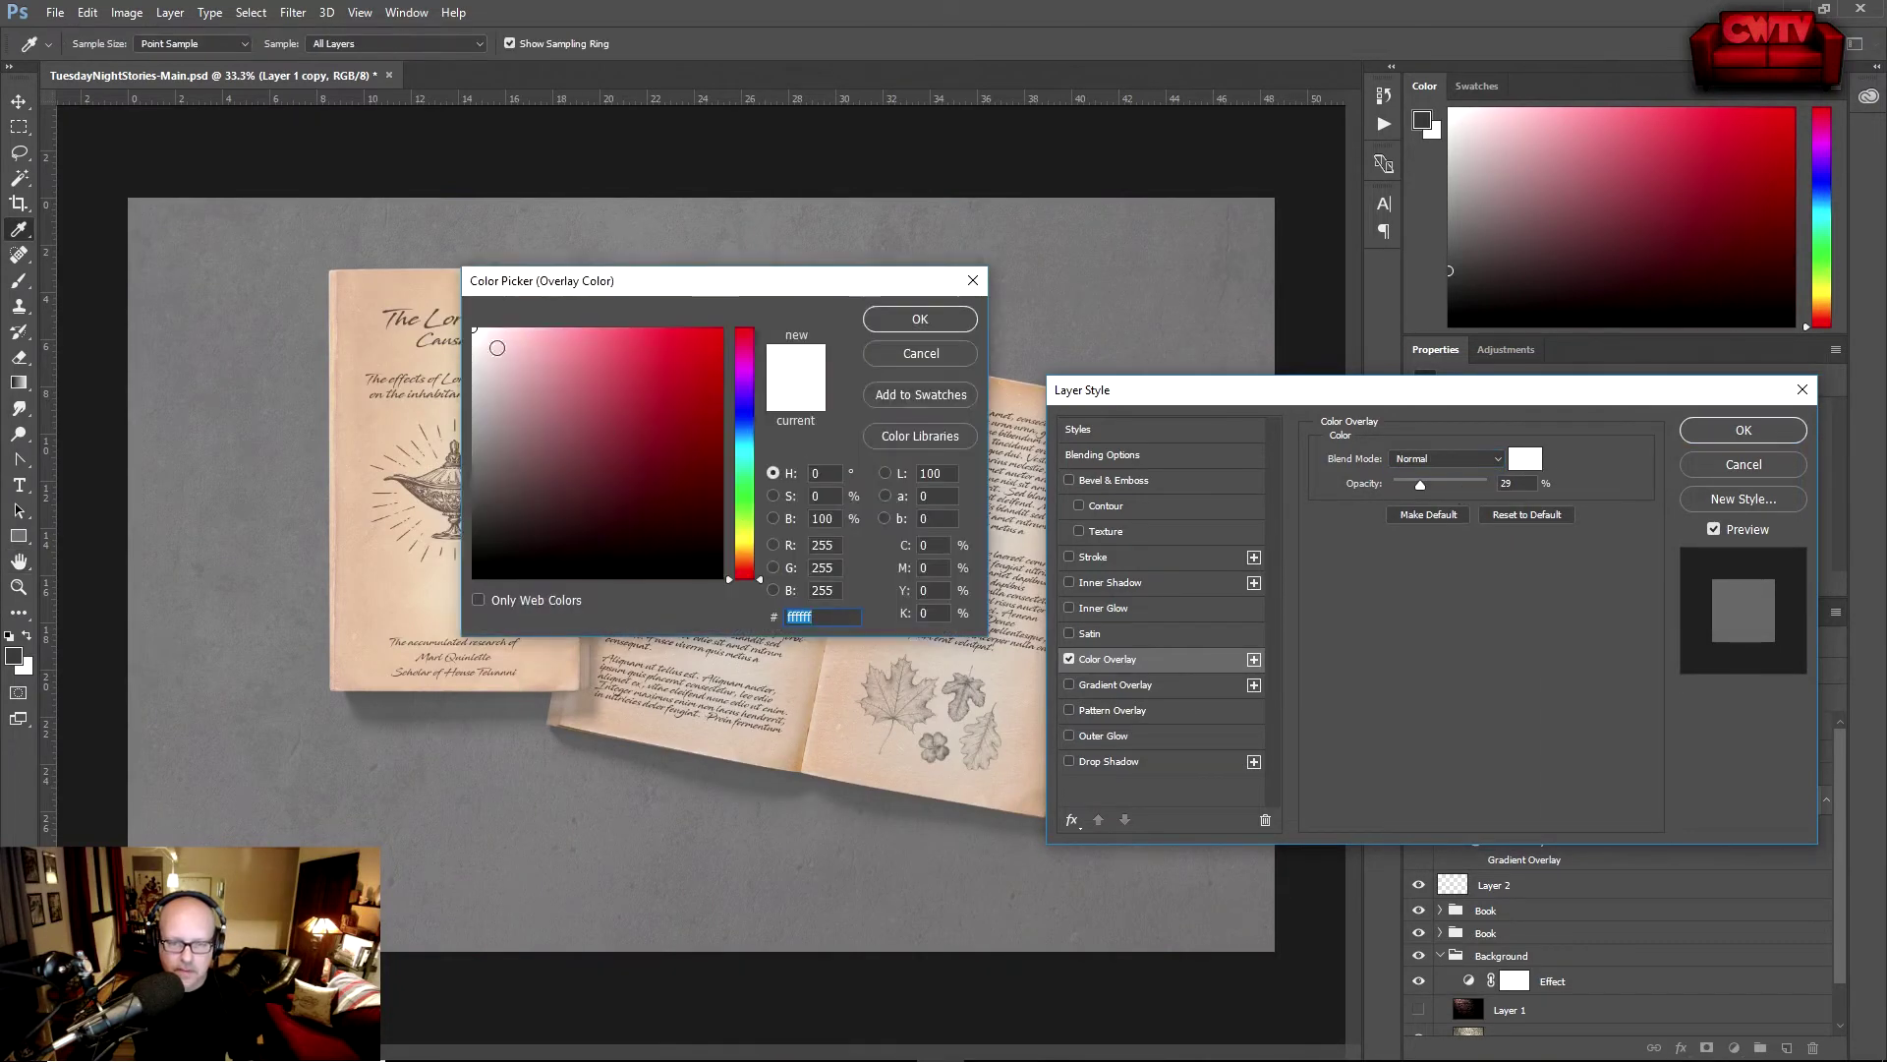
pyautogui.moveTo(474, 328)
pyautogui.mouseDown()
pyautogui.moveTo(472, 369)
pyautogui.moveTo(408, 404)
pyautogui.moveTo(421, 368)
pyautogui.moveTo(432, 400)
pyautogui.mouseUp()
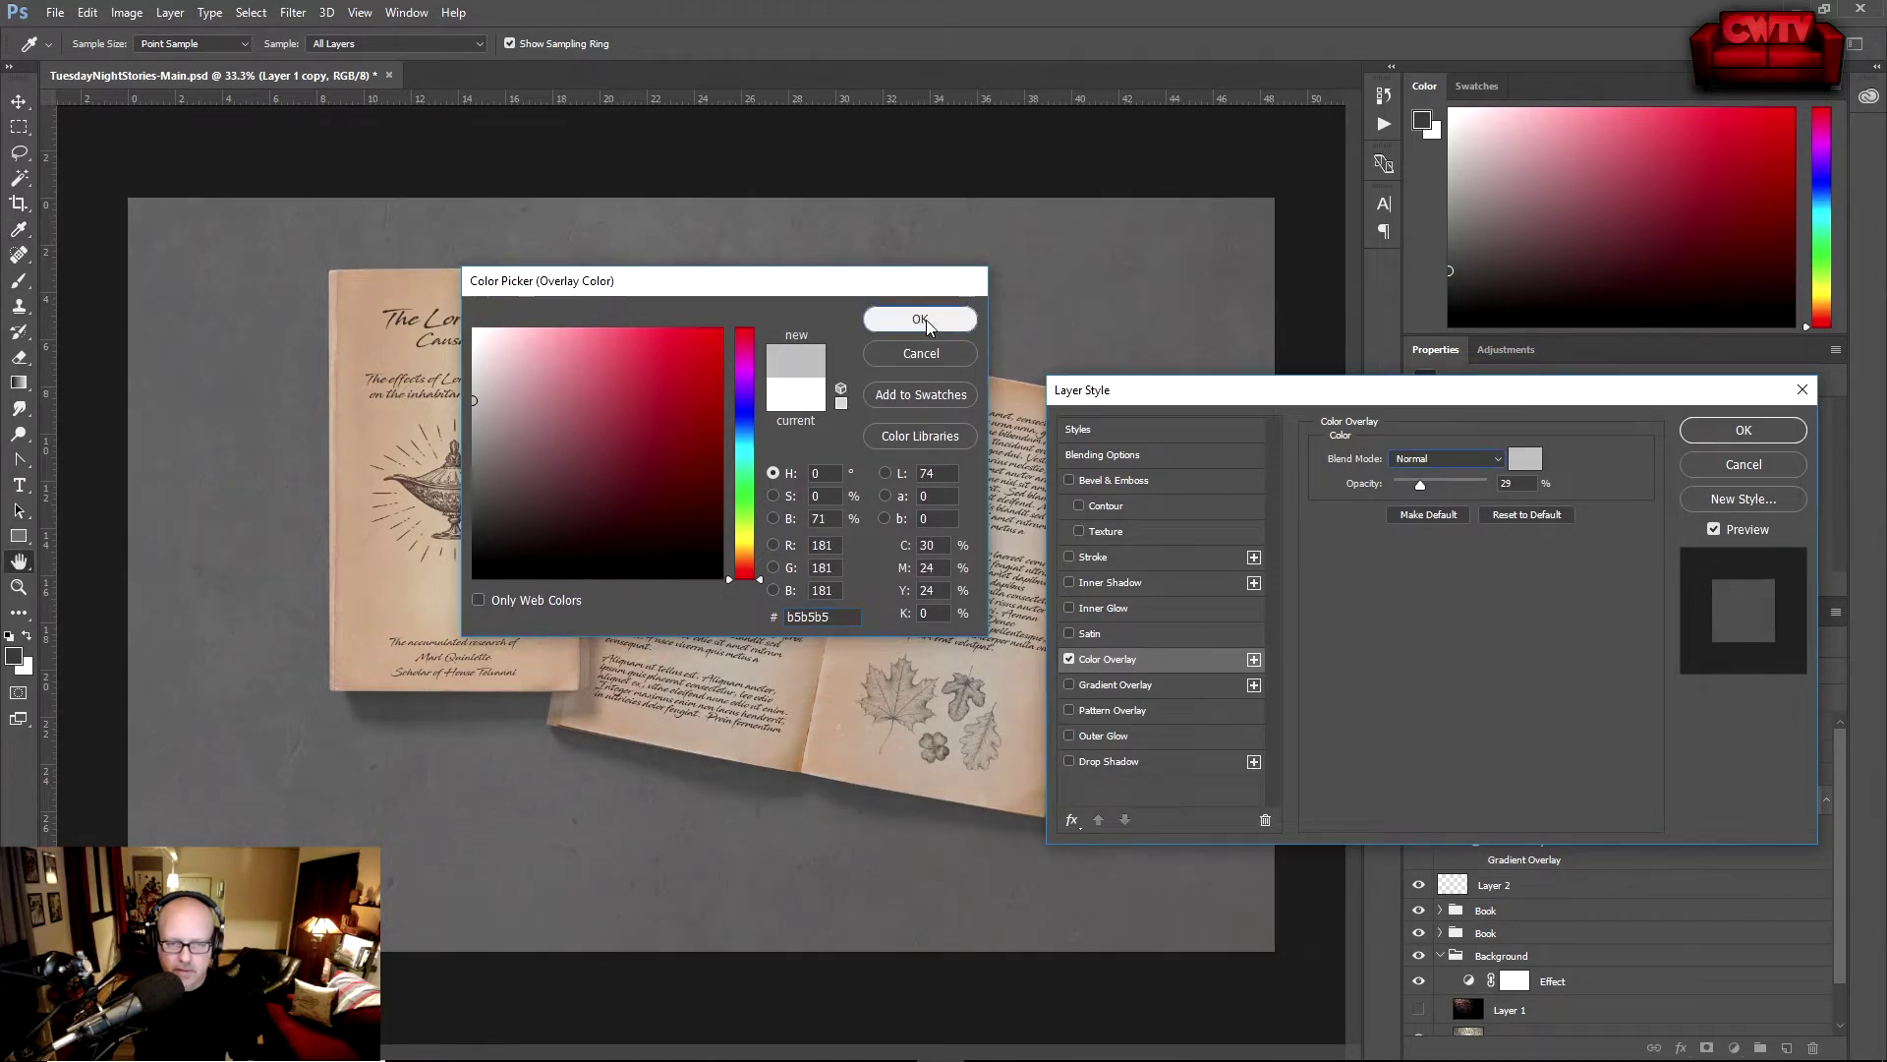
pyautogui.click(920, 319)
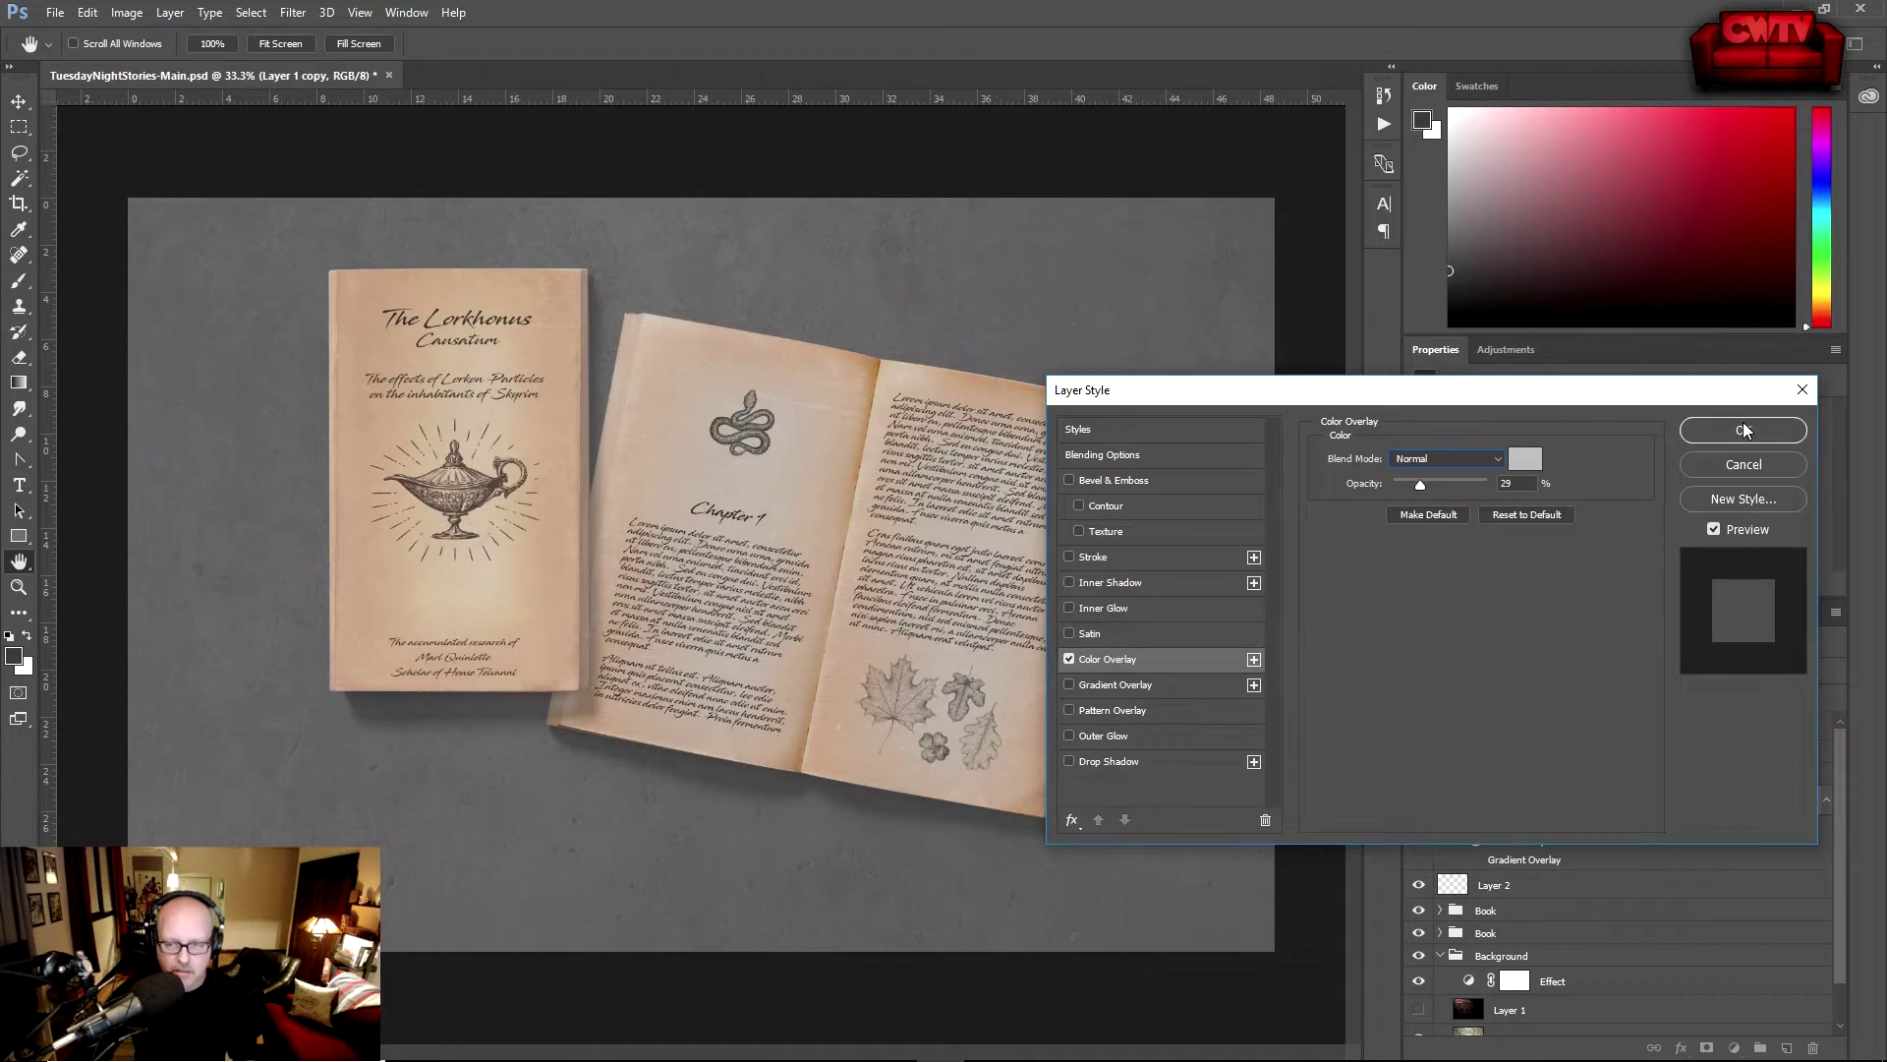
pyautogui.click(1743, 430)
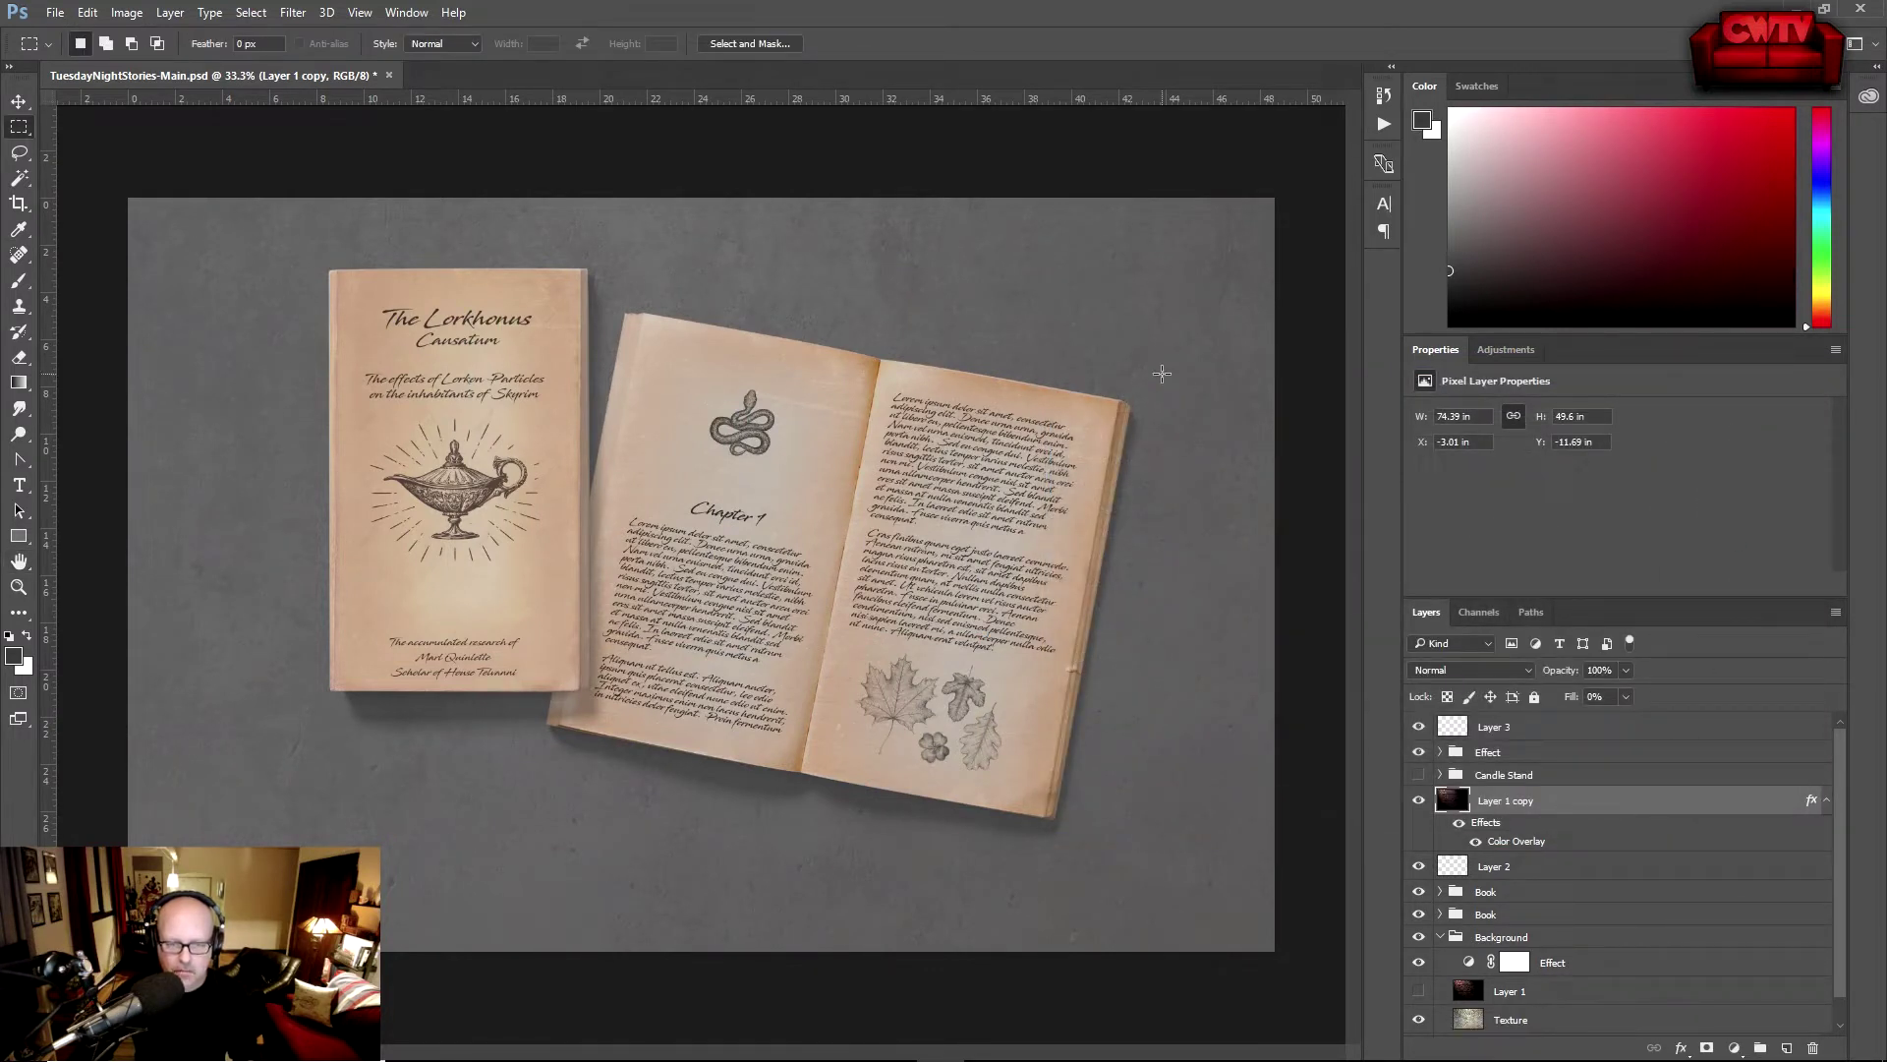
# - Set Layer 1 copy's blend mode to Overlay and collapse its effects list
pyautogui.click(1526, 668)
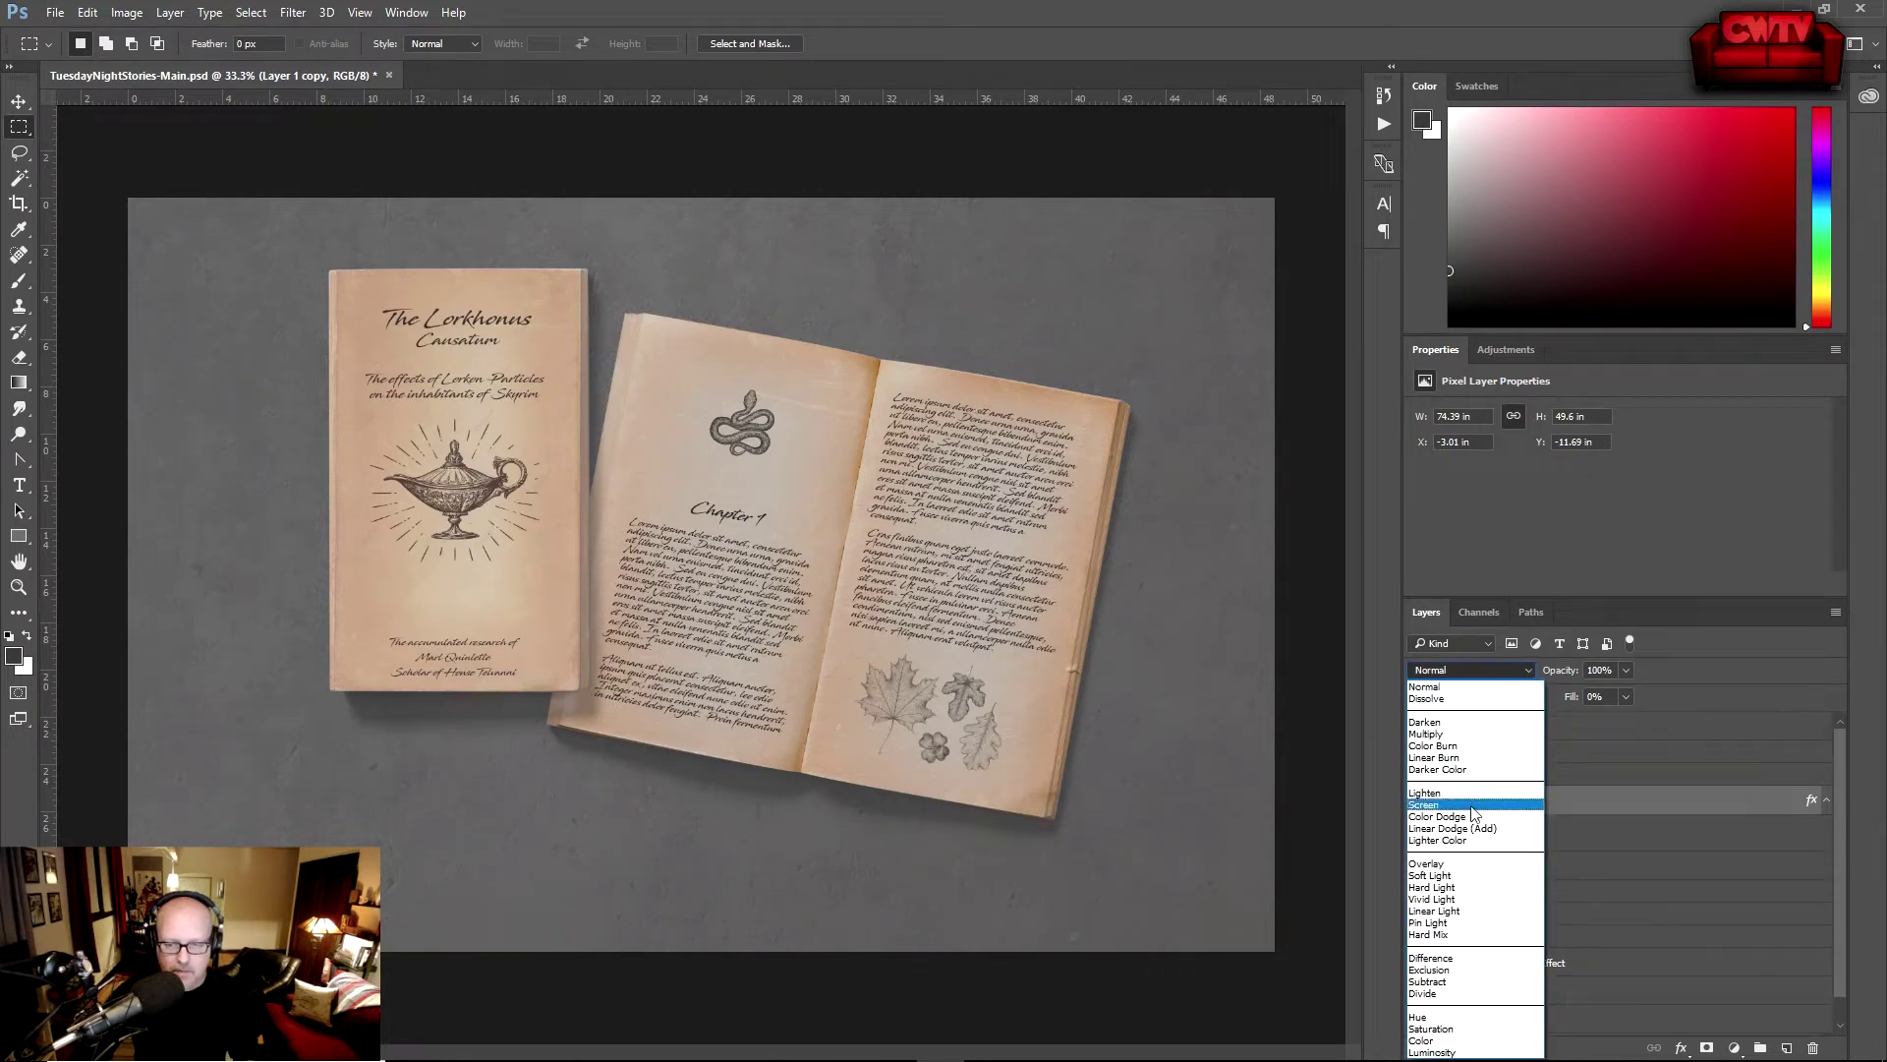
pyautogui.click(1461, 864)
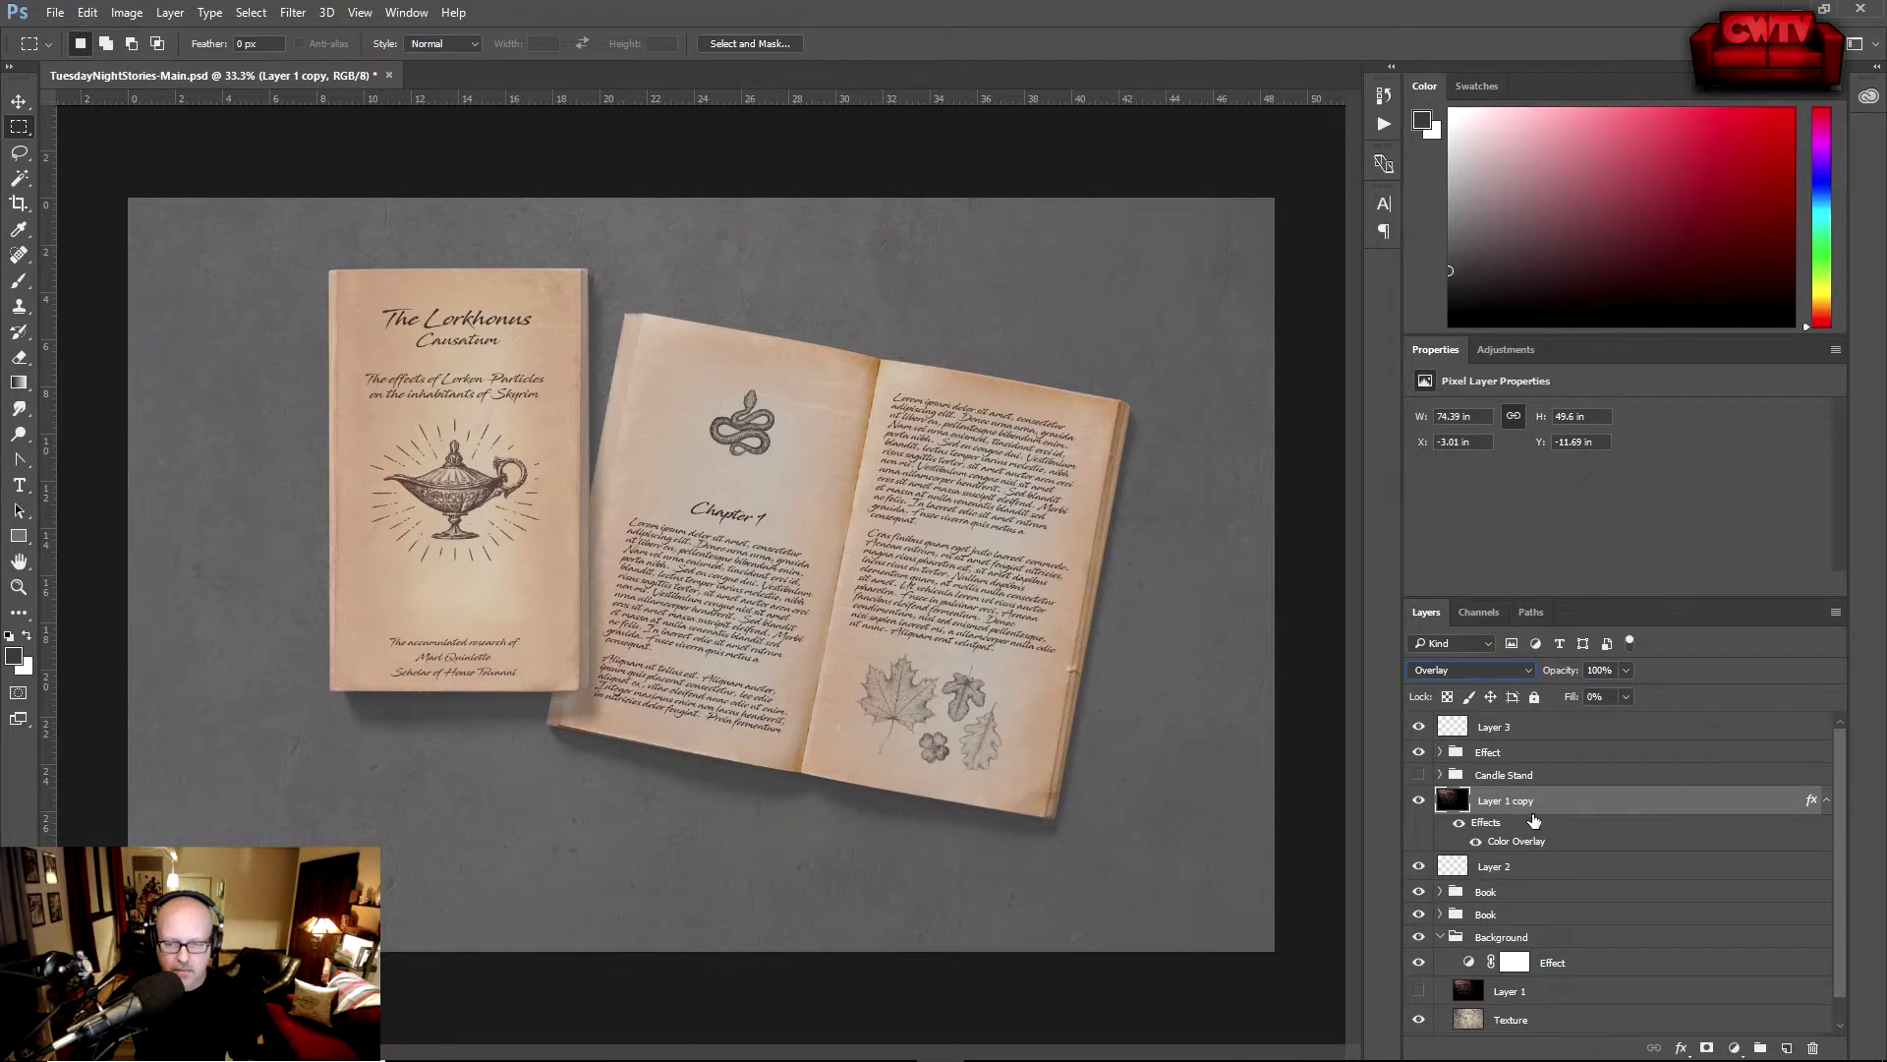
pyautogui.click(1825, 800)
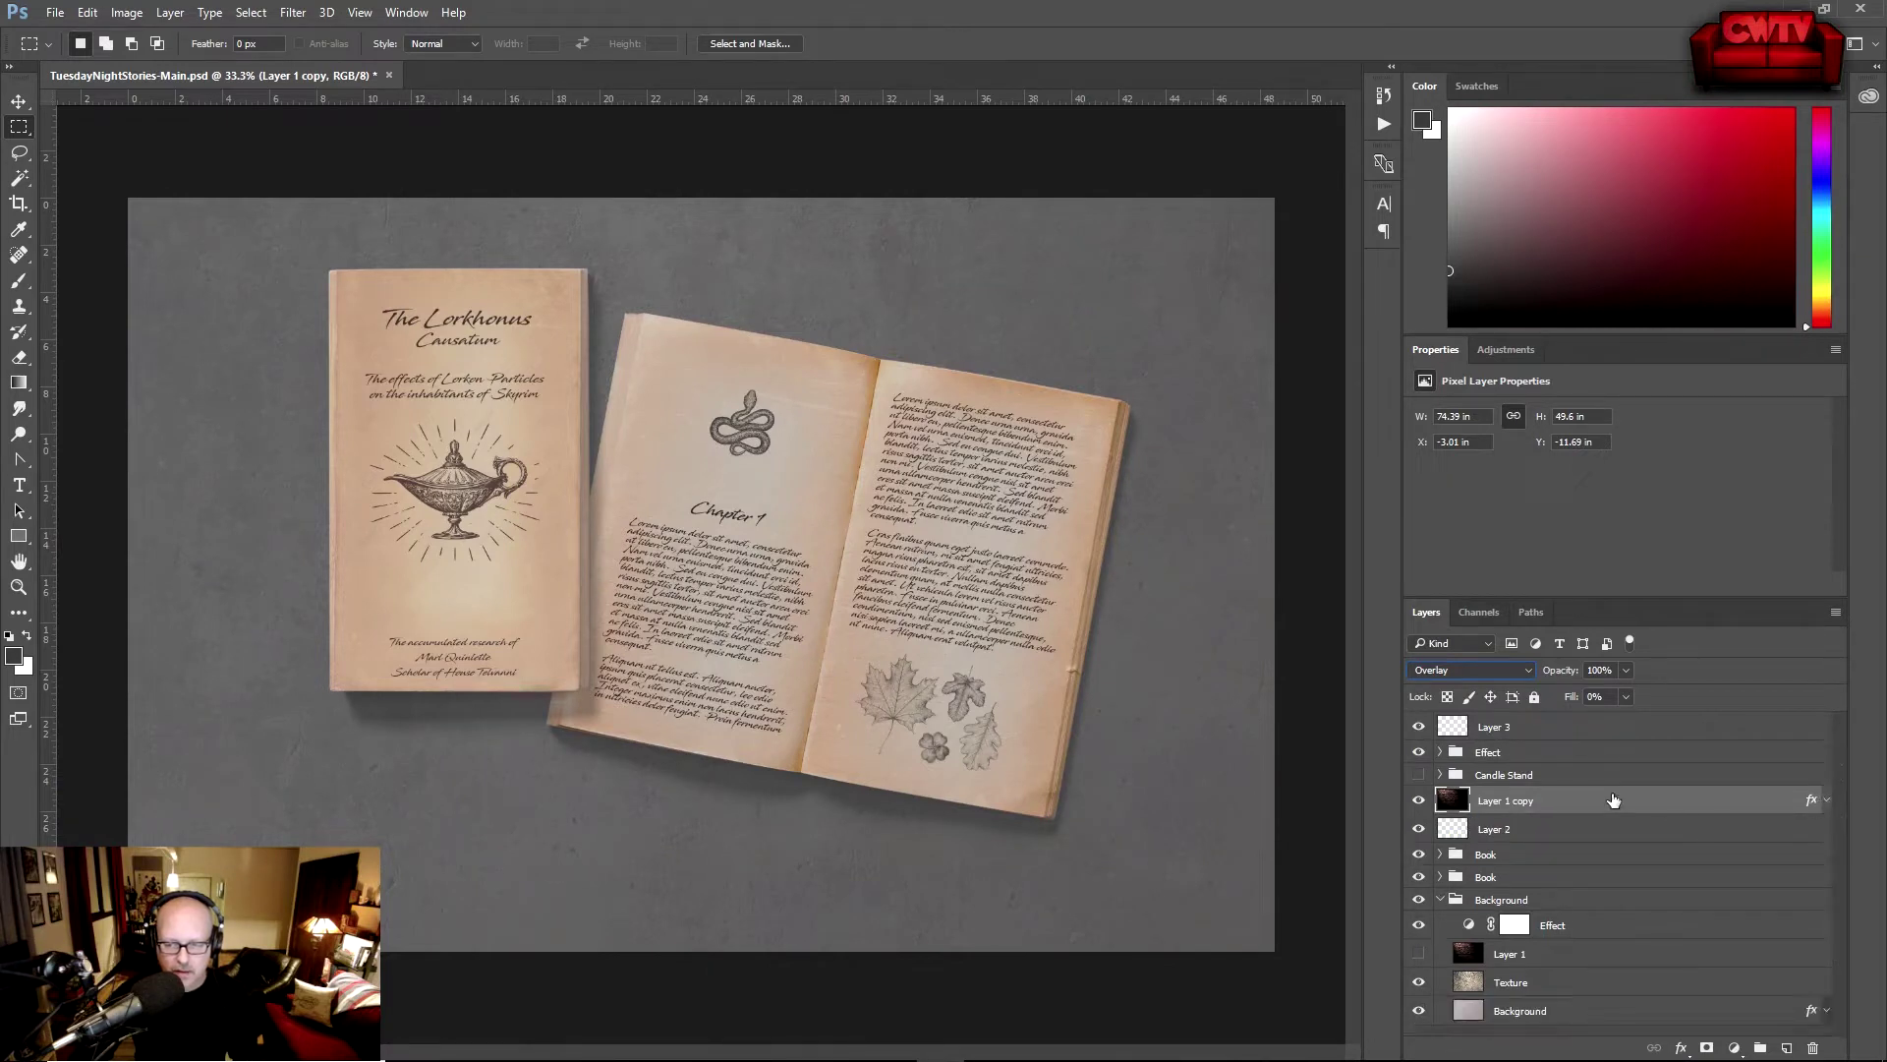
# - Compare the mockup with Layer 1 copy hidden and shown, then open the Filter menu
pyautogui.click(1420, 801)
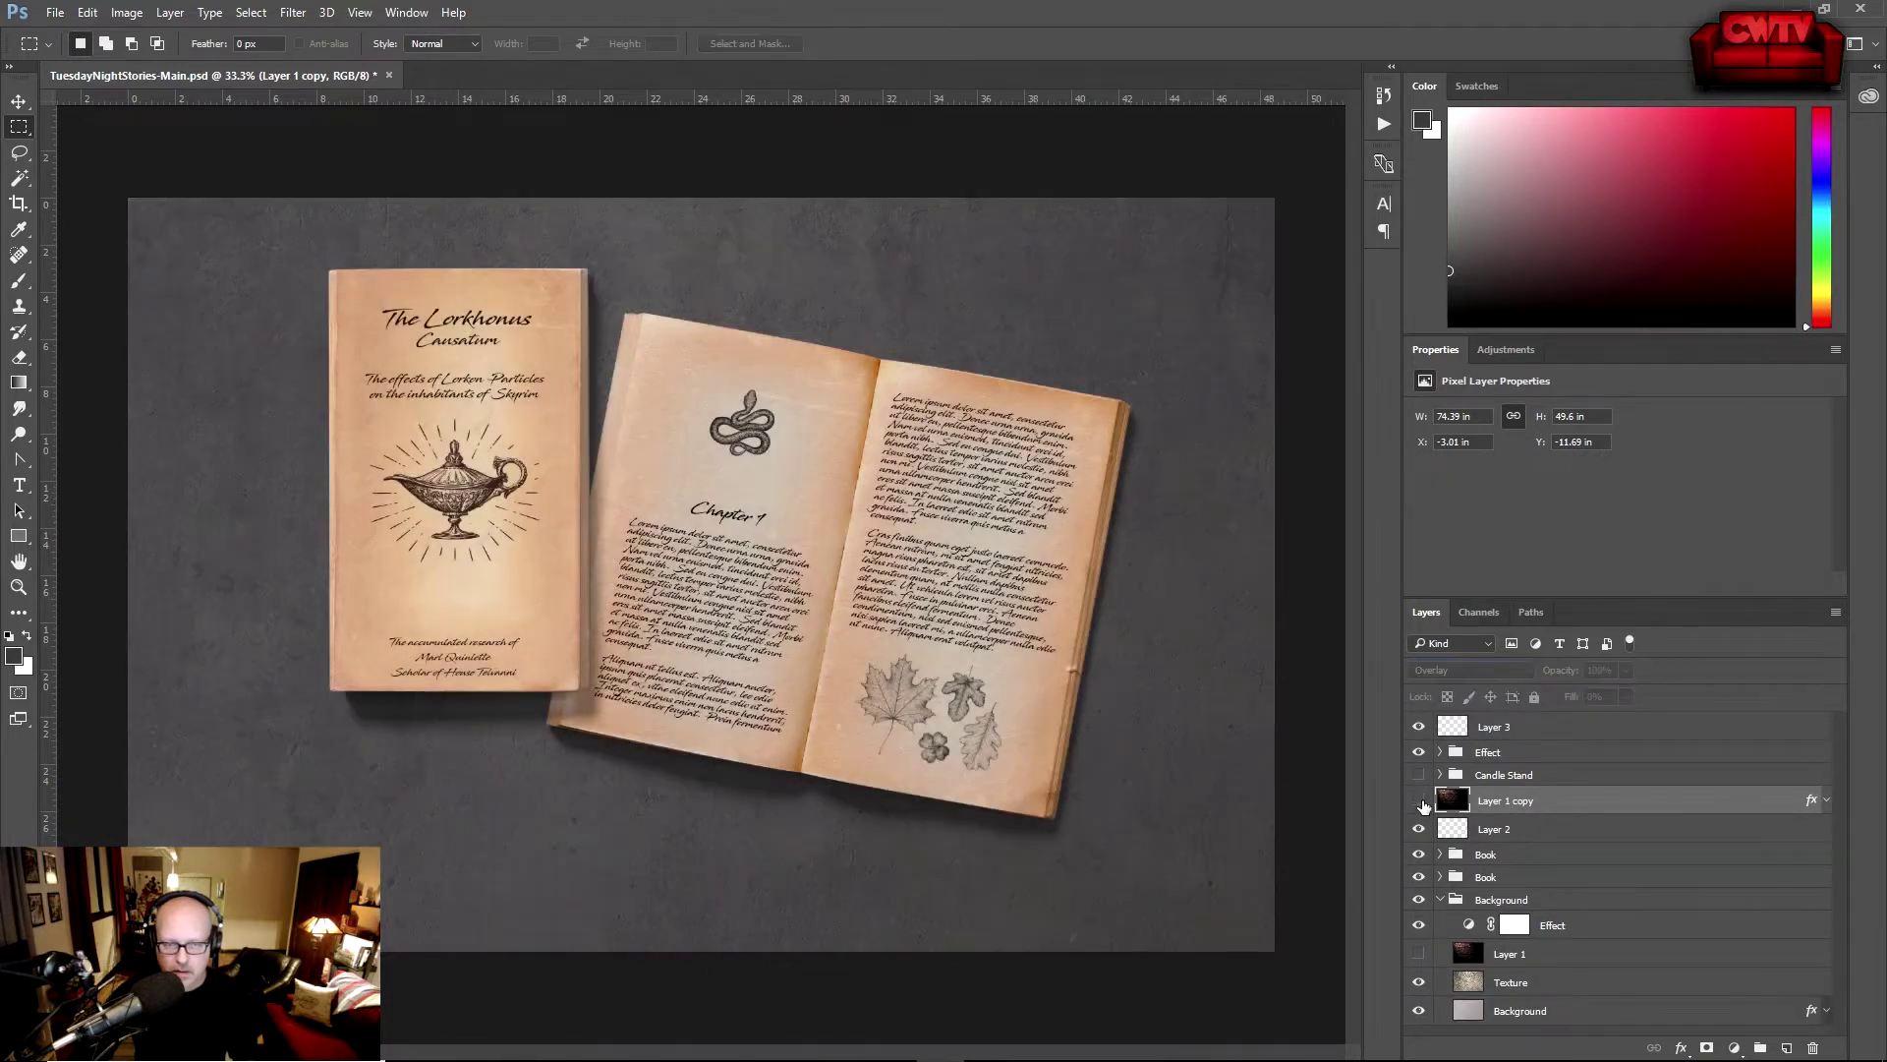
pyautogui.click(1419, 801)
pyautogui.click(1420, 801)
pyautogui.click(1419, 801)
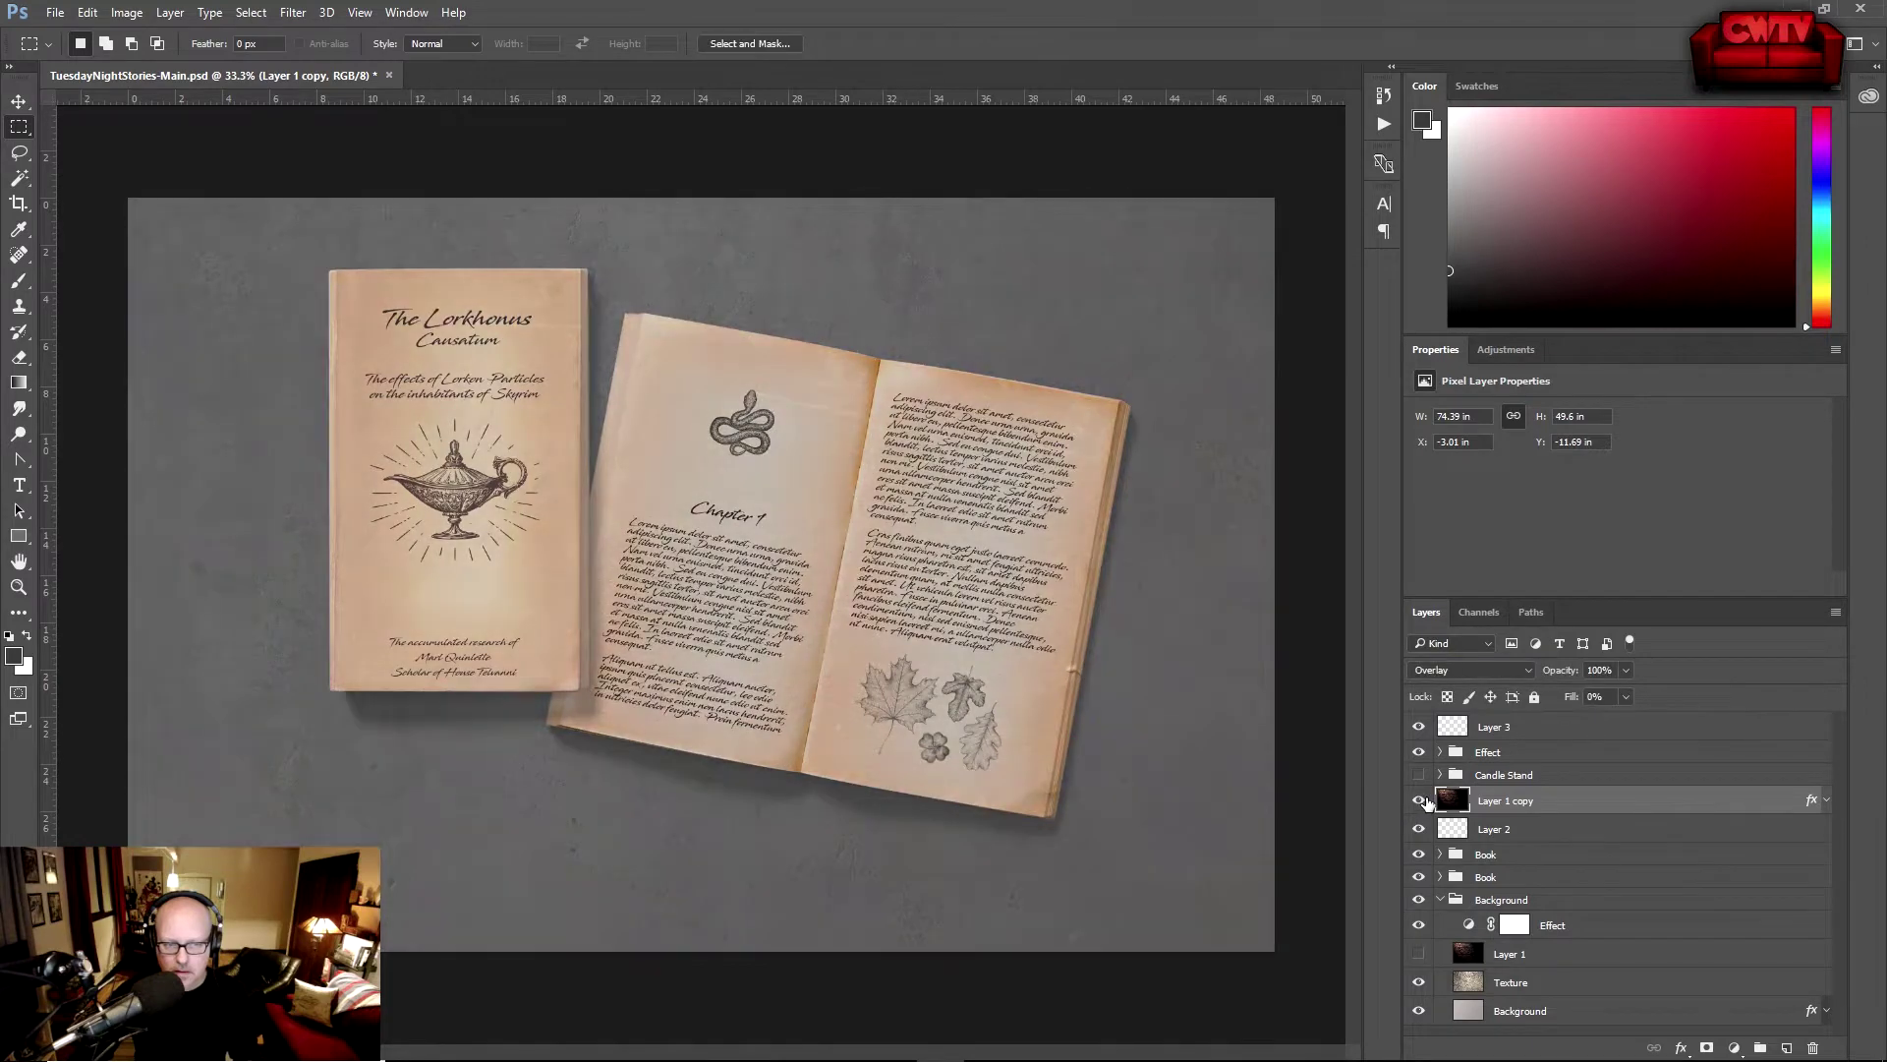
pyautogui.click(295, 14)
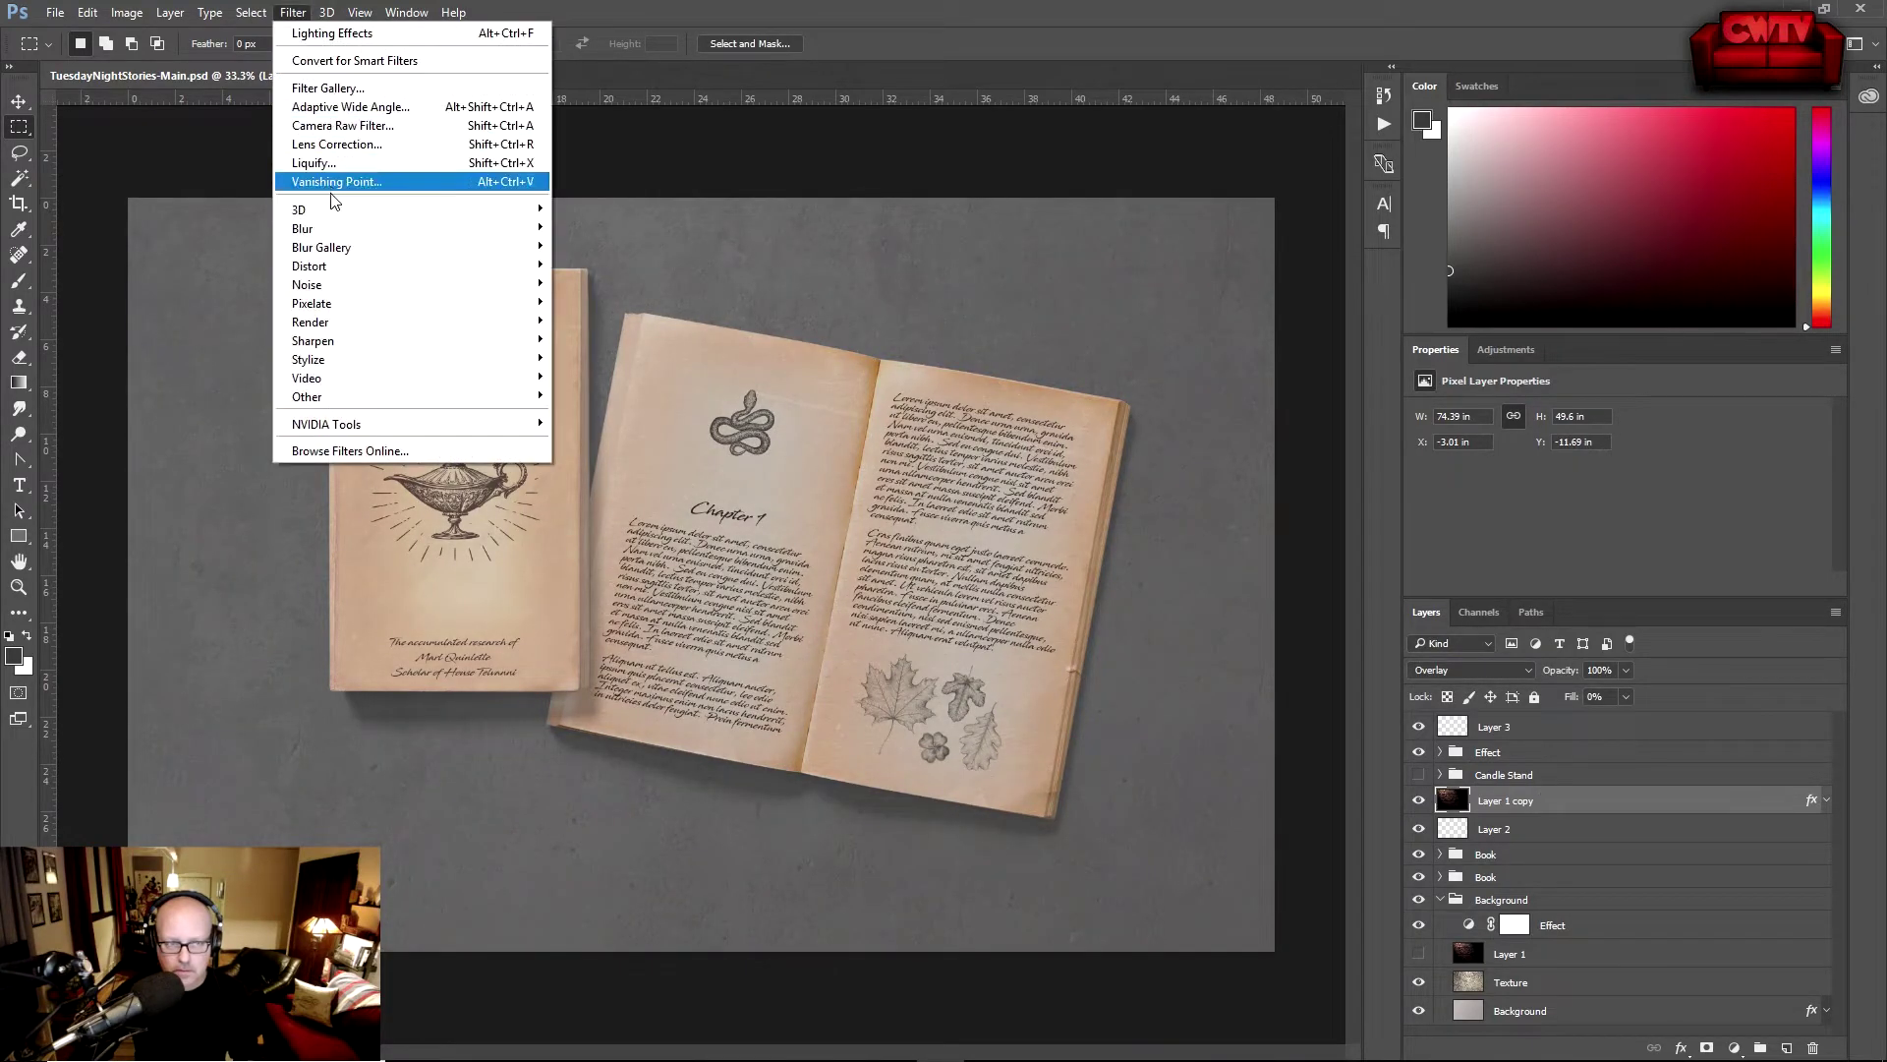
# - Apply a Lighting Effects spotlight centred on the closed book's cover, then drop Layer 1 copy's fill to 0%
pyautogui.moveTo(401, 321)
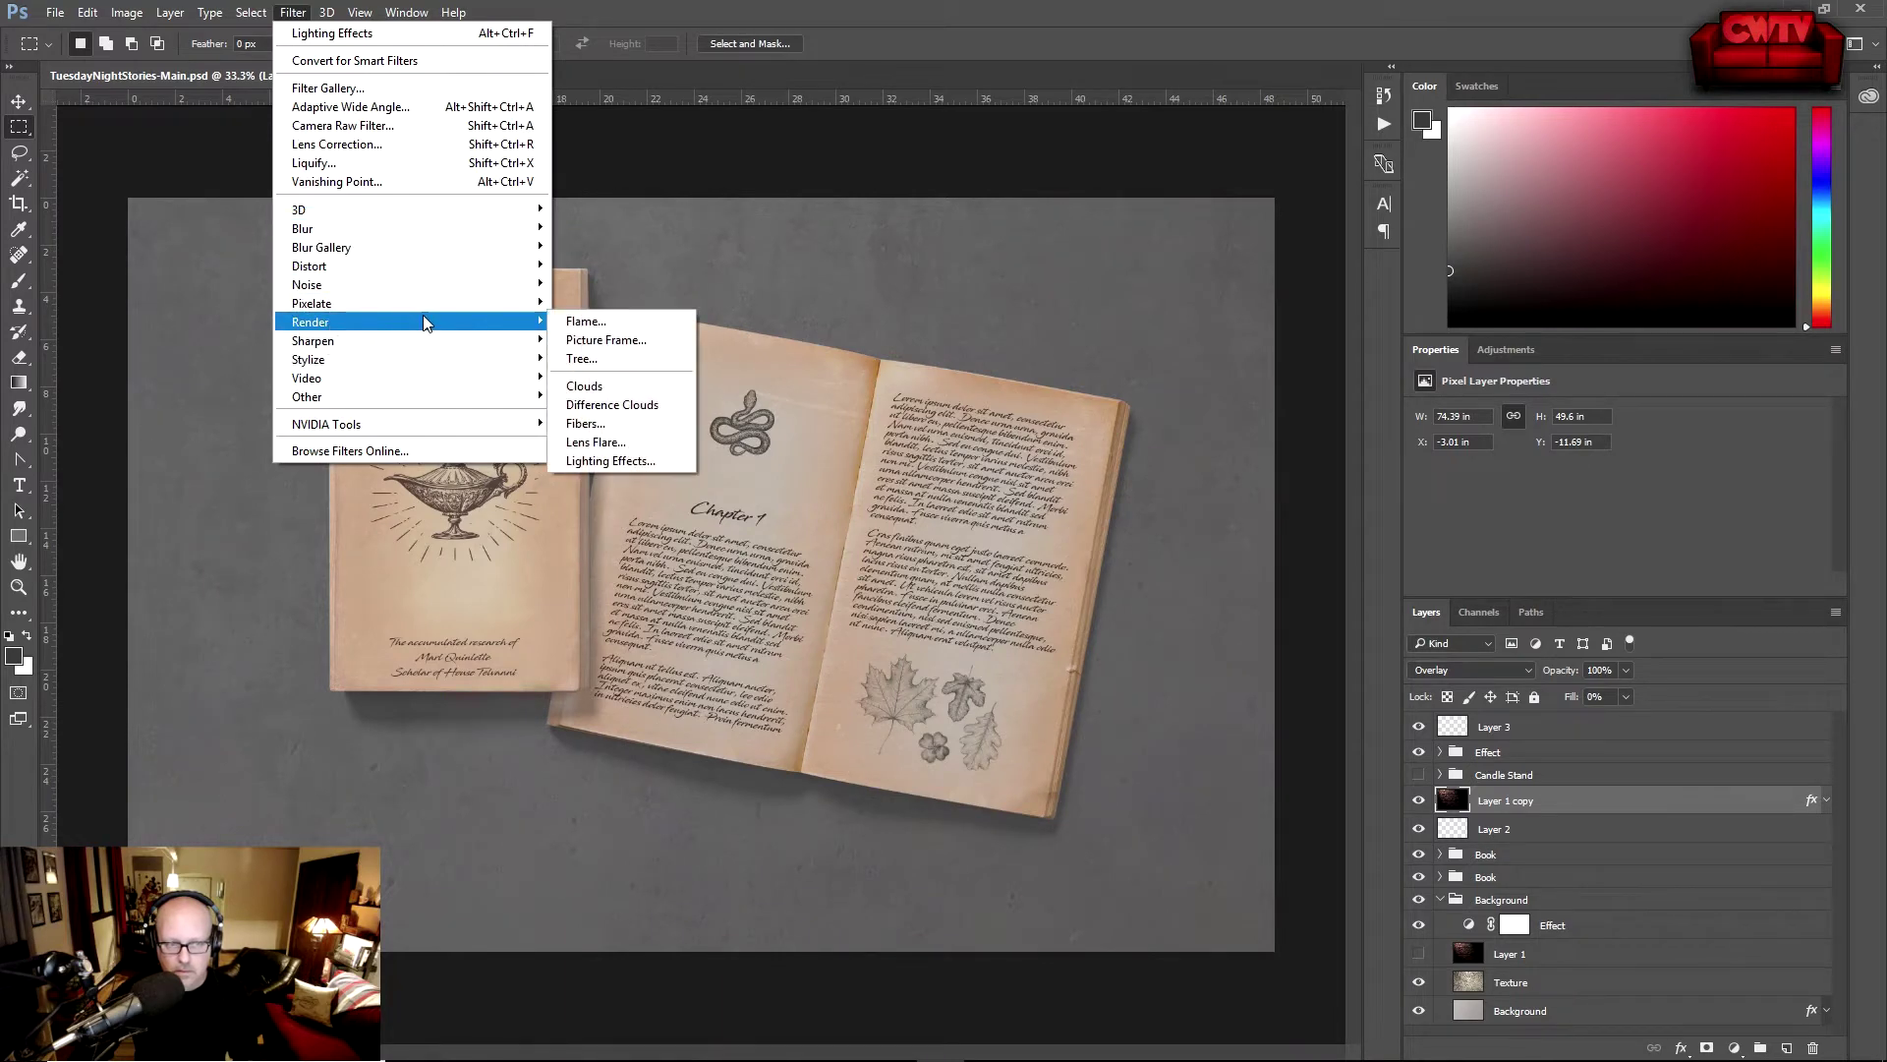
pyautogui.click(589, 469)
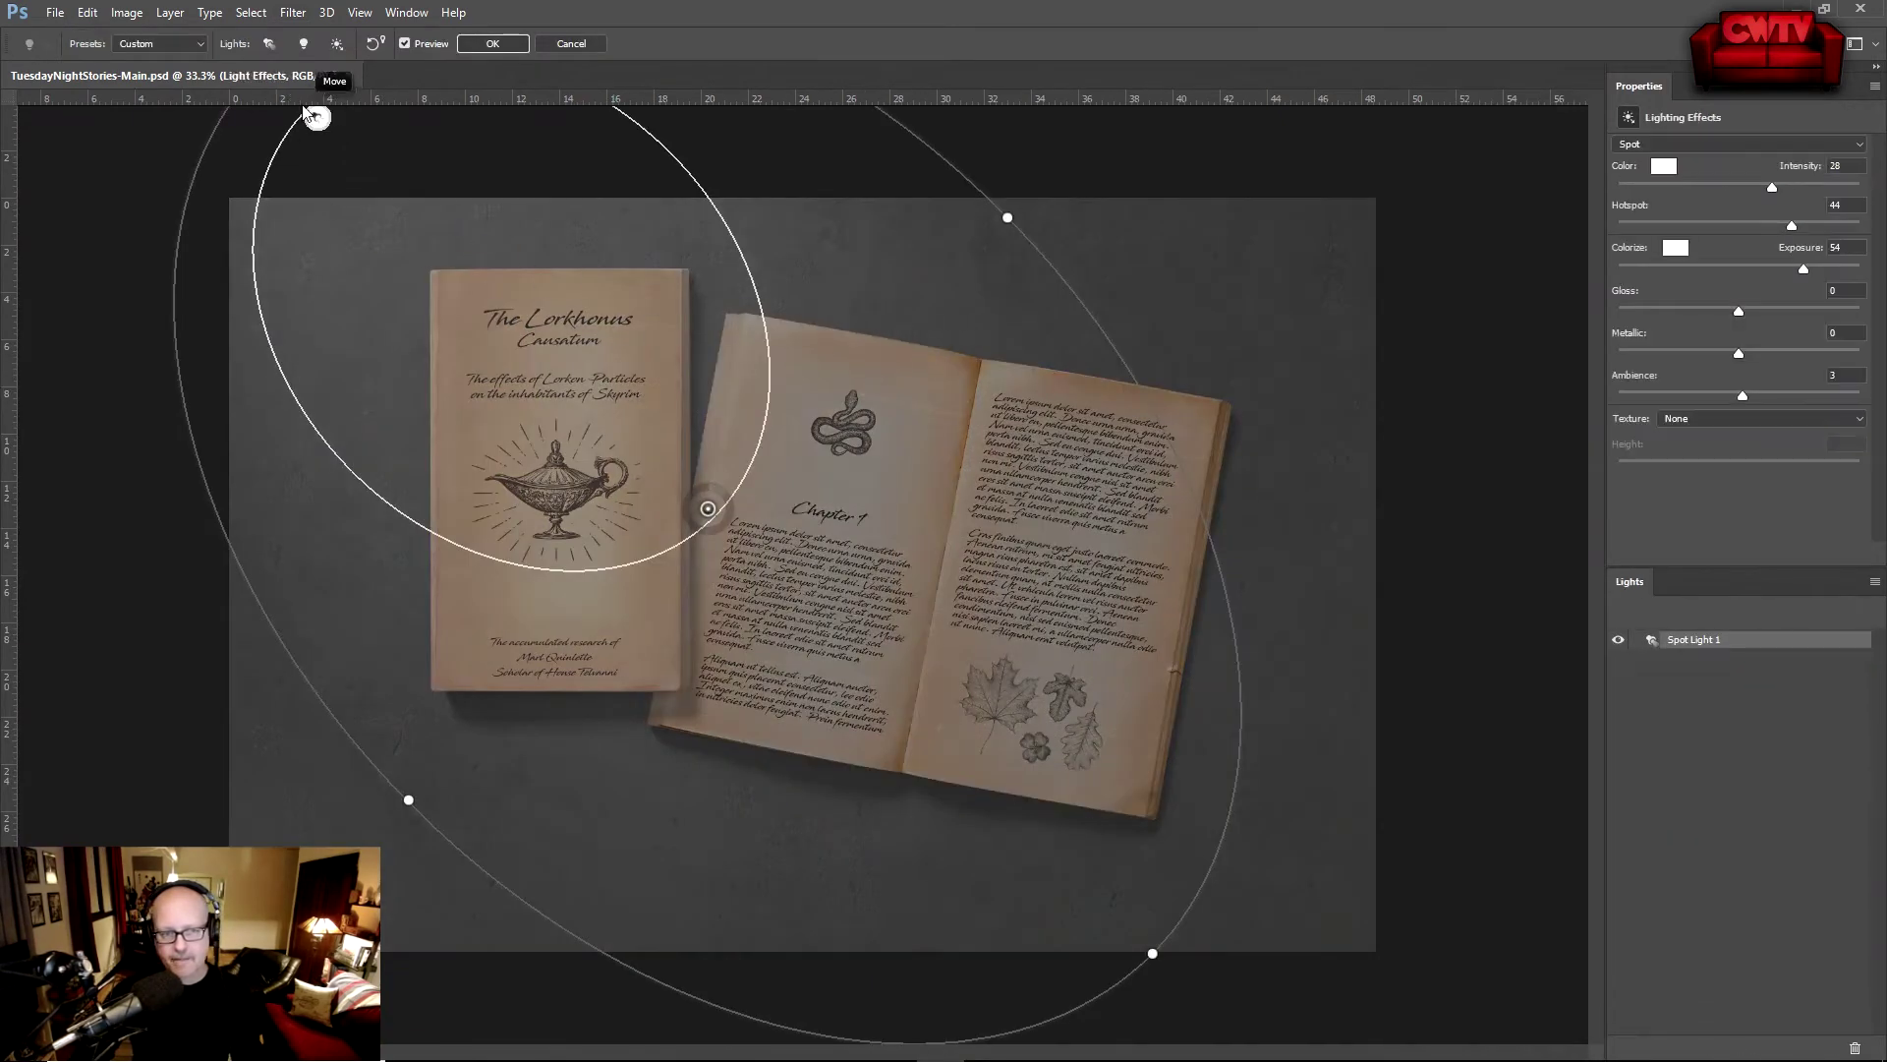
pyautogui.moveTo(709, 511); pyautogui.dragTo(655, 614)
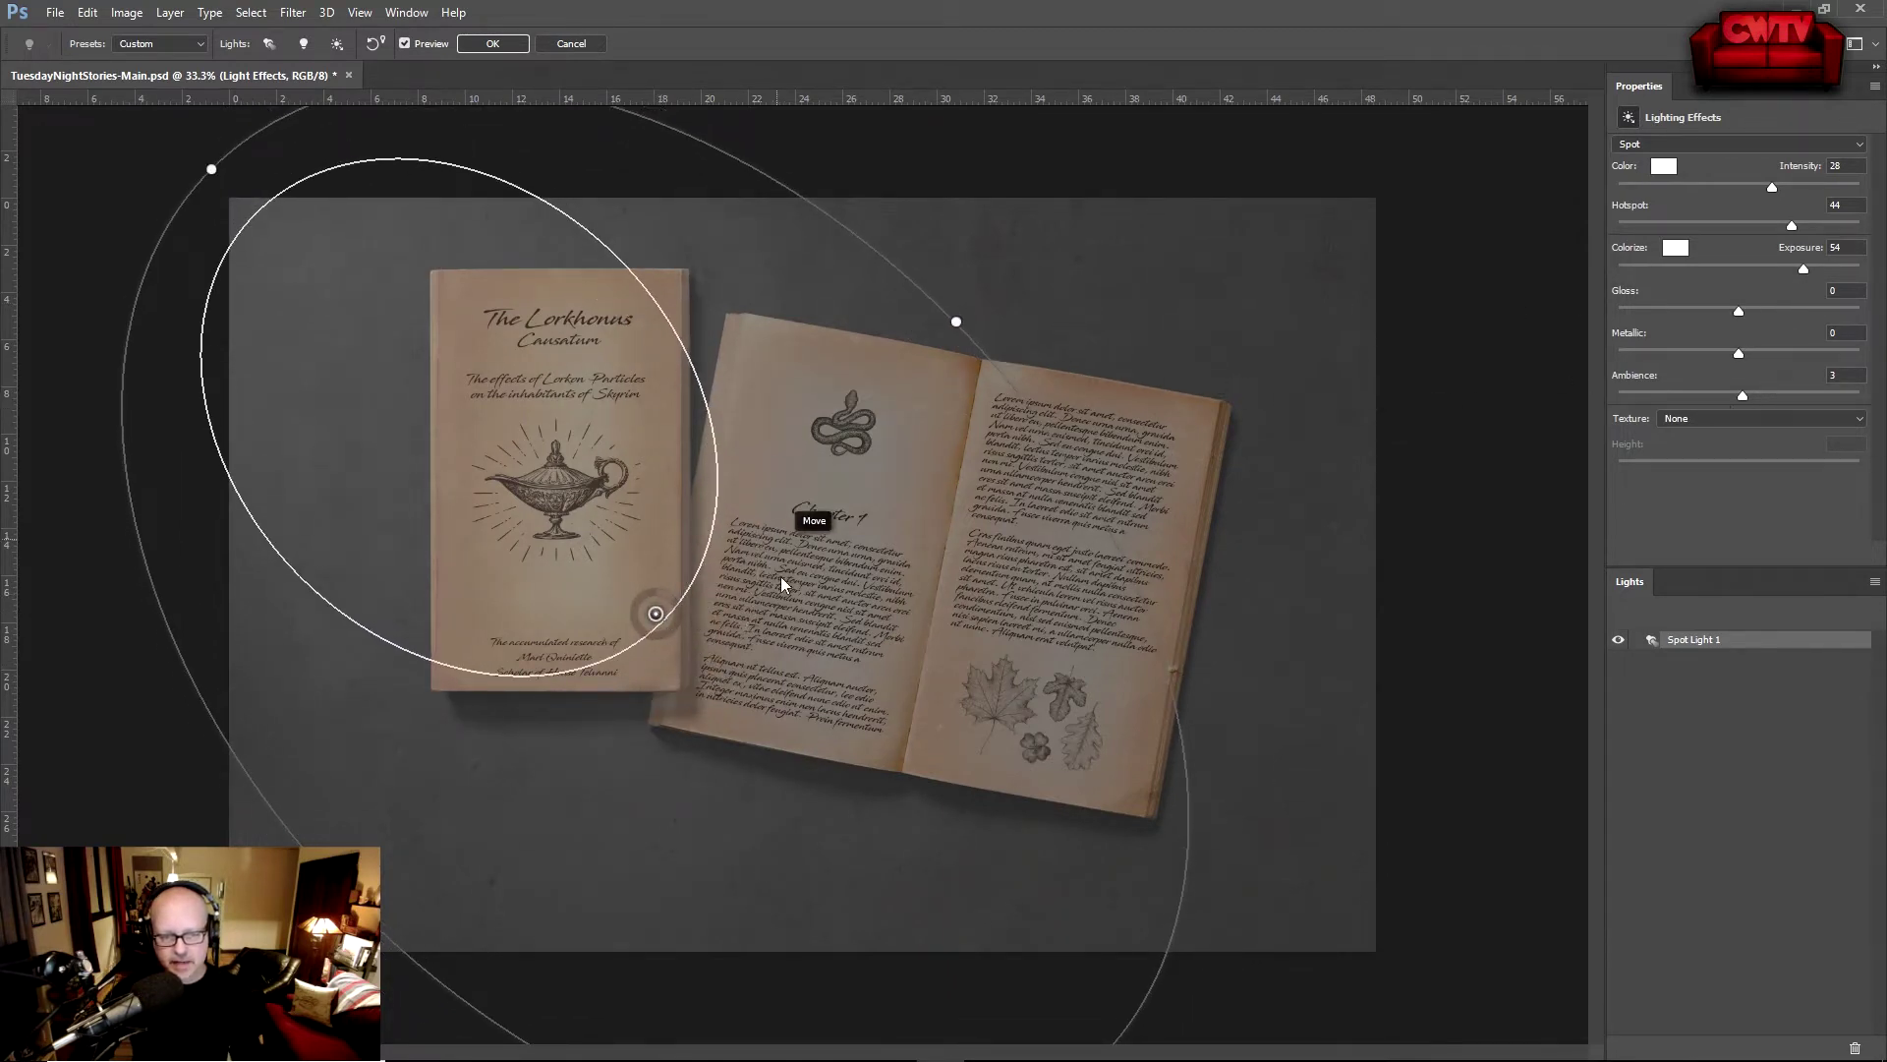
pyautogui.click(492, 45)
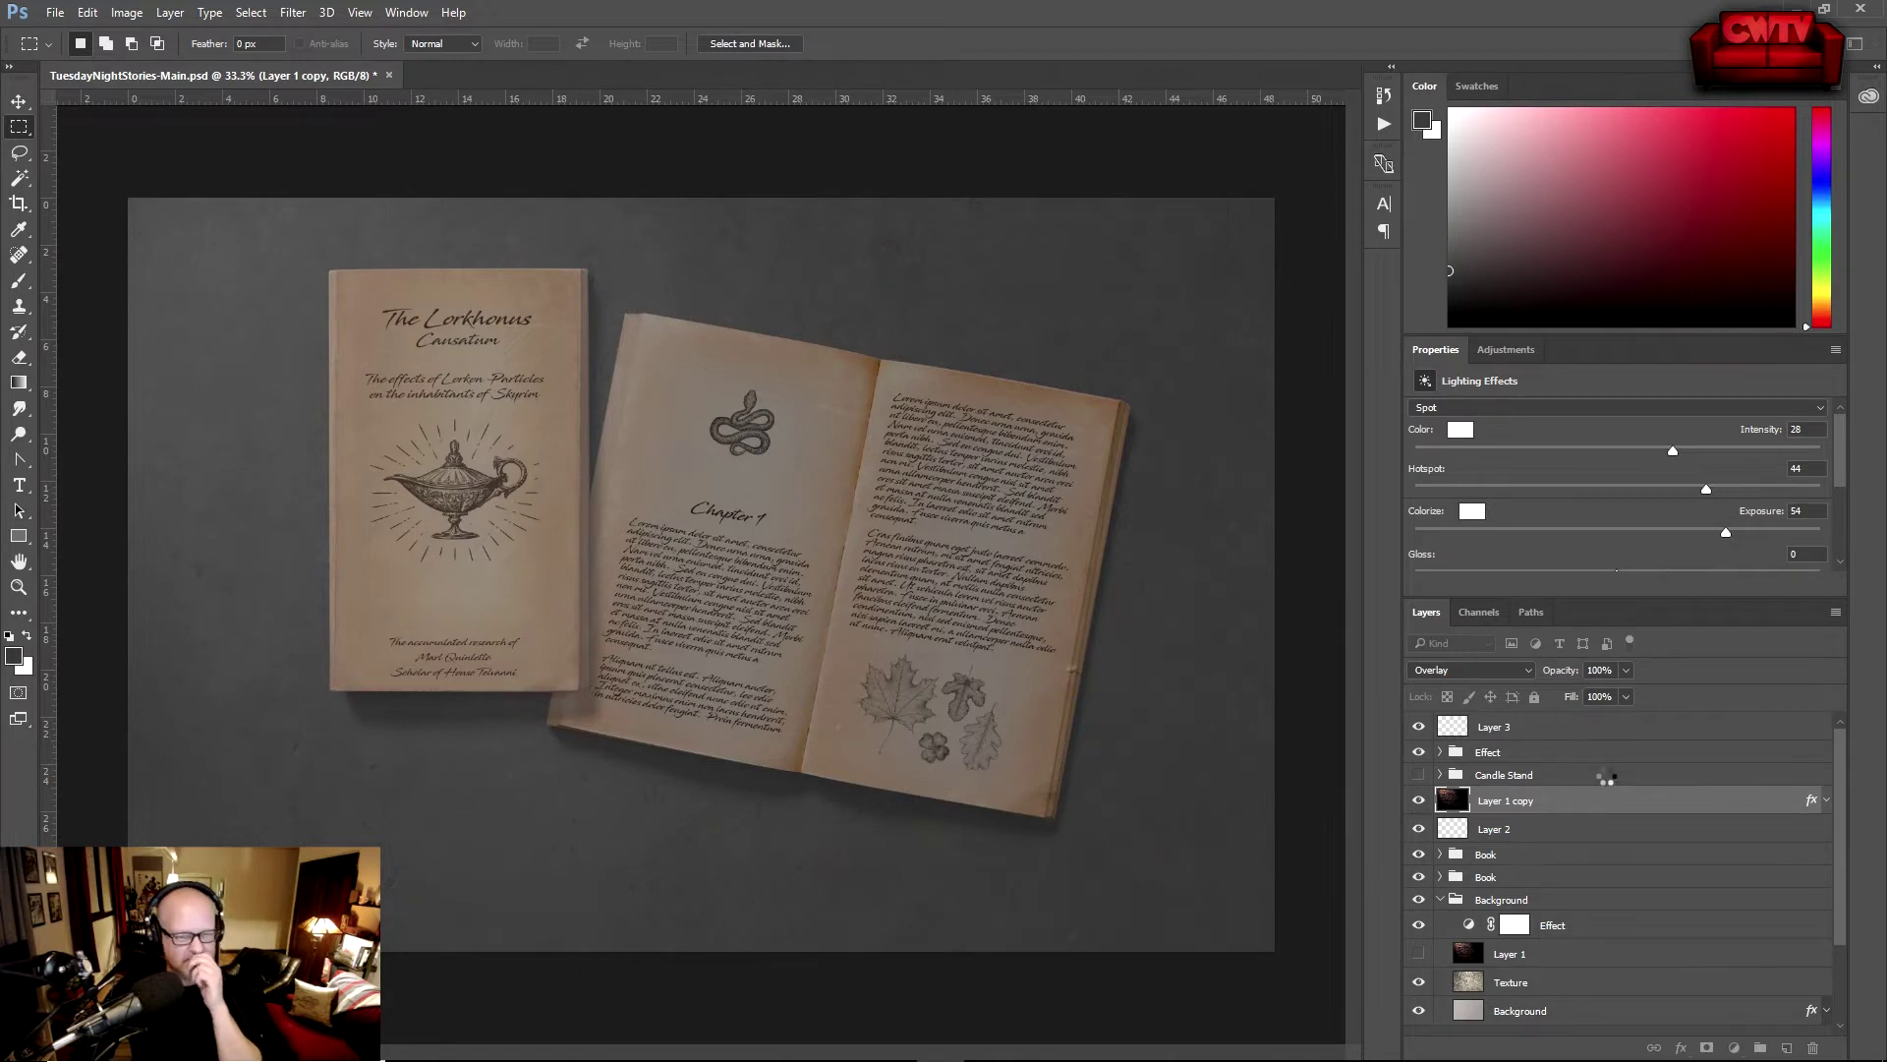
pyautogui.moveTo(1572, 696); pyautogui.dragTo(1556, 698)
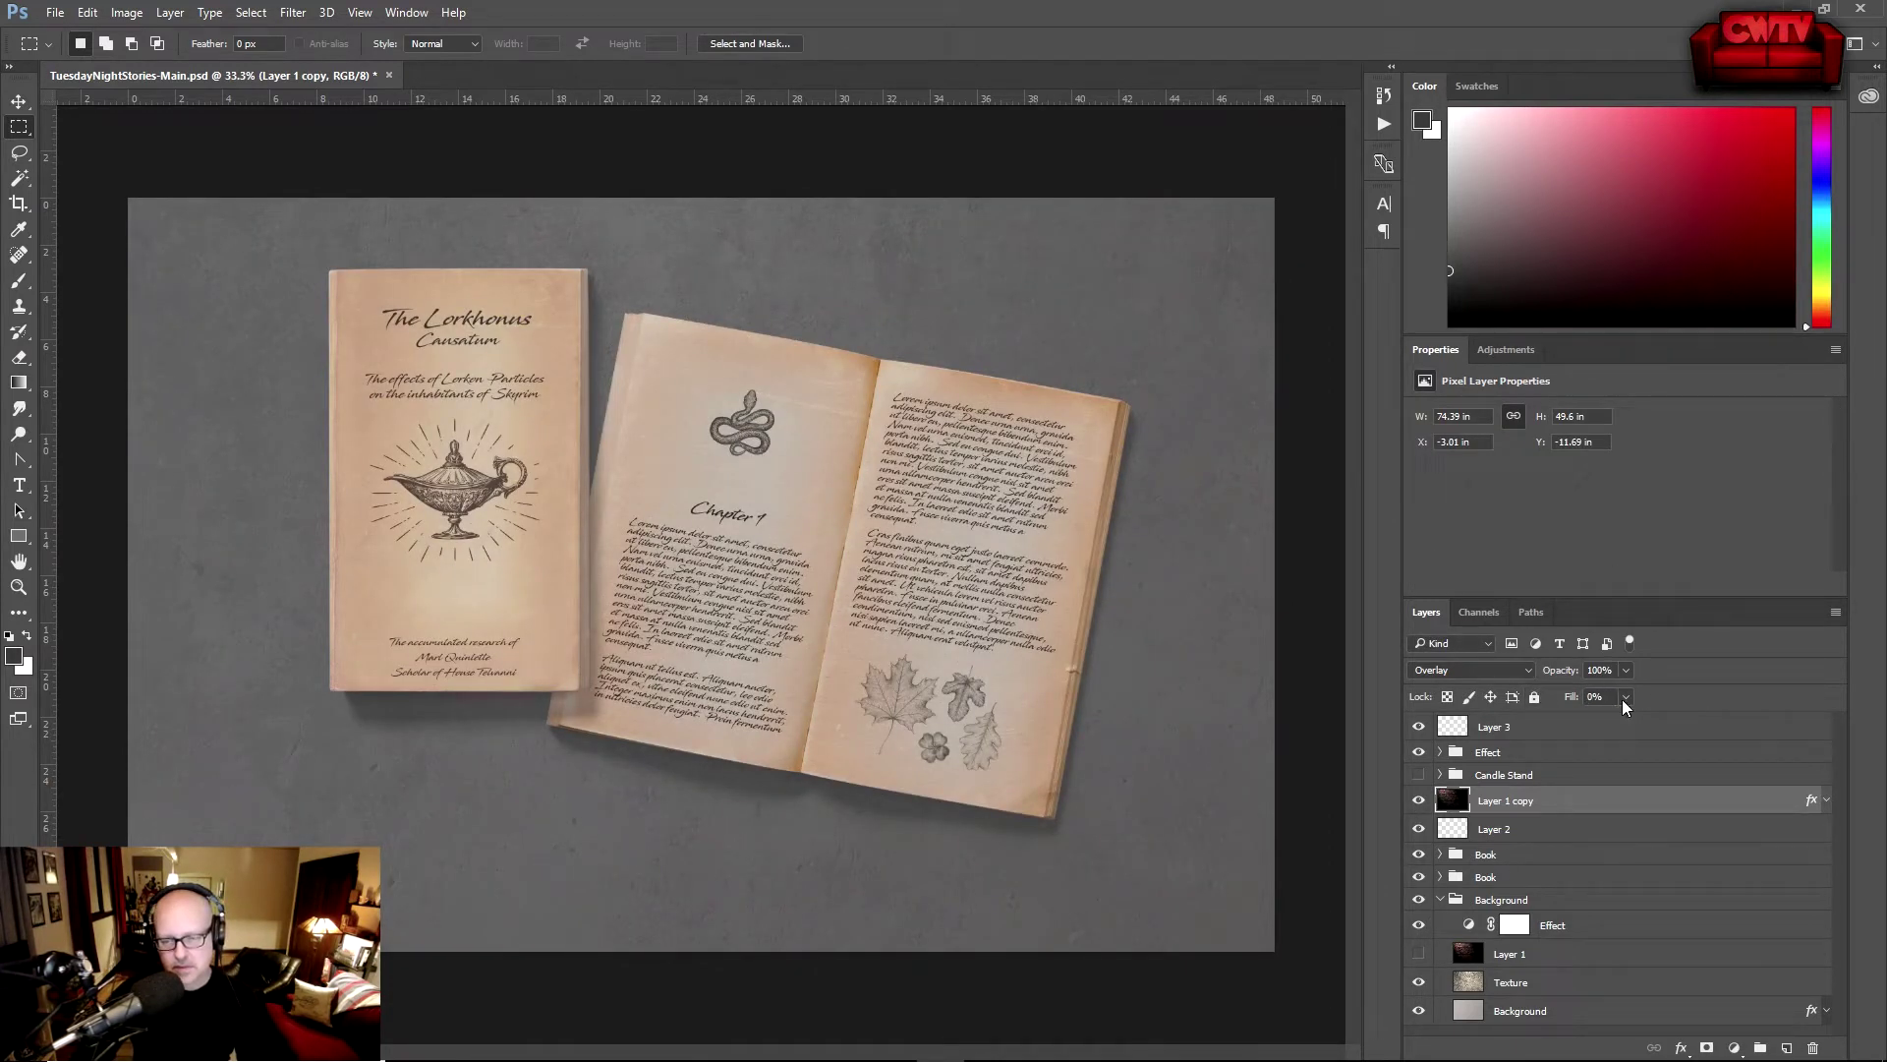
# - Switch Layer 1 copy's Color Overlay blend mode to Overlay
pyautogui.click(1826, 803)
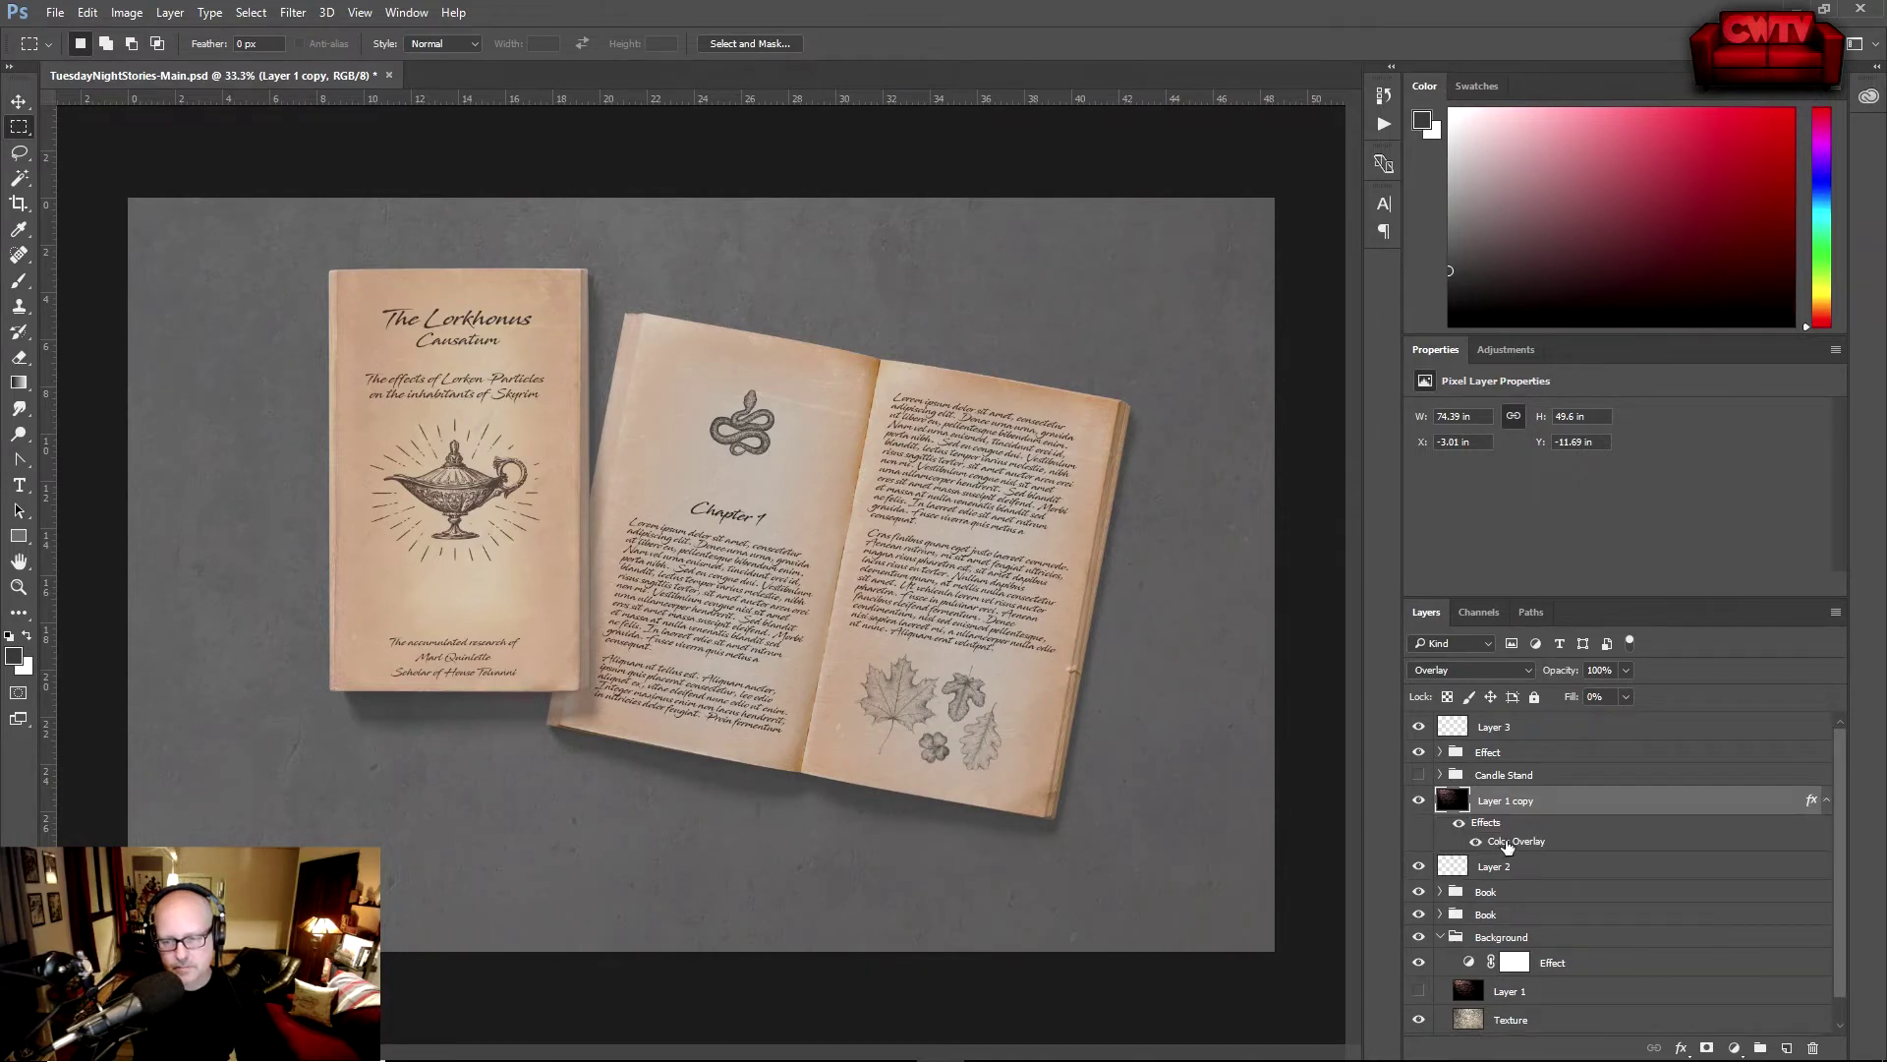
pyautogui.doubleClick(1508, 842)
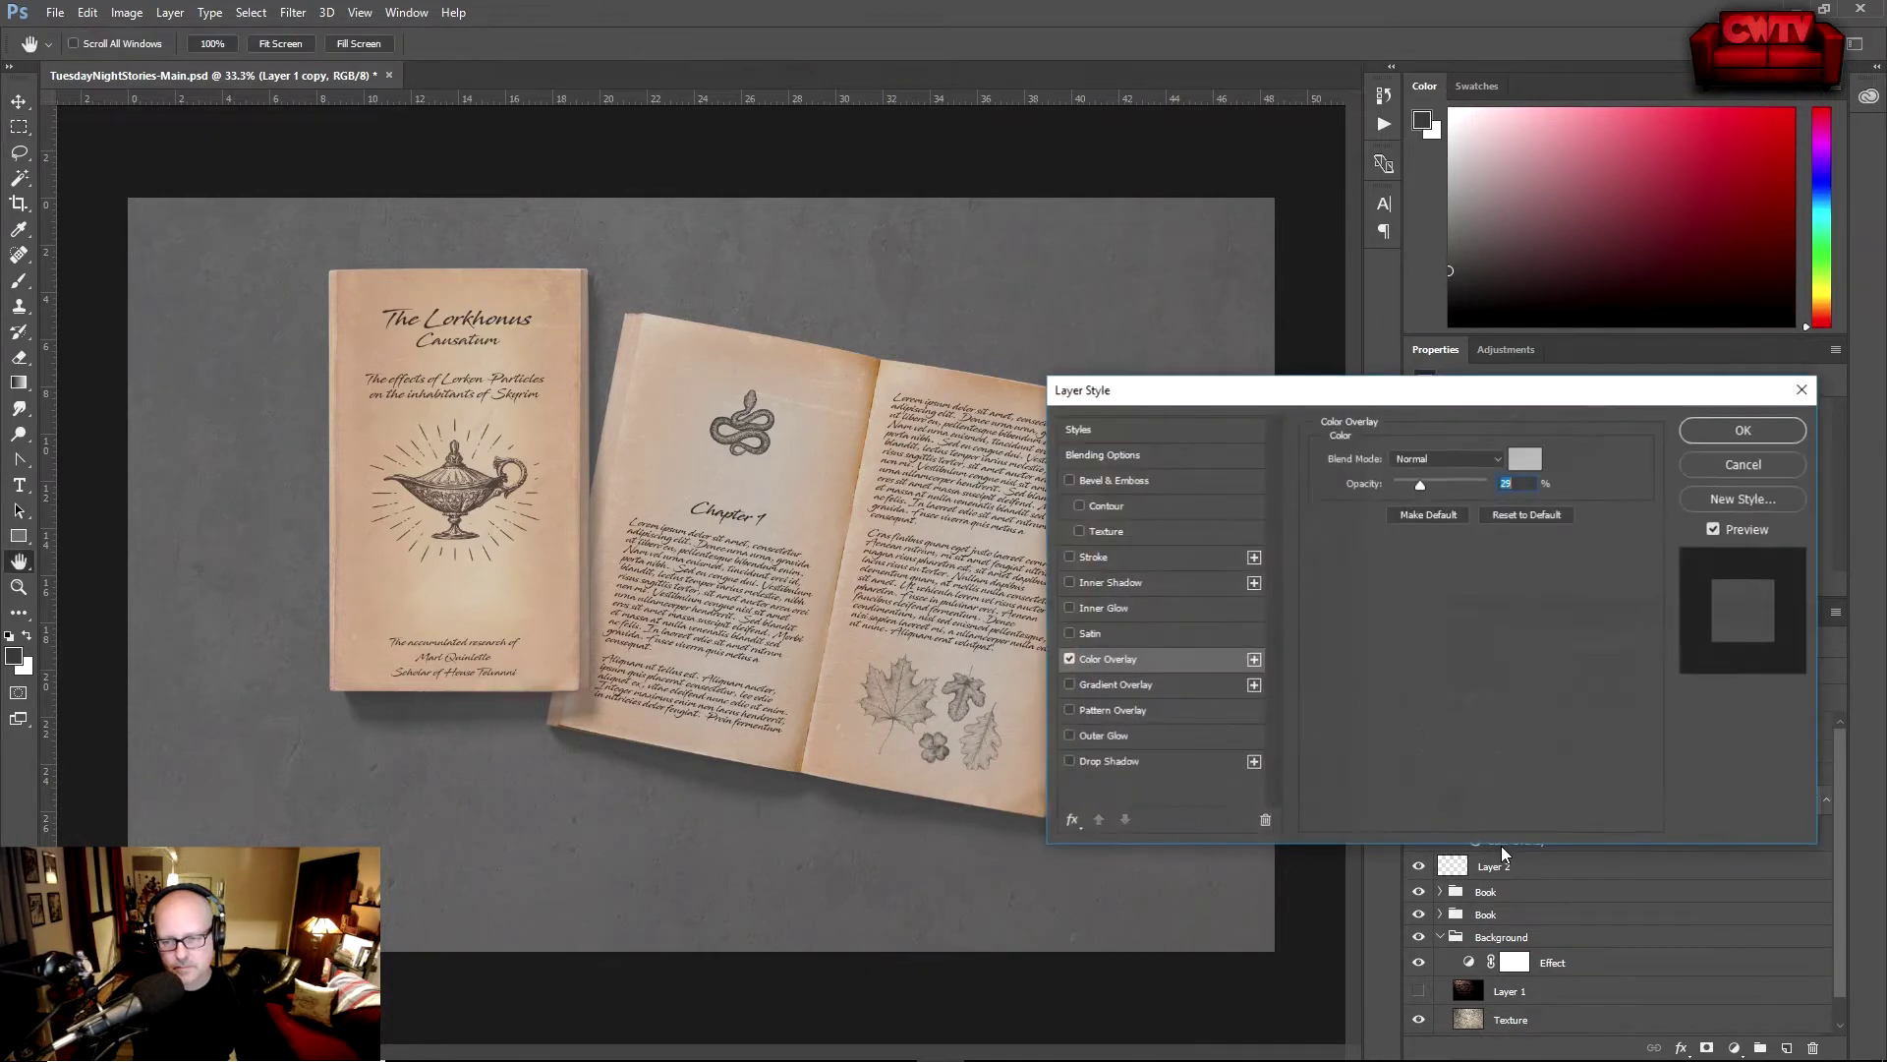
pyautogui.click(1492, 459)
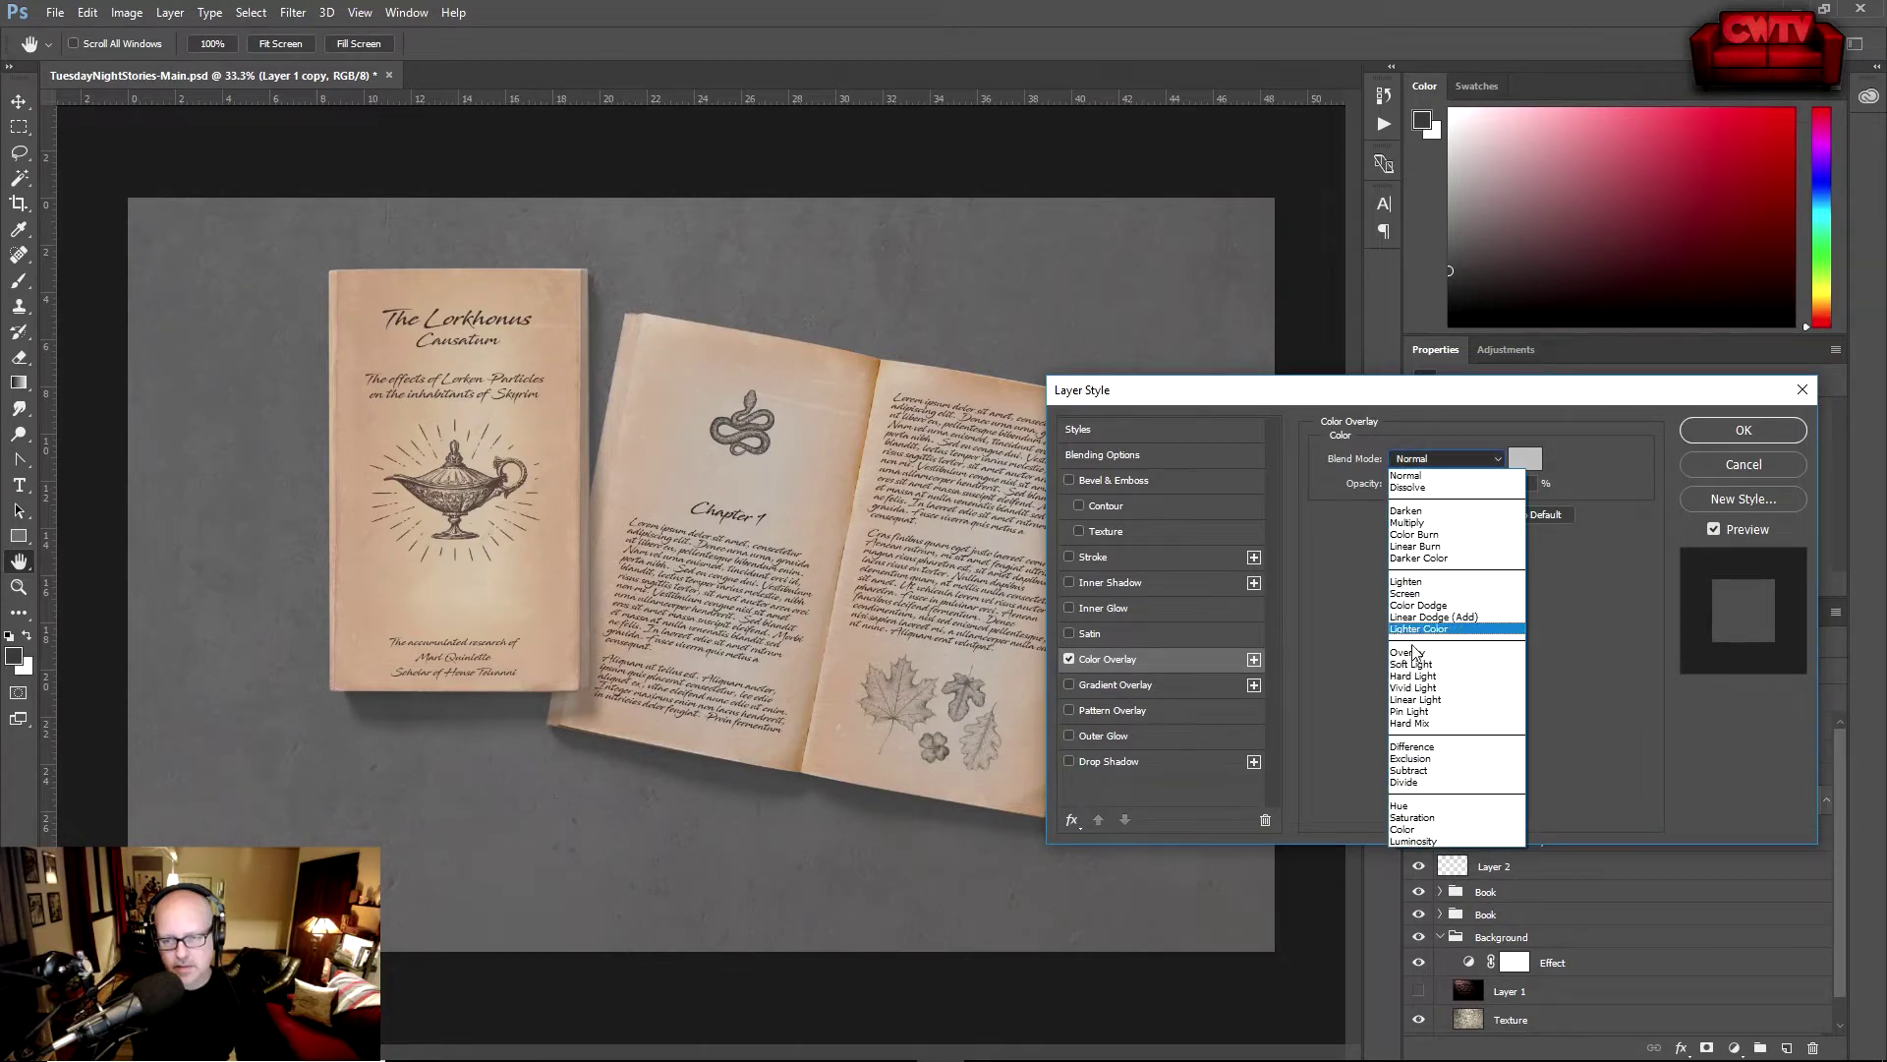
pyautogui.click(1411, 653)
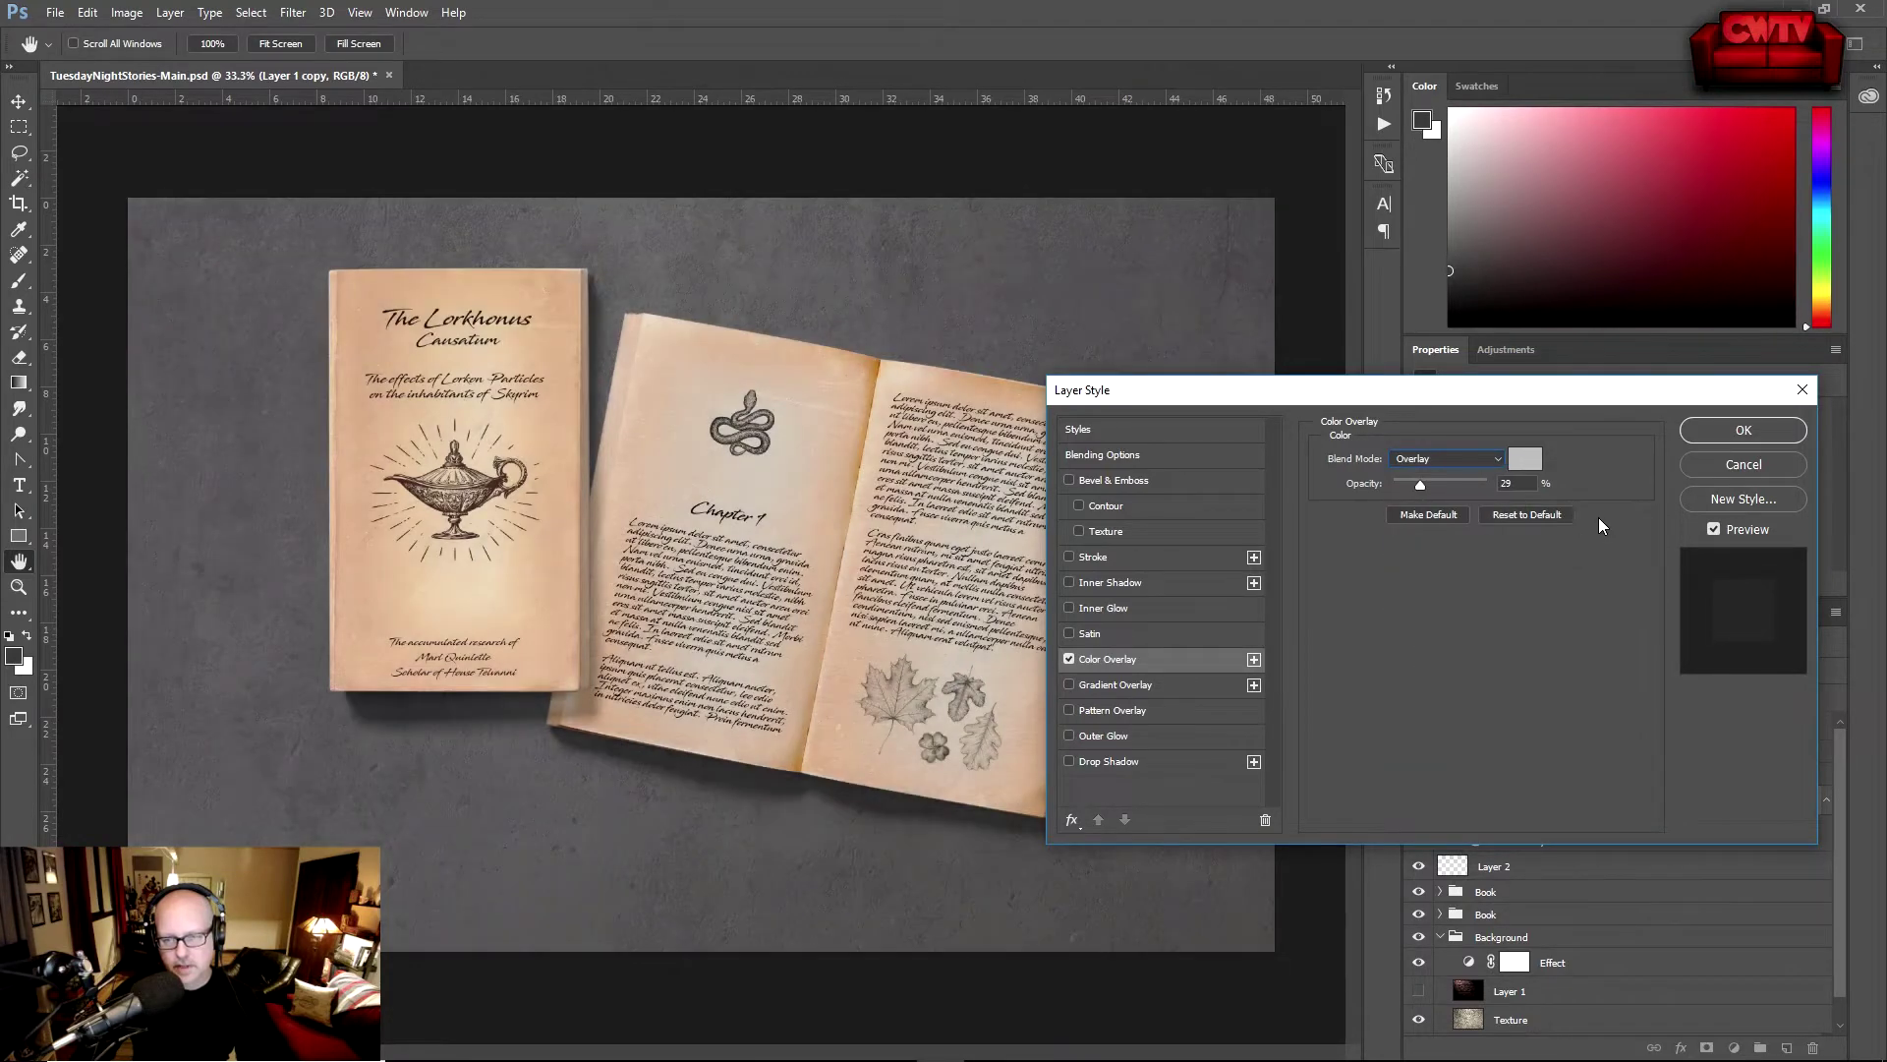
pyautogui.click(1701, 429)
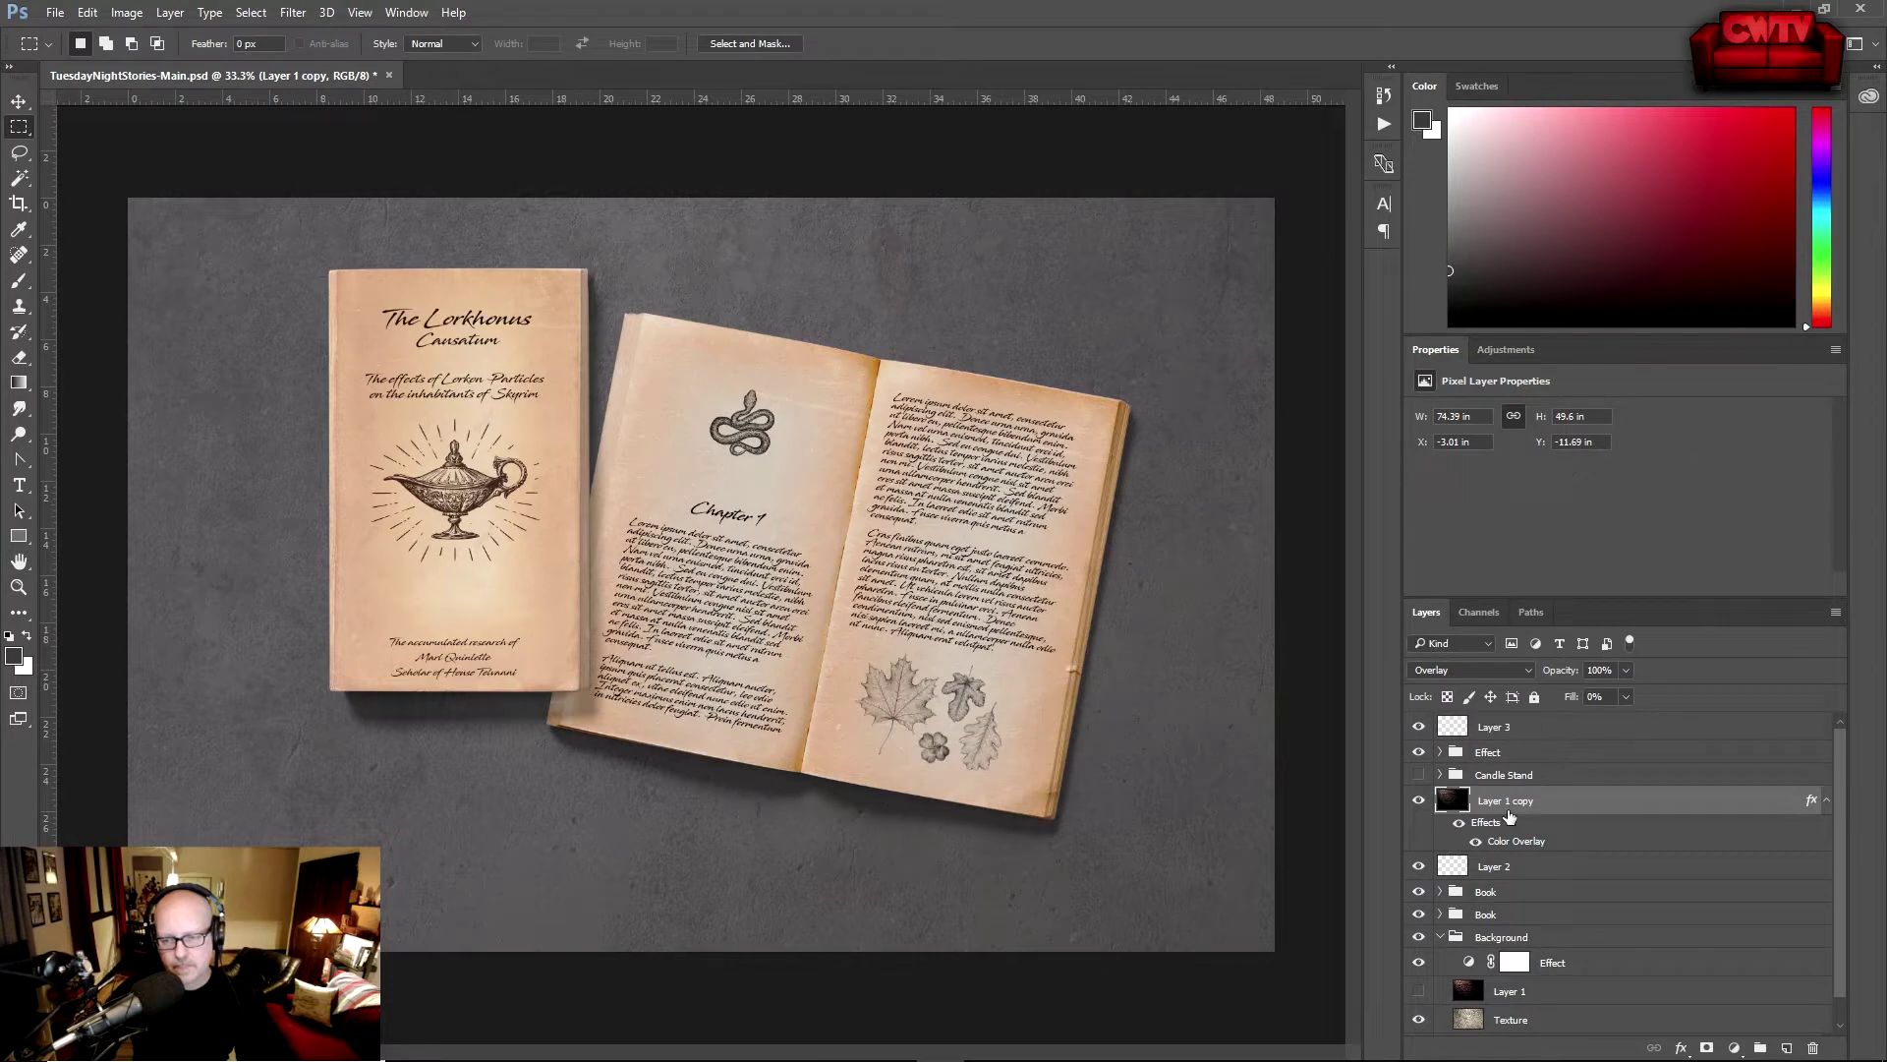
# - Set Layer 1 copy's layer blend mode back to Normal and collapse its effects
pyautogui.click(1529, 670)
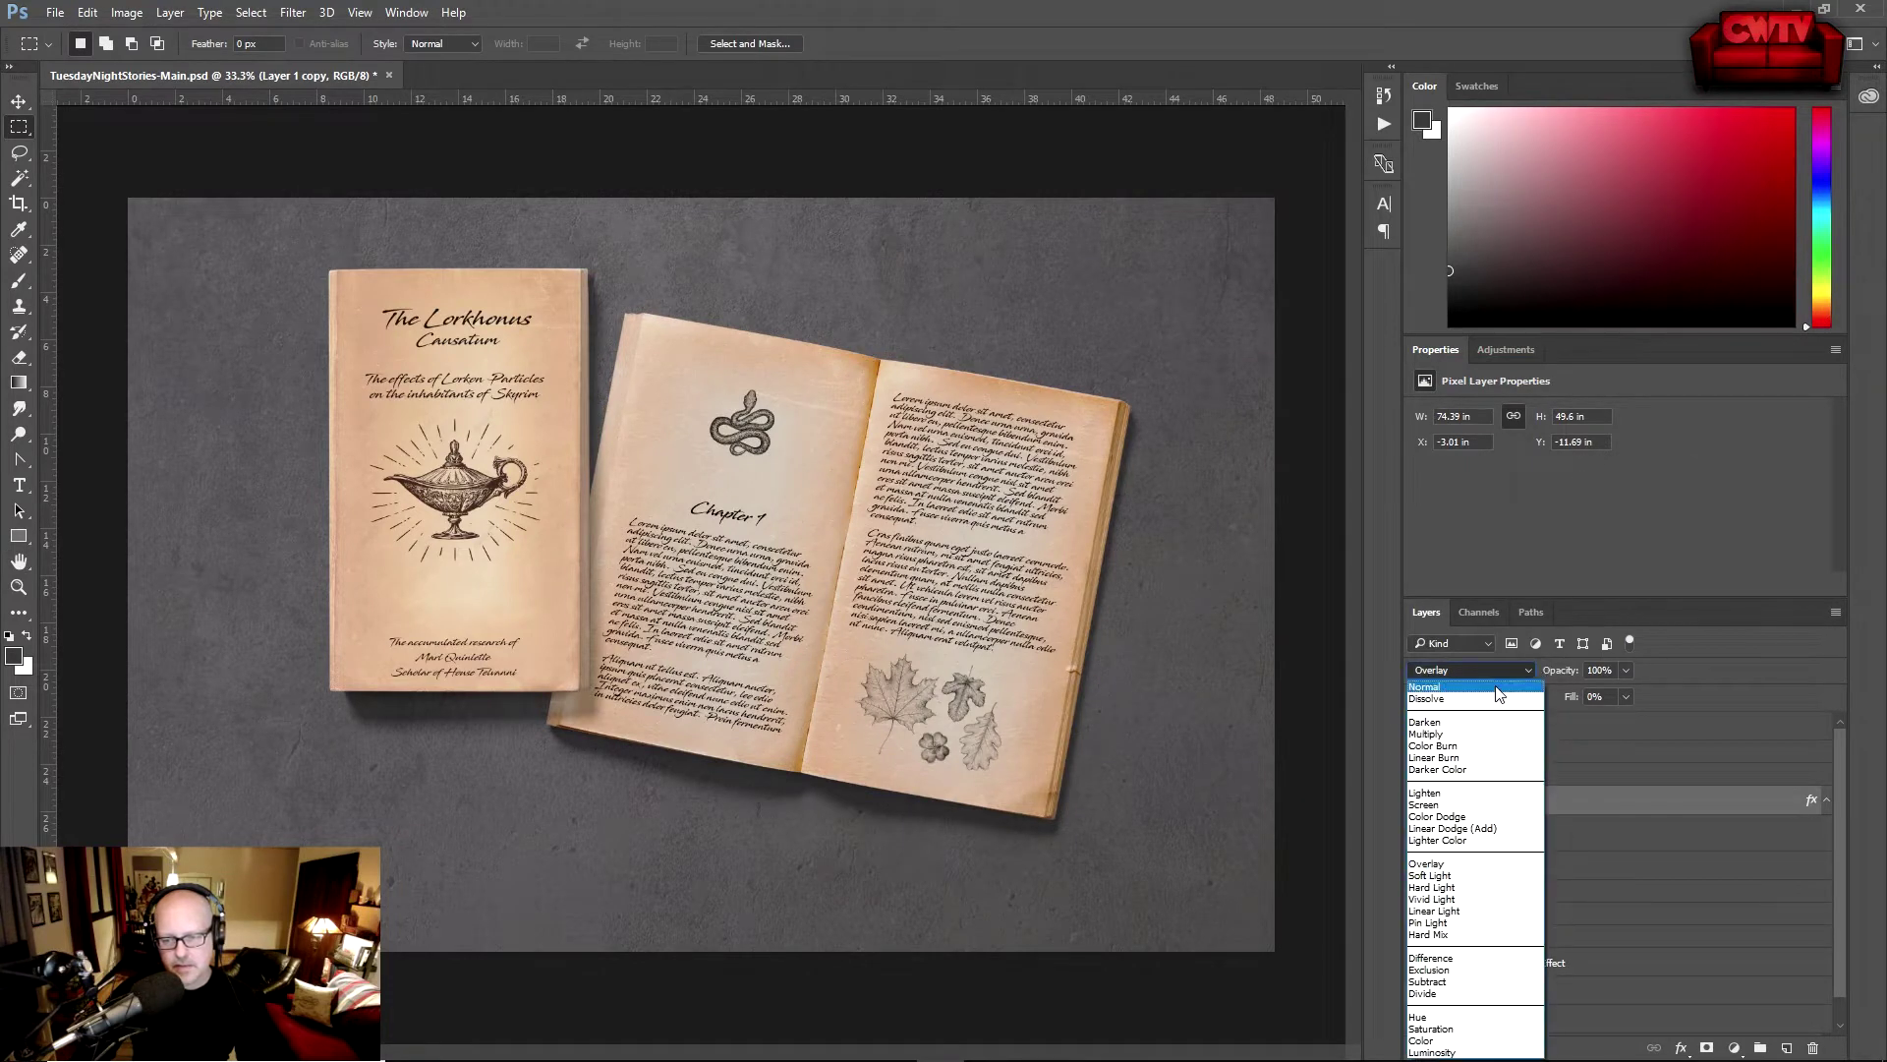
pyautogui.click(1495, 686)
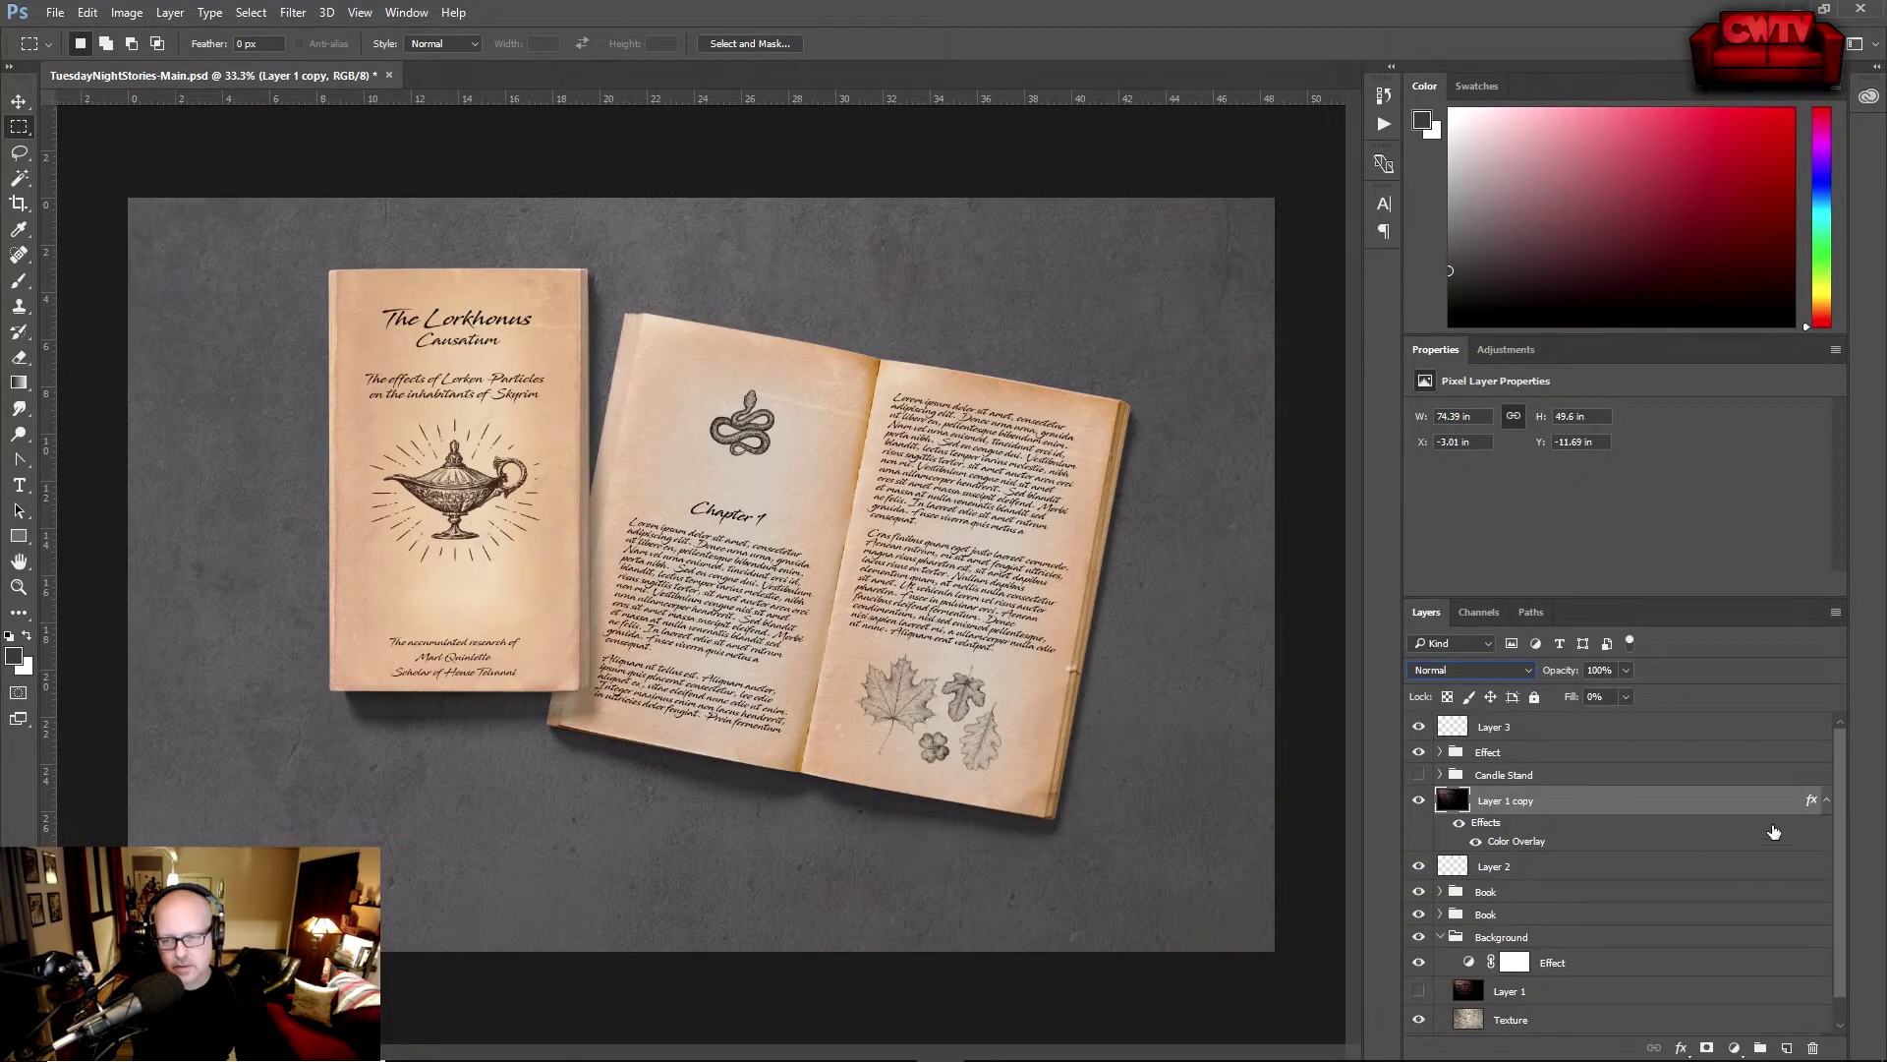
pyautogui.click(1826, 803)
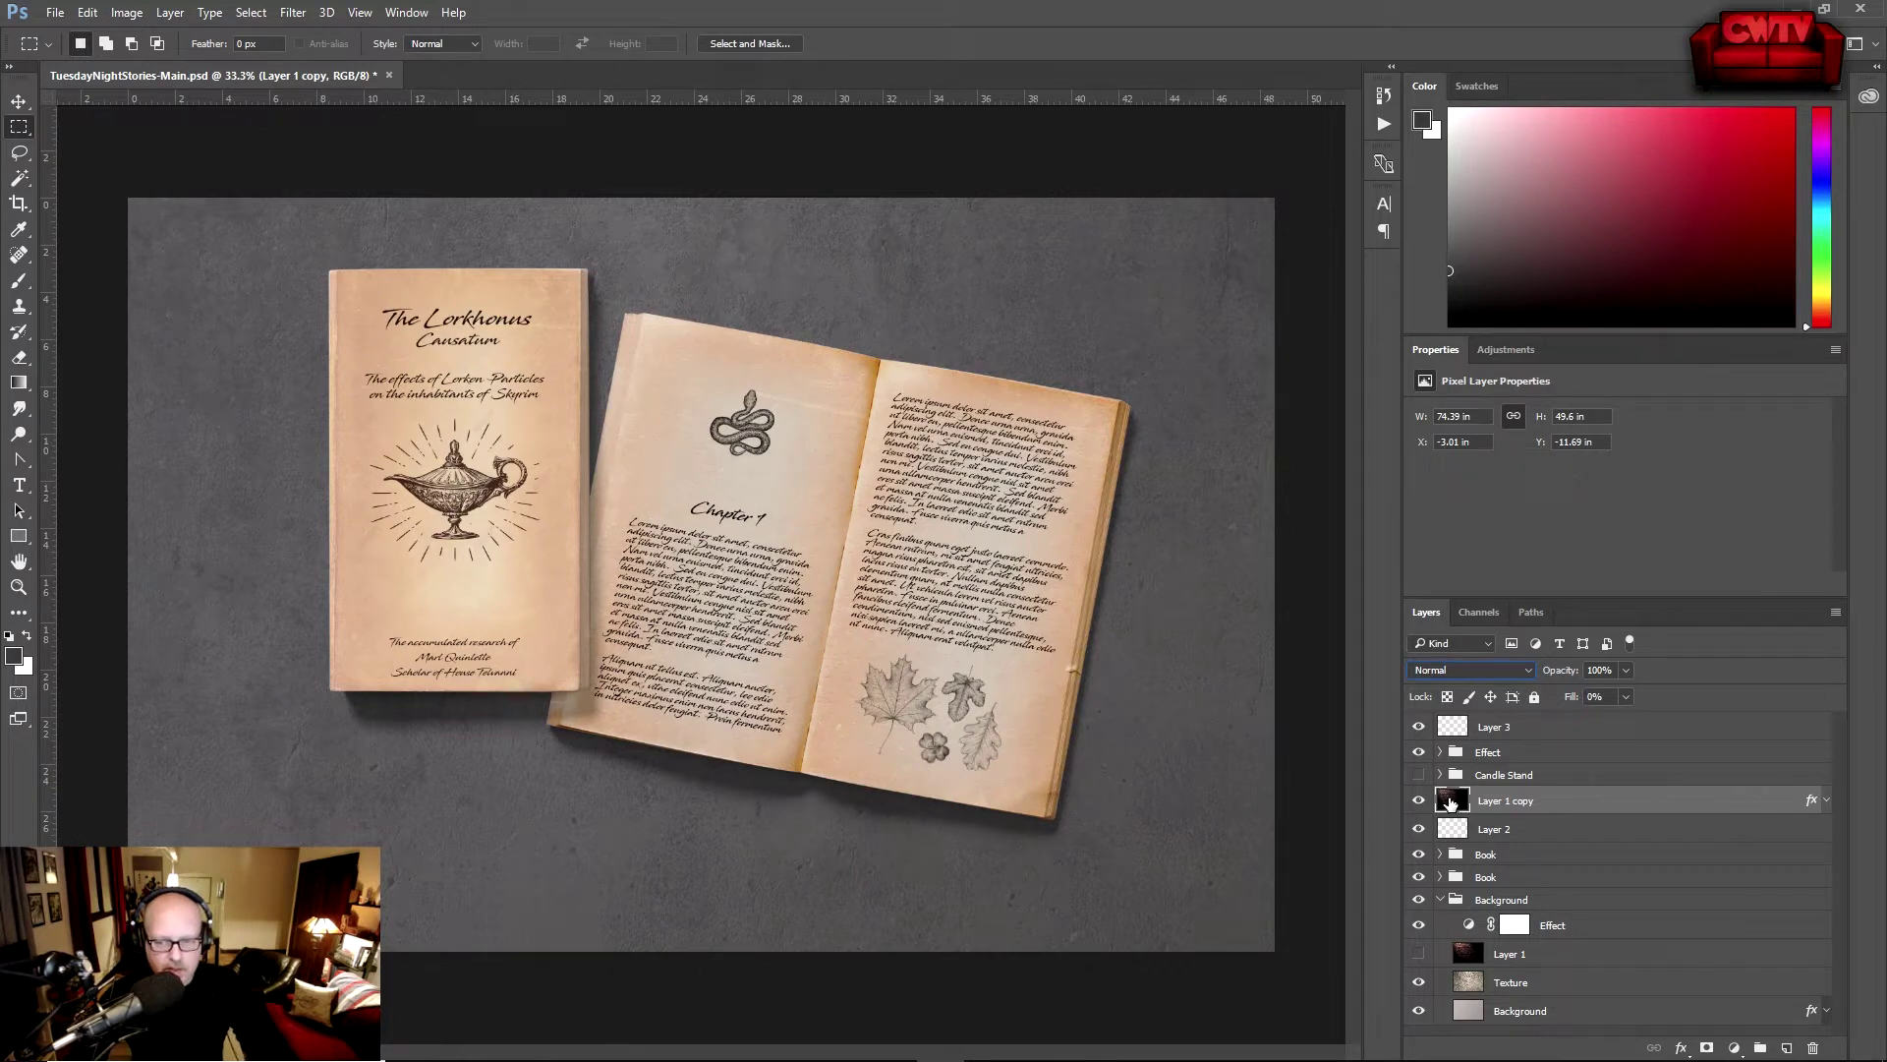
# - Try raising Layer 1 copy's fill to 90%, then delete the layer
pyautogui.click(1627, 697)
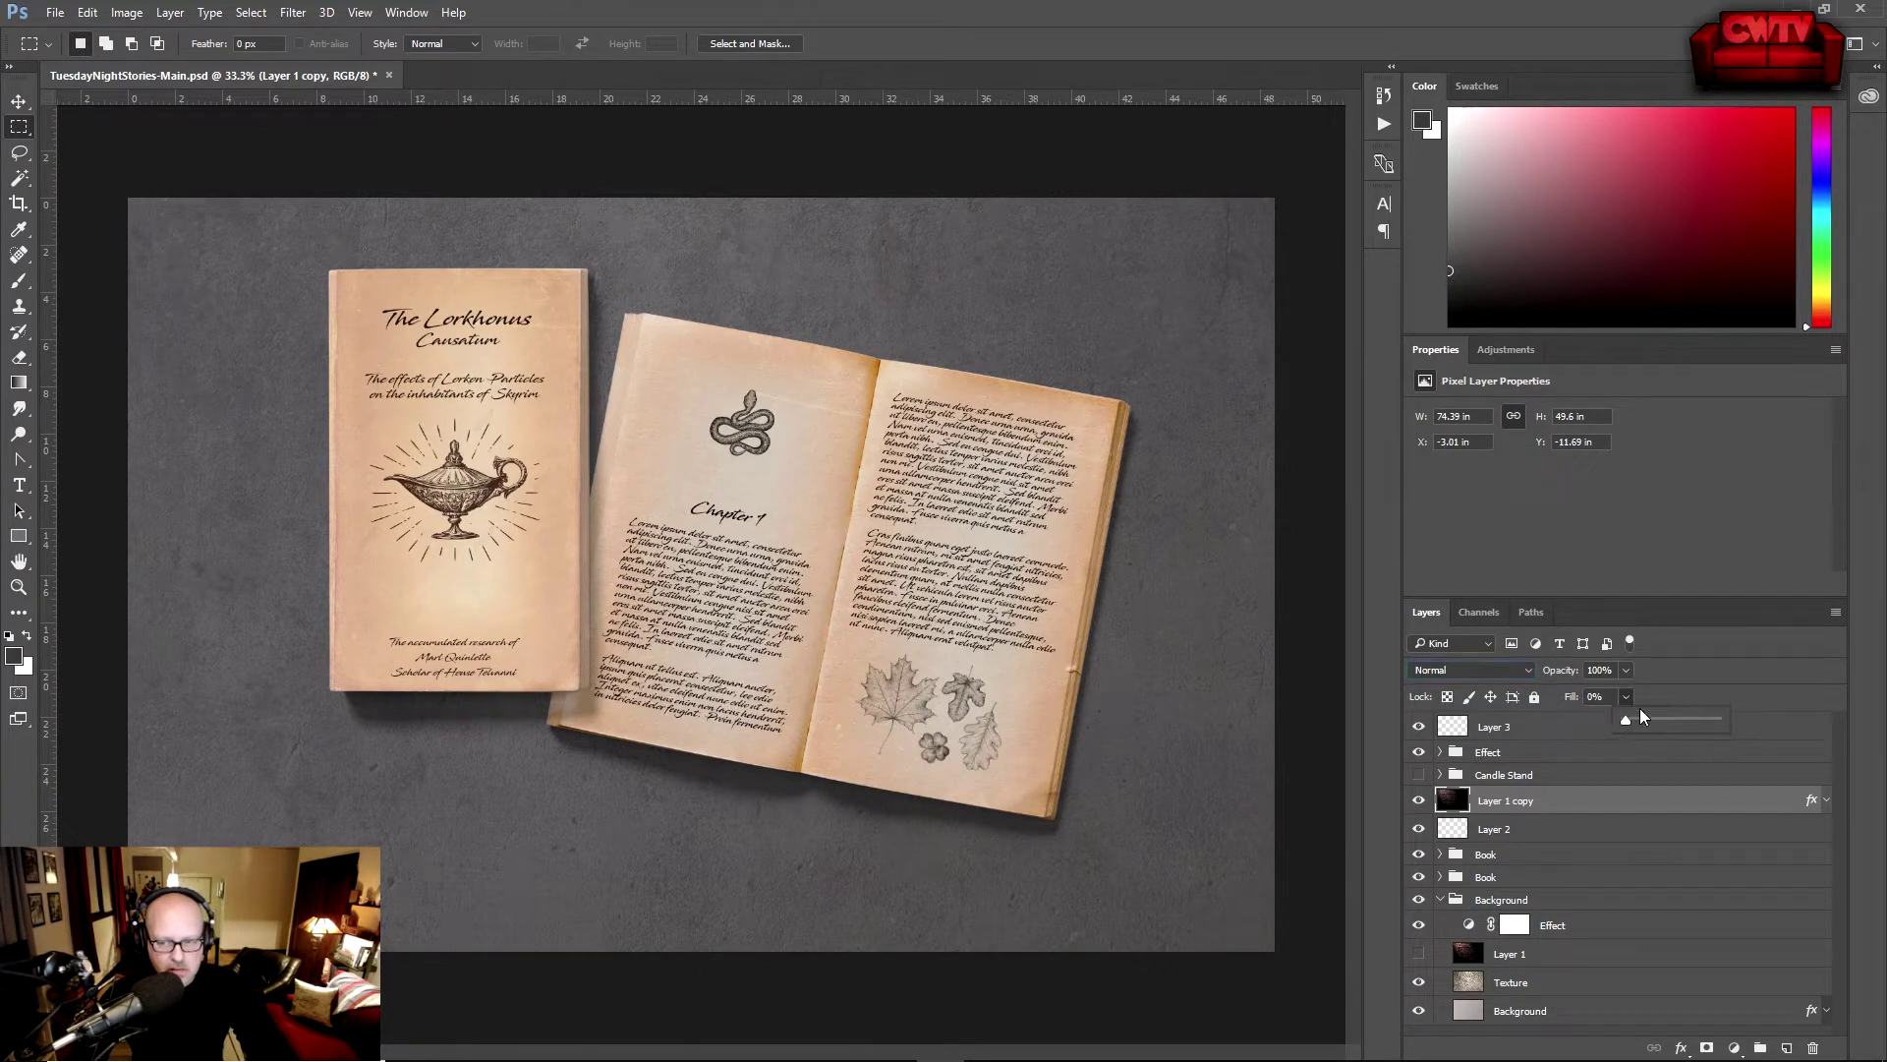
pyautogui.moveTo(1692, 729); pyautogui.dragTo(1573, 715)
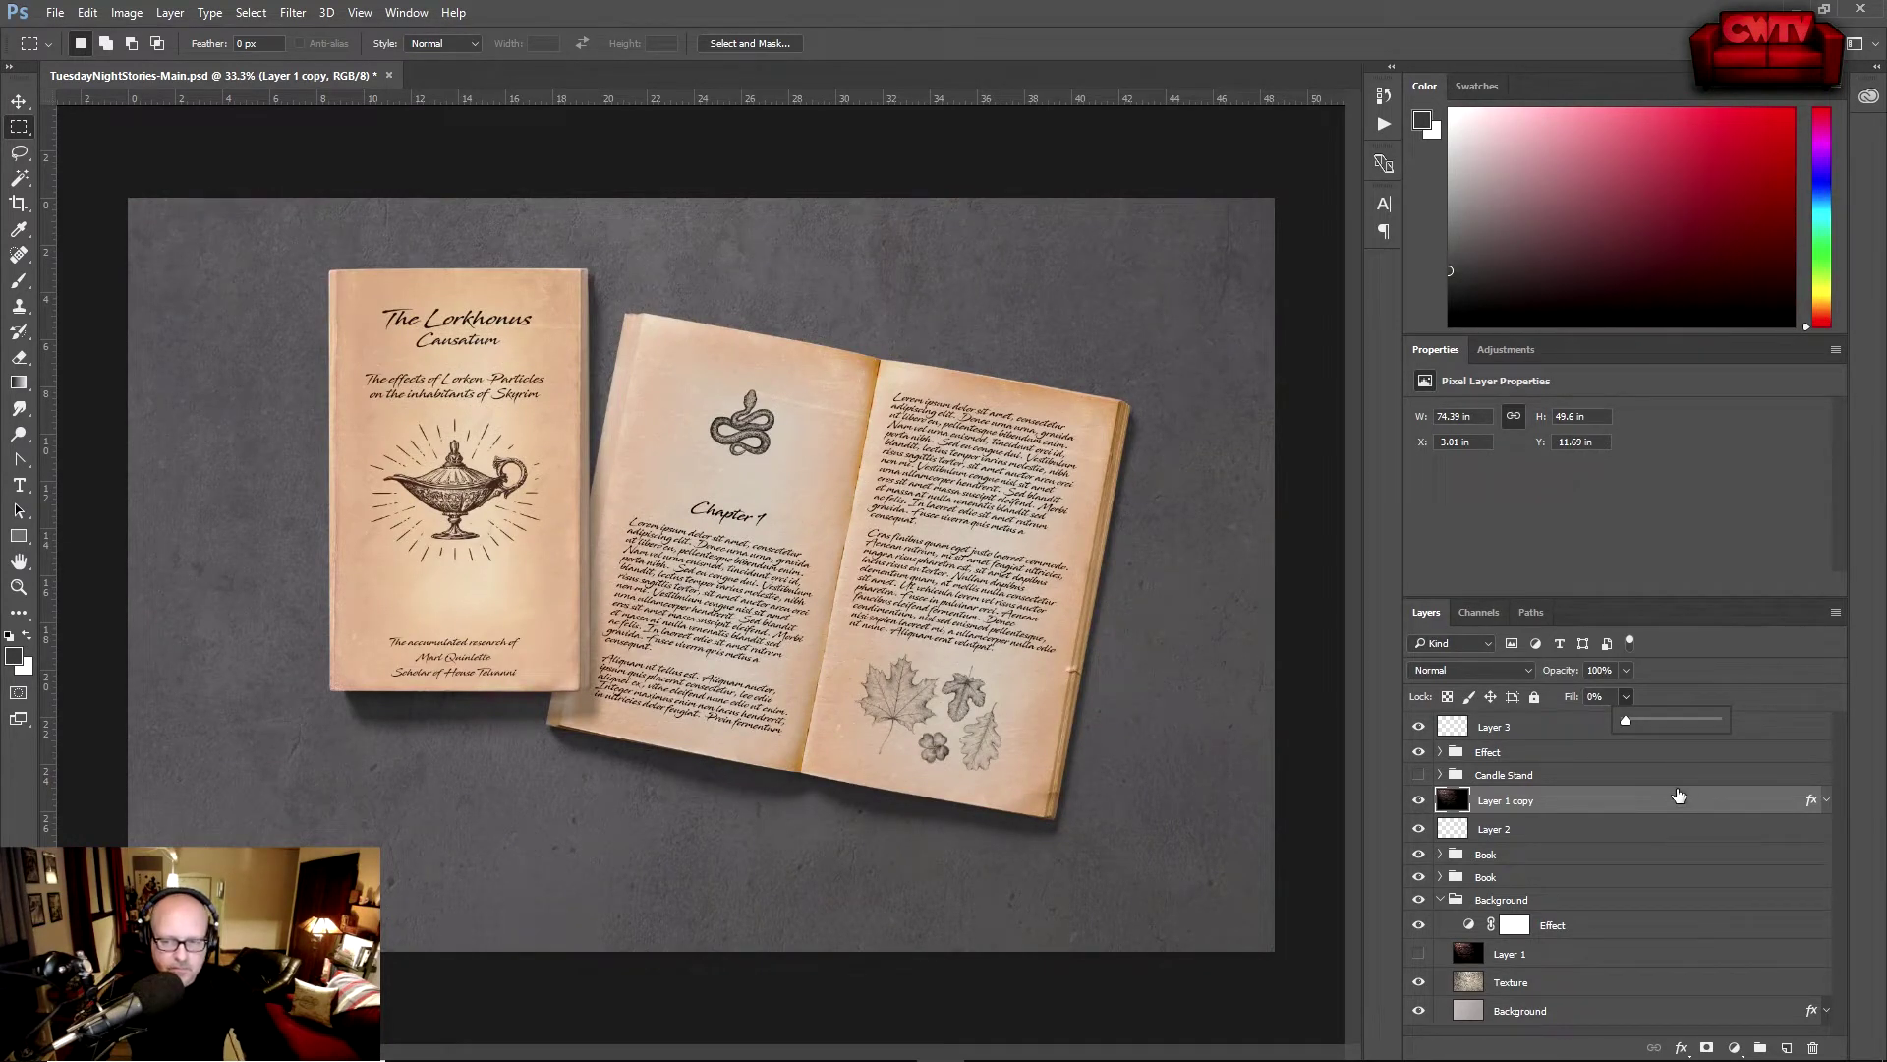
pyautogui.moveTo(1671, 799); pyautogui.dragTo(1814, 1053)
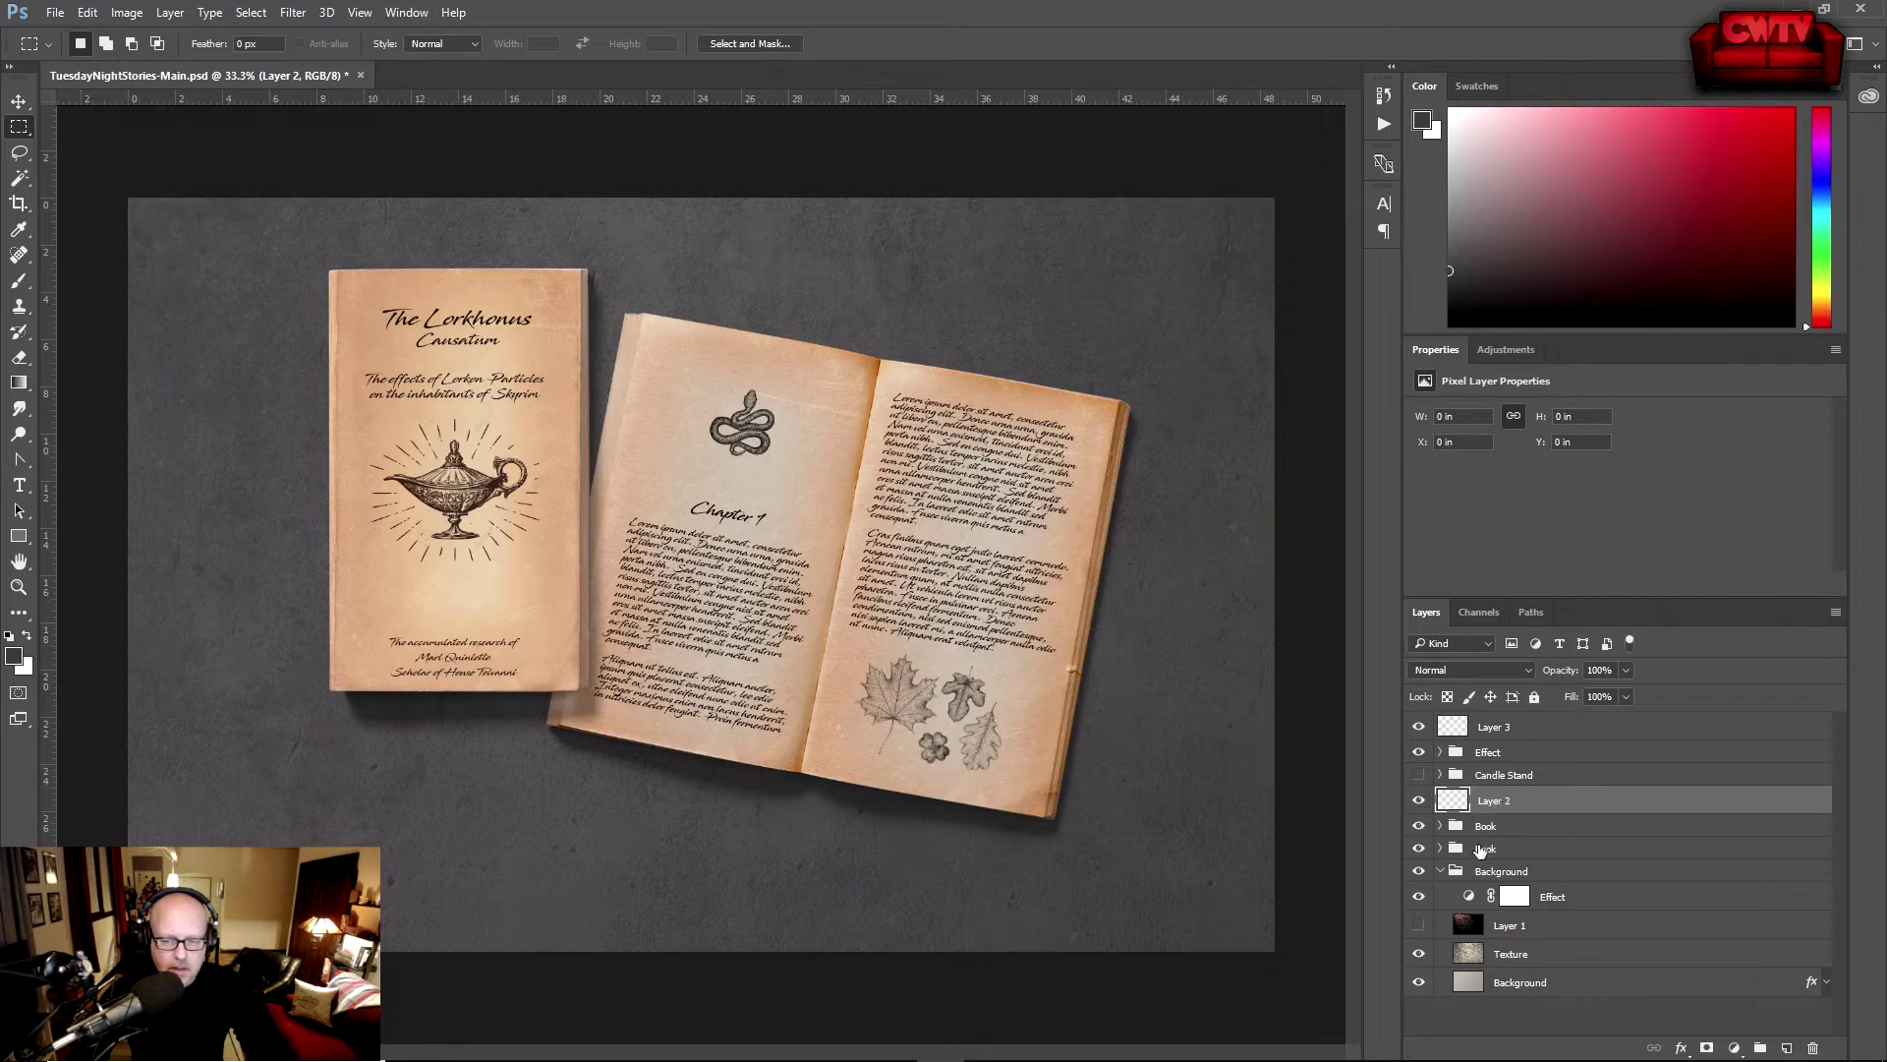
# - Hide Layer 2 and reveal the dark wood Layer 1, then select the upper Book group
pyautogui.click(1418, 801)
pyautogui.click(1417, 801)
pyautogui.click(1418, 801)
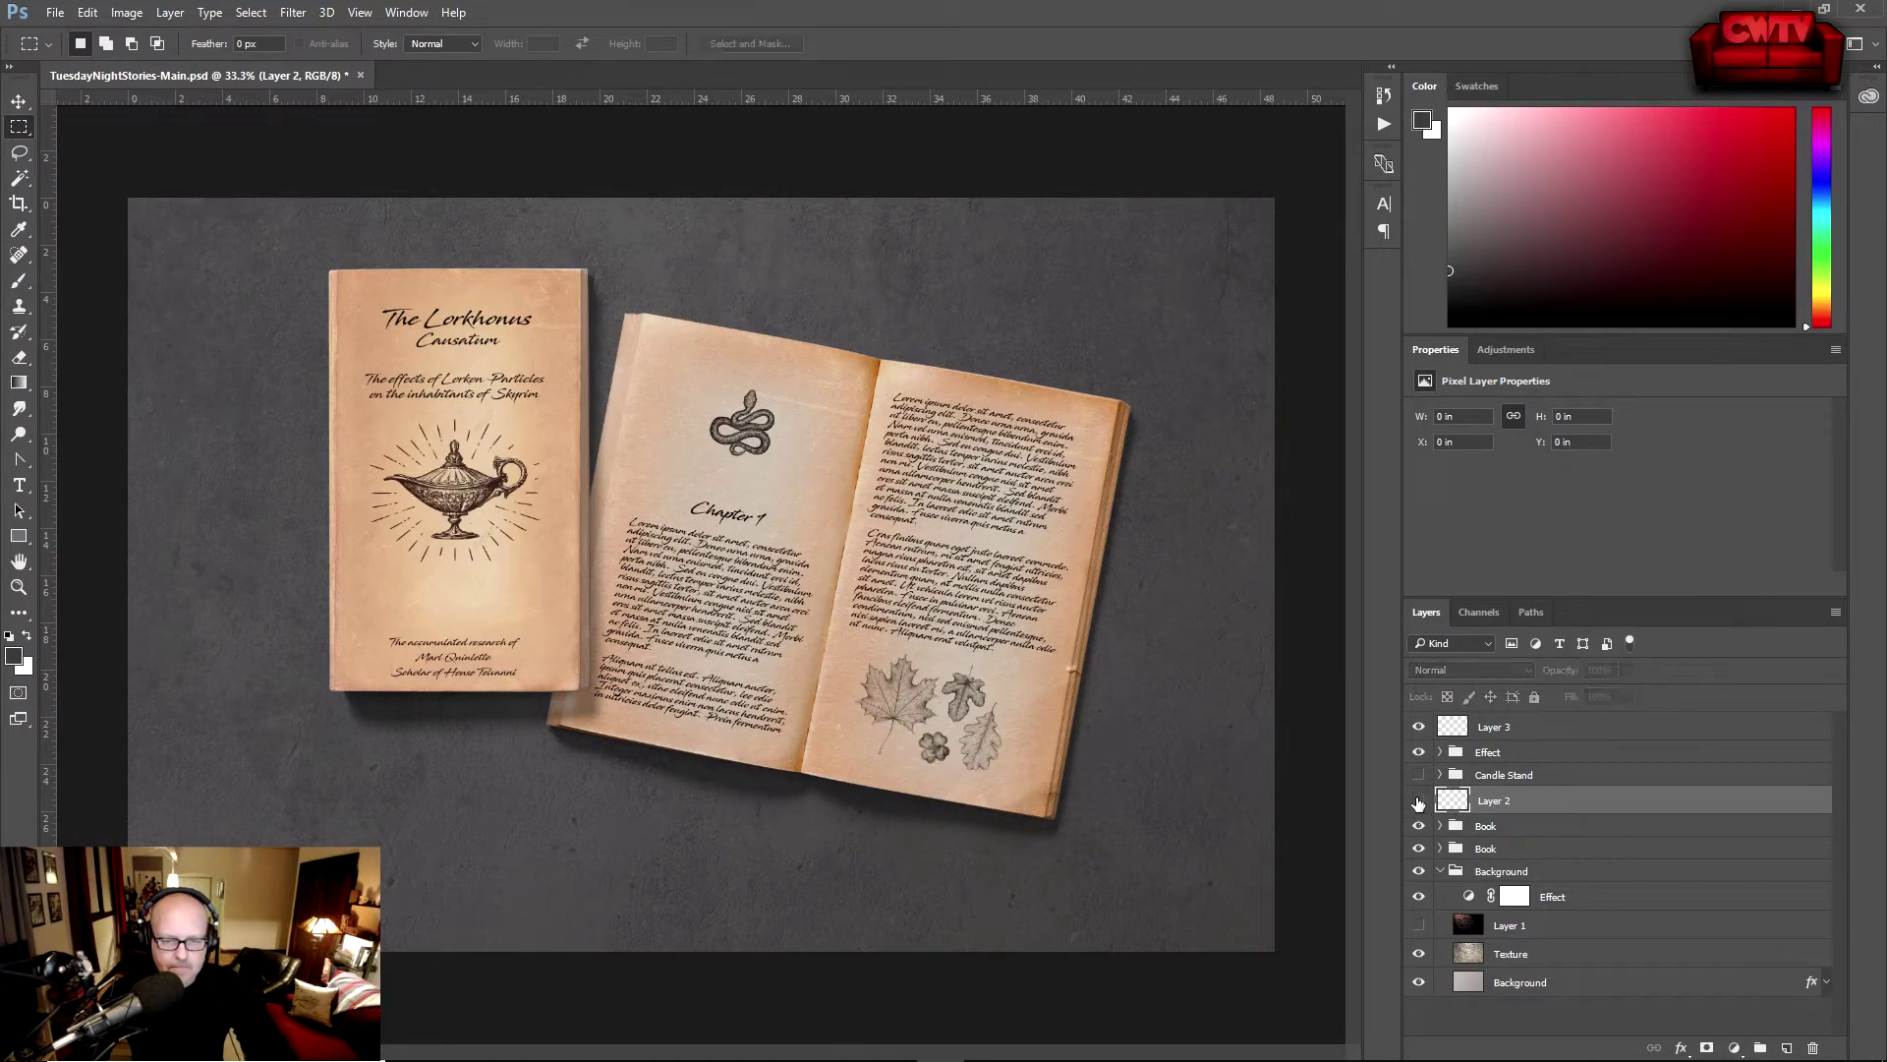
pyautogui.click(1418, 801)
pyautogui.click(1418, 929)
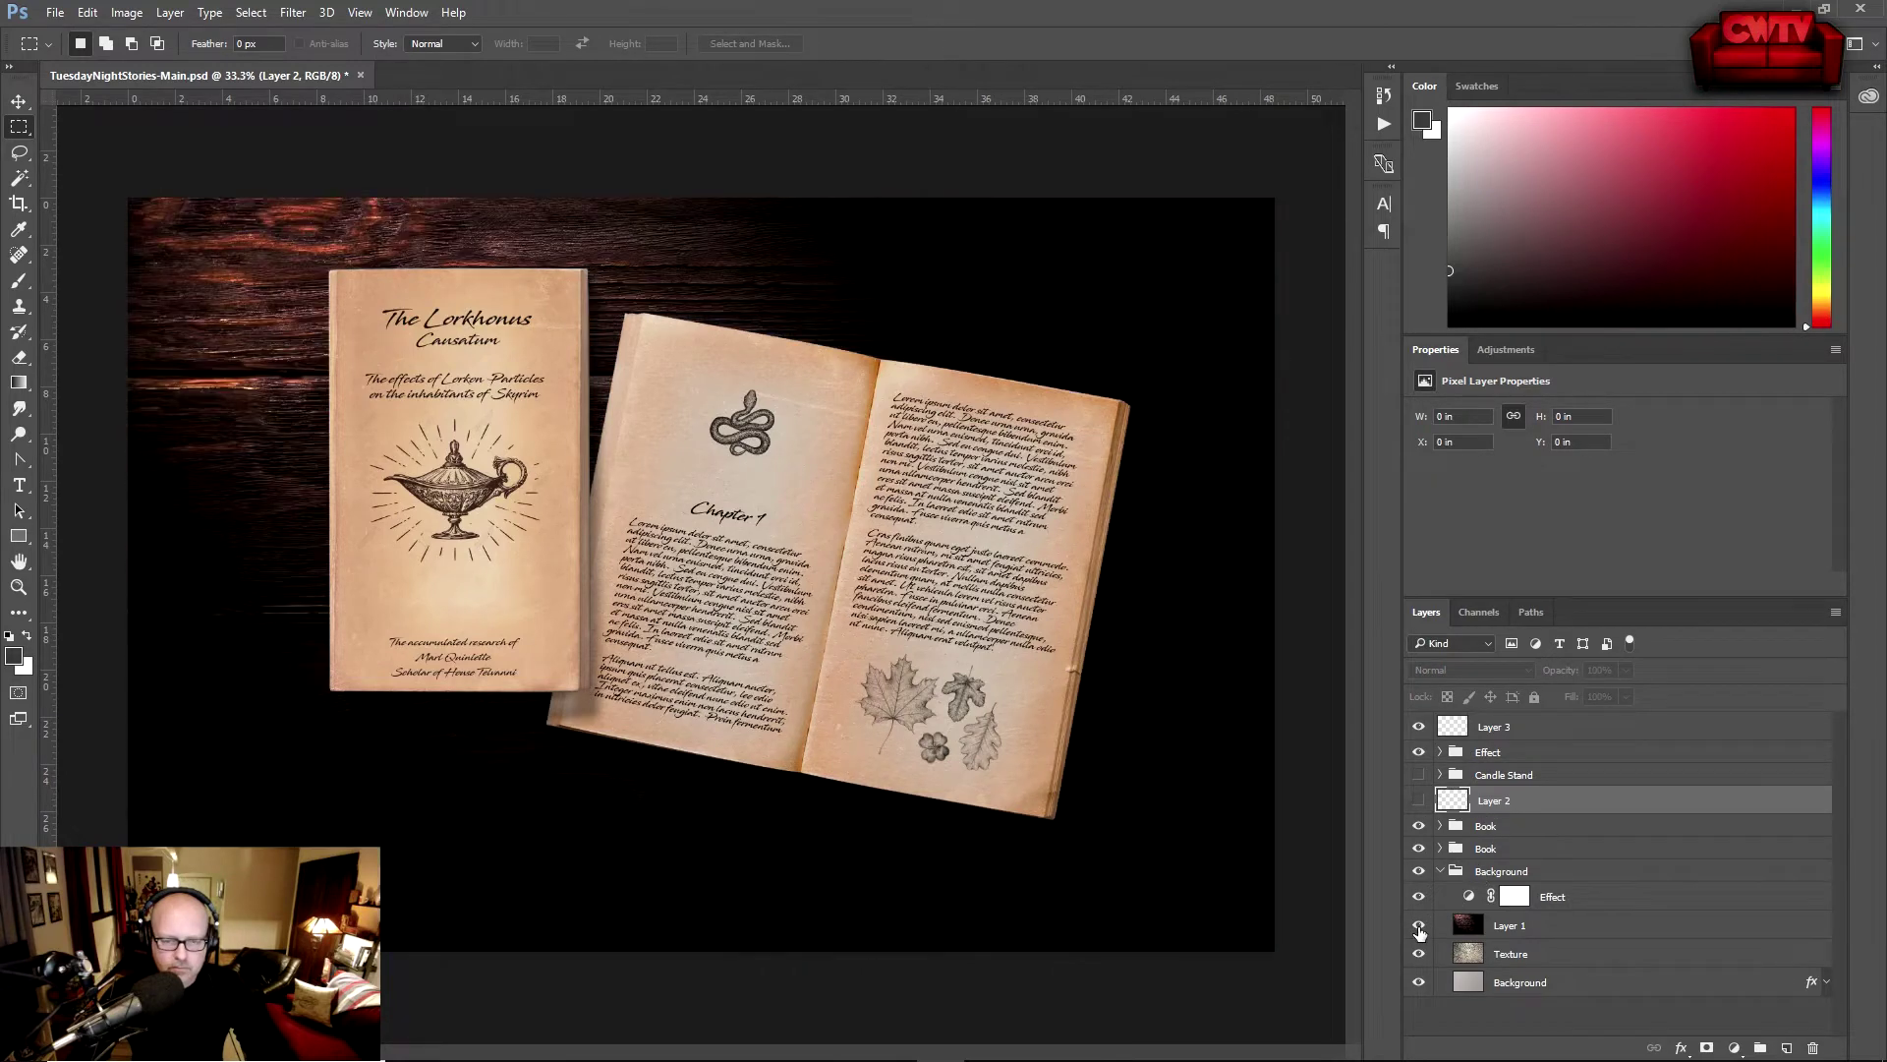
pyautogui.click(1514, 828)
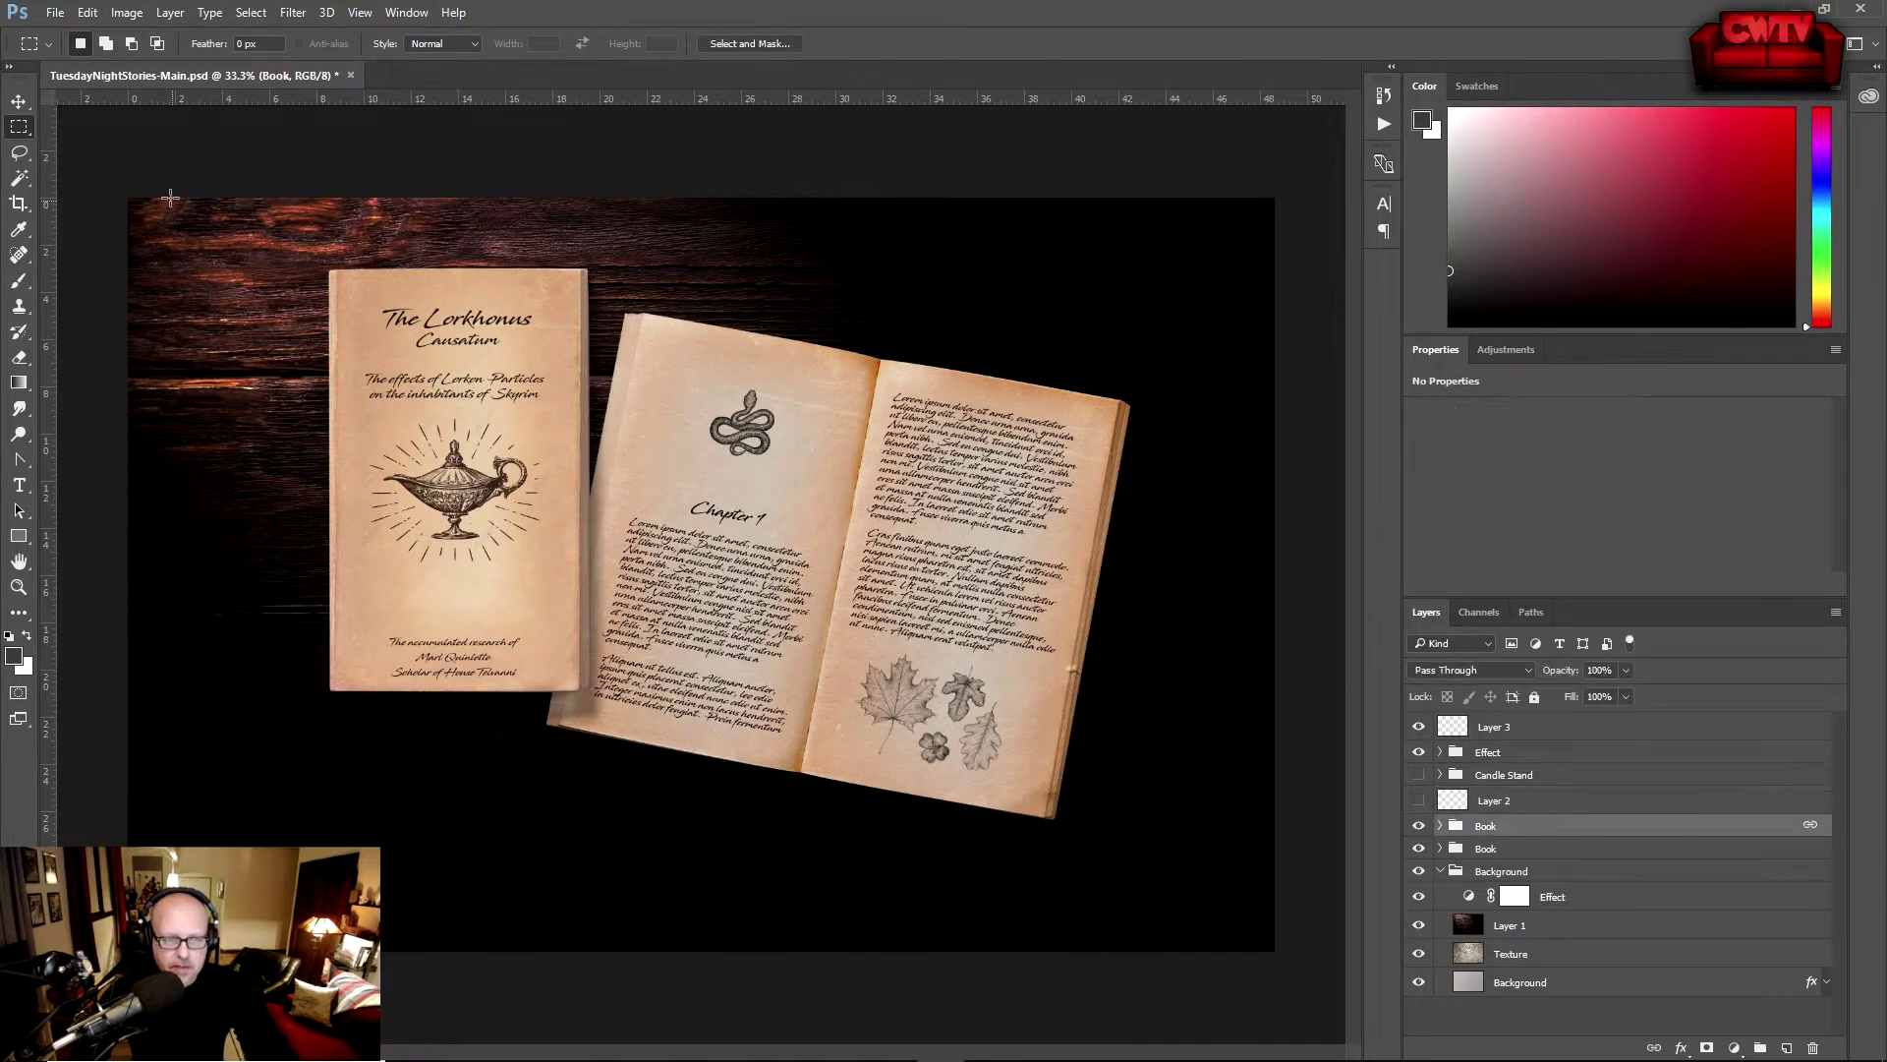
pyautogui.click(170, 12)
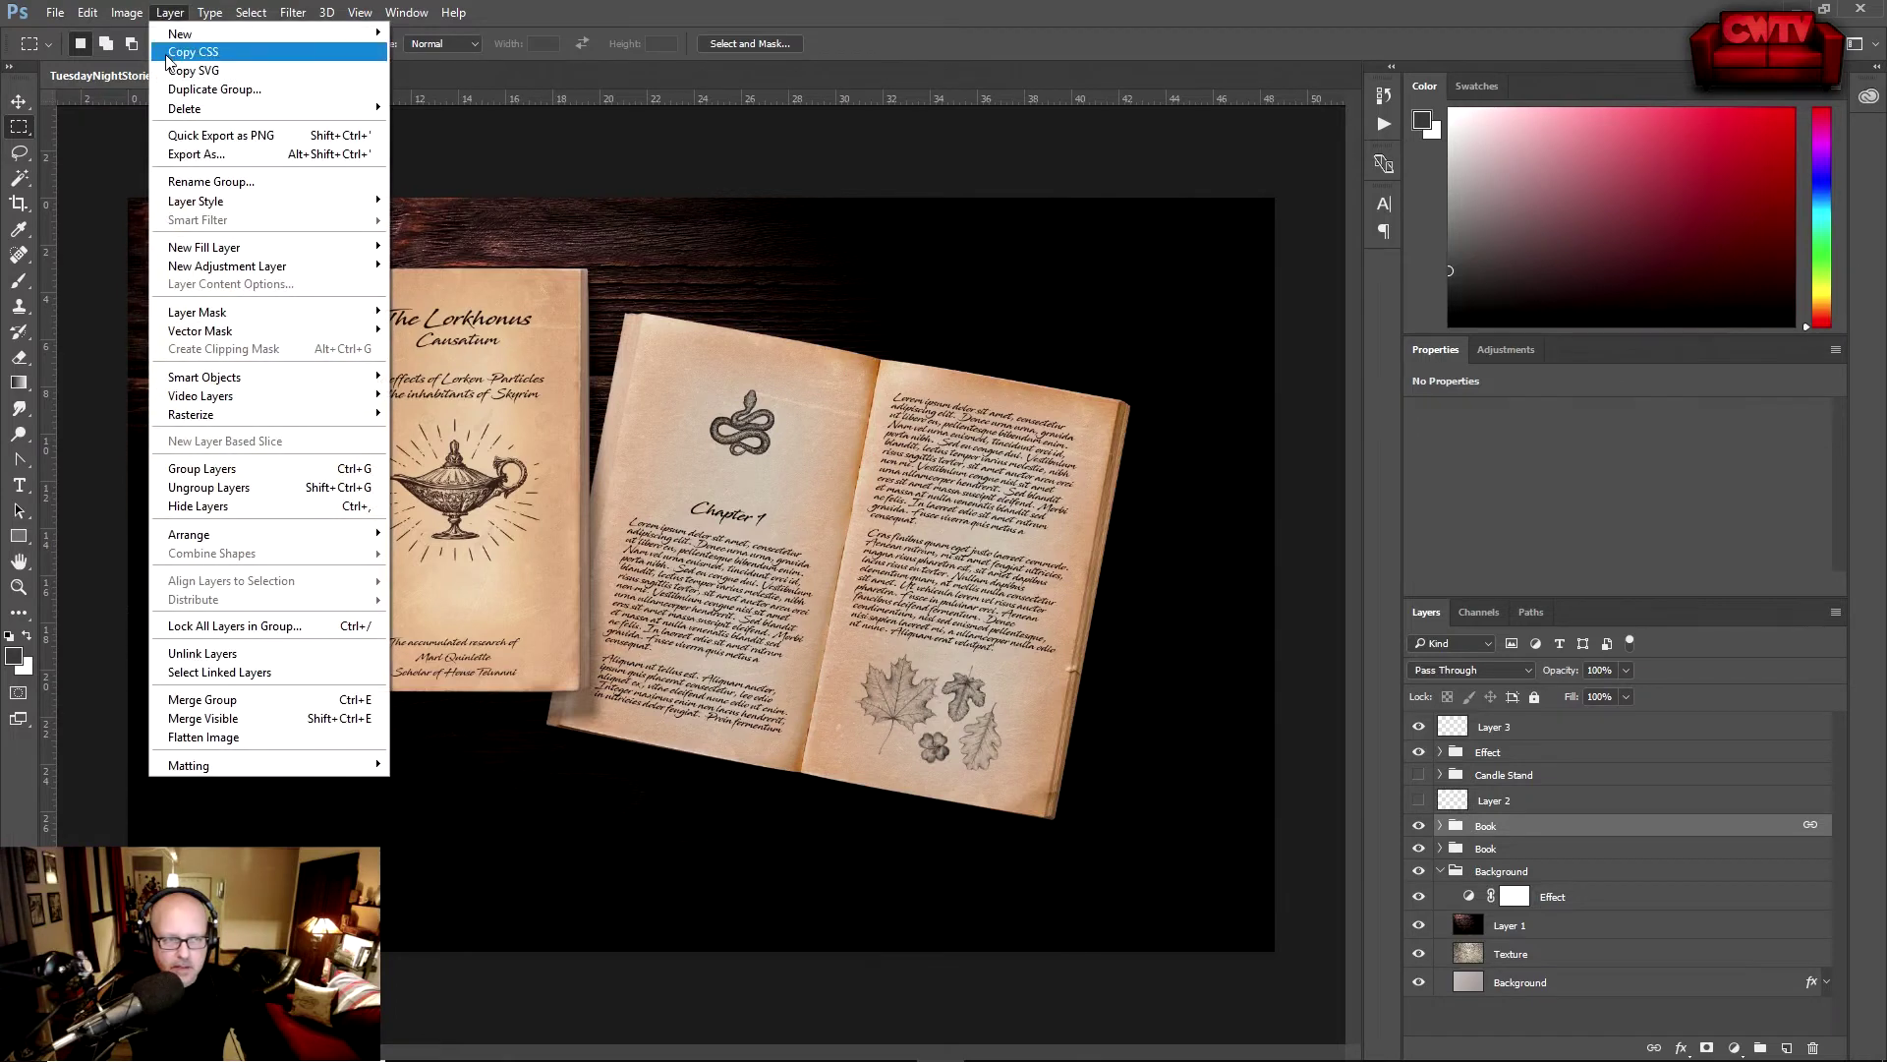
# - Browse the New Fill Layer and New Adjustment Layer options, then close the Layer menu unchanged
pyautogui.moveTo(216, 271)
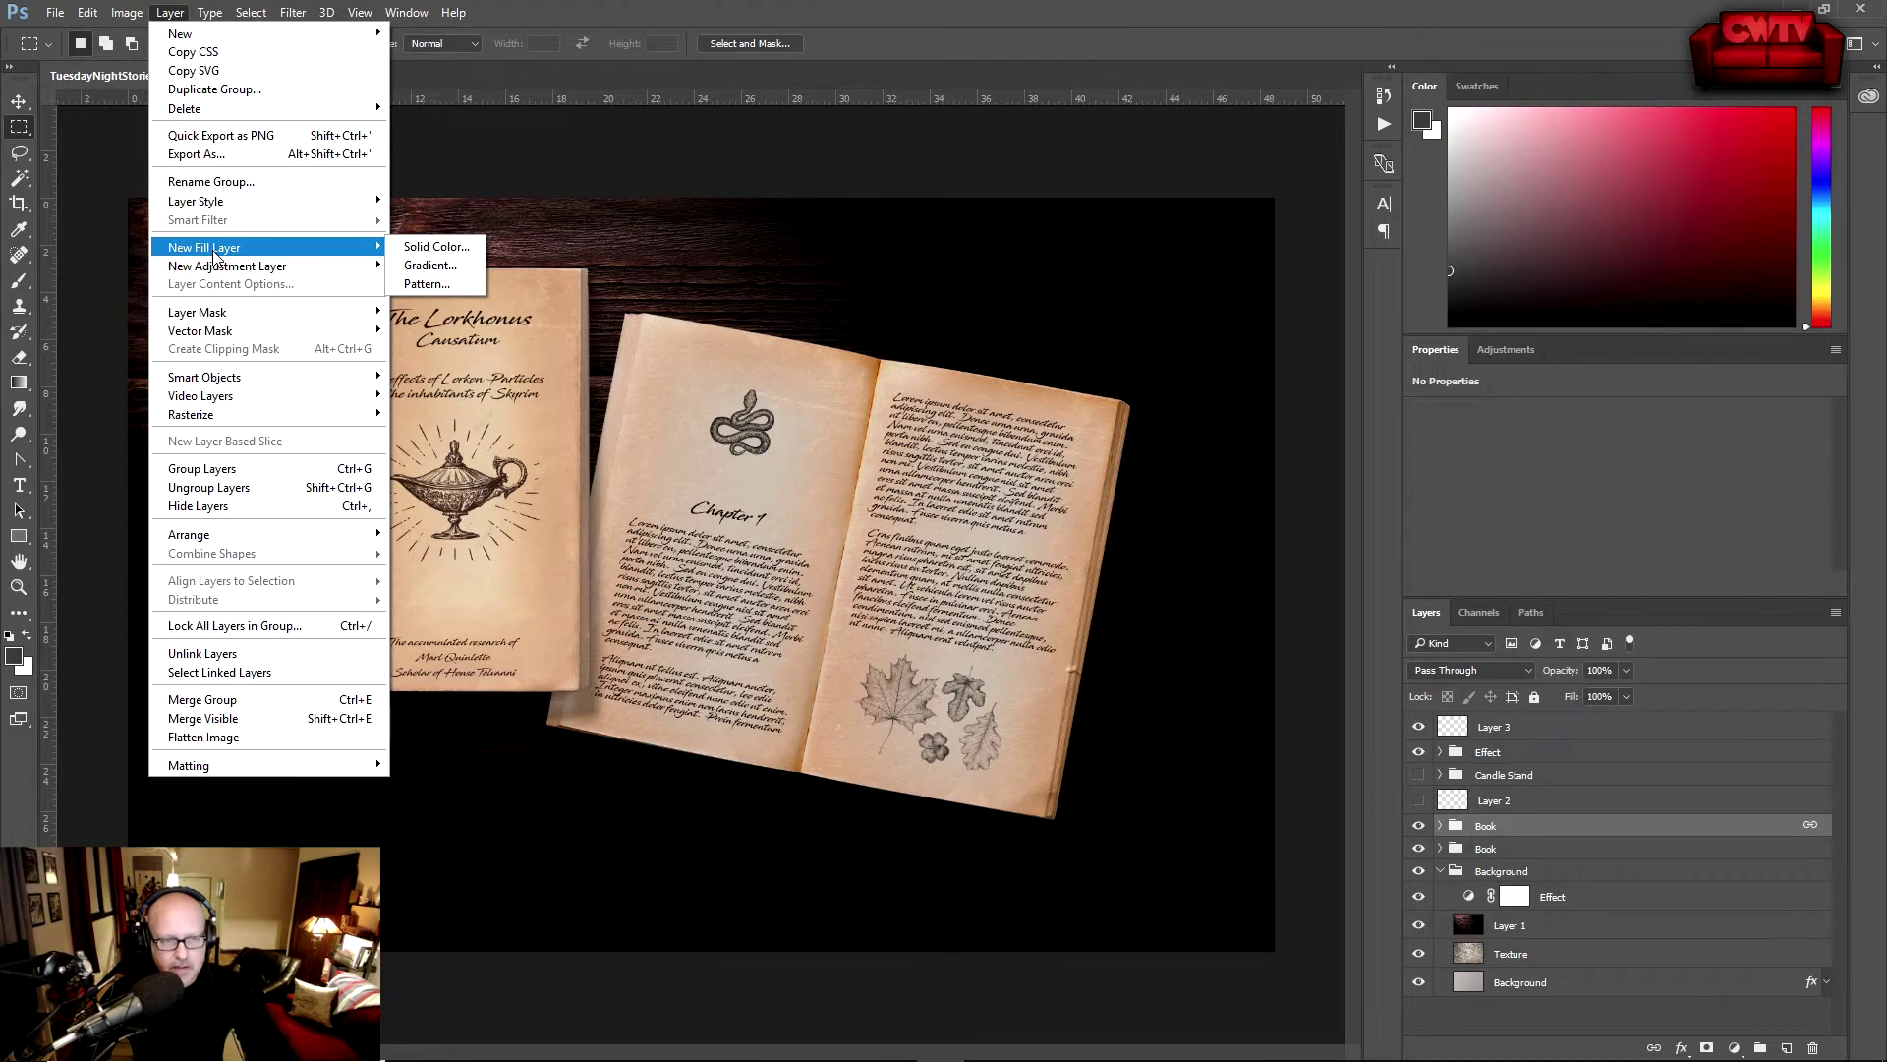
pyautogui.moveTo(221, 333)
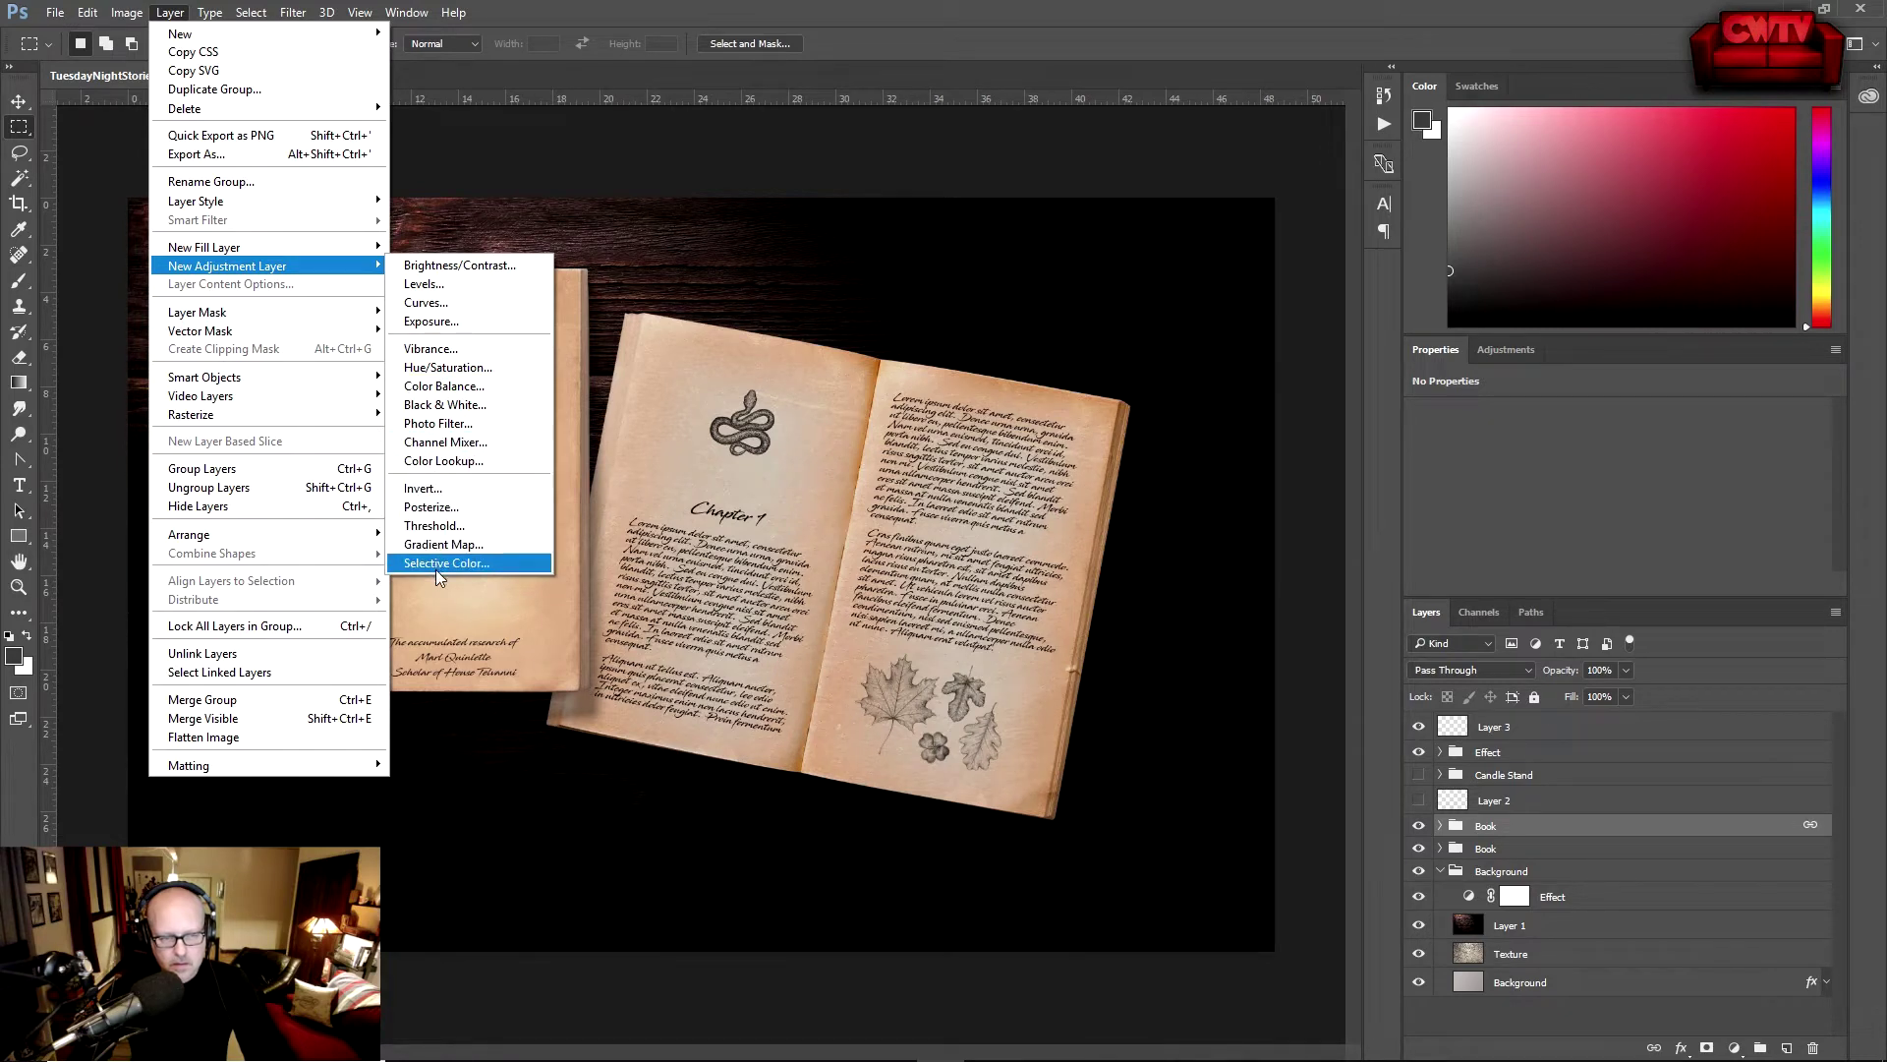
pyautogui.click(460, 169)
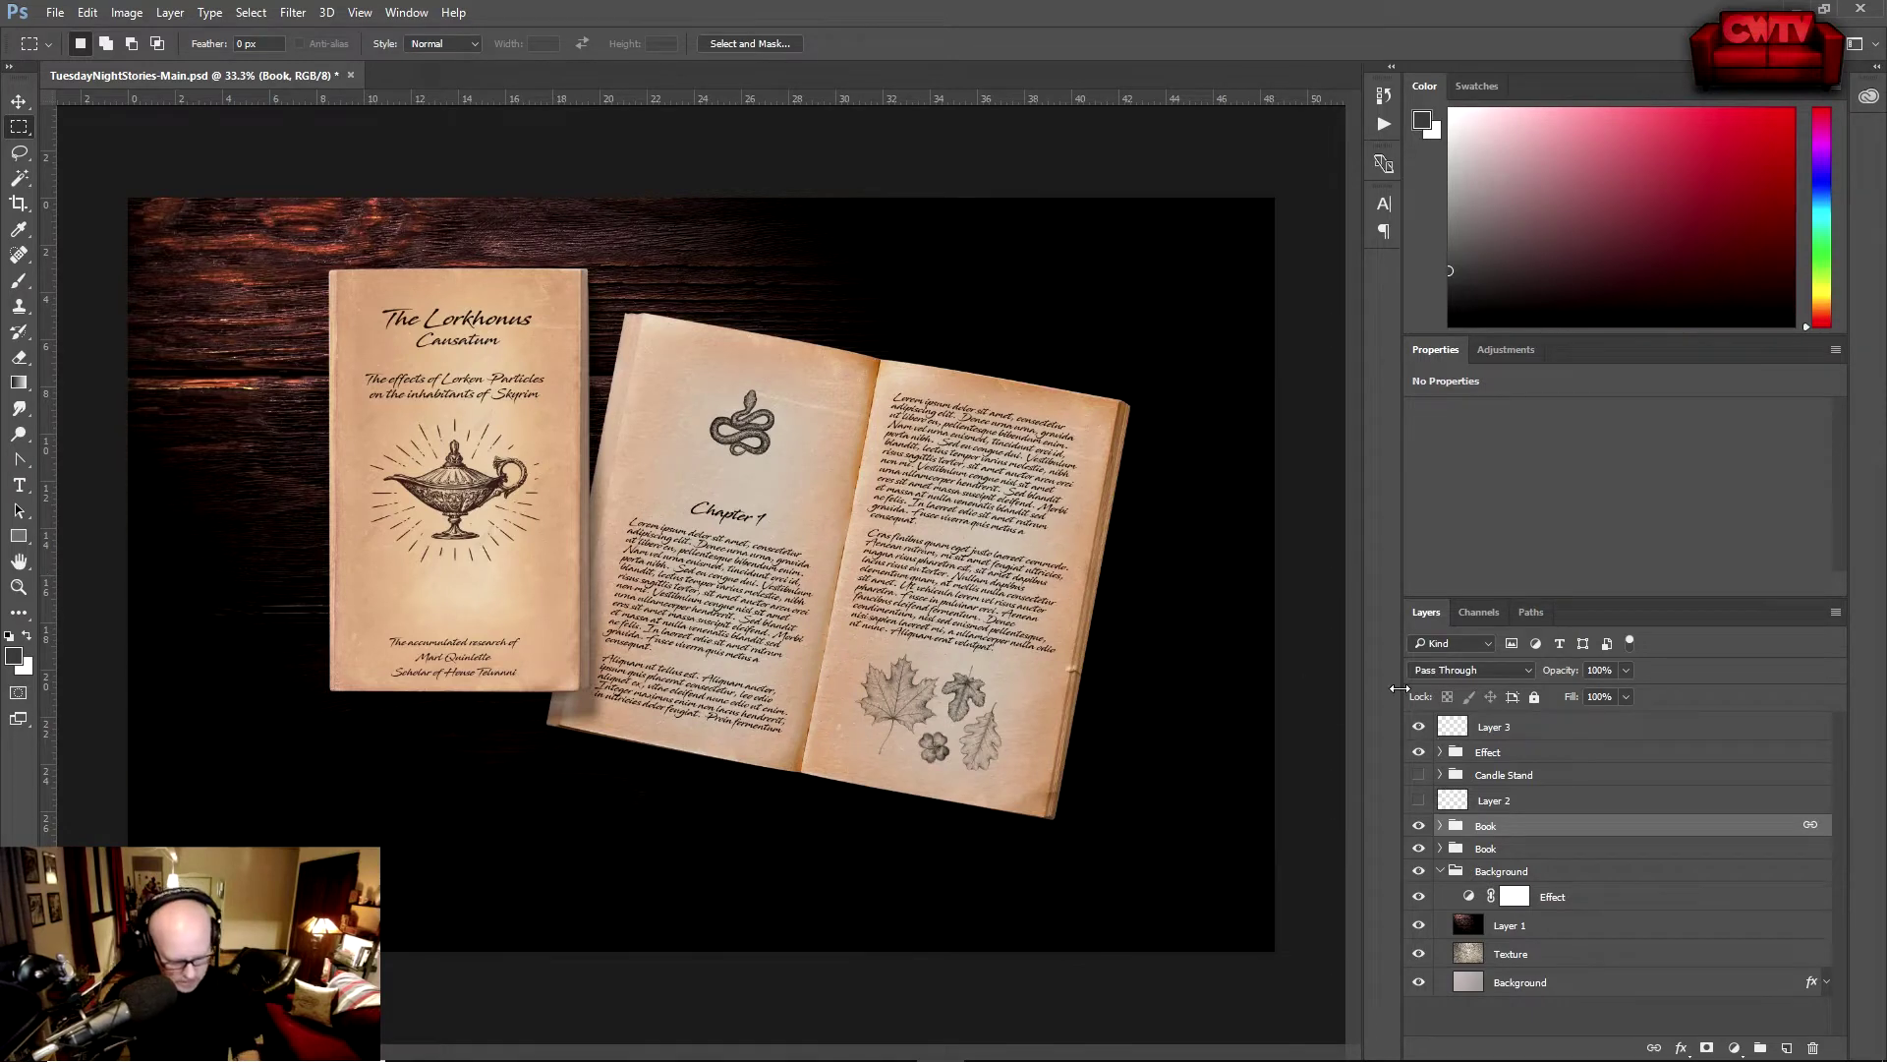
# - Zoom the view to 50% and save TuesdayNightStories-Main.psd
pyautogui.hotkey('ctrl', '+')
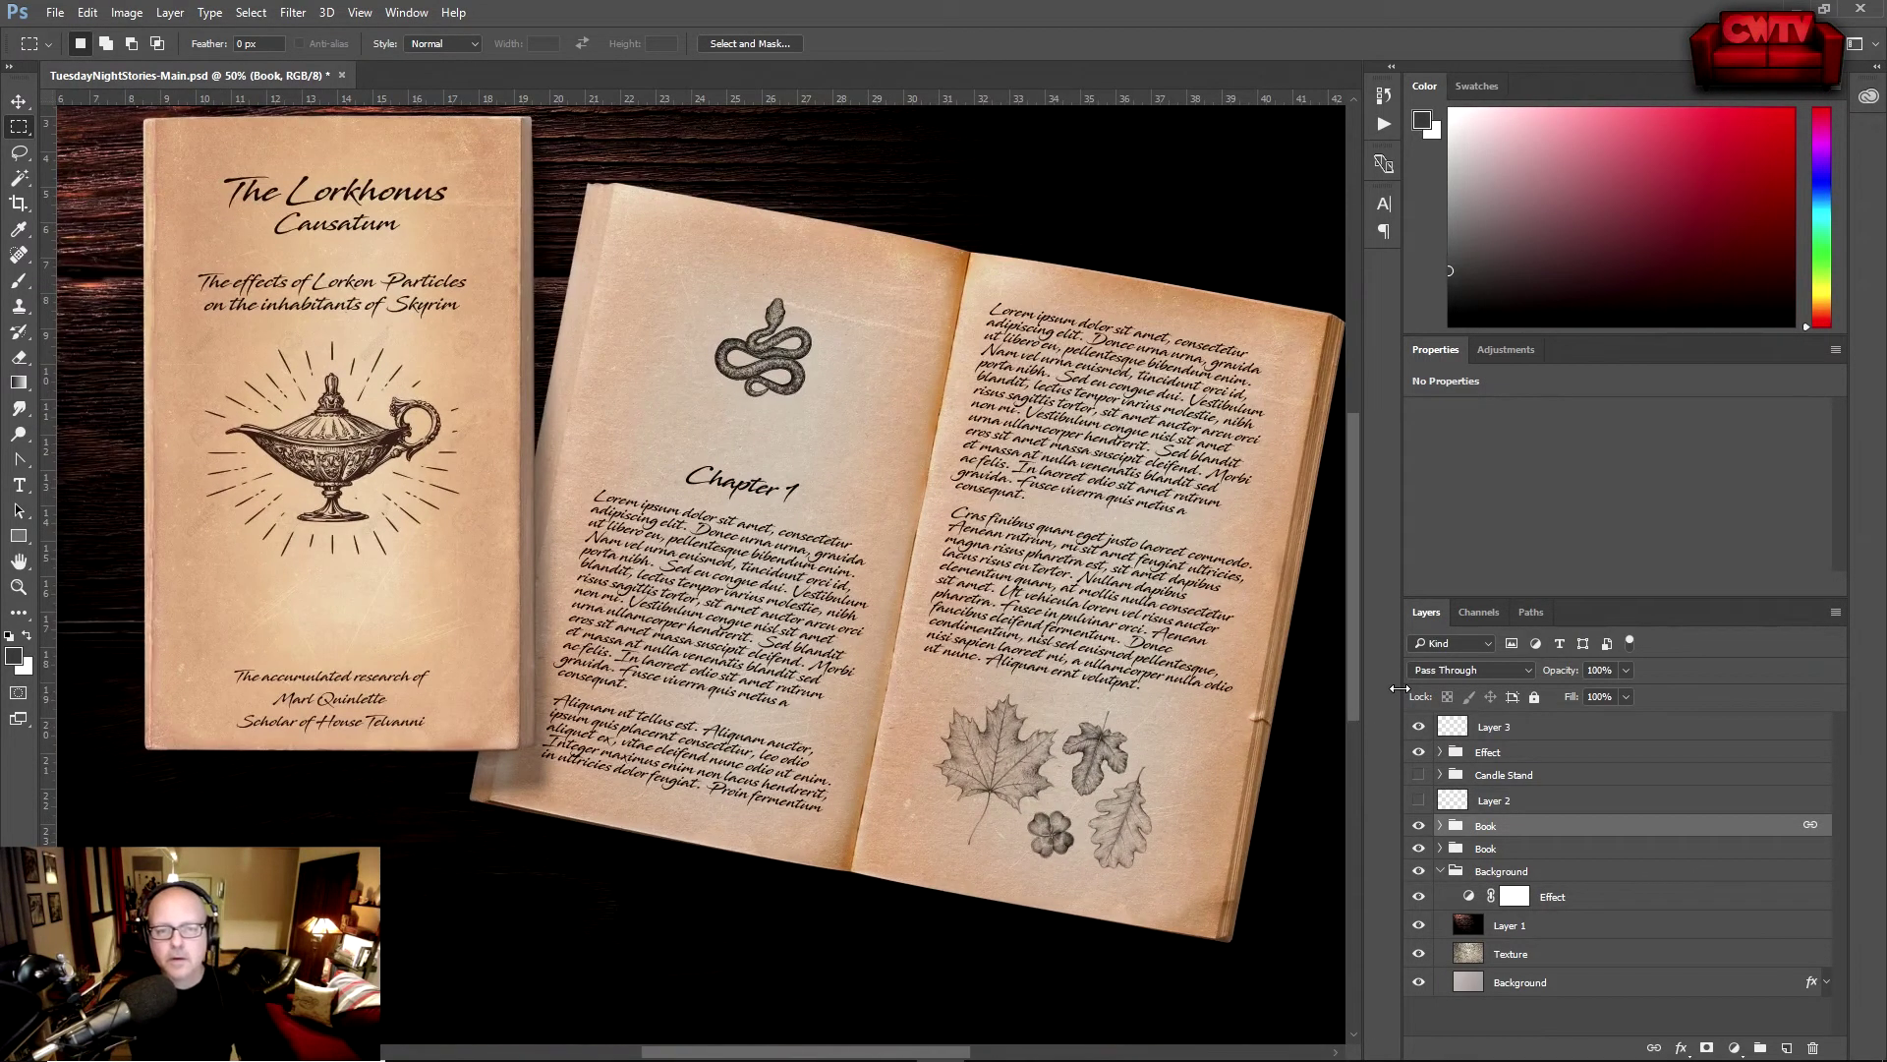
pyautogui.click(55, 12)
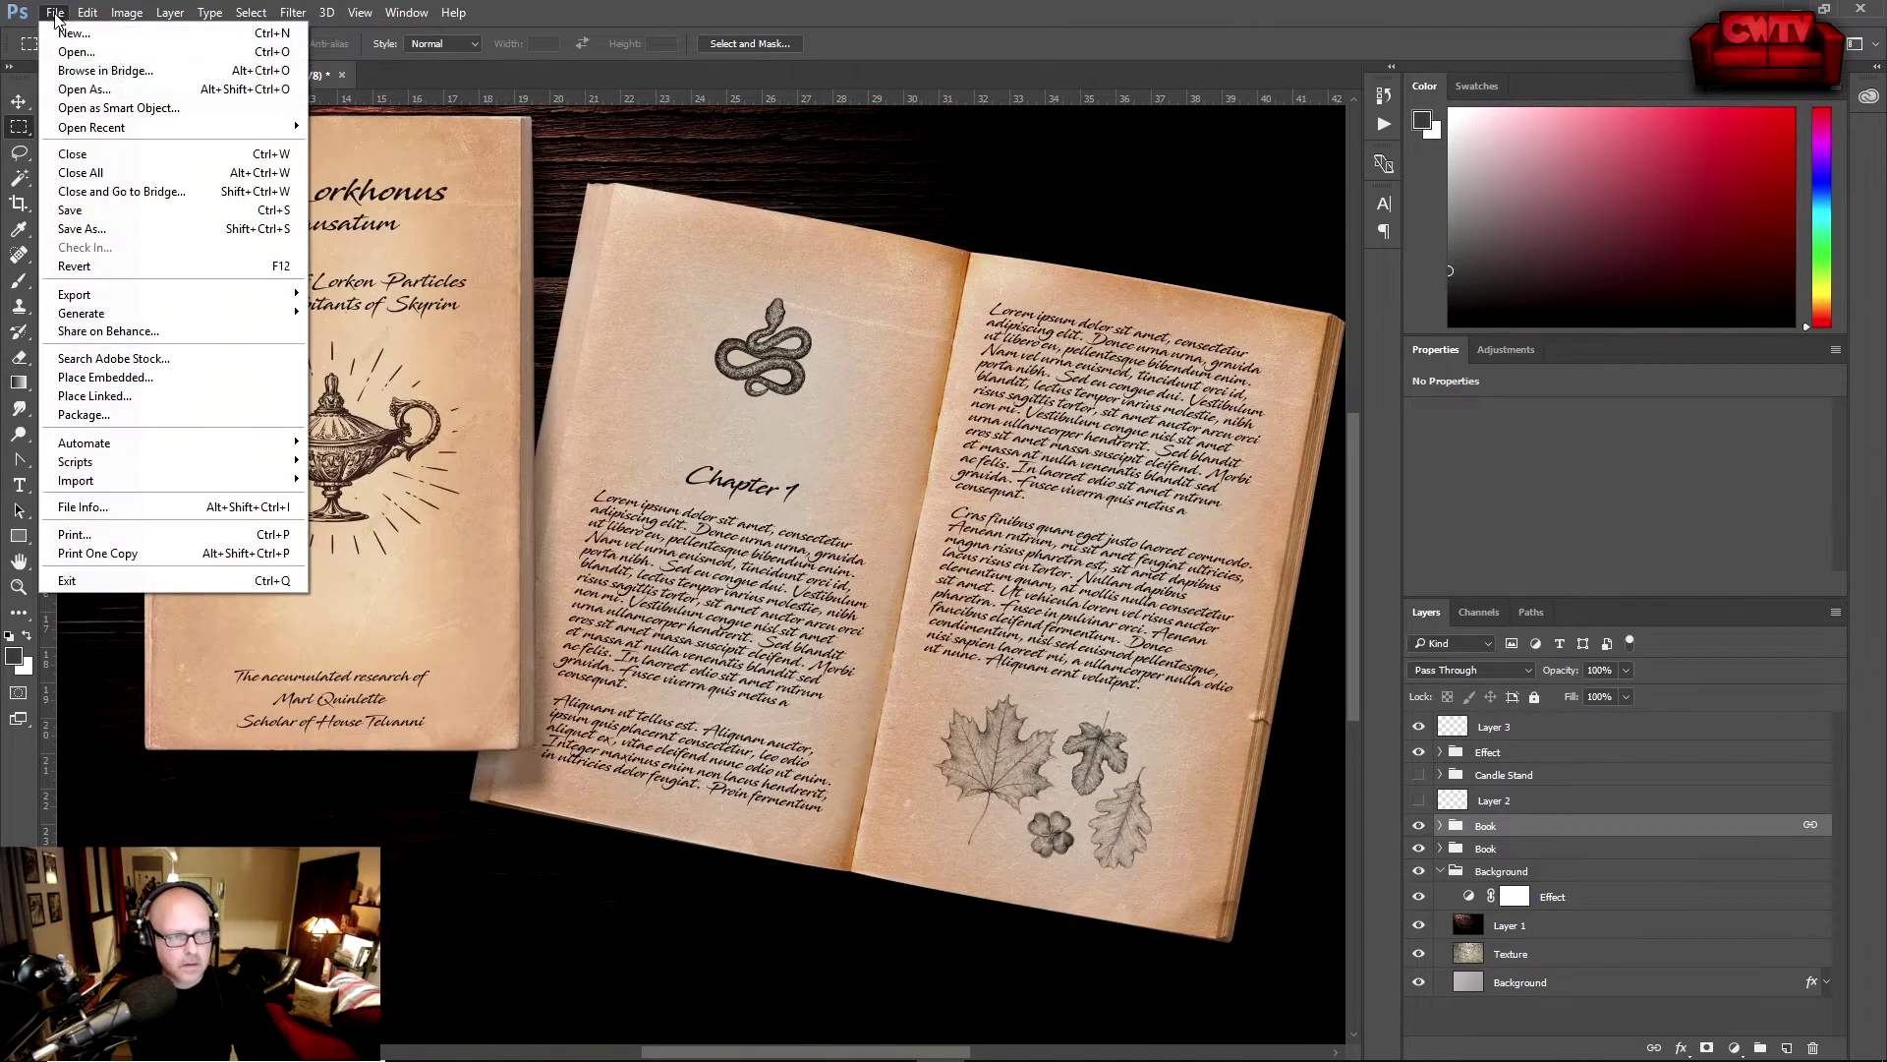
pyautogui.click(69, 209)
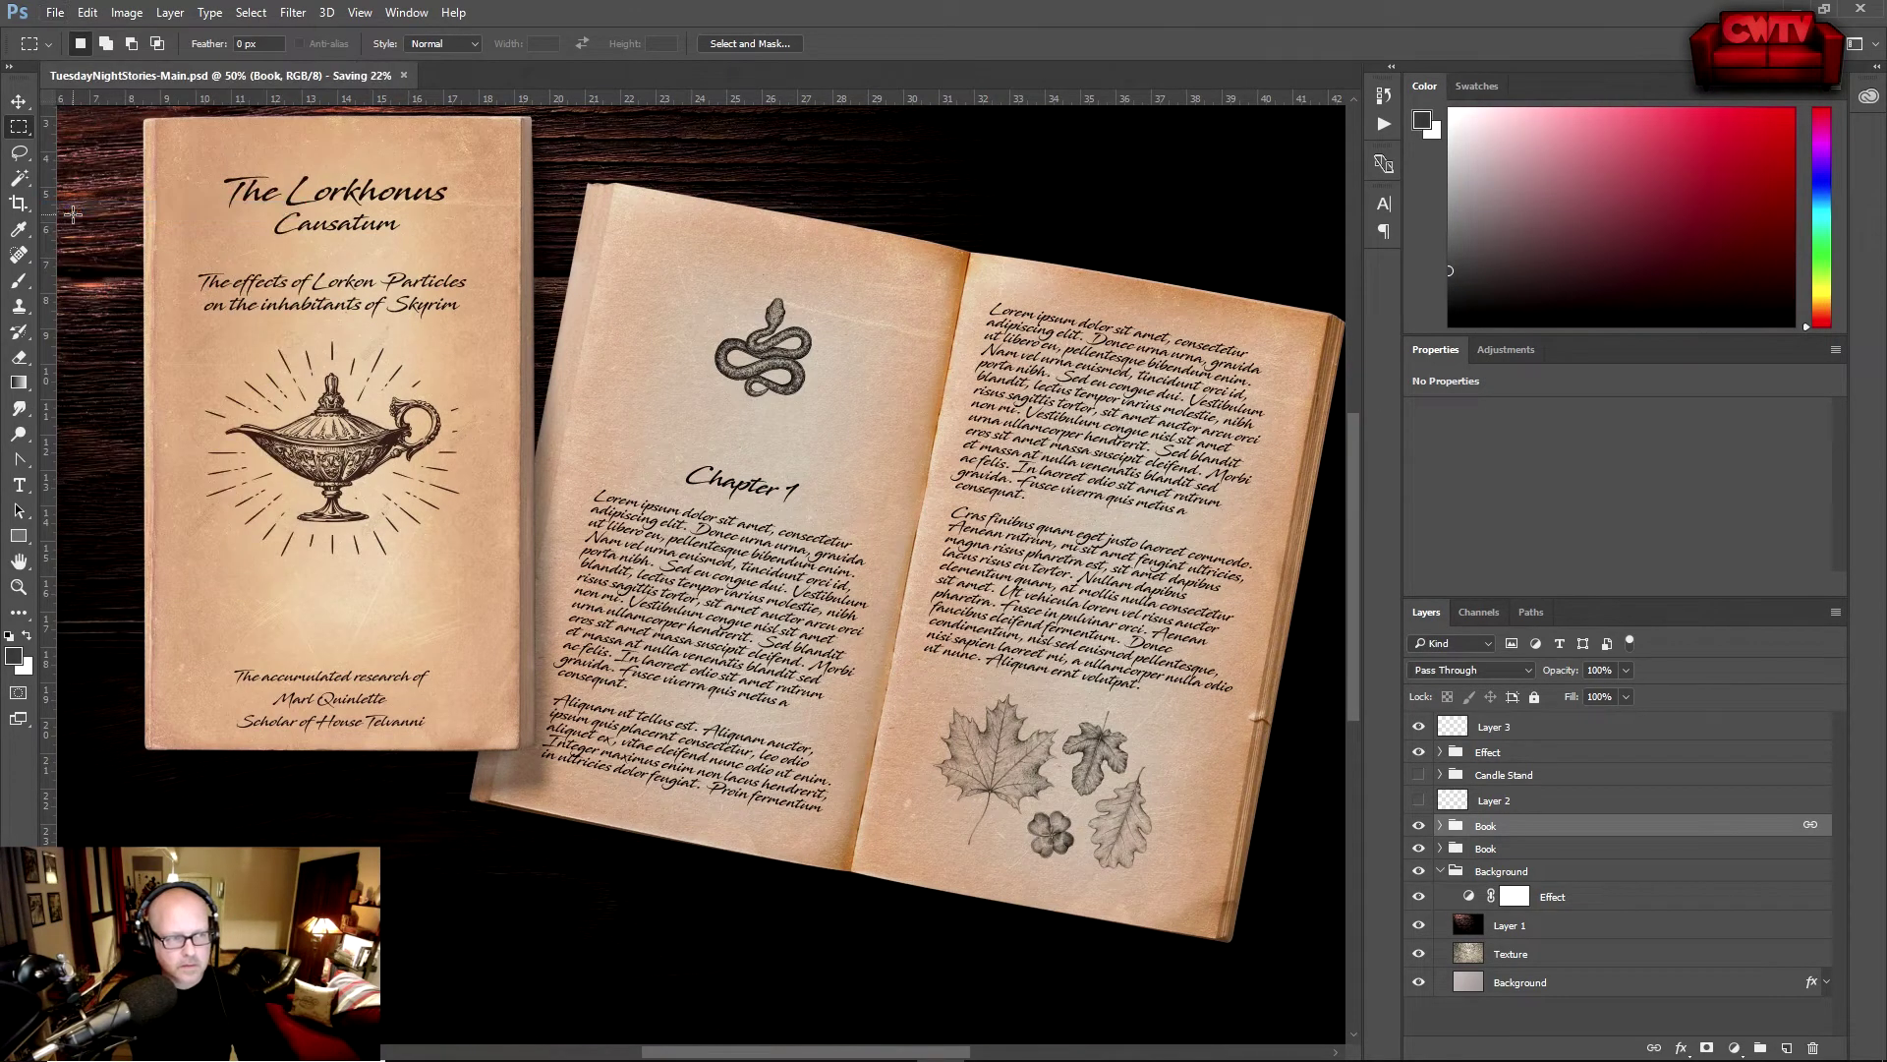
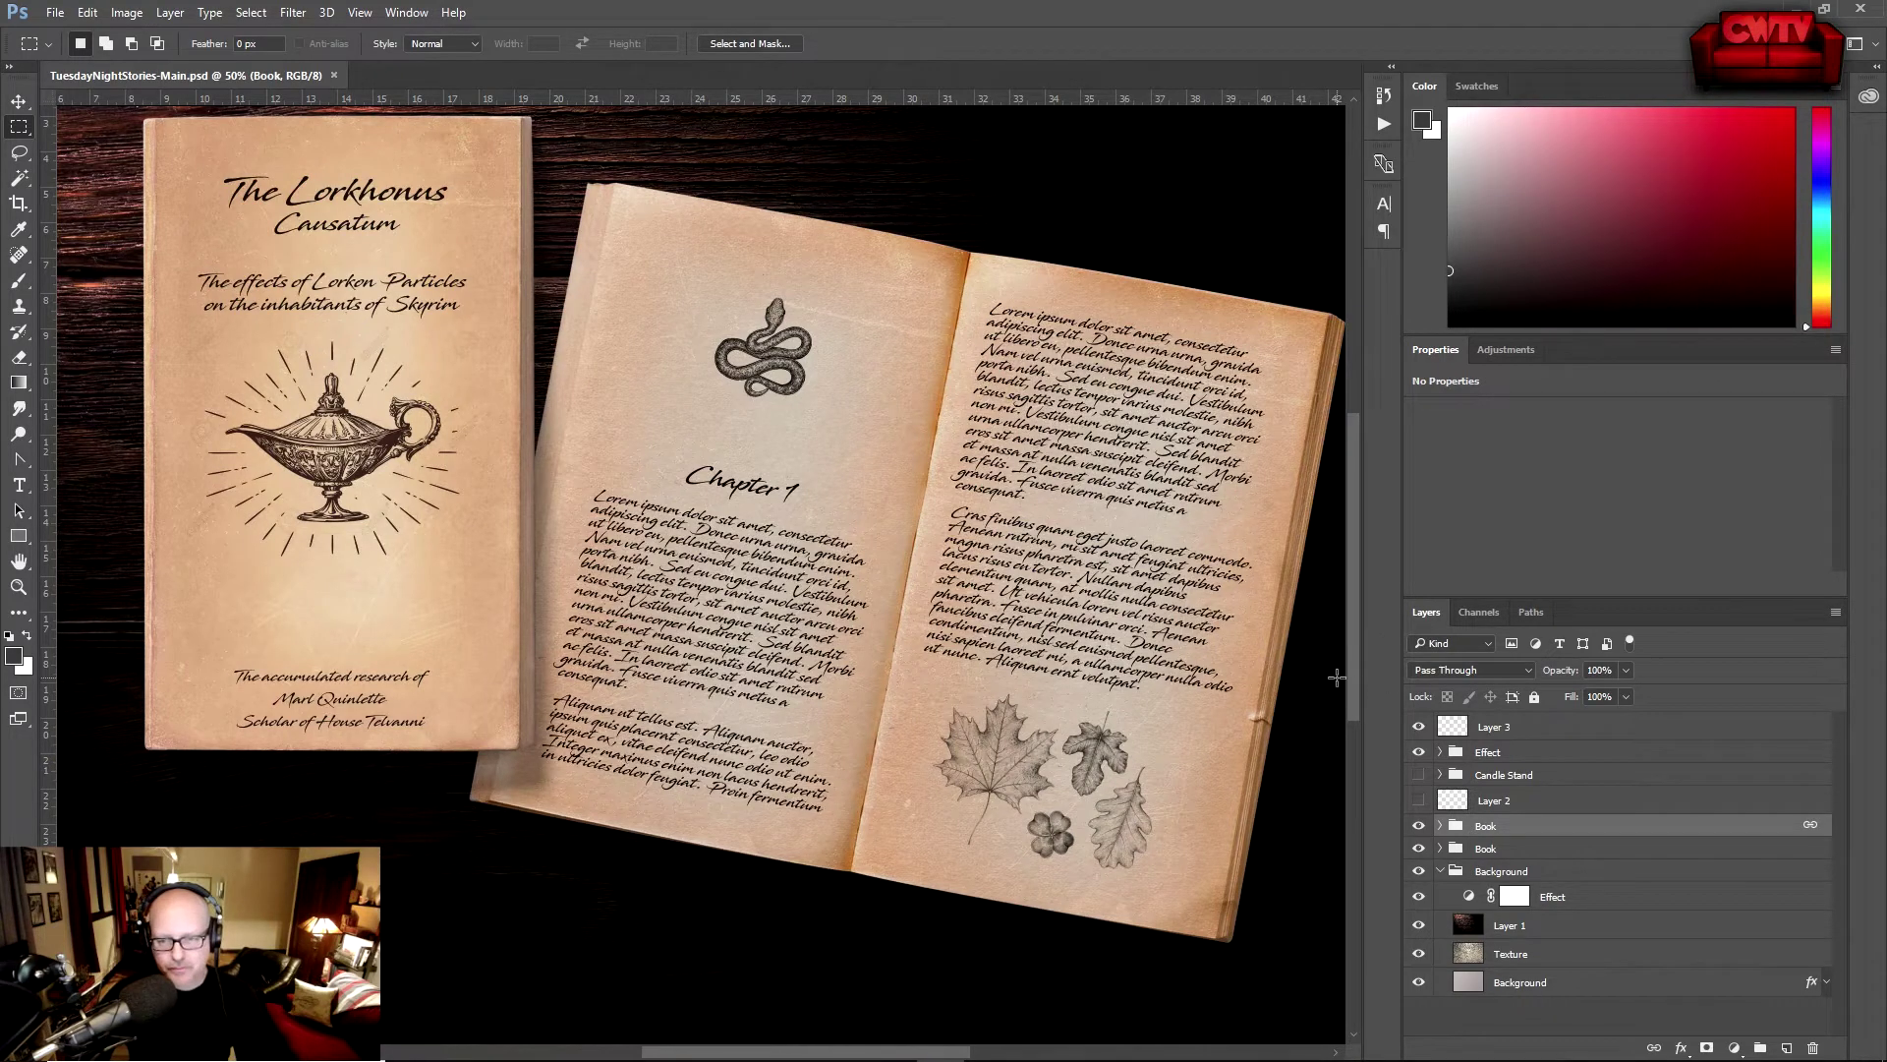
# - Fit the canvas in view, hide Layer 2 and delete it, leaving Layer 3 selected
pyautogui.moveTo(1355, 681)
pyautogui.mouseDown()
pyautogui.moveTo(1365, 639)
pyautogui.moveTo(1383, 658)
pyautogui.mouseUp()
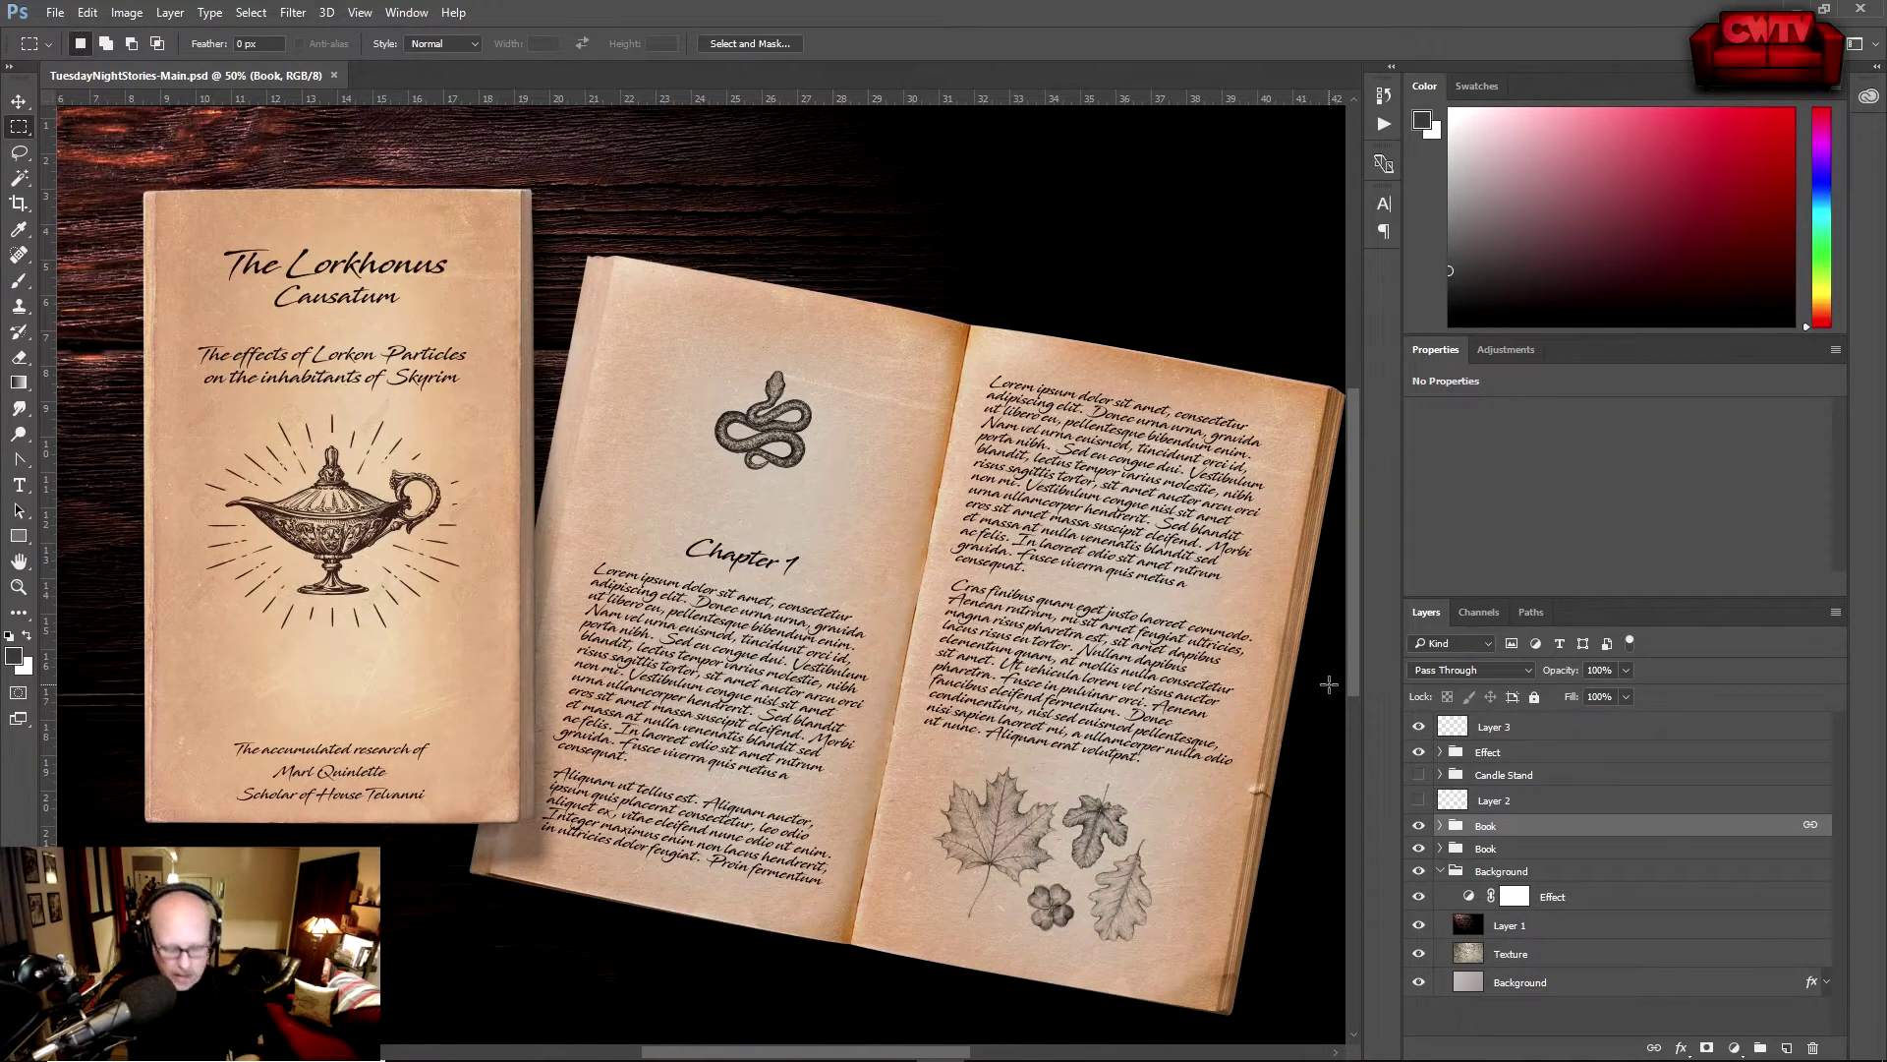
pyautogui.hotkey('ctrl', '-')
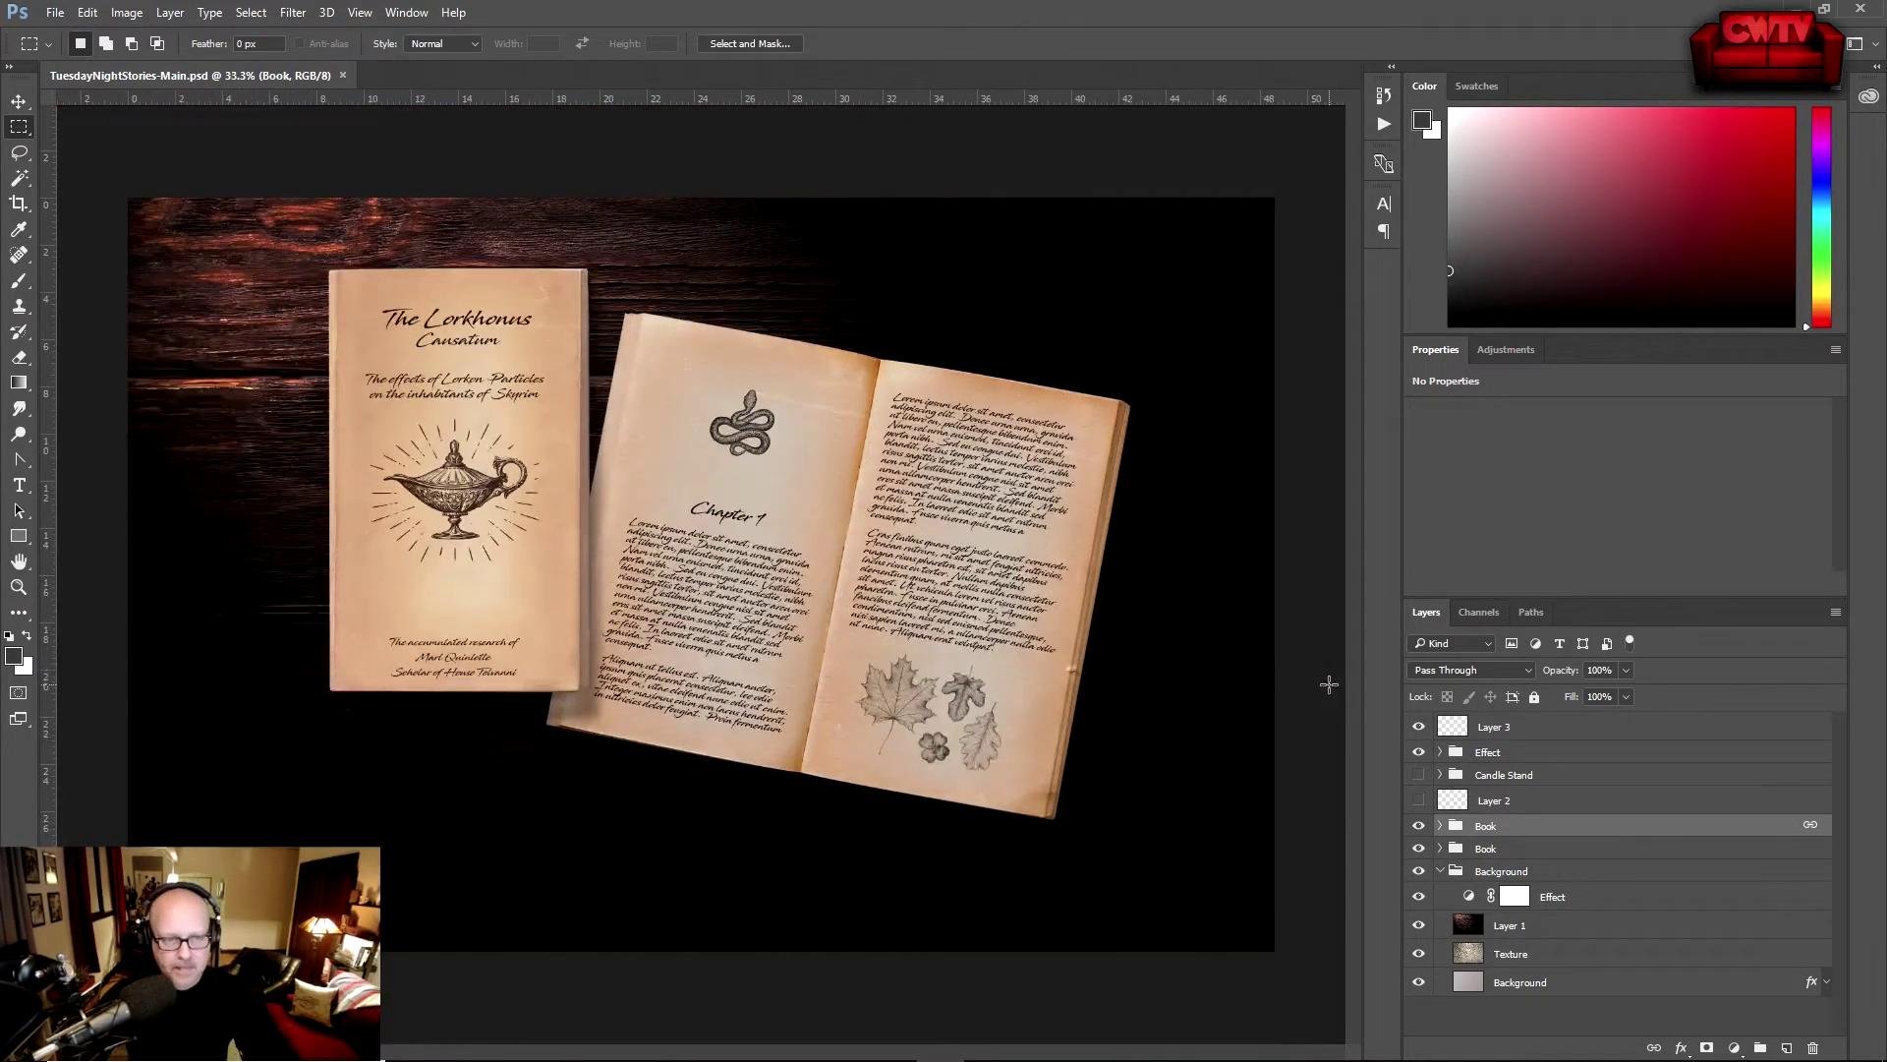
pyautogui.click(1549, 808)
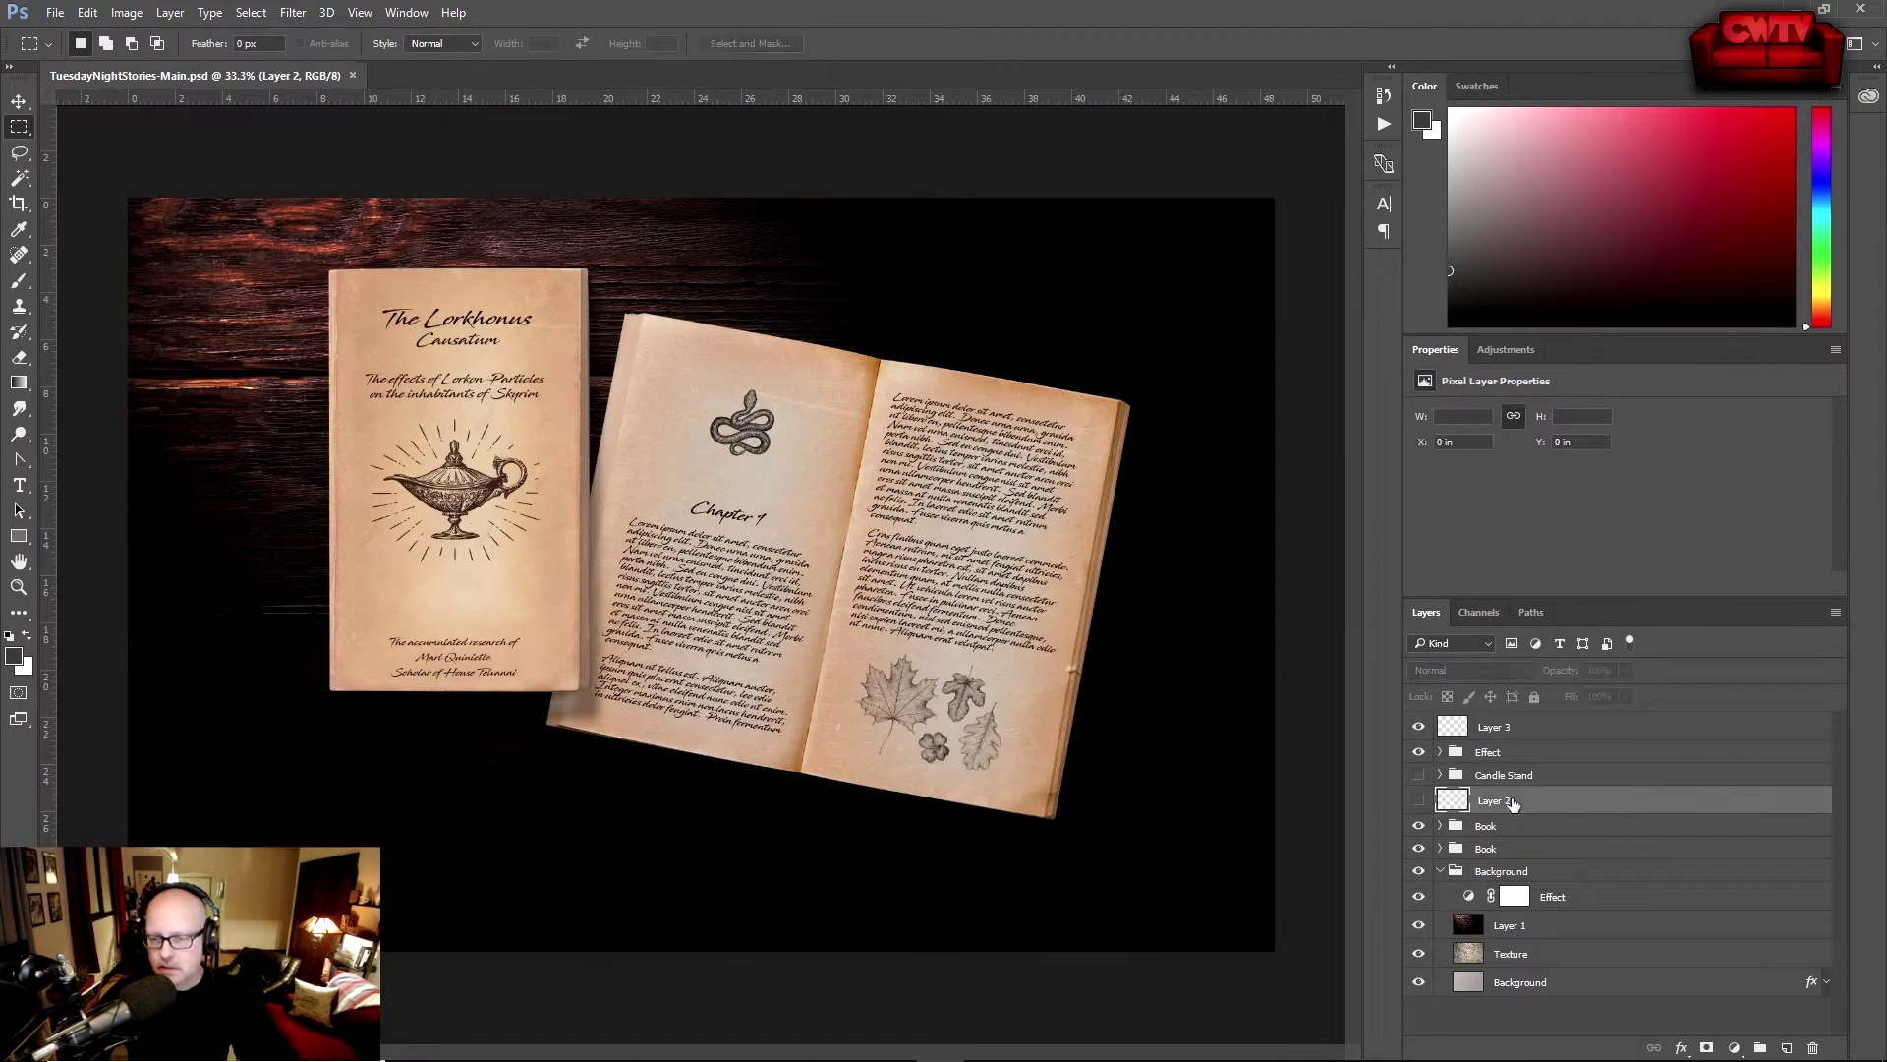
pyautogui.click(1418, 802)
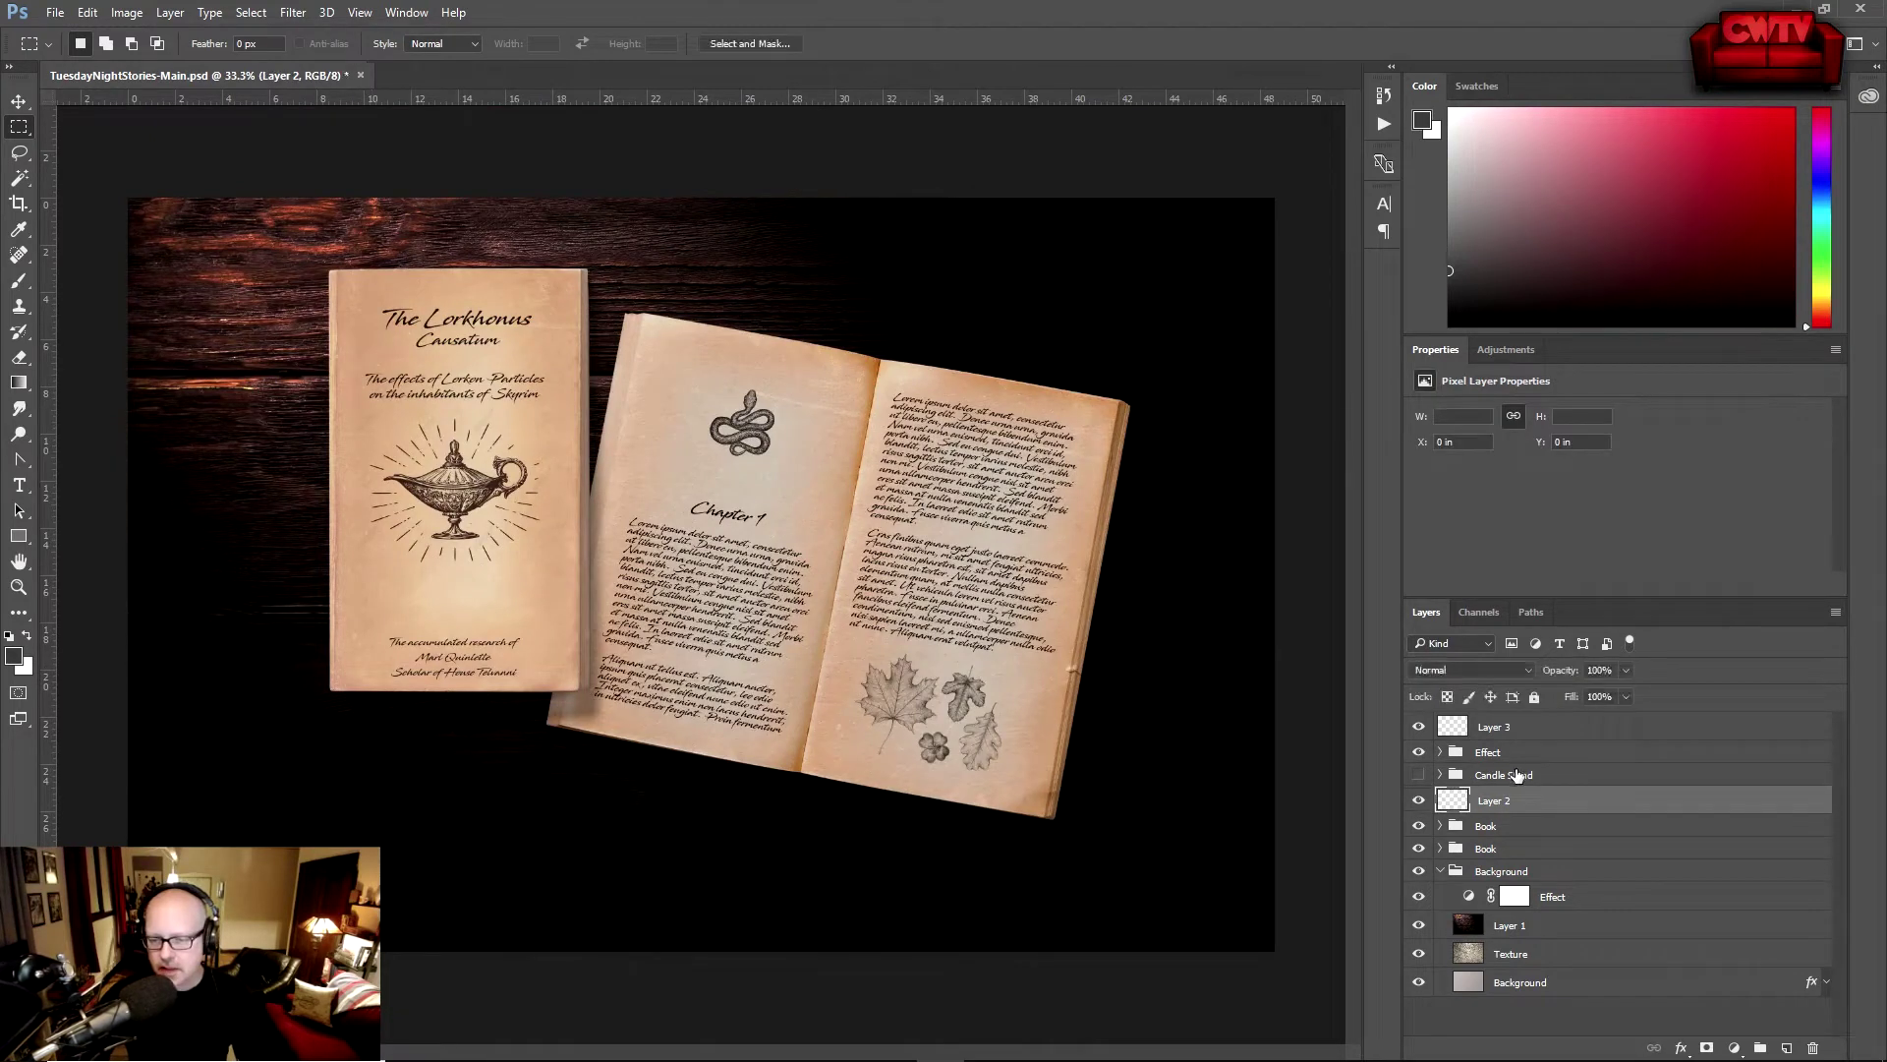
pyautogui.click(1544, 726)
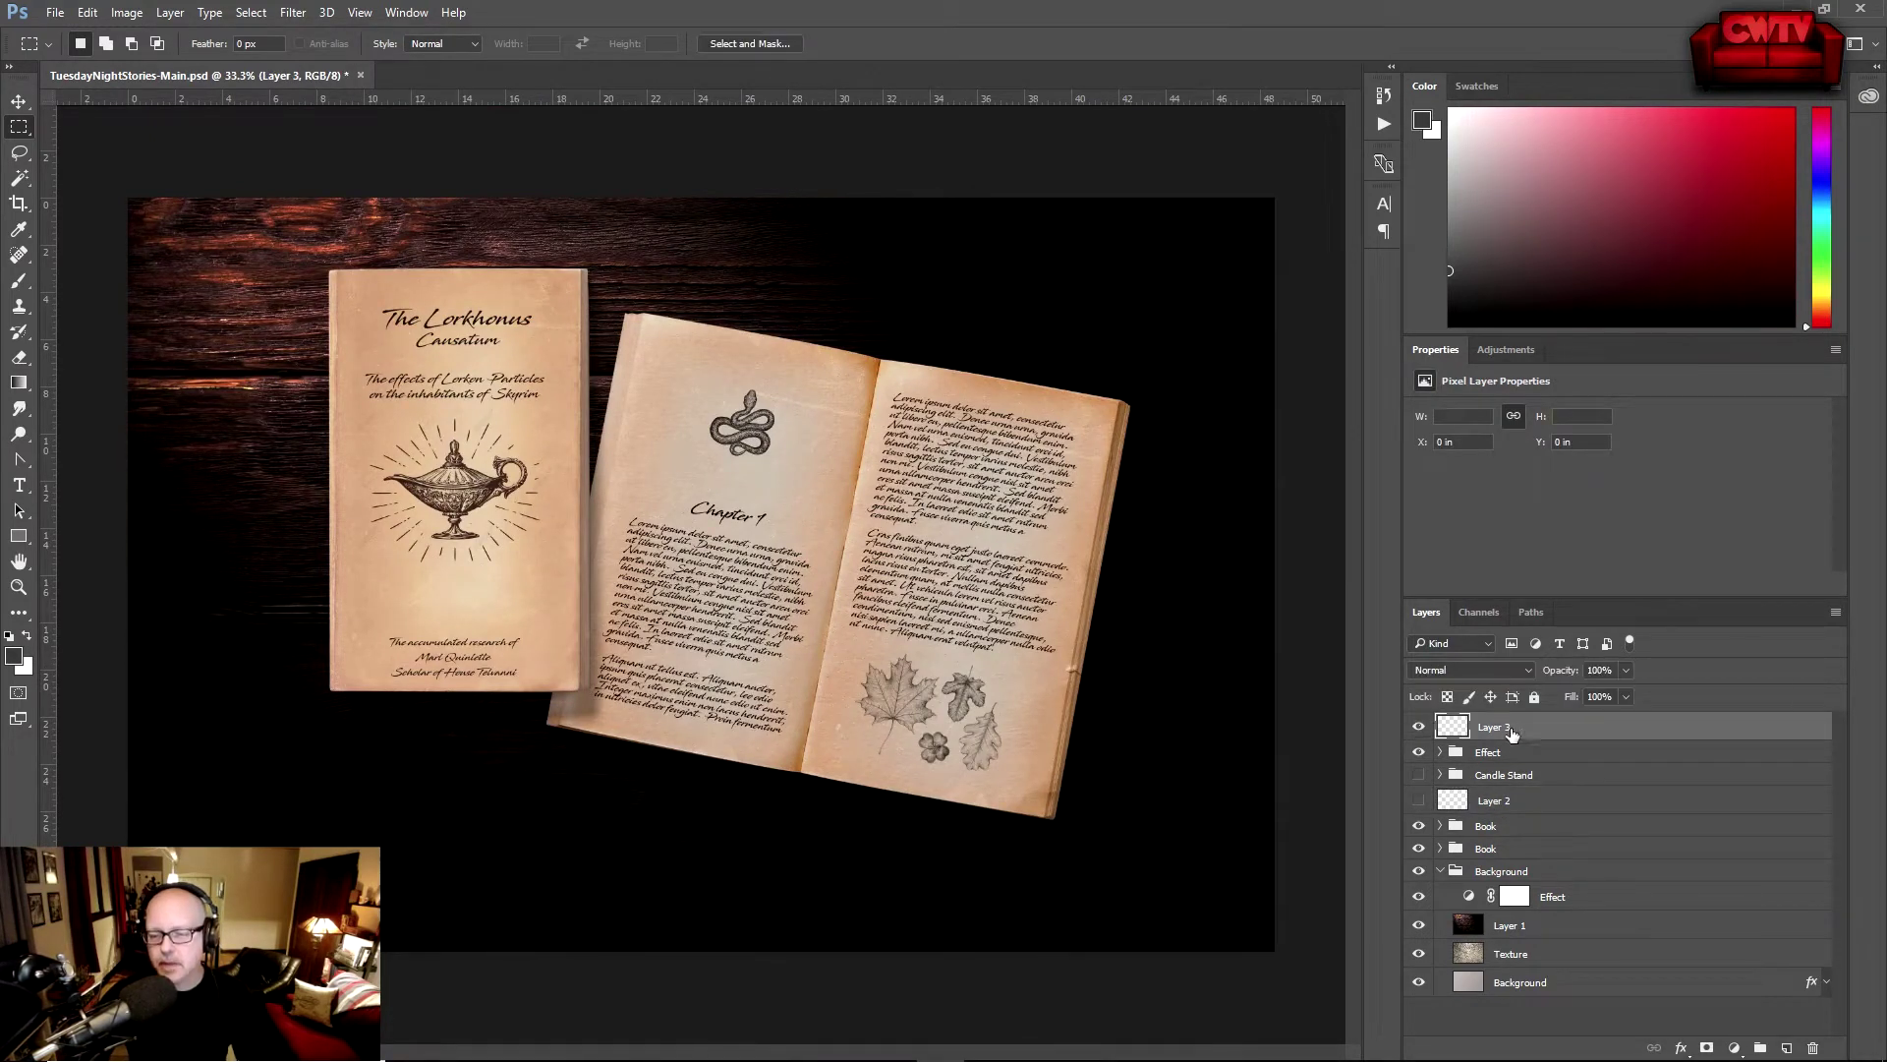
pyautogui.moveTo(1543, 808); pyautogui.dragTo(1813, 1048)
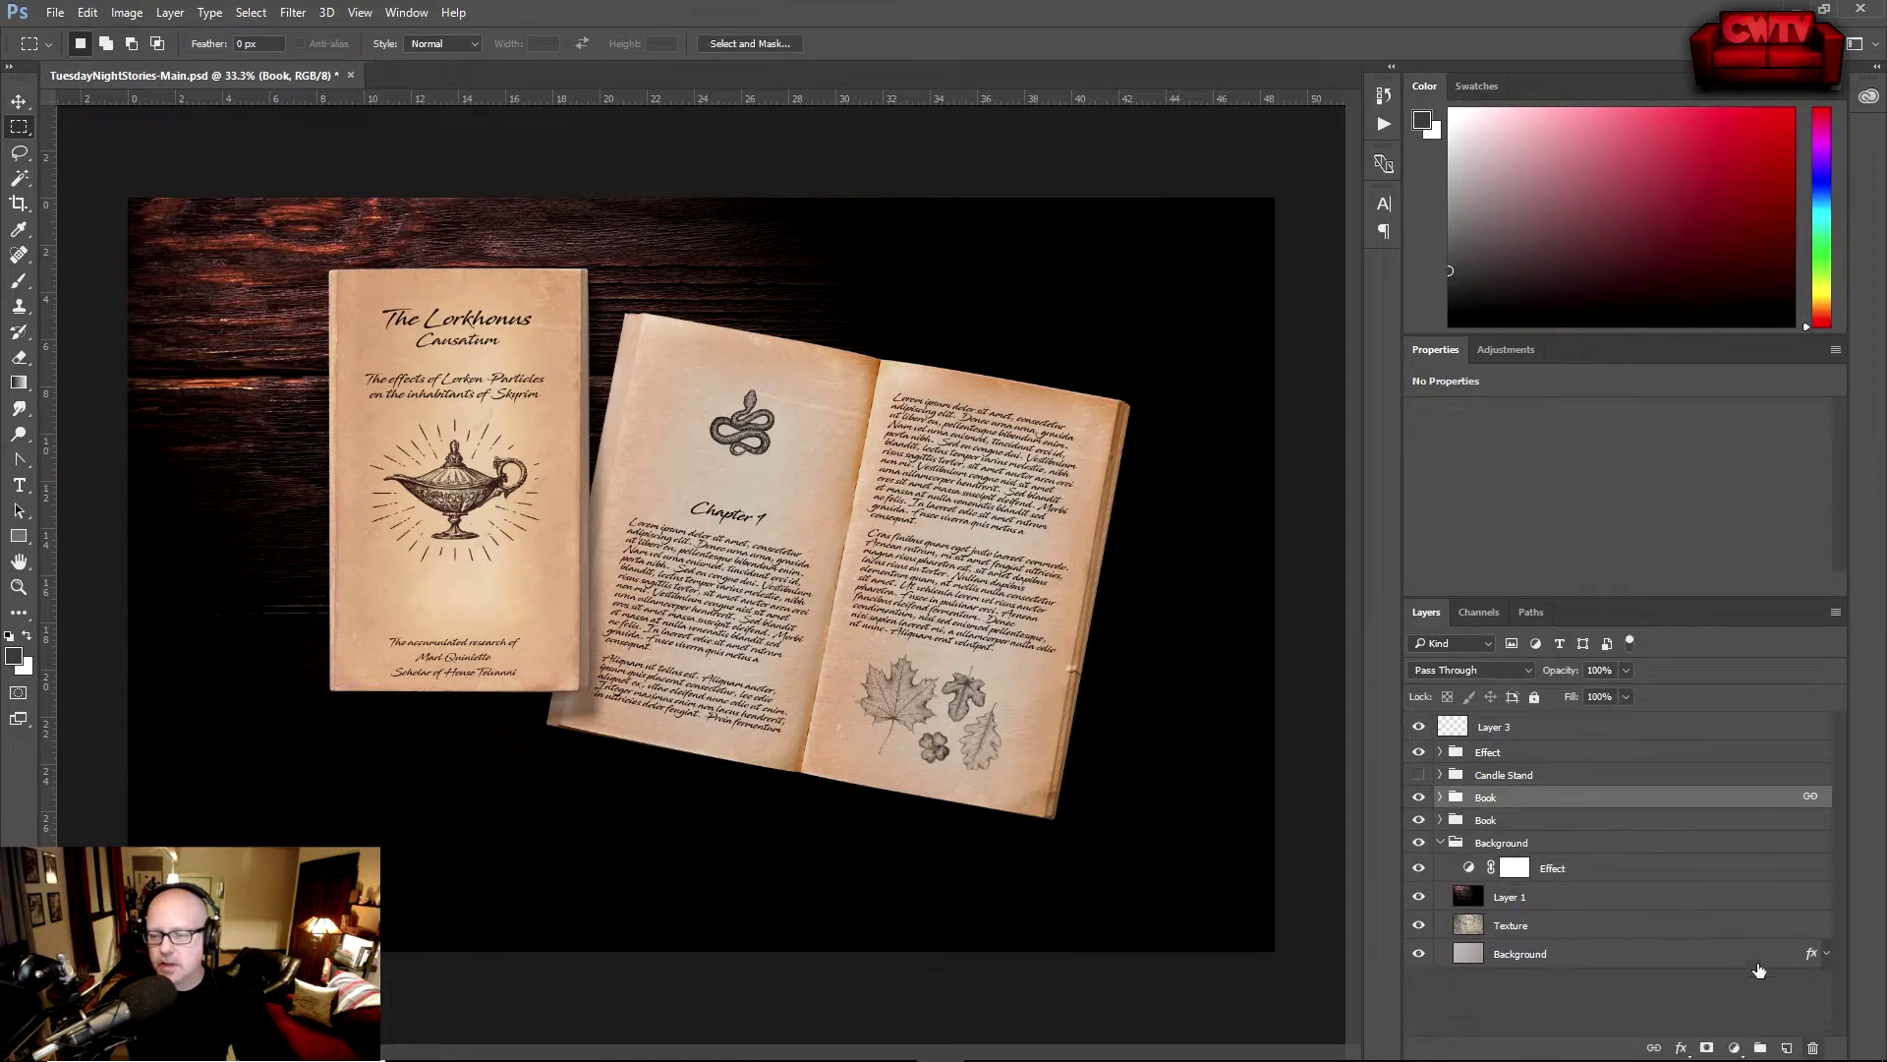
pyautogui.click(1570, 730)
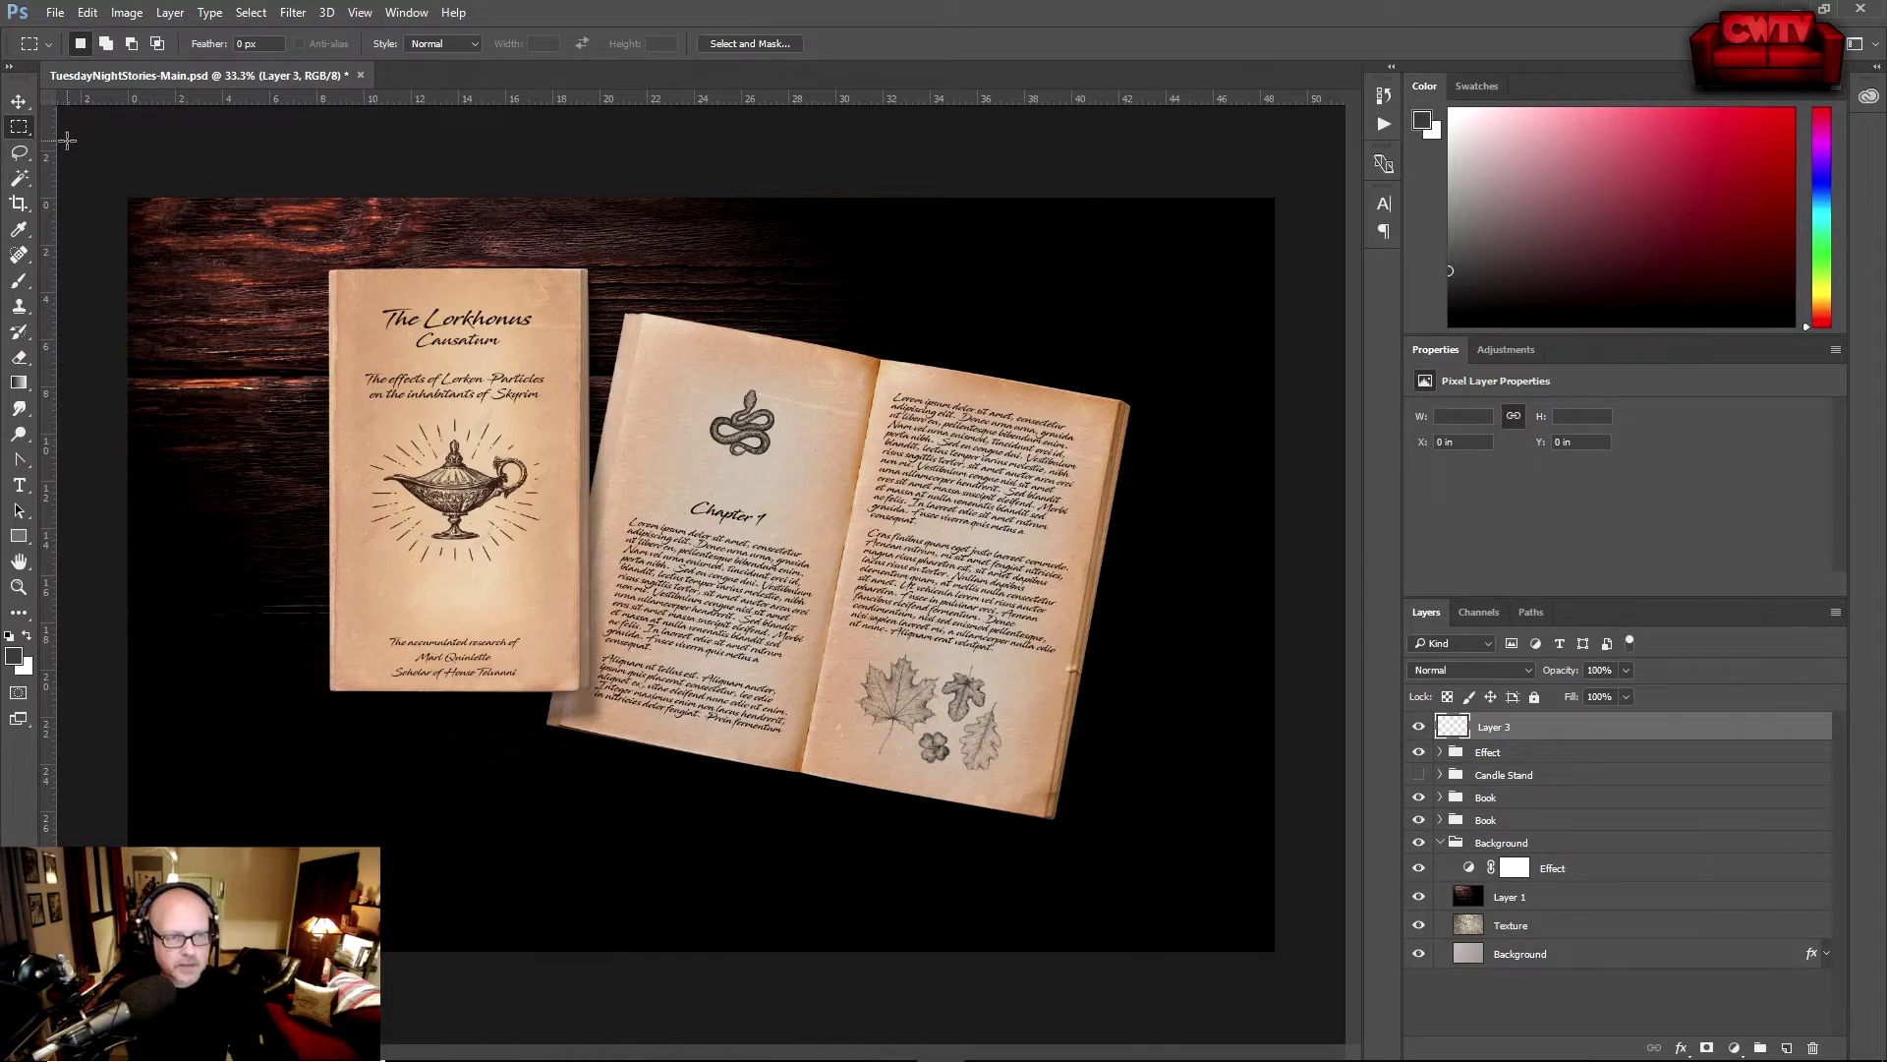
# - Fill a fixed-size 1920×1080 selection at the canvas's top-left corner with dark grey
pyautogui.click(478, 45)
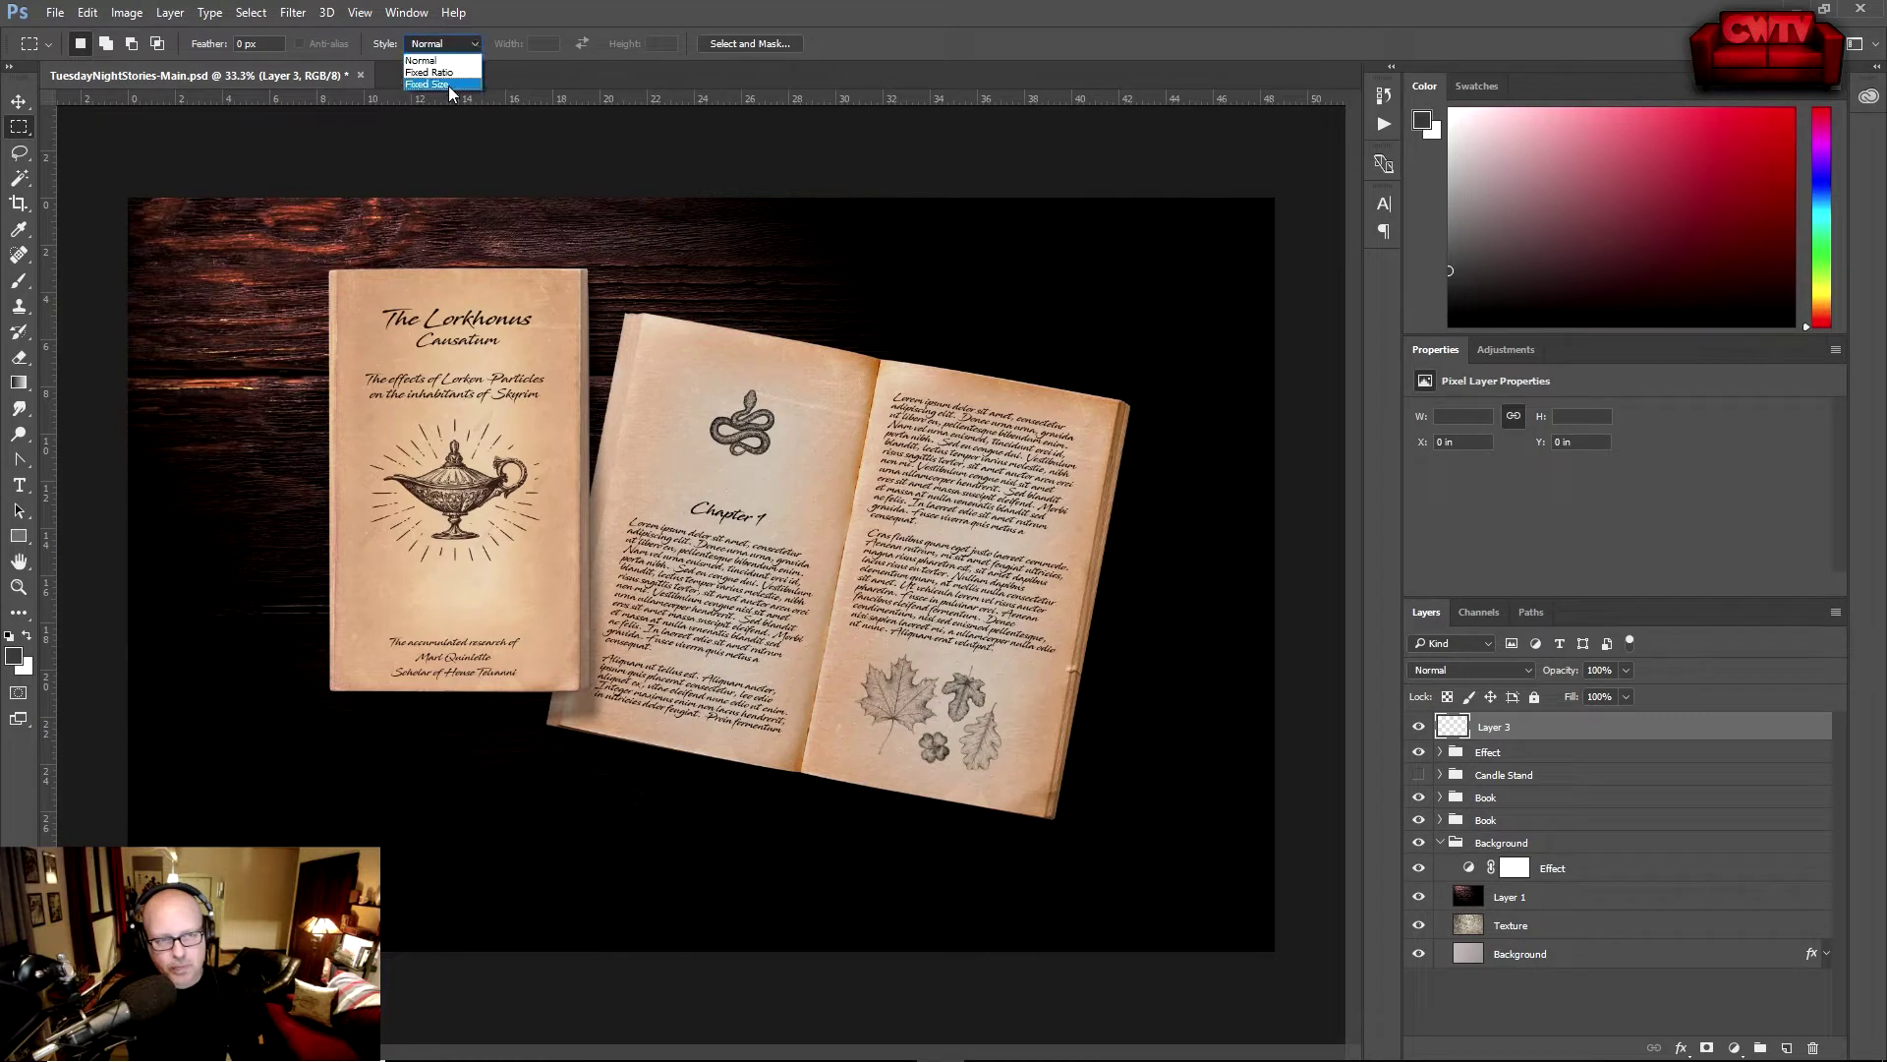
pyautogui.click(448, 85)
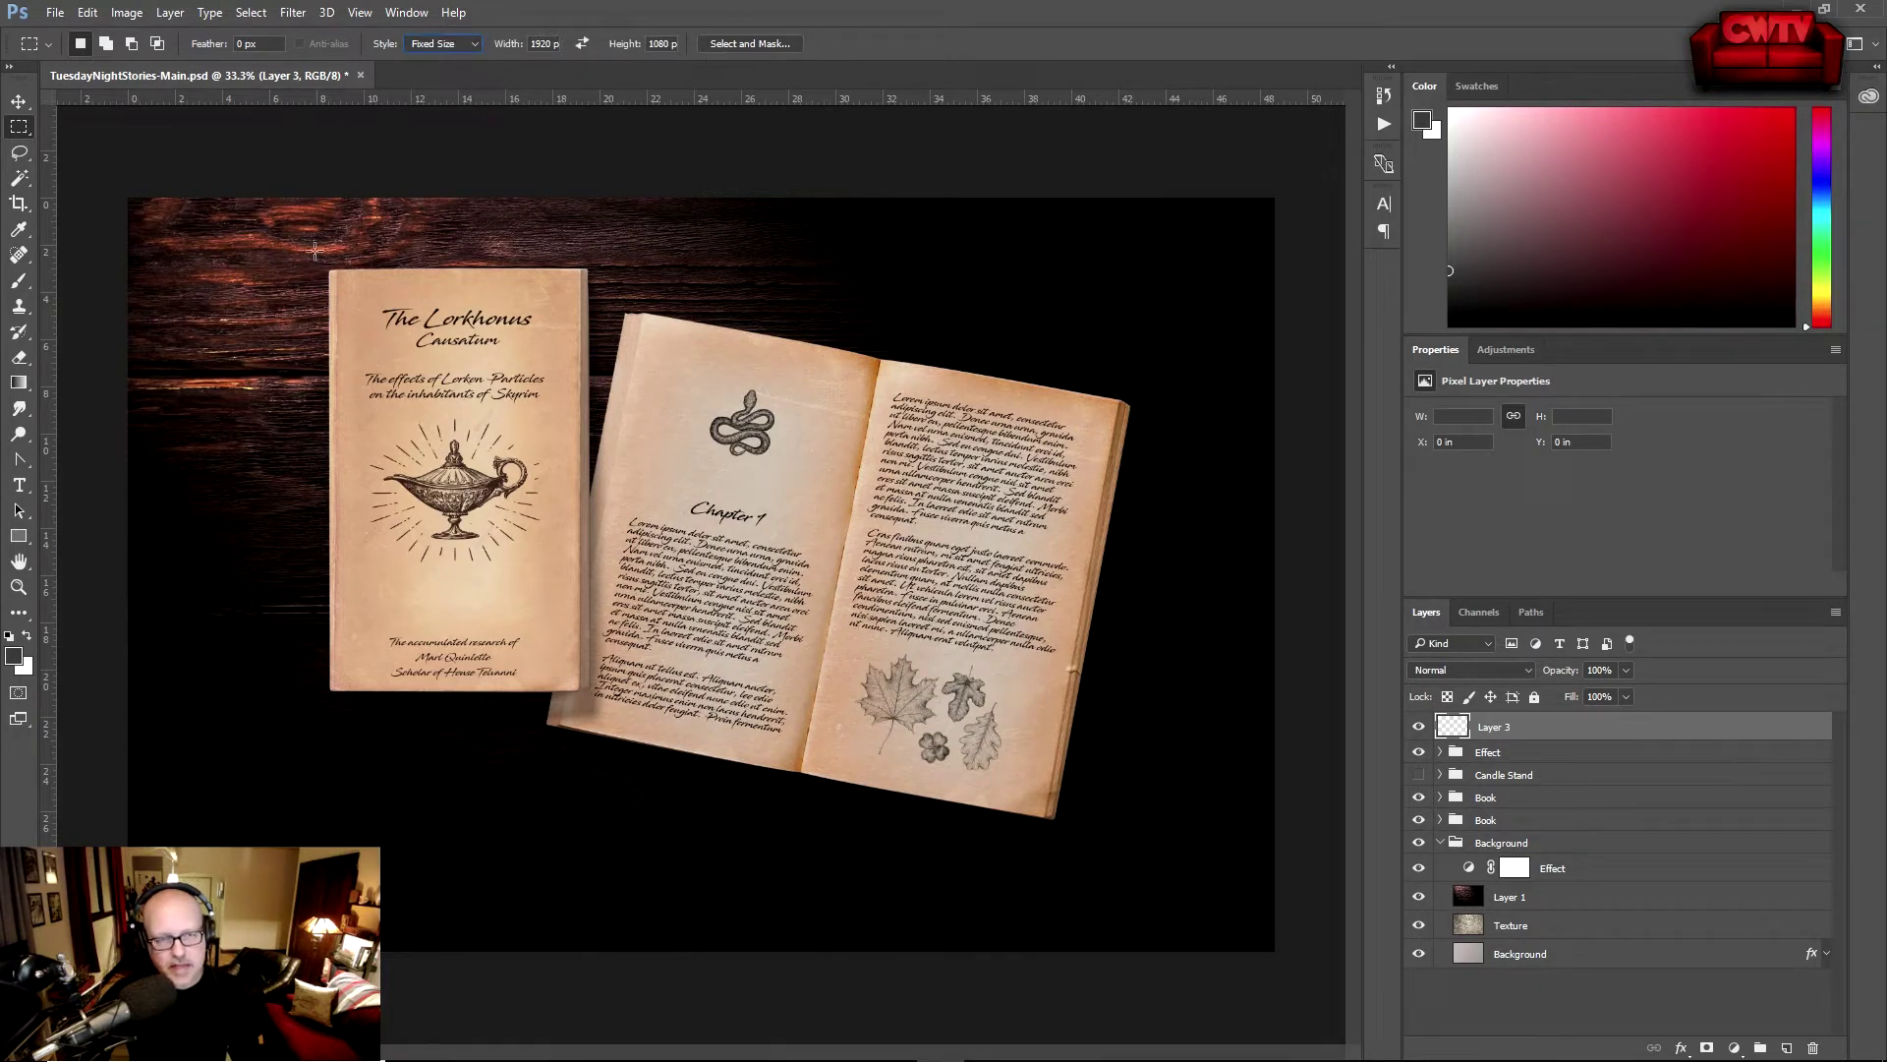
pyautogui.click(241, 257)
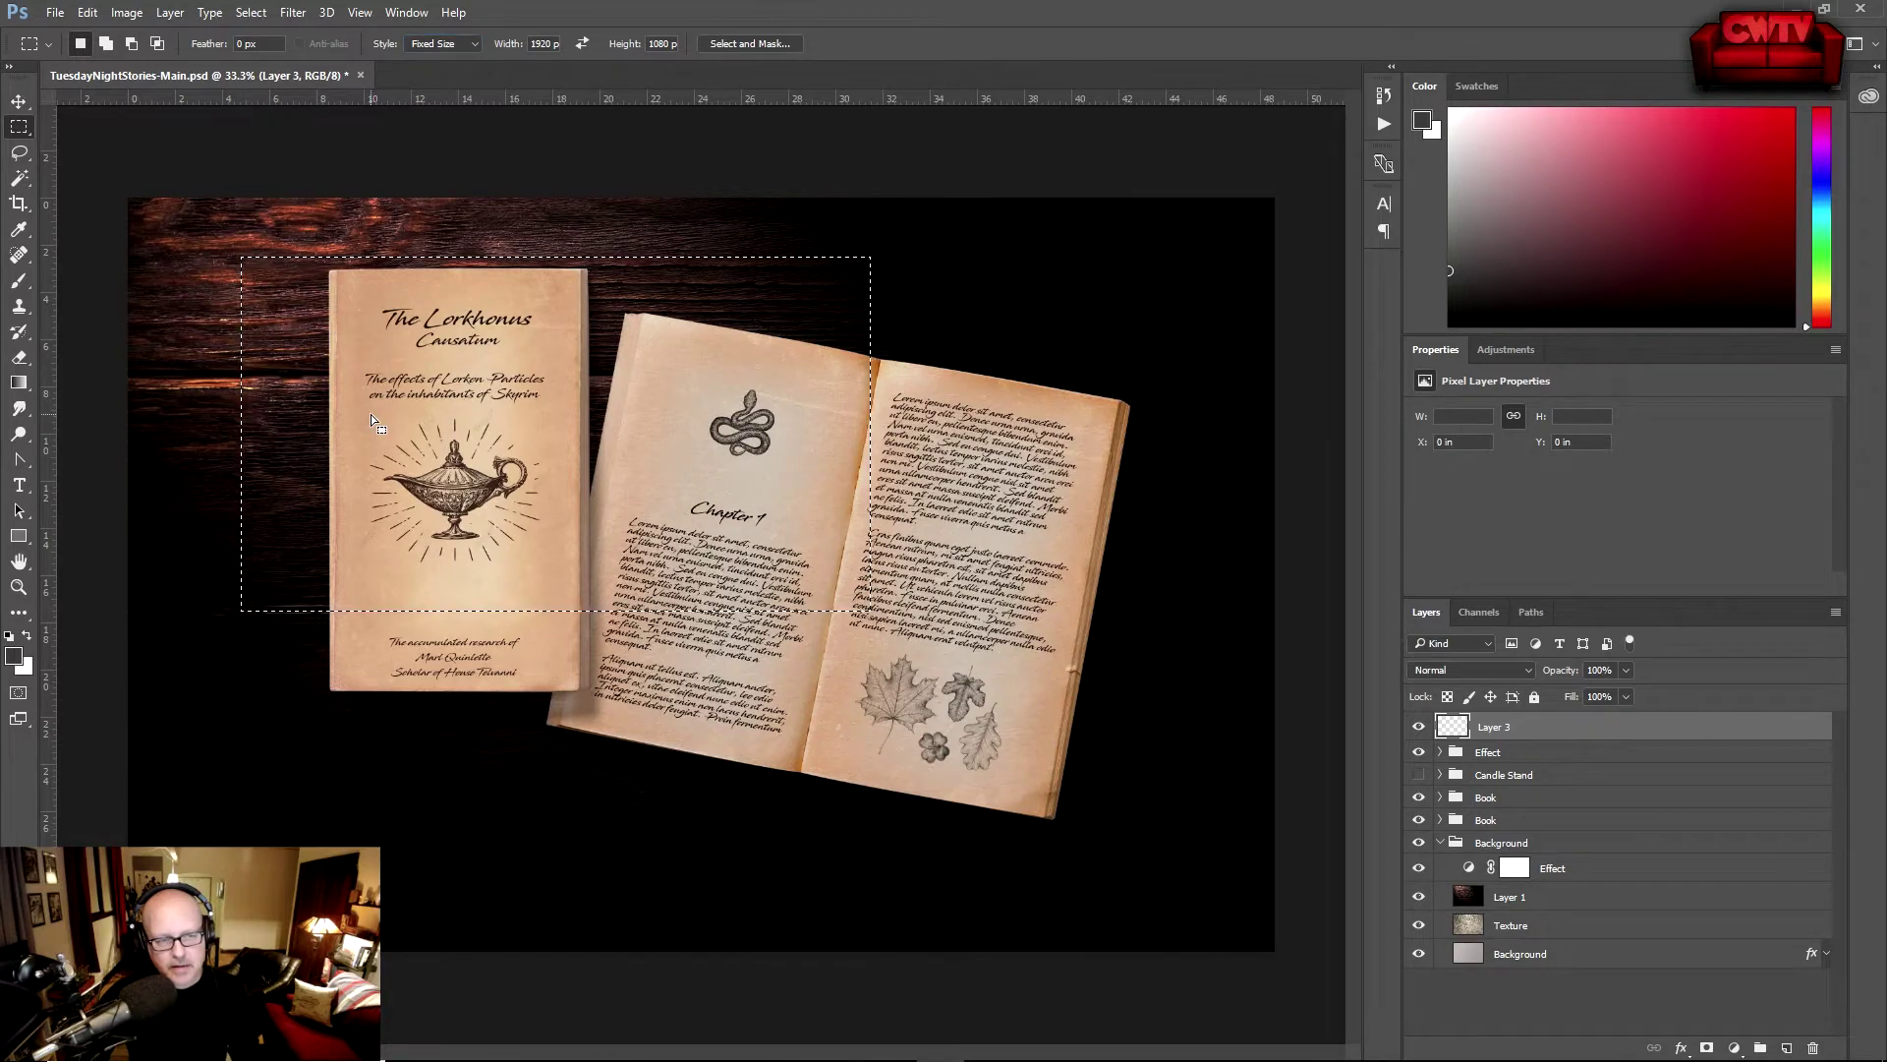
pyautogui.moveTo(370, 405); pyautogui.dragTo(257, 351)
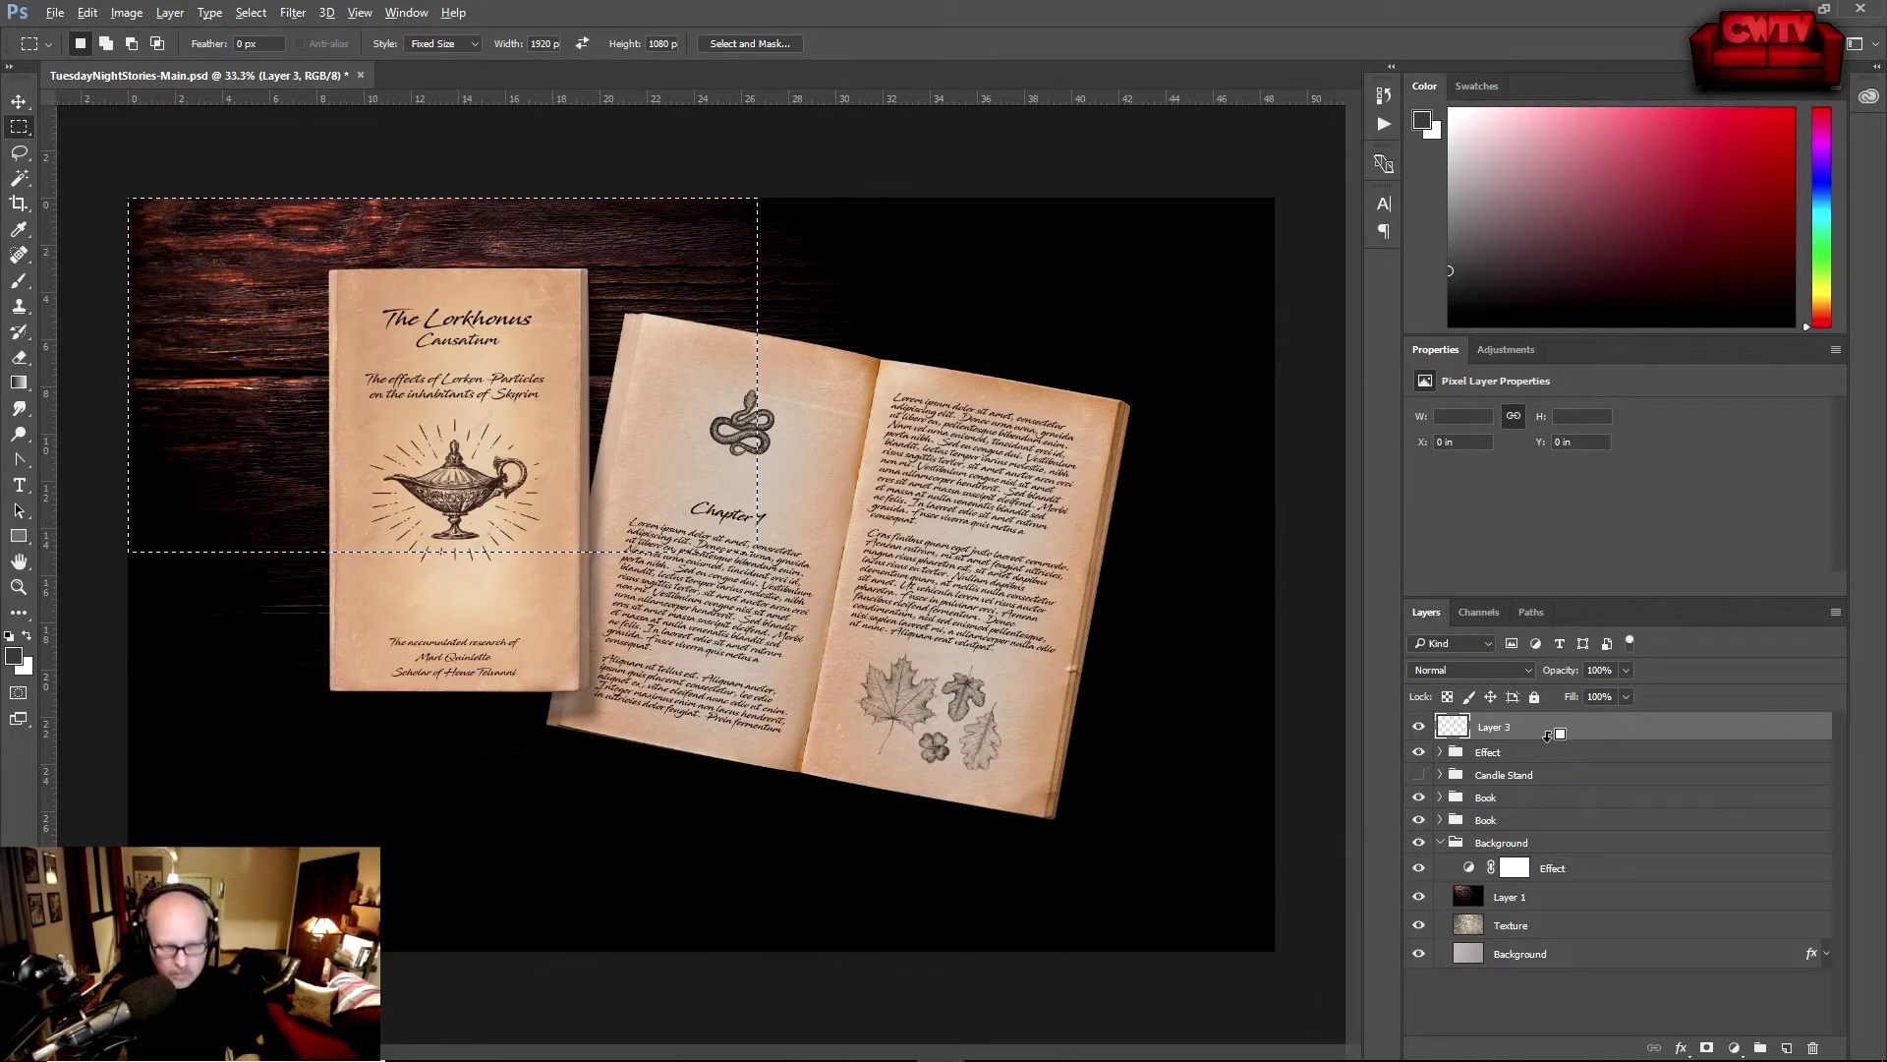
pyautogui.hotkey('alt', 'BackSpace')
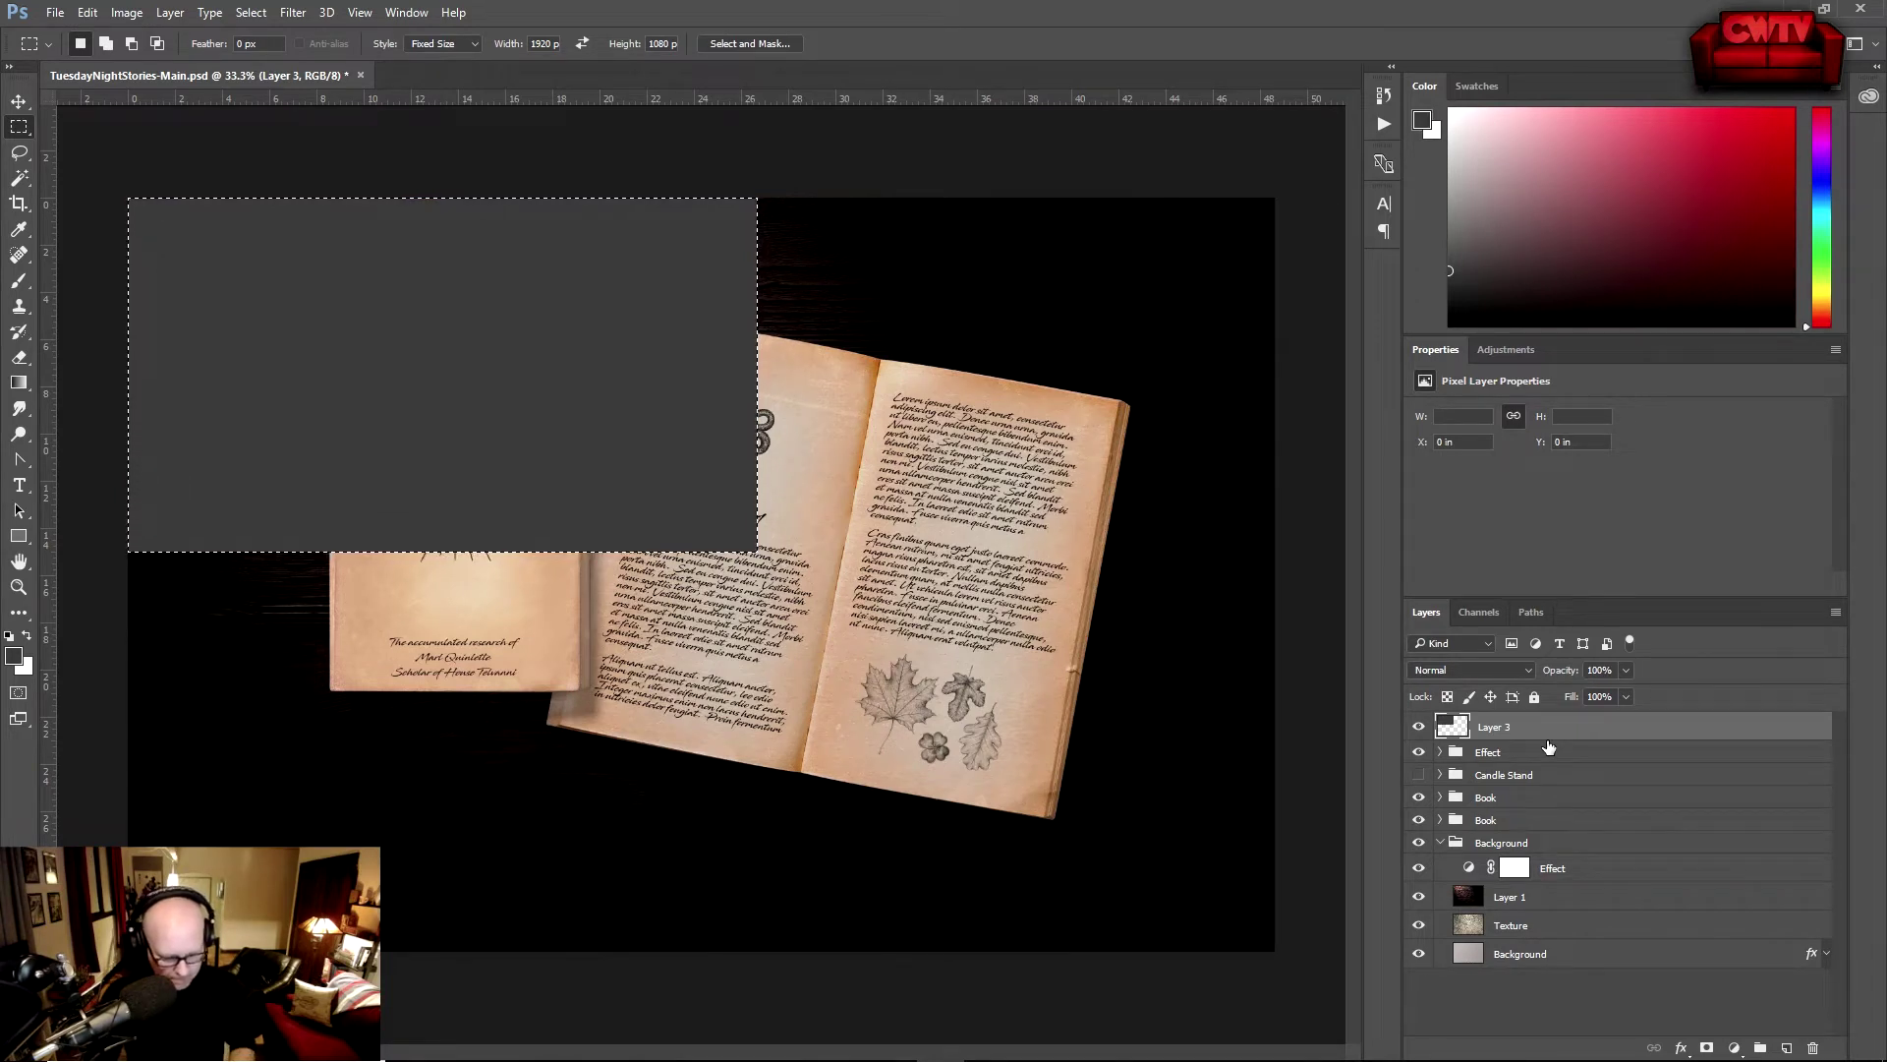
pyautogui.hotkey('ctrl', 'd')
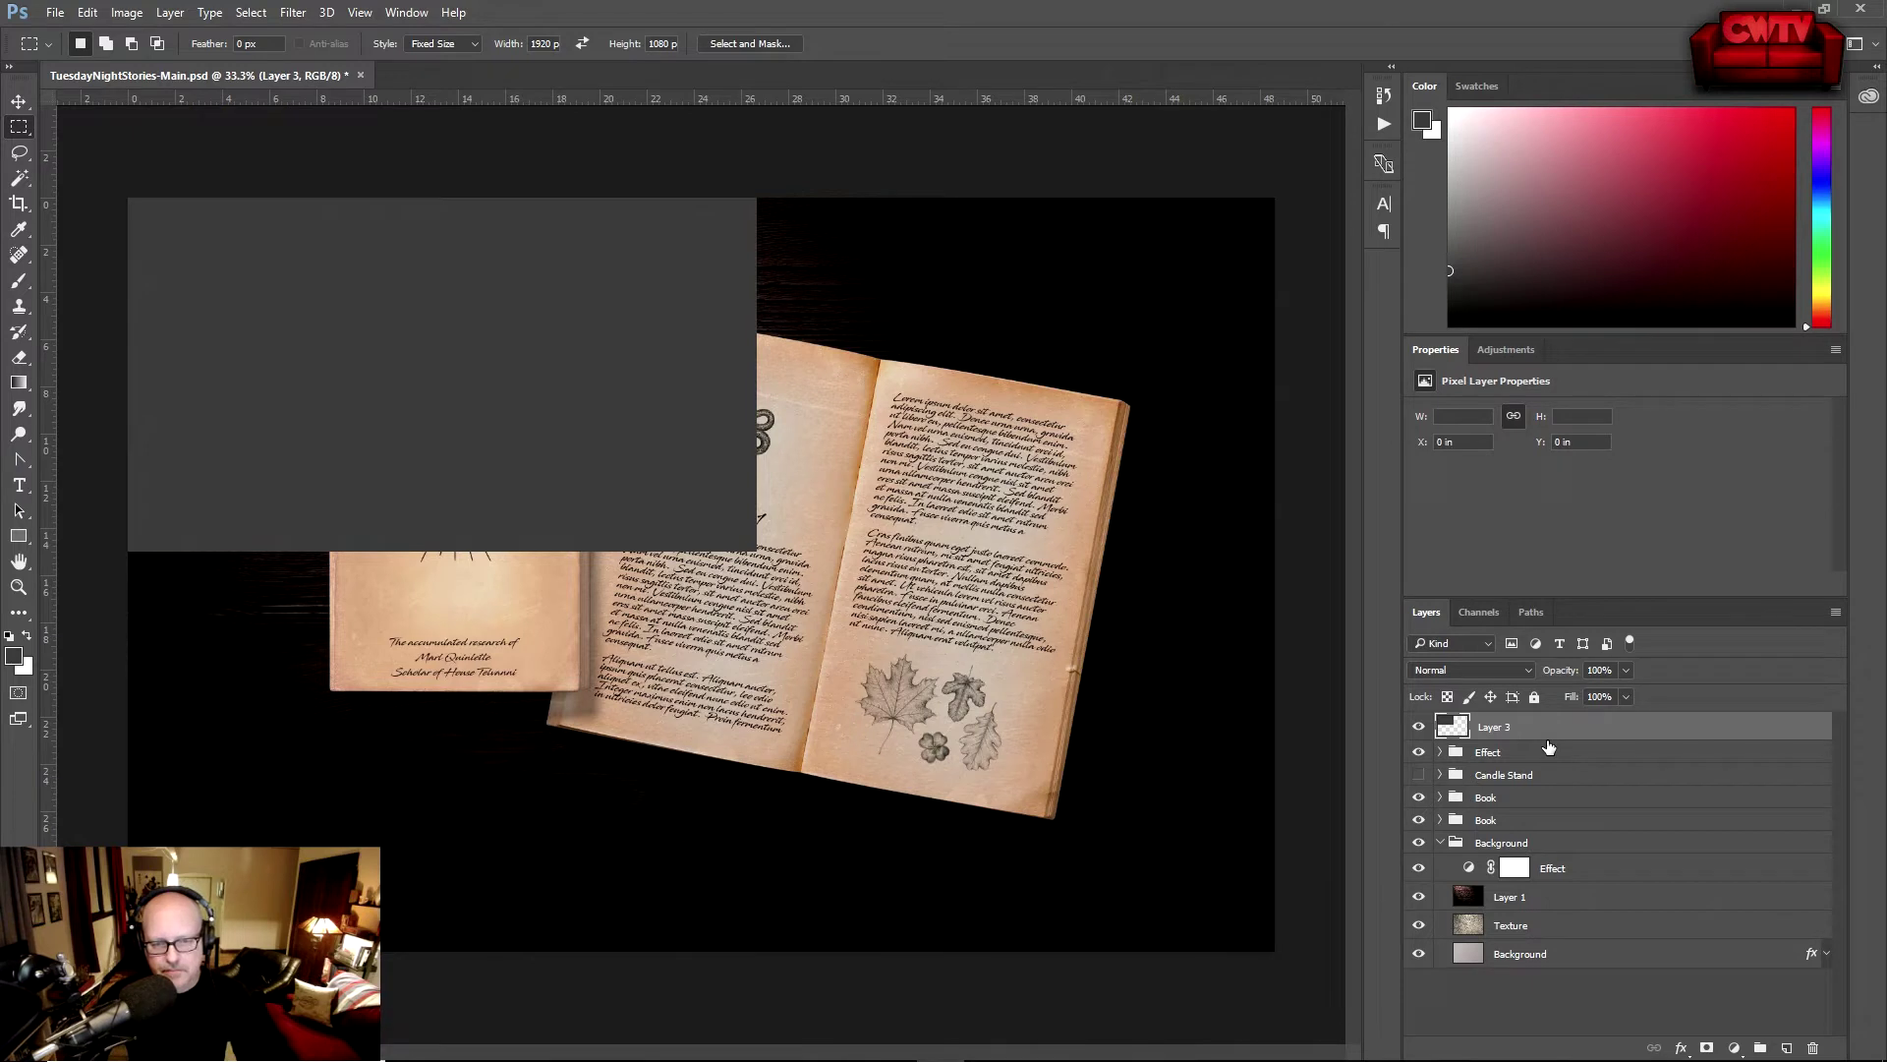
pyautogui.click(1579, 962)
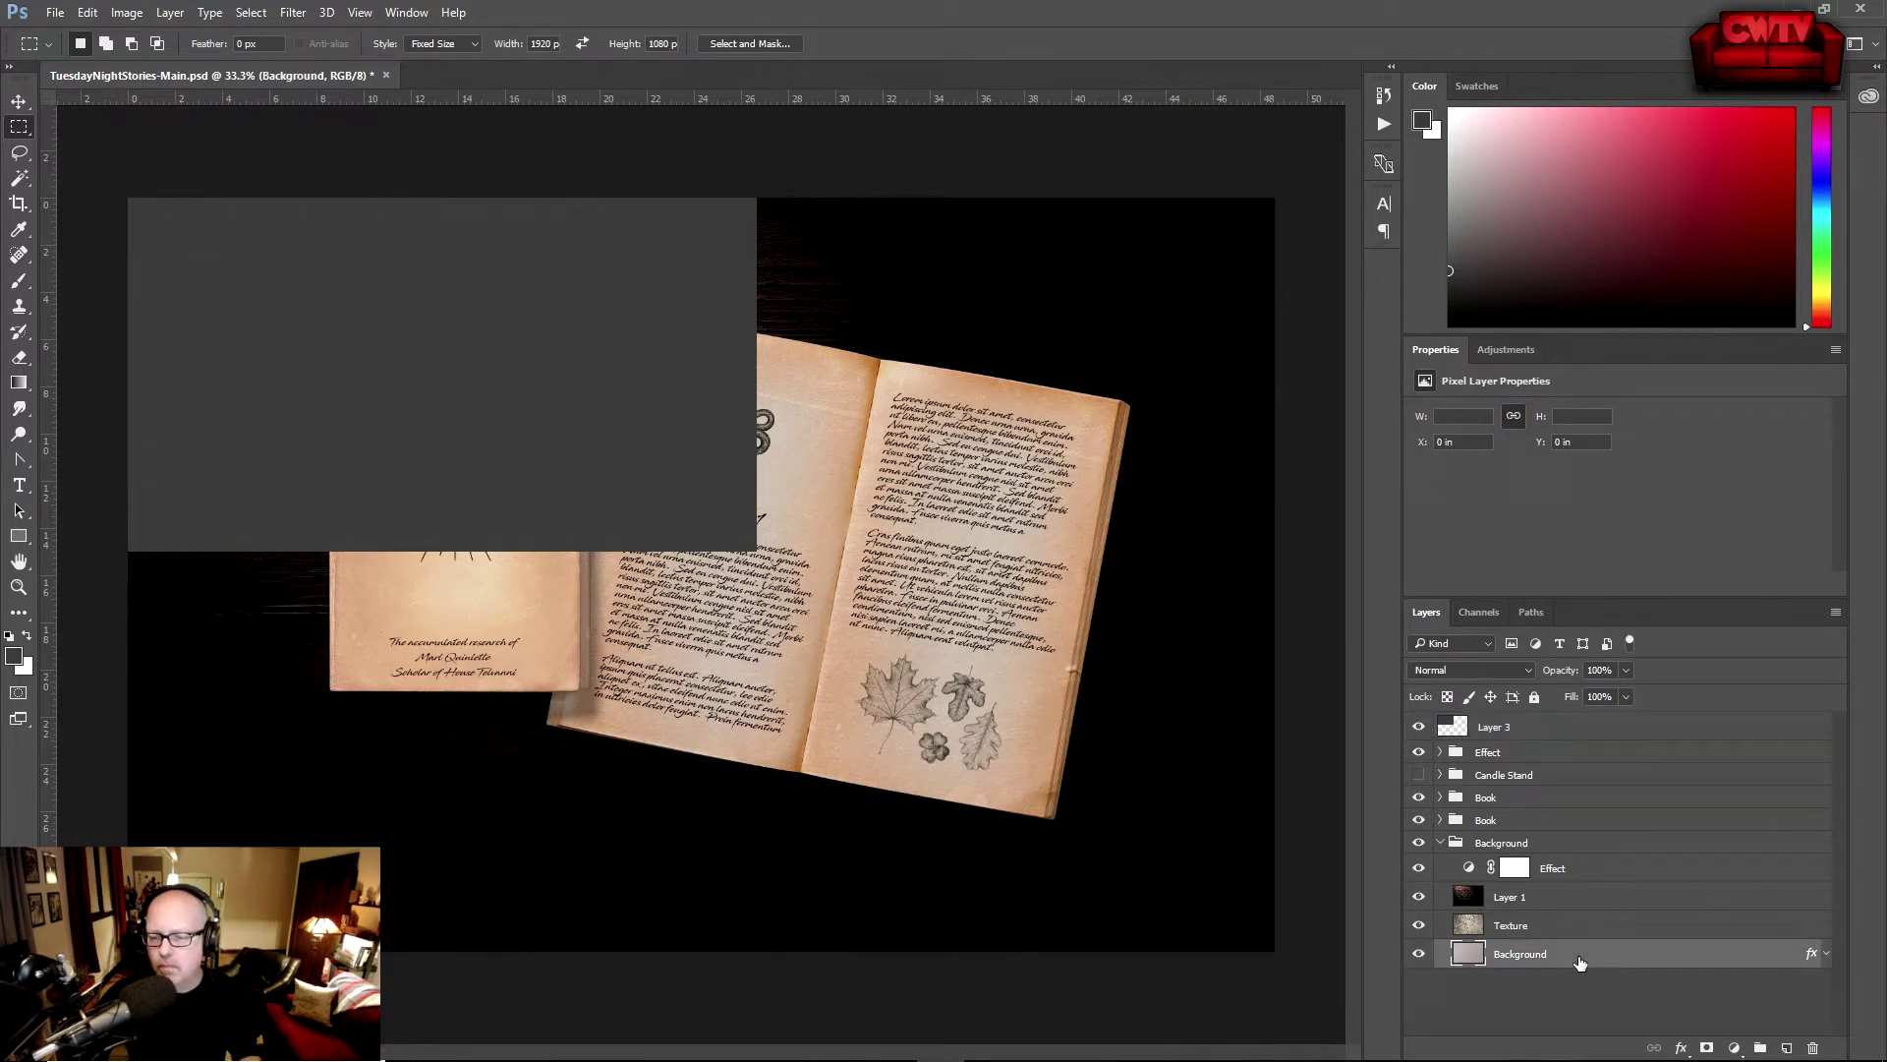
pyautogui.keyDown('shift'); pyautogui.click(1541, 760); pyautogui.keyUp('shift')
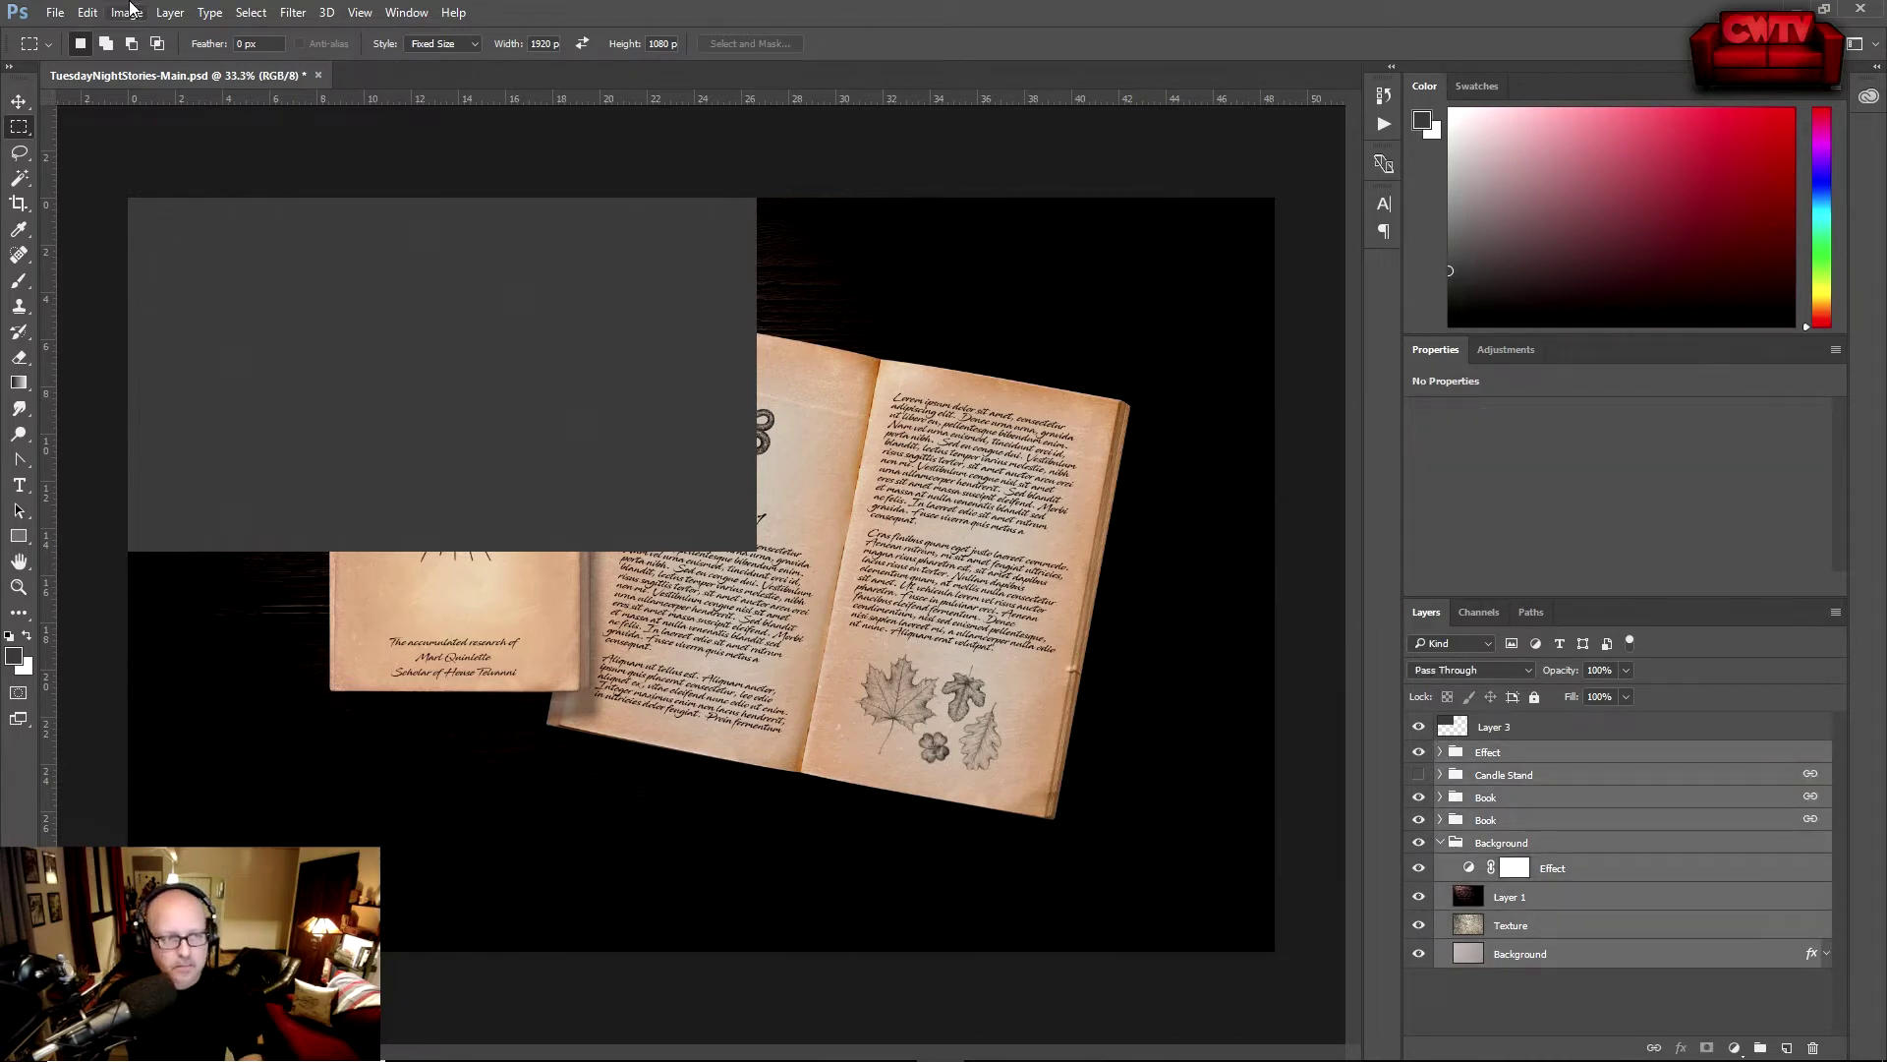
pyautogui.click(88, 12)
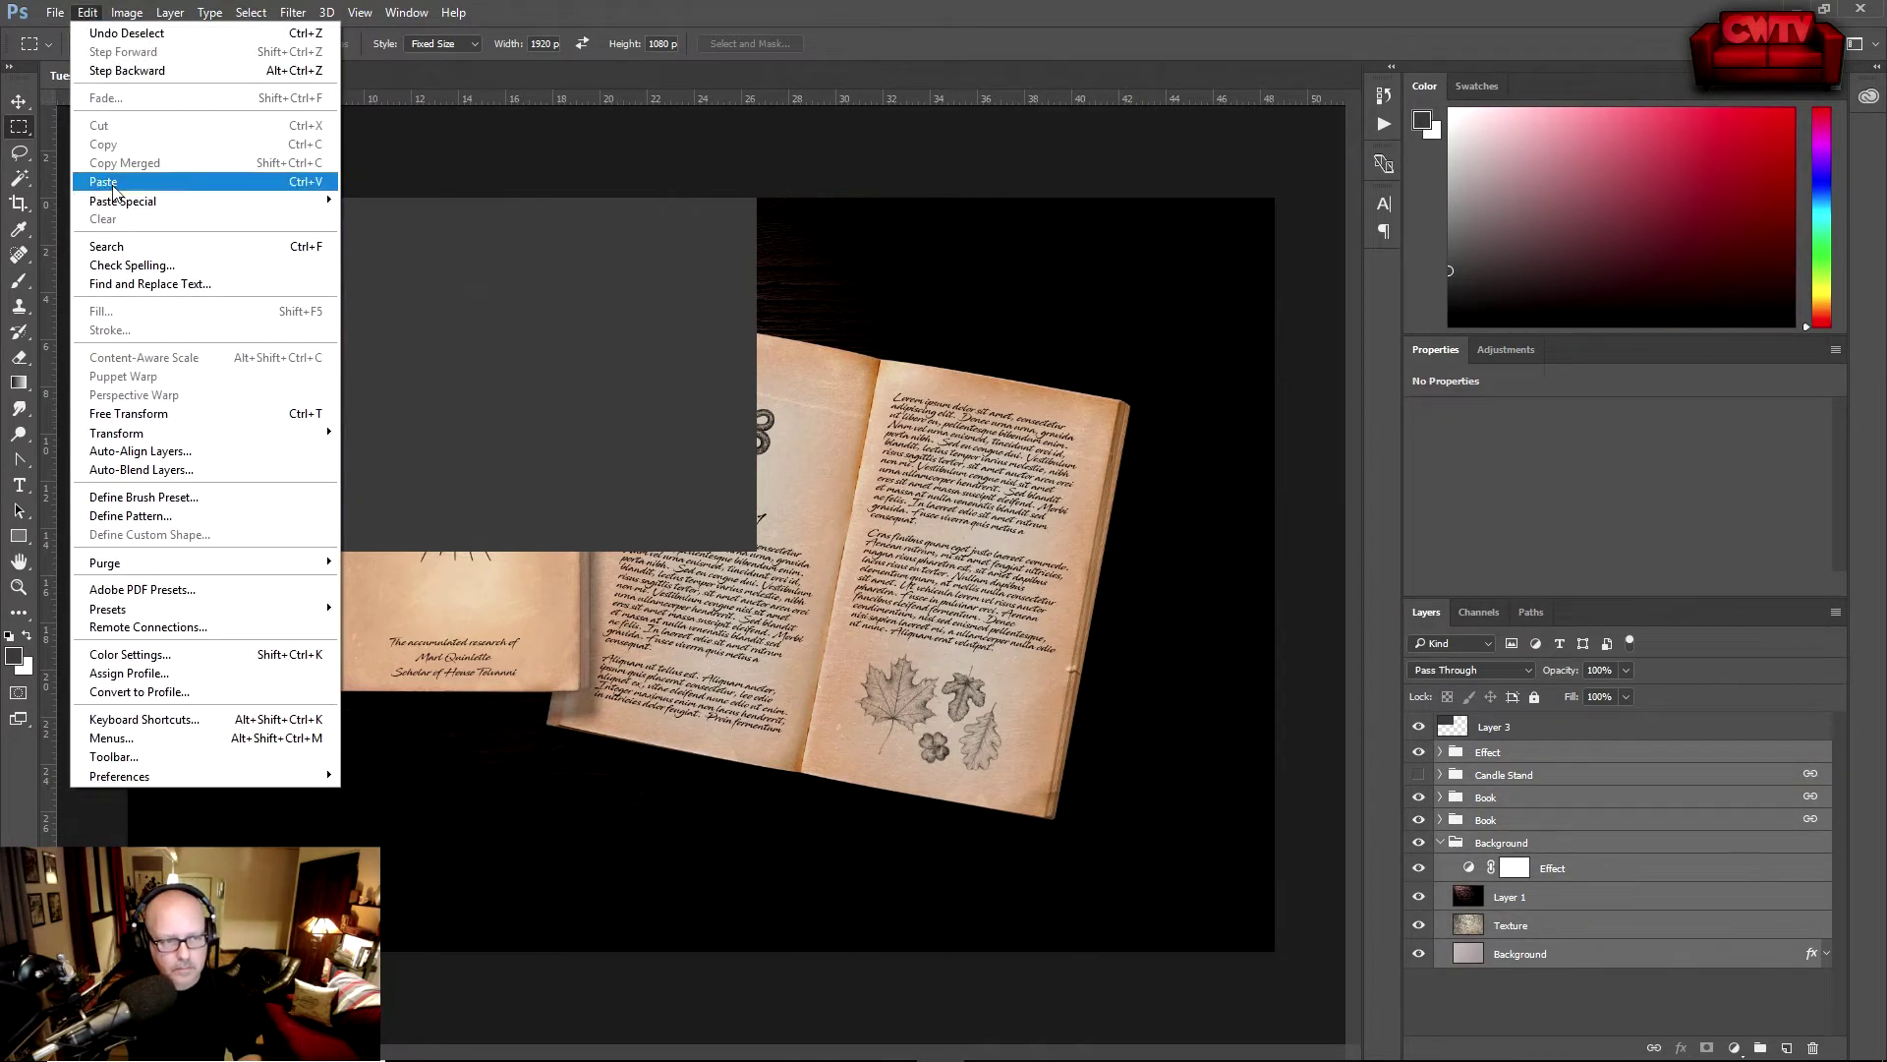
pyautogui.moveTo(197, 430)
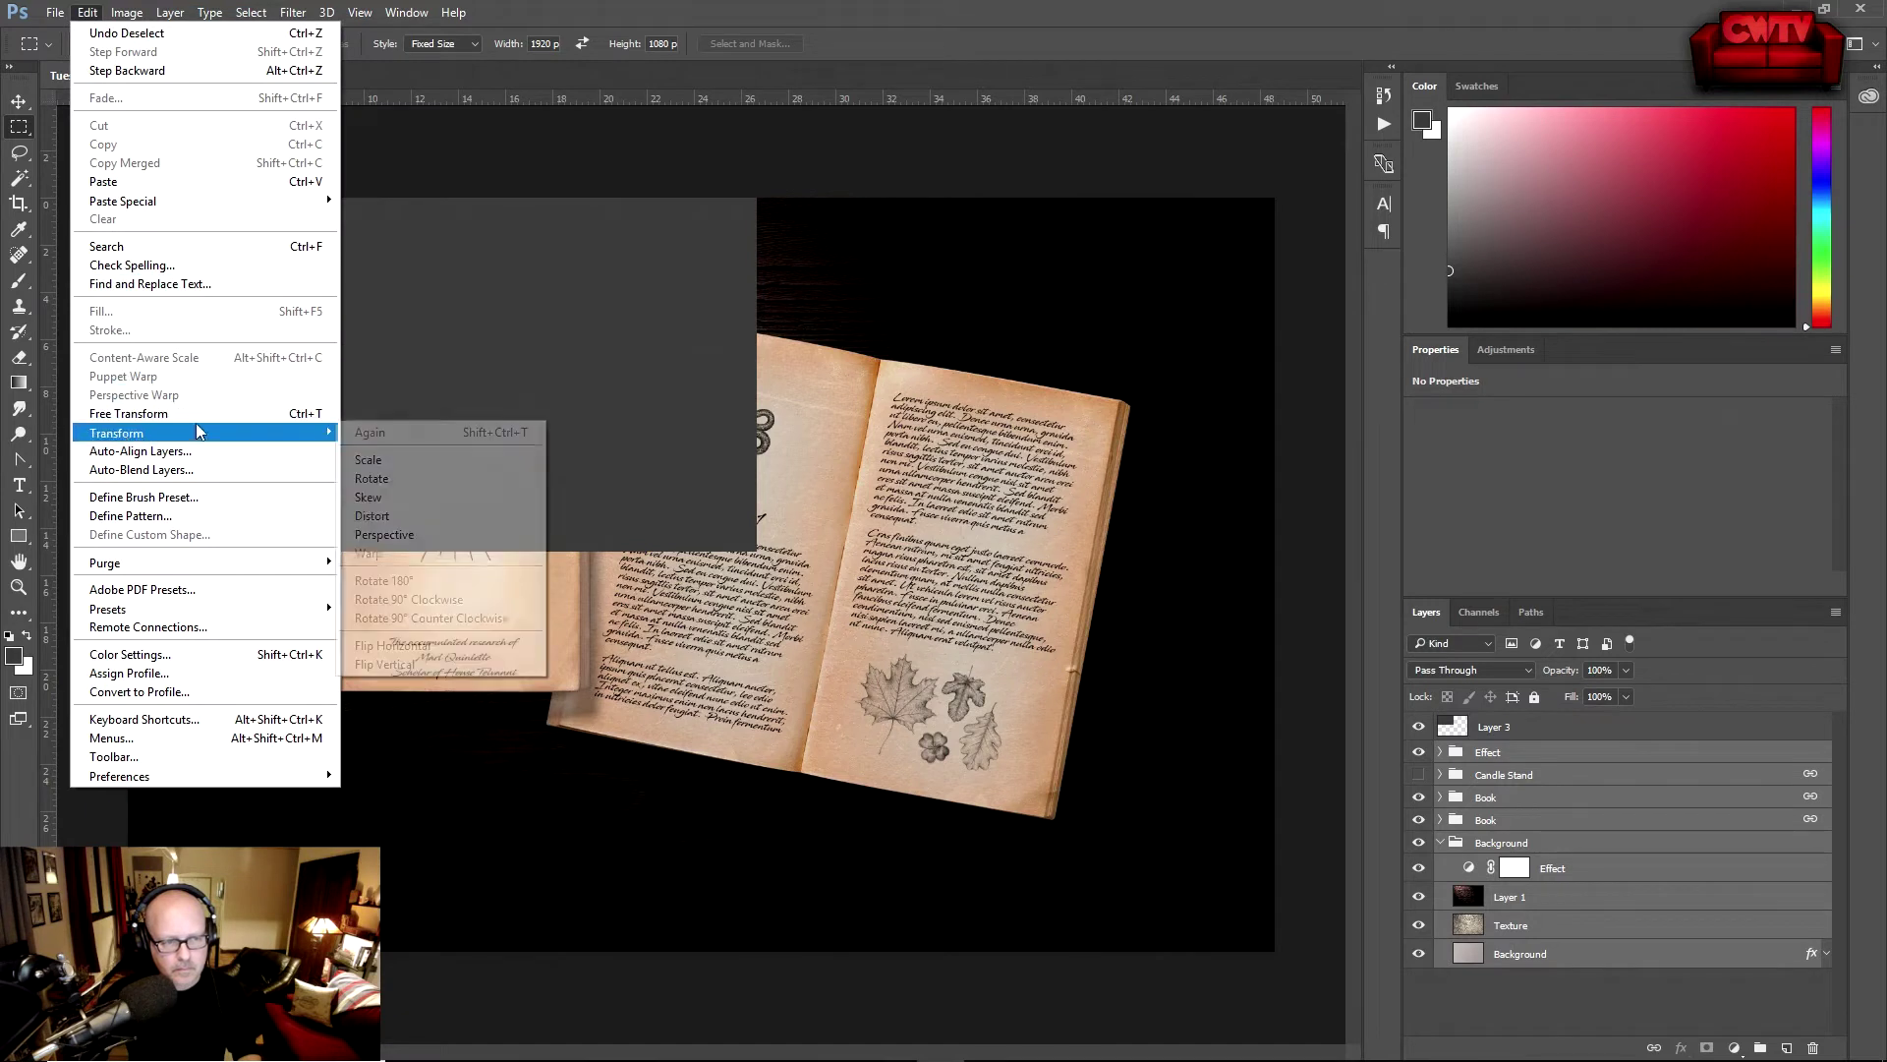
pyautogui.click(369, 460)
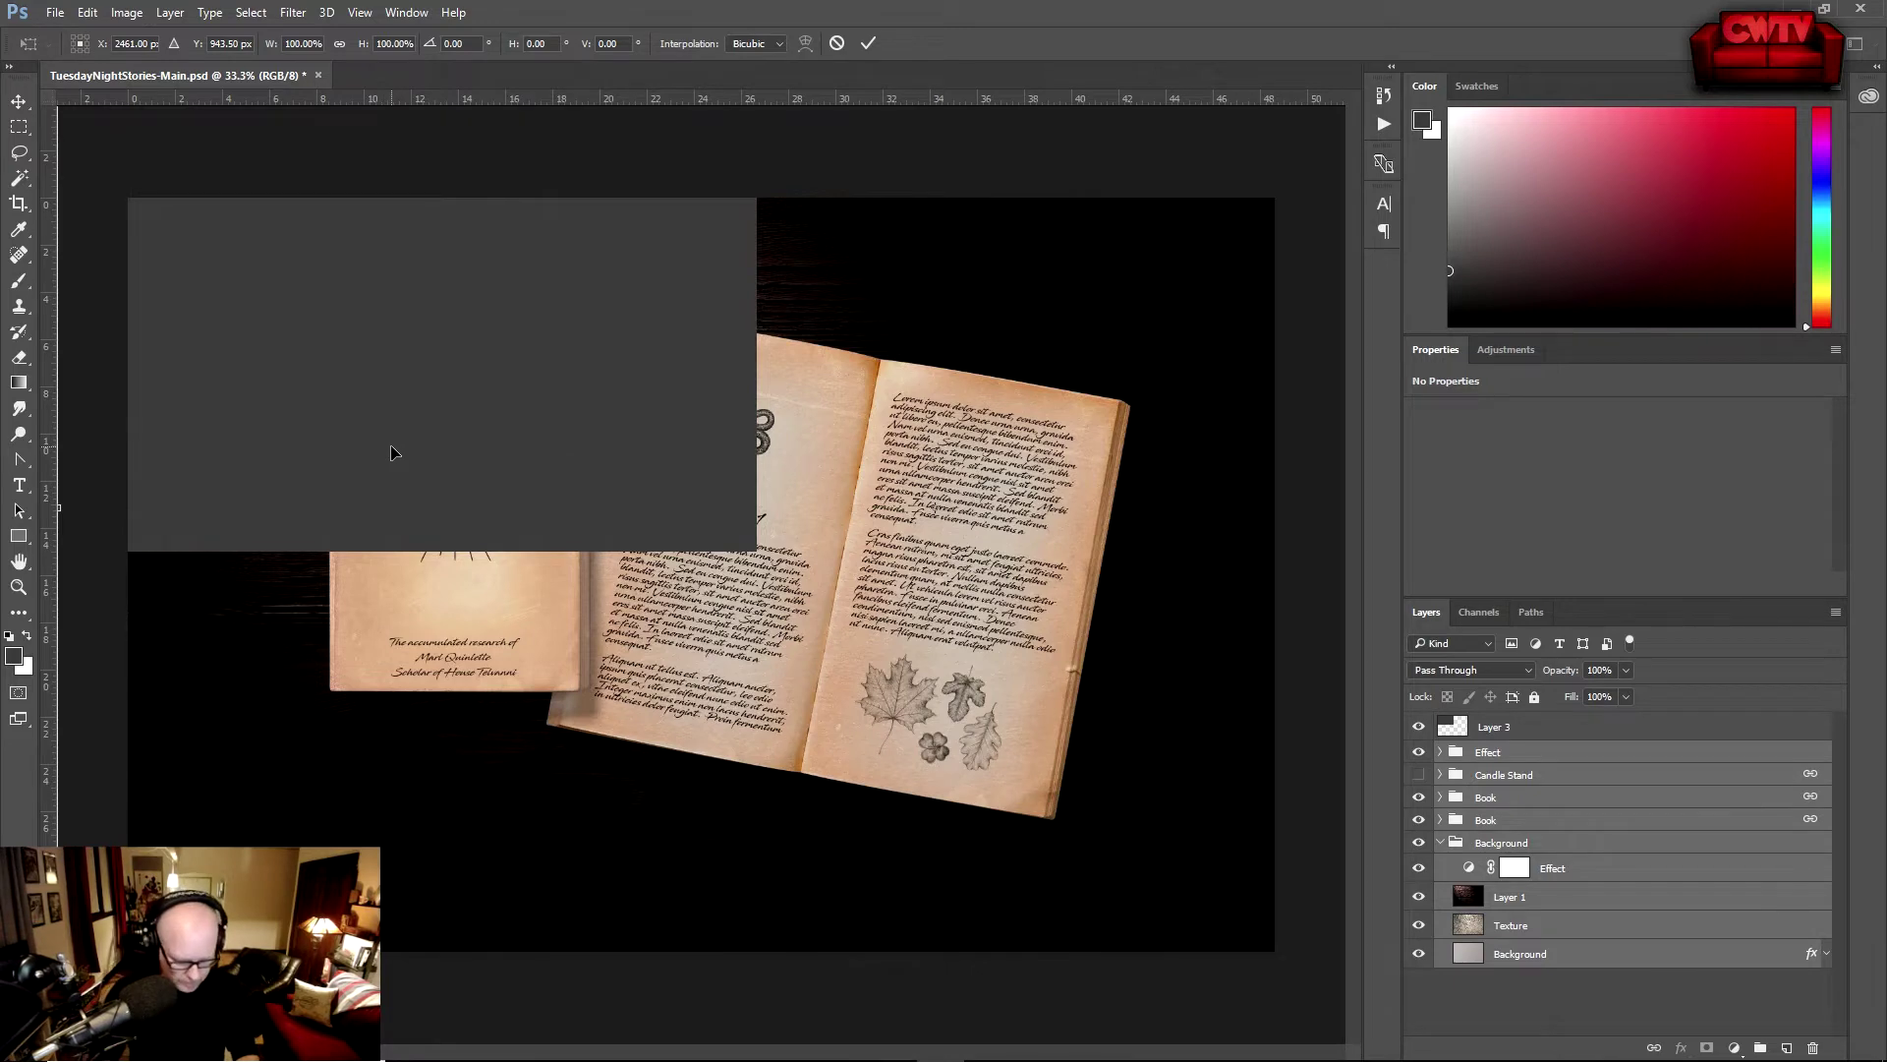
pyautogui.hotkey('ctrl', '-')
pyautogui.hotkey('ctrl', '-')
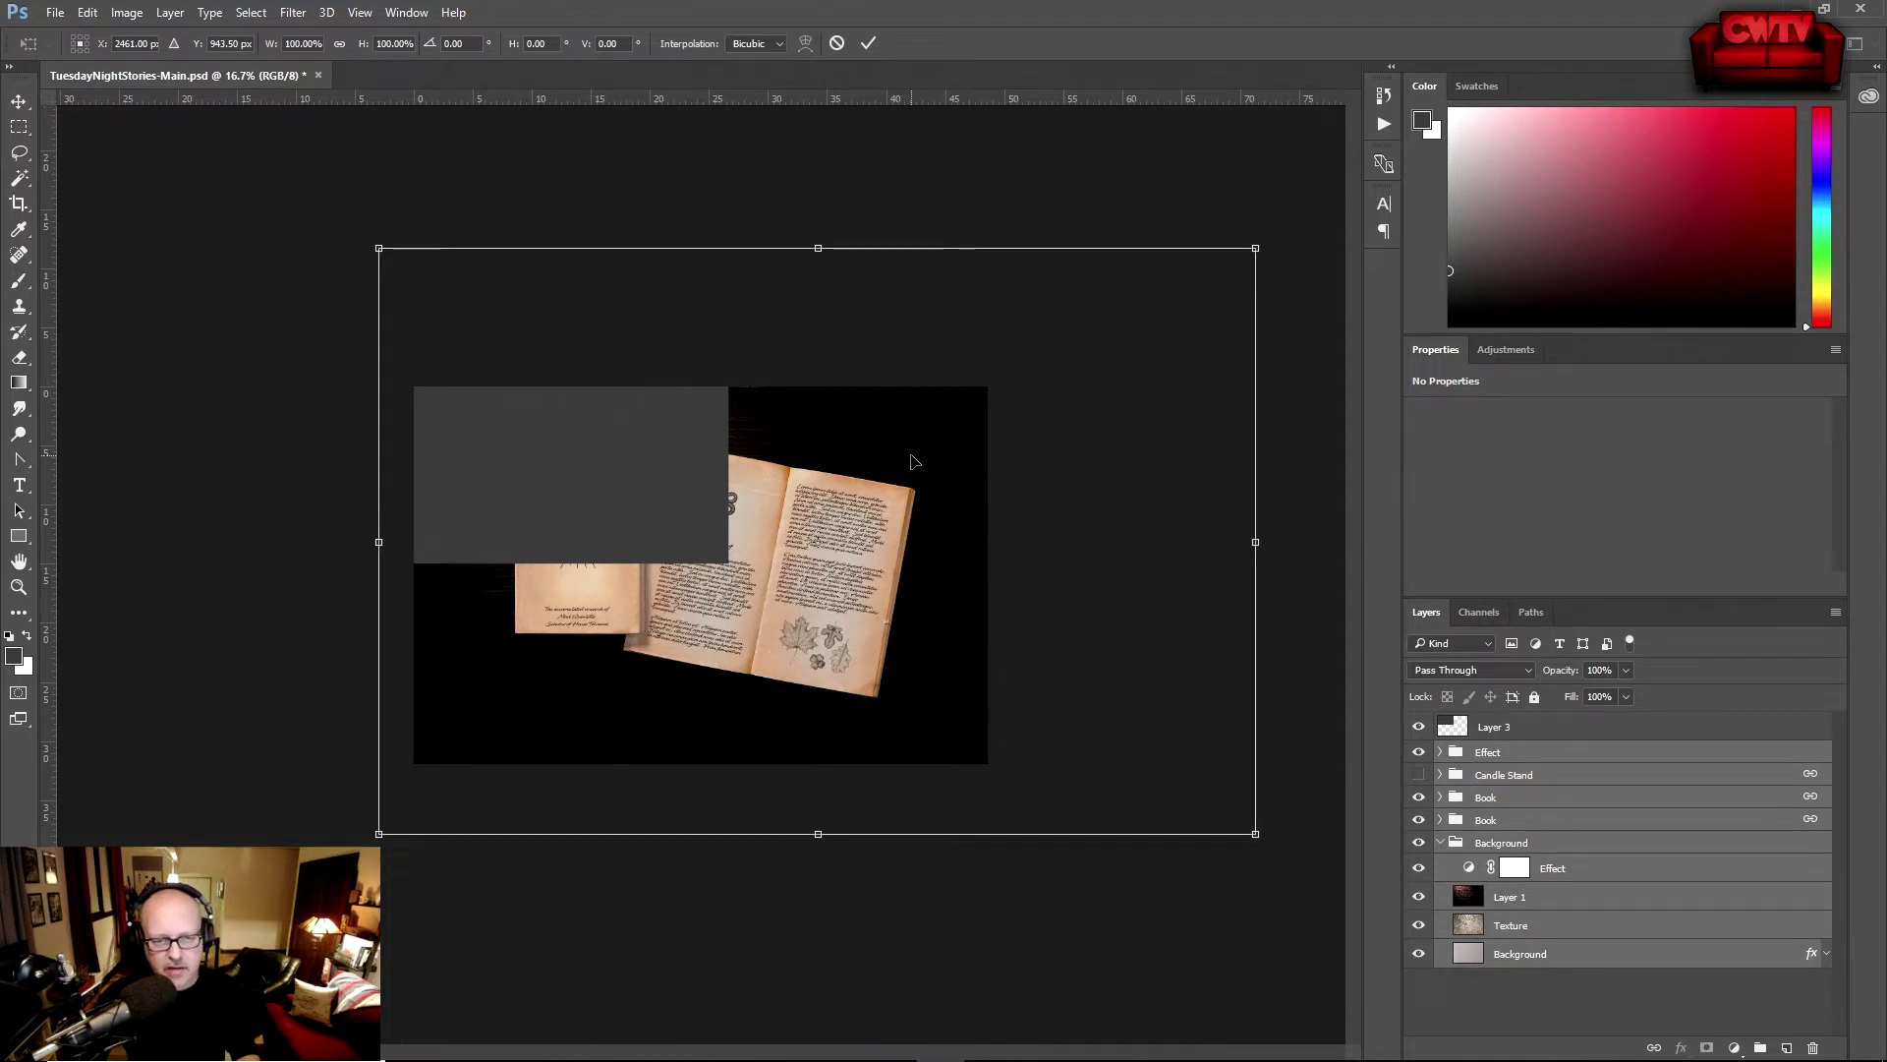
pyautogui.press('m')
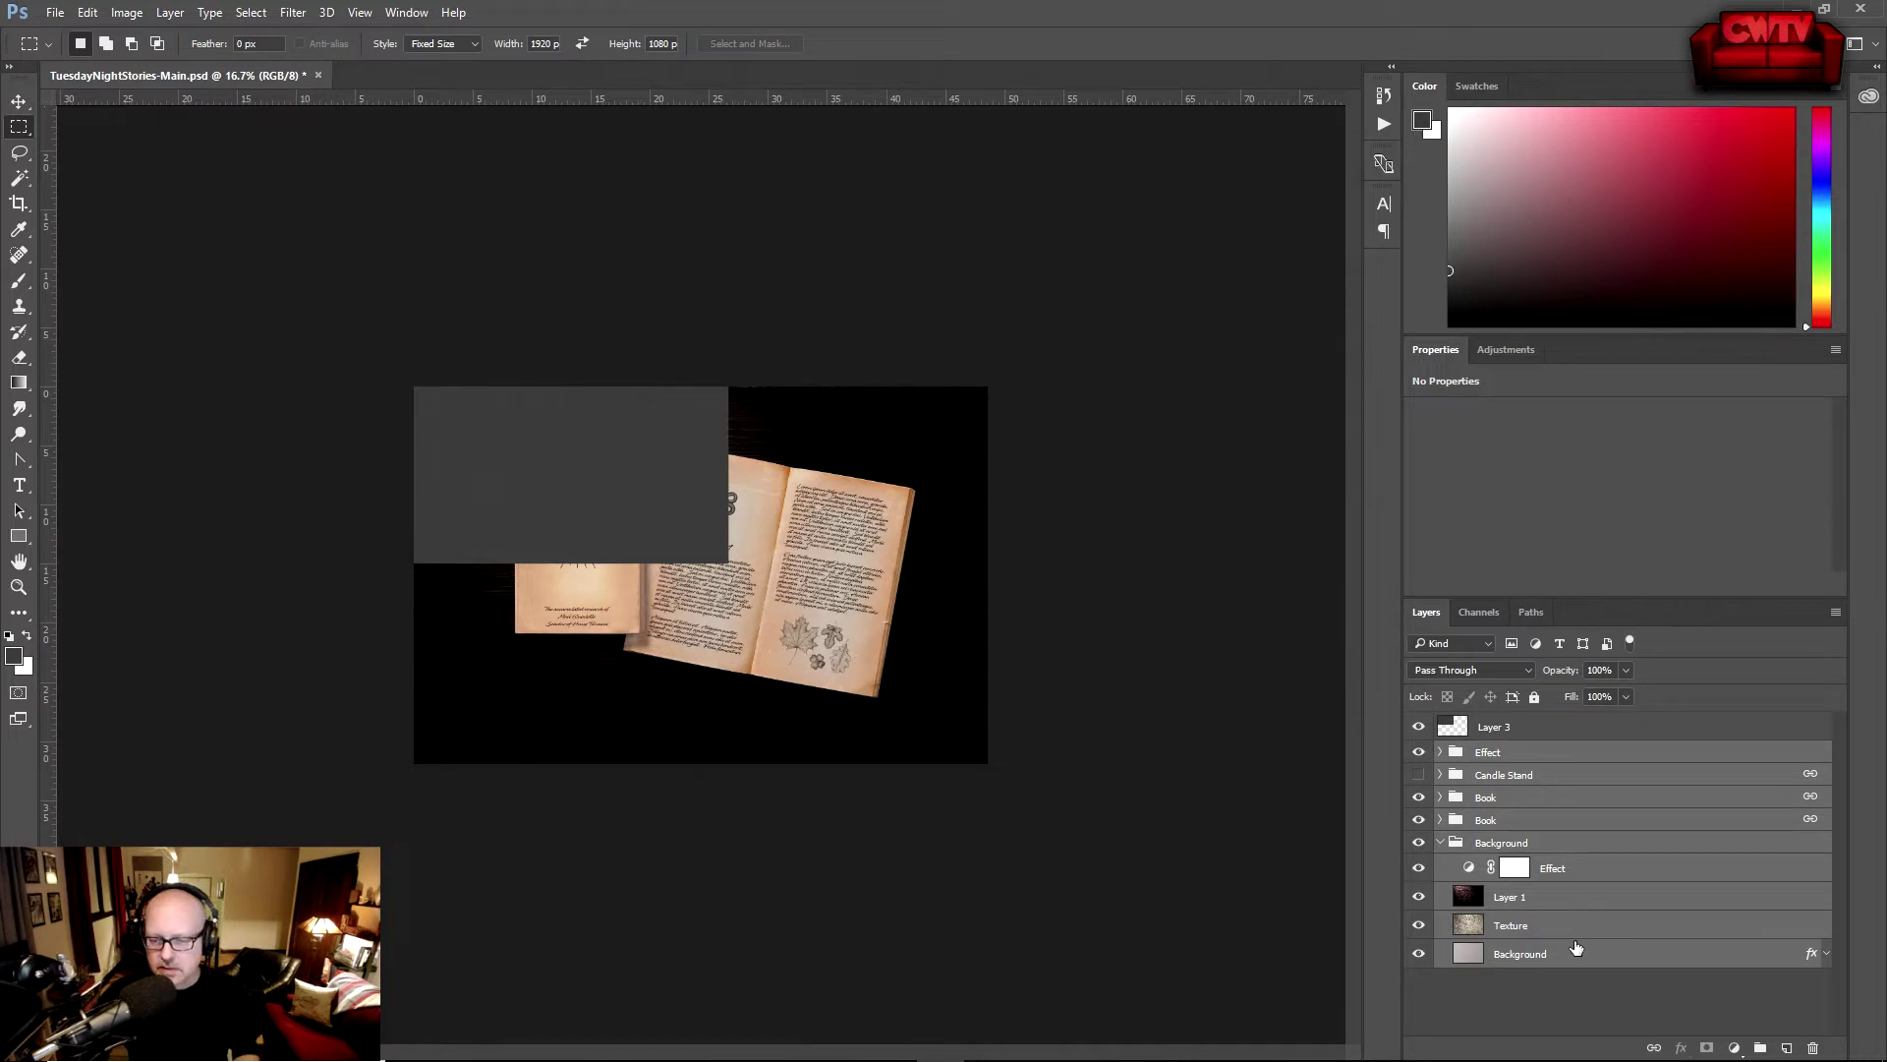
# - Select all on Layer 1 and try inverting the selection, dismissing the no-pixels warning
pyautogui.click(1561, 898)
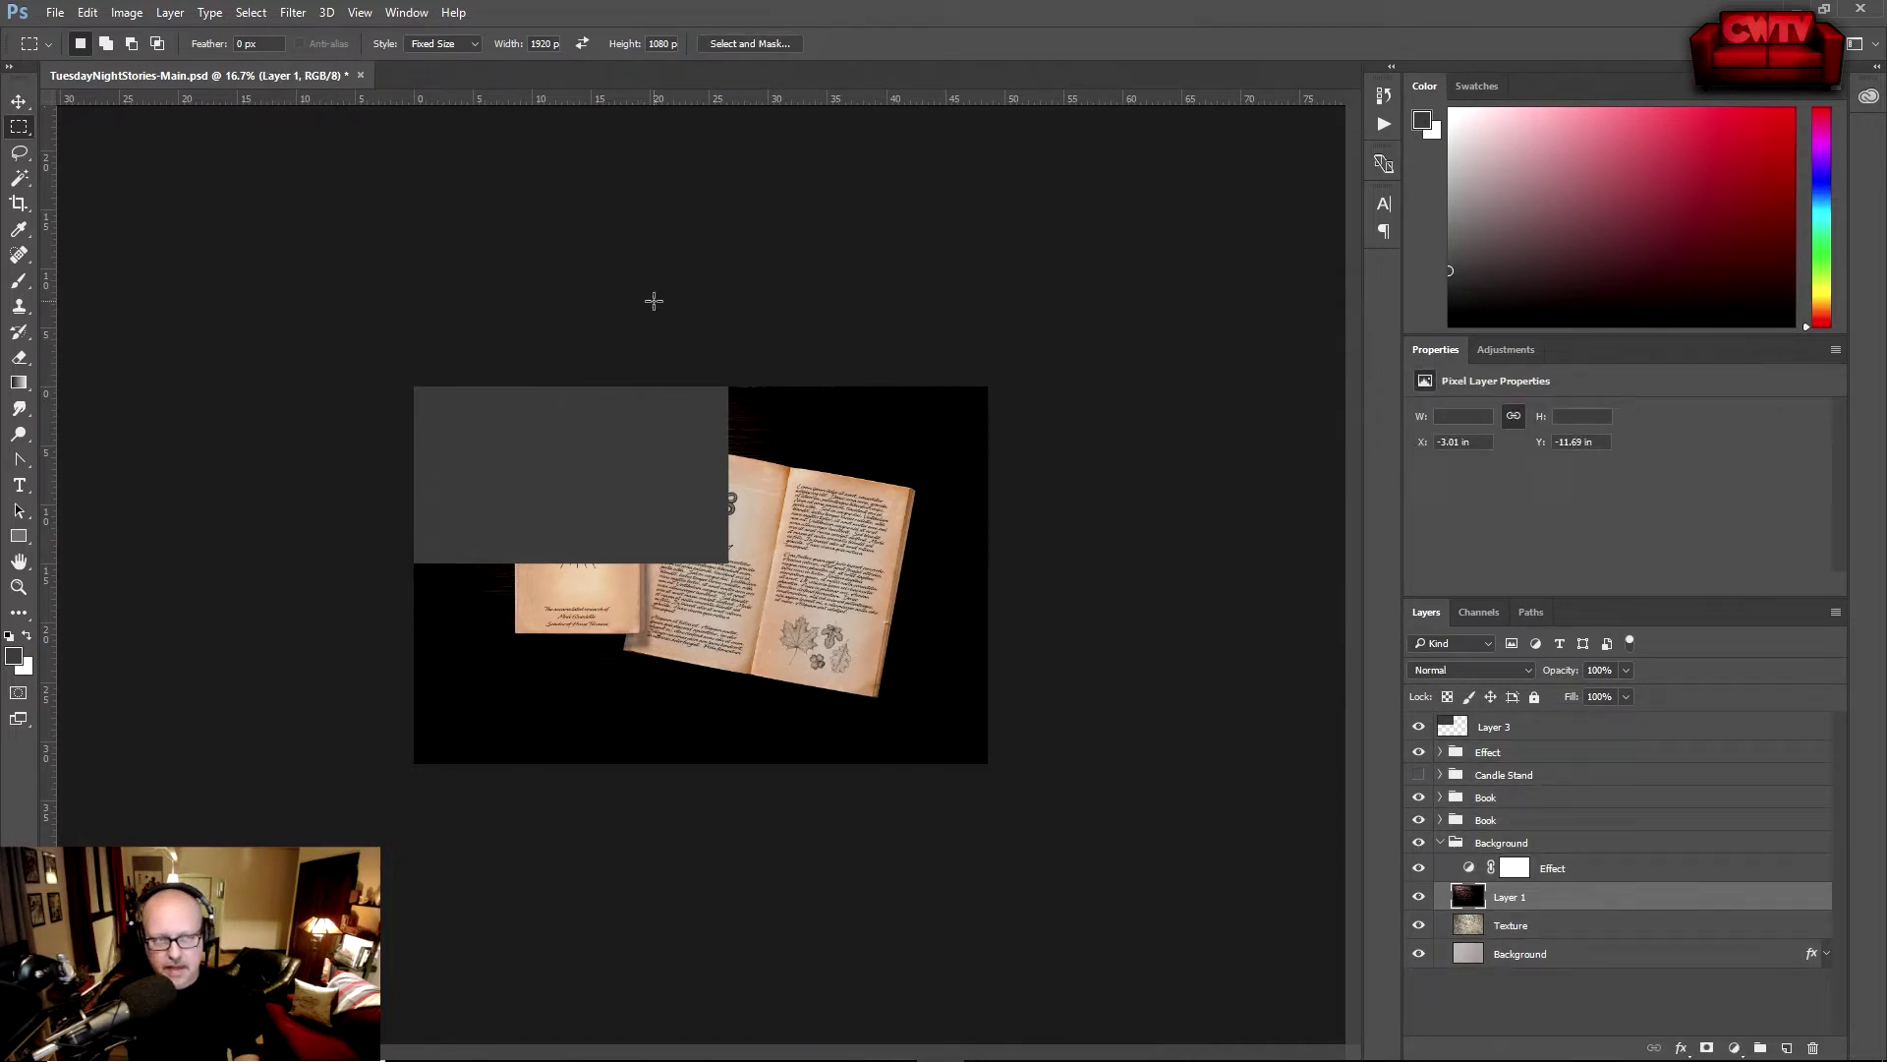
pyautogui.hotkey('ctrl', 'a')
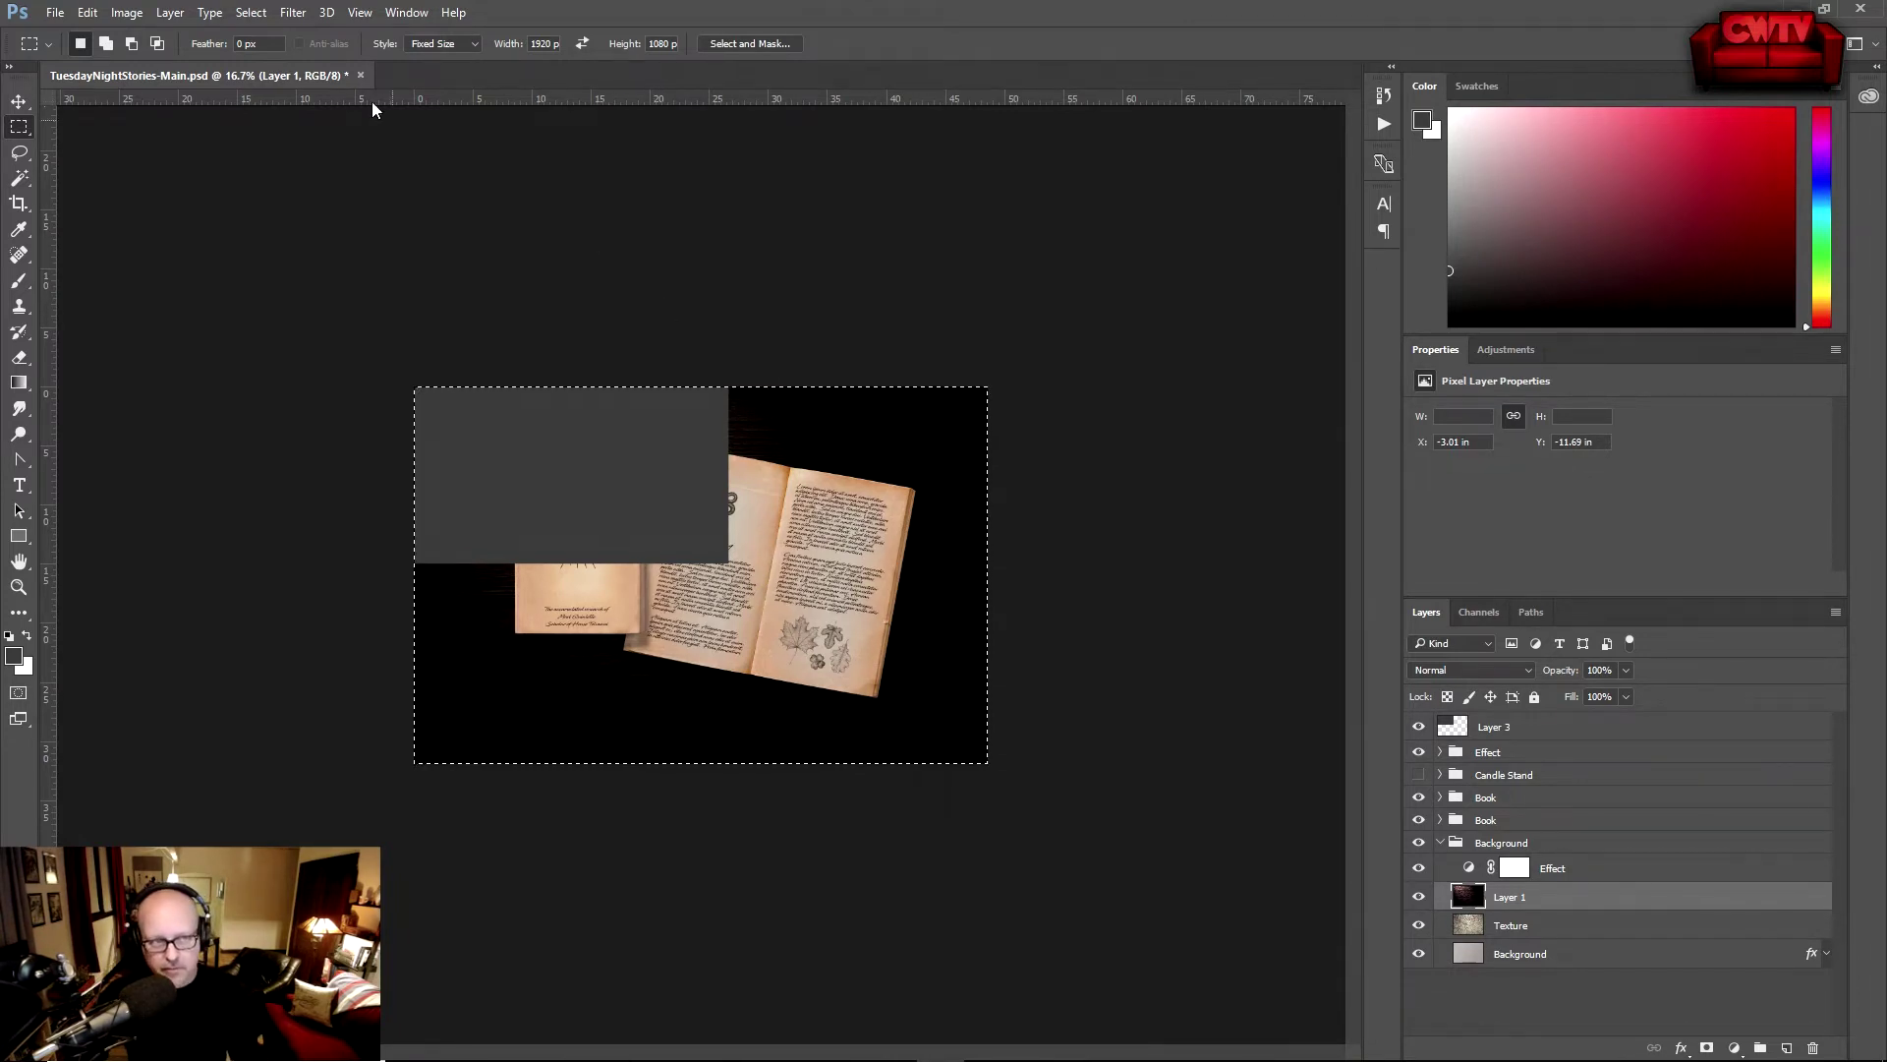
pyautogui.click(263, 12)
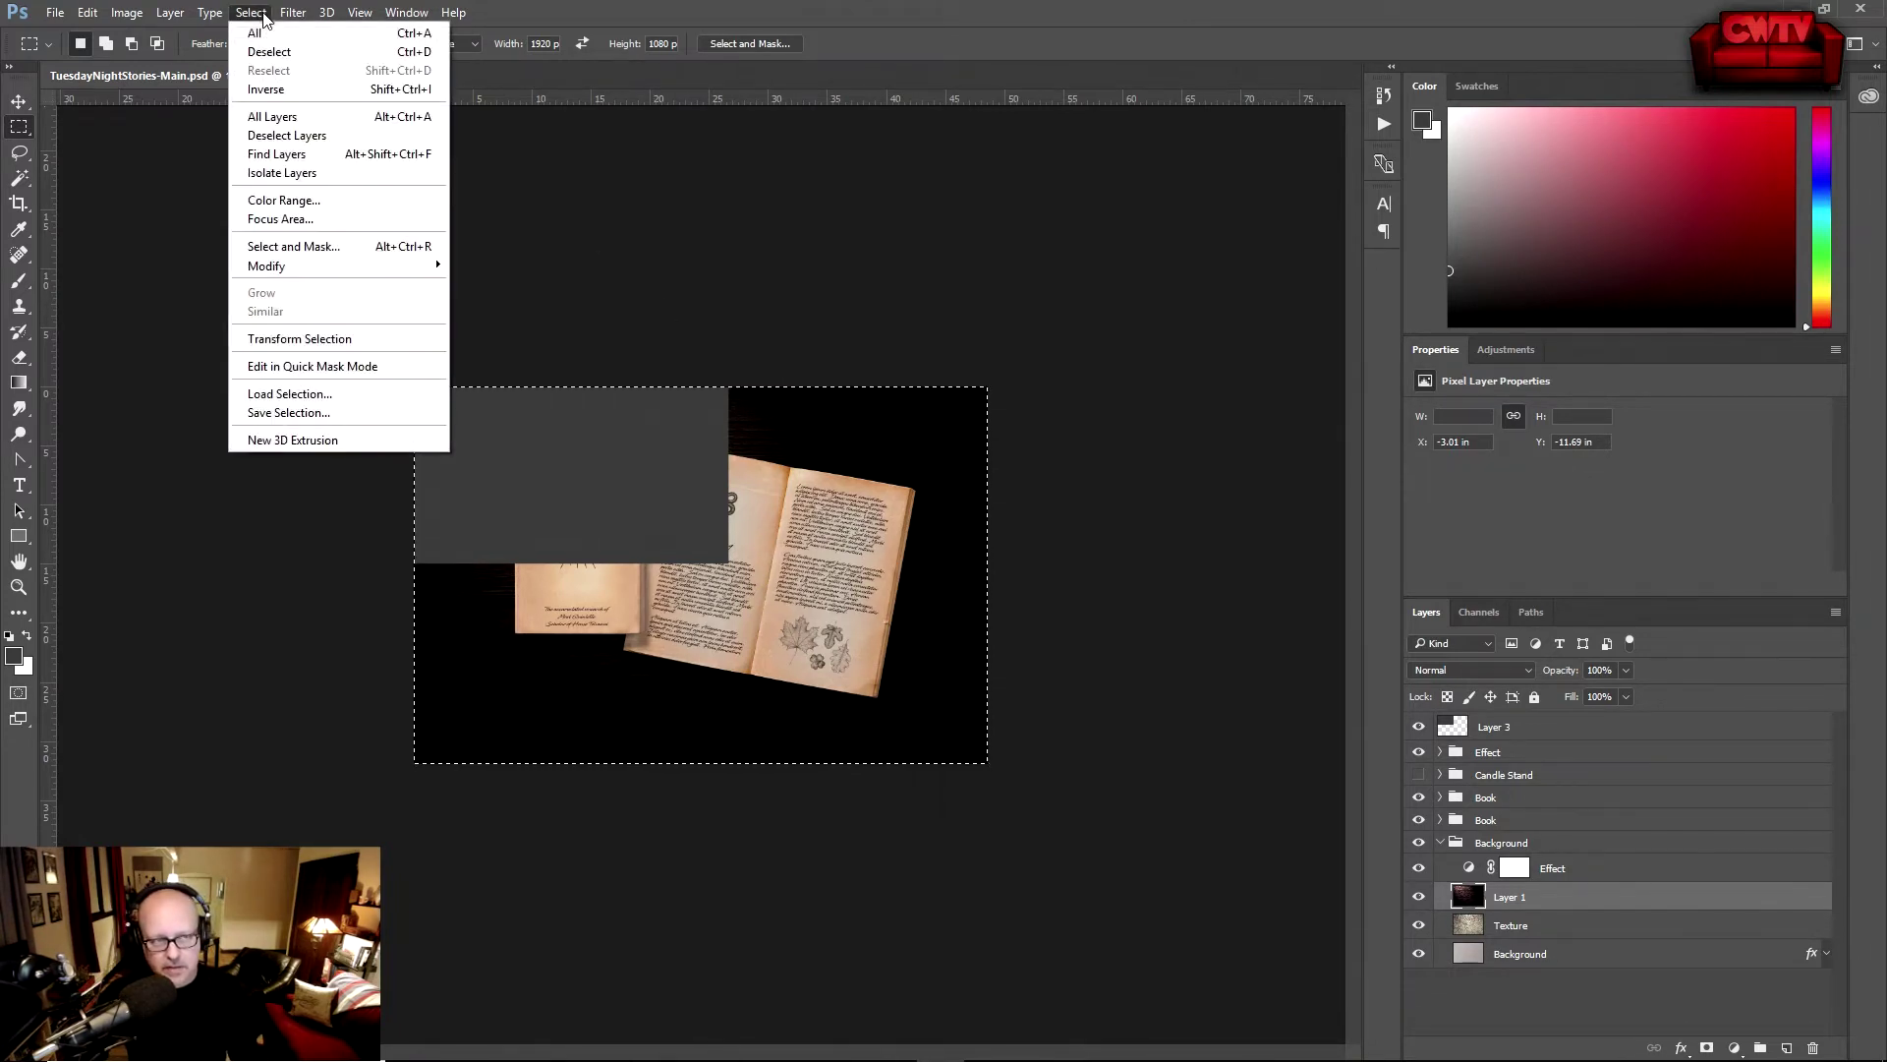
pyautogui.click(266, 89)
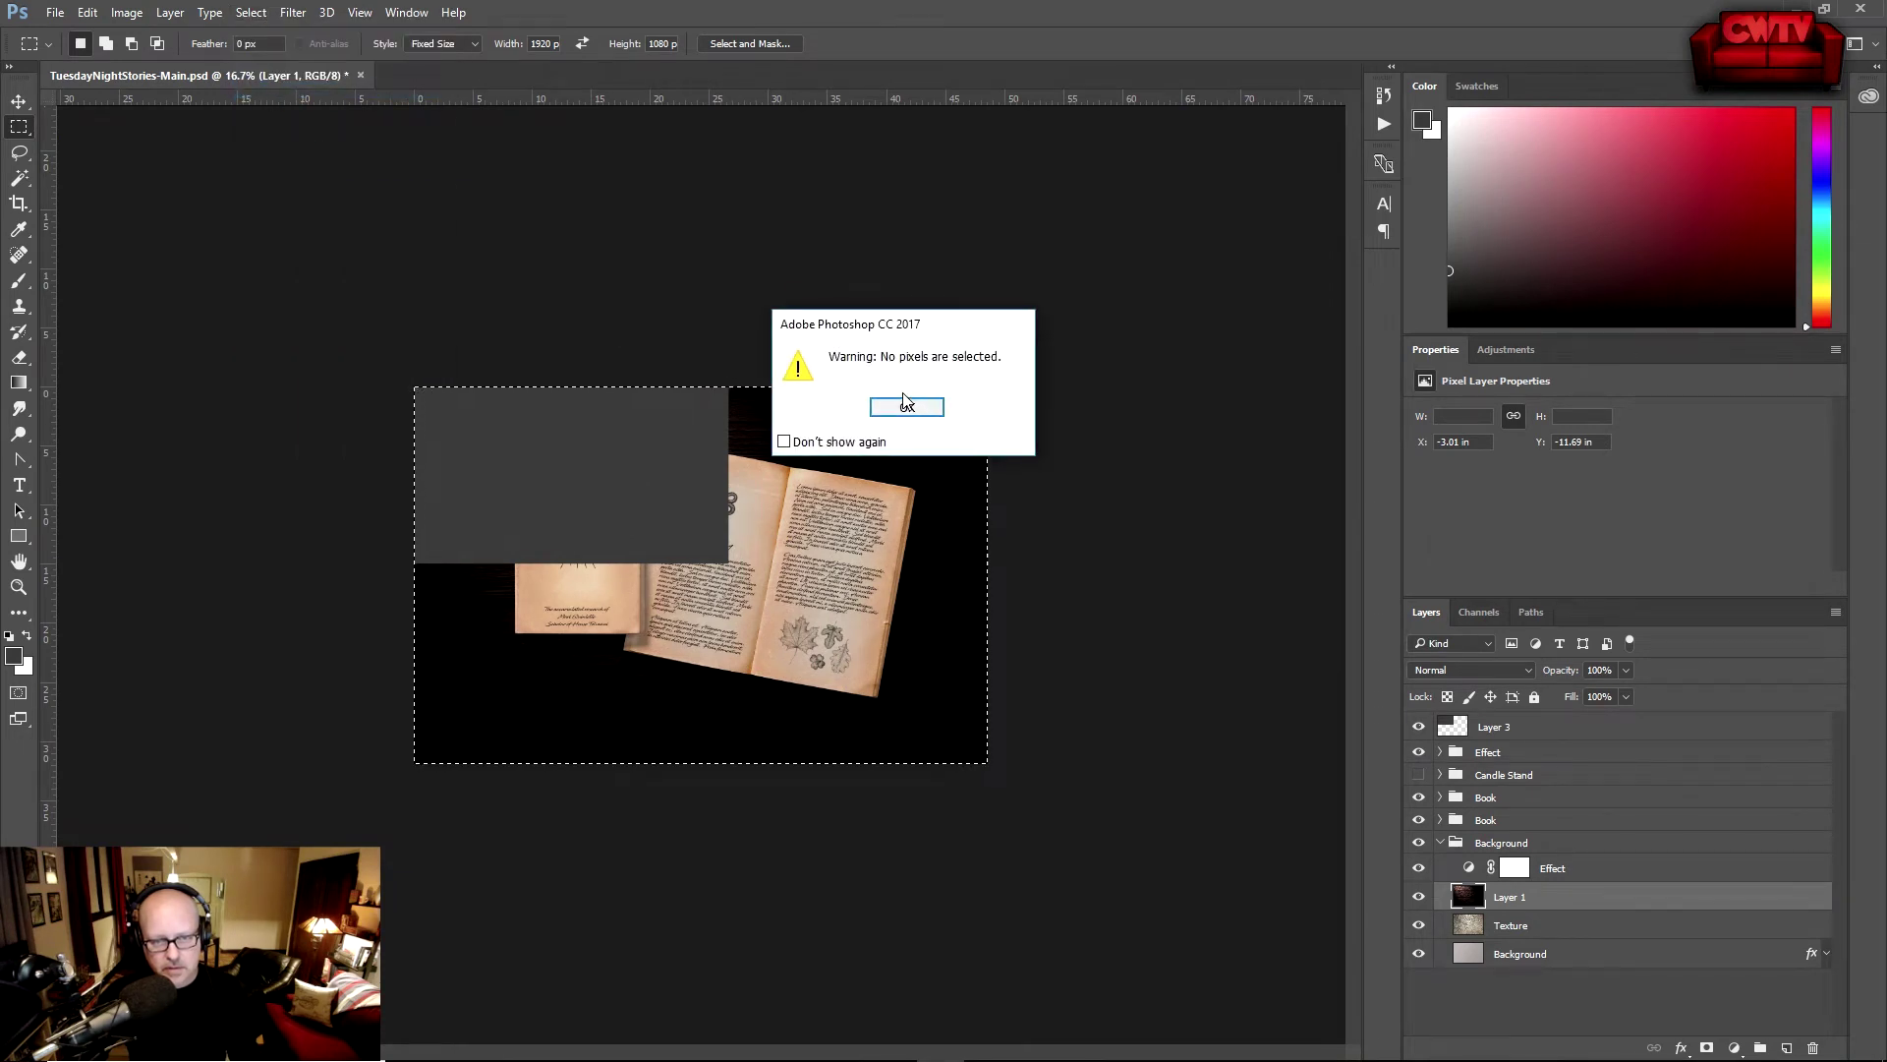
pyautogui.click(902, 409)
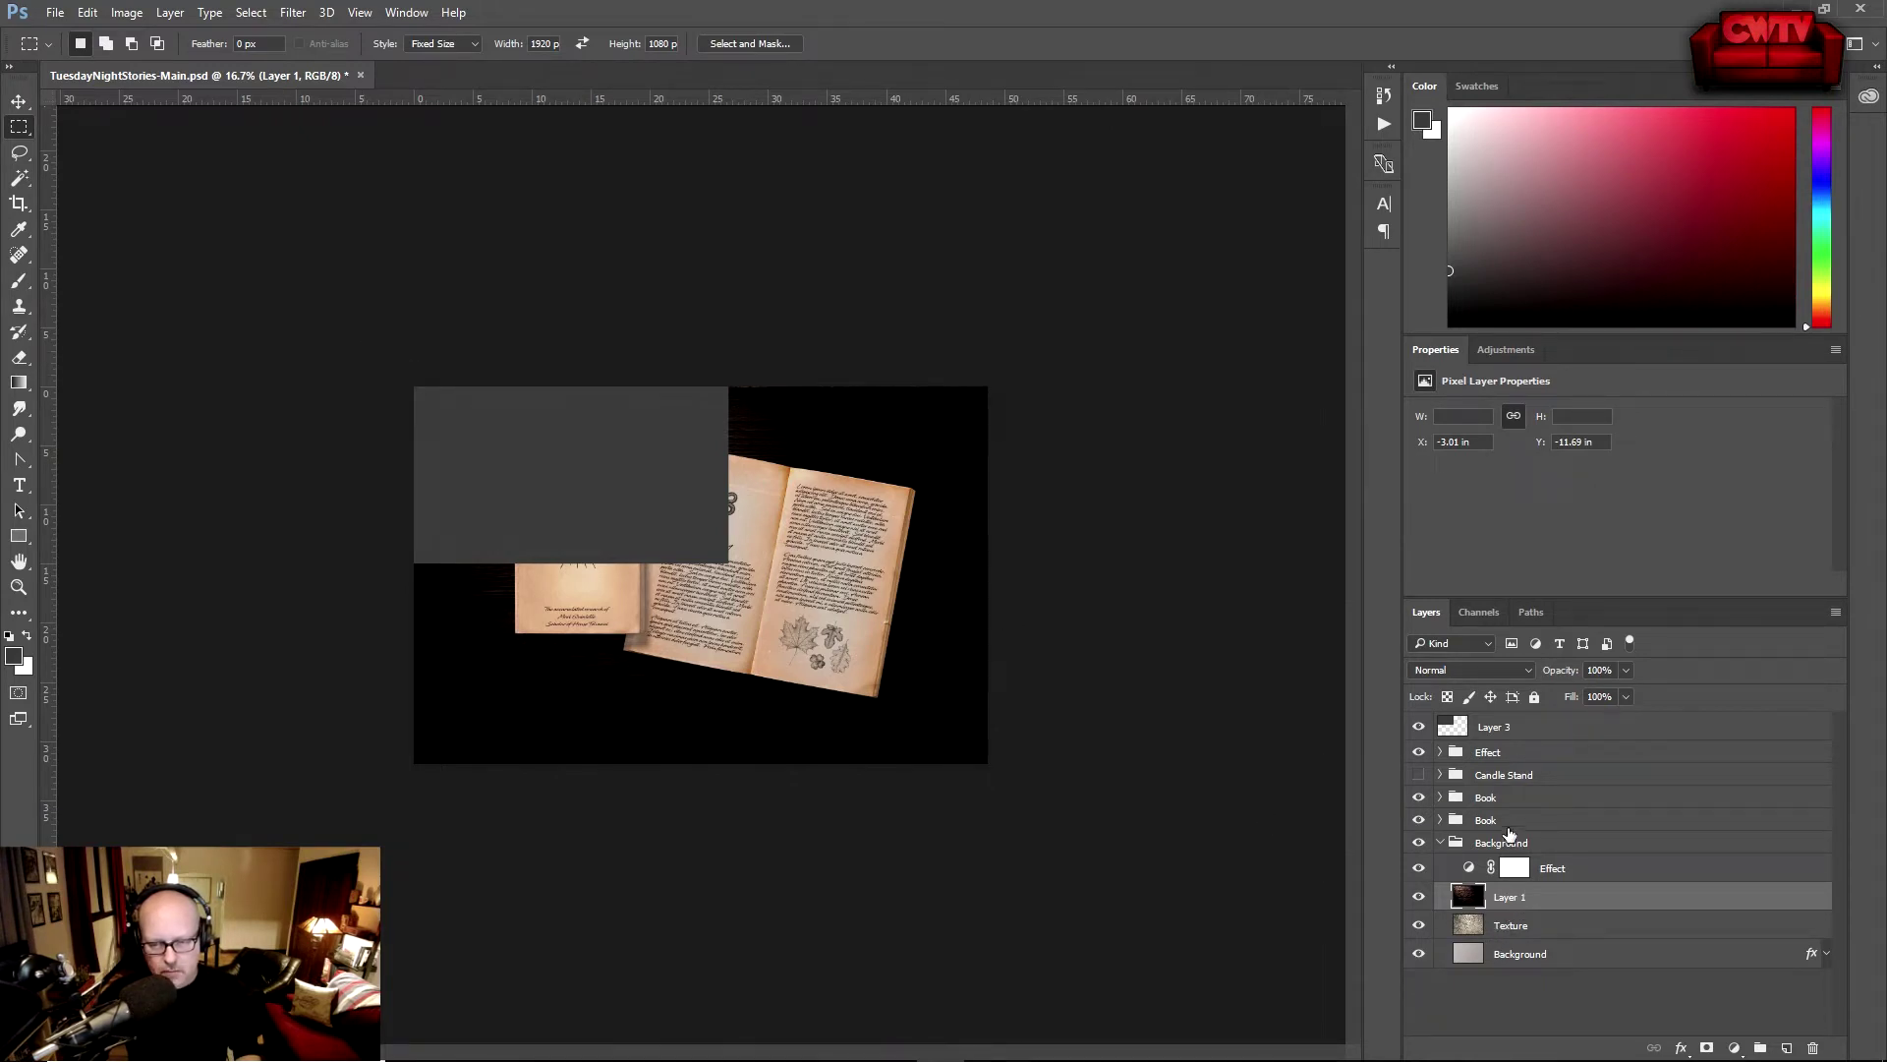
# - Scale the Effect-through-Background layers toward the top-left corner, then cancel the transform
pyautogui.click(1505, 758)
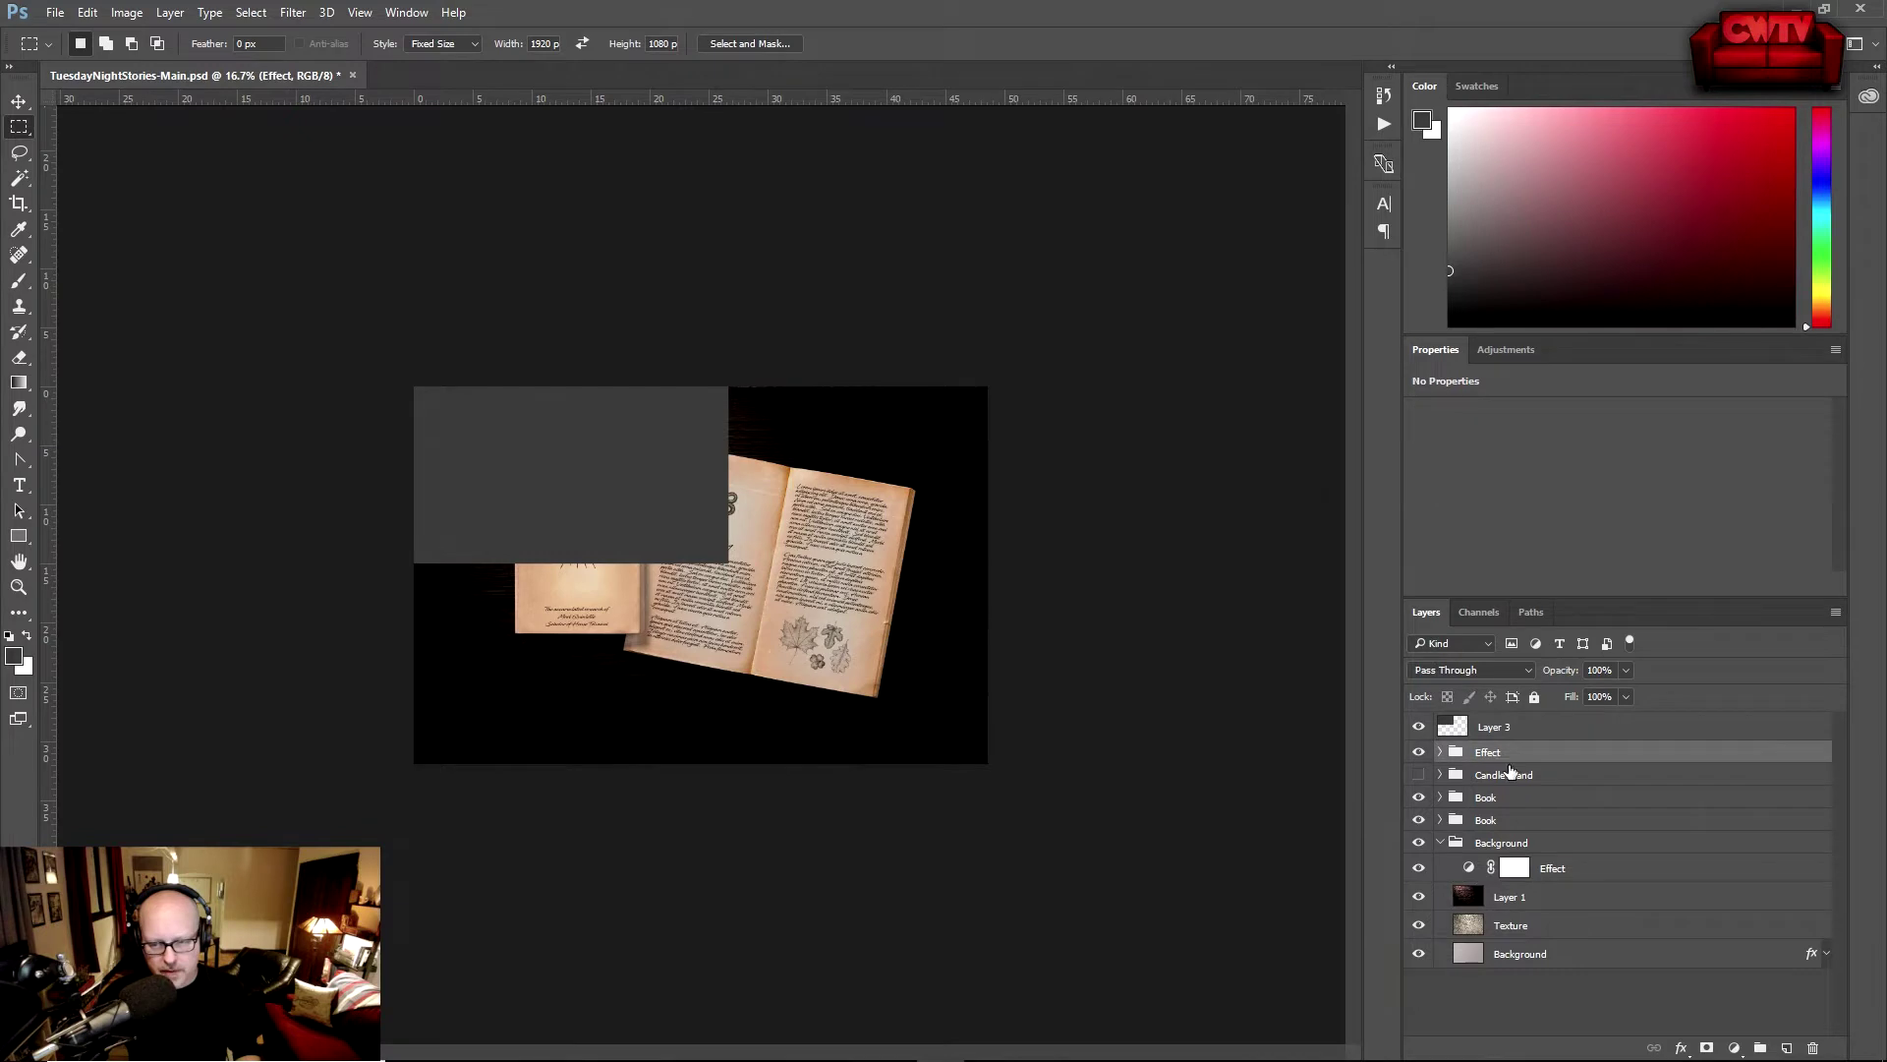
pyautogui.keyDown('shift'); pyautogui.click(1536, 955); pyautogui.keyUp('shift')
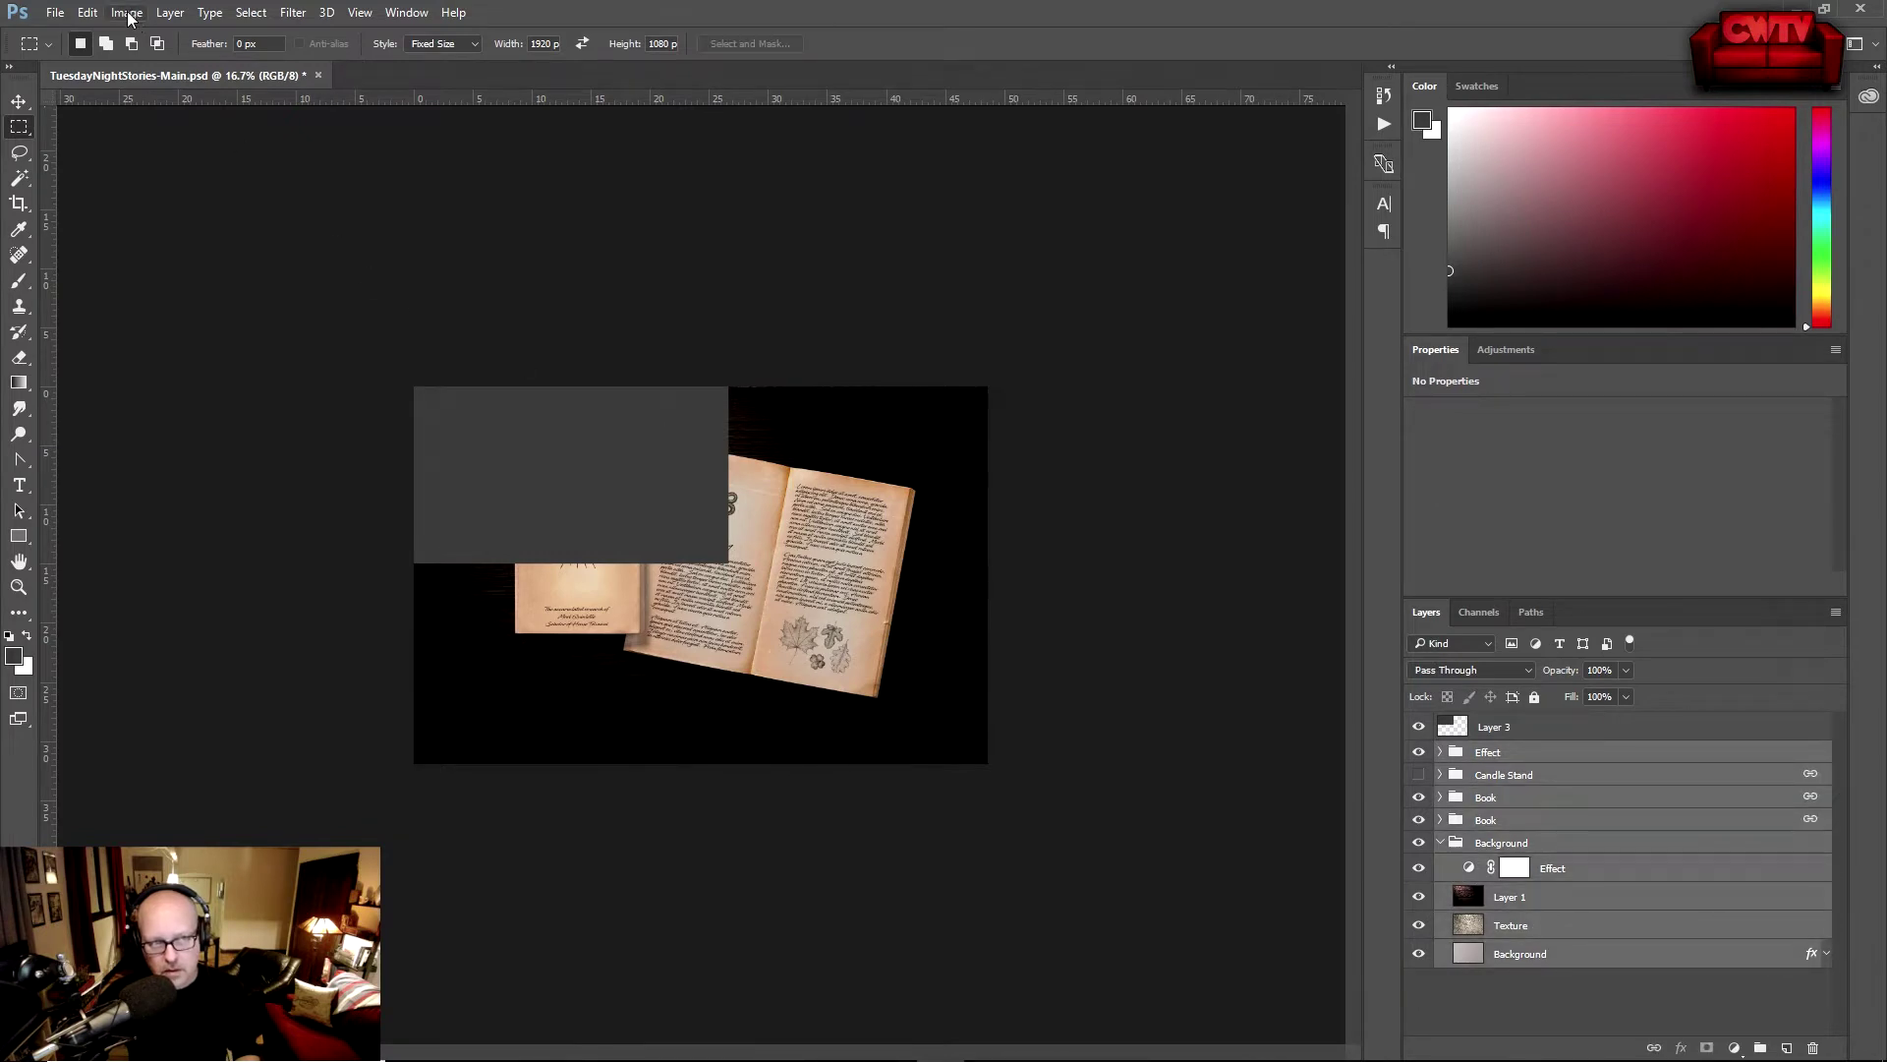
pyautogui.click(87, 13)
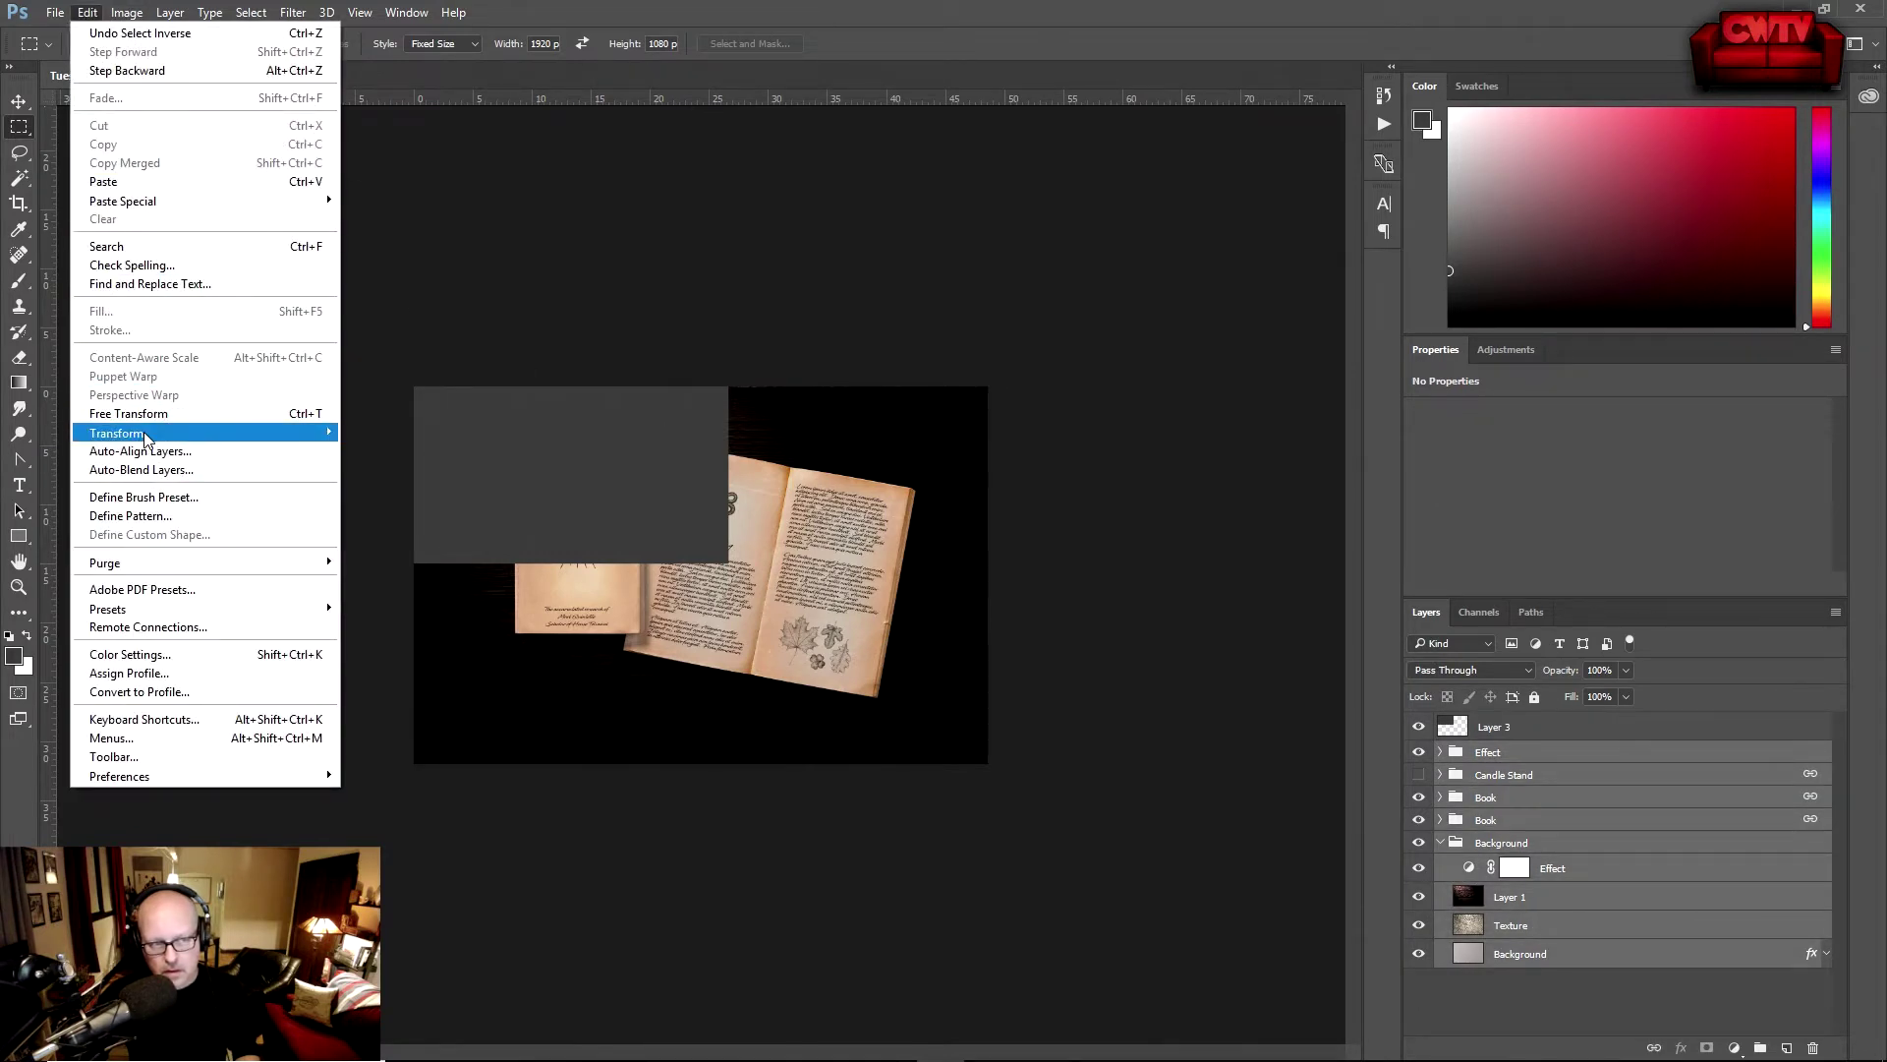
pyautogui.moveTo(145, 435)
pyautogui.click(394, 465)
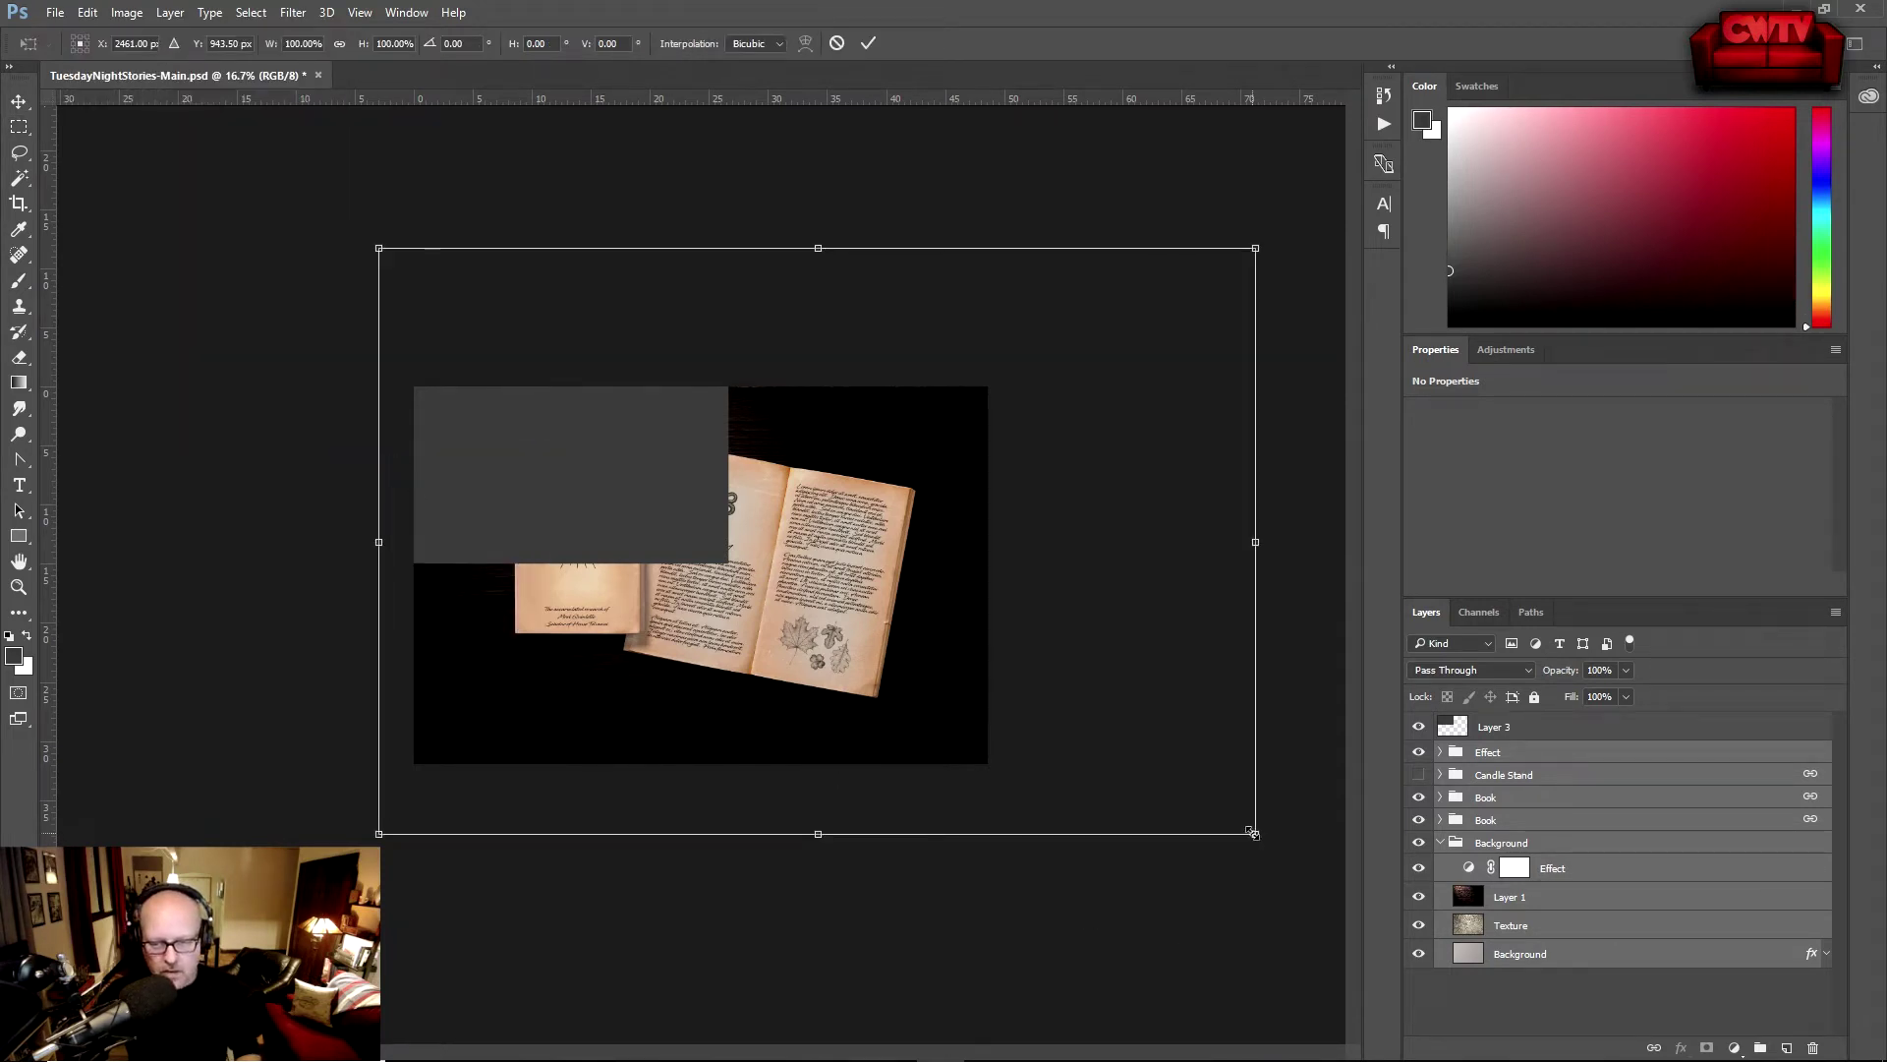
pyautogui.moveTo(1255, 834); pyautogui.dragTo(920, 636)
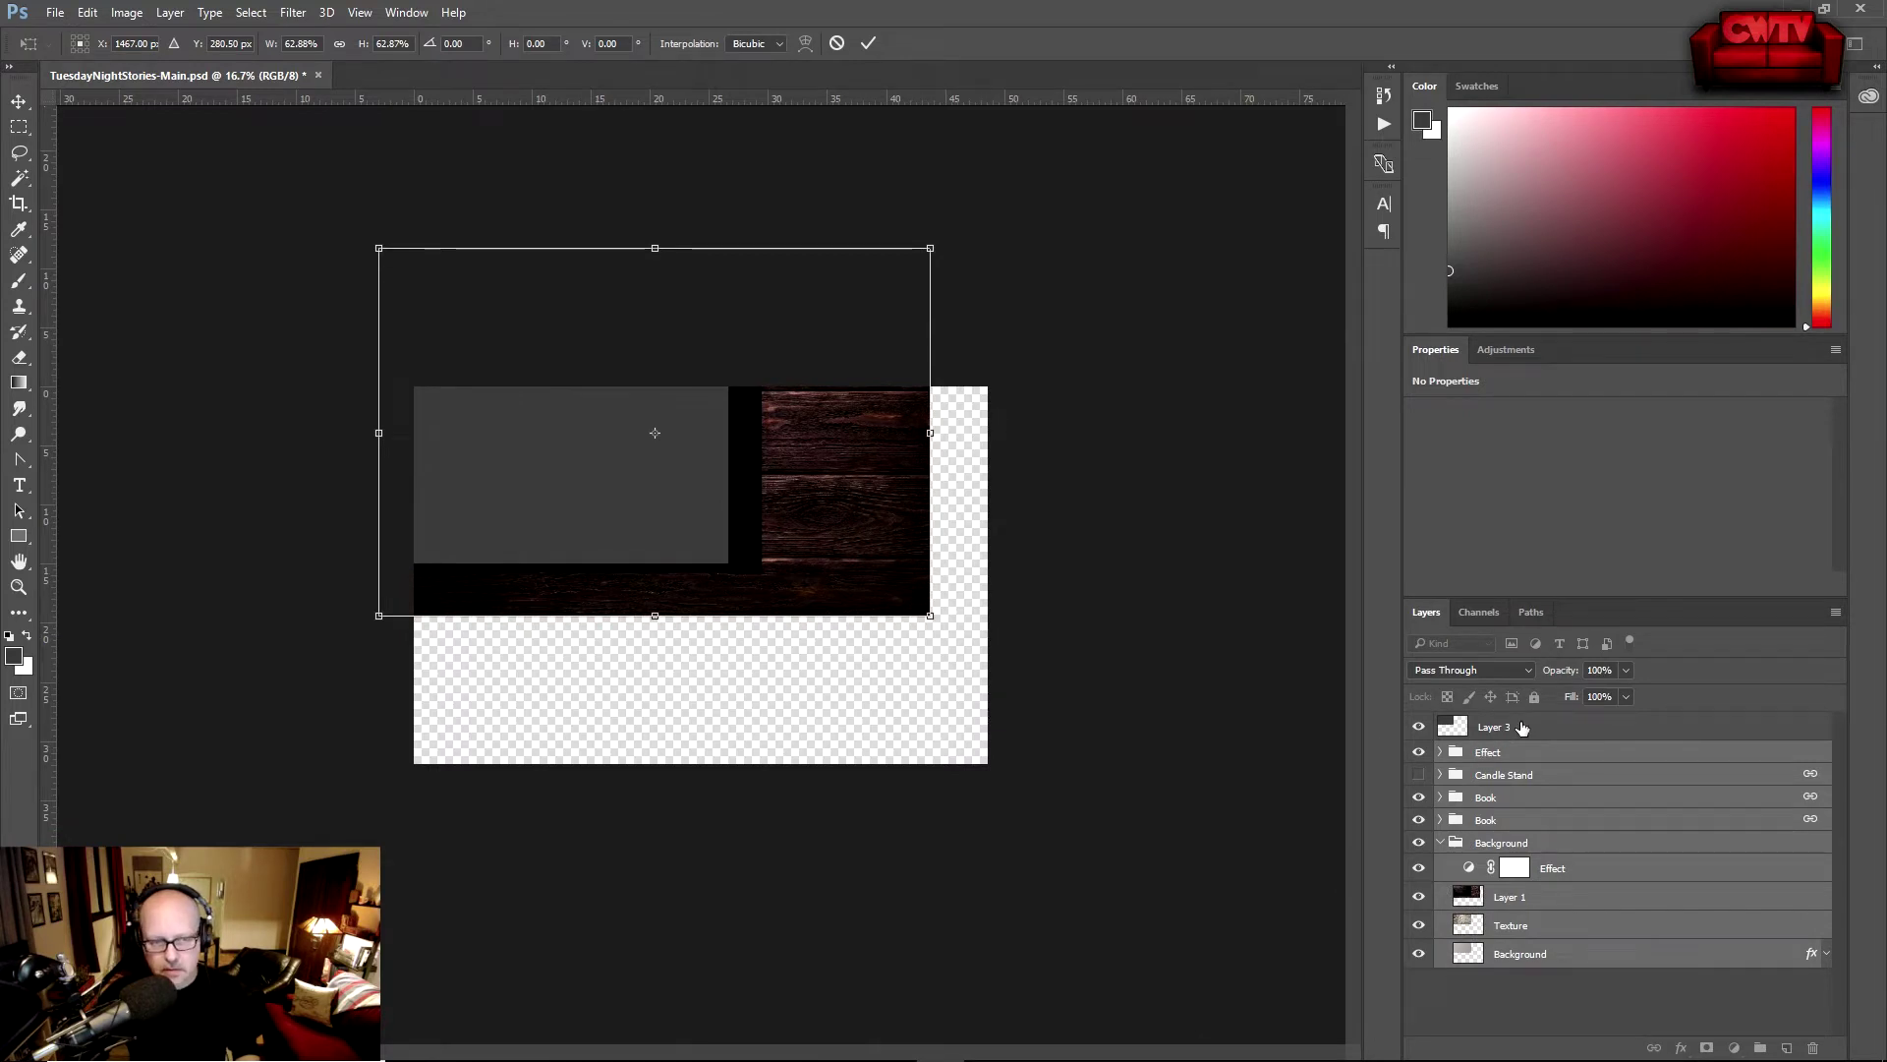
pyautogui.press('Escape')
# - Lower Layer 3's fill to 34%, then select the Effect group through Background
pyautogui.press('m')
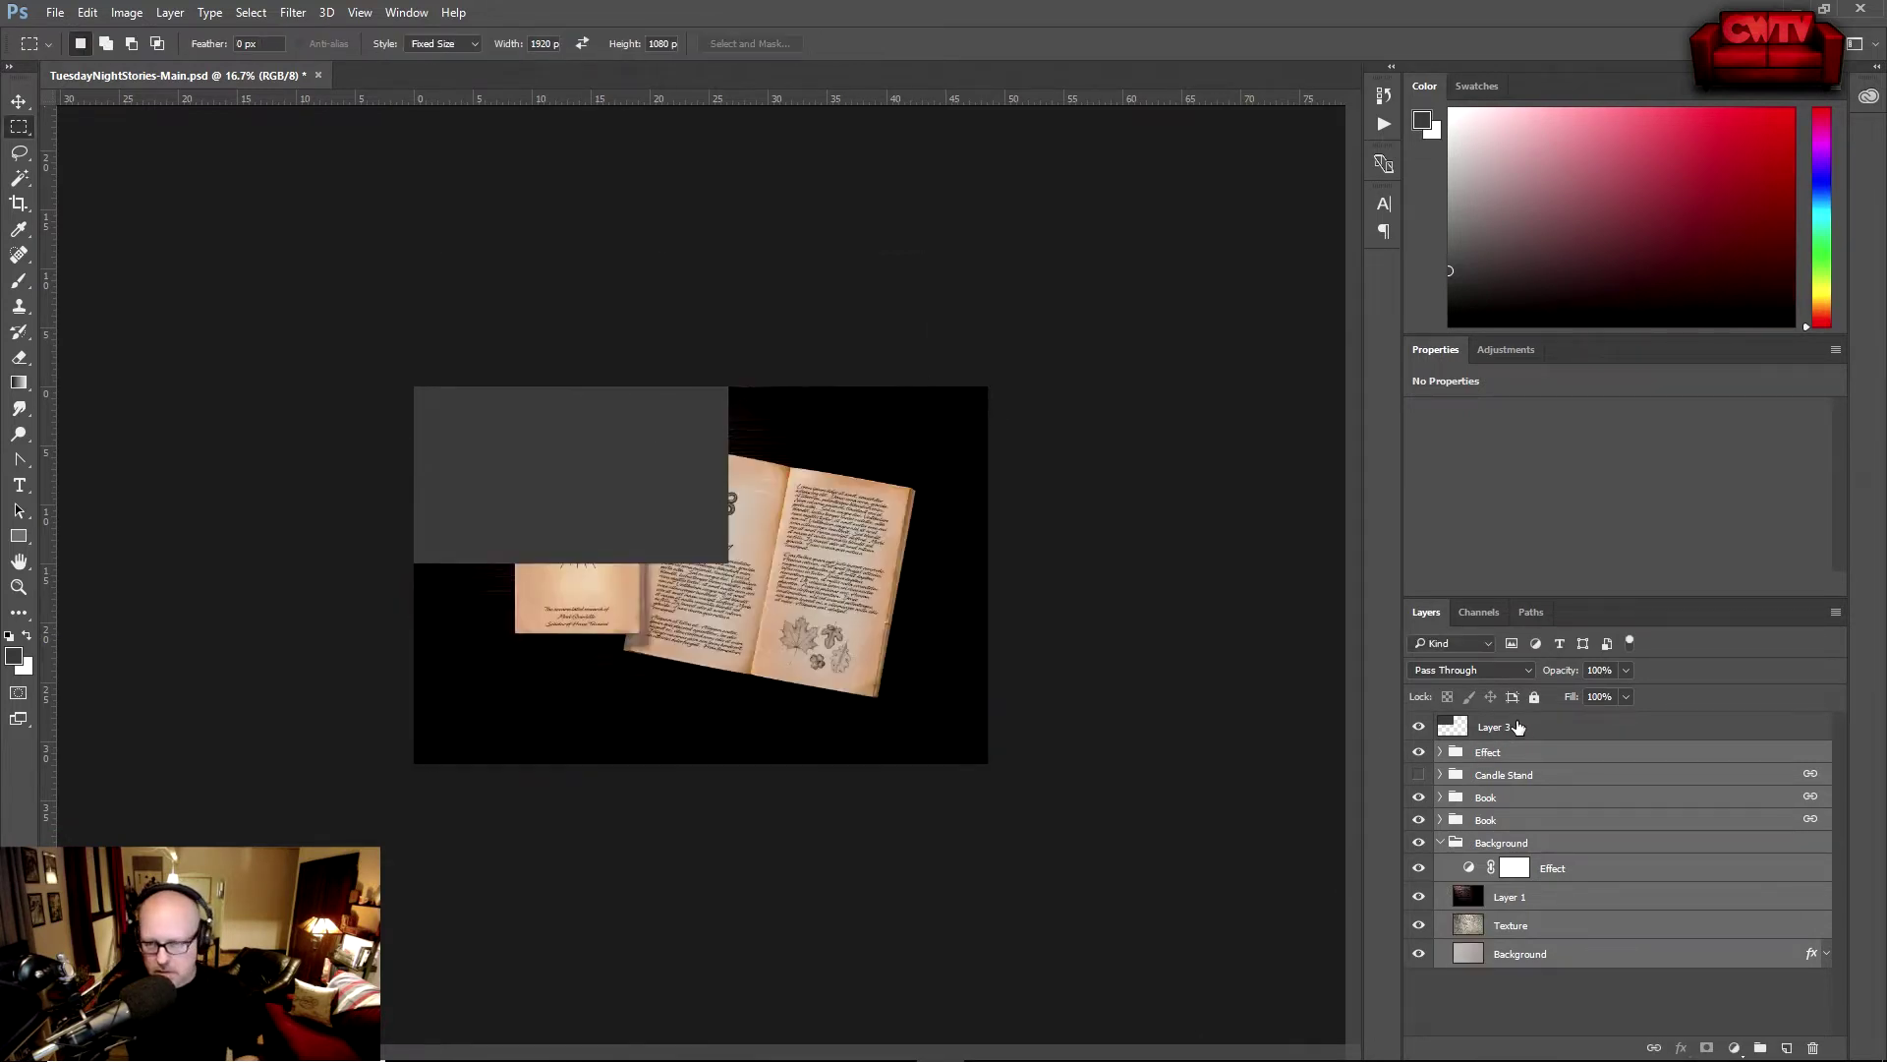
pyautogui.click(1572, 731)
pyautogui.click(1626, 696)
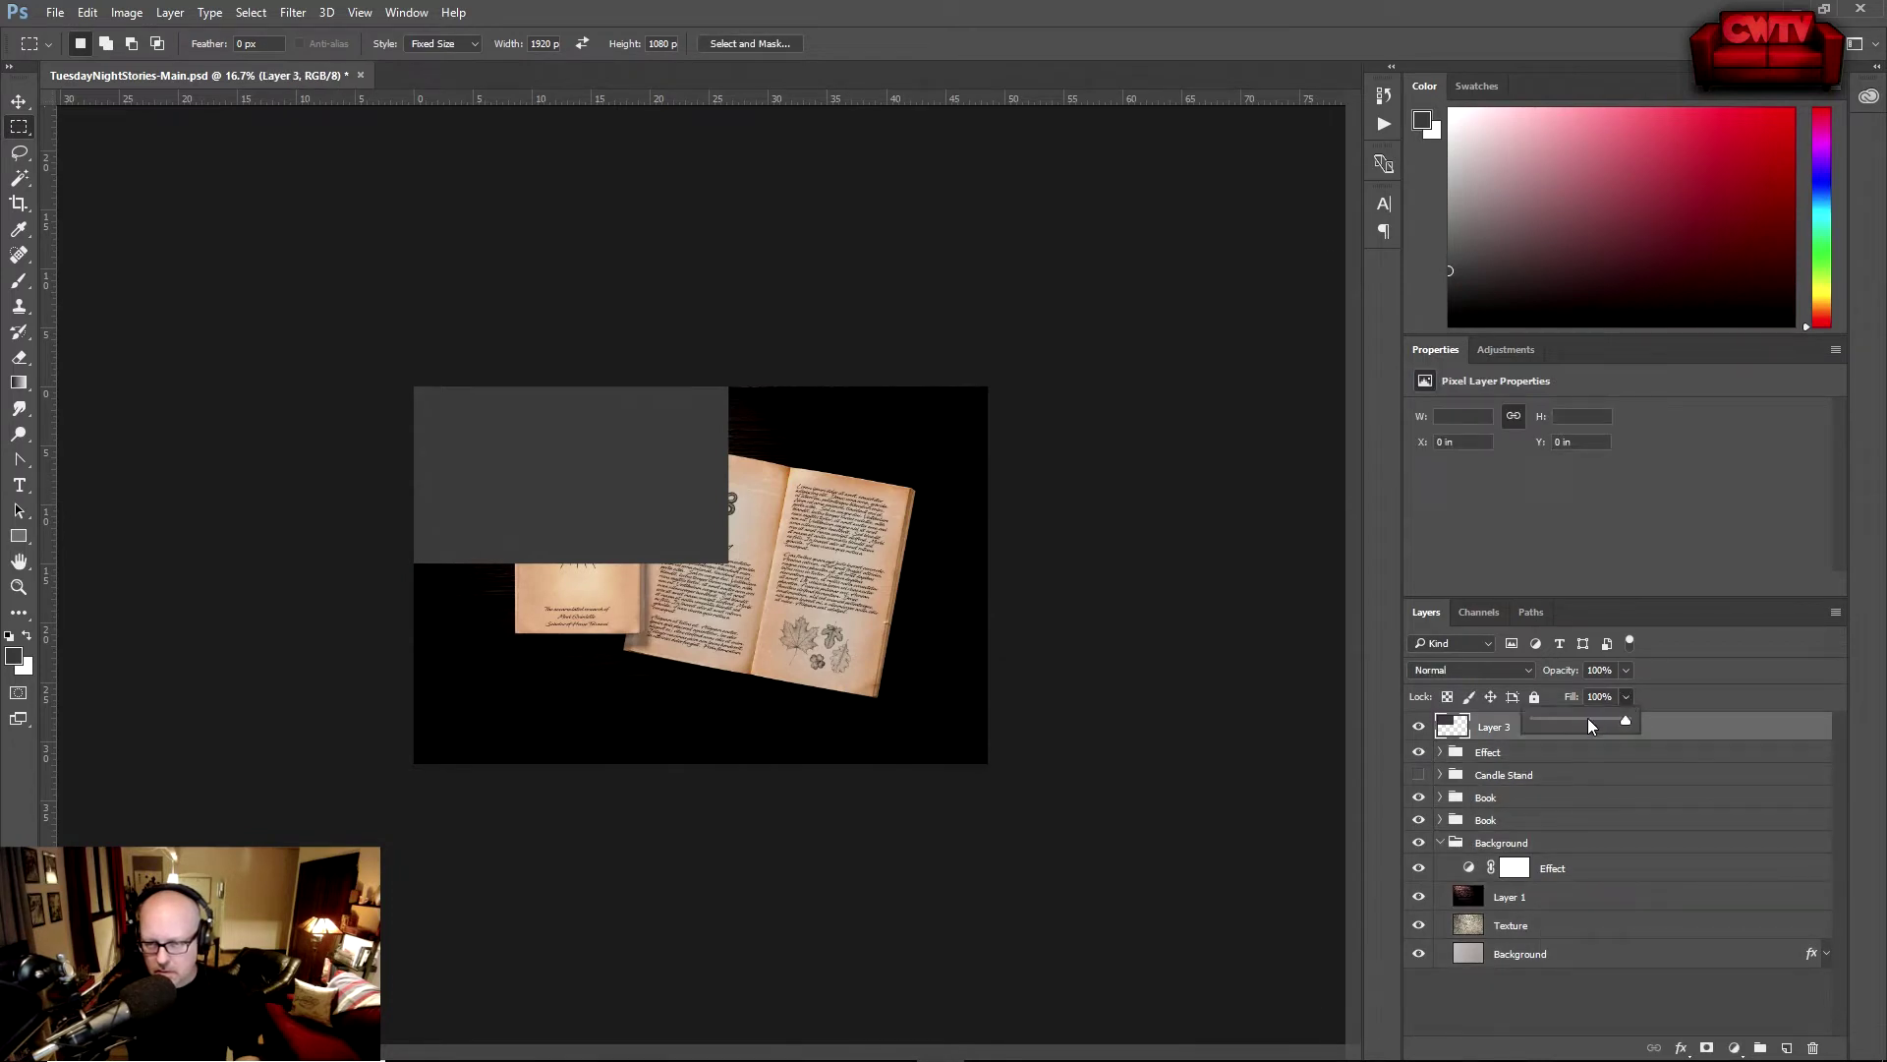
pyautogui.moveTo(1566, 716); pyautogui.dragTo(1563, 716)
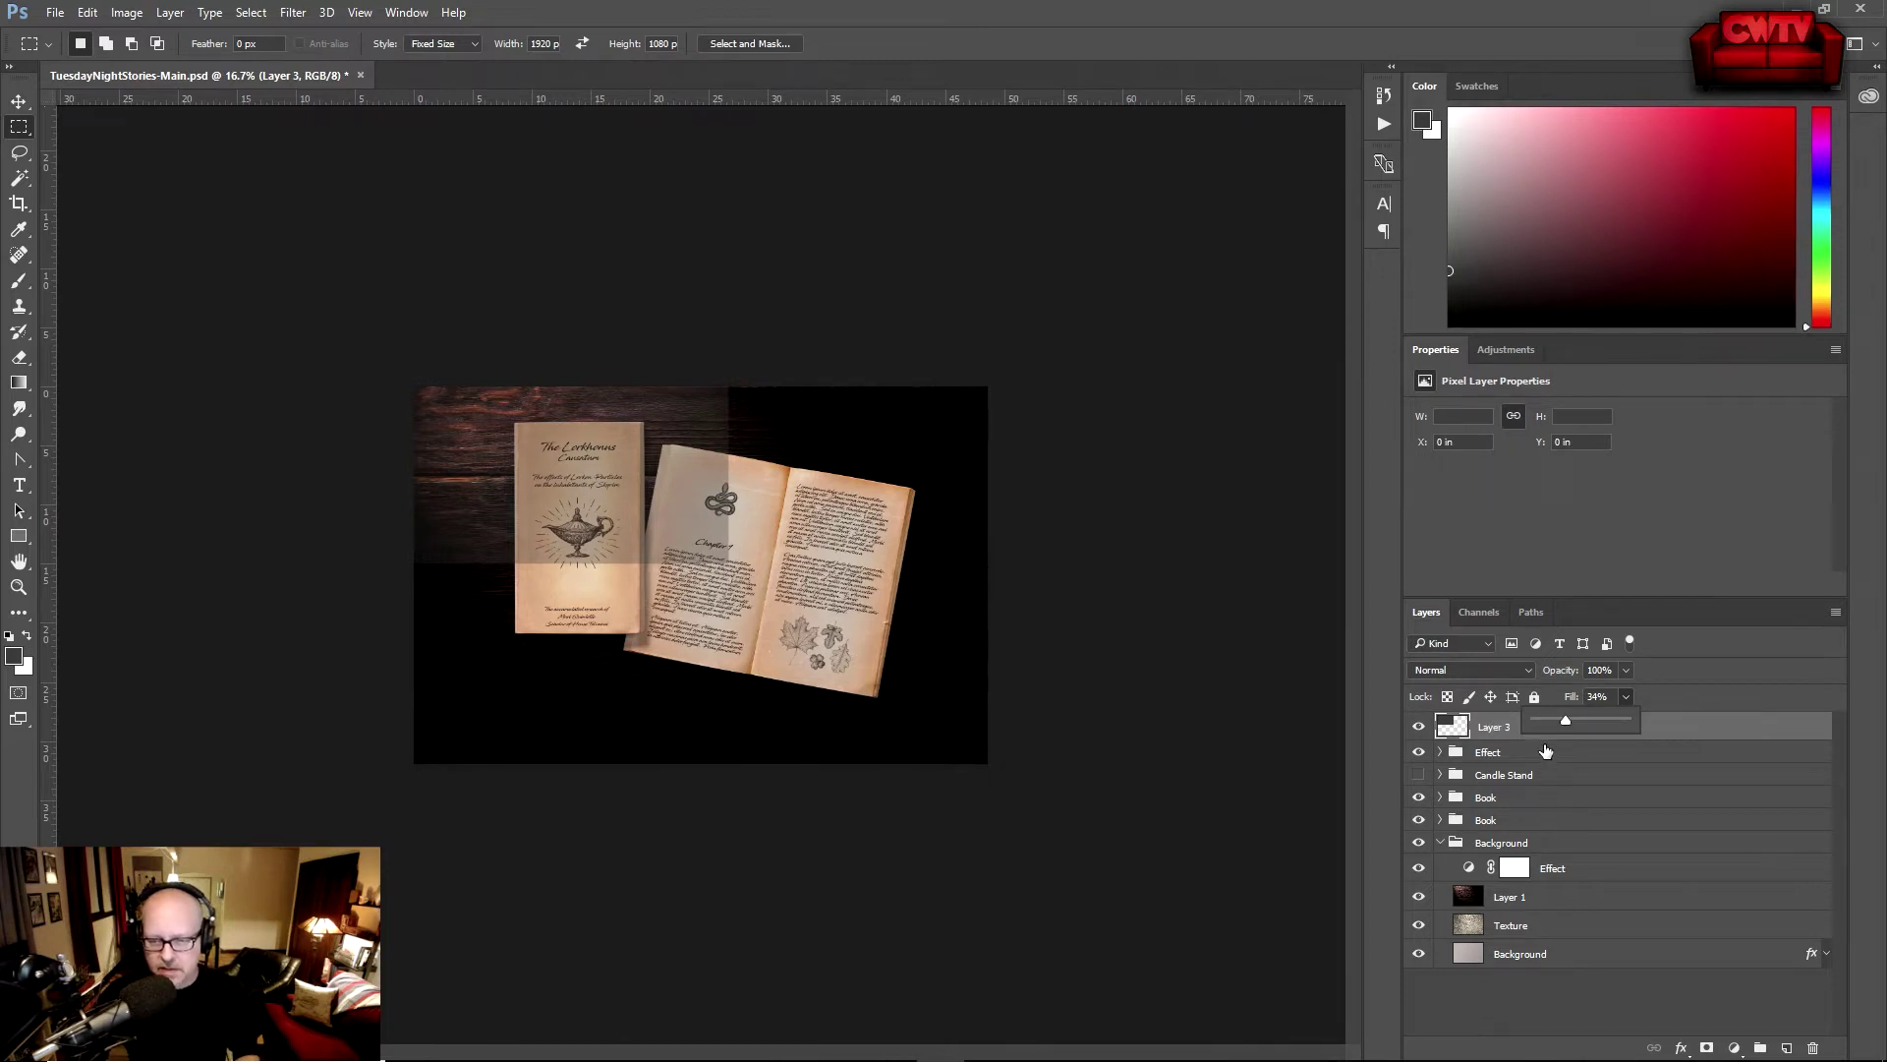
pyautogui.click(1544, 753)
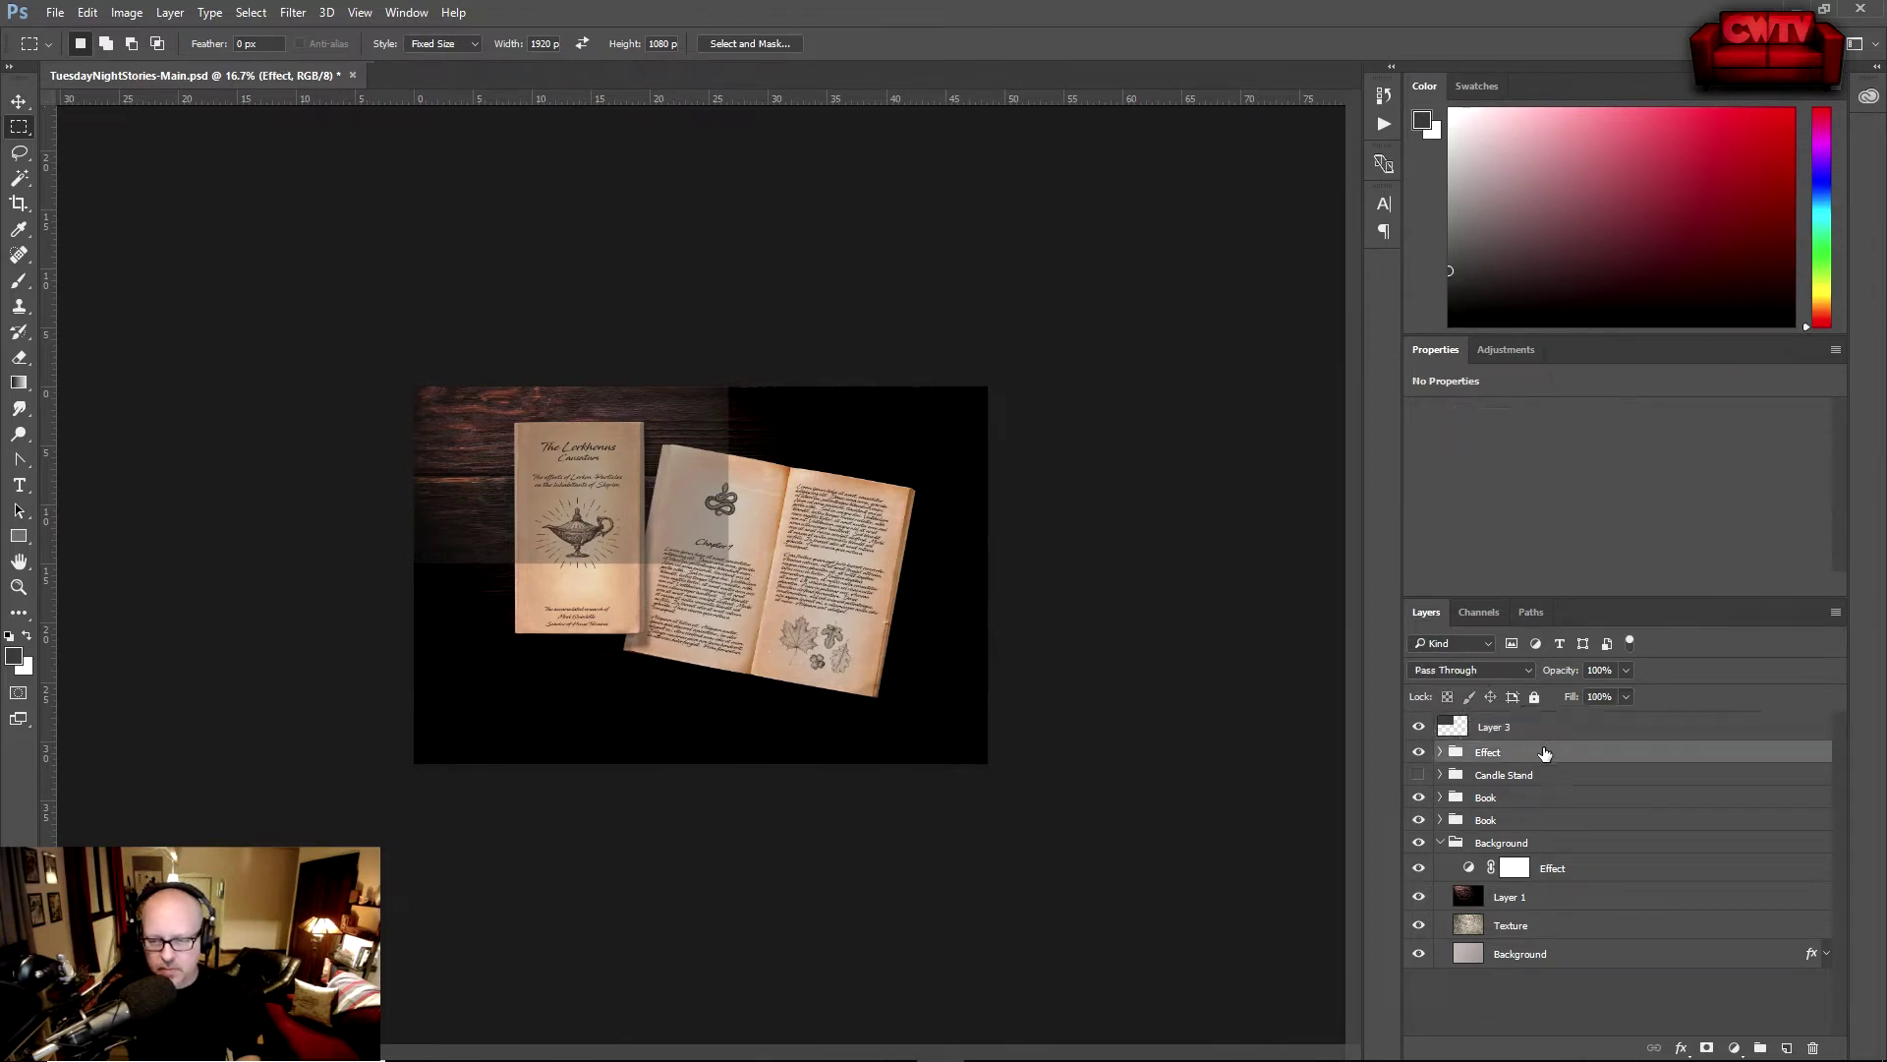
pyautogui.keyDown('shift'); pyautogui.click(1550, 952); pyautogui.keyUp('shift')
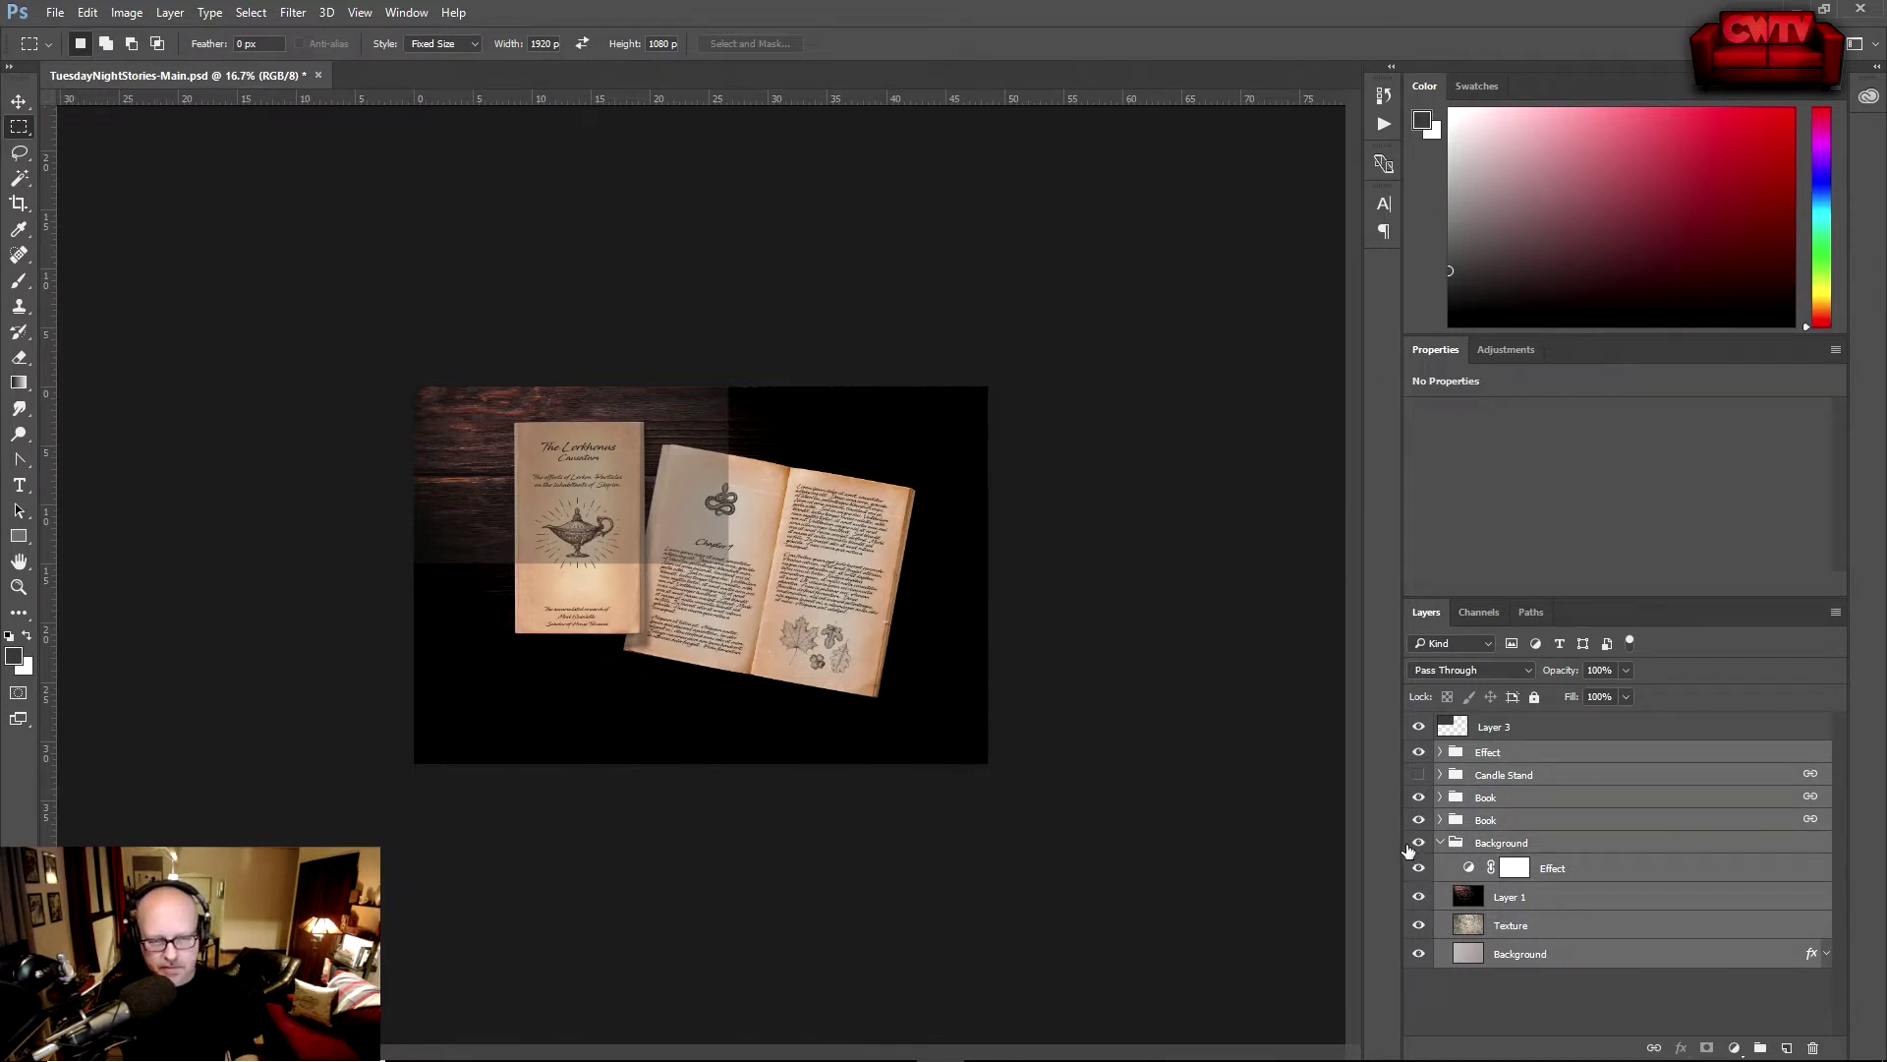
# - Scale the book scene down to about 60% and move it toward the top-left
pyautogui.click(87, 12)
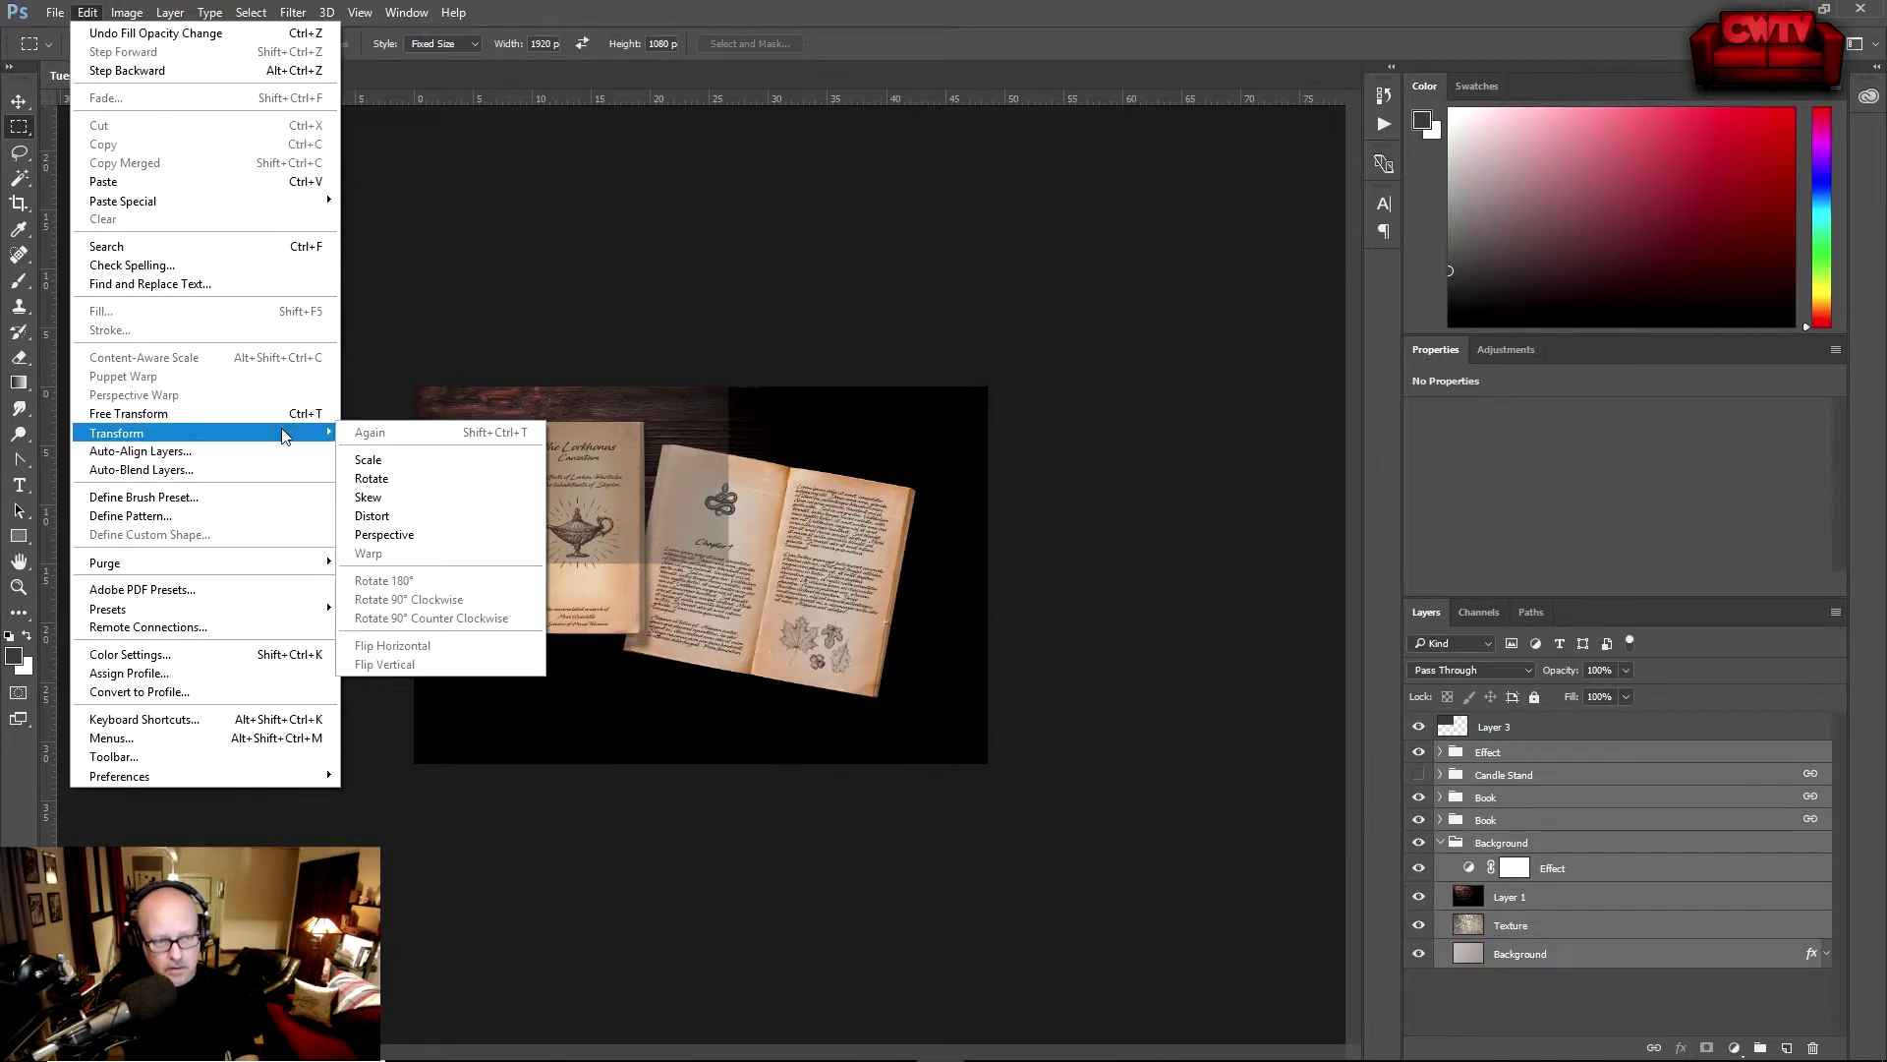
pyautogui.moveTo(335, 432)
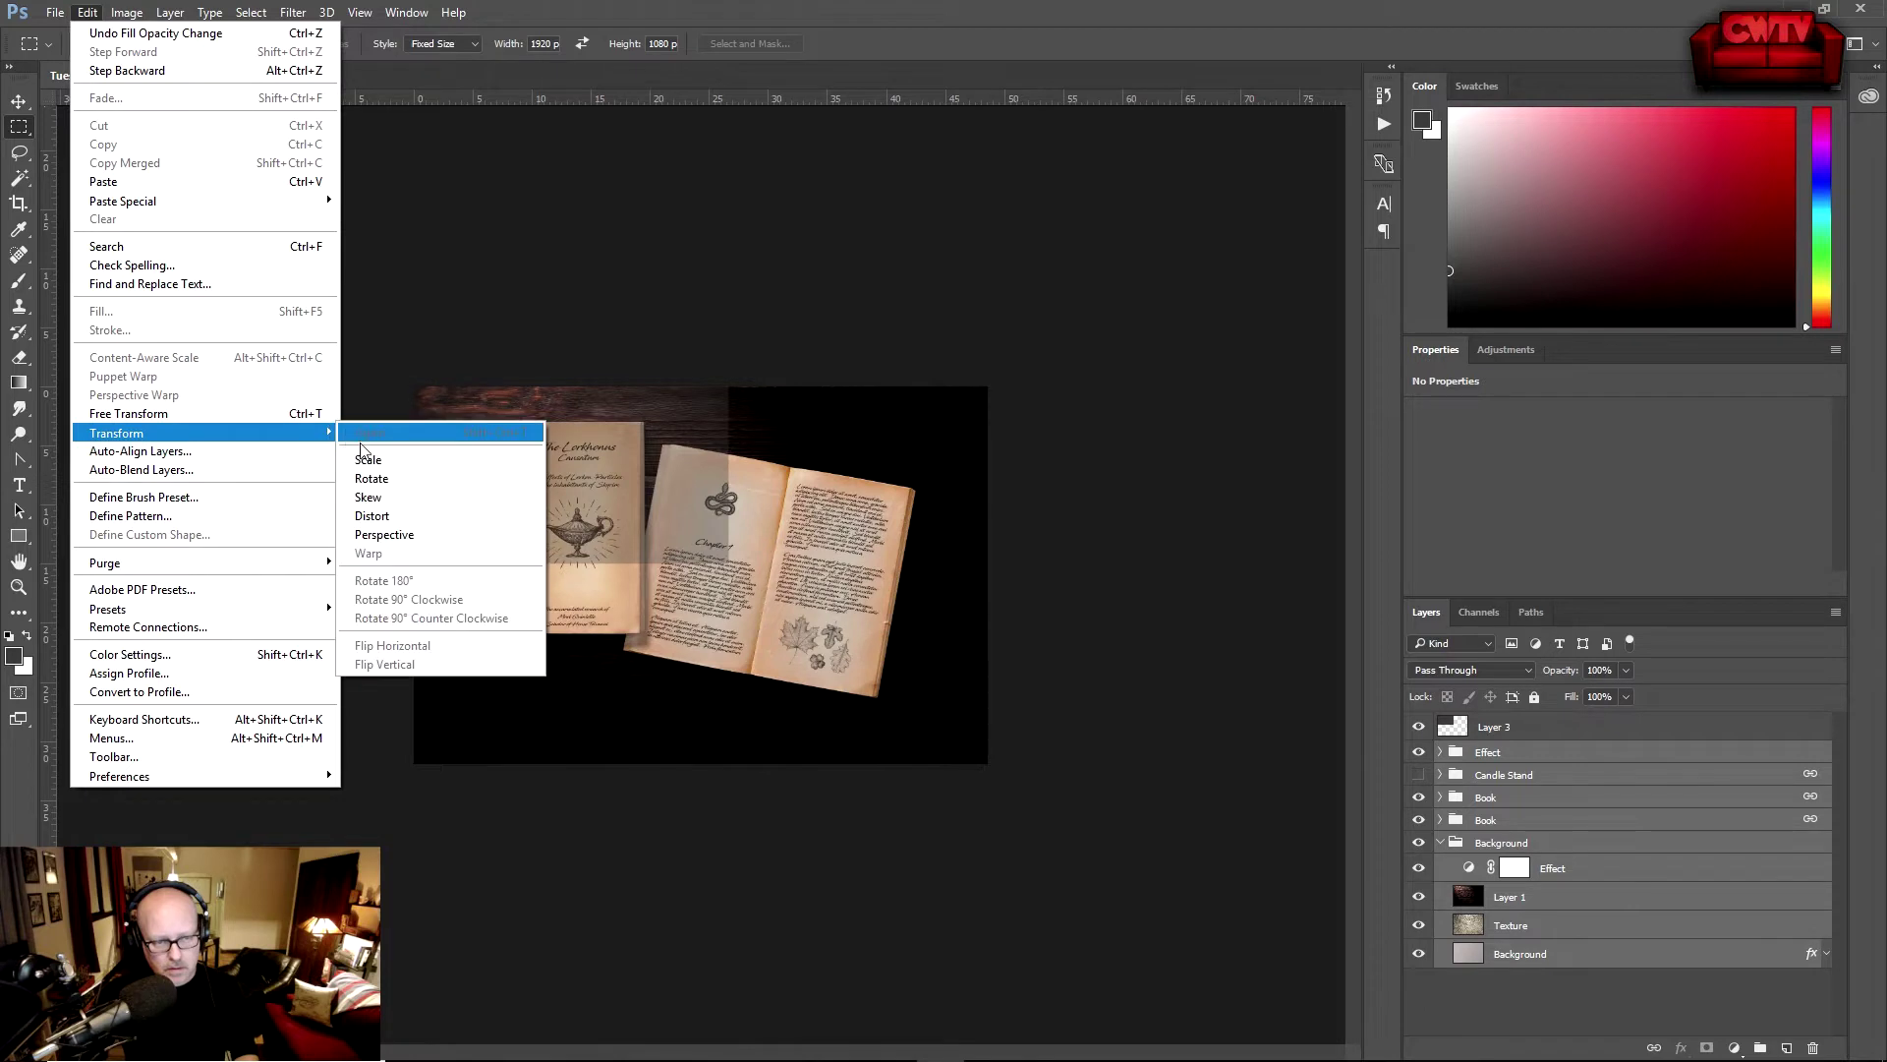
pyautogui.click(364, 460)
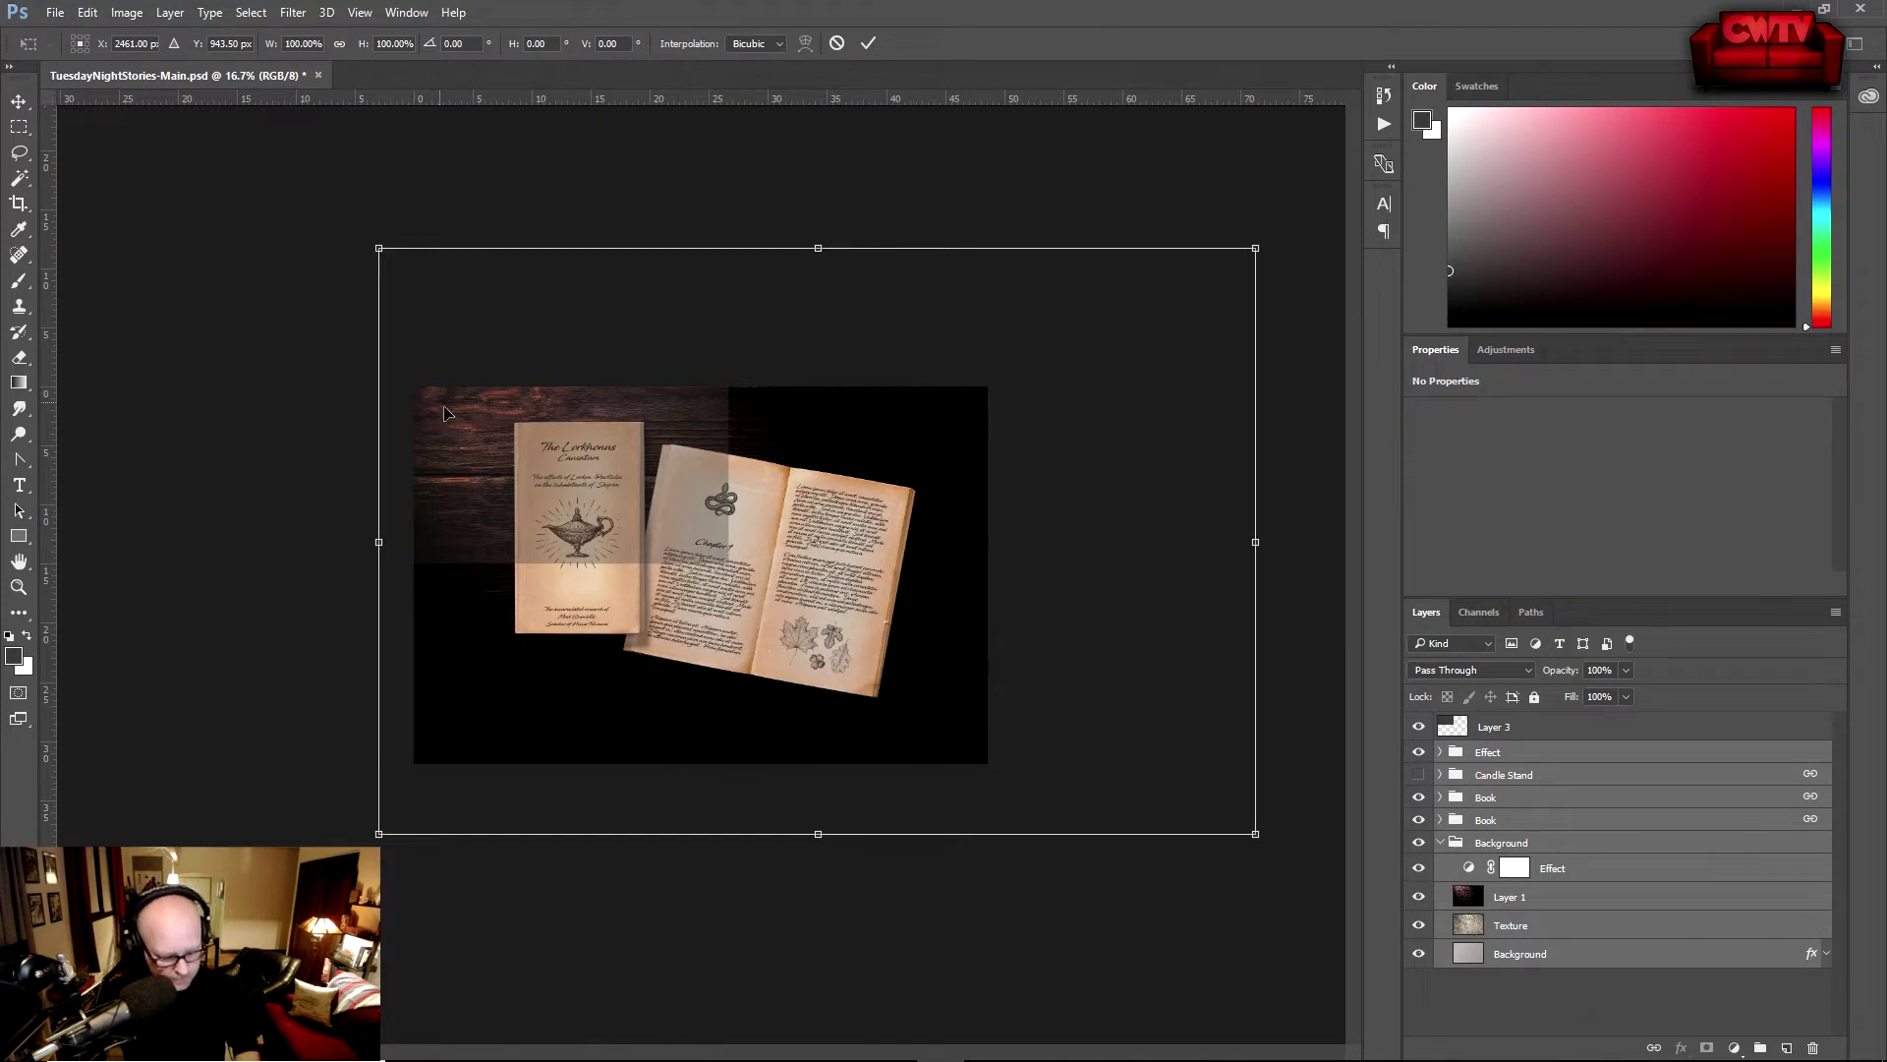
pyautogui.moveTo(1255, 836); pyautogui.dragTo(926, 663)
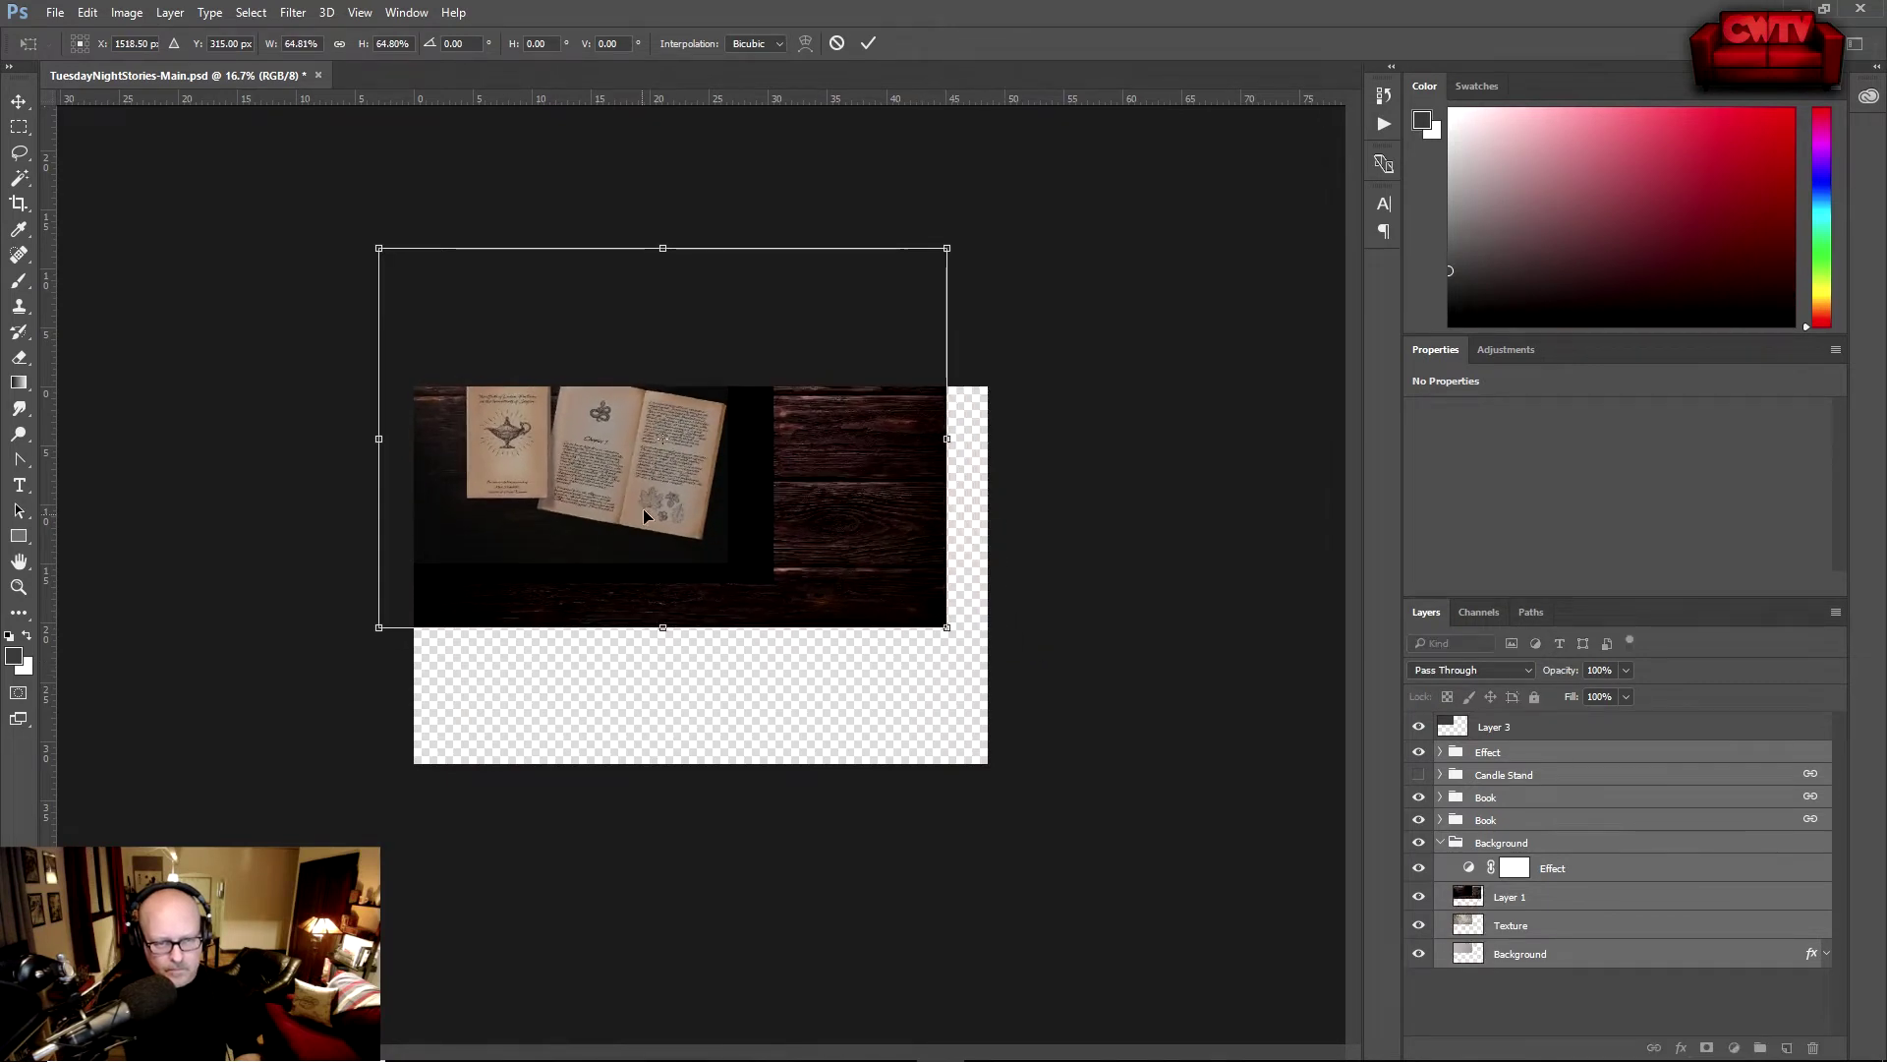
pyautogui.moveTo(652, 497); pyautogui.dragTo(637, 523)
pyautogui.moveTo(928, 653); pyautogui.dragTo(888, 625)
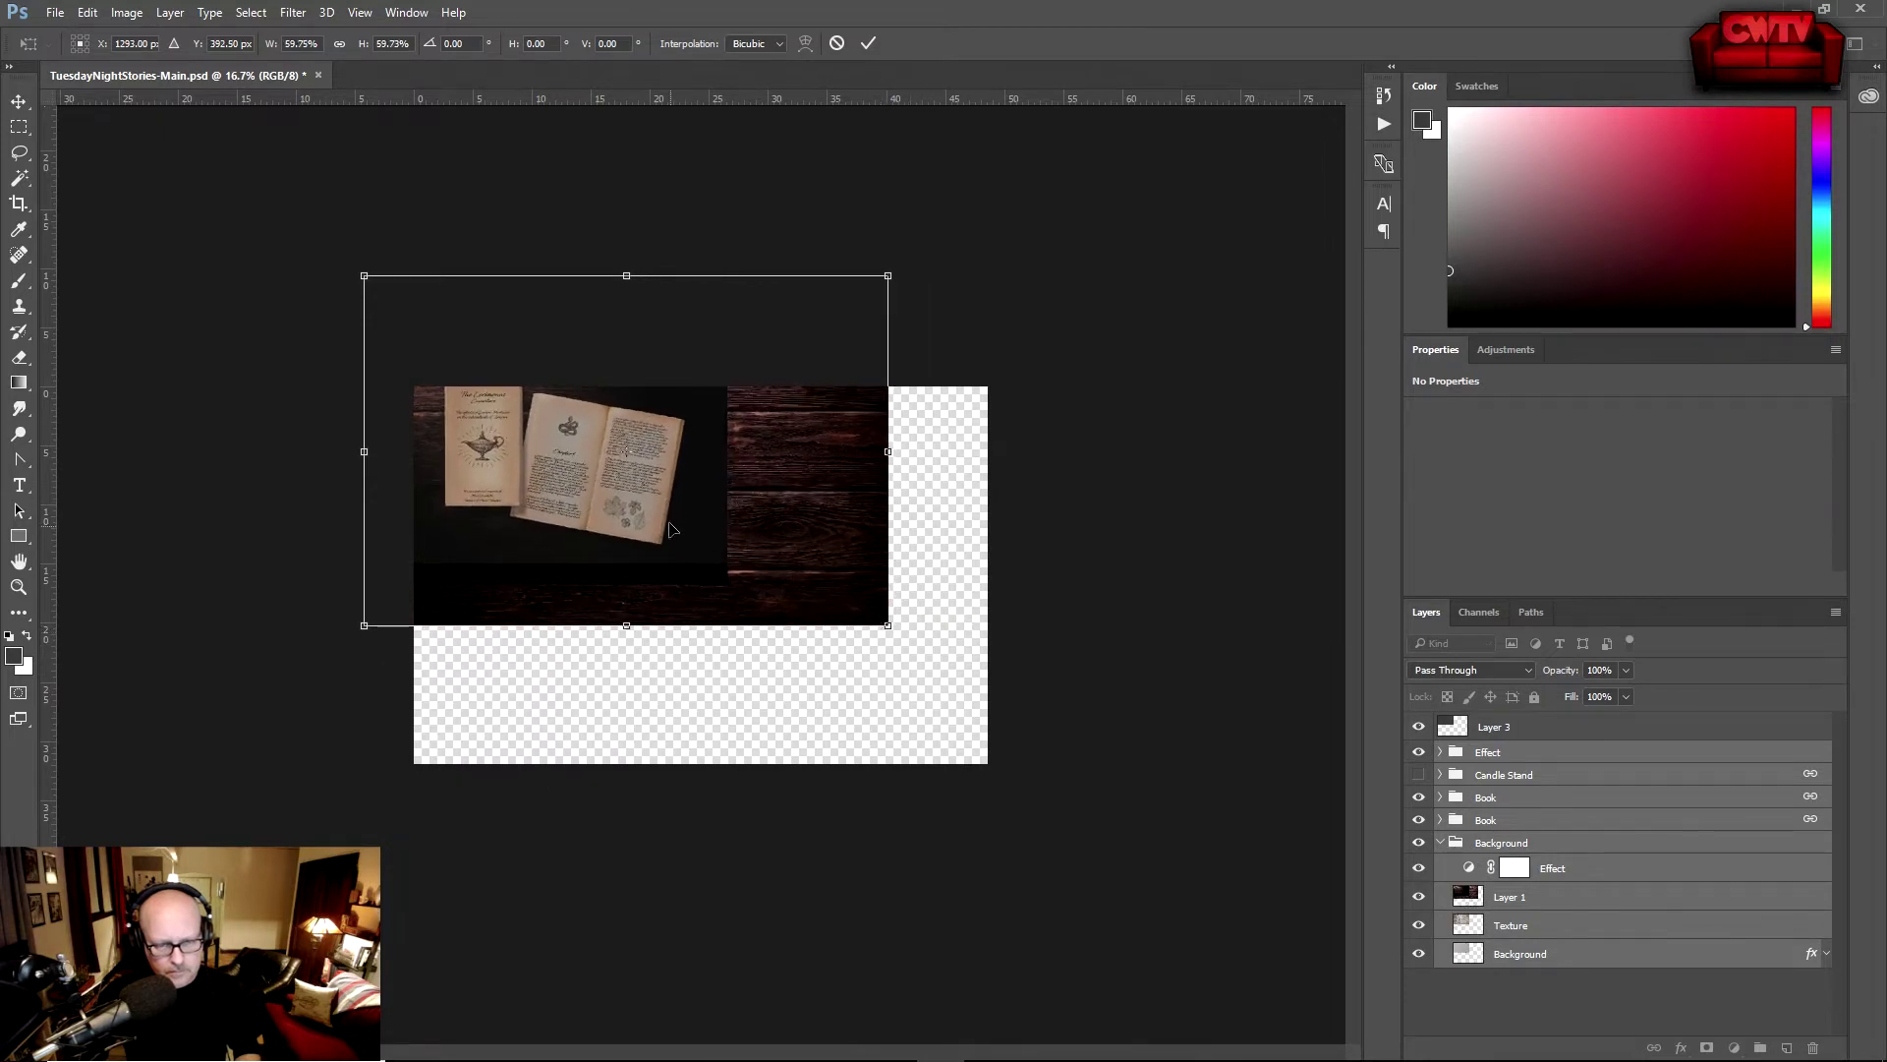
pyautogui.moveTo(646, 503)
pyautogui.mouseDown()
pyautogui.moveTo(653, 539)
pyautogui.moveTo(646, 523)
pyautogui.mouseUp()
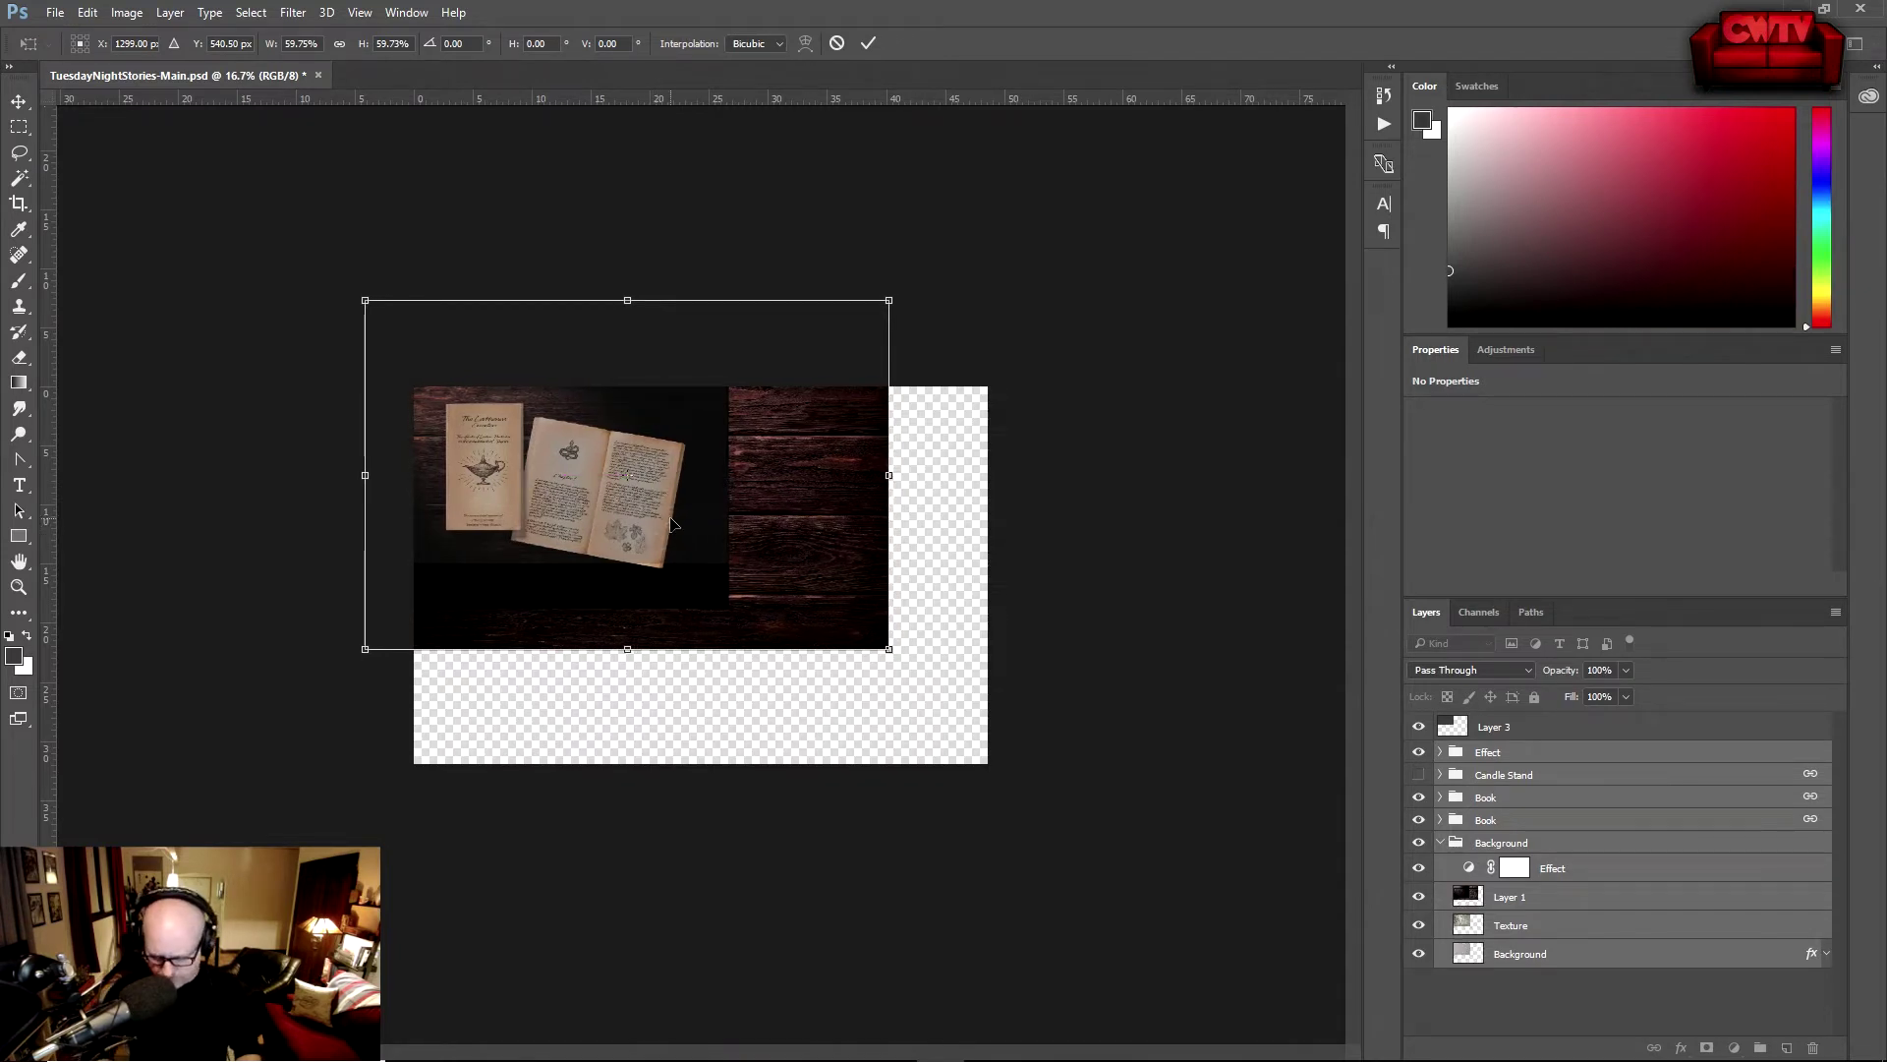
# - Nudge the scene into place, apply the transform, and add a vertical guide at the grey block's right edge
pyautogui.press('Up')
pyautogui.press('Up')
pyautogui.press('Up')
pyautogui.press('Up')
pyautogui.press('Up')
pyautogui.press('Up')
pyautogui.press('Up')
pyautogui.press('Up')
pyautogui.press('Left')
pyautogui.press('Left')
pyautogui.press('Left')
pyautogui.press('Left')
pyautogui.press('Left')
pyautogui.press('Left')
pyautogui.press('Left')
pyautogui.press('Left')
pyautogui.press('Left')
pyautogui.press('Left')
pyautogui.press('Up')
pyautogui.press('Up')
pyautogui.press('Up')
pyautogui.press('Up')
pyautogui.press('Right')
pyautogui.press('Right')
pyautogui.press('Right')
pyautogui.press('Right')
pyautogui.press('Right')
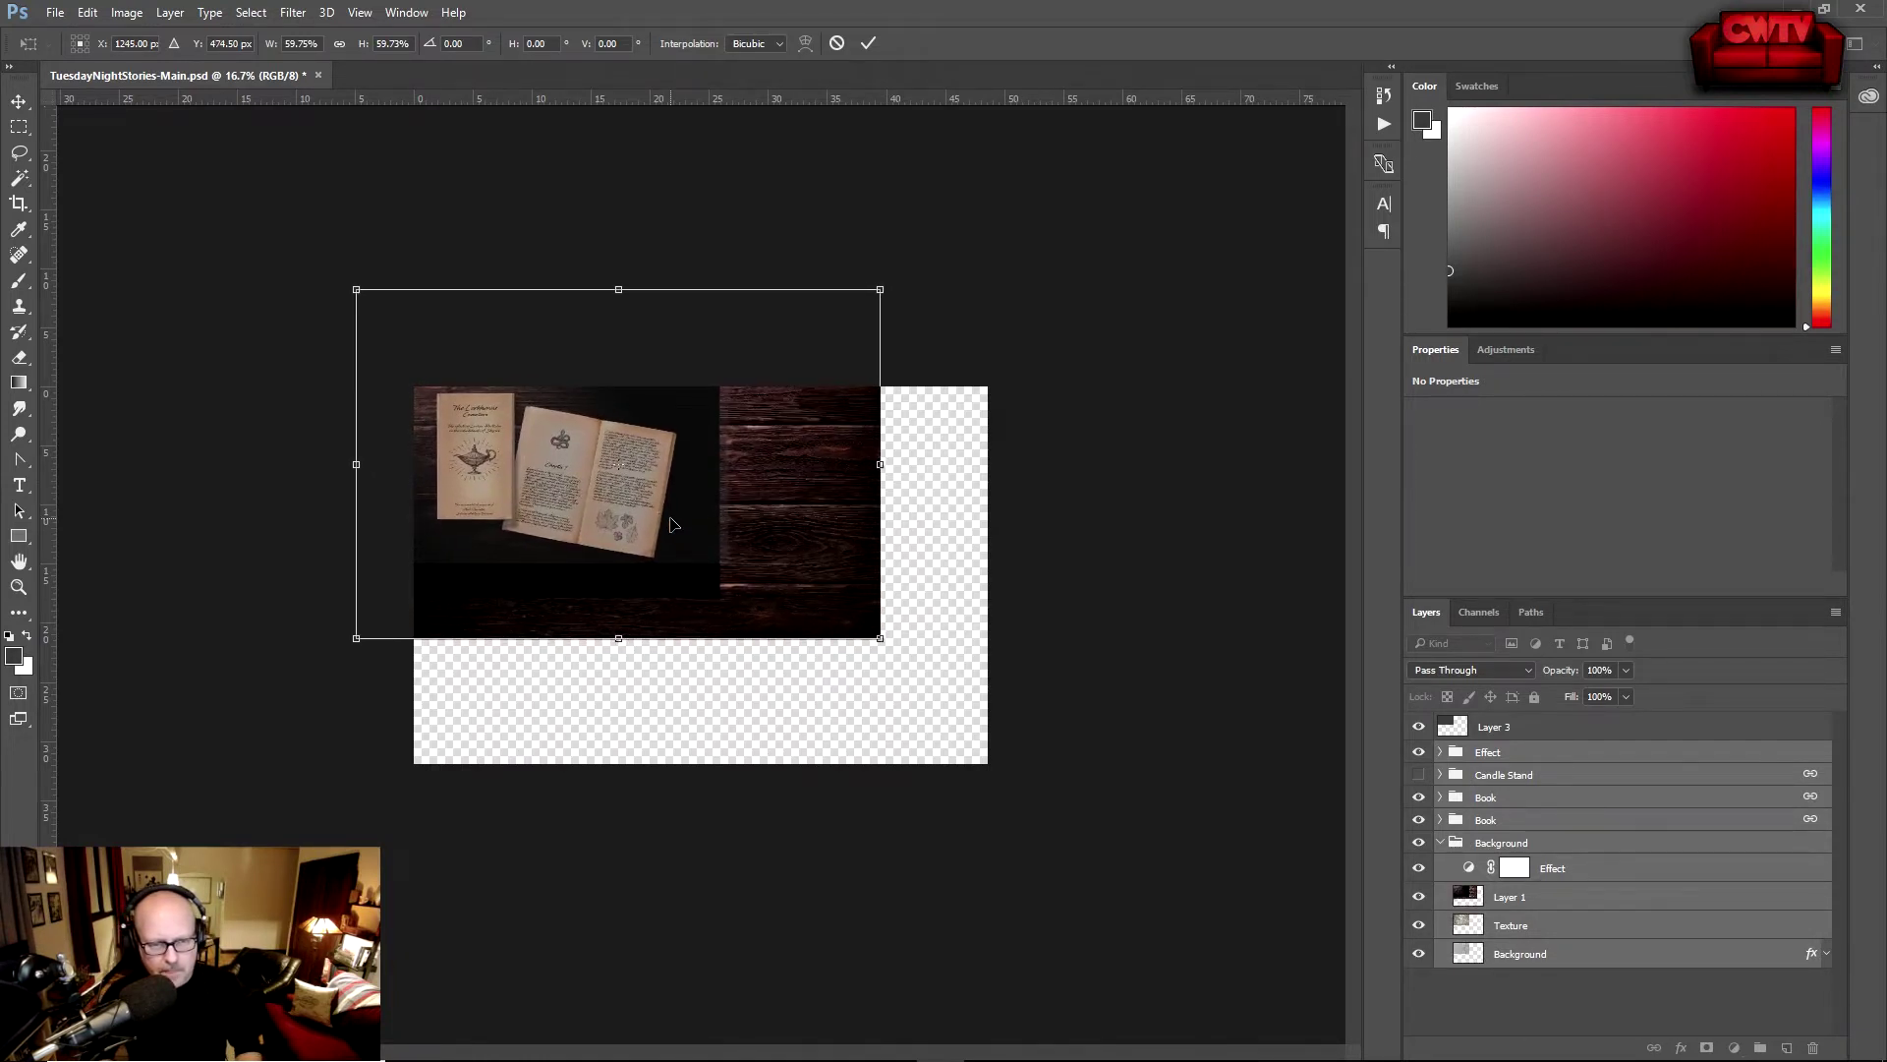
pyautogui.press('Left')
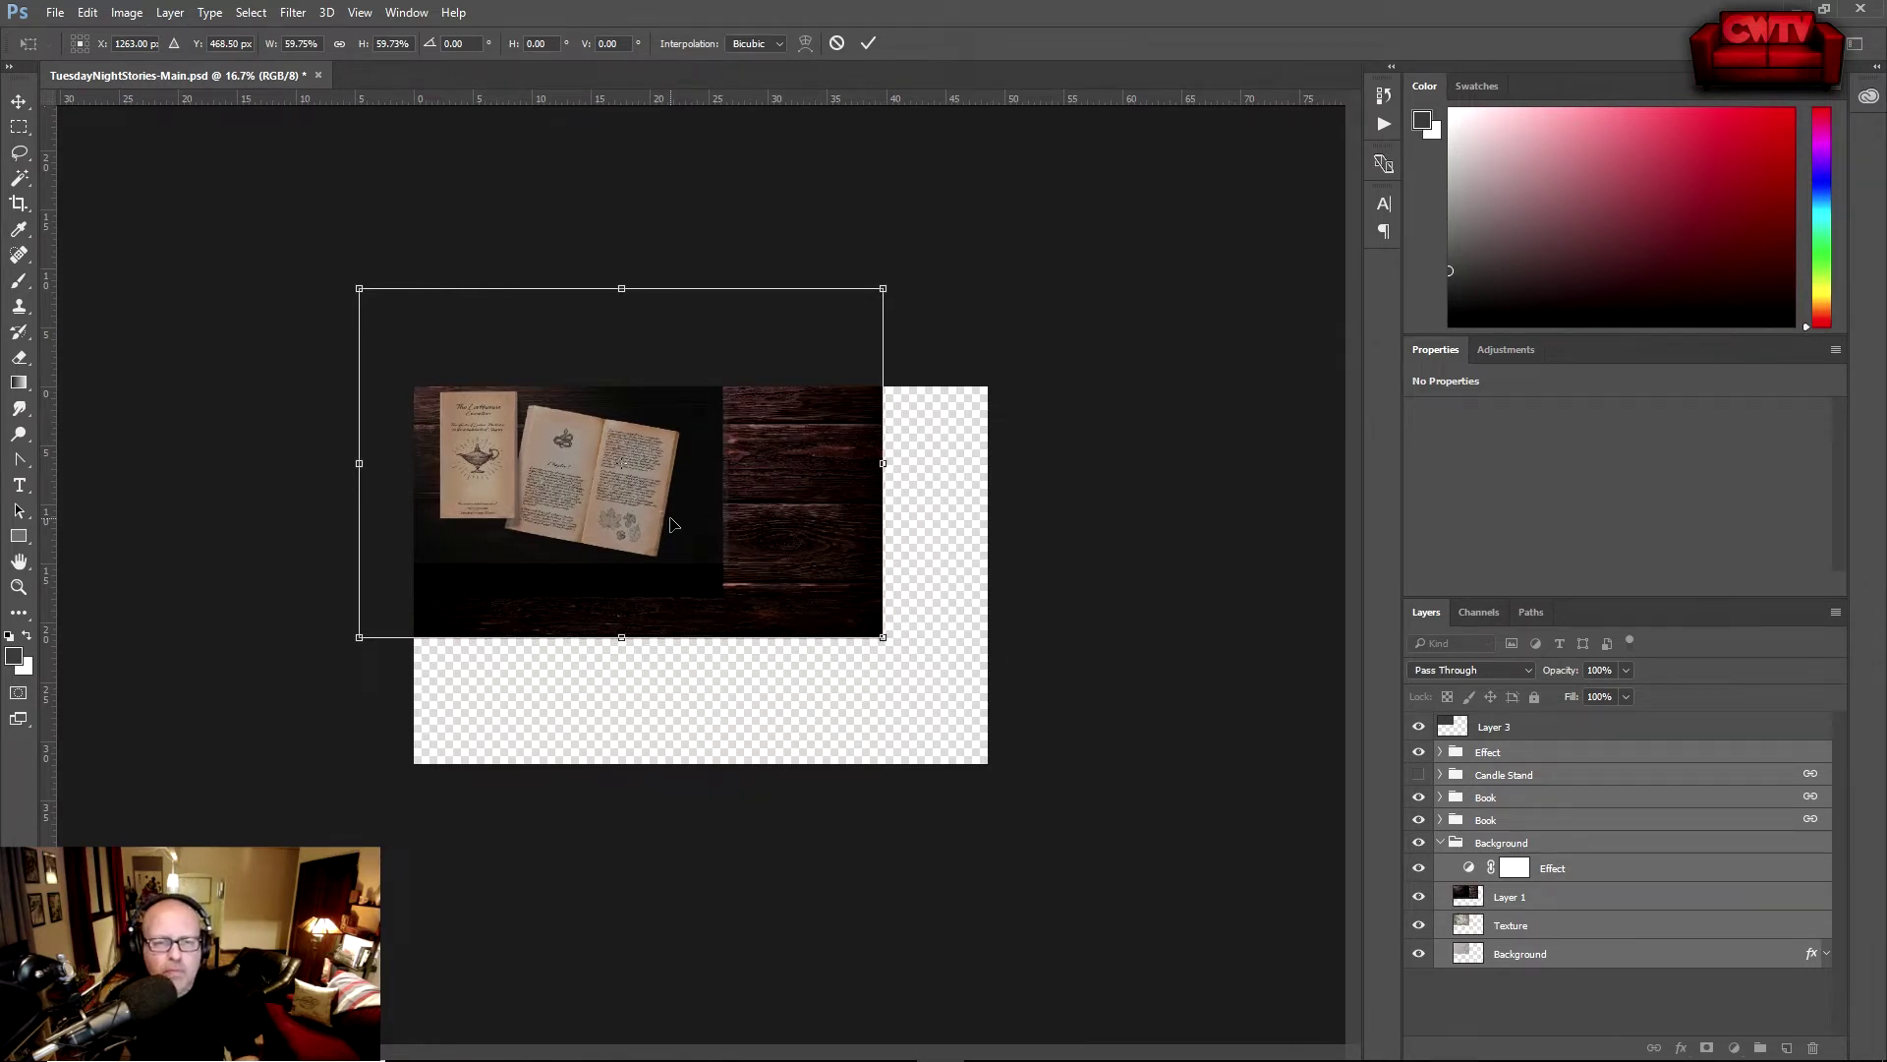
pyautogui.press('Return')
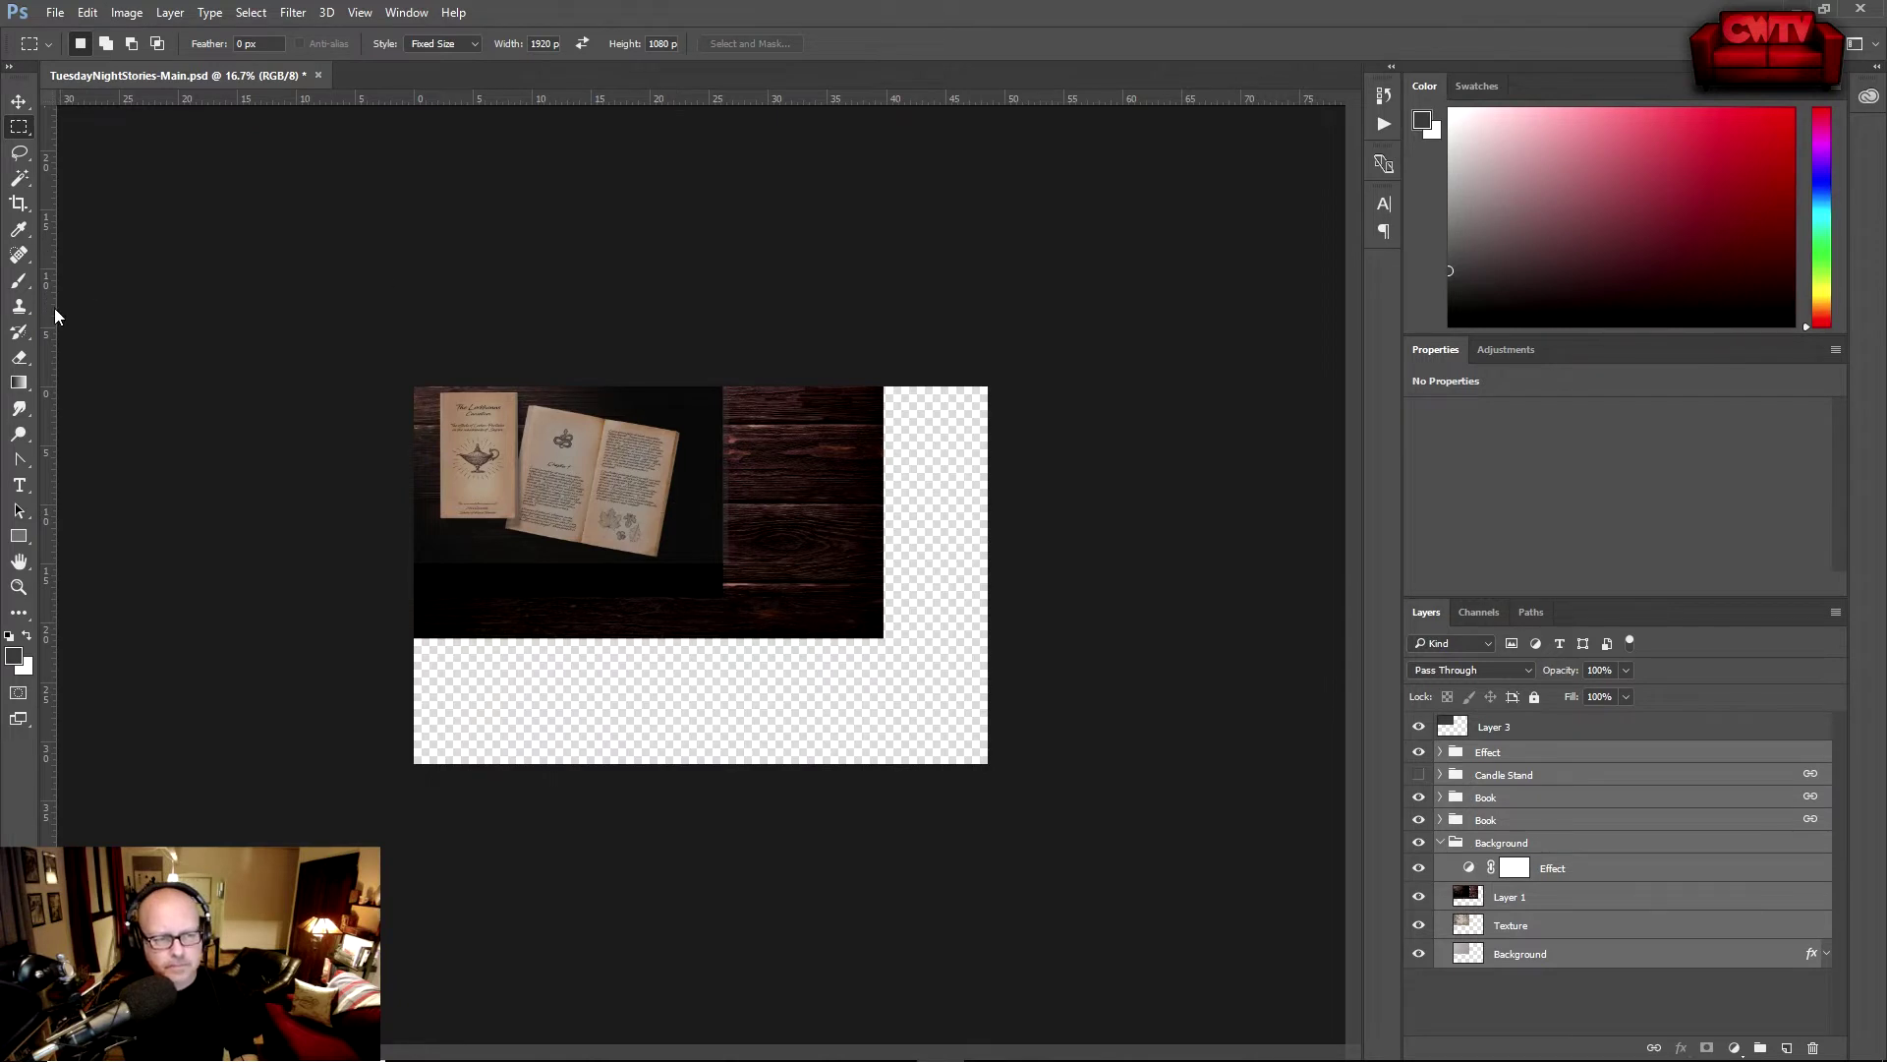
pyautogui.moveTo(50, 309); pyautogui.dragTo(730, 367)
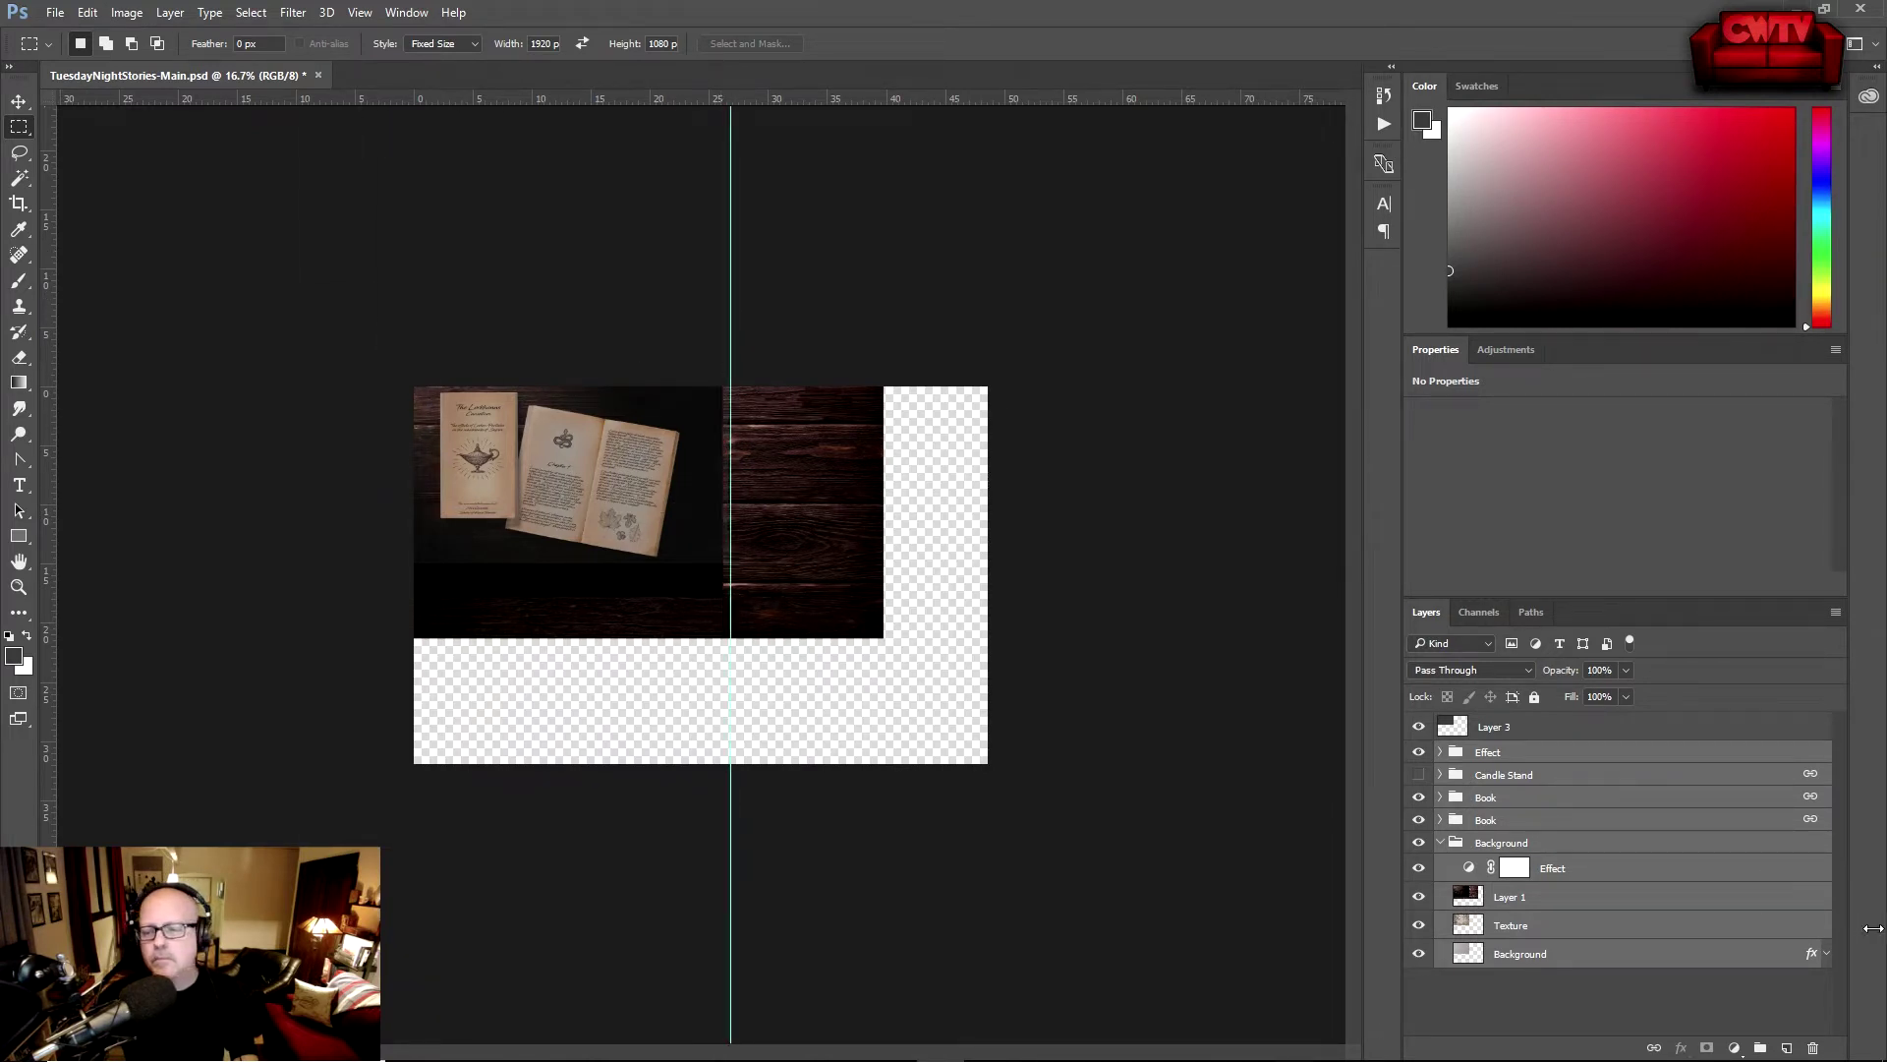
pyautogui.click(1655, 728)
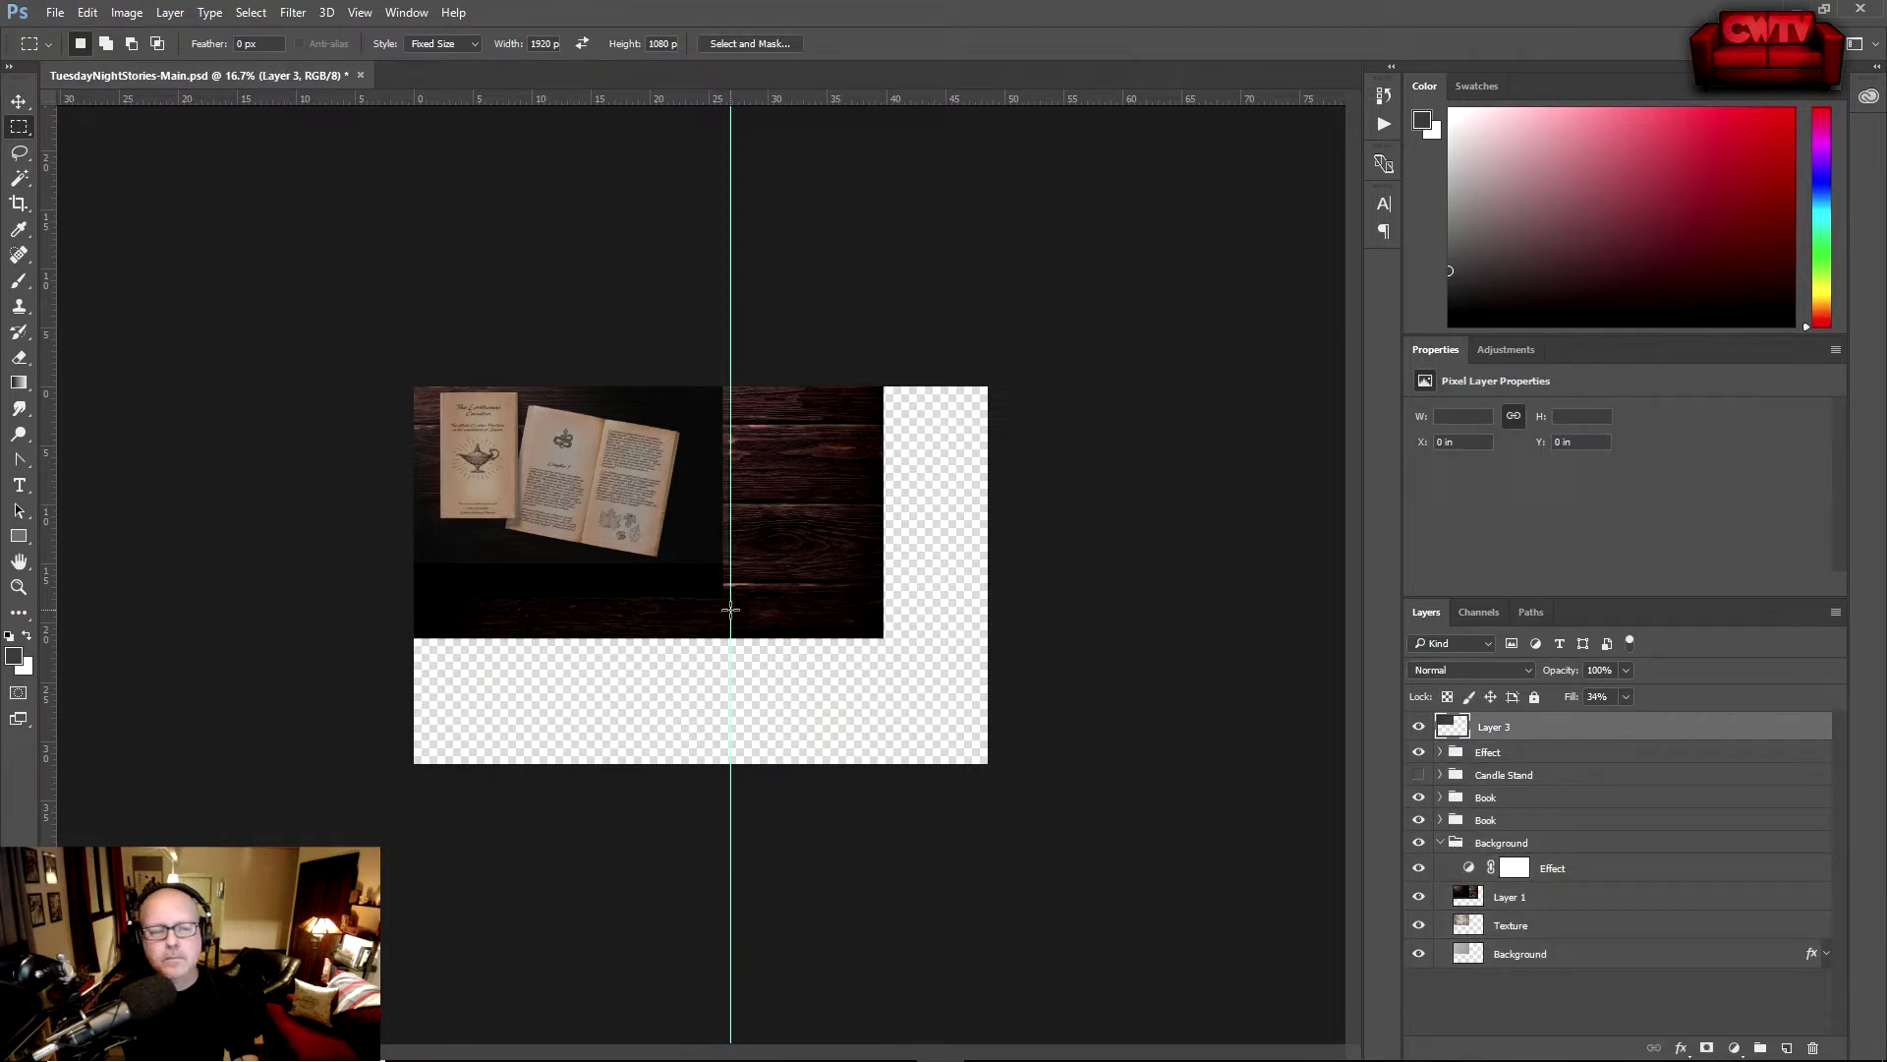
# - Adjust the vertical guide and add a horizontal guide at the overlay's bottom edge
pyautogui.click(22, 103)
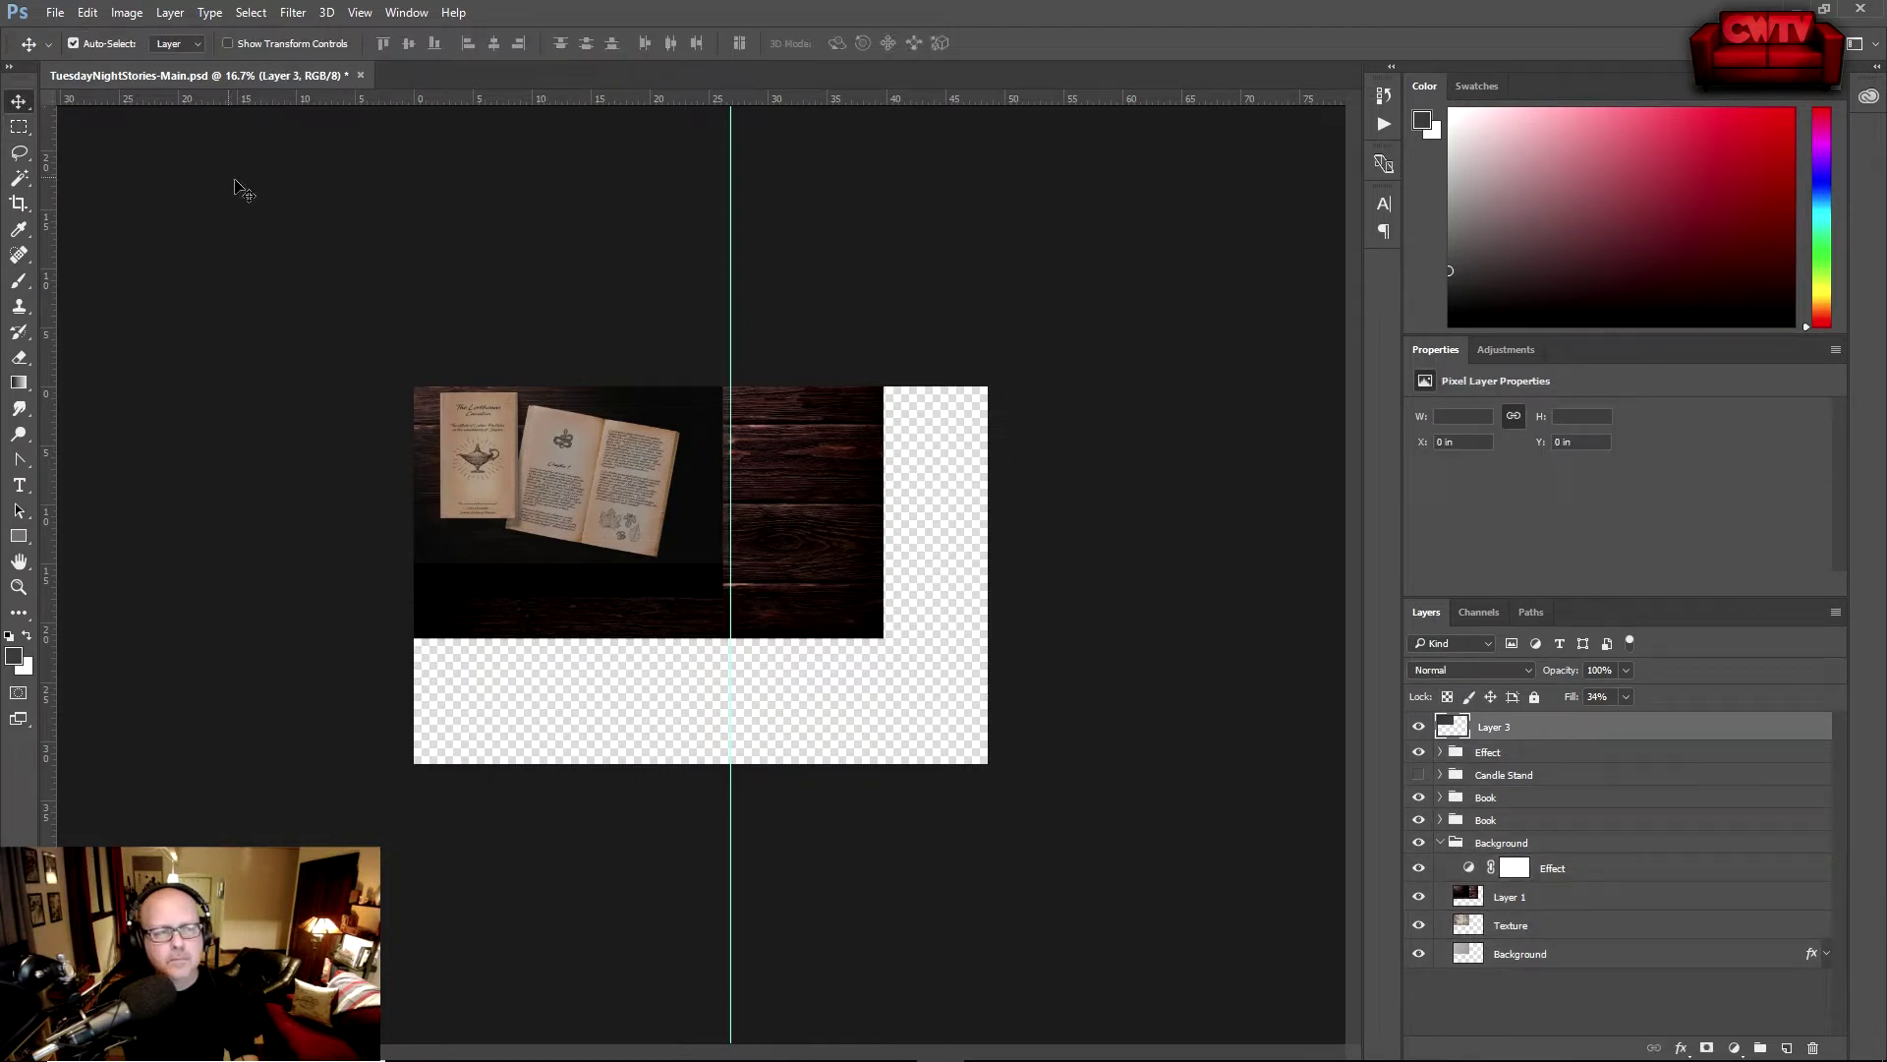
pyautogui.moveTo(730, 286); pyautogui.dragTo(728, 286)
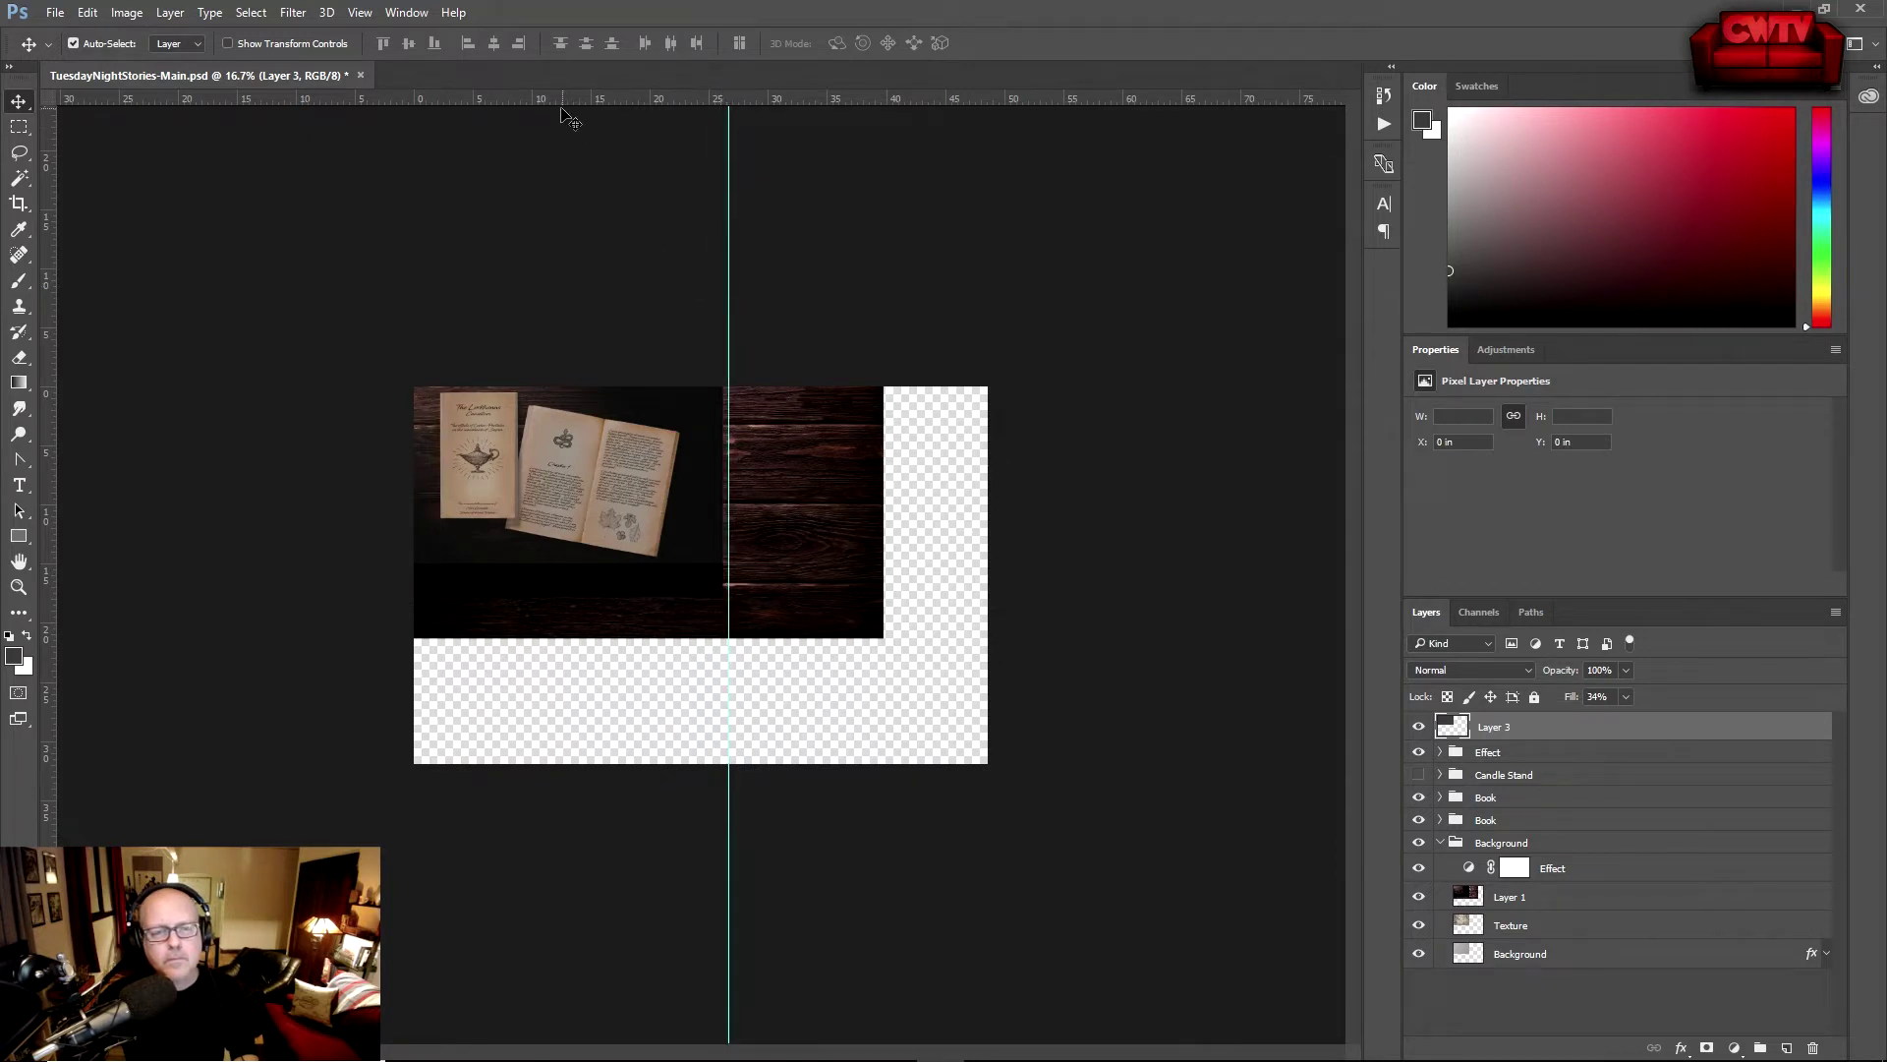
pyautogui.moveTo(558, 99); pyautogui.dragTo(593, 562)
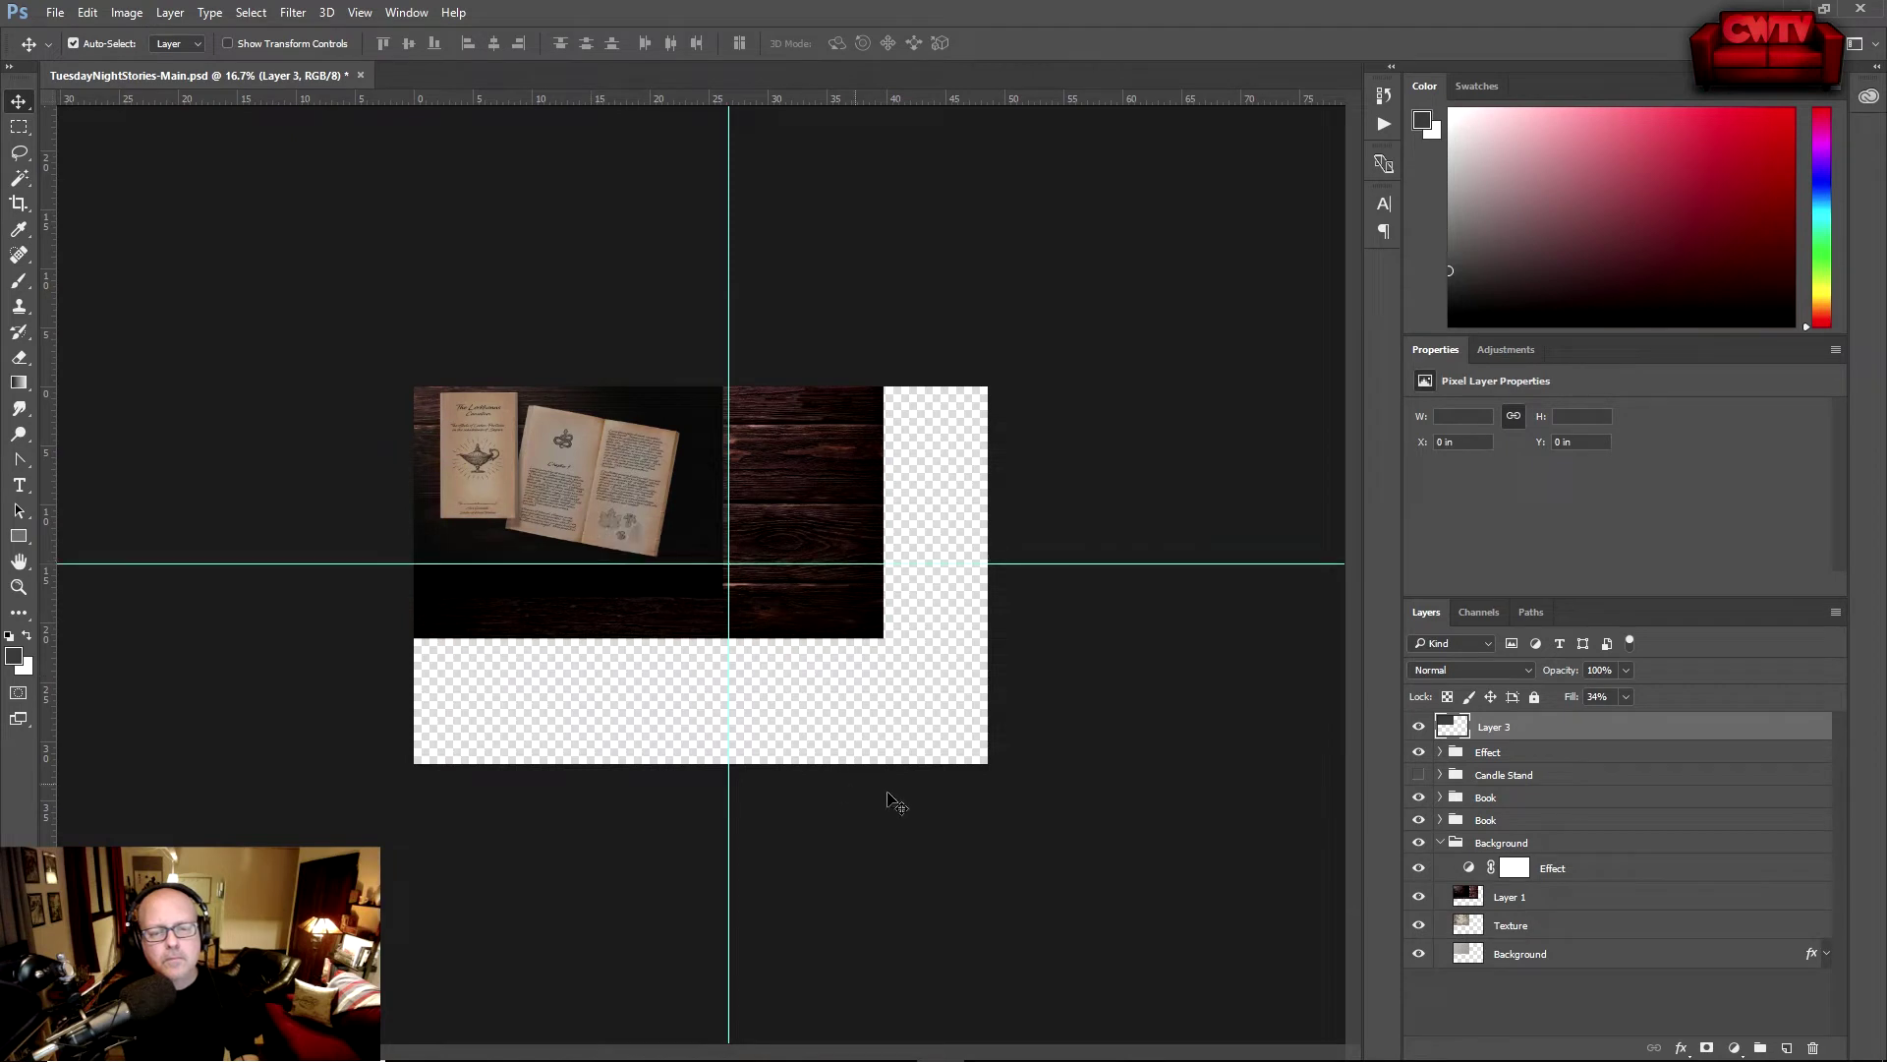
# - Enlarge the Effect-through-Background layers slightly to about 103%
pyautogui.click(1524, 755)
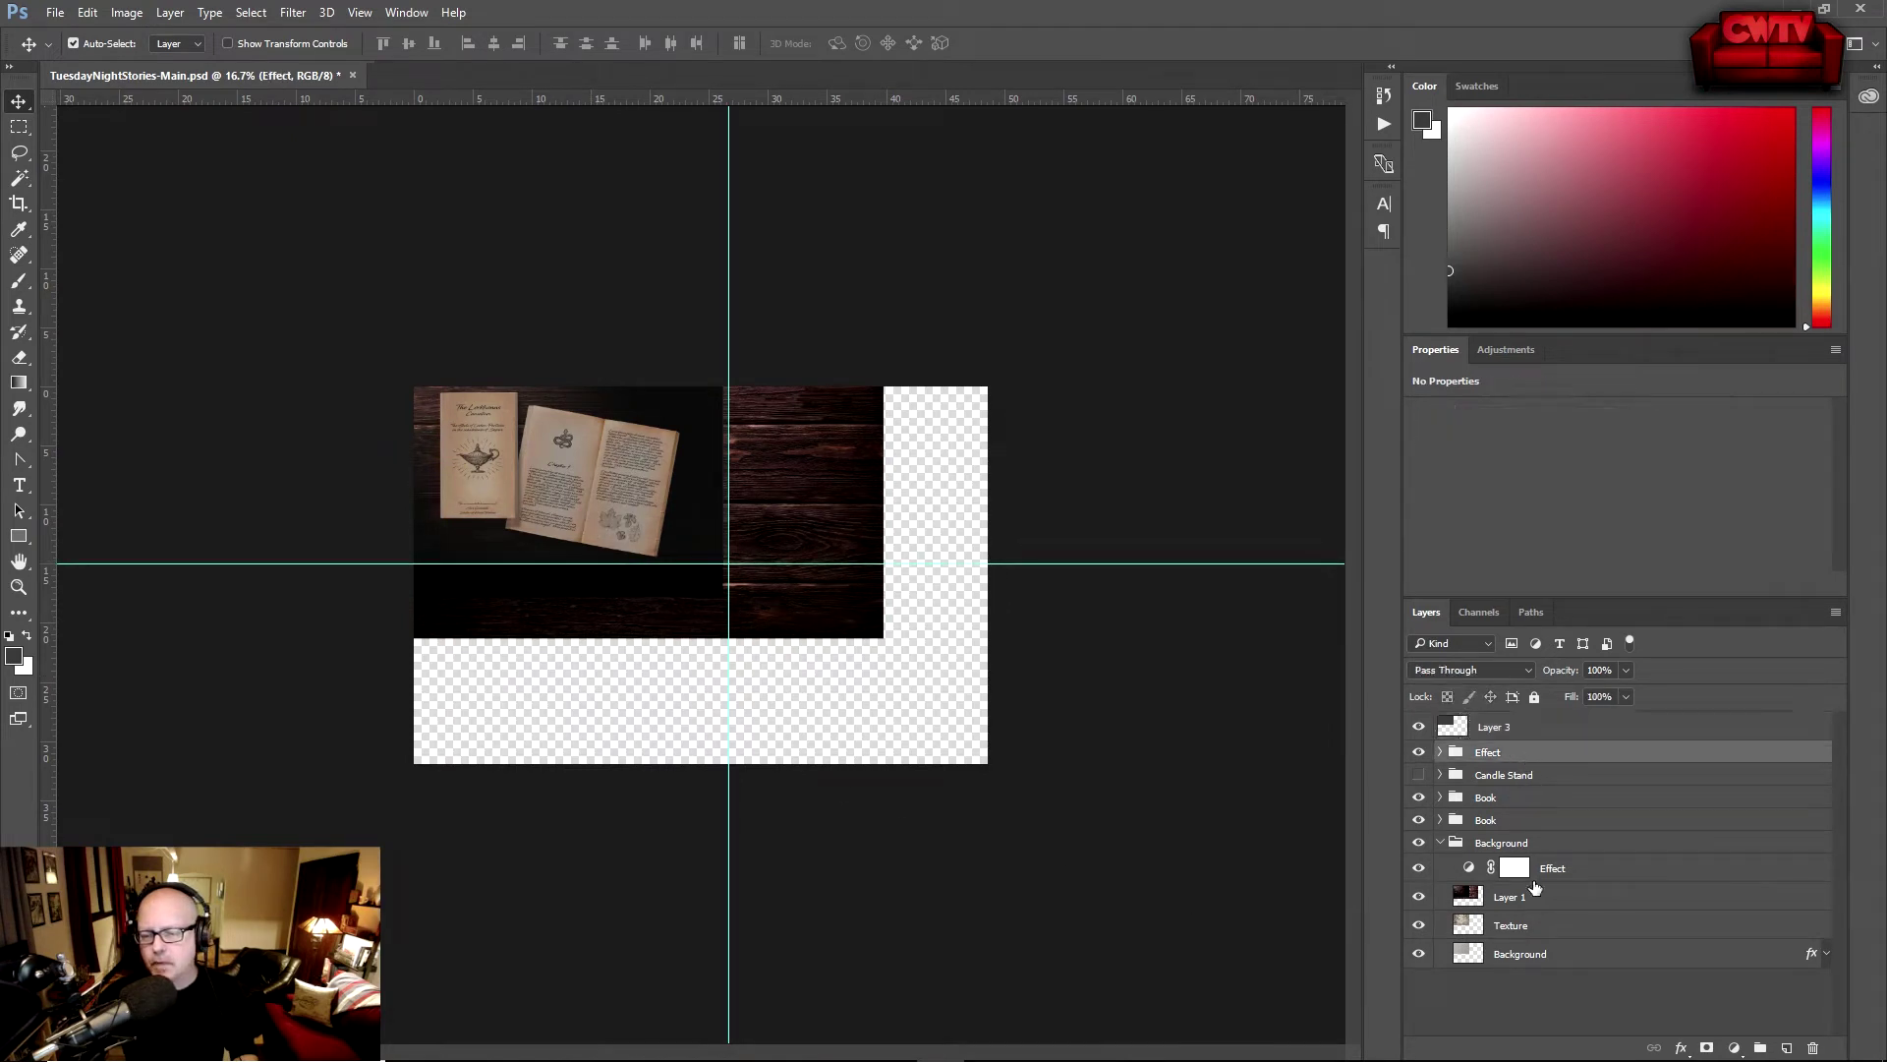
pyautogui.keyDown('shift'); pyautogui.click(1539, 964); pyautogui.keyUp('shift')
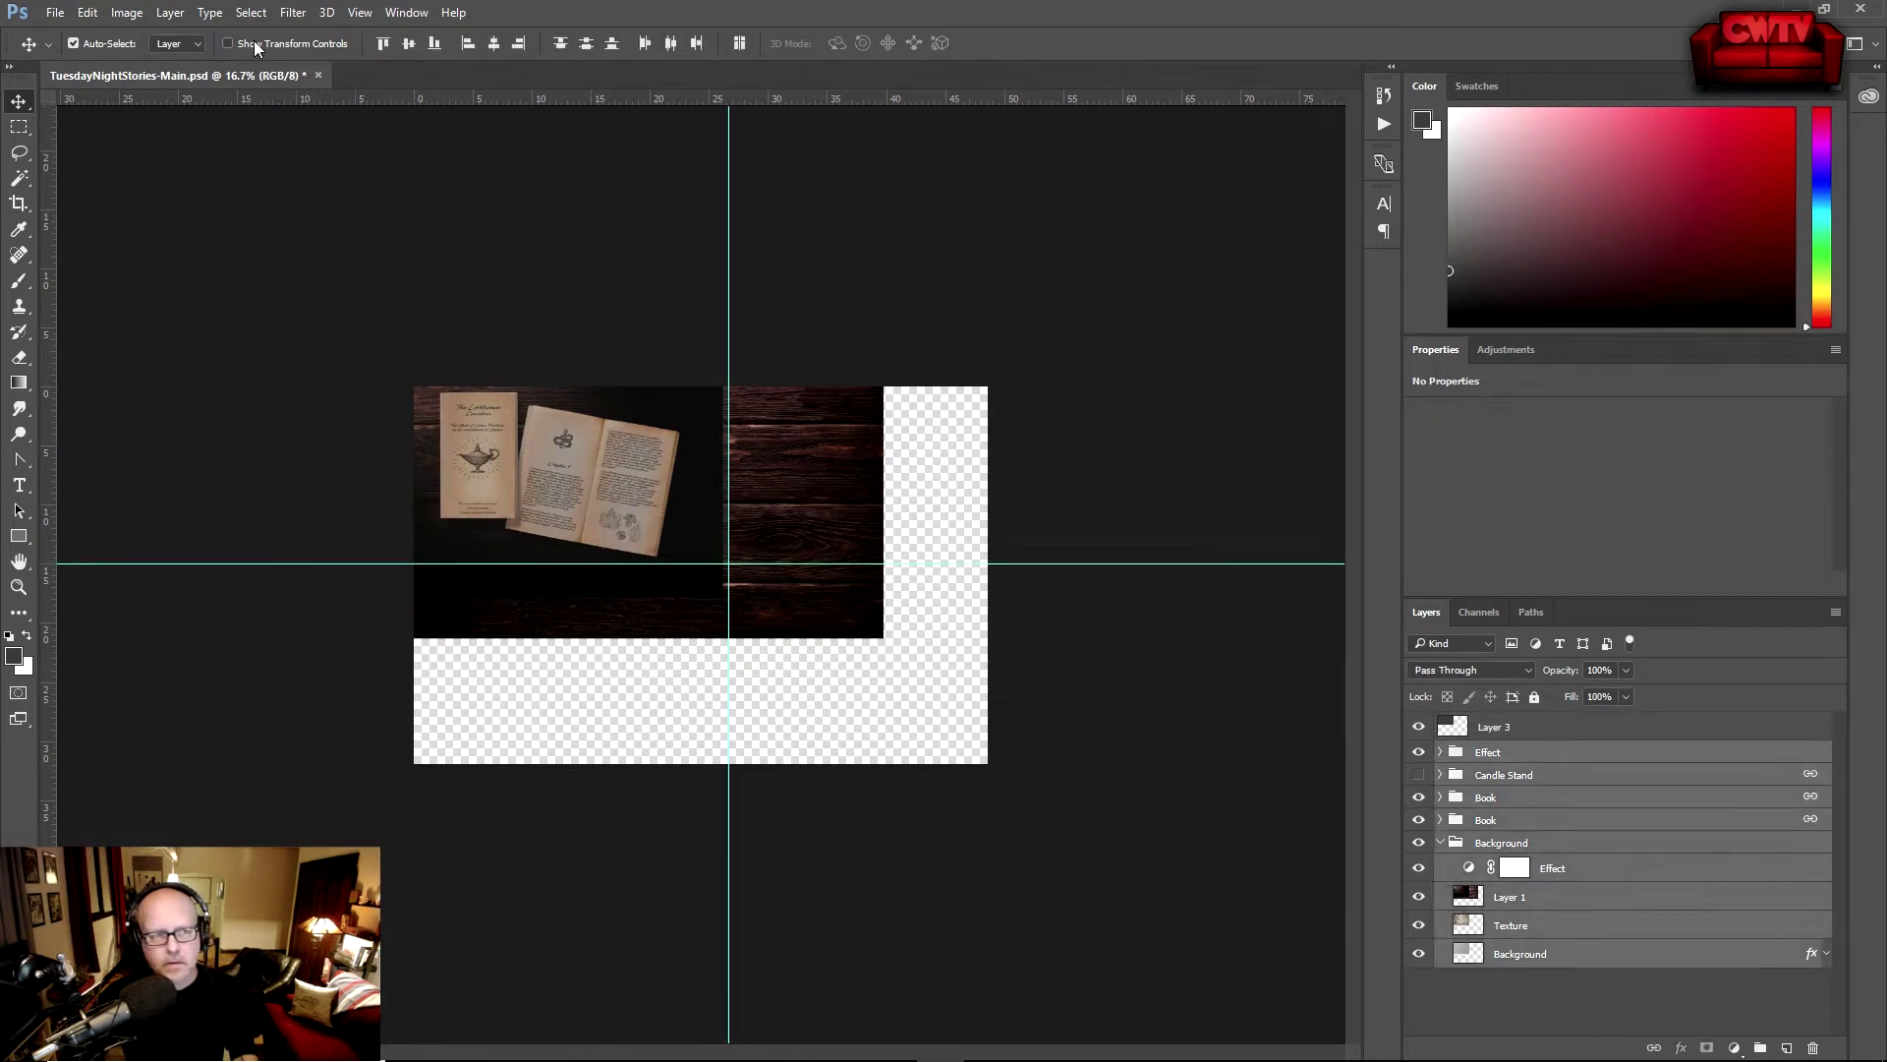
pyautogui.click(86, 13)
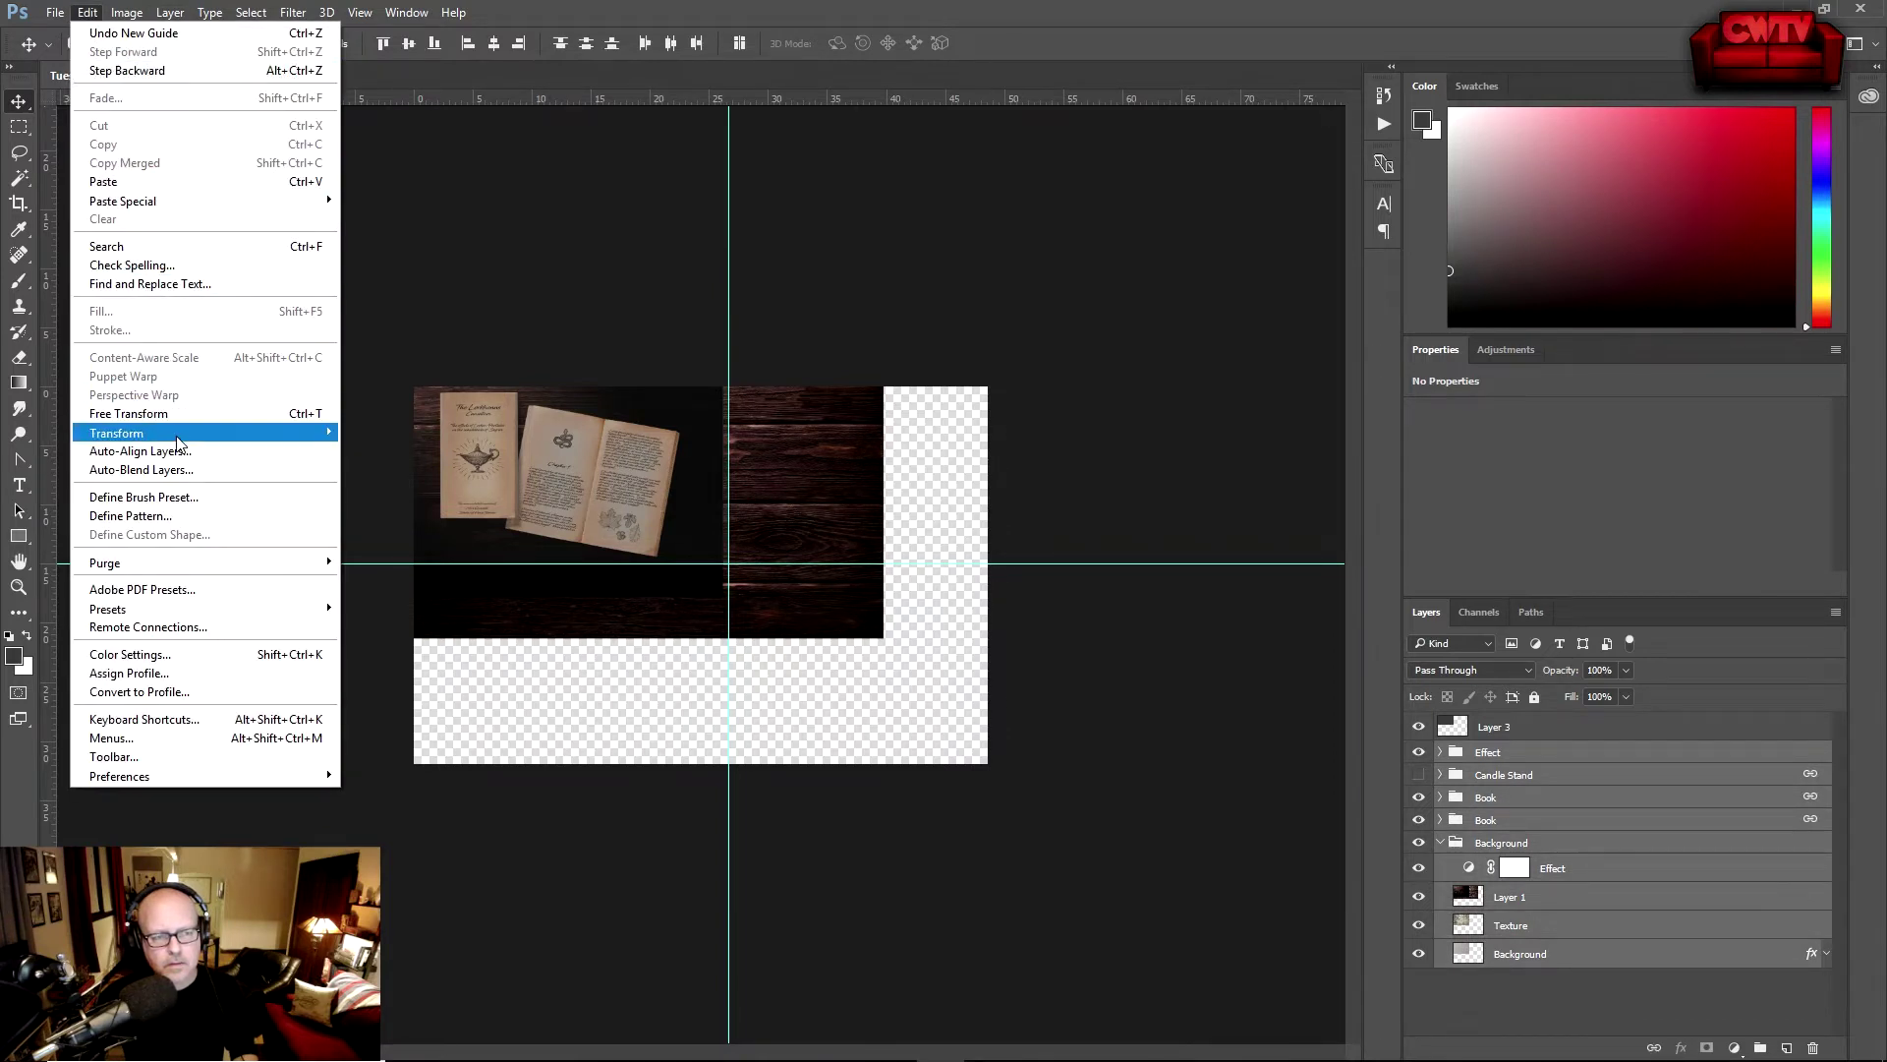
pyautogui.moveTo(279, 429)
pyautogui.click(367, 458)
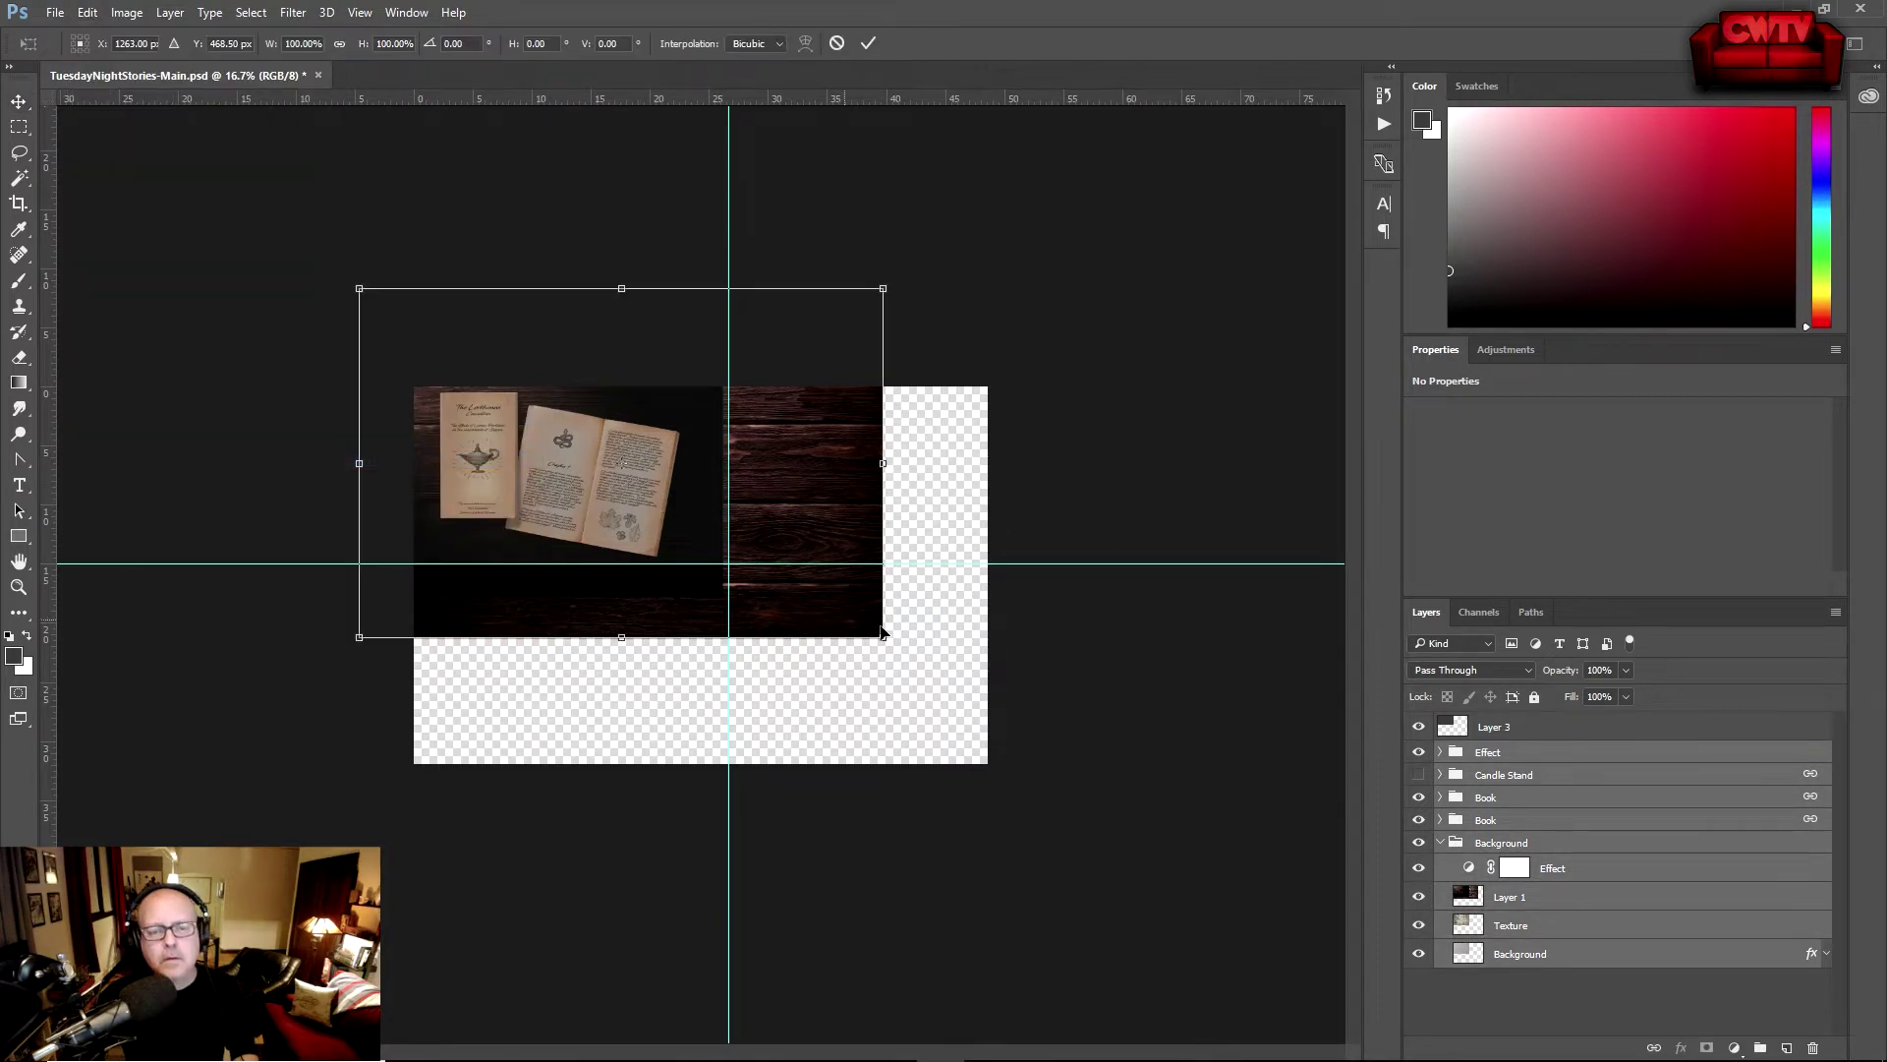
pyautogui.moveTo(885, 637); pyautogui.dragTo(905, 637)
pyautogui.press('Return')
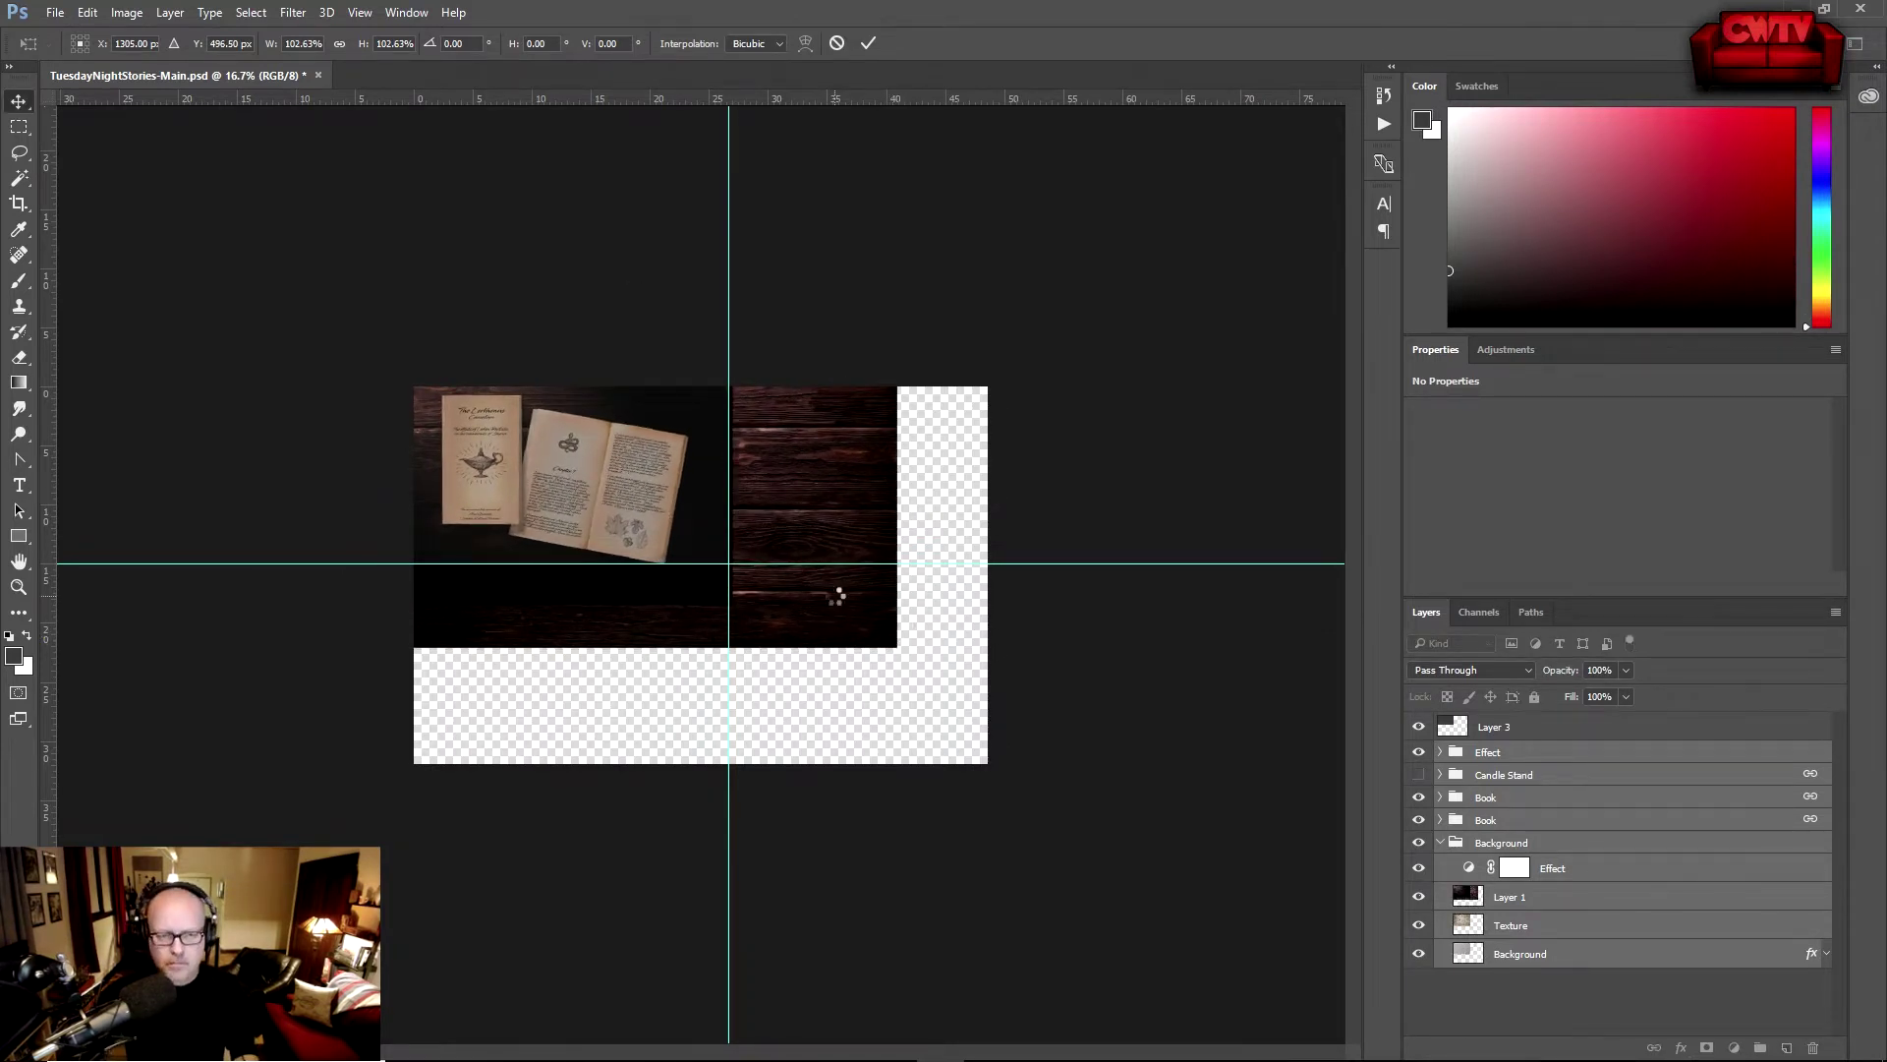
# - Draw a crop box whose right and bottom edges meet the guides
pyautogui.click(17, 202)
pyautogui.moveTo(986, 568); pyautogui.dragTo(857, 571)
pyautogui.moveTo(707, 766); pyautogui.dragTo(727, 667)
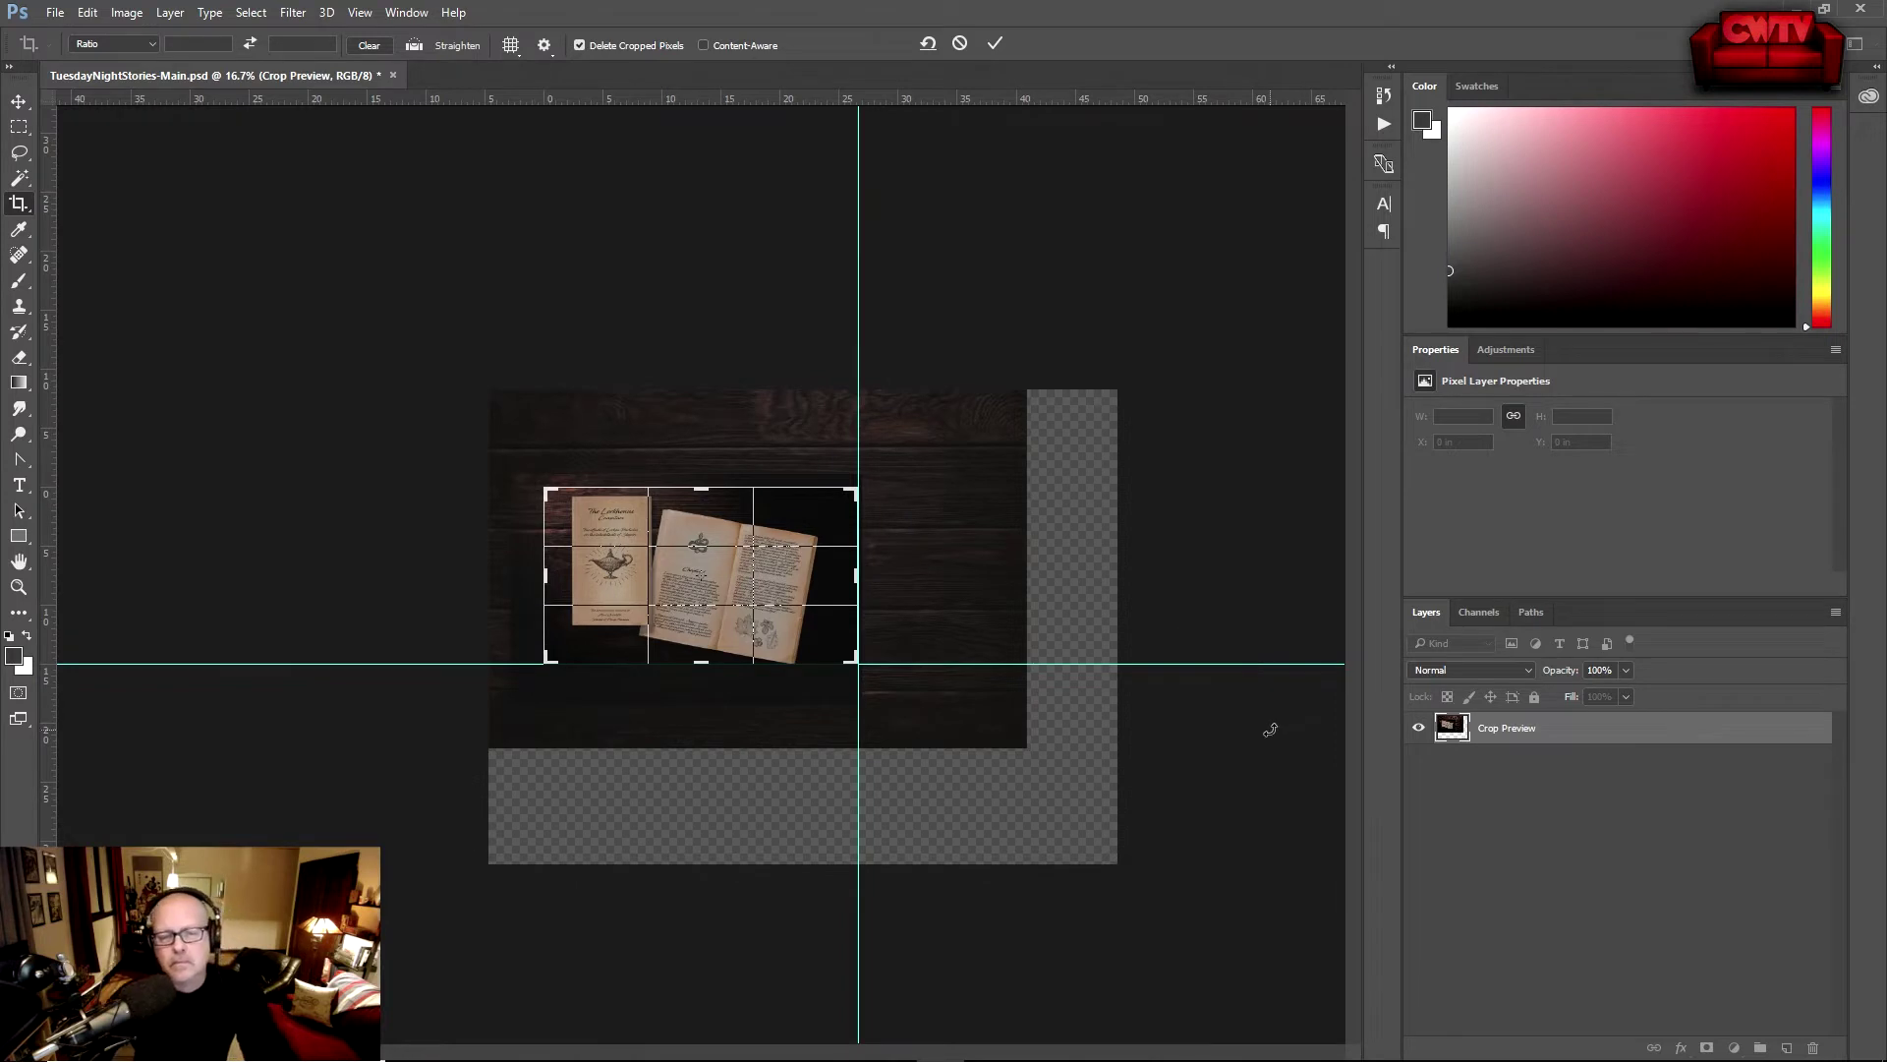
# - Apply the crop at the guides and zoom in twice on the result
pyautogui.press('Return')
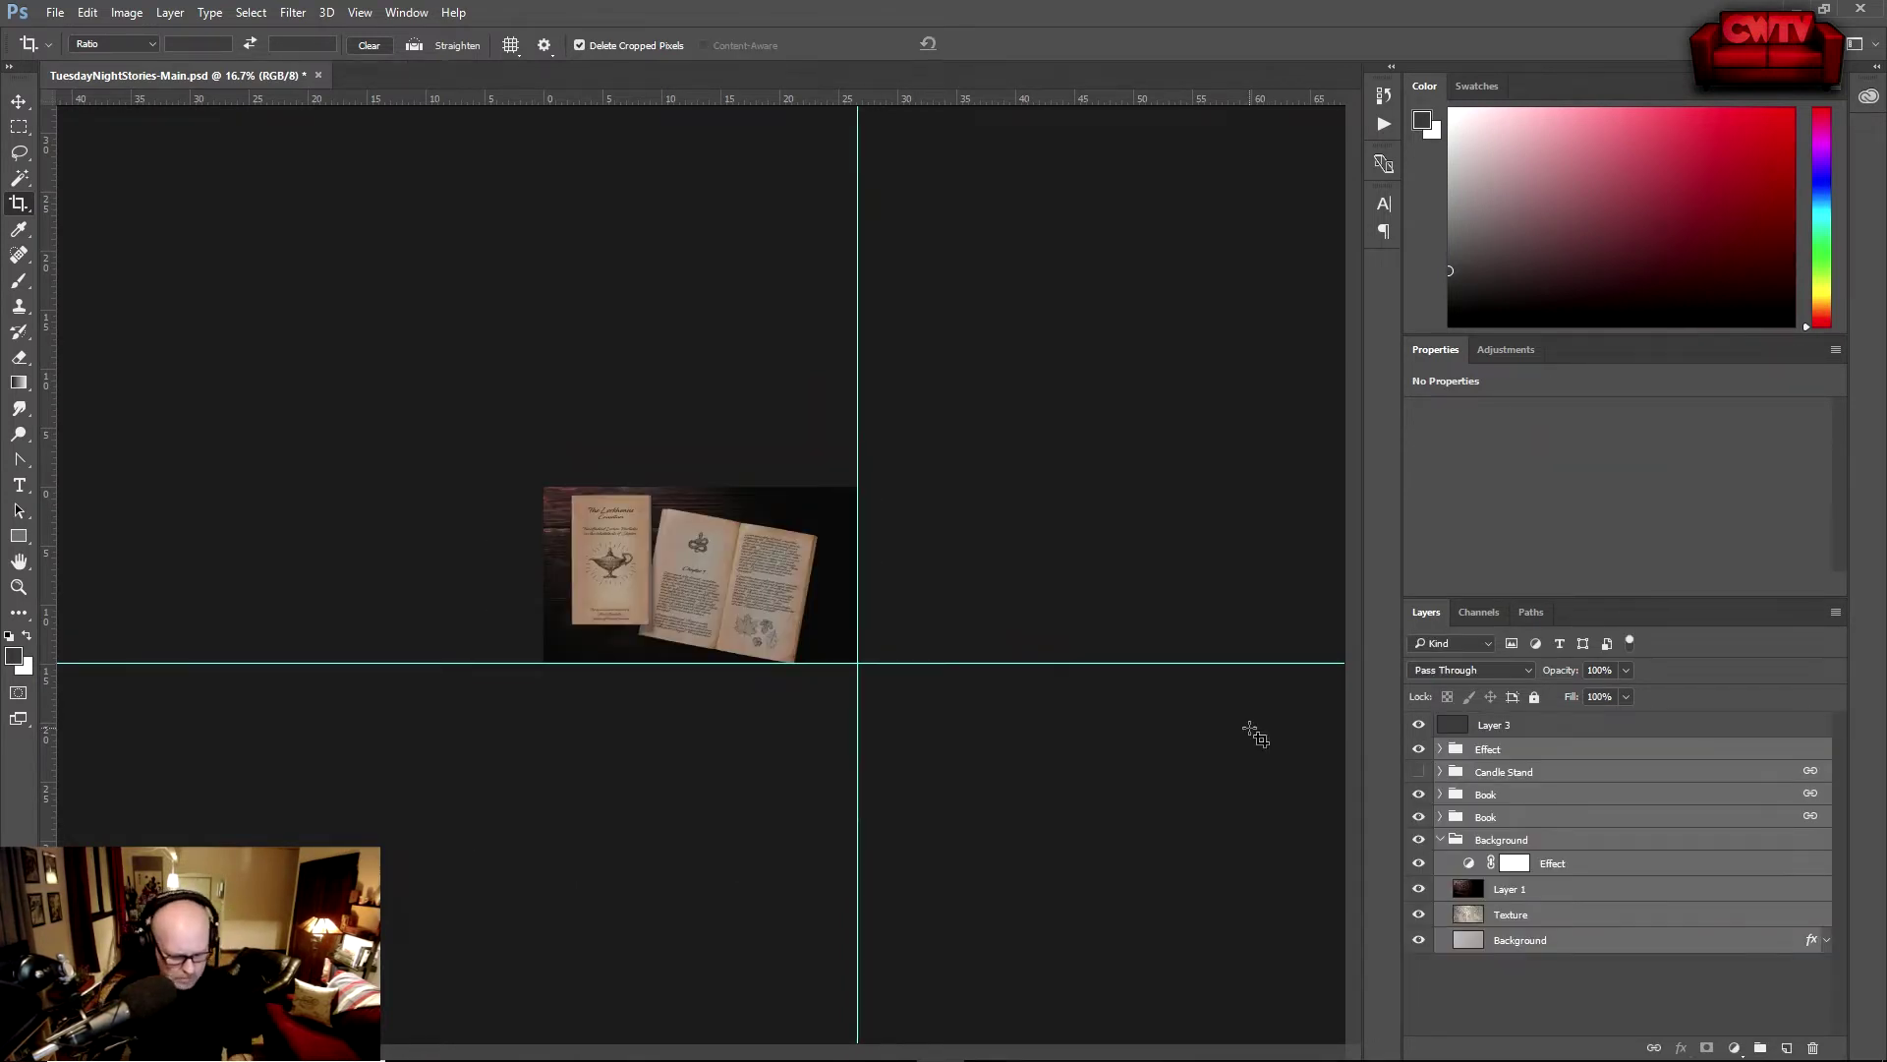
pyautogui.hotkey('ctrl', '+')
pyautogui.hotkey('ctrl', '+')
pyautogui.hotkey('ctrl', '+')
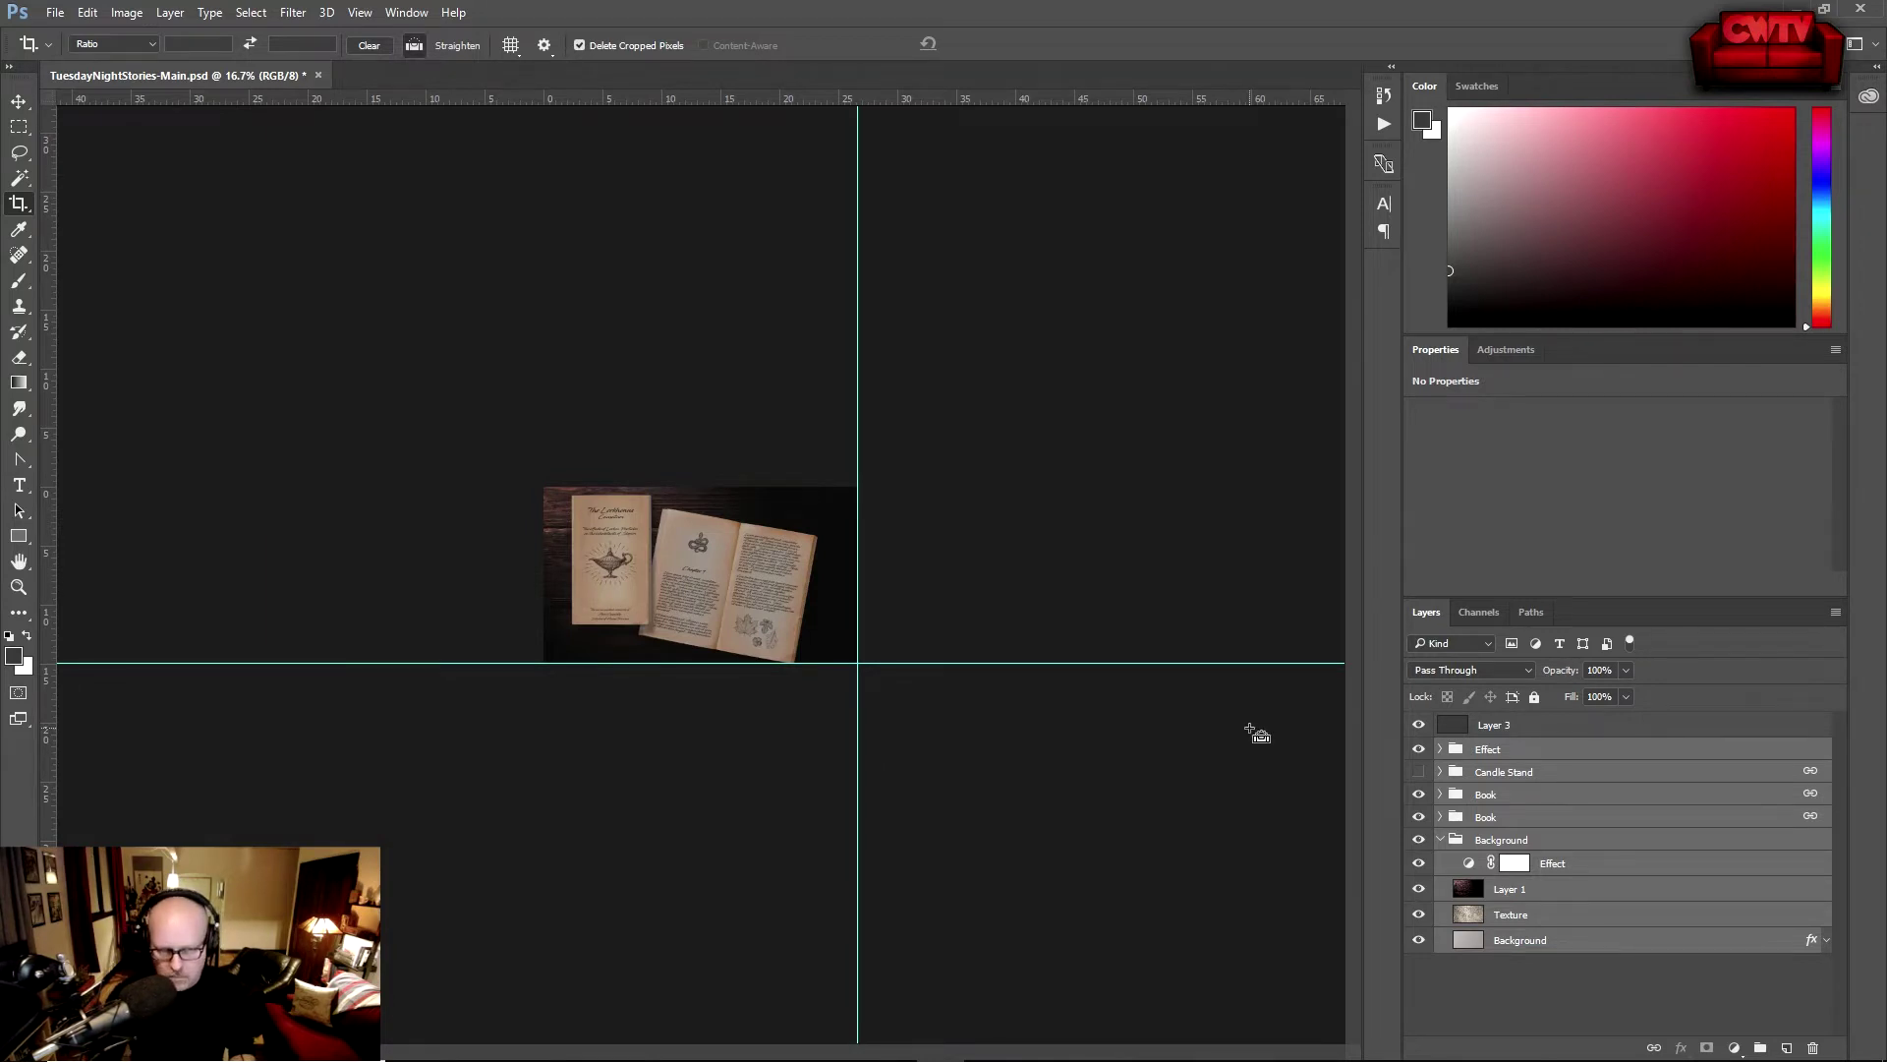
pyautogui.hotkey('ctrl', '+')
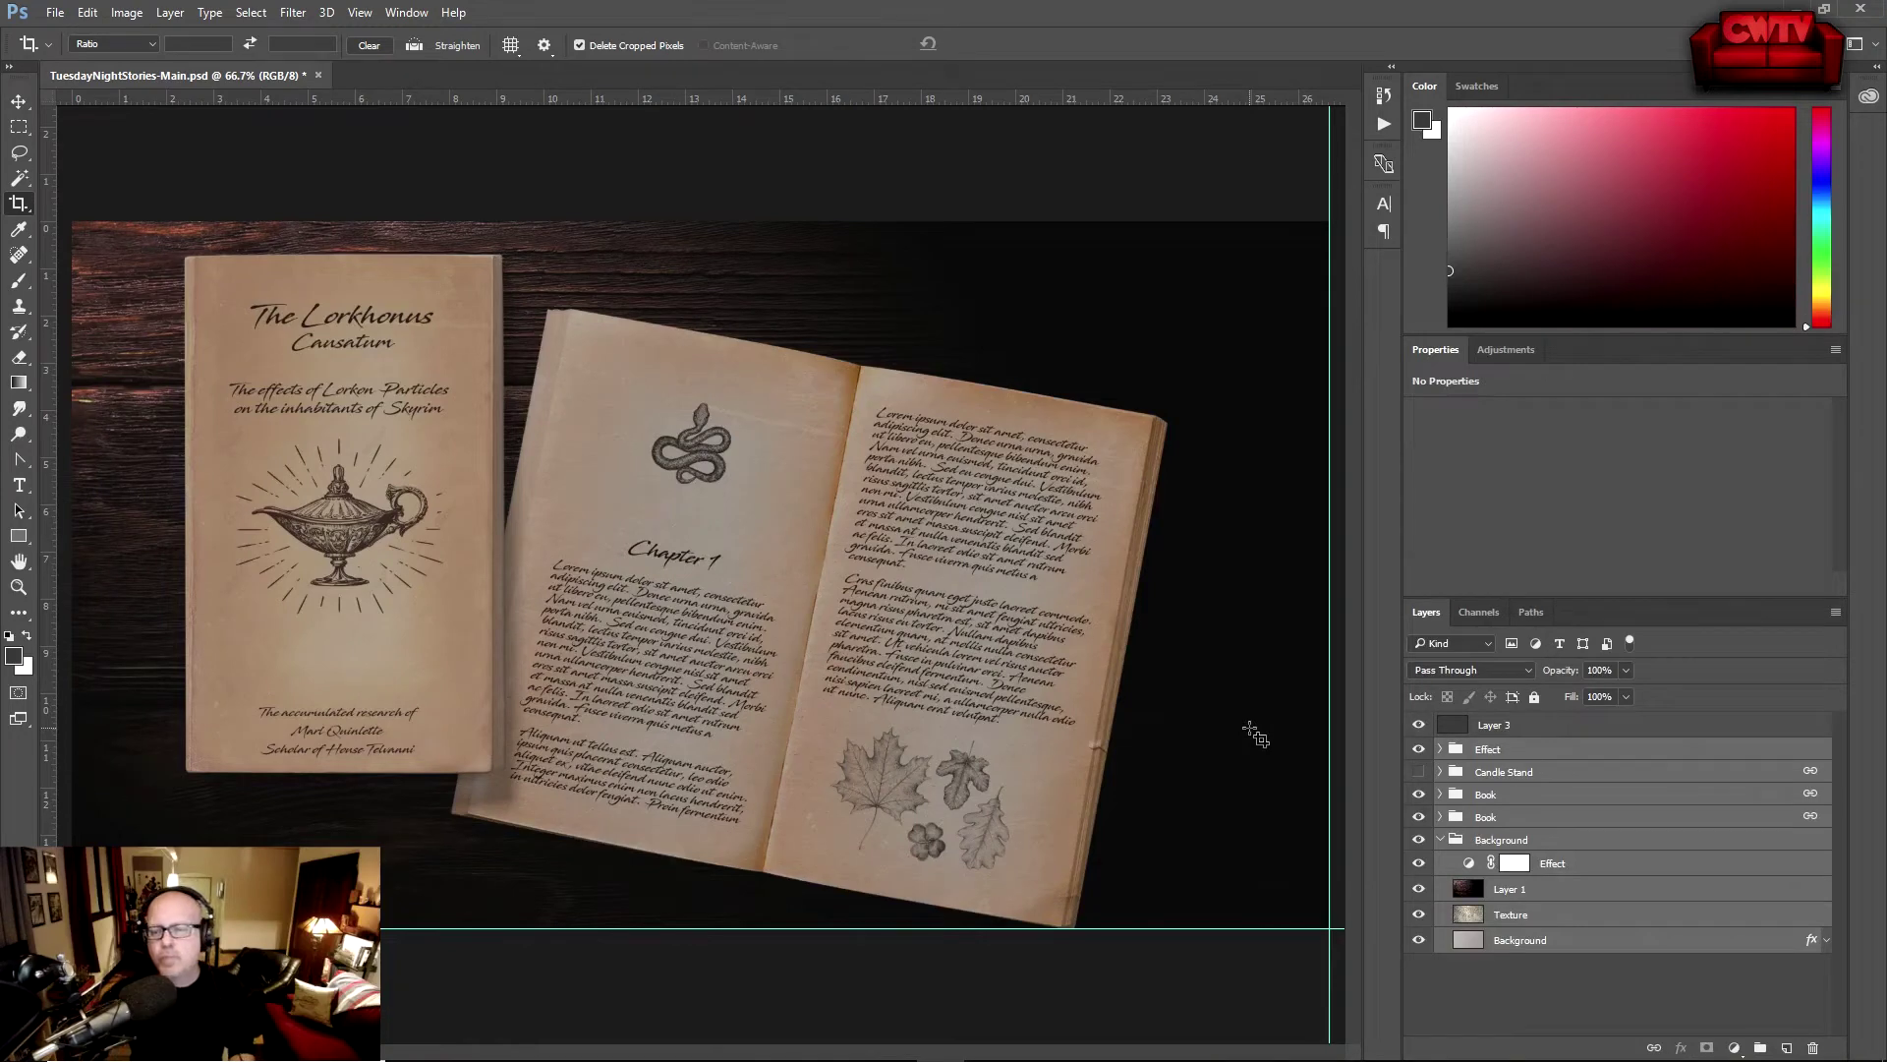
# - Hide the grey Layer 3 overlay, then bring up the File menu with the Move tool active
pyautogui.click(1648, 720)
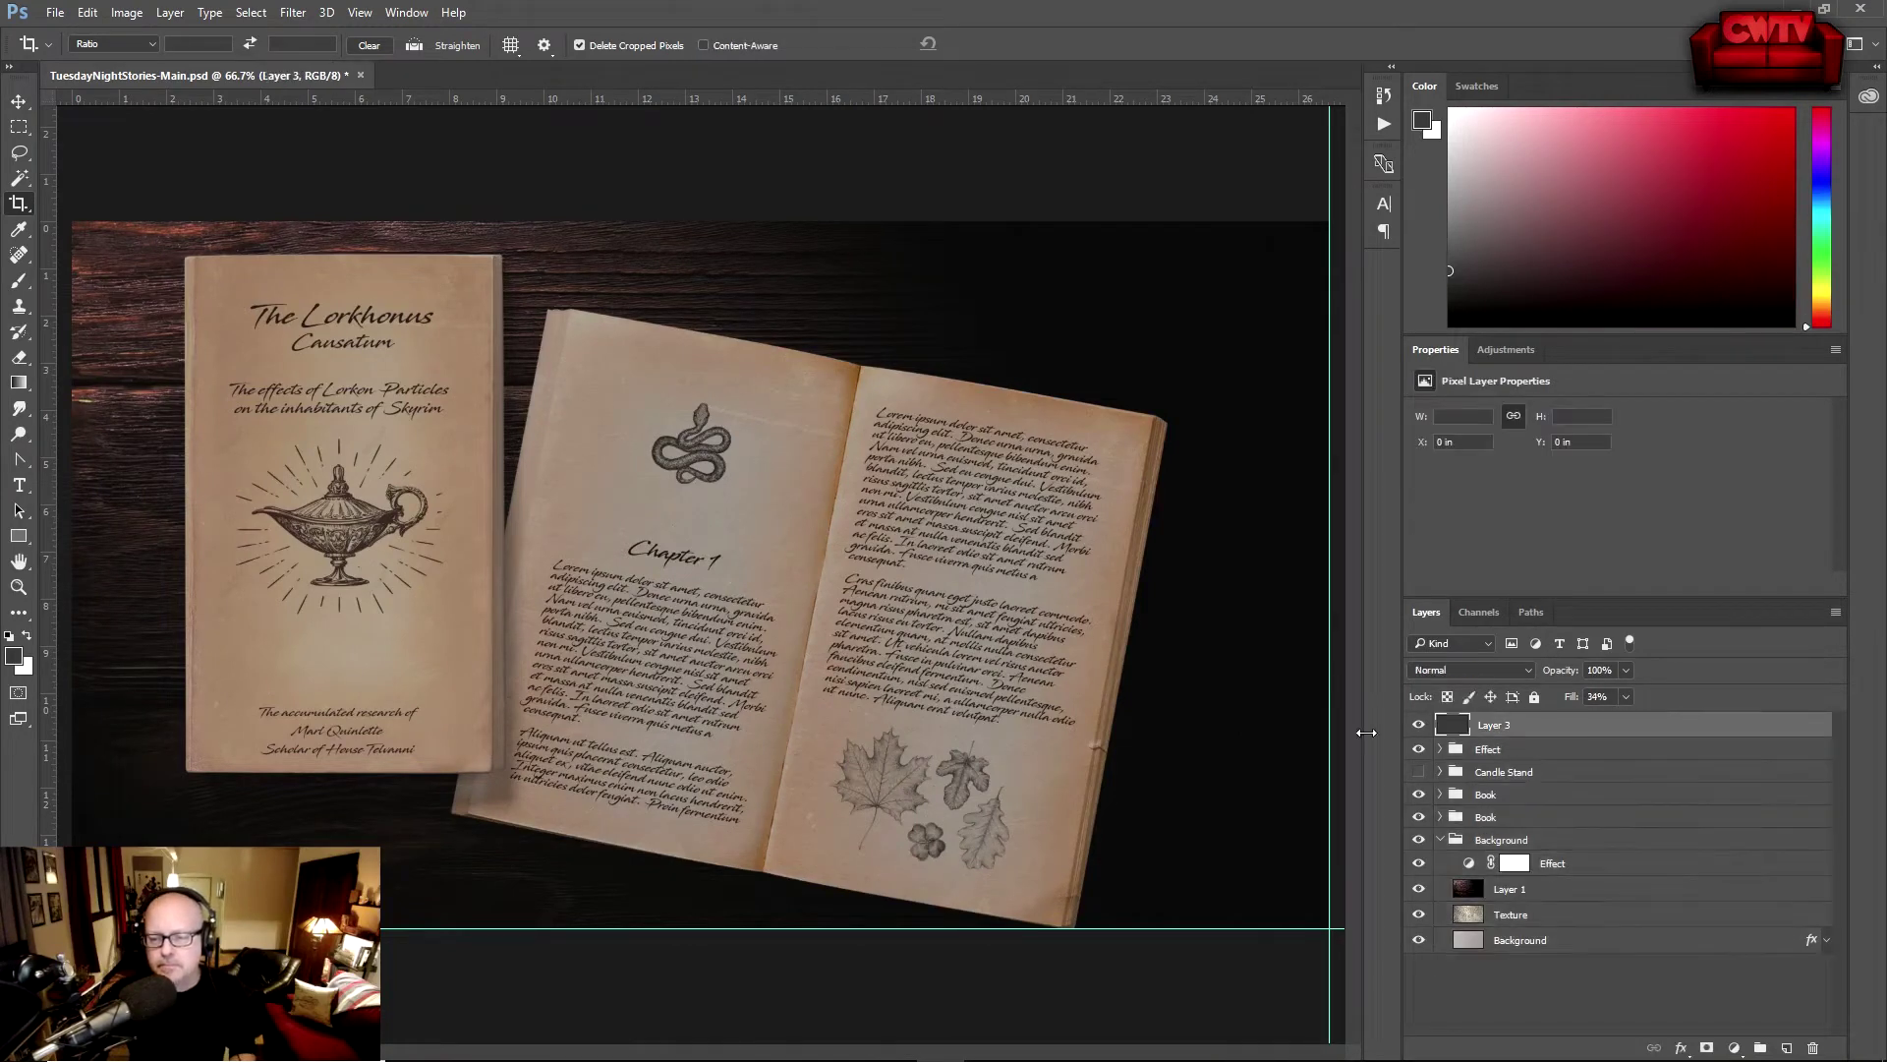
pyautogui.click(1418, 725)
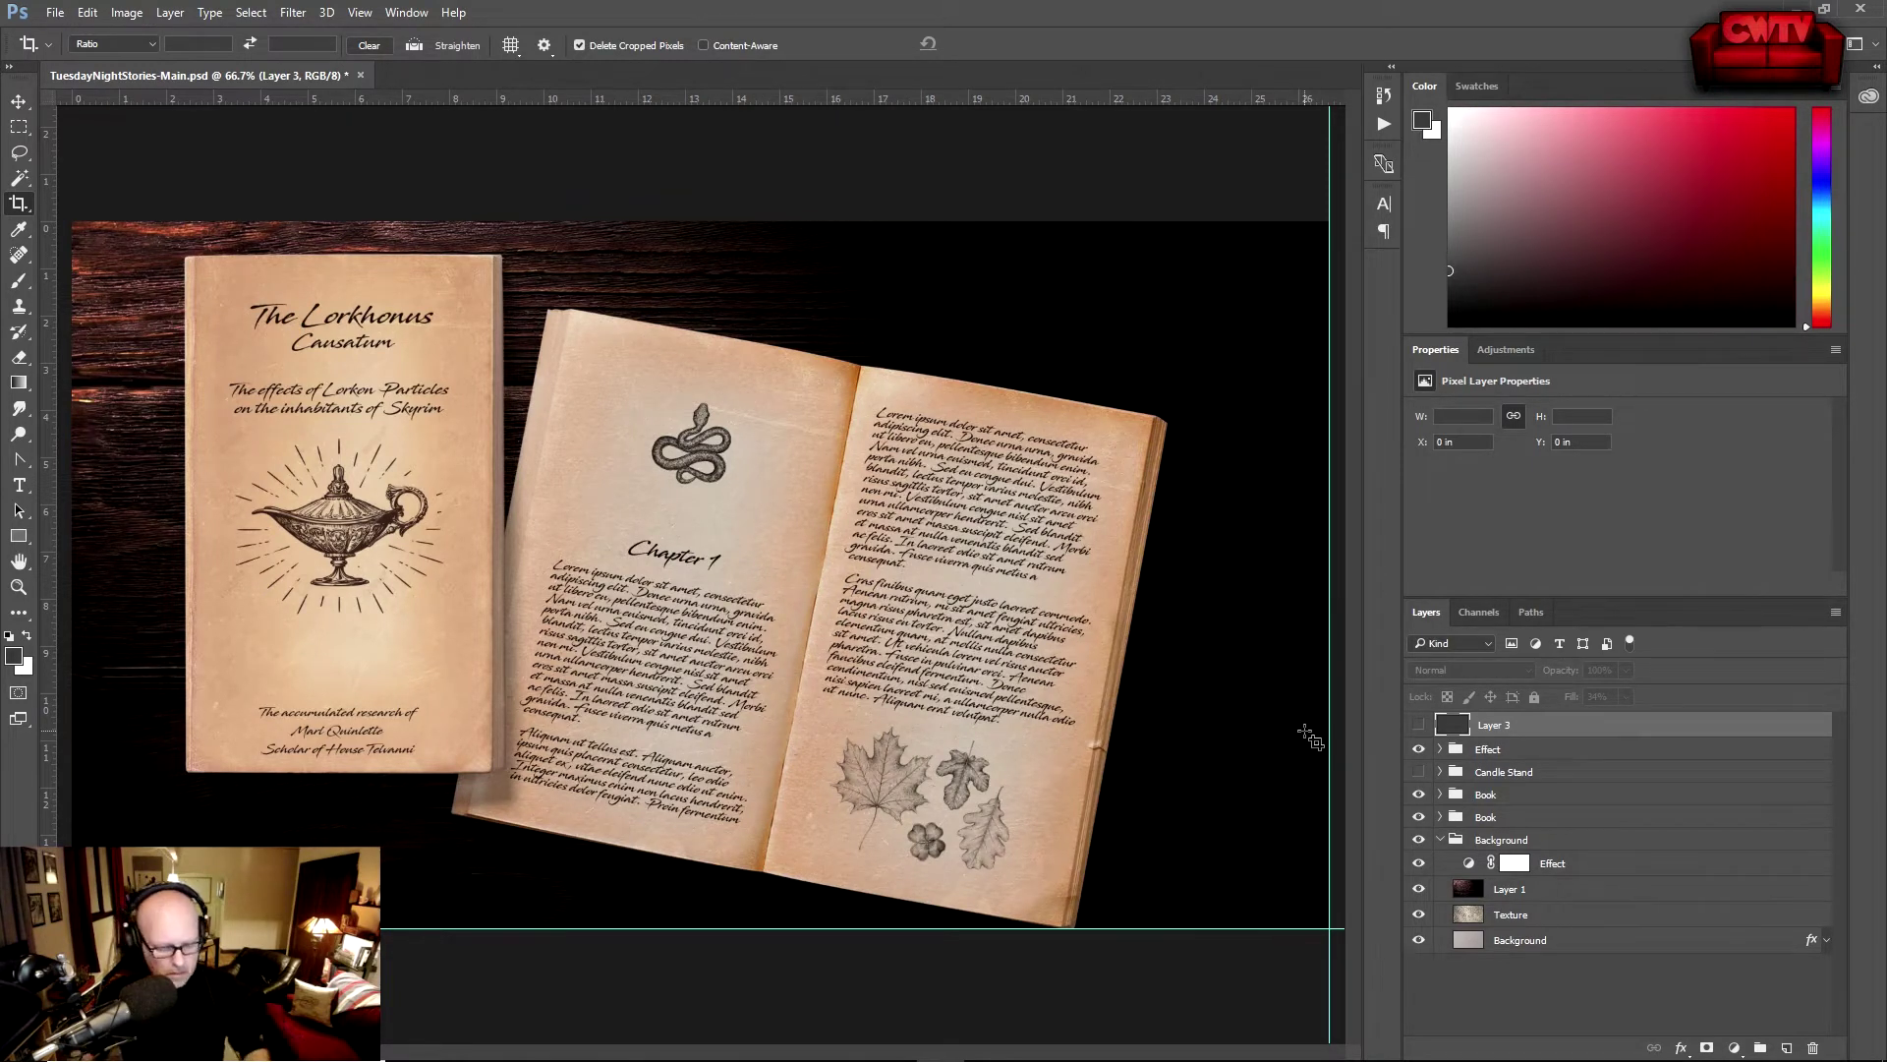
pyautogui.click(19, 101)
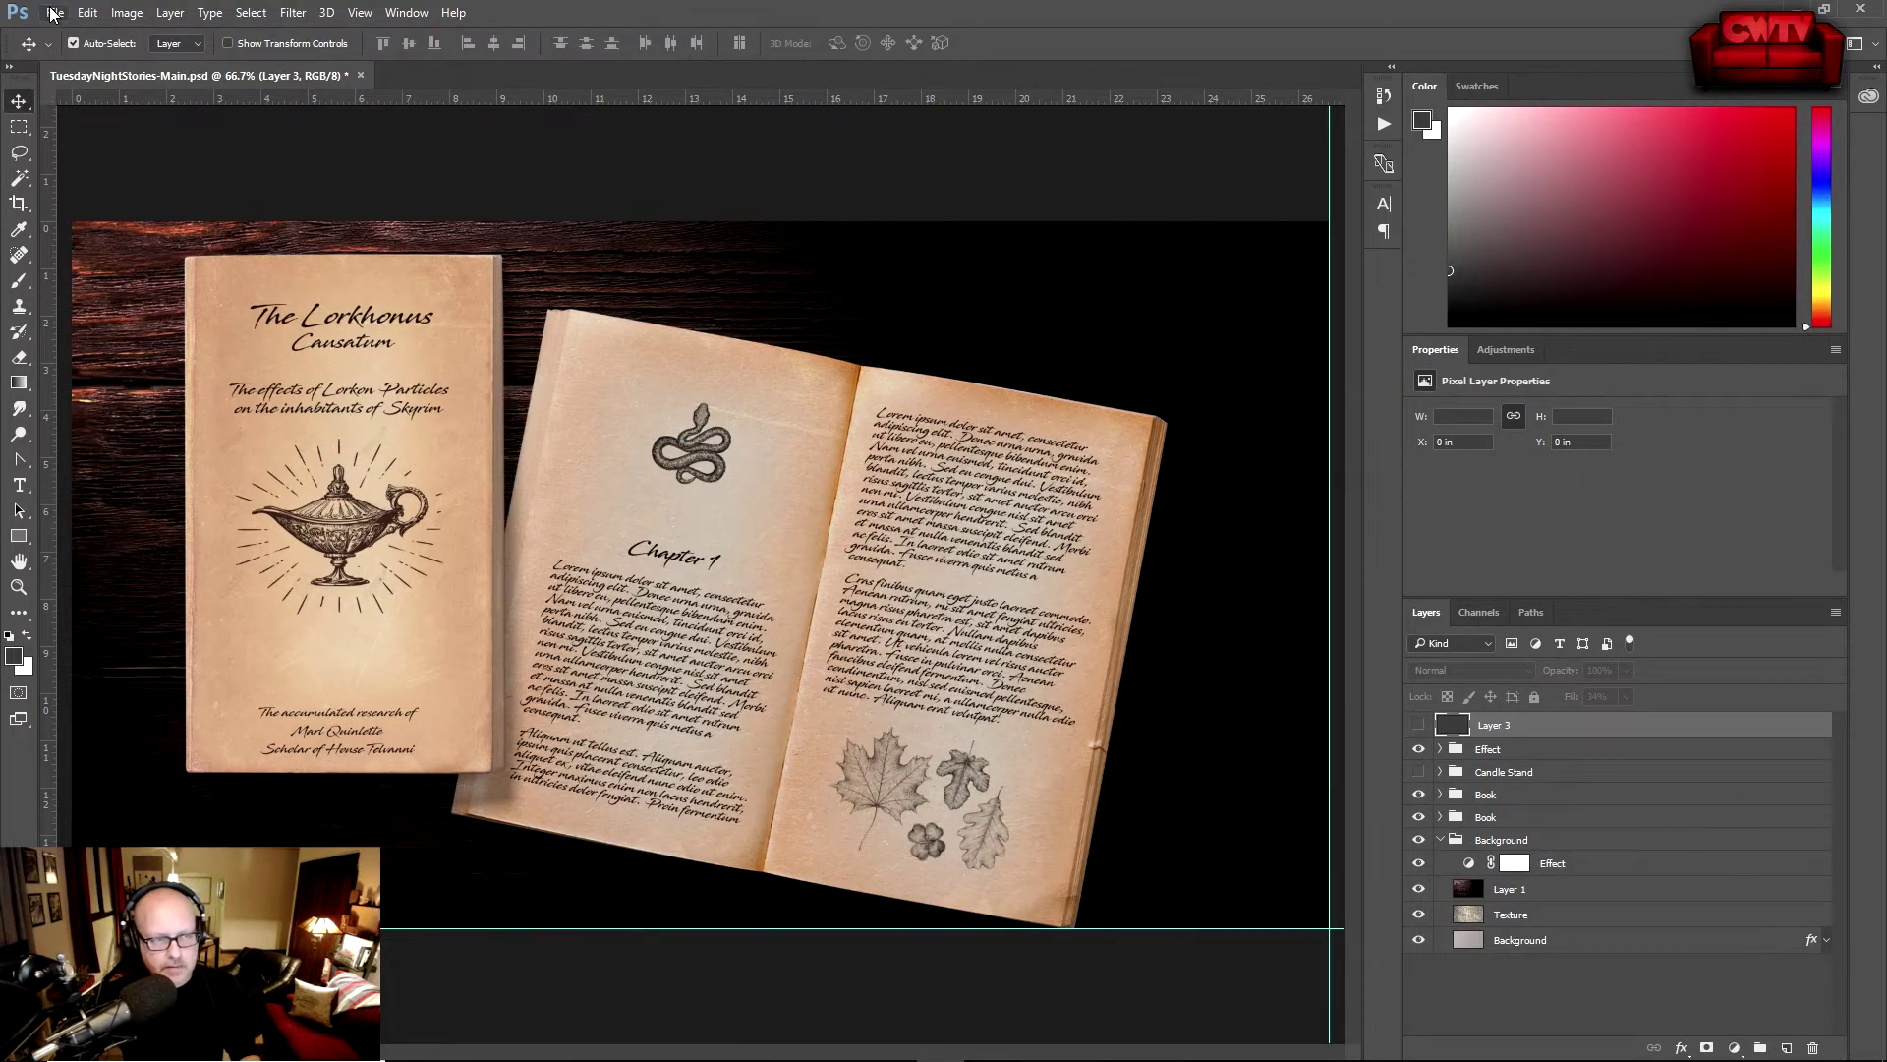
pyautogui.click(55, 13)
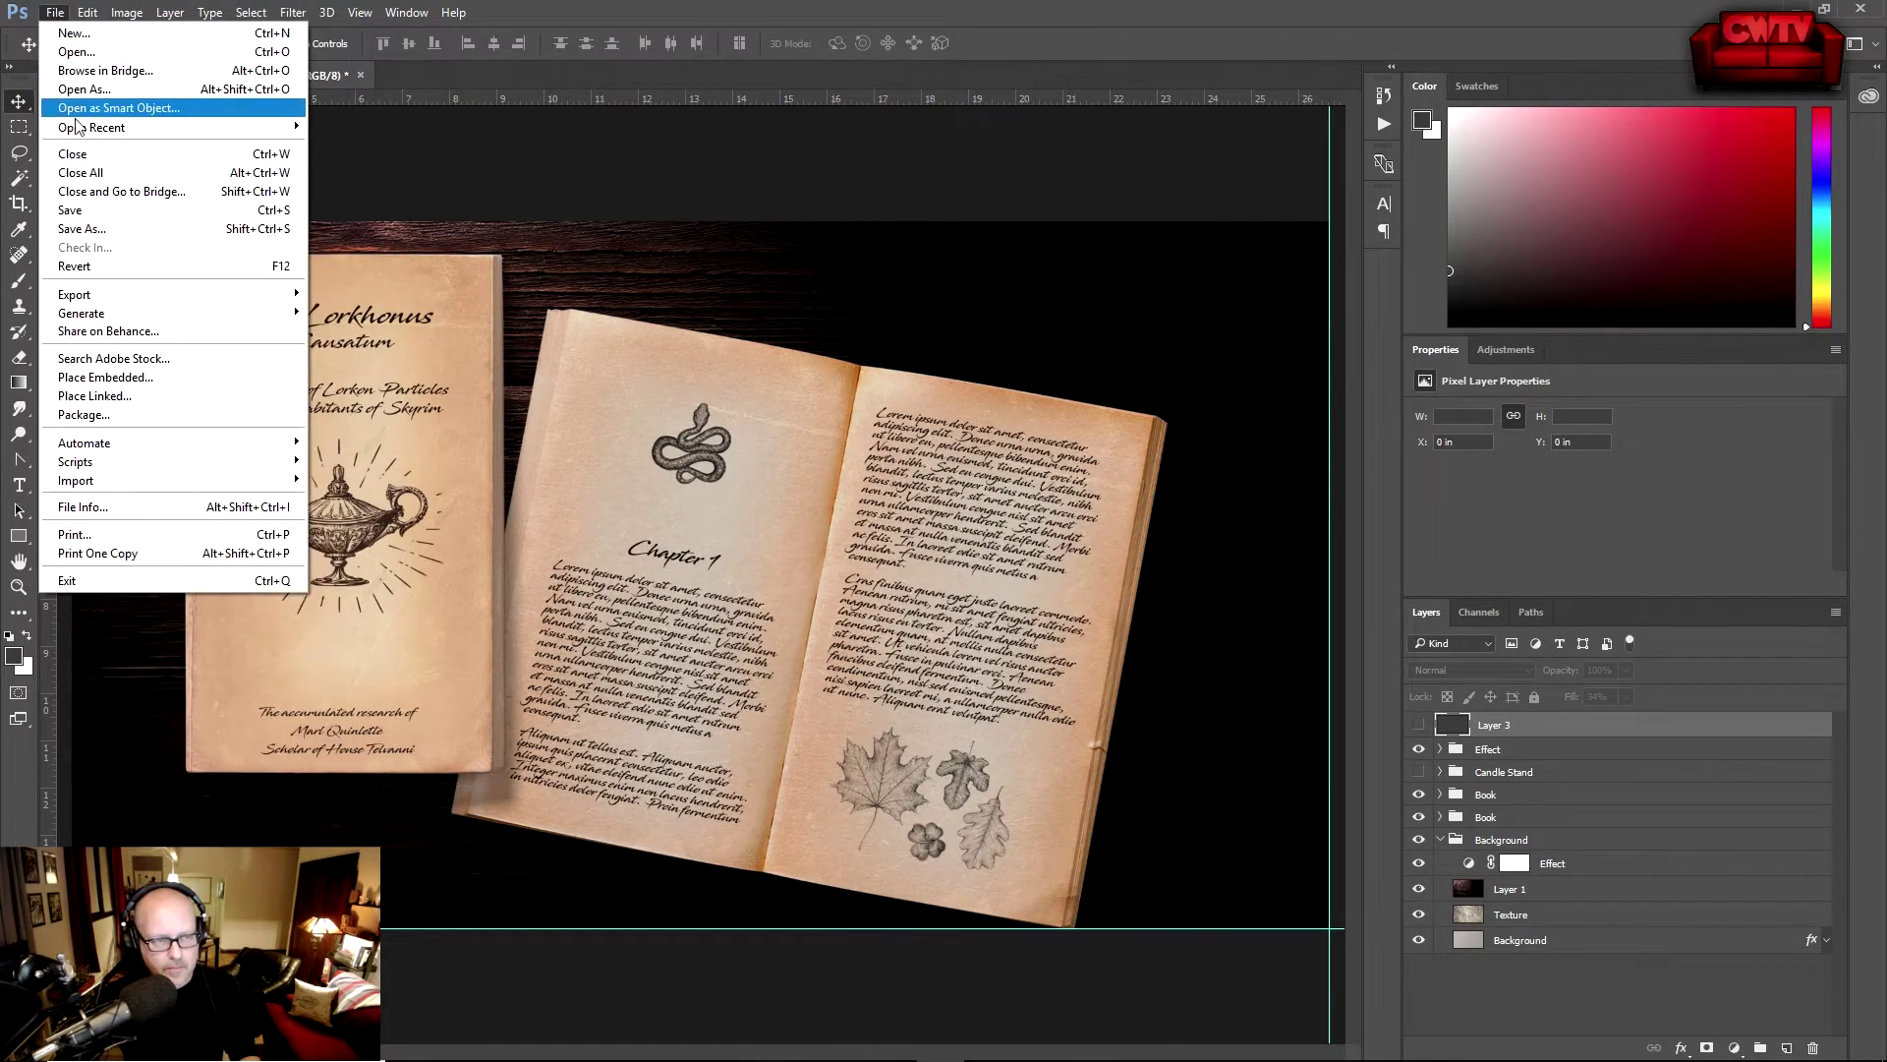
# - Save a copy as TuesdayNightStories-Main1080p.psd, accepting the Photoshop Format Options
pyautogui.click(85, 229)
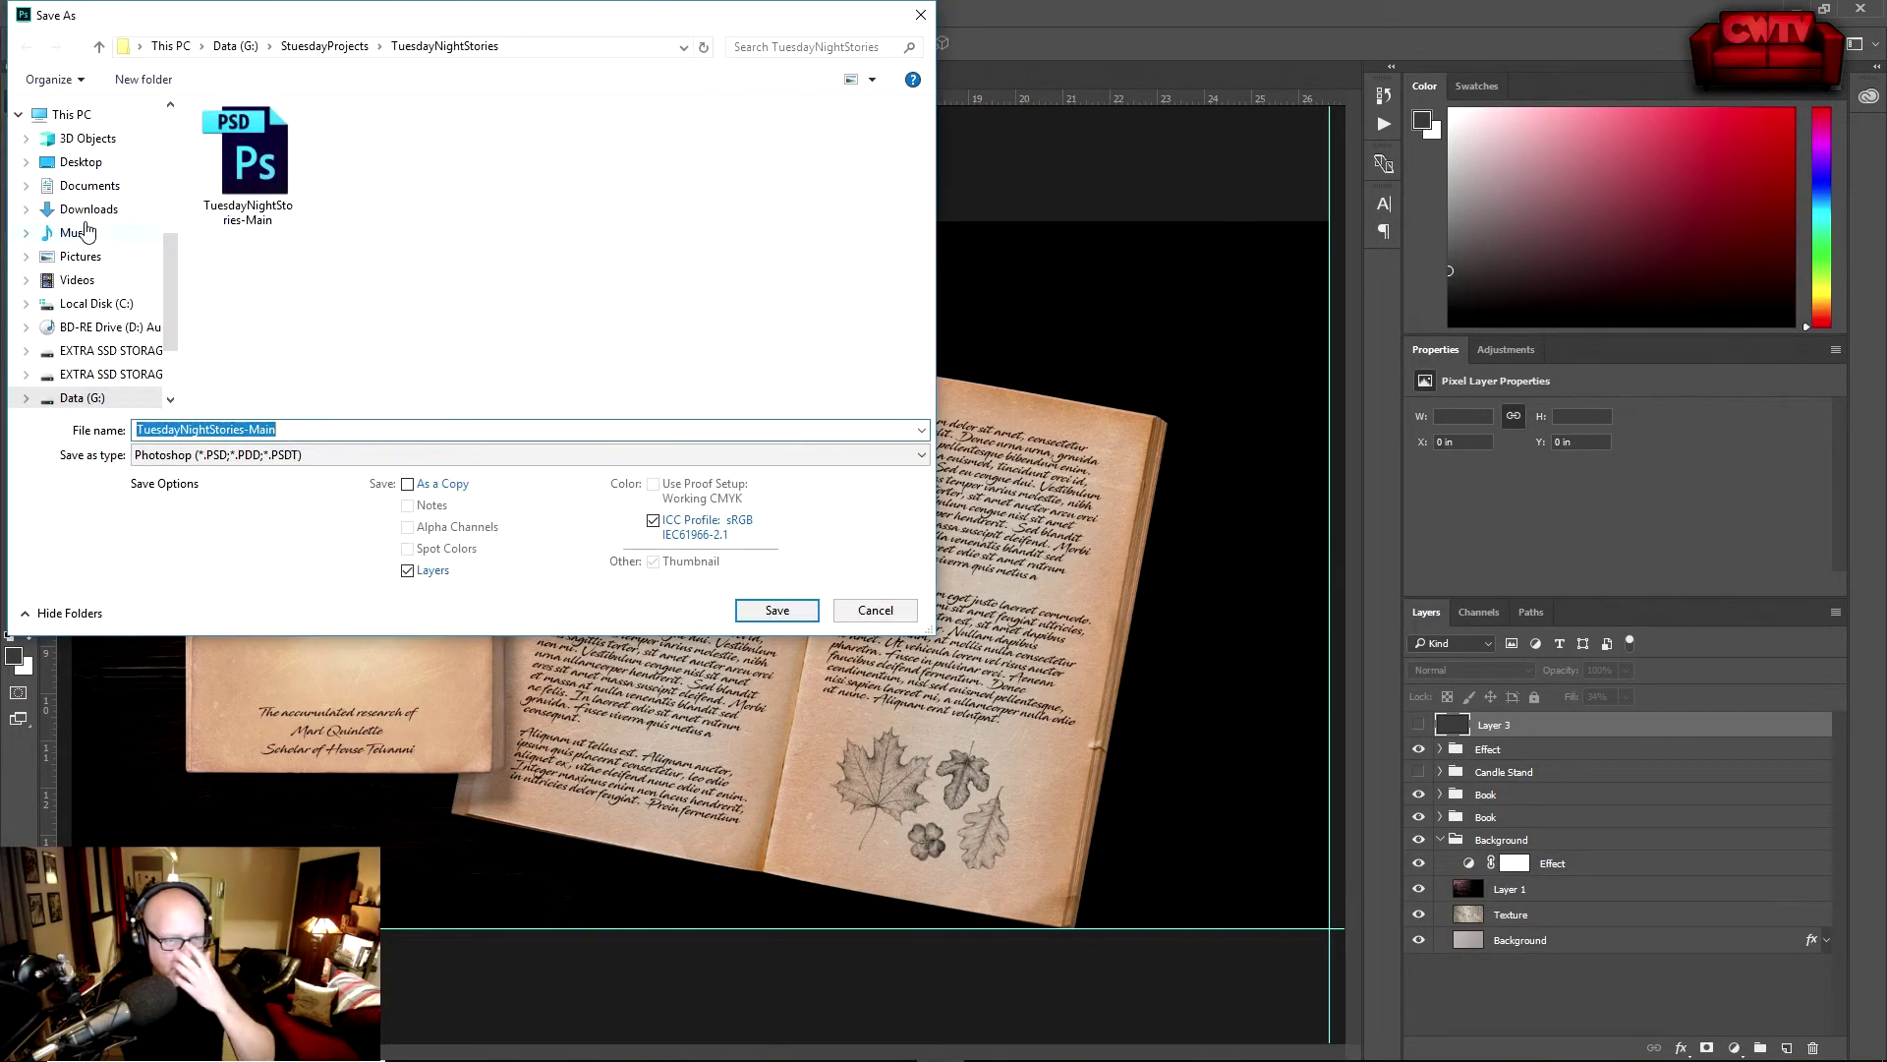
pyautogui.click(268, 218)
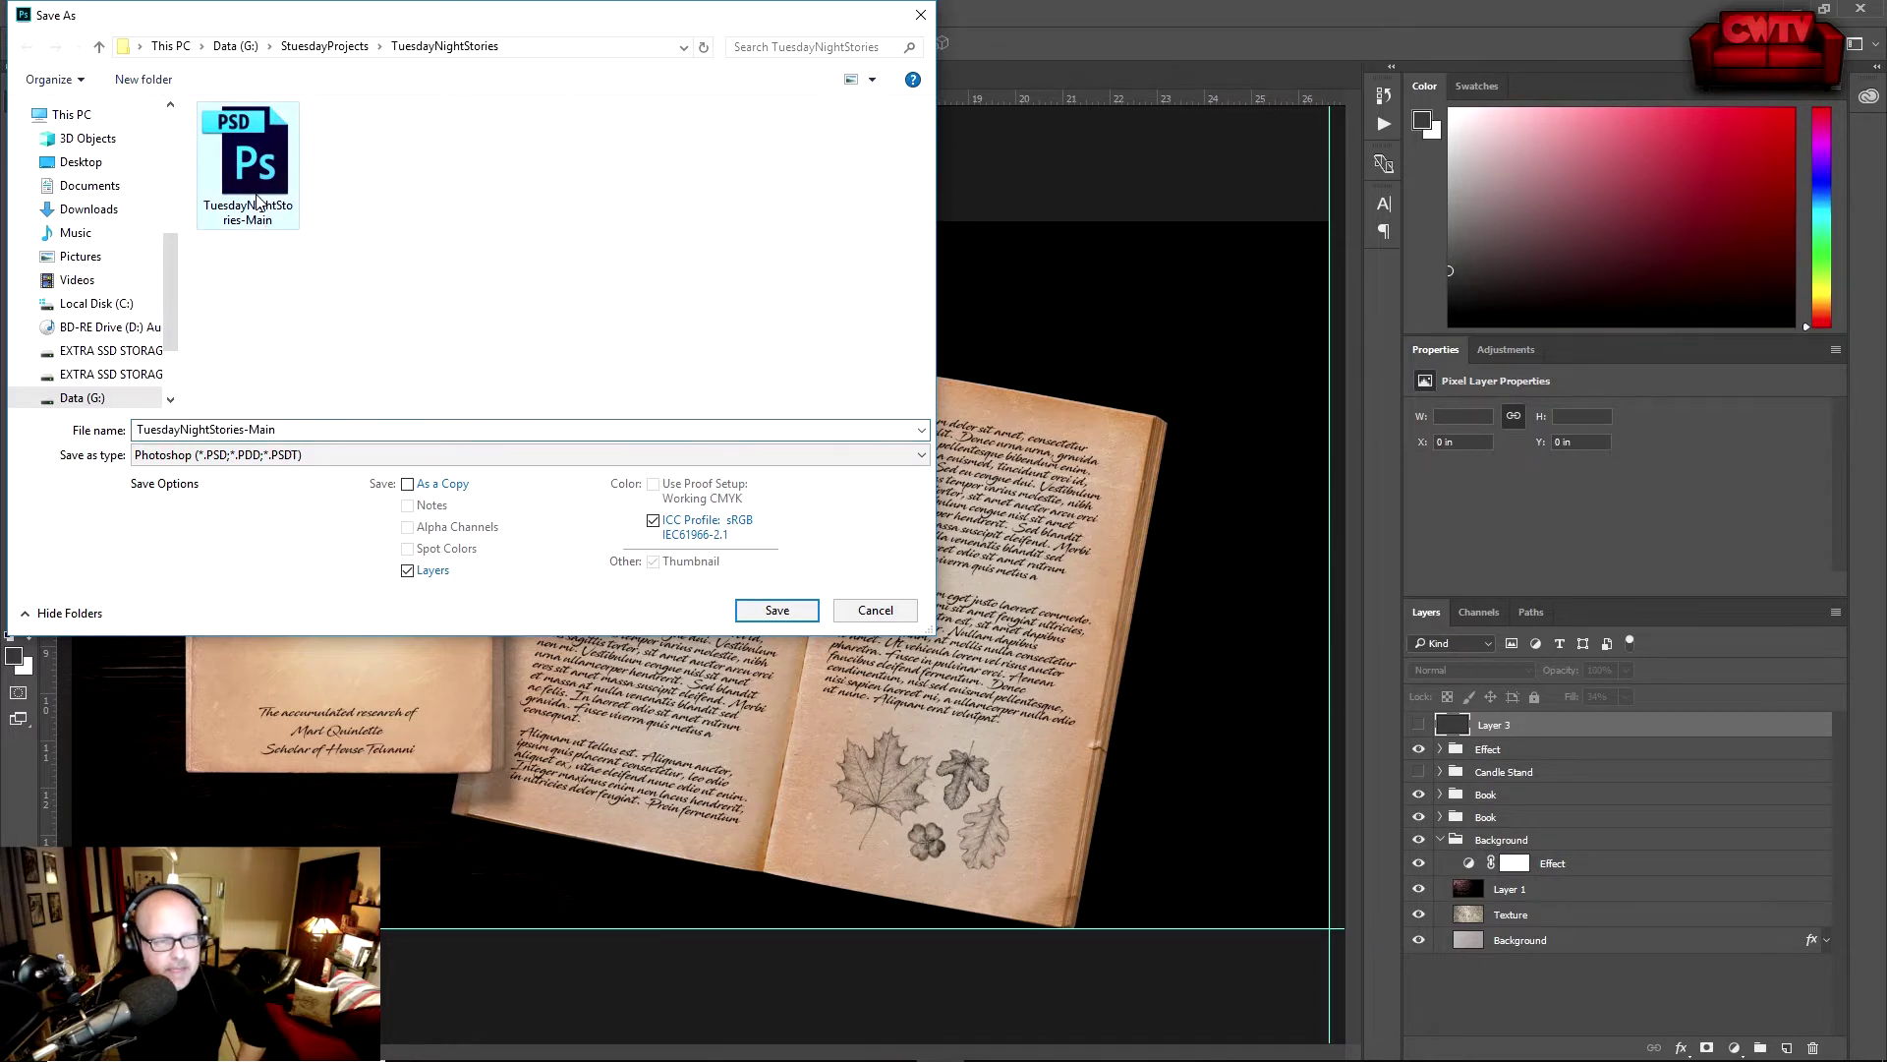
pyautogui.click(276, 430)
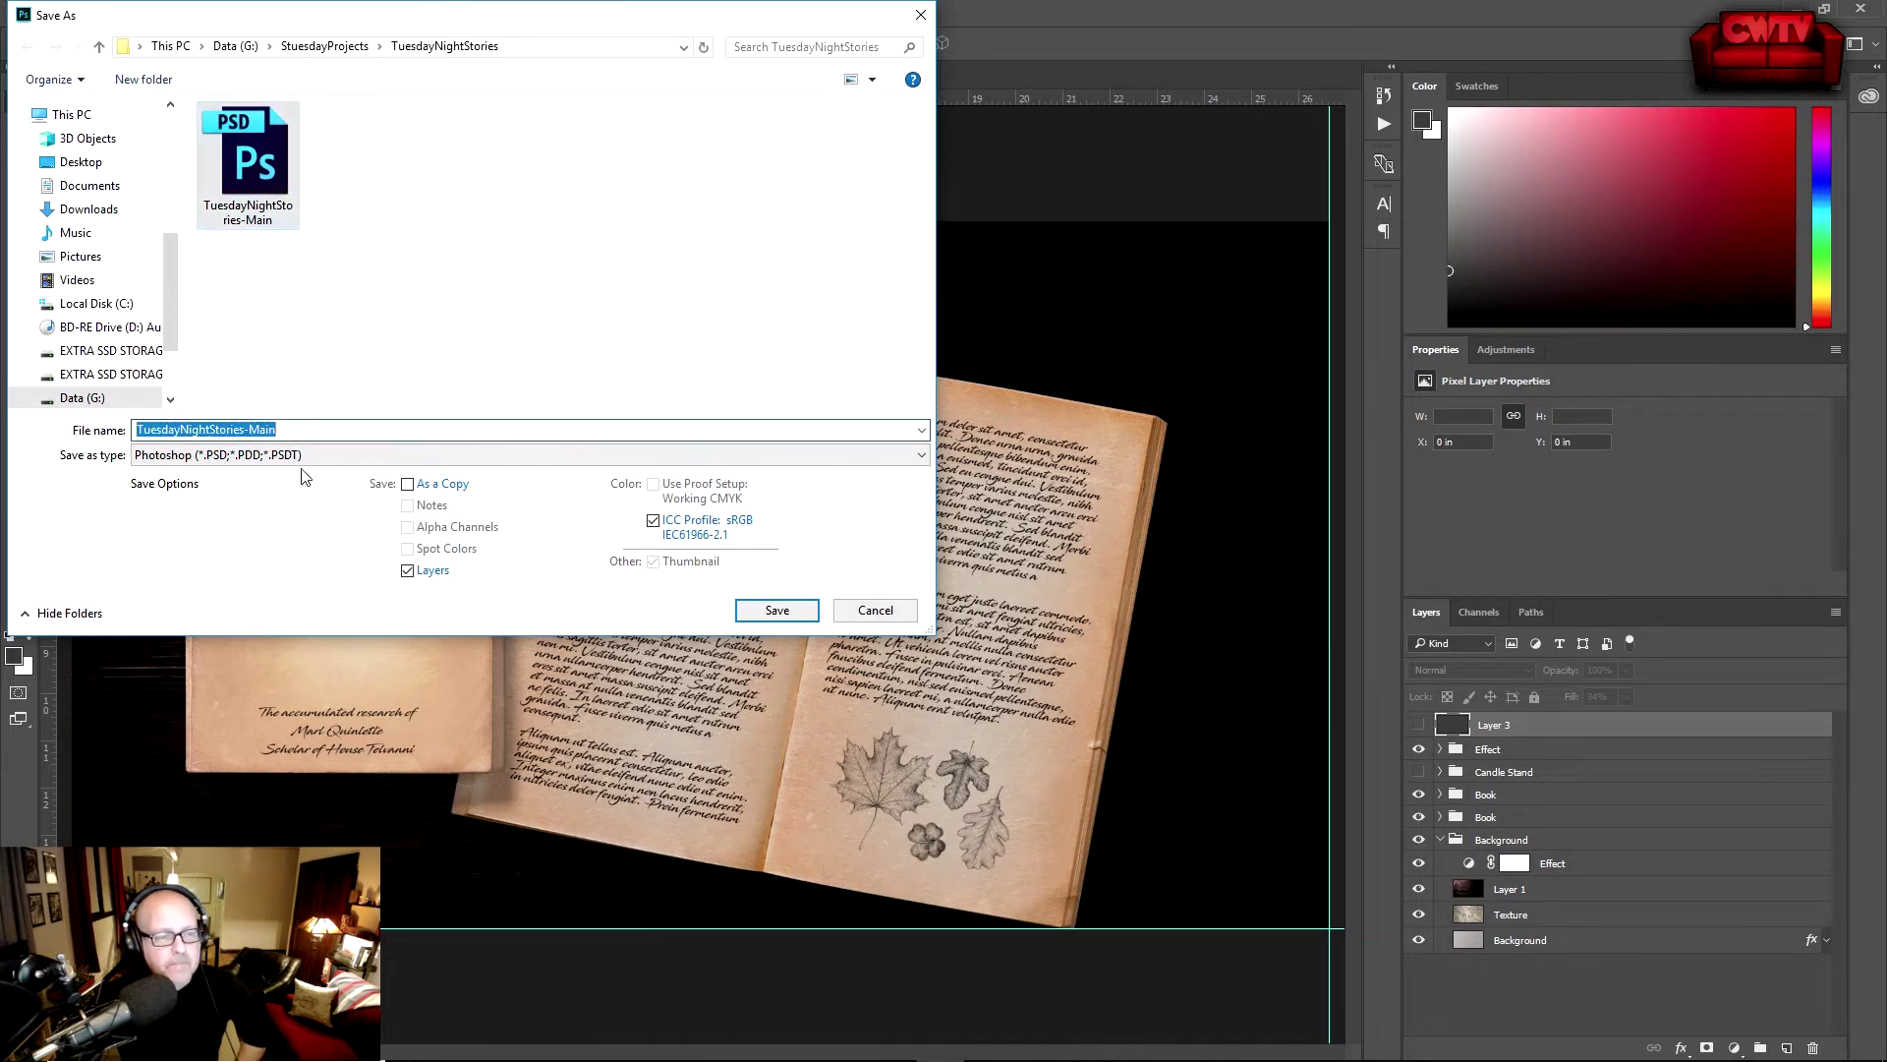
pyautogui.click(280, 385)
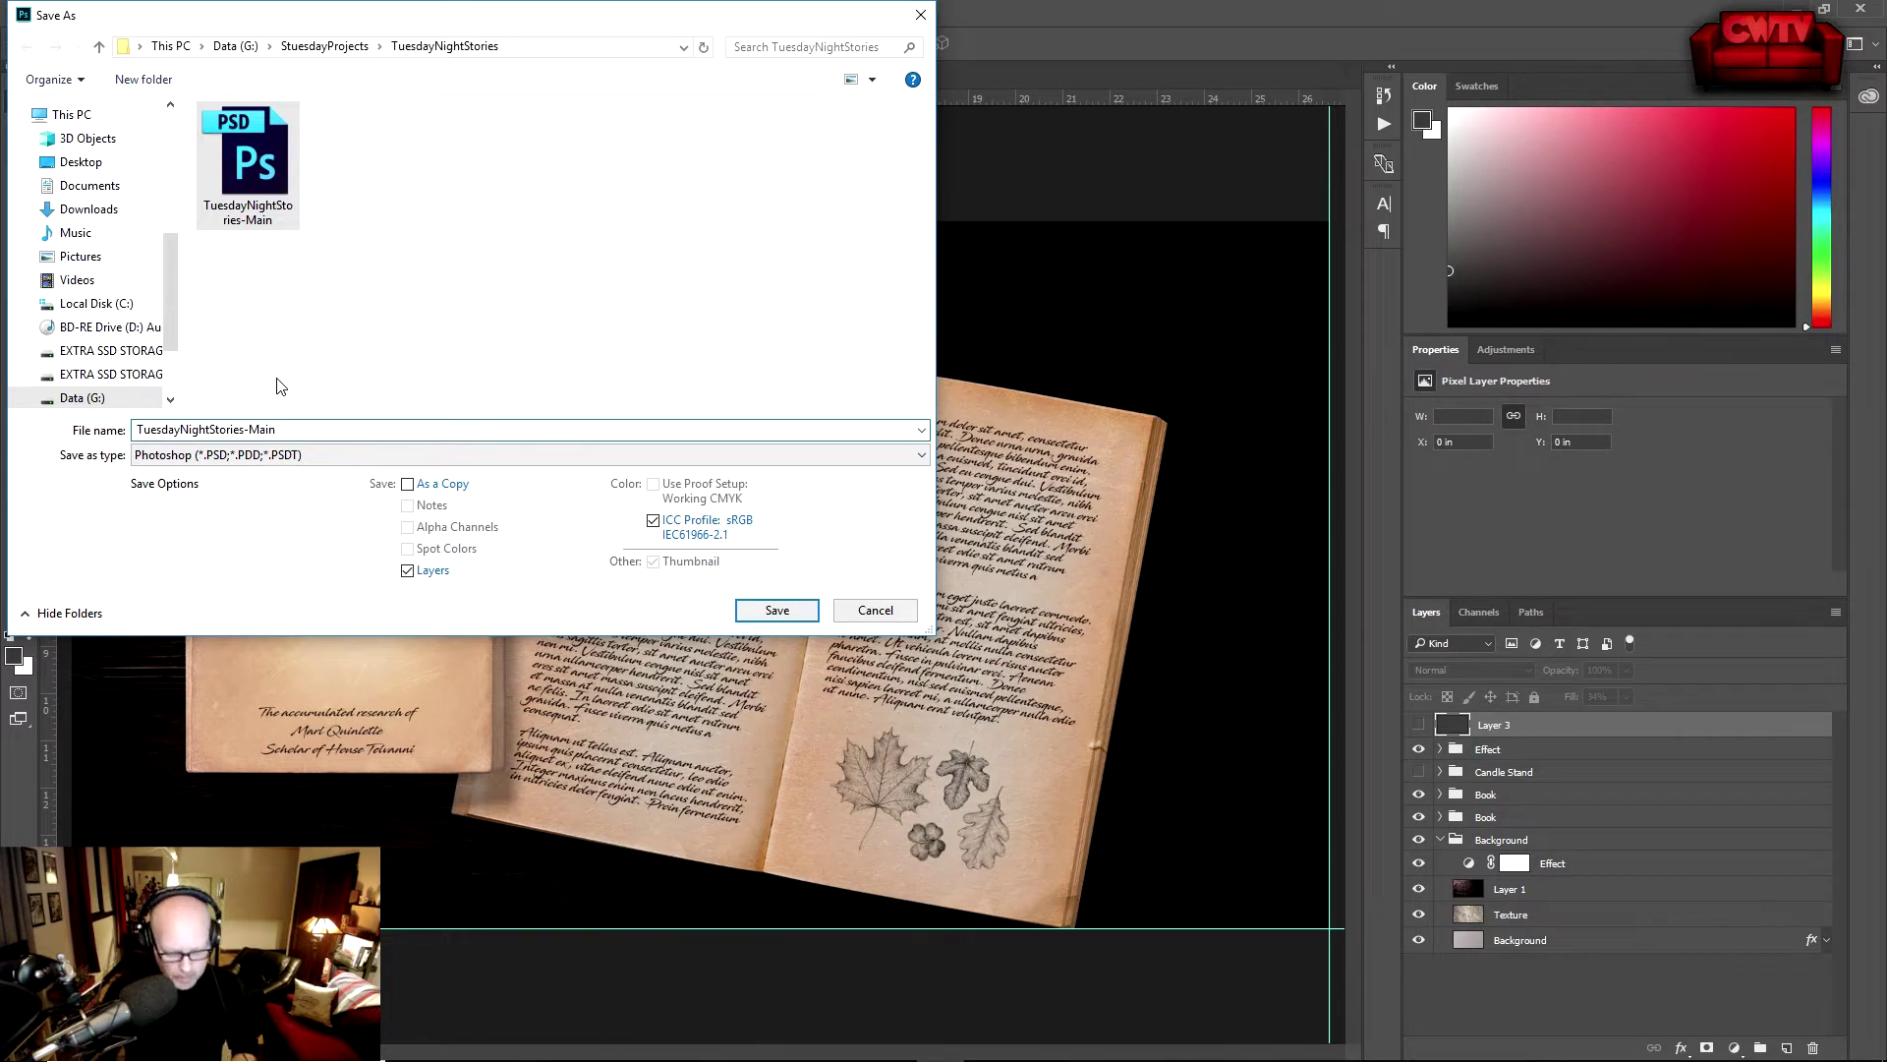
pyautogui.write('1080p')
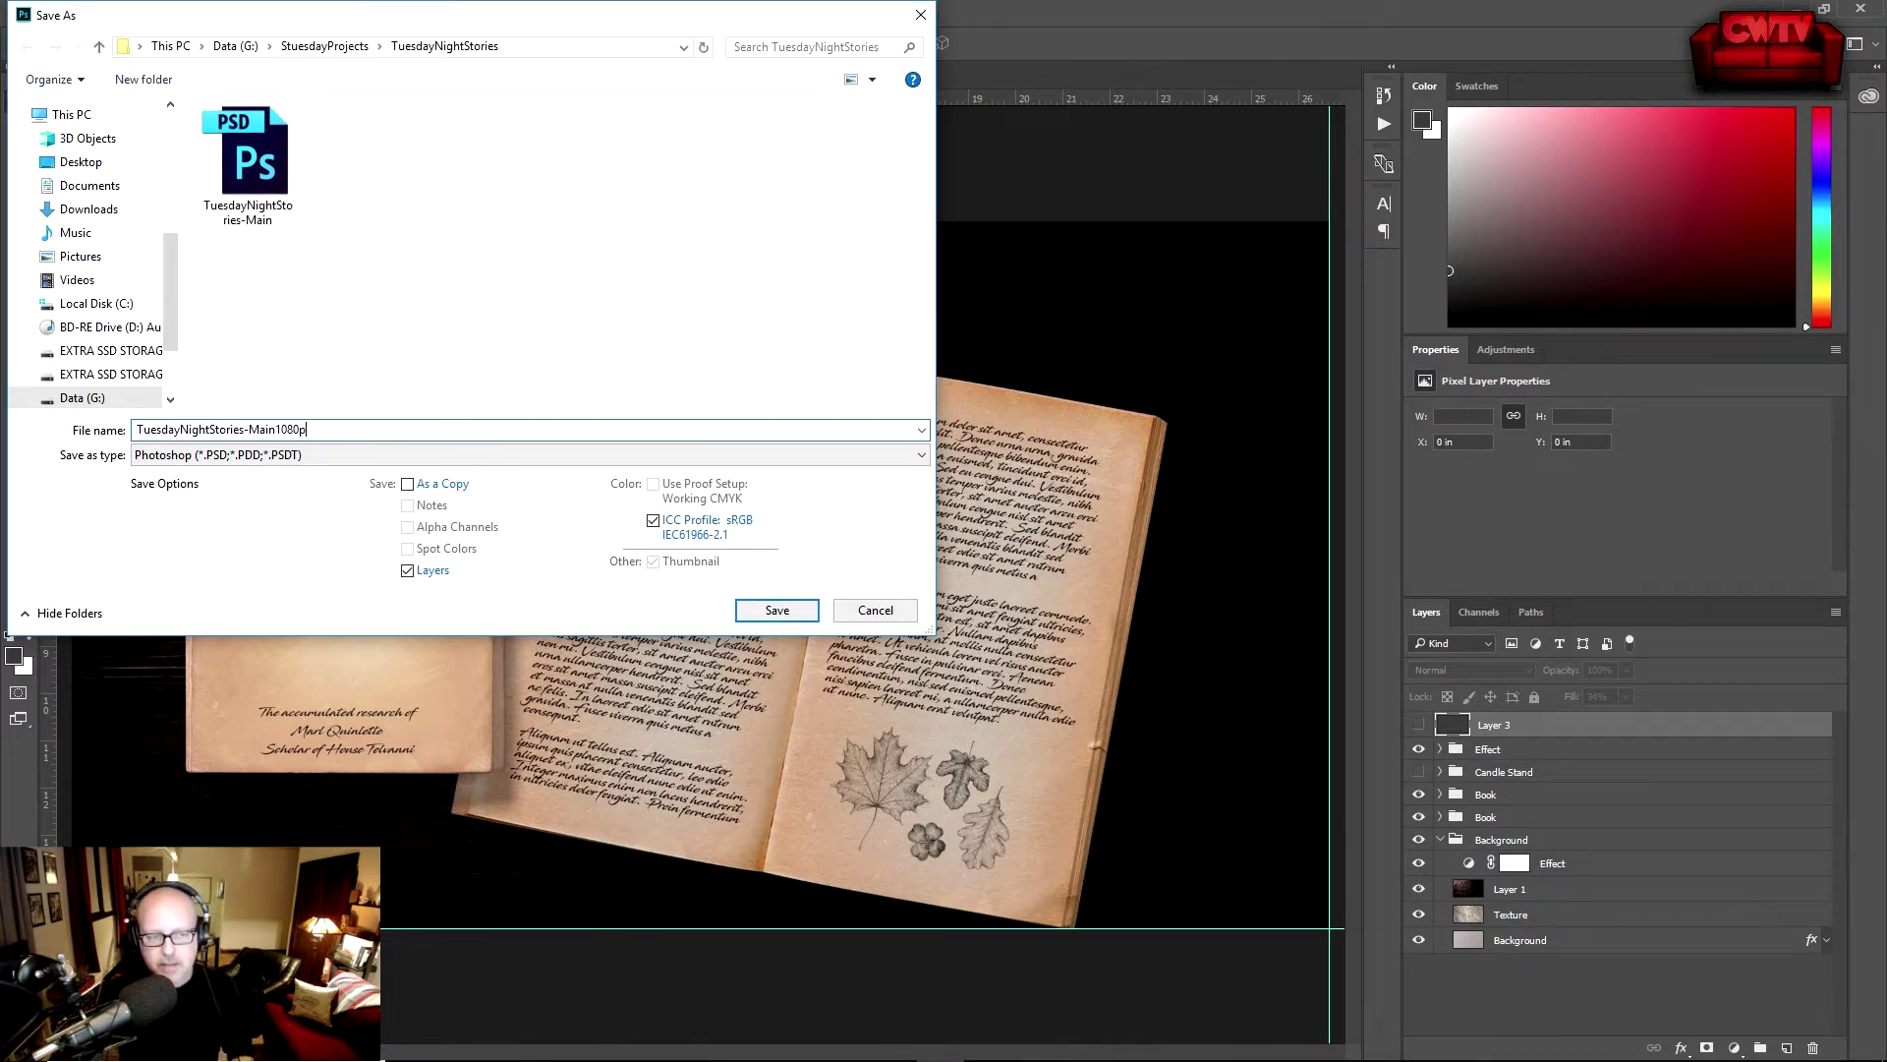
pyautogui.click(779, 613)
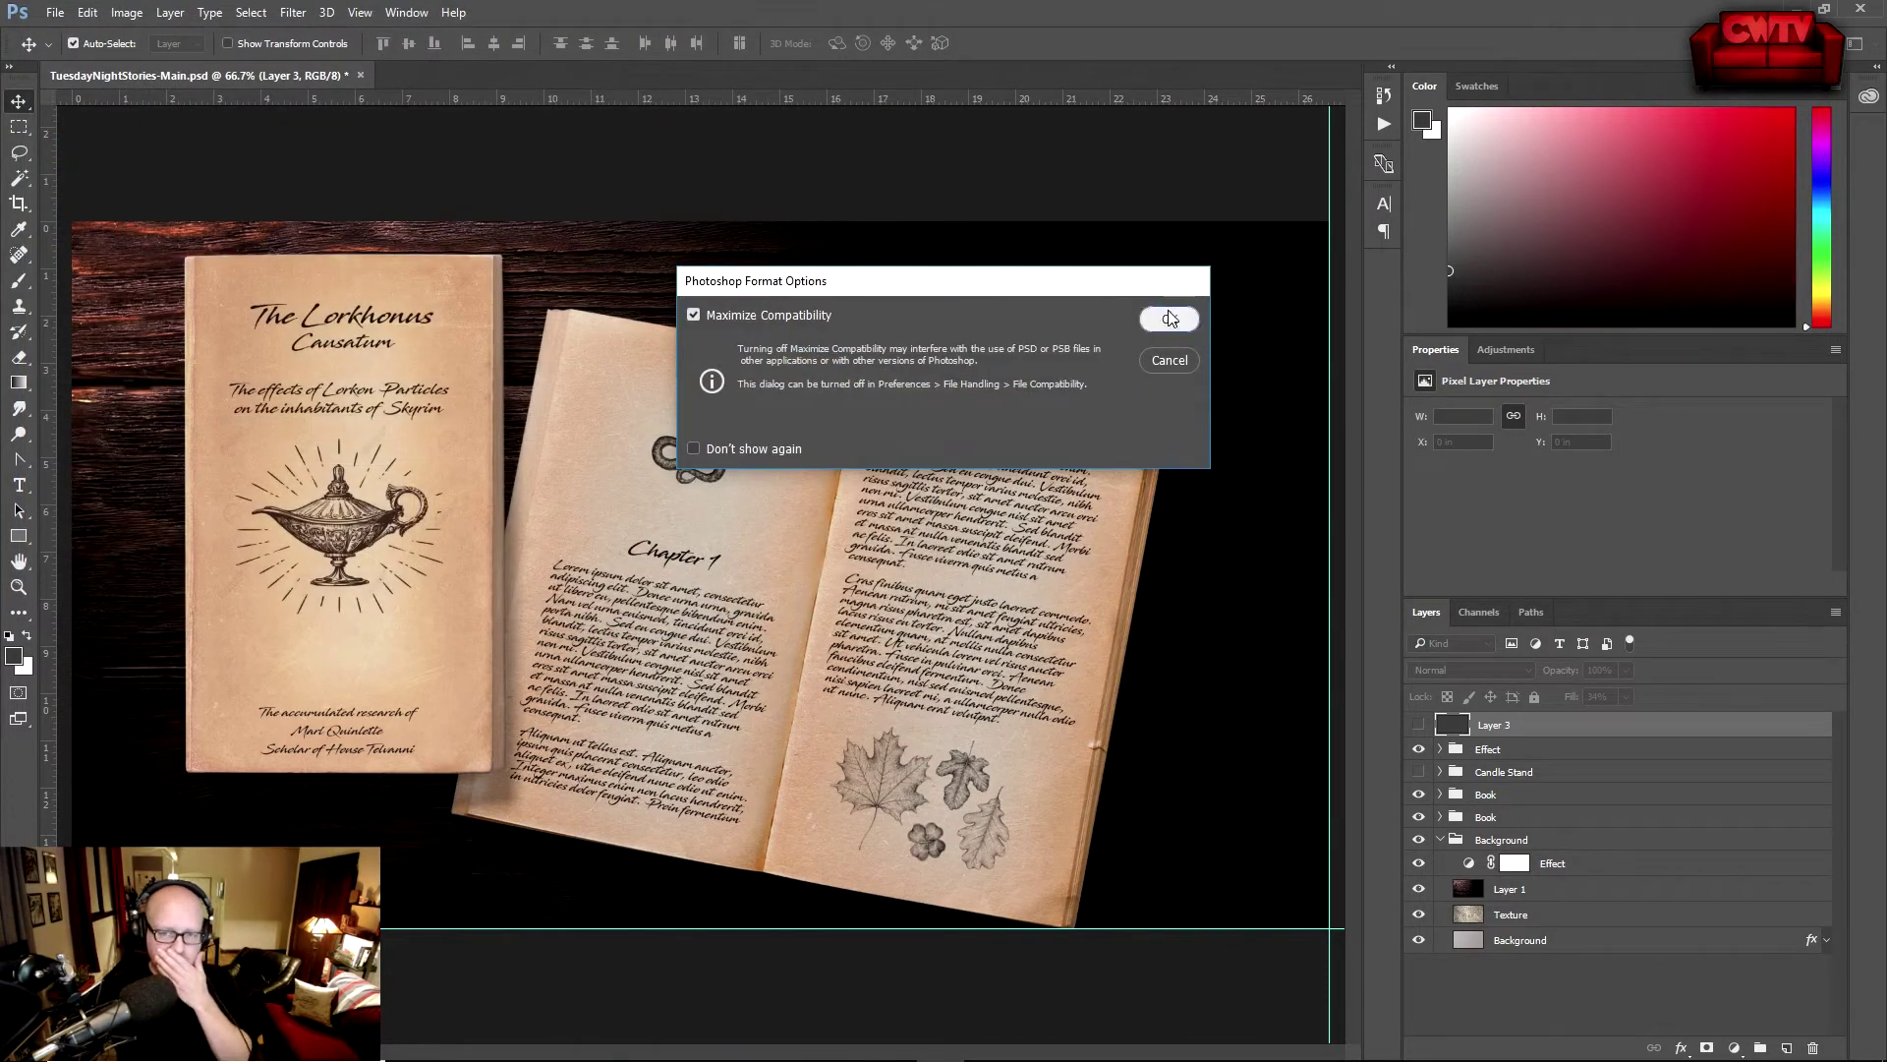
pyautogui.click(1169, 319)
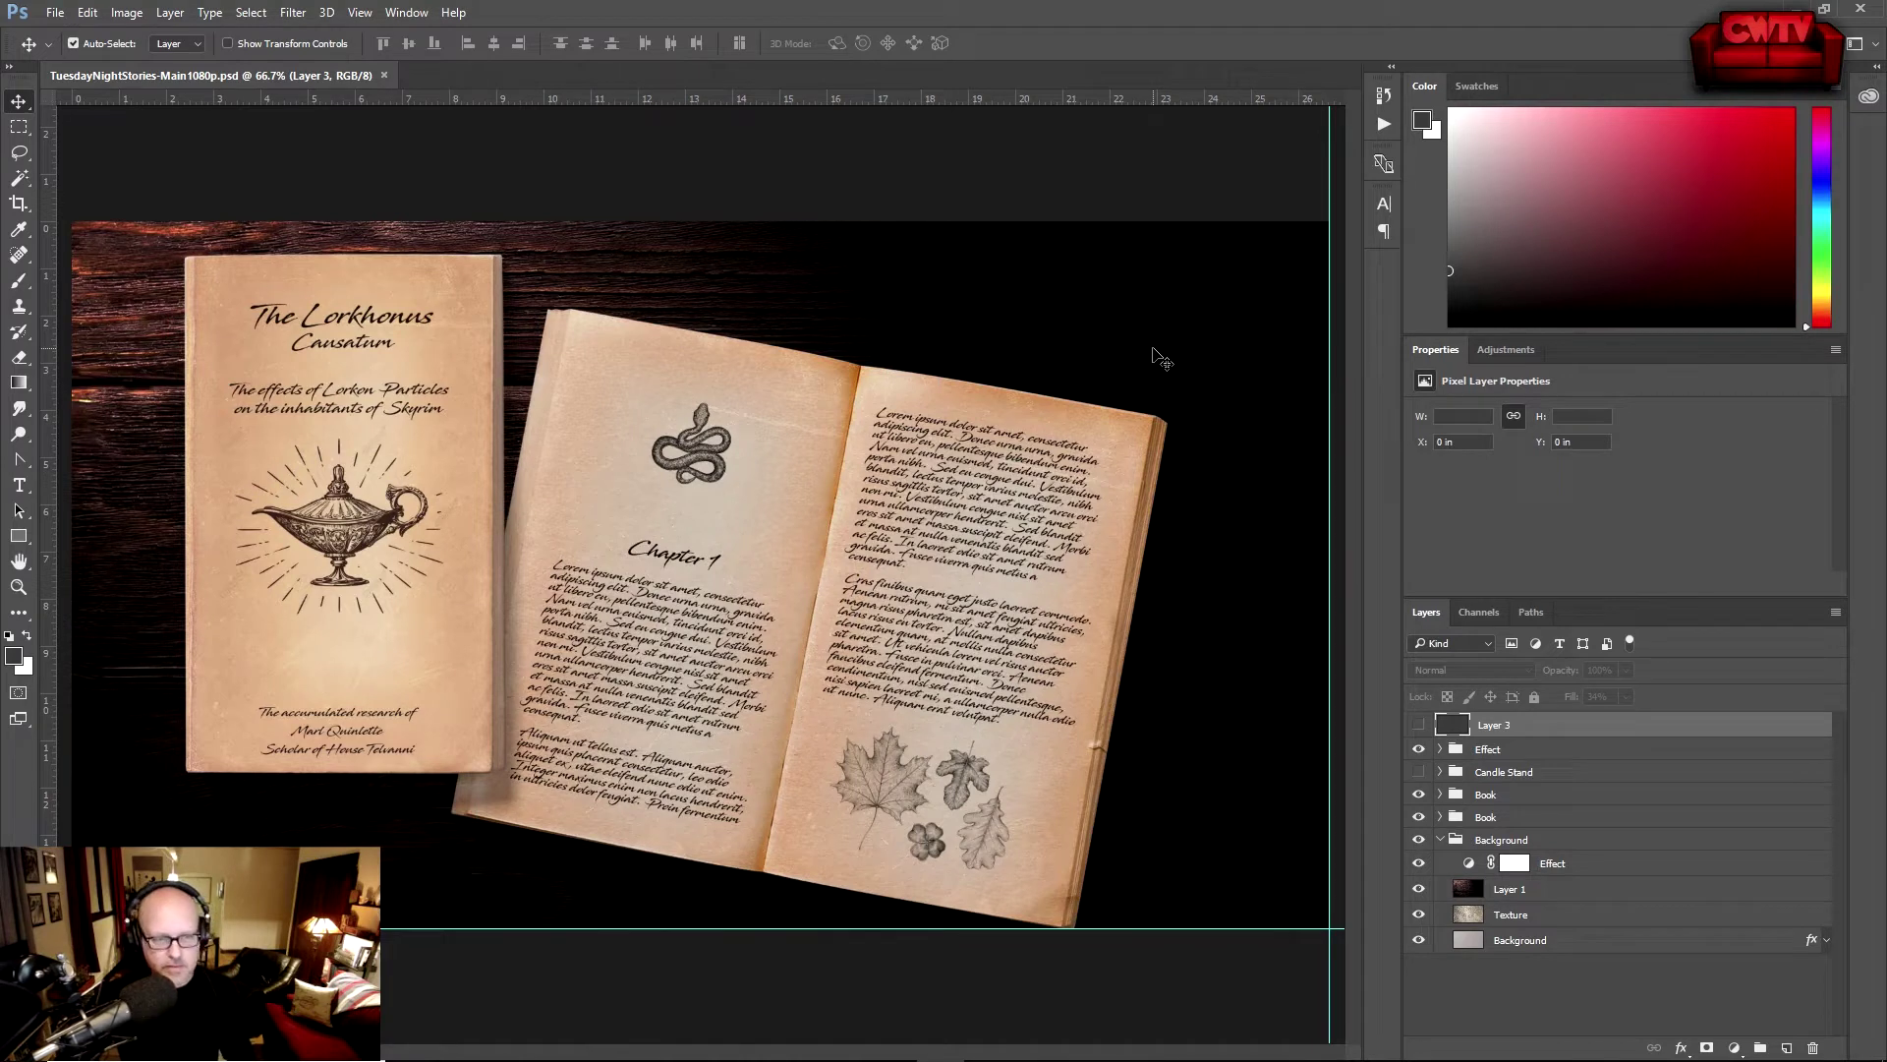
pyautogui.click(1566, 750)
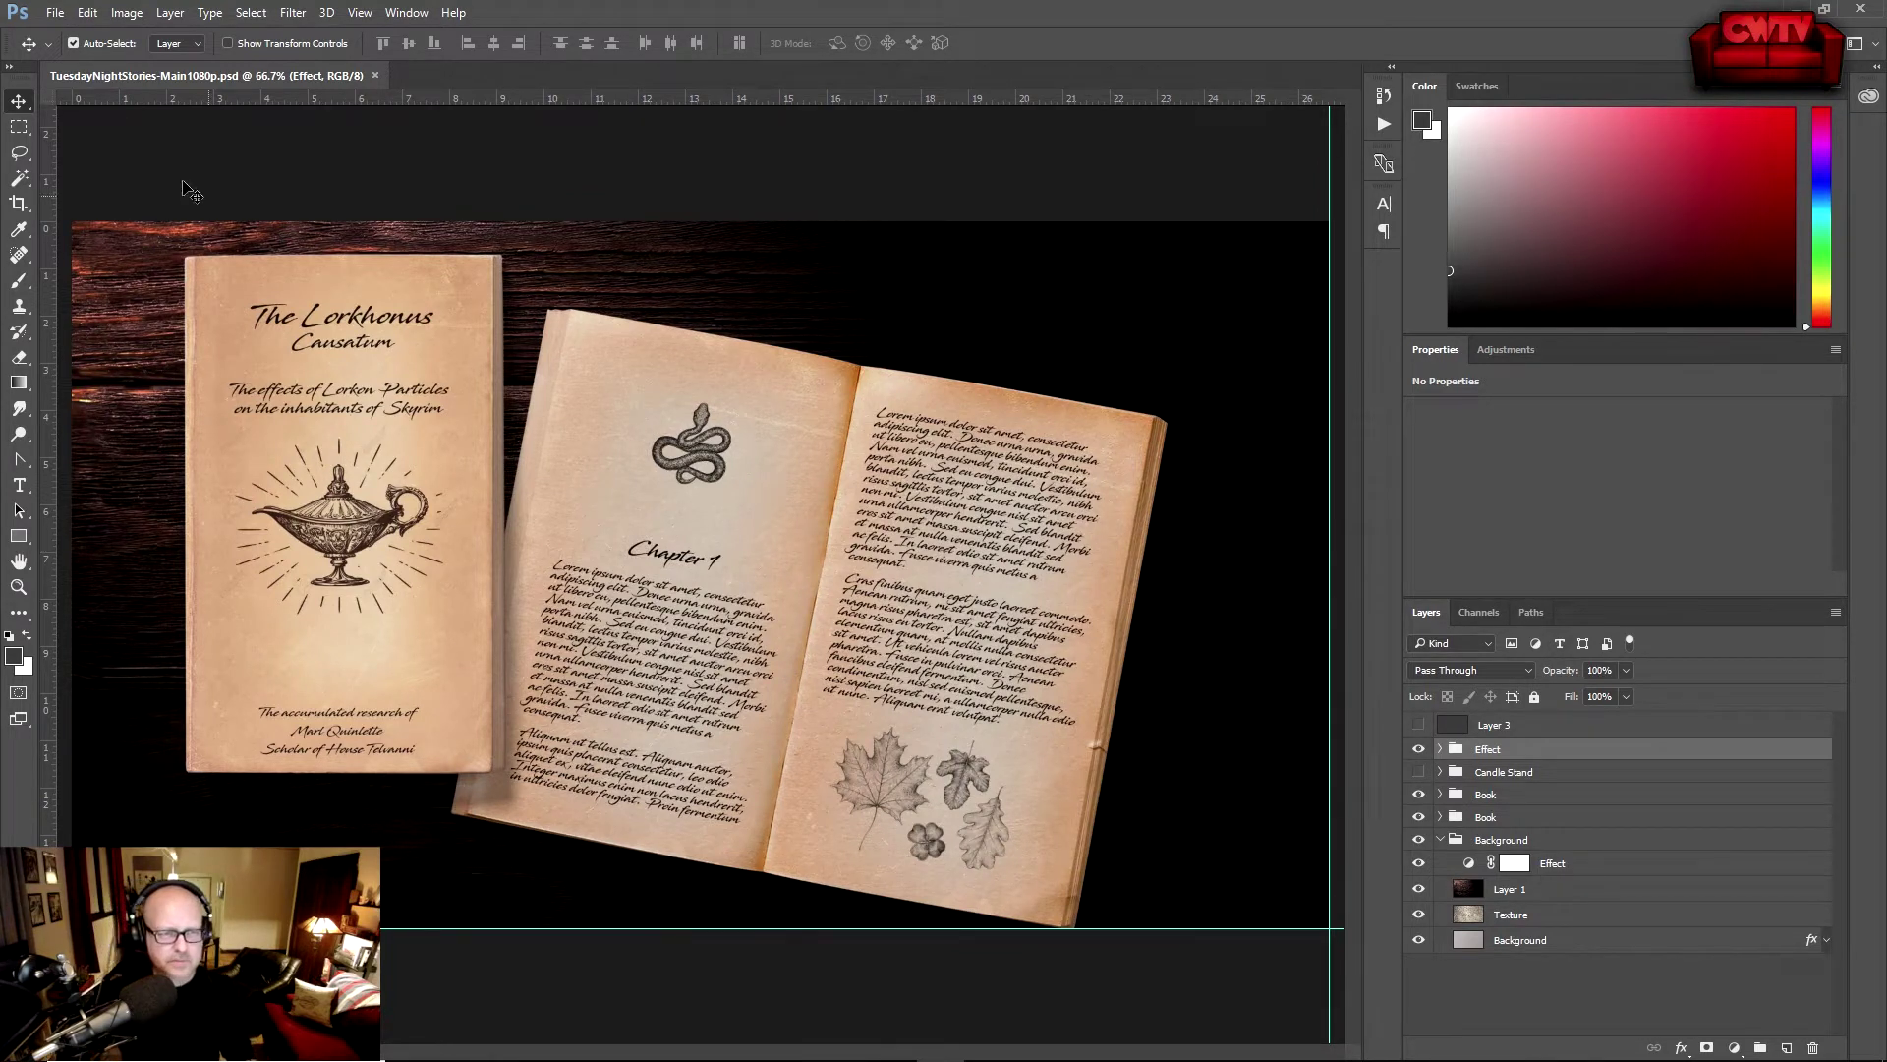
# - Start File > Open and browse Data (G:) folders such as StreamOverlays and TuesdayNightStories
pyautogui.click(55, 14)
pyautogui.moveTo(95, 134)
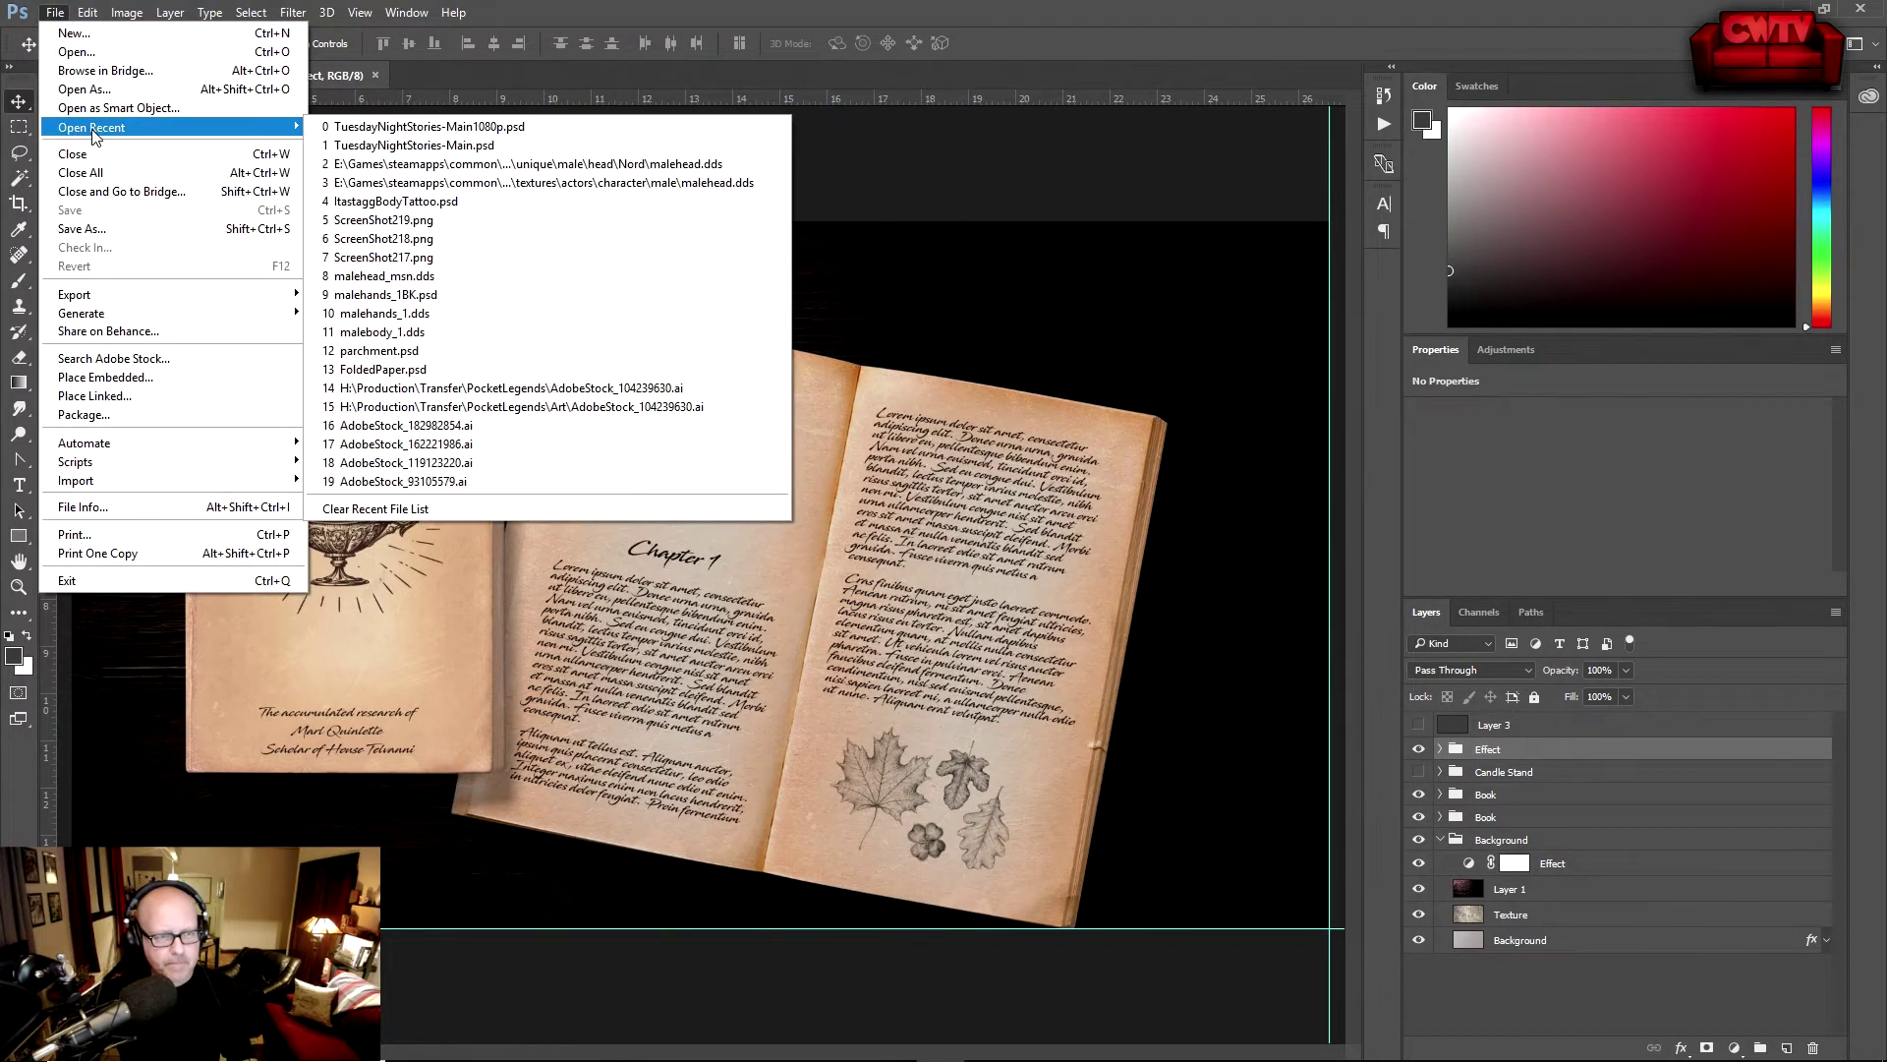
pyautogui.click(76, 52)
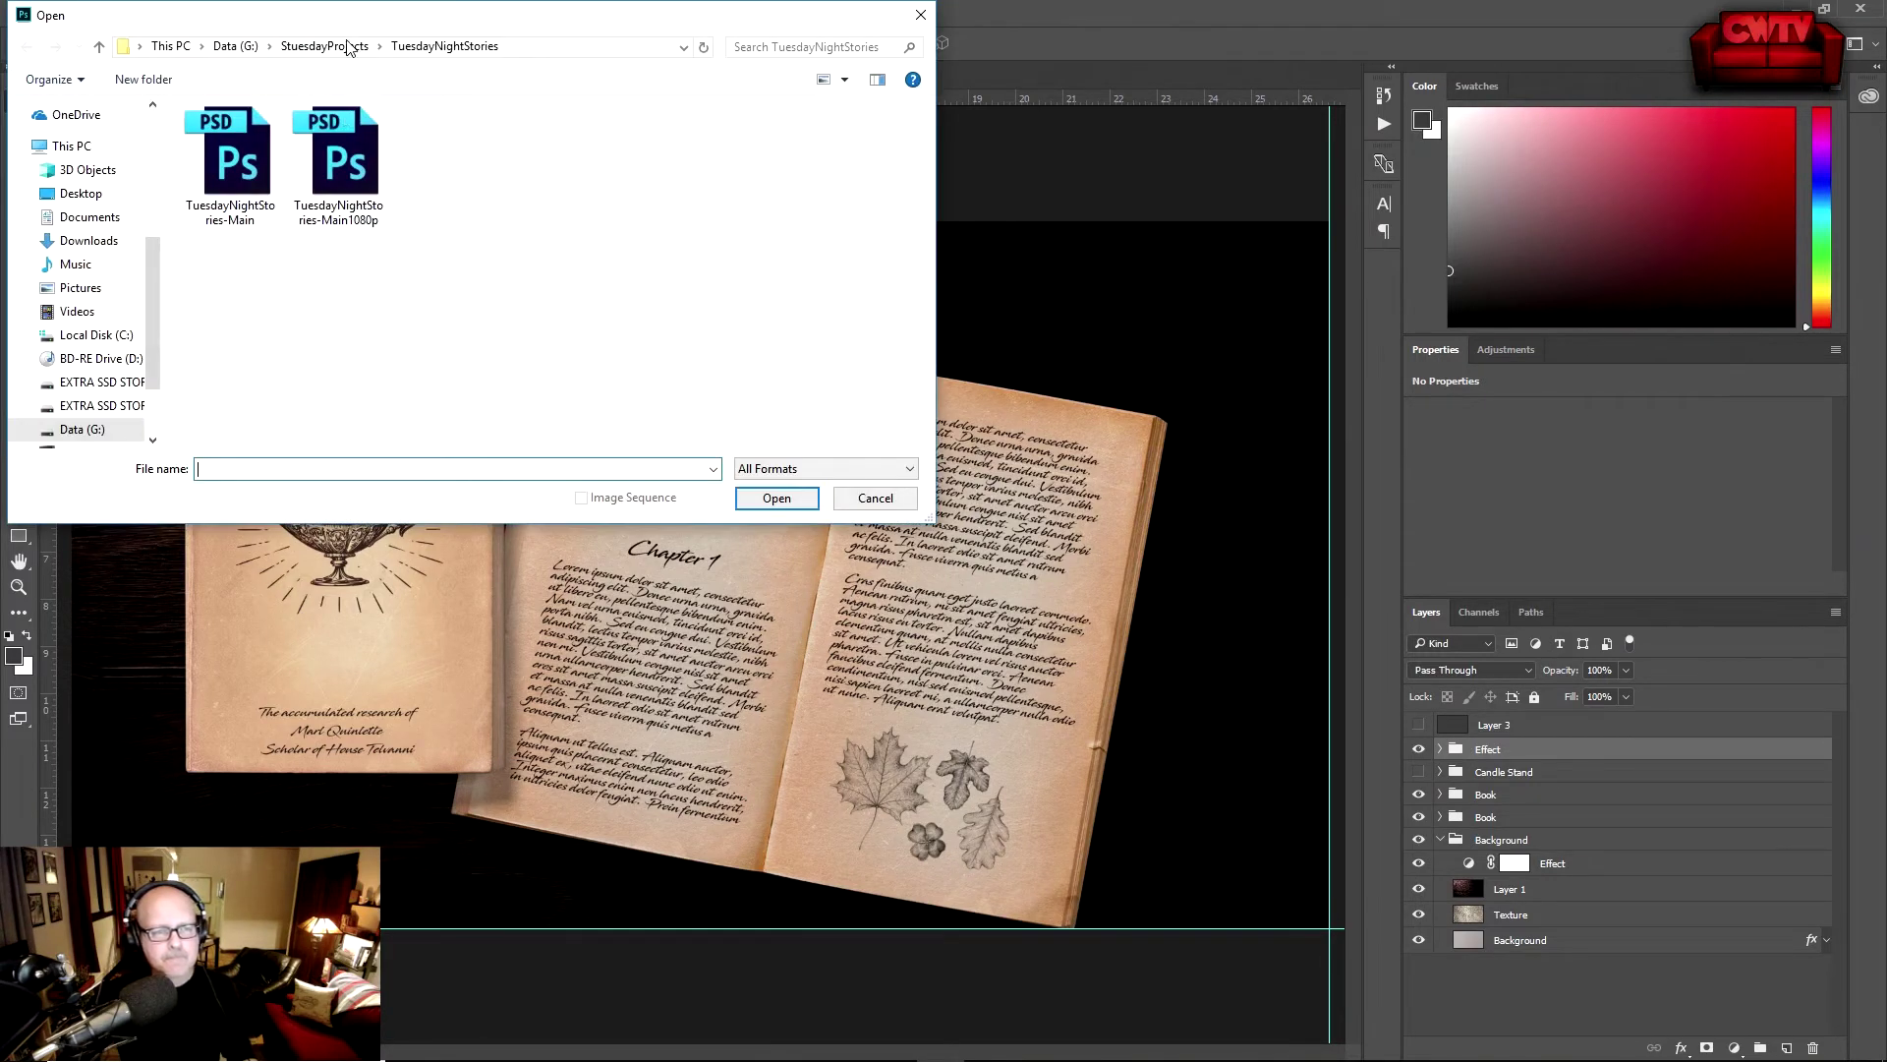
pyautogui.click(347, 46)
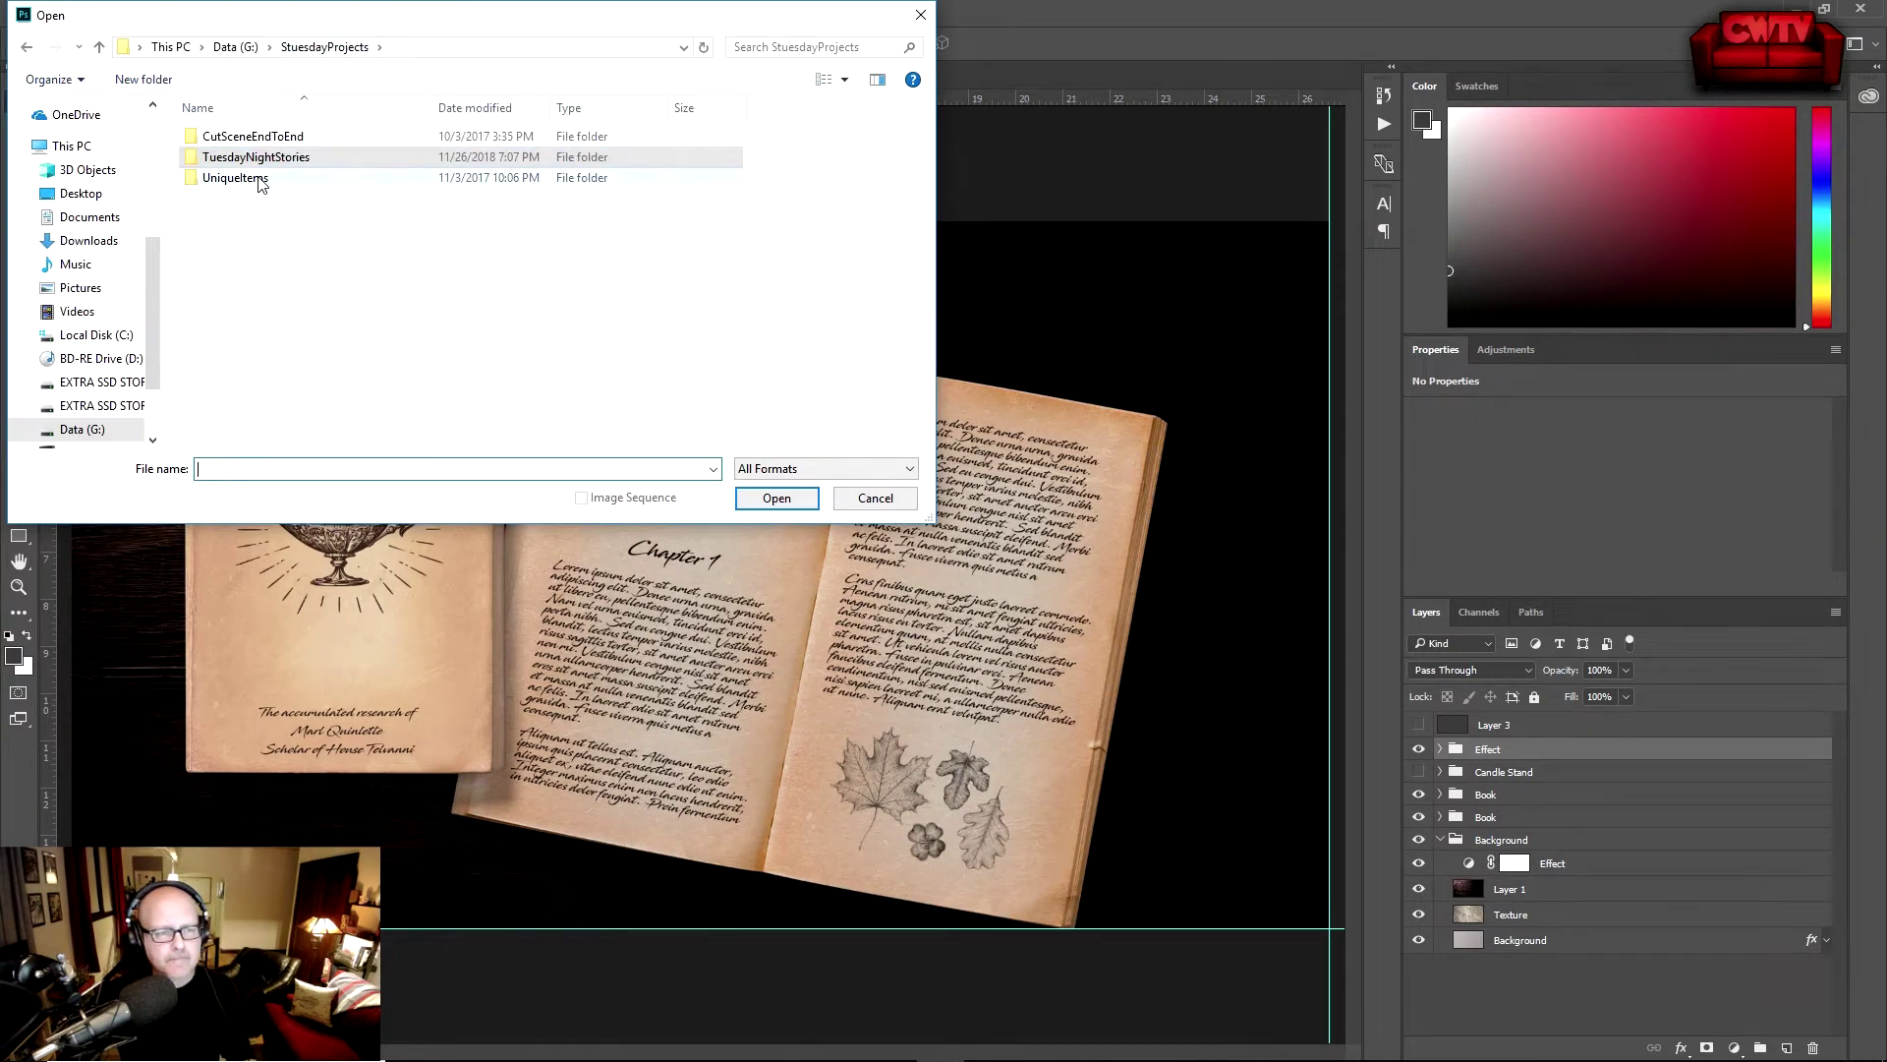
pyautogui.moveTo(152, 350)
pyautogui.mouseDown()
pyautogui.moveTo(150, 391)
pyautogui.moveTo(169, 318)
pyautogui.moveTo(165, 372)
pyautogui.mouseUp()
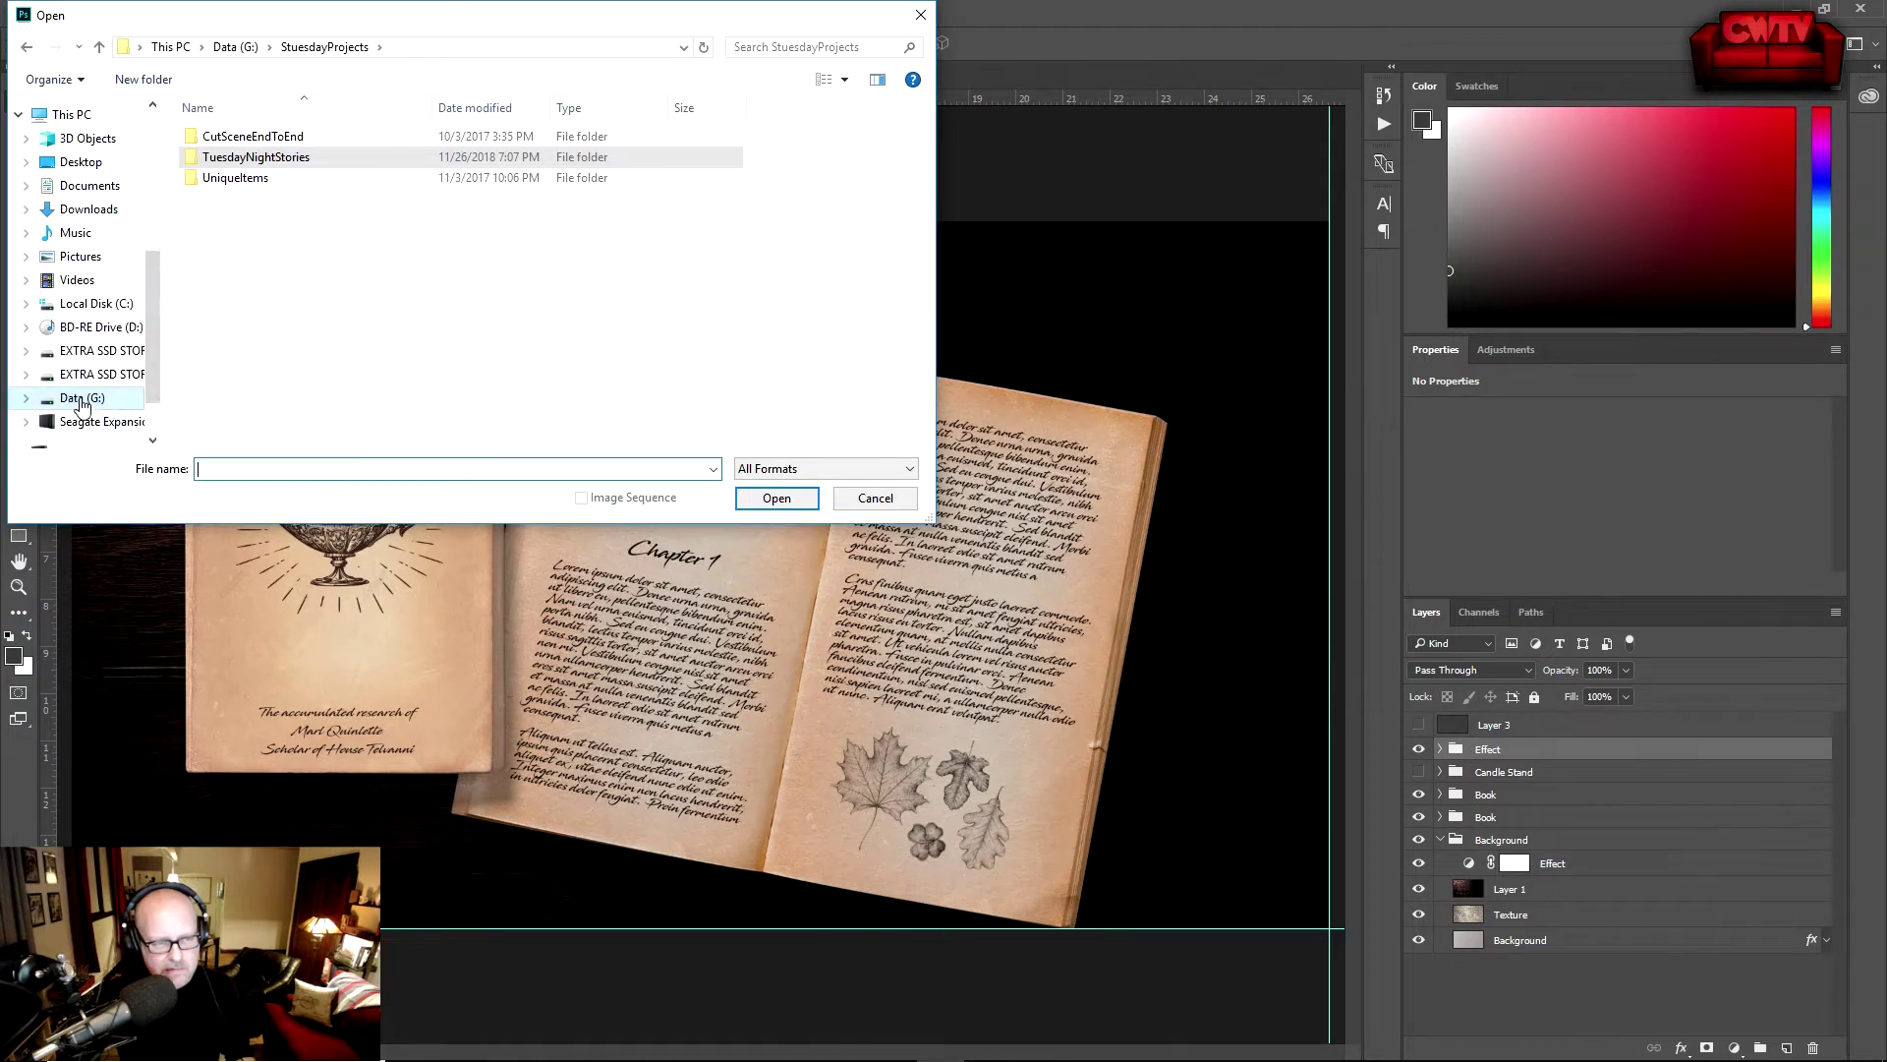
pyautogui.click(80, 398)
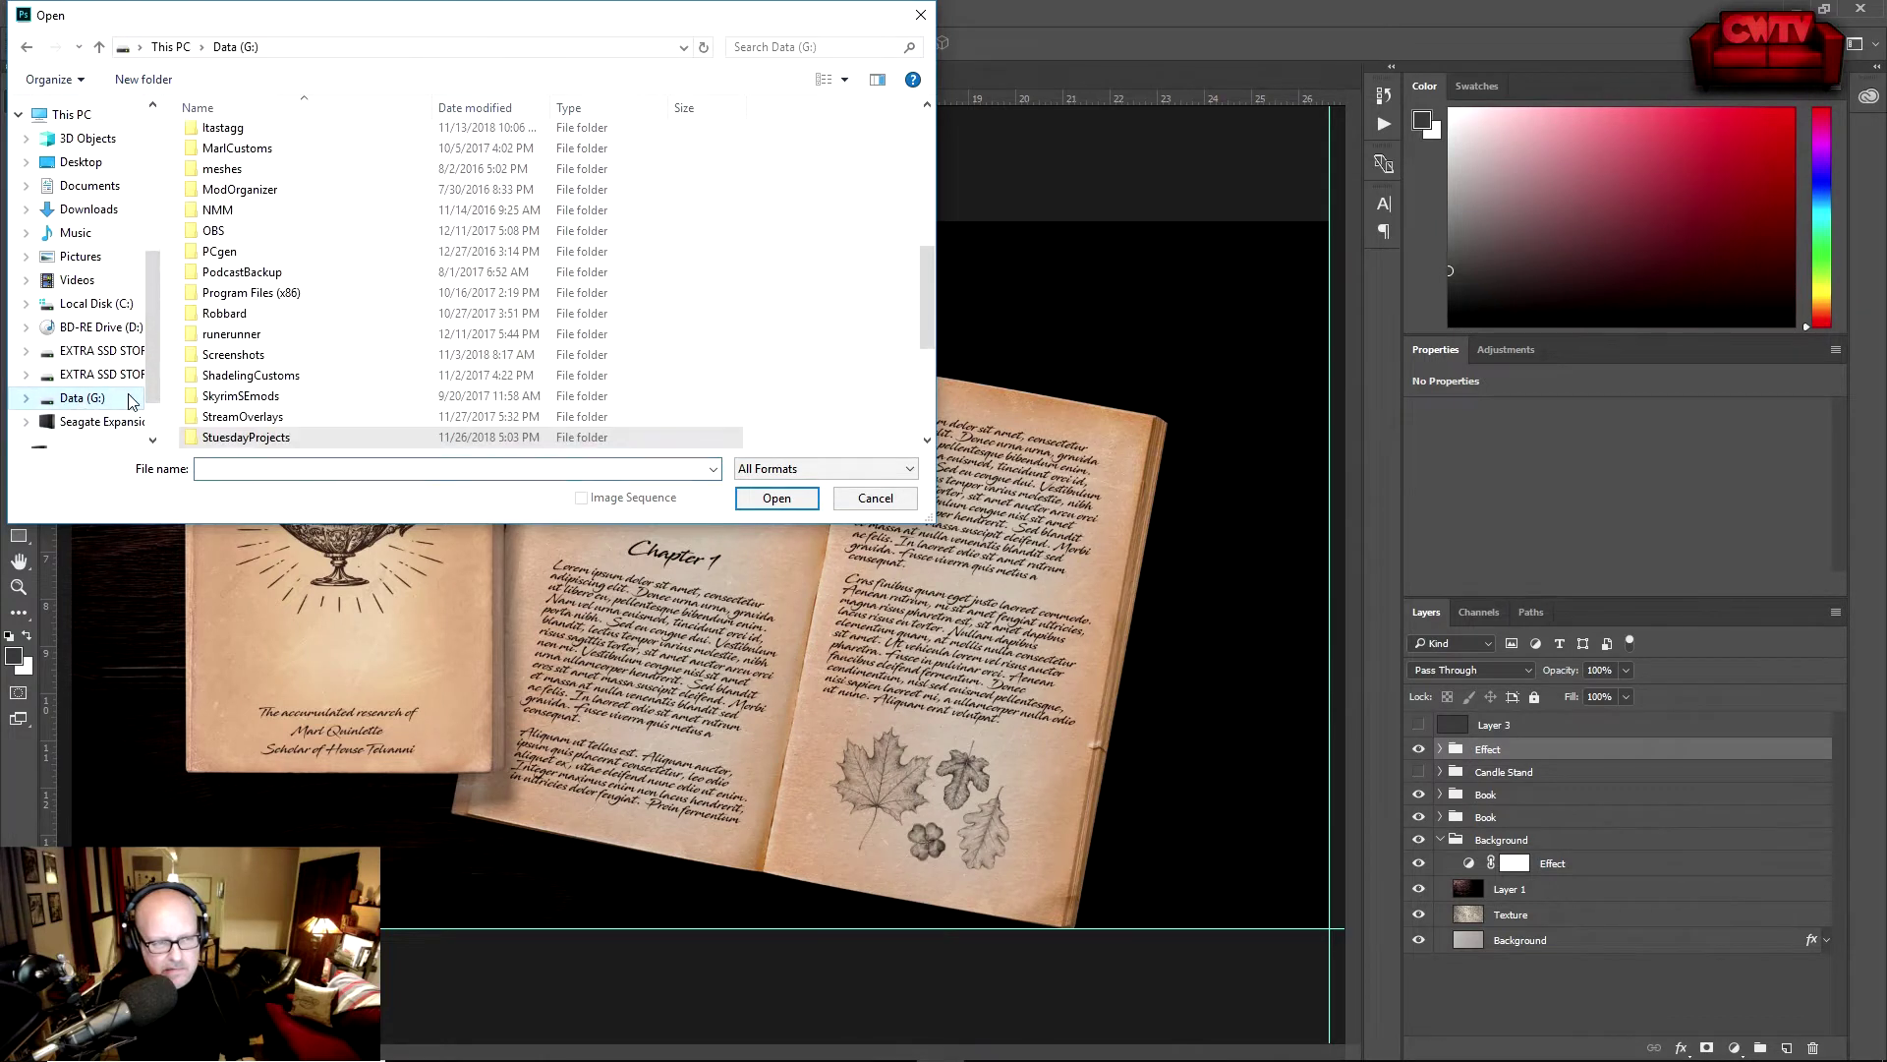
pyautogui.doubleClick(248, 417)
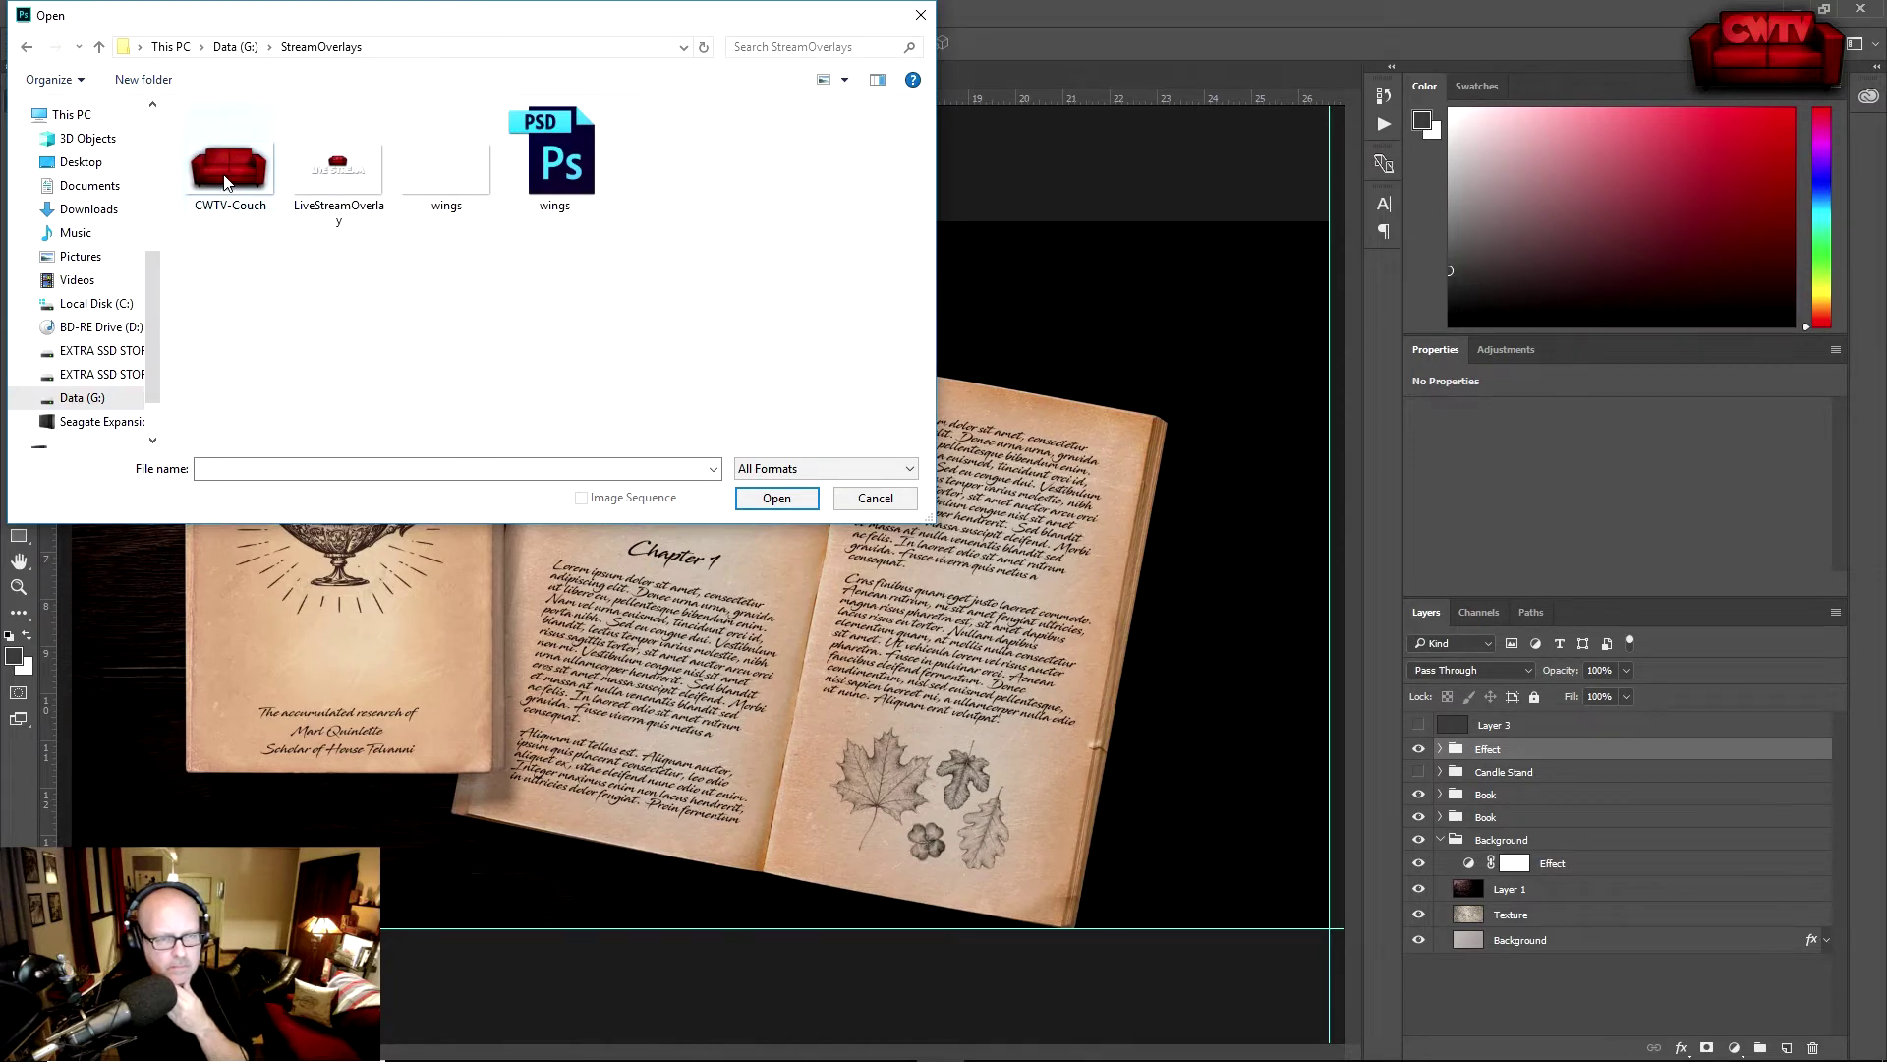
pyautogui.click(83, 398)
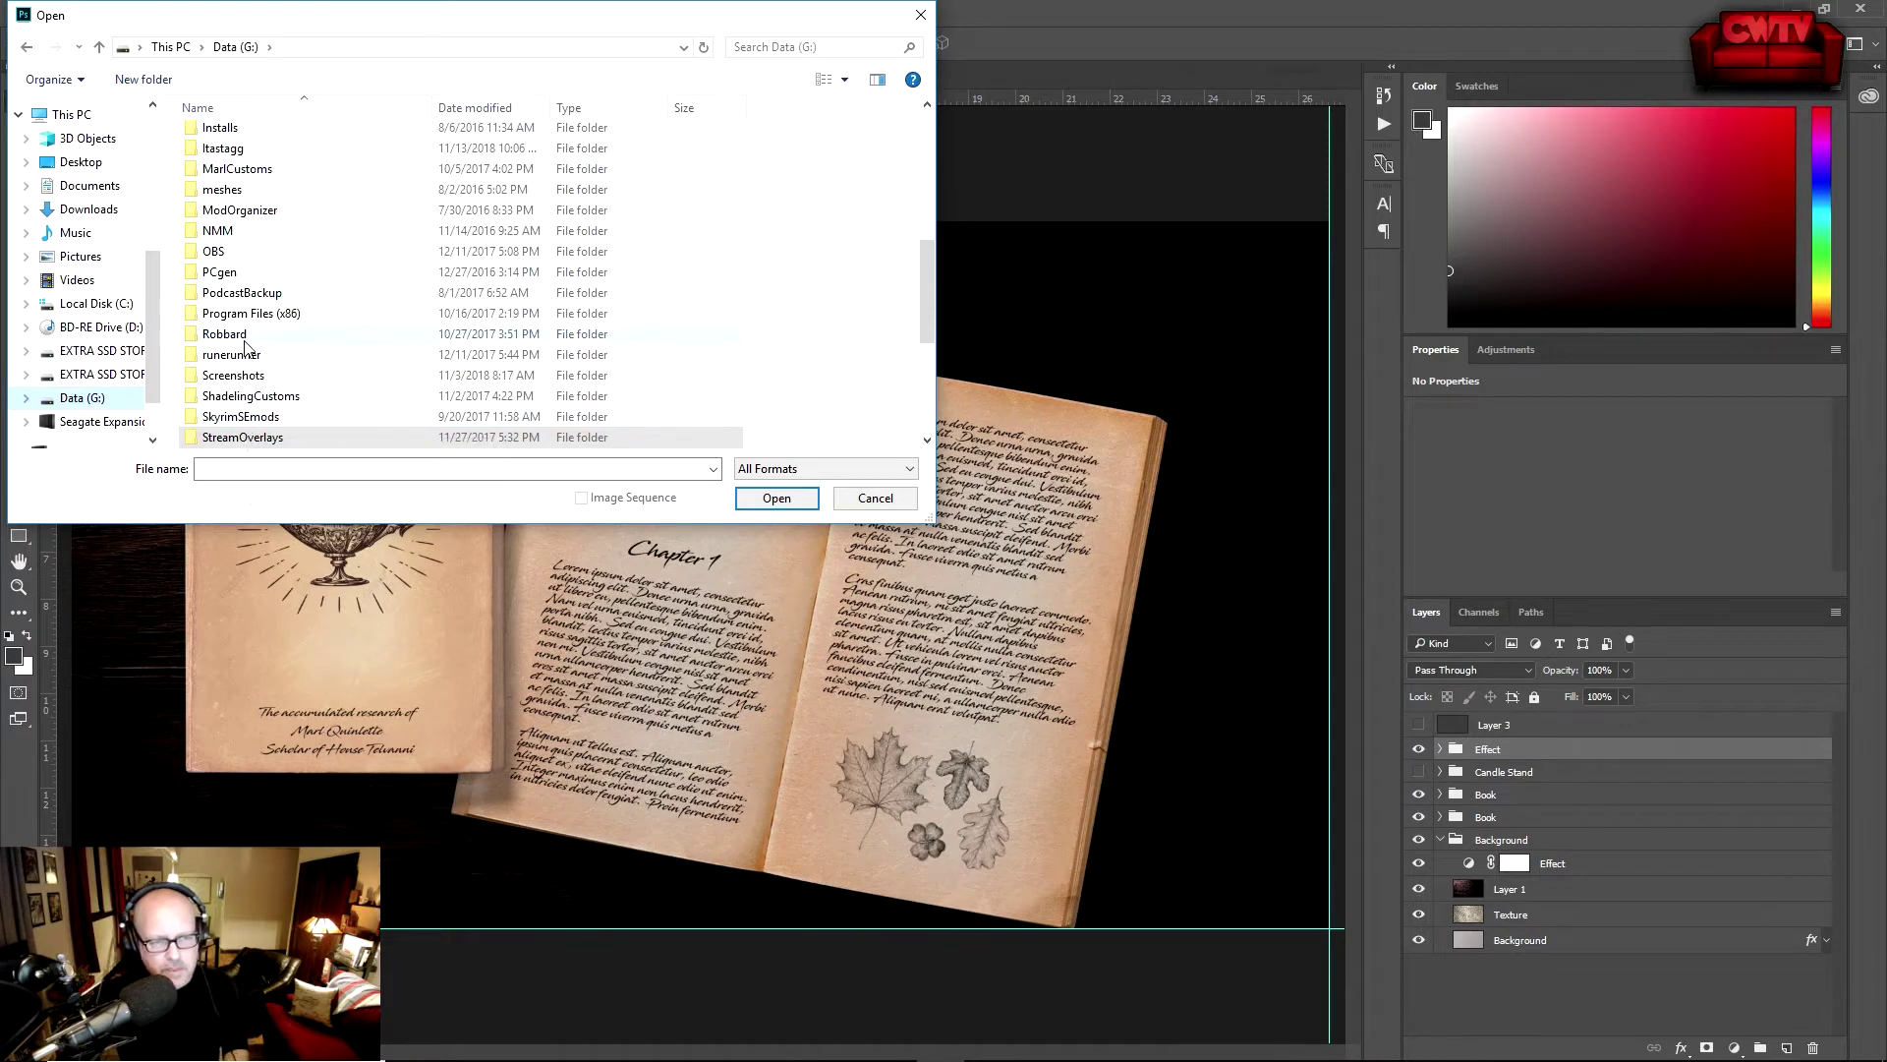
pyautogui.scroll(-2, 247, 344)
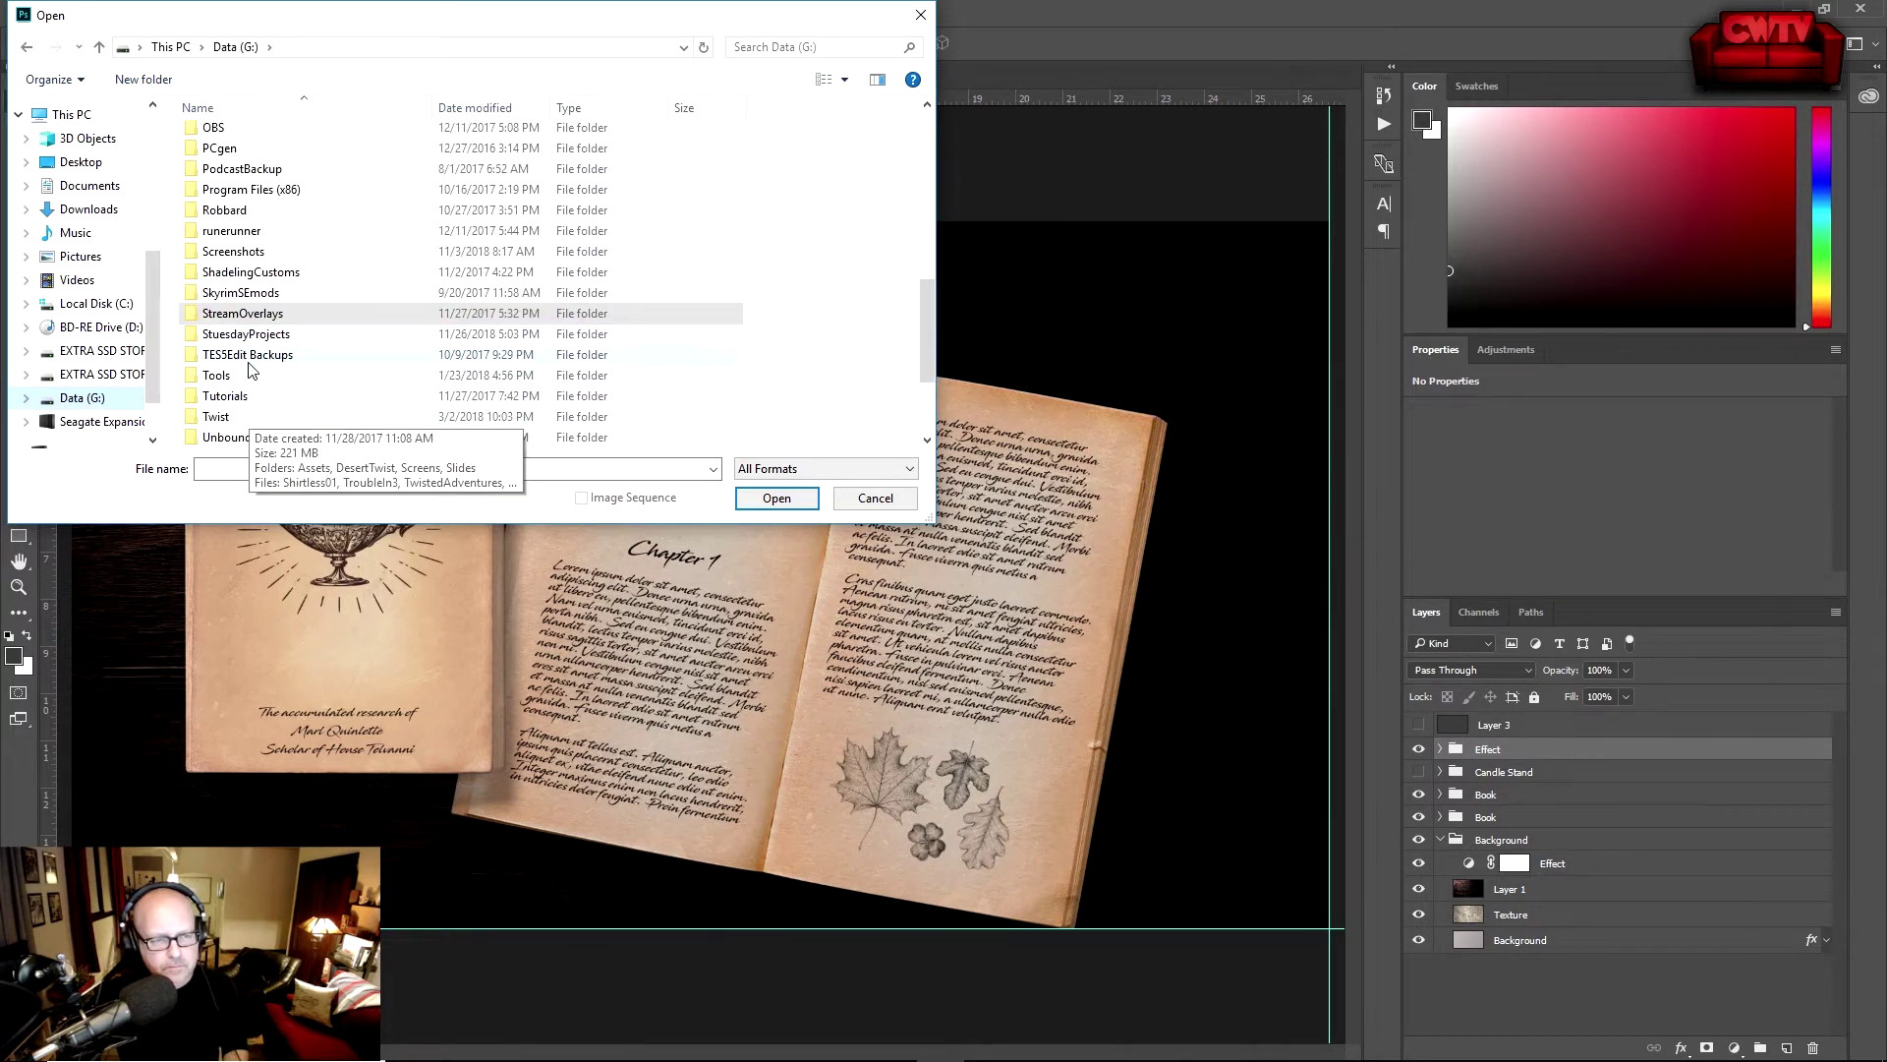
pyautogui.doubleClick(249, 336)
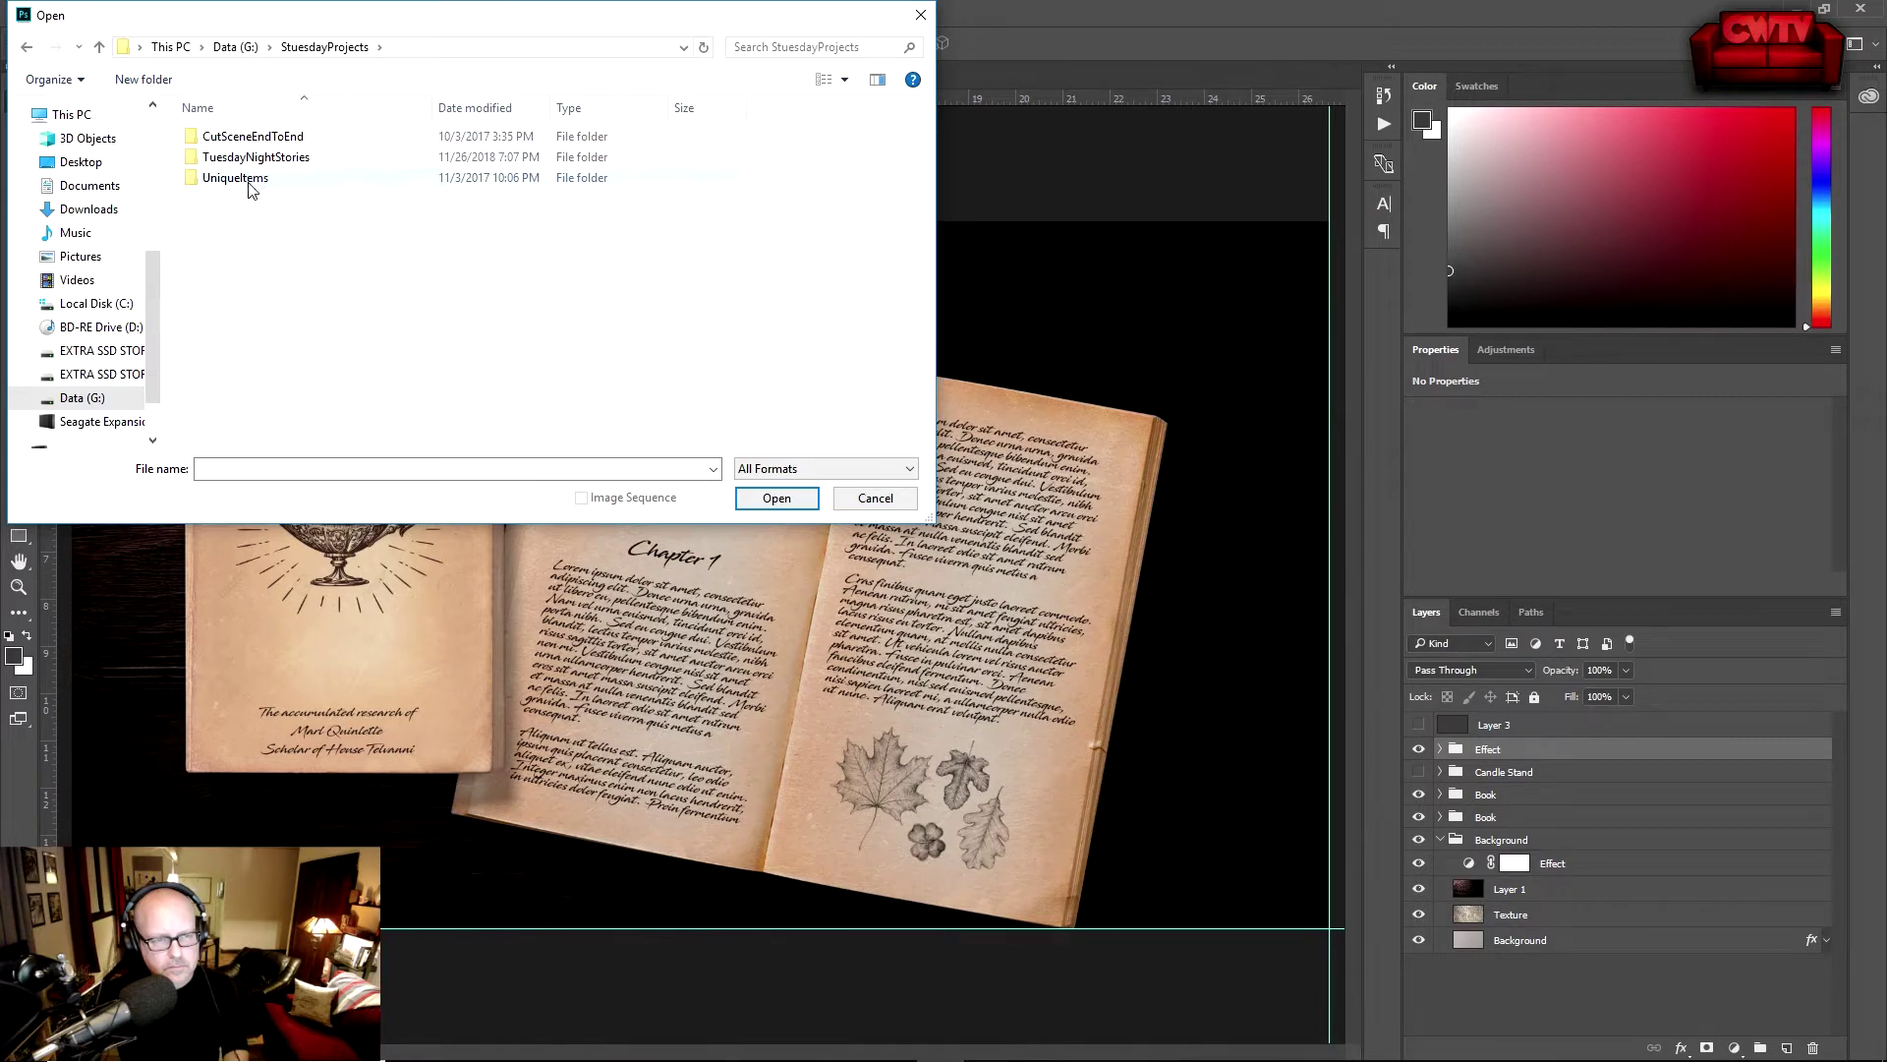
pyautogui.doubleClick(257, 161)
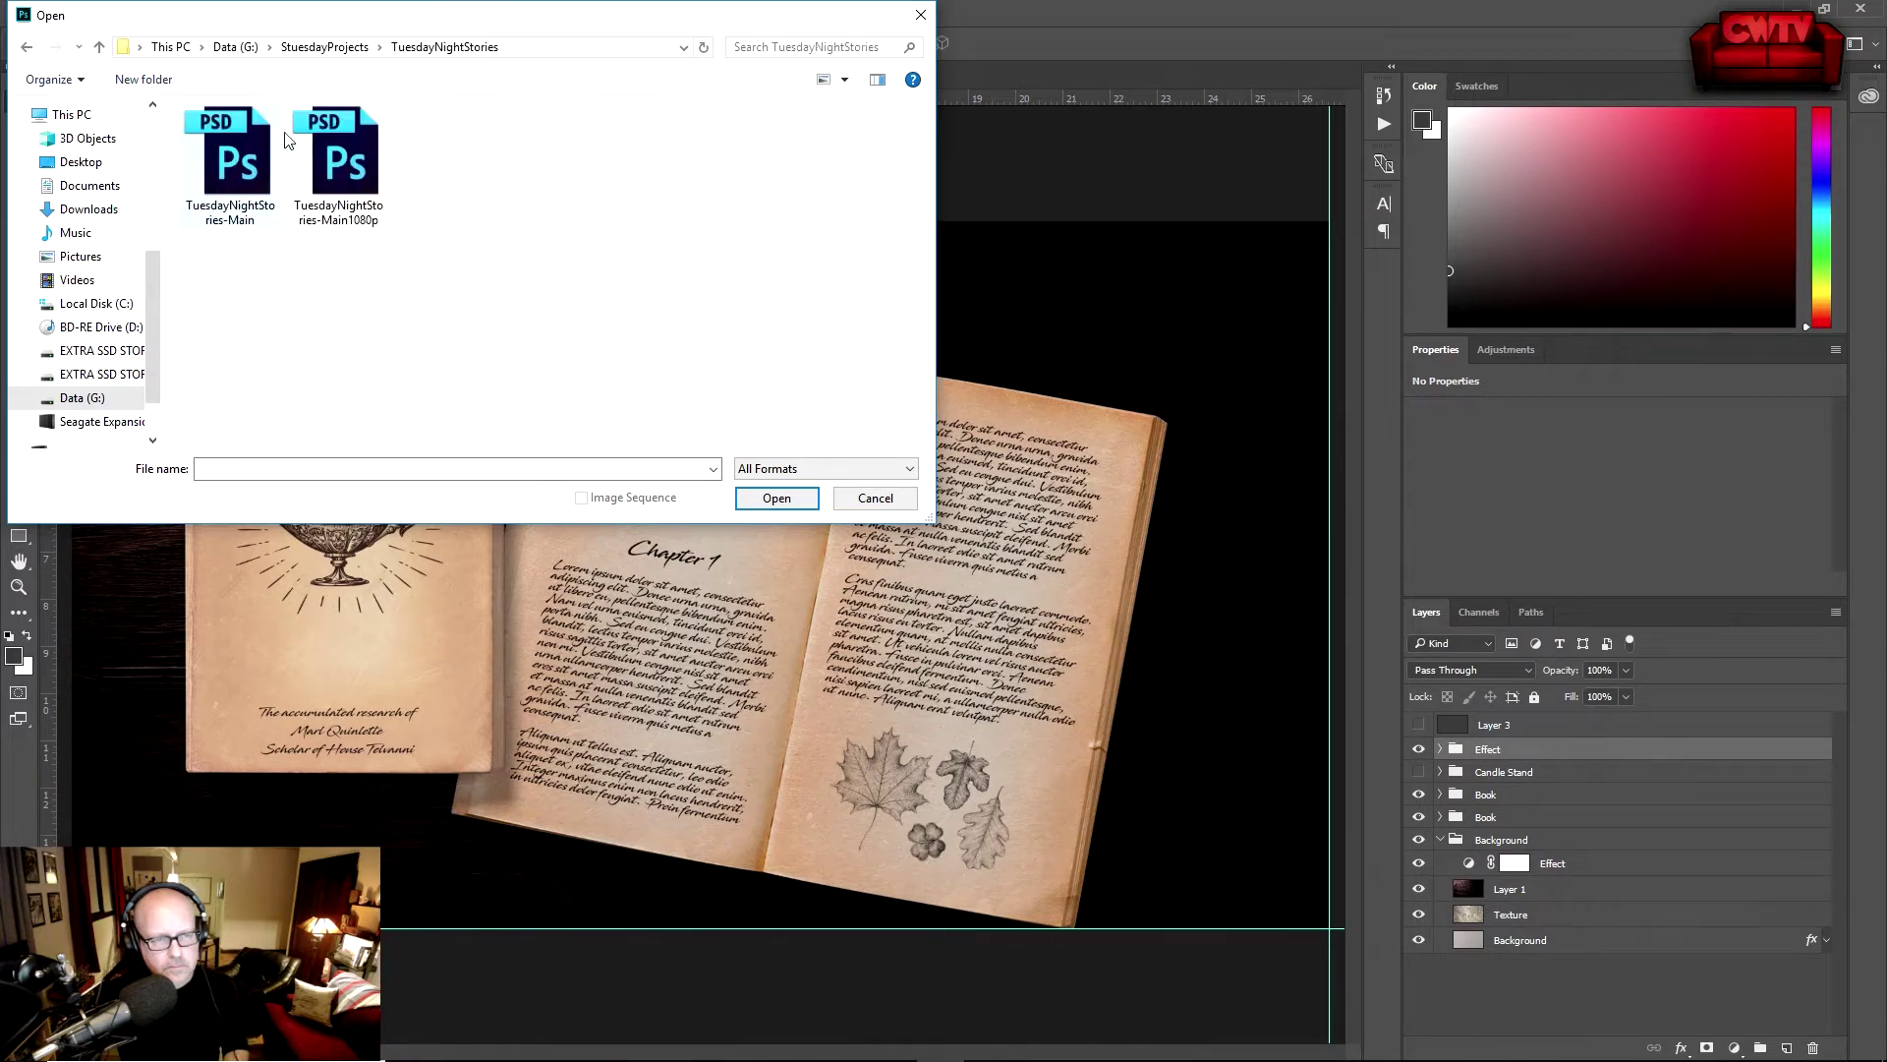
pyautogui.click(325, 49)
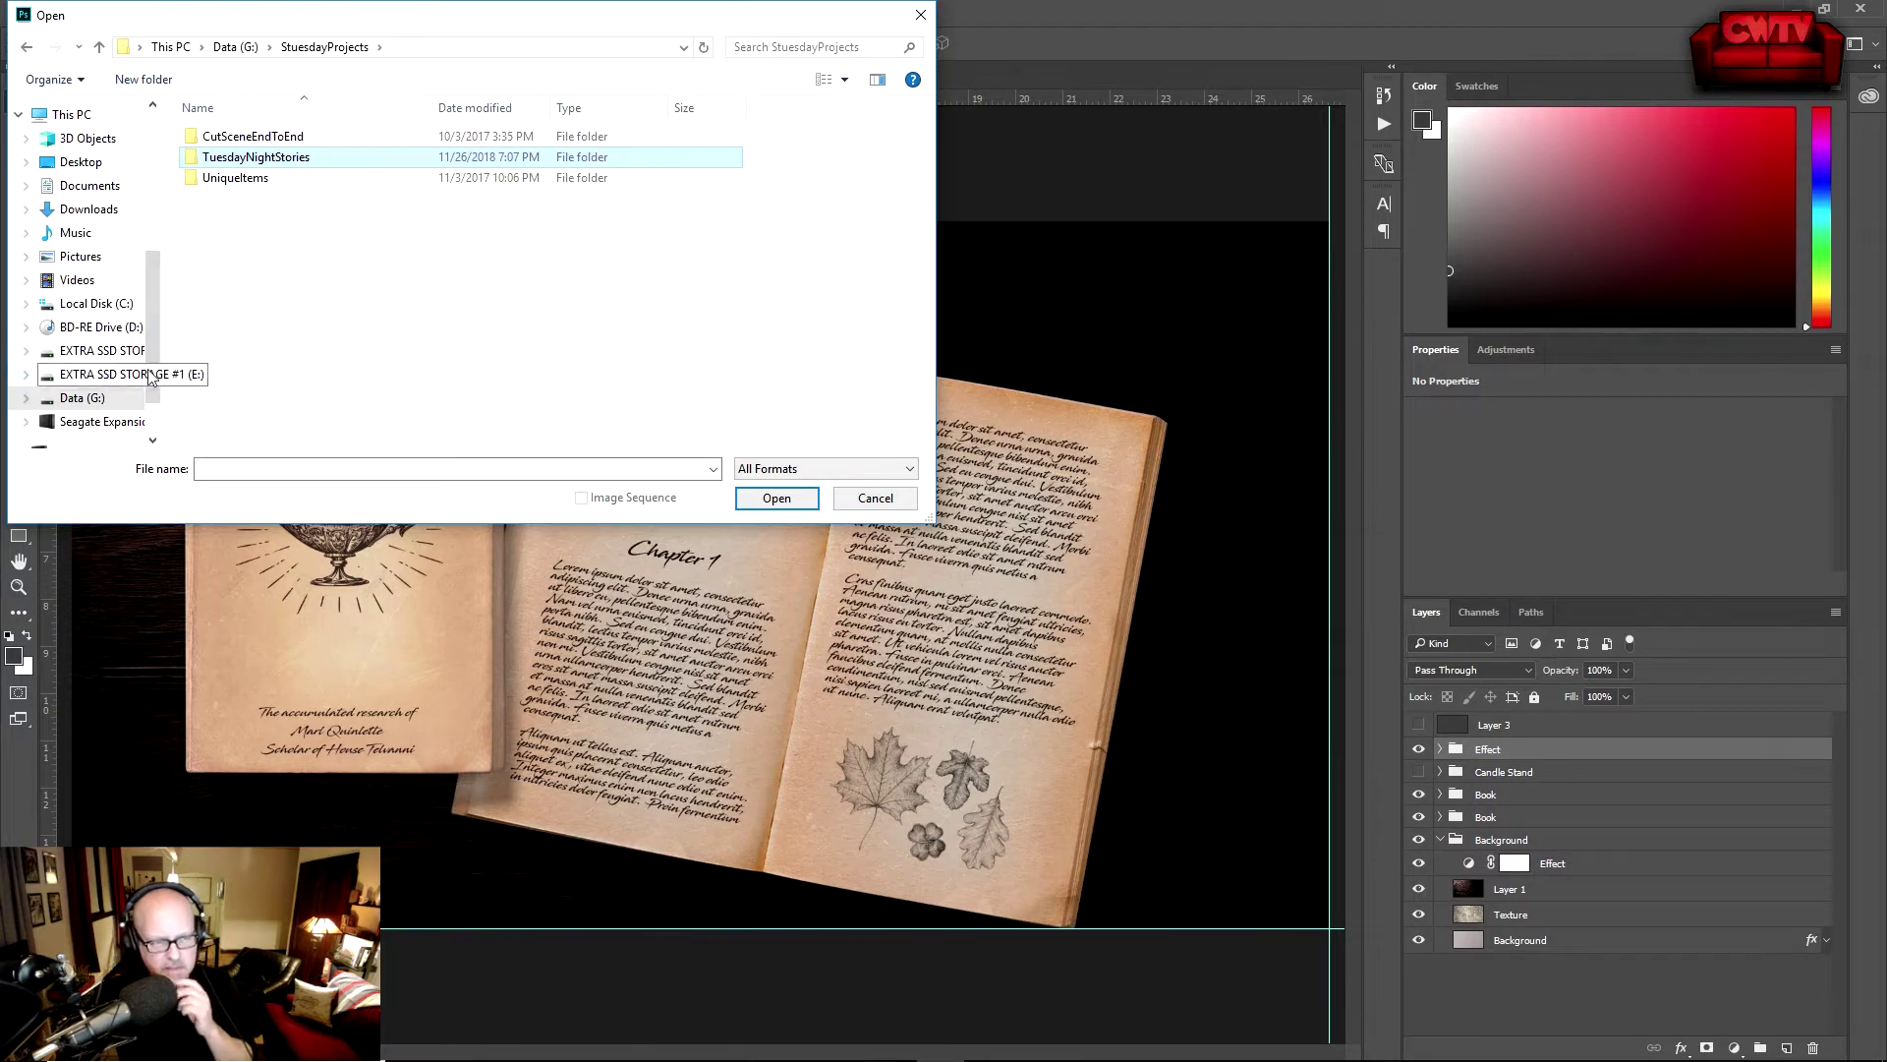
pyautogui.scroll(-1, 156, 311)
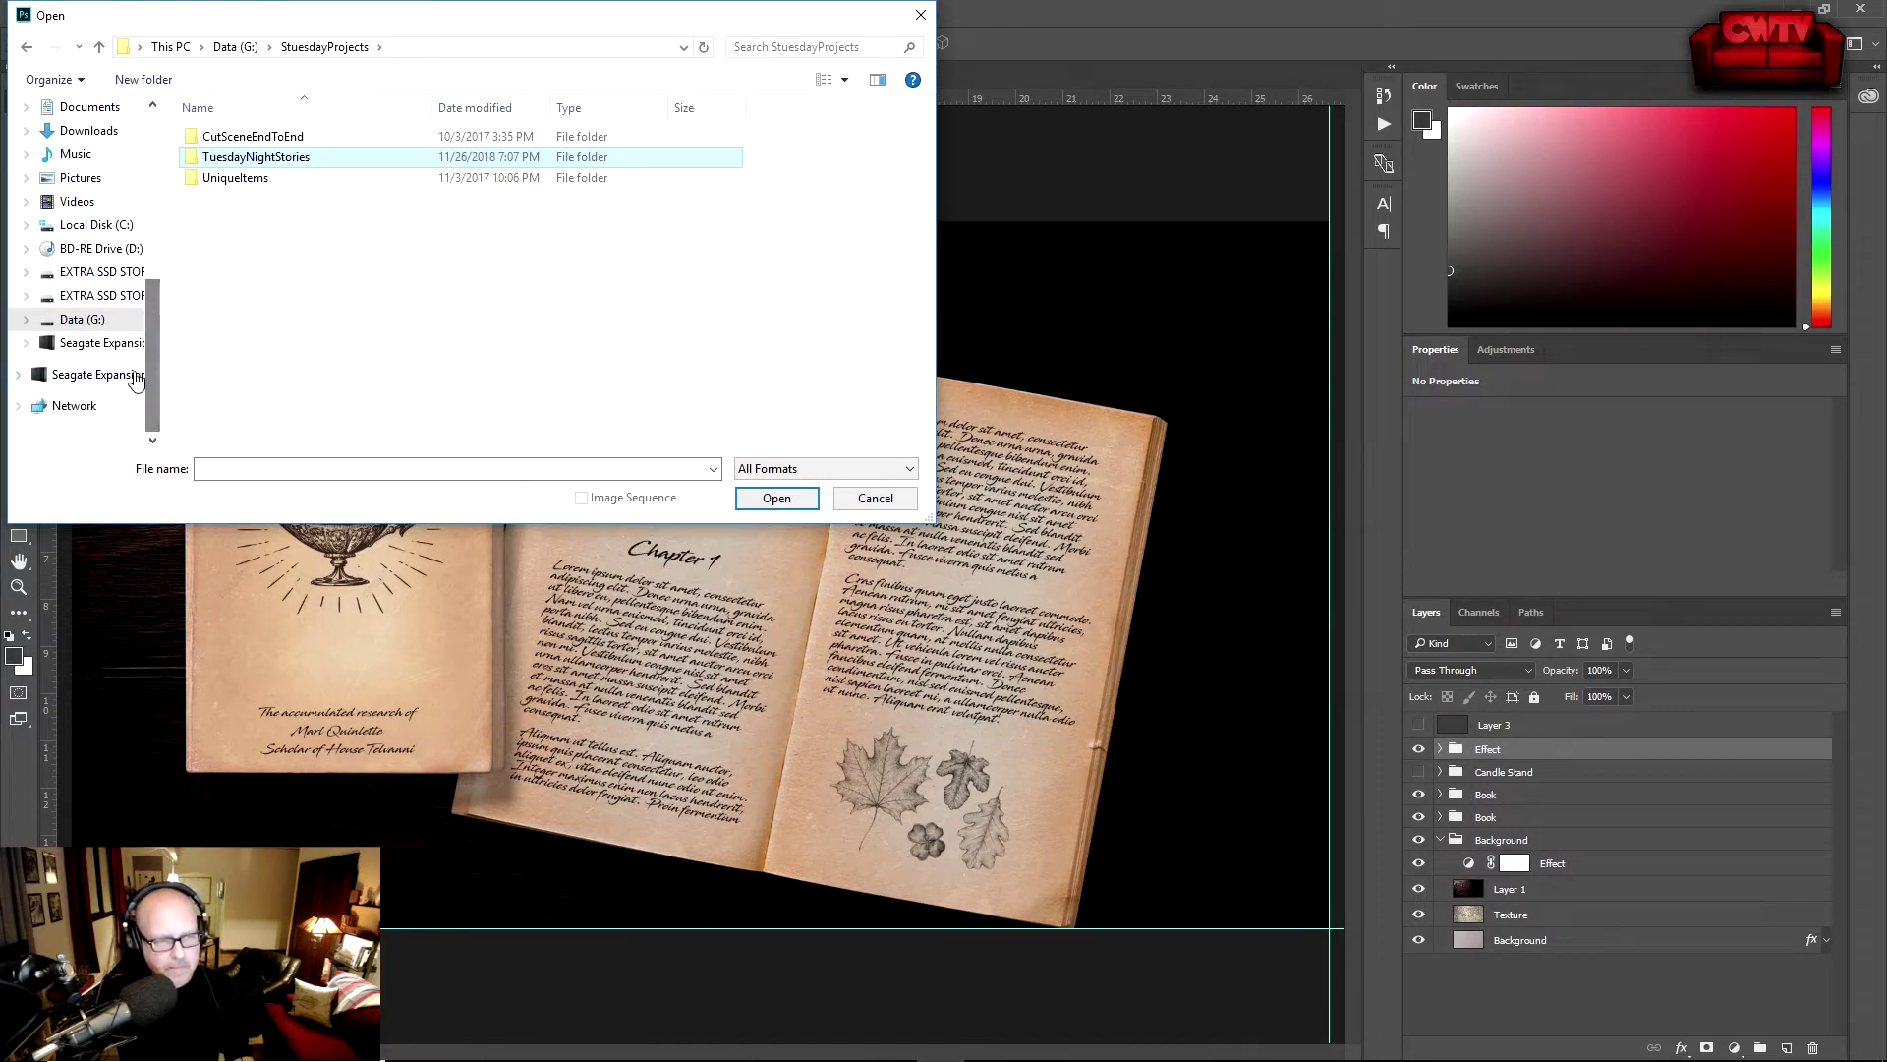
# - Go to Seagate Expansion Drive (H:) > Production > Transfer > Stuesday and open Logo
pyautogui.click(115, 349)
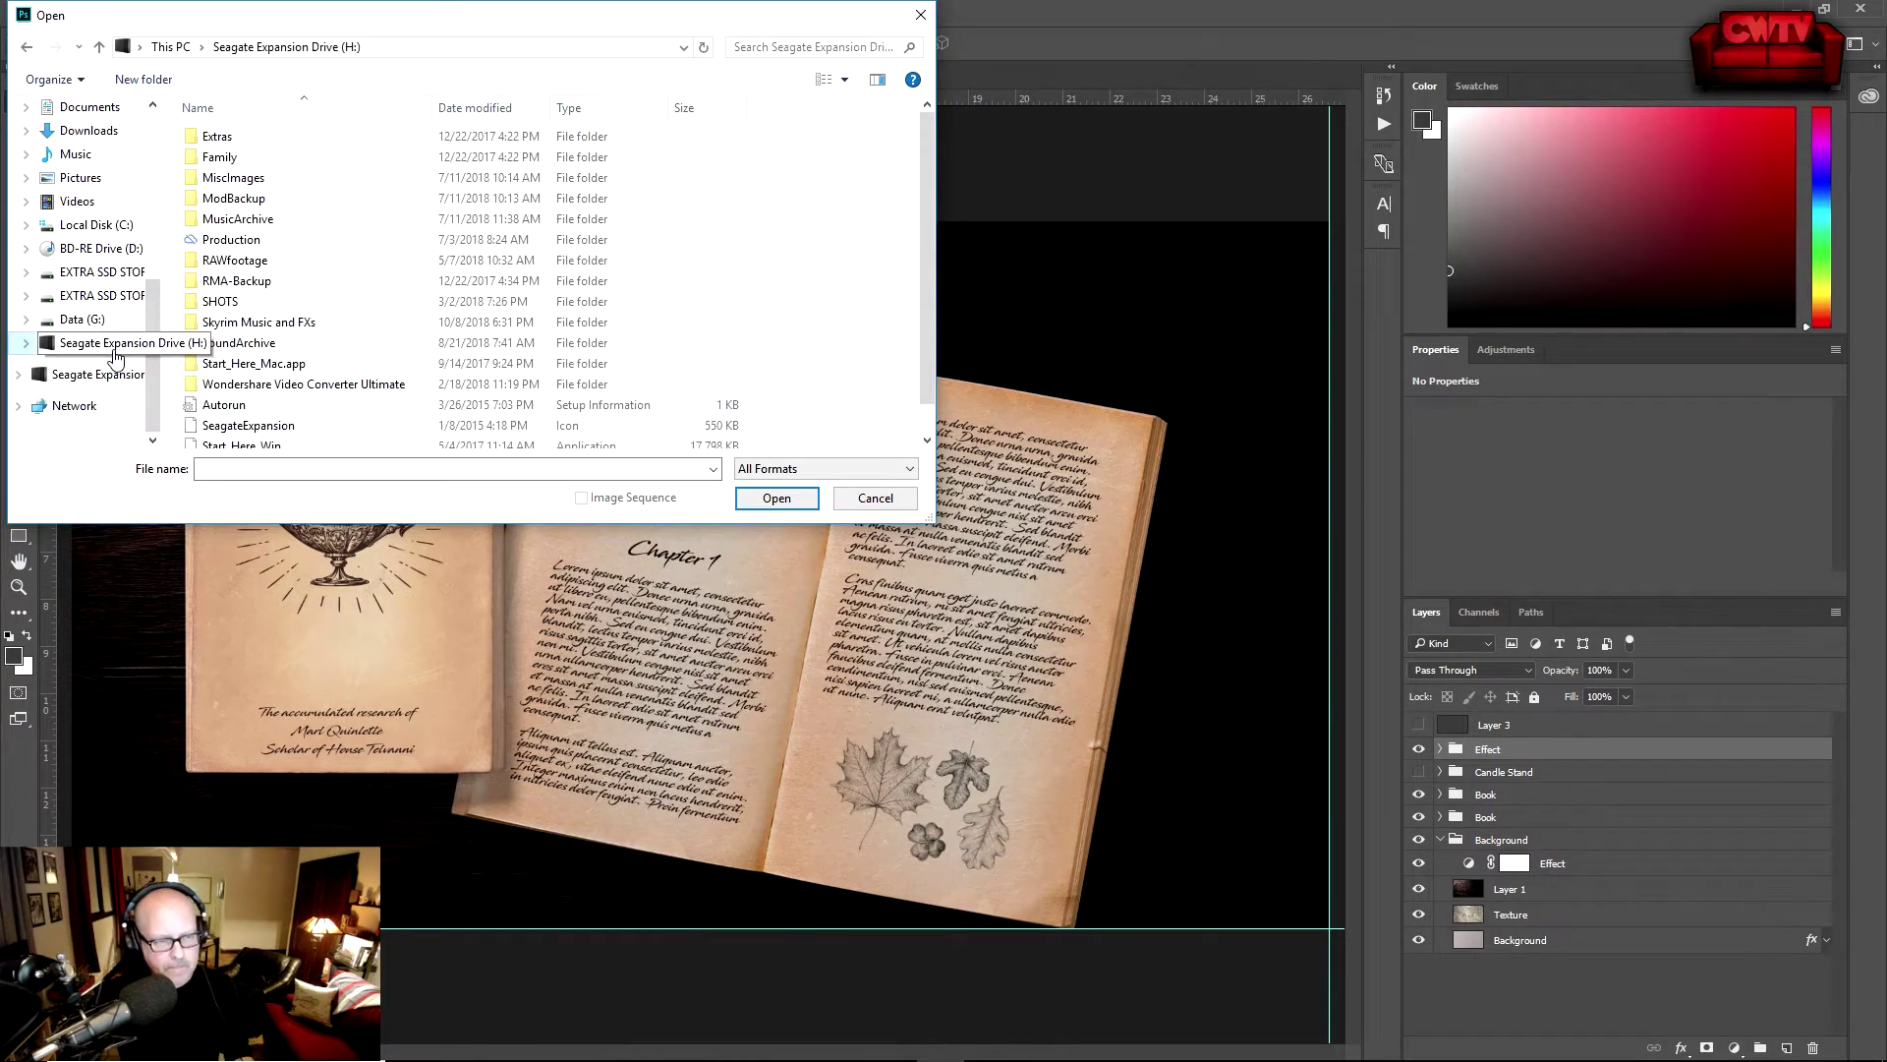
pyautogui.doubleClick(246, 240)
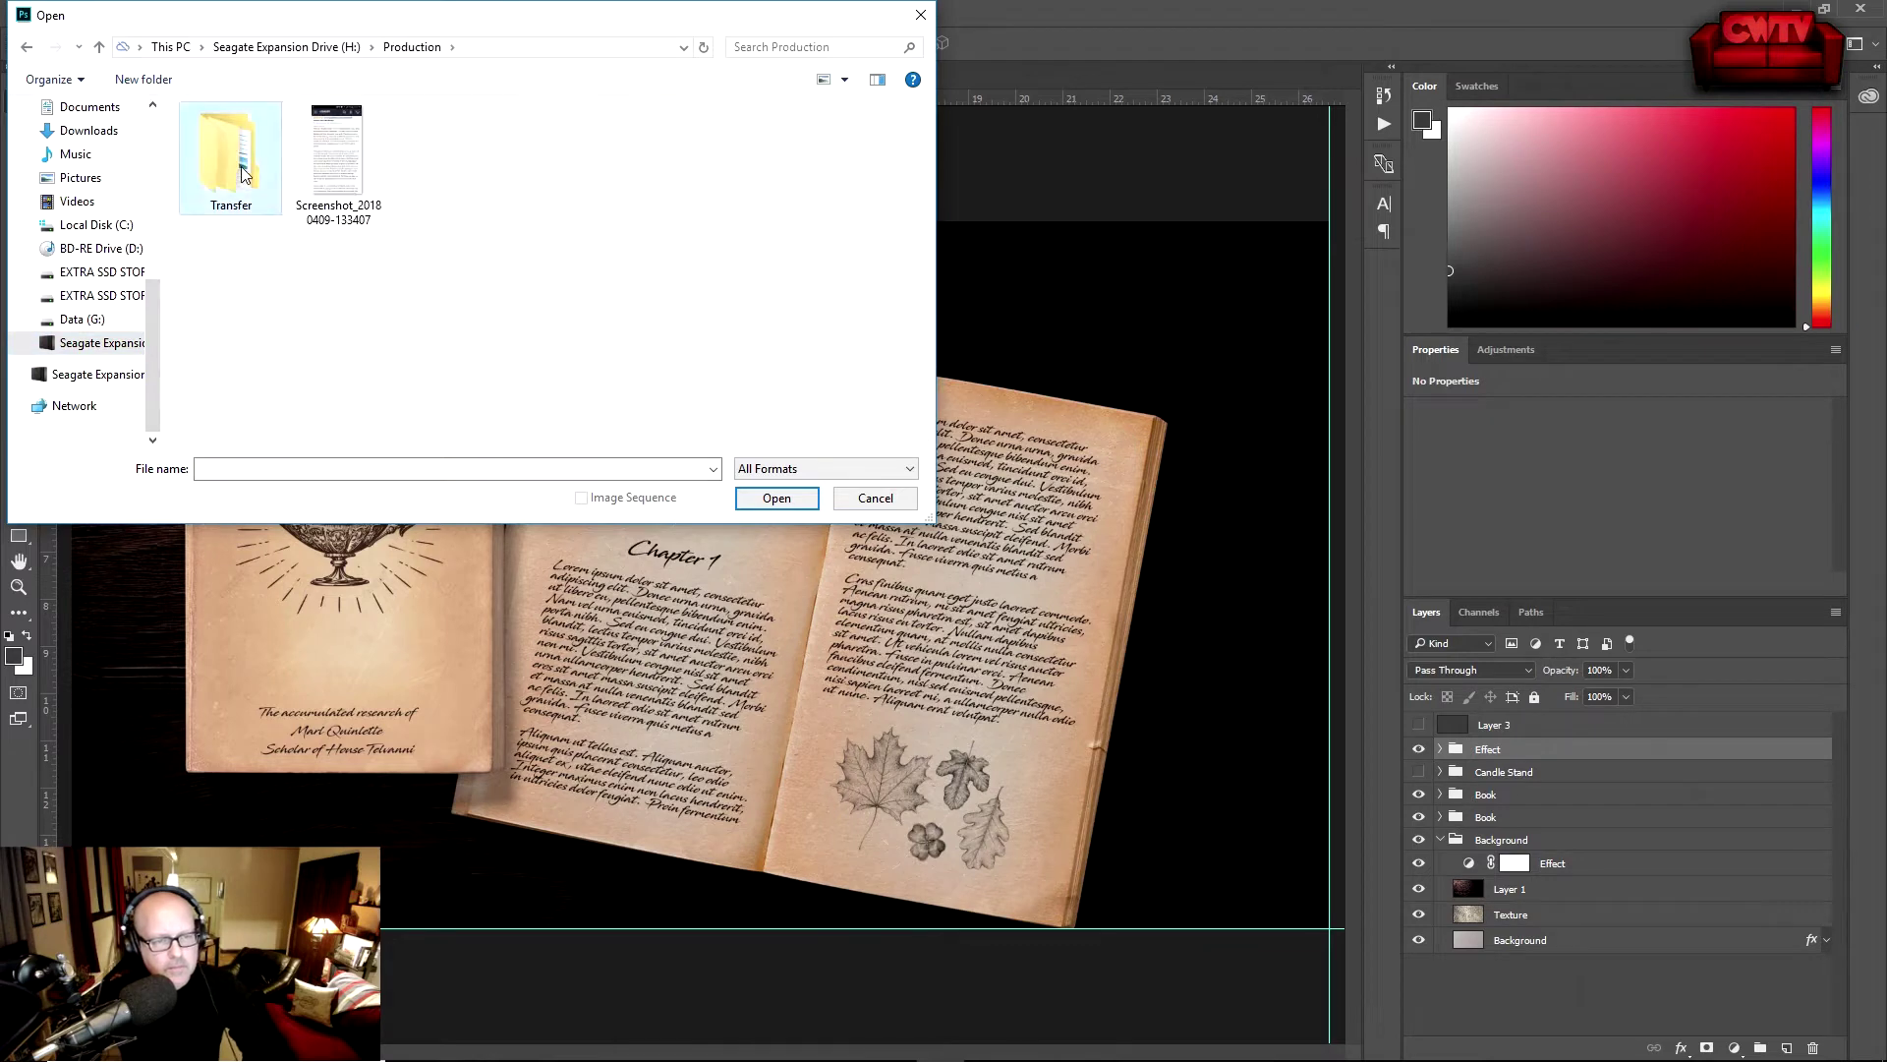
pyautogui.doubleClick(243, 177)
pyautogui.scroll(-8, 275, 313)
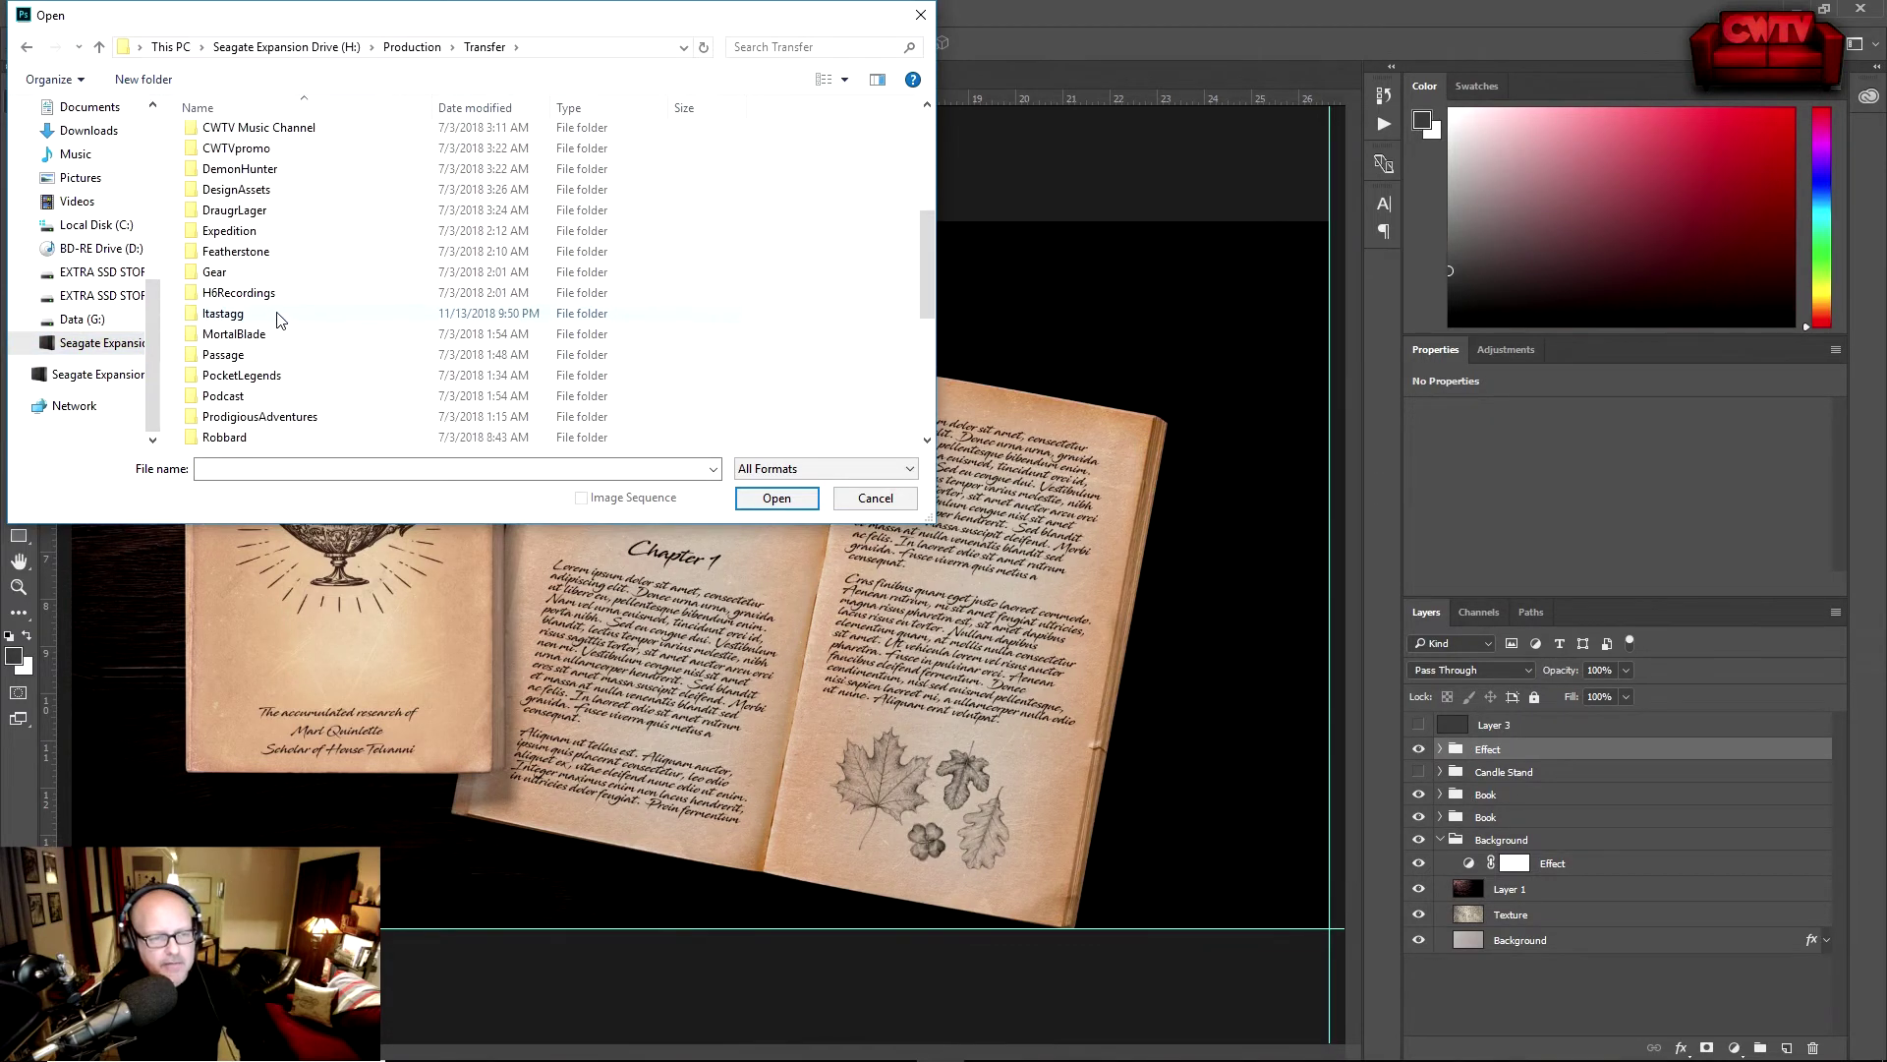
pyautogui.doubleClick(238, 398)
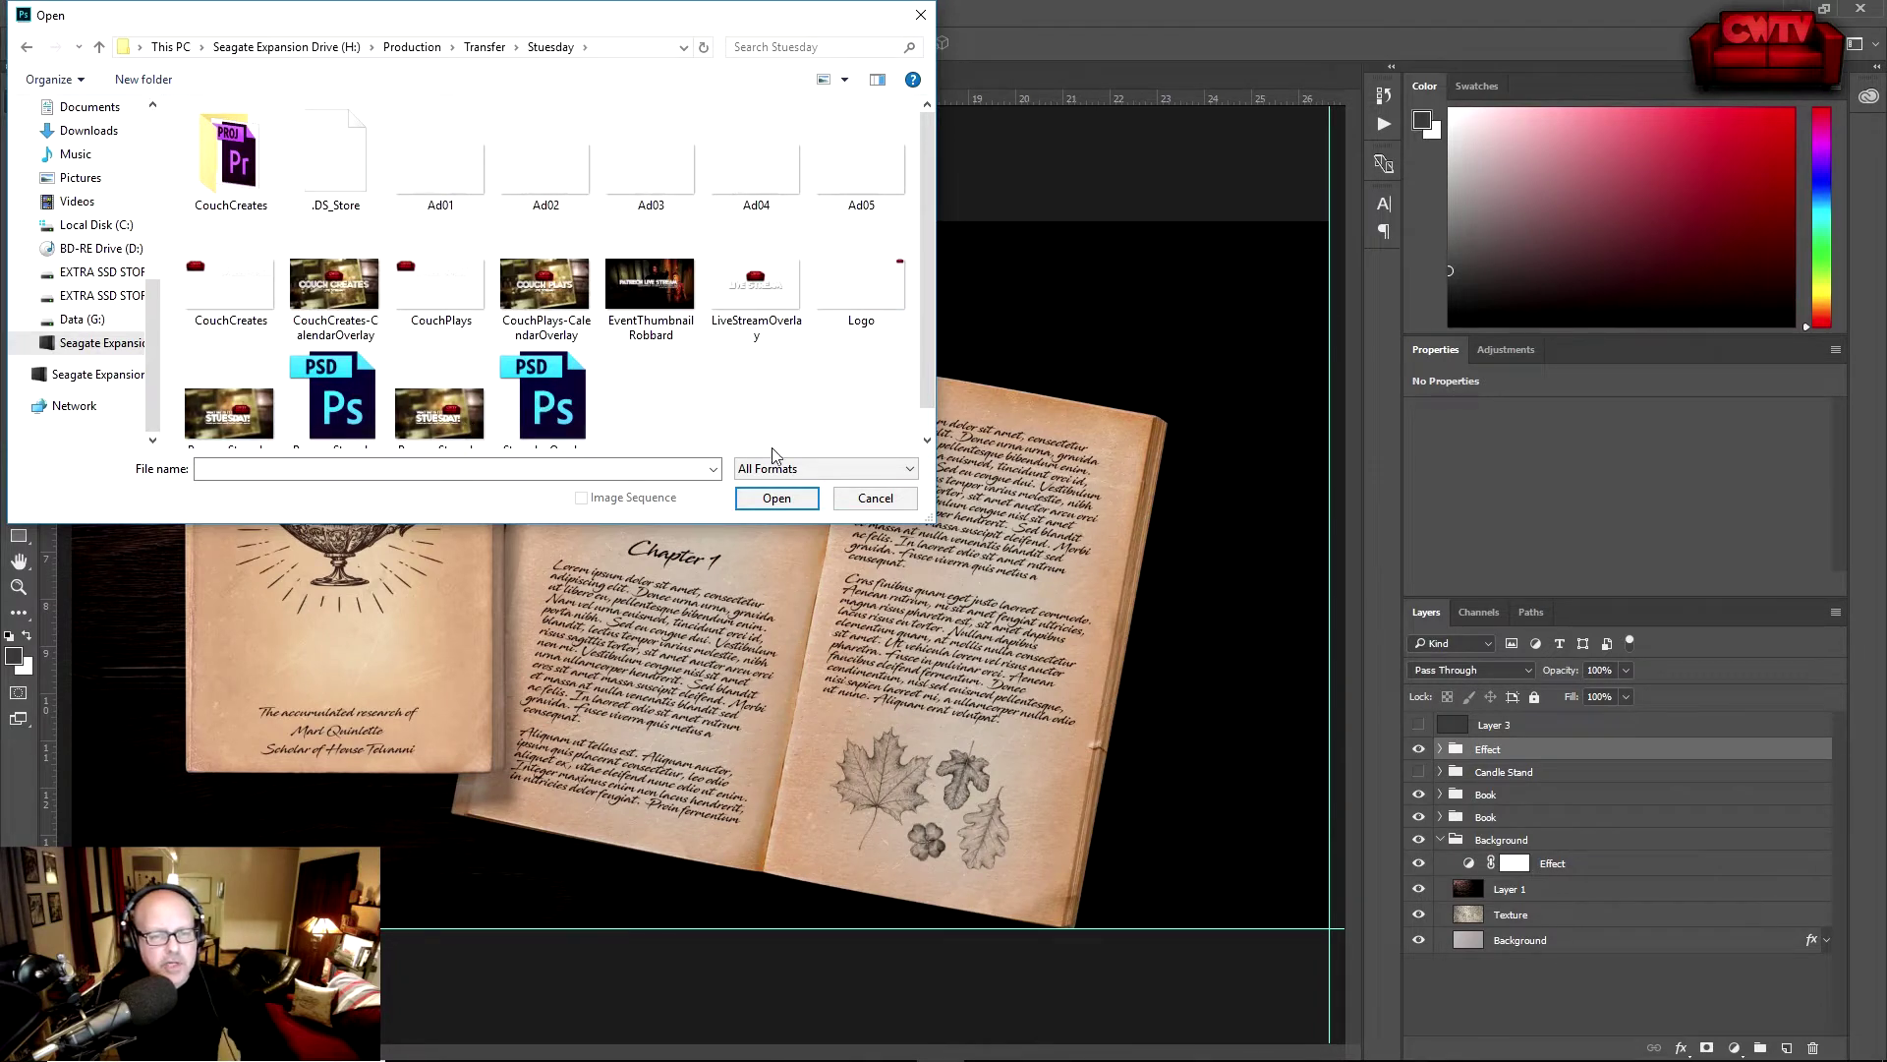
pyautogui.click(865, 294)
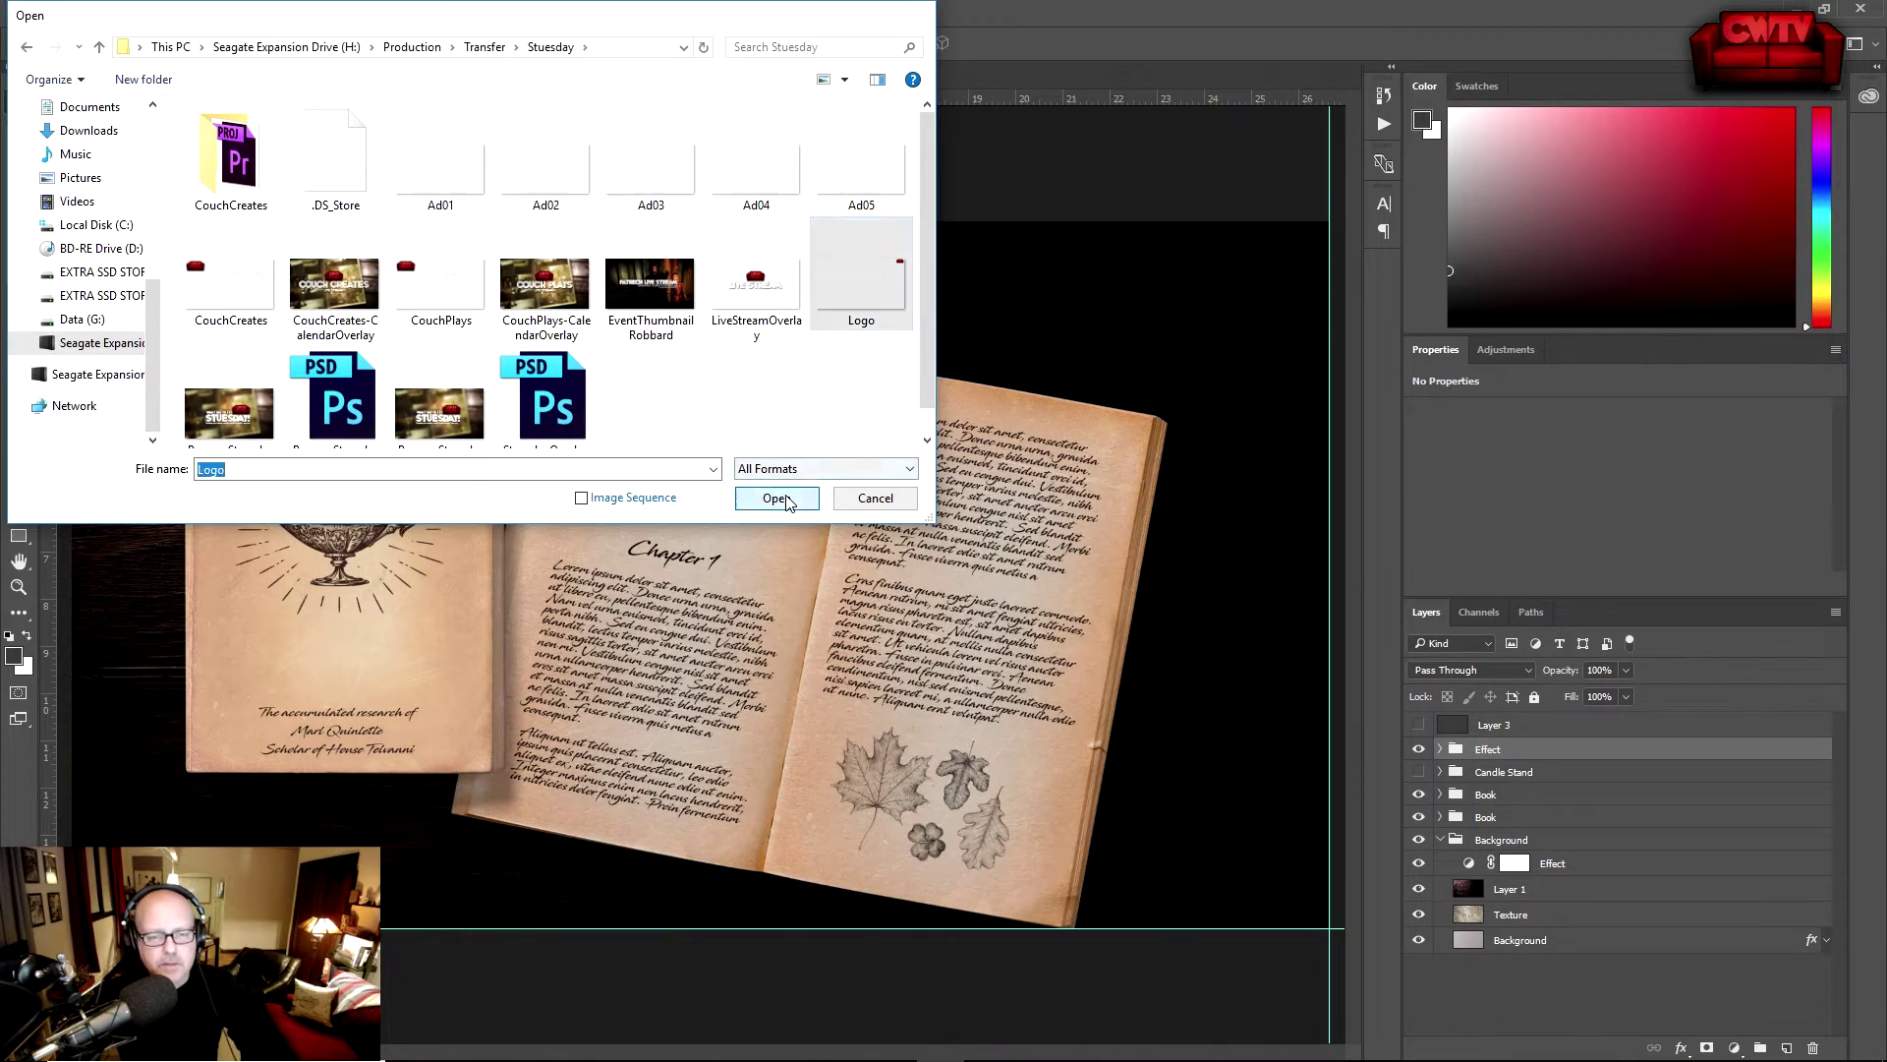
pyautogui.click(782, 498)
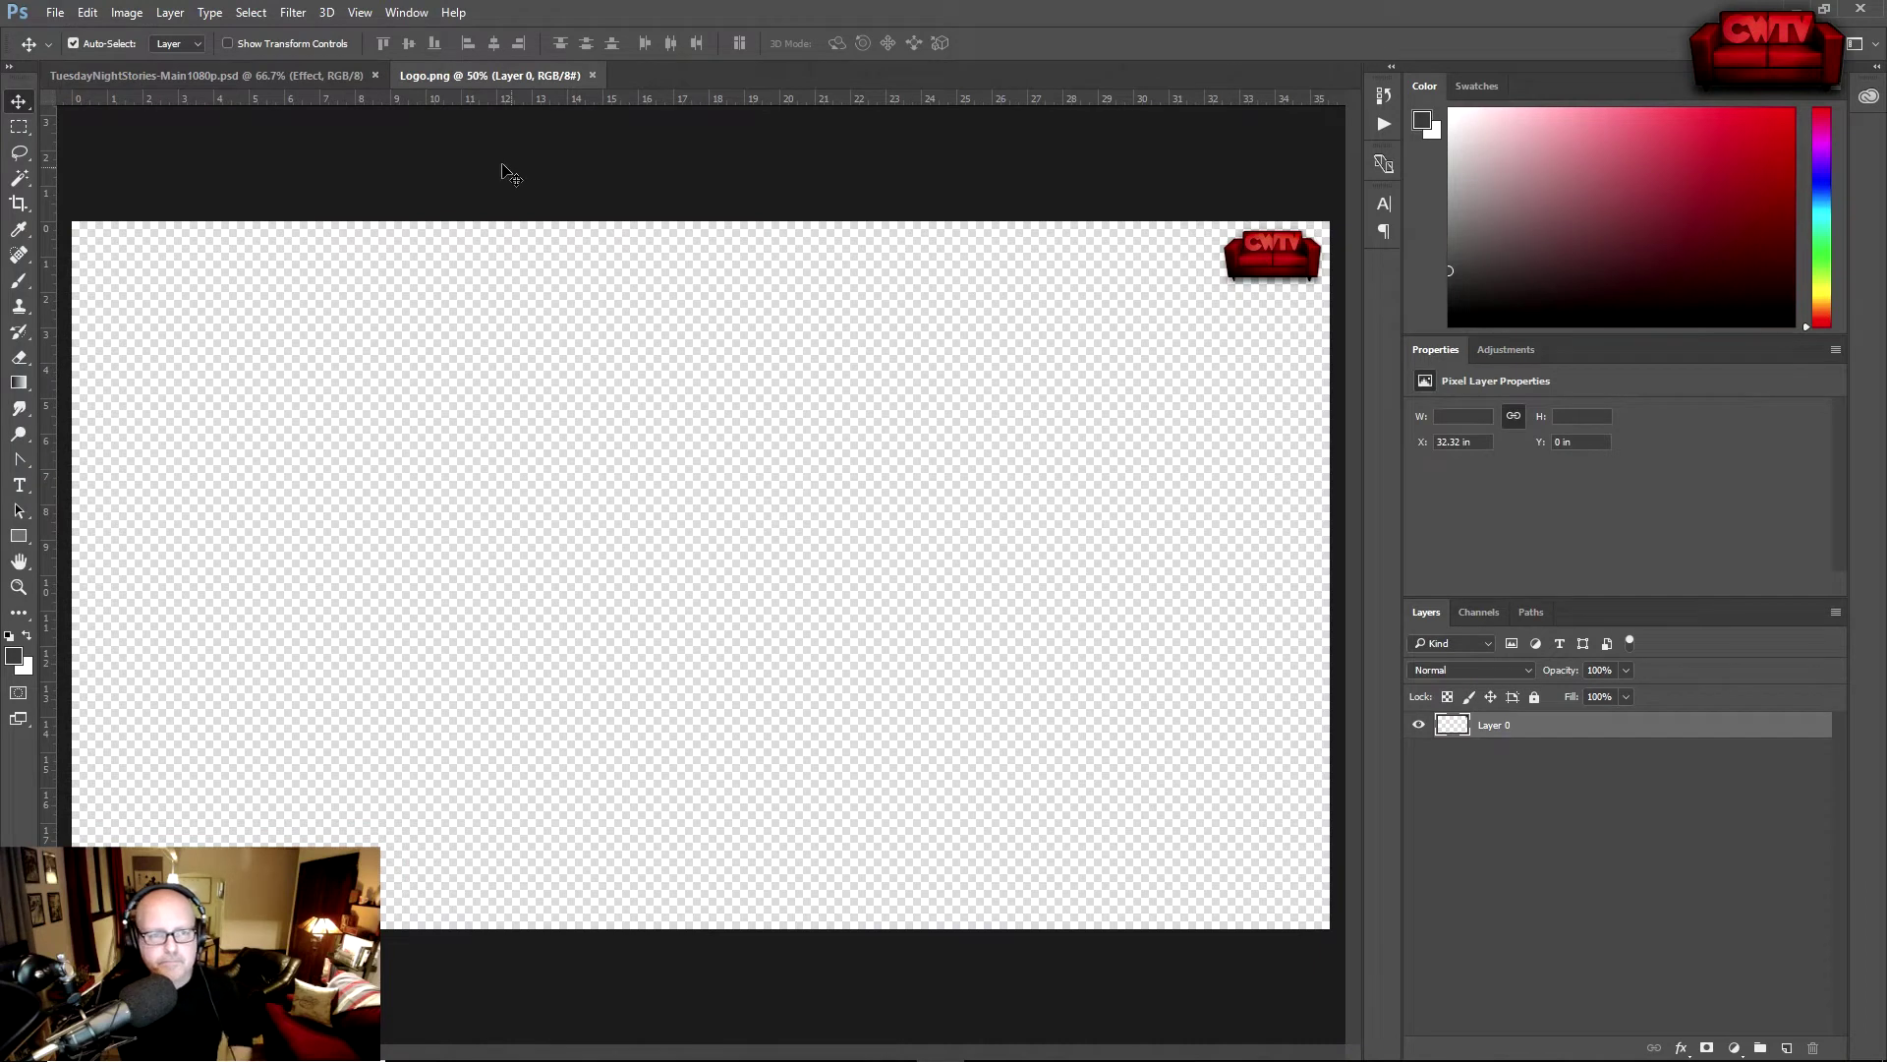
# - Copy the CWTV logo layer from the floating Logo document into the book mockup
pyautogui.moveTo(493, 72); pyautogui.dragTo(338, 482)
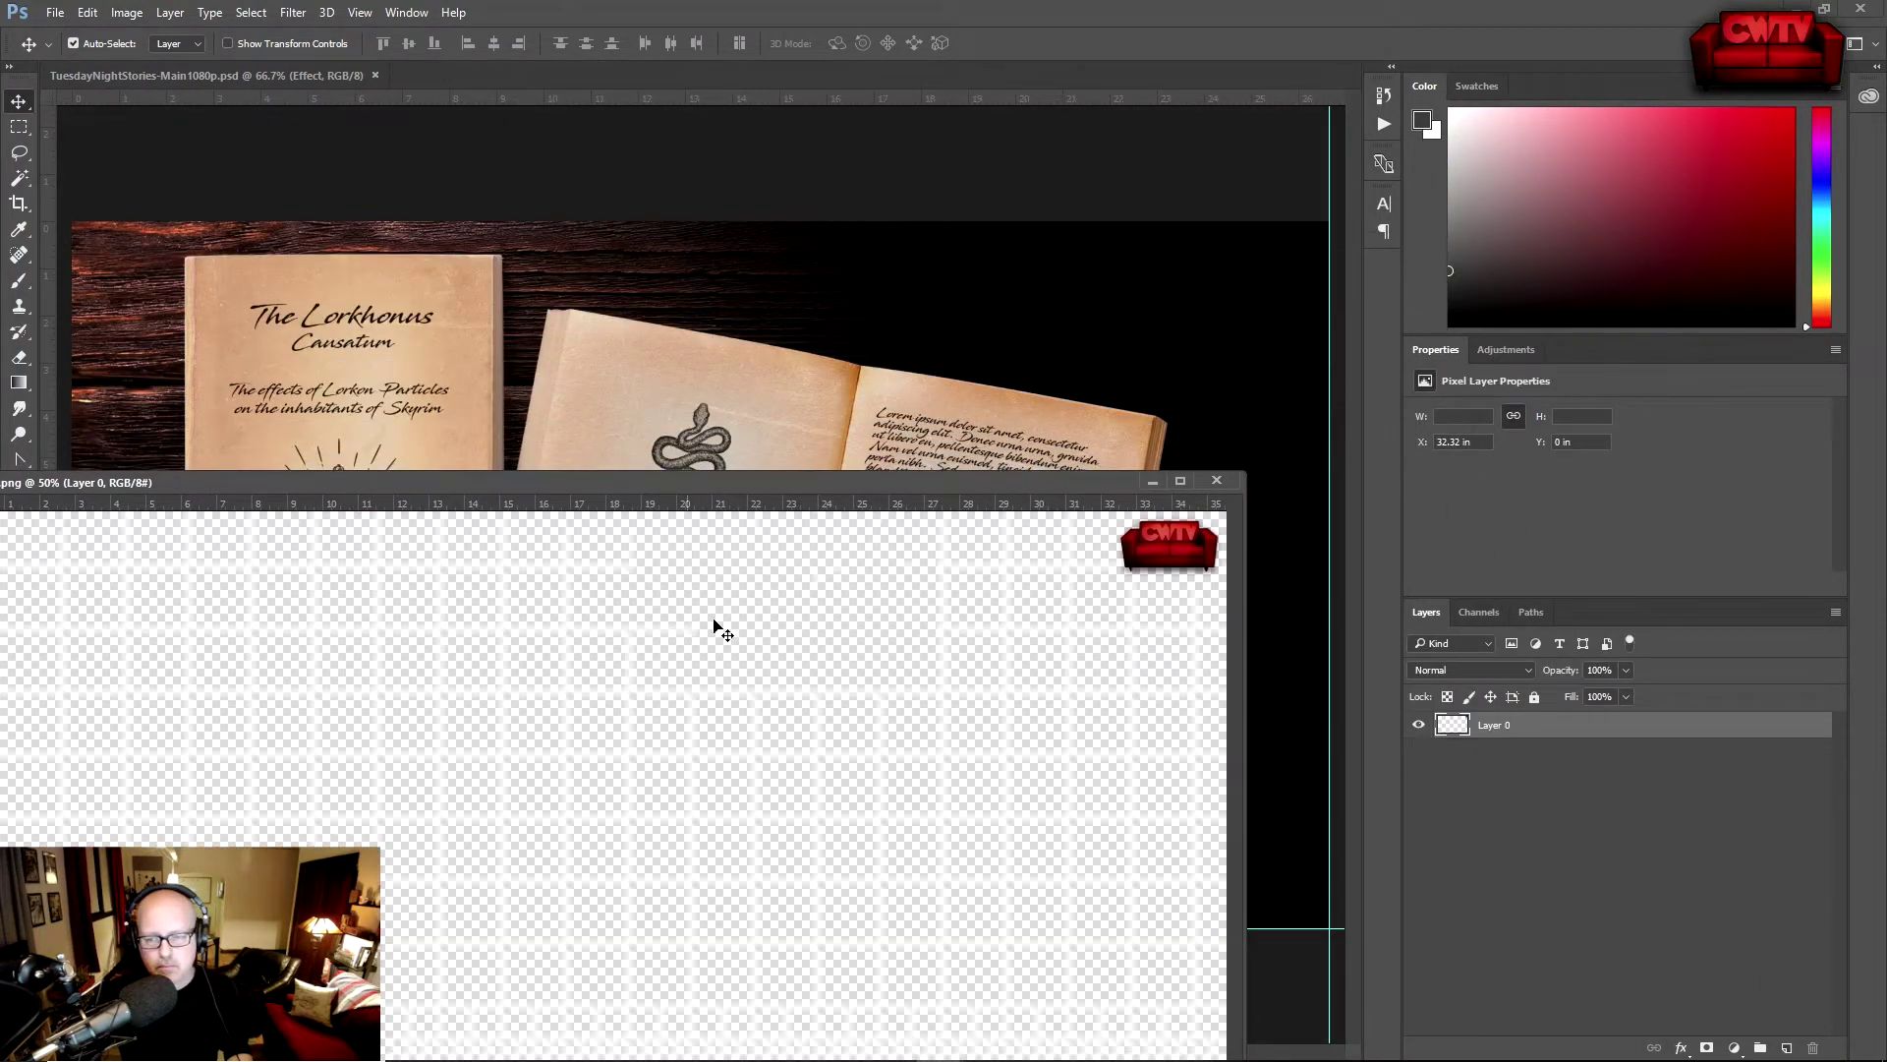
pyautogui.moveTo(1469, 728); pyautogui.dragTo(757, 413)
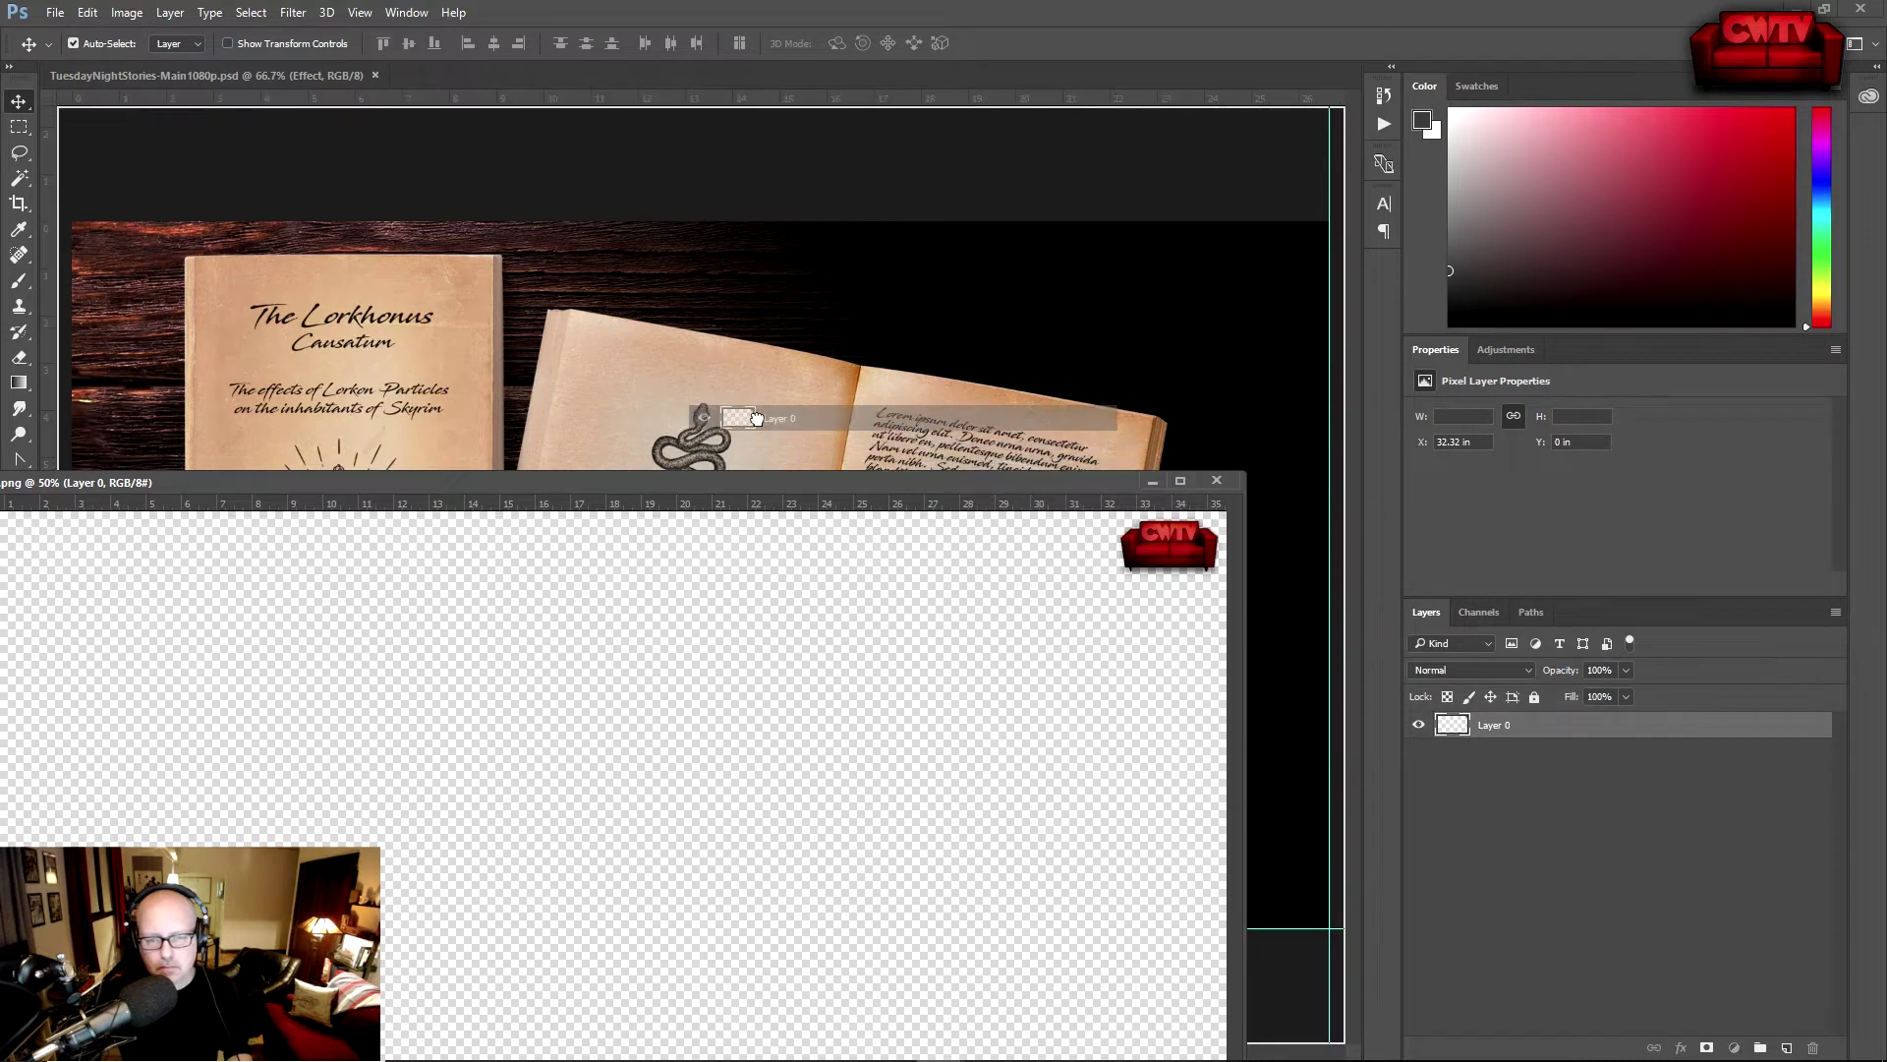
pyautogui.click(1216, 483)
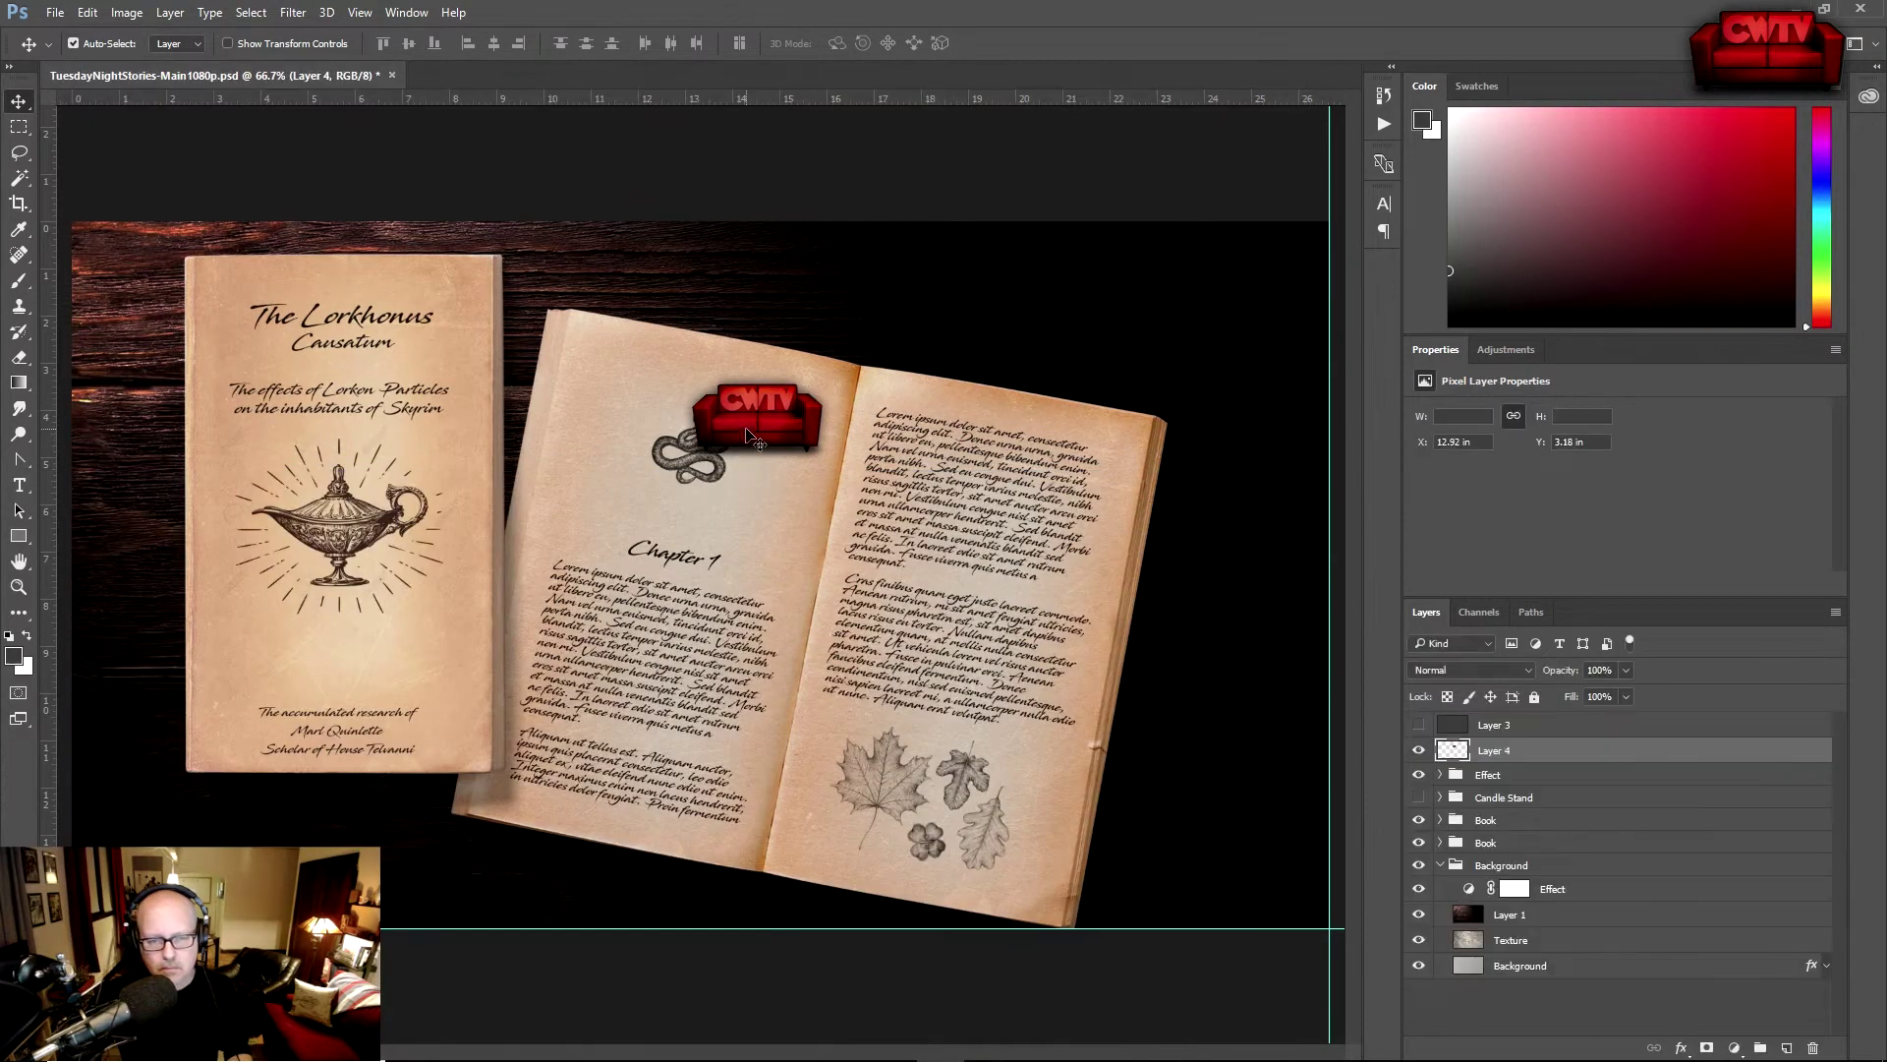
# - Move the CWTV logo to the top-right corner and nudge it against the top edge
pyautogui.moveTo(759, 430); pyautogui.dragTo(1216, 279)
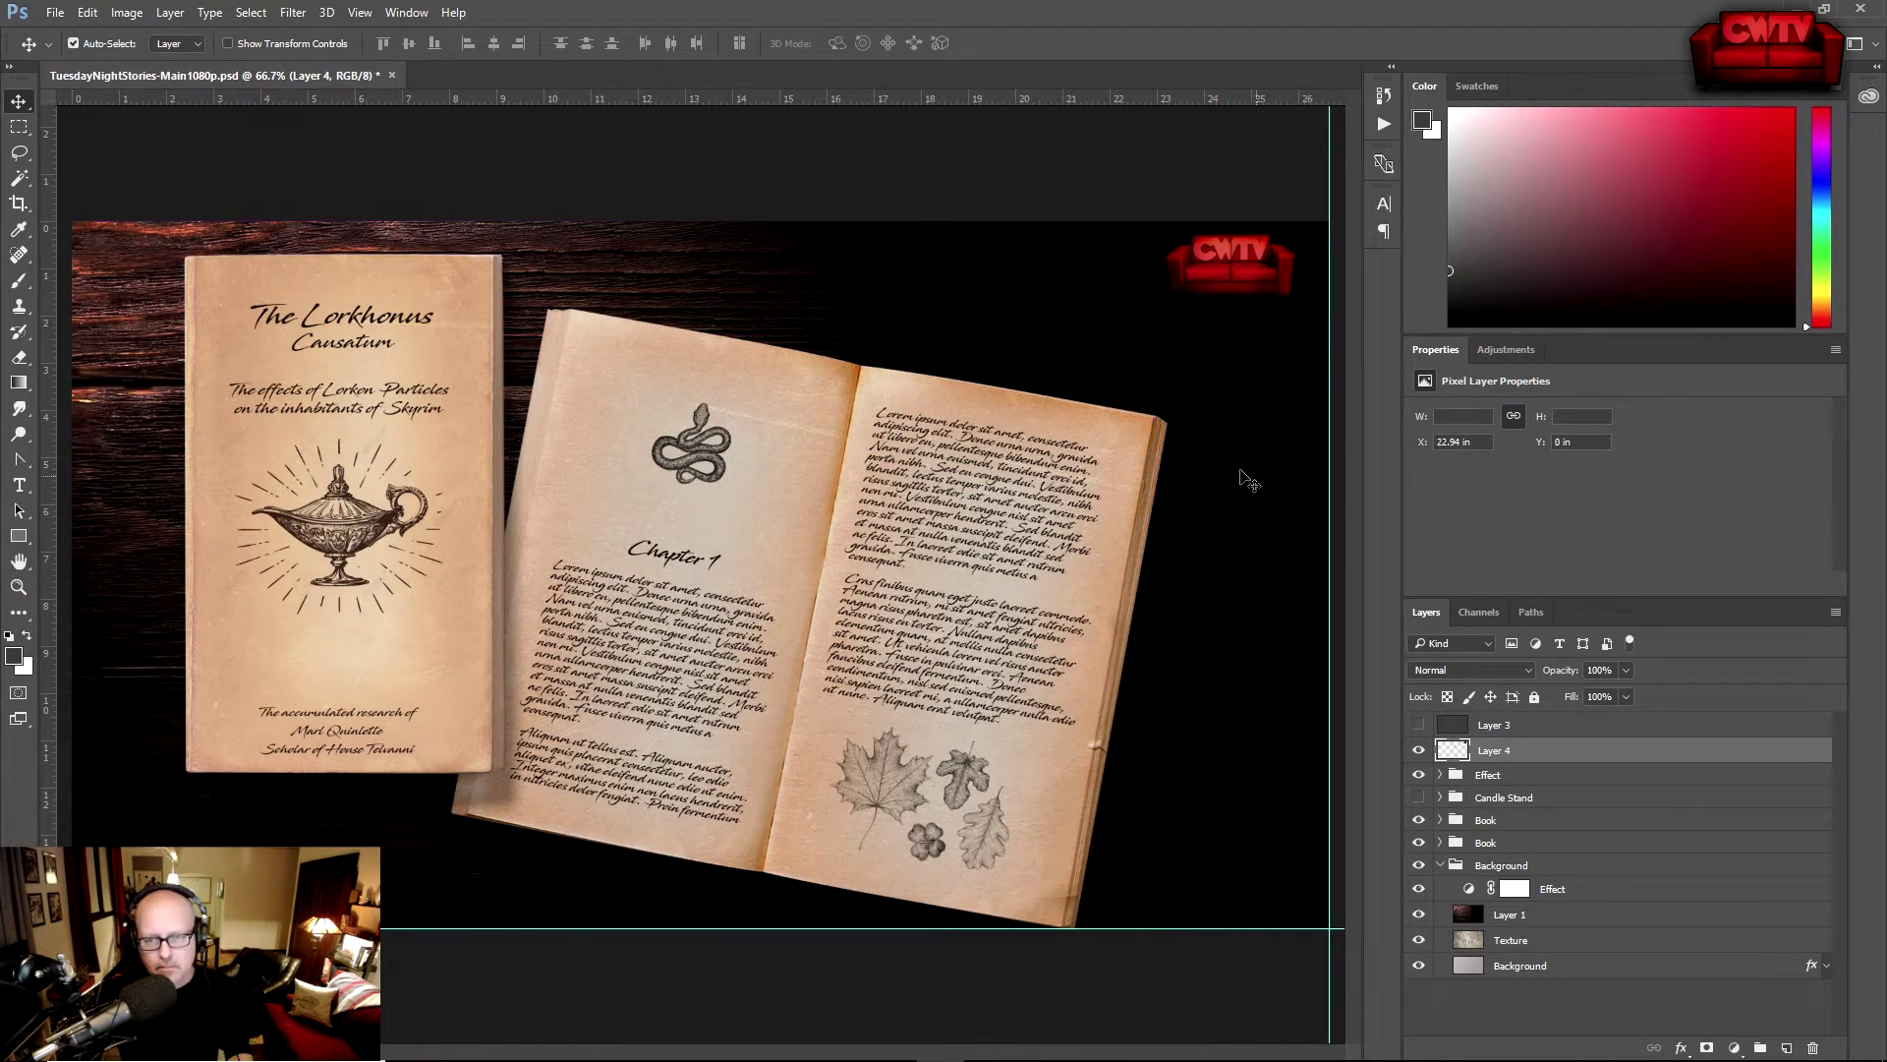
pyautogui.press('Right')
pyautogui.press('Right')
pyautogui.press('Right')
pyautogui.press('Right')
pyautogui.press('Right')
pyautogui.press('Right')
pyautogui.press('Right')
pyautogui.press('Right')
pyautogui.press('Right')
pyautogui.press('Right')
pyautogui.press('Right')
pyautogui.press('Right')
pyautogui.press('Right')
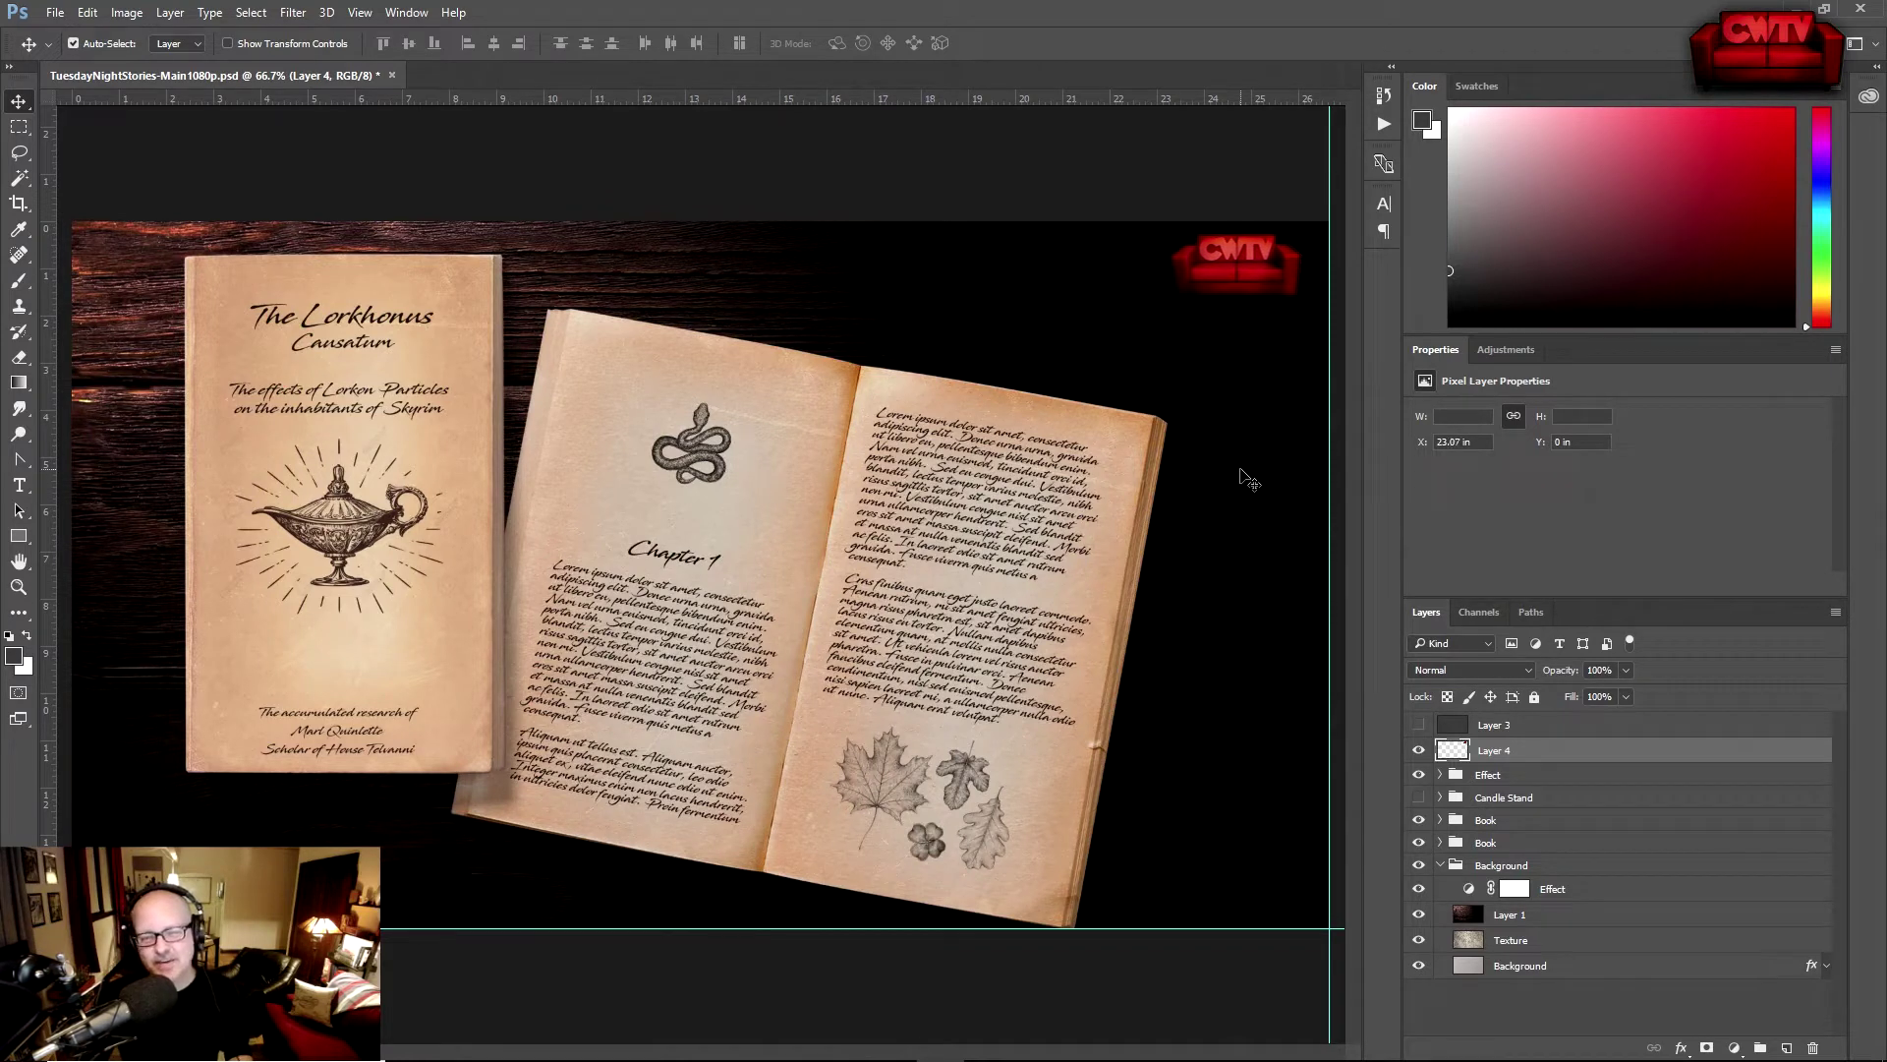
pyautogui.press('Right')
pyautogui.press('Right')
pyautogui.press('Right')
pyautogui.press('Right')
pyautogui.press('Right')
pyautogui.press('Right')
pyautogui.press('Right')
pyautogui.press('Right')
pyautogui.press('Right')
pyautogui.press('Right')
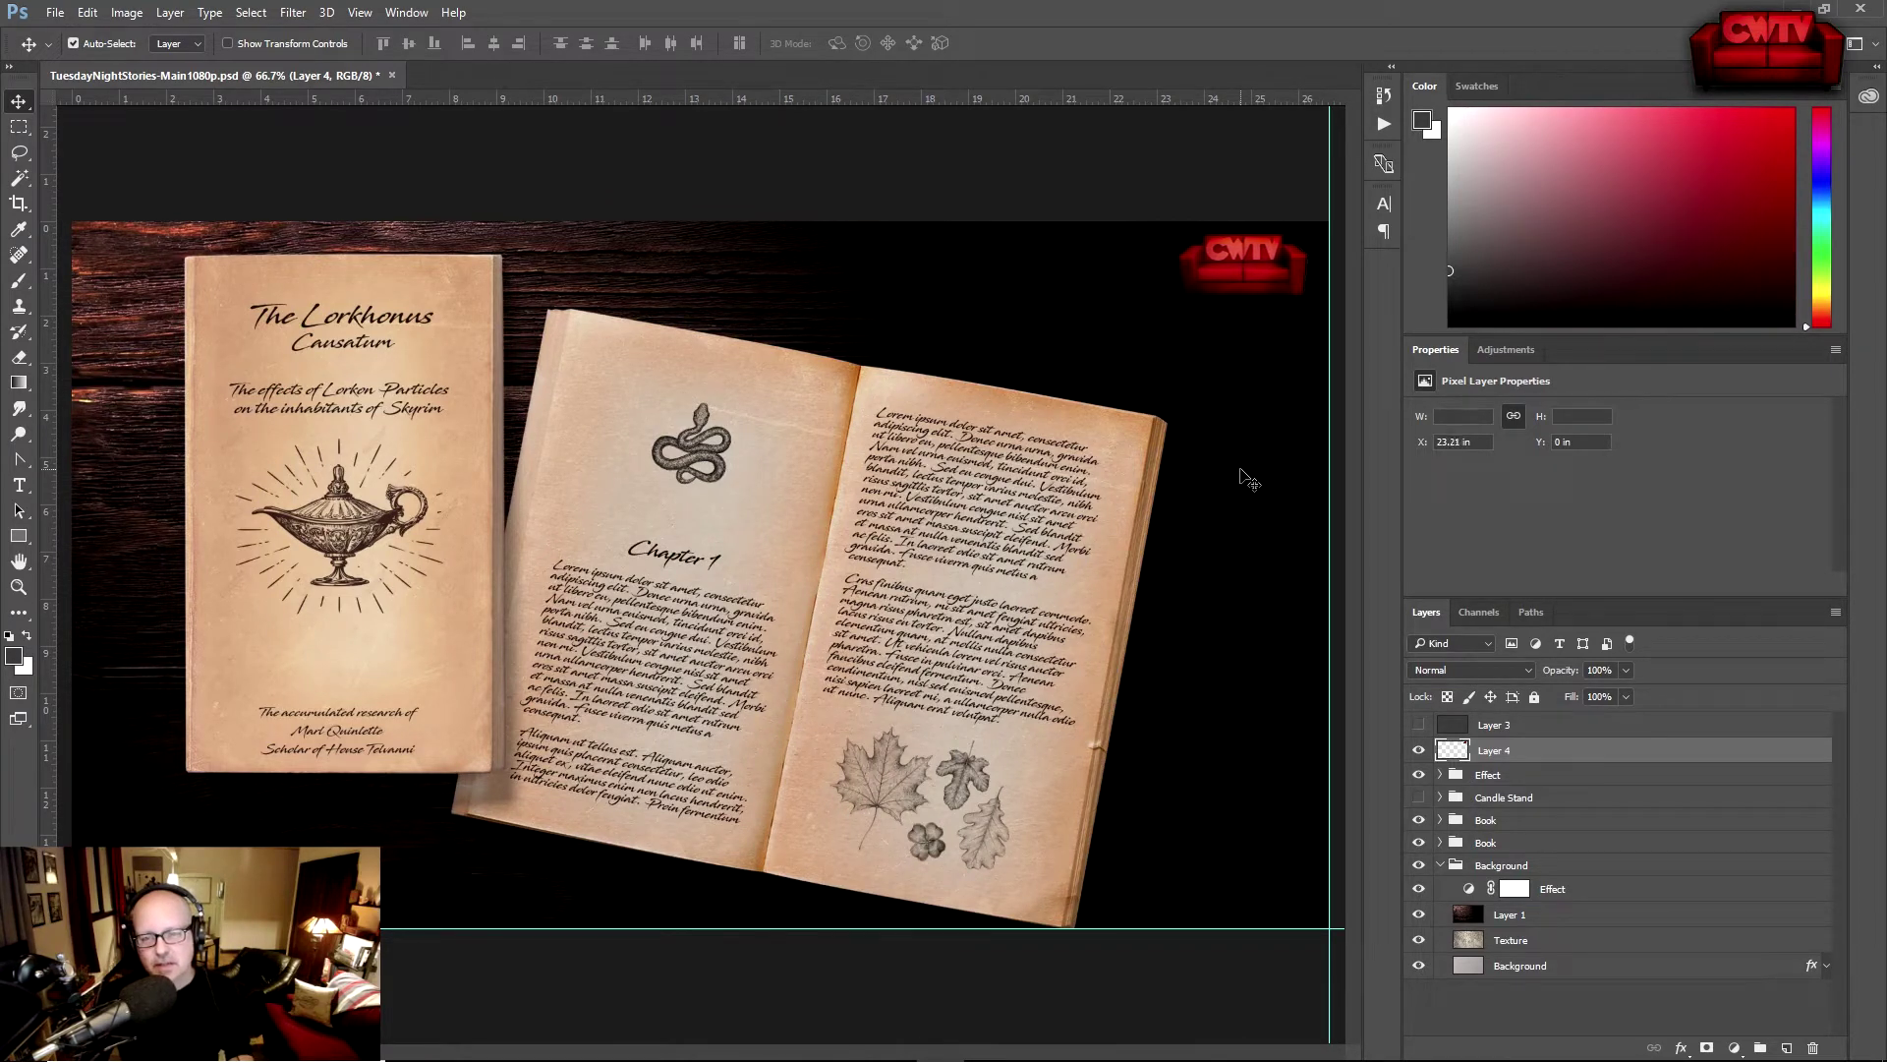
pyautogui.press('Right')
pyautogui.press('Right')
pyautogui.press('Right')
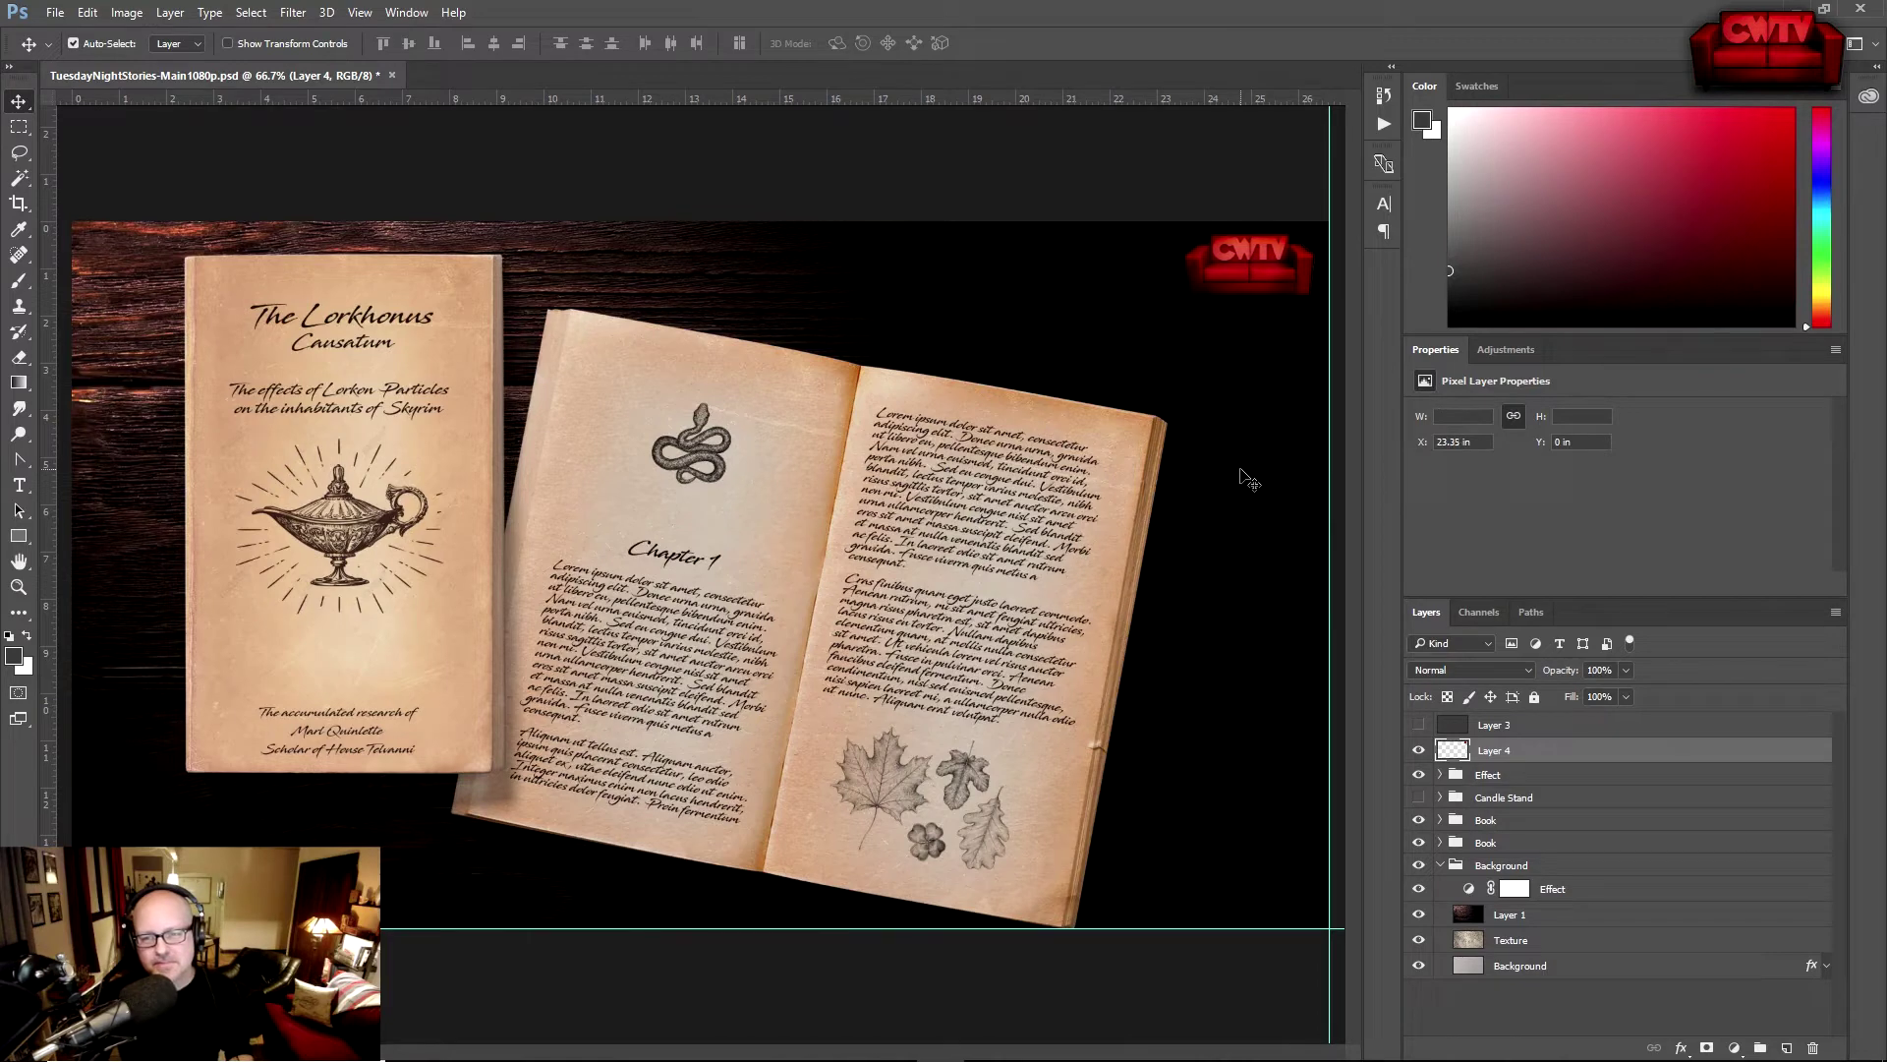
pyautogui.press('Right')
pyautogui.press('Up')
pyautogui.press('Up')
pyautogui.press('Up')
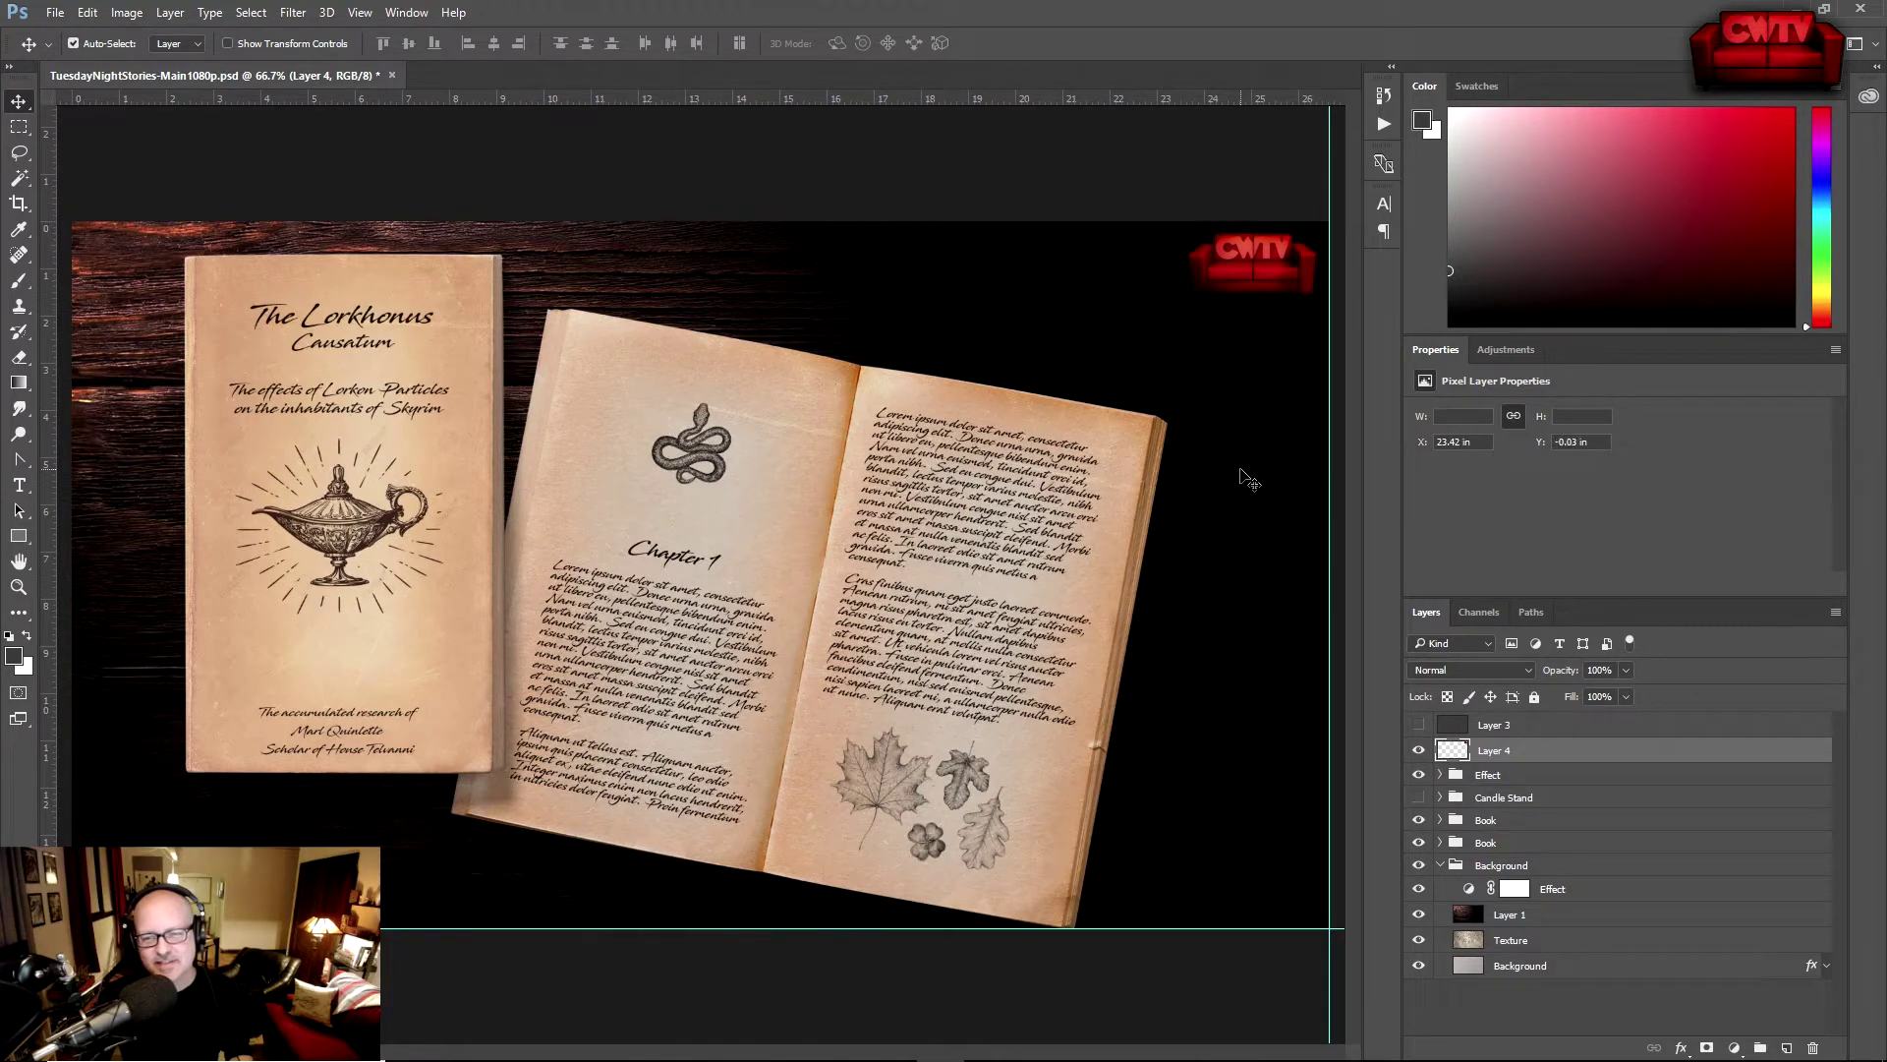
pyautogui.press('Left')
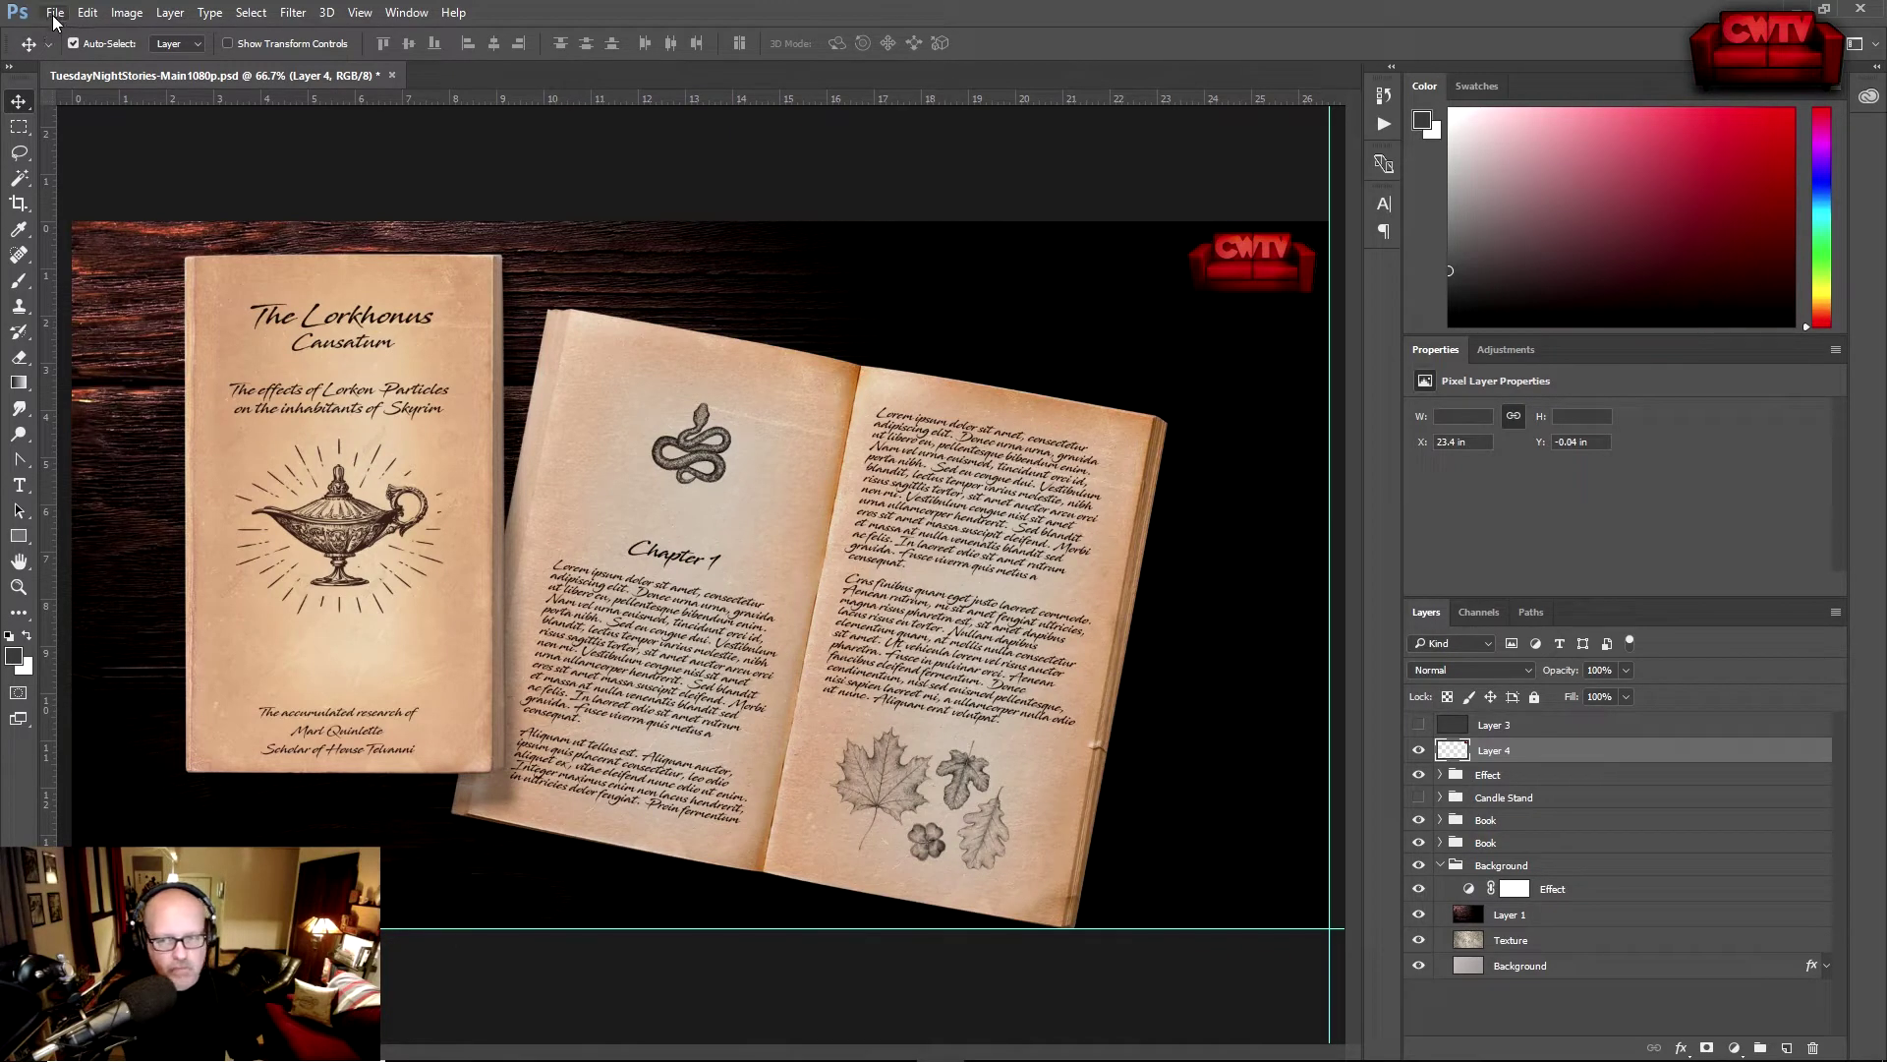
# - Convert Layer 4 to a smart object, turn off Auto-Select, and zoom out to the whole canvas
pyautogui.rightClick(1488, 752)
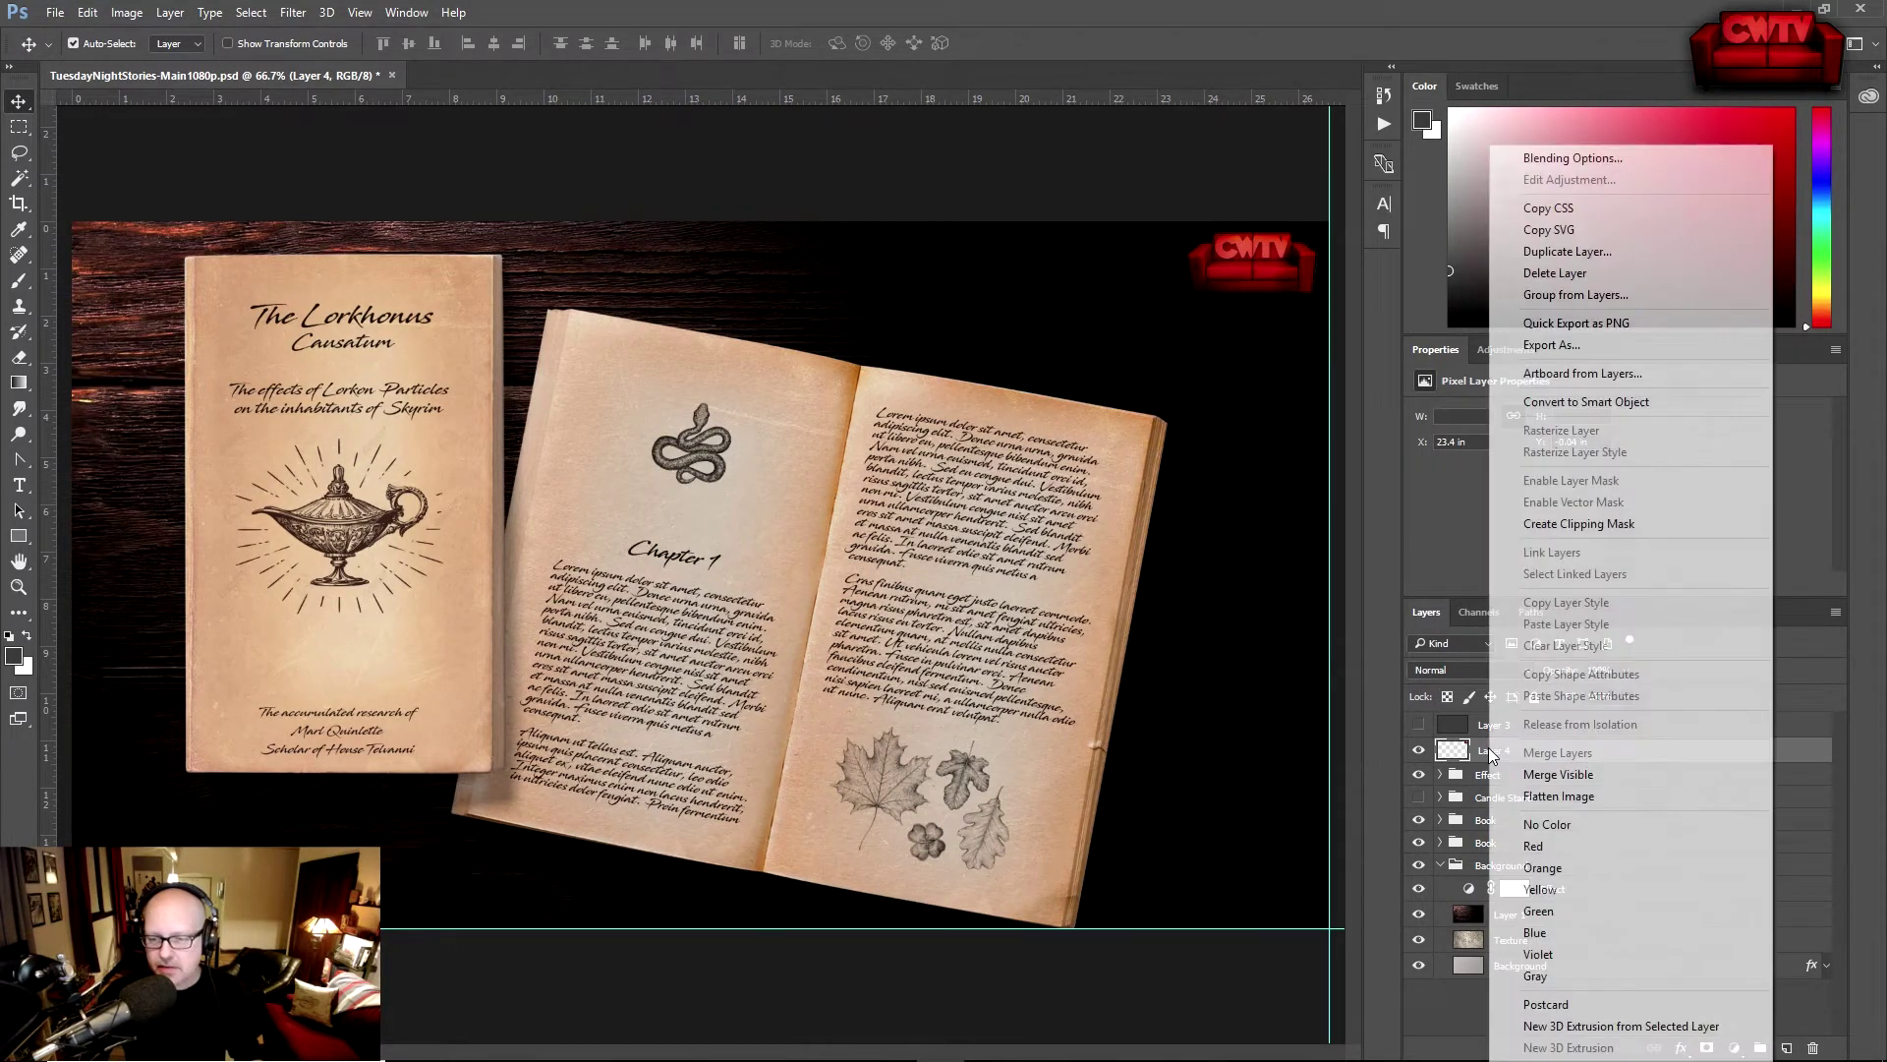
pyautogui.click(1553, 402)
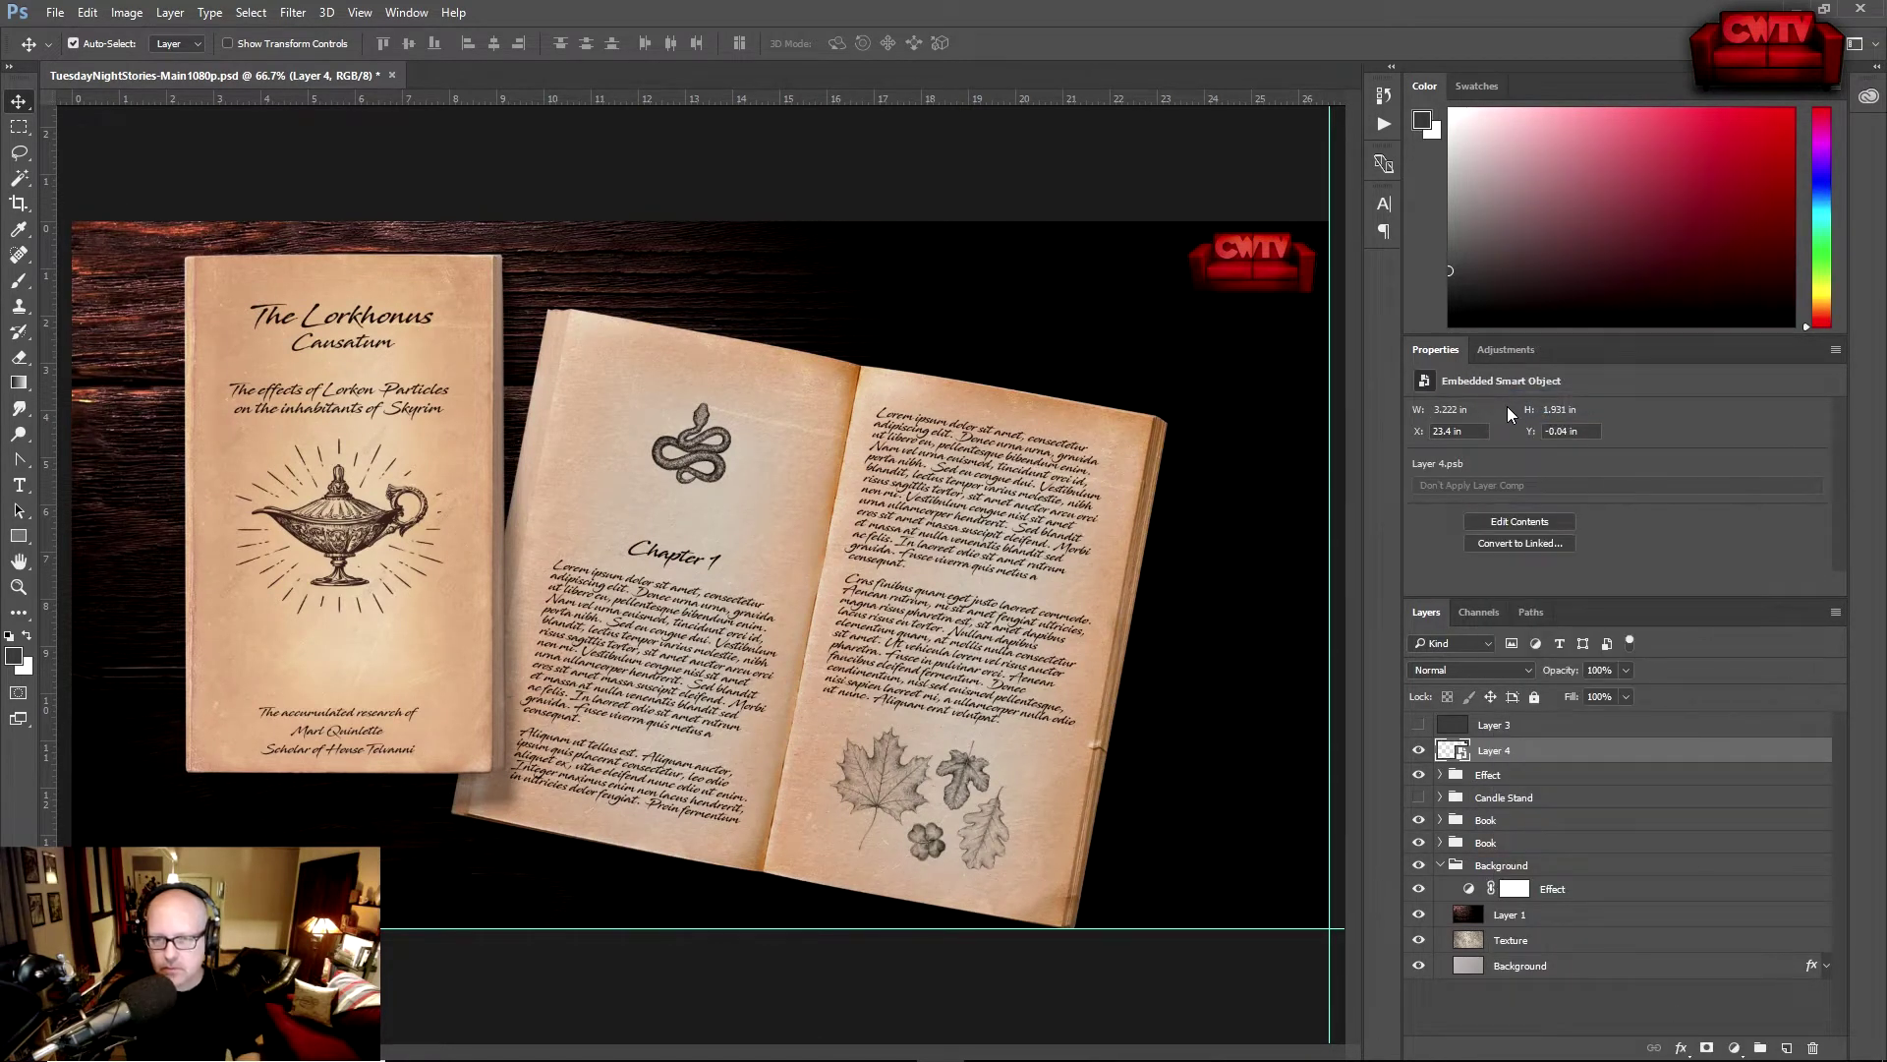
pyautogui.press('ctrl')
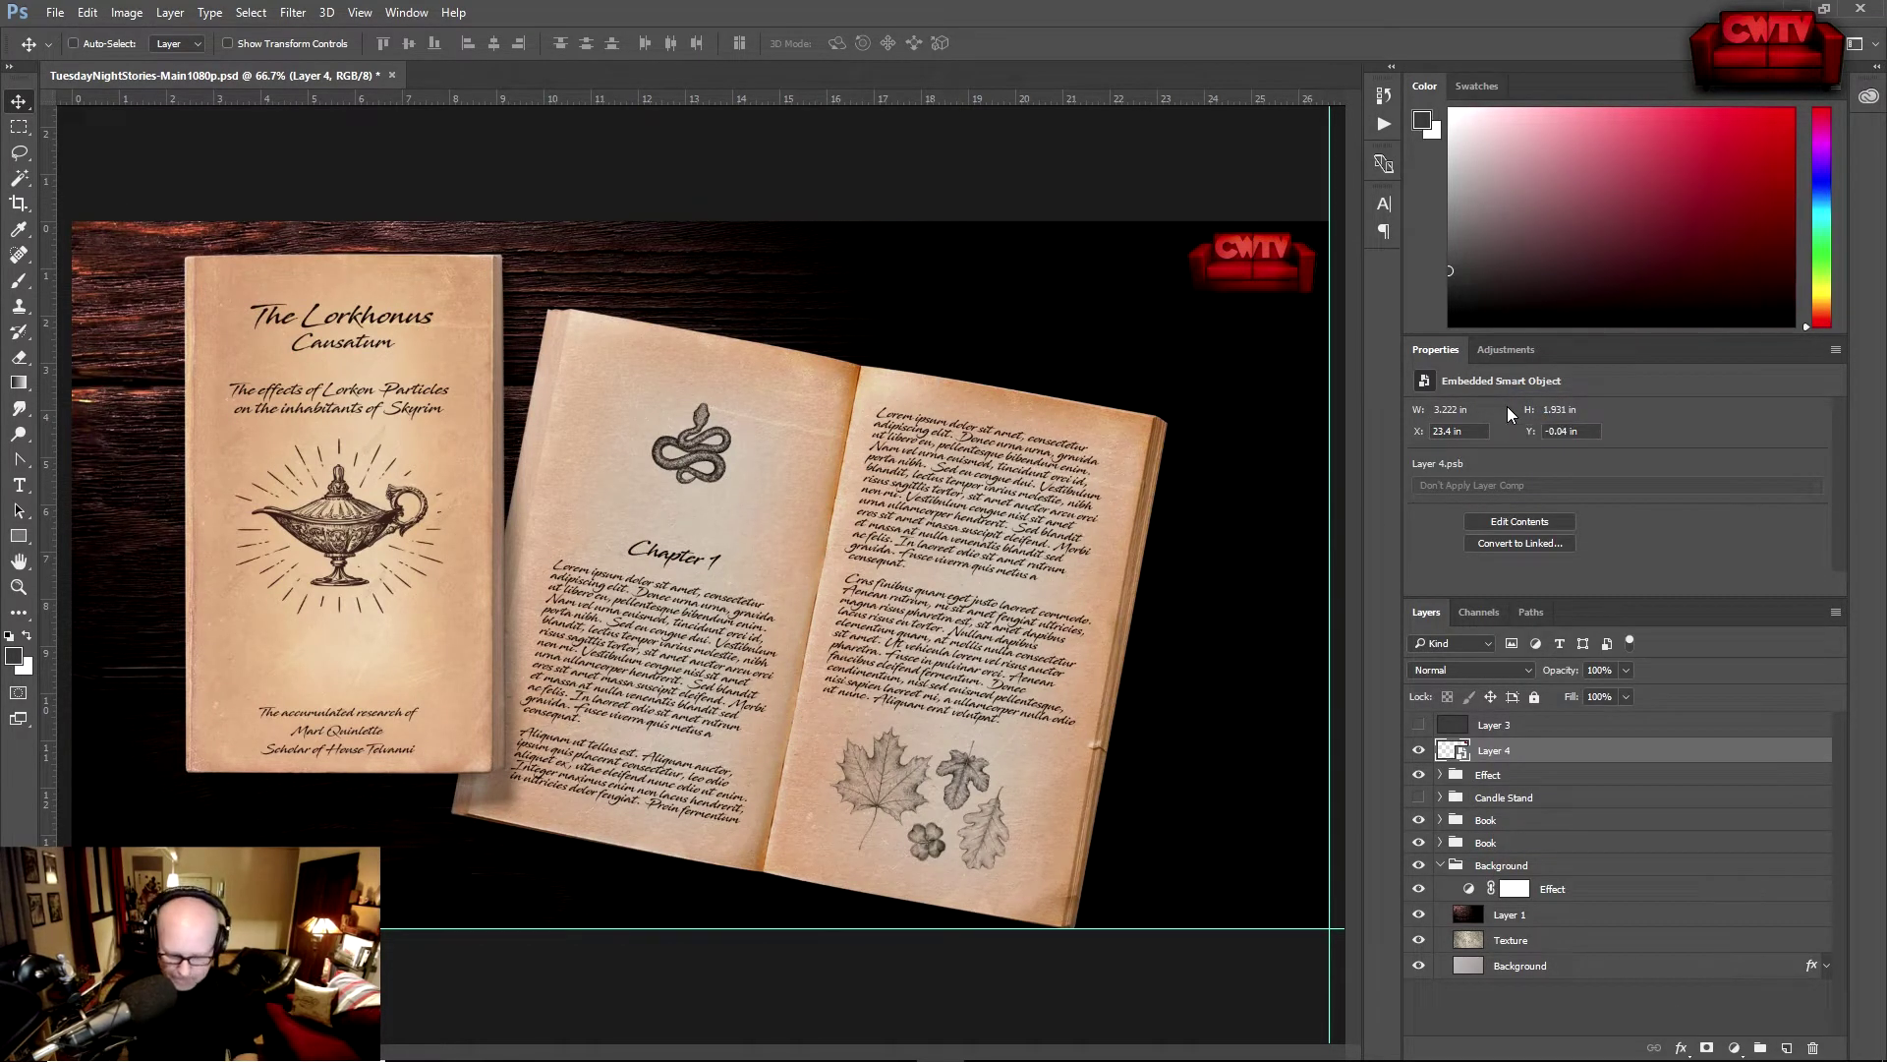
pyautogui.hotkey('ctrl', '-')
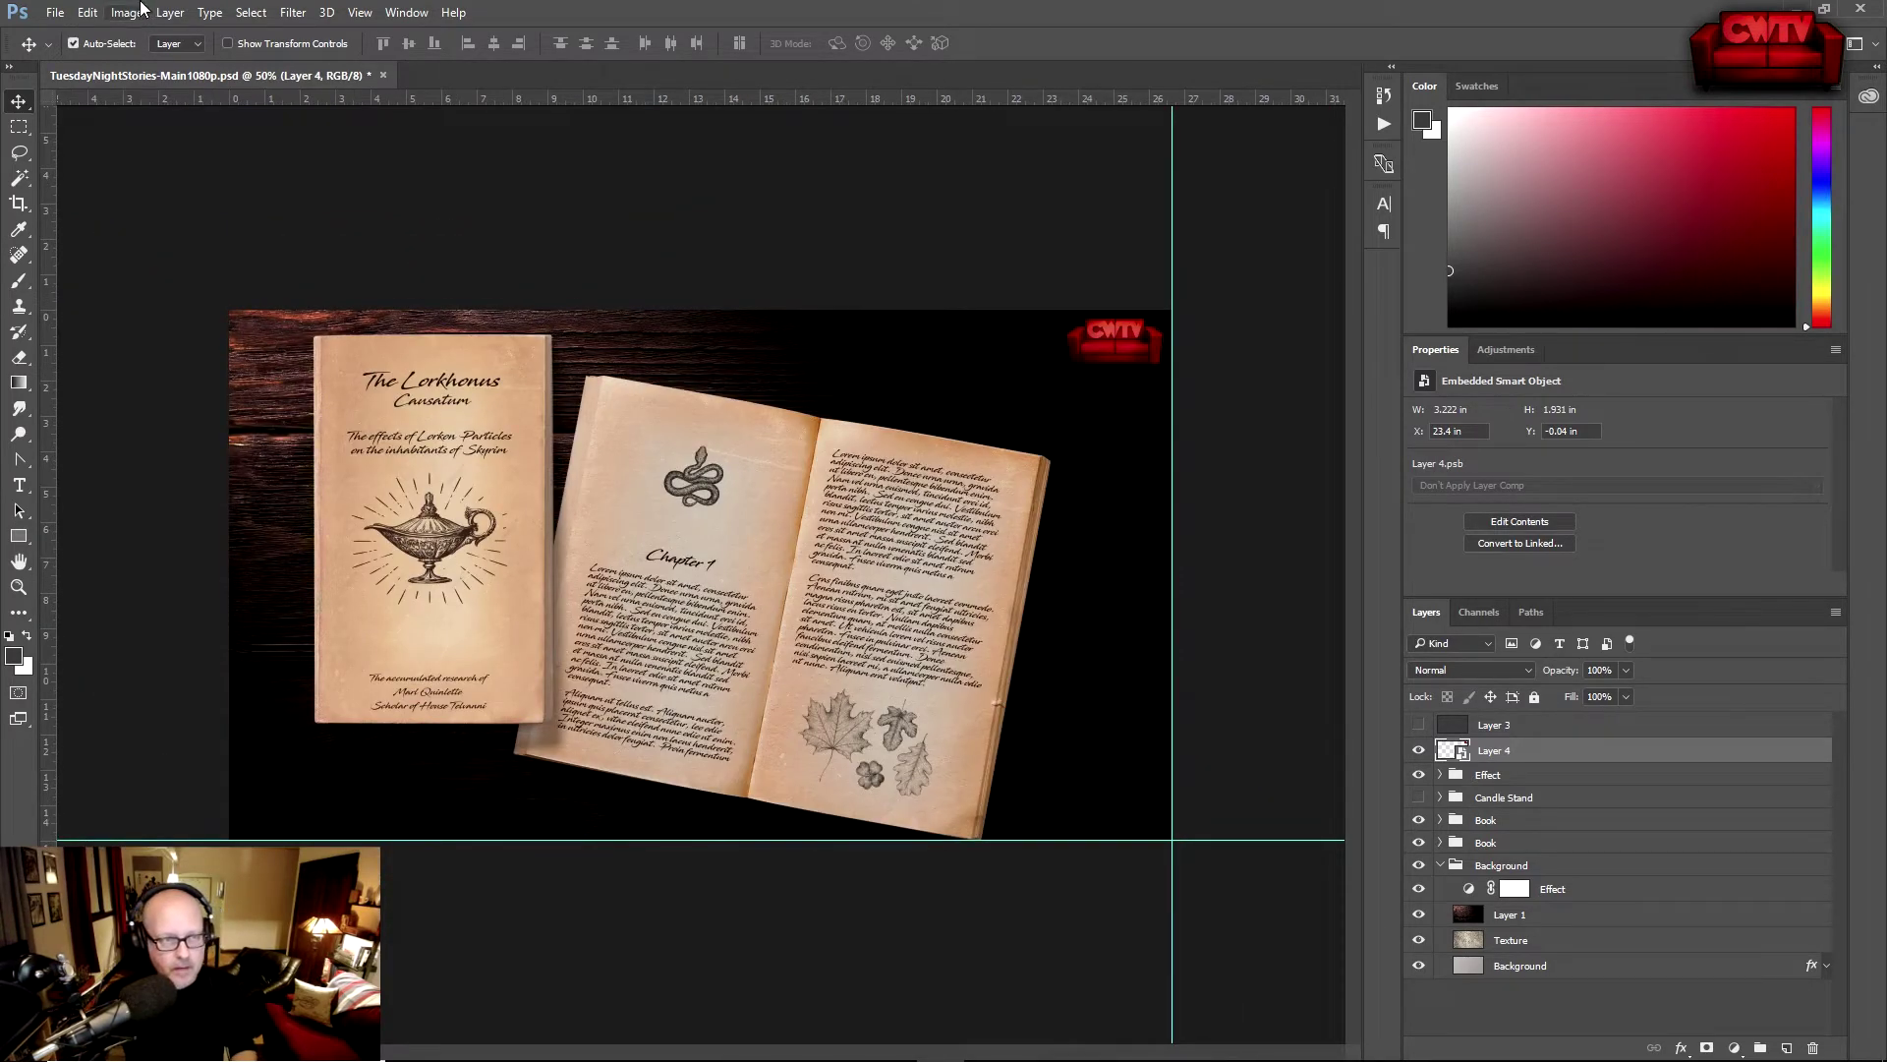
pyautogui.click(169, 12)
pyautogui.click(127, 13)
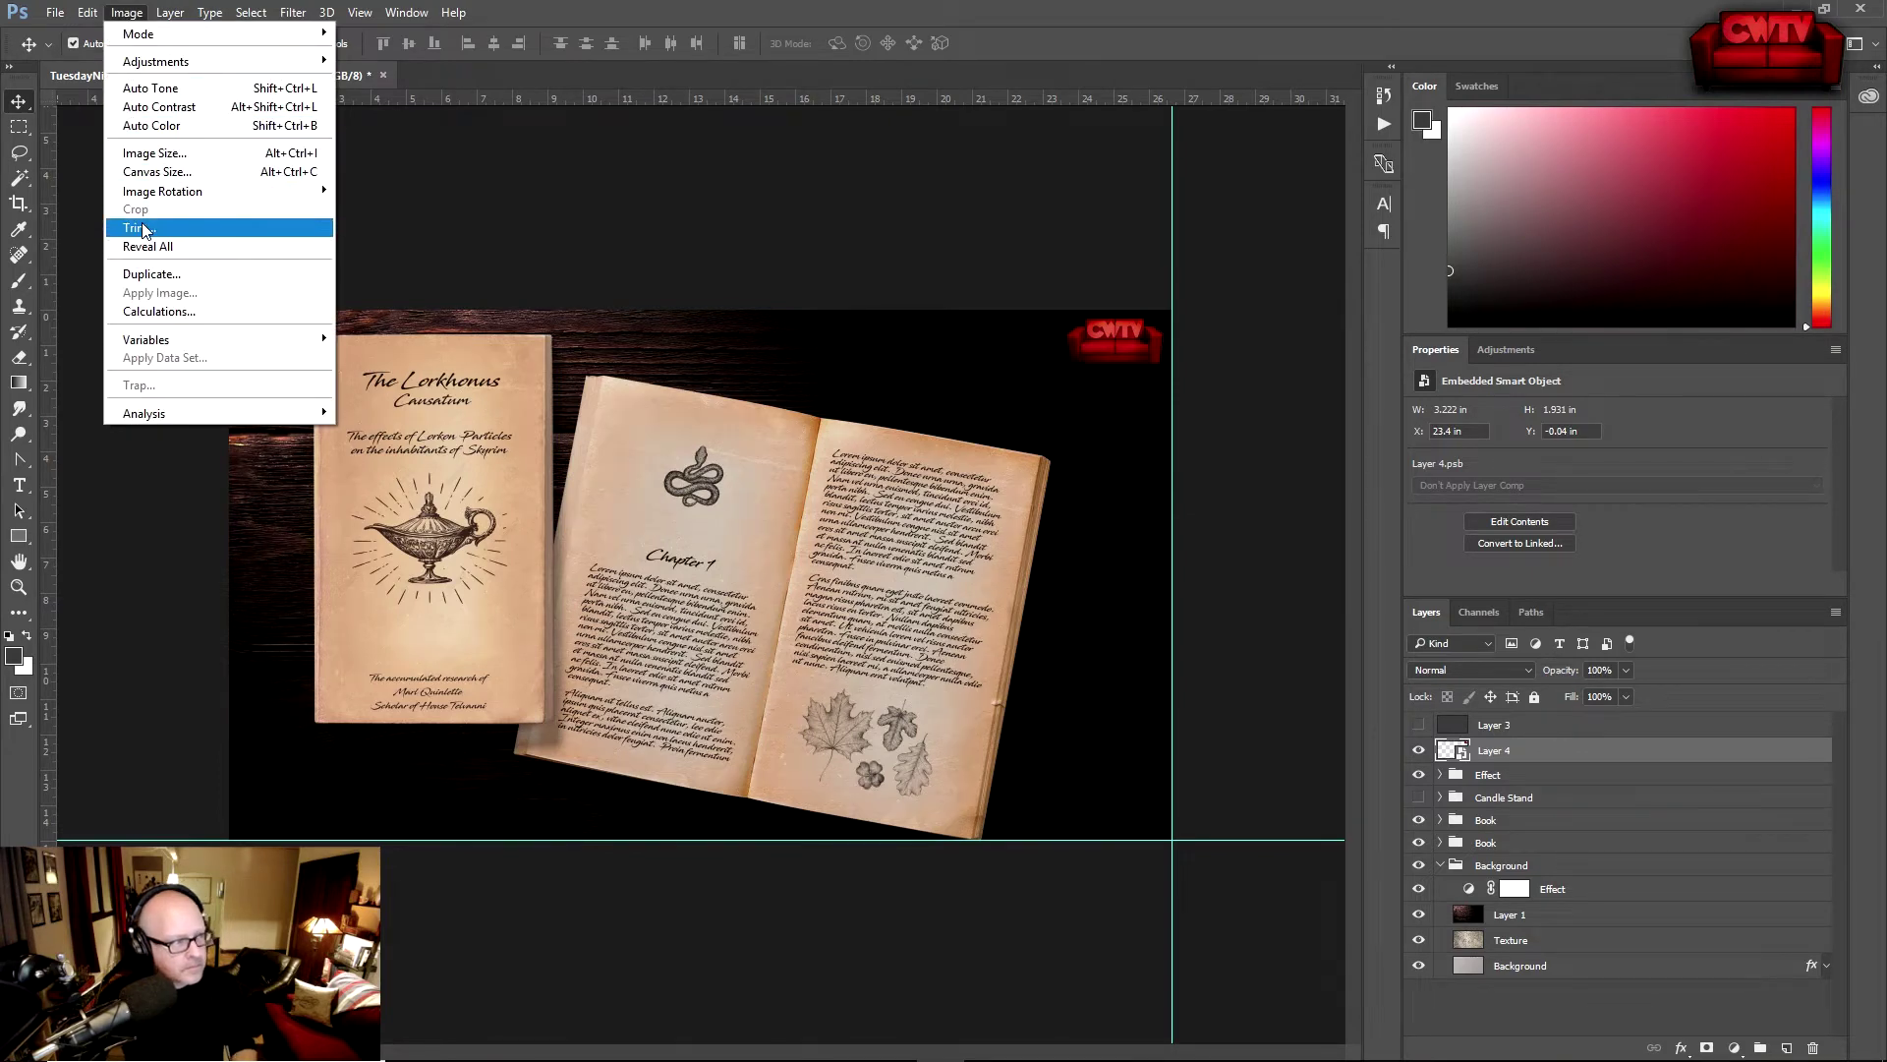
pyautogui.click(518, 198)
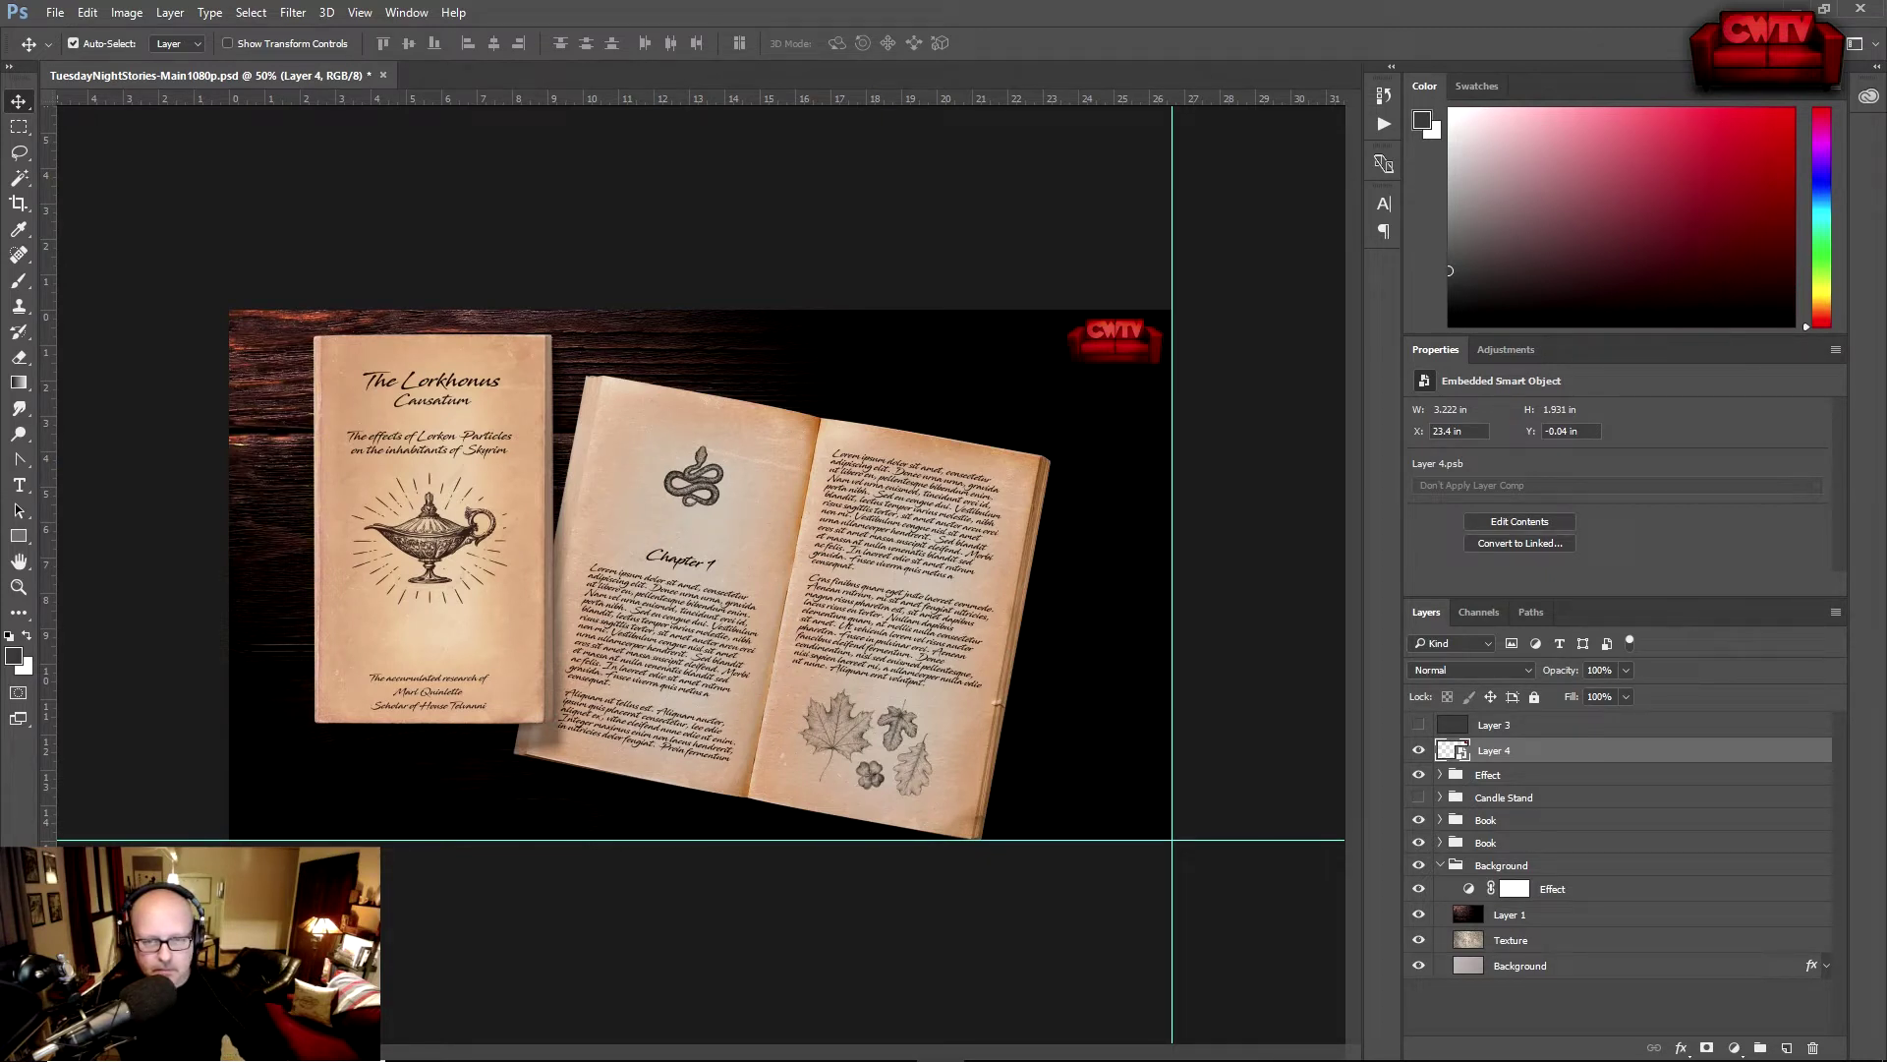
# - Deselect the logo layer, start File > Open, then cancel the dialog
pyautogui.click(509, 255)
pyautogui.click(55, 12)
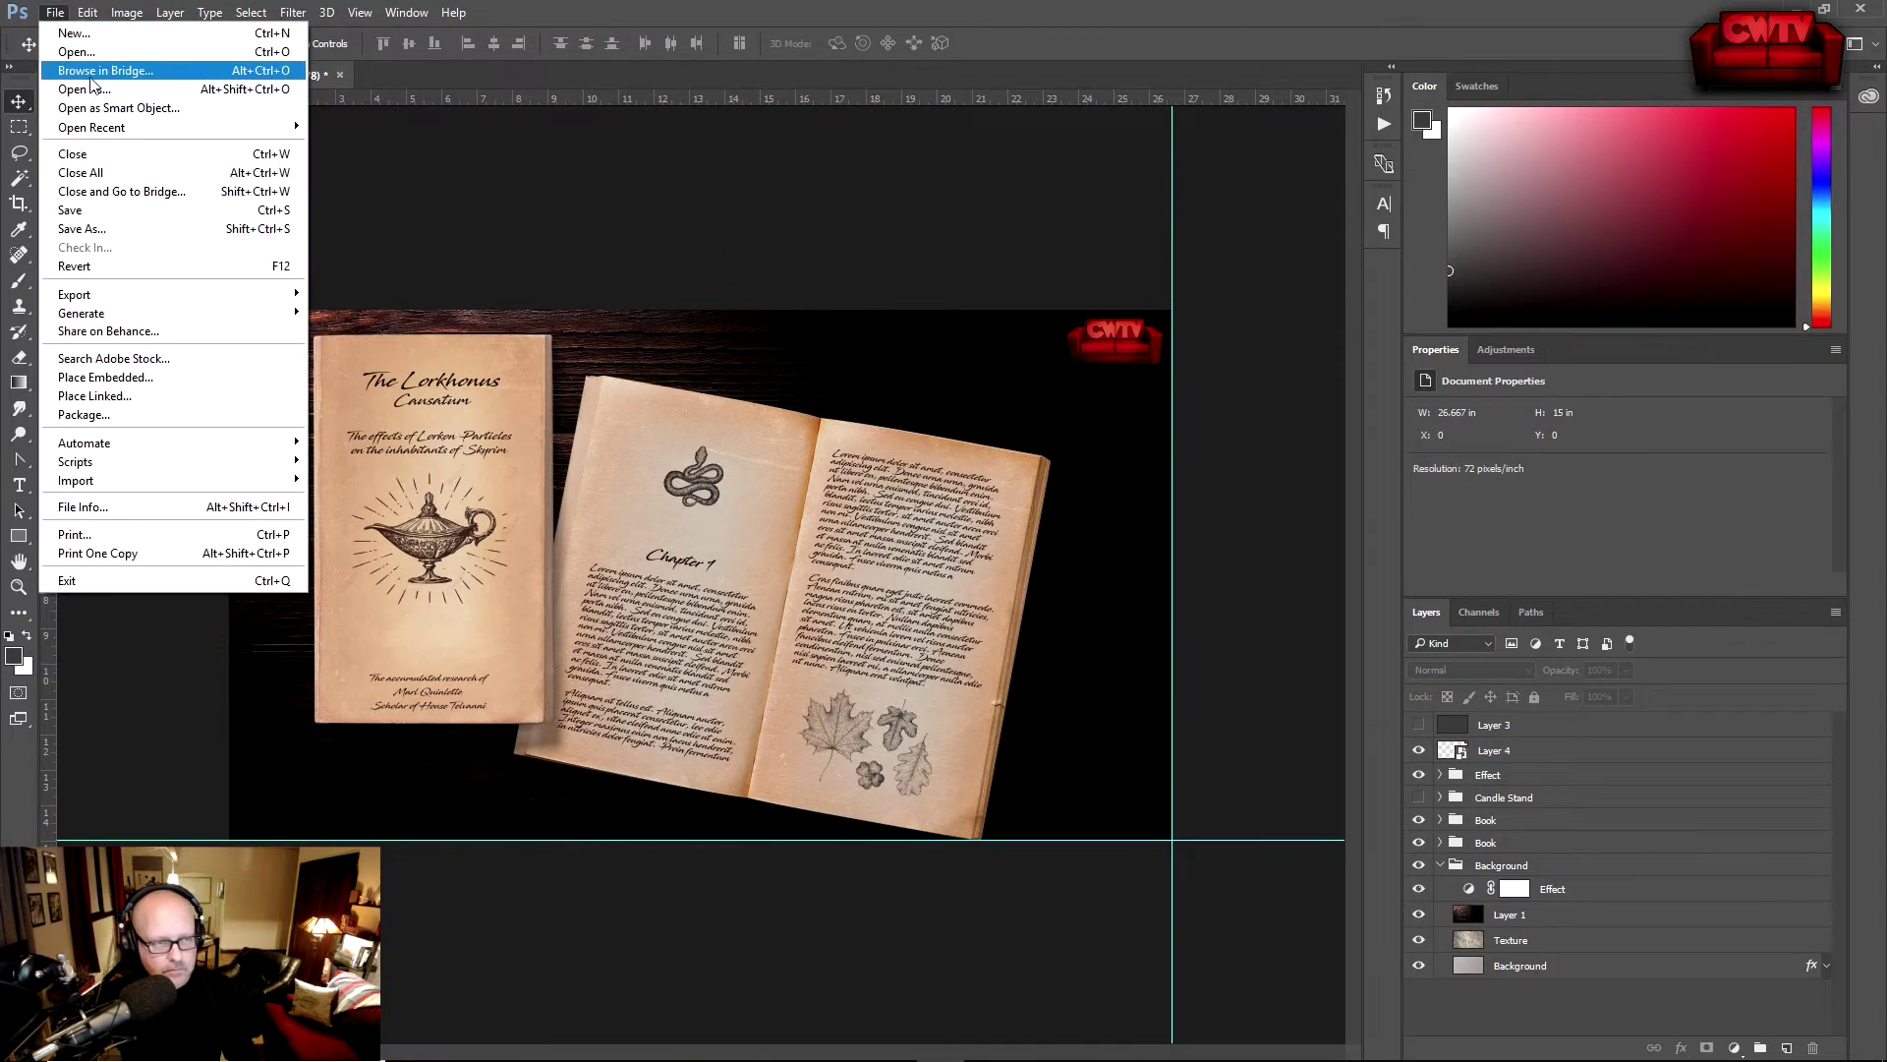
pyautogui.click(76, 51)
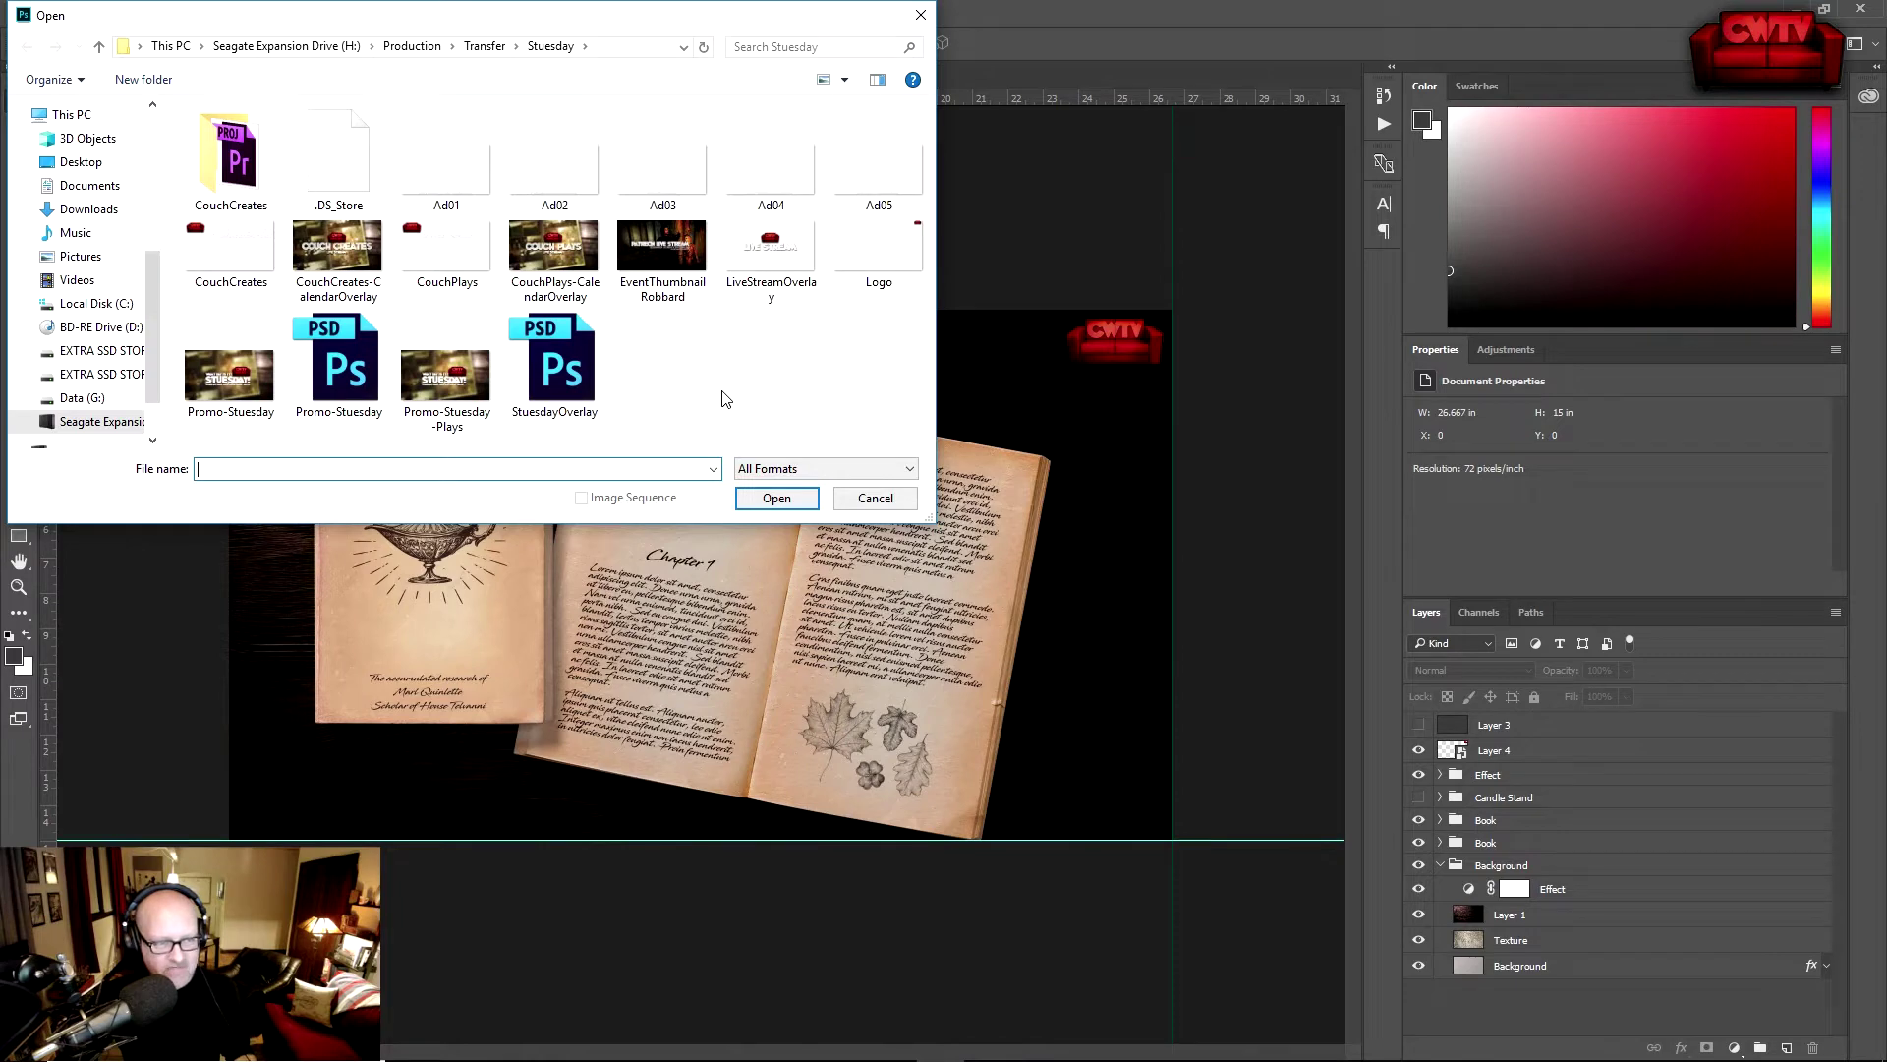
pyautogui.click(853, 503)
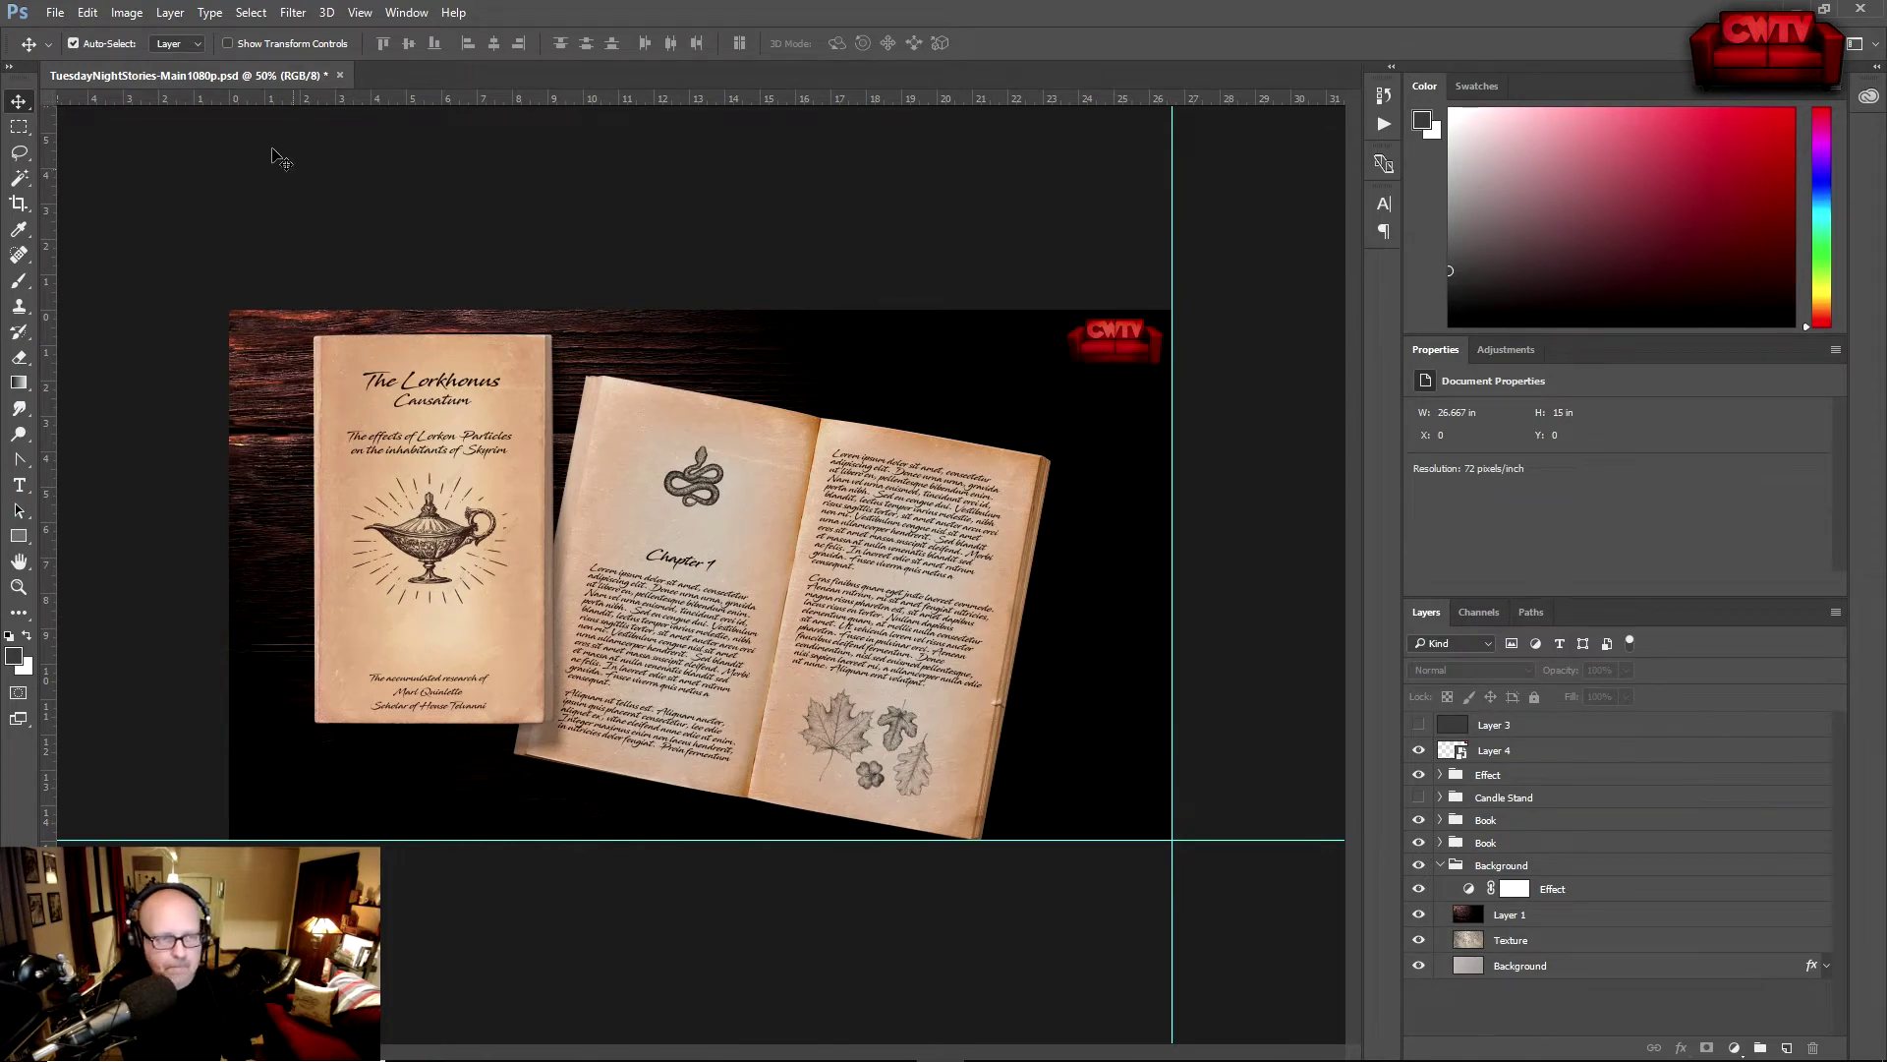
# - In the Open dialog, navigate to Production › Transfer › CWTVpromo
pyautogui.click(55, 14)
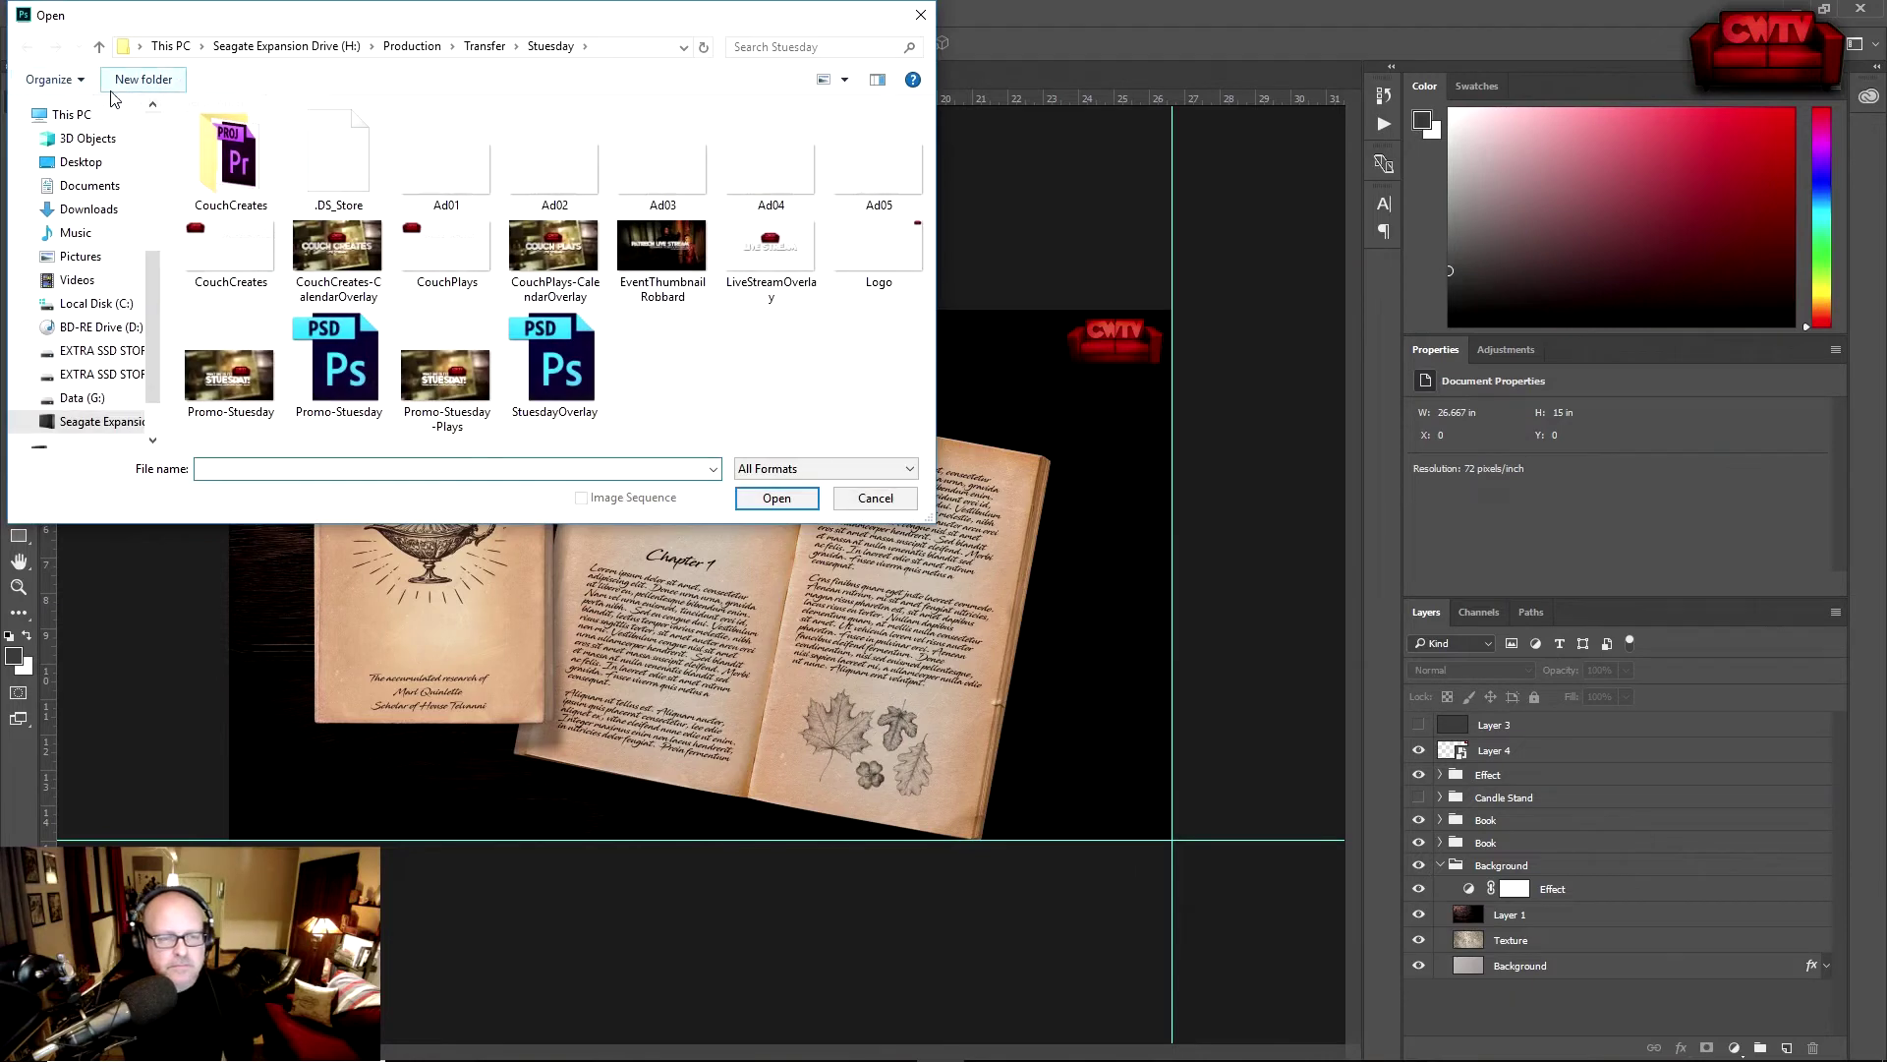
pyautogui.click(477, 51)
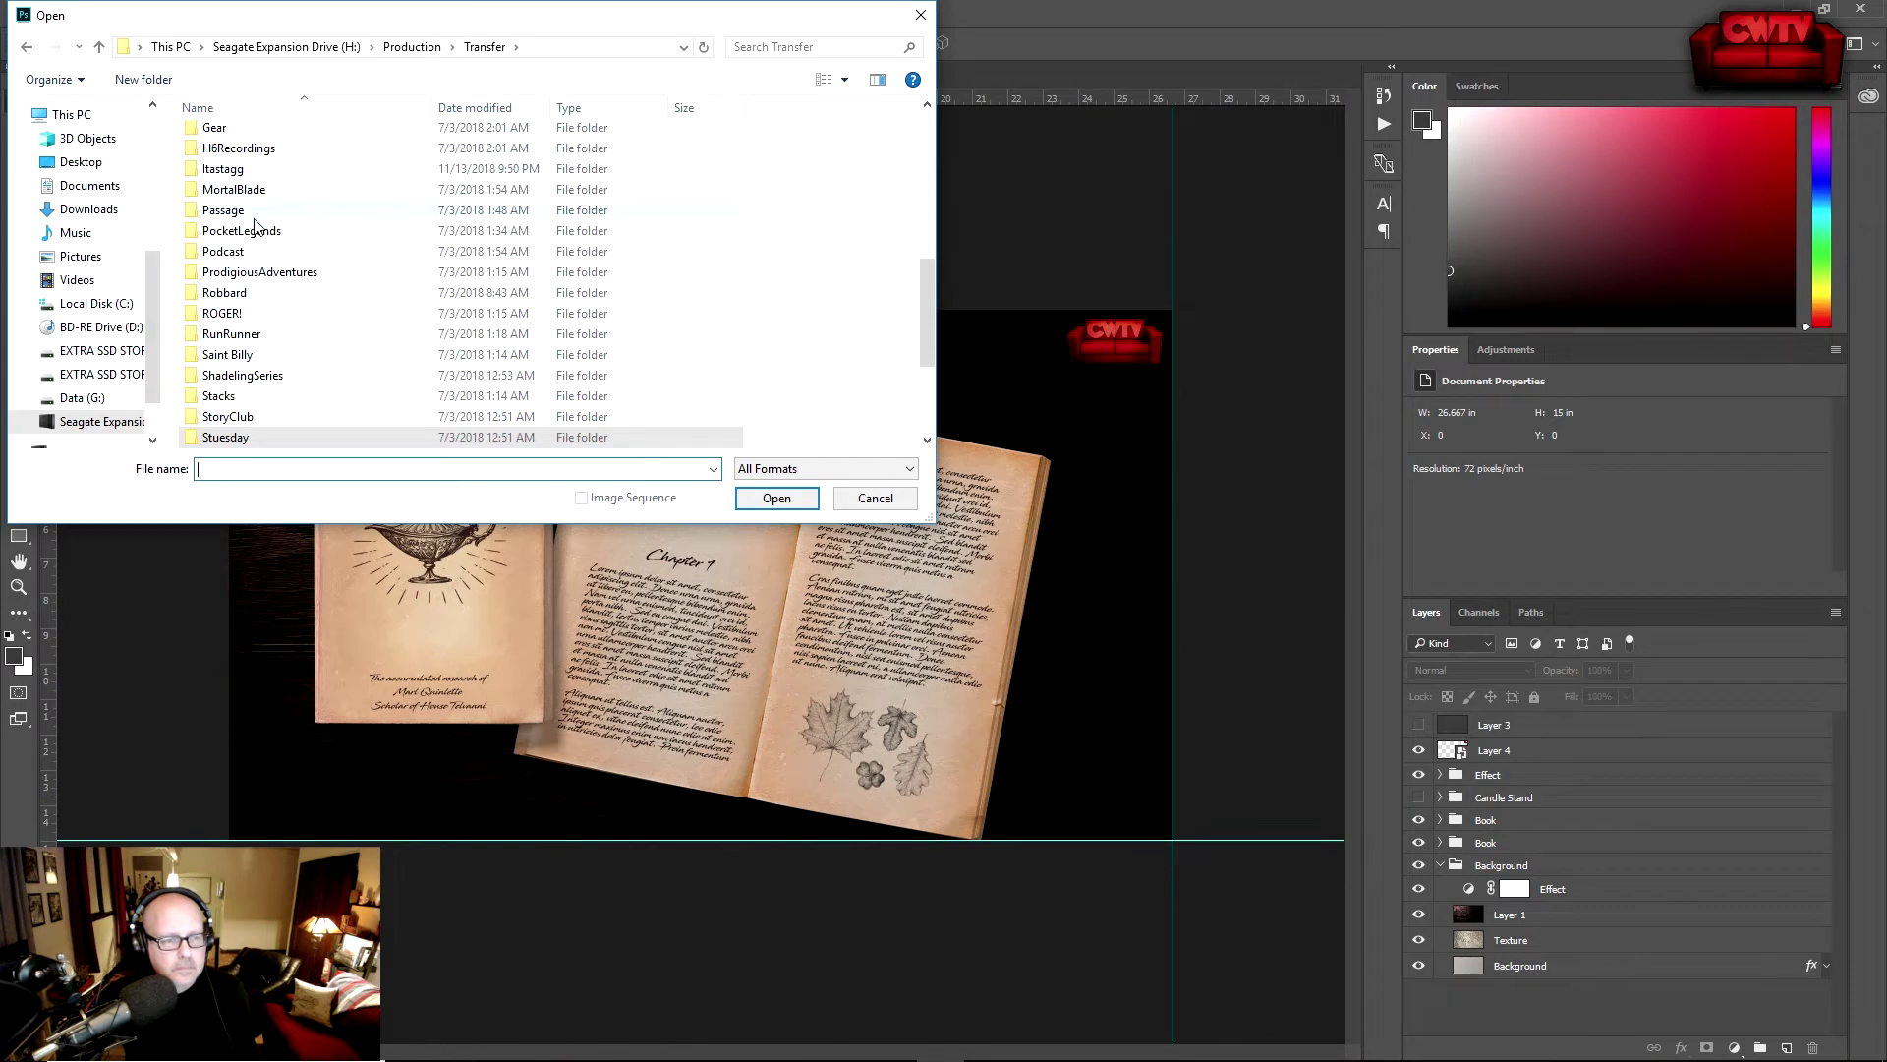
pyautogui.scroll(4, 267, 216)
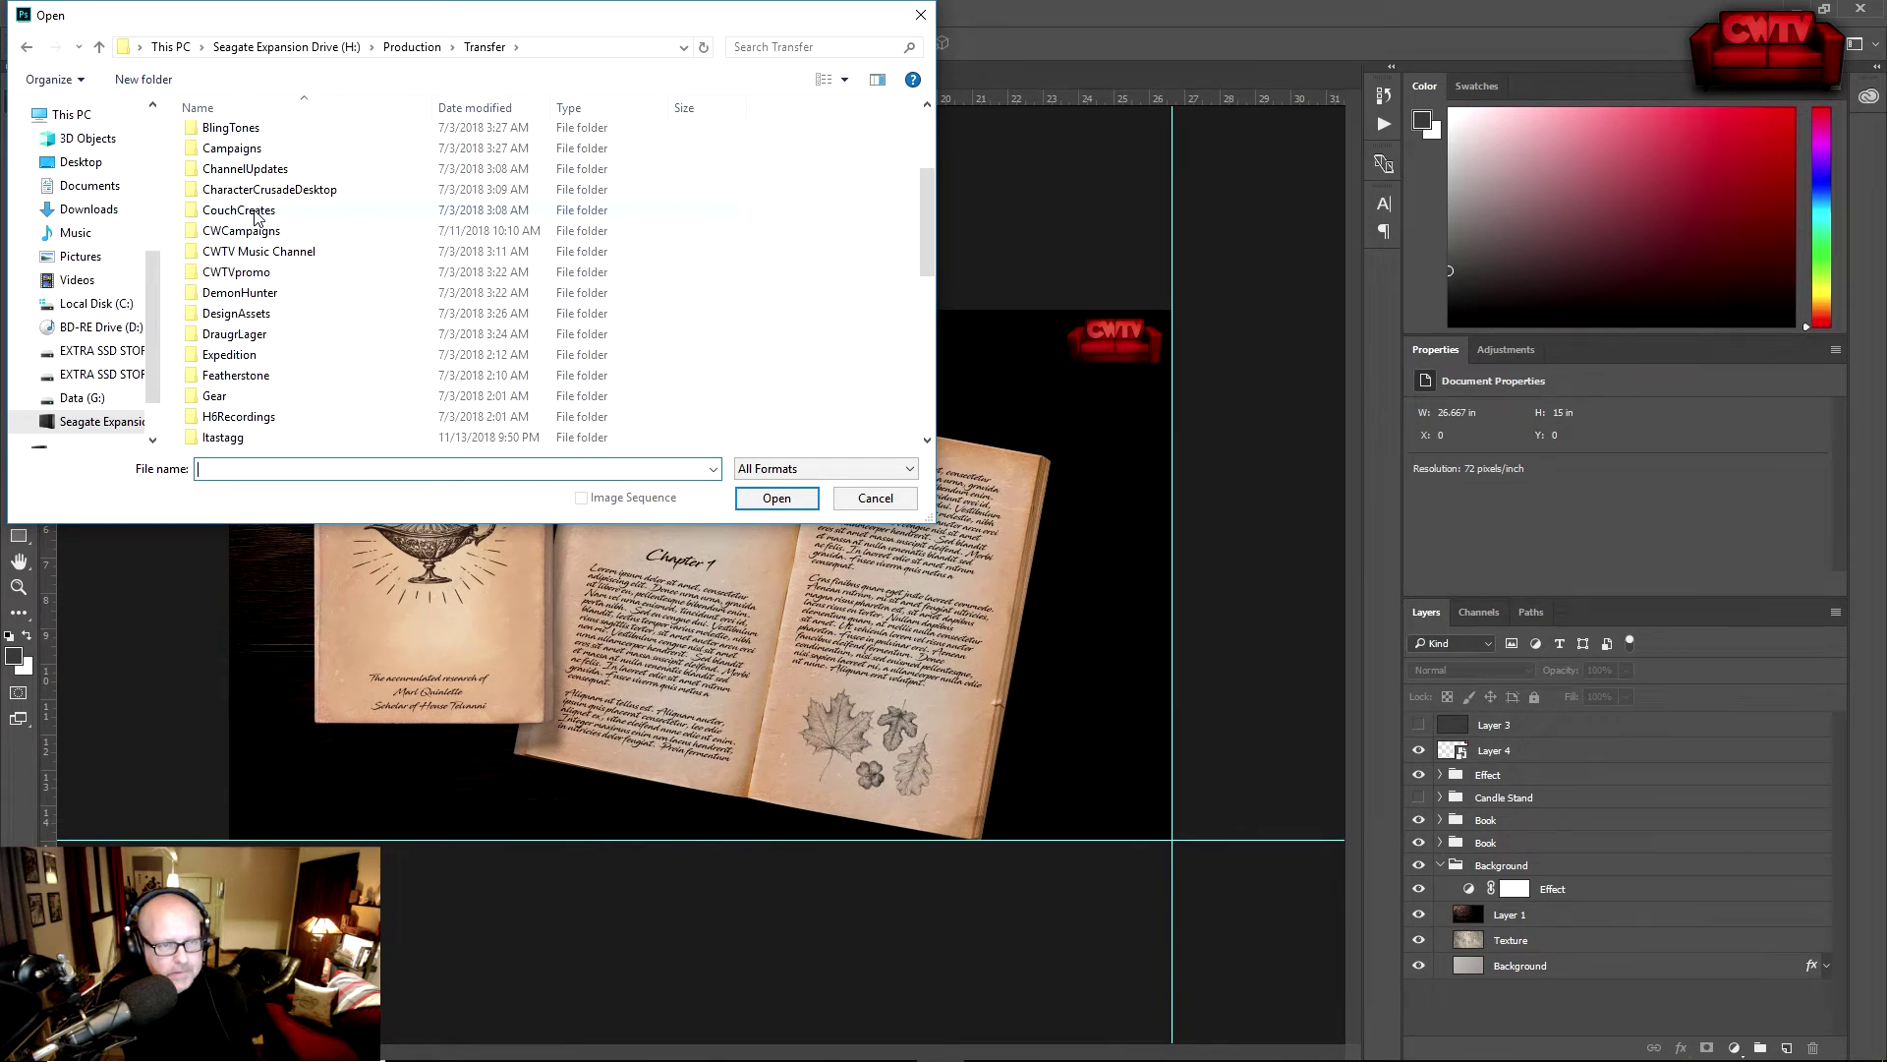
pyautogui.scroll(2, 254, 216)
pyautogui.scroll(-4, 255, 217)
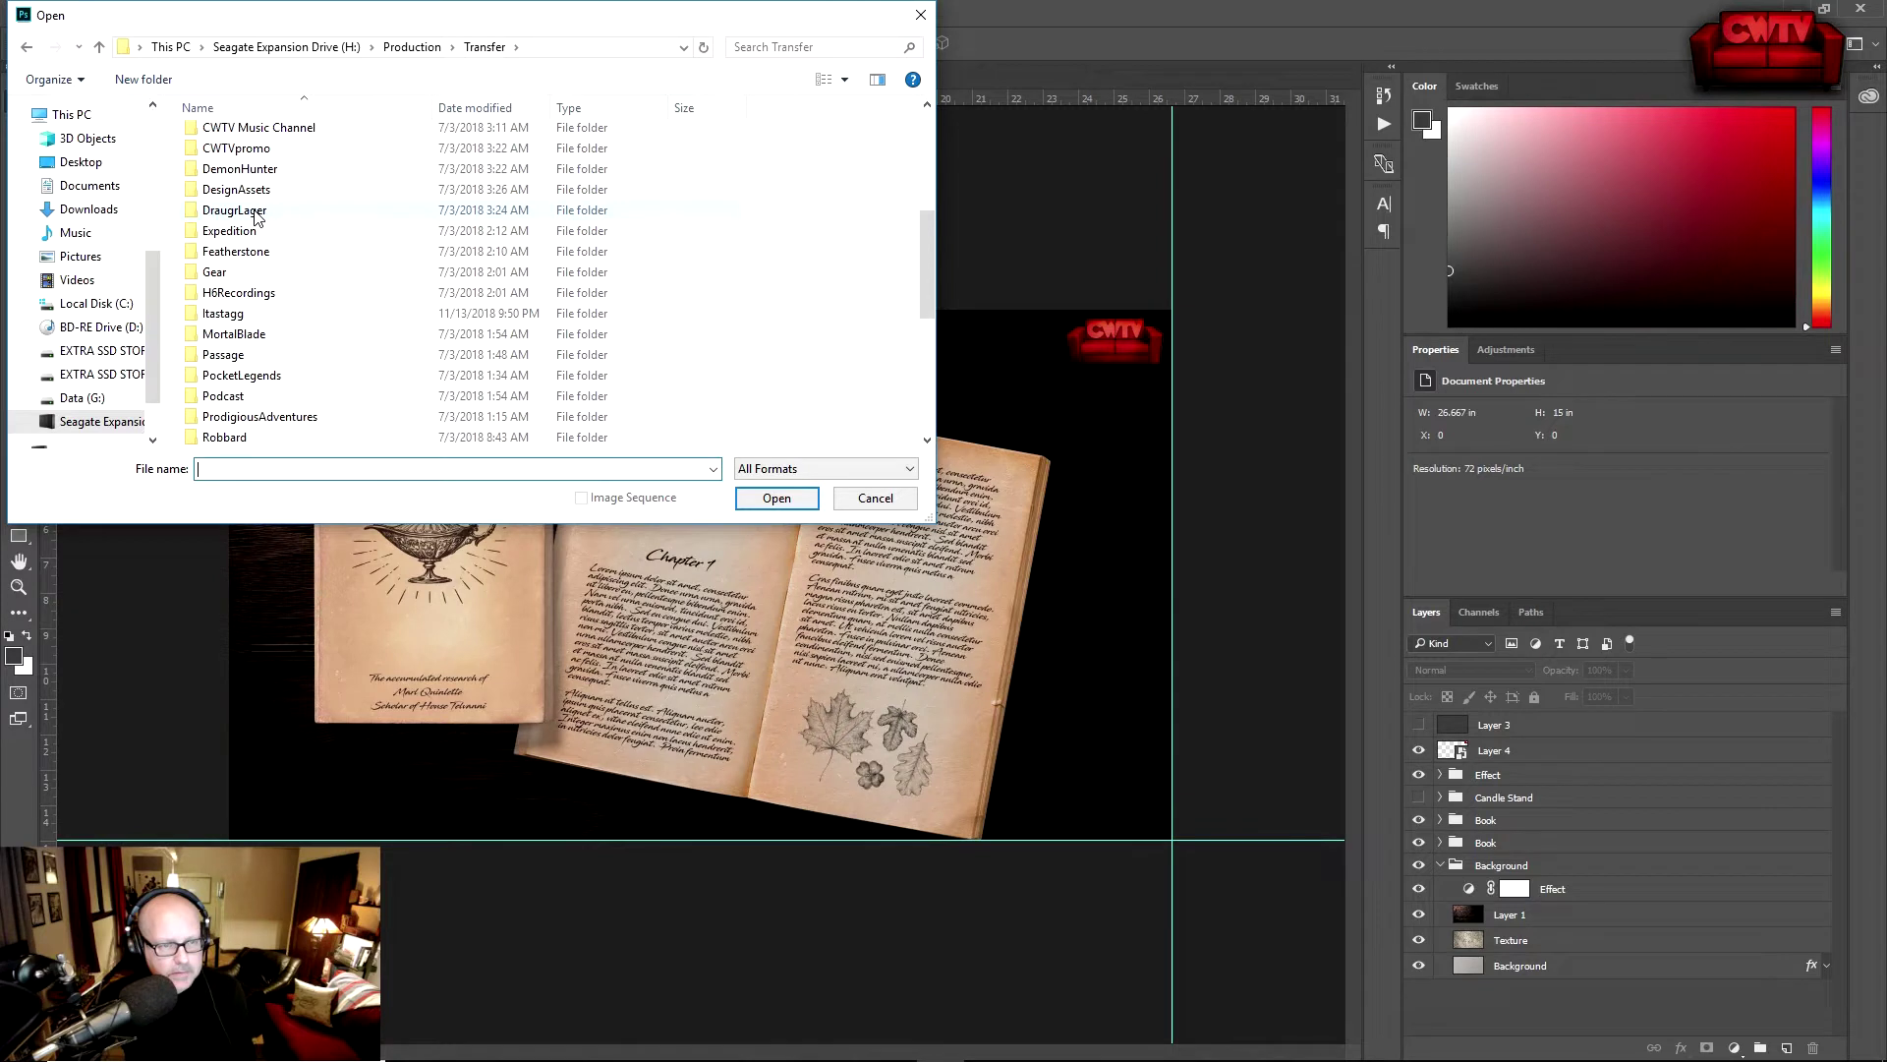
pyautogui.scroll(1, 255, 218)
pyautogui.doubleClick(255, 194)
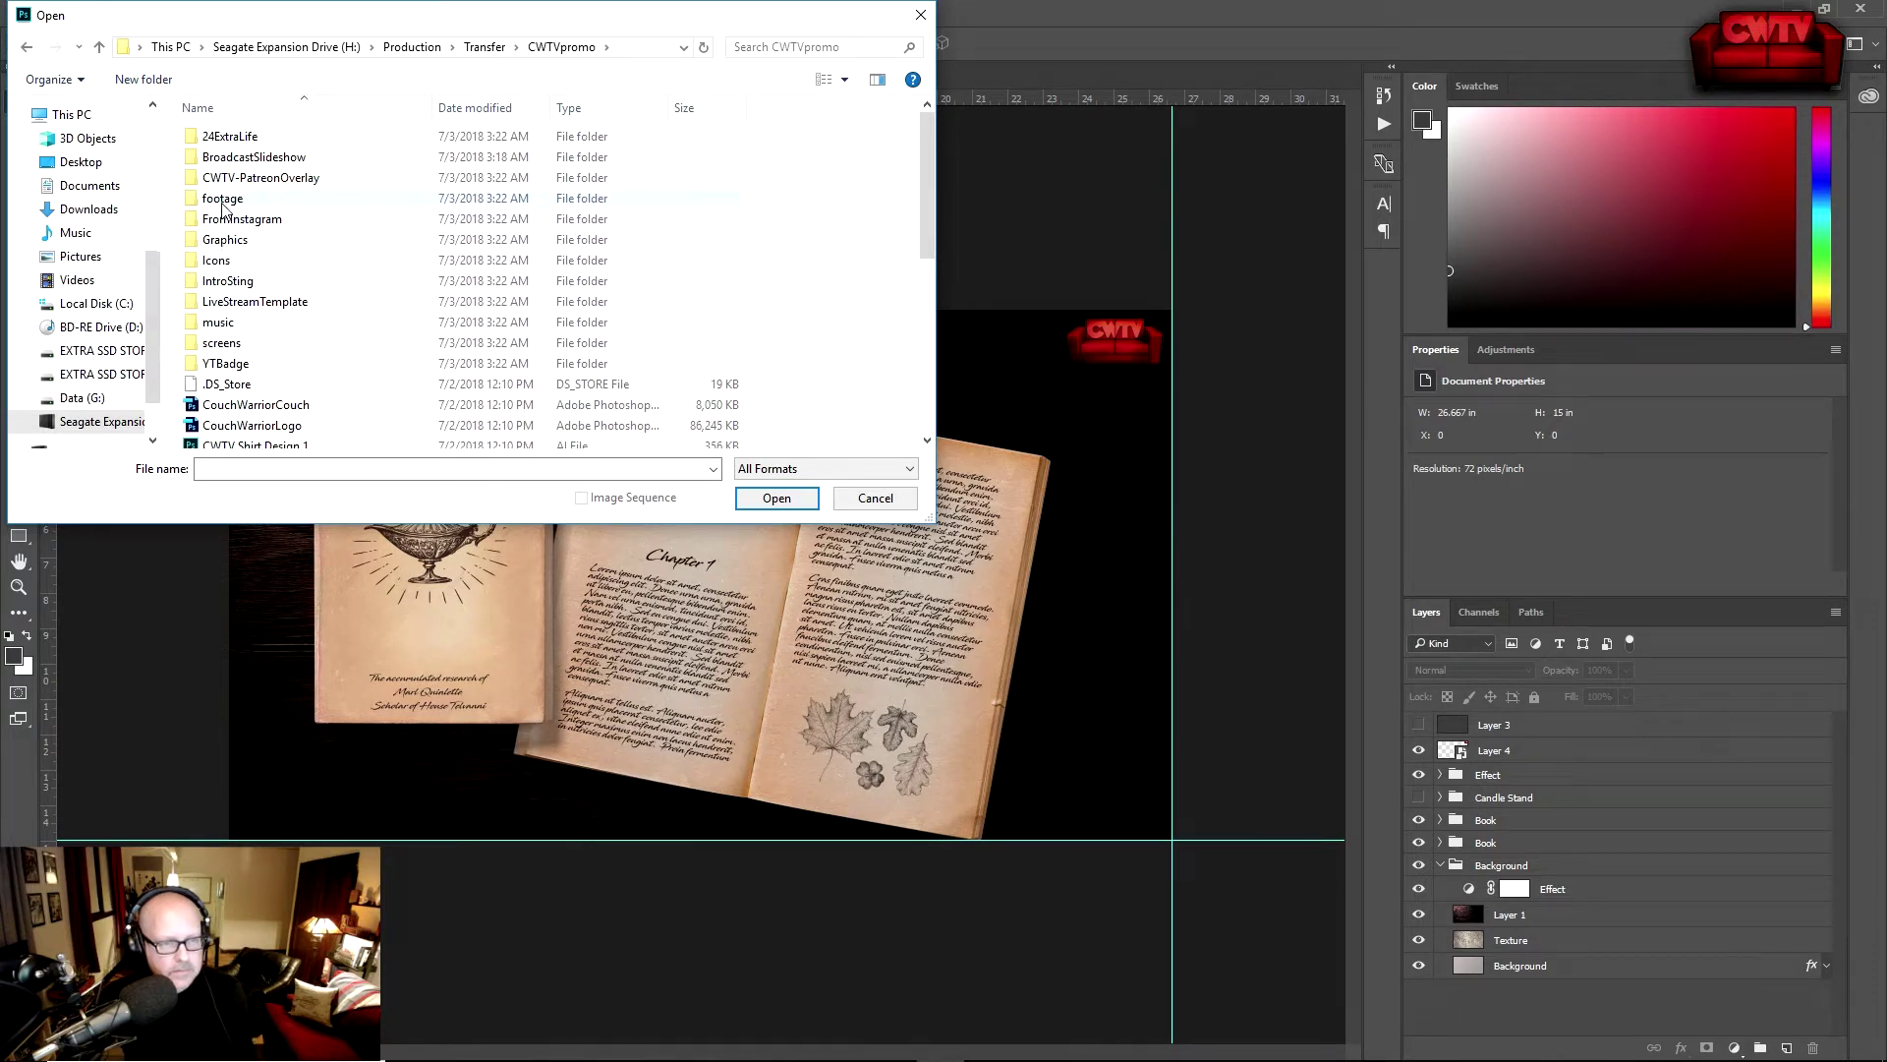
# - Return to the Transfer folder and scroll through its project folders
pyautogui.click(25, 49)
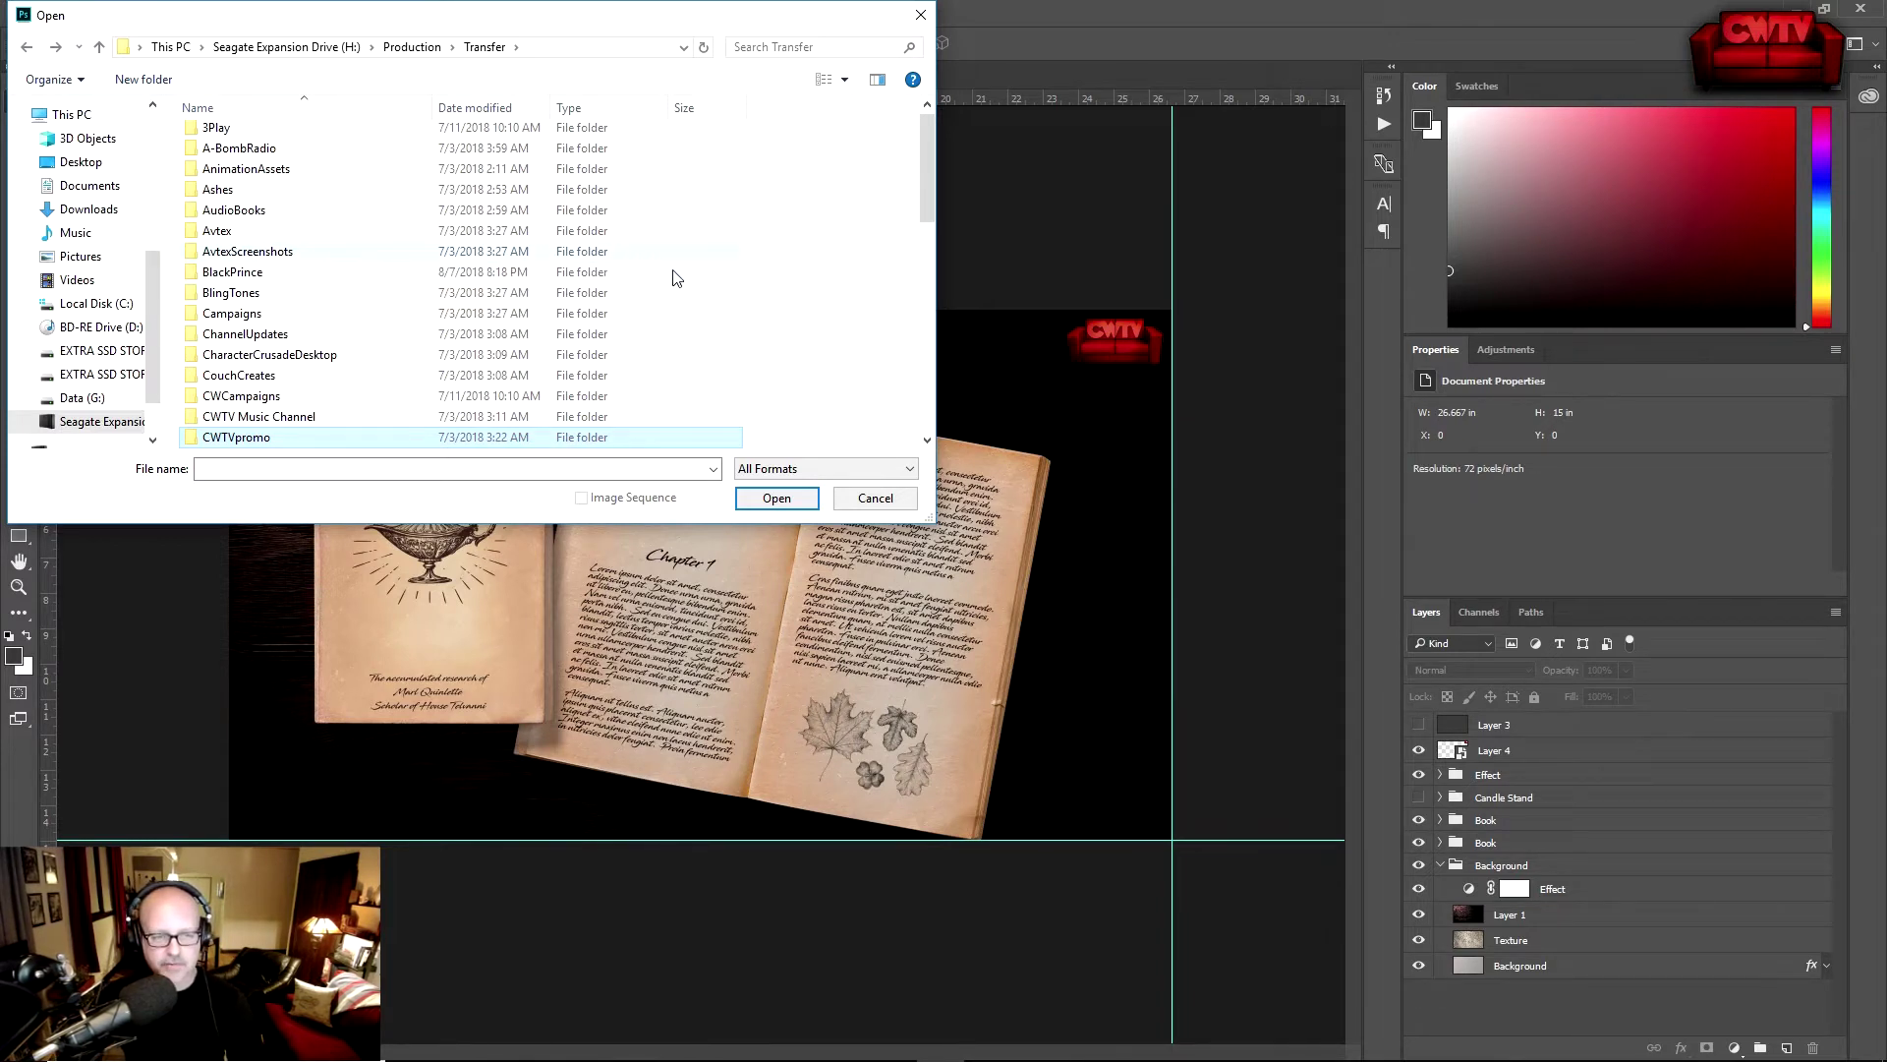
pyautogui.moveTo(923, 203); pyautogui.dragTo(930, 225)
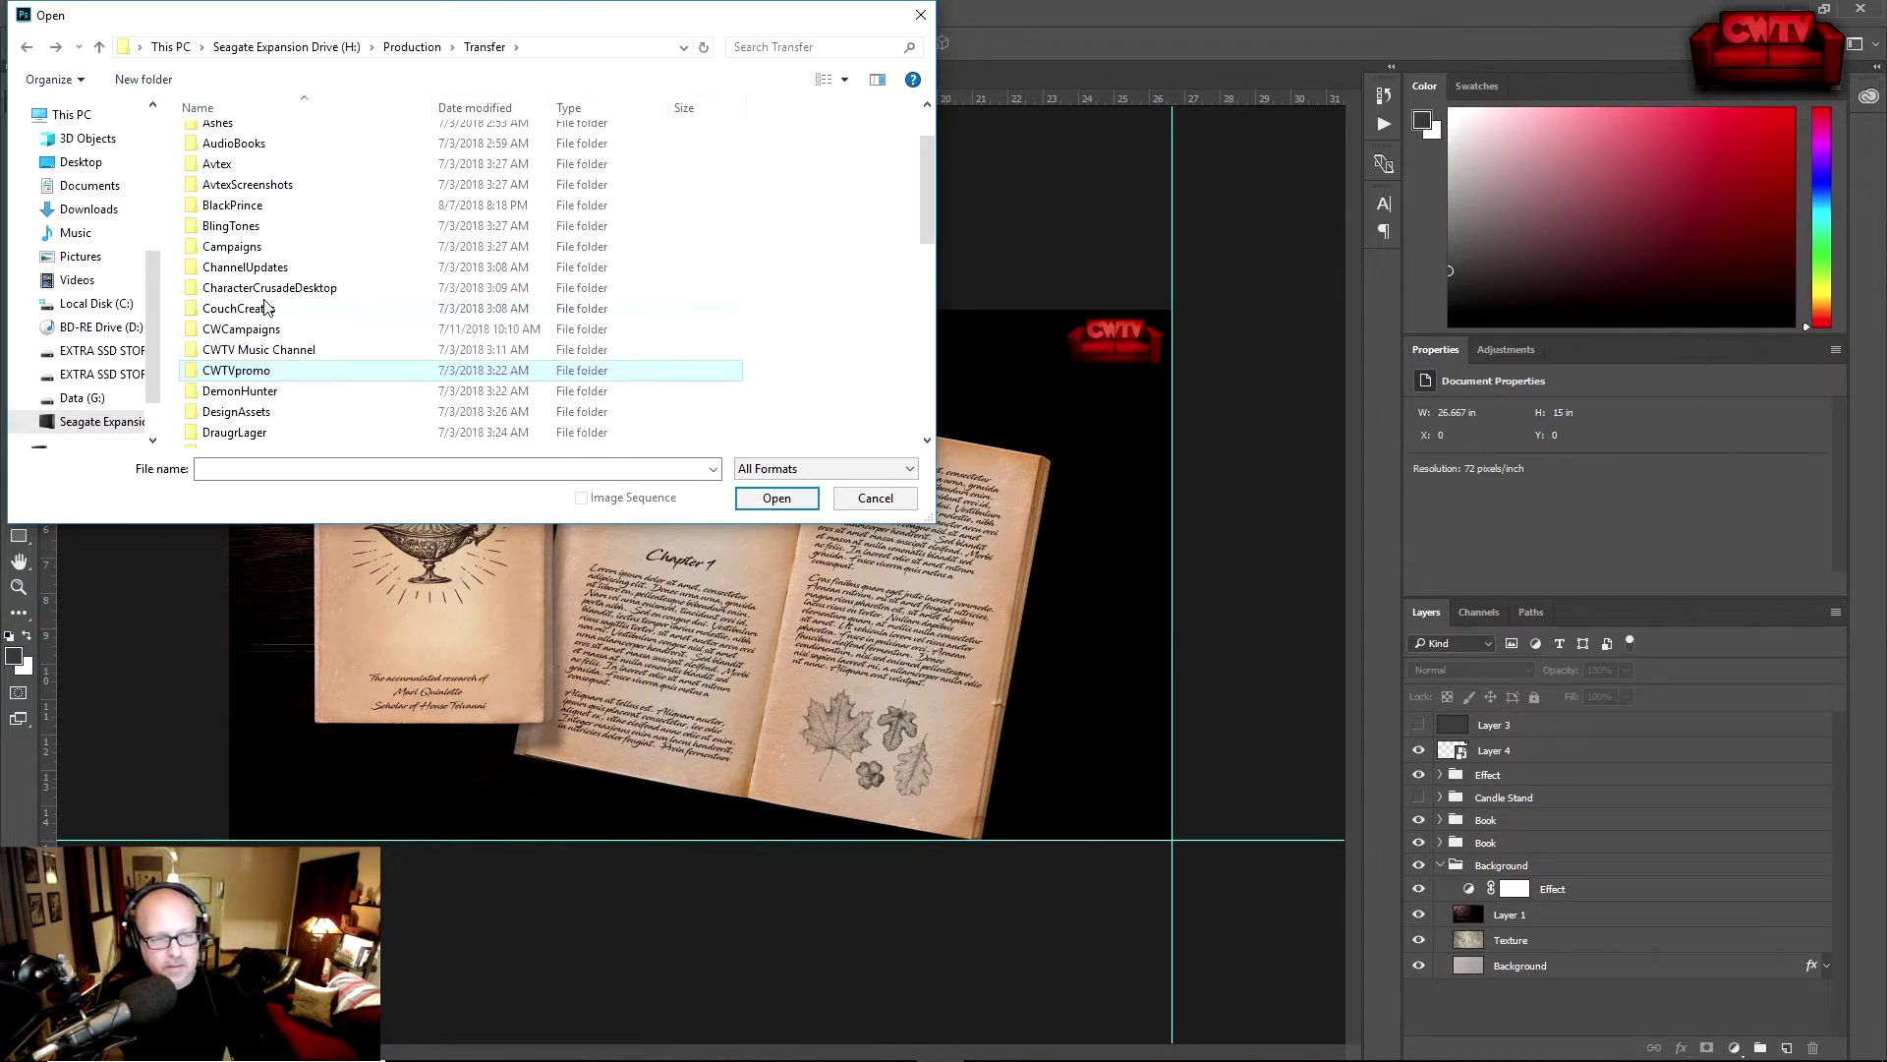
pyautogui.scroll(-4, 258, 270)
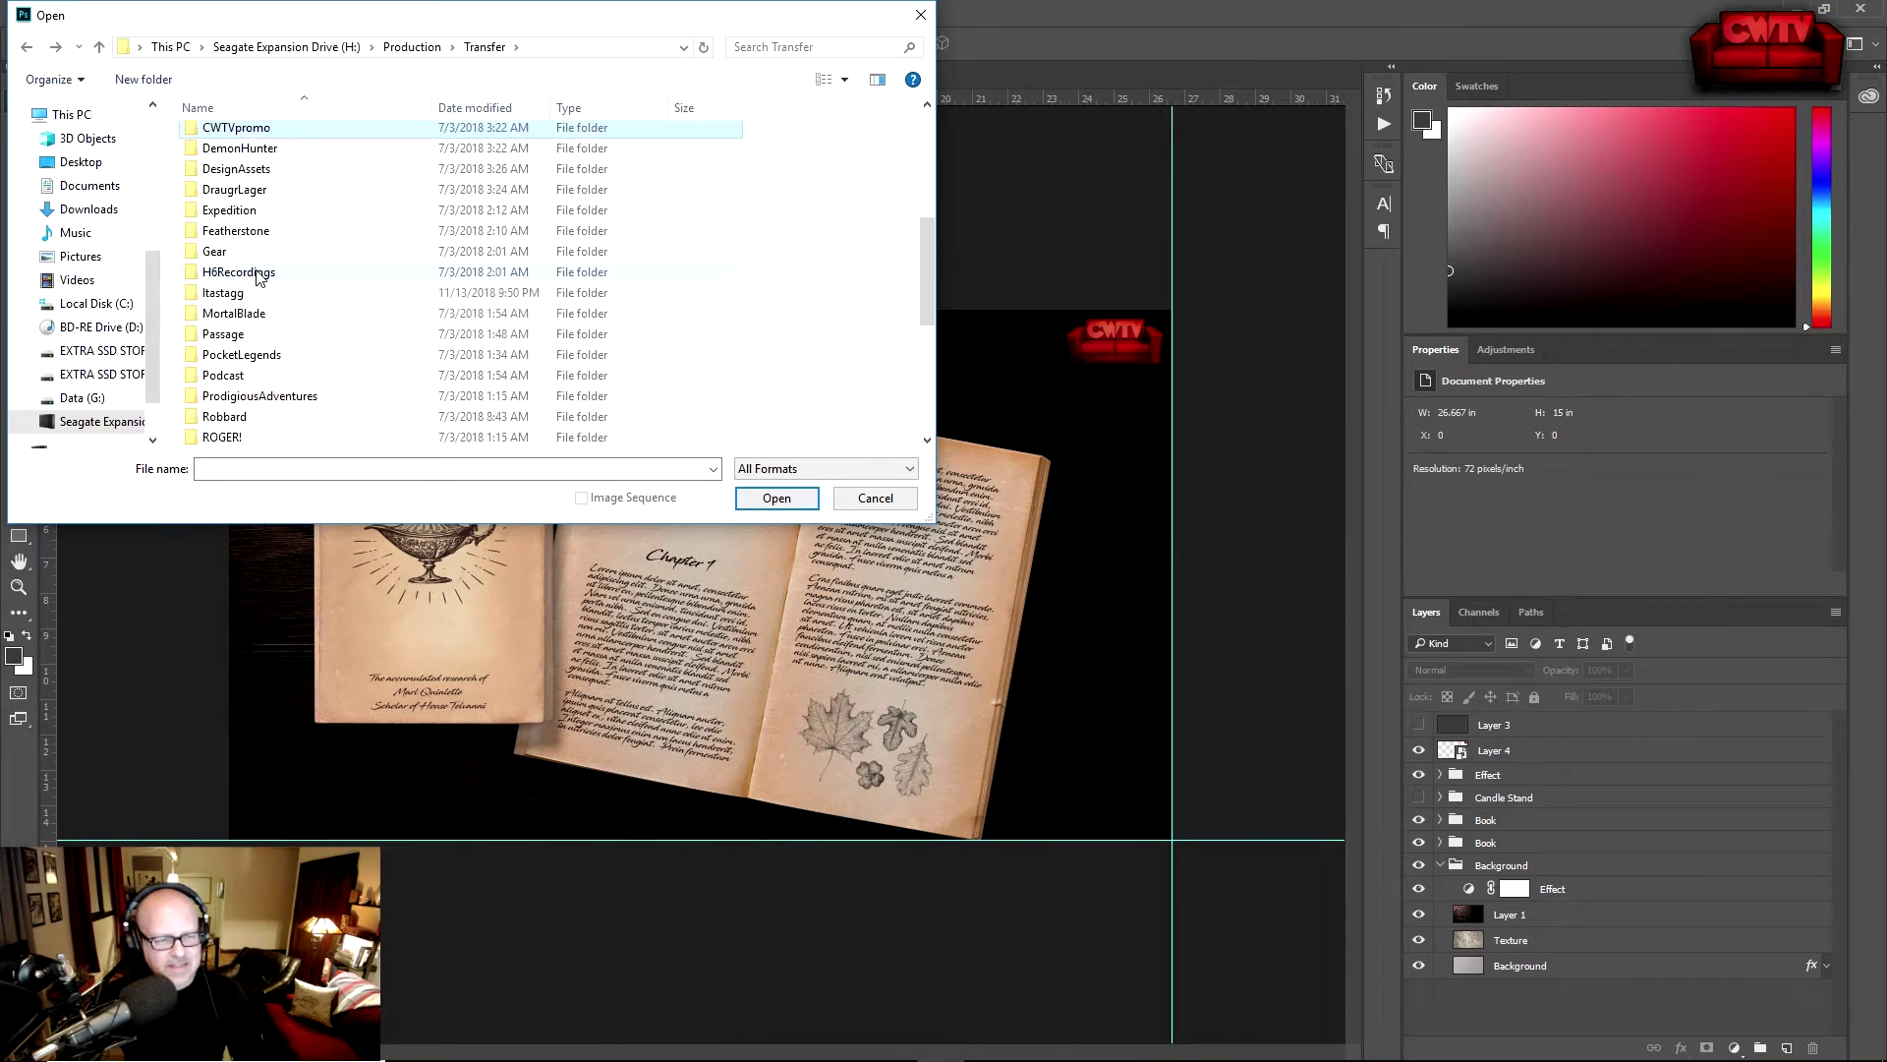
pyautogui.scroll(-2, 259, 277)
pyautogui.scroll(1, 258, 277)
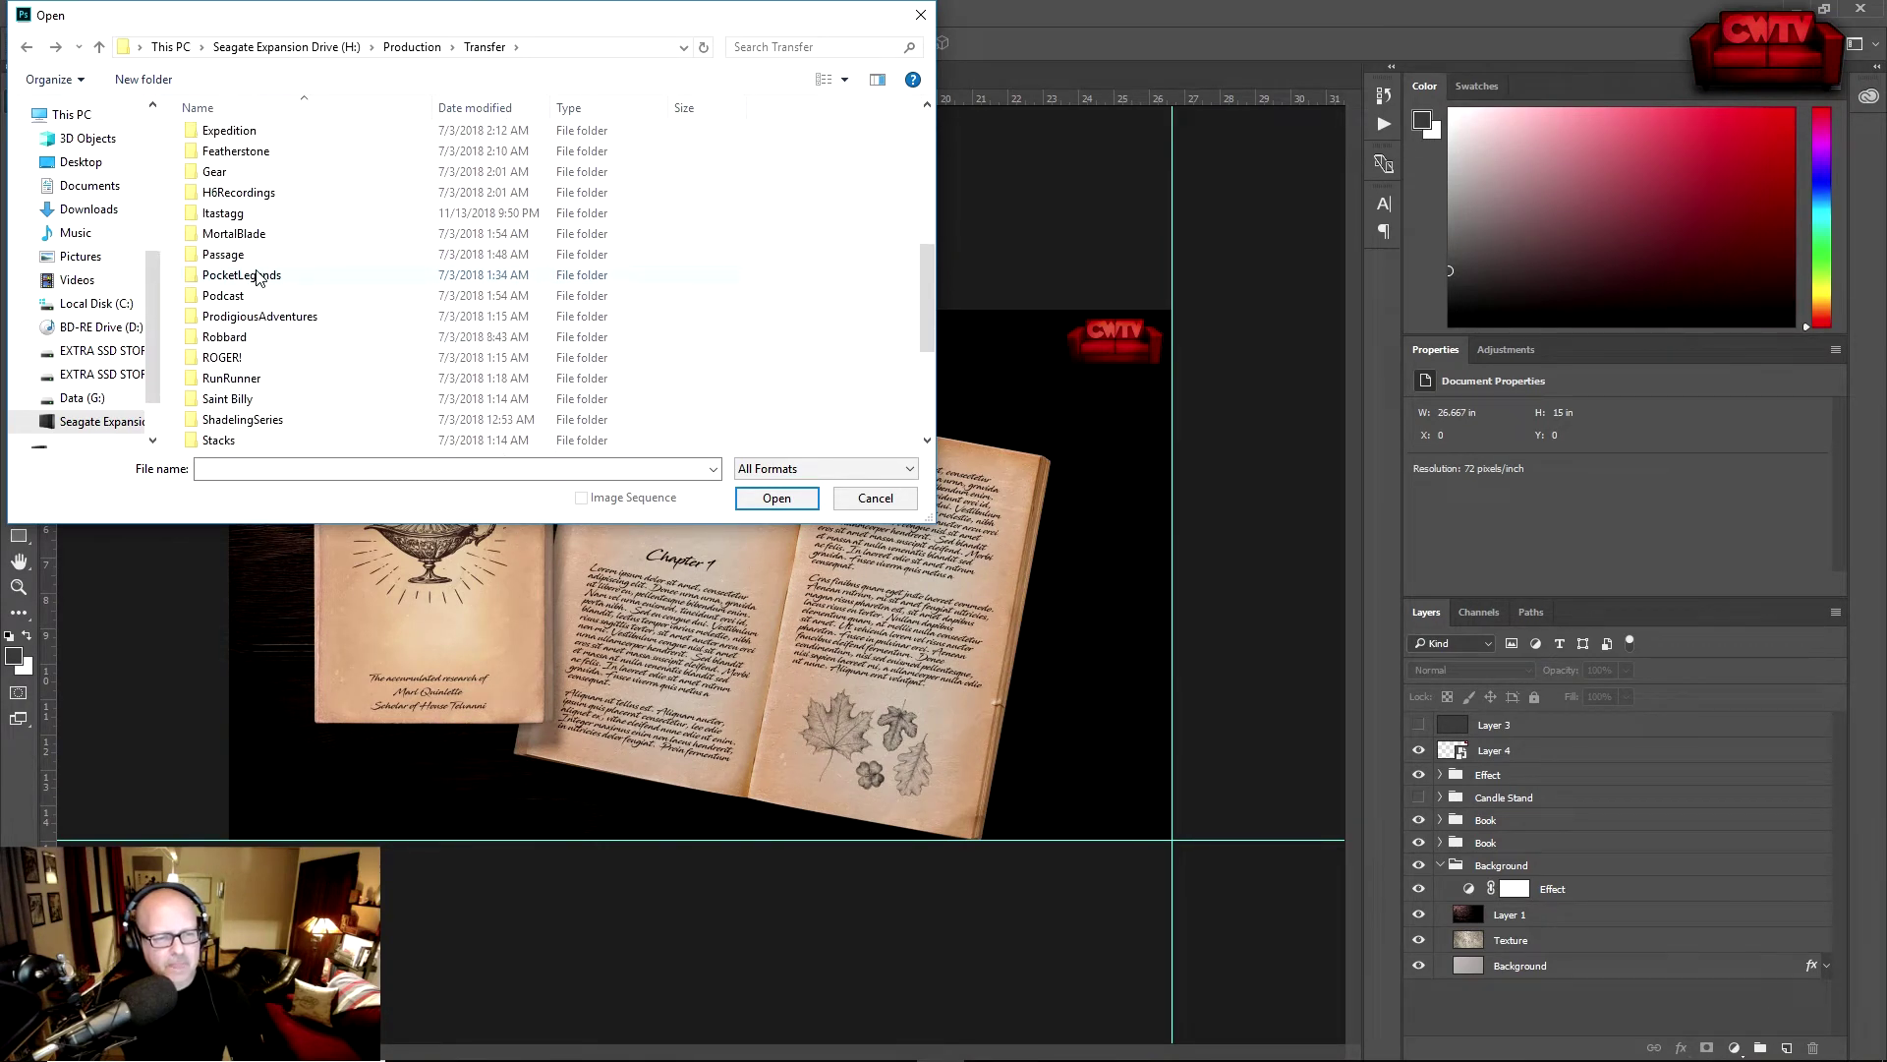
pyautogui.scroll(1, 259, 278)
pyautogui.scroll(1, 259, 277)
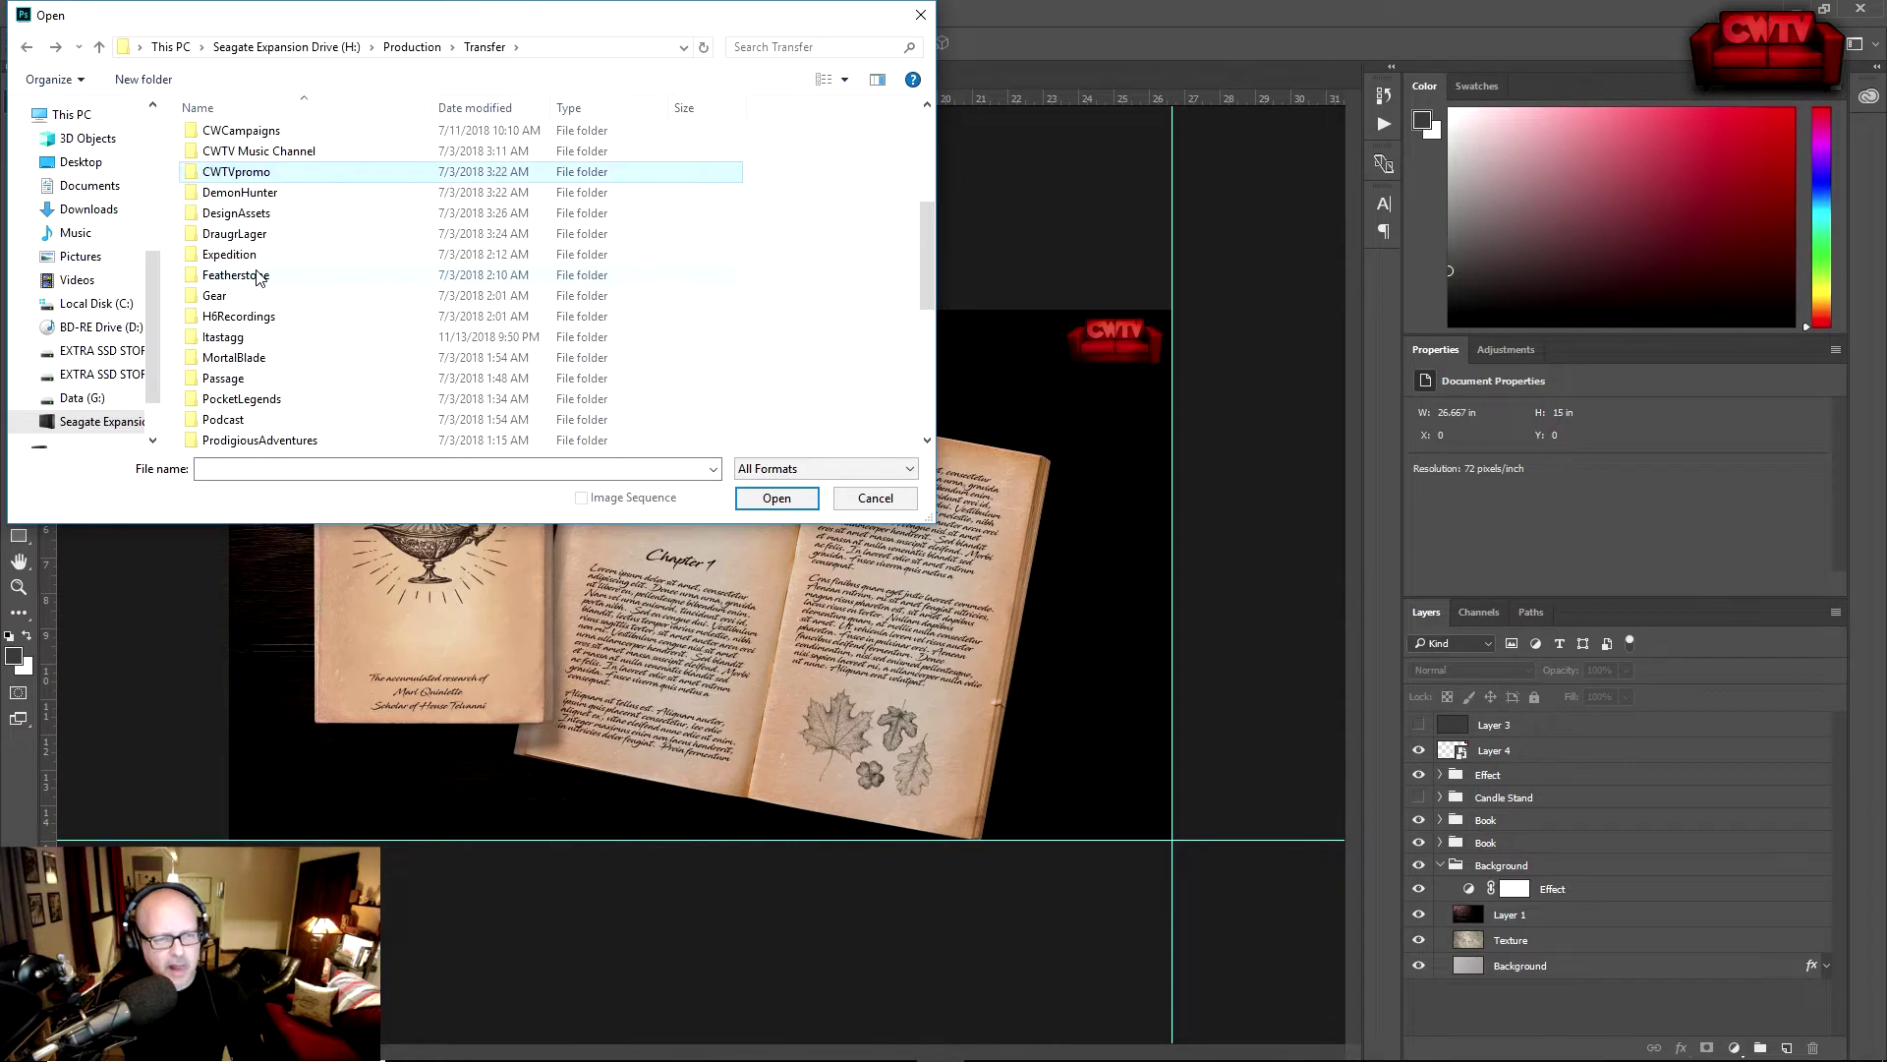
pyautogui.scroll(1, 263, 250)
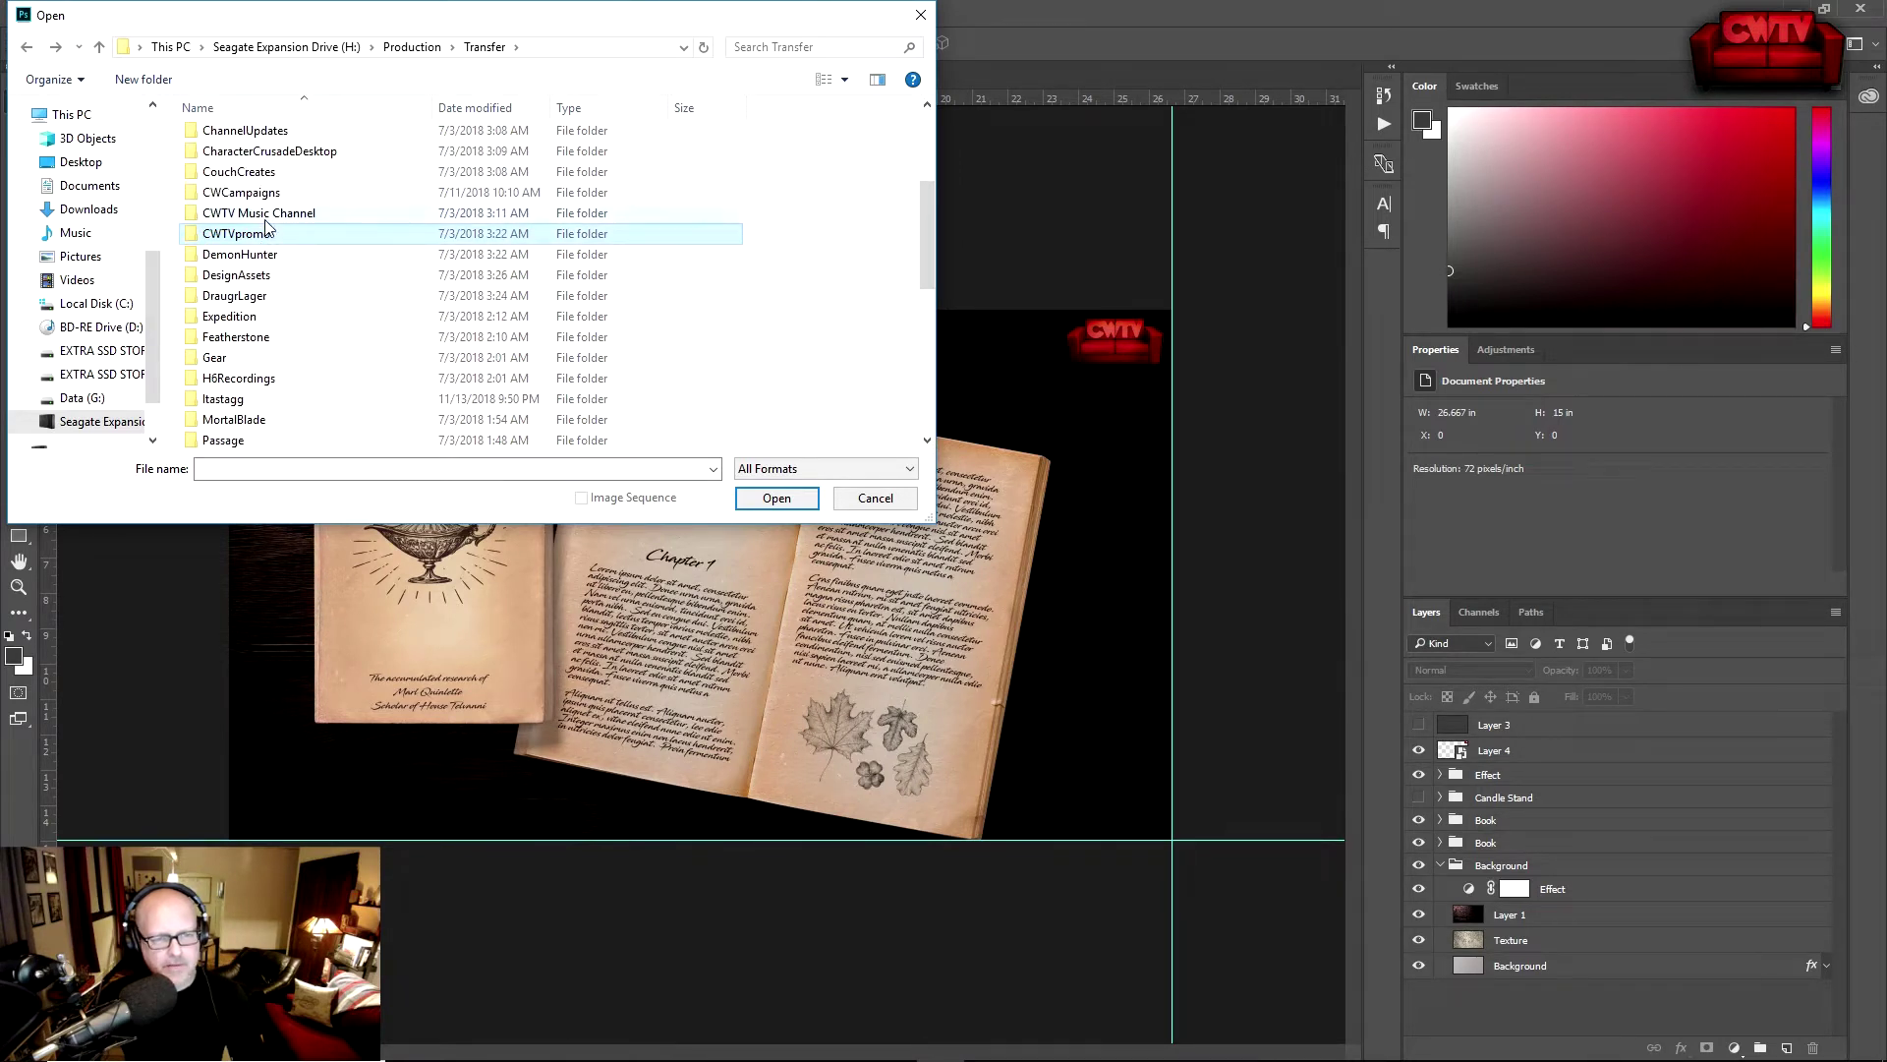
pyautogui.scroll(1, 266, 229)
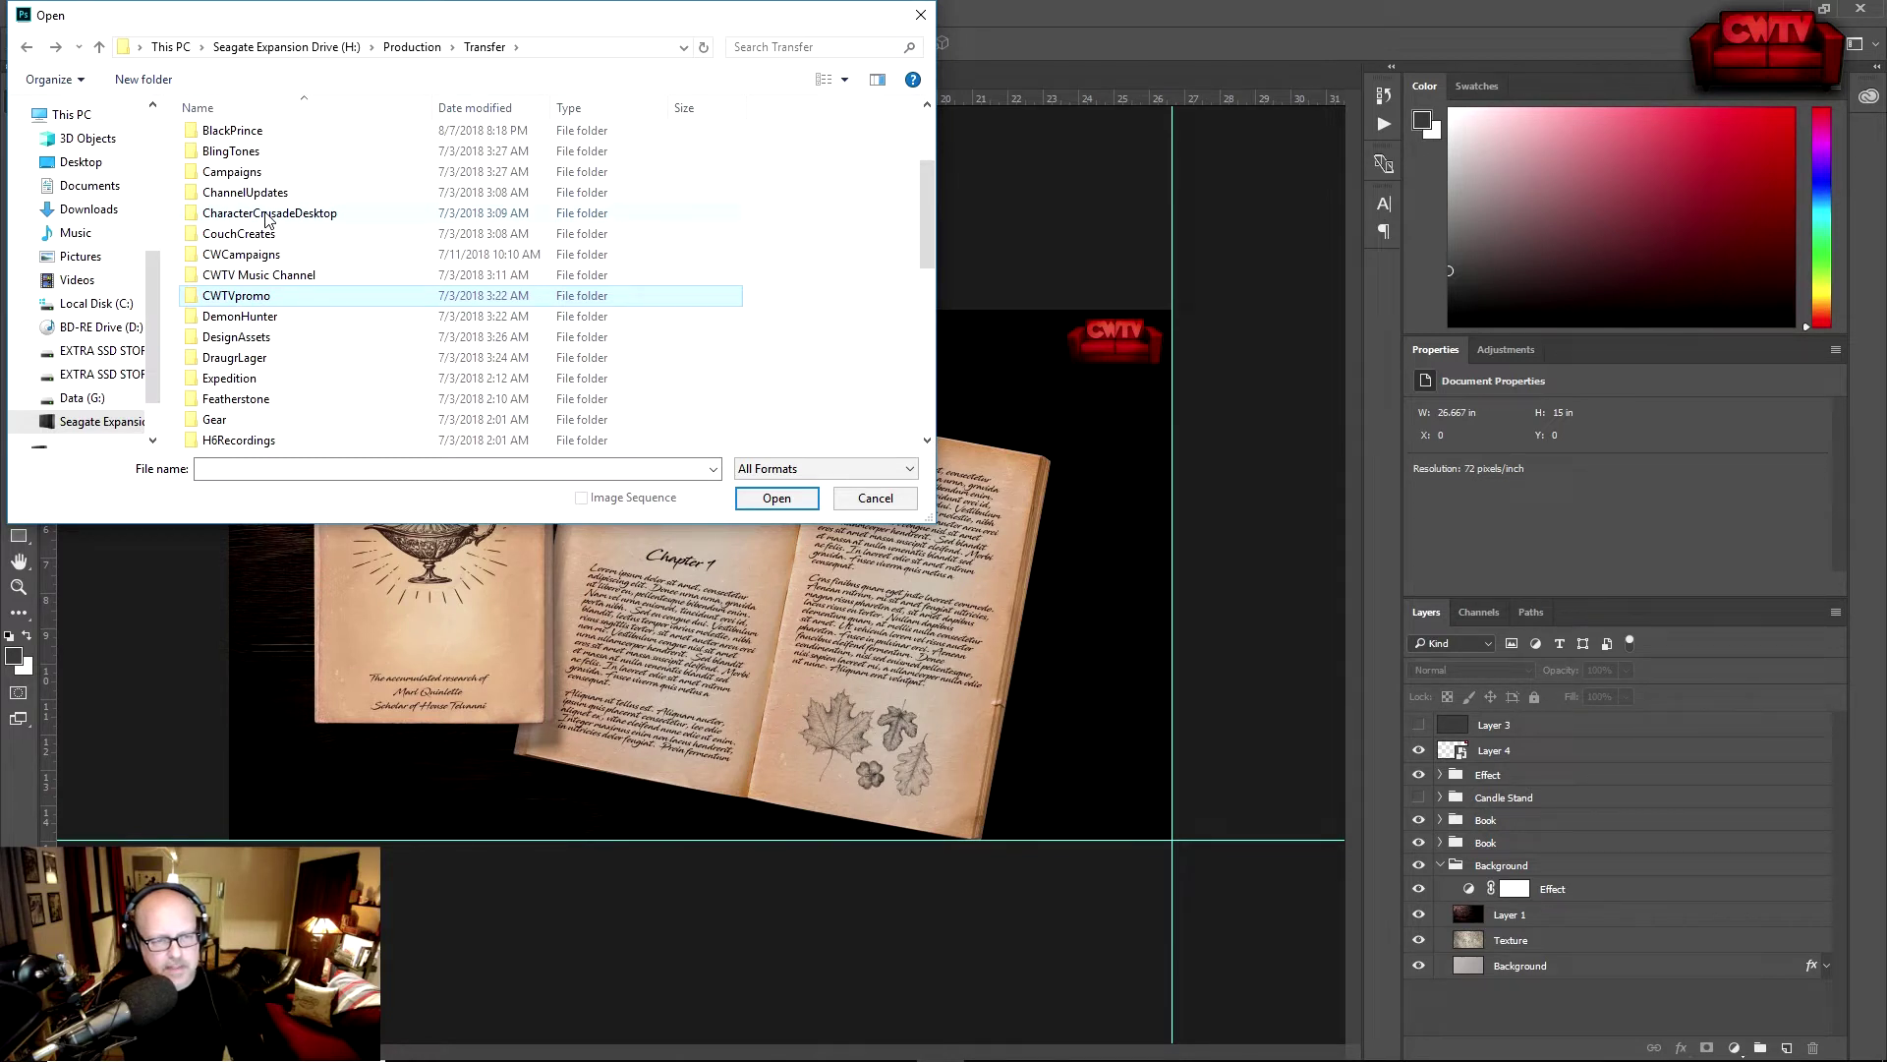
# - Try opening KingFace600x600 from CharacterCrusadeDesktop › CharacterCrusadeBrand and dismiss the wrong-document-type error
pyautogui.doubleClick(266, 214)
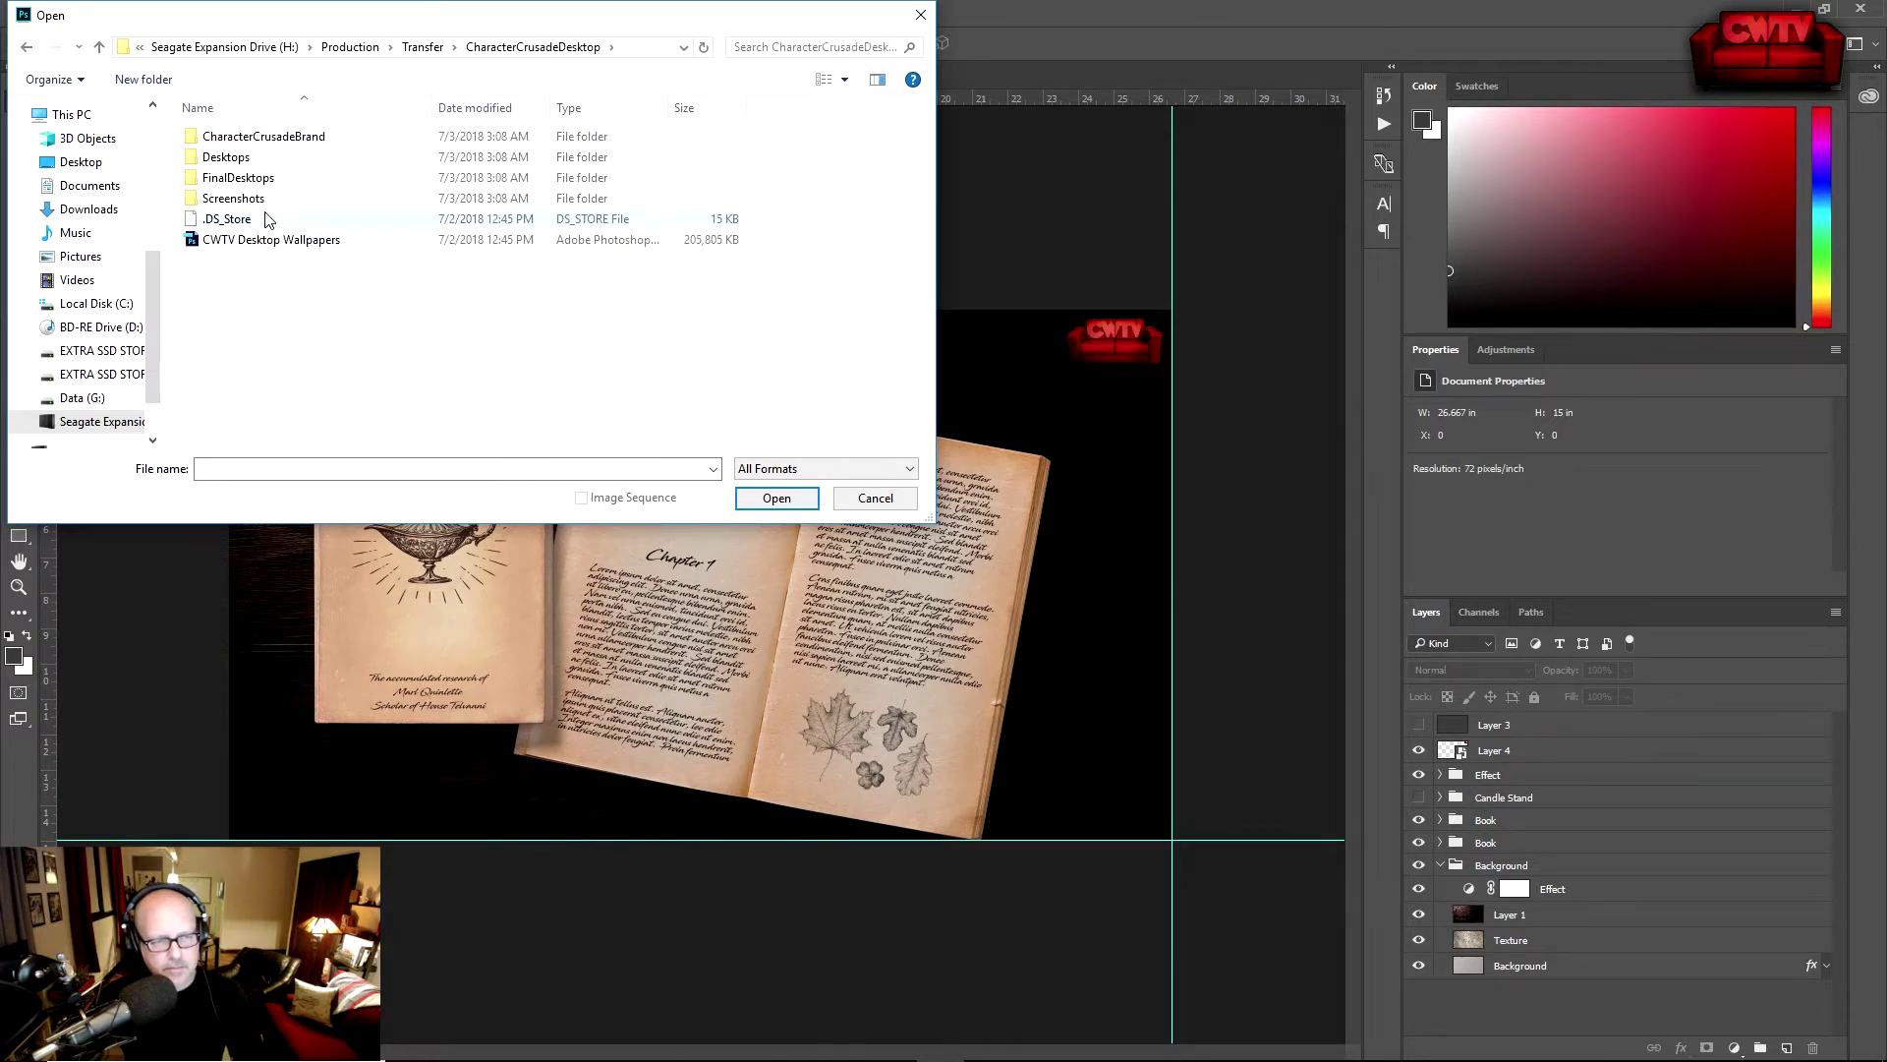
pyautogui.doubleClick(280, 137)
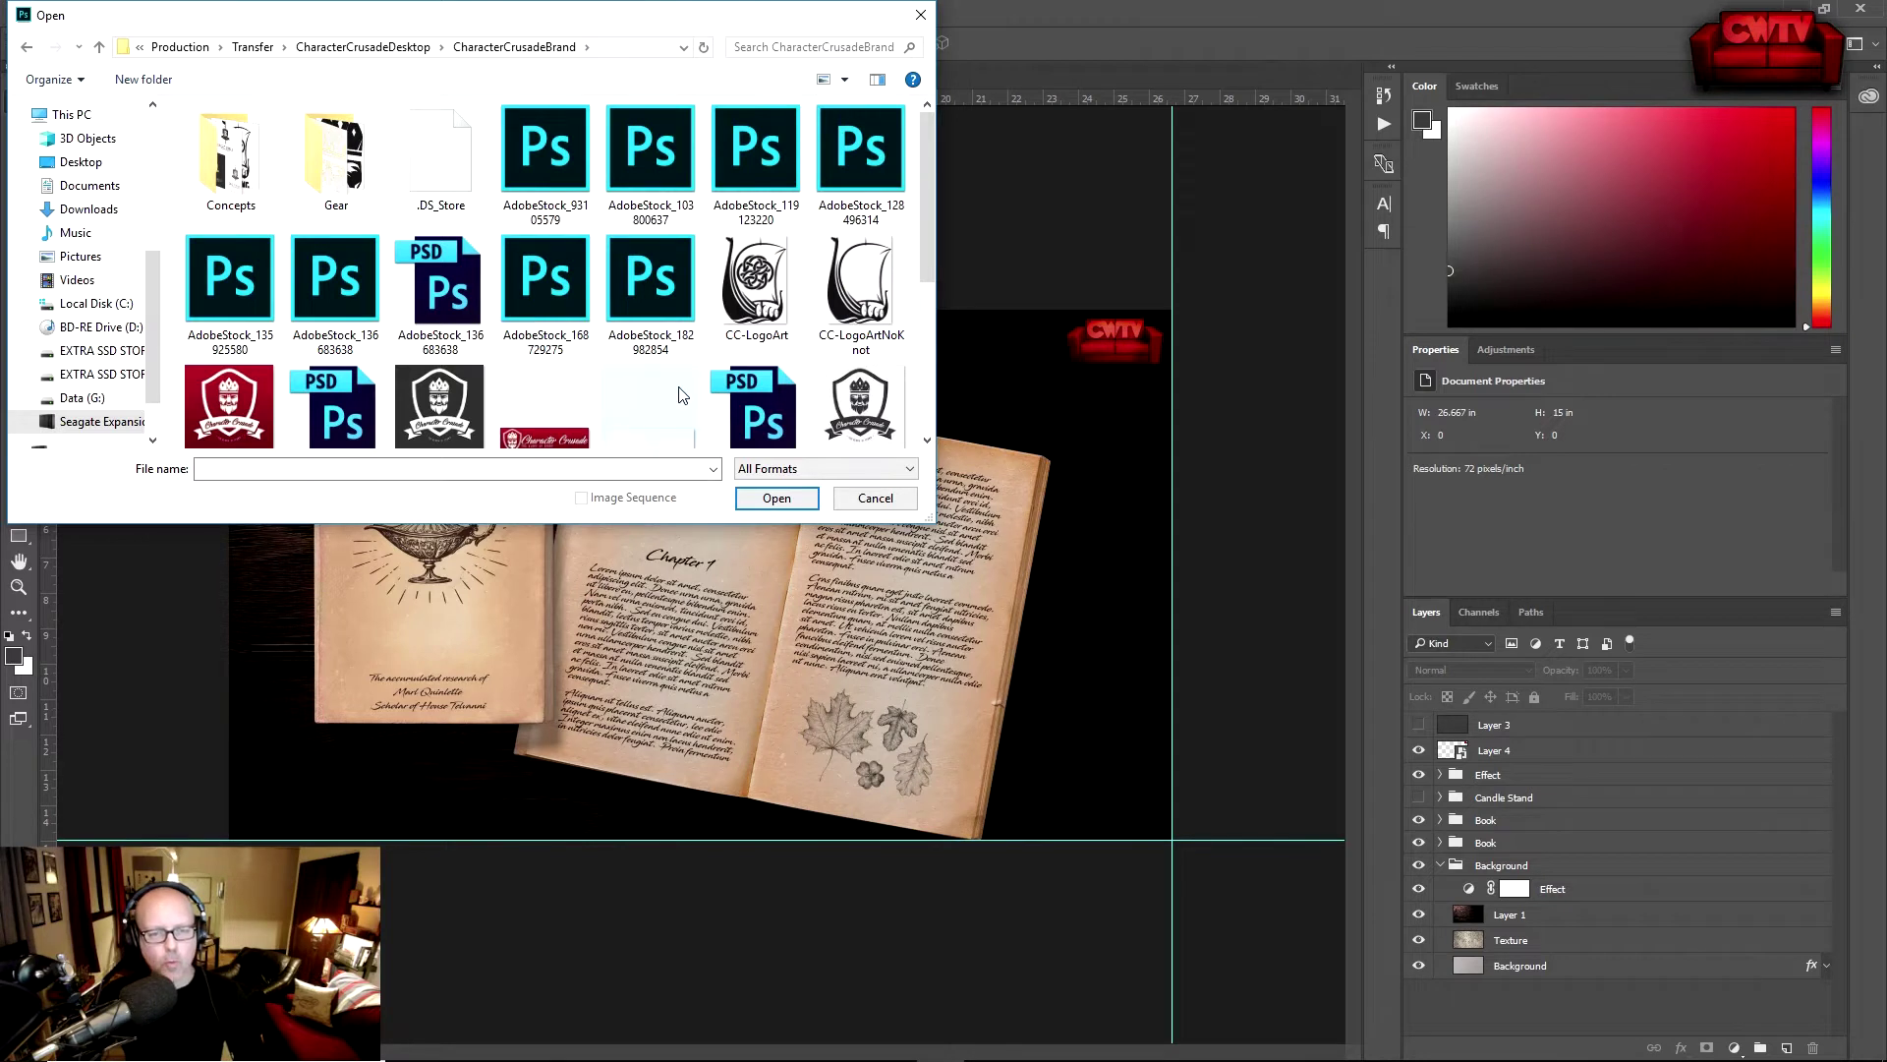
pyautogui.moveTo(931, 278); pyautogui.dragTo(939, 372)
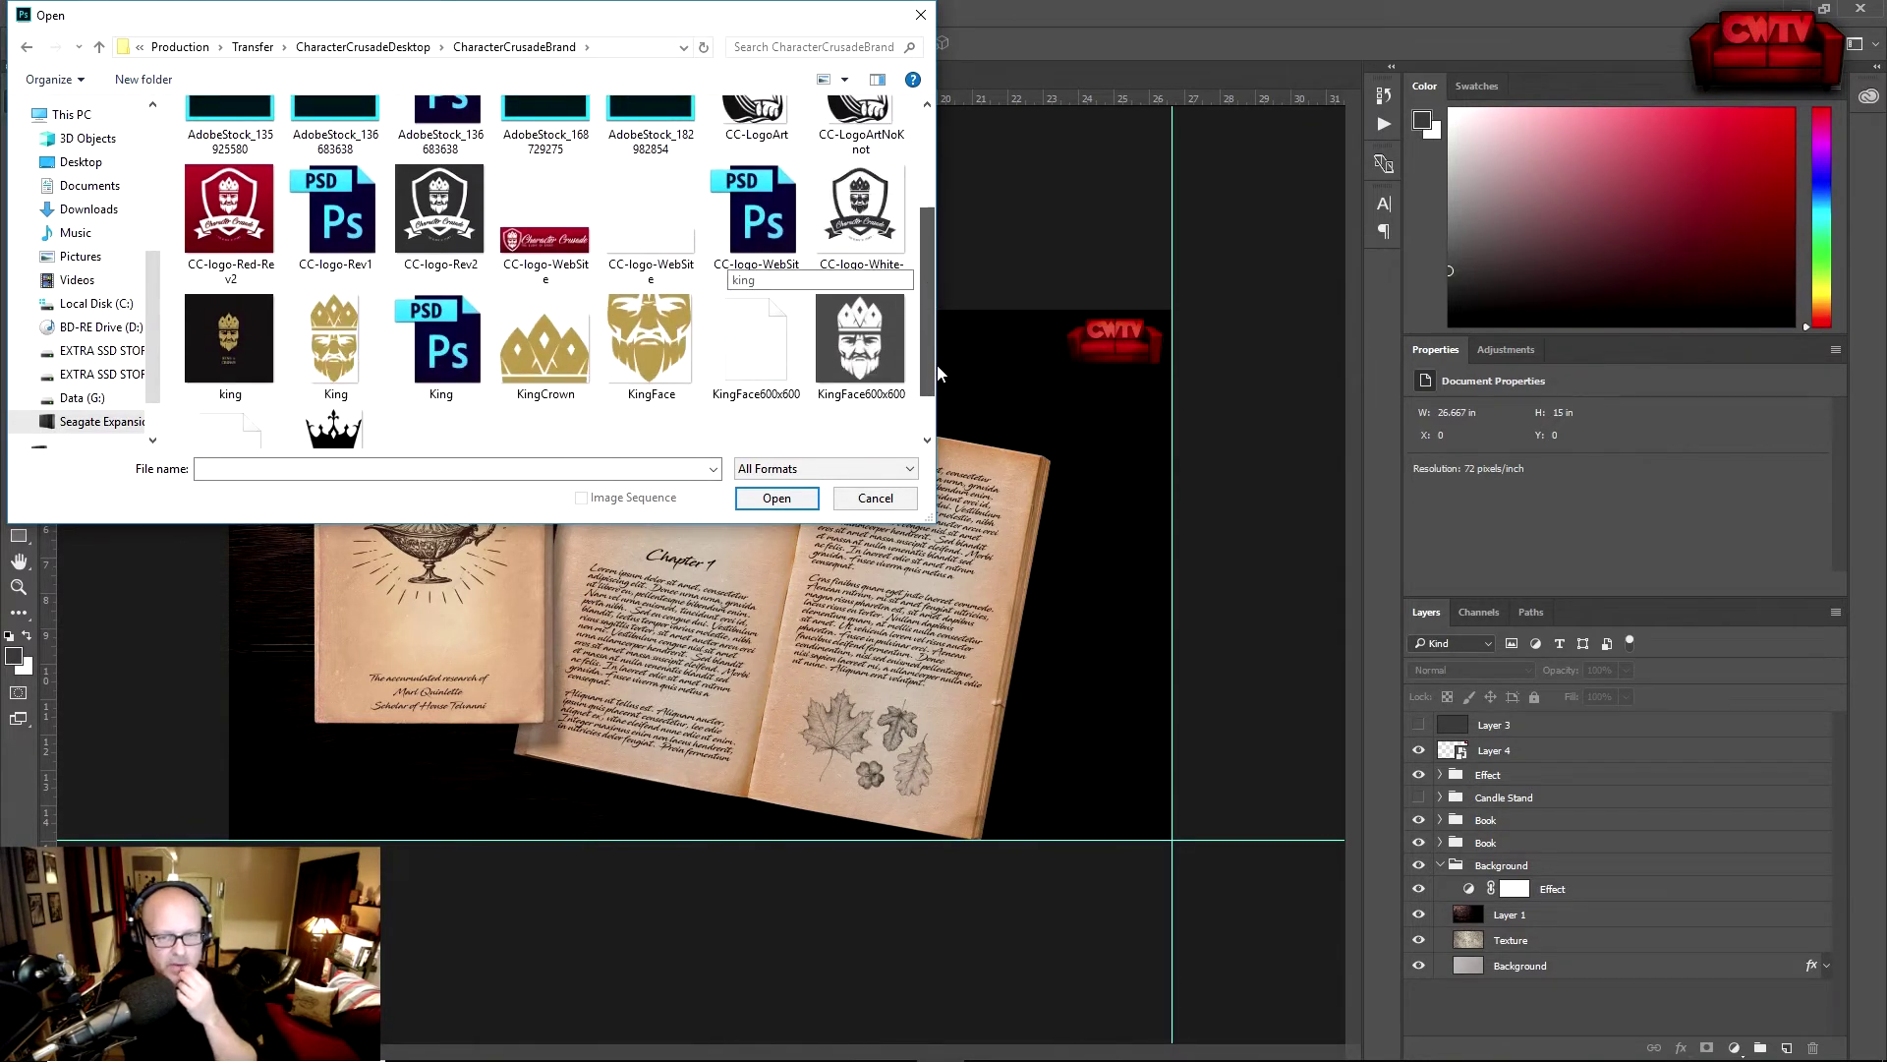
pyautogui.click(757, 346)
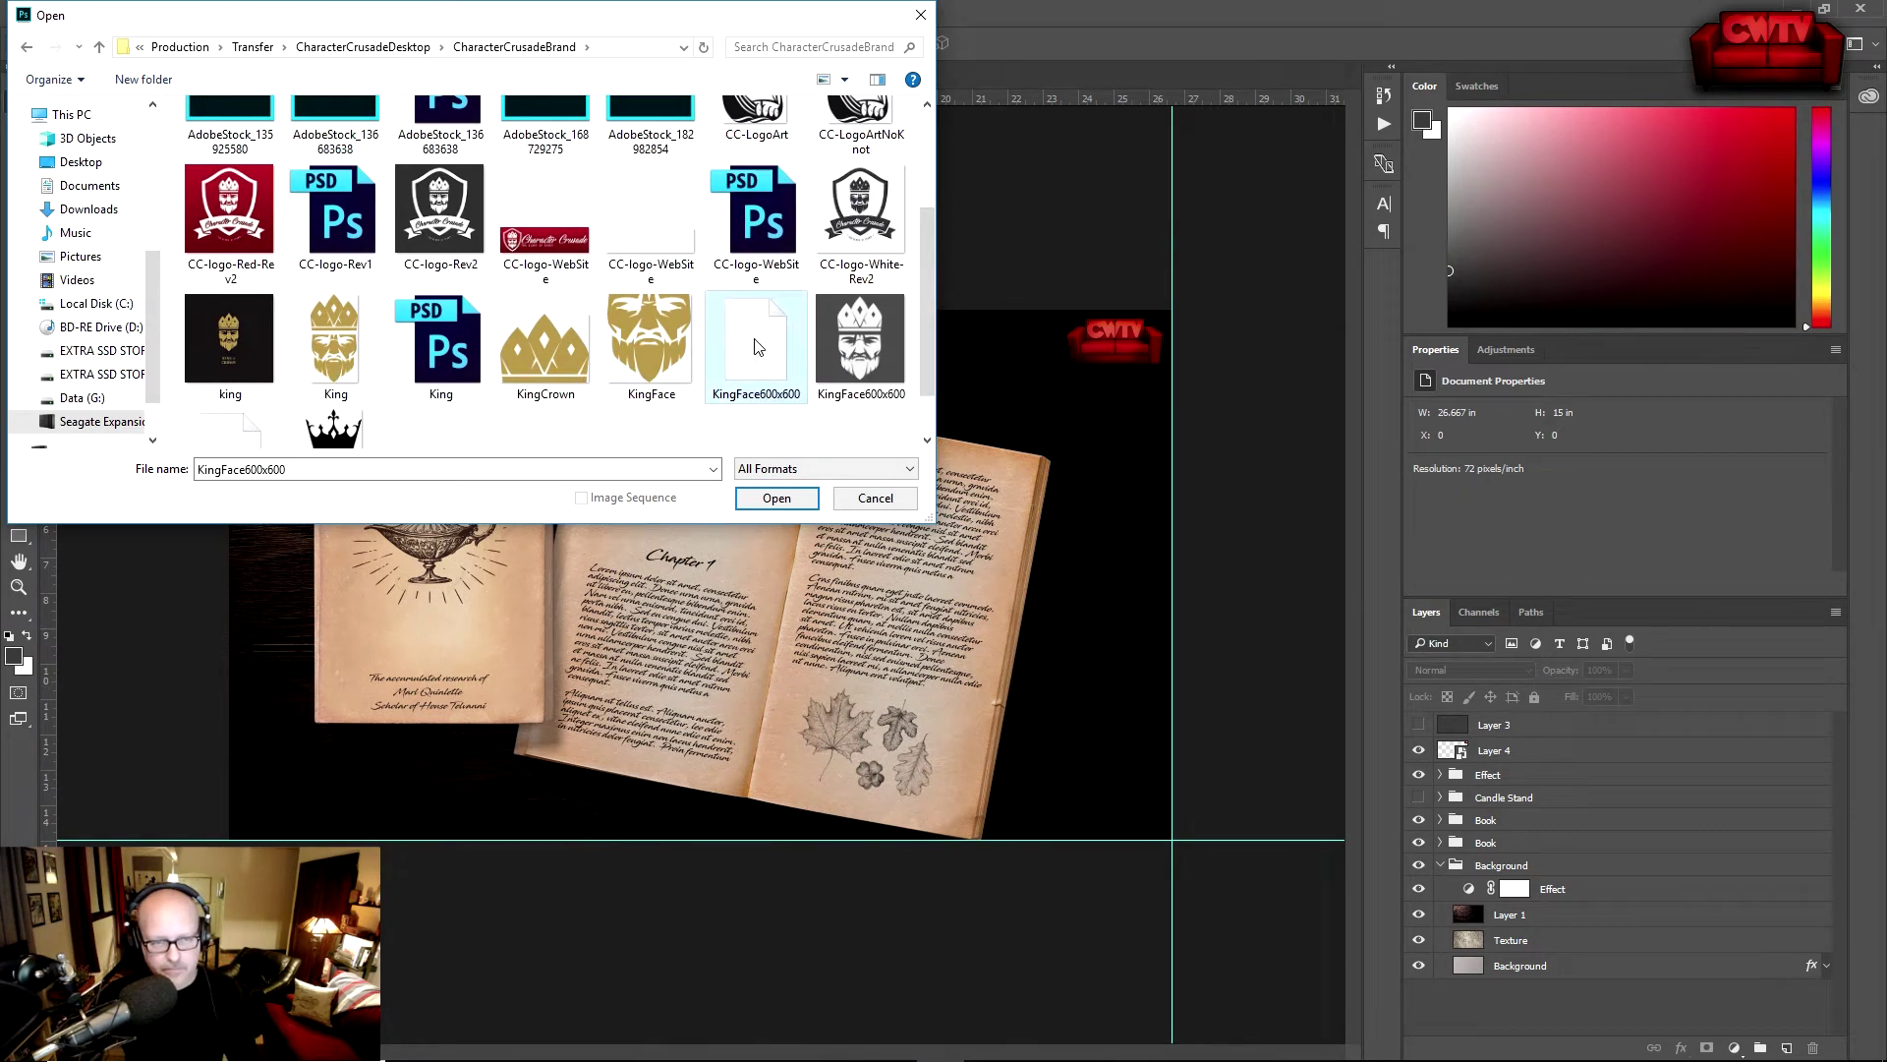
pyautogui.click(777, 499)
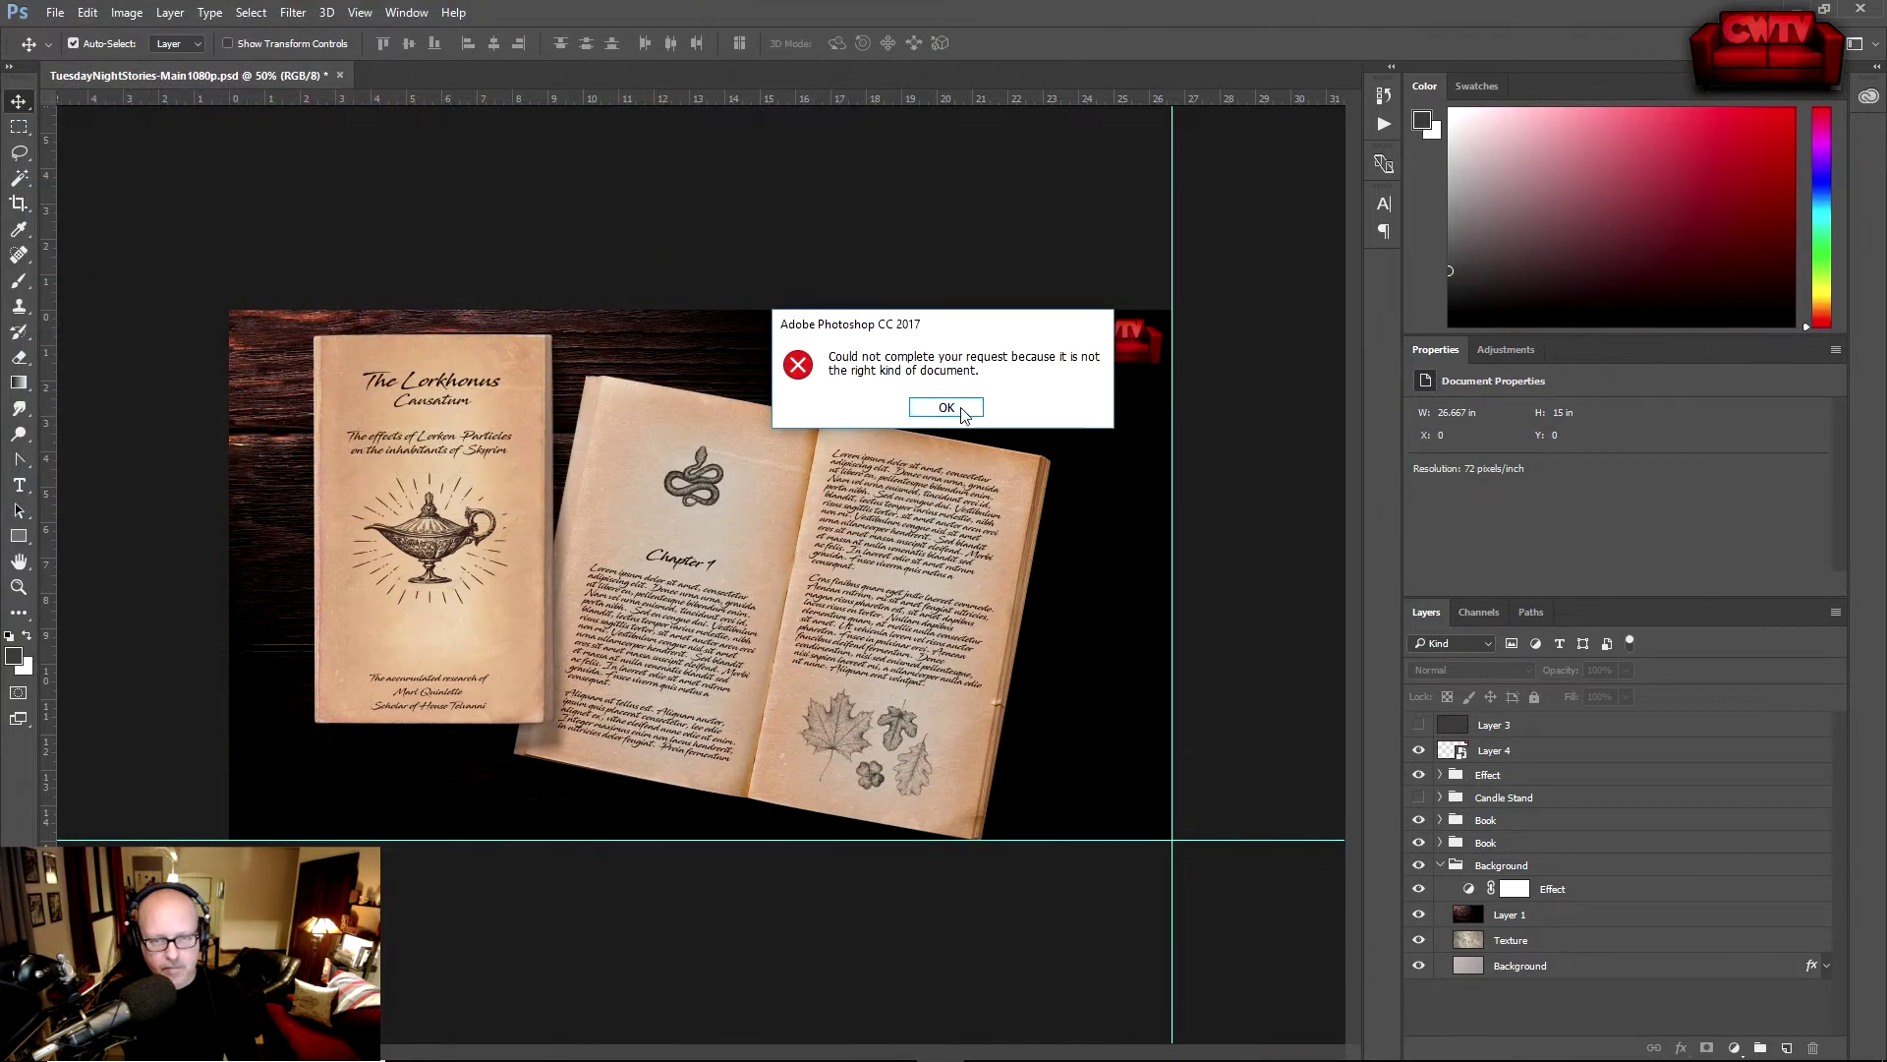
pyautogui.click(945, 407)
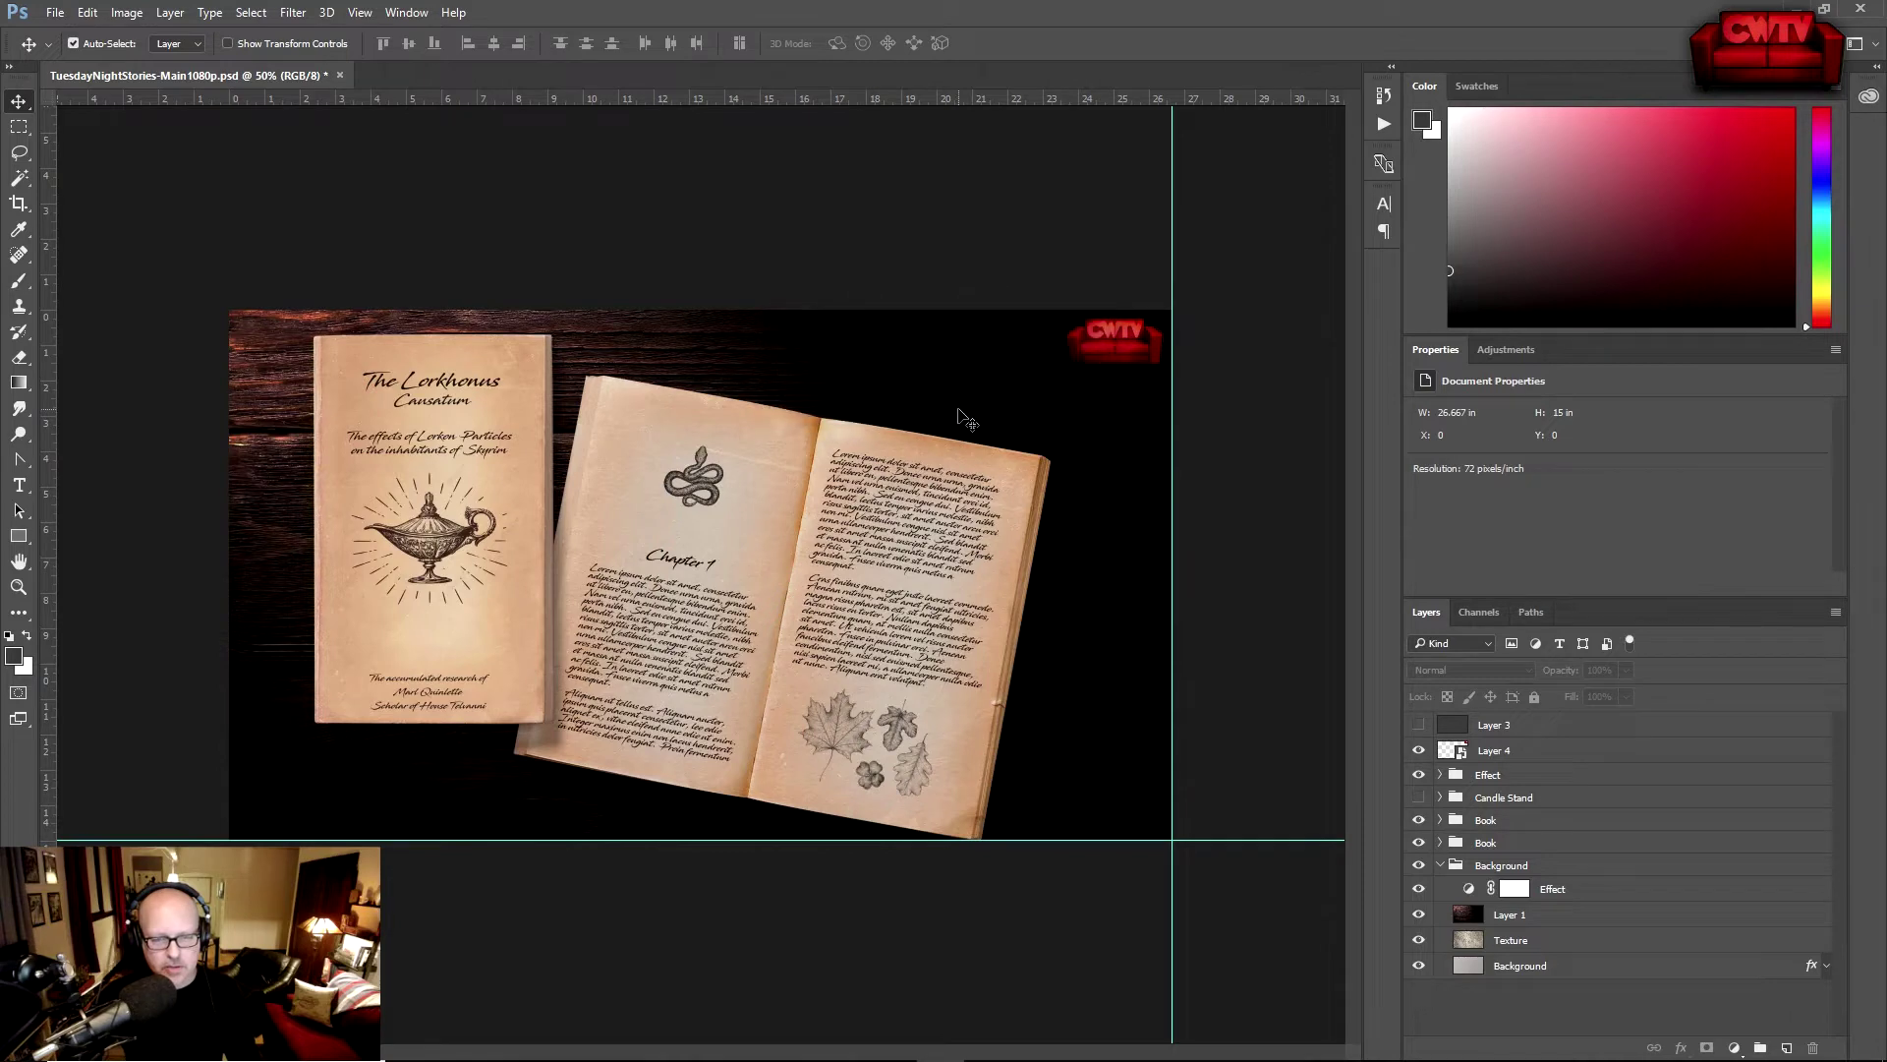
# - Open the Open dialog and switch the file list to Details view
pyautogui.click(54, 13)
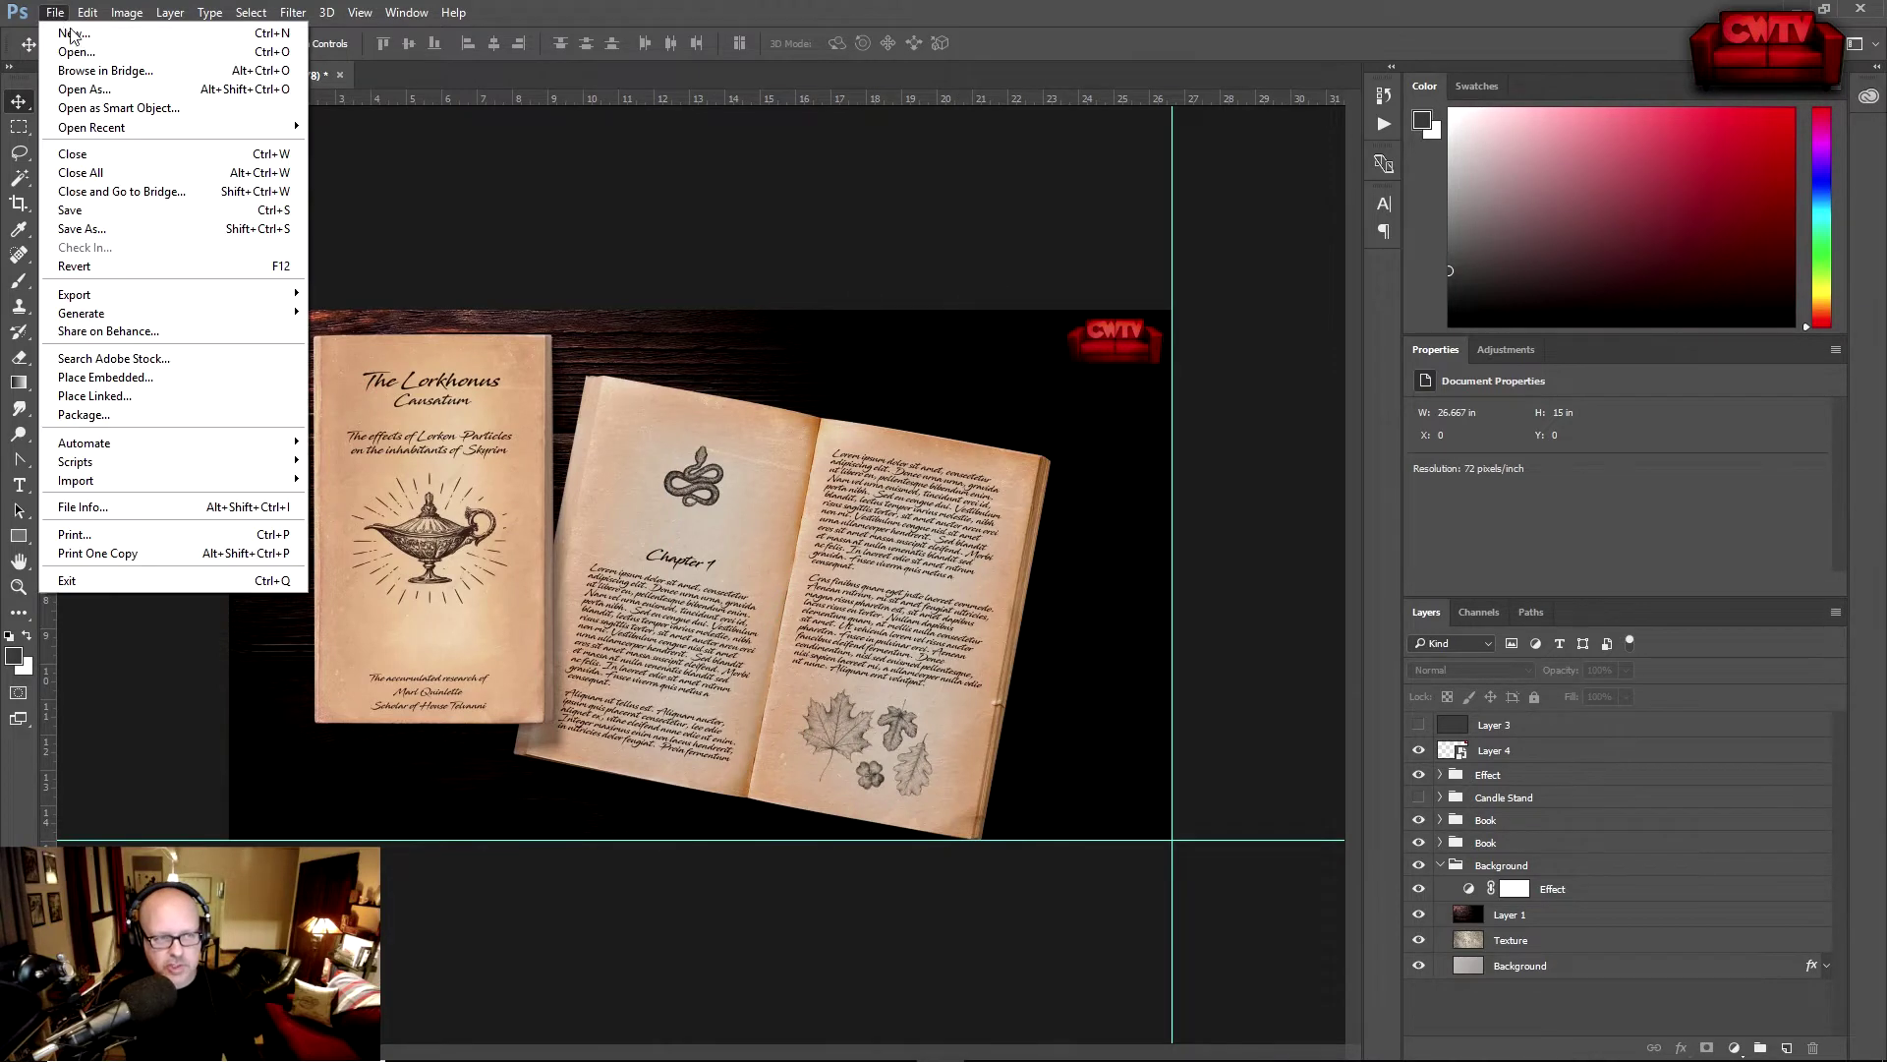
pyautogui.click(79, 53)
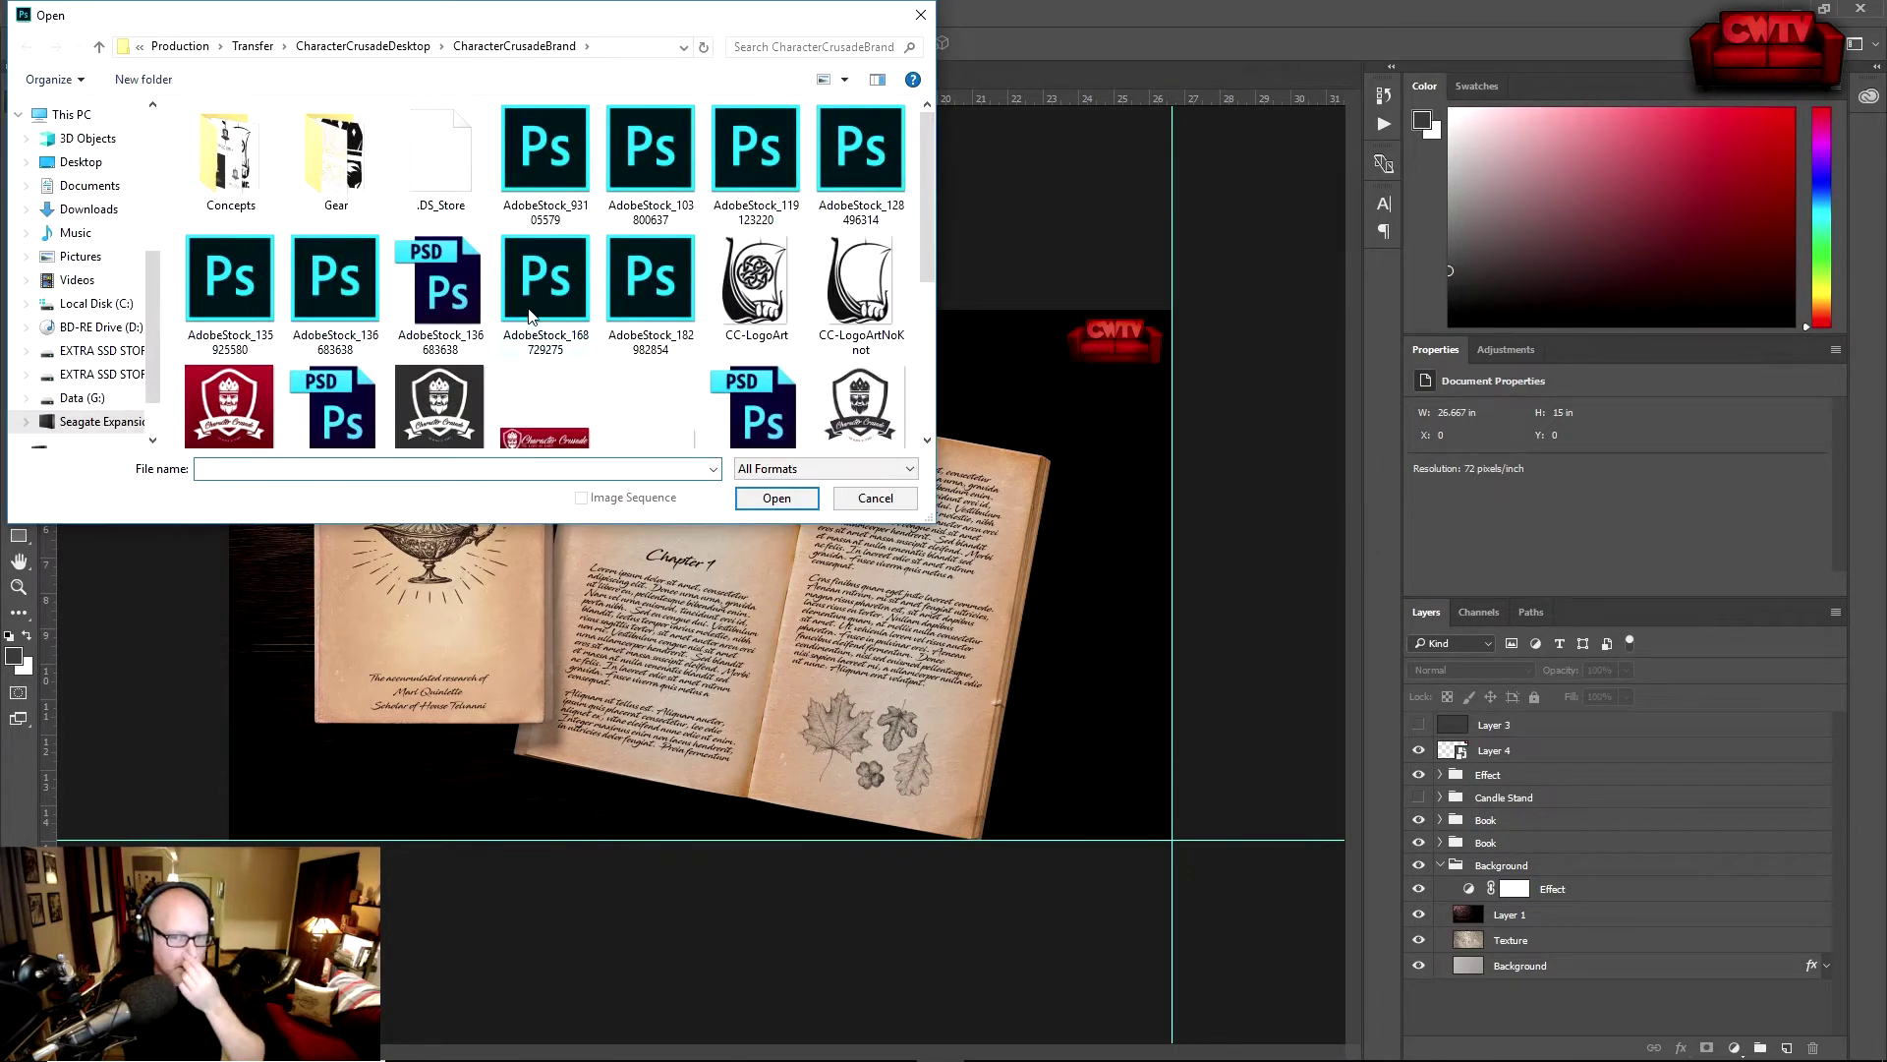
pyautogui.moveTo(923, 262); pyautogui.dragTo(929, 376)
pyautogui.click(847, 80)
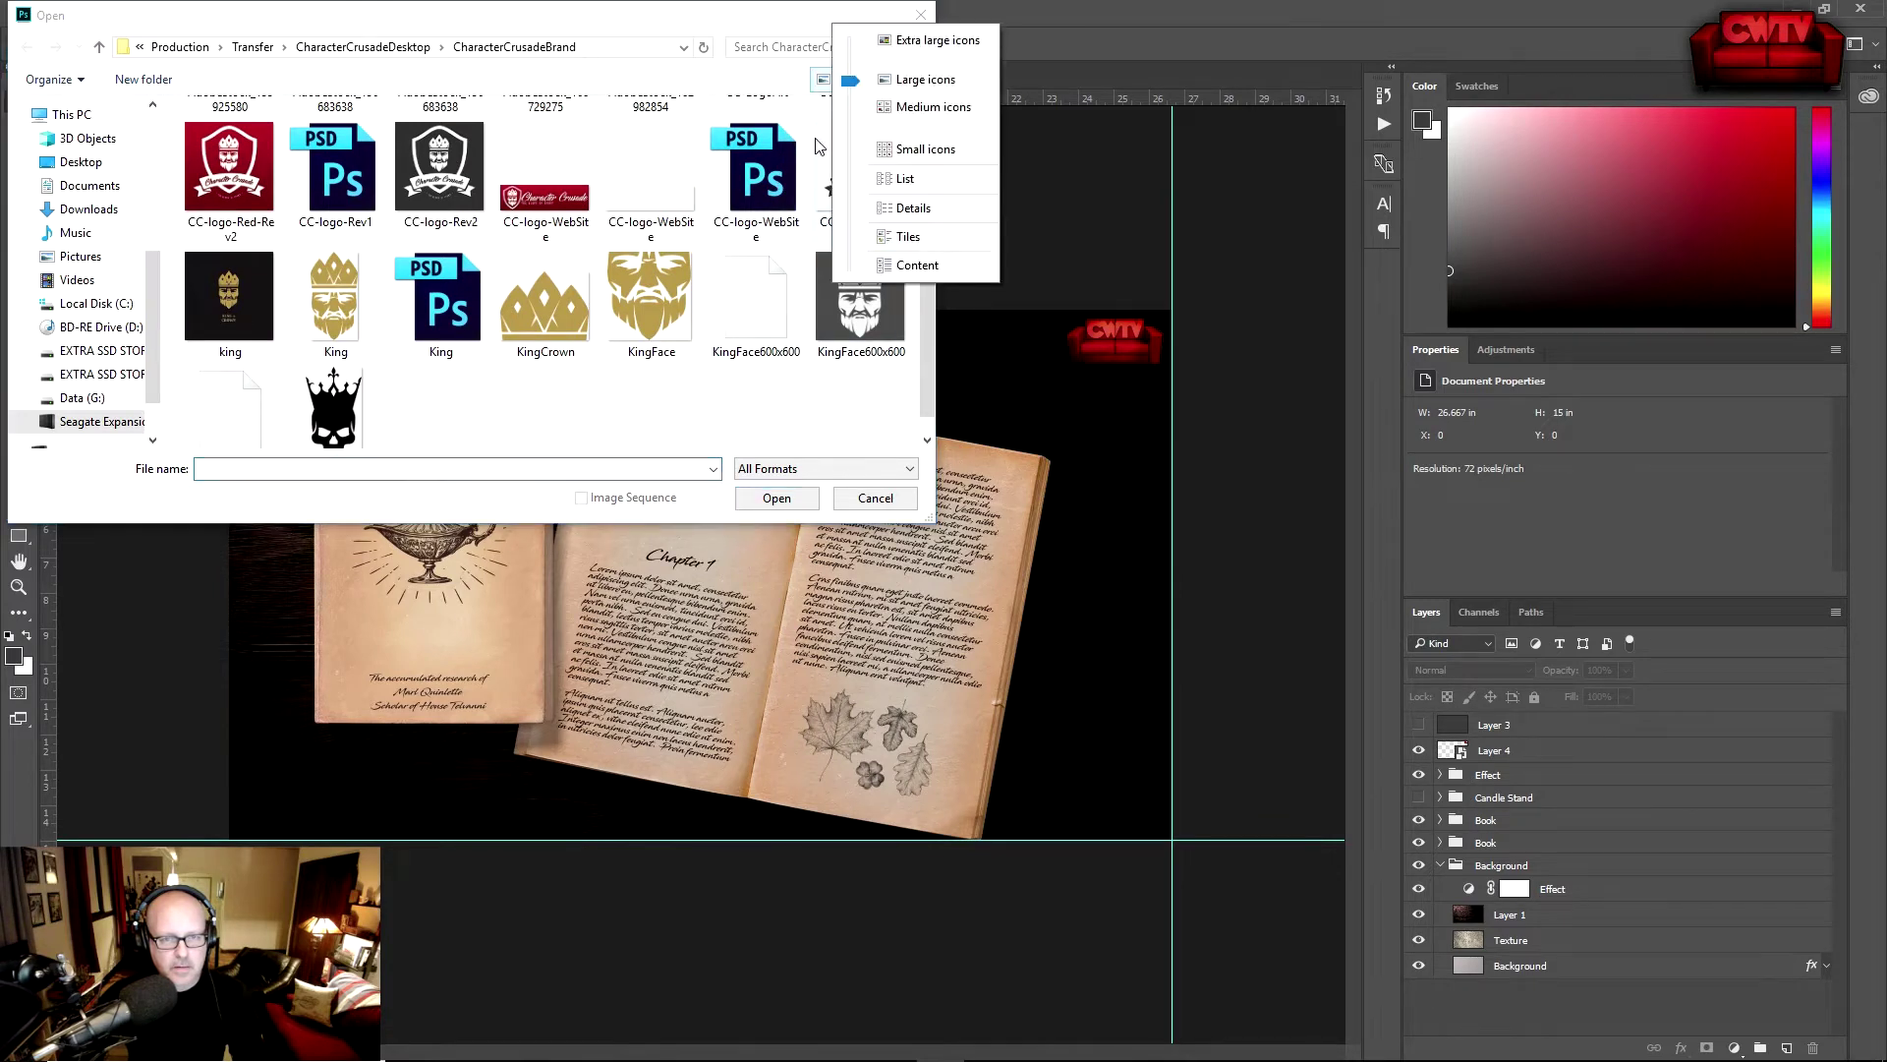
pyautogui.click(894, 208)
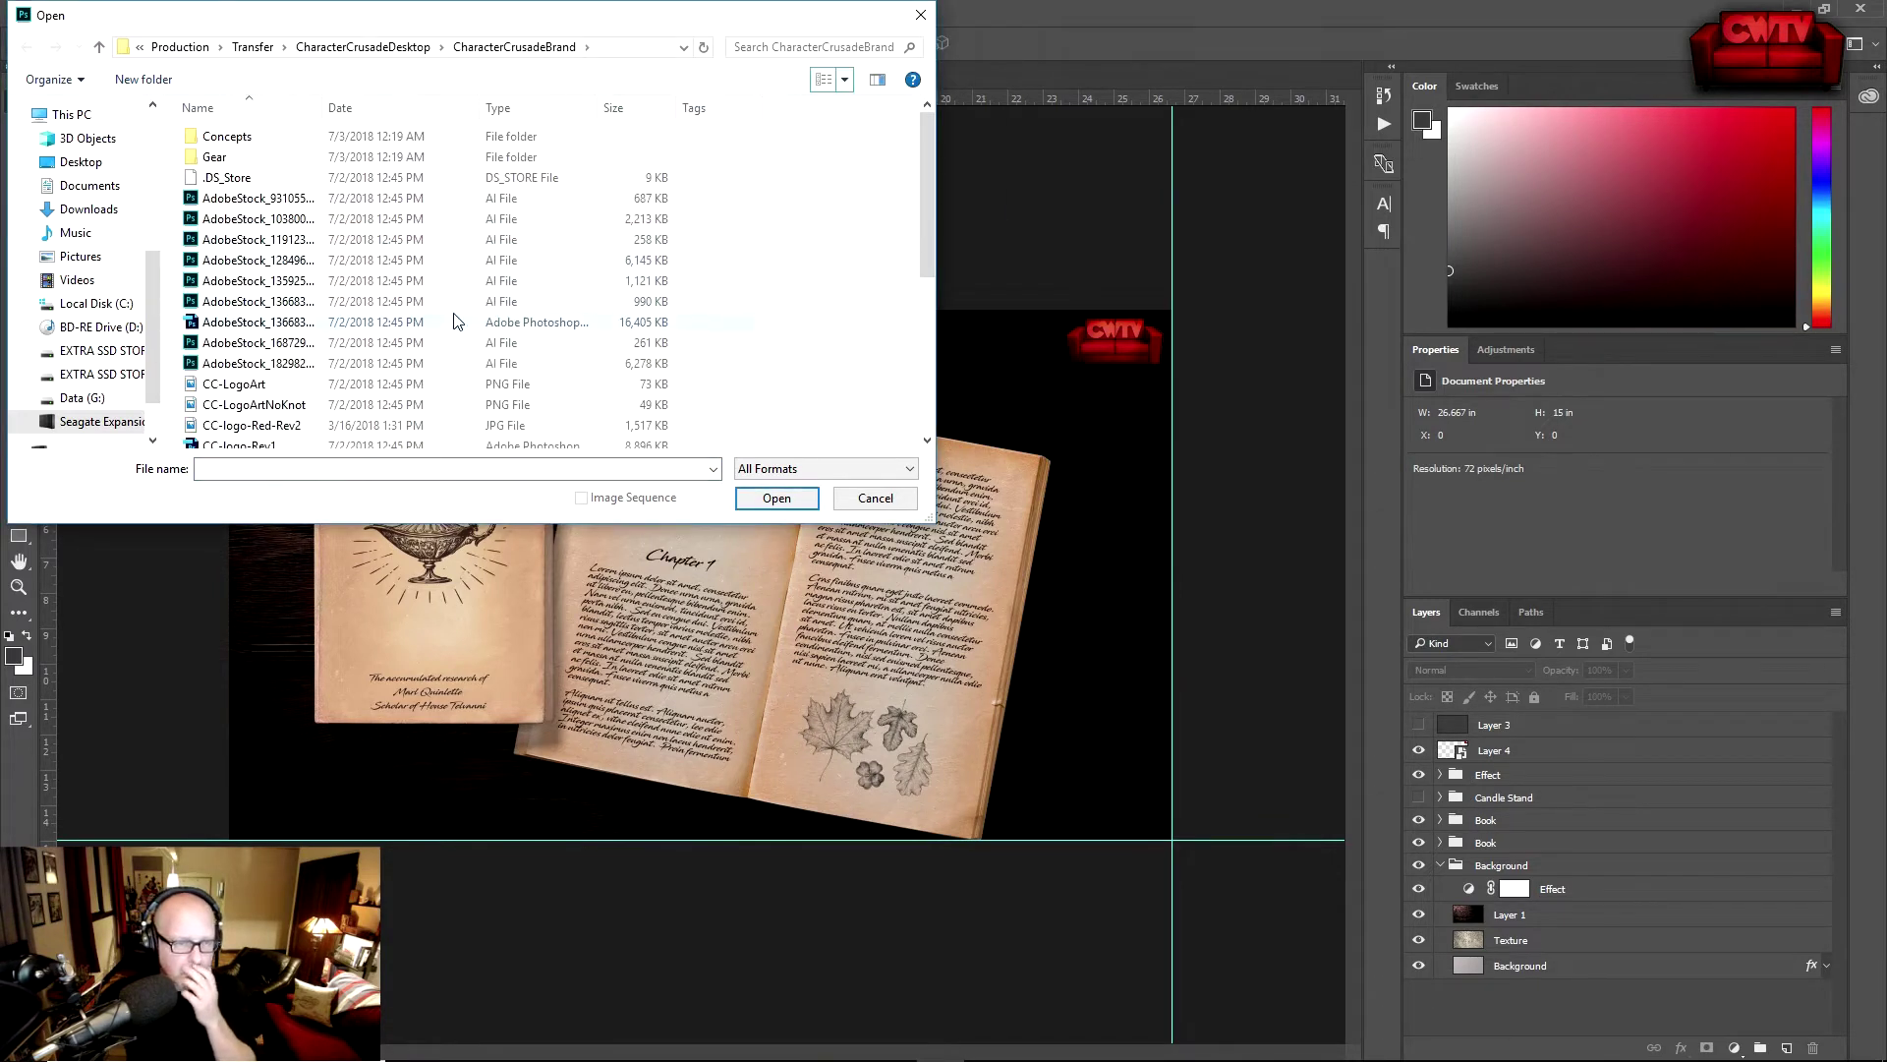
pyautogui.moveTo(382, 108); pyautogui.dragTo(582, 107)
pyautogui.moveTo(929, 227); pyautogui.dragTo(919, 304)
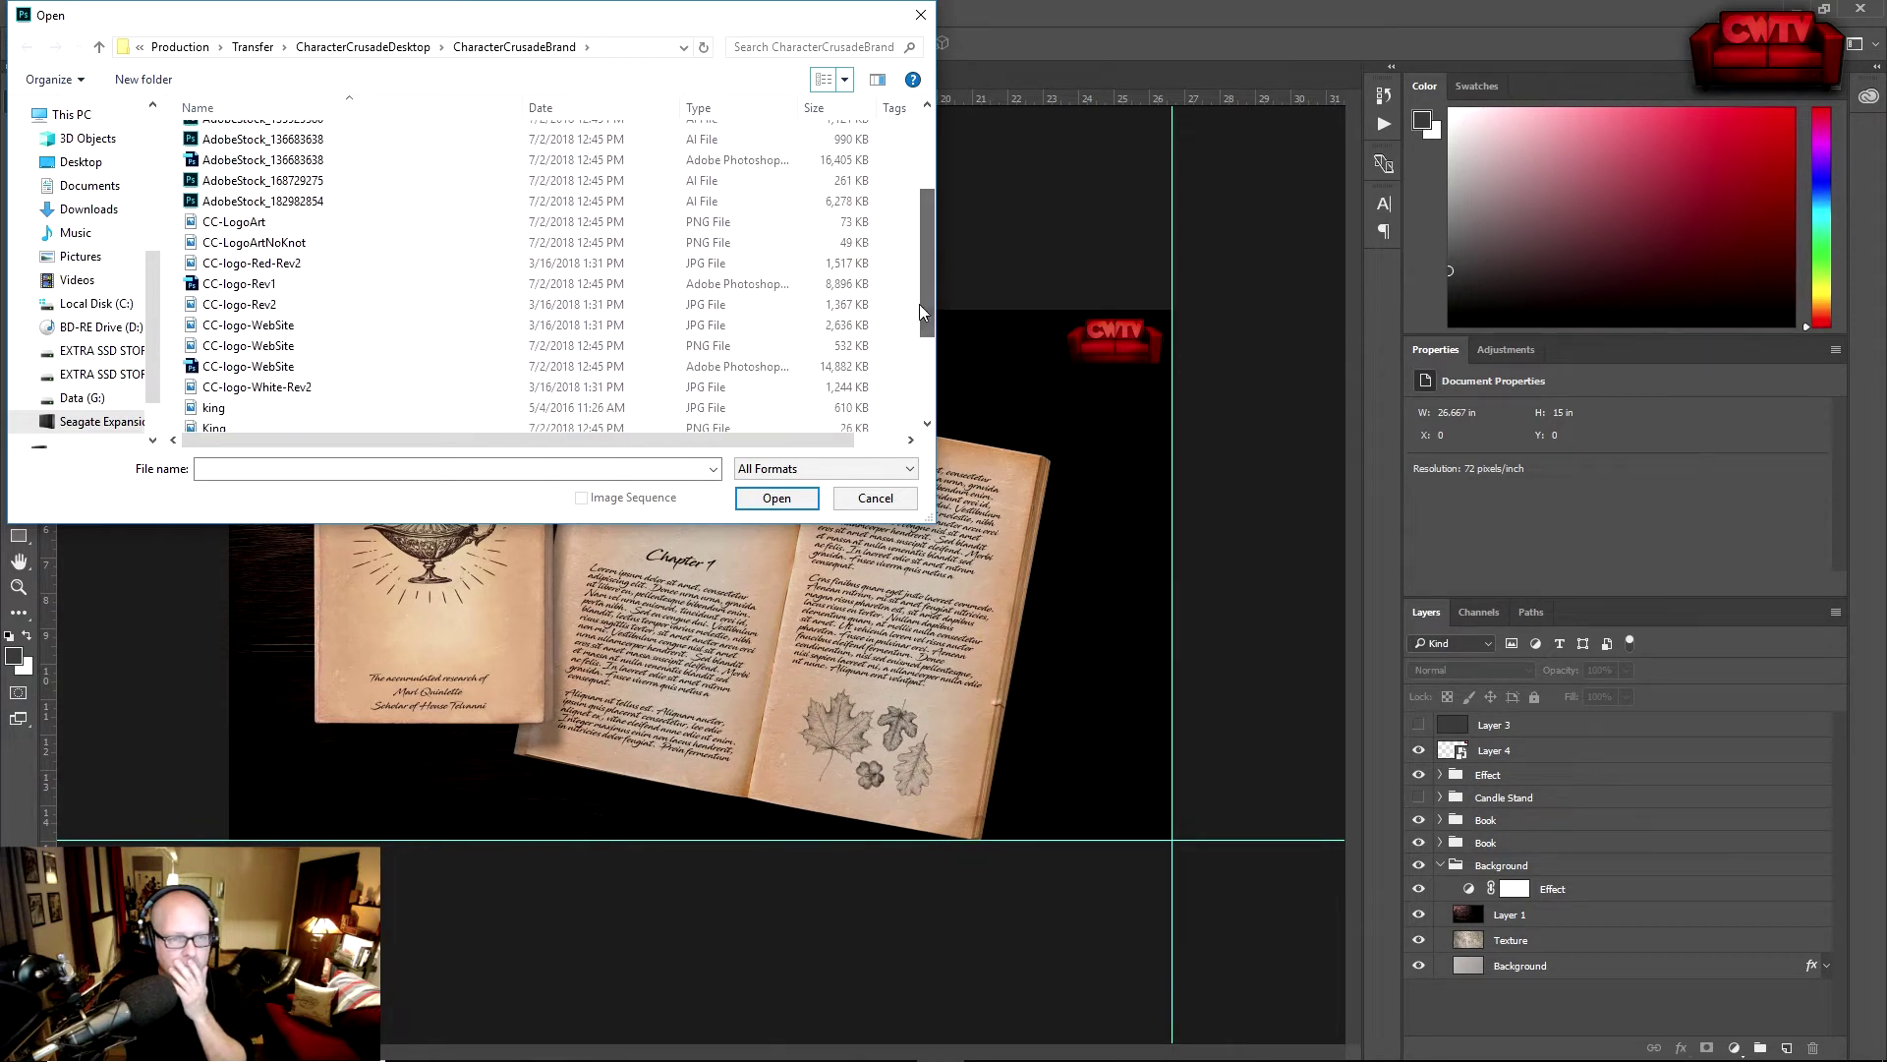
# - Find and open KingFace600x600.png as its own document
pyautogui.click(245, 223)
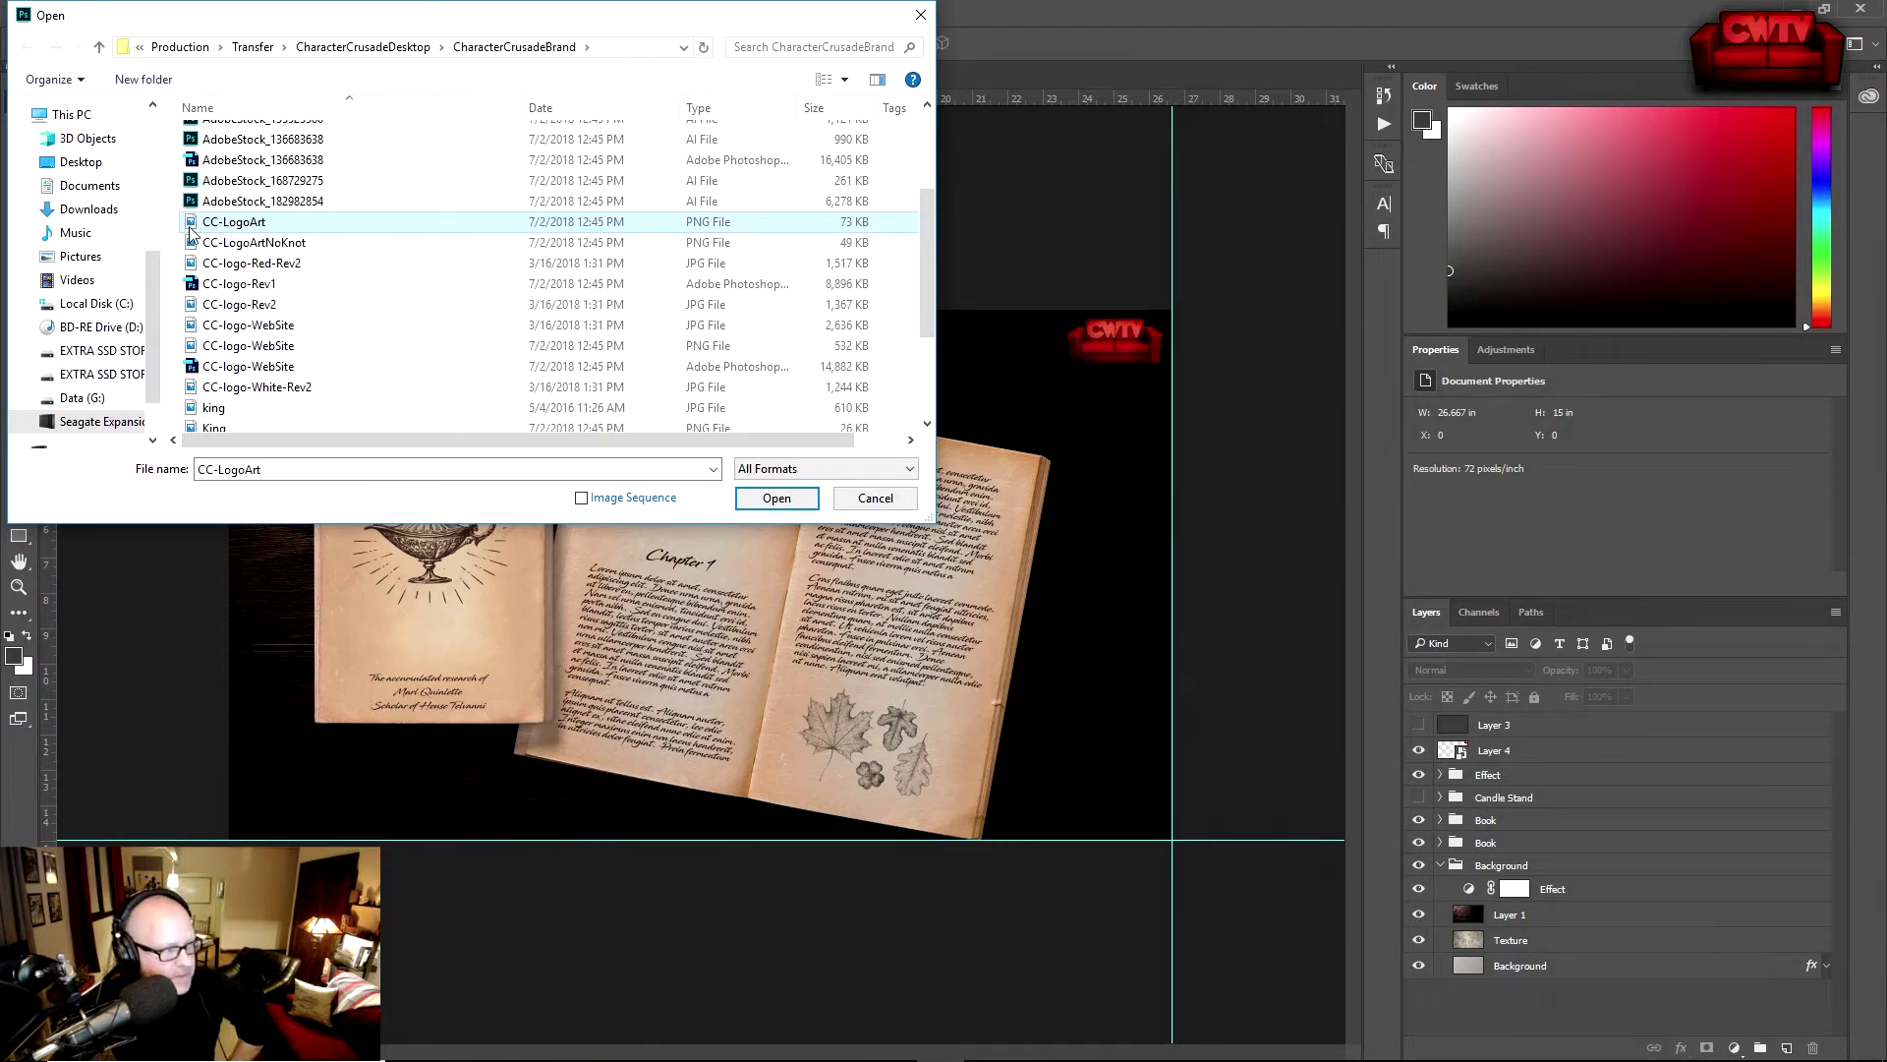
pyautogui.click(271, 367)
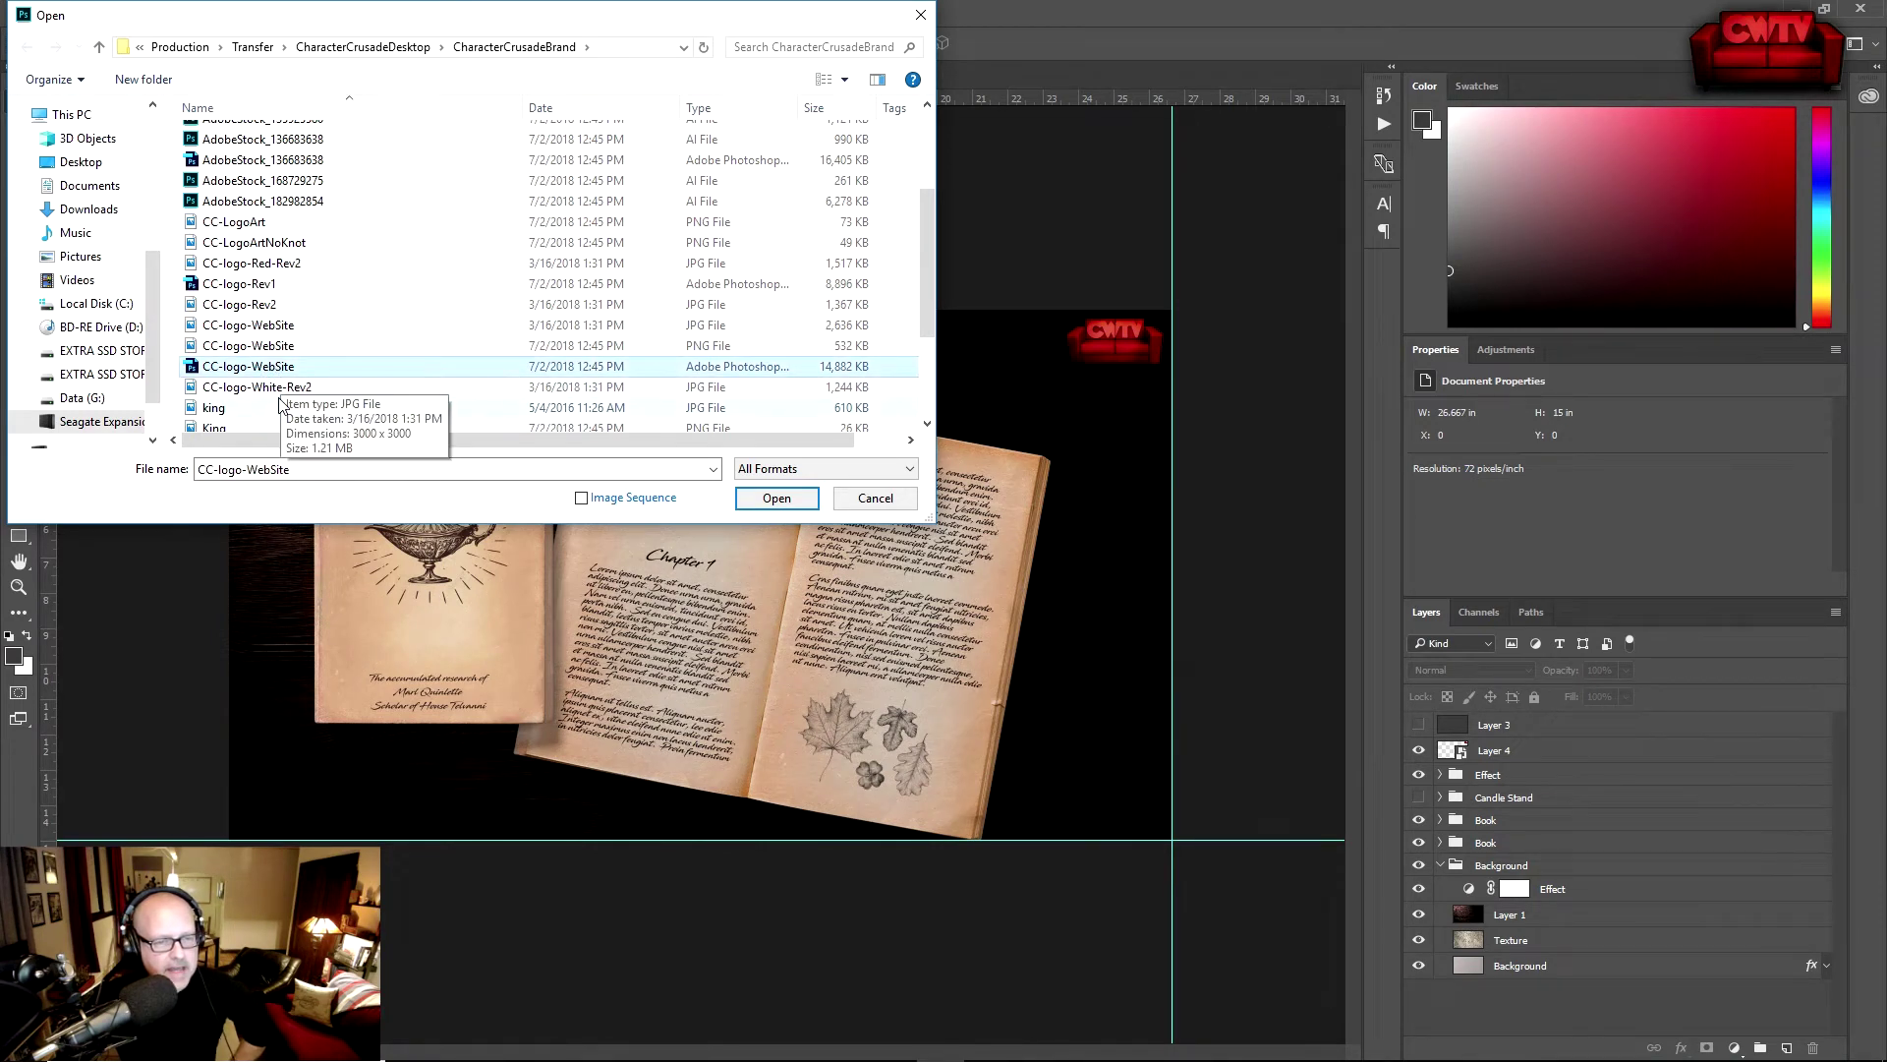
pyautogui.scroll(-1, 282, 403)
pyautogui.click(208, 384)
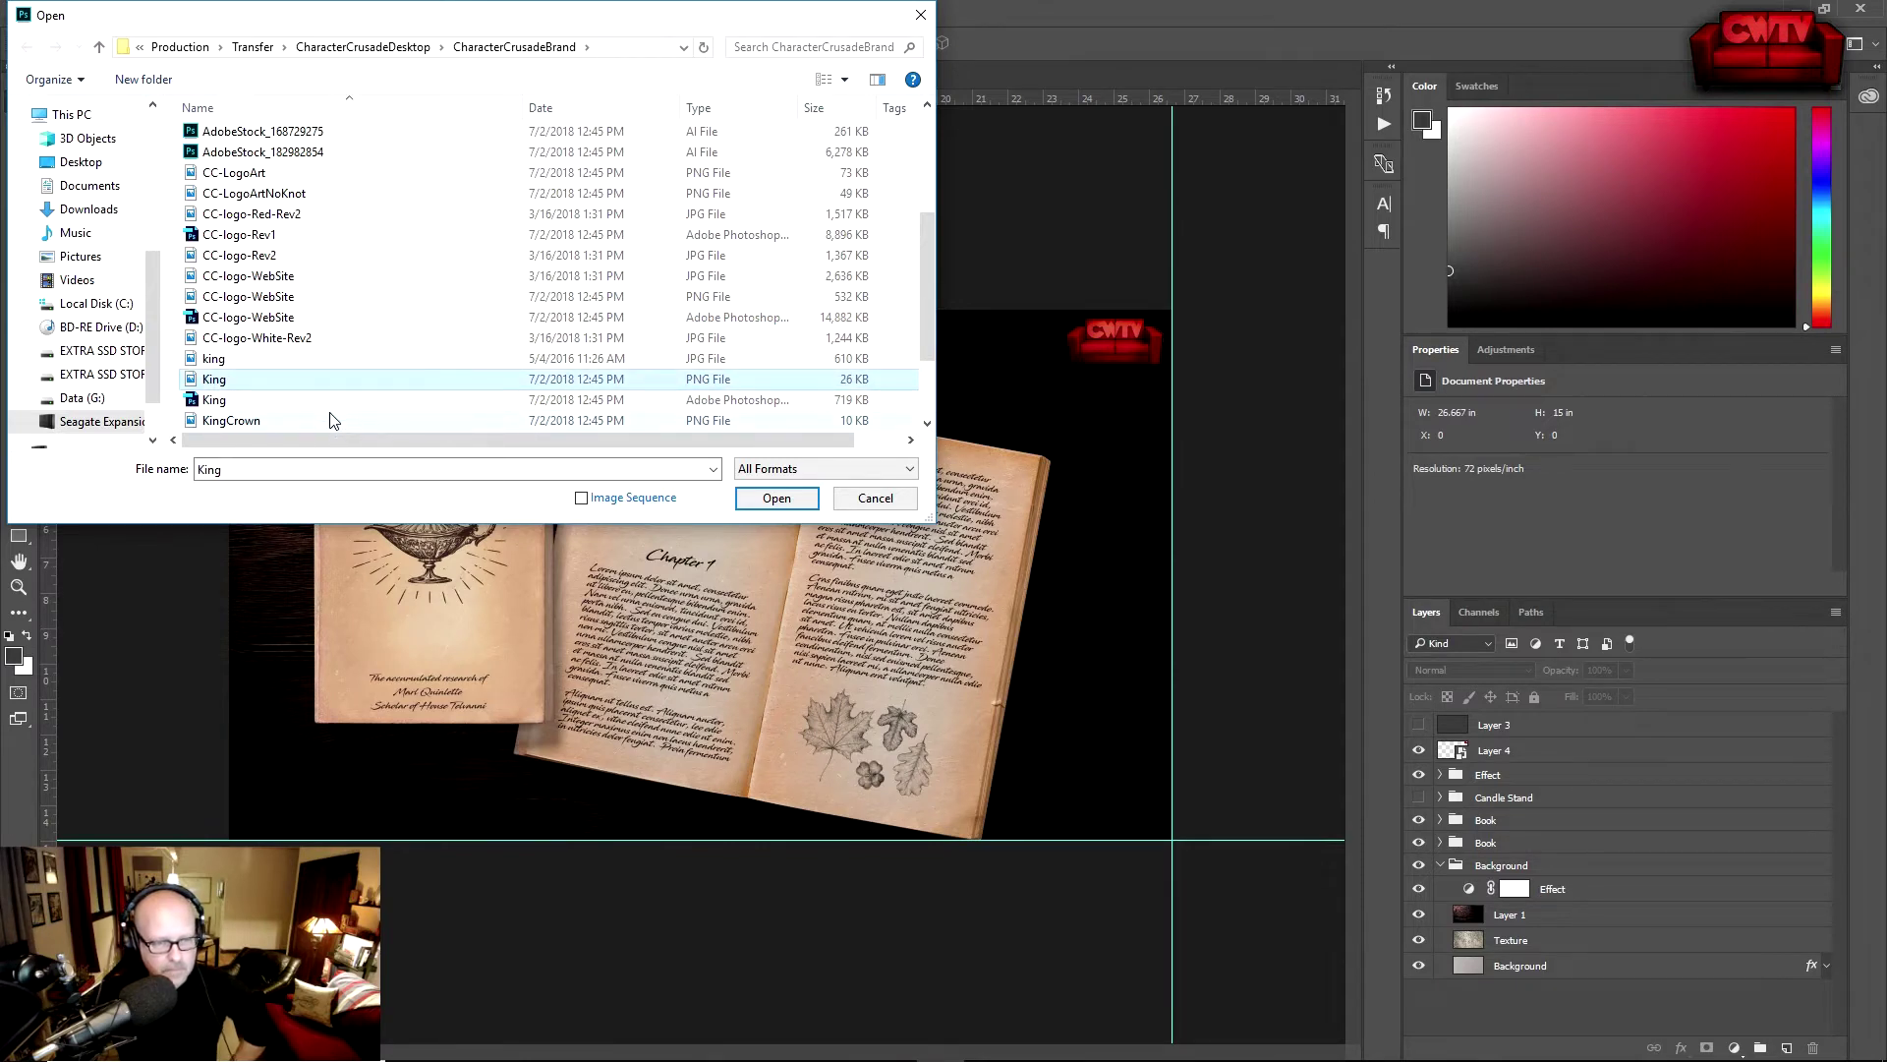
pyautogui.scroll(-1, 256, 426)
pyautogui.scroll(-1, 256, 426)
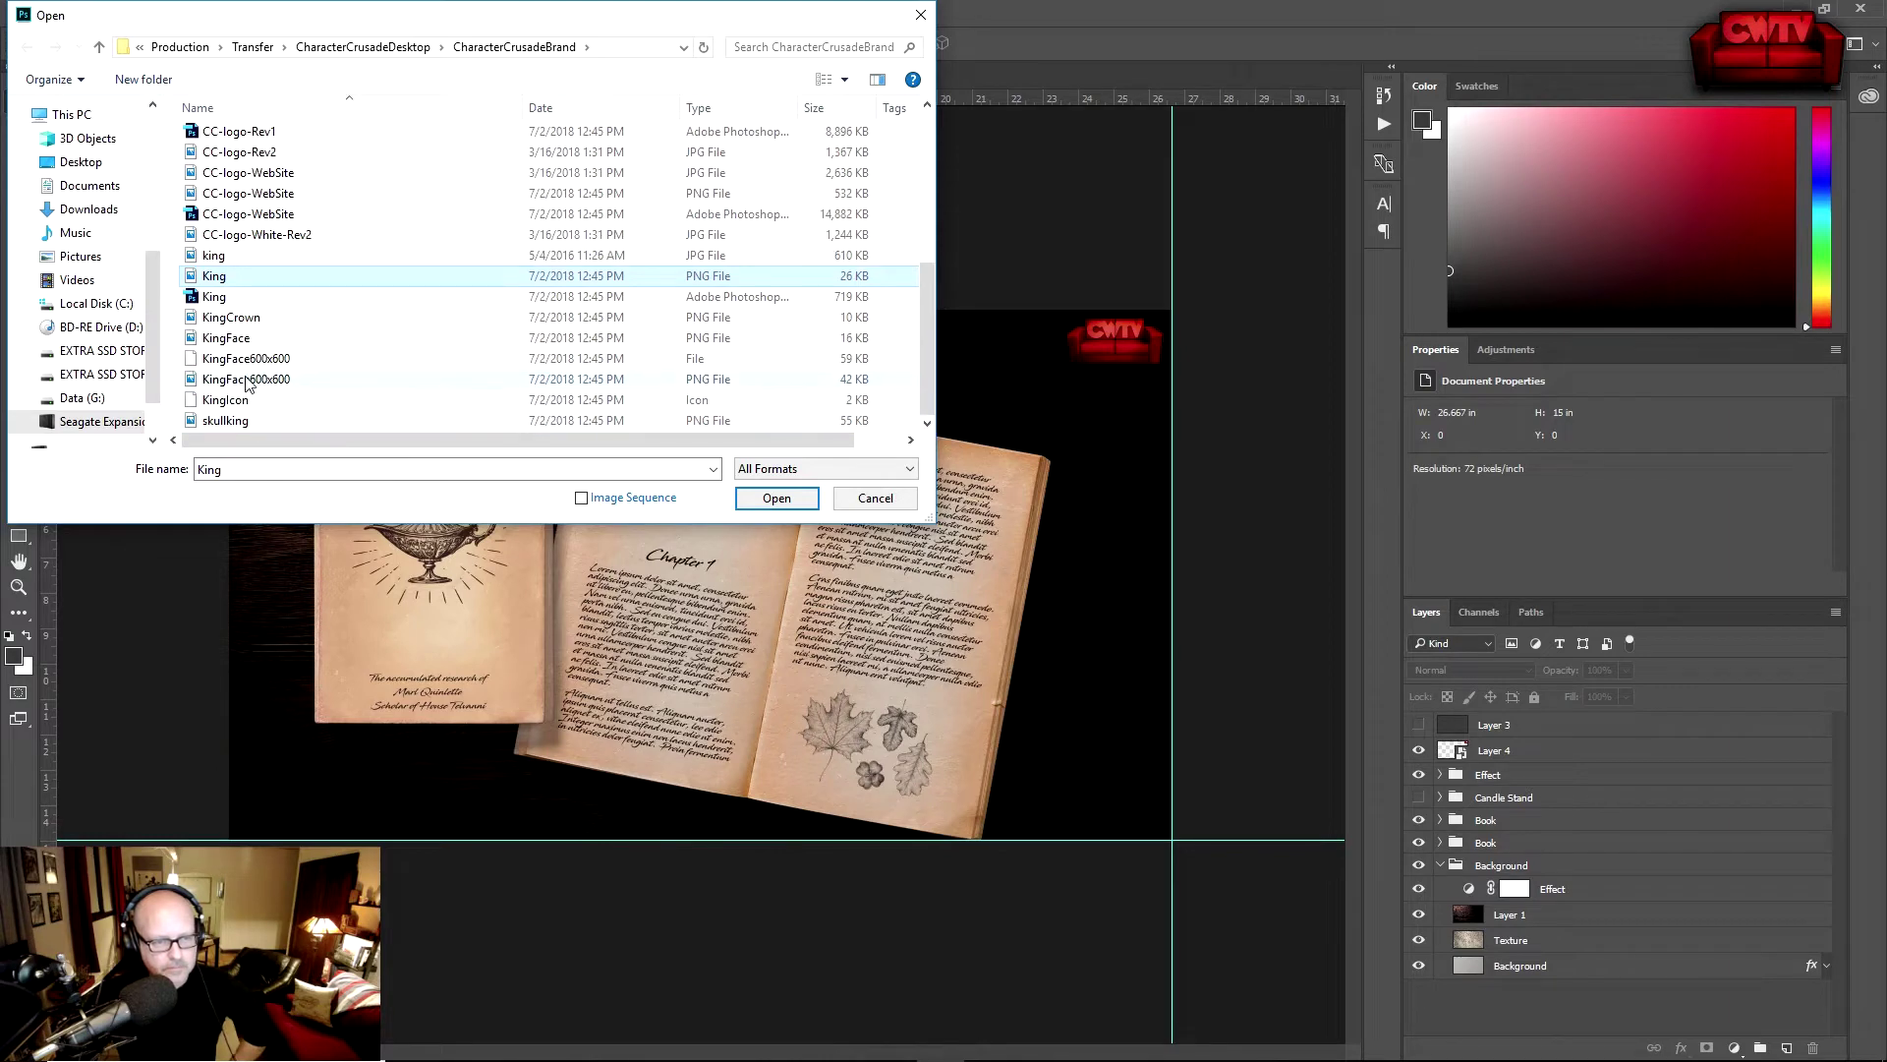
pyautogui.click(252, 381)
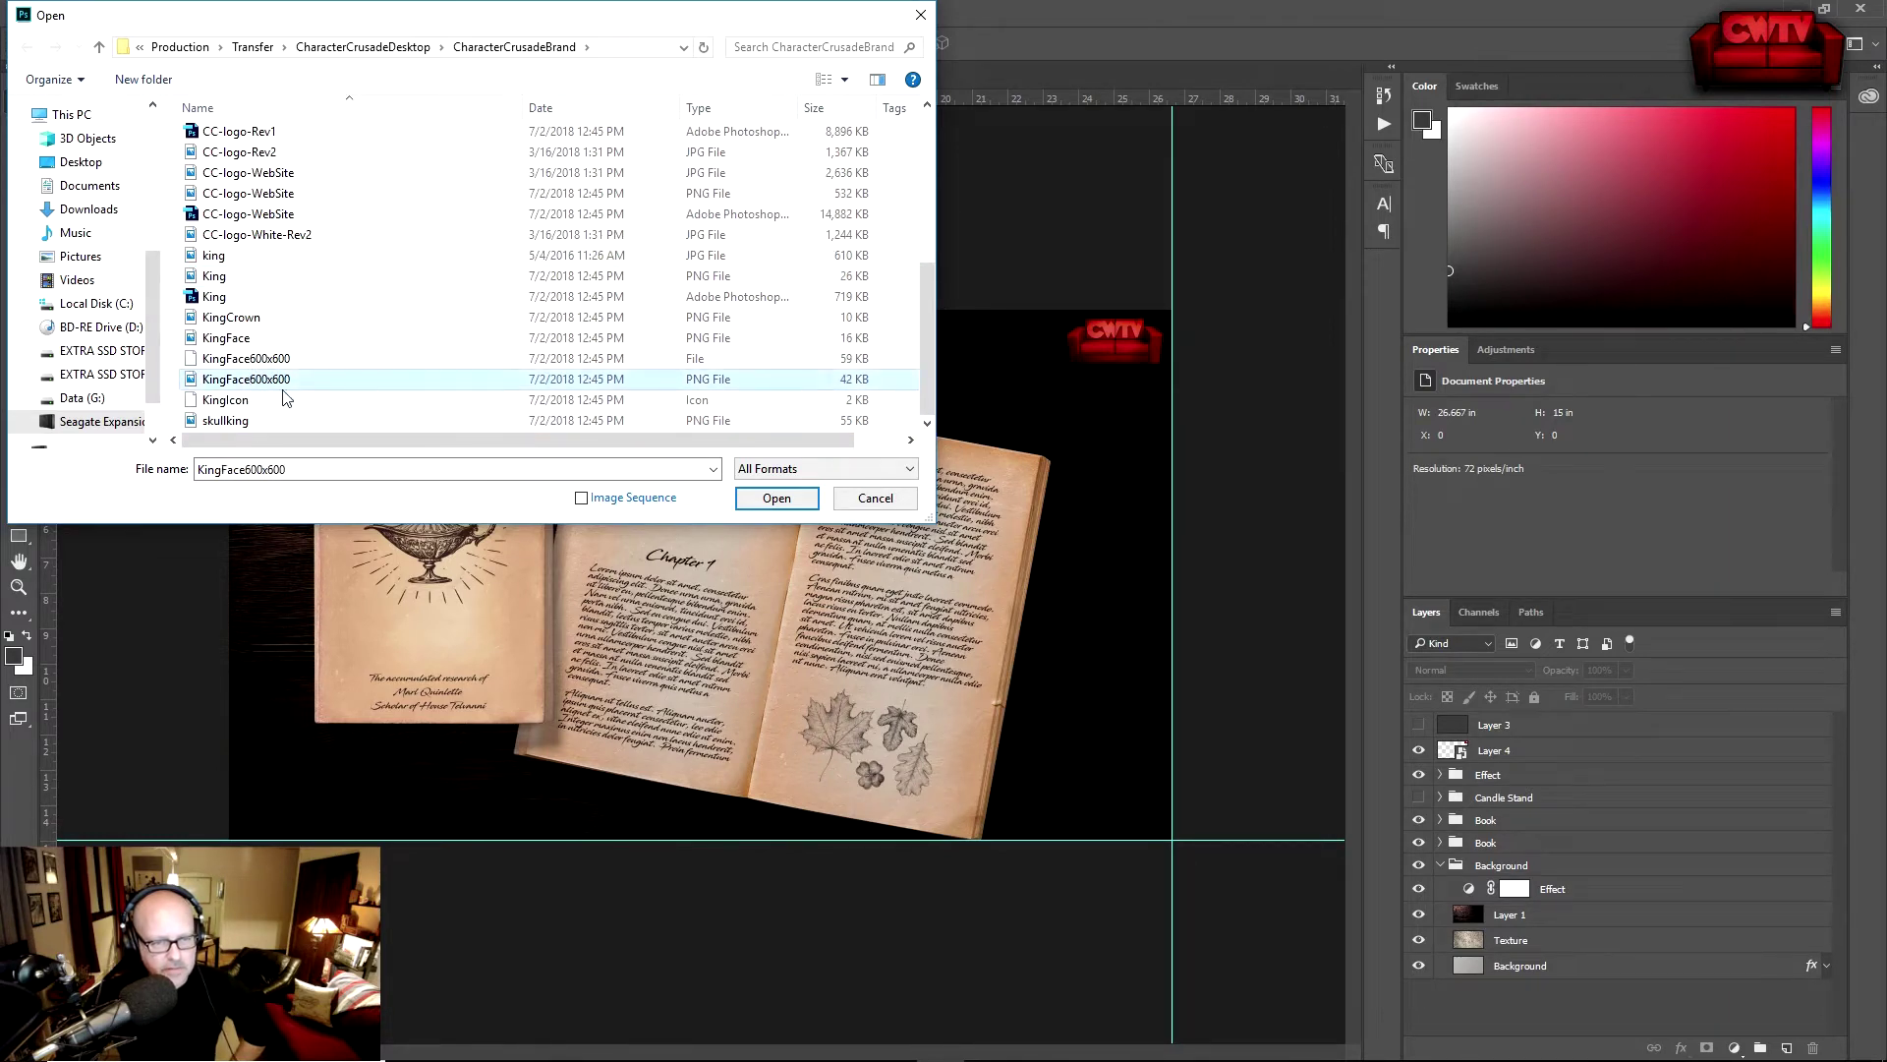
pyautogui.click(776, 499)
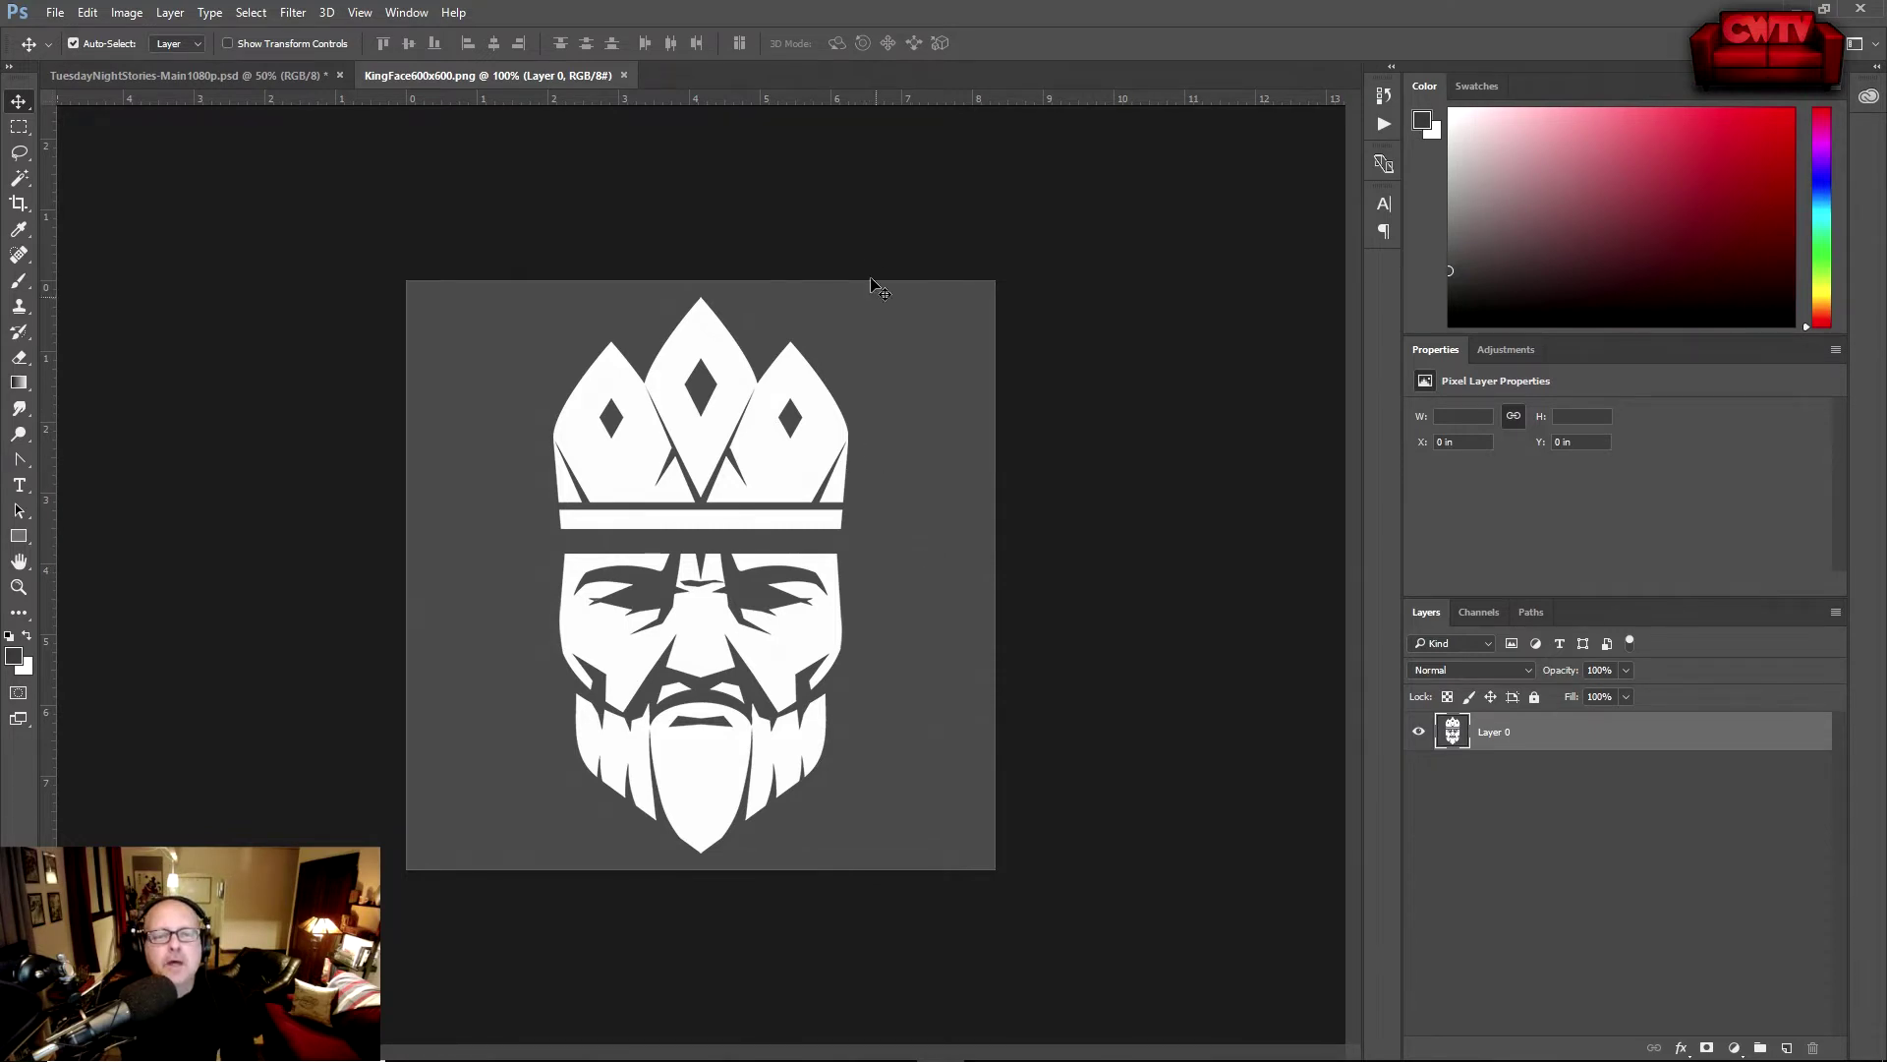
# - Open KingFace.png, the gold bearded face, from the CharacterCrusadeBrand folder
pyautogui.click(61, 13)
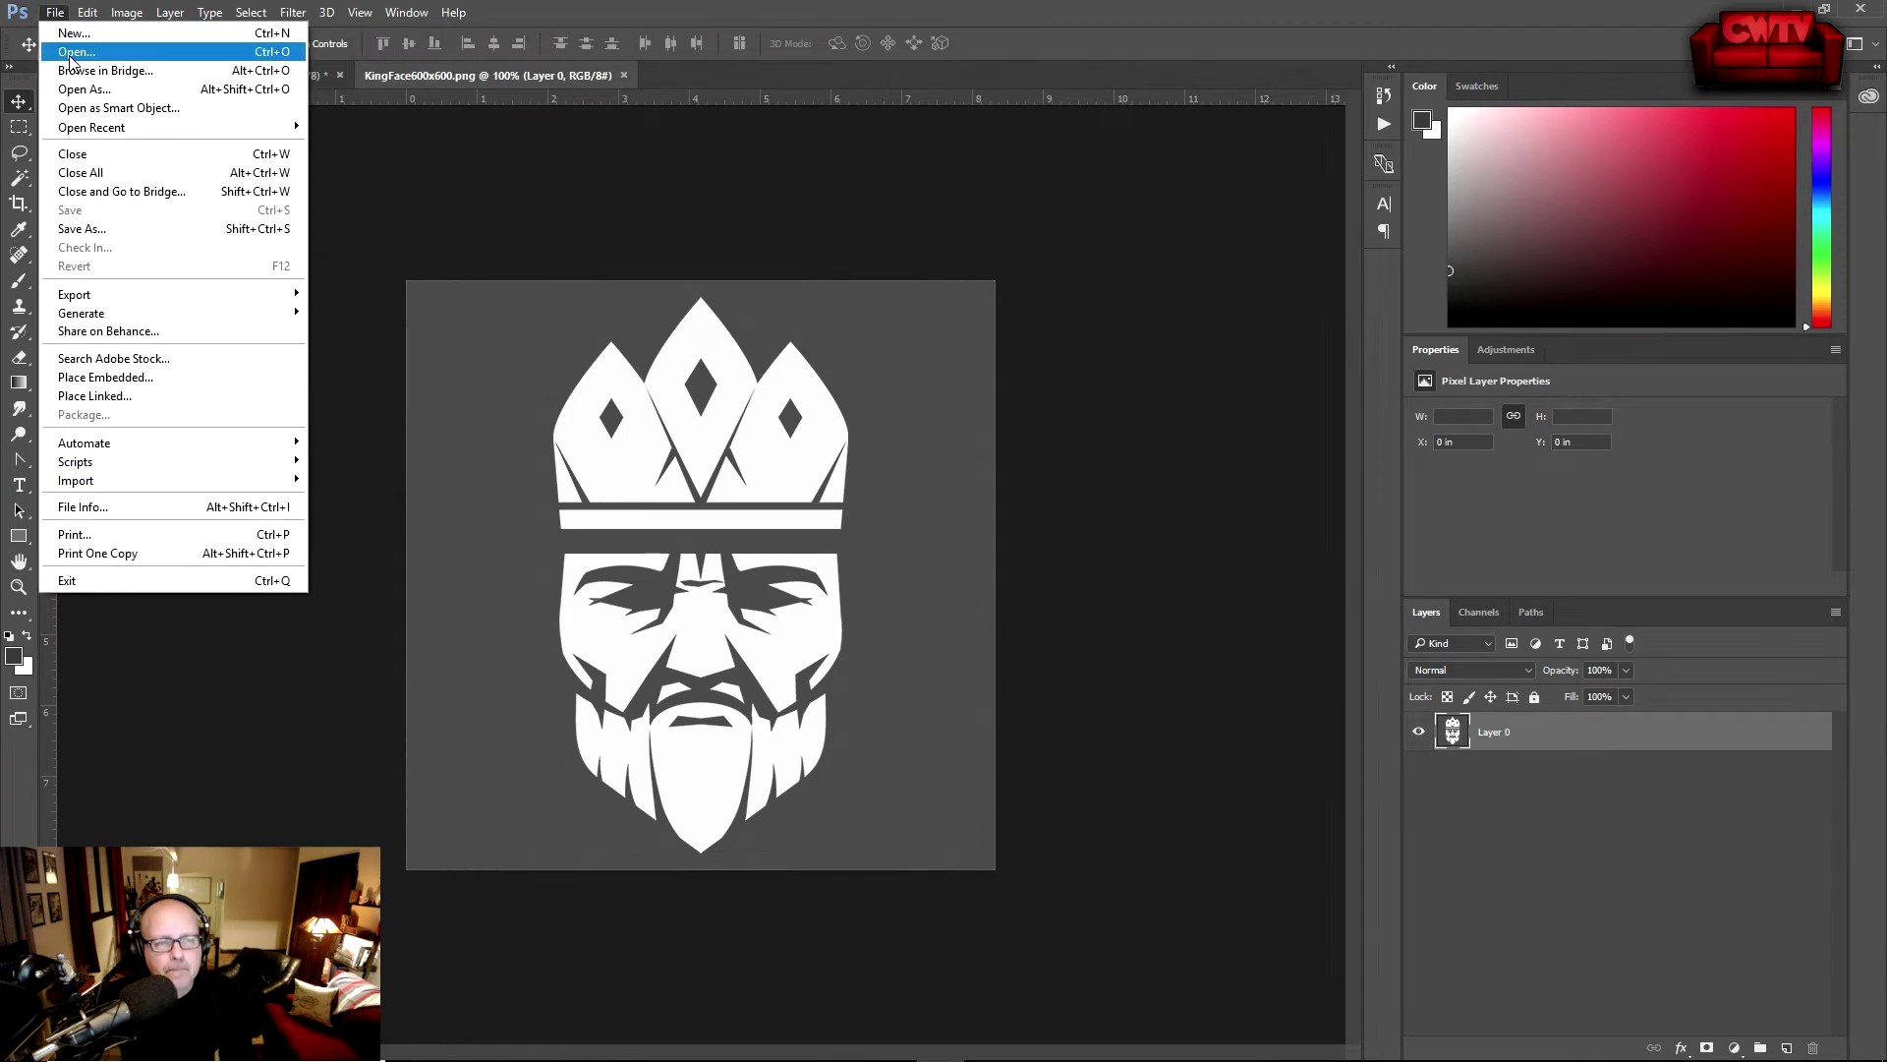
pyautogui.click(71, 51)
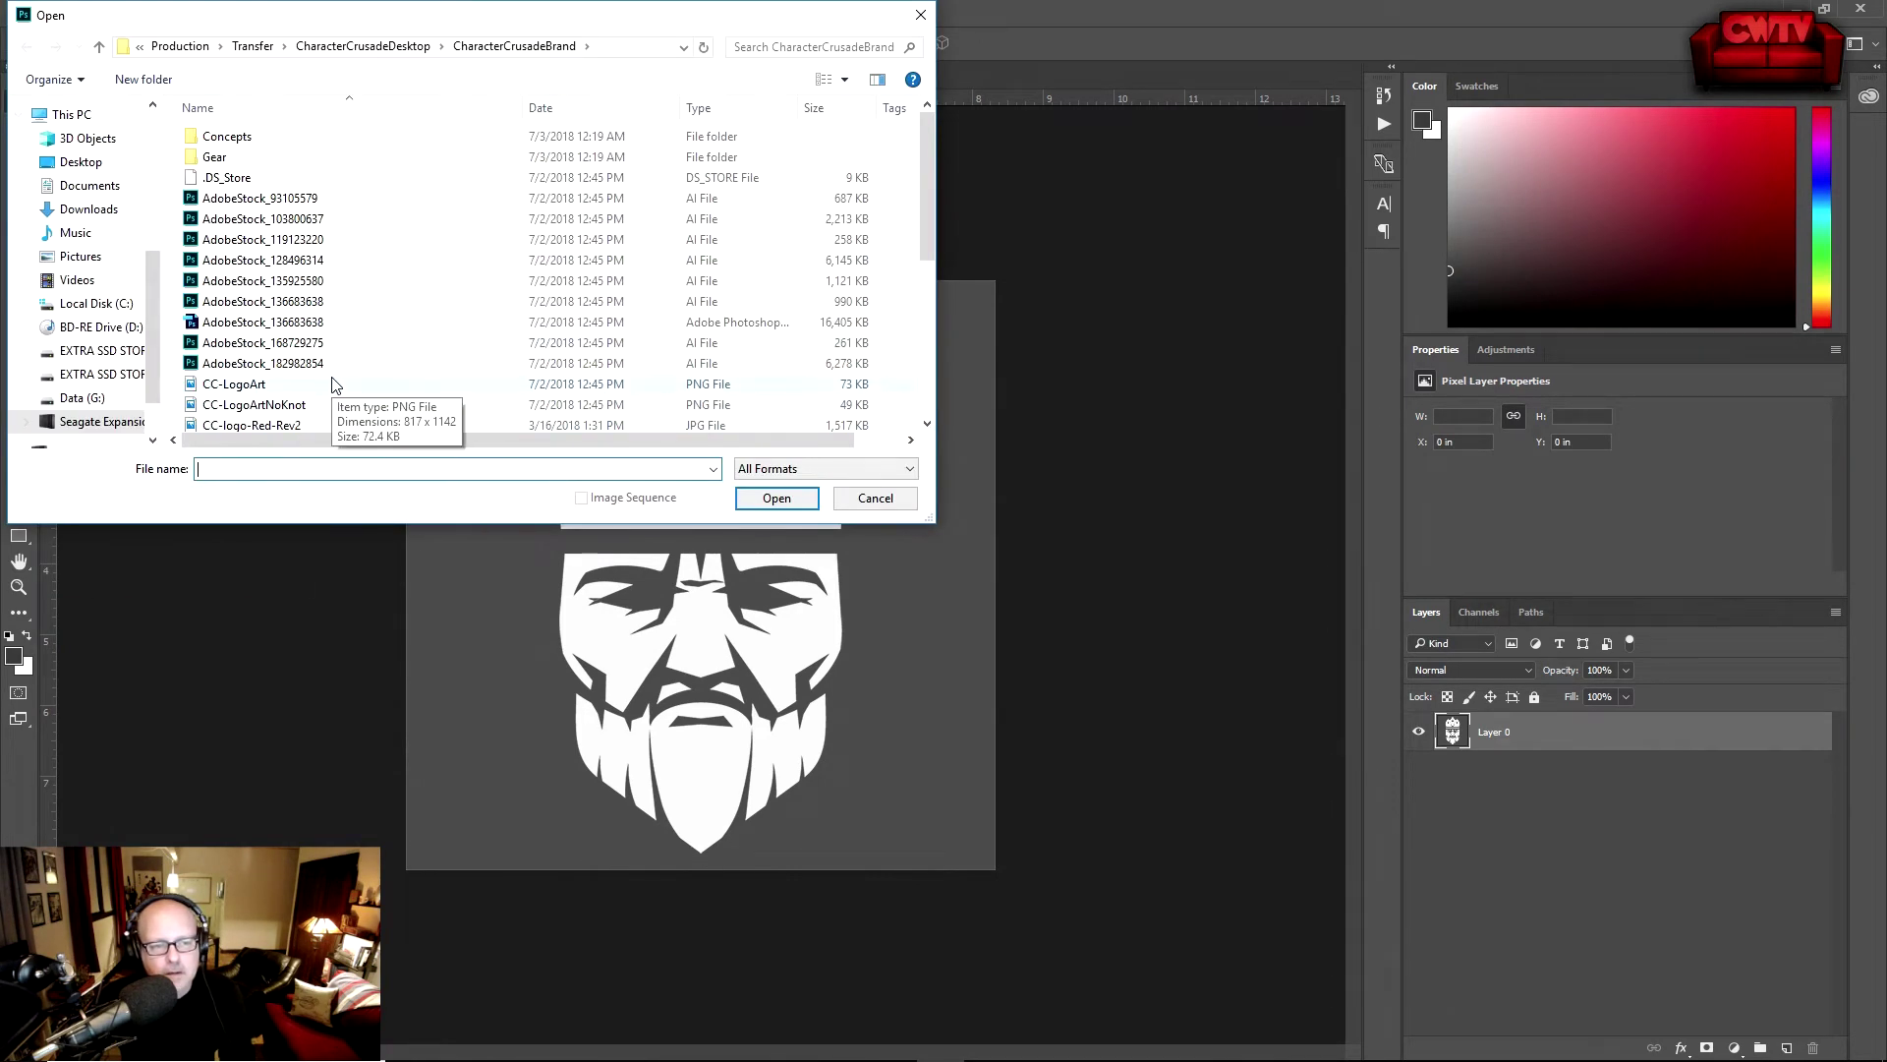
pyautogui.scroll(-3, 333, 383)
pyautogui.scroll(-1, 332, 386)
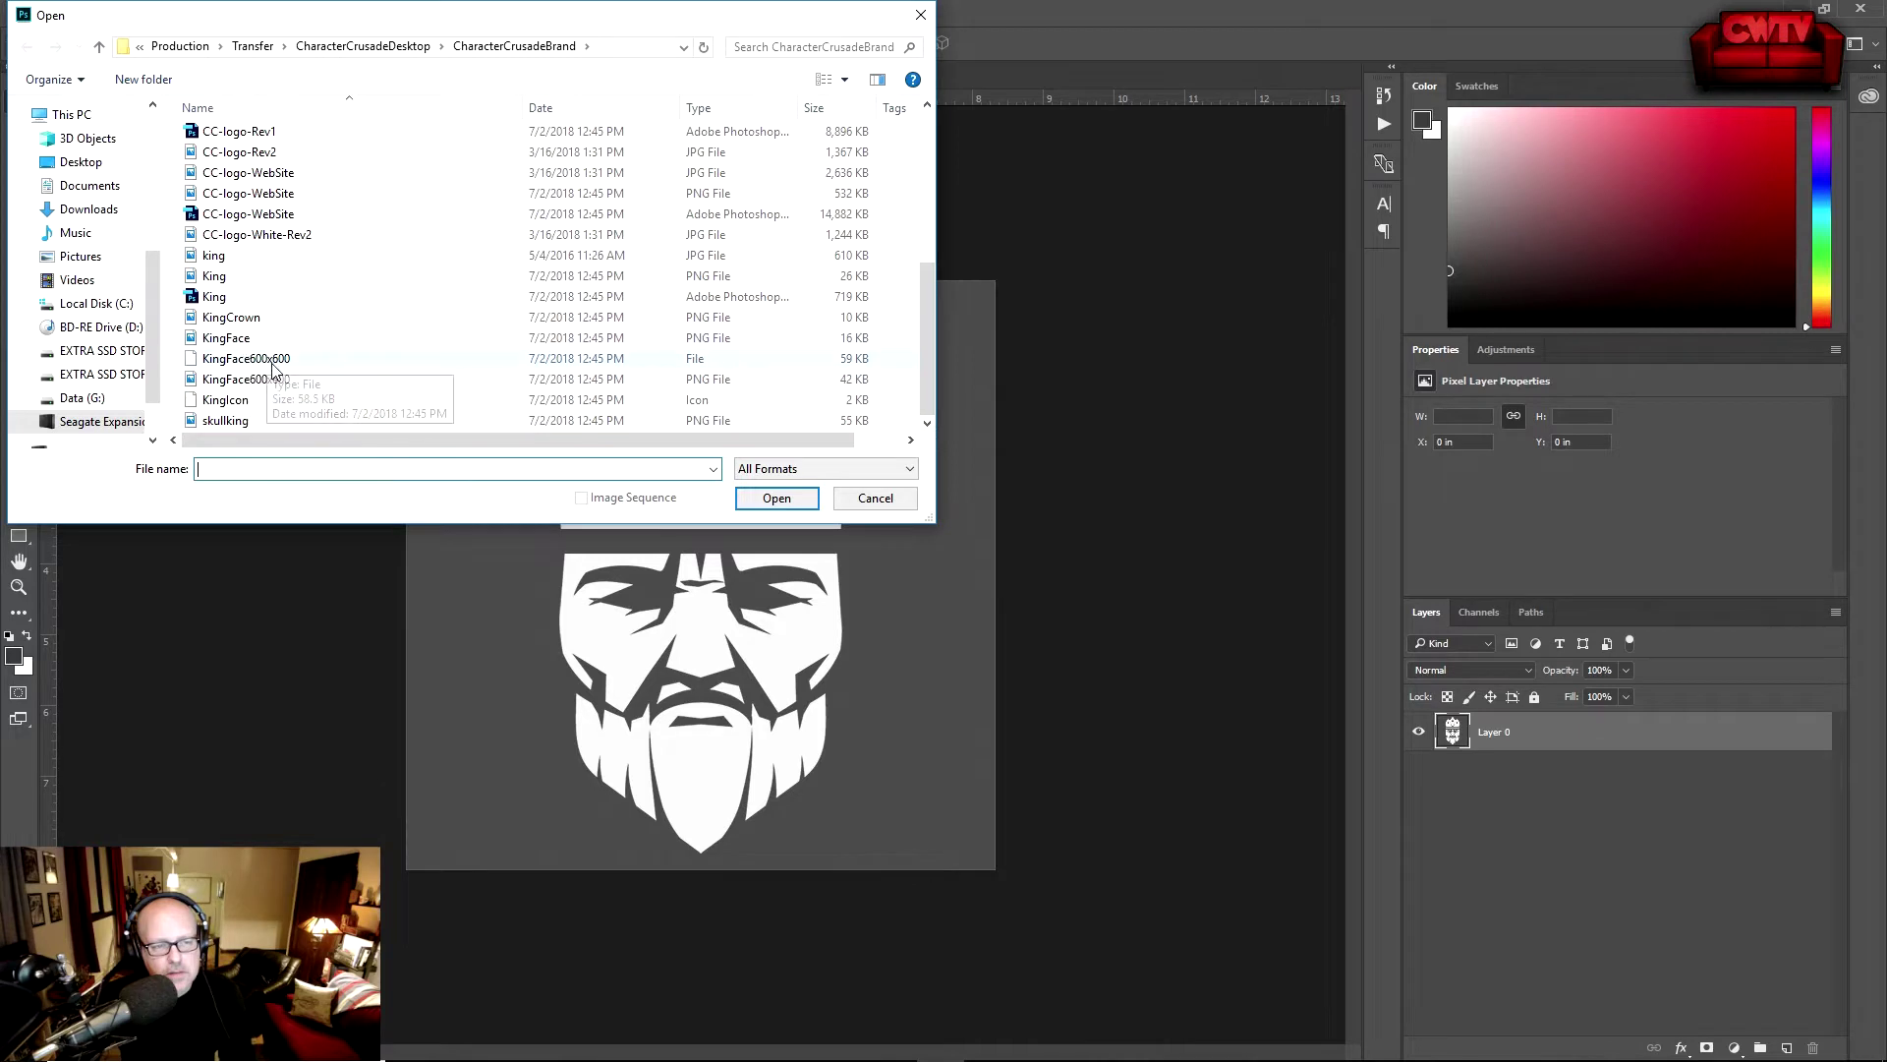
pyautogui.click(244, 340)
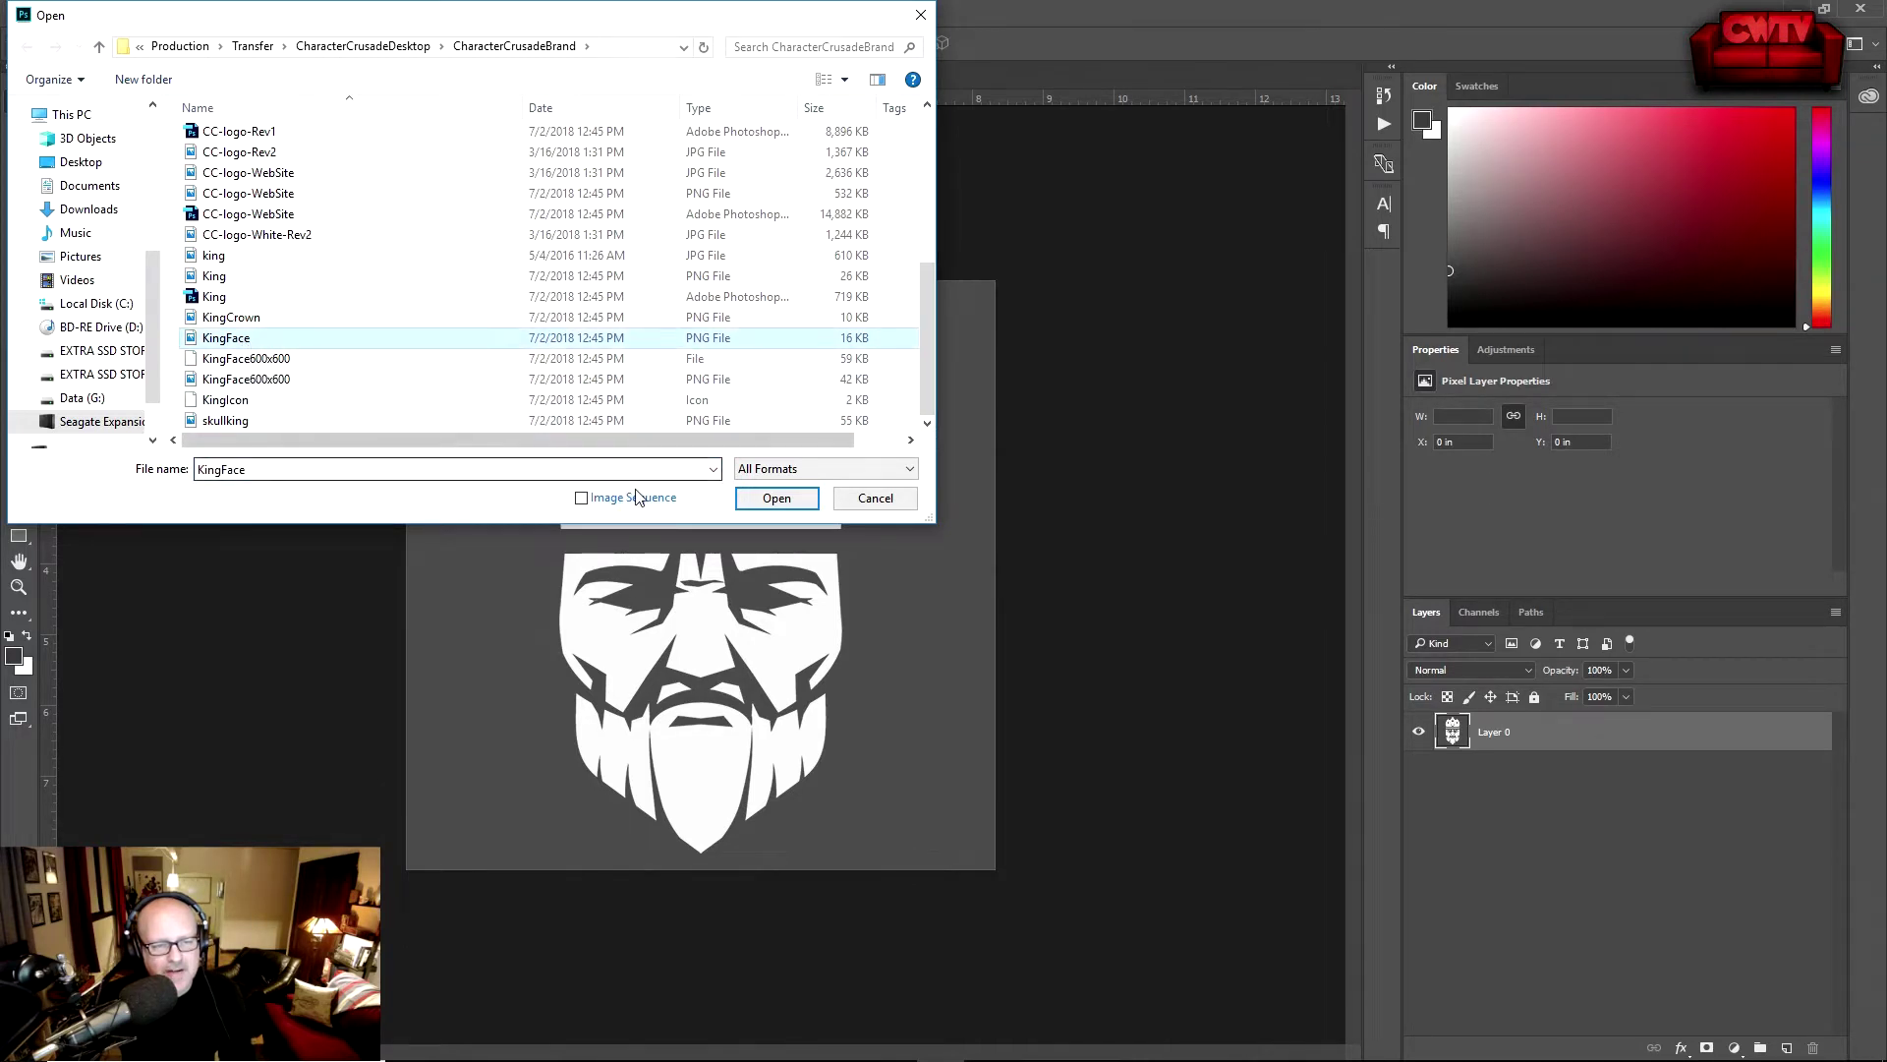
pyautogui.click(774, 501)
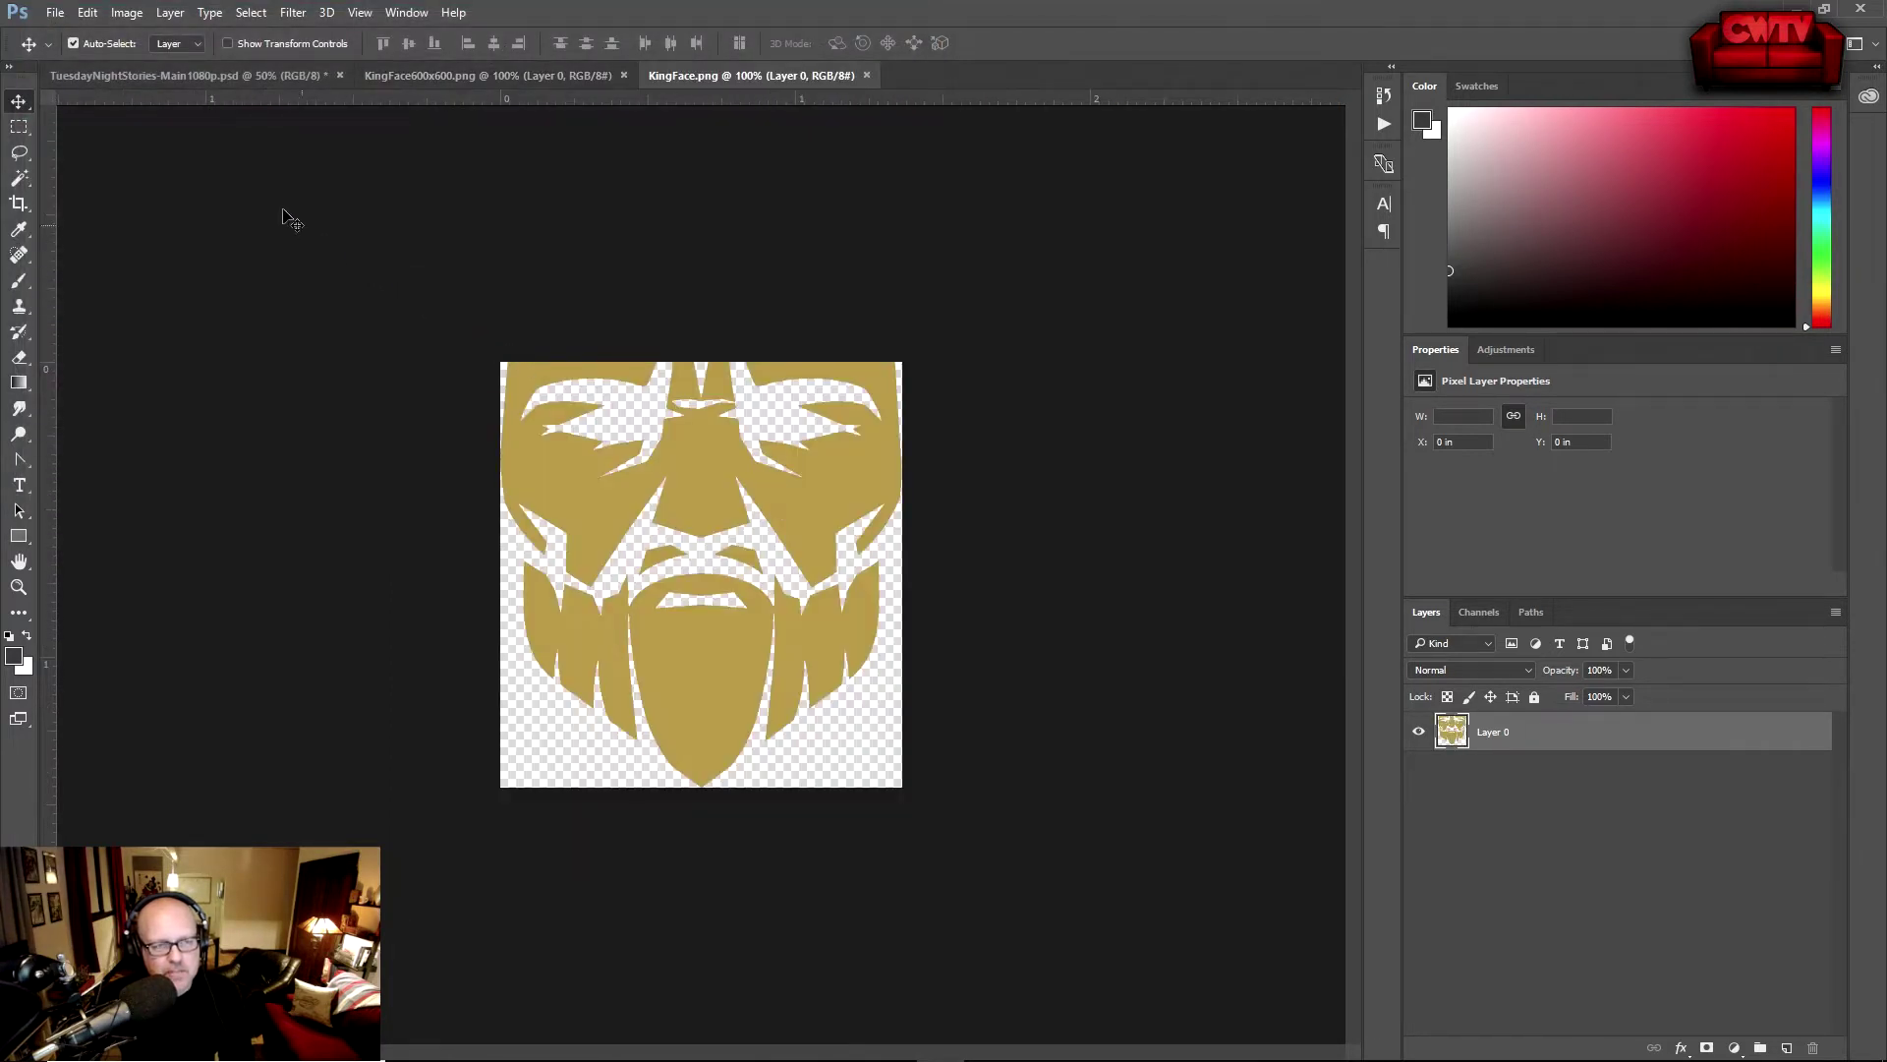
pyautogui.click(55, 12)
# - Open CC-logo-Rev1.psd without resolving its missing fonts
pyautogui.click(61, 44)
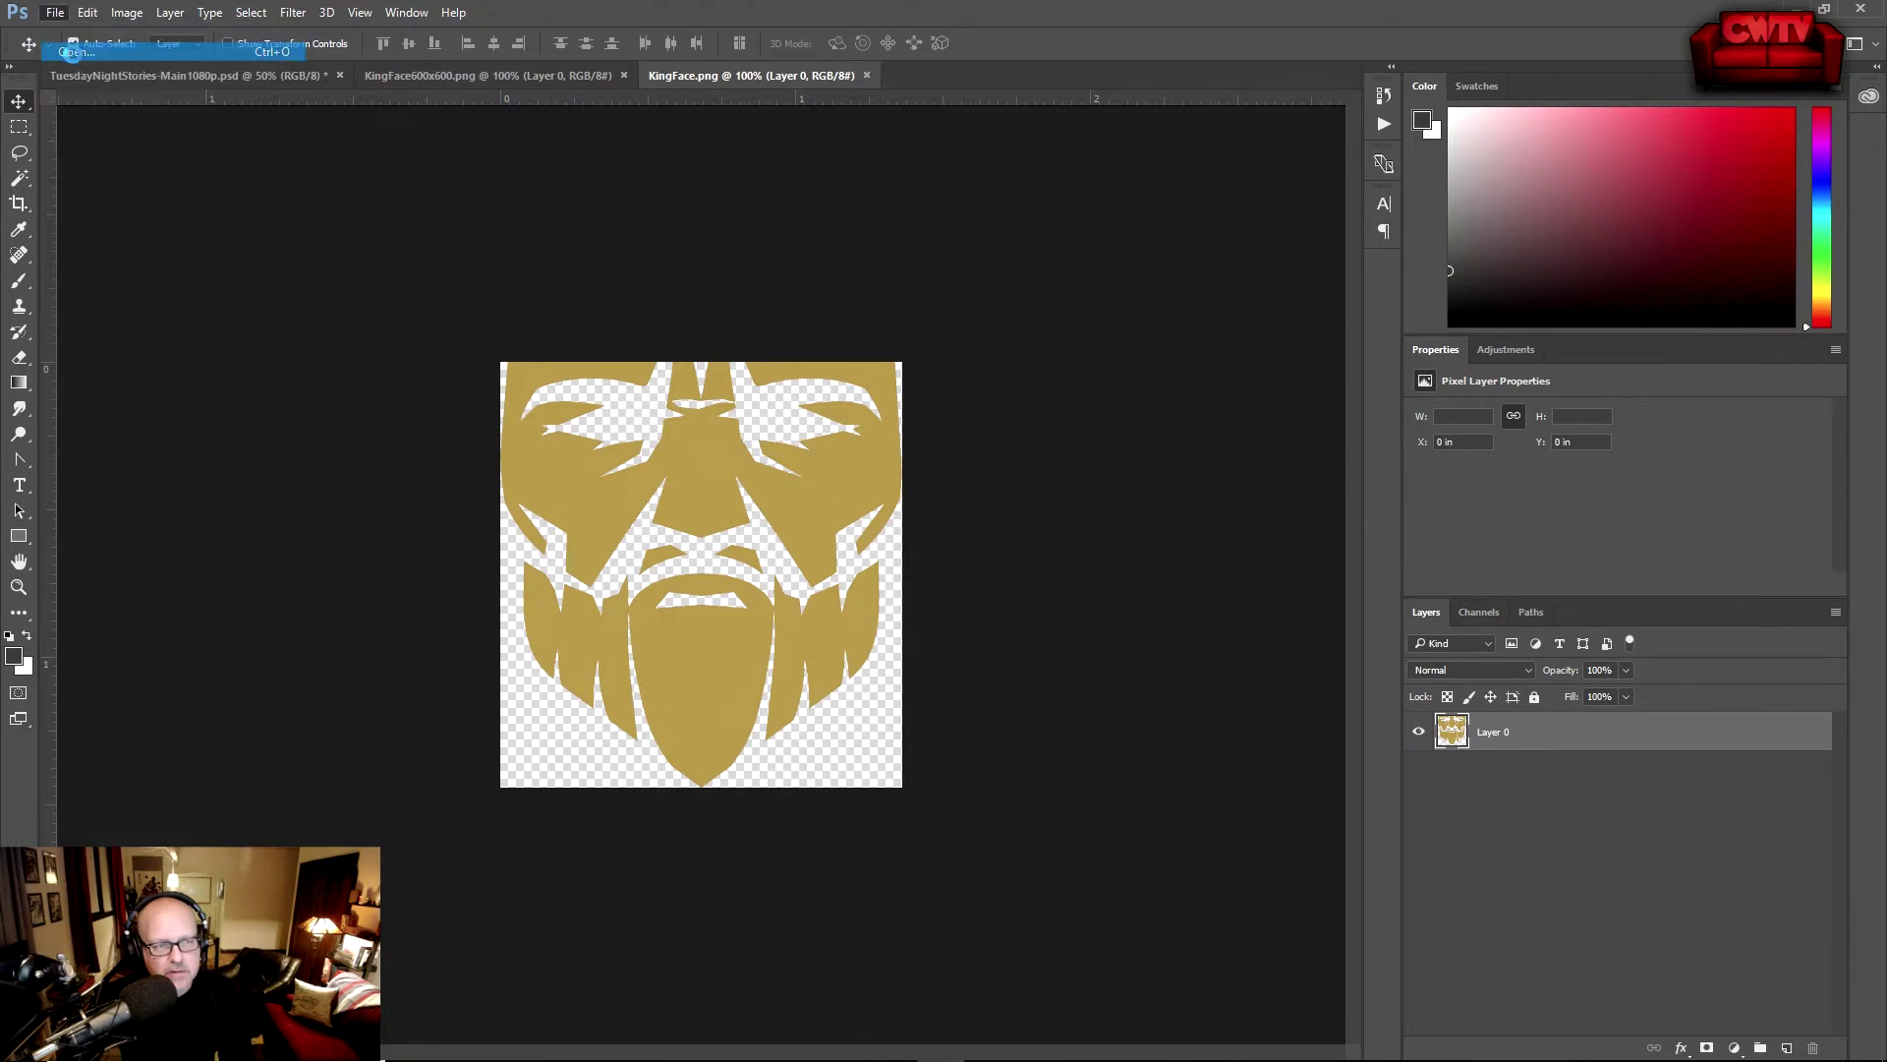
pyautogui.scroll(-3, 297, 373)
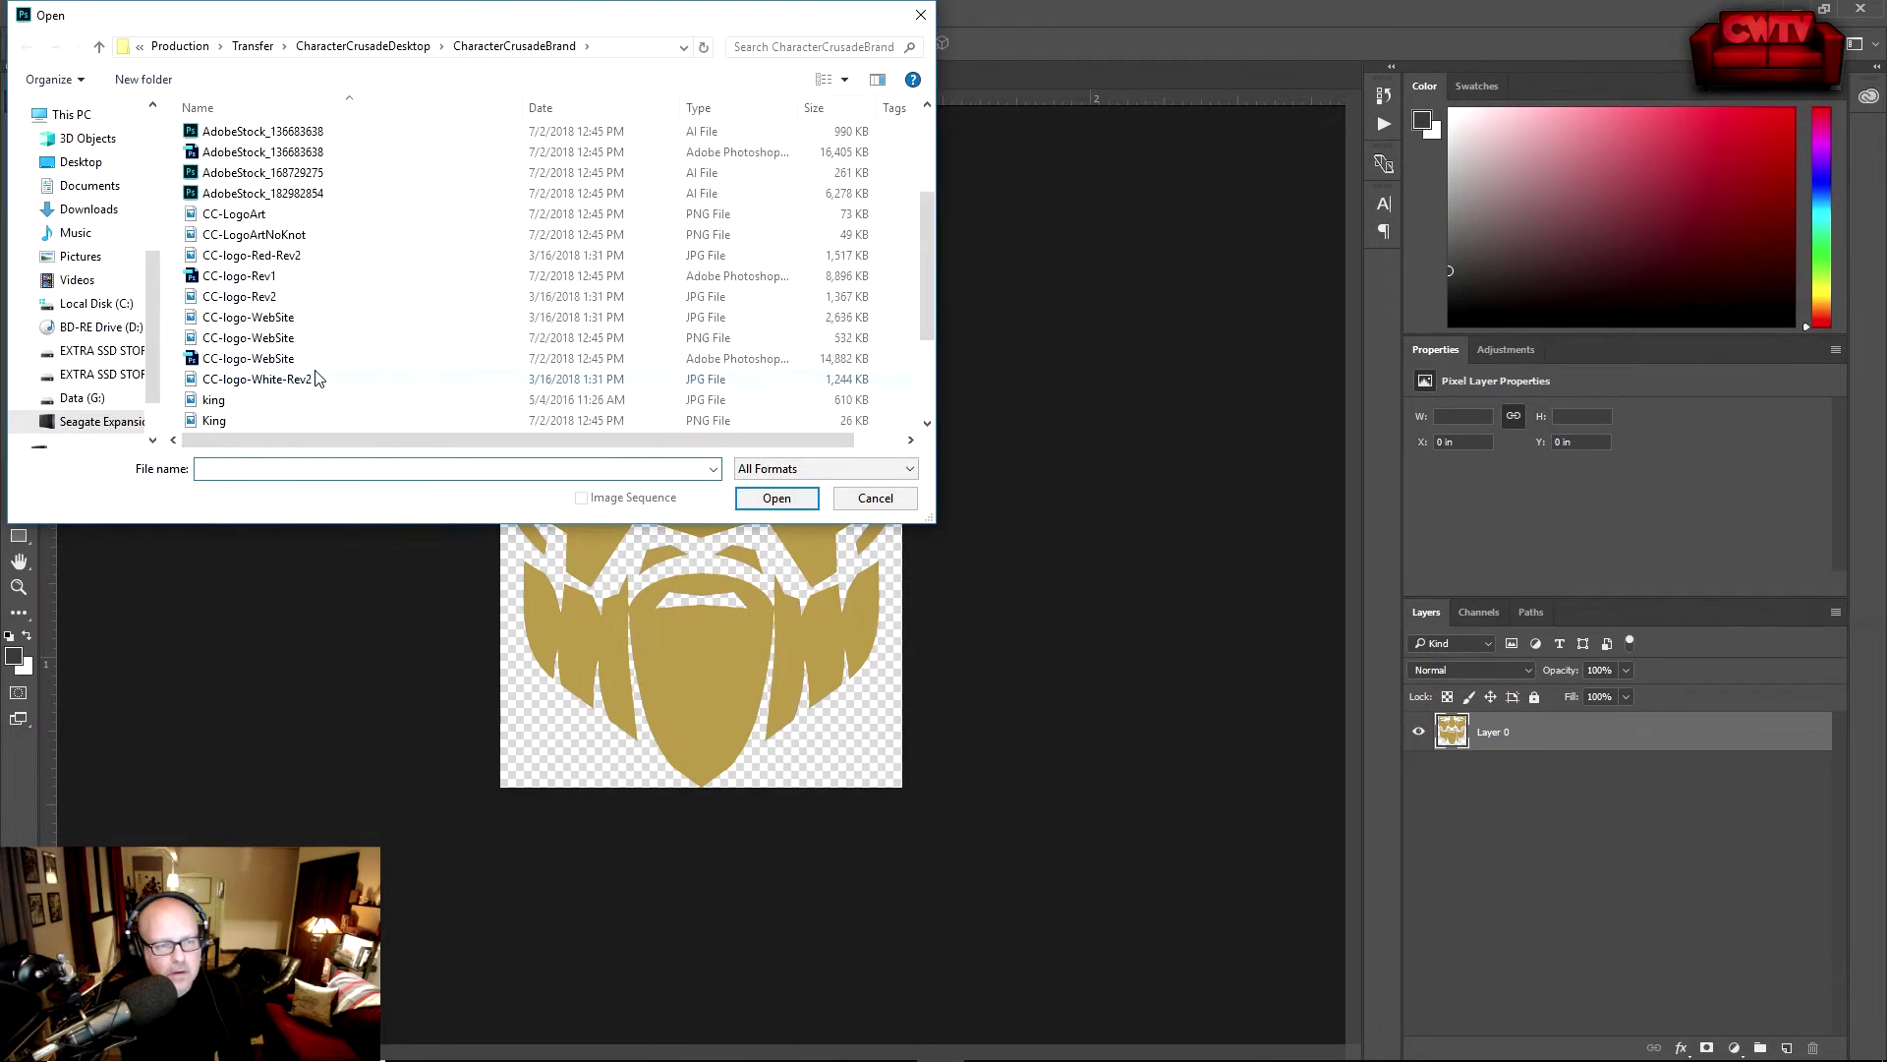
pyautogui.click(270, 362)
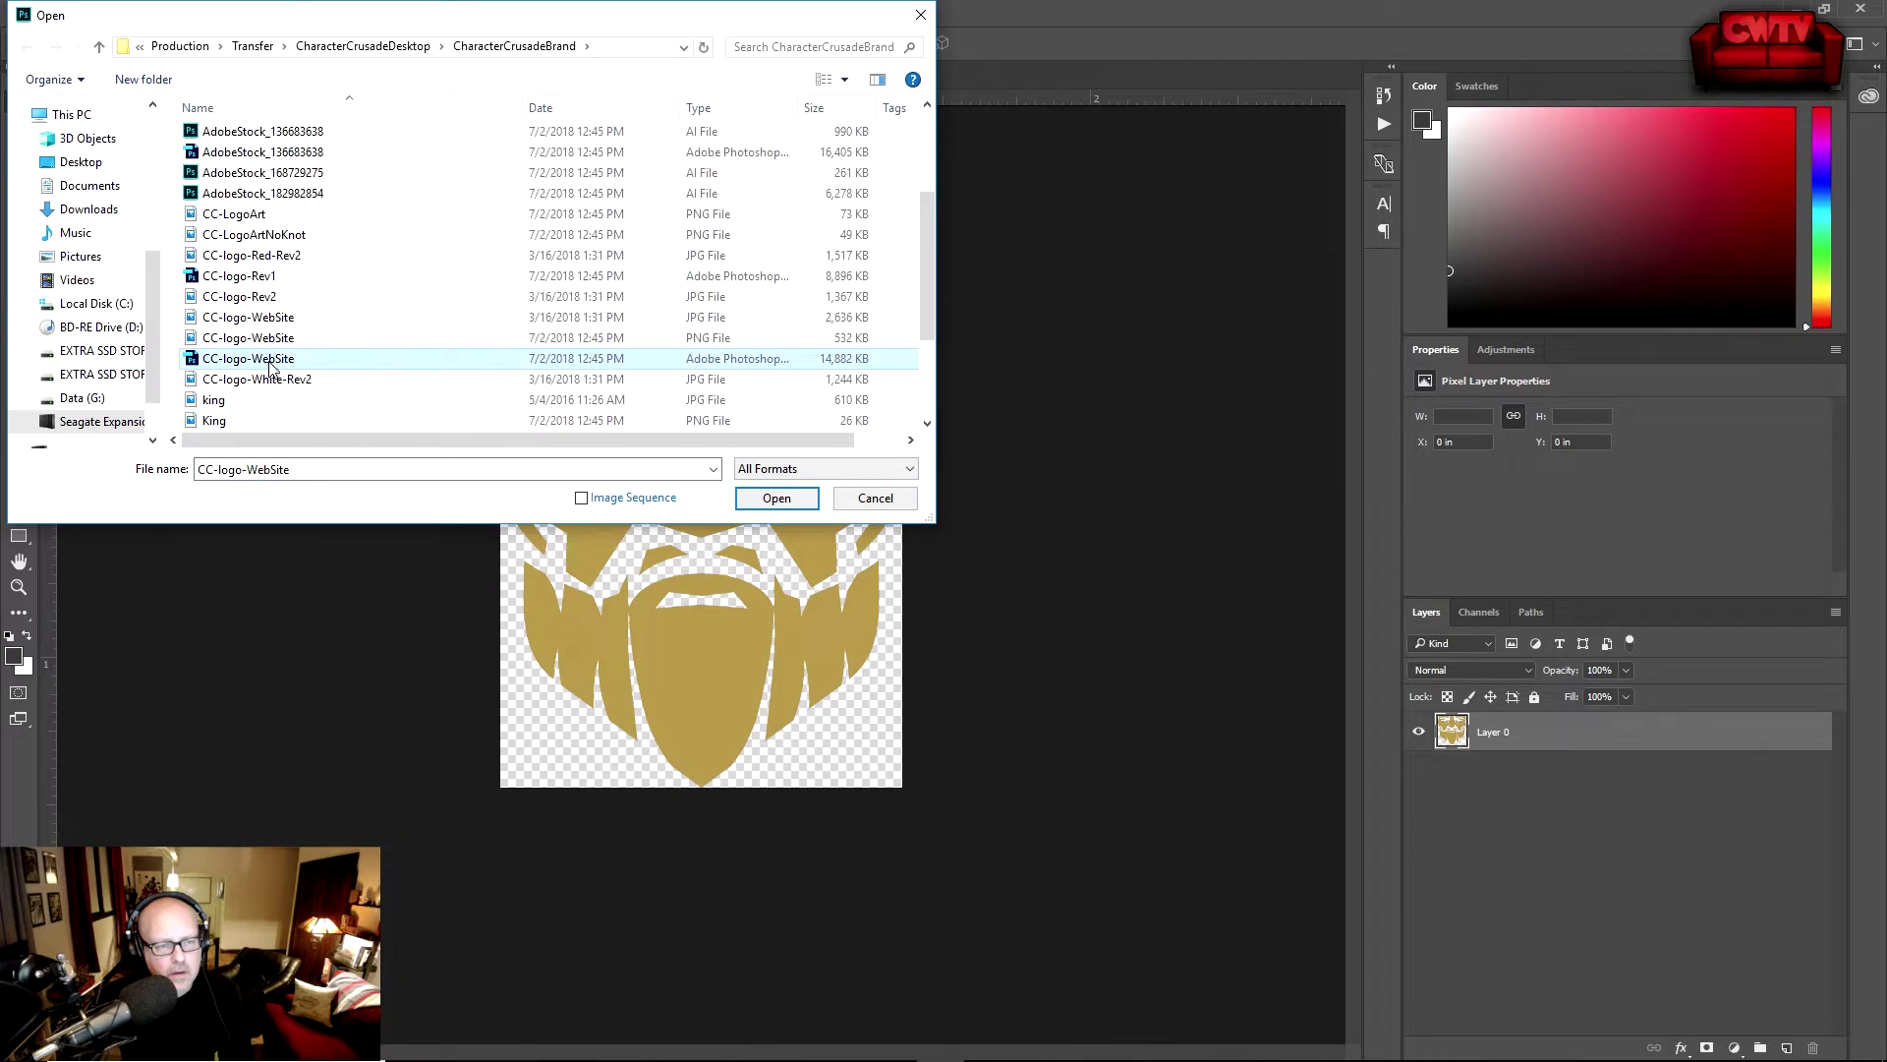
pyautogui.click(266, 279)
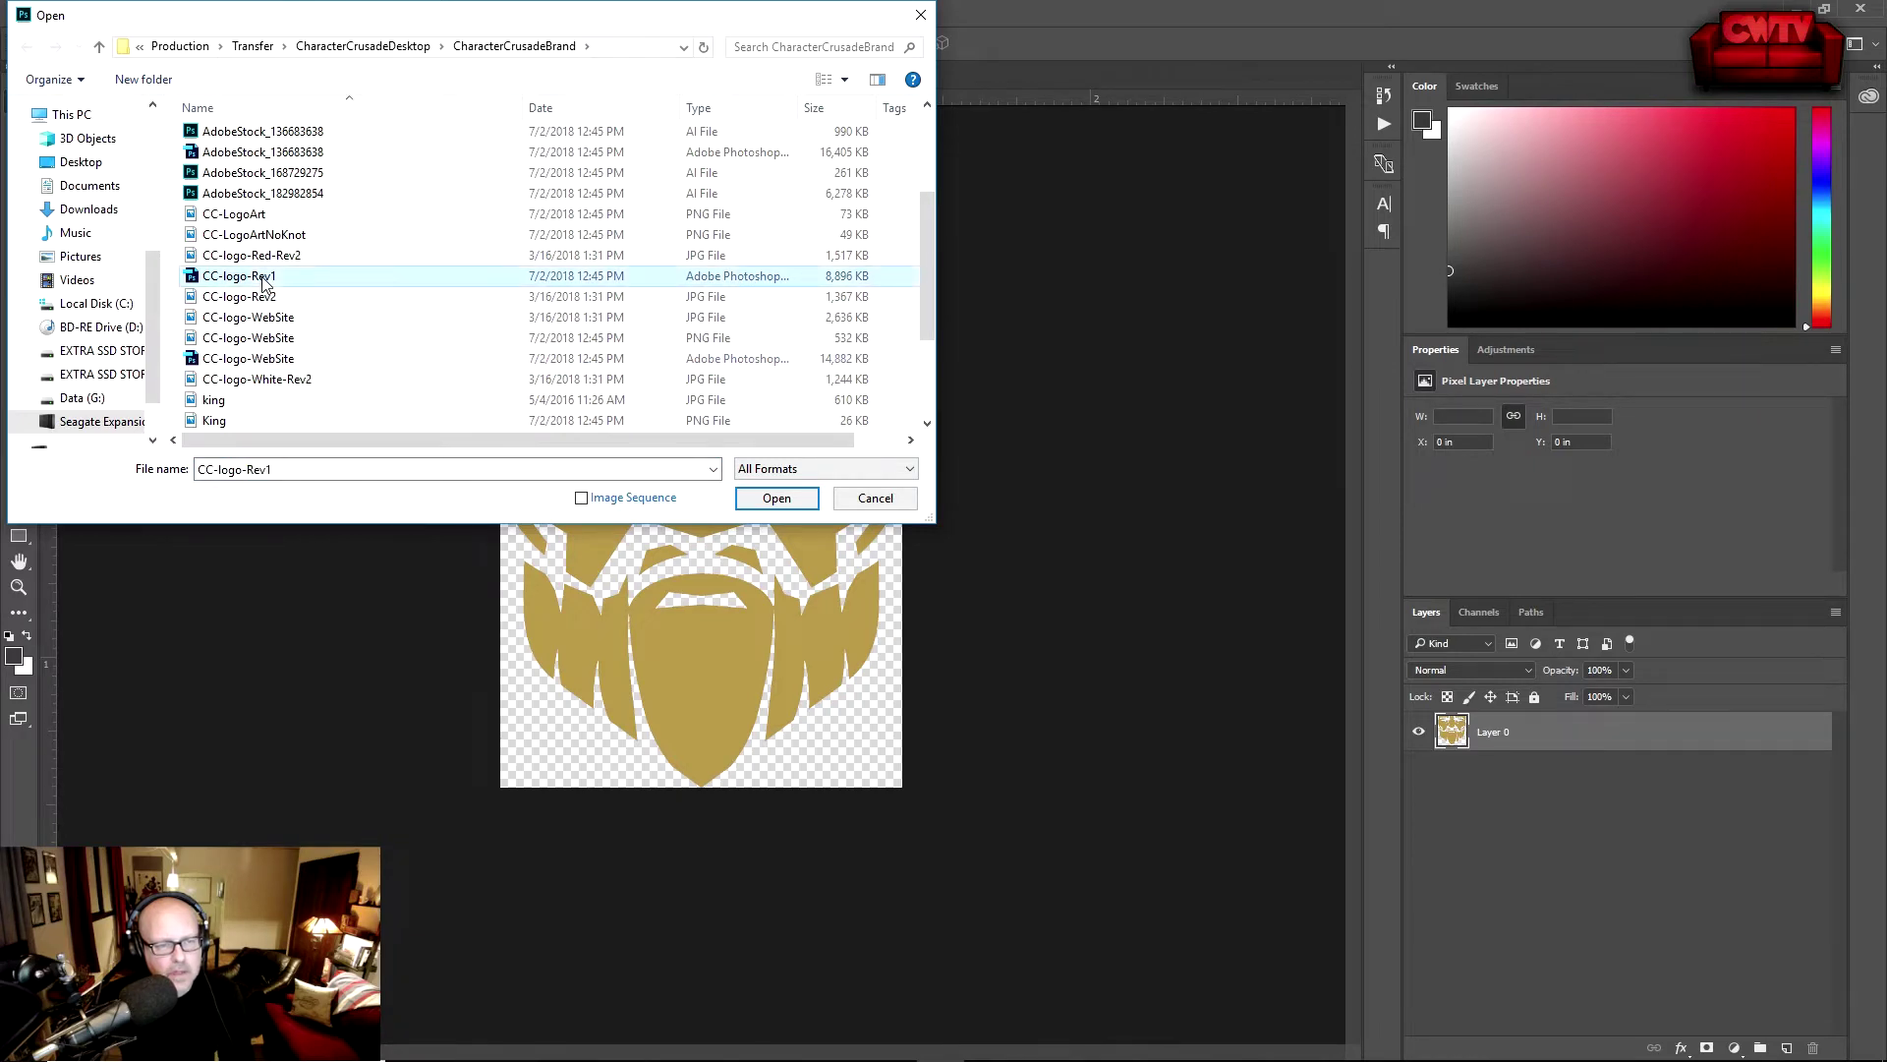
pyautogui.click(744, 499)
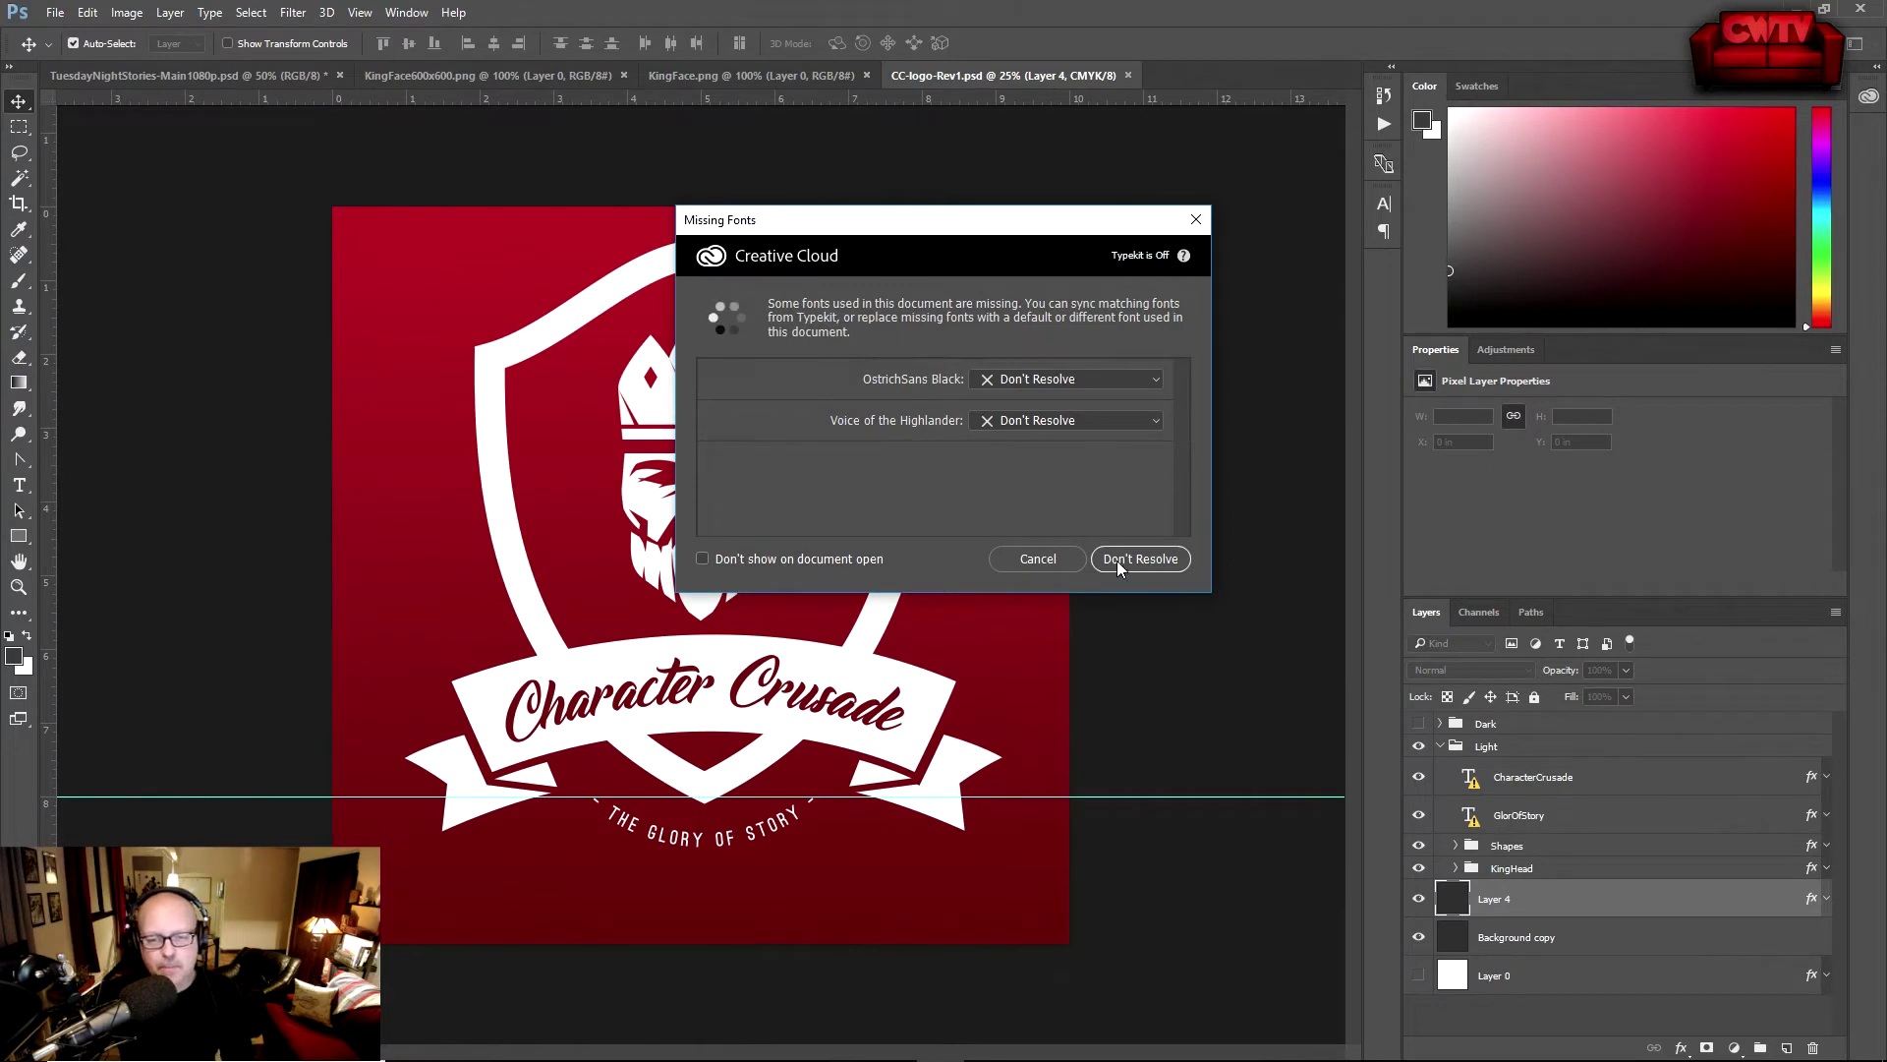
pyautogui.click(1118, 560)
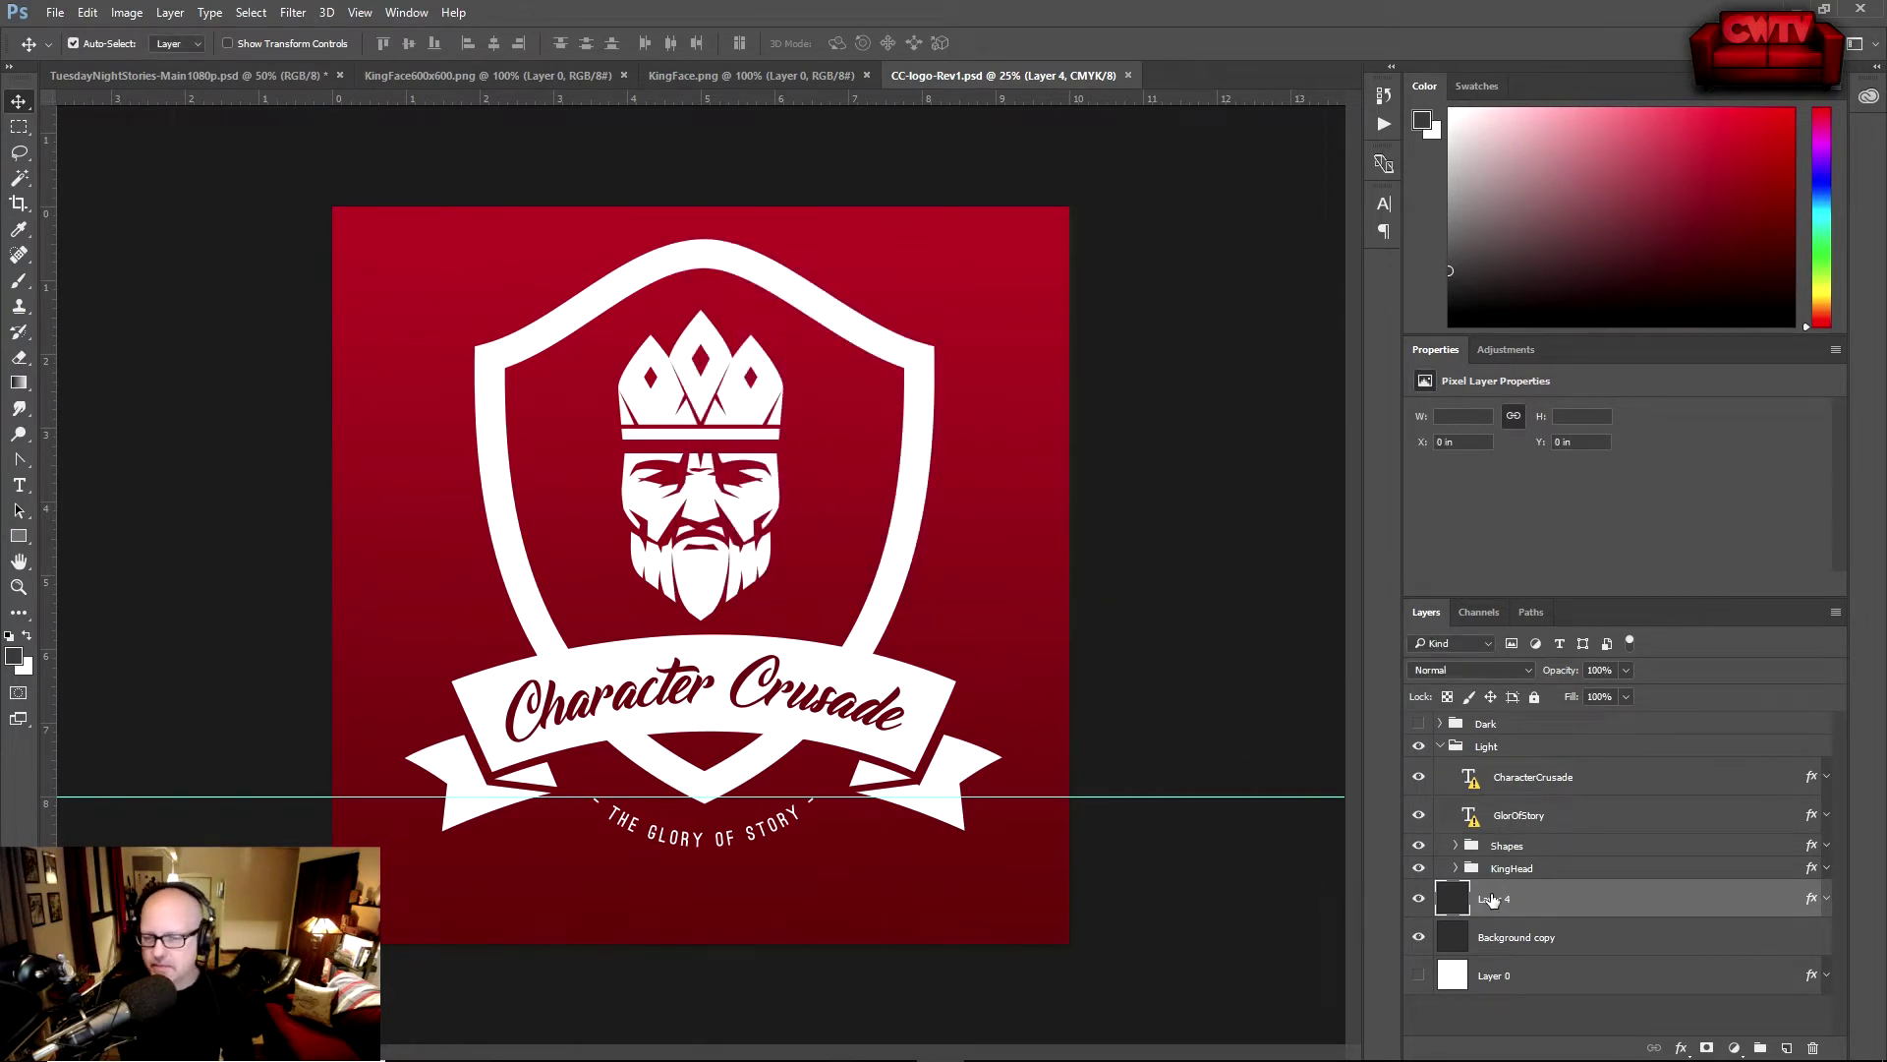
# - Toggle the KingHead group's visibility to identify it, then return to the book mockup
pyautogui.click(1418, 869)
pyautogui.click(1418, 869)
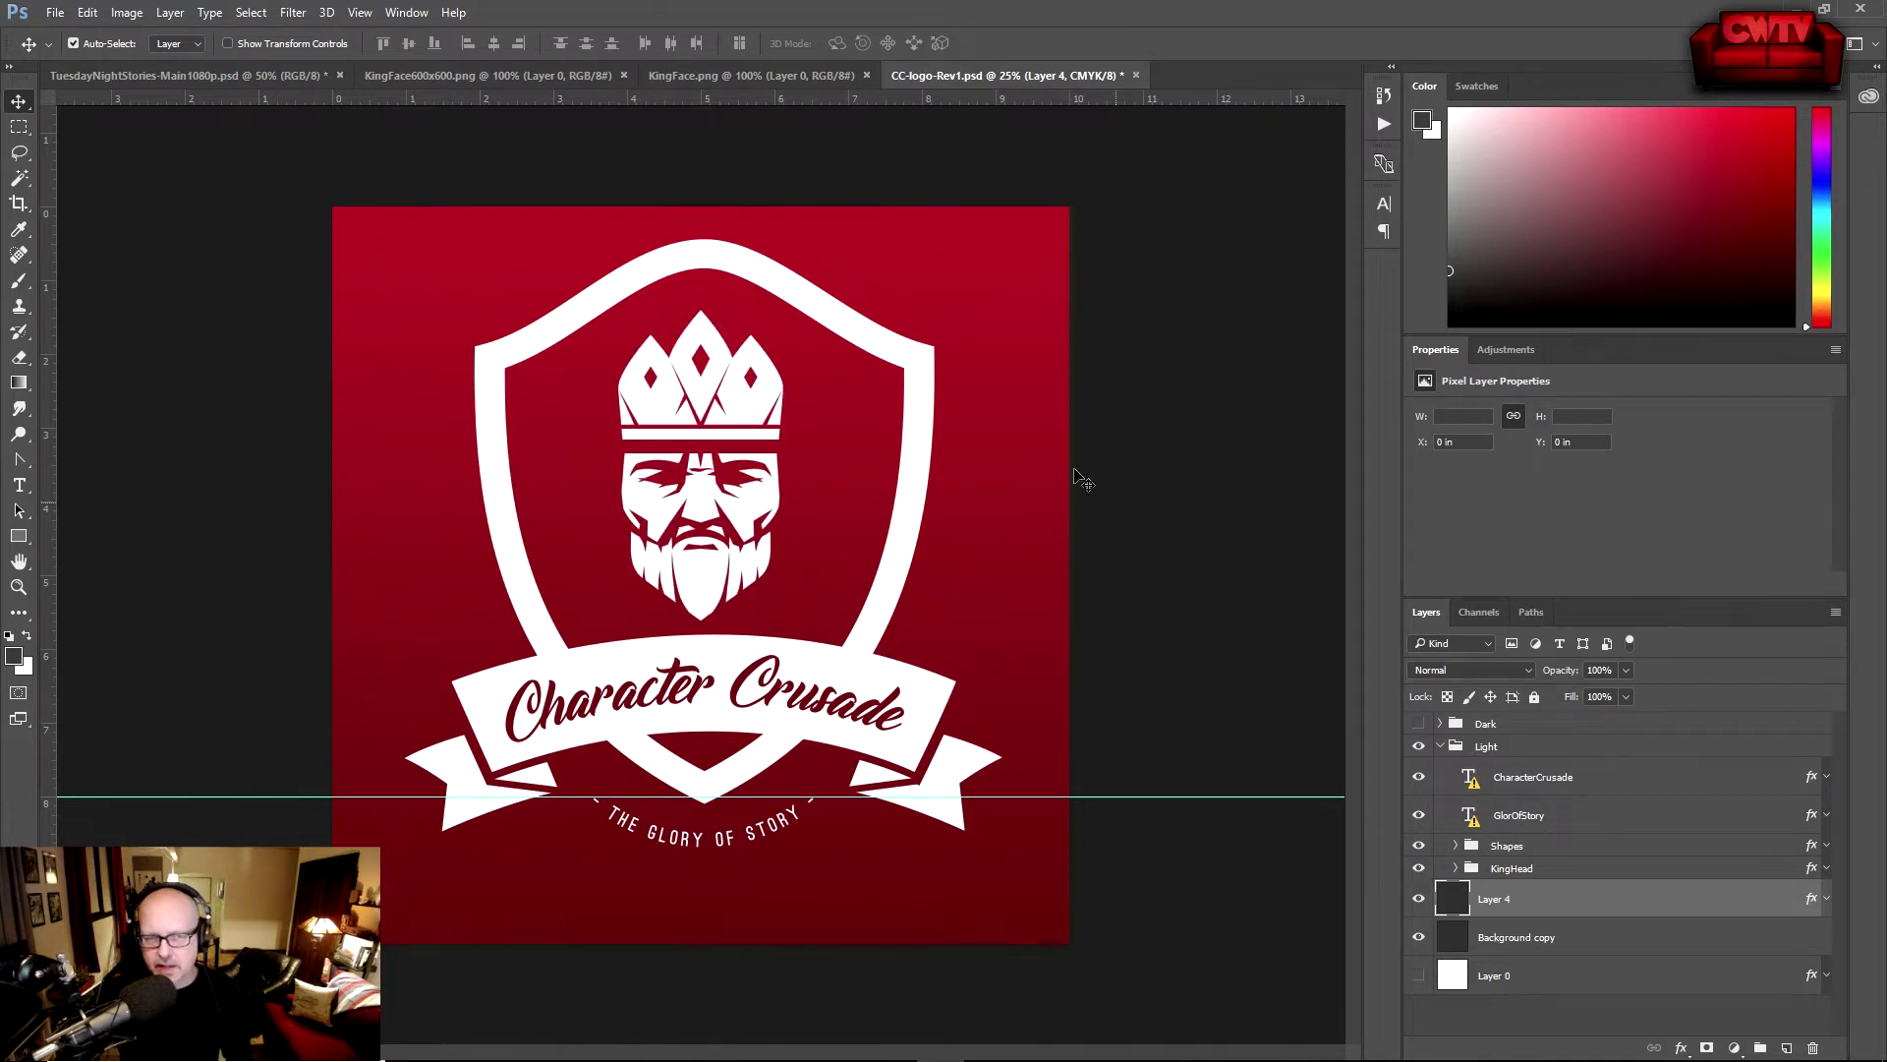
pyautogui.click(211, 75)
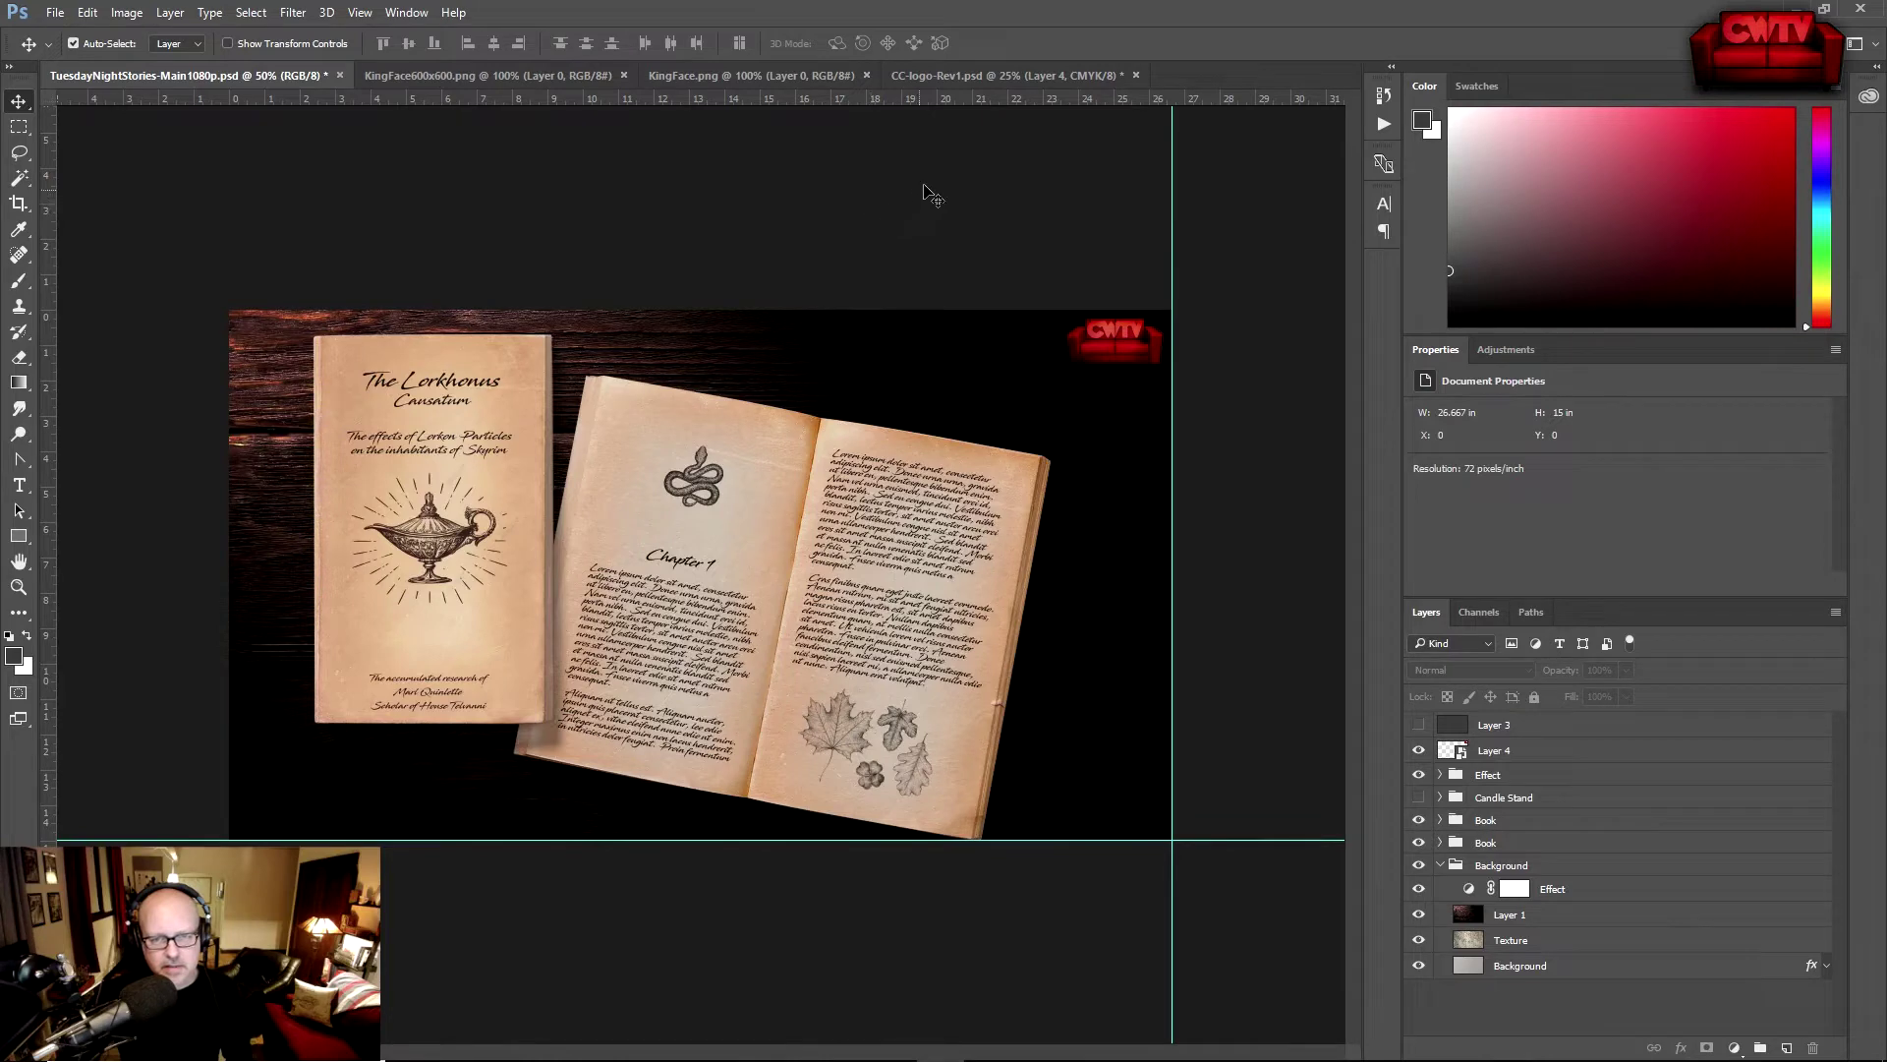
# - Float the CC-logo-Rev1 window and drag its KingHead group into the book mockup
pyautogui.click(975, 74)
pyautogui.moveTo(975, 74); pyautogui.dragTo(670, 498)
pyautogui.moveTo(1053, 500); pyautogui.dragTo(768, 716)
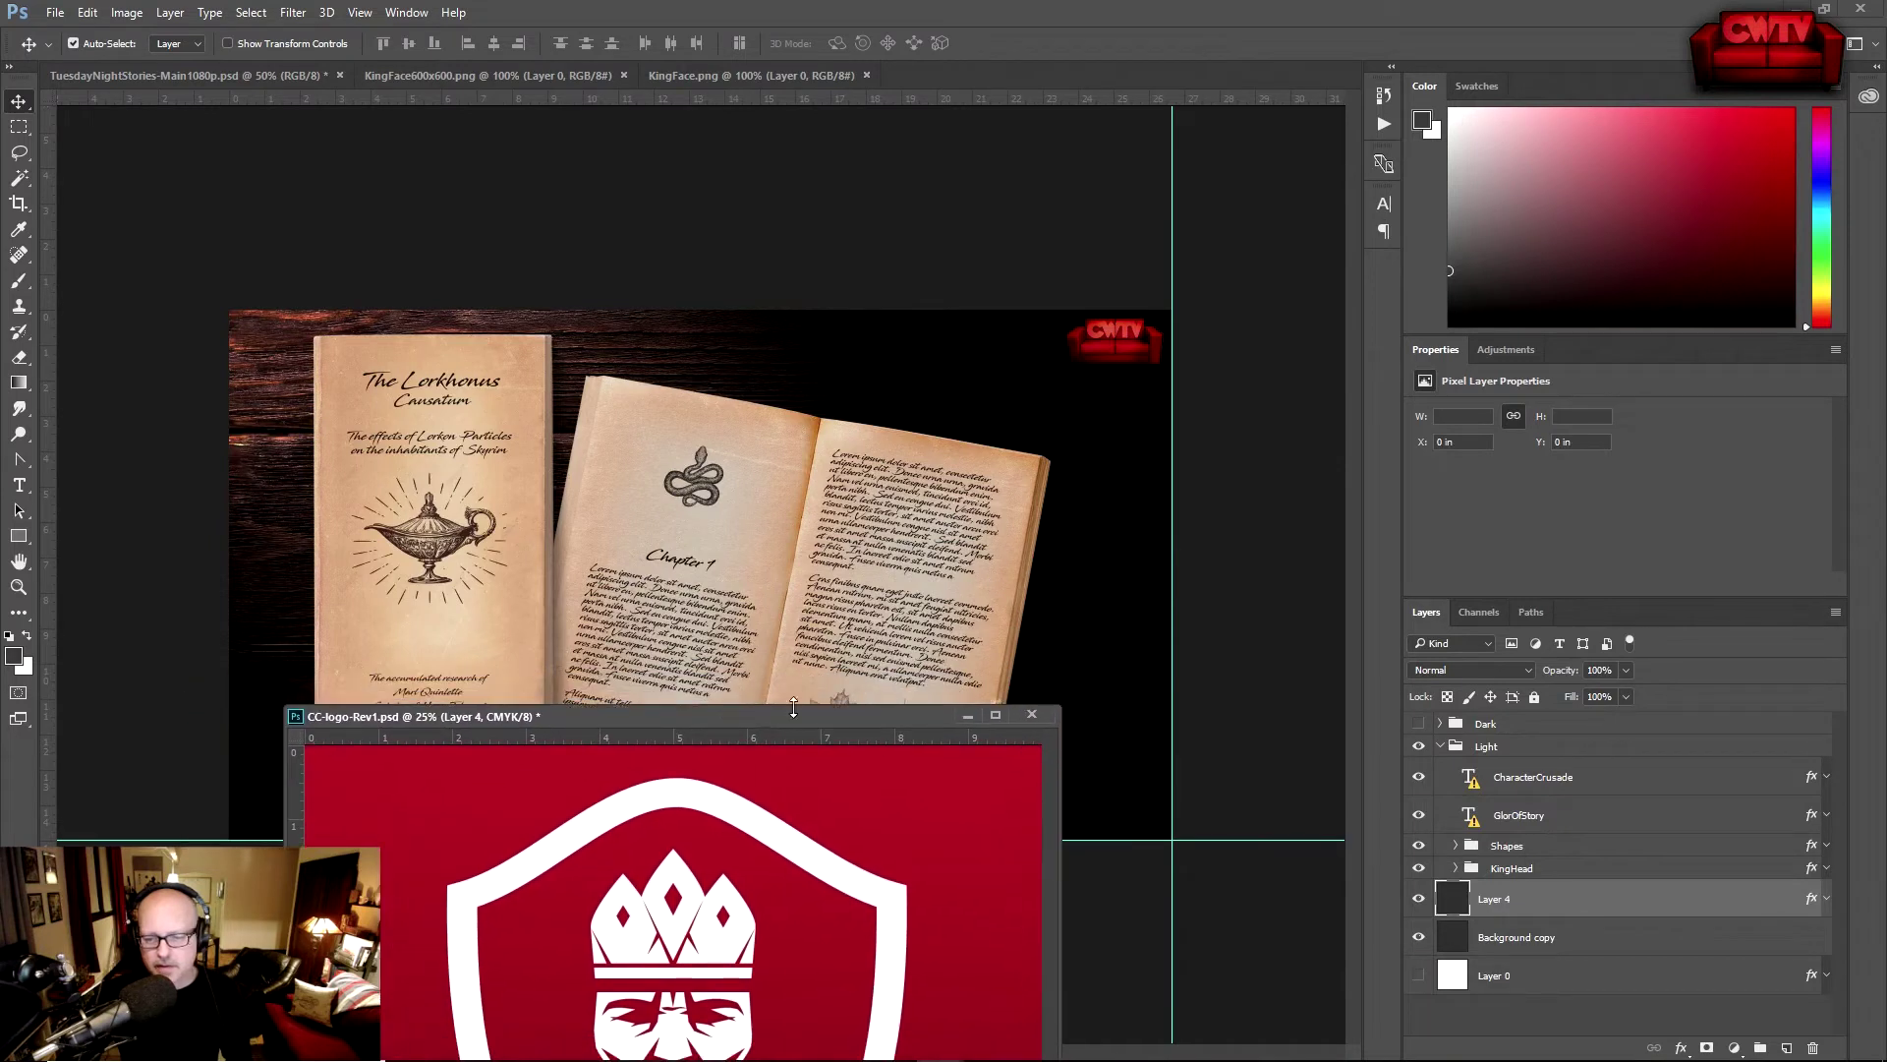
pyautogui.click(1522, 870)
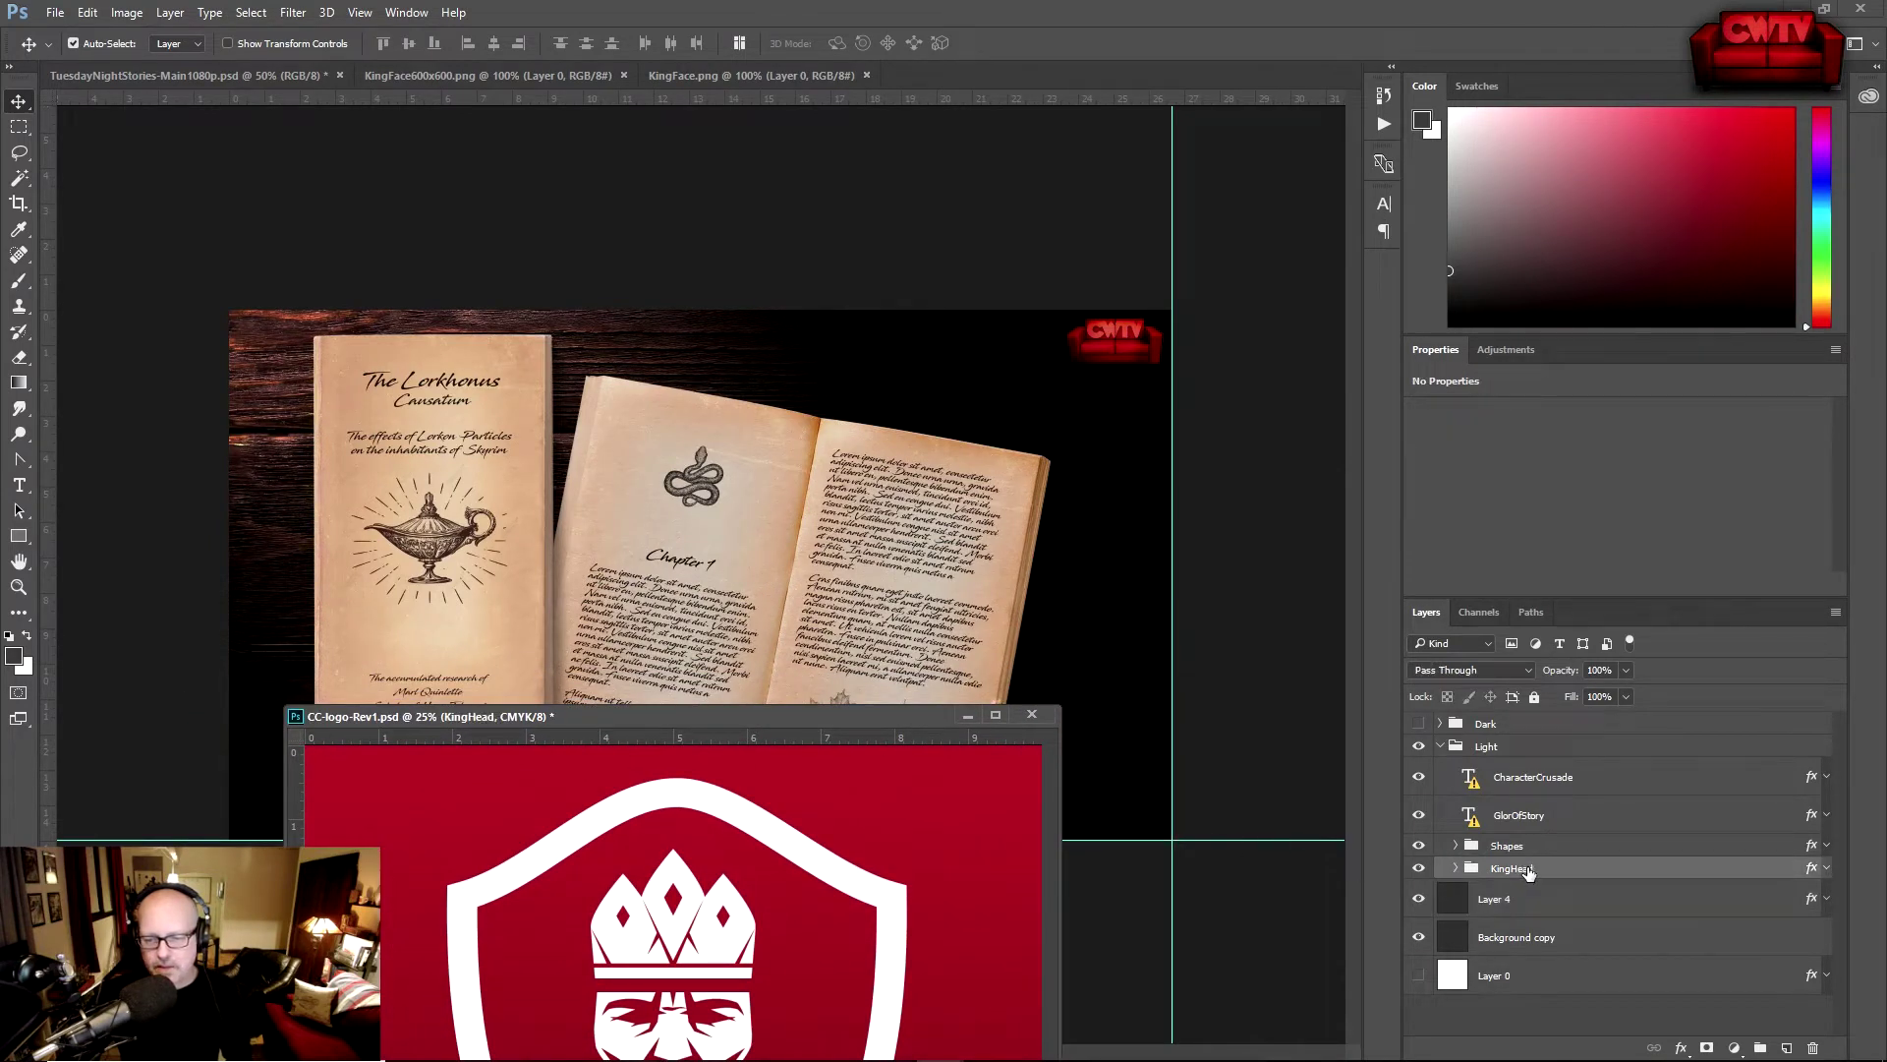
pyautogui.moveTo(1528, 873); pyautogui.dragTo(1034, 602)
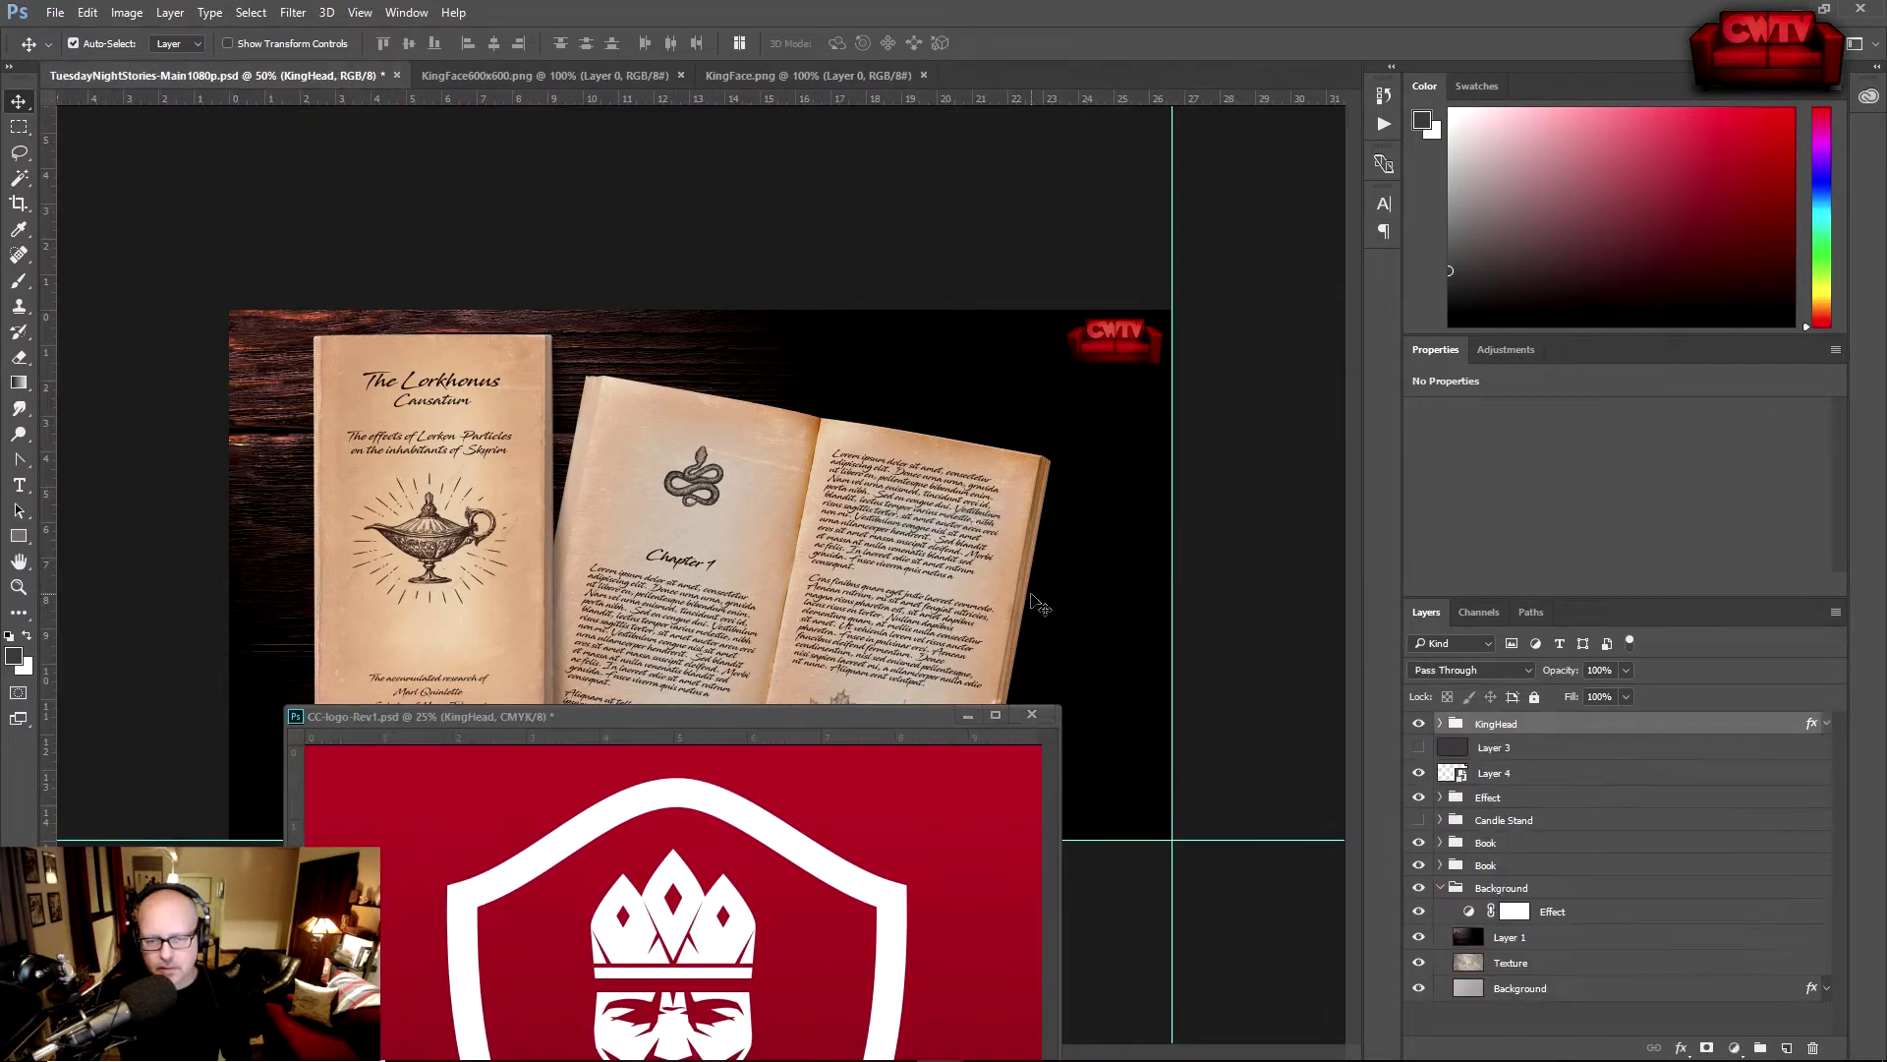
# - Close CC-logo-Rev1.psd without saving changes
pyautogui.click(1030, 715)
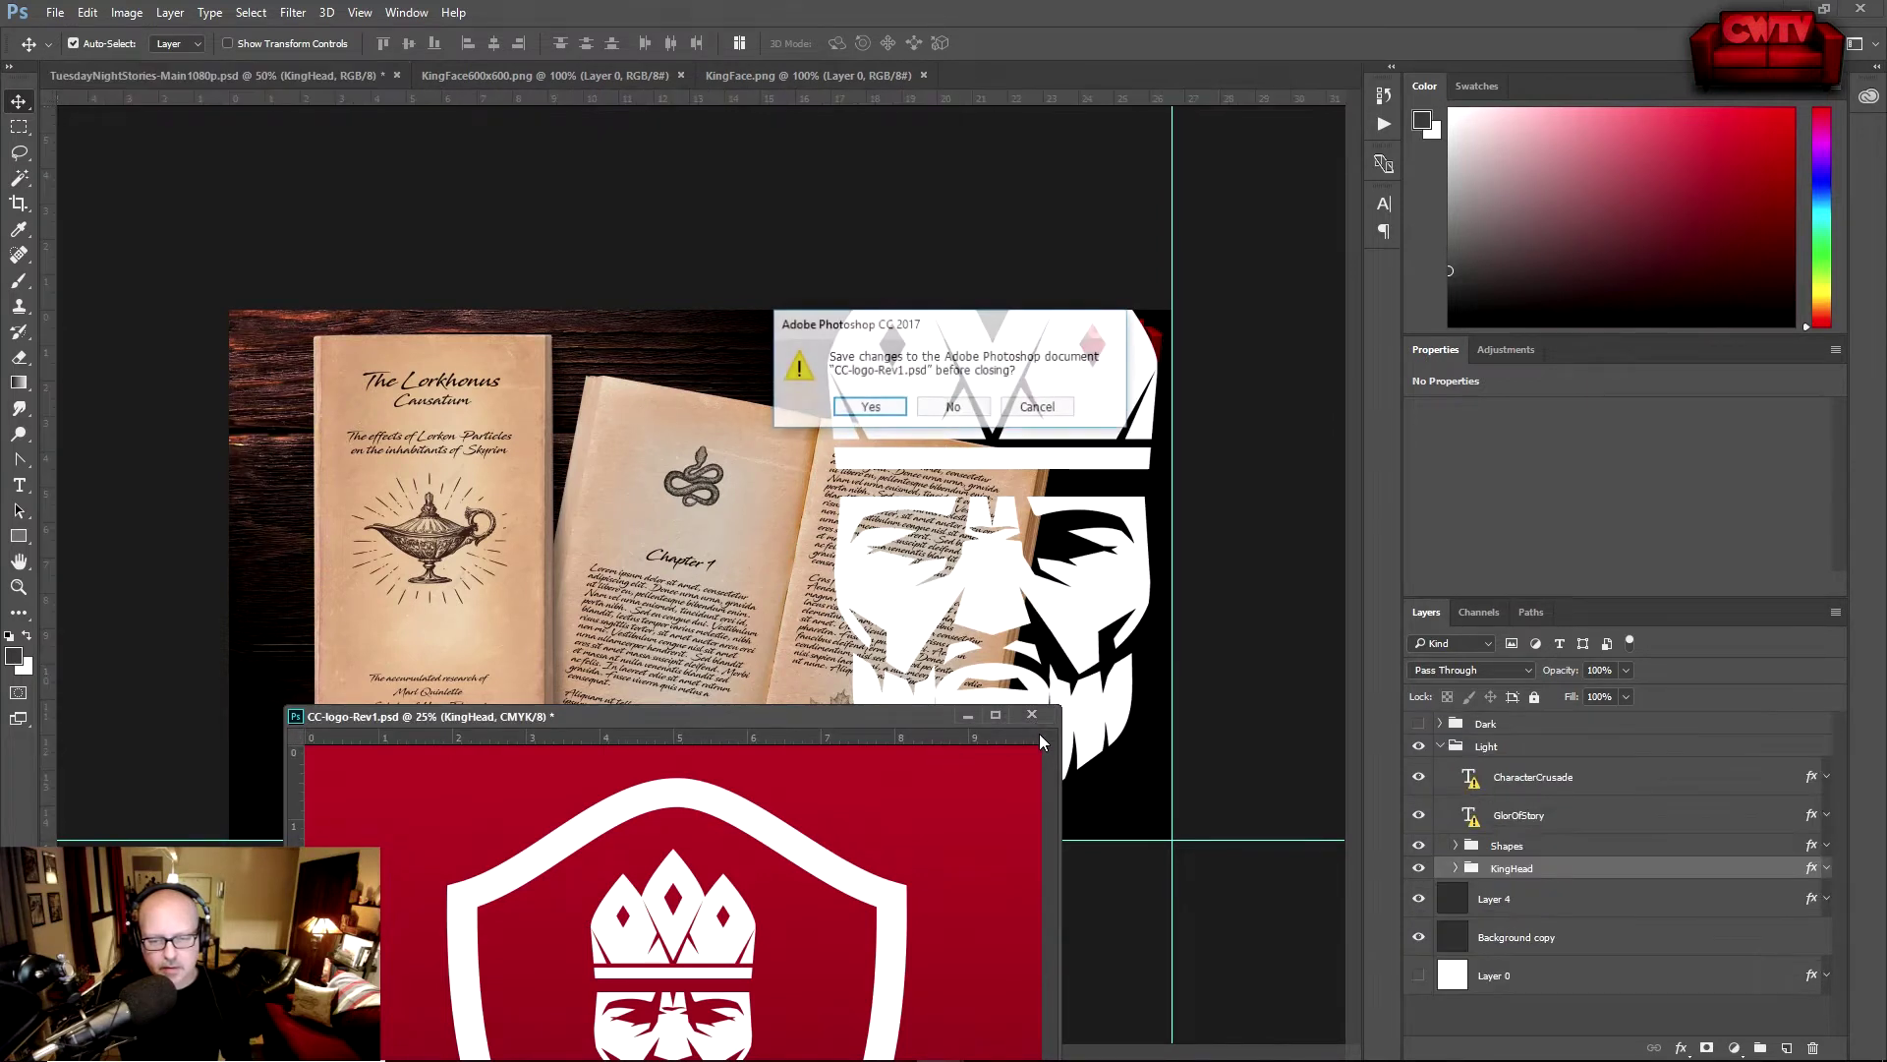
pyautogui.click(953, 409)
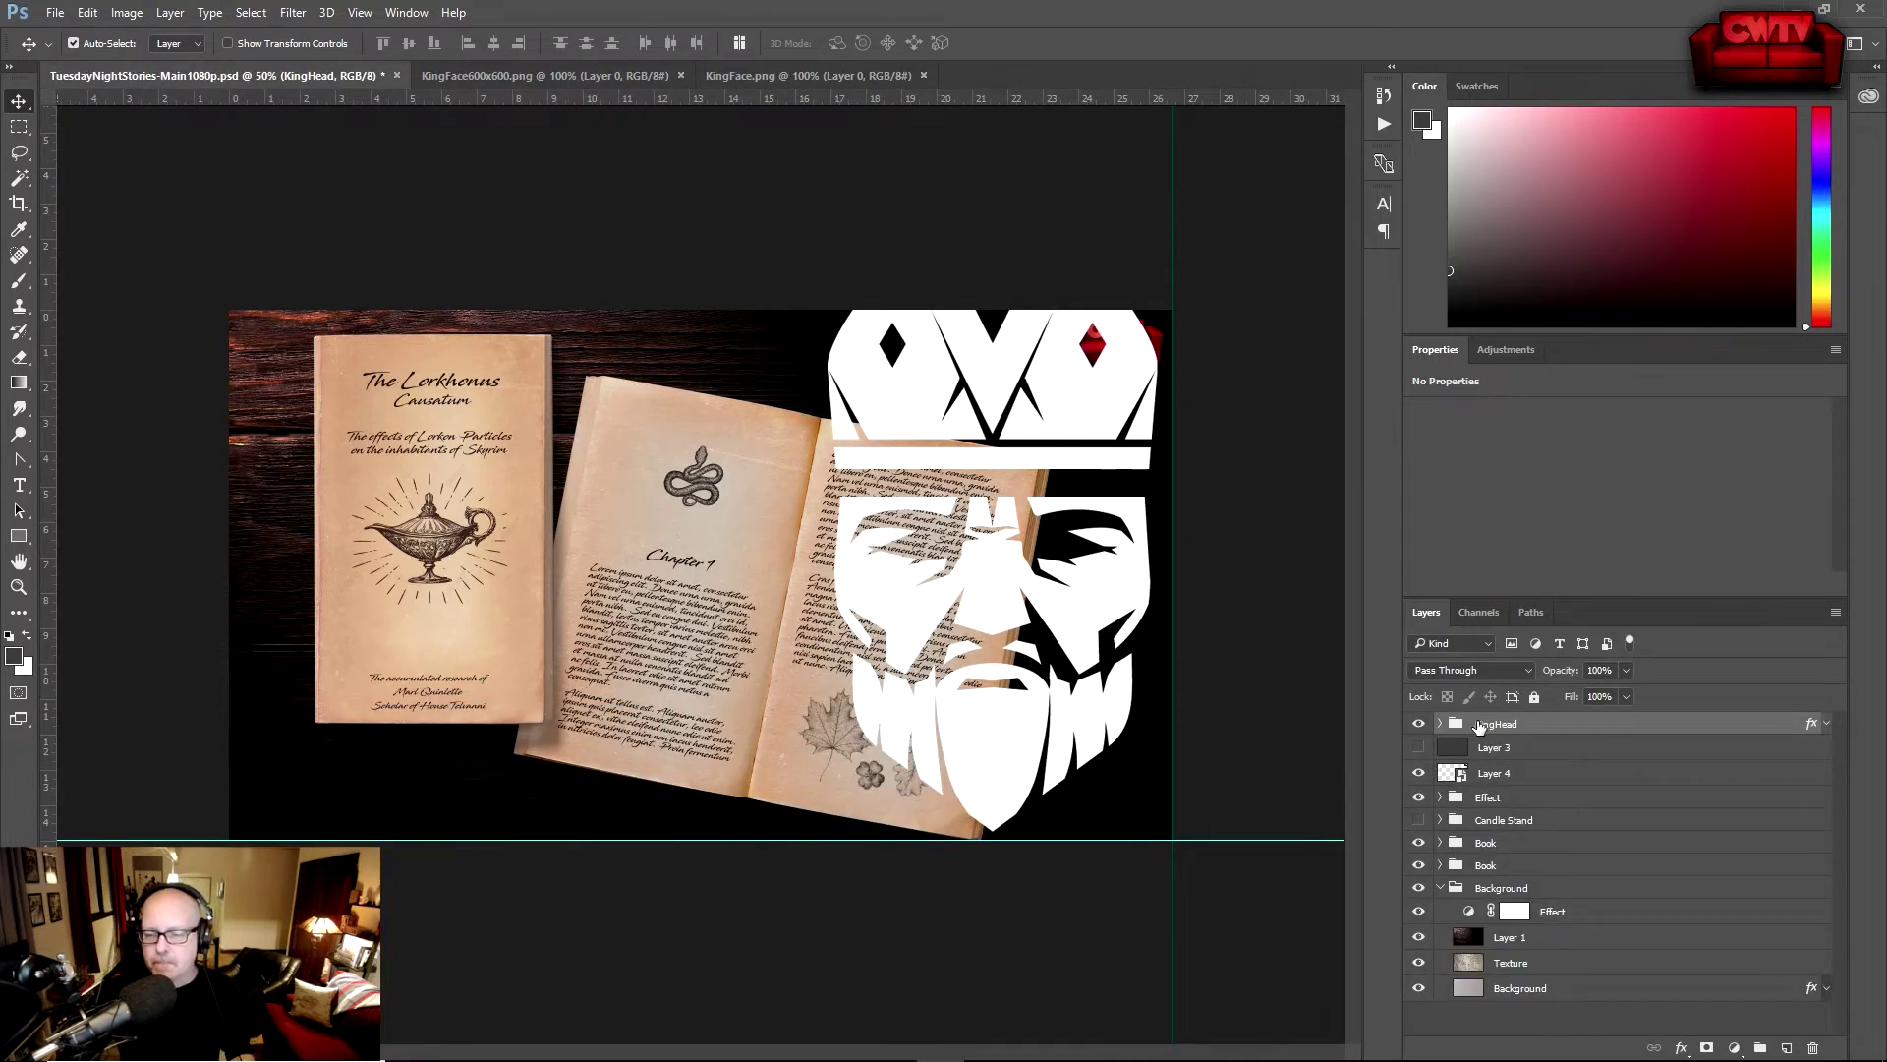
pyautogui.rightClick(1480, 726)
pyautogui.click(1578, 773)
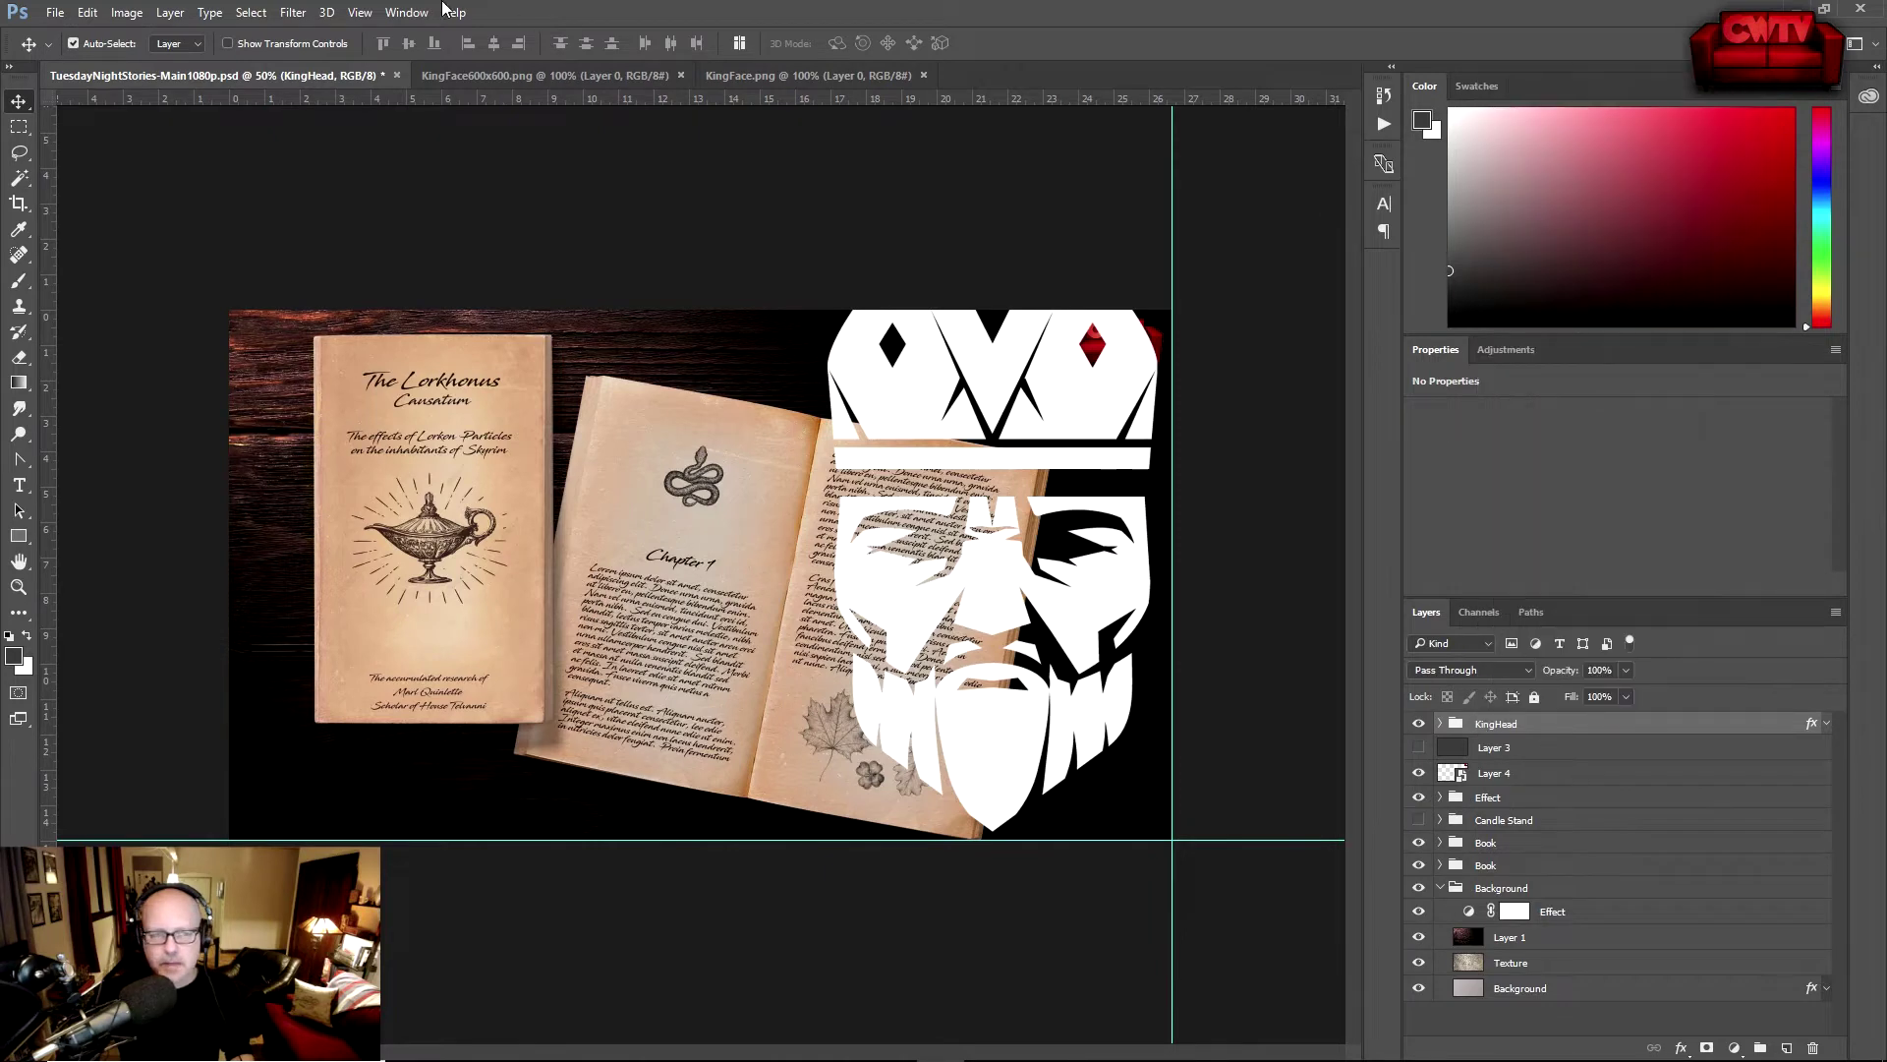
# - Scale the KingHead logo down to about 6% and place it in the bottom-left corner
pyautogui.click(88, 13)
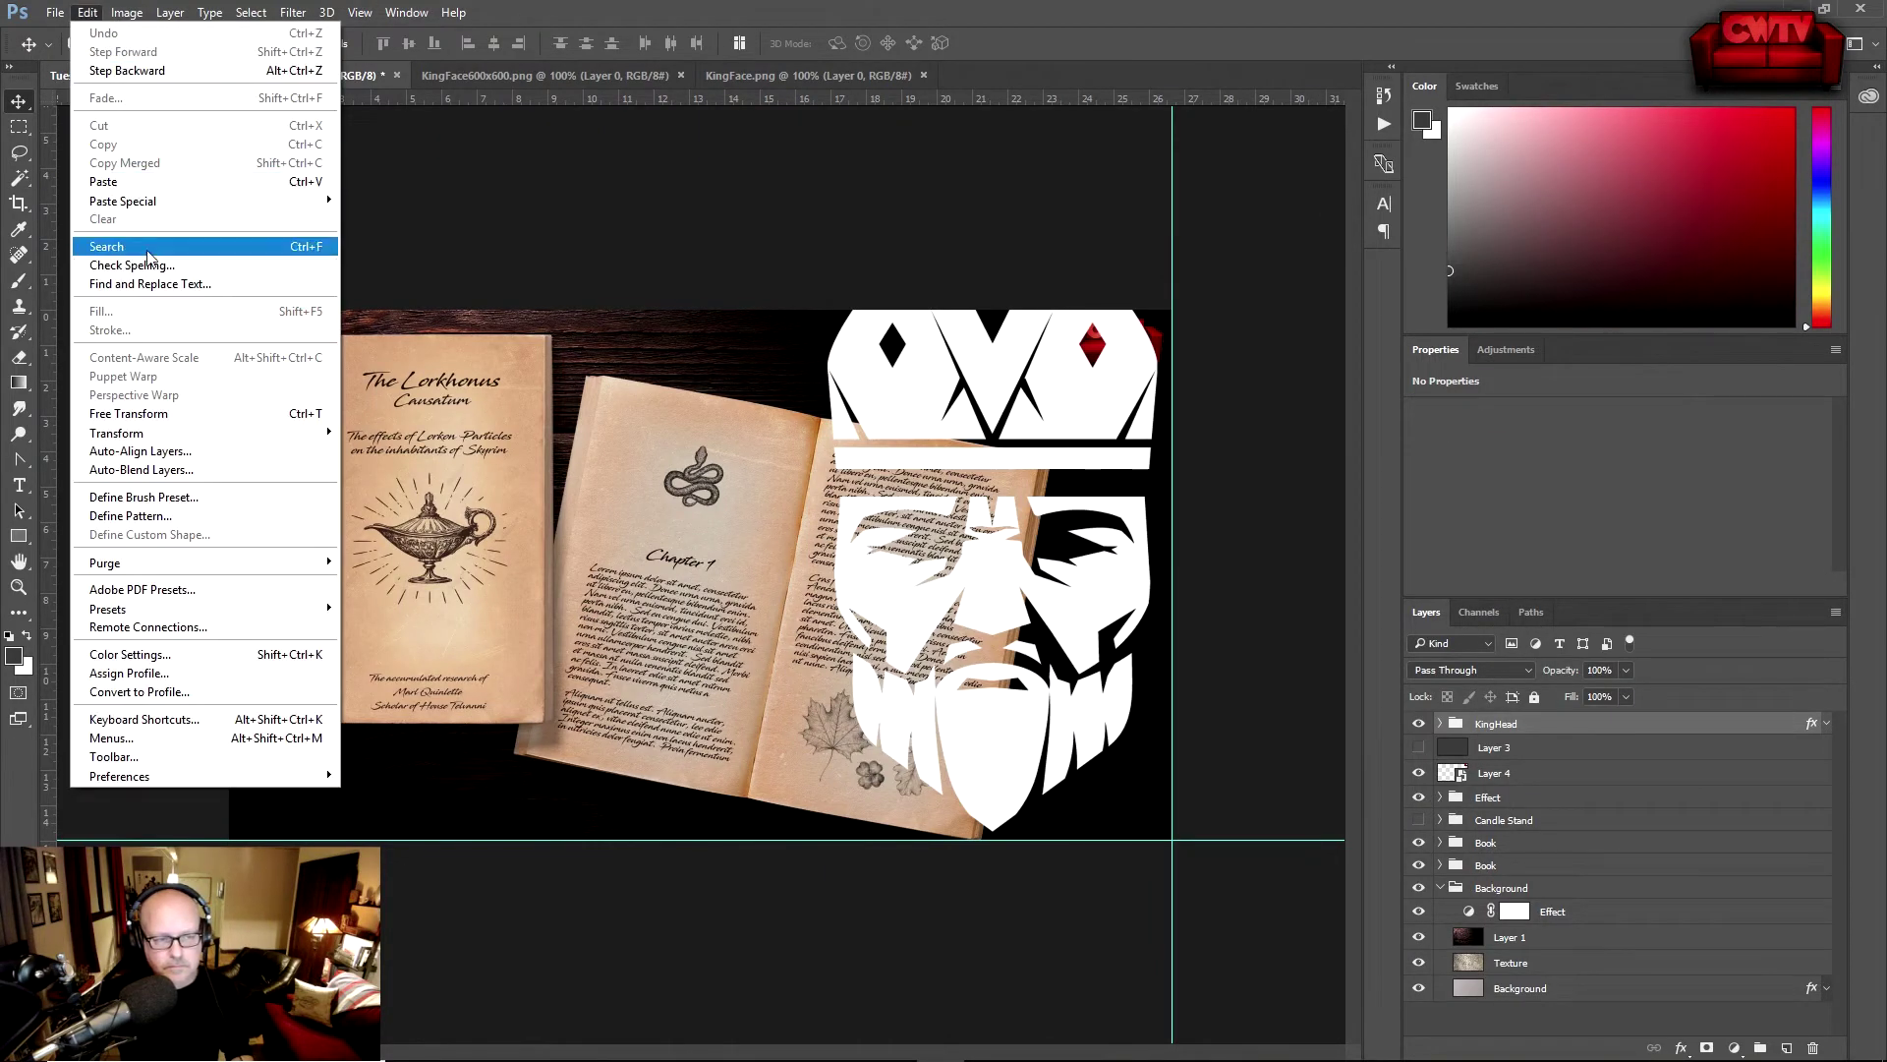
pyautogui.moveTo(234, 434)
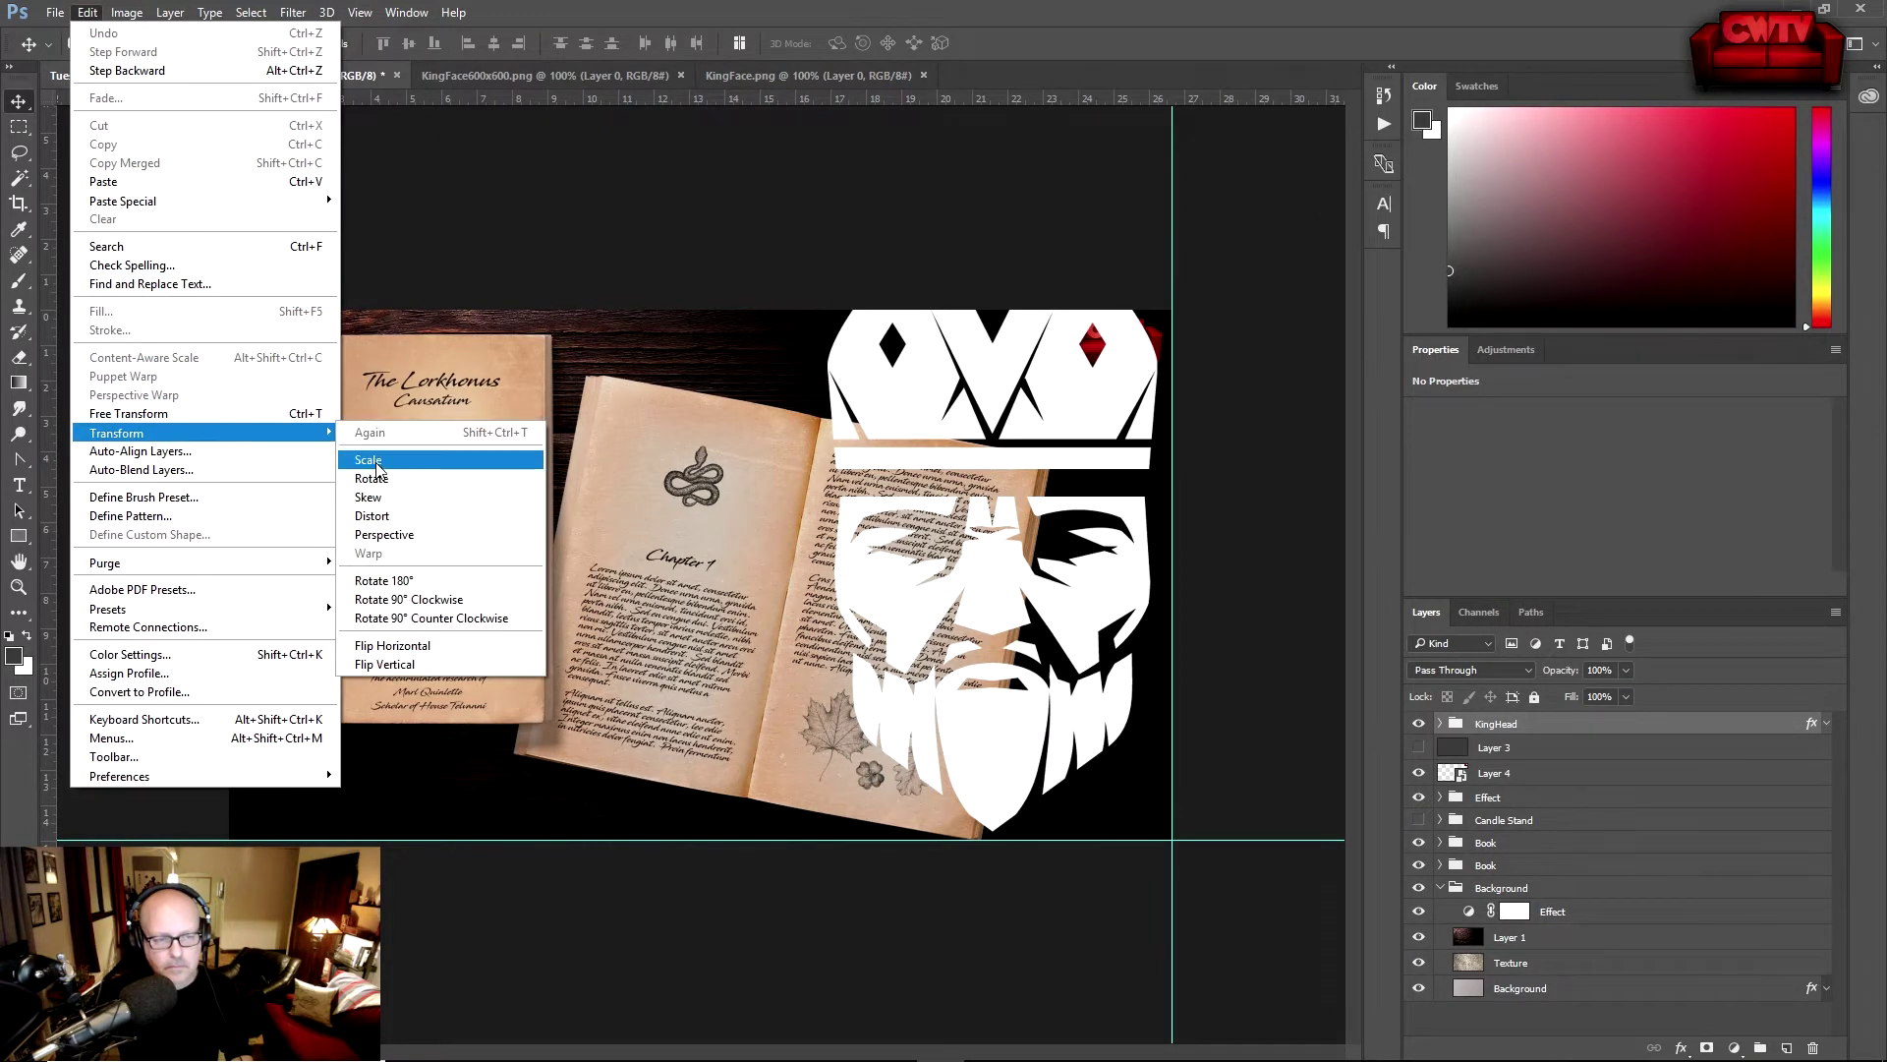
pyautogui.click(377, 464)
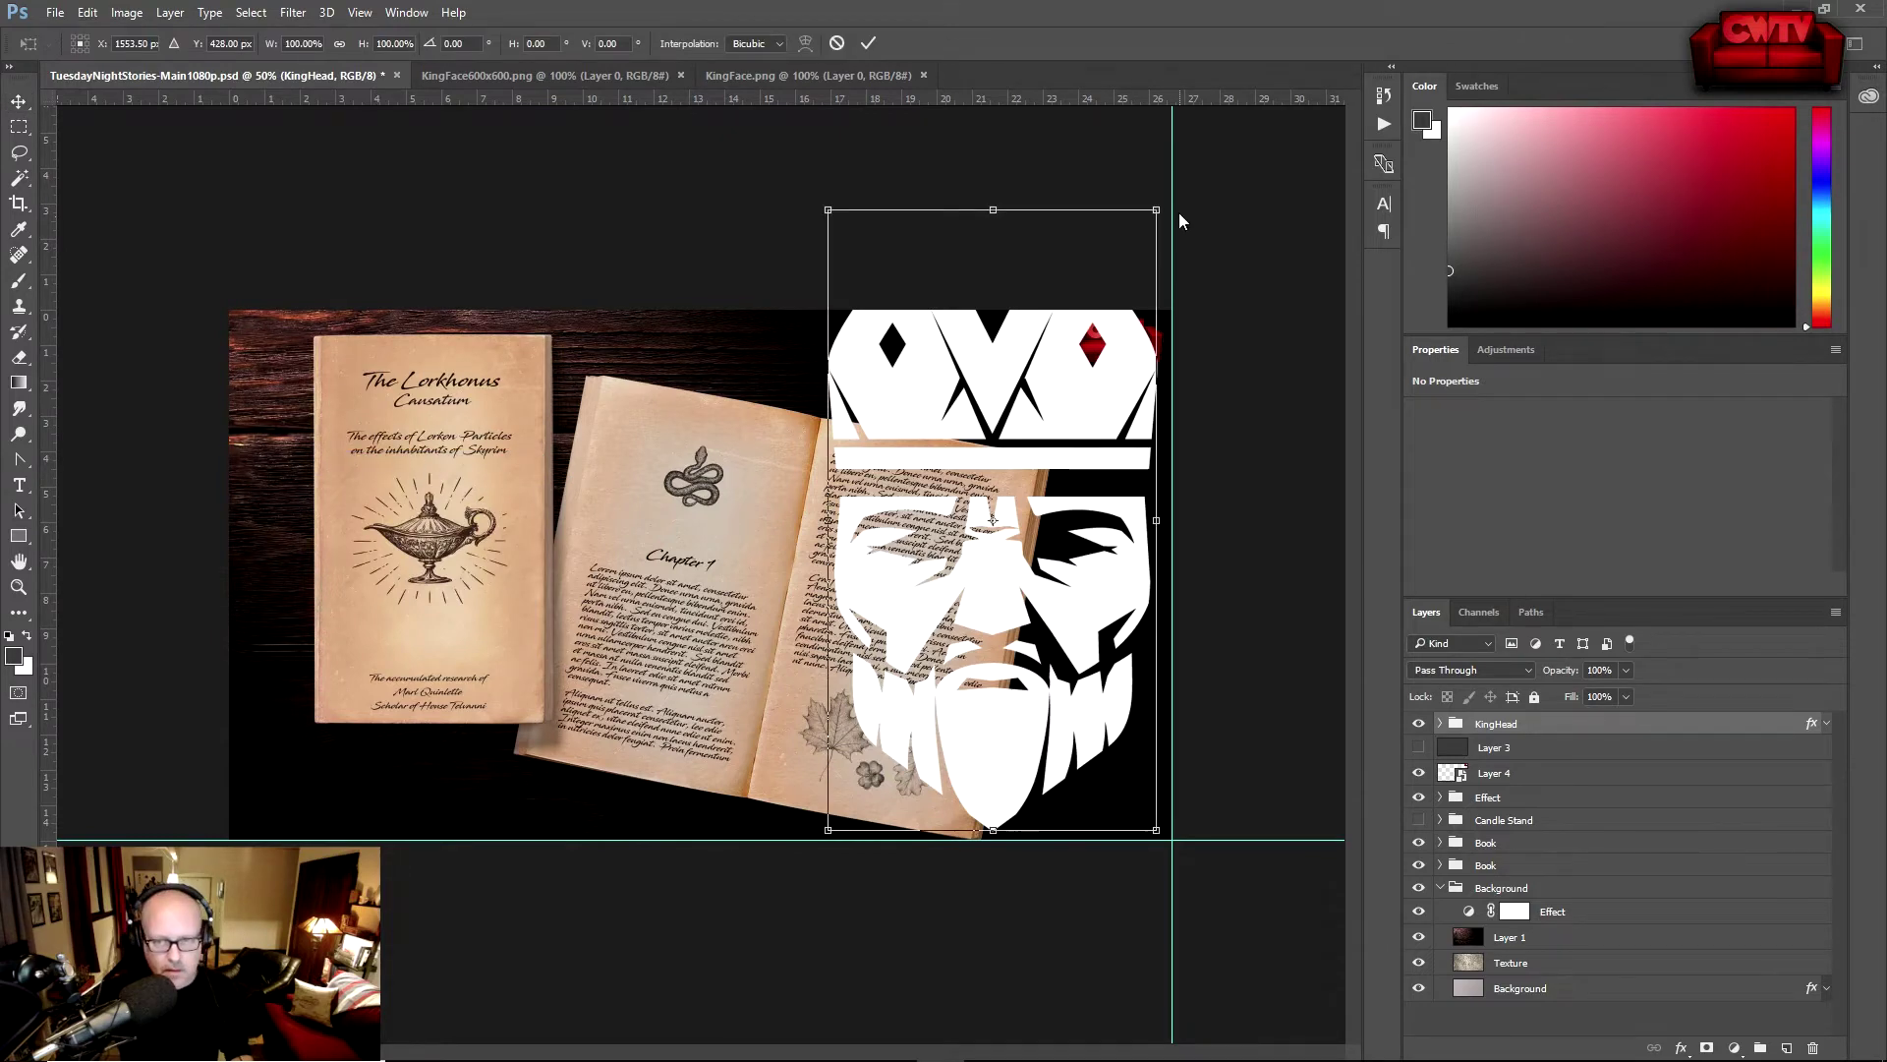
pyautogui.moveTo(1156, 210); pyautogui.dragTo(826, 792)
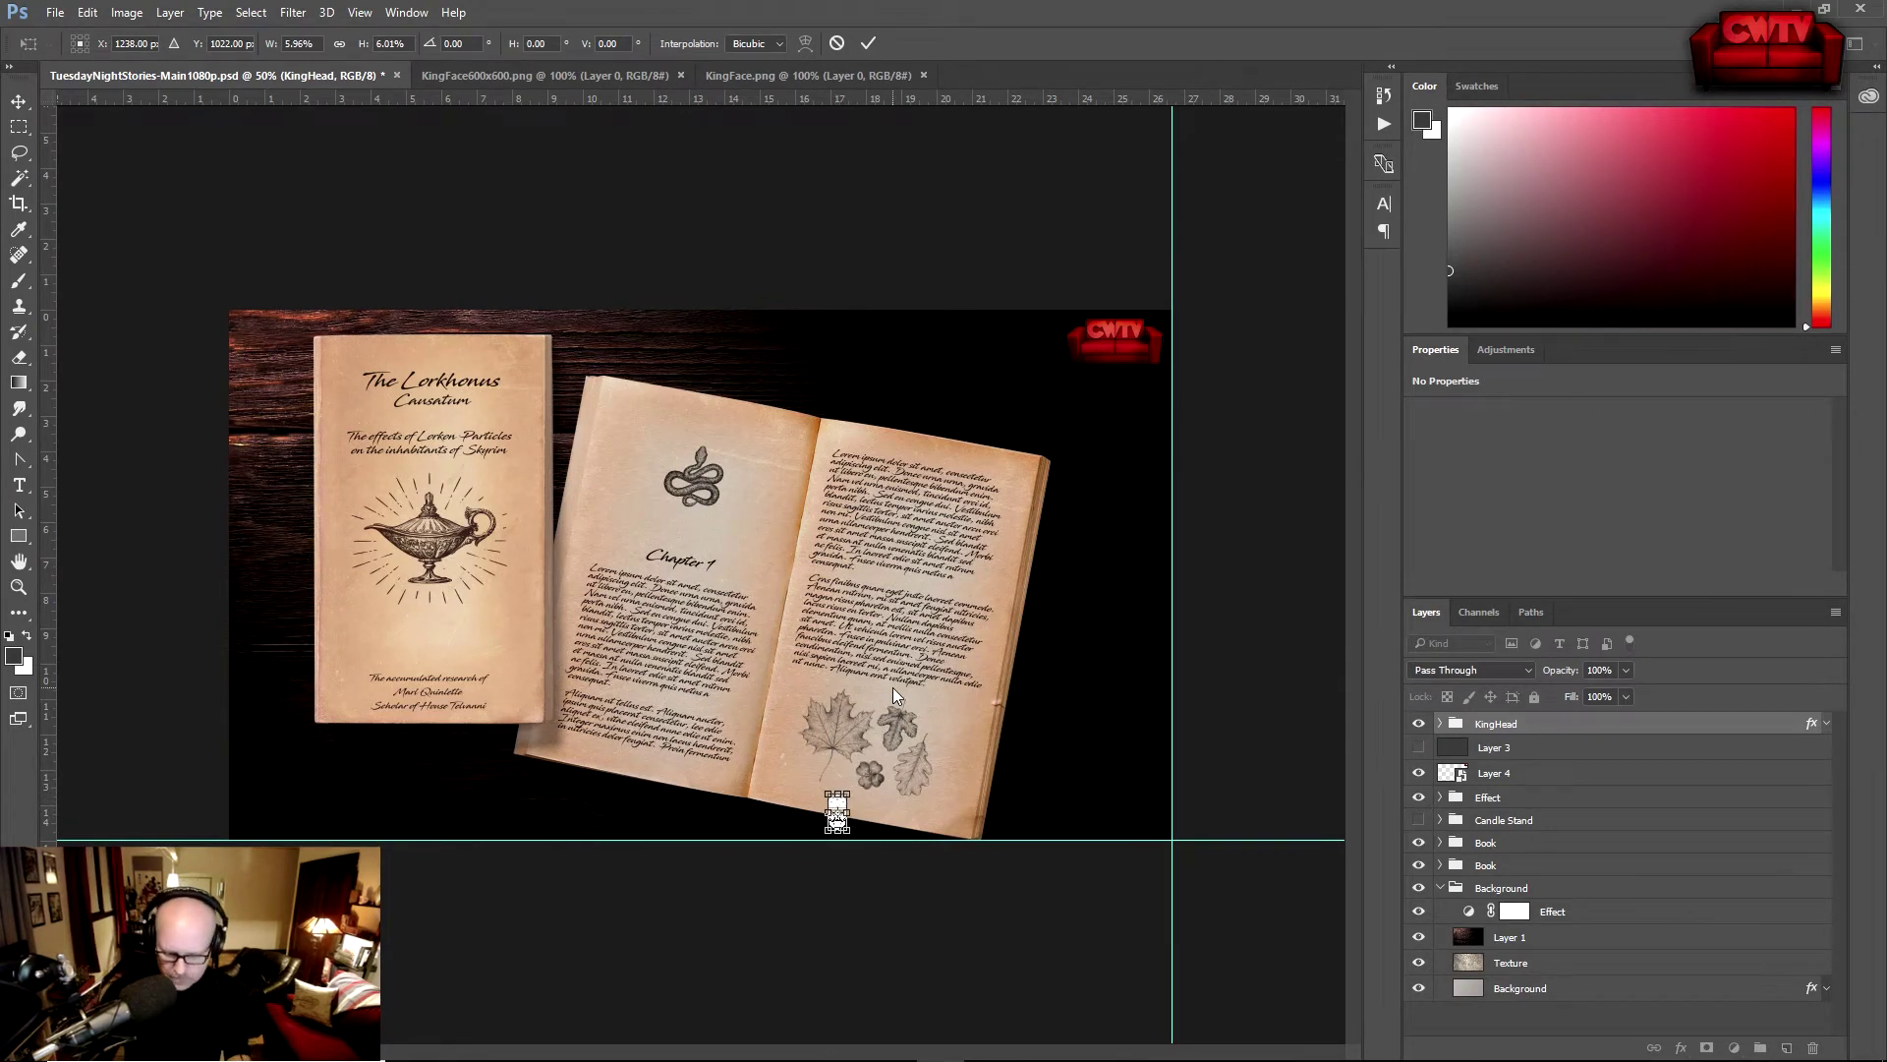
pyautogui.scroll(2, 893, 687)
pyautogui.scroll(2, 892, 687)
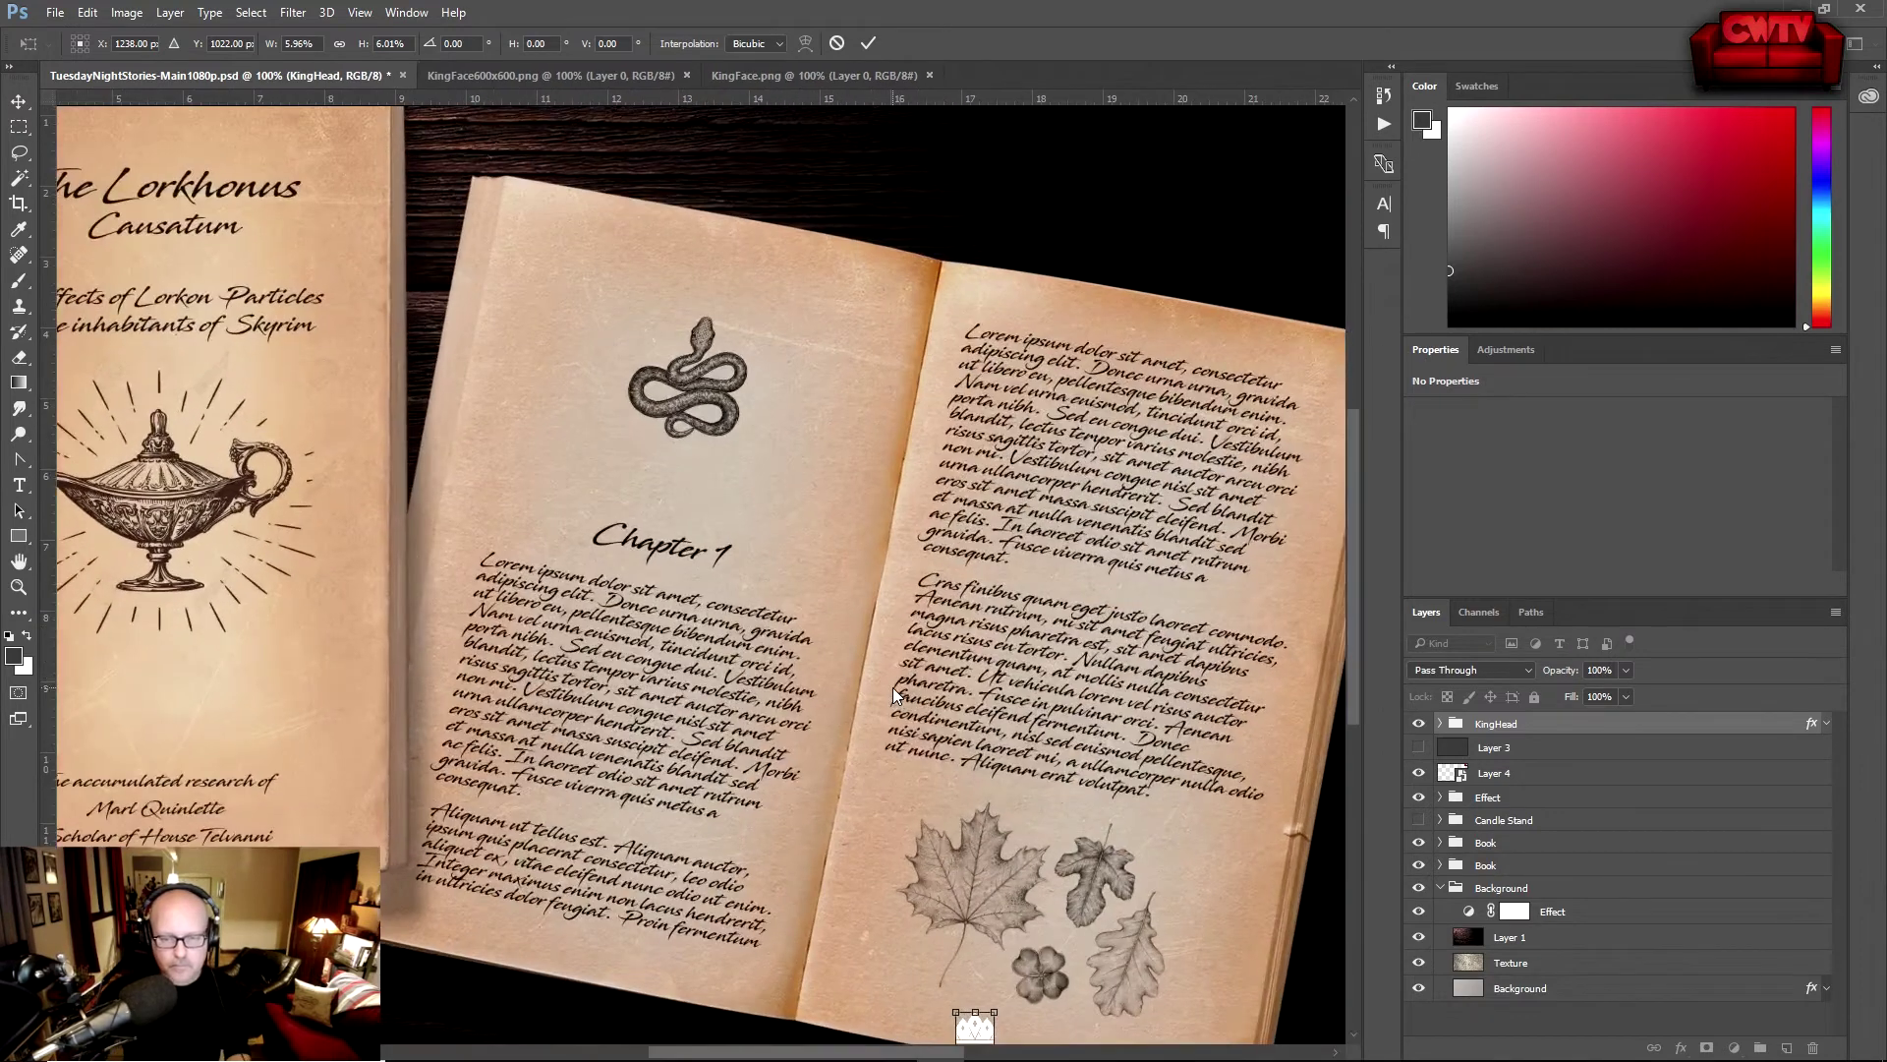
pyautogui.moveTo(1357, 457); pyautogui.dragTo(1380, 556)
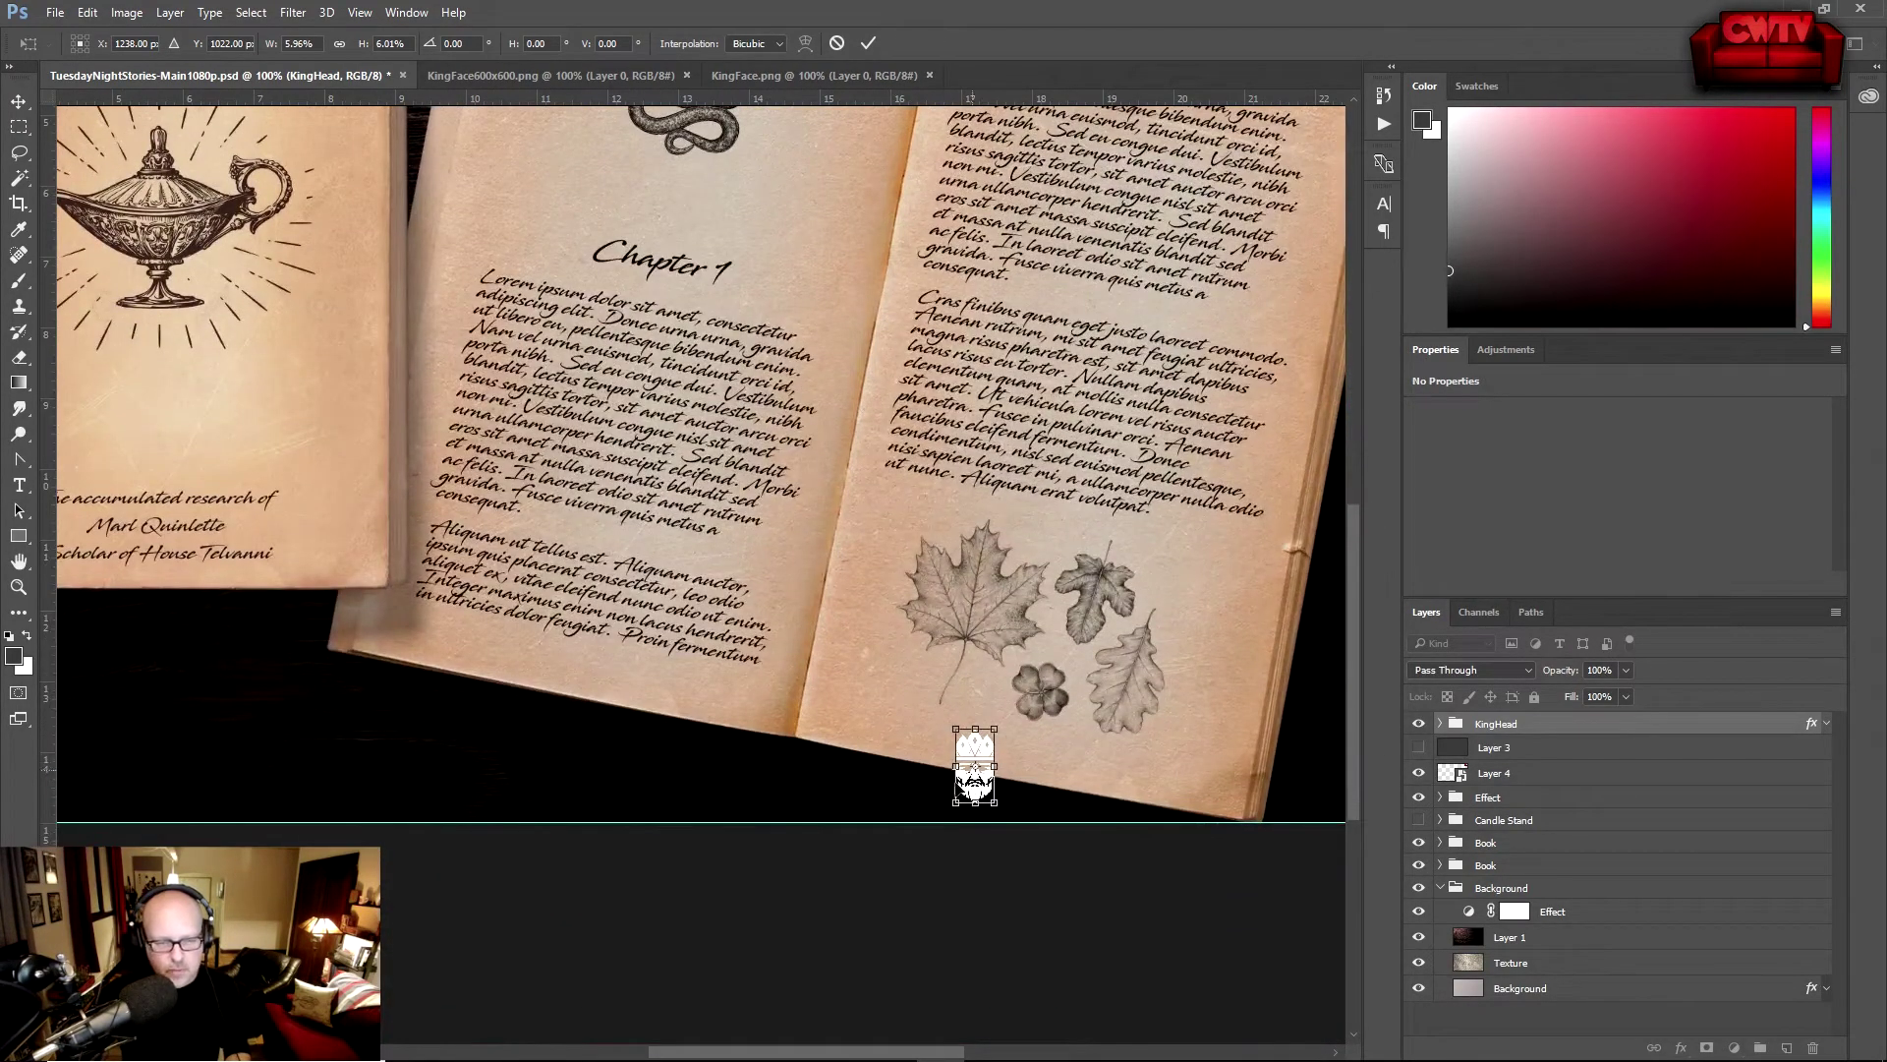
pyautogui.moveTo(830, 1048); pyautogui.dragTo(751, 1017)
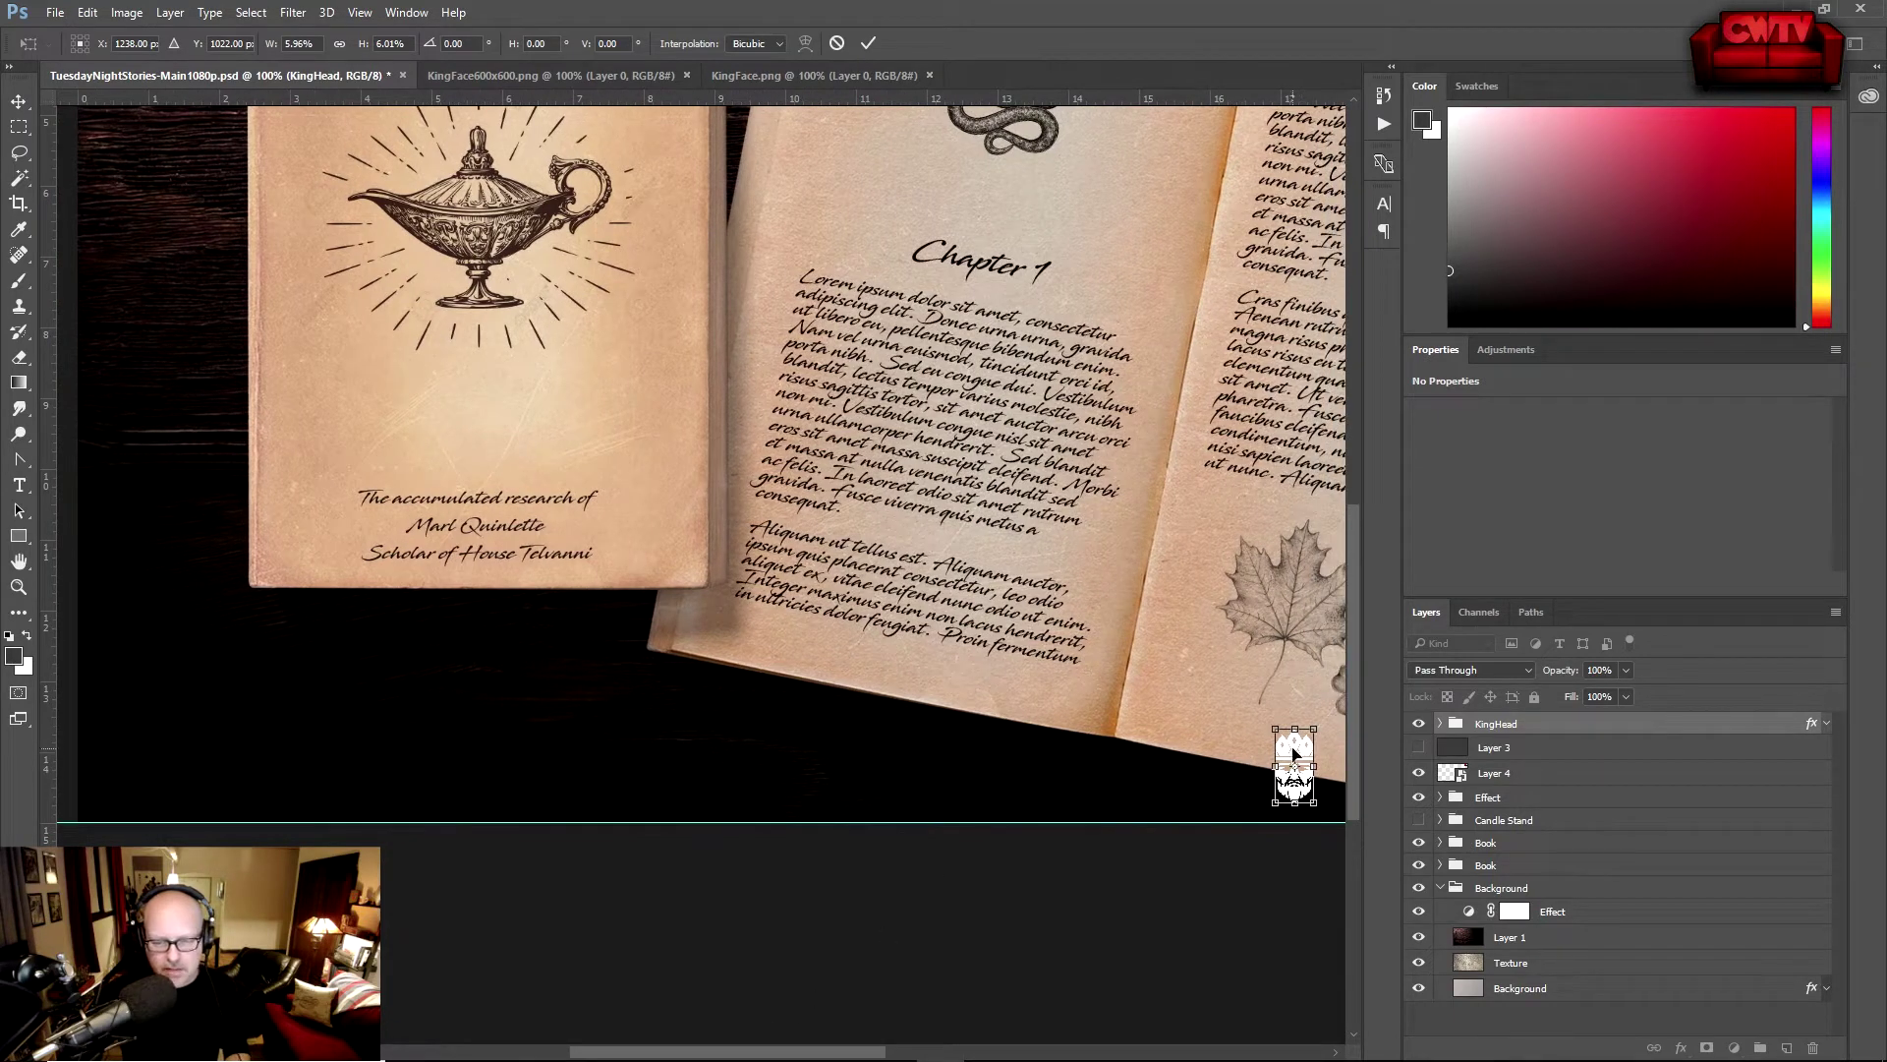
pyautogui.moveTo(1286, 754); pyautogui.dragTo(101, 766)
pyautogui.press('Return')
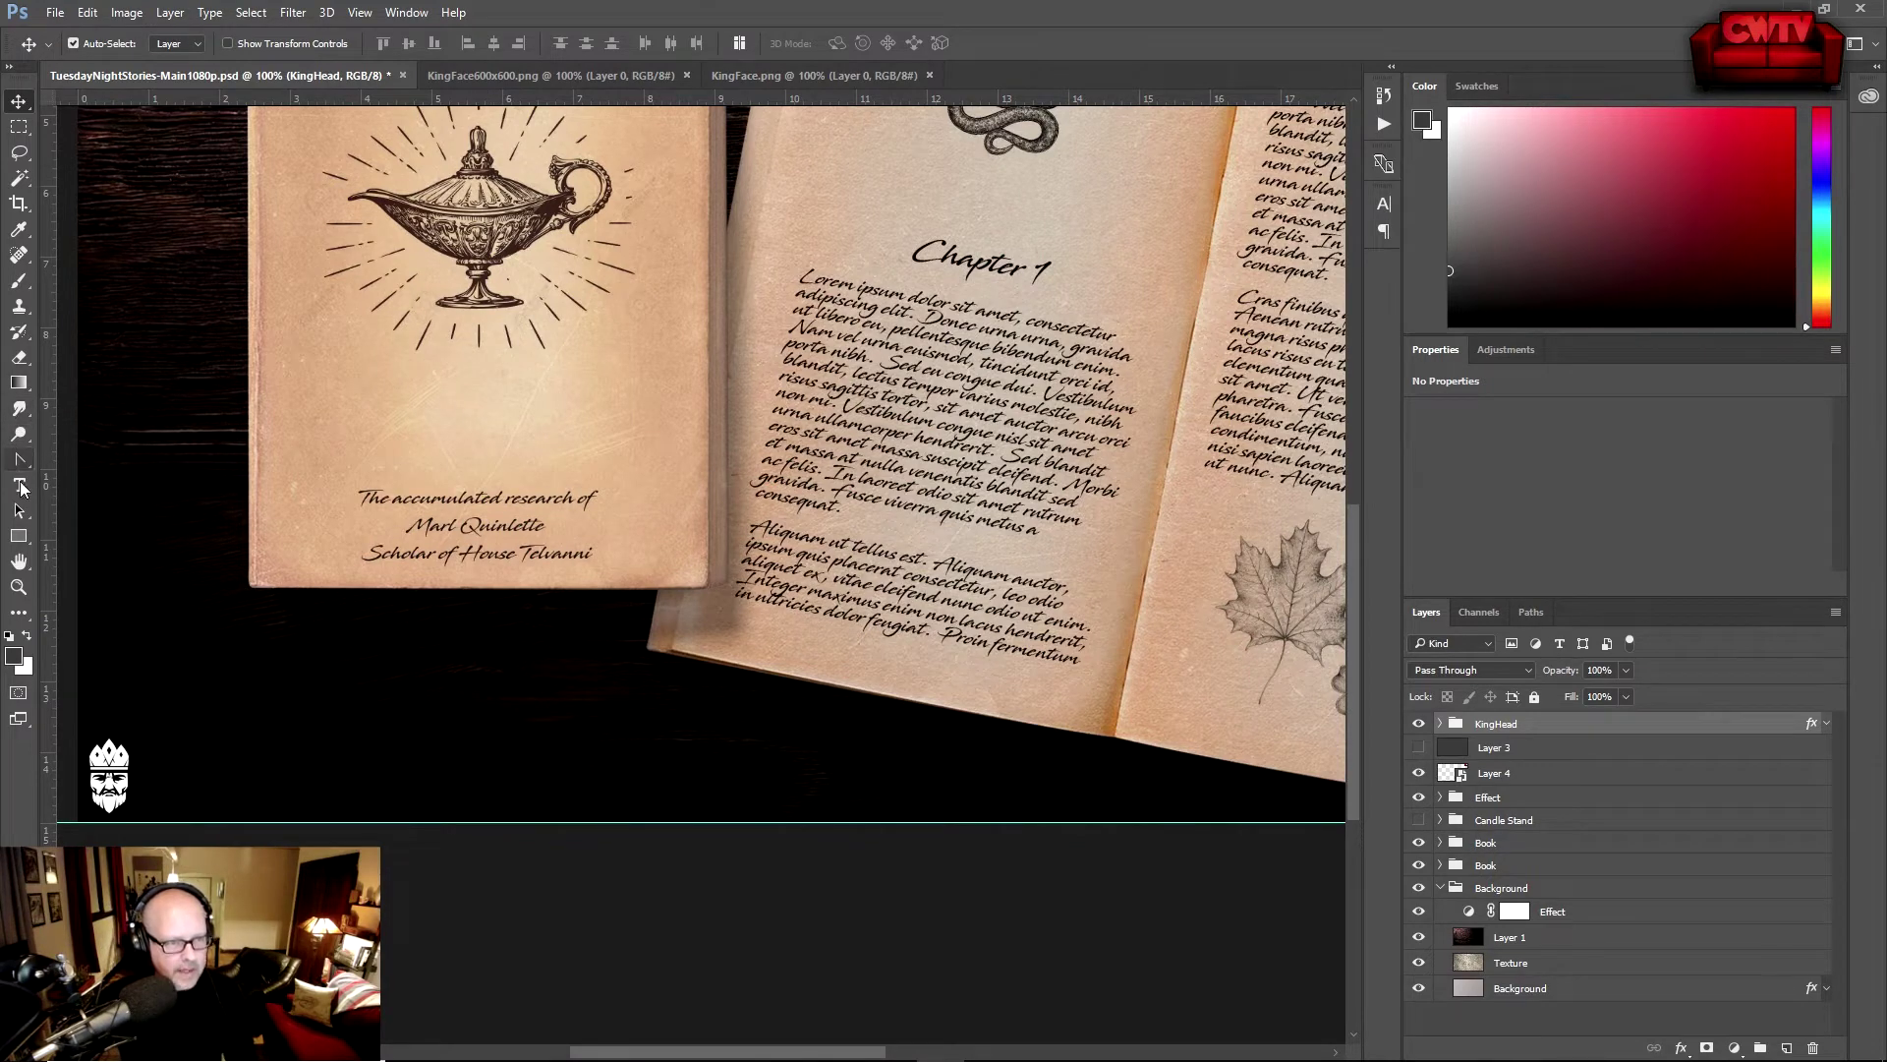
# - Start a 48 pt text line just right of the small king-head logo
pyautogui.click(19, 486)
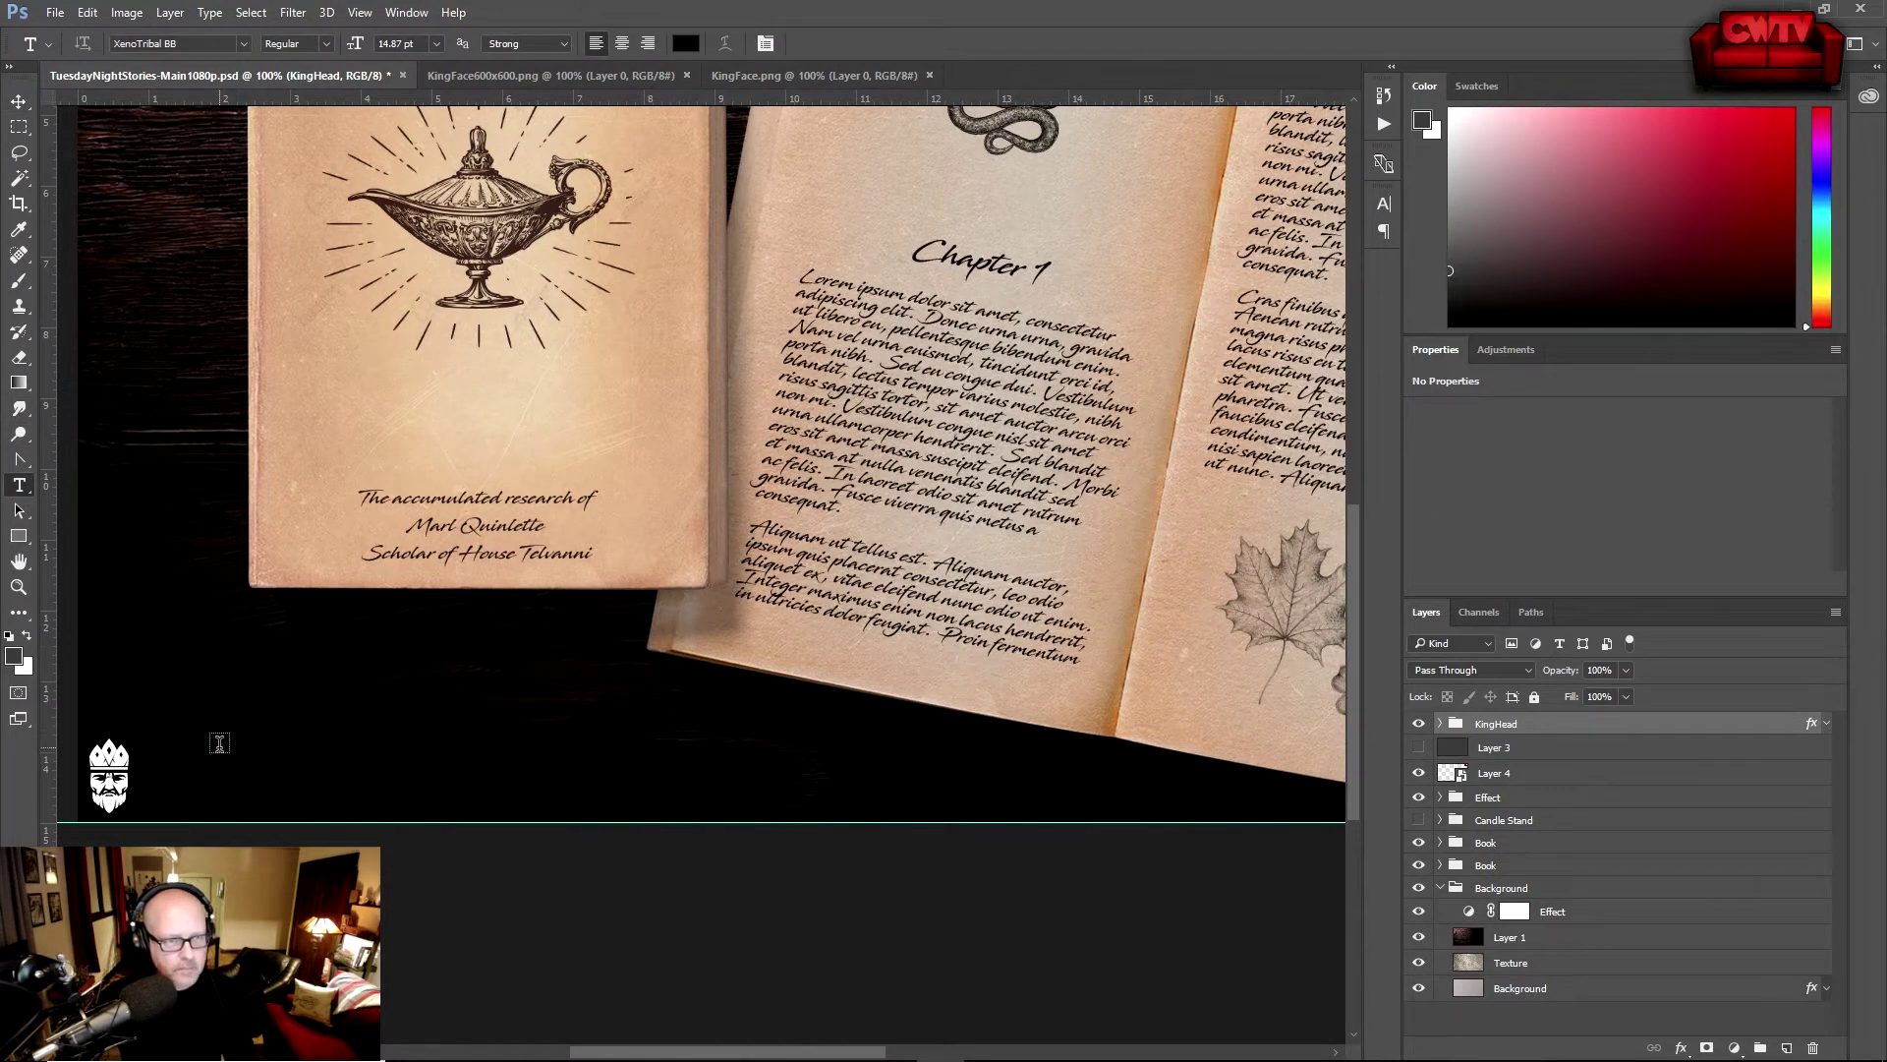
pyautogui.click(161, 777)
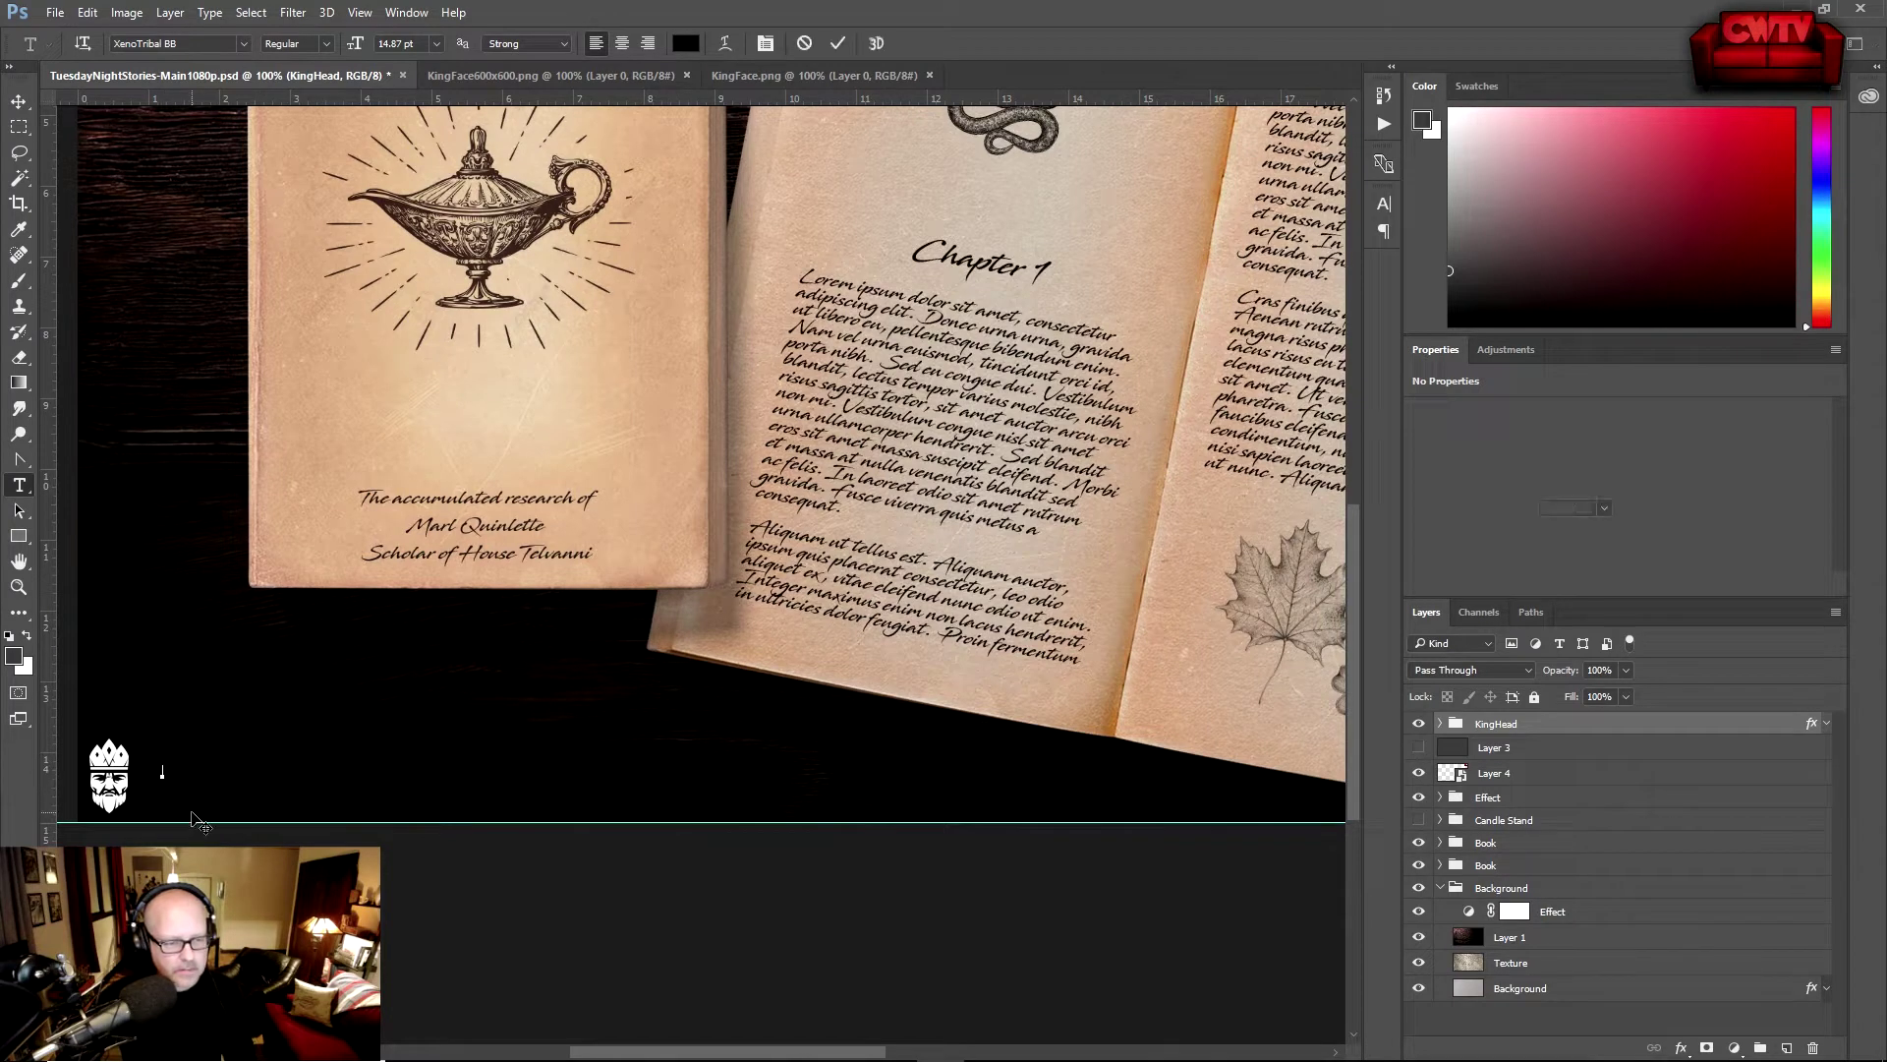
pyautogui.click(439, 41)
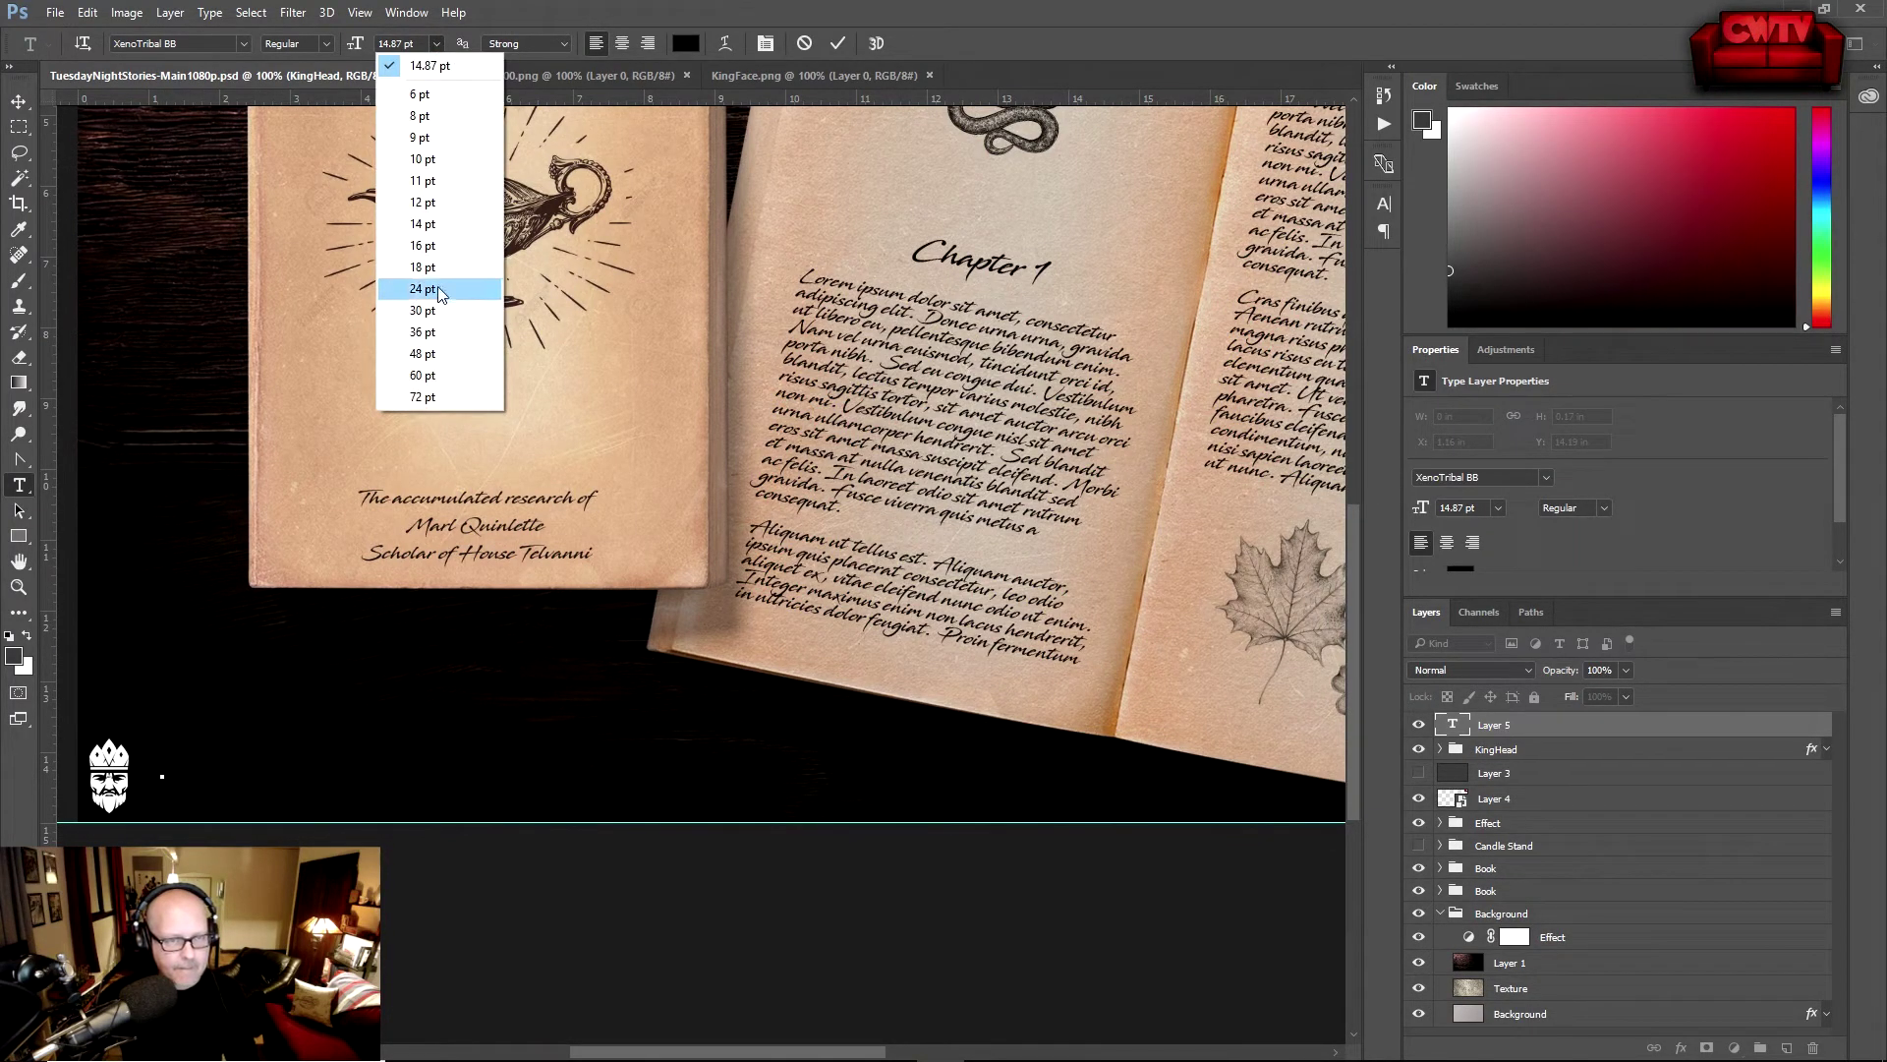
pyautogui.click(424, 353)
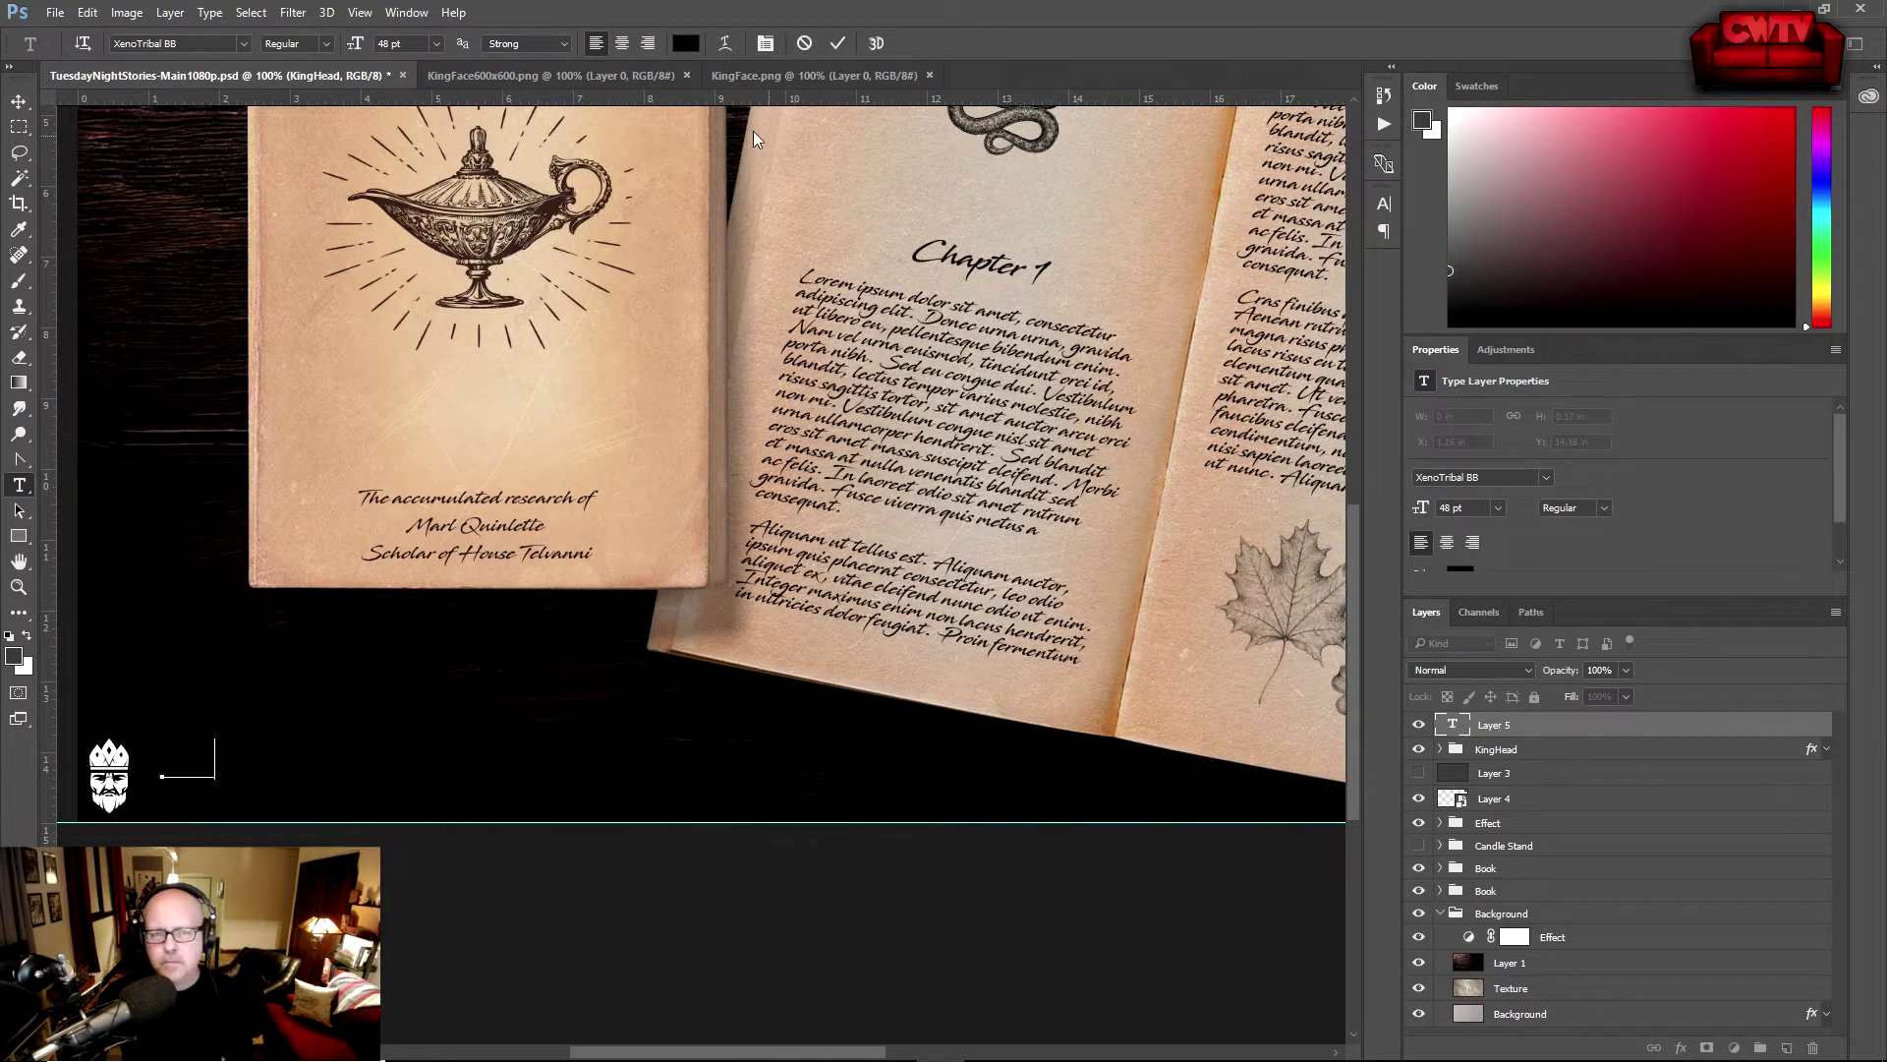
# - Set the text colour to white #ffffff, type 'testing' and select it
pyautogui.click(687, 45)
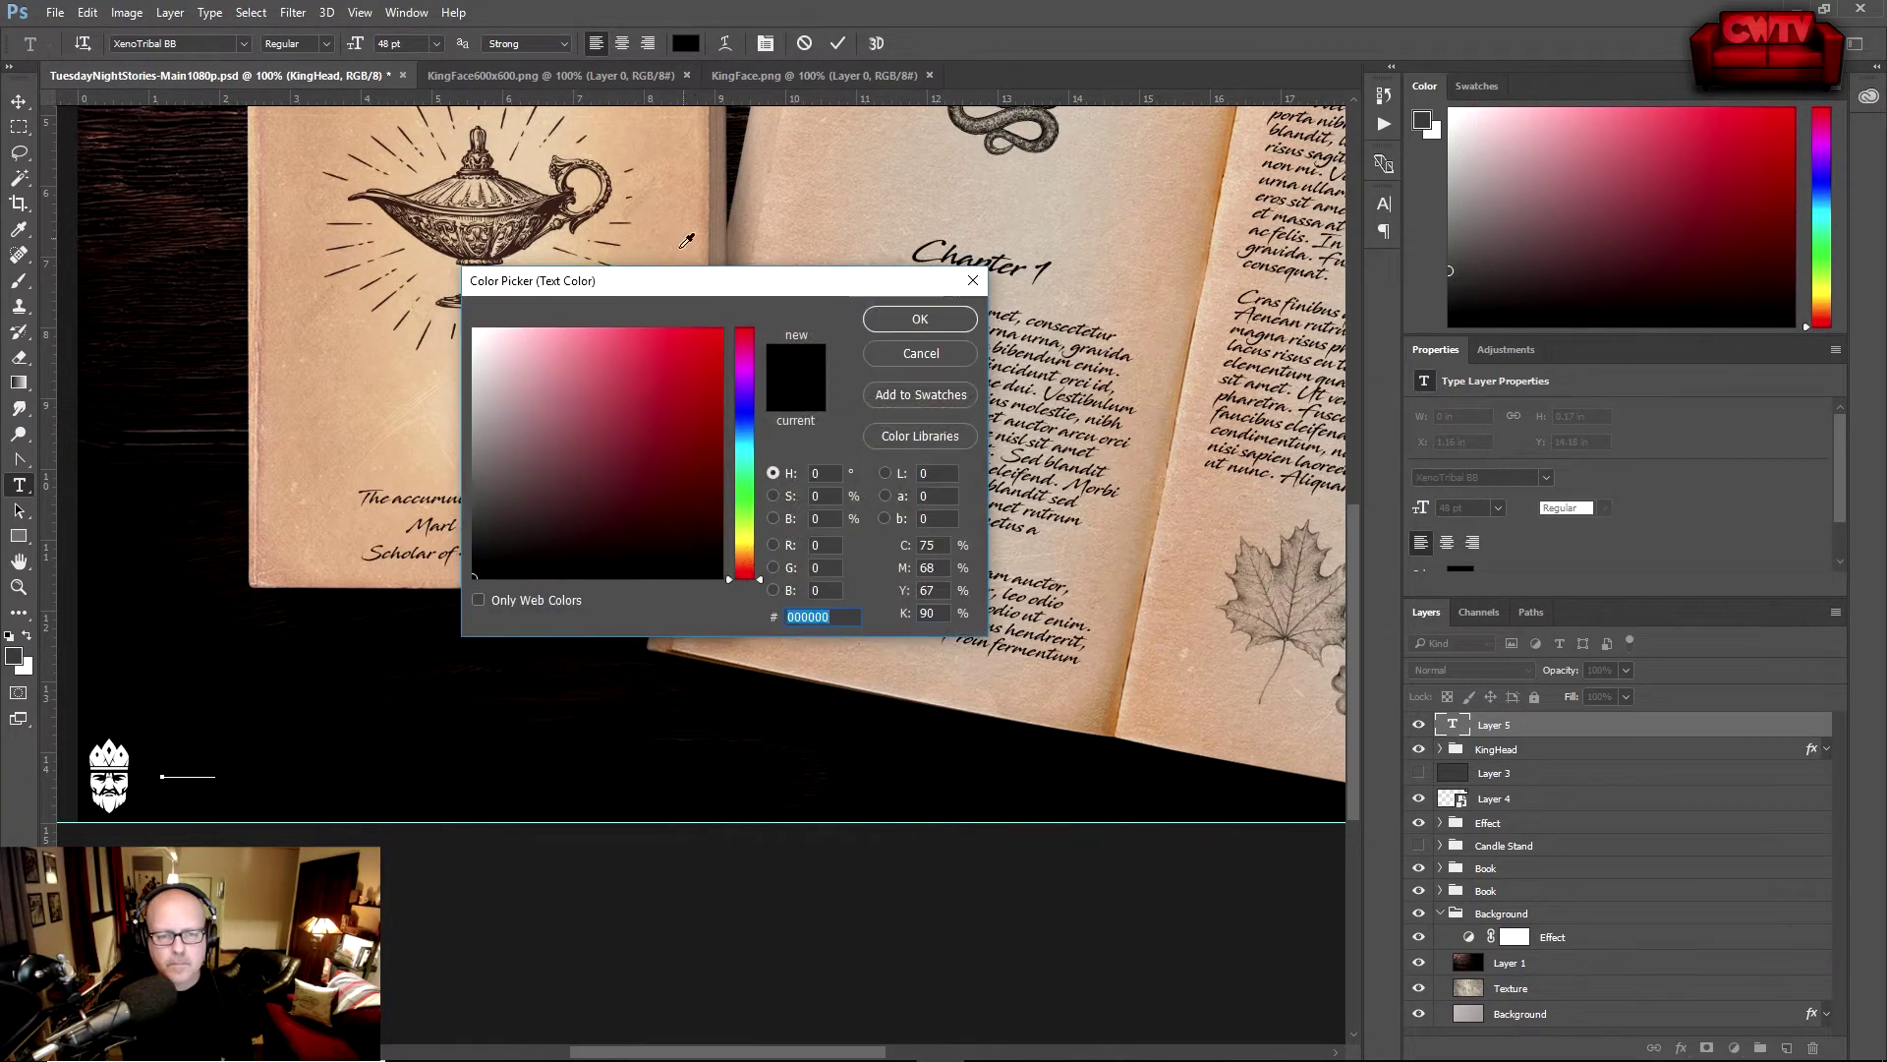
pyautogui.moveTo(473, 571)
pyautogui.mouseDown()
pyautogui.moveTo(432, 394)
pyautogui.moveTo(370, 258)
pyautogui.mouseUp()
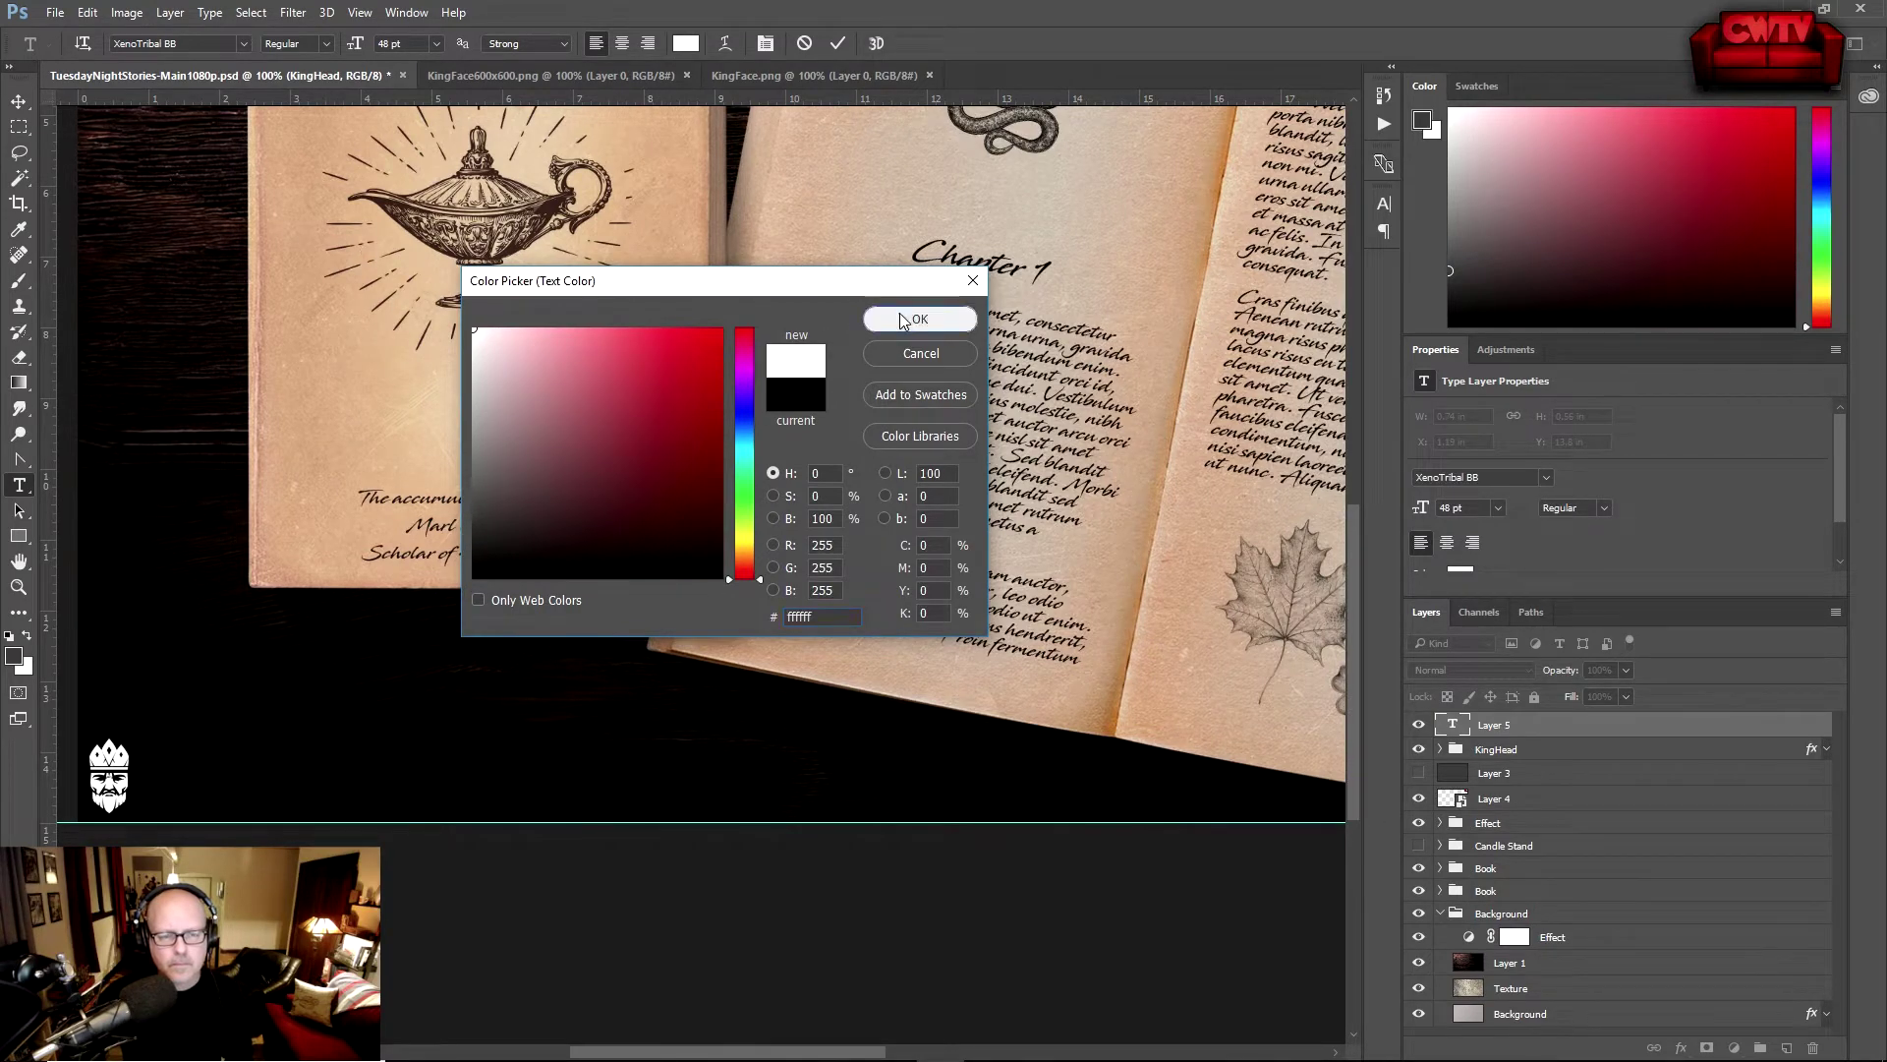
pyautogui.click(899, 315)
pyautogui.hotkey('ctrl', 'z')
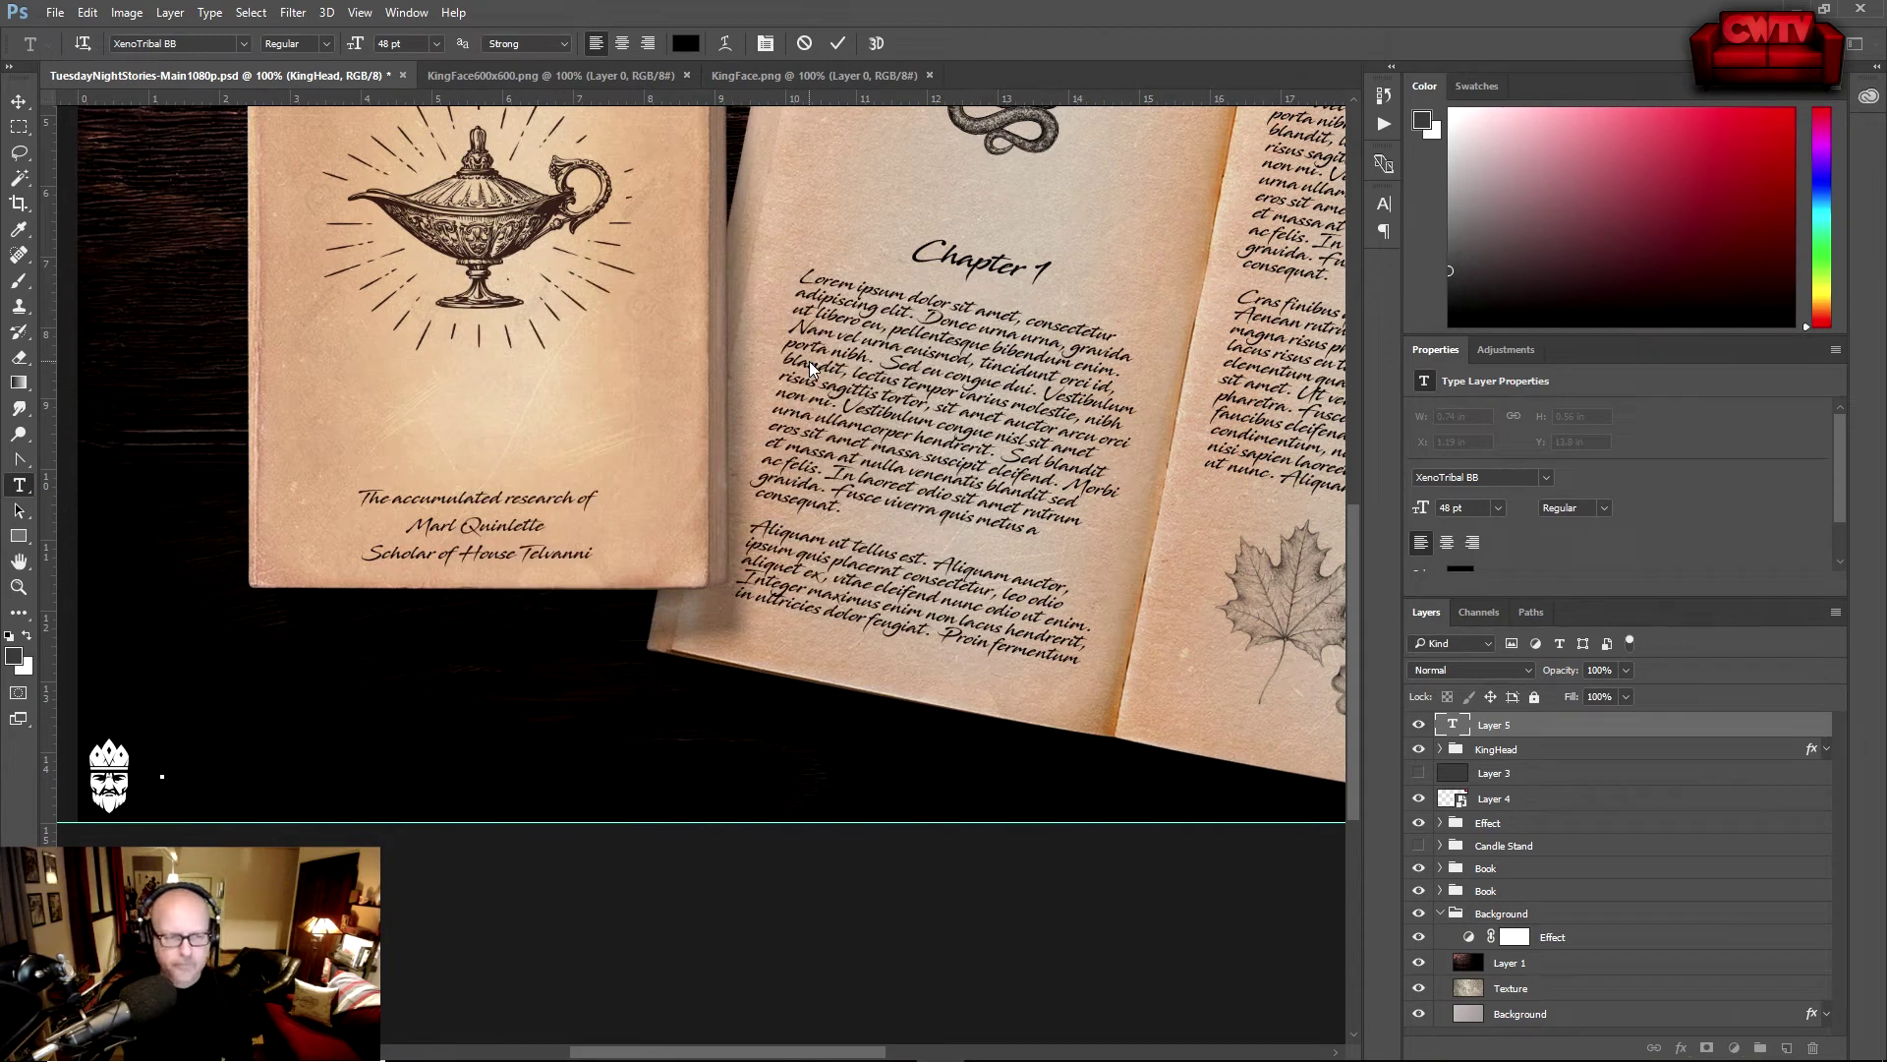
pyautogui.click(685, 43)
pyautogui.moveTo(476, 356); pyautogui.dragTo(474, 330)
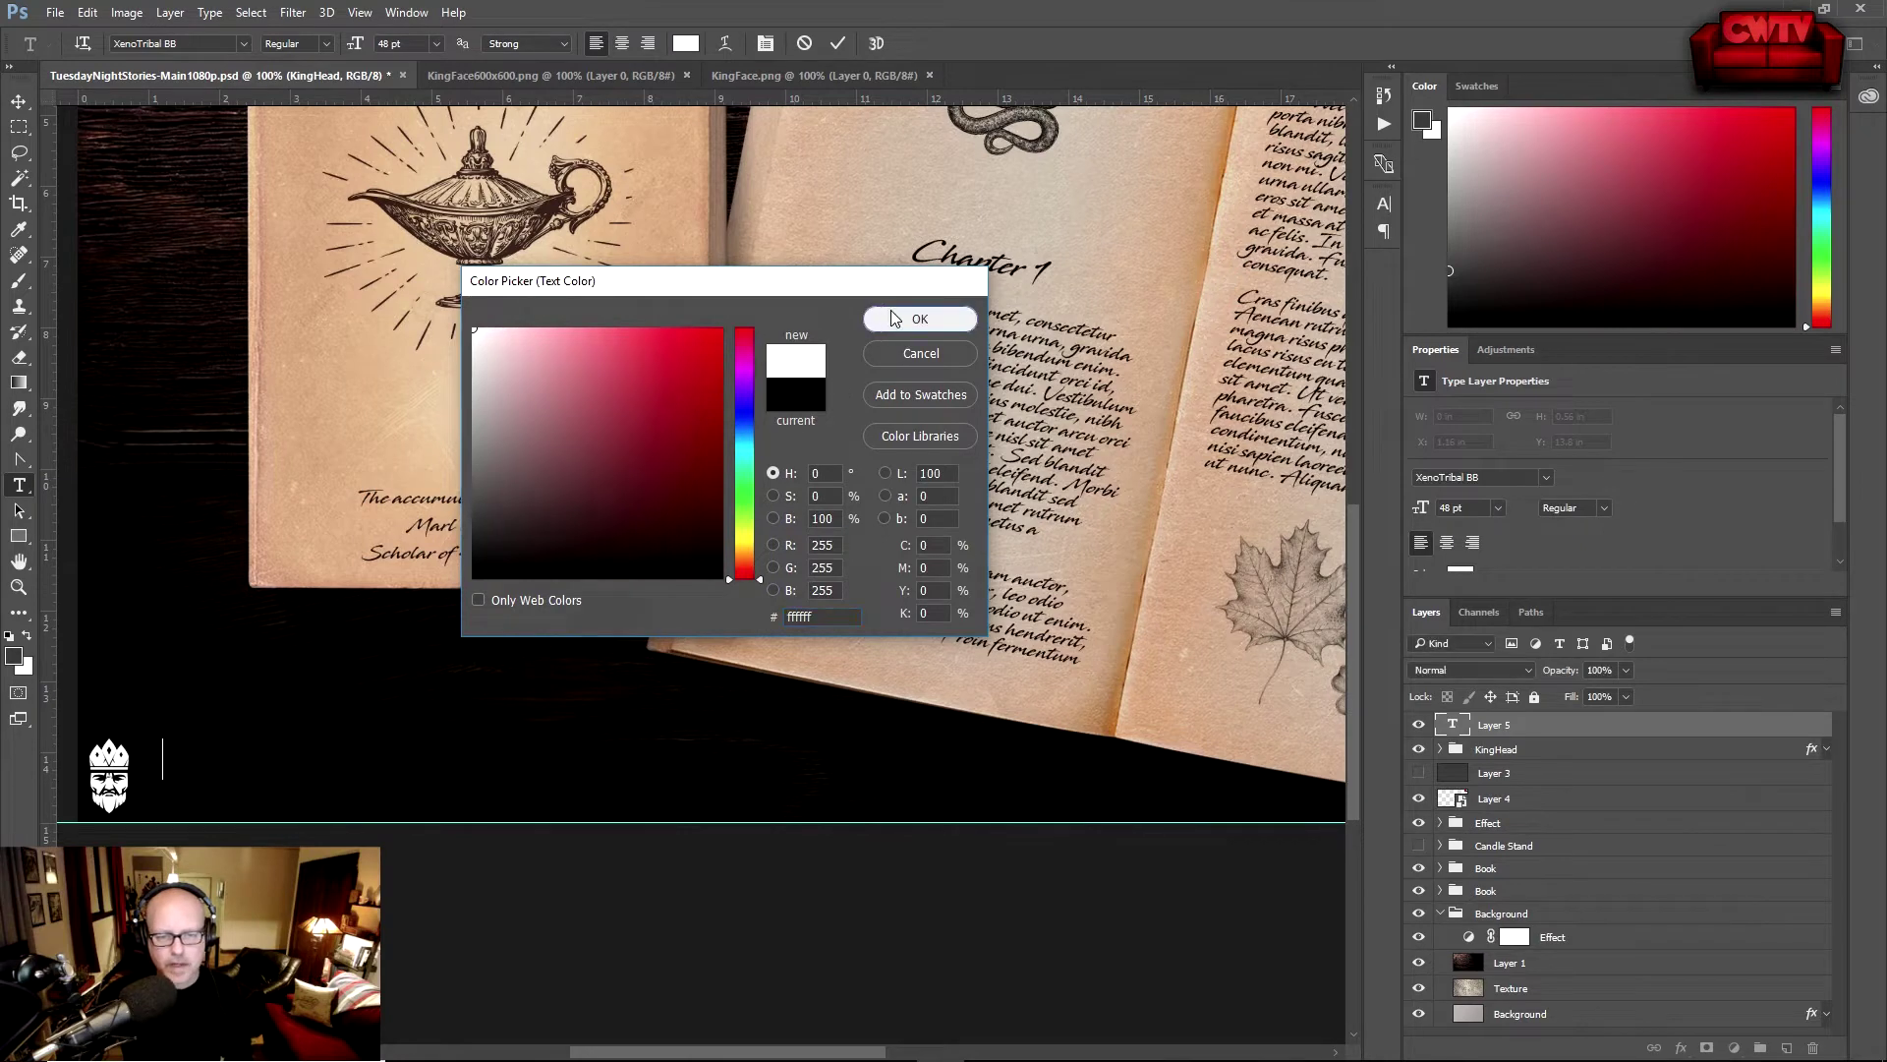
pyautogui.click(909, 318)
pyautogui.write('test')
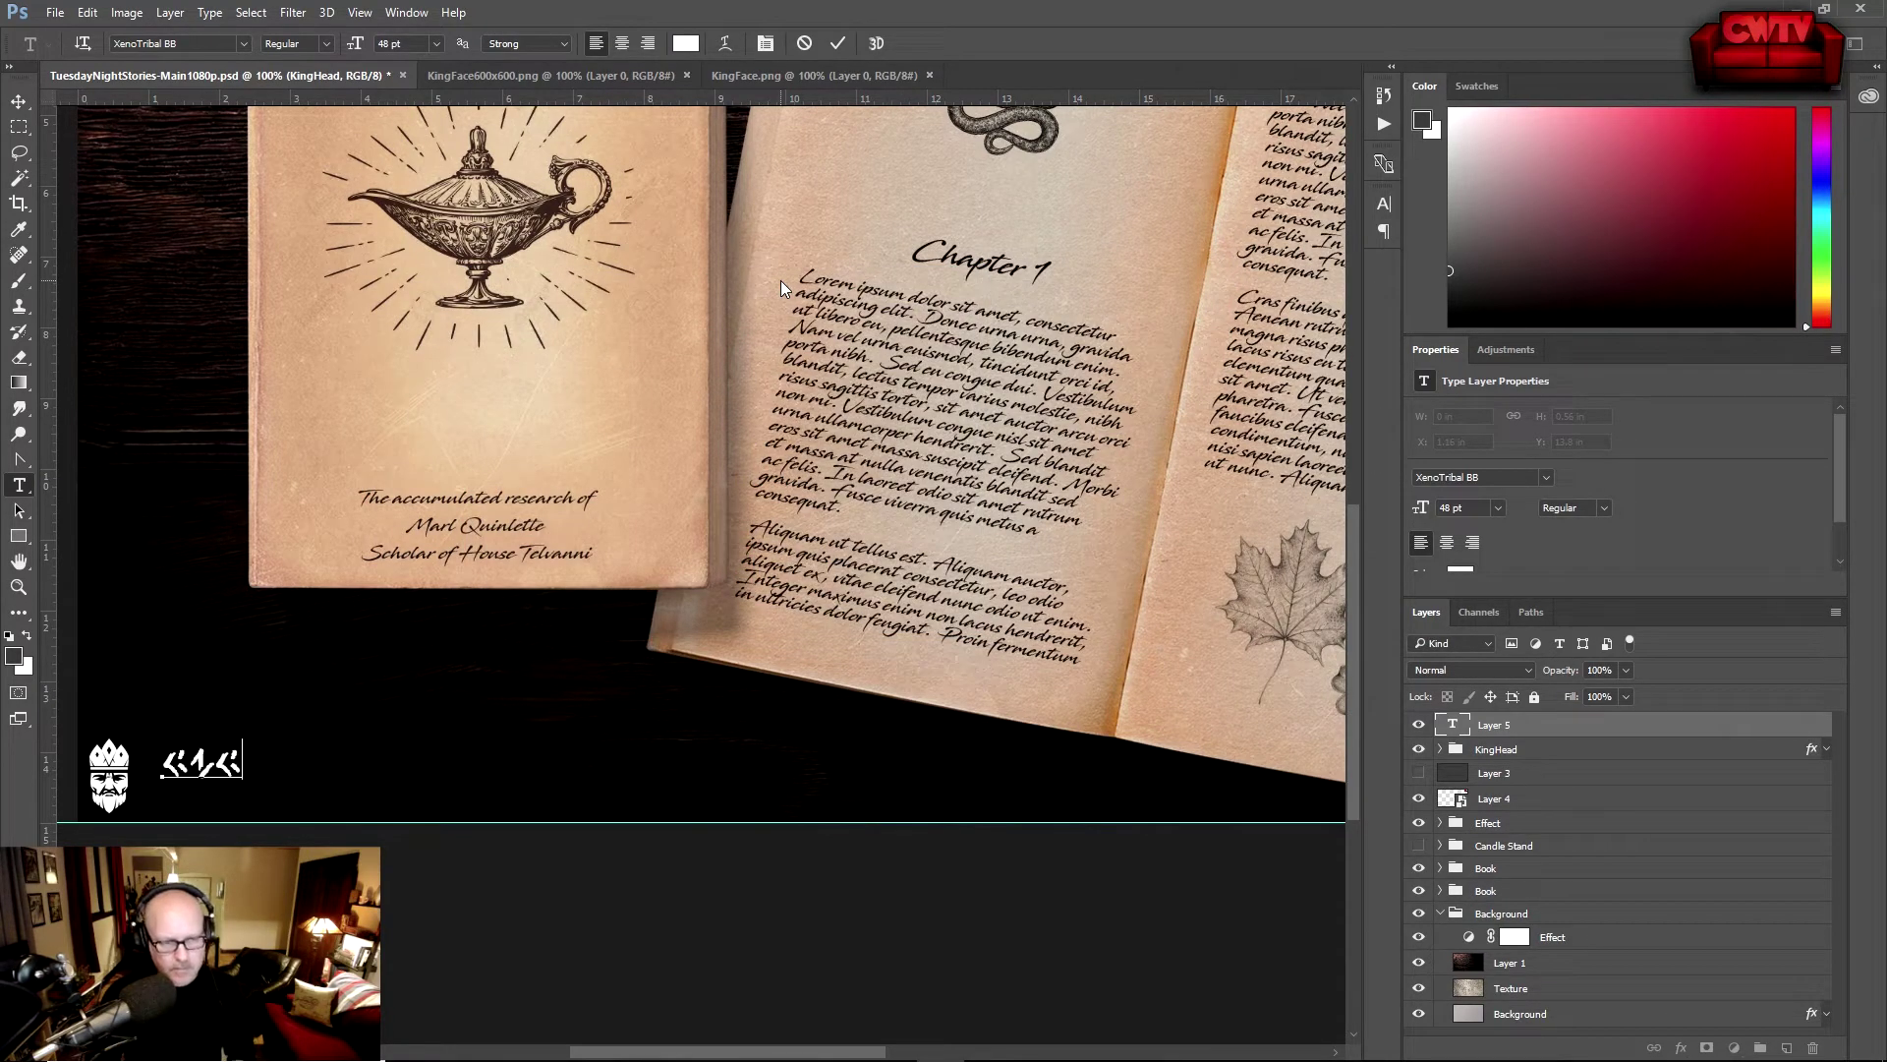
pyautogui.write('ing')
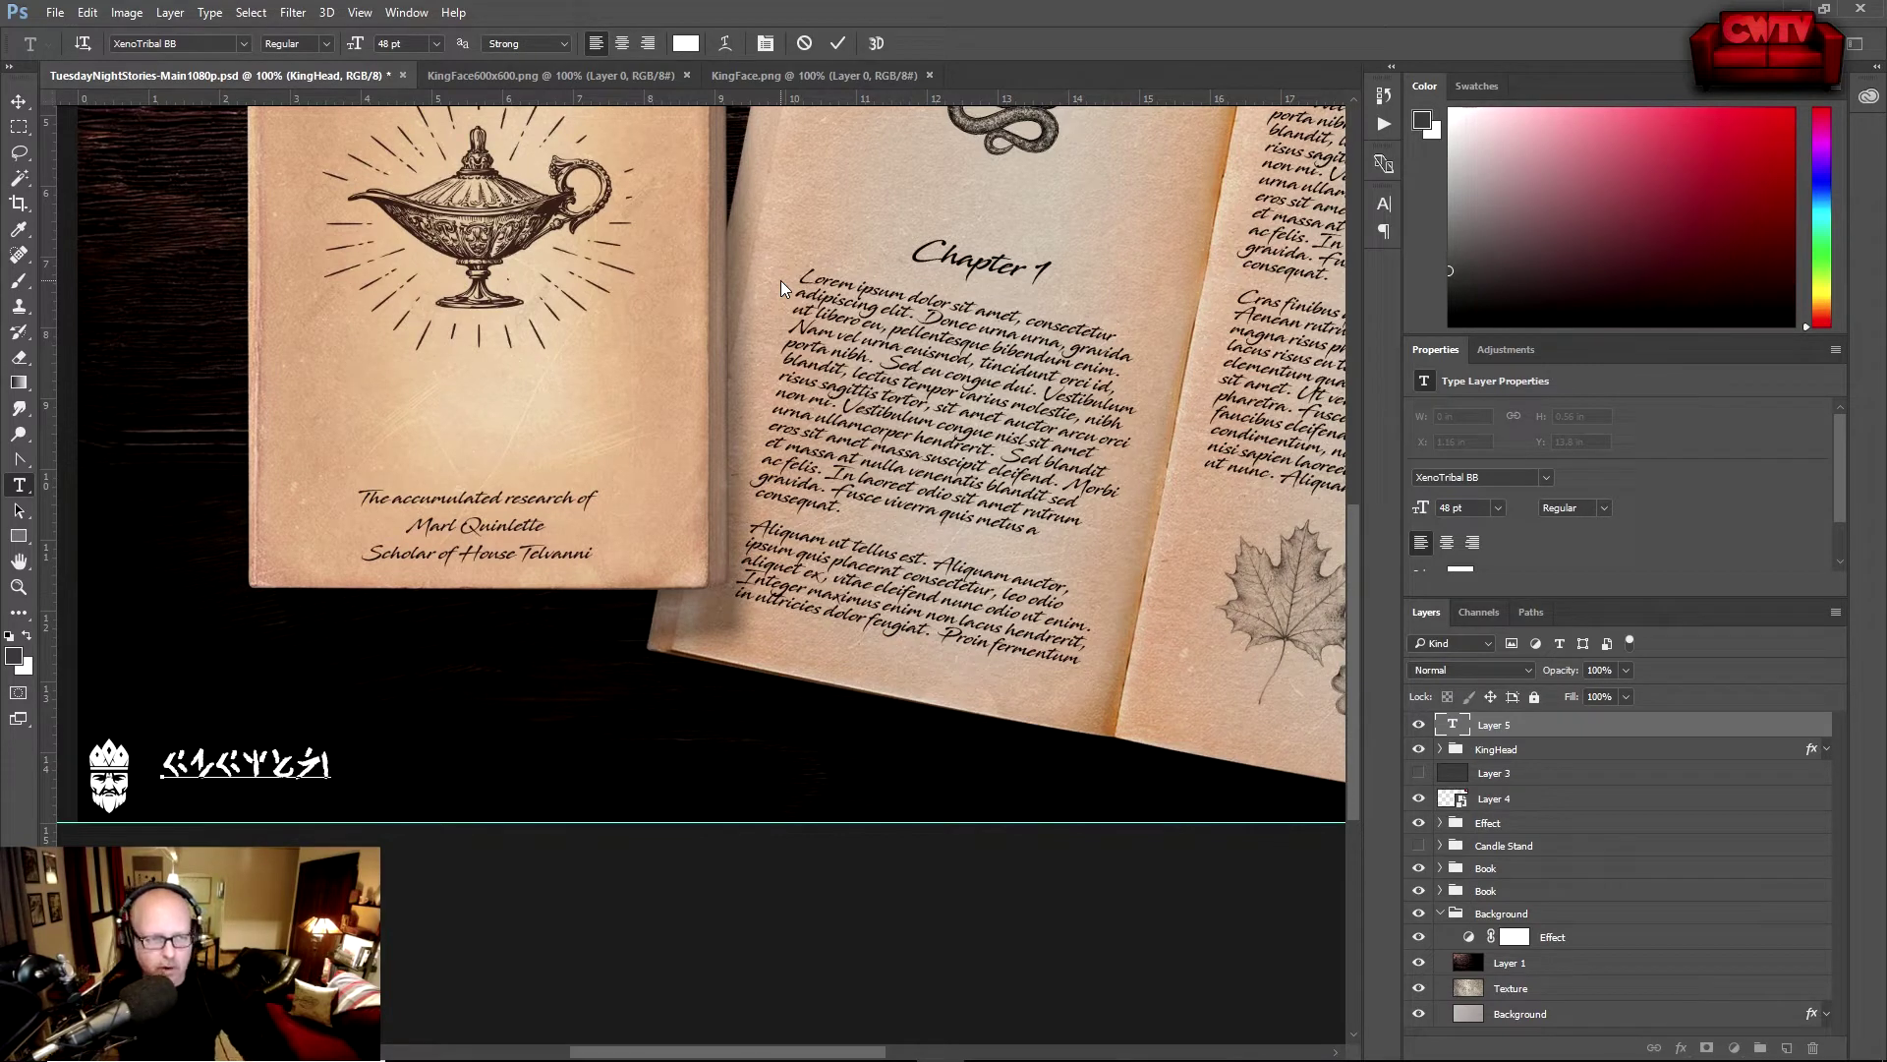
pyautogui.moveTo(334, 762); pyautogui.dragTo(165, 773)
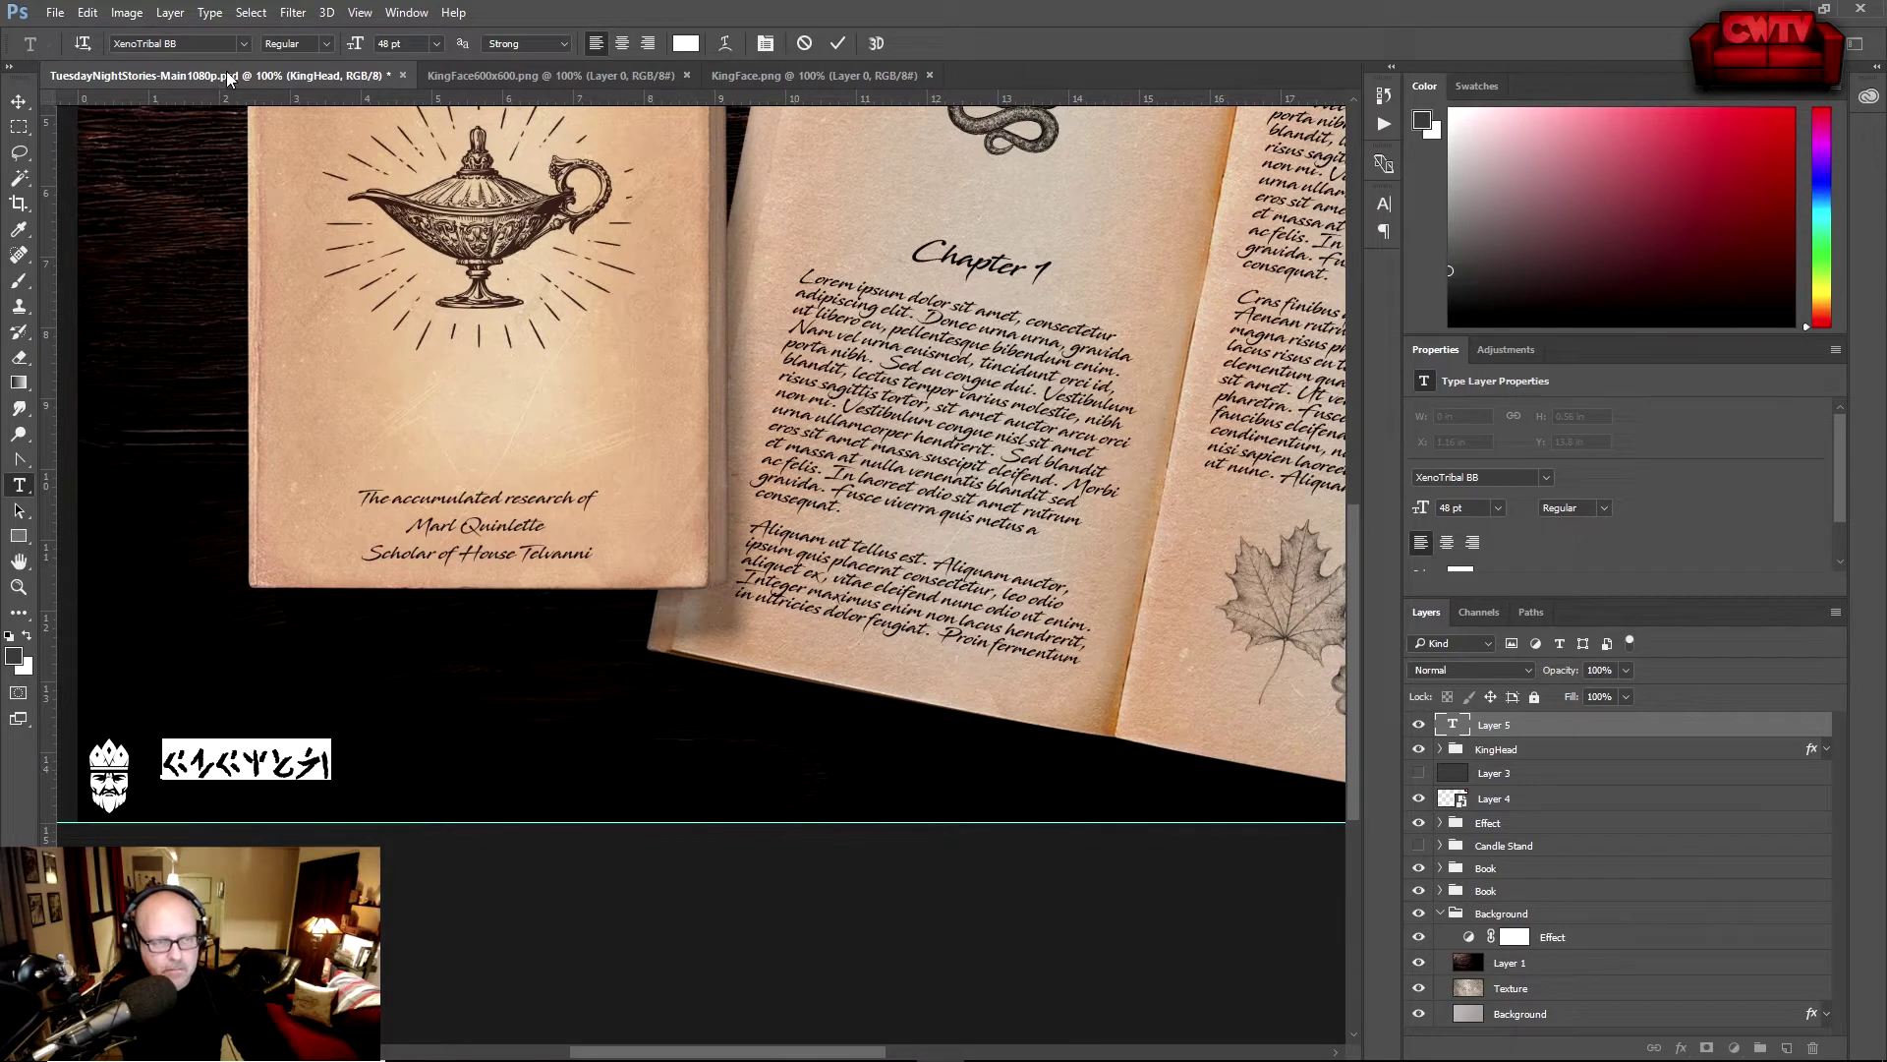
# - Browse the font family list, previewing different typefaces on the selected text
pyautogui.click(245, 49)
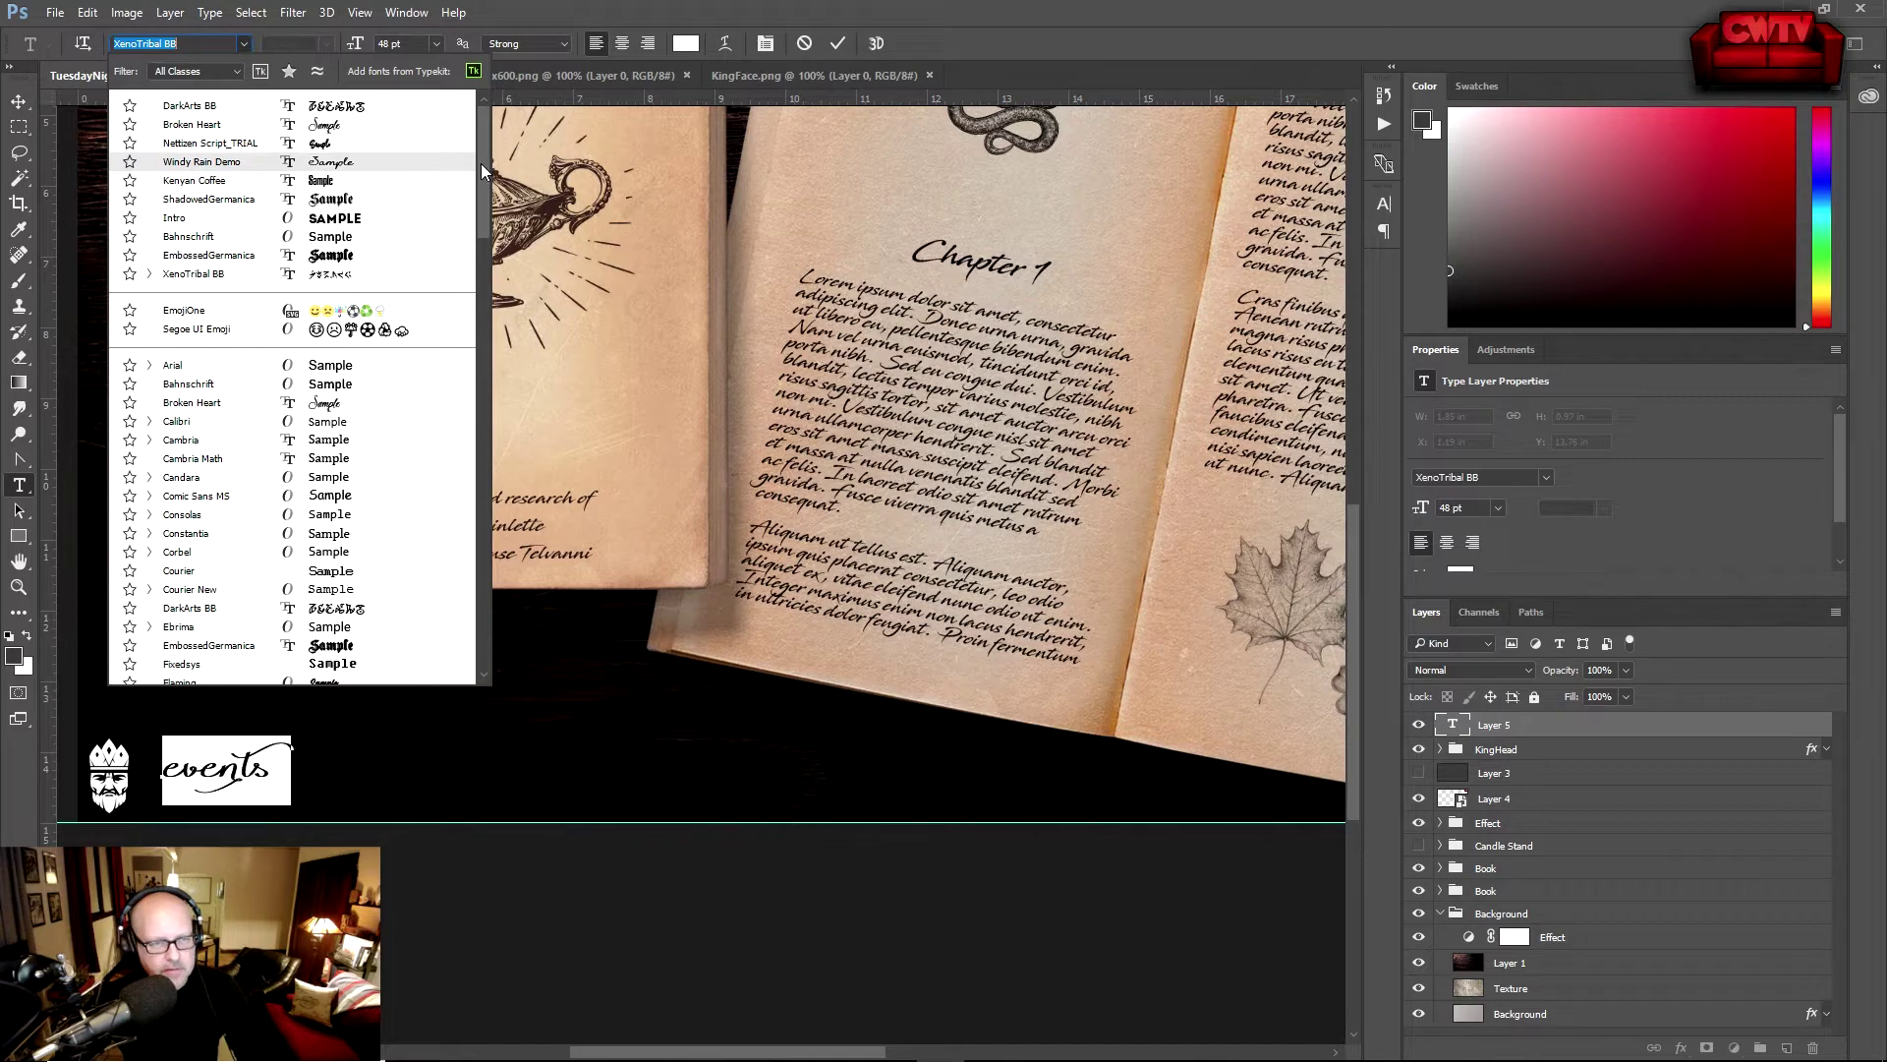
pyautogui.scroll(-12, 477, 165)
pyautogui.scroll(-10, 474, 365)
pyautogui.scroll(-2, 476, 448)
pyautogui.scroll(6, 476, 464)
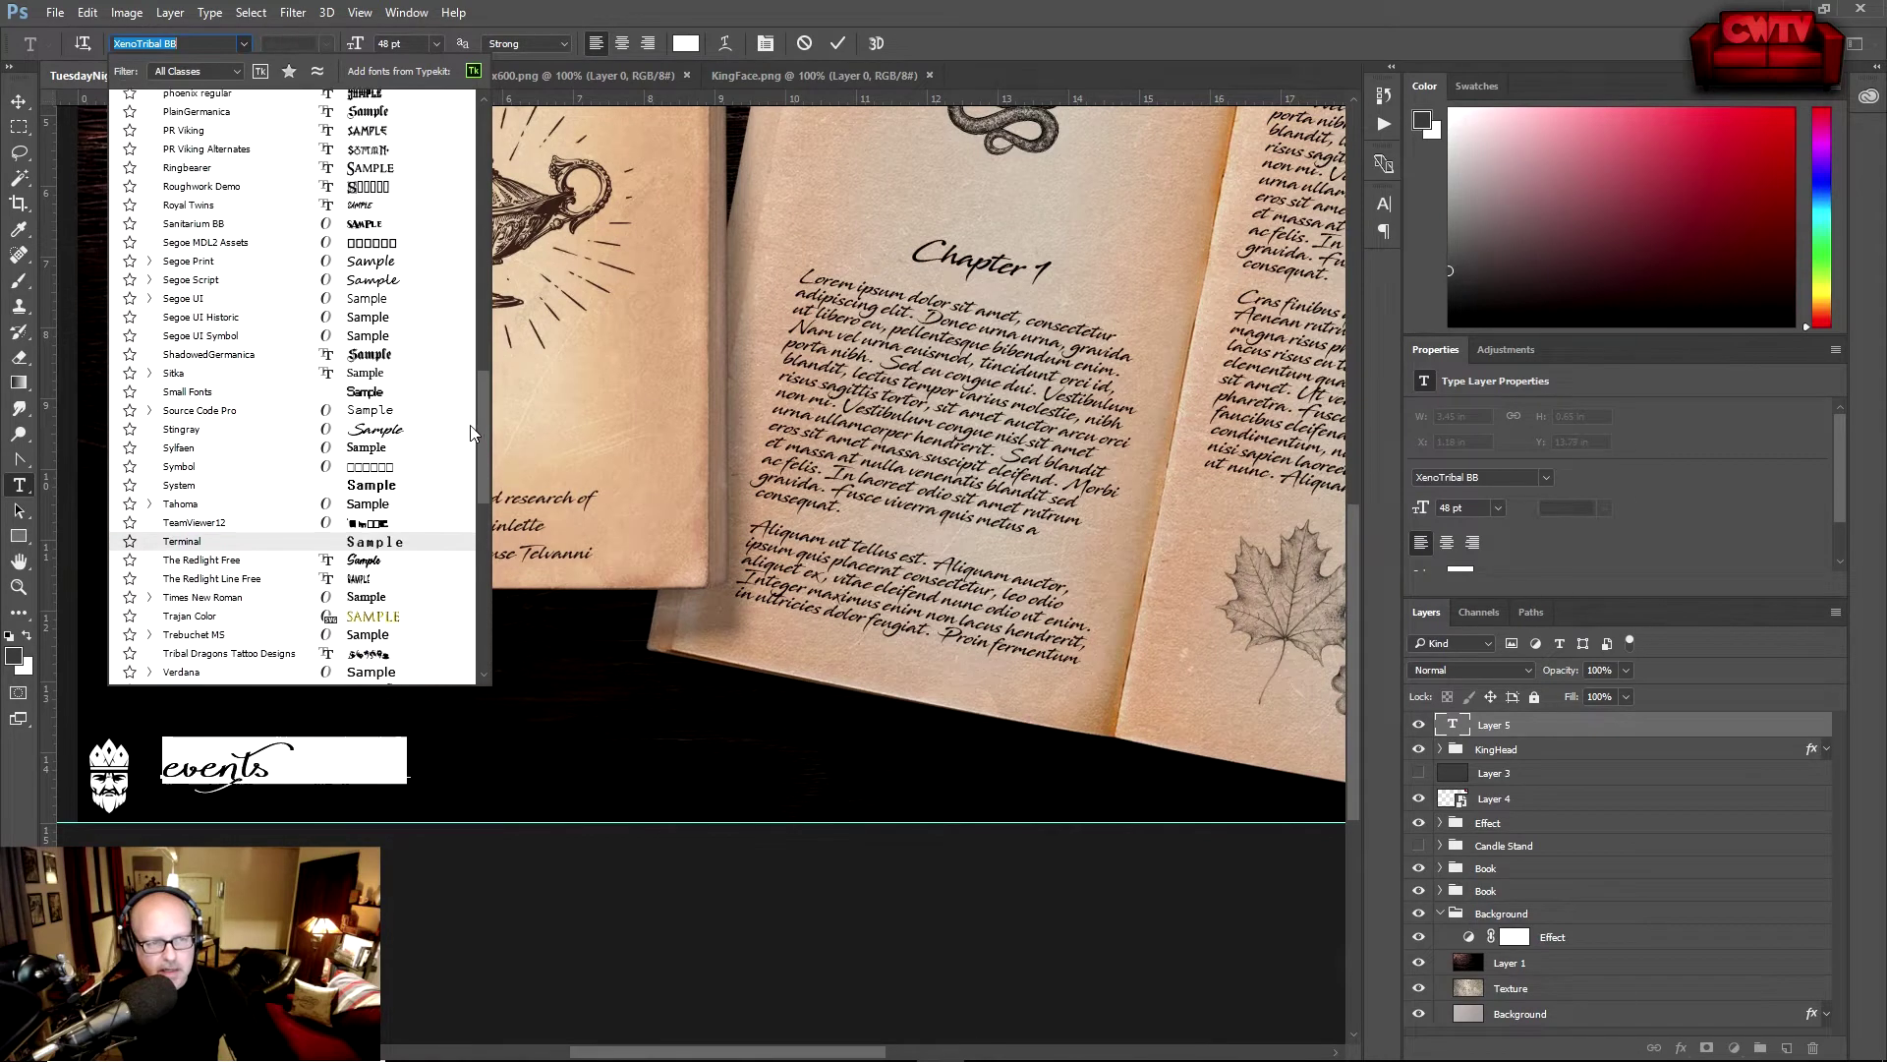
pyautogui.scroll(13, 471, 433)
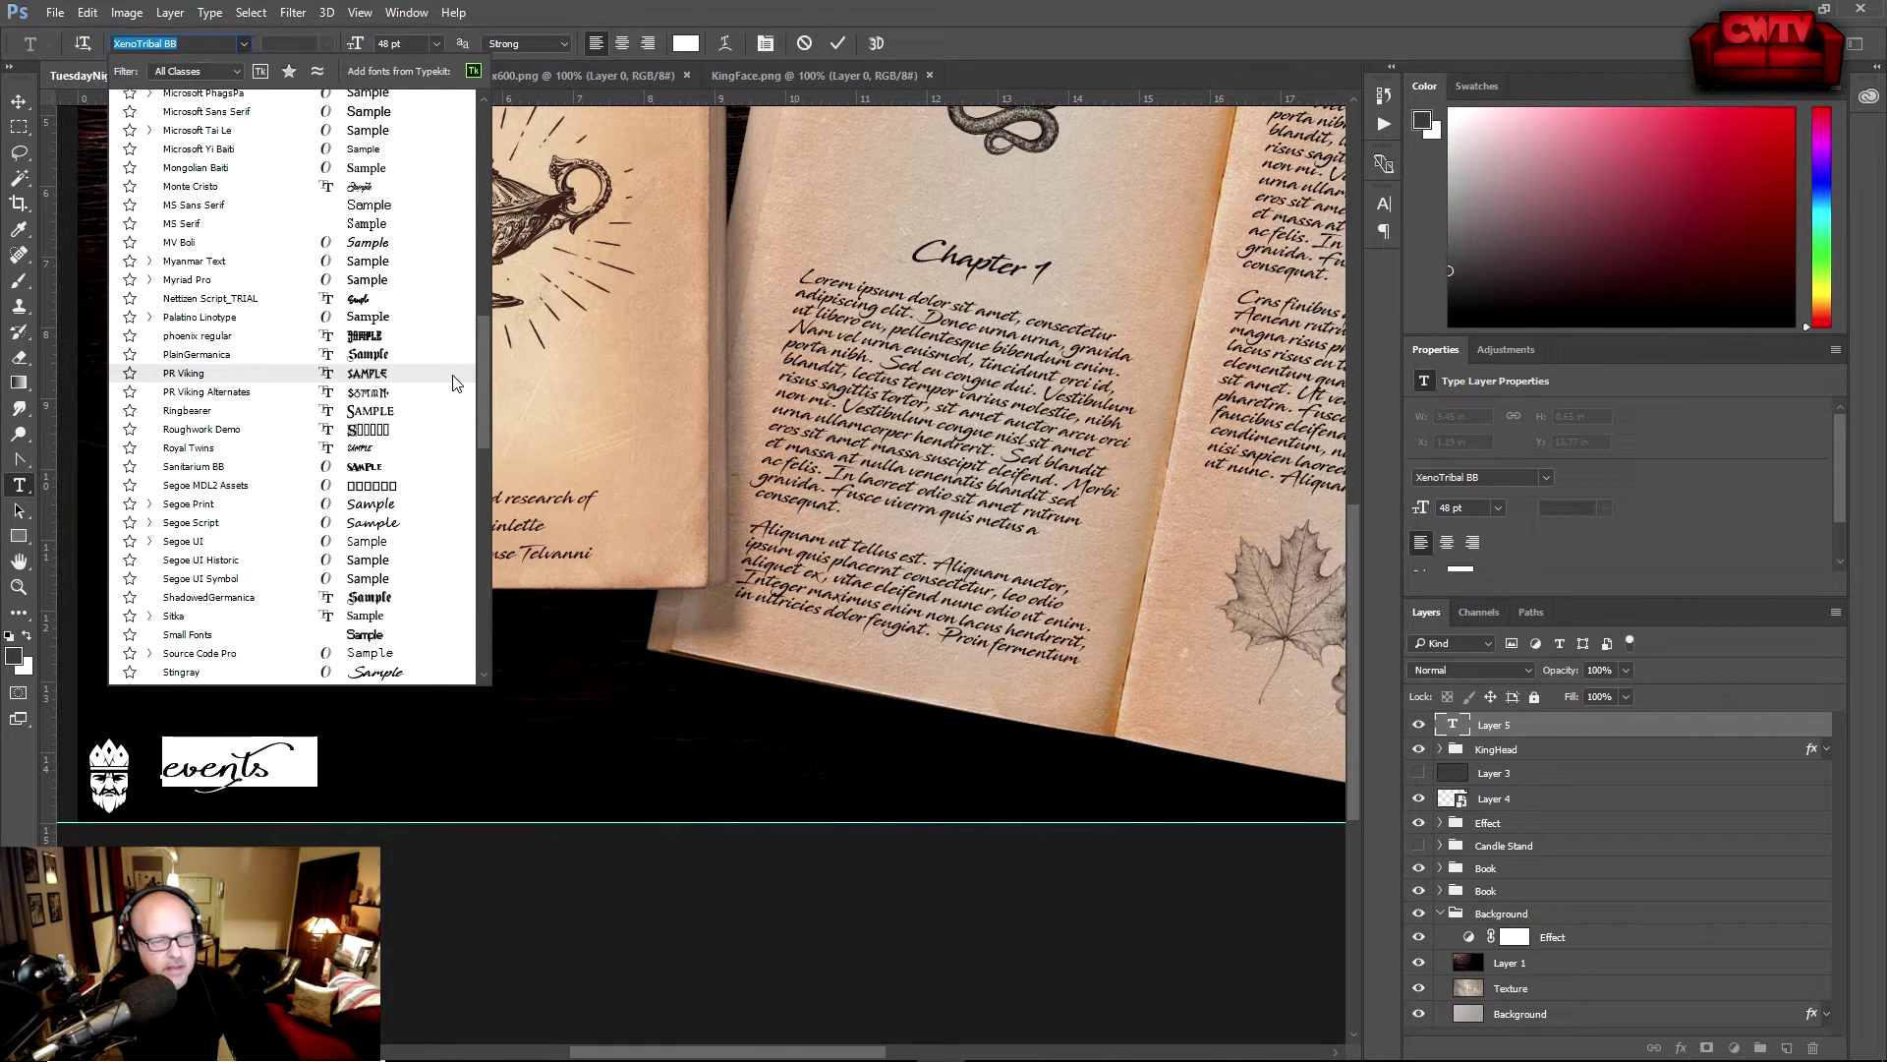
pyautogui.scroll(14, 454, 382)
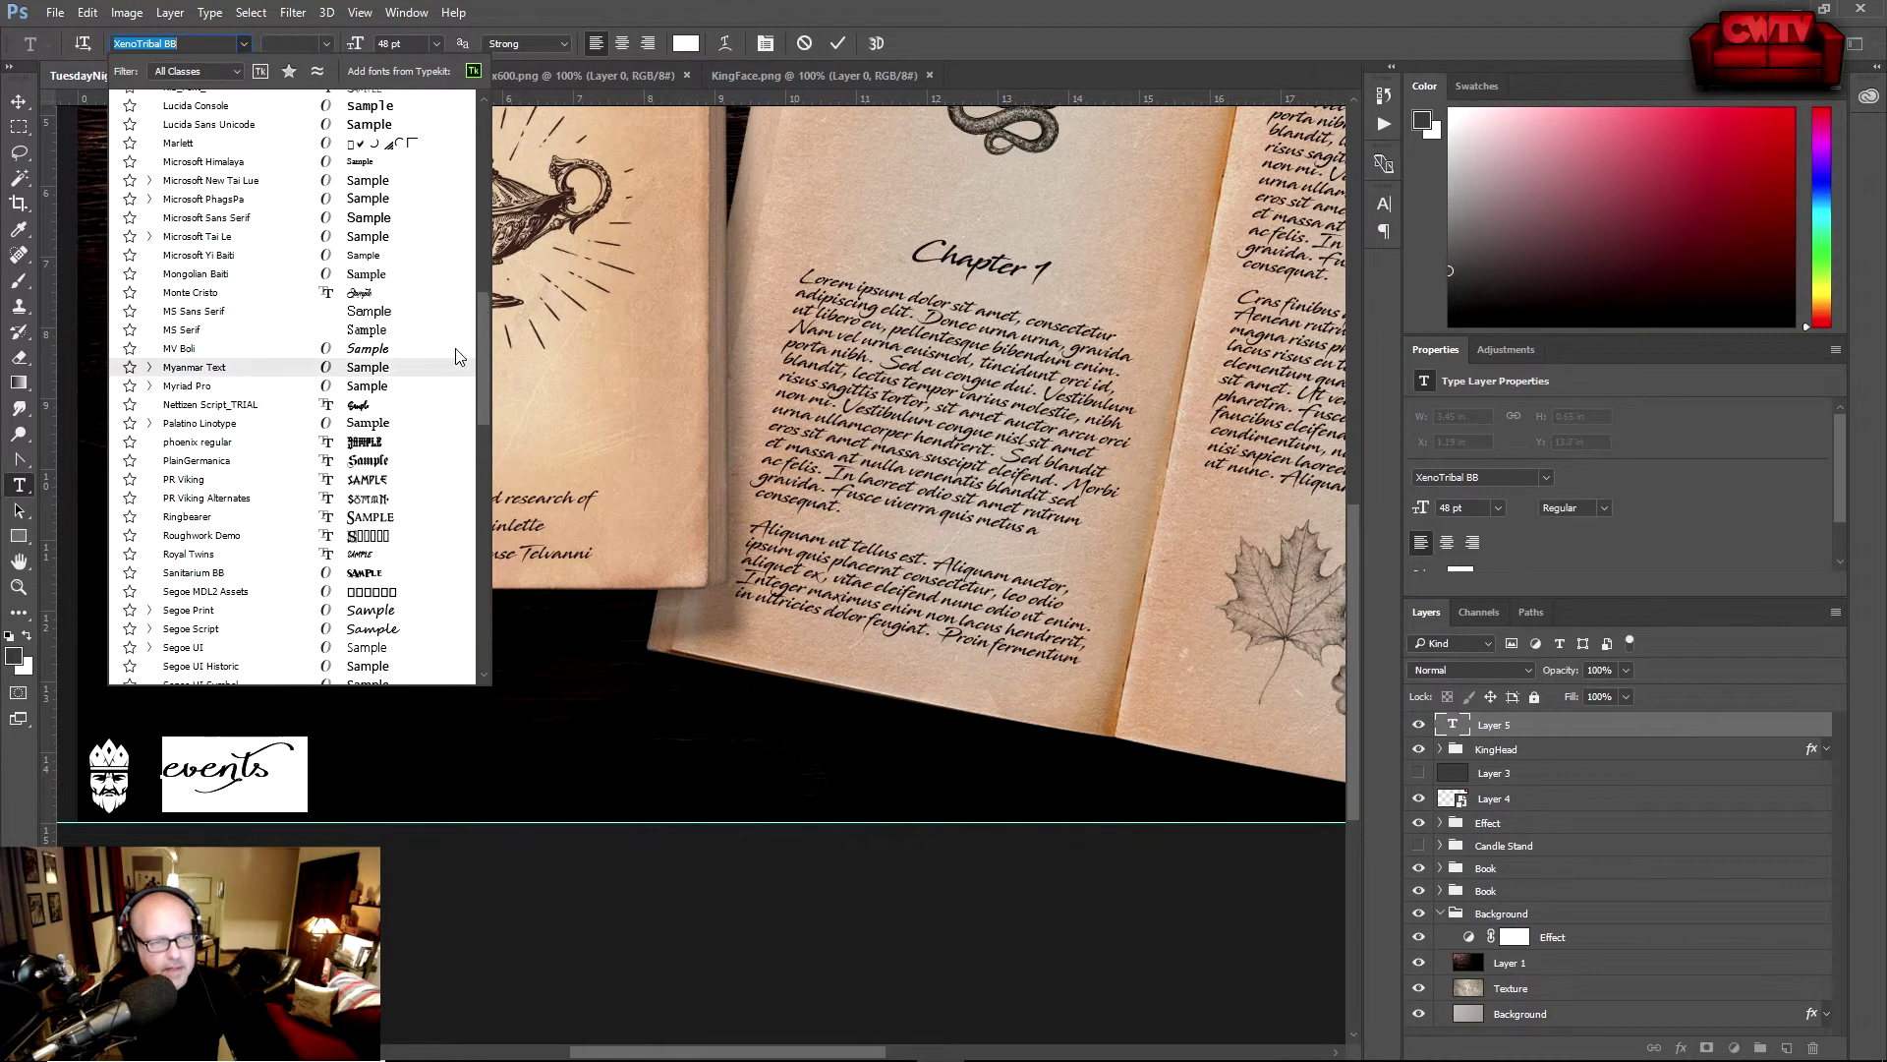
pyautogui.scroll(9, 455, 305)
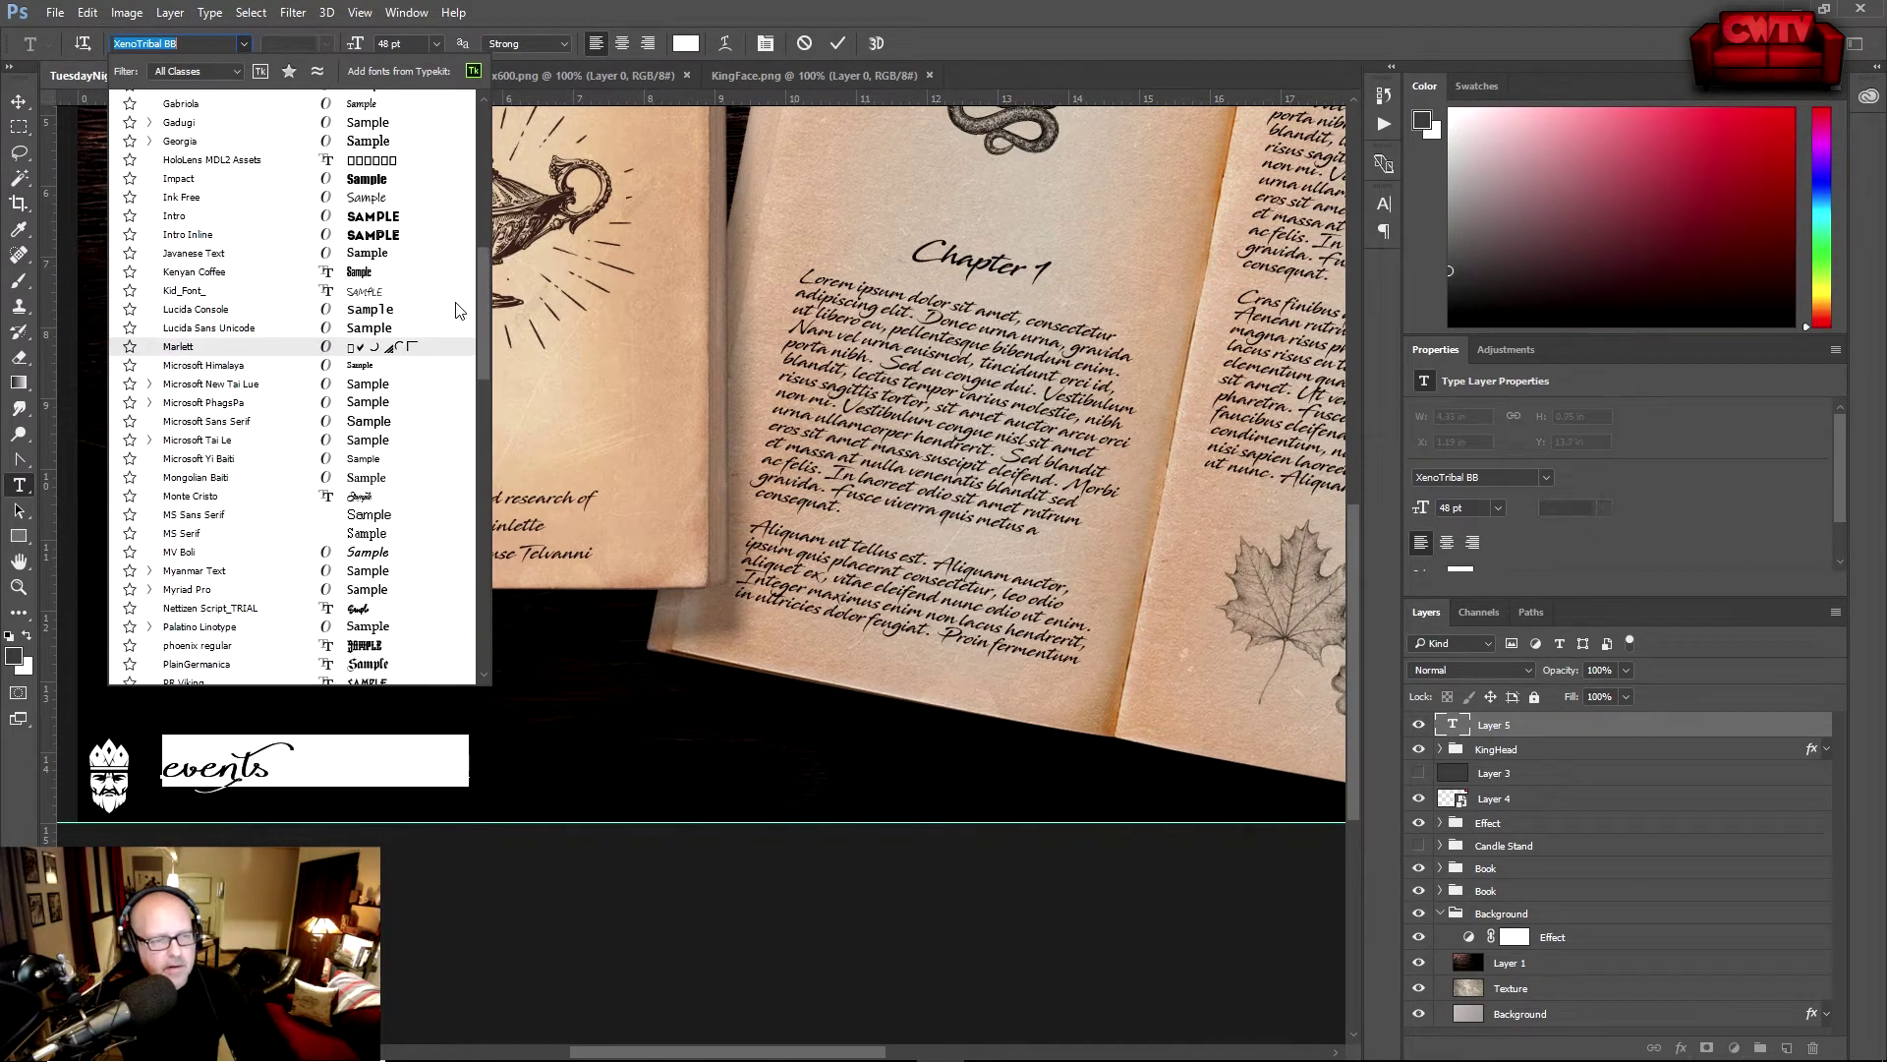
pyautogui.scroll(8, 453, 286)
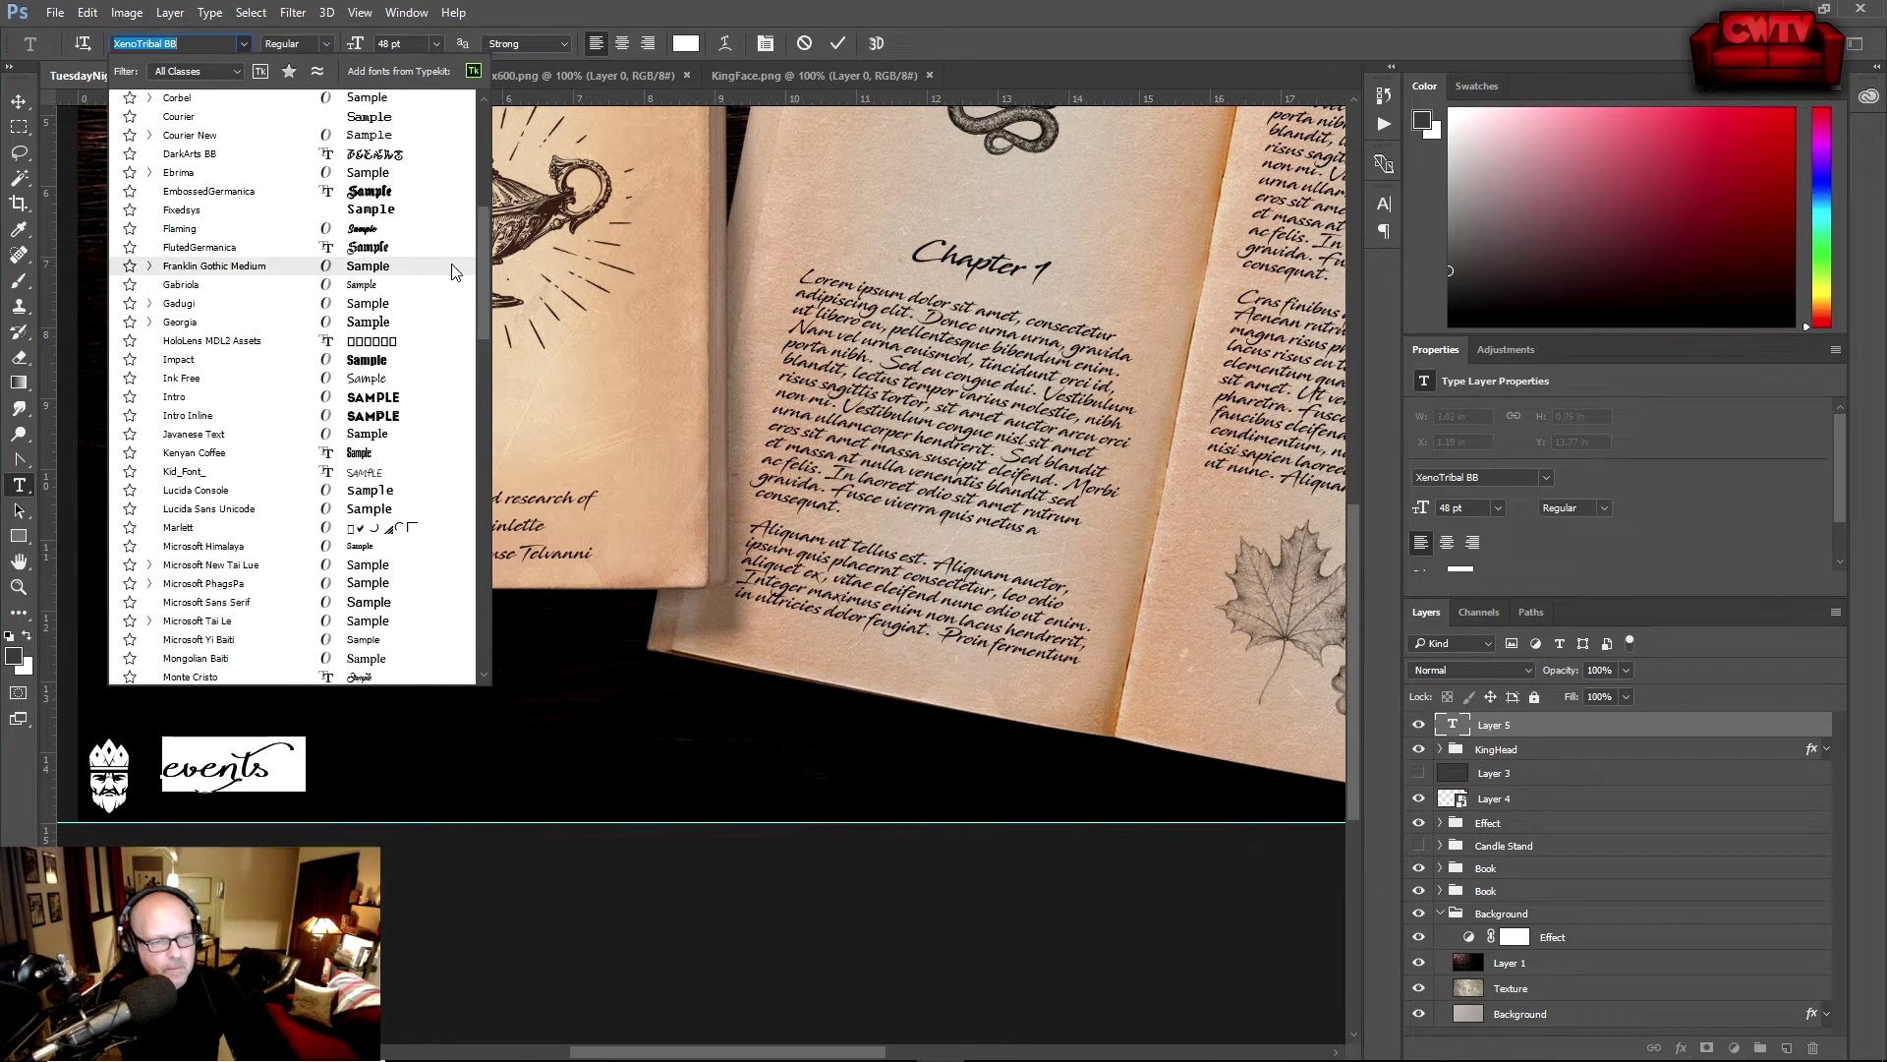
pyautogui.scroll(1, 454, 253)
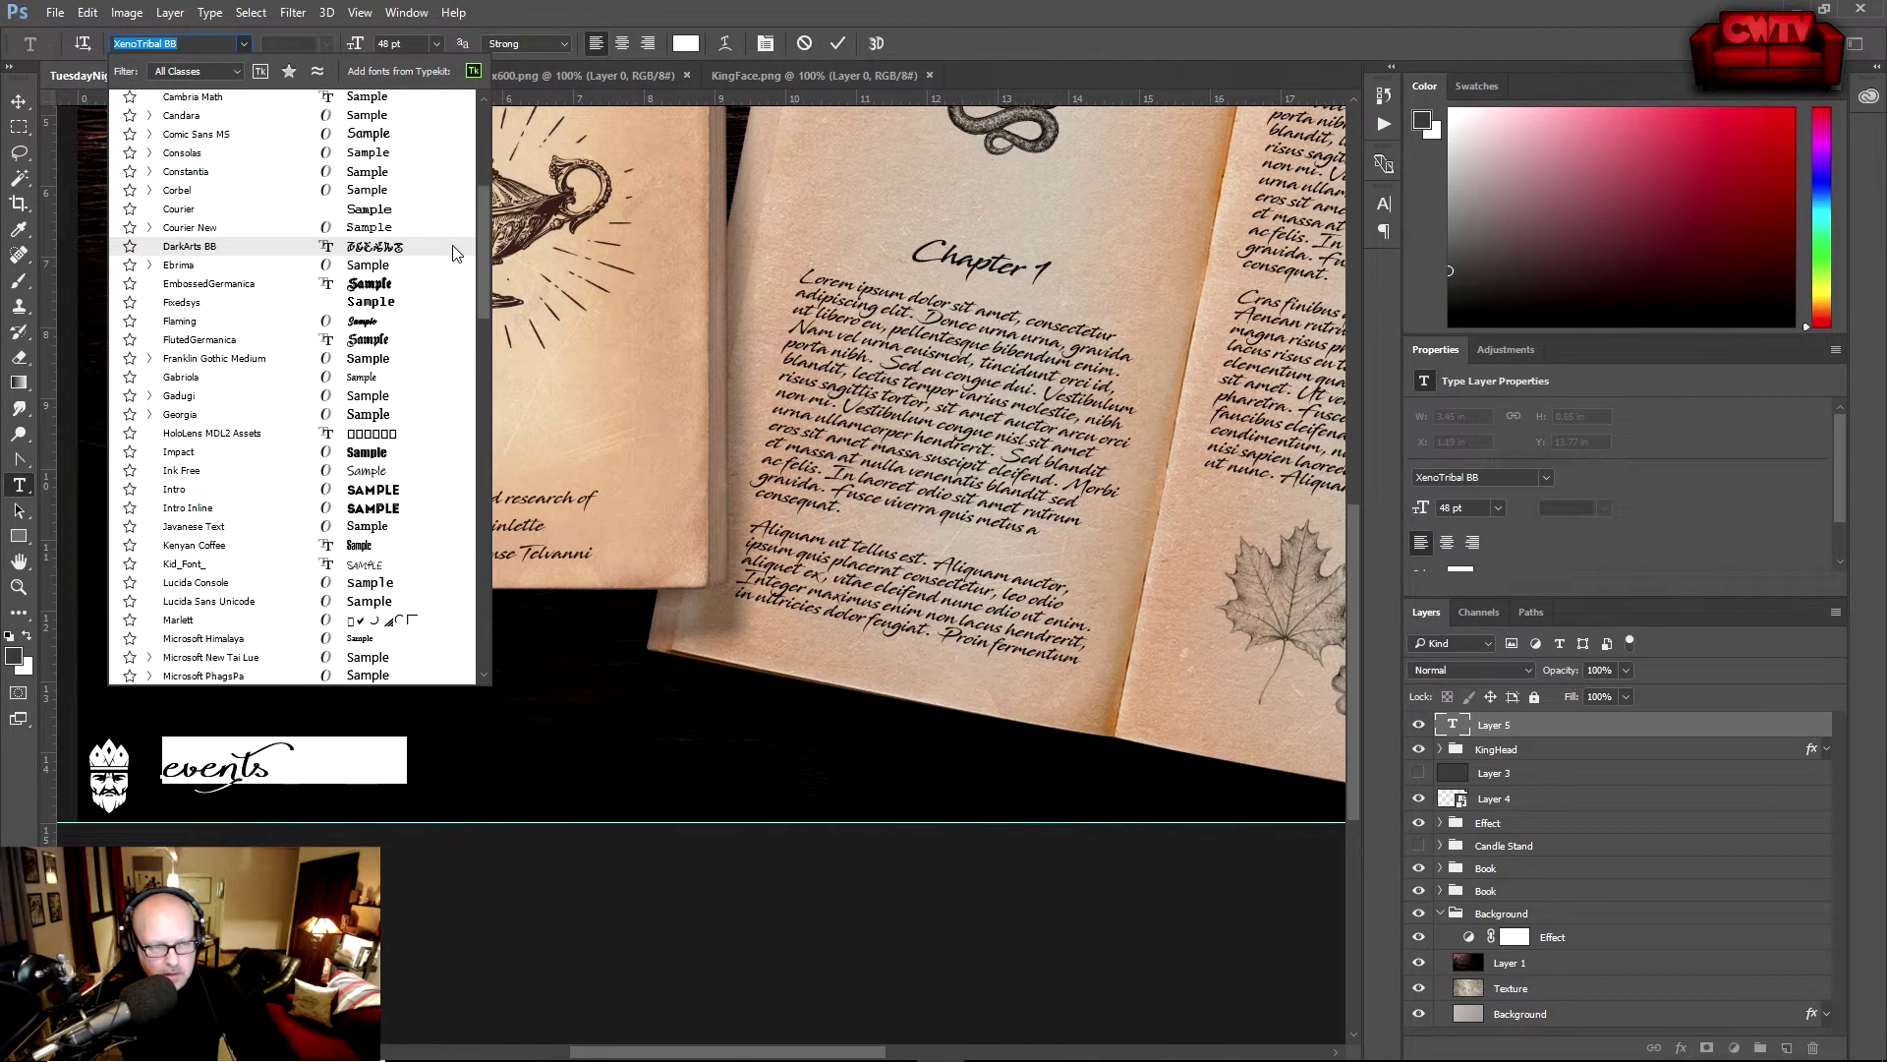
pyautogui.scroll(-12, 454, 295)
pyautogui.scroll(-1, 448, 410)
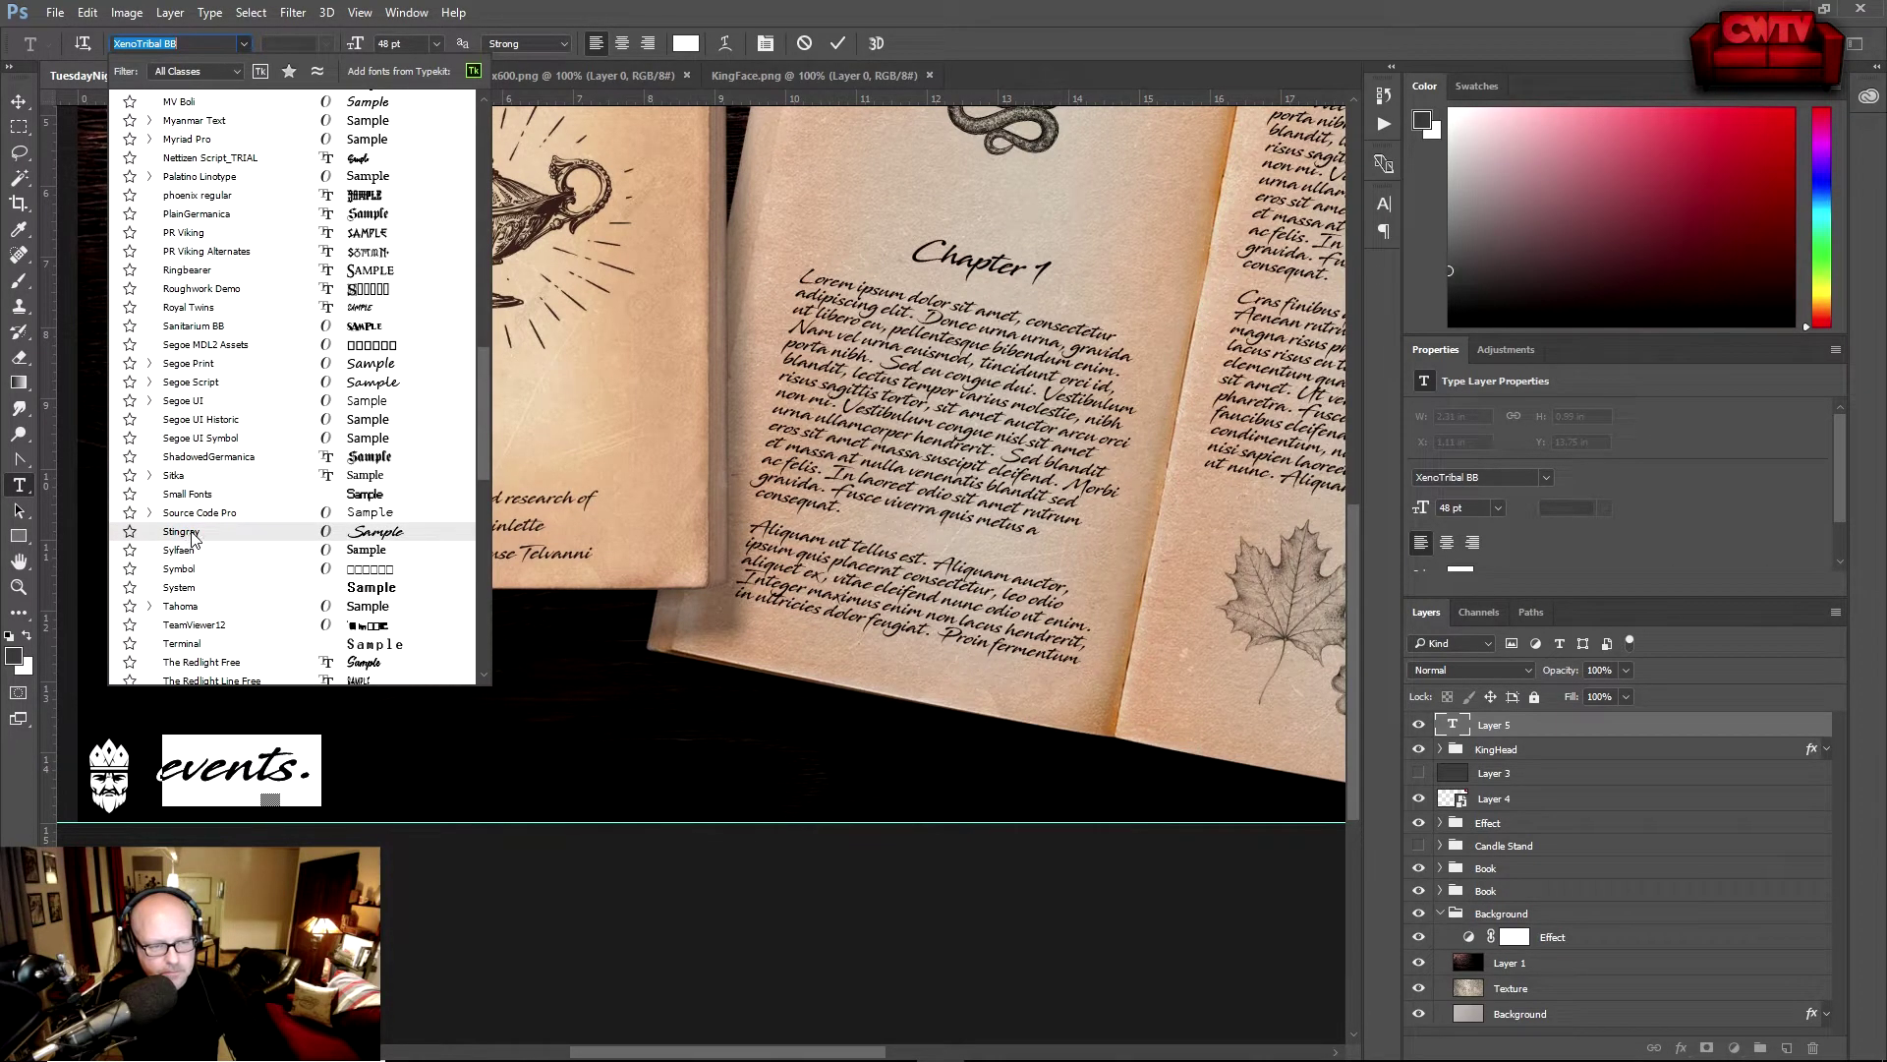
# - Set the text to Stingray, complete it as 'events.charactercrusade.com', and zoom out to see everything
pyautogui.click(186, 531)
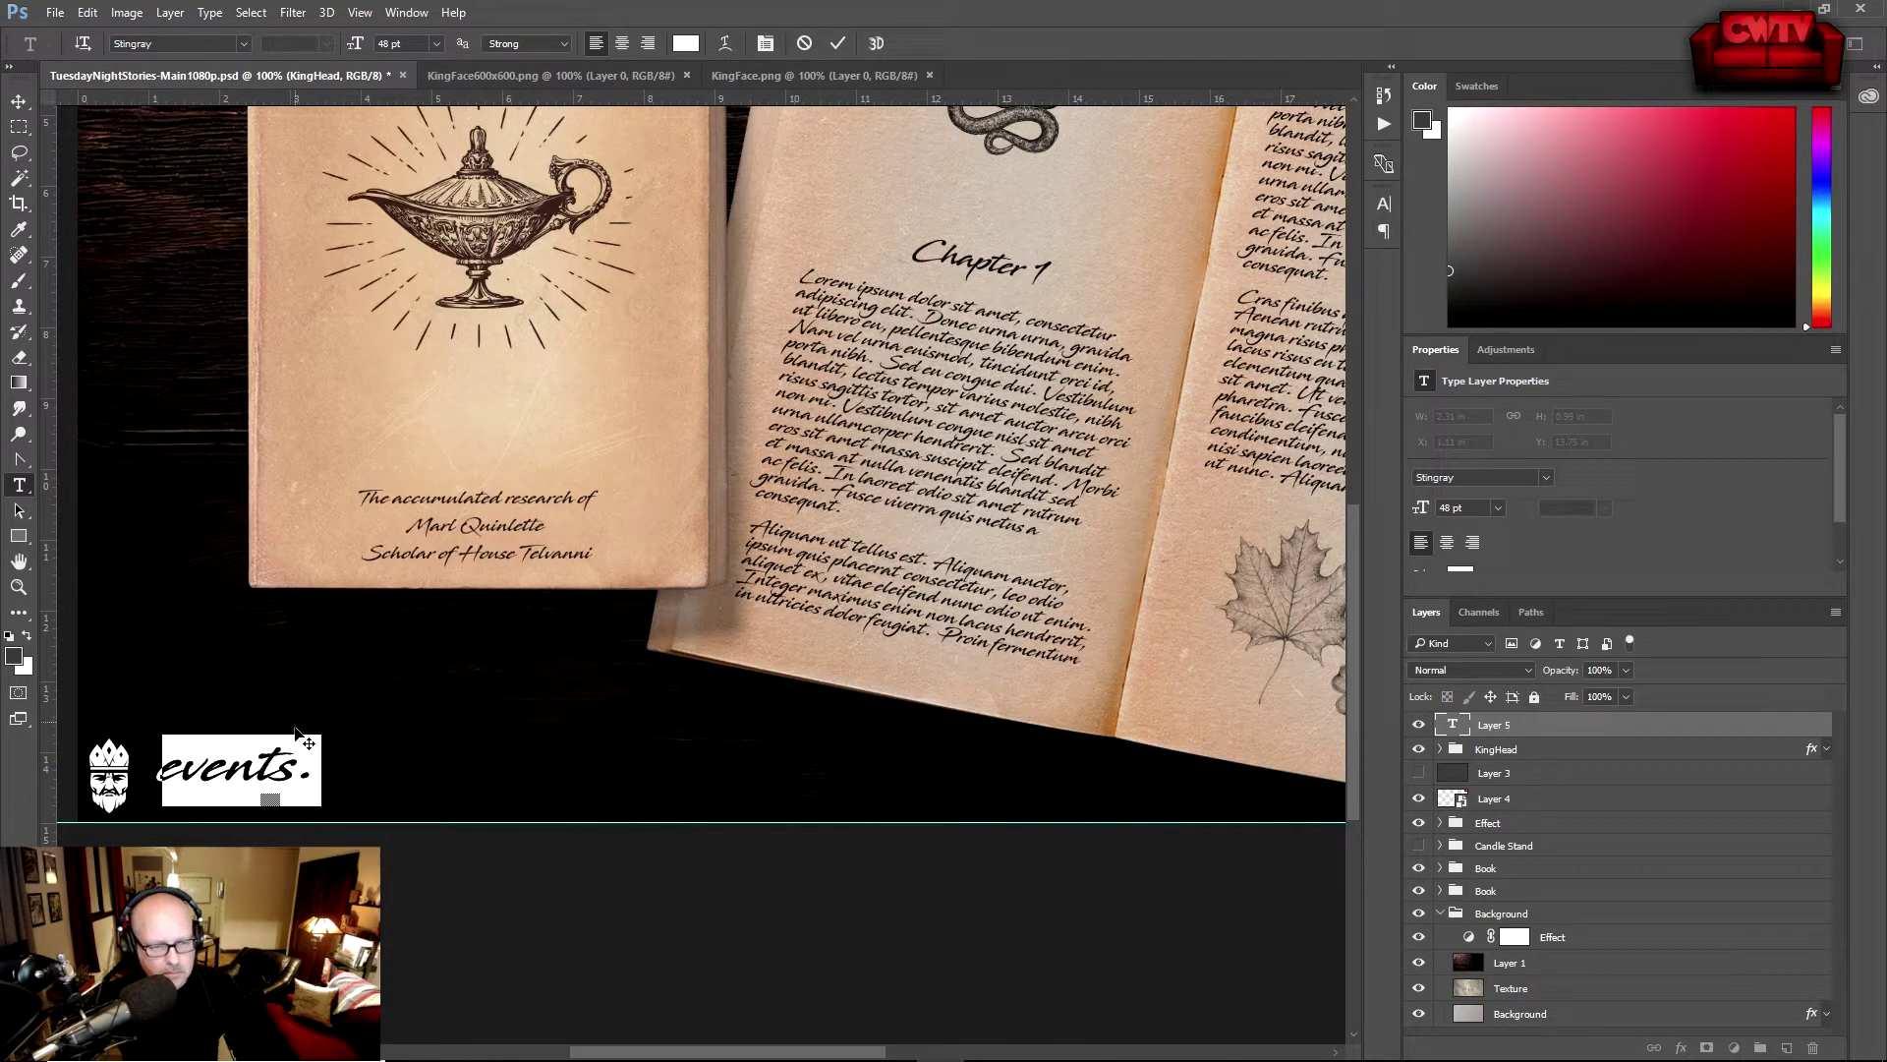
pyautogui.click(312, 770)
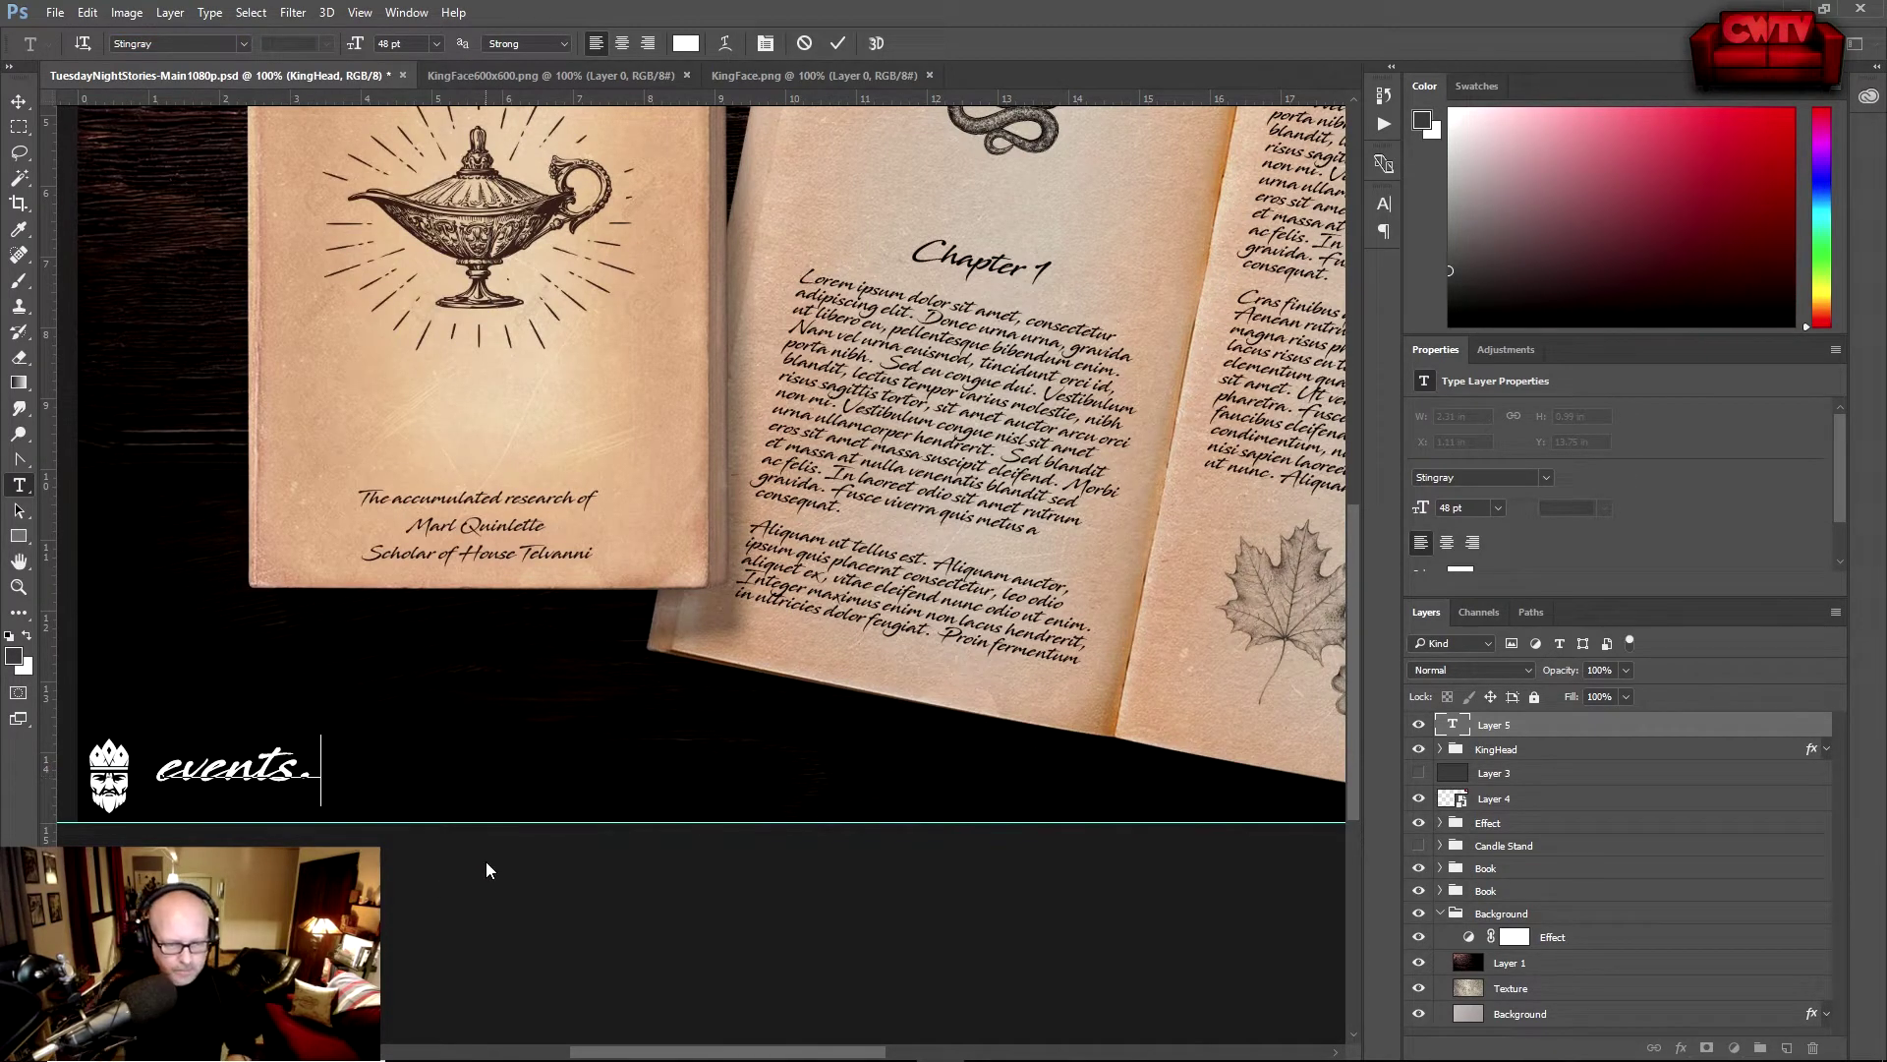
pyautogui.write('chara')
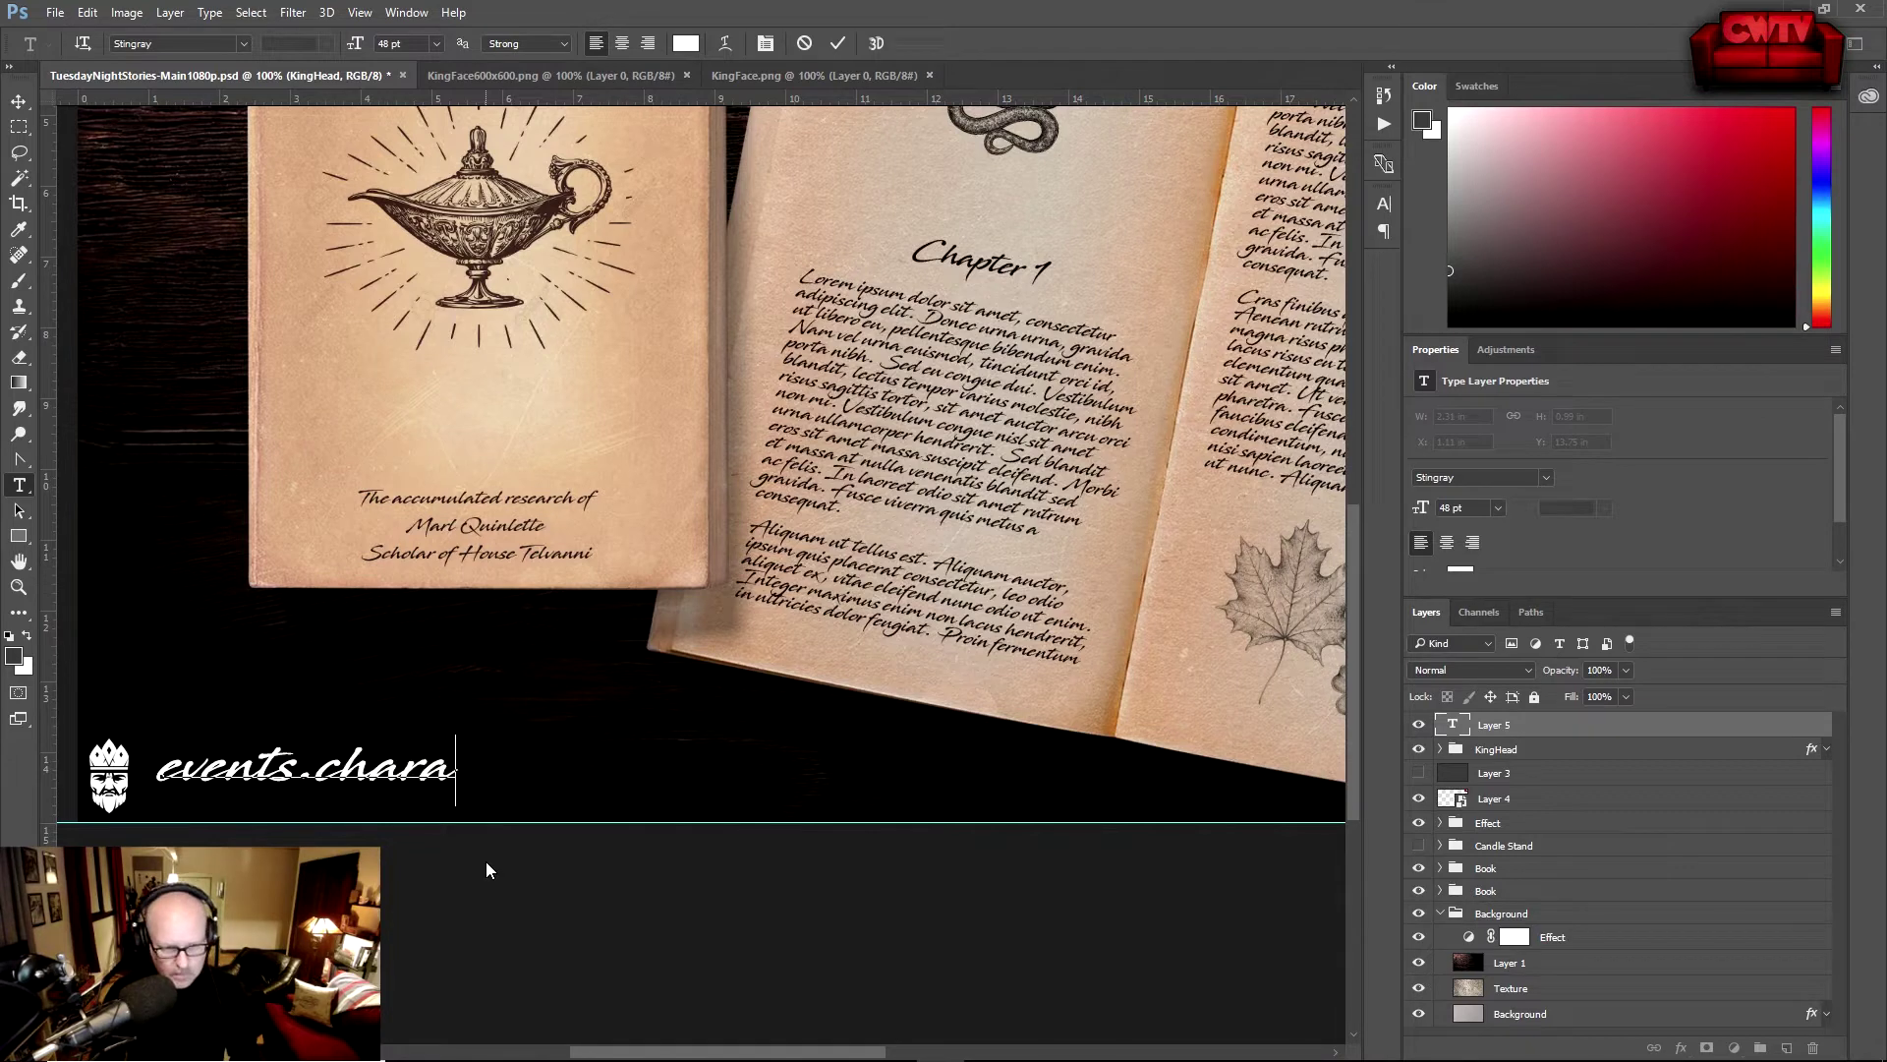
pyautogui.write('ctercru')
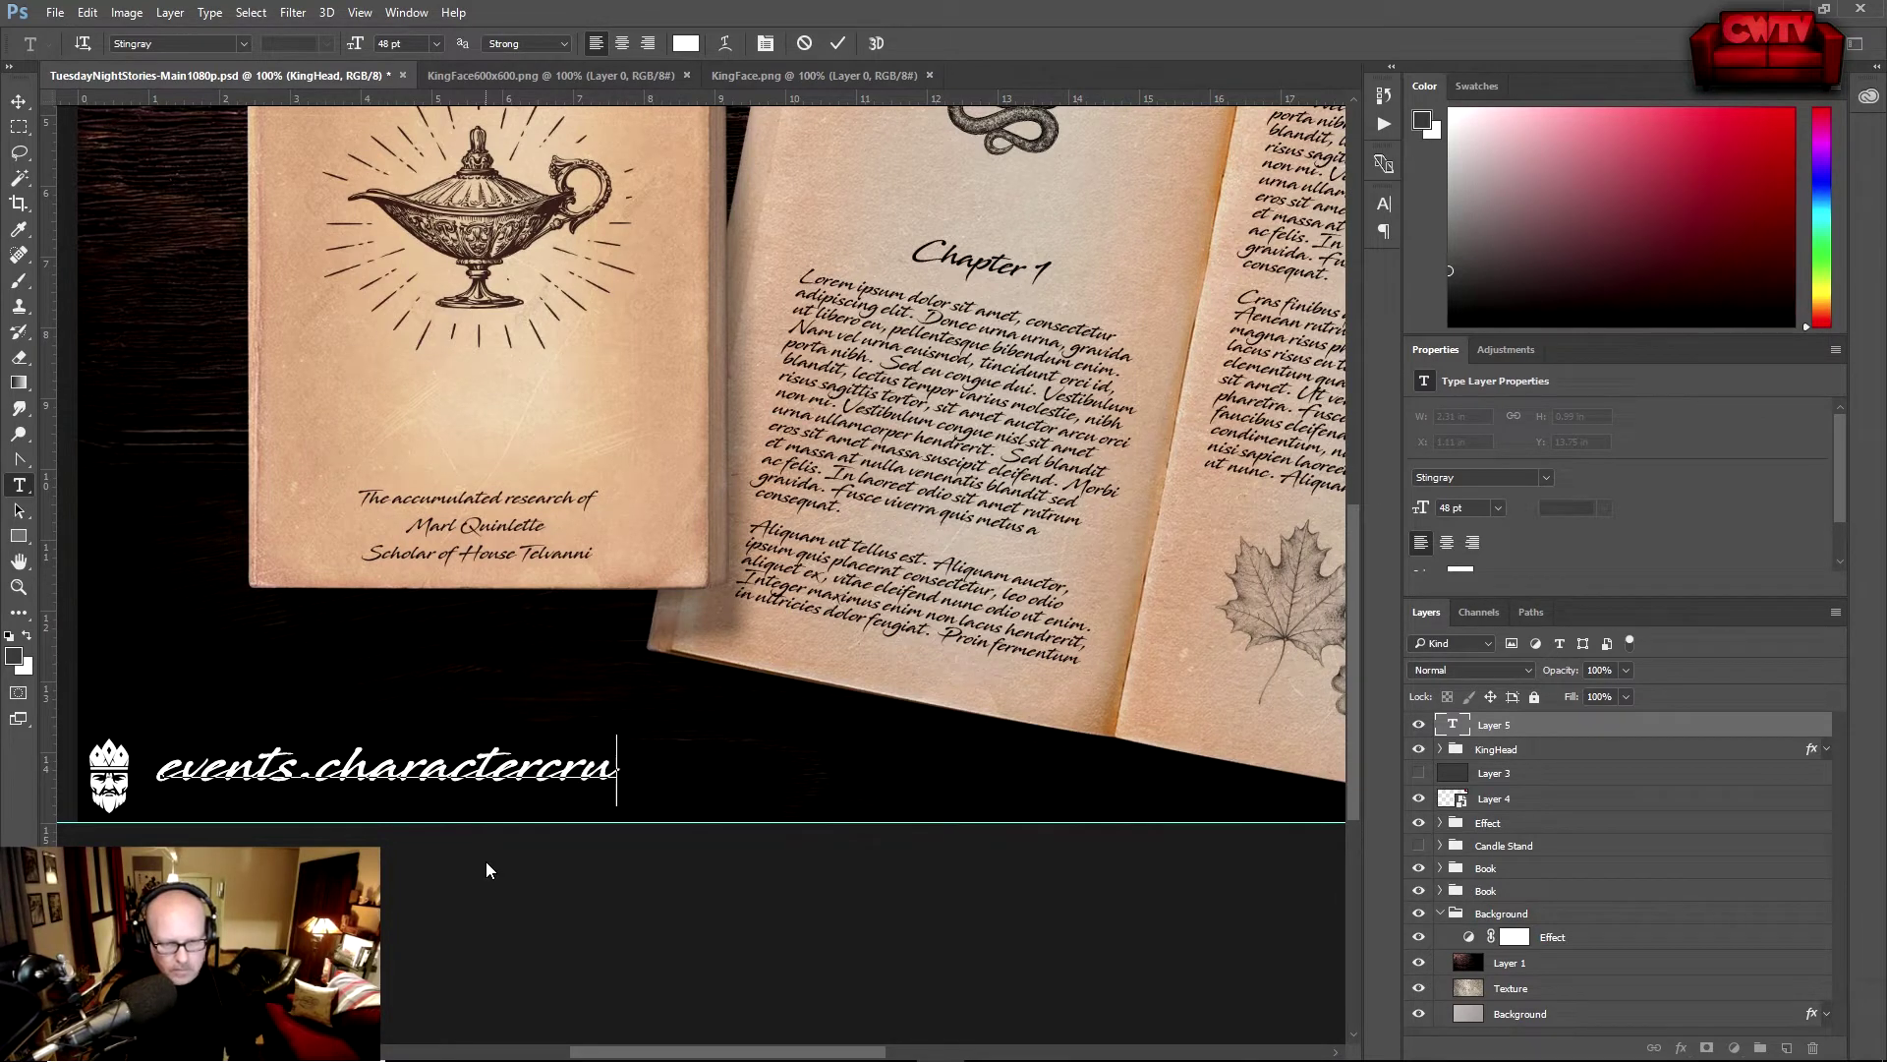
pyautogui.write('sade.com')
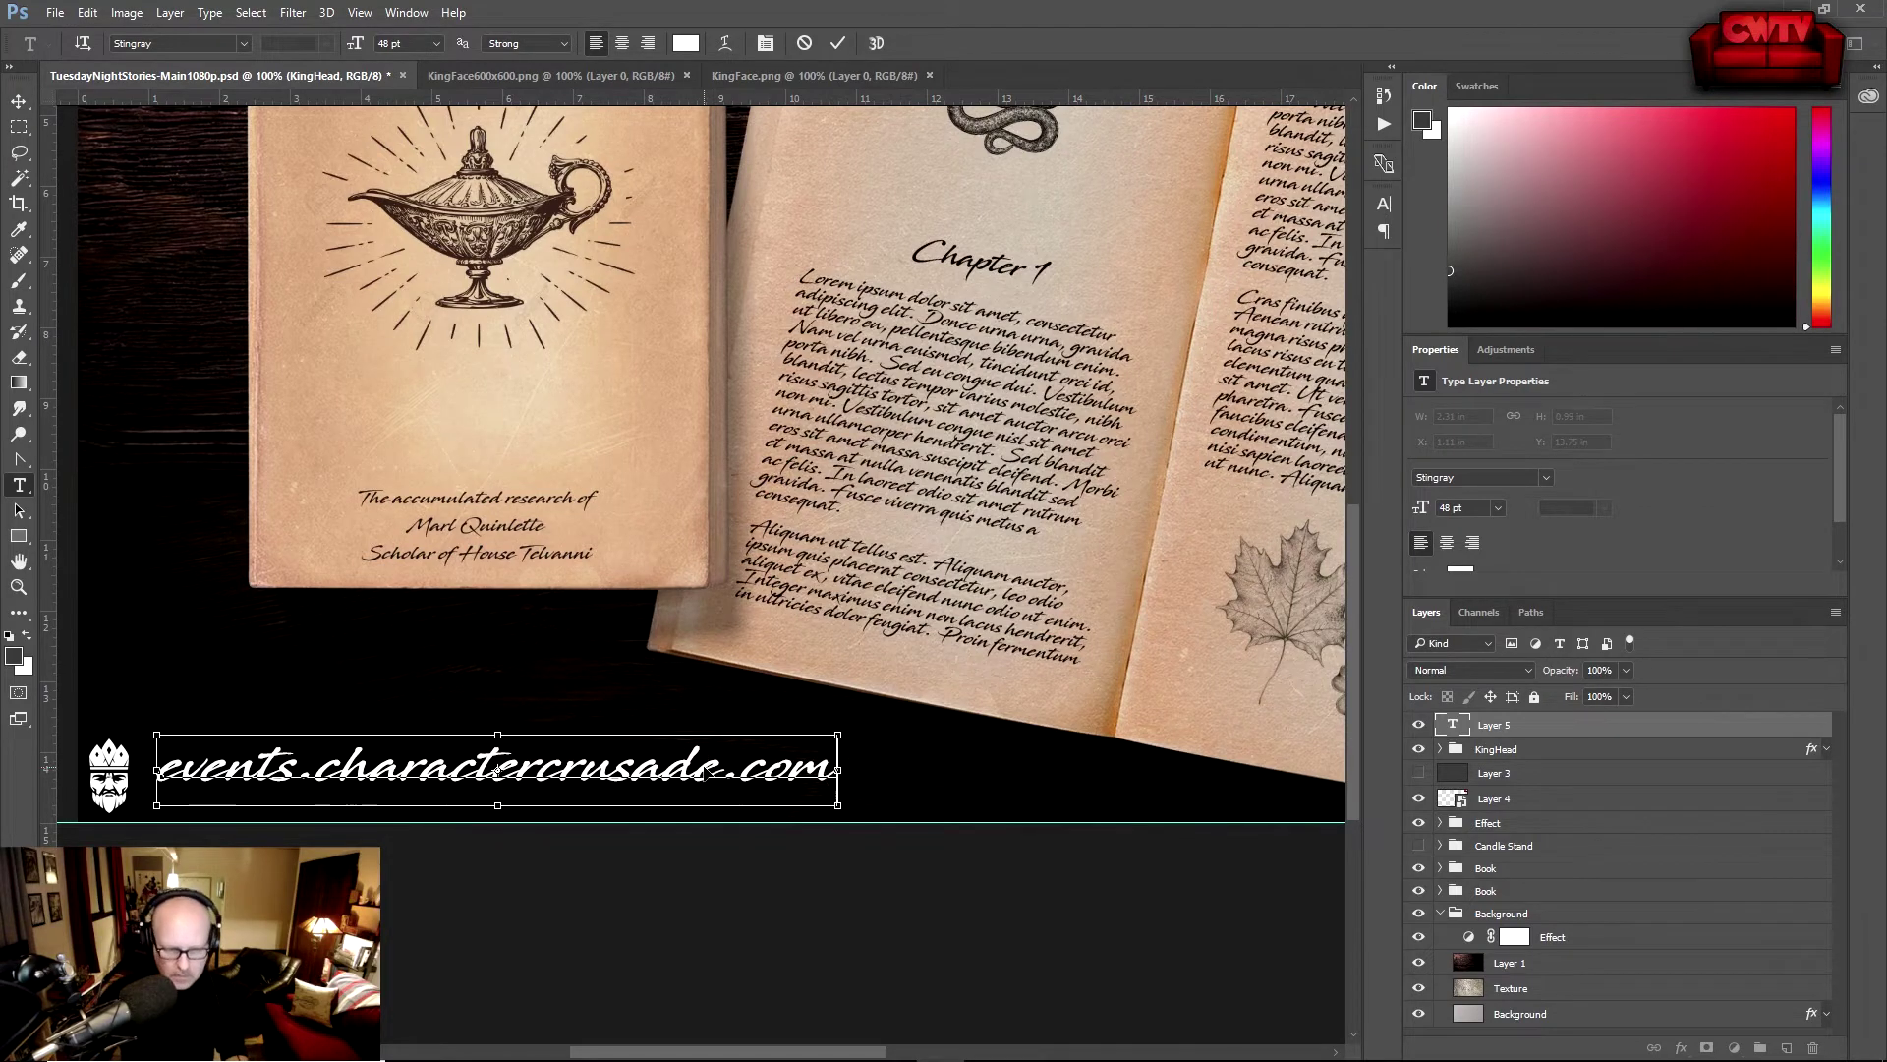
pyautogui.hotkey('ctrl', '-')
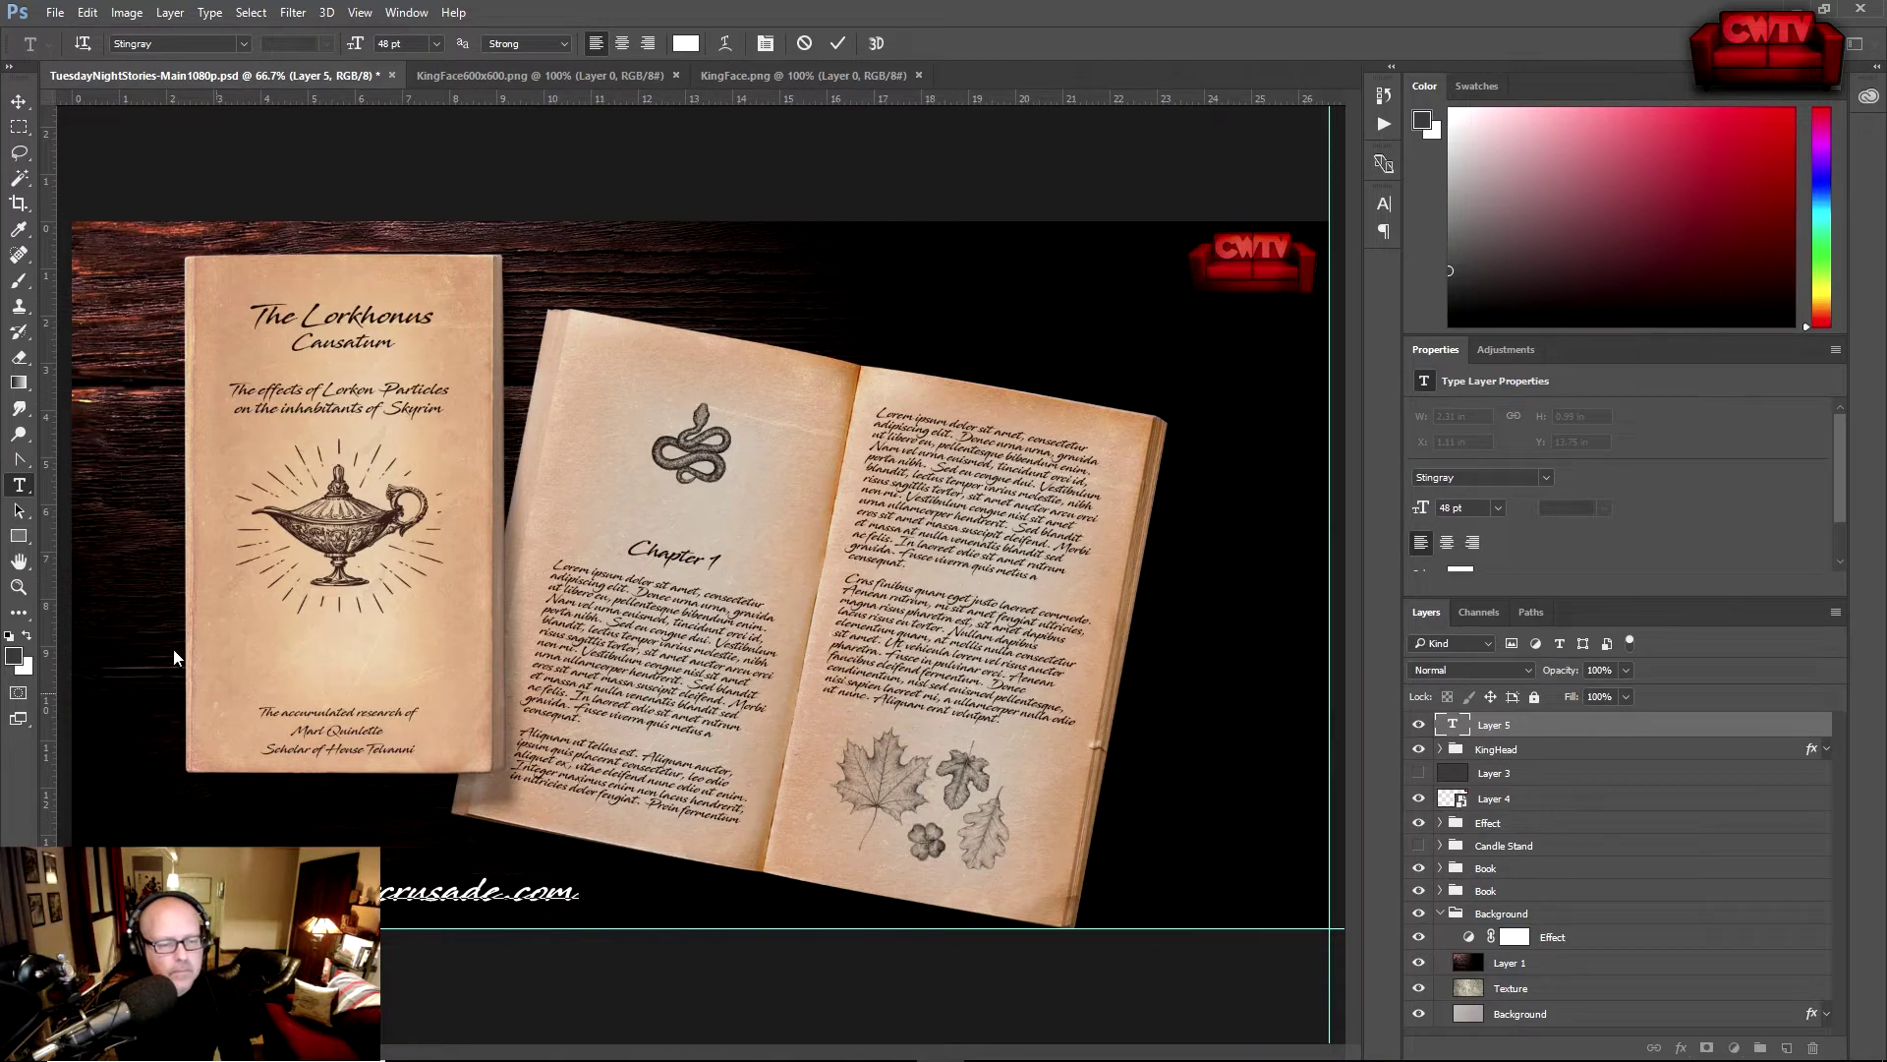
# - Commit the URL text, nudge it slightly left and down, then re-enter text editing
pyautogui.click(19, 101)
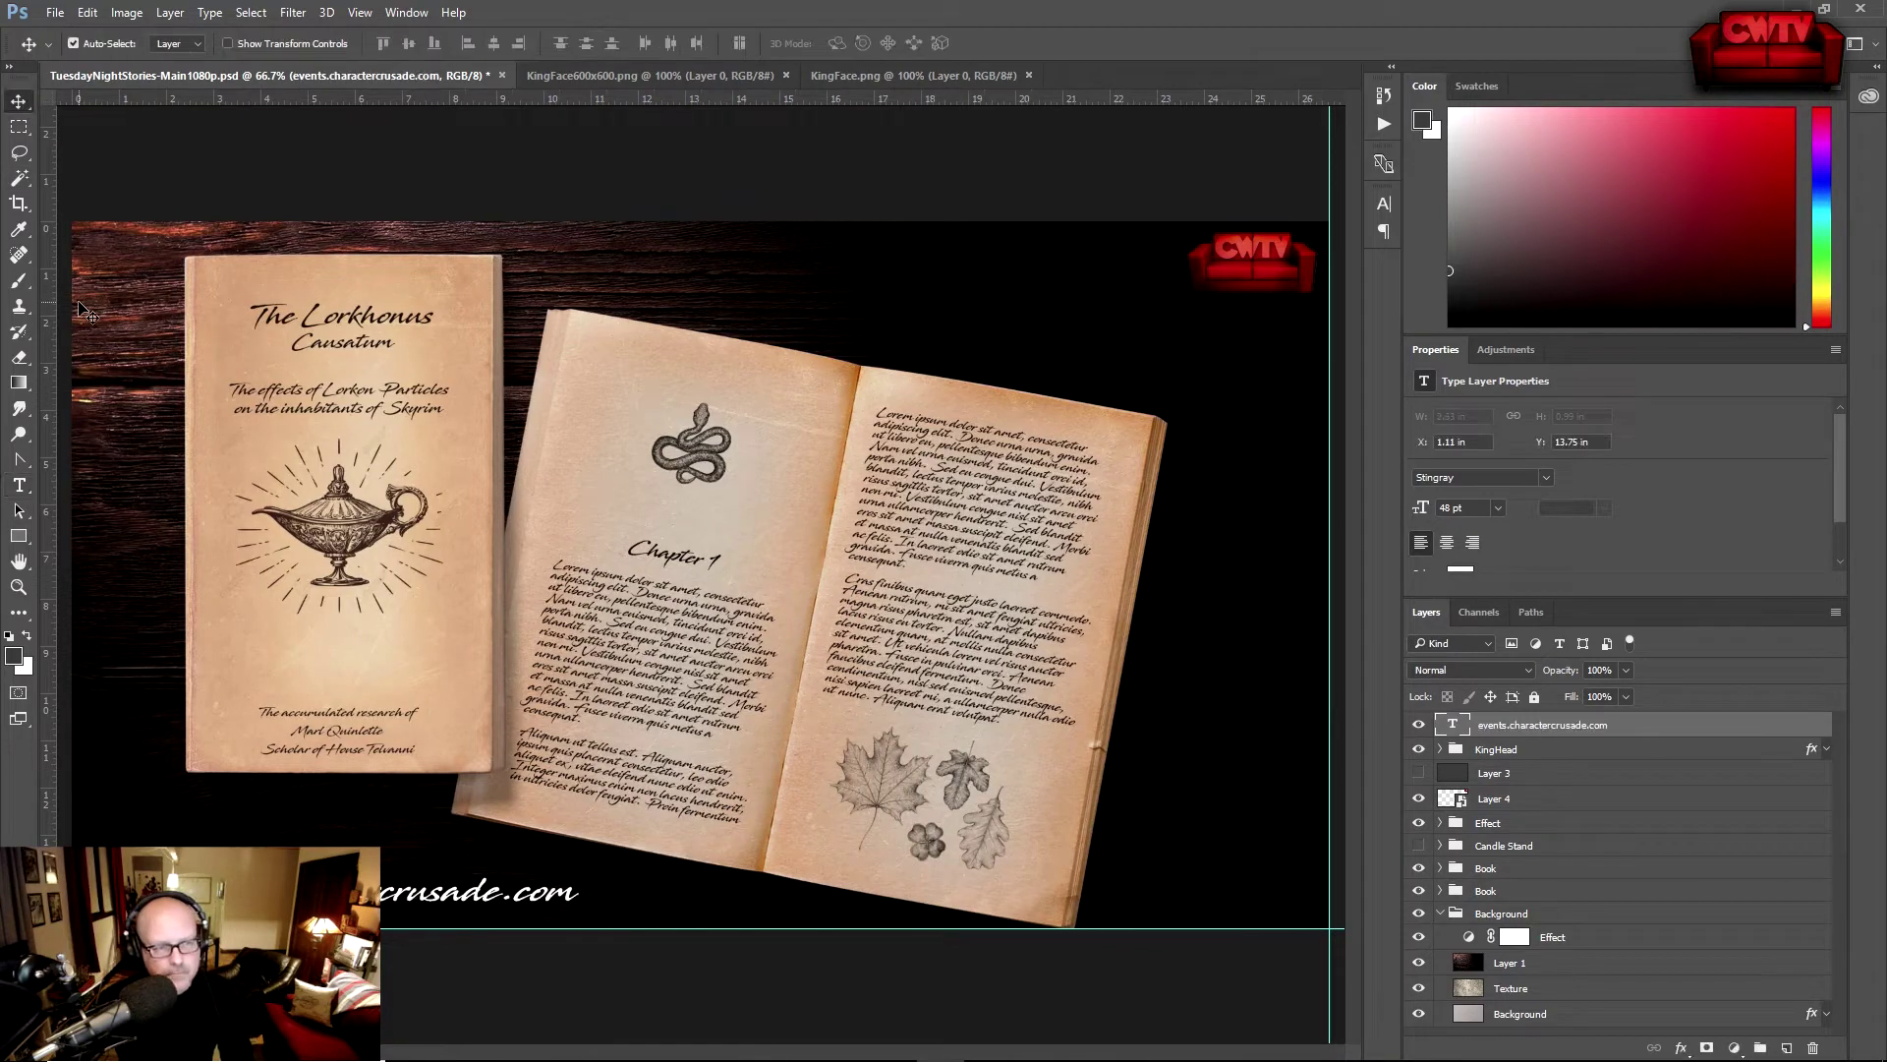
pyautogui.press('Left')
pyautogui.press('Left')
pyautogui.press('Left')
pyautogui.press('Left')
pyautogui.press('Left')
pyautogui.press('Left')
pyautogui.press('Left')
pyautogui.press('Left')
pyautogui.press('Left')
pyautogui.press('Left')
pyautogui.press('Left')
pyautogui.press('Left')
pyautogui.press('Left')
pyautogui.press('Left')
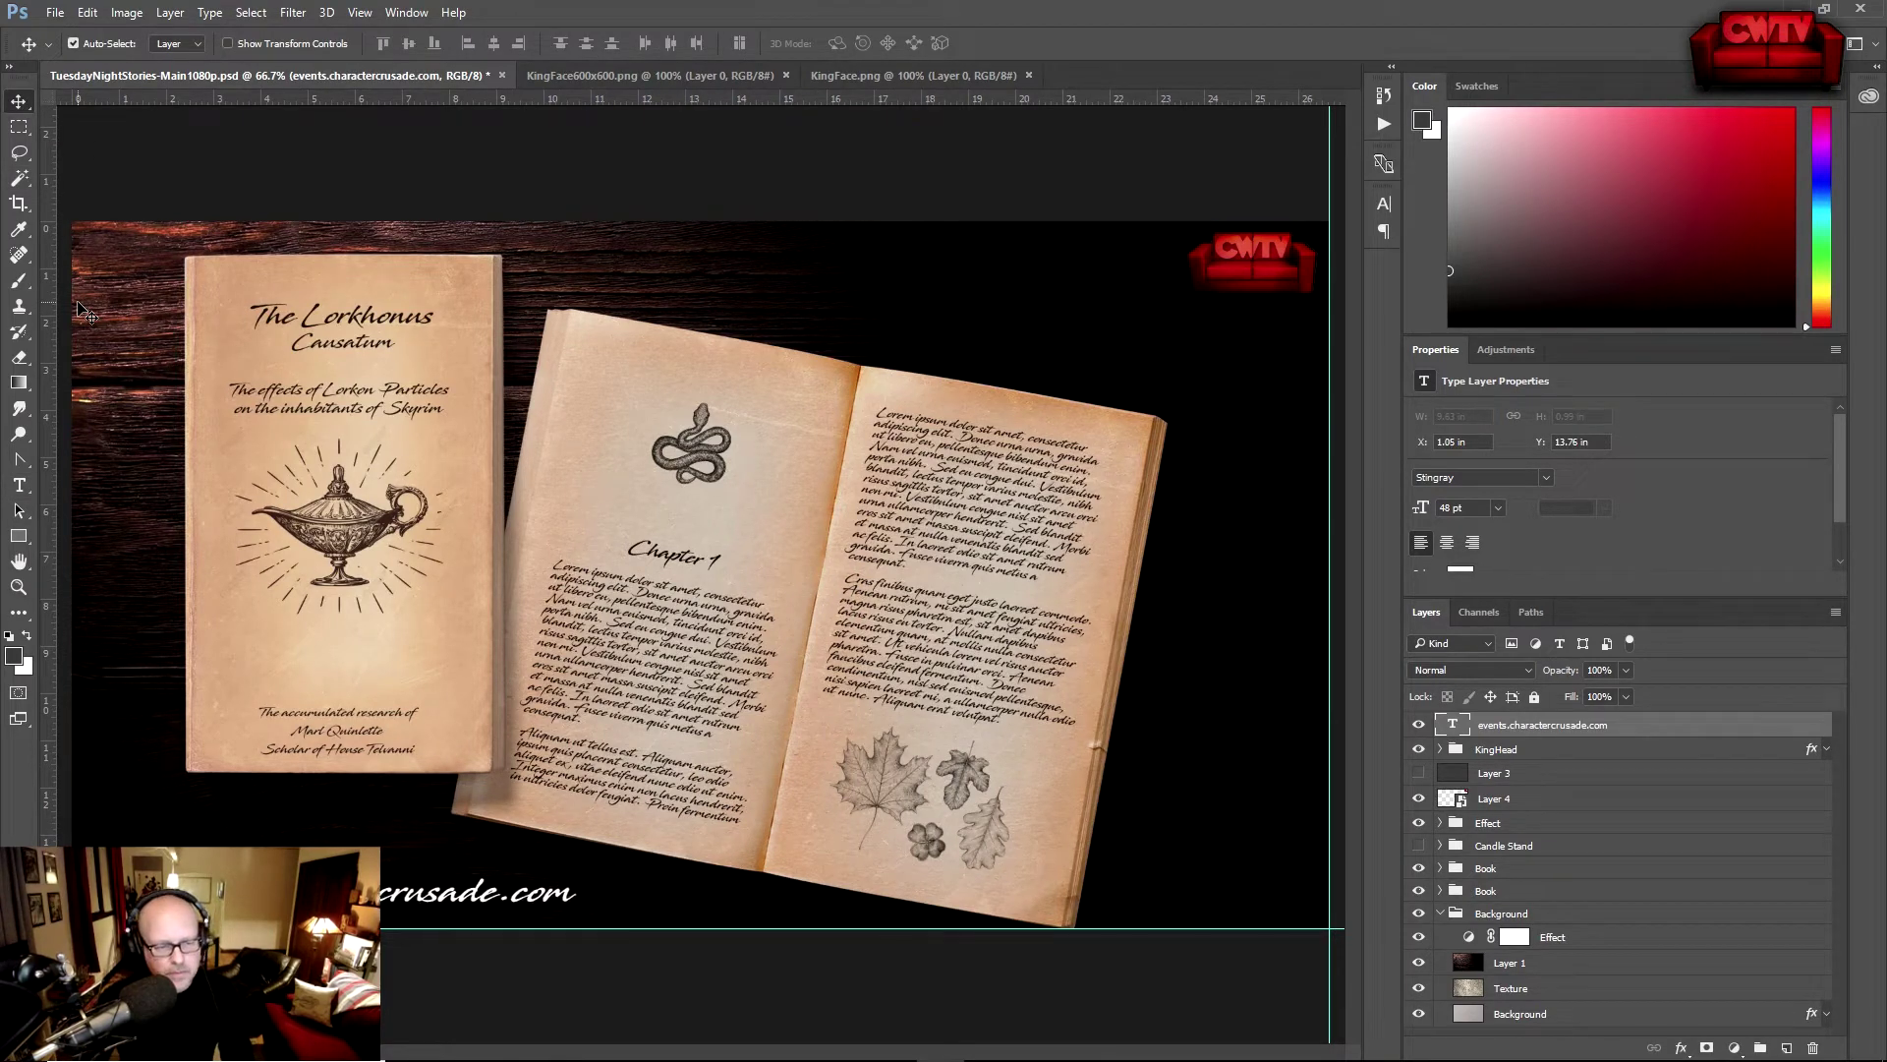
pyautogui.press('Left')
pyautogui.press('Left')
pyautogui.press('Down')
pyautogui.press('Down')
pyautogui.press('Down')
pyautogui.press('Down')
pyautogui.press('Down')
pyautogui.press('Down')
pyautogui.press('Down')
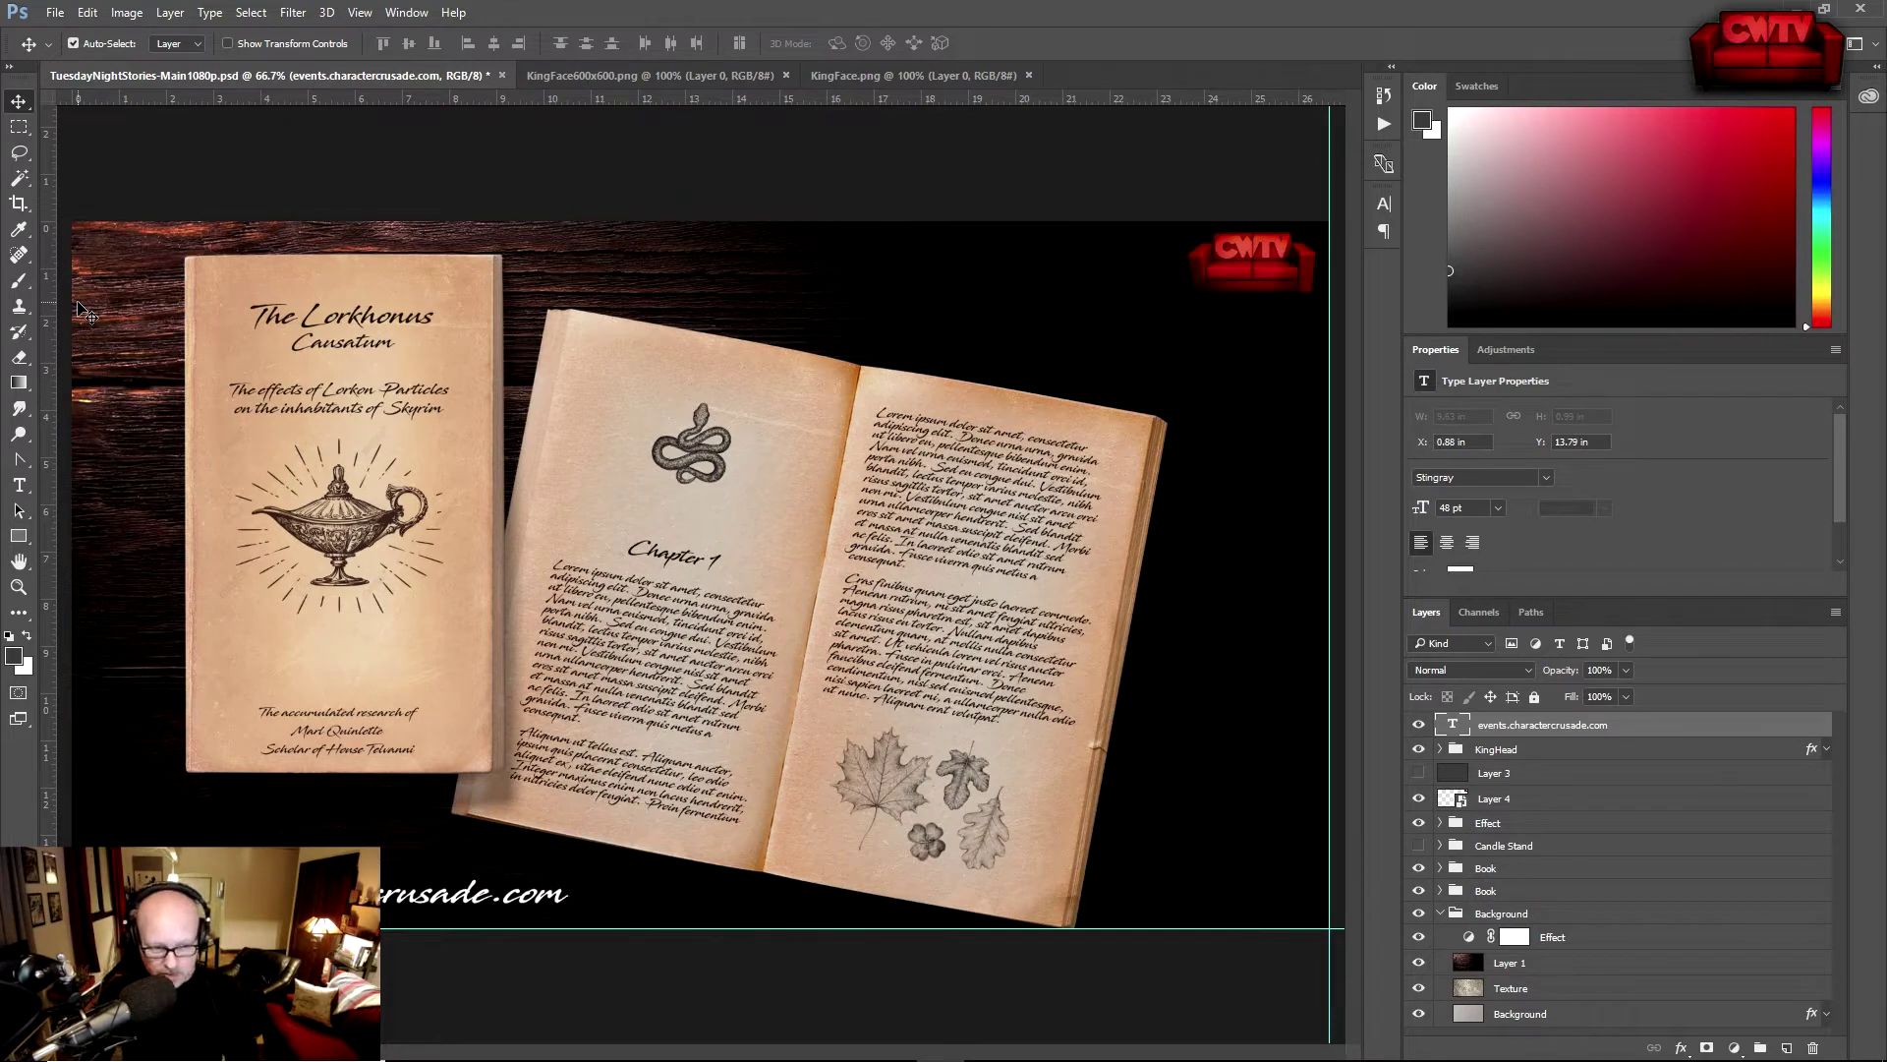
pyautogui.press('Up')
pyautogui.press('Up')
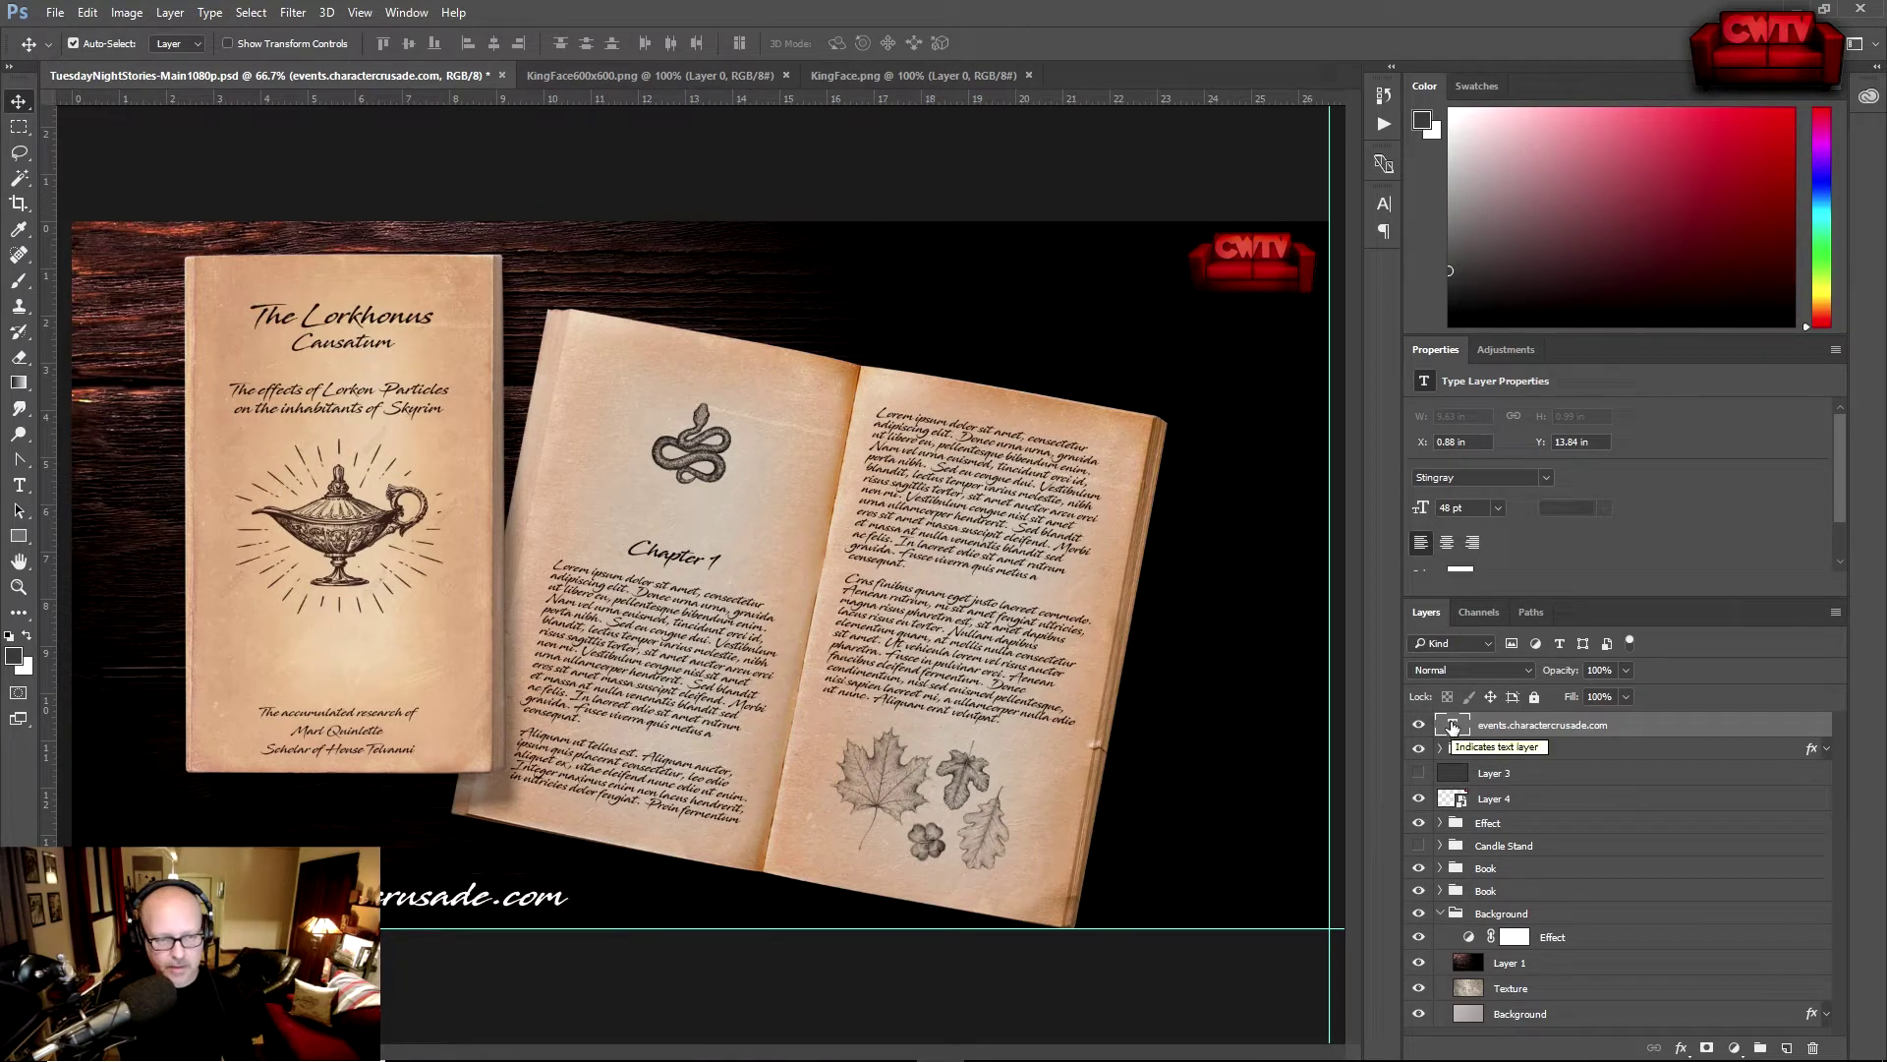
pyautogui.doubleClick(1453, 725)
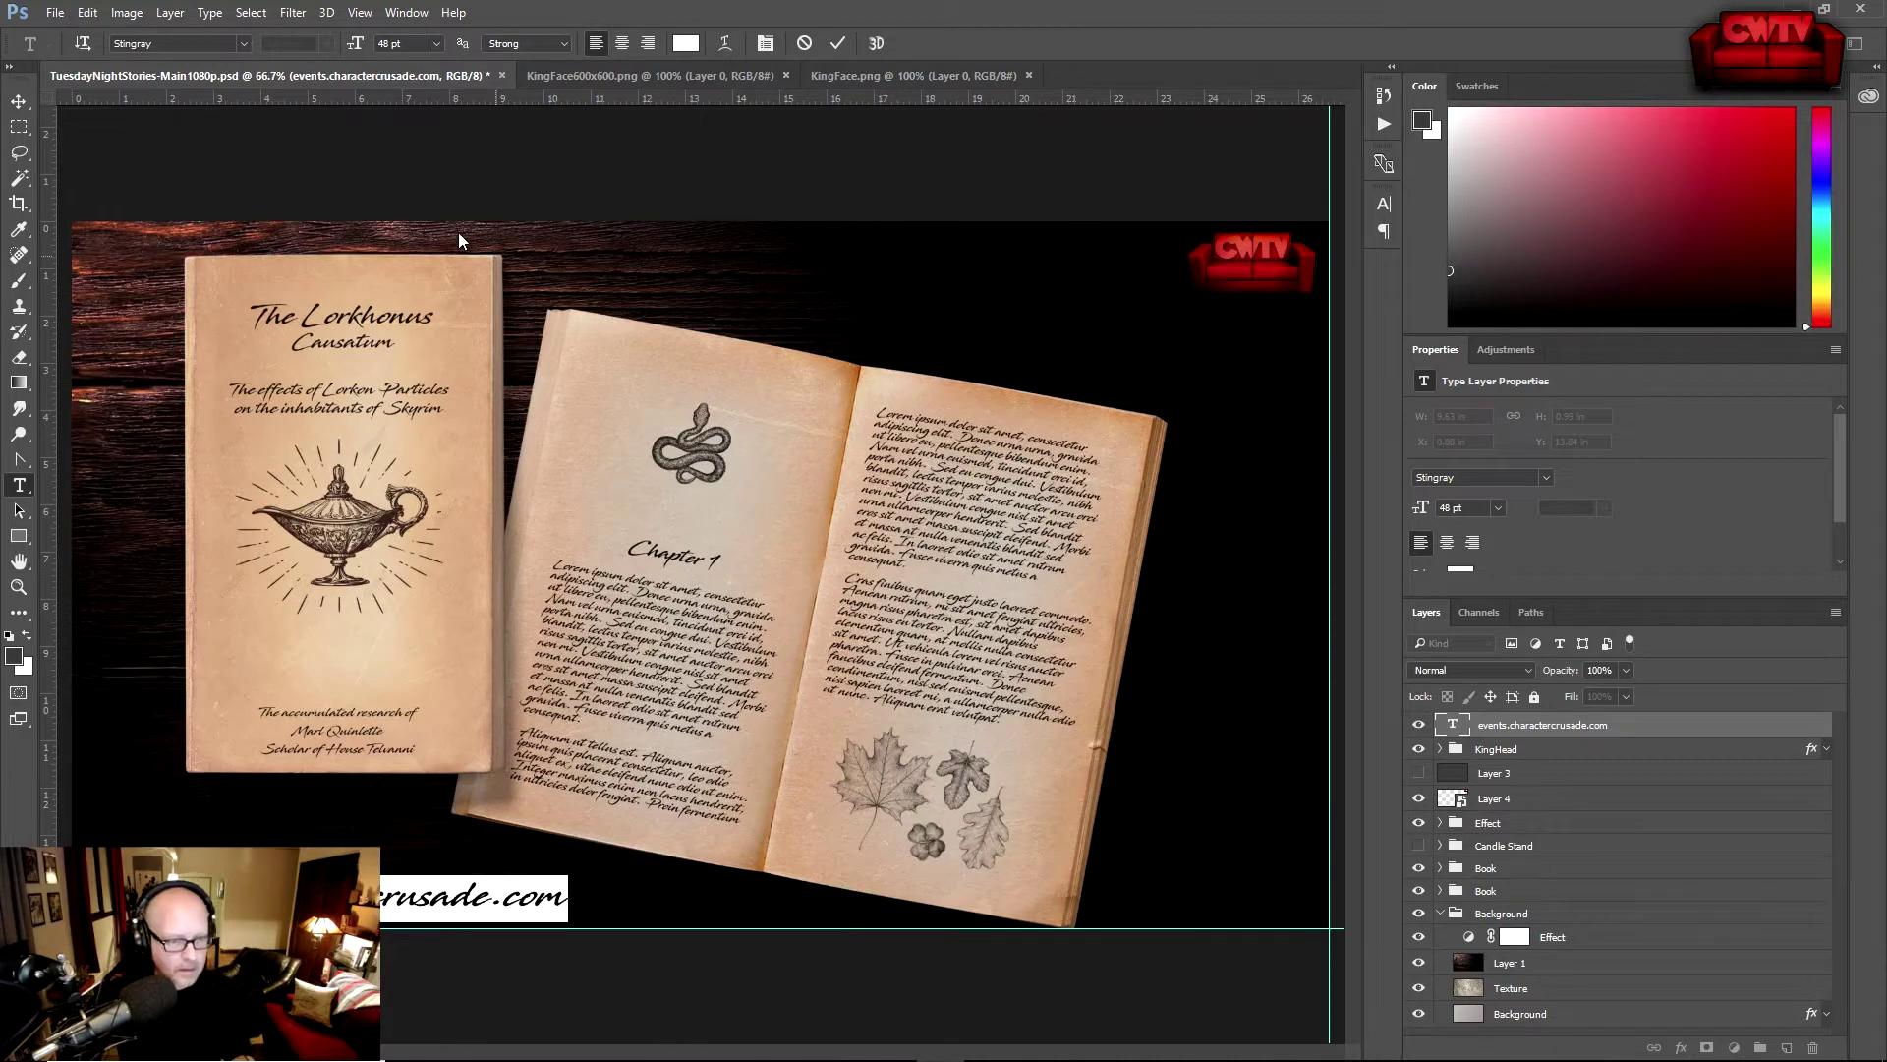
pyautogui.click(242, 43)
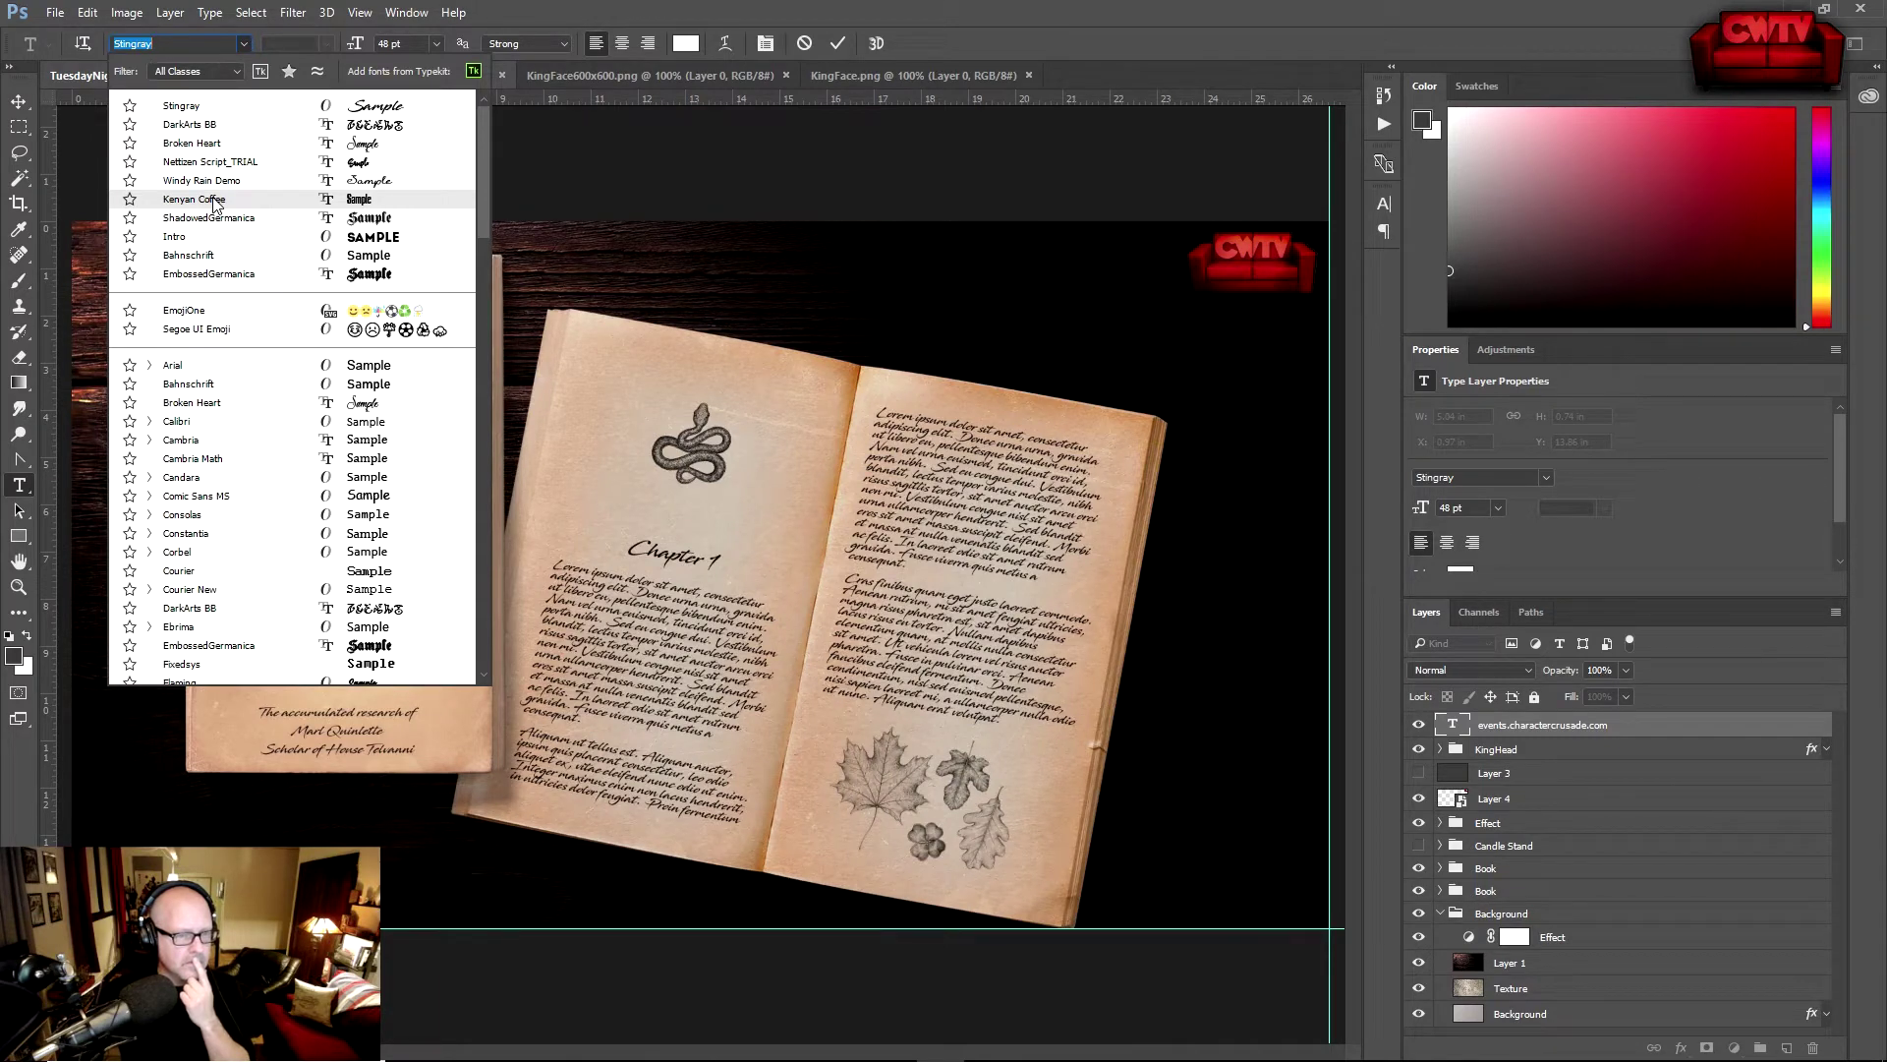
# - Change the URL font to Kenyan Coffee and nudge the text slightly down
pyautogui.click(194, 199)
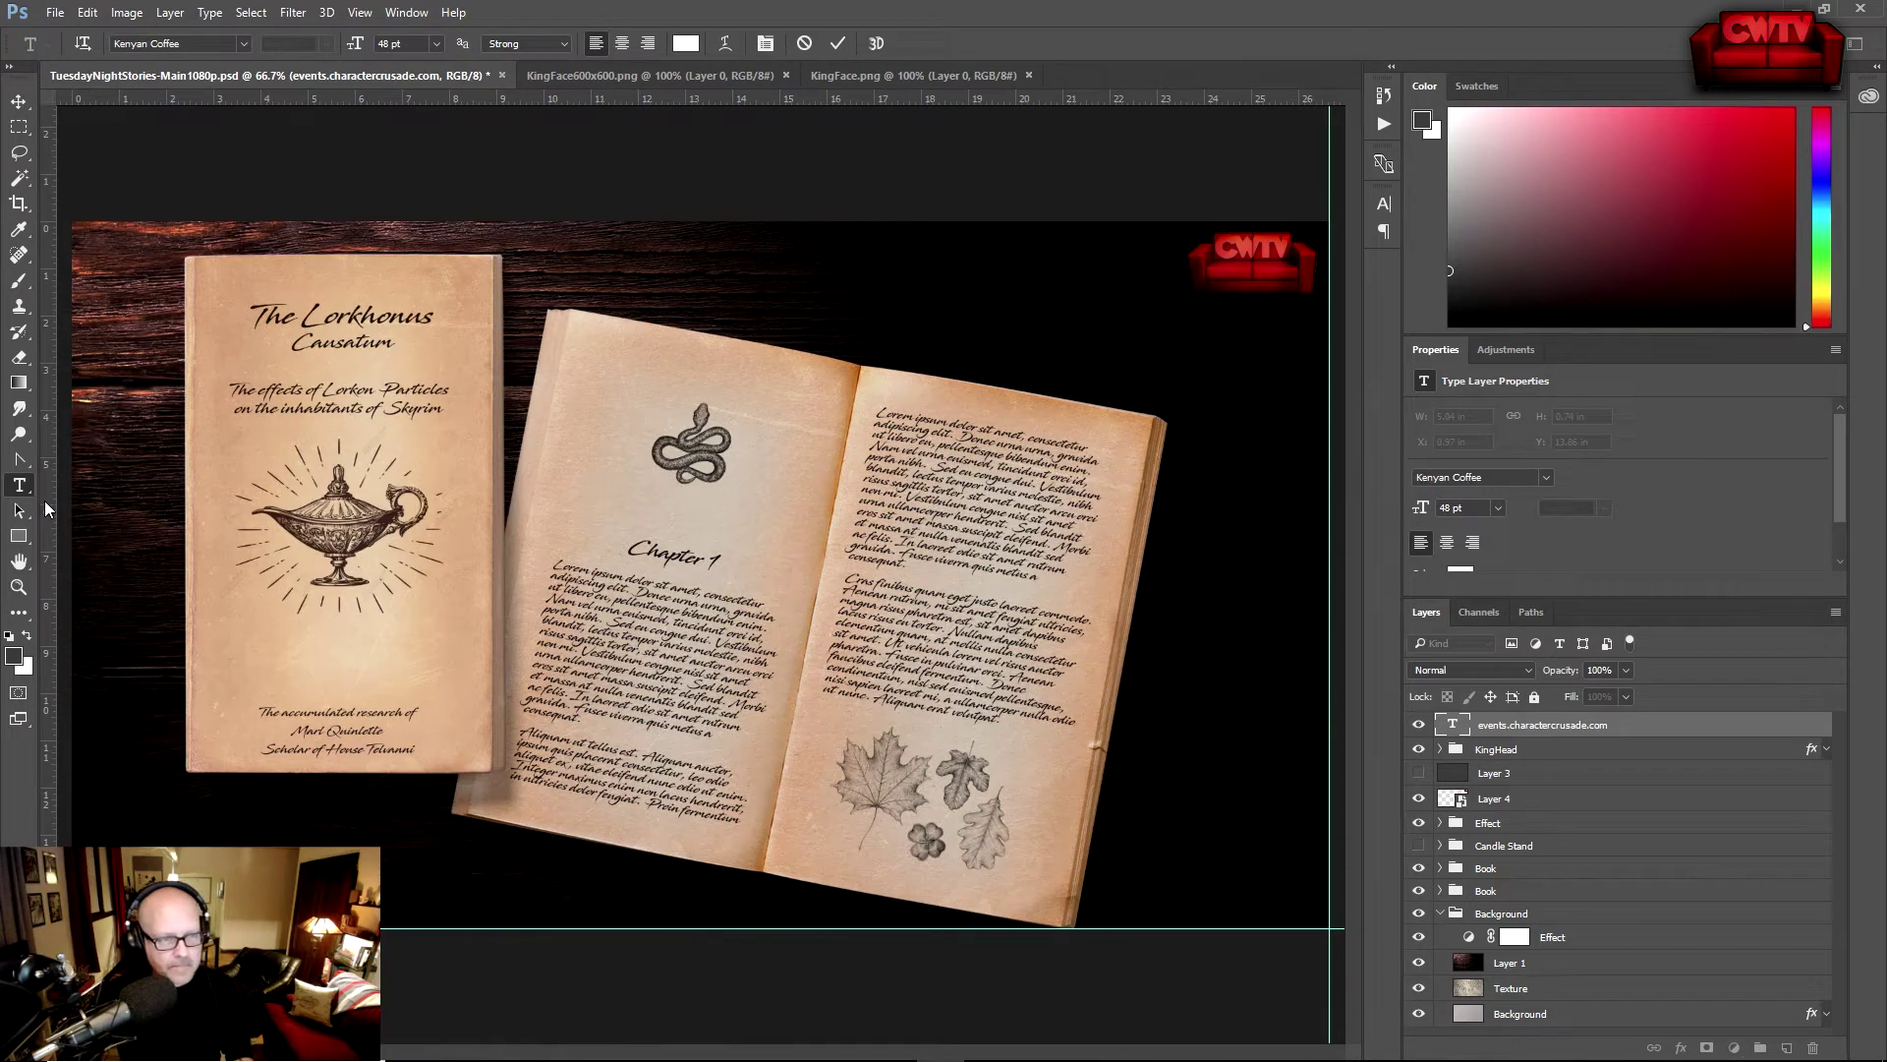
pyautogui.click(19, 101)
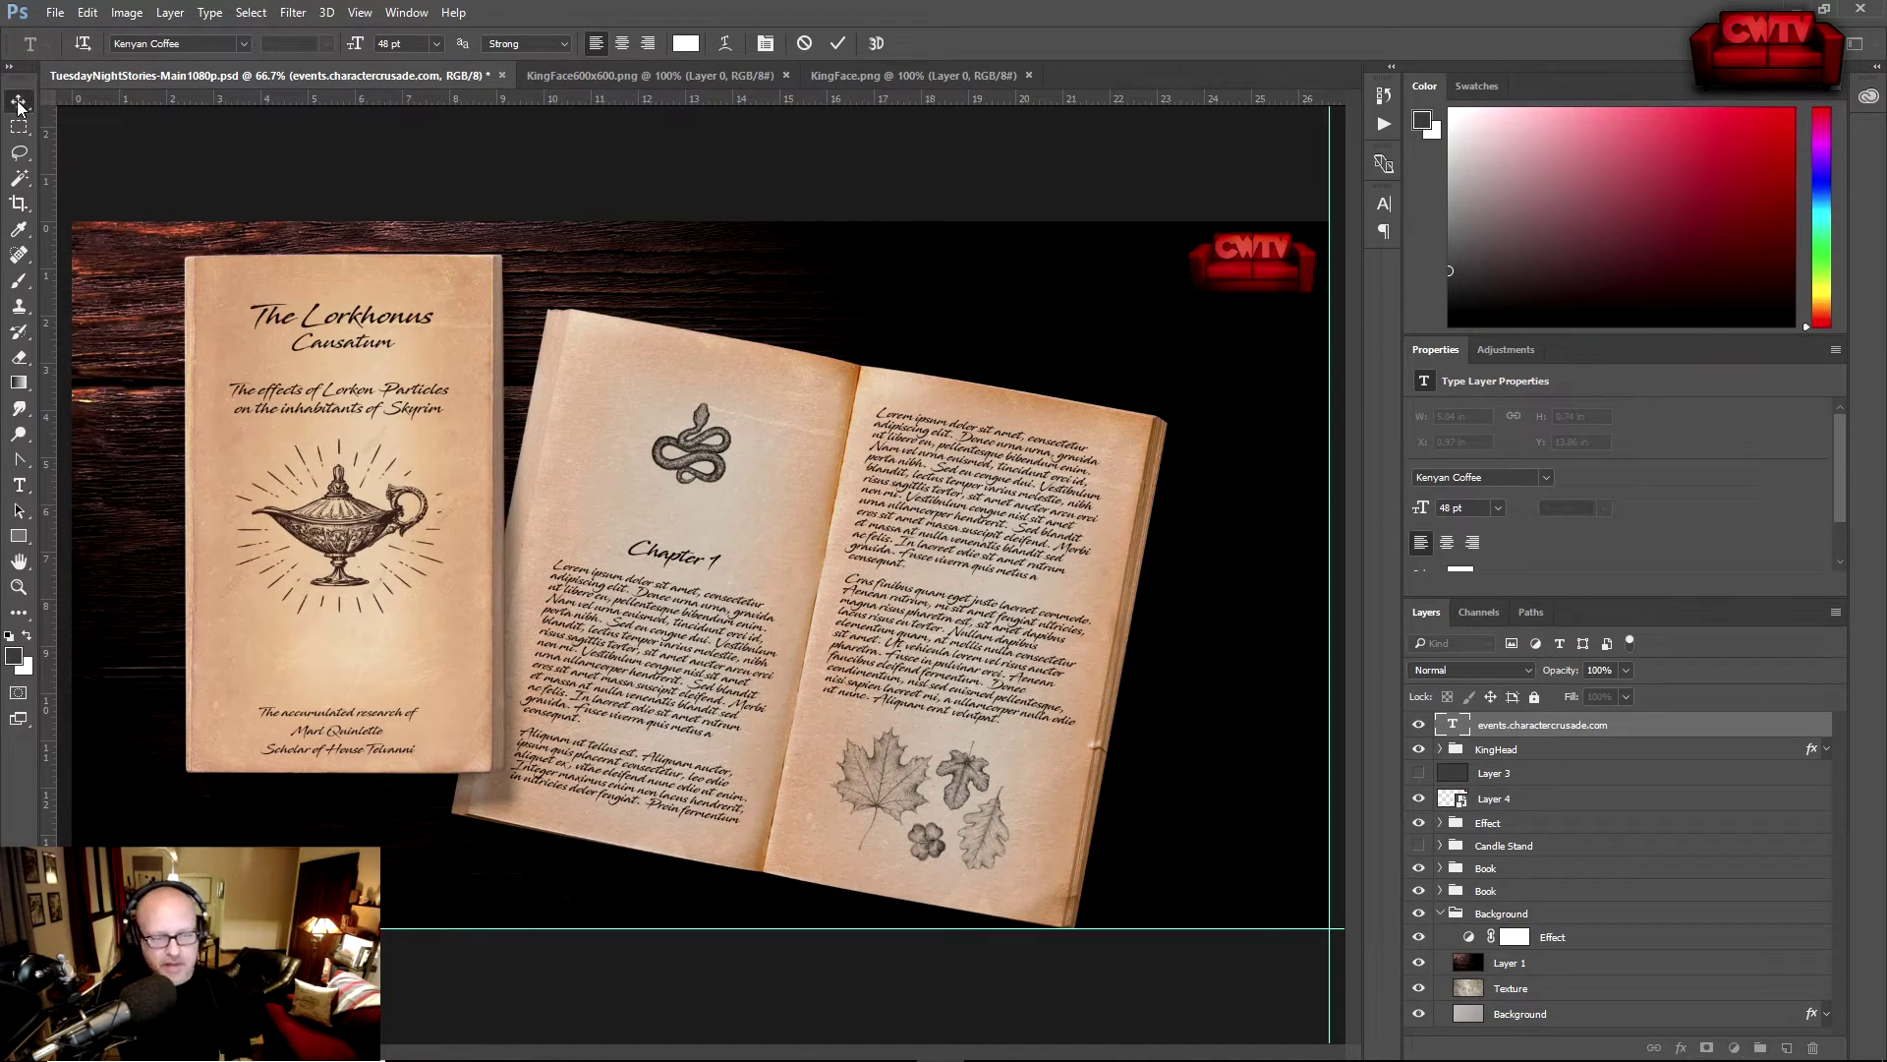
pyautogui.press('Down')
pyautogui.press('Down')
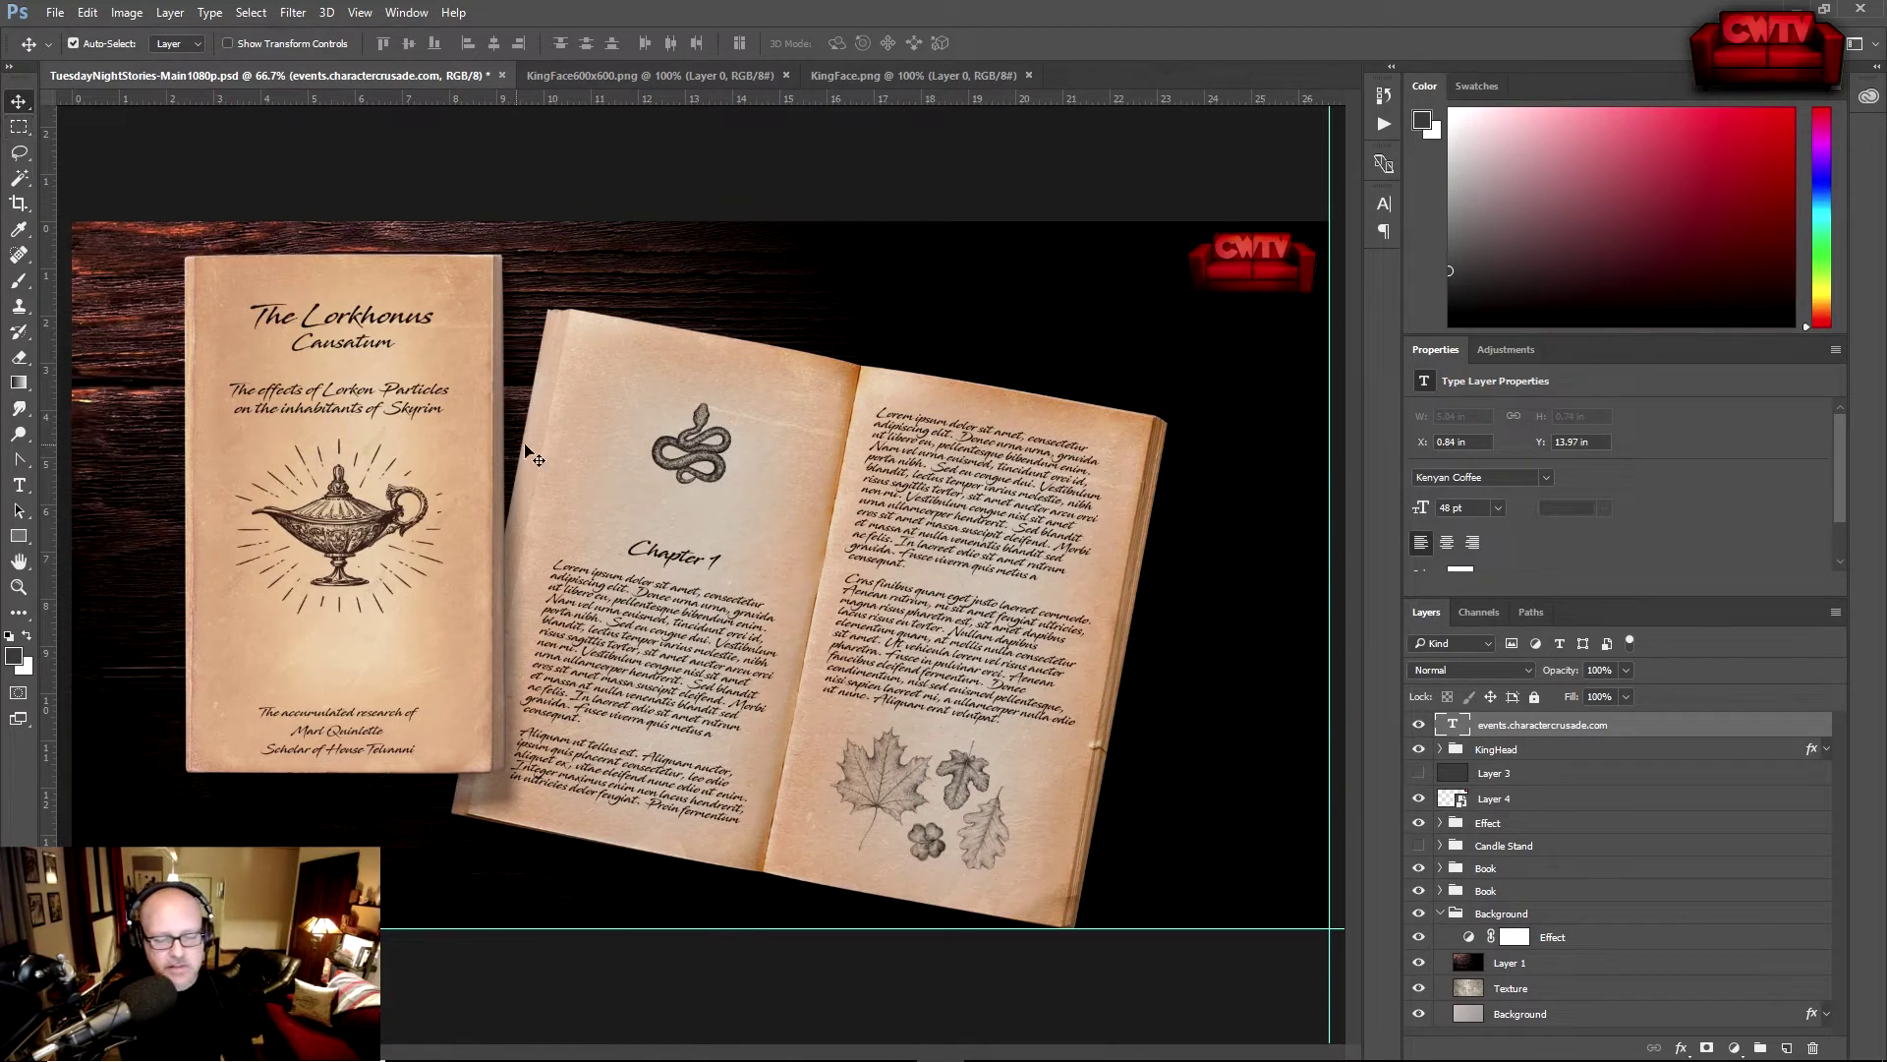
# - Set the URL text's anti-aliasing to Sharp
pyautogui.doubleClick(1452, 724)
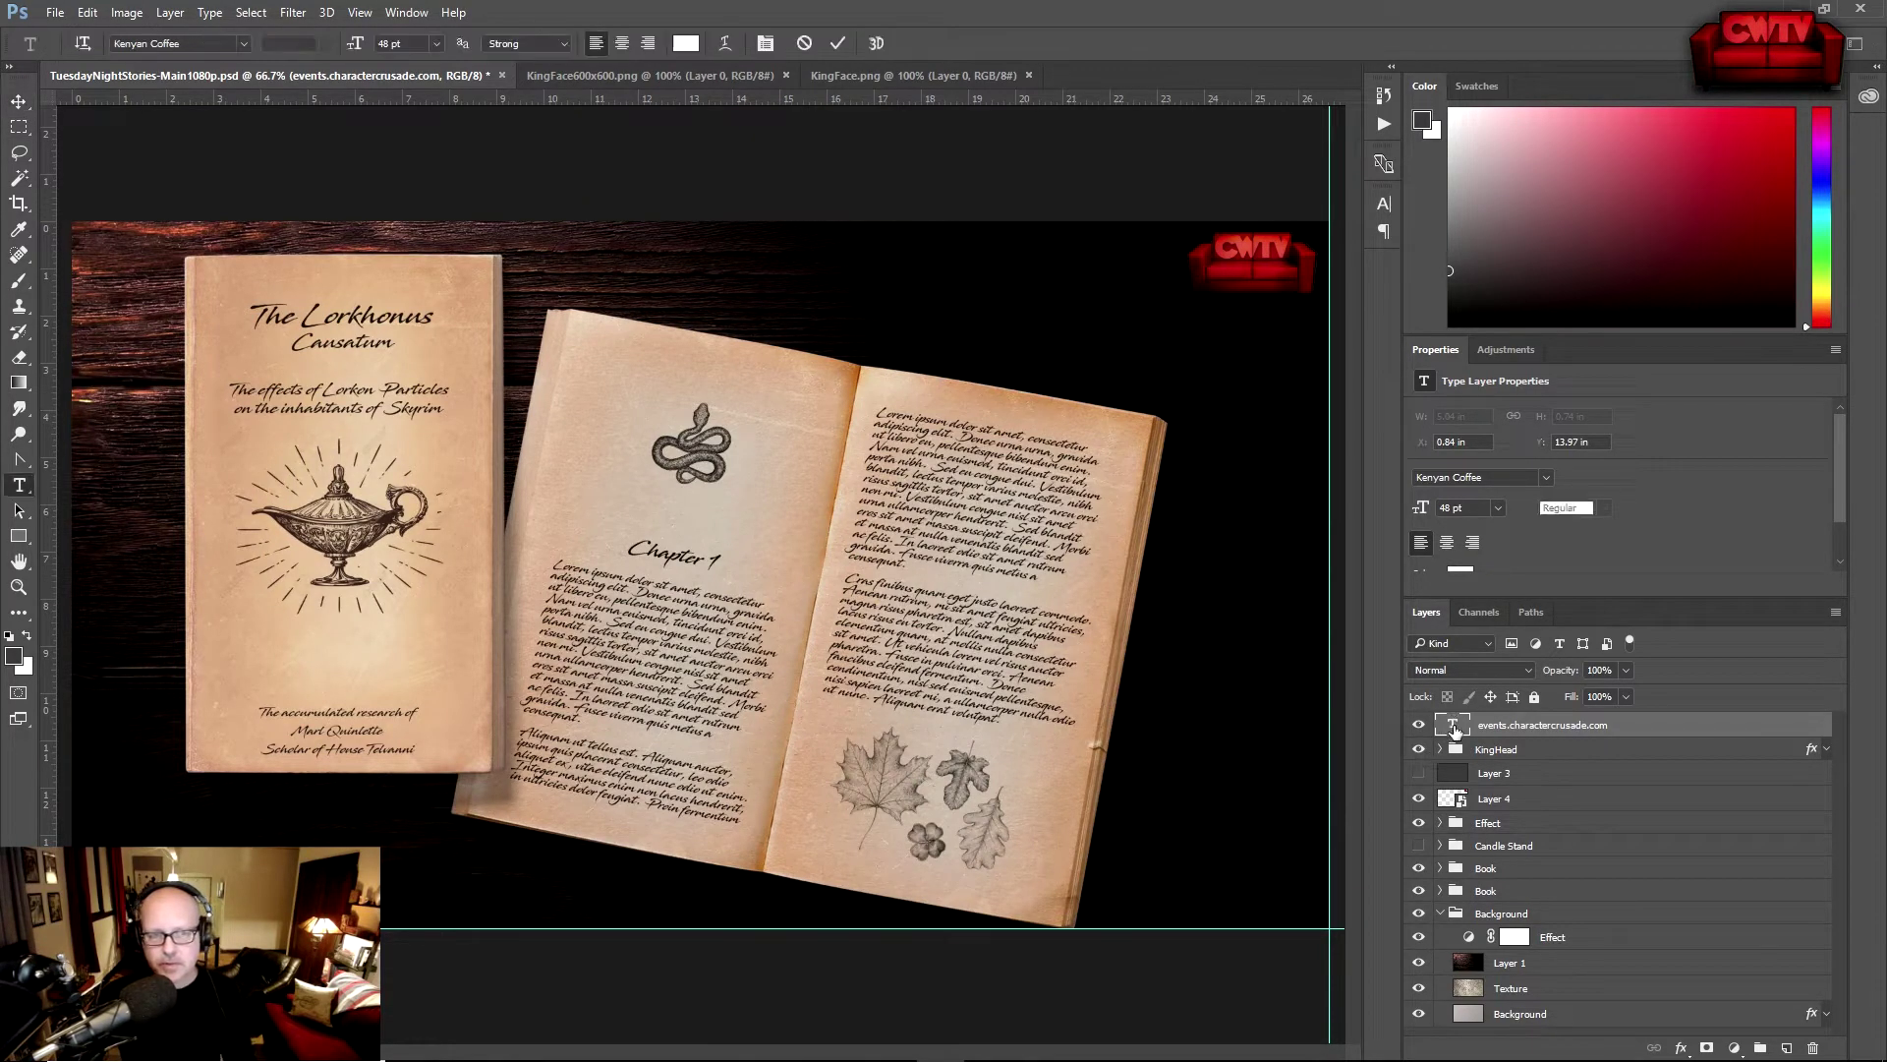
pyautogui.click(563, 43)
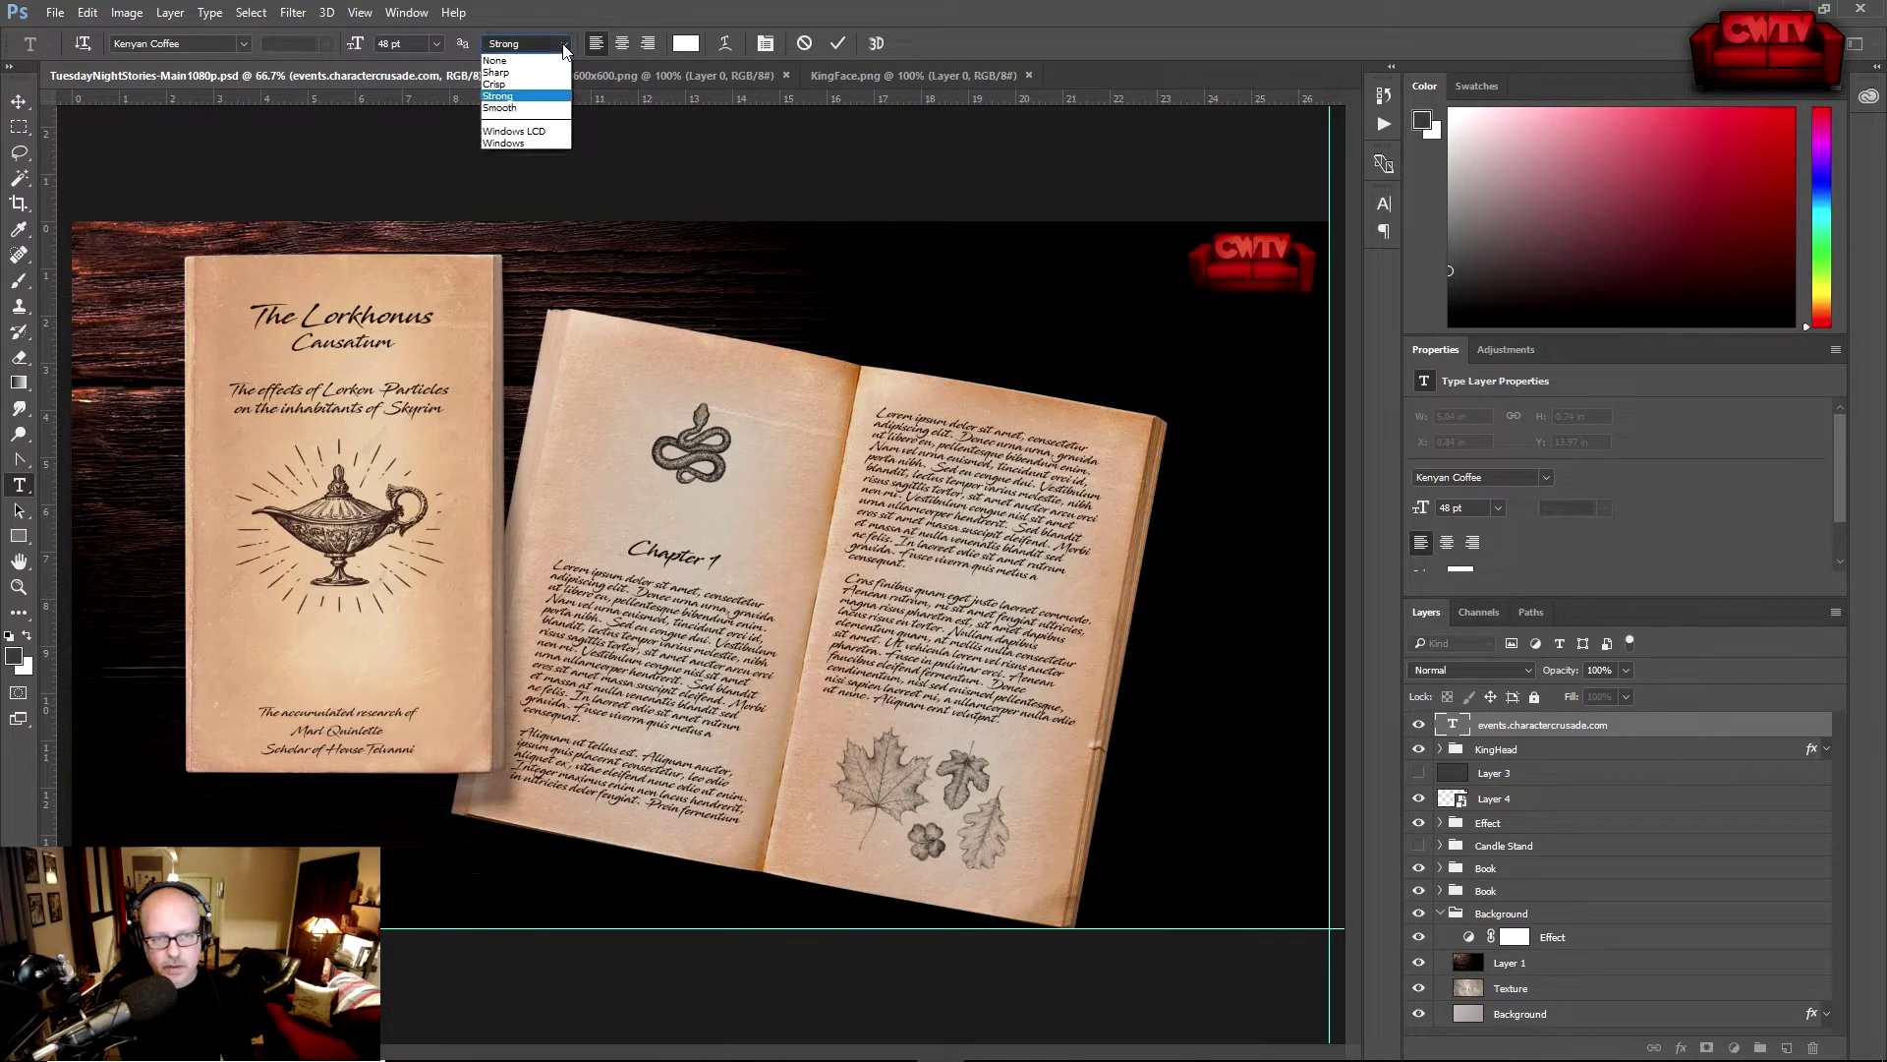
pyautogui.click(528, 84)
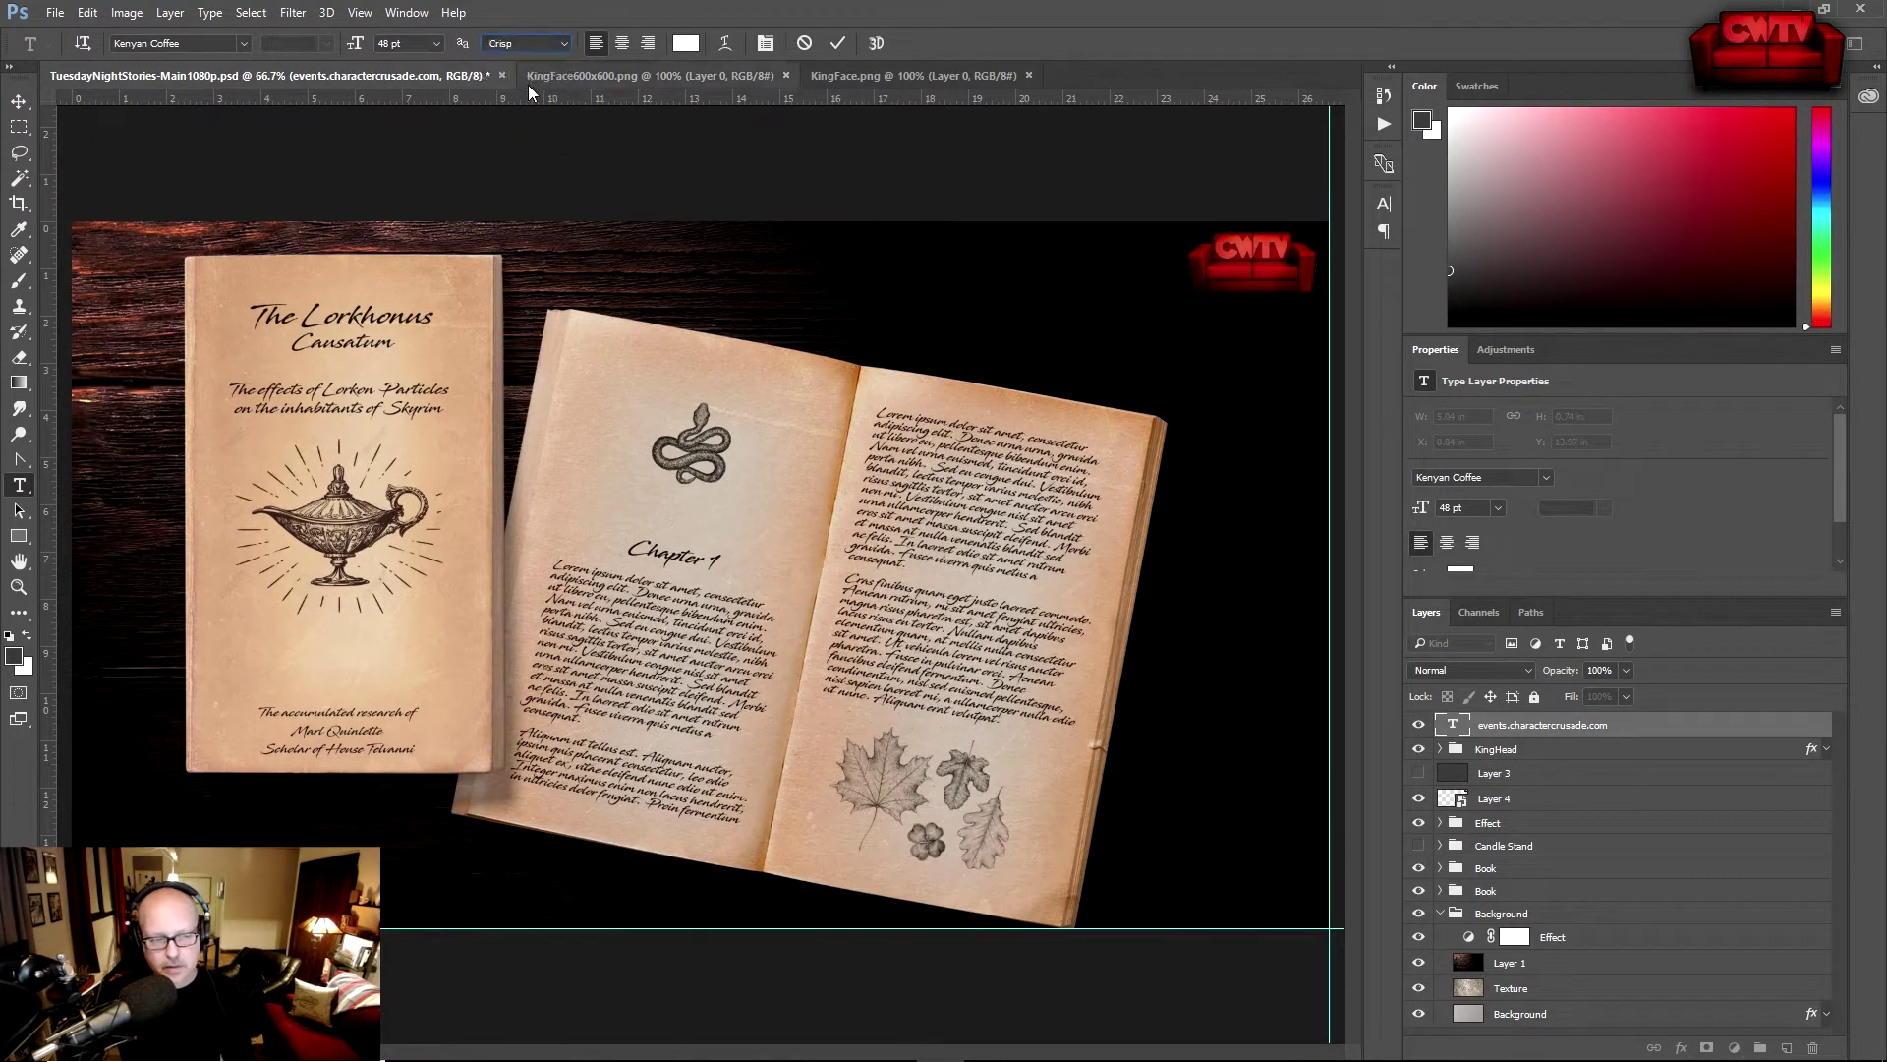
pyautogui.click(559, 44)
pyautogui.click(533, 71)
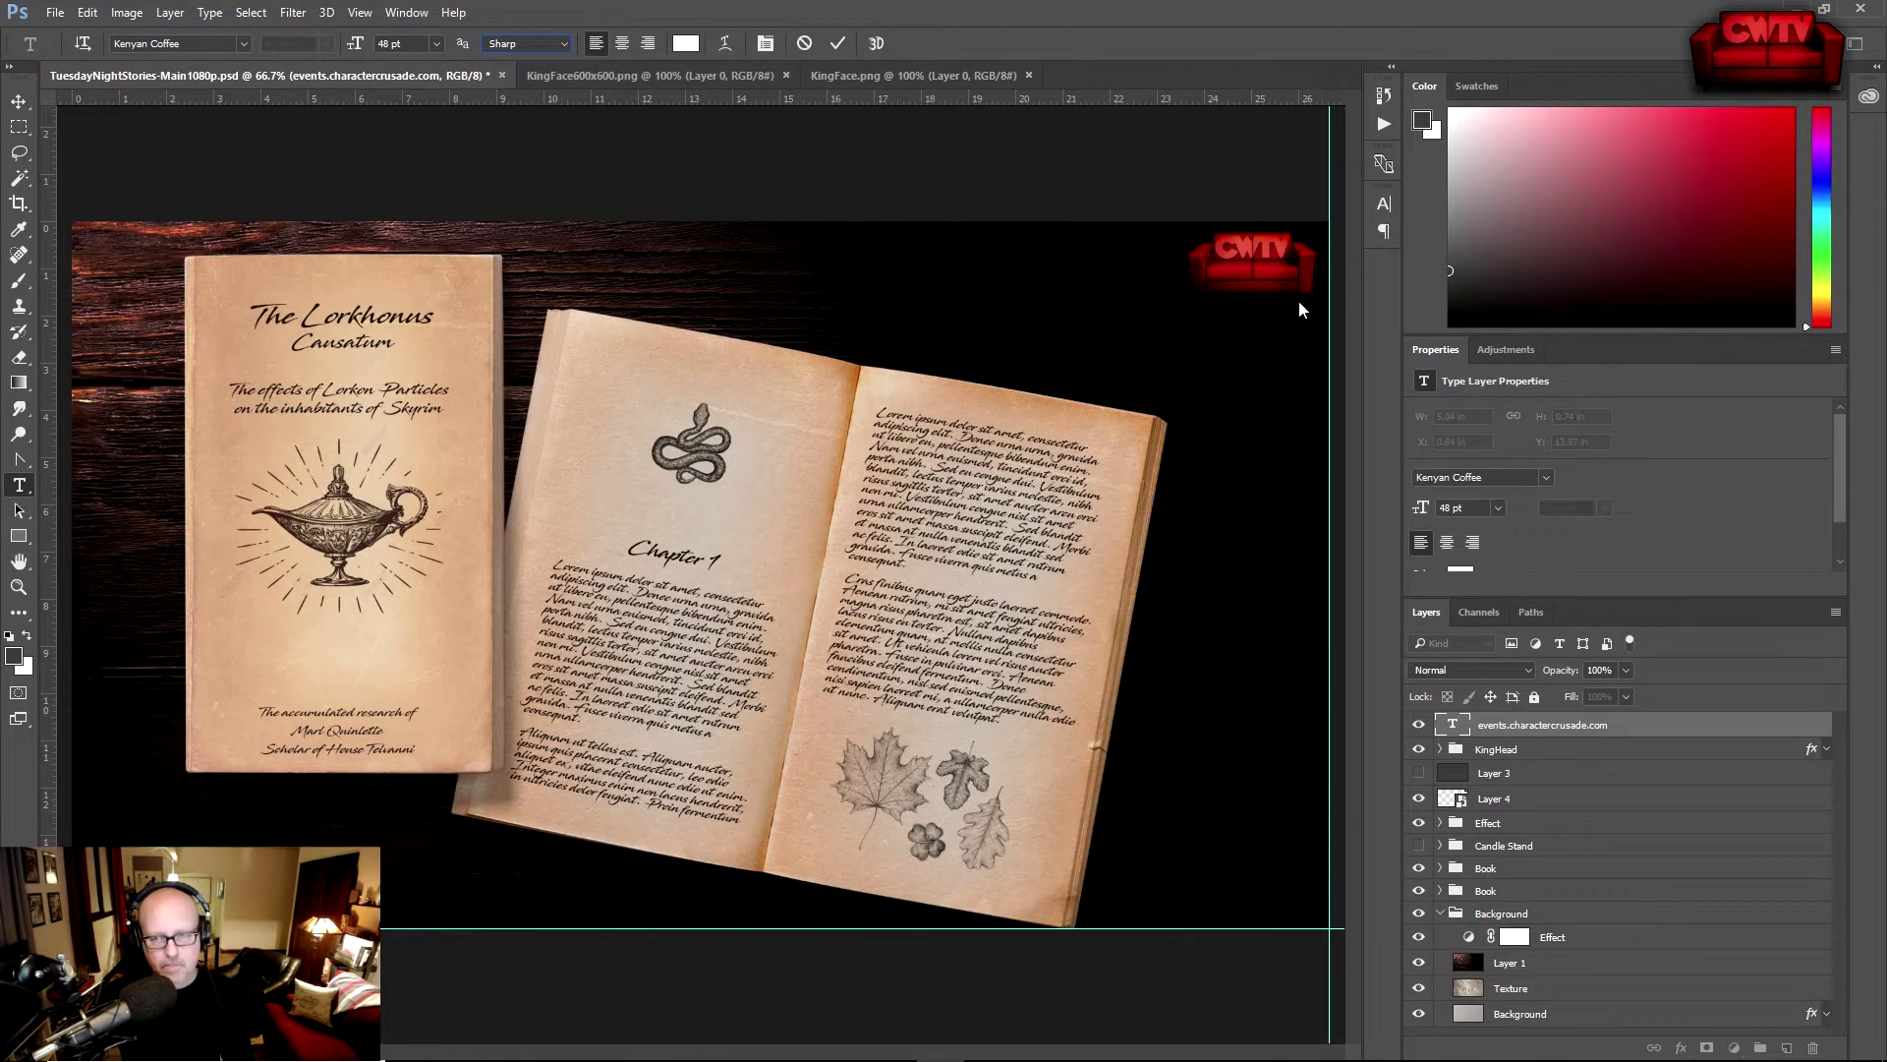
# - Keep tracking at 0 and reduce the URL text from 48 pt to 36 pt
pyautogui.click(1384, 204)
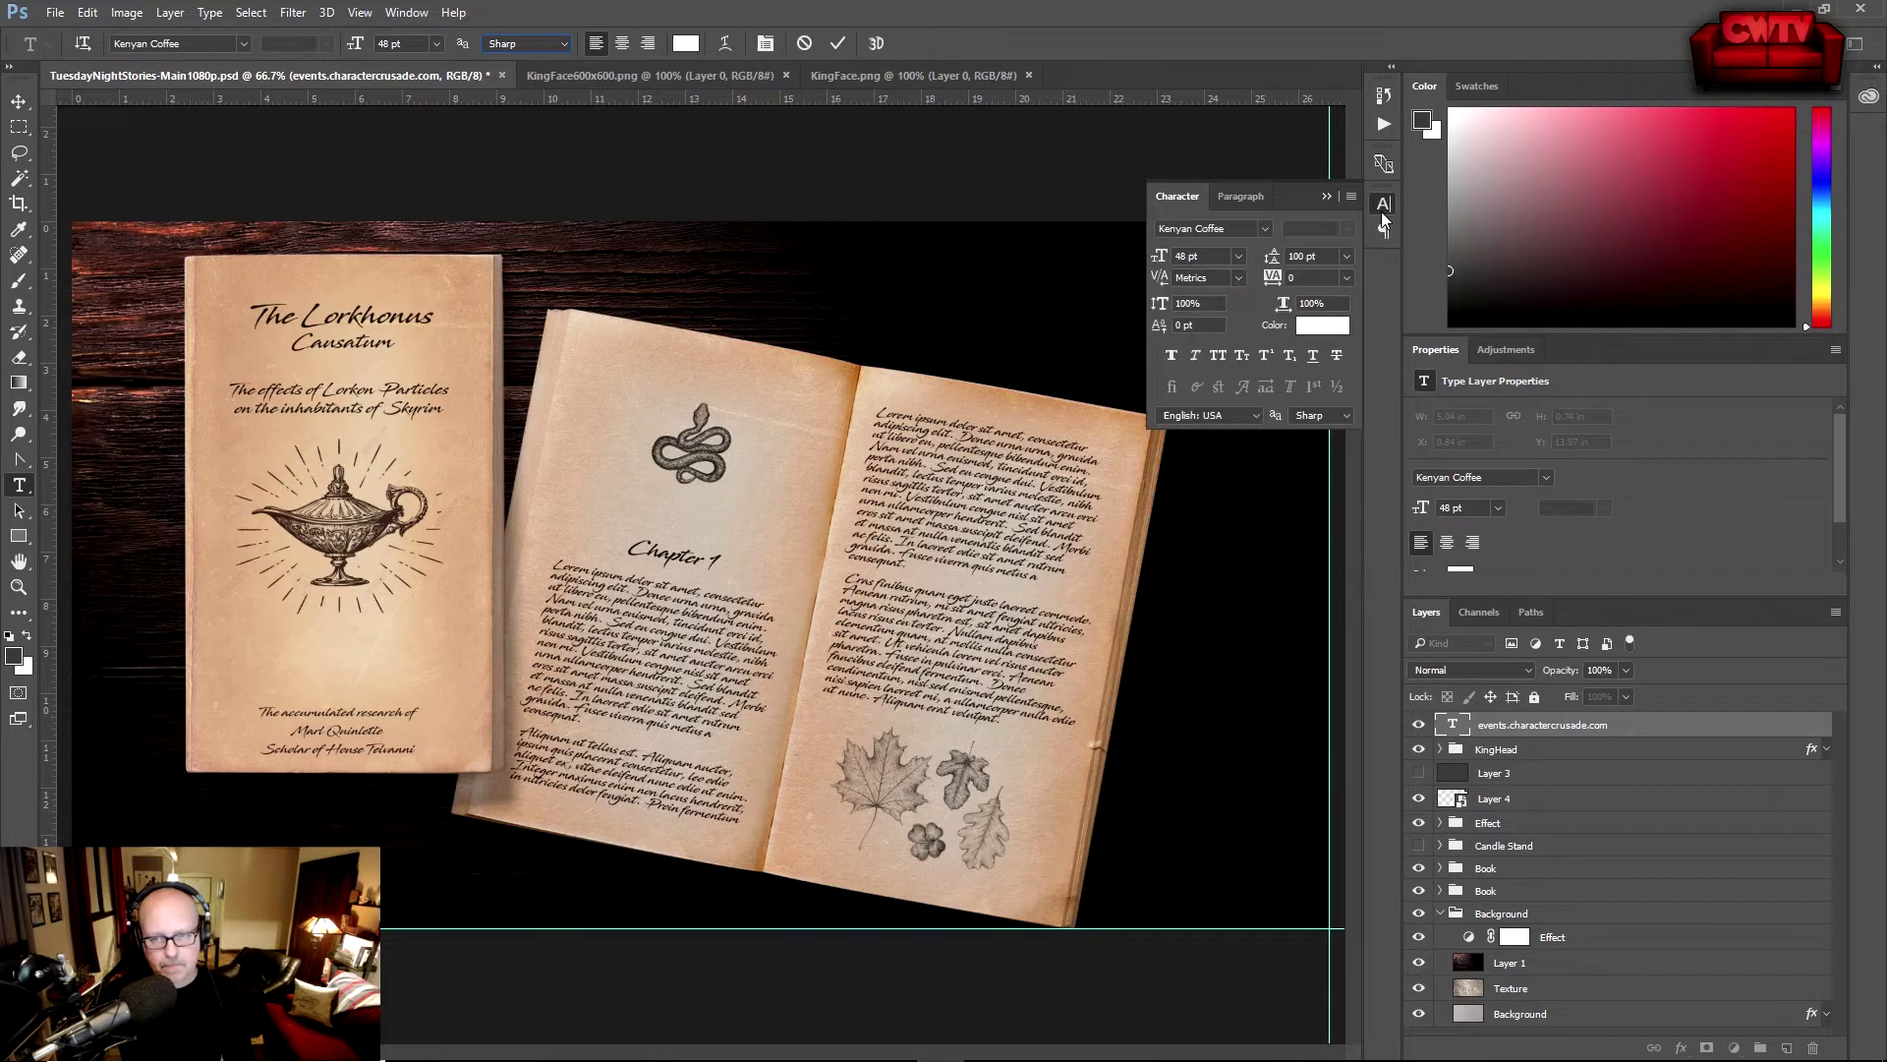
pyautogui.click(1348, 280)
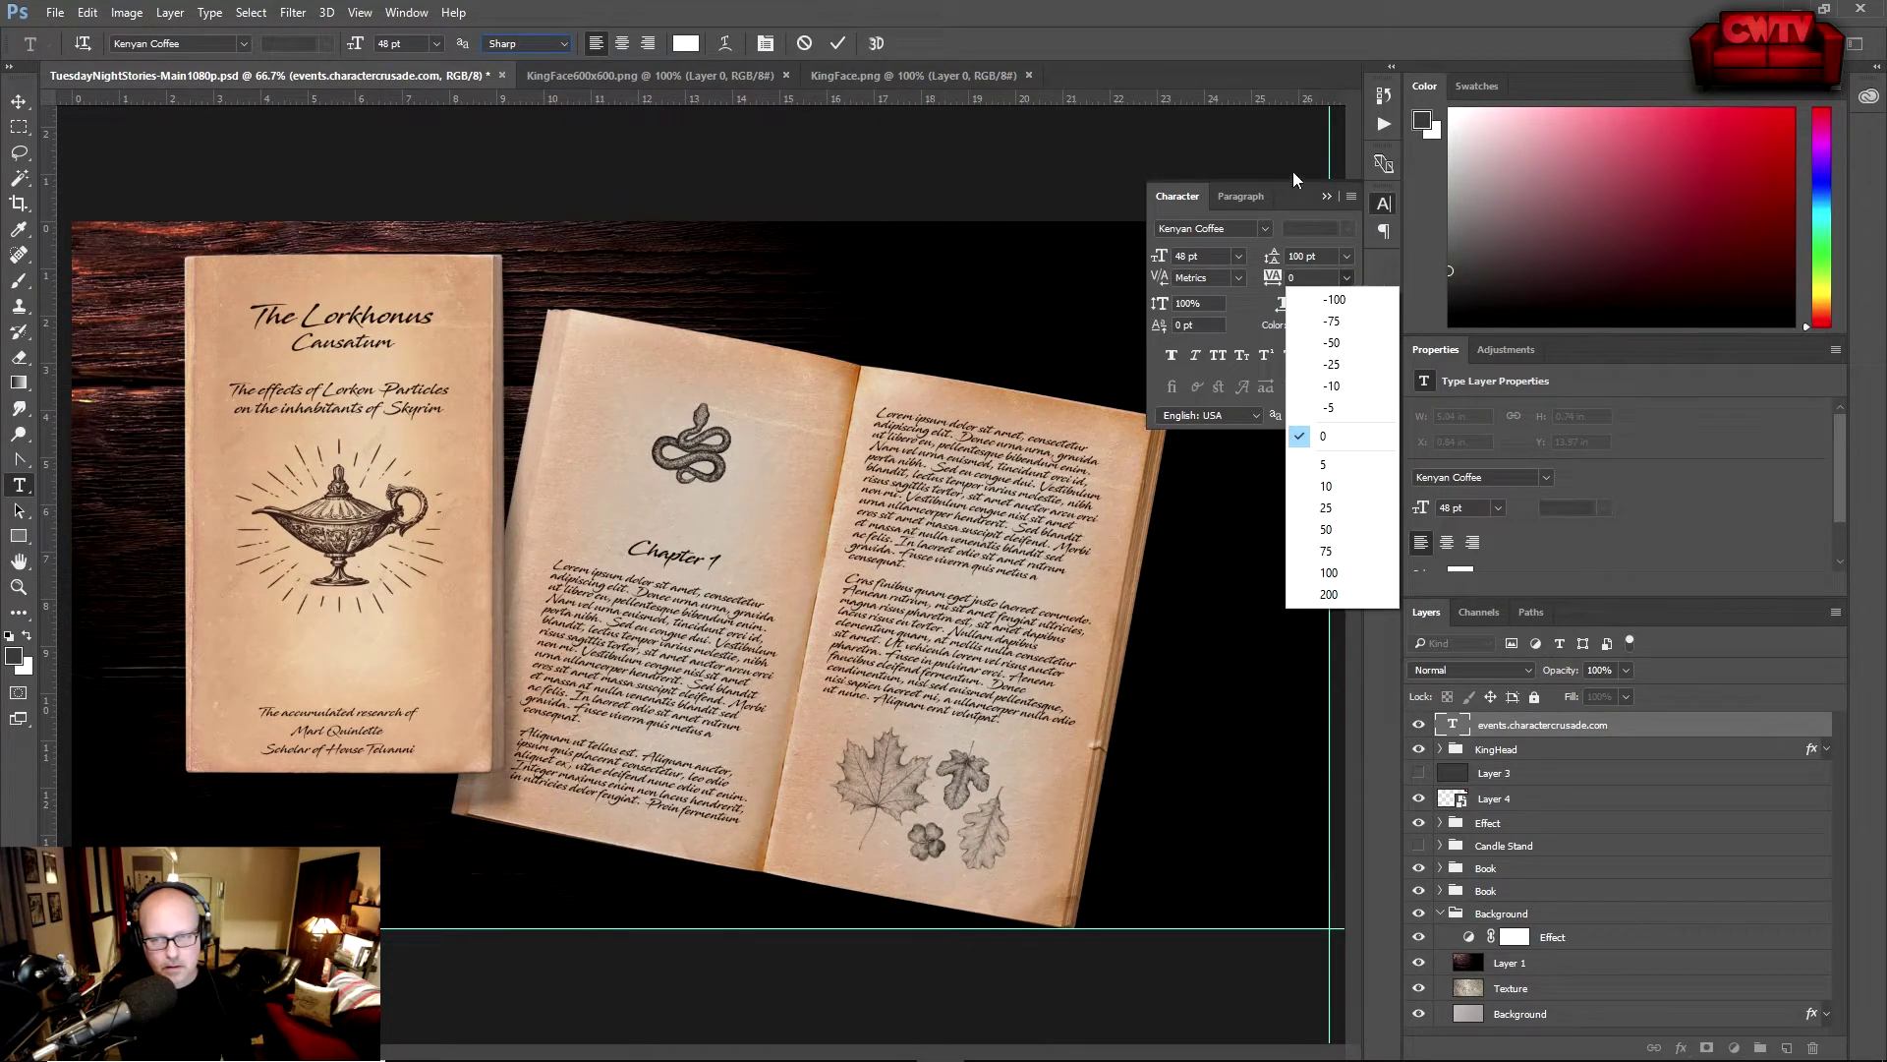
pyautogui.click(1260, 71)
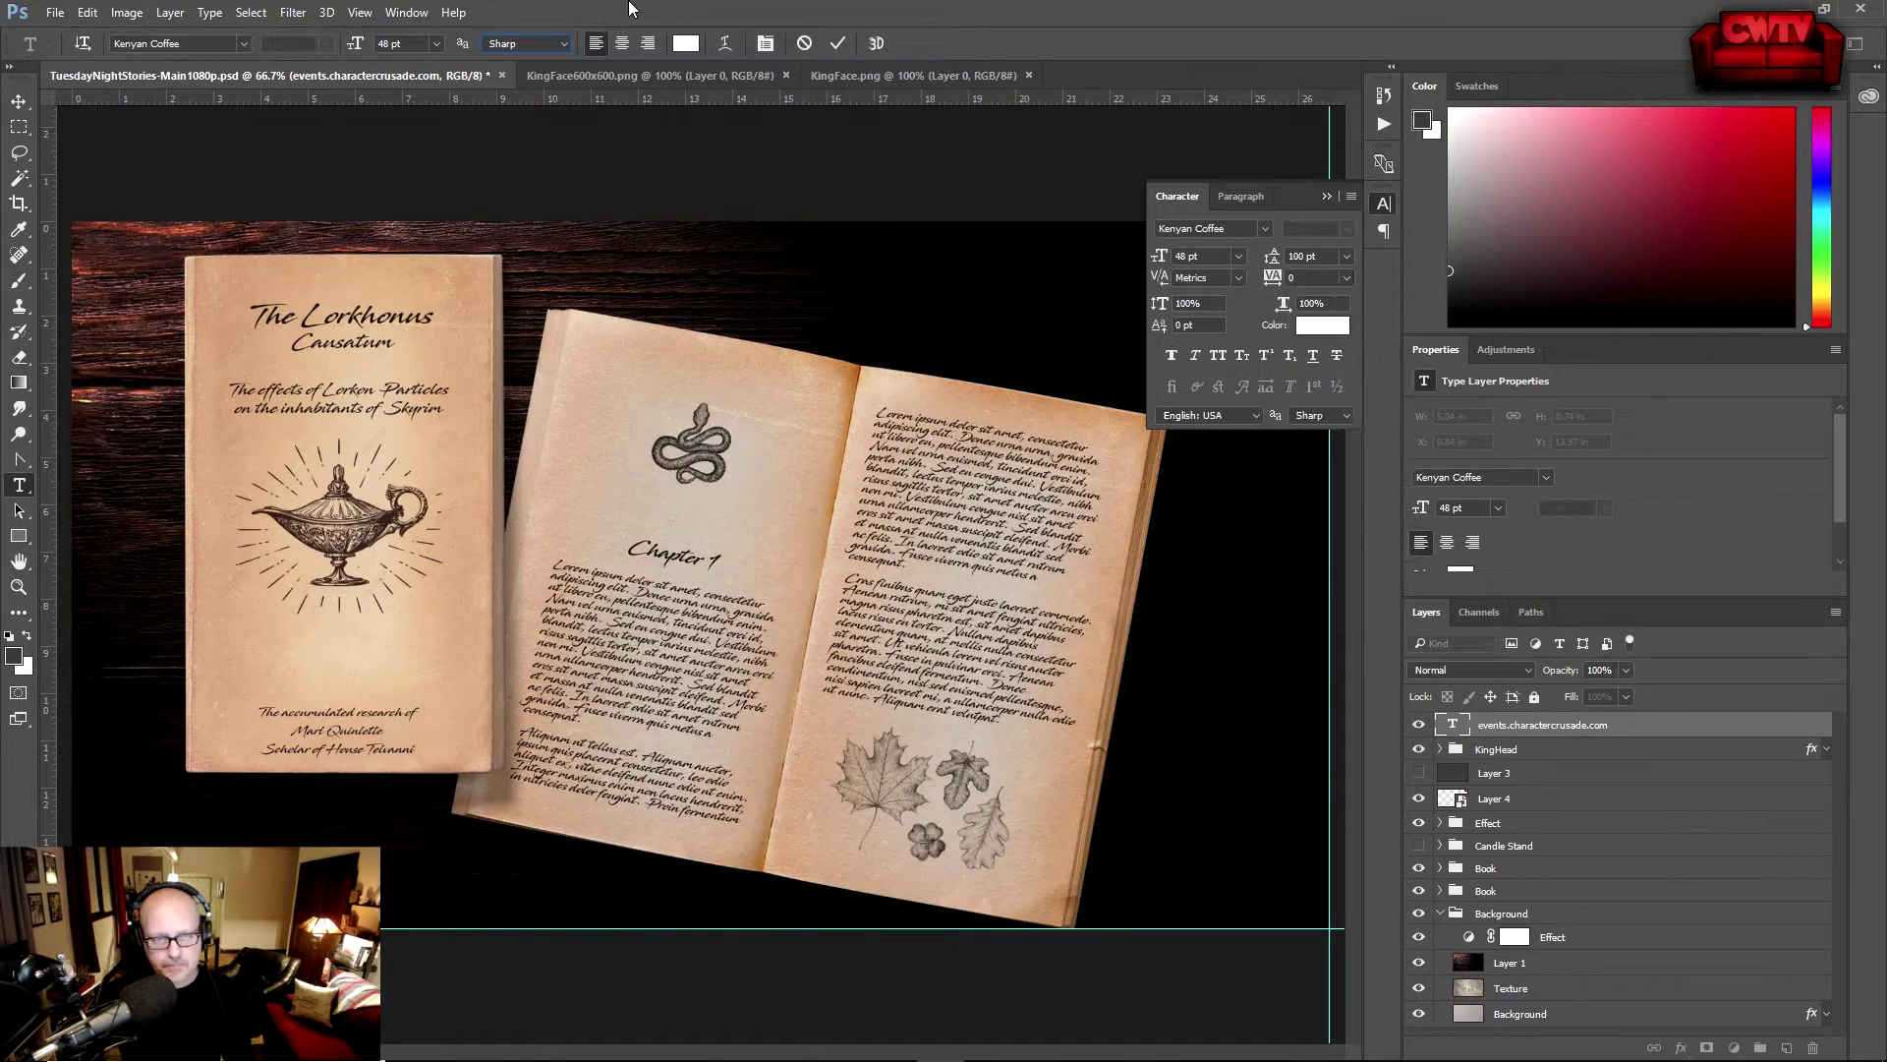
pyautogui.click(436, 43)
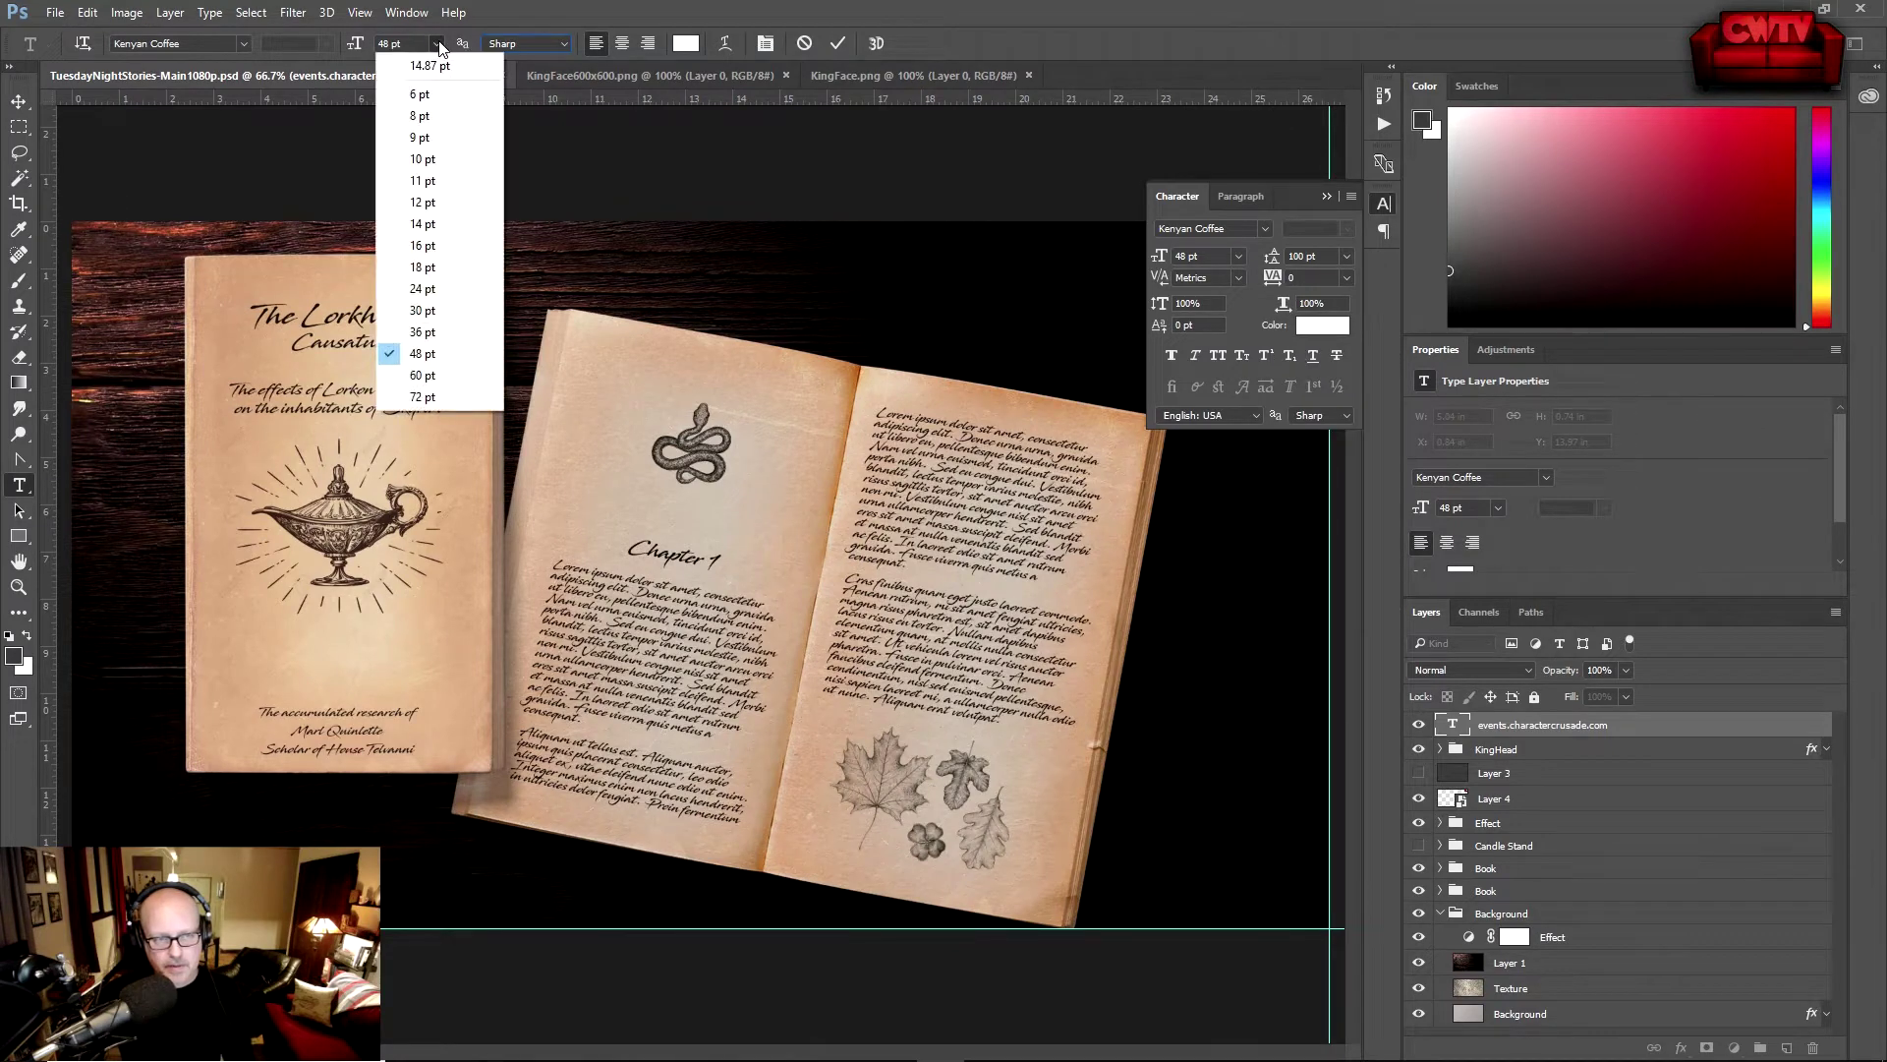
pyautogui.click(423, 289)
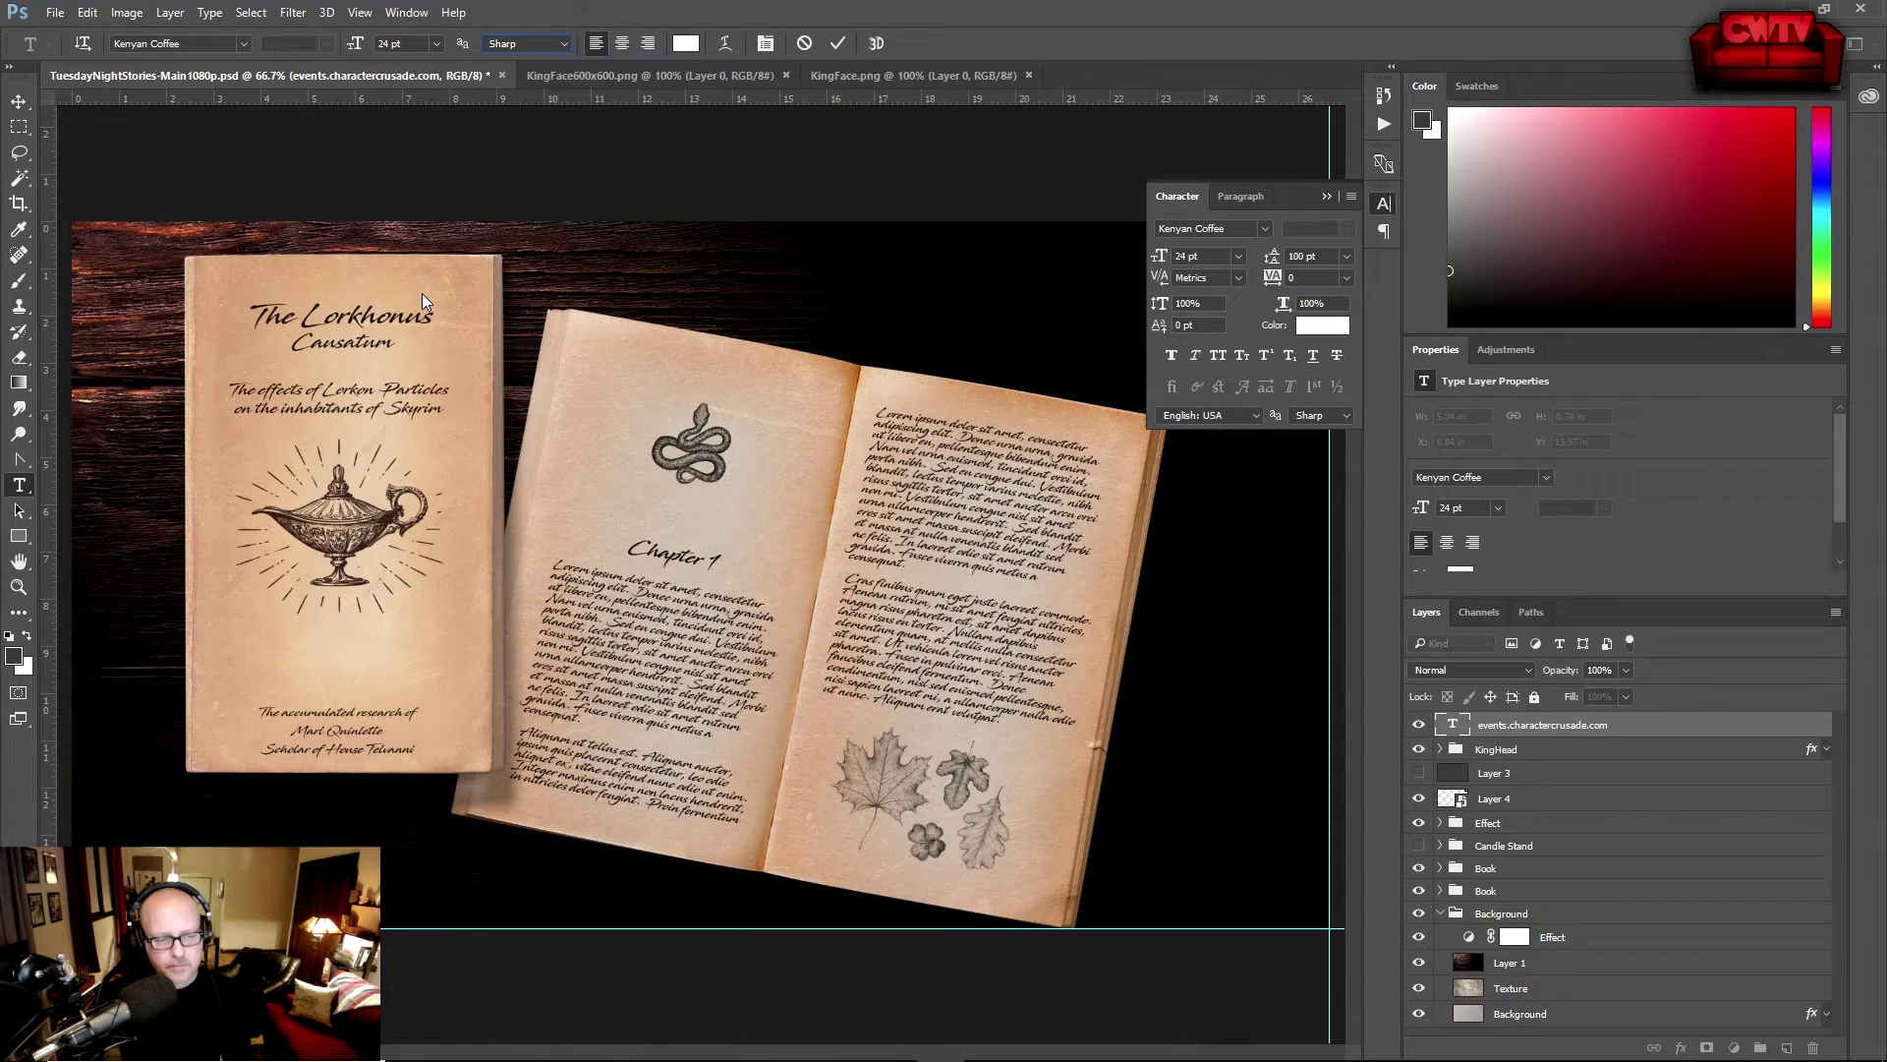
pyautogui.click(438, 44)
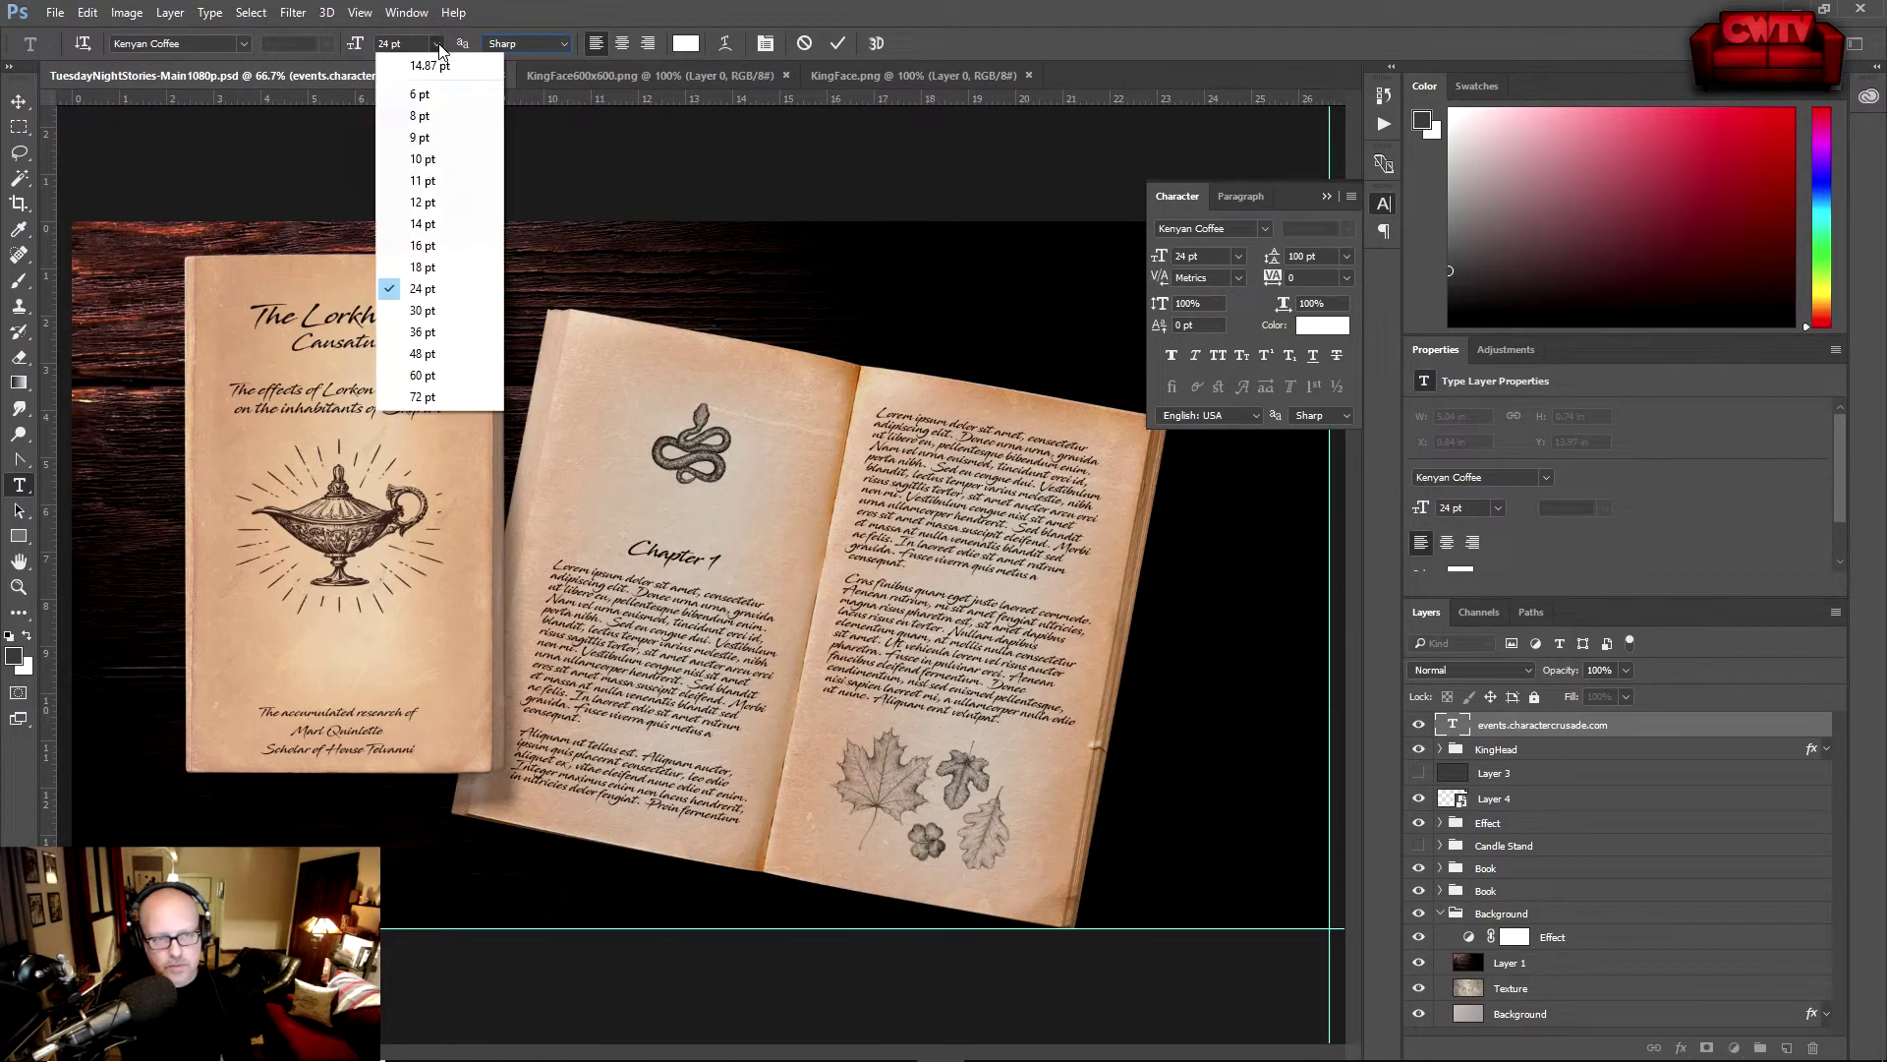
pyautogui.click(423, 333)
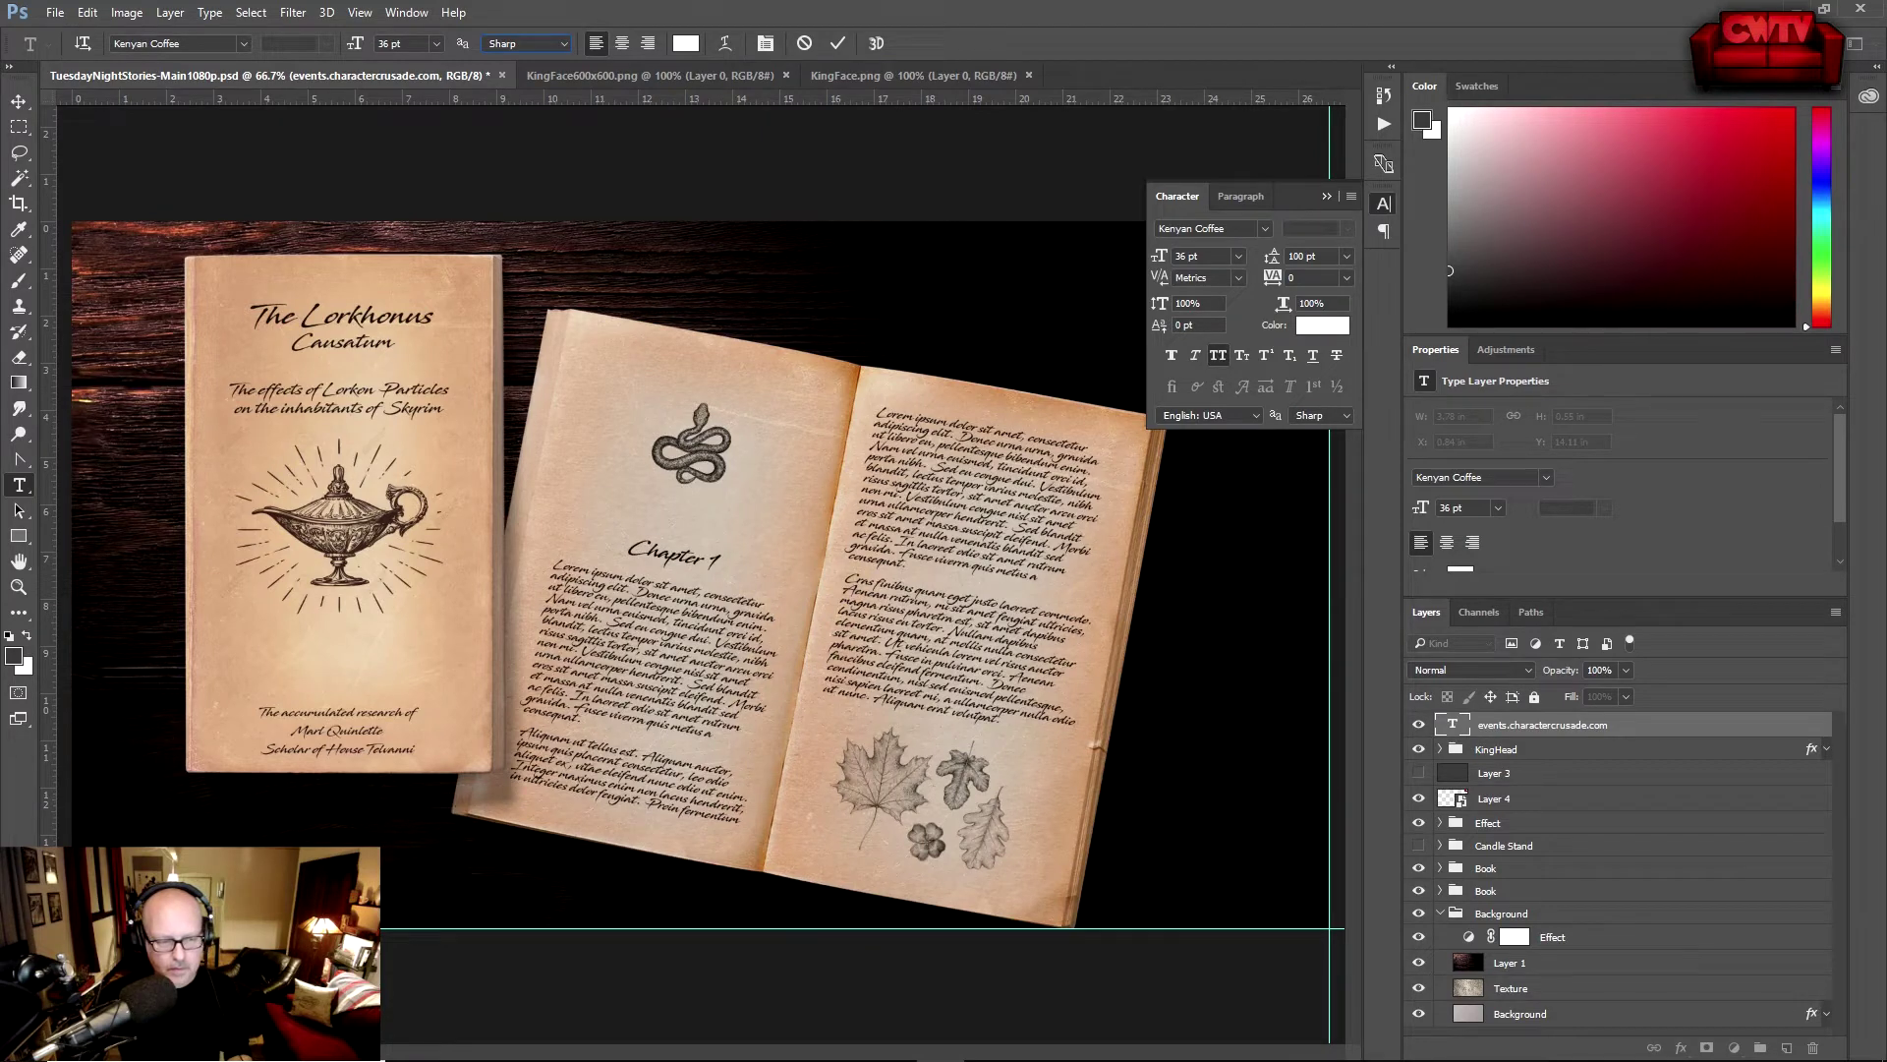
pyautogui.click(18, 101)
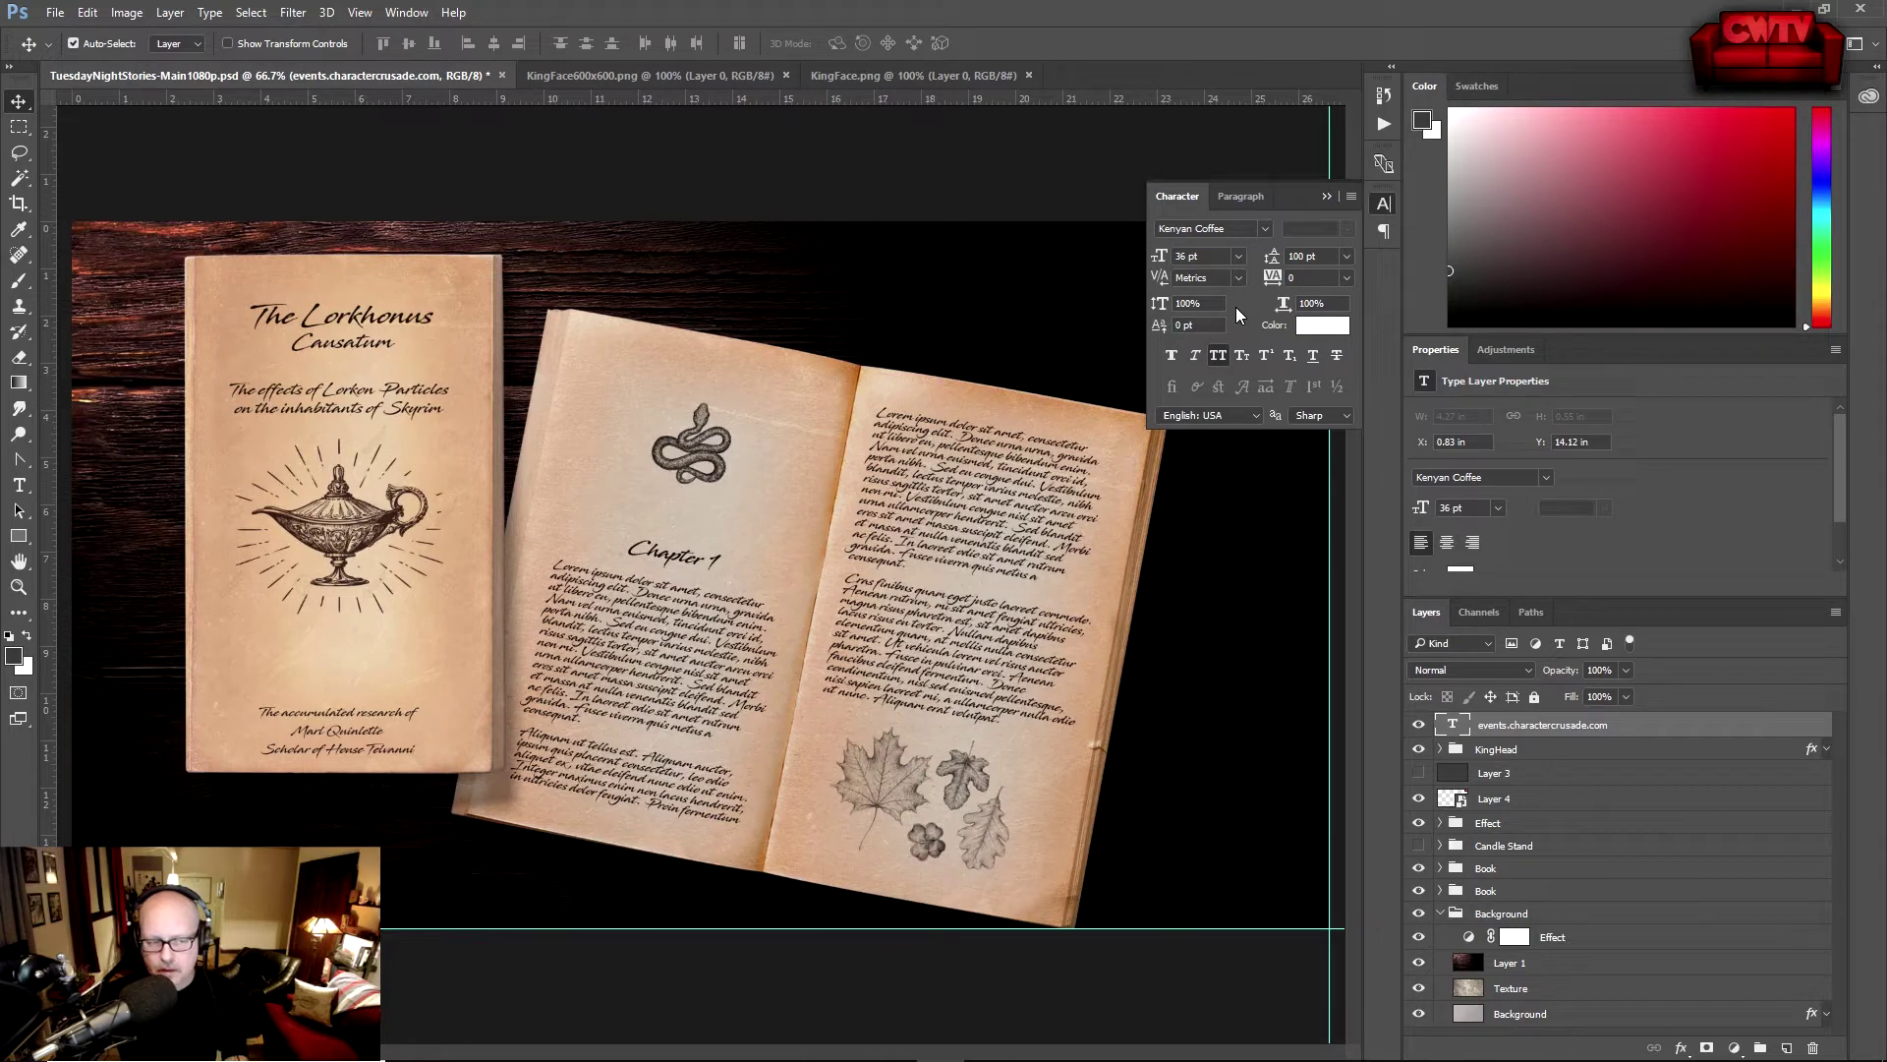
pyautogui.click(1327, 195)
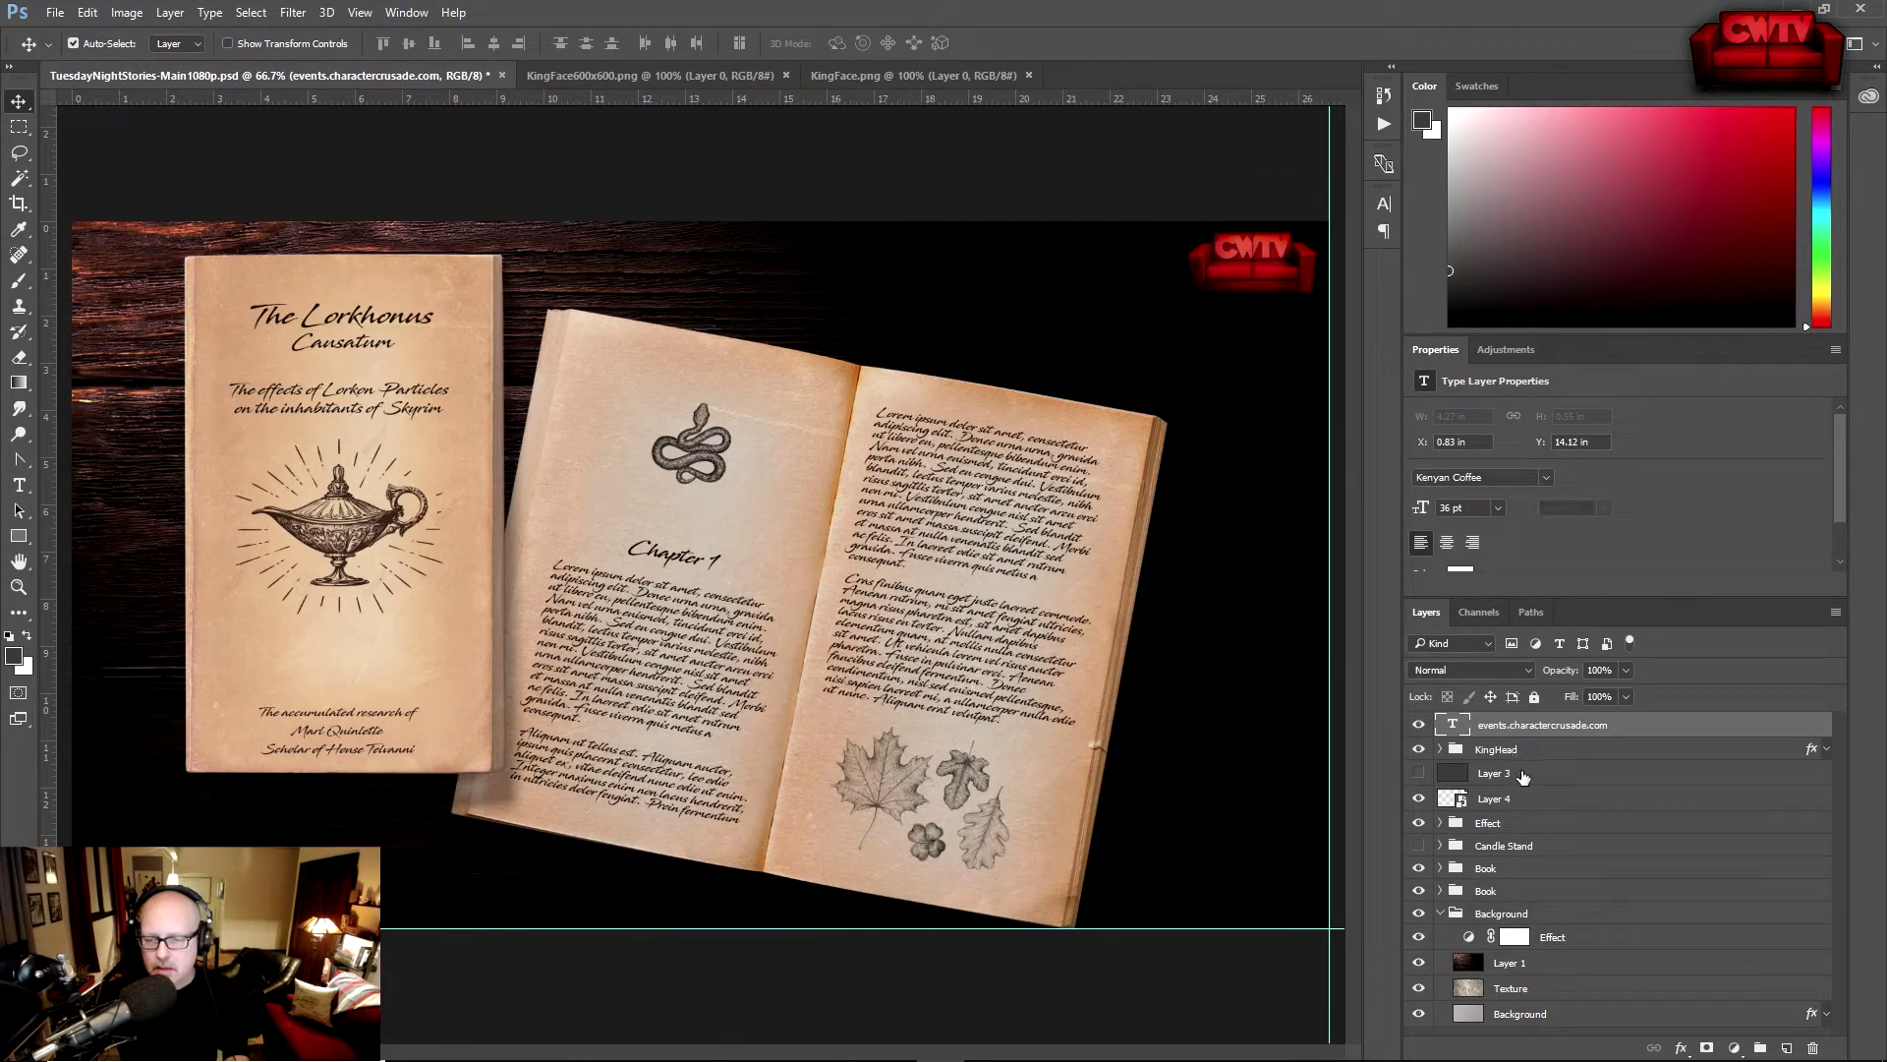
# - Scale the CWTV logo on Layer 4 to about 59%, then nudge it down and left
pyautogui.click(1511, 801)
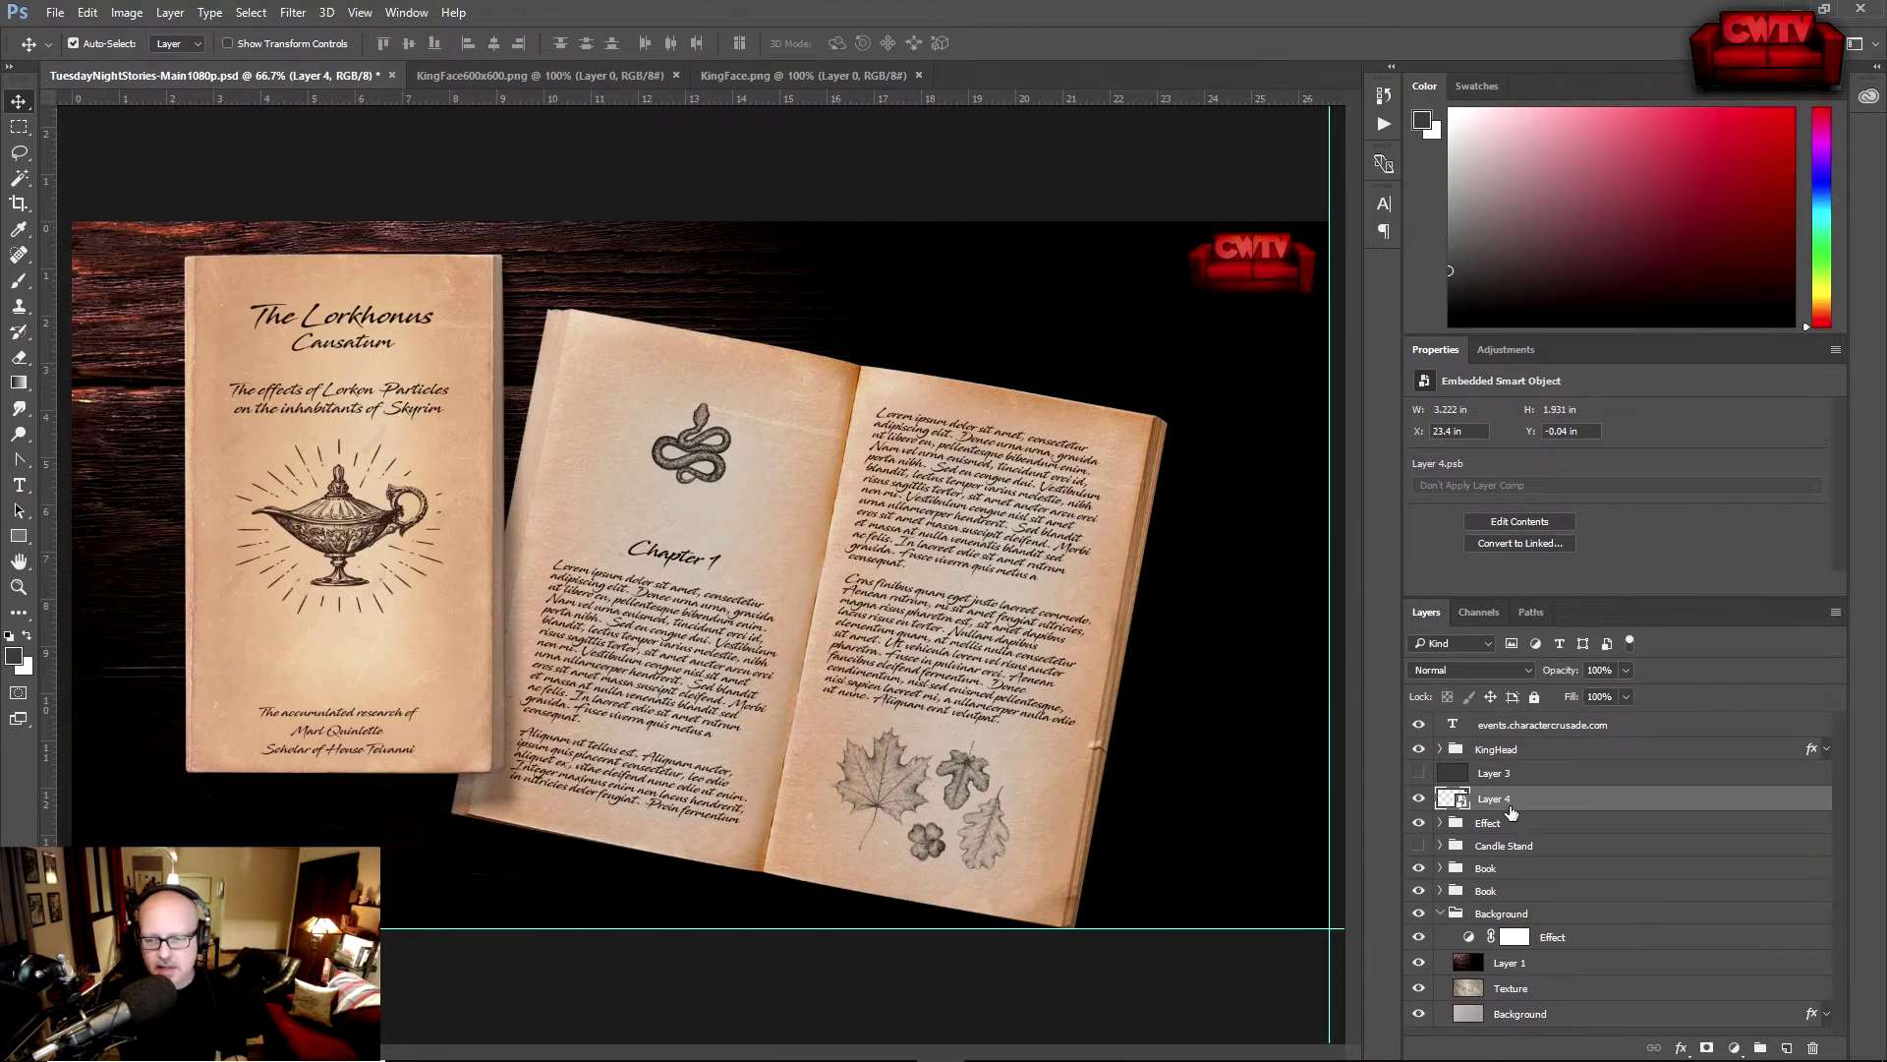
pyautogui.click(90, 14)
pyautogui.moveTo(199, 433)
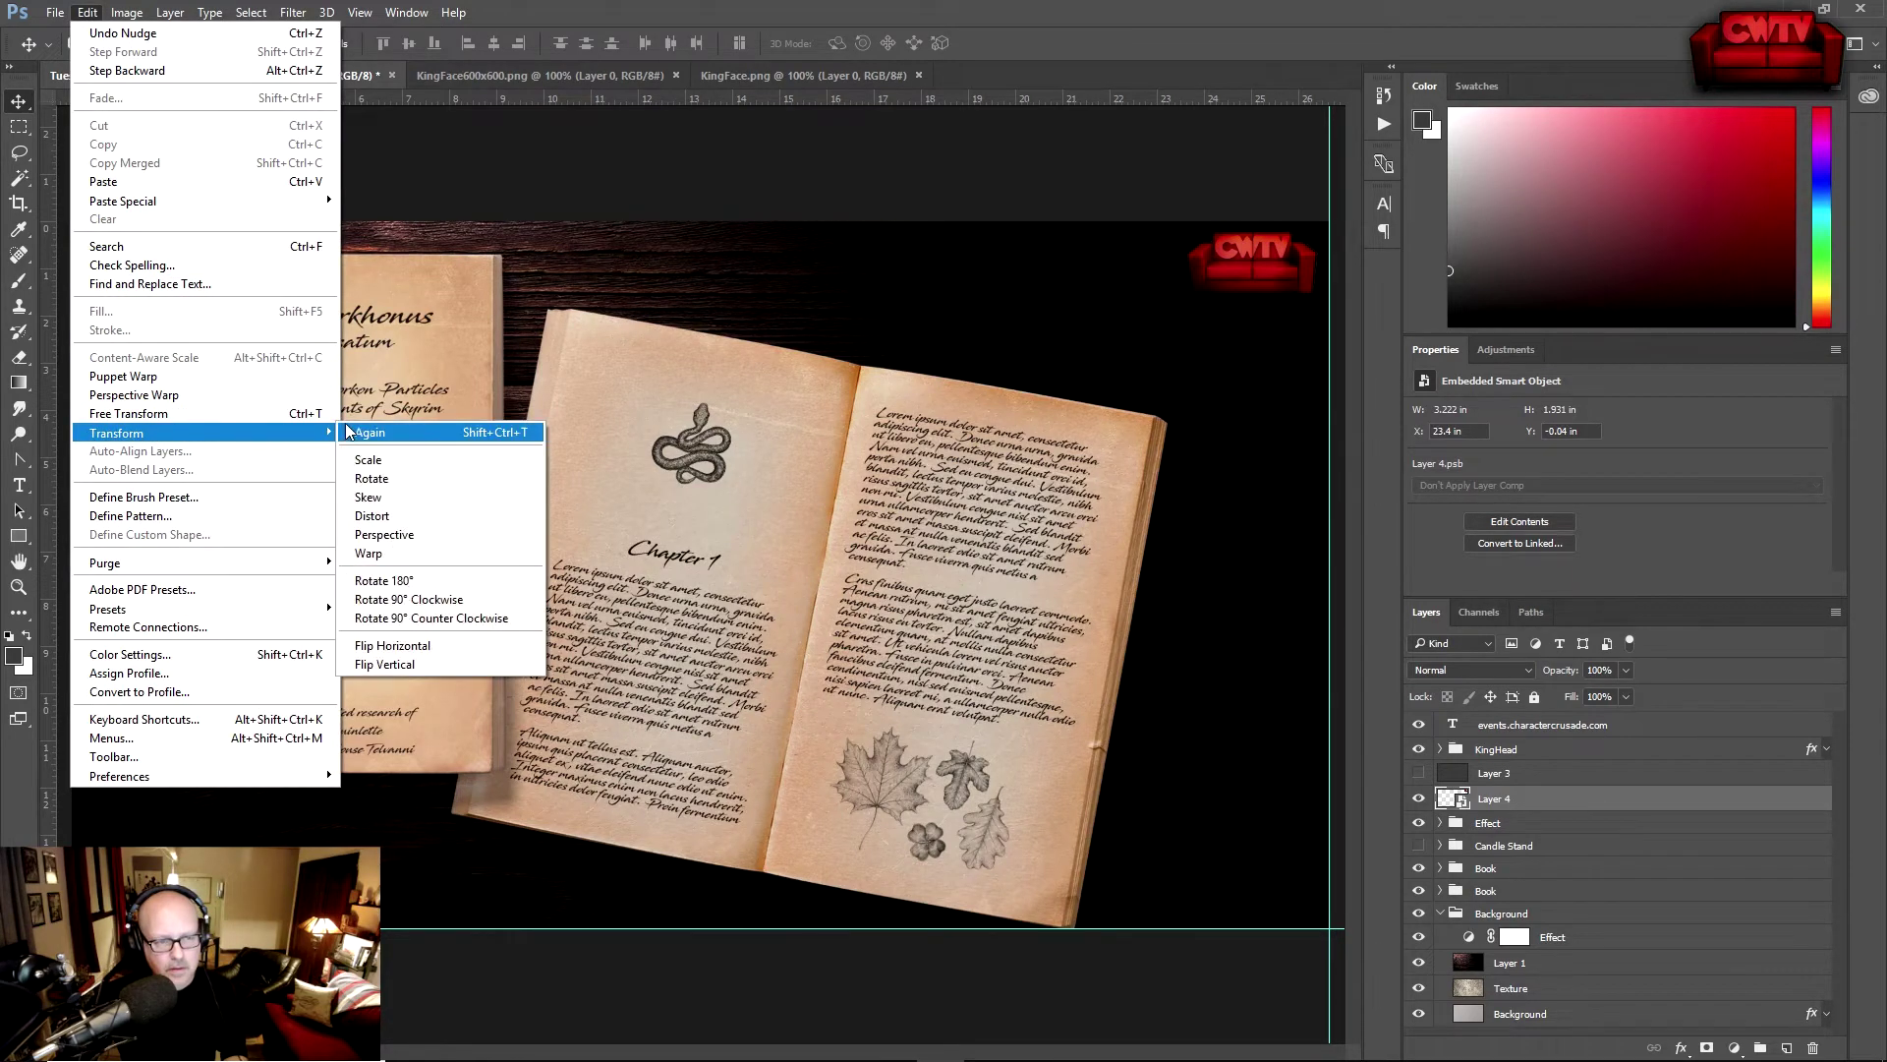
pyautogui.click(350, 458)
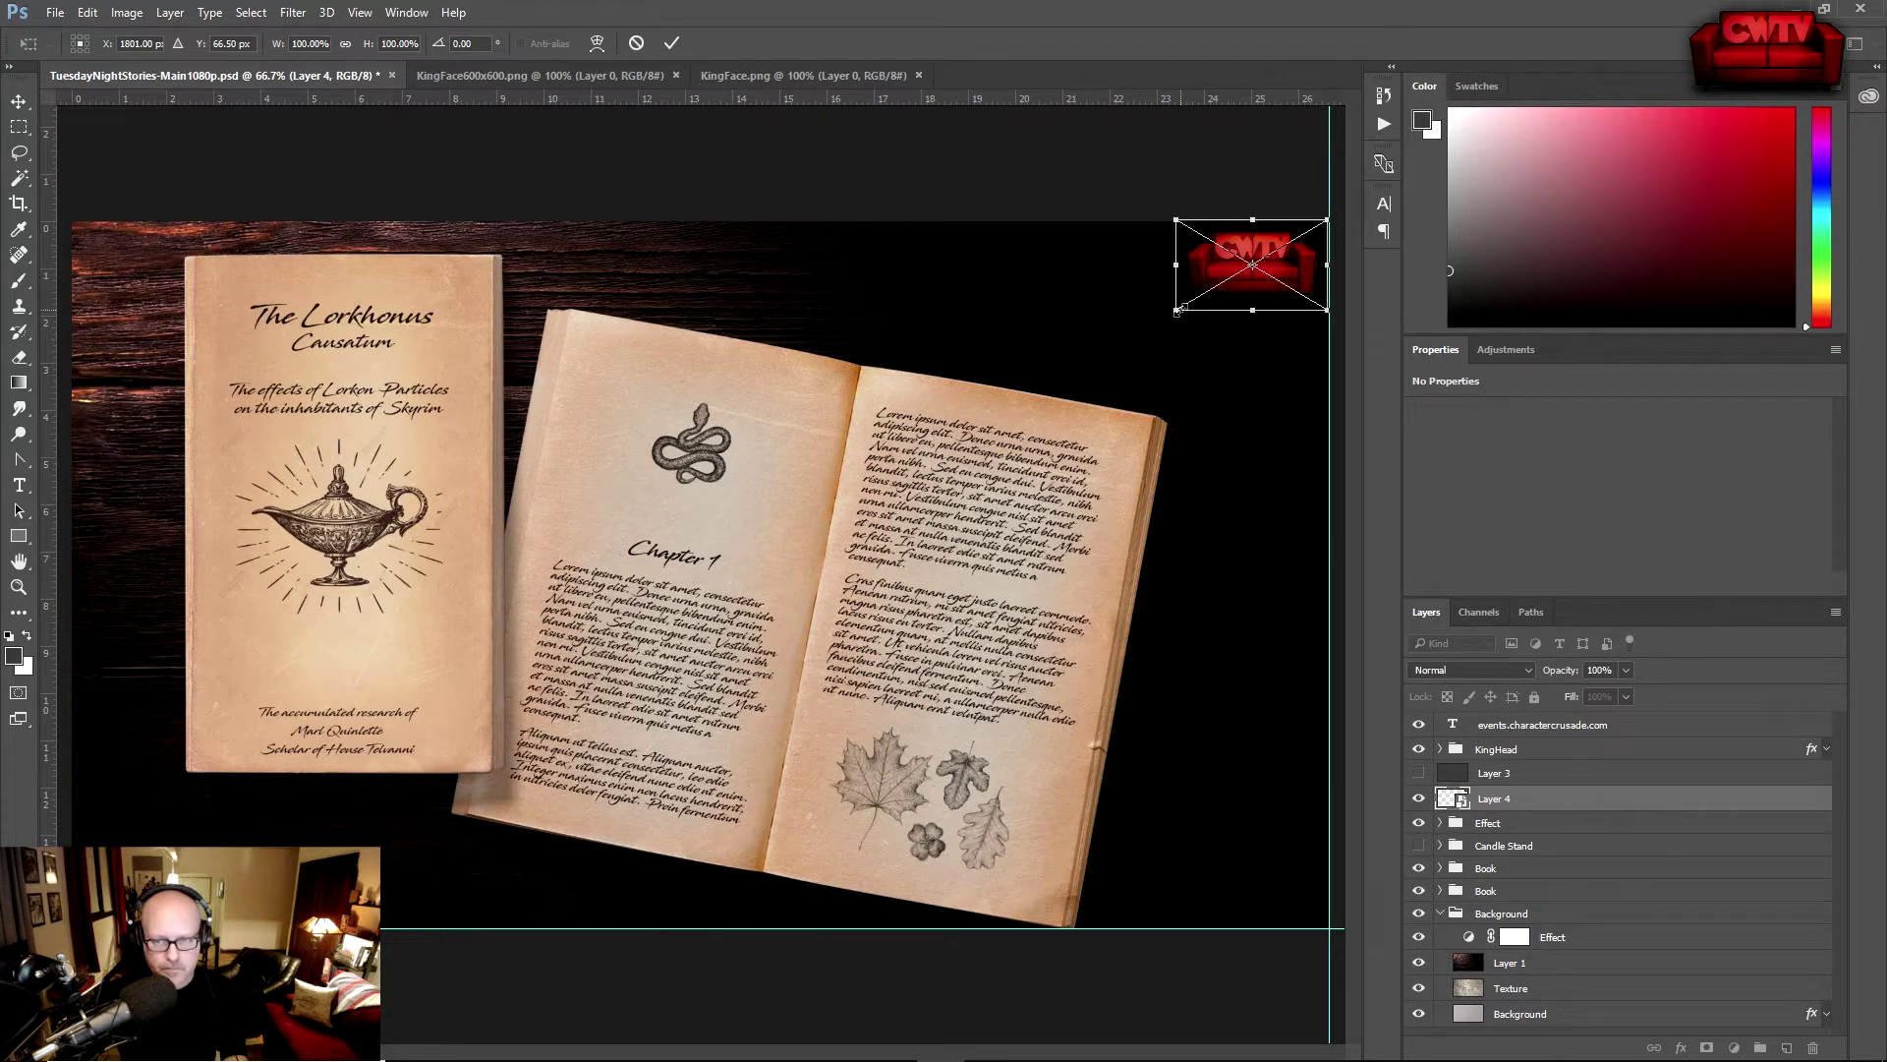
pyautogui.moveTo(1172, 315); pyautogui.dragTo(1237, 272)
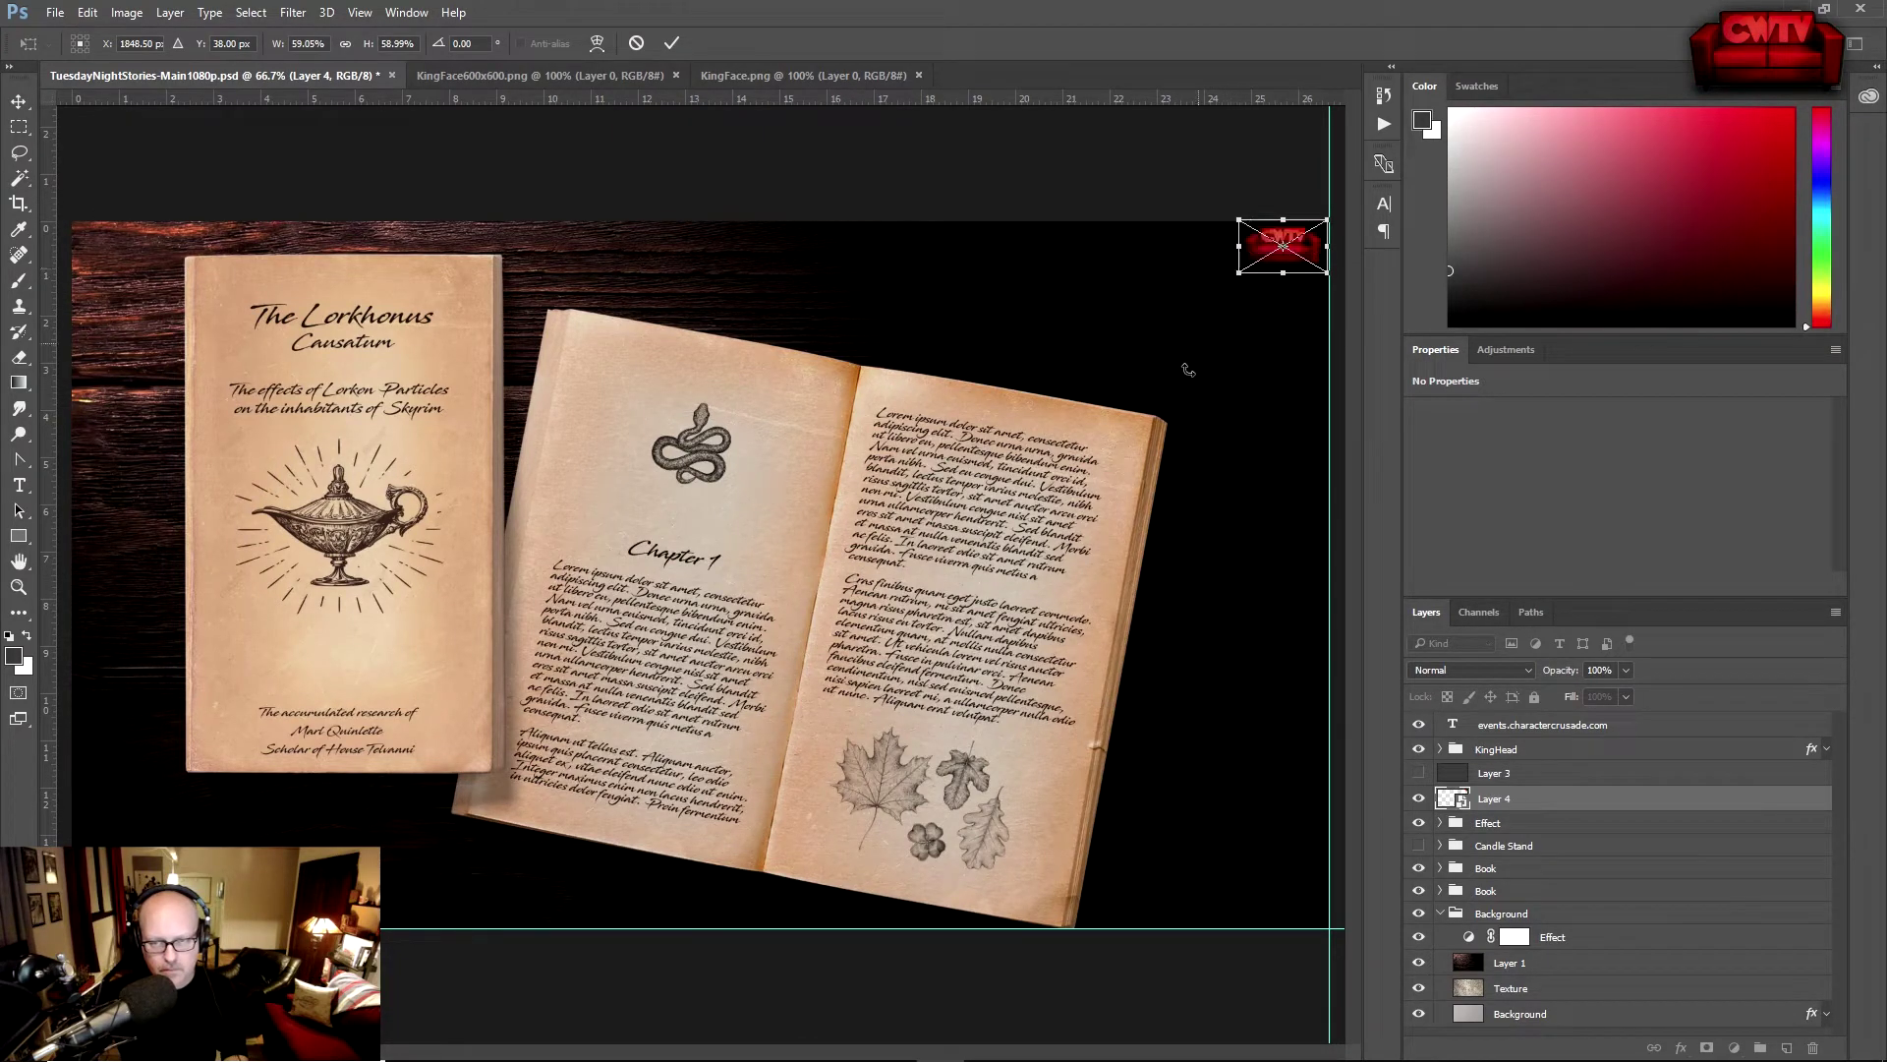
pyautogui.press('Return')
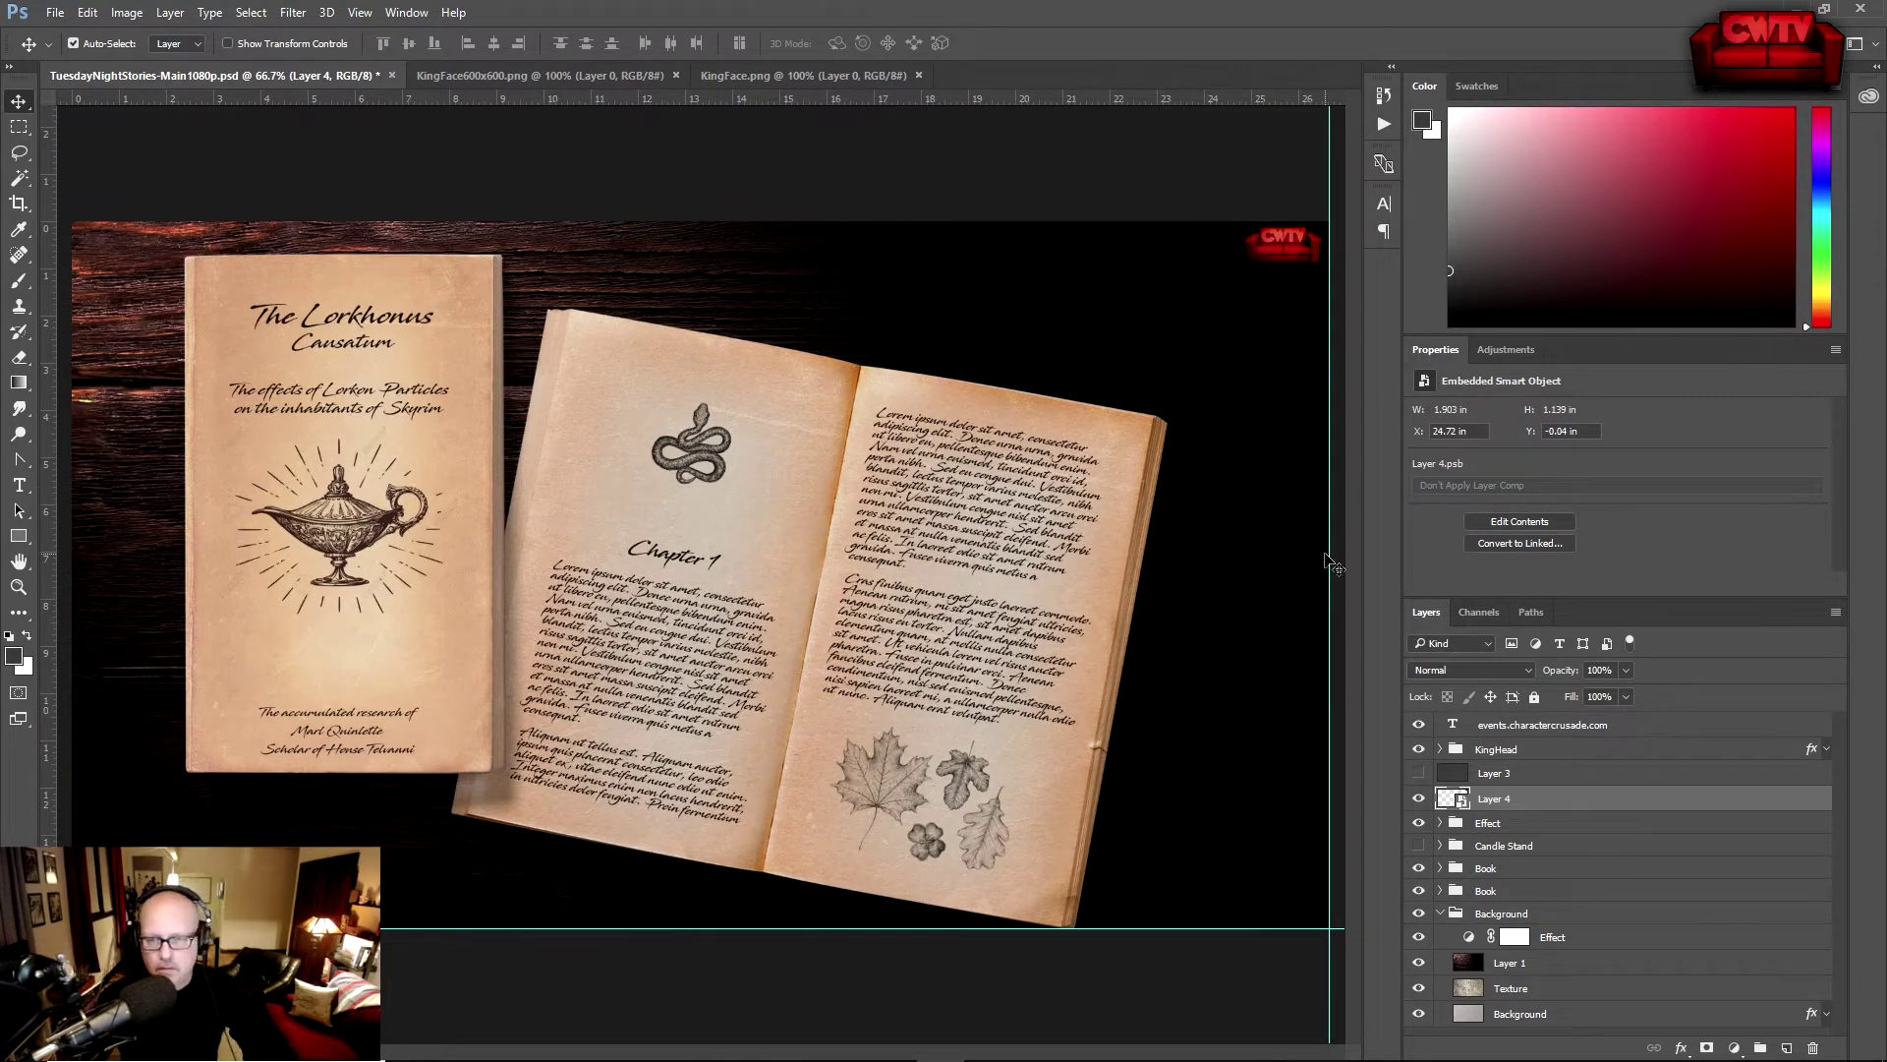
pyautogui.press('Down')
pyautogui.press('Down')
pyautogui.press('Down')
pyautogui.press('Down')
pyautogui.press('Left')
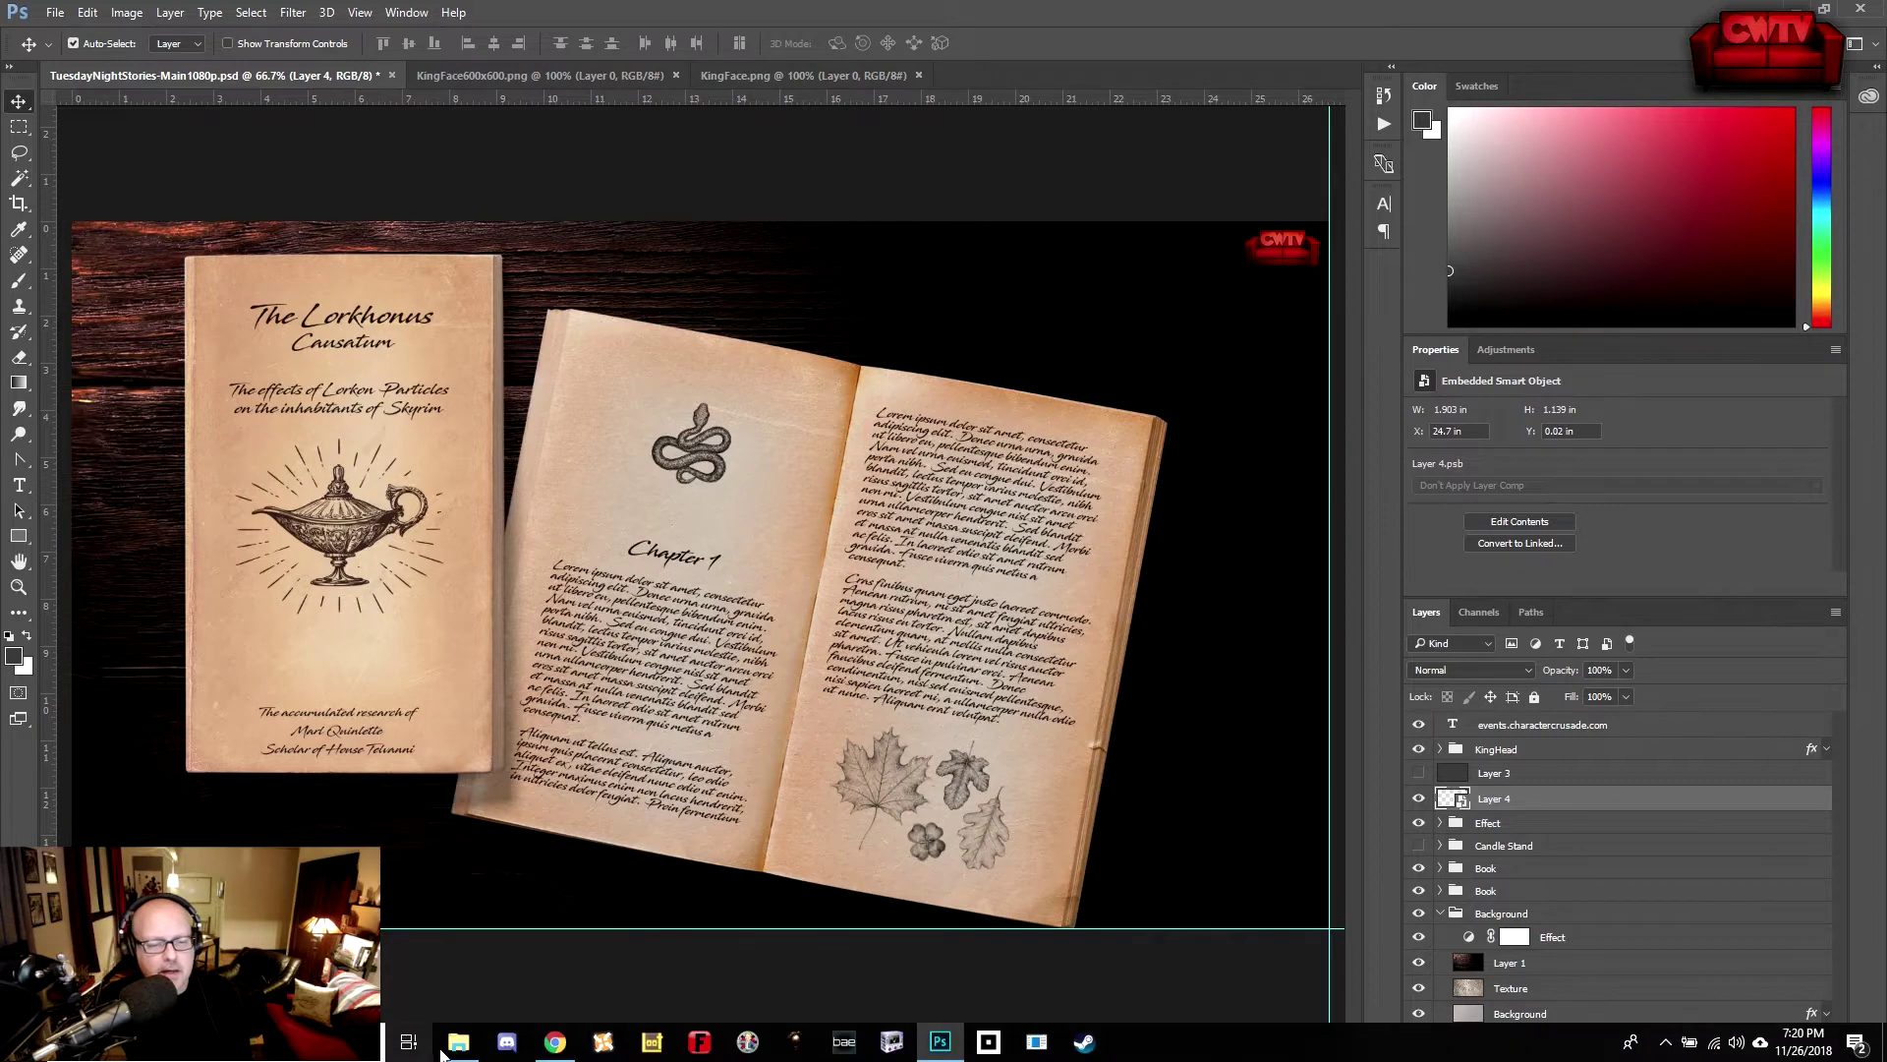
# - Switch to Chrome and search dafont for 'rift'
pyautogui.click(567, 1051)
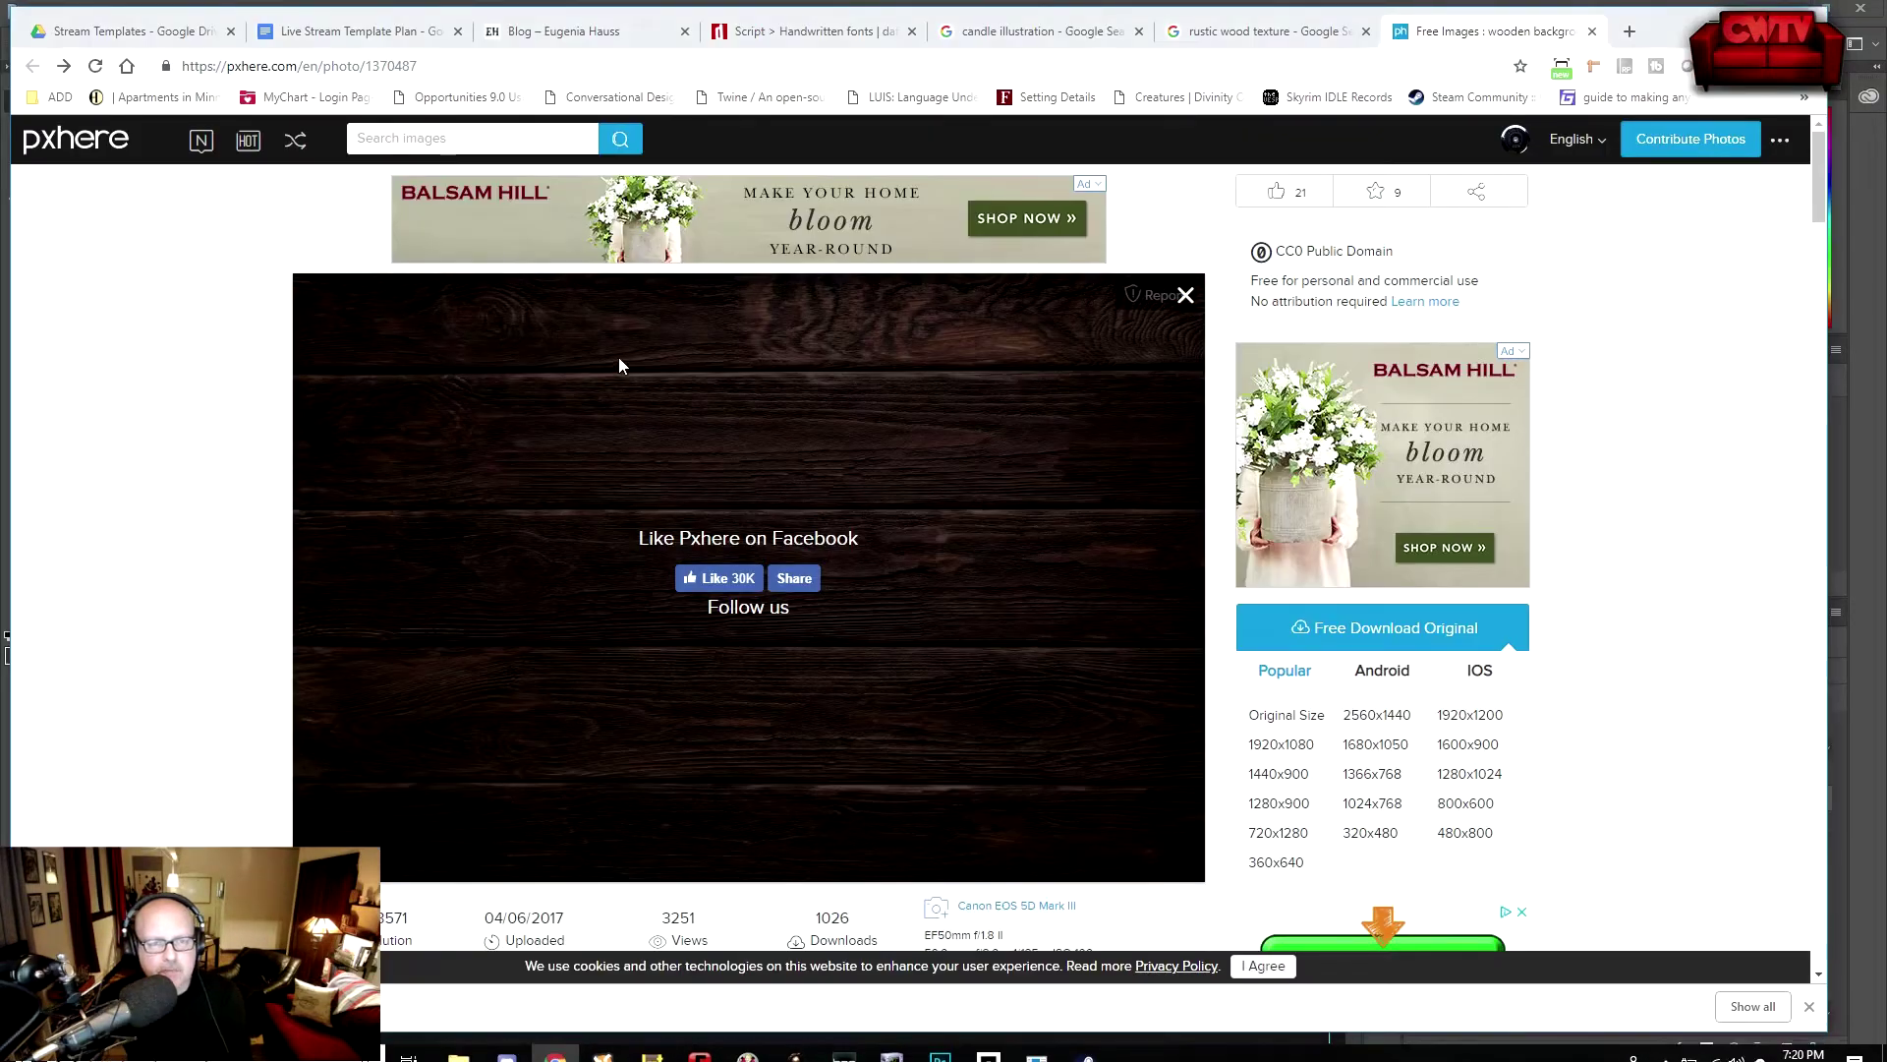
pyautogui.click(794, 34)
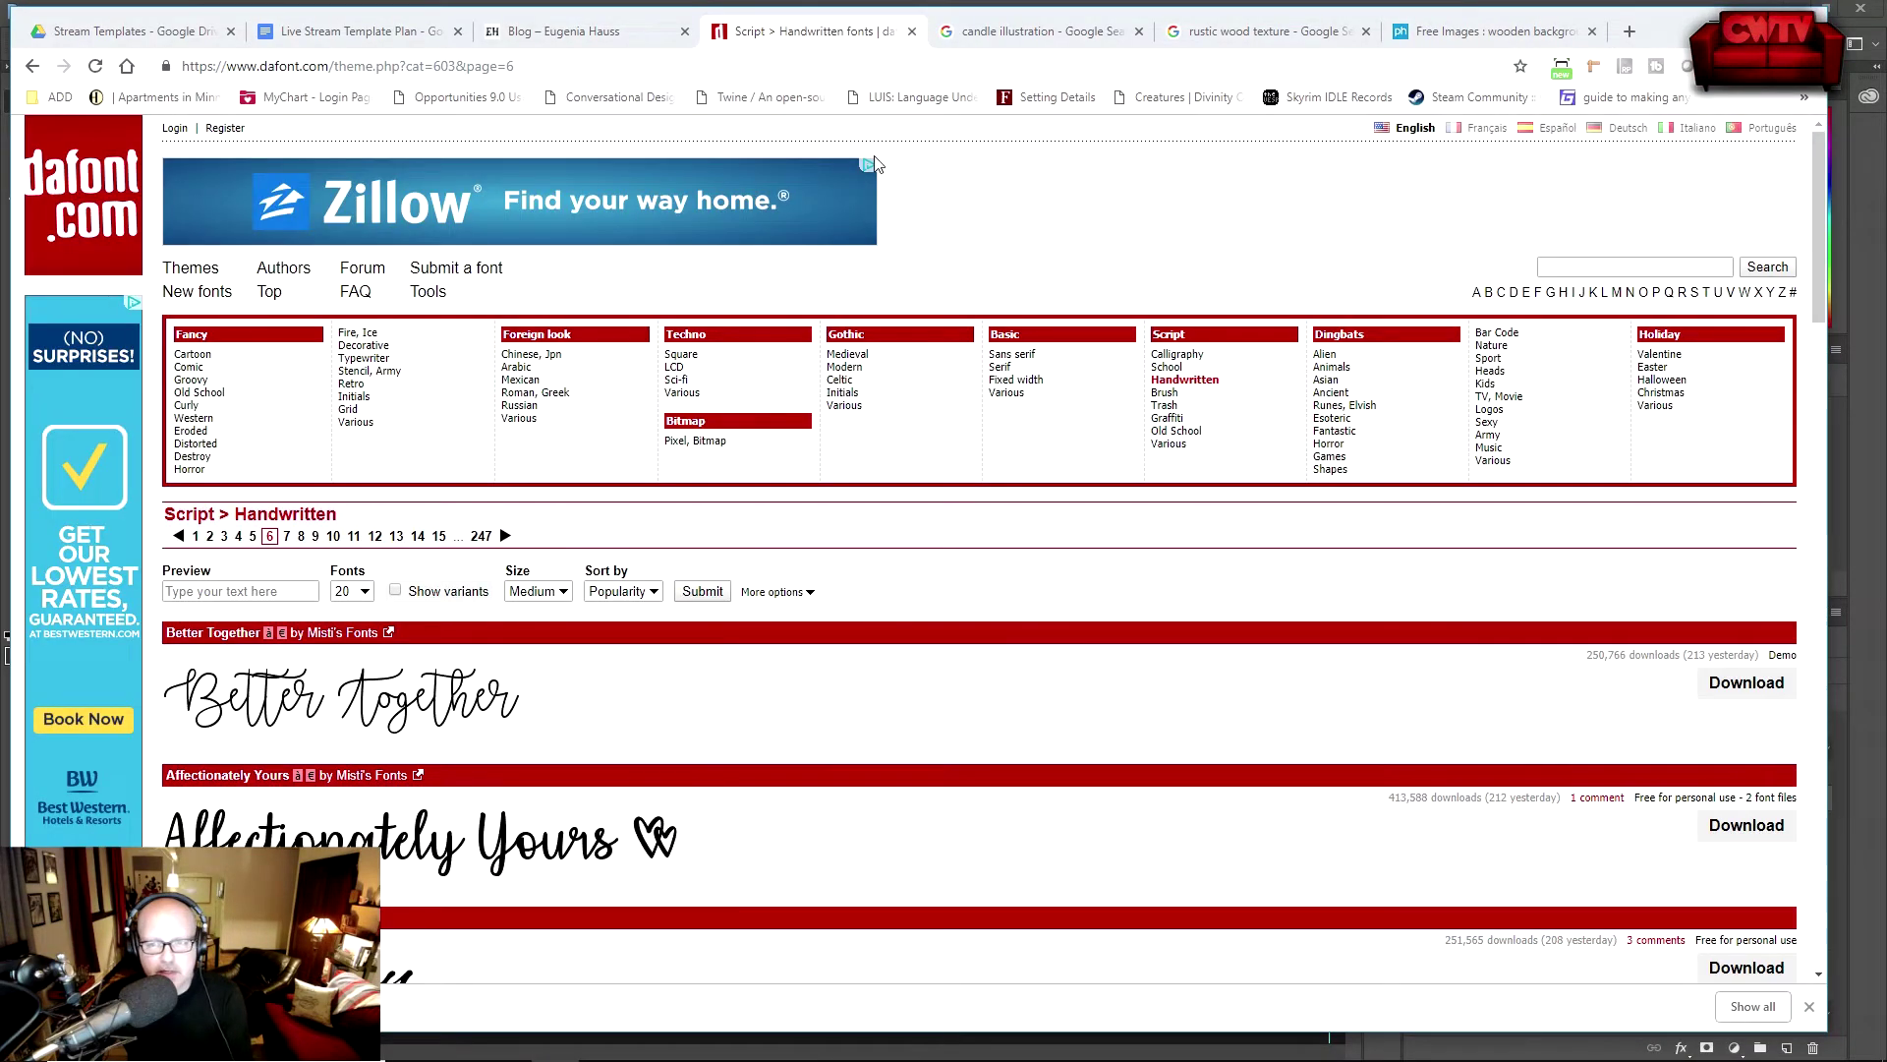
pyautogui.click(1571, 267)
pyautogui.write('rif')
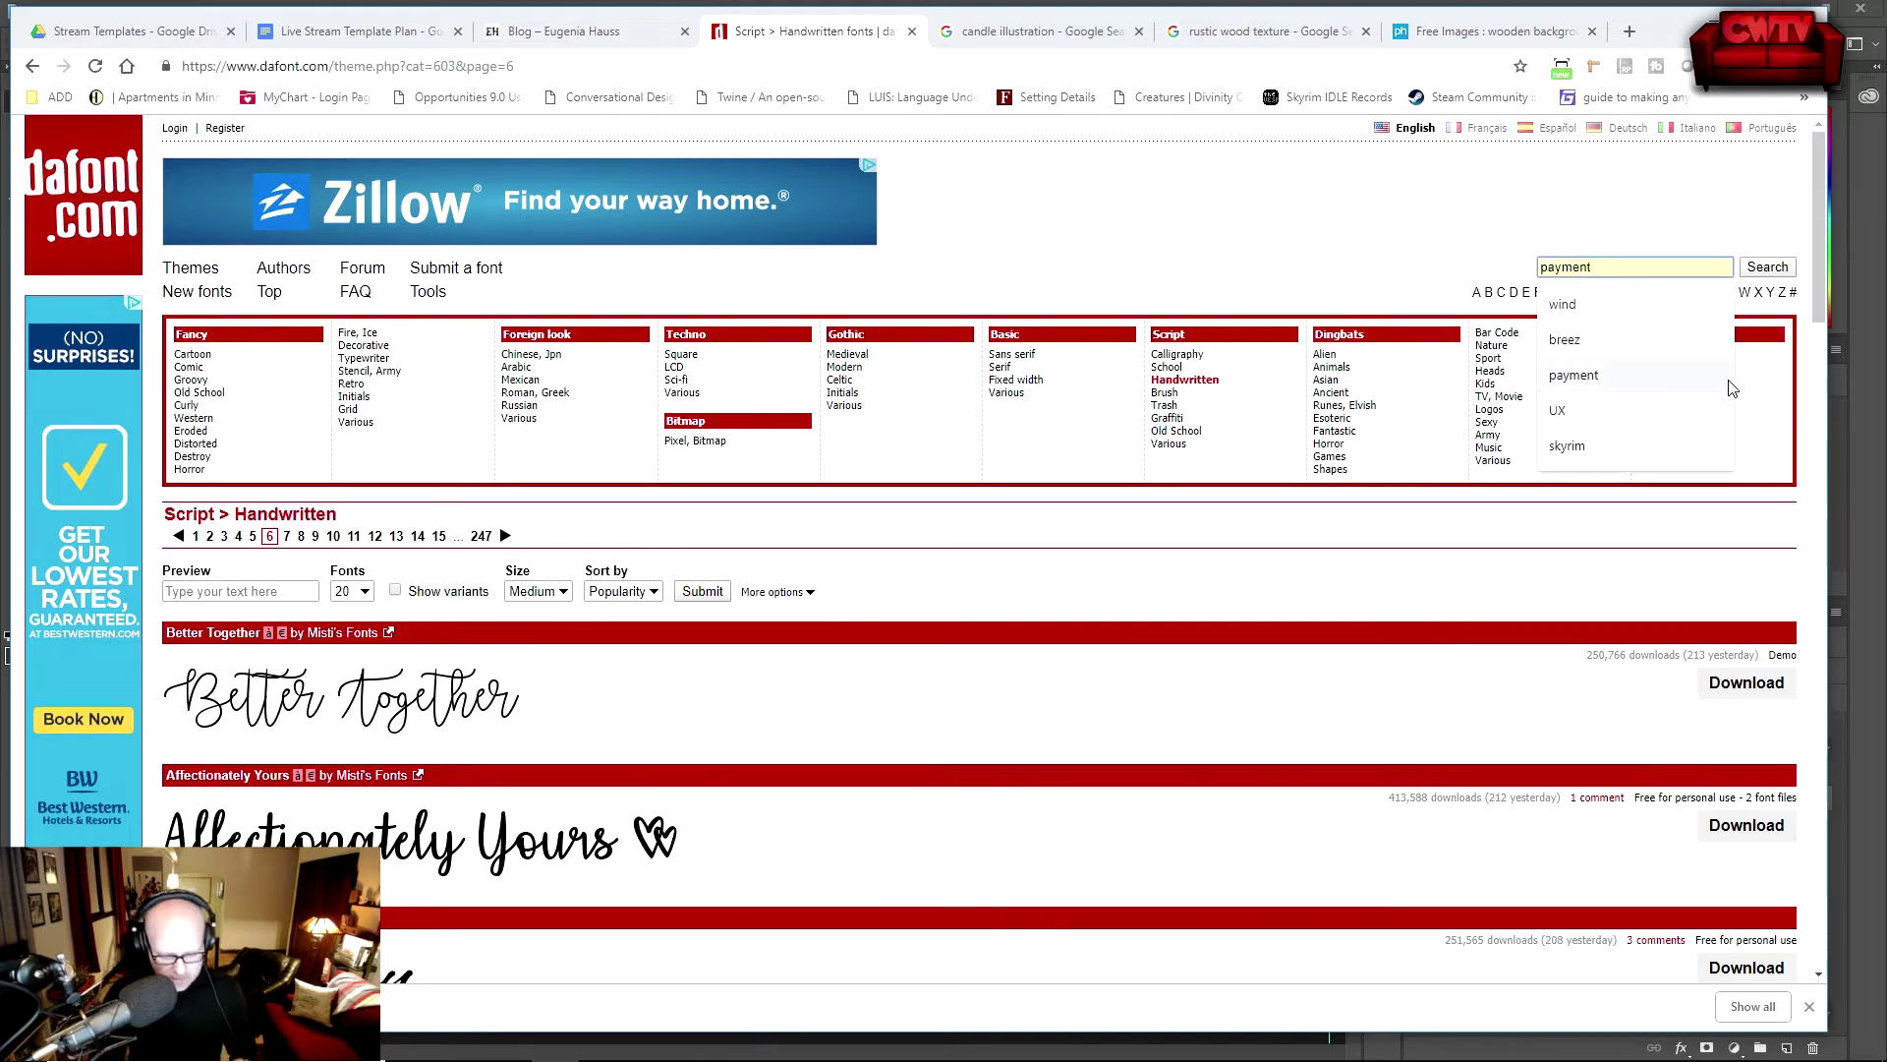
pyautogui.write('t')
pyautogui.press('Return')
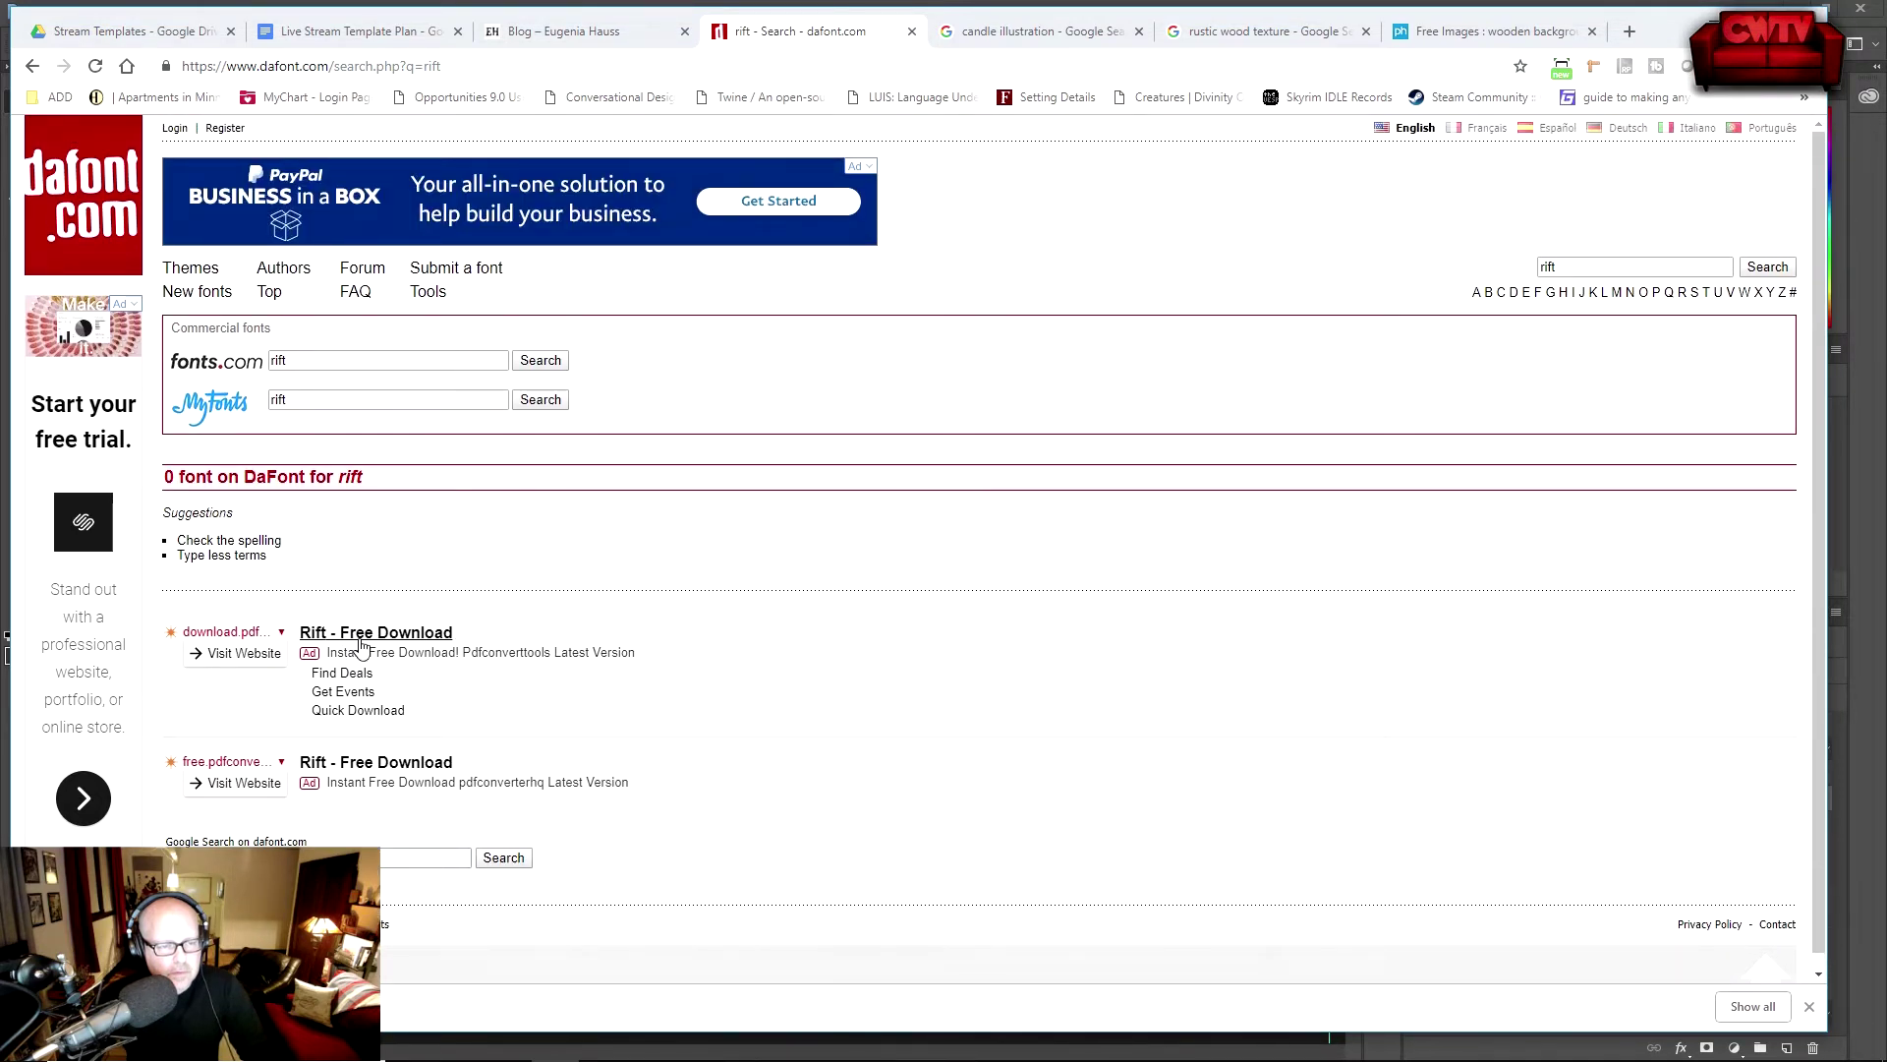
# - Check the Rift listing, close the PDF converter page, and rerun the dafont 'rift' search
pyautogui.click(362, 640)
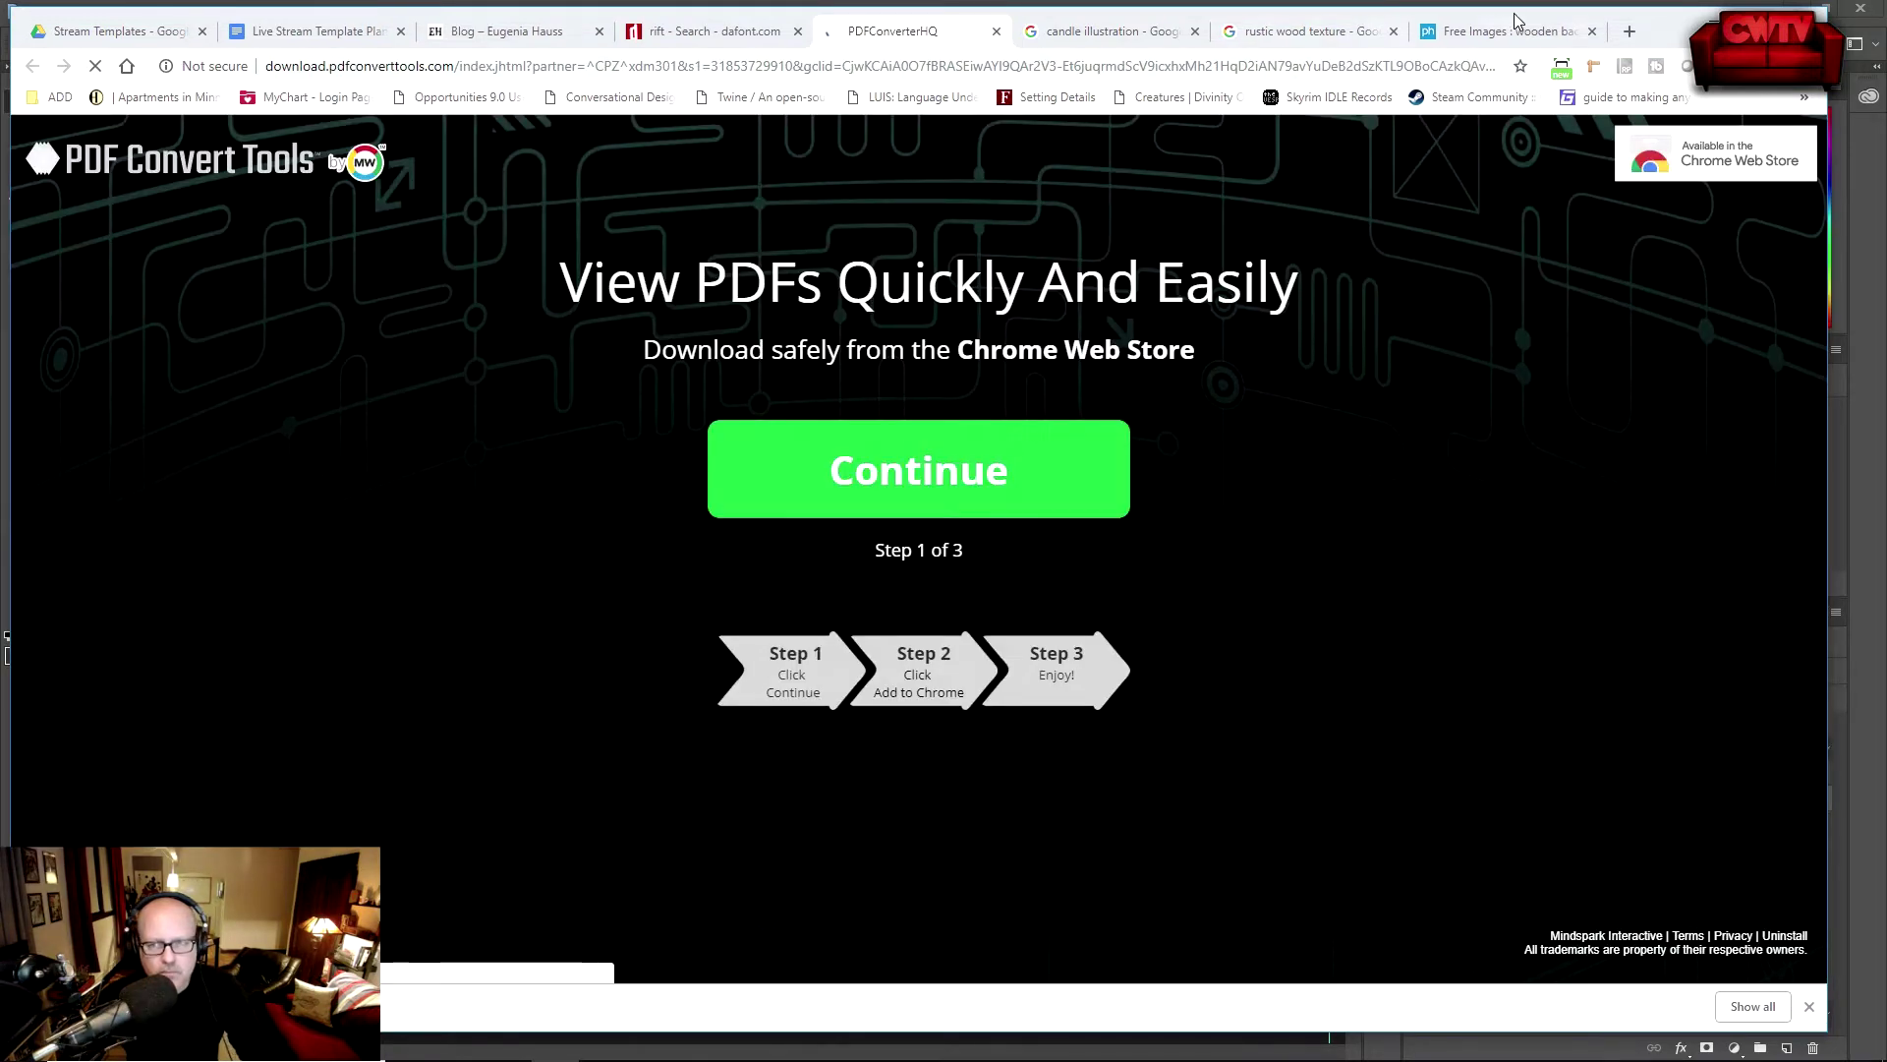
pyautogui.click(994, 32)
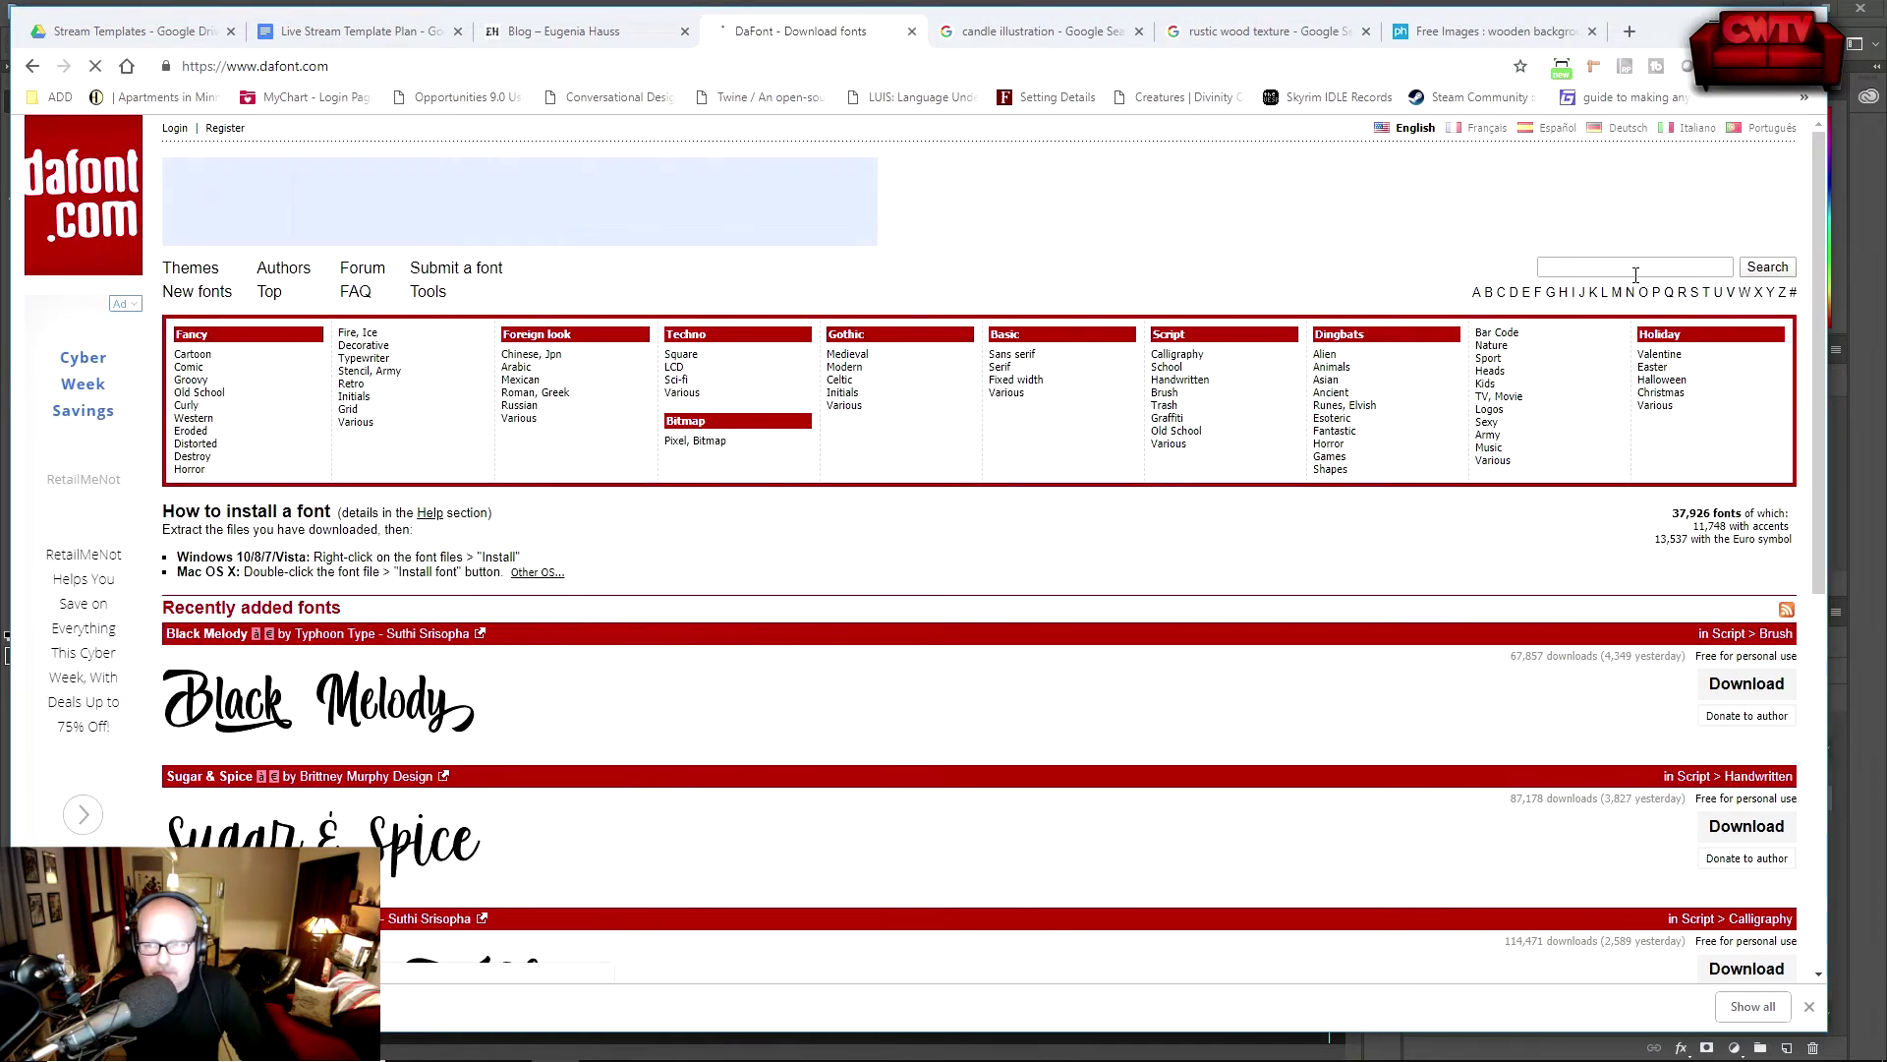
pyautogui.click(1681, 294)
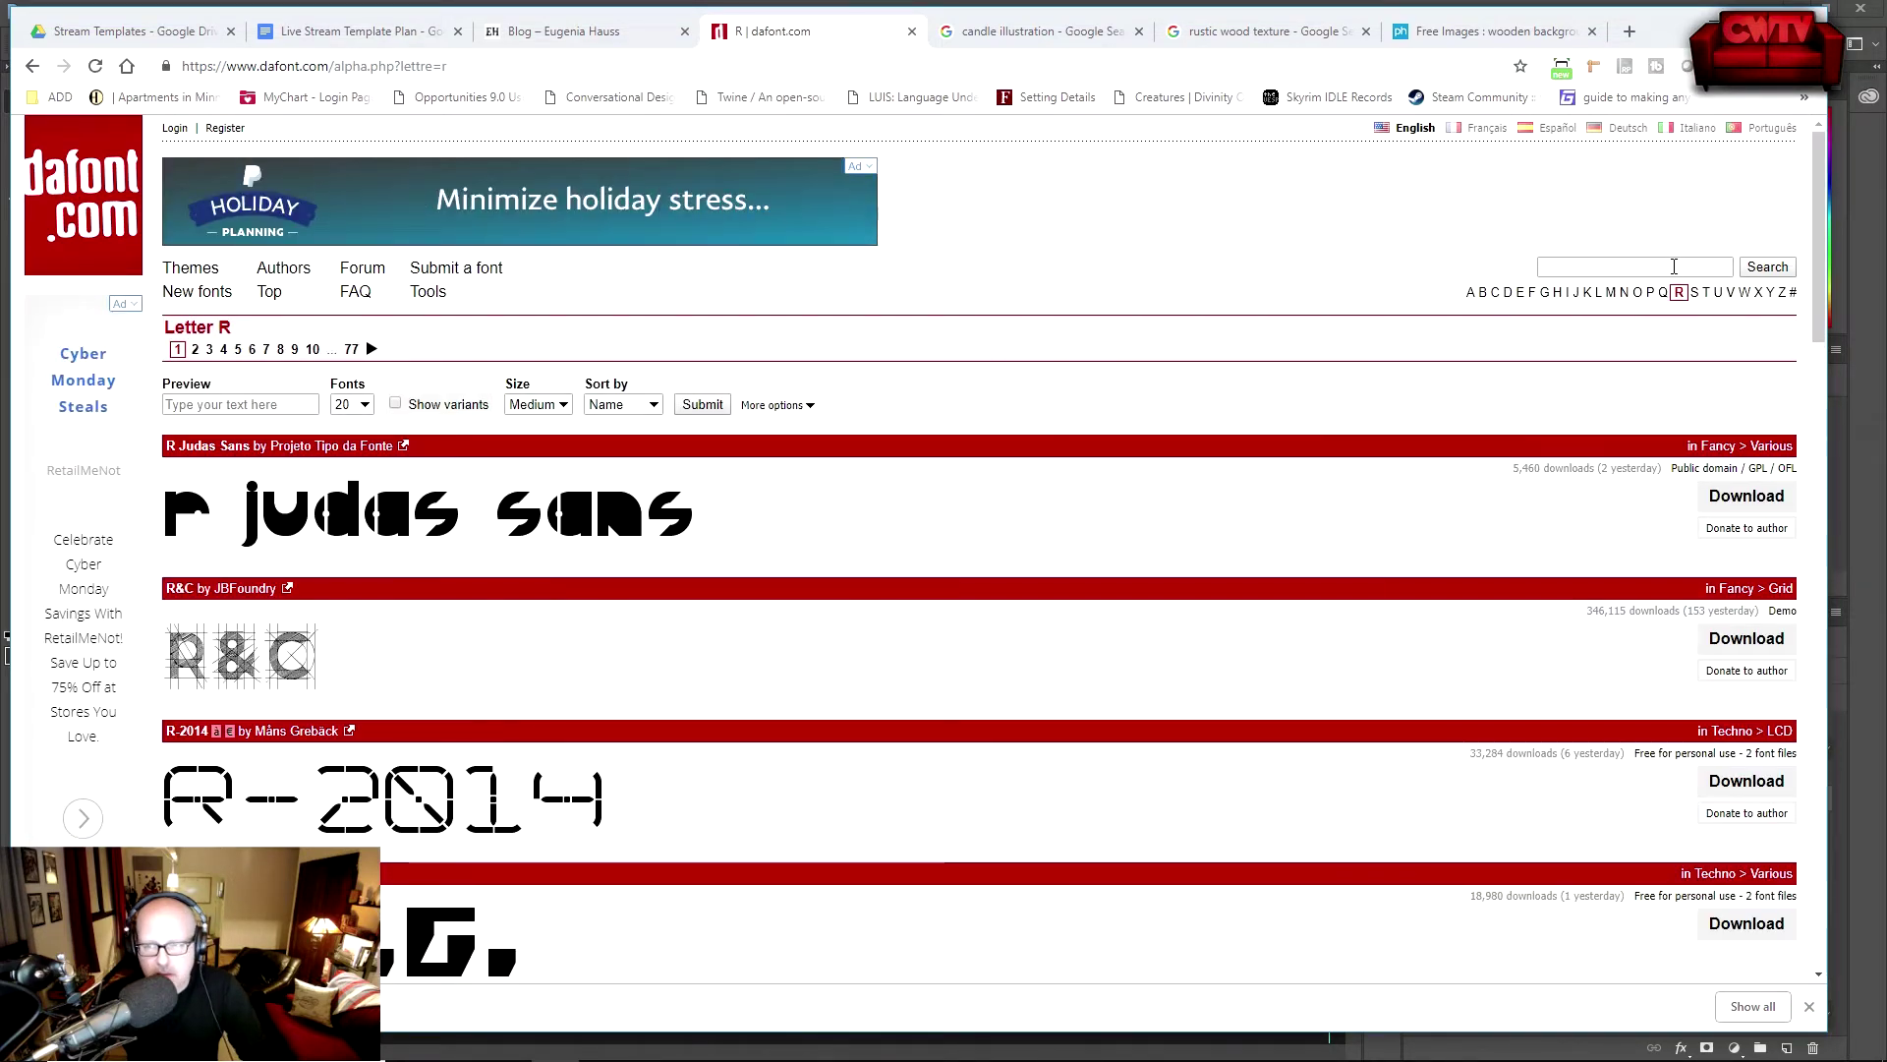
pyautogui.click(1674, 266)
pyautogui.write('rif')
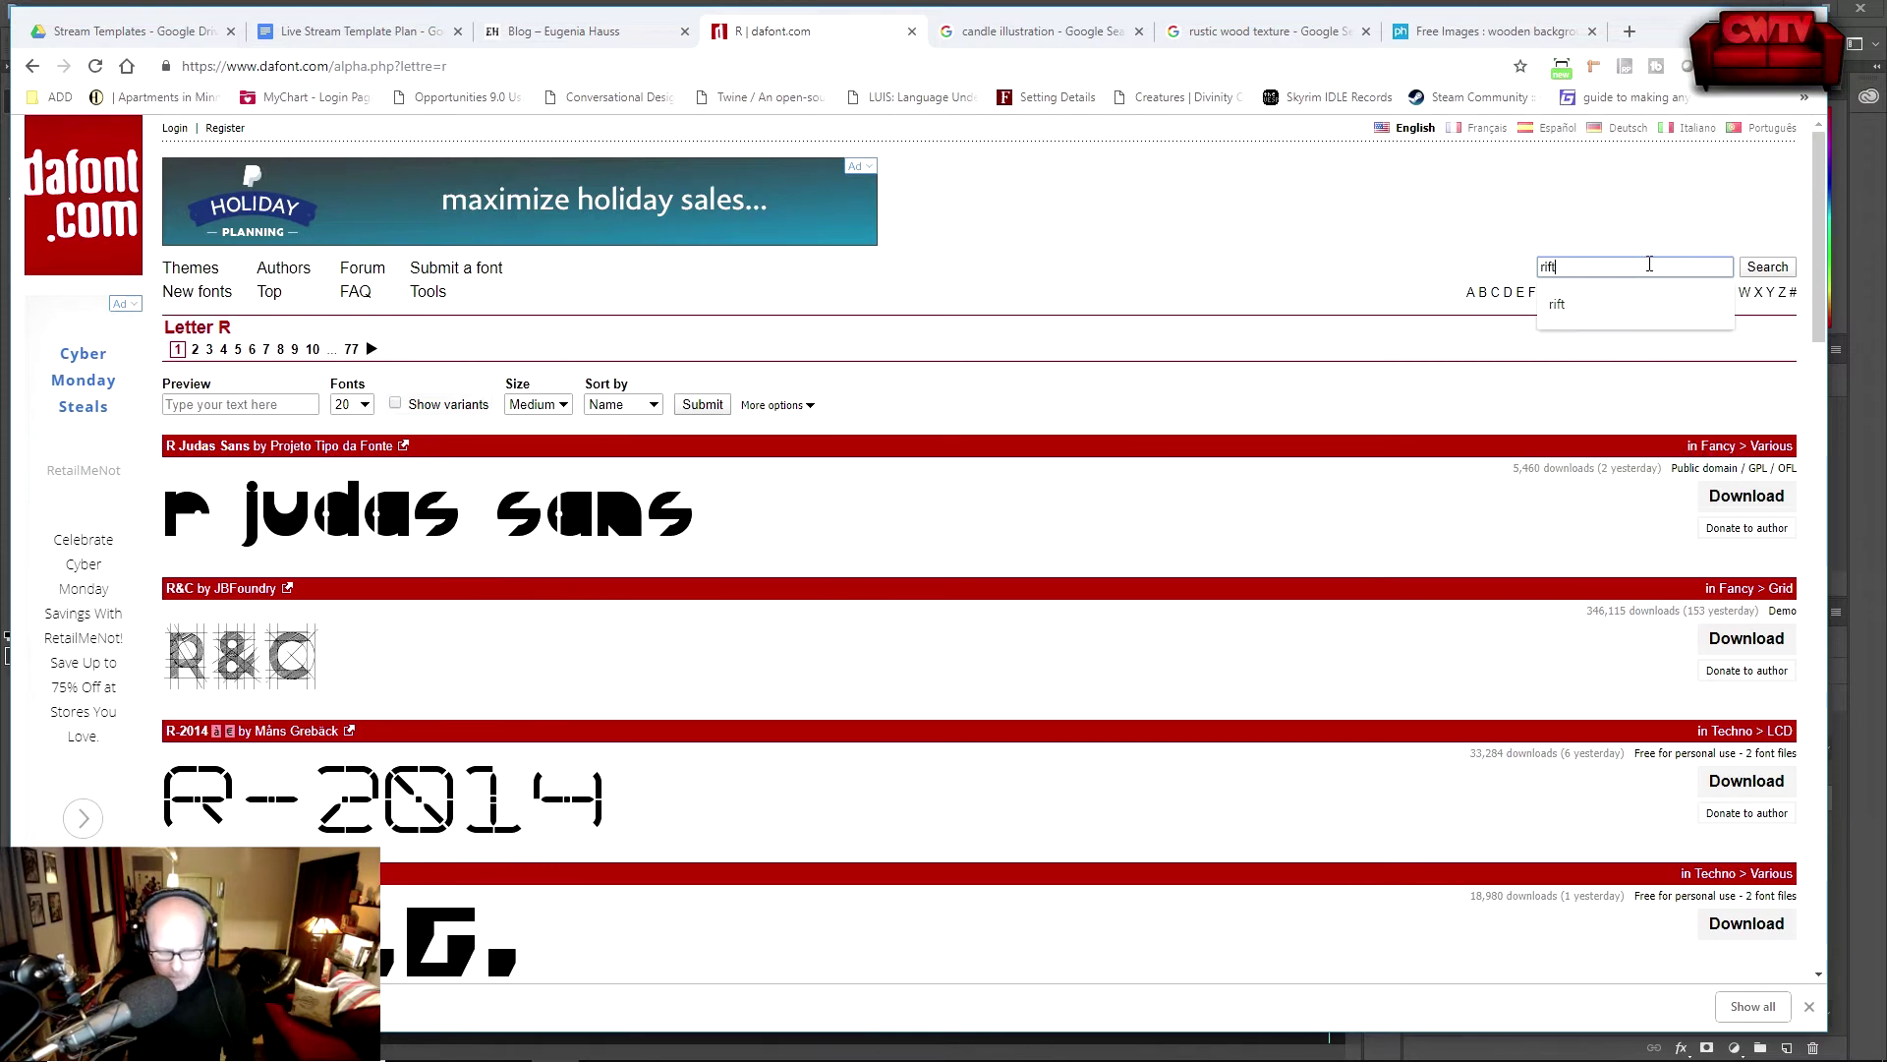
pyautogui.write('t')
pyautogui.press('Return')
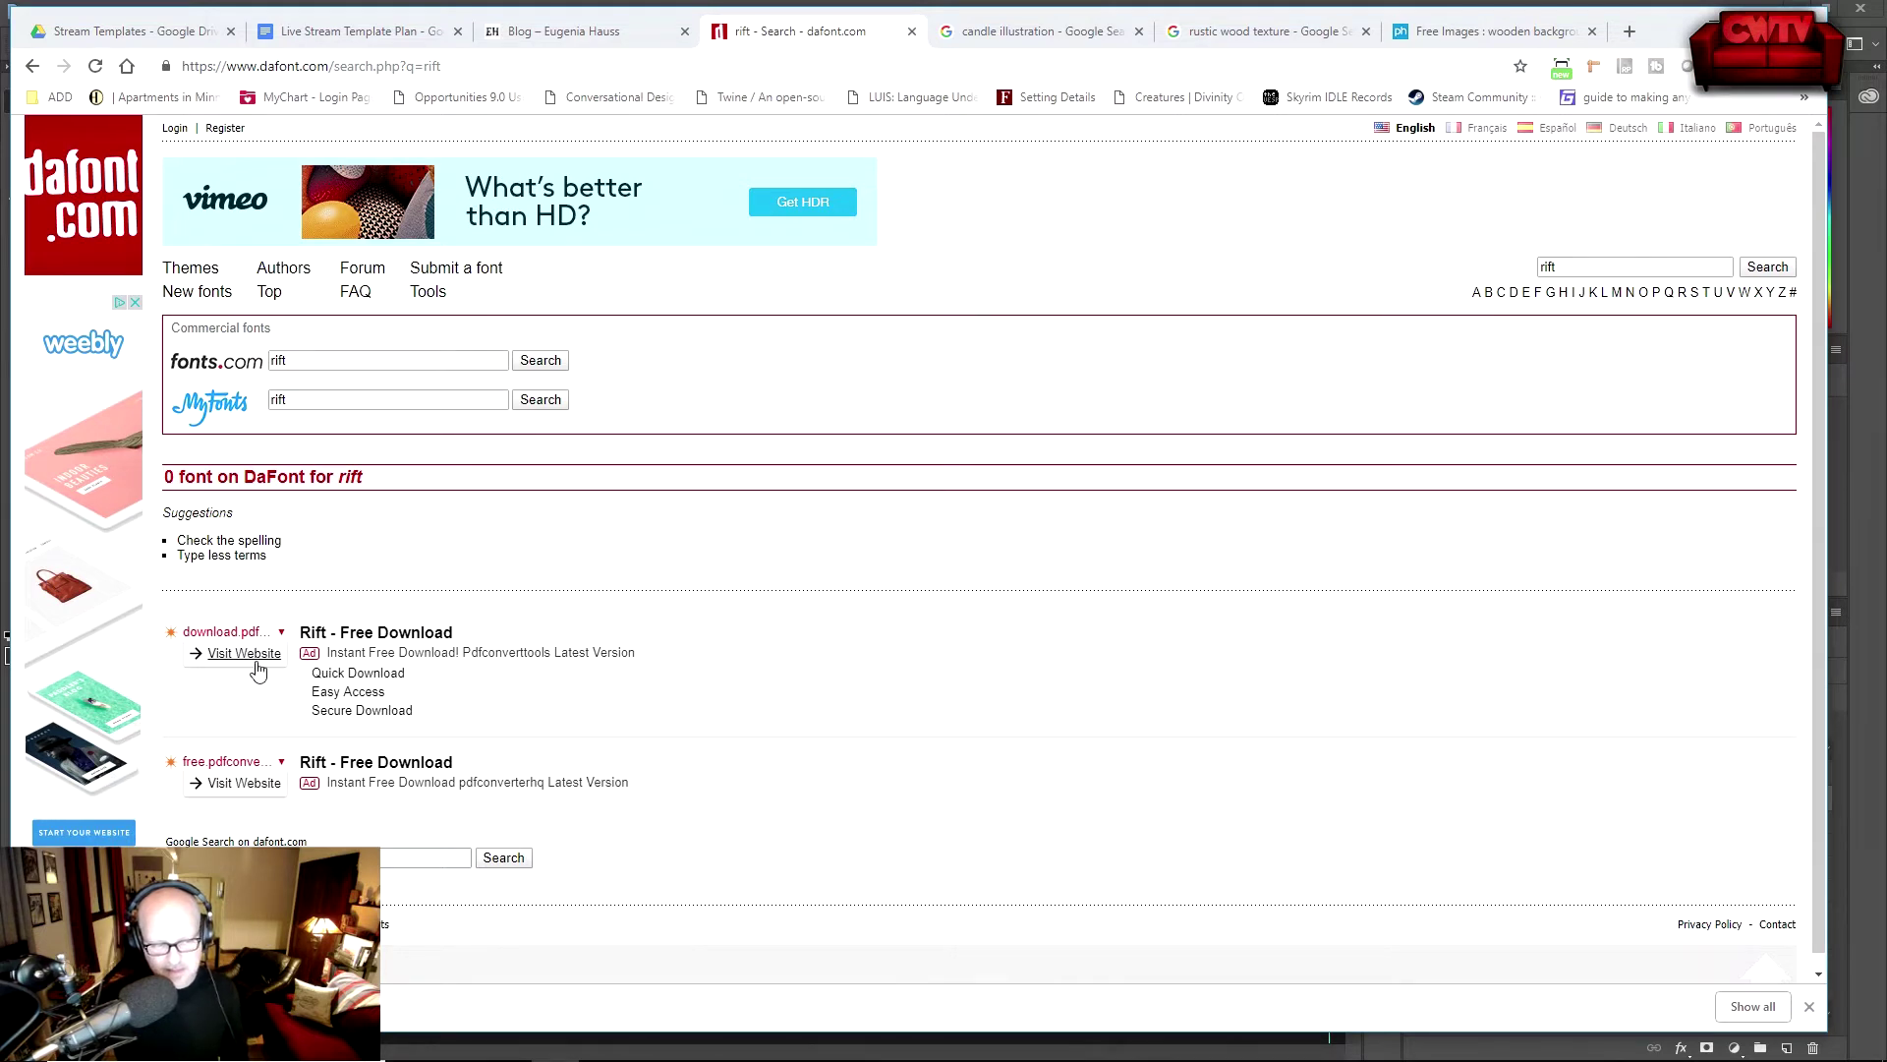
# - Try the fonts.com search for rift, then close its results page
pyautogui.click(540, 361)
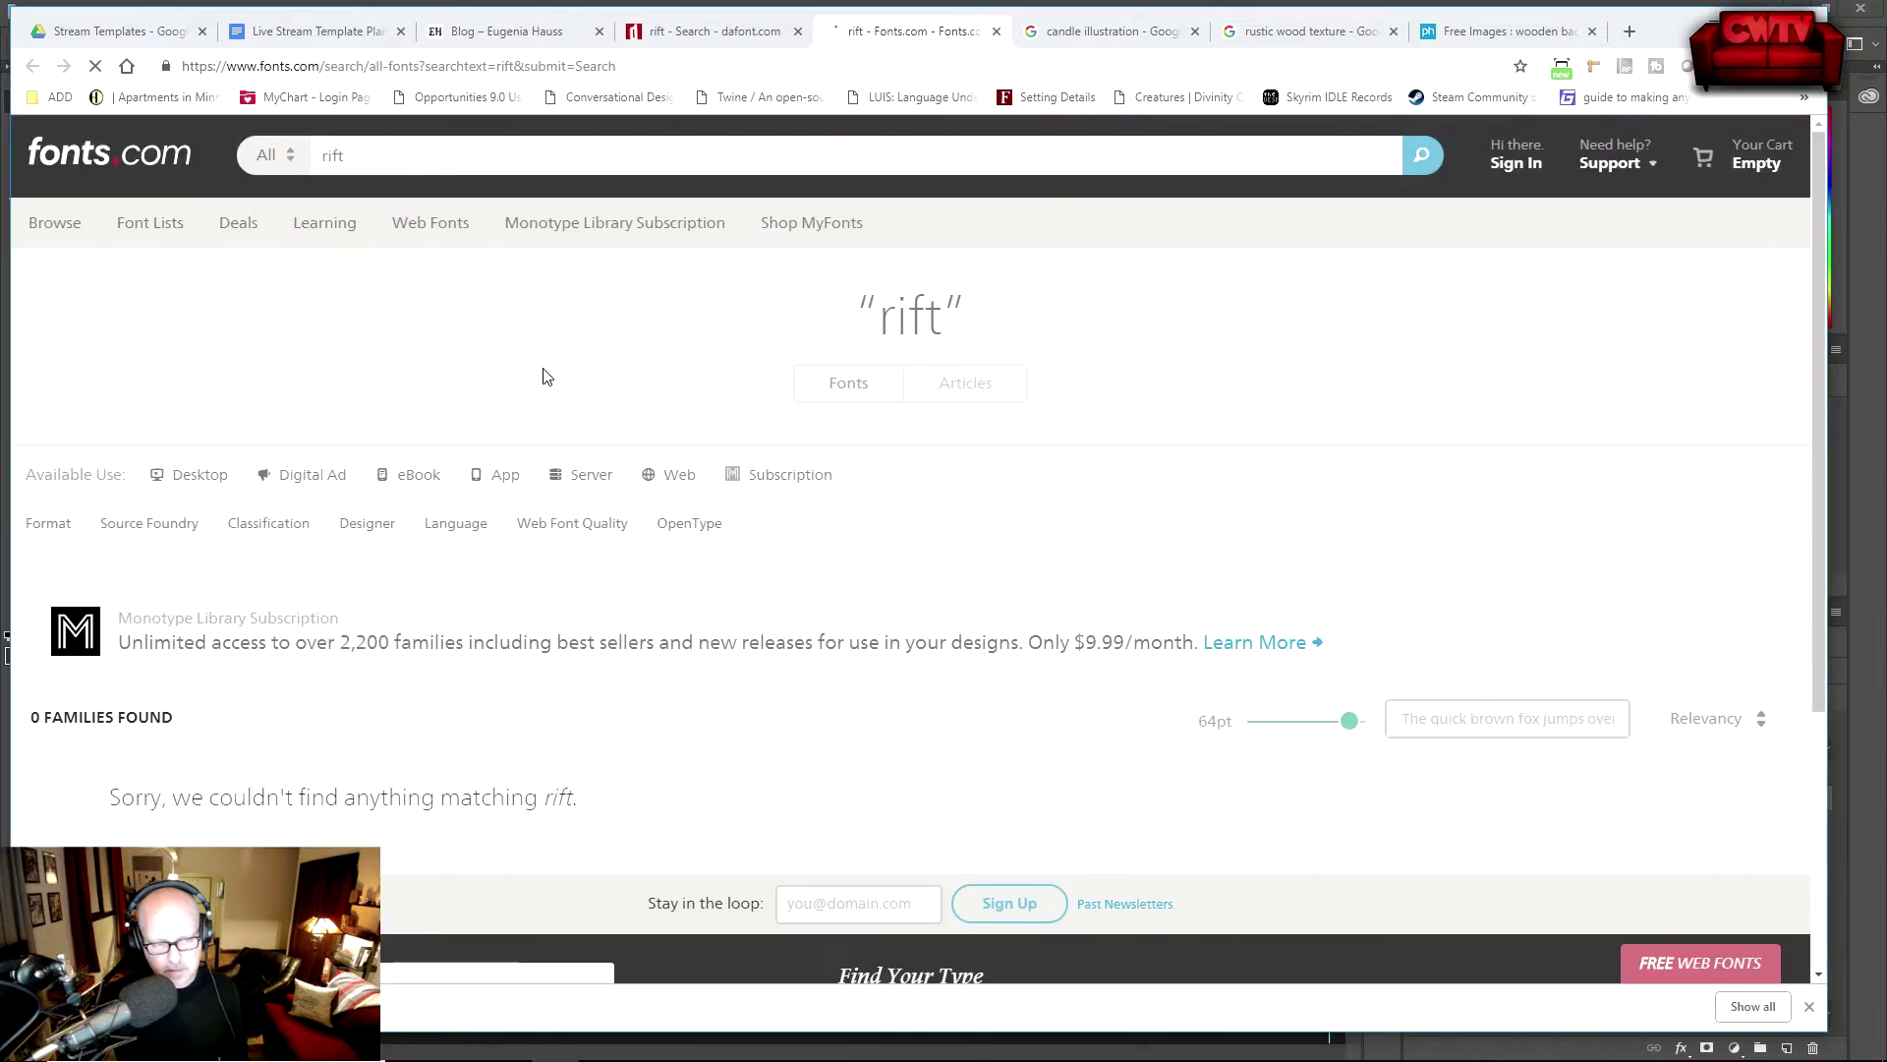
pyautogui.scroll(-3, 623, 639)
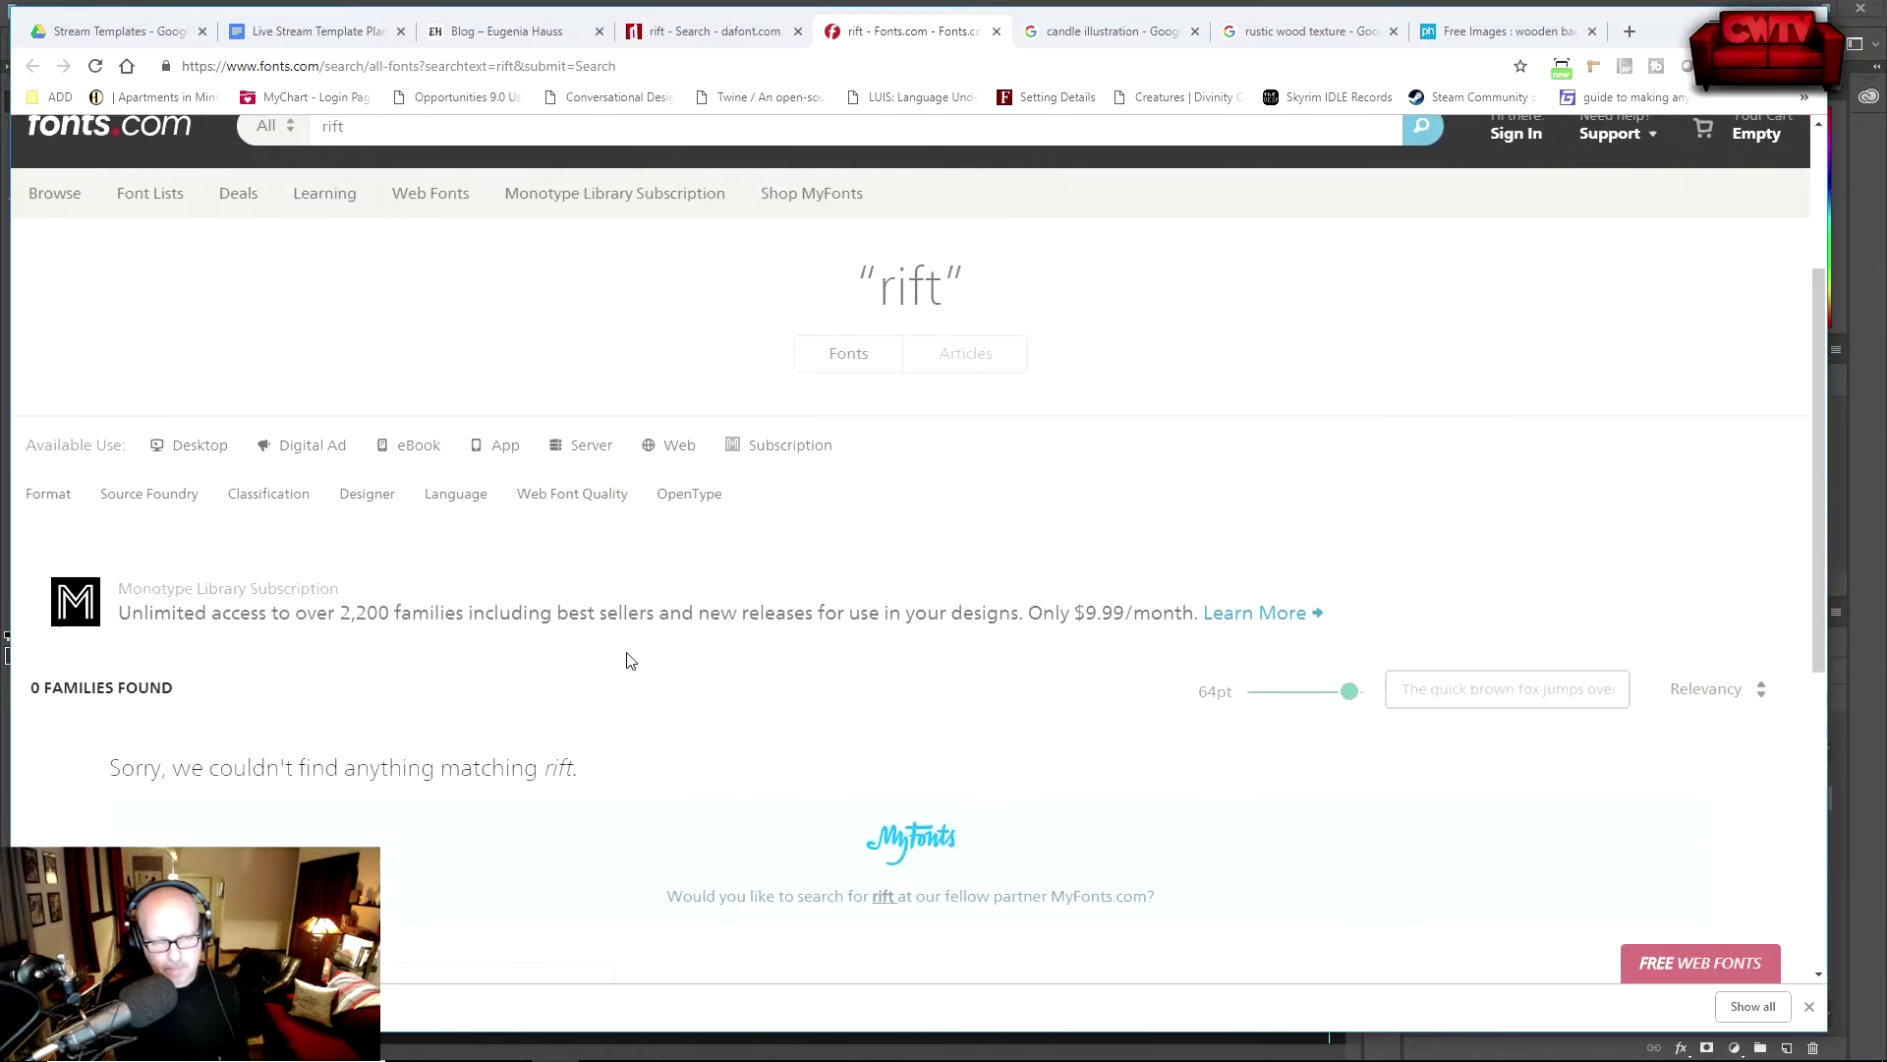
pyautogui.scroll(-3, 630, 668)
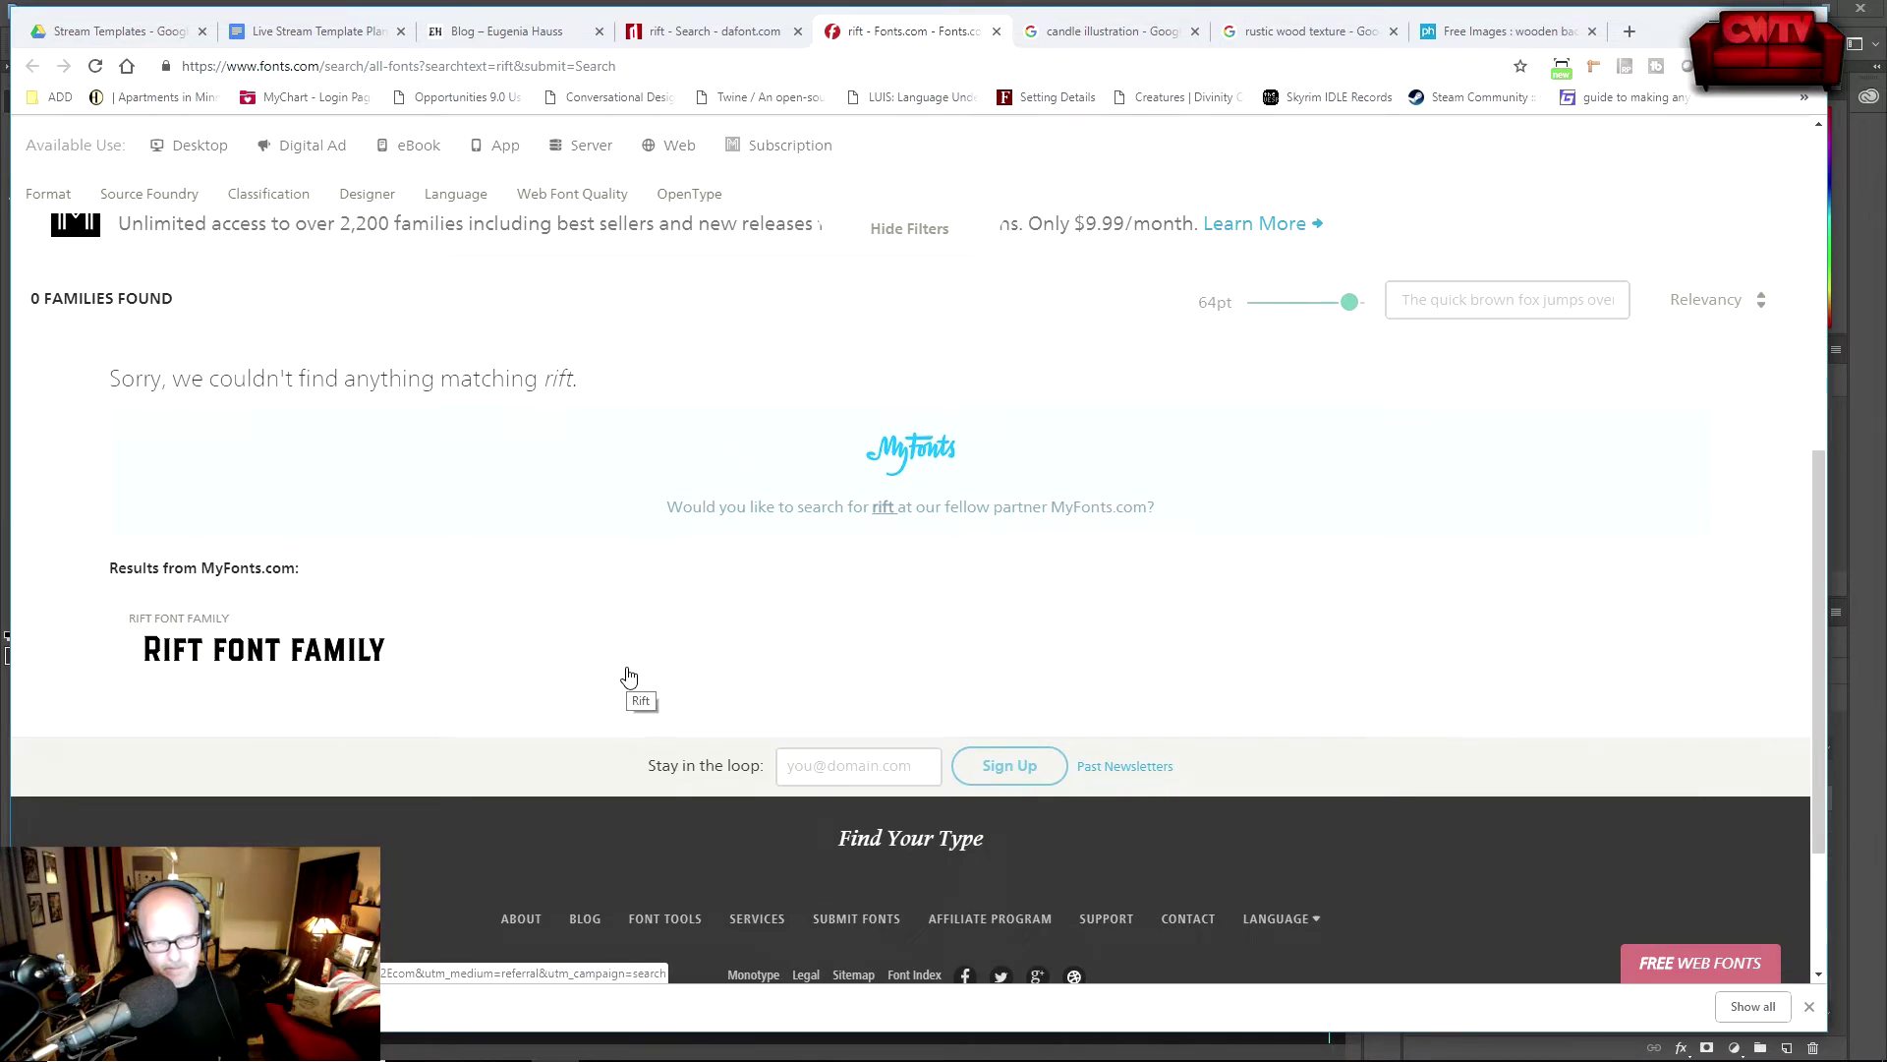
pyautogui.scroll(6, 629, 677)
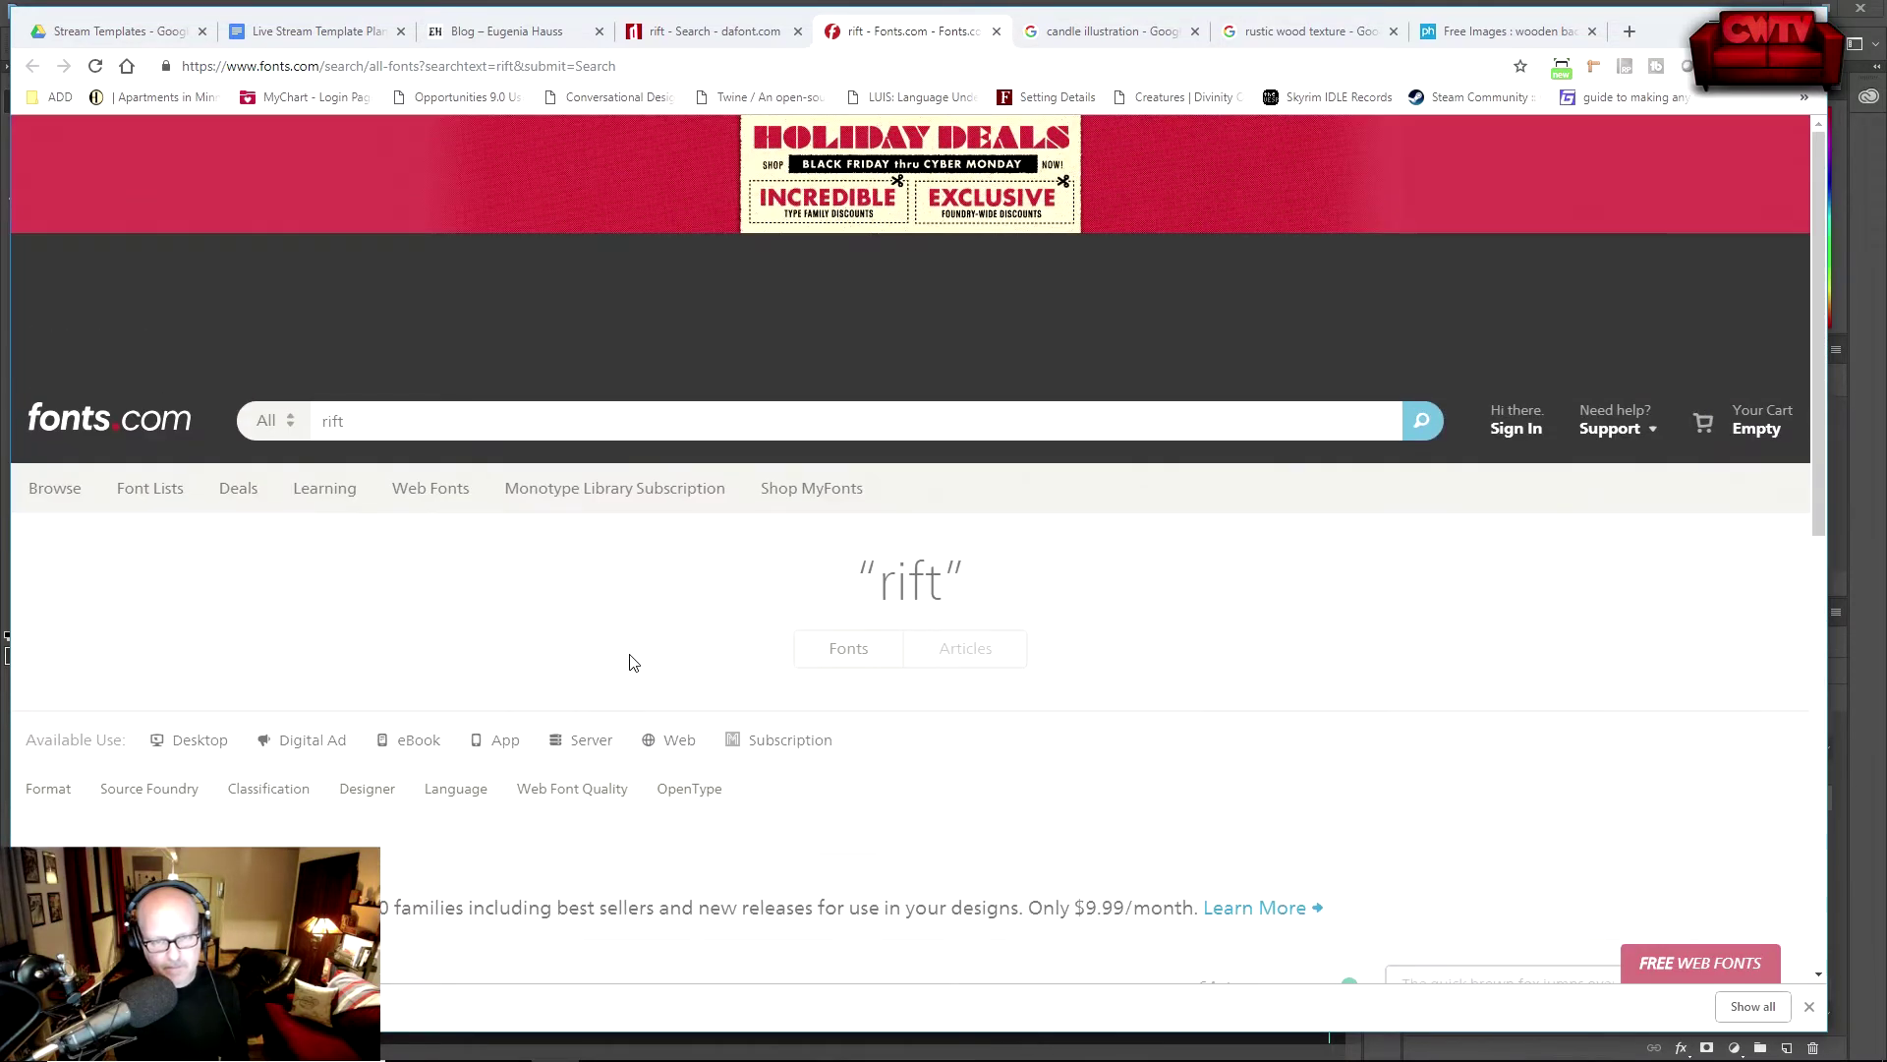
pyautogui.scroll(-2, 634, 651)
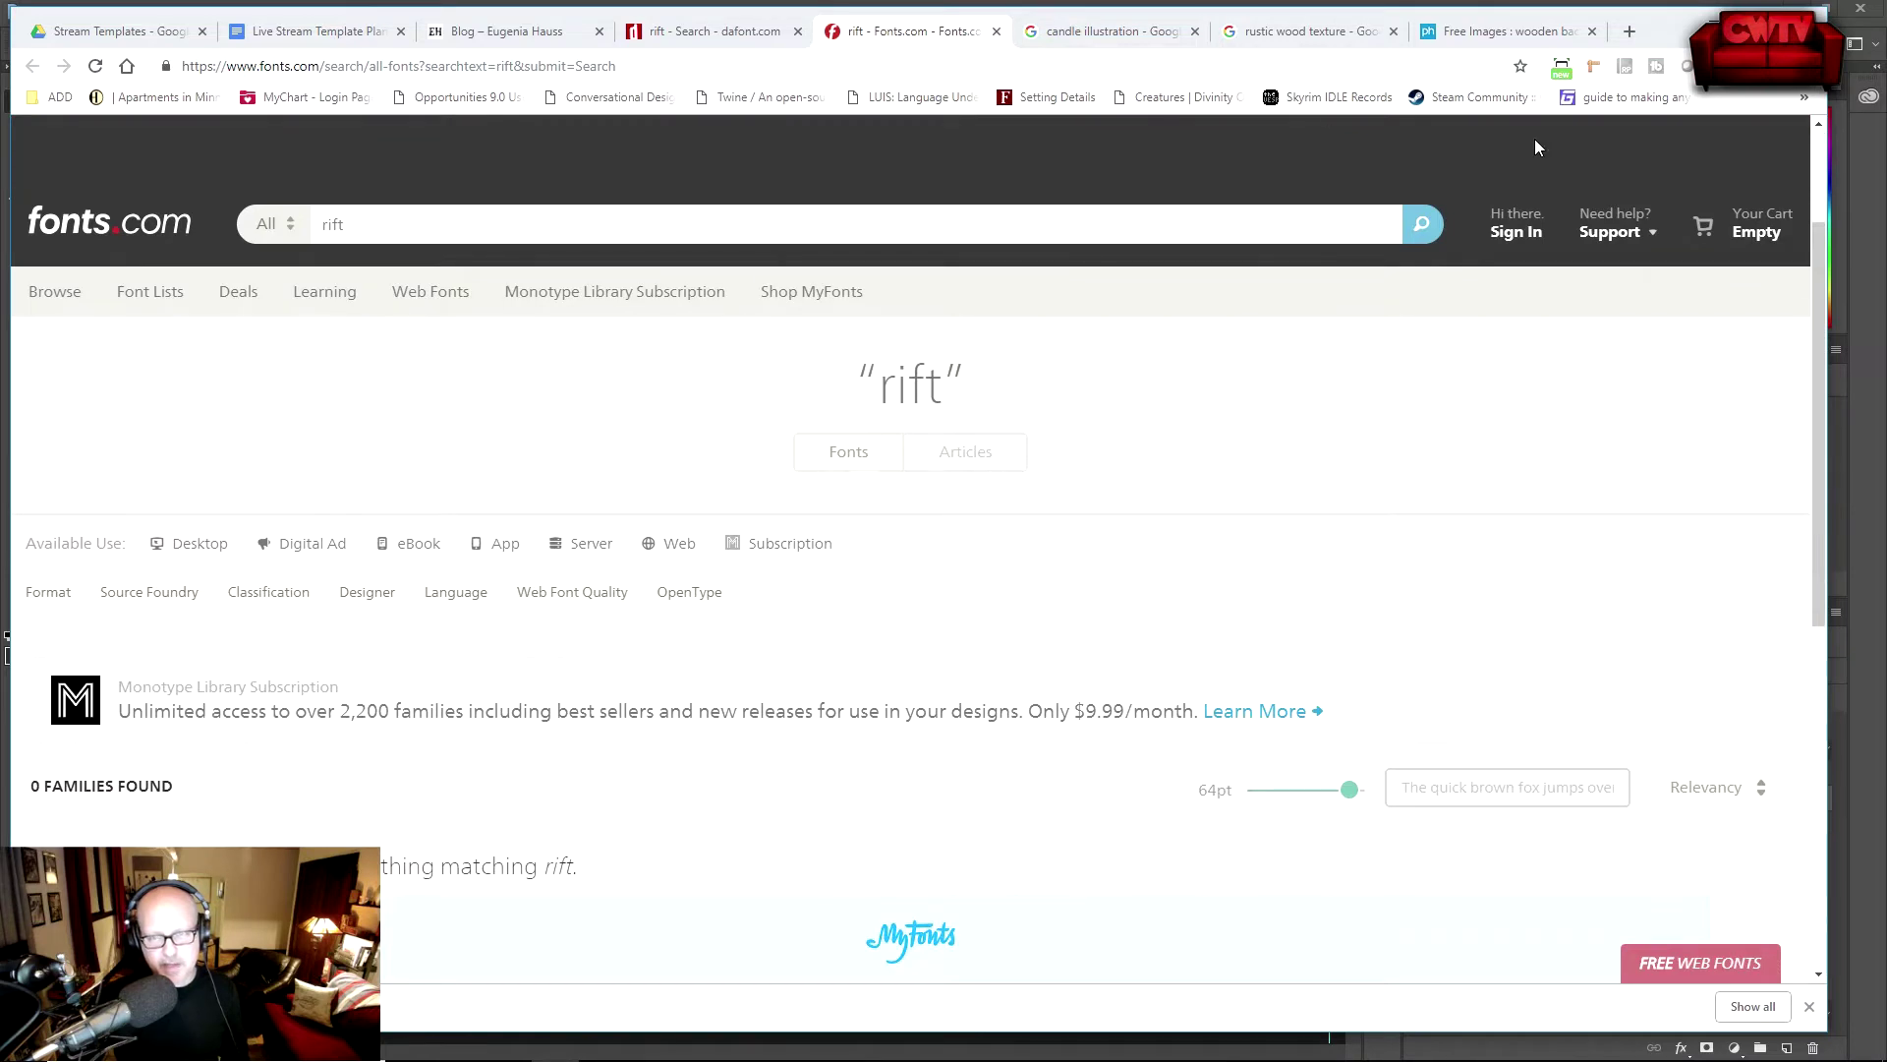
pyautogui.click(997, 32)
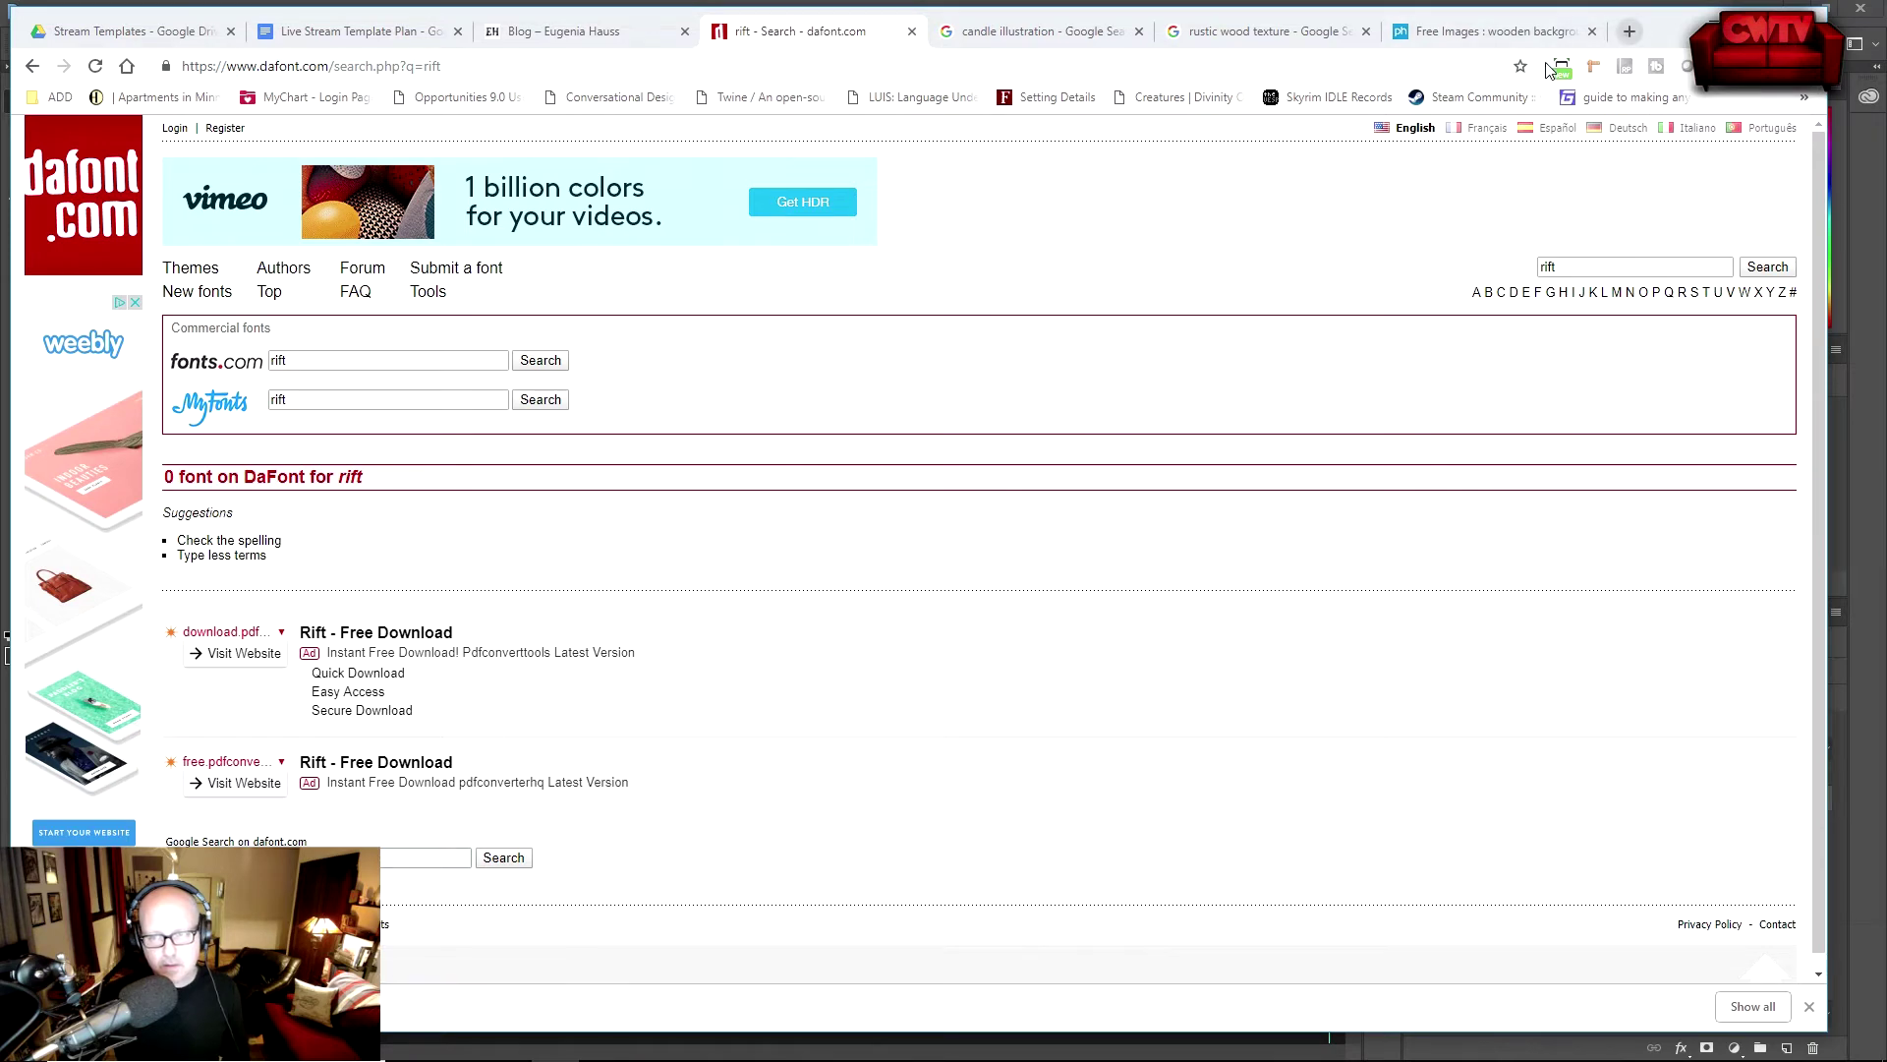
pyautogui.click(1628, 30)
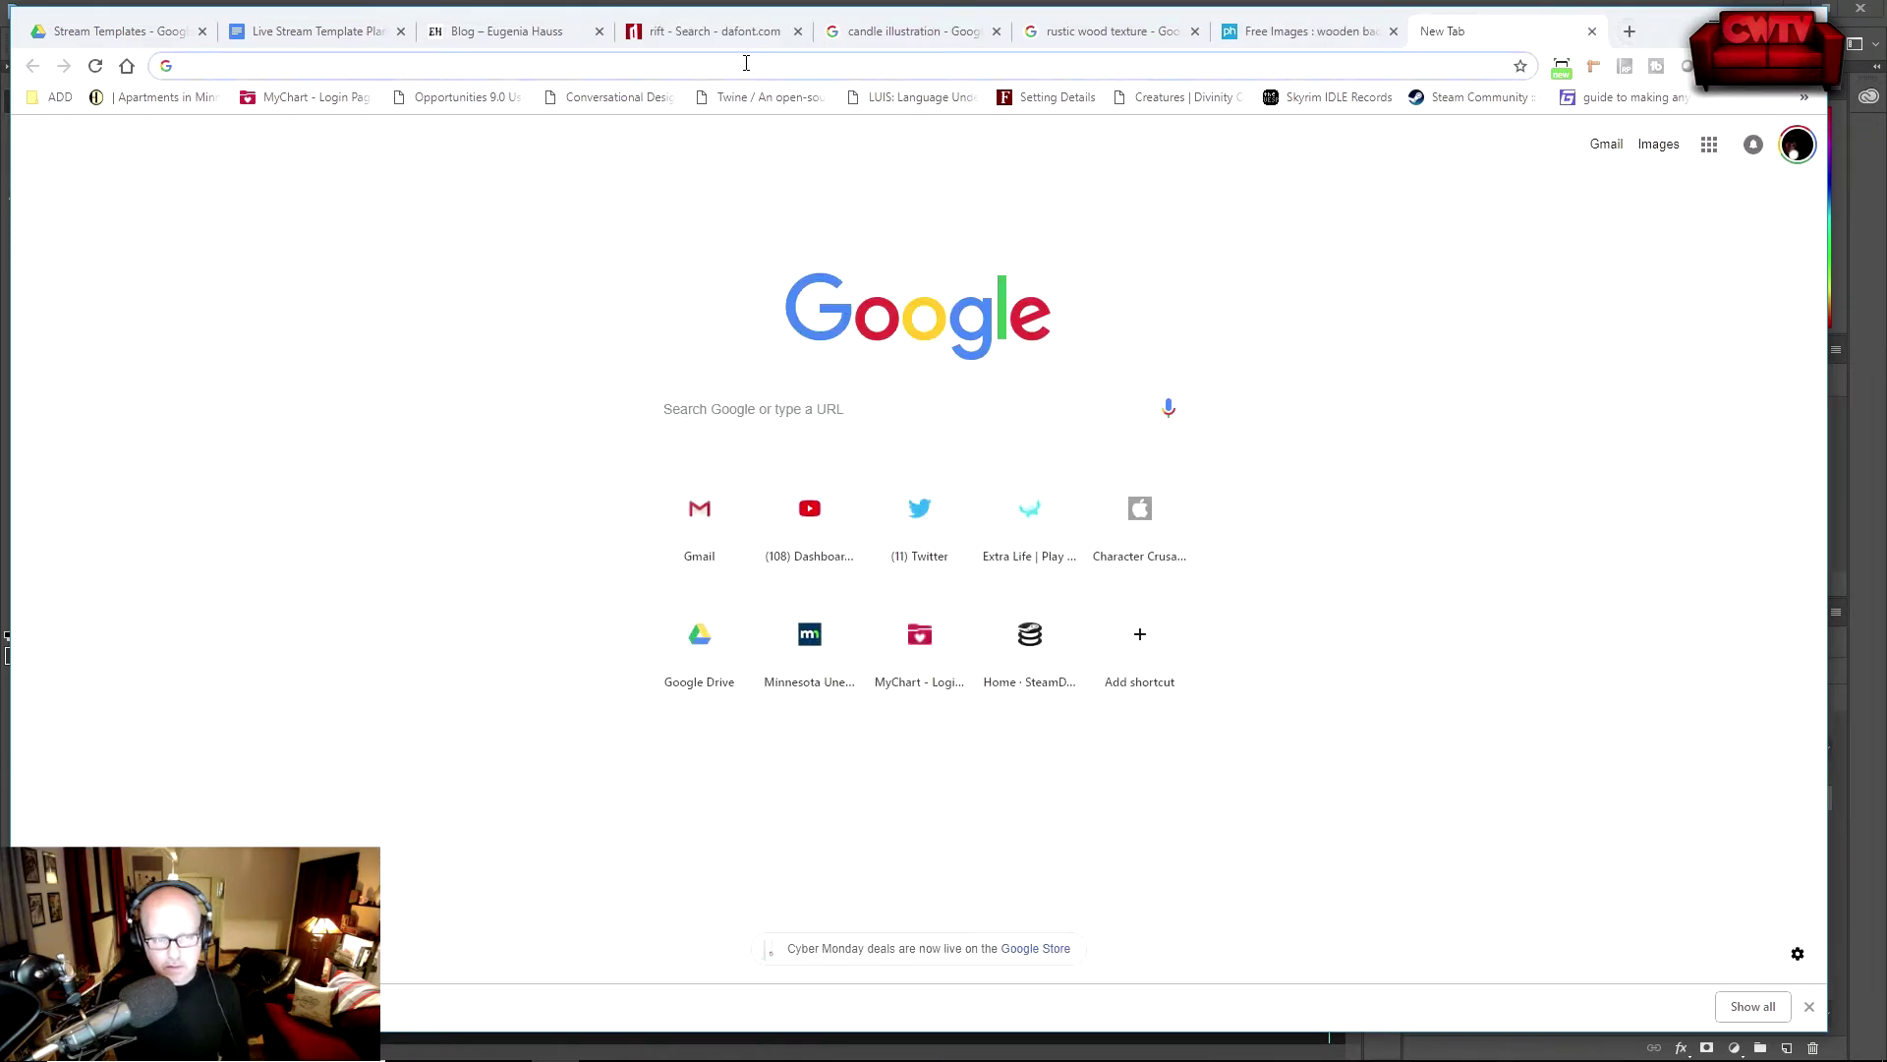
# - Search Google for 'rift font' and look through the results
pyautogui.write('rift font')
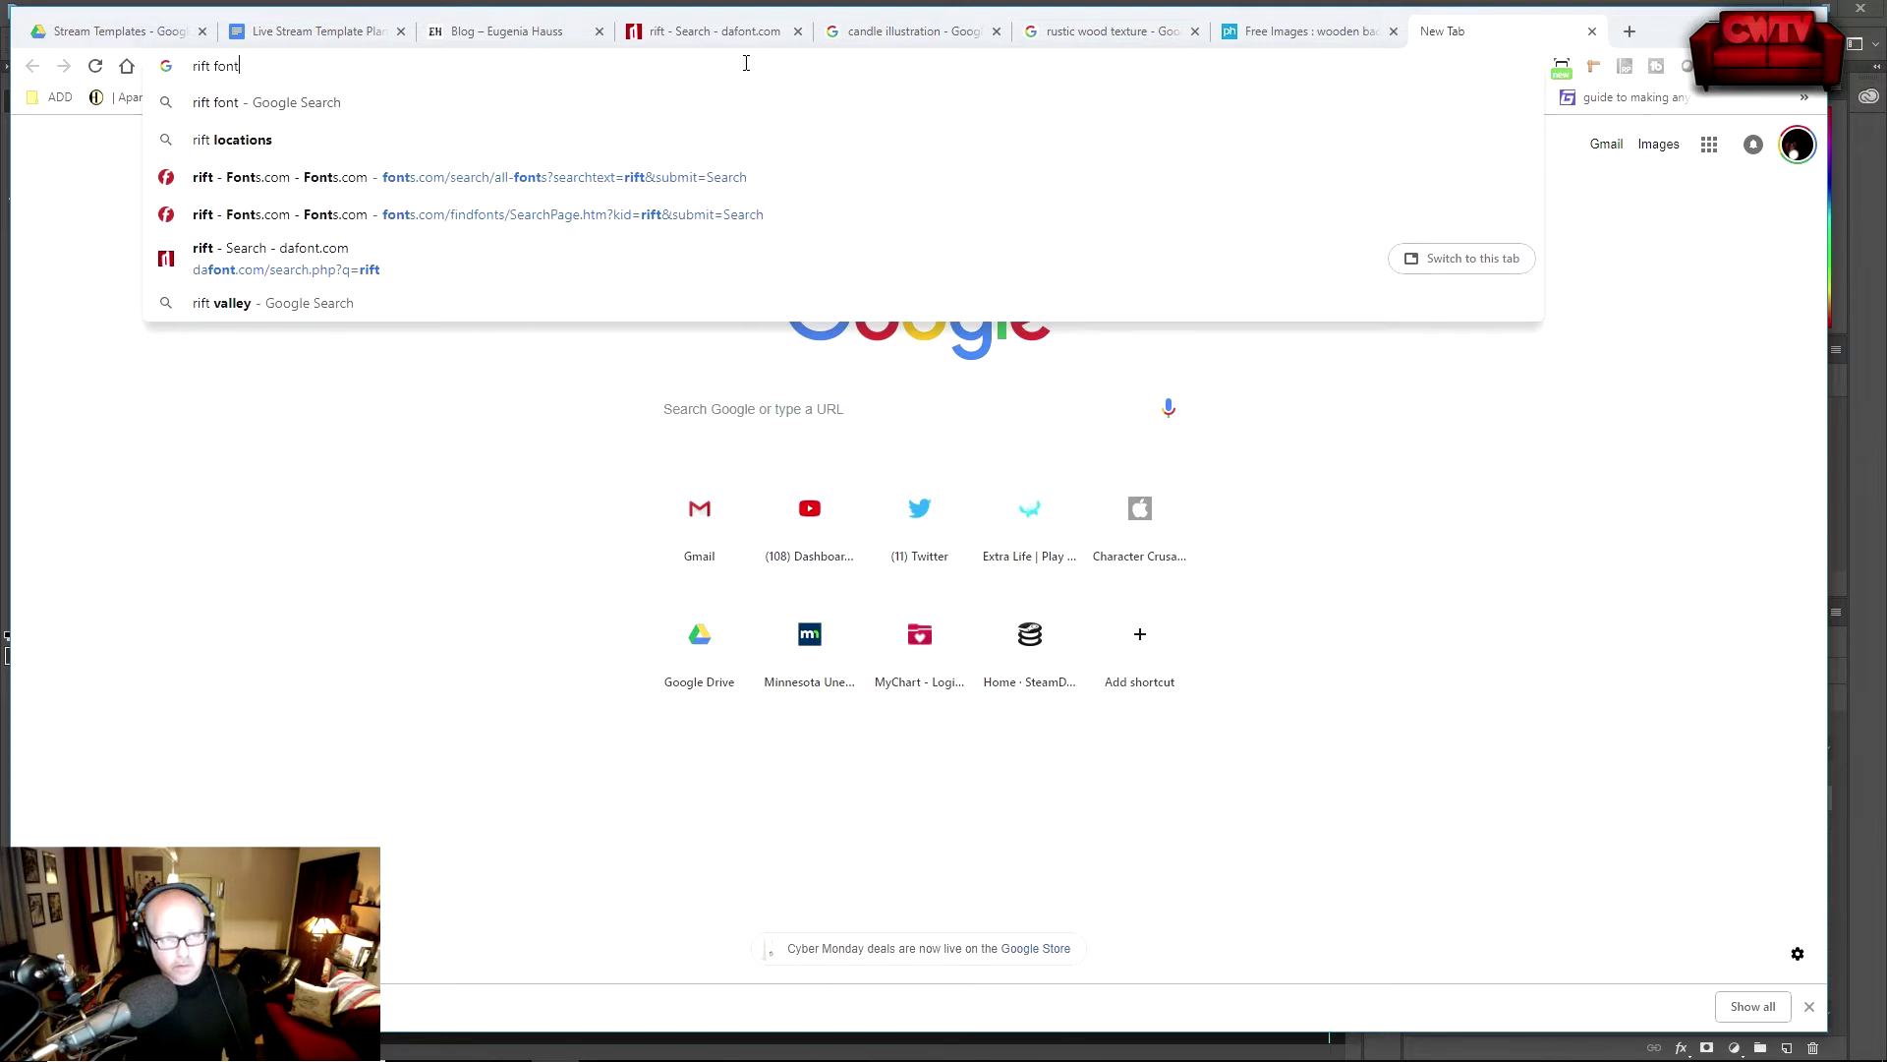
pyautogui.press('Return')
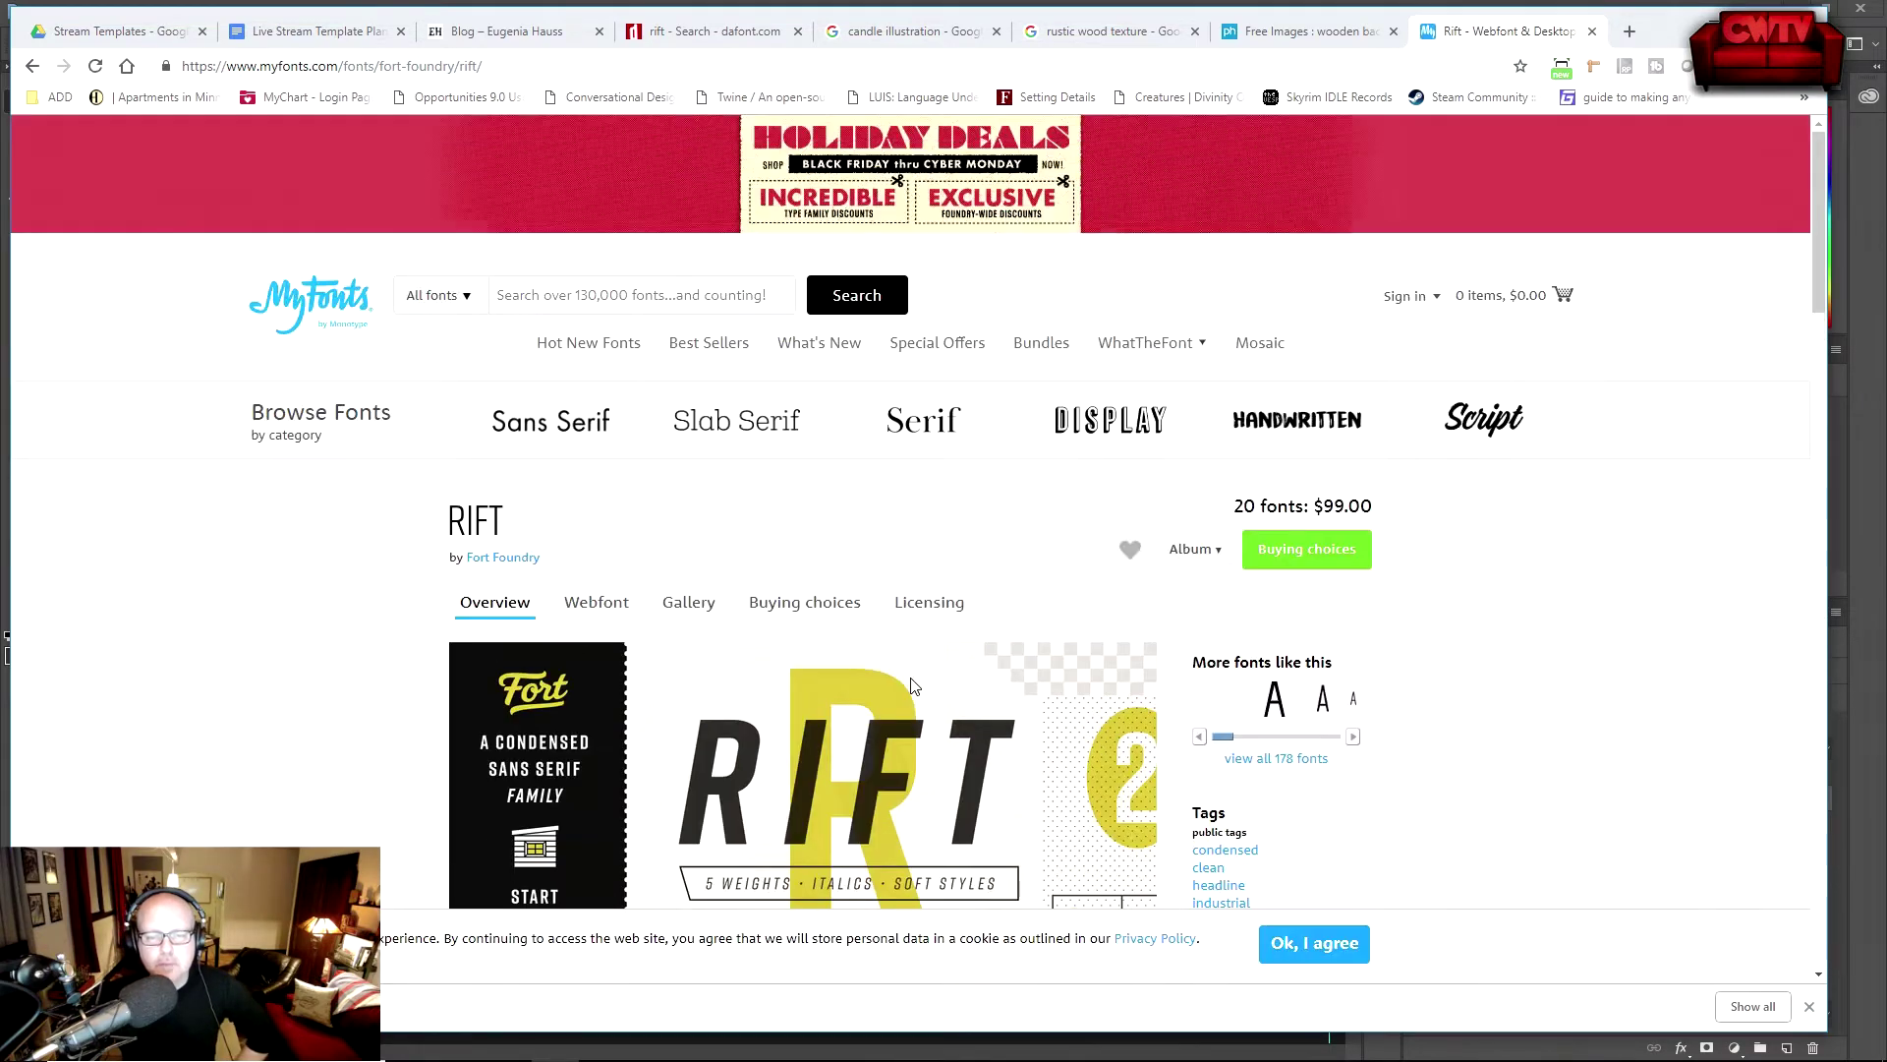
pyautogui.scroll(-4, 910, 685)
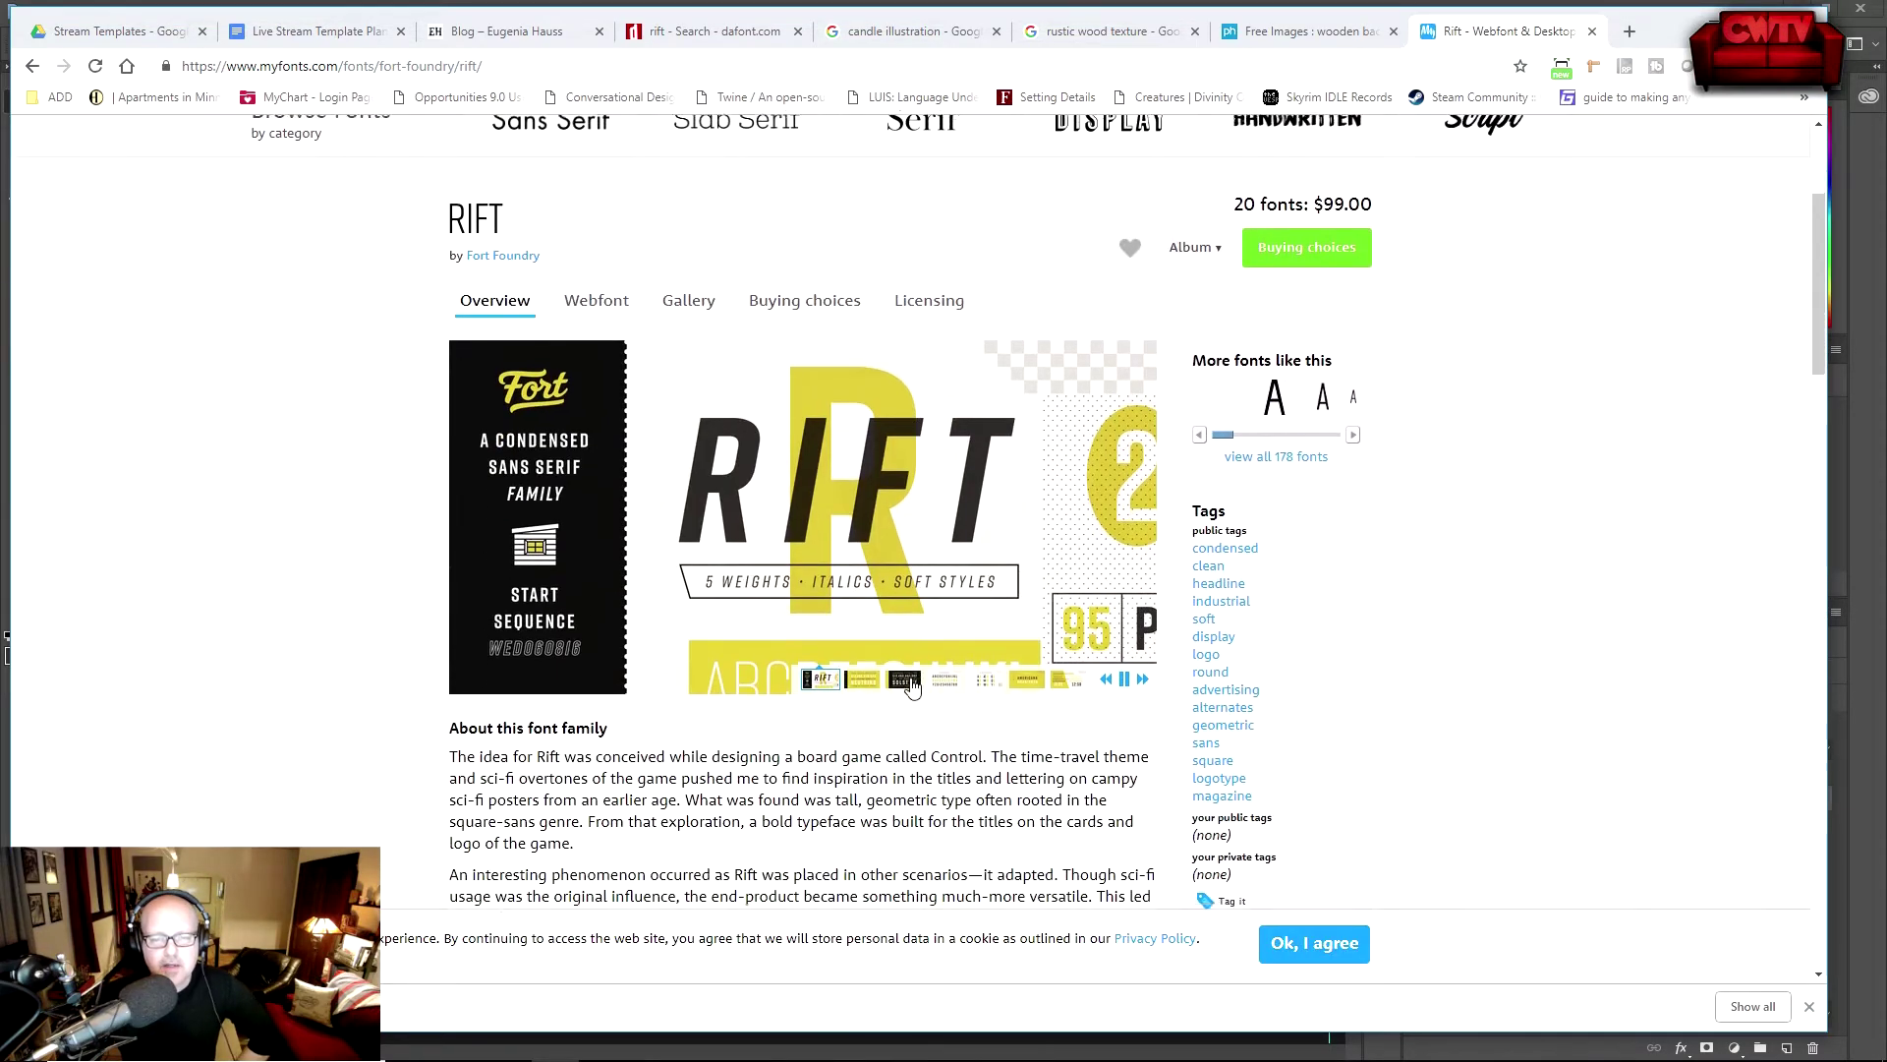
pyautogui.scroll(4, 910, 685)
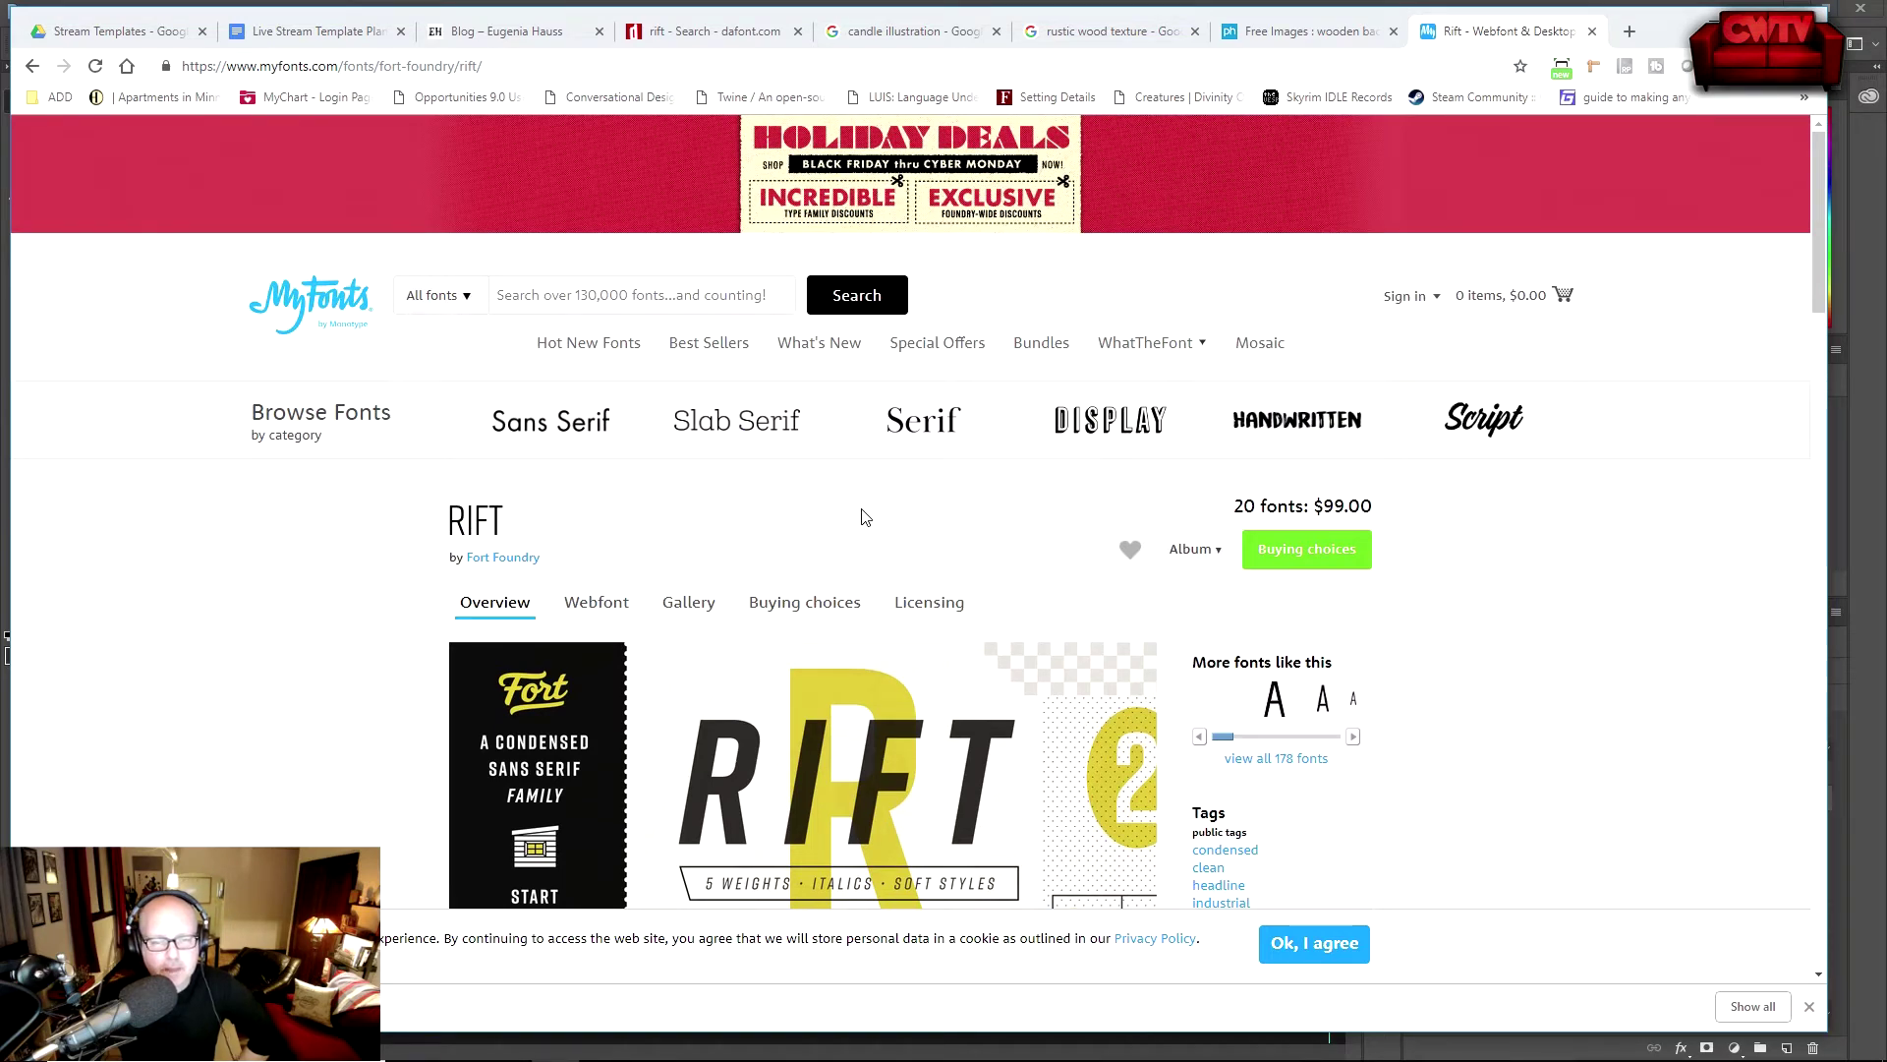
pyautogui.scroll(-9, 864, 517)
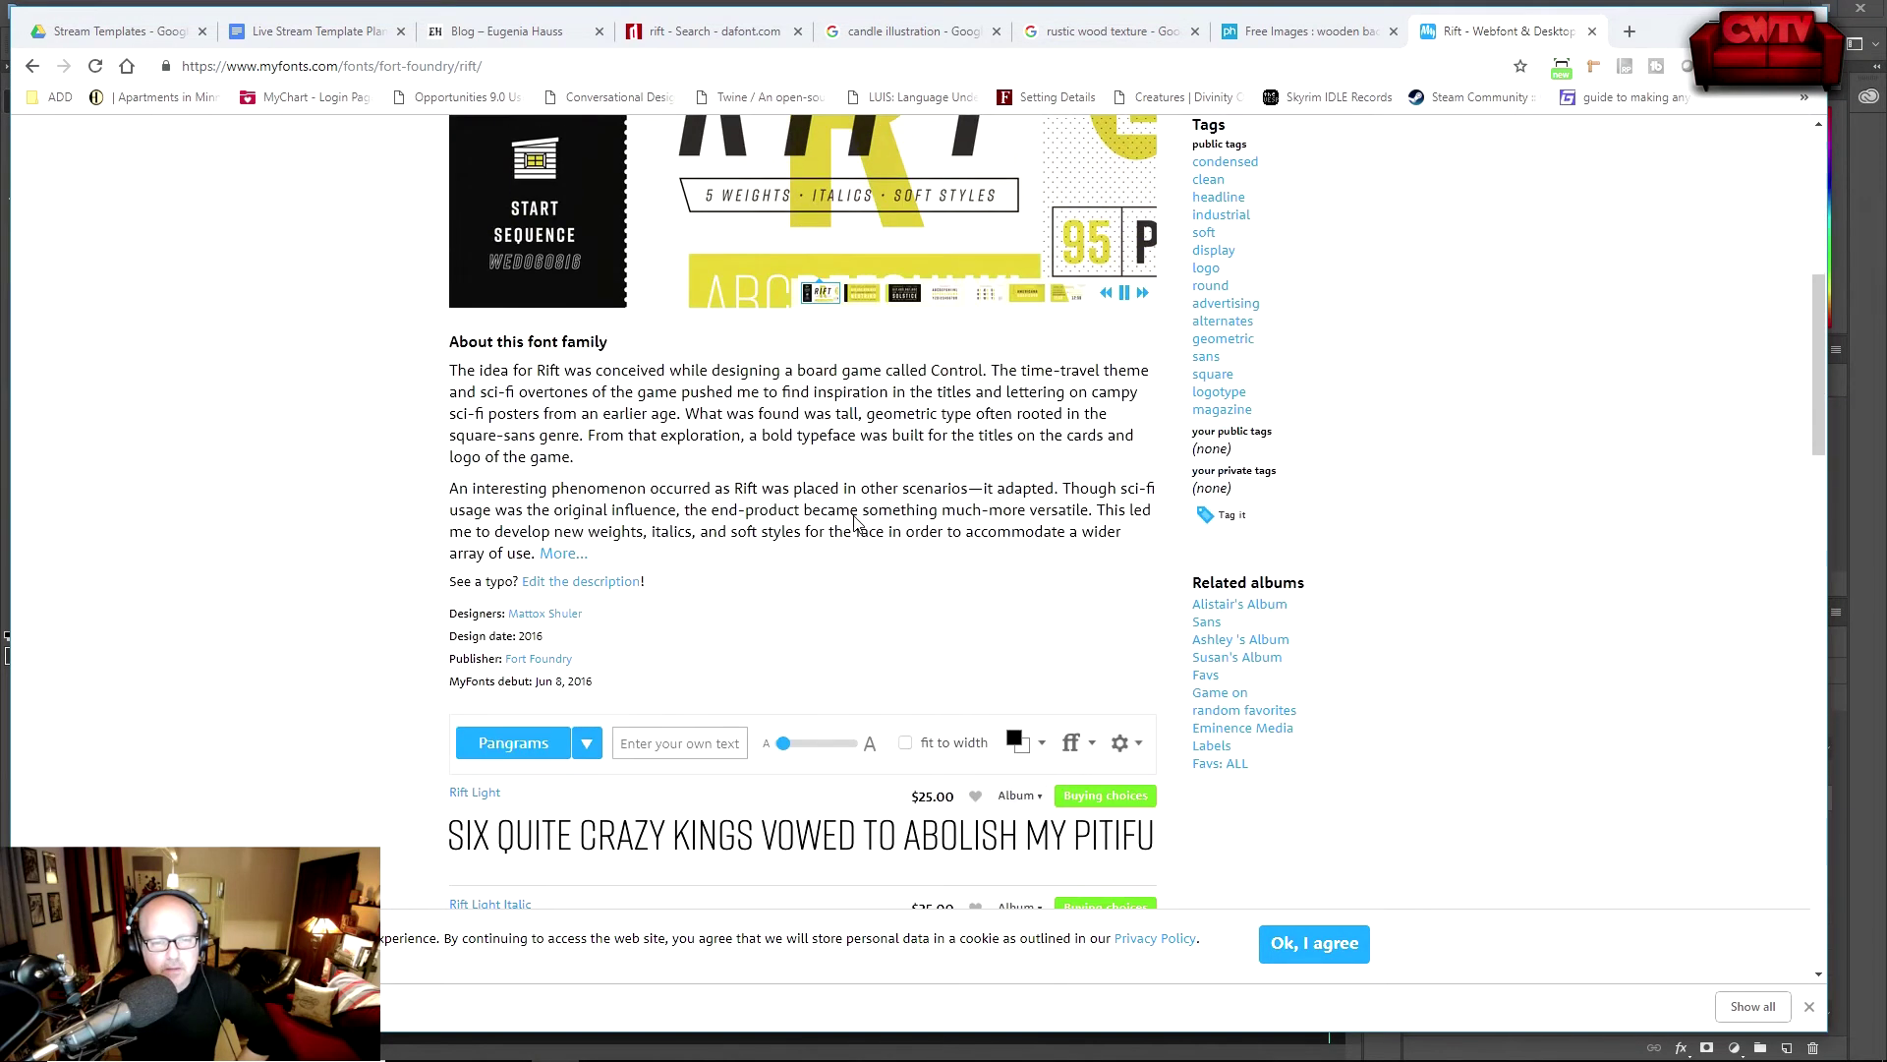
pyautogui.scroll(-6, 855, 523)
pyautogui.scroll(-5, 854, 527)
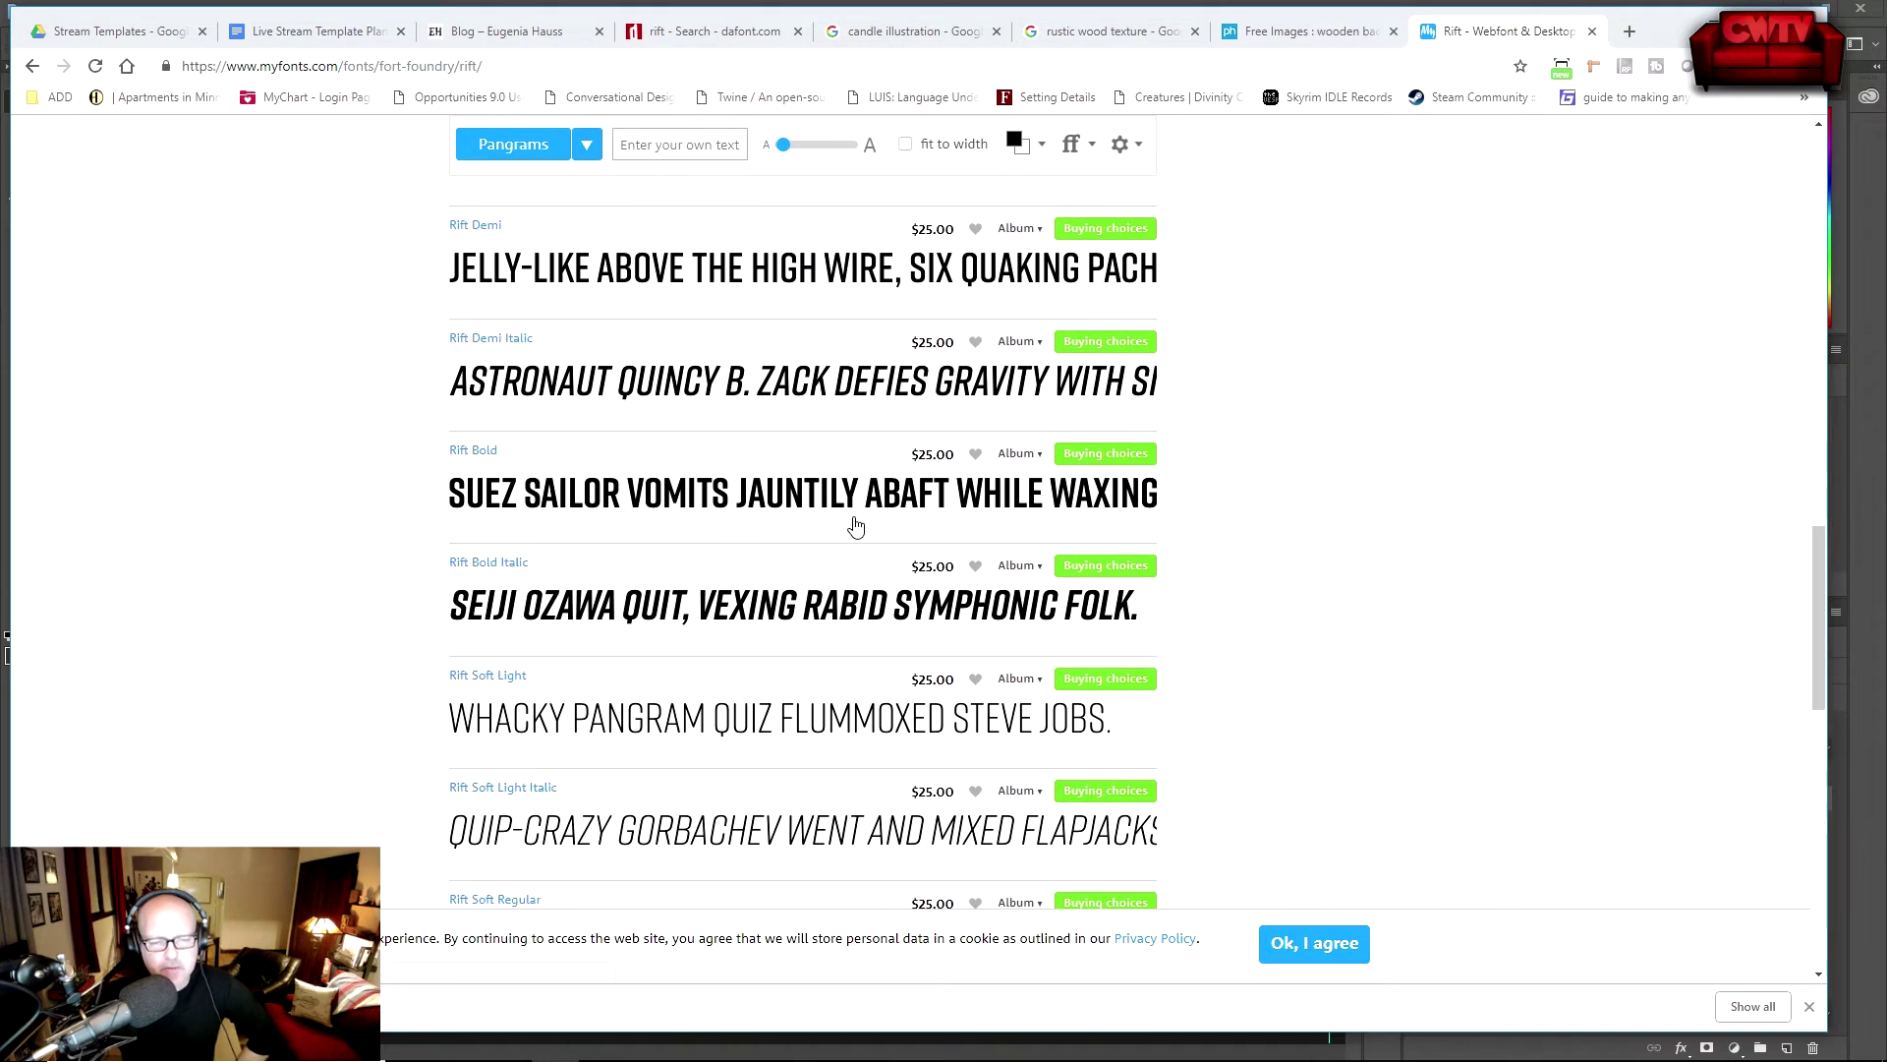
pyautogui.scroll(-7, 855, 527)
pyautogui.scroll(6, 842, 531)
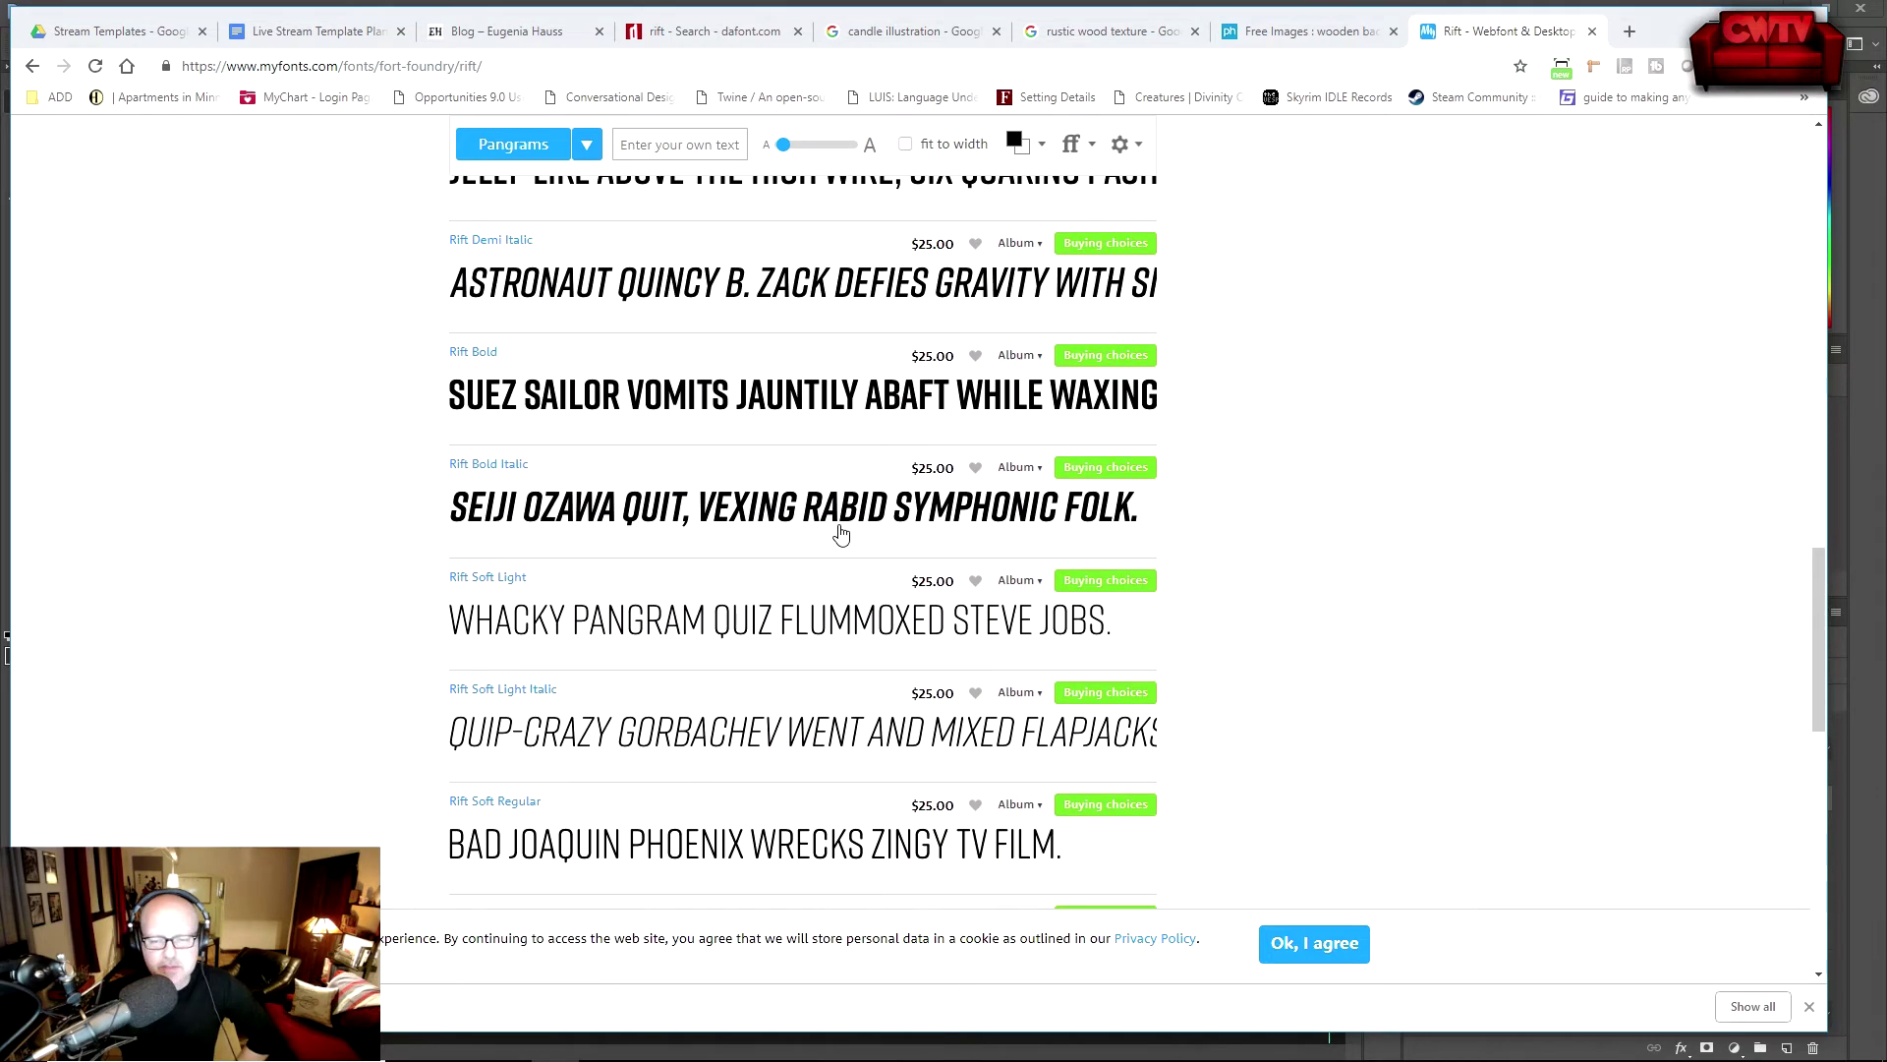
pyautogui.scroll(20, 843, 511)
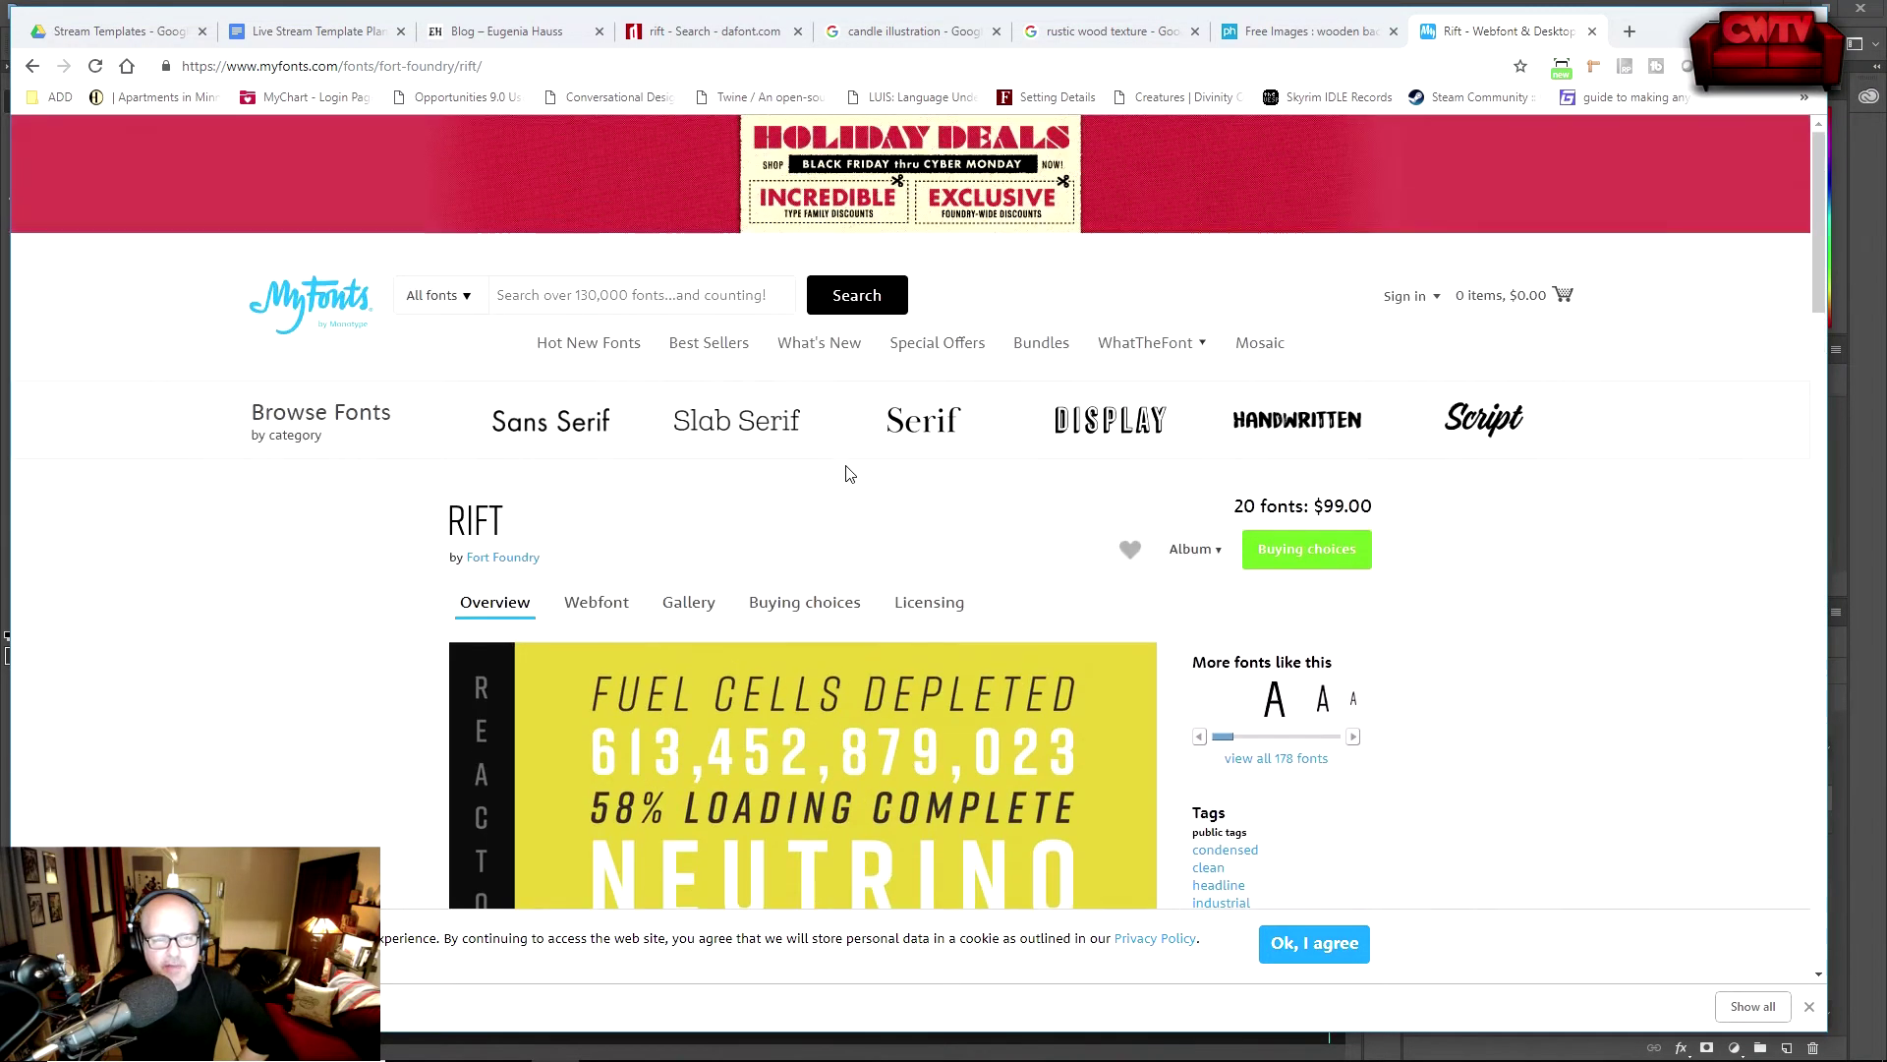
pyautogui.click(34, 68)
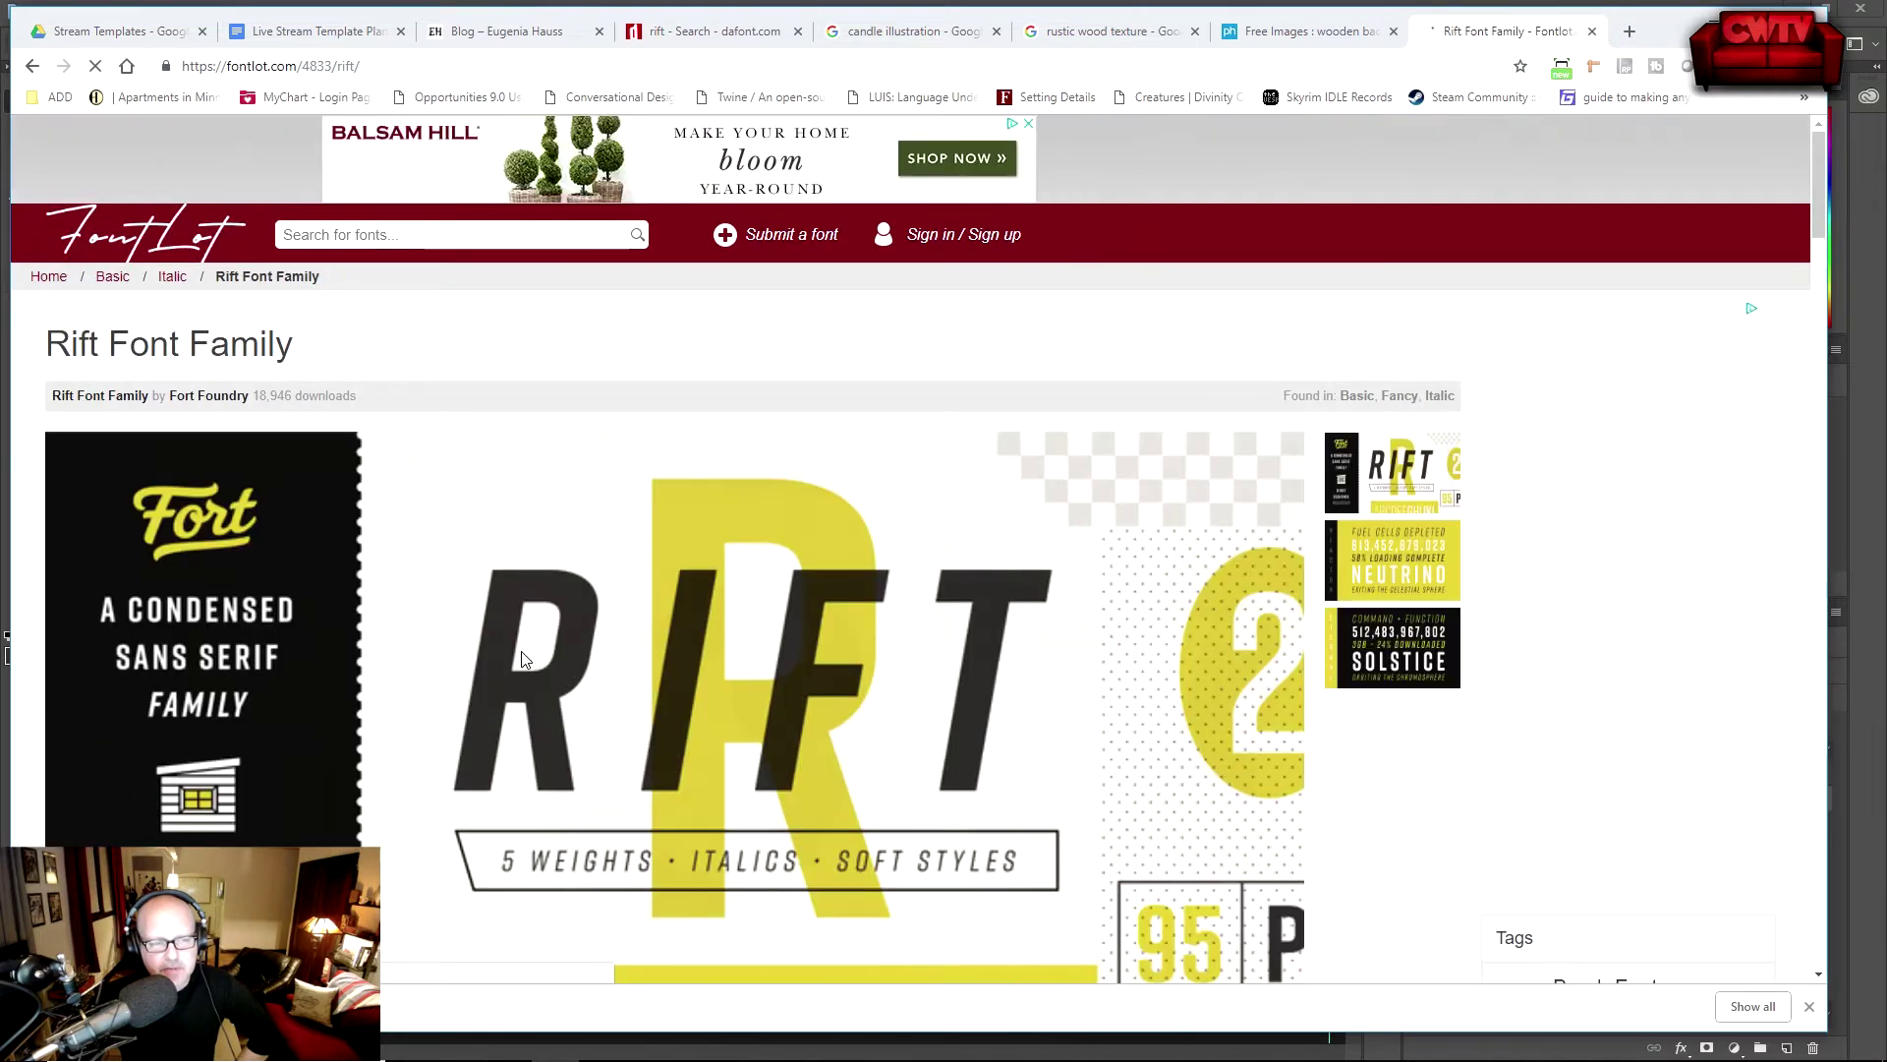
pyautogui.scroll(-4, 521, 663)
pyautogui.scroll(-2, 521, 653)
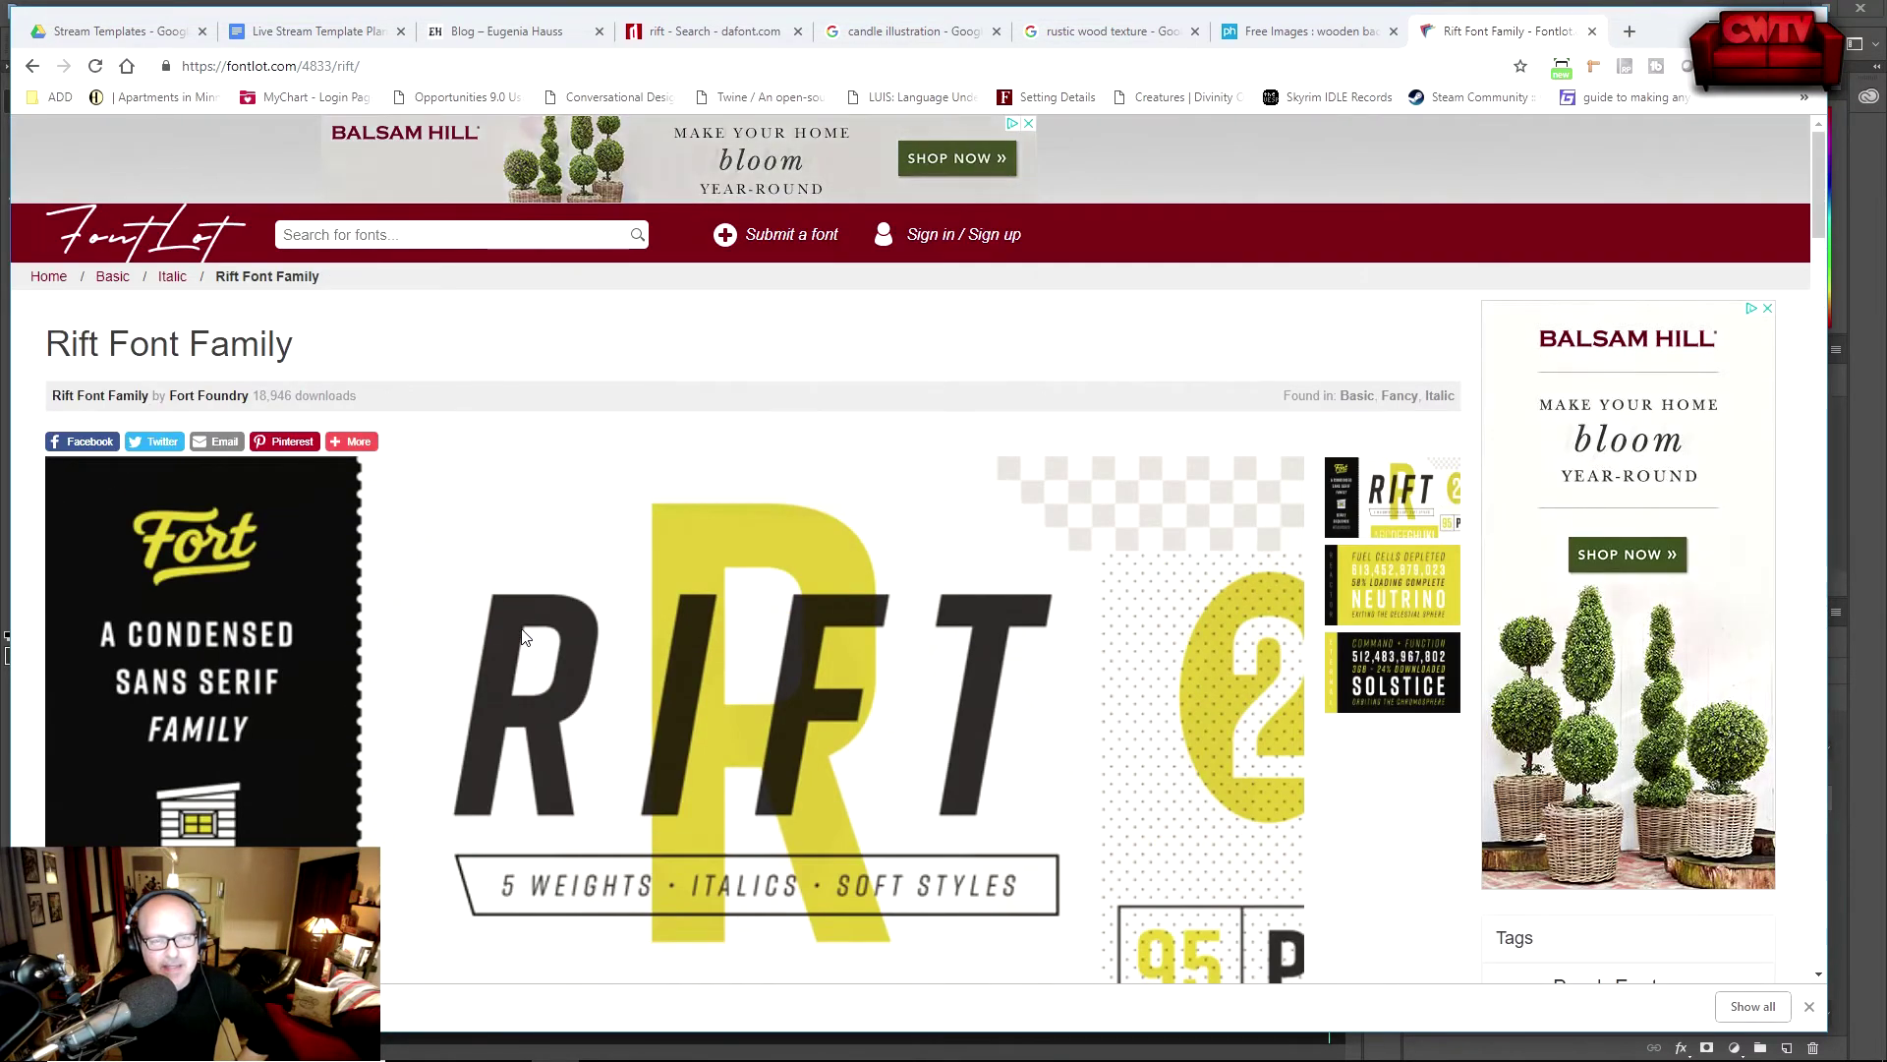
# - Close the Rift font, wood and candle tabs, return to dafont's Letter R listing, then Photoshop
pyautogui.click(1592, 33)
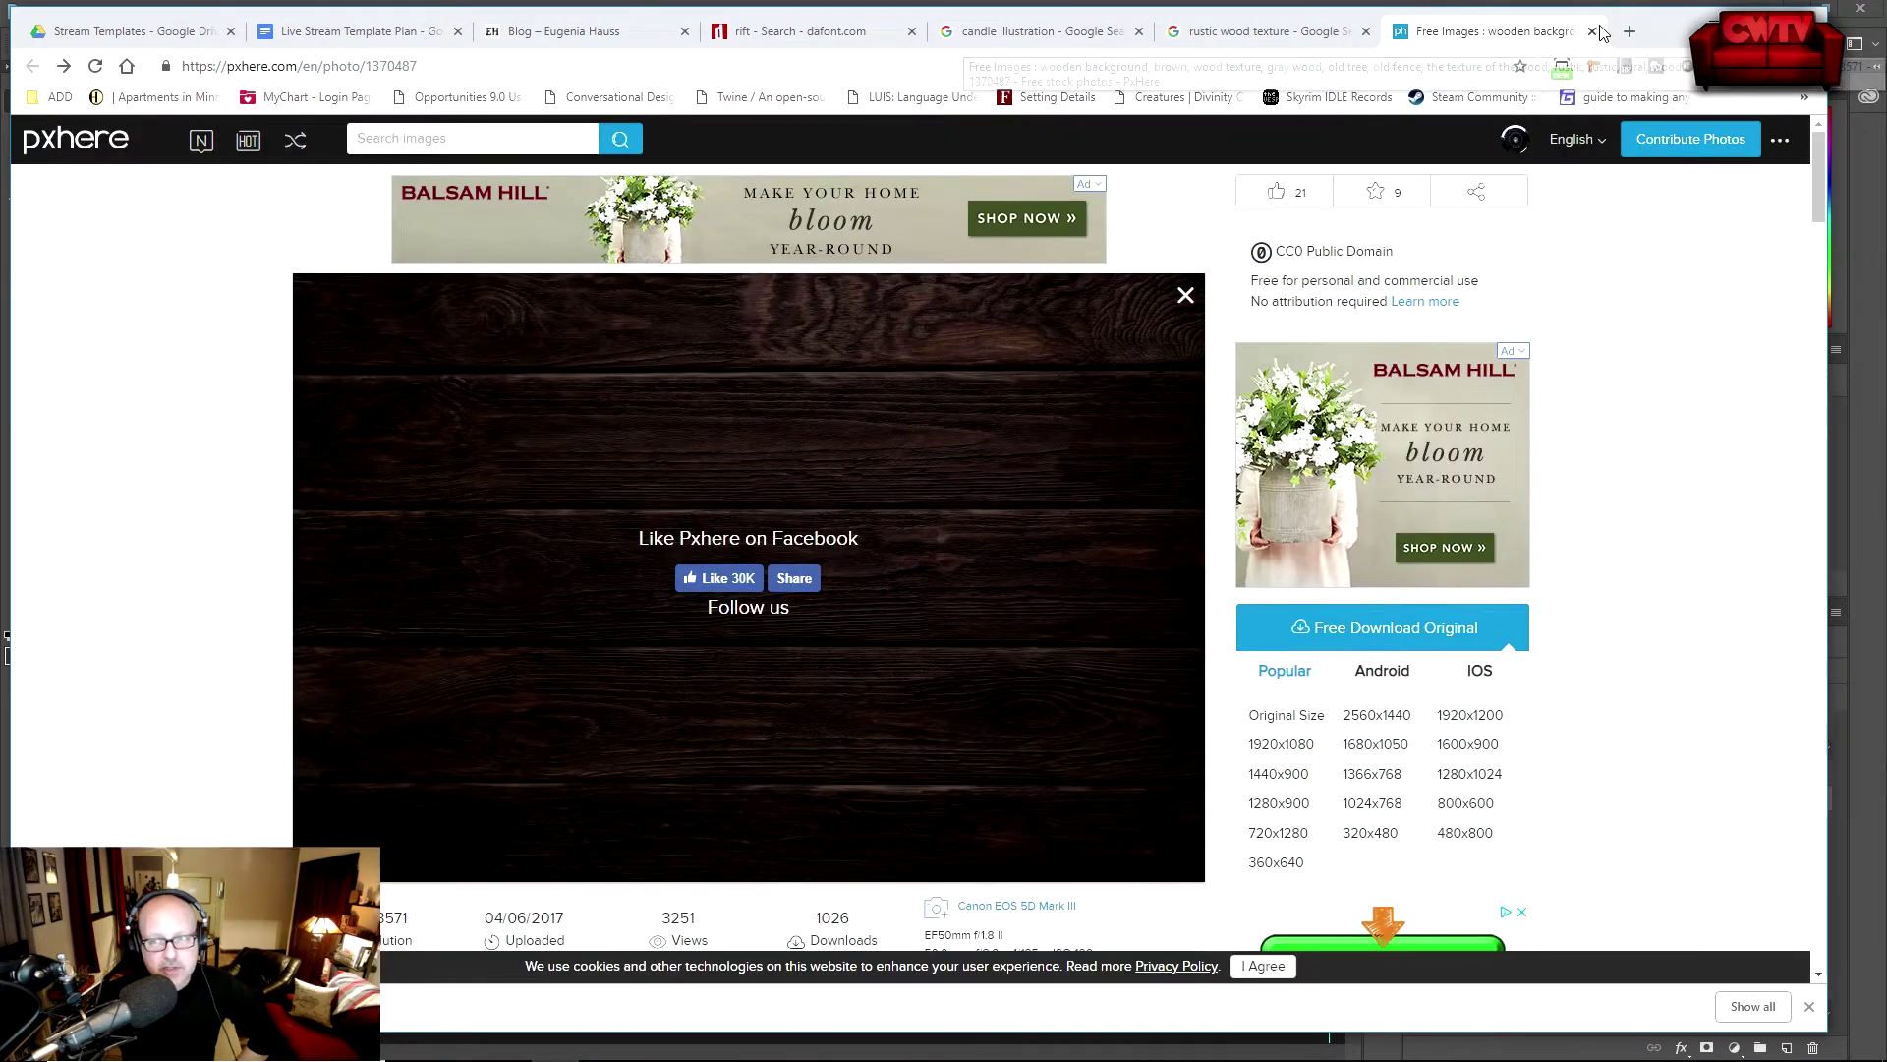
pyautogui.click(1592, 32)
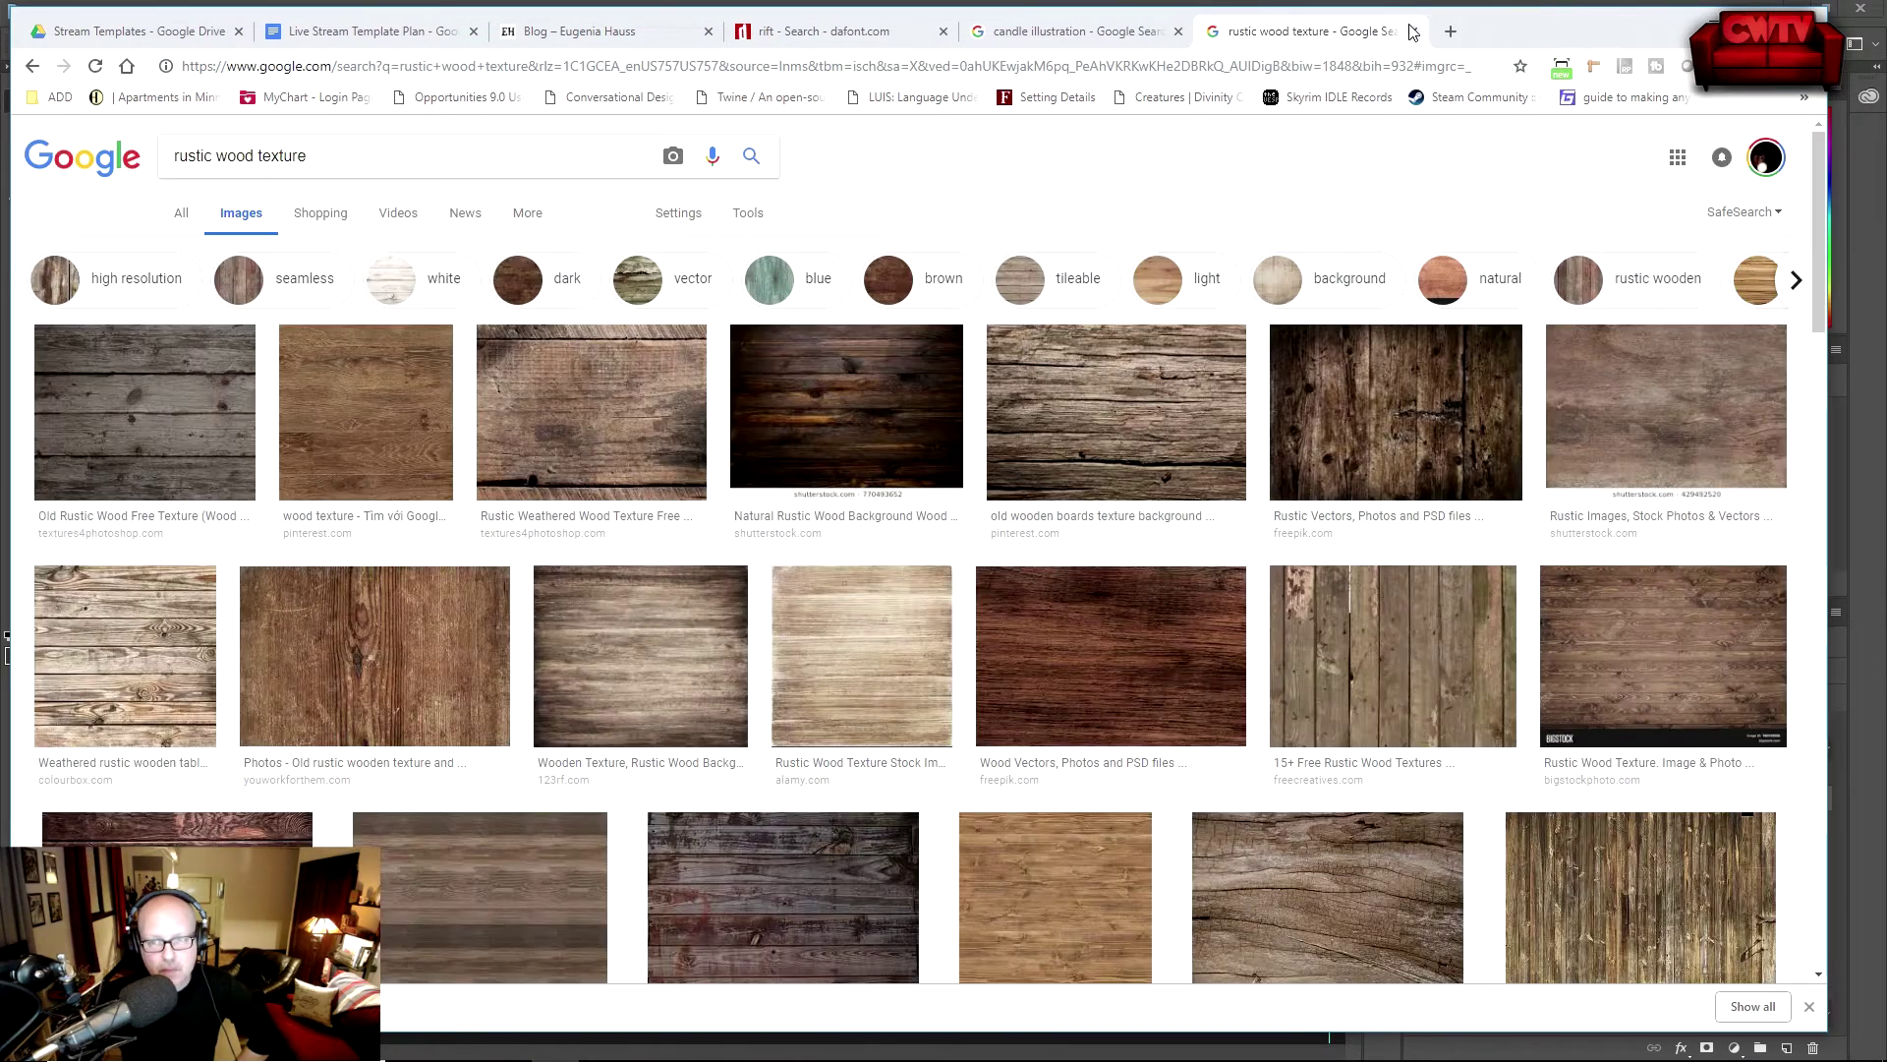
pyautogui.click(1412, 31)
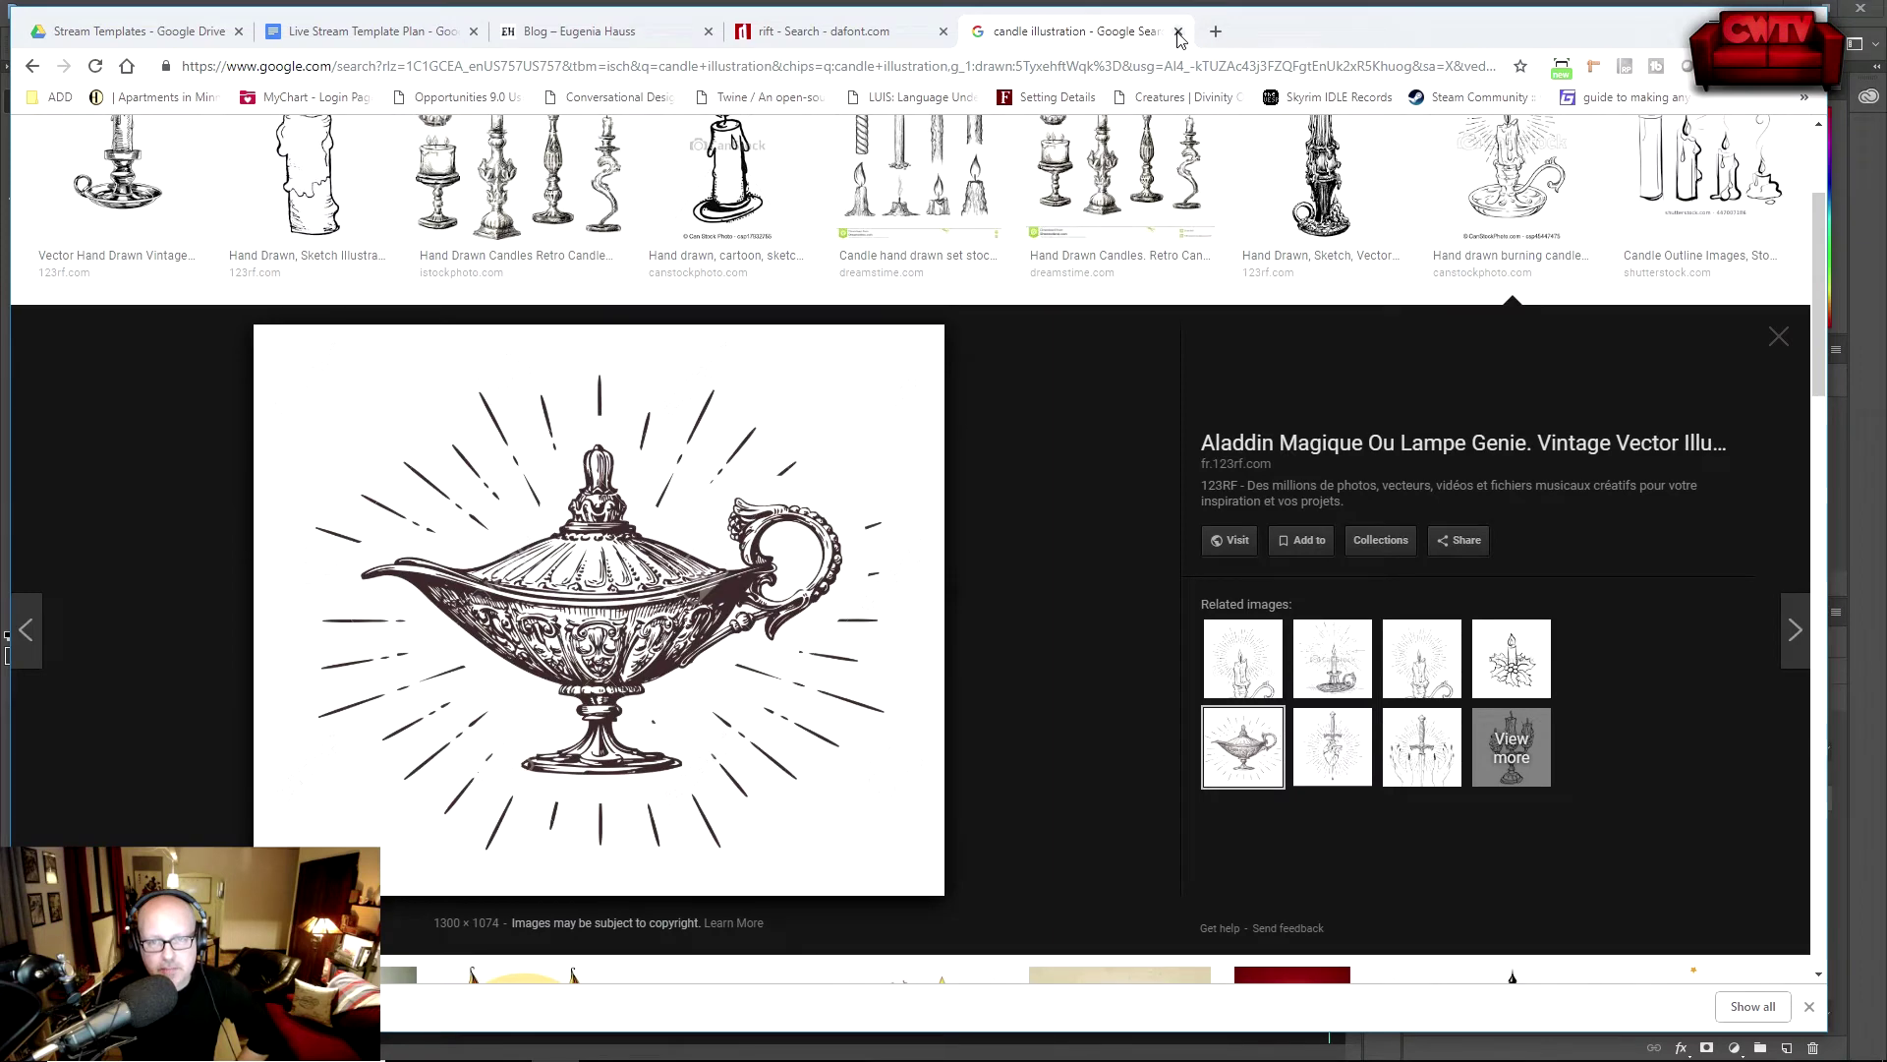
pyautogui.click(1178, 32)
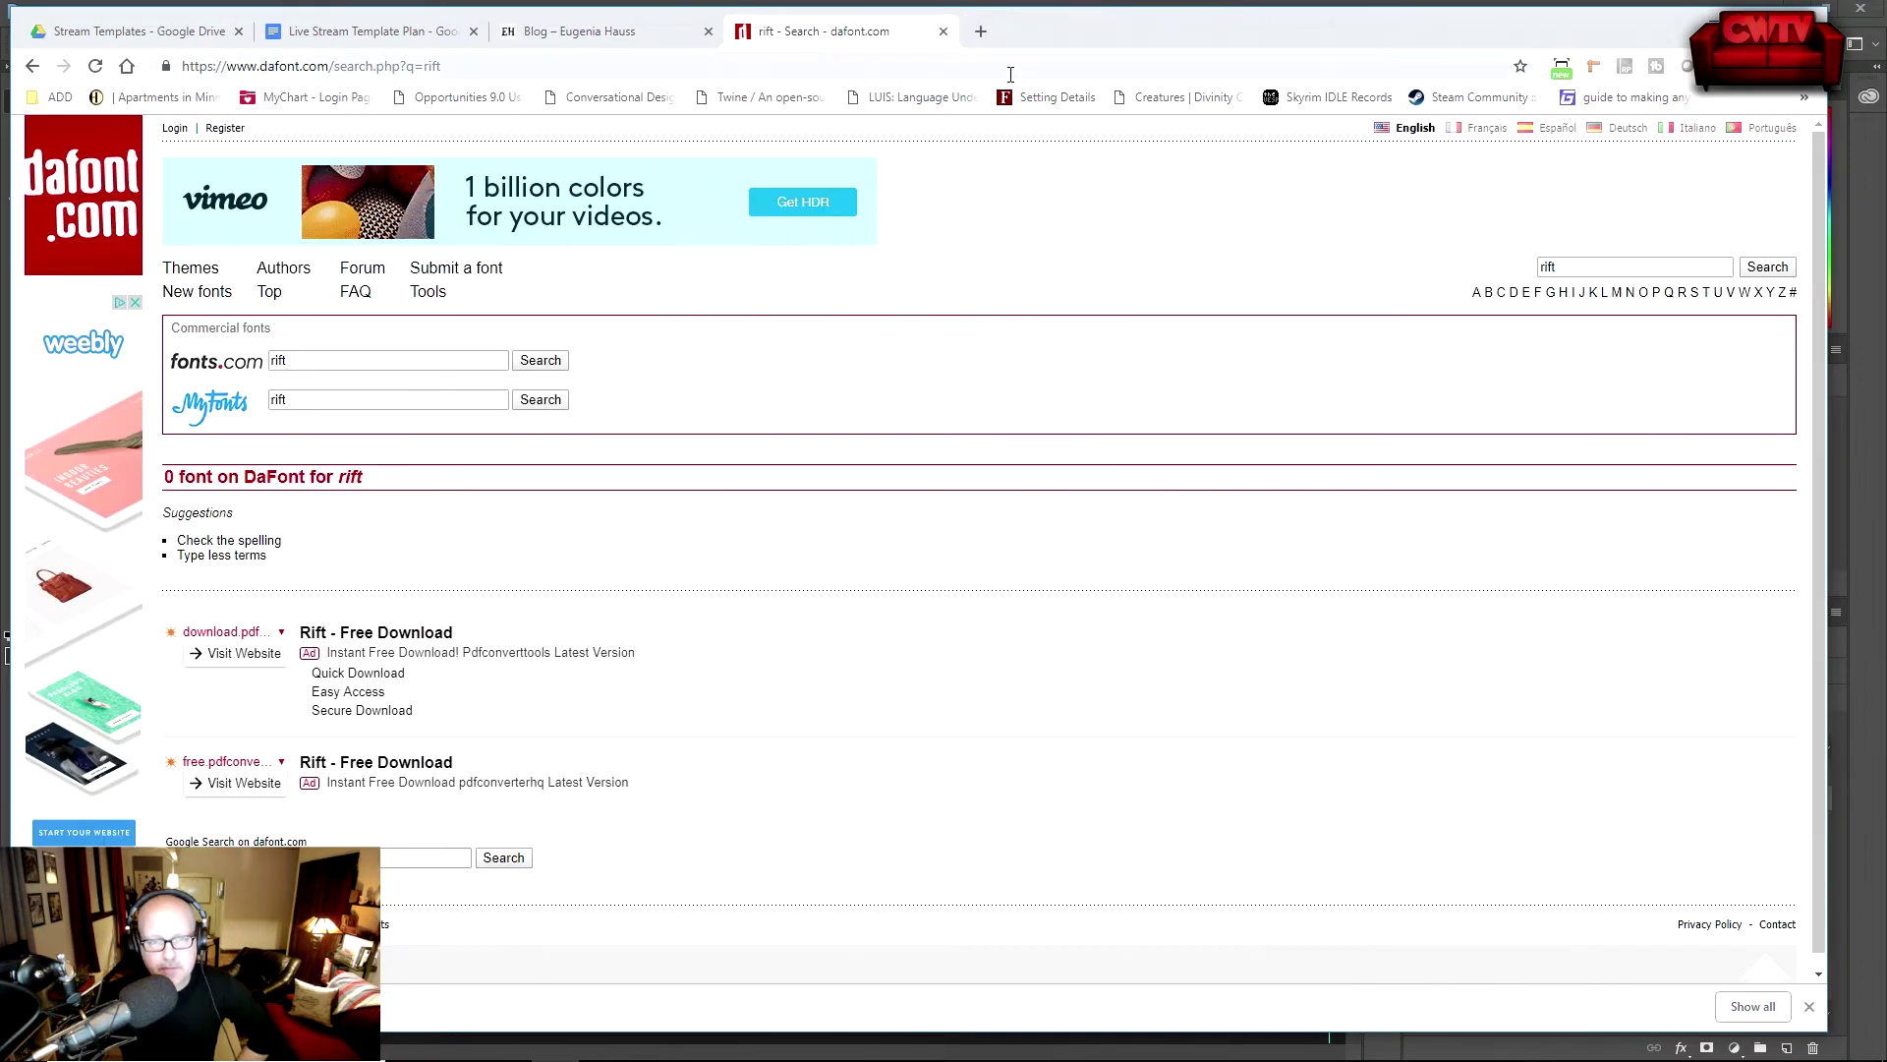
pyautogui.click(32, 66)
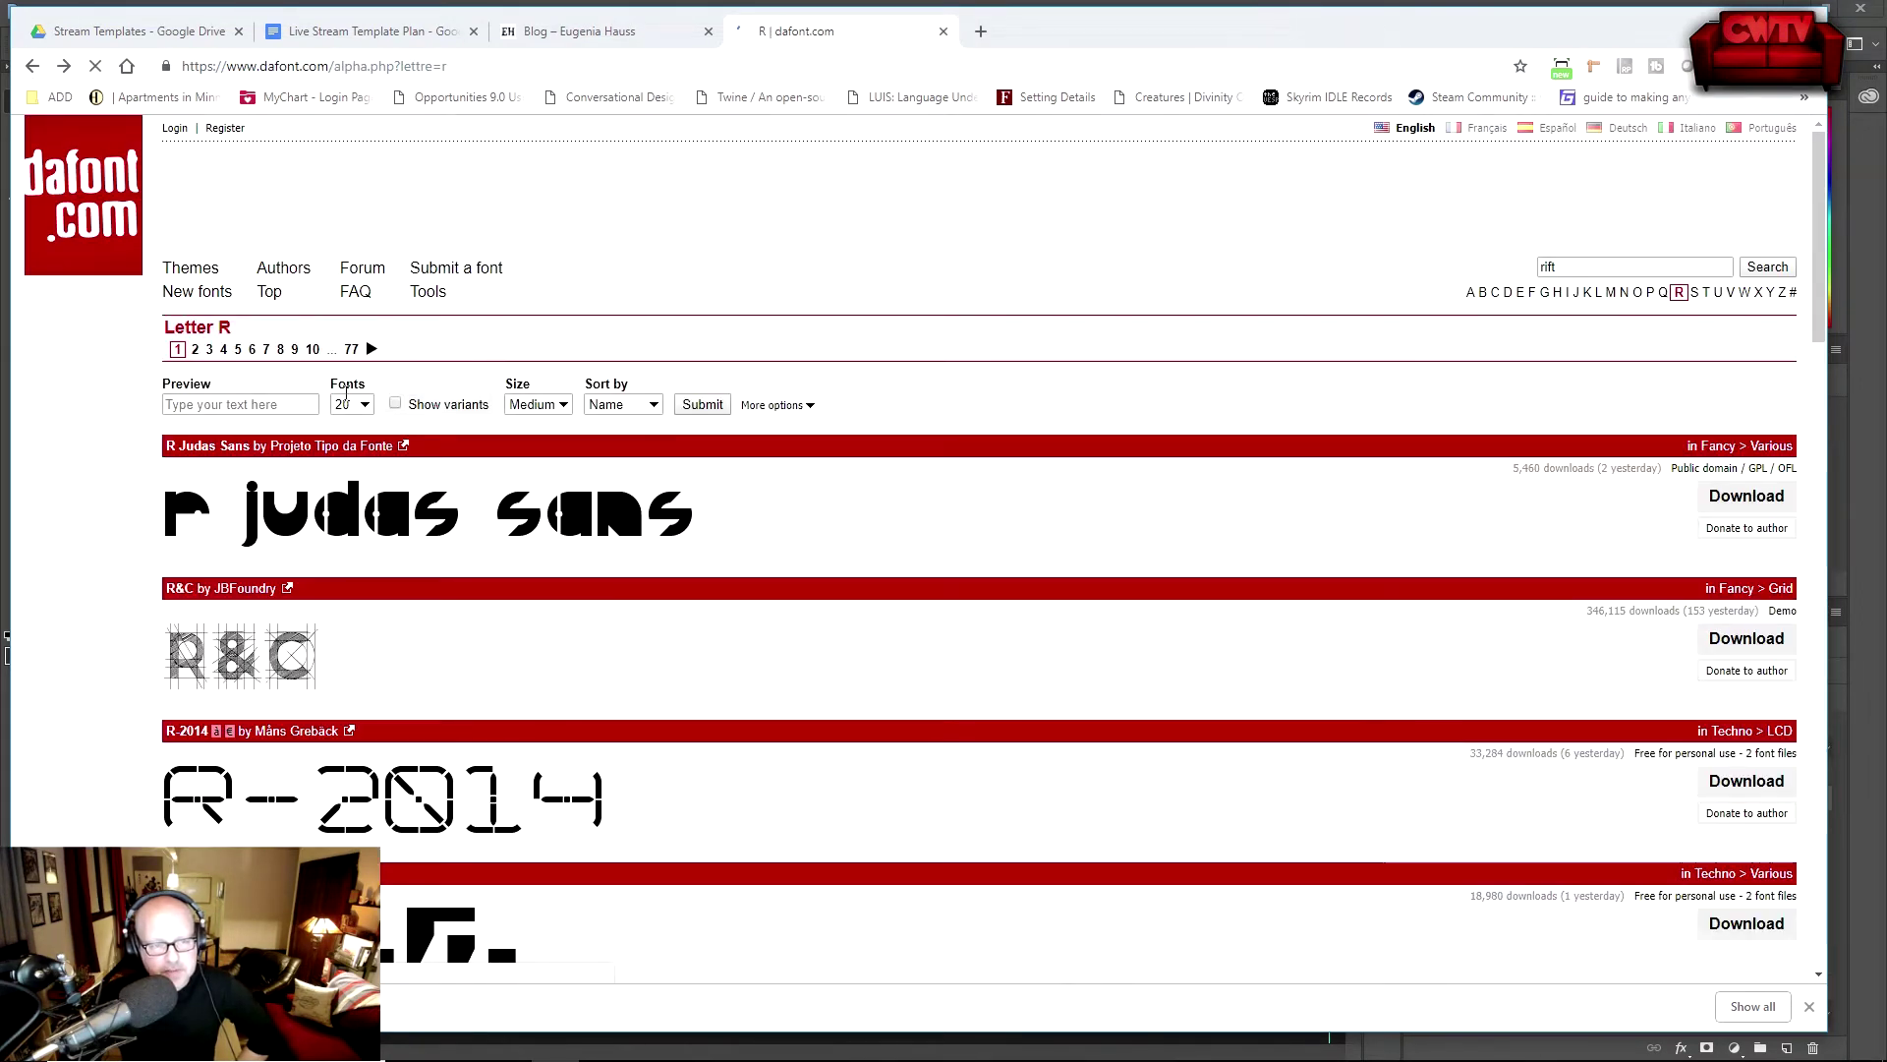
pyautogui.moveTo(590, 1057)
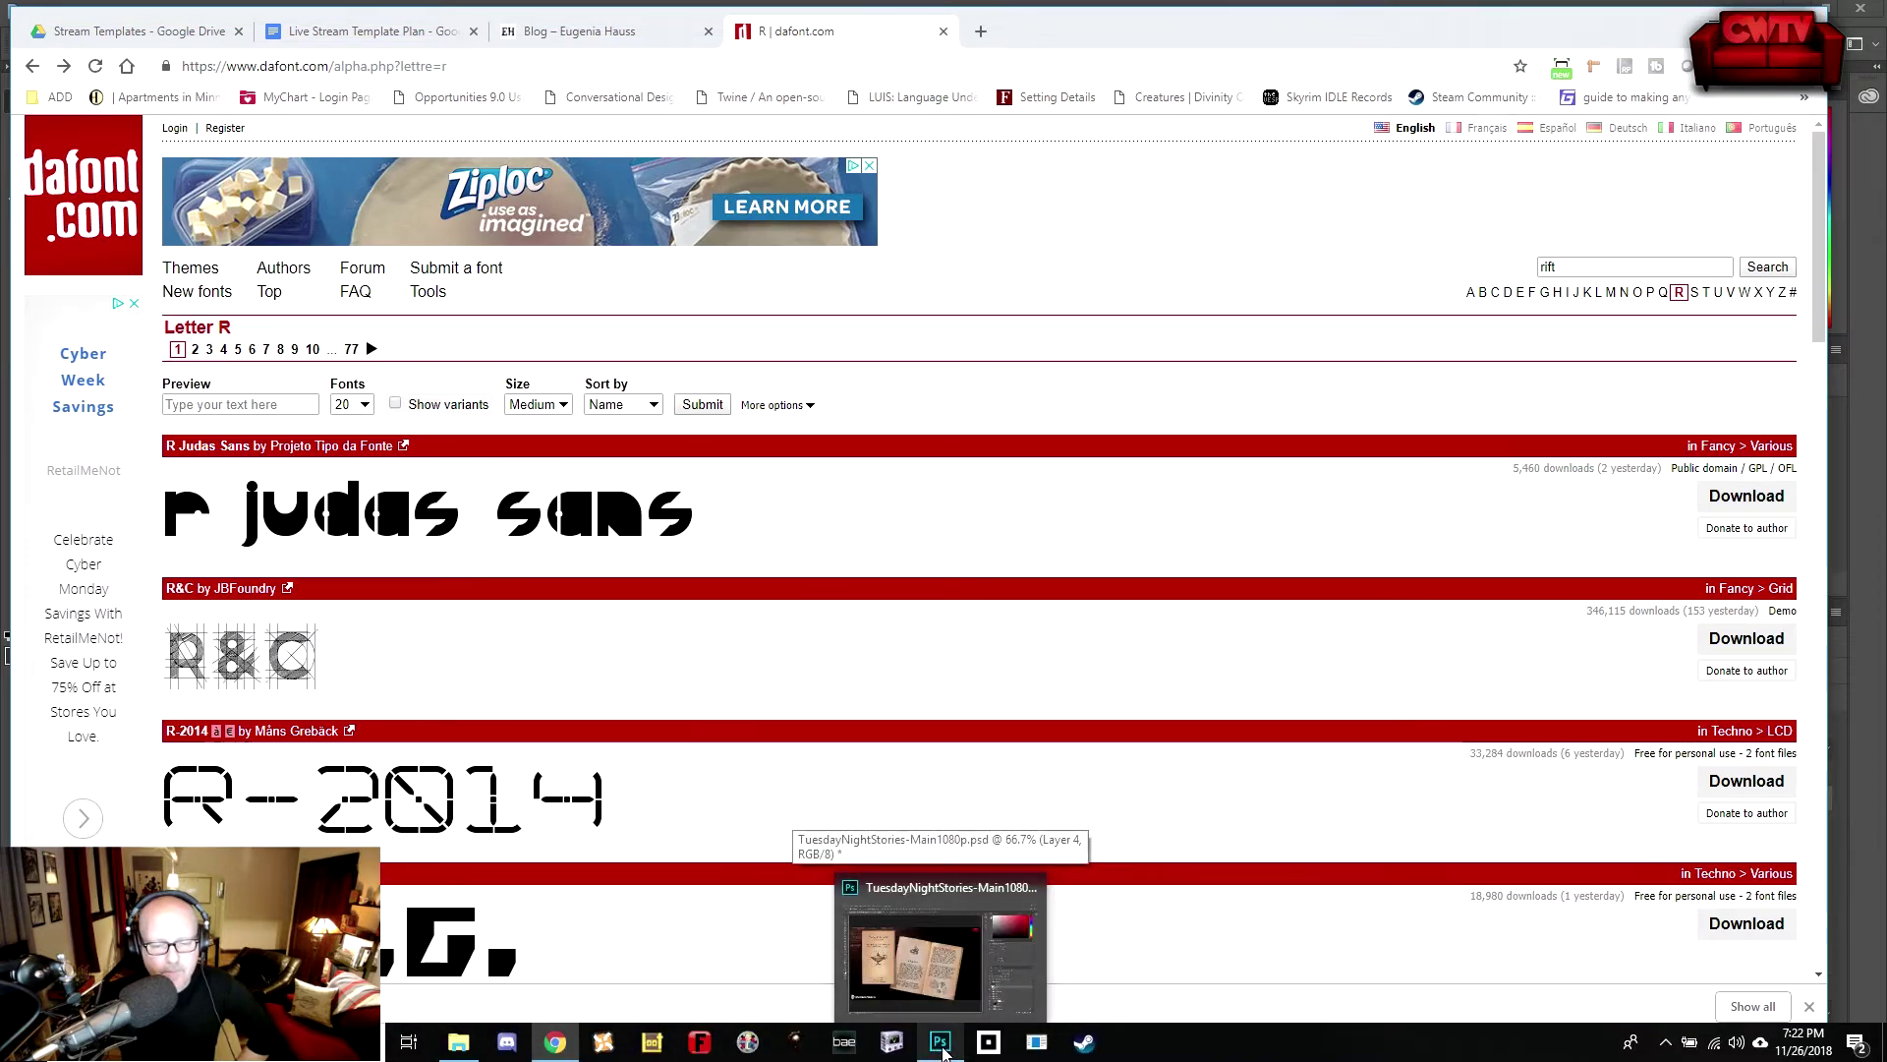
pyautogui.click(940, 1044)
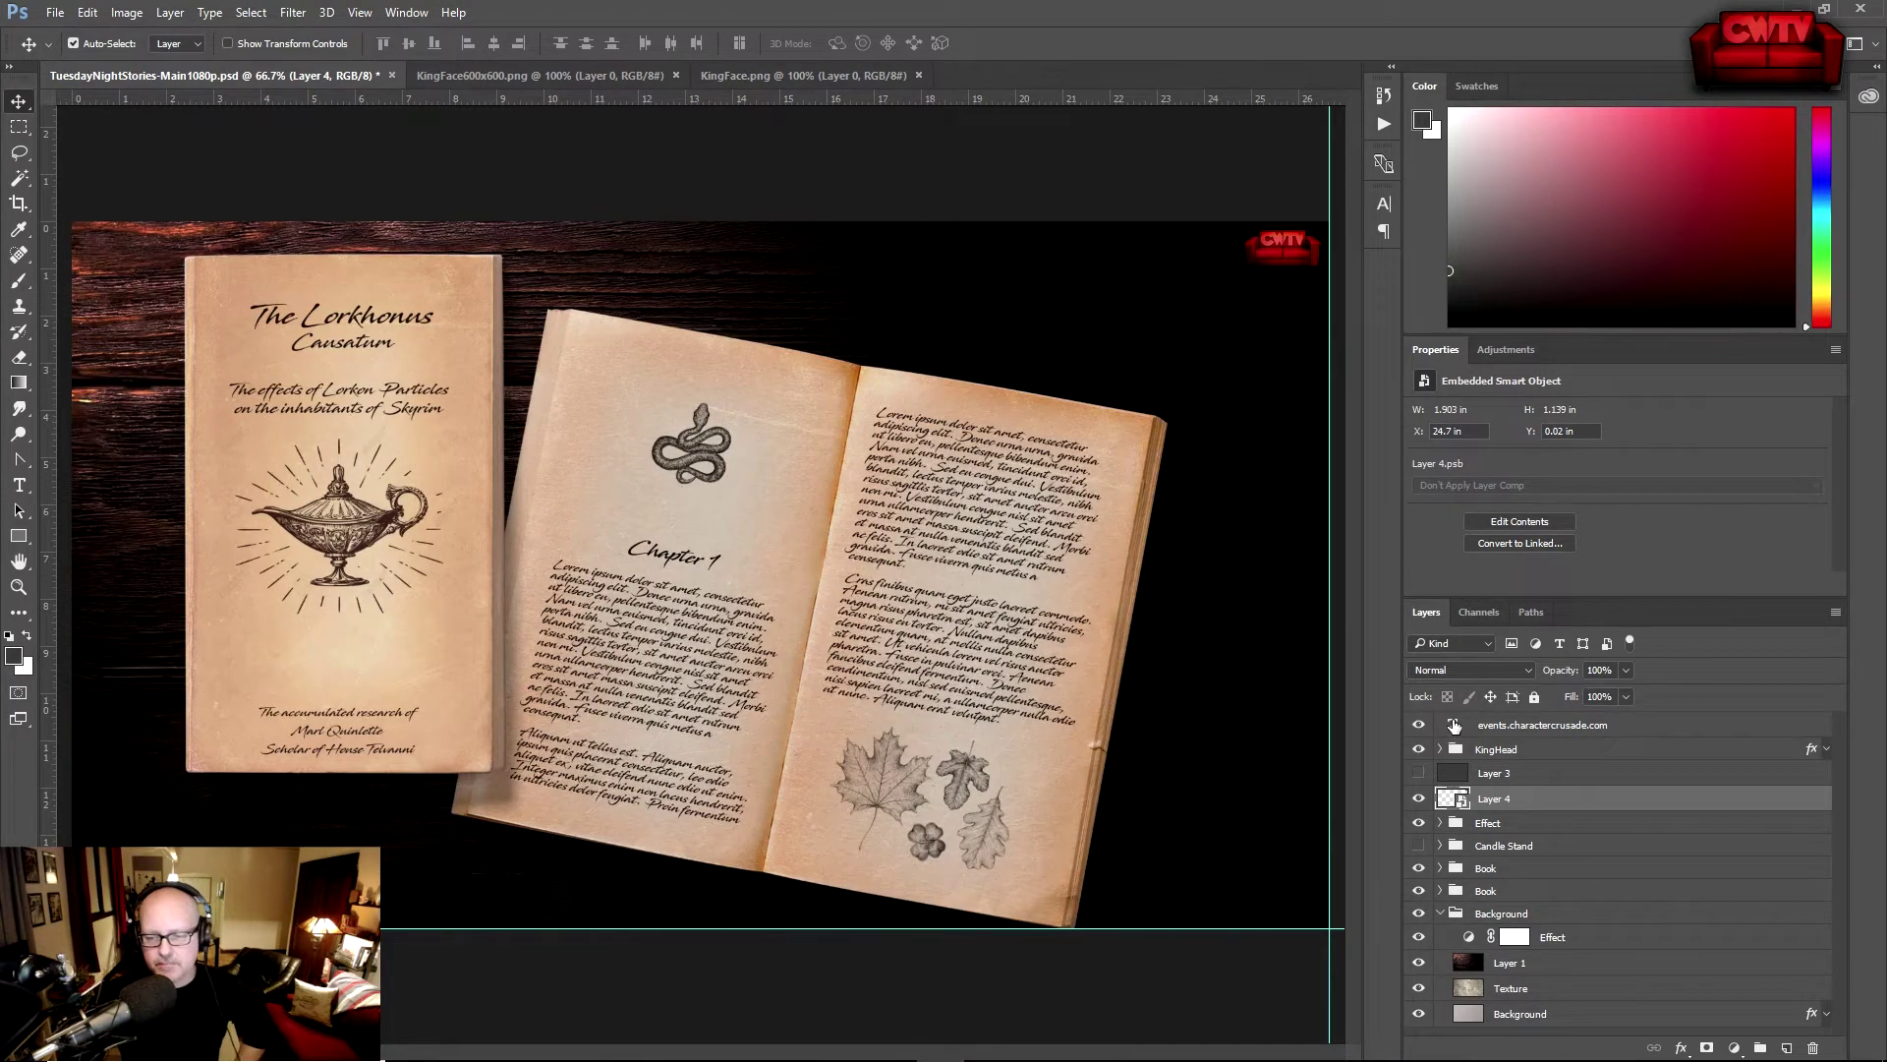
pyautogui.doubleClick(1454, 725)
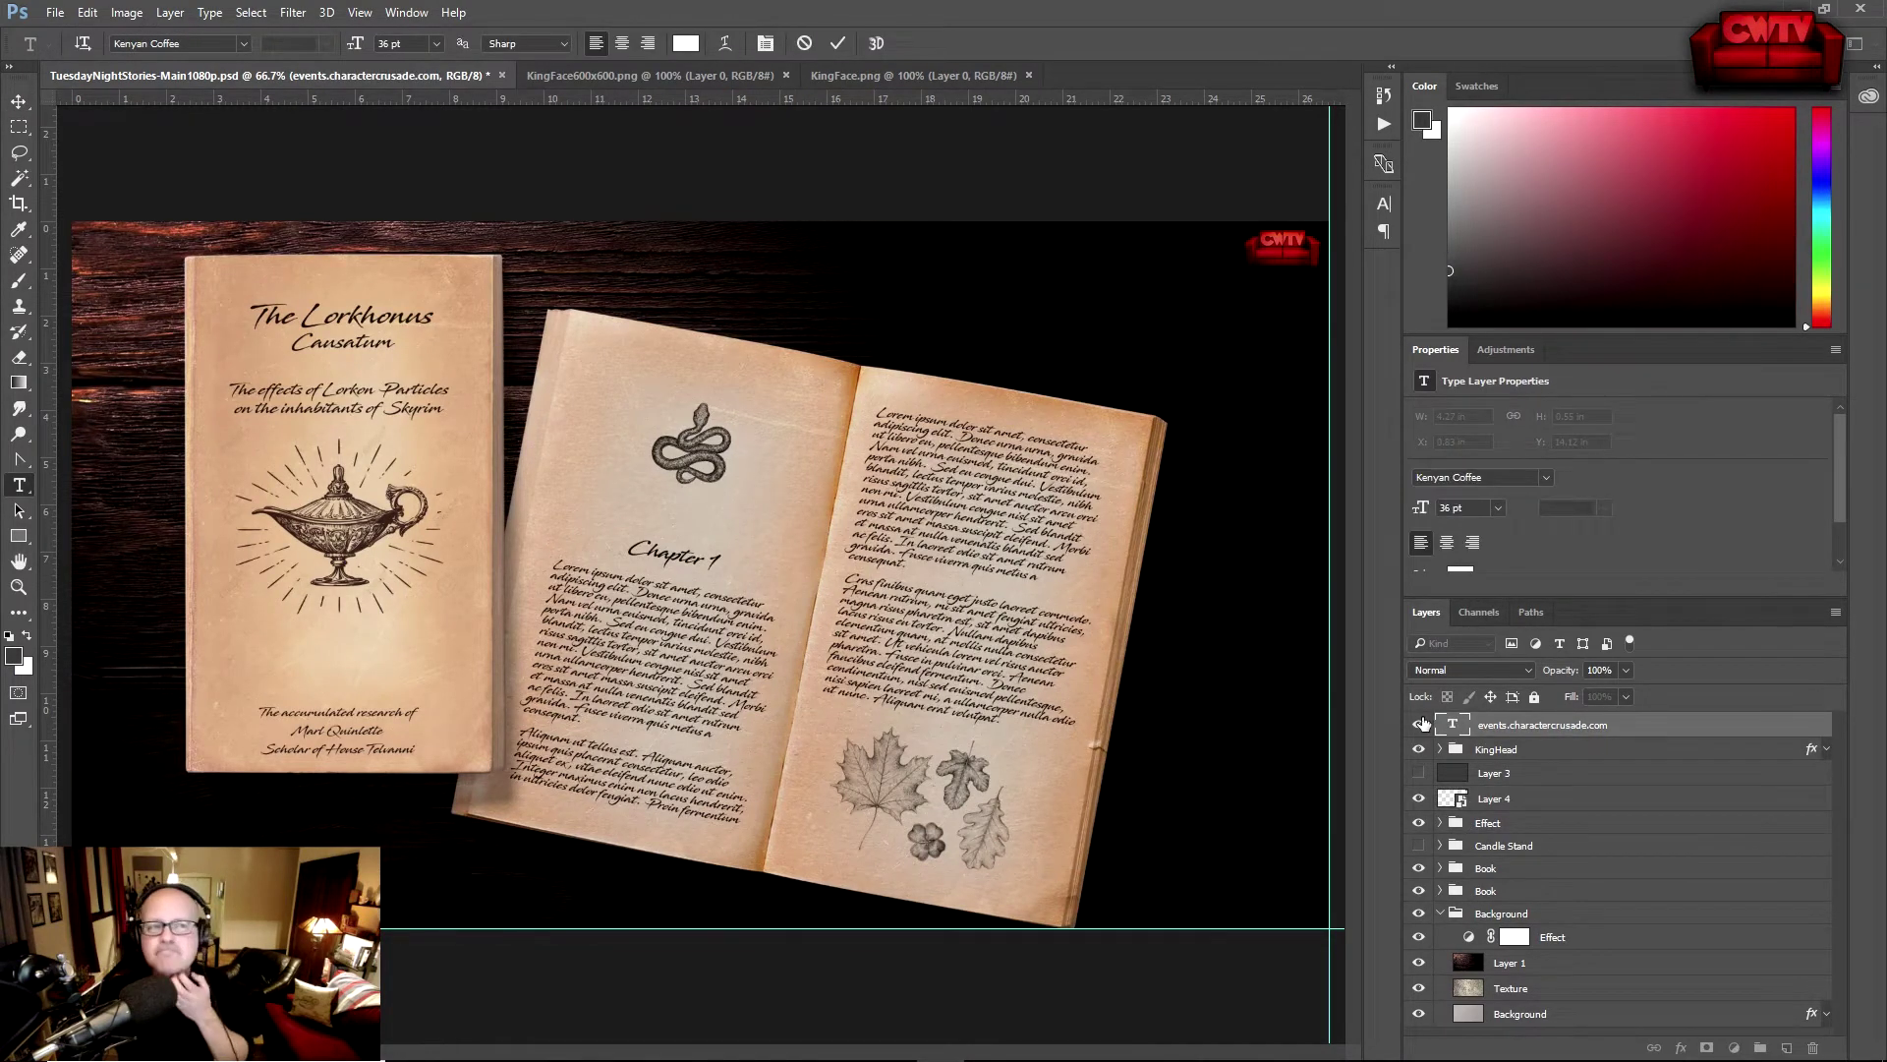
pyautogui.click(244, 43)
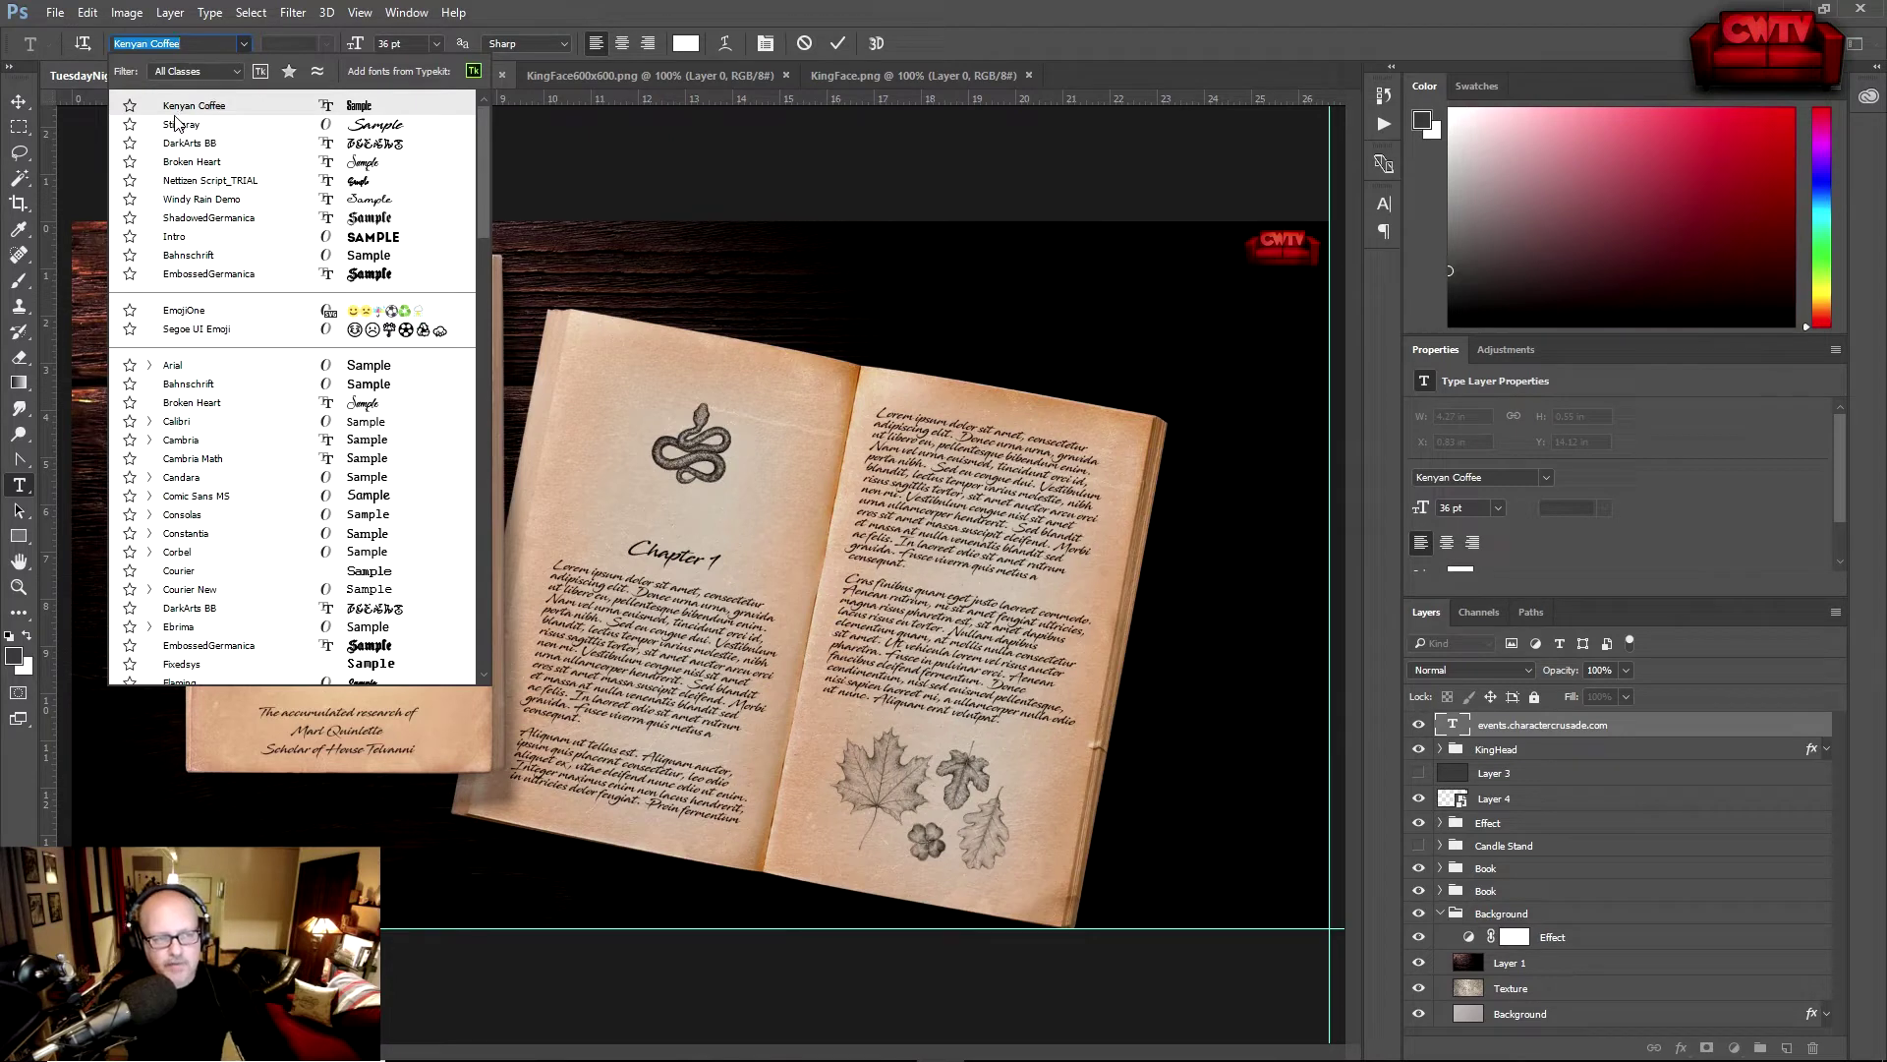
pyautogui.scroll(-10, 245, 376)
pyautogui.scroll(-15, 231, 413)
pyautogui.scroll(-12, 225, 425)
pyautogui.scroll(-4, 213, 447)
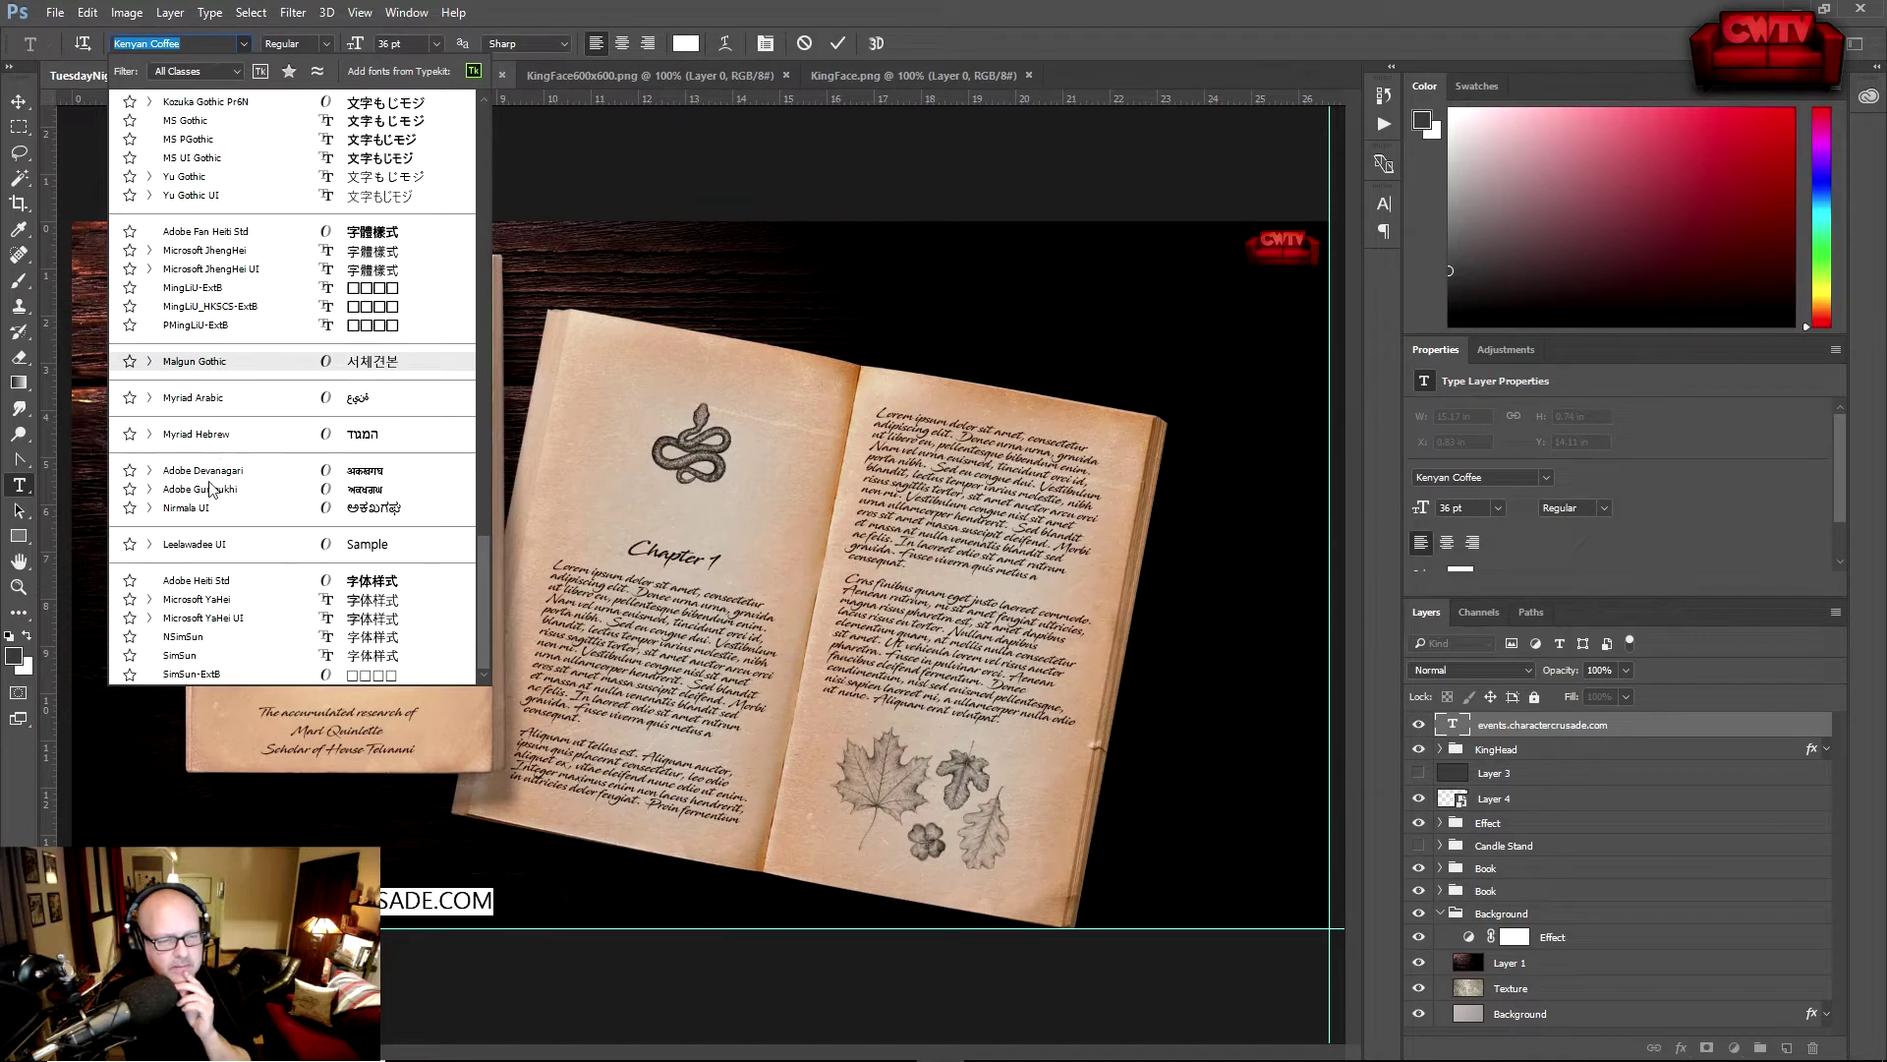
pyautogui.moveTo(481, 634); pyautogui.dragTo(470, 212)
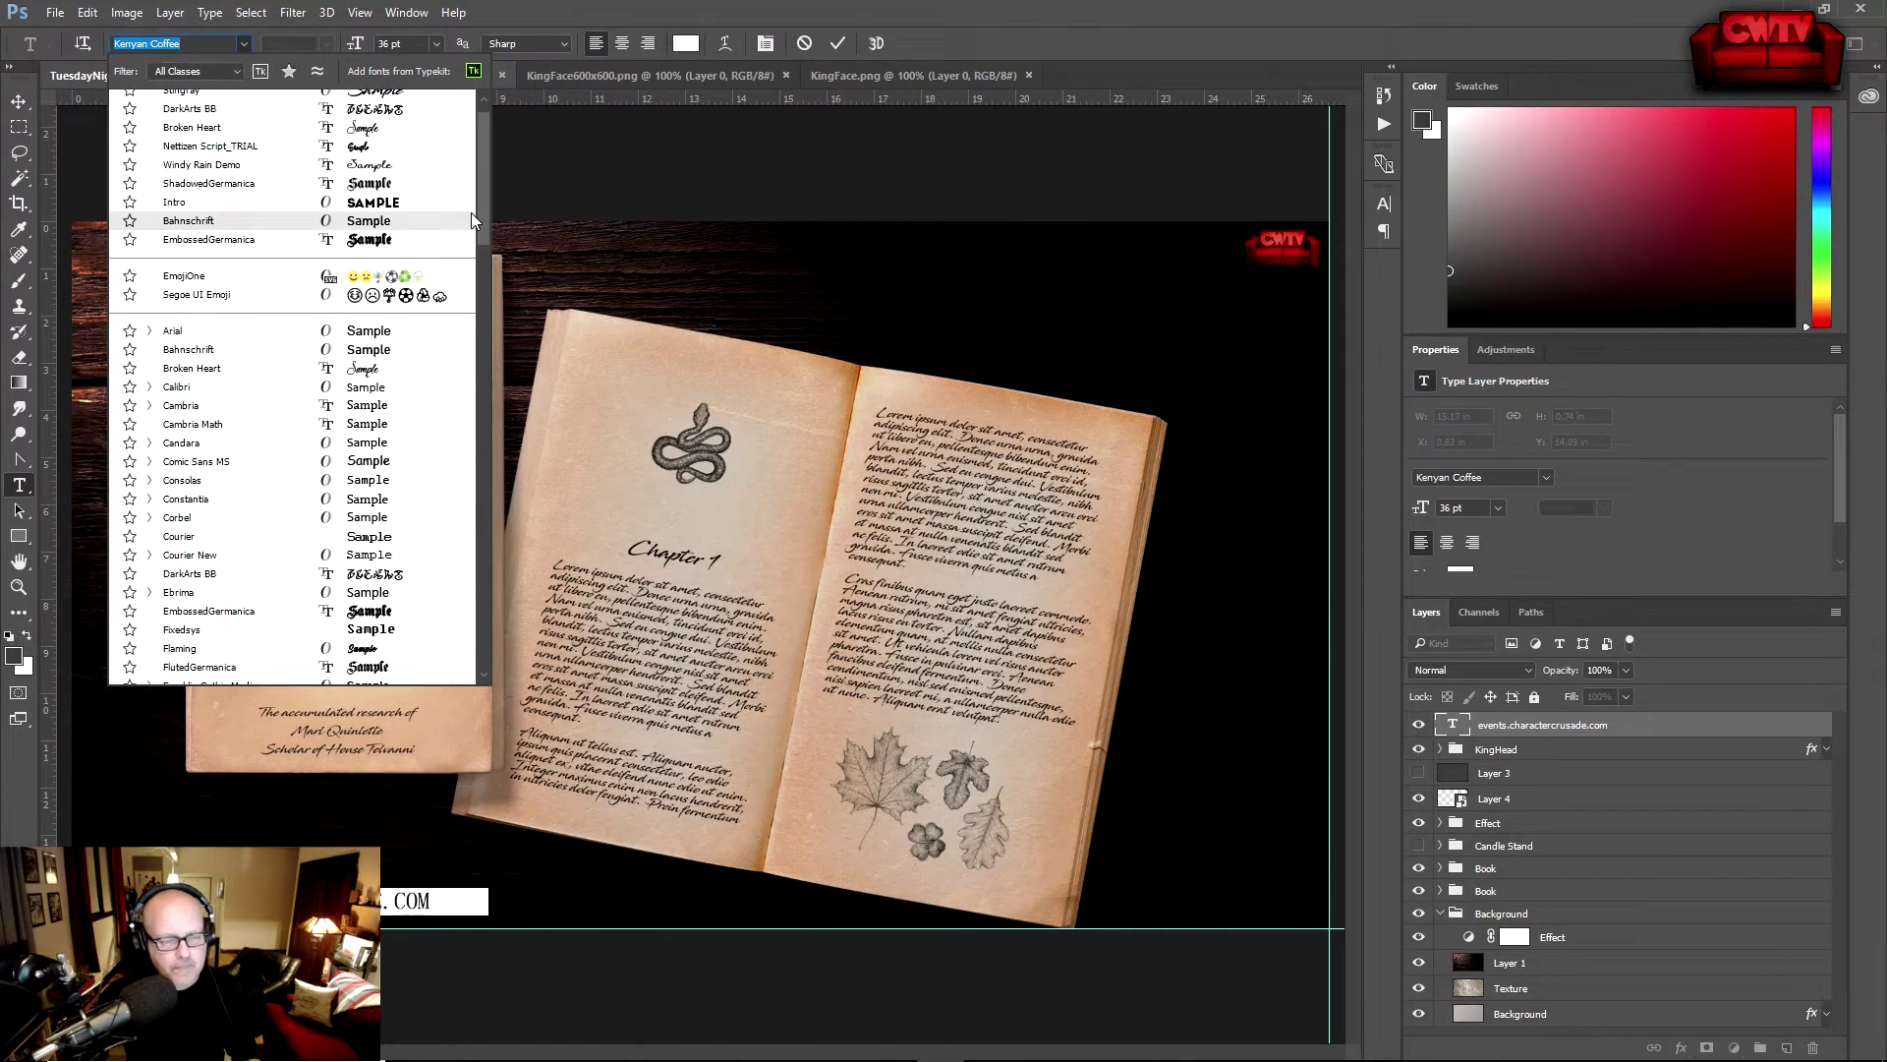
pyautogui.moveTo(470, 212); pyautogui.dragTo(474, 203)
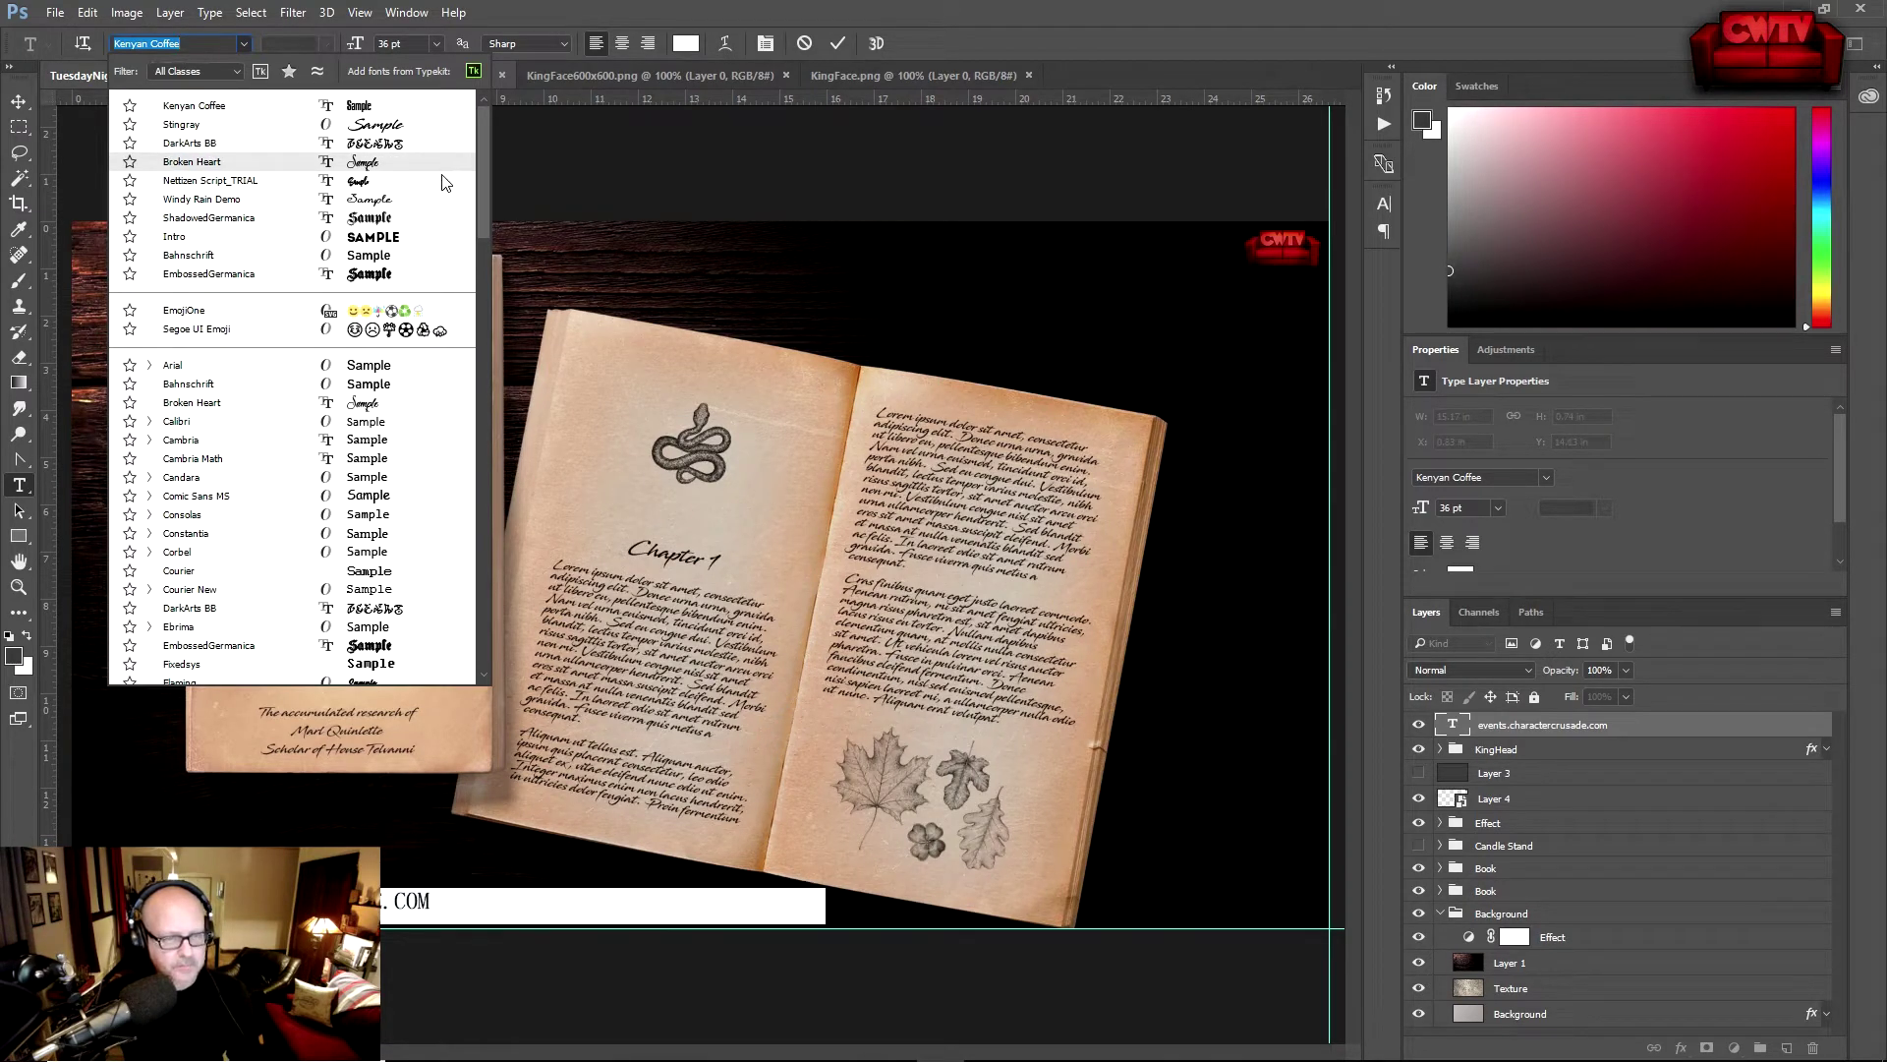
pyautogui.scroll(-3, 440, 226)
pyautogui.scroll(-1, 437, 251)
pyautogui.scroll(-10, 433, 295)
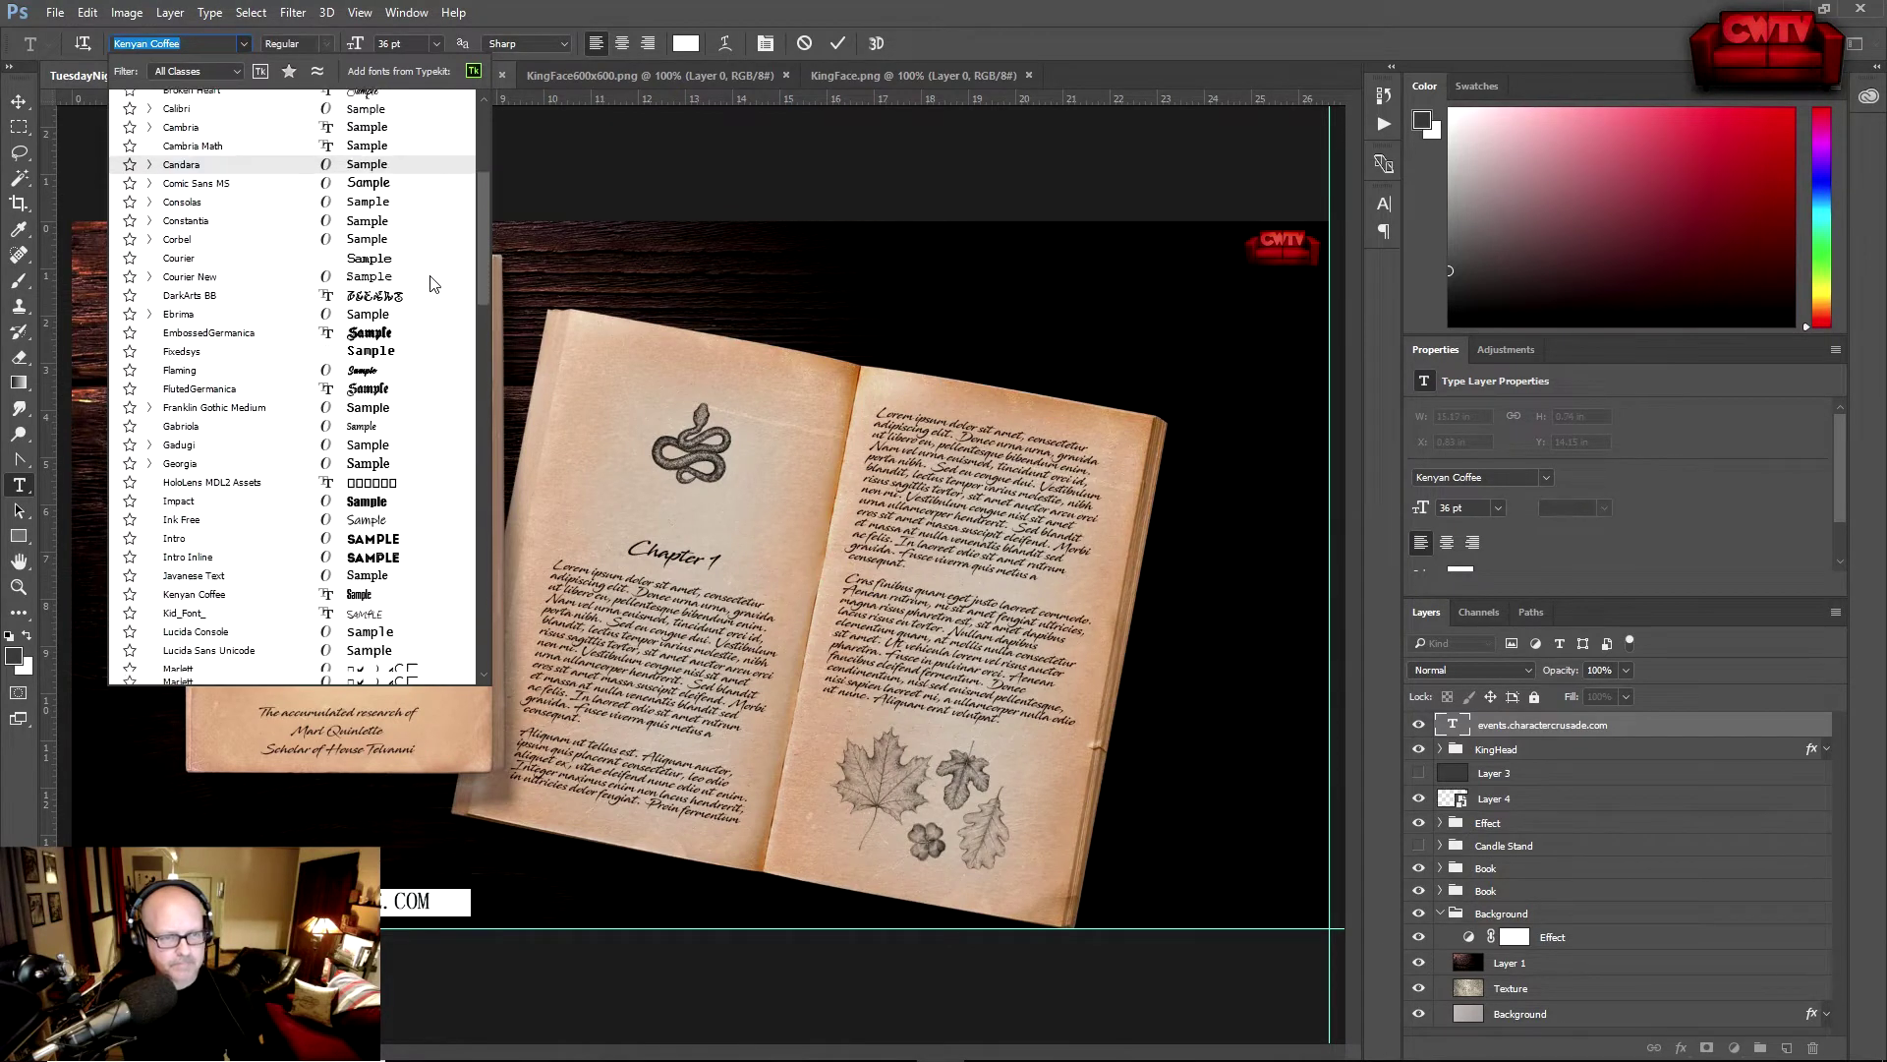
pyautogui.scroll(-5, 410, 380)
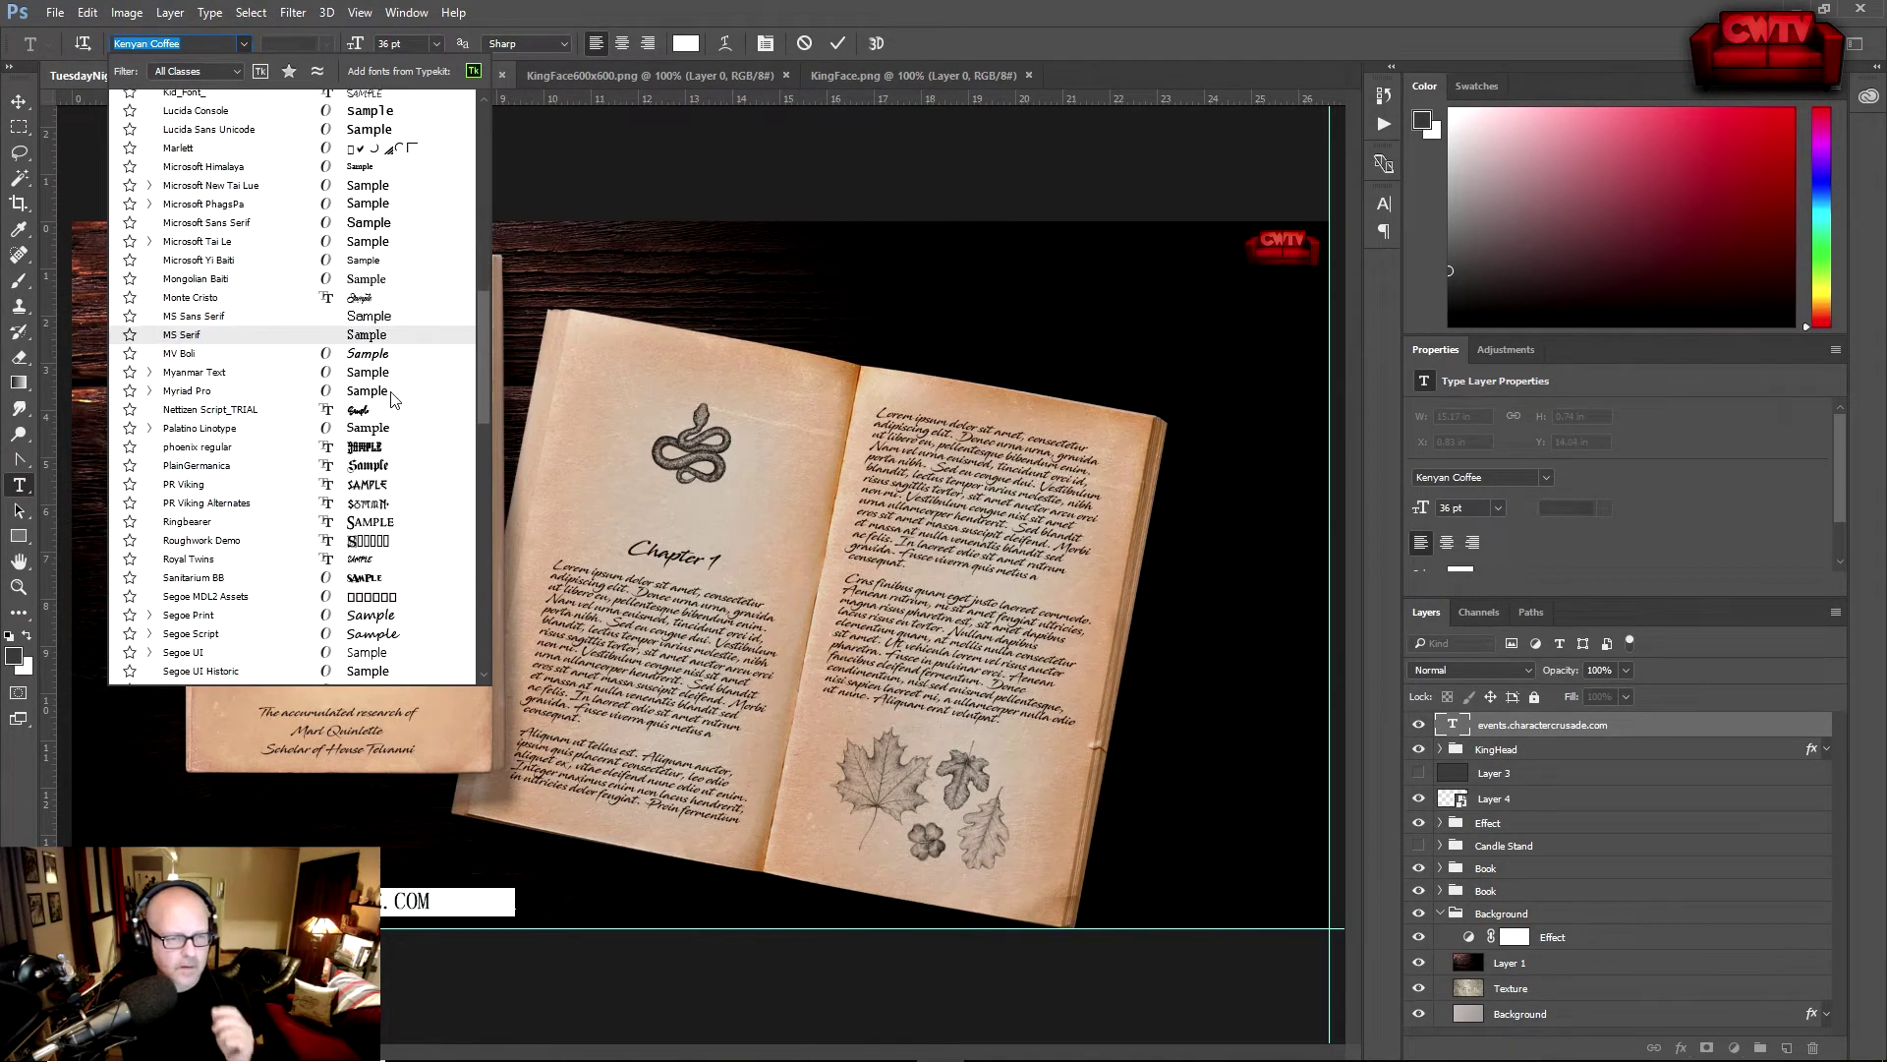
pyautogui.scroll(-1, 391, 447)
pyautogui.scroll(-2, 390, 450)
pyautogui.scroll(-3, 388, 475)
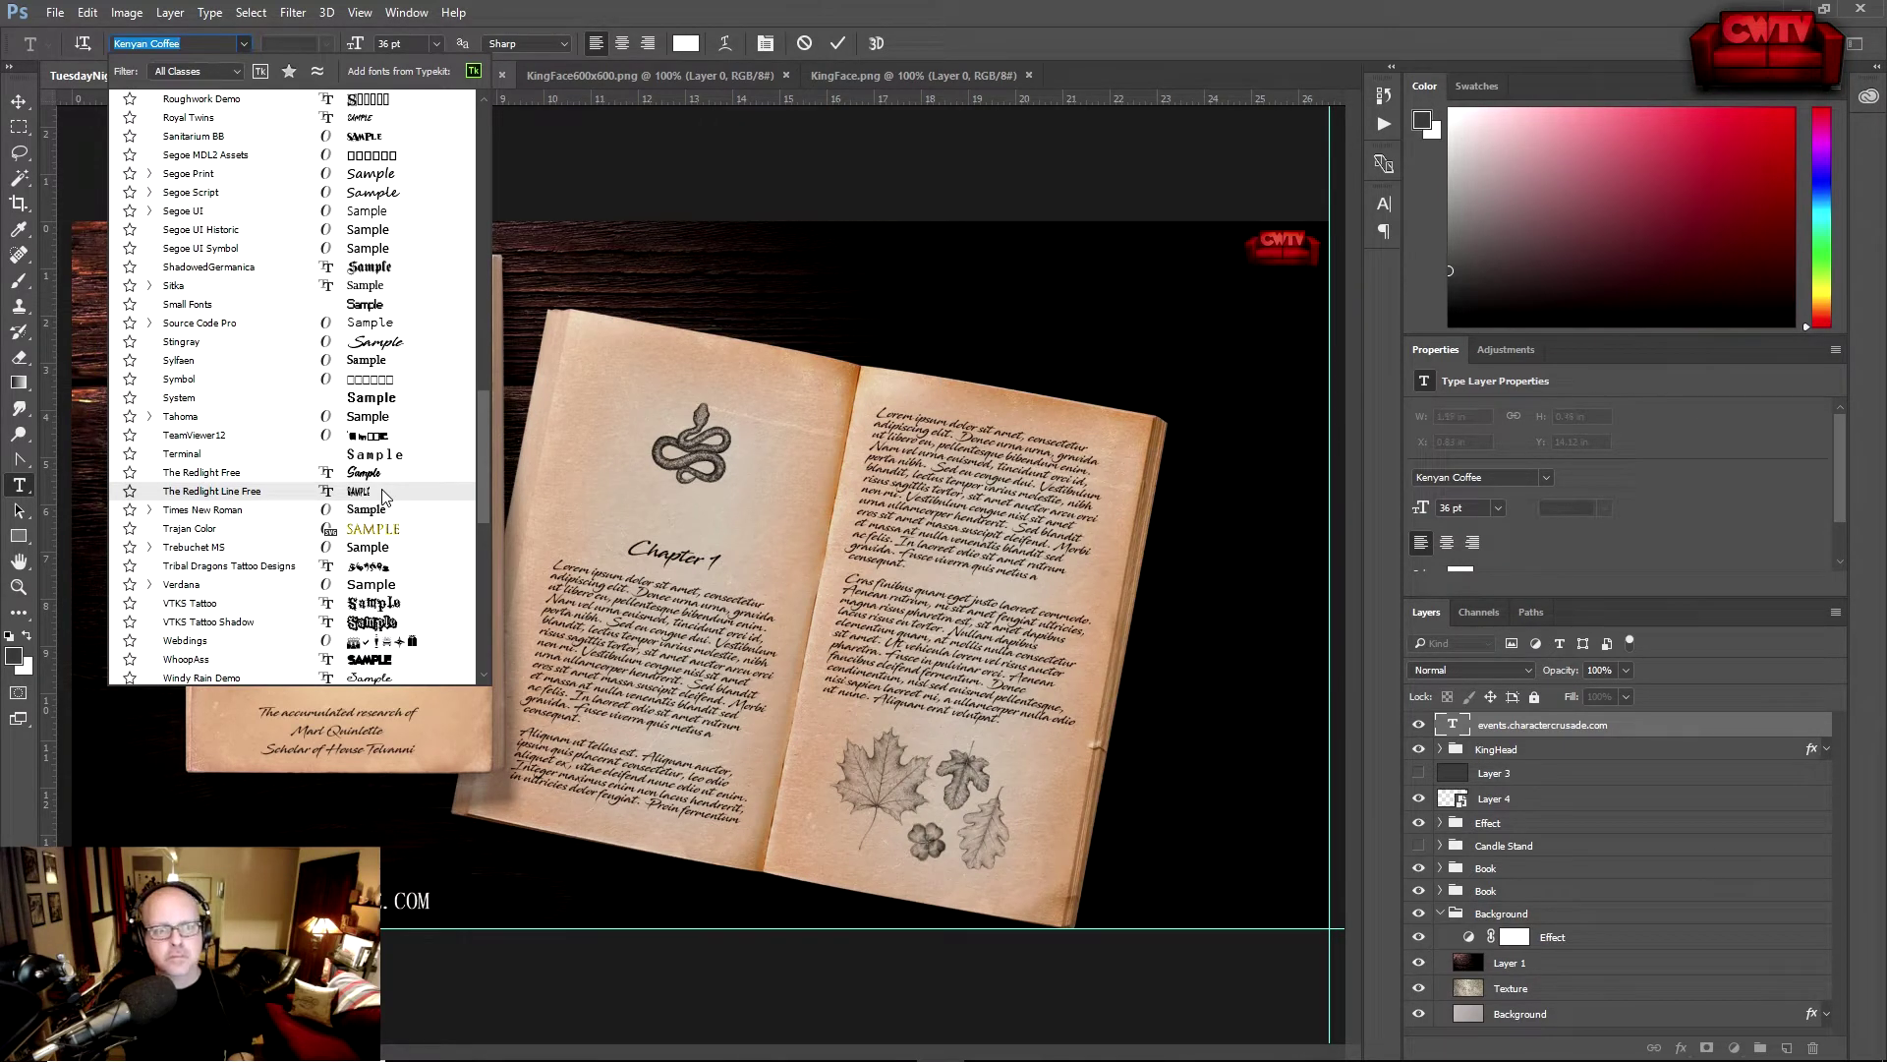
pyautogui.scroll(-3, 383, 496)
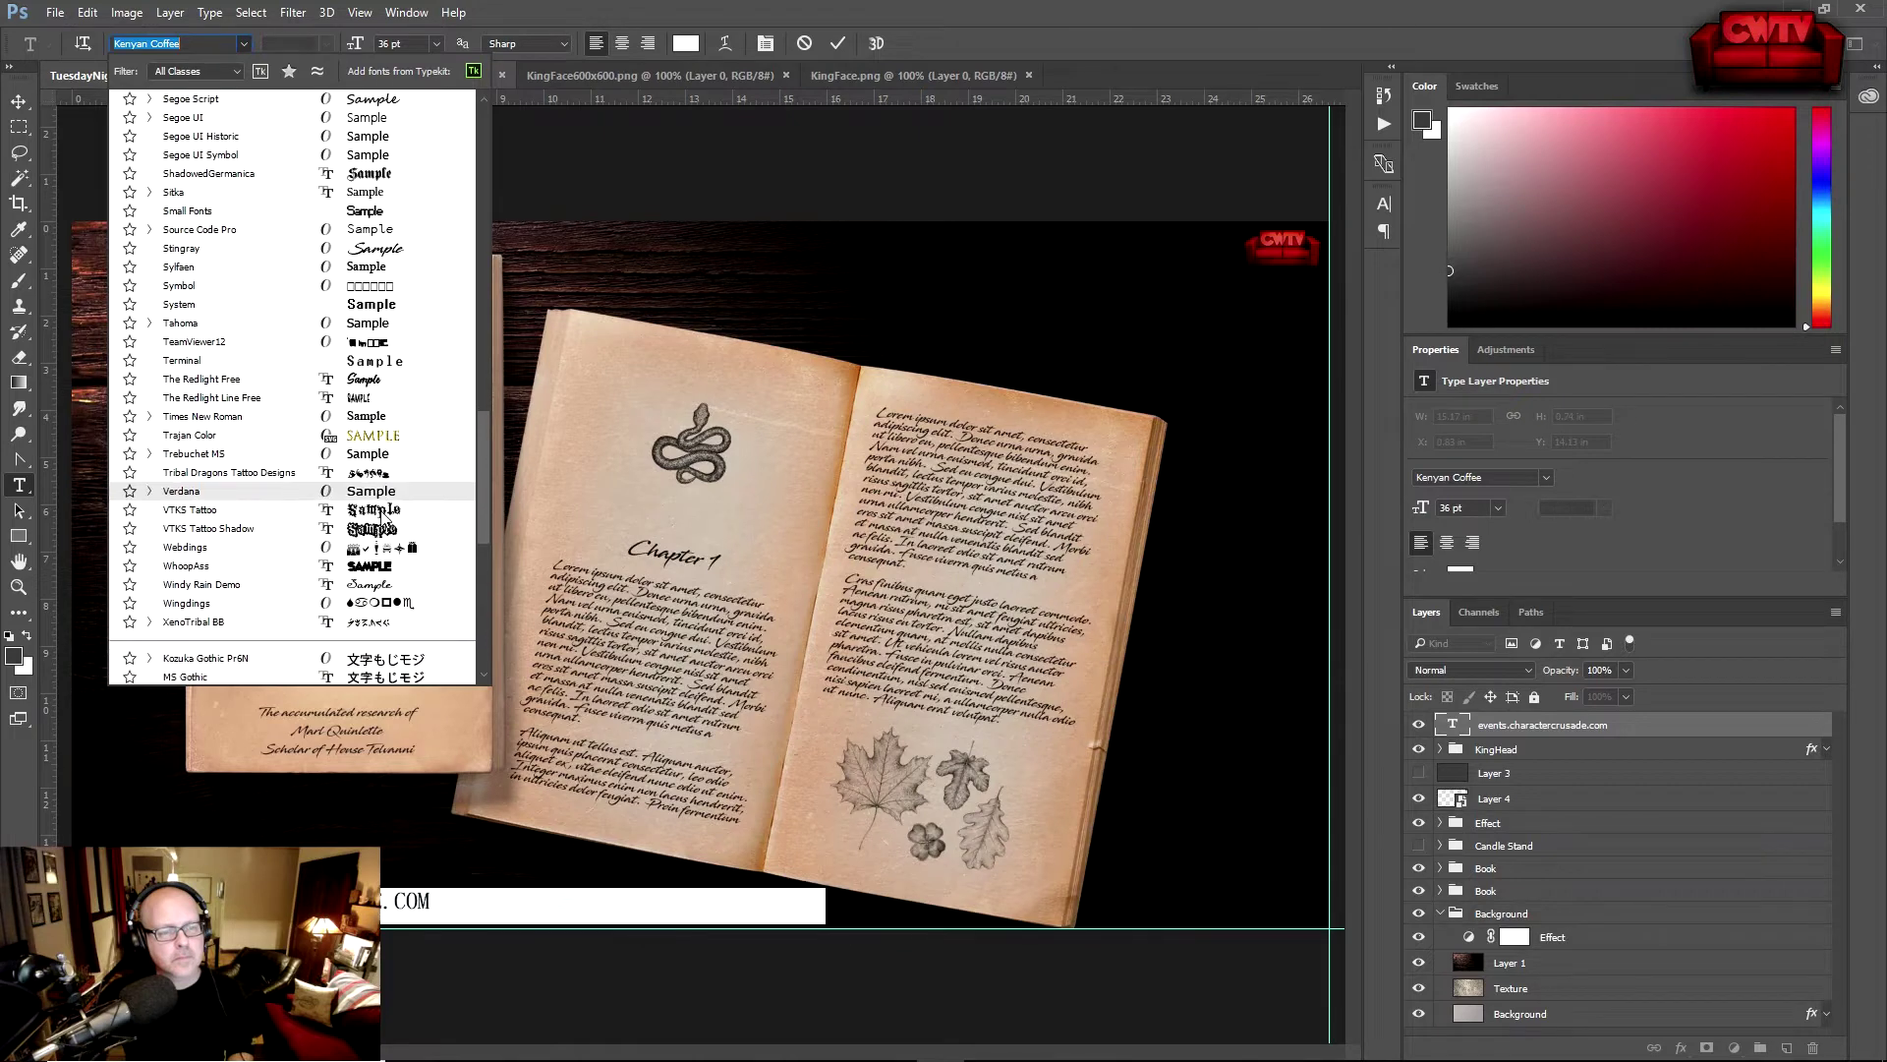
pyautogui.scroll(-3, 381, 511)
pyautogui.scroll(-15, 381, 528)
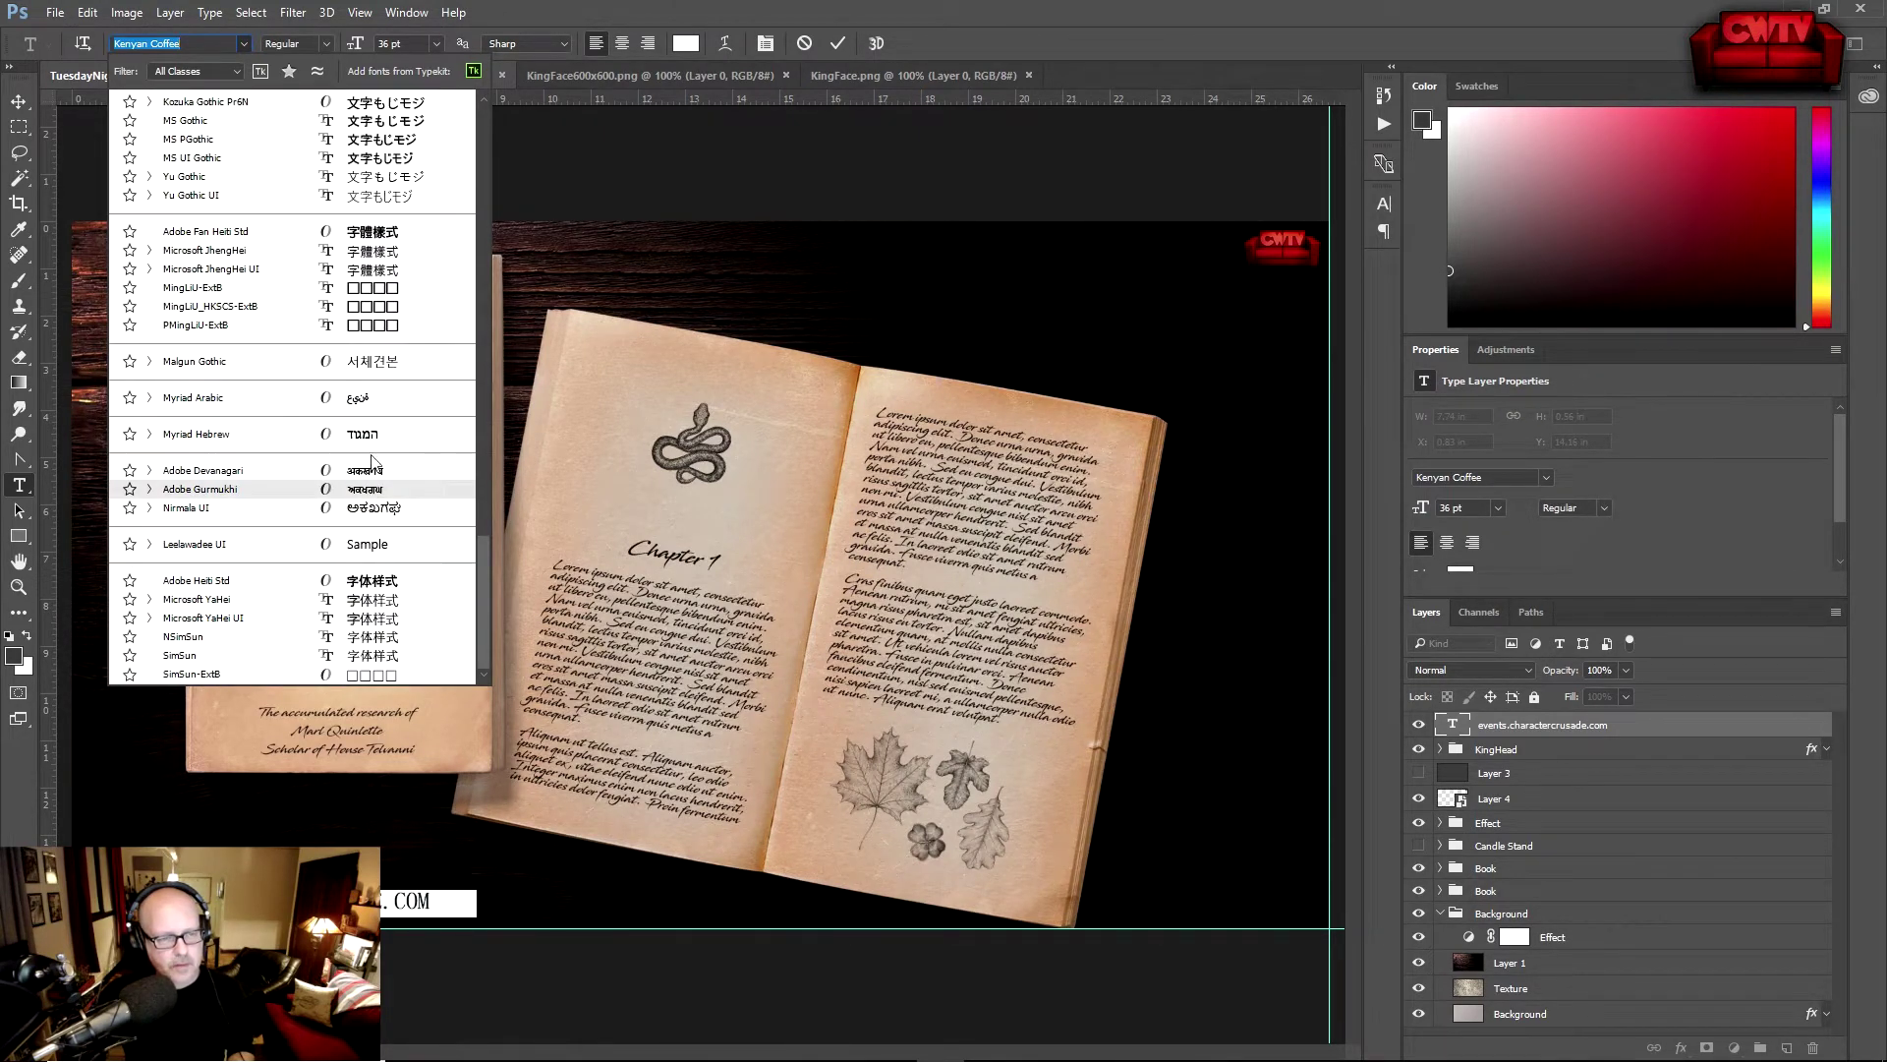
pyautogui.moveTo(482, 629); pyautogui.dragTo(477, 303)
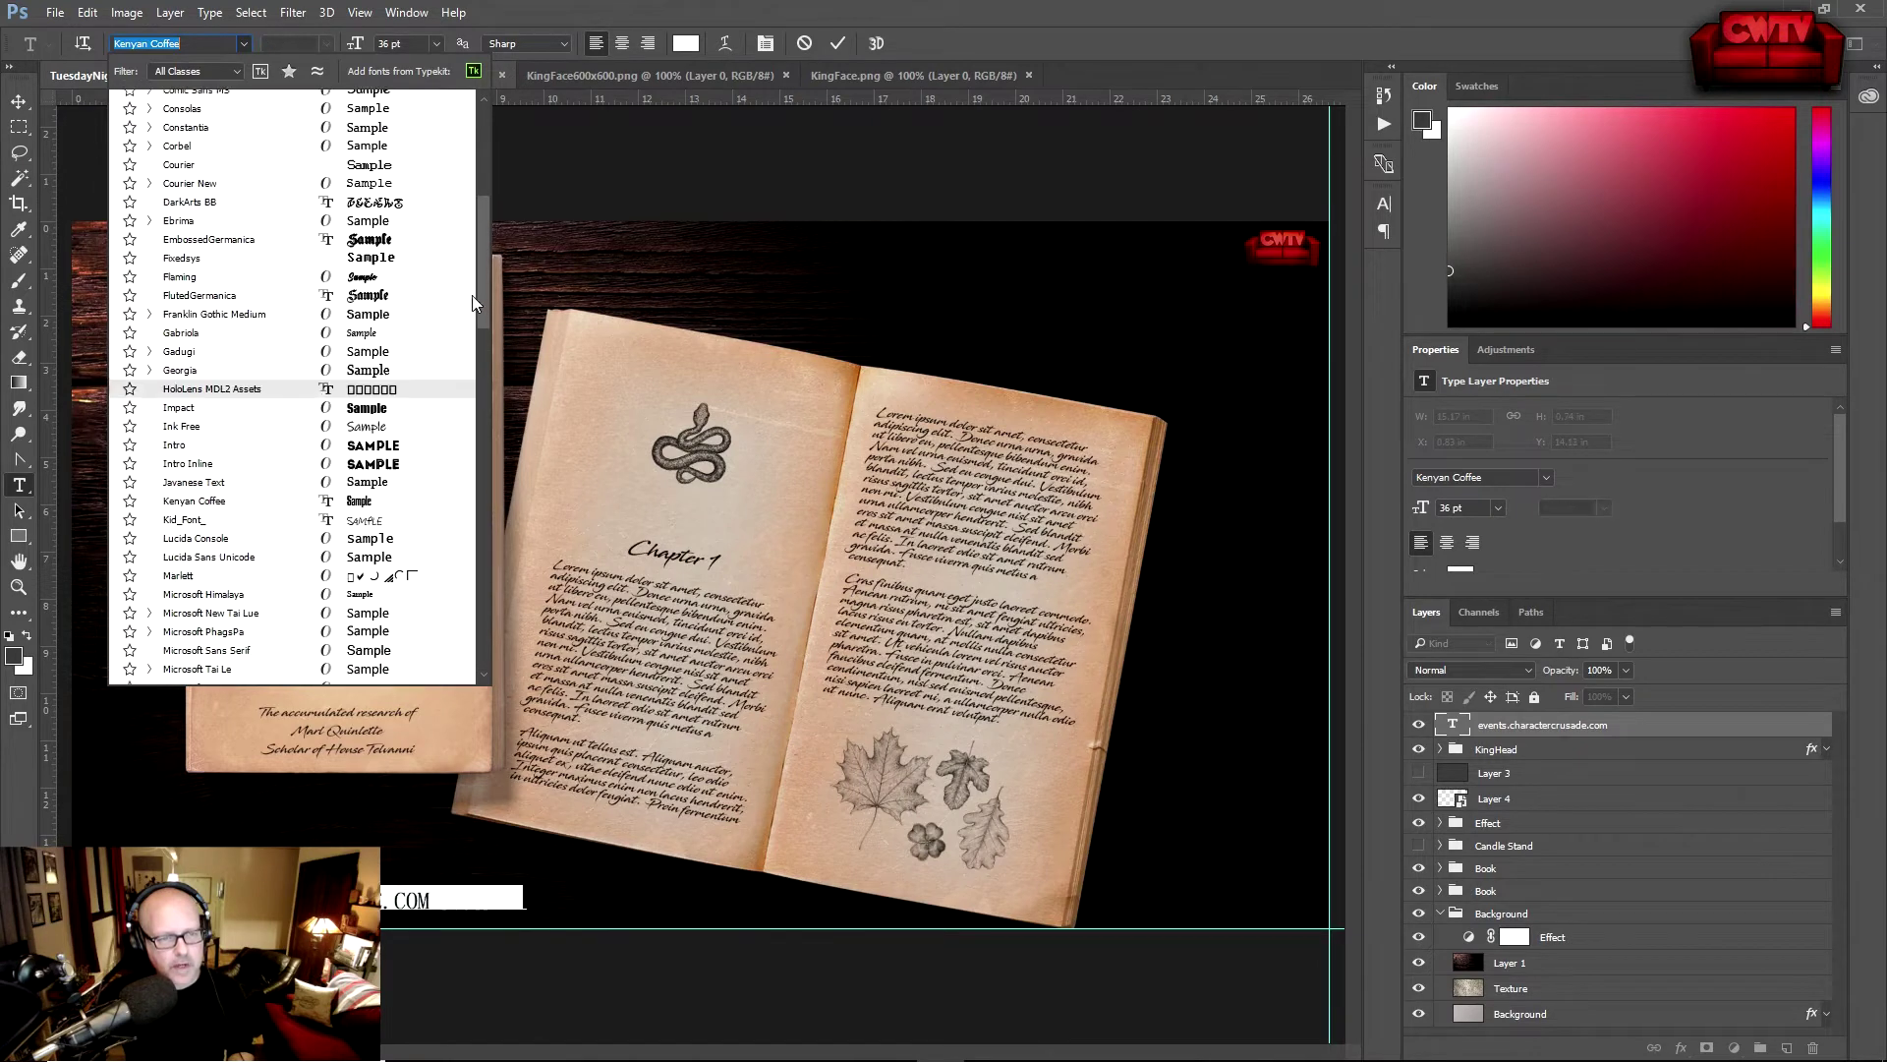
pyautogui.scroll(3, 415, 297)
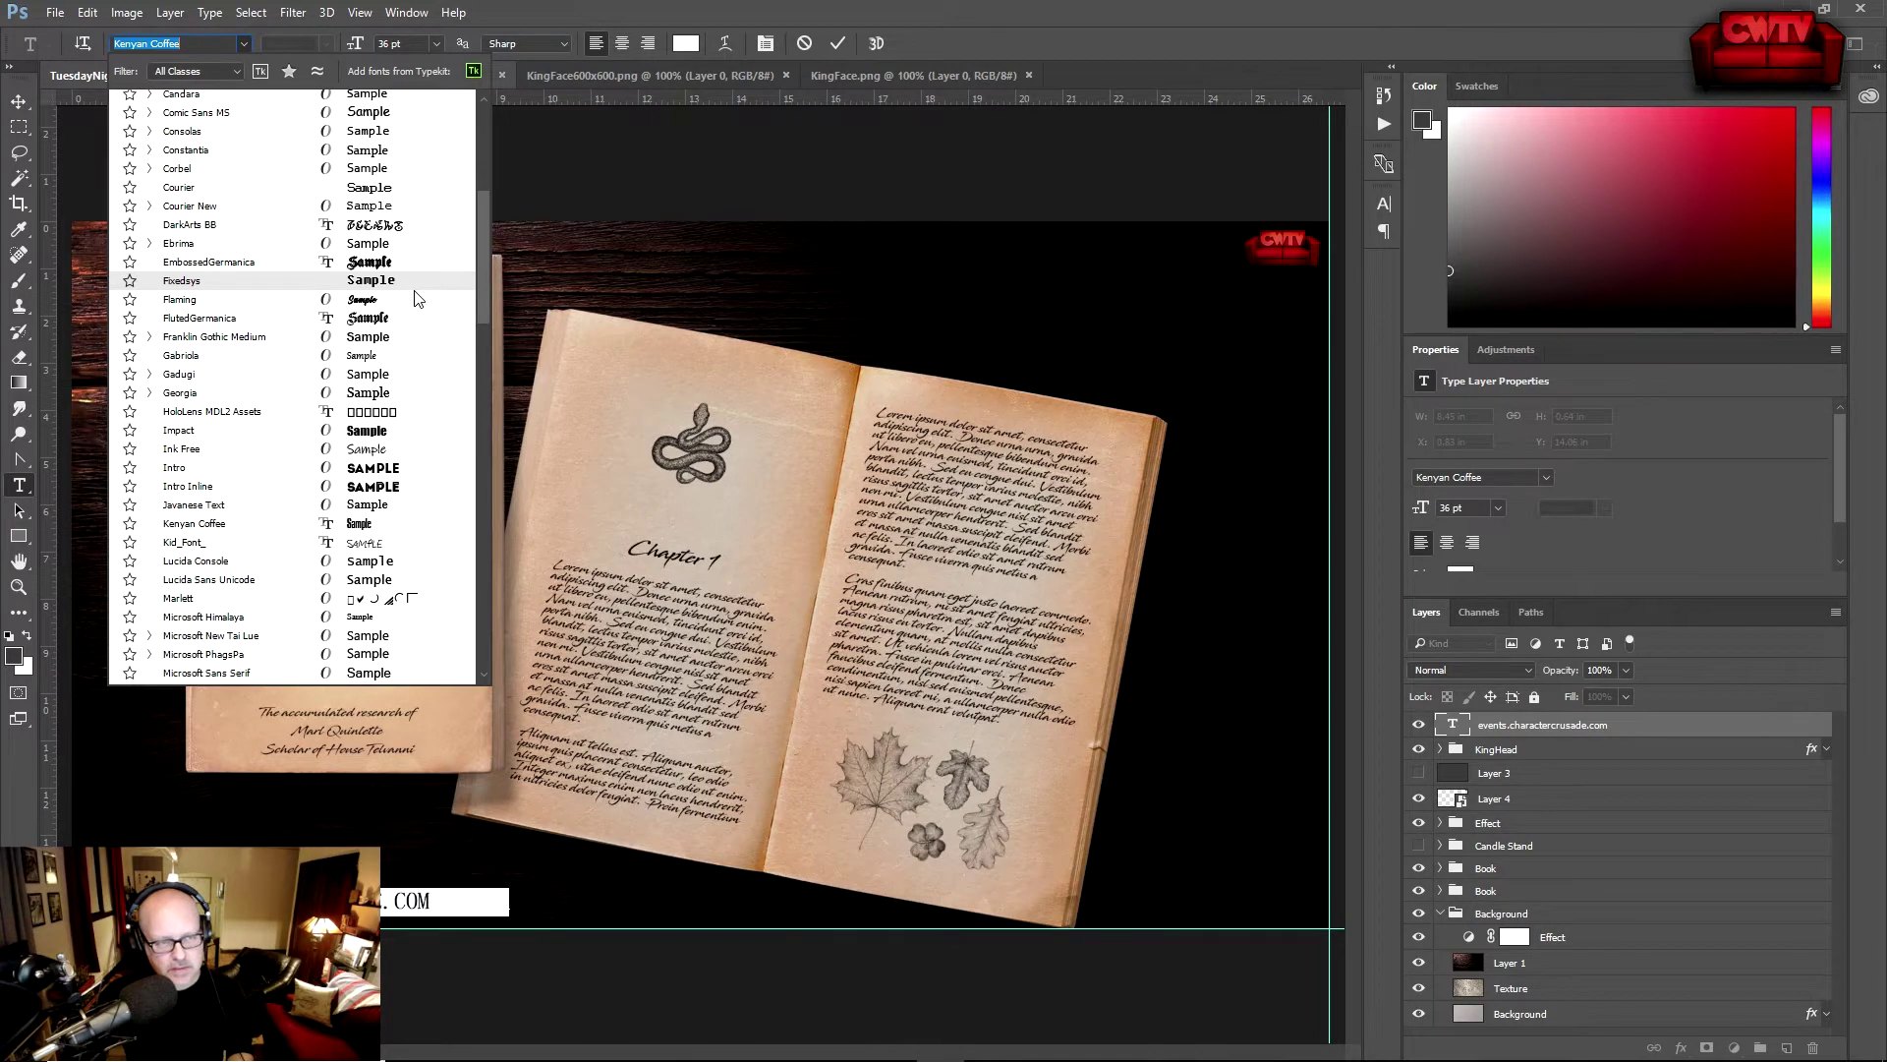
pyautogui.scroll(3, 414, 296)
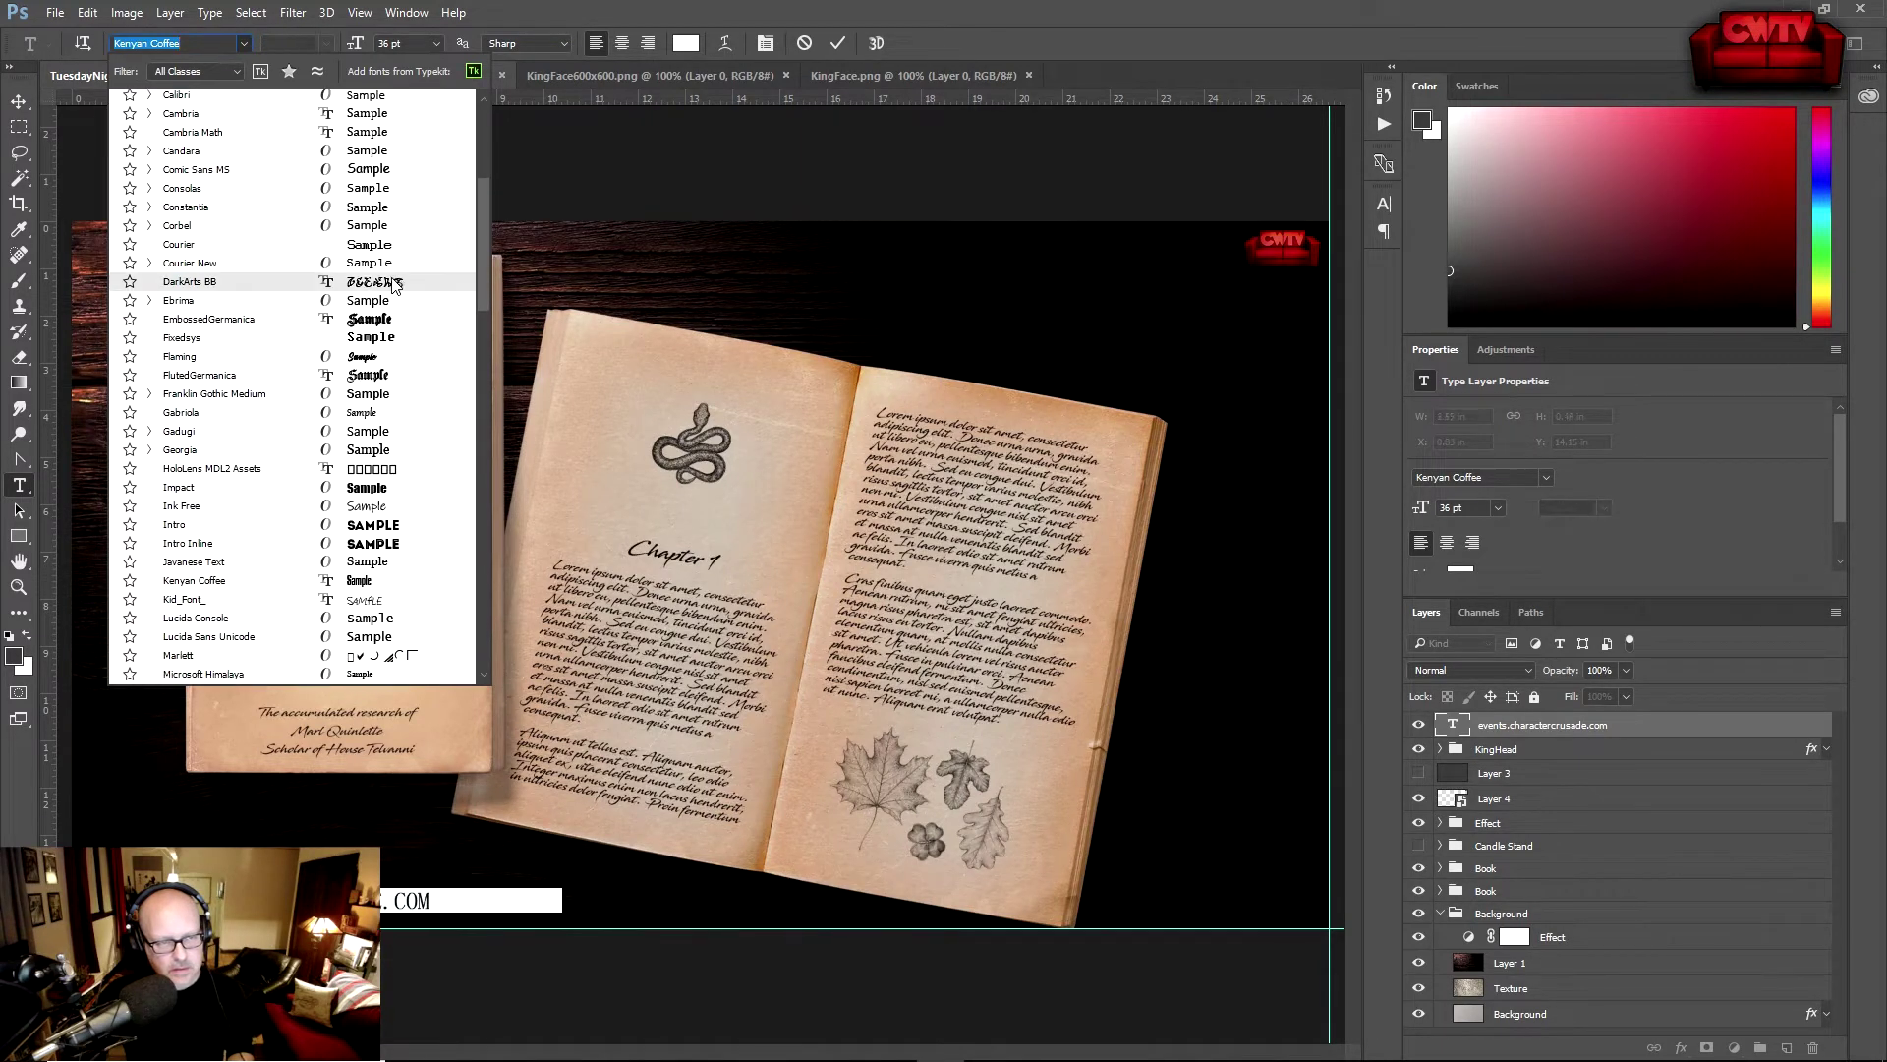
pyautogui.scroll(-20, 393, 285)
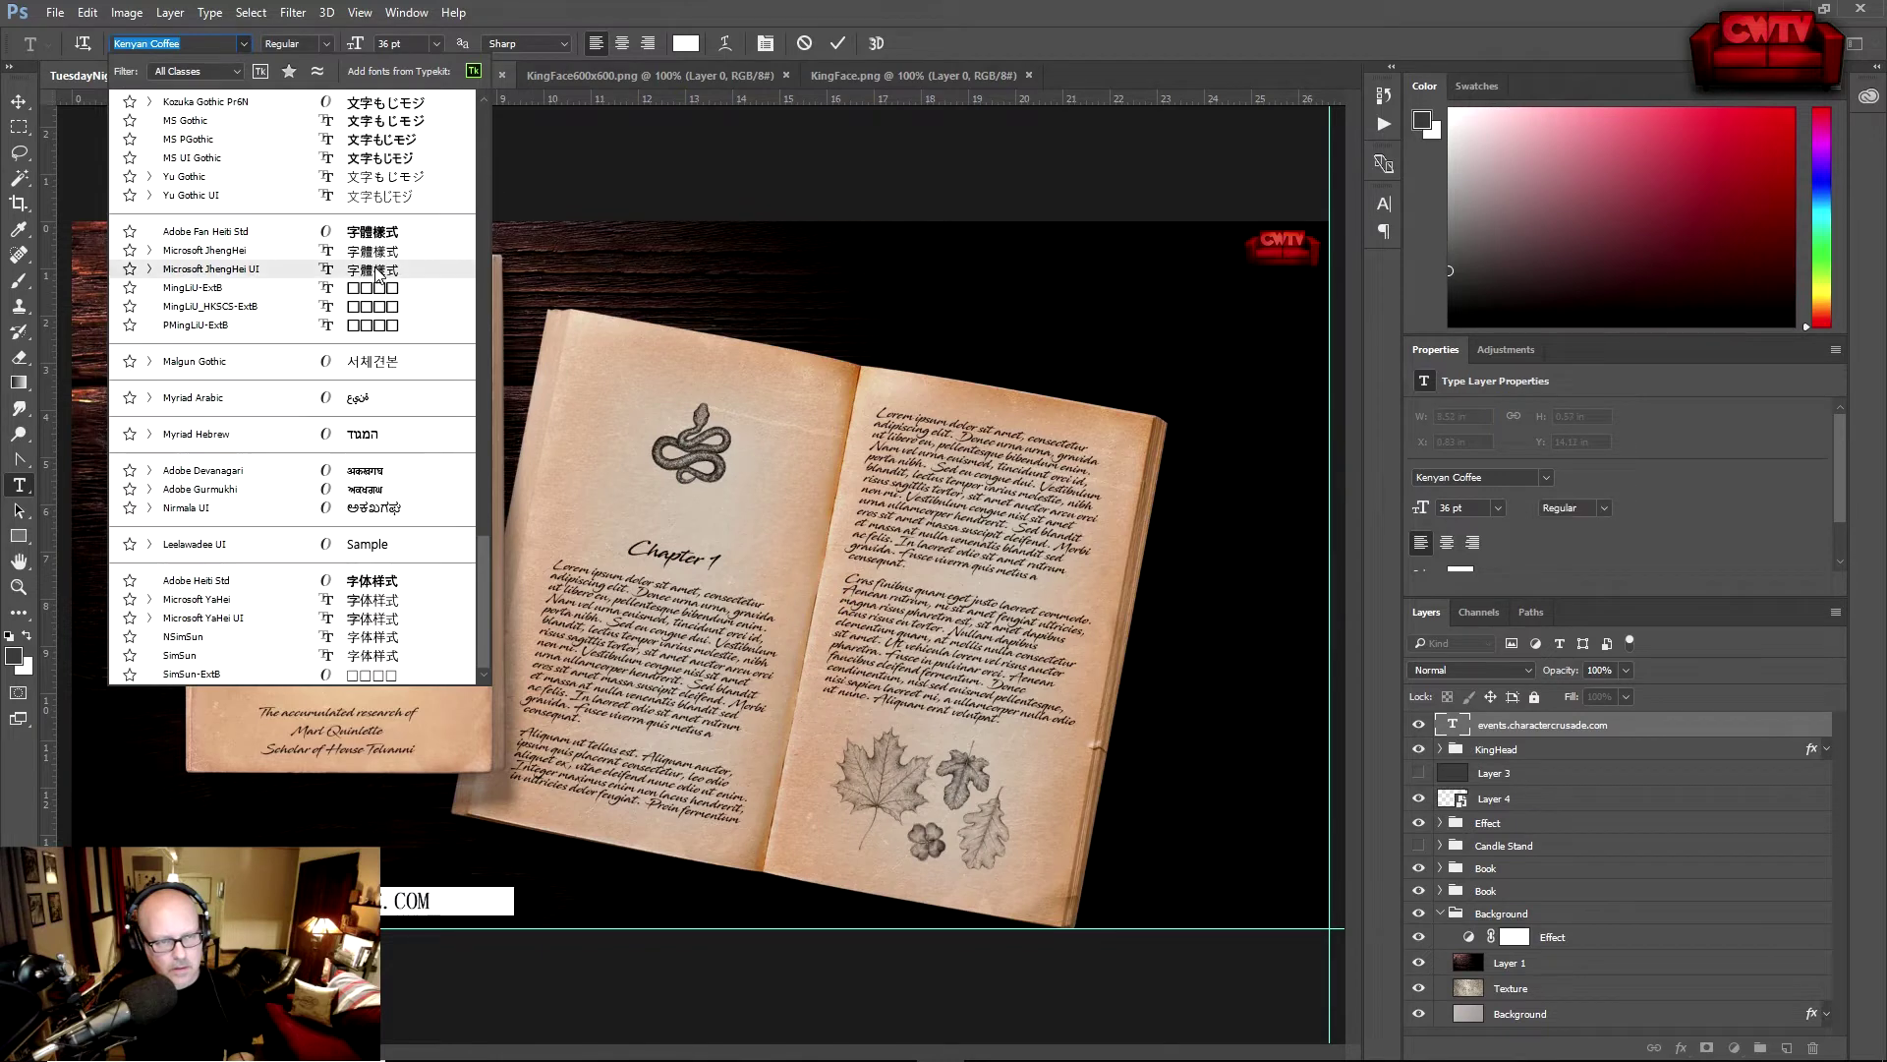
pyautogui.moveTo(483, 605); pyautogui.dragTo(483, 239)
pyautogui.click(540, 247)
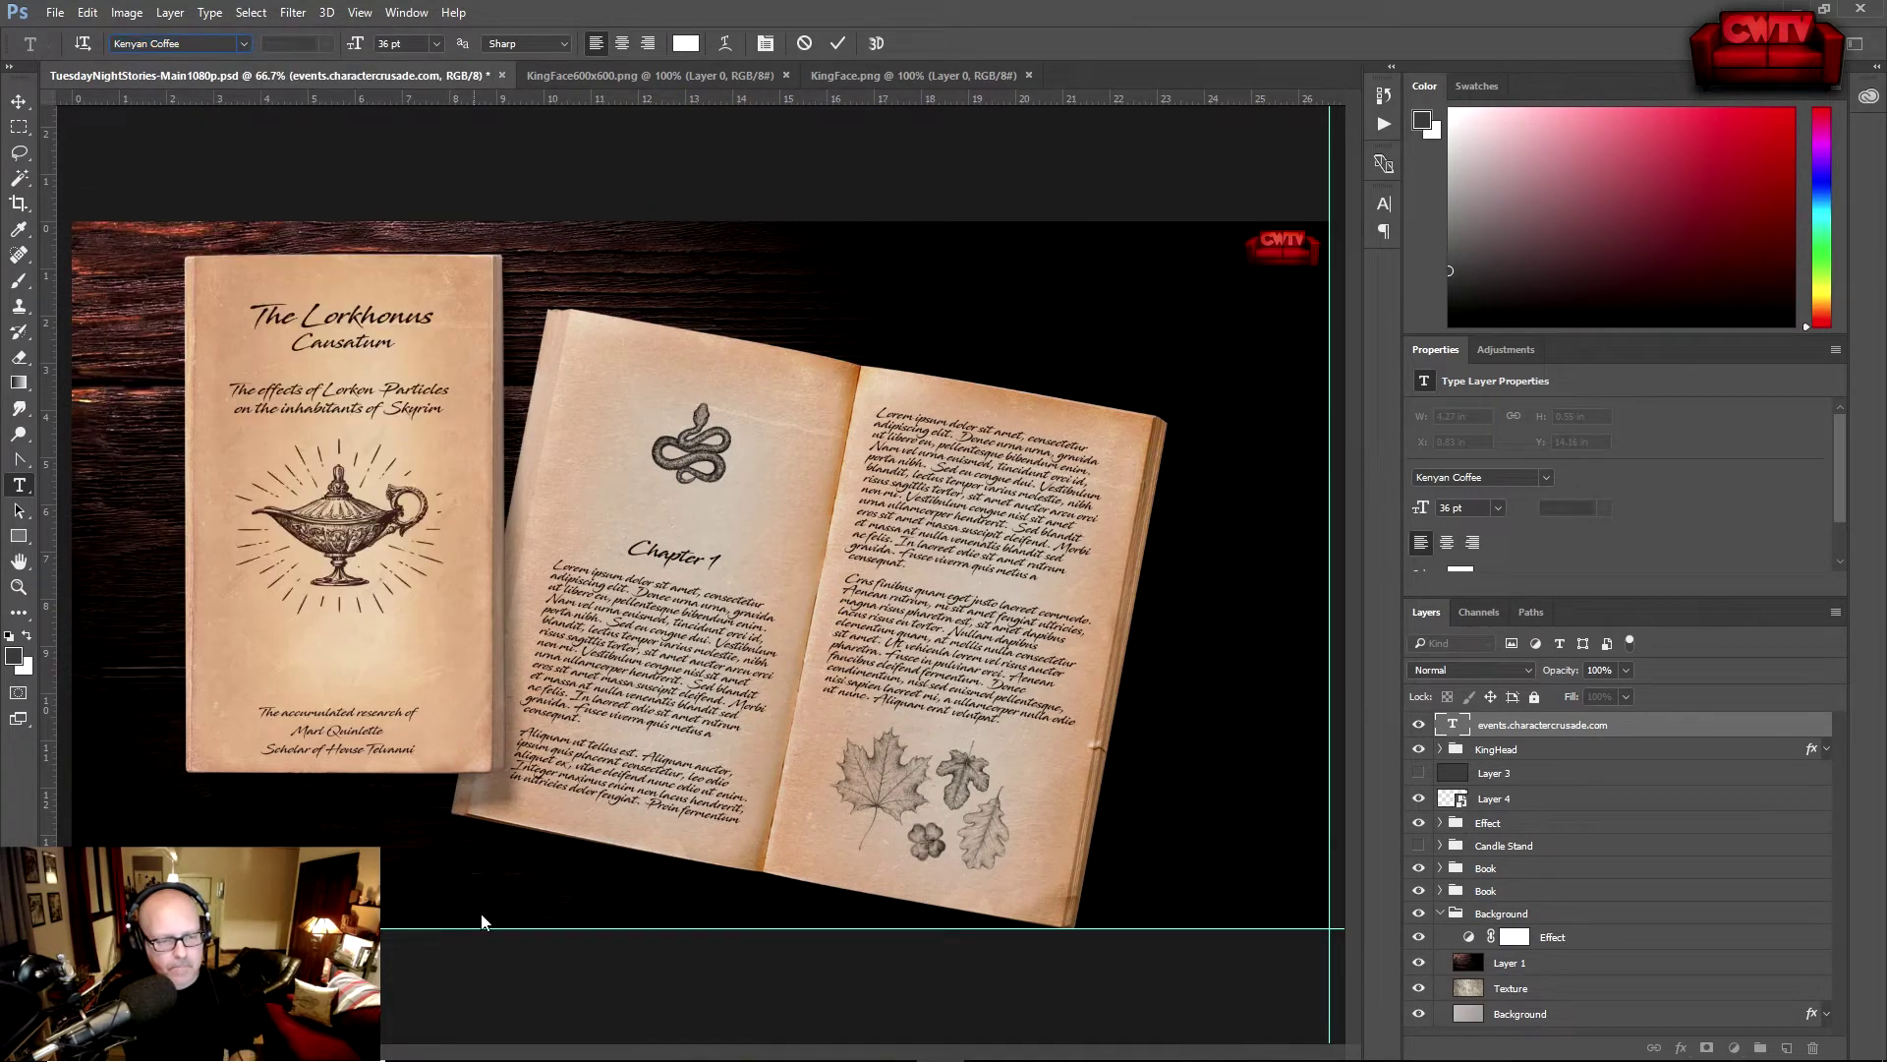
pyautogui.click(1670, 752)
pyautogui.press('v')
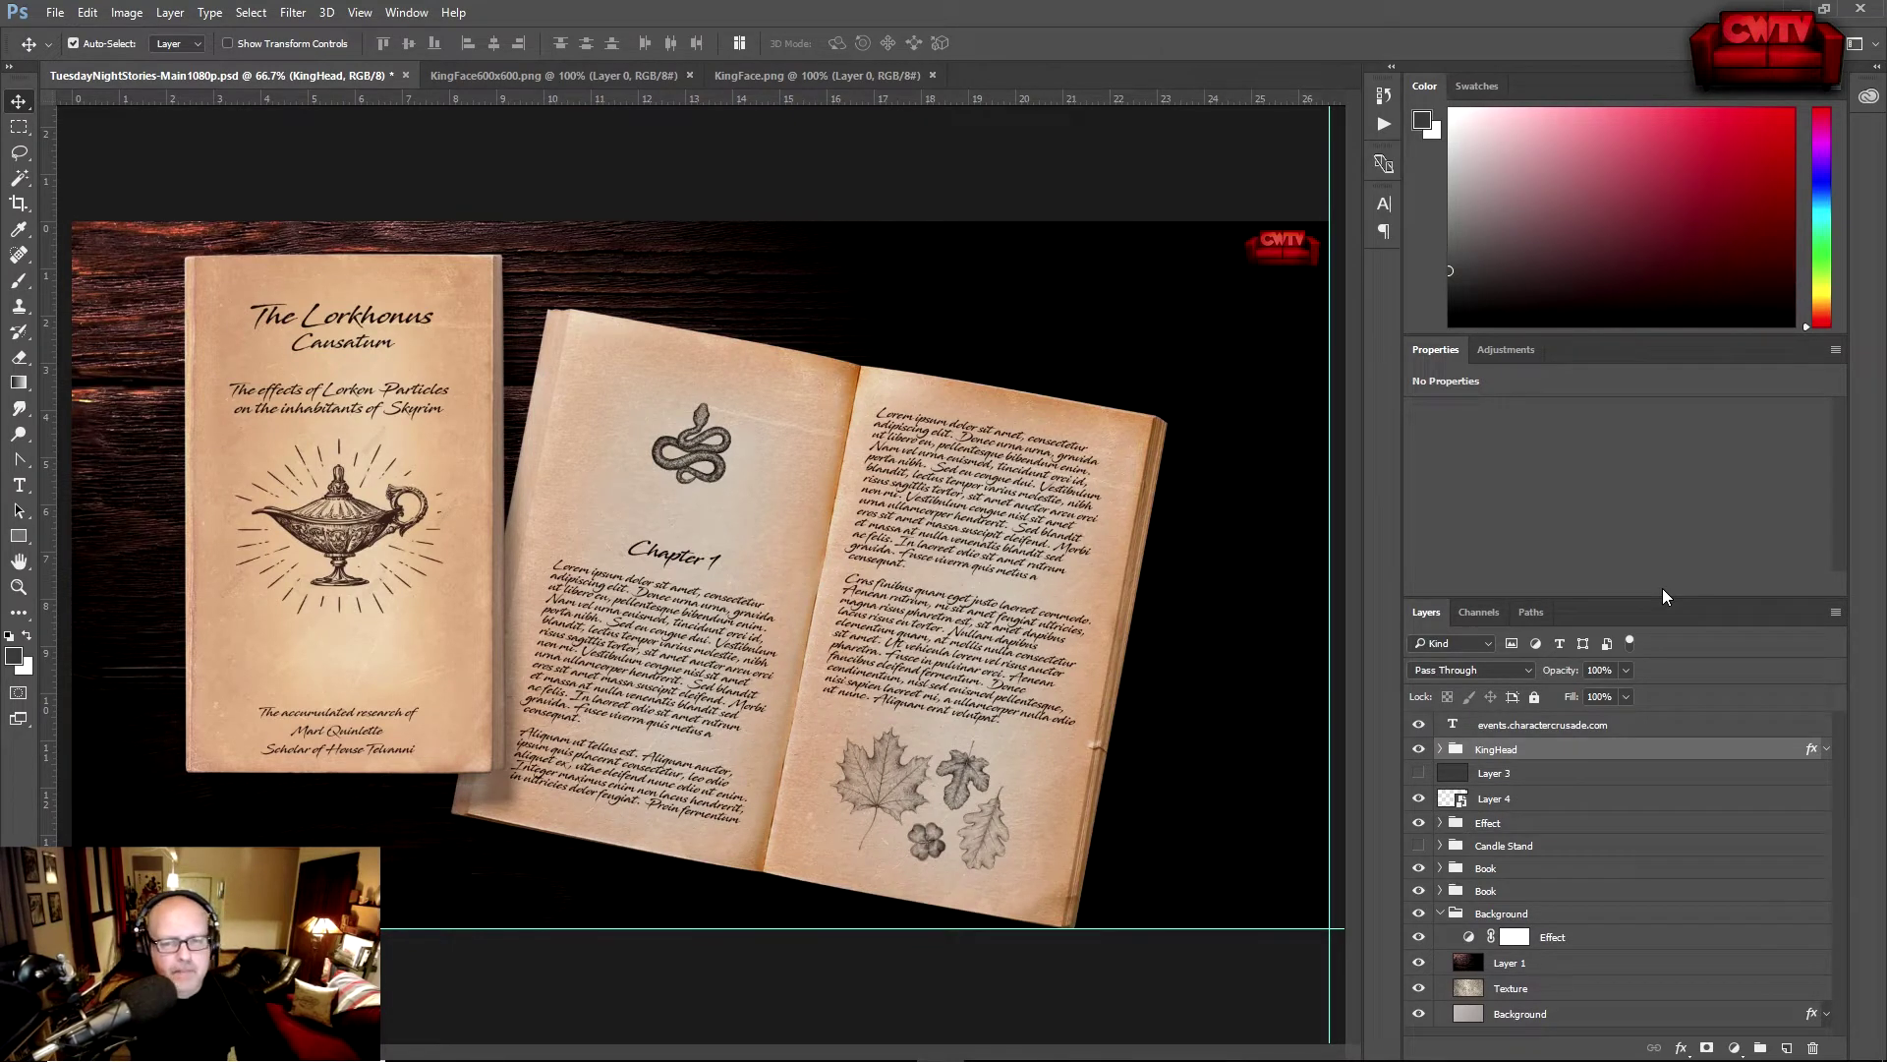
pyautogui.click(127, 13)
pyautogui.click(152, 154)
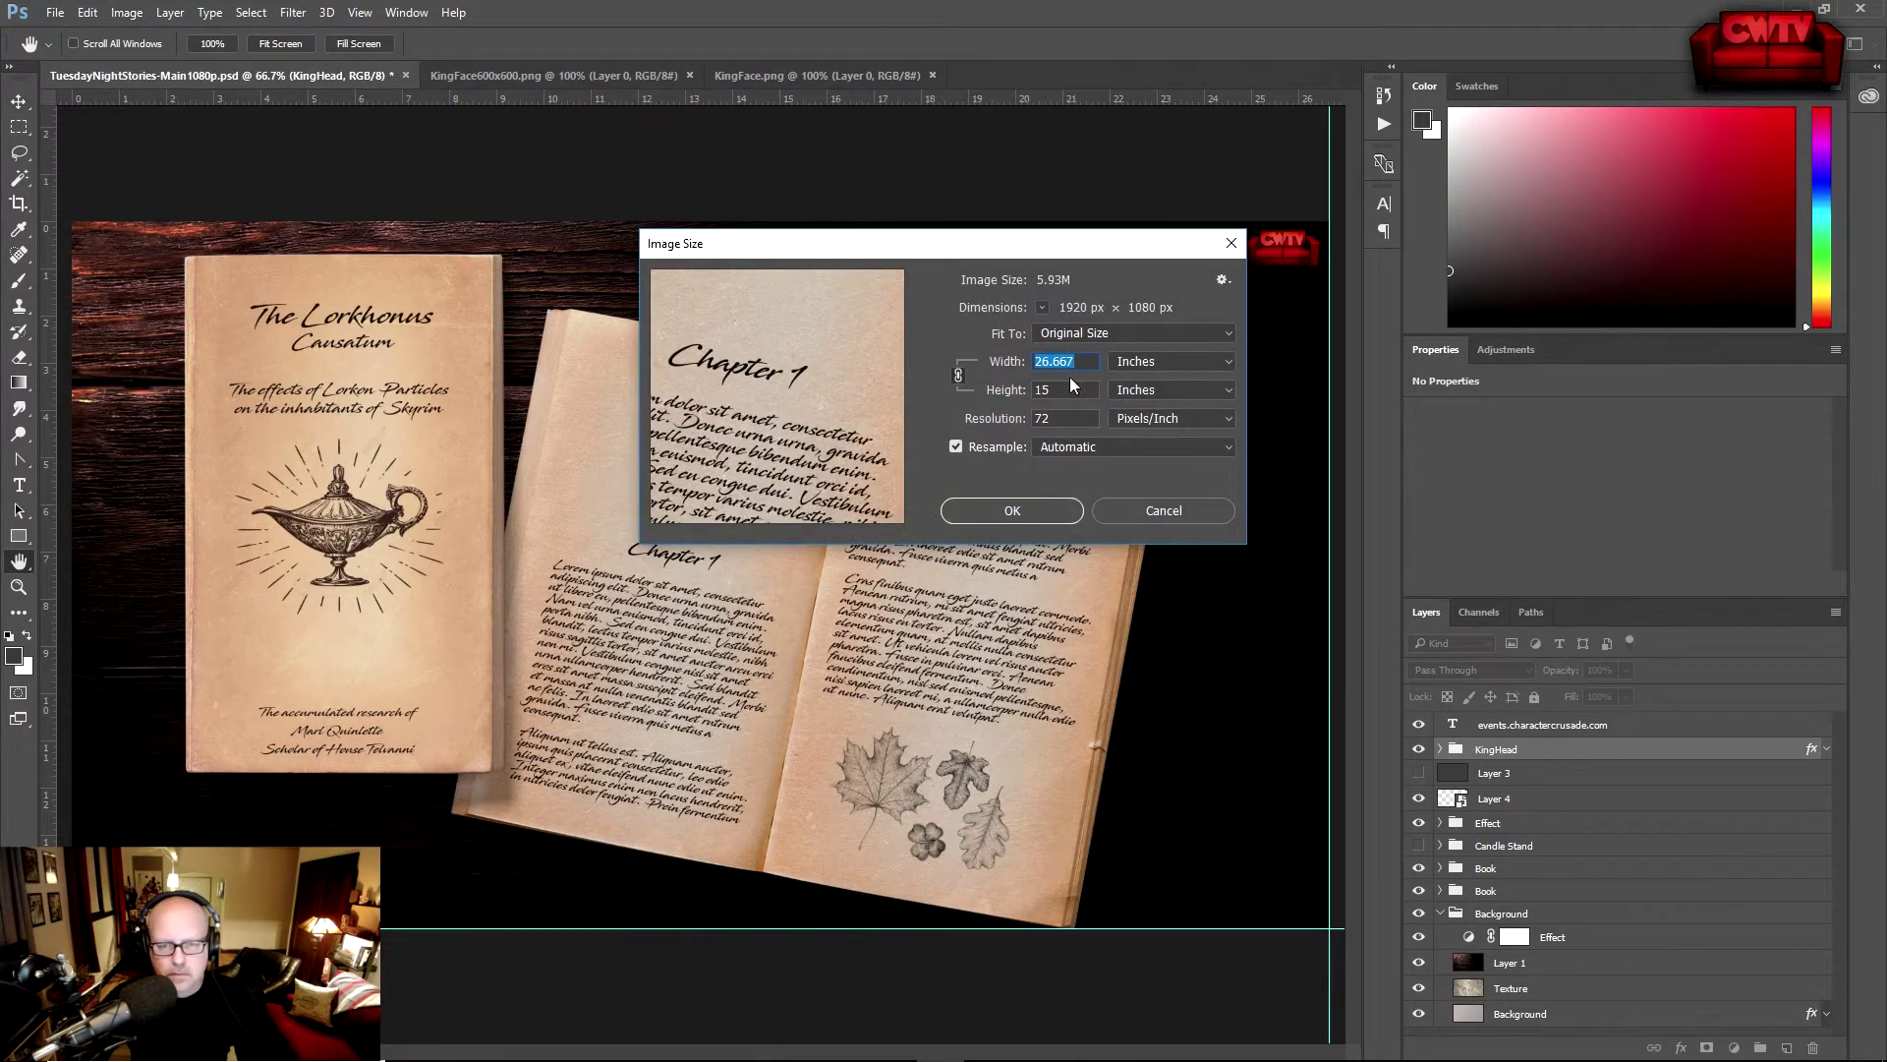
pyautogui.click(1227, 362)
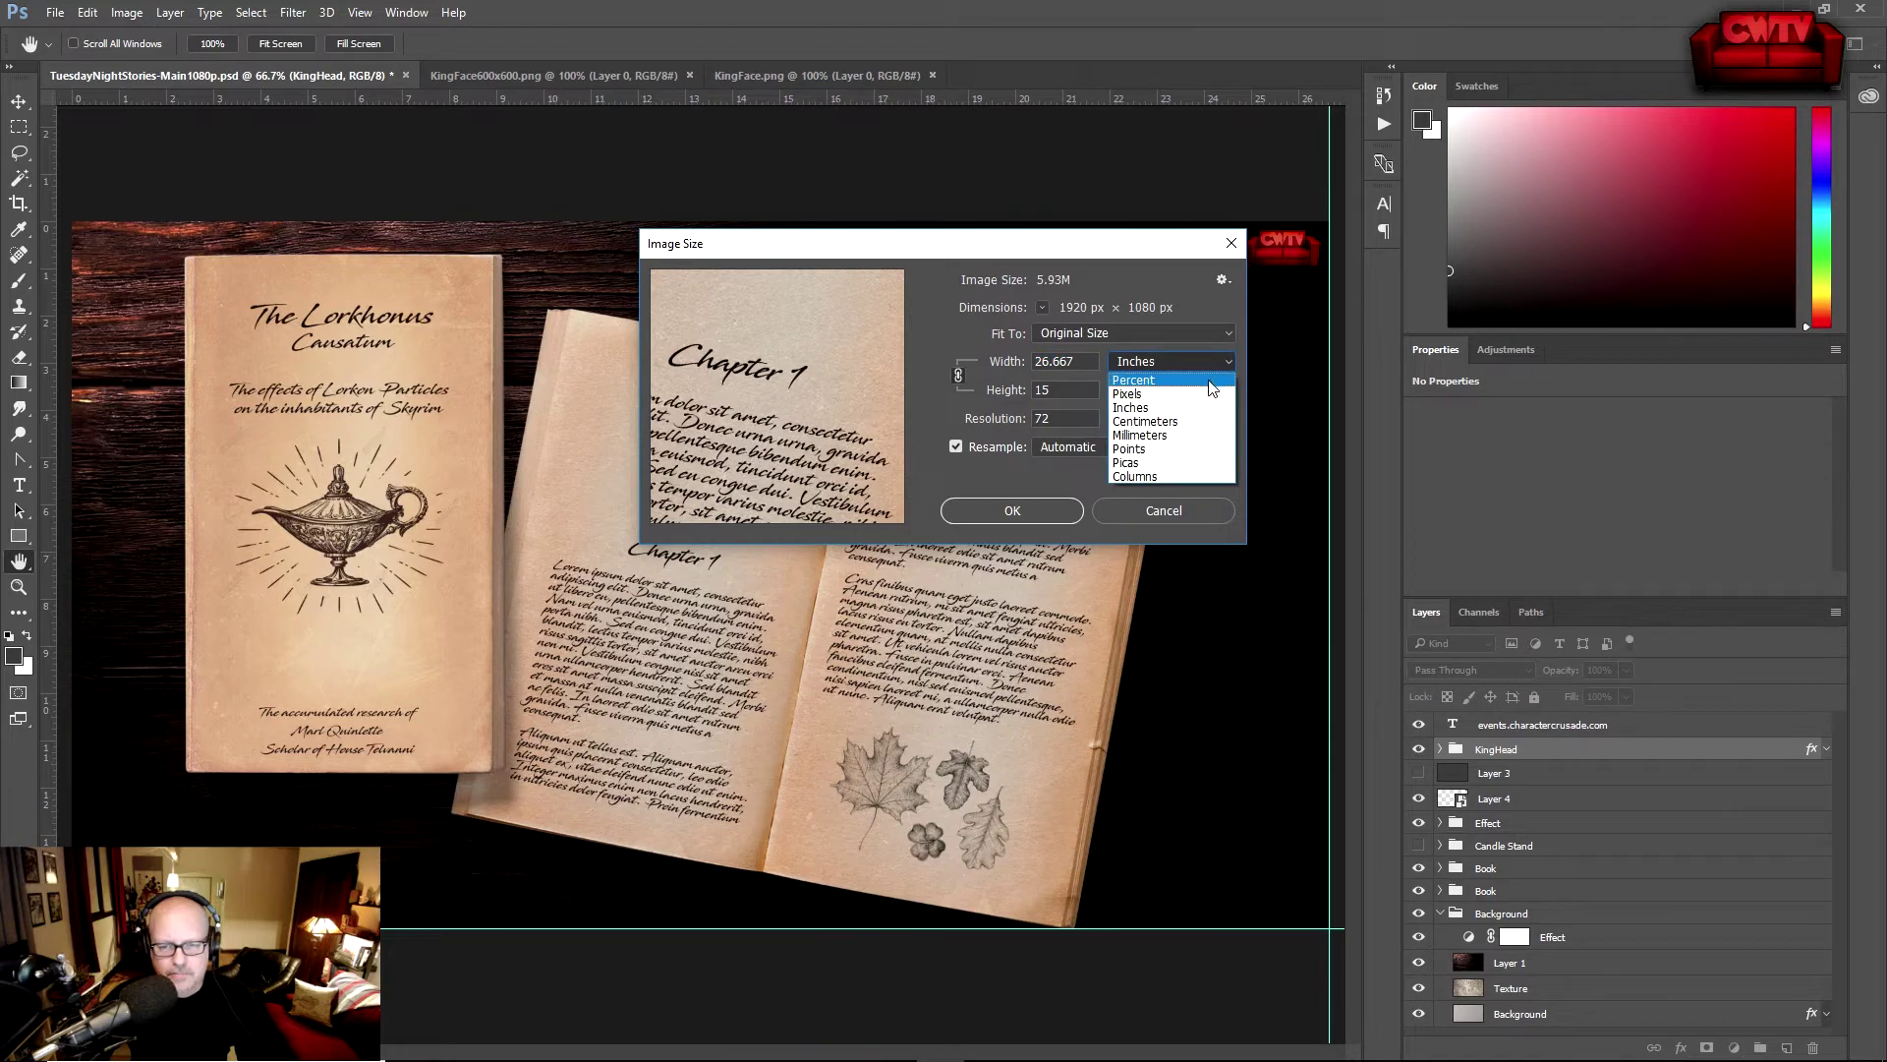
pyautogui.click(1195, 394)
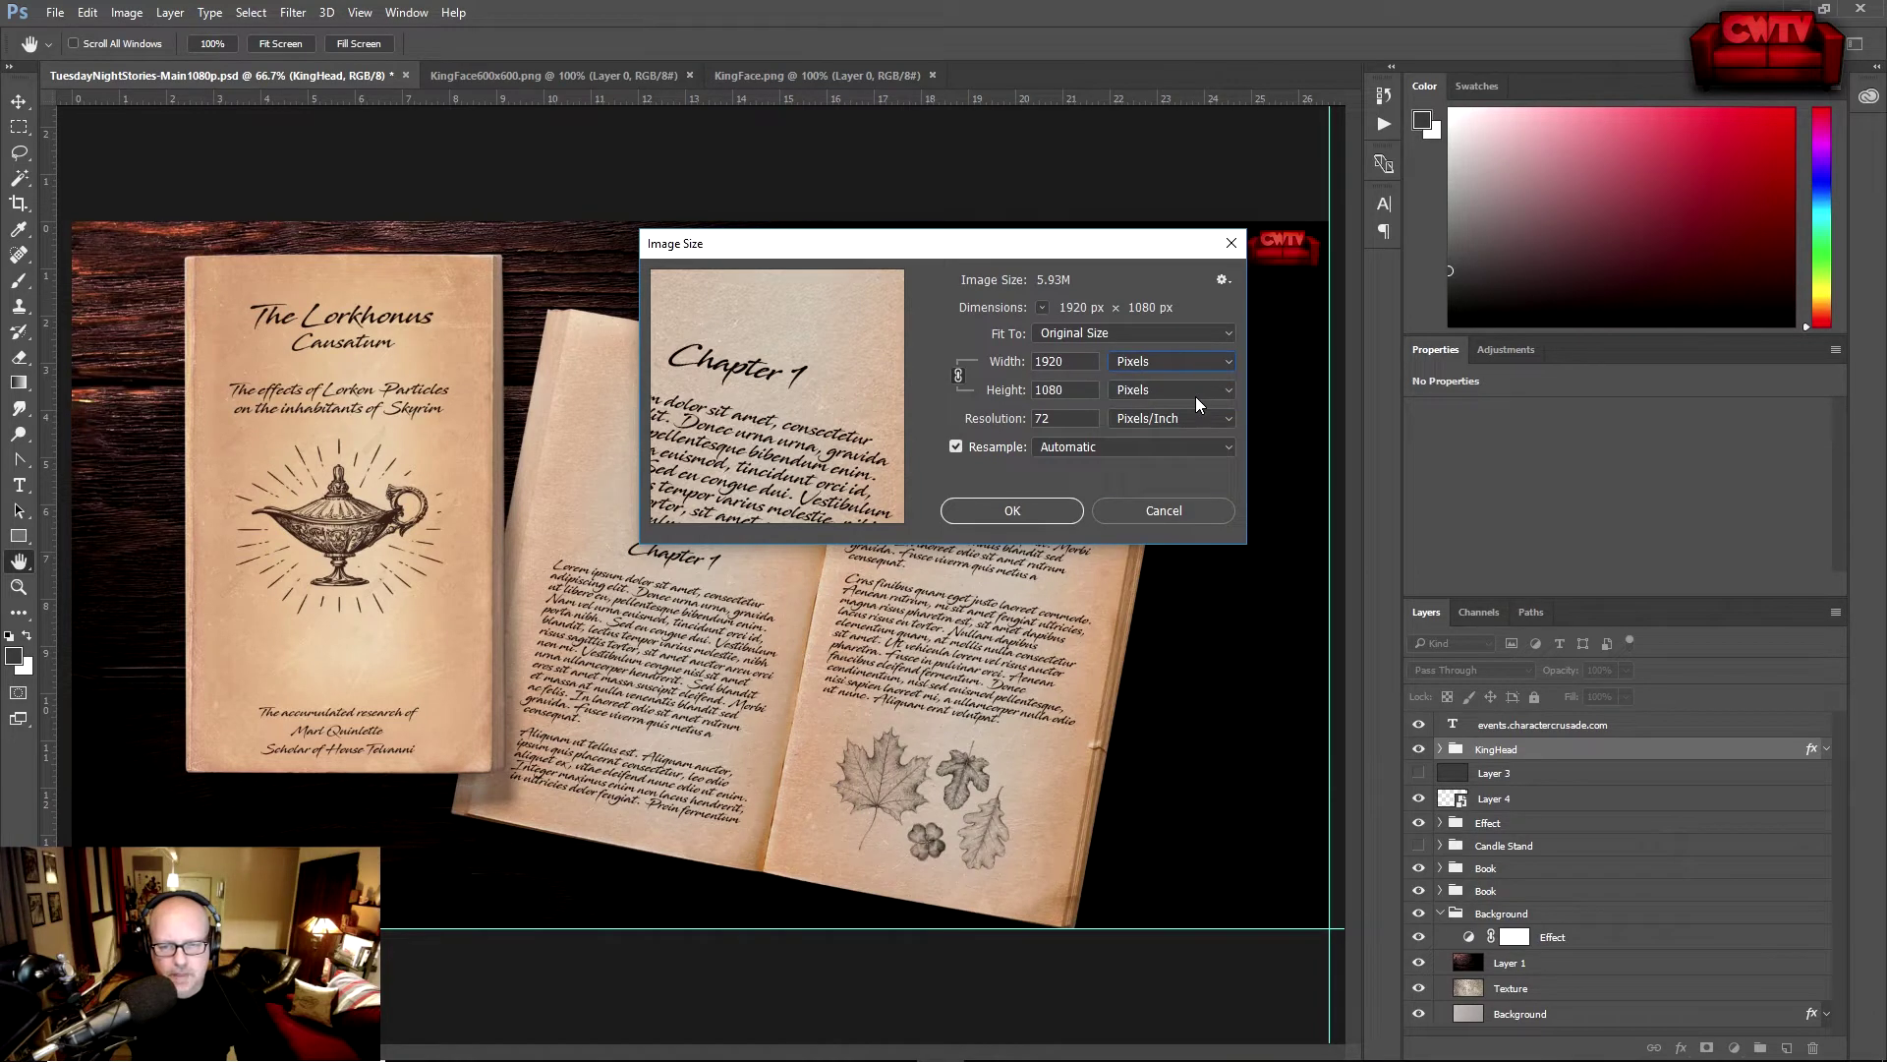
pyautogui.click(1161, 508)
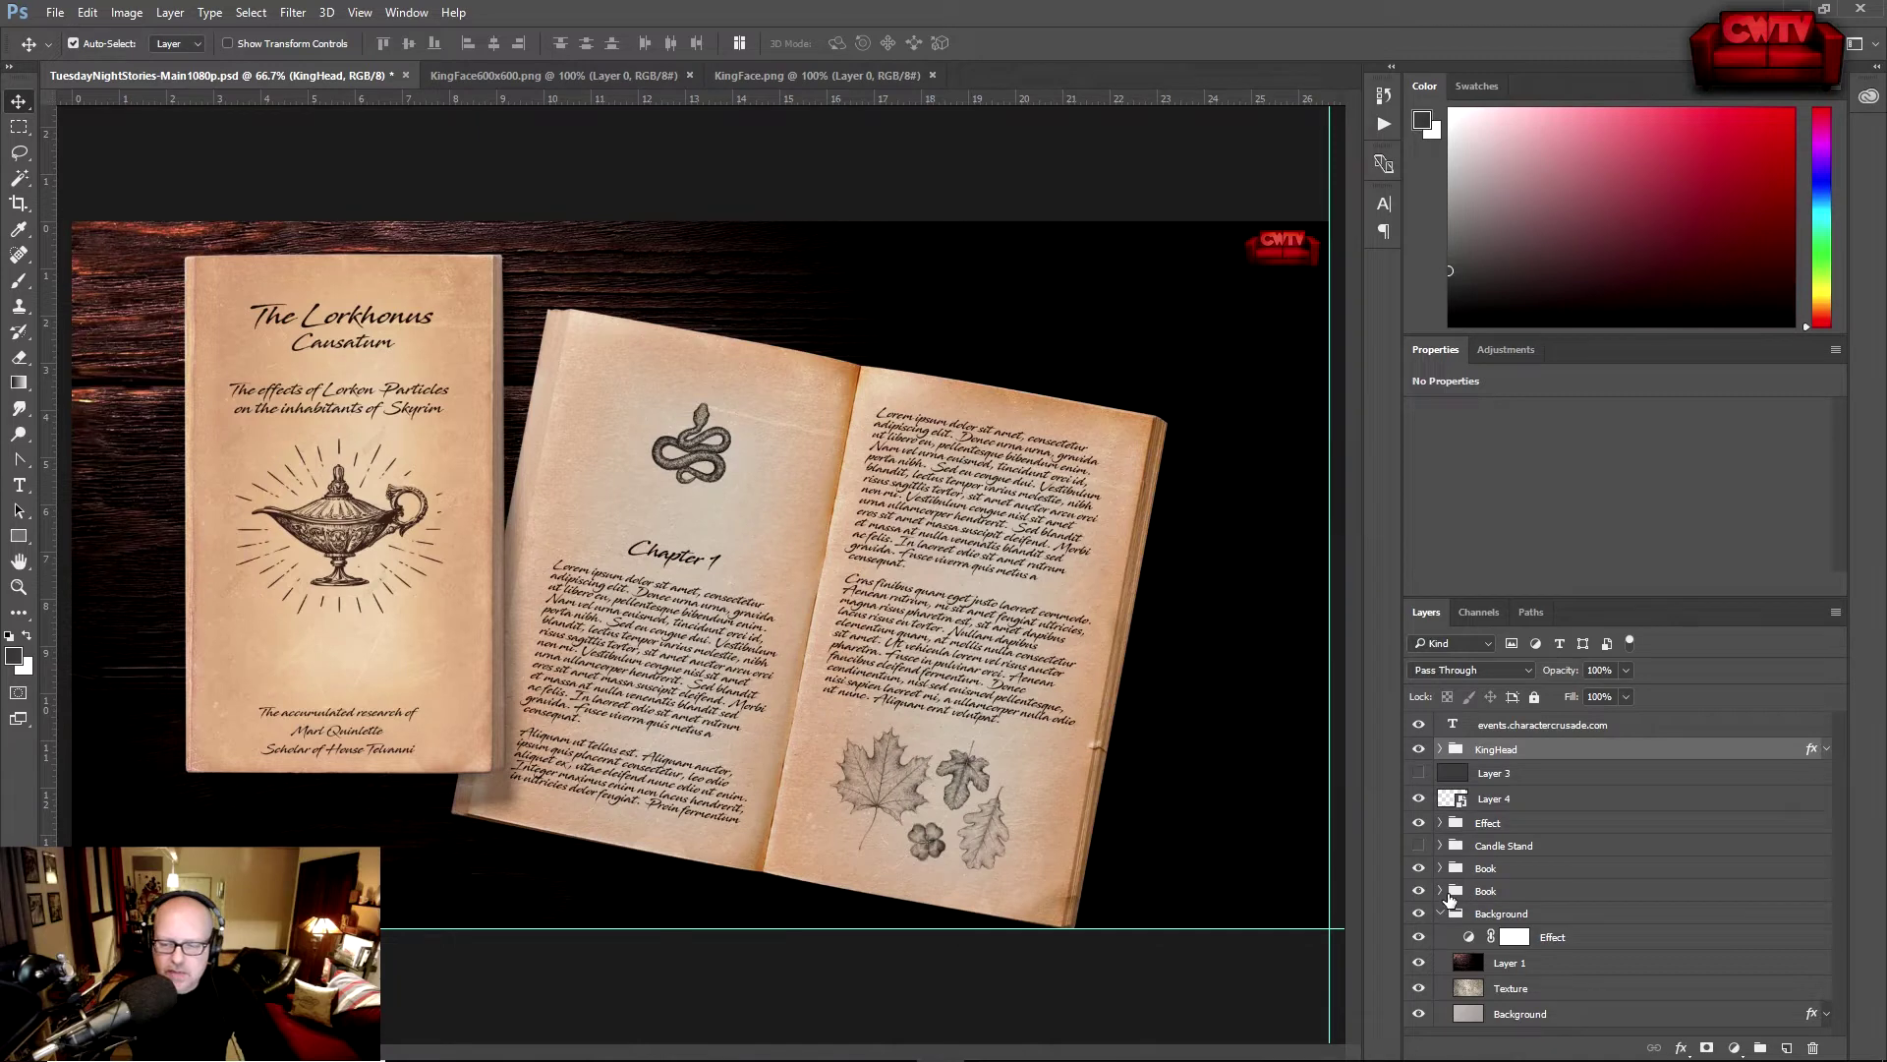
# - Expand the second Book group to show Making and Shadow, and deselect KingHead
pyautogui.click(1440, 891)
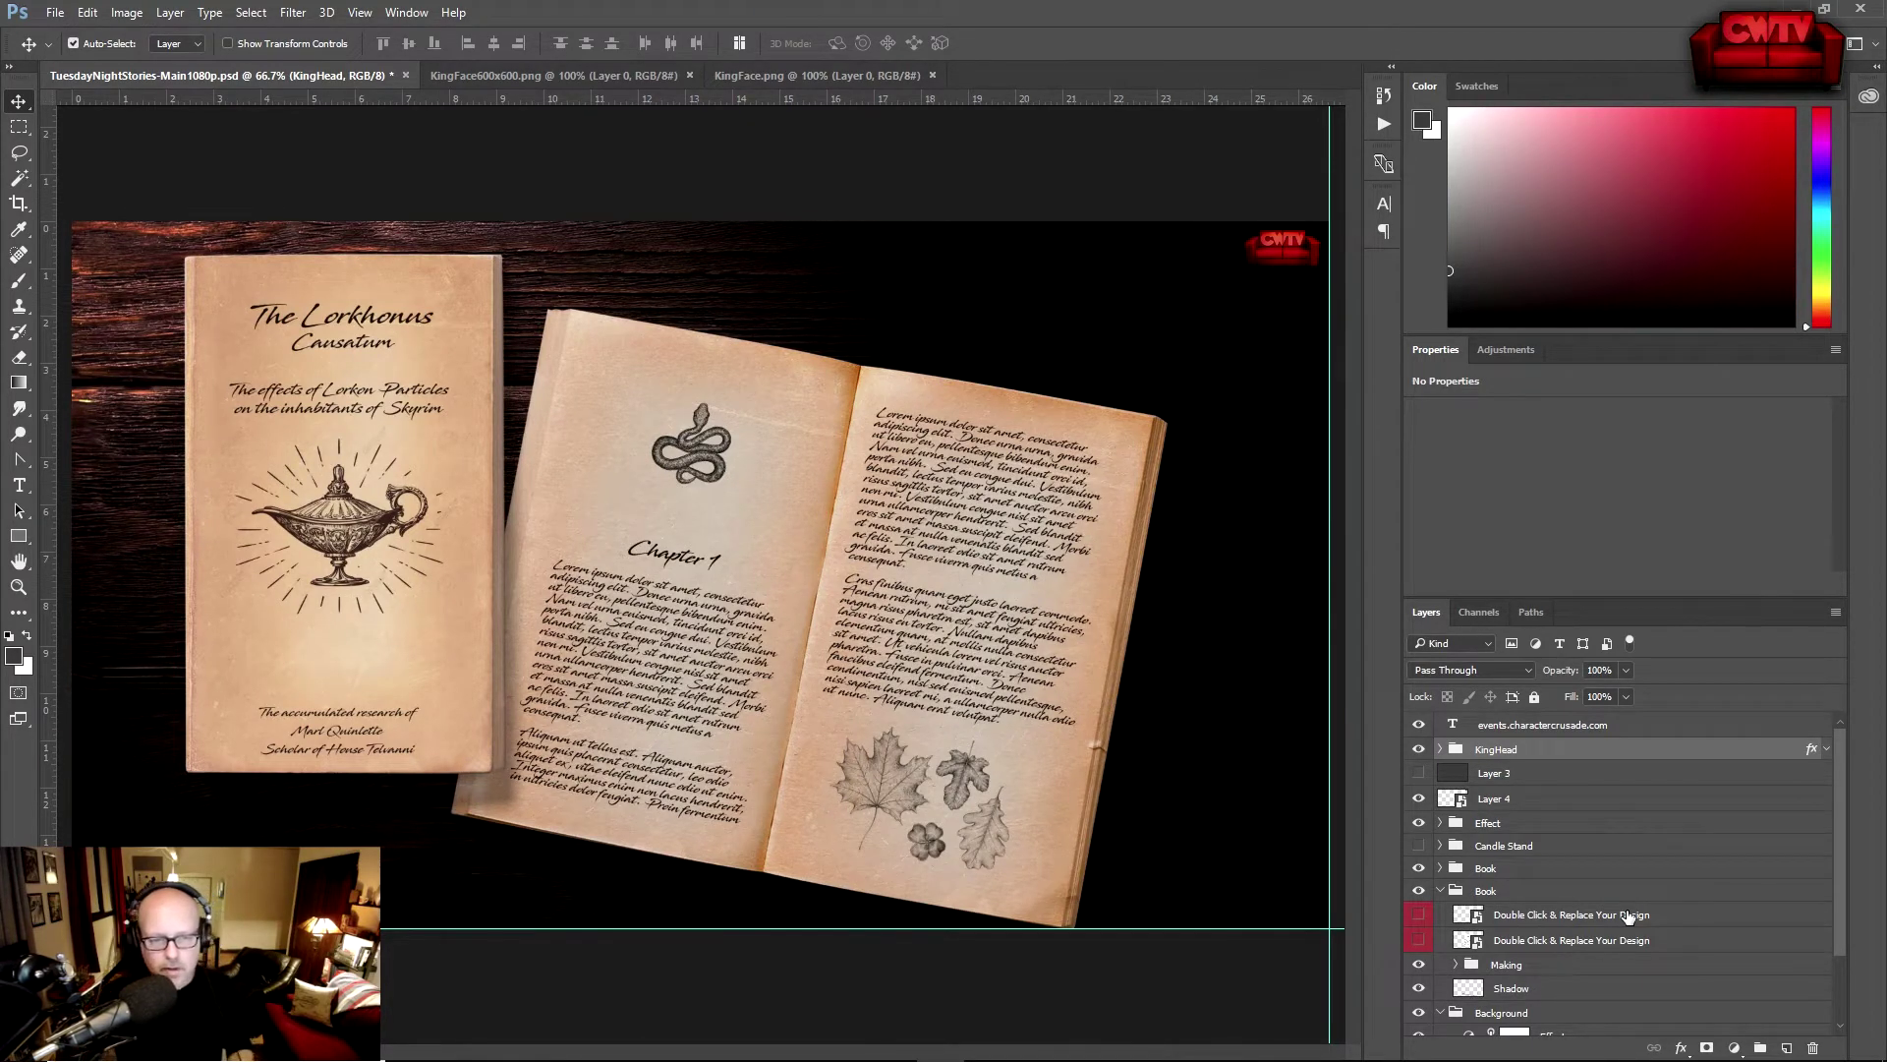
pyautogui.click(582, 198)
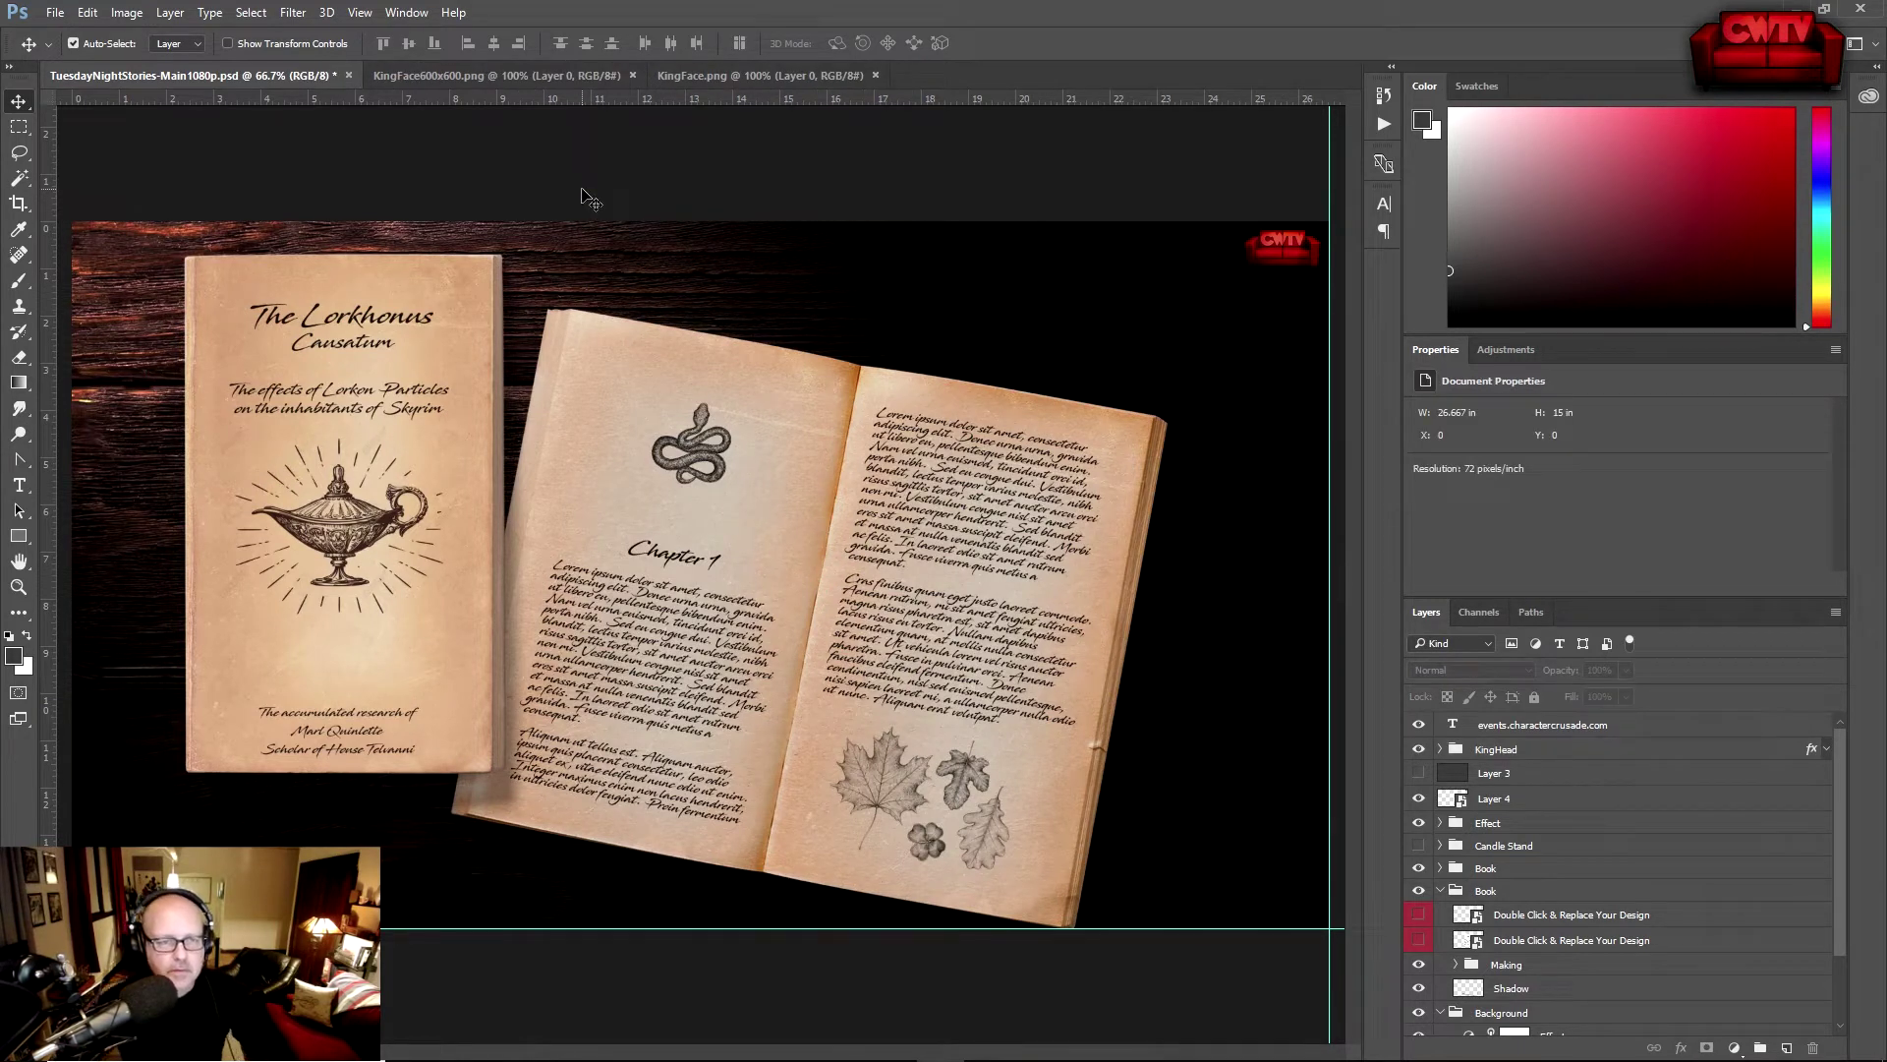
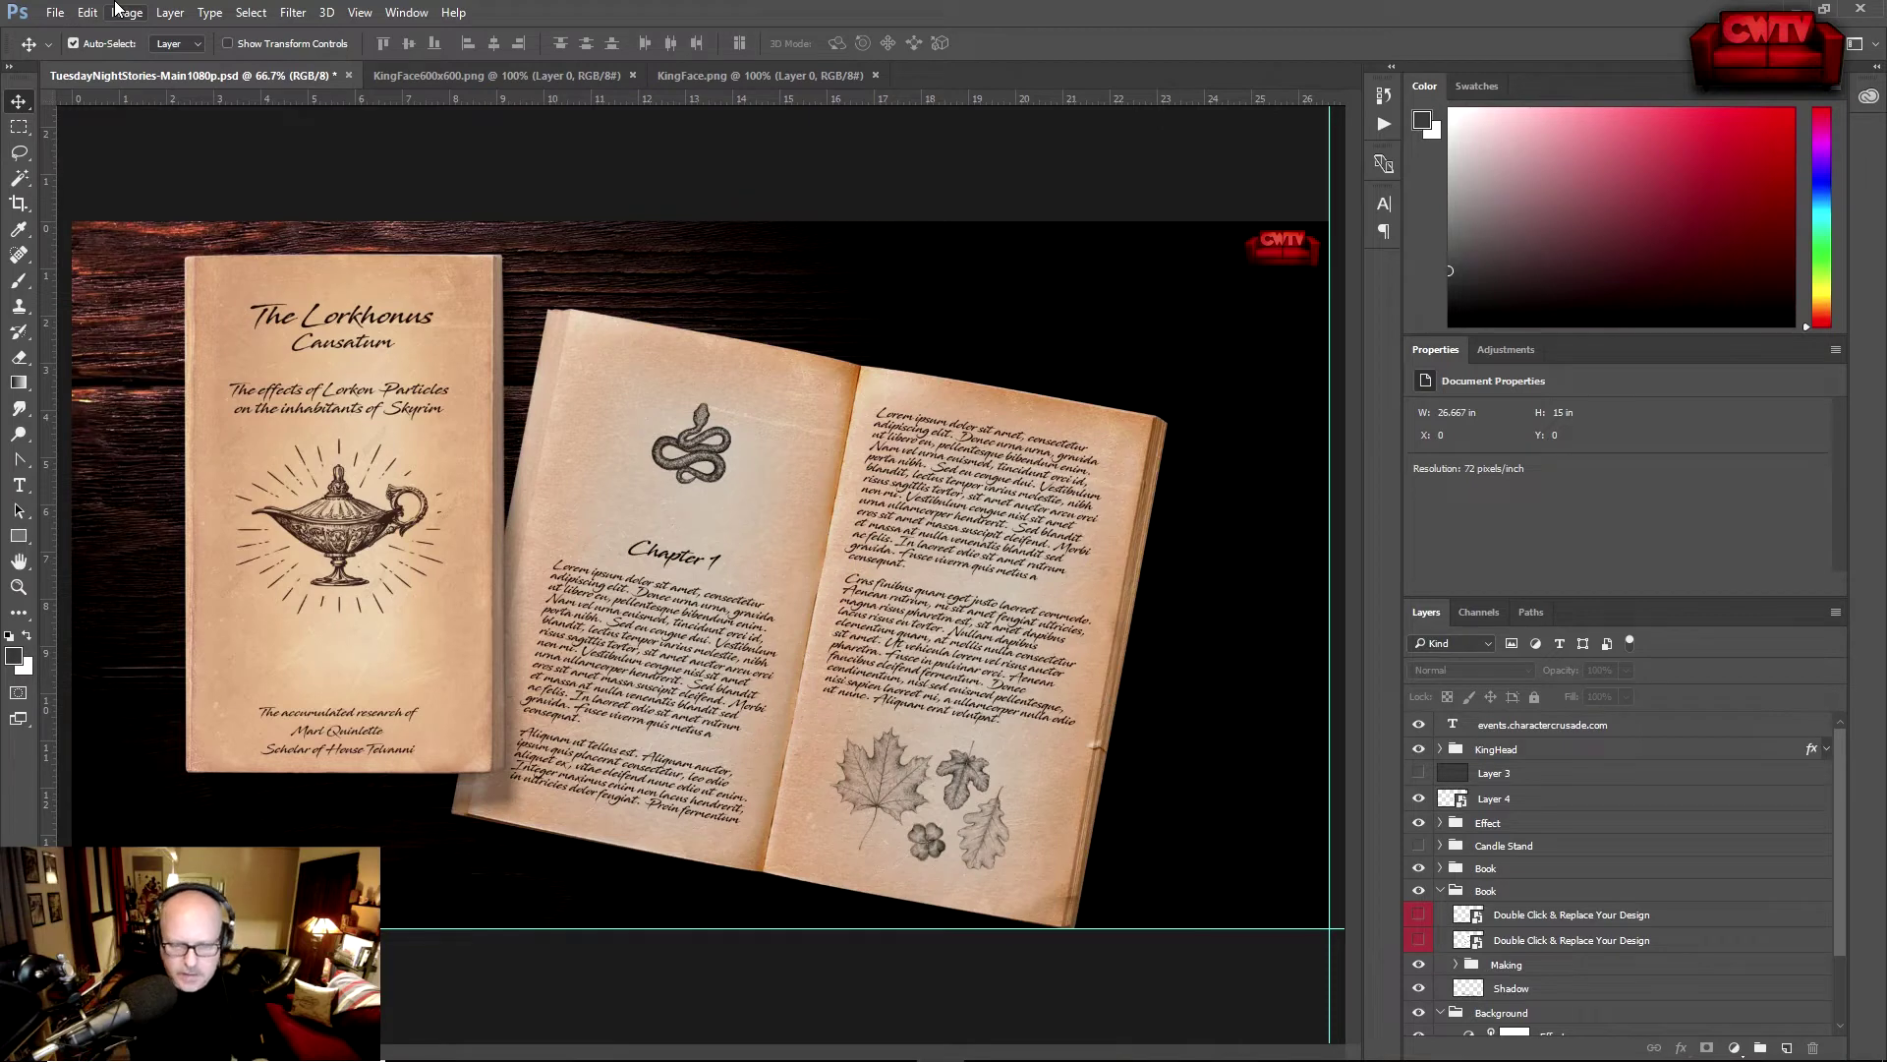
# - Bring the browser showing dafont's Letter R font listing in front of Photoshop
pyautogui.moveTo(432, 1057)
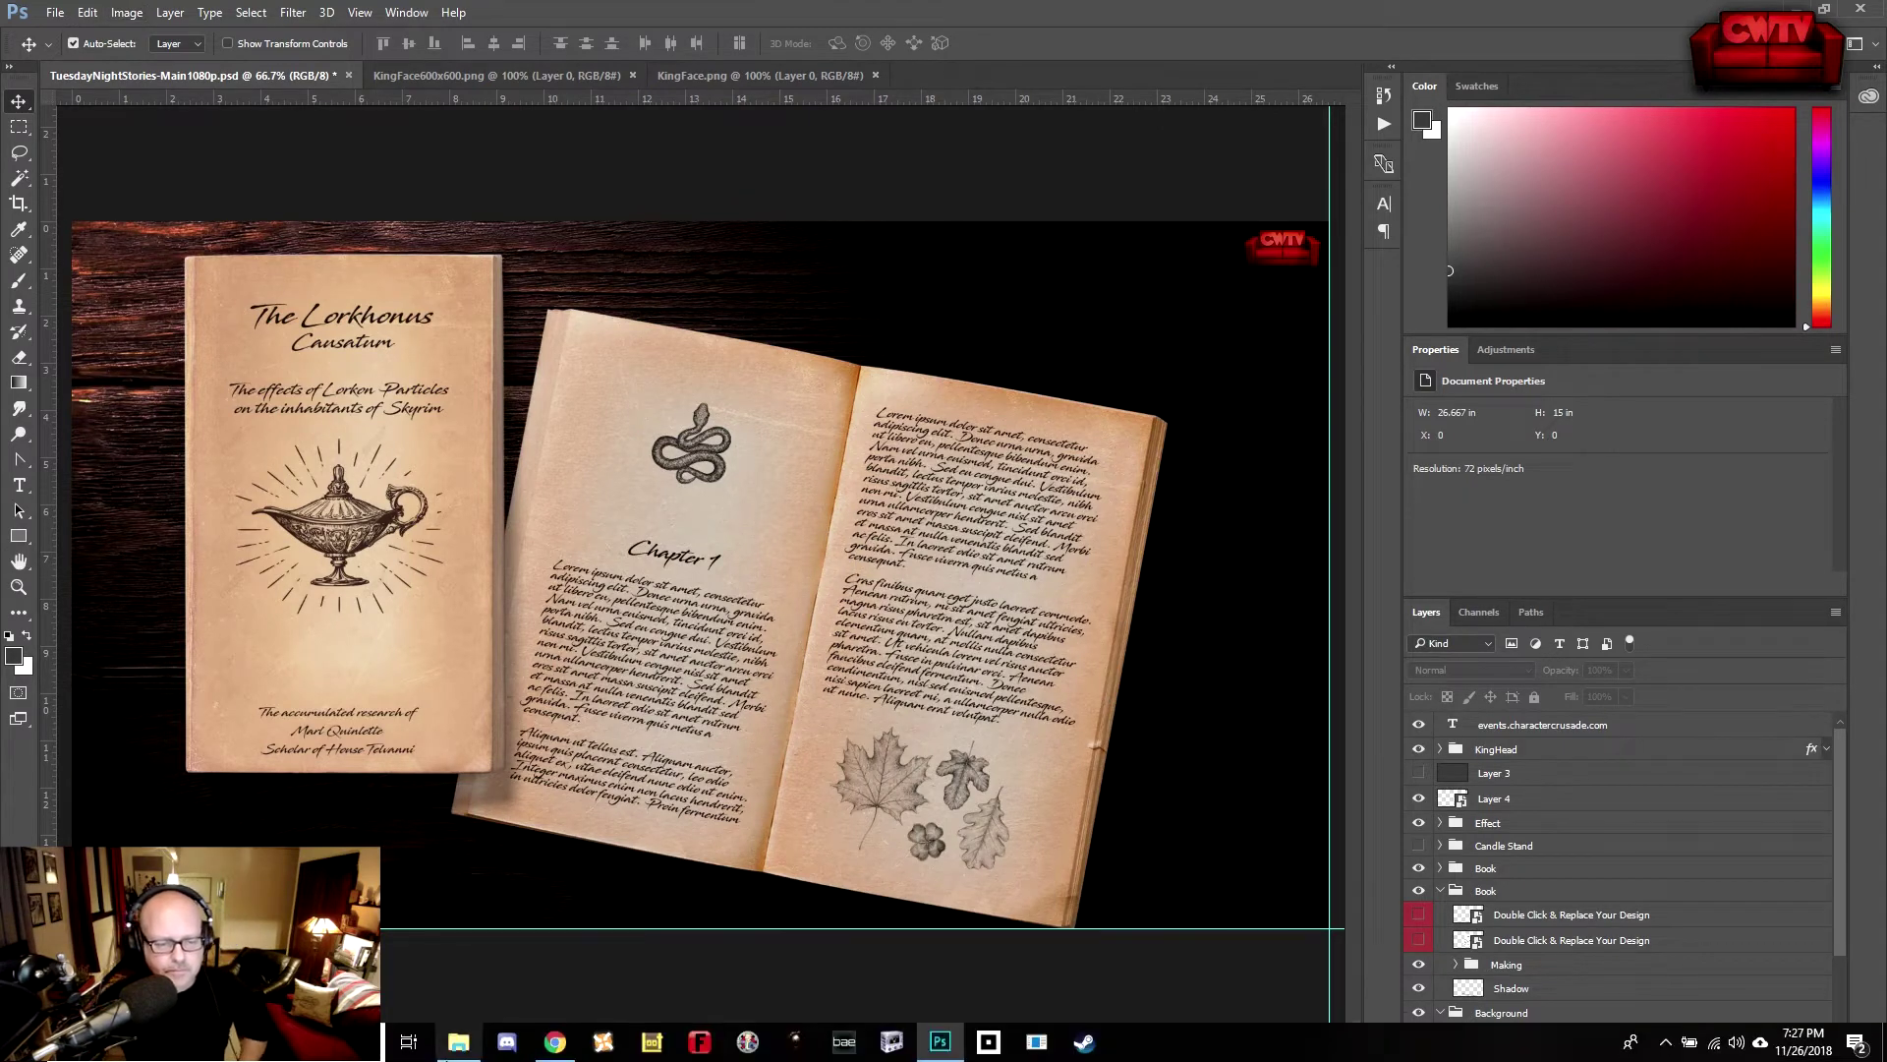
pyautogui.click(556, 1043)
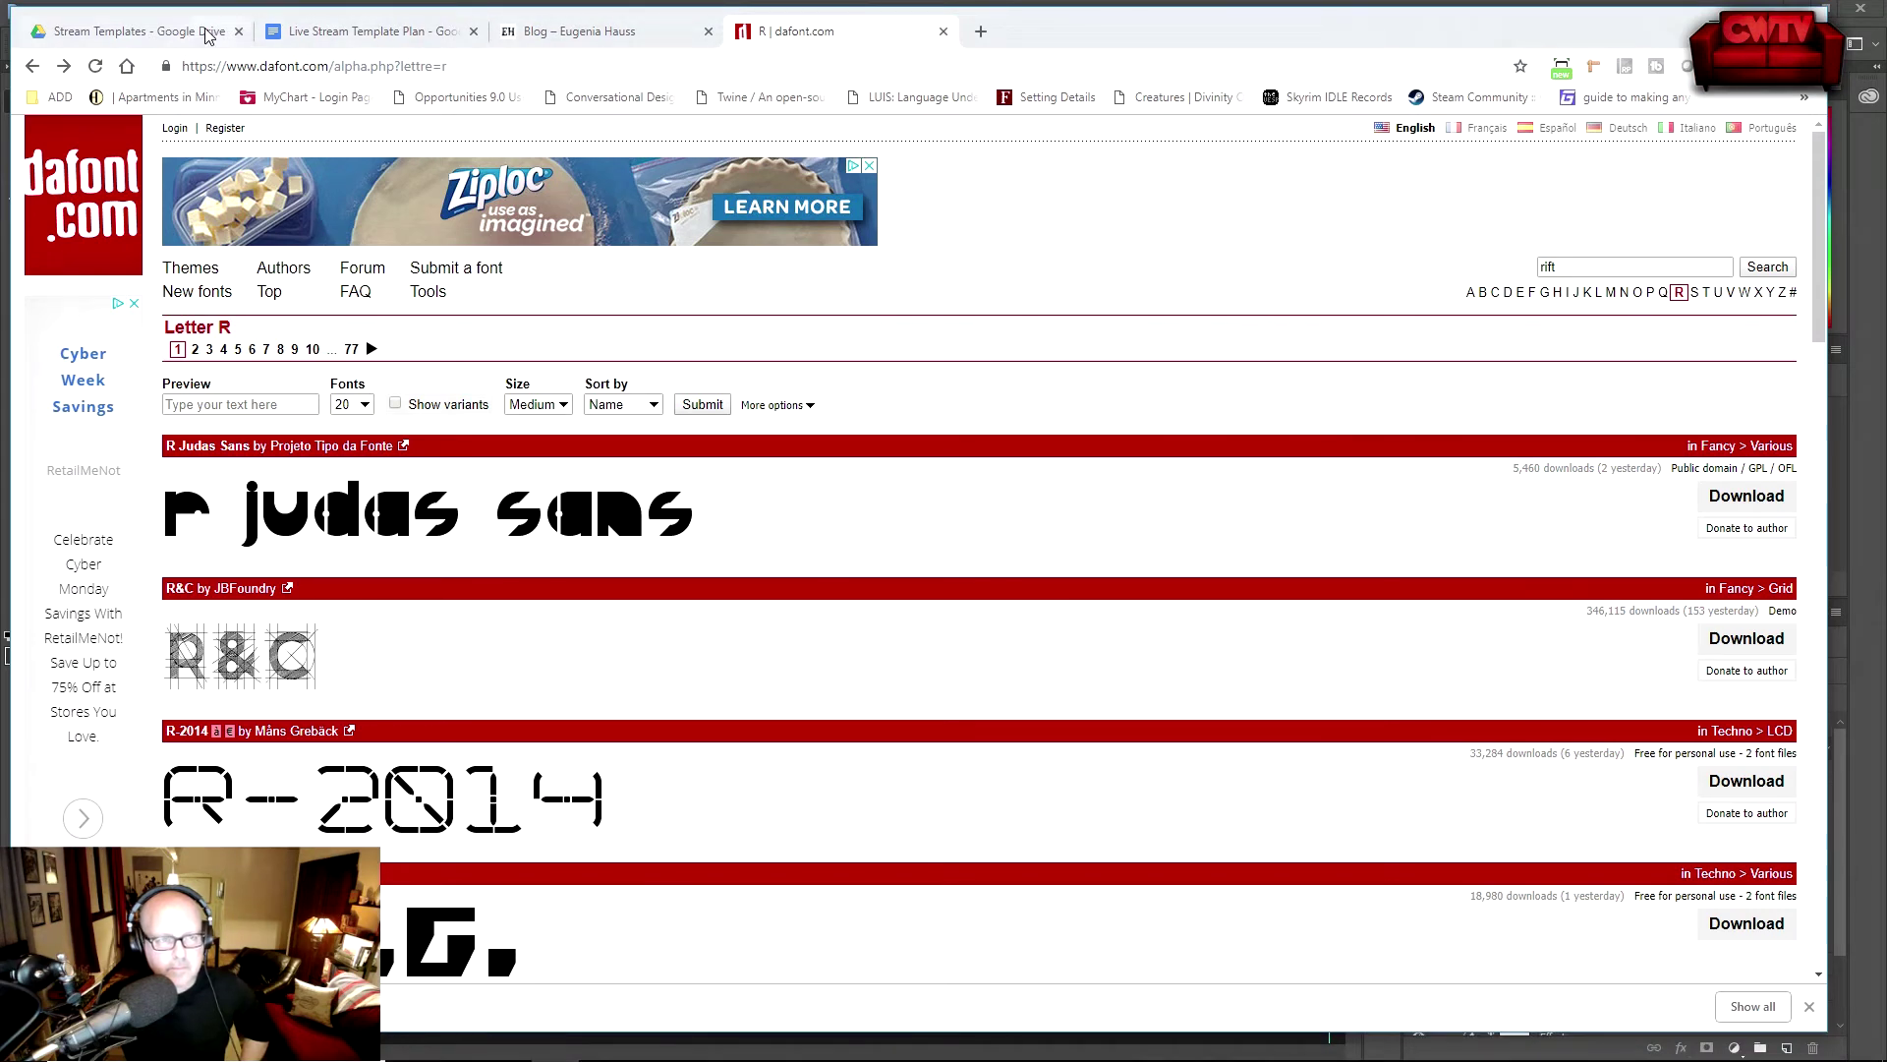
# - Download BlackPrinceEgg.psd from Drive's The Black Prince folder and show it in Downloads
pyautogui.click(167, 30)
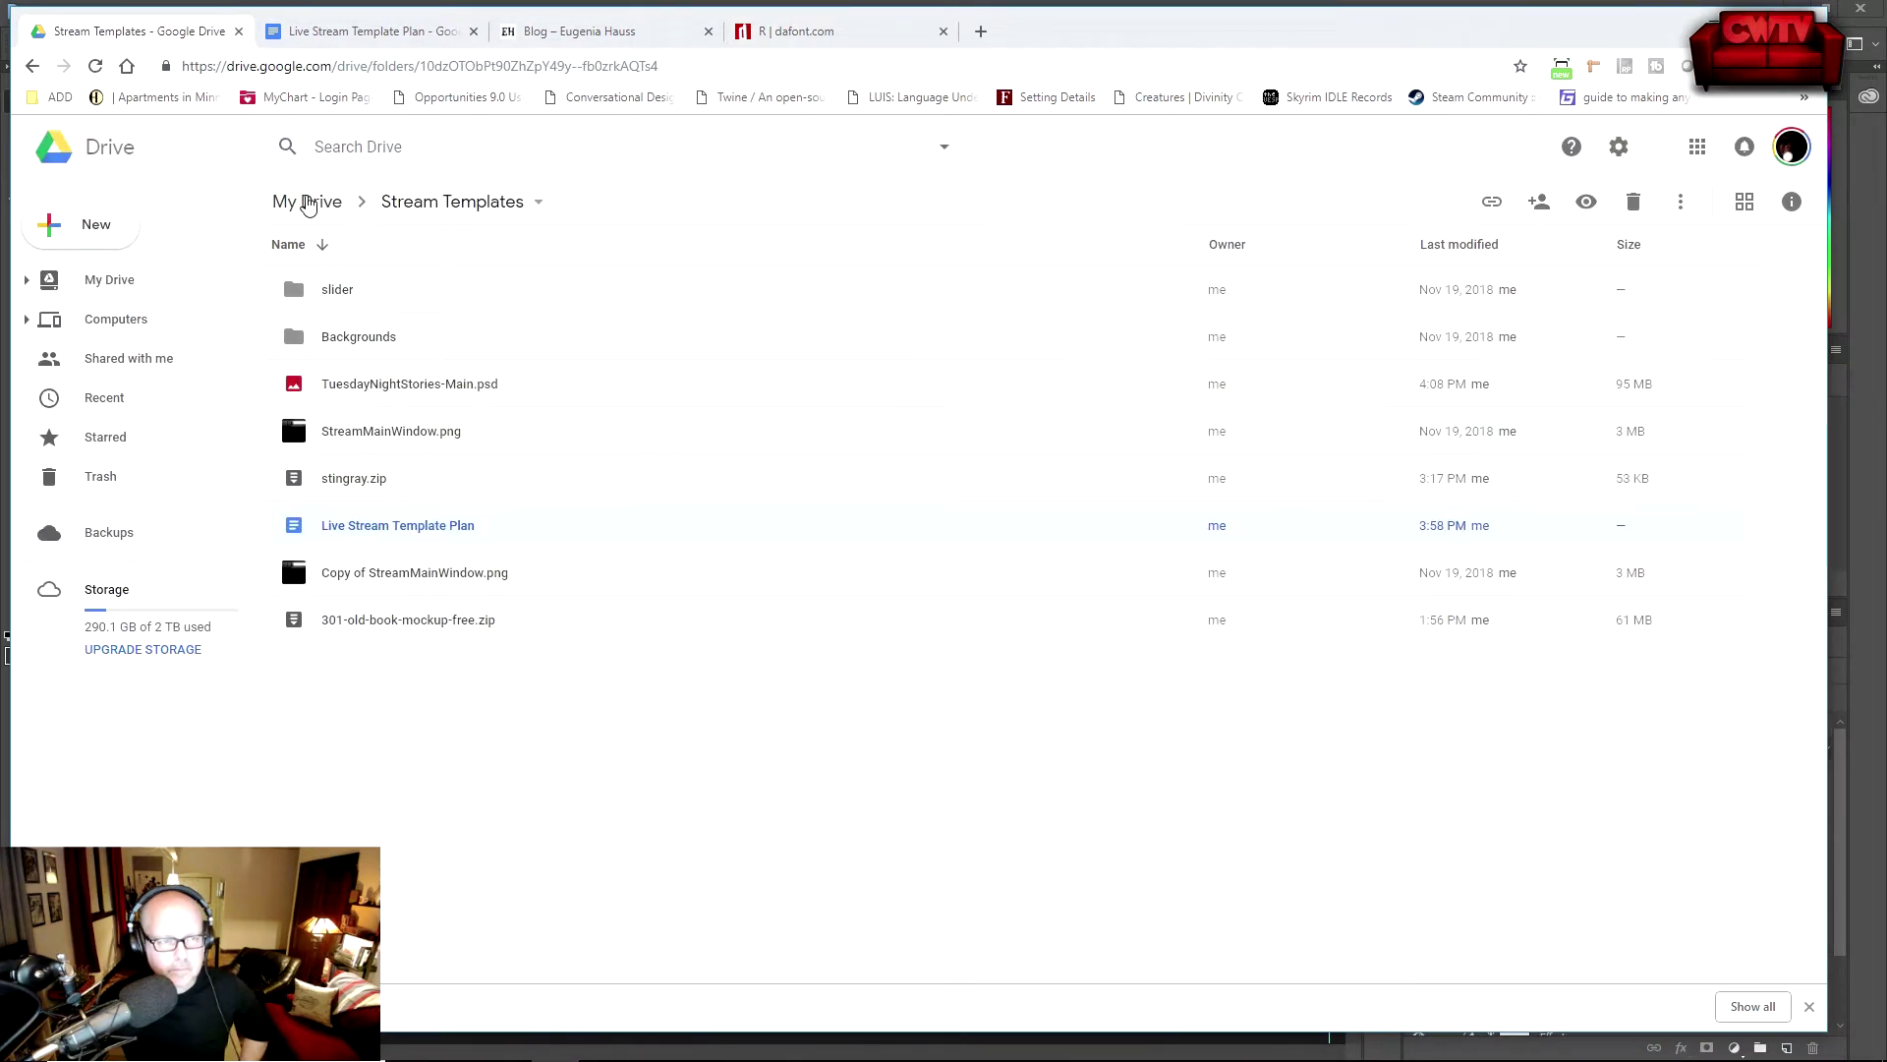
pyautogui.click(305, 201)
pyautogui.doubleClick(391, 590)
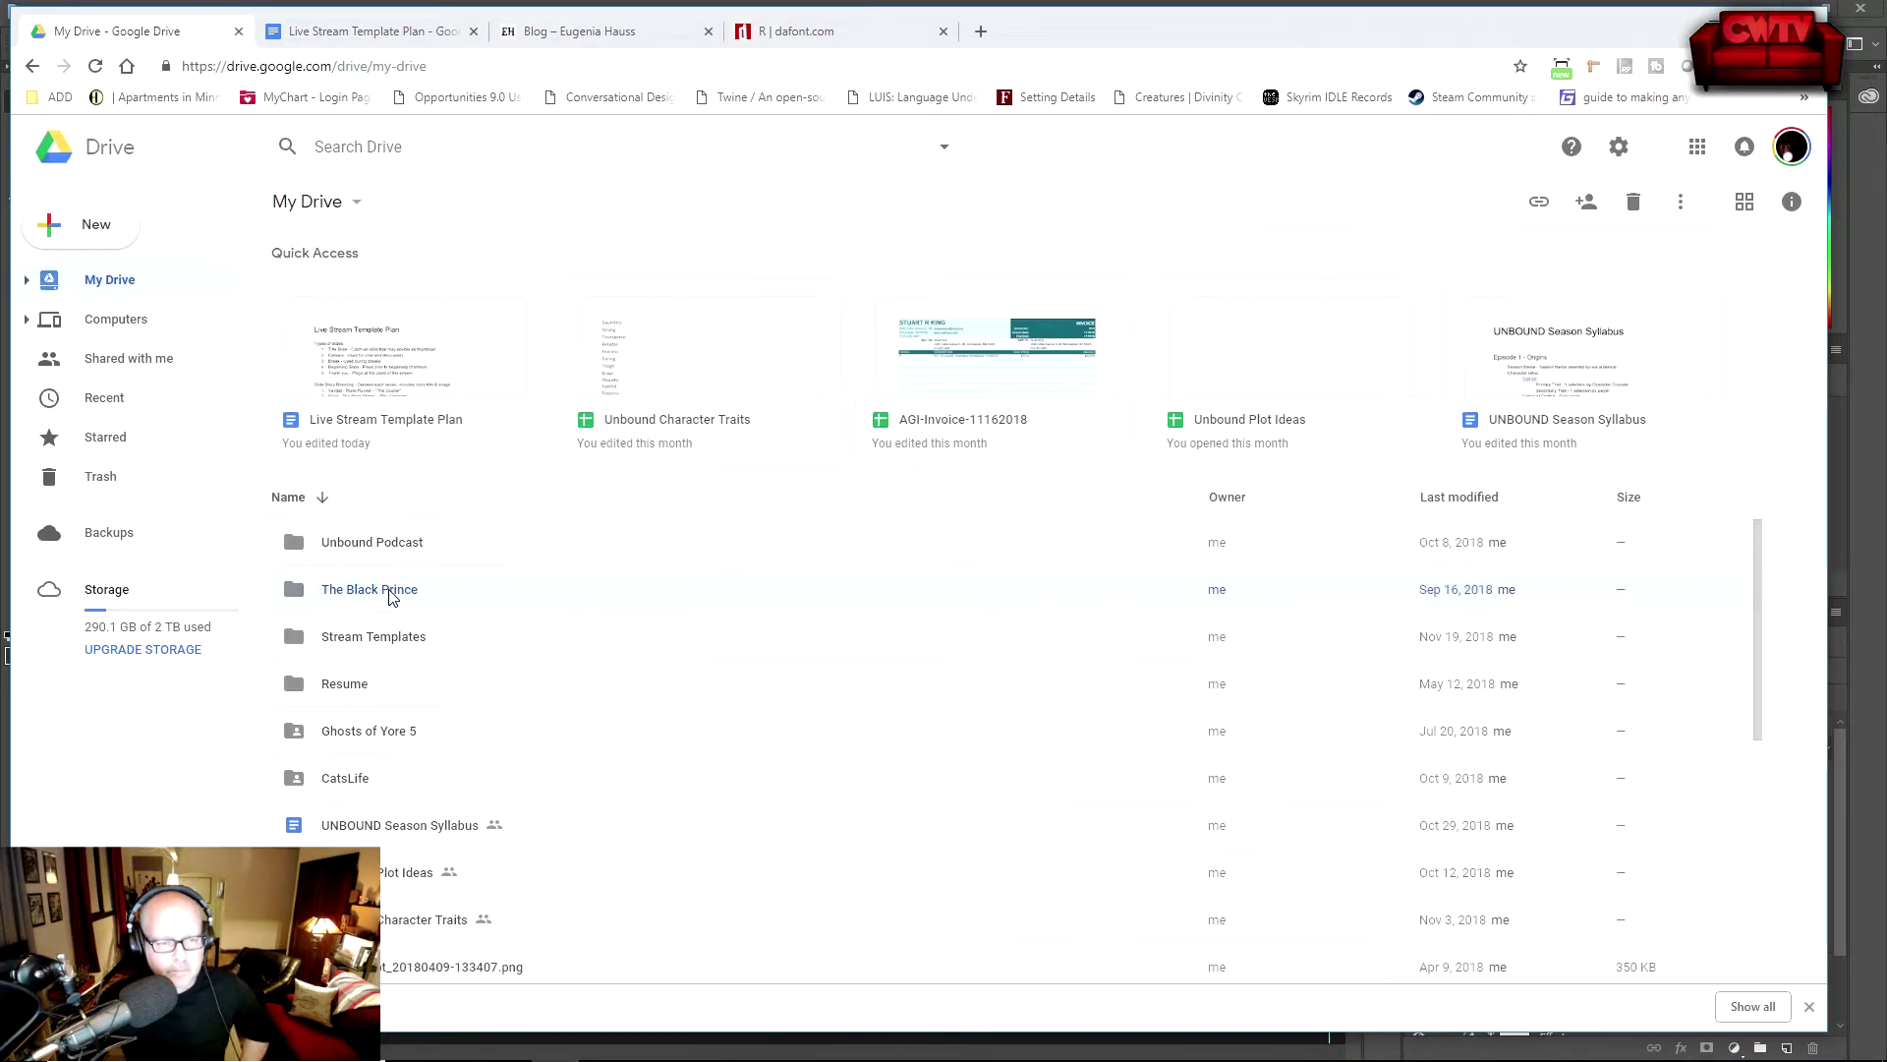
pyautogui.click(394, 341)
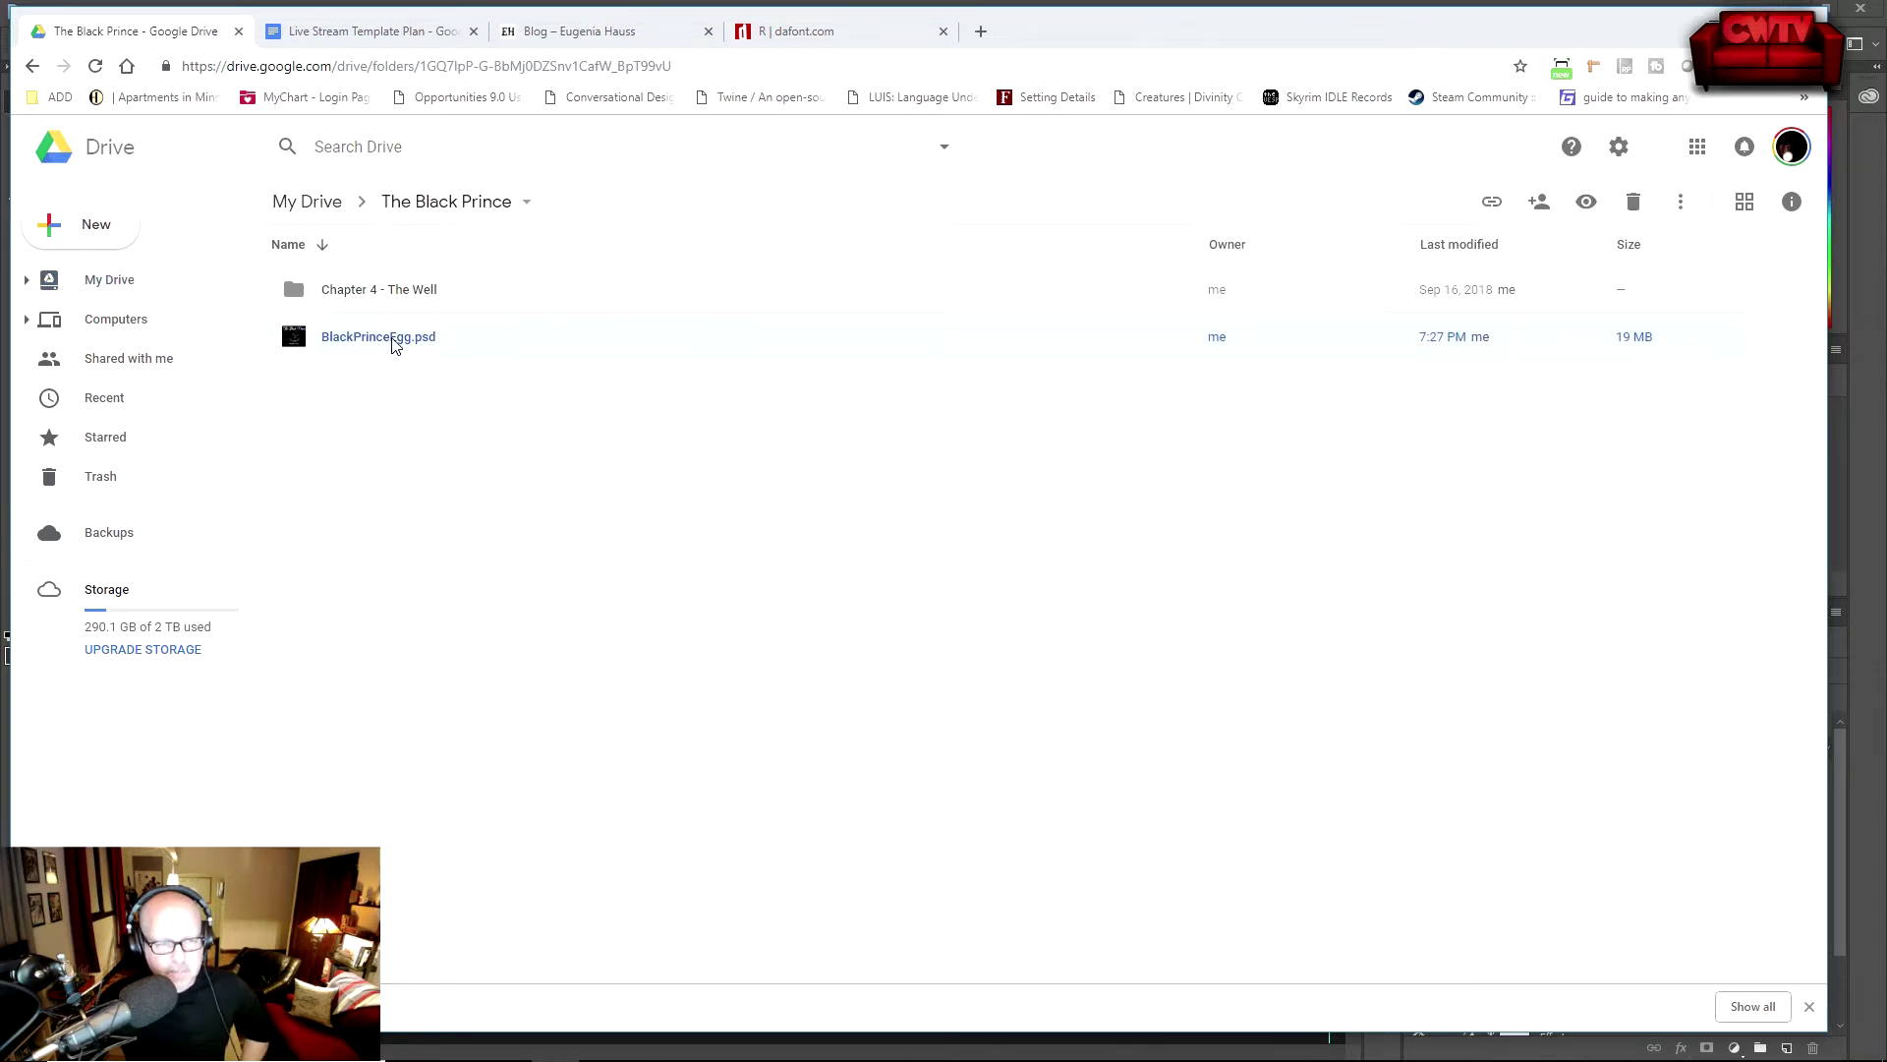
pyautogui.rightClick(393, 341)
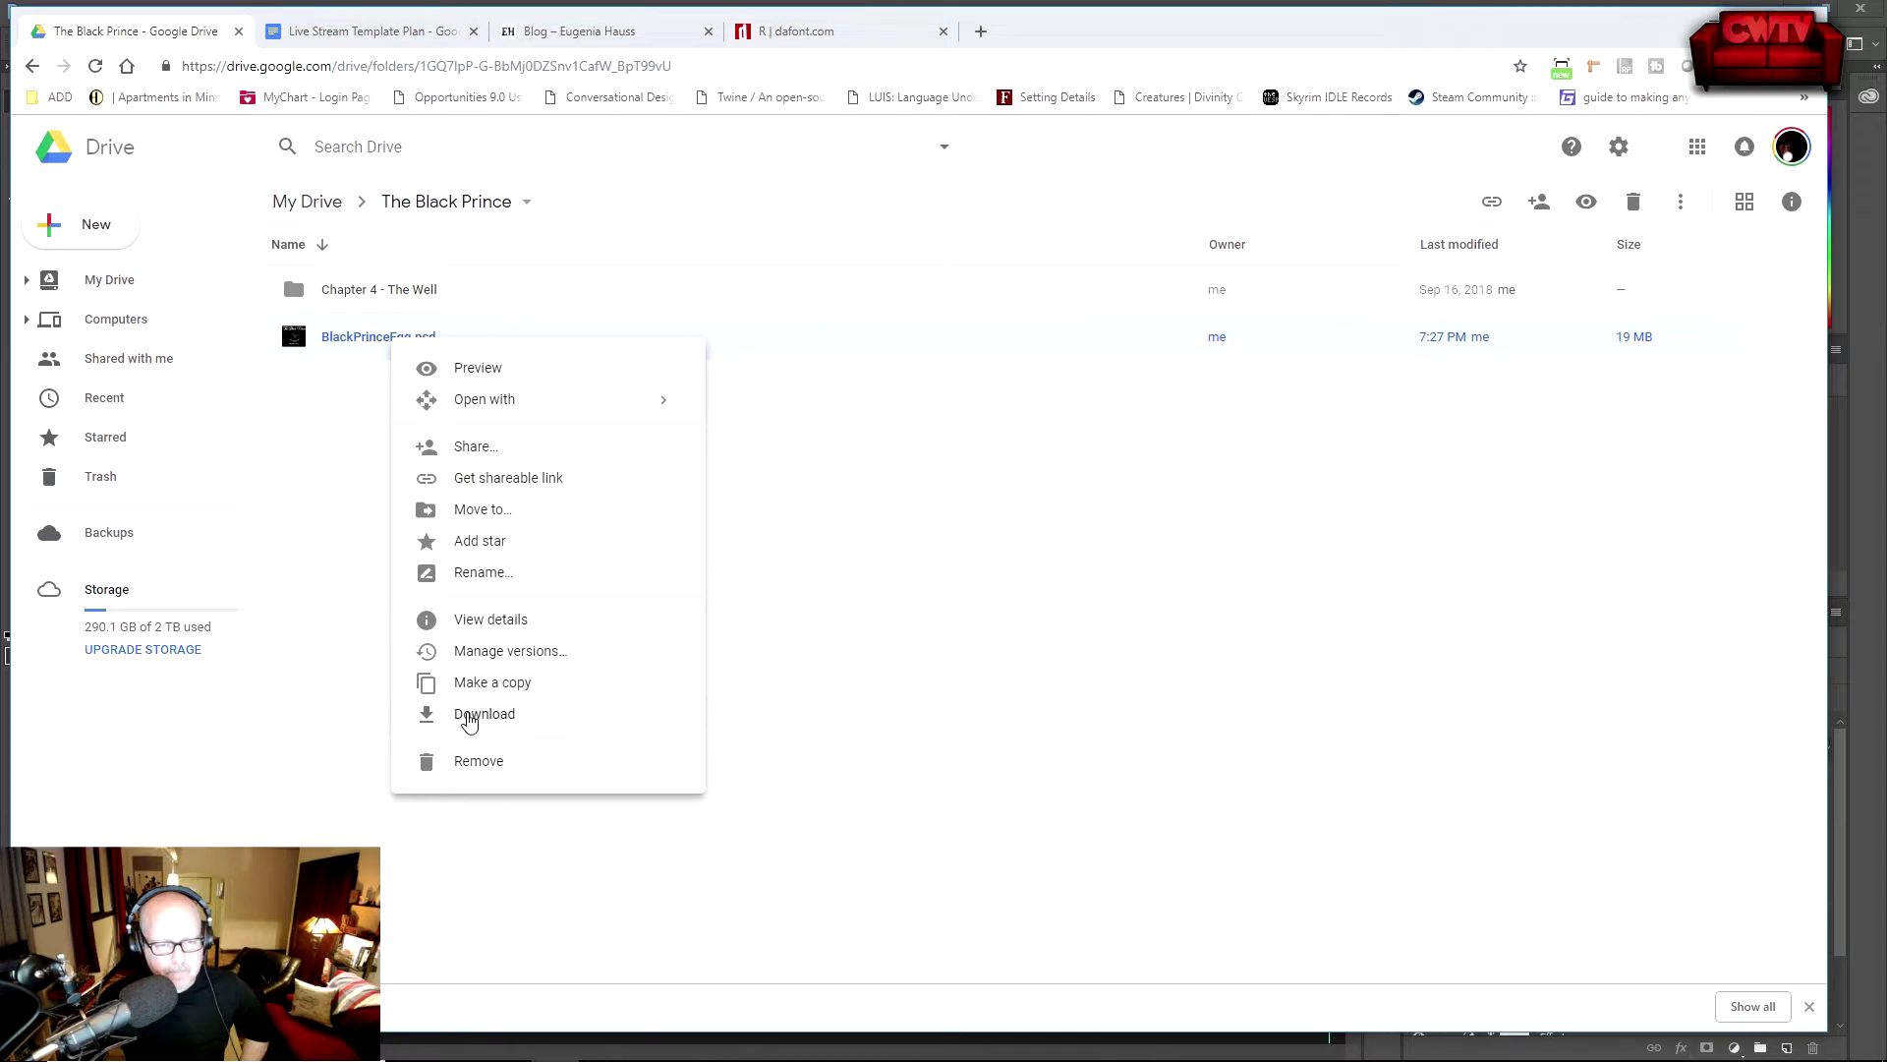
pyautogui.click(469, 718)
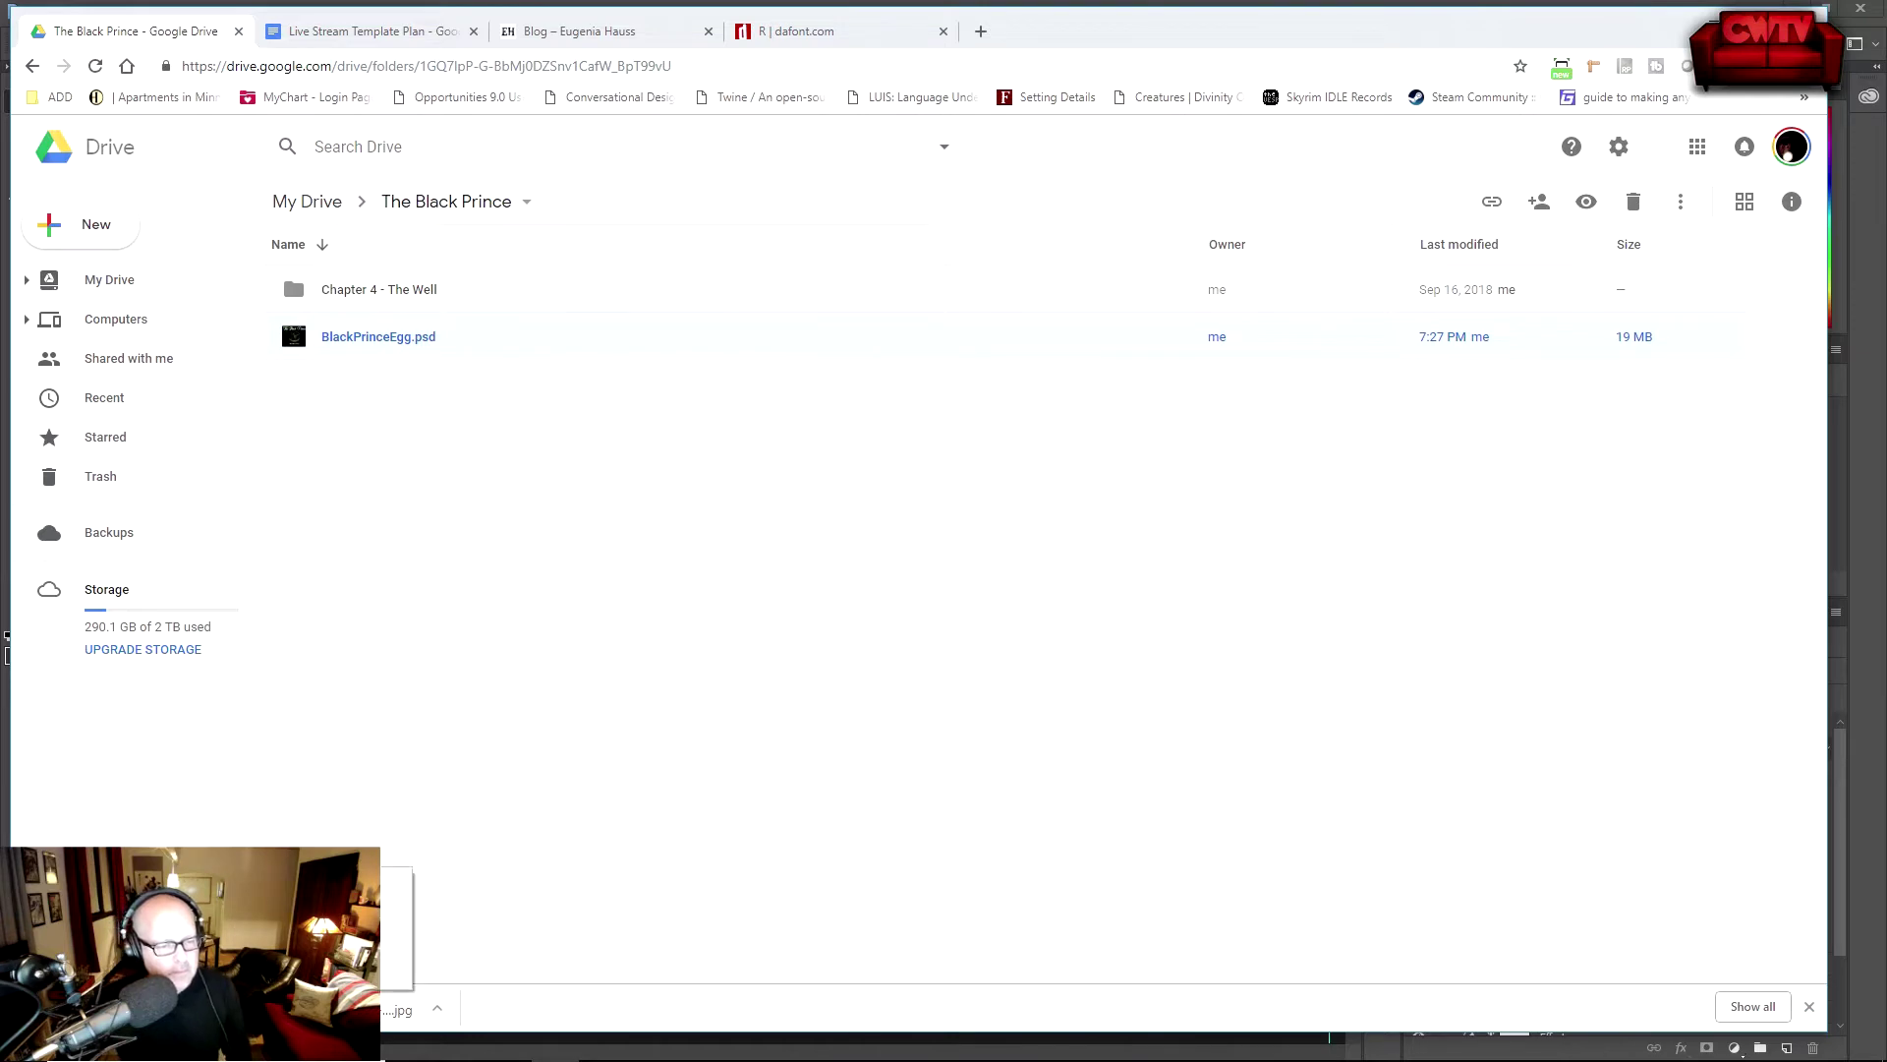
pyautogui.click(295, 934)
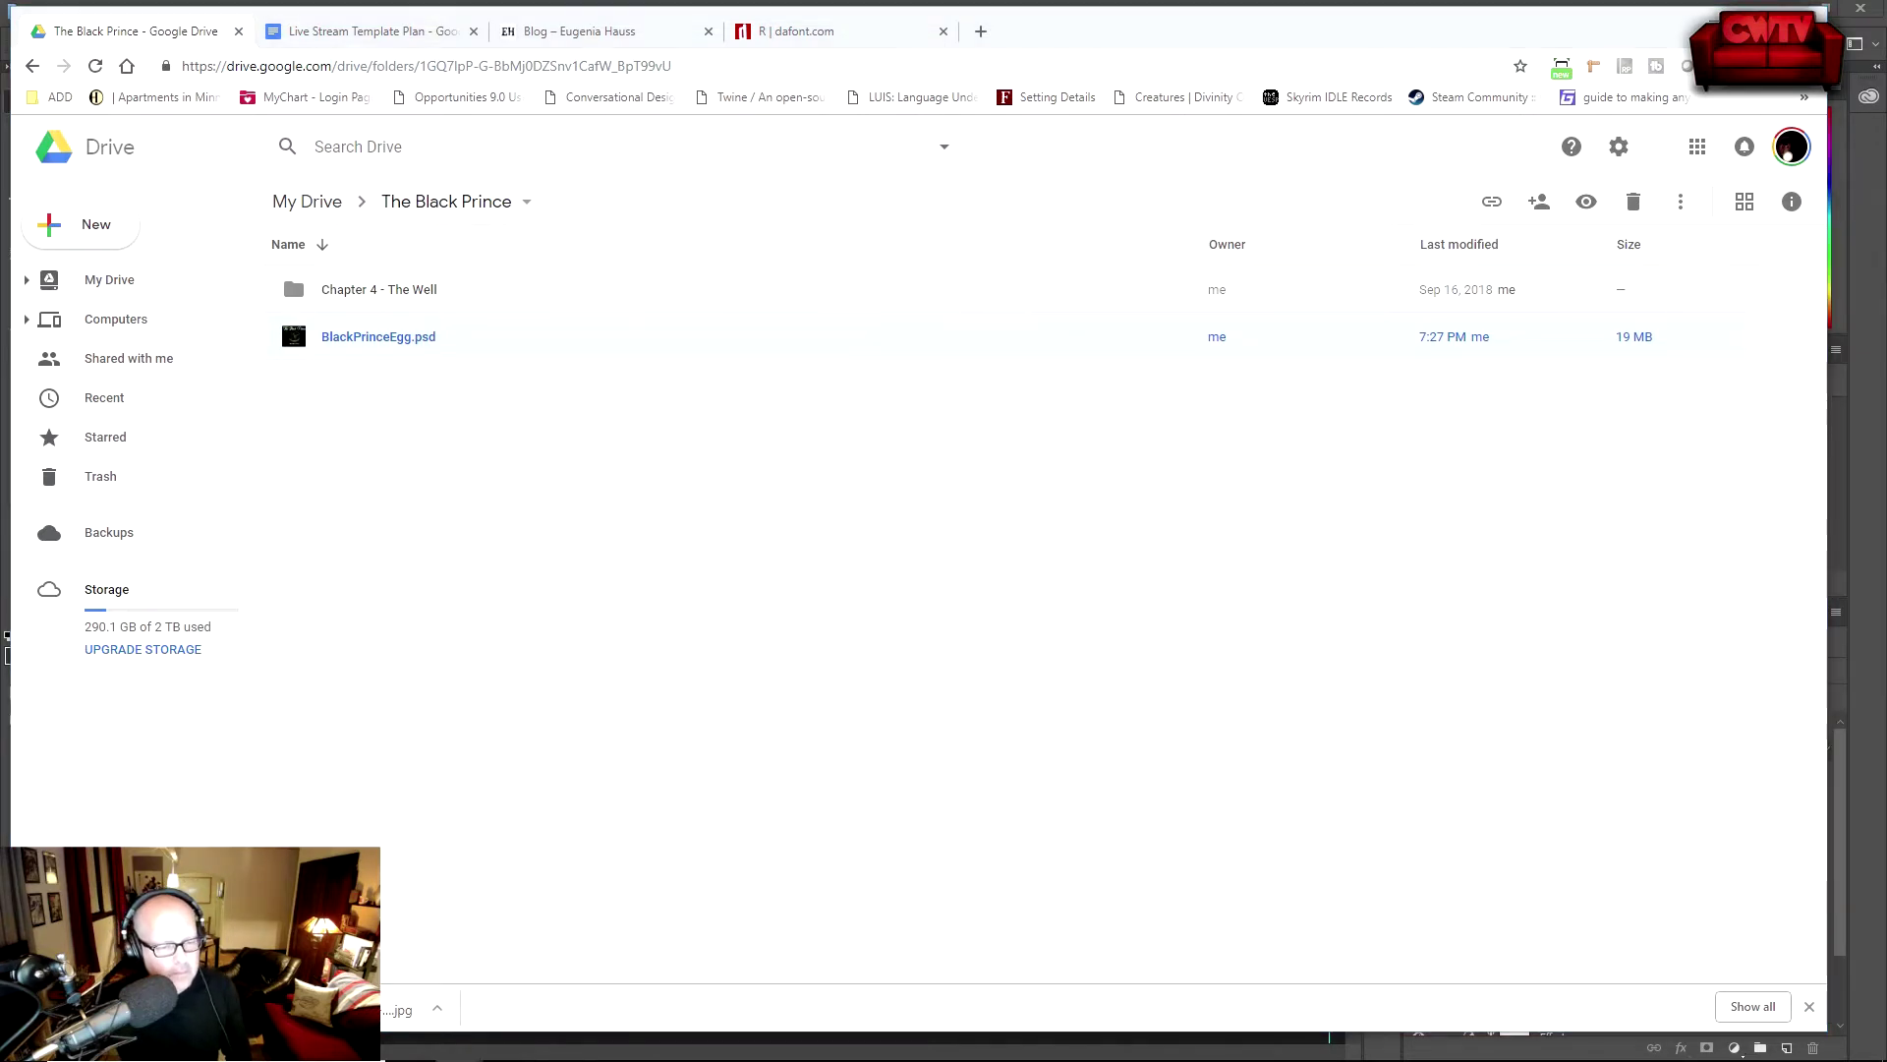
pyautogui.doubleClick(974, 998)
# - Copy BlackPrinceEgg and navigate to Data (G:) > StuesdayProjects > TuesdayNightStories
pyautogui.rightClick(974, 997)
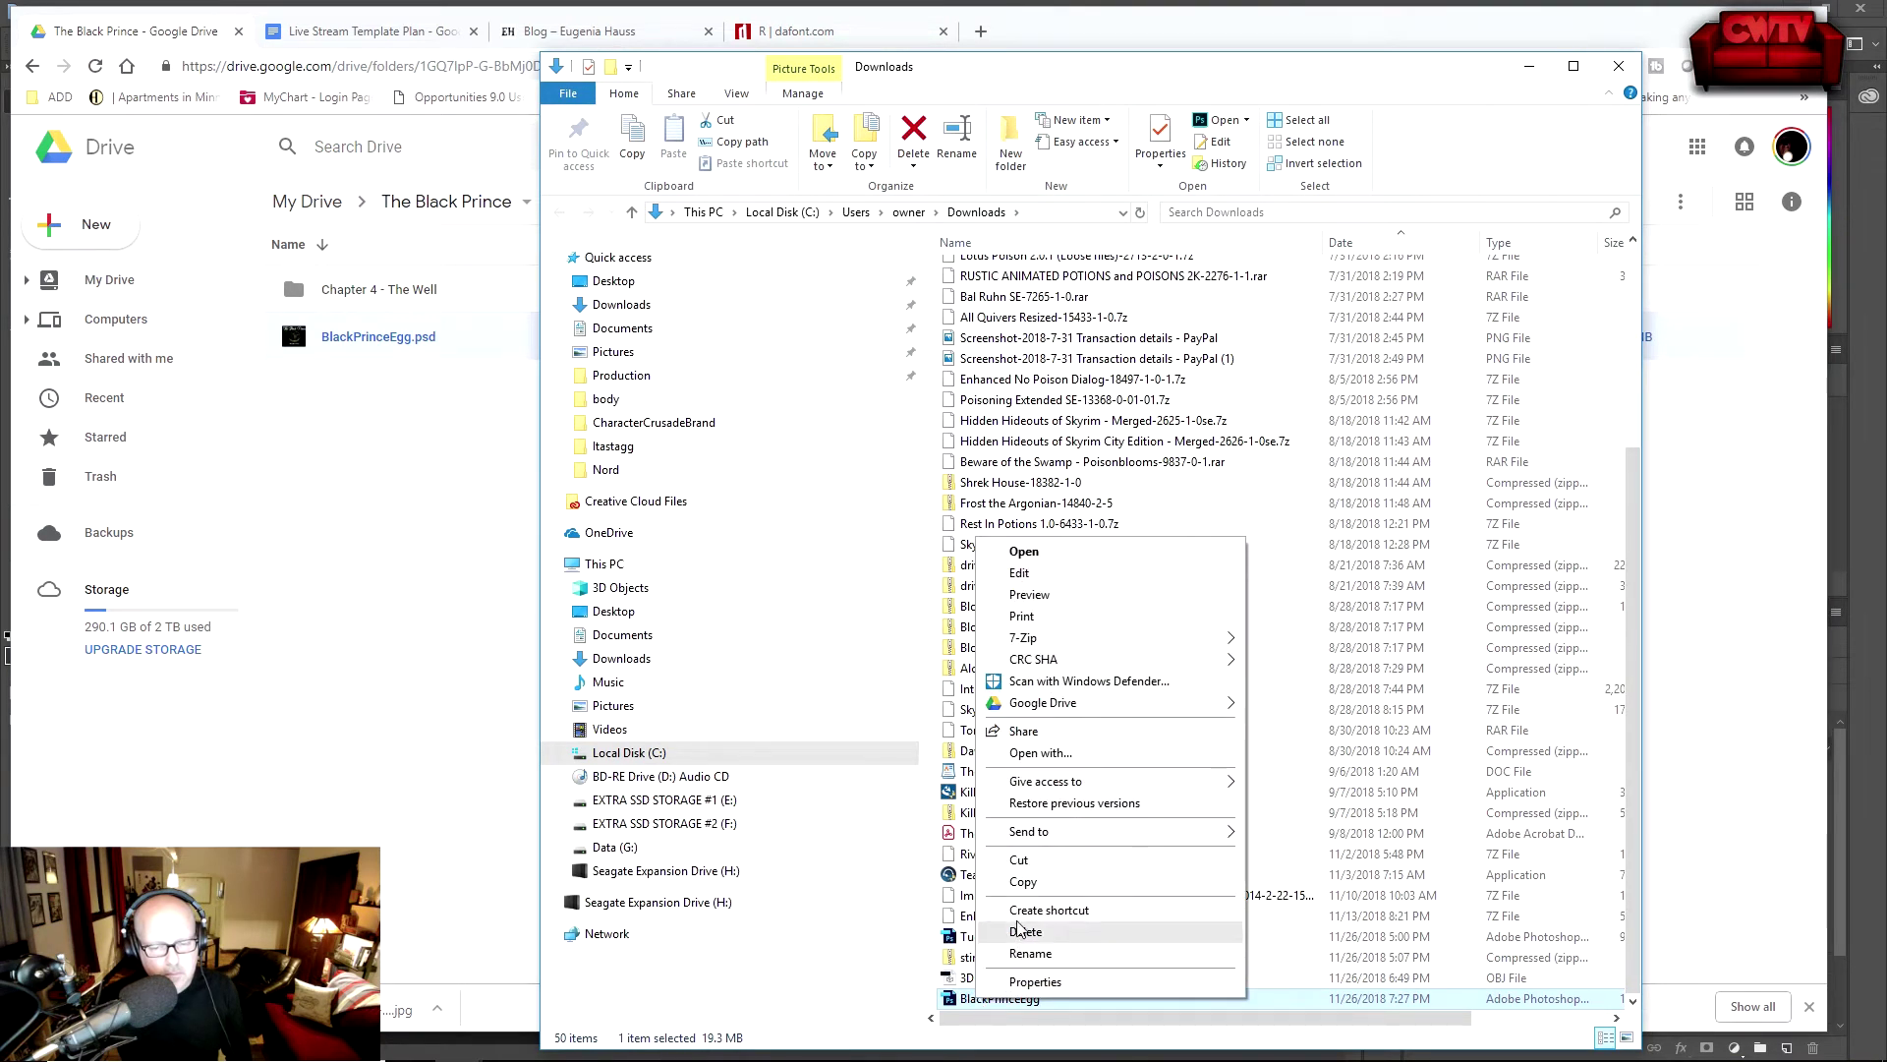
pyautogui.click(1022, 892)
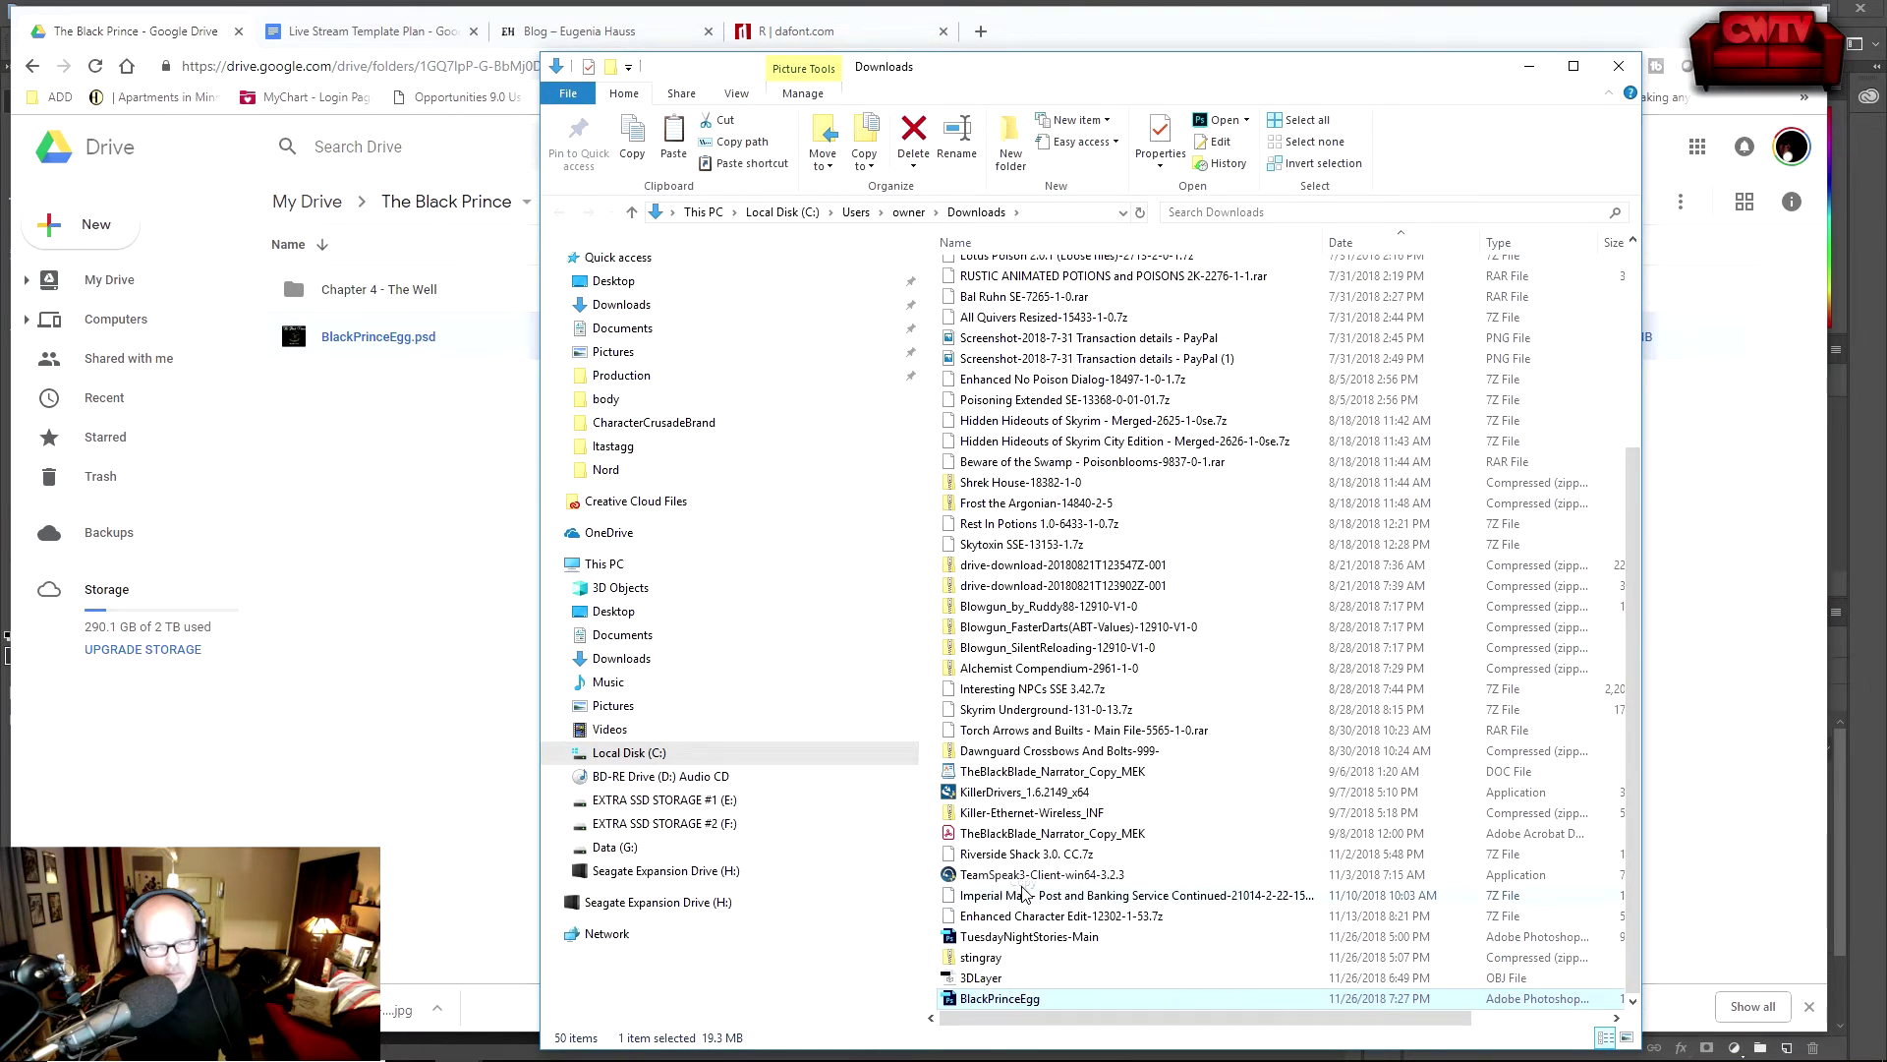
pyautogui.click(629, 849)
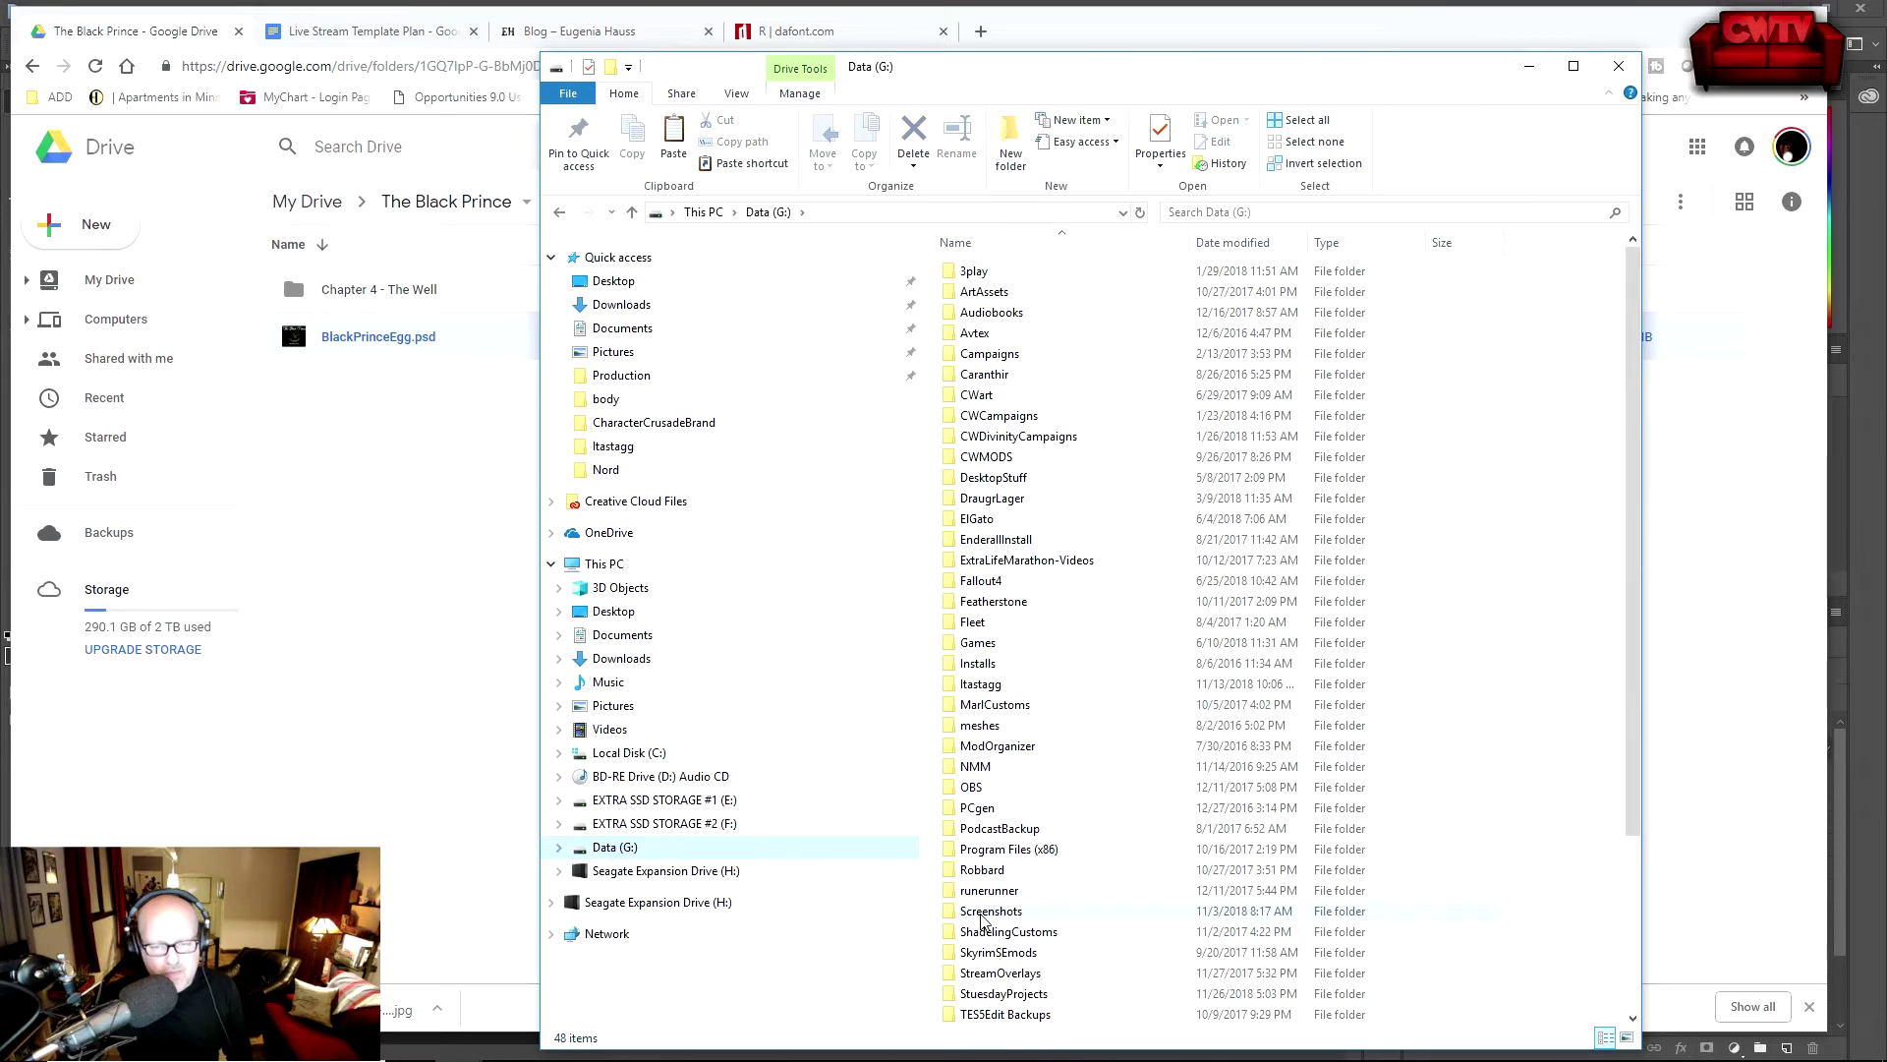
pyautogui.scroll(-3, 985, 919)
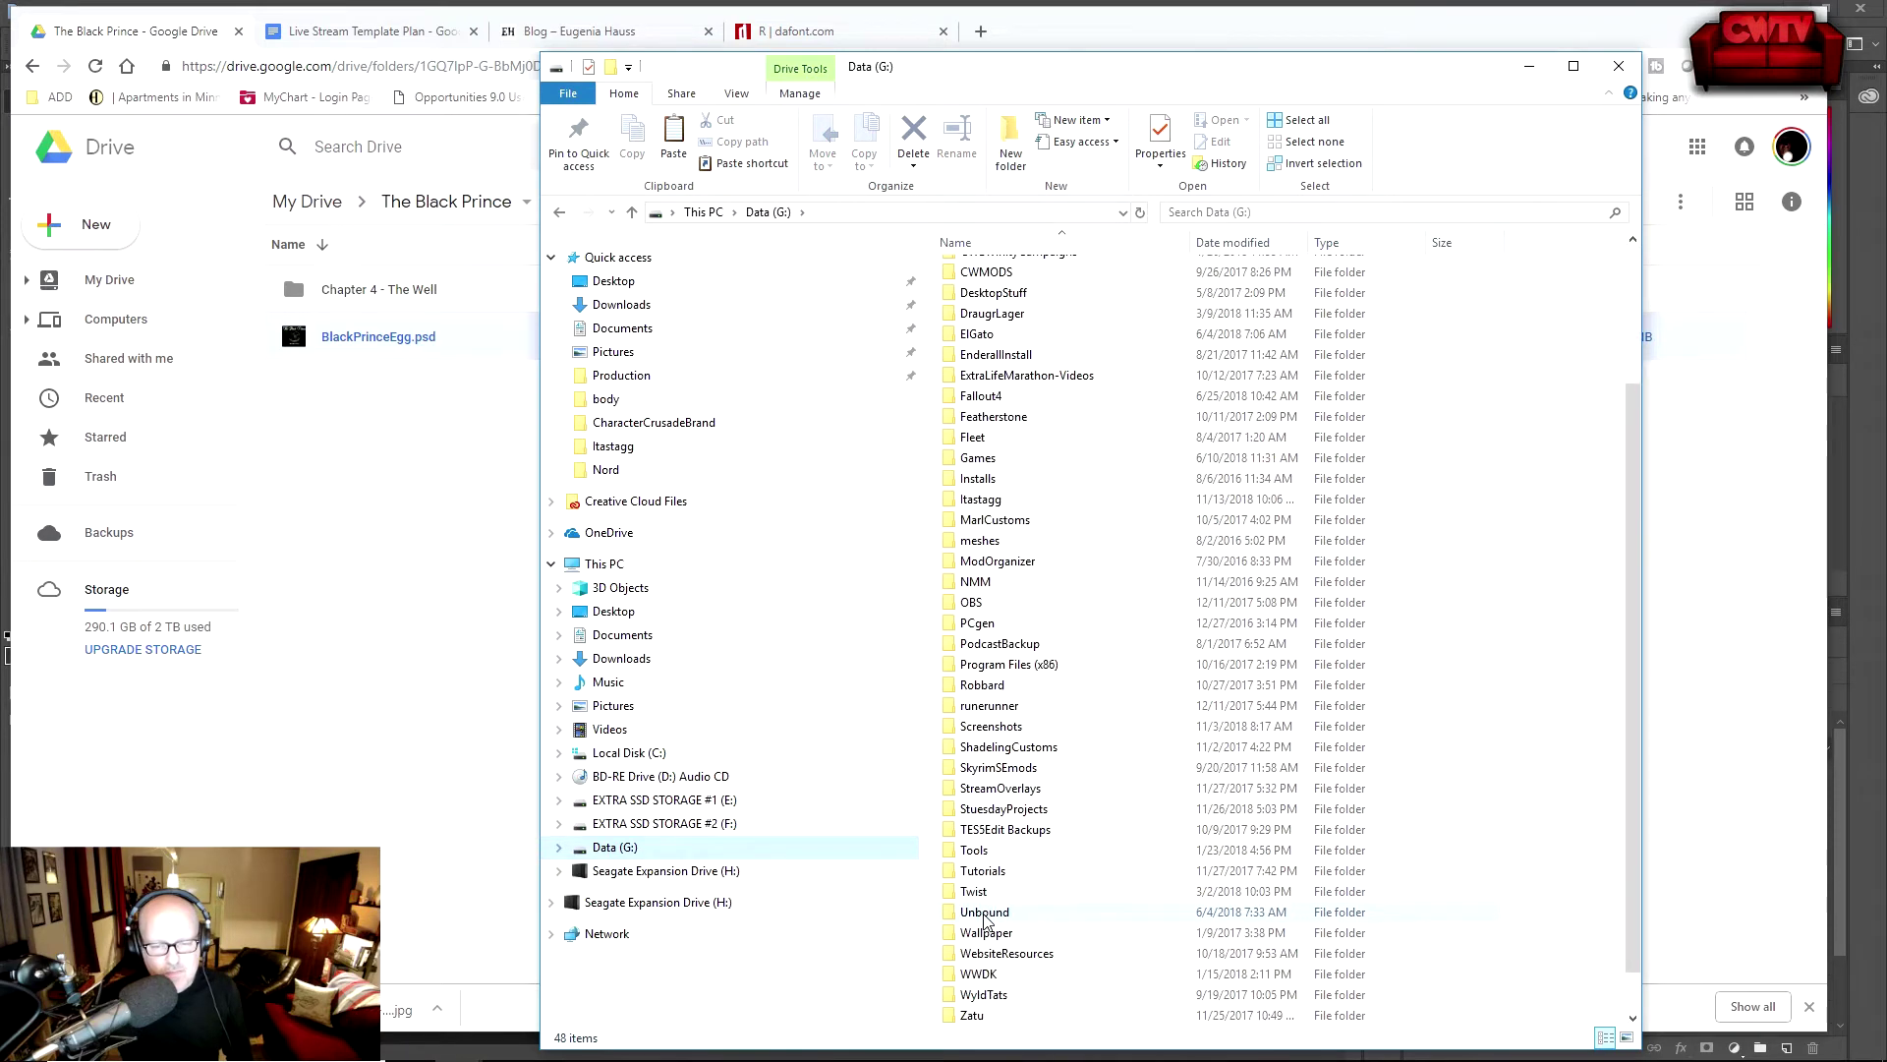
pyautogui.click(1010, 796)
pyautogui.doubleClick(1009, 797)
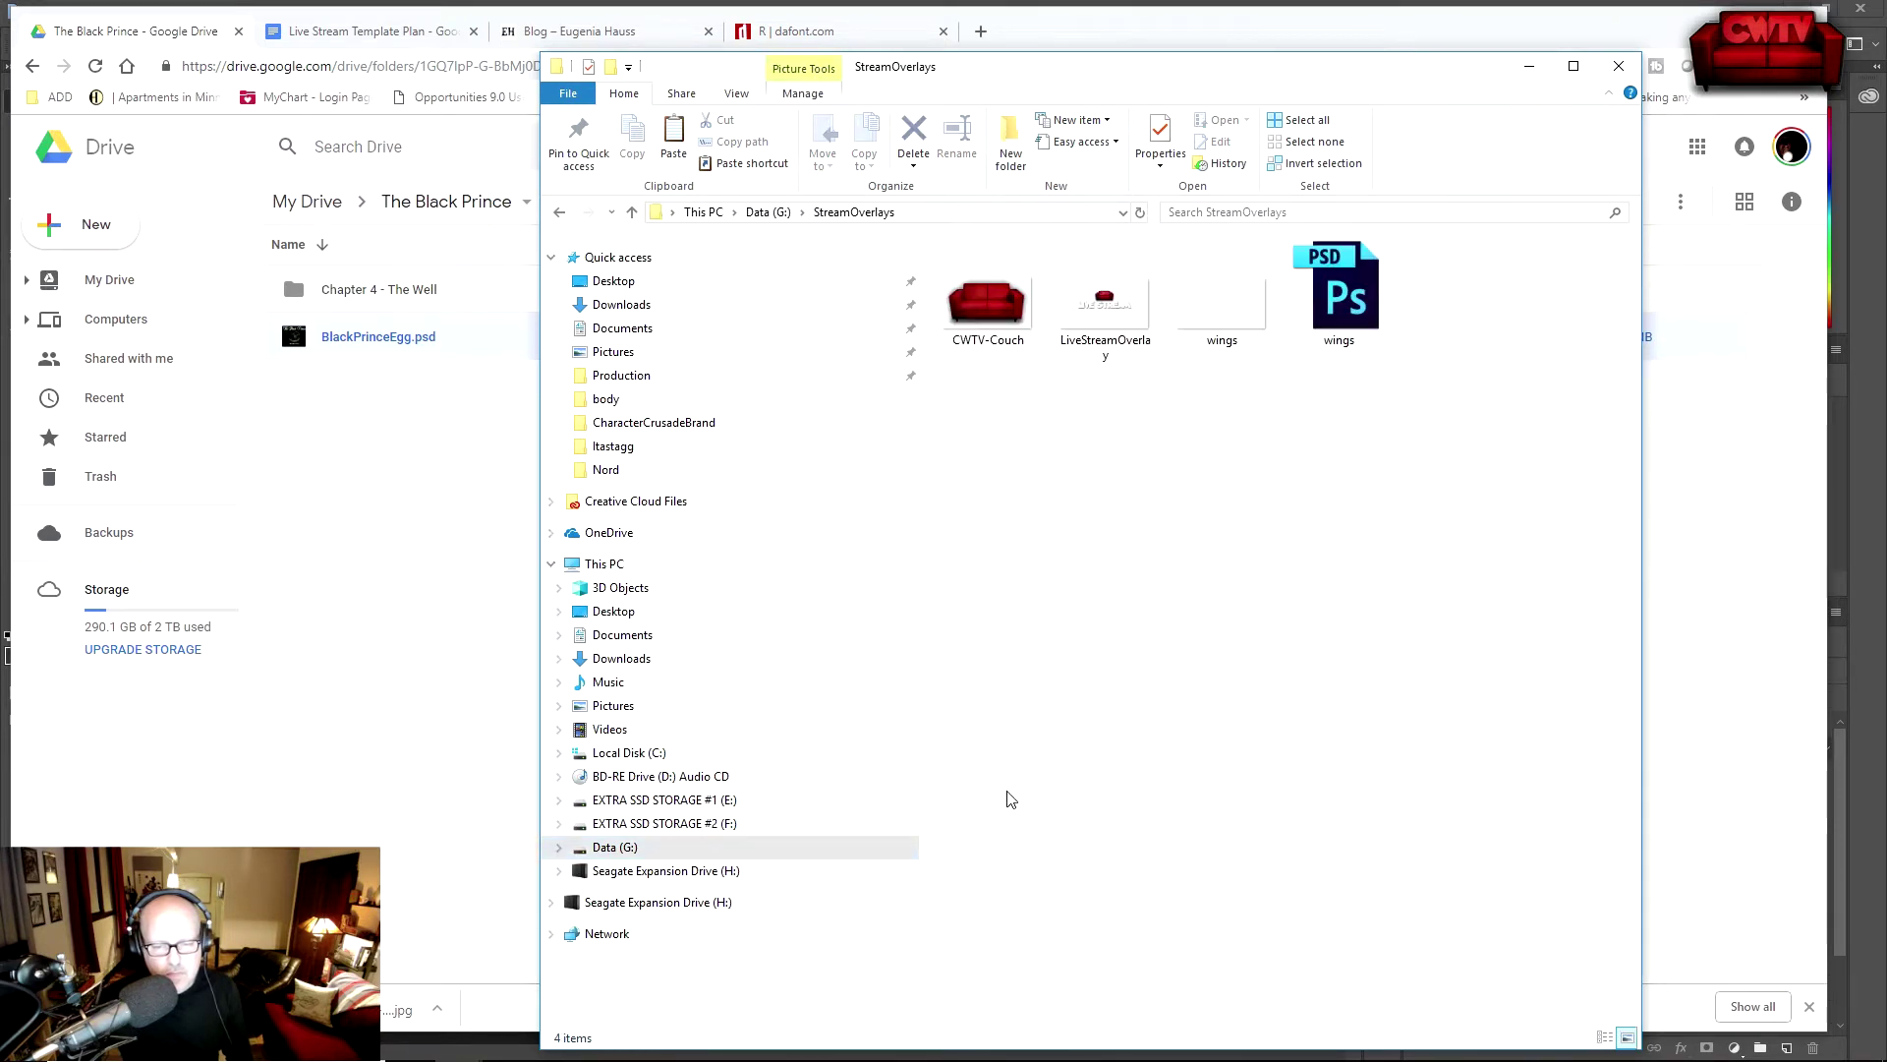
pyautogui.click(559, 212)
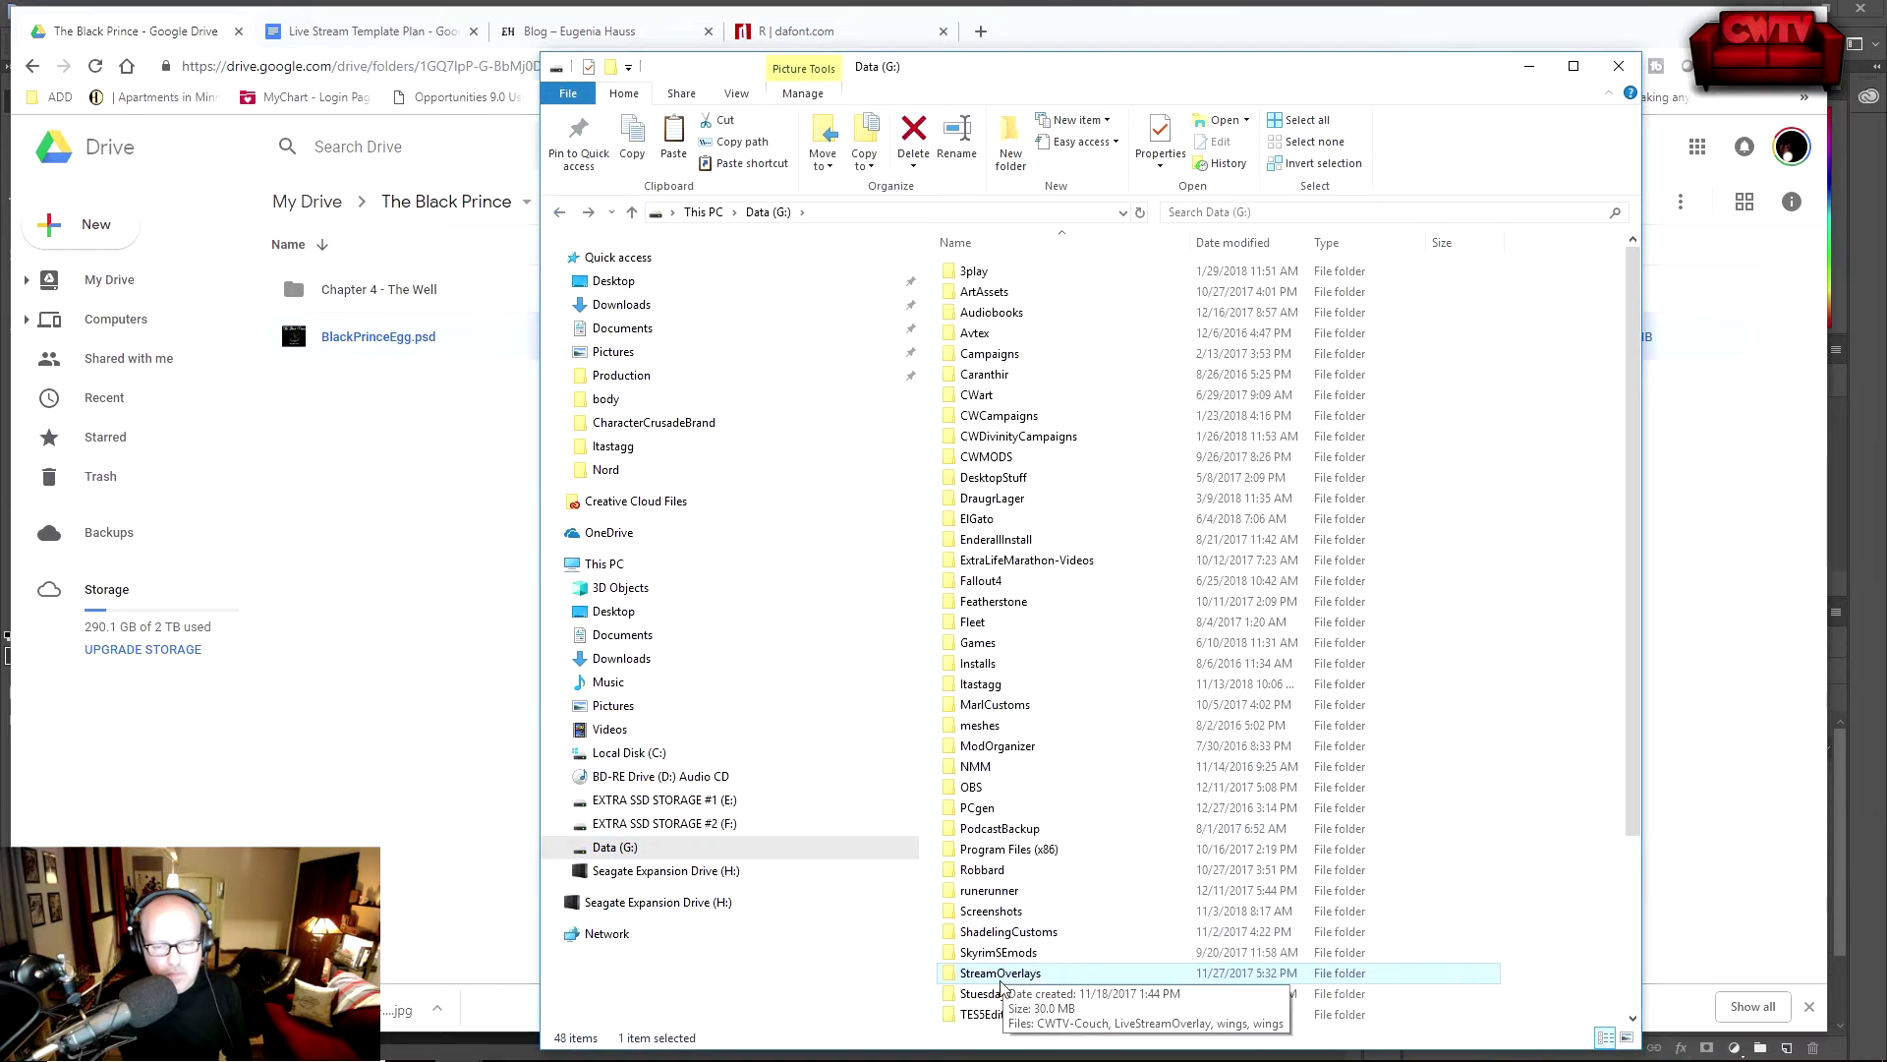
pyautogui.doubleClick(1003, 995)
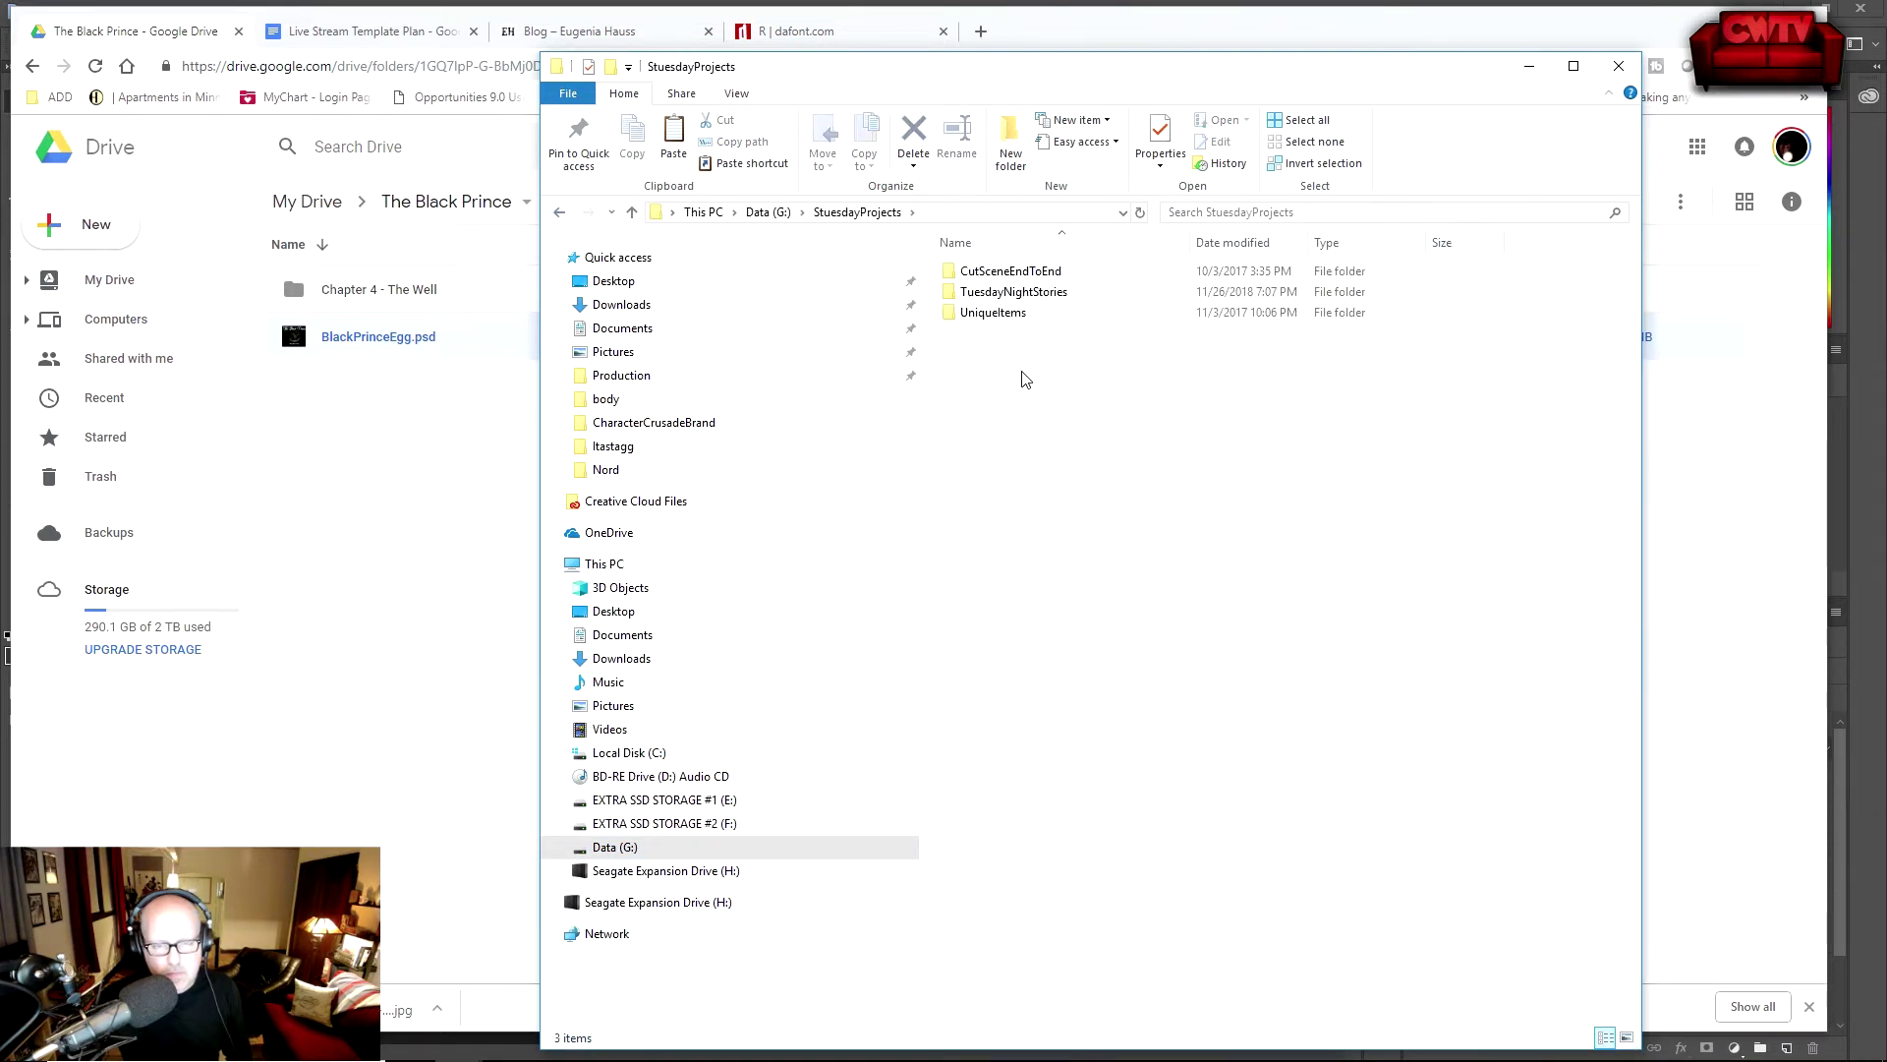
pyautogui.doubleClick(1022, 290)
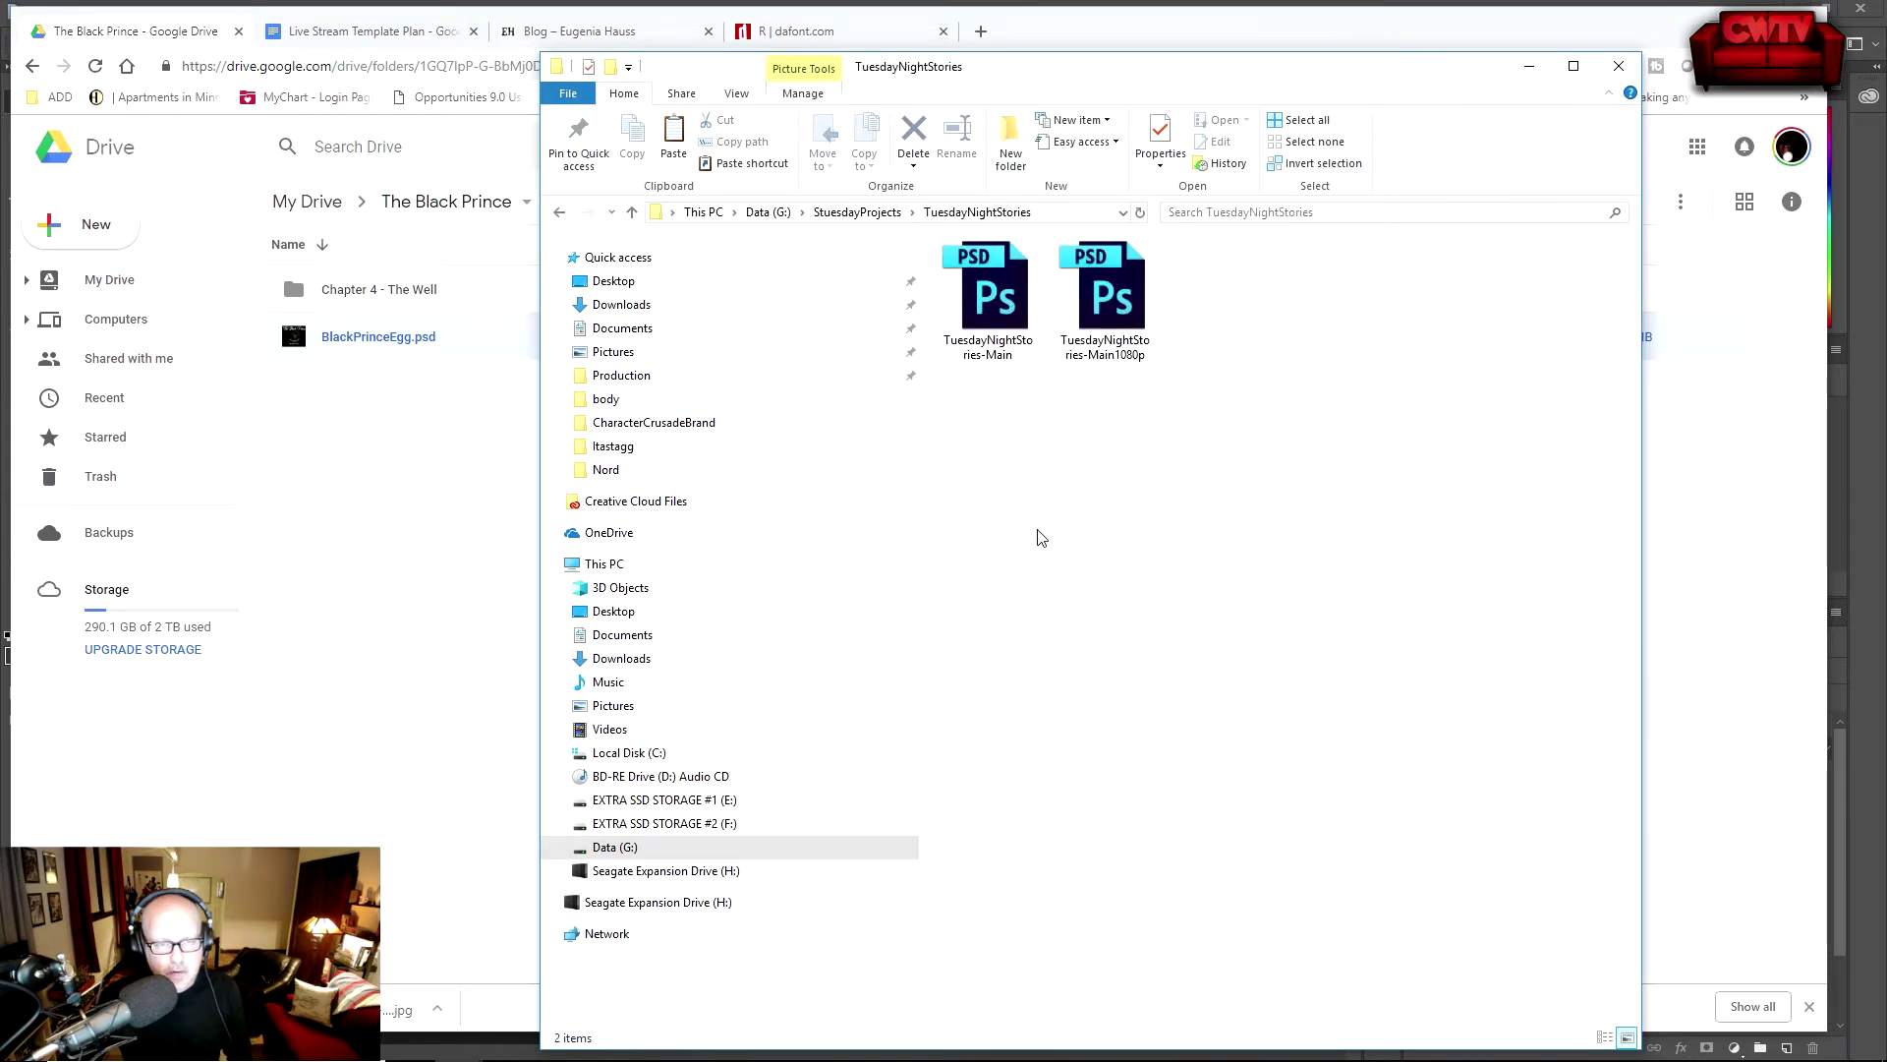
# - Create a BlackPrince folder, paste BlackPrinceEgg.psd into it, and return to Photoshop
pyautogui.click(611, 68)
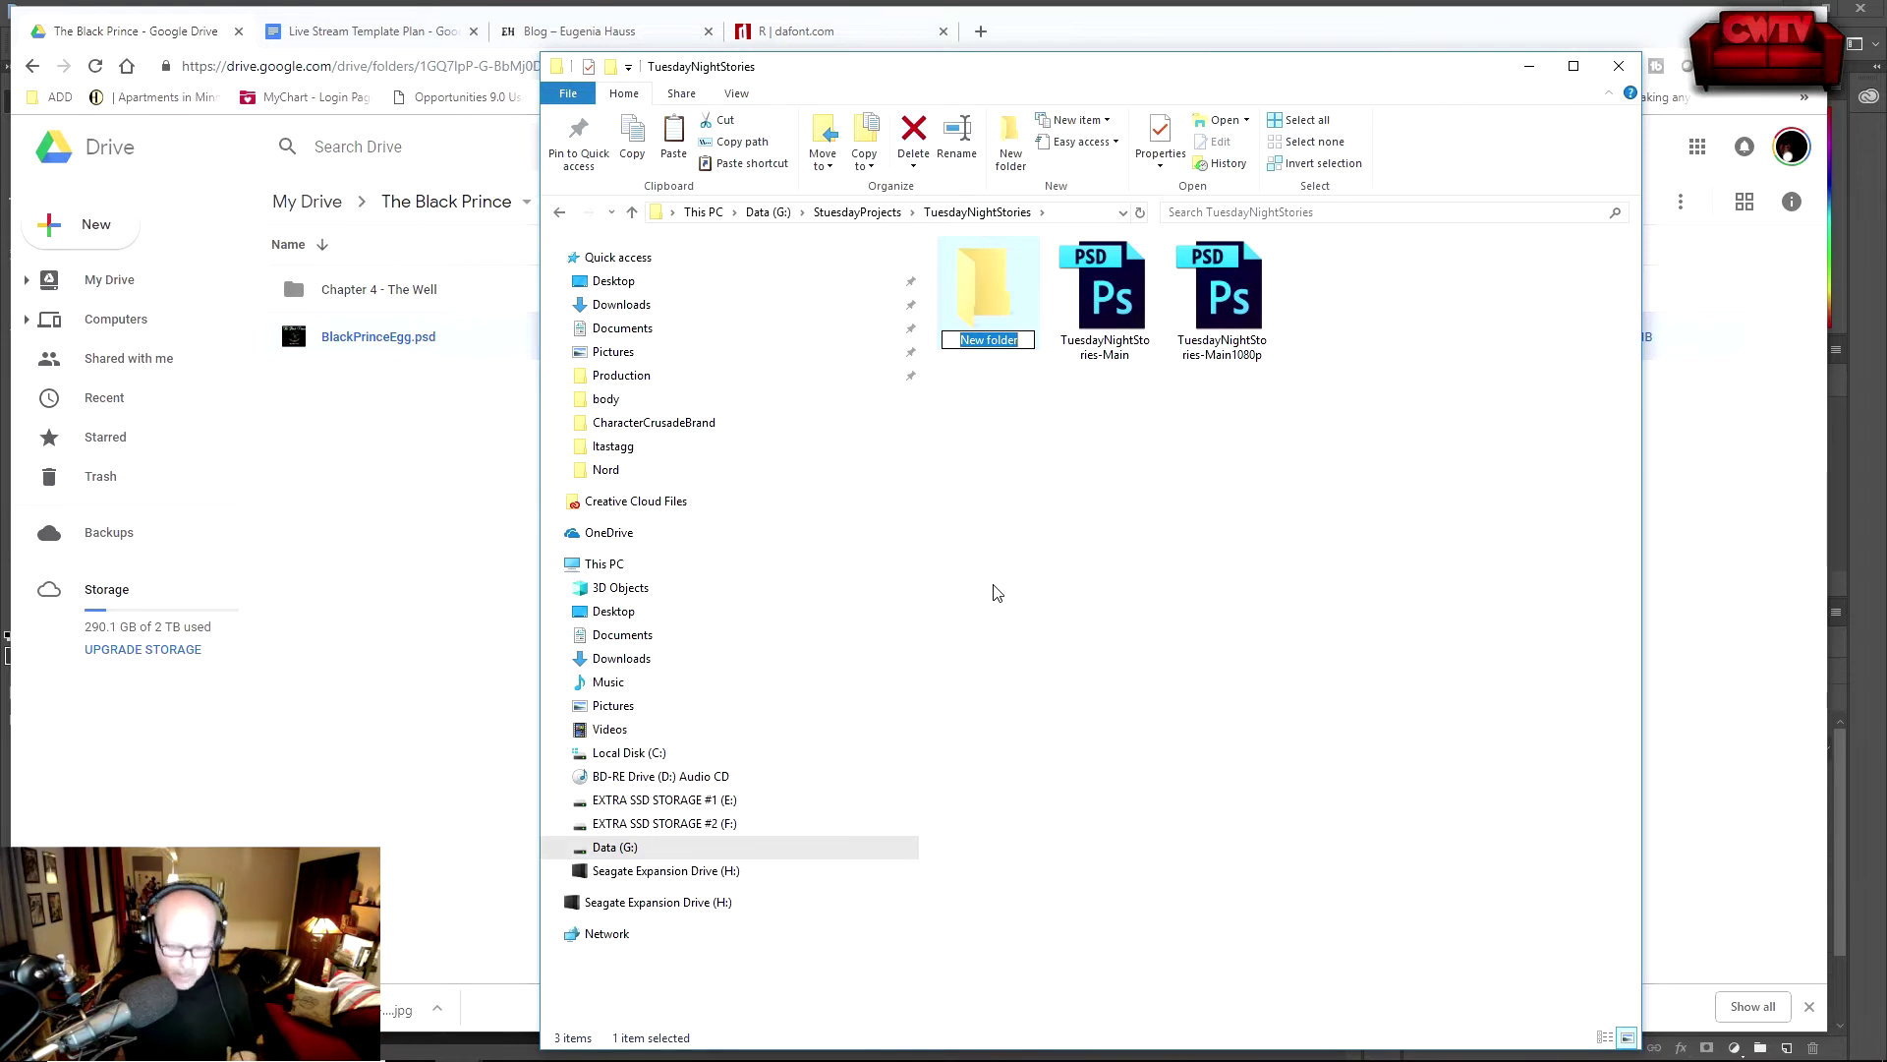
pyautogui.write('ck')
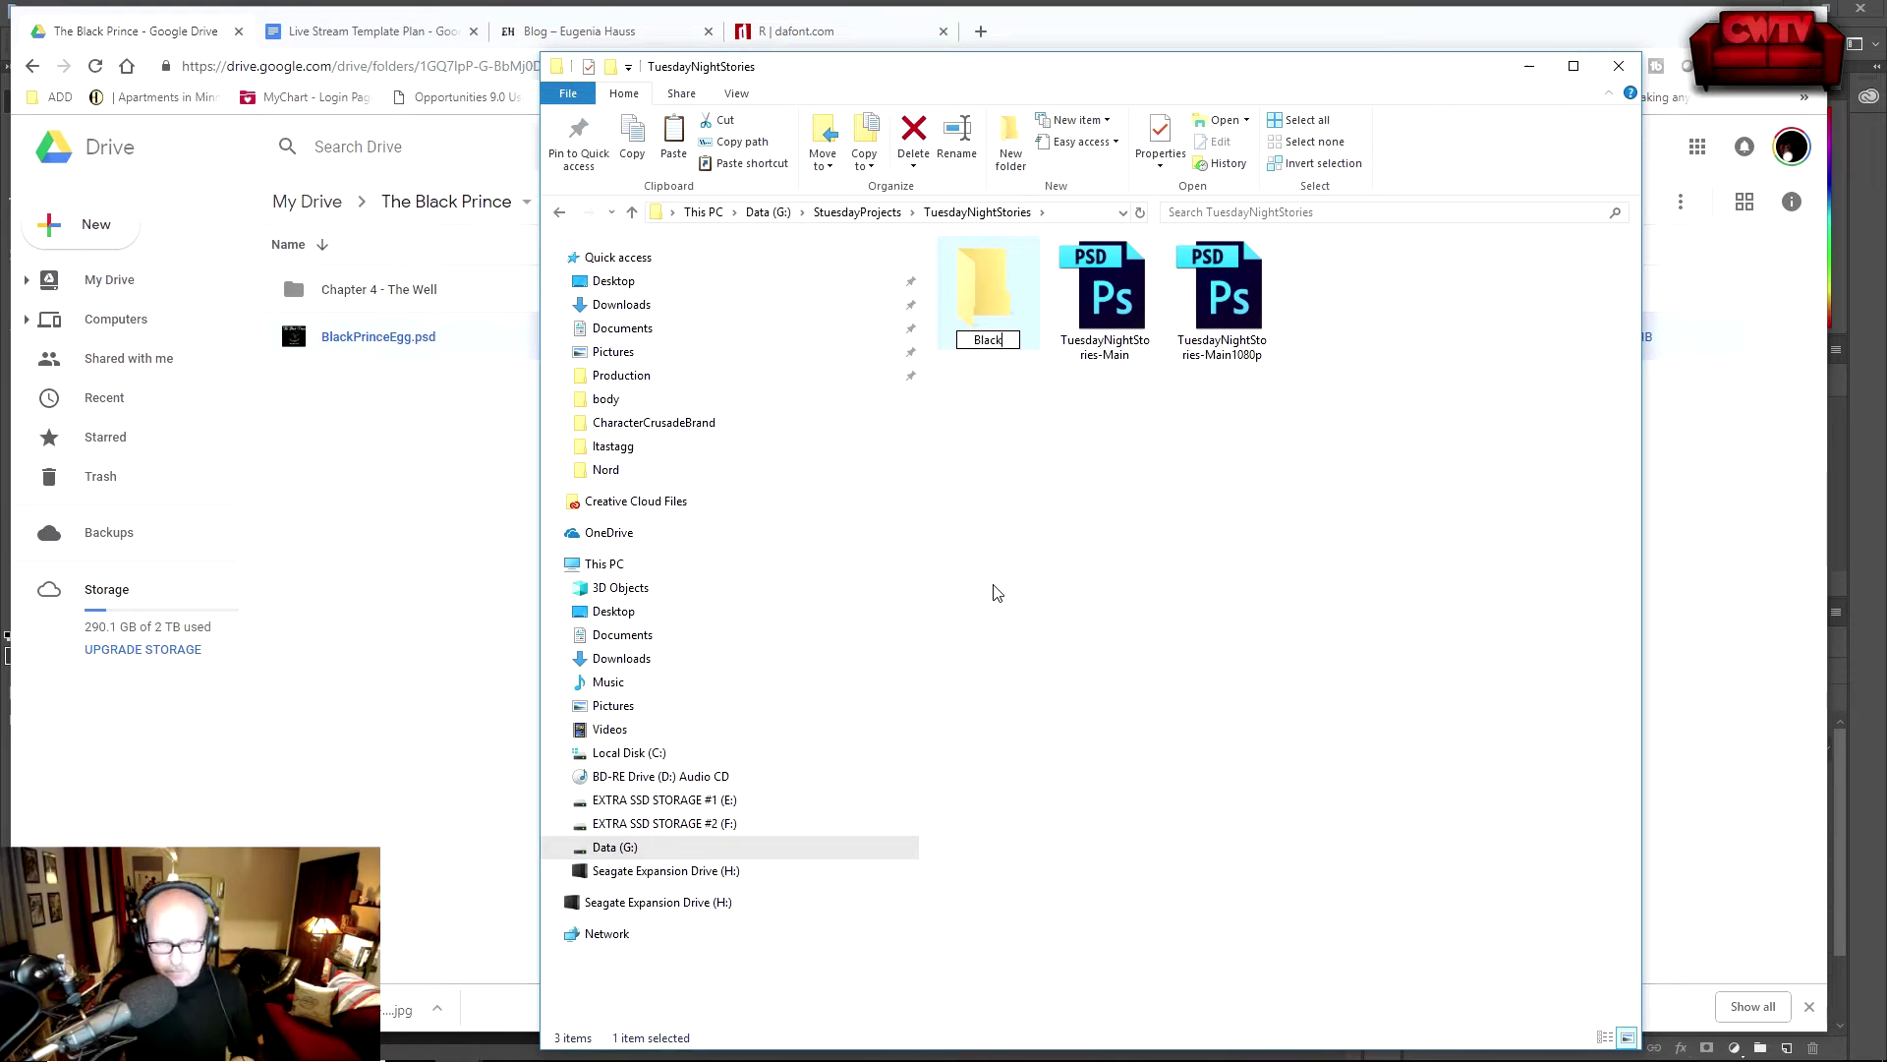
pyautogui.write('Prince')
pyautogui.press('Return')
pyautogui.press('Return')
pyautogui.rightClick(1032, 587)
pyautogui.click(1099, 722)
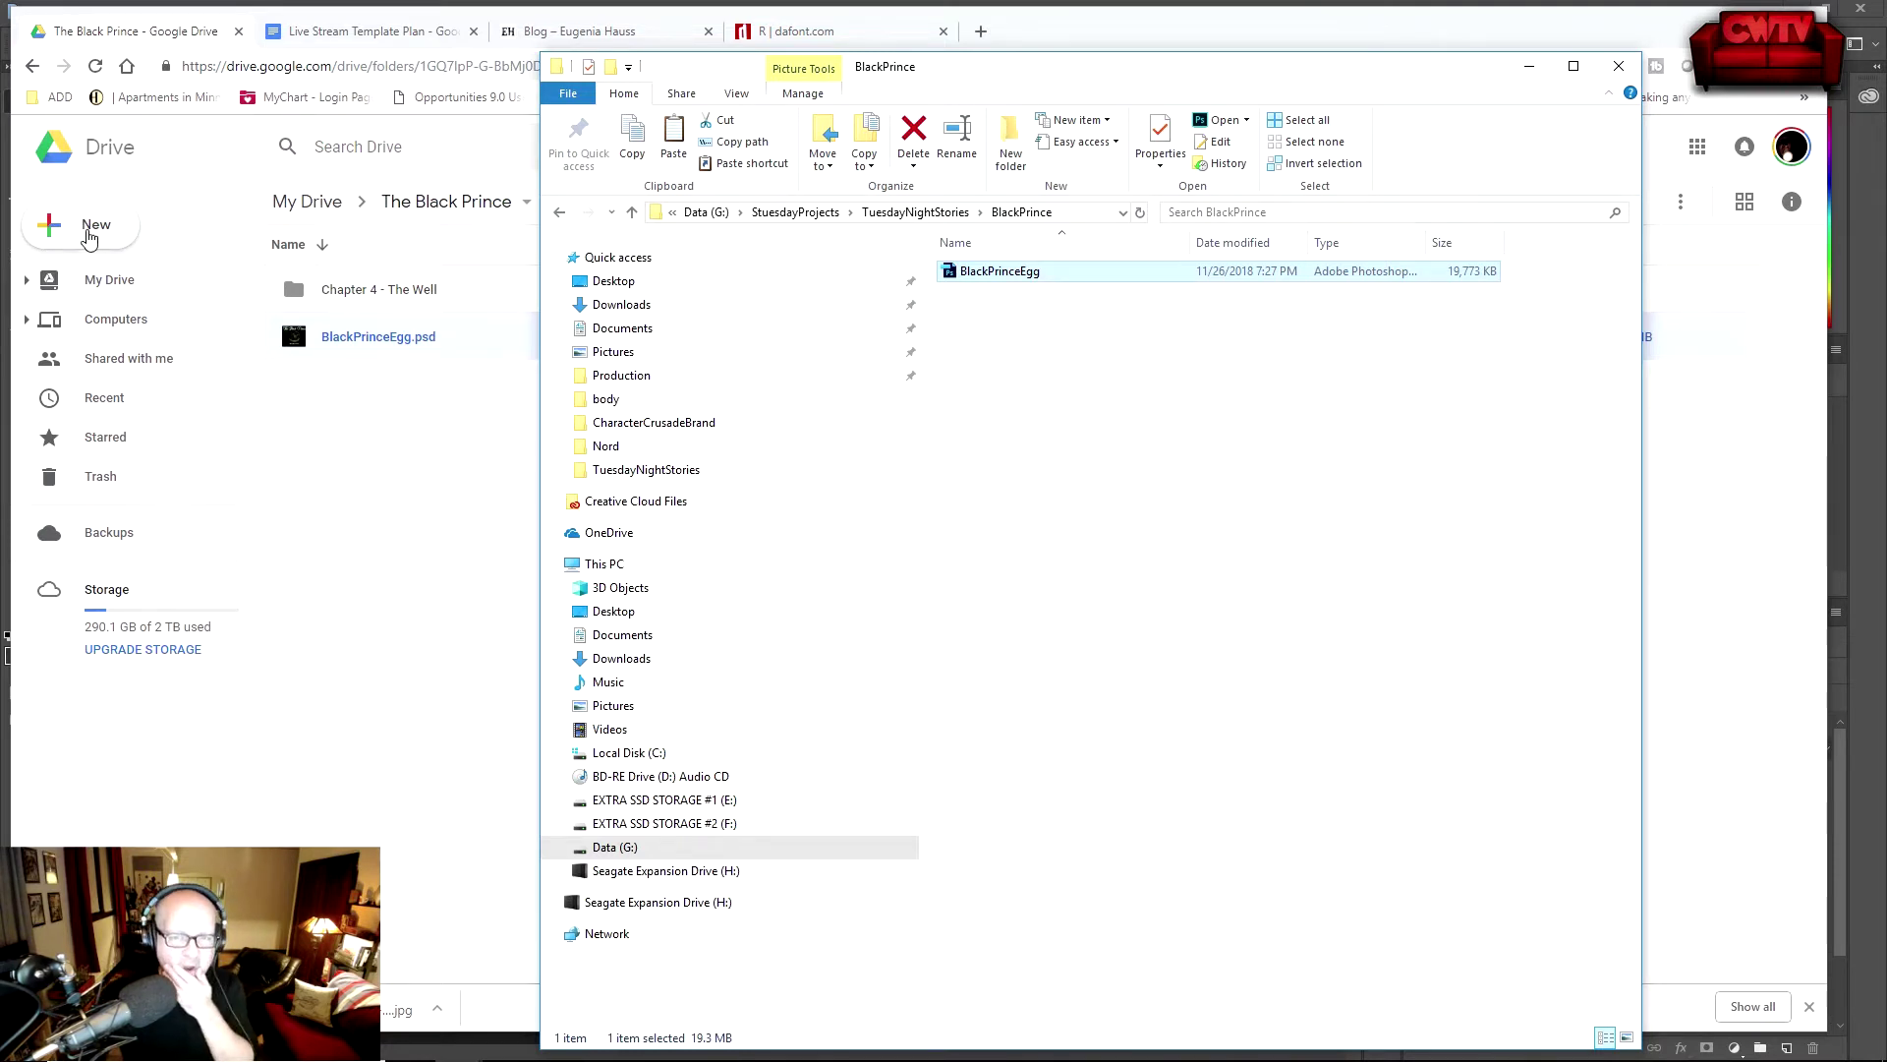
pyautogui.click(478, 912)
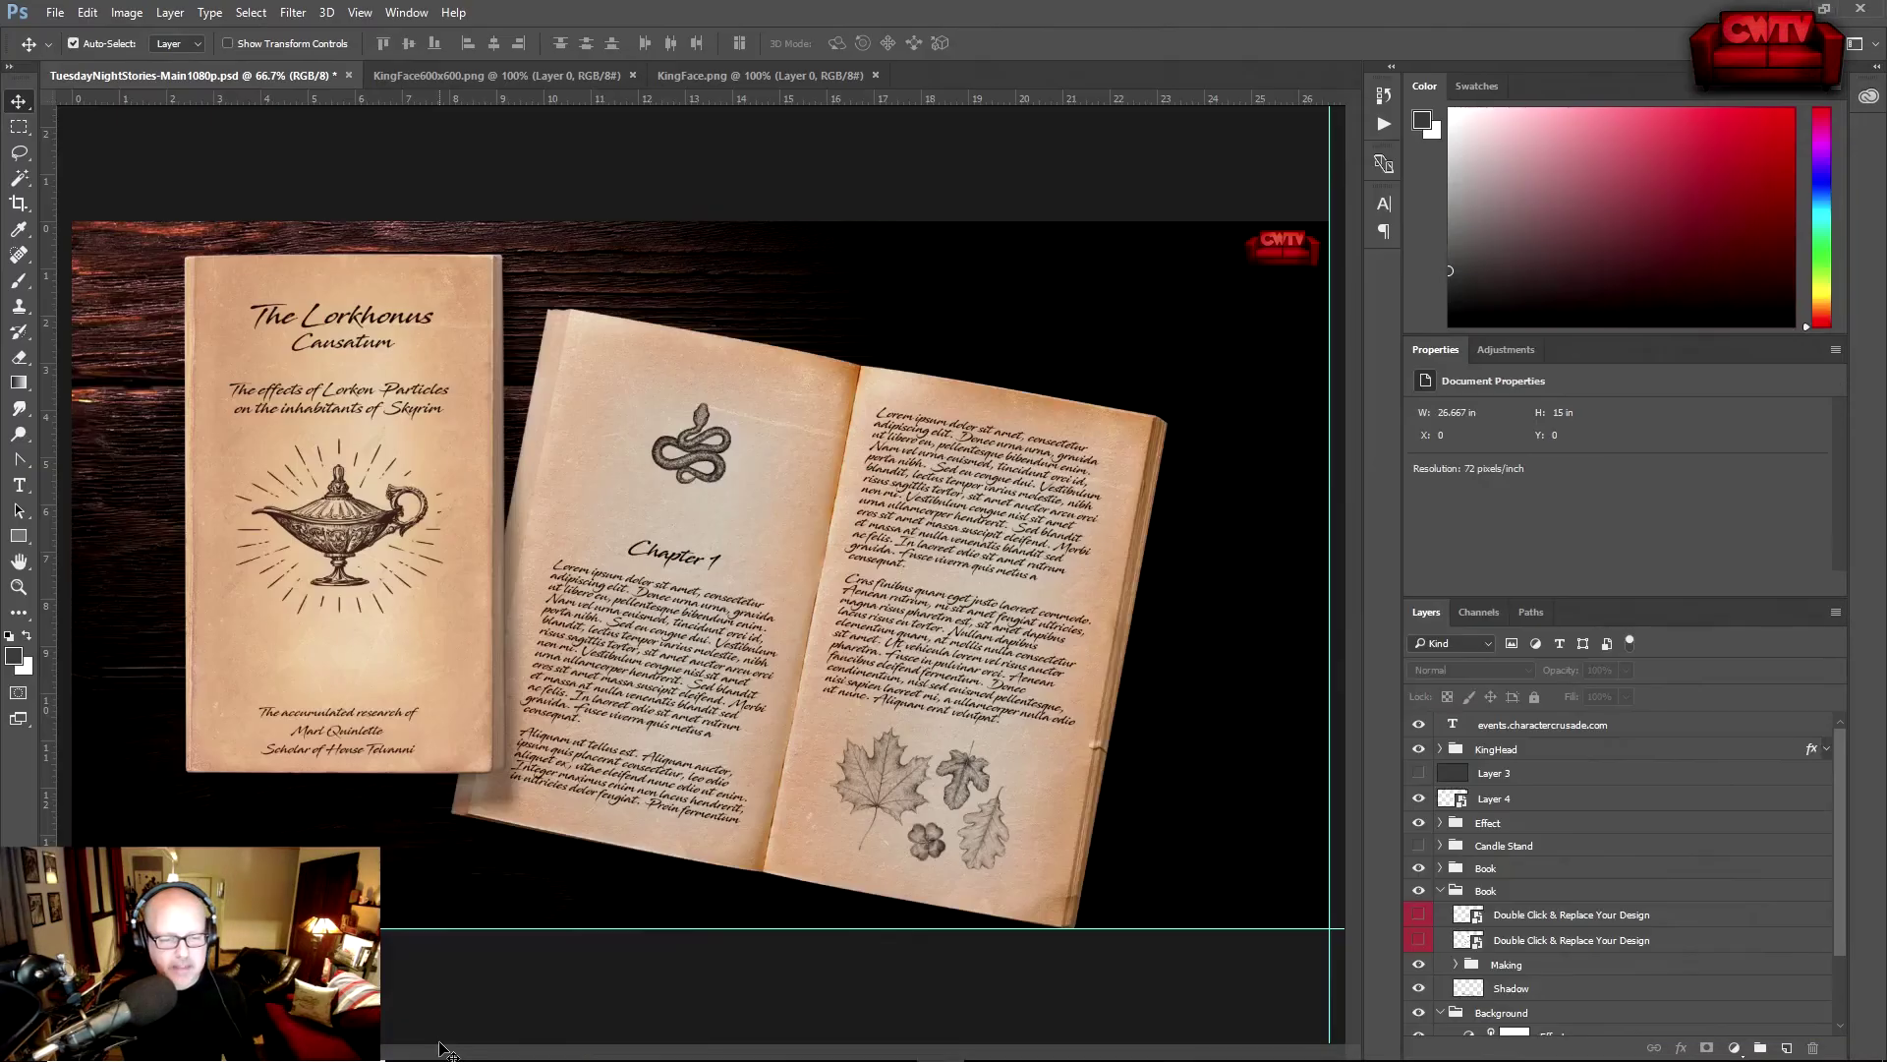
pyautogui.click(441, 1050)
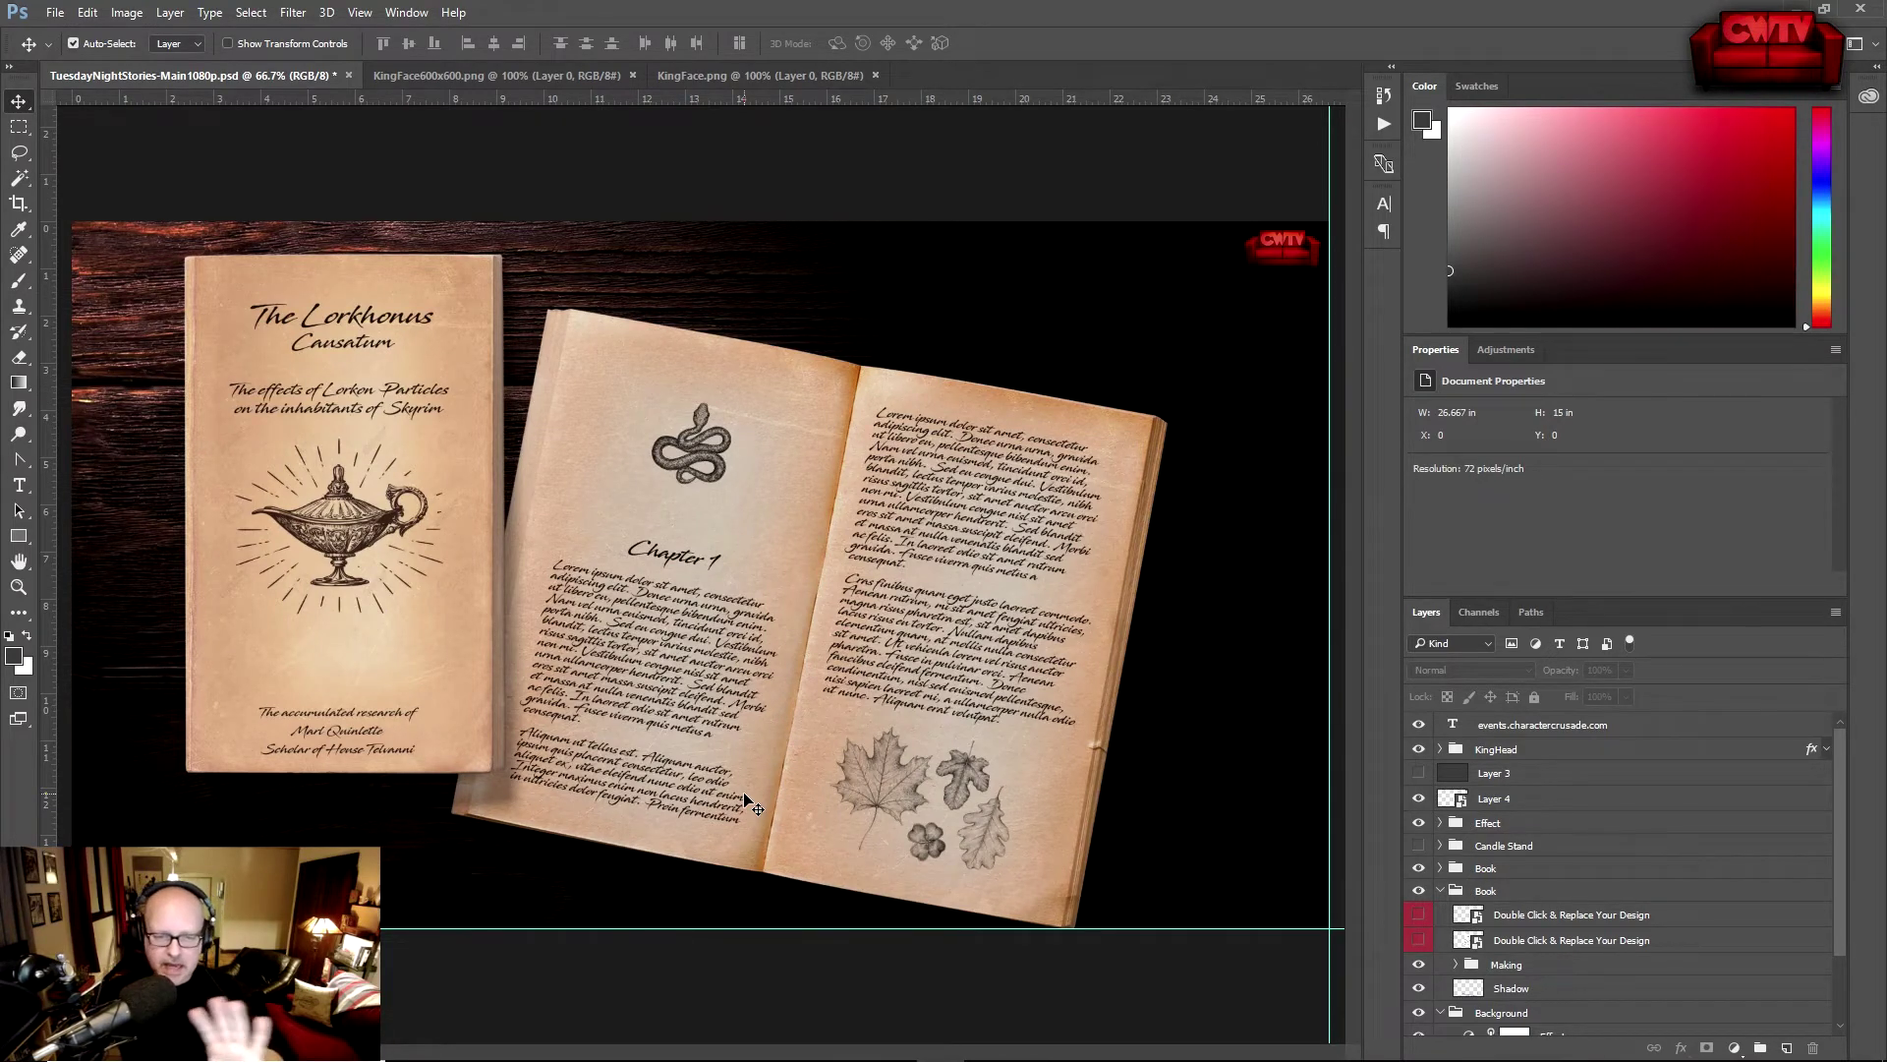
# - Open BlackPrinceEgg.psd from G: > StuesdayProjects > TuesdayNightStories > BlackPrince in Photoshop
pyautogui.click(55, 13)
pyautogui.click(84, 56)
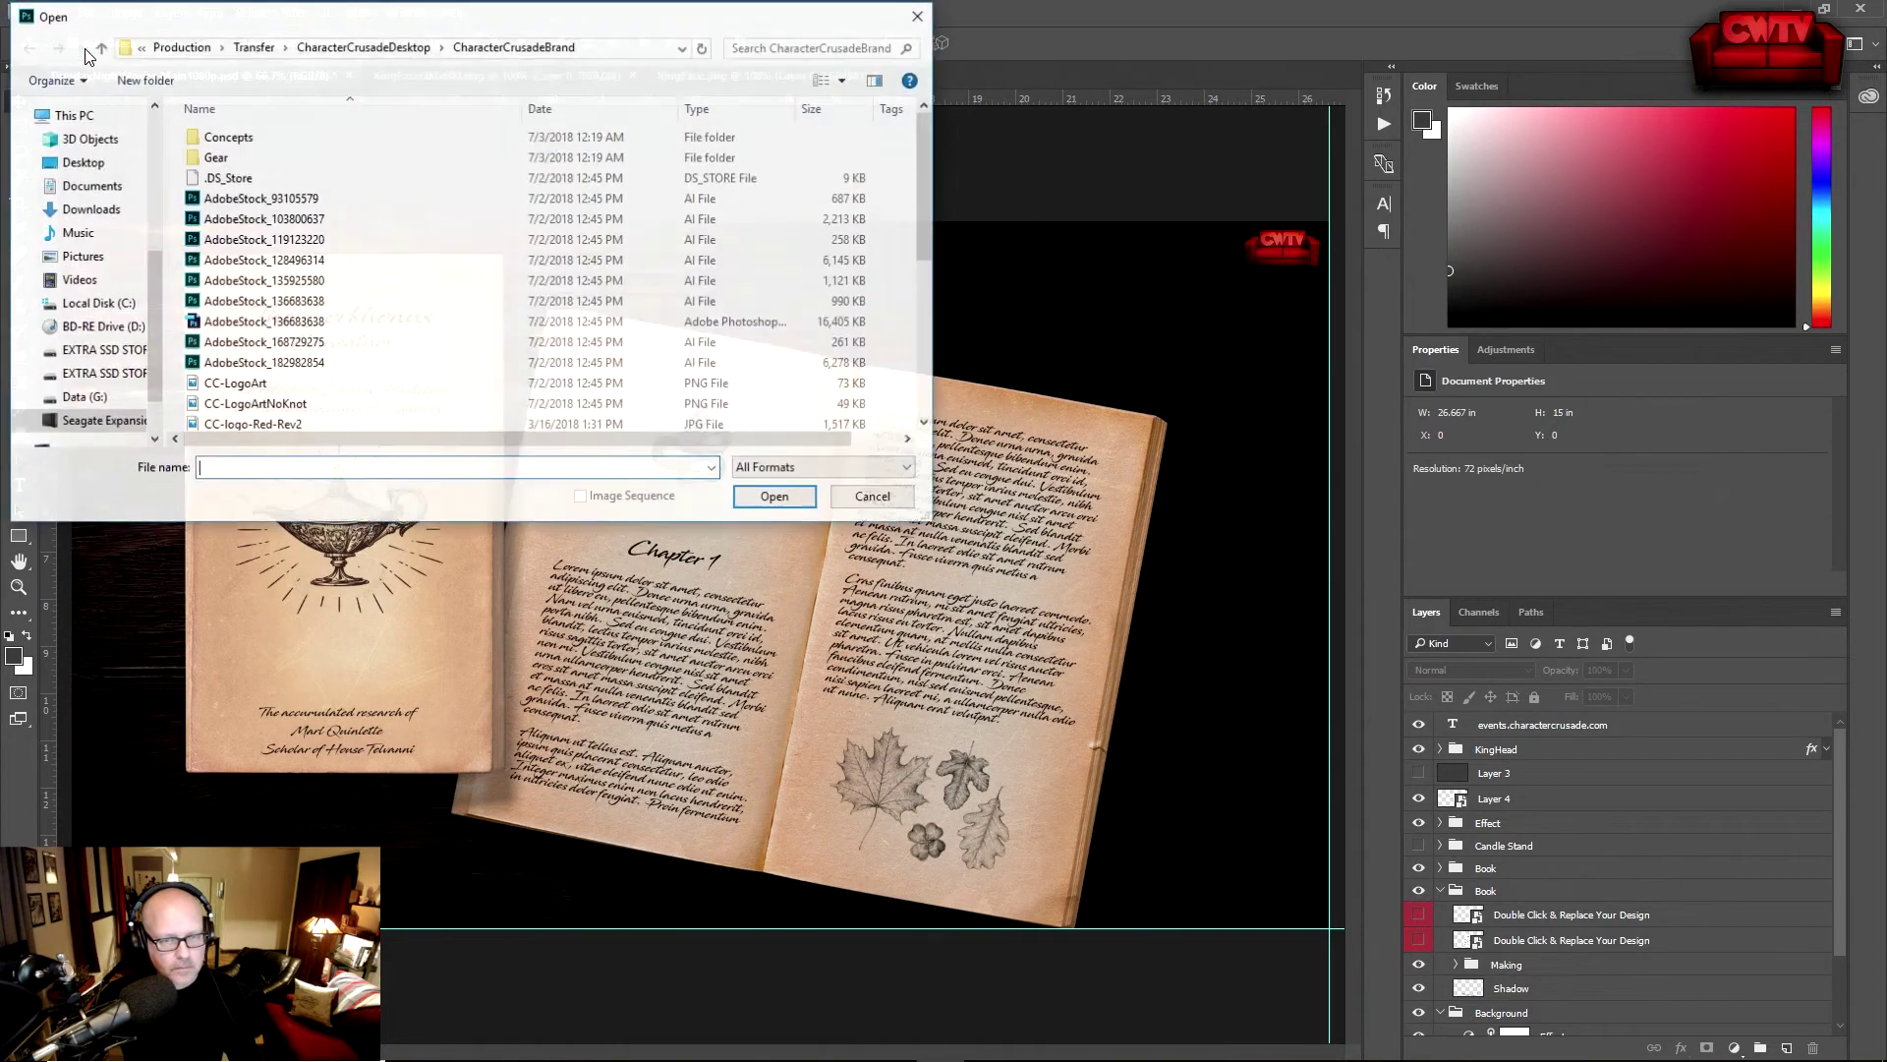
pyautogui.click(97, 398)
pyautogui.scroll(-6, 258, 389)
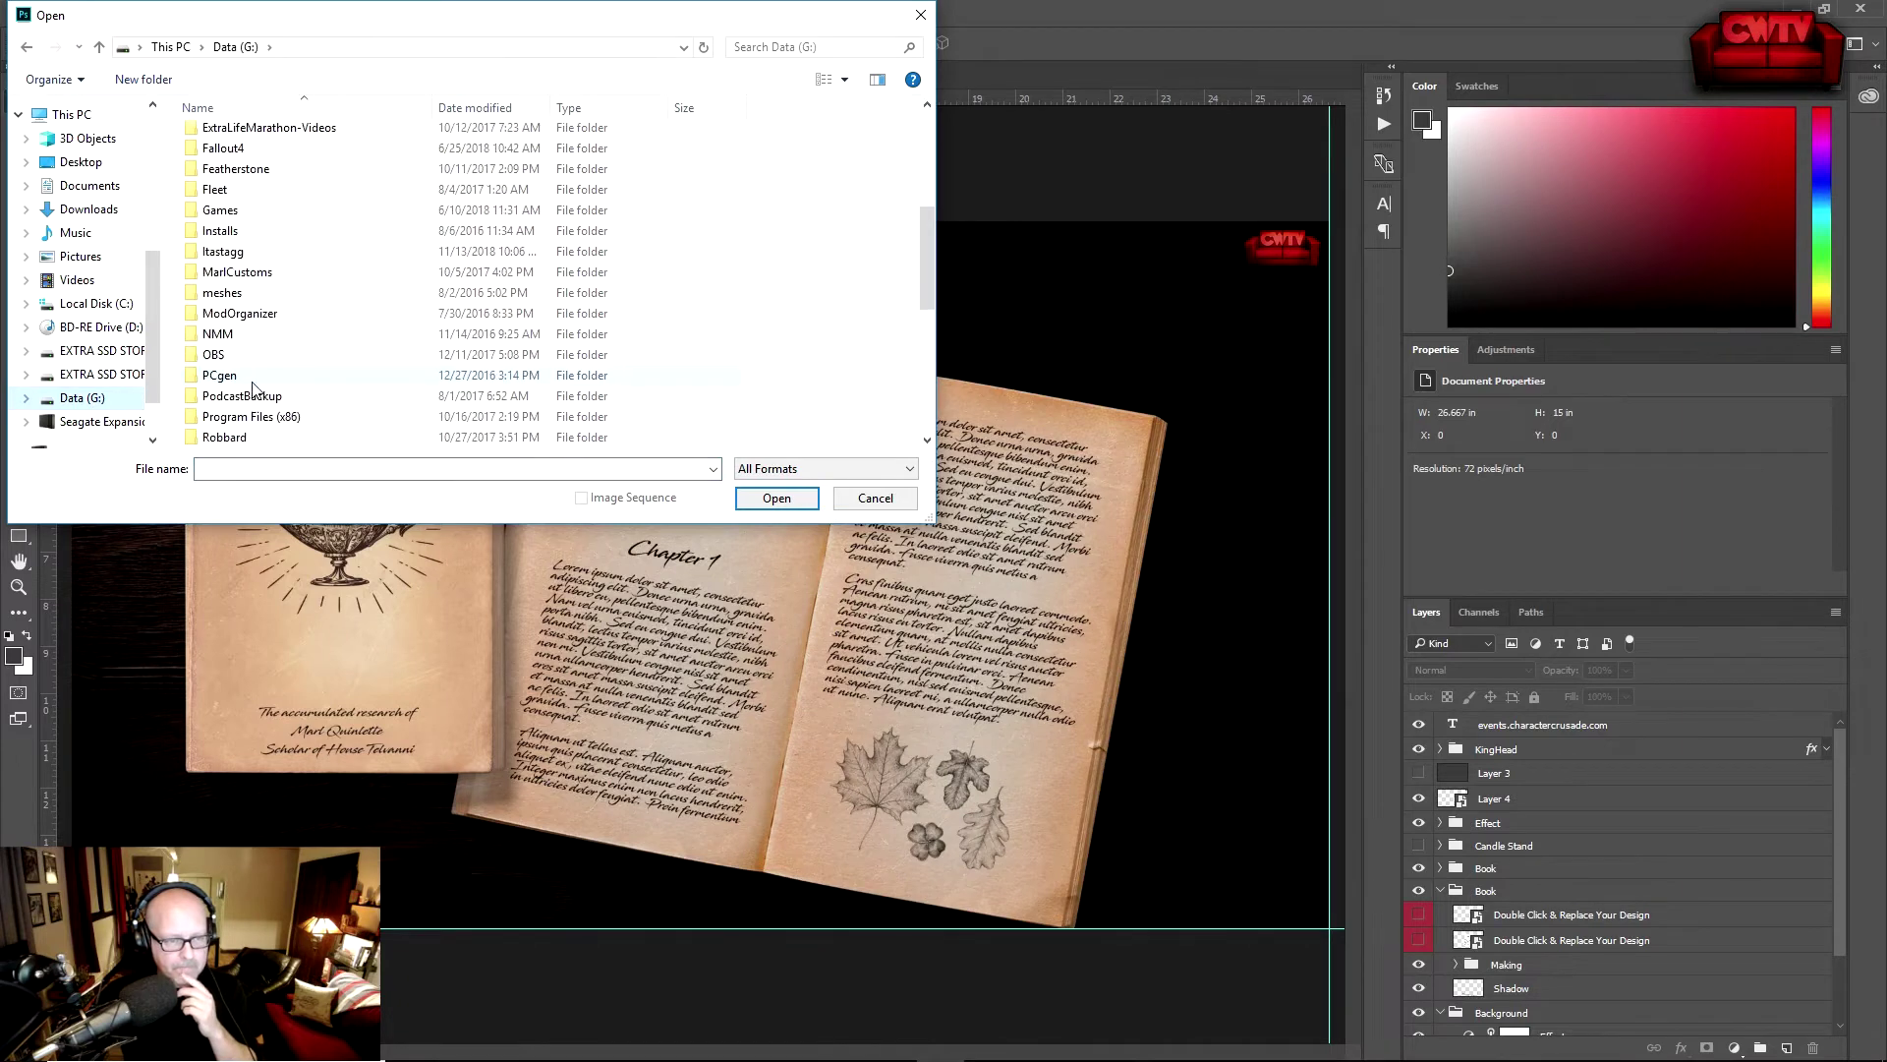
pyautogui.scroll(-1, 253, 386)
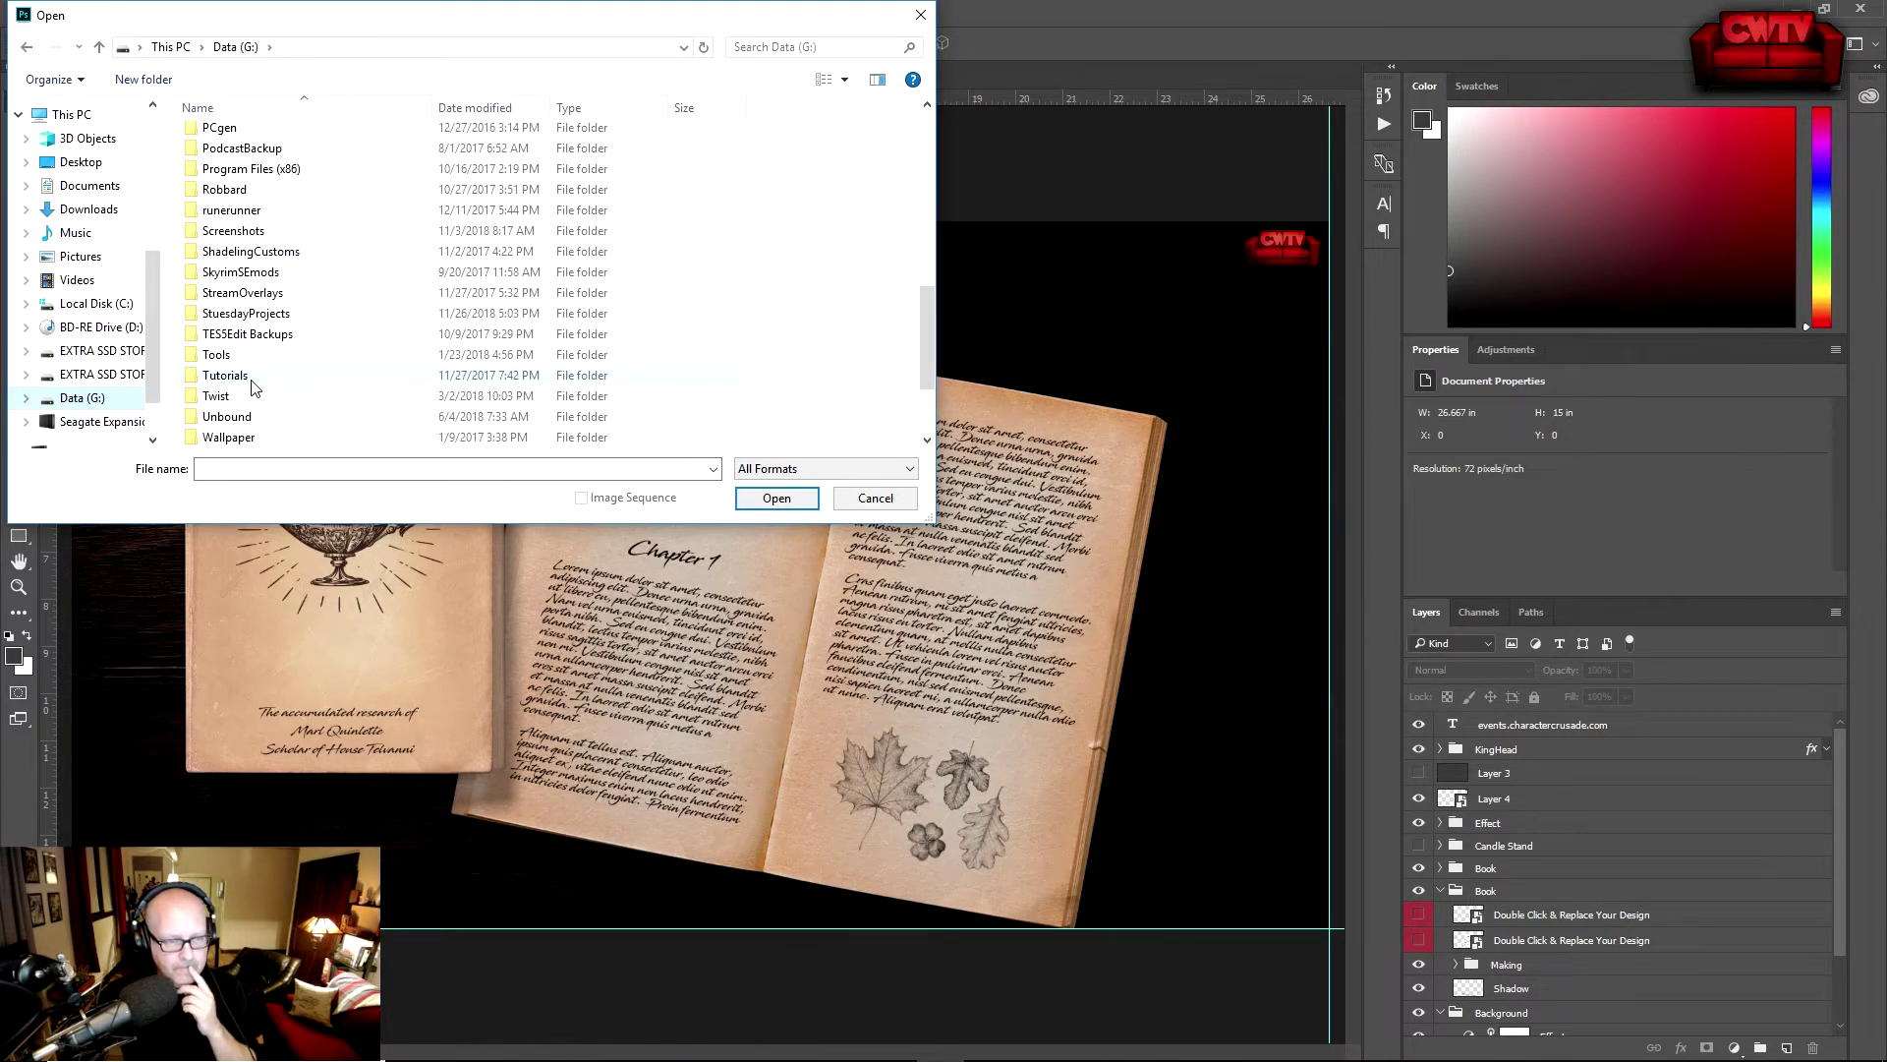
pyautogui.doubleClick(241, 317)
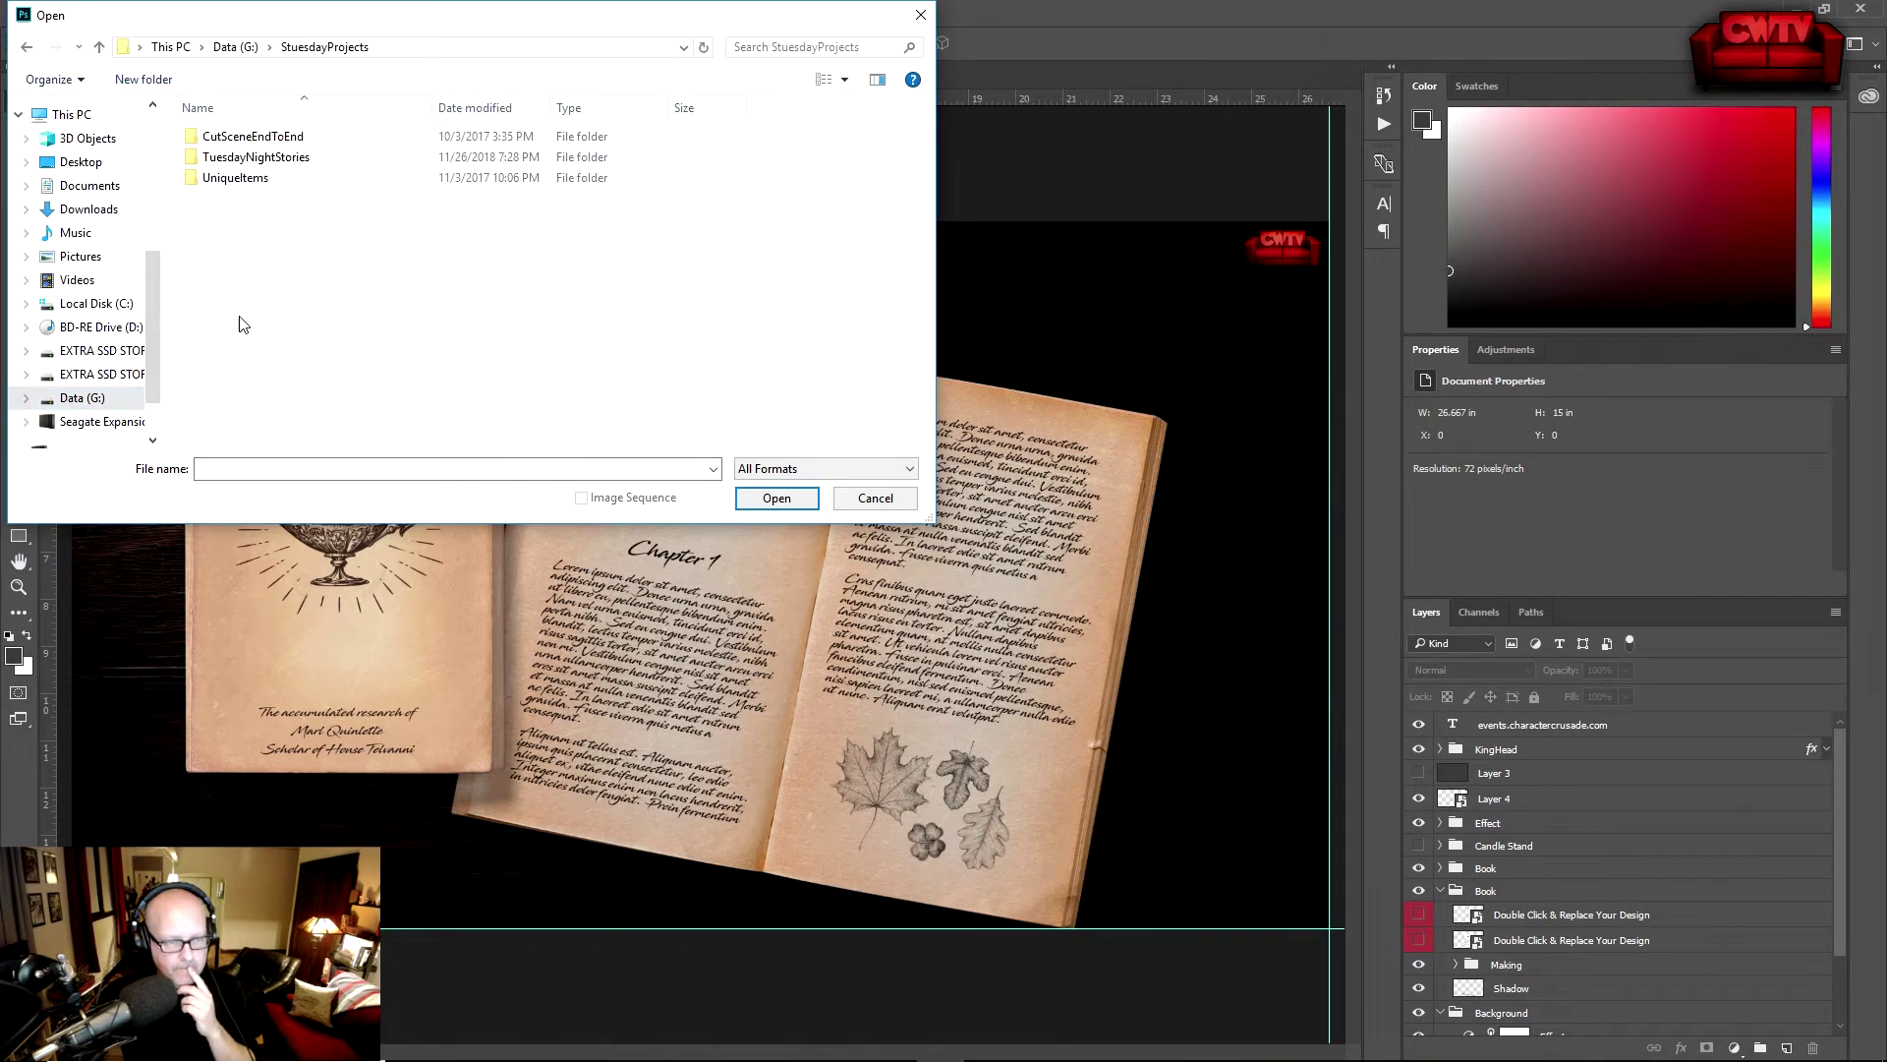
pyautogui.doubleClick(233, 159)
pyautogui.doubleClick(229, 156)
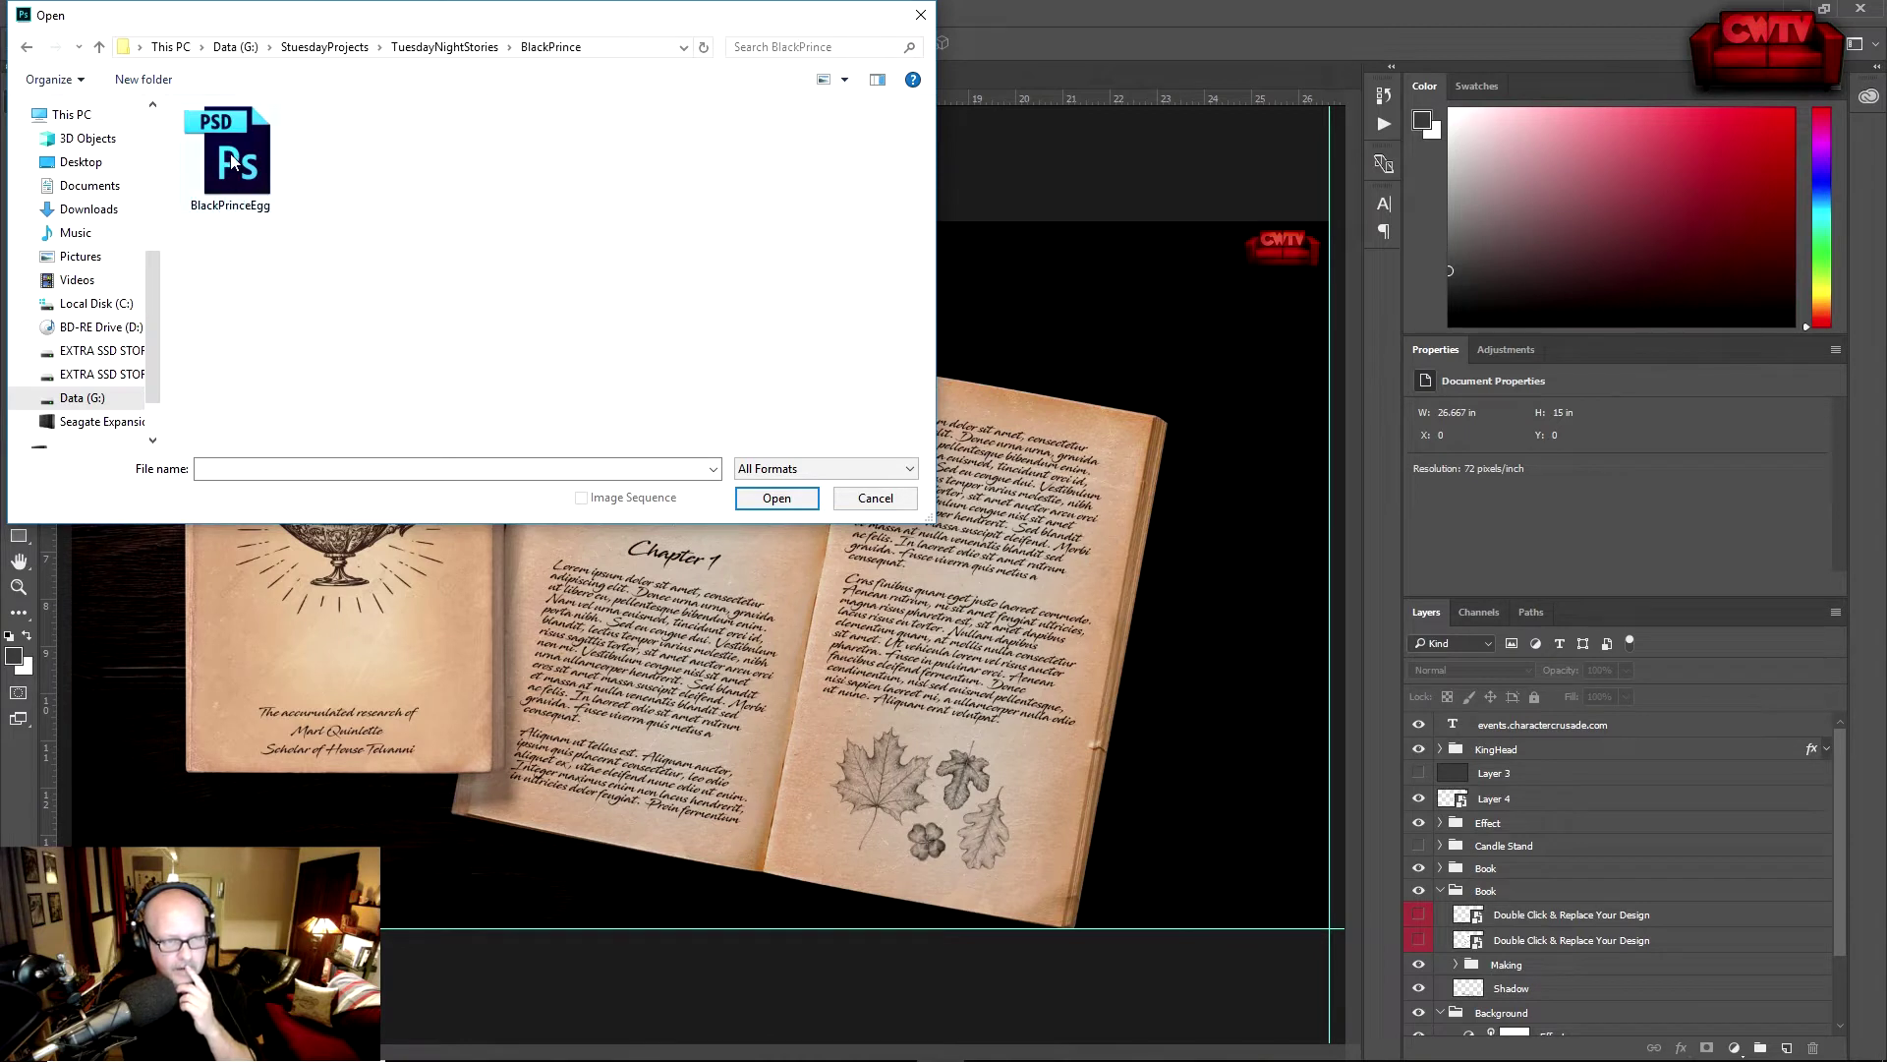
pyautogui.click(233, 162)
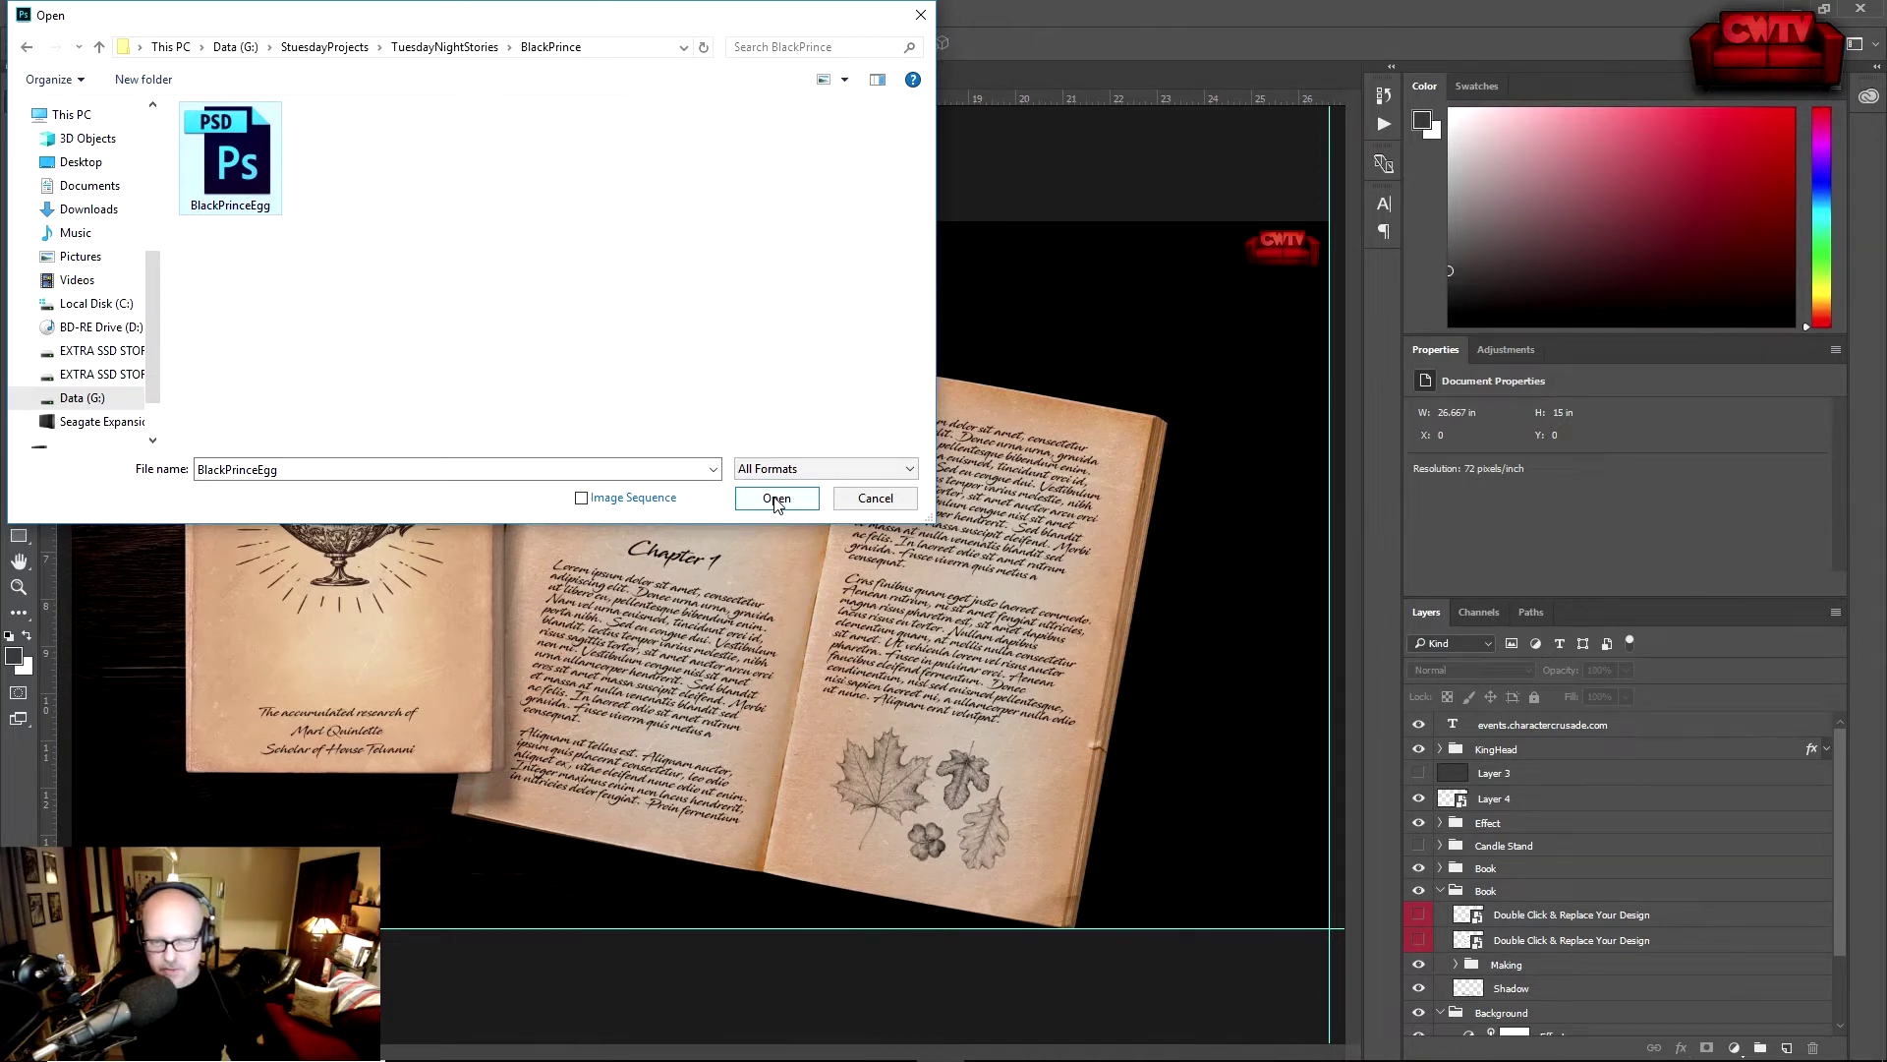
pyautogui.click(775, 499)
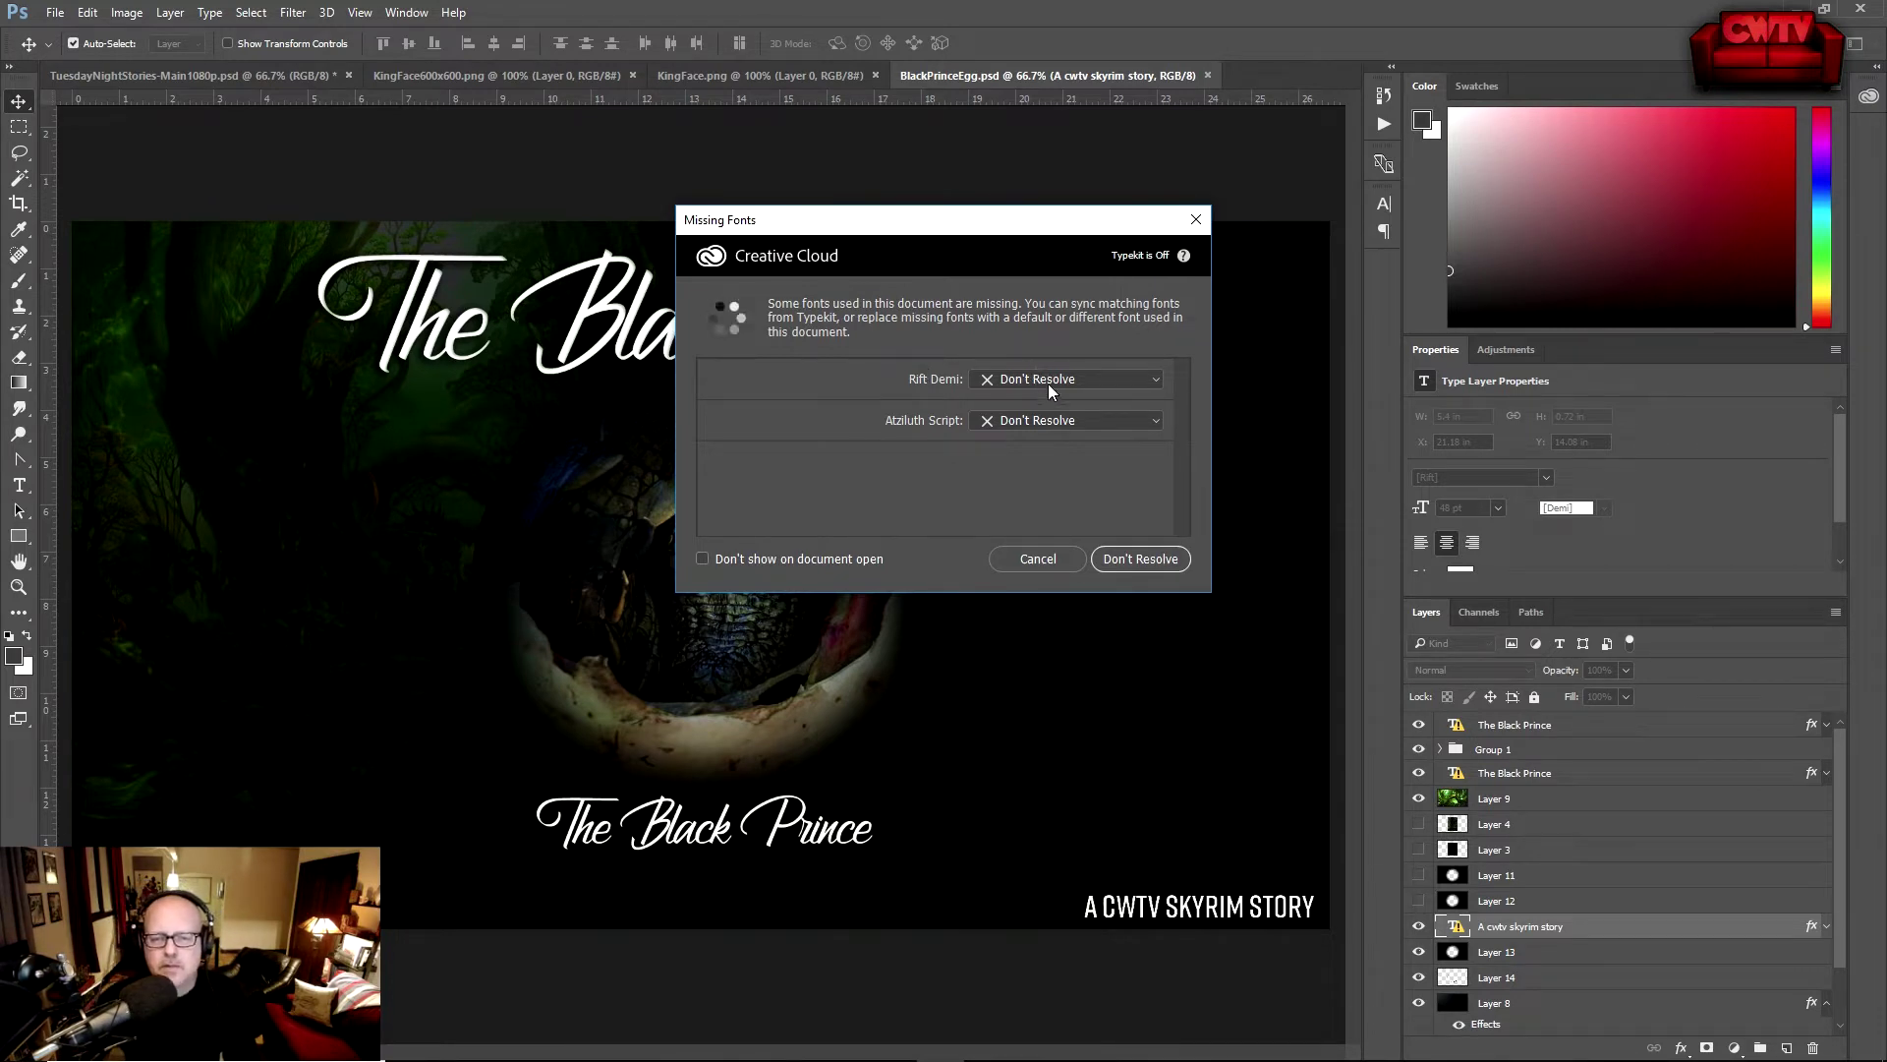
# - Review replacement options for Rift Demi and Atziluth Script unchanged, then switch to the browser
pyautogui.click(1078, 383)
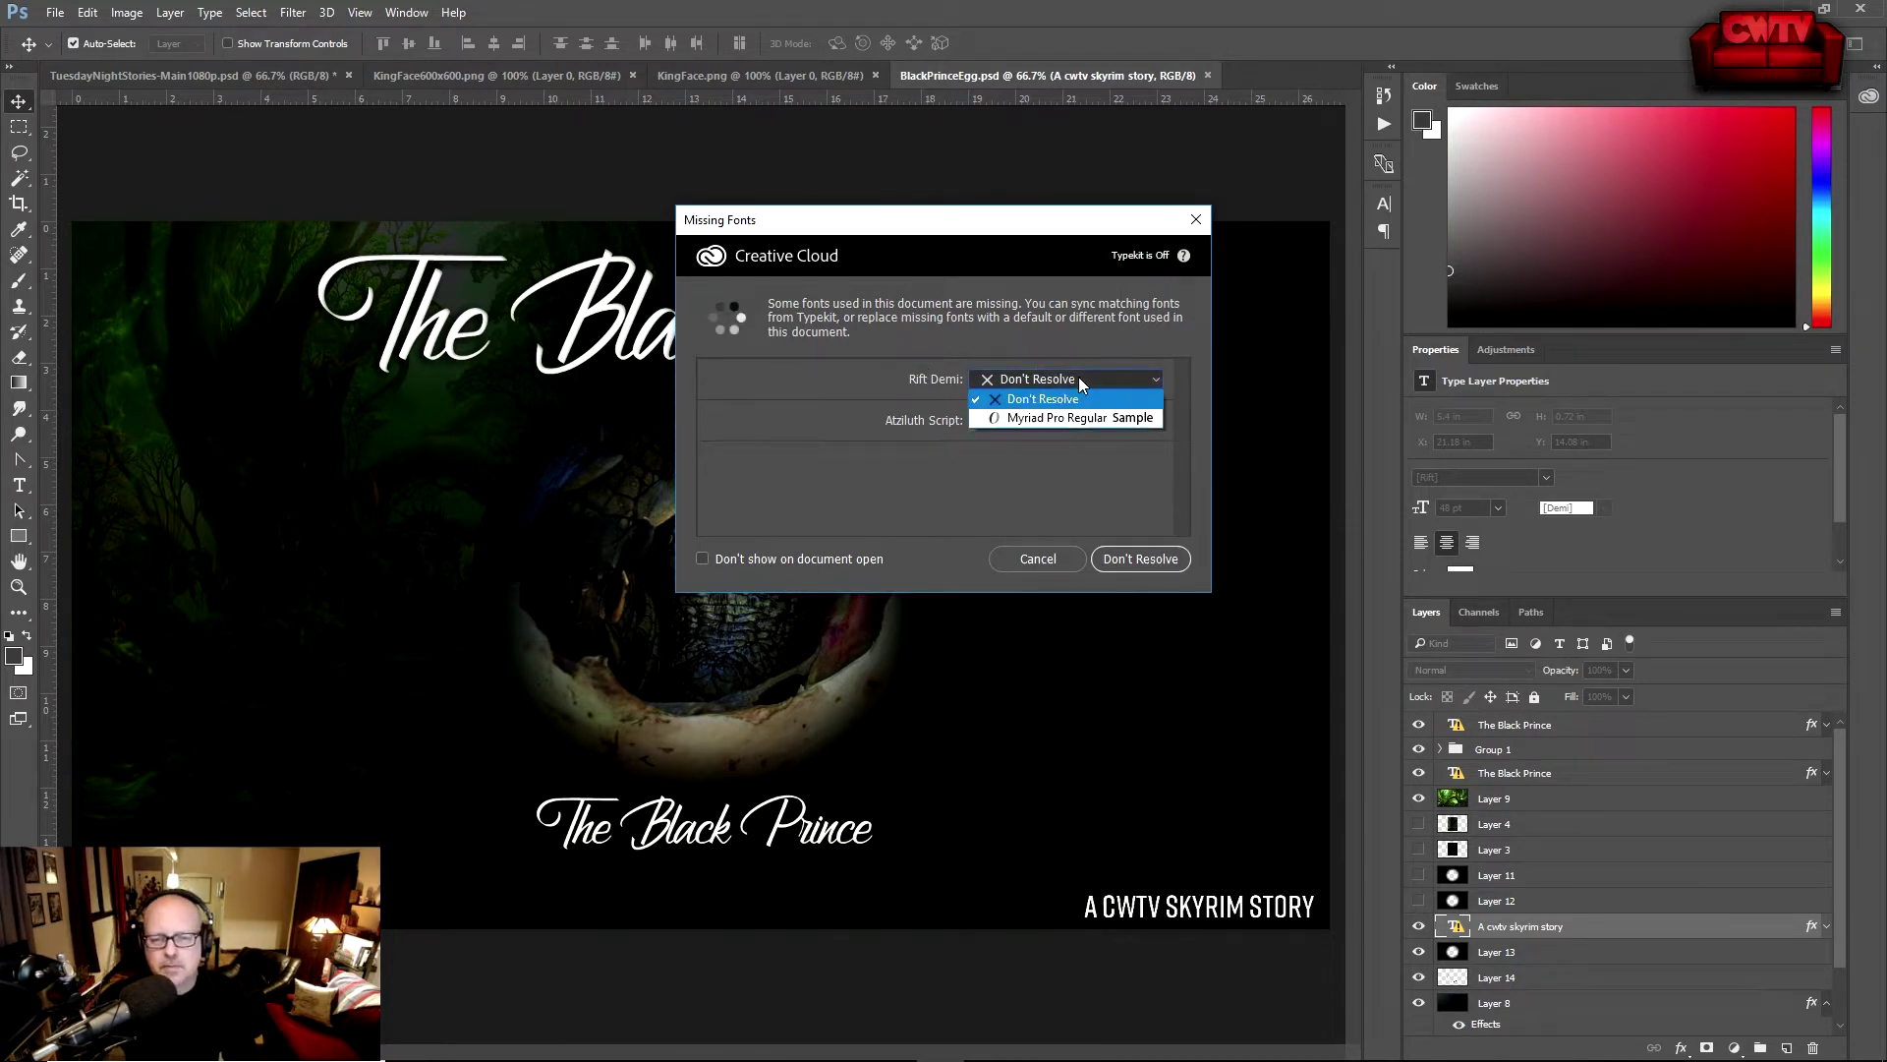
pyautogui.click(1061, 425)
pyautogui.click(1060, 424)
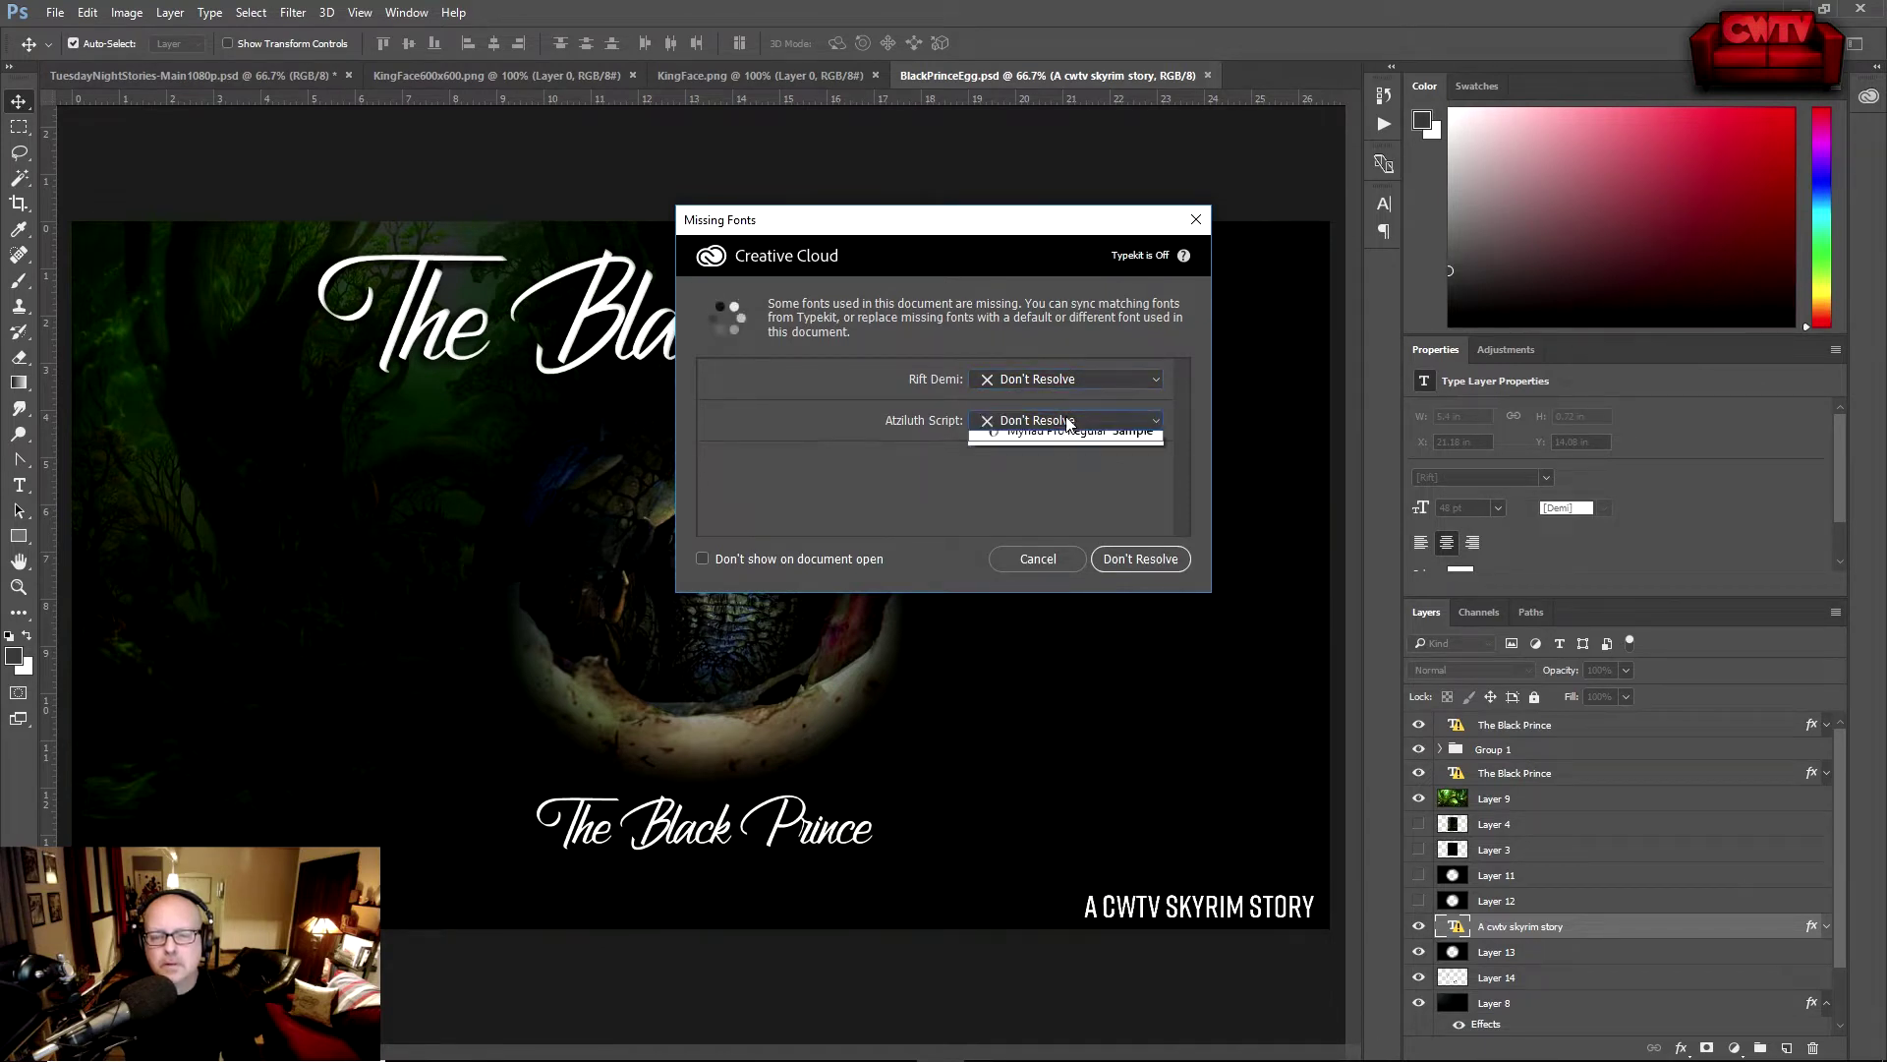
pyautogui.click(1039, 490)
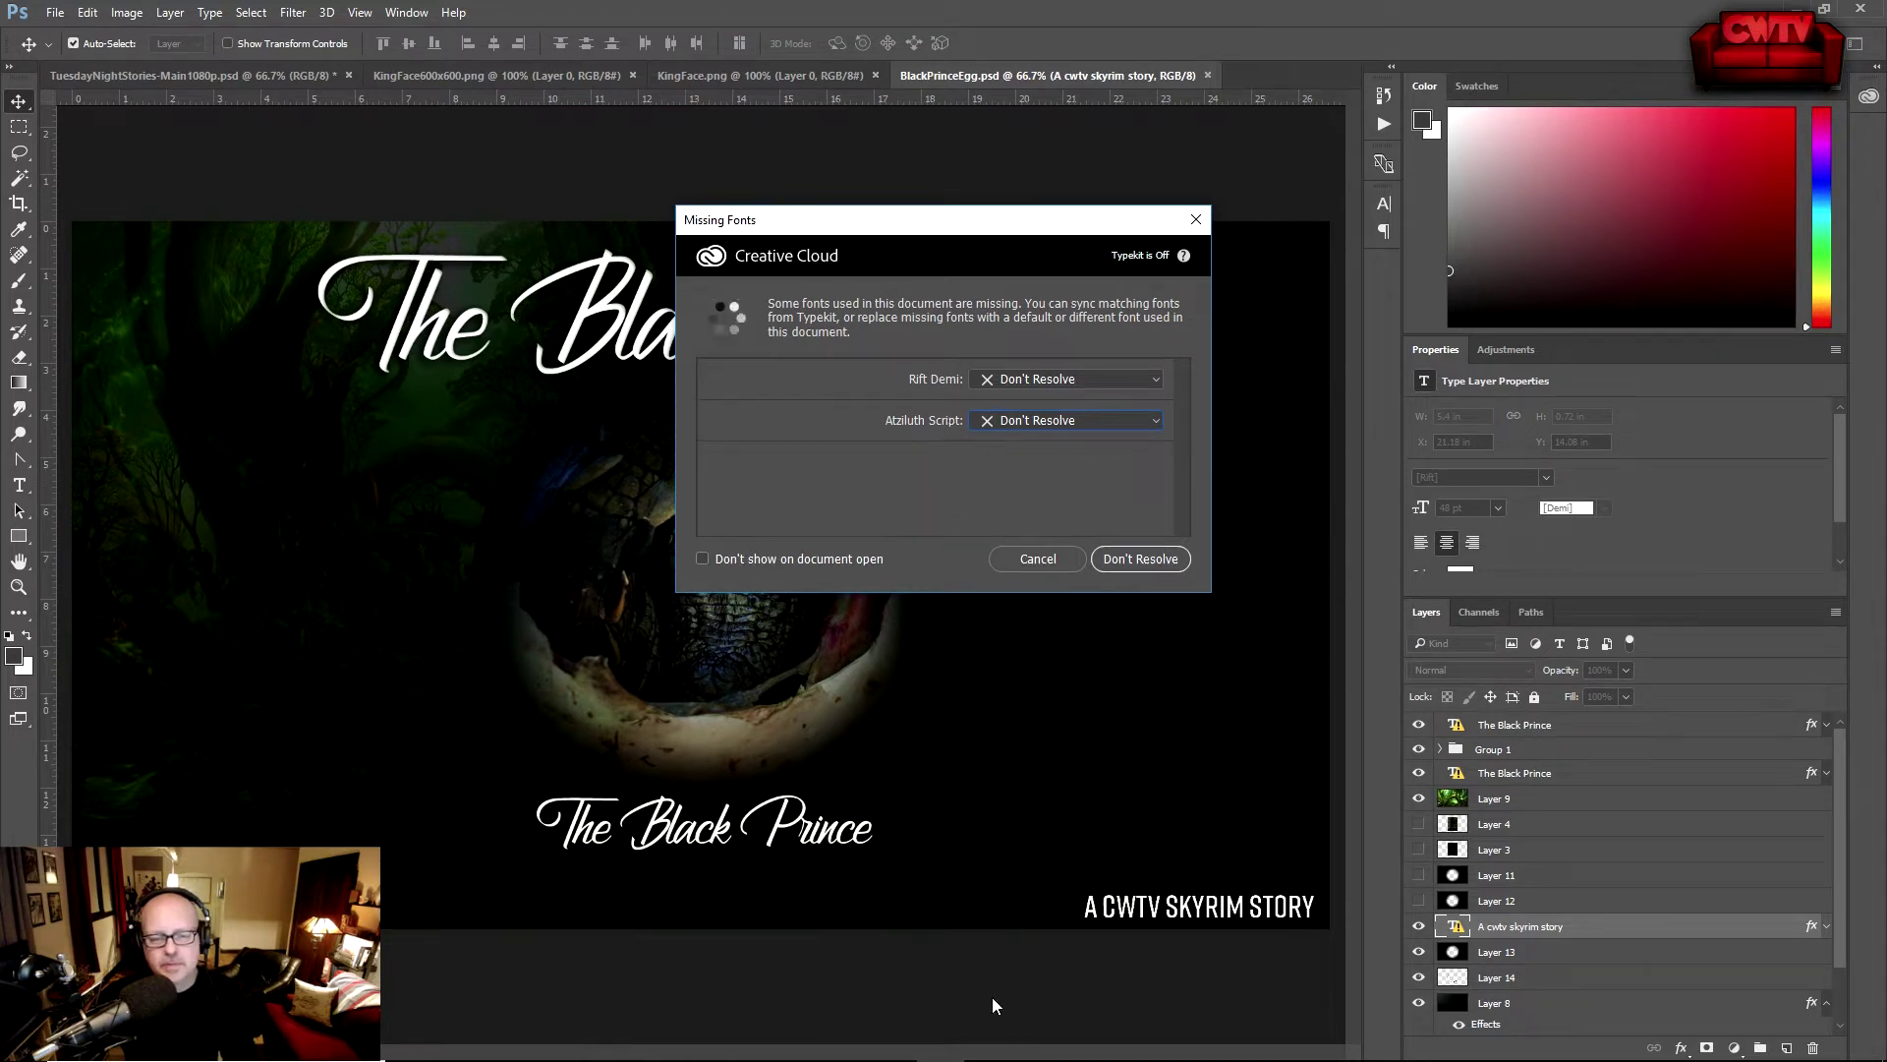
pyautogui.moveTo(983, 1057)
pyautogui.click(555, 1042)
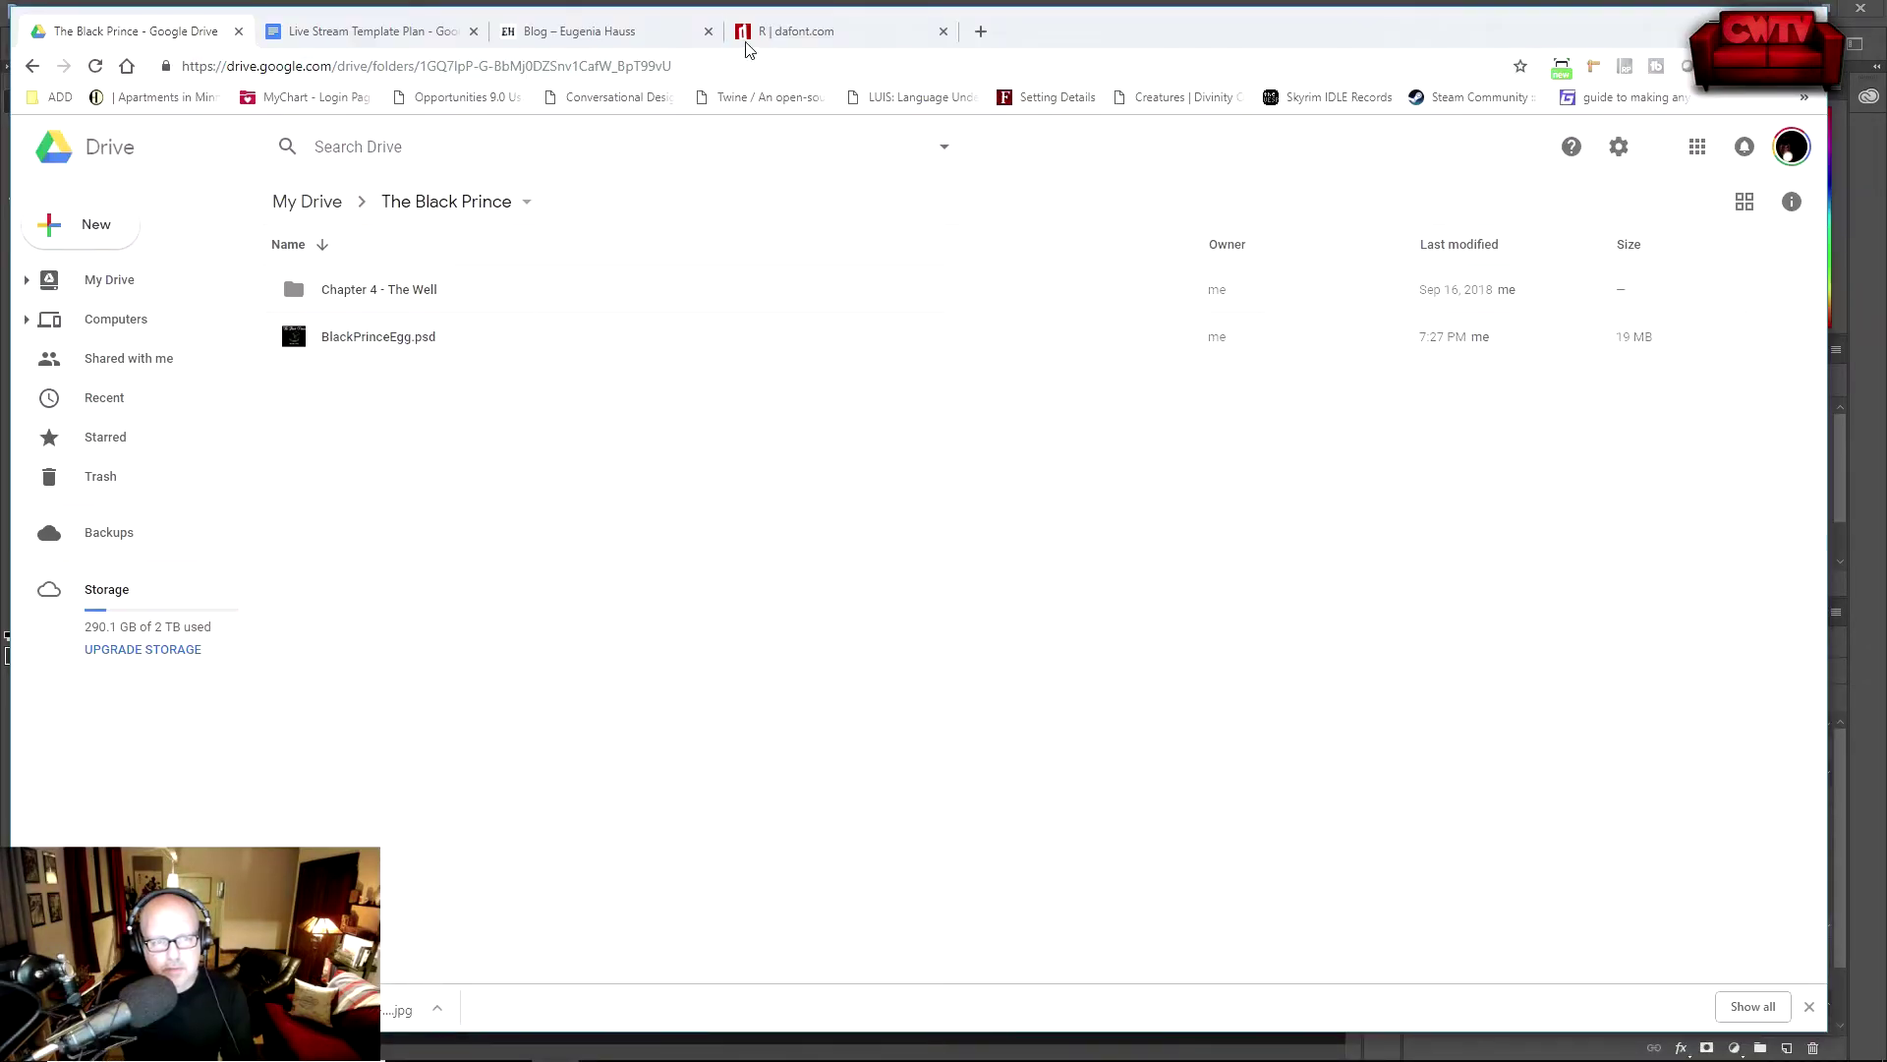
# - Load the dafont.com home page, browse it, select the search box, then return to Photoshop
pyautogui.click(787, 37)
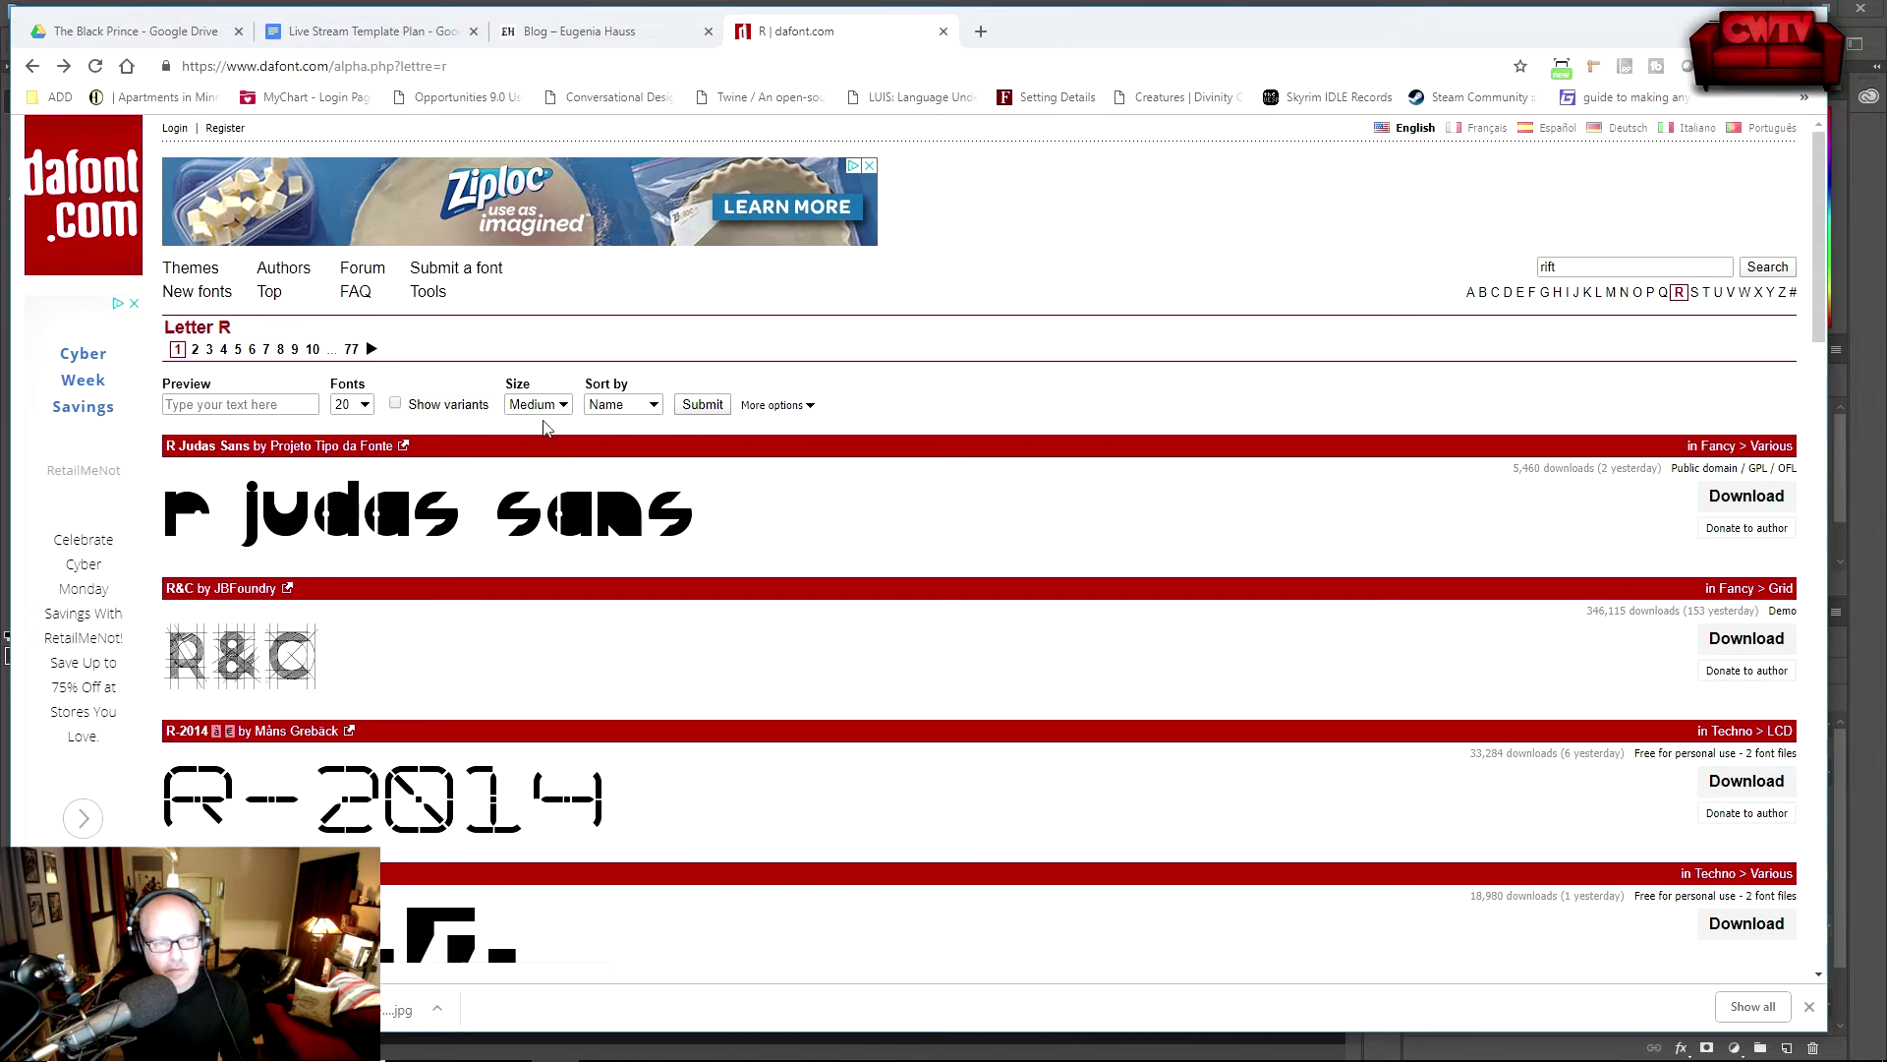
pyautogui.click(89, 189)
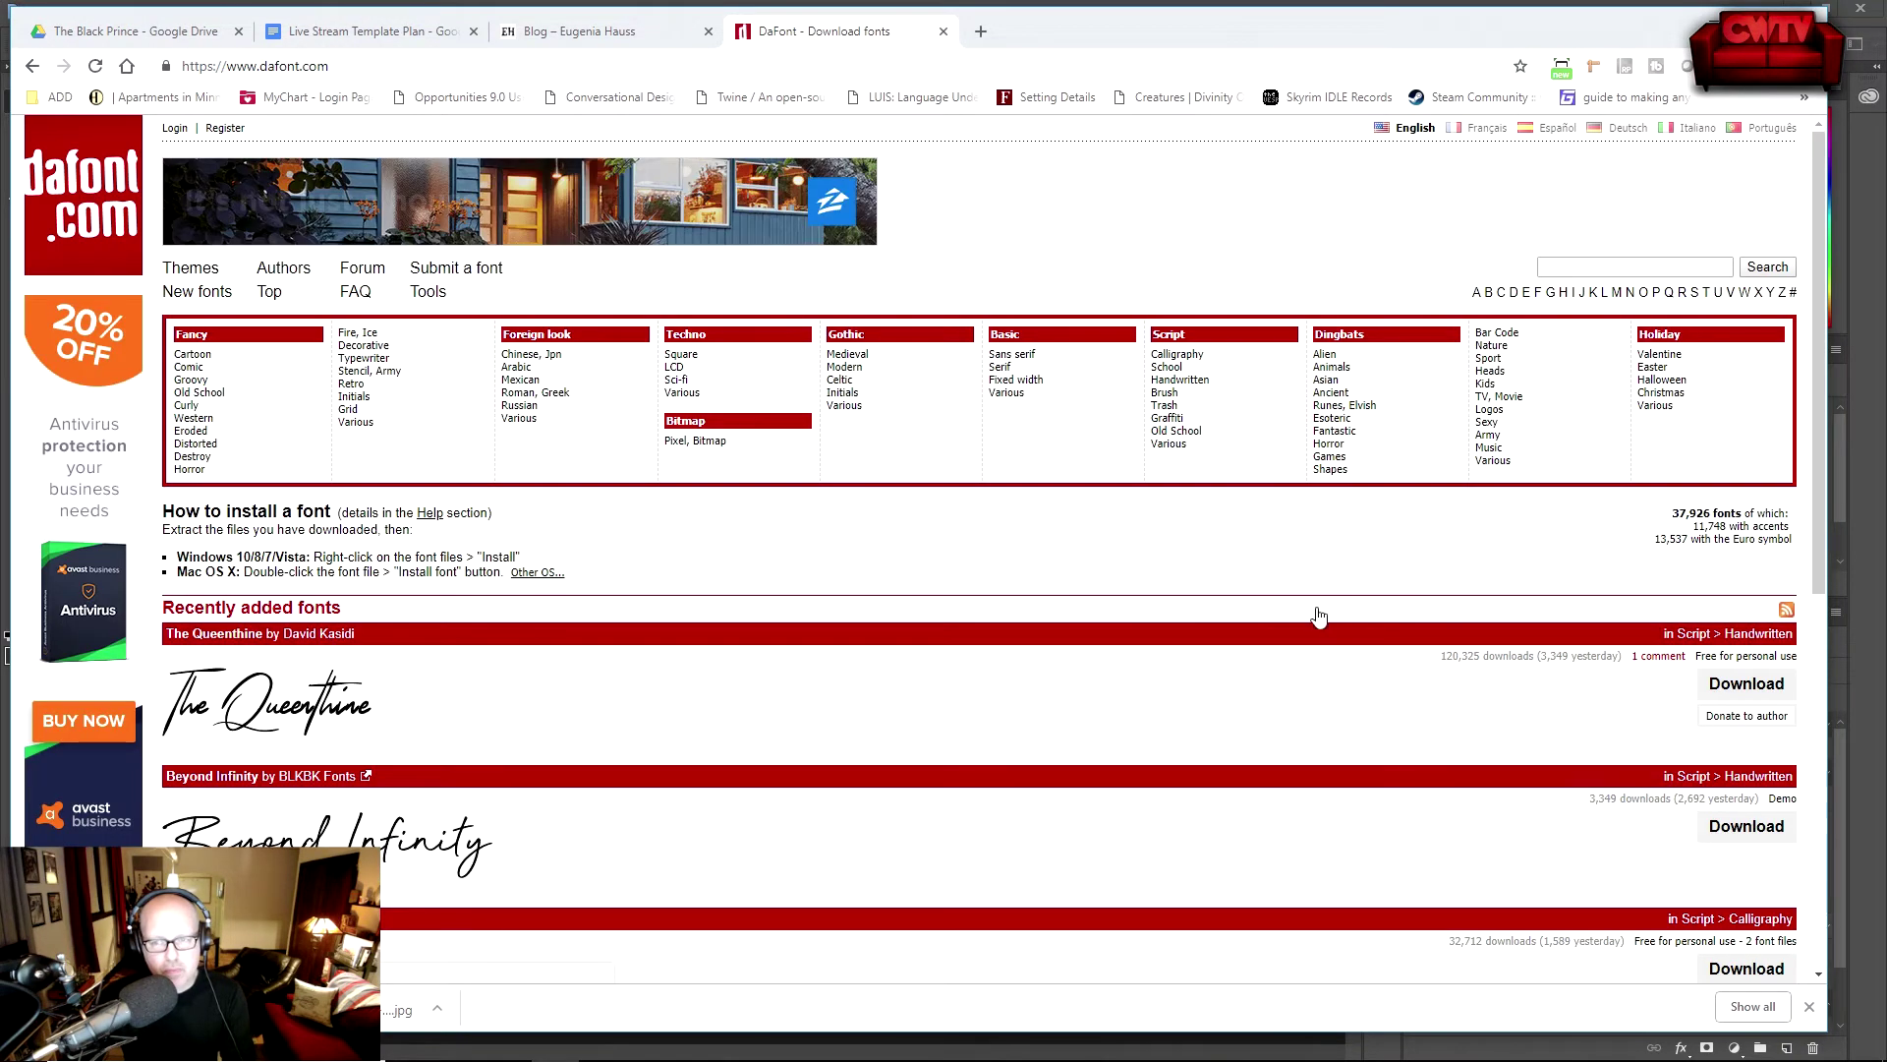
pyautogui.scroll(-1, 1292, 563)
pyautogui.scroll(-4, 1293, 562)
pyautogui.scroll(3, 1293, 562)
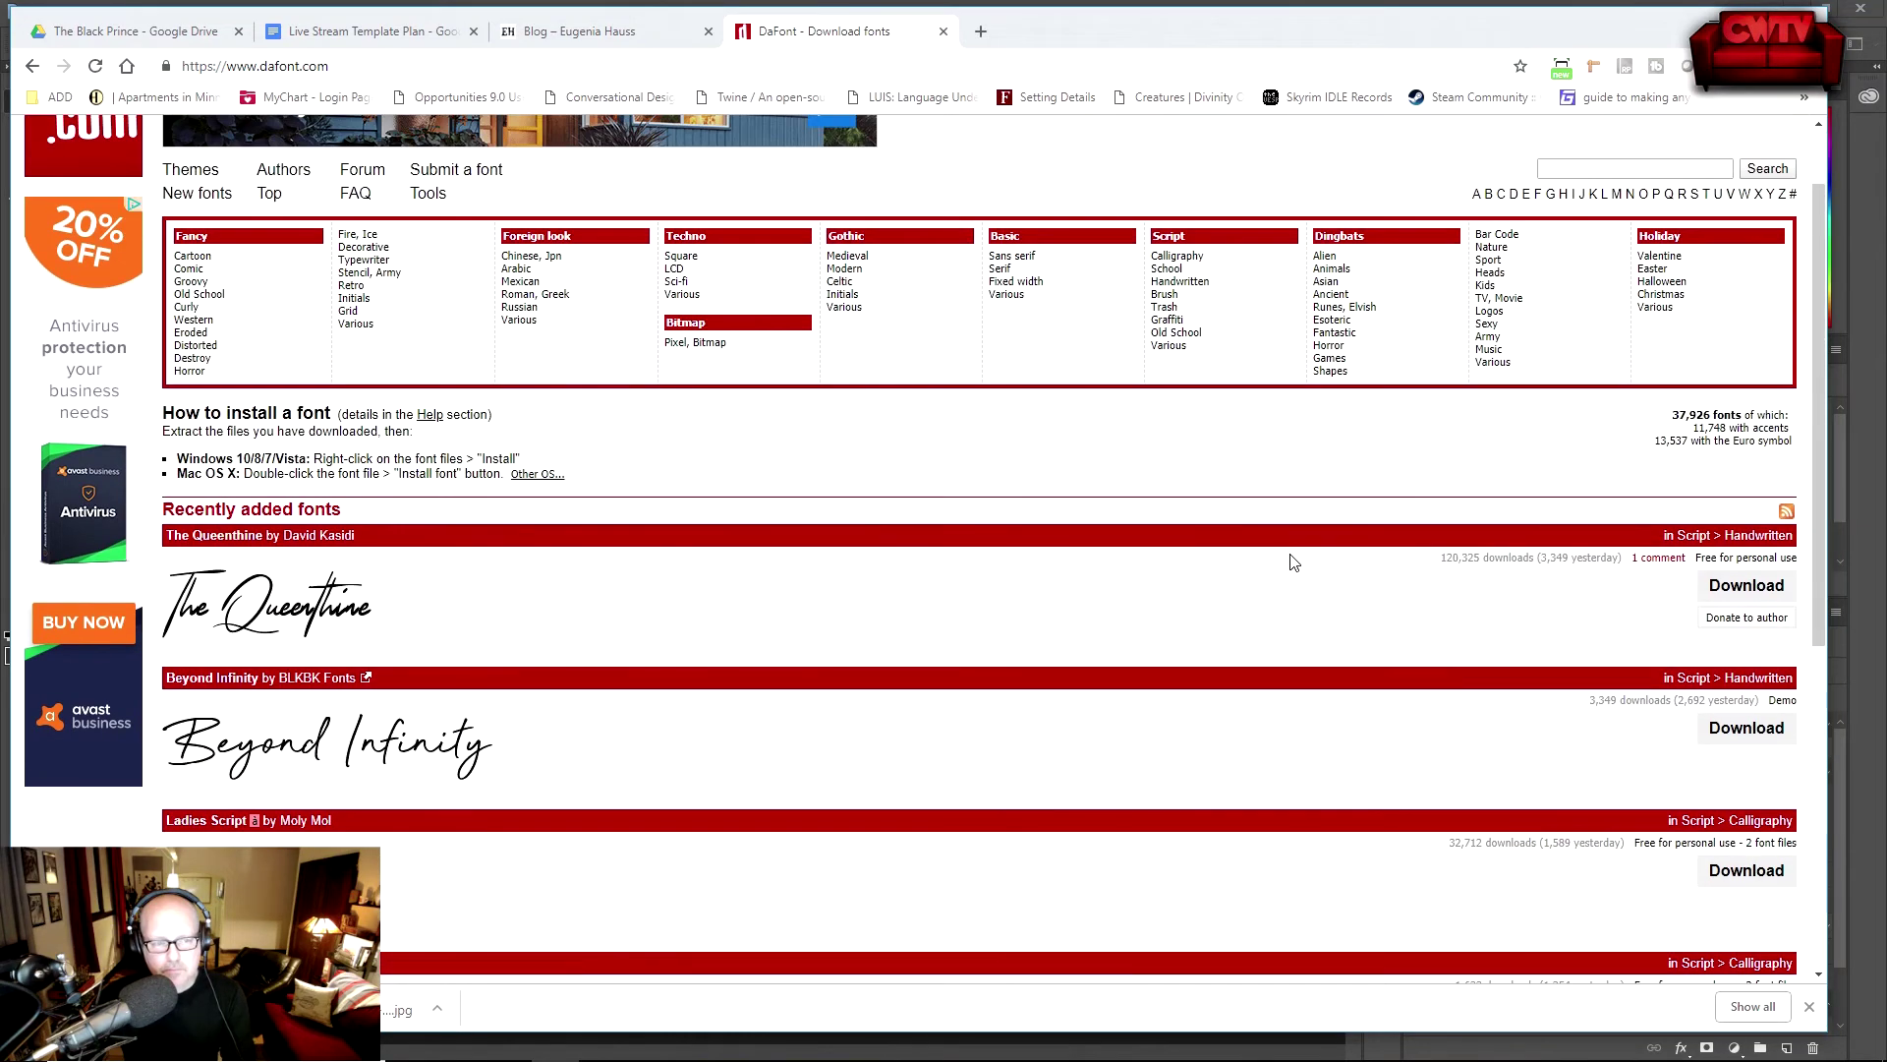
pyautogui.scroll(-6, 1293, 563)
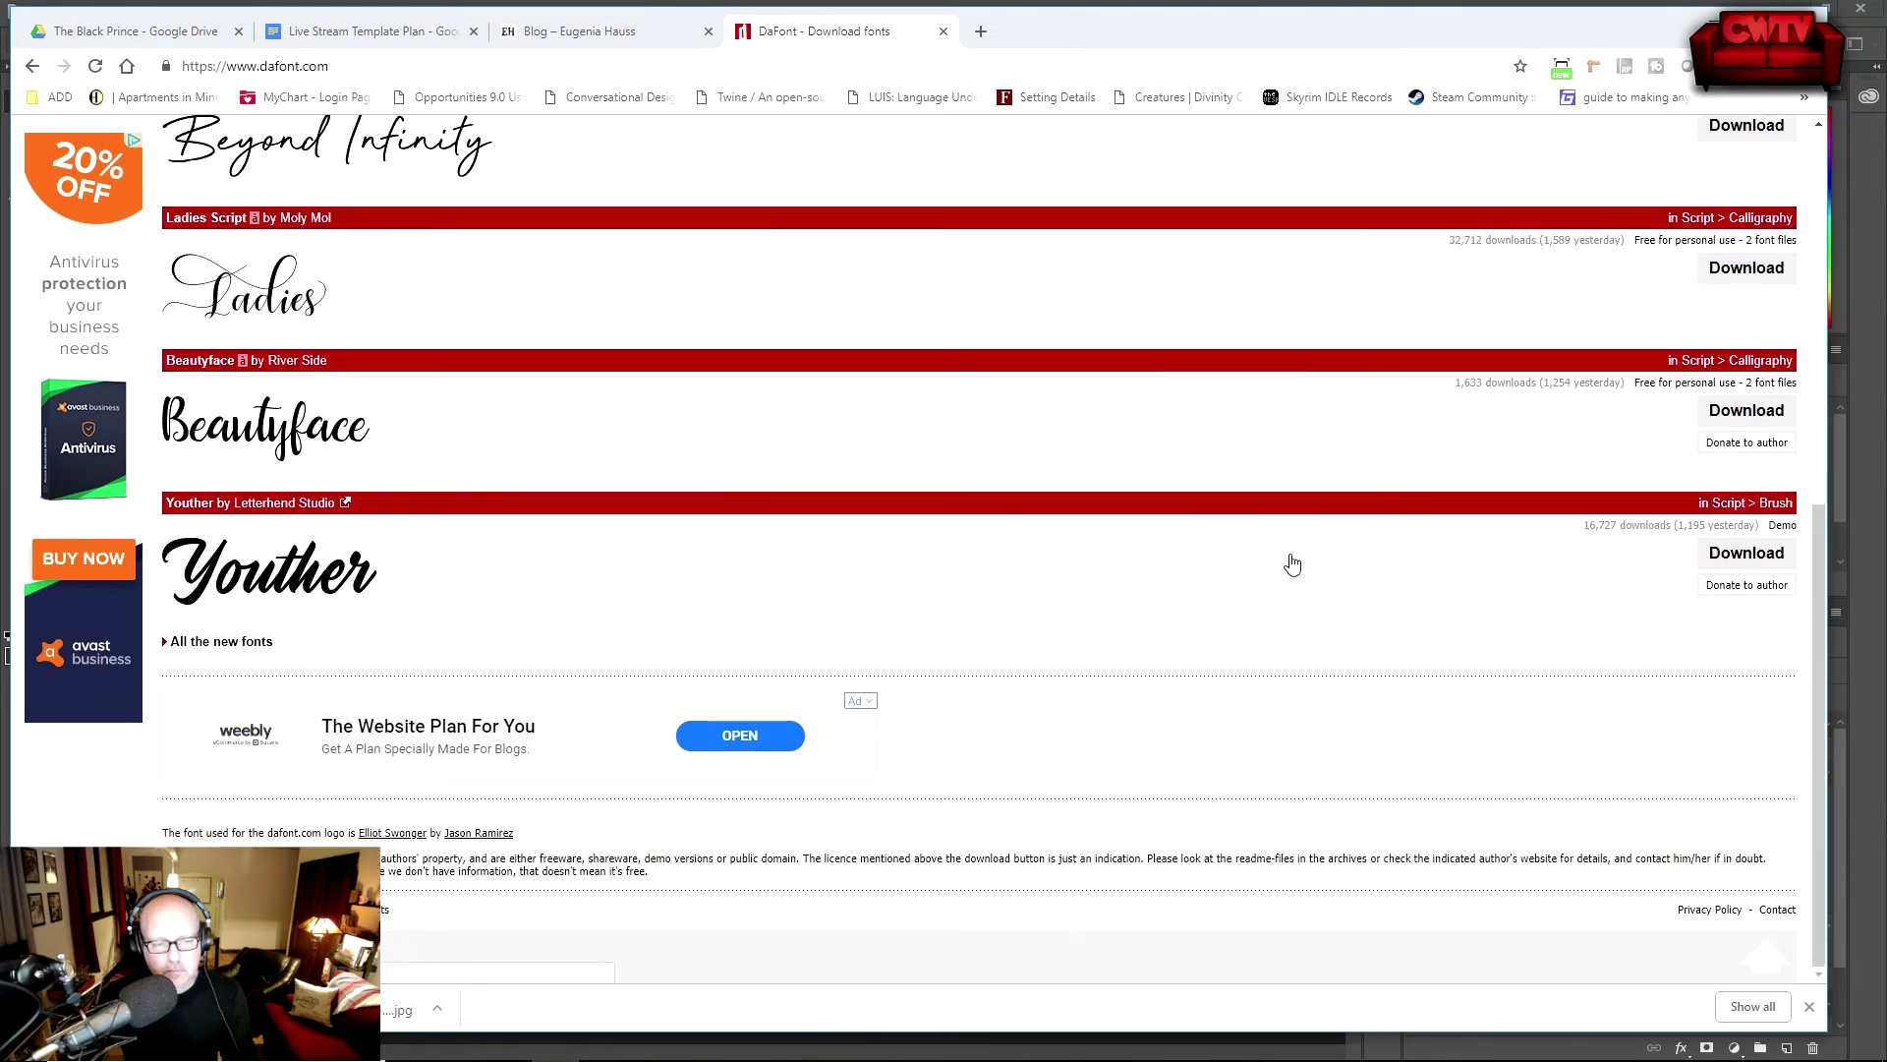
pyautogui.scroll(7, 1293, 562)
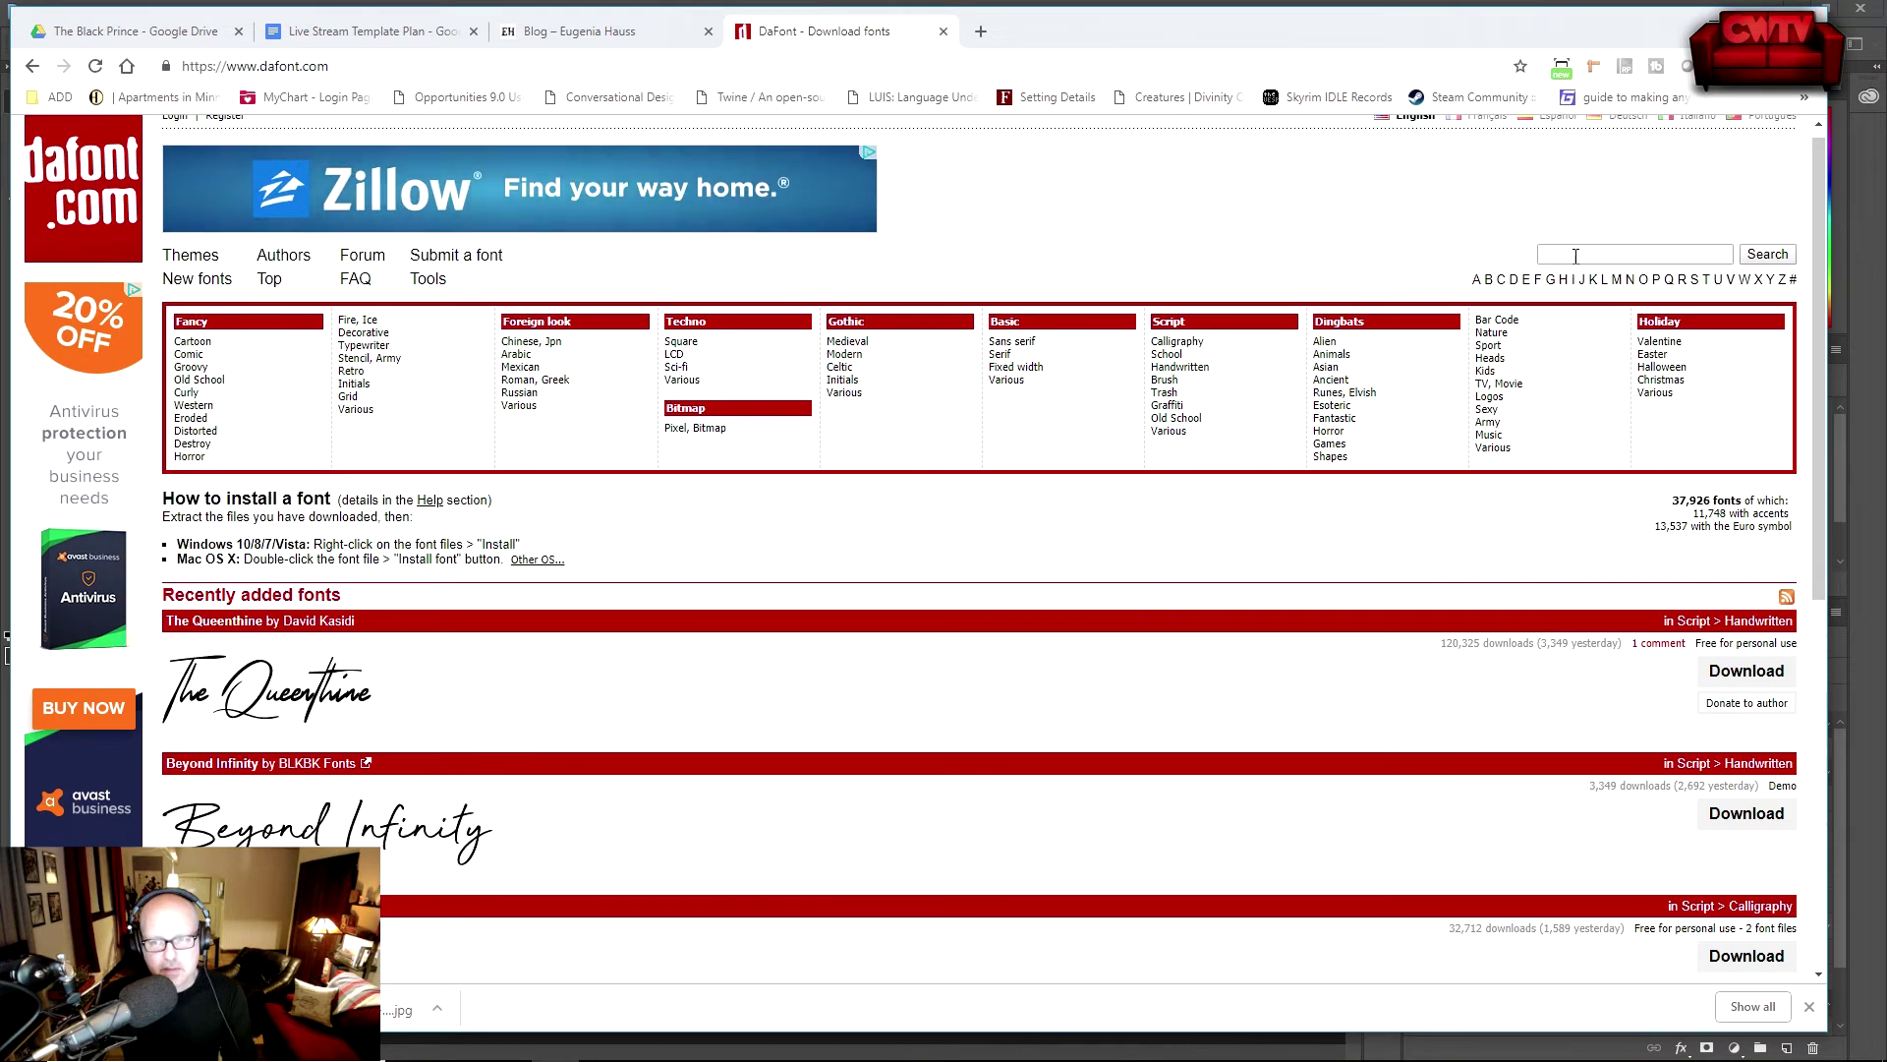
pyautogui.click(1573, 254)
pyautogui.moveTo(851, 1056)
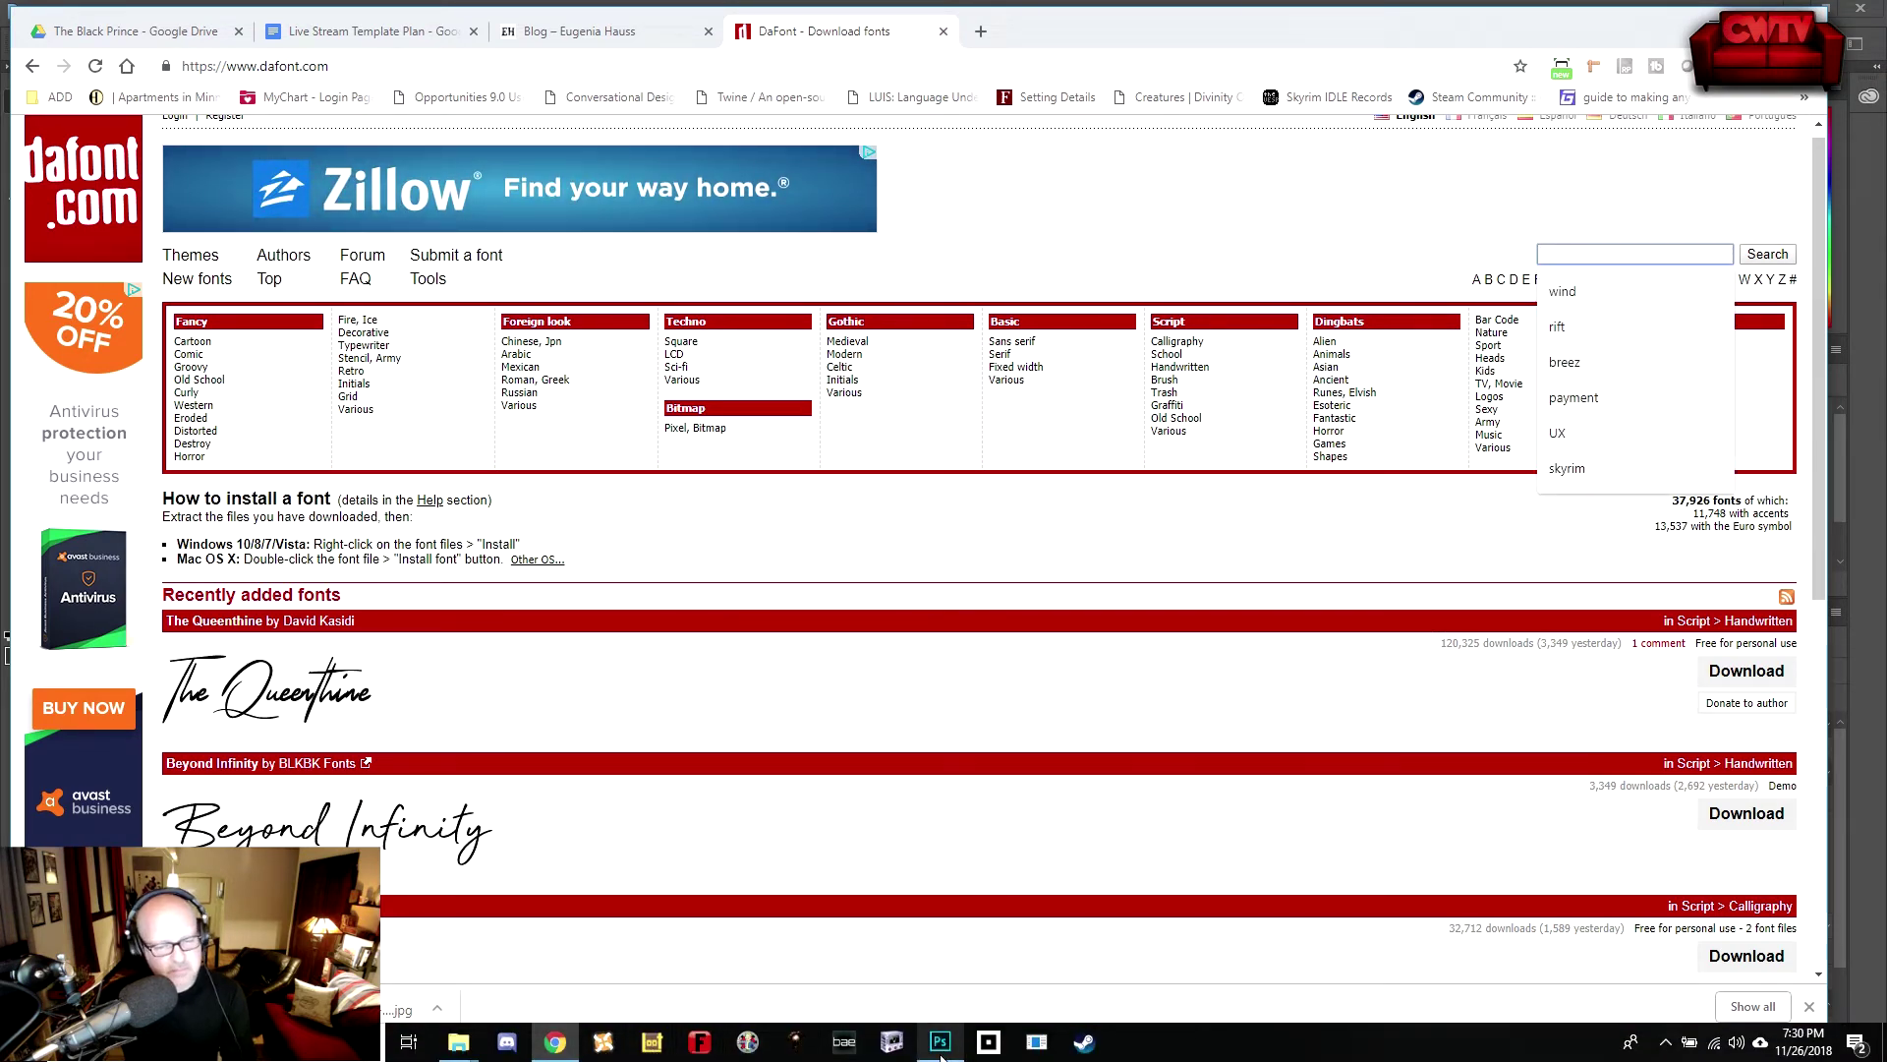
pyautogui.click(939, 1044)
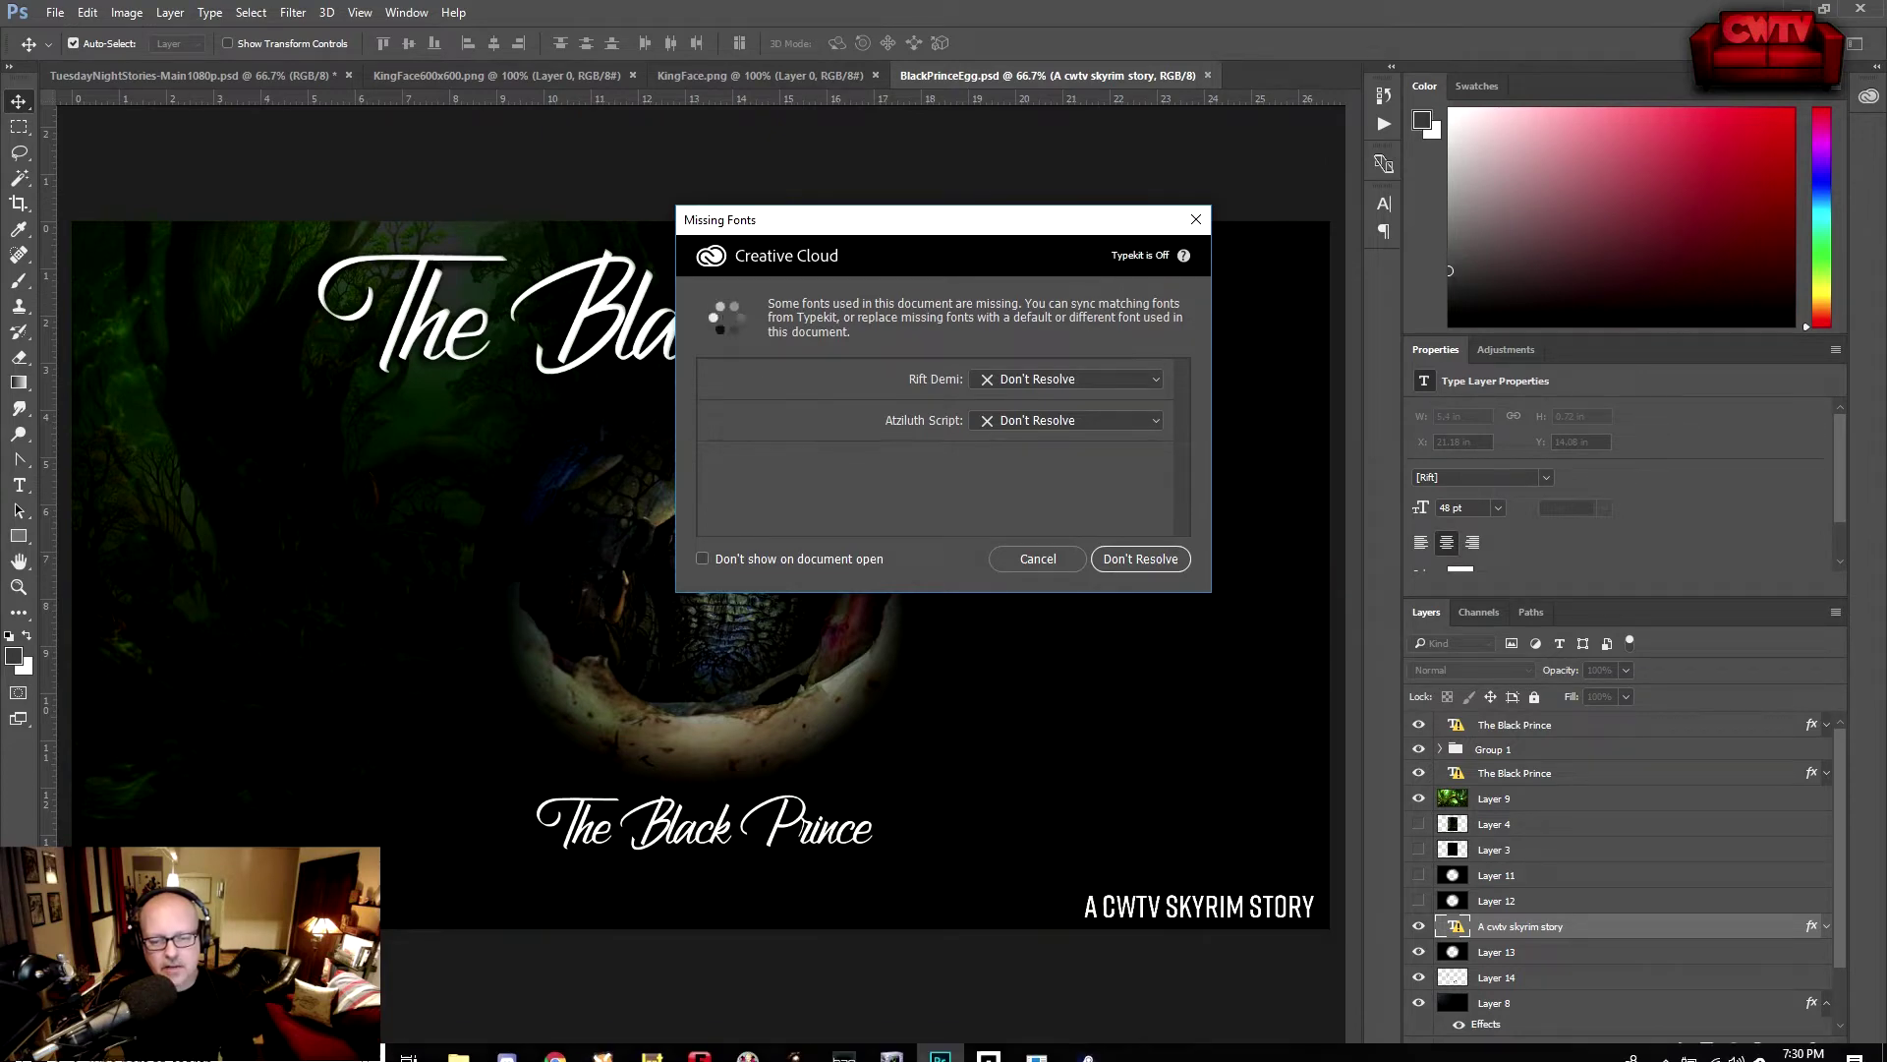
# - After checking the missing font names in Photoshop, return to the dafont.com page
pyautogui.click(556, 1042)
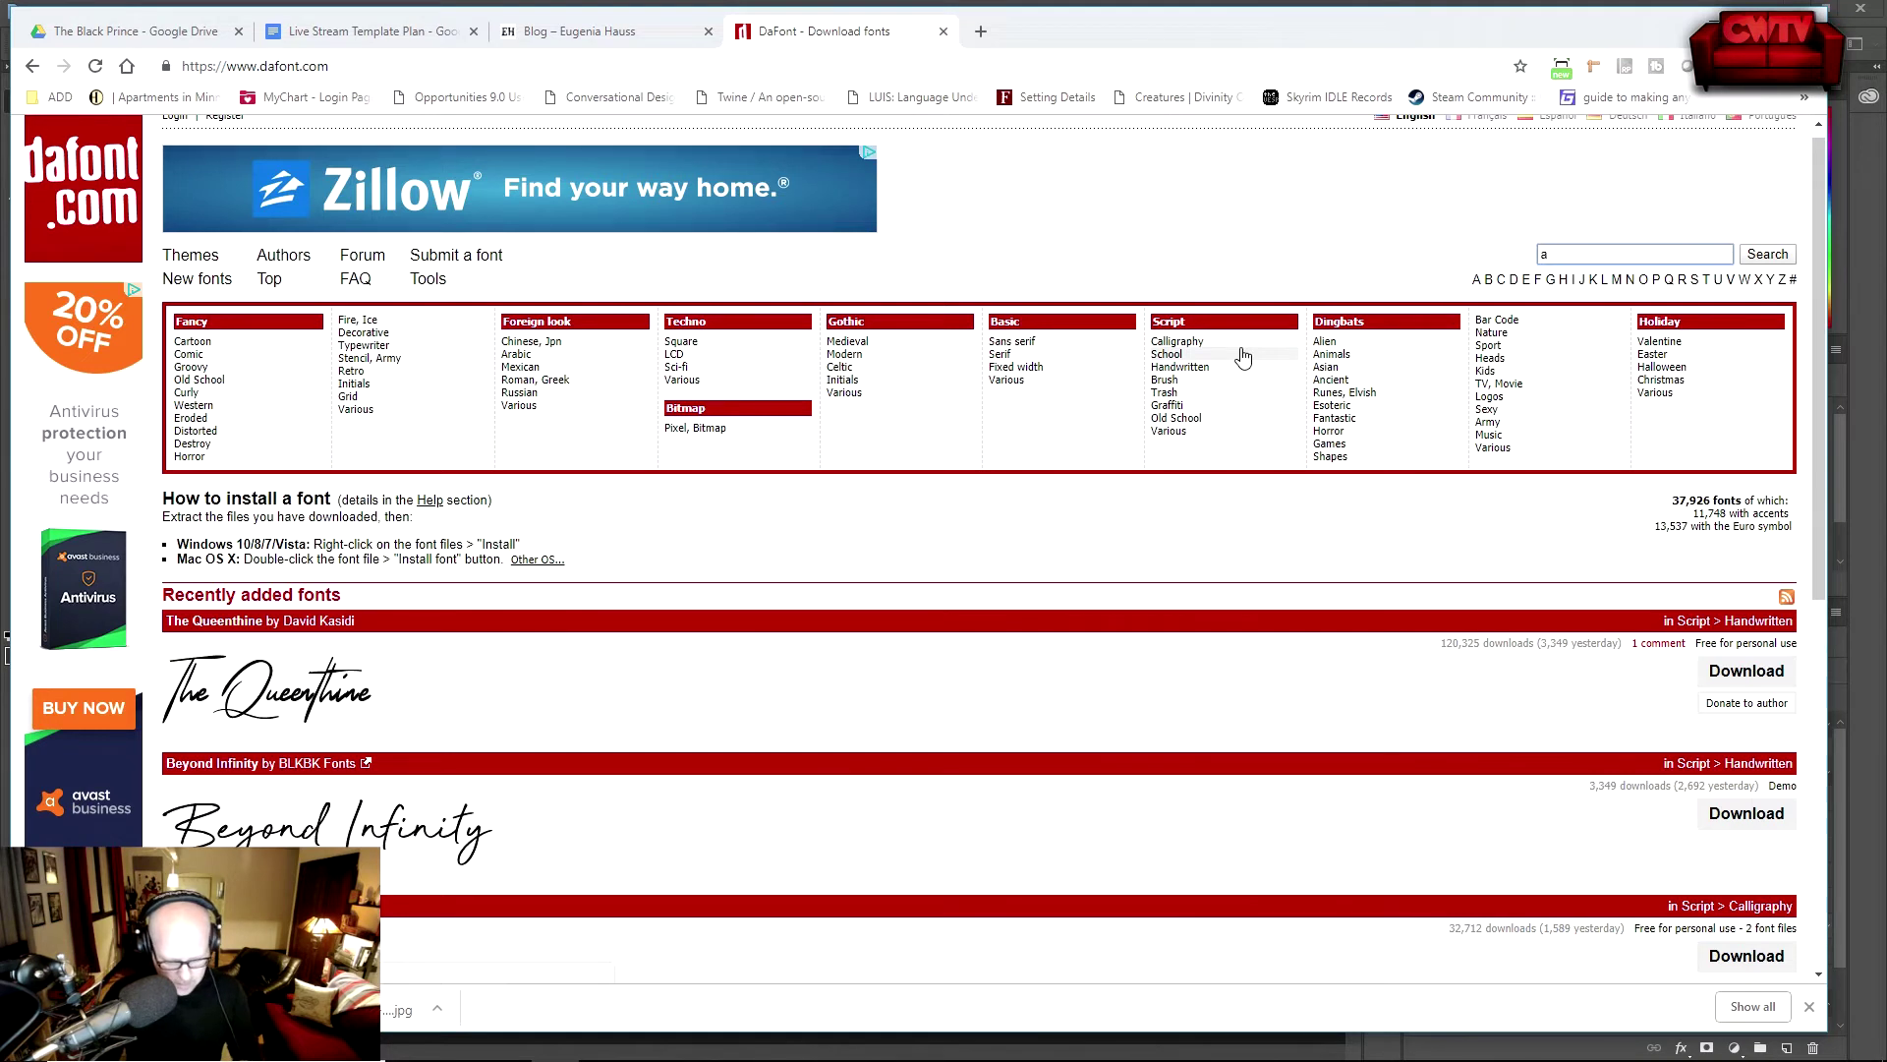
# - Search dafont for 'atziluth', download the font zip, and show it in its folder
pyautogui.write('atzi')
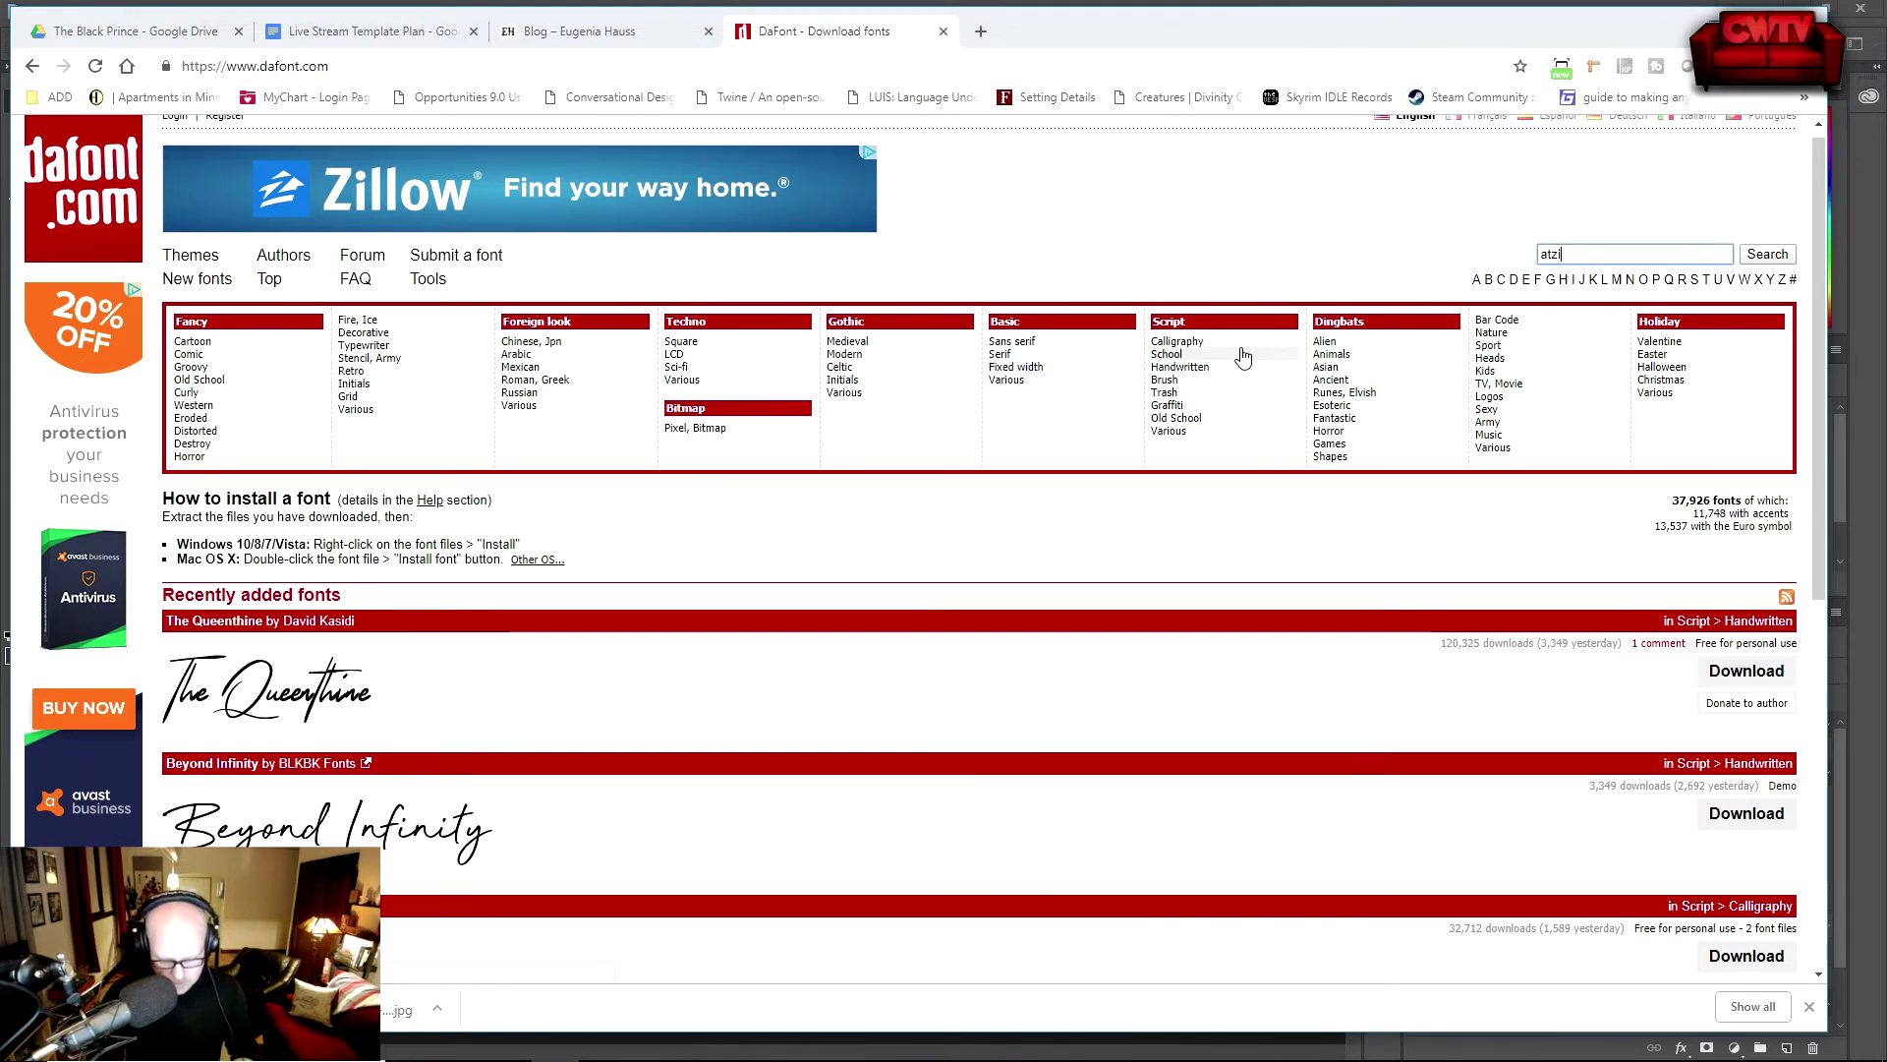
pyautogui.write('luth')
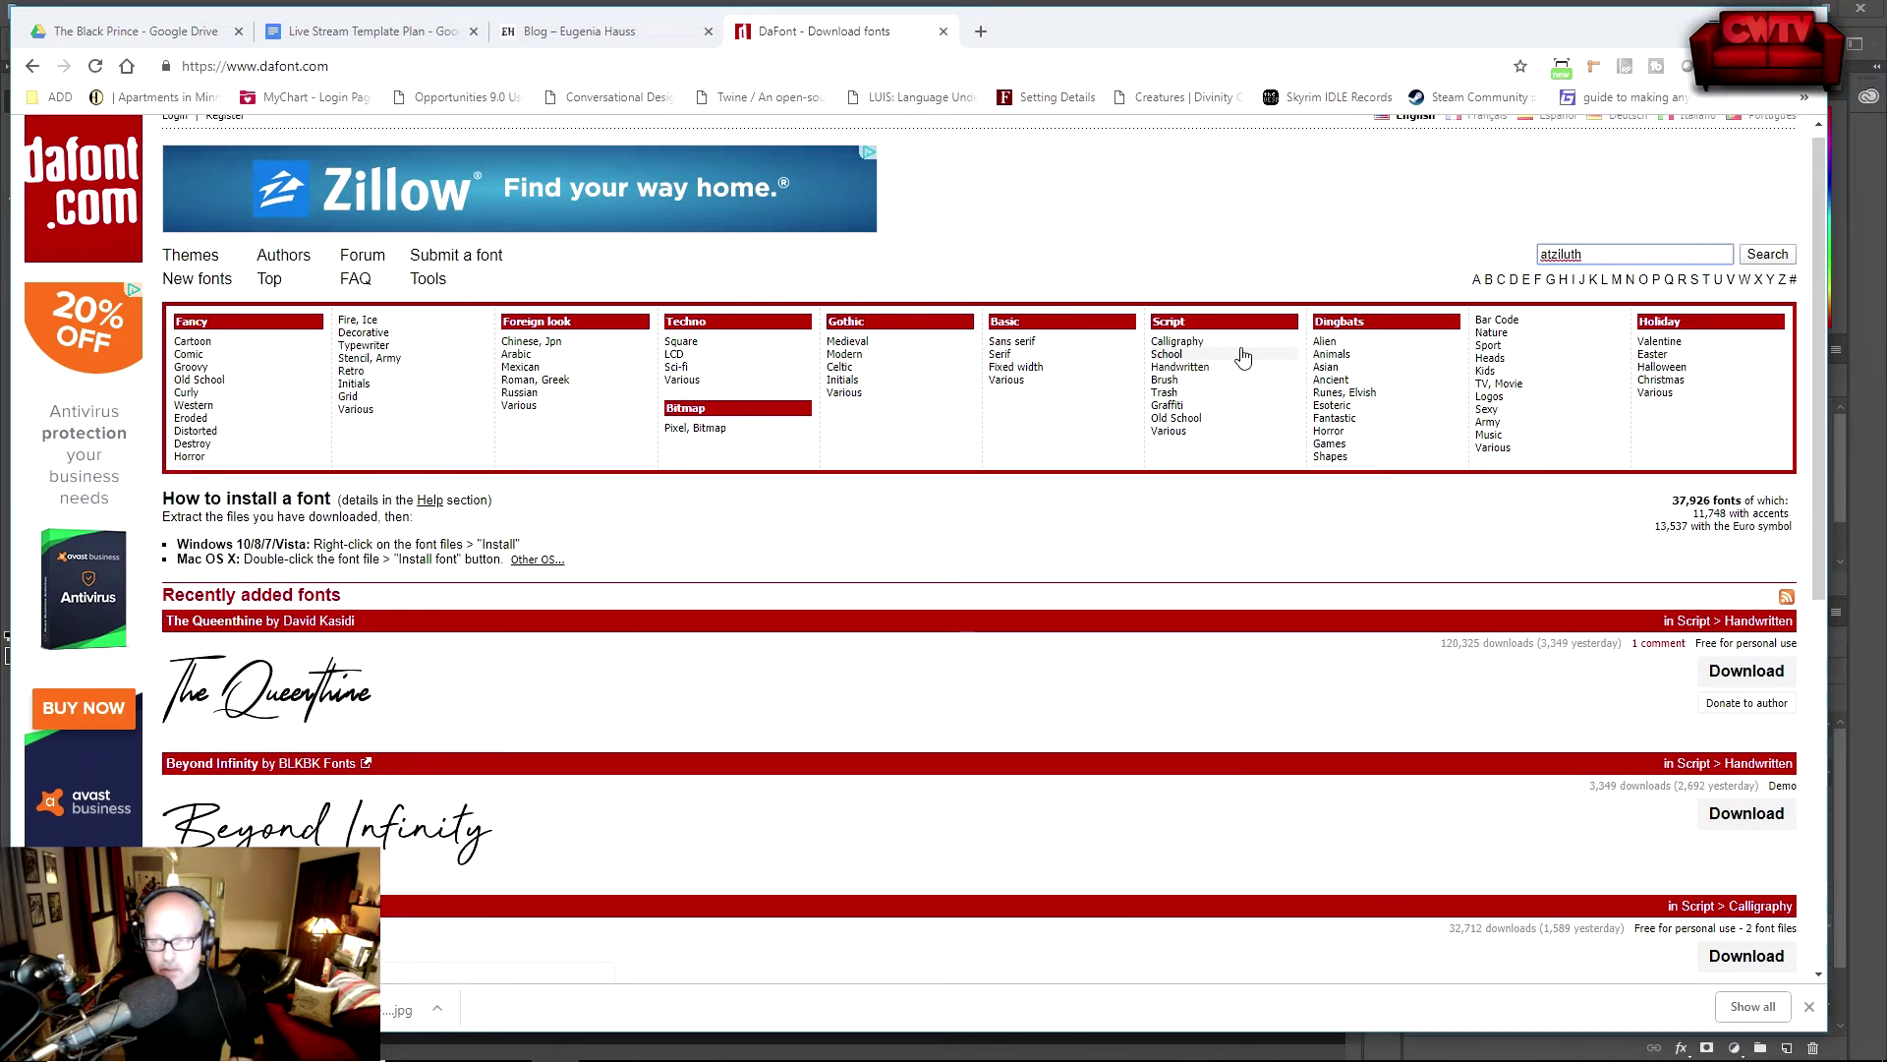
pyautogui.click(1766, 255)
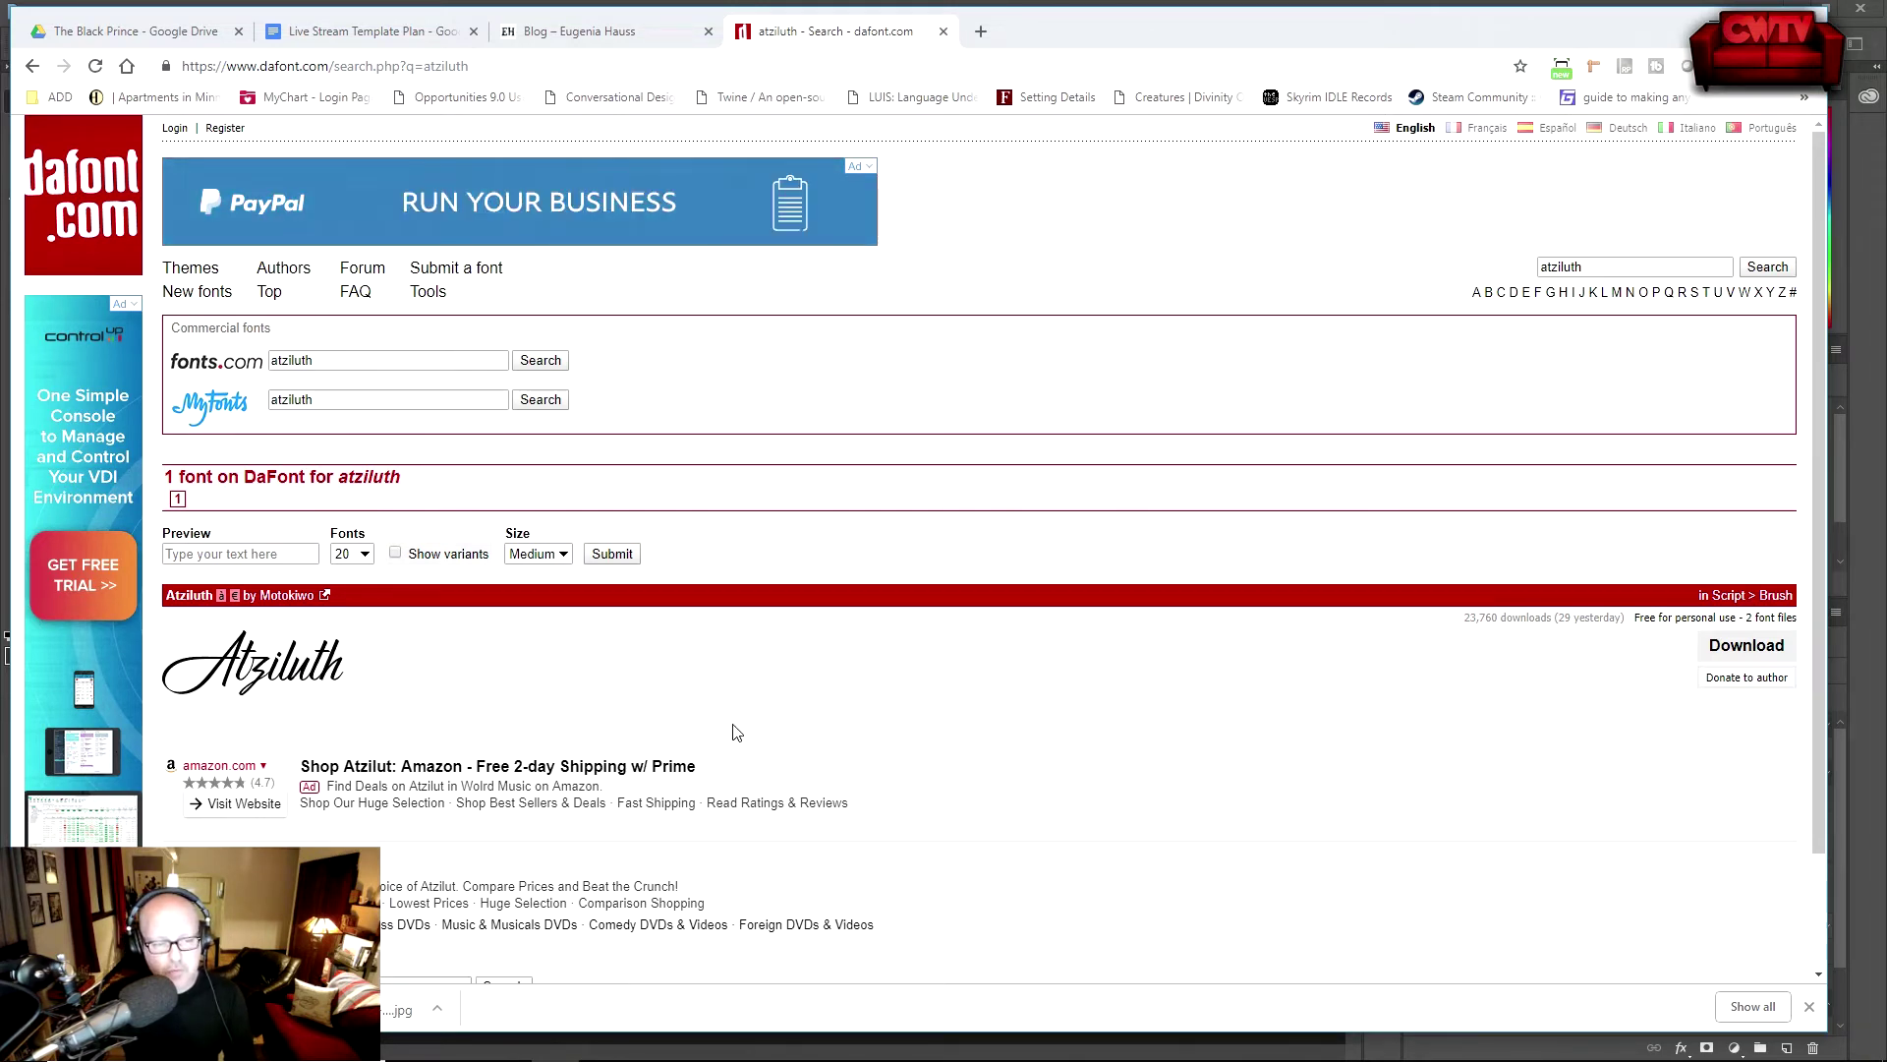
pyautogui.click(1743, 650)
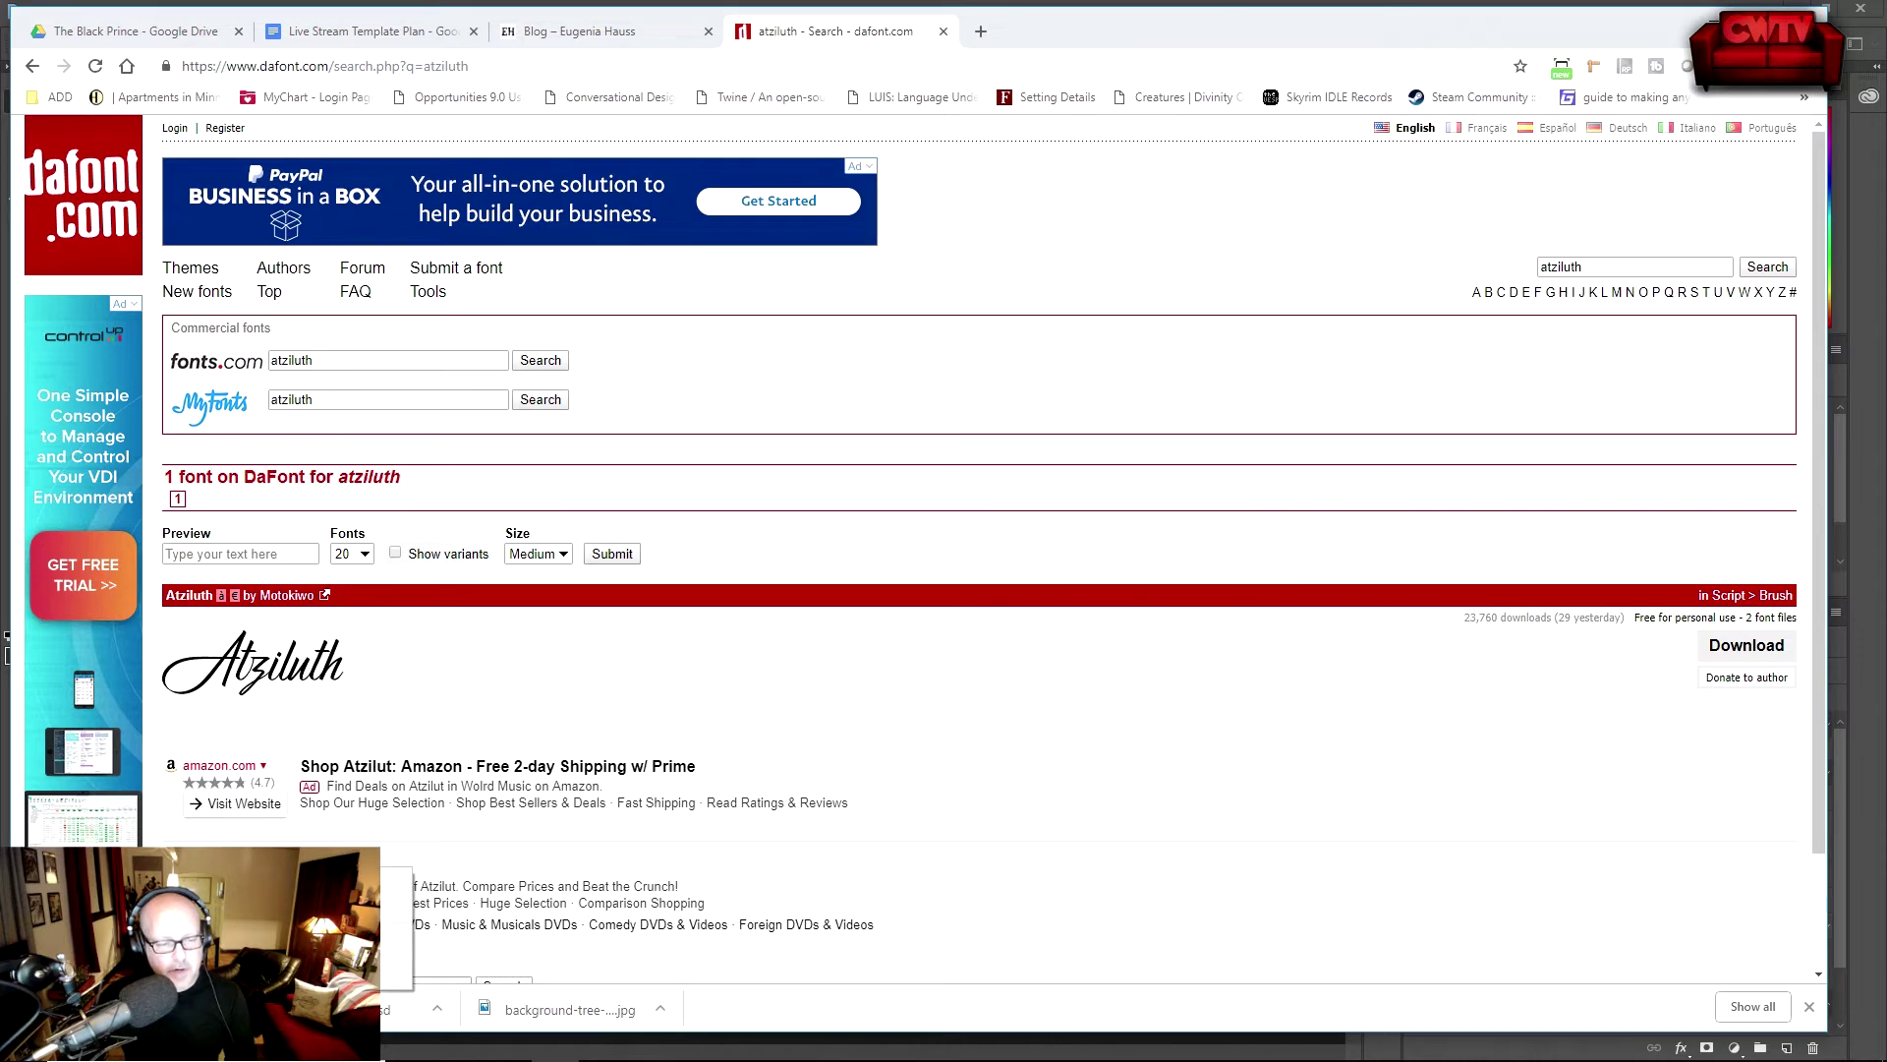
pyautogui.click(393, 968)
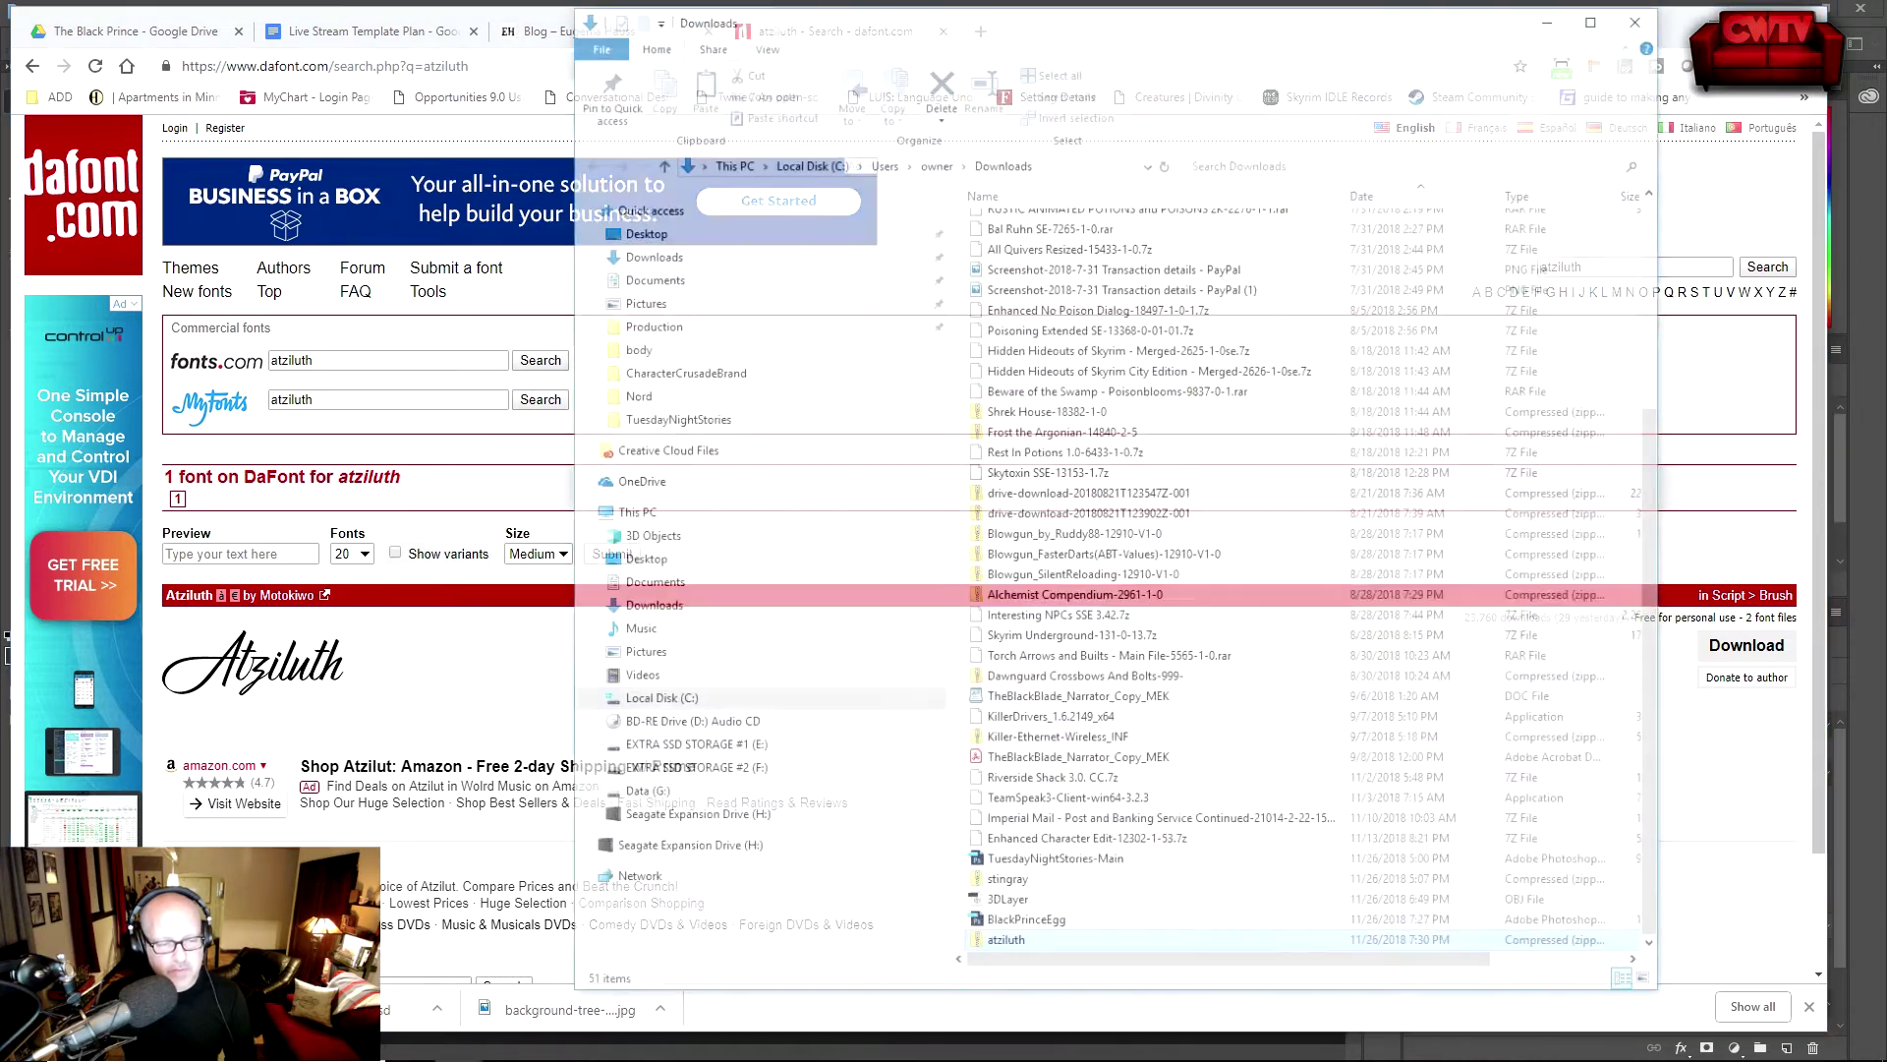
# - Extract the Atziluth zip with 7-Zip into its own atziluth folder
pyautogui.doubleClick(1012, 946)
pyautogui.rightClick(1012, 947)
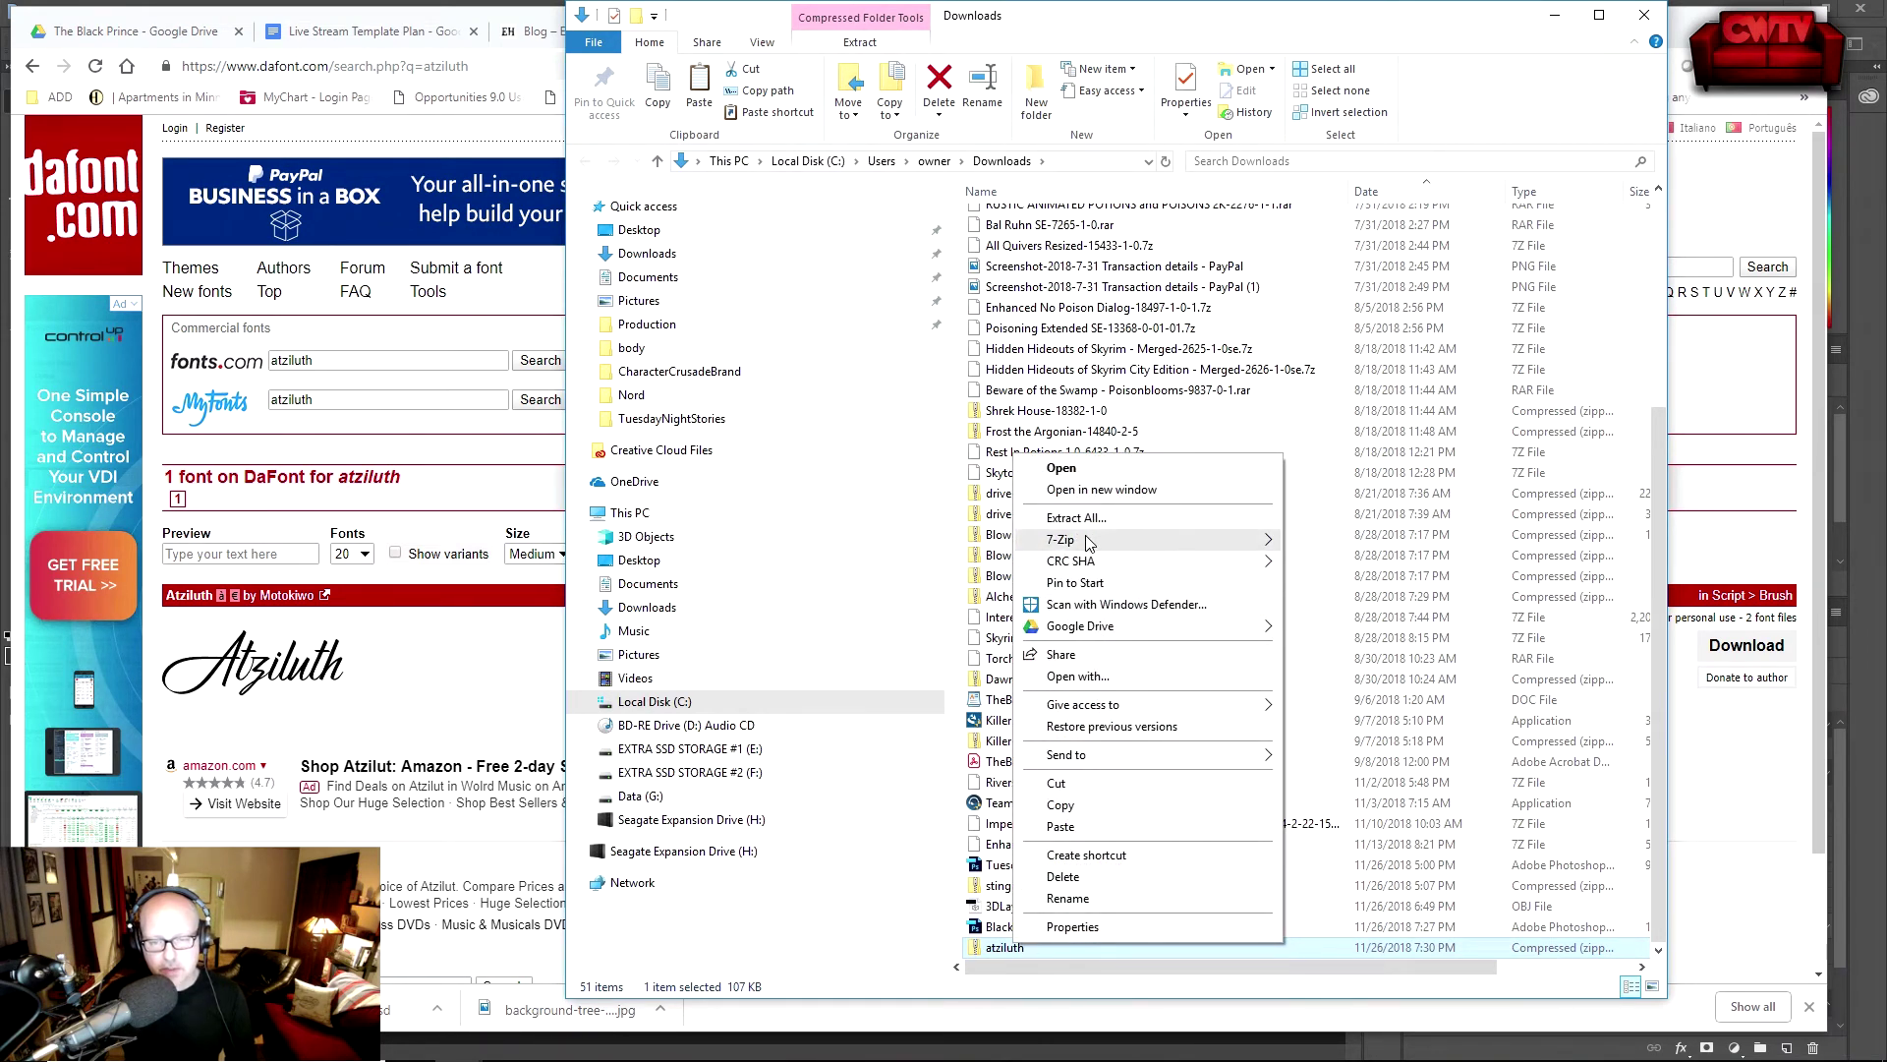
pyautogui.moveTo(1088, 542)
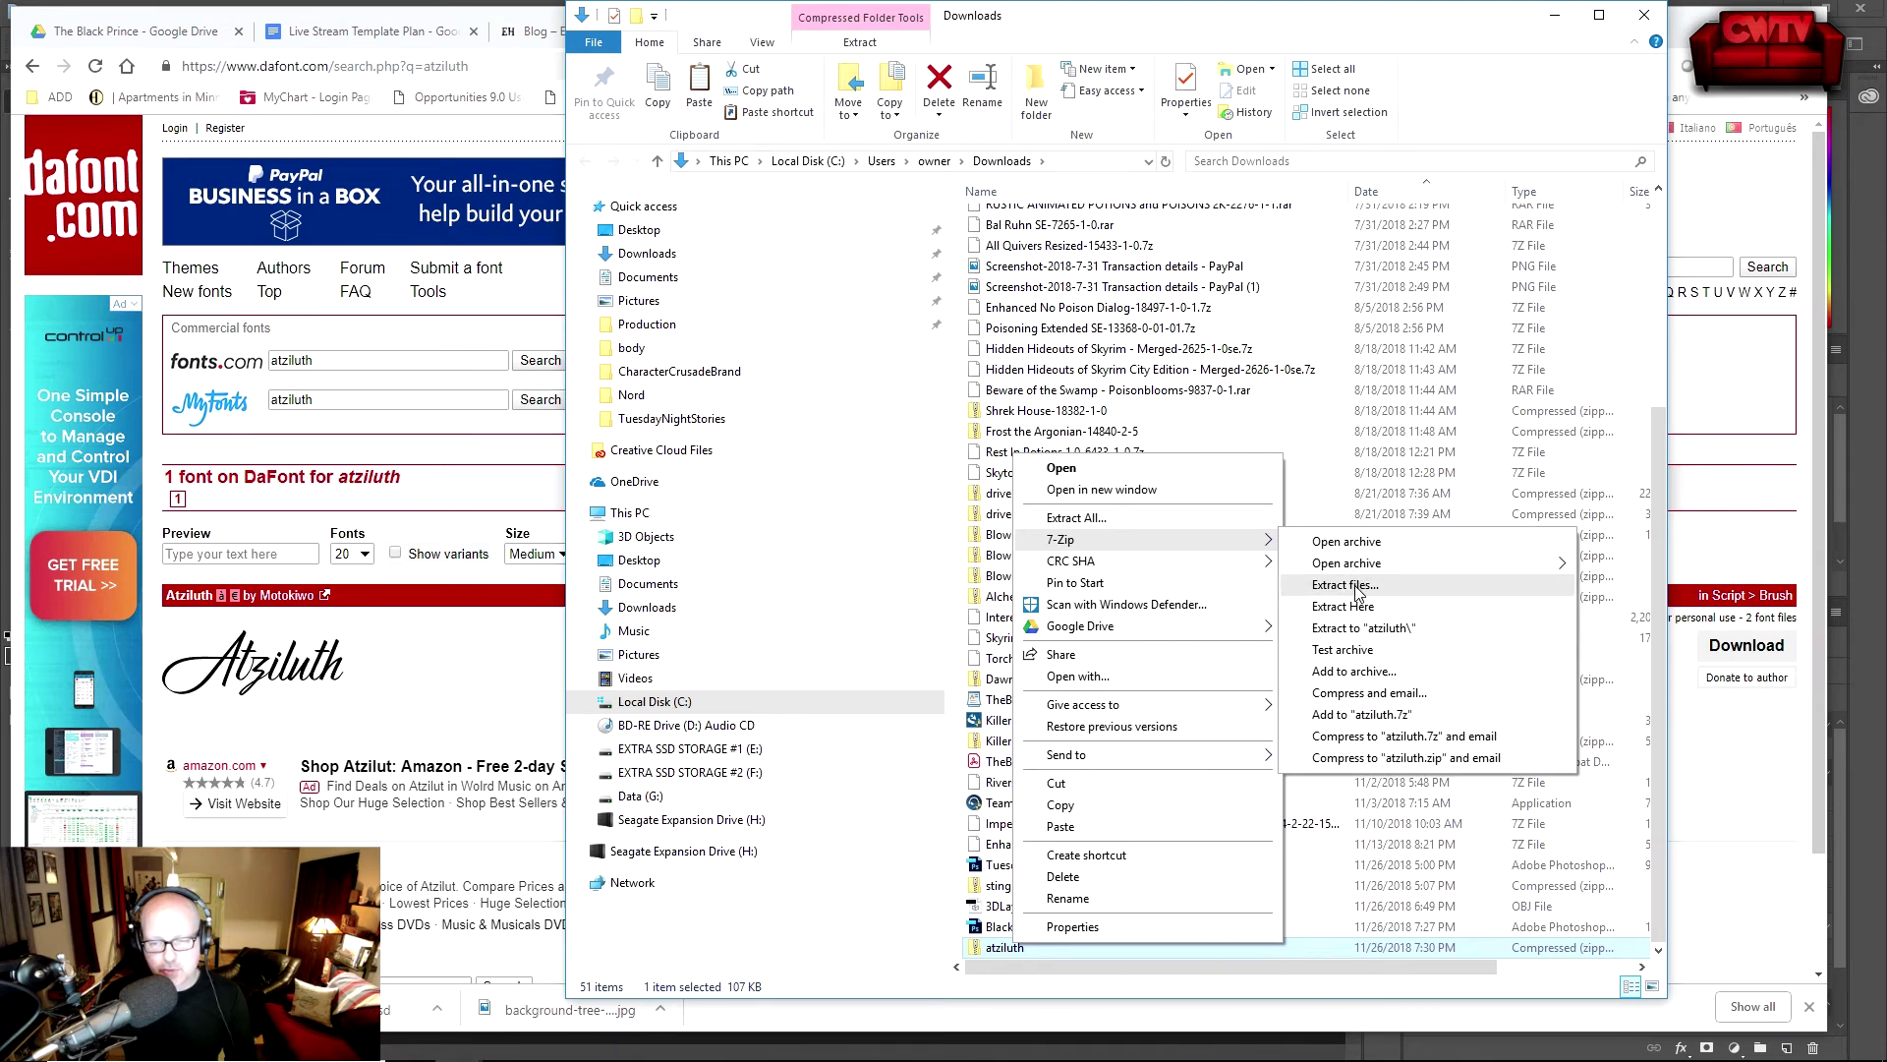
pyautogui.click(1347, 585)
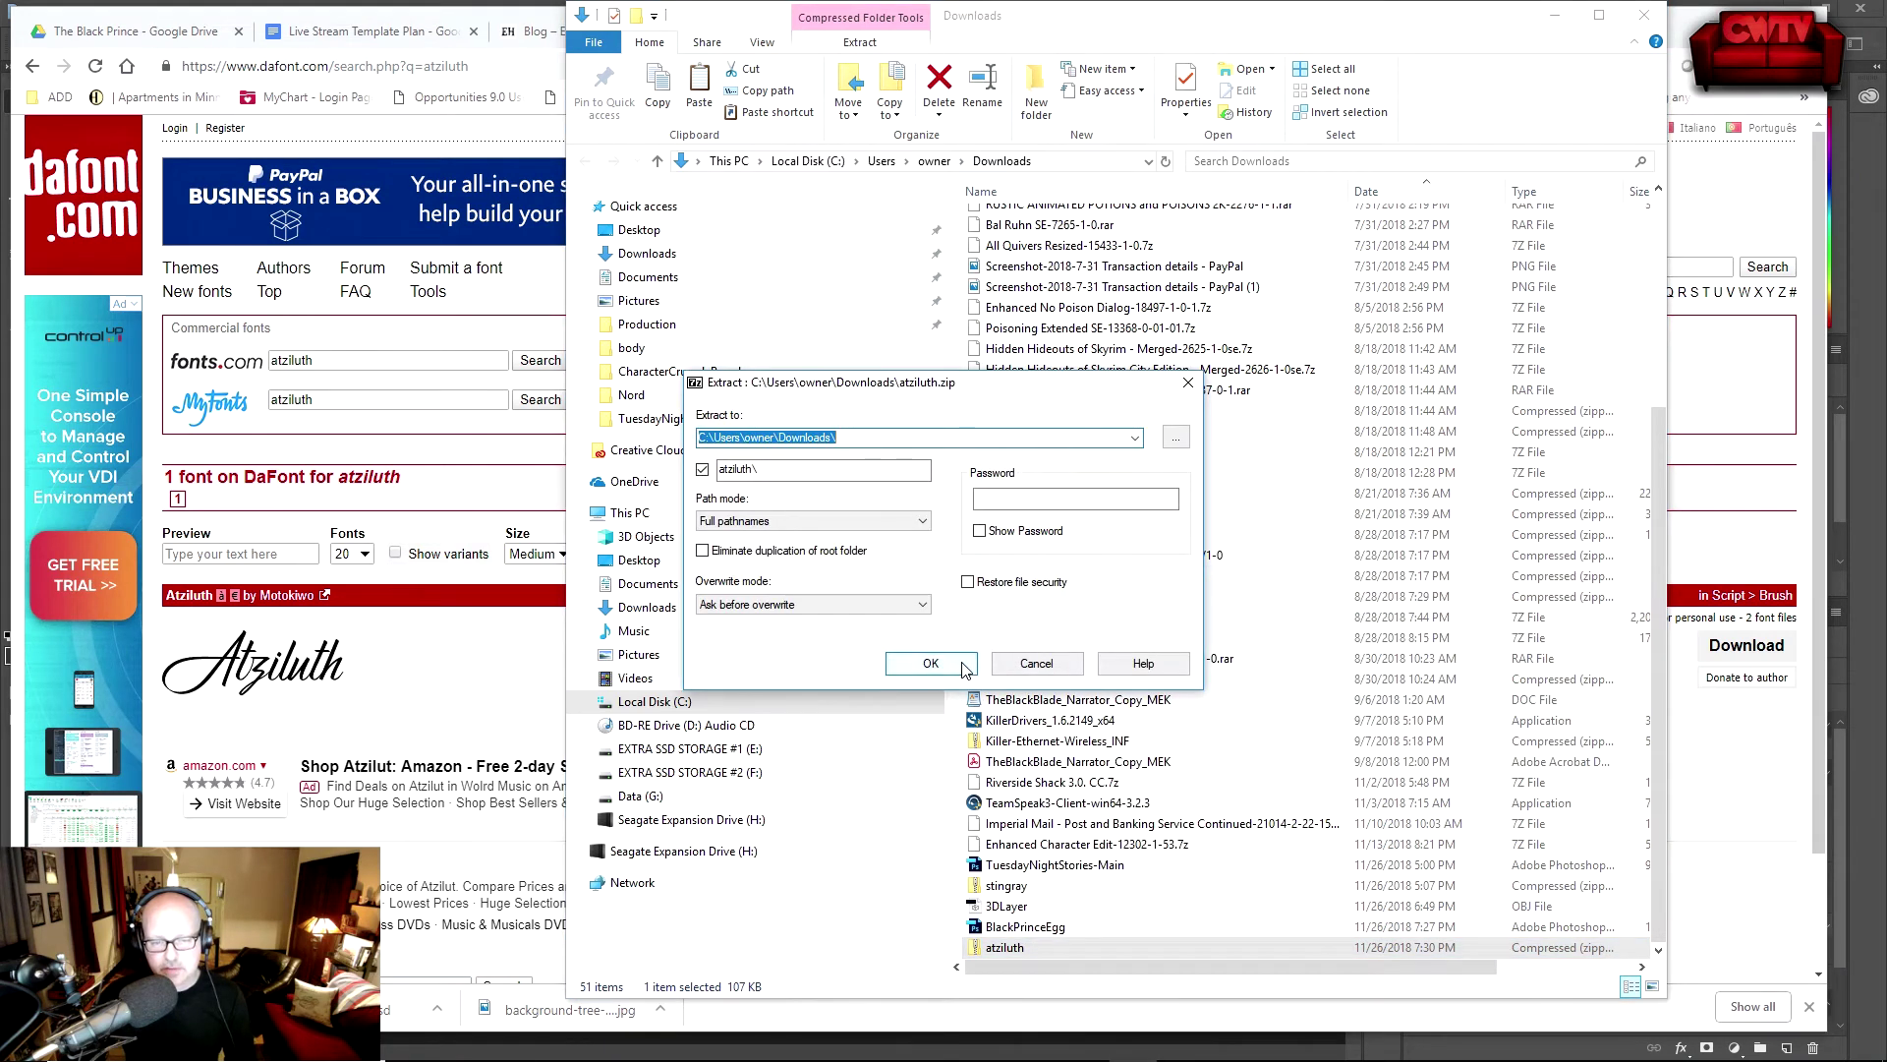
pyautogui.click(965, 669)
pyautogui.moveTo(1661, 821); pyautogui.dragTo(1671, 604)
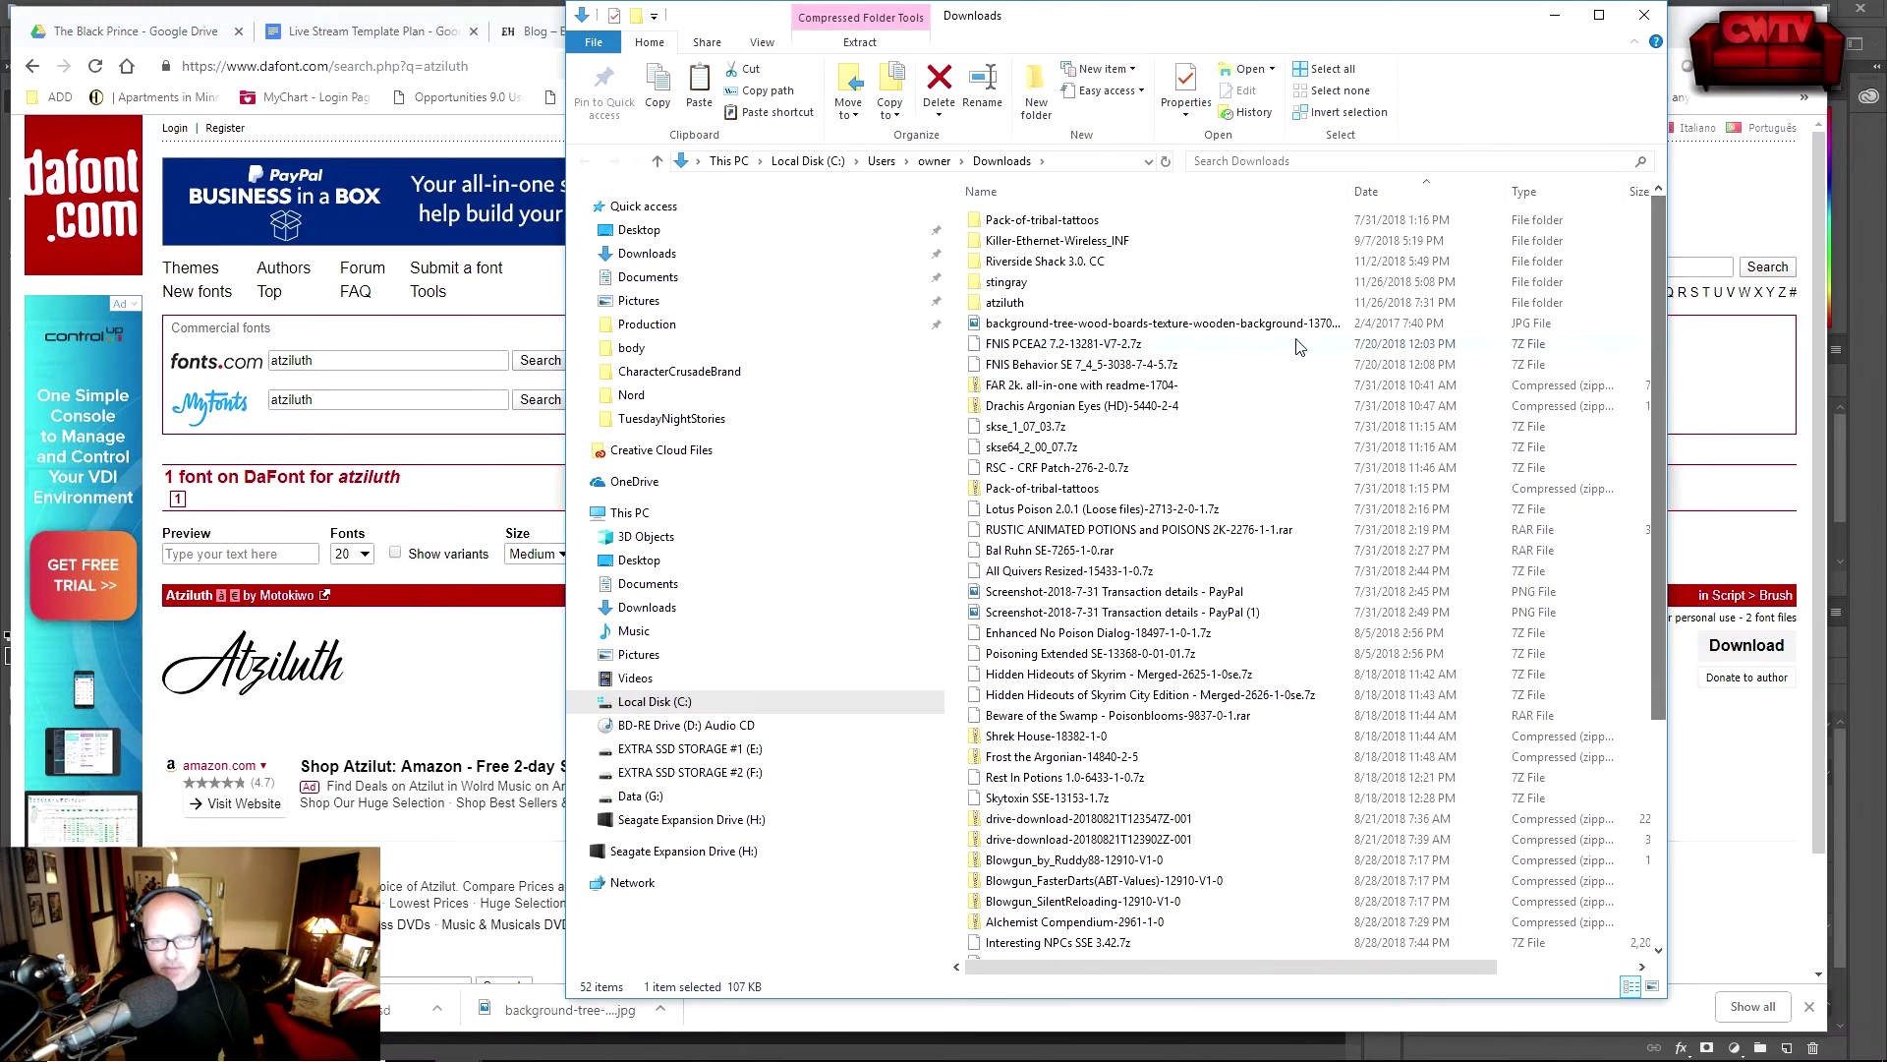
# - Install the Atziluth Script TrueType font from the atziluth folder
pyautogui.doubleClick(1006, 303)
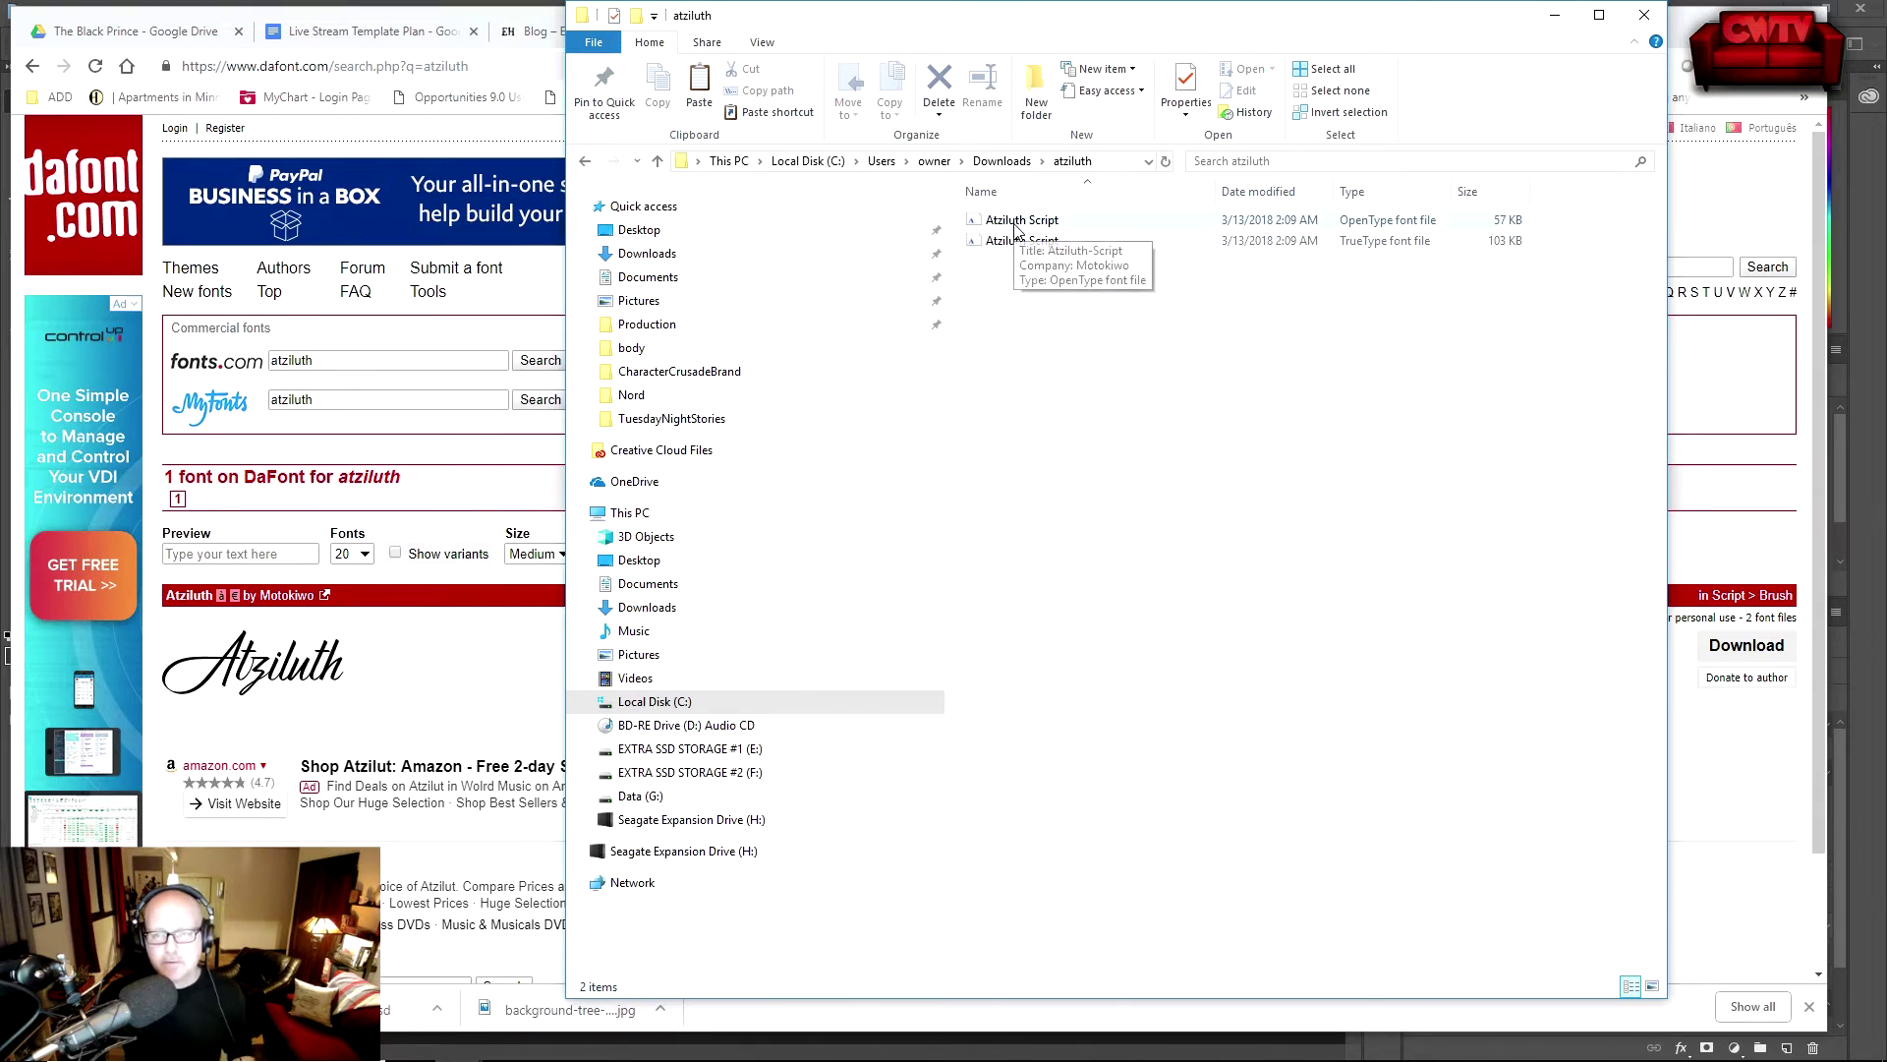
pyautogui.click(1015, 251)
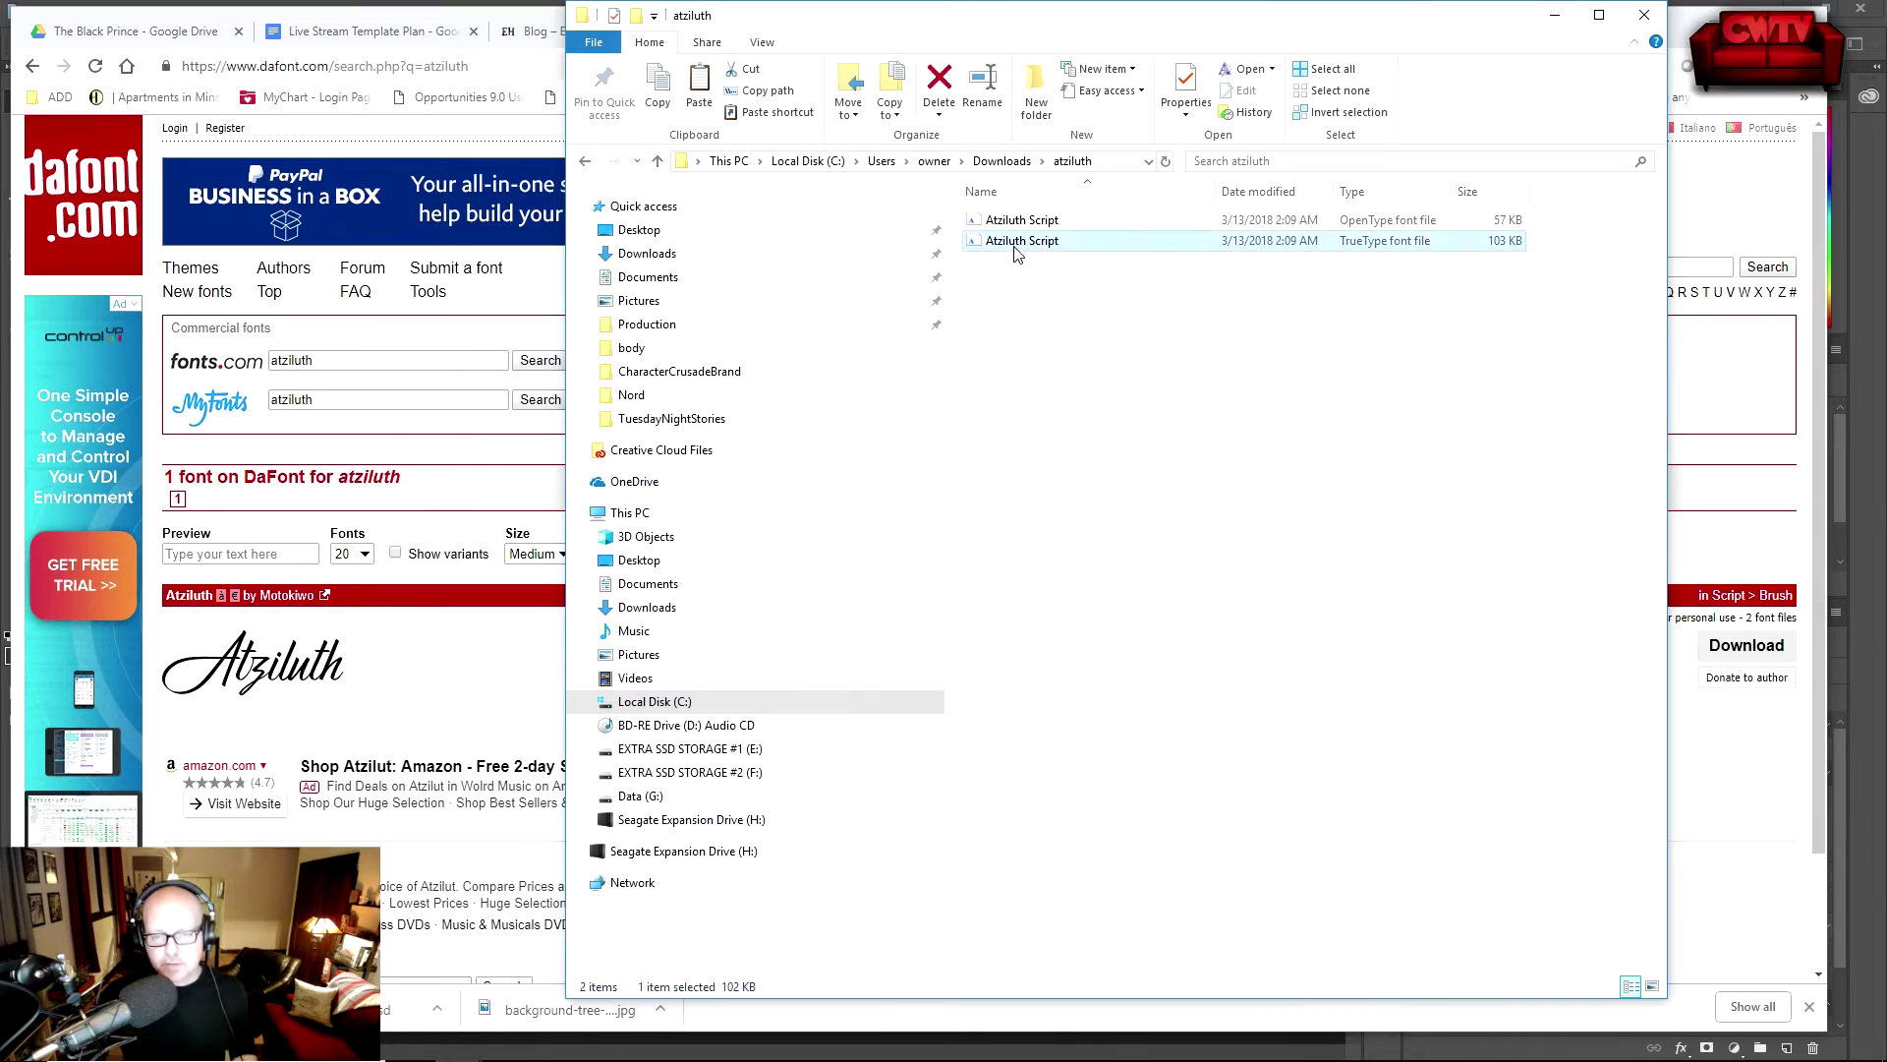
pyautogui.rightClick(1019, 247)
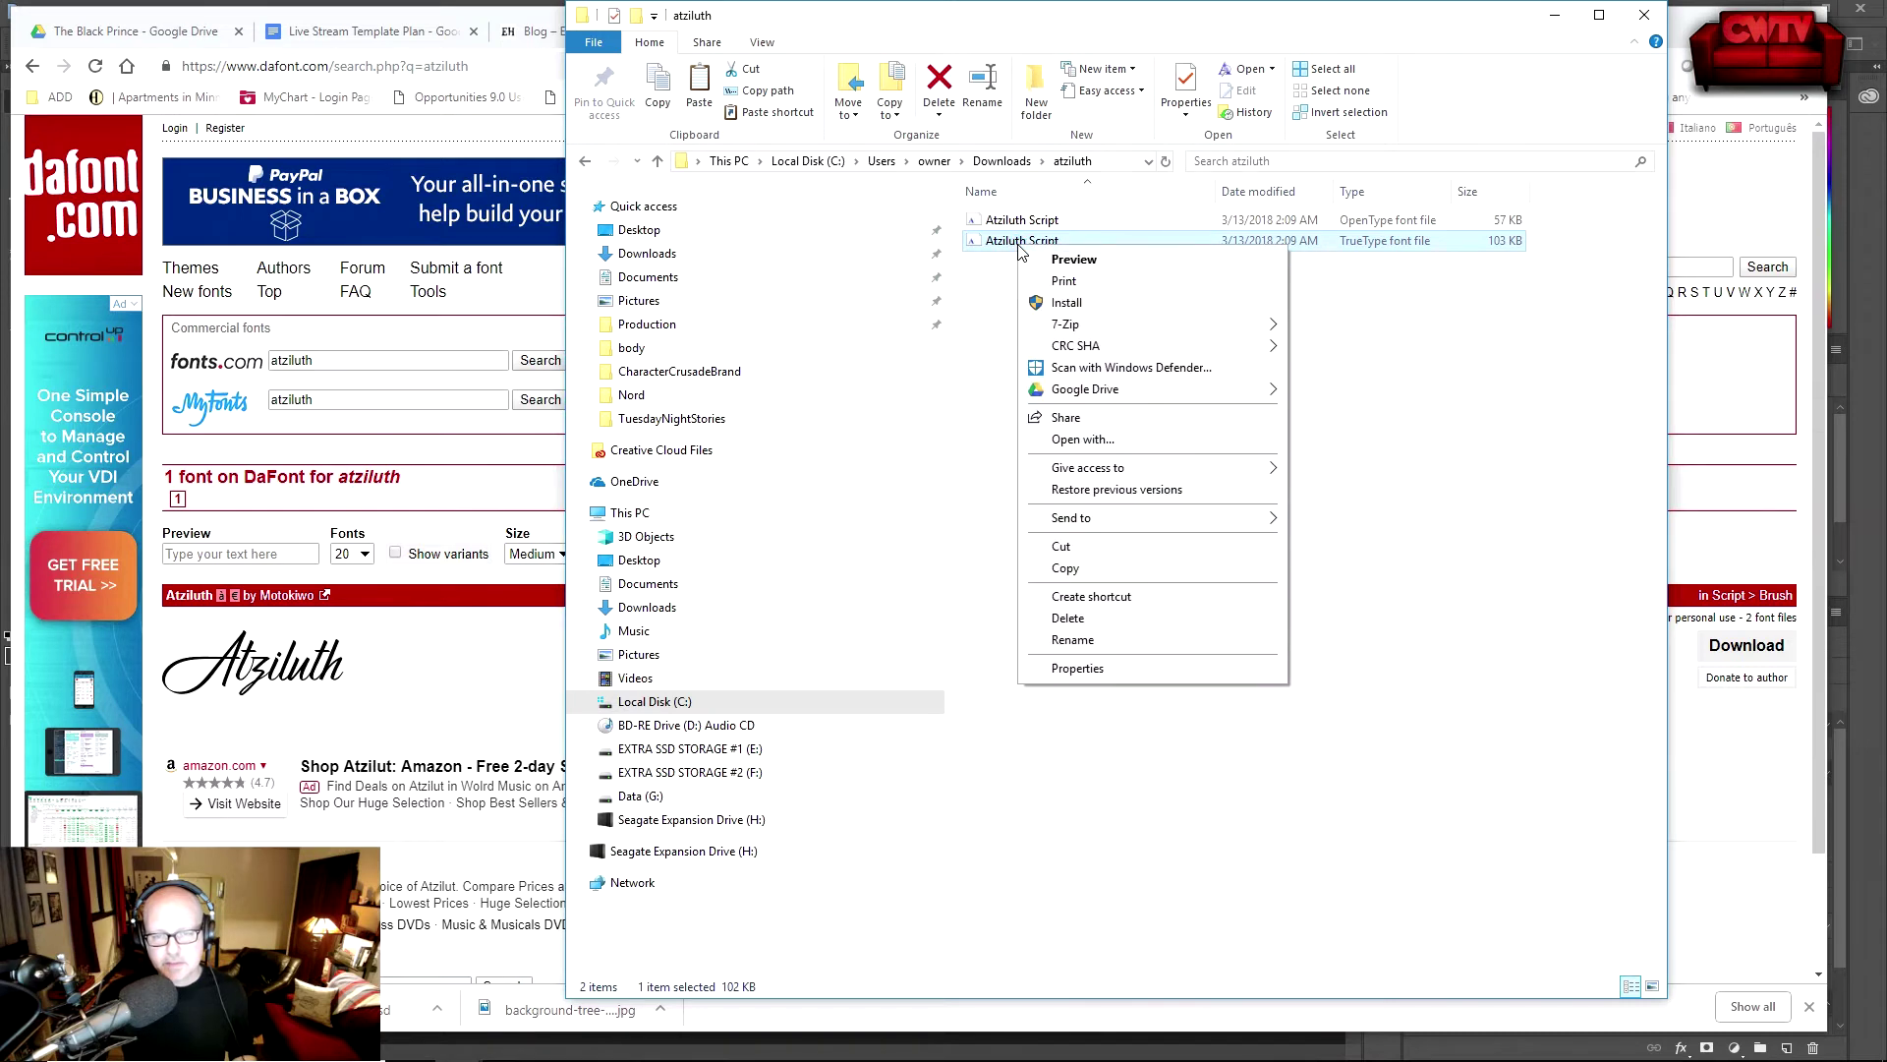
pyautogui.click(1068, 304)
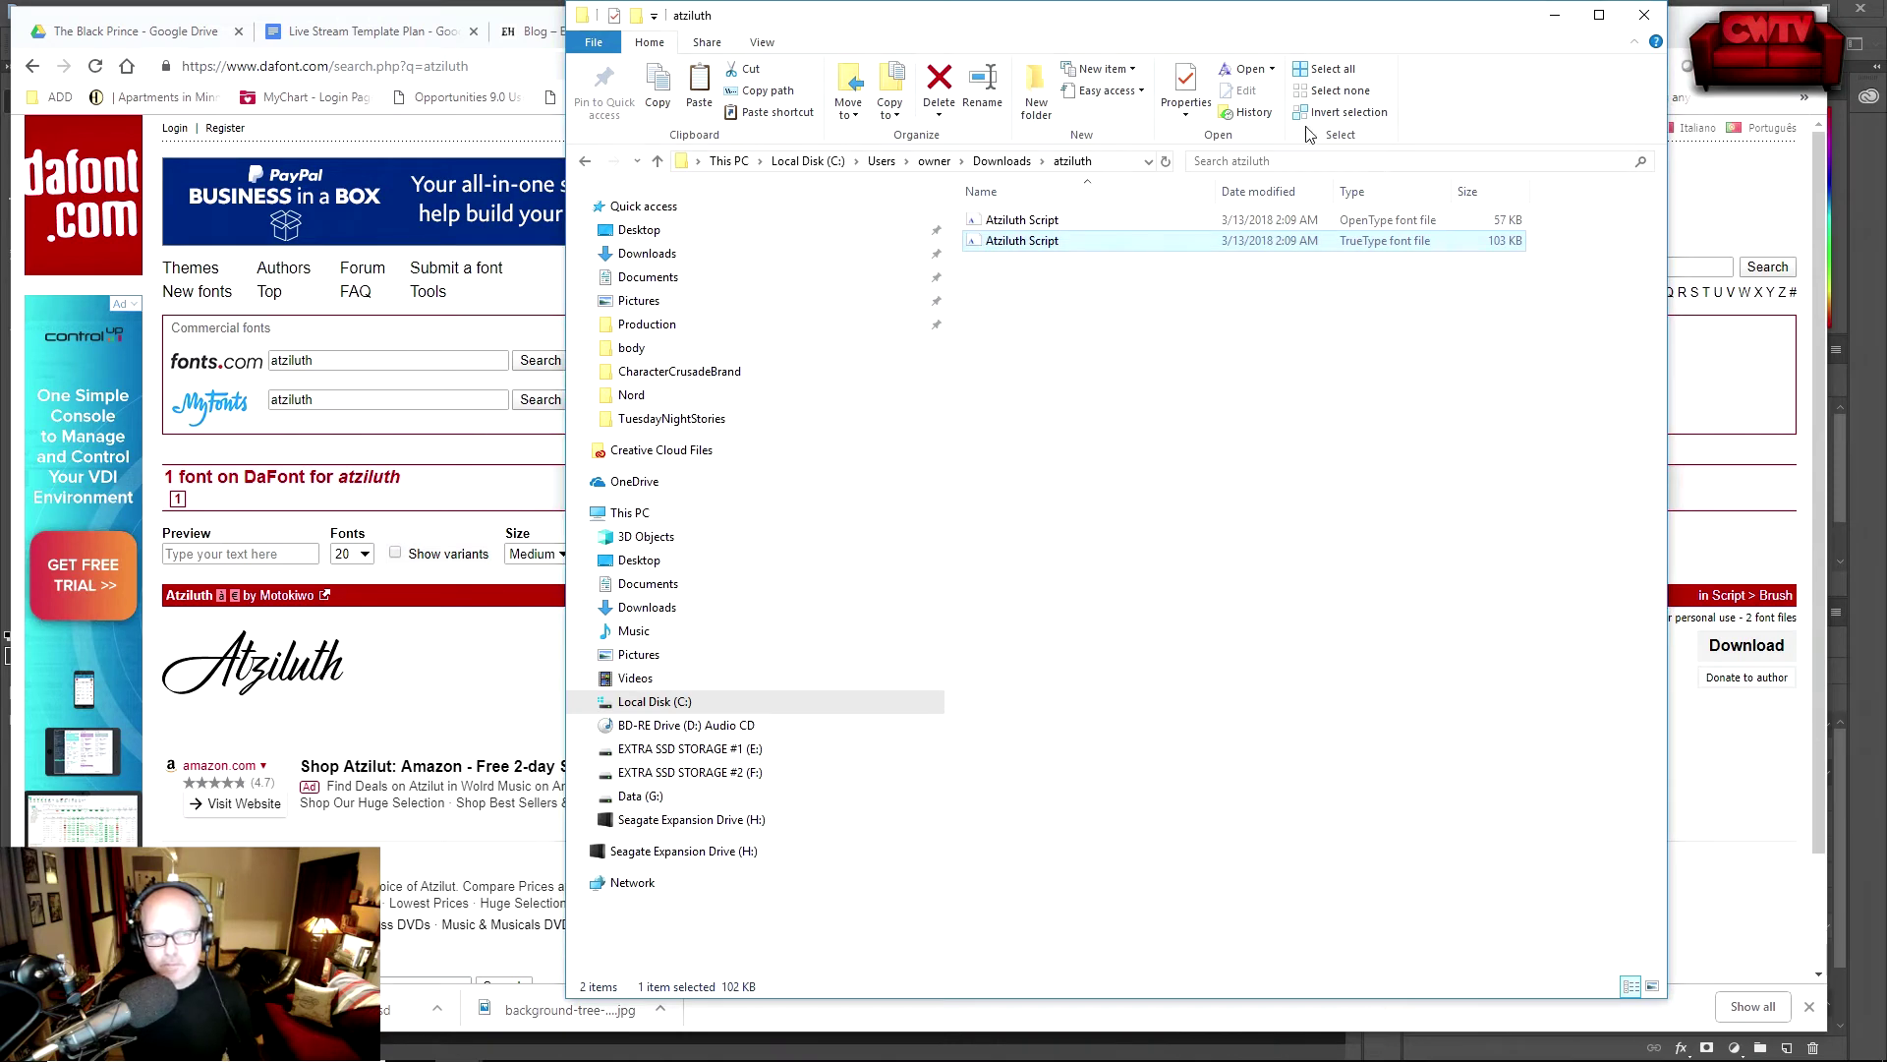
pyautogui.click(1556, 17)
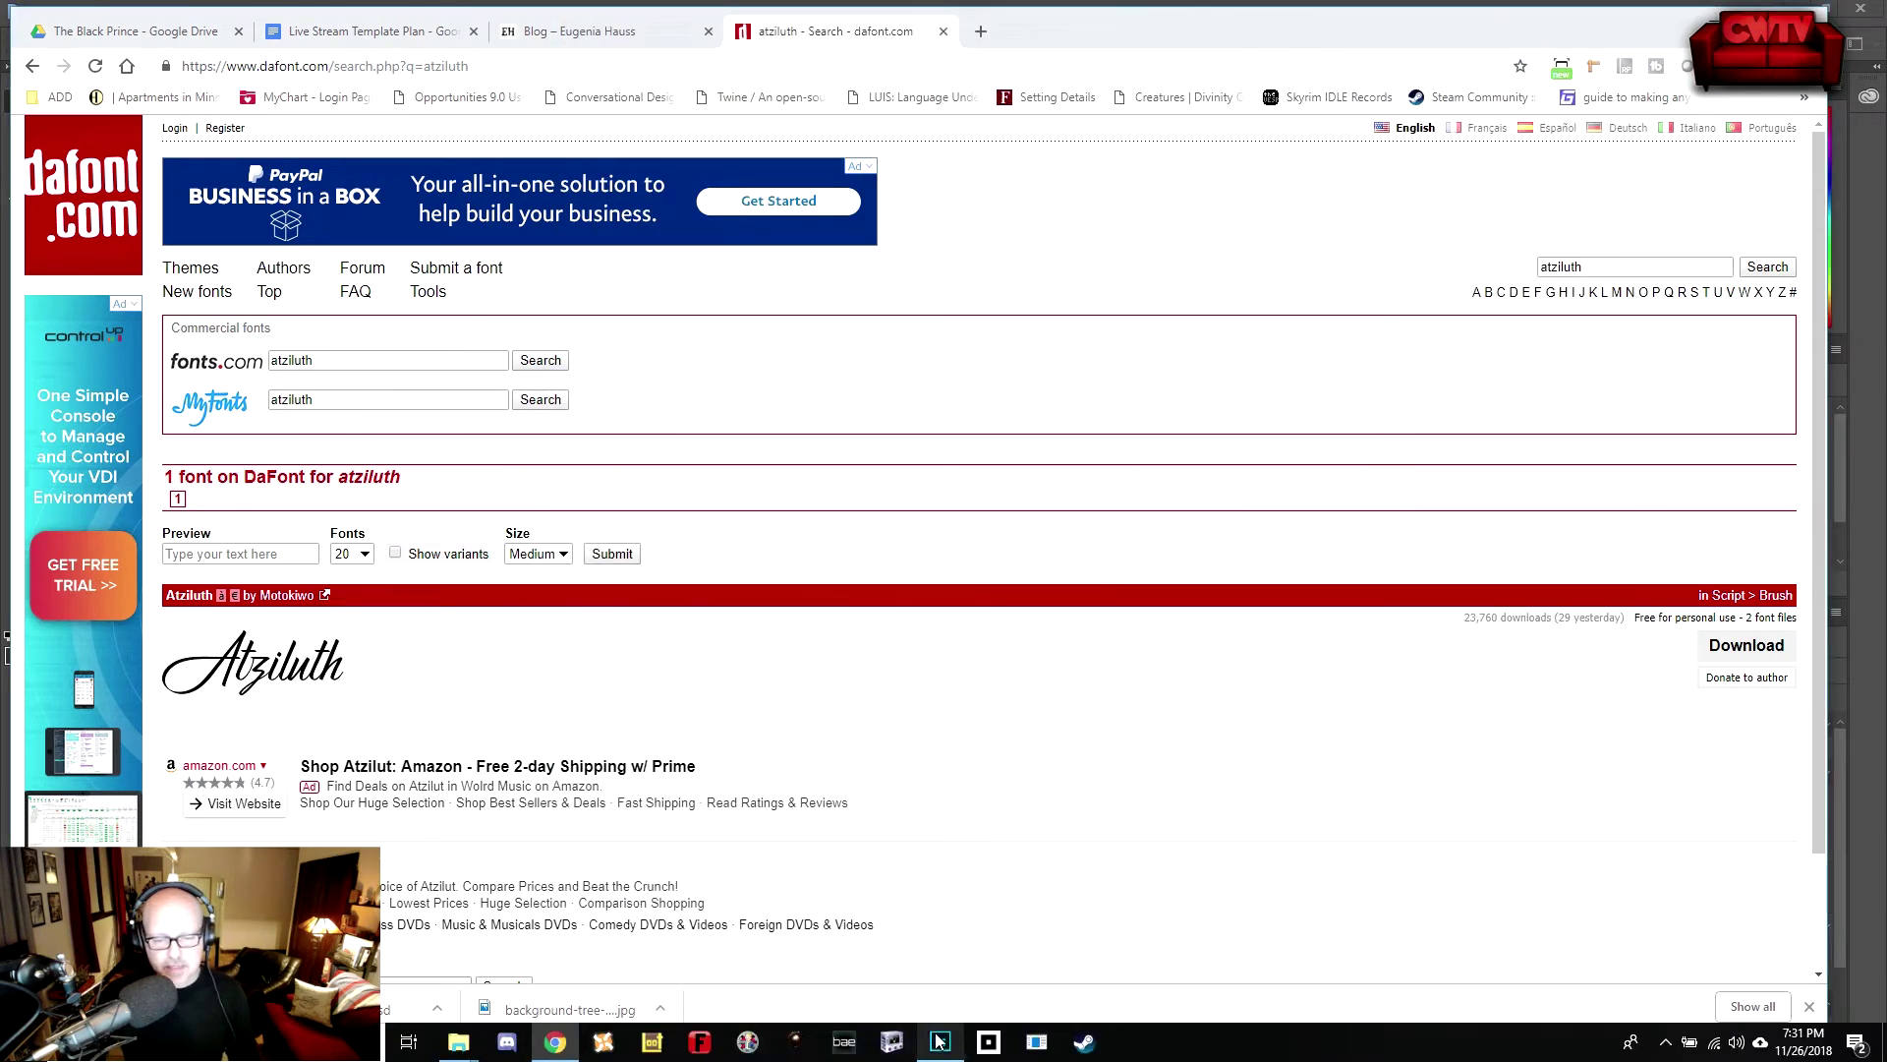
# - Dismiss Photoshop's missing-fonts warning with Don't Resolve and show the TuesdayNightStories-Main1080p.psd mockup
pyautogui.click(940, 1042)
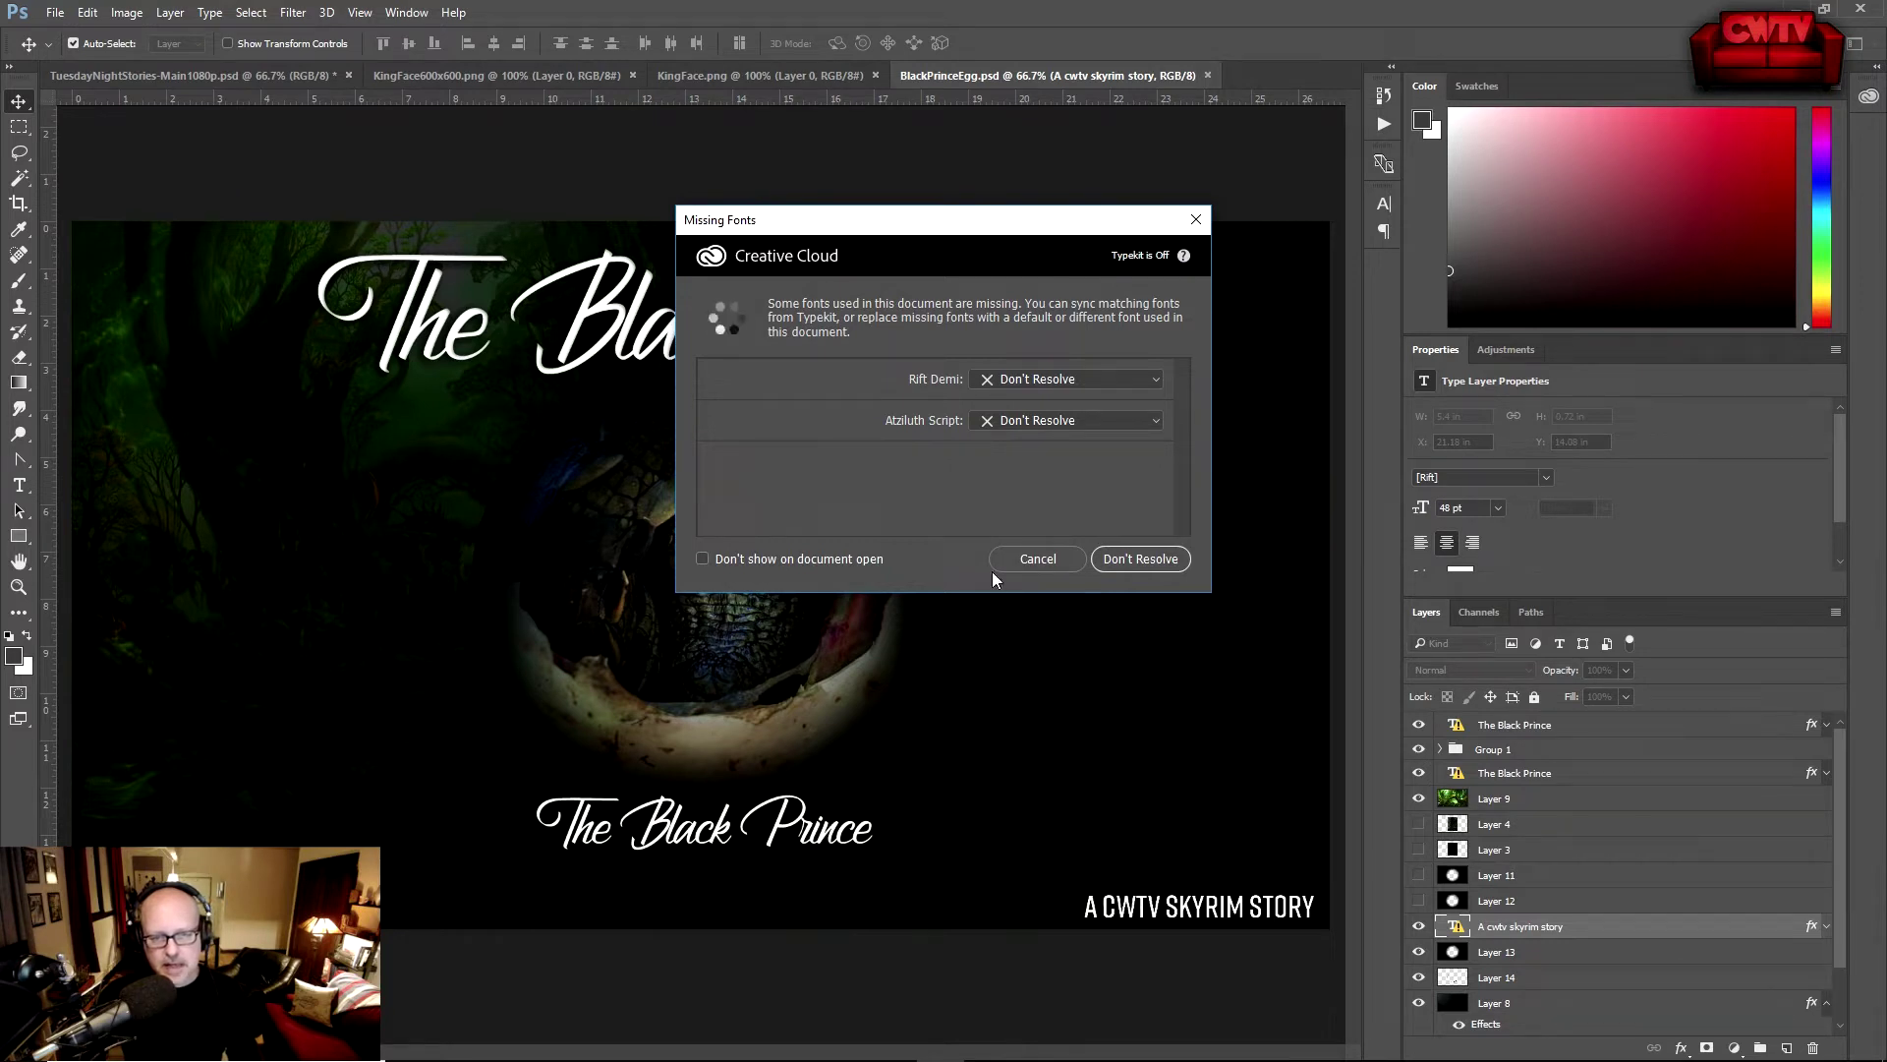
pyautogui.click(1123, 558)
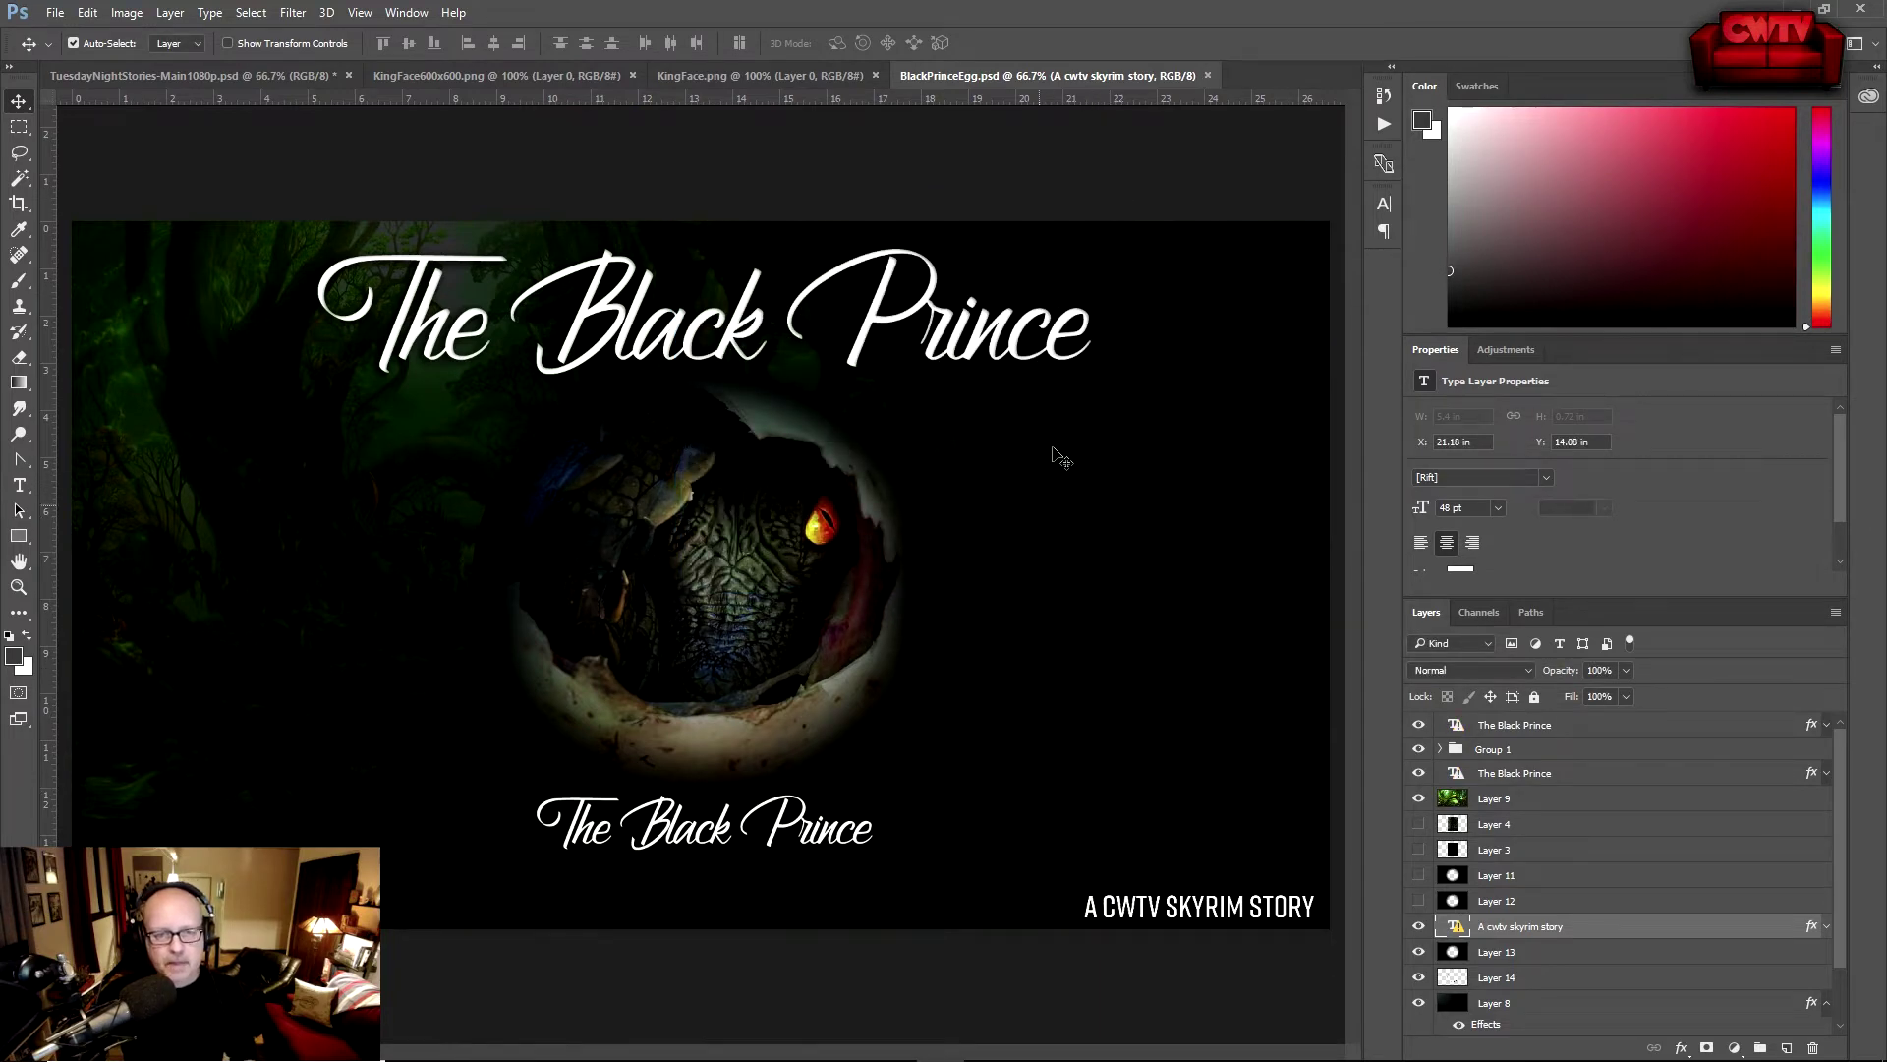
pyautogui.click(232, 75)
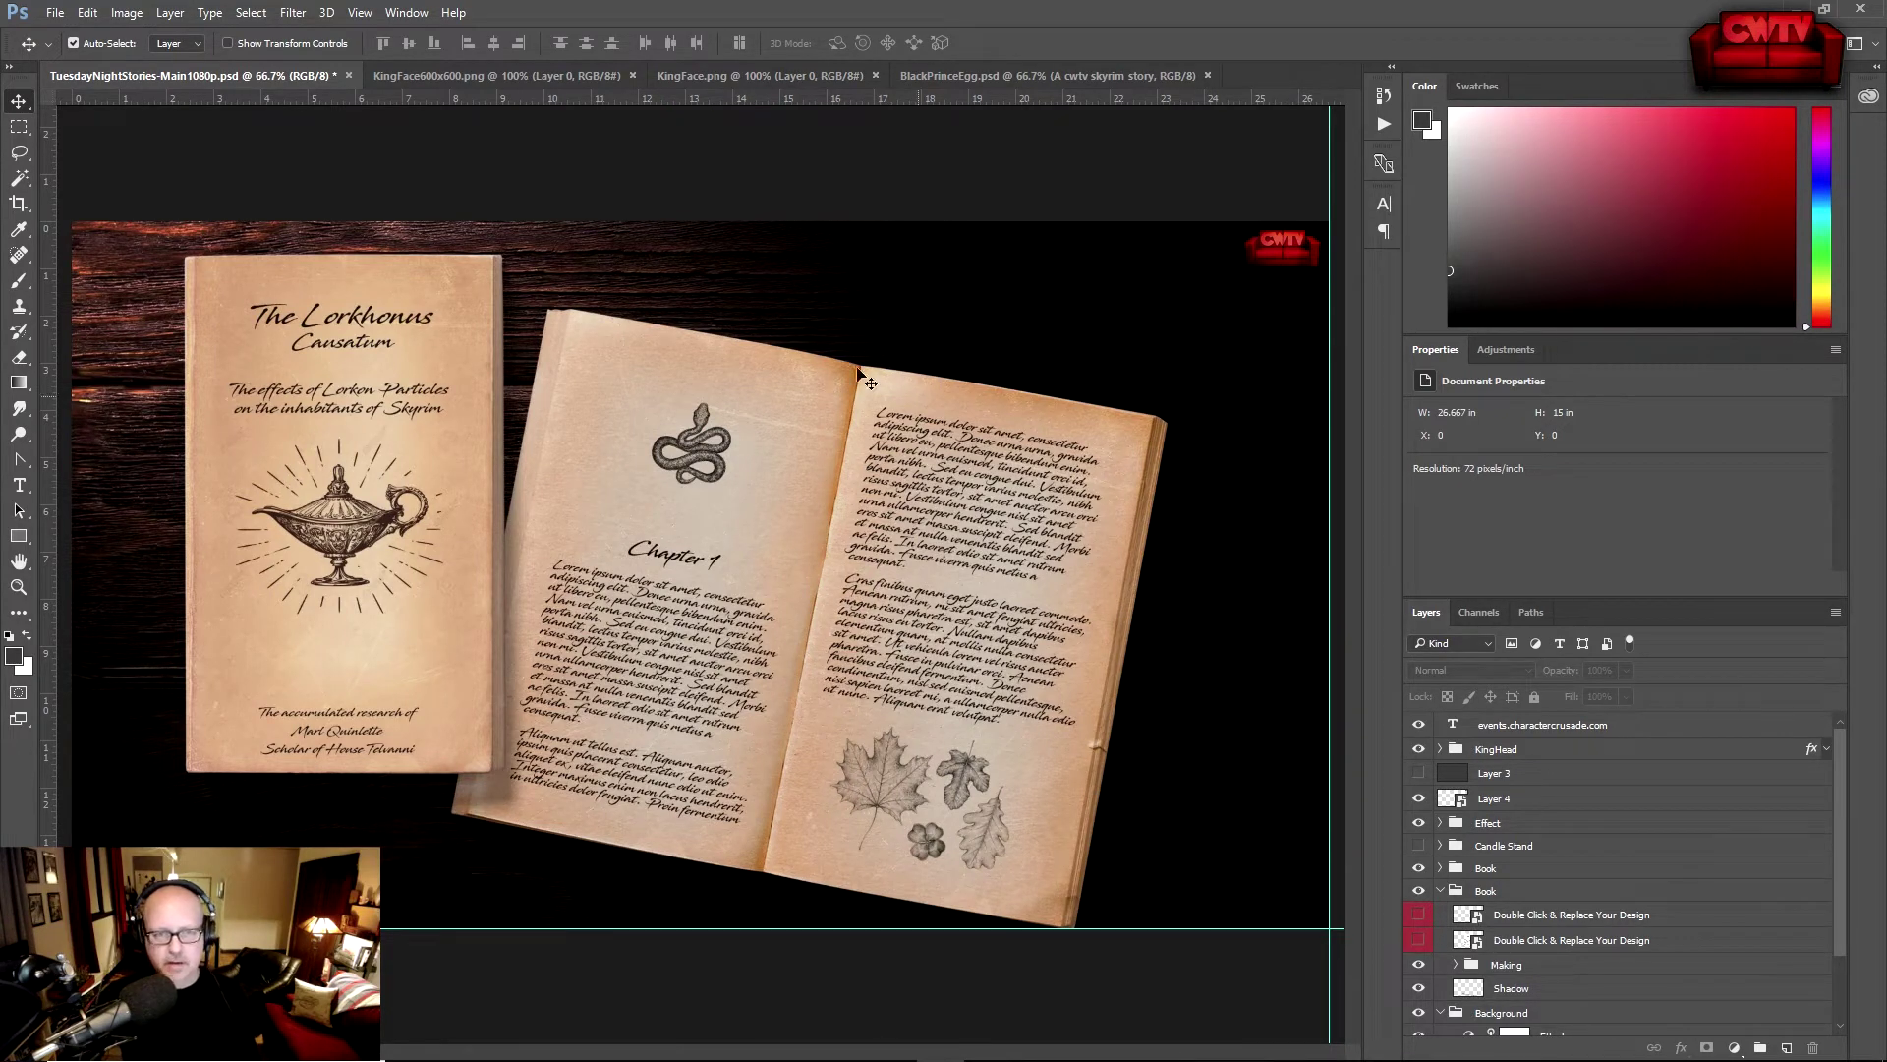
# - Close the KingFace.png and KingFace600x600.png image documents
pyautogui.click(757, 74)
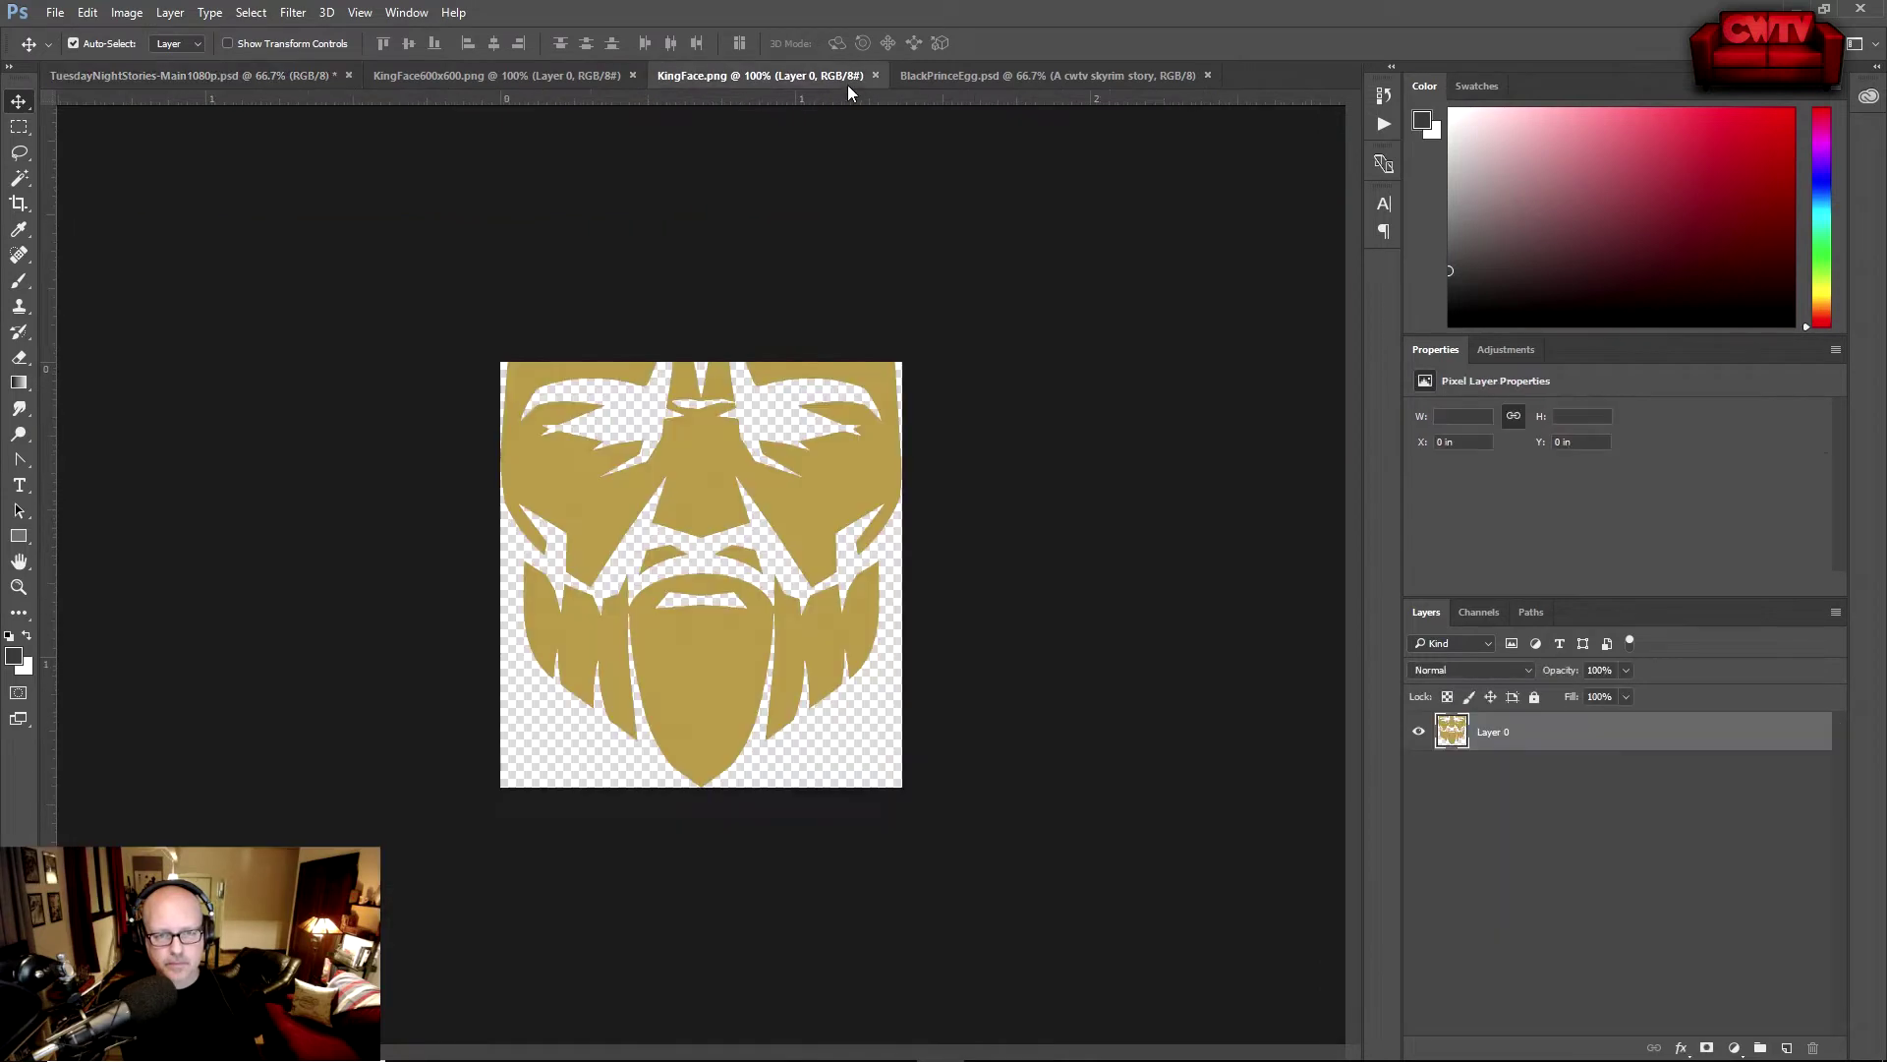
pyautogui.click(875, 74)
pyautogui.click(562, 77)
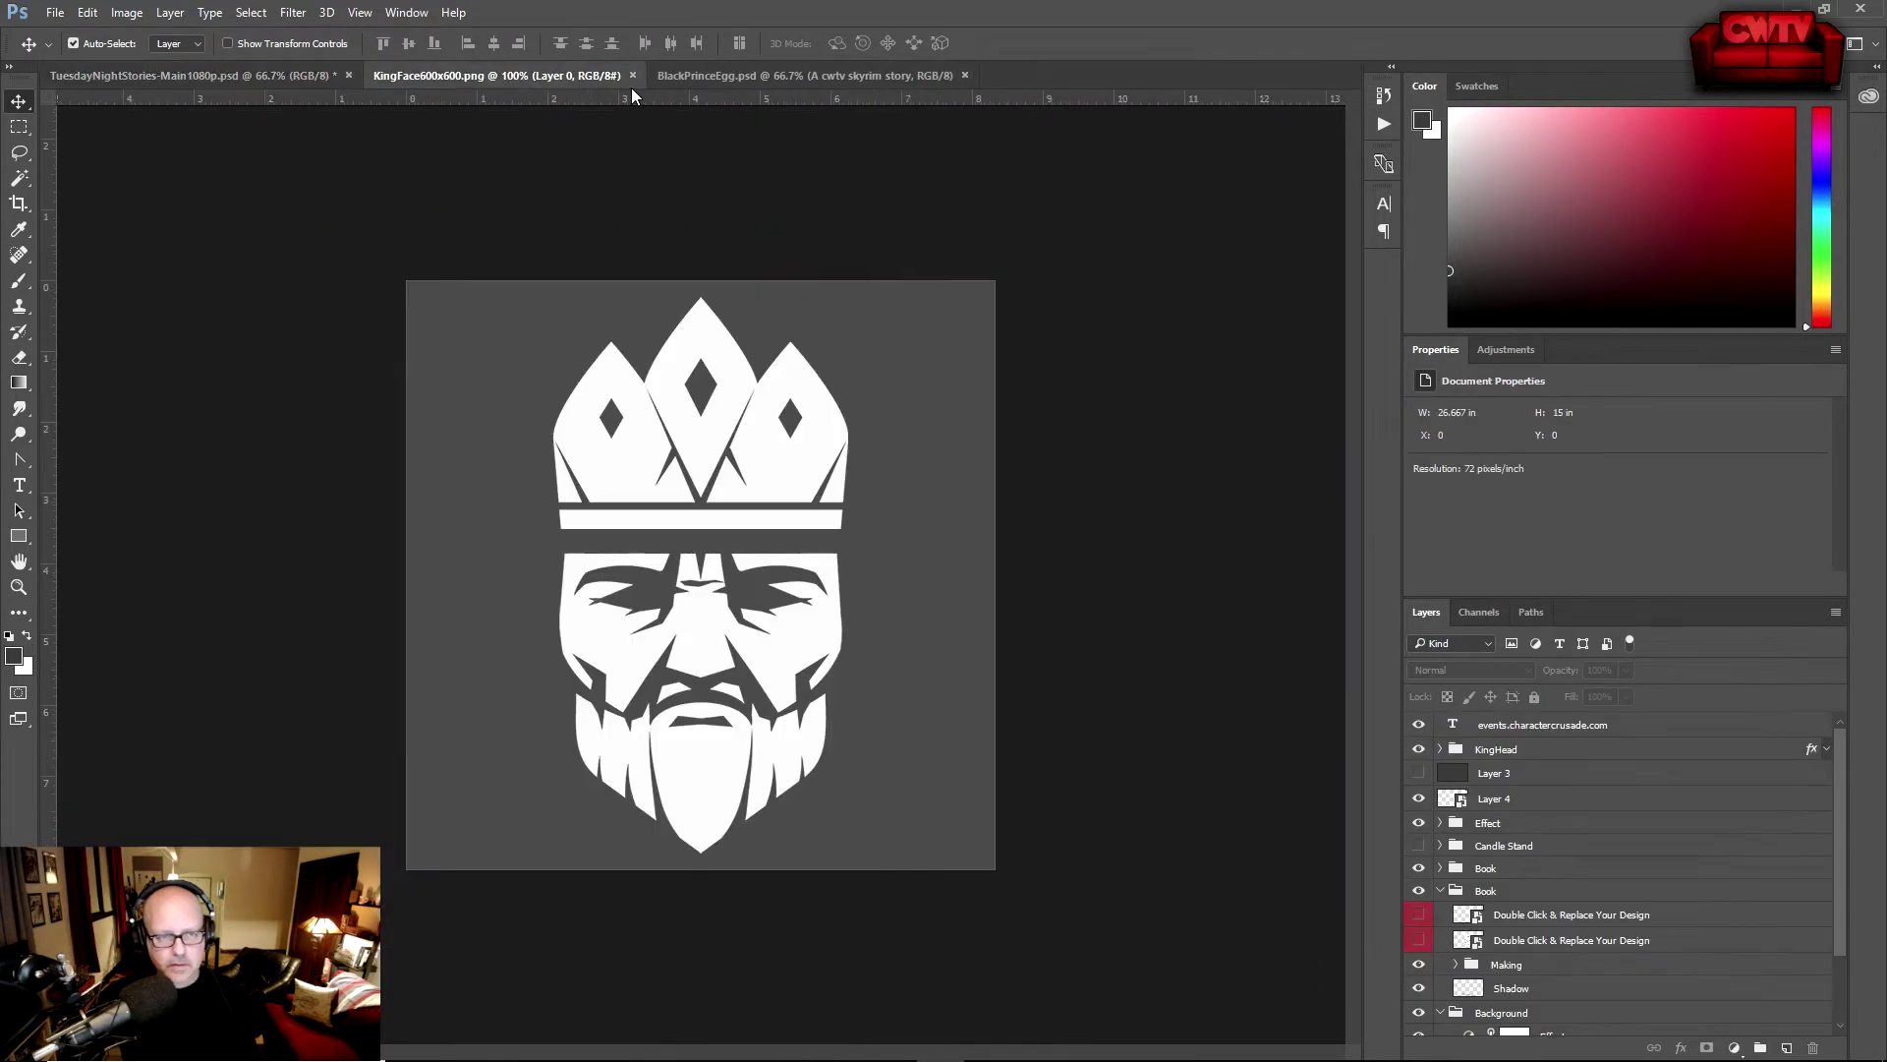
pyautogui.click(633, 75)
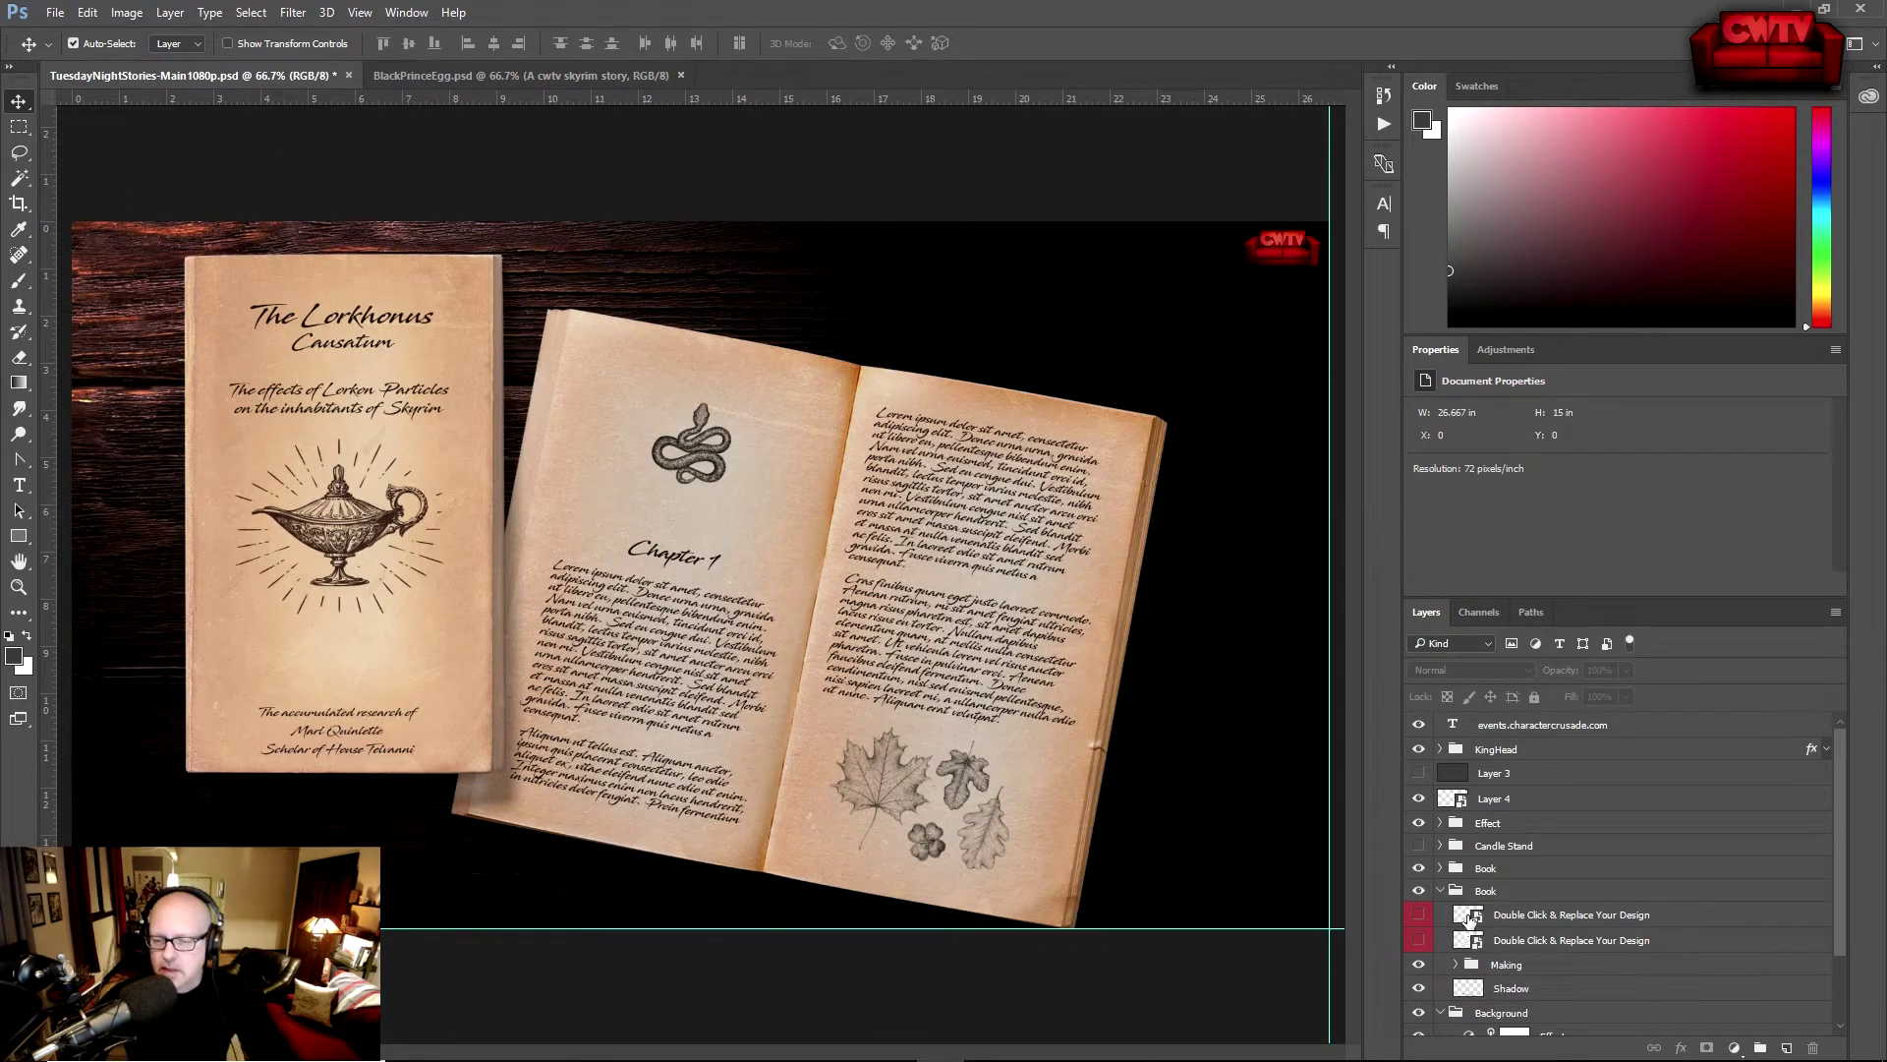
# - Open the mockup's second 'Double Click & Replace Your Design' layer as Layer 511.psb in a floating window
pyautogui.doubleClick(1467, 915)
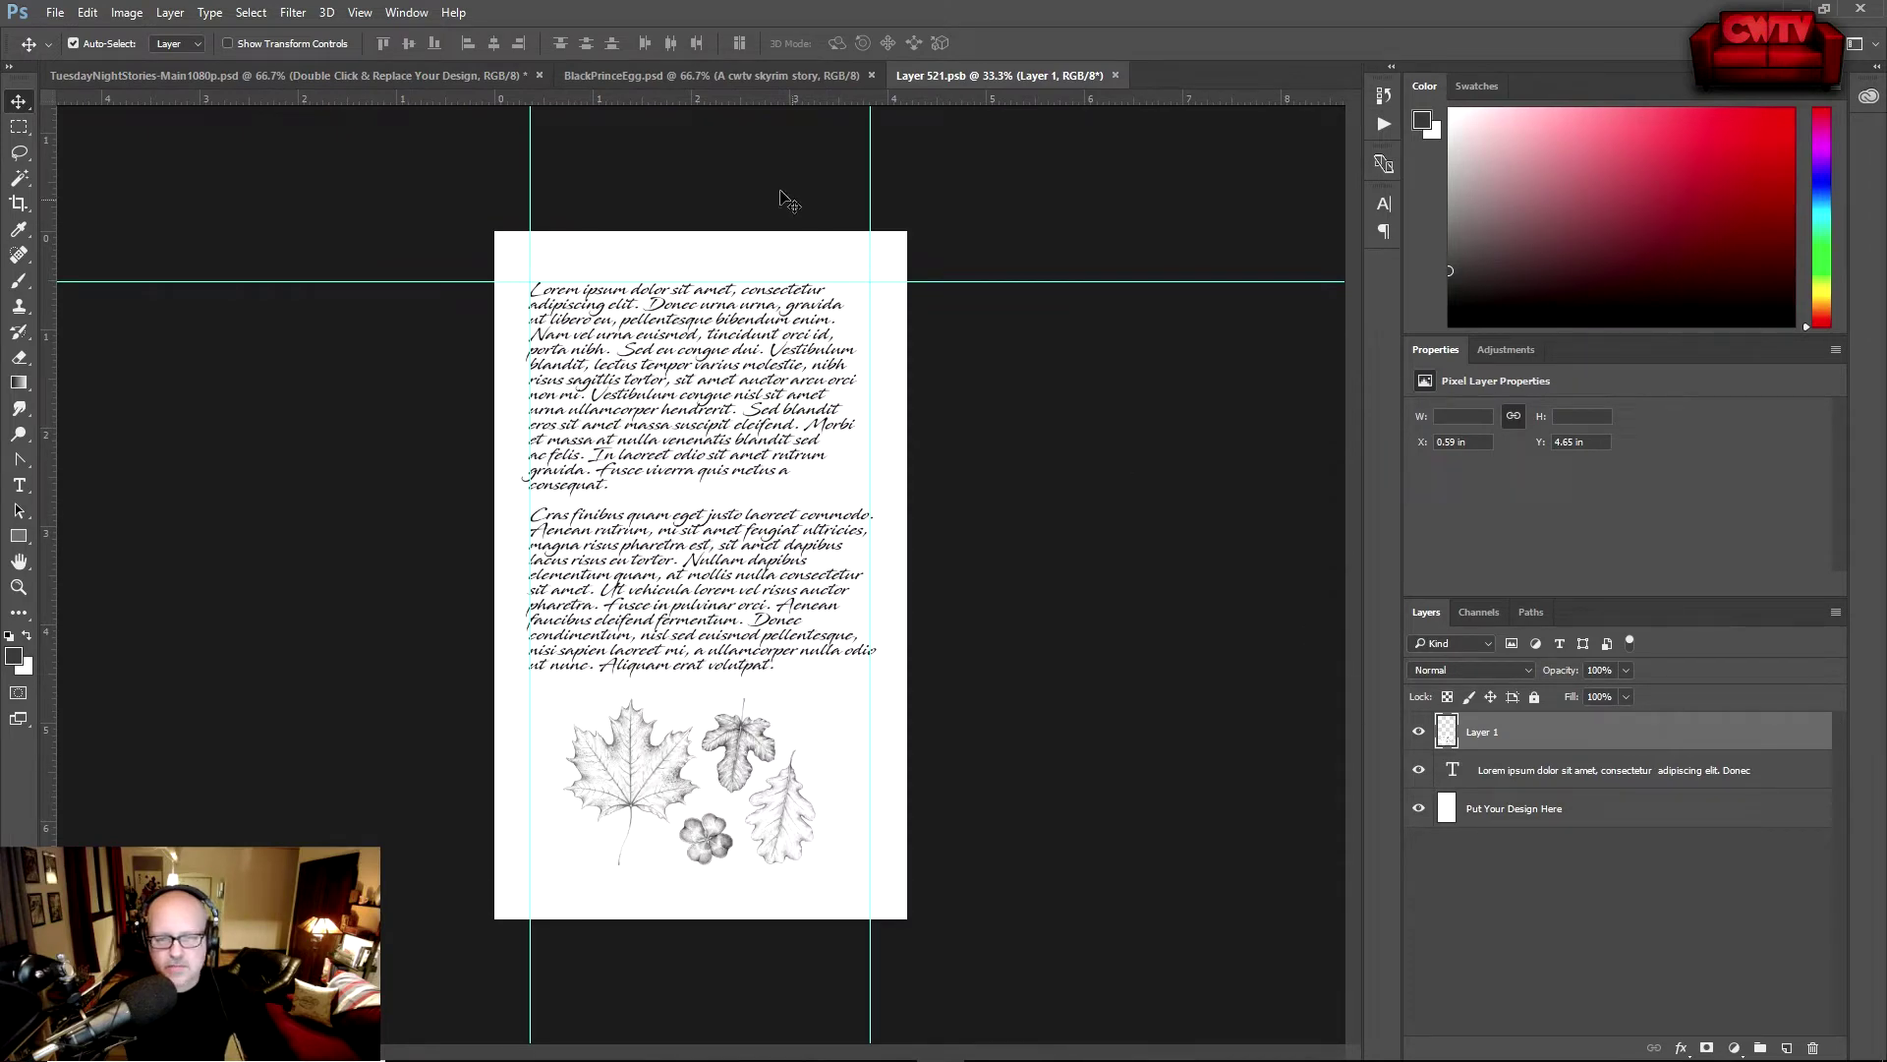
pyautogui.click(442, 77)
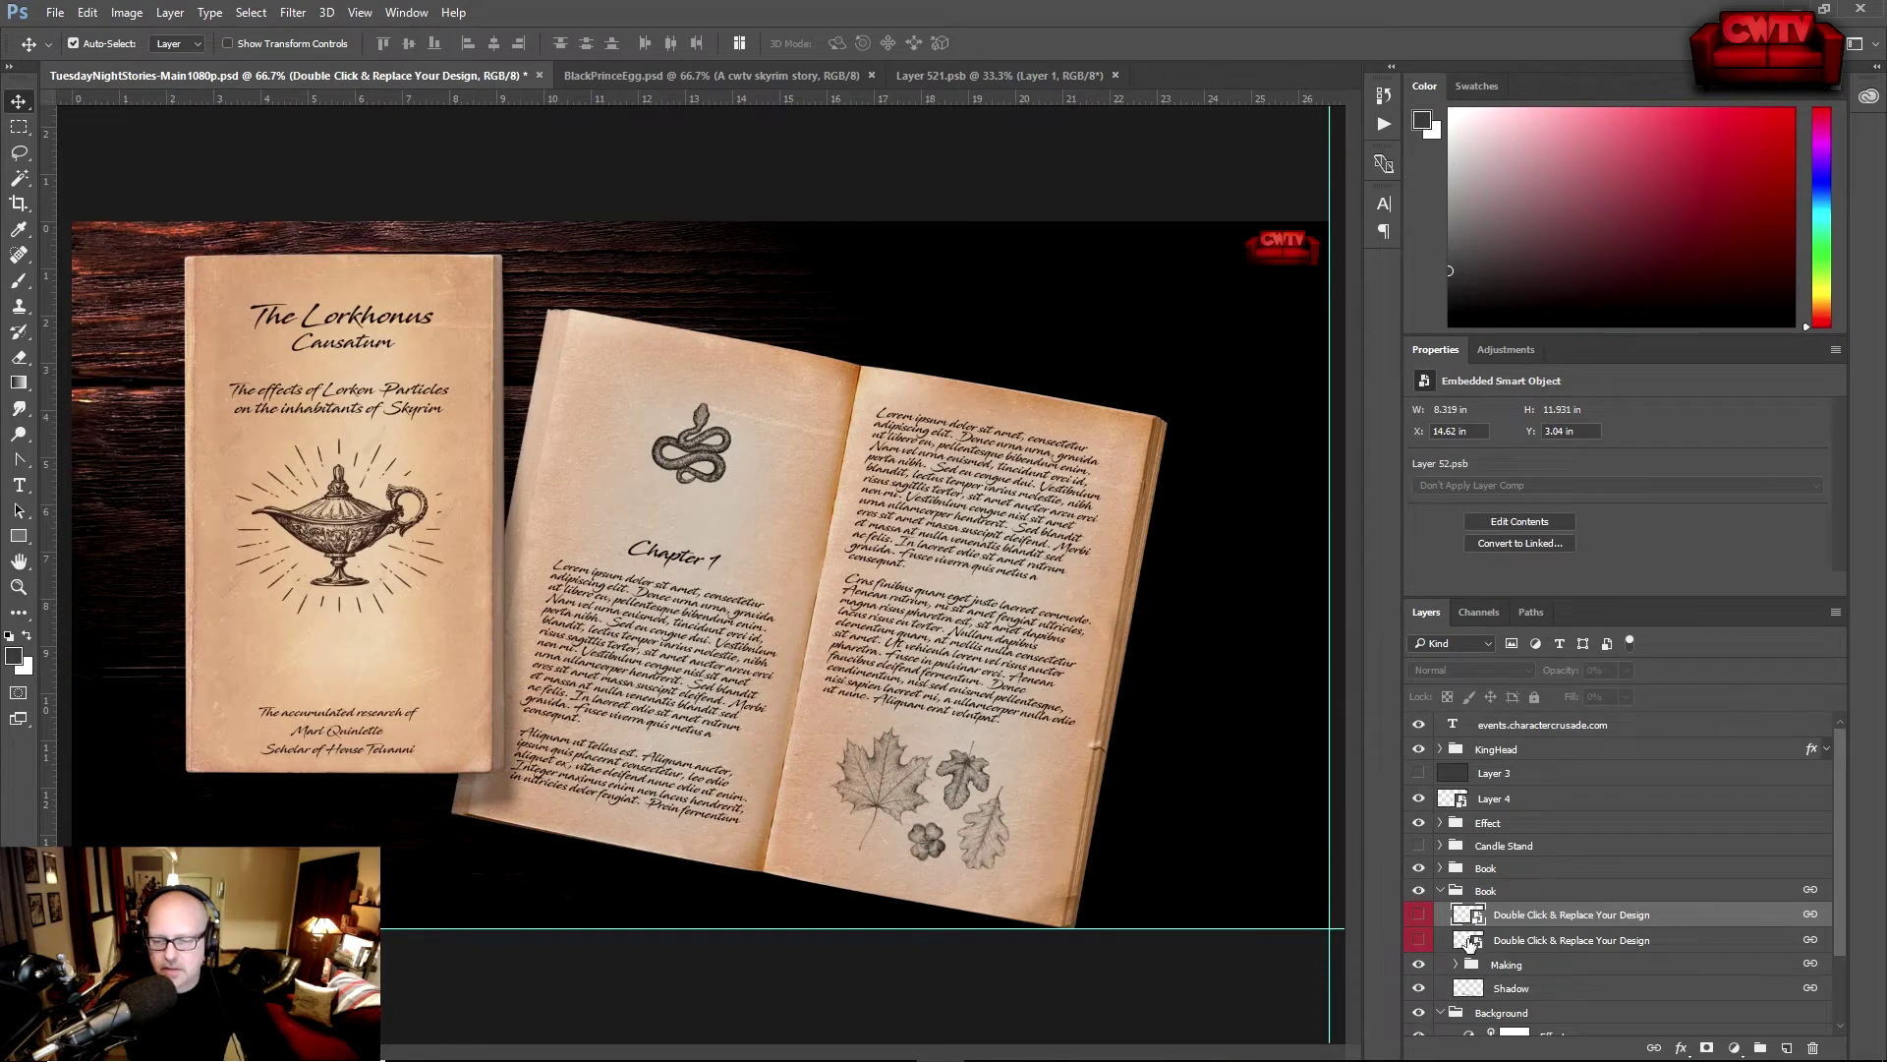
pyautogui.click(1471, 942)
pyautogui.doubleClick(1470, 940)
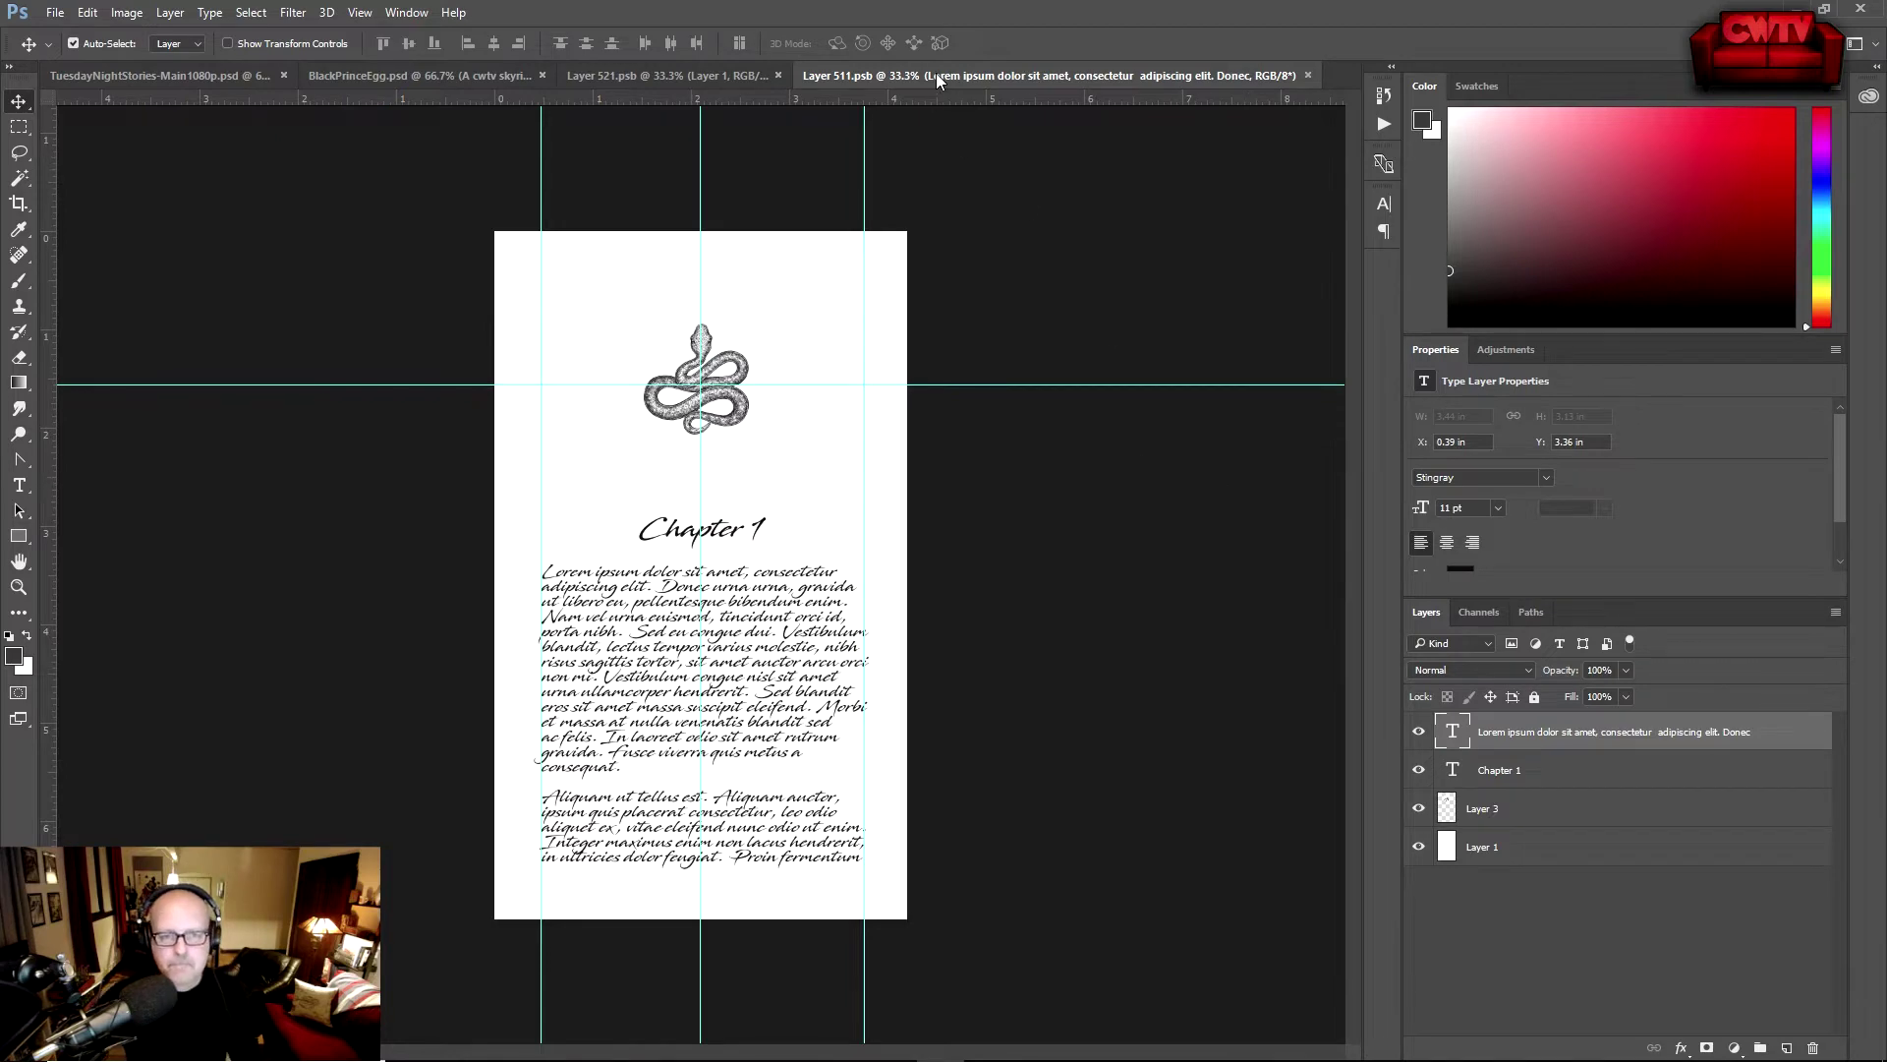
pyautogui.moveTo(936, 72)
pyautogui.mouseDown()
pyautogui.moveTo(888, 315)
pyautogui.moveTo(958, 86)
pyautogui.mouseUp()
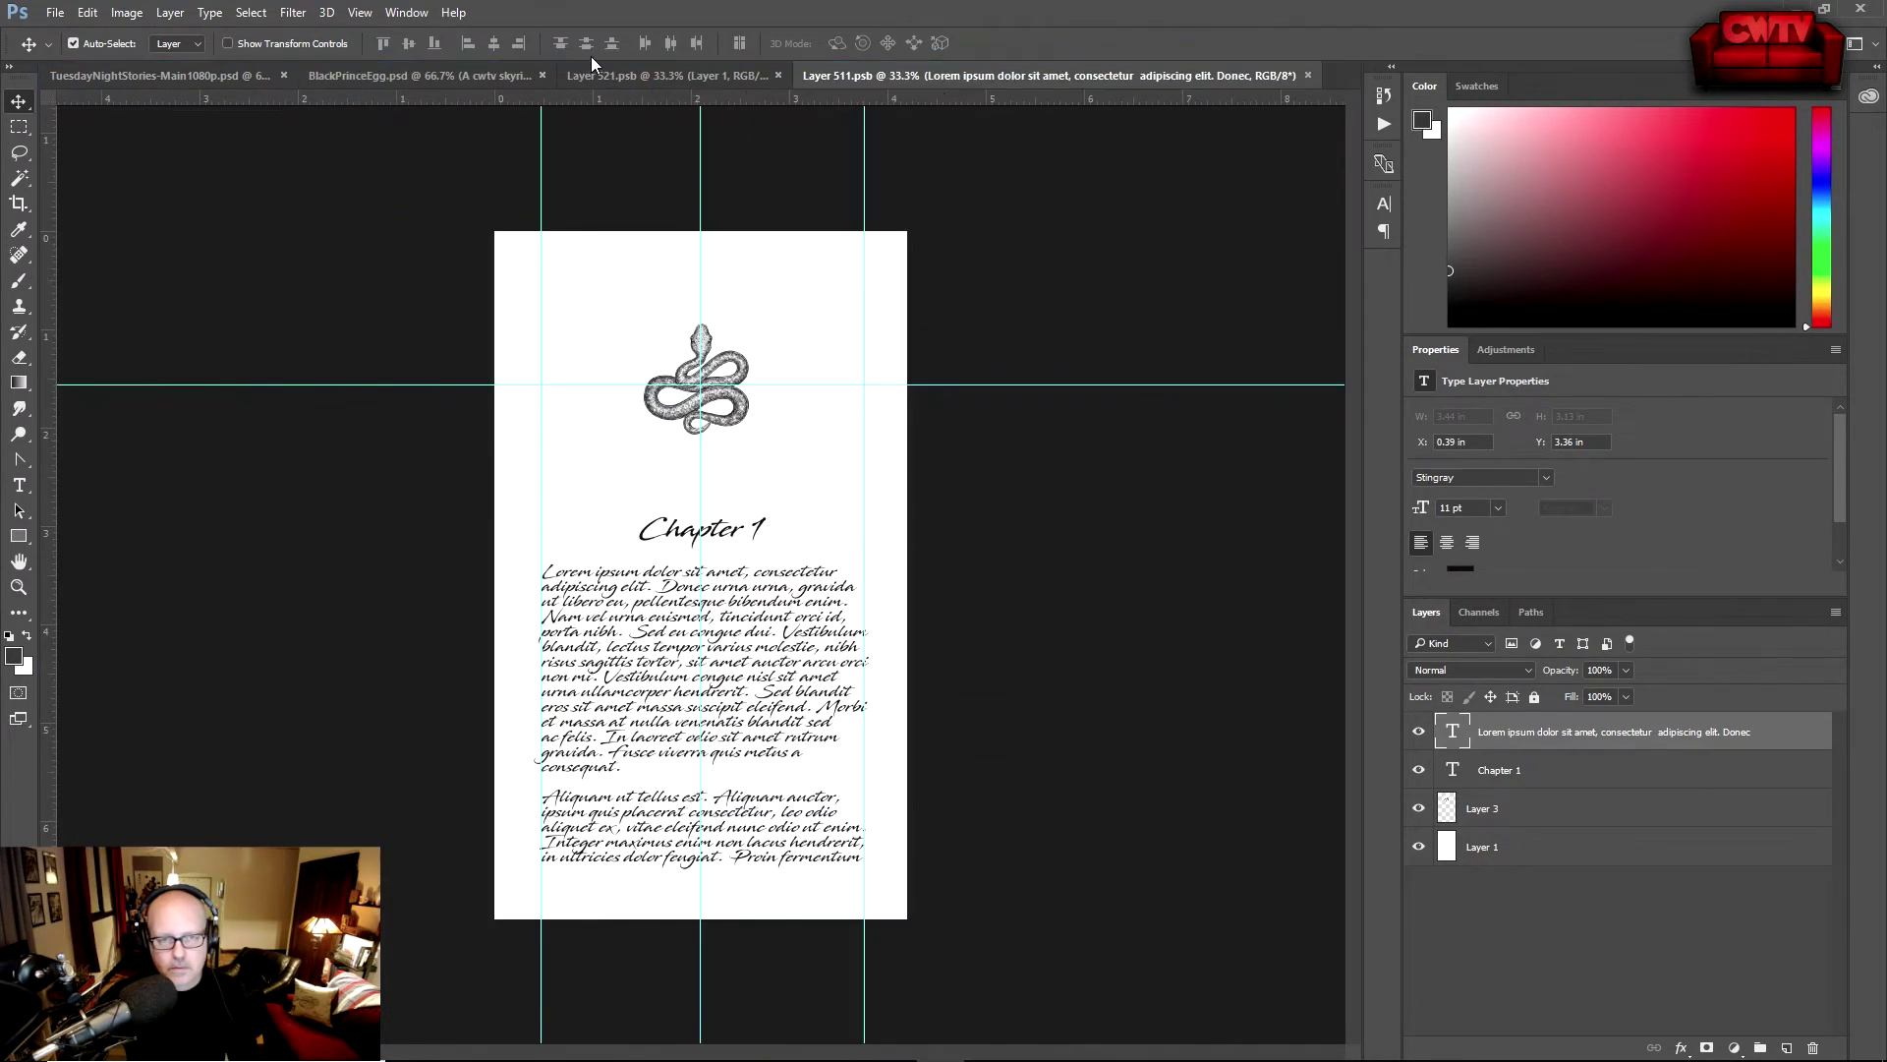
pyautogui.click(729, 79)
# - Float the BlackPrinceEgg.psd artwork in its own window beside the Chapter 1 page
pyautogui.click(462, 75)
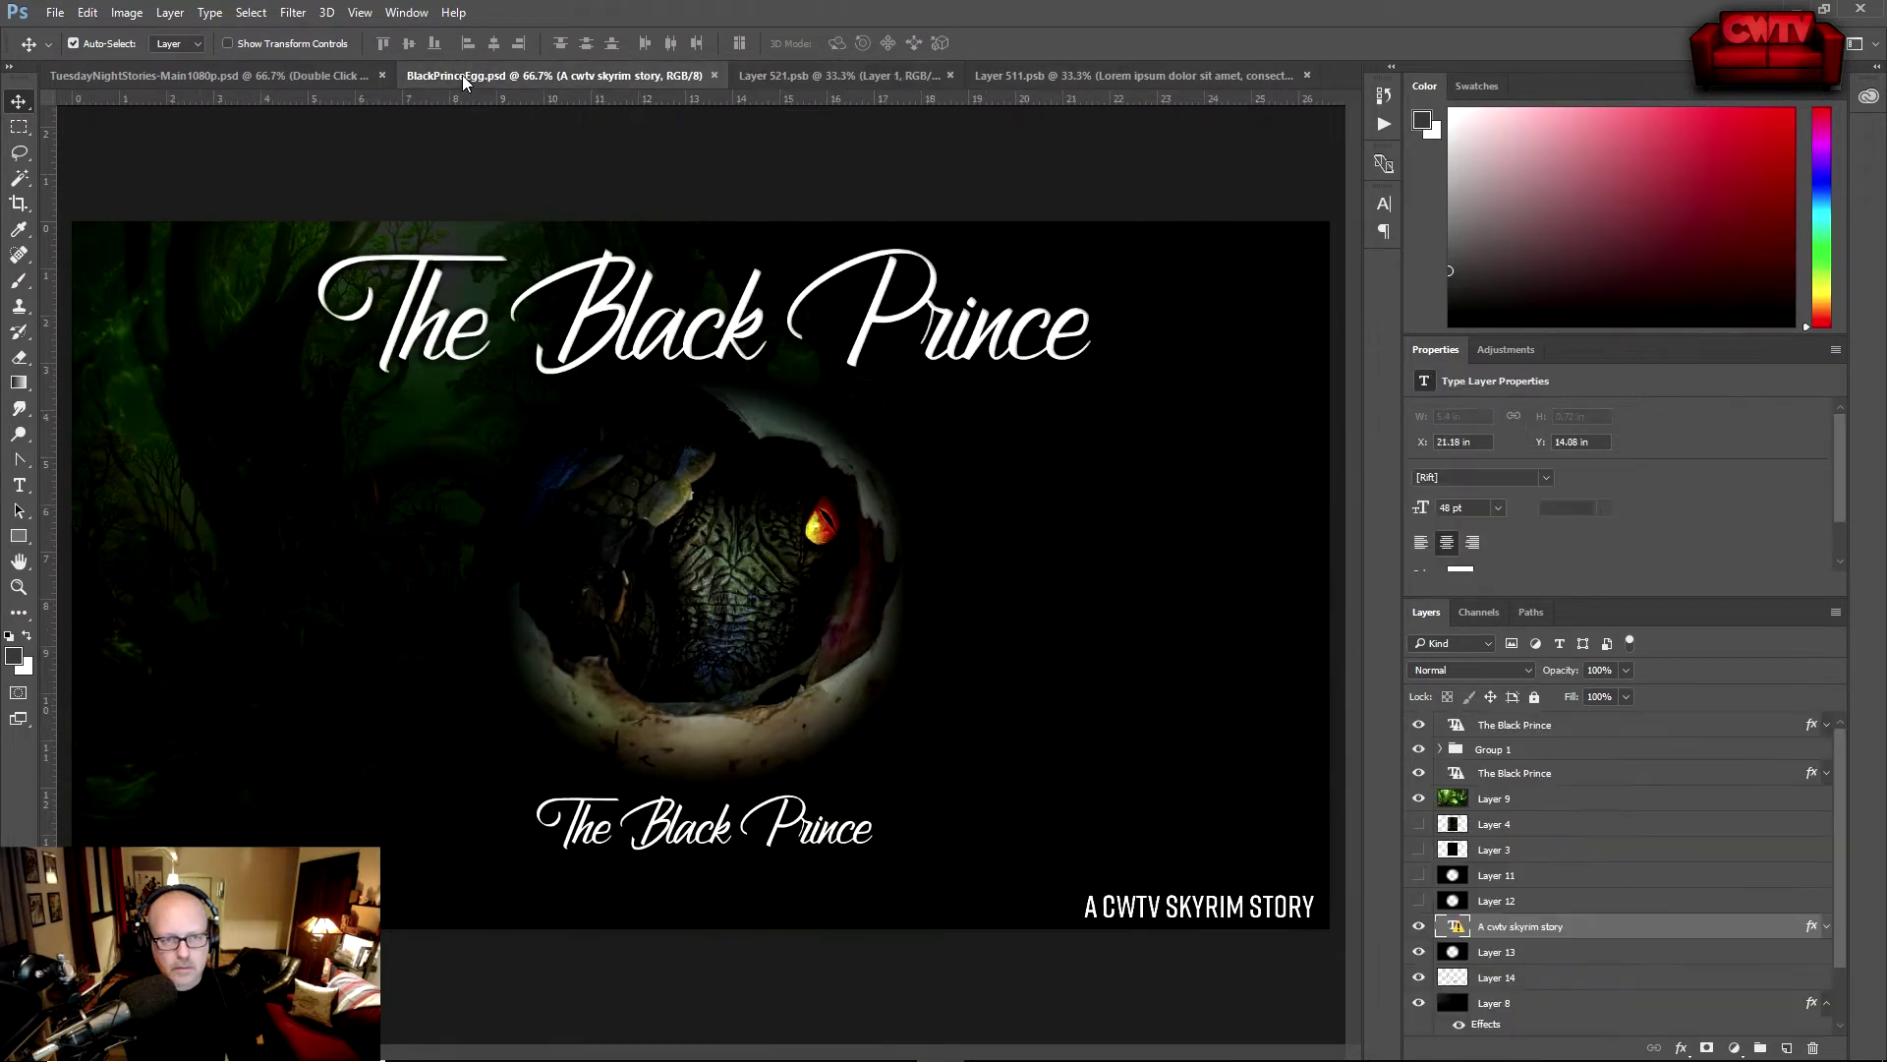
pyautogui.moveTo(581, 78); pyautogui.dragTo(1161, 82)
pyautogui.click(834, 79)
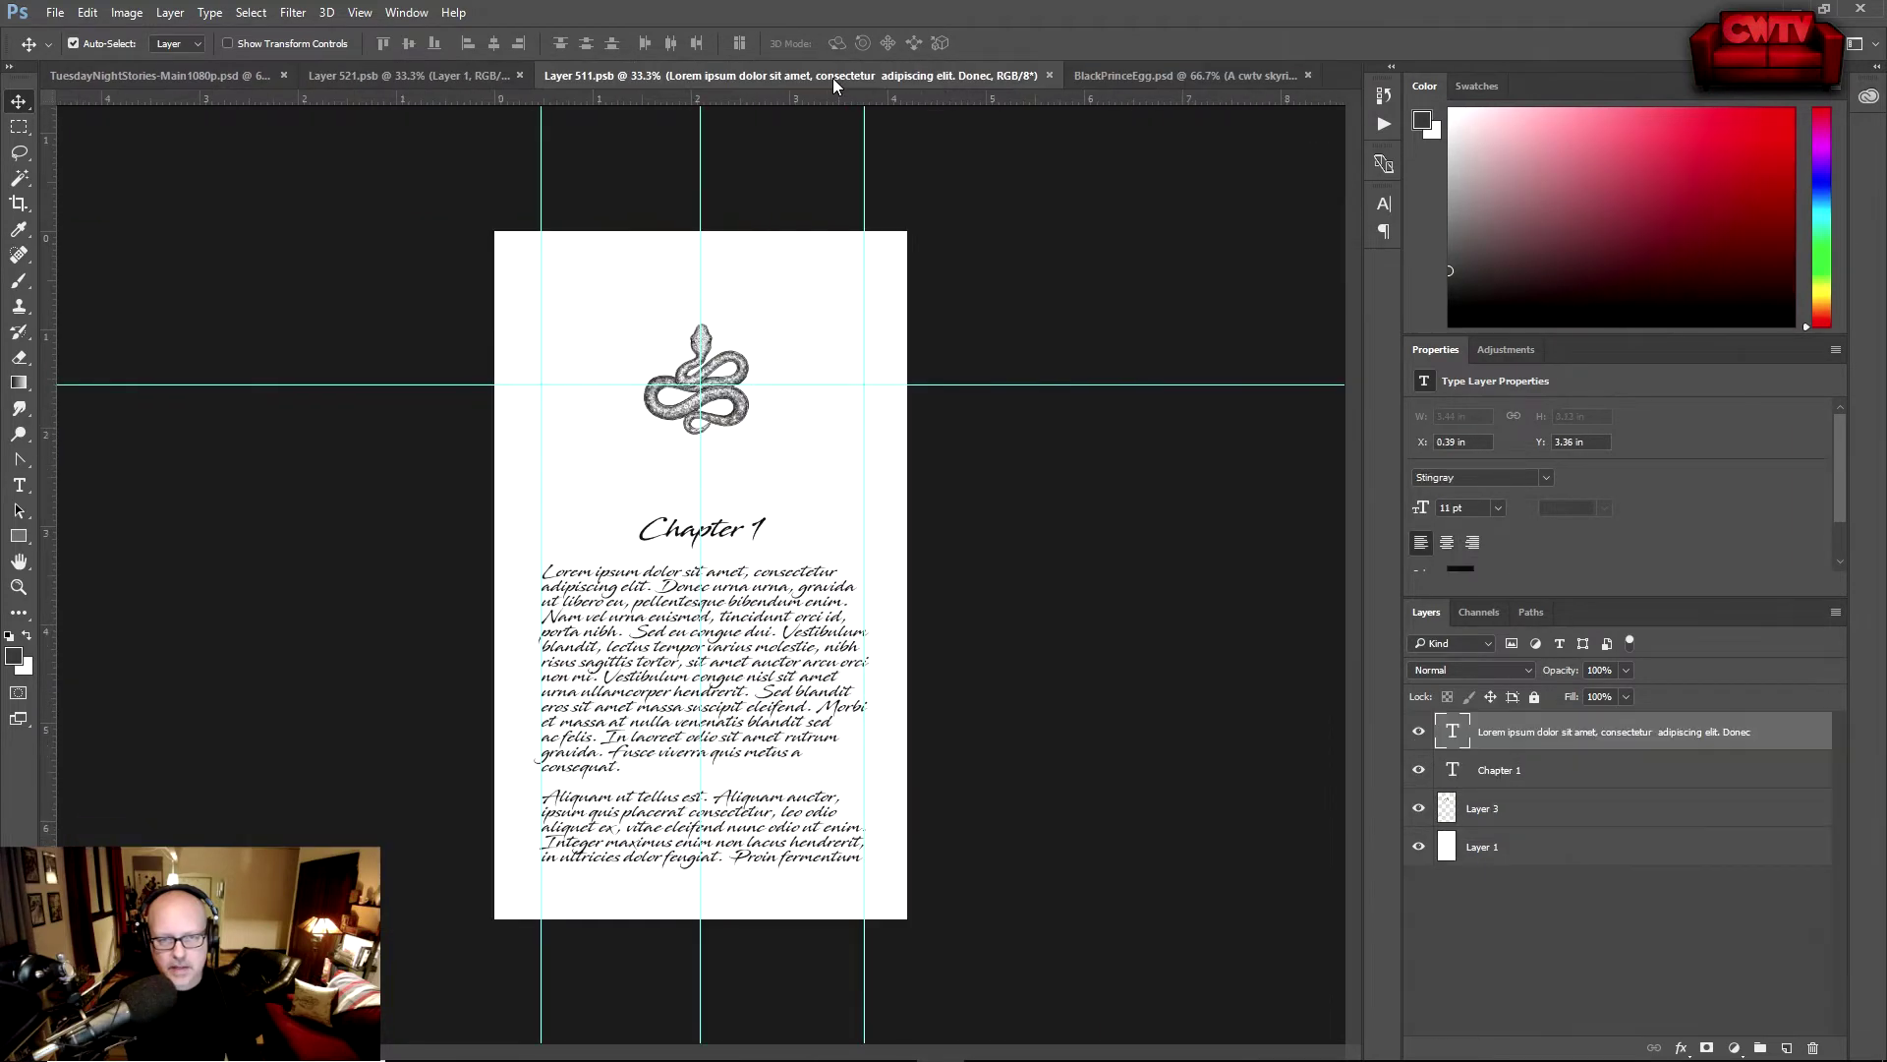
pyautogui.click(1124, 75)
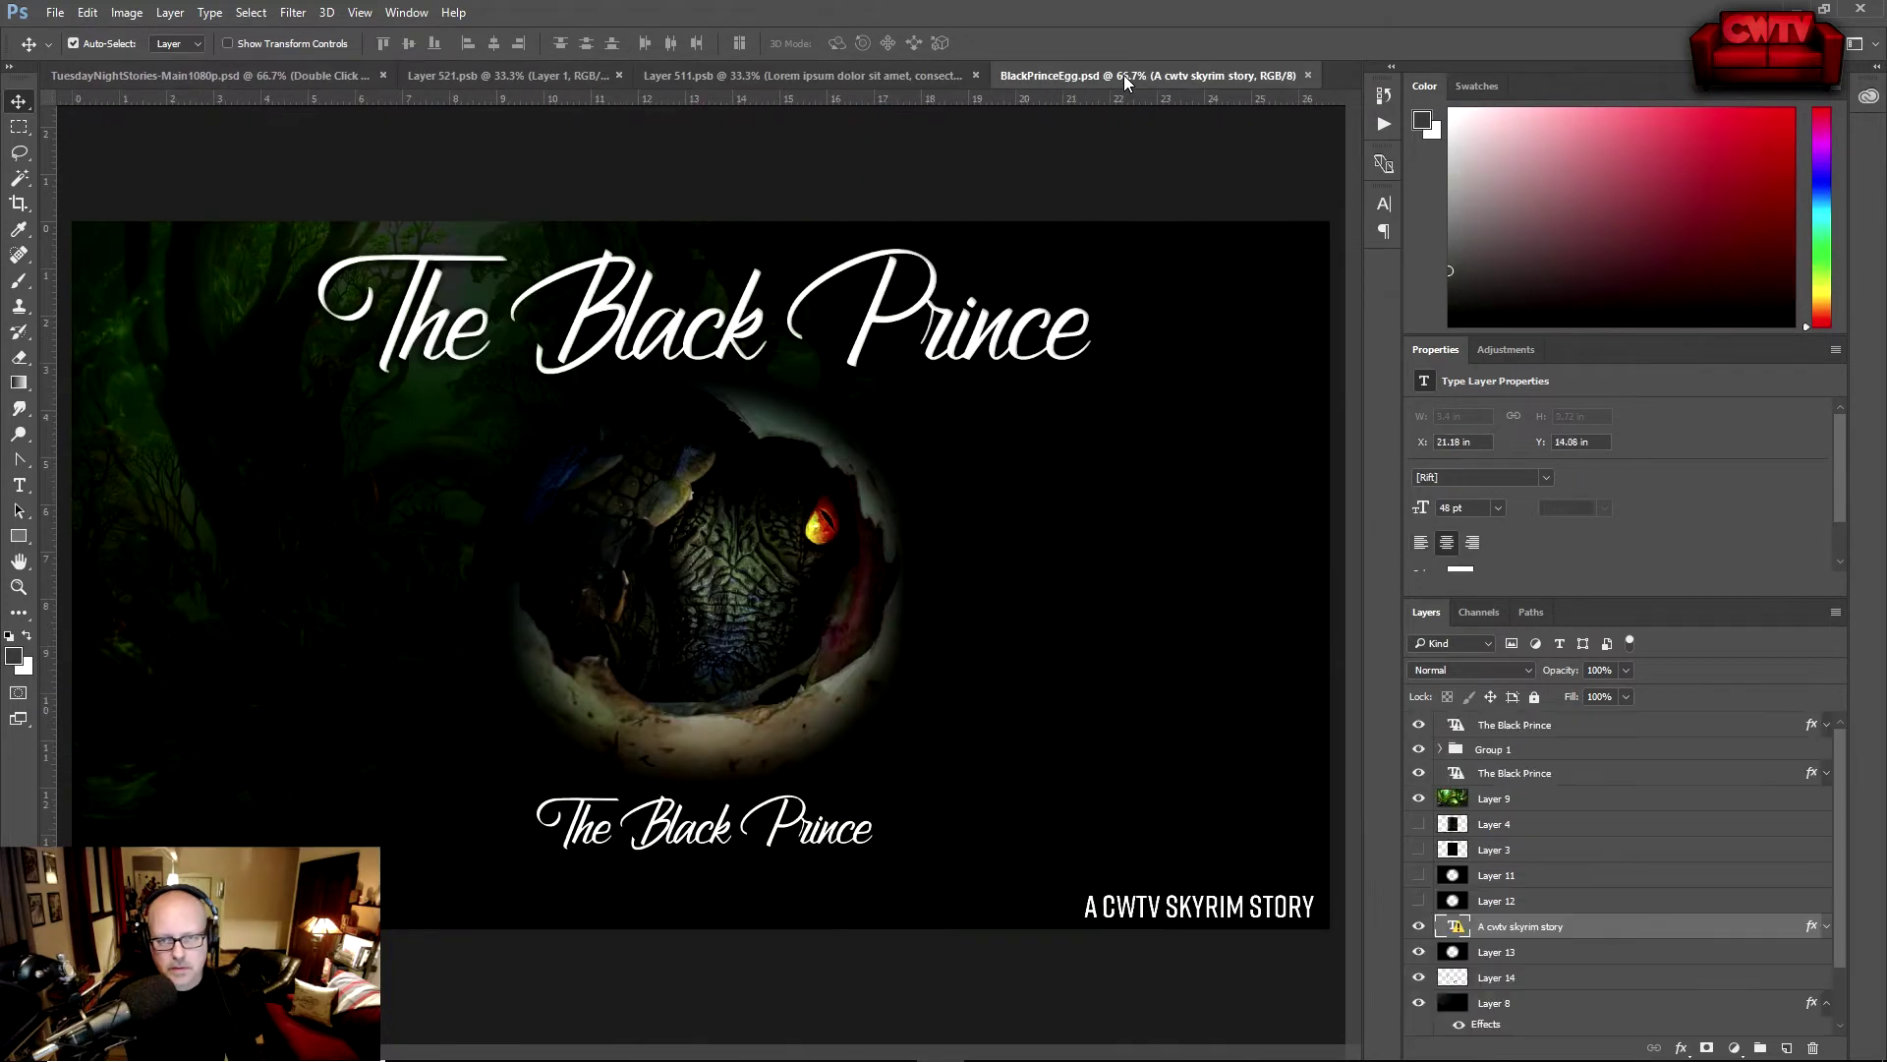
pyautogui.moveTo(1099, 120); pyautogui.dragTo(378, 442)
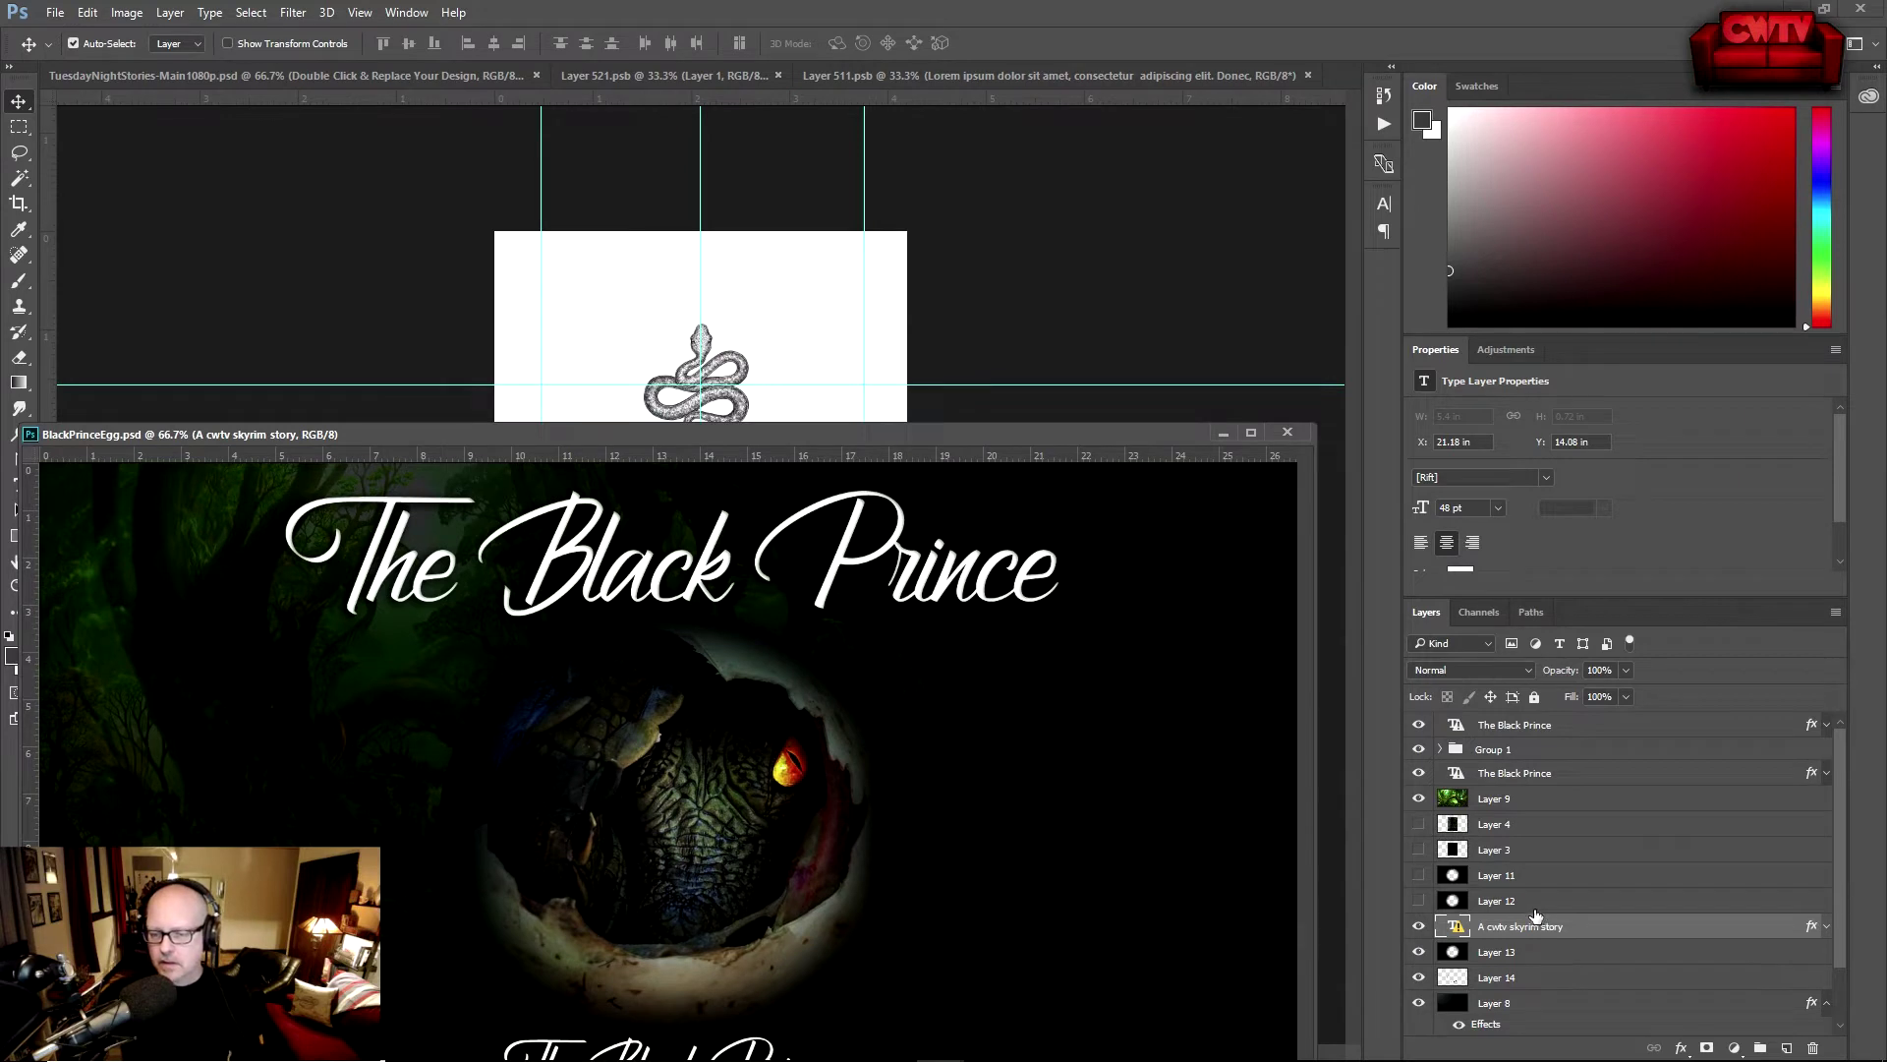
# - Find The Black Prince title layer and drag it onto the Layer 511 canvas
pyautogui.click(1549, 774)
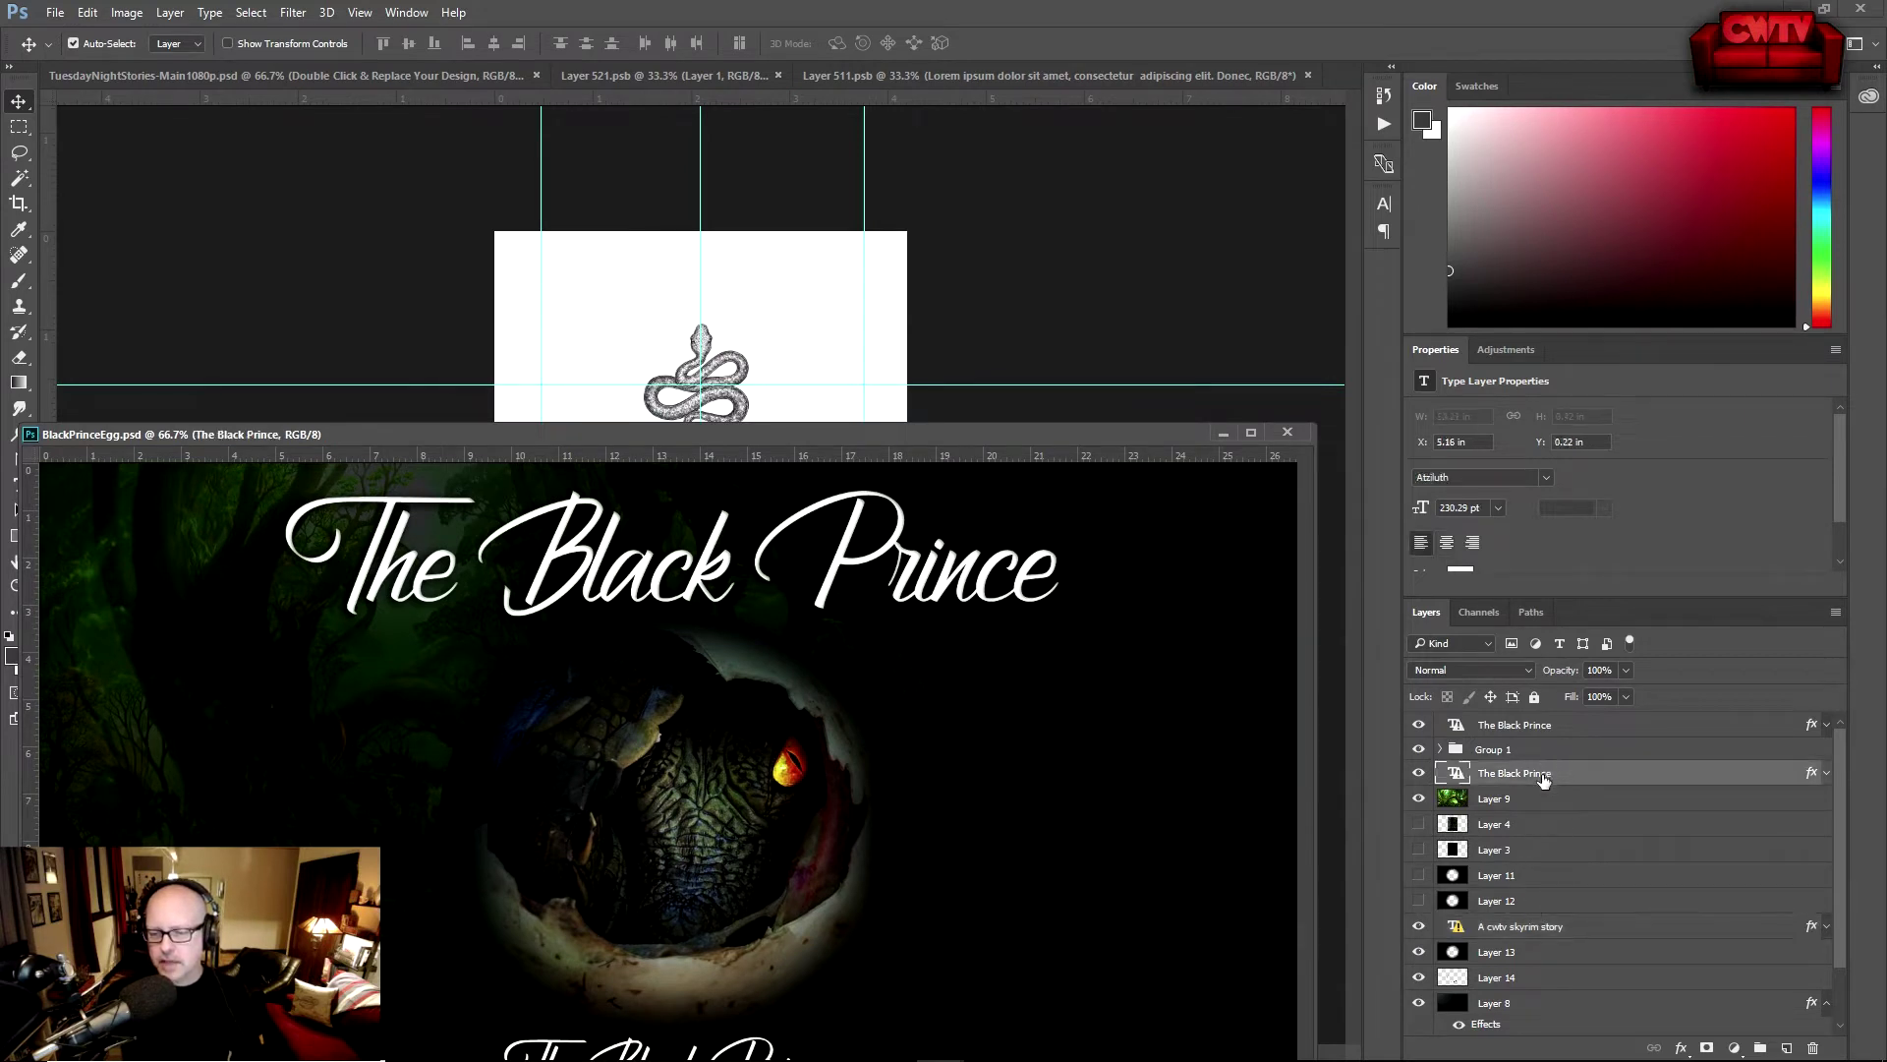
pyautogui.click(1416, 775)
pyautogui.click(1417, 775)
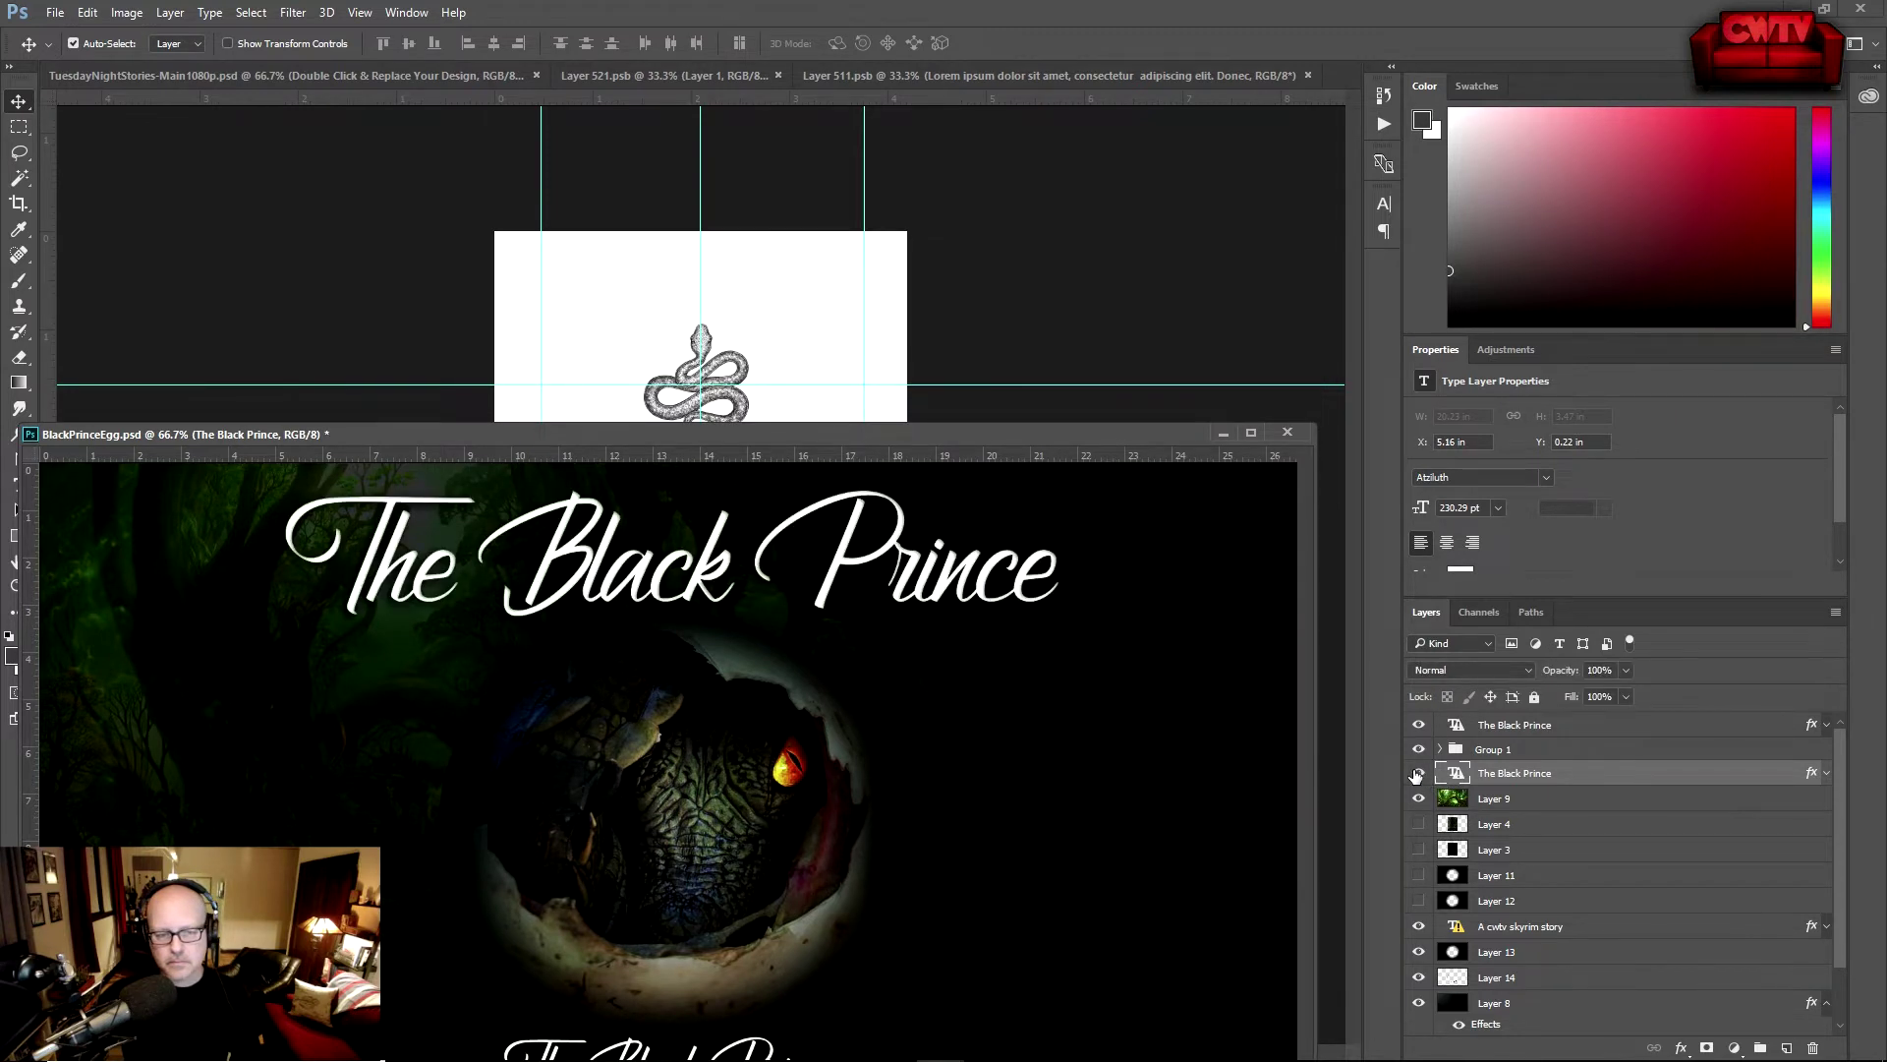
pyautogui.click(1418, 725)
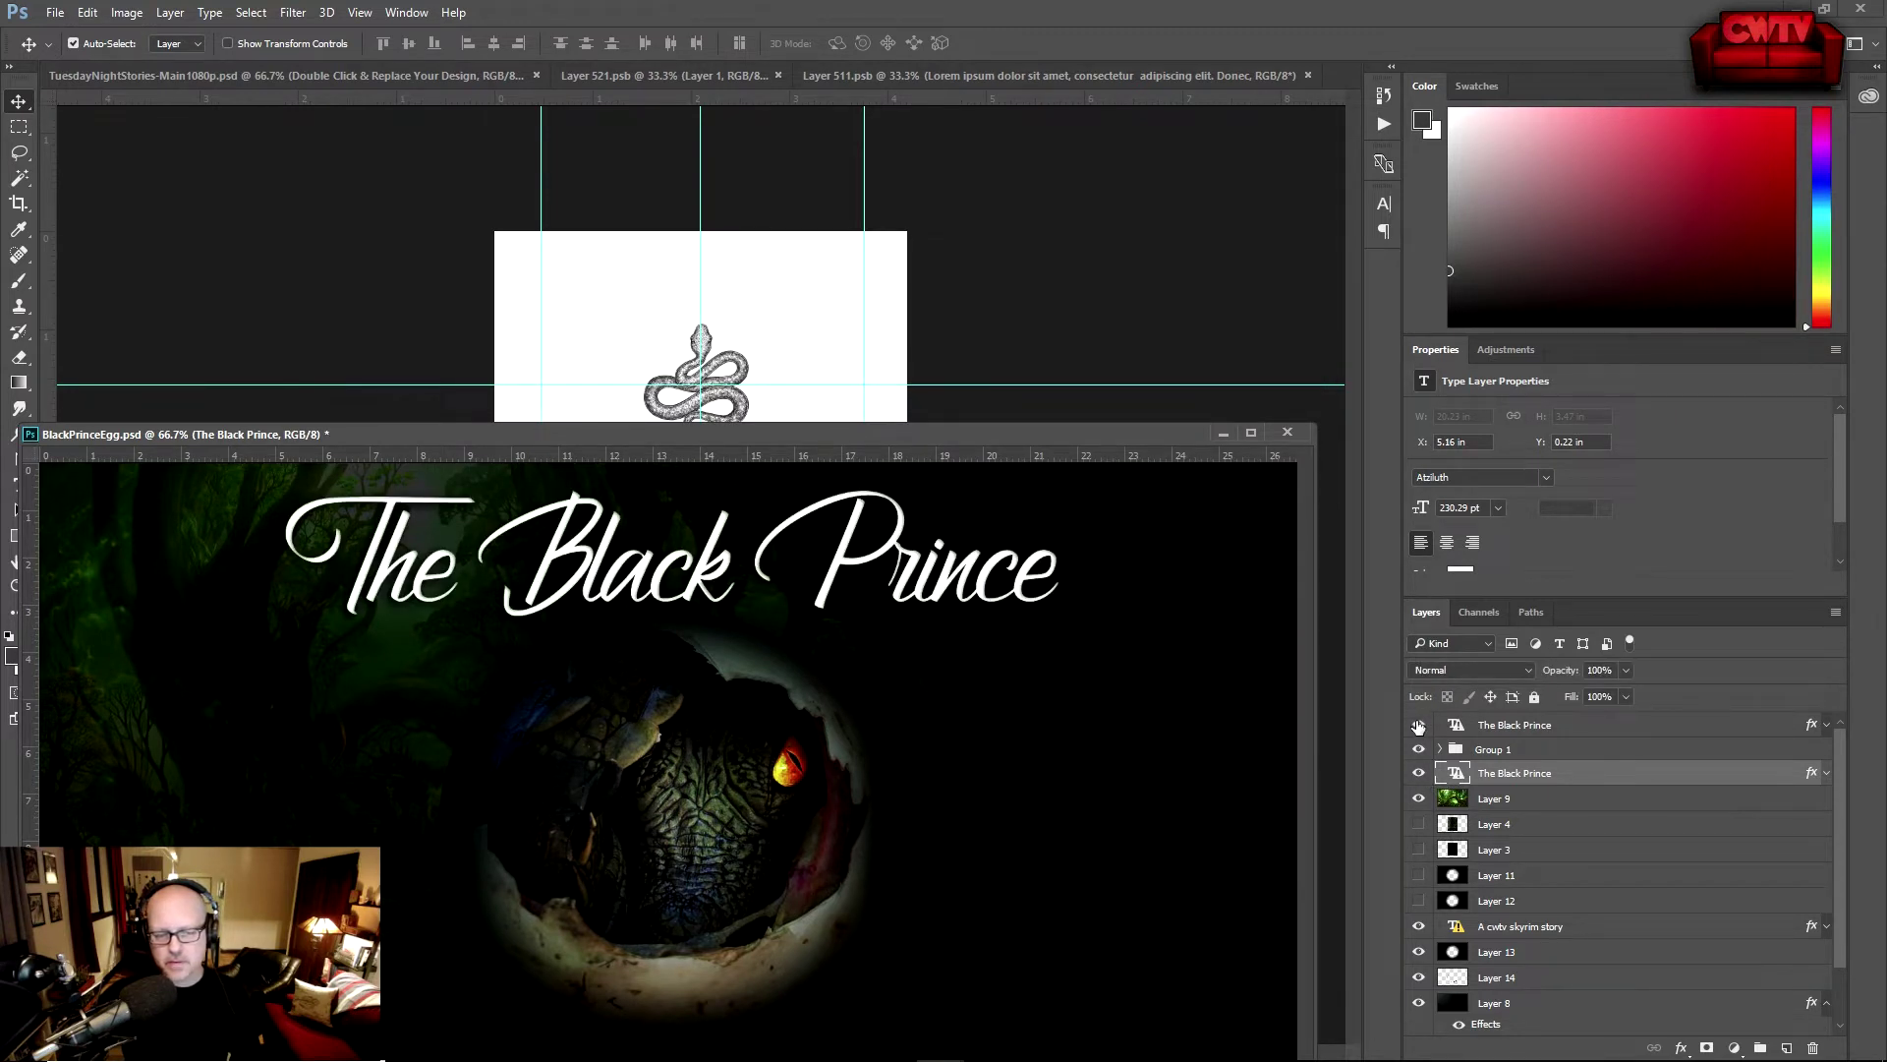
pyautogui.click(1419, 725)
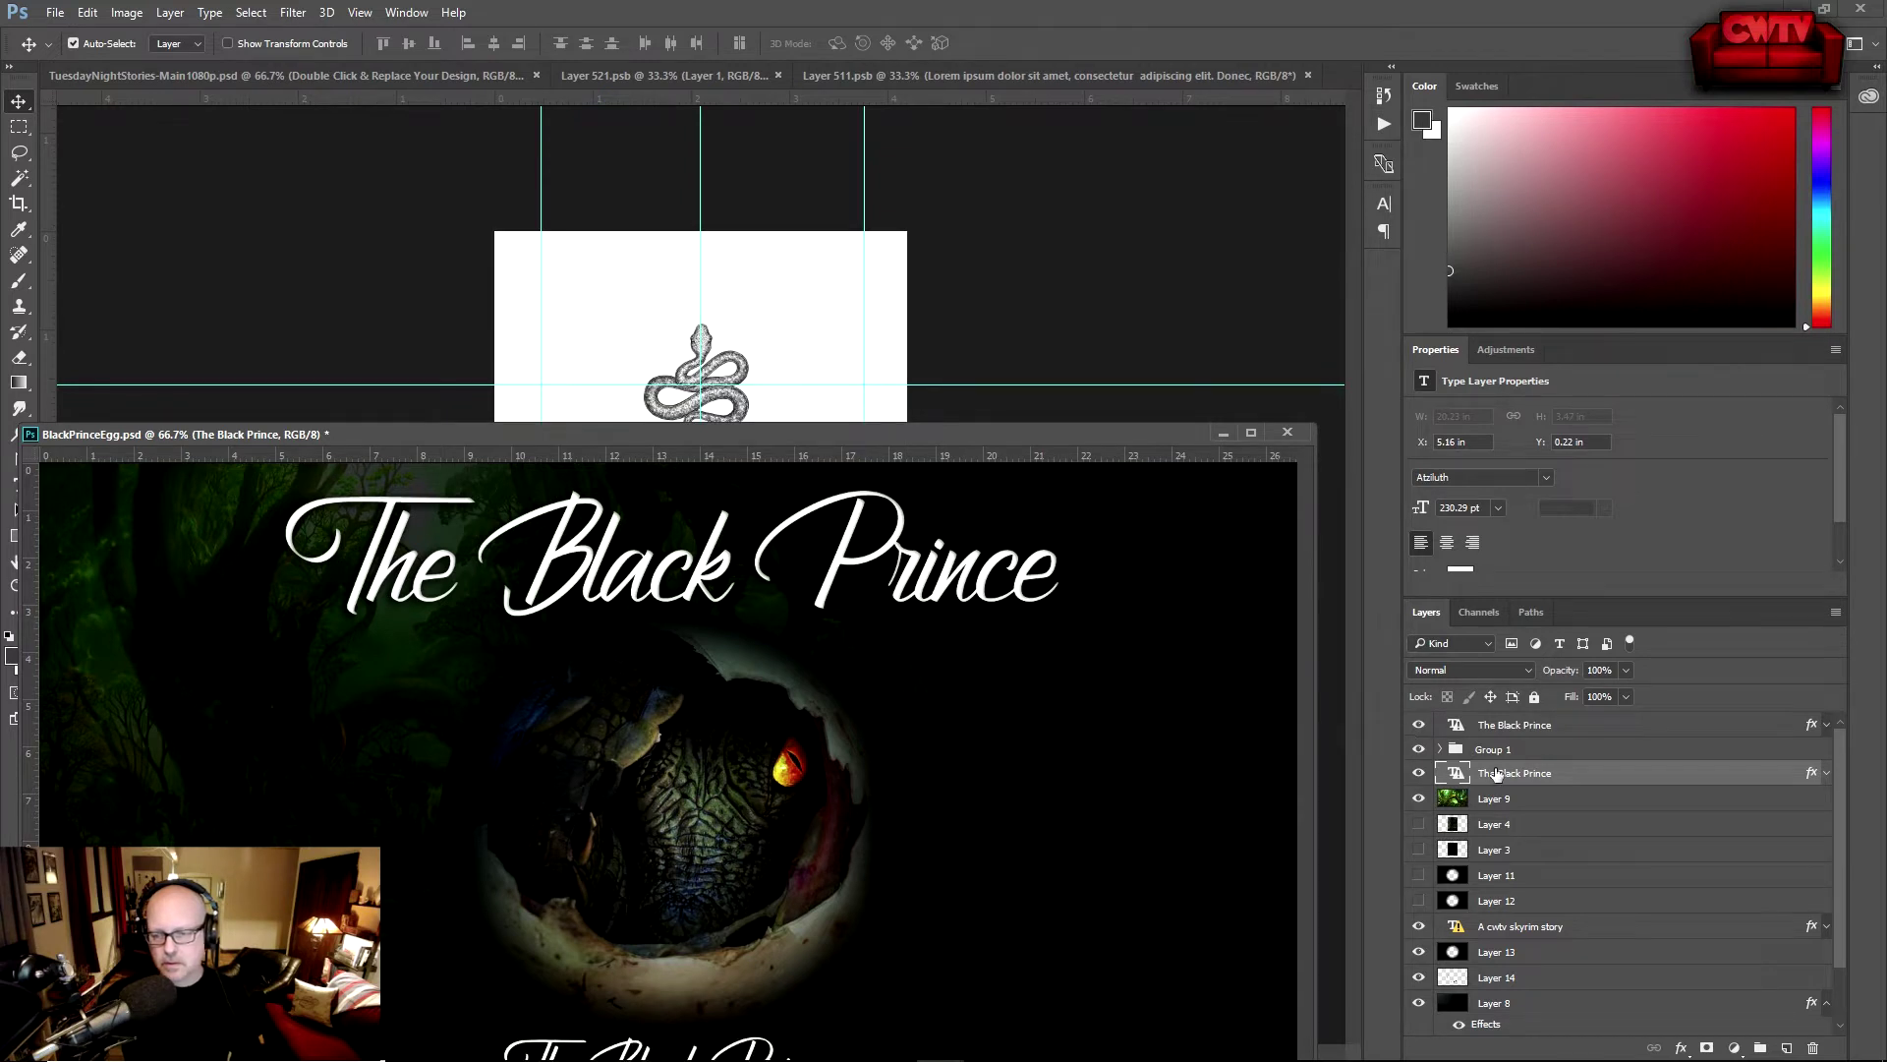
pyautogui.moveTo(1520, 778); pyautogui.dragTo(704, 354)
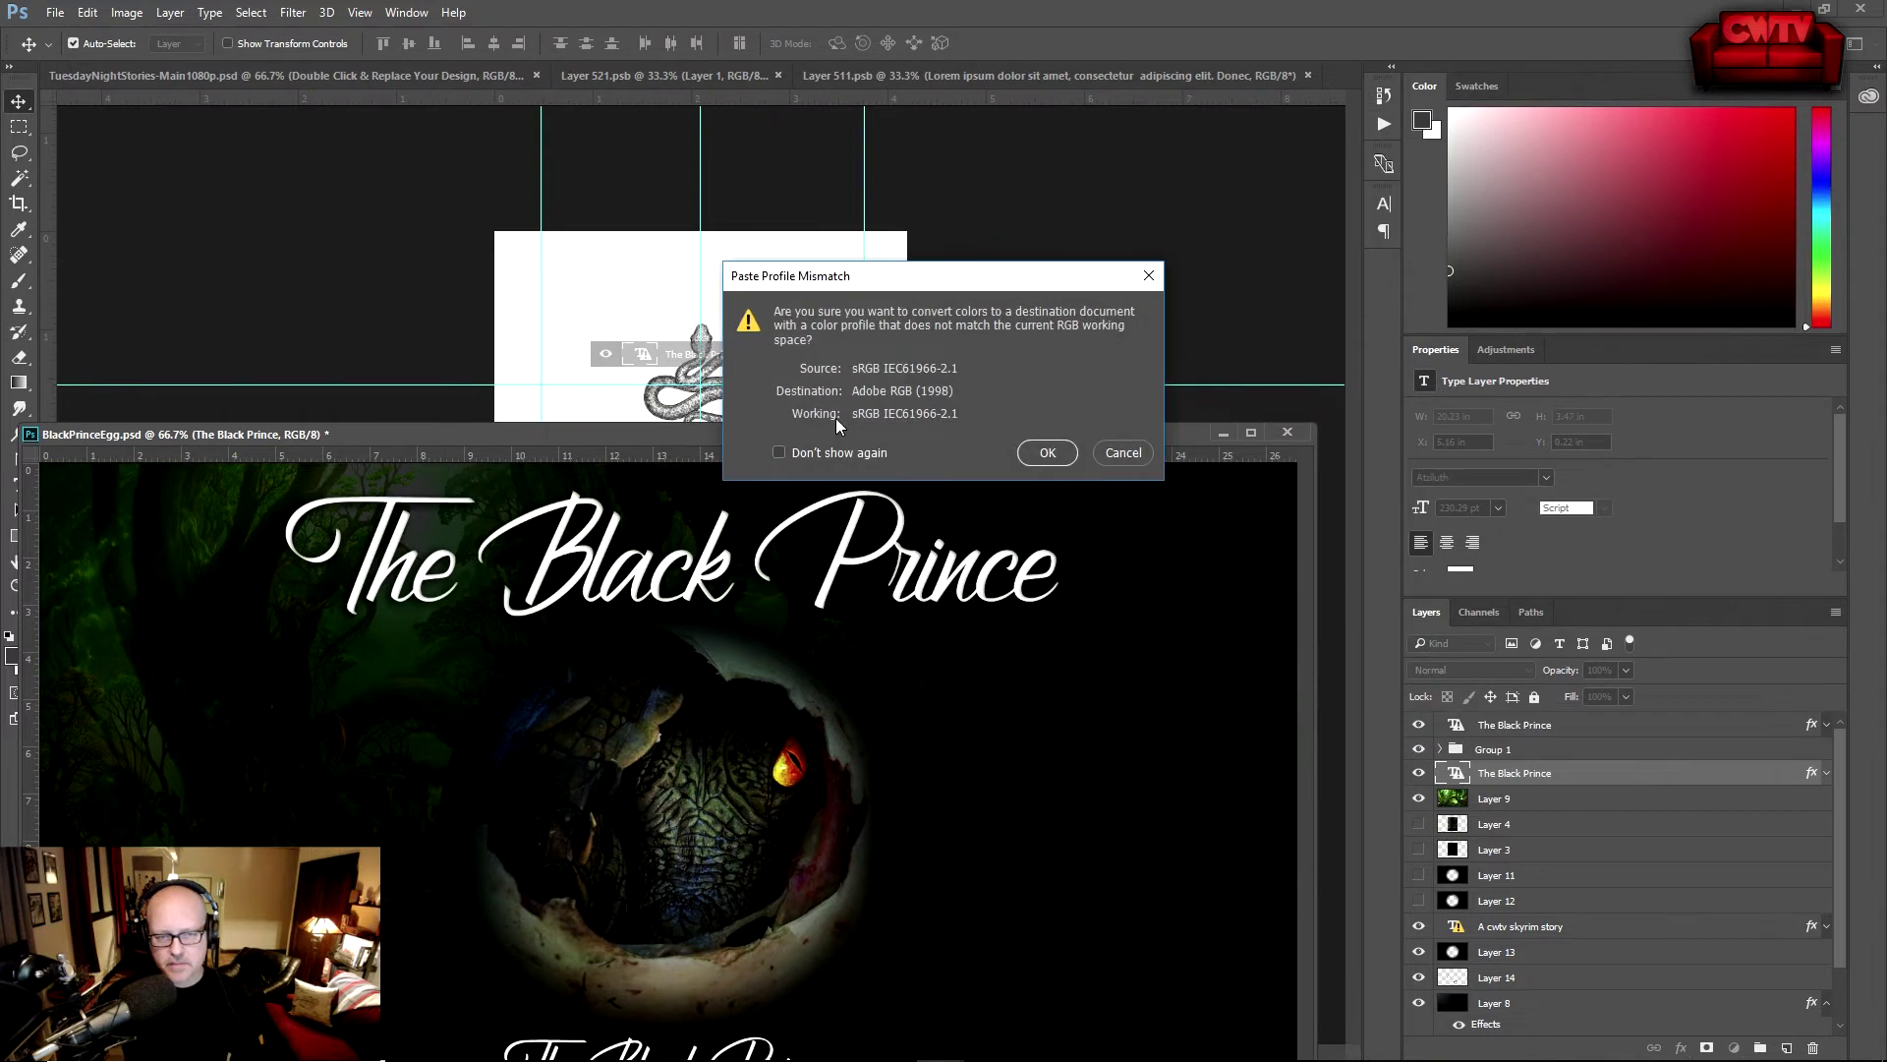
# - Convert the pasted title to Adobe RGB (1998) and move it below the snake, replacing the hidden Chapter 1 heading
pyautogui.click(1046, 452)
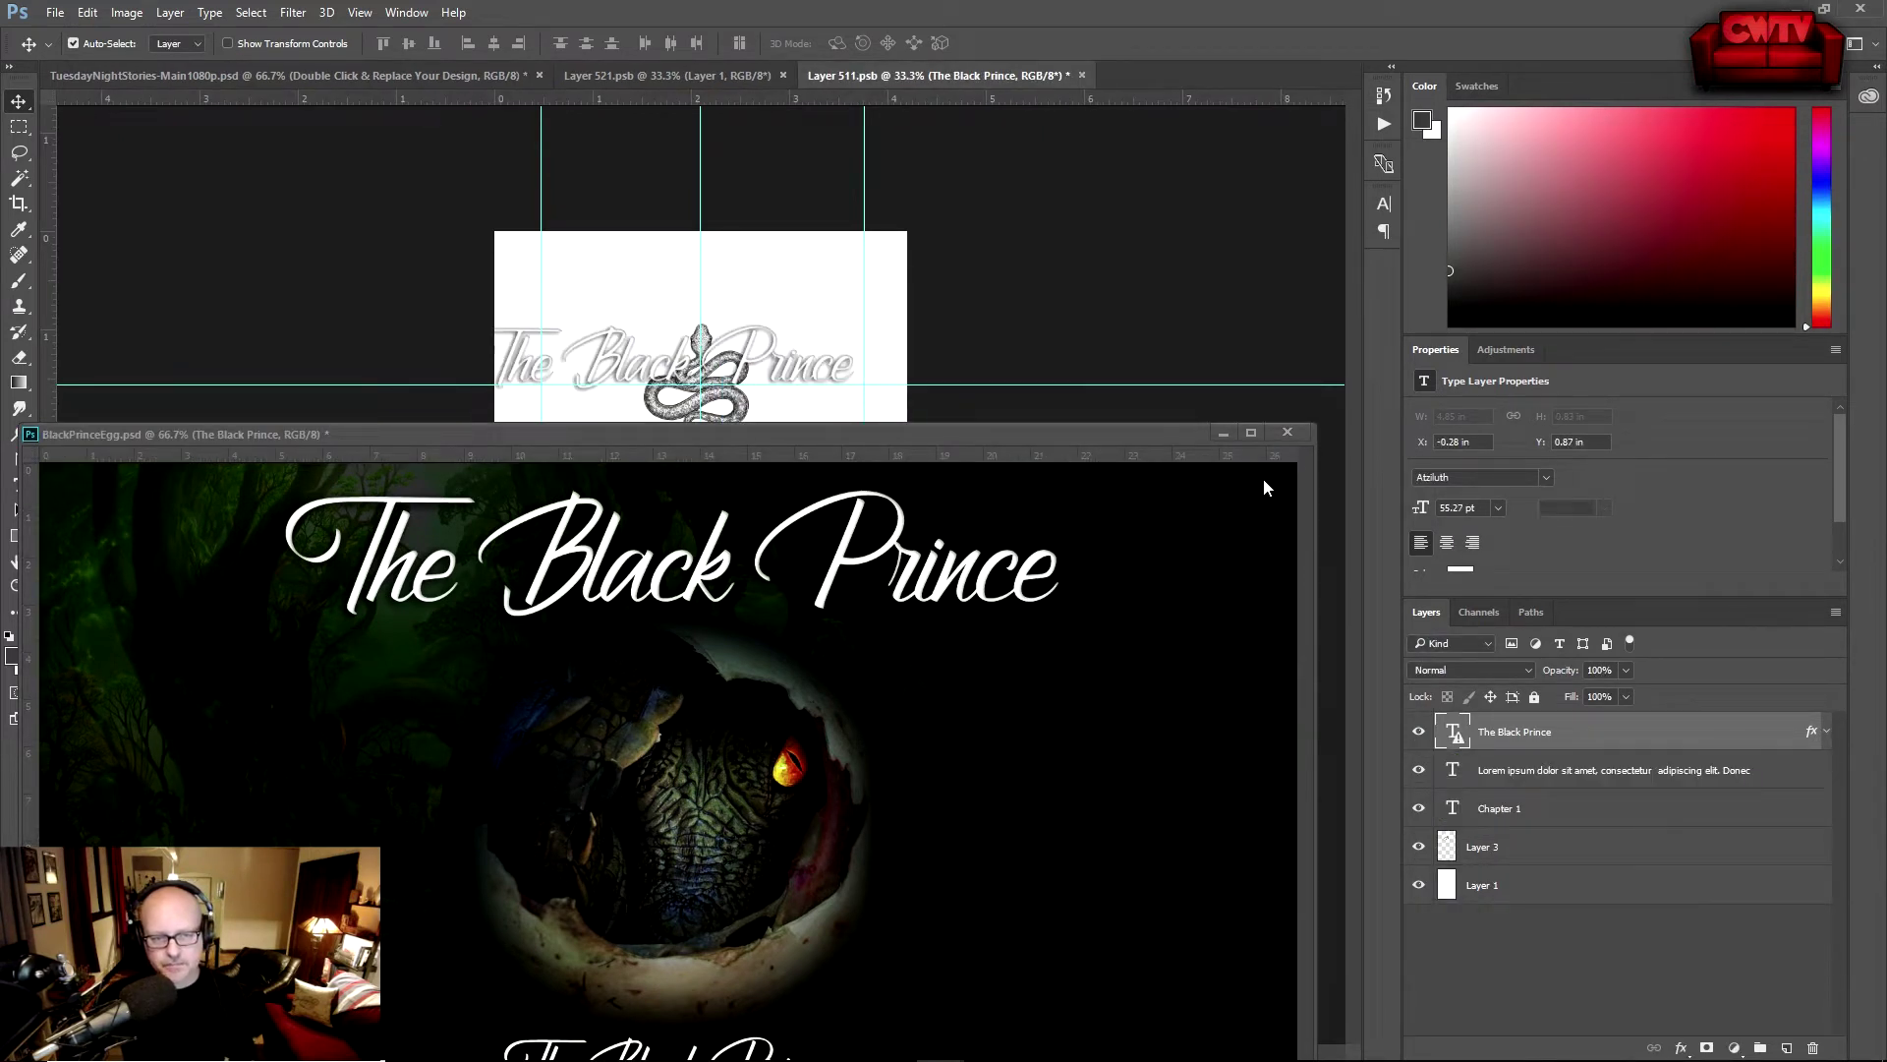
pyautogui.click(1223, 433)
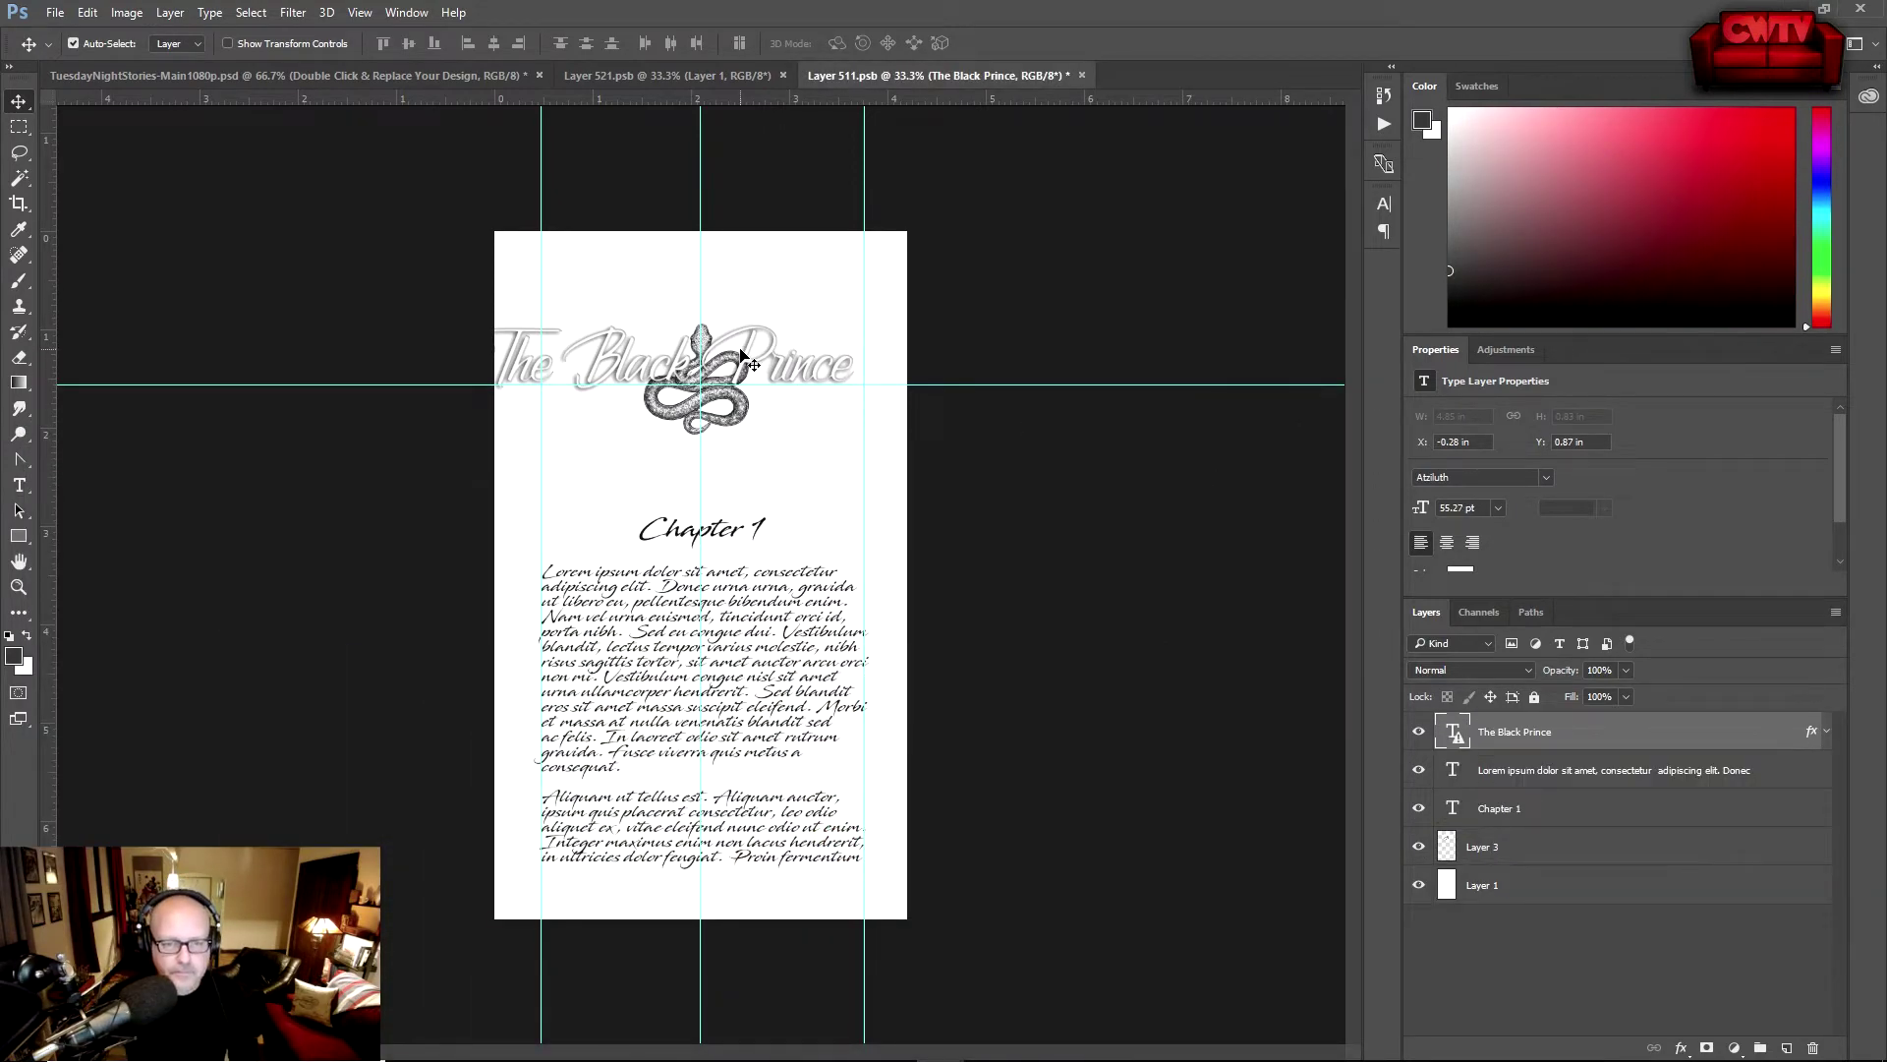
pyautogui.moveTo(772, 352); pyautogui.dragTo(813, 479)
pyautogui.click(1418, 808)
pyautogui.moveTo(823, 500); pyautogui.dragTo(819, 528)
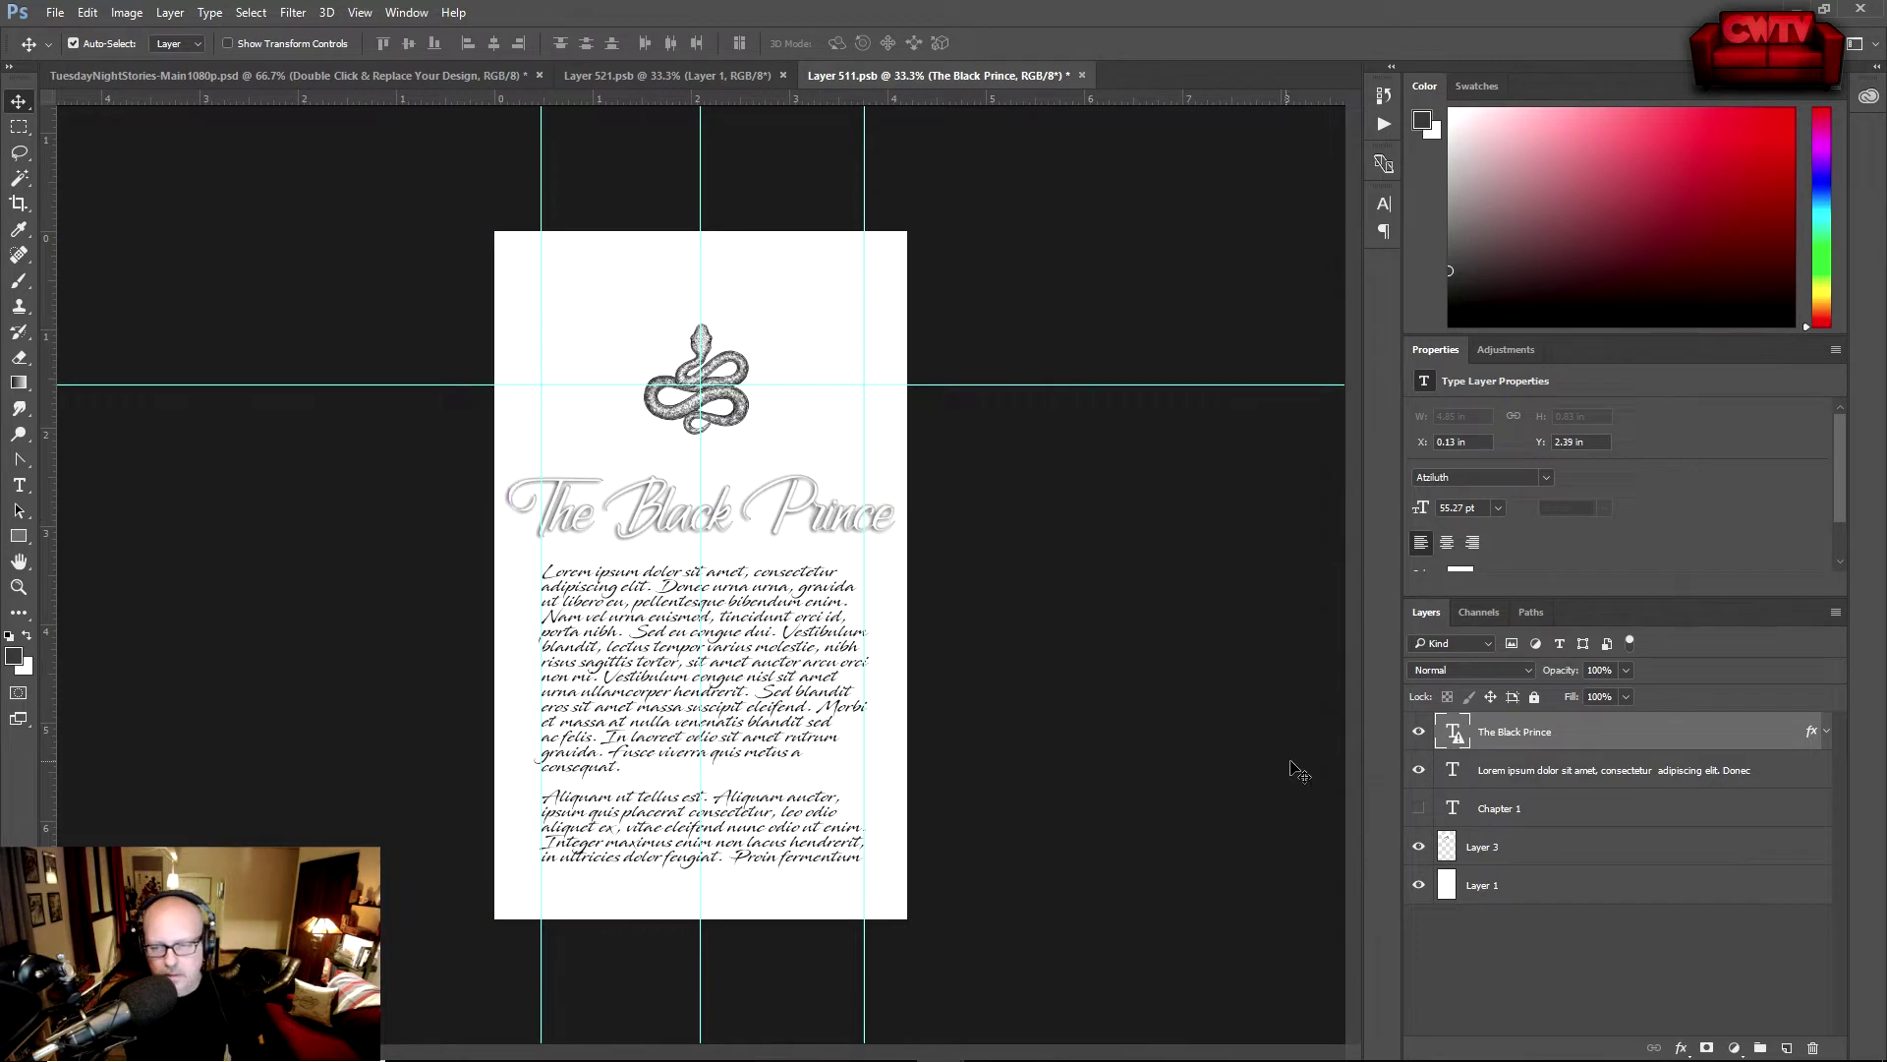
# - Edit The Black Prince title text, accepting the layout change, and commit it
pyautogui.doubleClick(1459, 735)
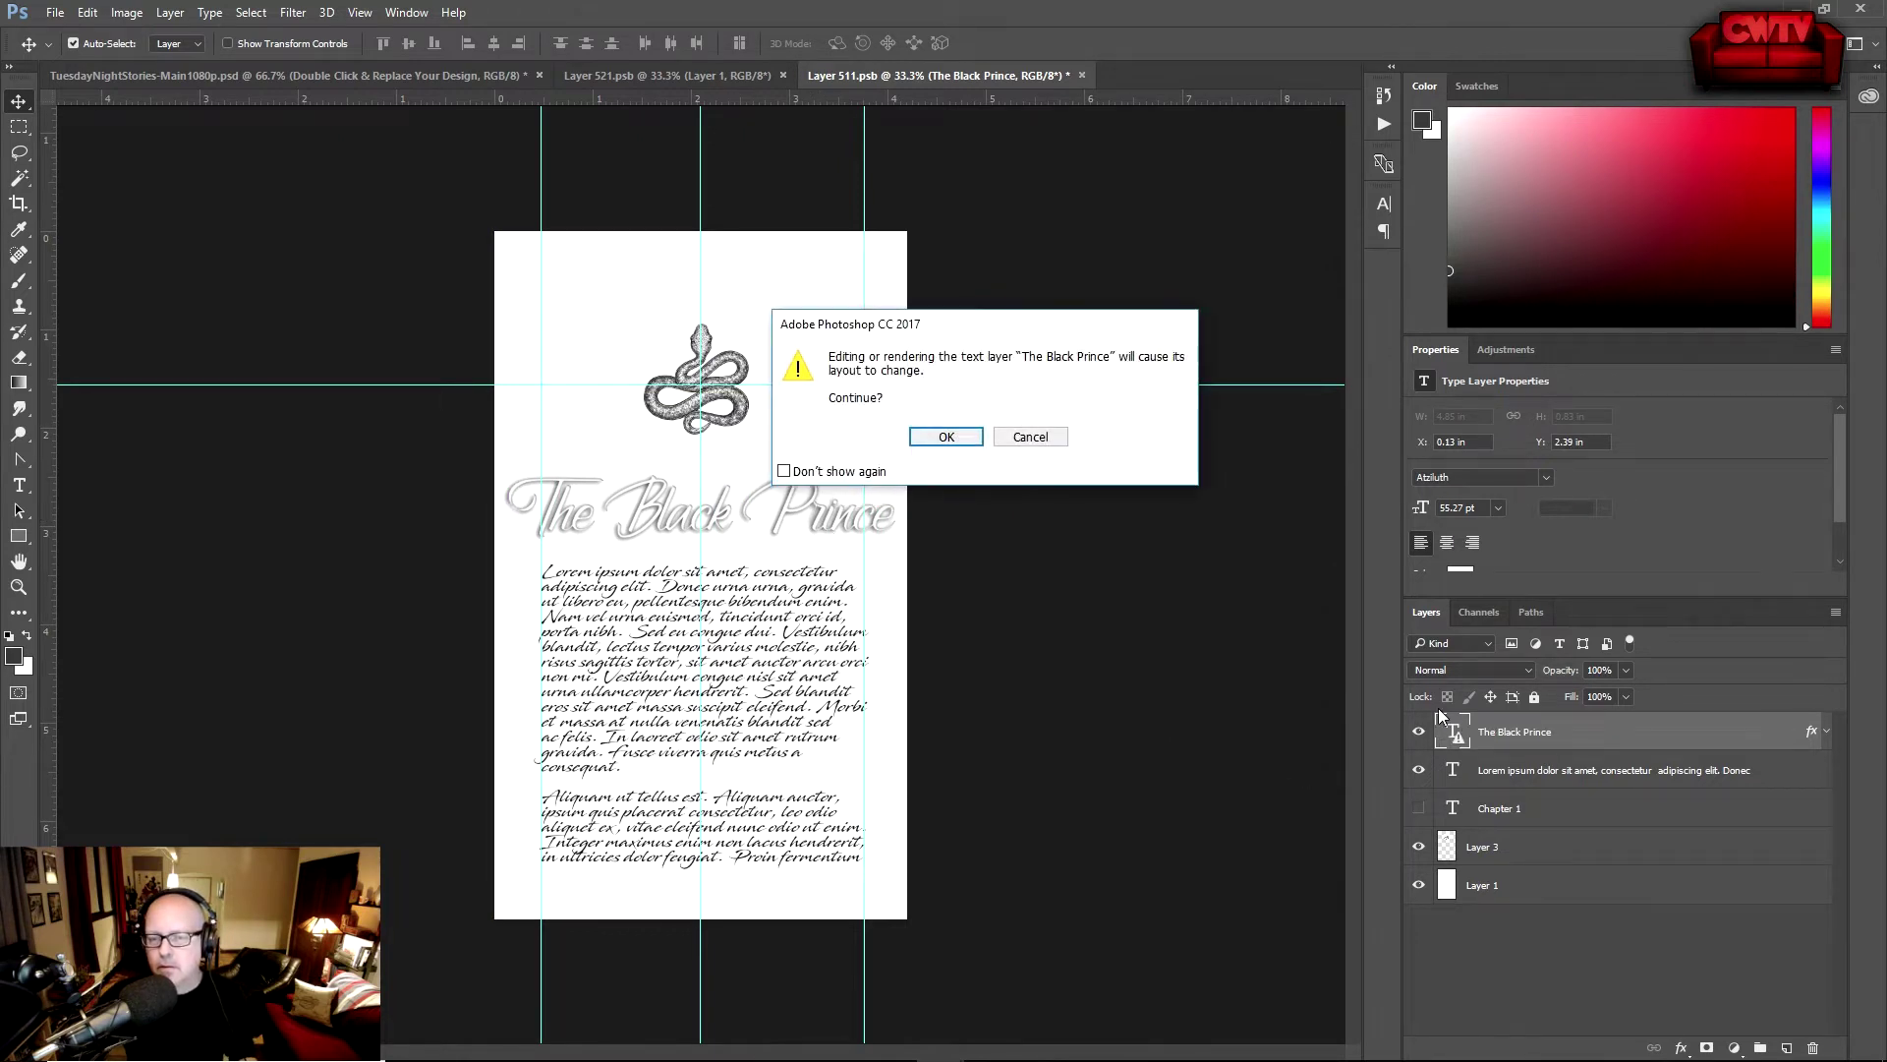
pyautogui.click(945, 437)
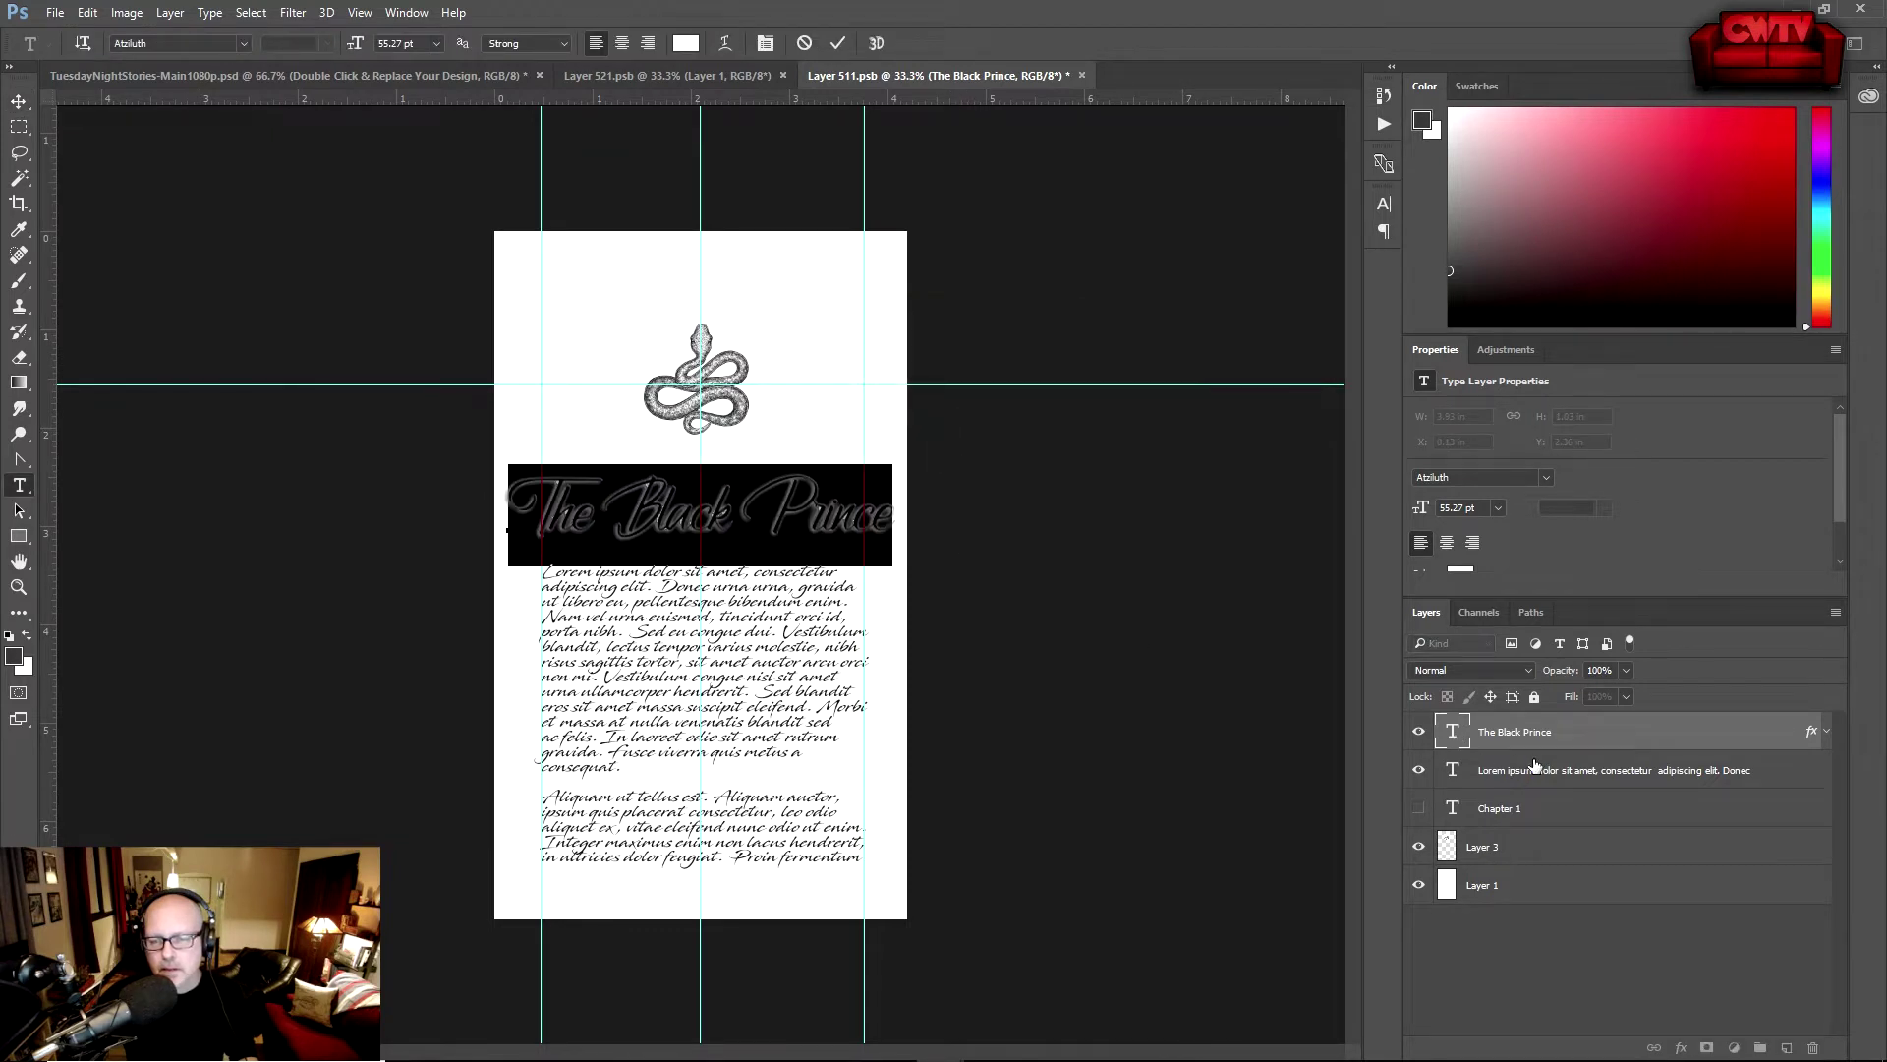
pyautogui.click(1558, 733)
pyautogui.press('v')
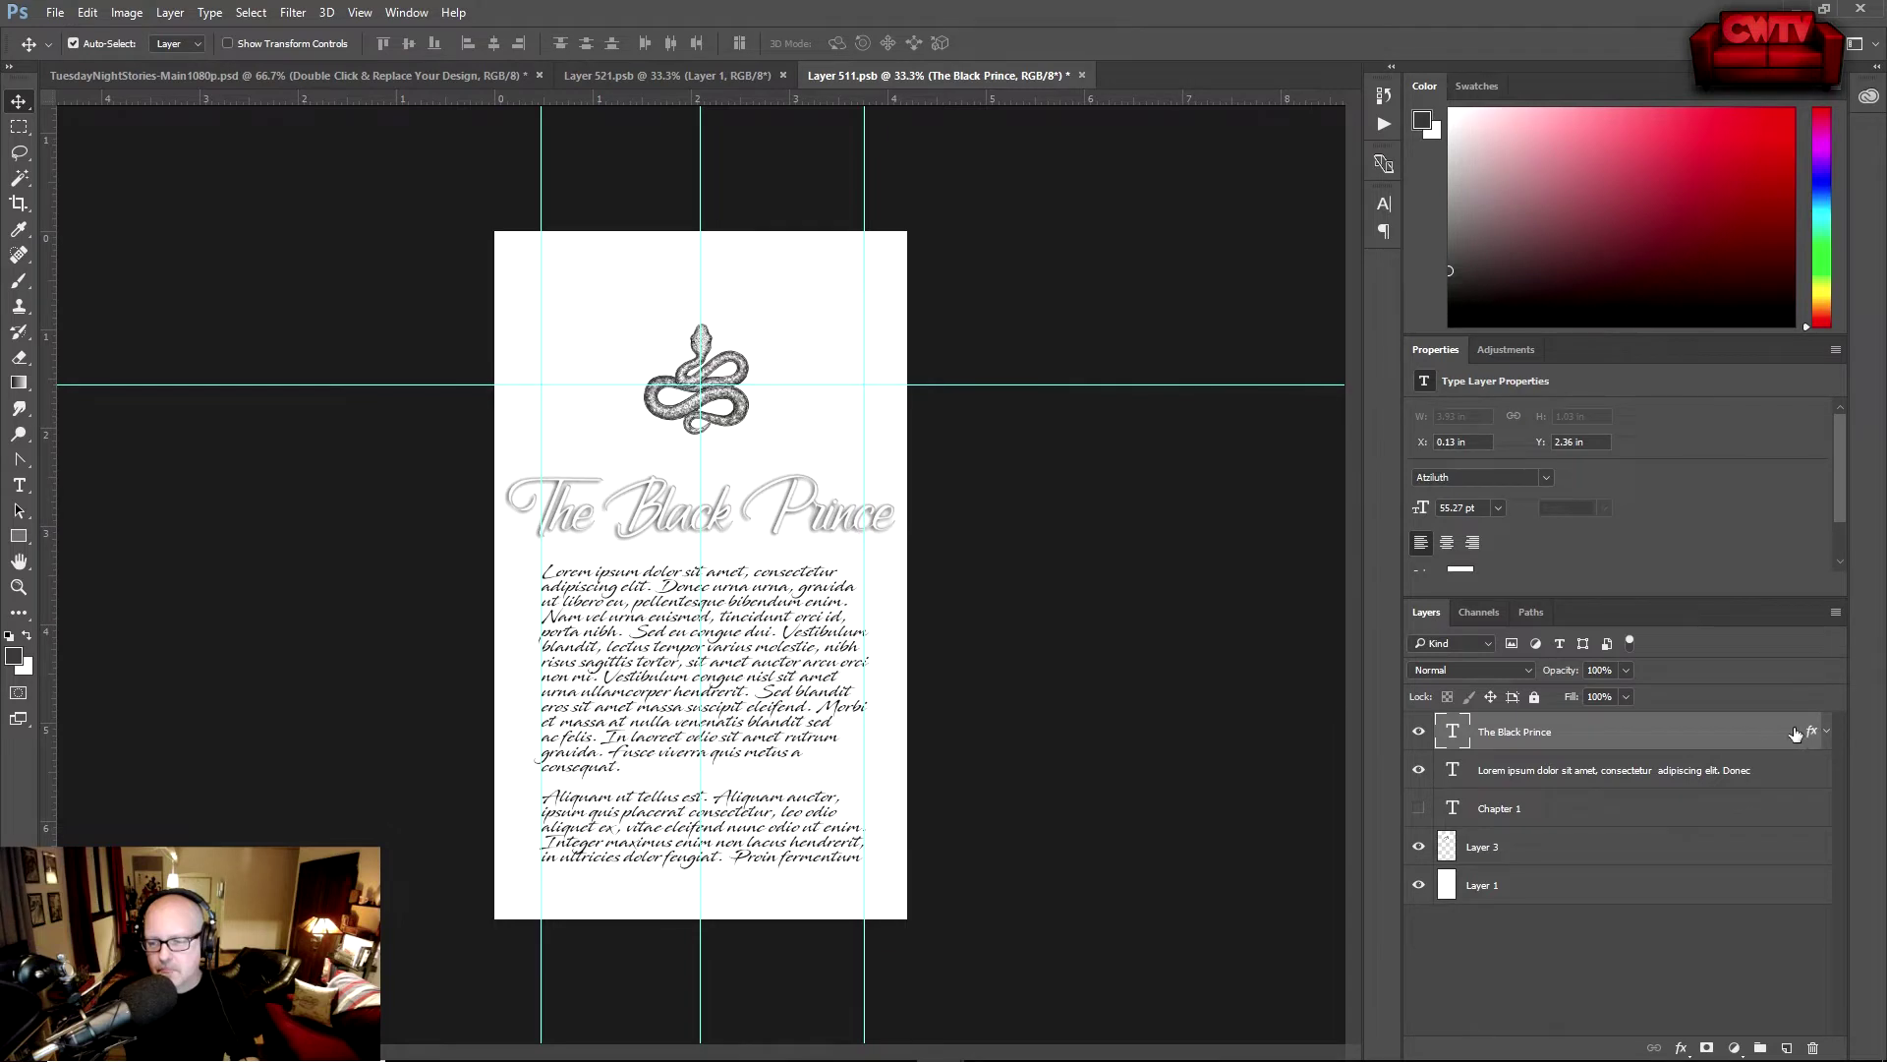
pyautogui.doubleClick(1805, 733)
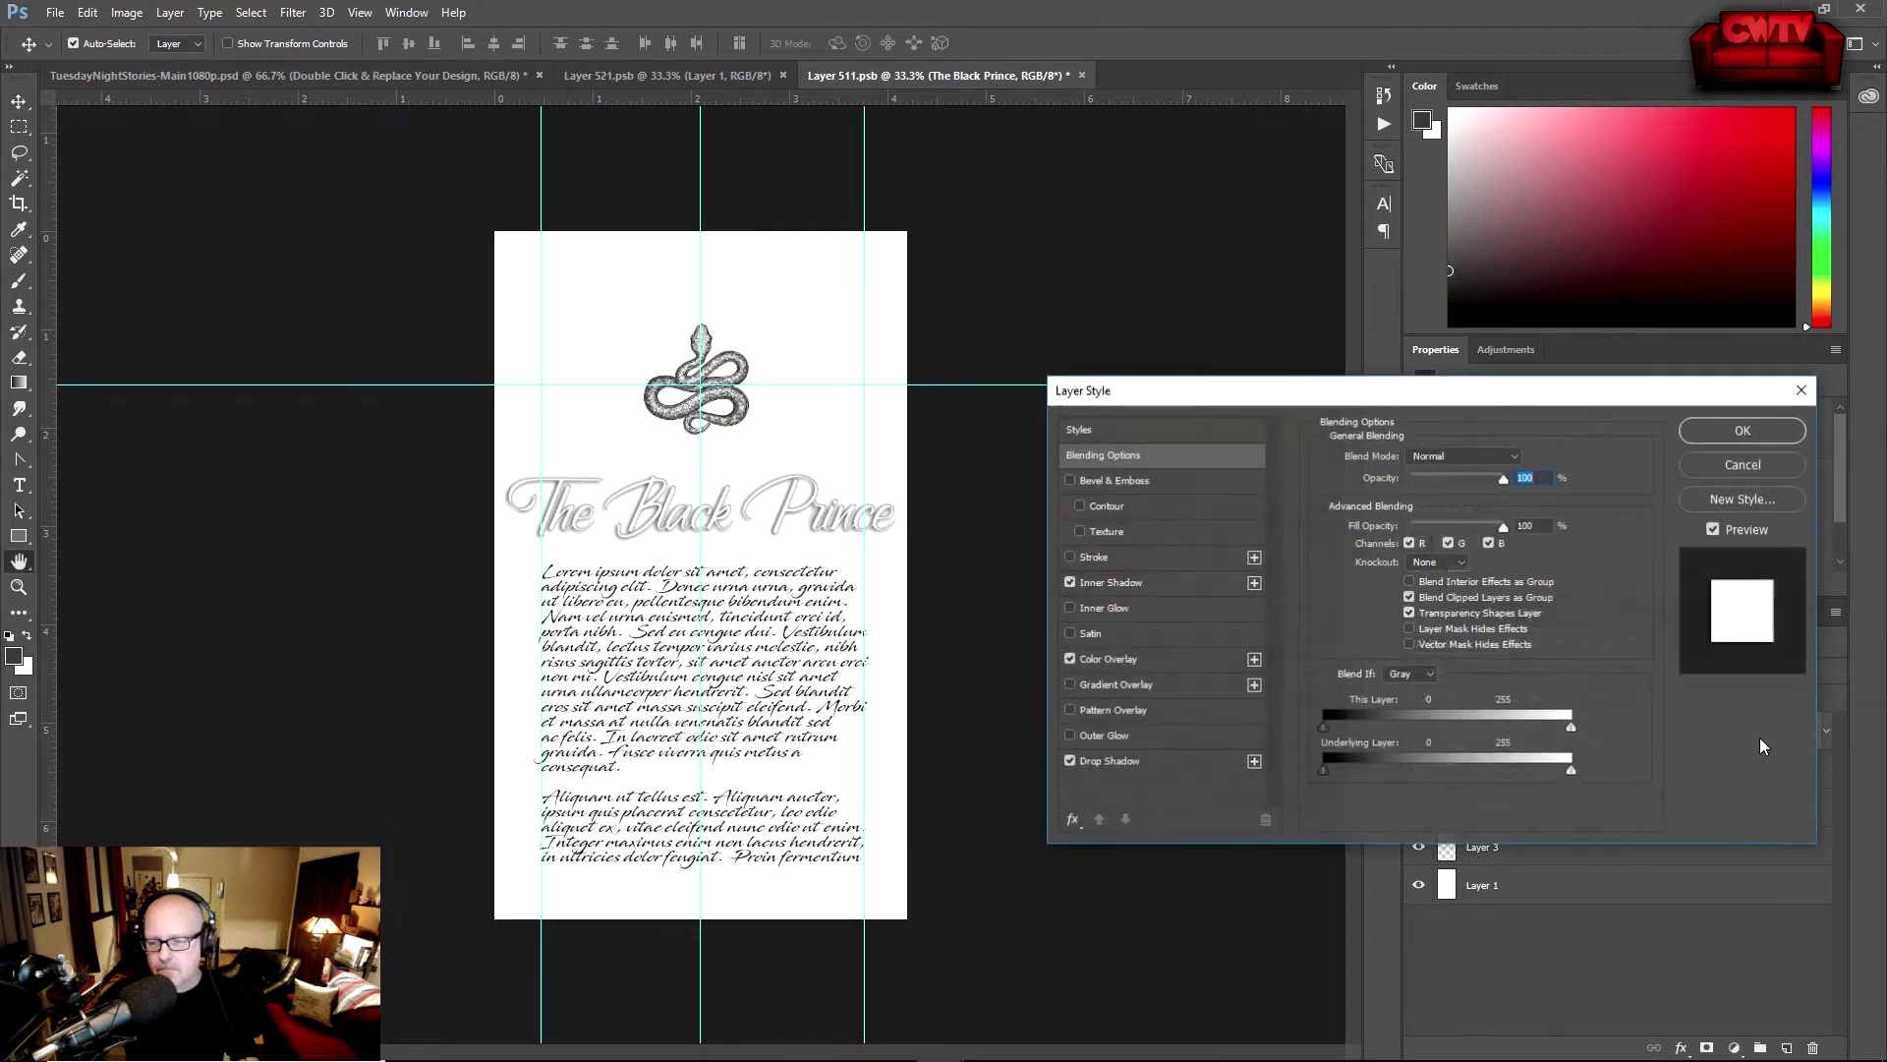
# - Give the title a Color Overlay, first 000000, then adjusted to near-black 1b1b1b
pyautogui.click(1113, 657)
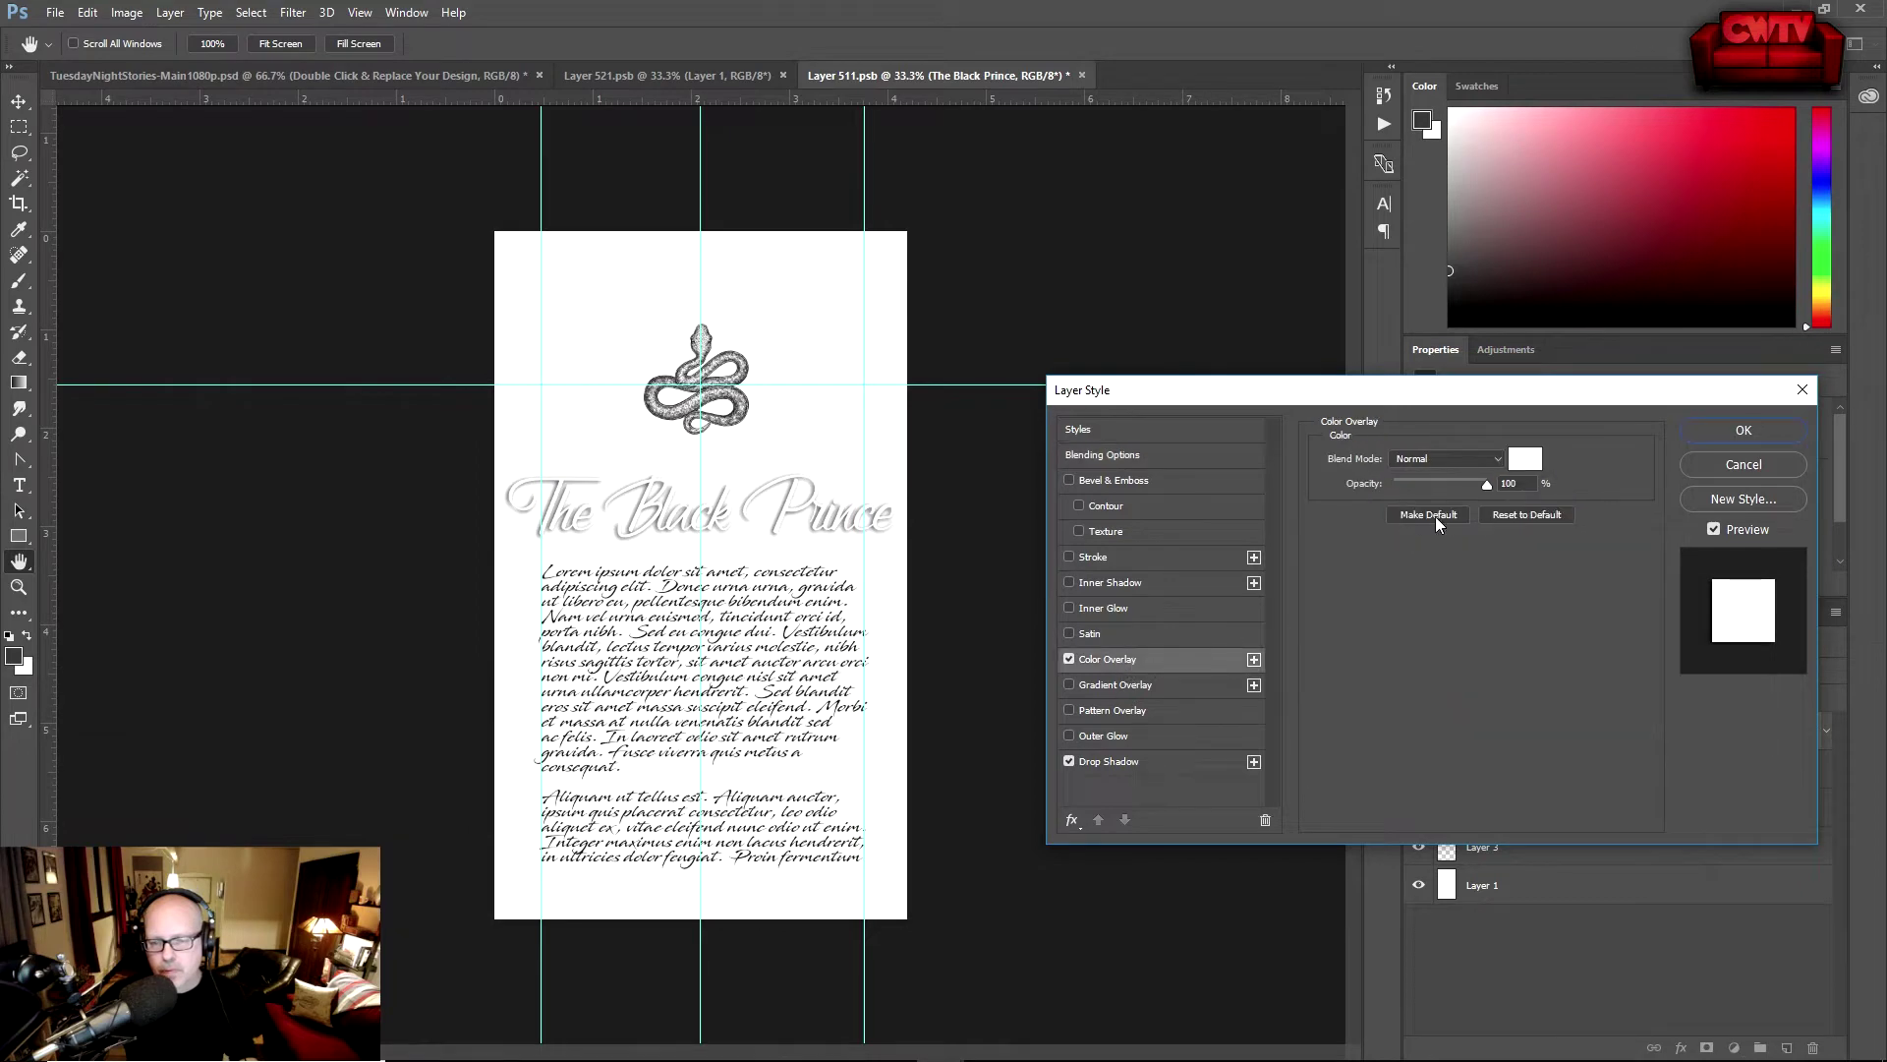
pyautogui.click(1527, 458)
pyautogui.write('000000')
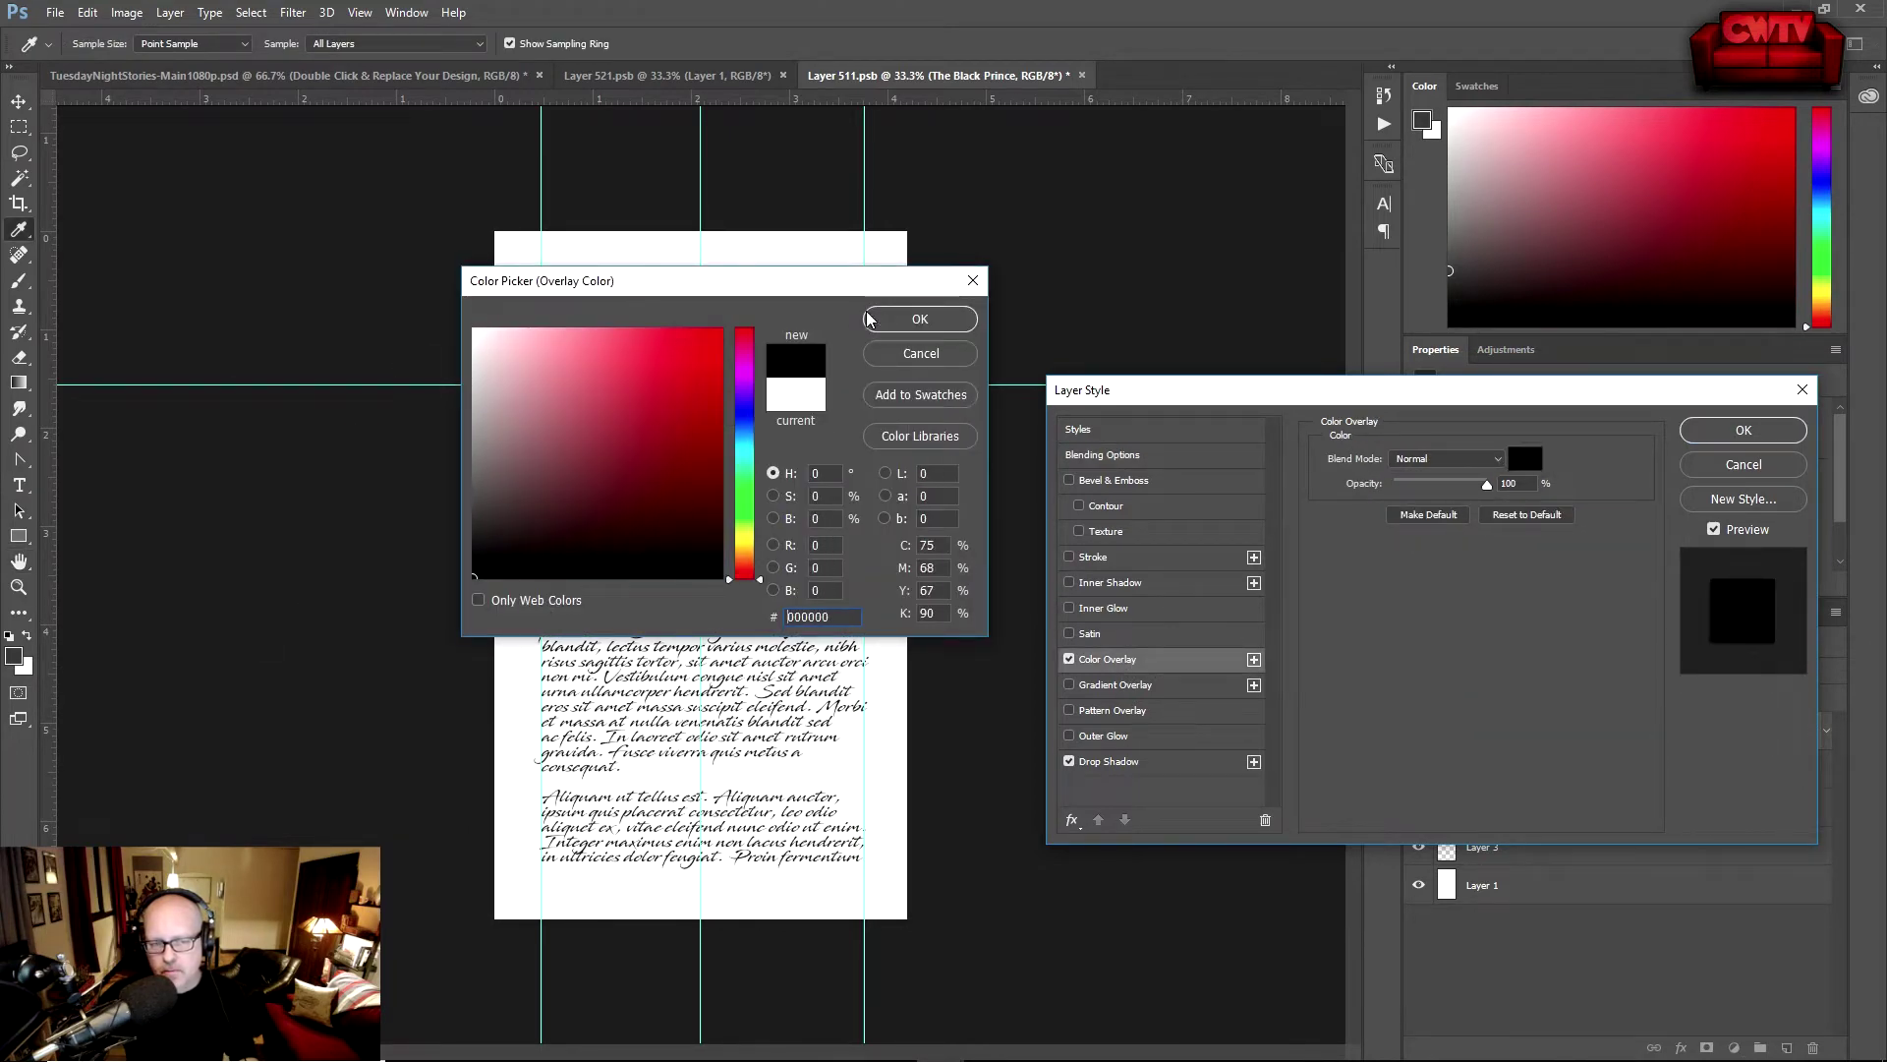
pyautogui.click(894, 320)
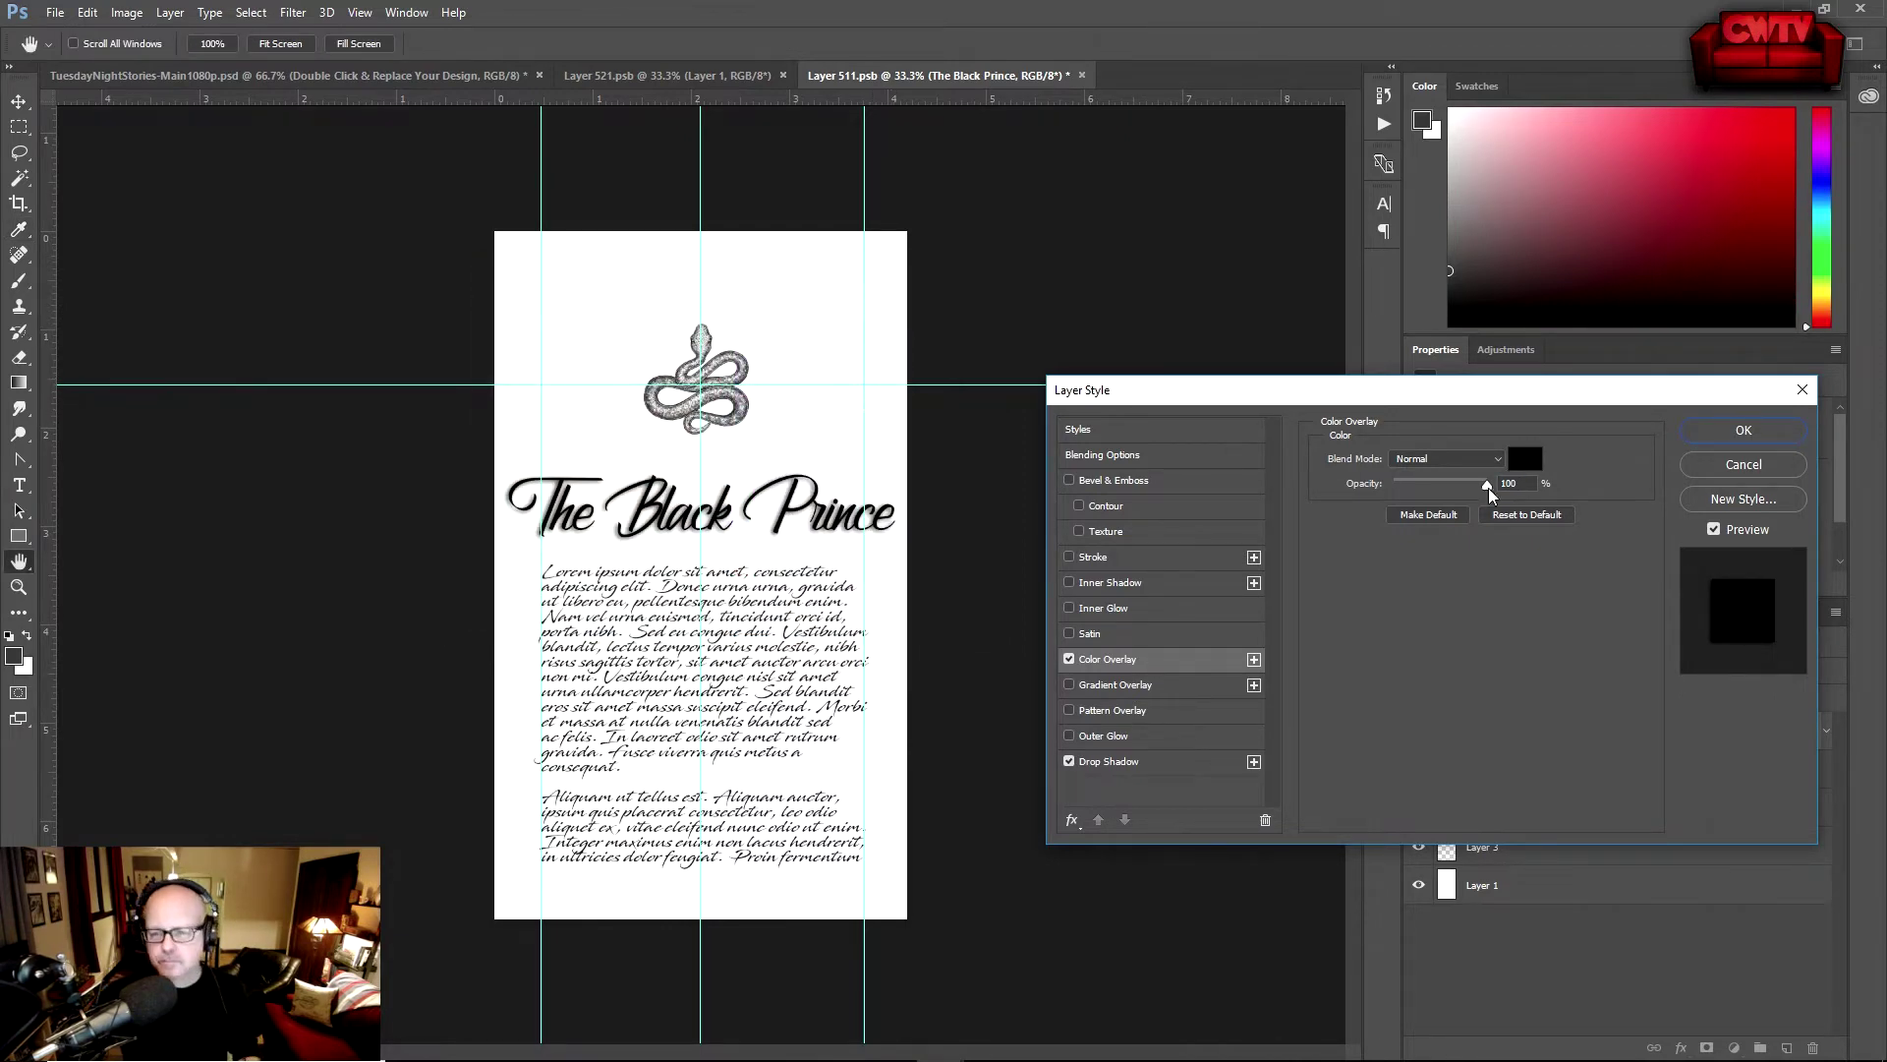
pyautogui.click(1523, 459)
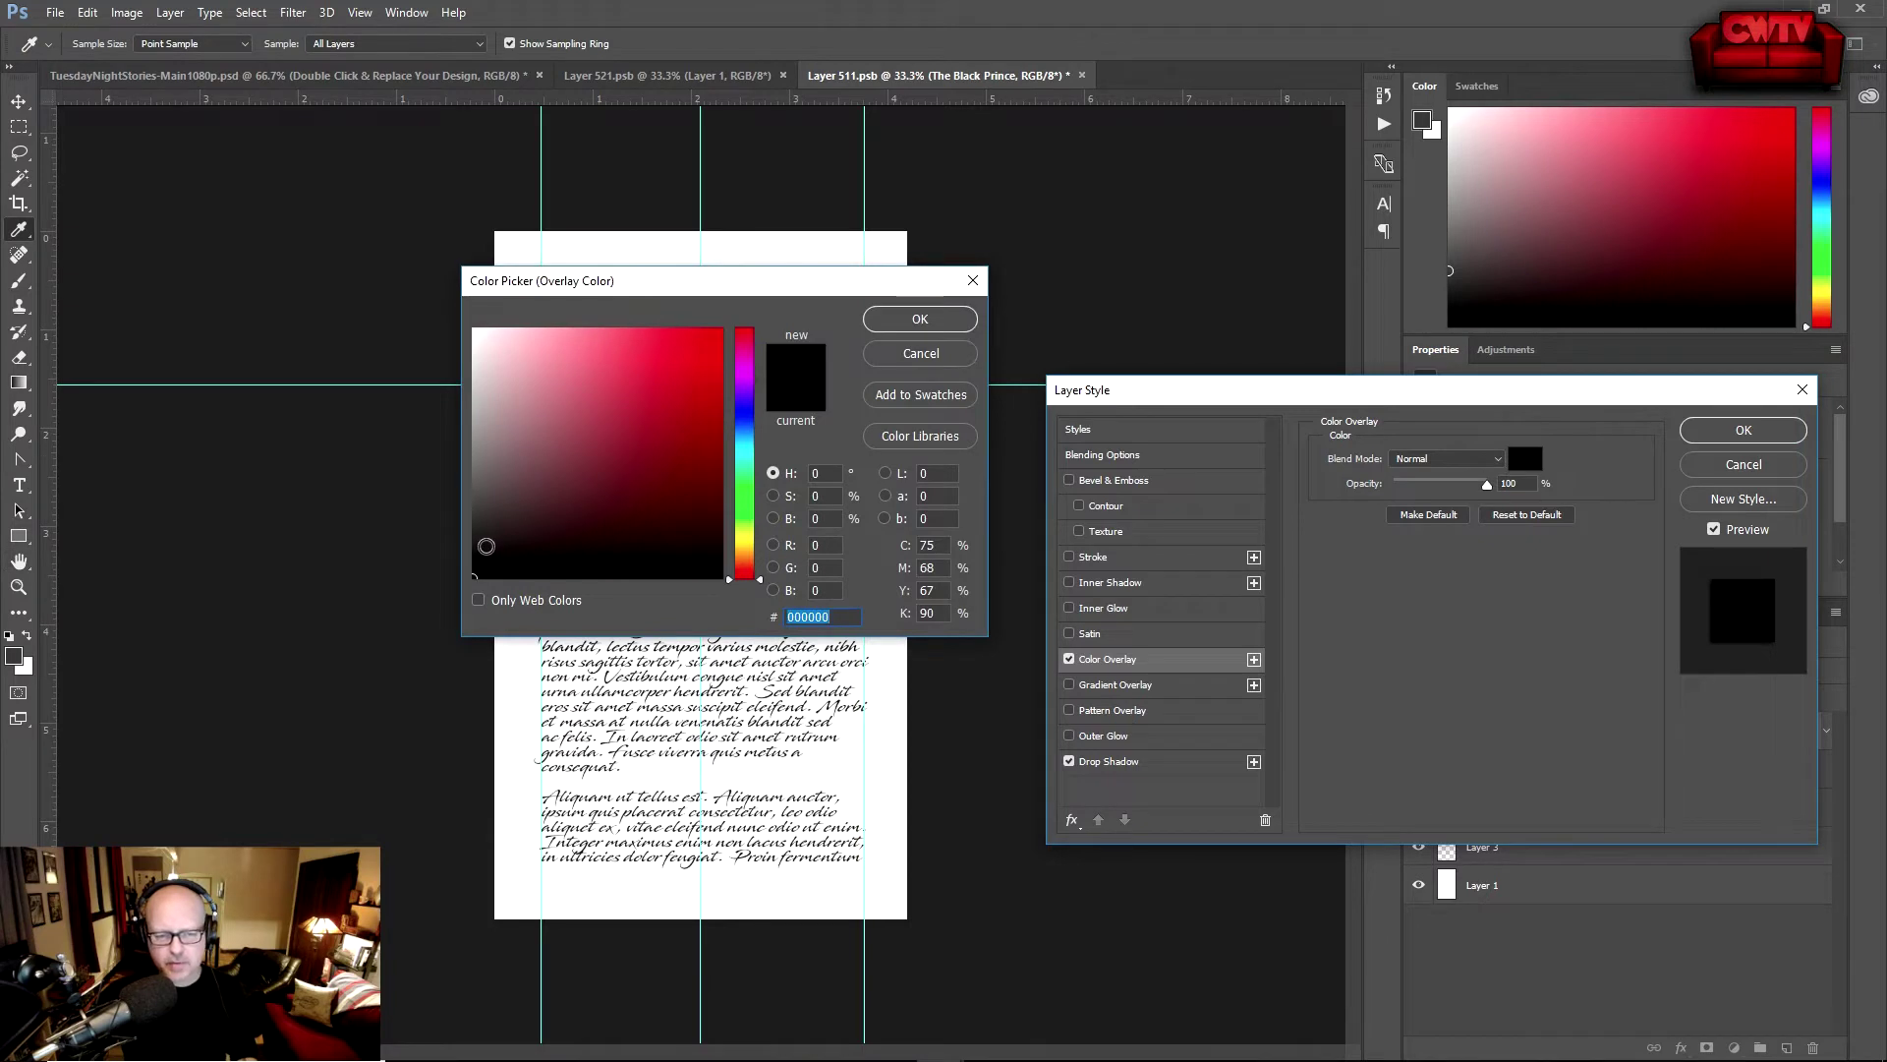
pyautogui.moveTo(473, 572); pyautogui.dragTo(446, 551)
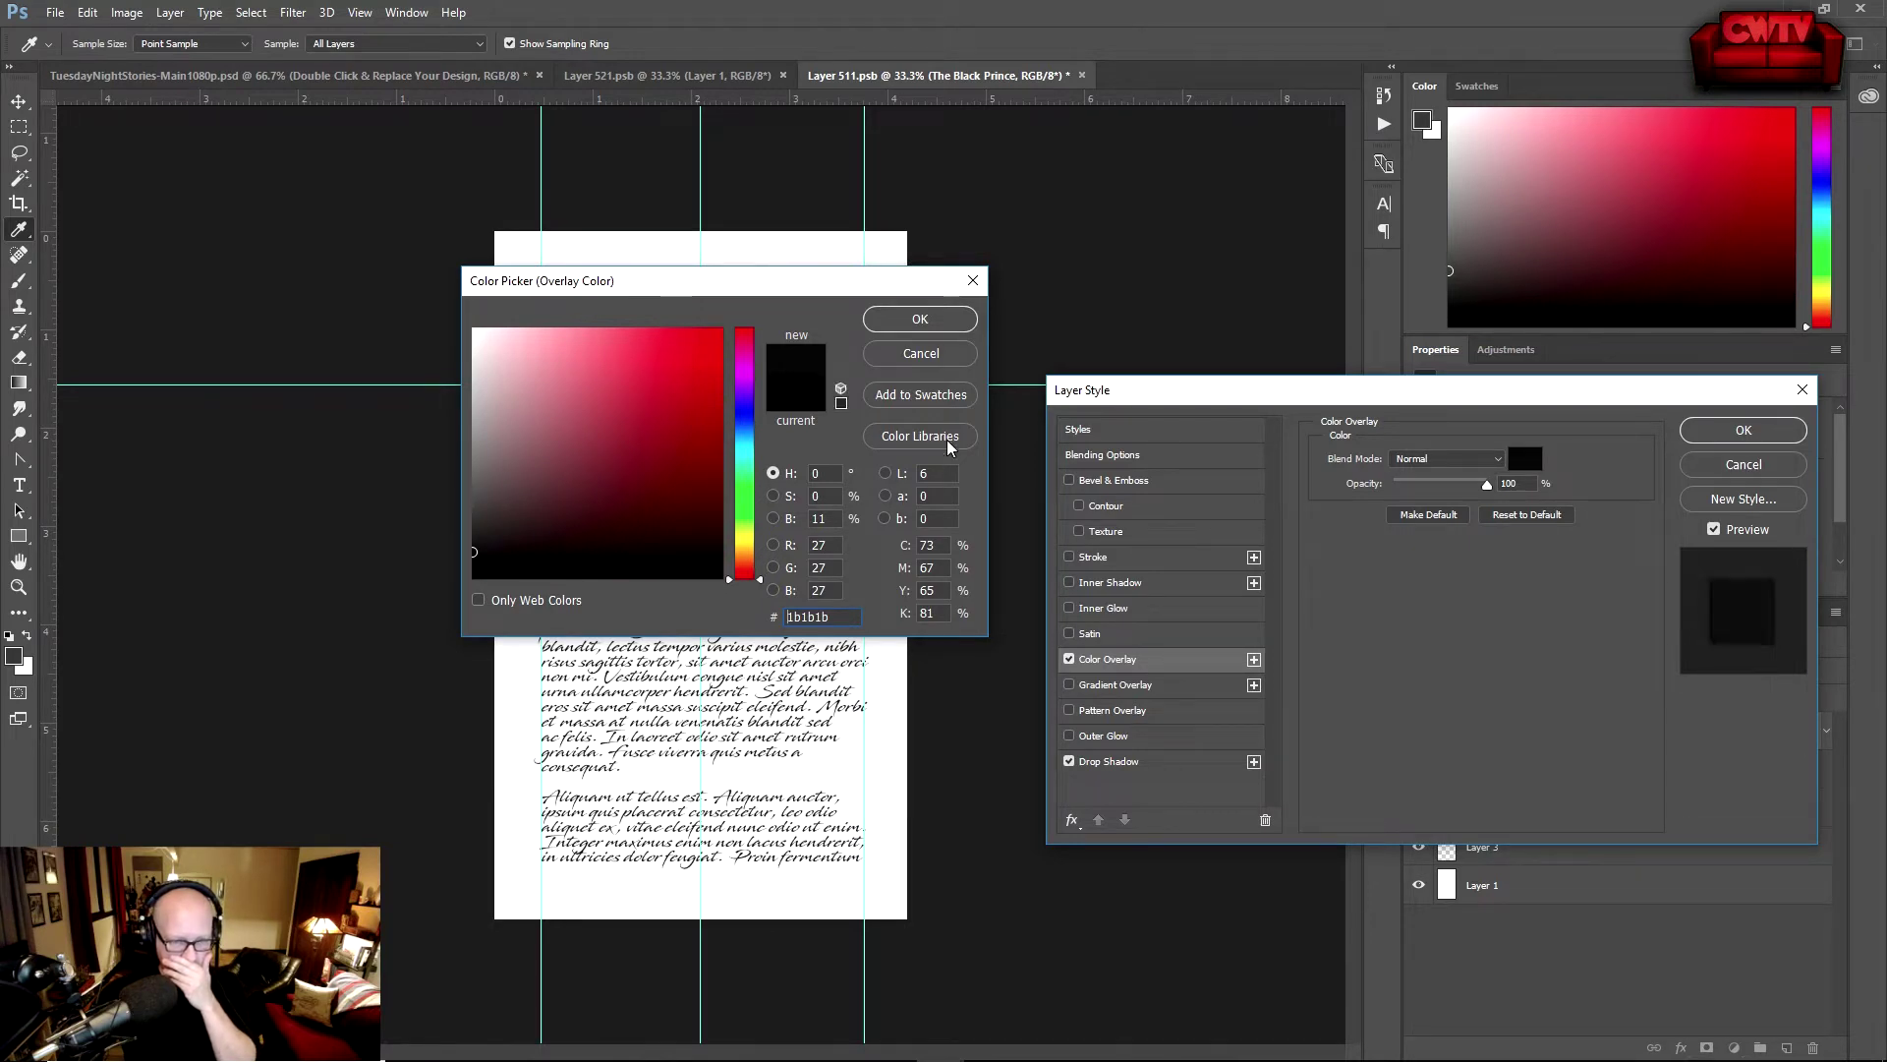
pyautogui.click(920, 319)
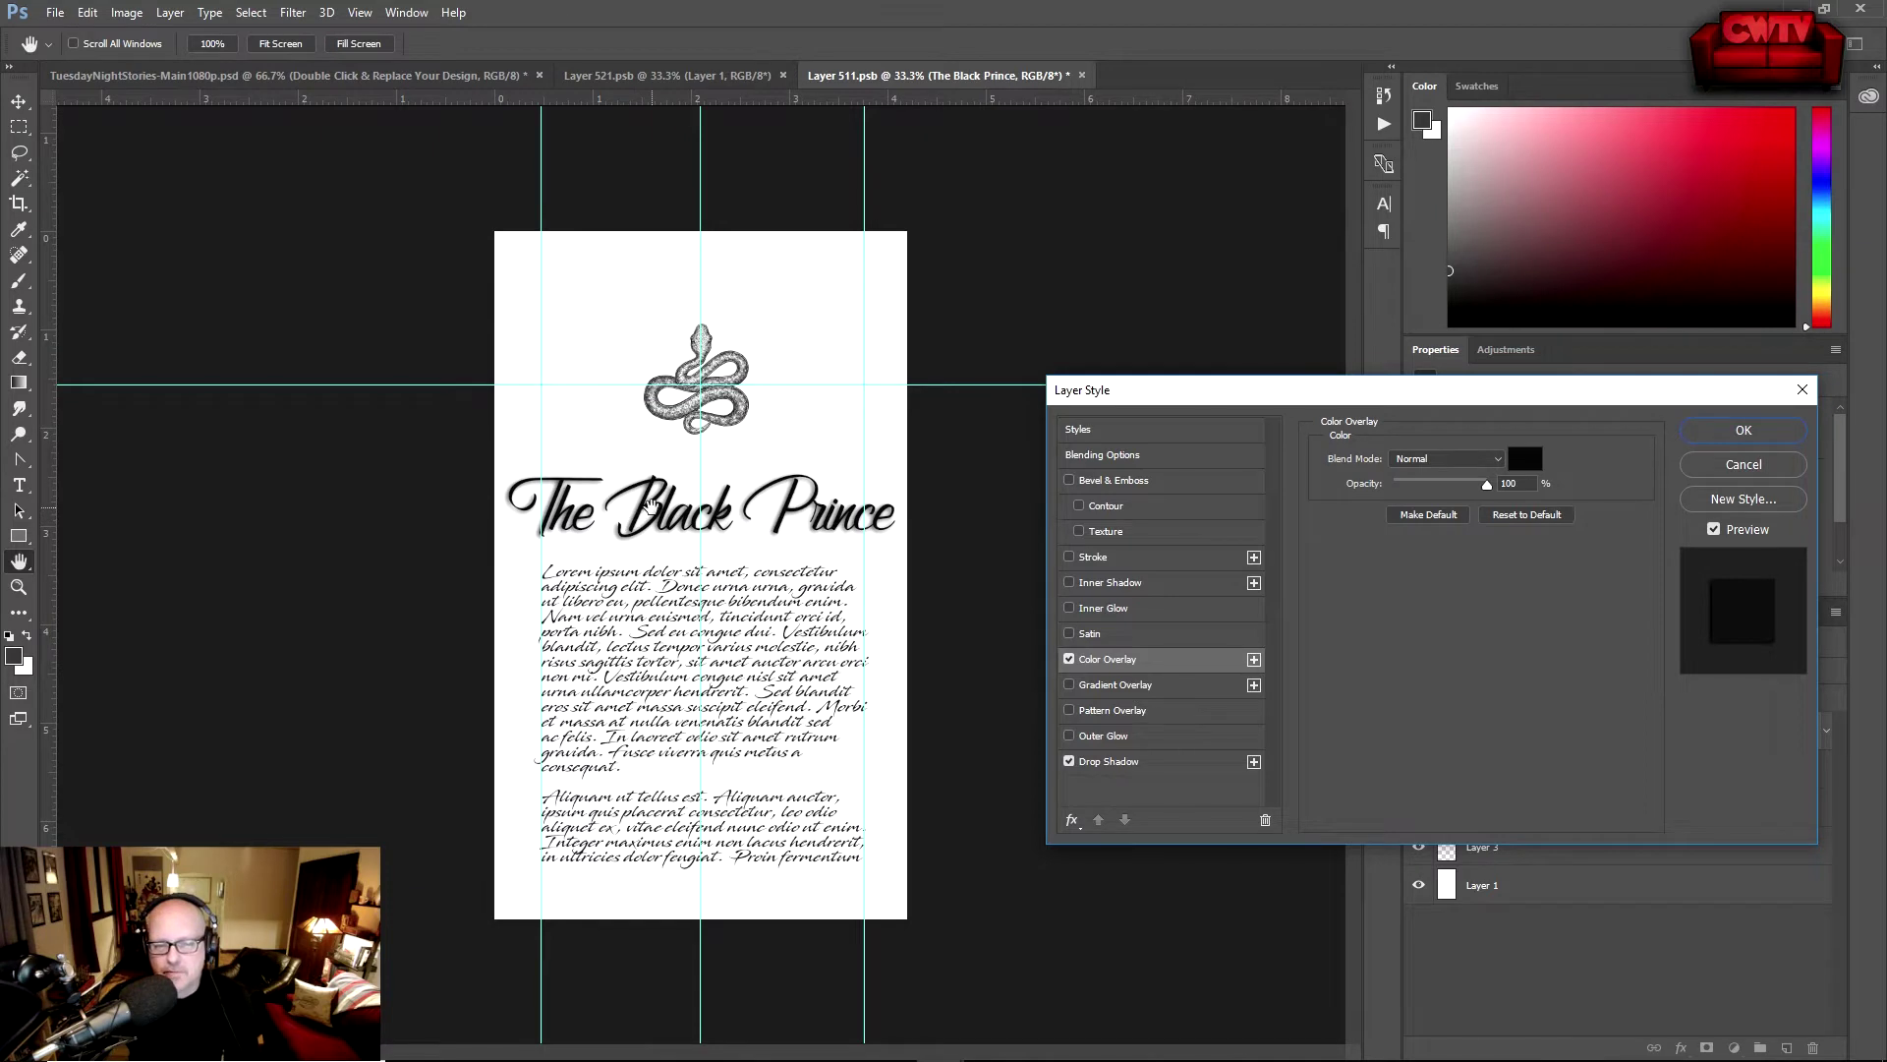
pyautogui.click(1743, 433)
# - Set The Black Prince title to 48 pt and centre it between the snake and body text
pyautogui.doubleClick(1450, 732)
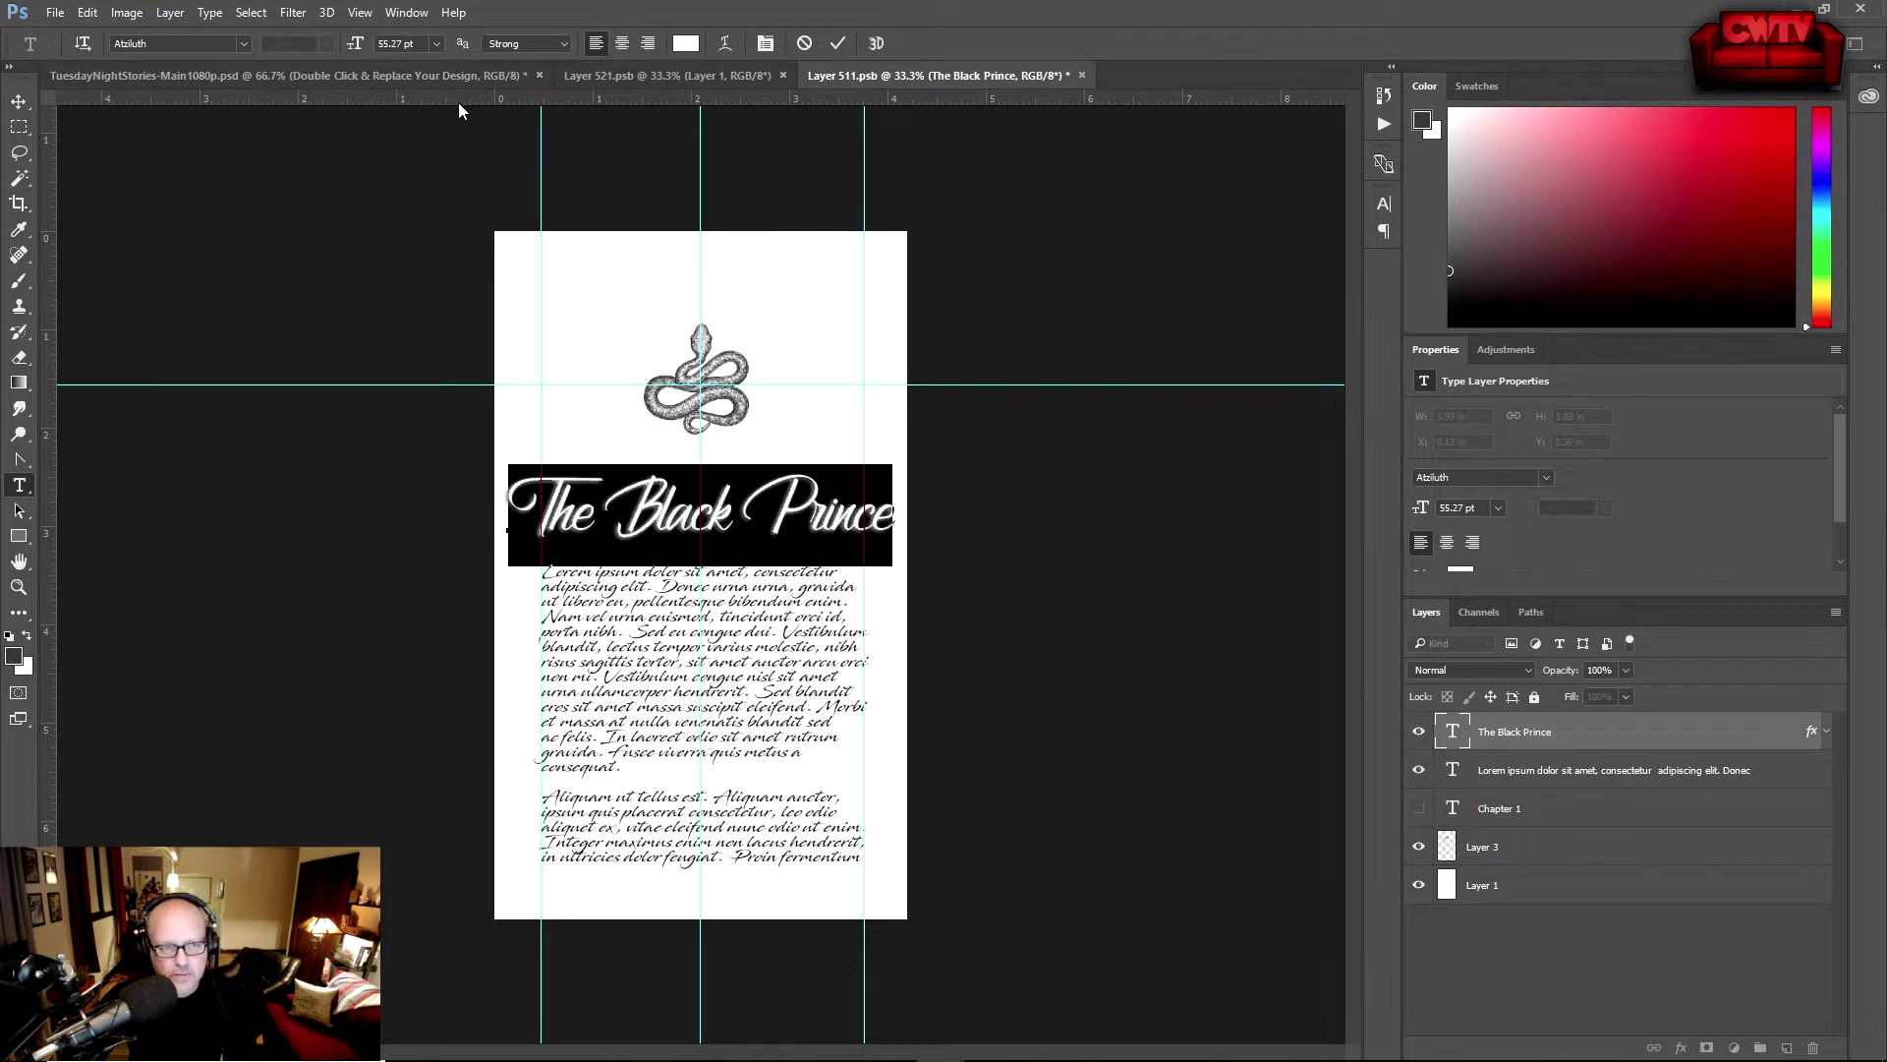
pyautogui.click(436, 43)
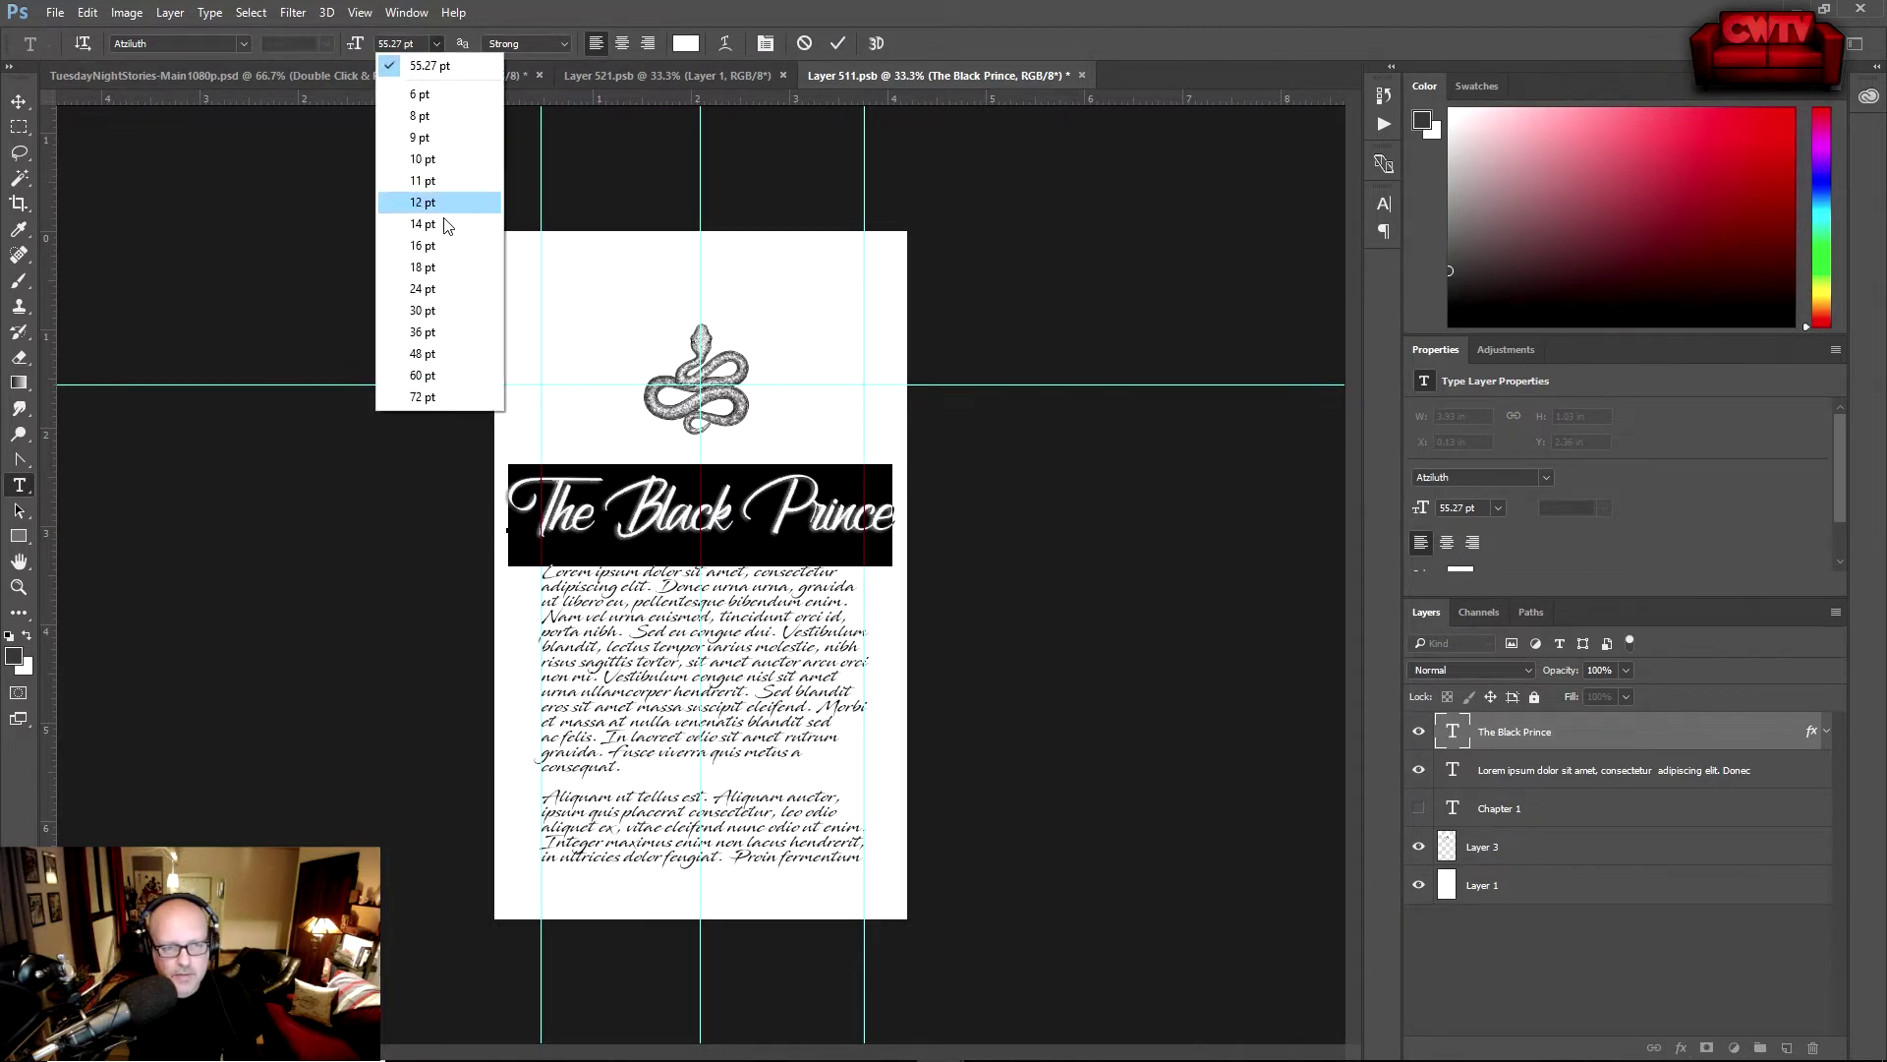
pyautogui.click(434, 349)
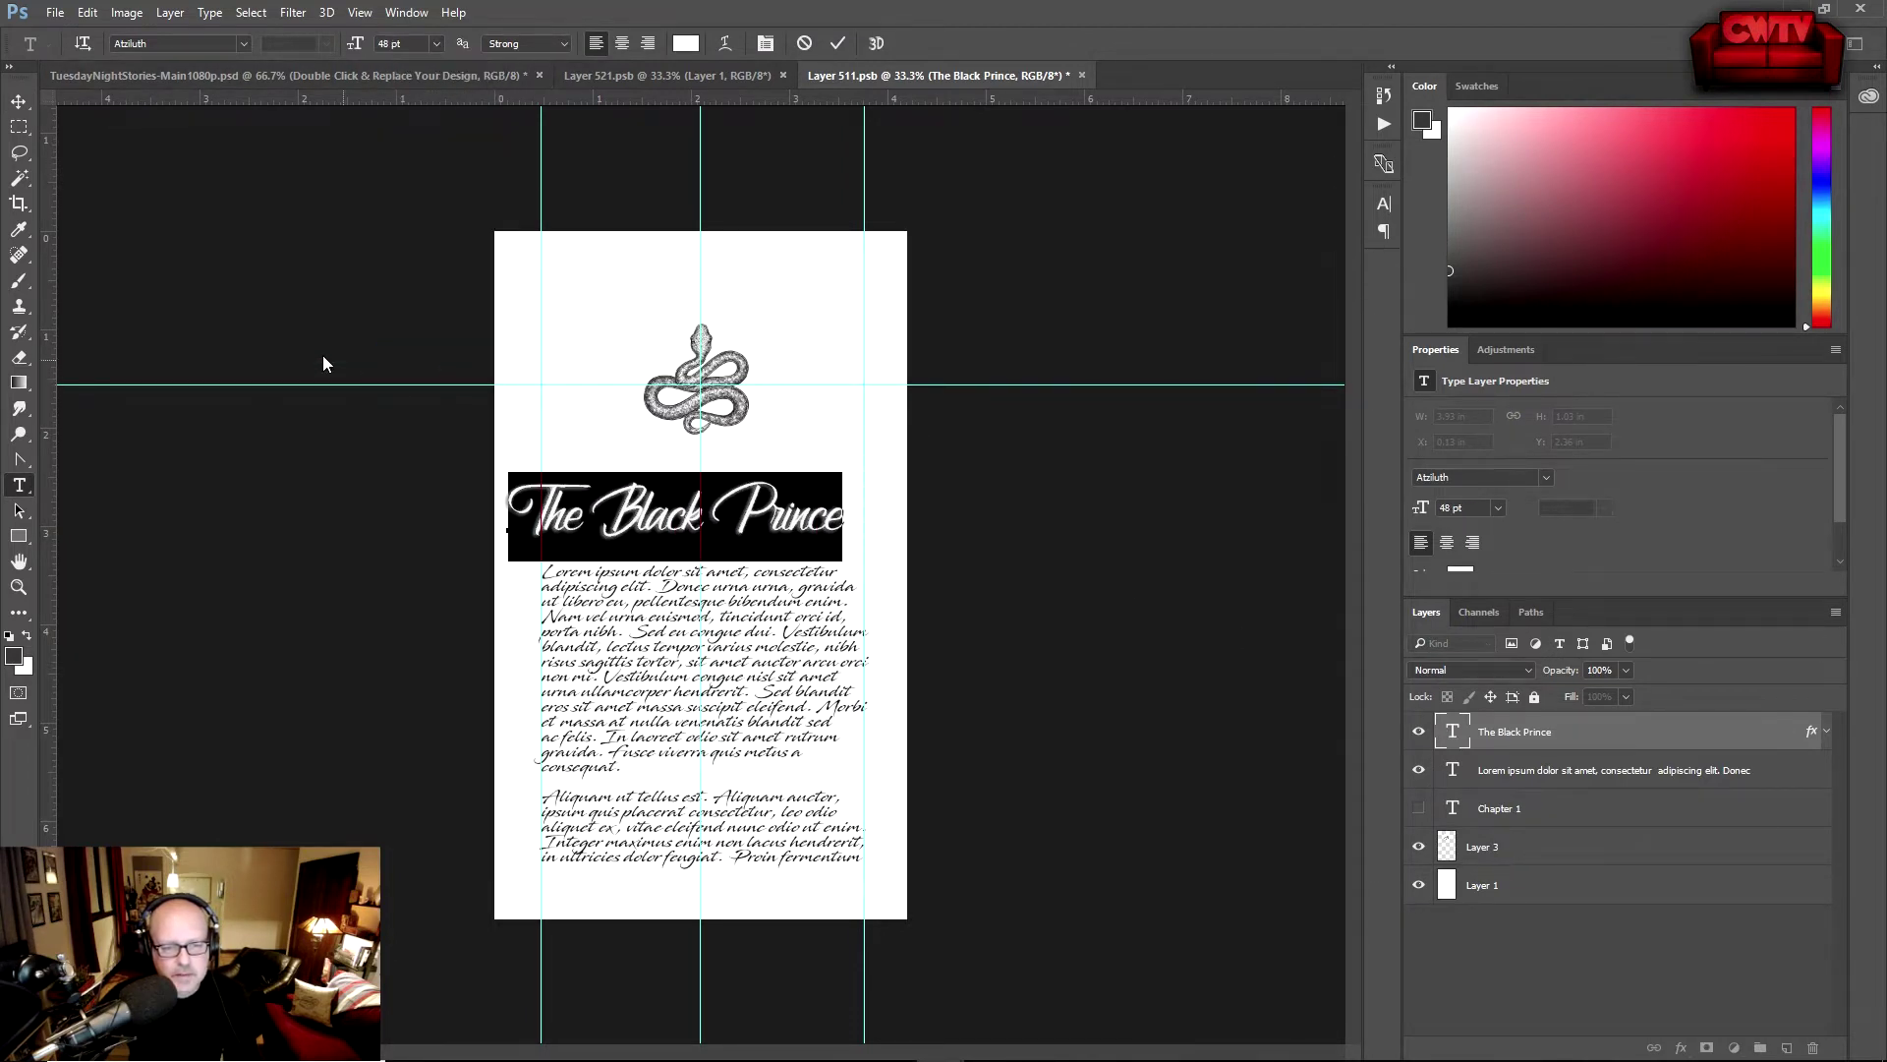
pyautogui.click(18, 101)
pyautogui.moveTo(625, 511); pyautogui.dragTo(645, 518)
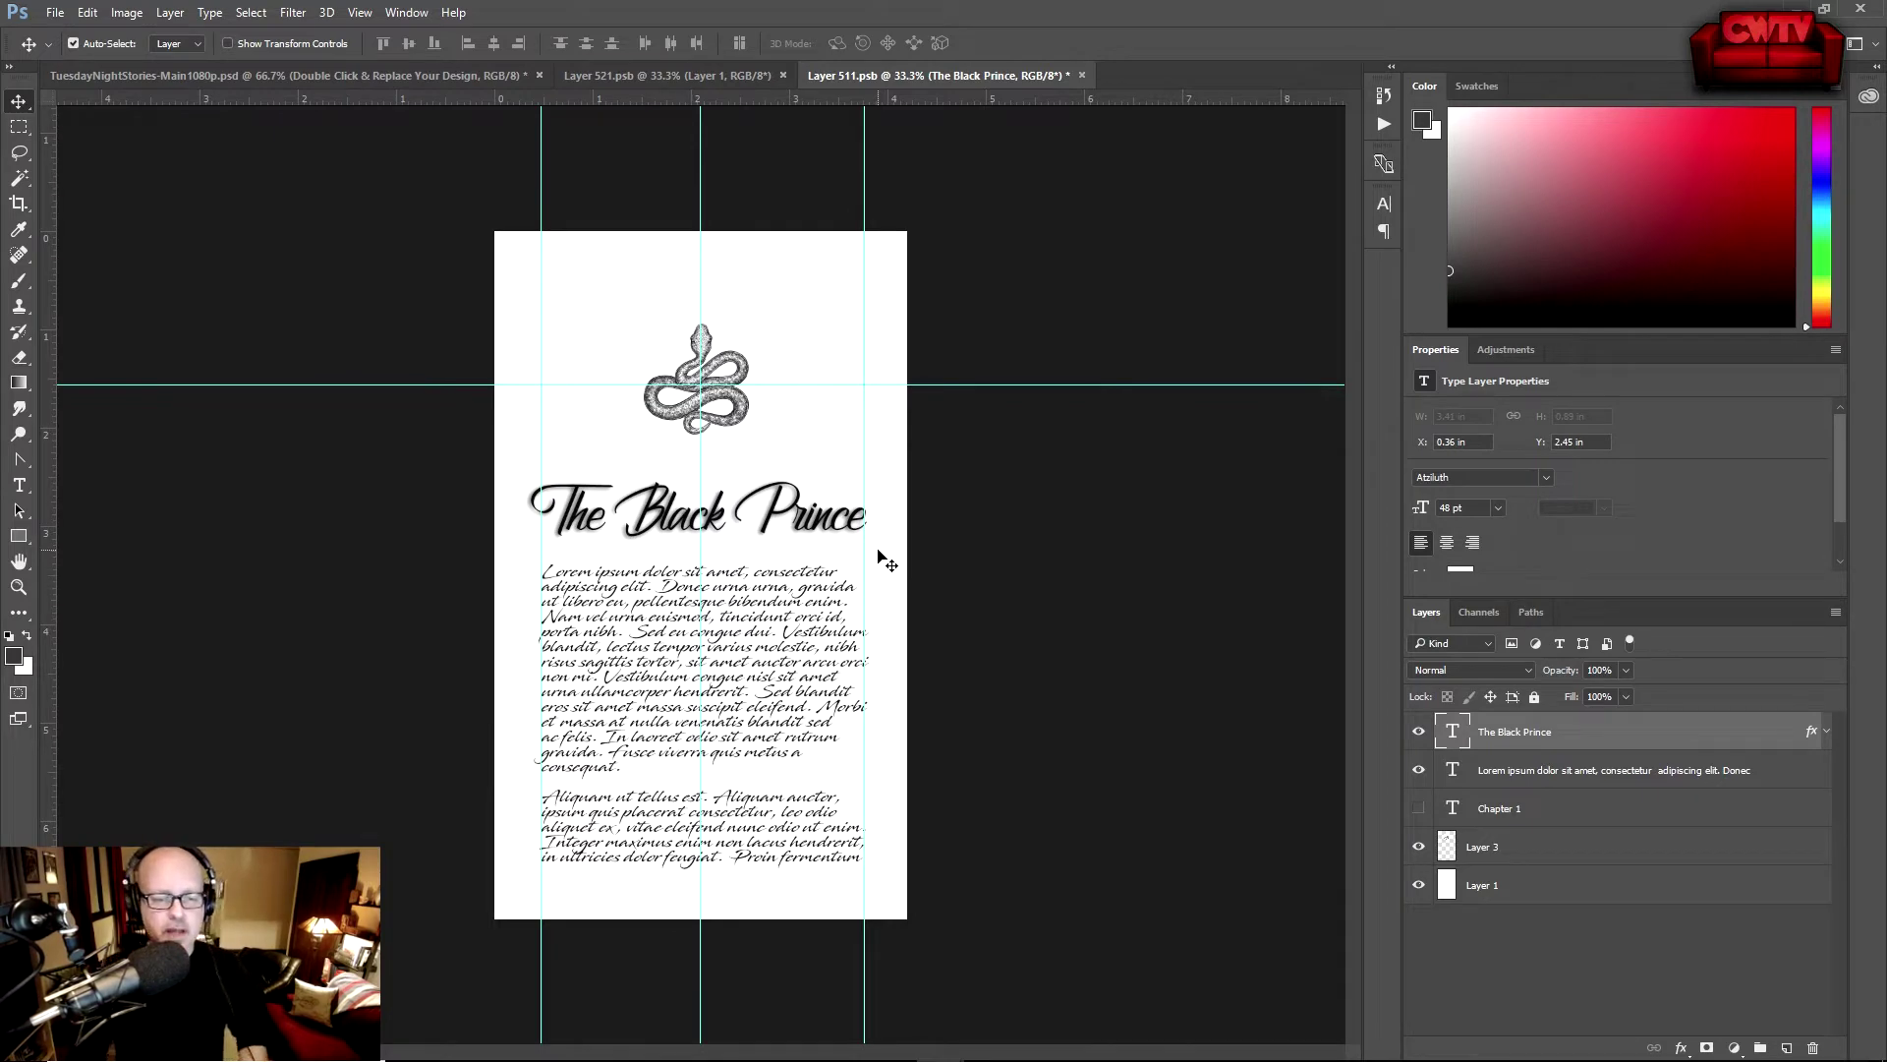
# - Change the title's Color Overlay to 211e1e, sampled from the page's body text
pyautogui.hotkey('ctrl', '+')
pyautogui.hotkey('ctrl', '+')
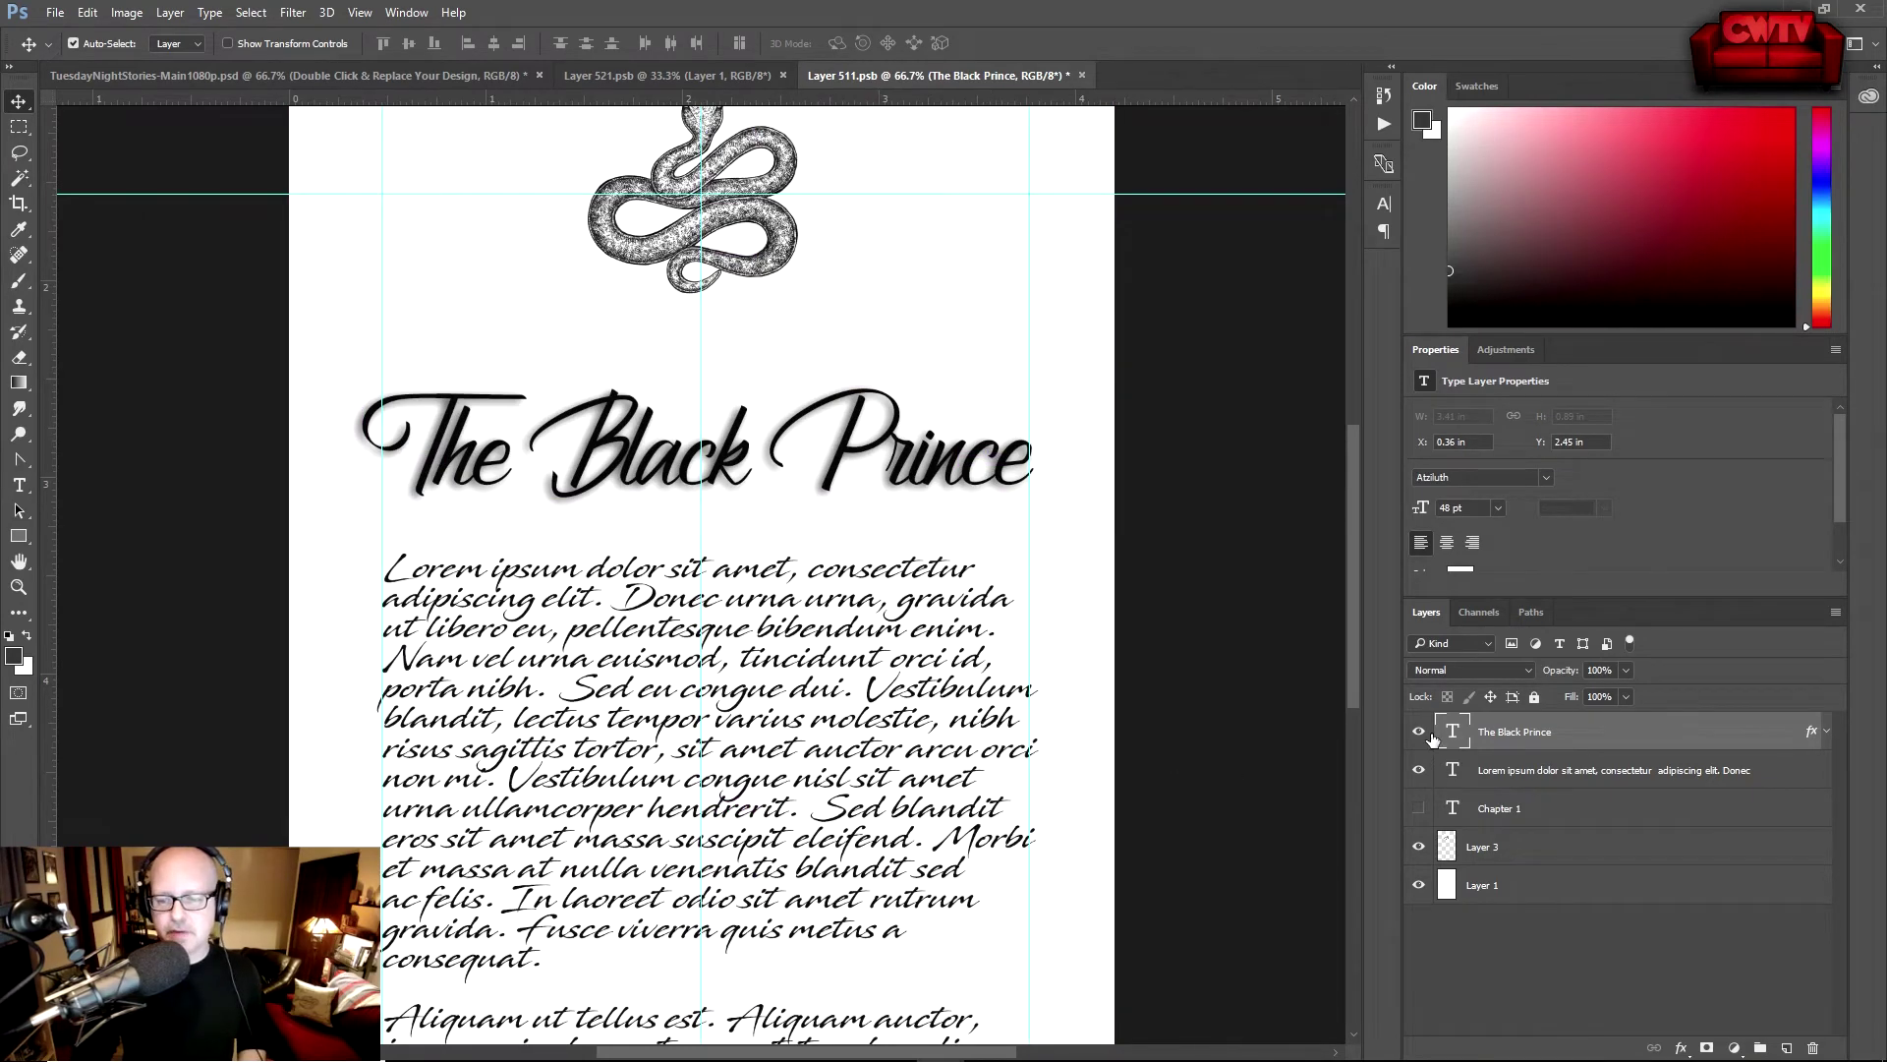
pyautogui.doubleClick(1811, 735)
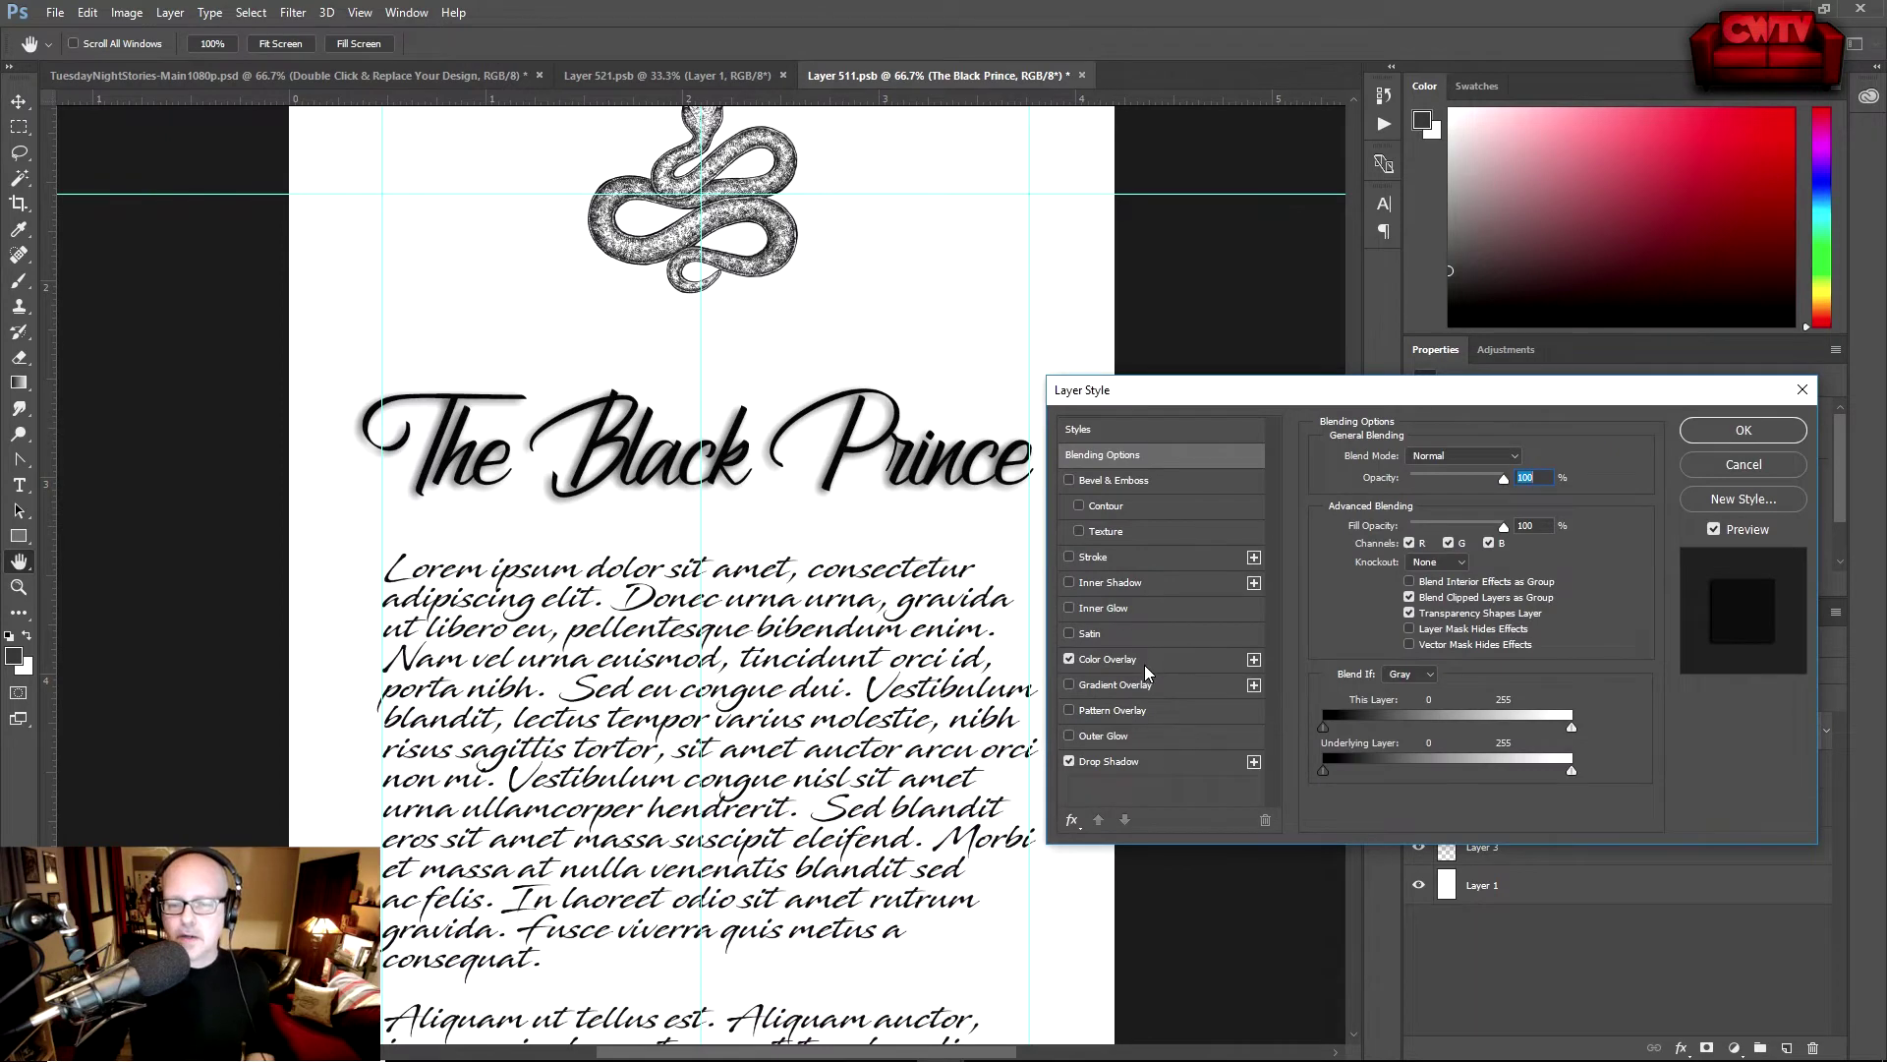
pyautogui.click(1126, 664)
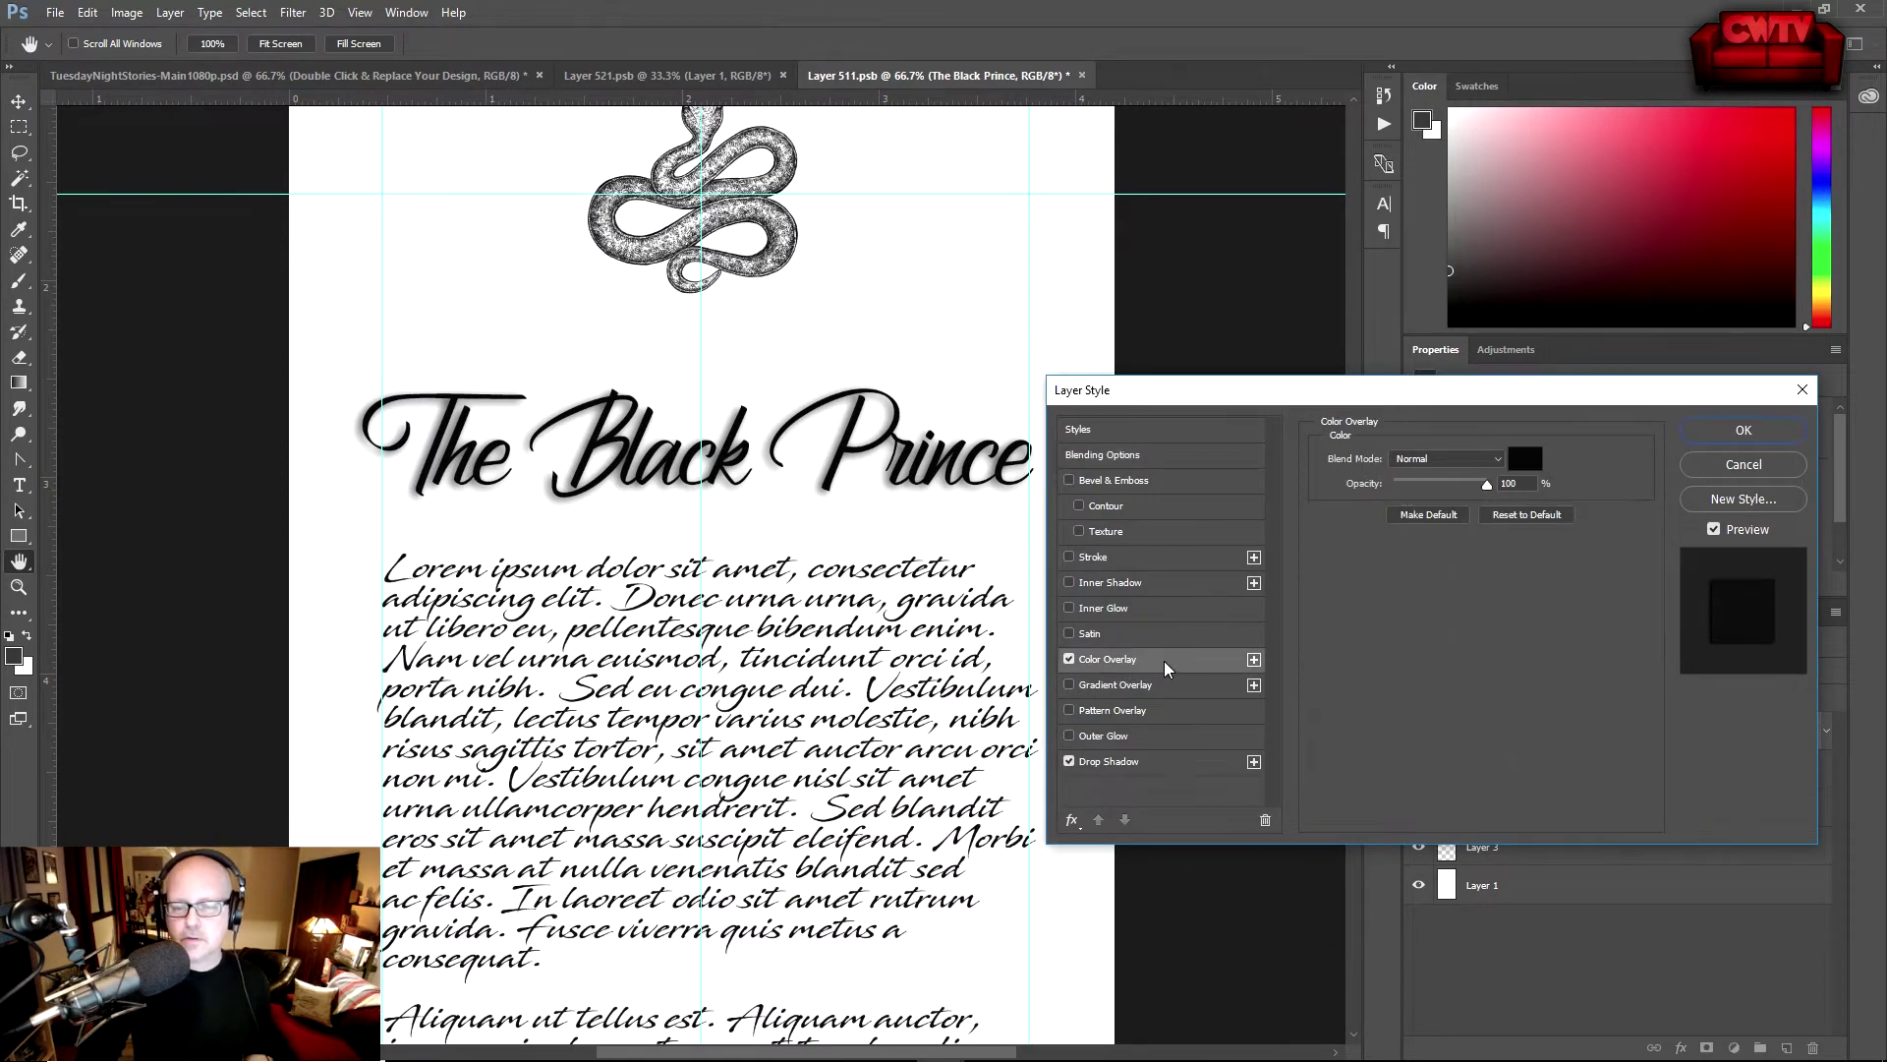
pyautogui.click(1522, 464)
pyautogui.moveTo(816, 295); pyautogui.dragTo(1073, 258)
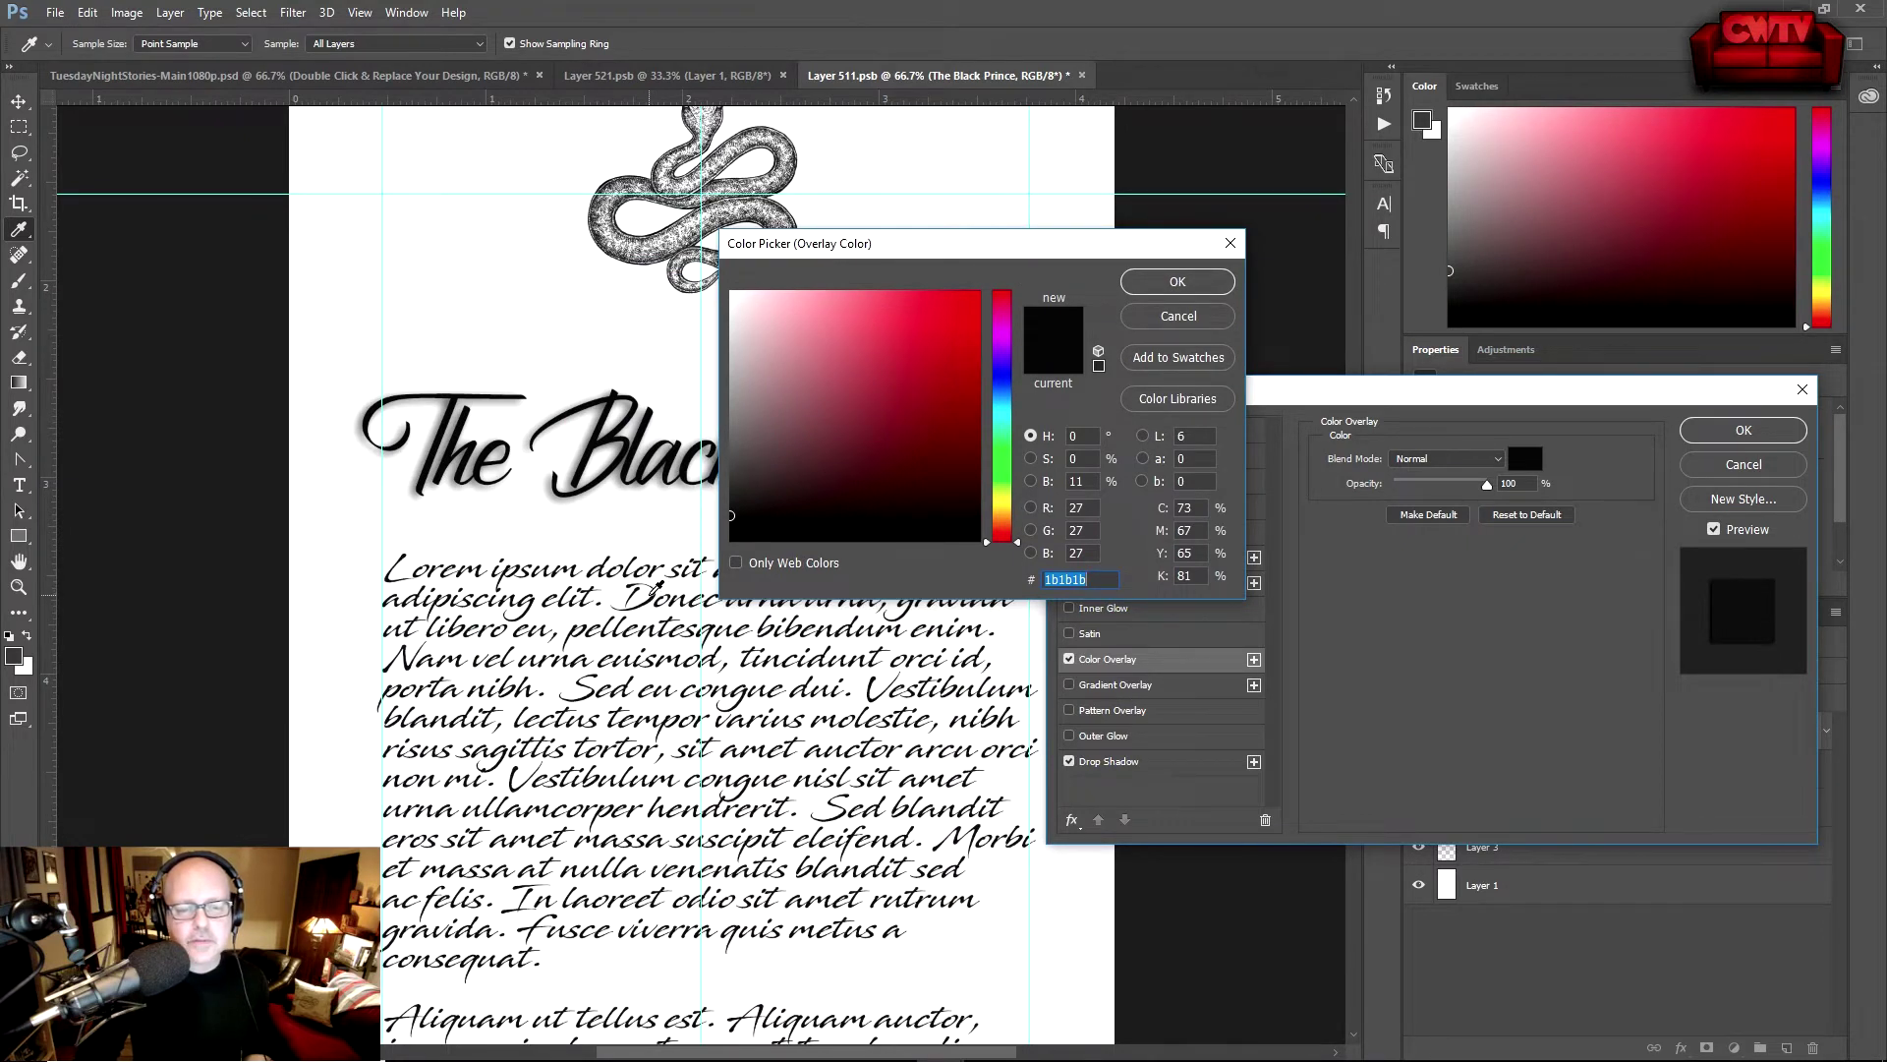
pyautogui.click(658, 590)
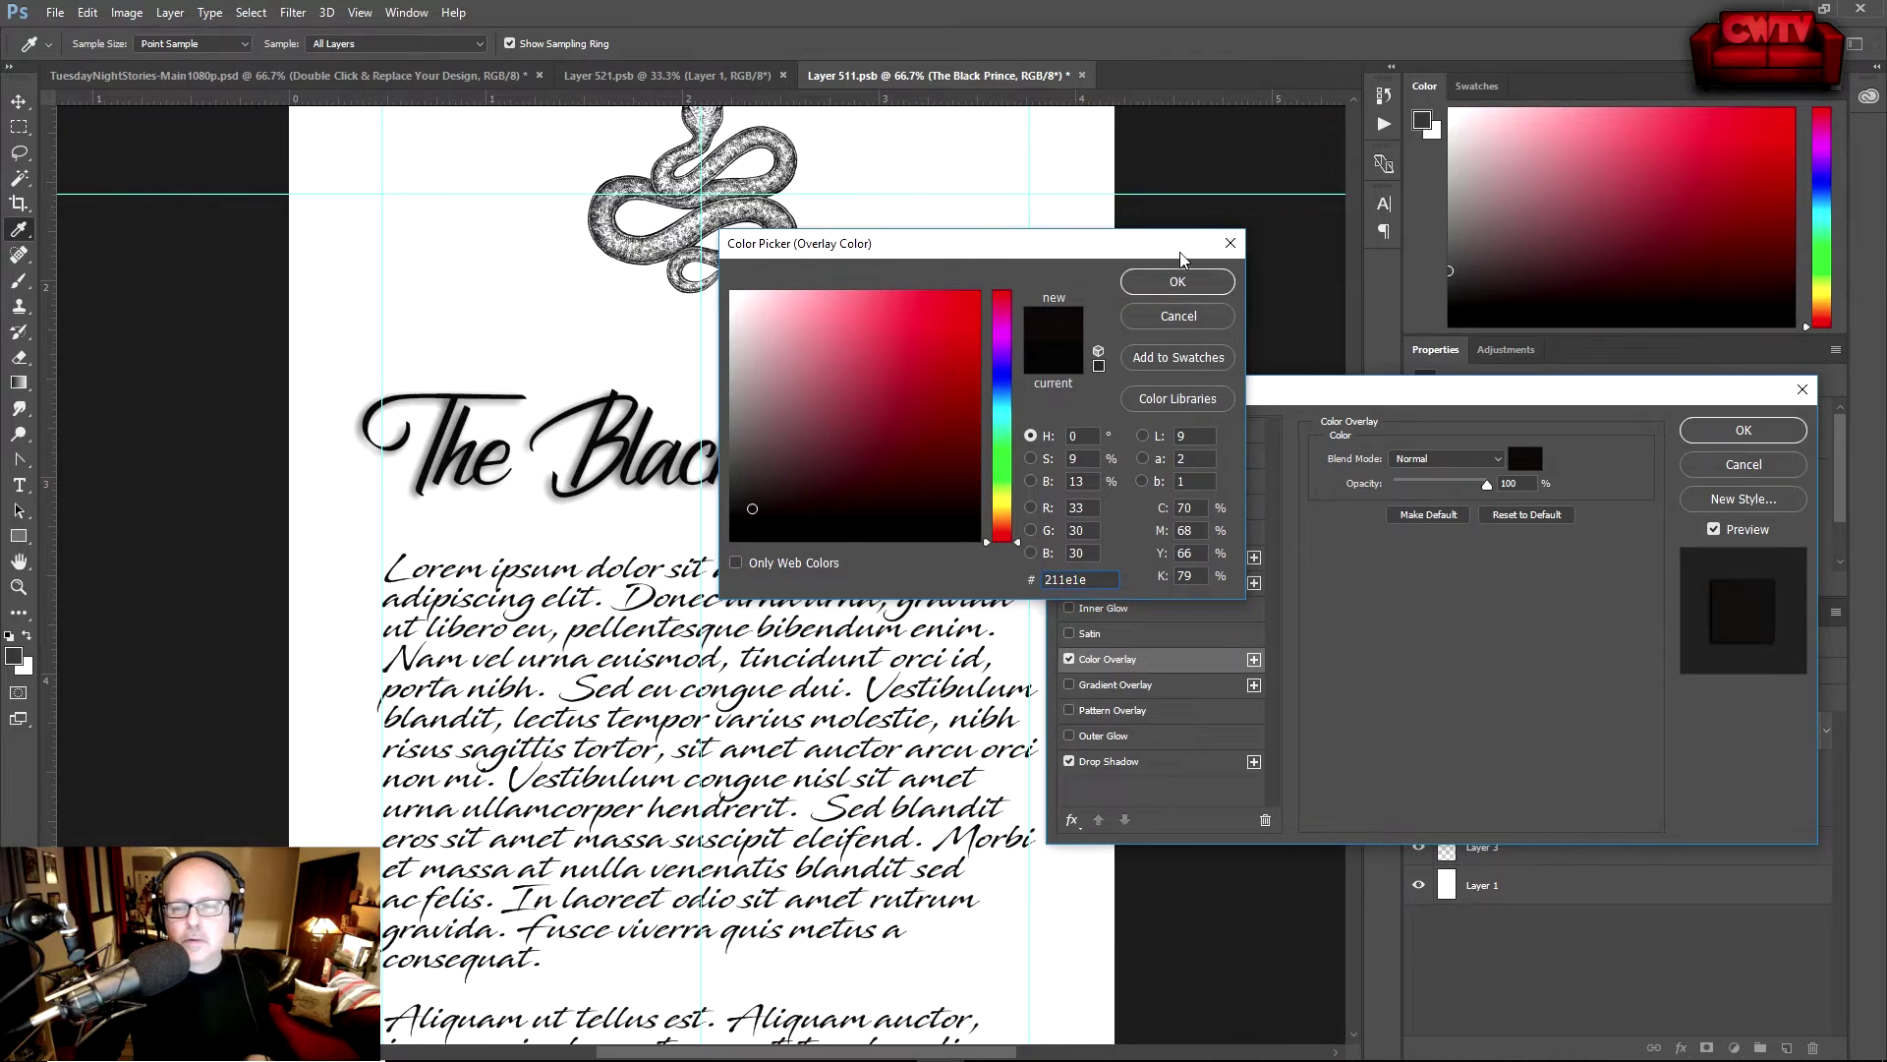
pyautogui.click(1172, 282)
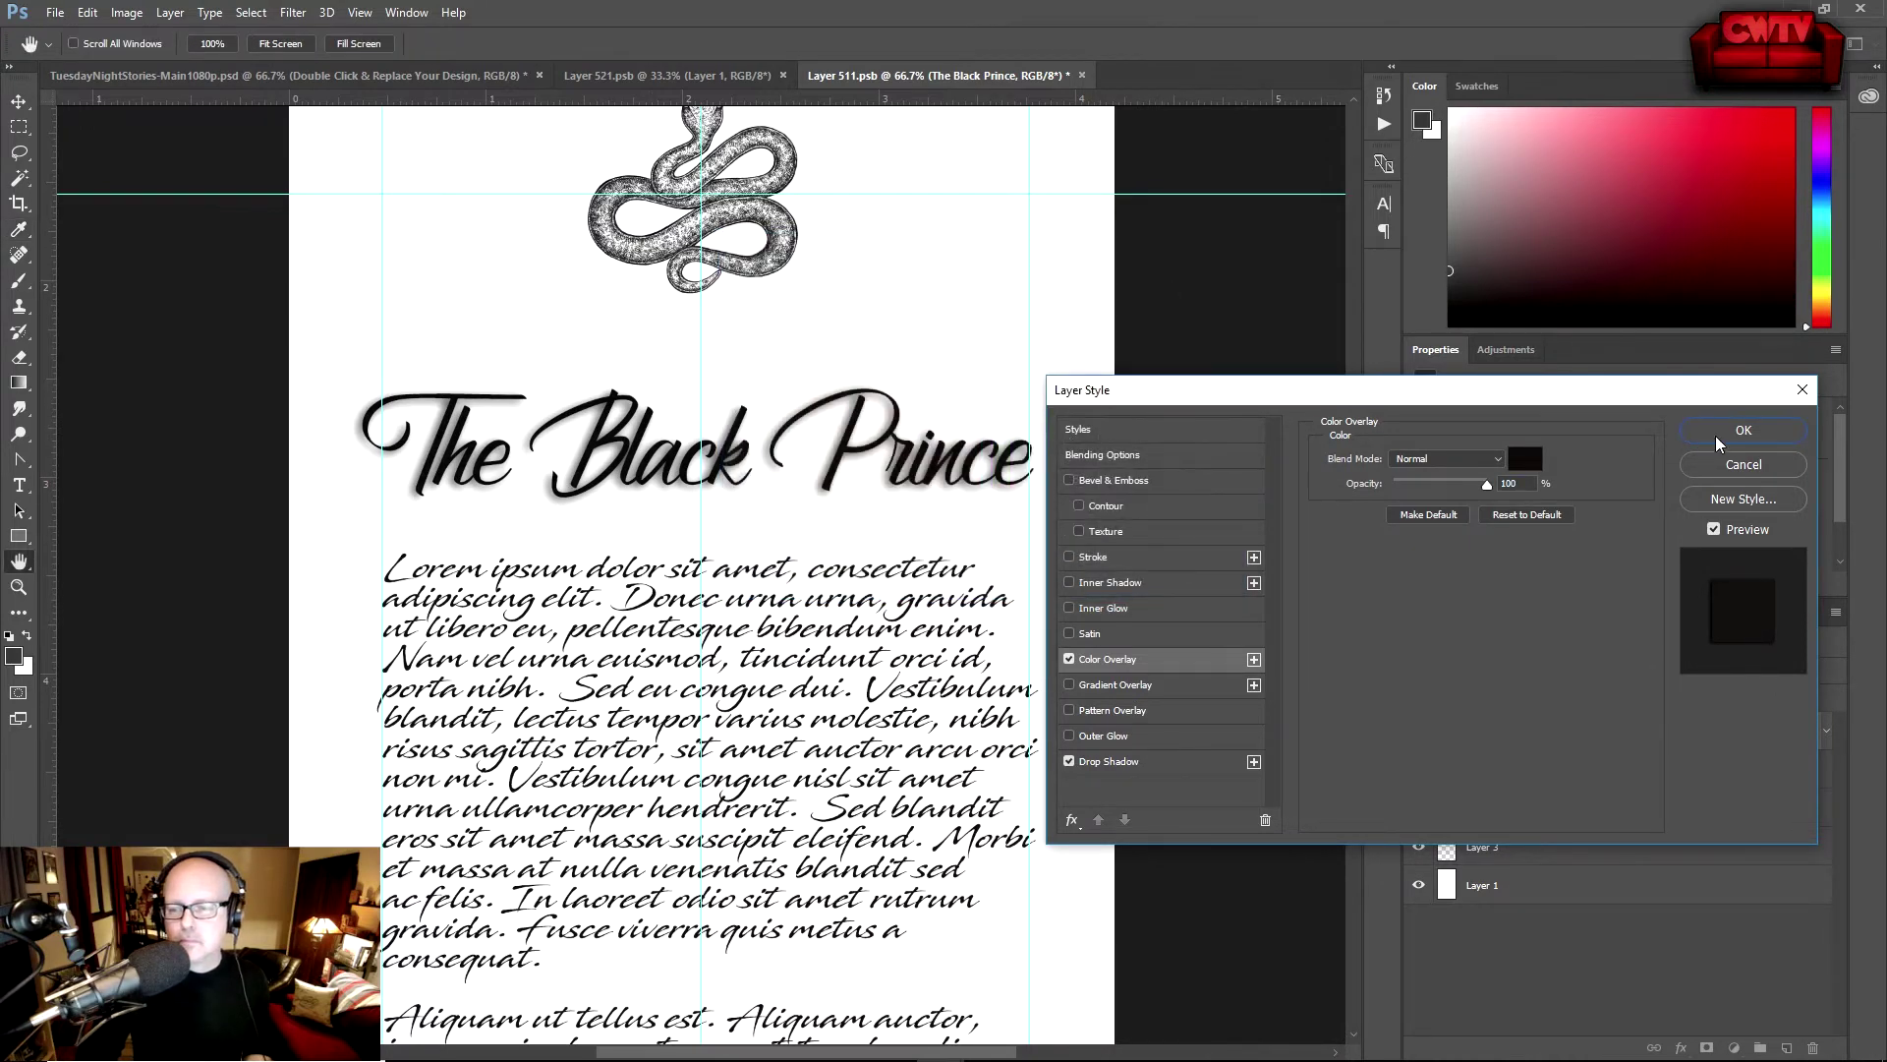
pyautogui.click(1715, 438)
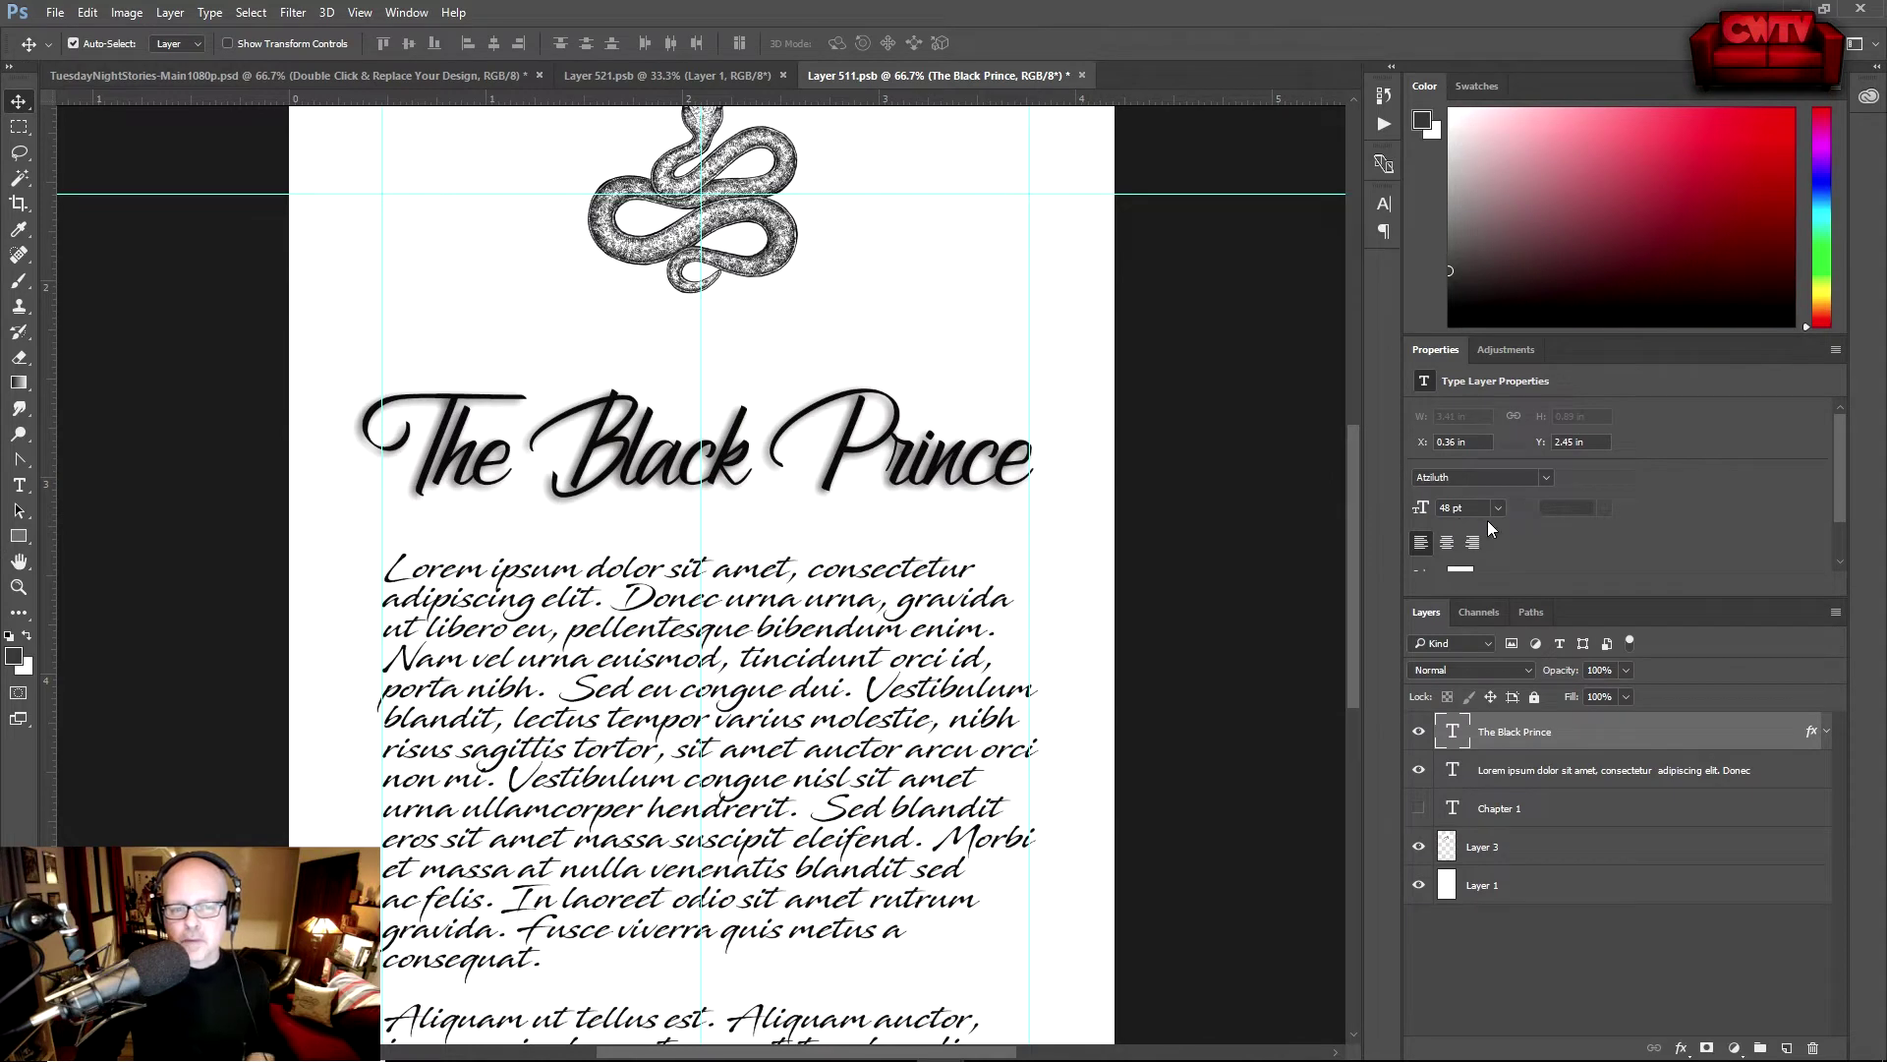
# - Save Layer 511.psb and check the updated title in the TuesdayNightStories-Main1080p mockup
pyautogui.moveTo(1349, 513); pyautogui.dragTo(1365, 482)
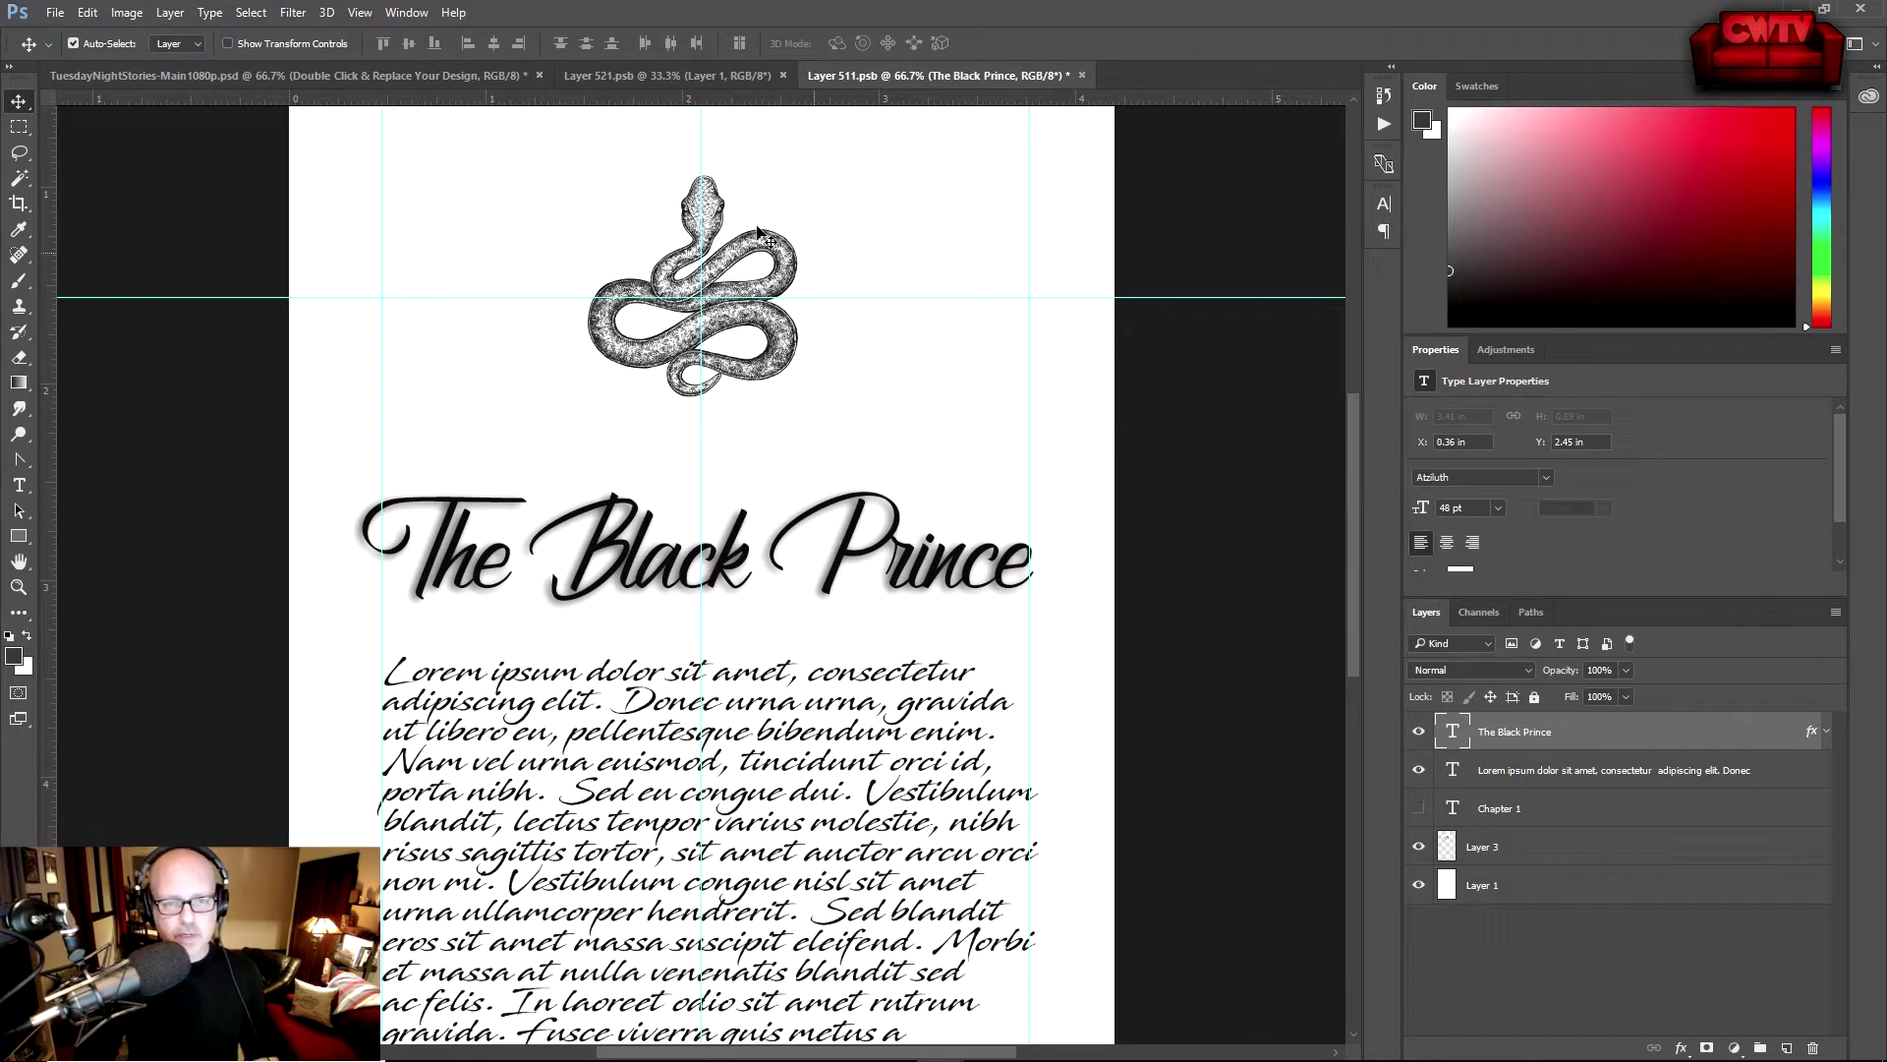
pyautogui.click(55, 13)
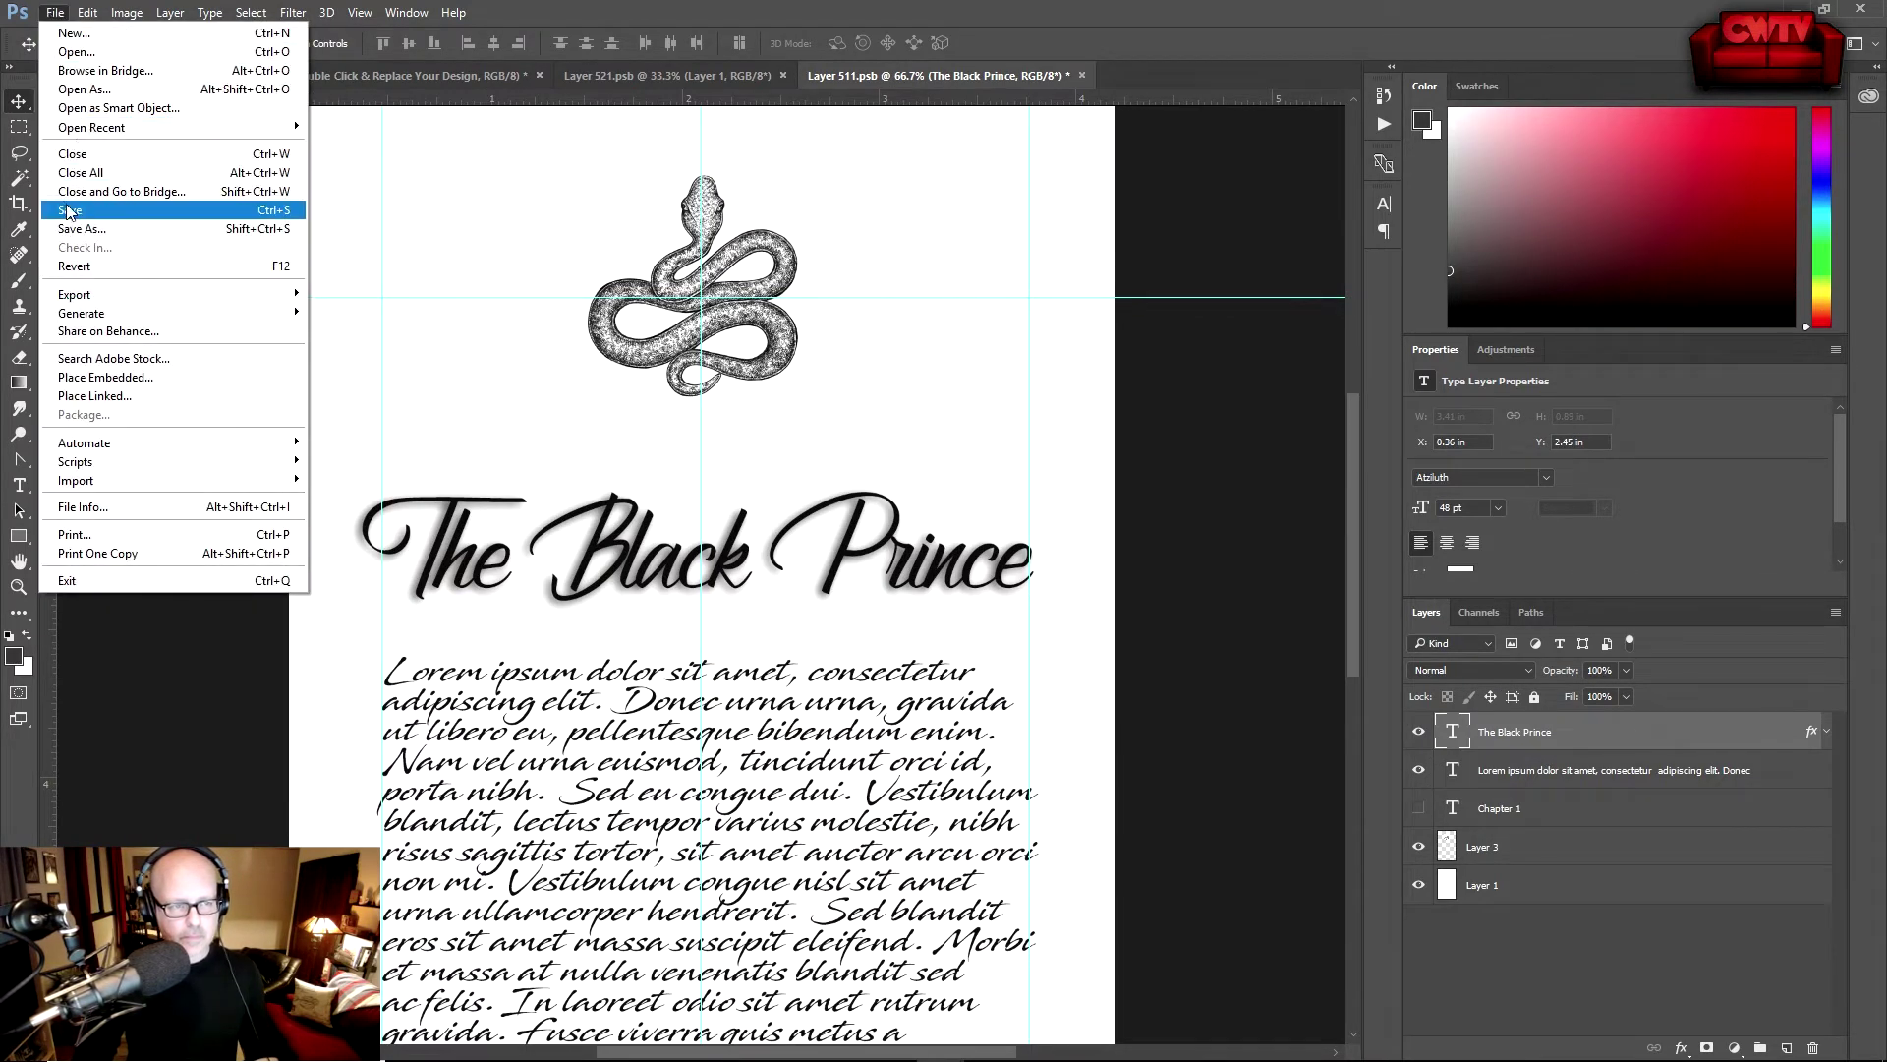
pyautogui.click(65, 211)
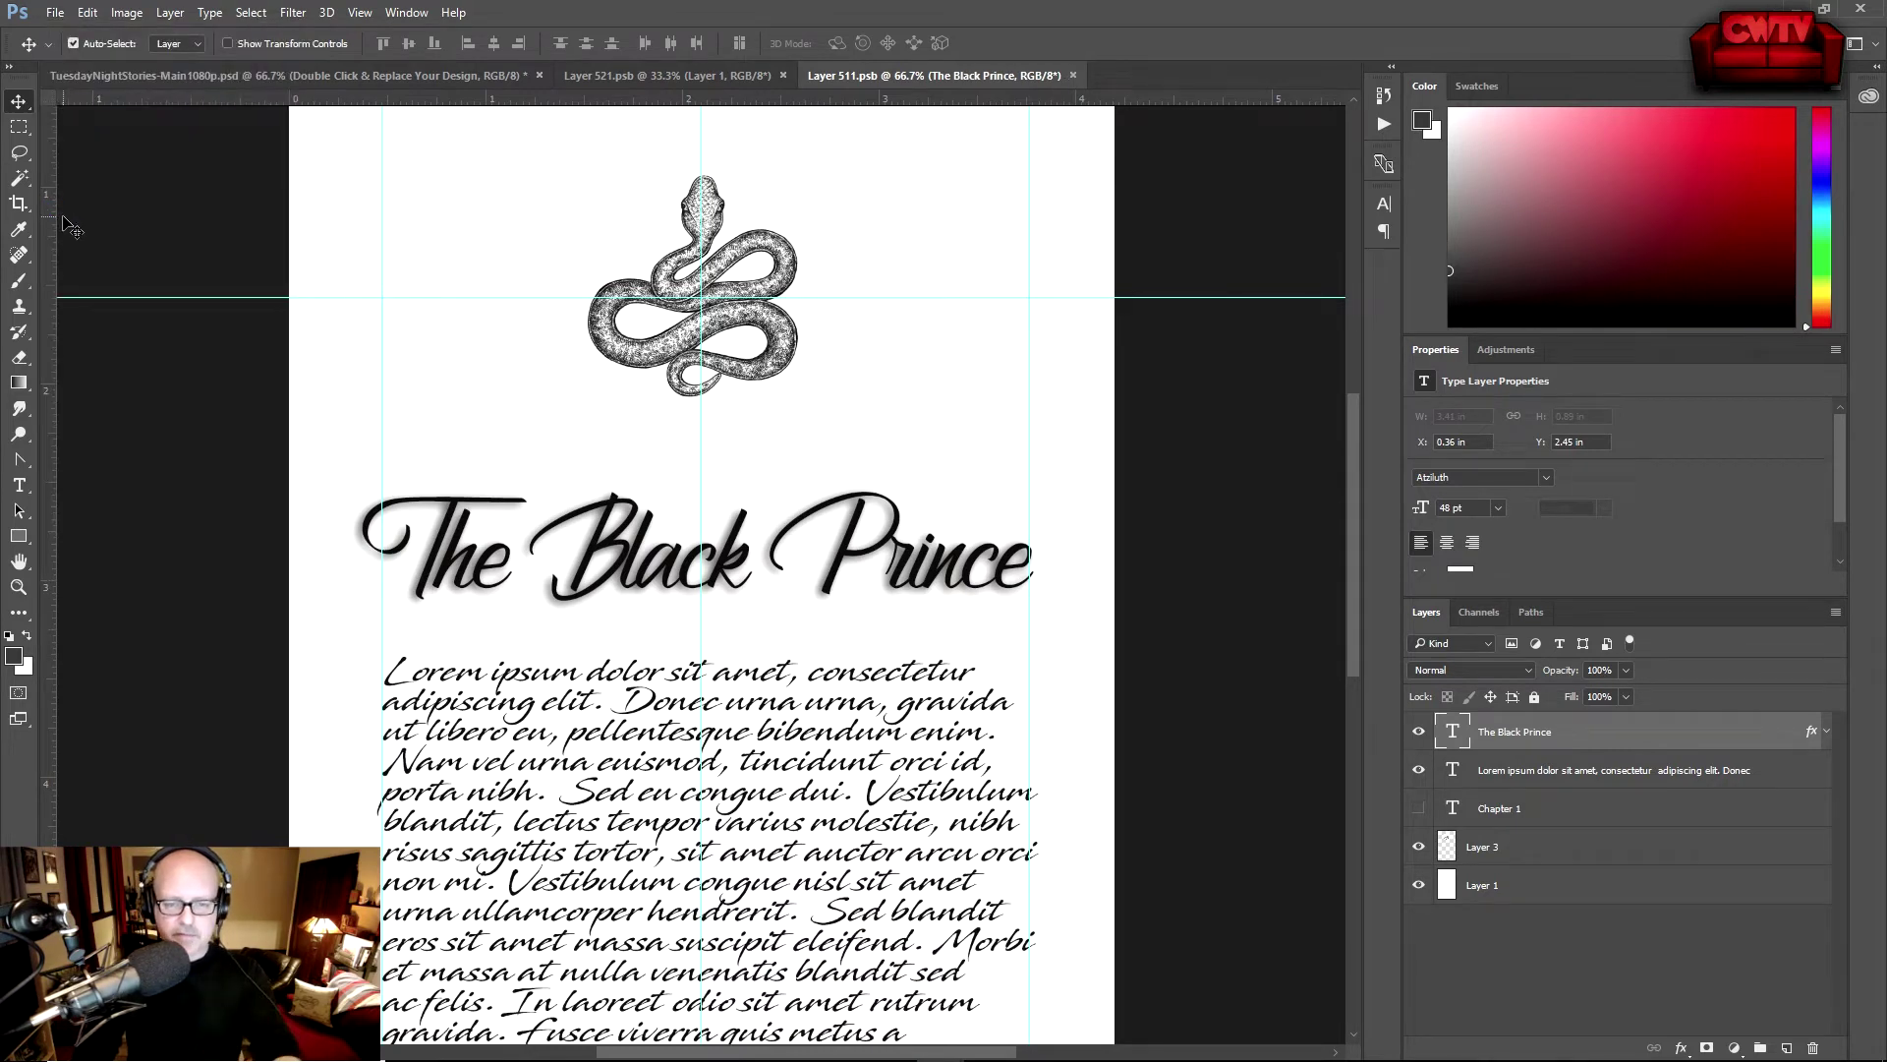
pyautogui.click(215, 76)
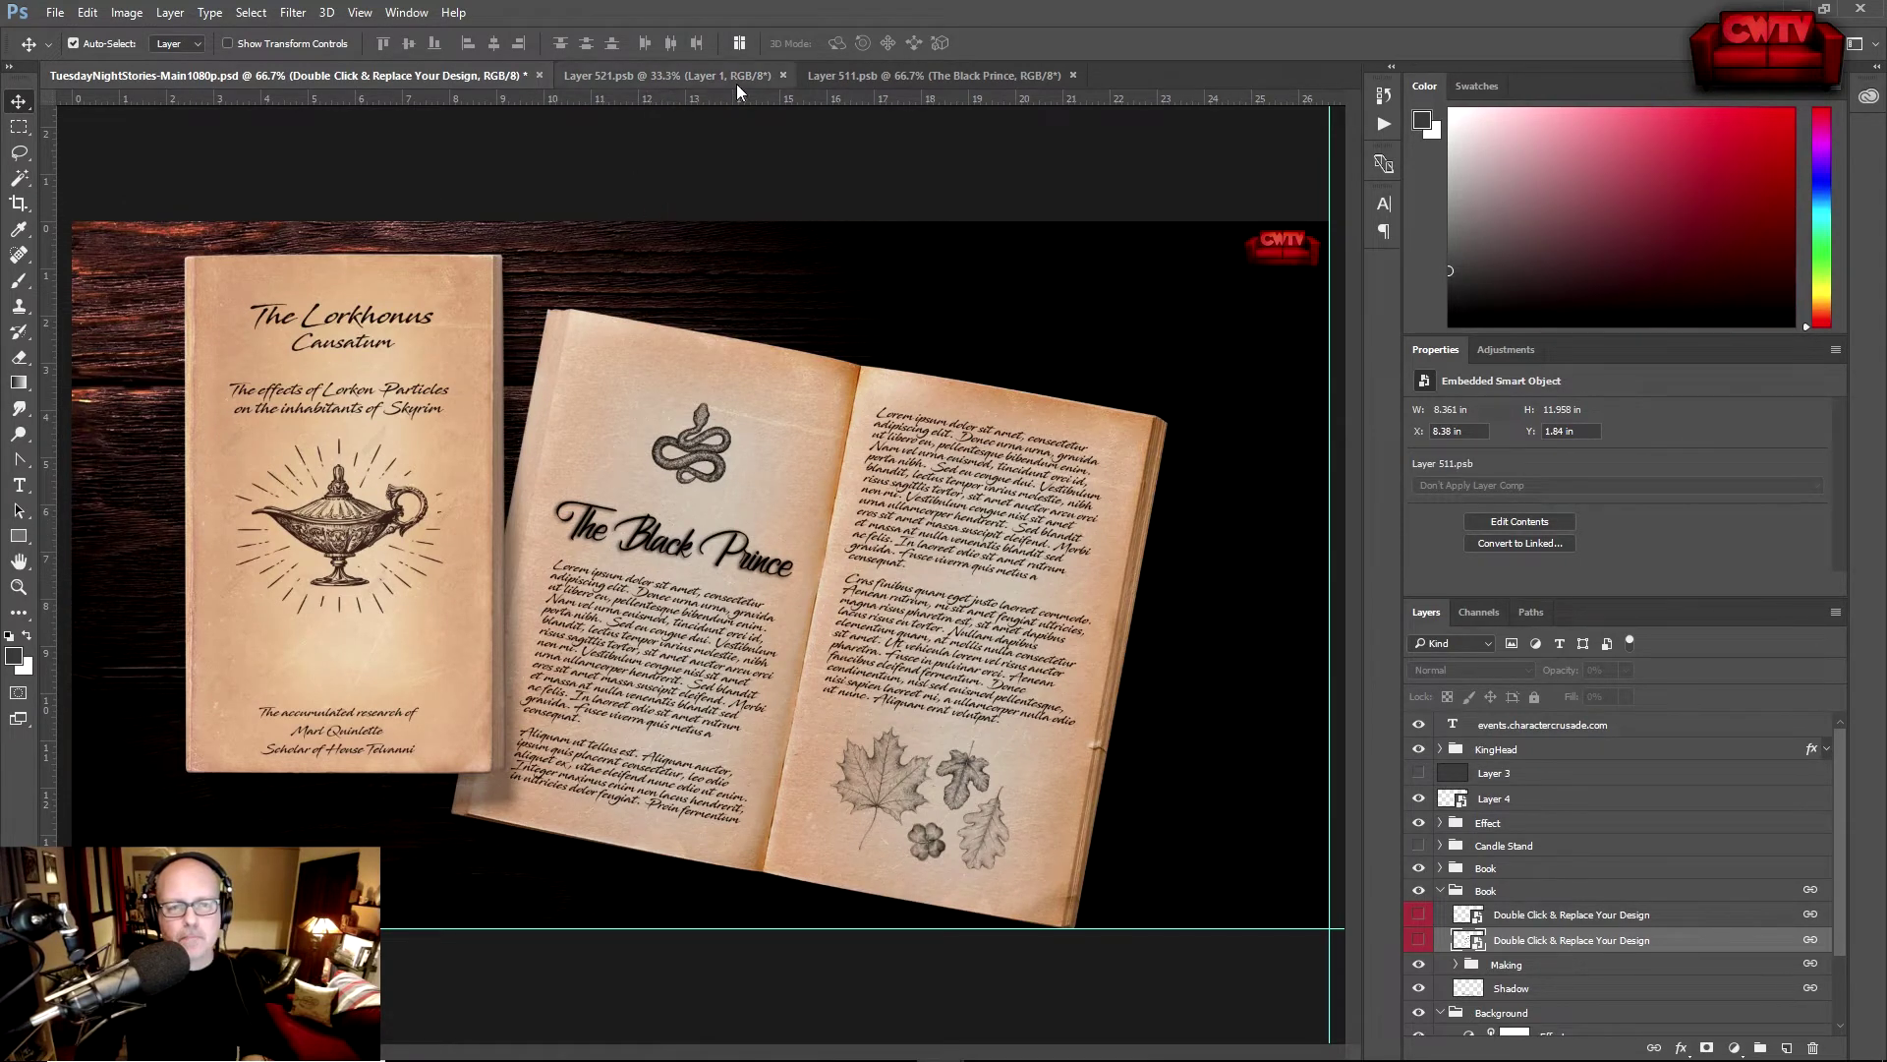
pyautogui.click(857, 71)
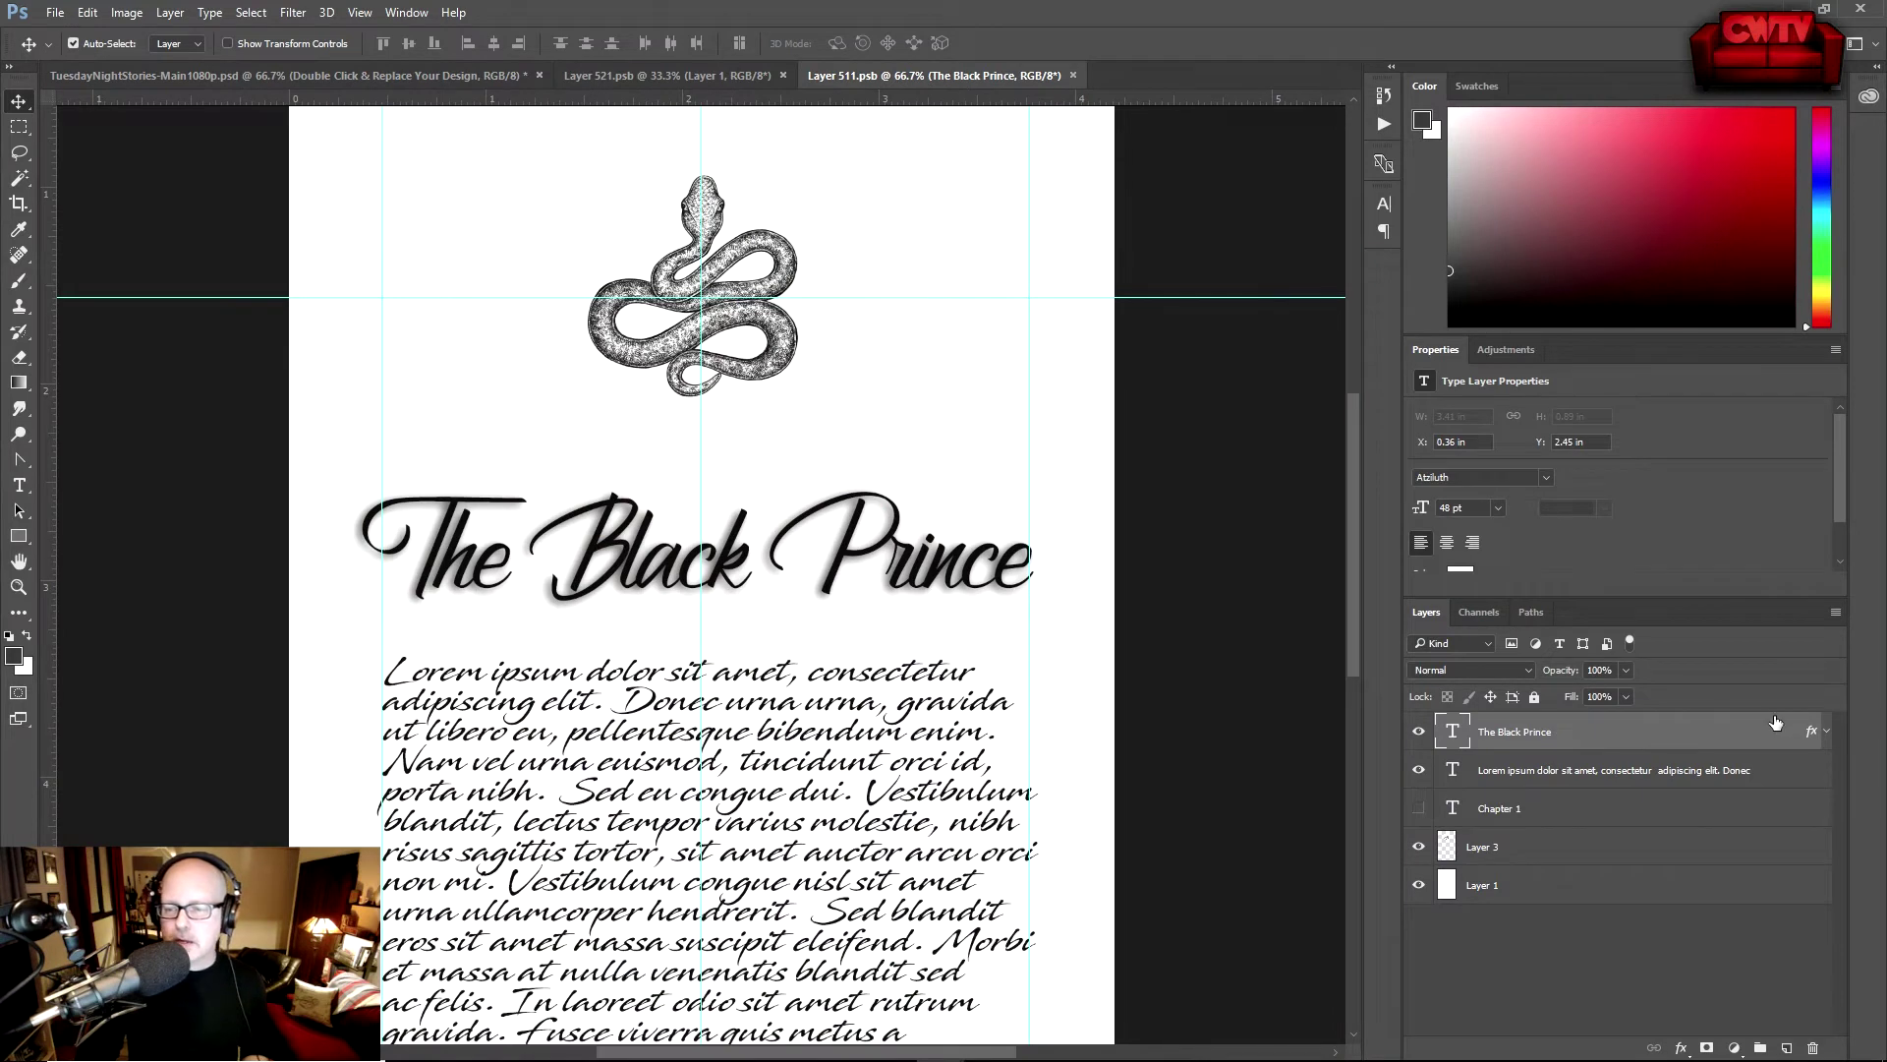
# - Hide the title's Drop Shadow effect and nudge the title up to Y 2.24 in
pyautogui.click(1827, 730)
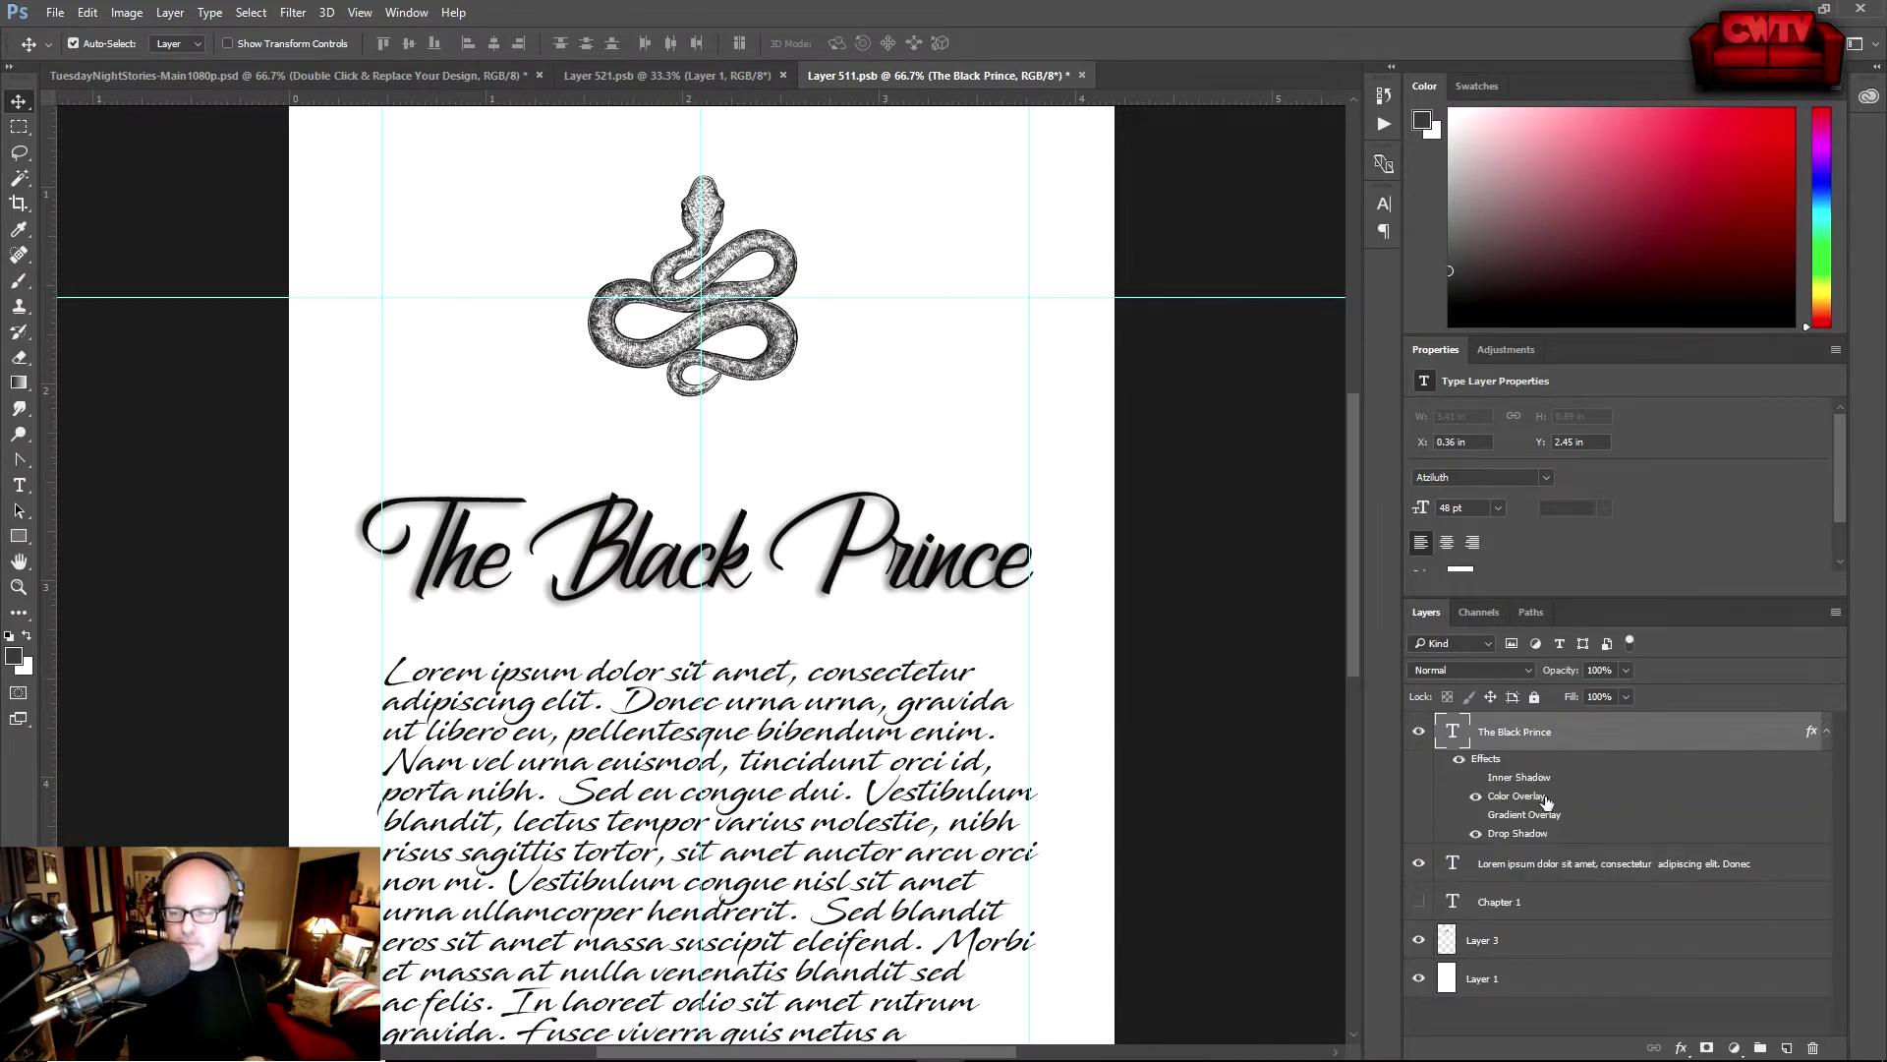
pyautogui.click(1475, 834)
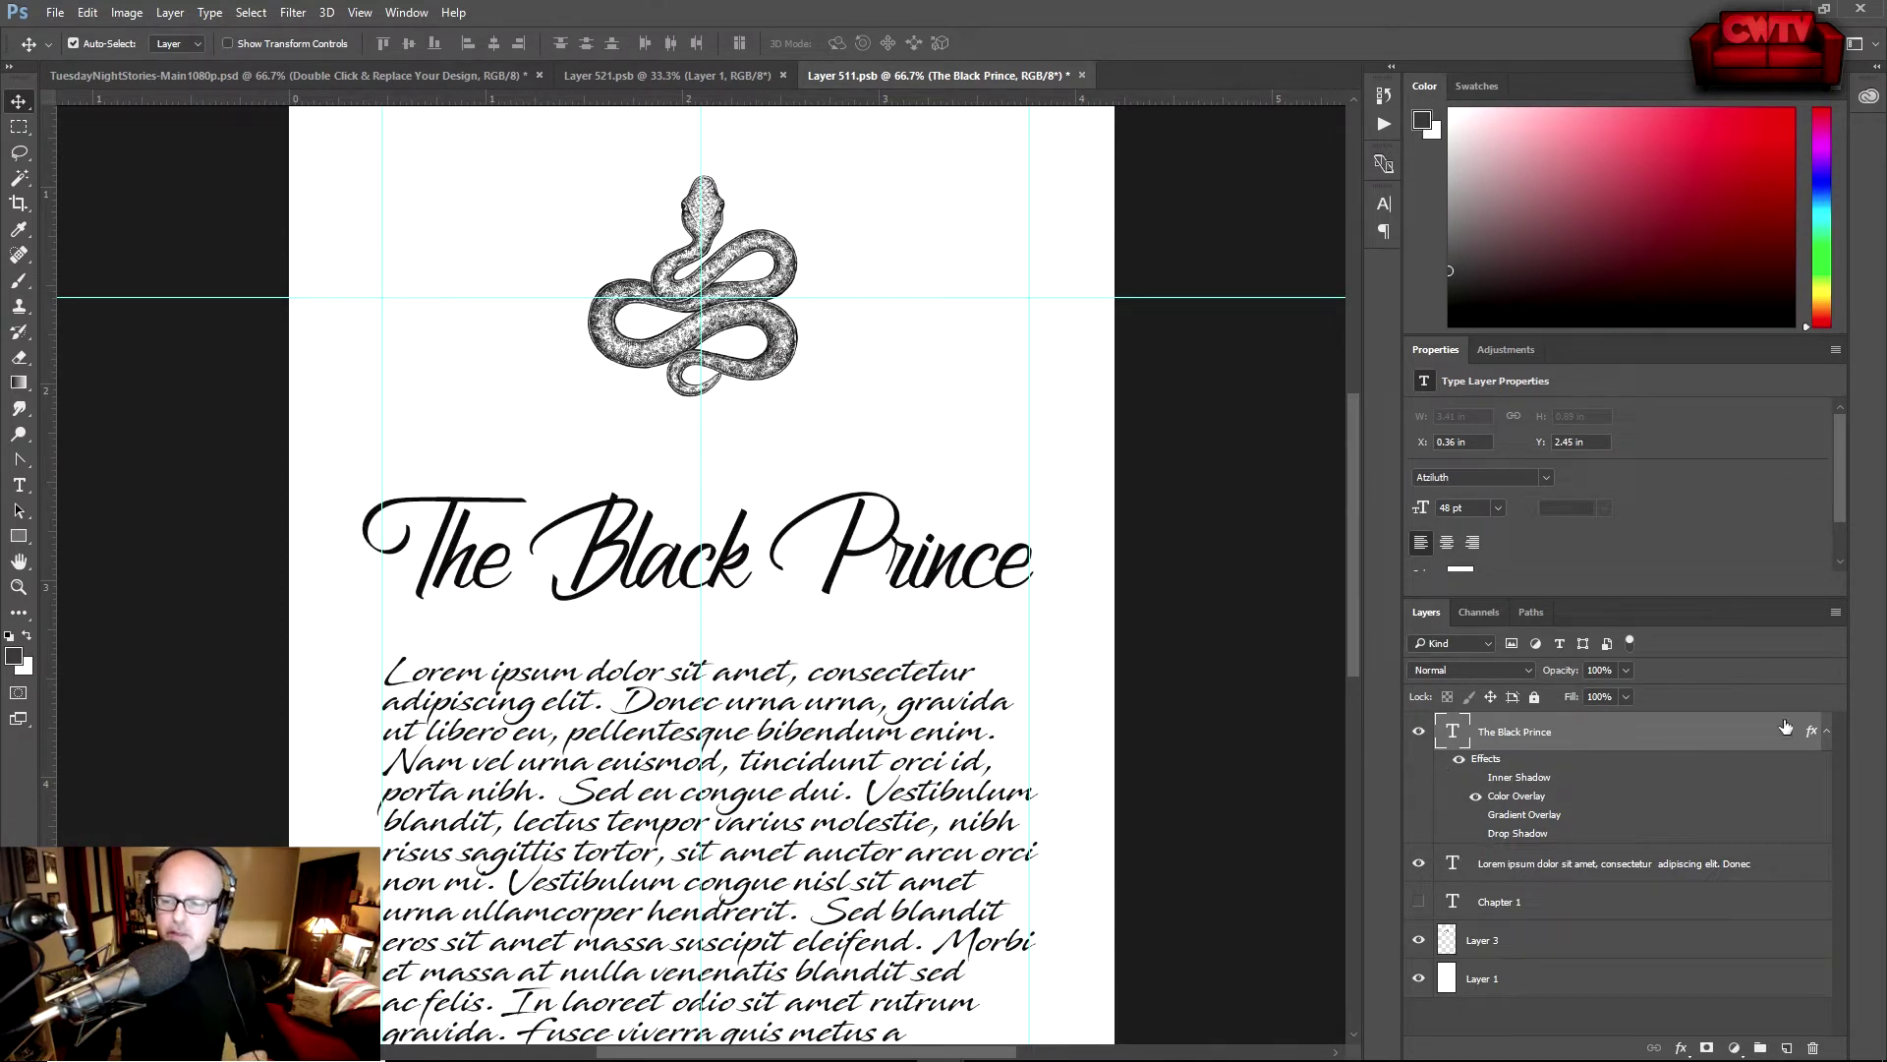
pyautogui.click(1829, 732)
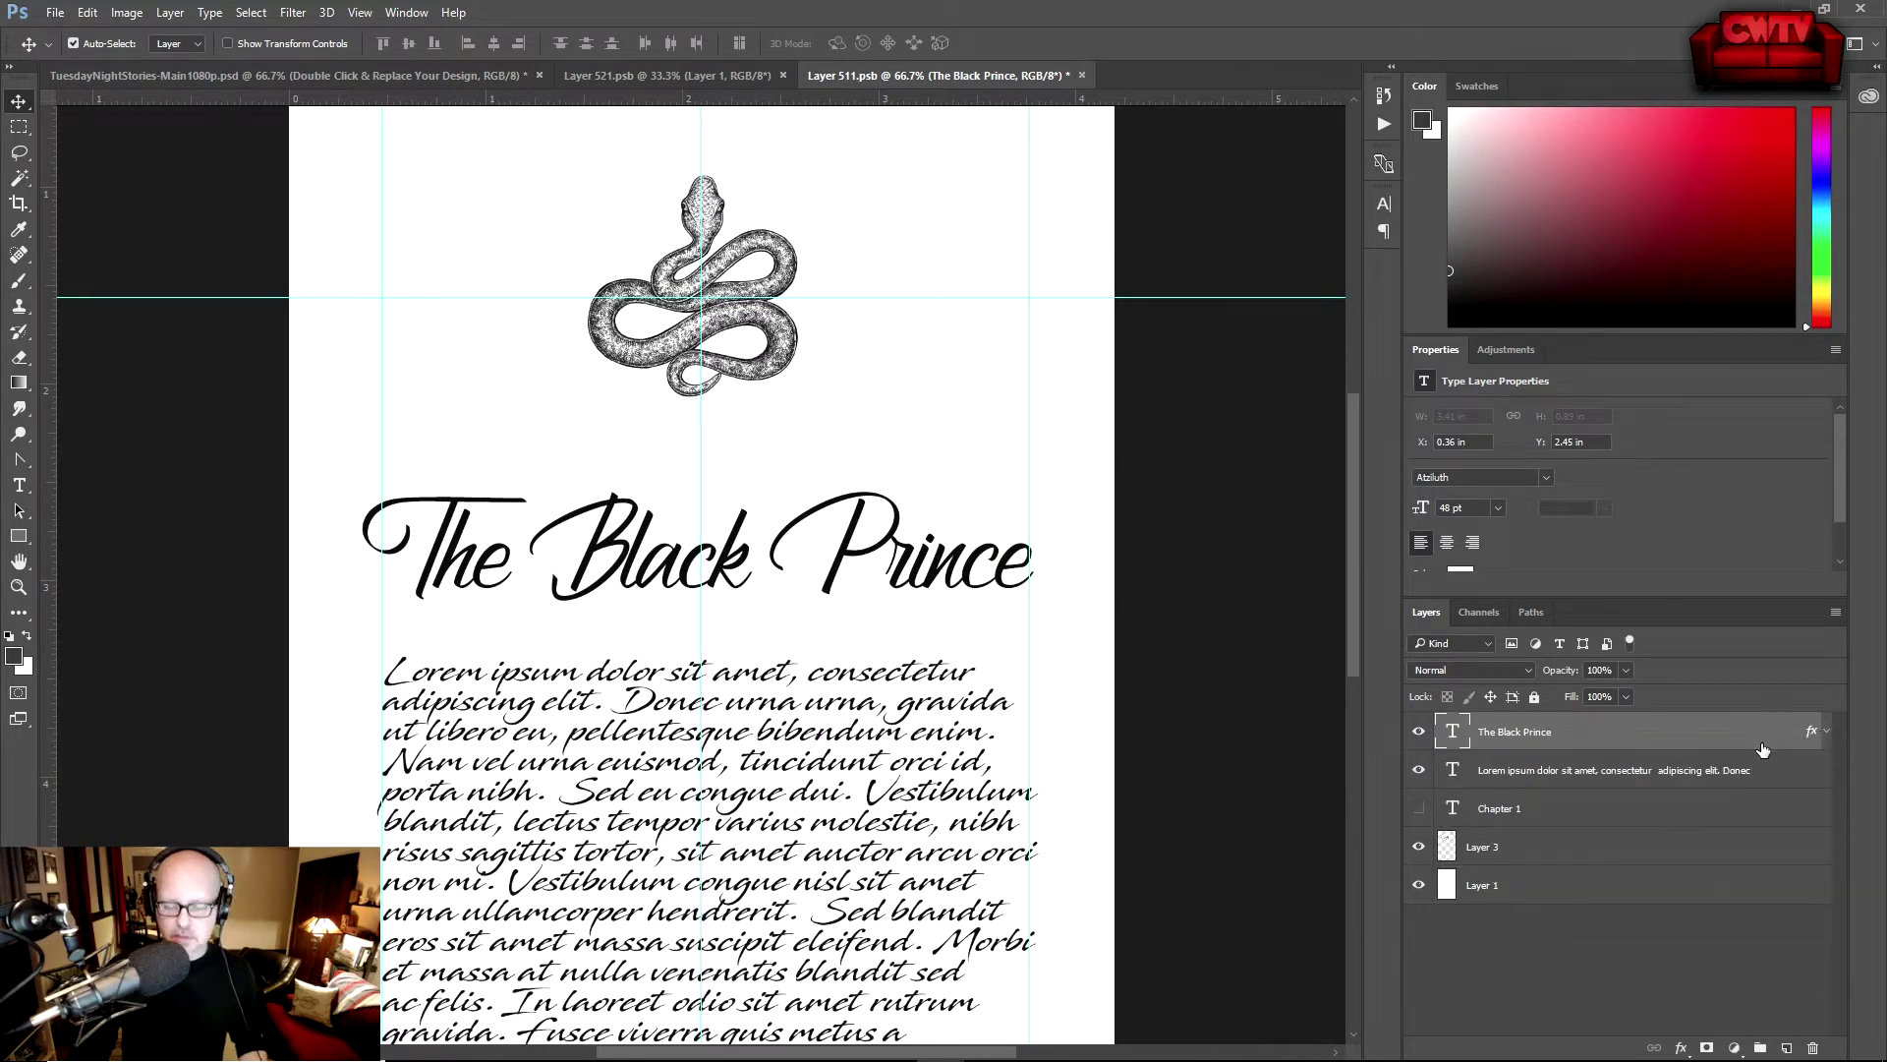
pyautogui.press('Up')
pyautogui.press('Up')
pyautogui.press('Up')
pyautogui.press('Up')
pyautogui.press('Up')
pyautogui.press('Up')
pyautogui.press('Up')
pyautogui.press('Up')
pyautogui.press('Up')
pyautogui.press('Up')
pyautogui.press('Up')
pyautogui.press('Up')
pyautogui.press('Up')
pyautogui.press('Up')
pyautogui.press('Up')
pyautogui.press('Up')
pyautogui.press('Up')
pyautogui.press('Up')
pyautogui.press('Up')
pyautogui.press('Up')
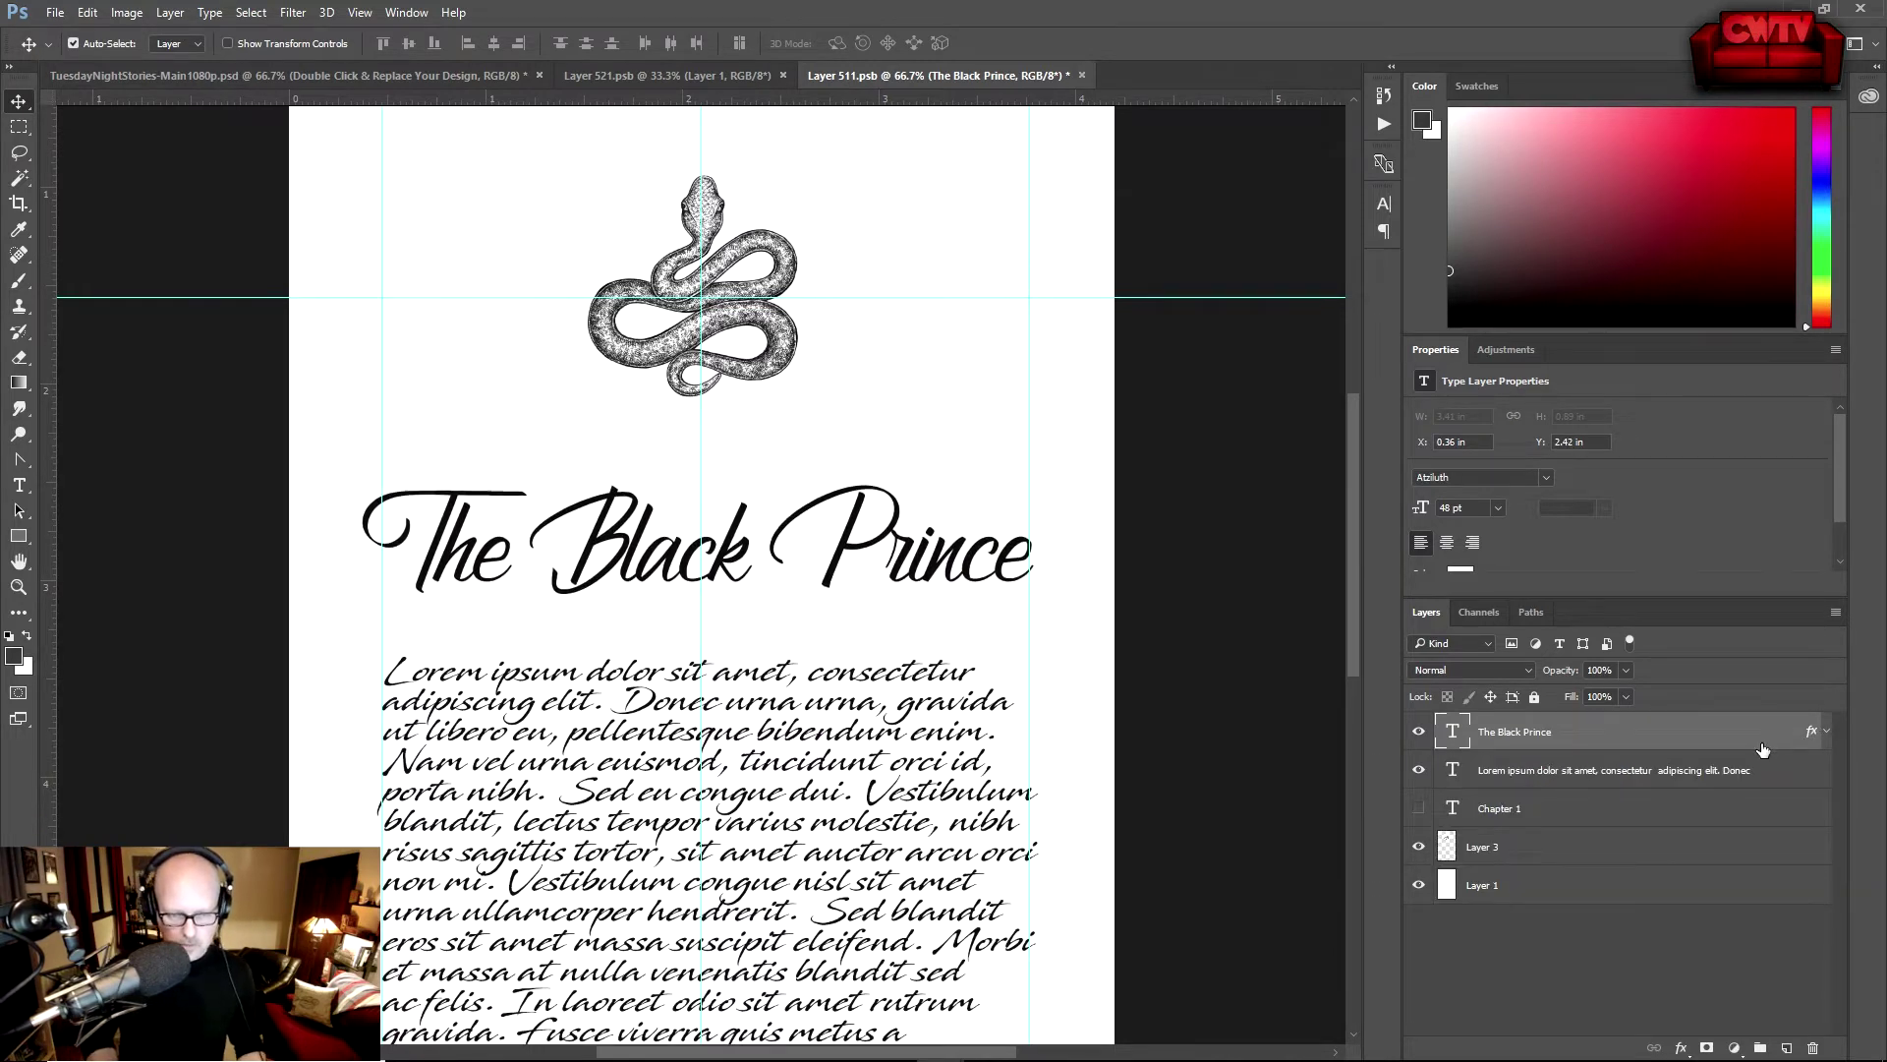
pyautogui.press('Up')
pyautogui.press('Up')
pyautogui.press('Up')
pyautogui.press('Up')
pyautogui.press('Up')
pyautogui.press('Up')
pyautogui.press('Up')
pyautogui.press('Up')
pyautogui.press('Up')
pyautogui.press('Up')
pyautogui.press('Up')
pyautogui.press('Up')
pyautogui.press('Up')
pyautogui.press('Up')
pyautogui.press('Up')
pyautogui.press('Up')
pyautogui.press('Up')
pyautogui.press('Up')
pyautogui.press('Up')
pyautogui.press('Up')
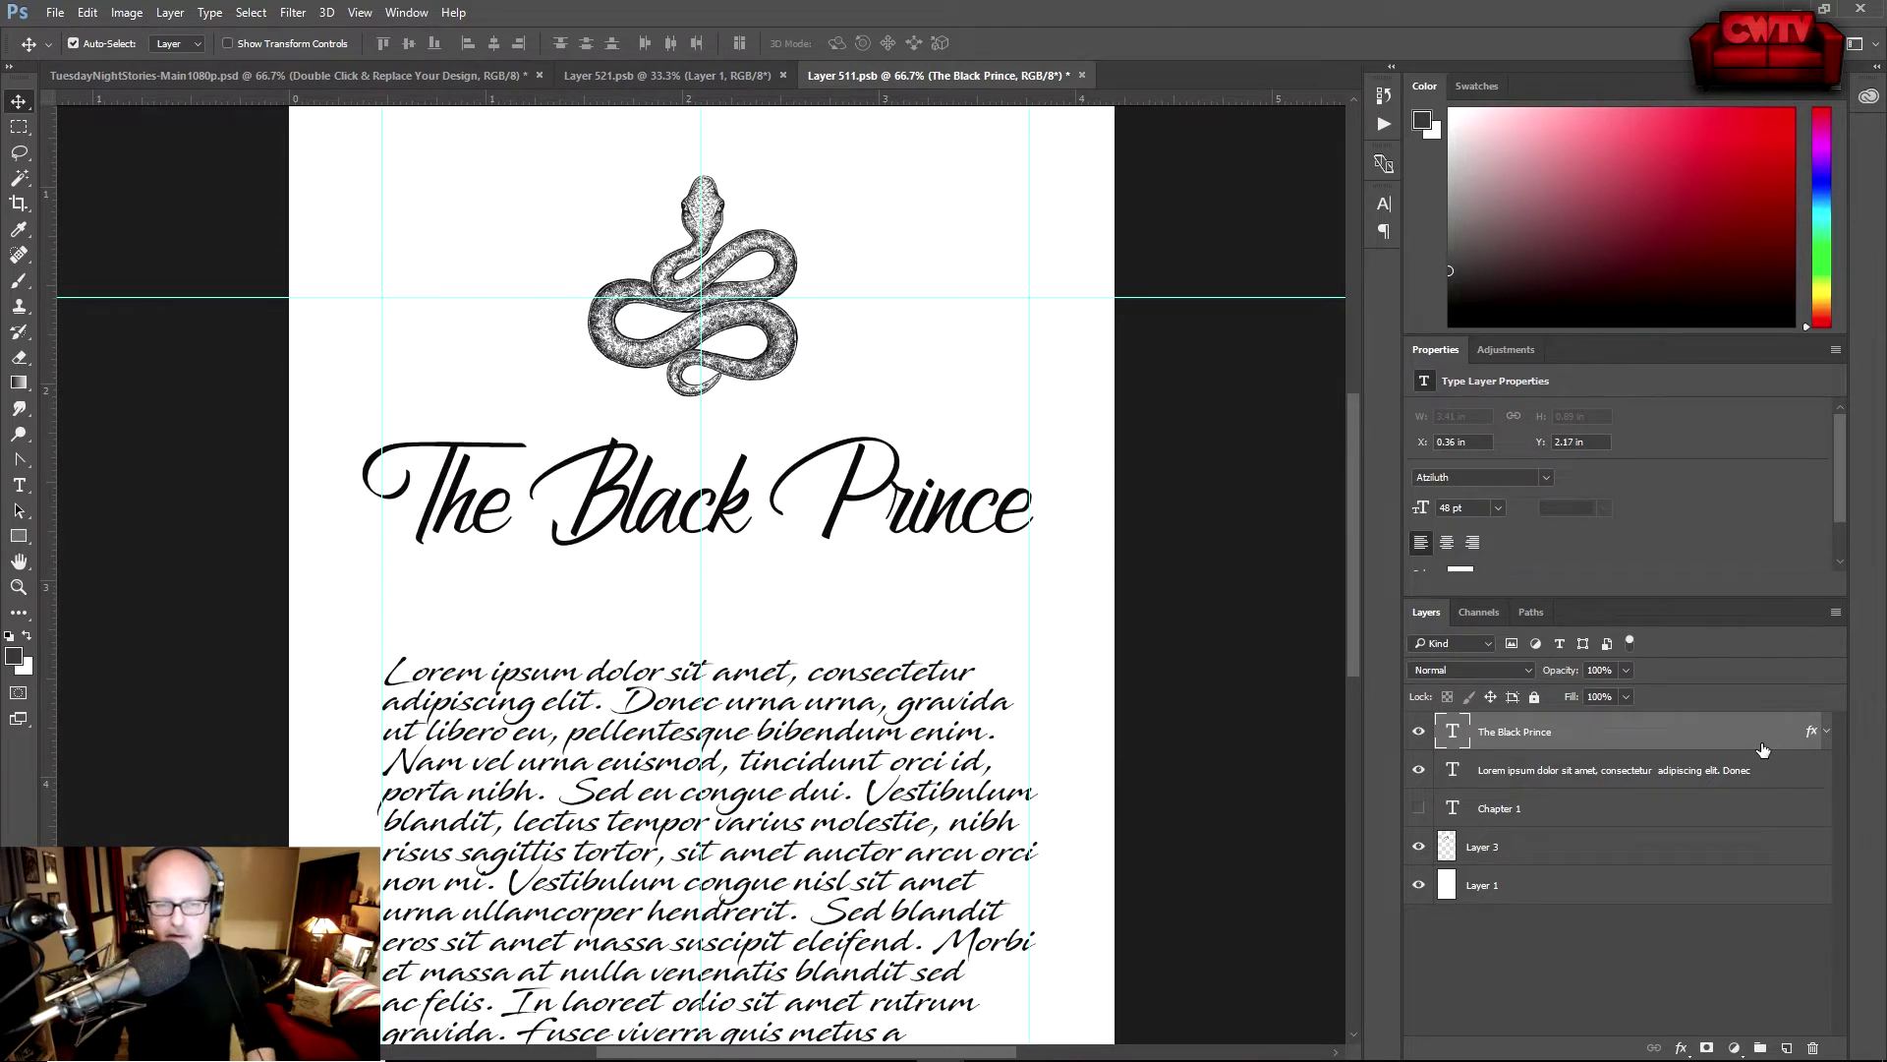
pyautogui.press('Down')
pyautogui.press('Down')
pyautogui.press('Down')
pyautogui.press('Down')
pyautogui.press('Down')
pyautogui.press('Down')
pyautogui.press('Down')
pyautogui.press('Down')
pyautogui.press('Down')
pyautogui.press('Down')
pyautogui.press('Down')
pyautogui.press('Down')
pyautogui.press('Down')
pyautogui.press('Down')
pyautogui.press('Down')
pyautogui.press('Down')
pyautogui.press('Down')
pyautogui.press('Down')
pyautogui.press('Down')
pyautogui.press('Down')
pyautogui.press('Down')
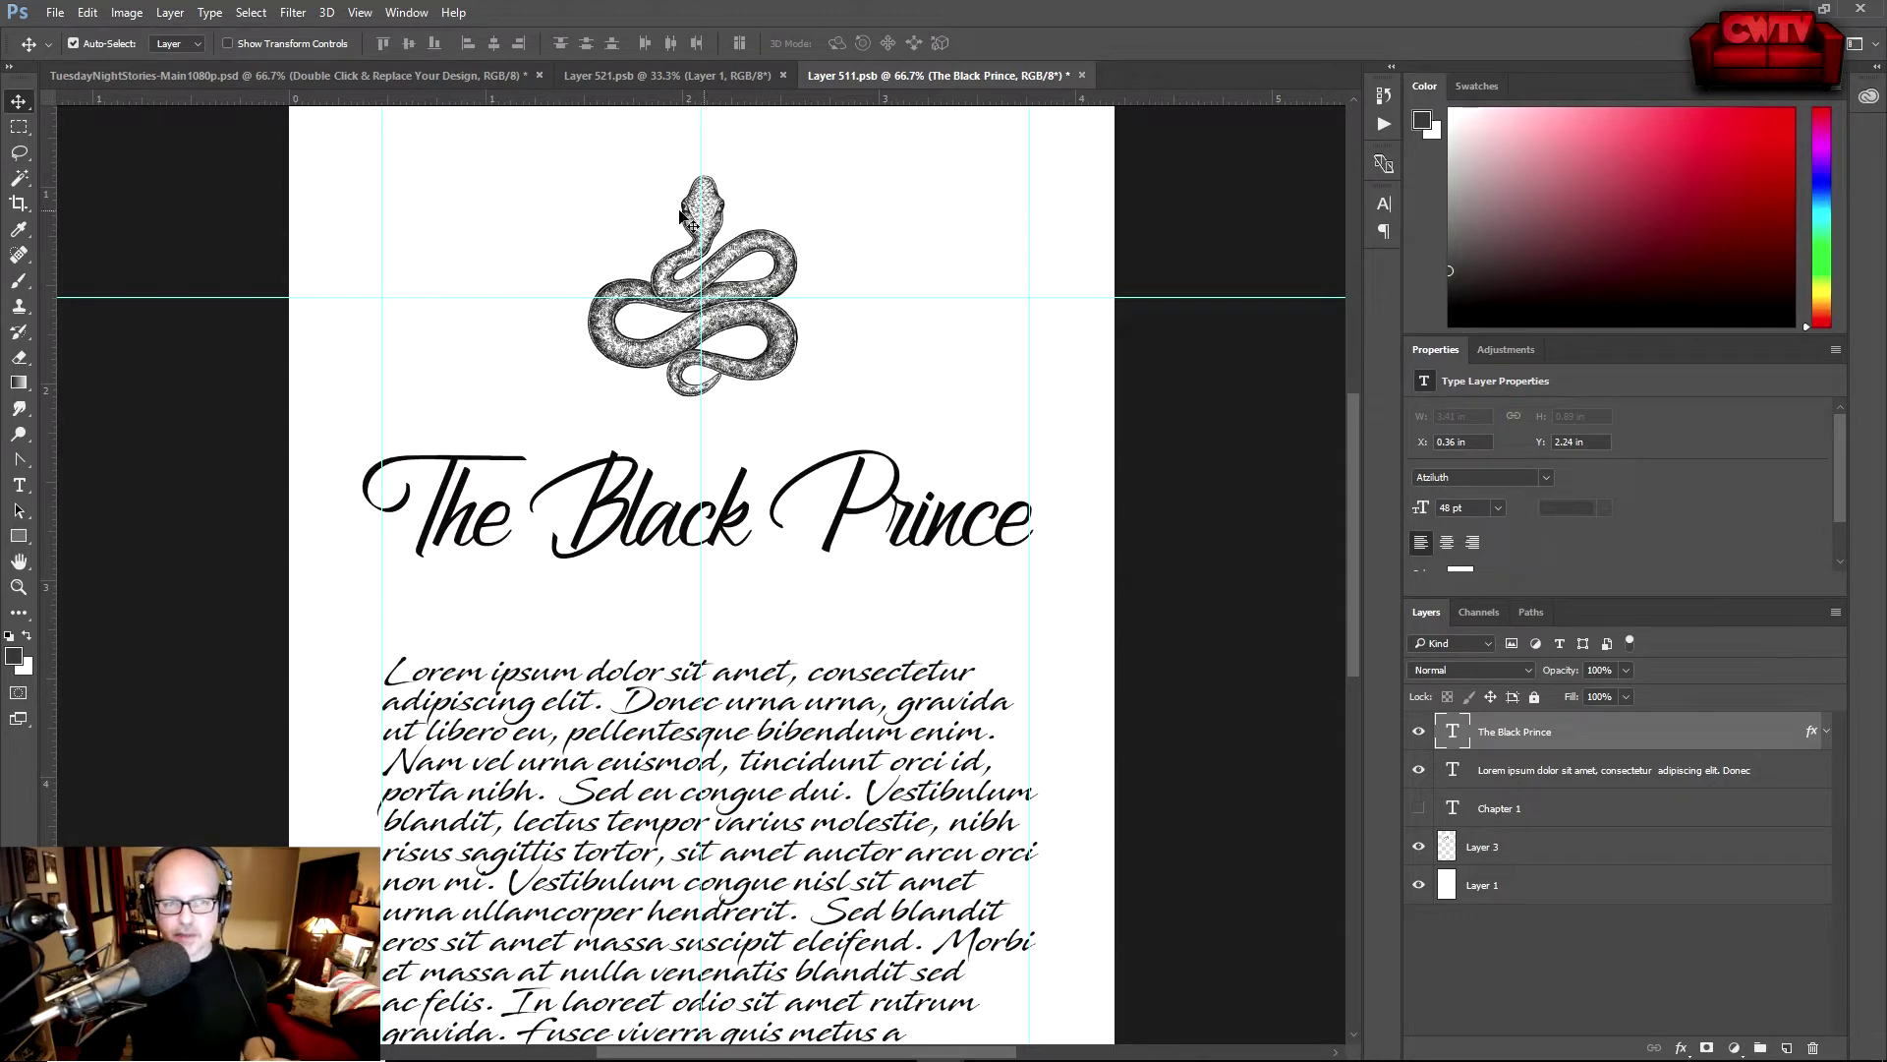
# - Save Layer 511.psb and review the raised, shadowless title in the TuesdayNightStories-Main1080p mockup
pyautogui.click(55, 13)
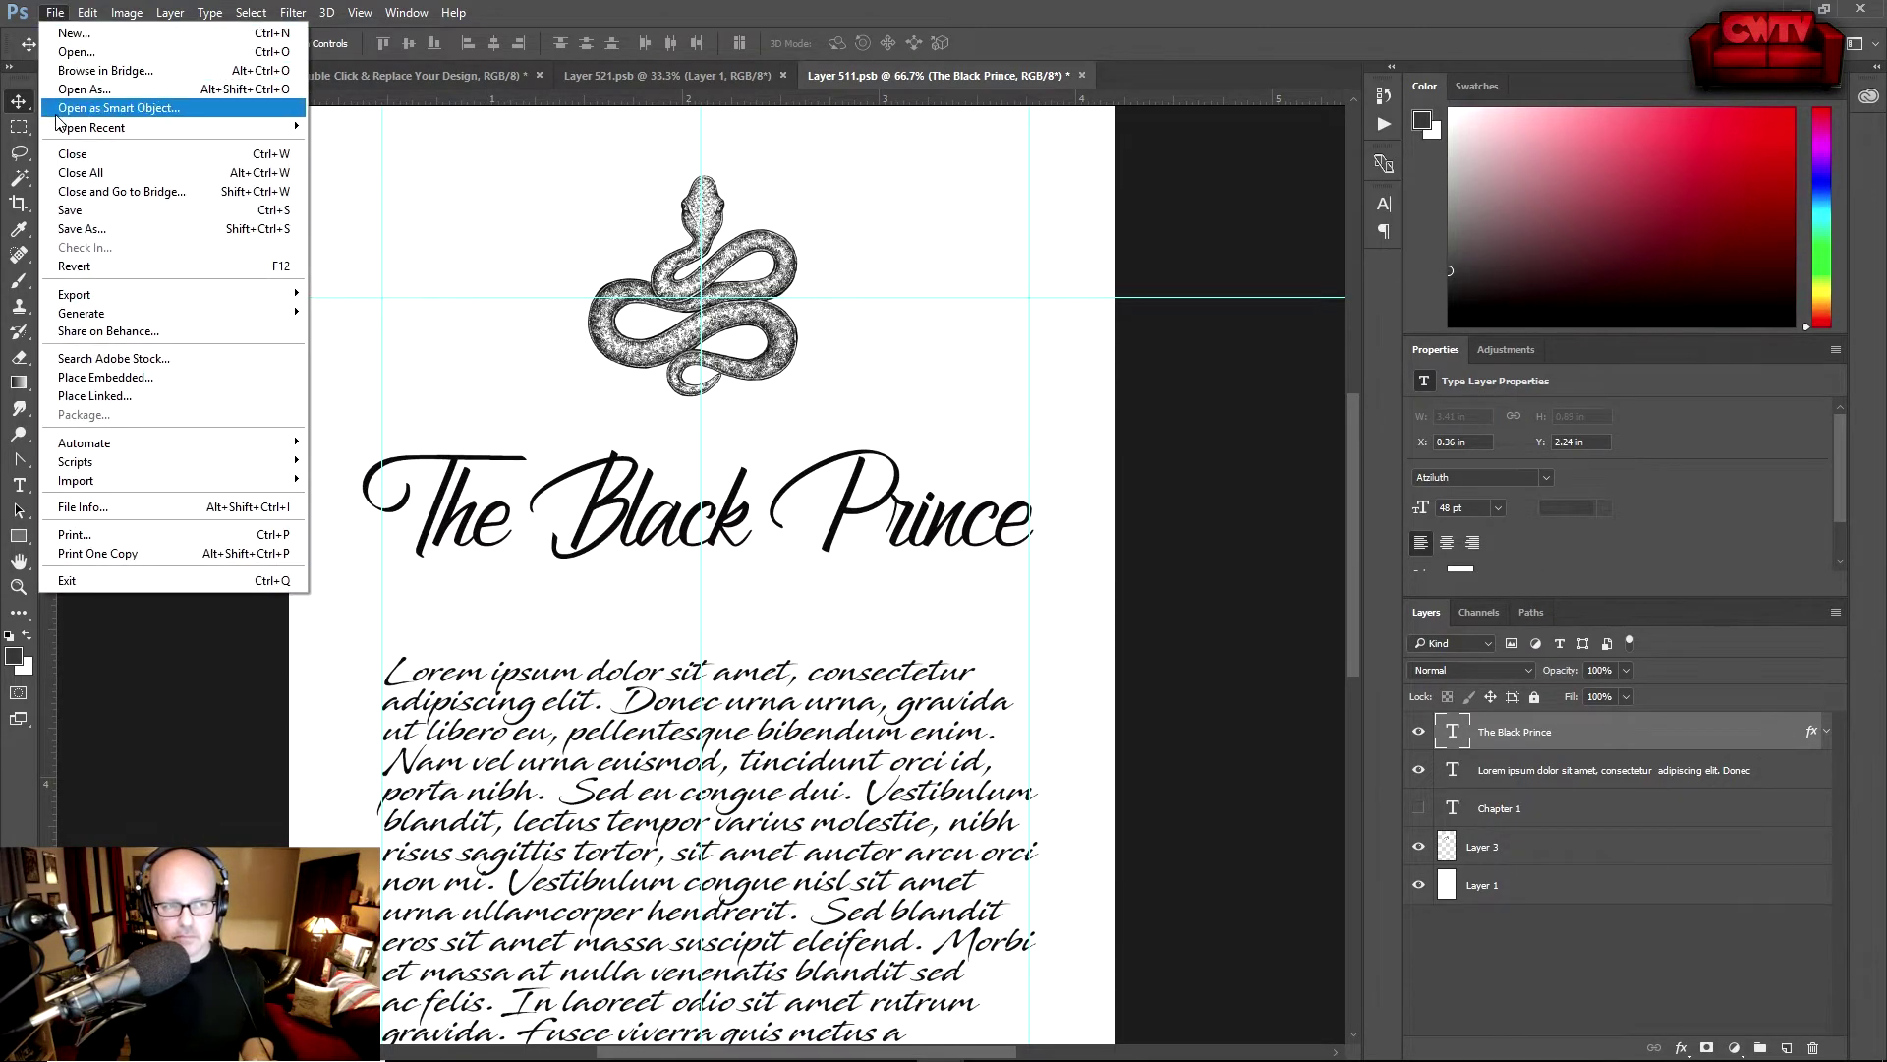
pyautogui.click(71, 211)
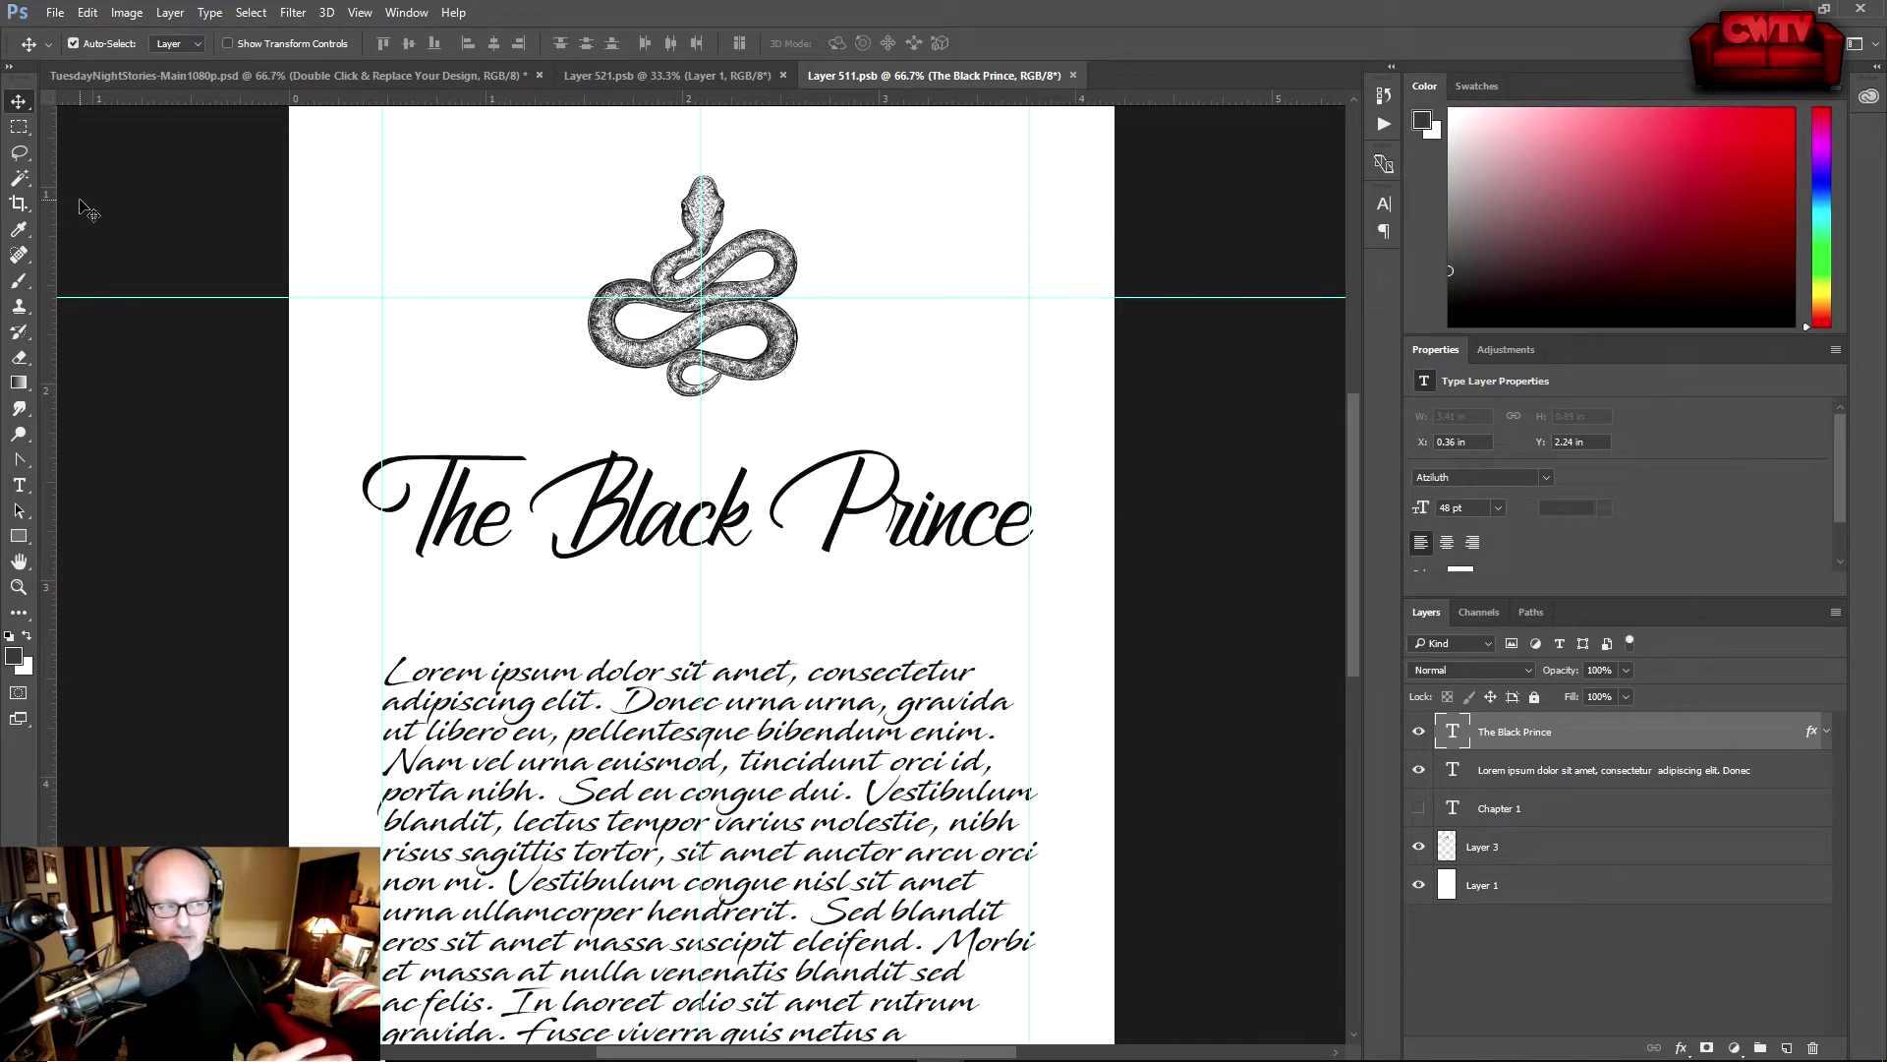
pyautogui.click(216, 76)
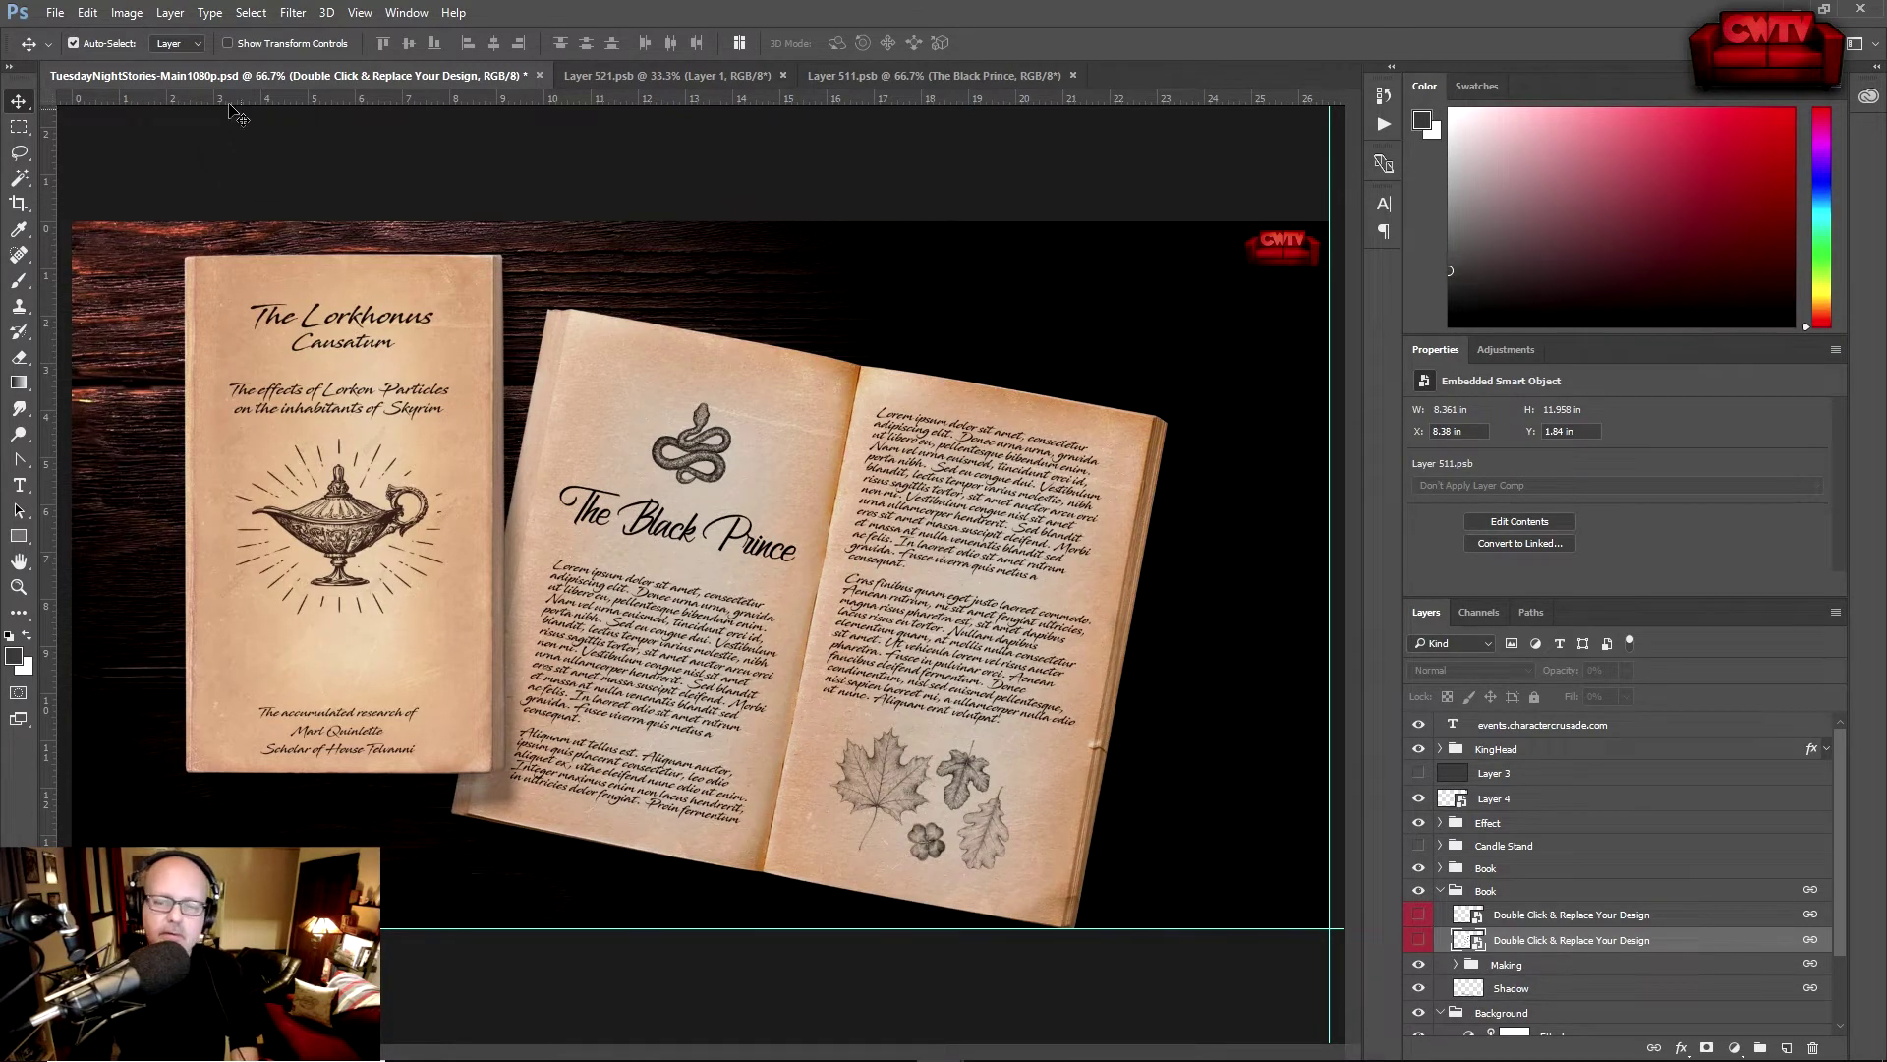
pyautogui.click(900, 72)
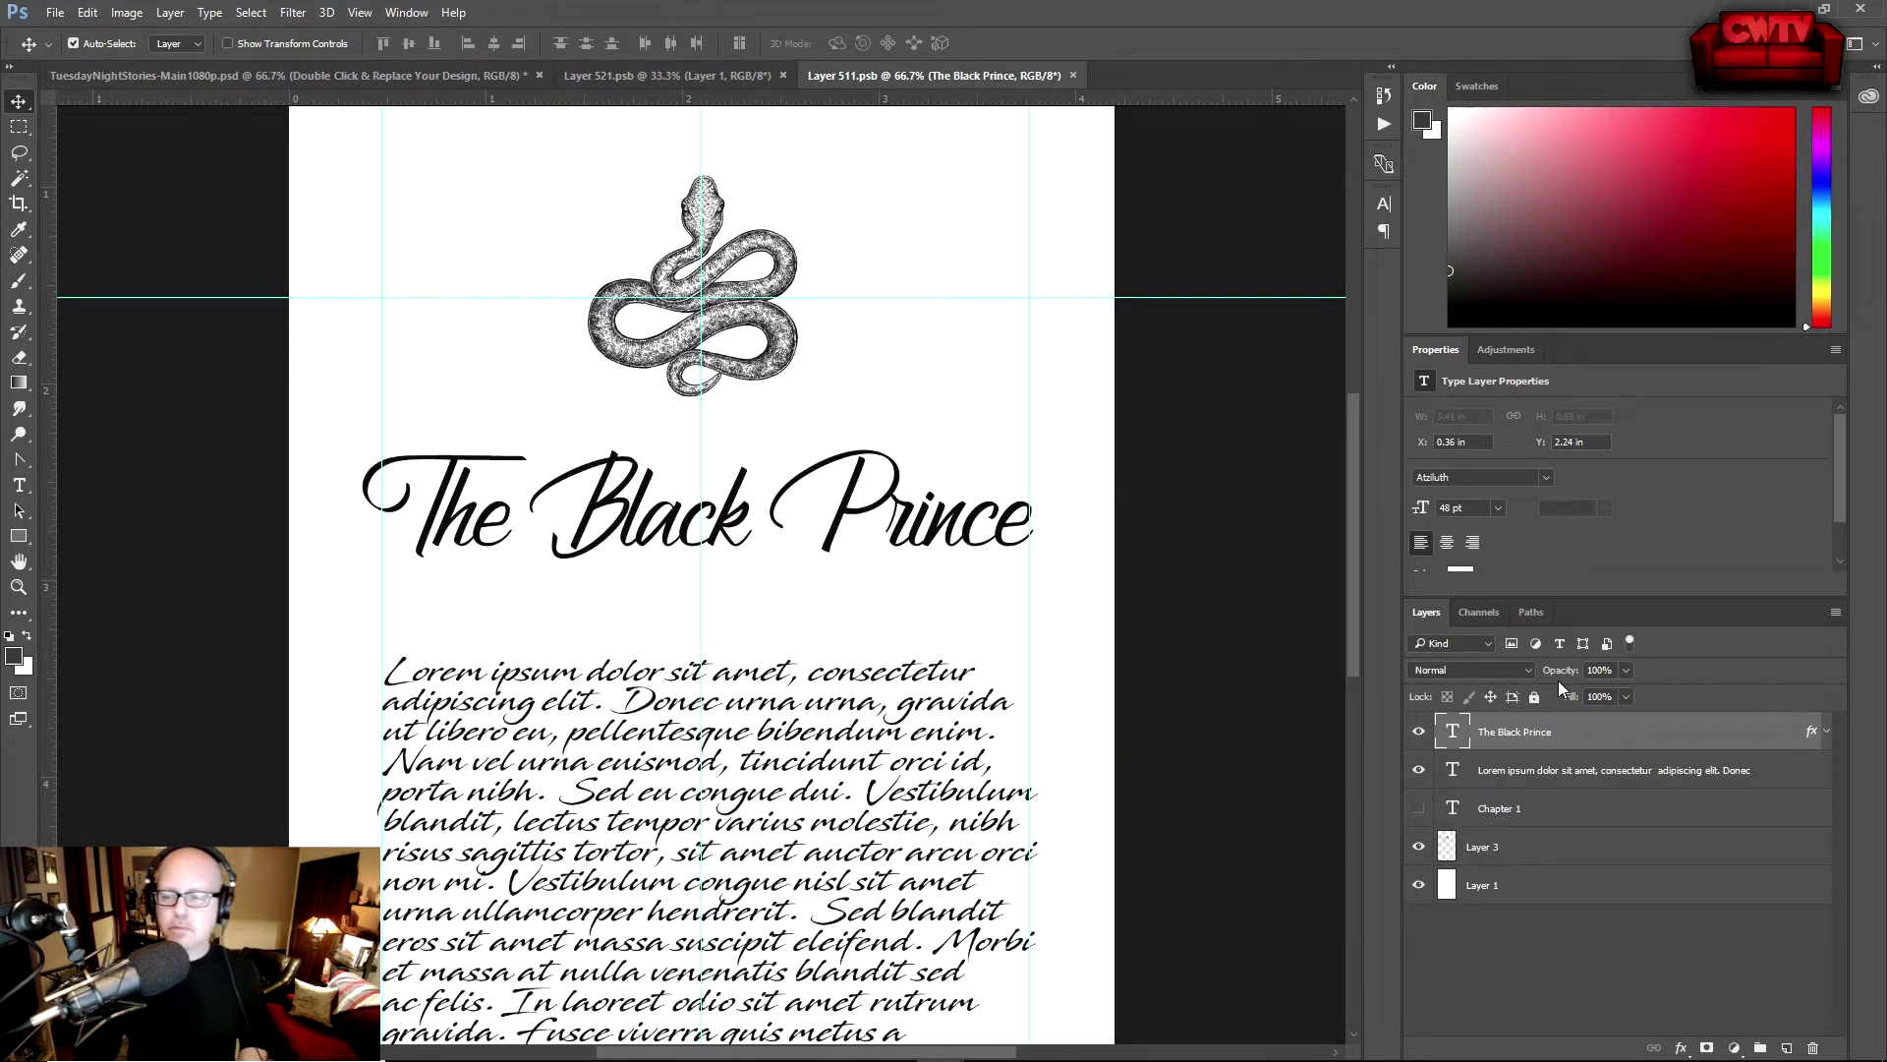
# - Lighten the title's Color Overlay to dark grey 2e2929
pyautogui.press('h')
pyautogui.doubleClick(1809, 741)
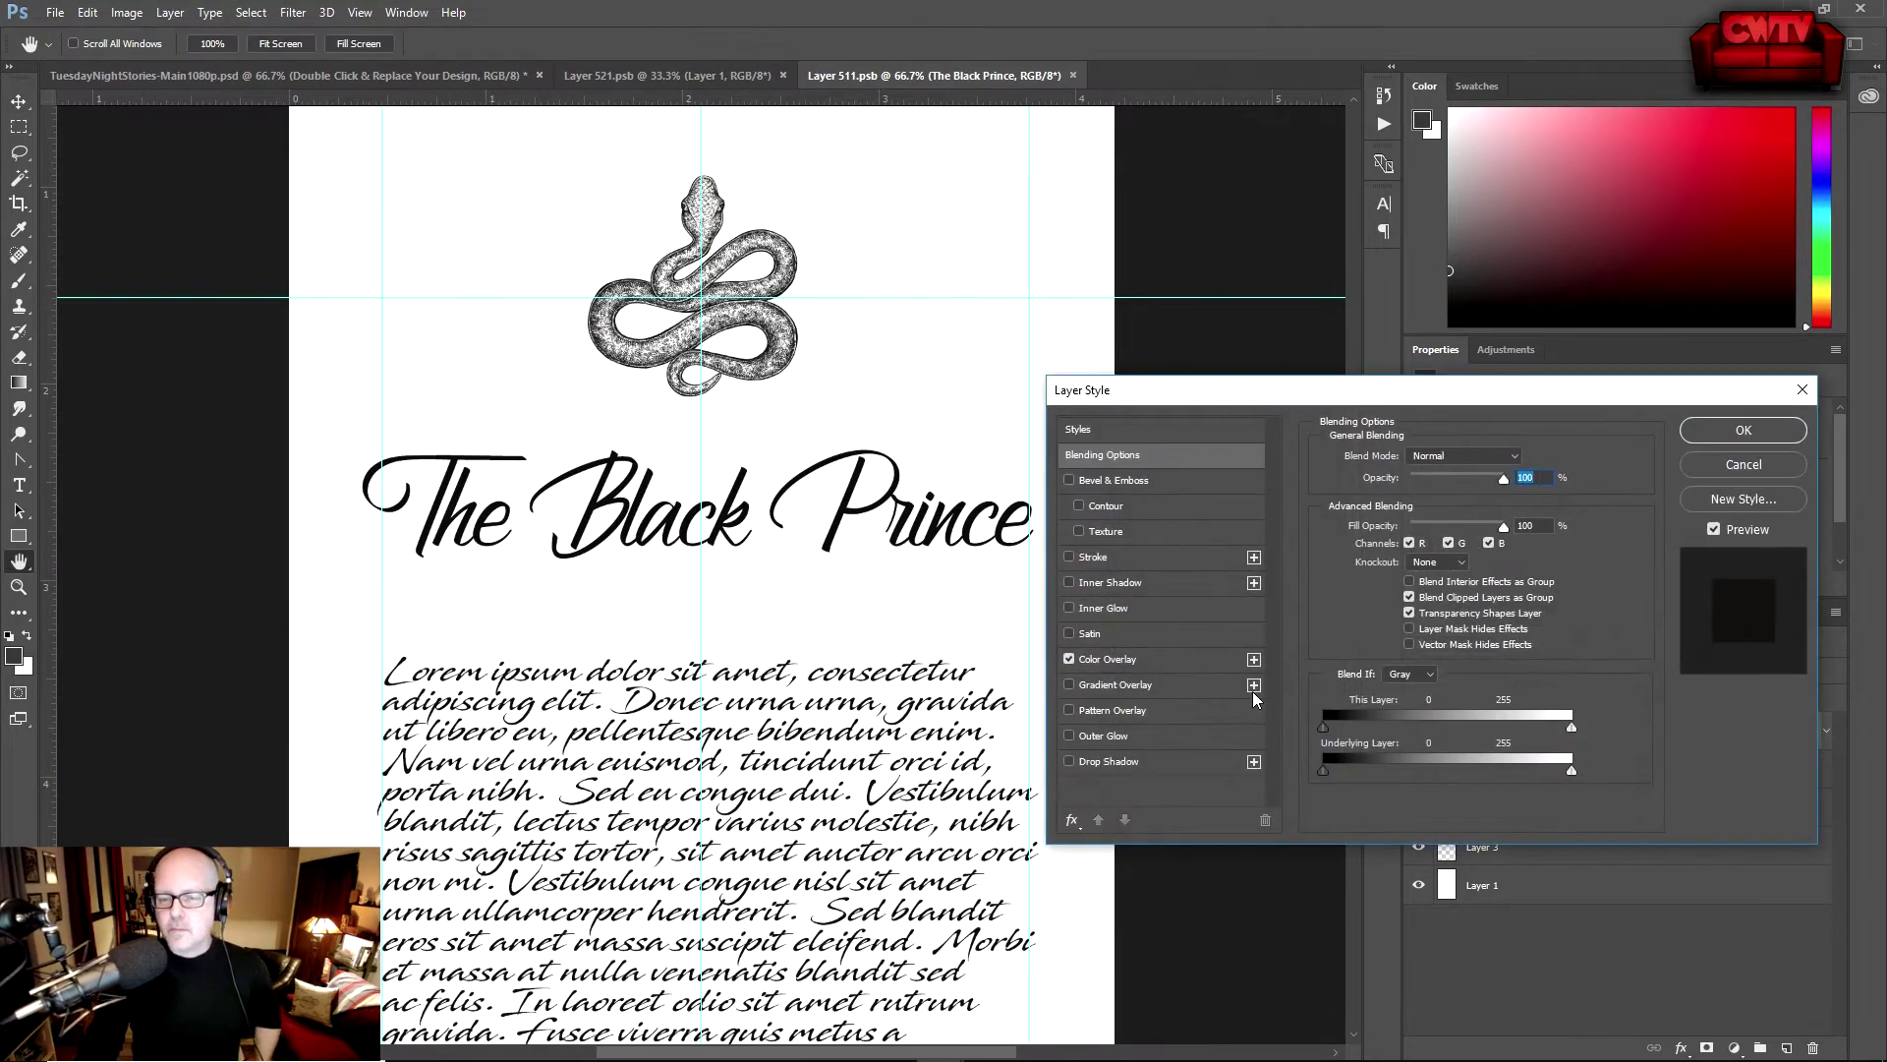
pyautogui.click(1181, 658)
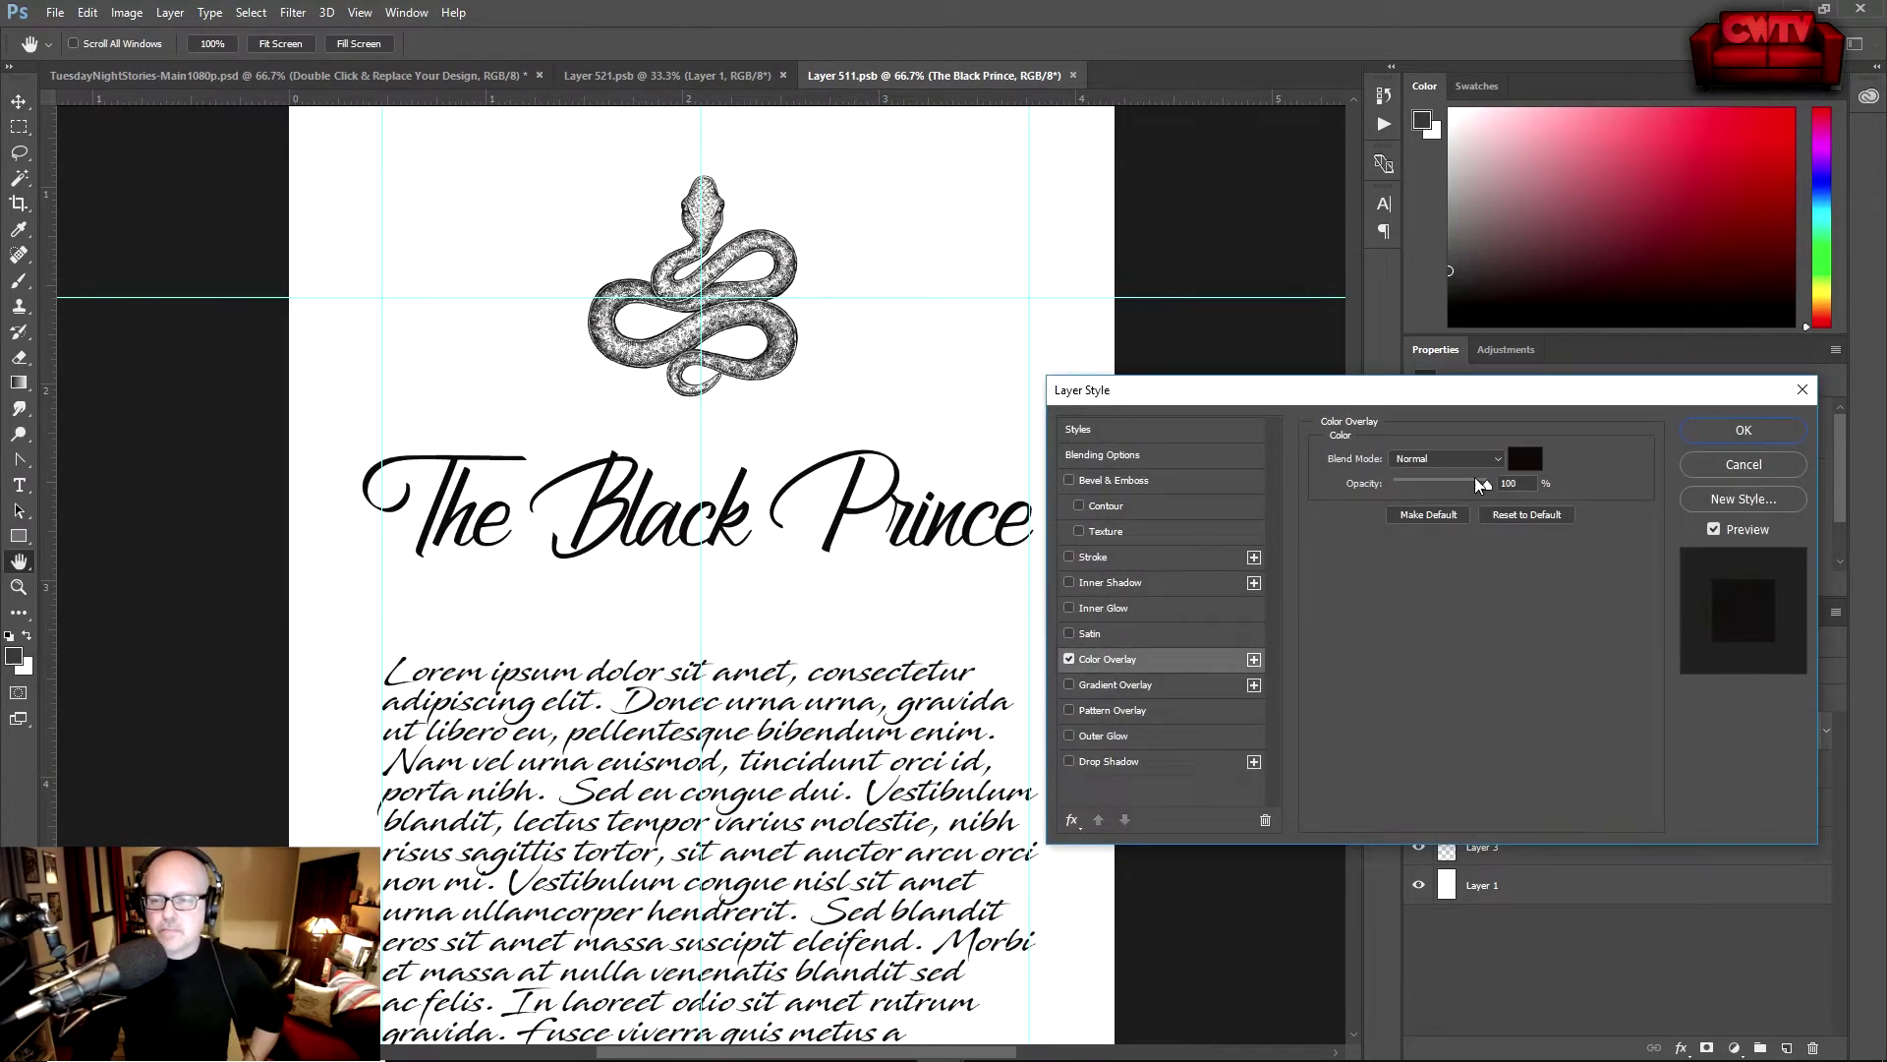
pyautogui.click(1527, 462)
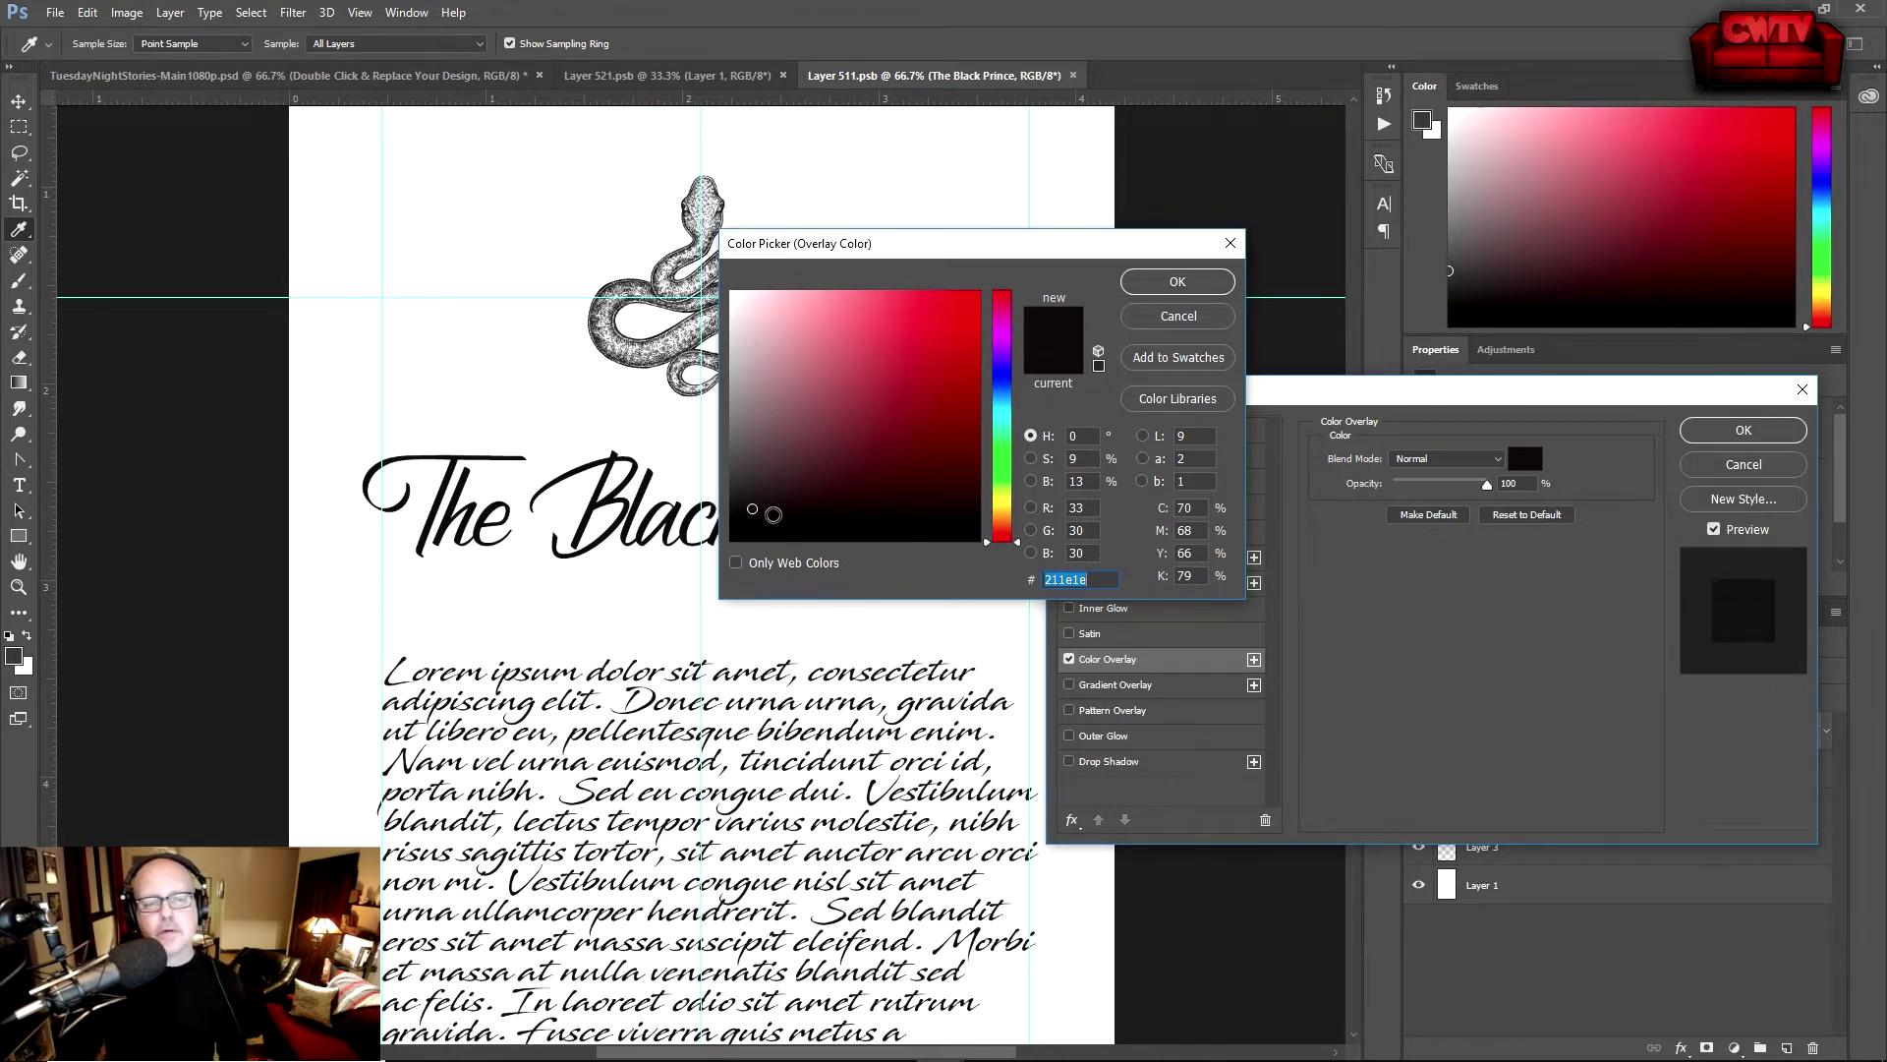
pyautogui.moveTo(757, 504); pyautogui.dragTo(764, 502)
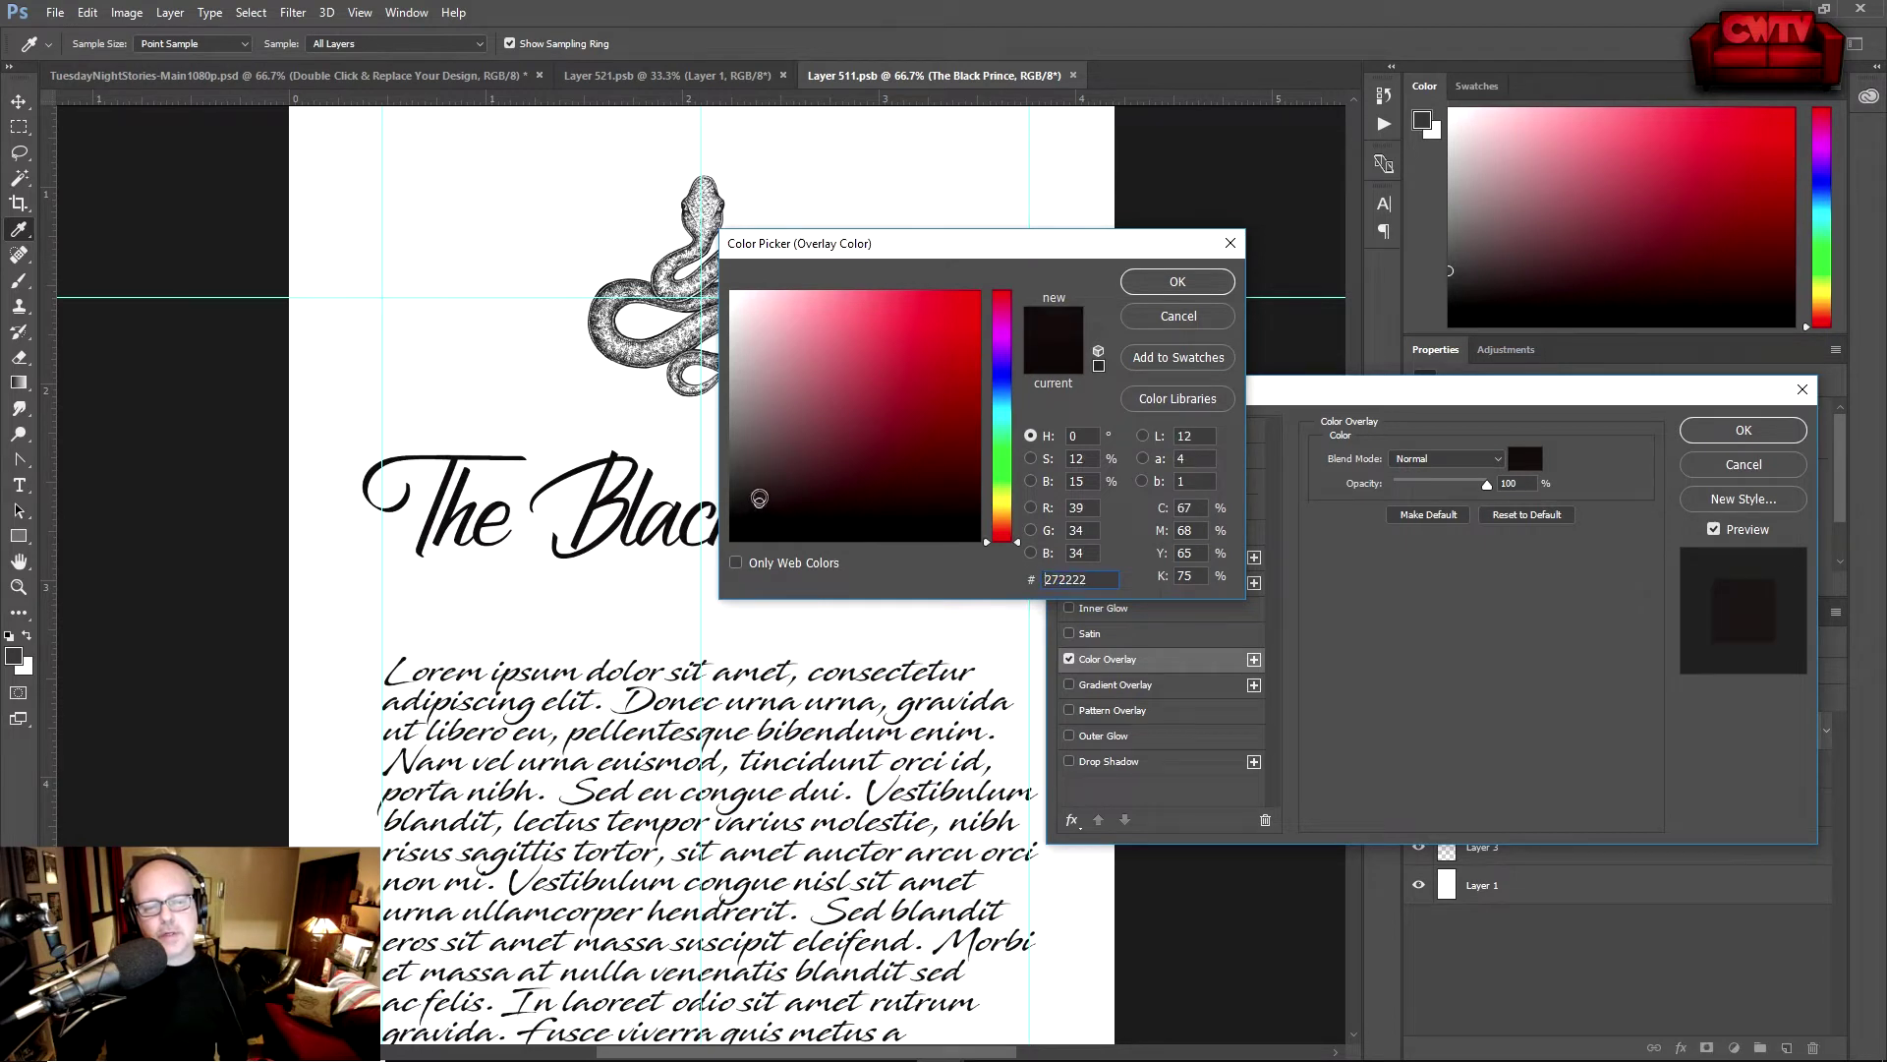
pyautogui.click(758, 496)
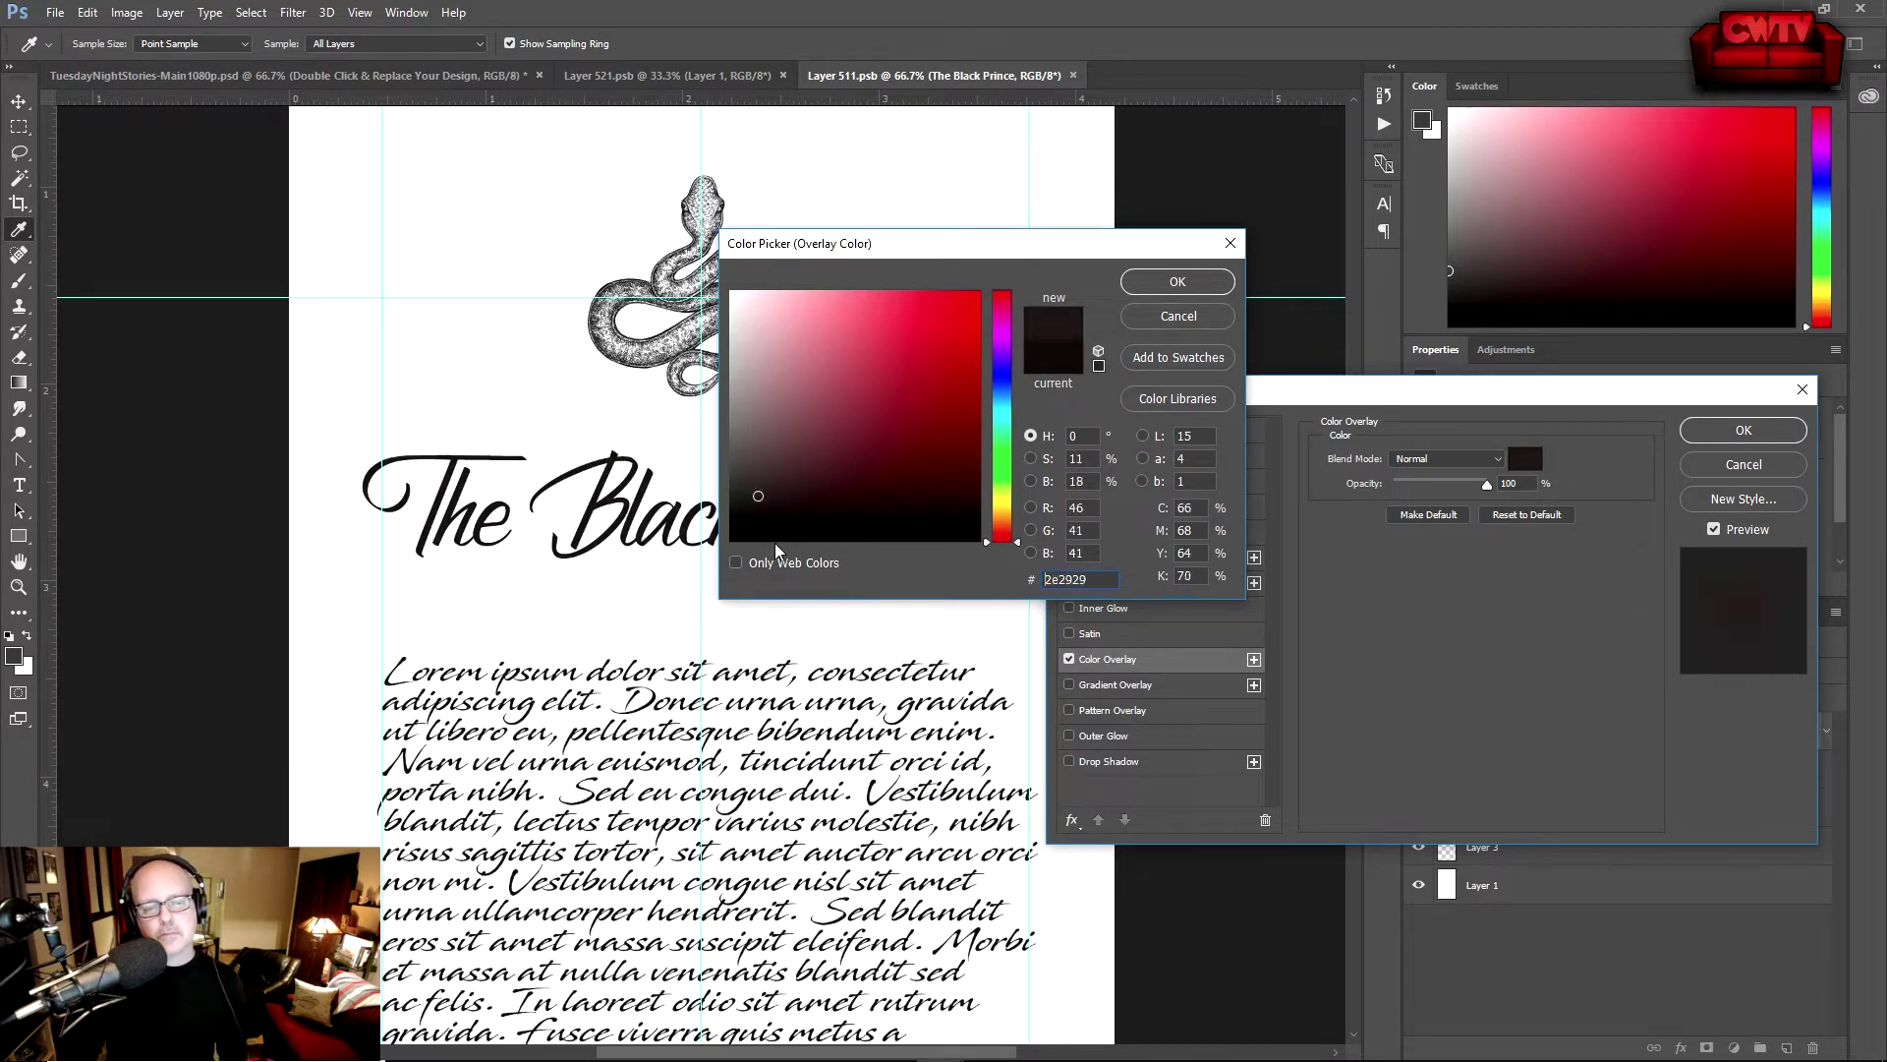
pyautogui.click(1177, 281)
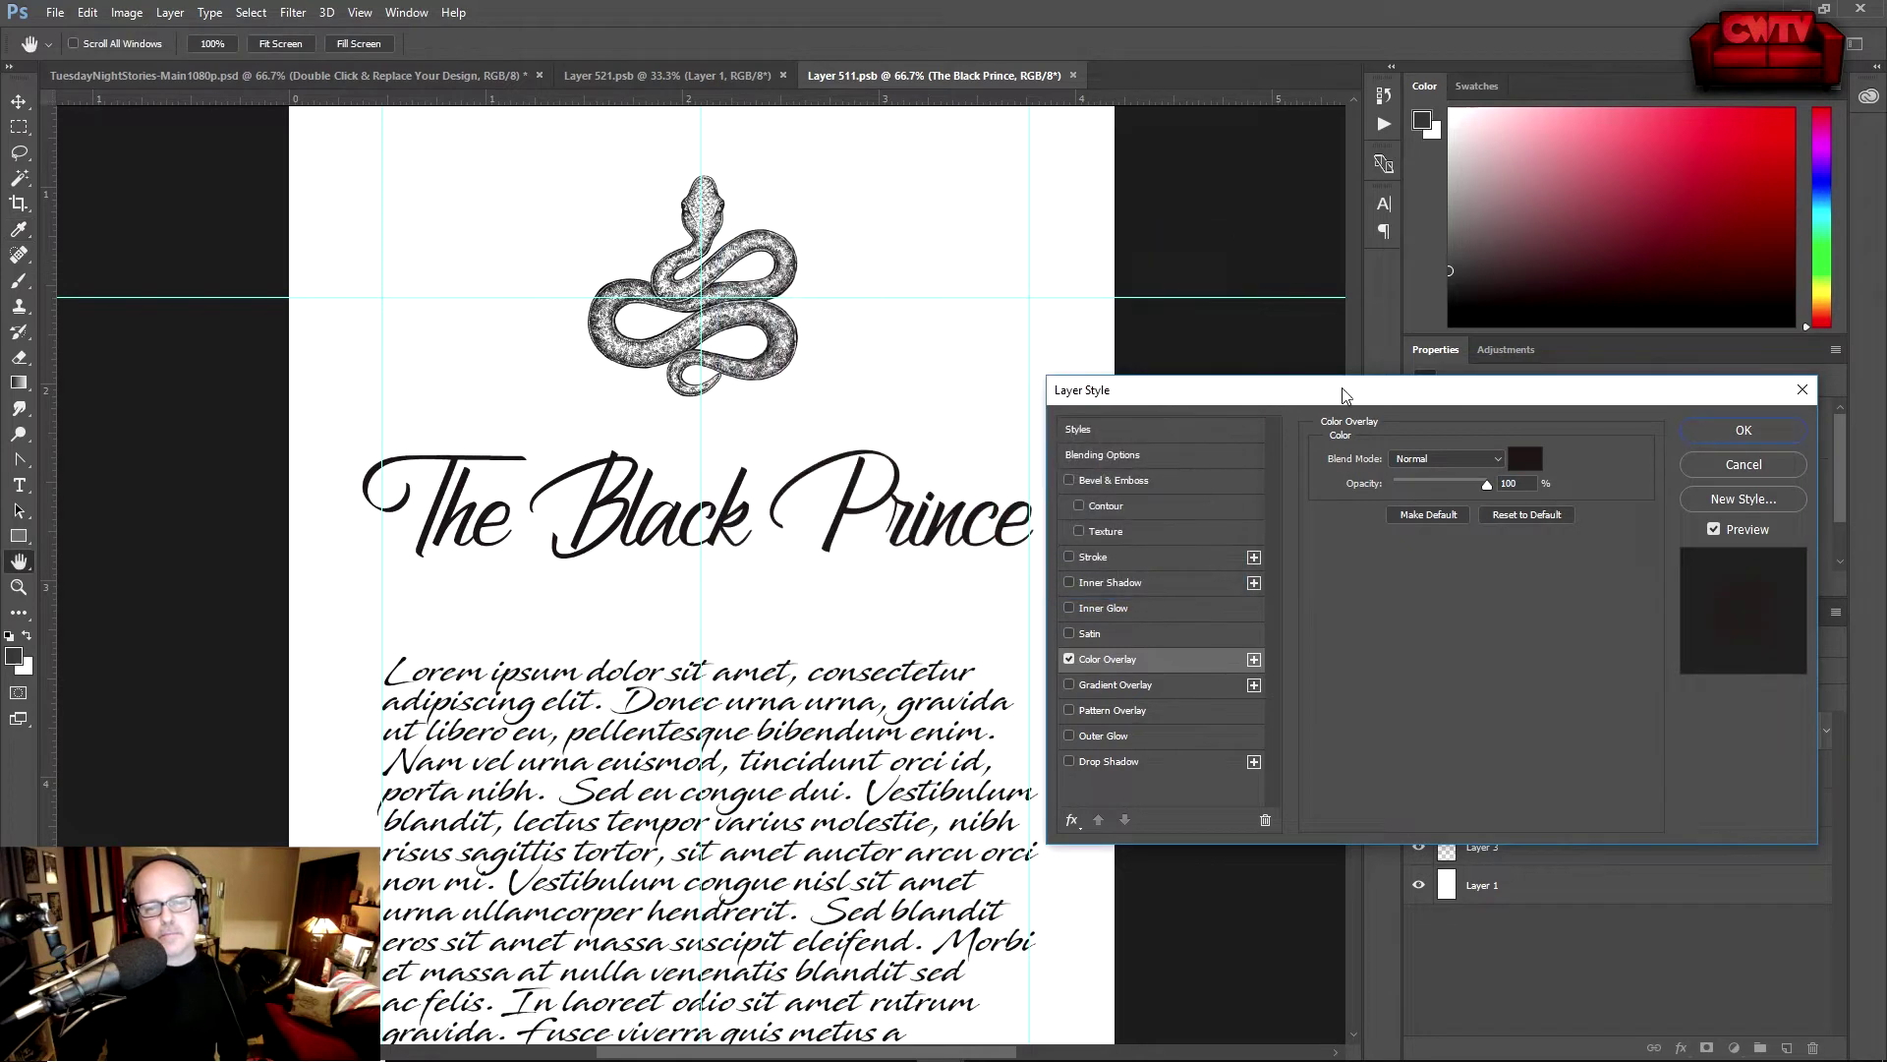
pyautogui.click(1743, 431)
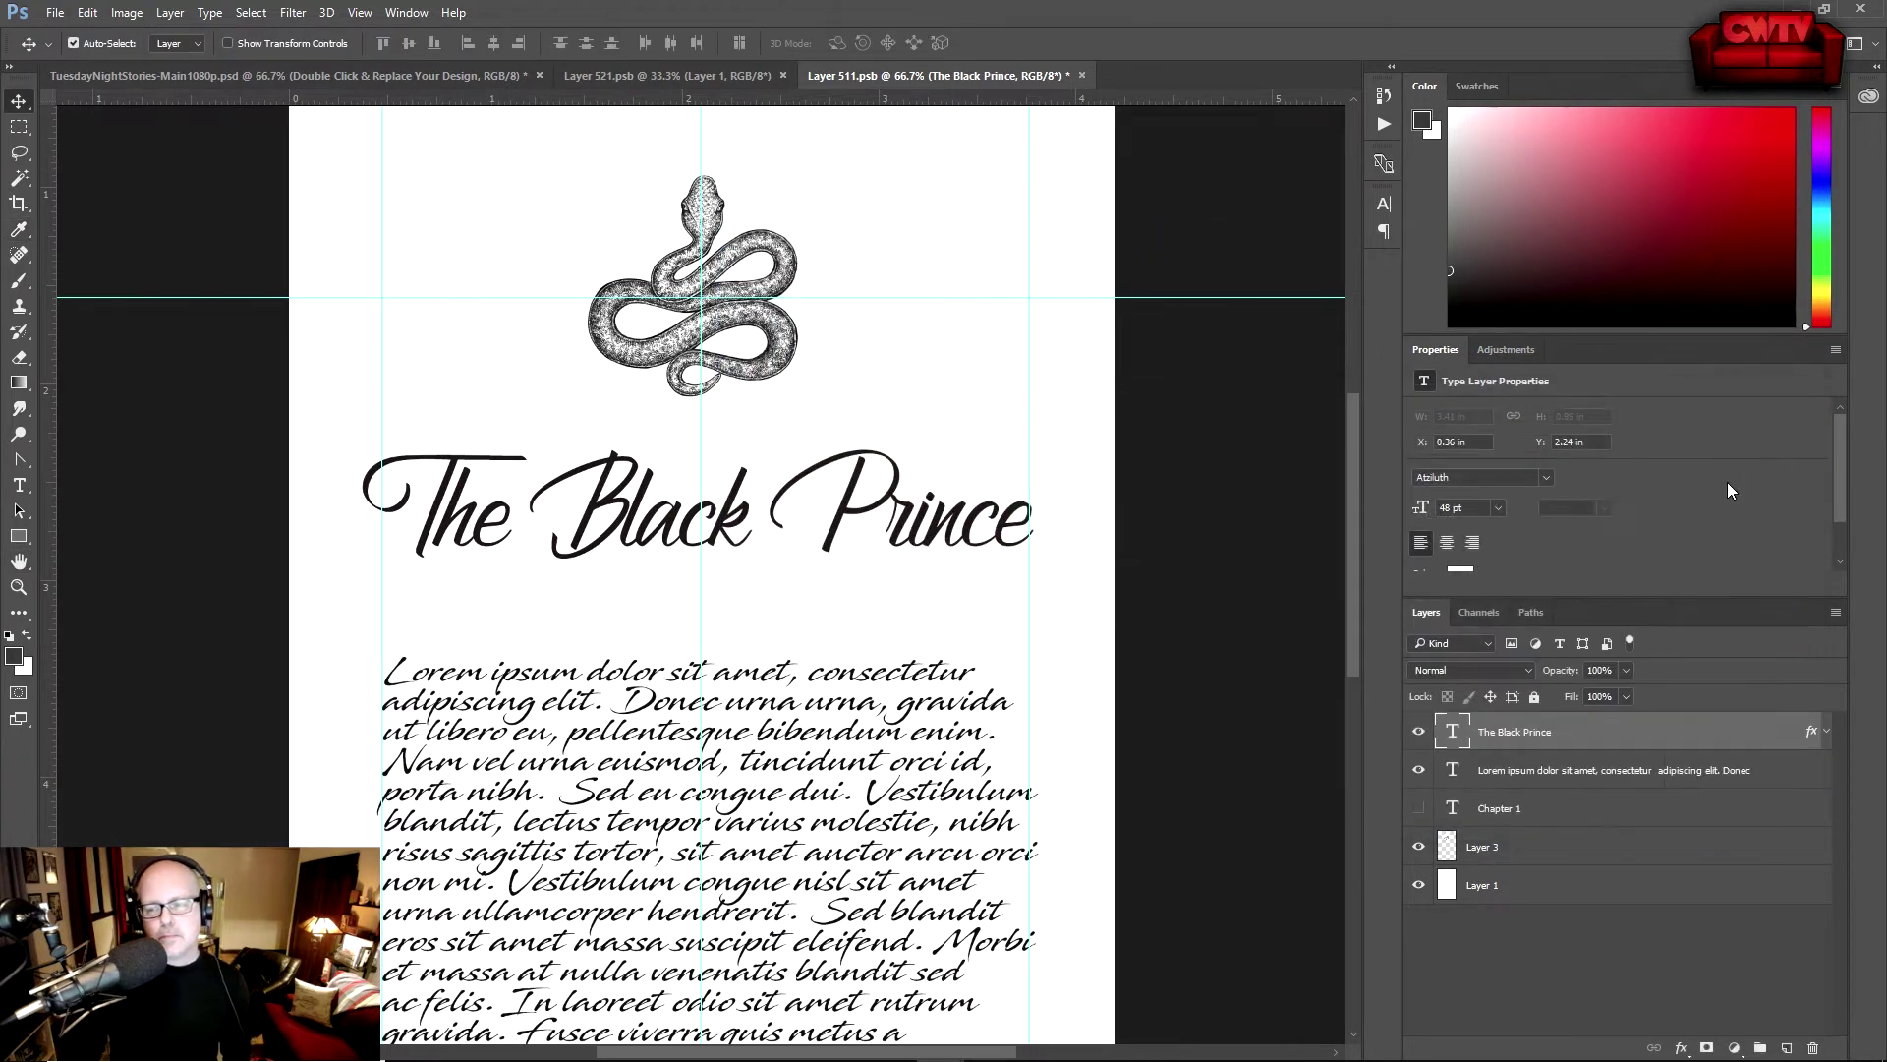
# - Save Layer 511.psb and view the result in the TuesdayNightStories-Main1080p mockup
pyautogui.click(55, 13)
pyautogui.click(78, 211)
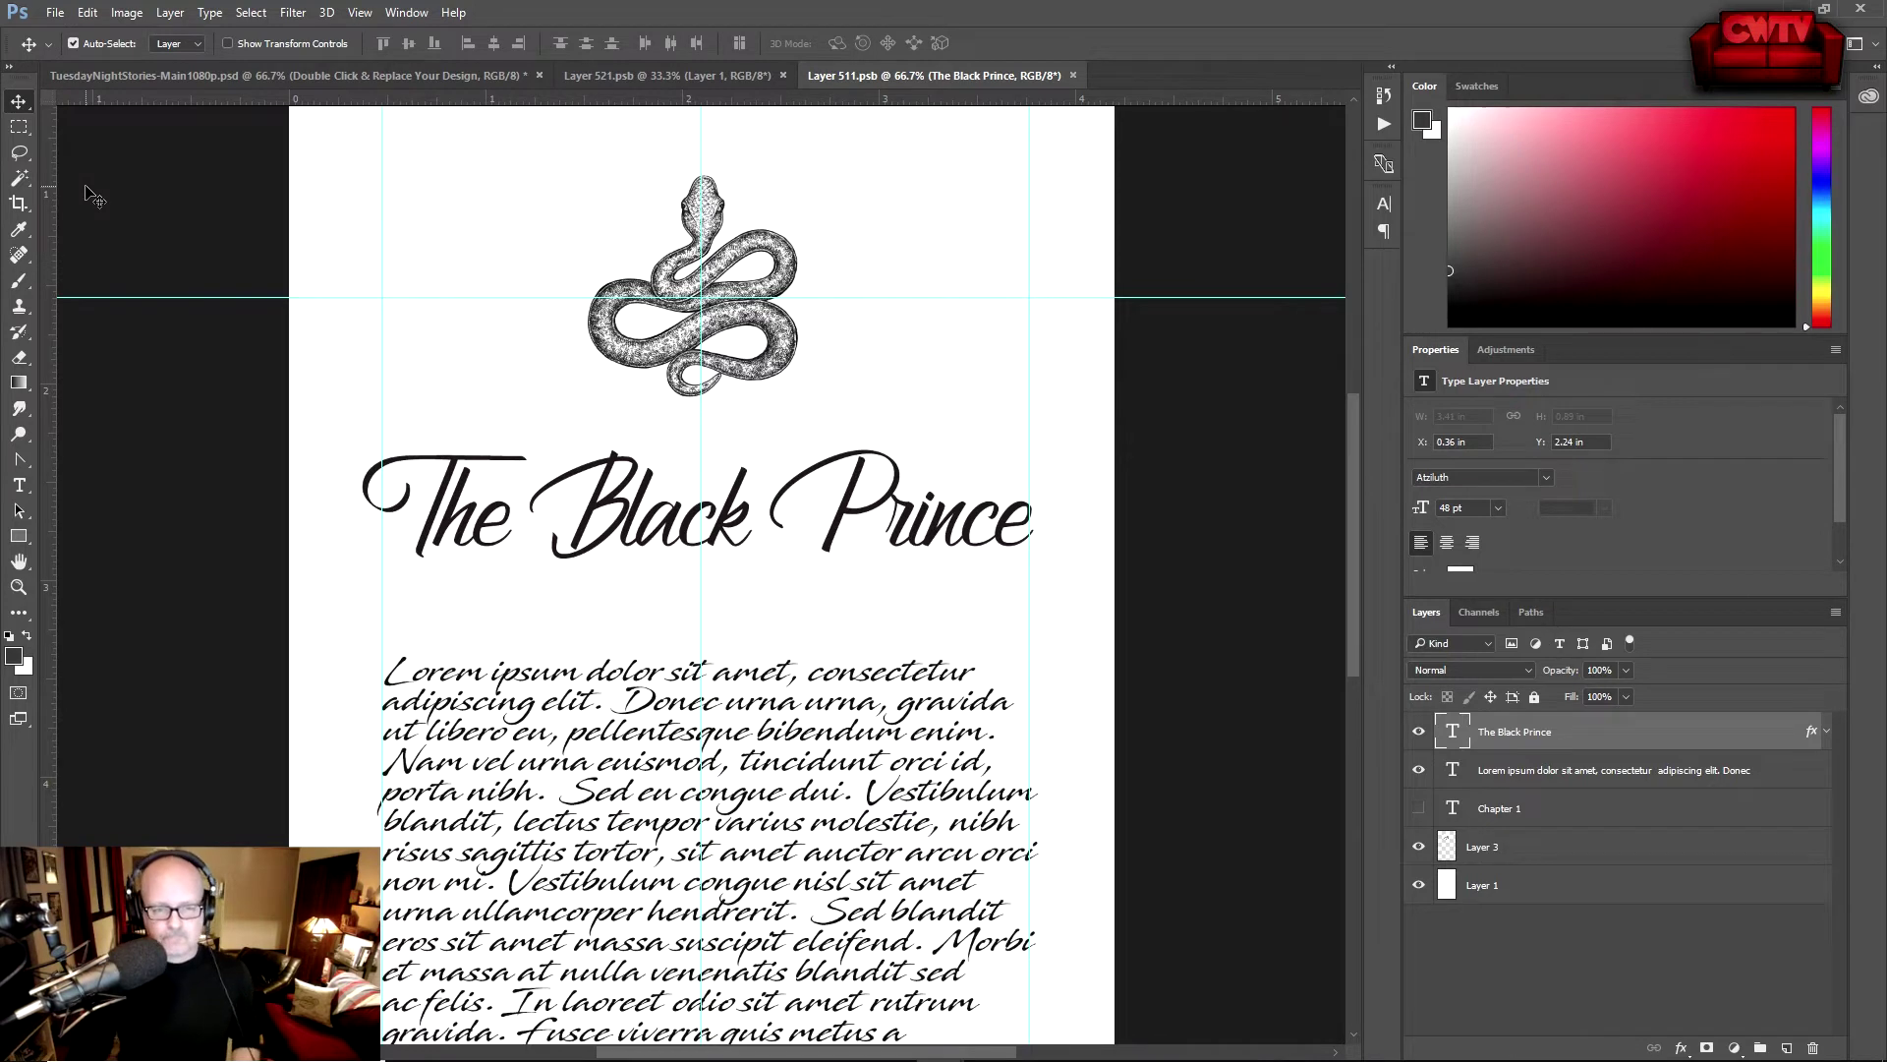
pyautogui.click(180, 74)
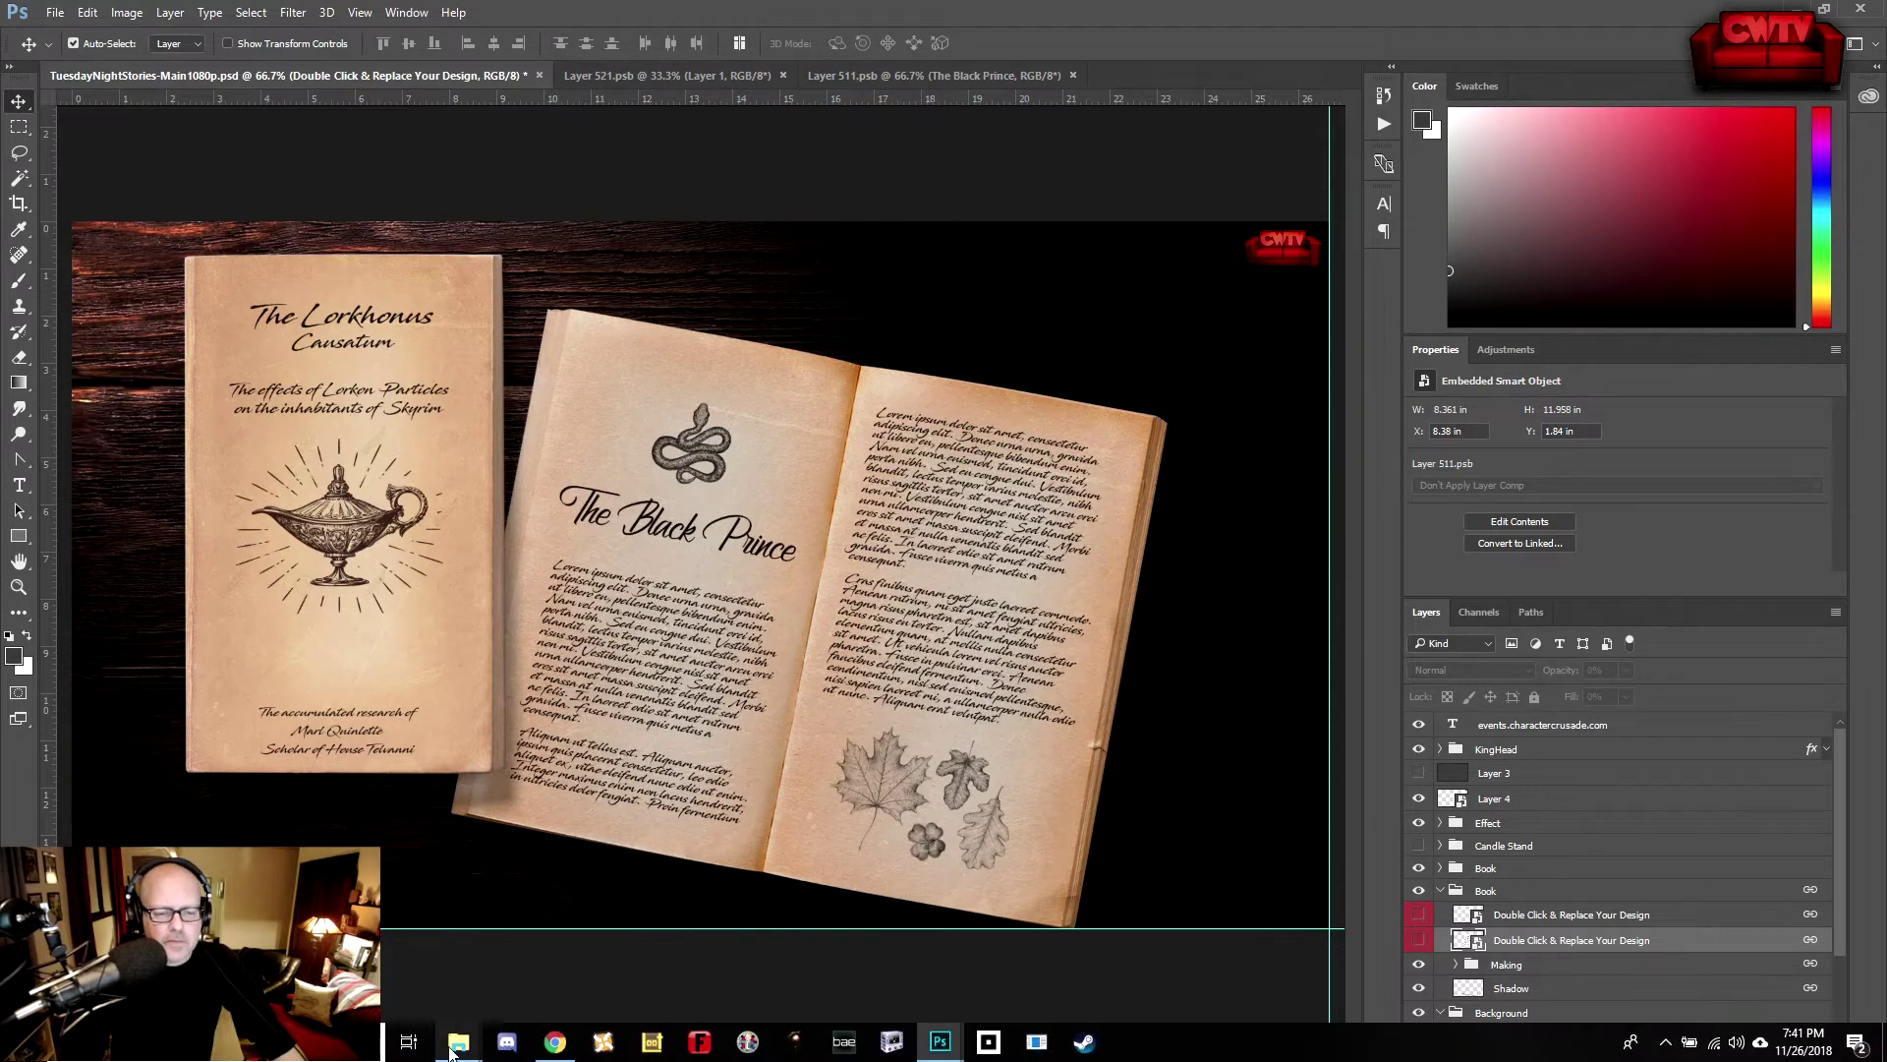
pyautogui.moveTo(575, 1053)
pyautogui.click(555, 1045)
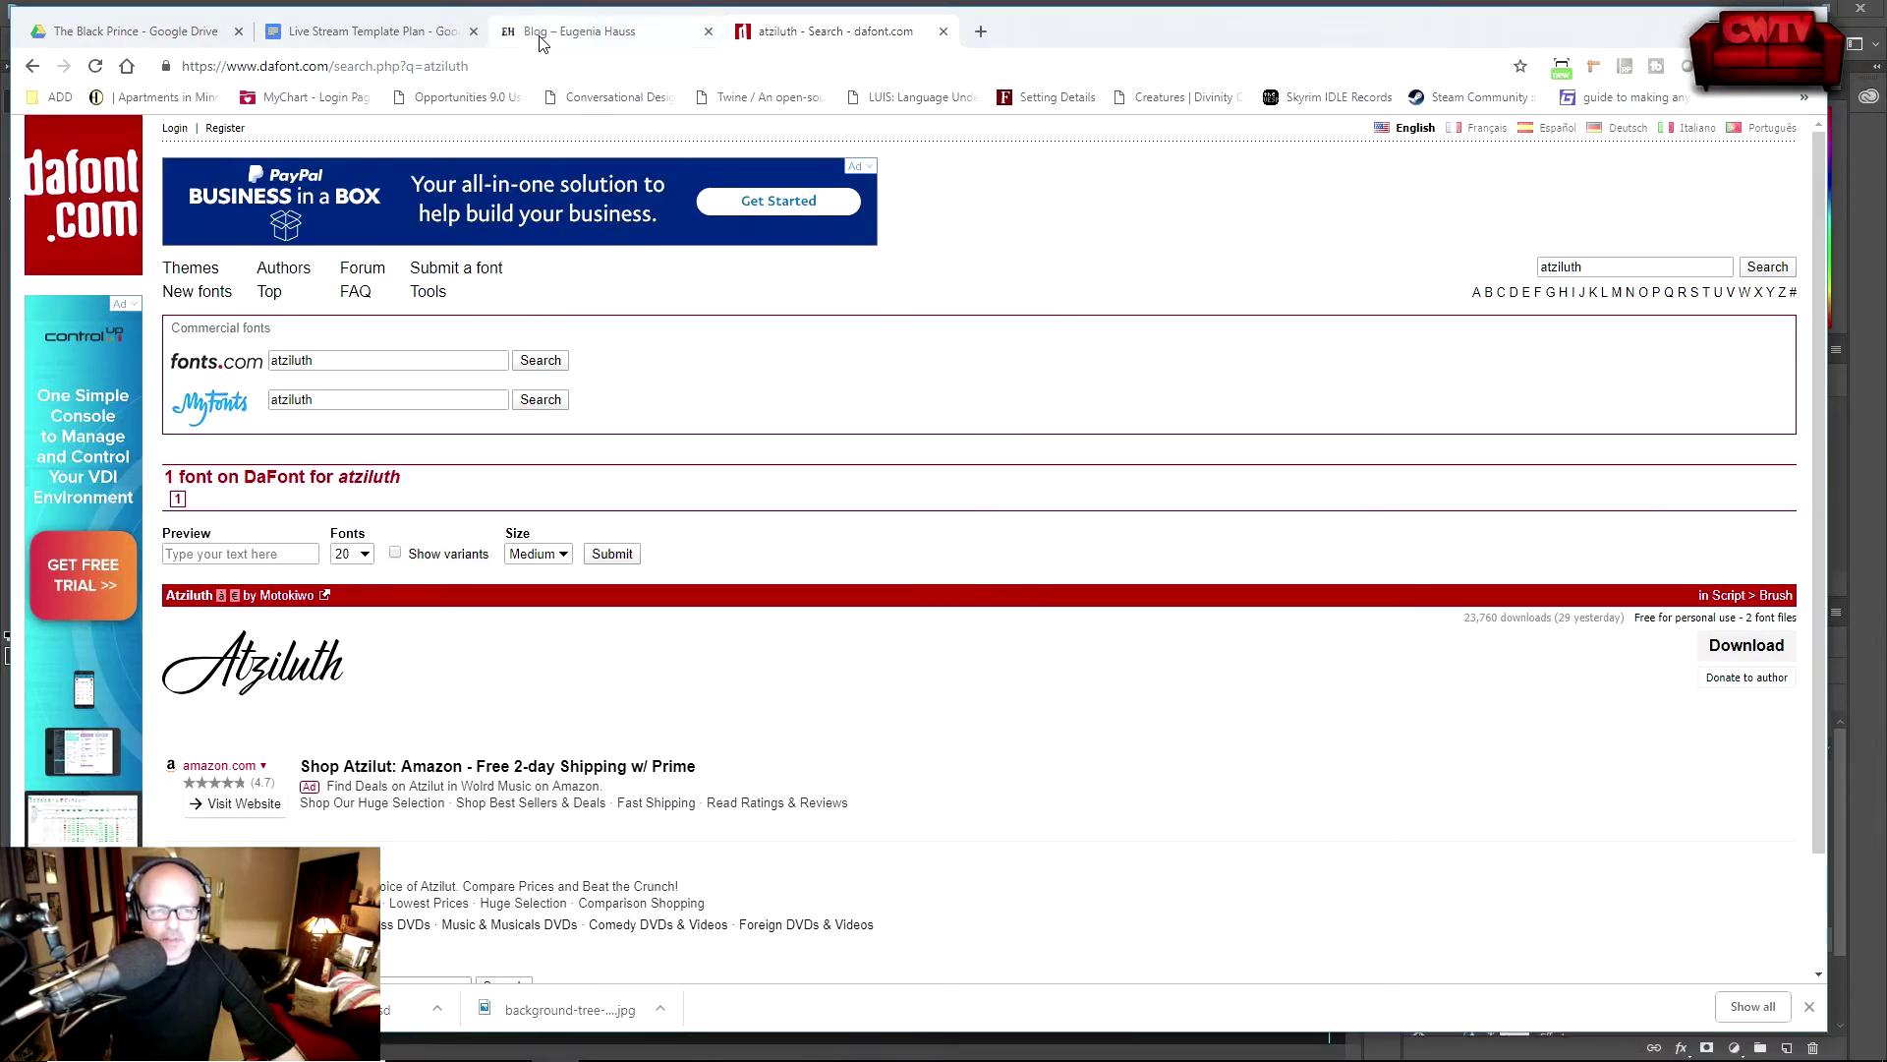
pyautogui.click(177, 33)
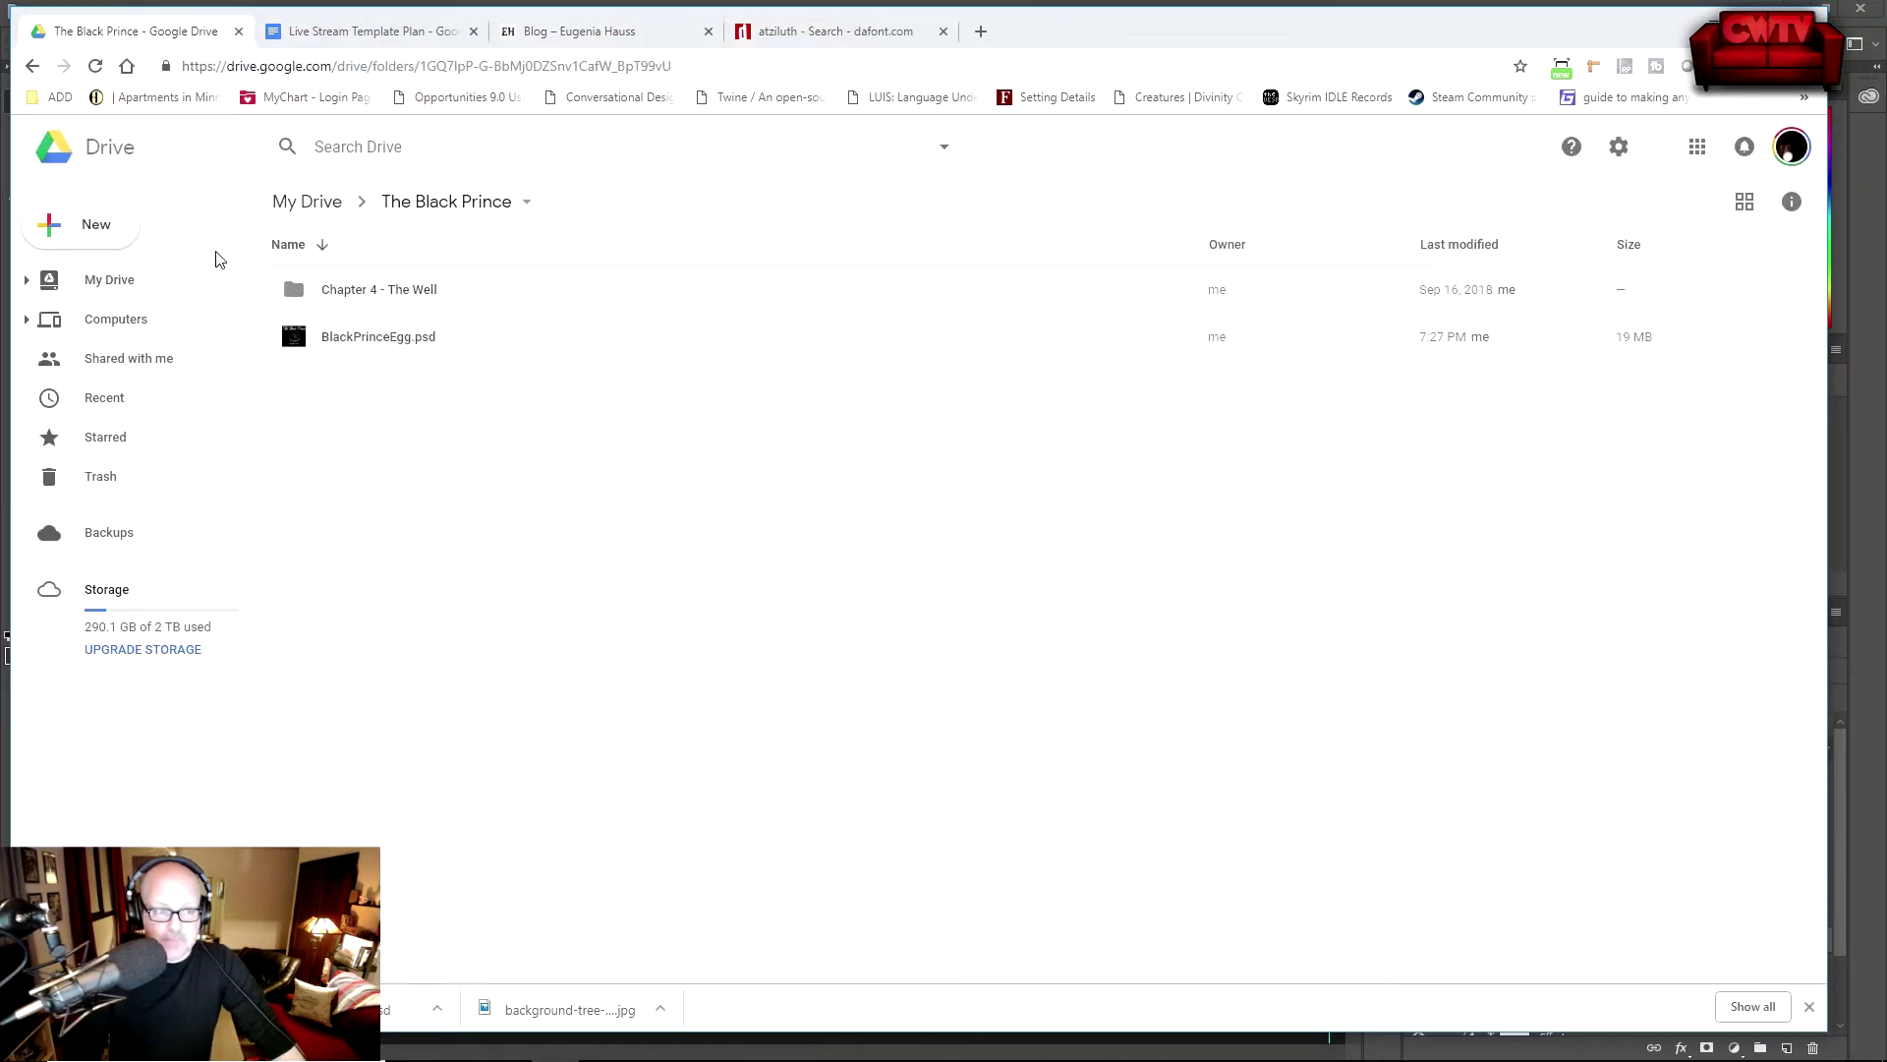
pyautogui.click(308, 203)
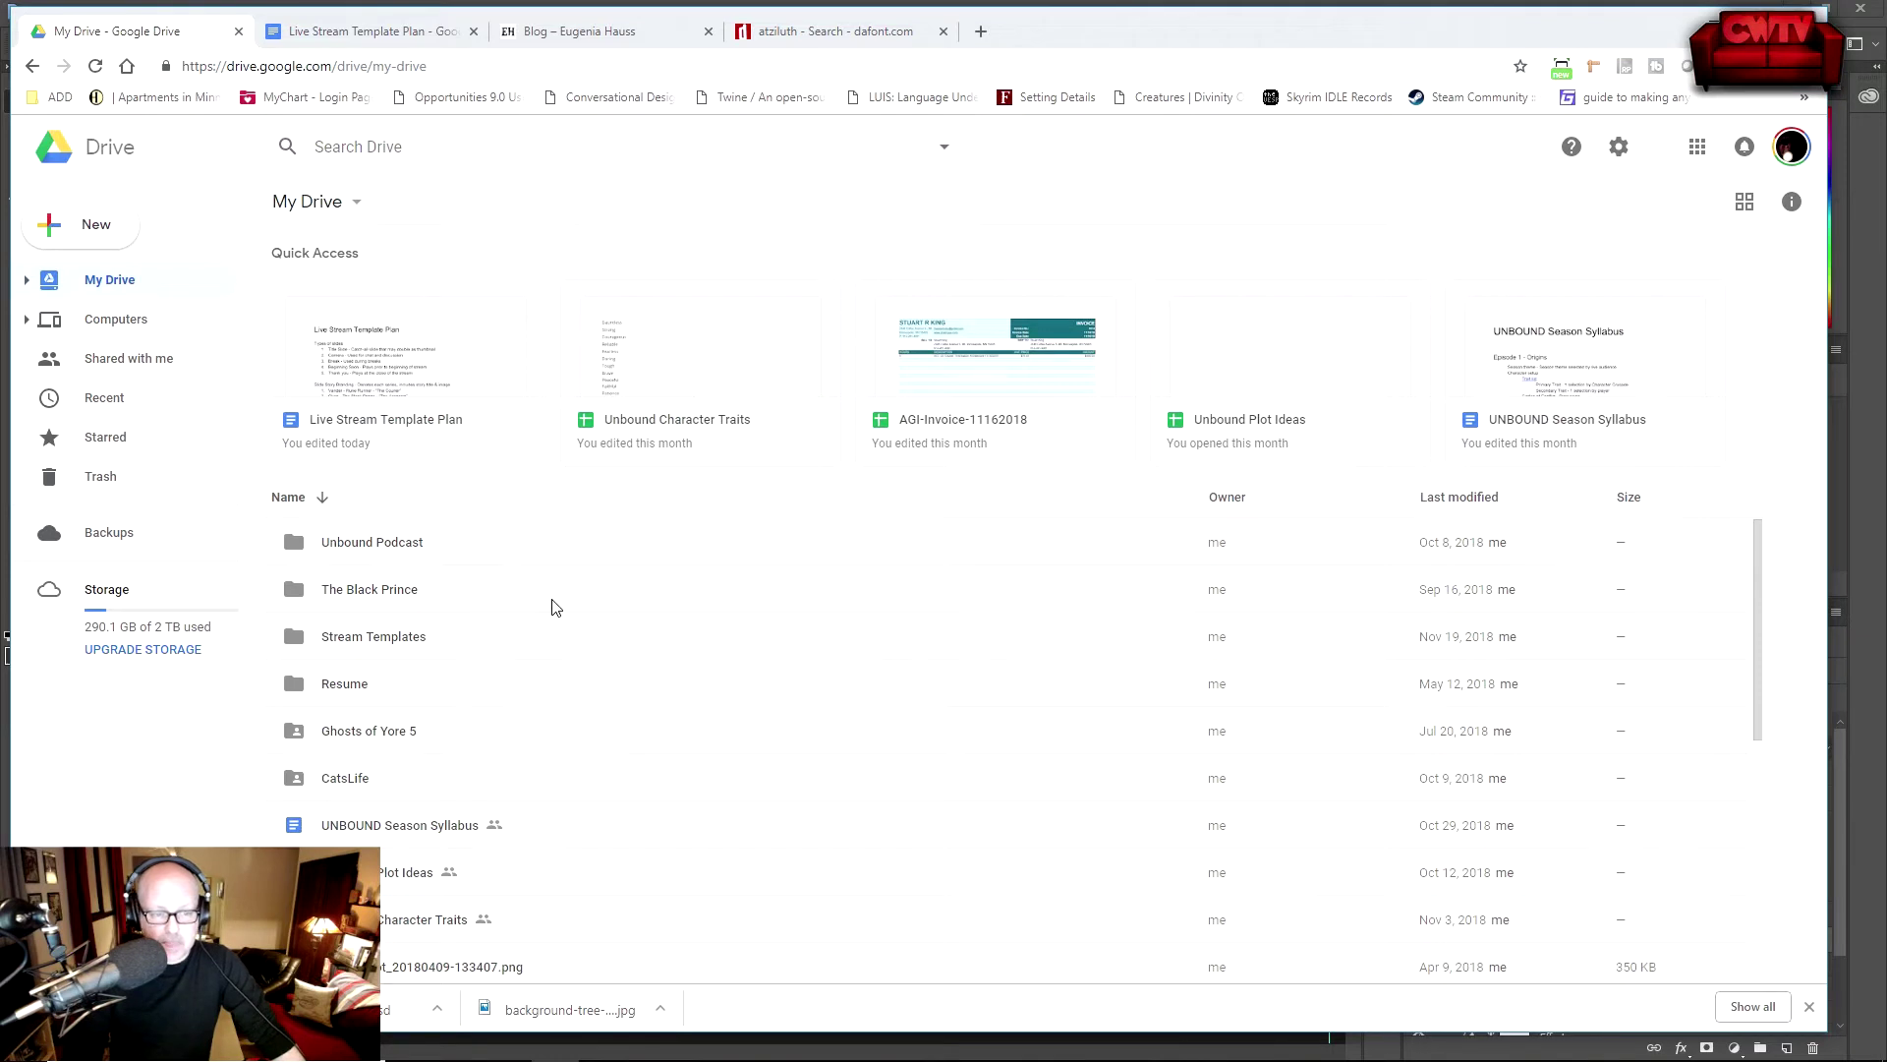
pyautogui.doubleClick(369, 590)
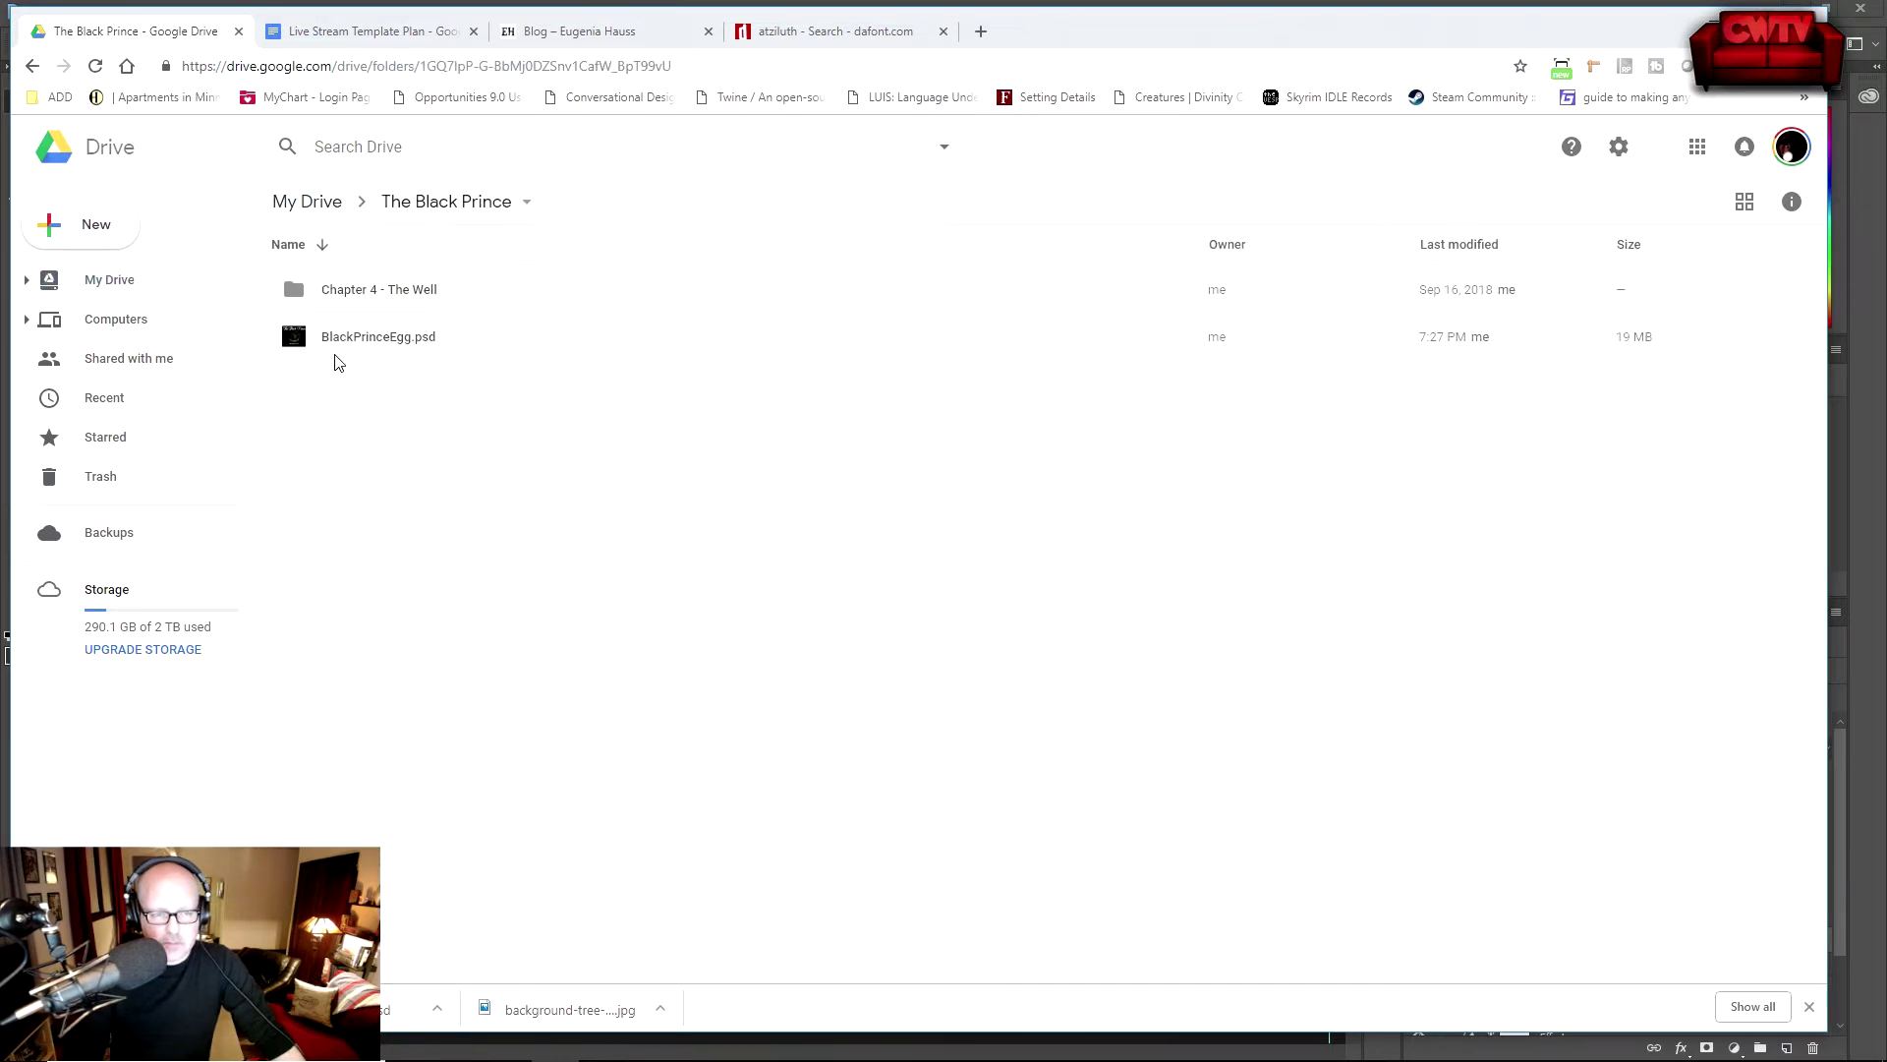
pyautogui.doubleClick(350, 293)
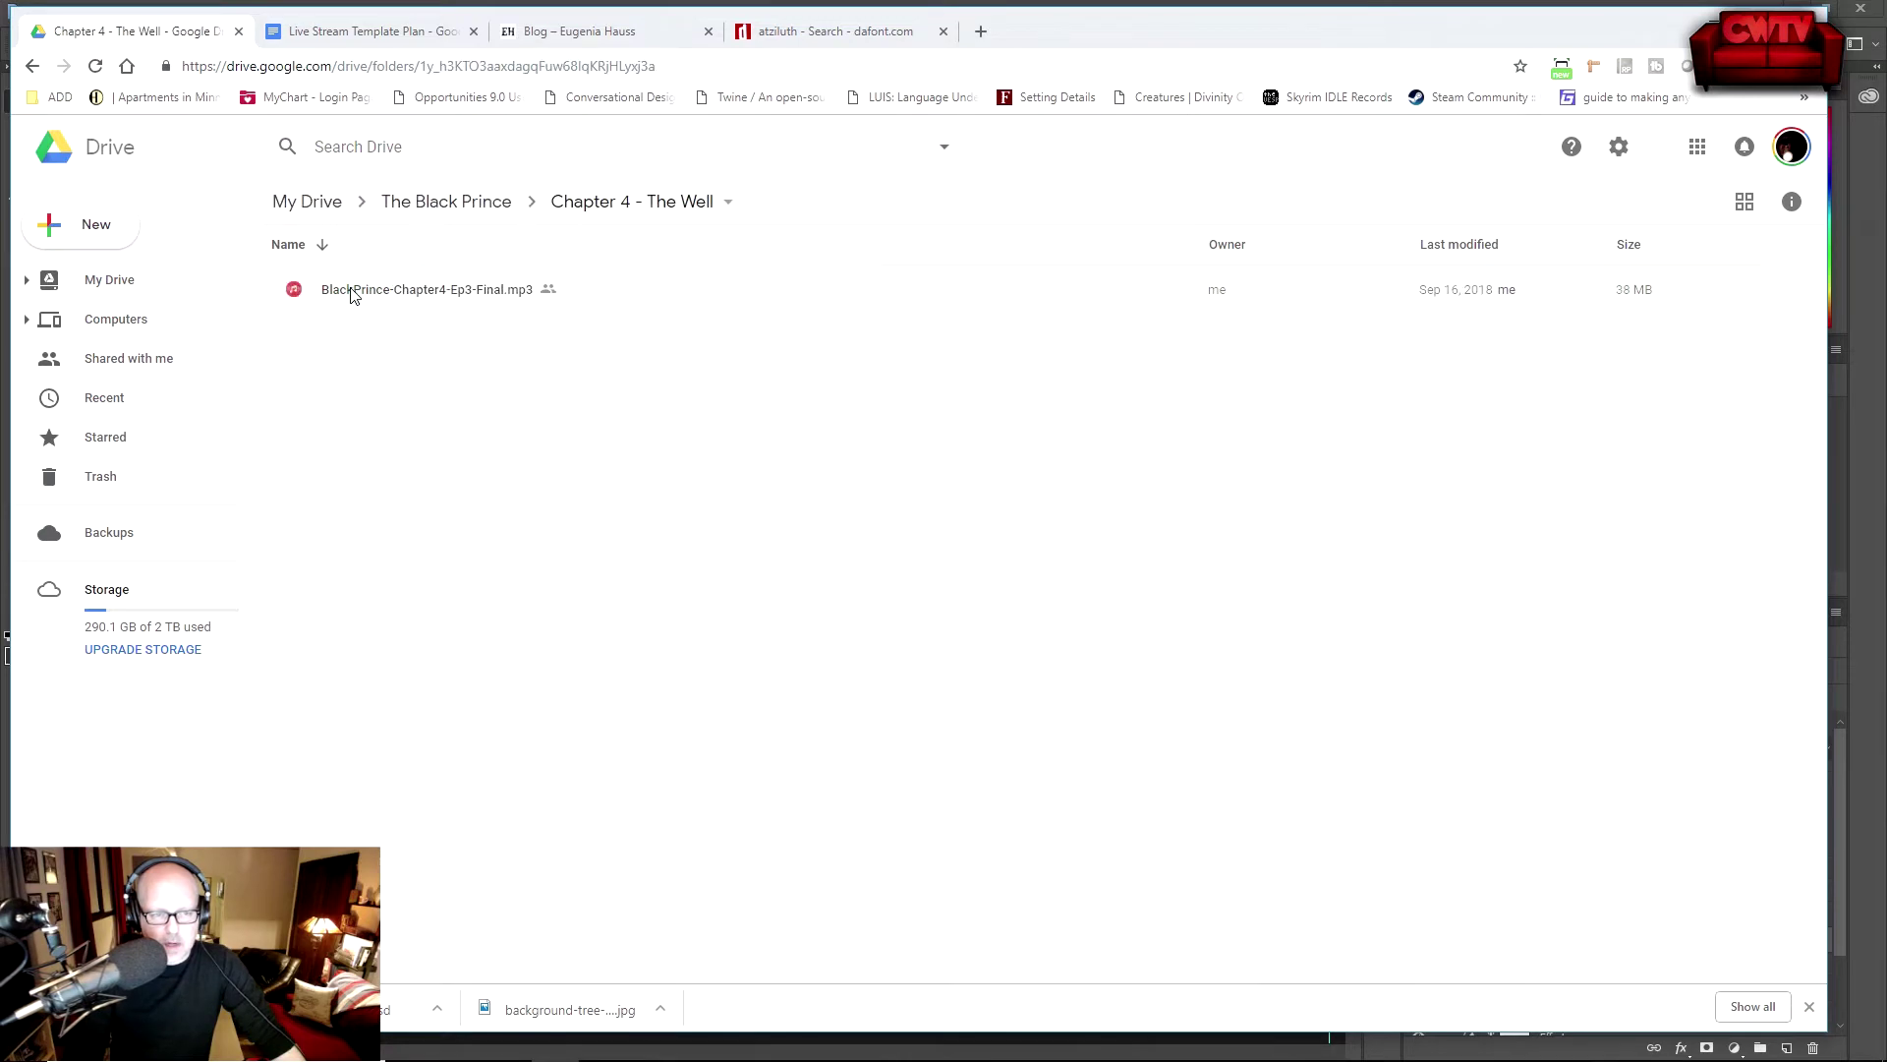
pyautogui.click(312, 204)
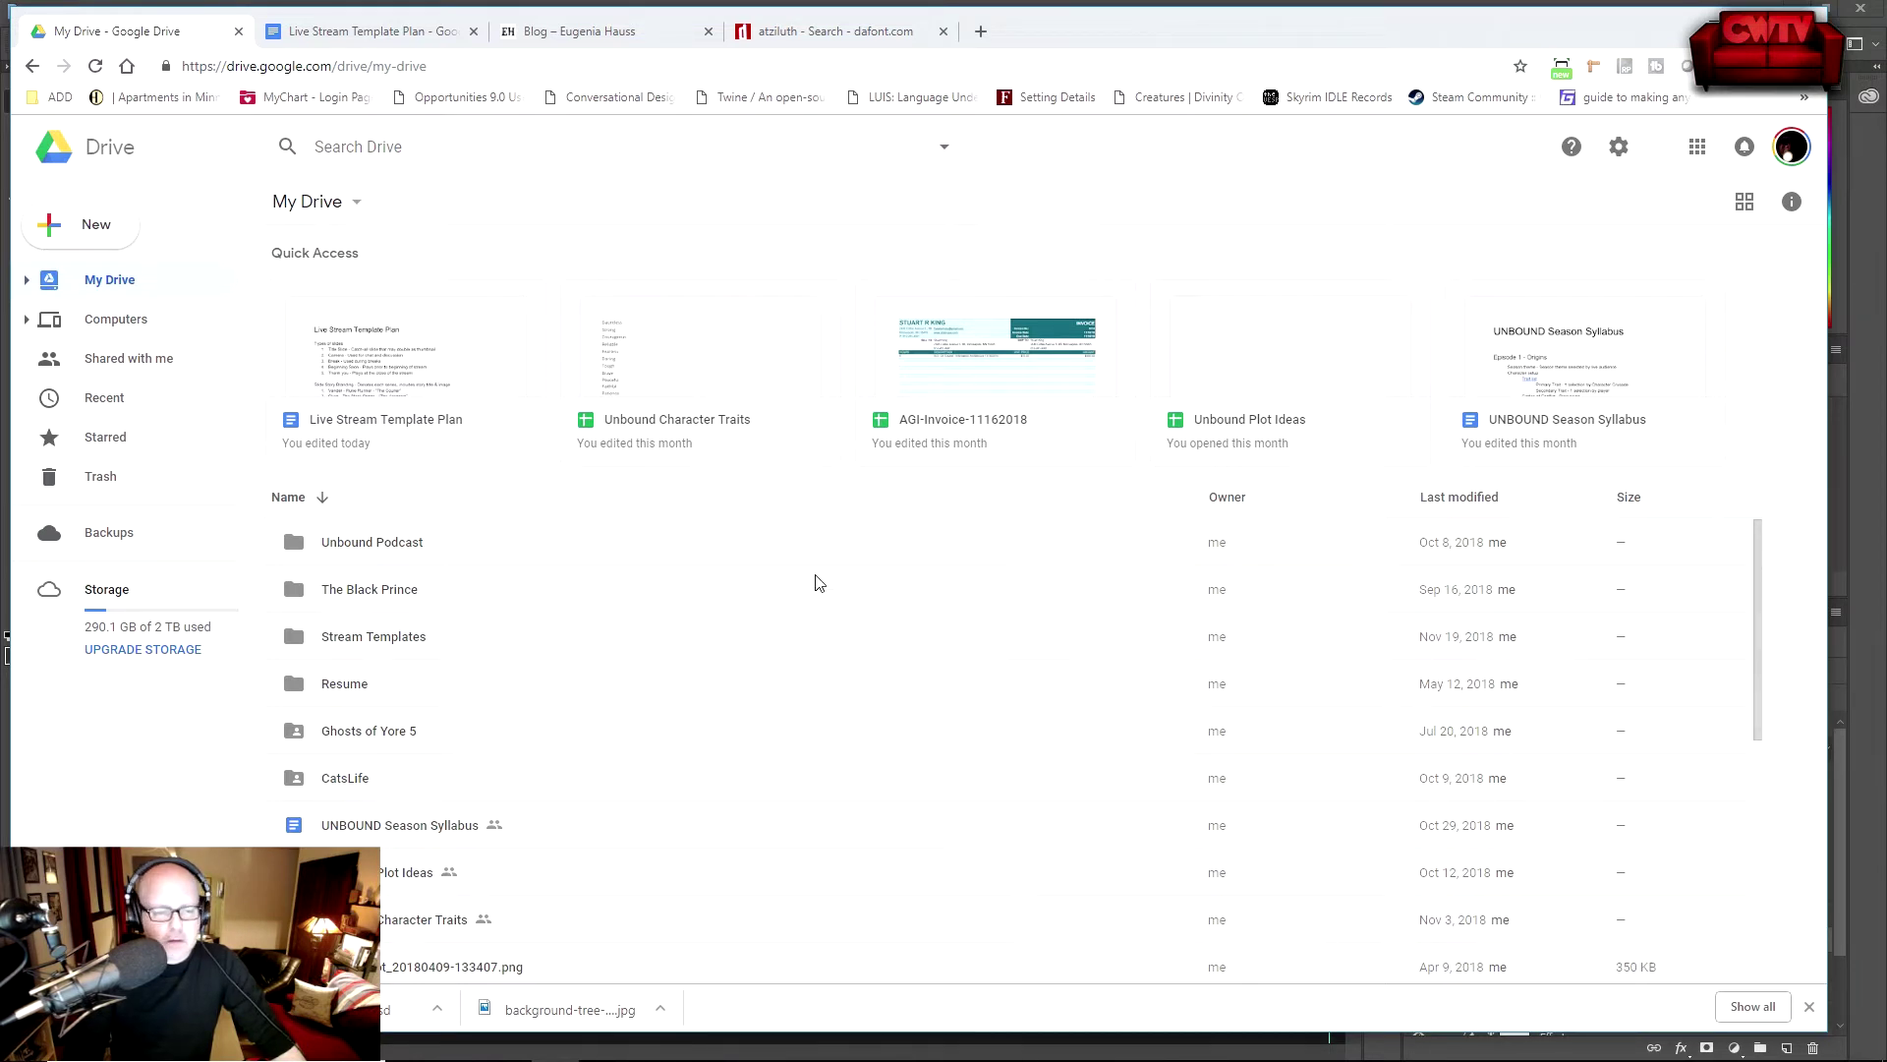
pyautogui.scroll(-5, 482, 771)
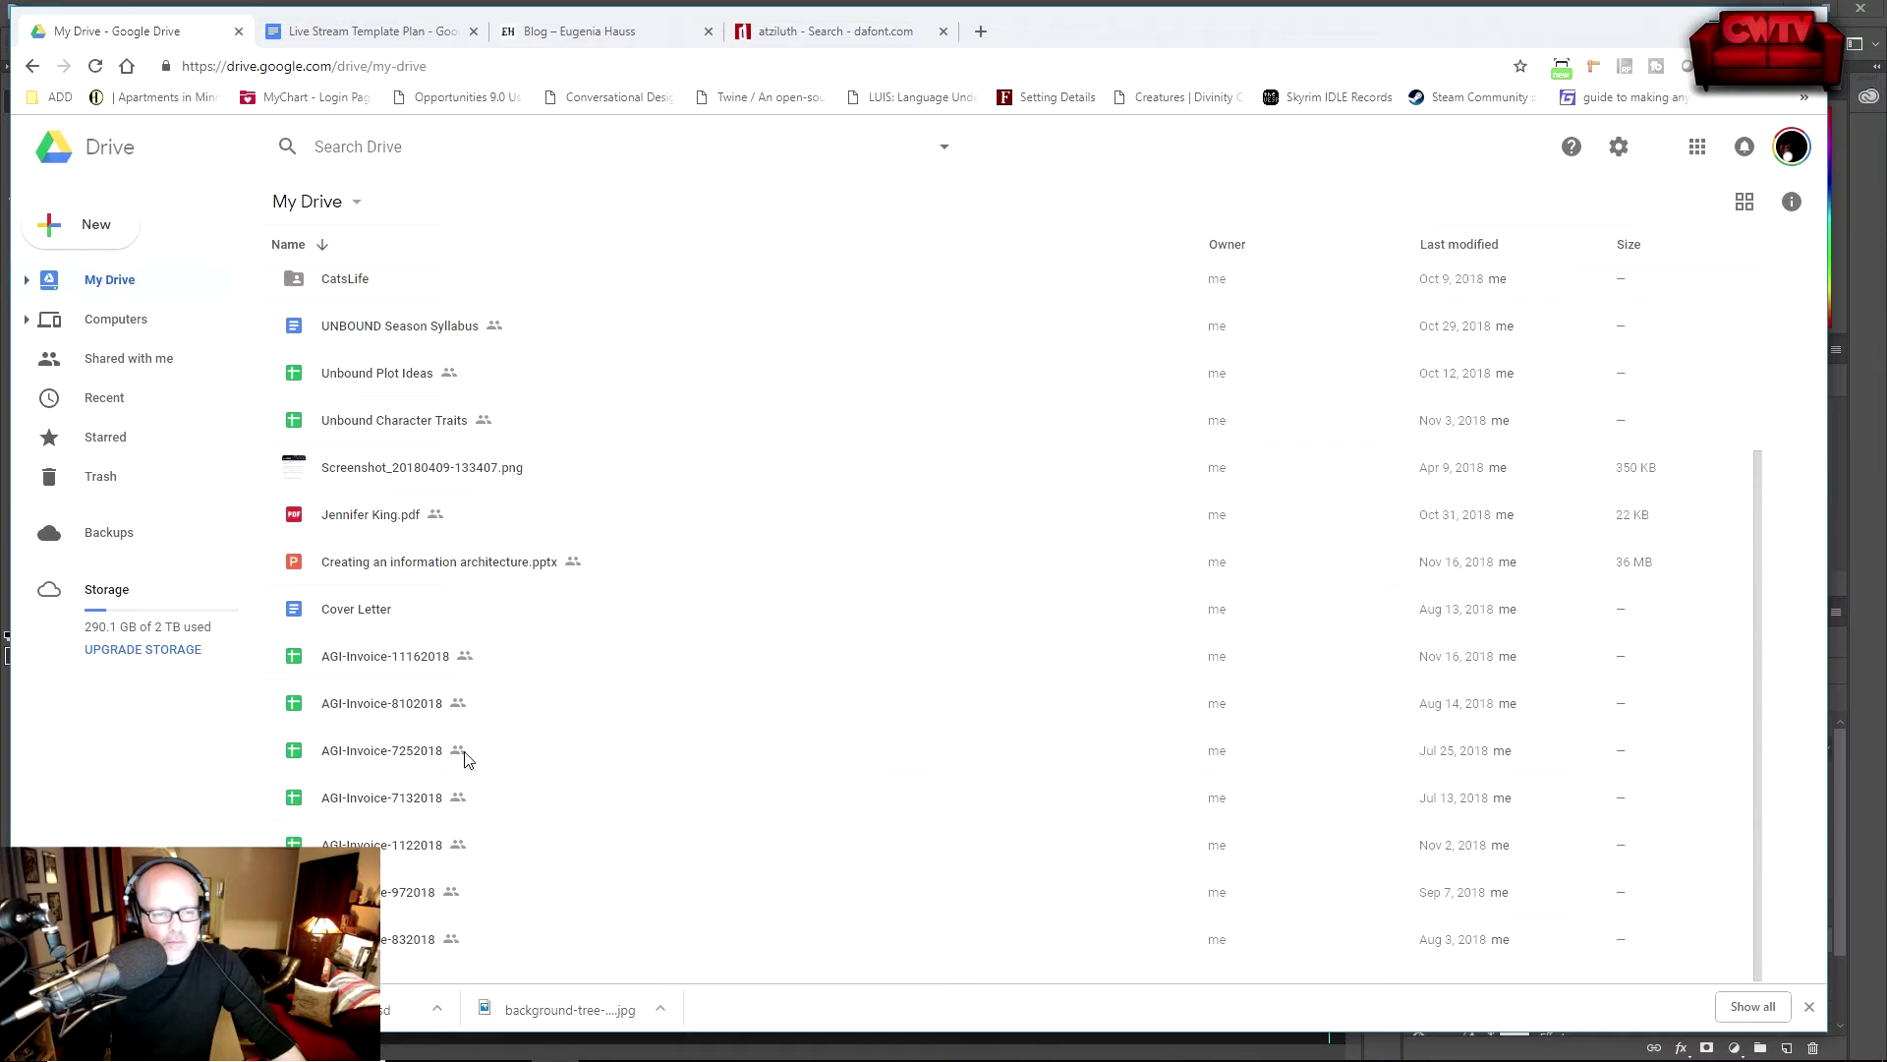
pyautogui.scroll(5, 469, 754)
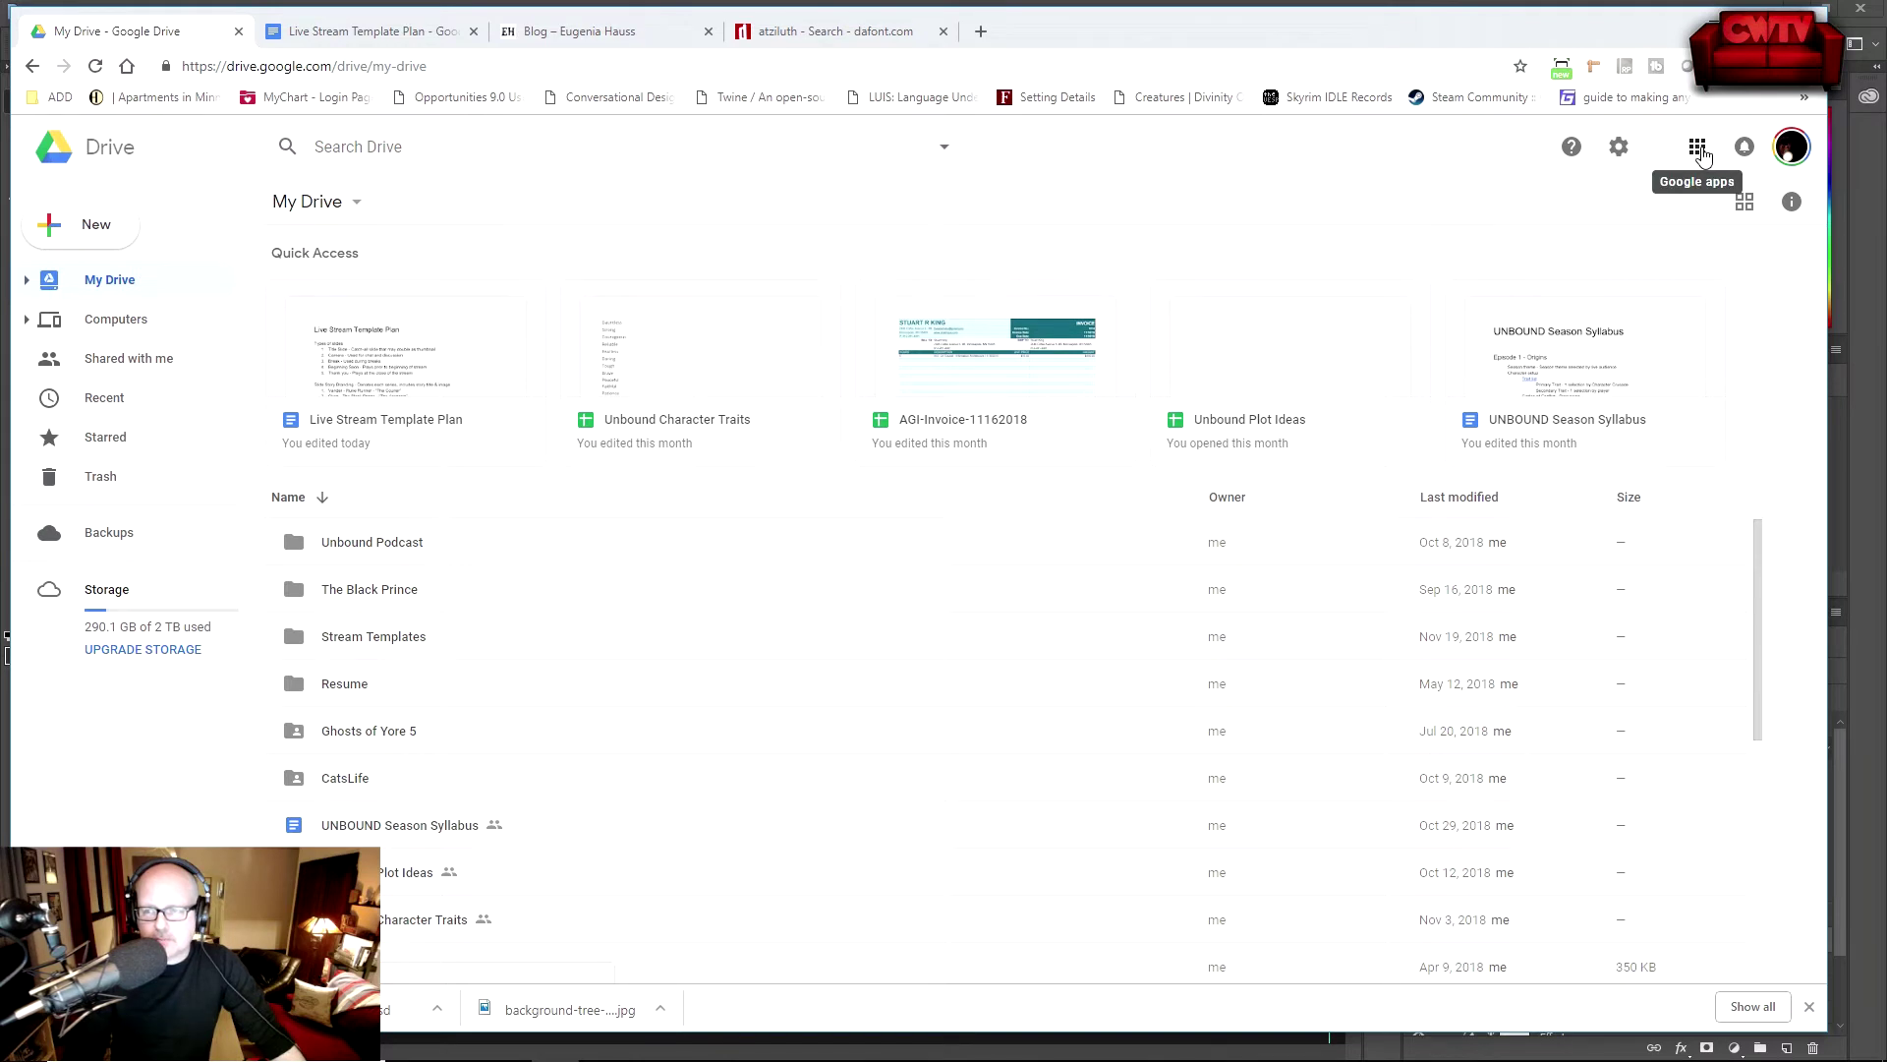
# - Sign in to a second signed-out Google account with its password and 2-Step Verification code
pyautogui.click(1791, 153)
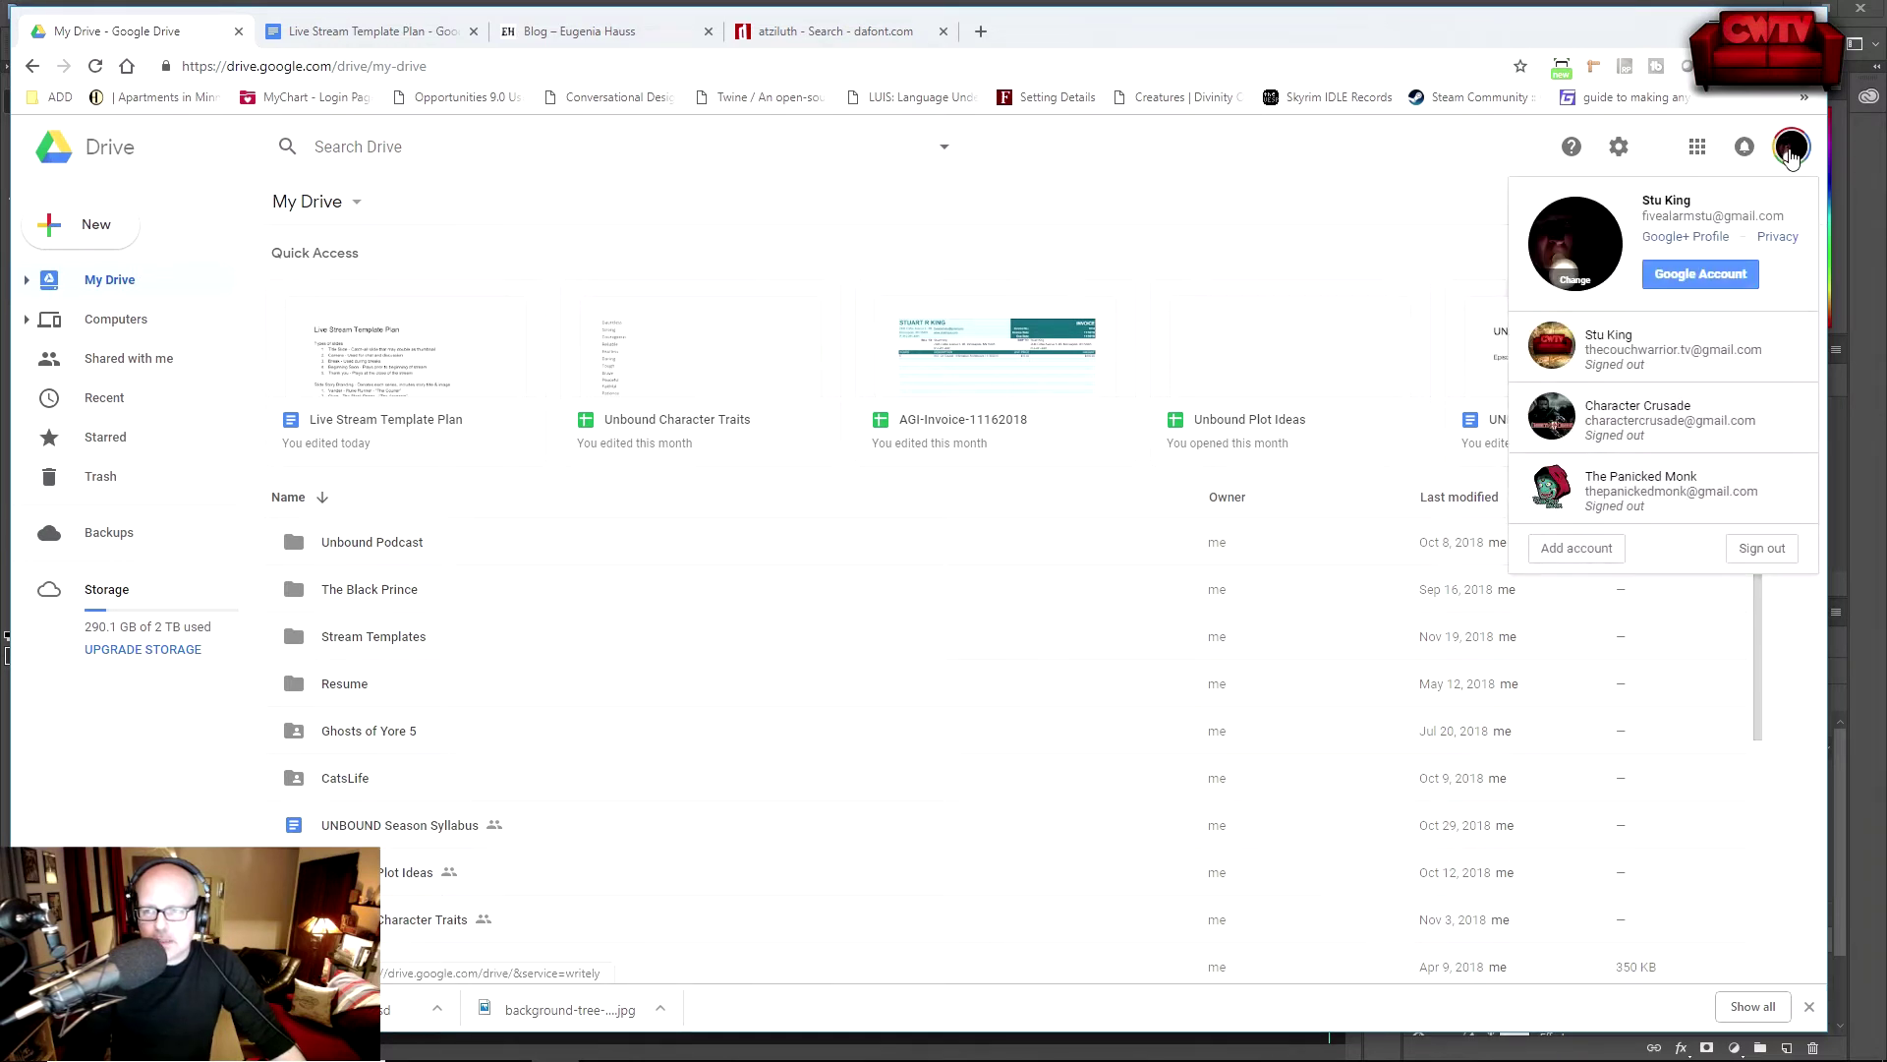
pyautogui.click(1630, 344)
pyautogui.click(1749, 348)
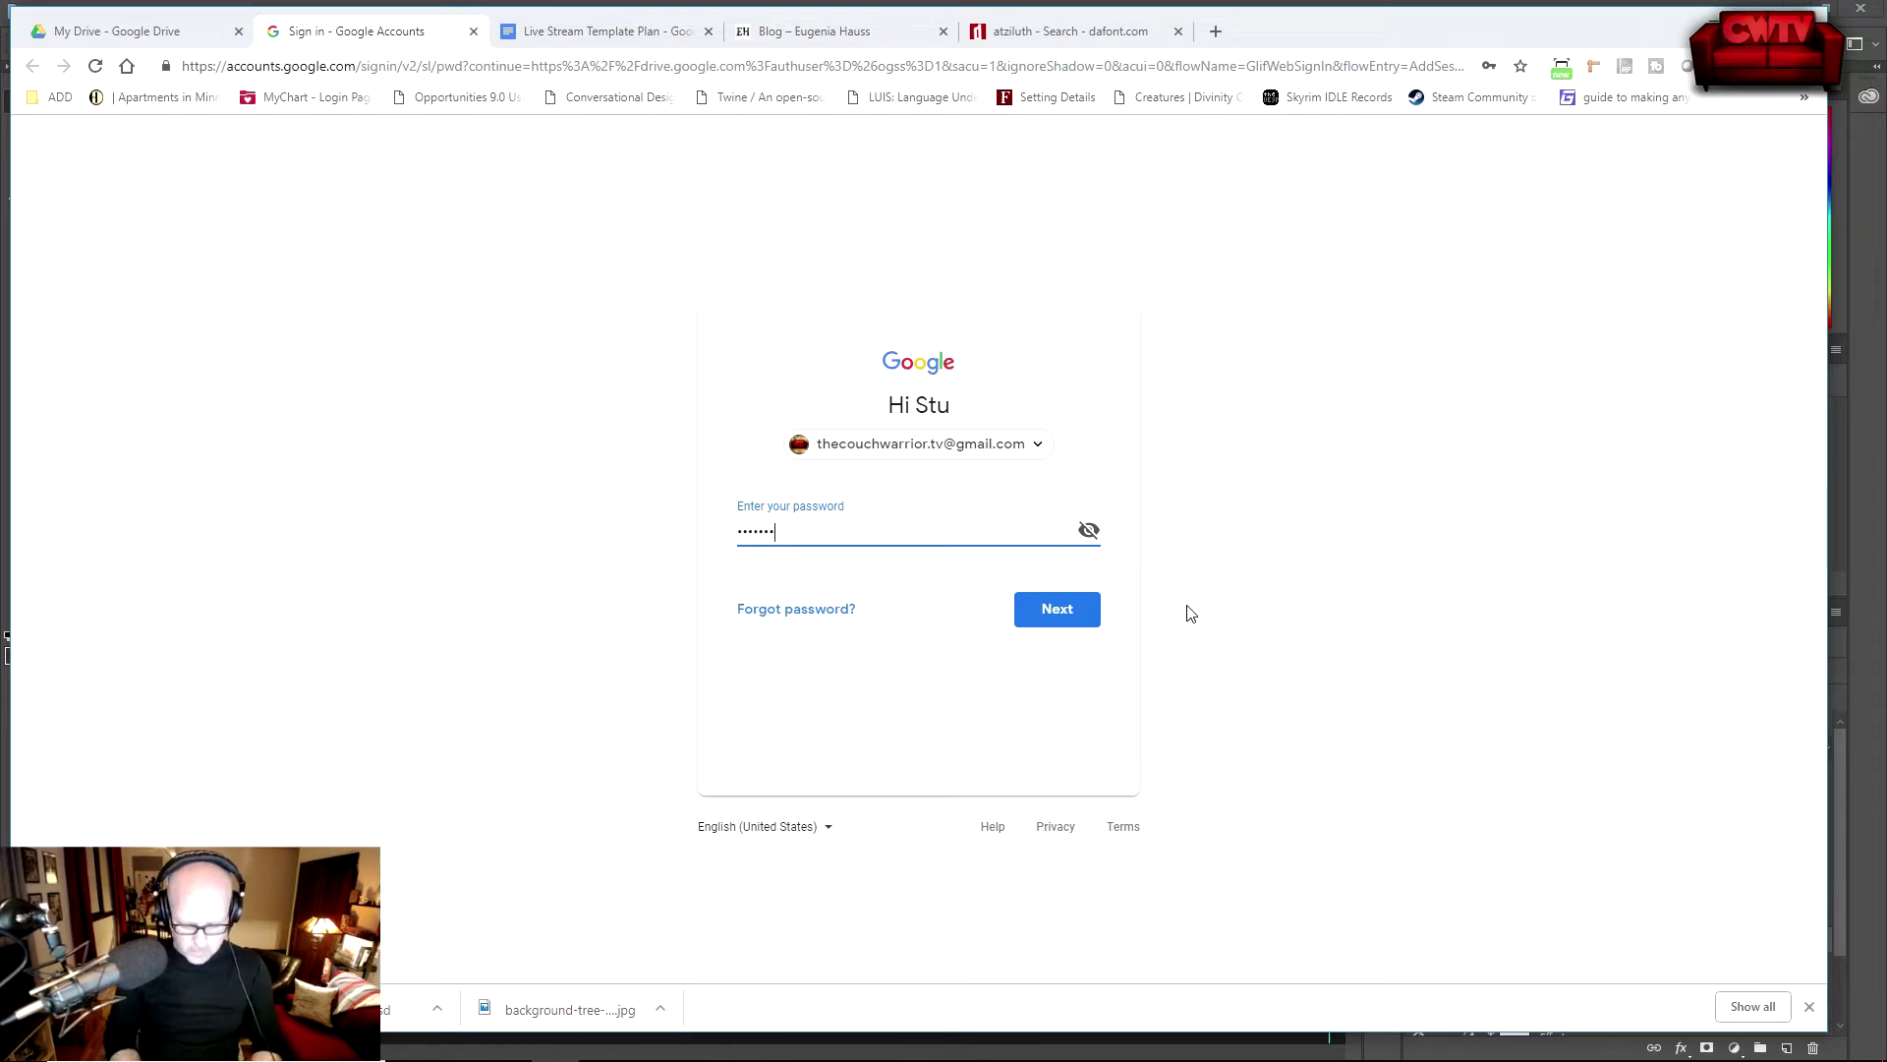
pyautogui.press('Return')
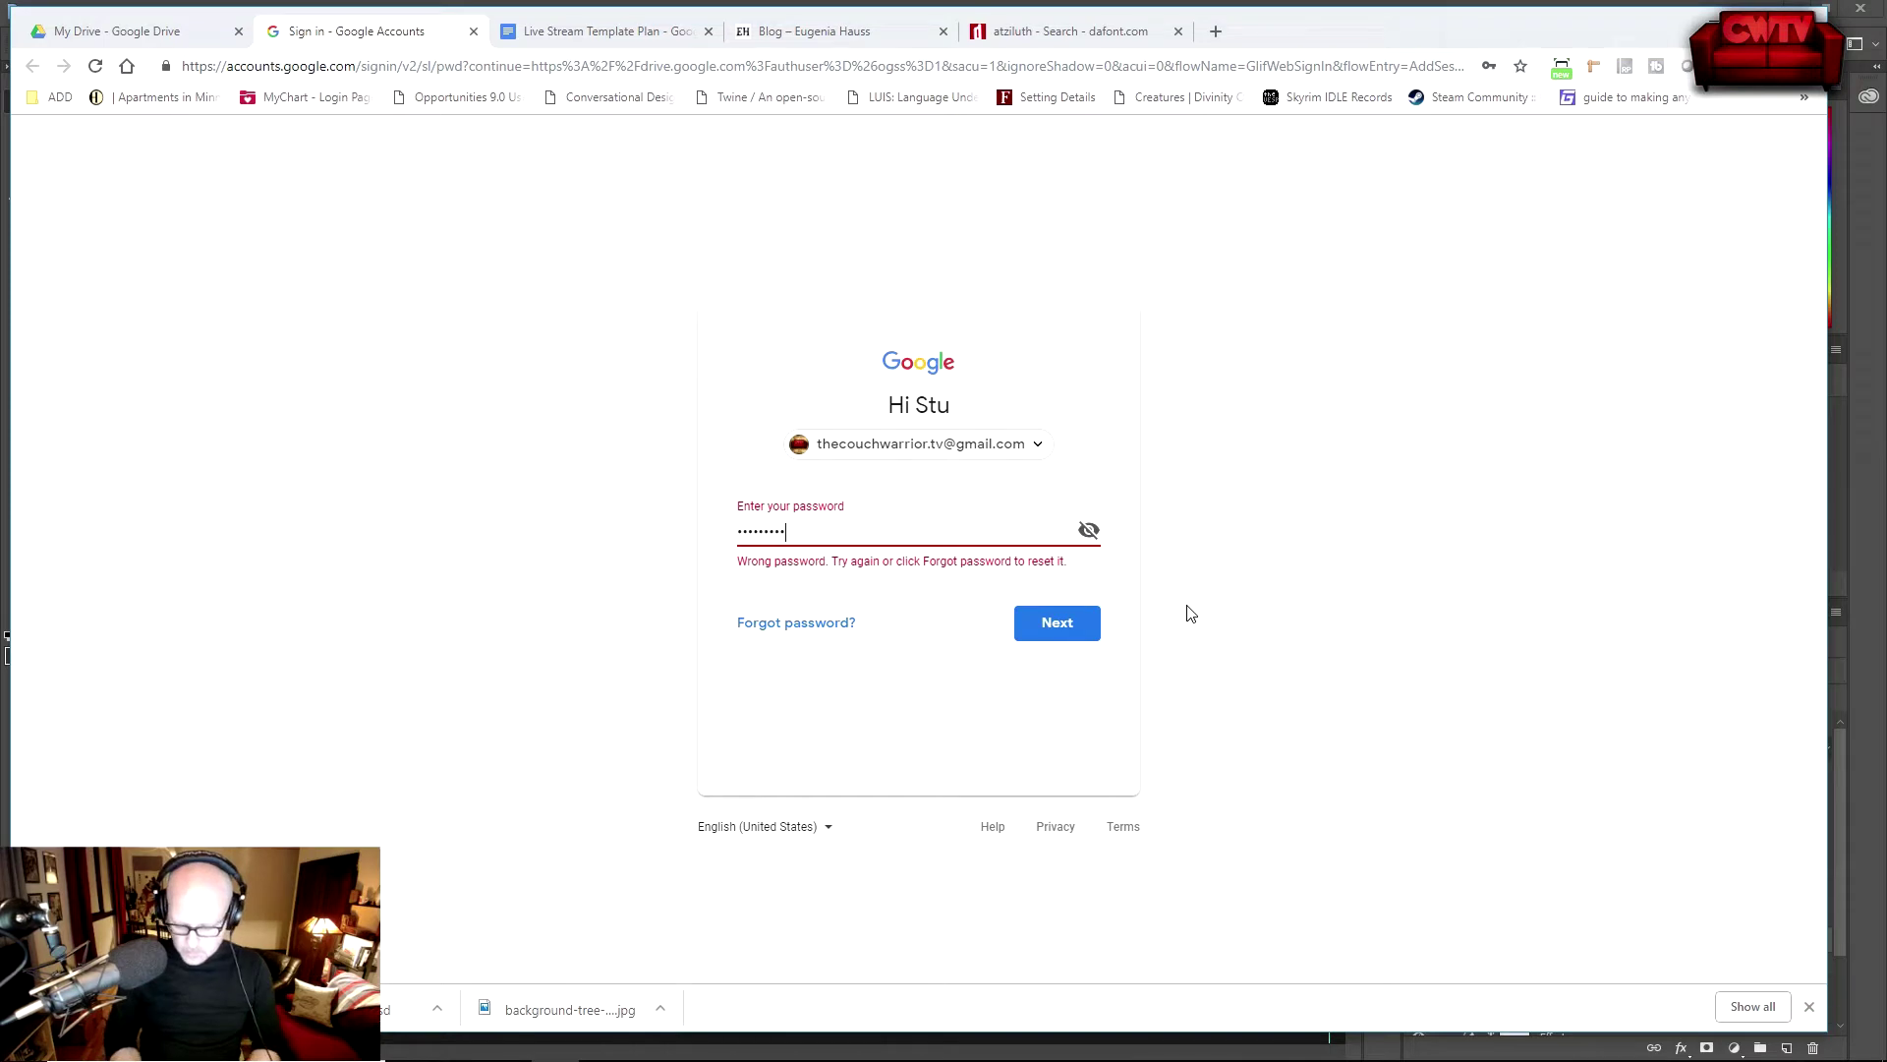
pyautogui.press('Return')
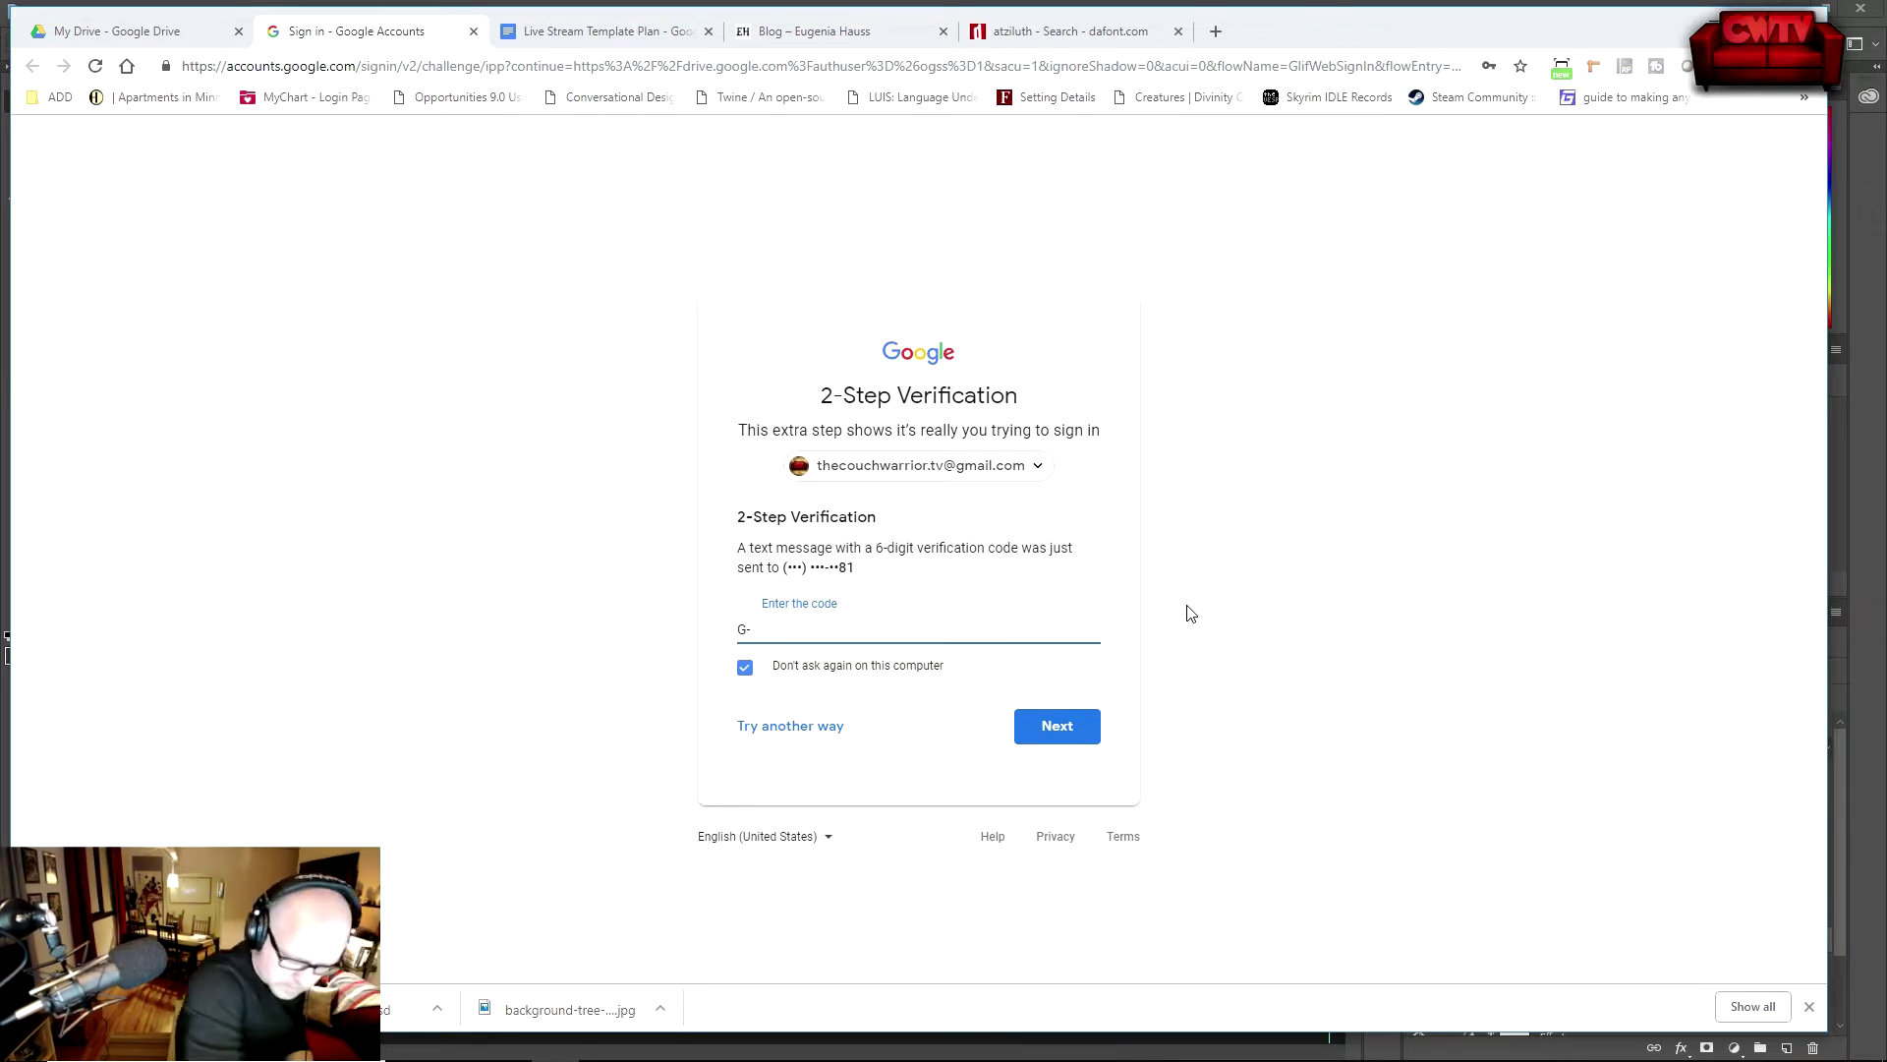
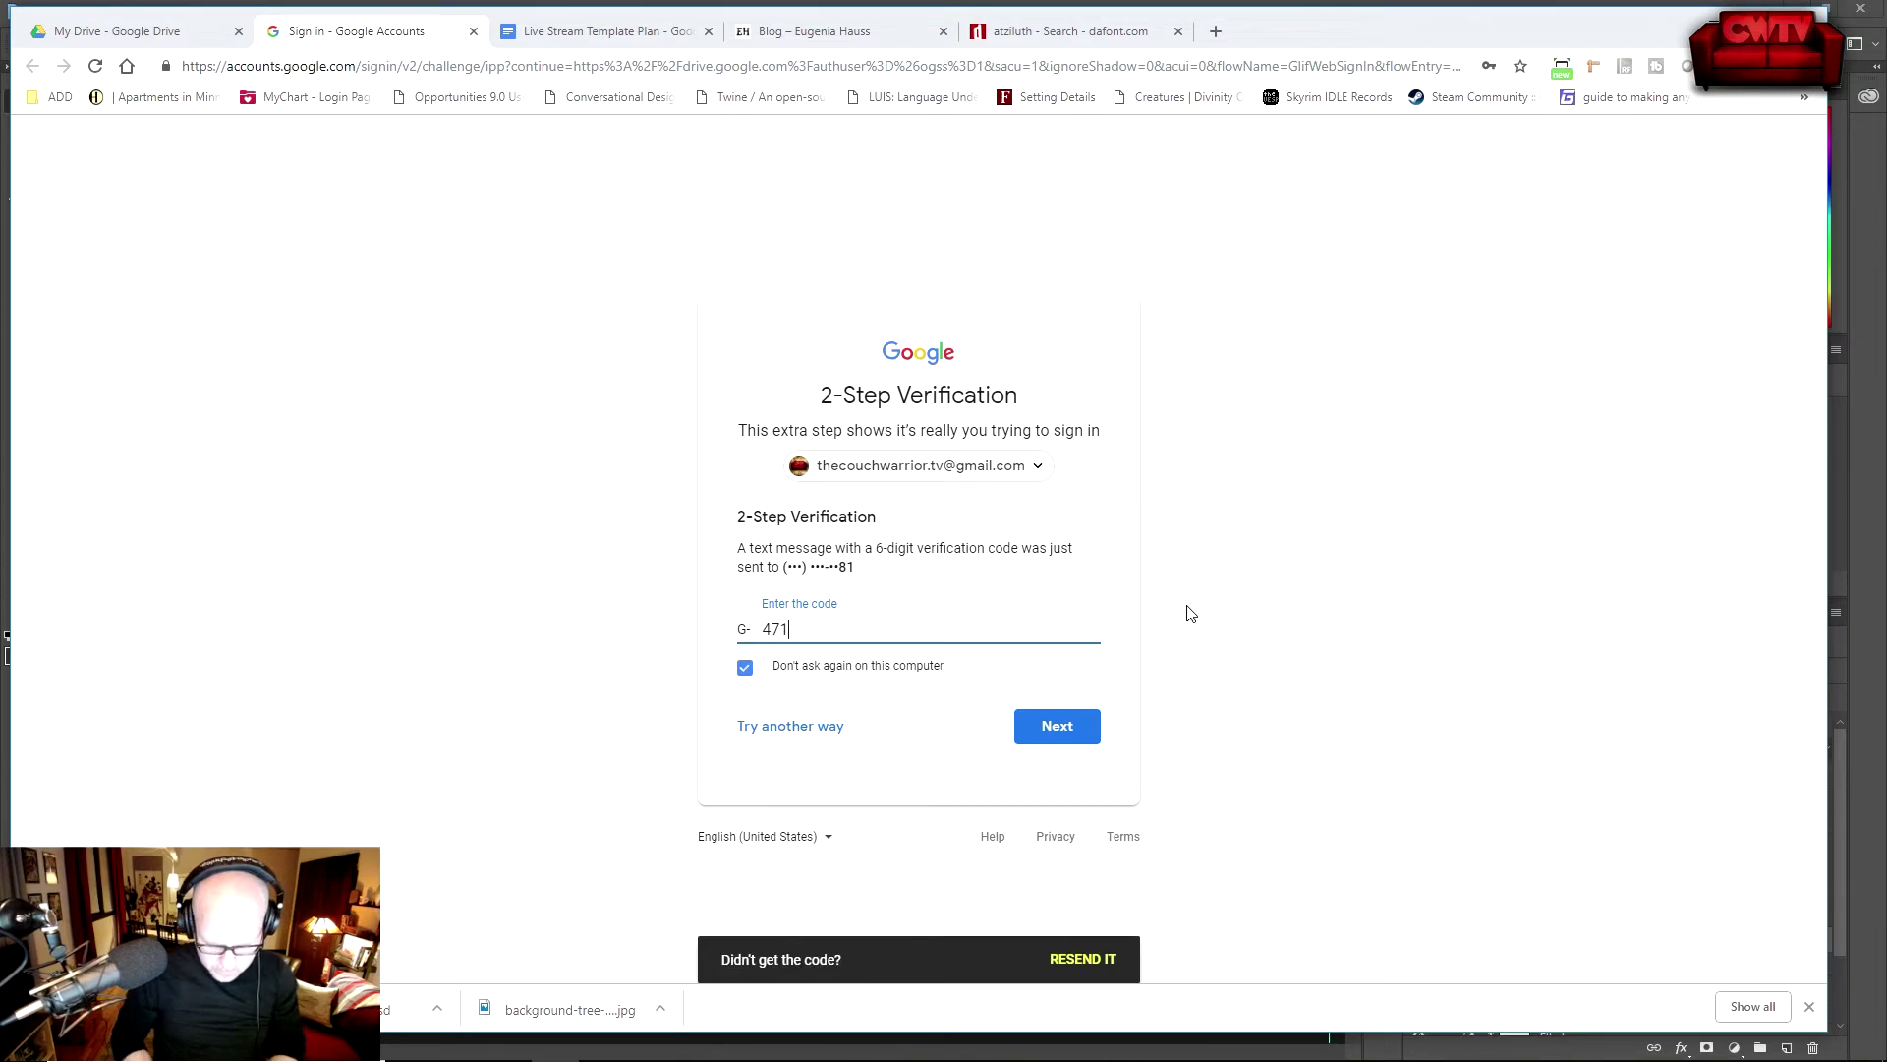
pyautogui.press('Return')
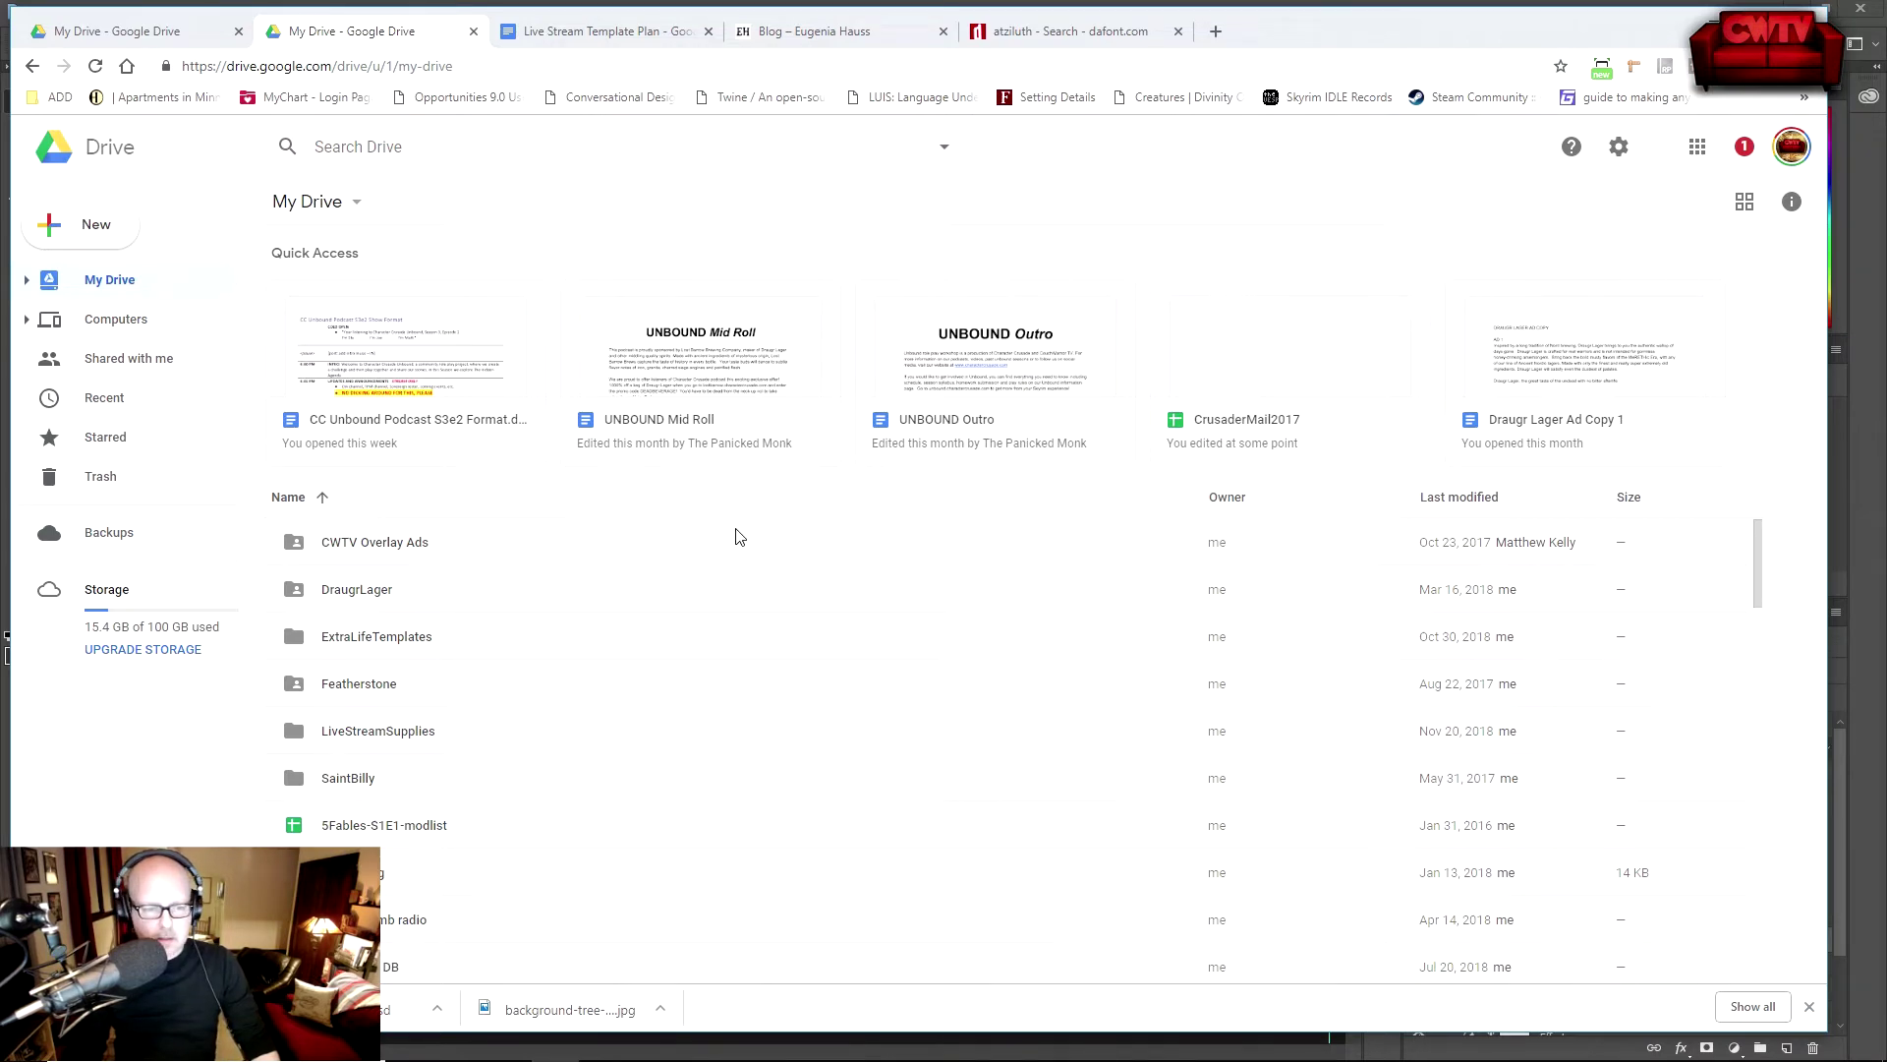
pyautogui.scroll(-6, 717, 536)
pyautogui.scroll(-8, 482, 527)
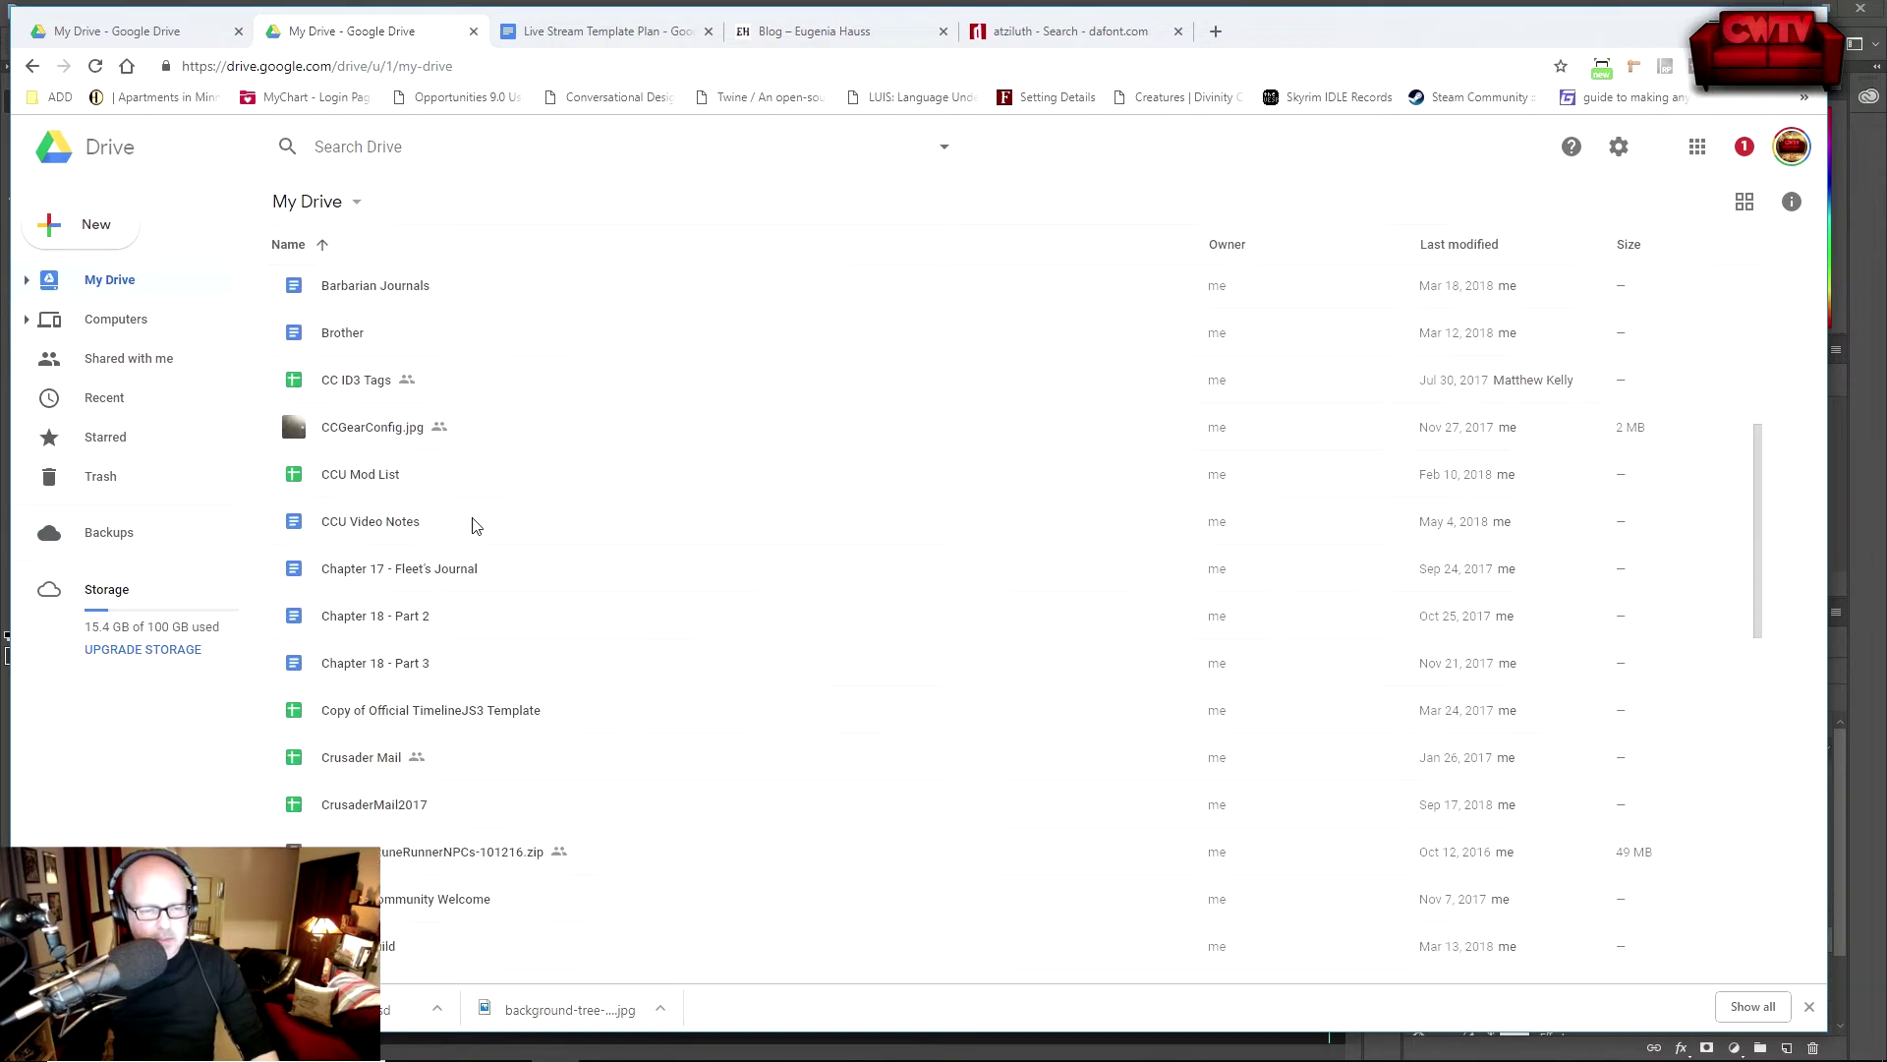
pyautogui.scroll(-3, 472, 526)
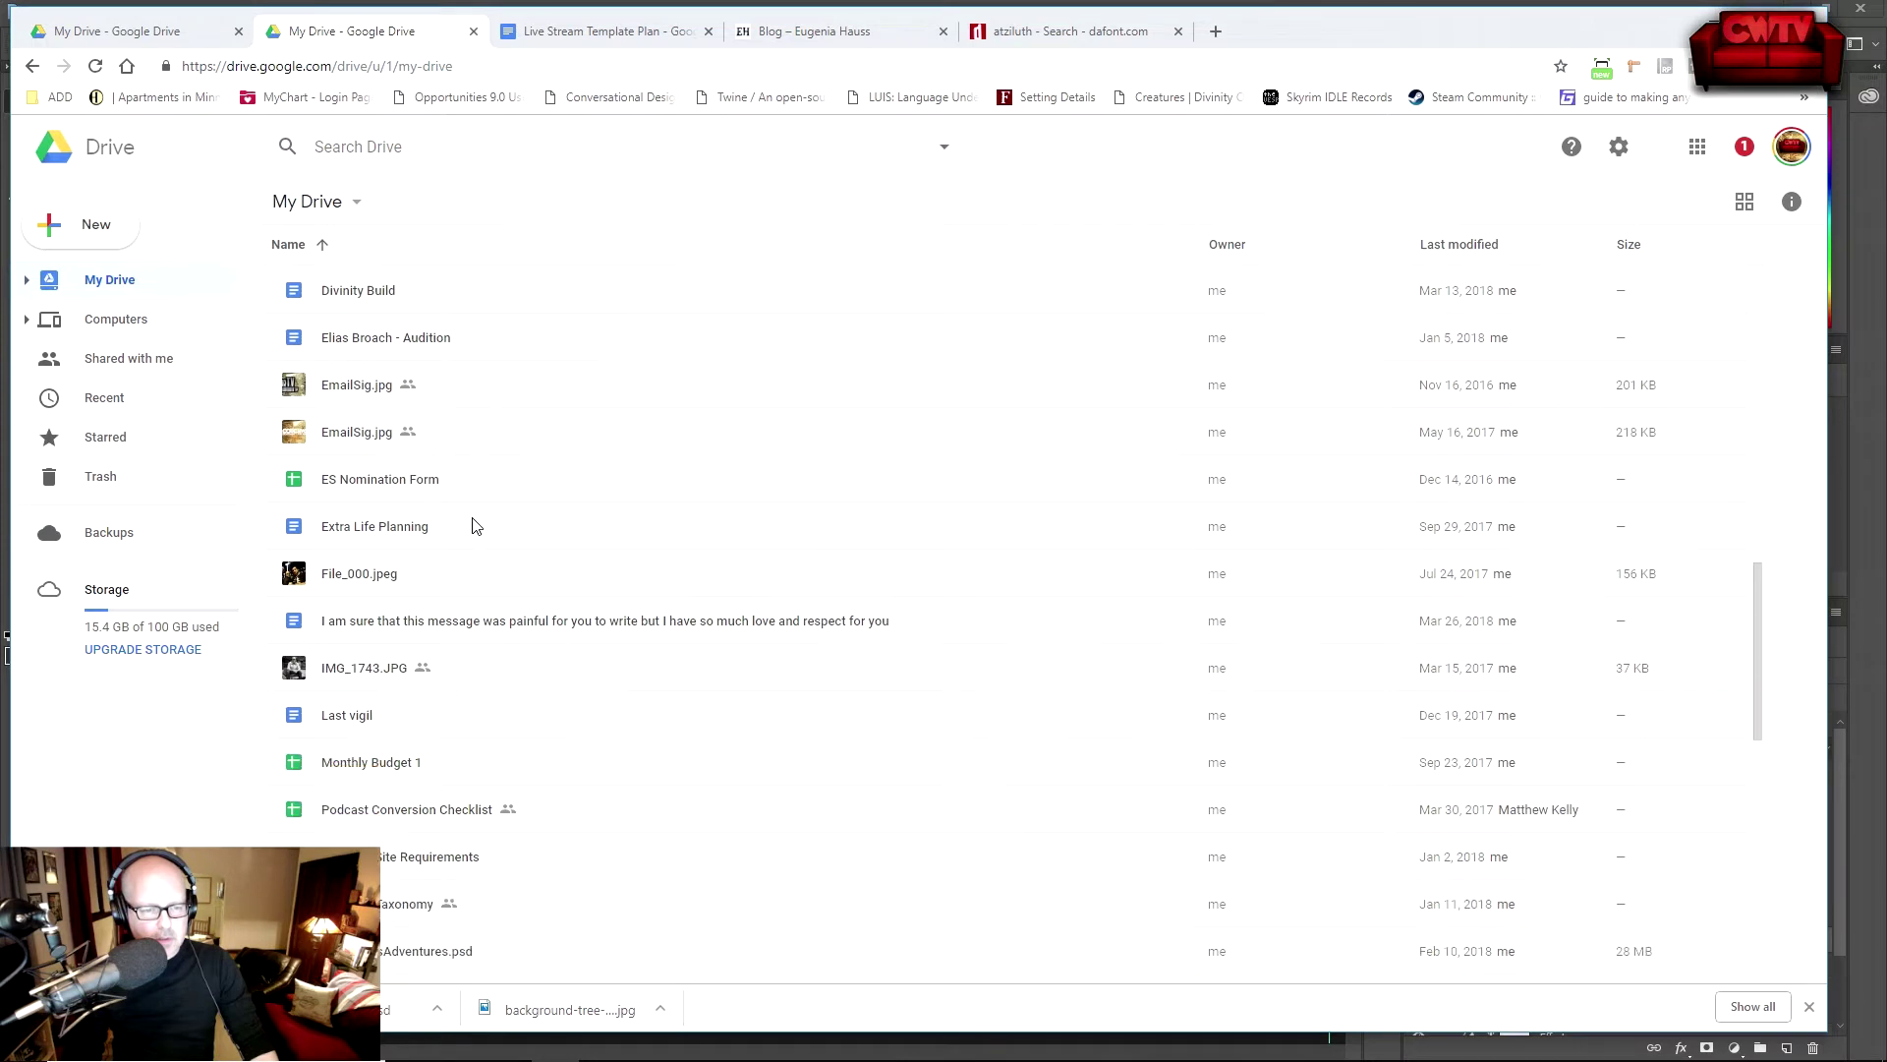
pyautogui.scroll(-2, 472, 526)
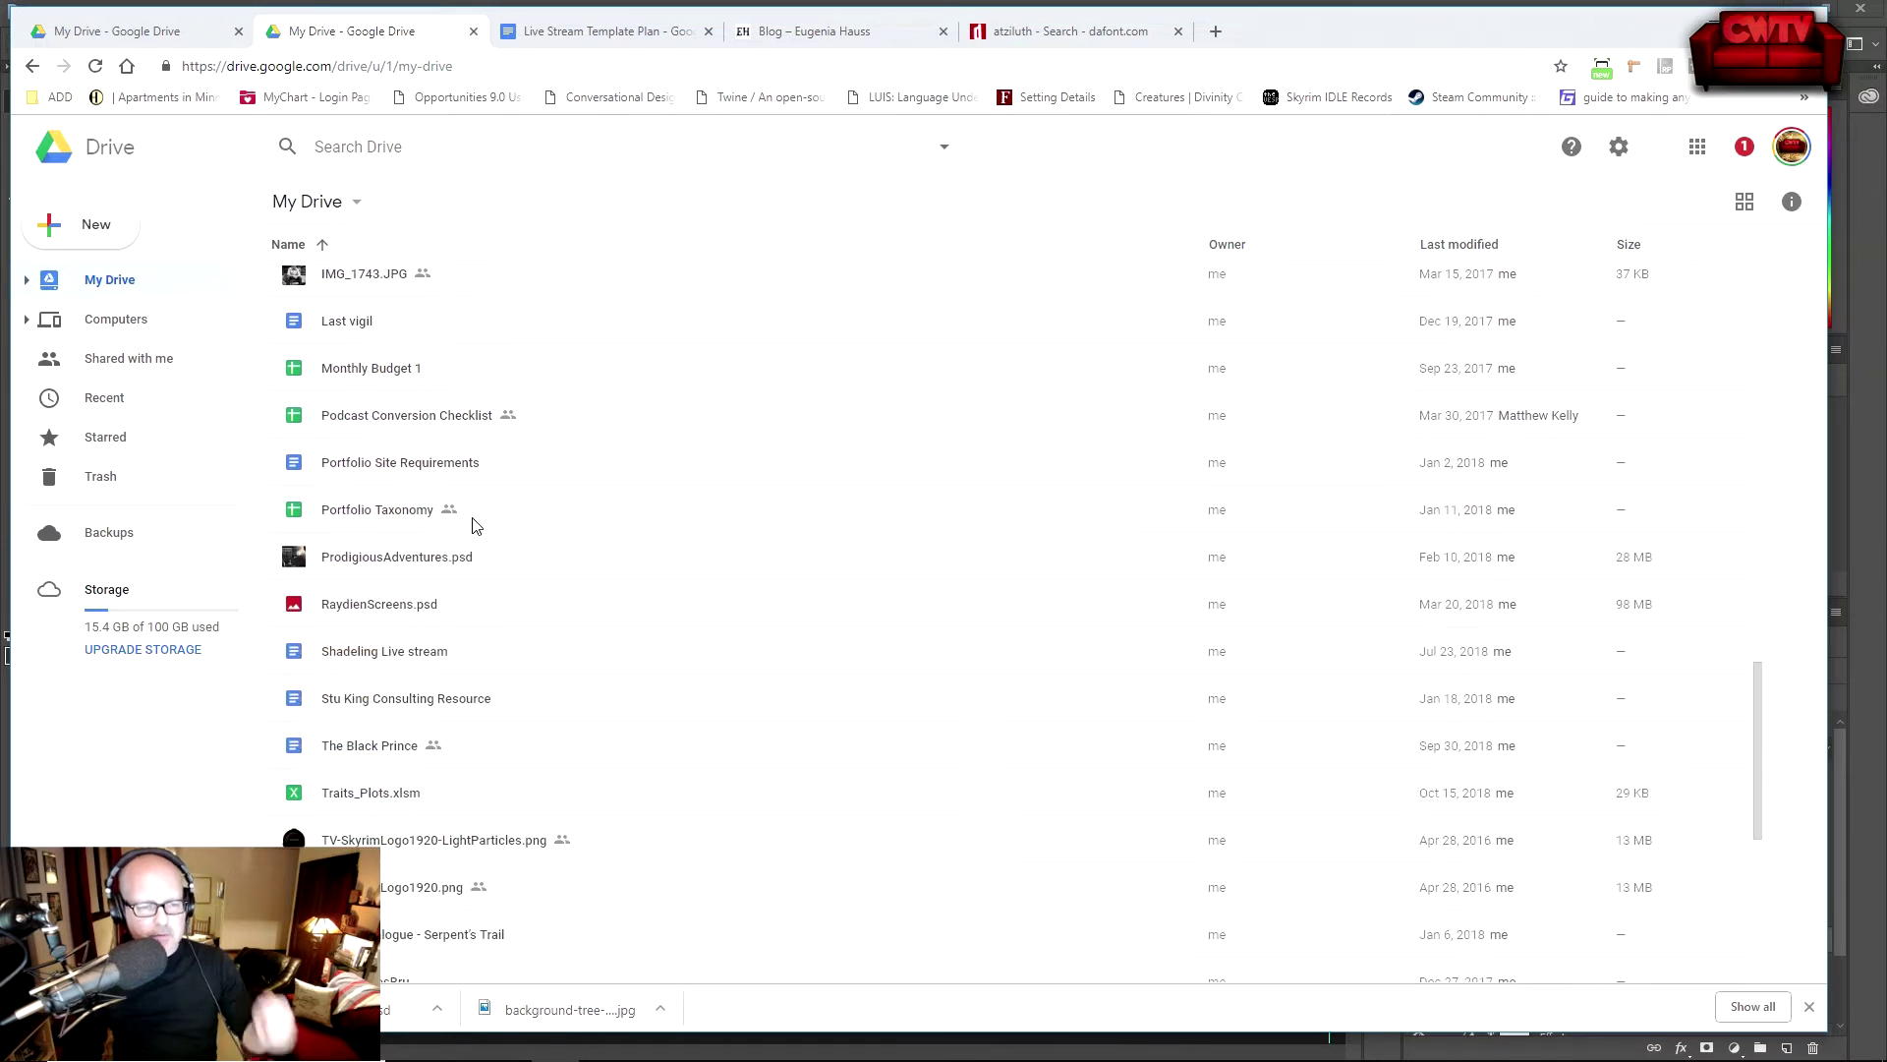
pyautogui.scroll(-3, 472, 526)
pyautogui.hotkey('ctrl', 'shift', 'b')
pyautogui.scroll(-2, 472, 526)
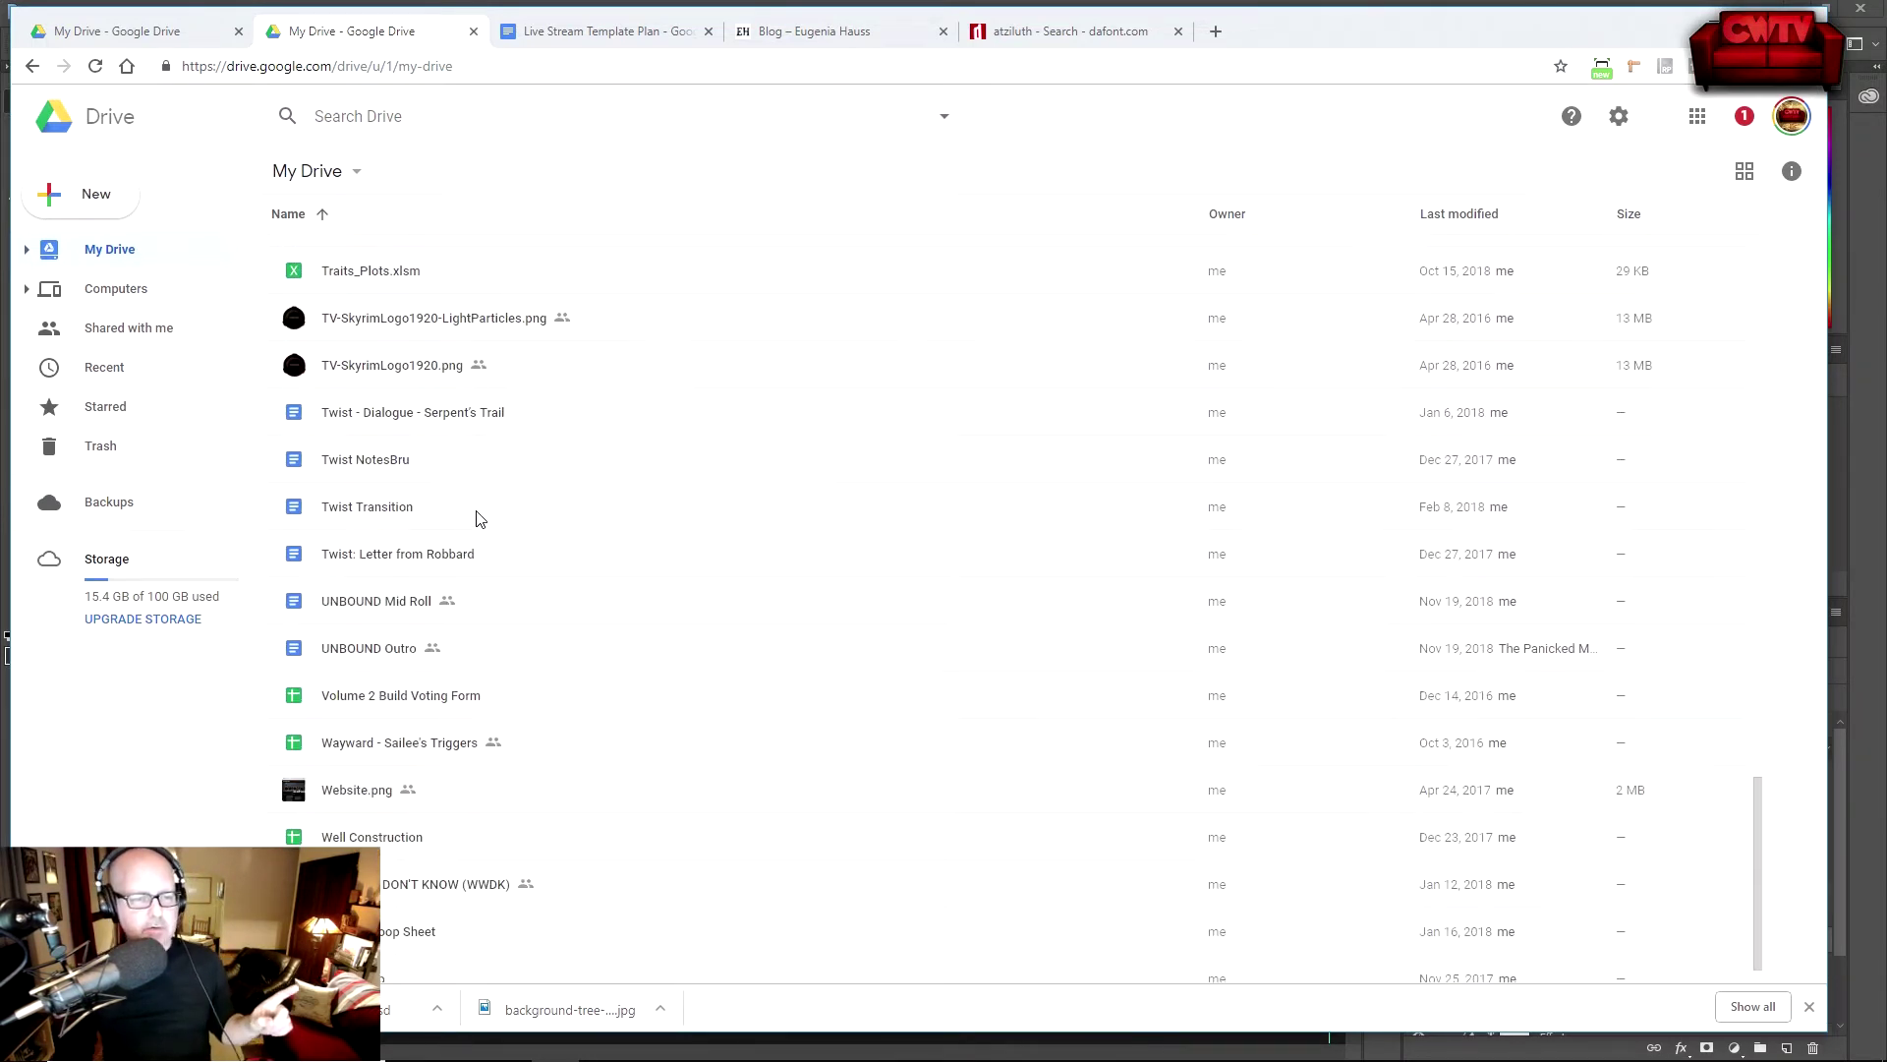
pyautogui.scroll(-1, 481, 517)
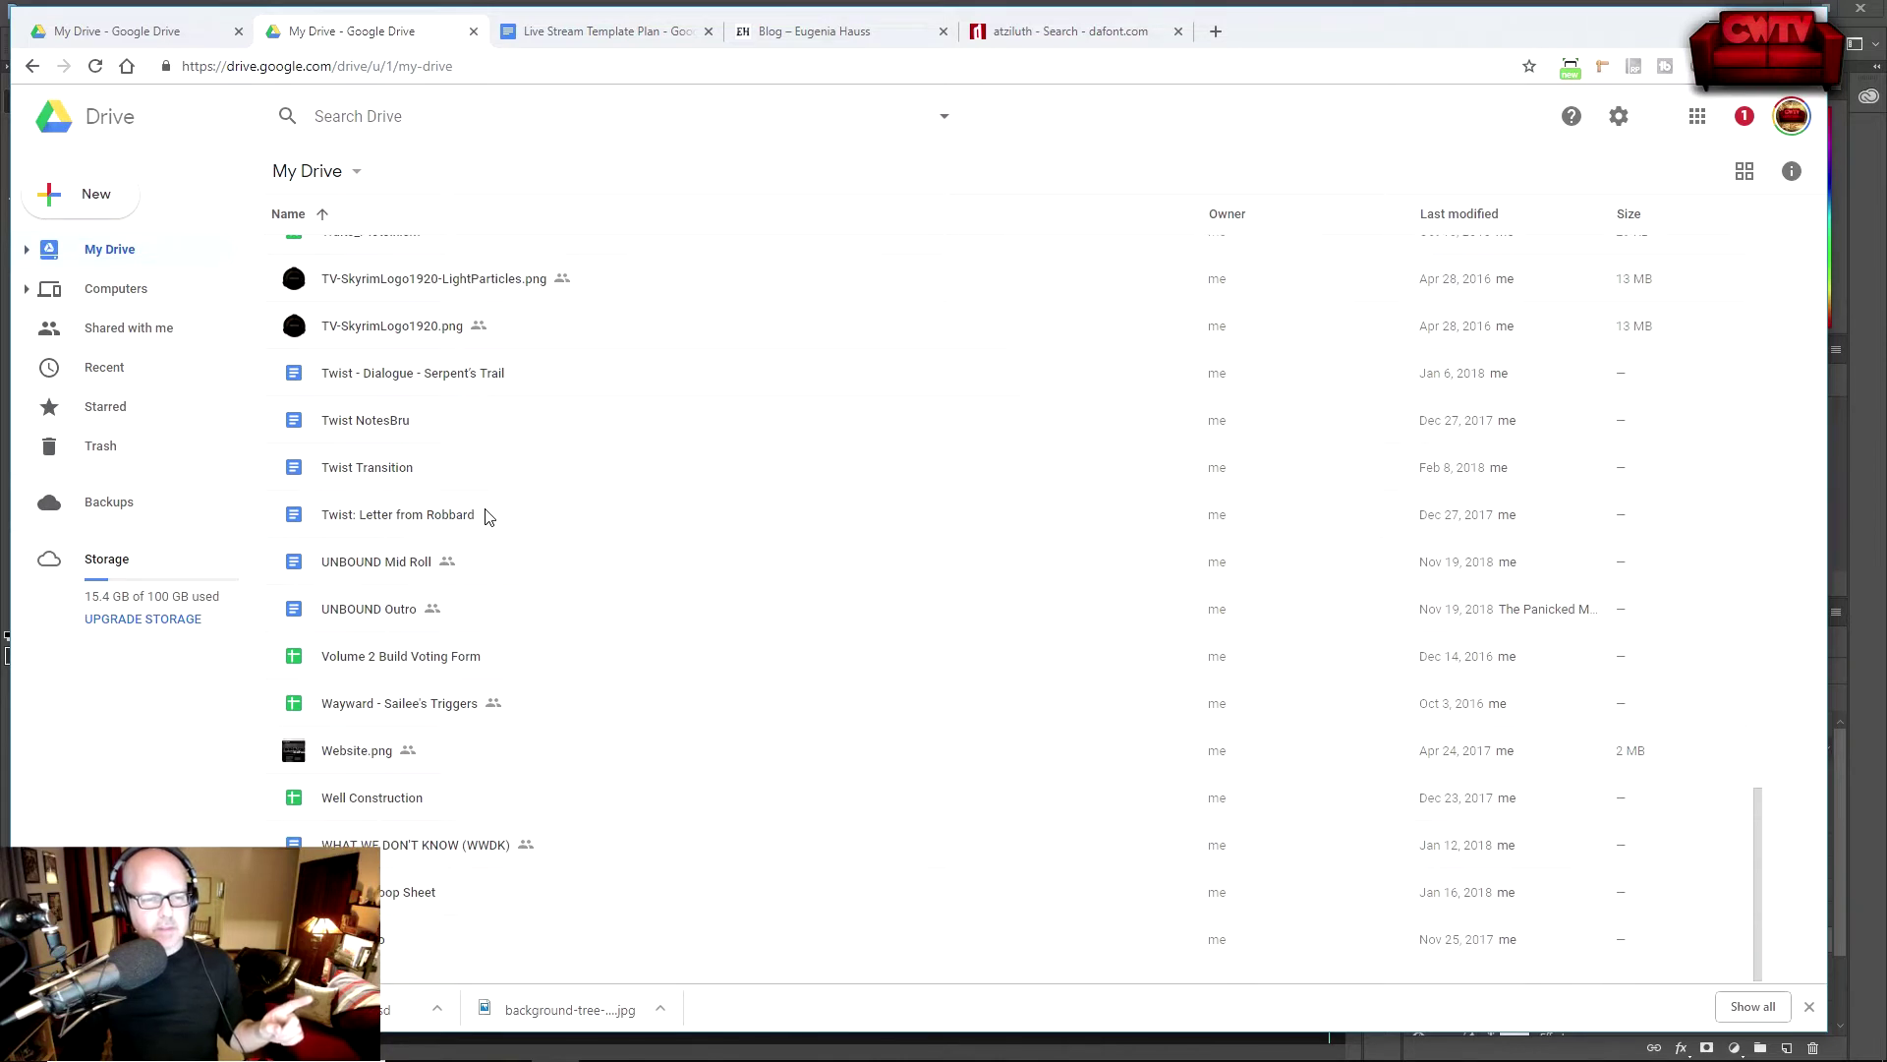
pyautogui.scroll(6, 492, 516)
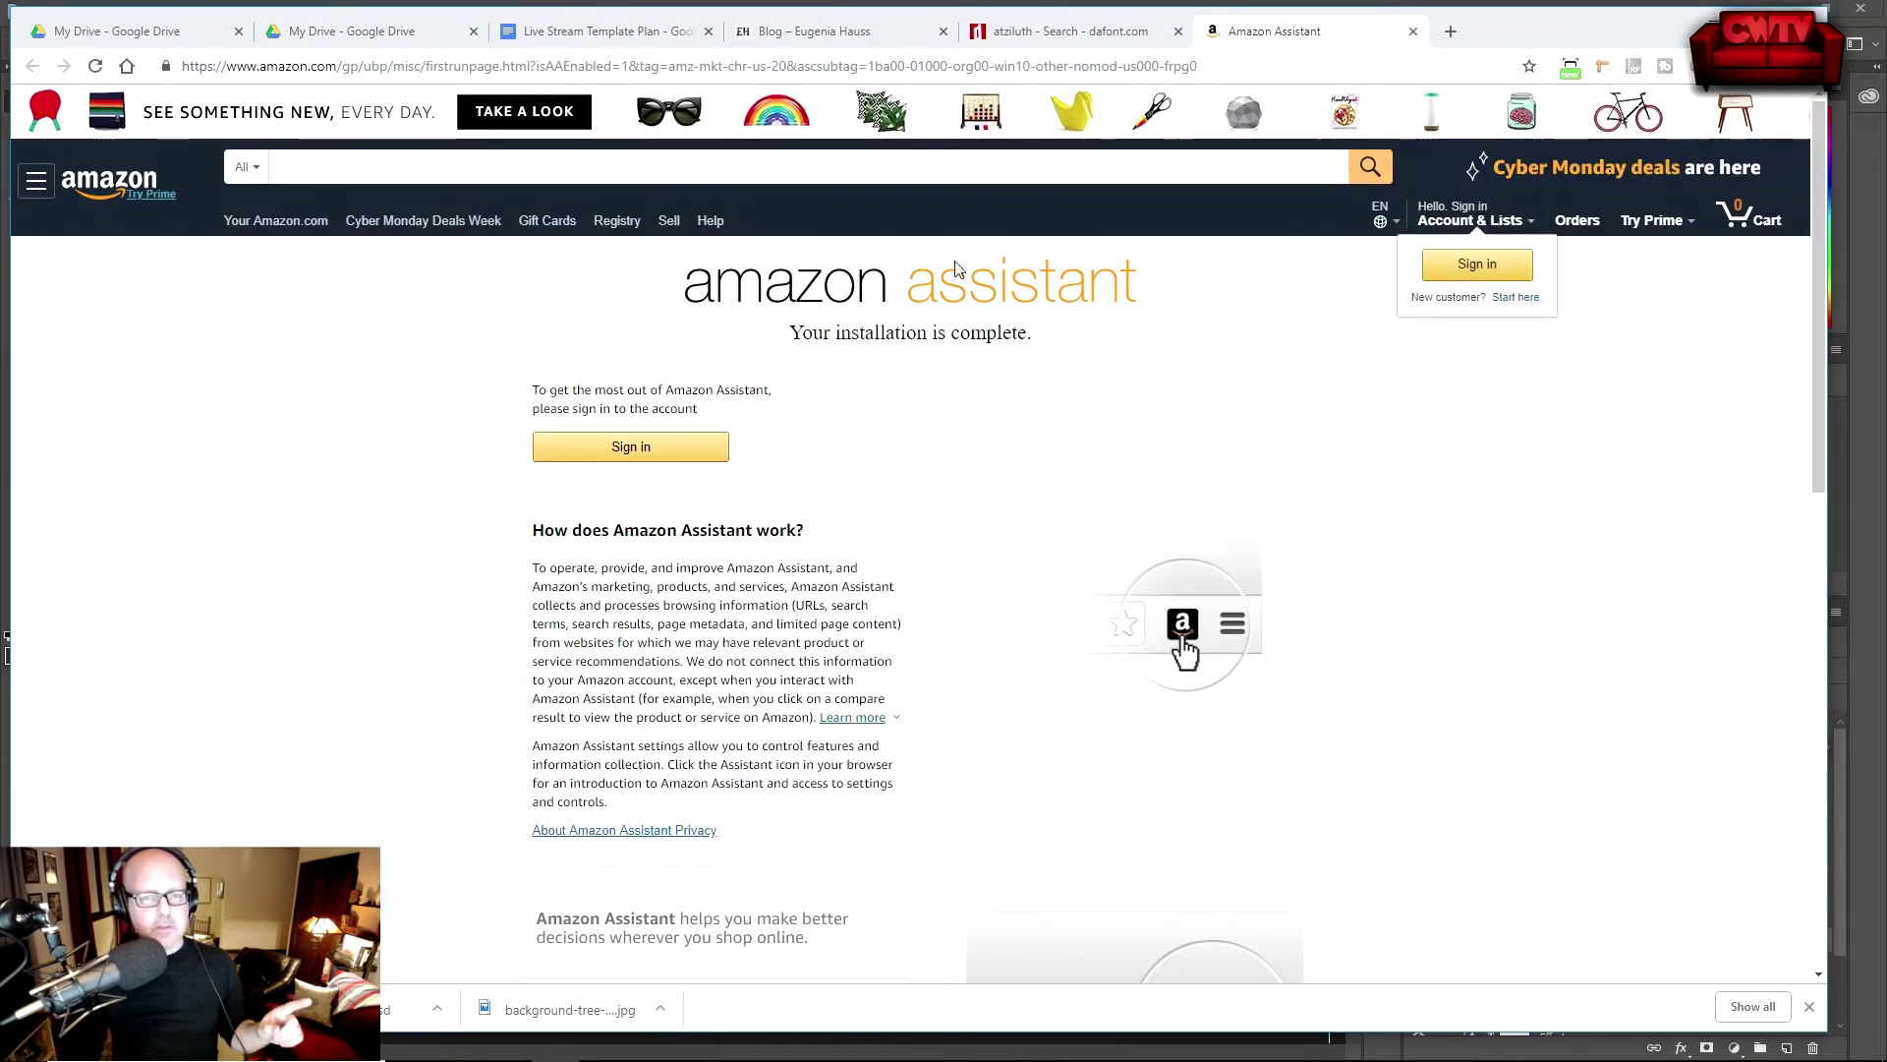
pyautogui.click(1413, 32)
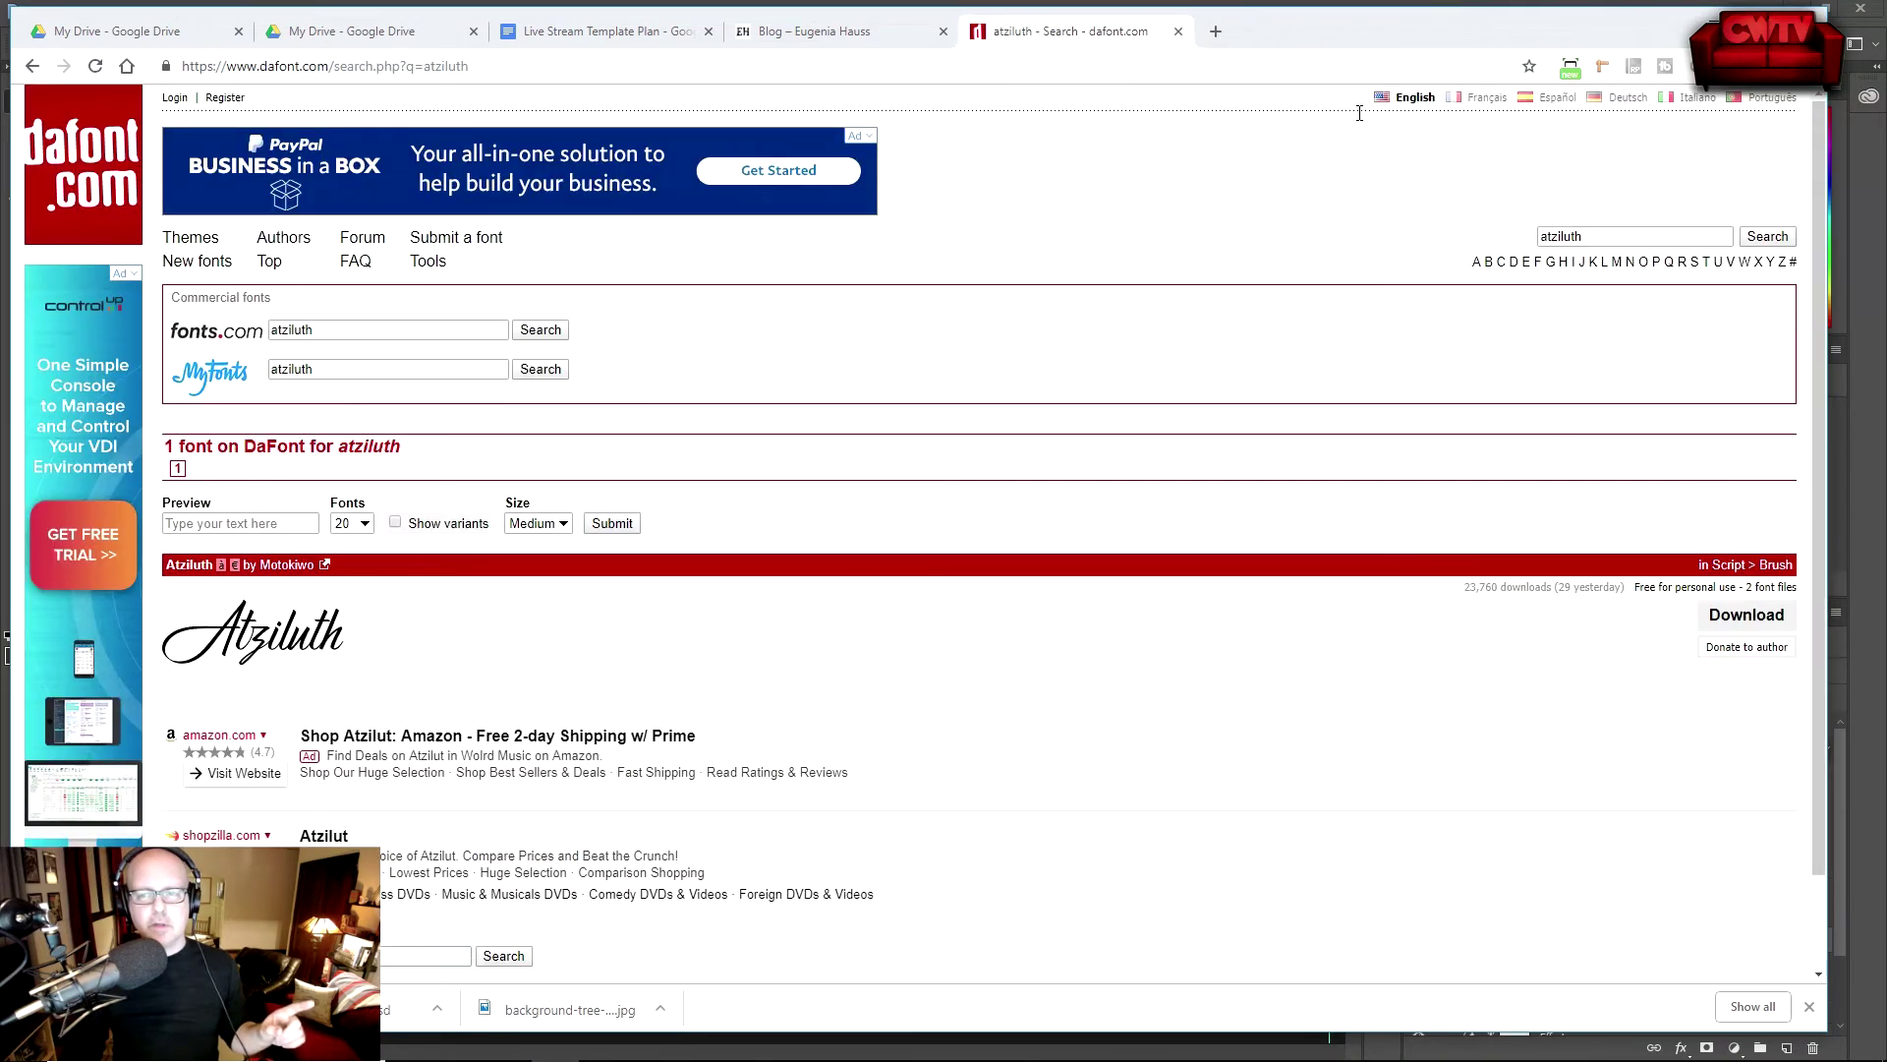
pyautogui.click(421, 33)
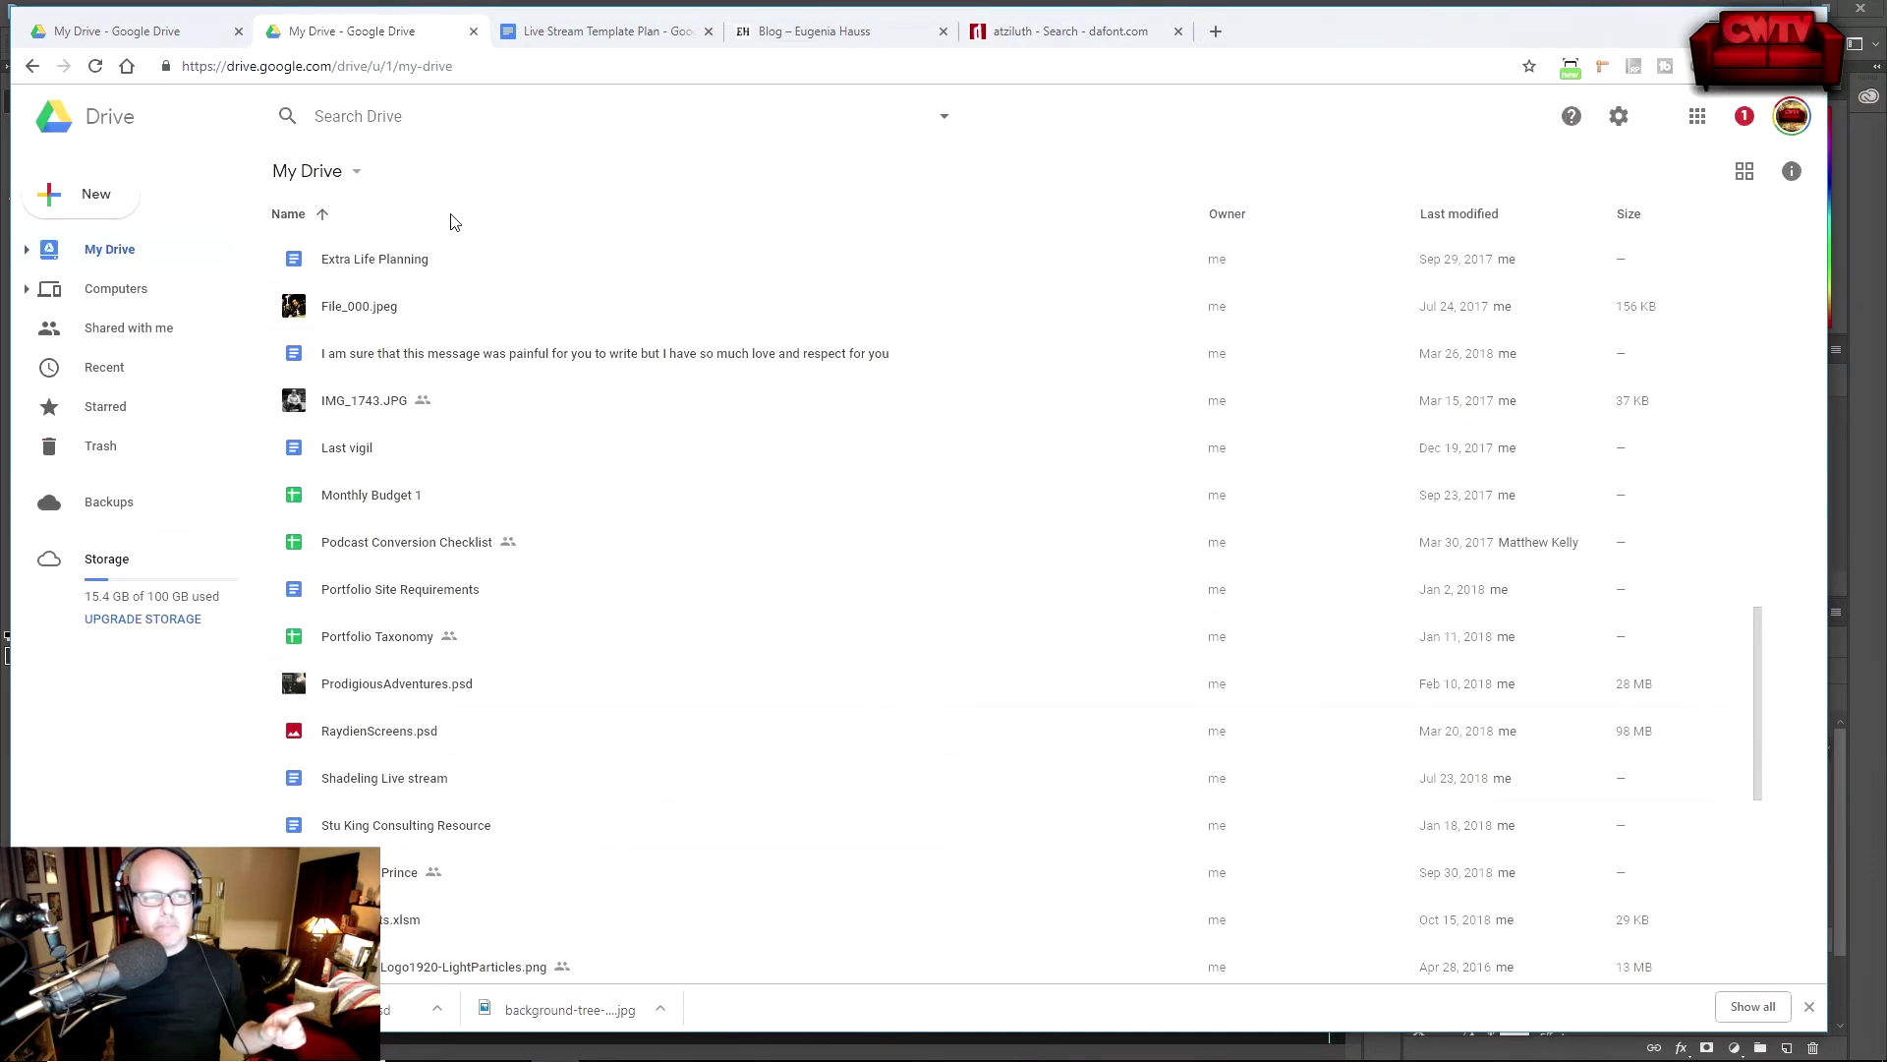
pyautogui.scroll(4, 400, 507)
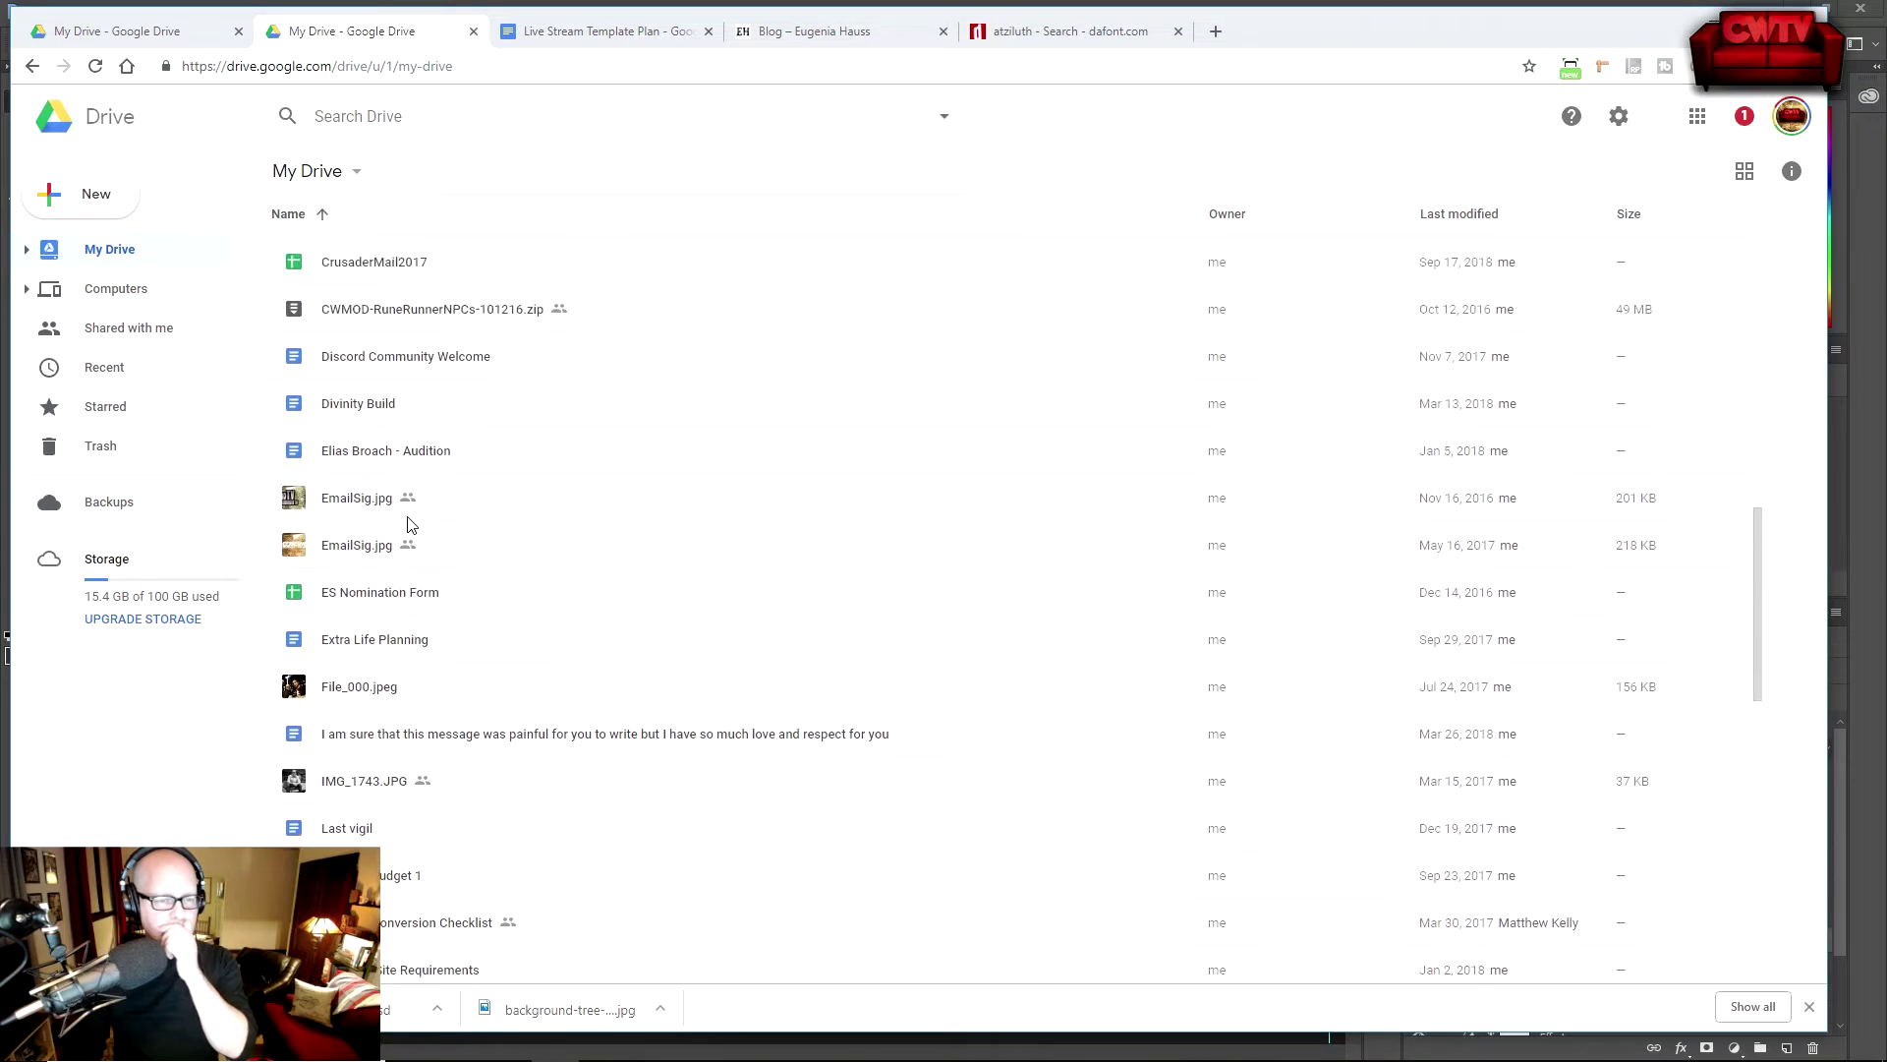
pyautogui.scroll(2, 421, 533)
pyautogui.scroll(1, 423, 511)
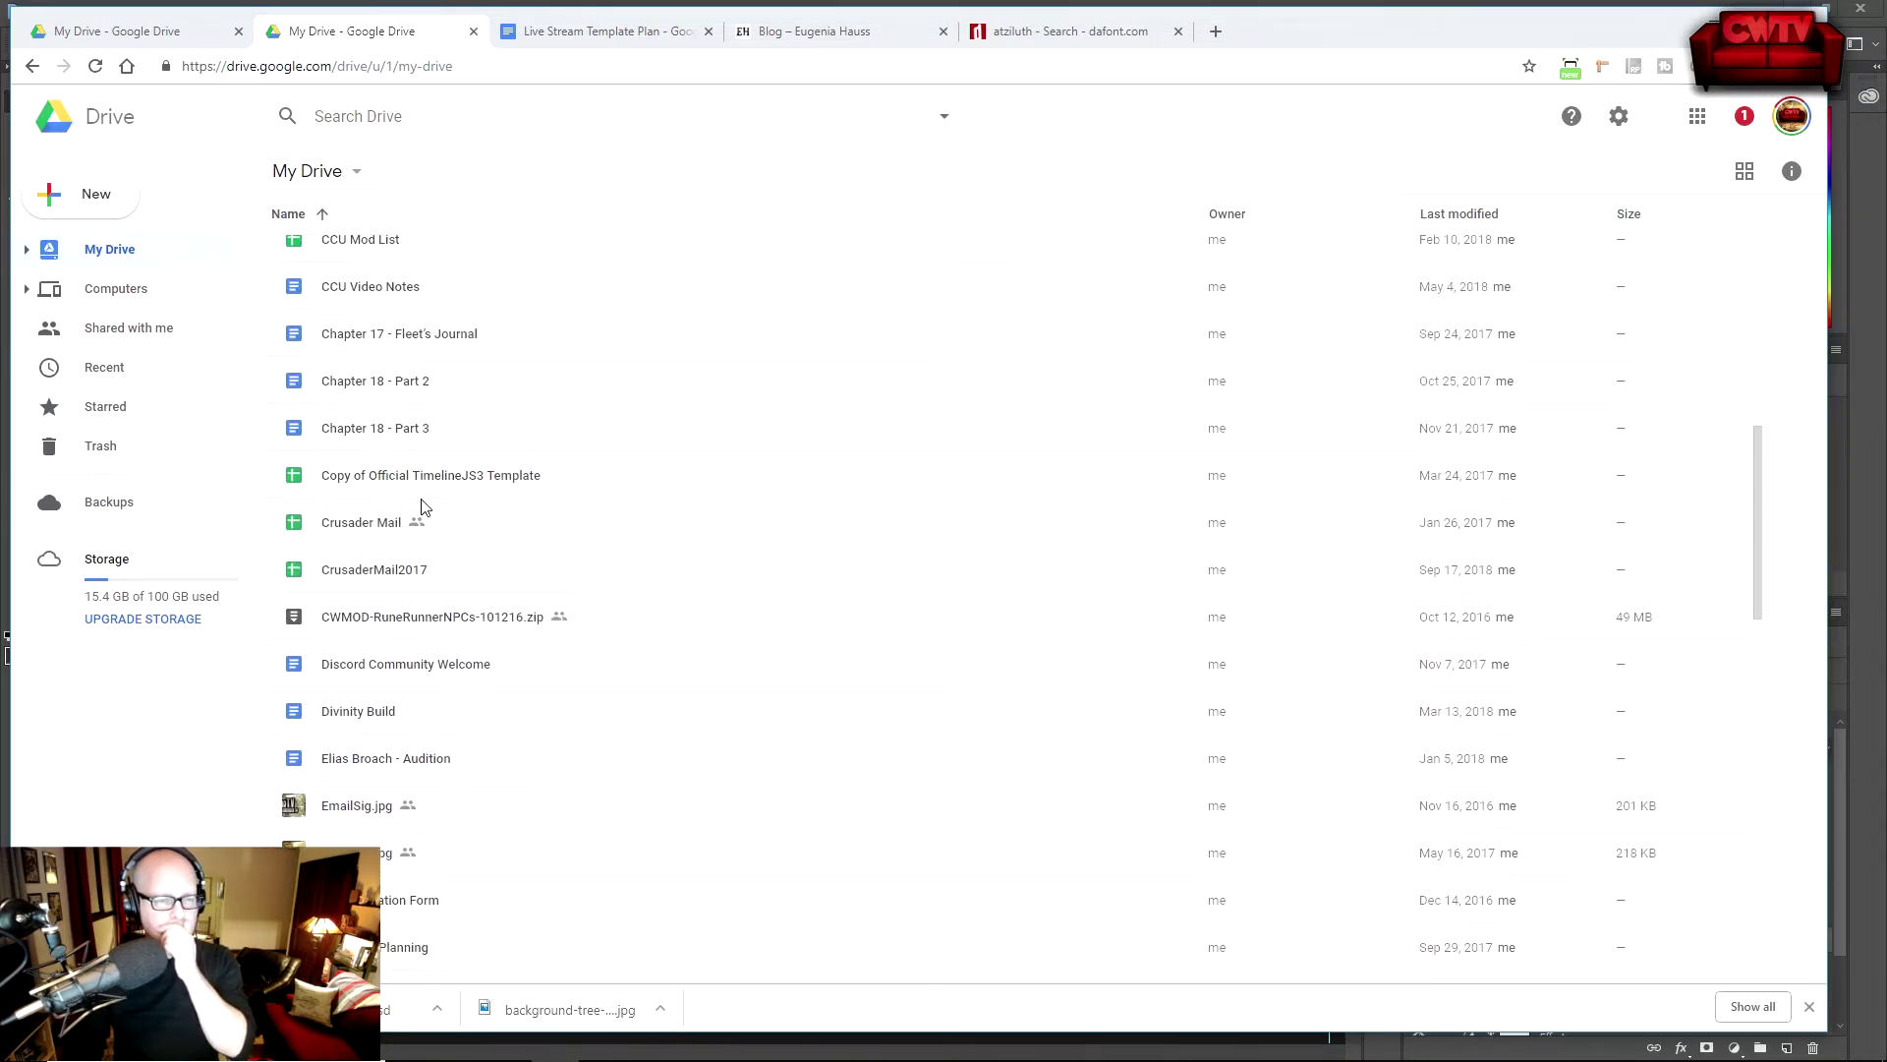
pyautogui.scroll(2, 423, 507)
pyautogui.scroll(3, 425, 505)
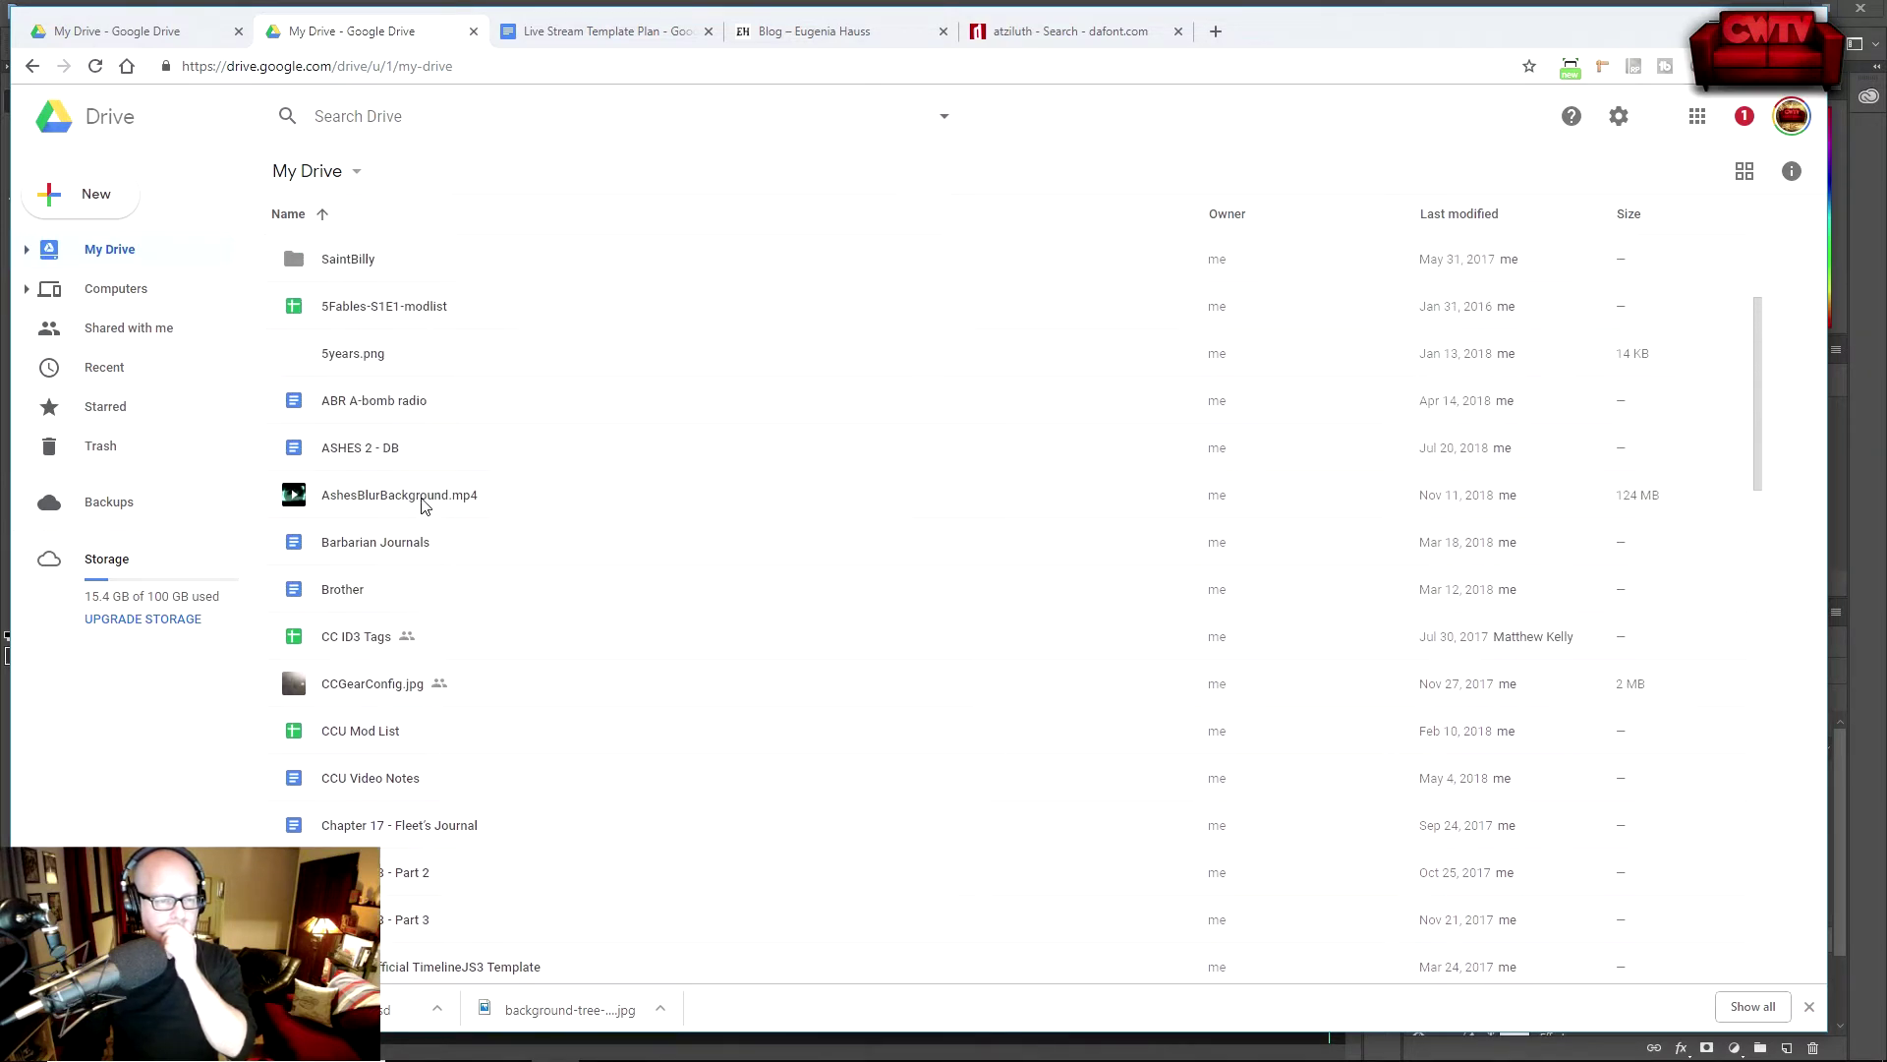
pyautogui.click(410, 553)
pyautogui.scroll(2, 409, 462)
pyautogui.scroll(3, 417, 432)
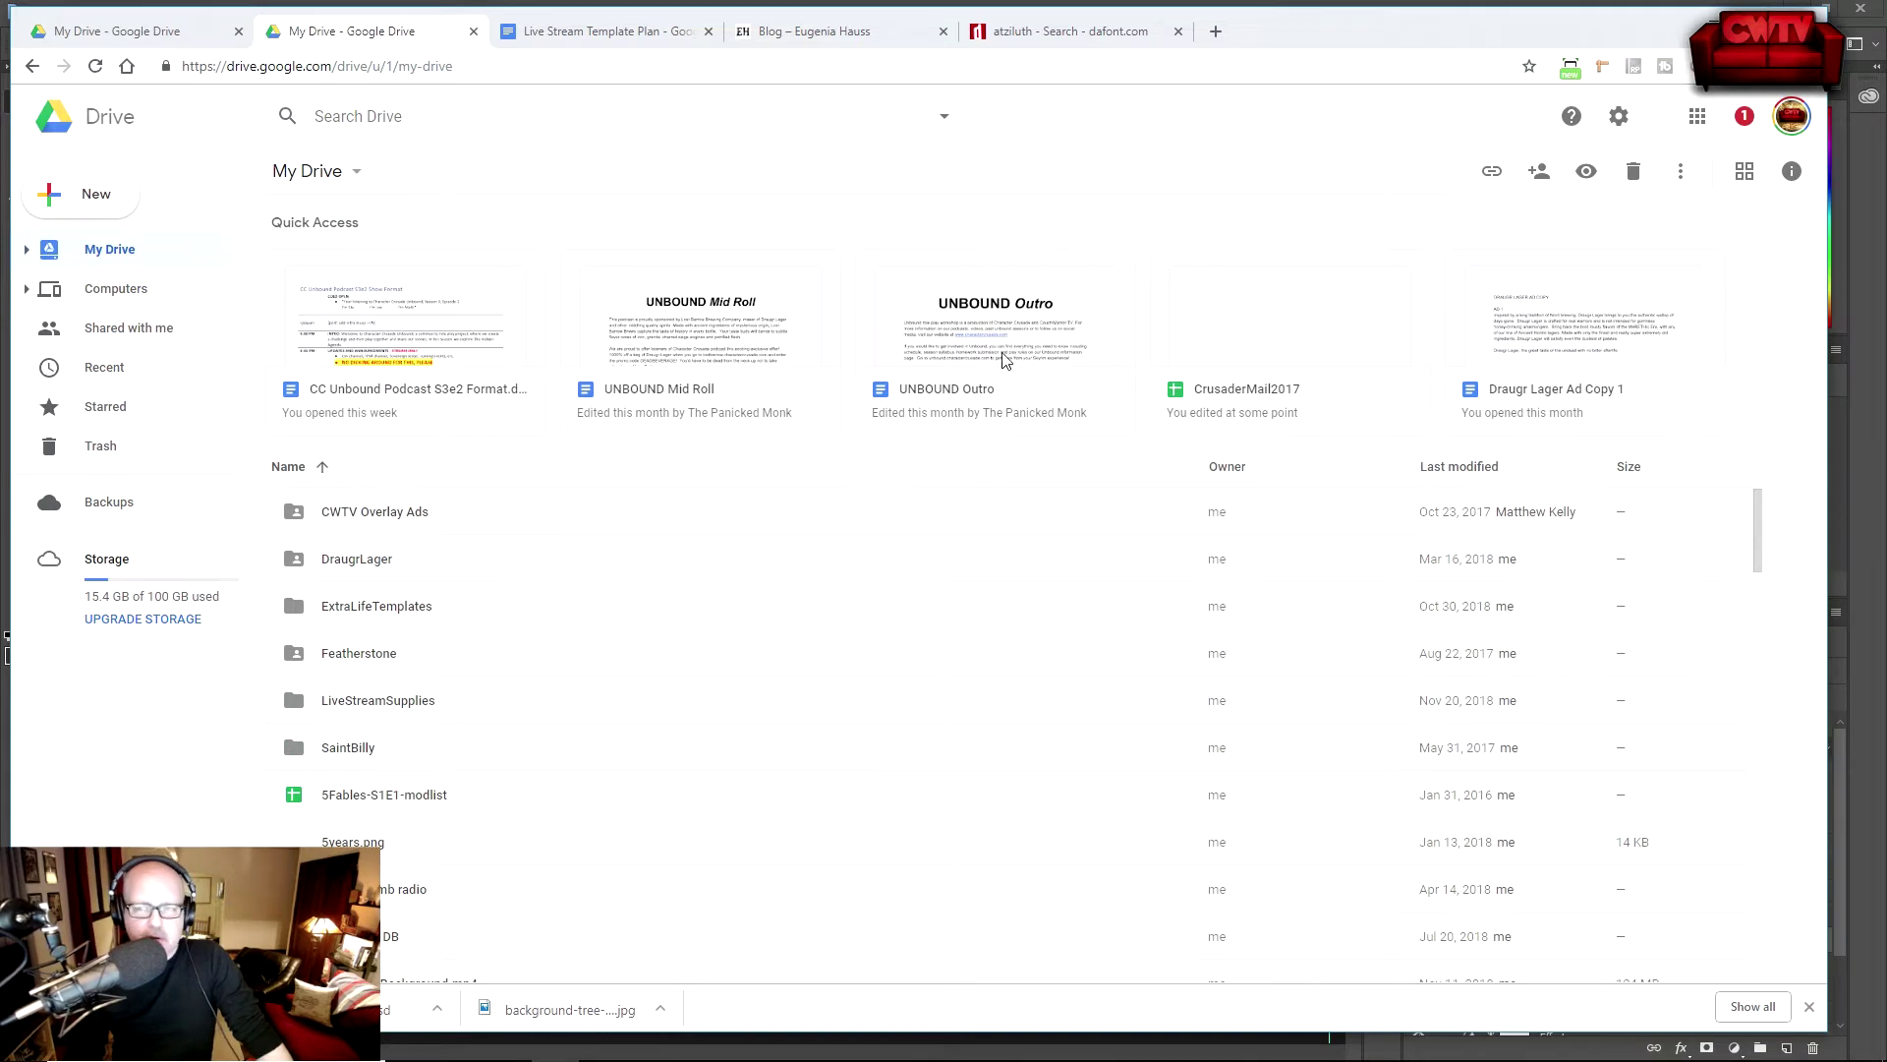
pyautogui.click(1698, 118)
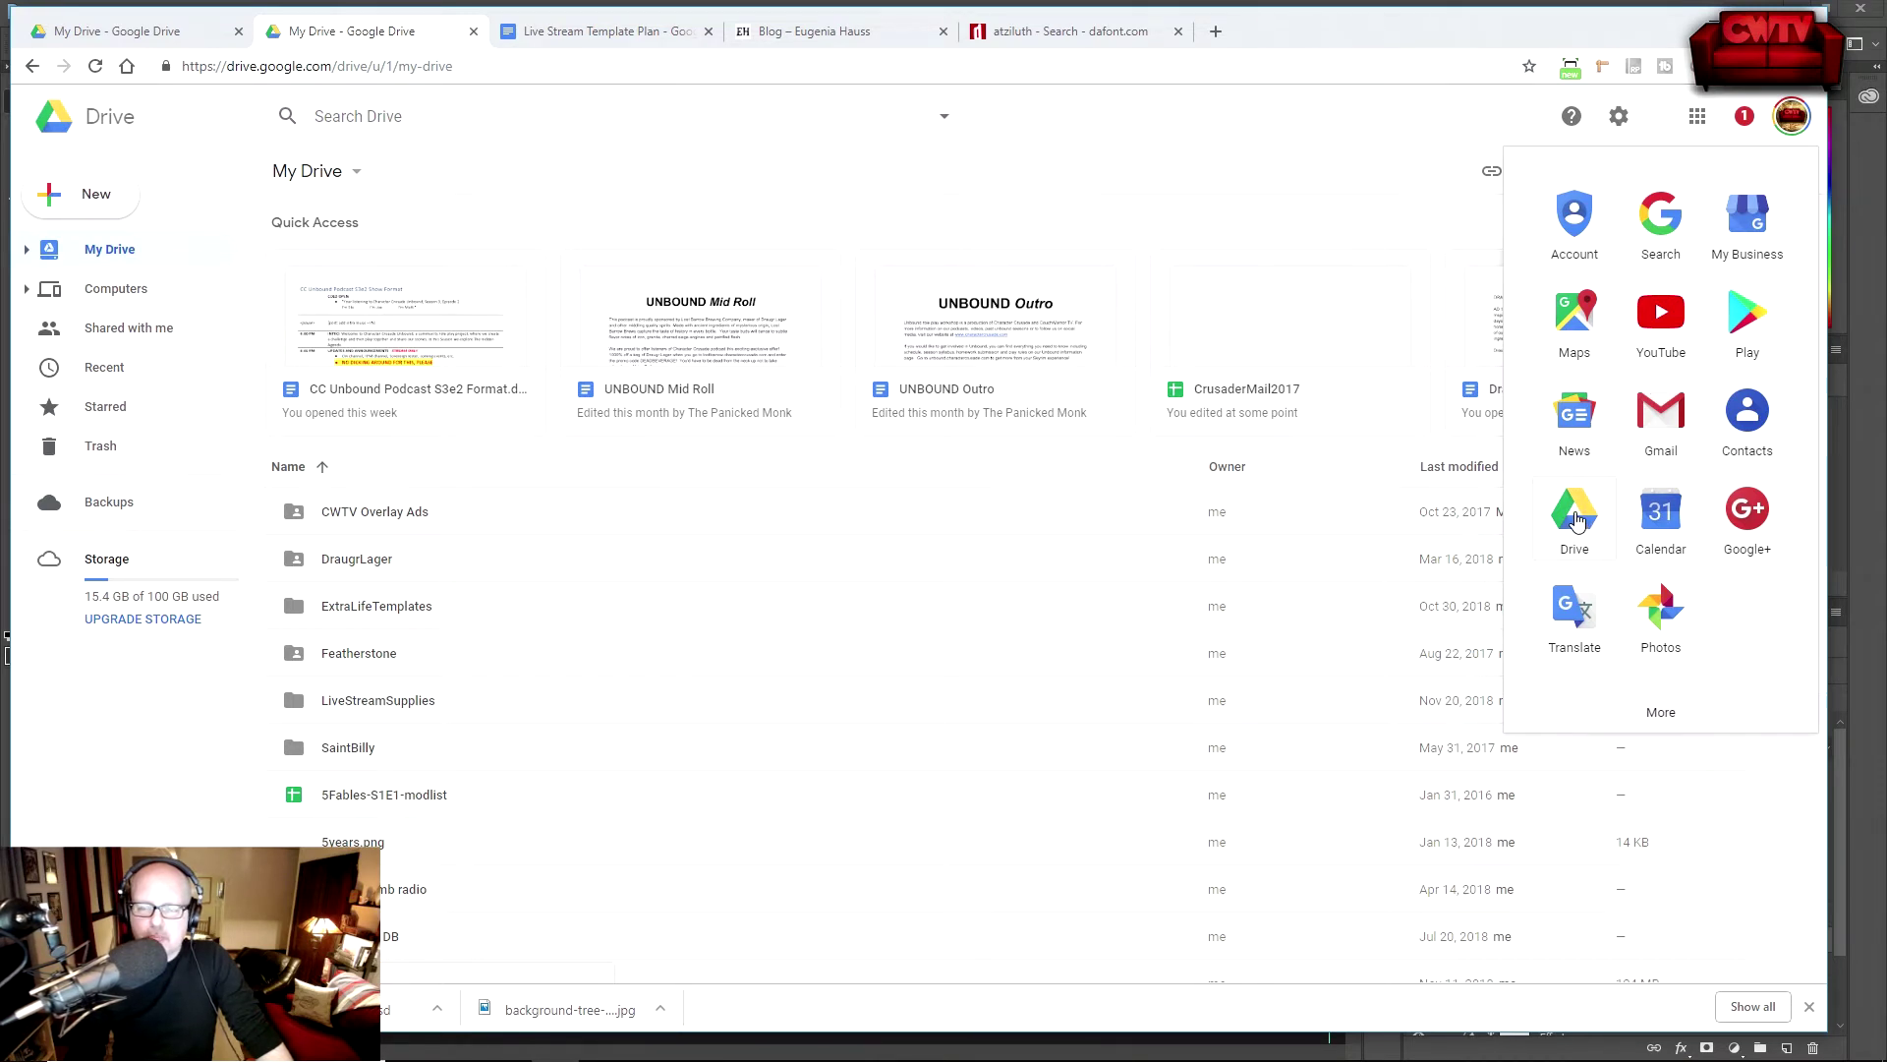
# - Sign in to a third signed-out Google account from the account list with its password
pyautogui.click(1470, 113)
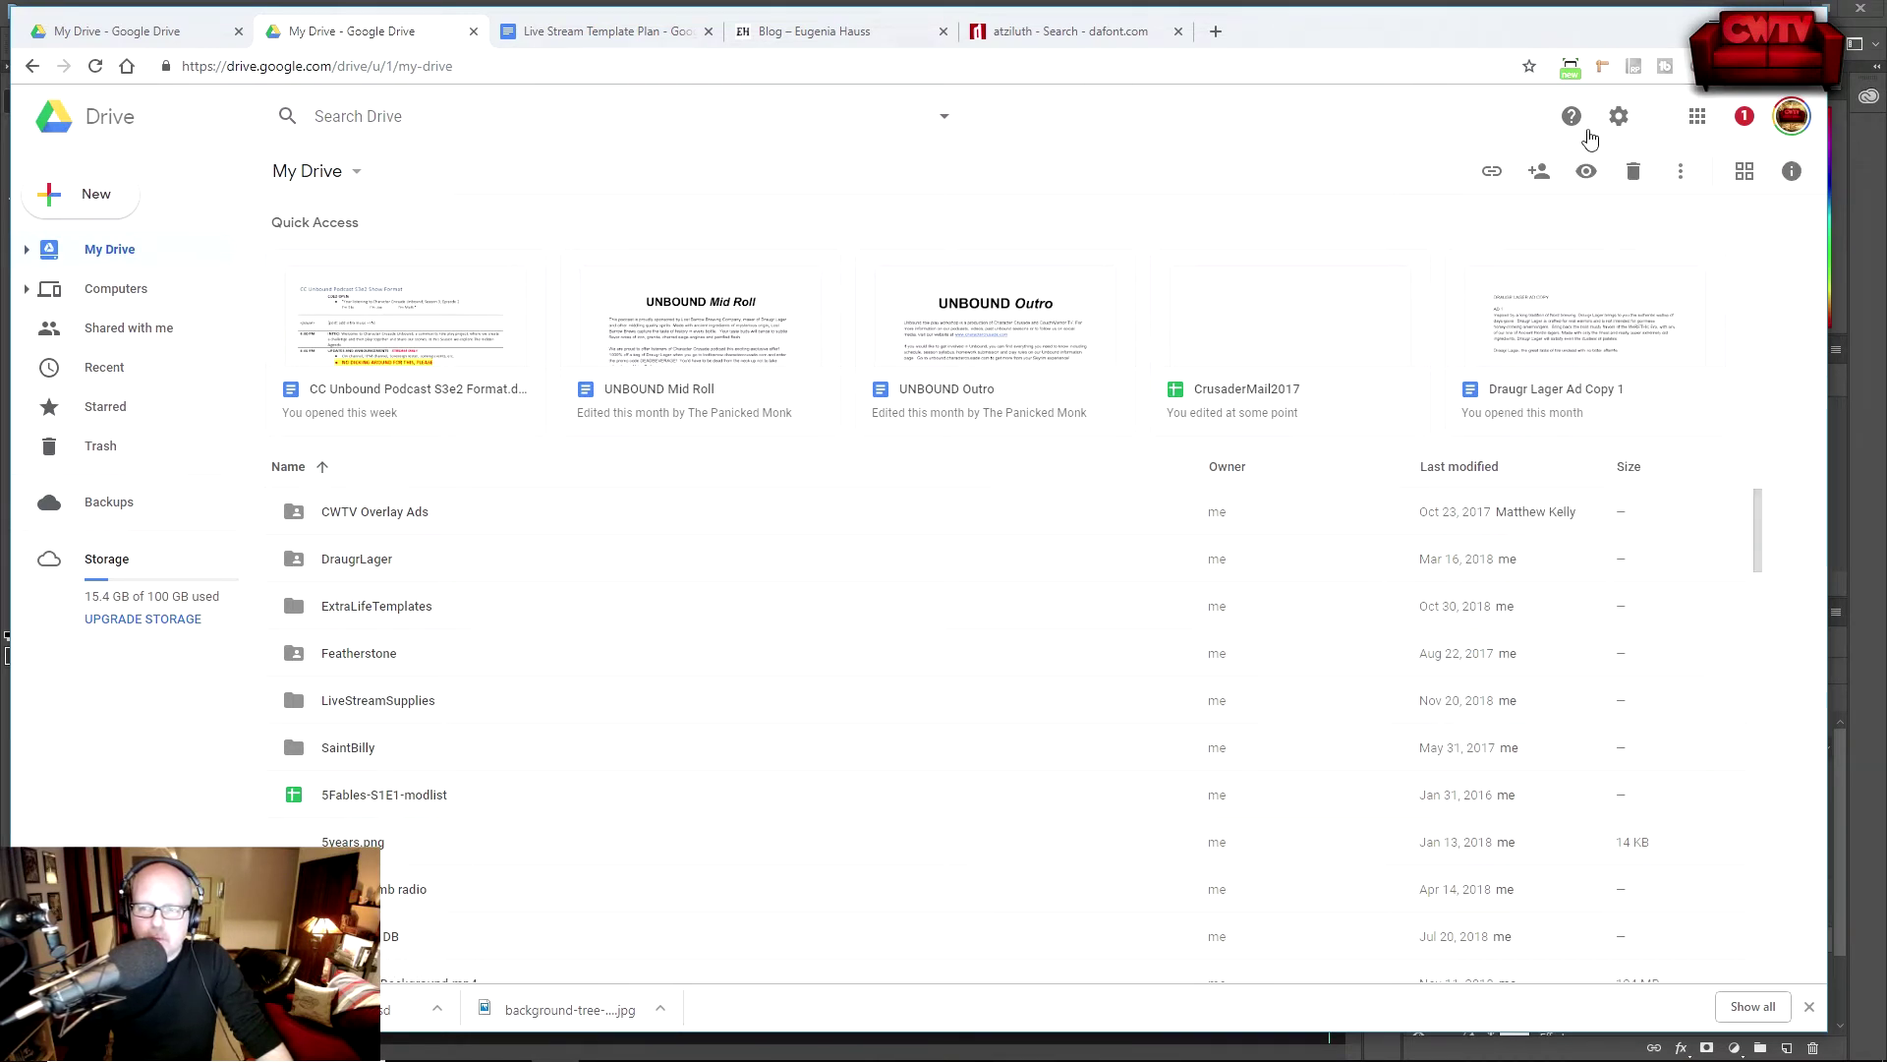
pyautogui.click(1791, 116)
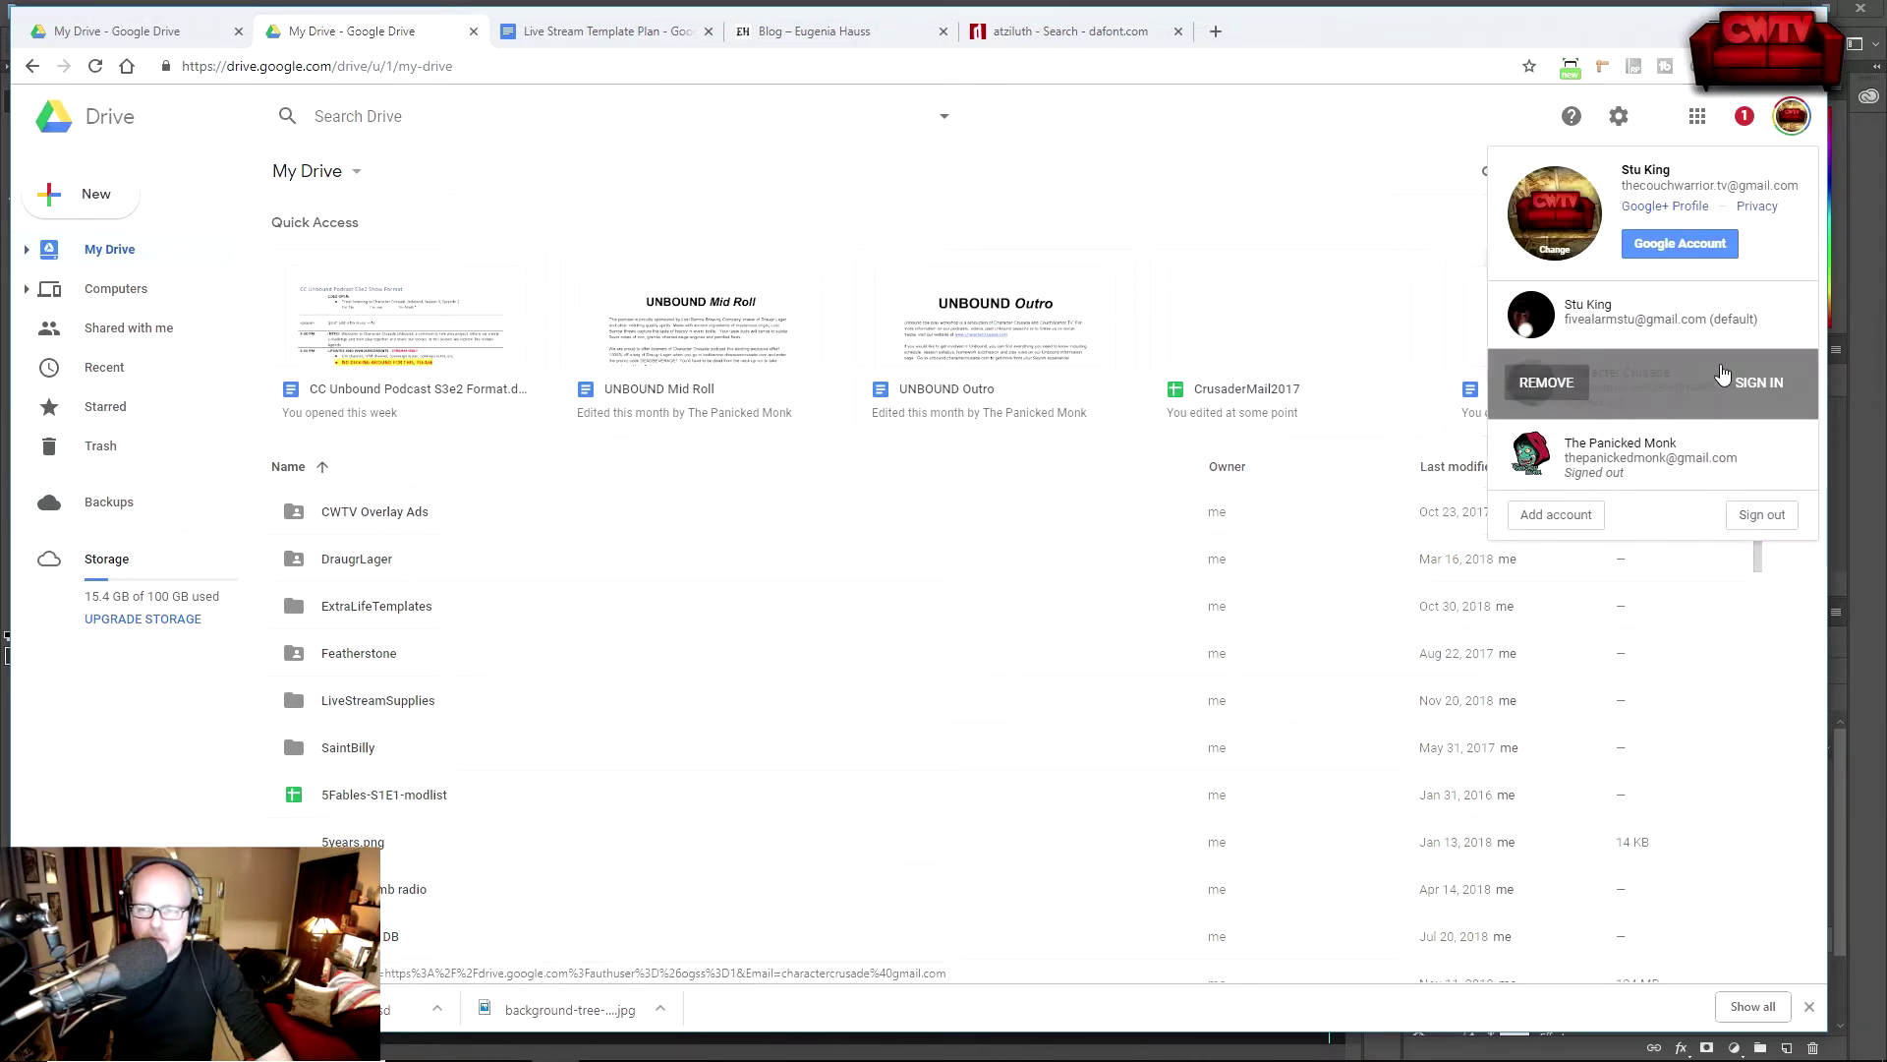
pyautogui.click(1746, 388)
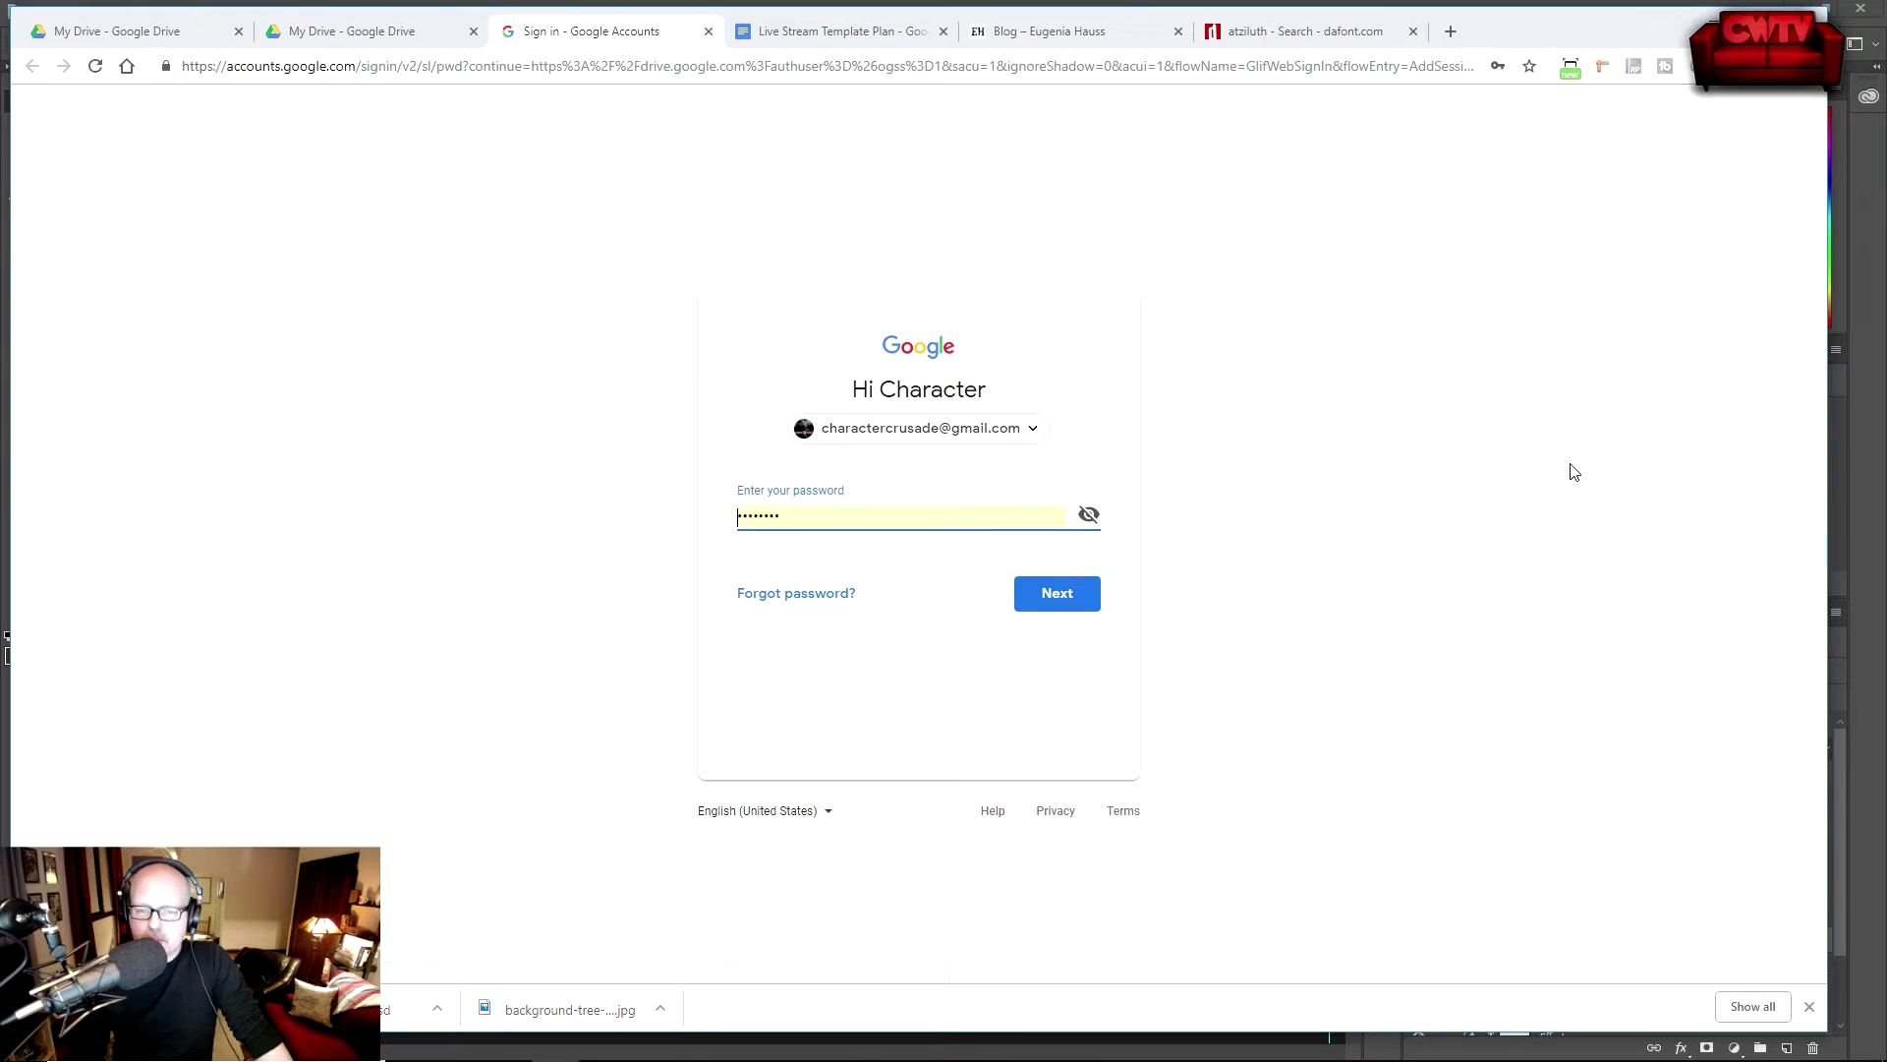
pyautogui.click(1067, 591)
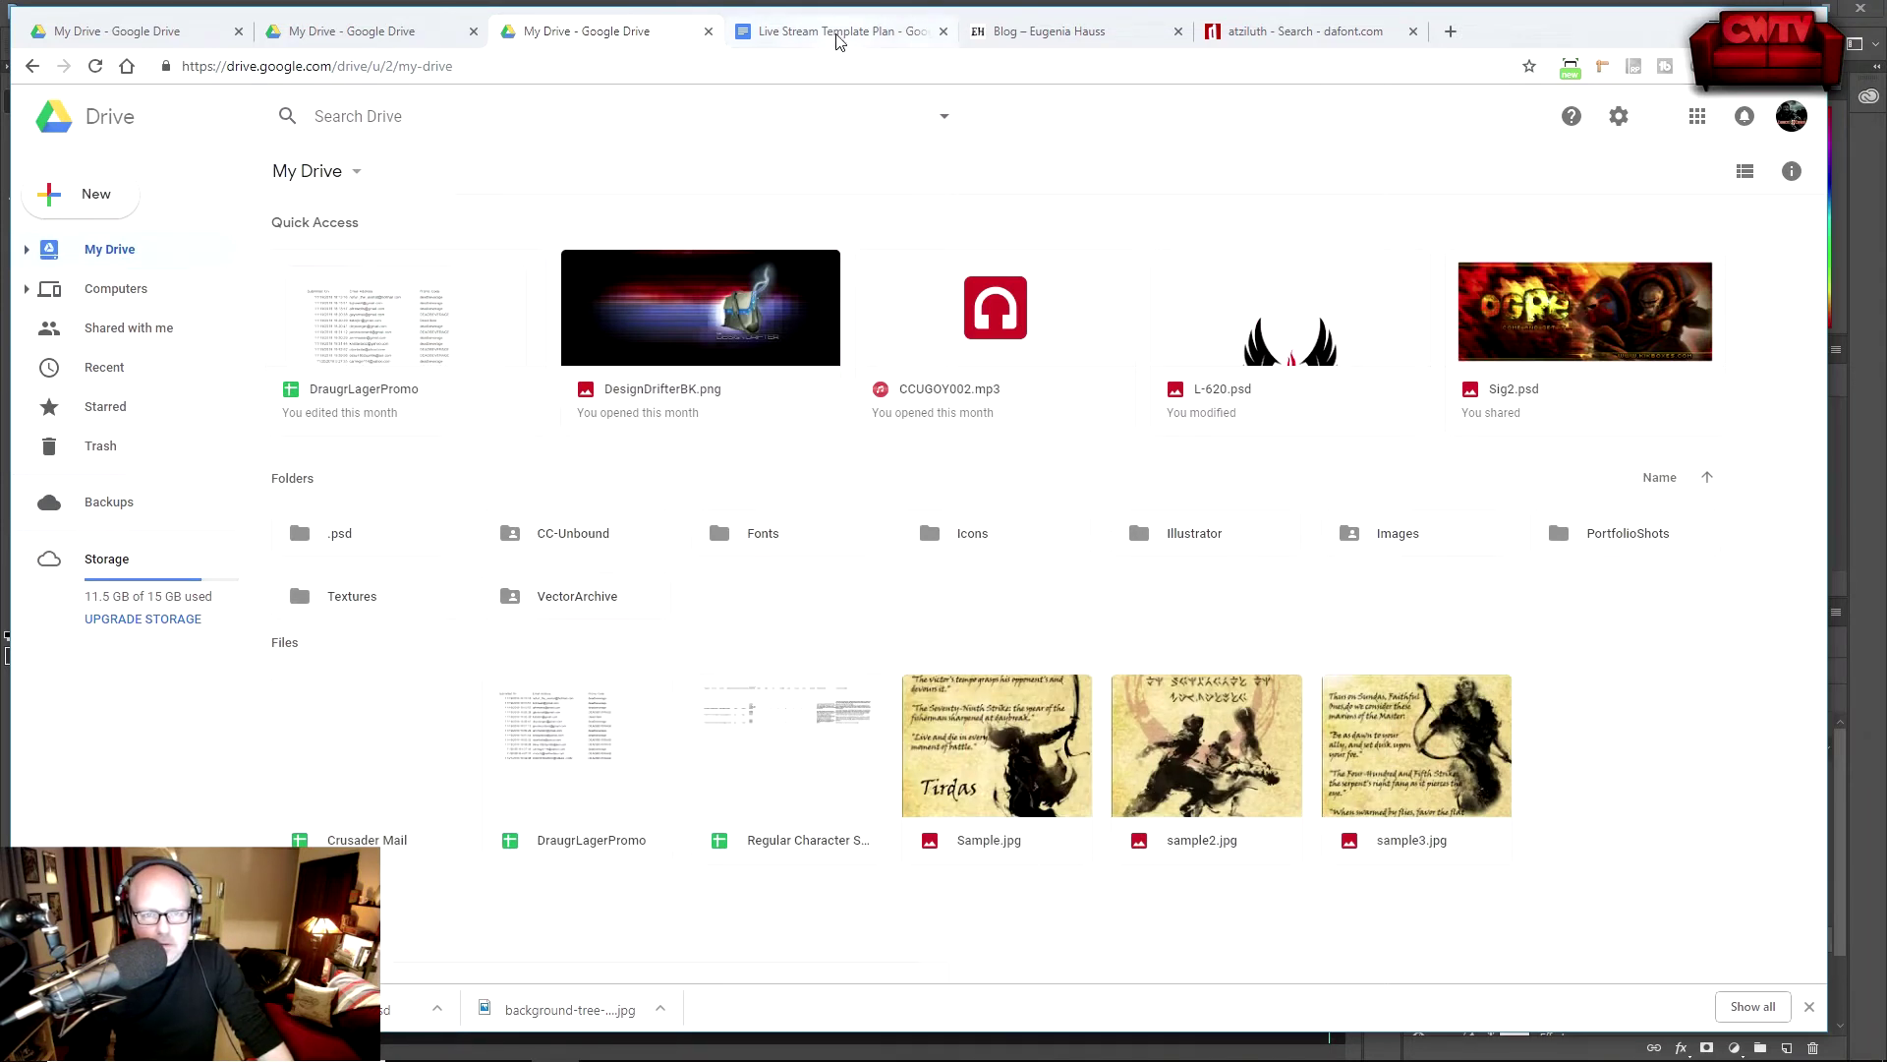
# - Scroll through the second account's My Drive file list looking for The Black Prince
pyautogui.click(382, 34)
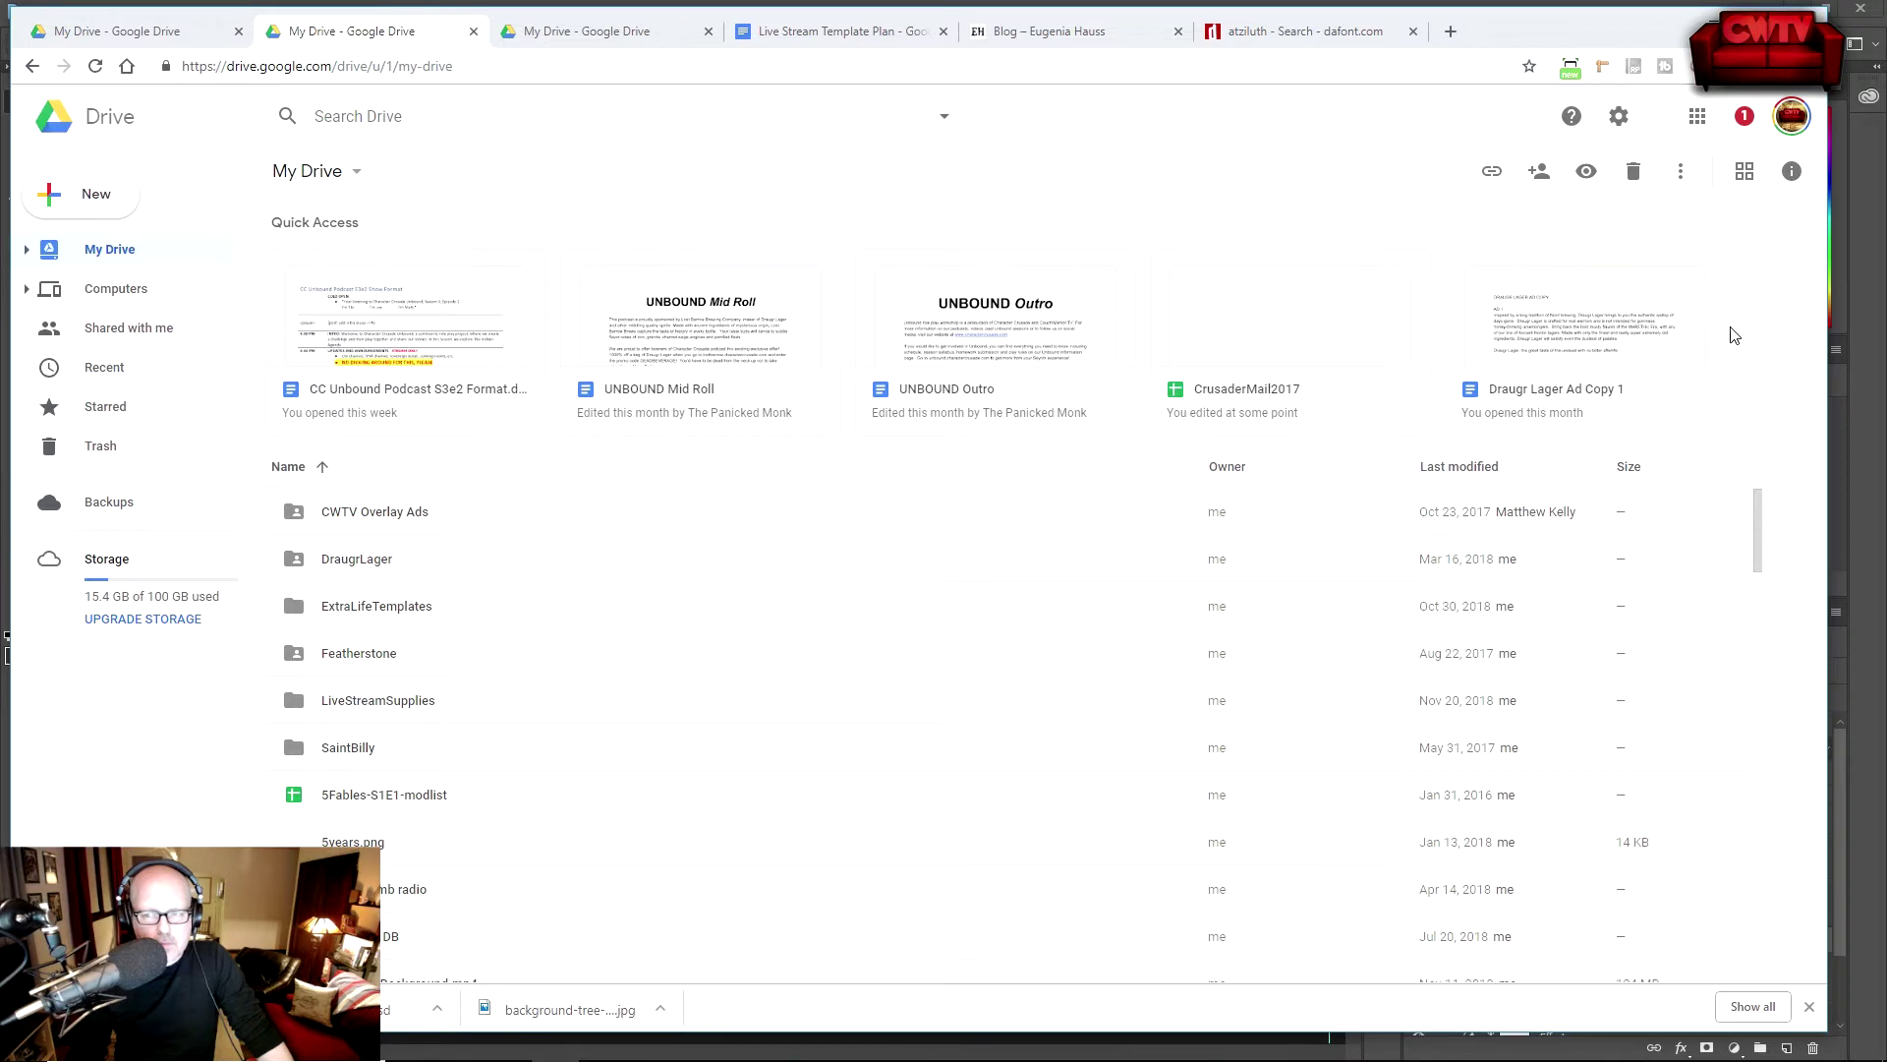
pyautogui.scroll(-5, 754, 619)
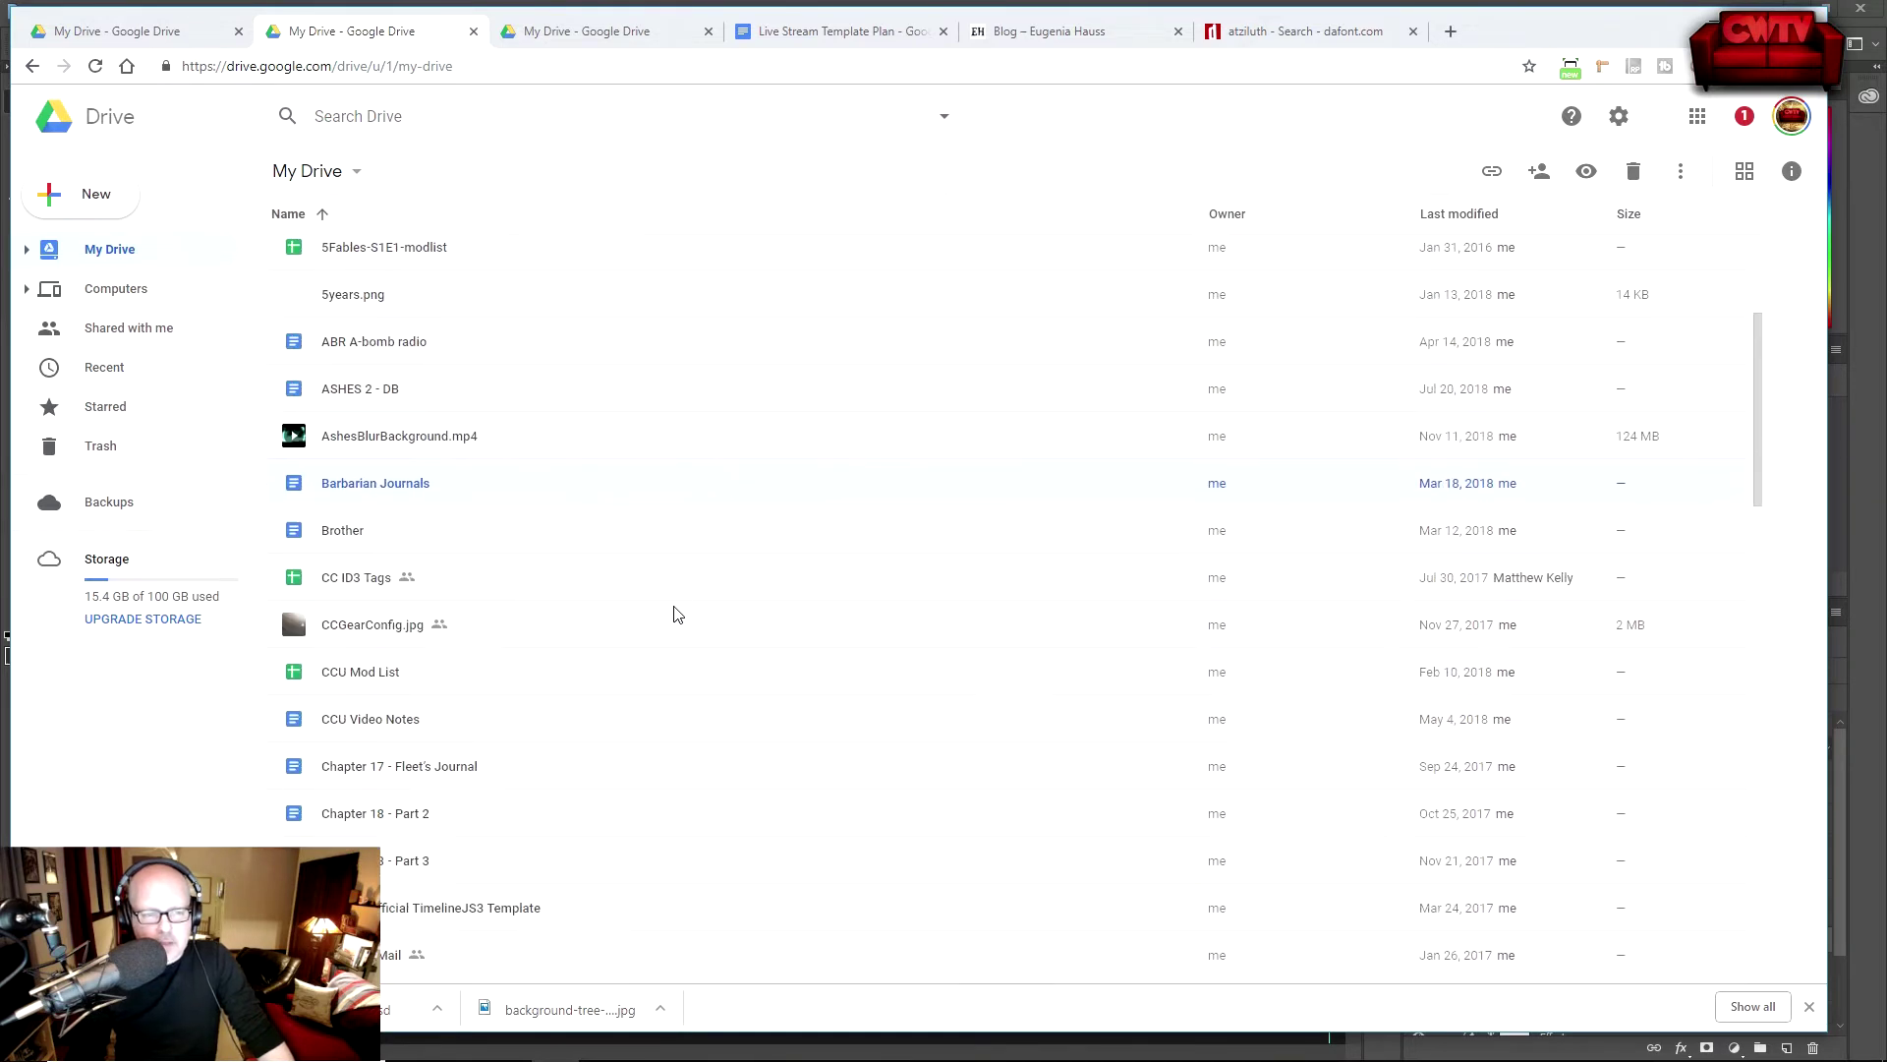
pyautogui.scroll(-2, 489, 517)
pyautogui.scroll(-5, 493, 514)
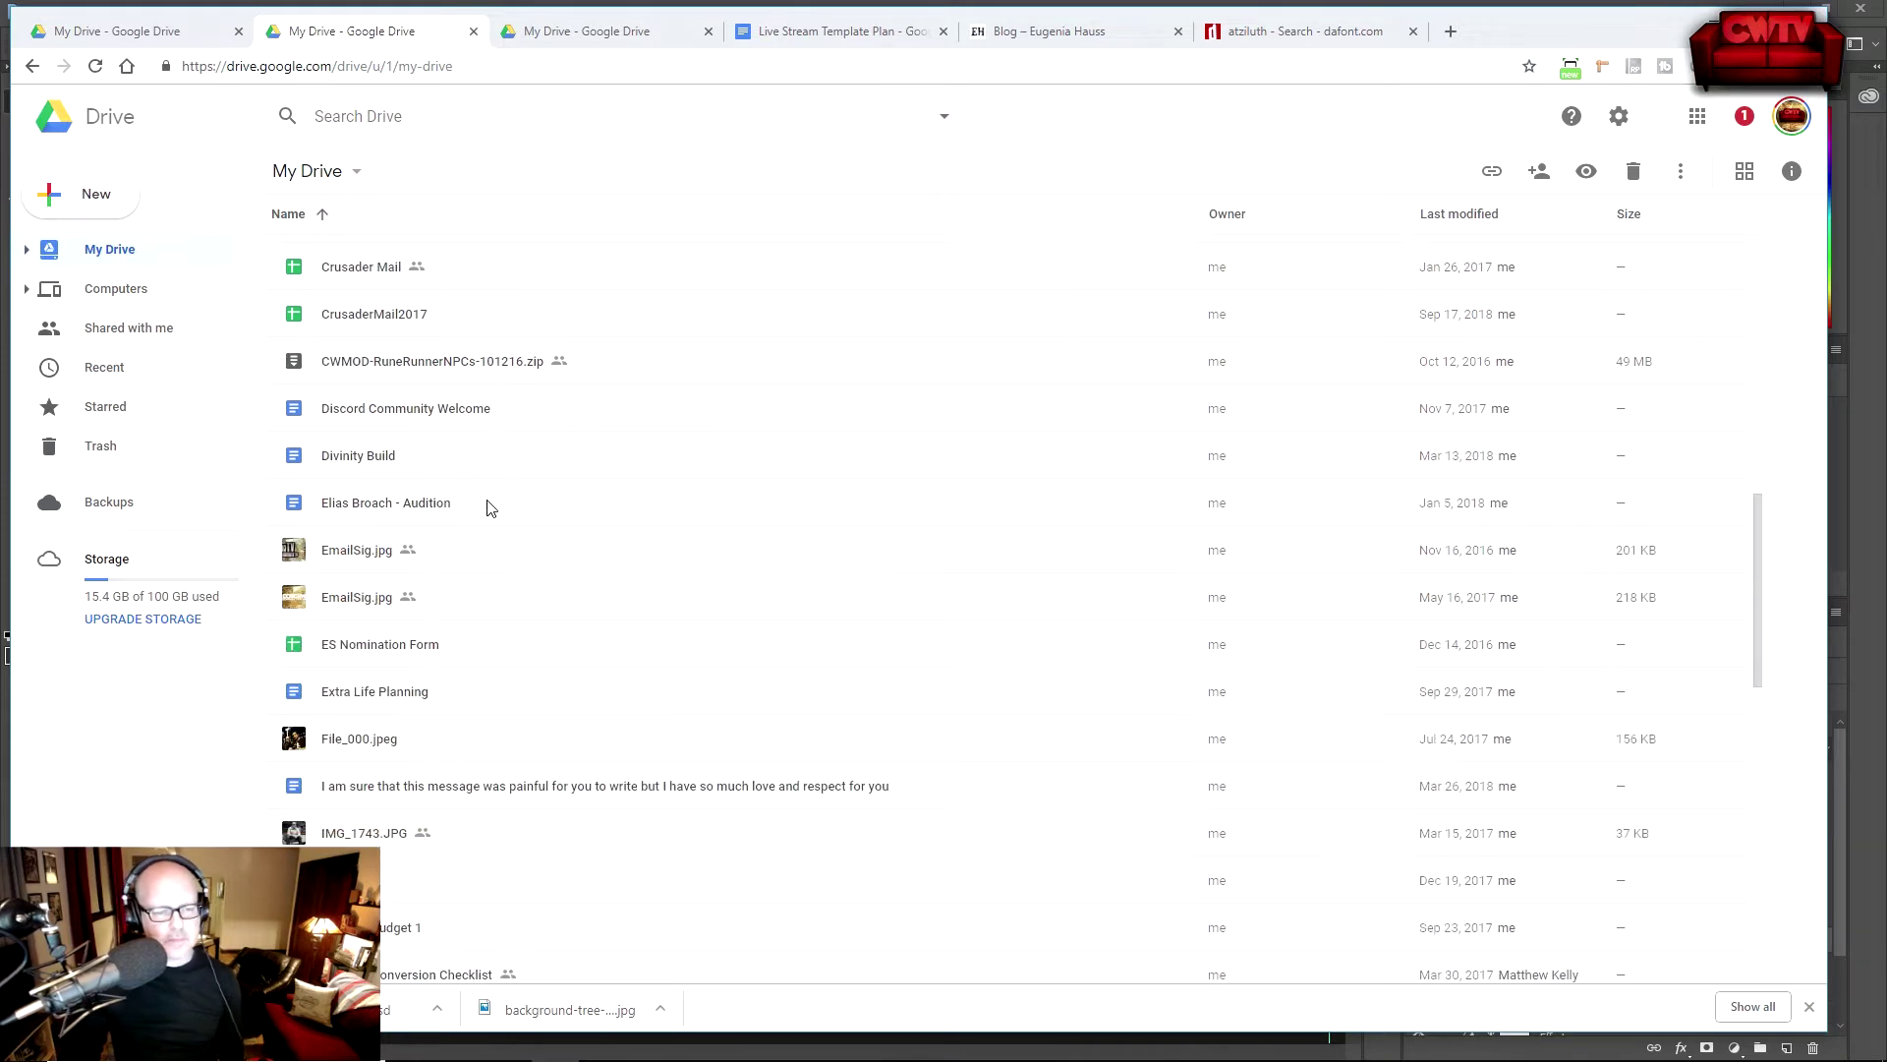
pyautogui.scroll(-2, 490, 508)
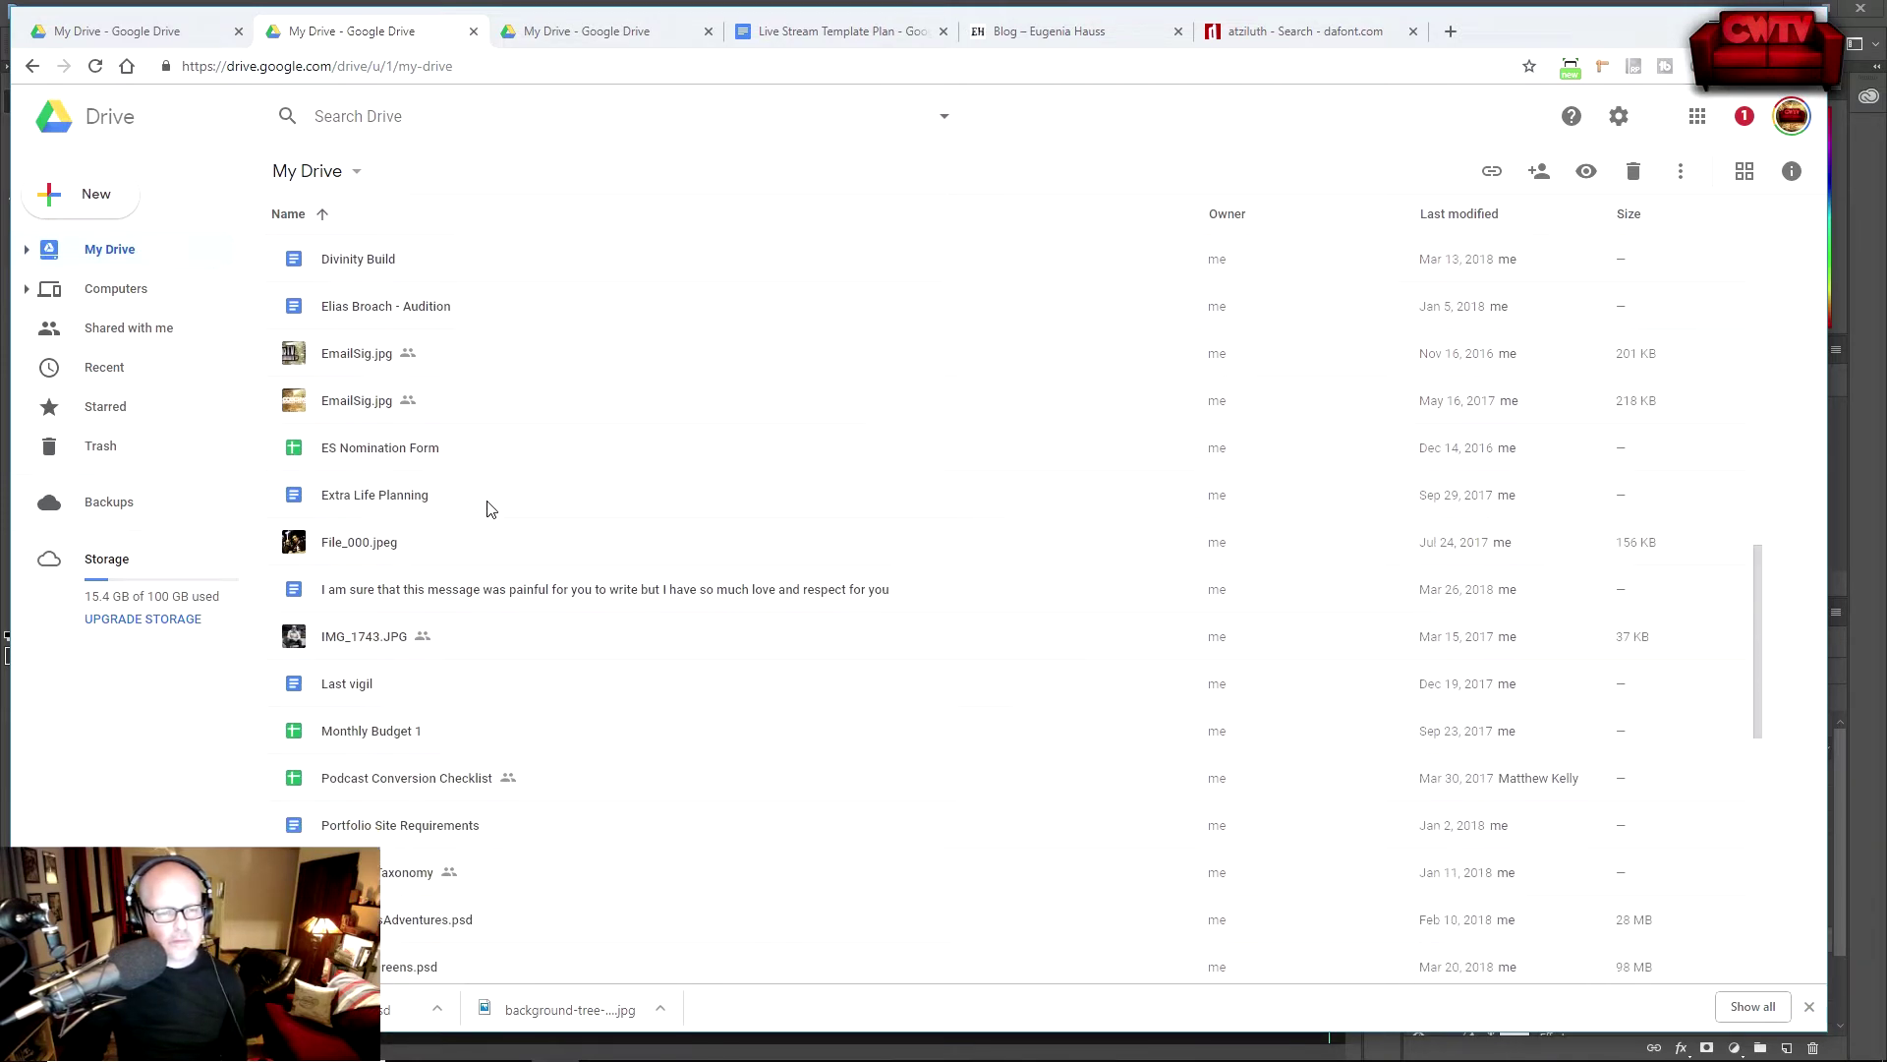
pyautogui.scroll(-4, 490, 508)
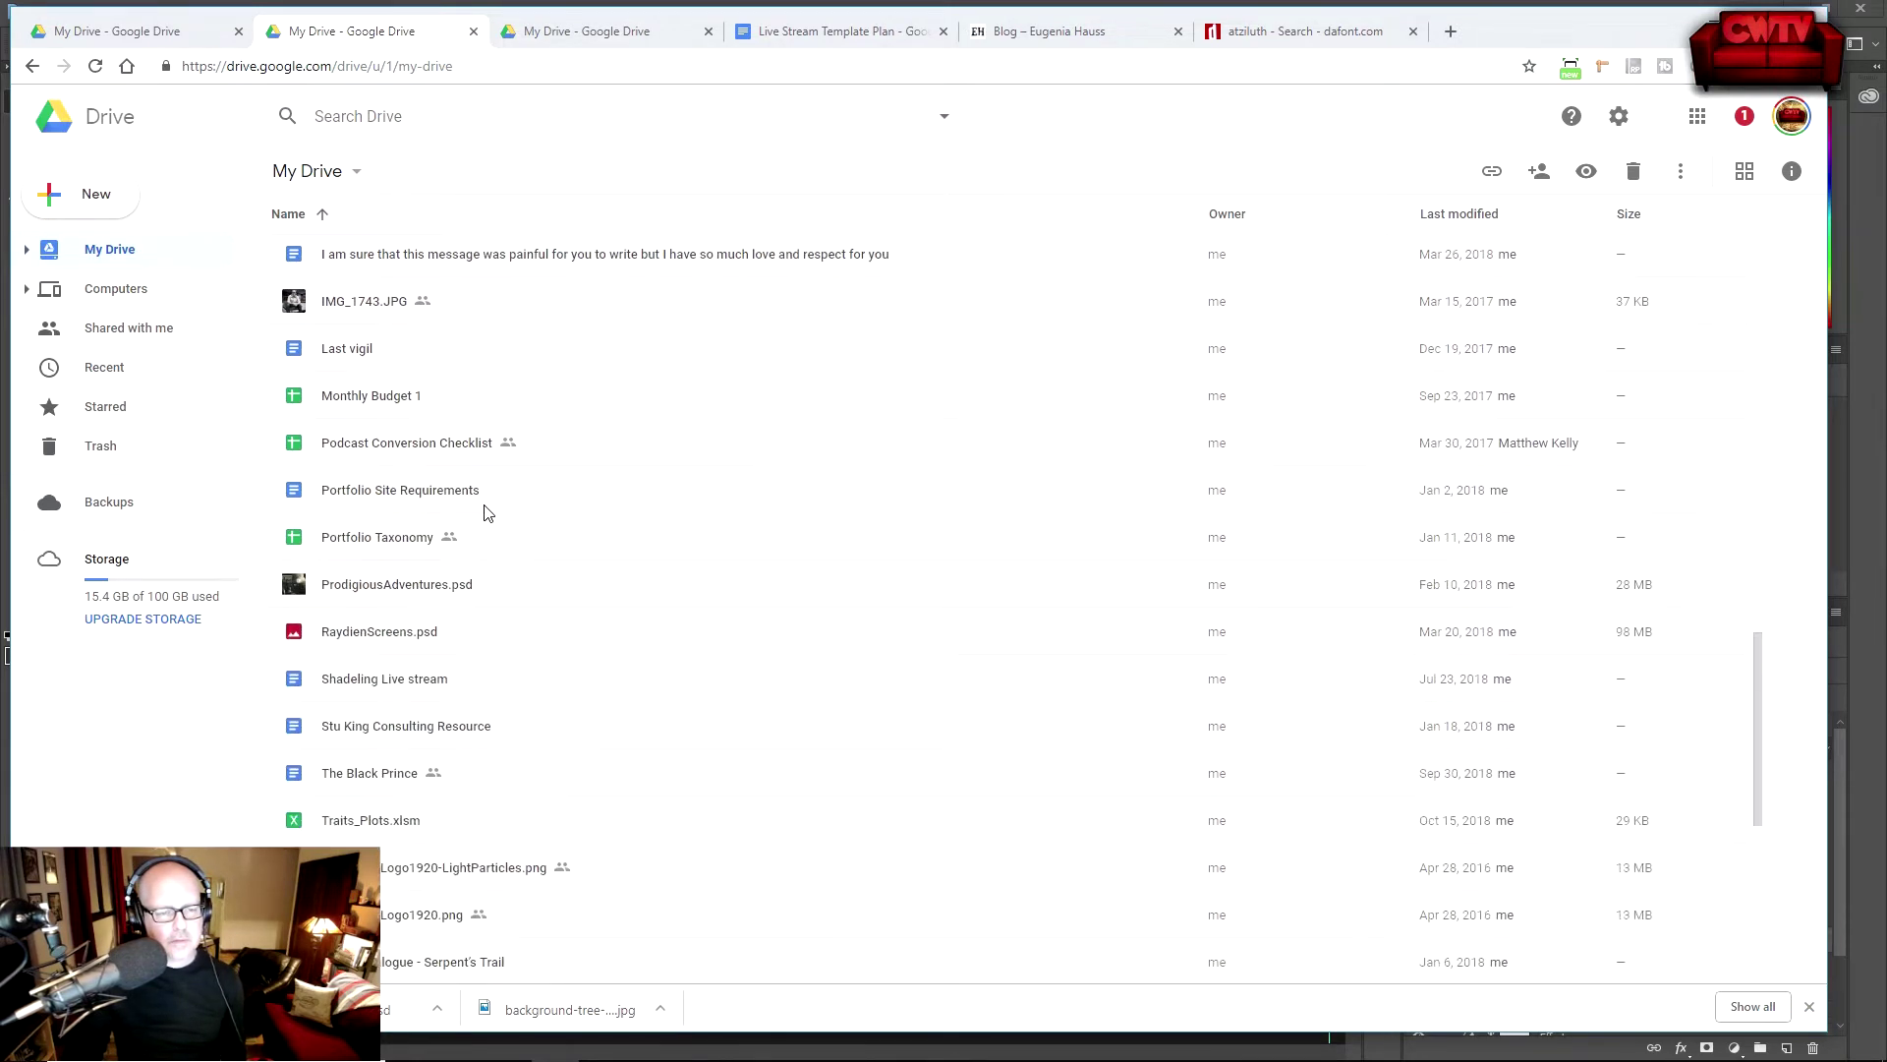
# - Check the other accounts' Drive tabs, then return to the account holding The Black Prince
pyautogui.click(160, 34)
pyautogui.scroll(-5, 582, 550)
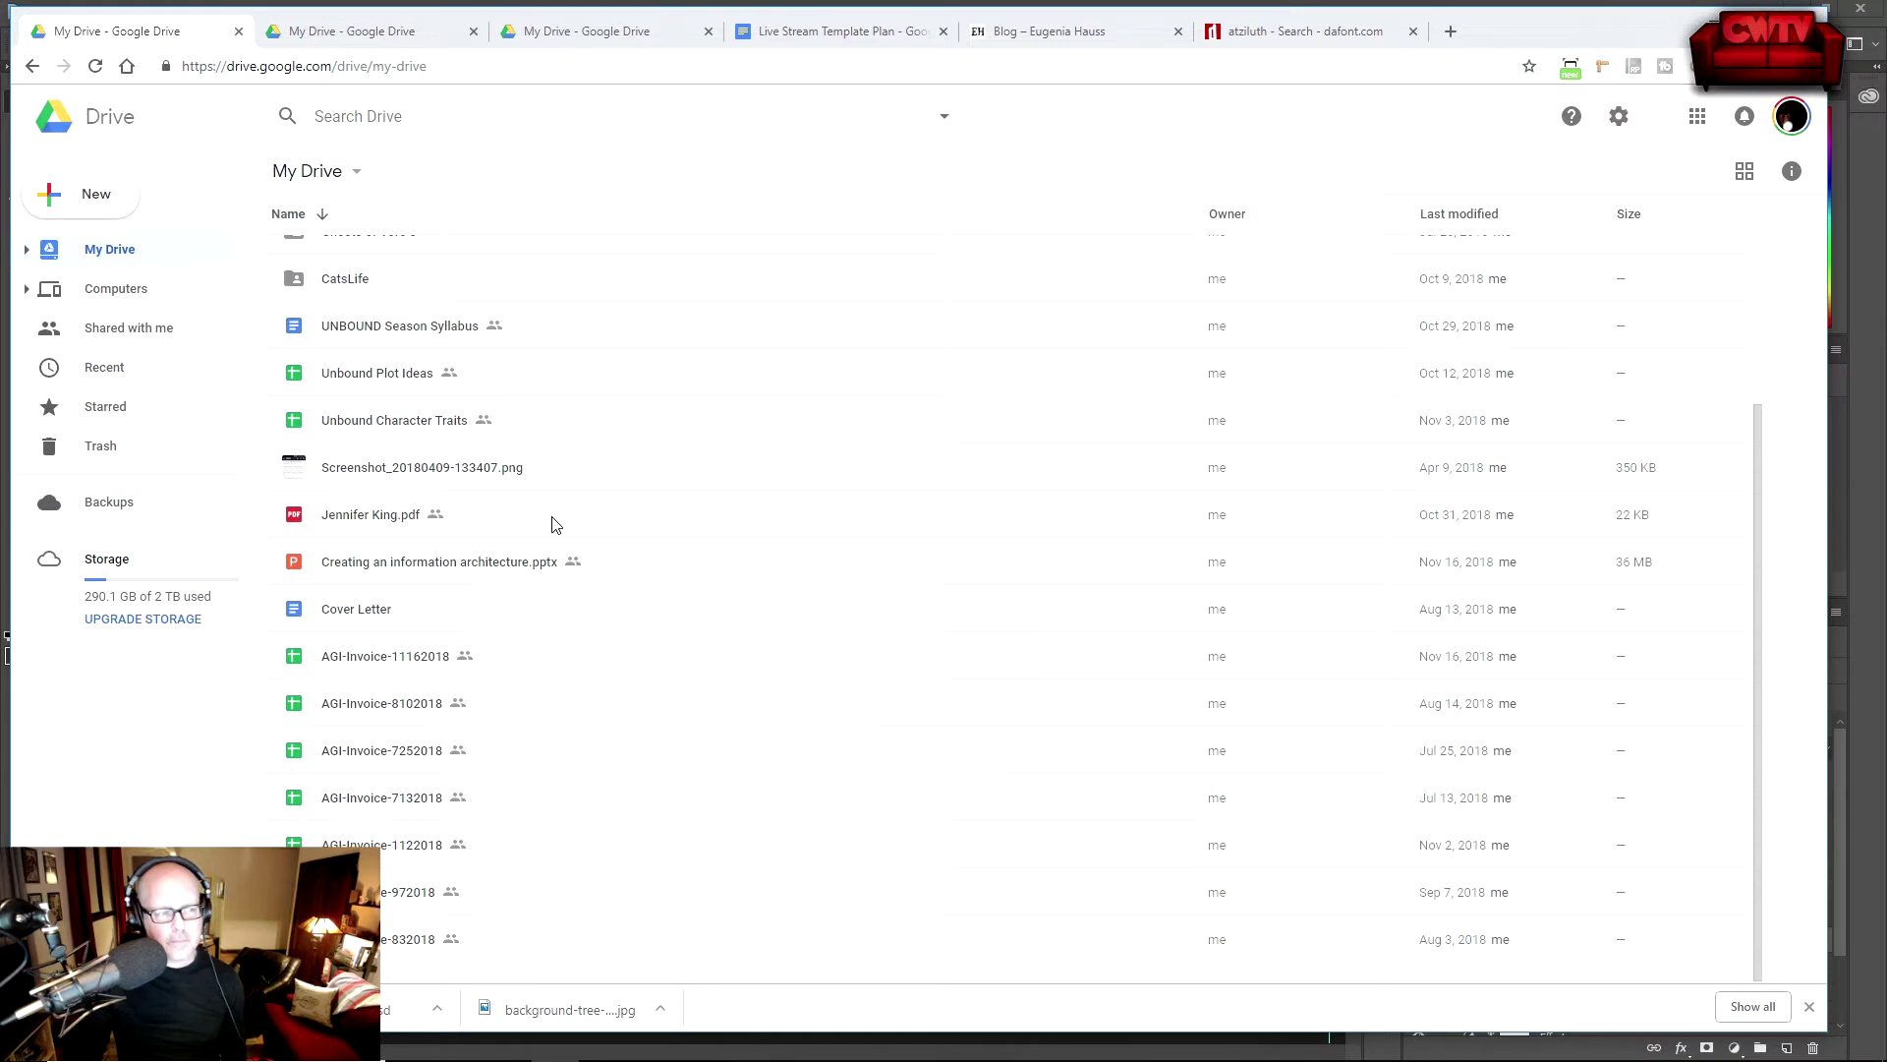
pyautogui.scroll(2, 557, 510)
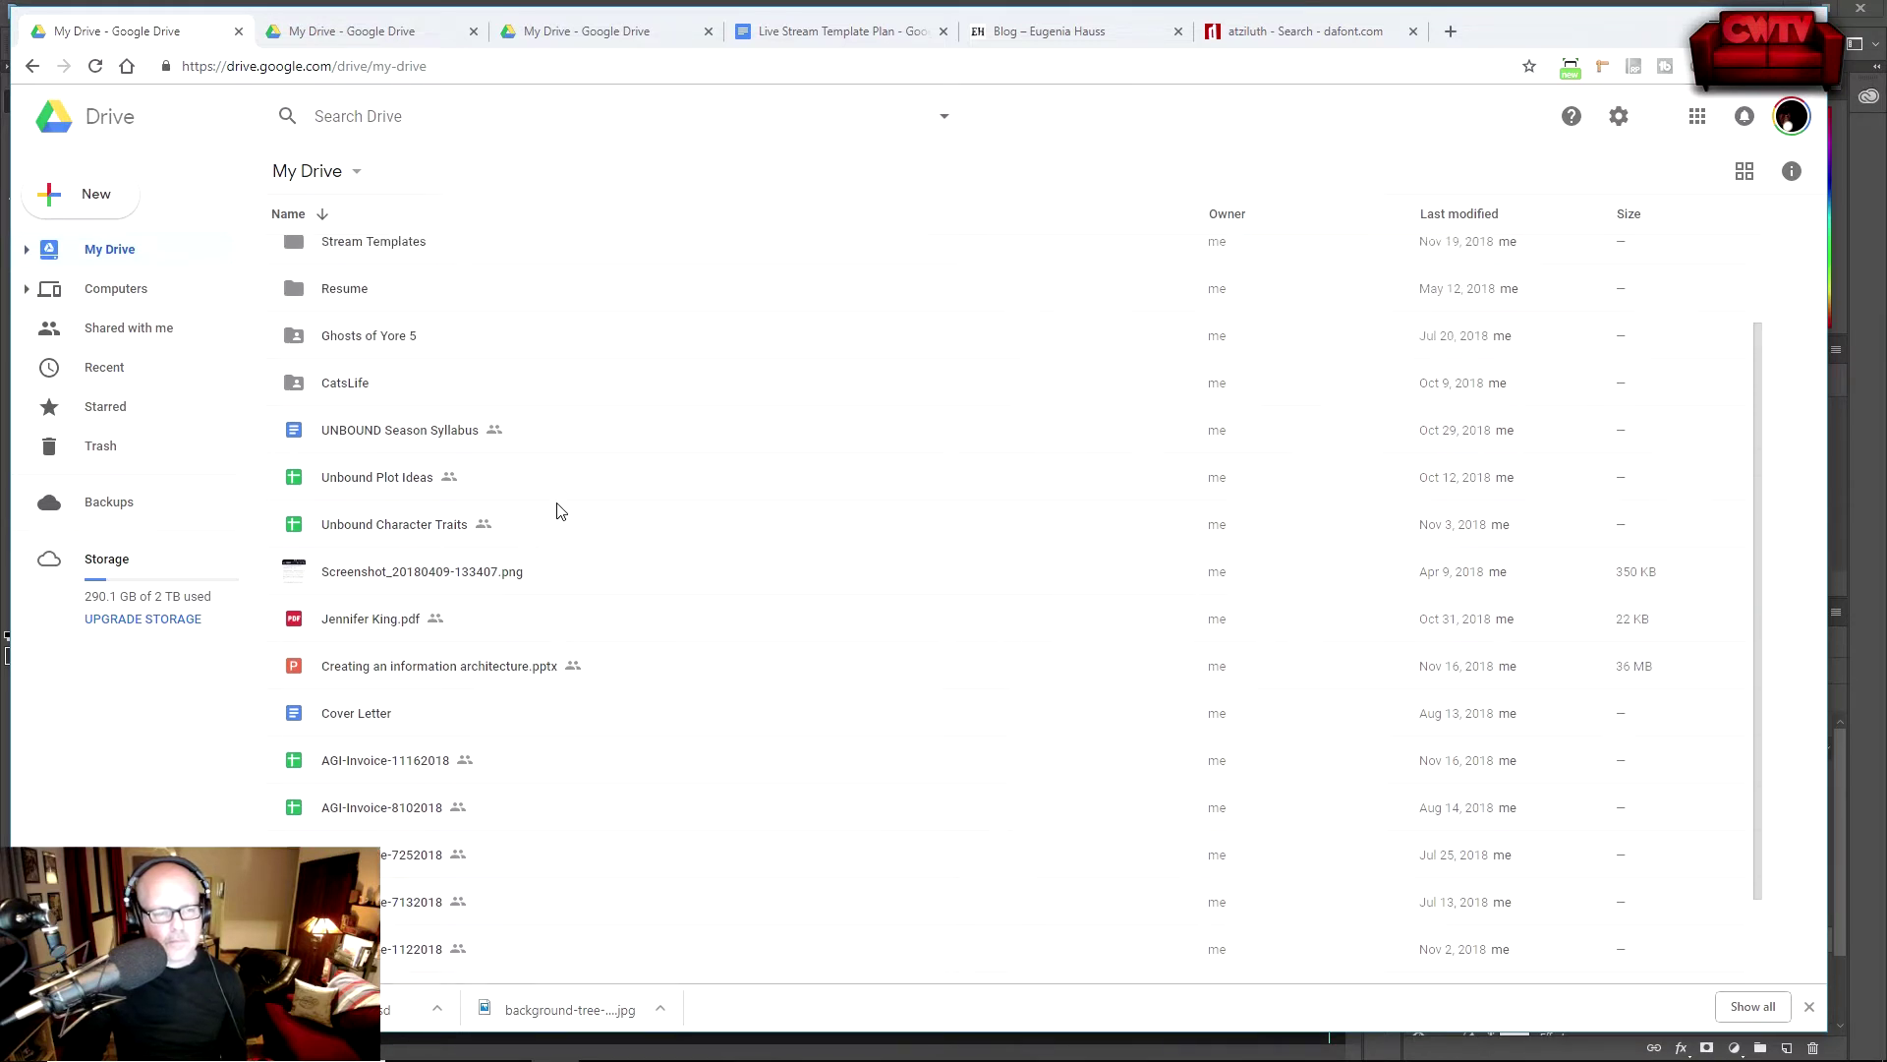
pyautogui.scroll(3, 556, 508)
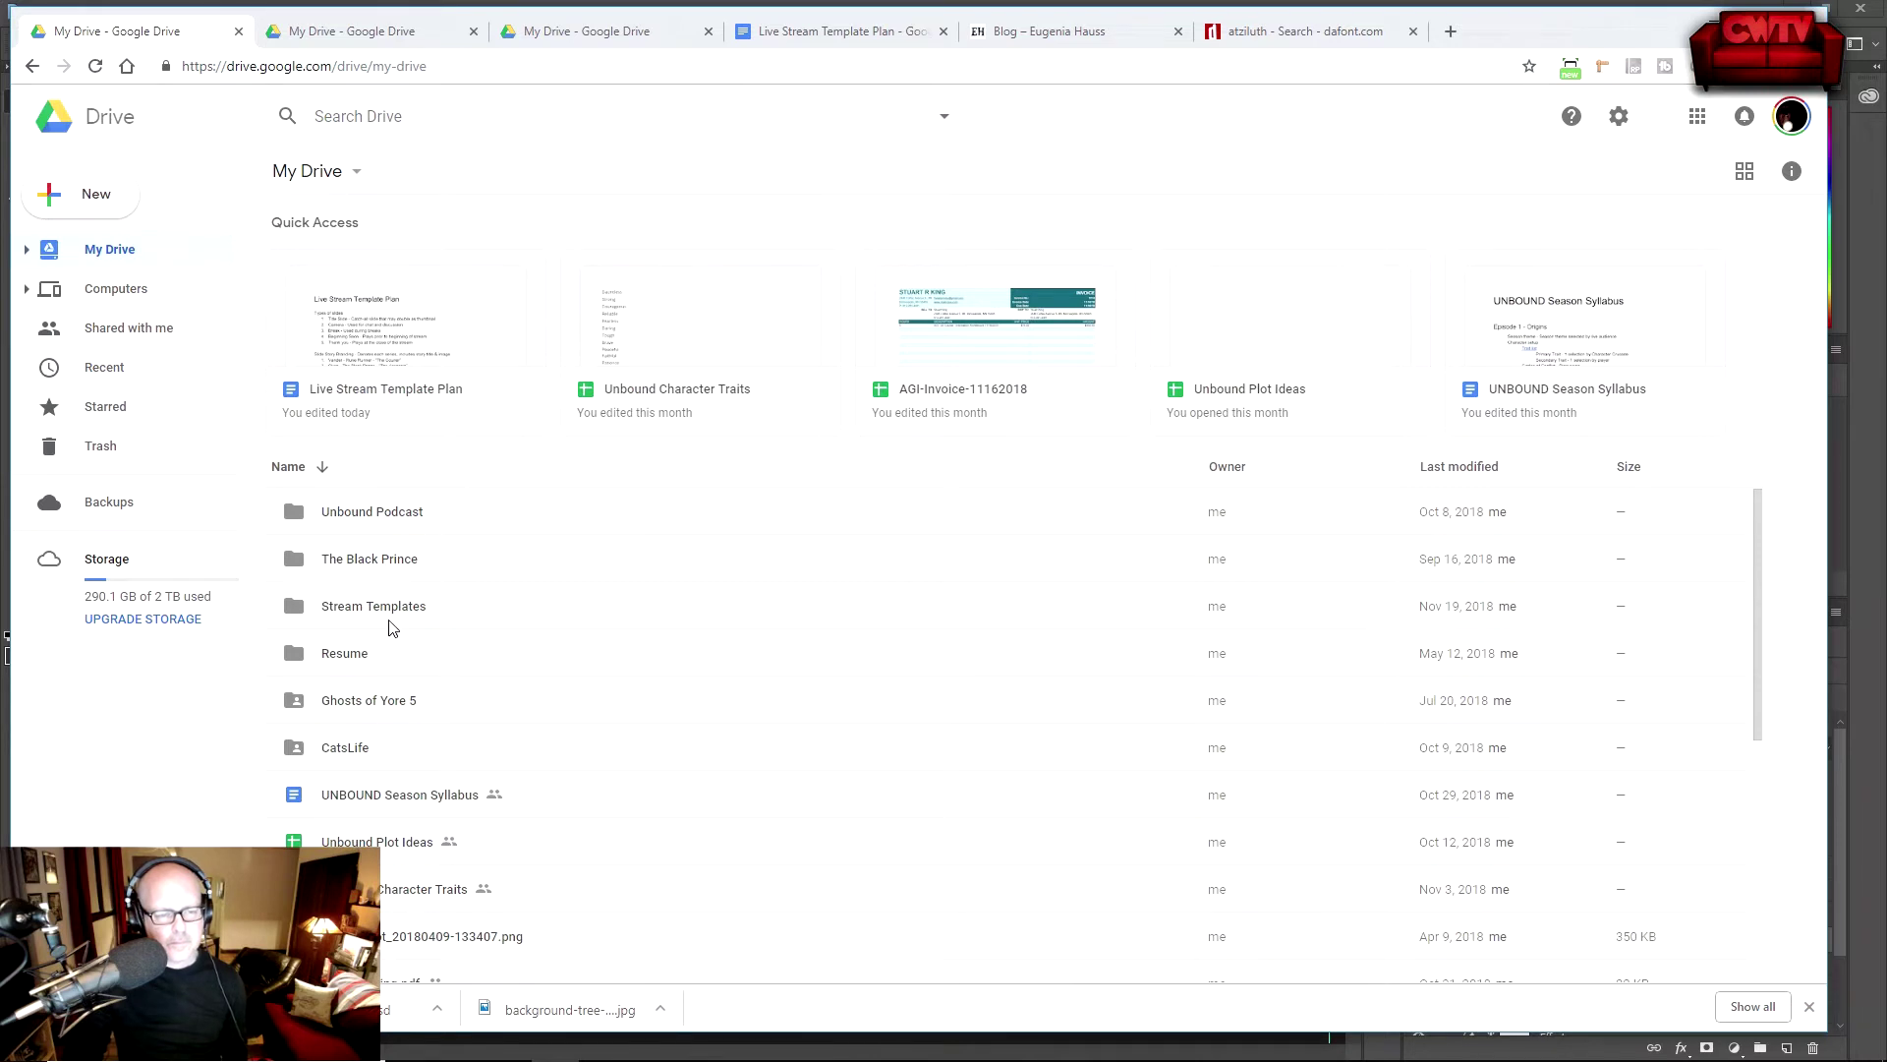
pyautogui.scroll(-4, 398, 649)
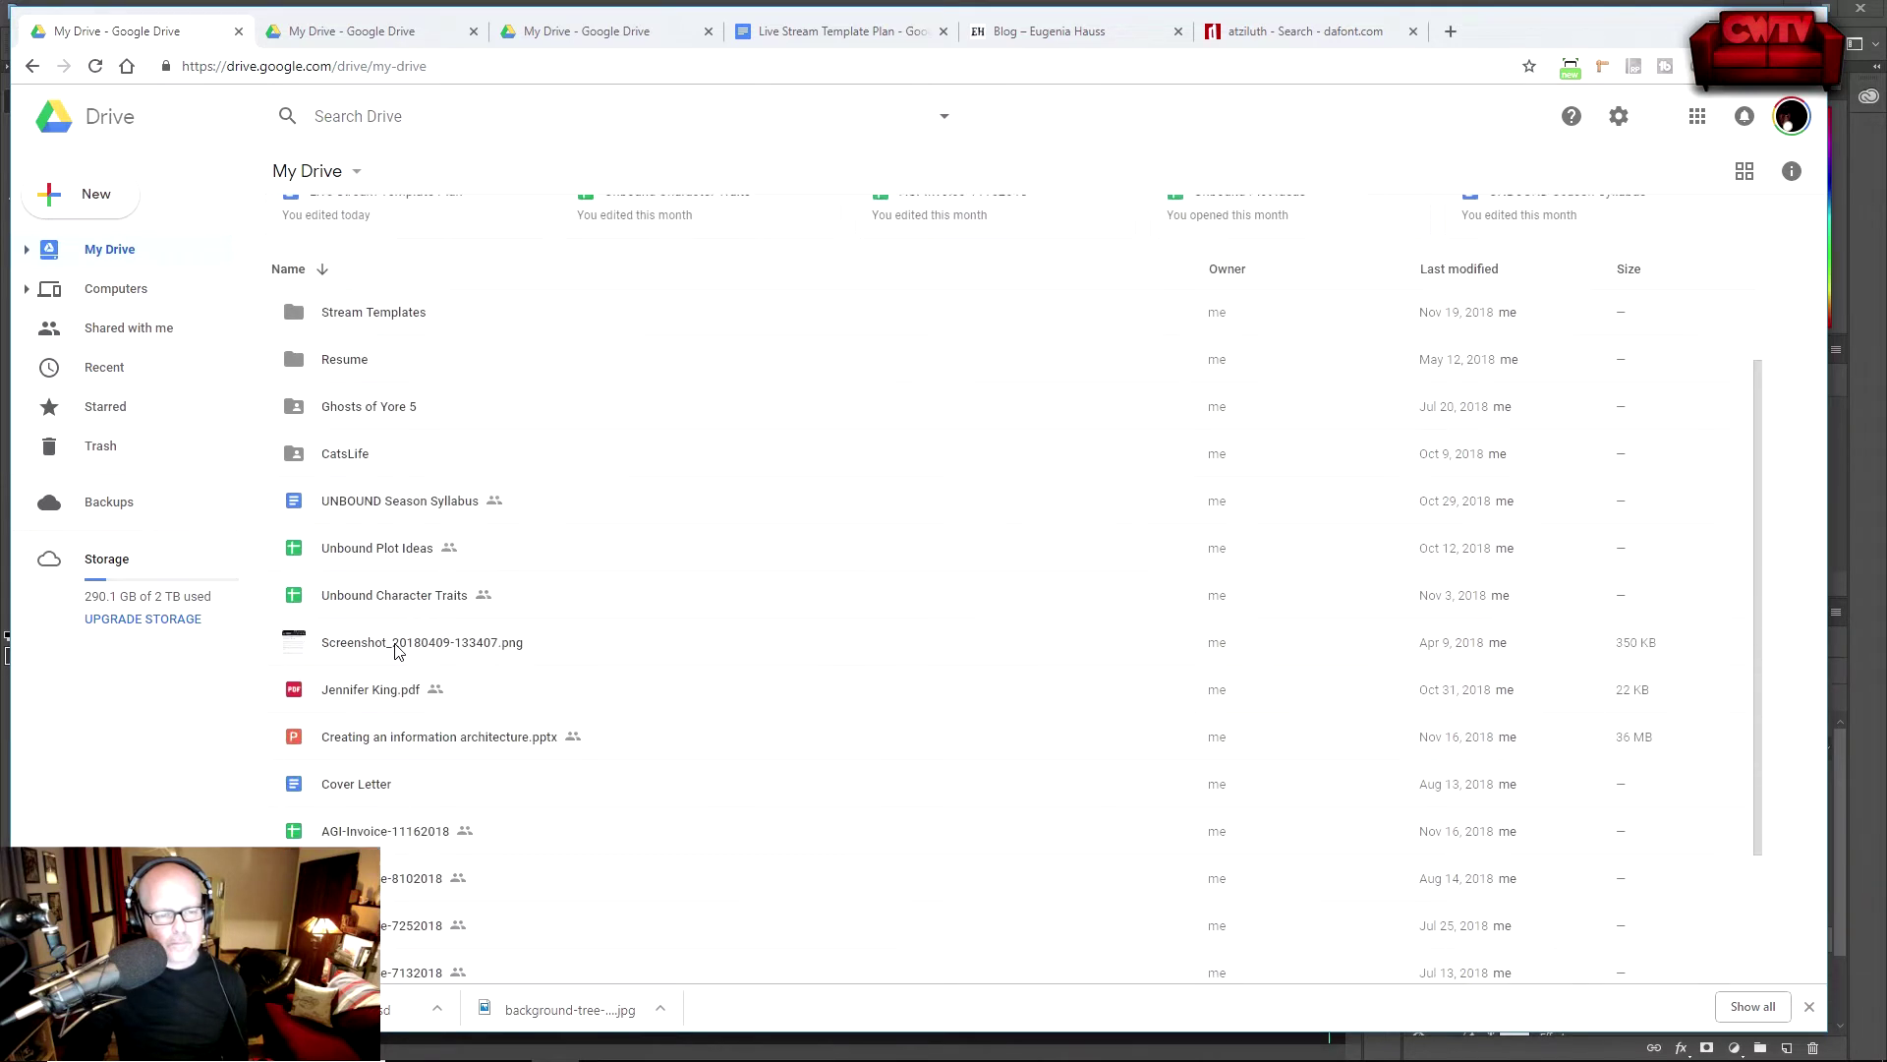
pyautogui.scroll(4, 398, 641)
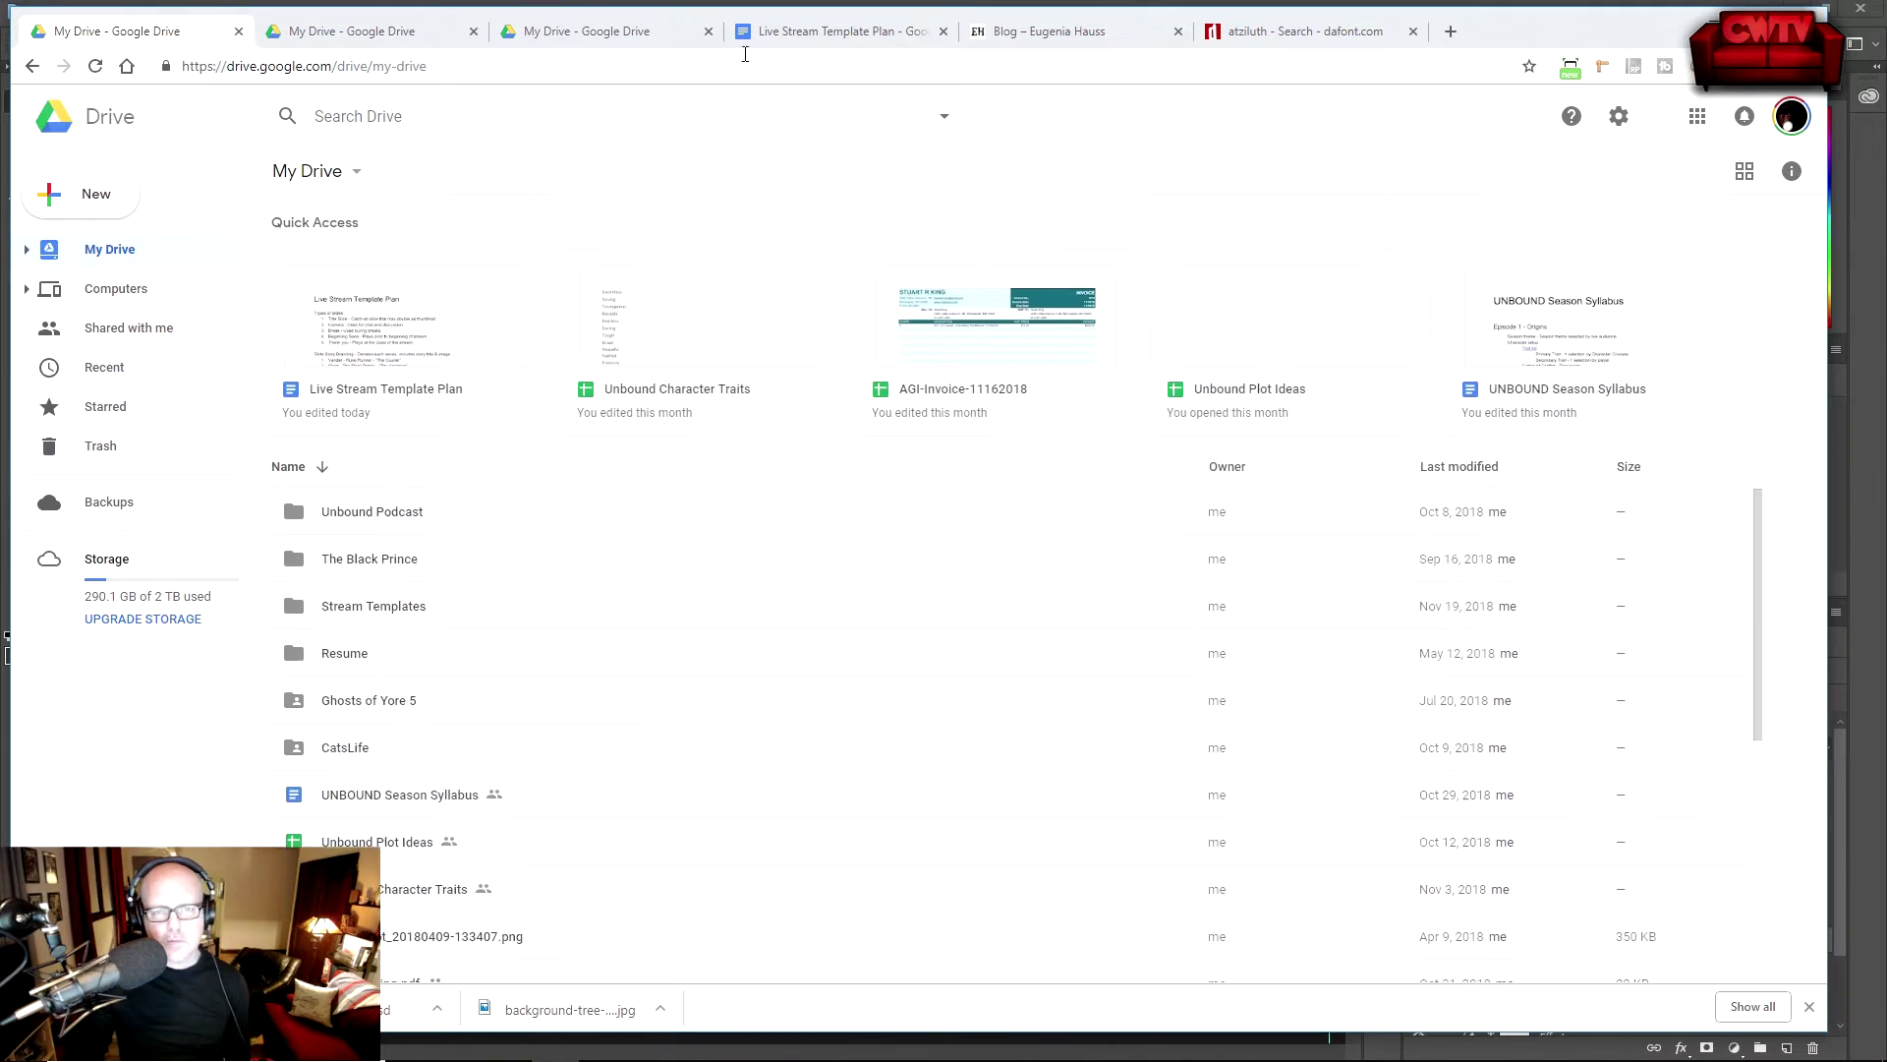
pyautogui.click(578, 34)
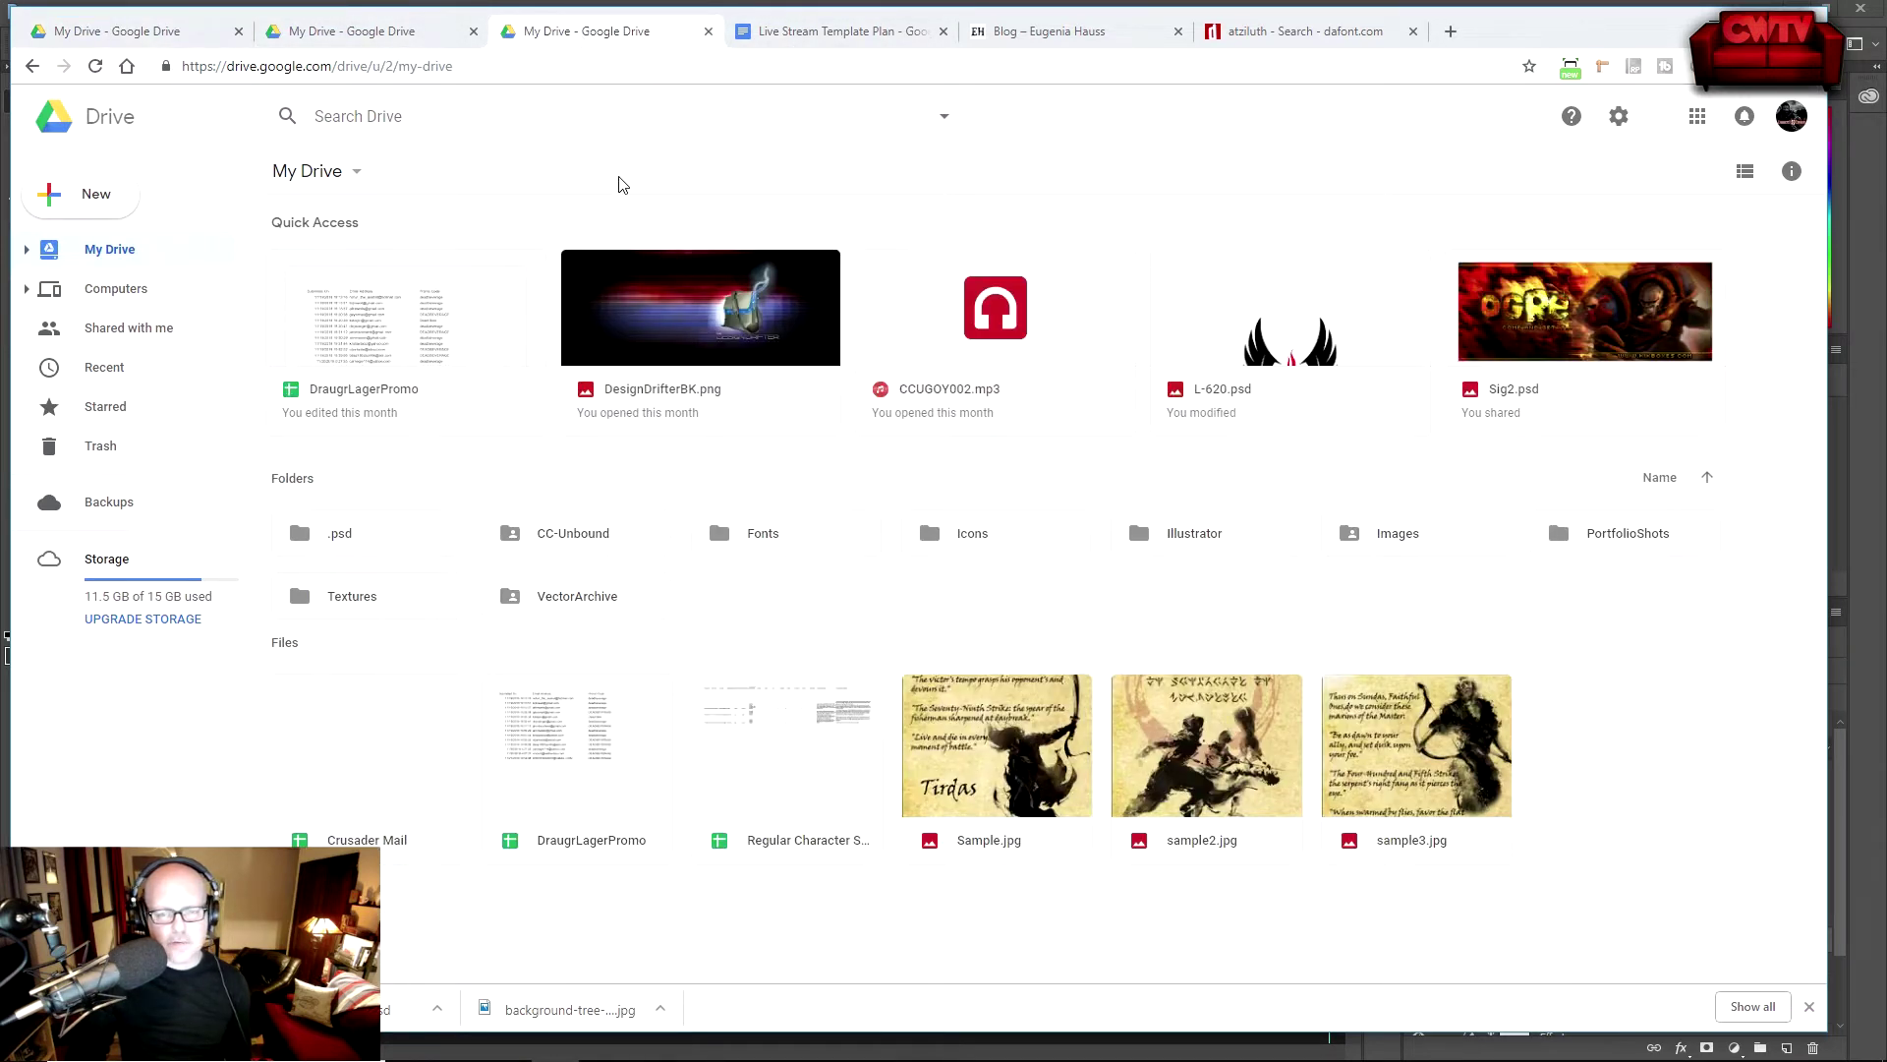
pyautogui.click(379, 31)
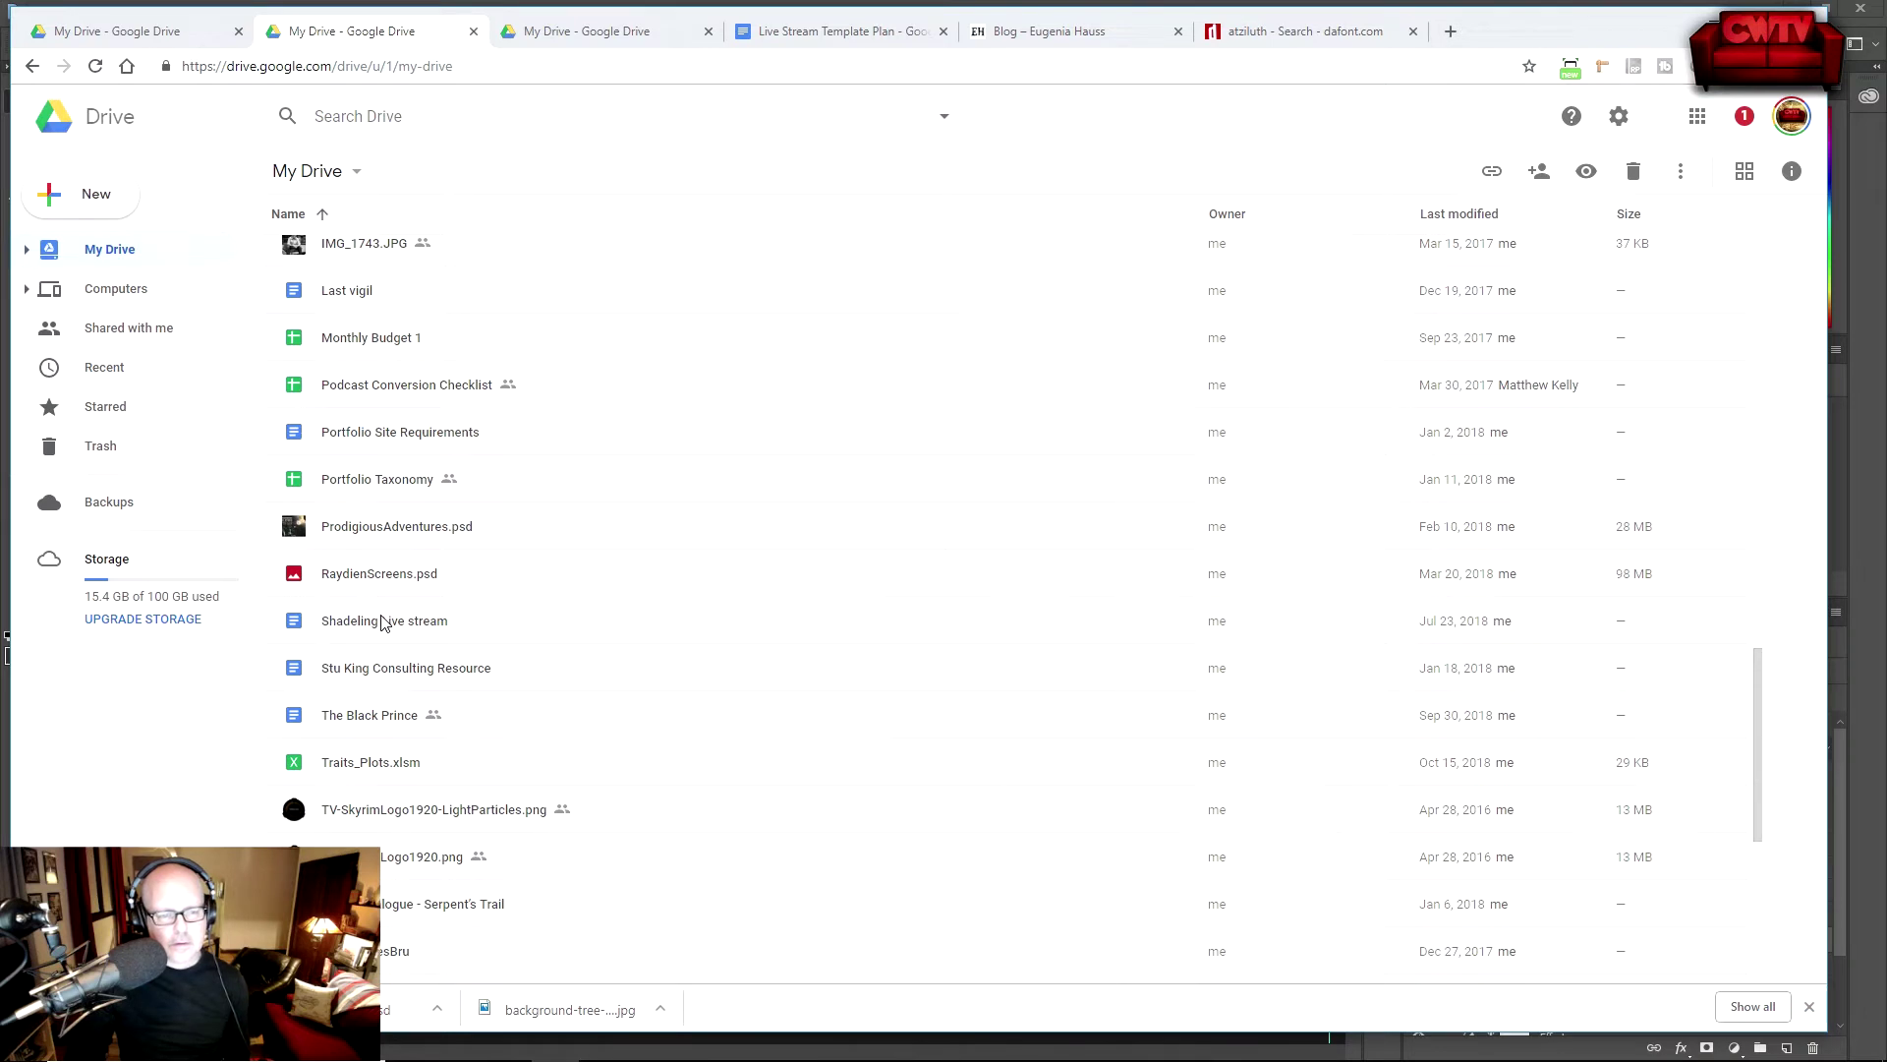
# - Open The Black Prince document in Google Docs and scroll through it
pyautogui.doubleClick(392, 727)
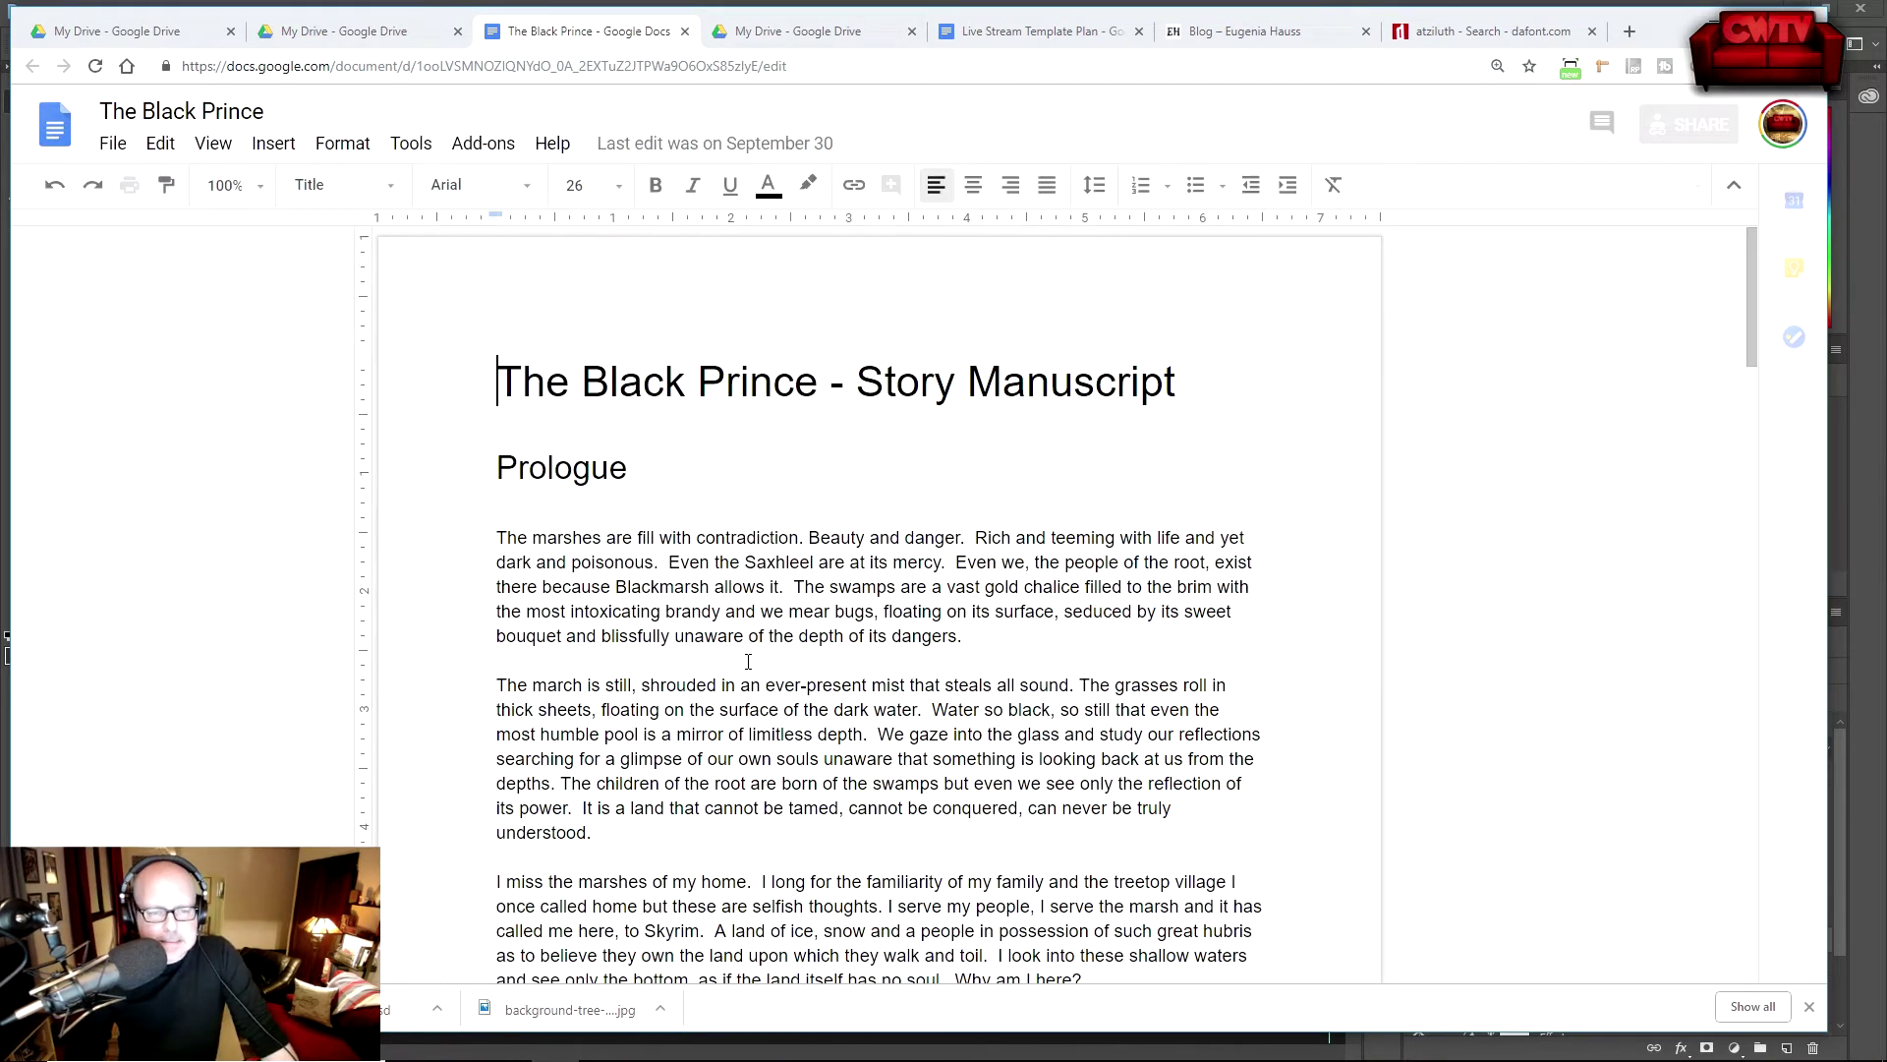
pyautogui.scroll(-3, 748, 656)
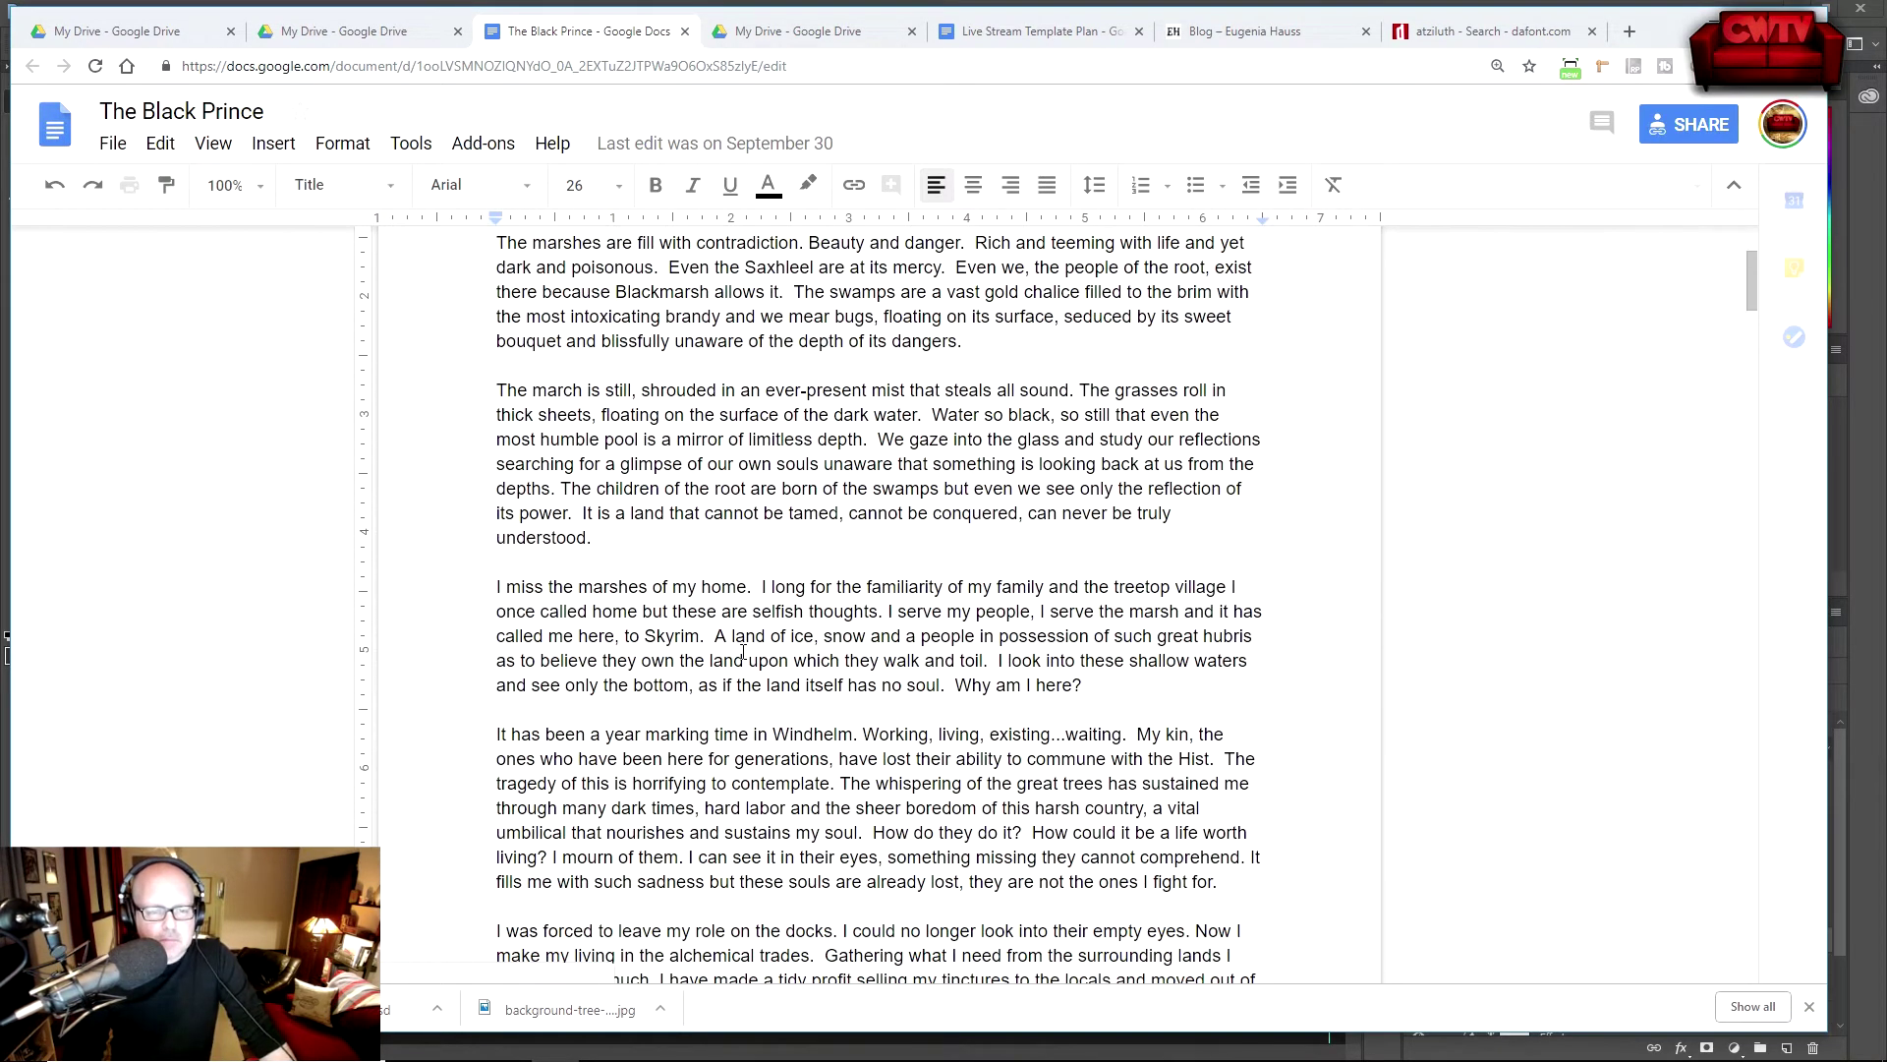
pyautogui.scroll(3, 744, 654)
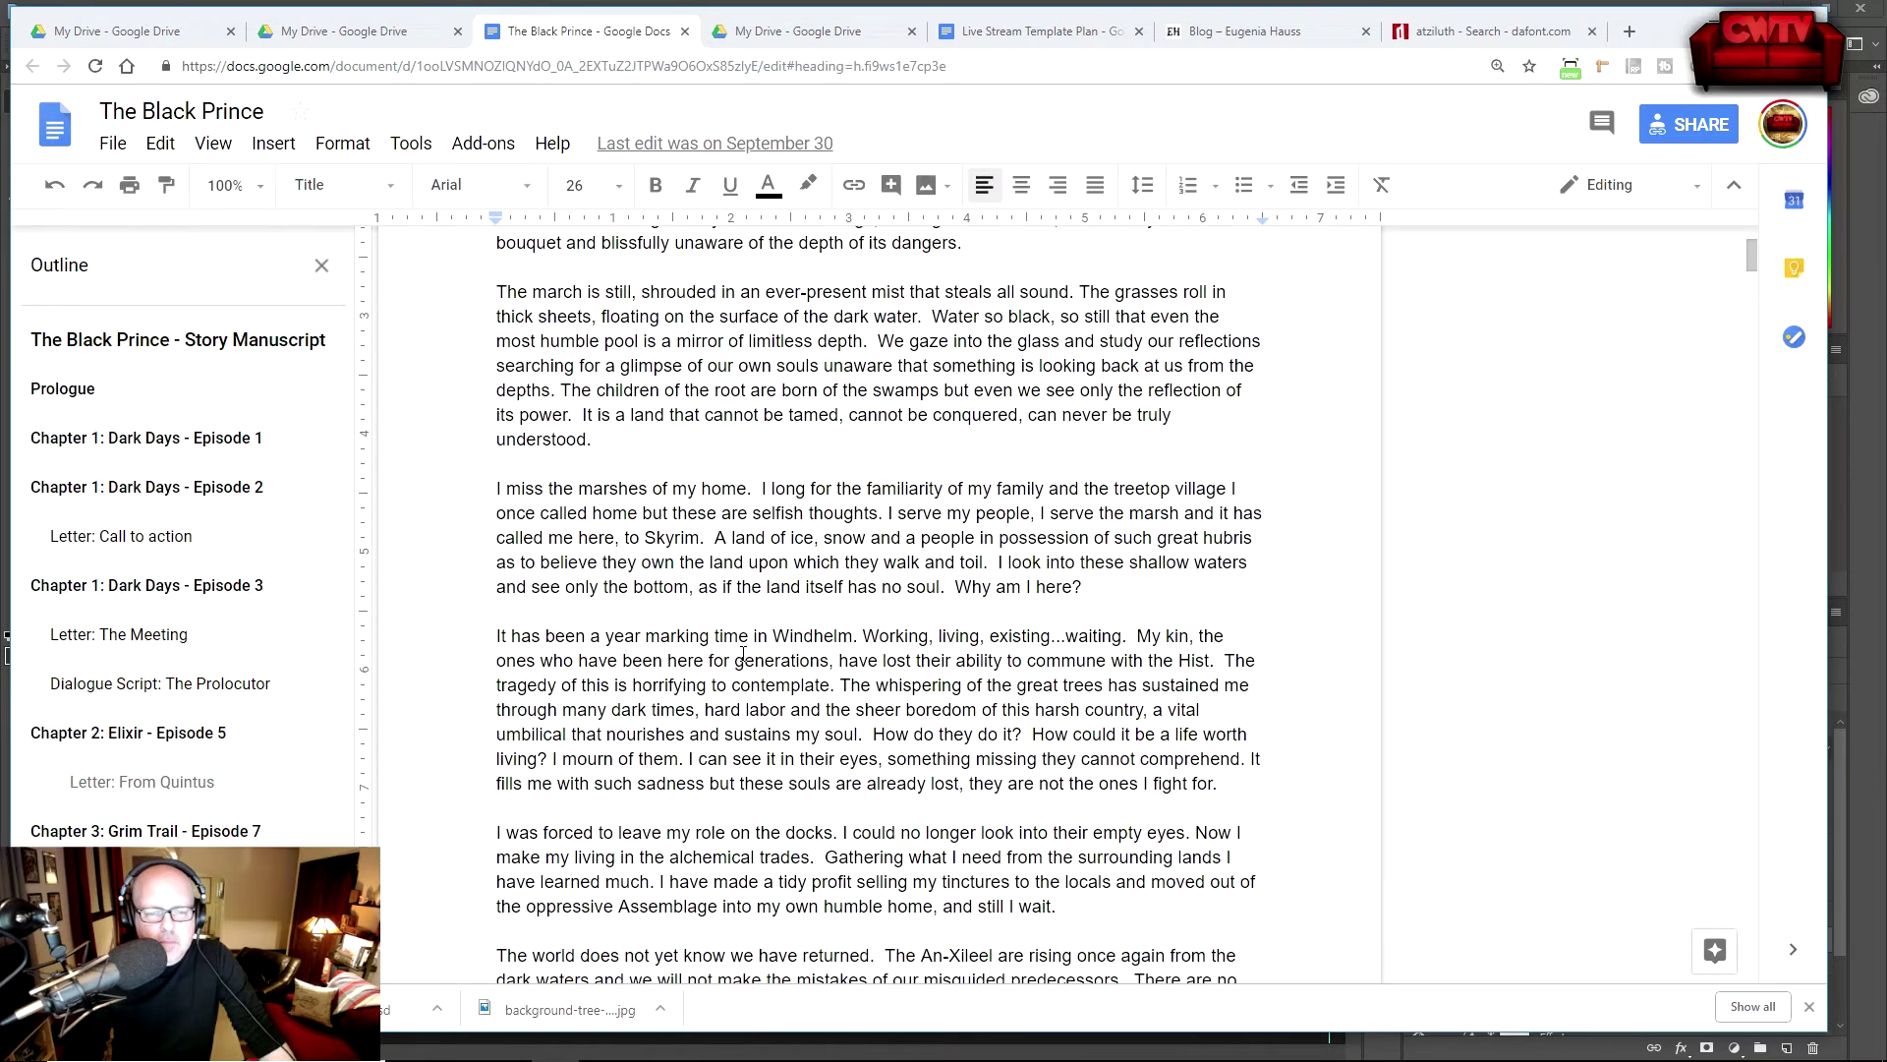
pyautogui.scroll(1, 744, 654)
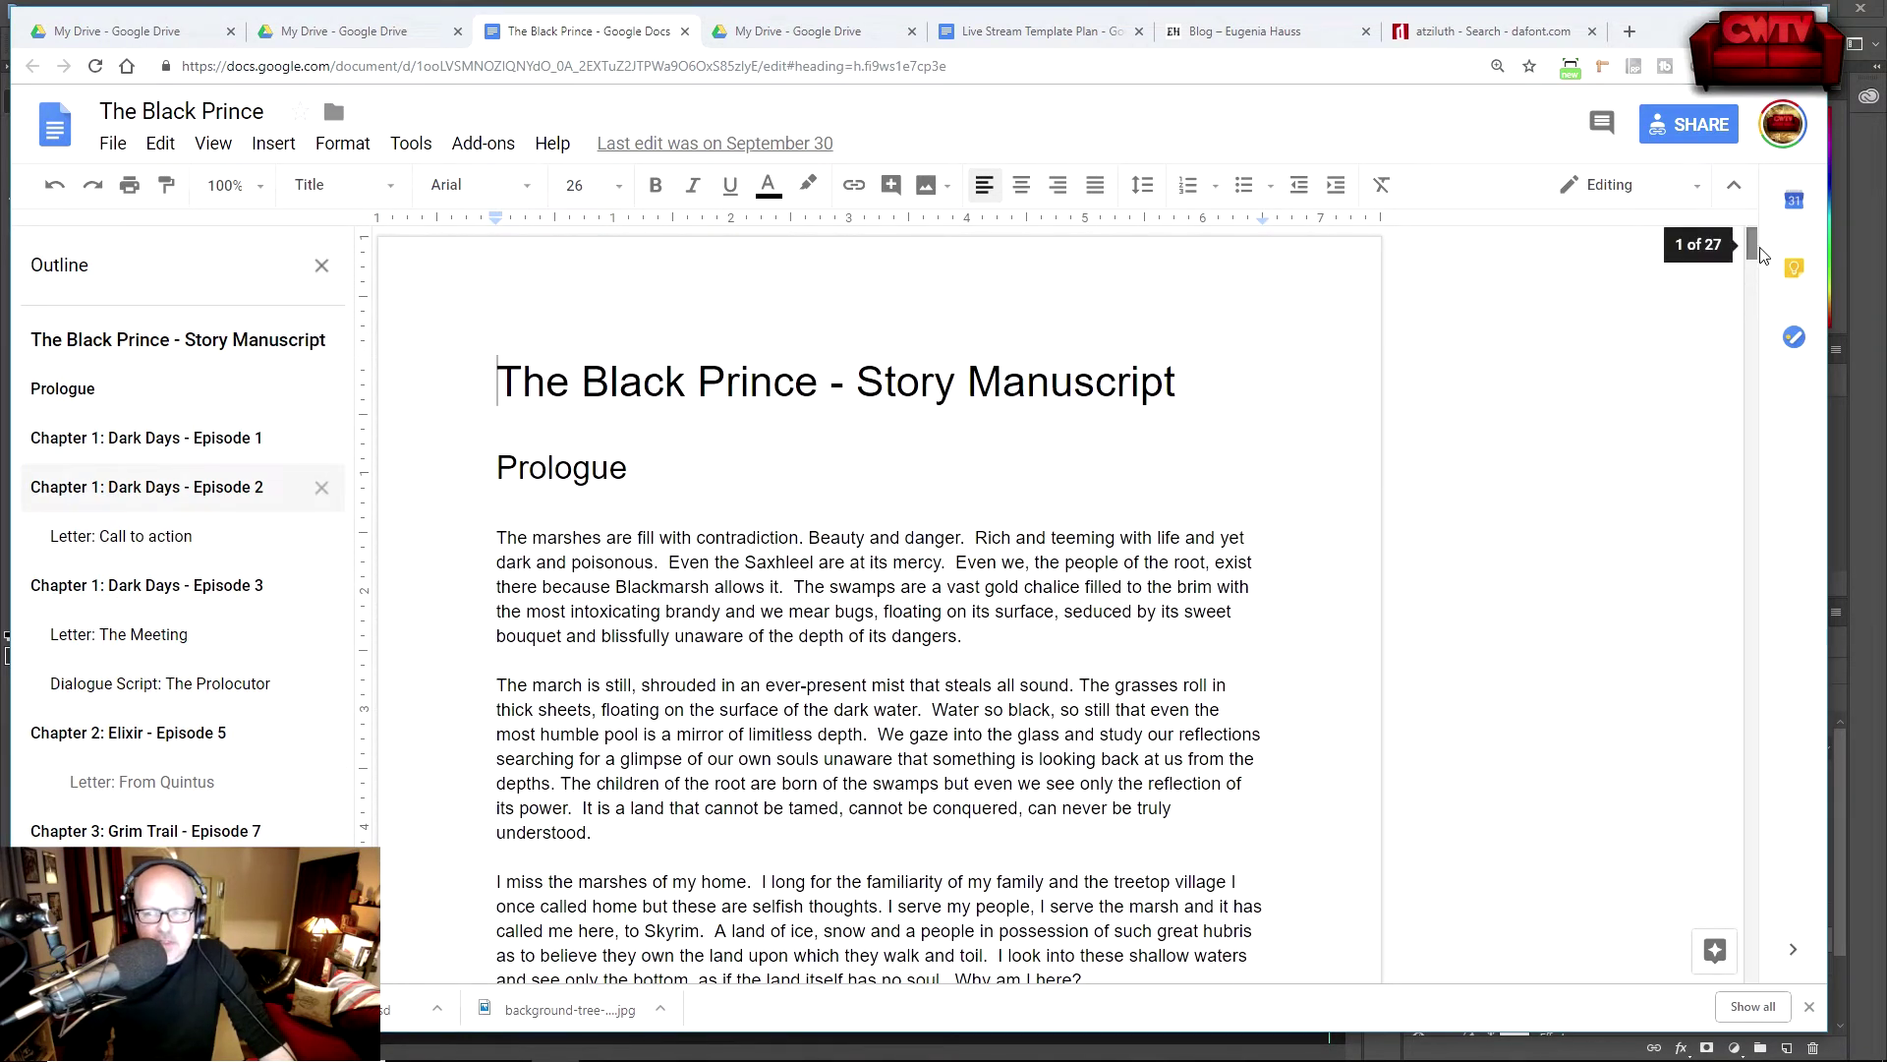
pyautogui.scroll(-3, 281, 518)
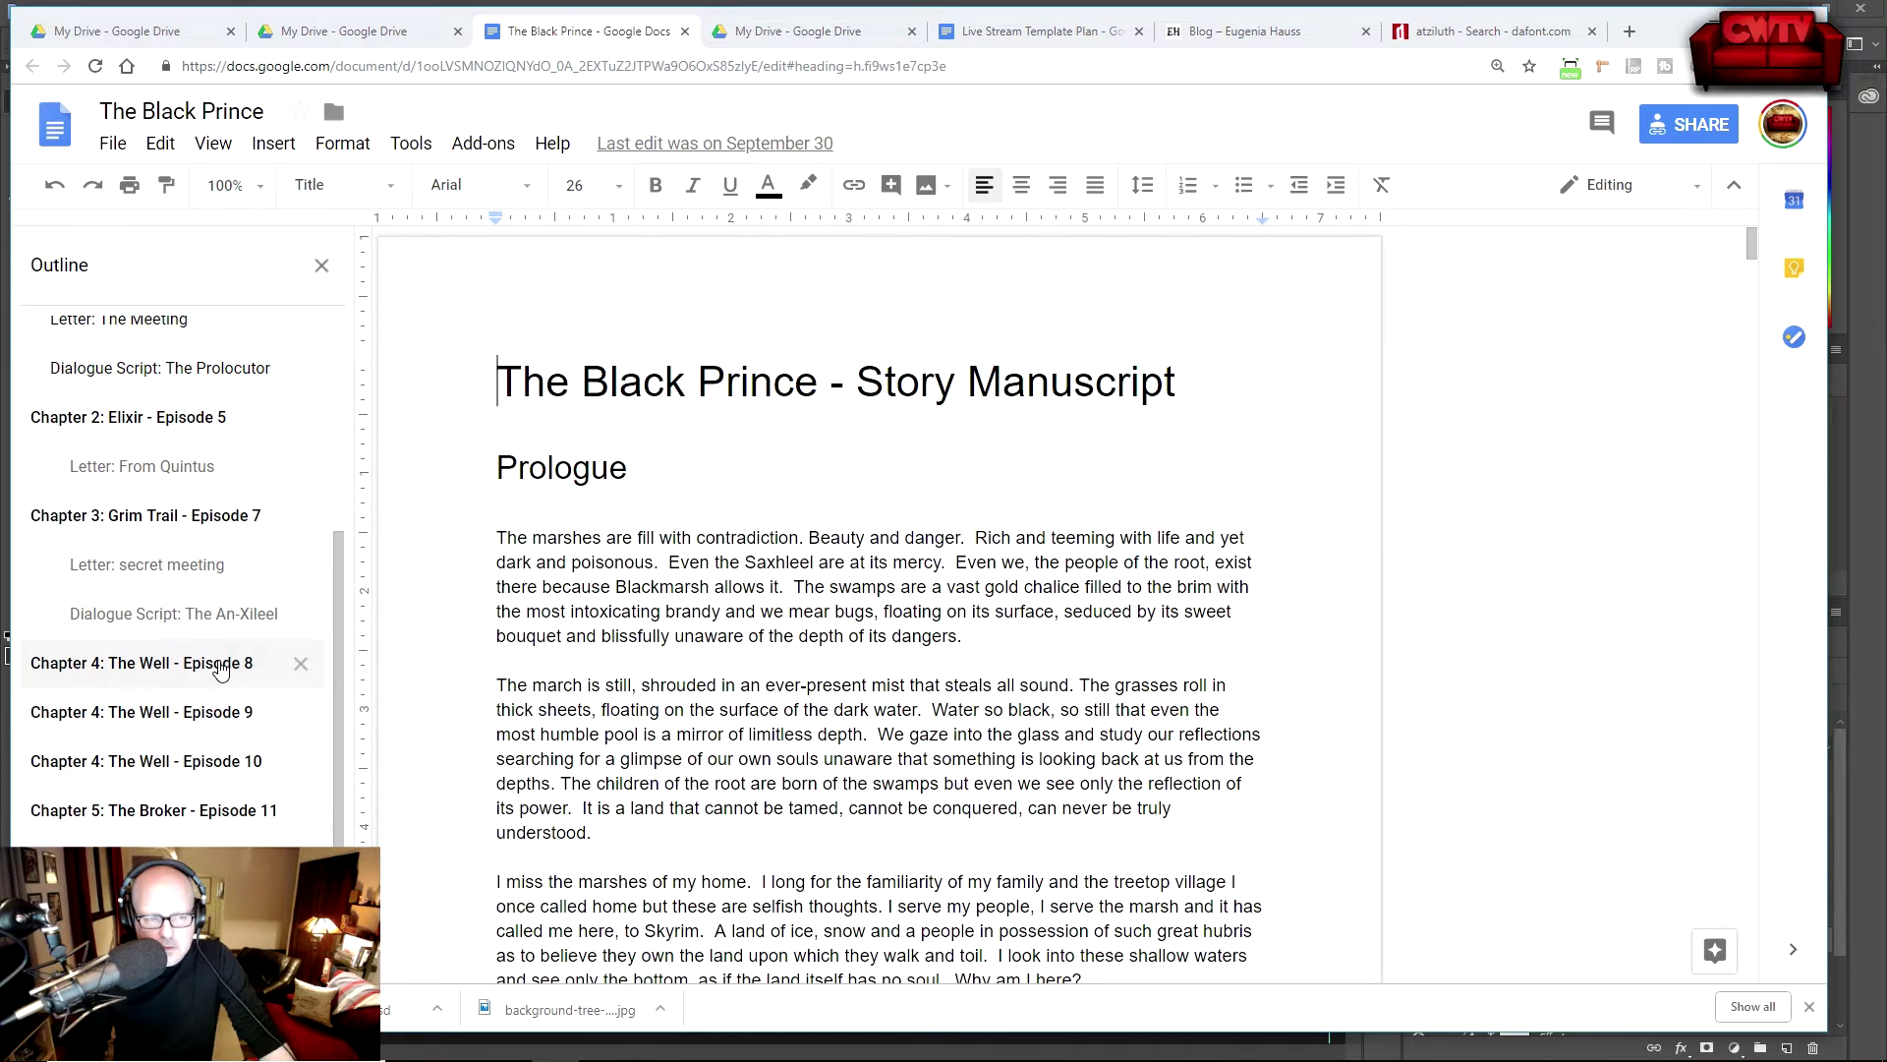
pyautogui.scroll(1, 220, 668)
pyautogui.scroll(-1, 220, 668)
# - Jump to Chapter 4: The Well - Episode 8, then Episode 9, before returning to Photoshop
pyautogui.click(219, 668)
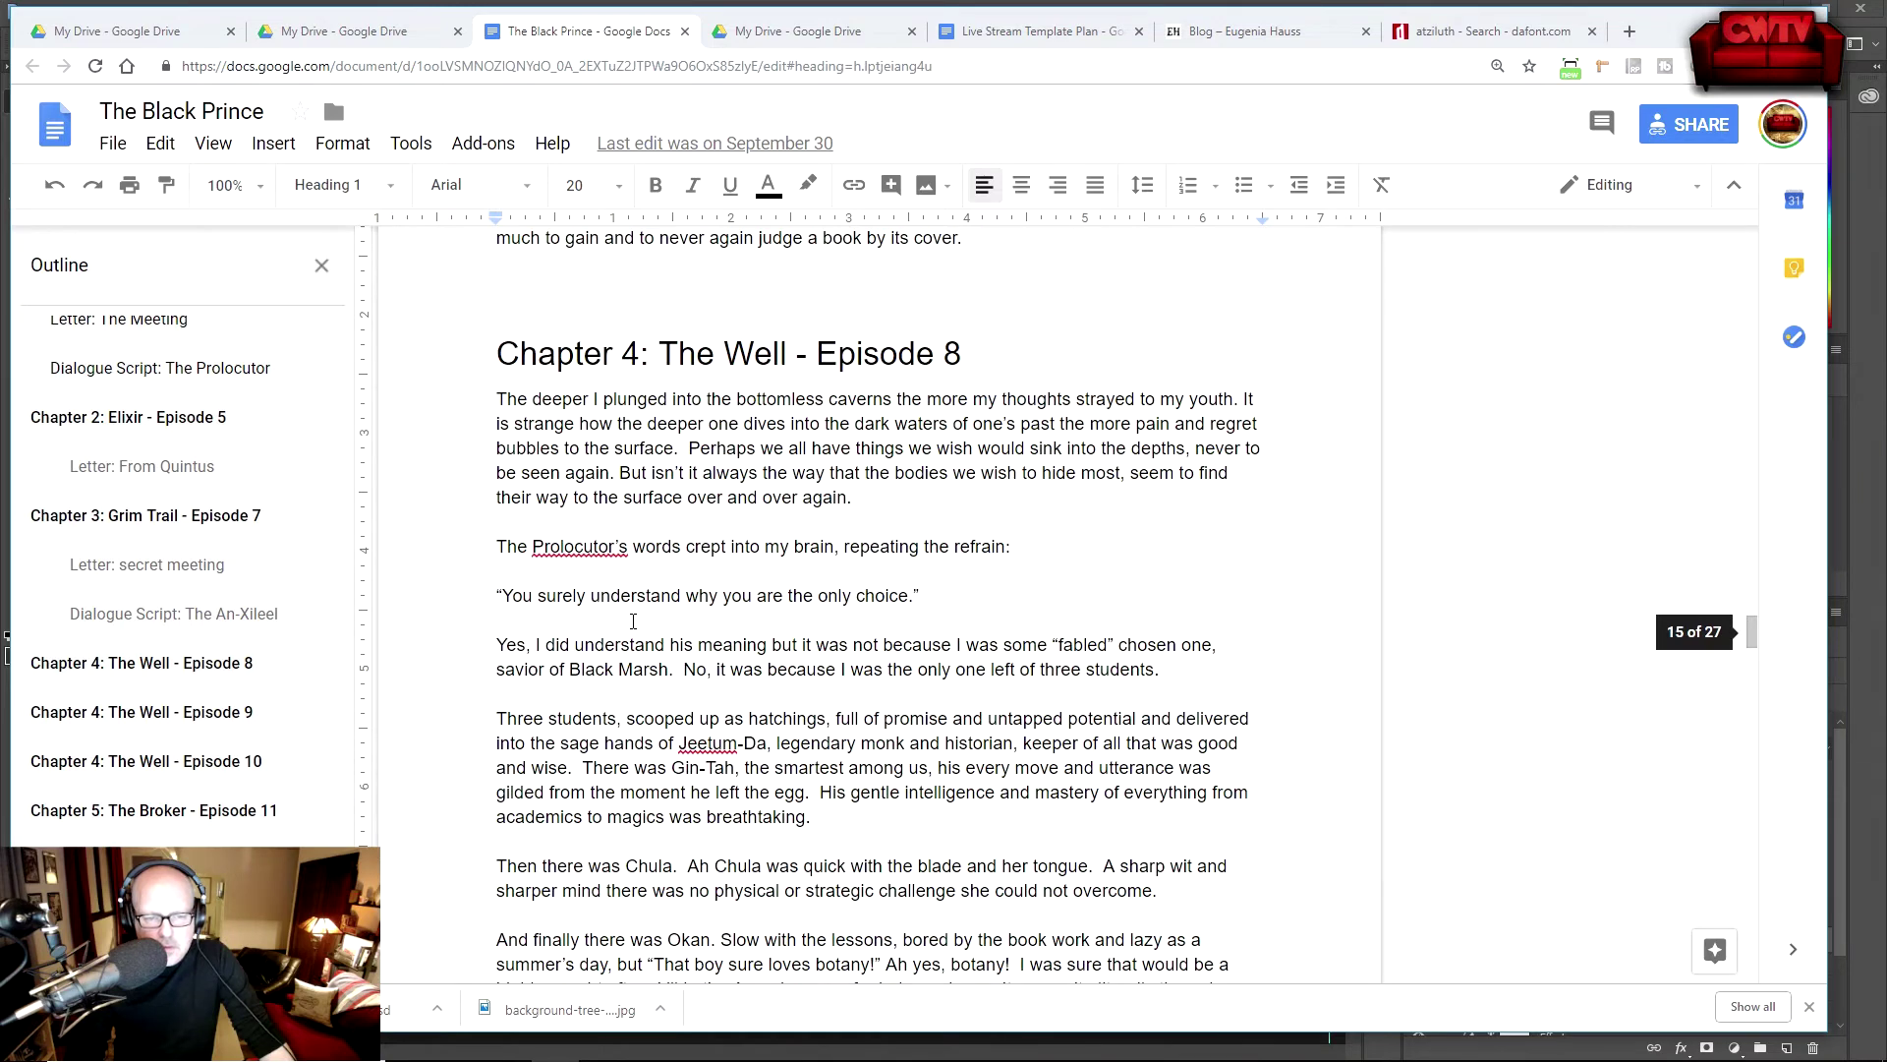
pyautogui.scroll(-2, 705, 594)
pyautogui.scroll(1, 705, 594)
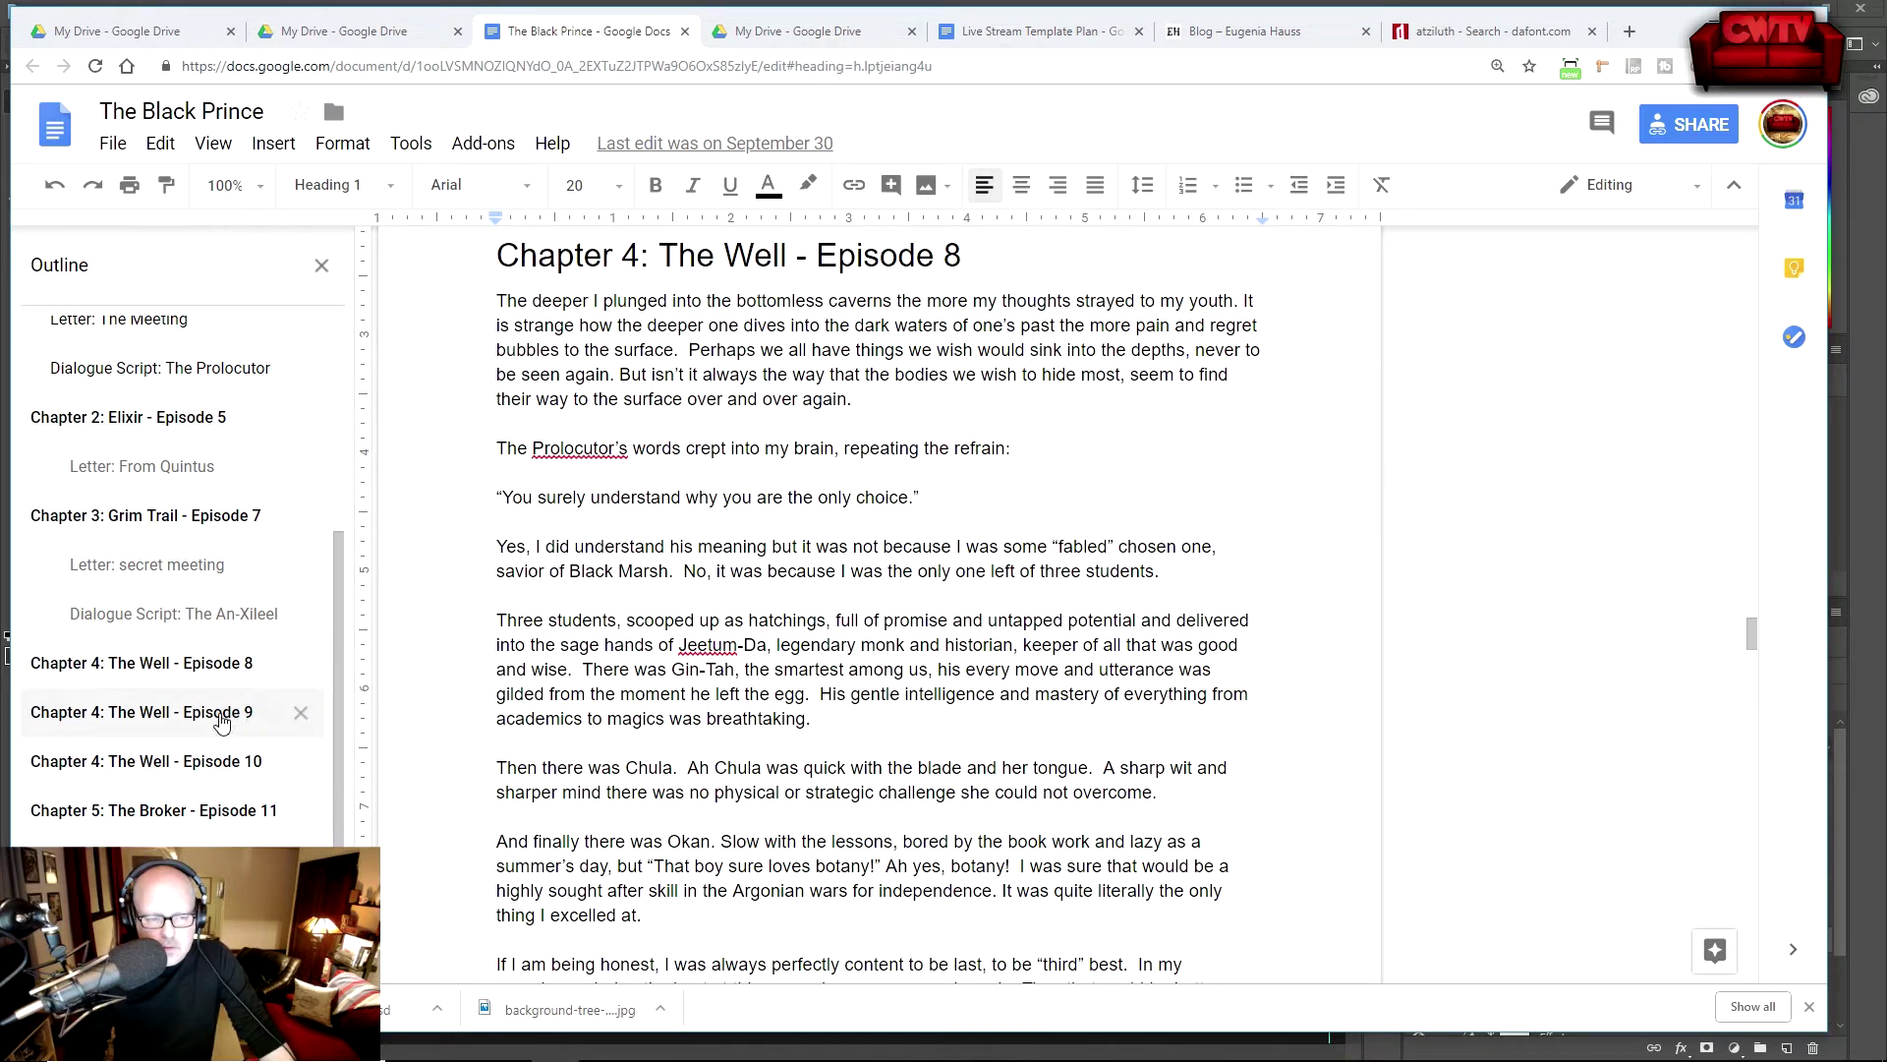
pyautogui.click(240, 710)
pyautogui.scroll(-2, 587, 670)
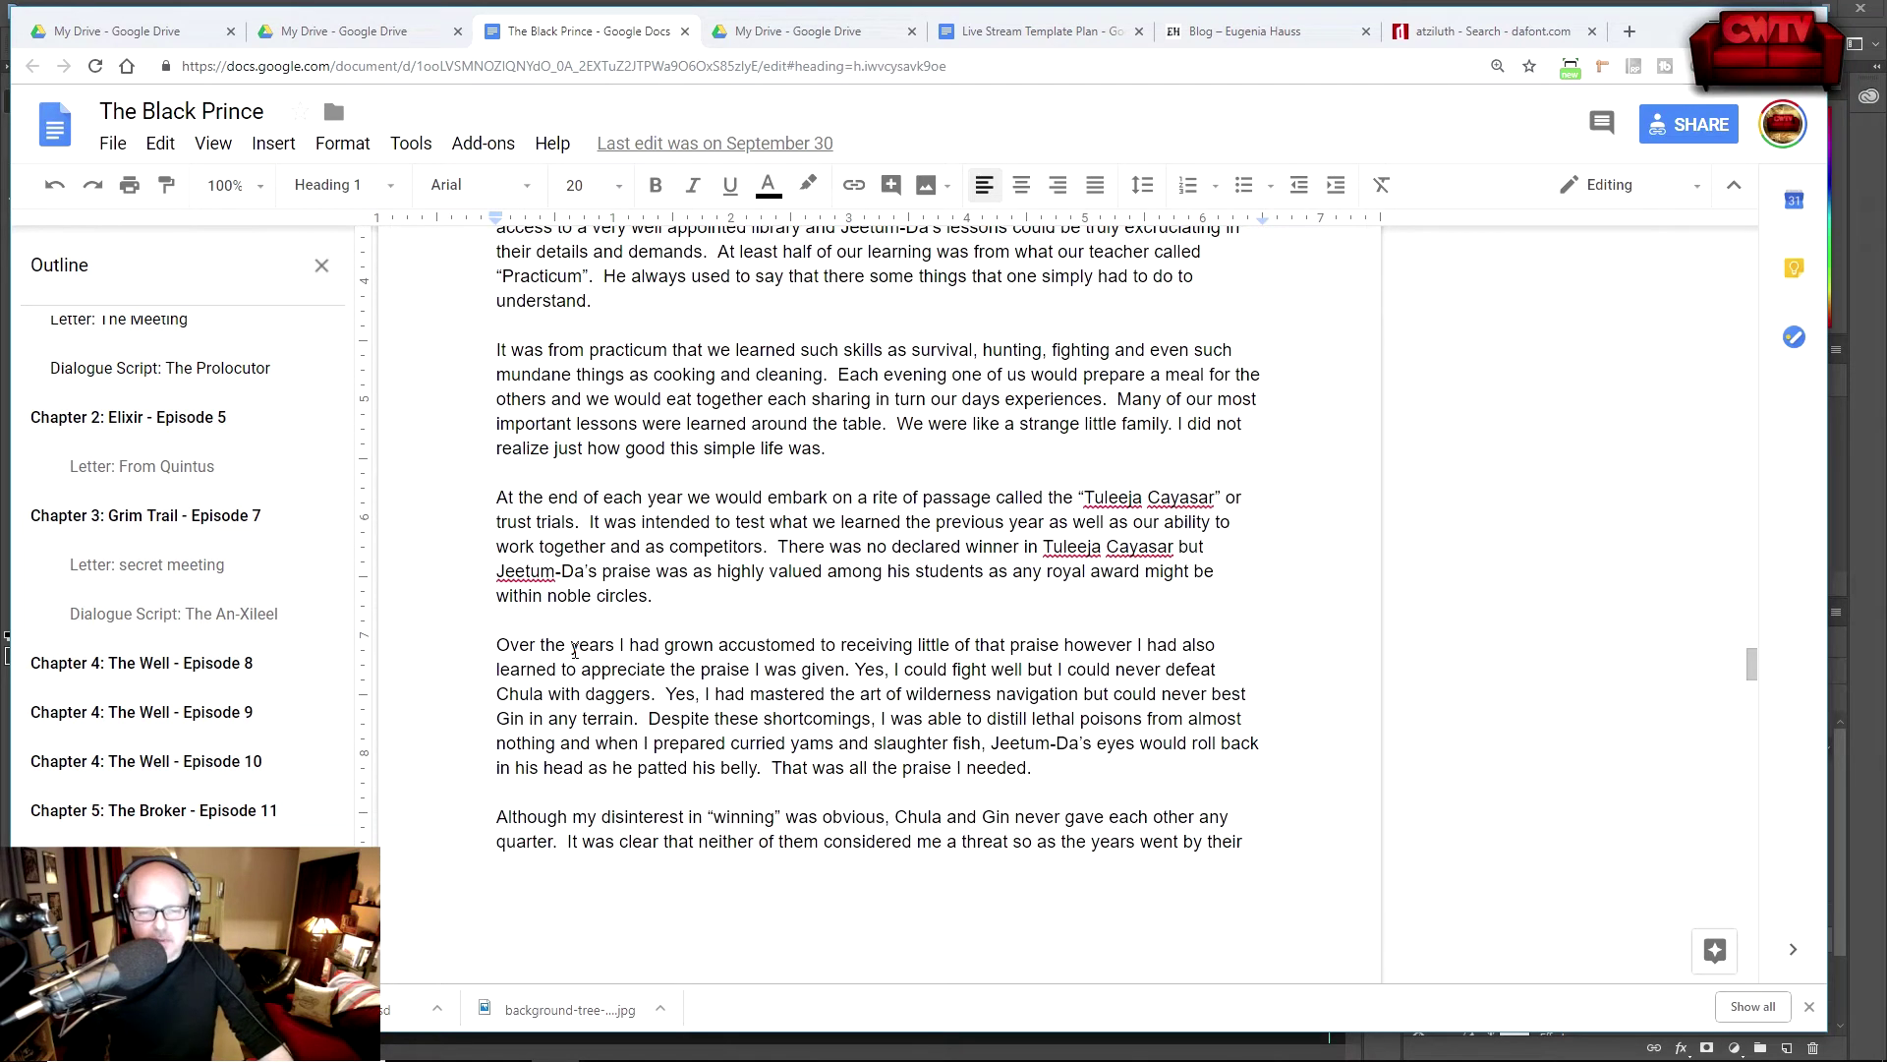
pyautogui.scroll(2, 574, 648)
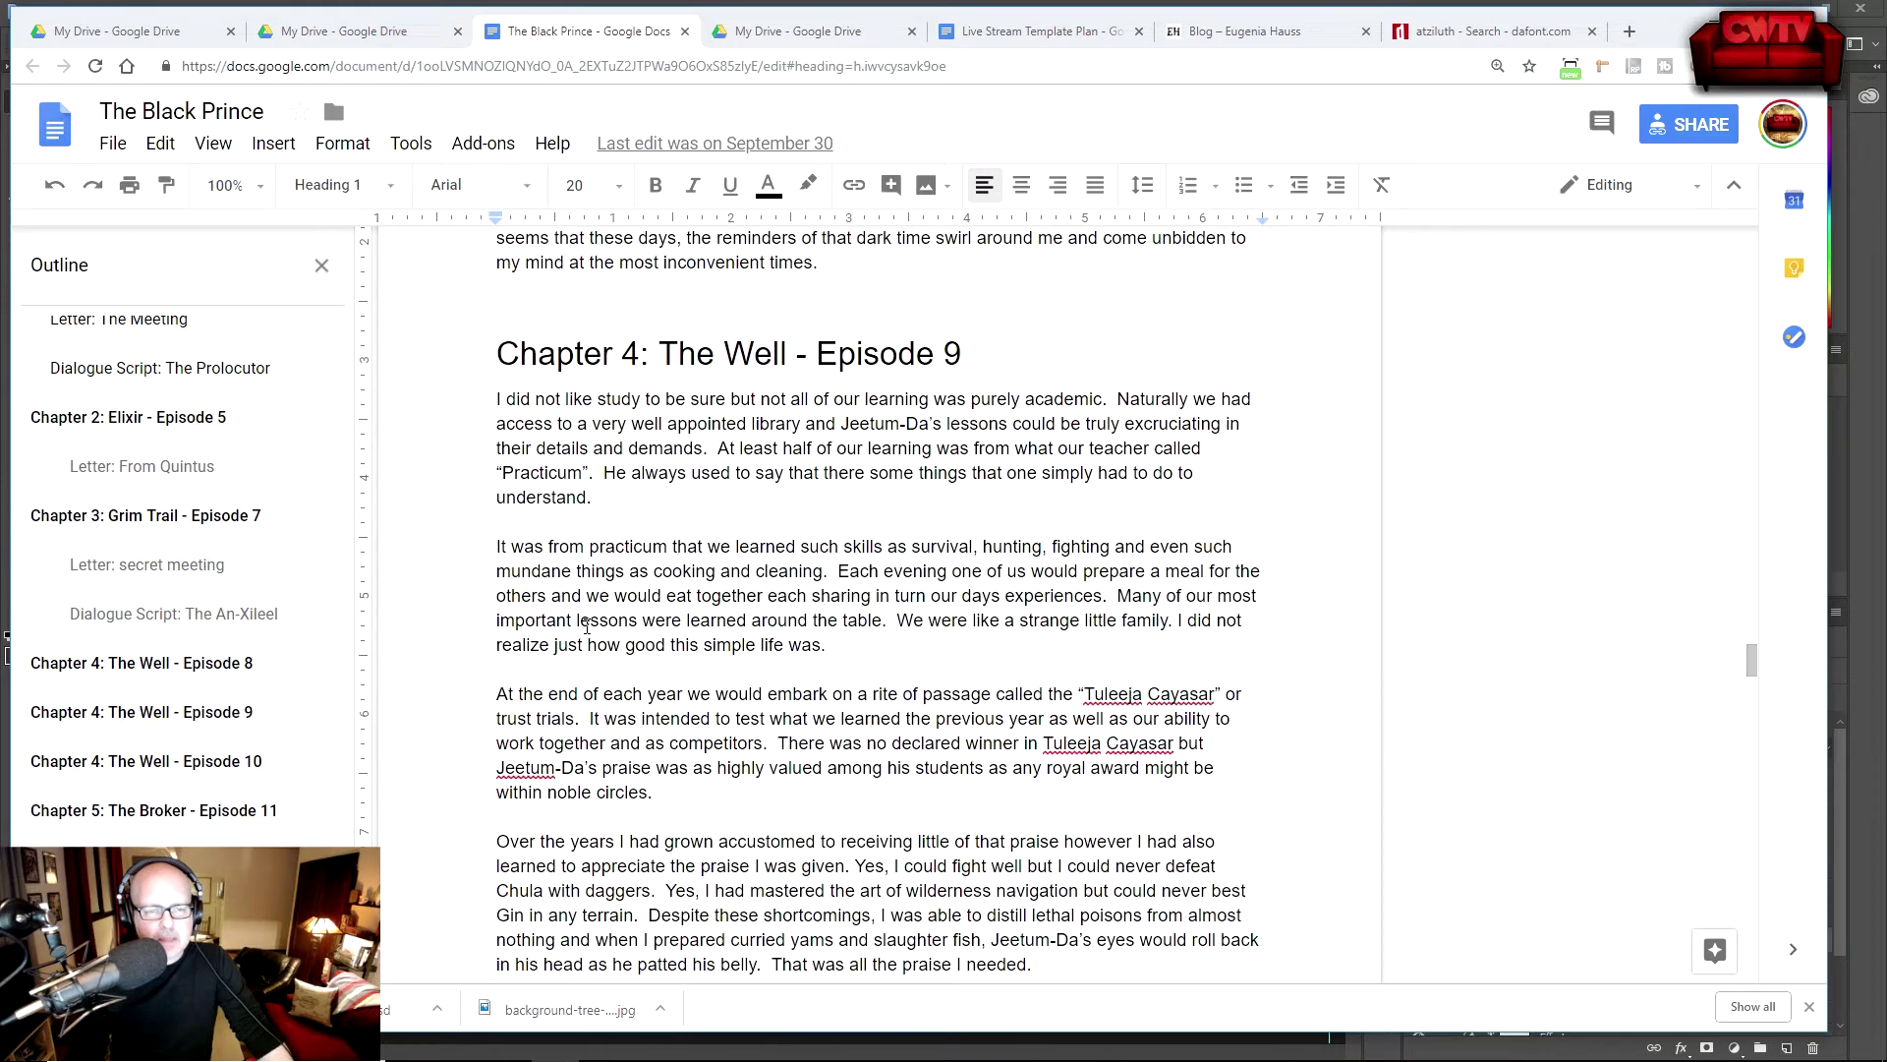
pyautogui.moveTo(797, 1044)
pyautogui.moveTo(945, 1048)
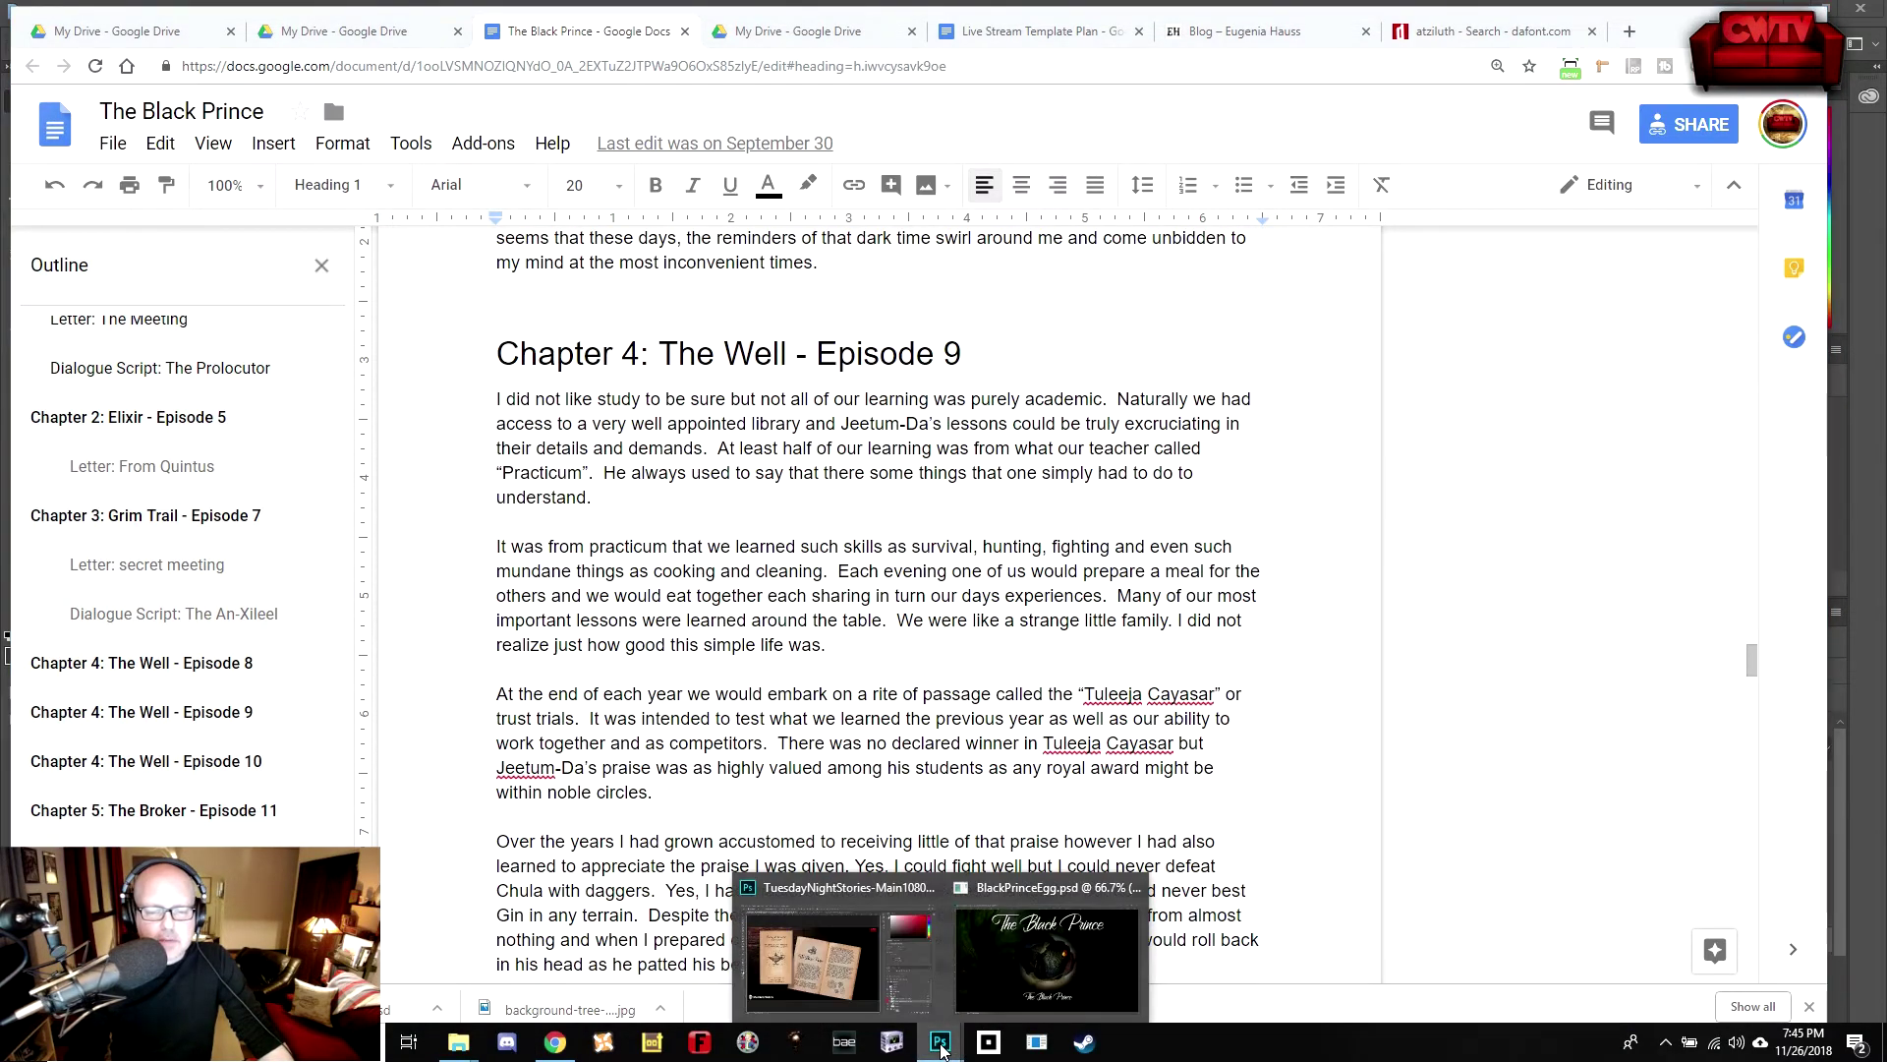
pyautogui.click(828, 966)
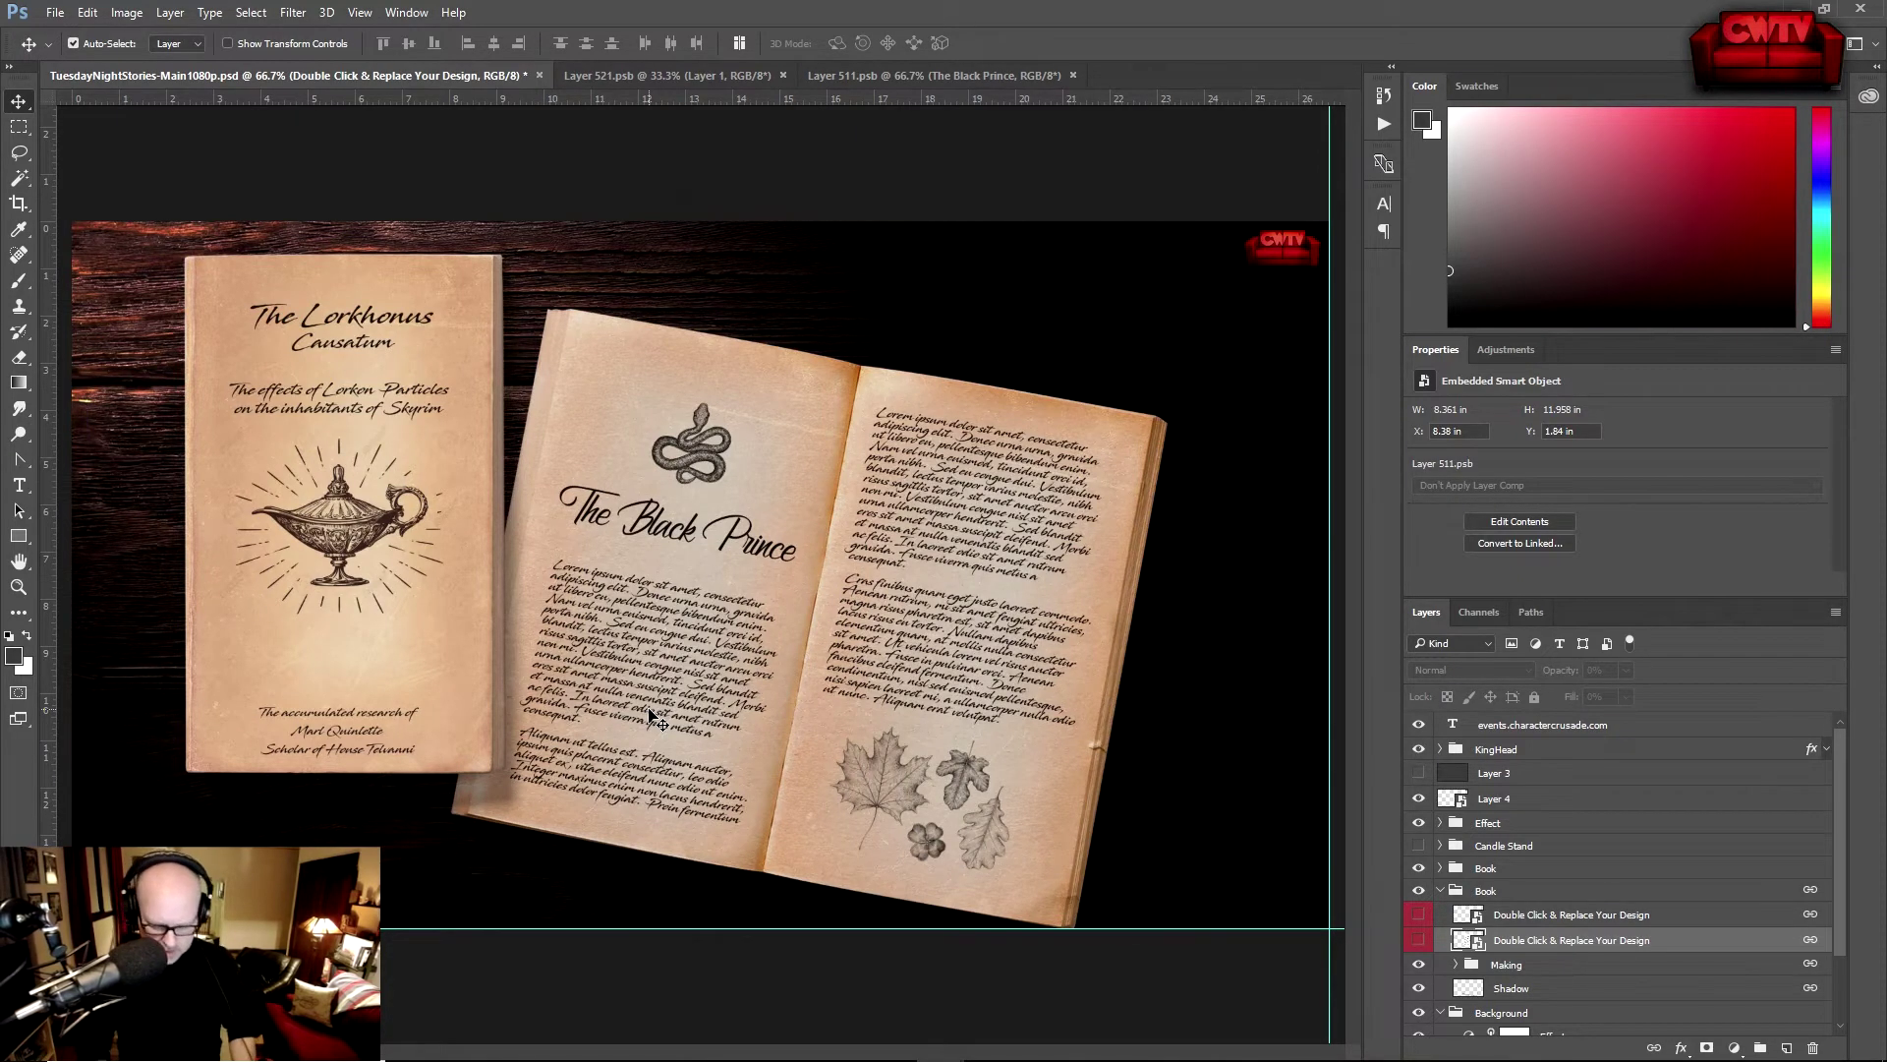
# - Zoom the book mockup to 100% to inspect the pages, then go back to the manuscript
pyautogui.press('ctrl')
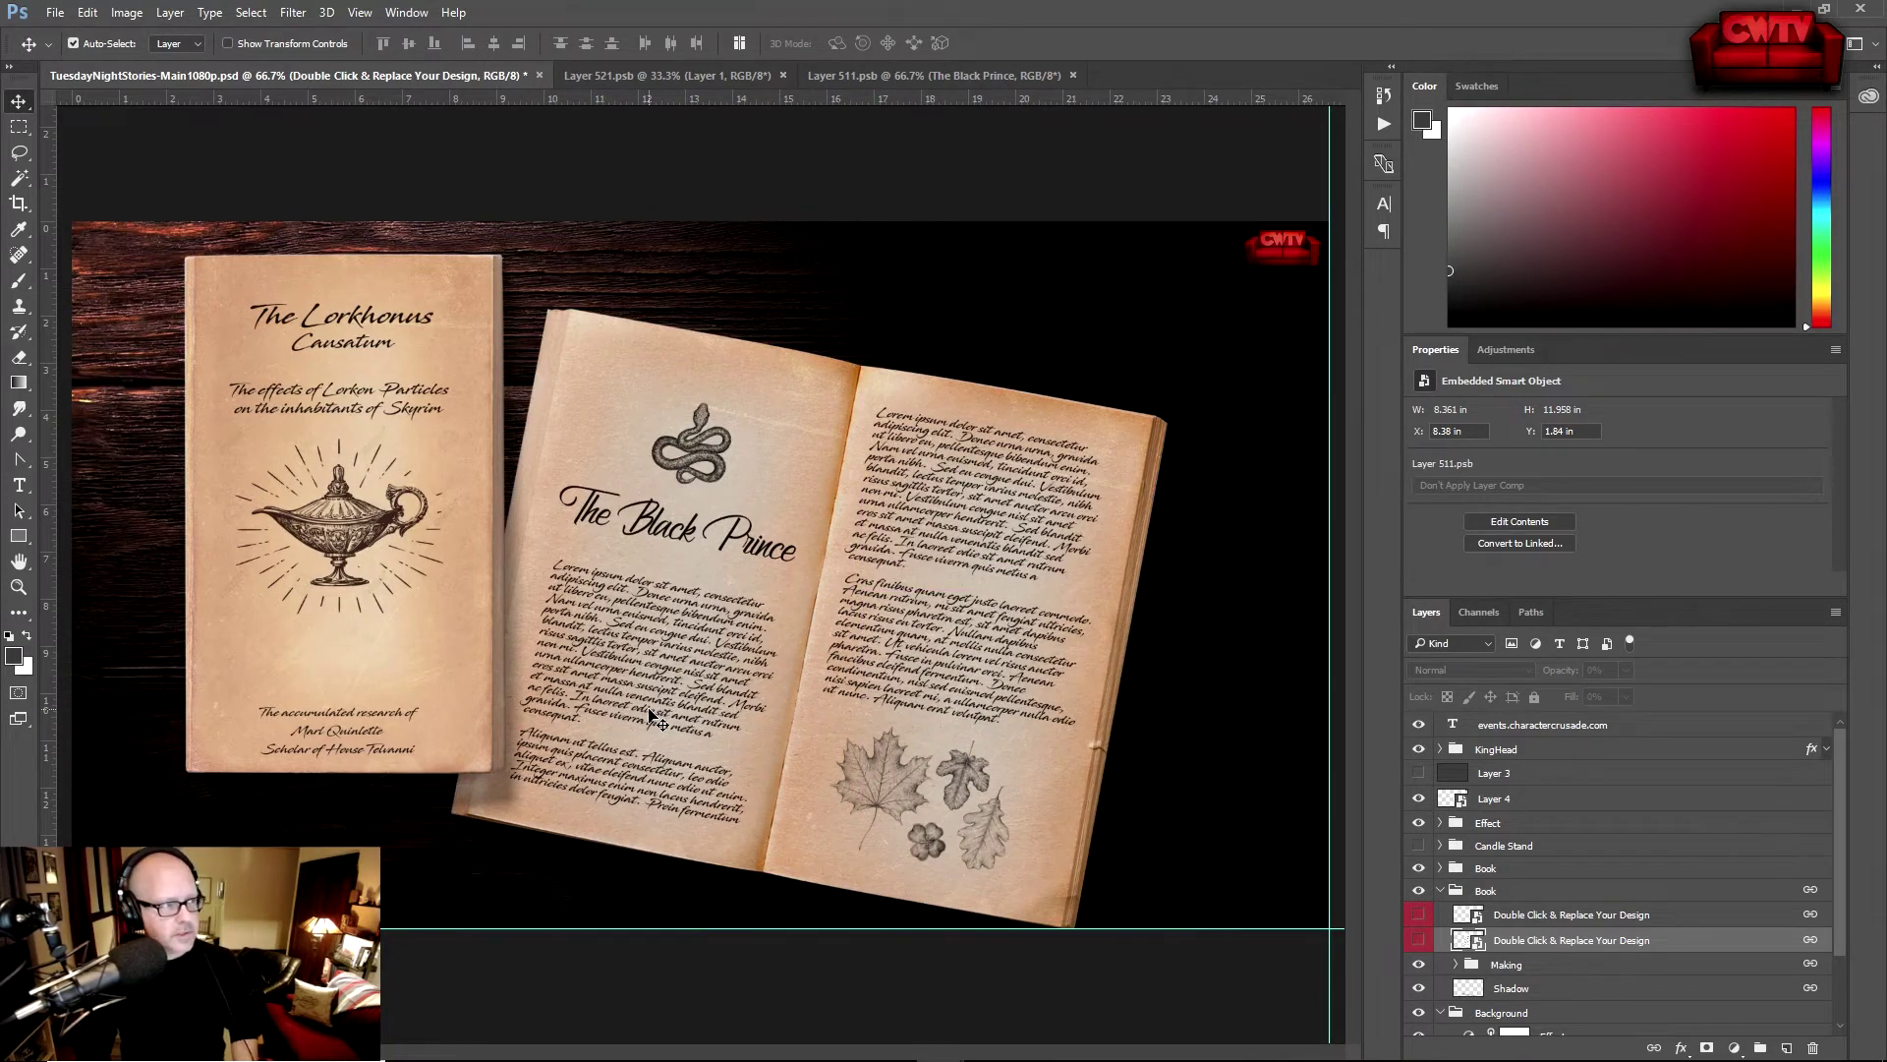
pyautogui.hotkey('ctrl', '+')
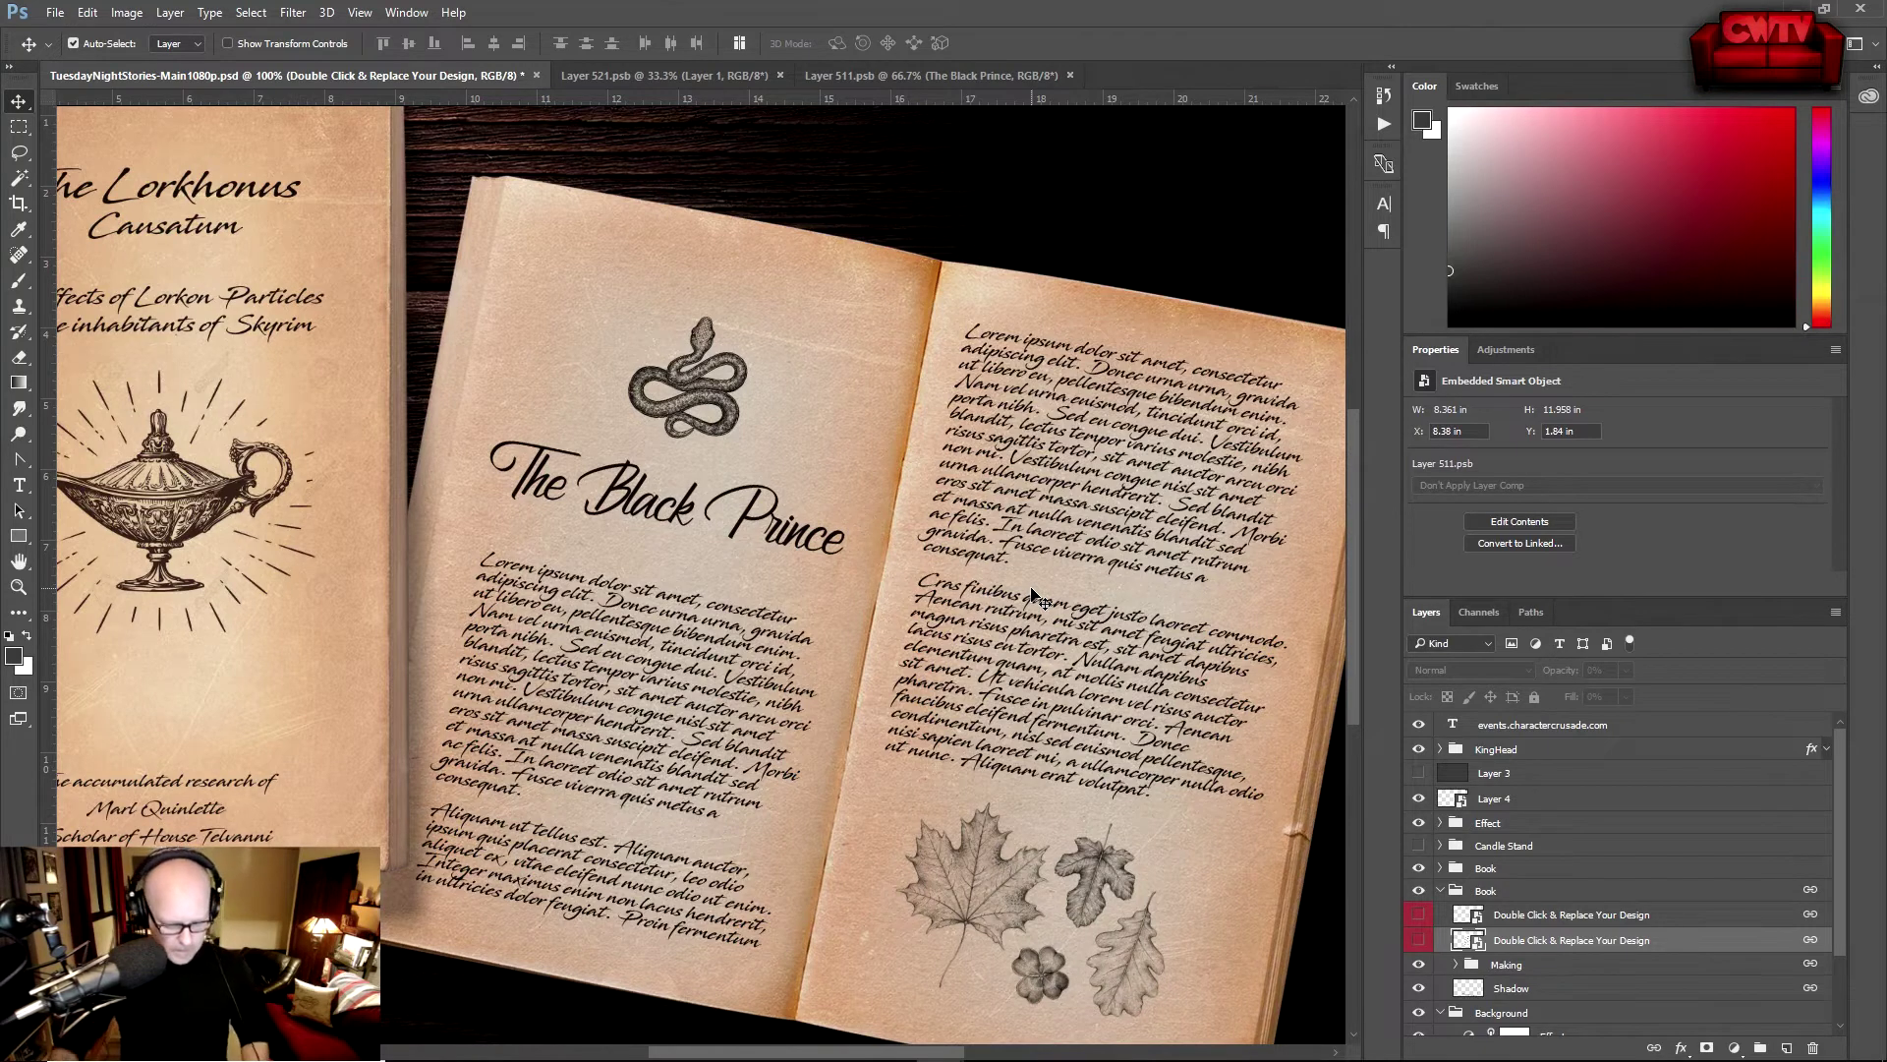
pyautogui.moveTo(747, 1057)
pyautogui.click(554, 1041)
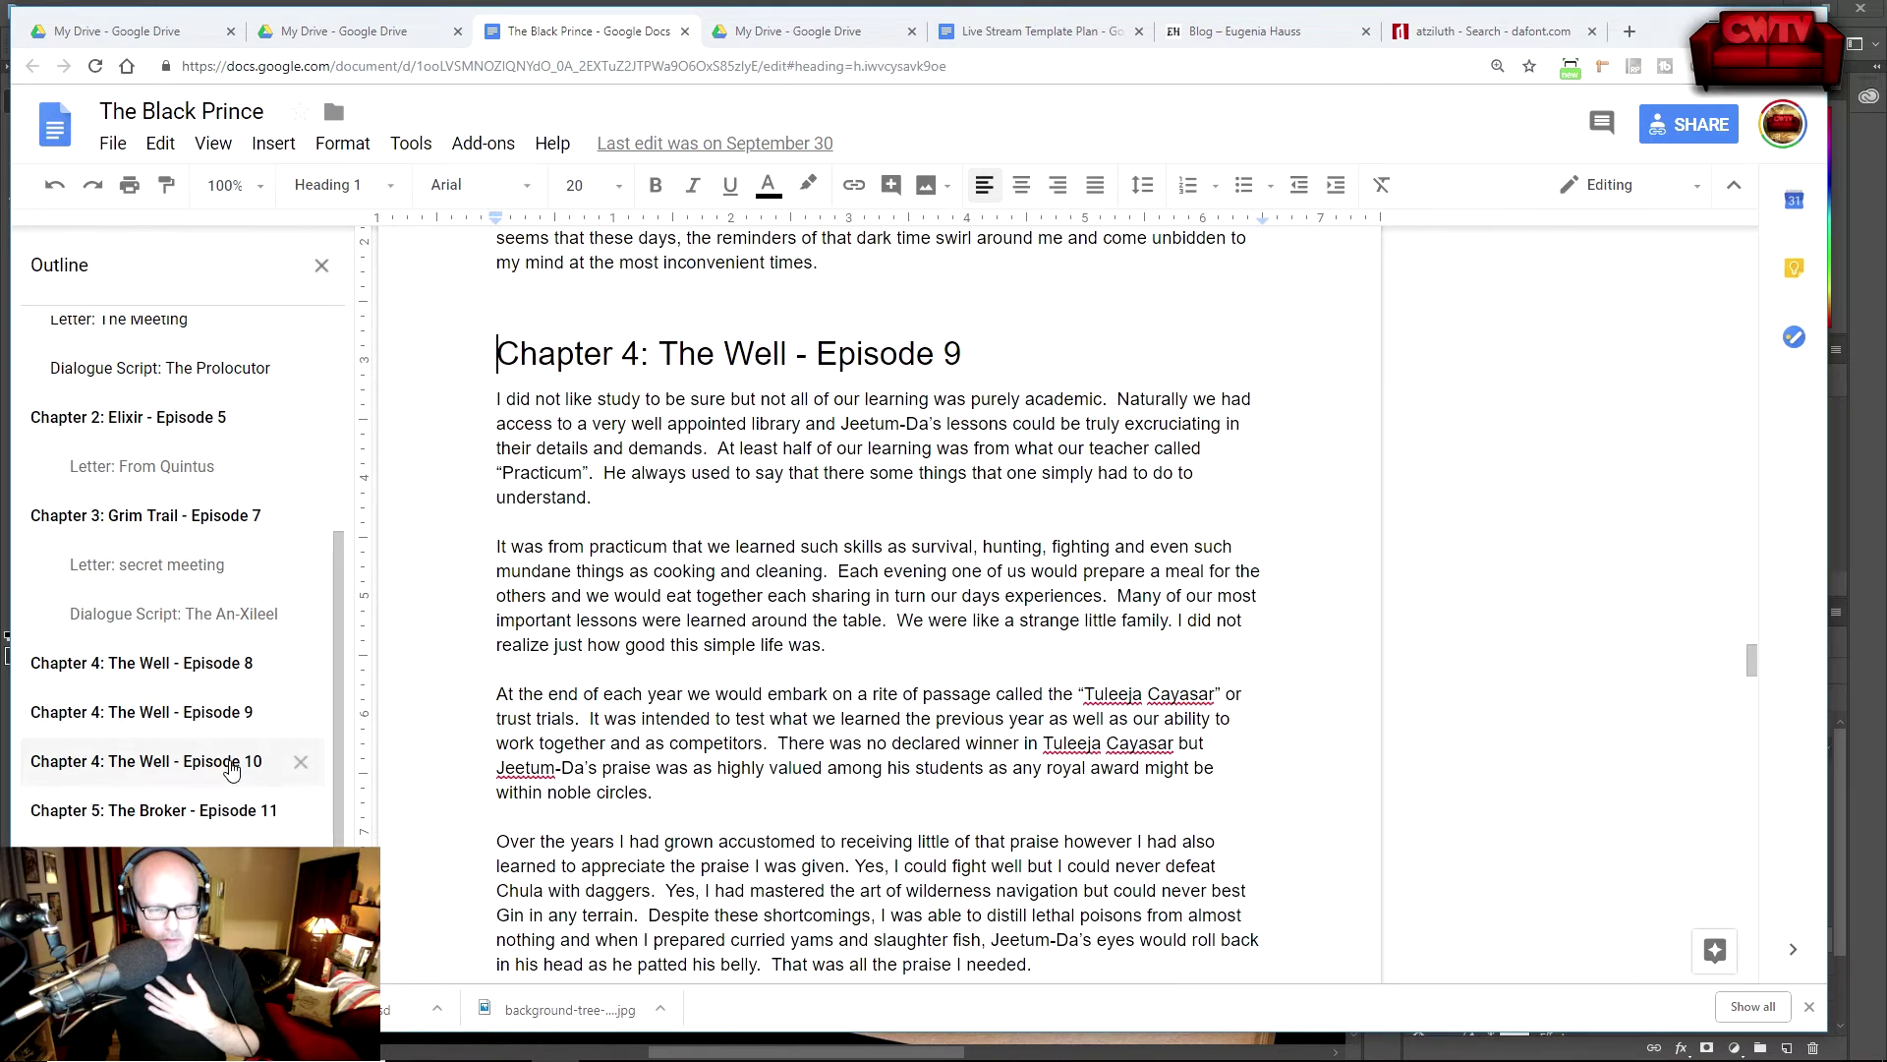
# - Jump to Chapter 4: The Well - Episode 10 and select its first two paragraphs
pyautogui.click(231, 763)
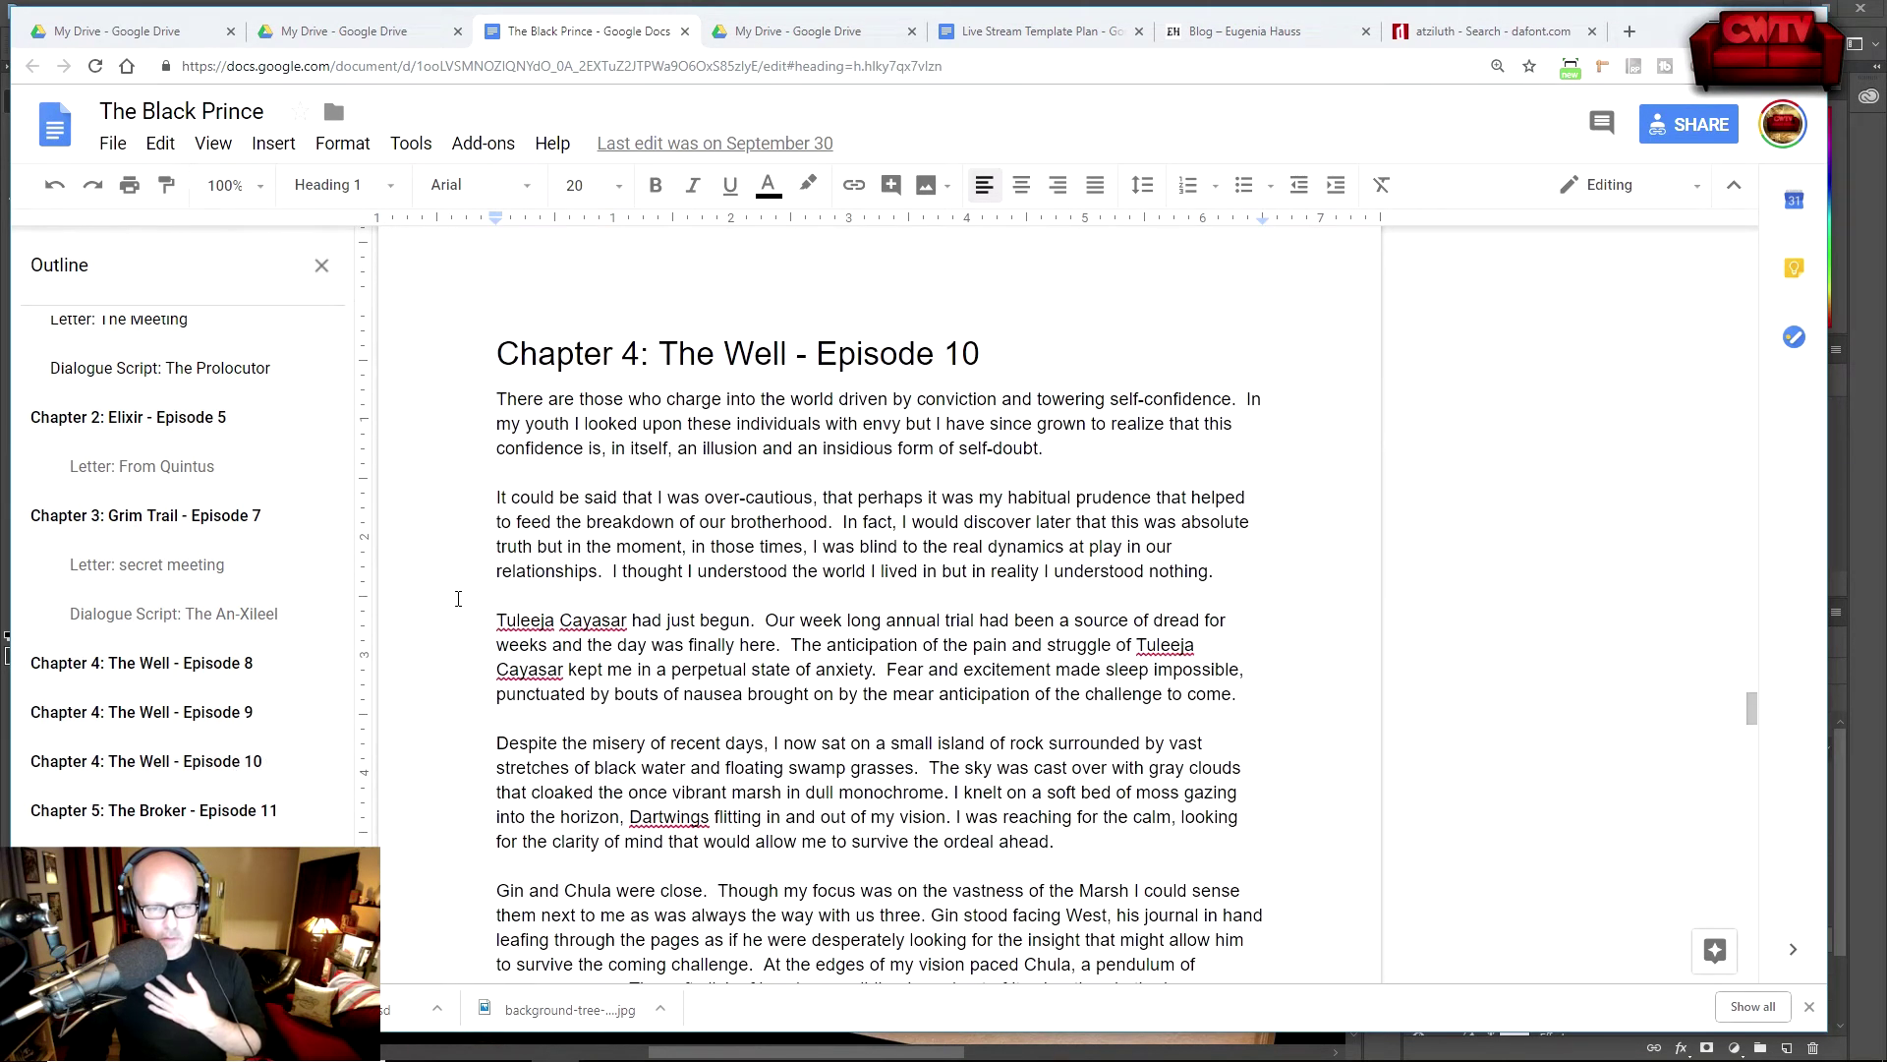
pyautogui.moveTo(499, 396); pyautogui.dragTo(1218, 577)
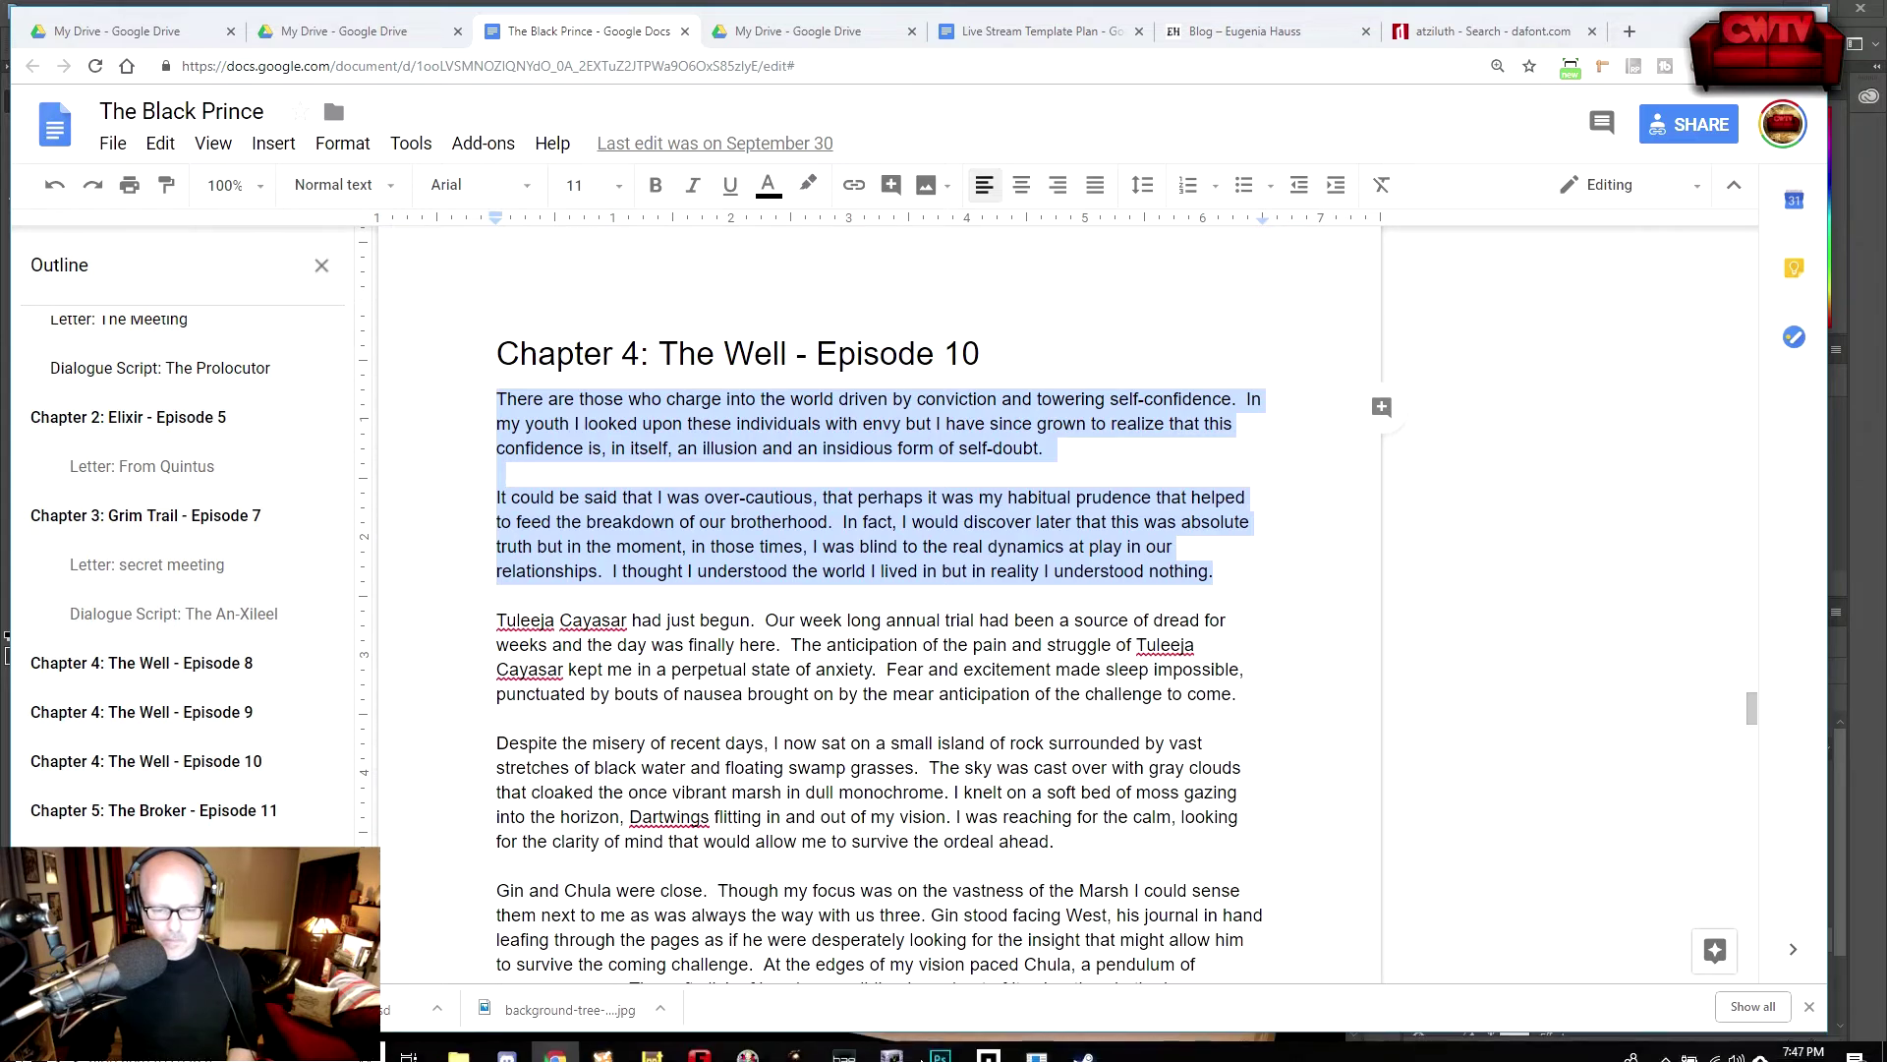
# - Open the left page's Layer 511.psb and select all its Lorem ipsum body text
pyautogui.moveTo(940, 1052)
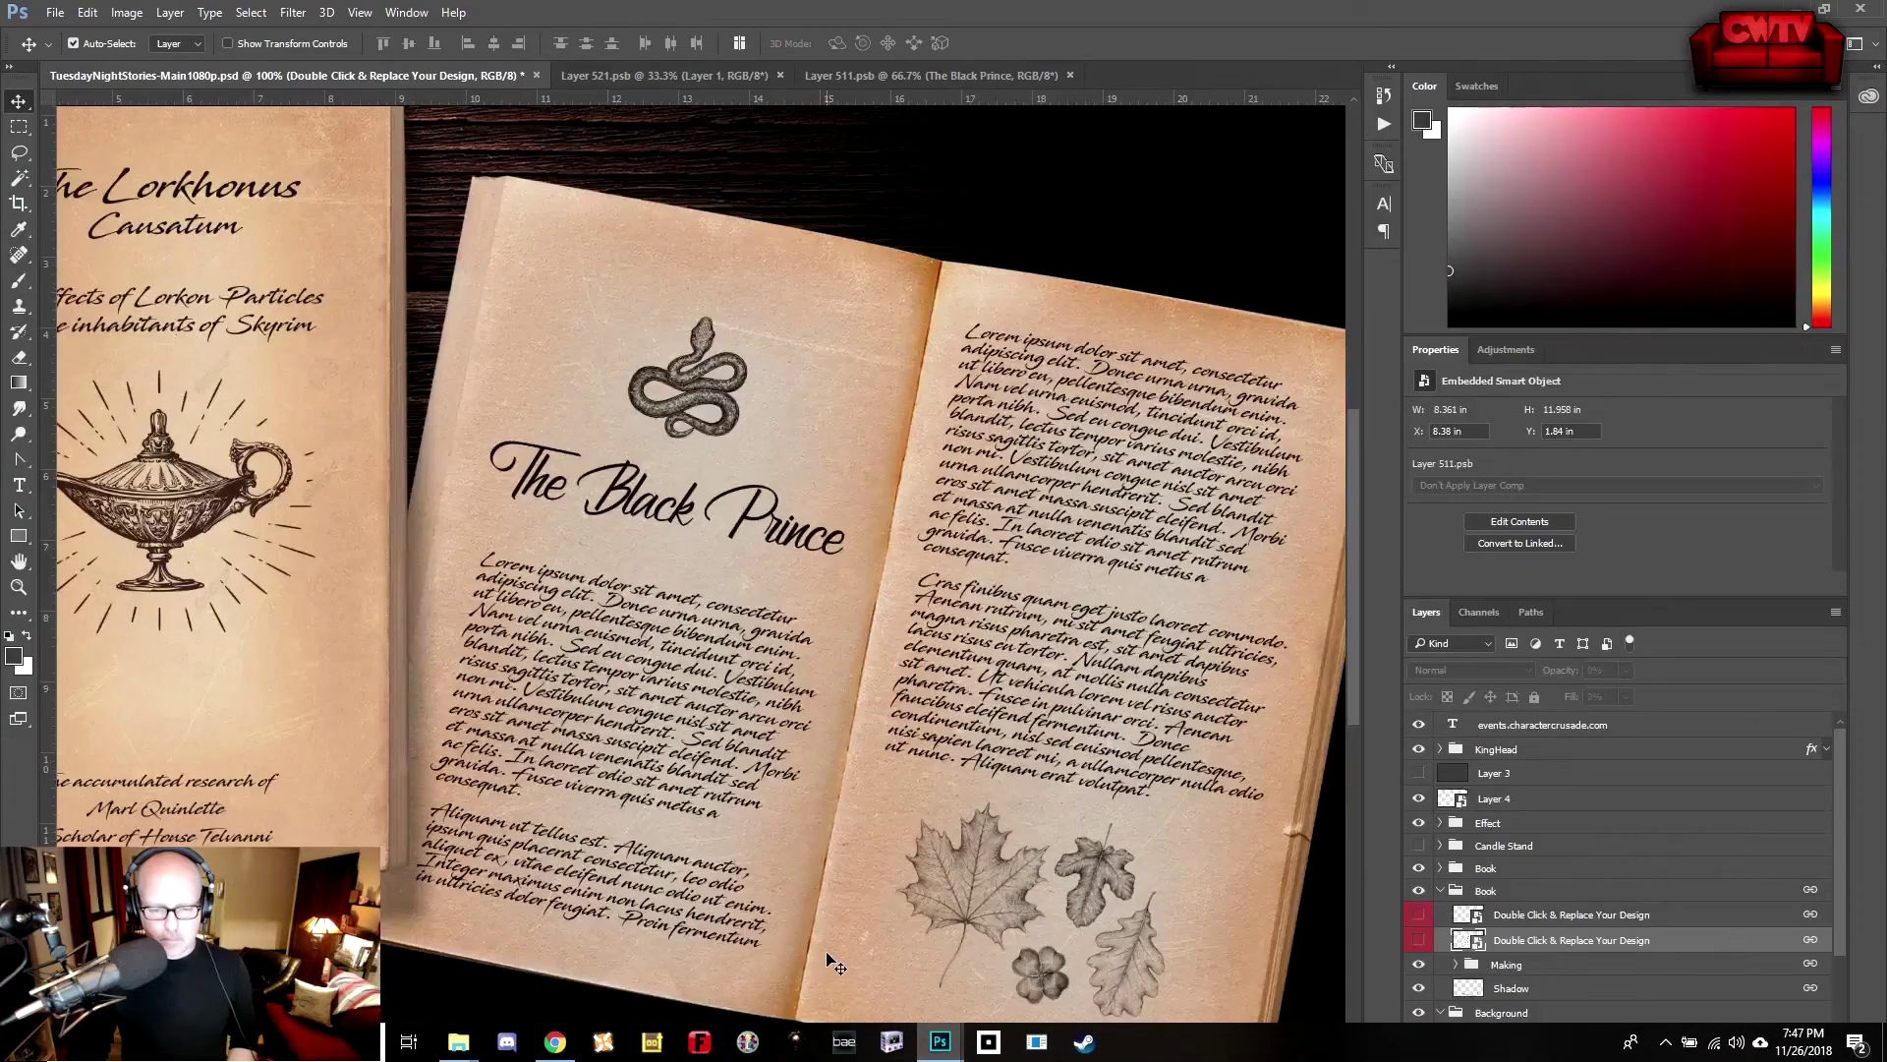
pyautogui.click(836, 973)
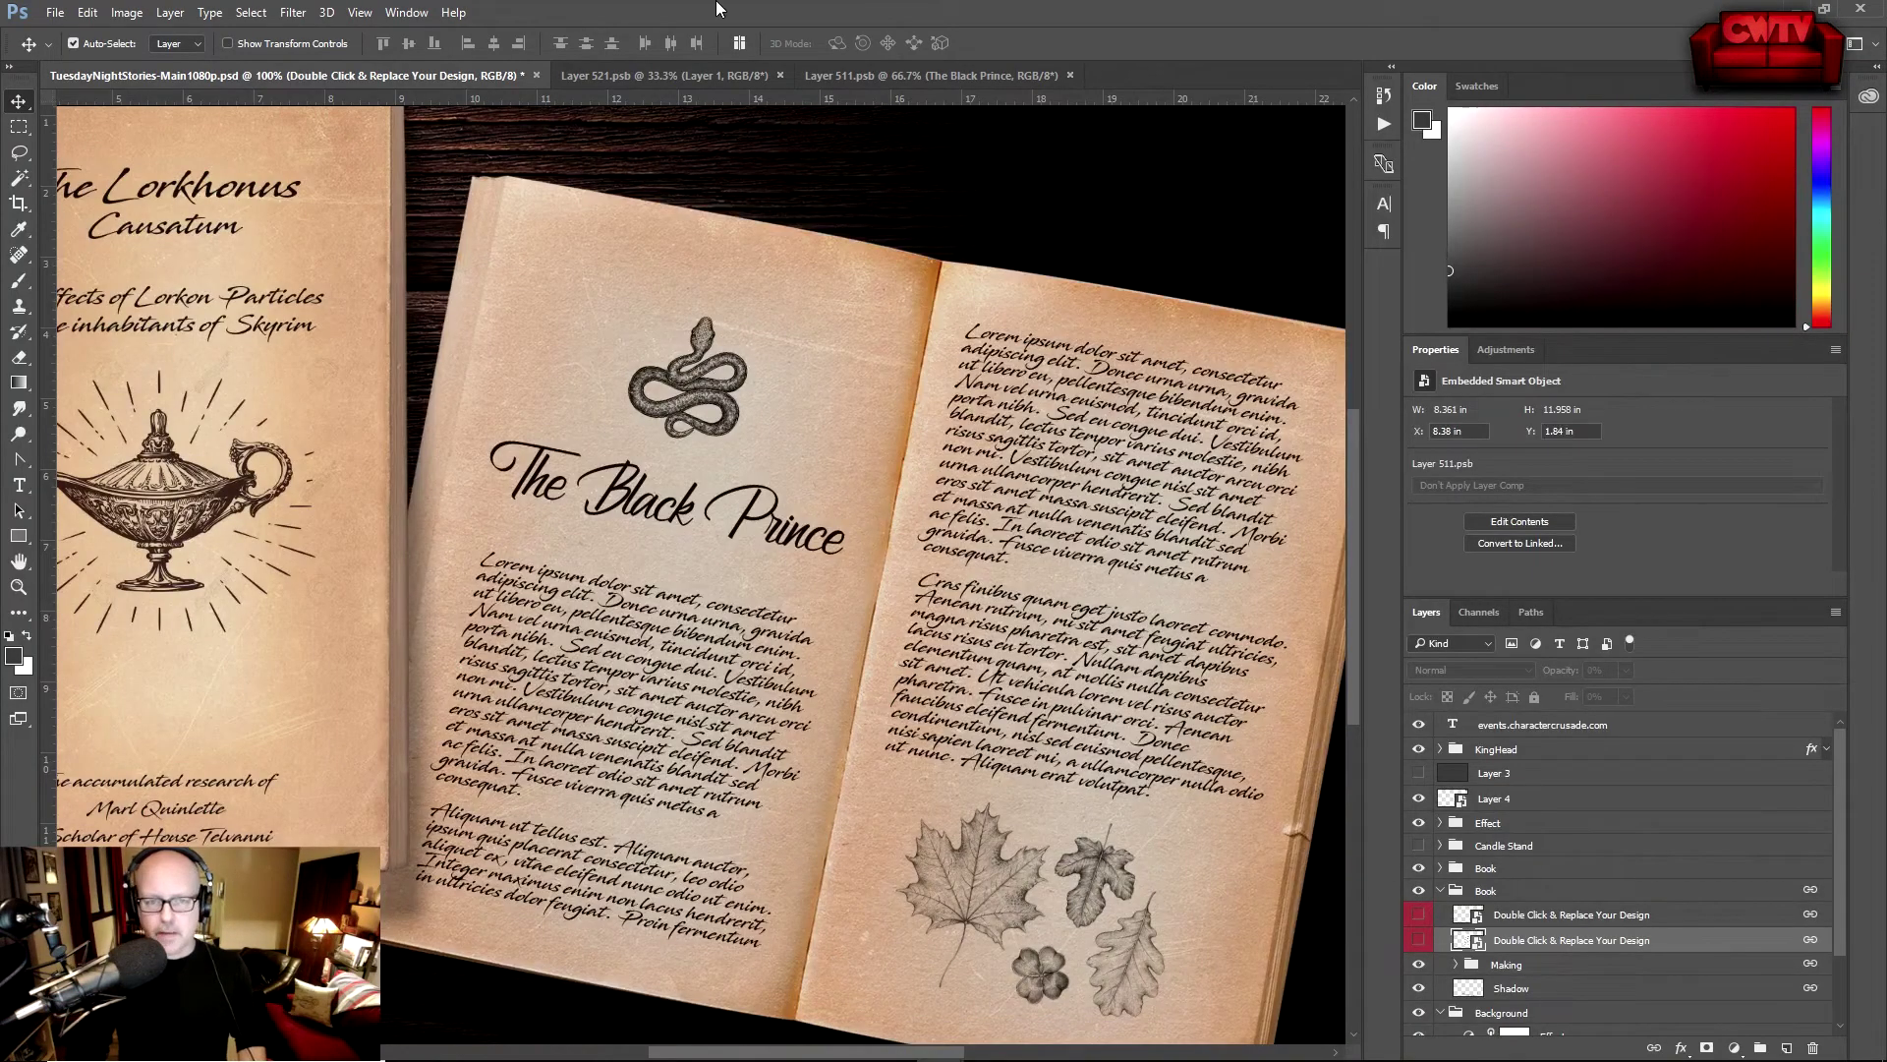
pyautogui.click(617, 78)
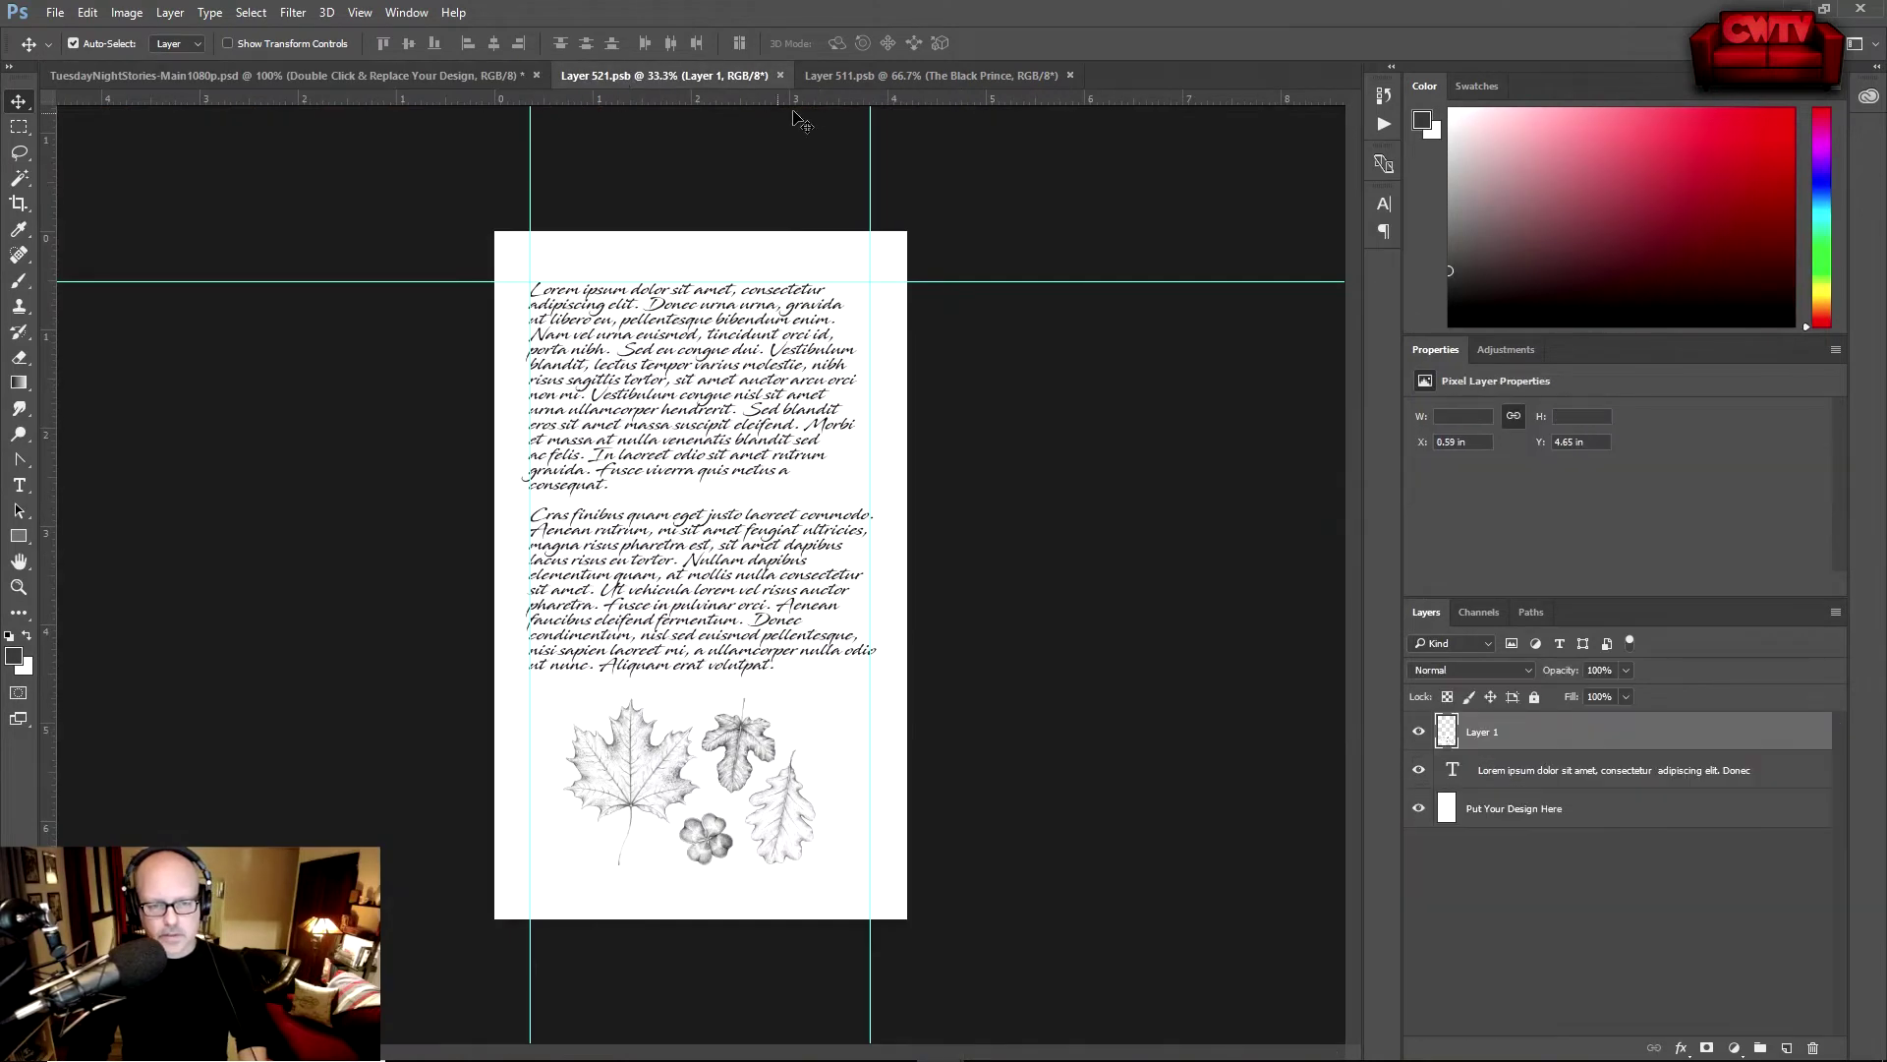
pyautogui.click(857, 79)
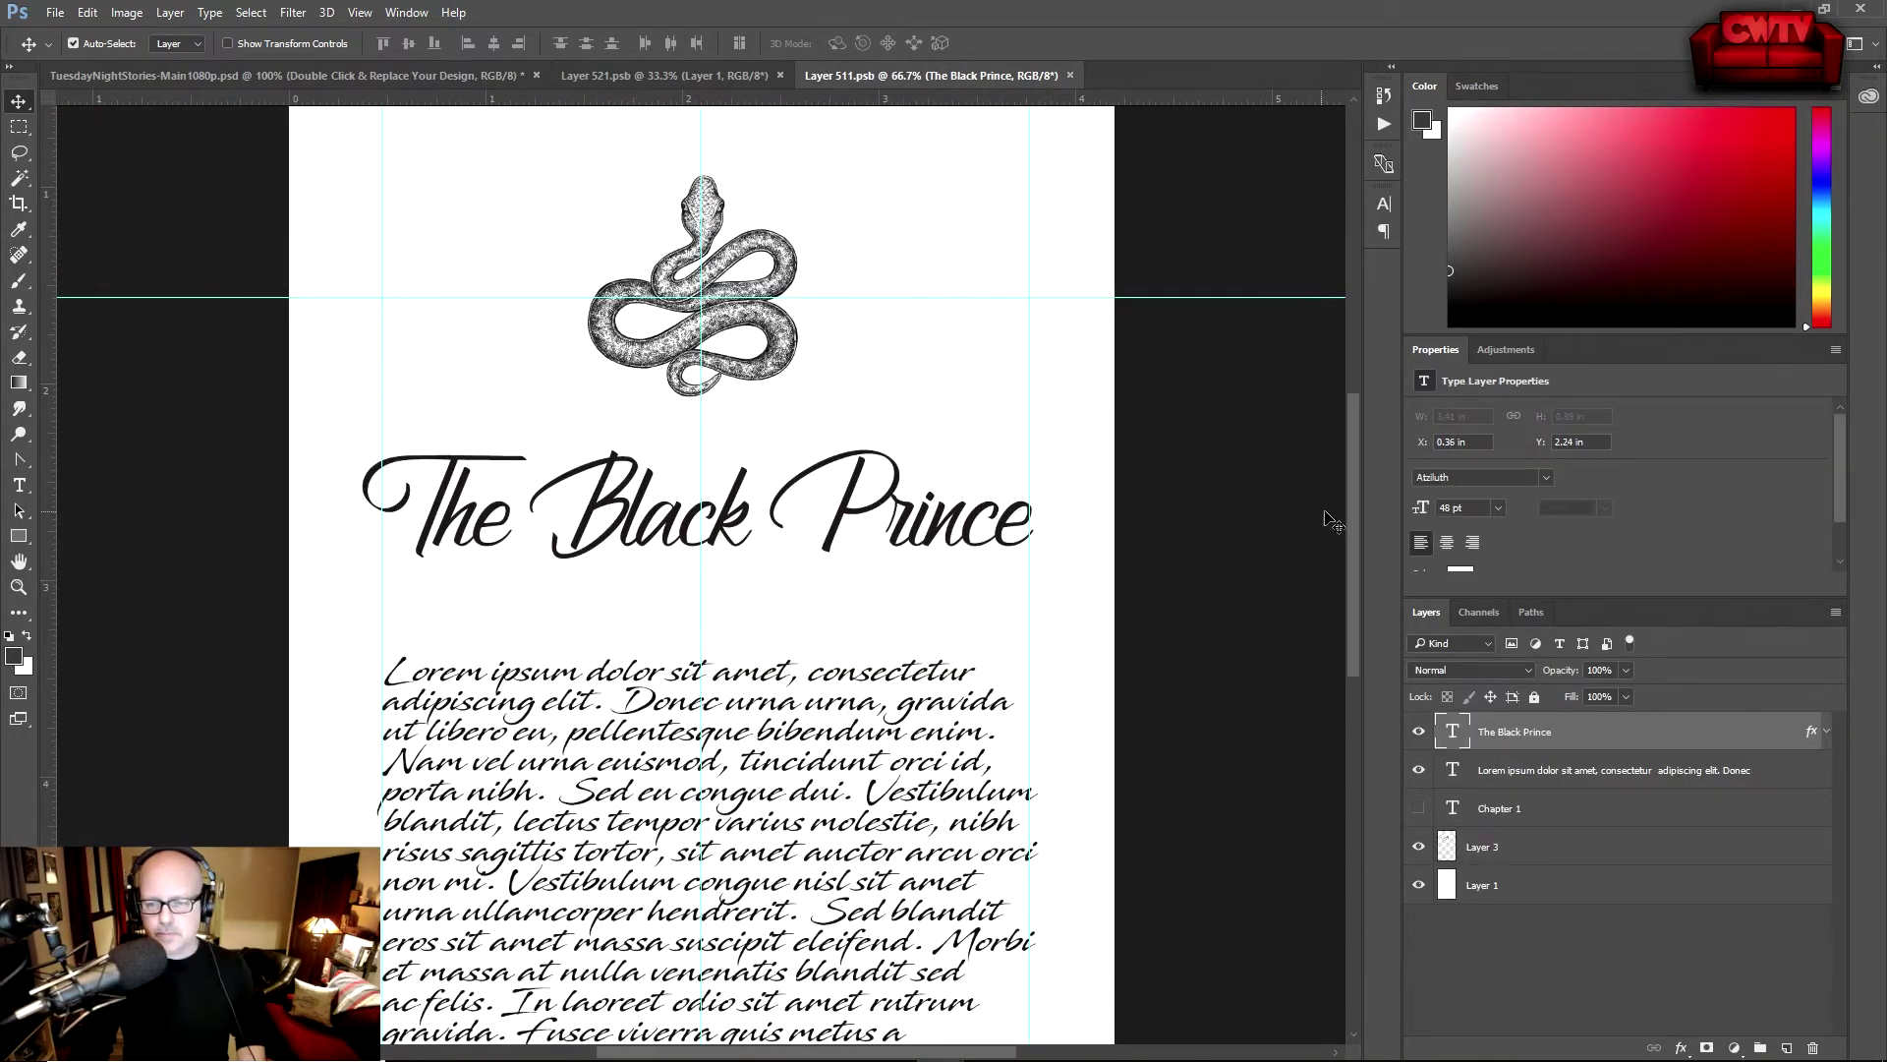
pyautogui.moveTo(1352, 529); pyautogui.dragTo(1353, 657)
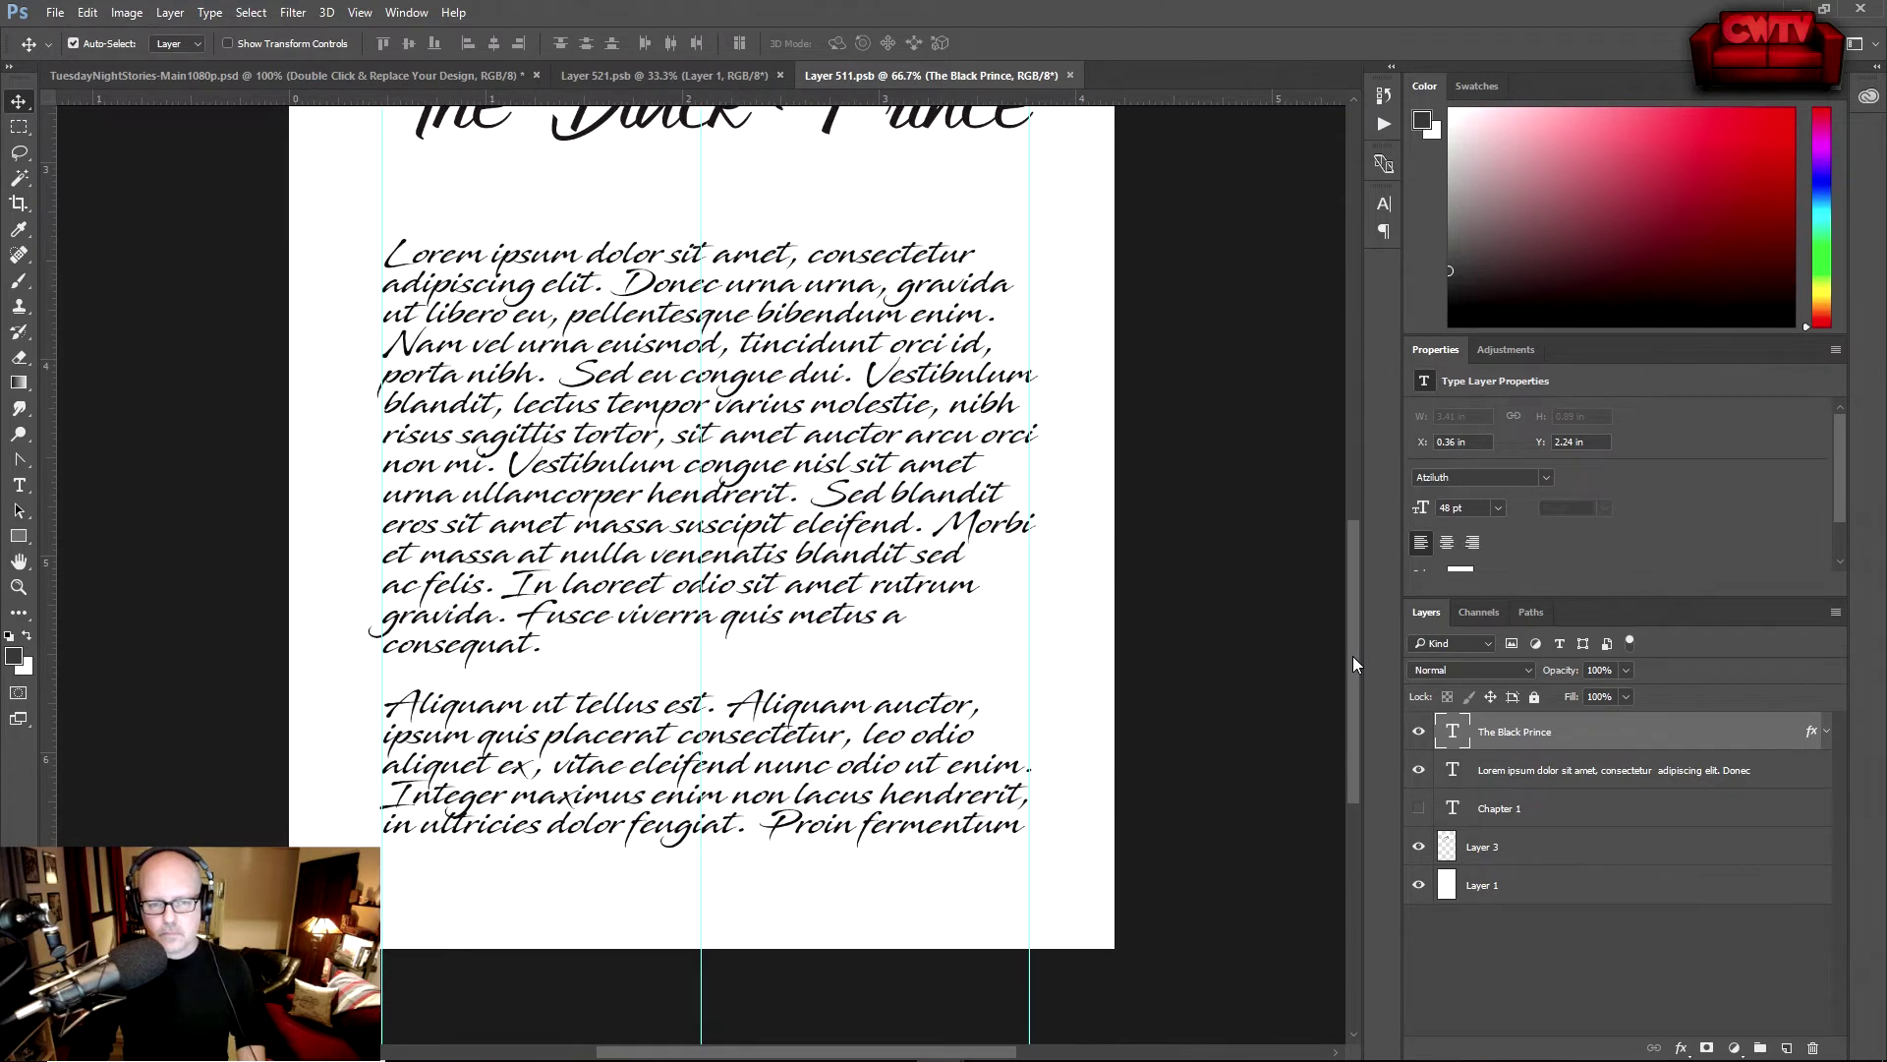
pyautogui.doubleClick(1454, 772)
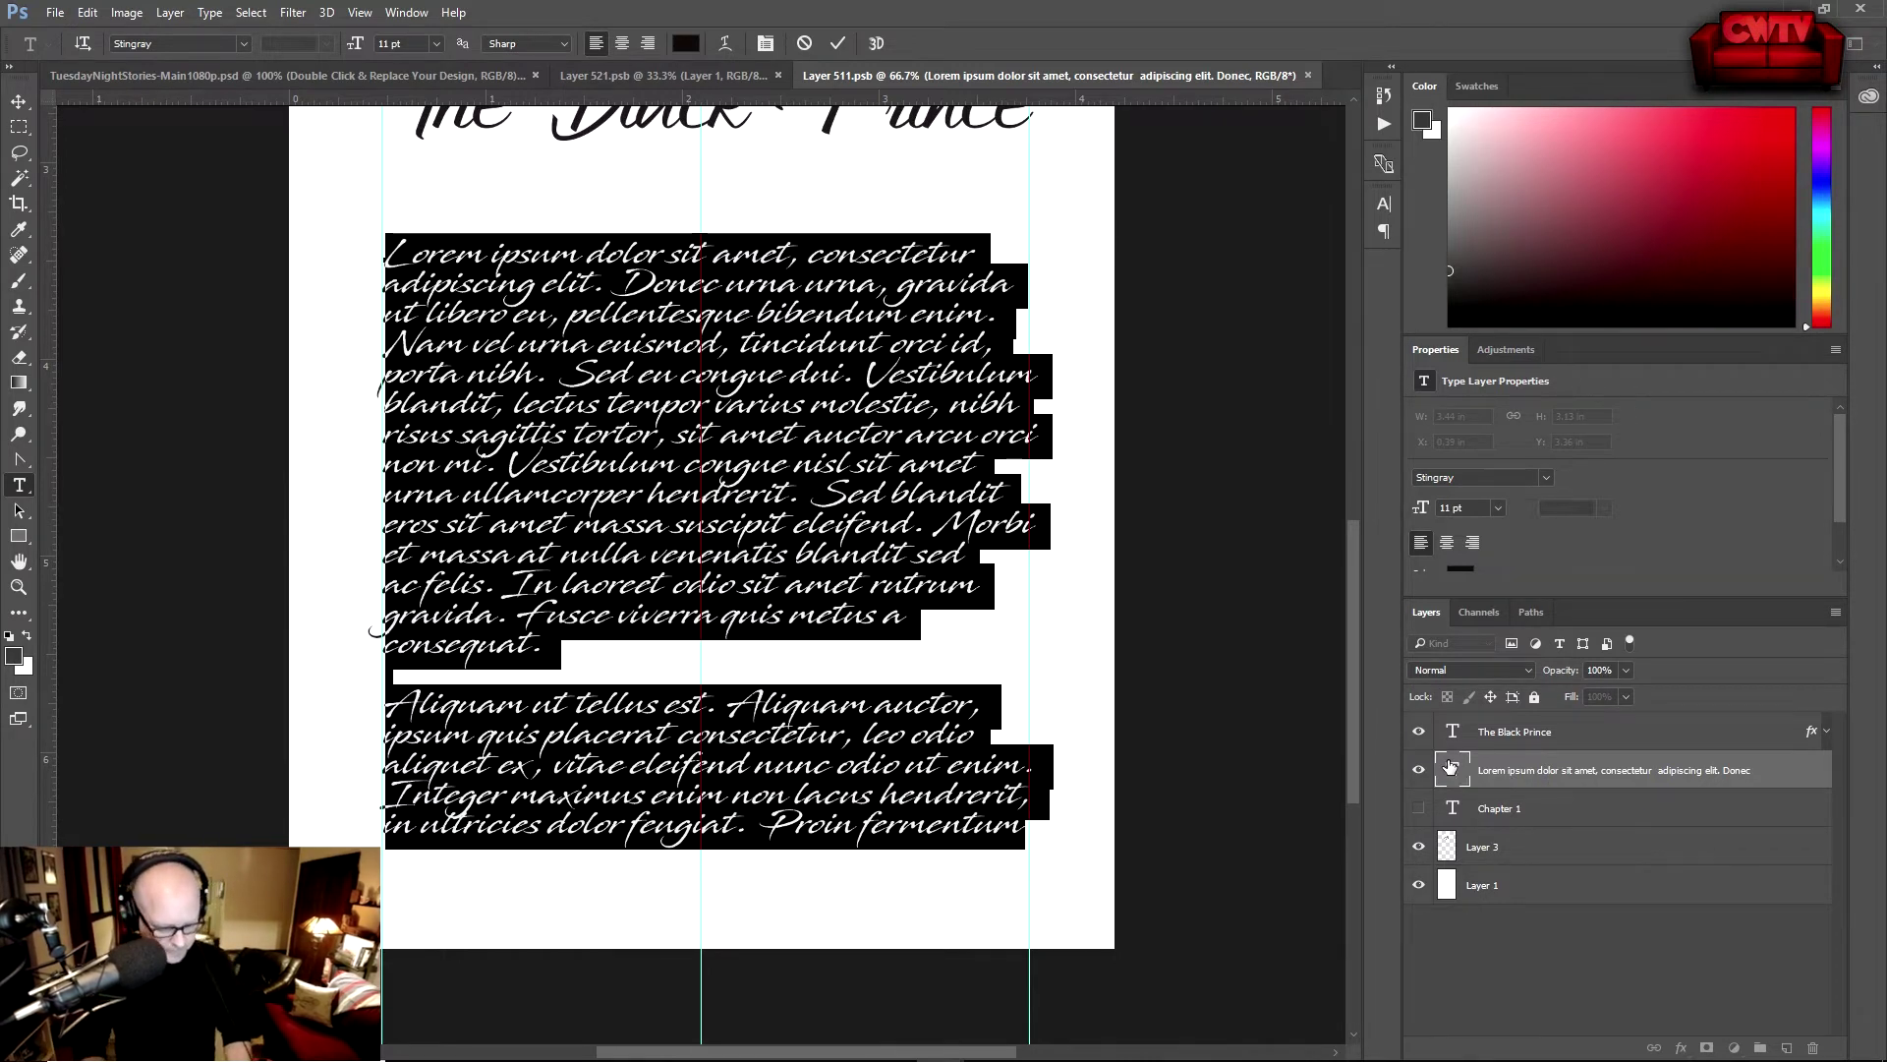
# - Replace the Lorem ipsum with the pasted paragraphs, breaking lines after 'world', 'looked' and before 'since'
pyautogui.press('ctrl')
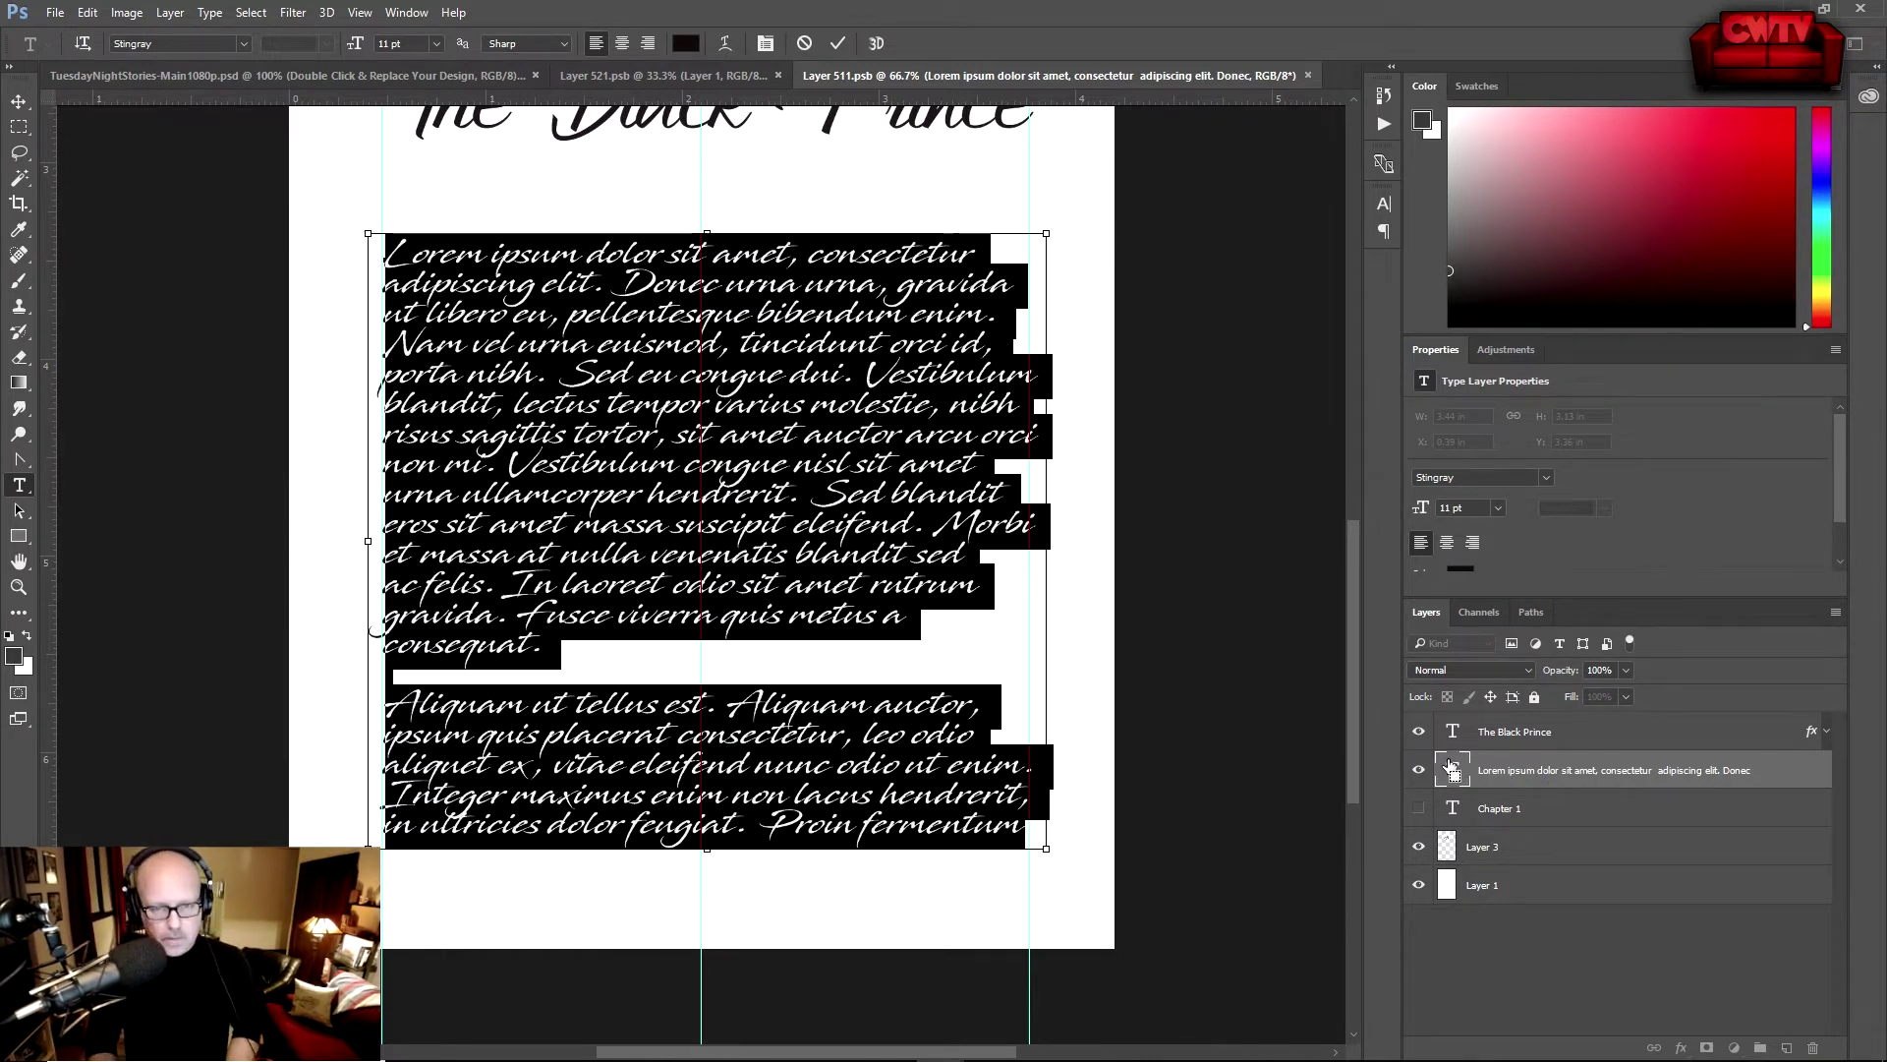
pyautogui.press('BackSpace')
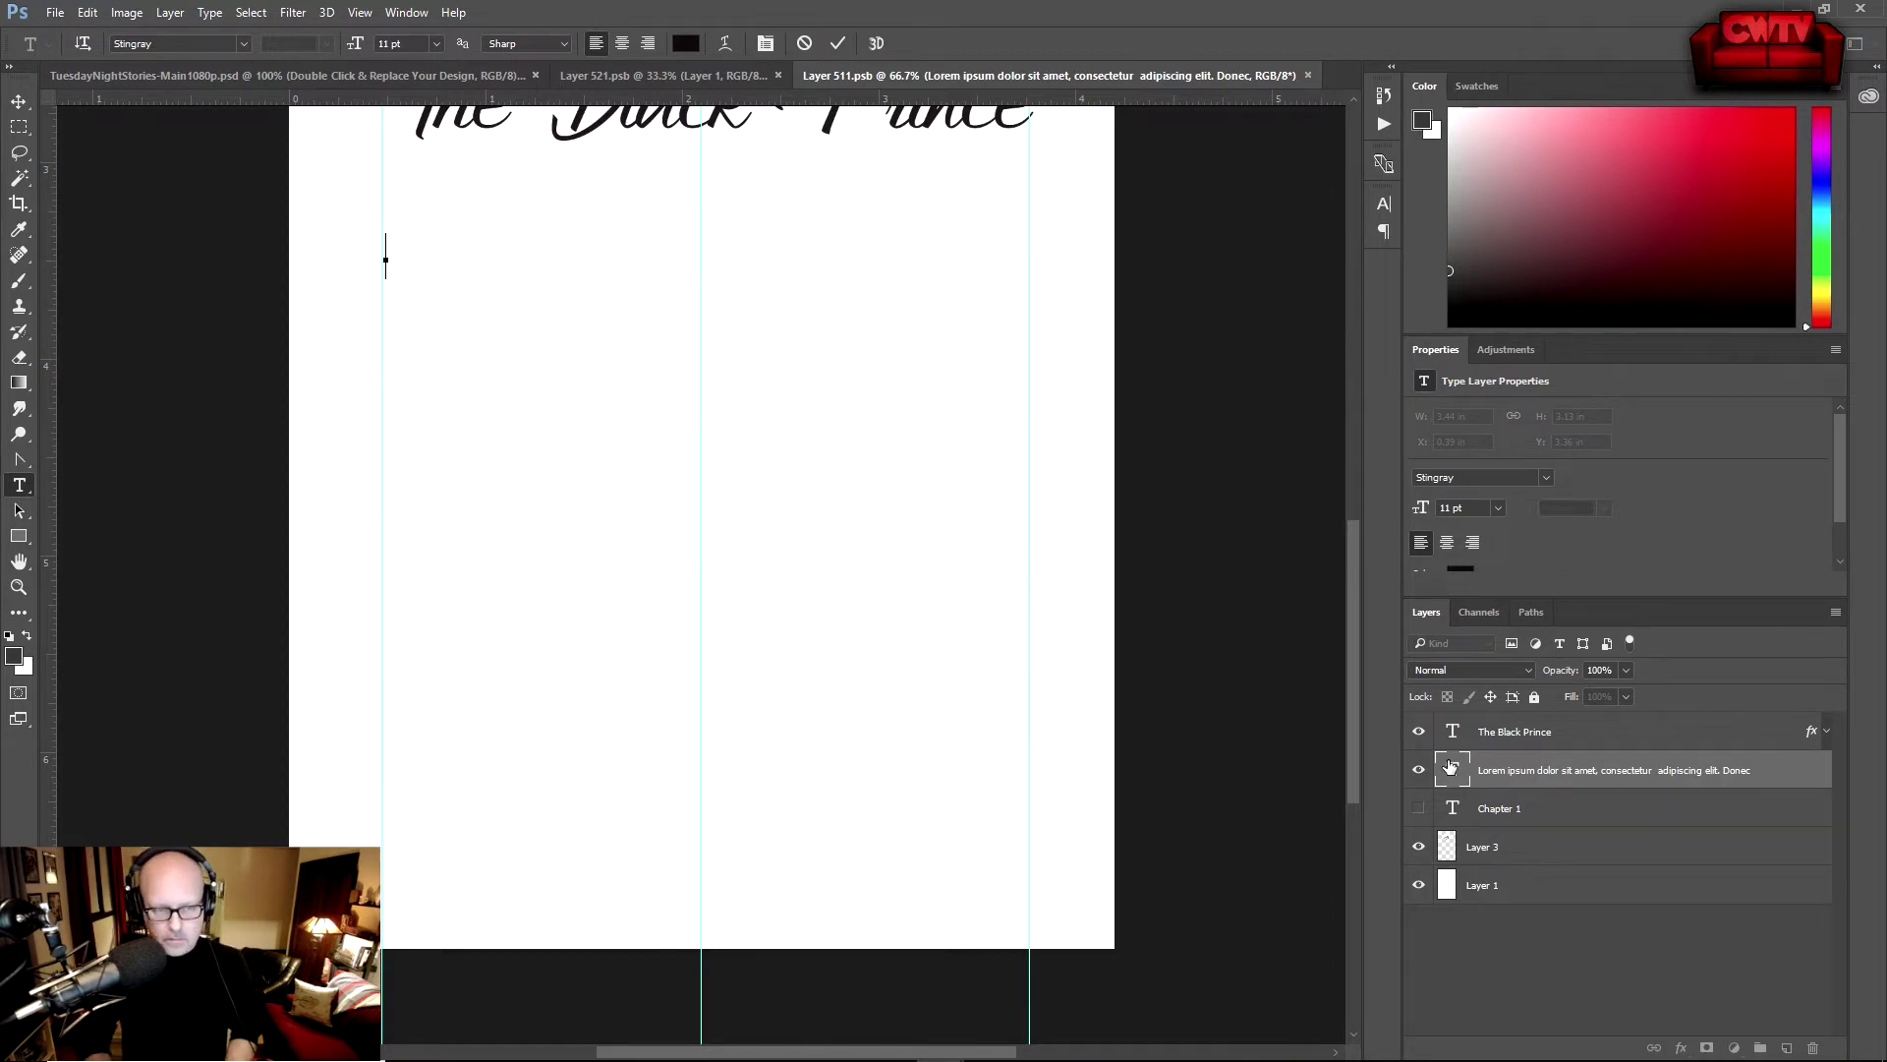
pyautogui.hotkey('ctrl', 'v')
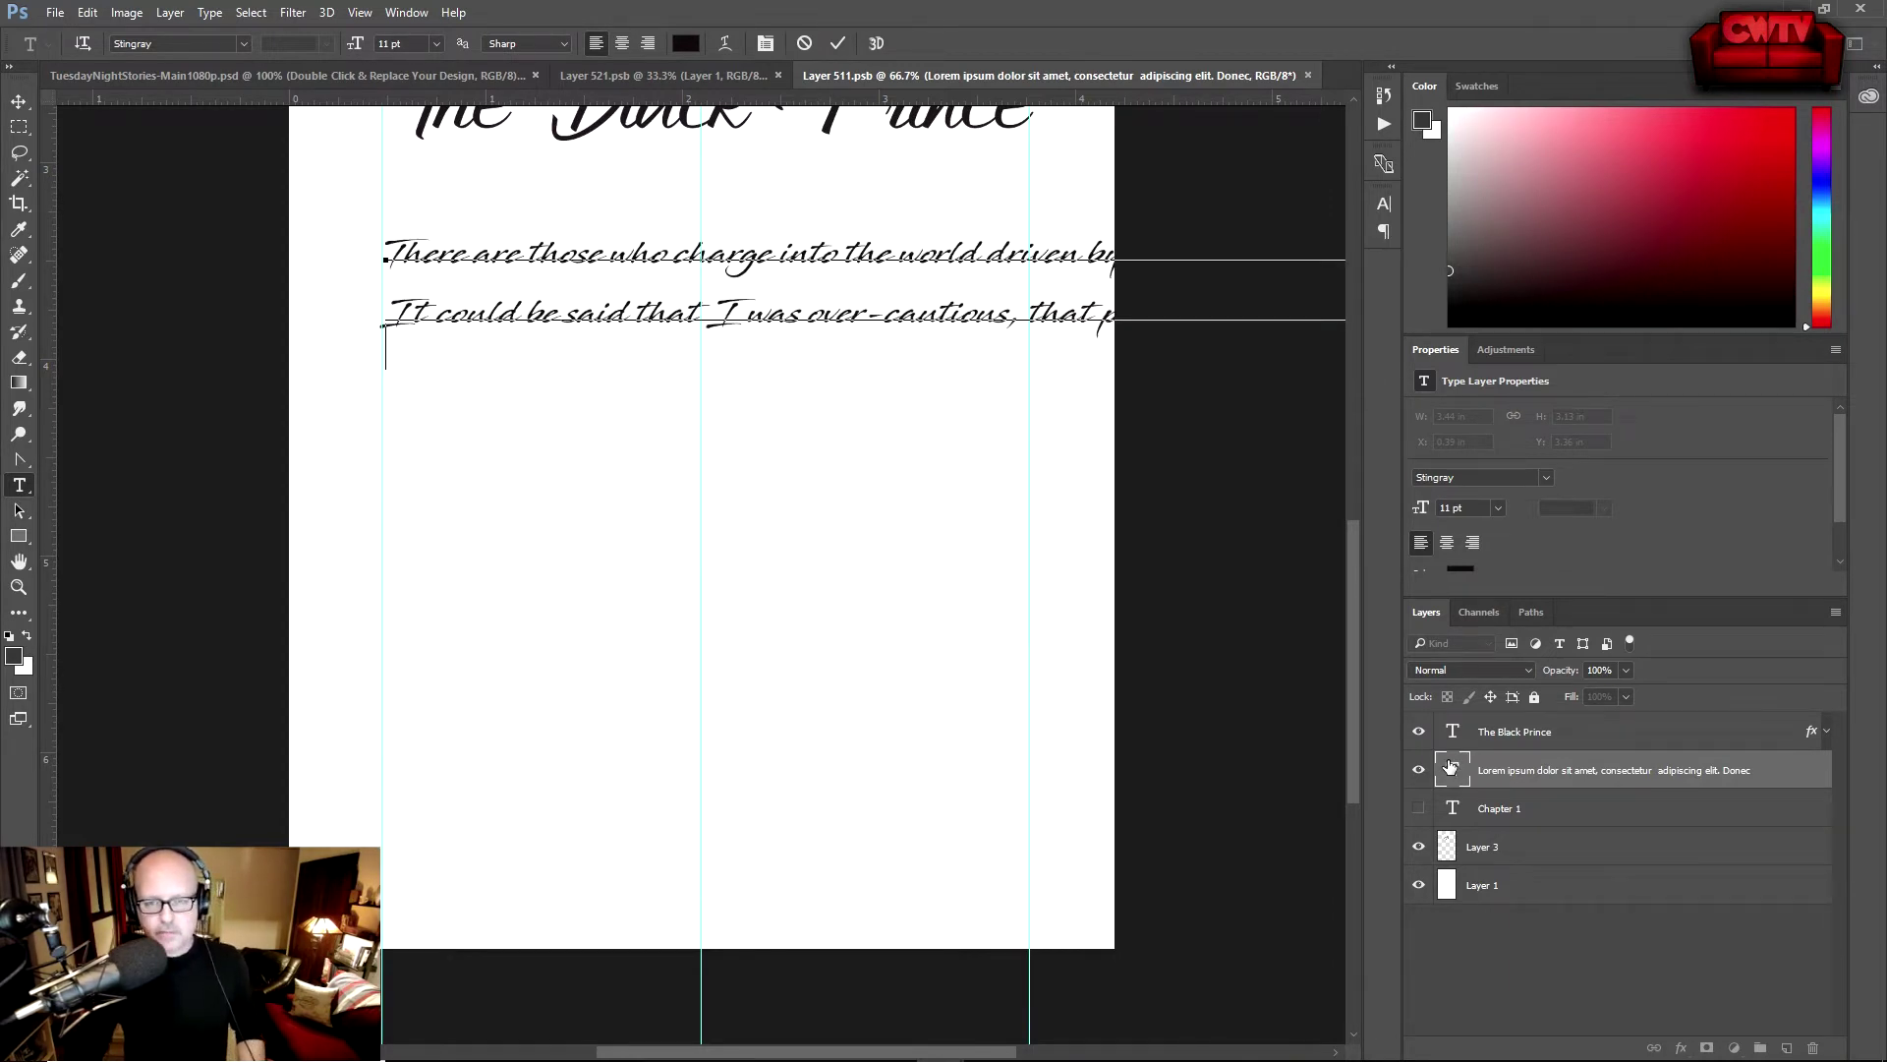
pyautogui.click(993, 253)
pyautogui.press('Return')
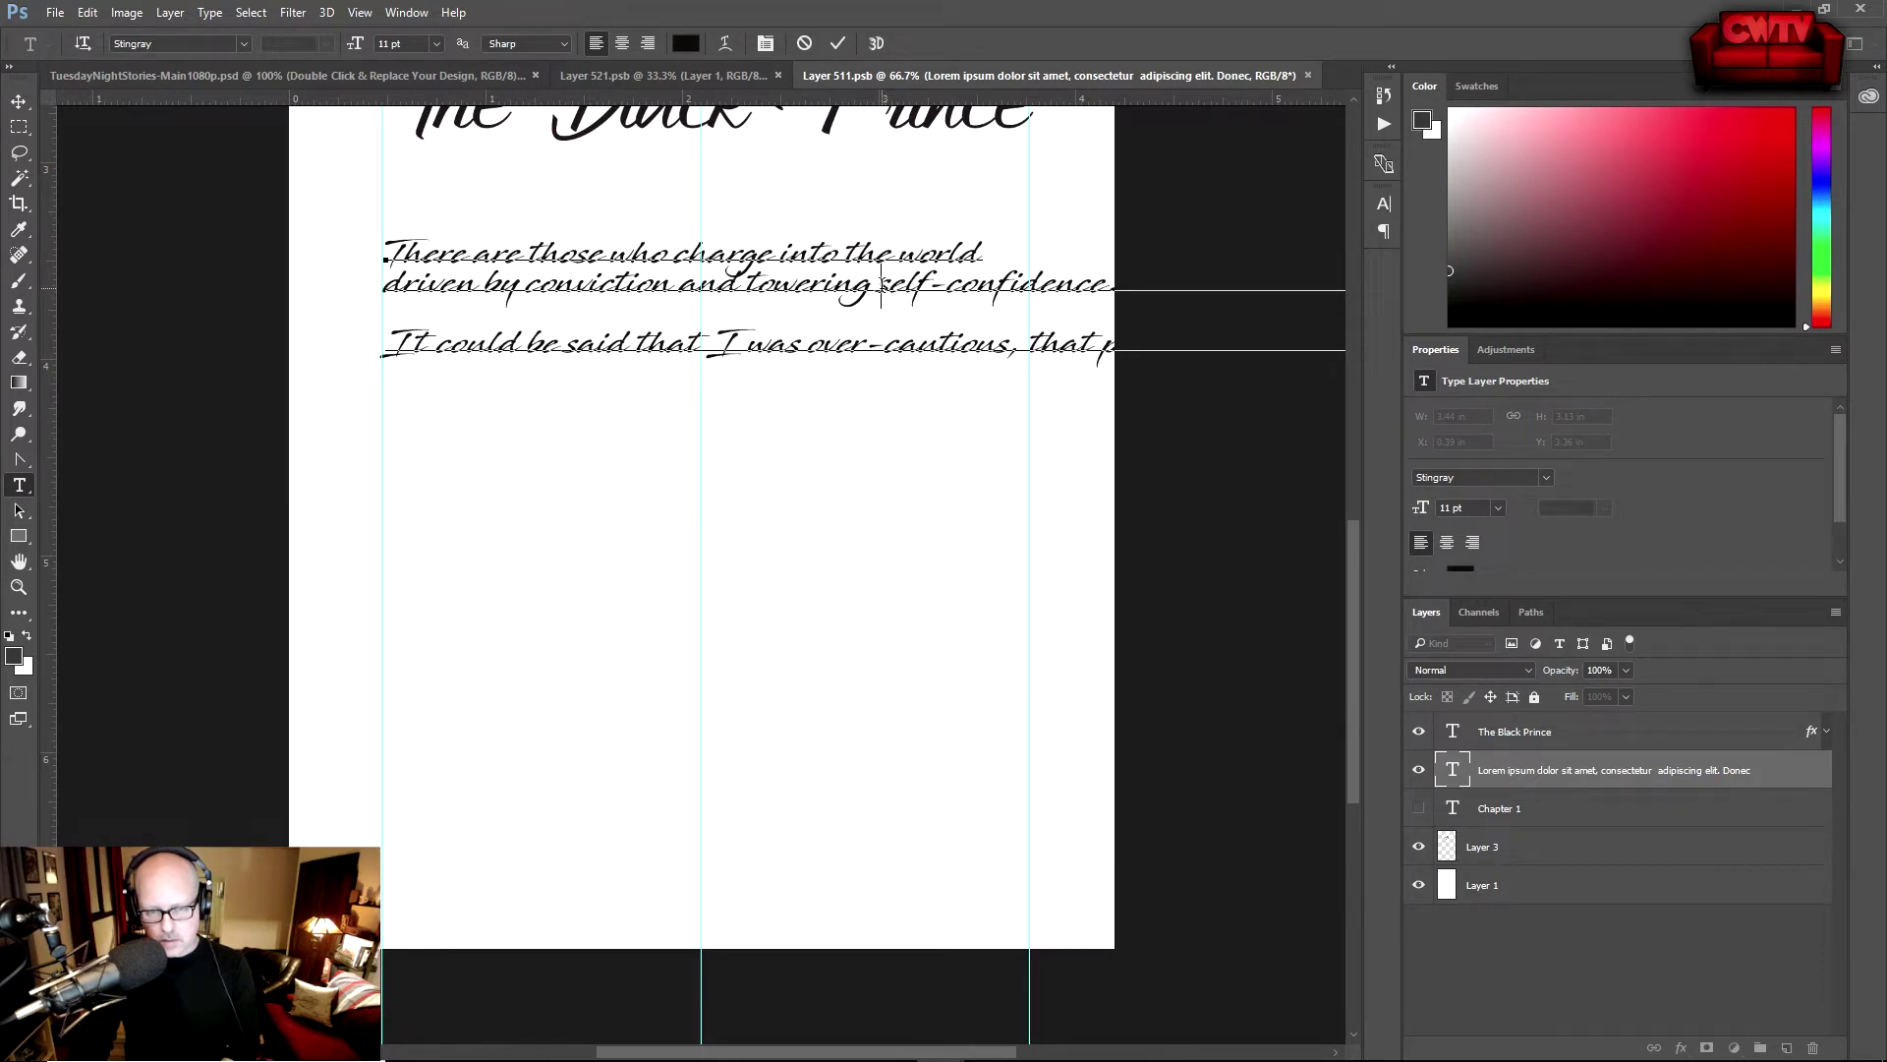
pyautogui.hotkey('ctrl', 'v')
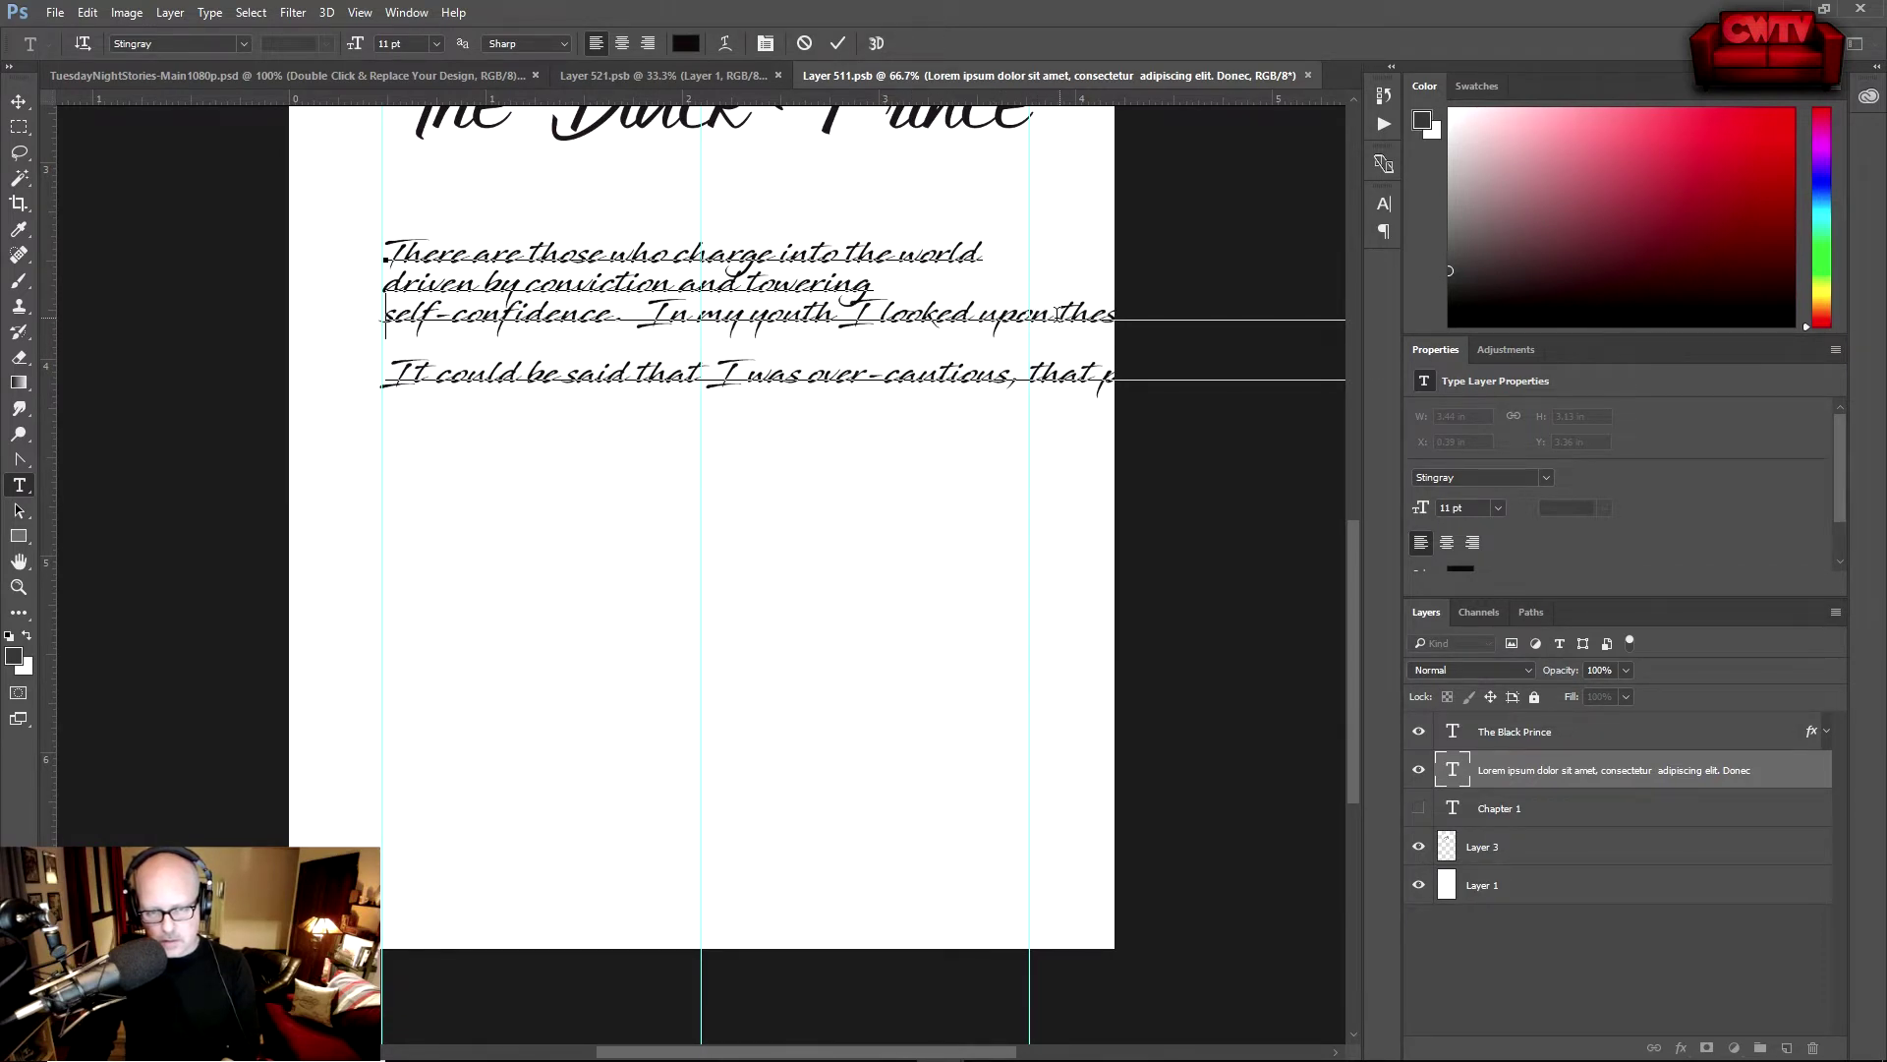
pyautogui.click(981, 315)
pyautogui.press('Return')
pyautogui.click(1037, 359)
pyautogui.press('Return')
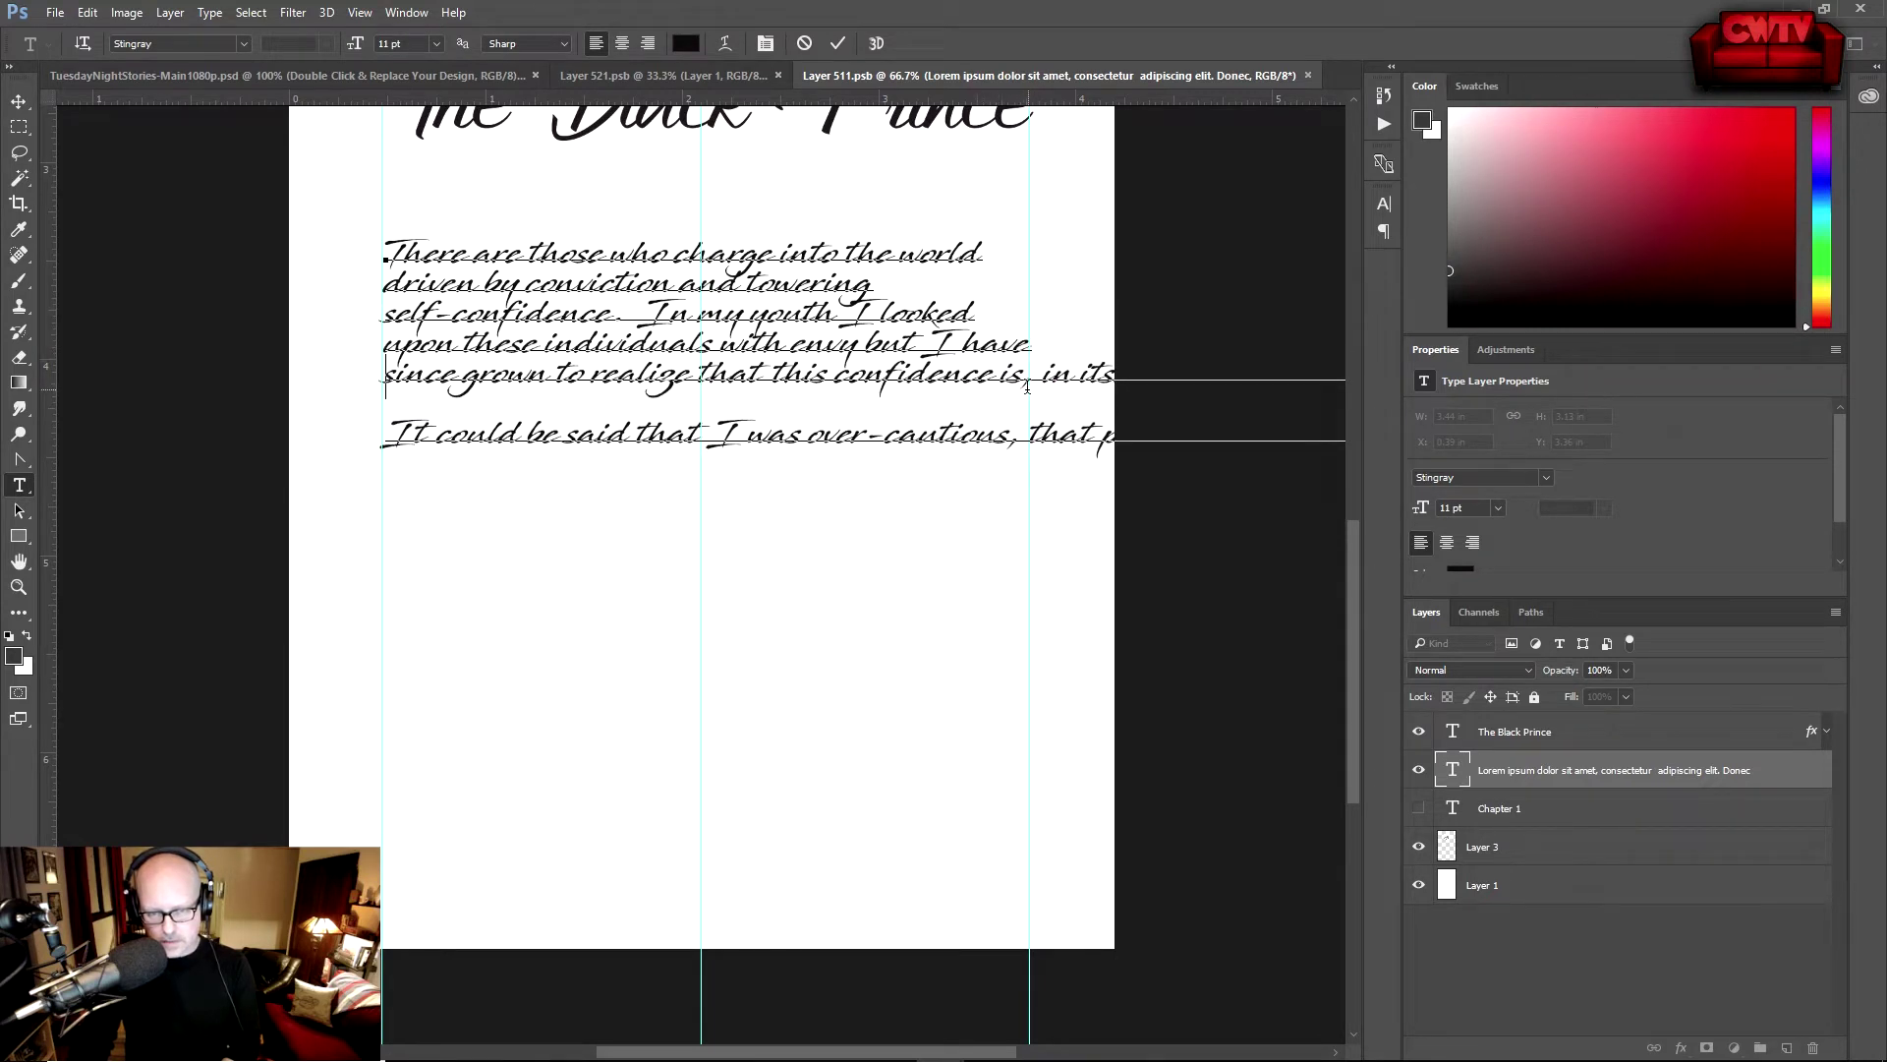
# - Finish wrapping lines at 'is,', 'self-doubt.' and 'that perhaps', retype the closing sentence, and commit the text
pyautogui.click(1036, 378)
pyautogui.press('Return')
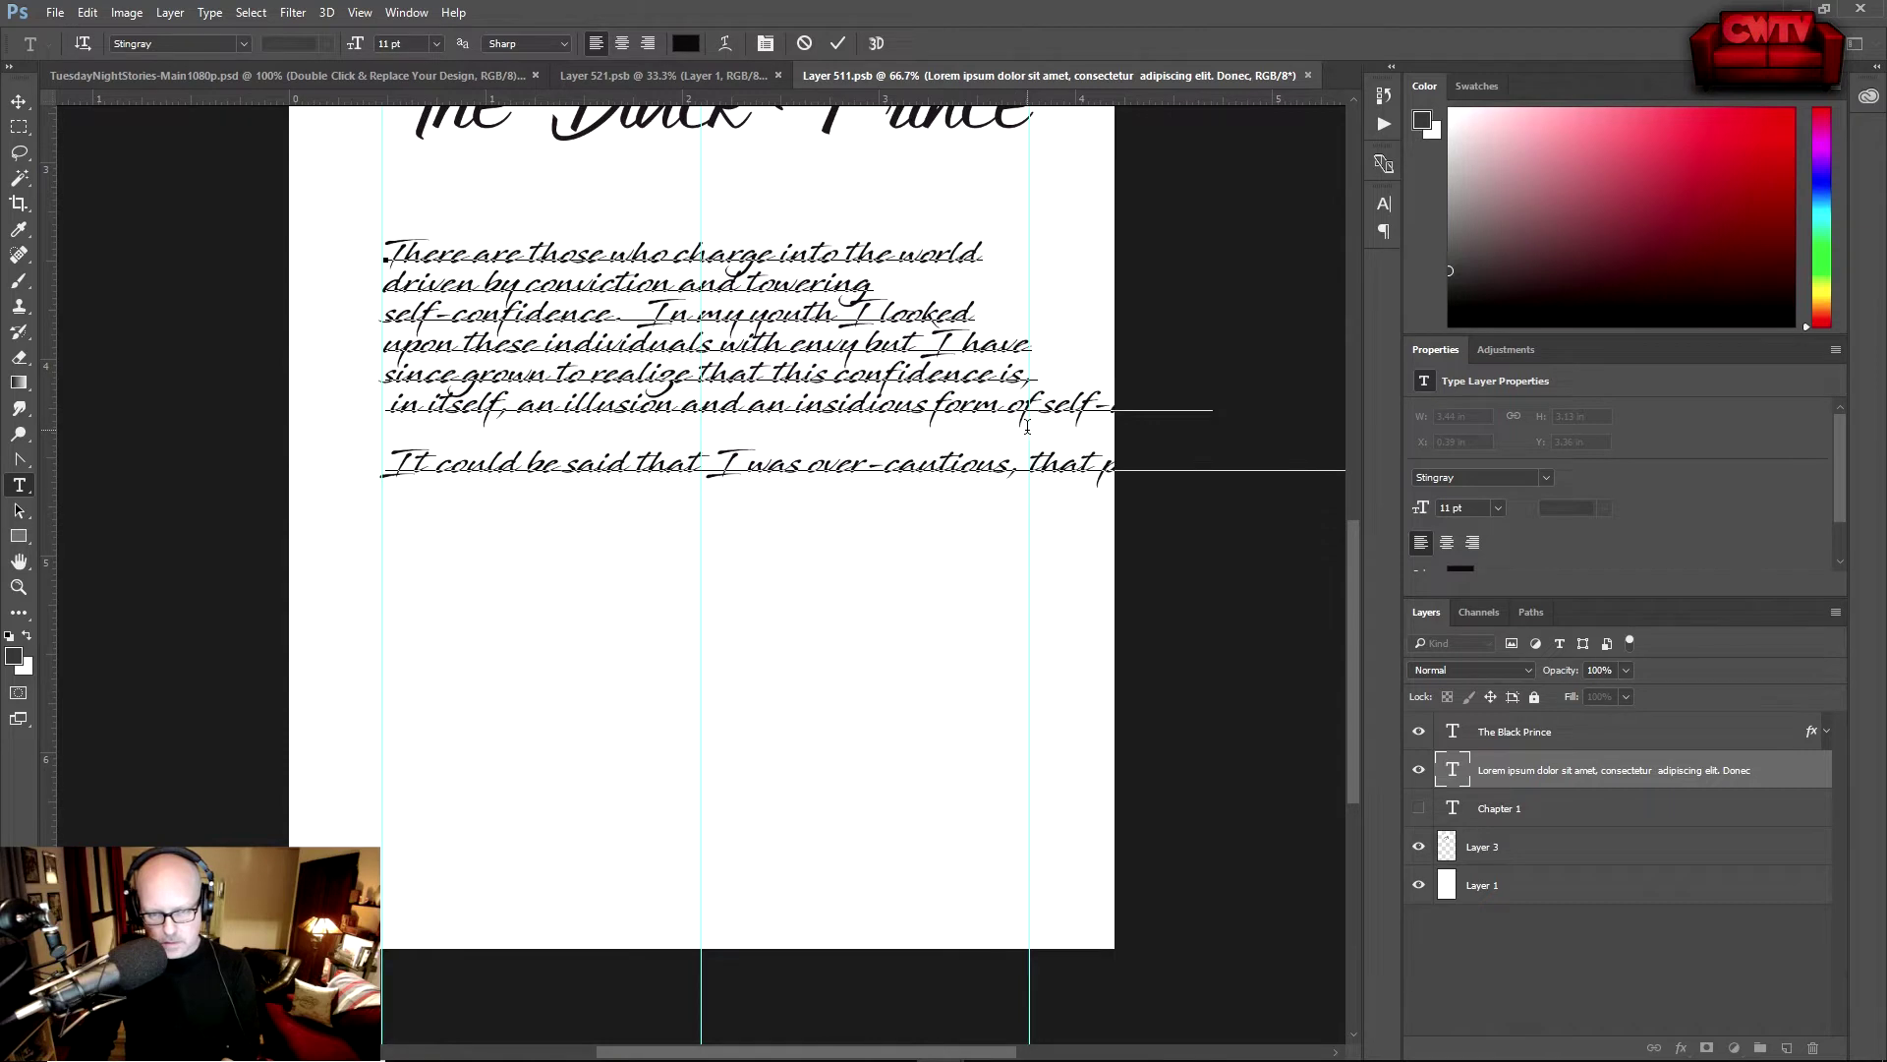
pyautogui.click(1043, 408)
pyautogui.press('Return')
pyautogui.click(1030, 494)
pyautogui.press('Return')
pyautogui.click(1008, 542)
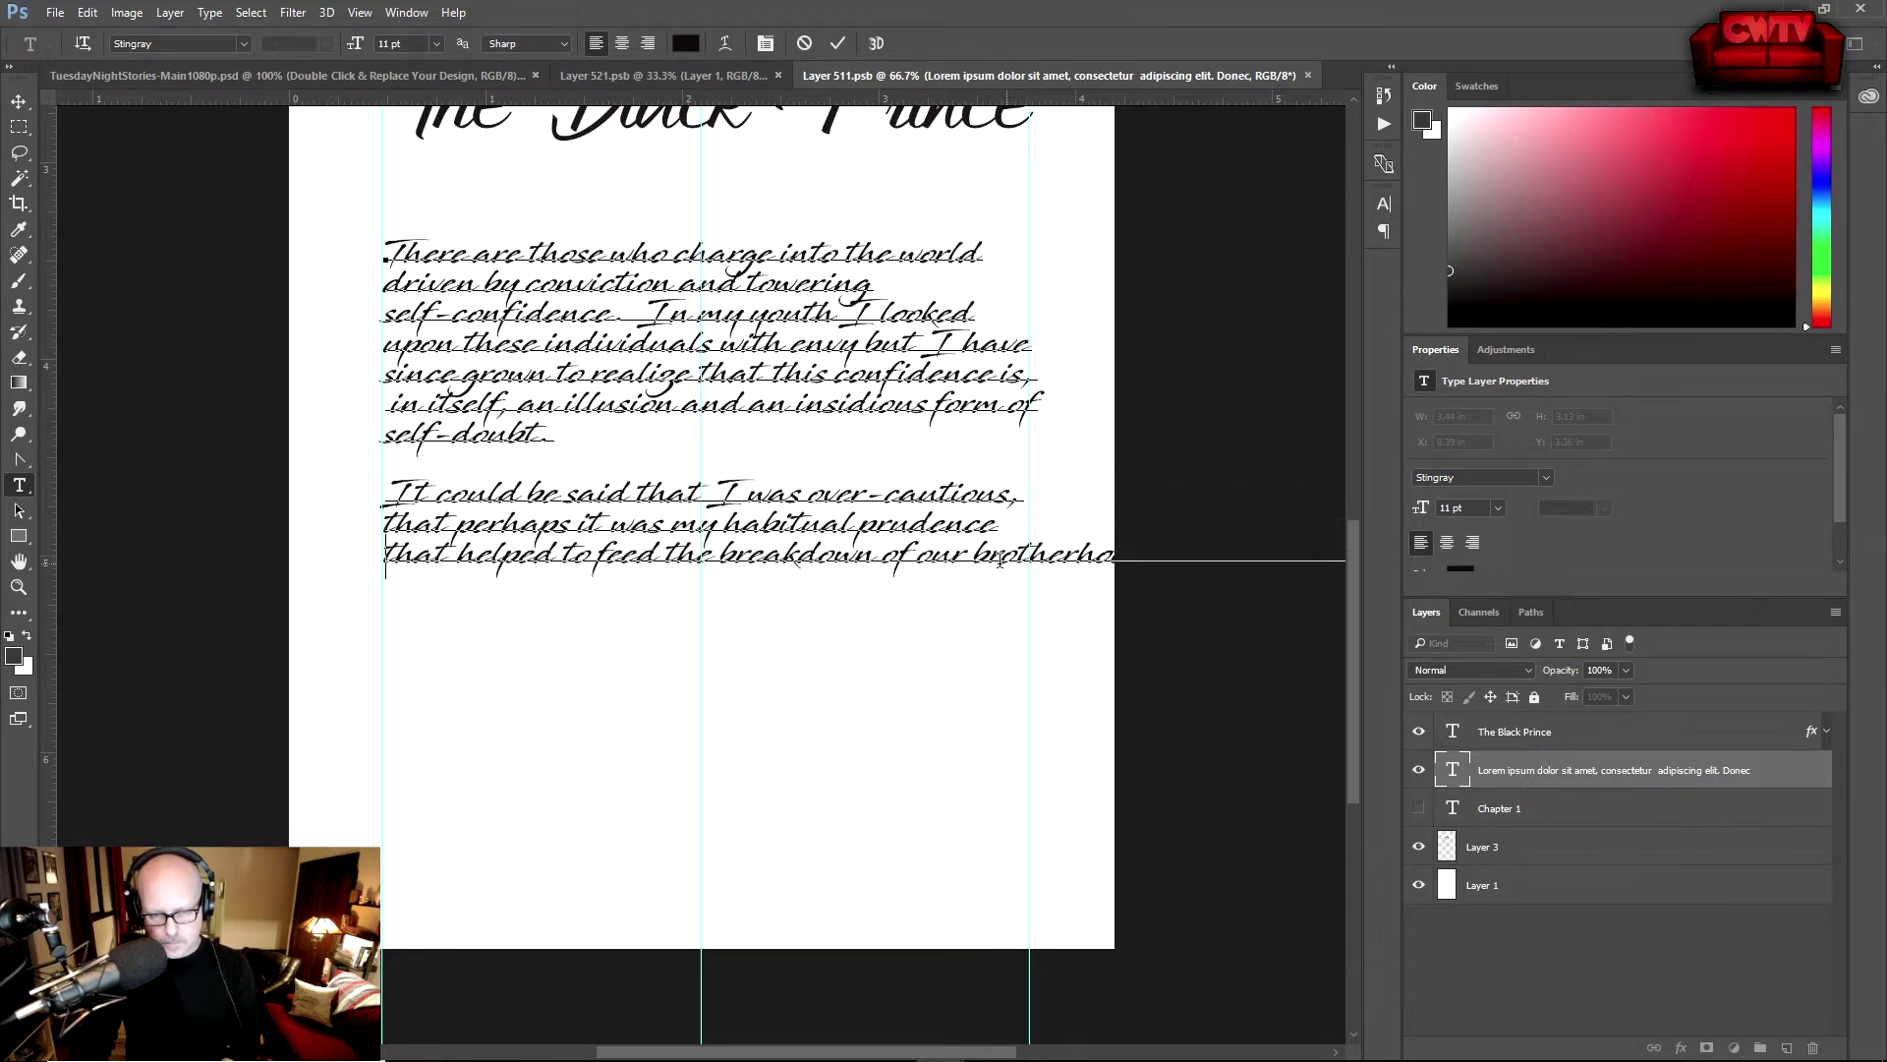
pyautogui.write('od. In fact, I would discover later that ')
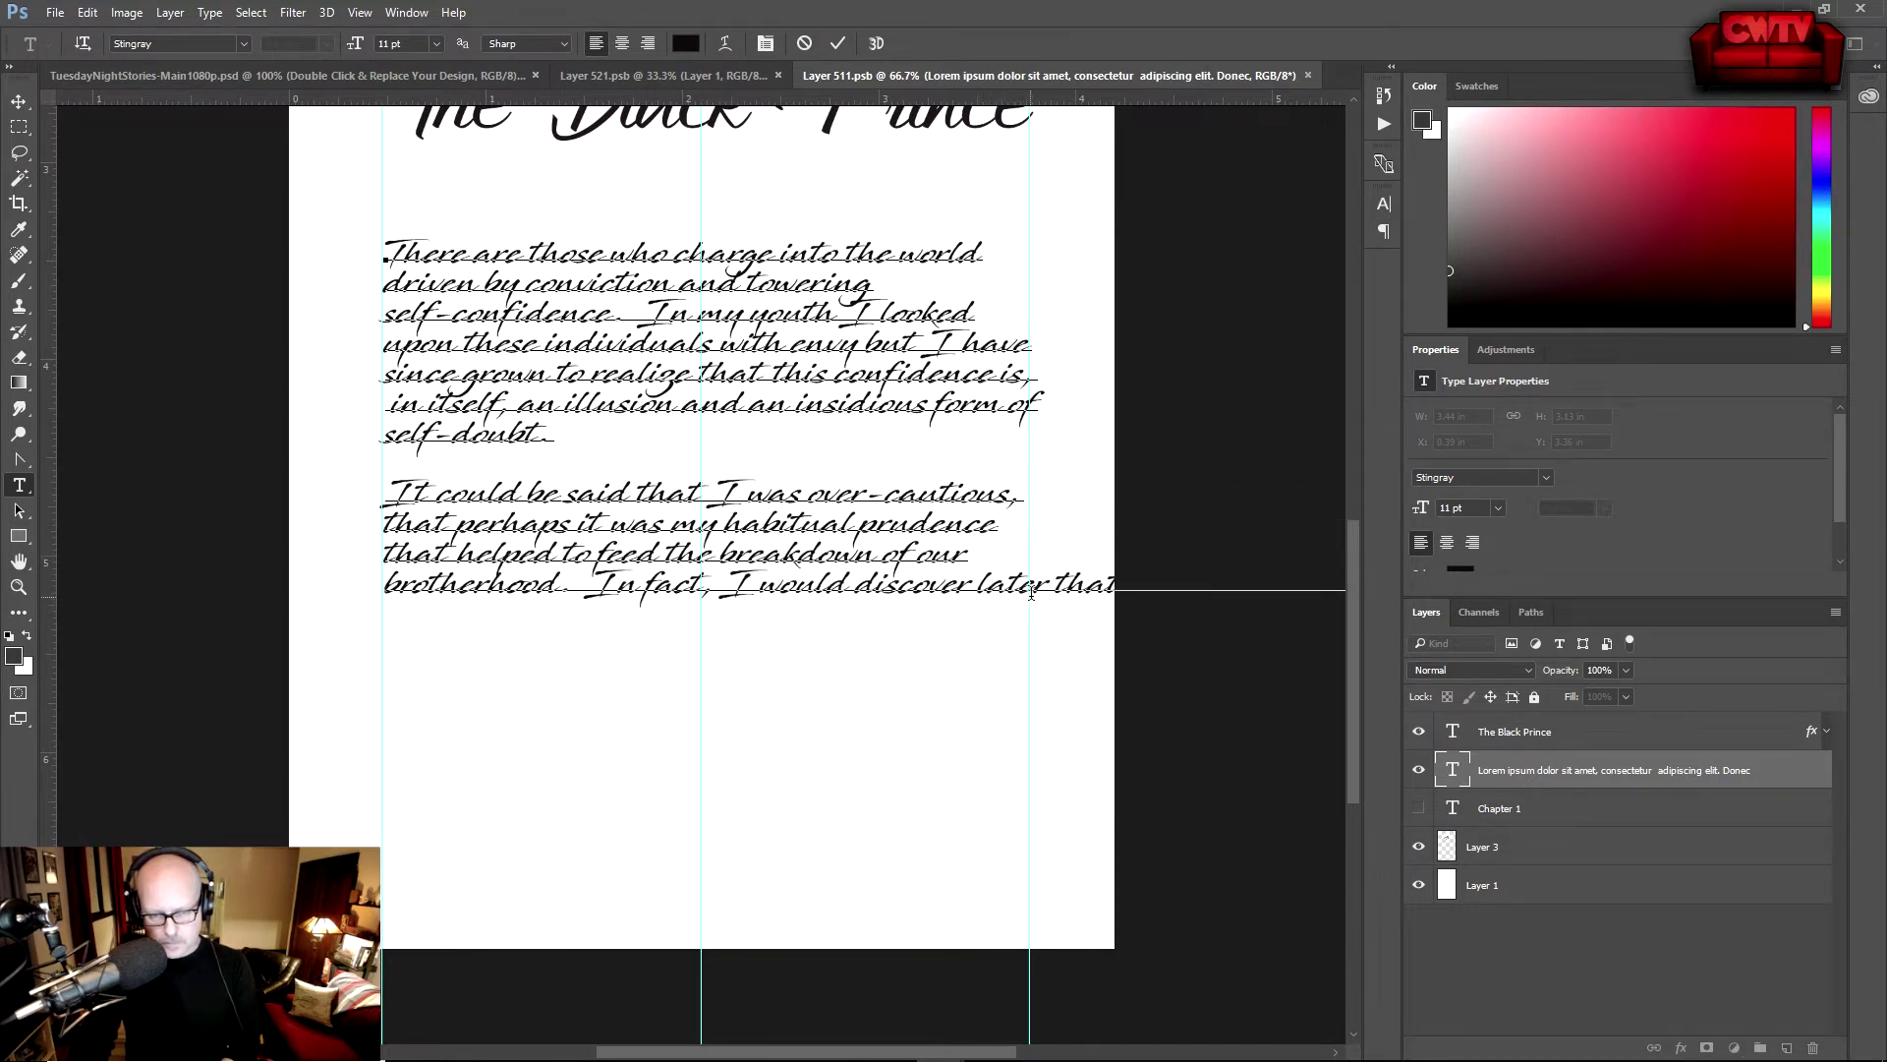
pyautogui.write('this was absolute truth but in the momen')
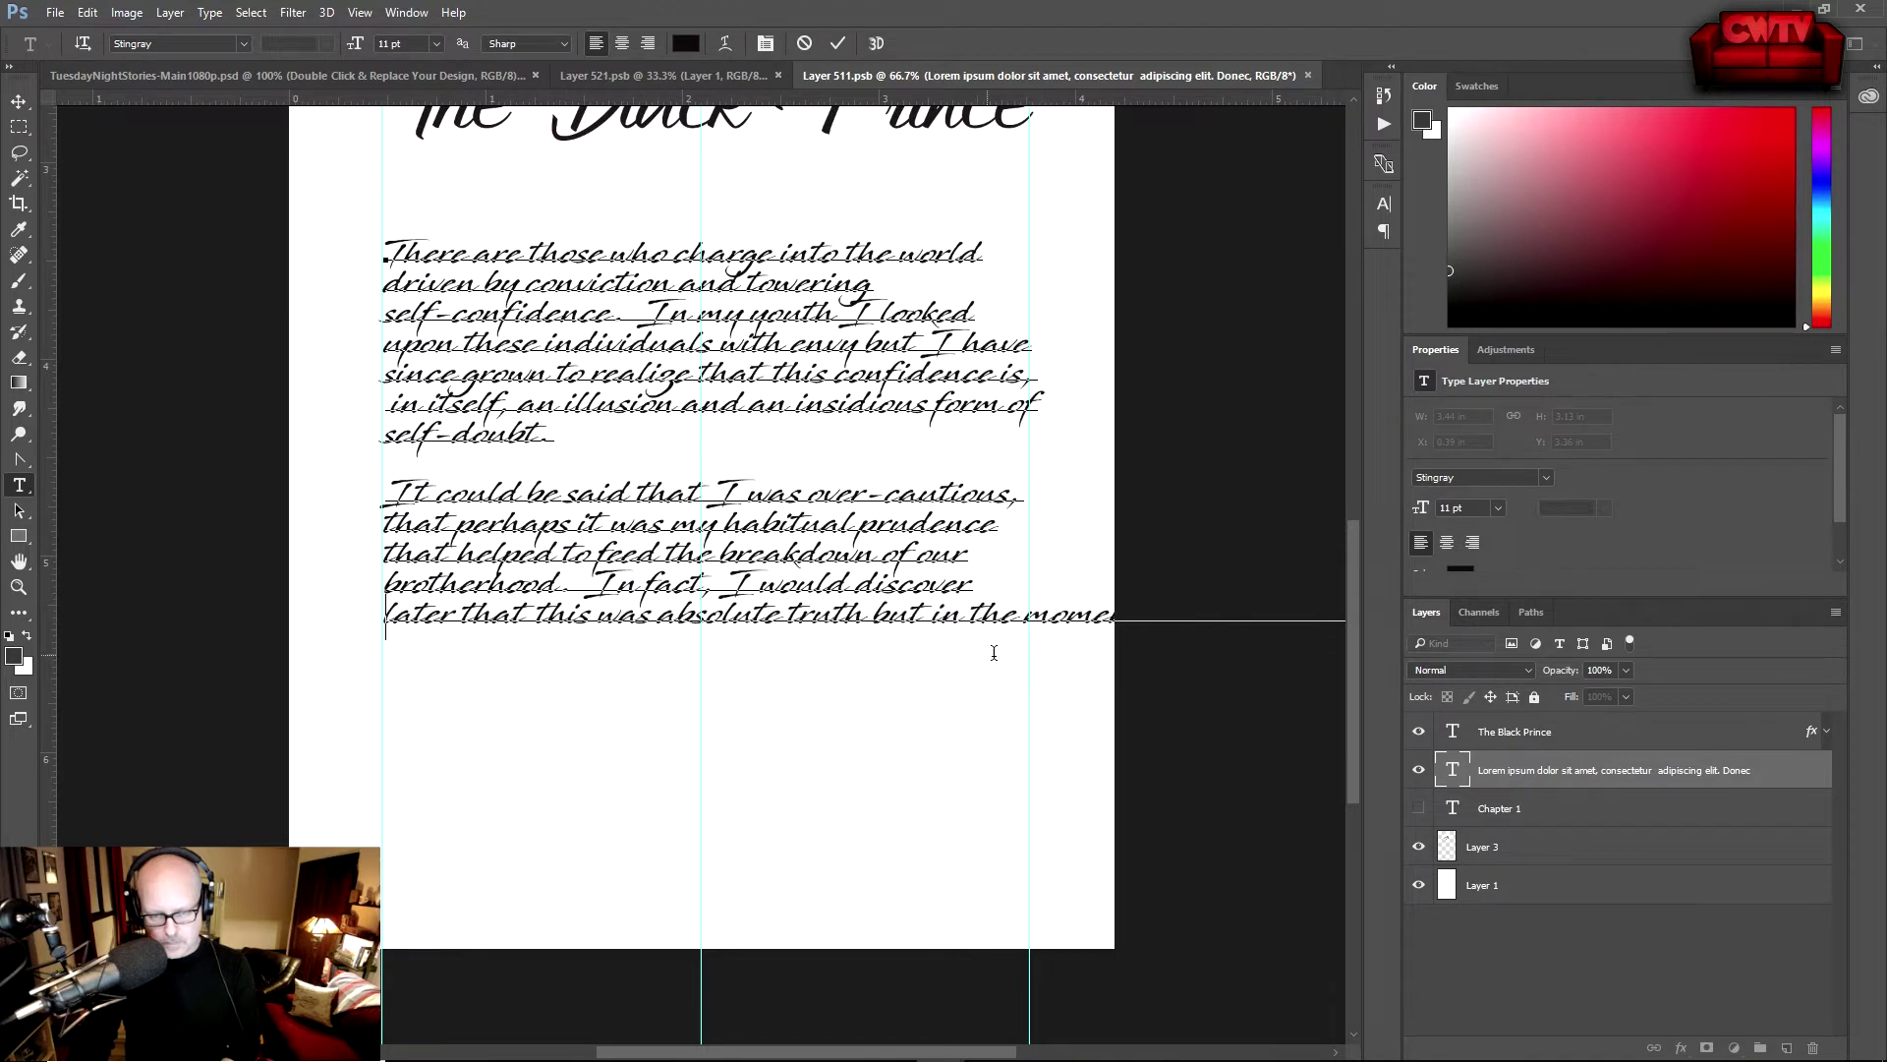
pyautogui.write('t, in those times, I was blind to the real dy')
pyautogui.write('namics at play in our relationships. I thou')
pyautogui.write('ght I understood the world I lived in but ')
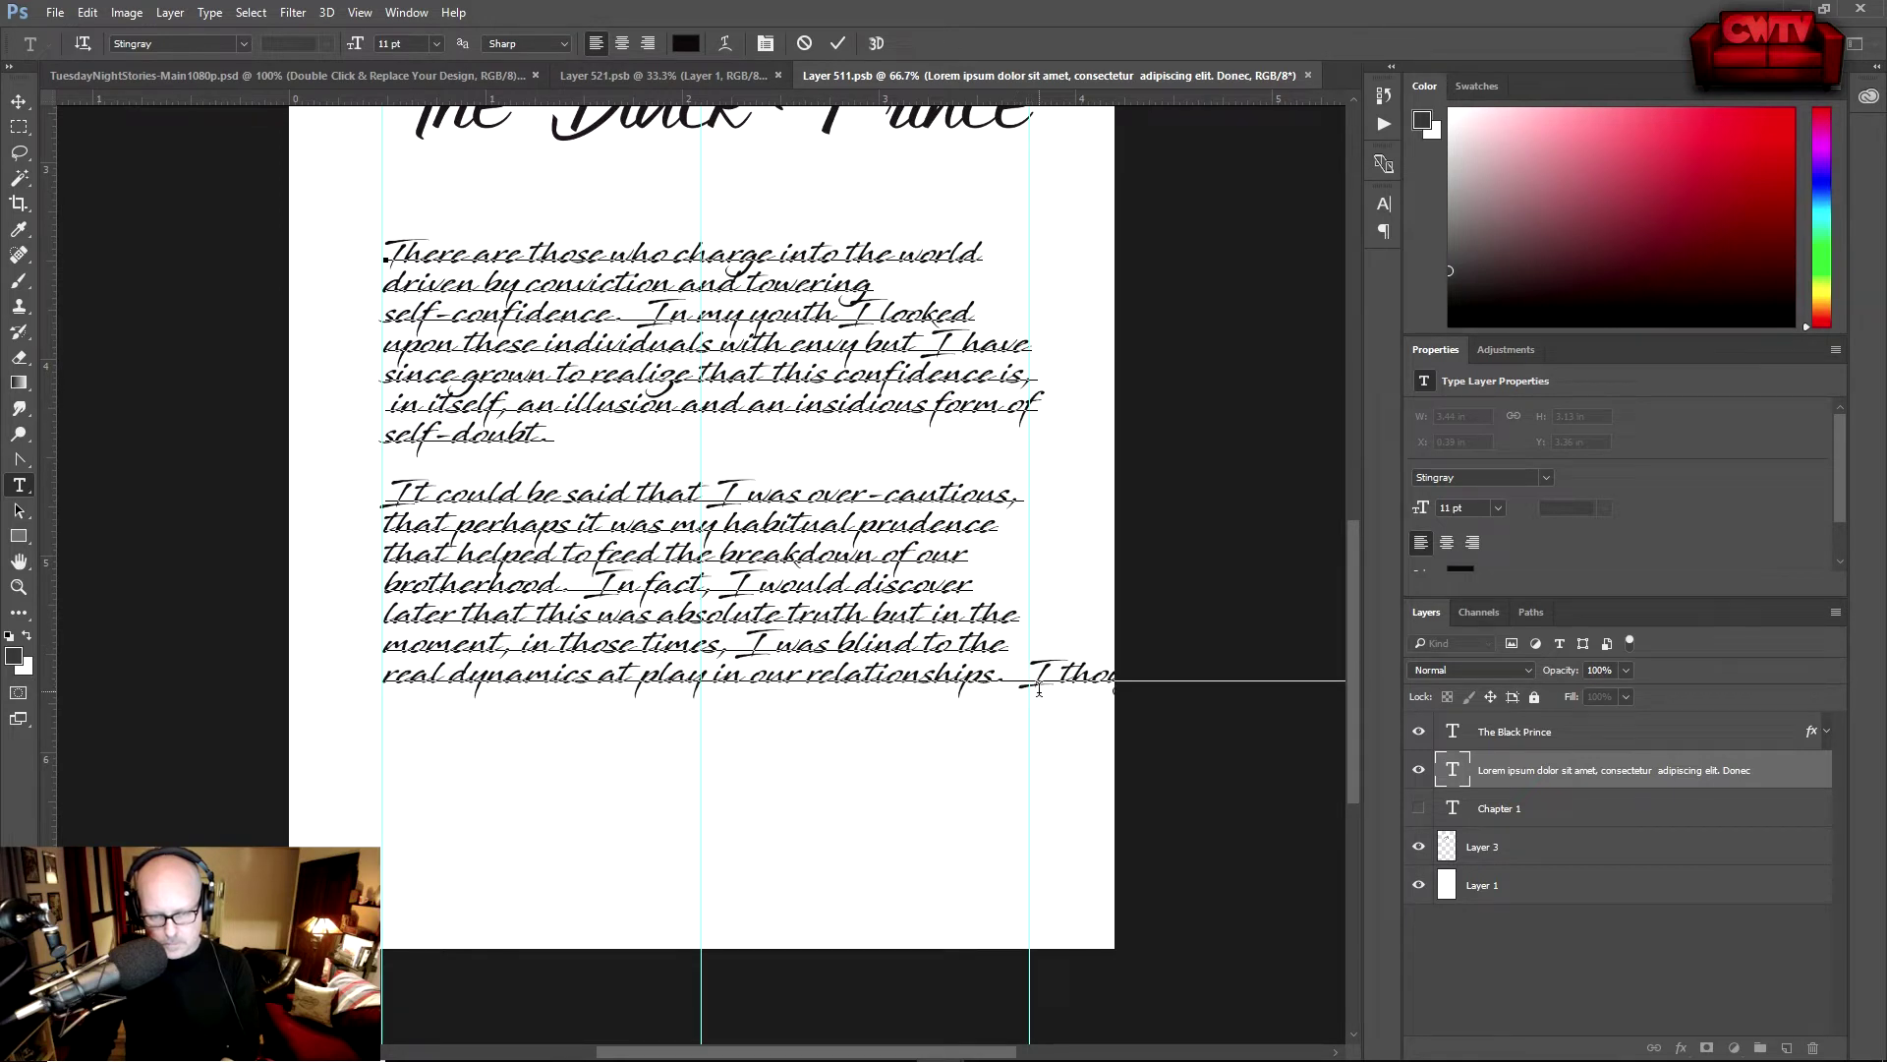
pyautogui.write('in reality I understood nothing.')
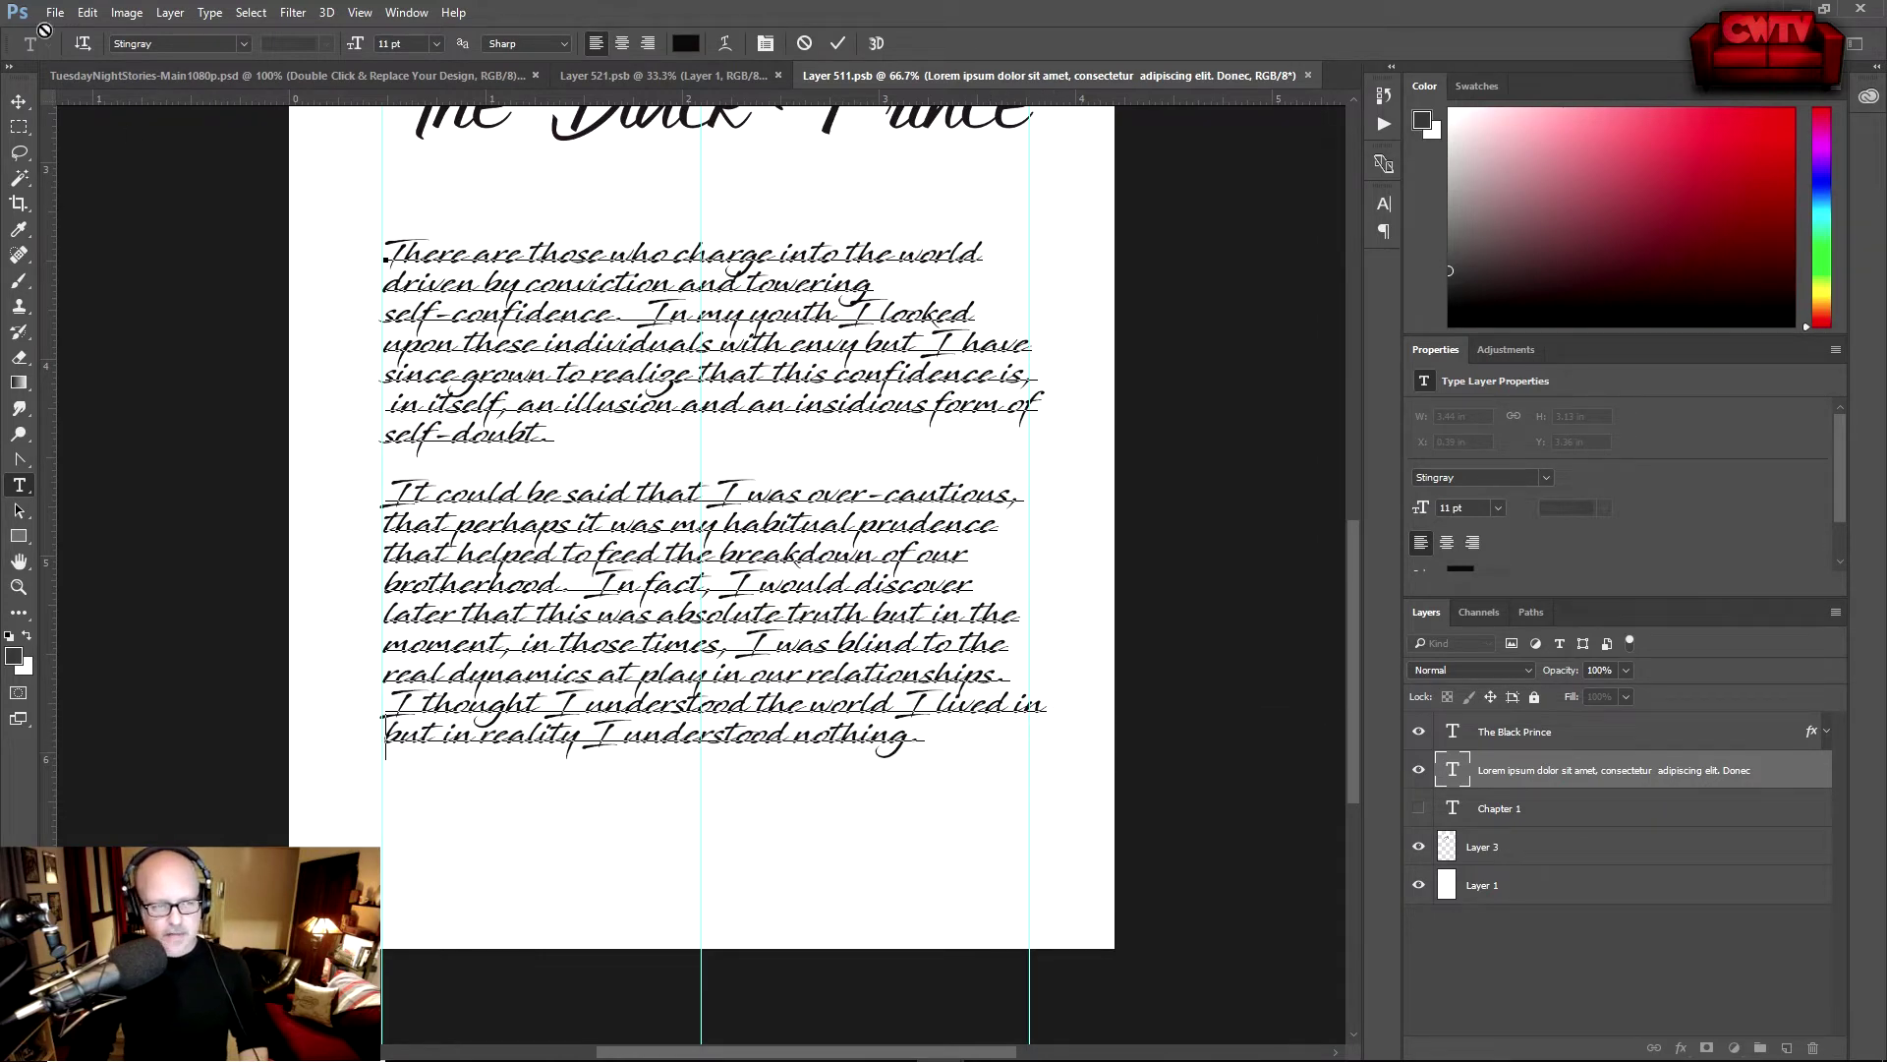
pyautogui.click(18, 102)
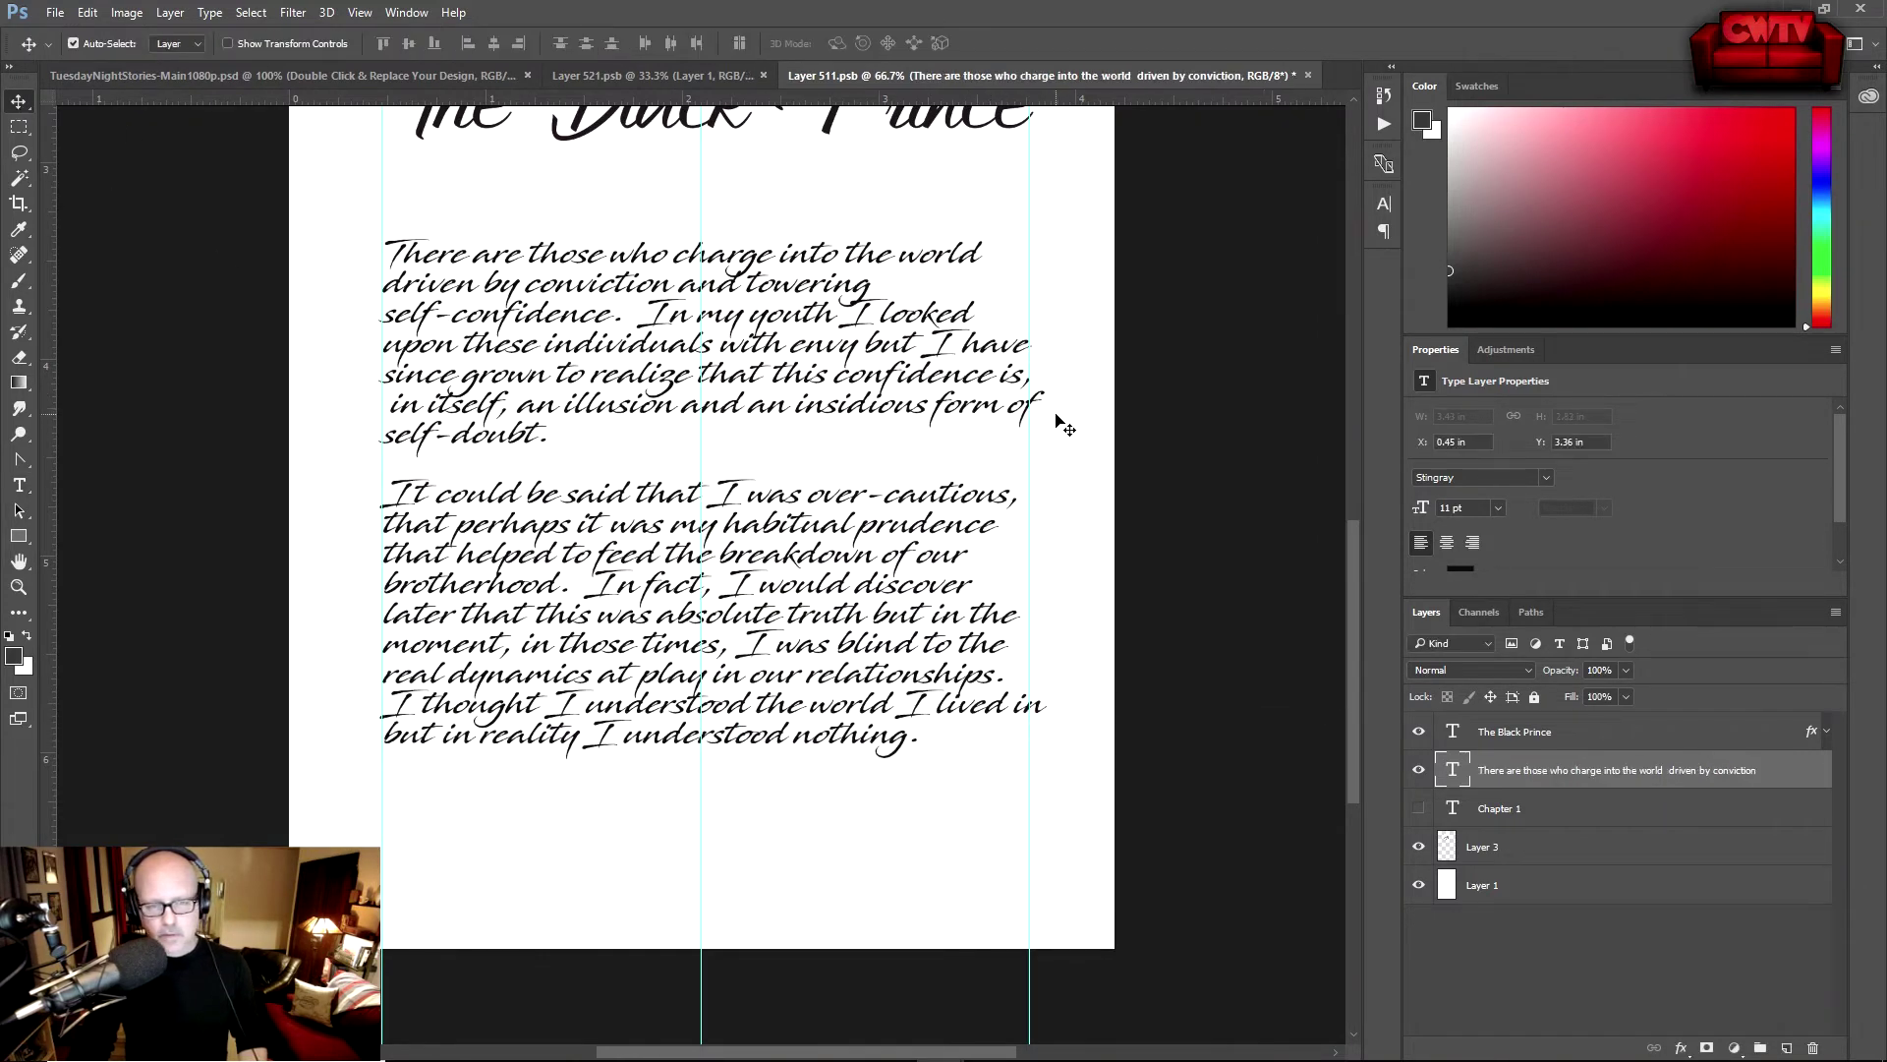
pyautogui.scroll(-1, 1060, 422)
pyautogui.scroll(3, 1062, 423)
# - Save Layer 511.psb and view the updated left page in TuesdayNightStories-Main1080p.psd
pyautogui.scroll(1, 1065, 423)
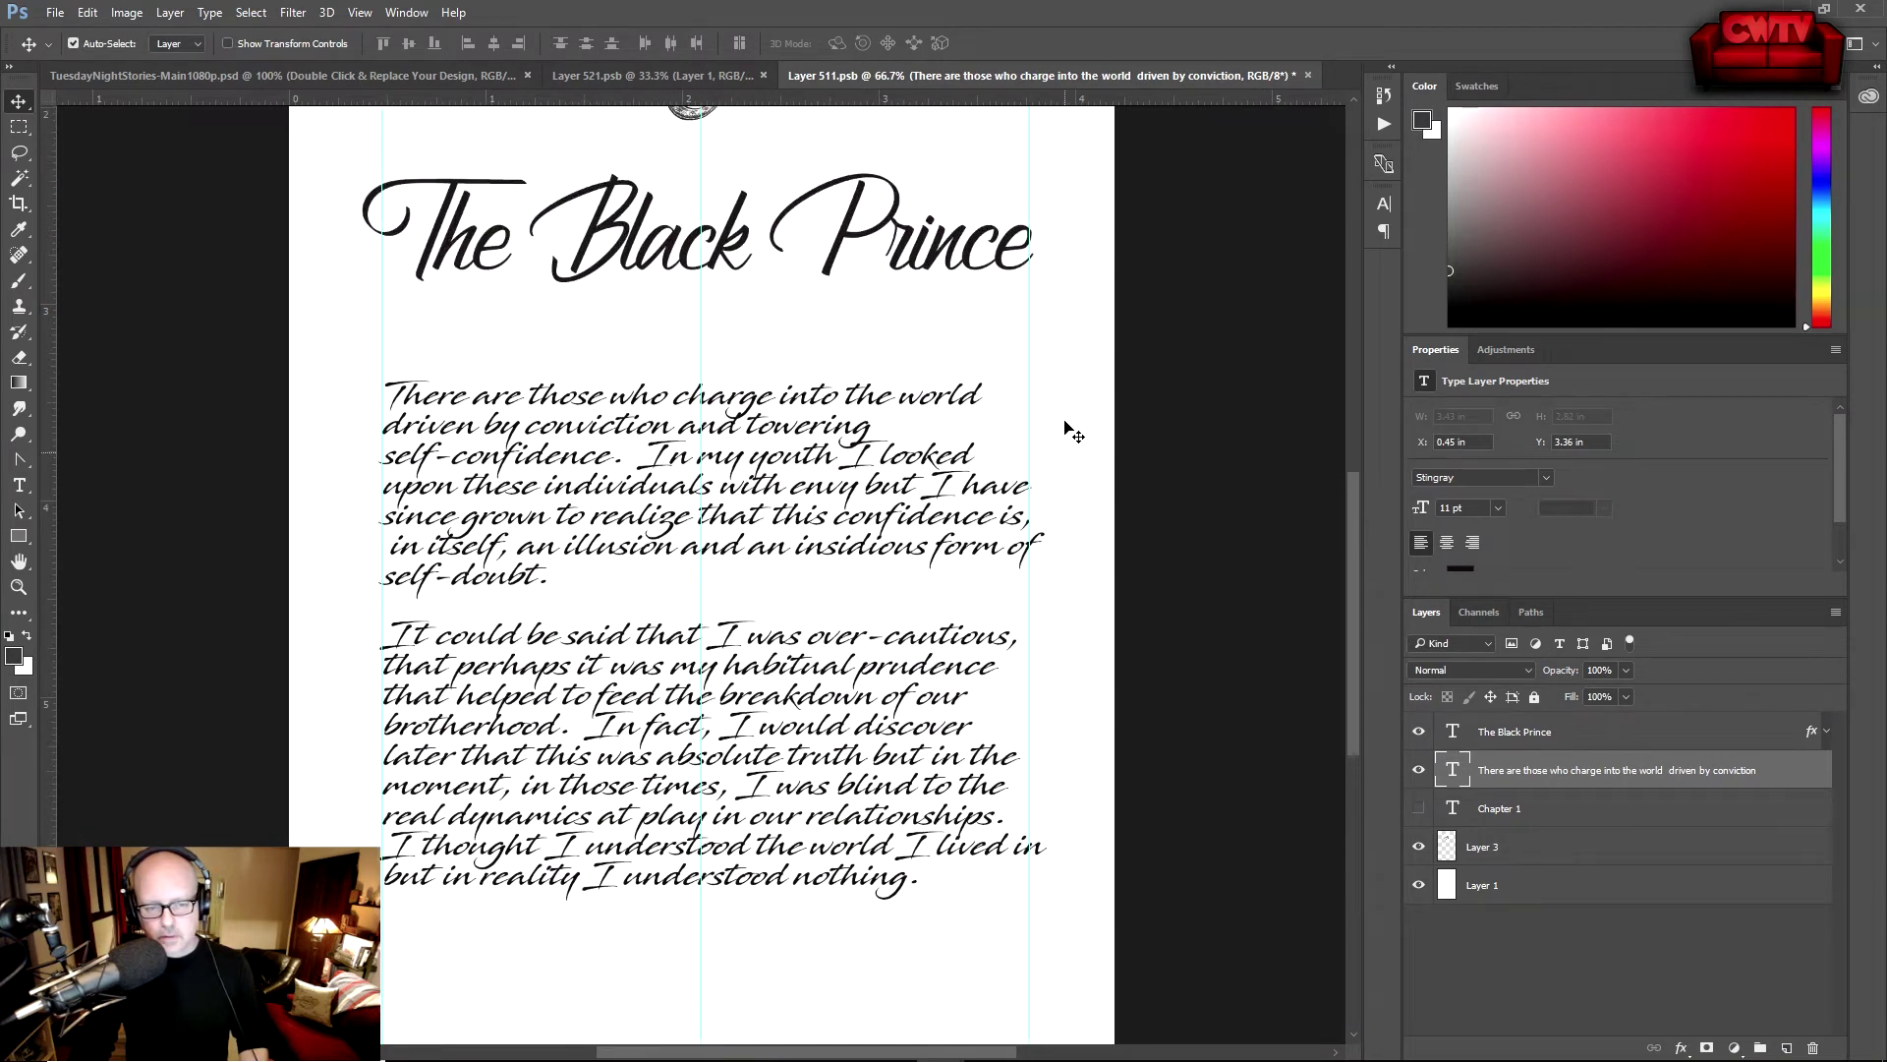
pyautogui.scroll(-1, 1066, 427)
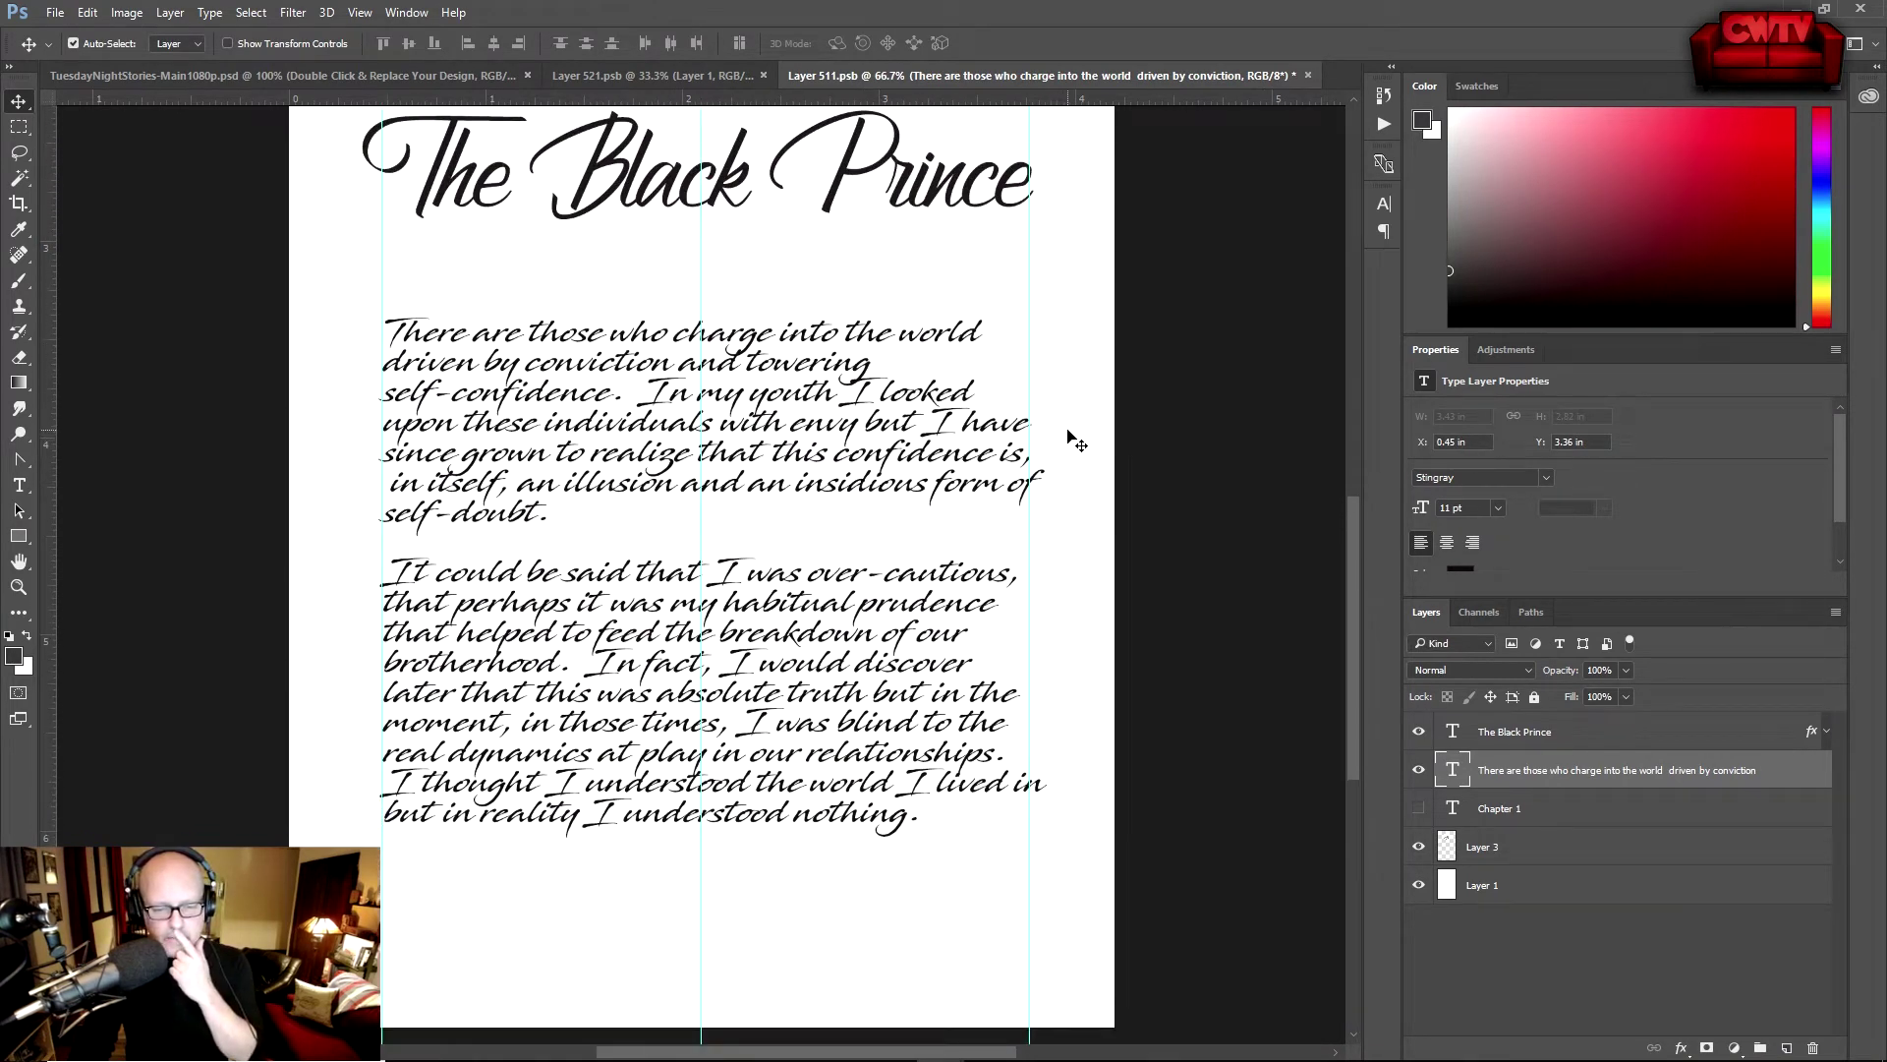
pyautogui.scroll(1, 808, 297)
pyautogui.scroll(1, 808, 296)
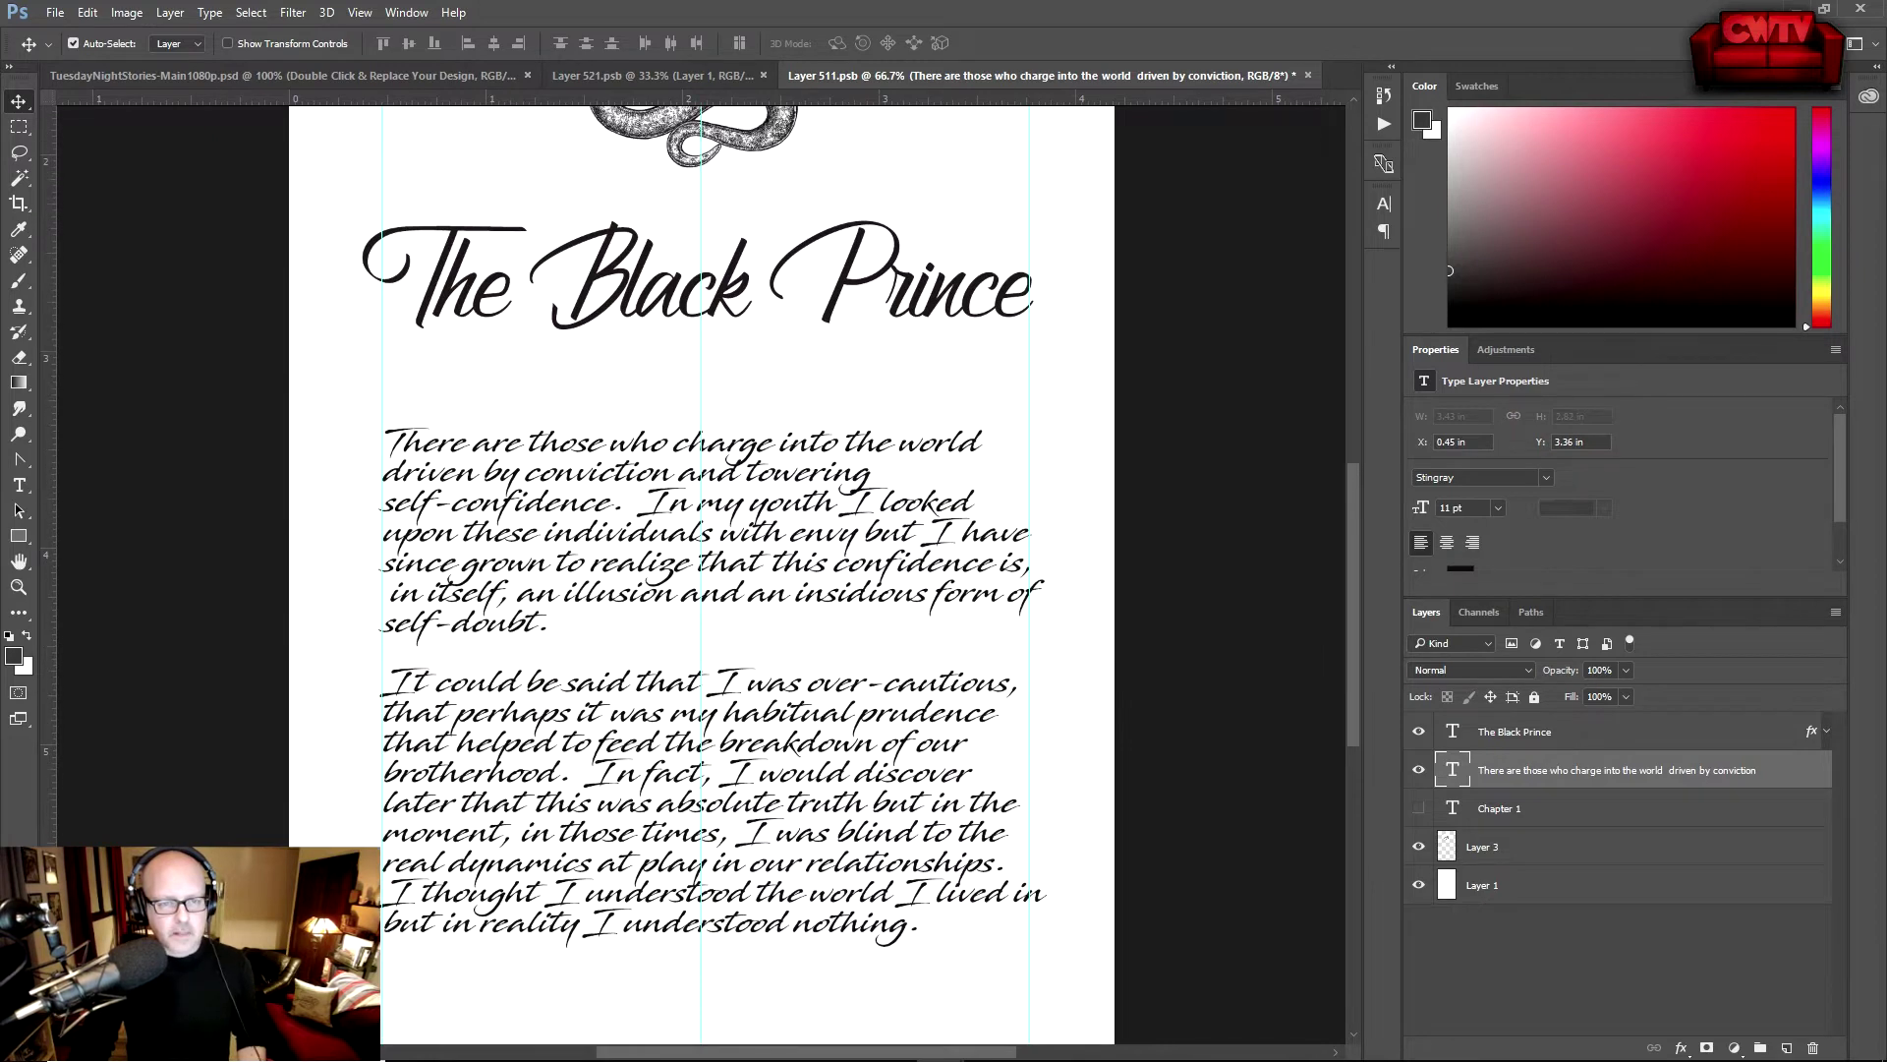
pyautogui.click(55, 13)
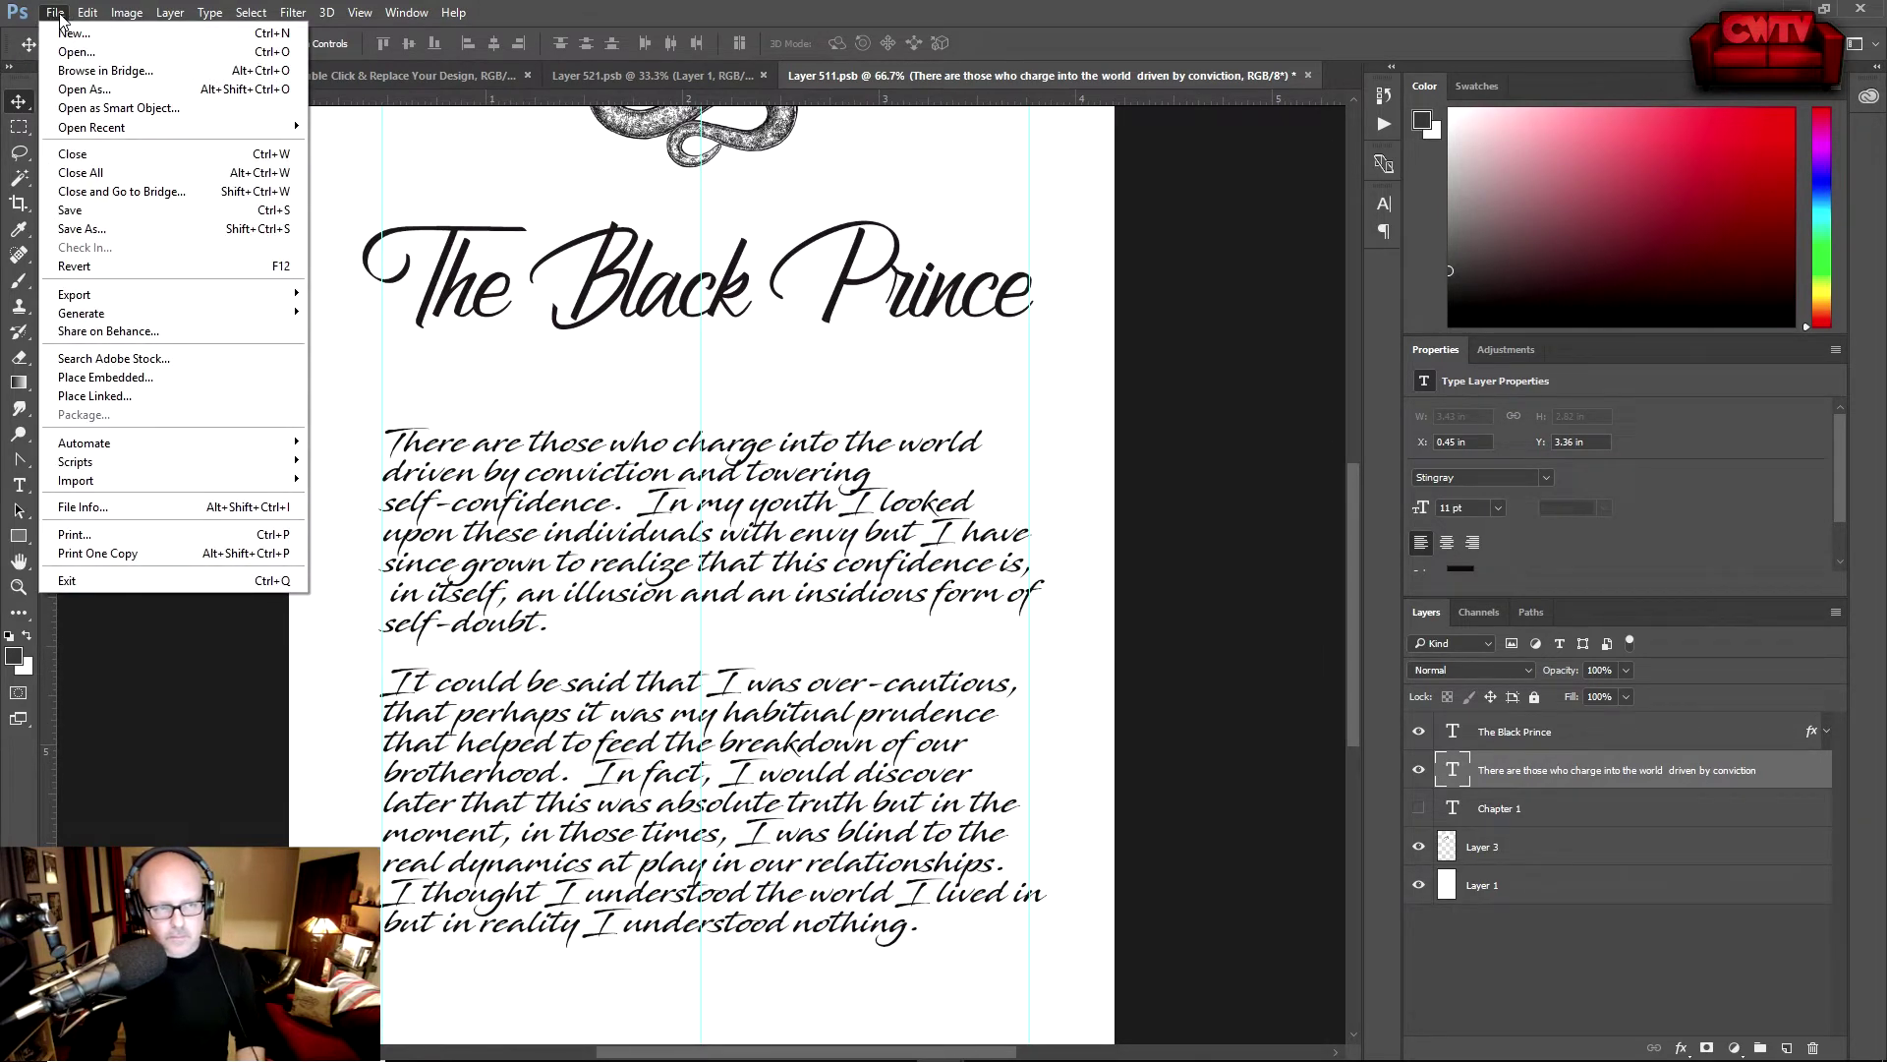
pyautogui.click(76, 211)
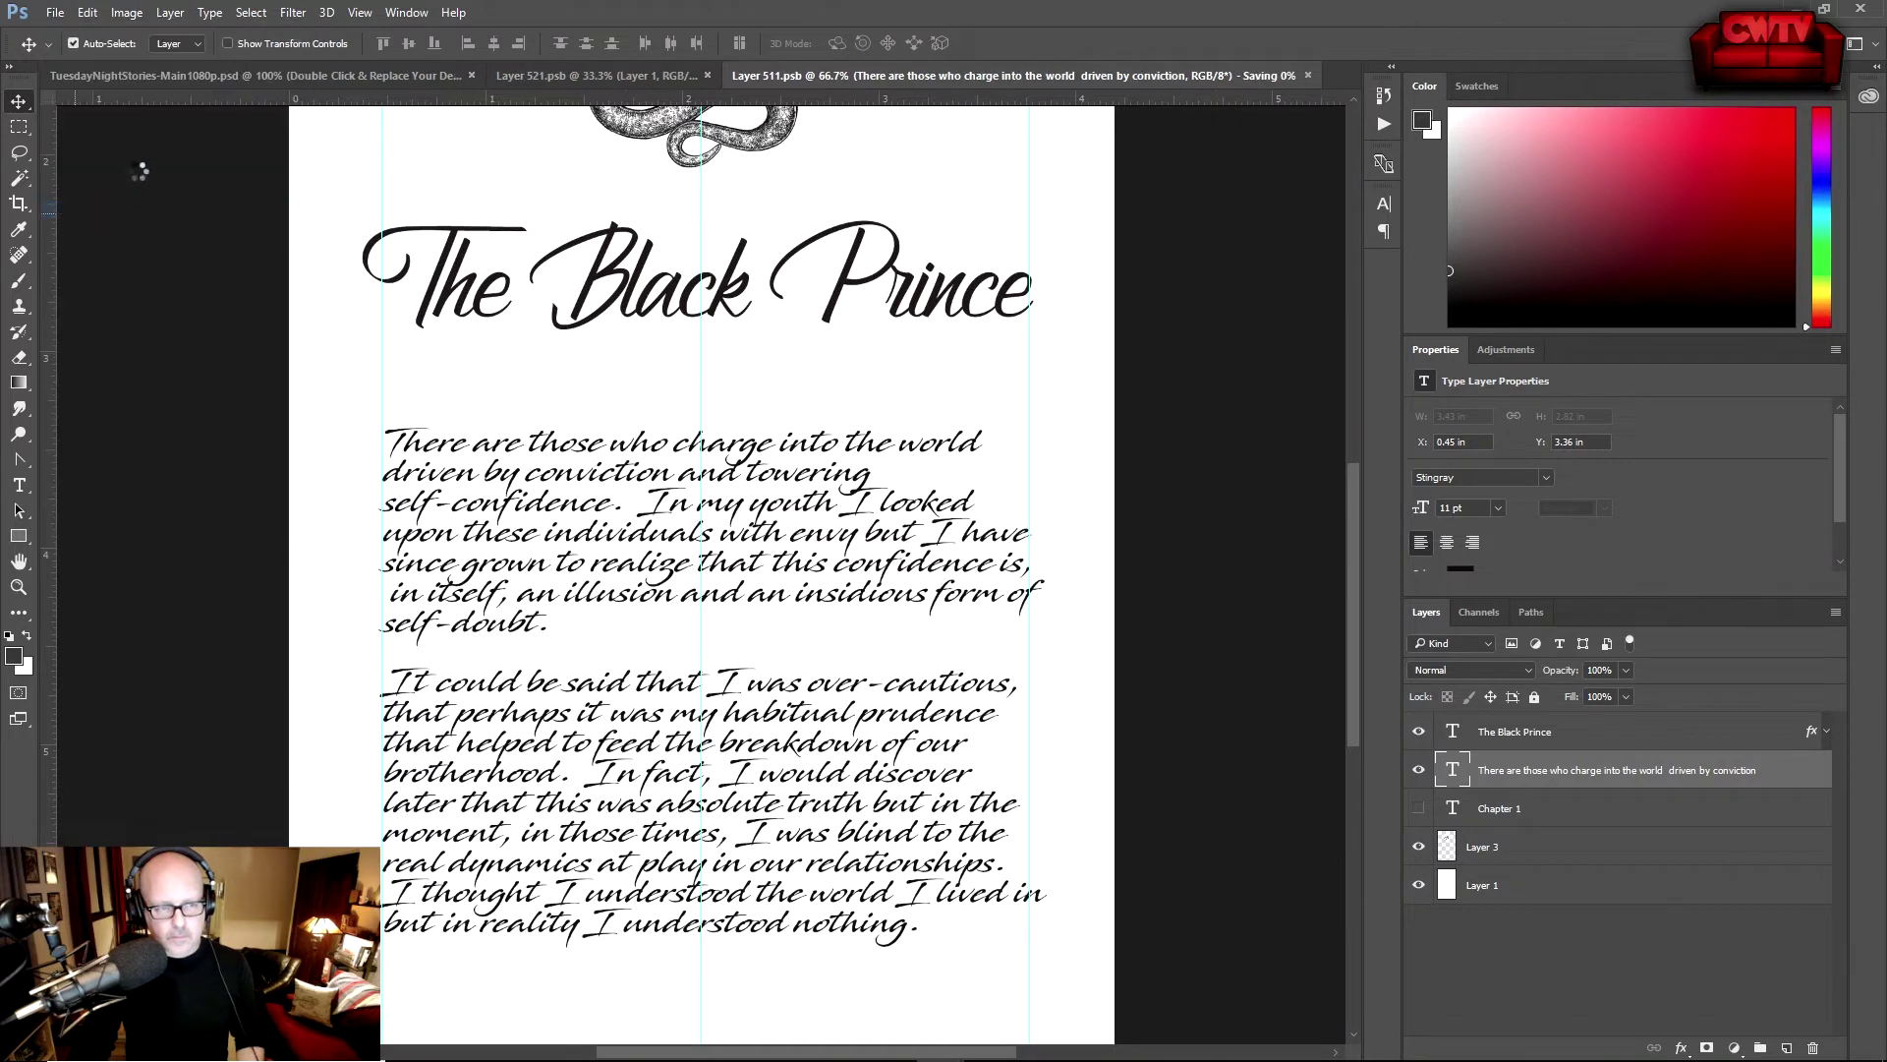
pyautogui.click(146, 75)
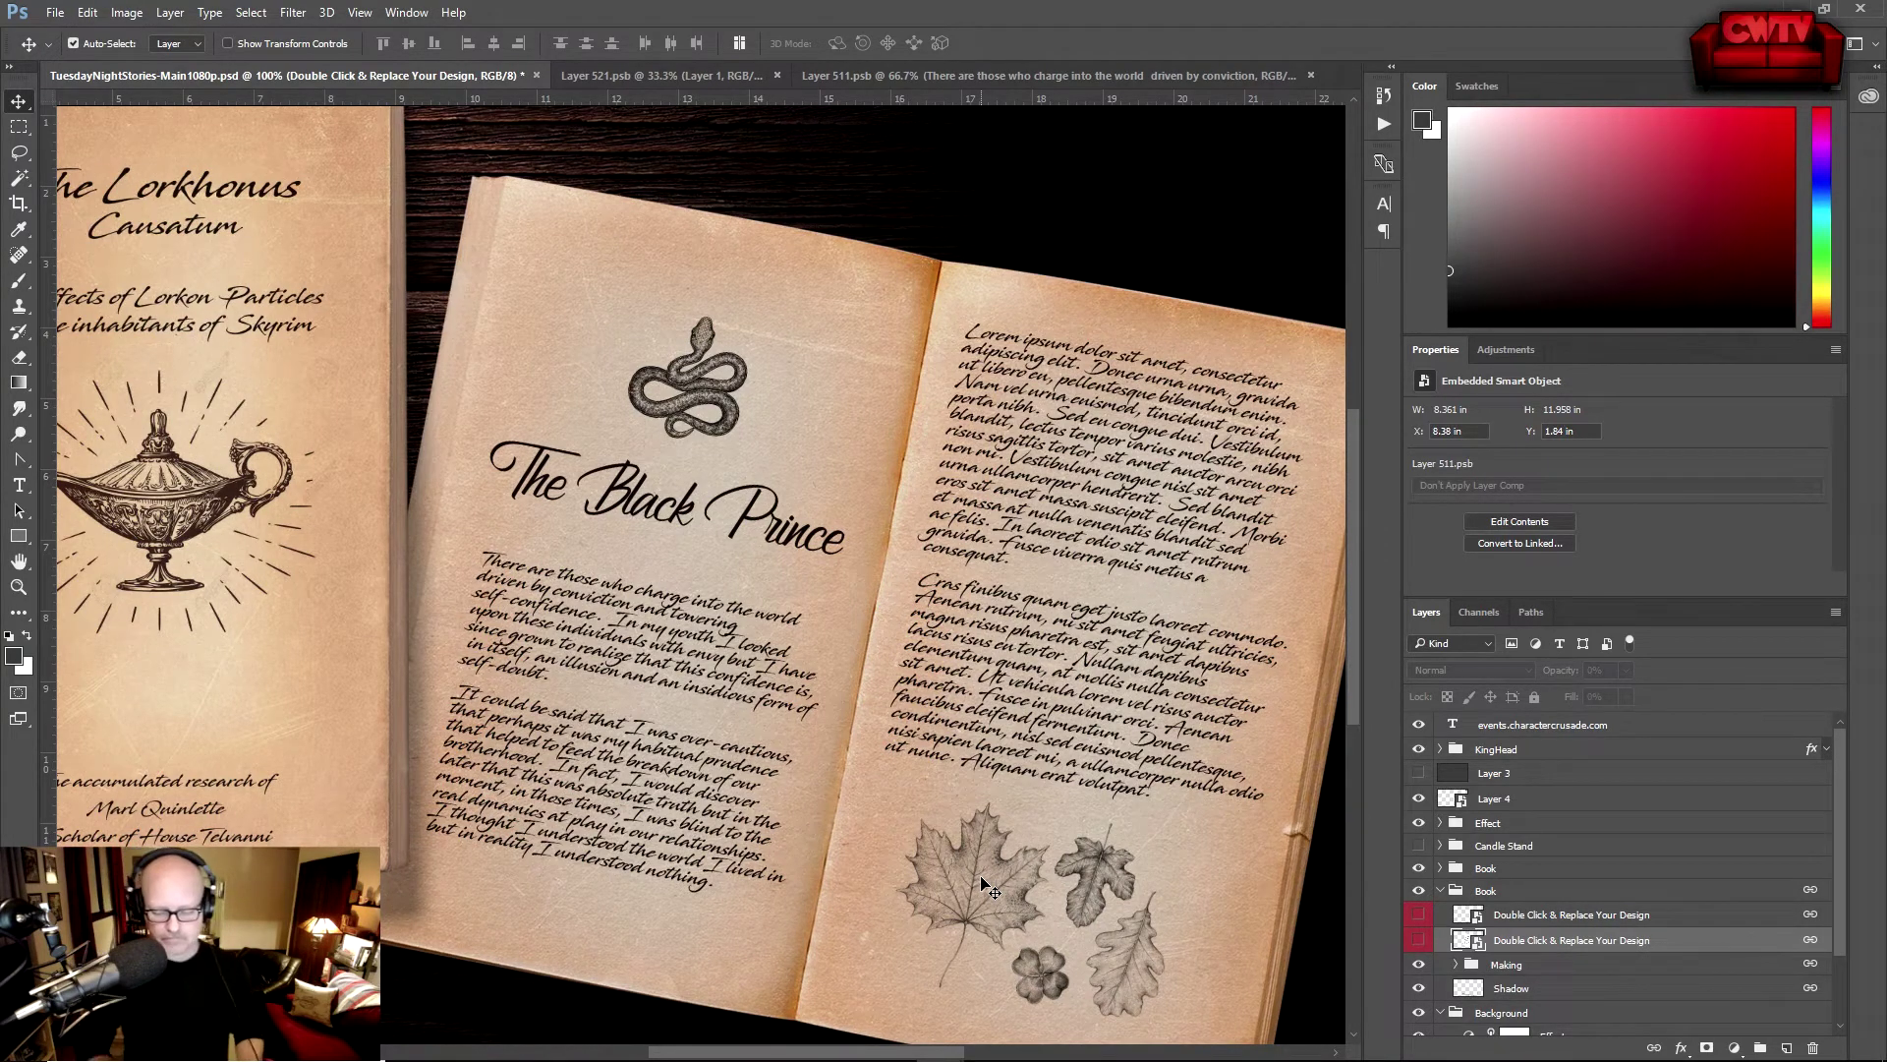
# - Select the 'Tuleeja Cayasar had just begun' passage in the manuscript and bring back Photoshop's Layer 511.psb
pyautogui.moveTo(632, 1059)
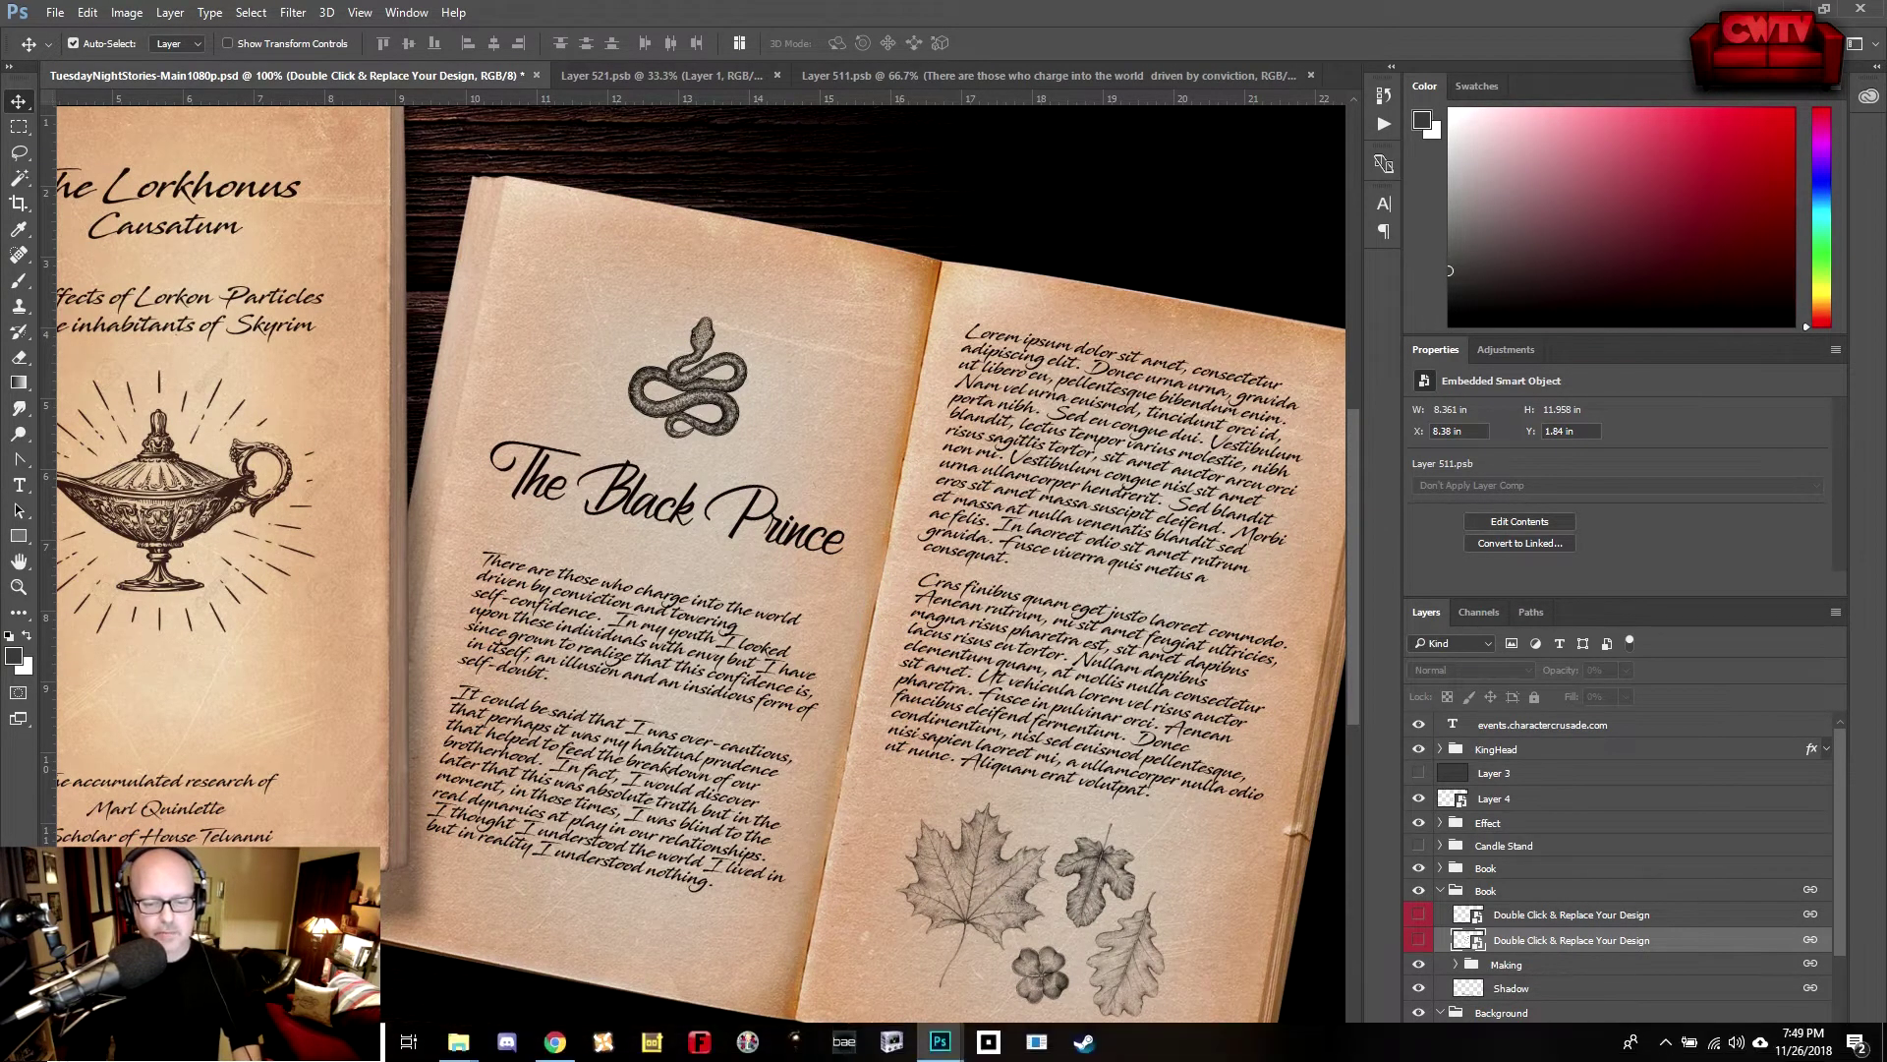
pyautogui.click(555, 1042)
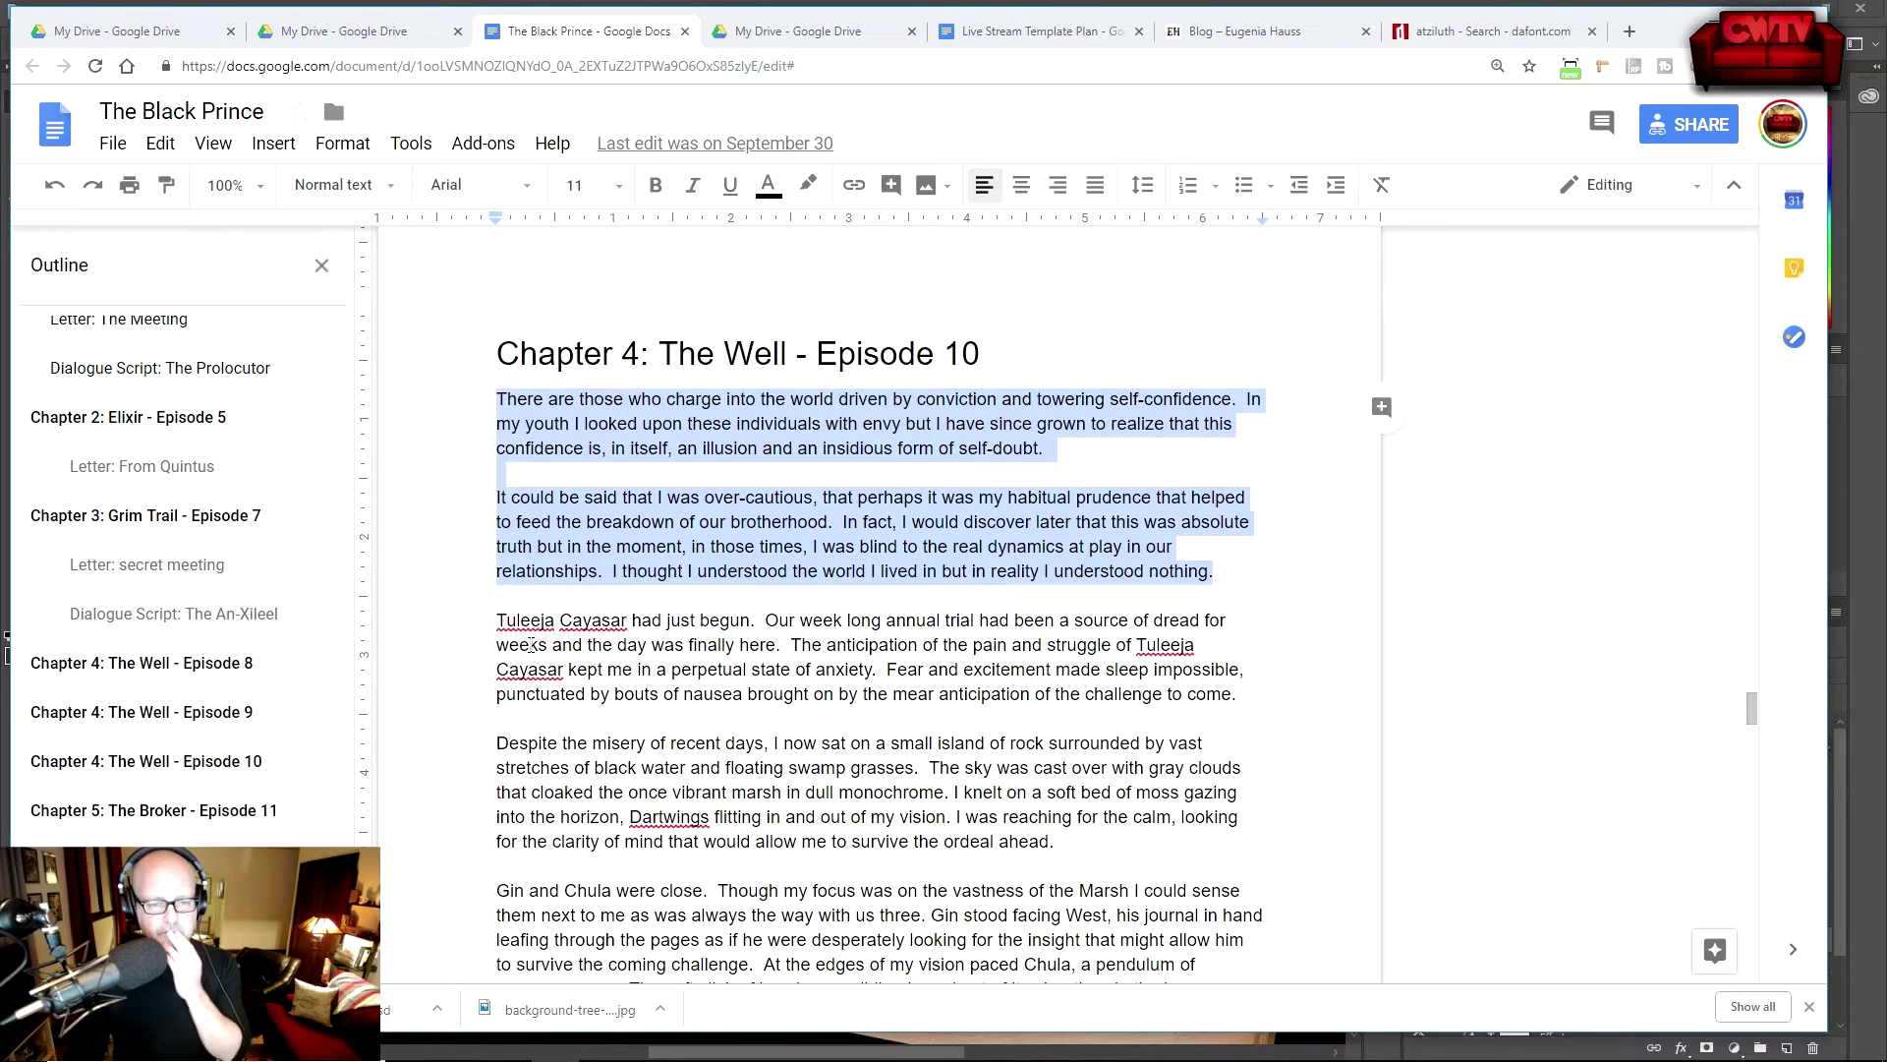
pyautogui.moveTo(498, 620); pyautogui.dragTo(880, 668)
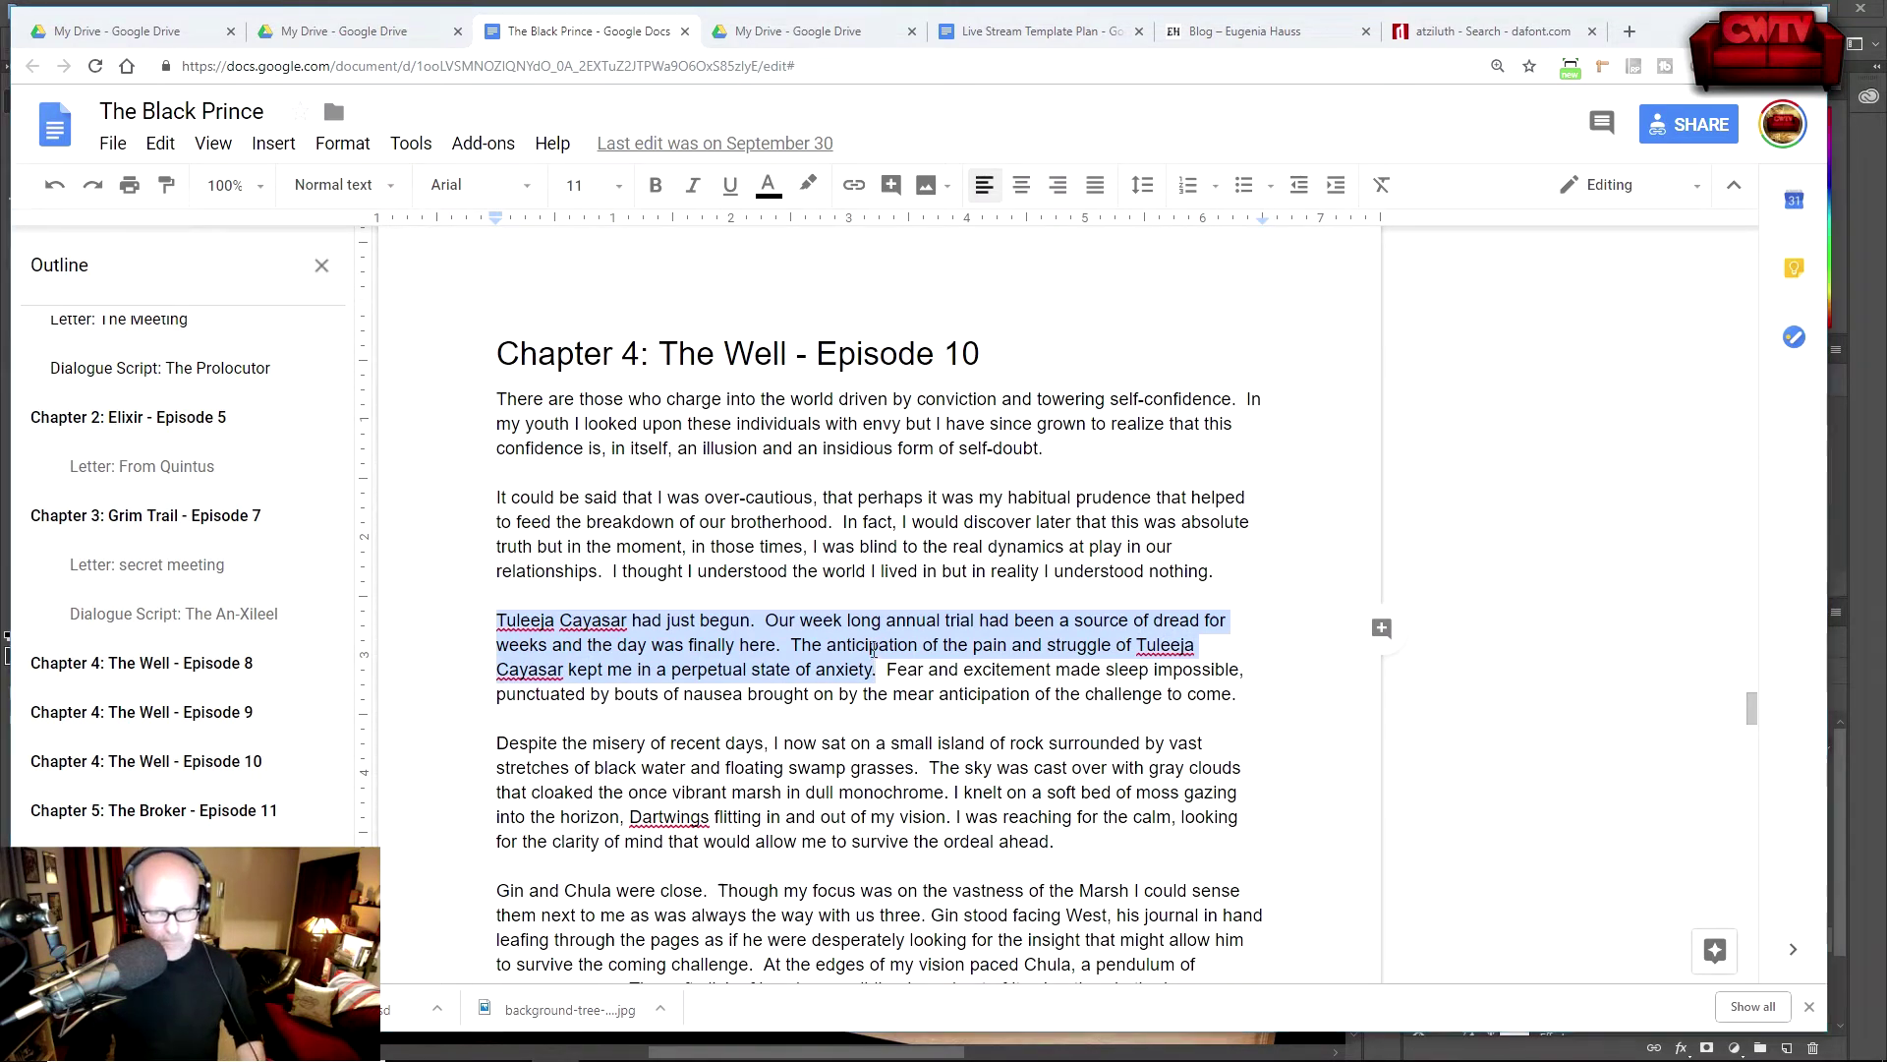
pyautogui.hotkey('alt', 'Tab')
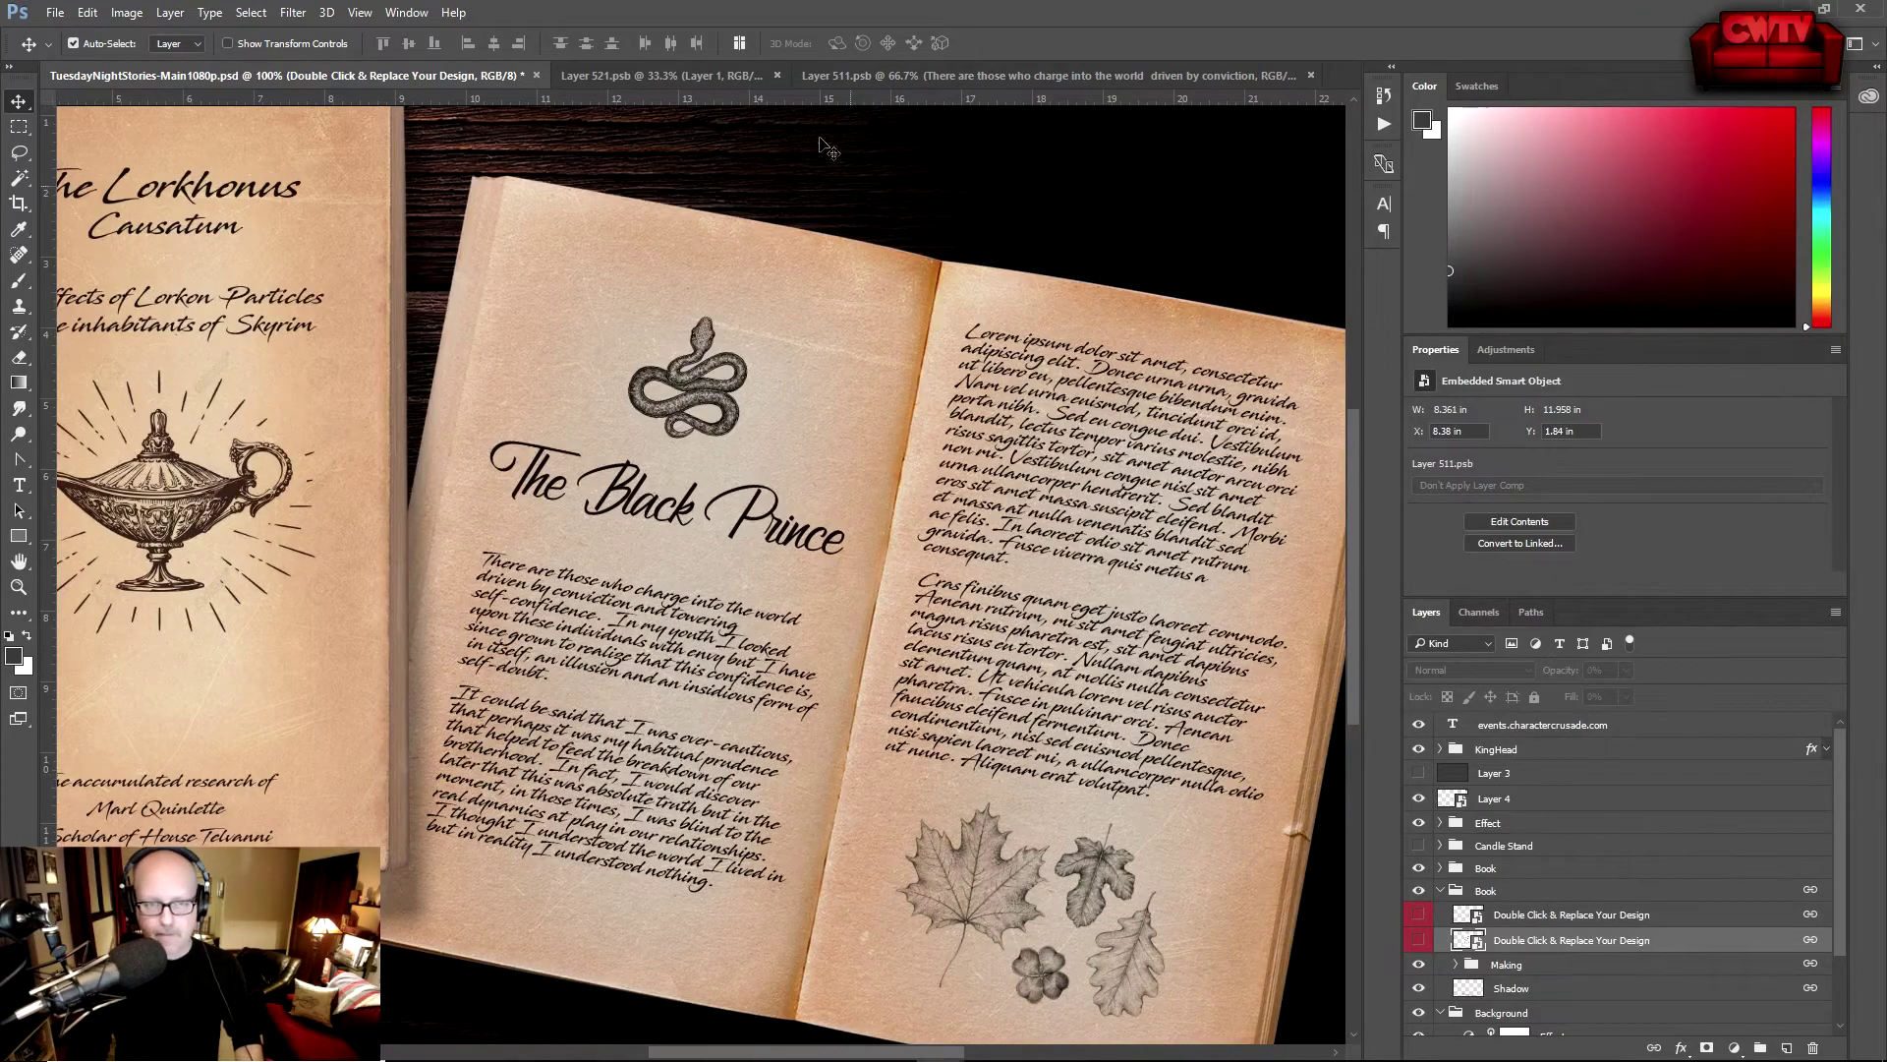
pyautogui.click(729, 74)
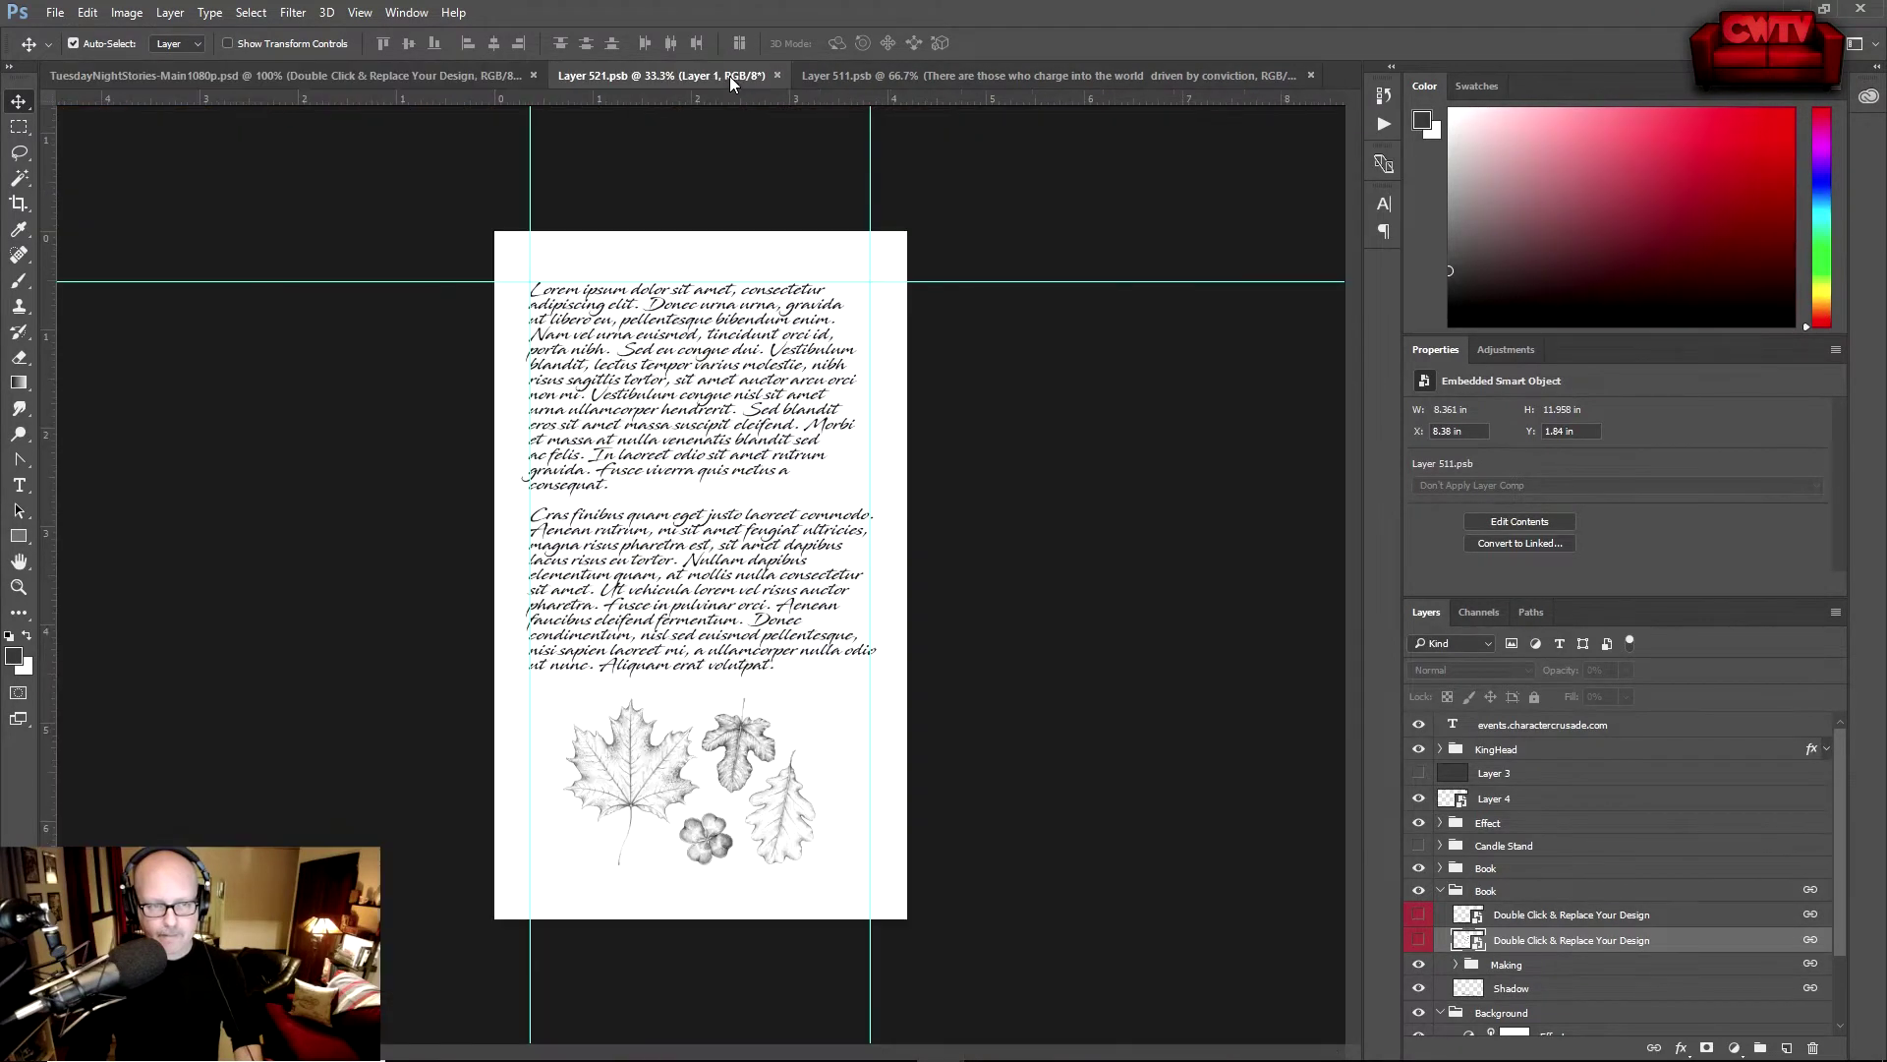
pyautogui.click(874, 75)
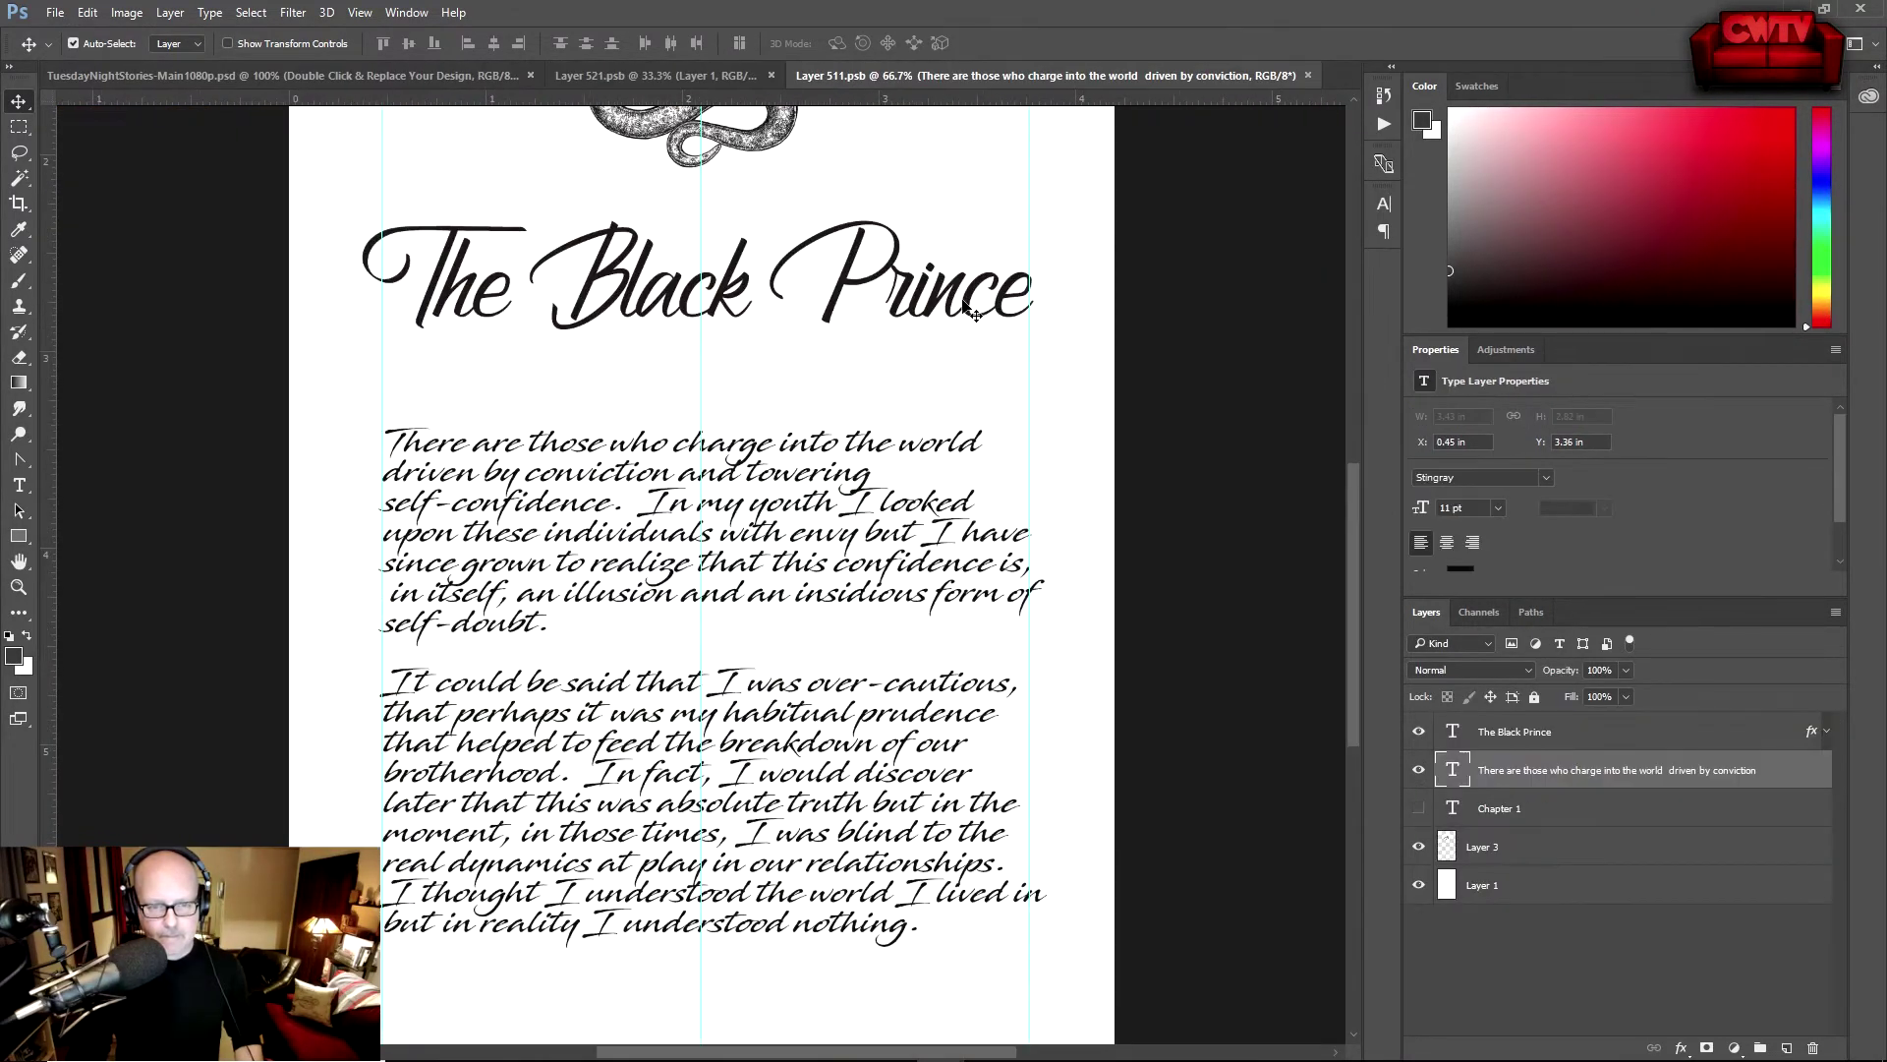
# - Paste the Tuleeja Cayasar passage as a new paragraph at the end of the left-page text
pyautogui.doubleClick(1452, 768)
pyautogui.press('Right')
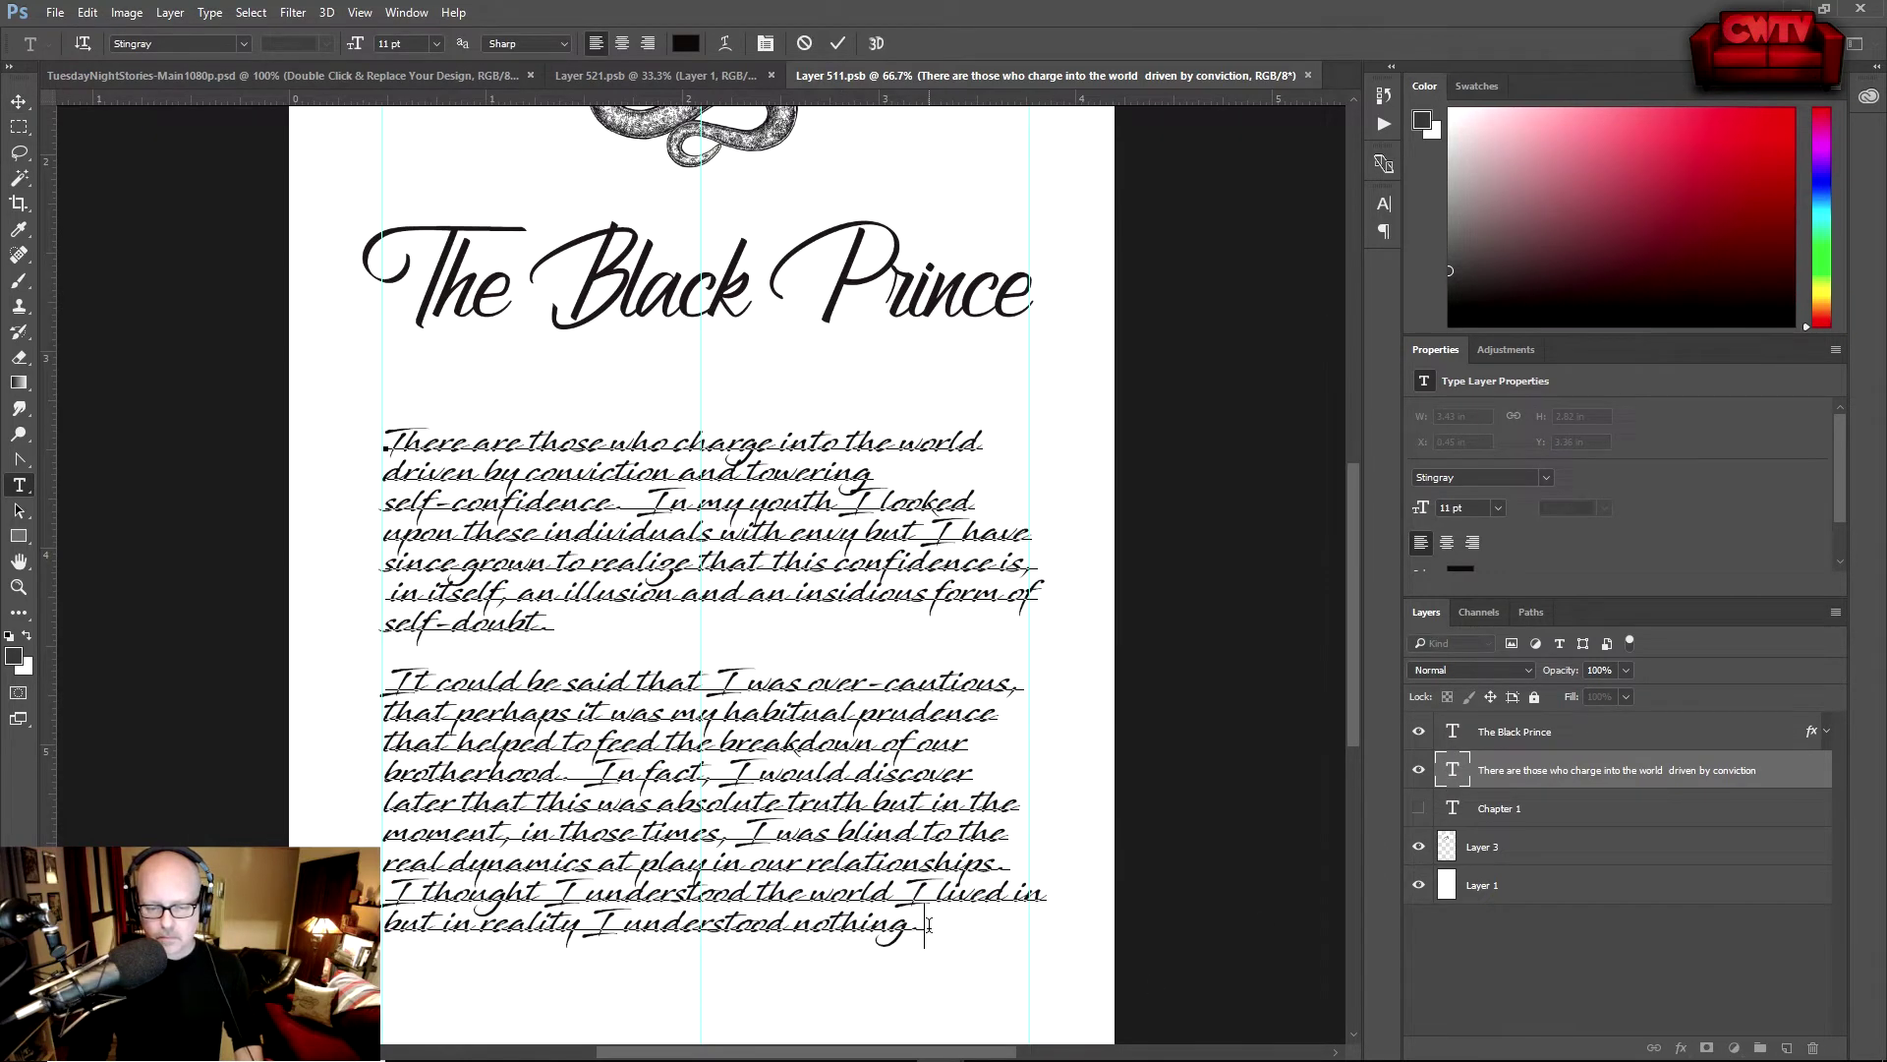
pyautogui.press('Return')
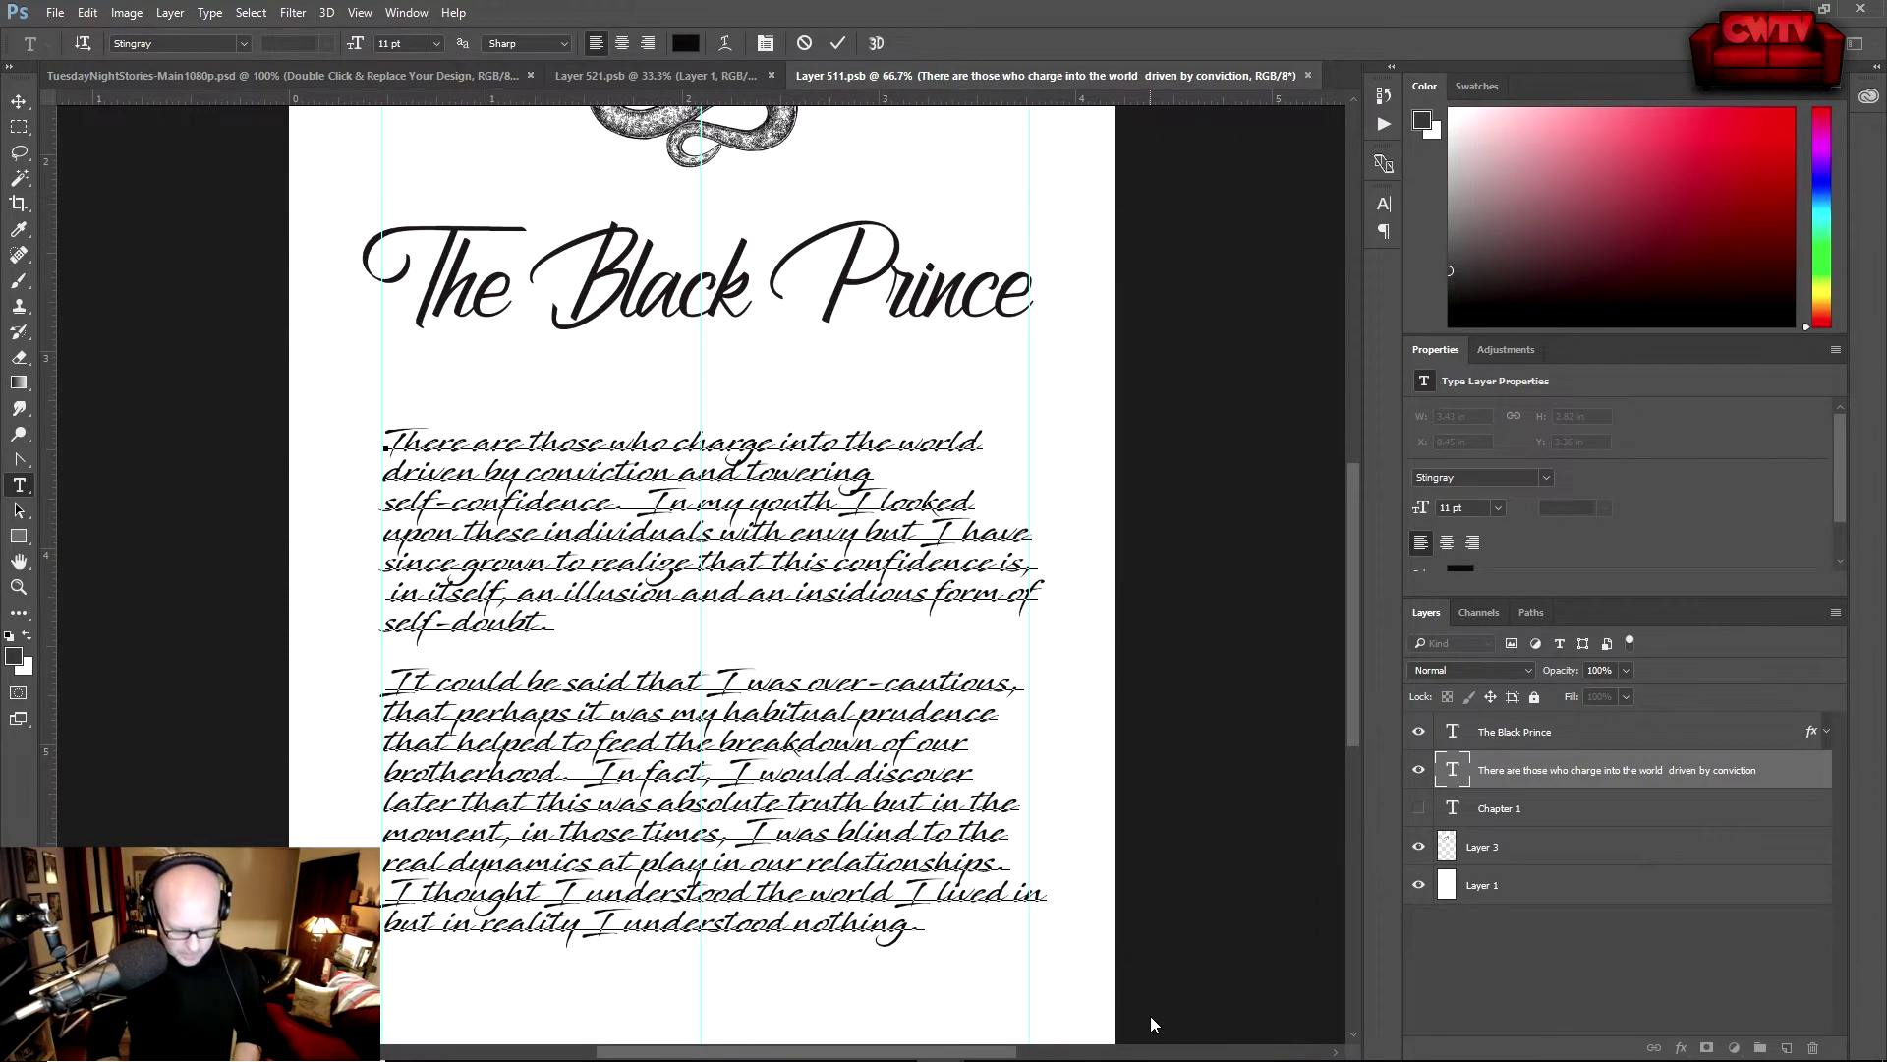
pyautogui.hotkey('ctrl', 'v')
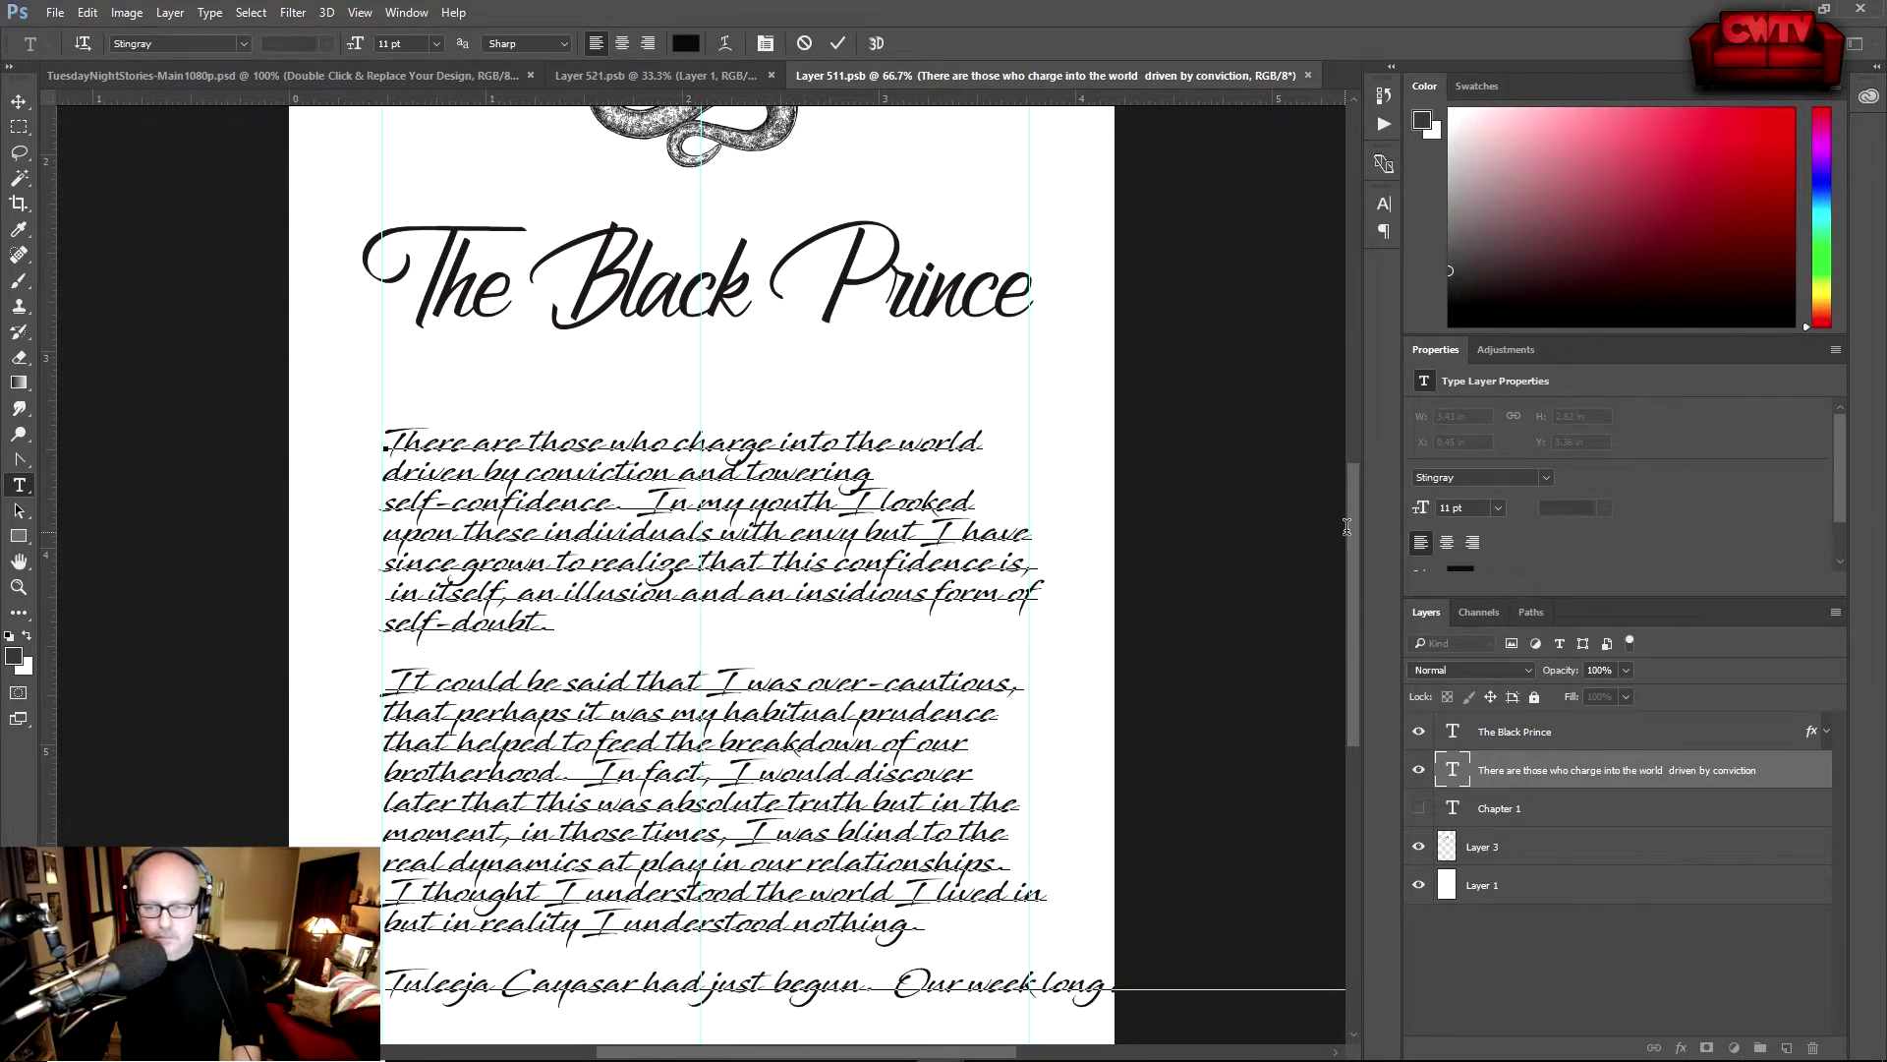
# - Add line breaks after 'Our week' and after 'dread' in the pasted passage
pyautogui.moveTo(1348, 529); pyautogui.dragTo(1366, 619)
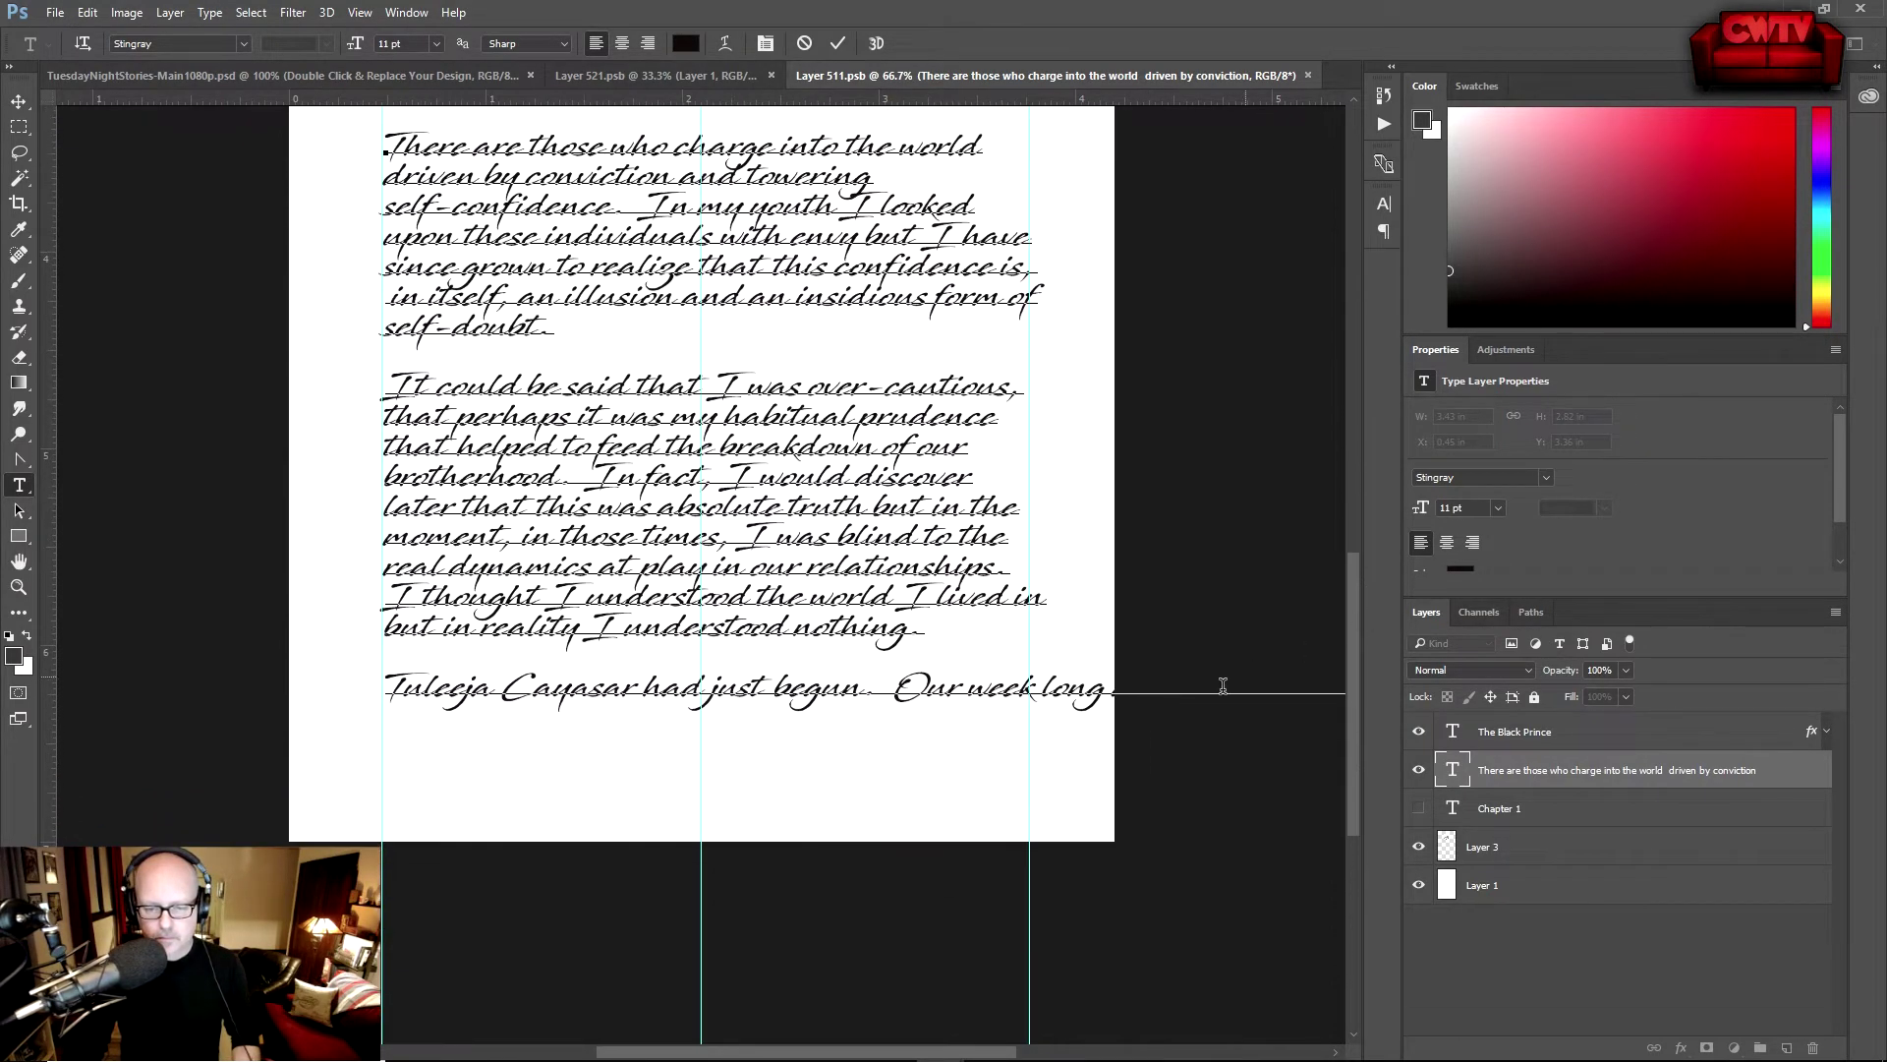
pyautogui.click(1044, 688)
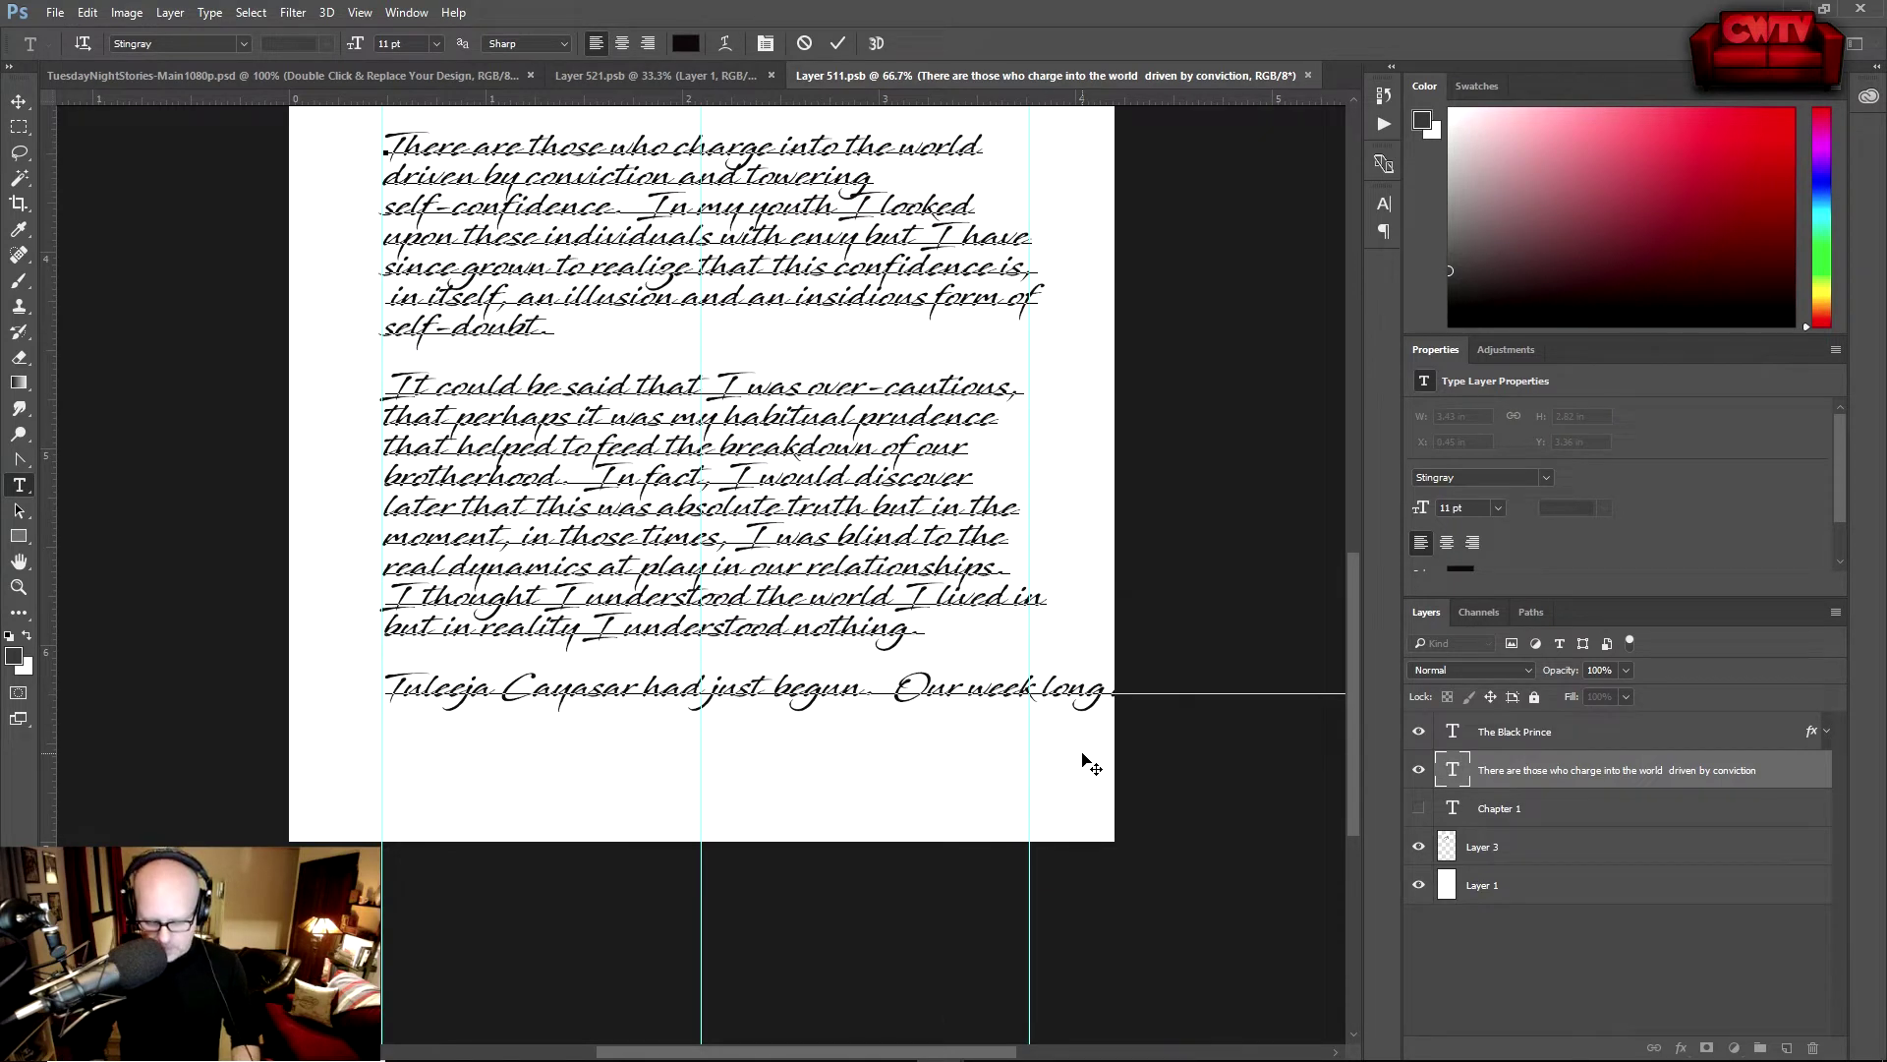
pyautogui.press('Return')
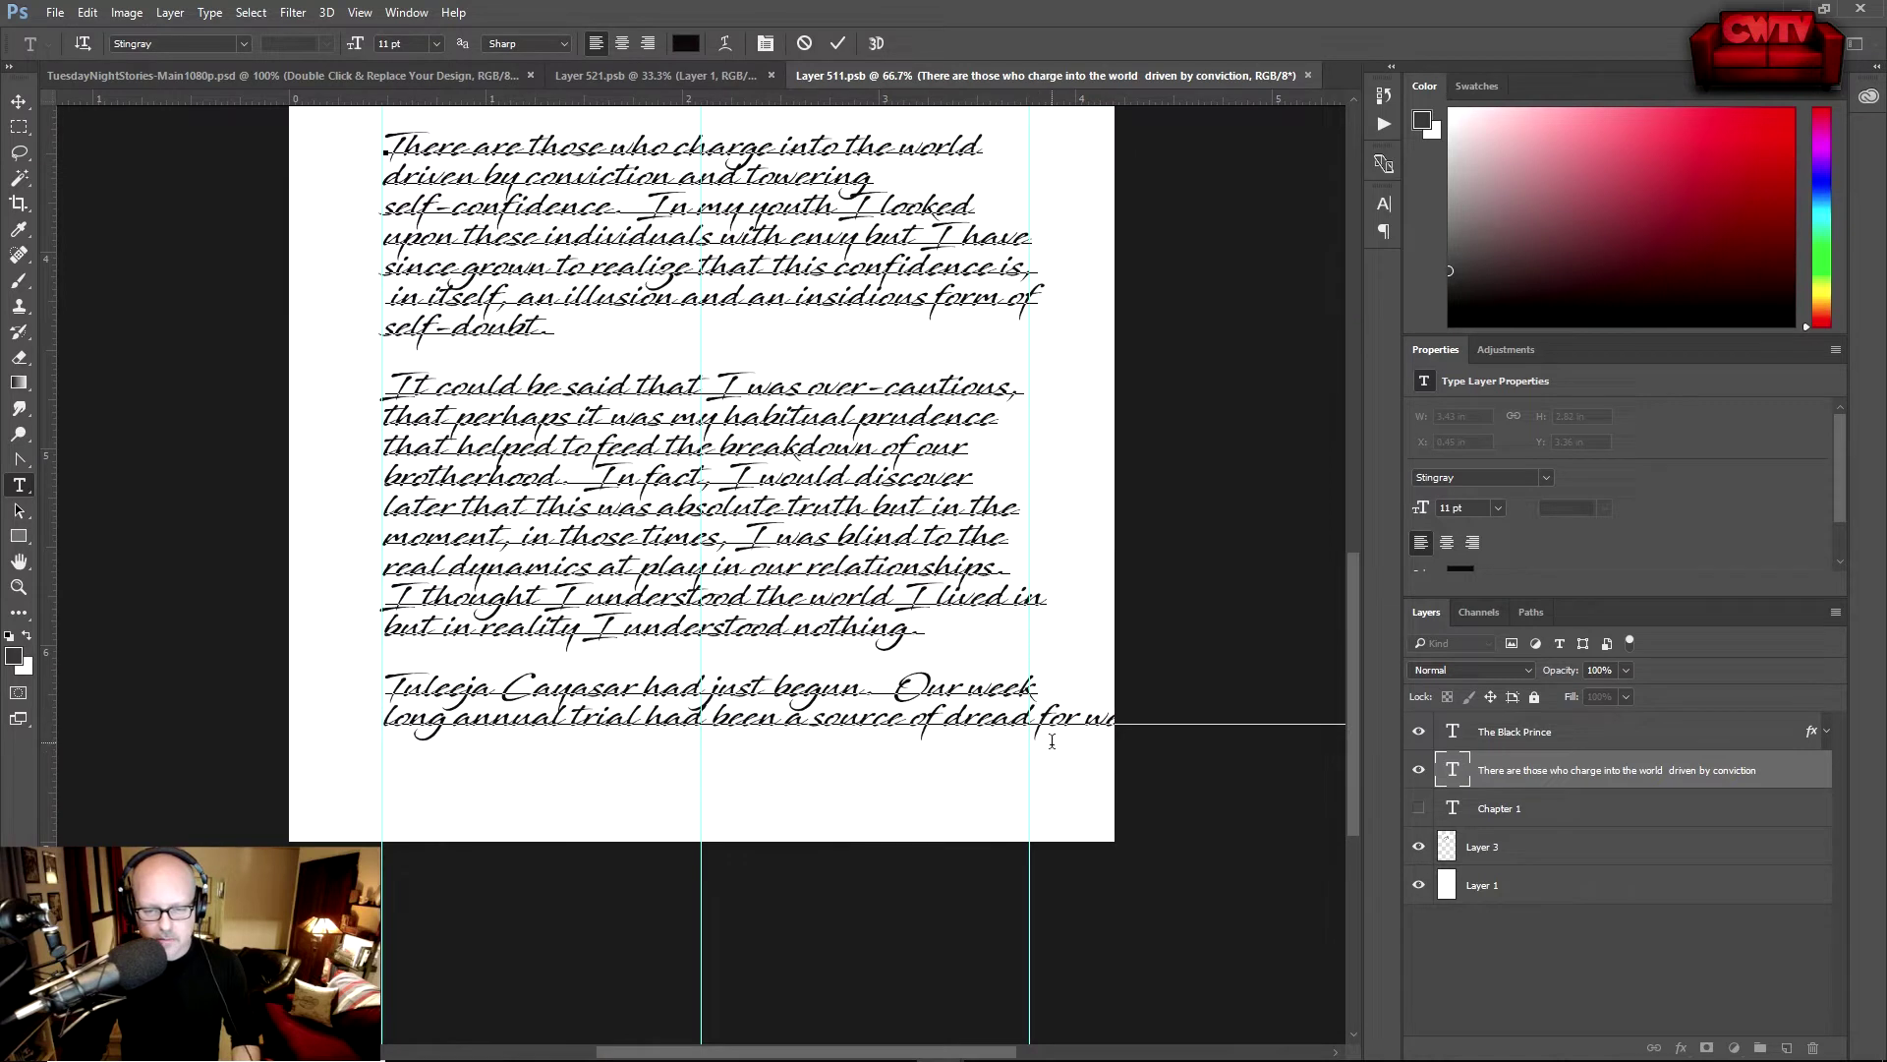
pyautogui.press('Return')
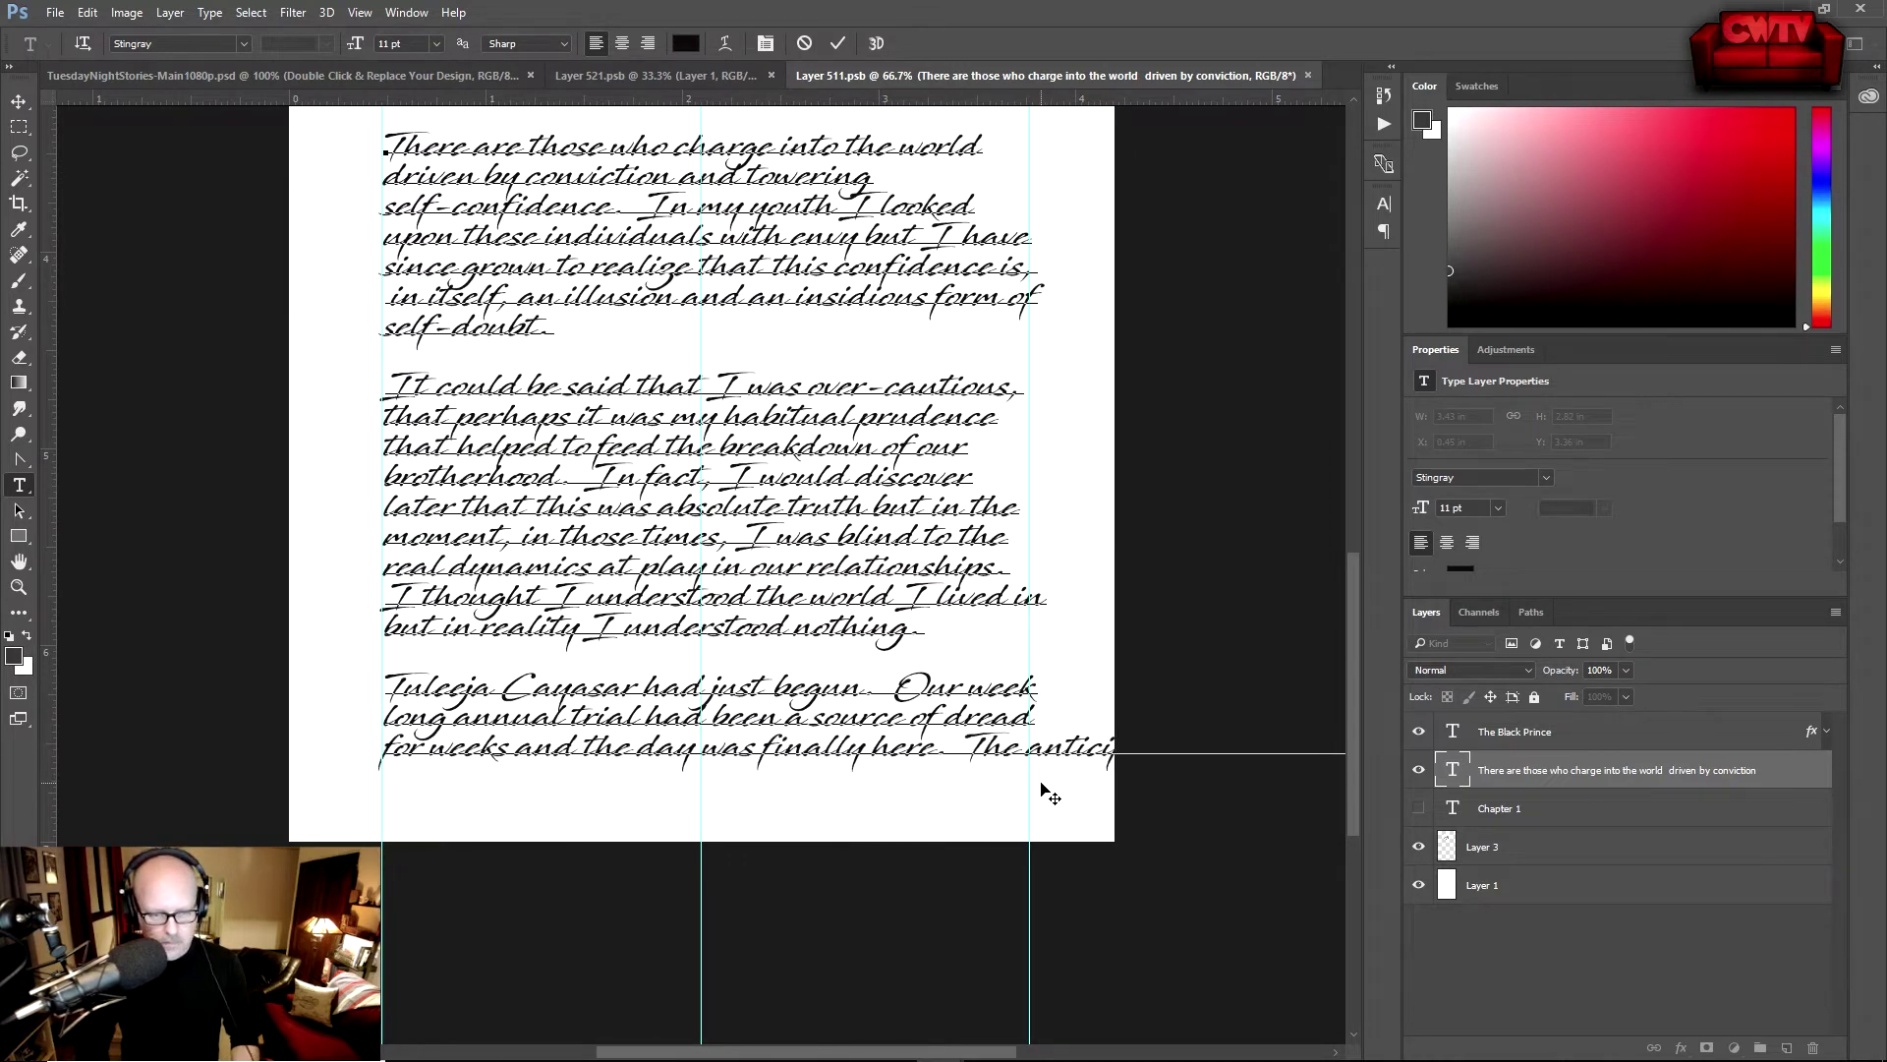
# - Delete the overflowing 'The antici…' fragment so the text ends 'the day was finally here.'
pyautogui.click(969, 745)
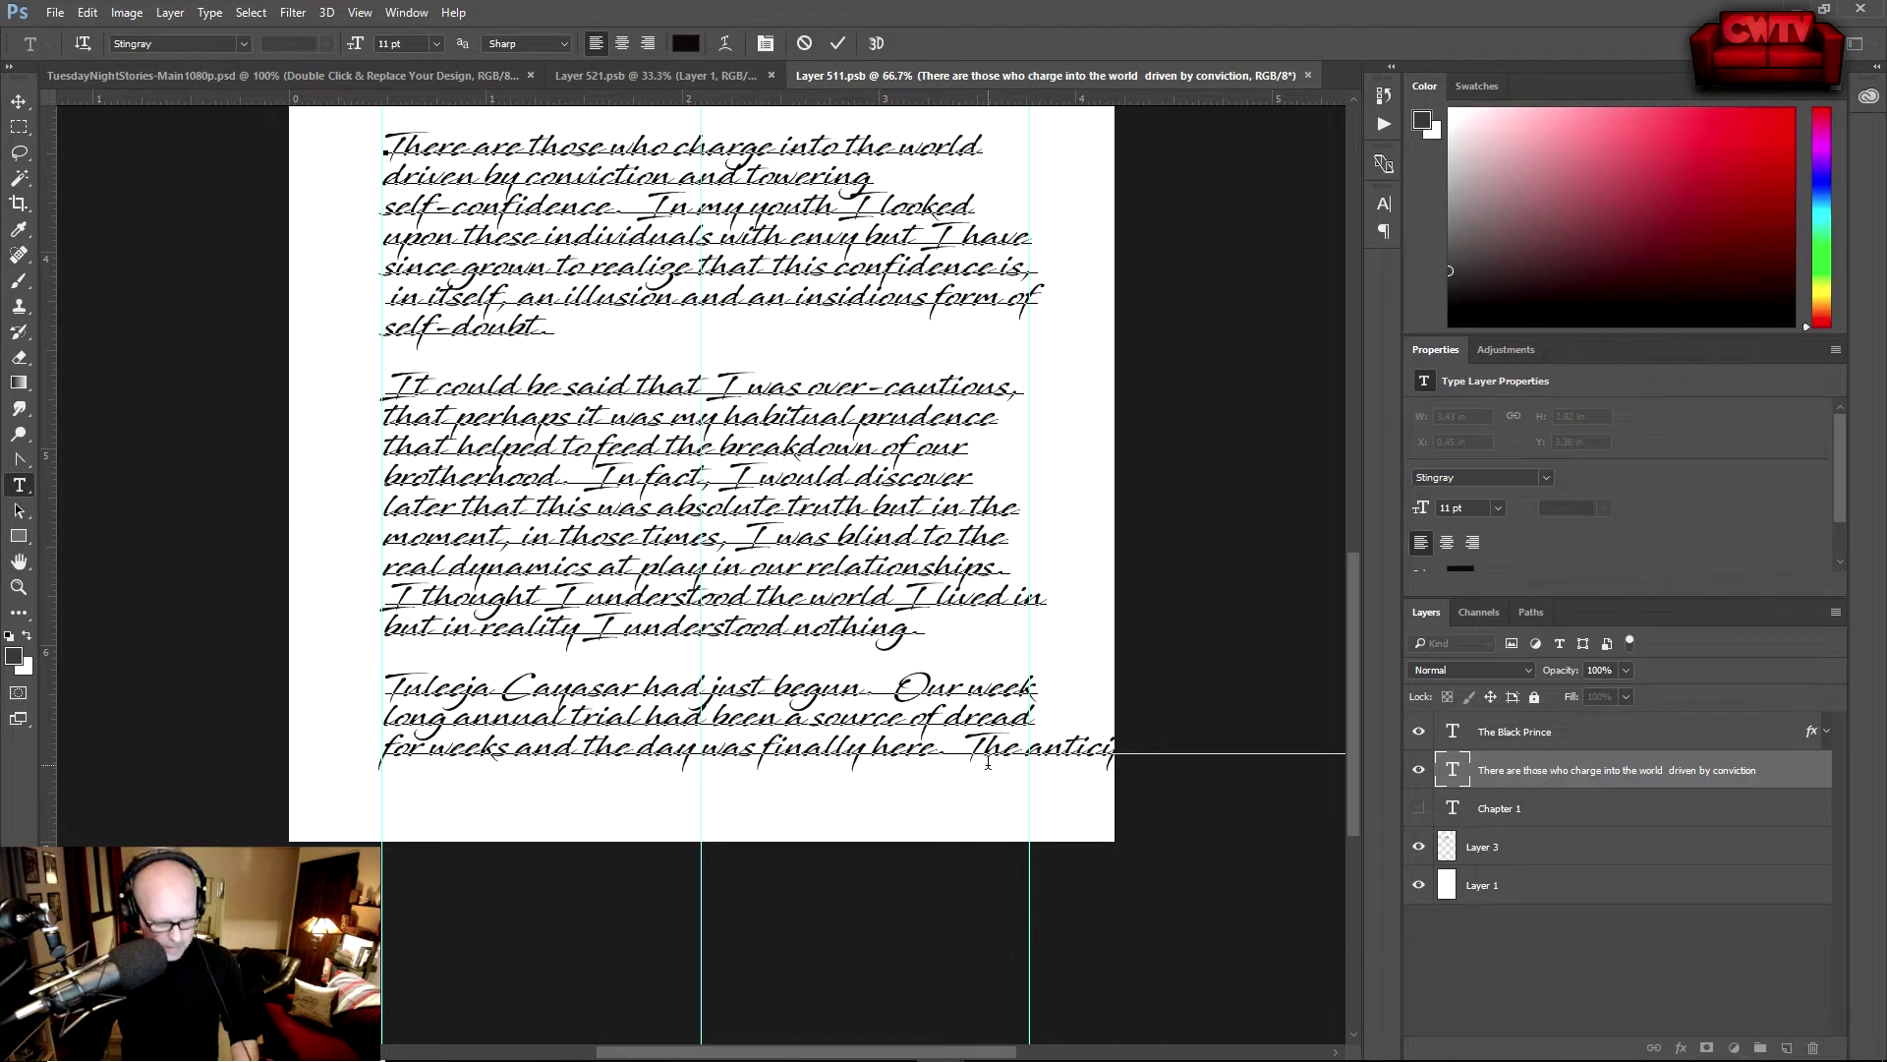
pyautogui.hotkey('shift', 'End')
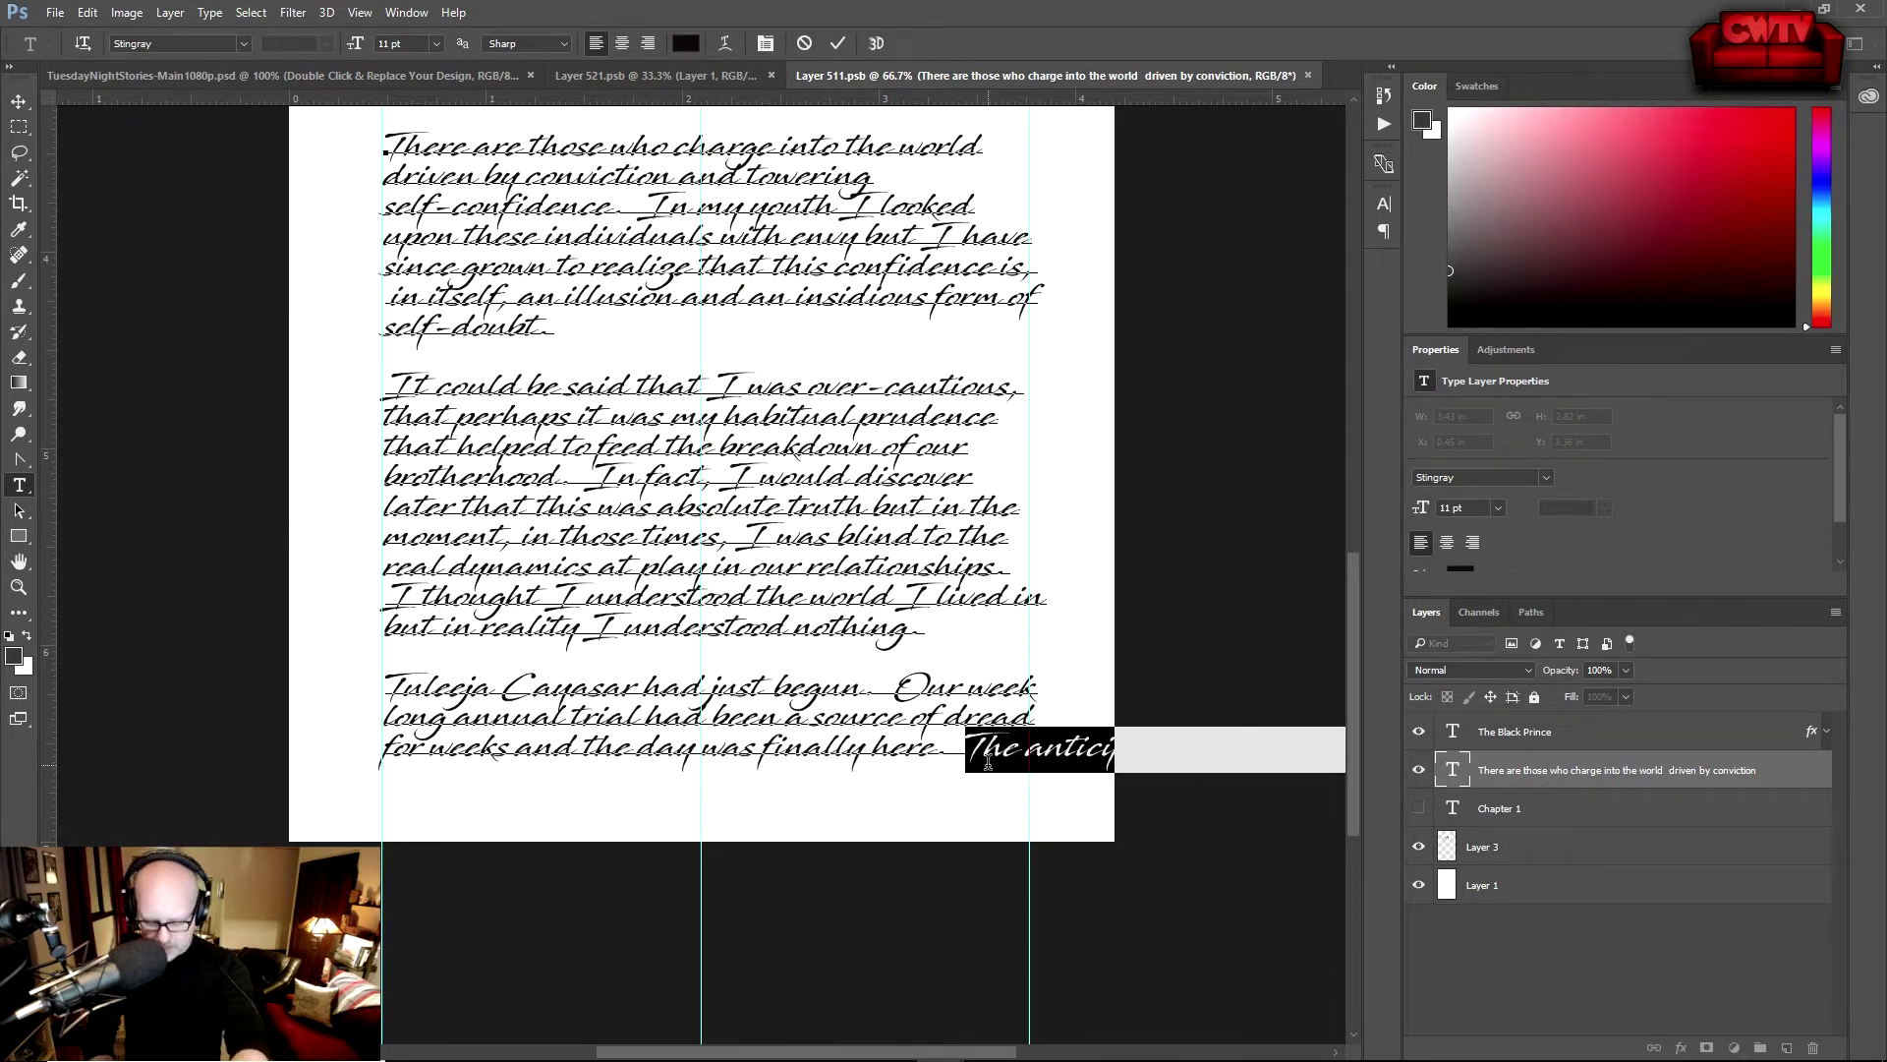
pyautogui.press('BackSpace')
pyautogui.press('BackSpace')
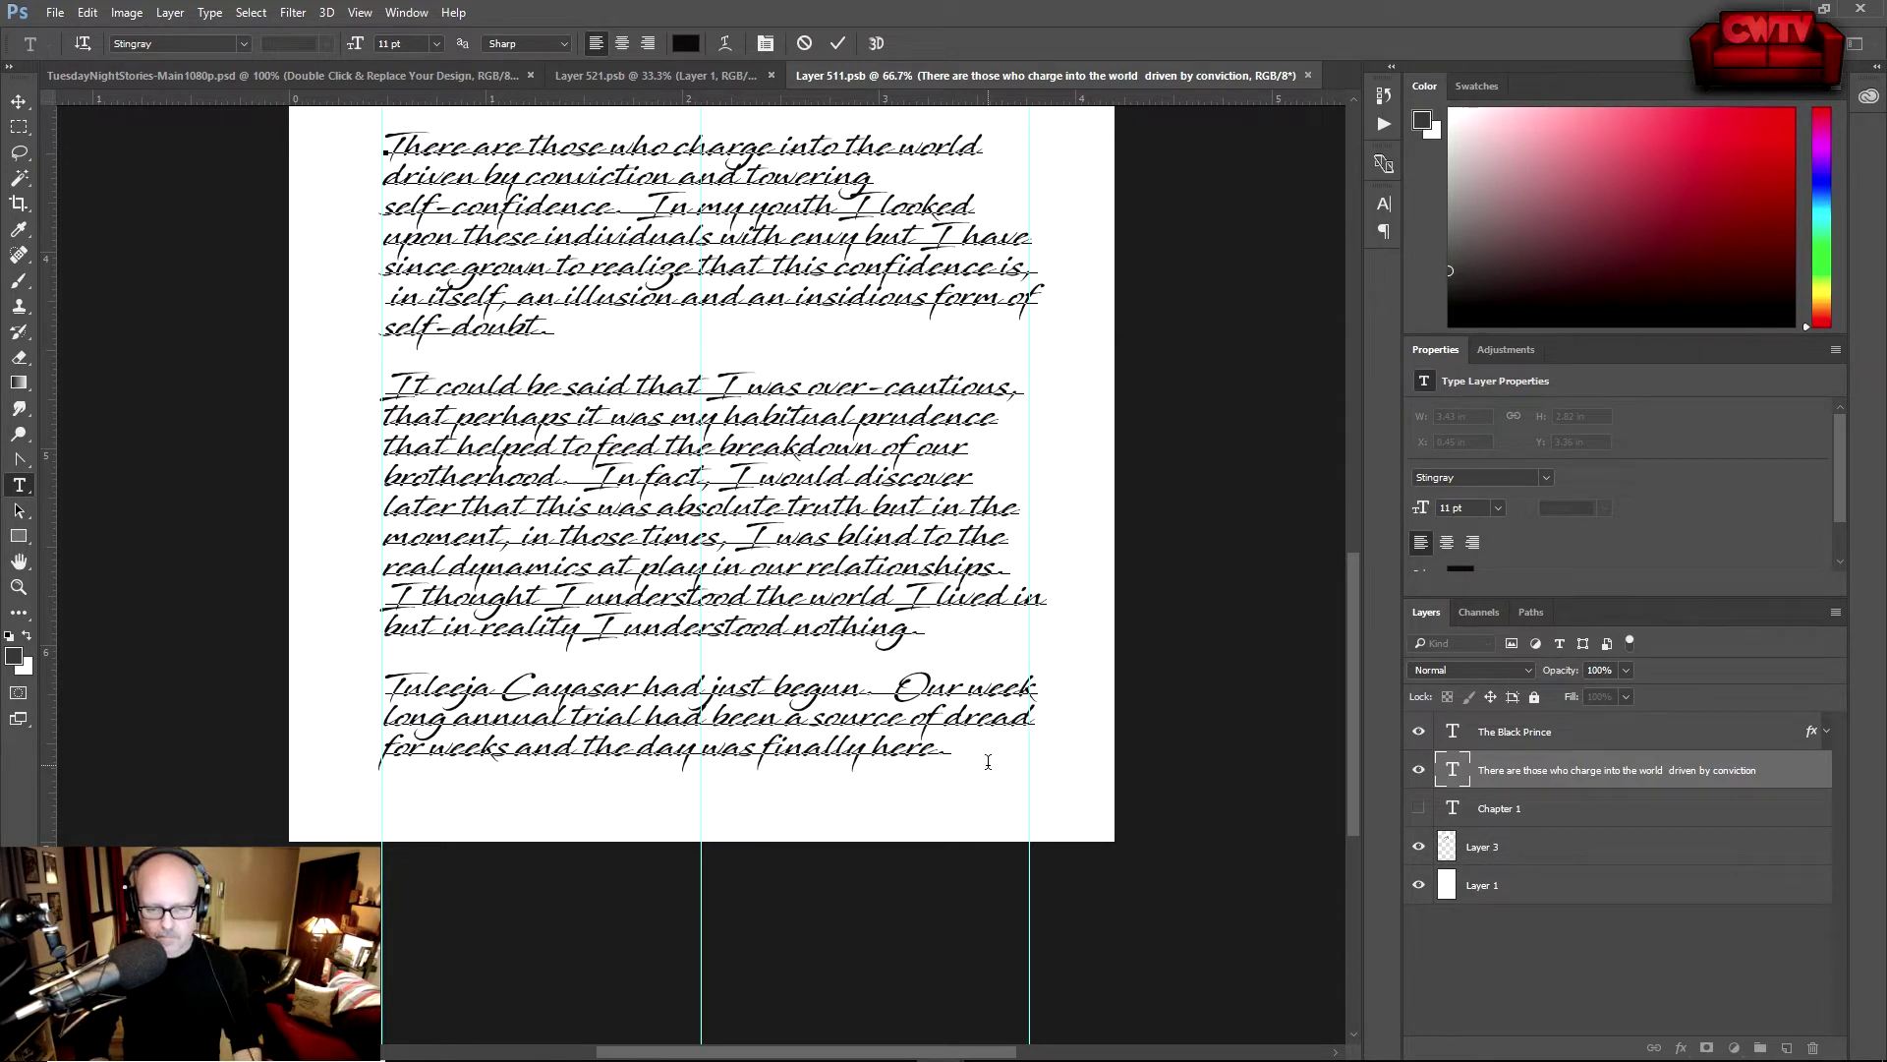
pyautogui.press('BackSpace')
pyautogui.write('.')
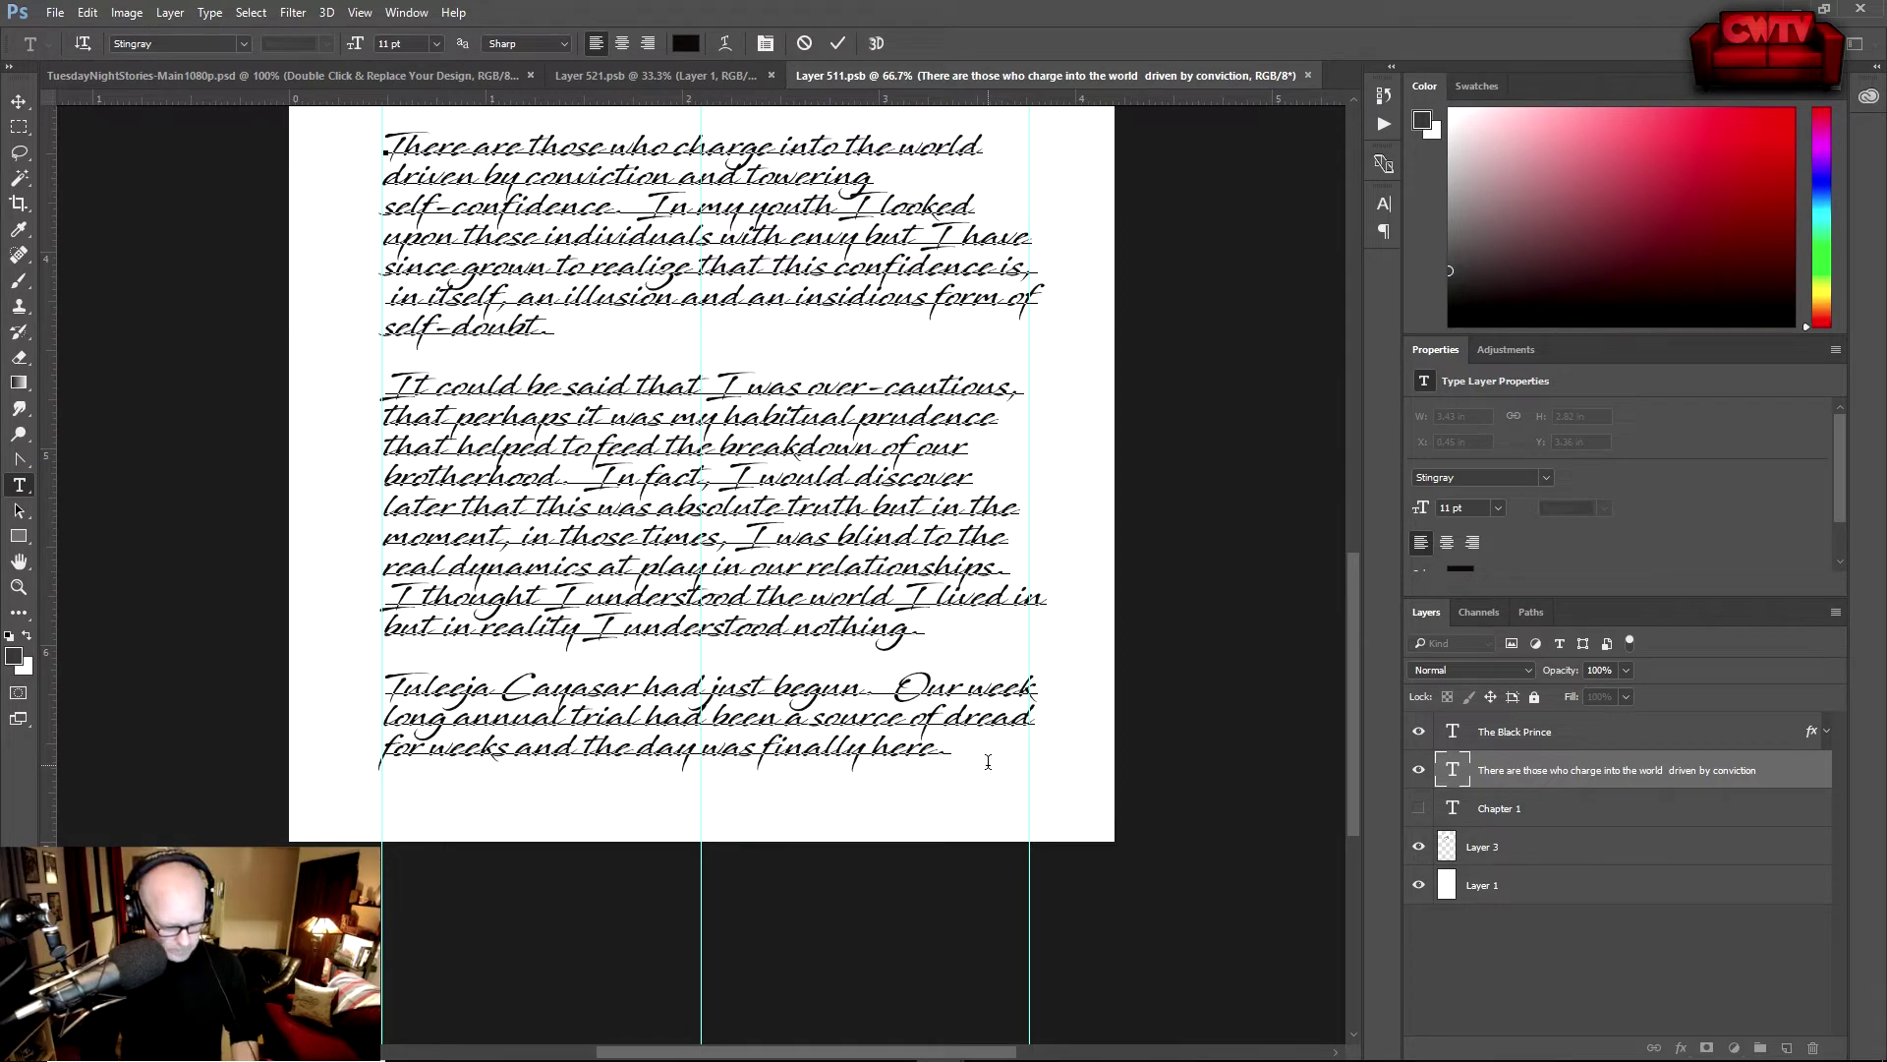
pyautogui.hotkey('ctrl', 'Return')
pyautogui.press('v')
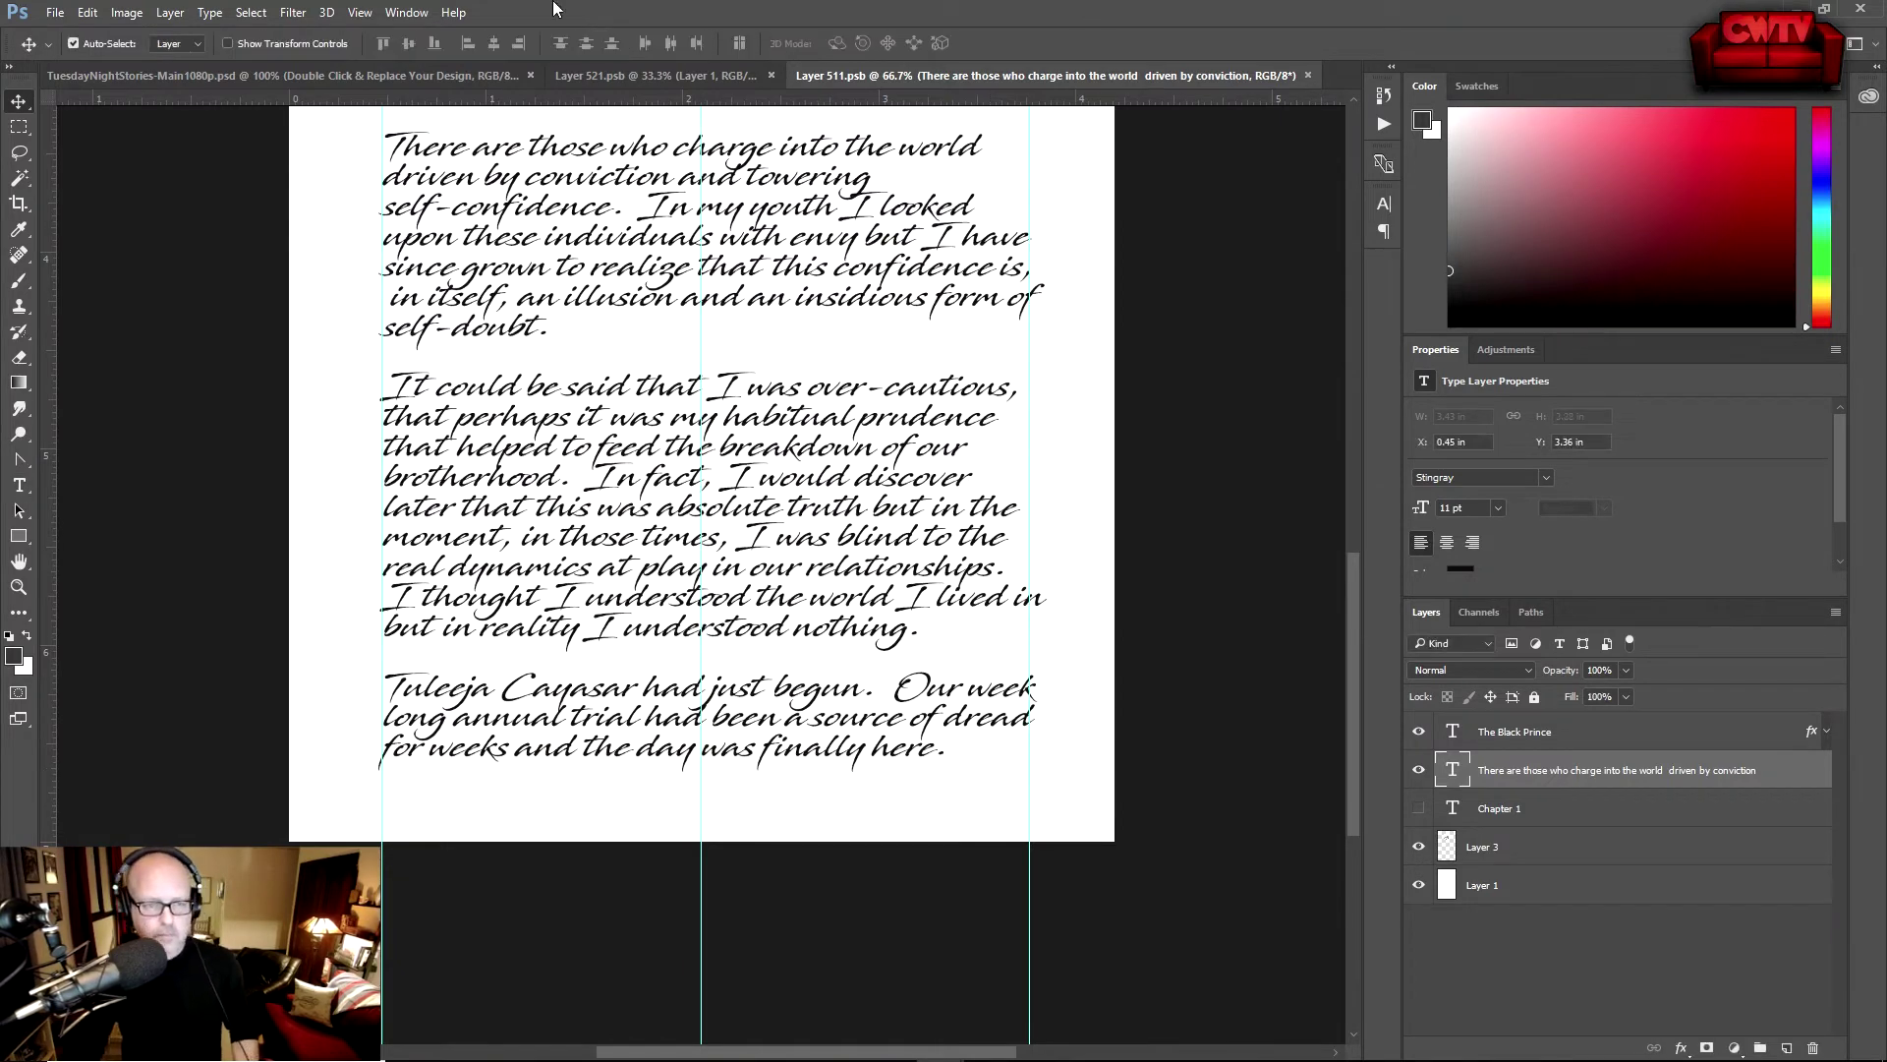
pyautogui.click(274, 78)
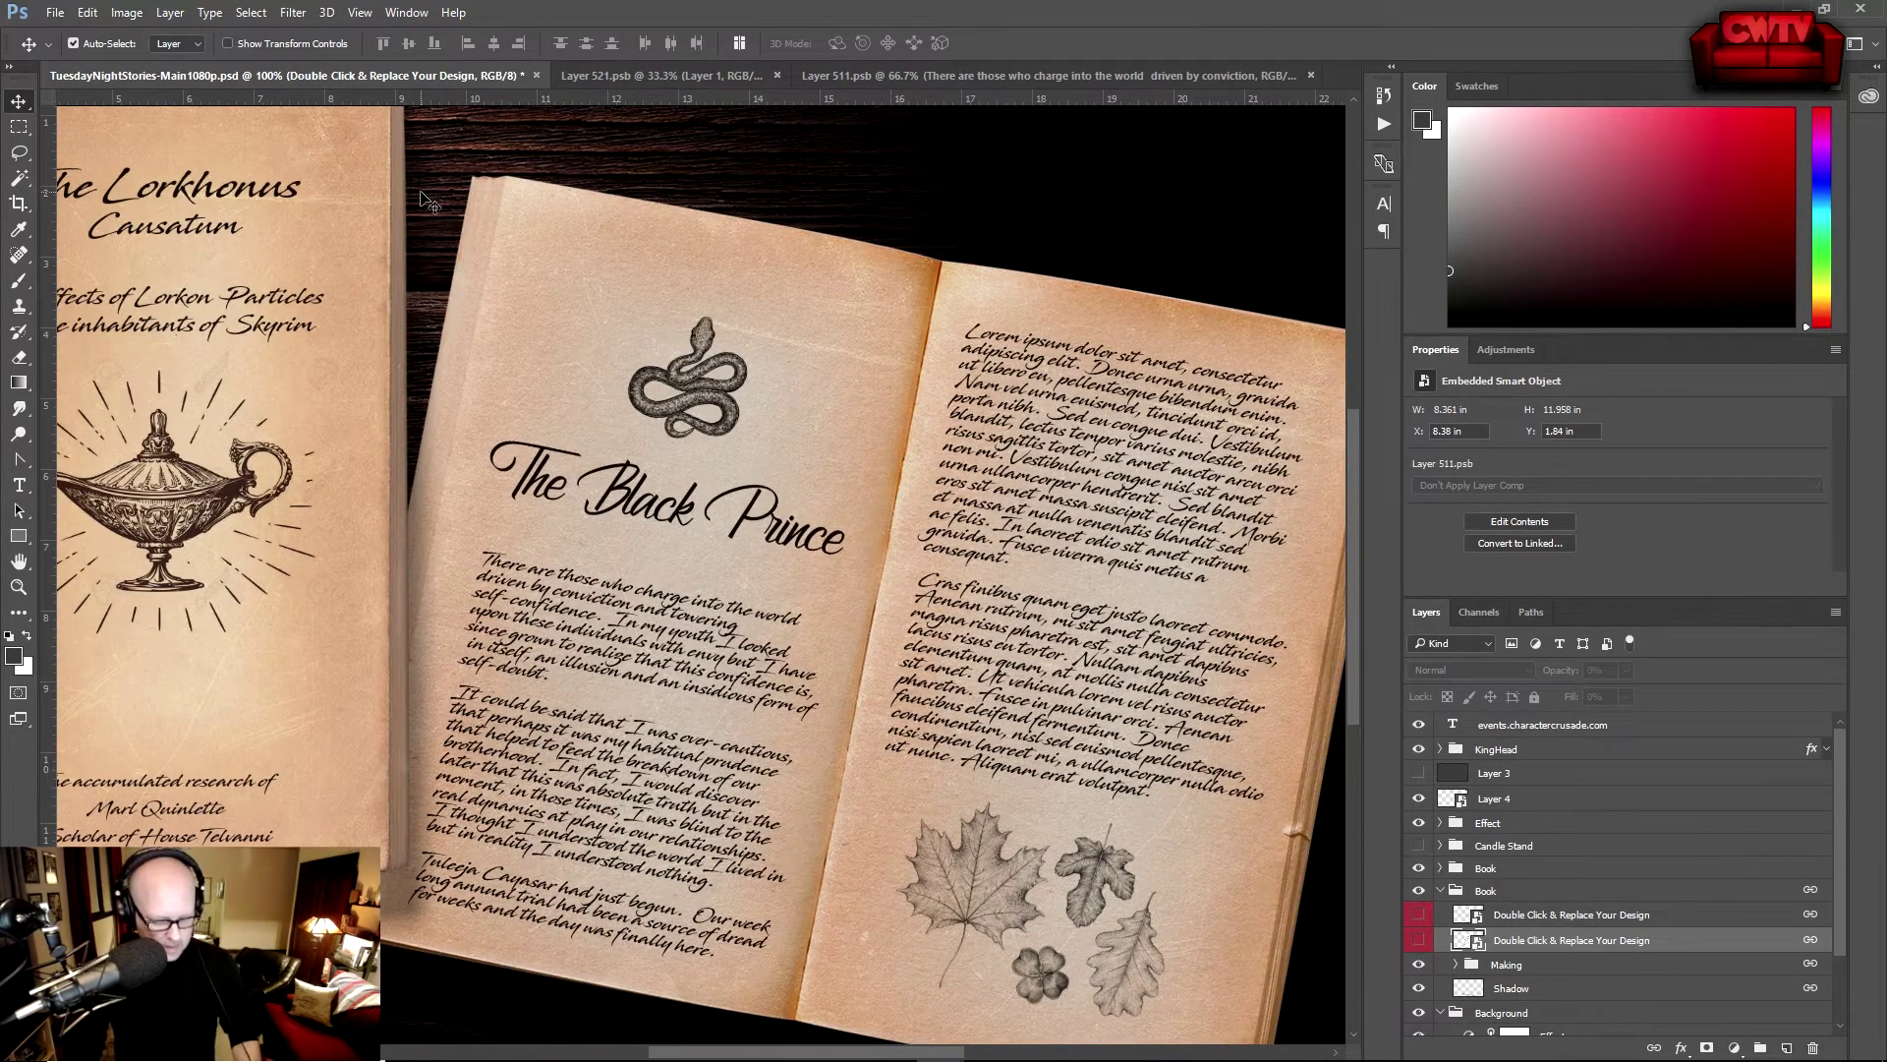
# - Copy the Google Docs manuscript text from 'The anticipation' to the end of the Jeetum Da paragraph
pyautogui.hotkey('alt', 'Tab')
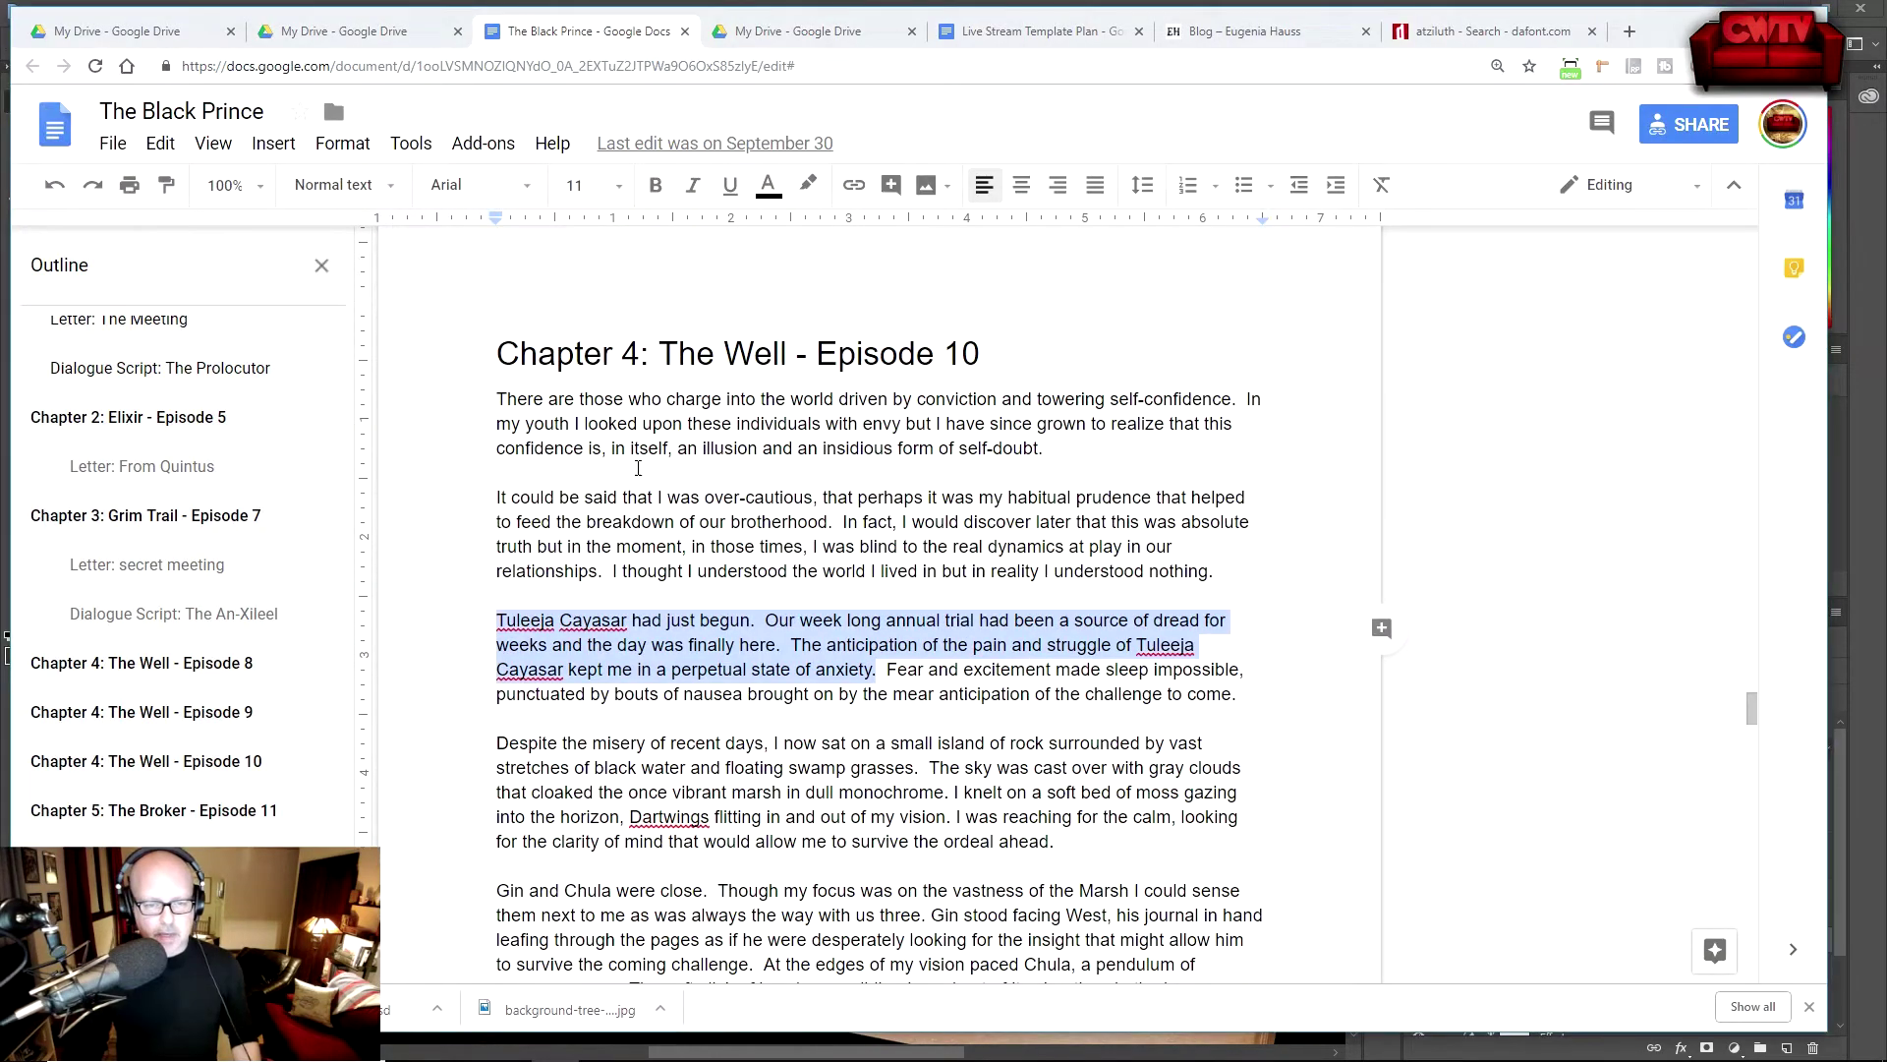
pyautogui.click(804, 646)
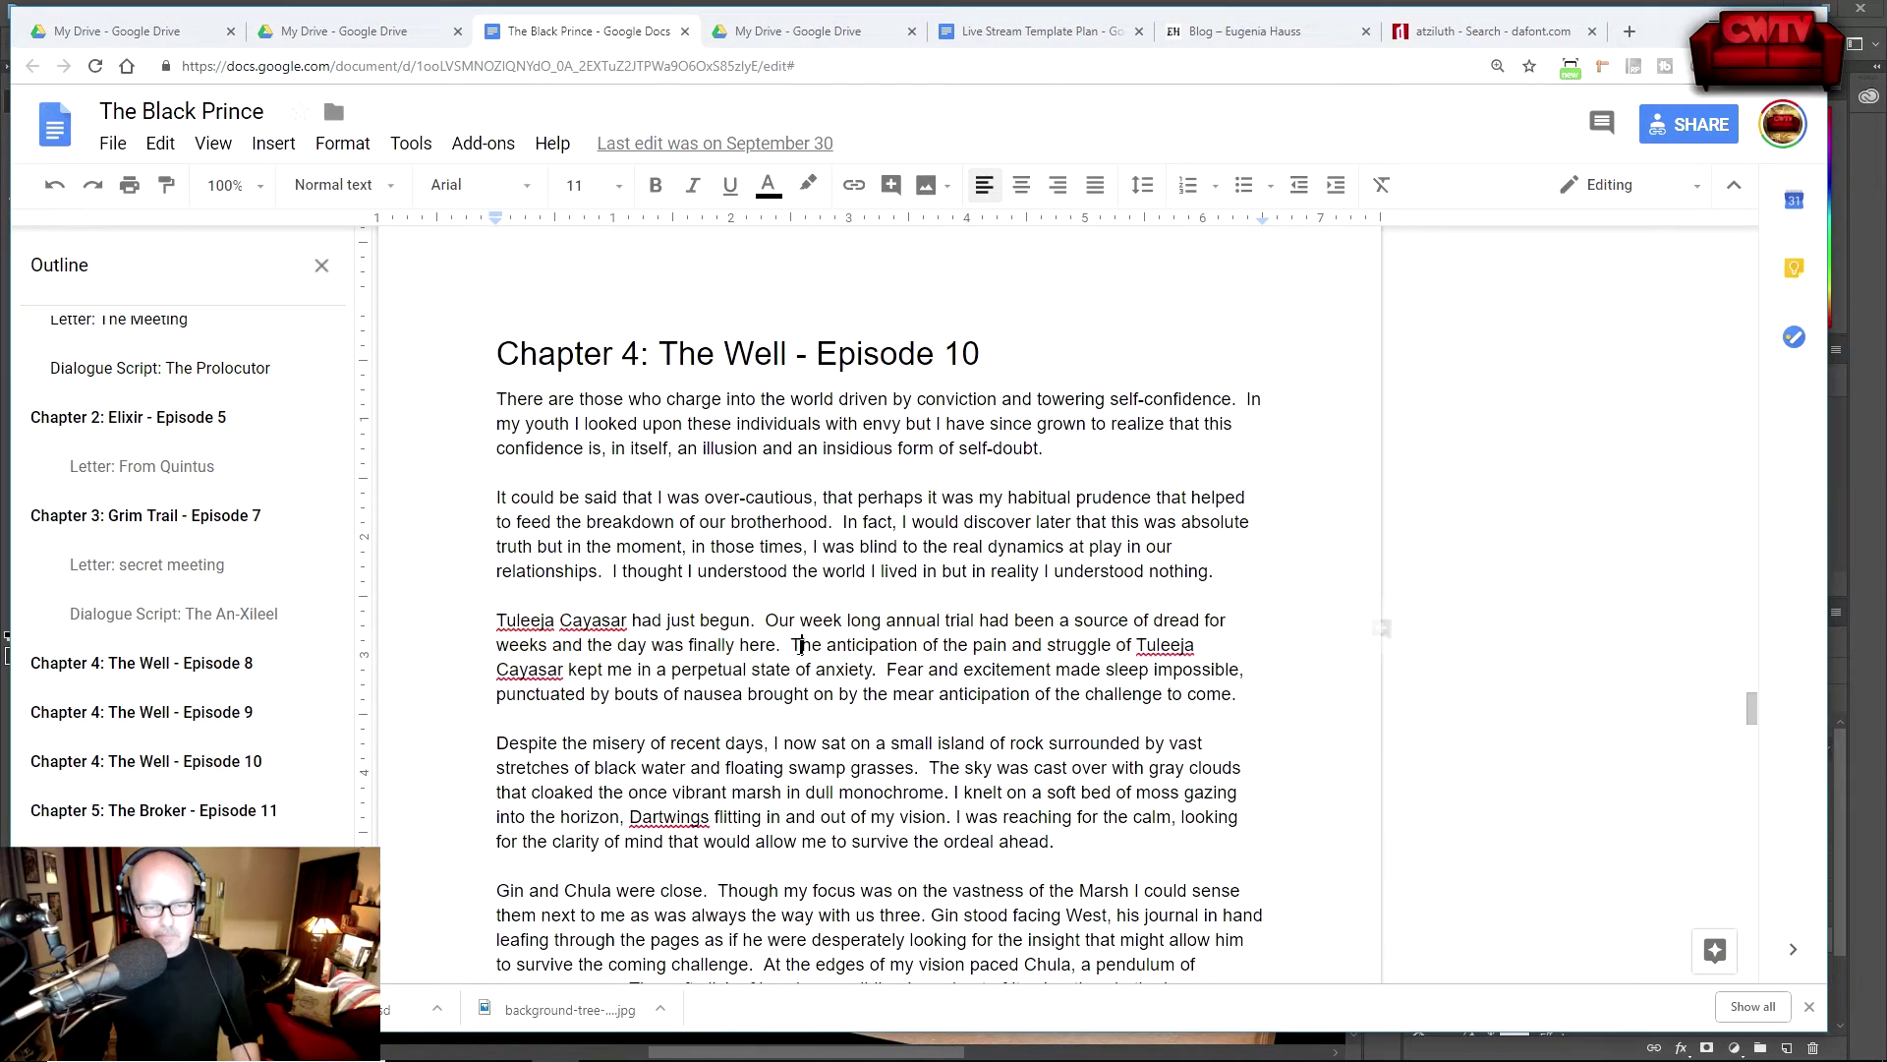
pyautogui.doubleClick(804, 646)
pyautogui.moveTo(846, 662); pyautogui.dragTo(868, 797)
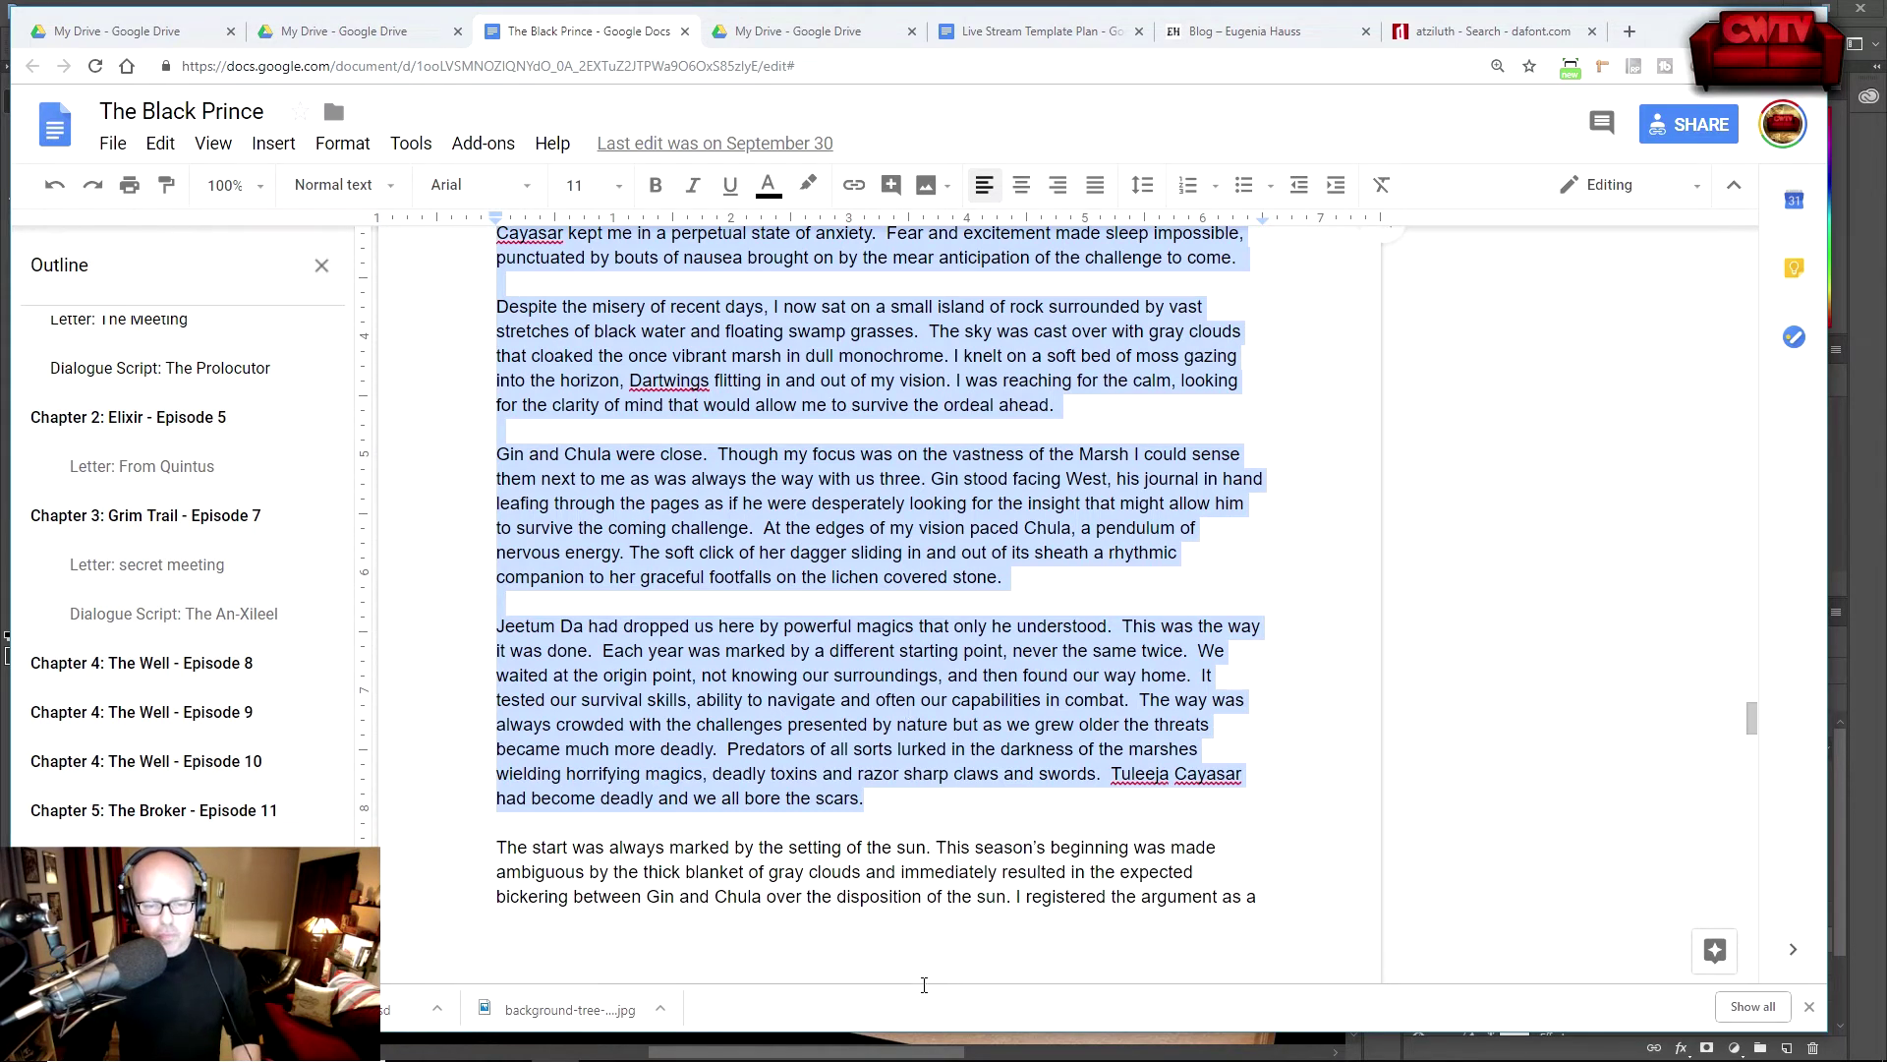
pyautogui.hotkey('alt', 'Tab')
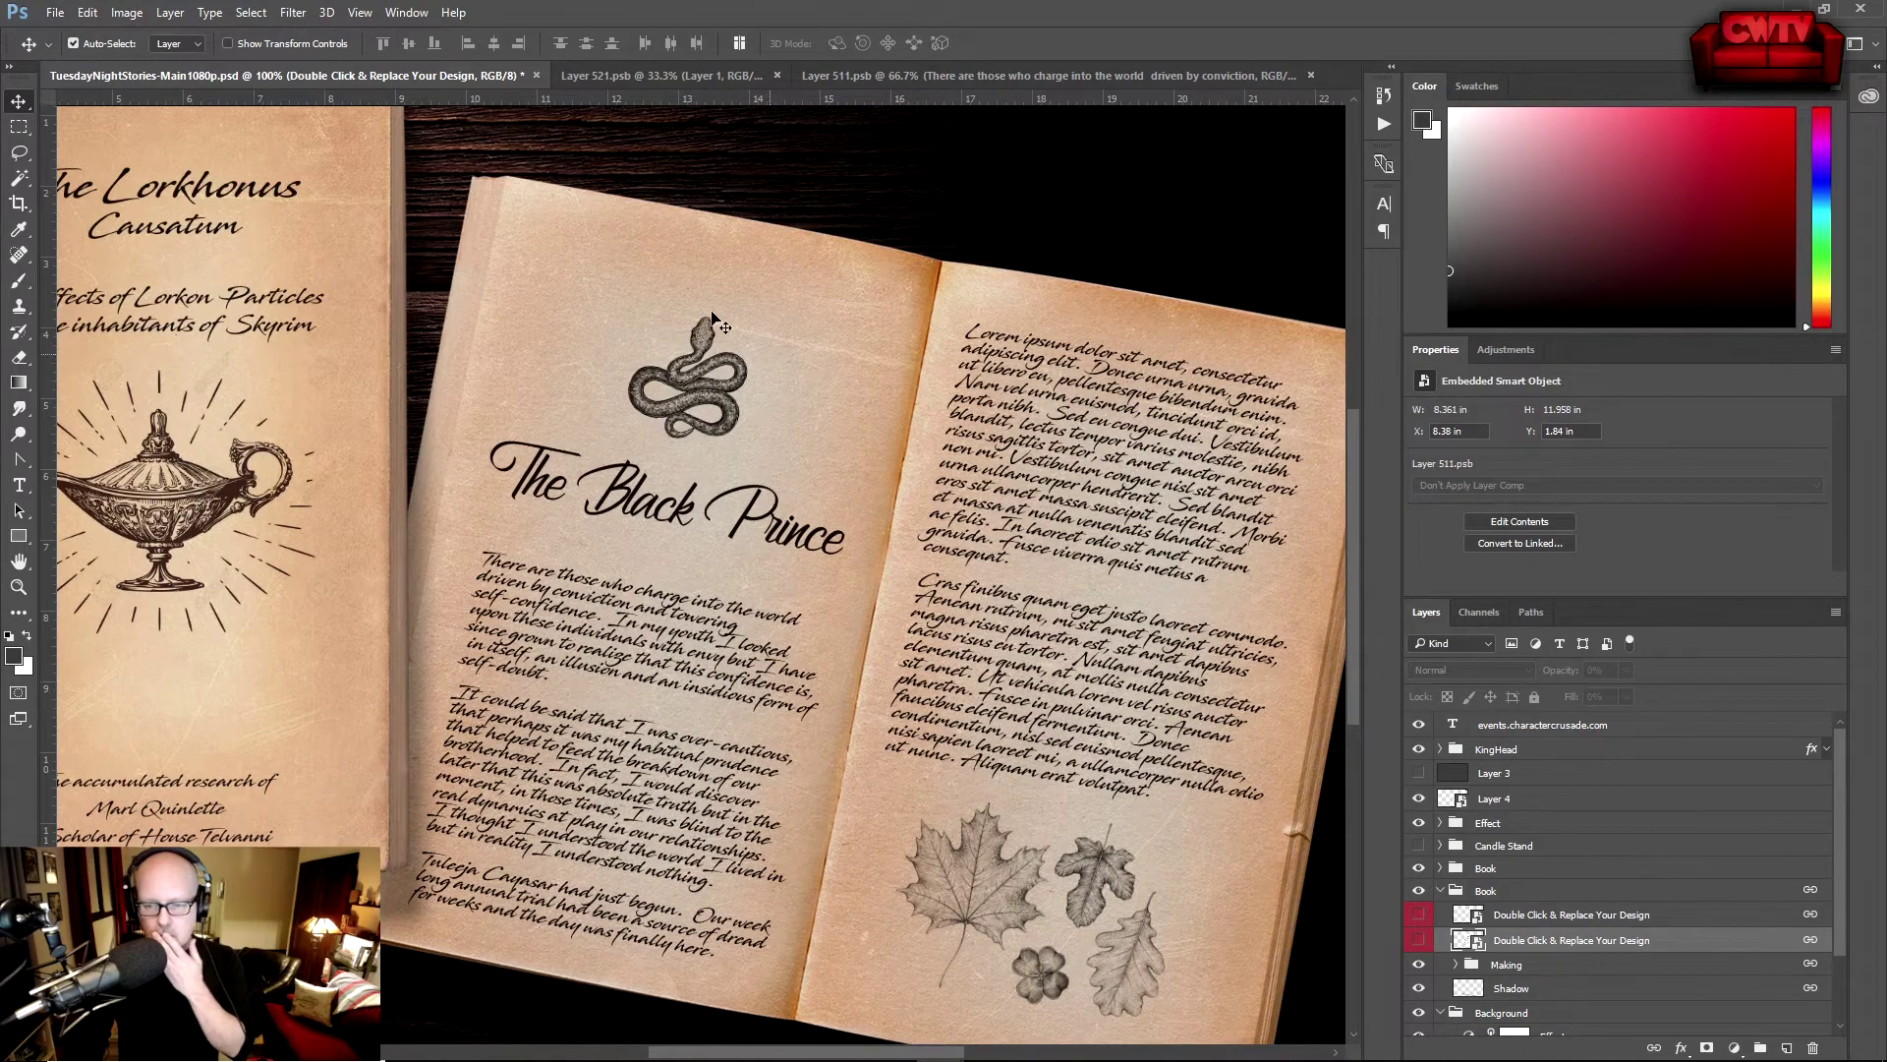
# - Replace the right page's Lorem ipsum placeholder with the copied manuscript paragraphs
pyautogui.click(663, 73)
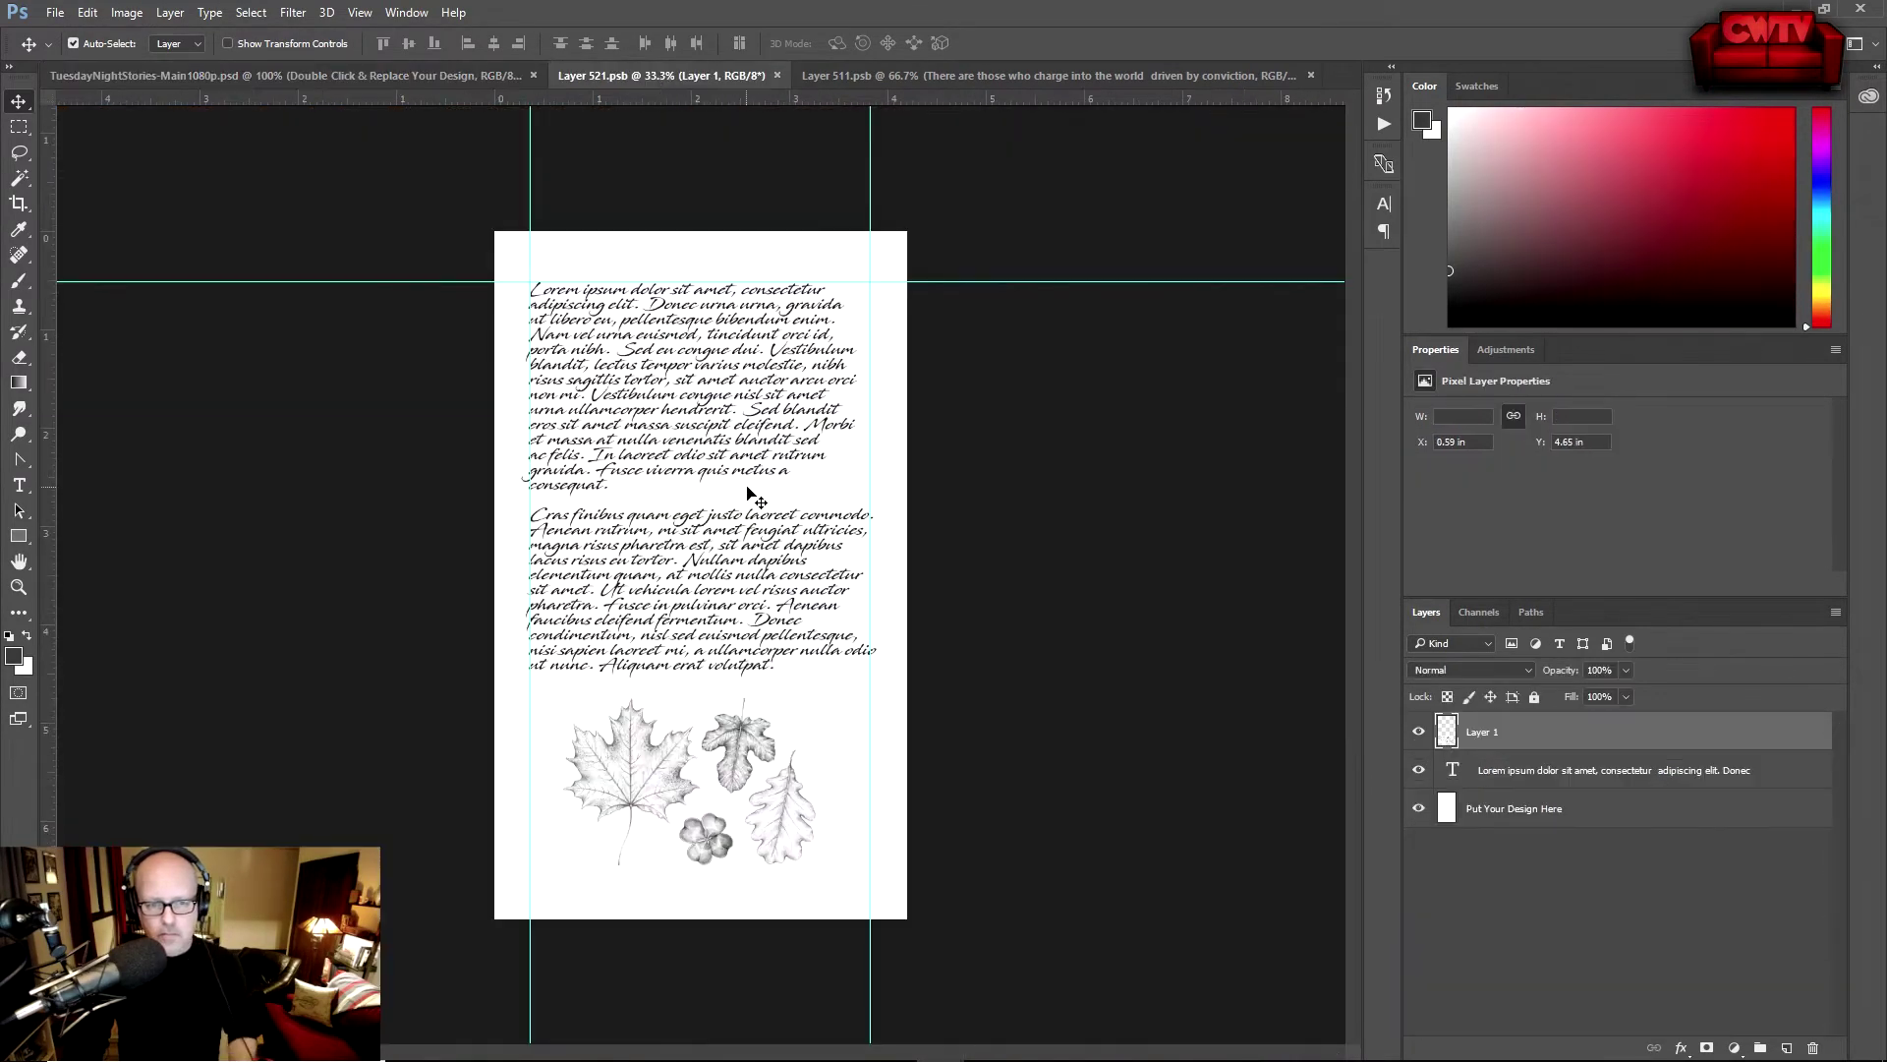
pyautogui.hotkey('ctrl', '+')
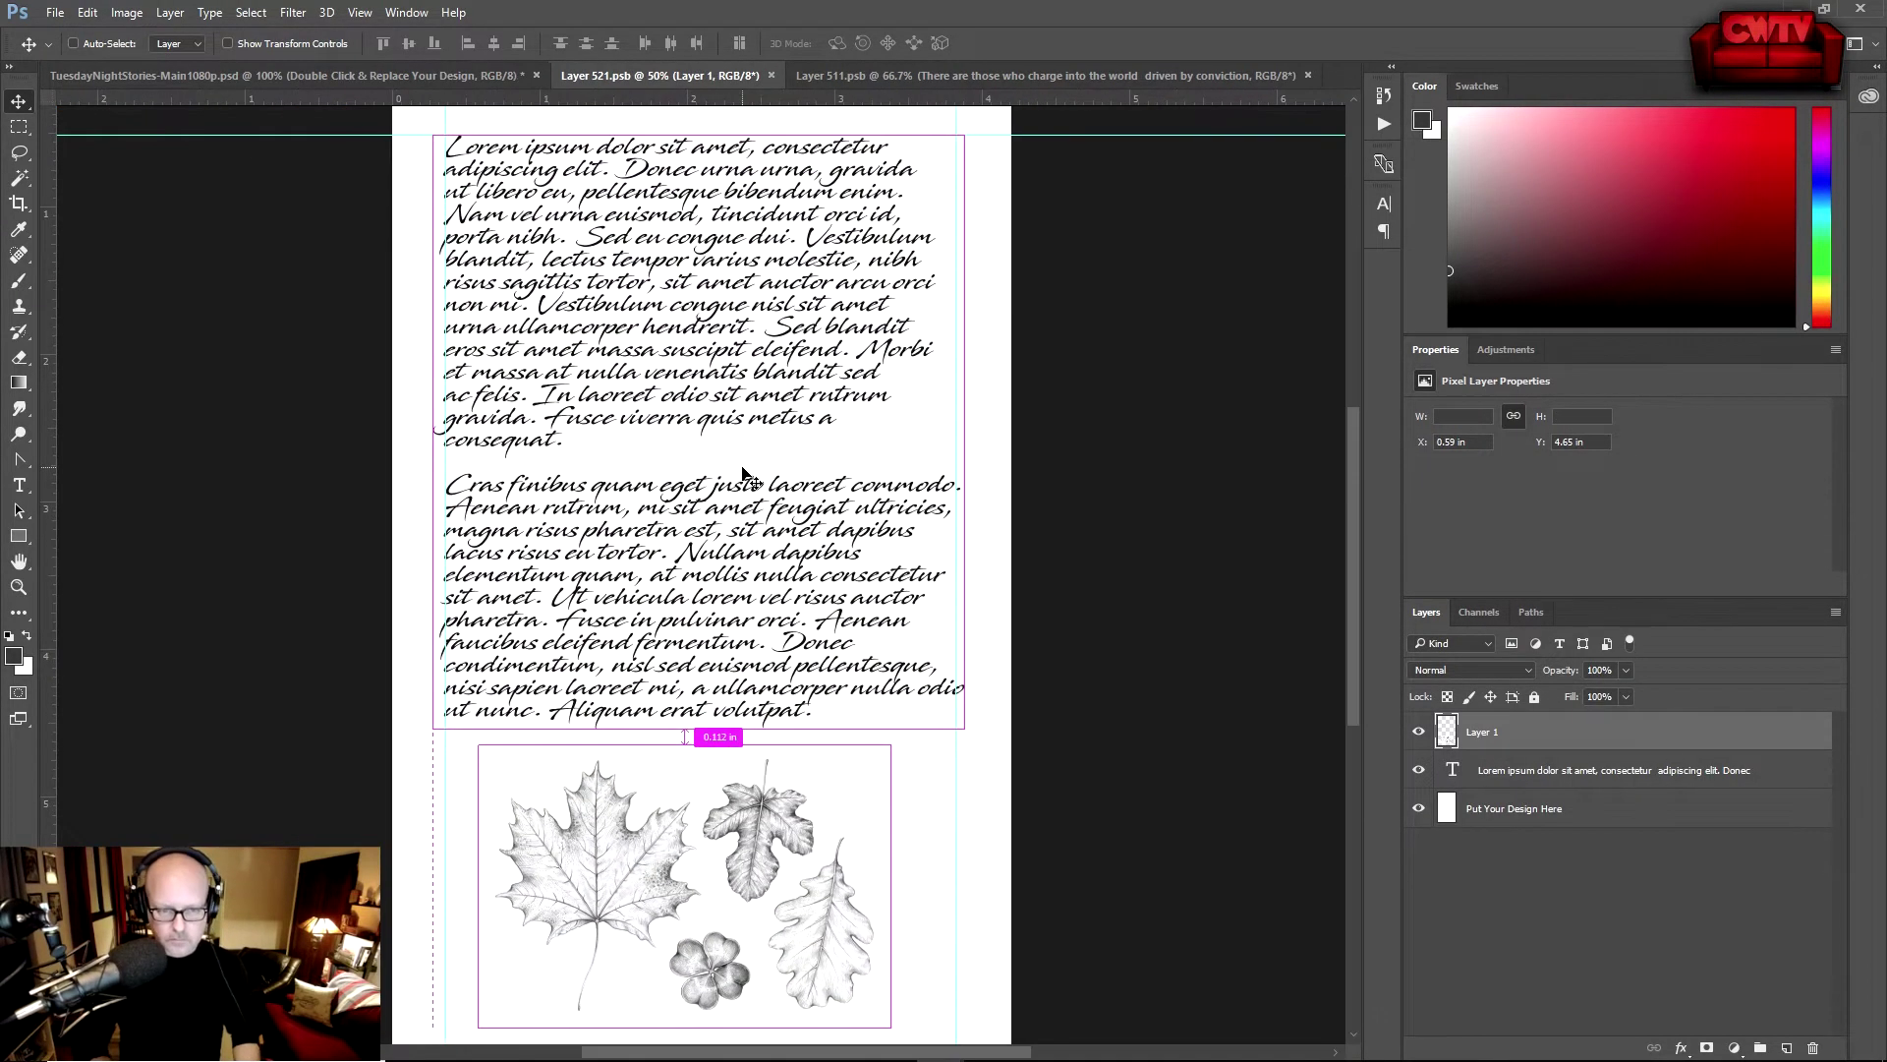
pyautogui.doubleClick(1455, 773)
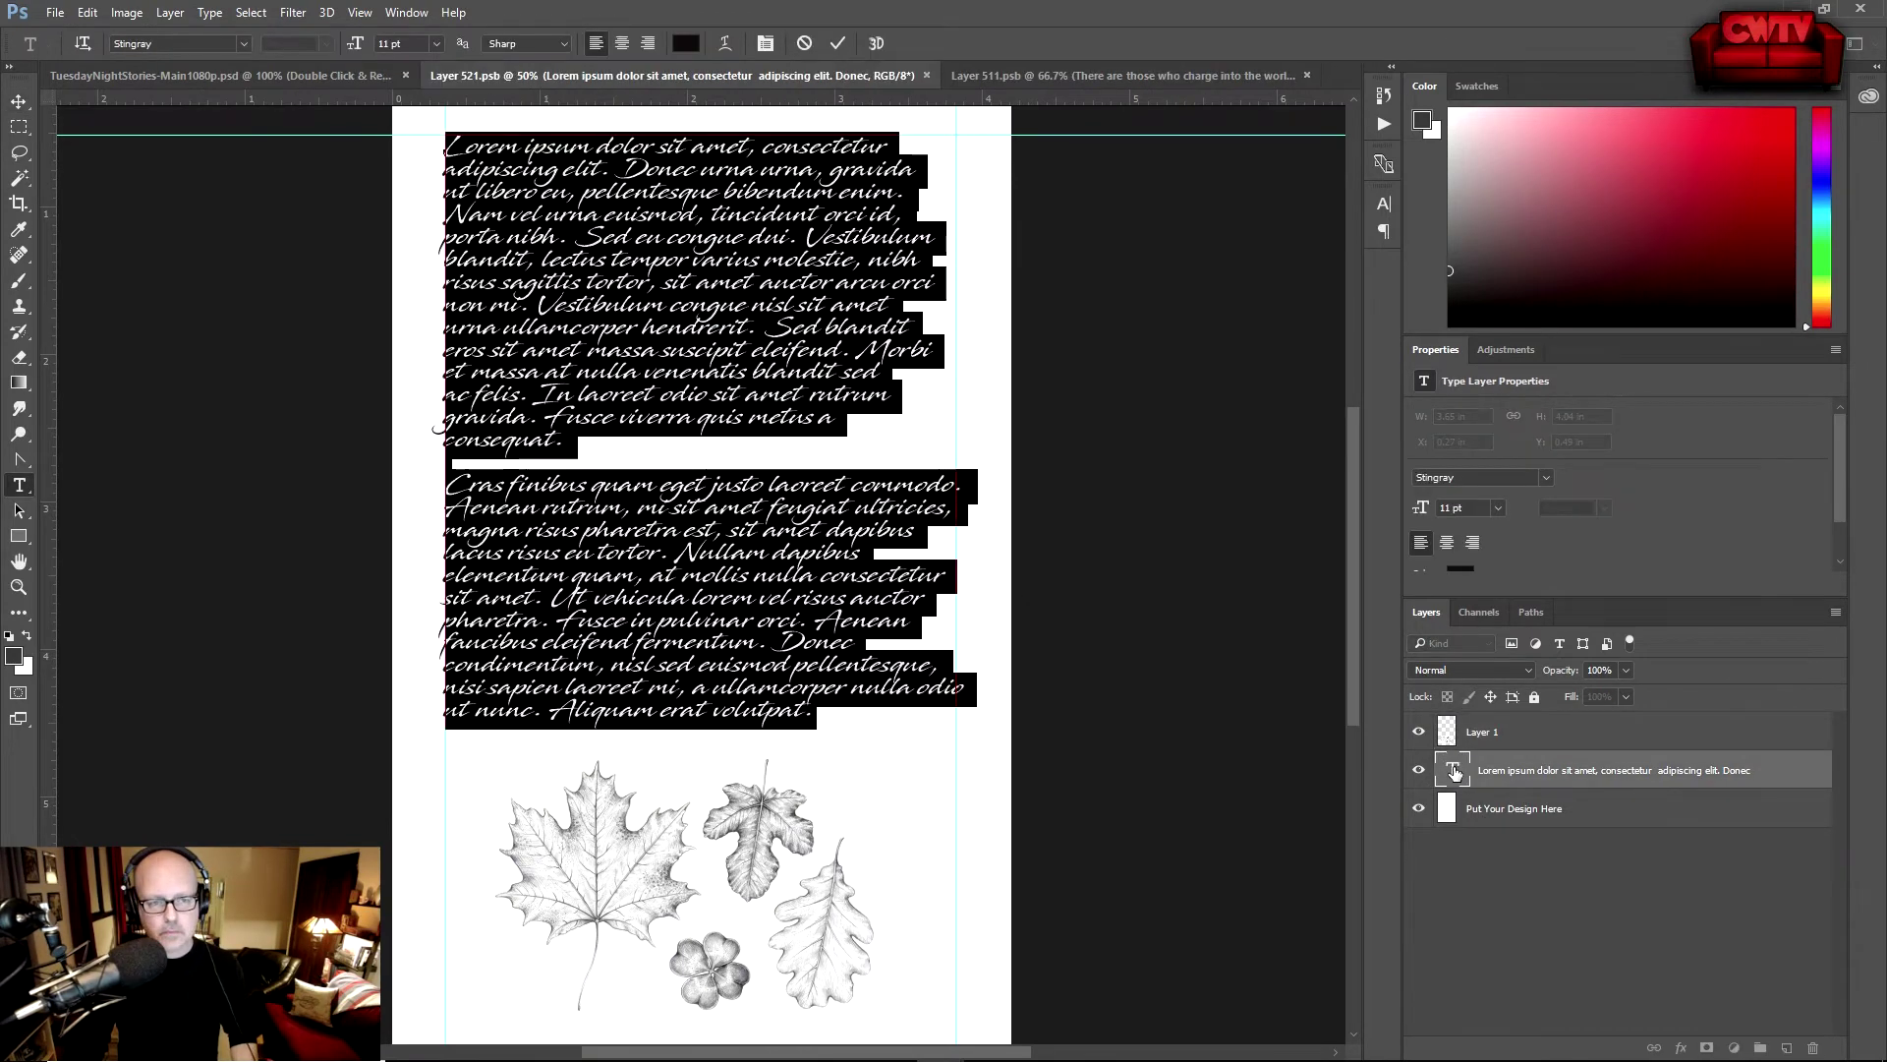
pyautogui.press('BackSpace')
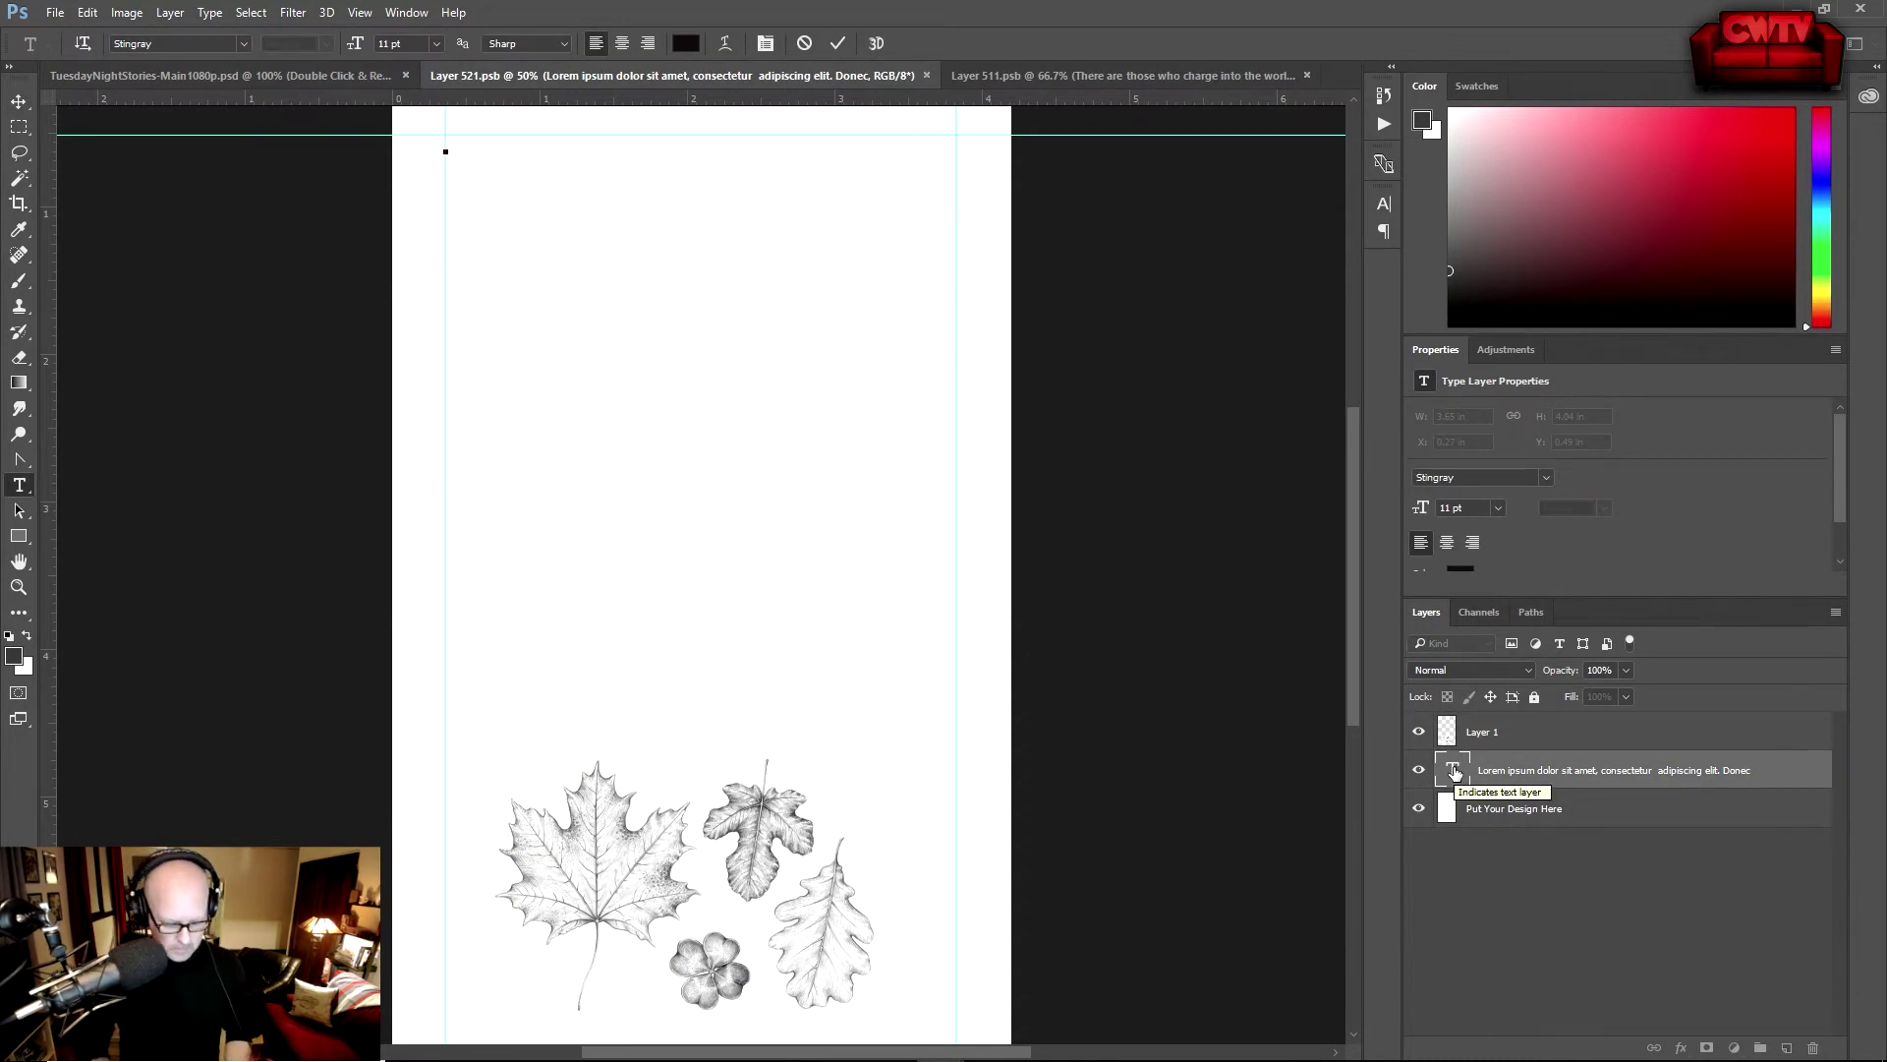
pyautogui.hotkey('ctrl', 'v')
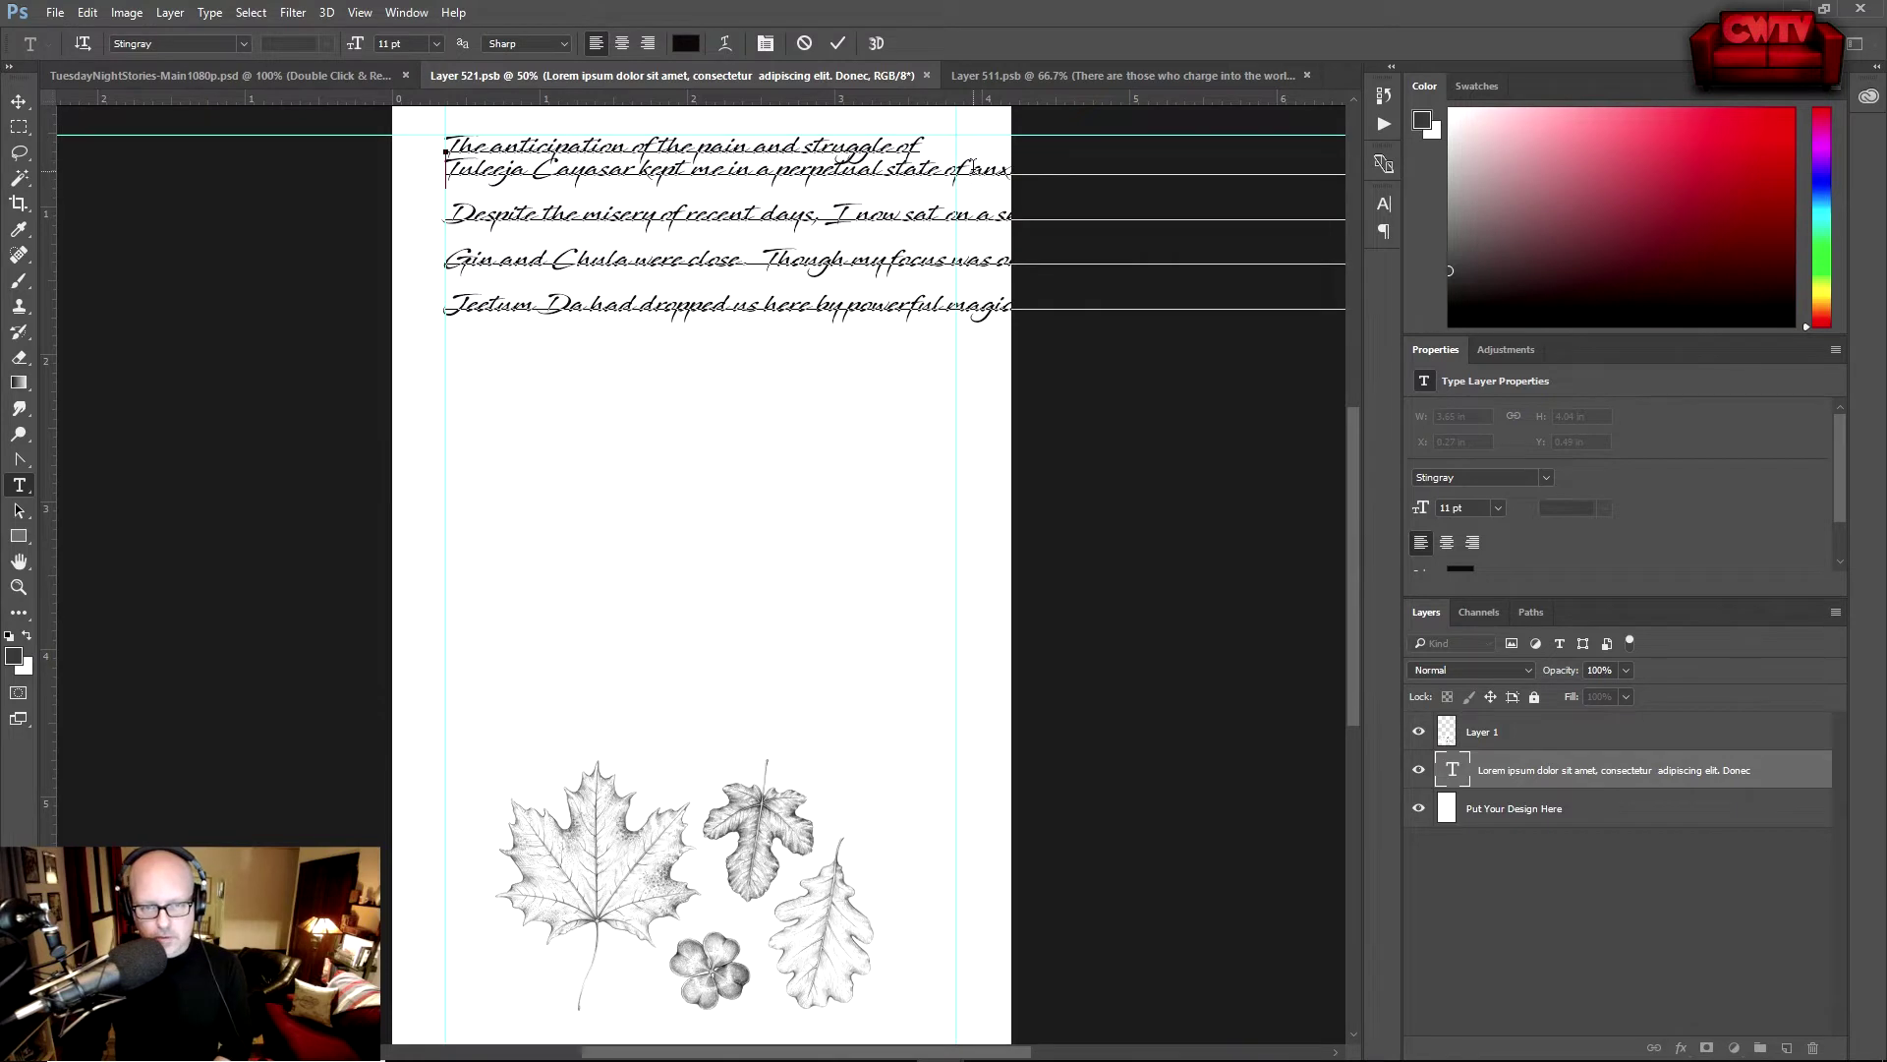
# - Wrap the pasted lines after 'state' and 'sleep' and before 'brought' and 'challenge'
pyautogui.click(946, 169)
pyautogui.press('Return')
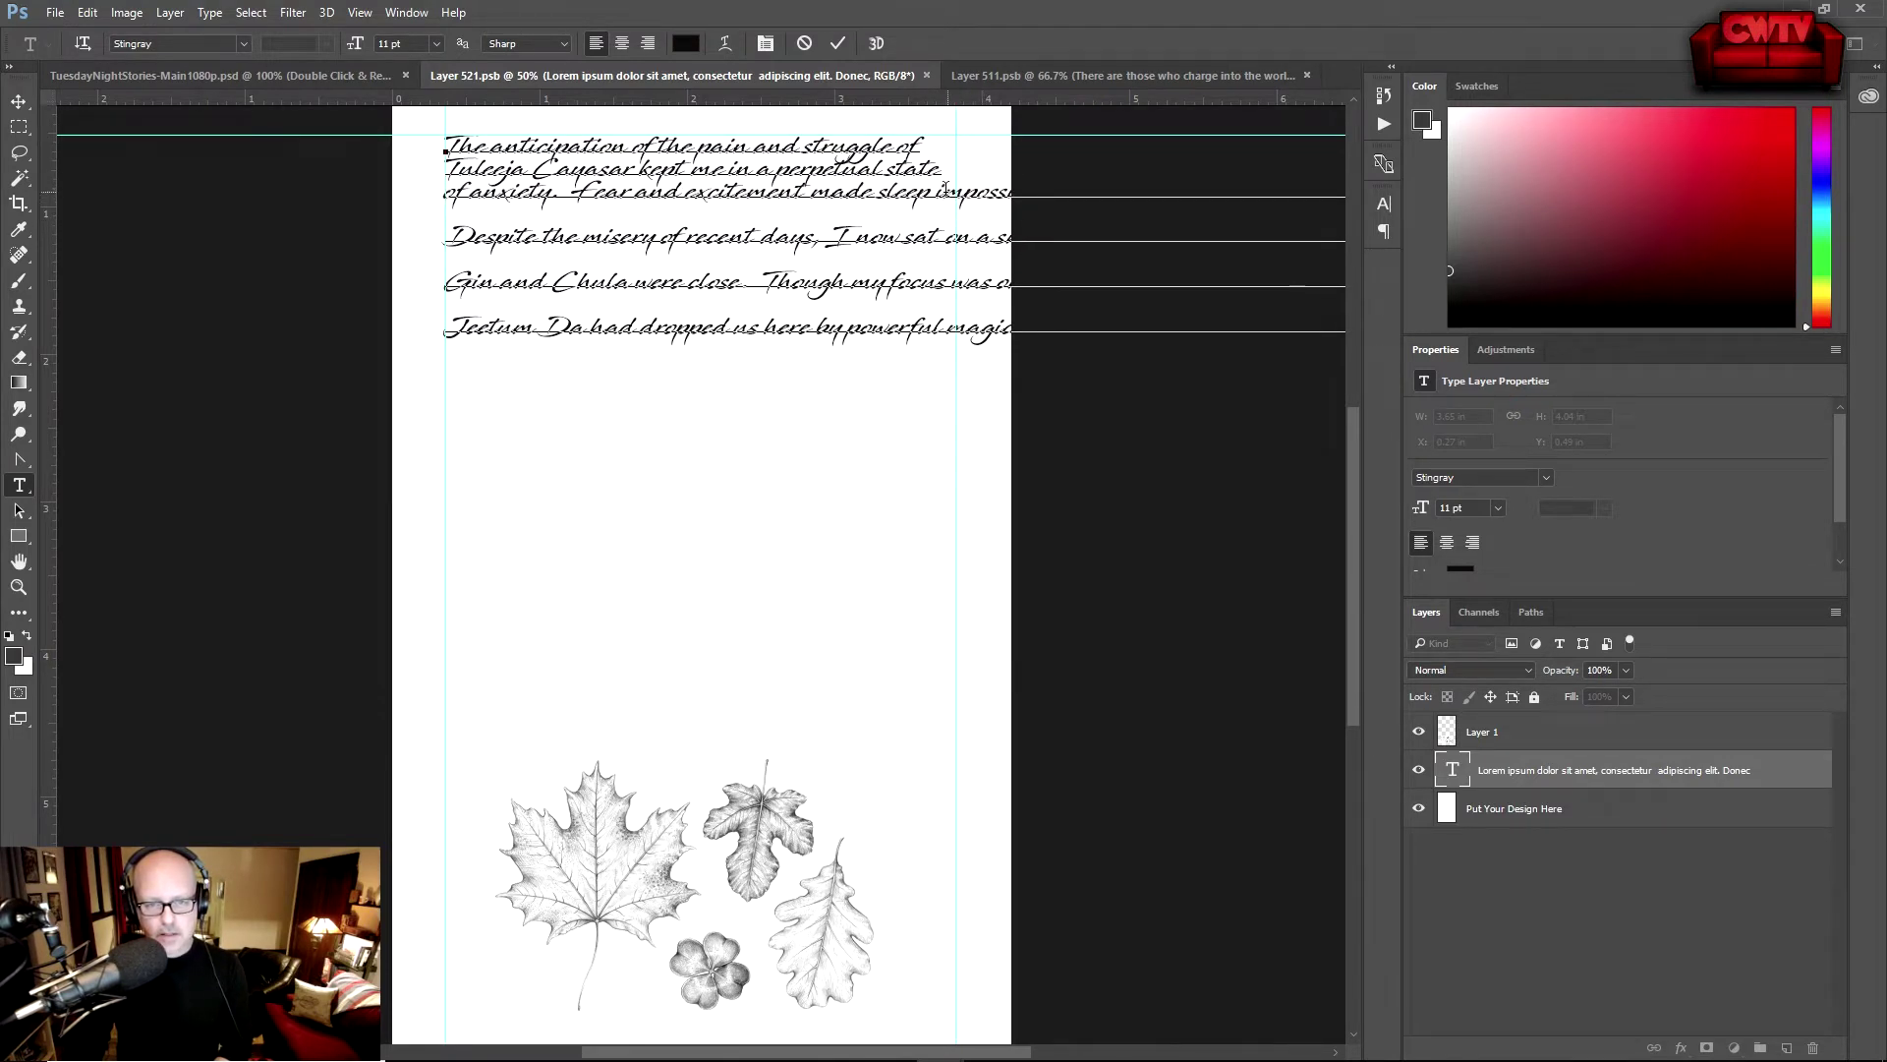
pyautogui.click(934, 192)
pyautogui.press('Return')
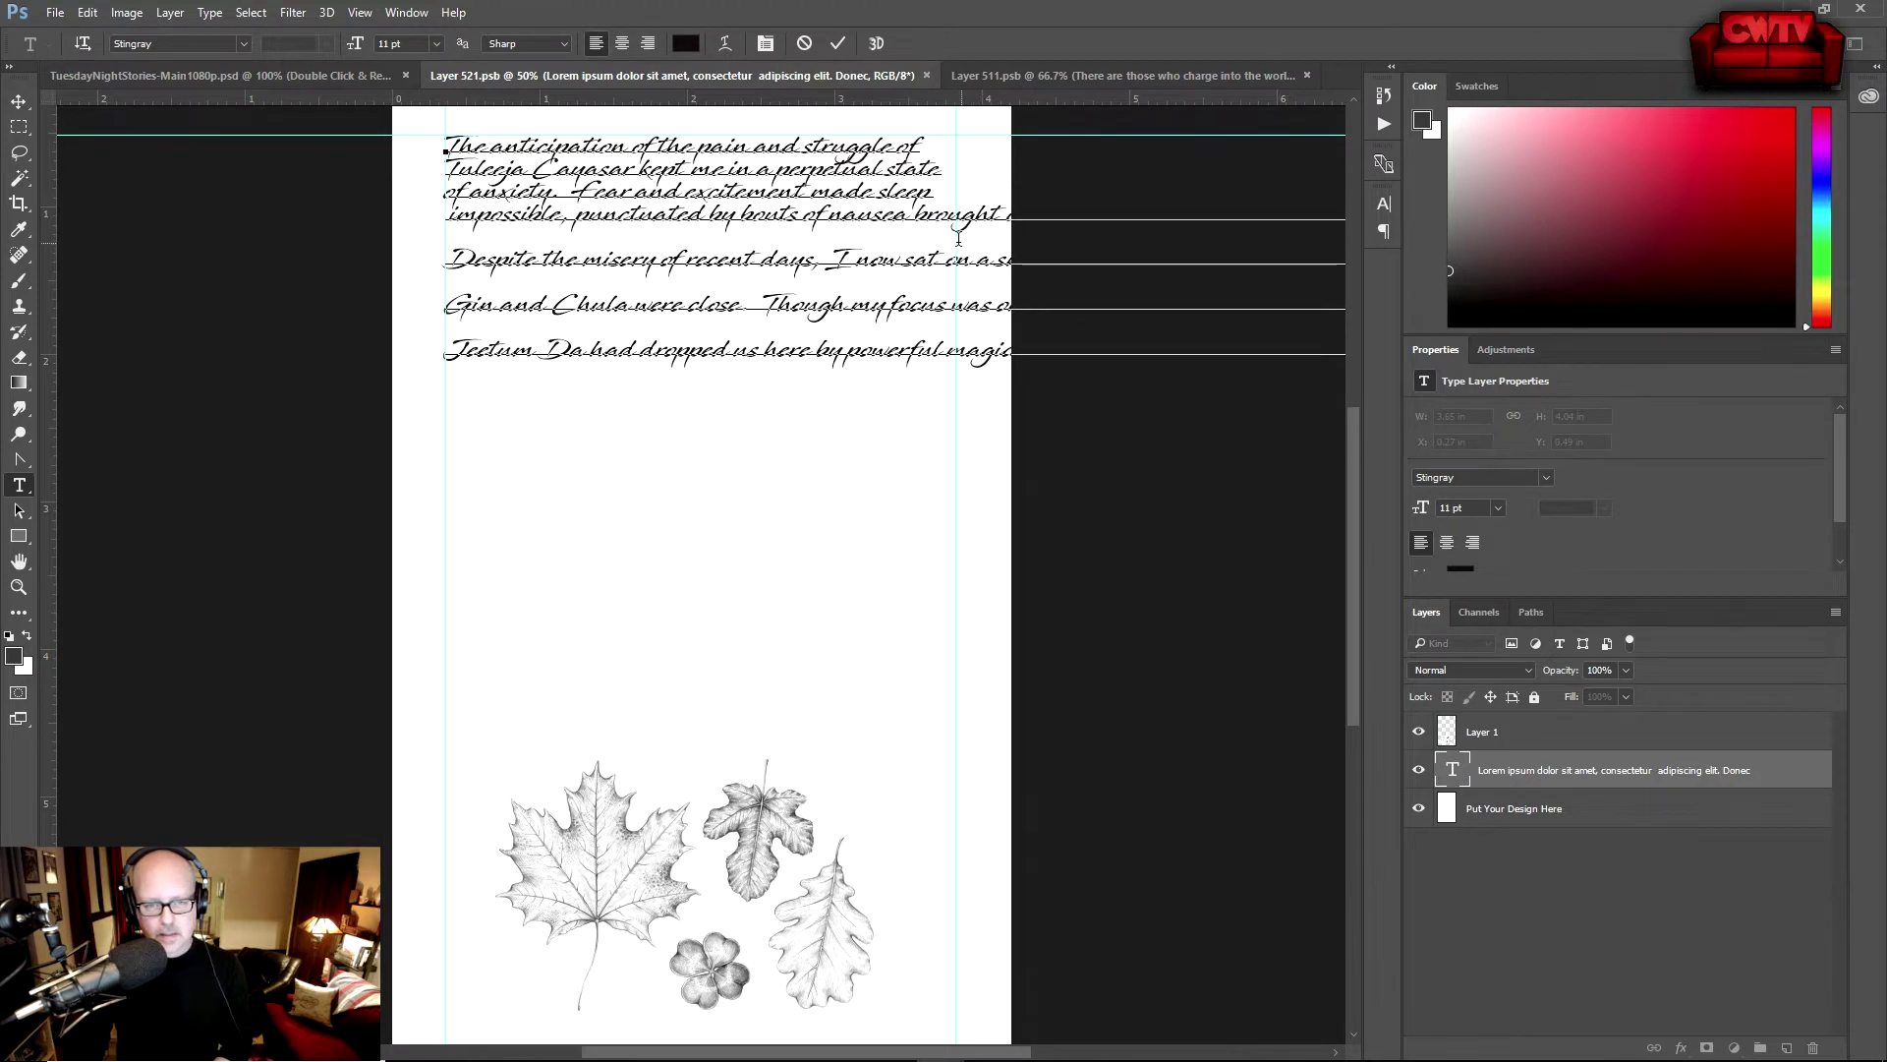
pyautogui.click(921, 210)
pyautogui.press('Return')
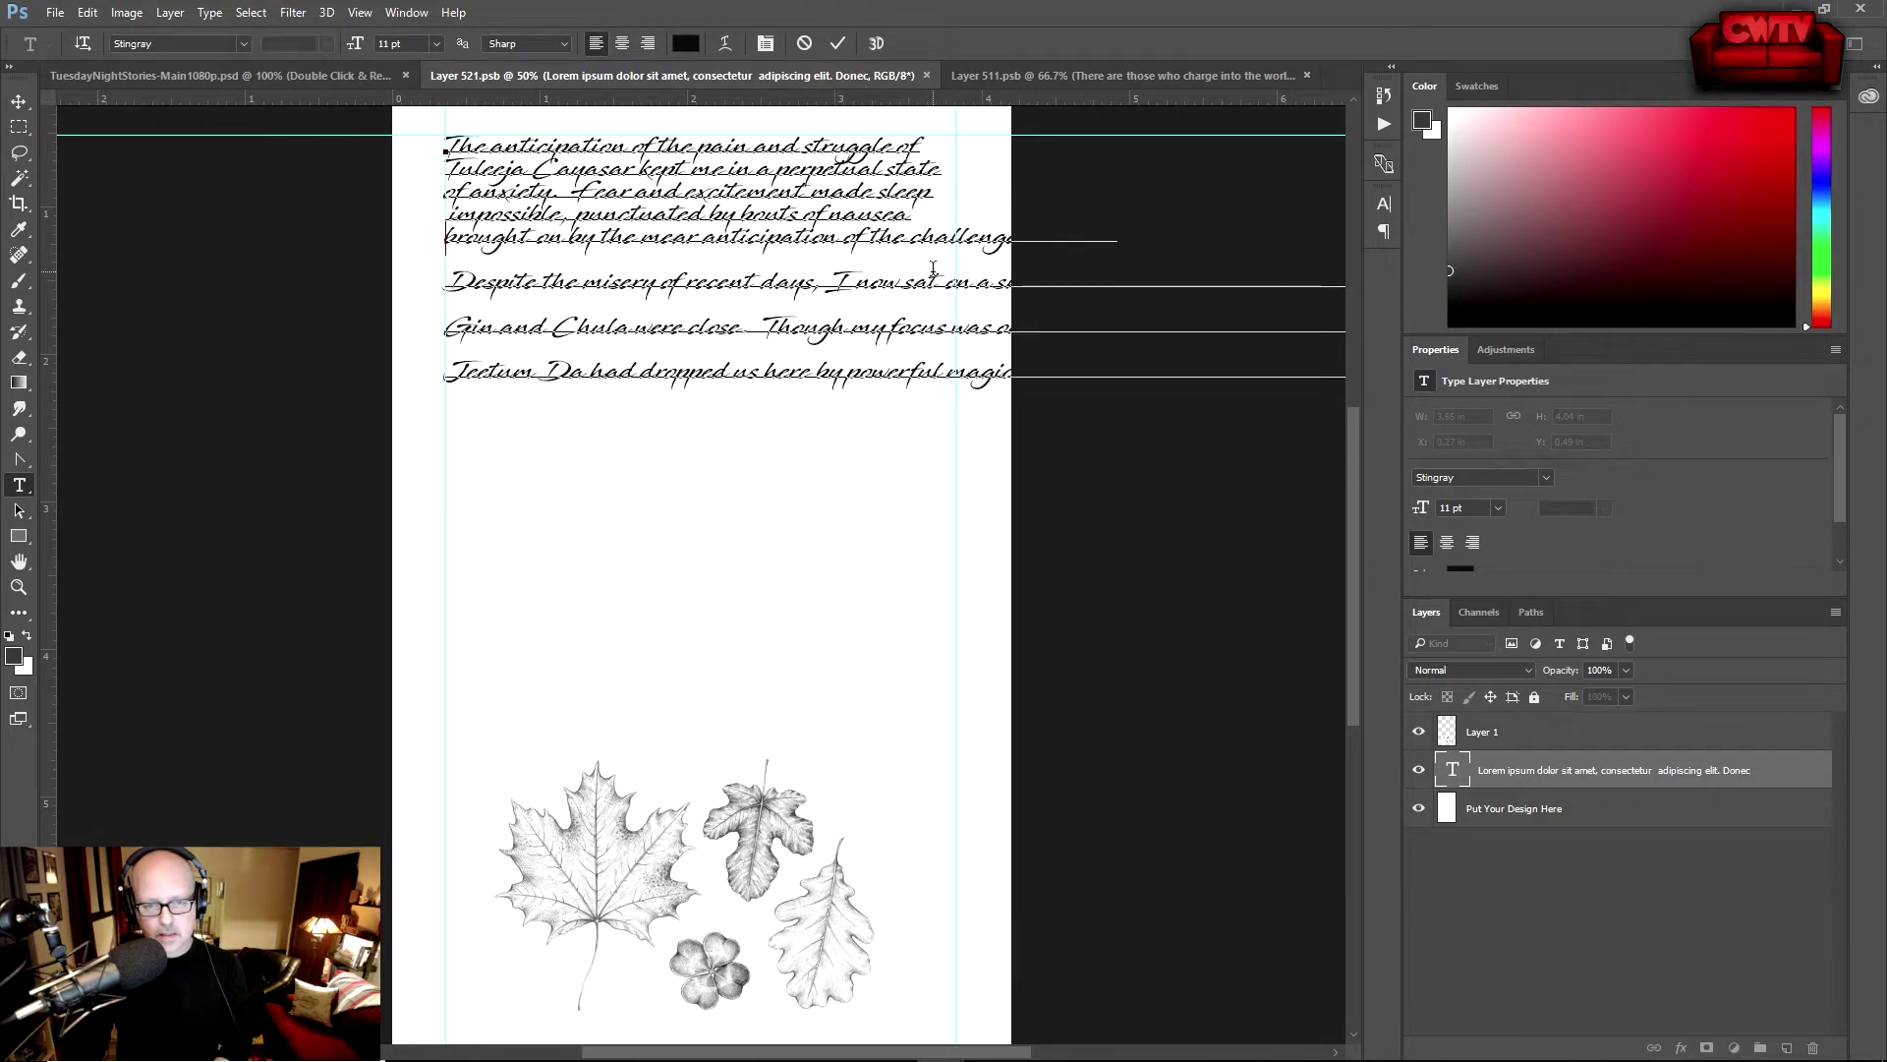
pyautogui.click(910, 239)
pyautogui.press('Return')
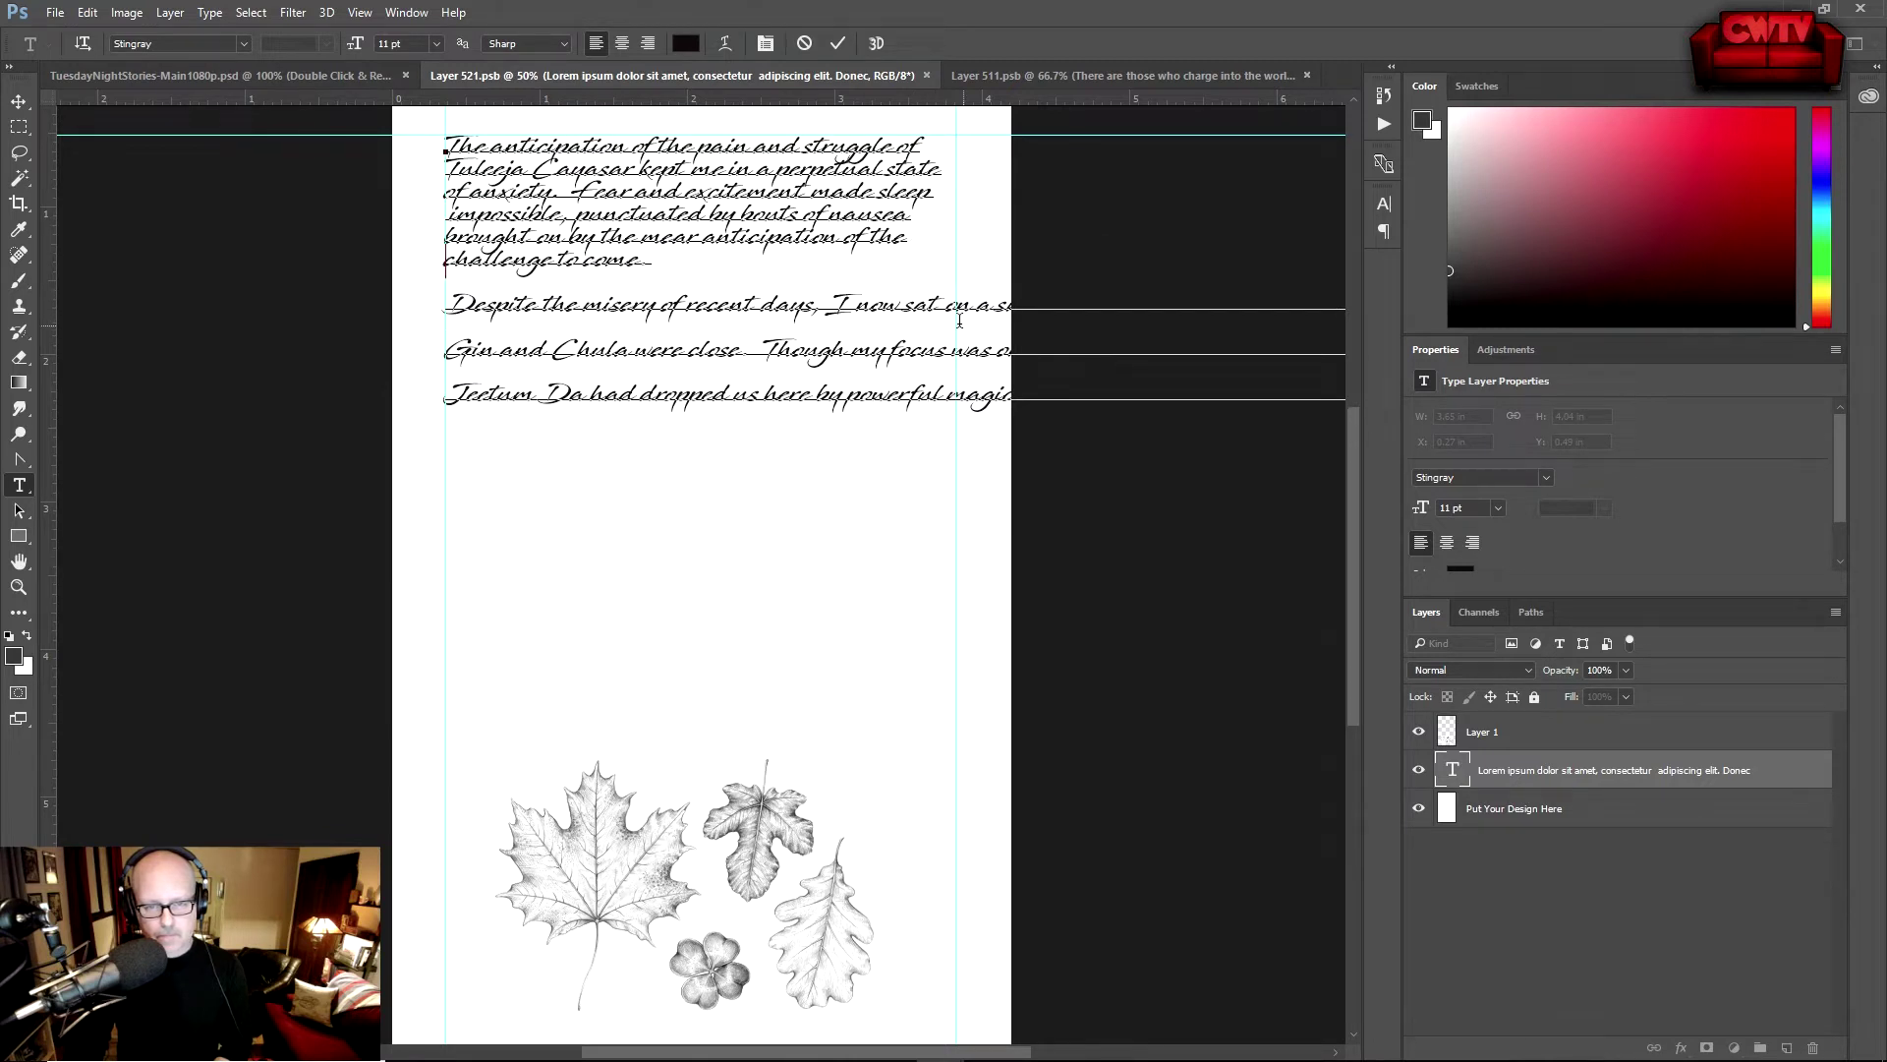
# - Wrap lines before 'on a small island', 'stretches', 'grasses', 'that cloaked', 'monochrome', 'gazing' and 'and out'
pyautogui.click(947, 307)
pyautogui.press('Return')
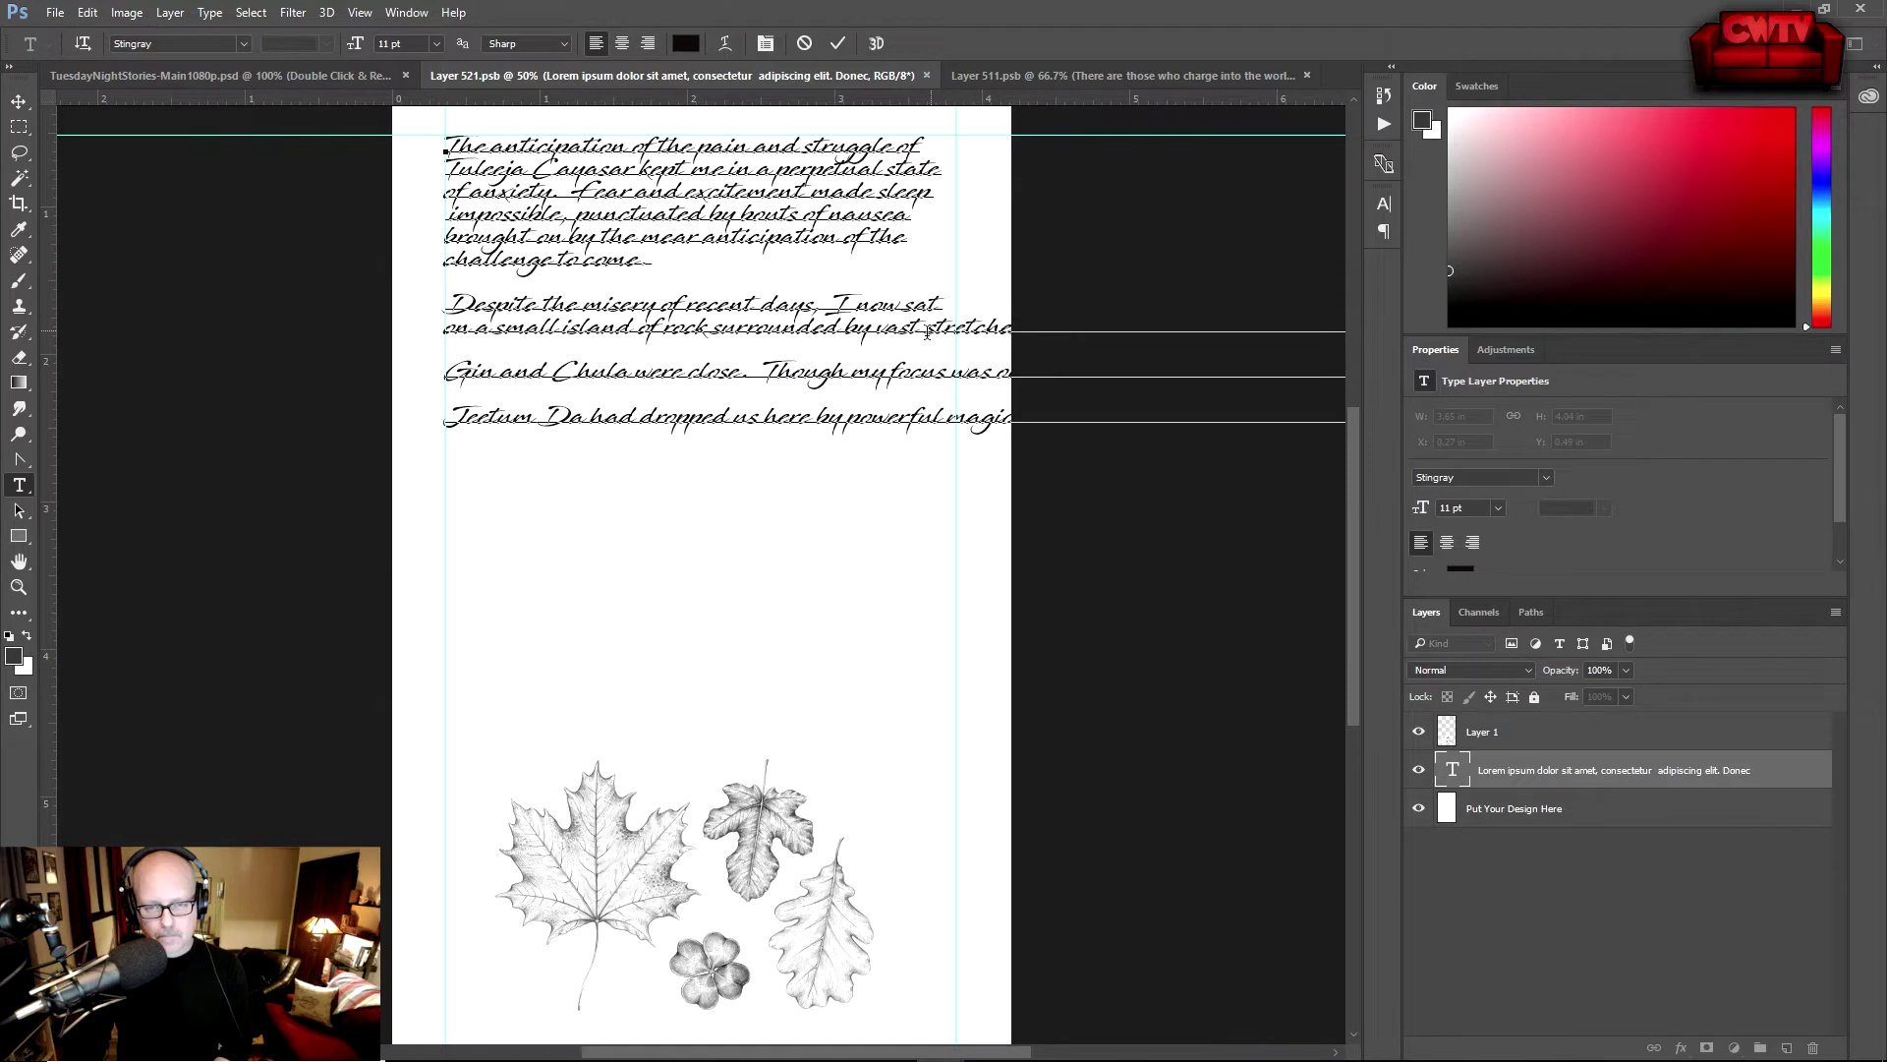
pyautogui.press('Return')
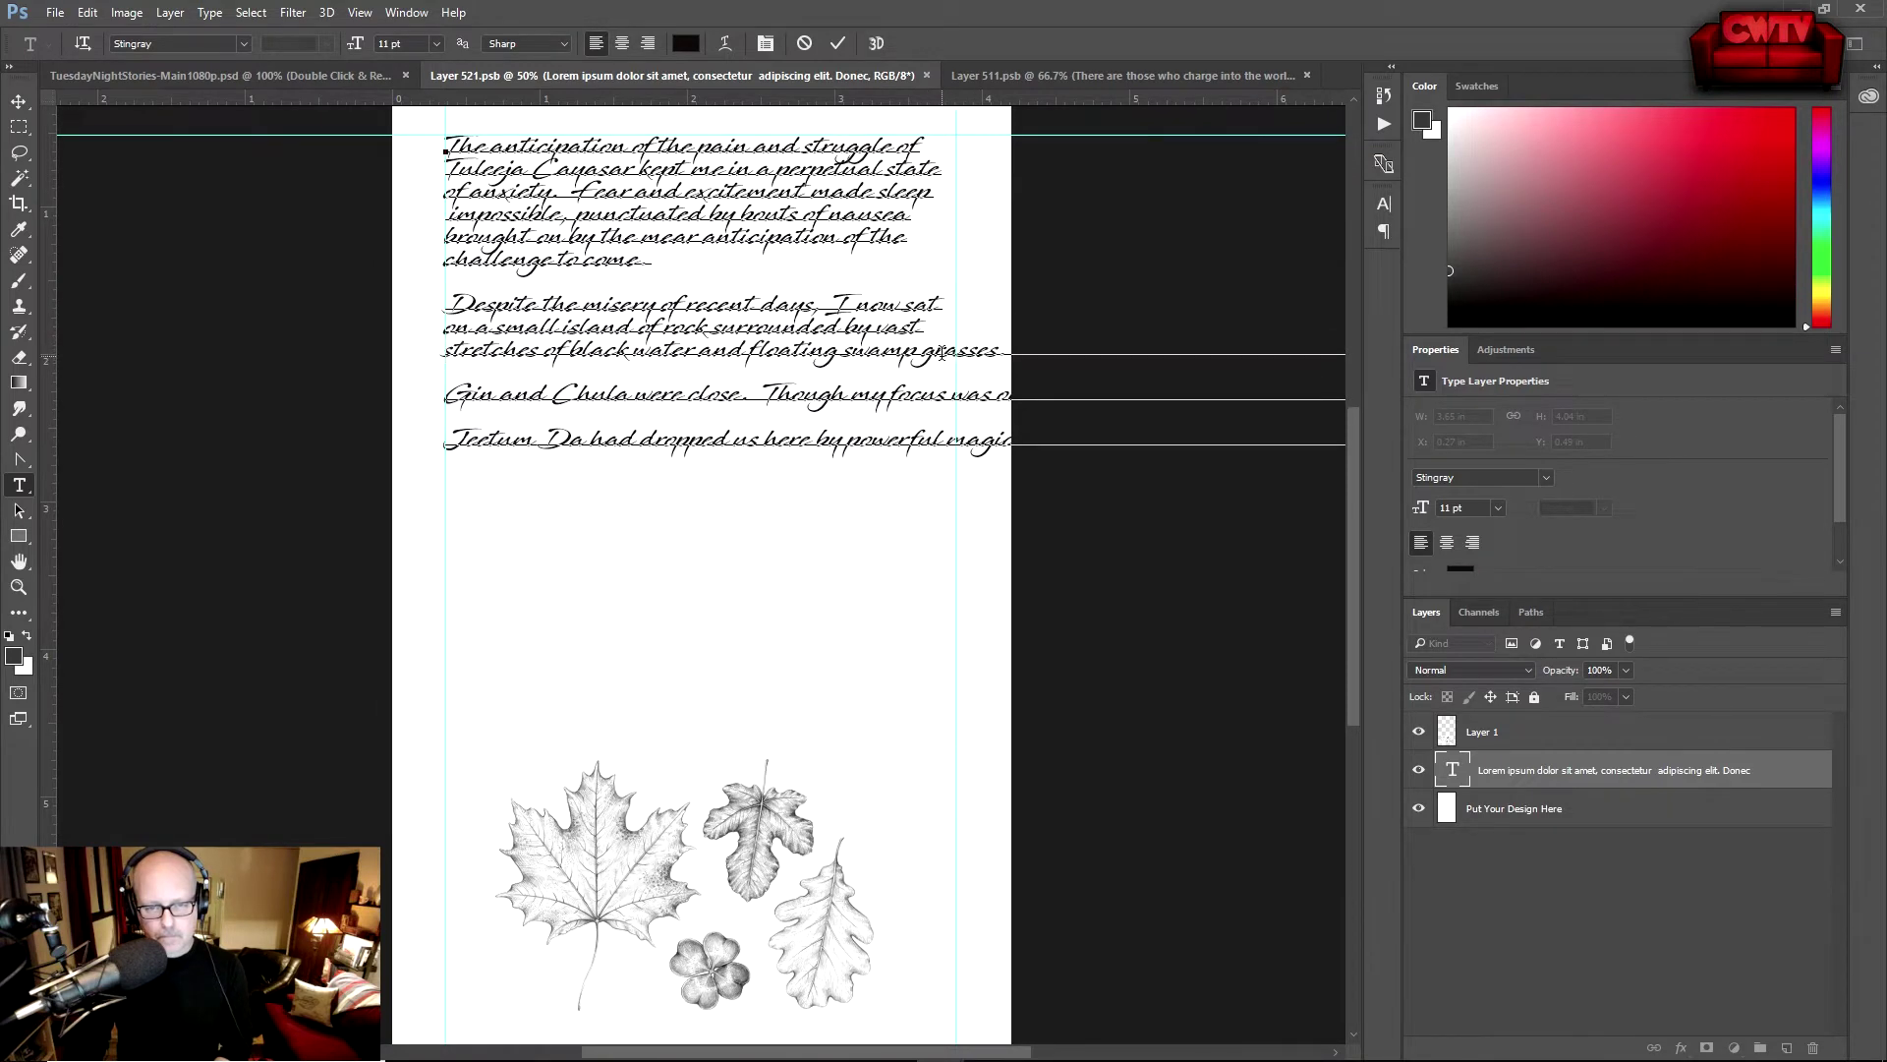
pyautogui.click(924, 348)
pyautogui.press('Return')
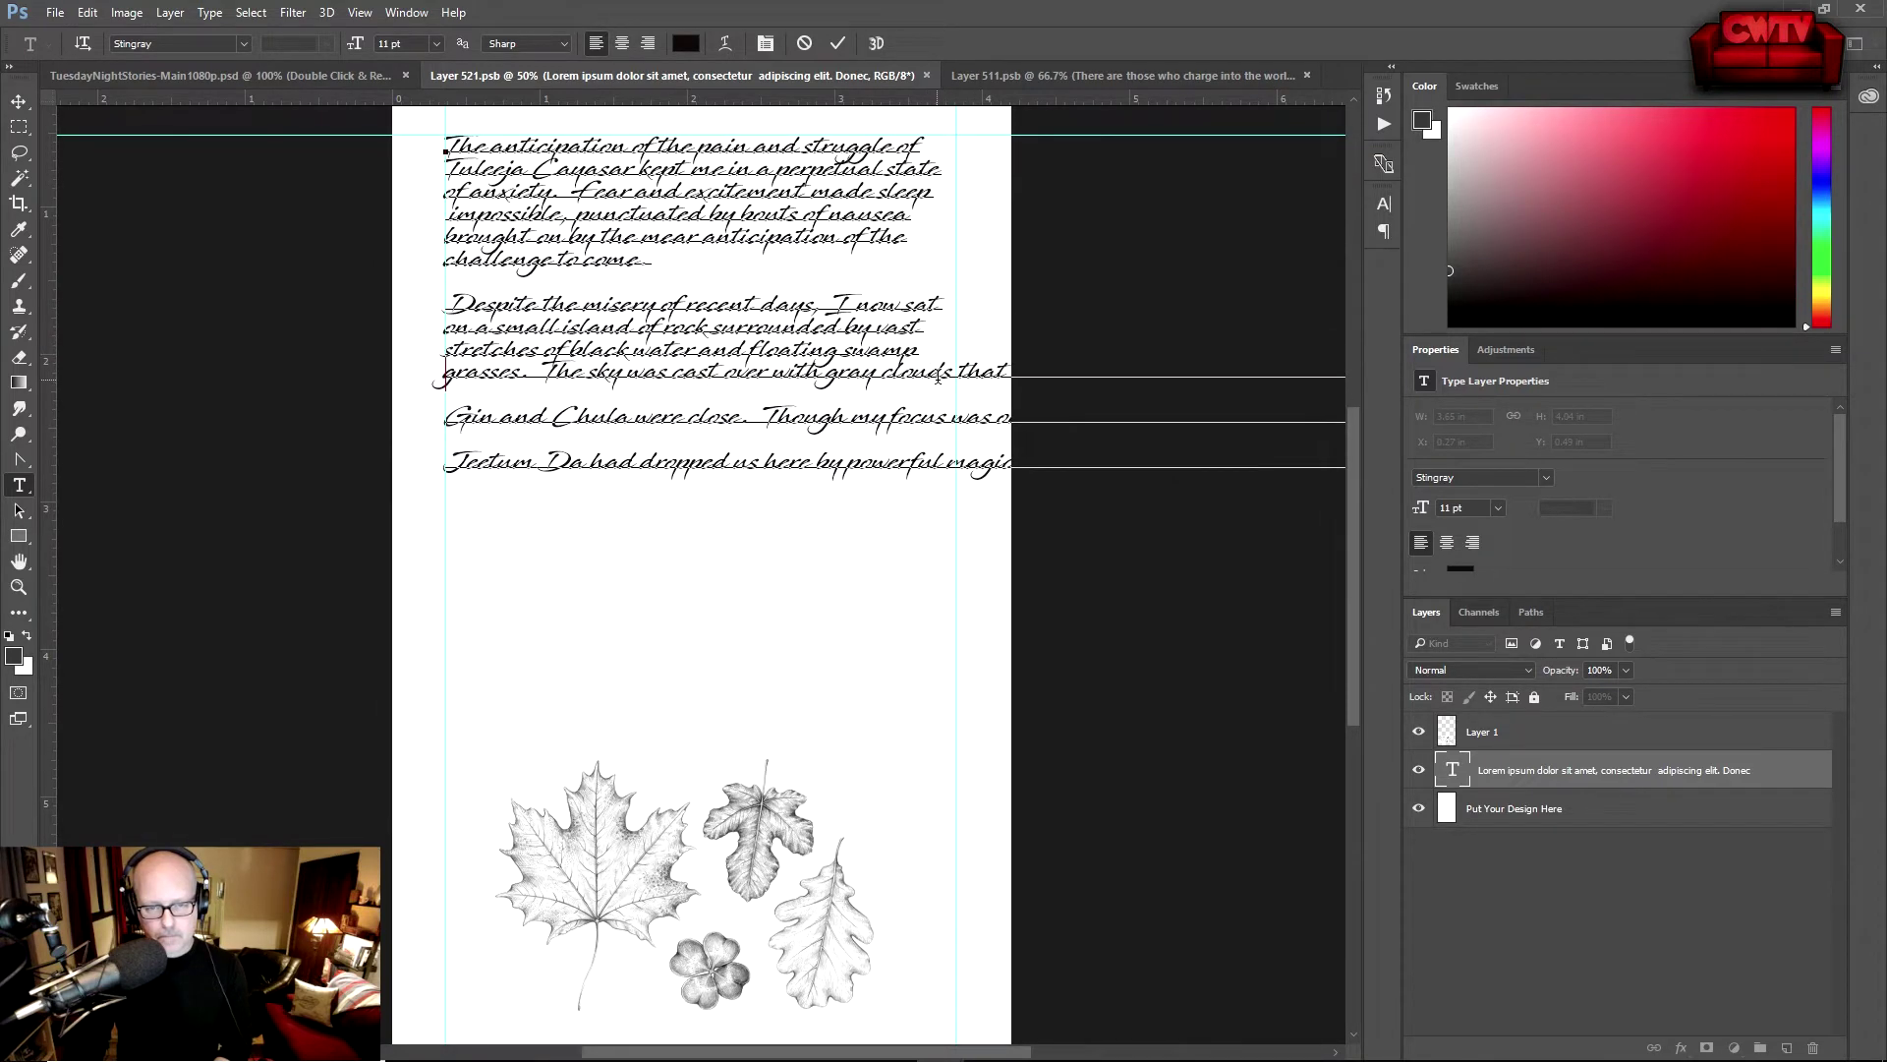
pyautogui.click(959, 372)
pyautogui.press('Return')
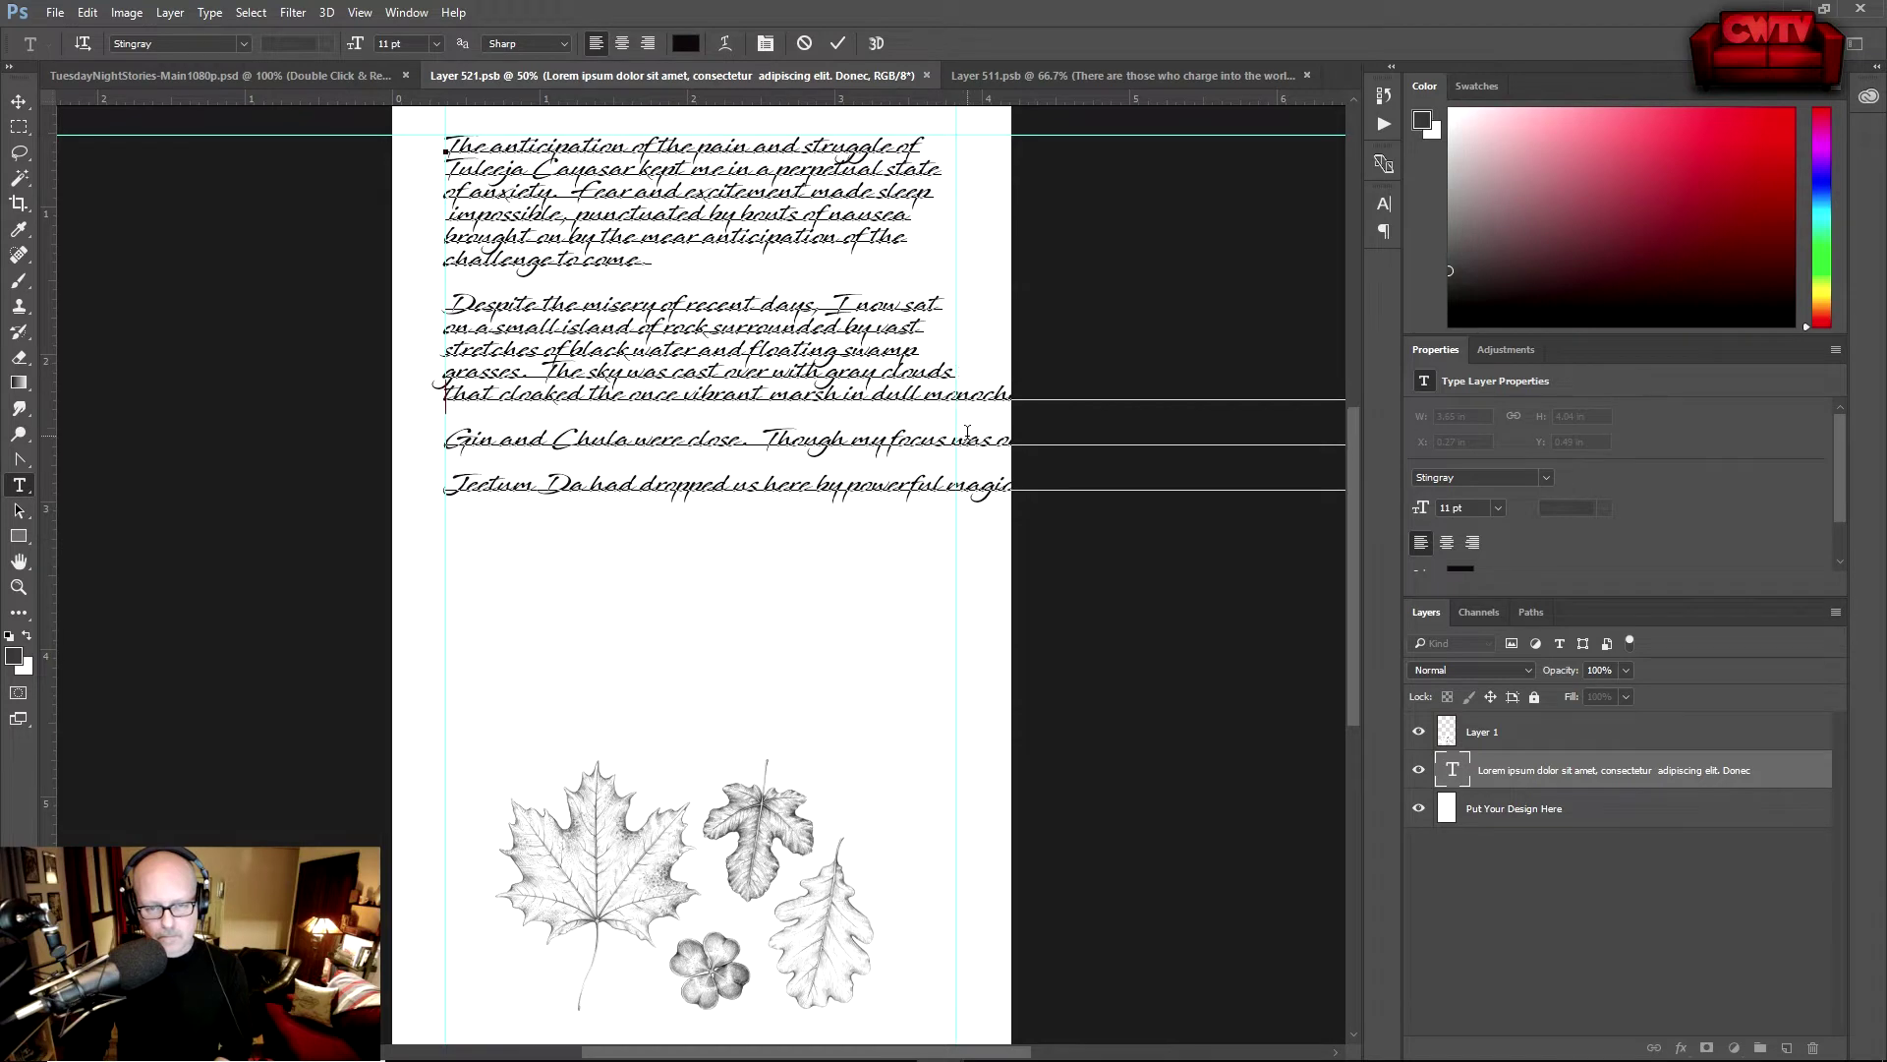
pyautogui.click(925, 393)
pyautogui.press('Return')
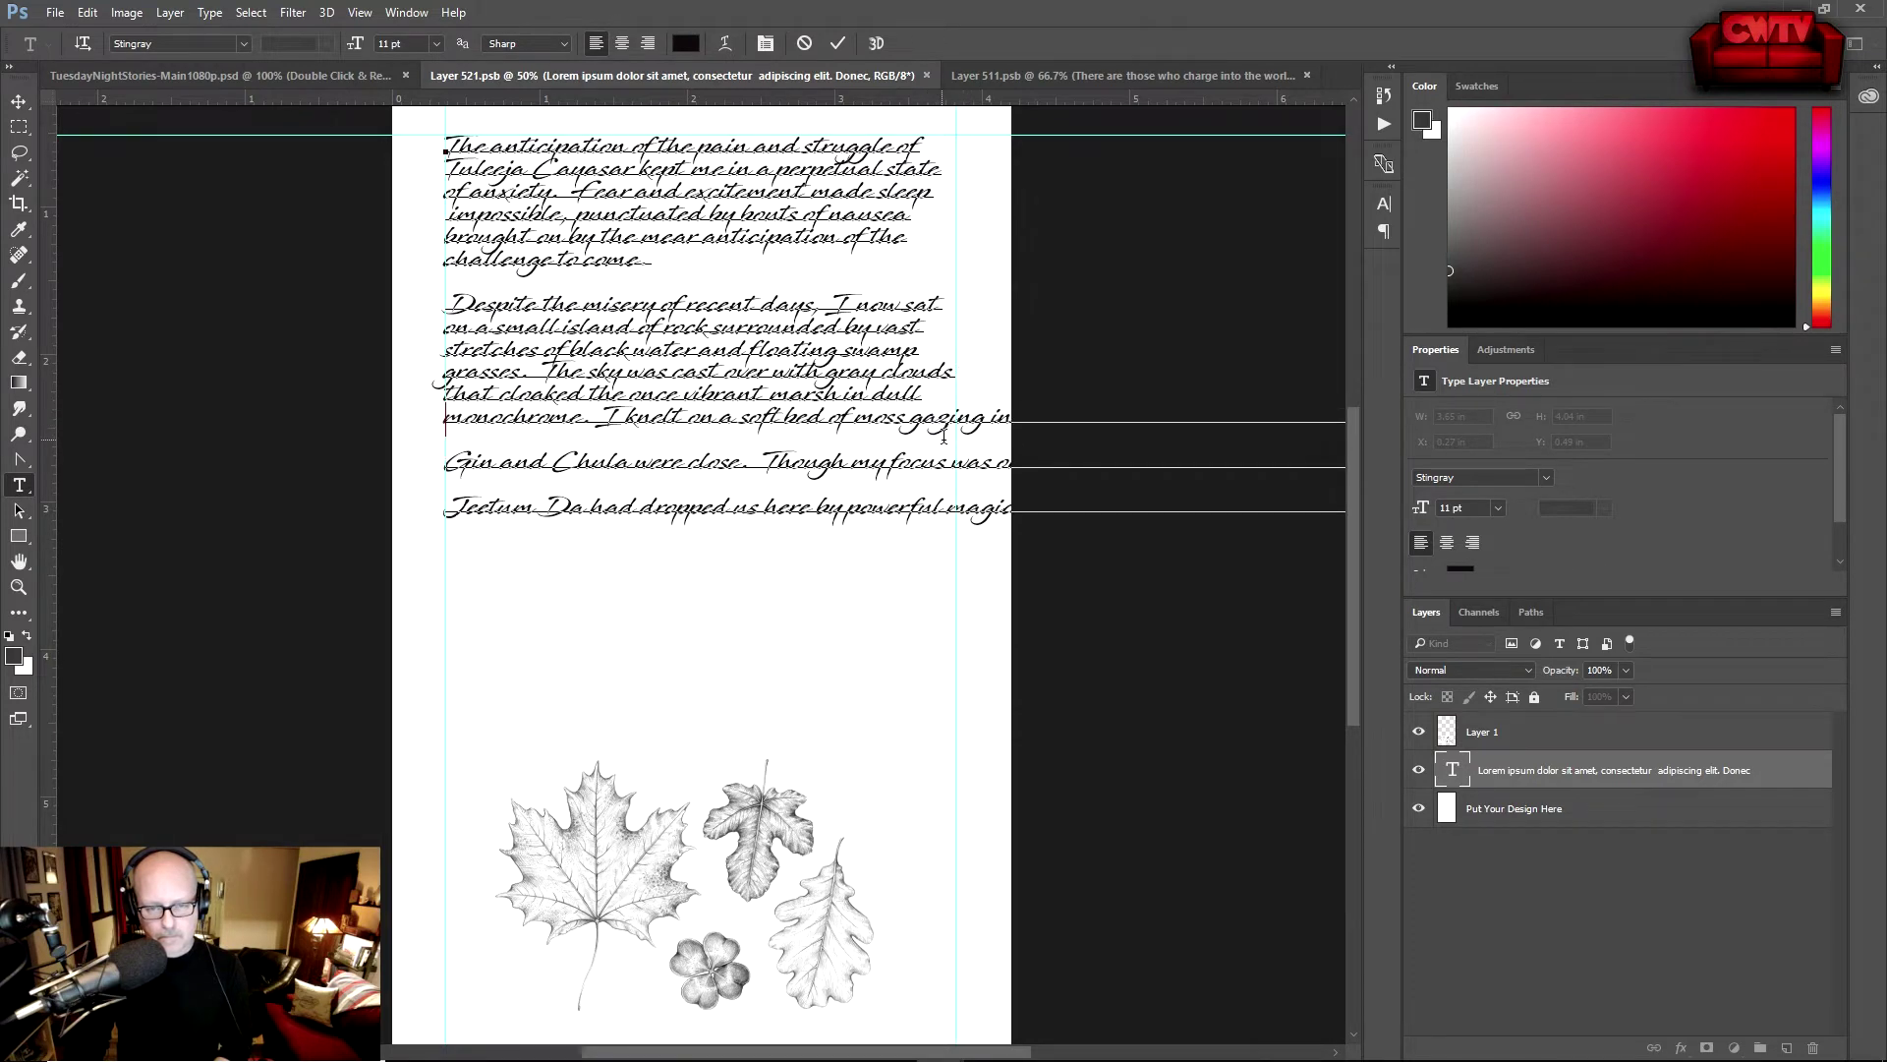
pyautogui.click(916, 418)
pyautogui.press('Return')
pyautogui.click(954, 440)
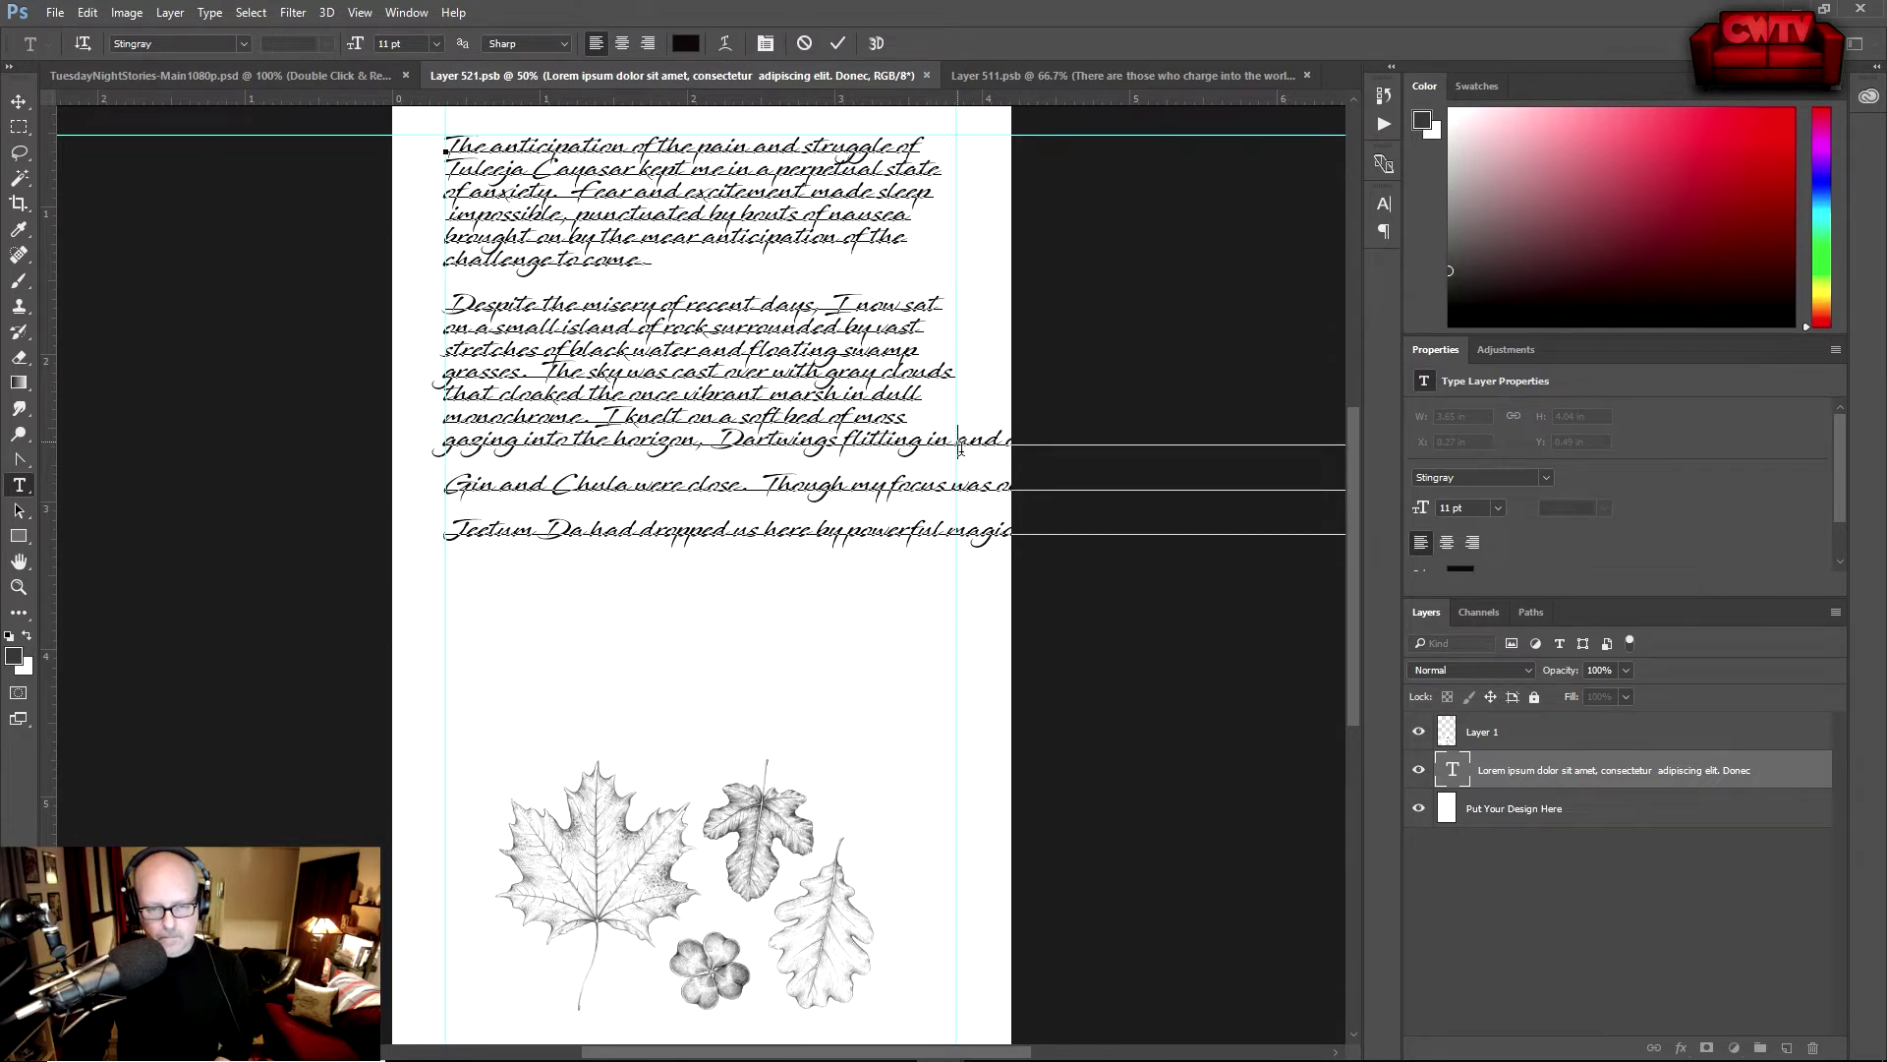
pyautogui.press('Return')
# - Wrap lines before 'calm', 'allow', 'was on', 'them next' and 'three'
pyautogui.click(934, 468)
pyautogui.press('Return')
pyautogui.click(969, 486)
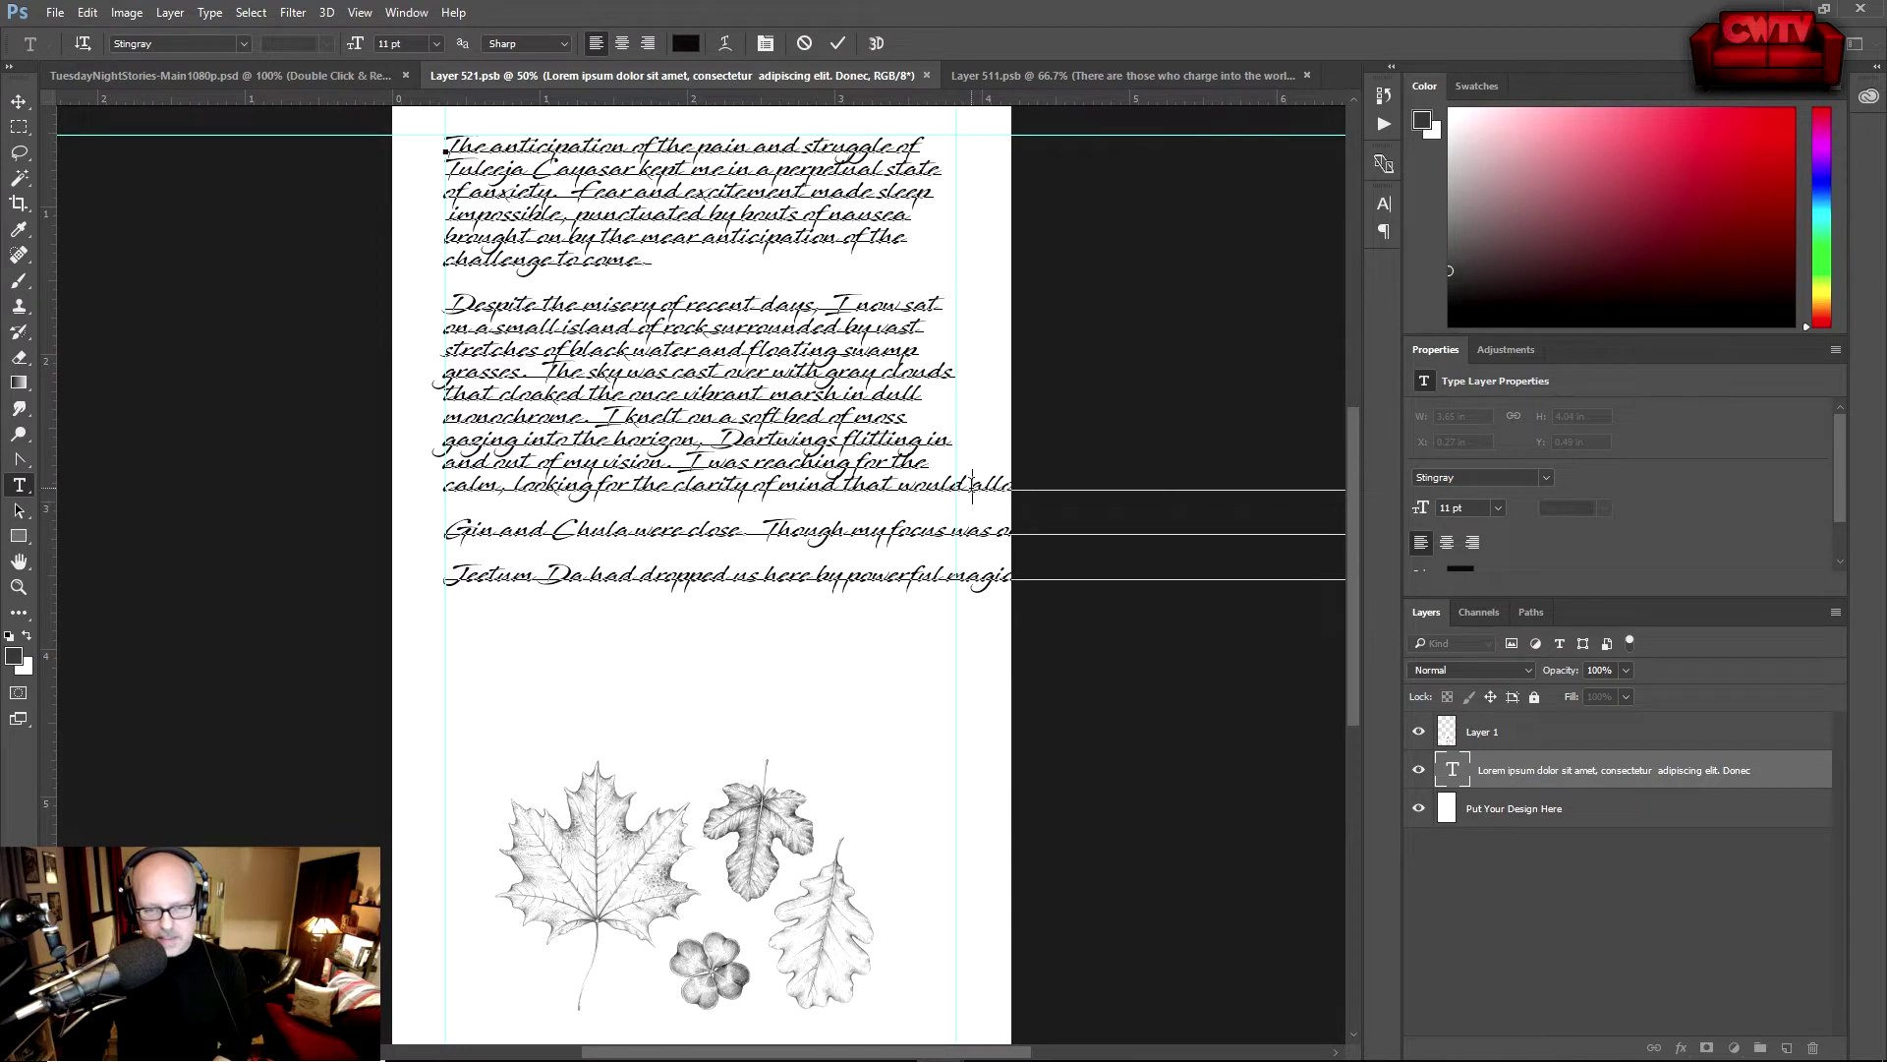
pyautogui.press('Return')
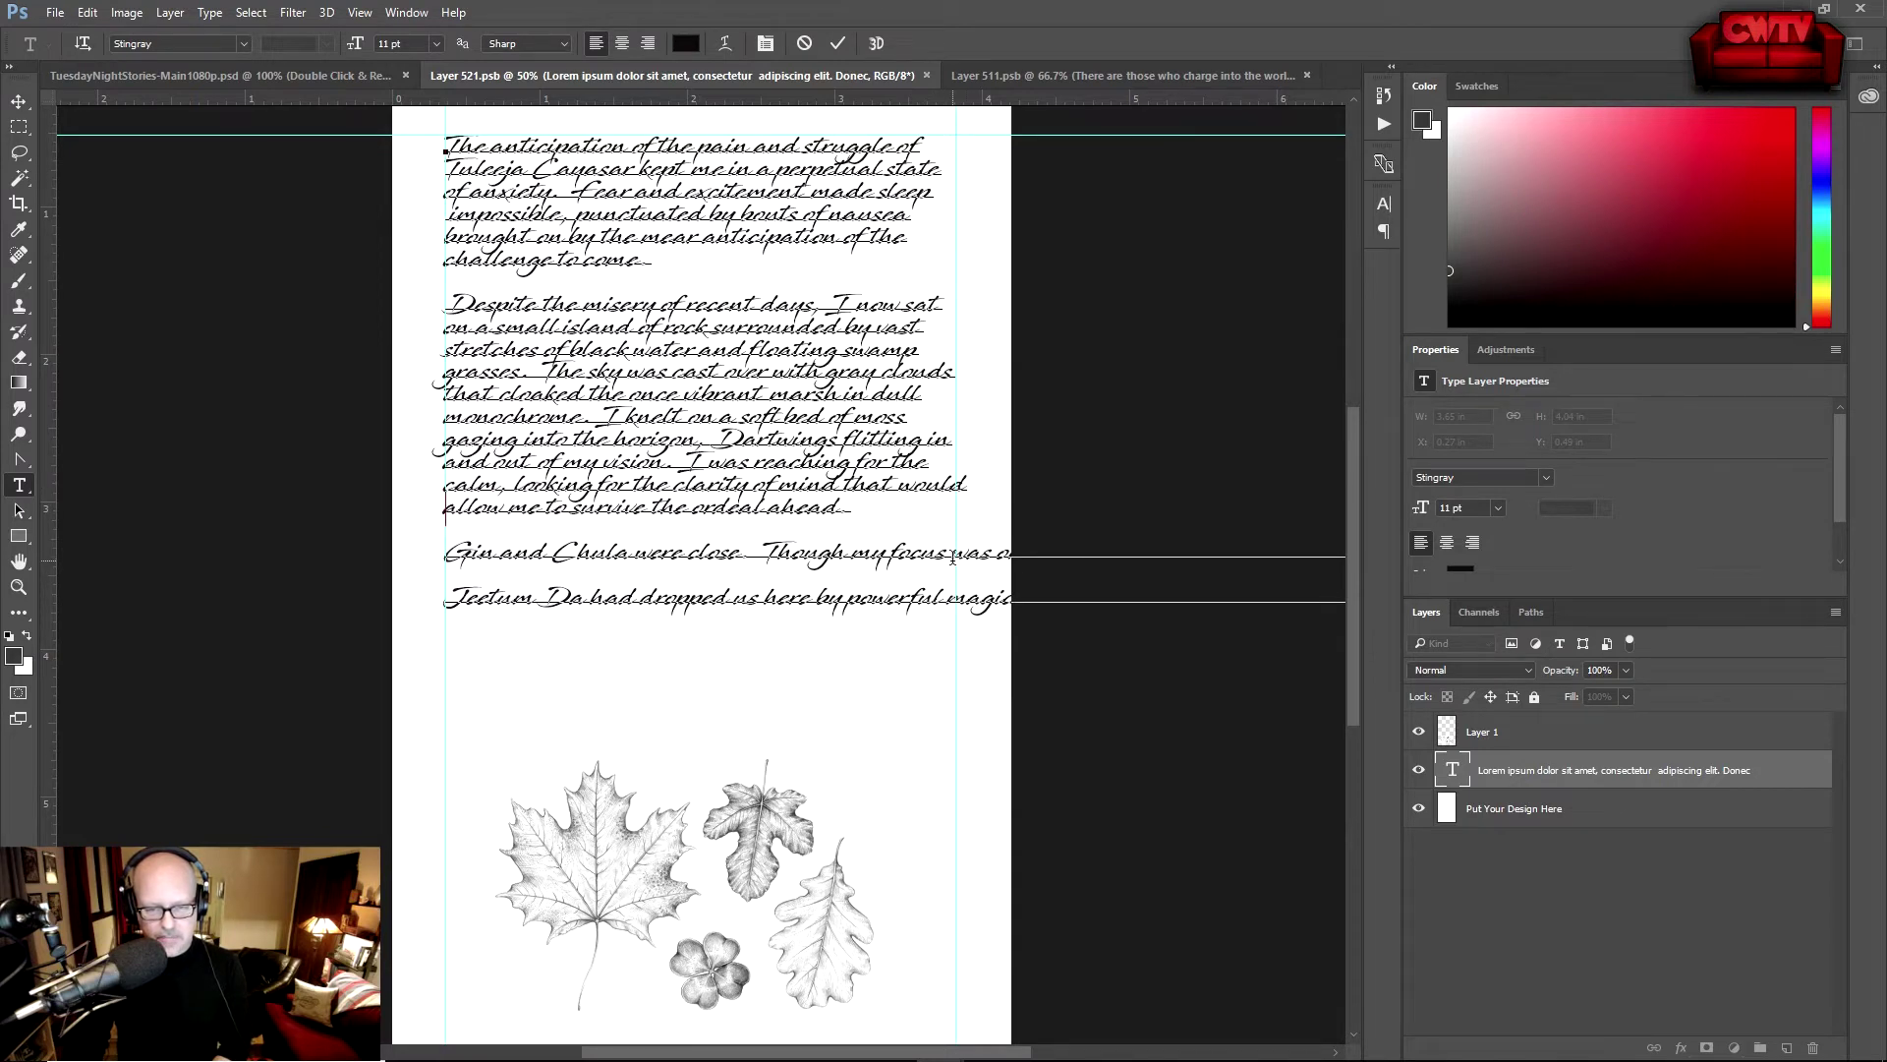
pyautogui.click(953, 550)
pyautogui.press('Return')
pyautogui.click(959, 580)
pyautogui.press('Return')
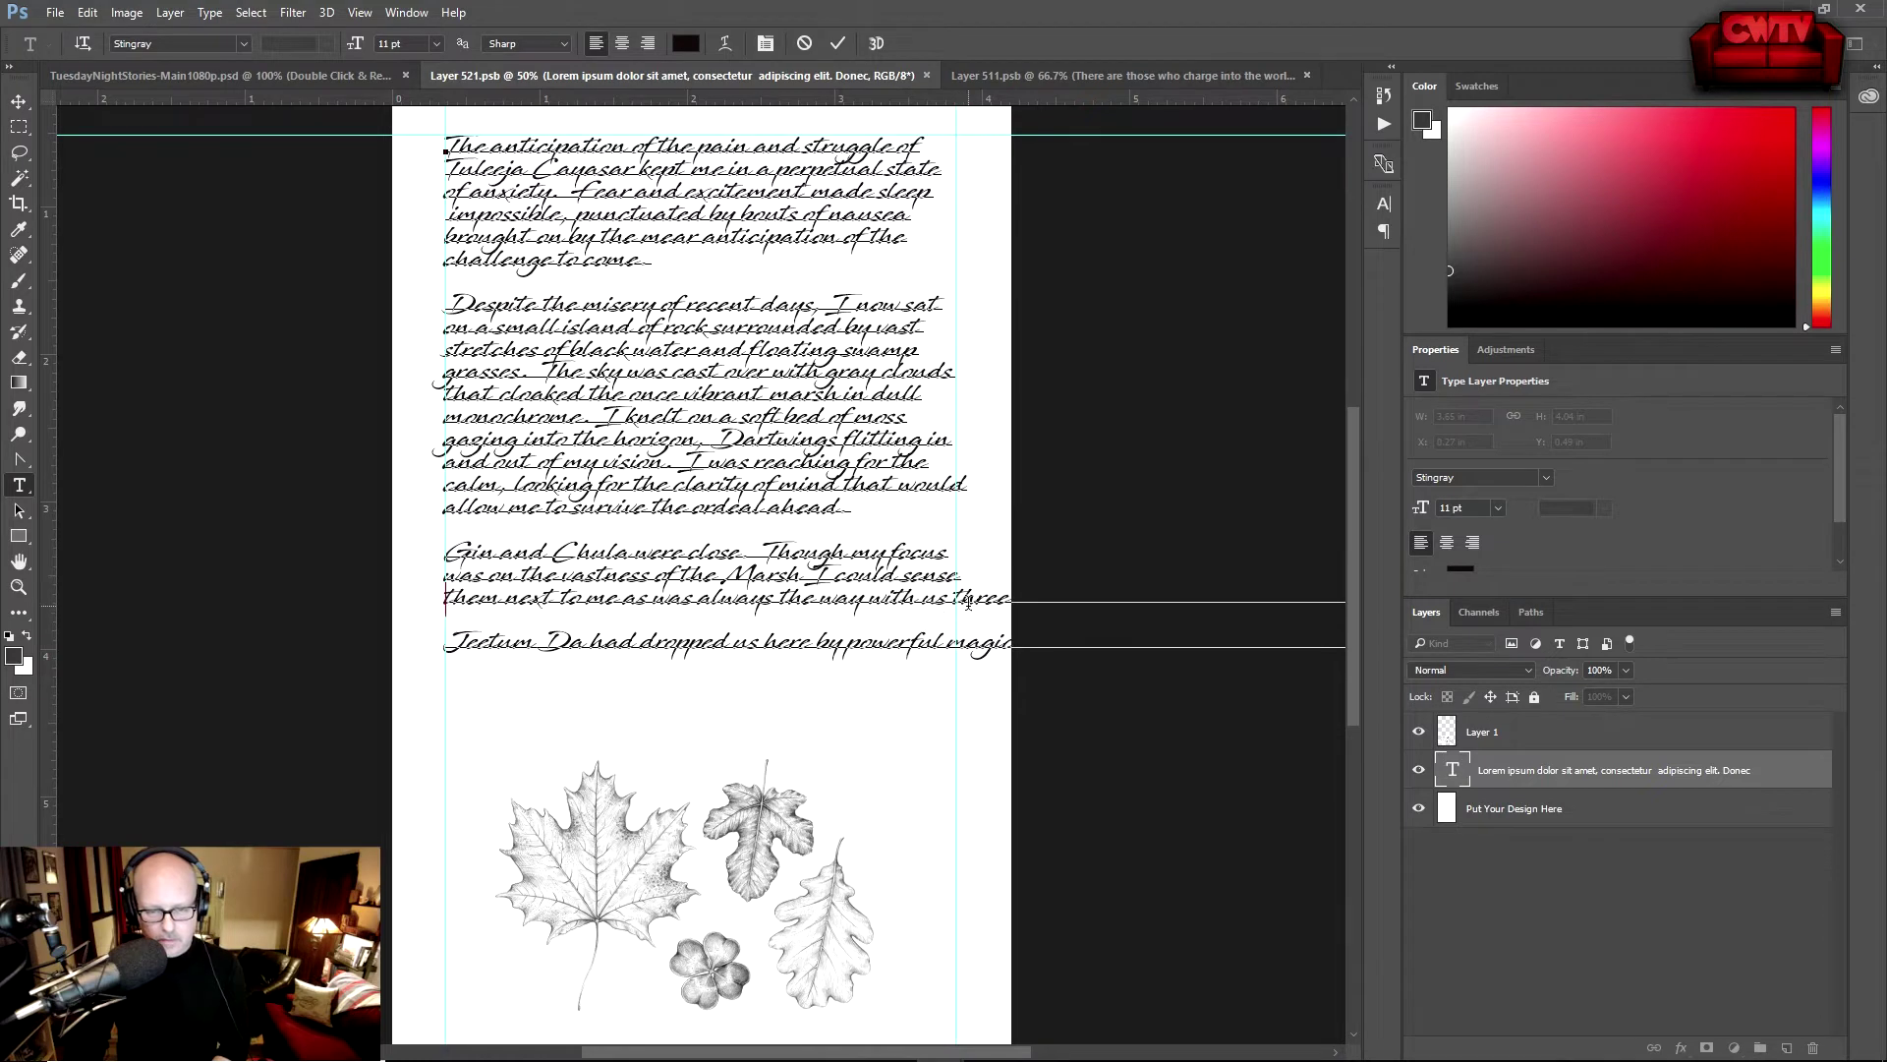
pyautogui.click(954, 590)
pyautogui.press('Return')
# - Wrap lines before 'hand', 'desperately', 'allow him' and after 'At', then commit the text
pyautogui.click(936, 619)
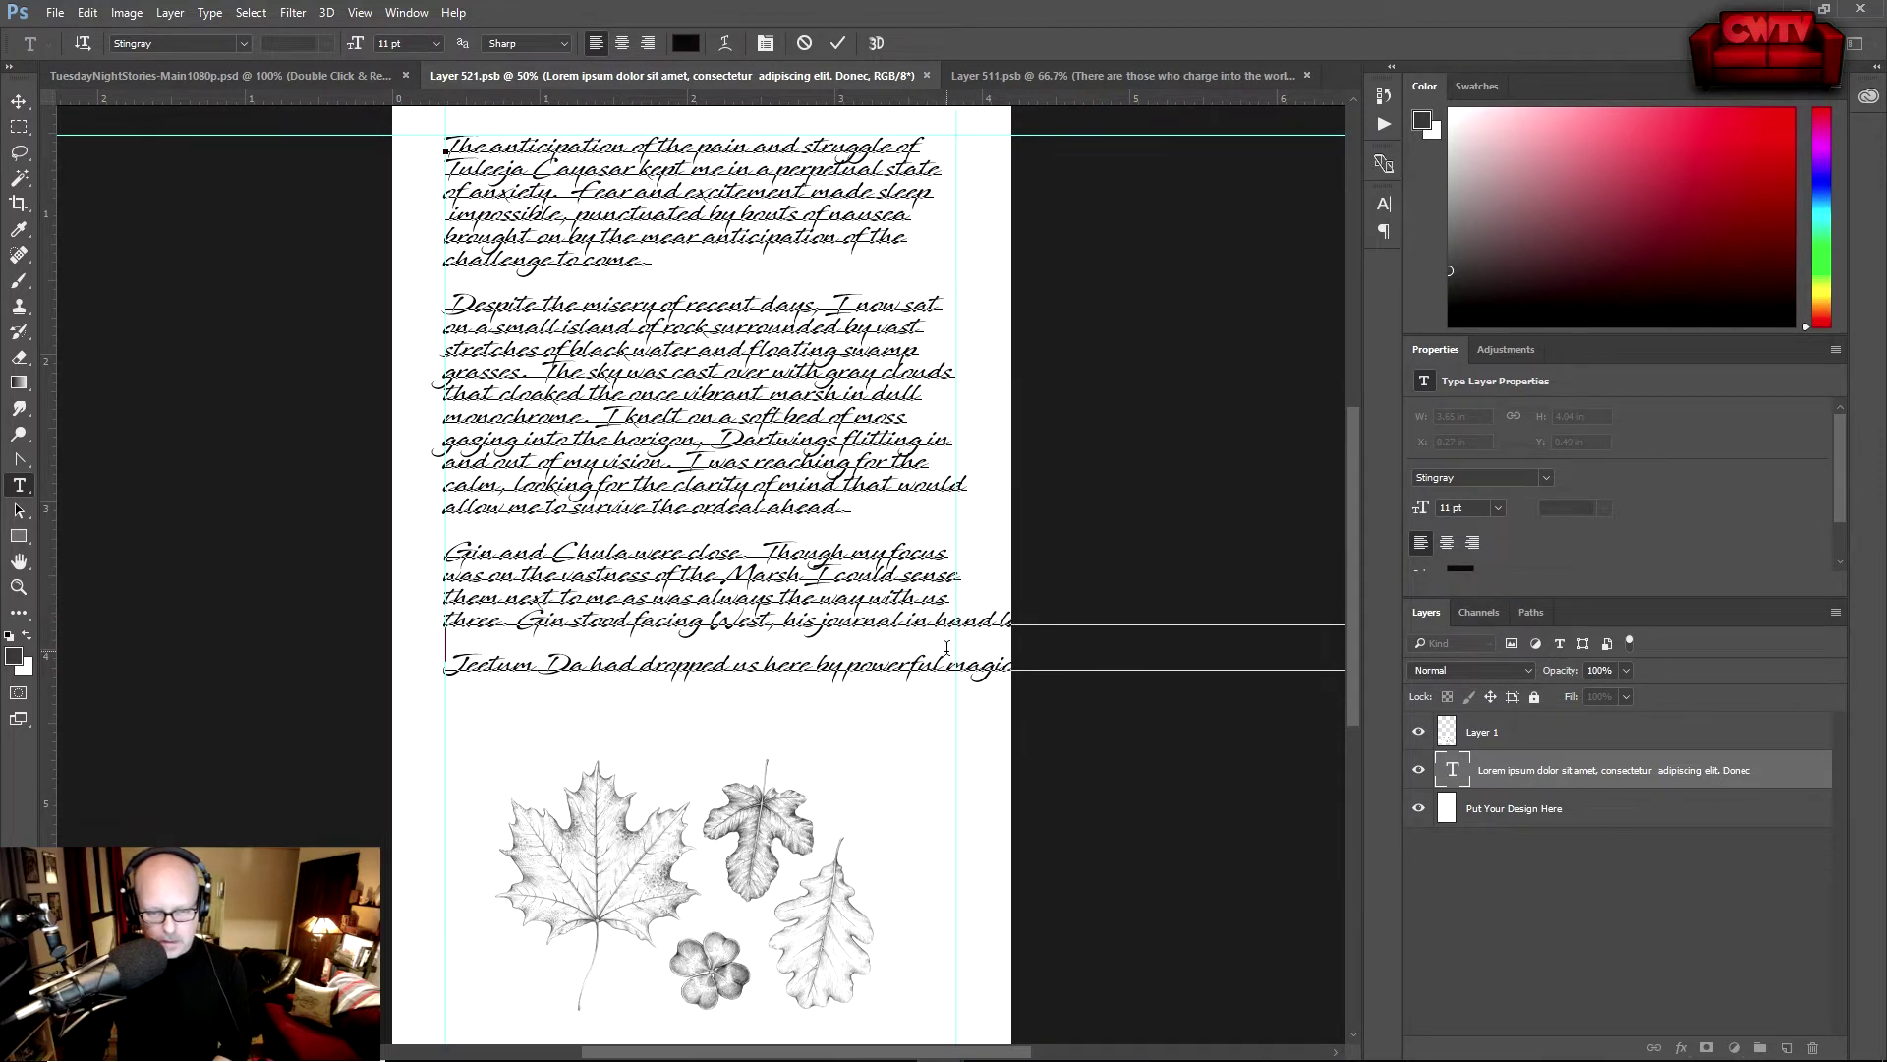
pyautogui.press('Return')
pyautogui.click(934, 649)
pyautogui.press('Return')
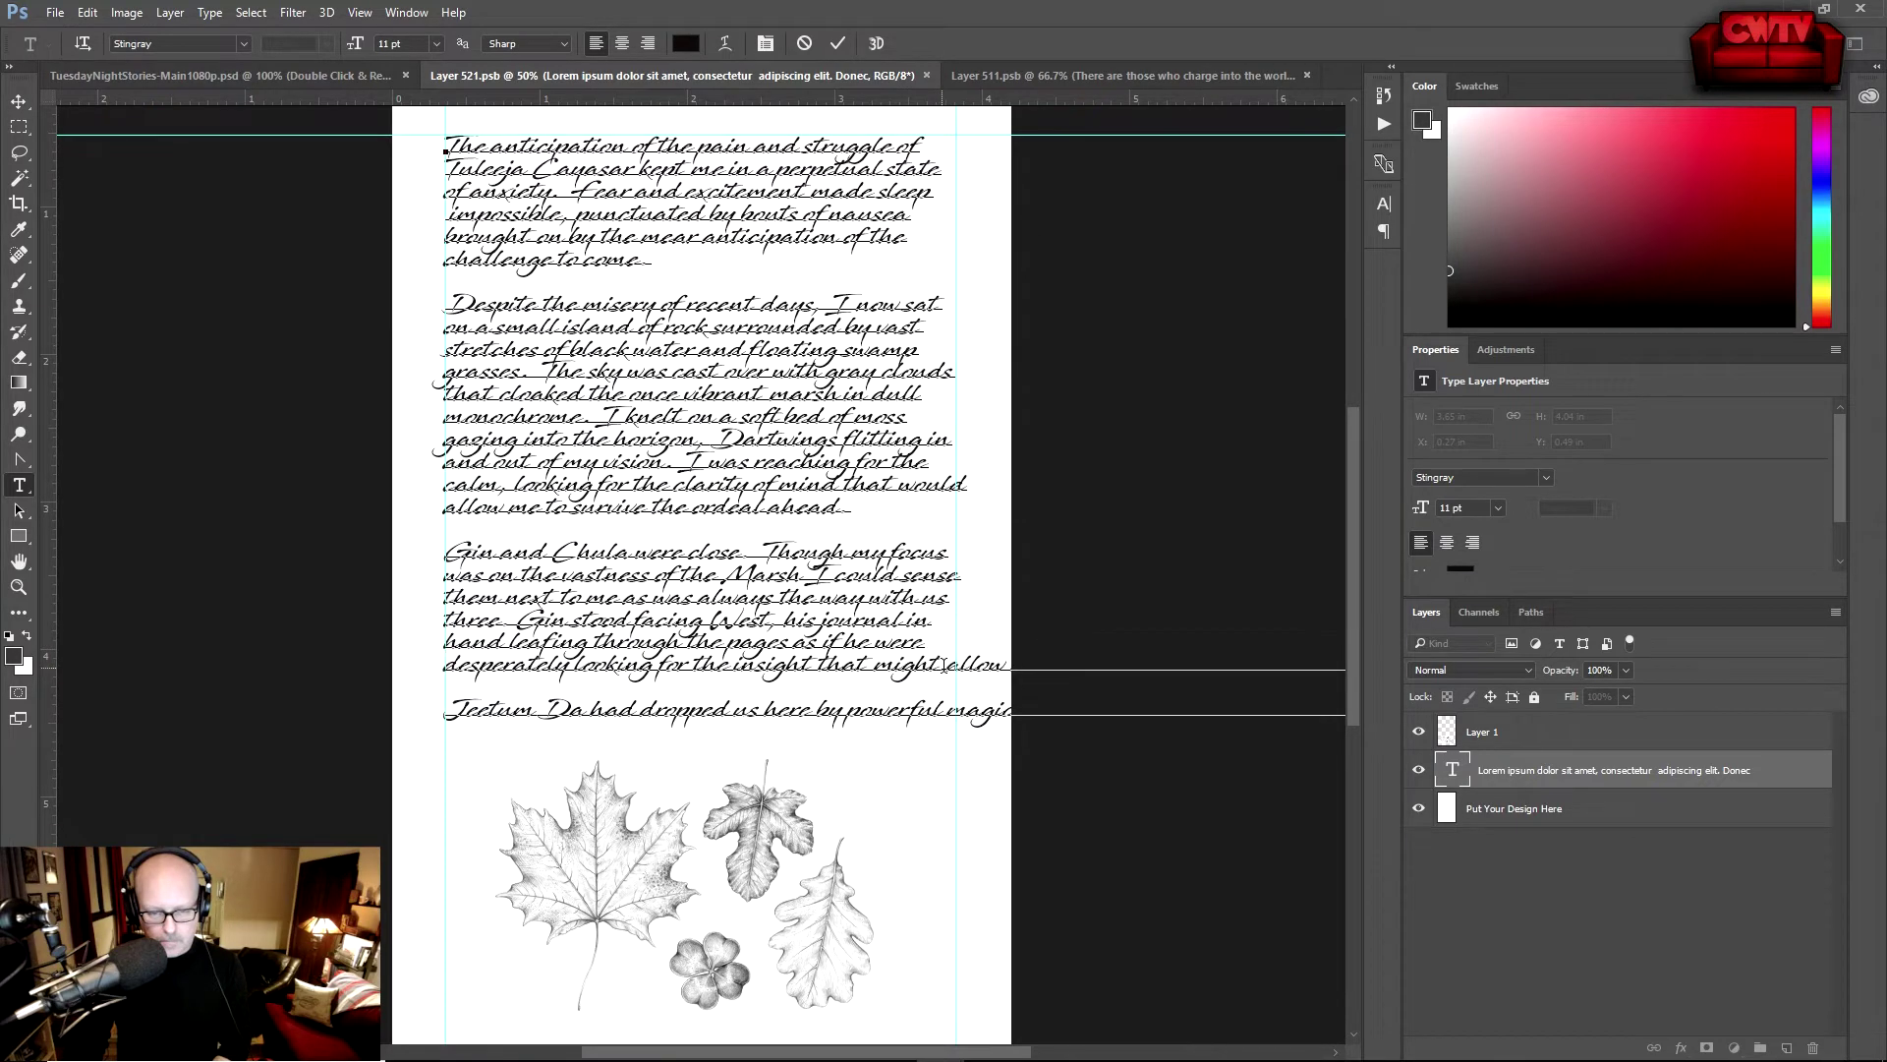
pyautogui.click(948, 666)
pyautogui.press('Return')
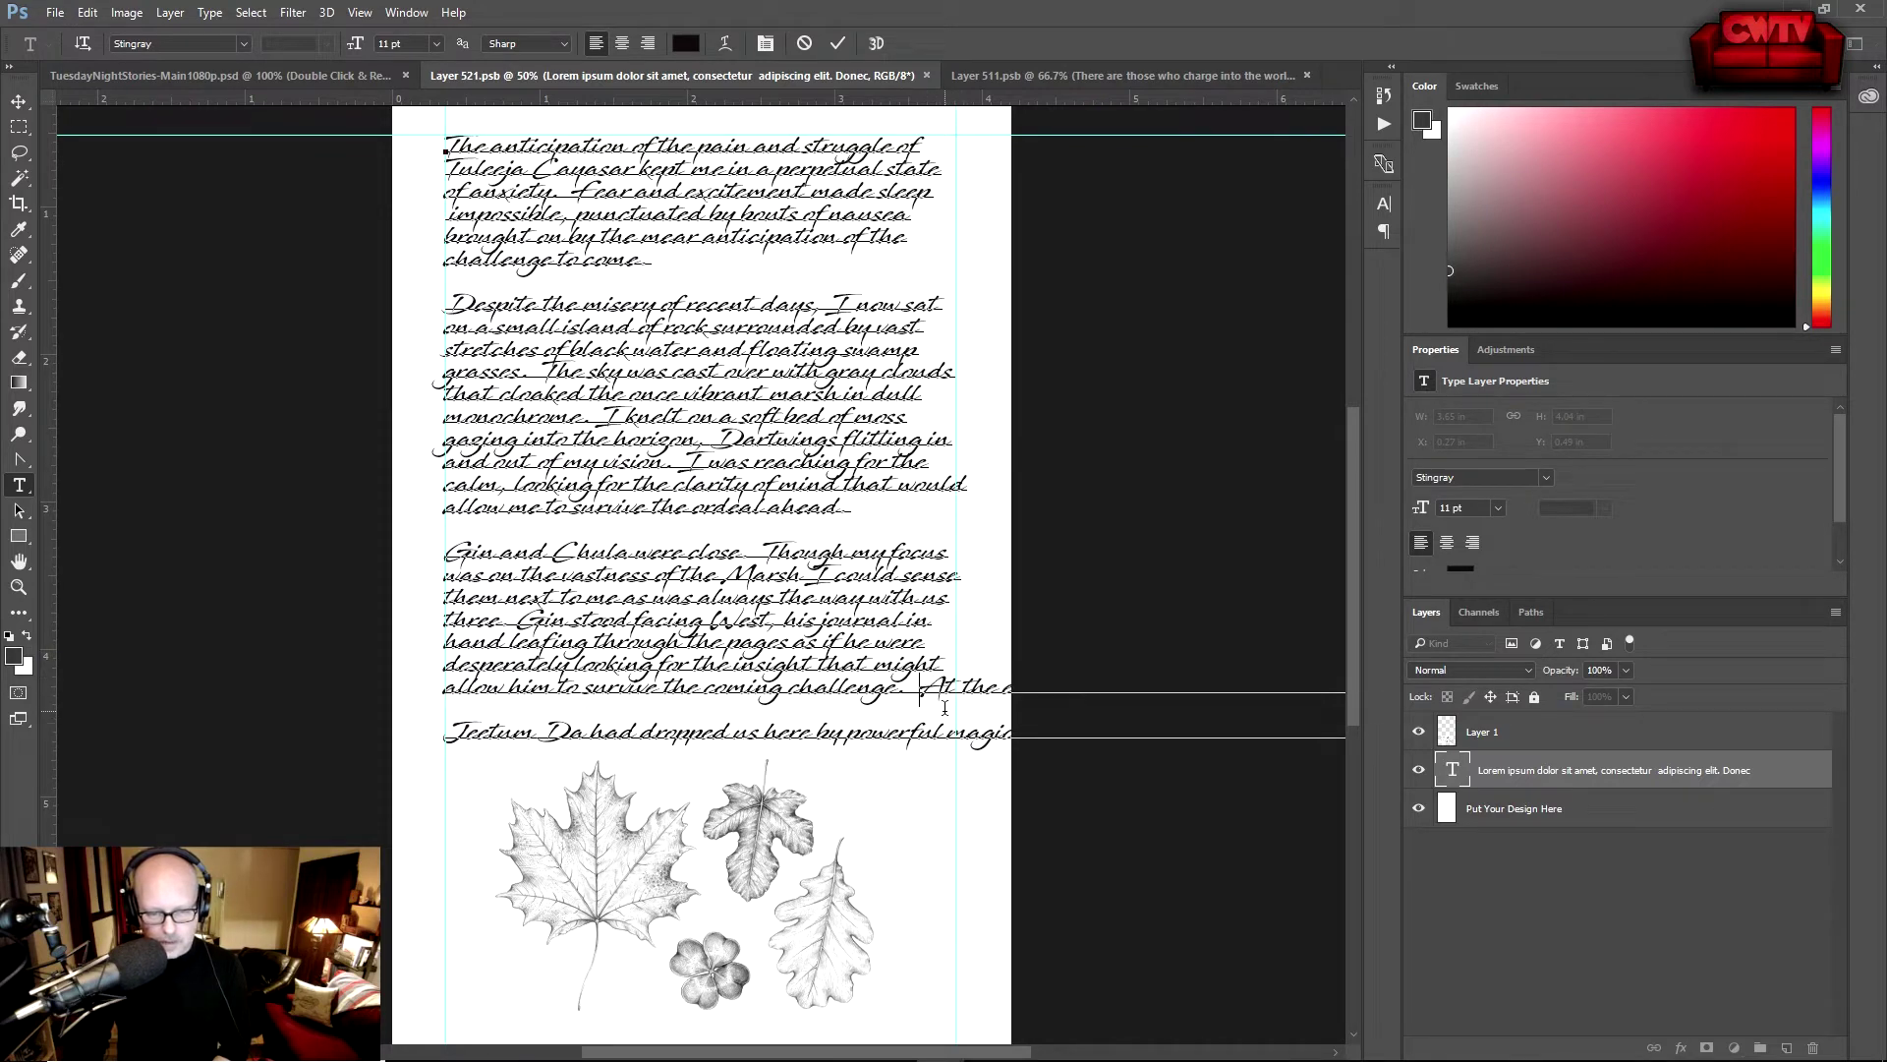
pyautogui.press('Return')
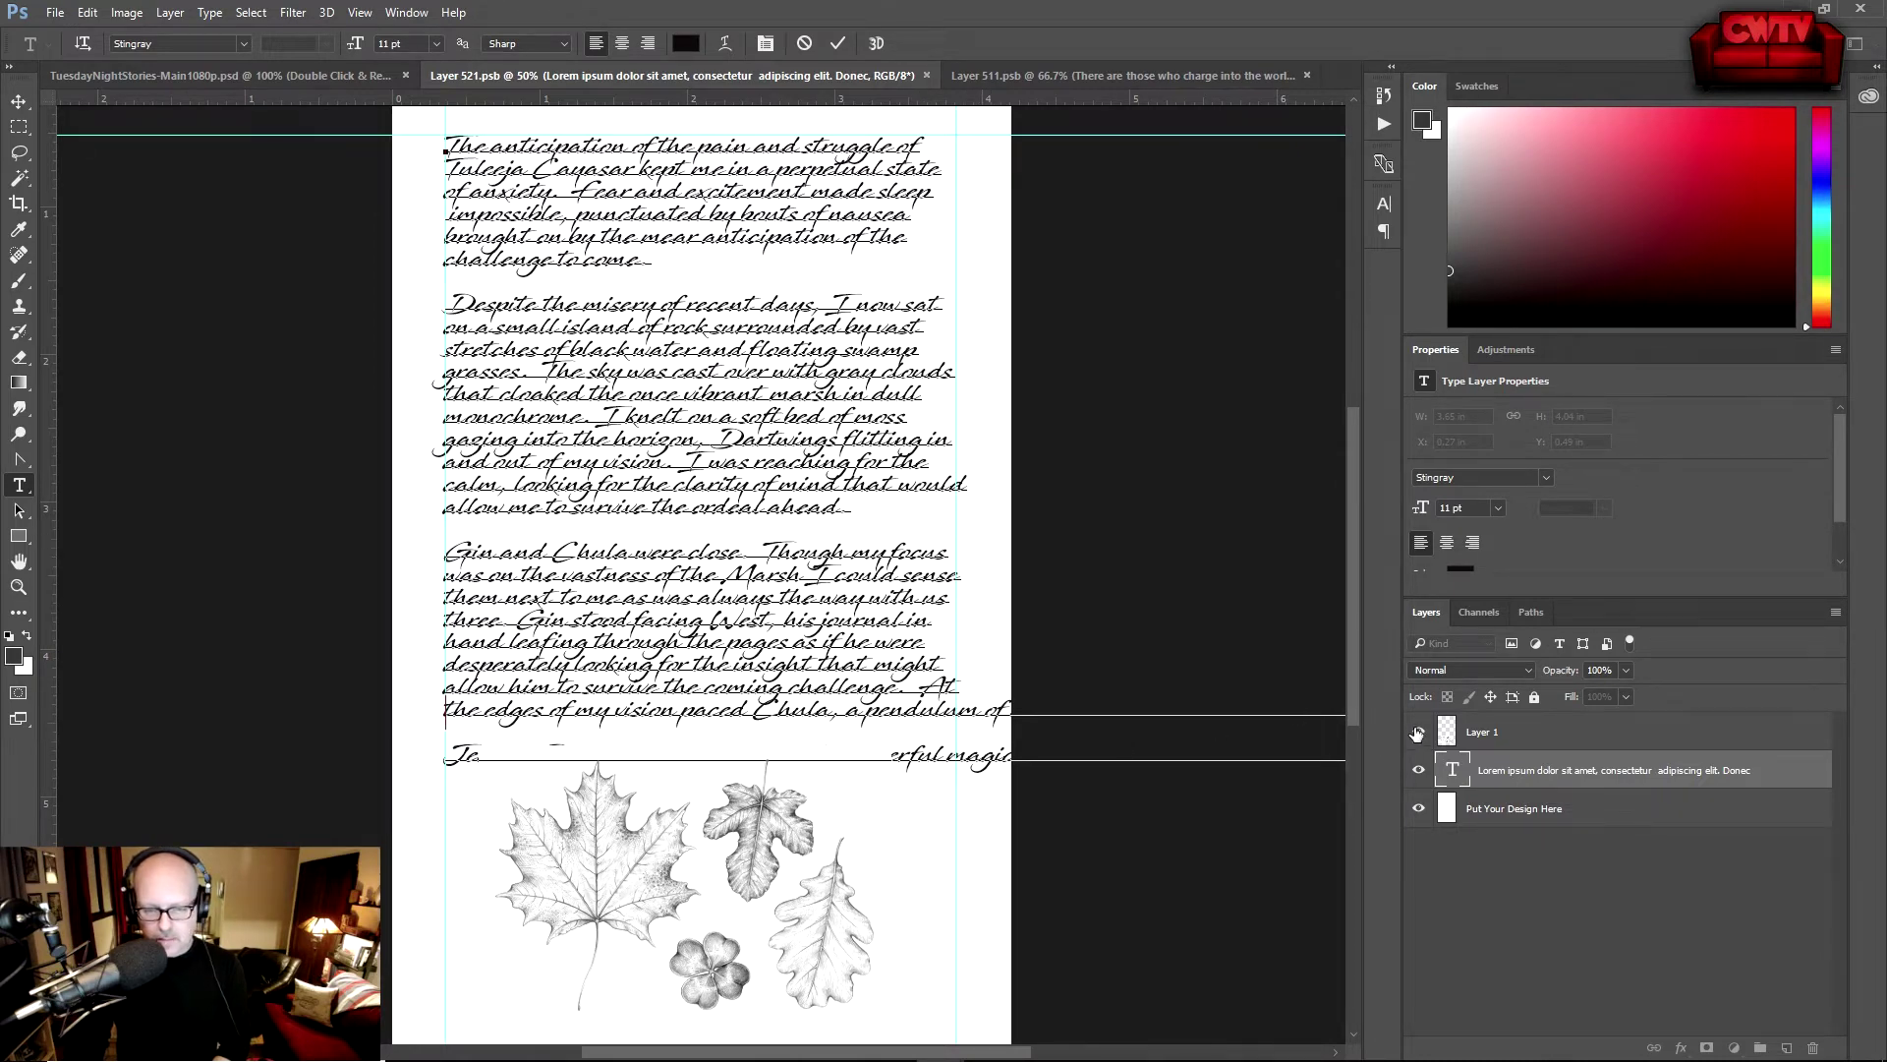
pyautogui.hotkey('ctrl', 'Return')
# - Hide the leaves, paste the paragraph's remainder after 'pendulum of', and wrap at 'her dagger', 'rhythmic companion', 'the lichen'
pyautogui.click(1417, 731)
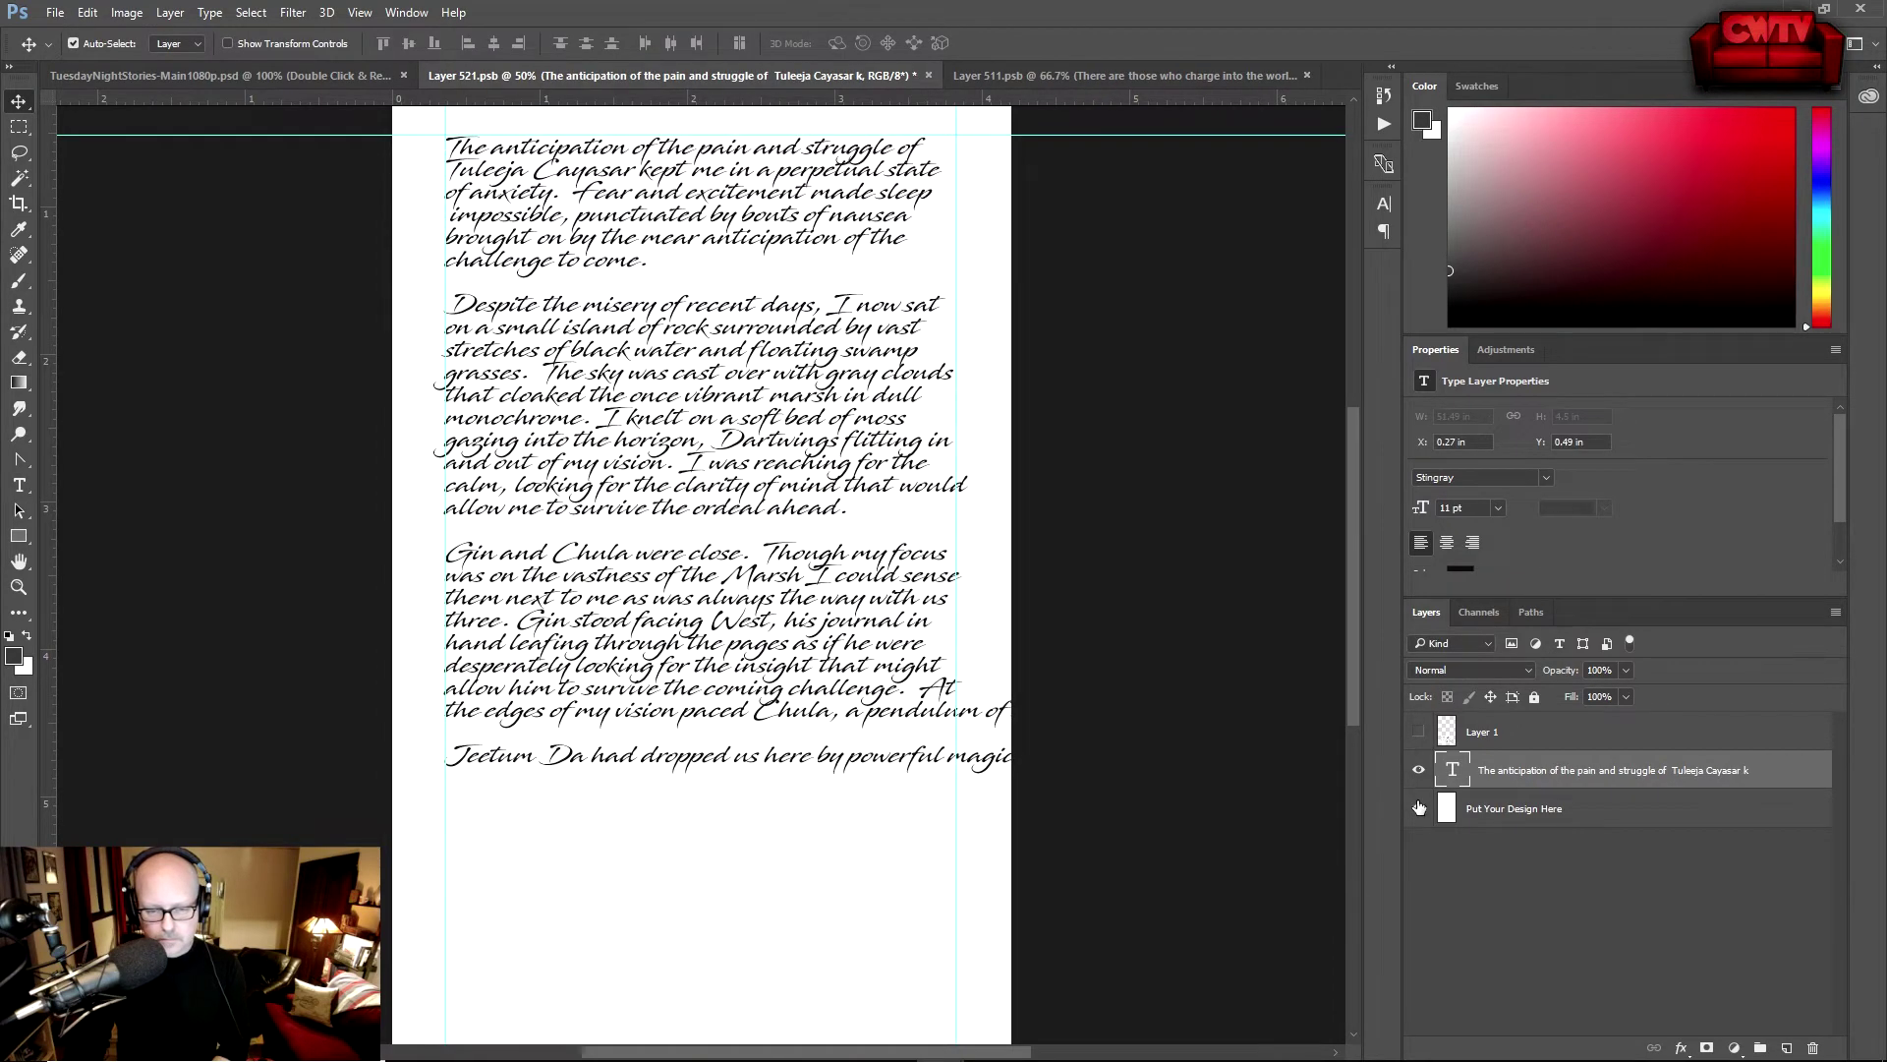
pyautogui.doubleClick(1453, 769)
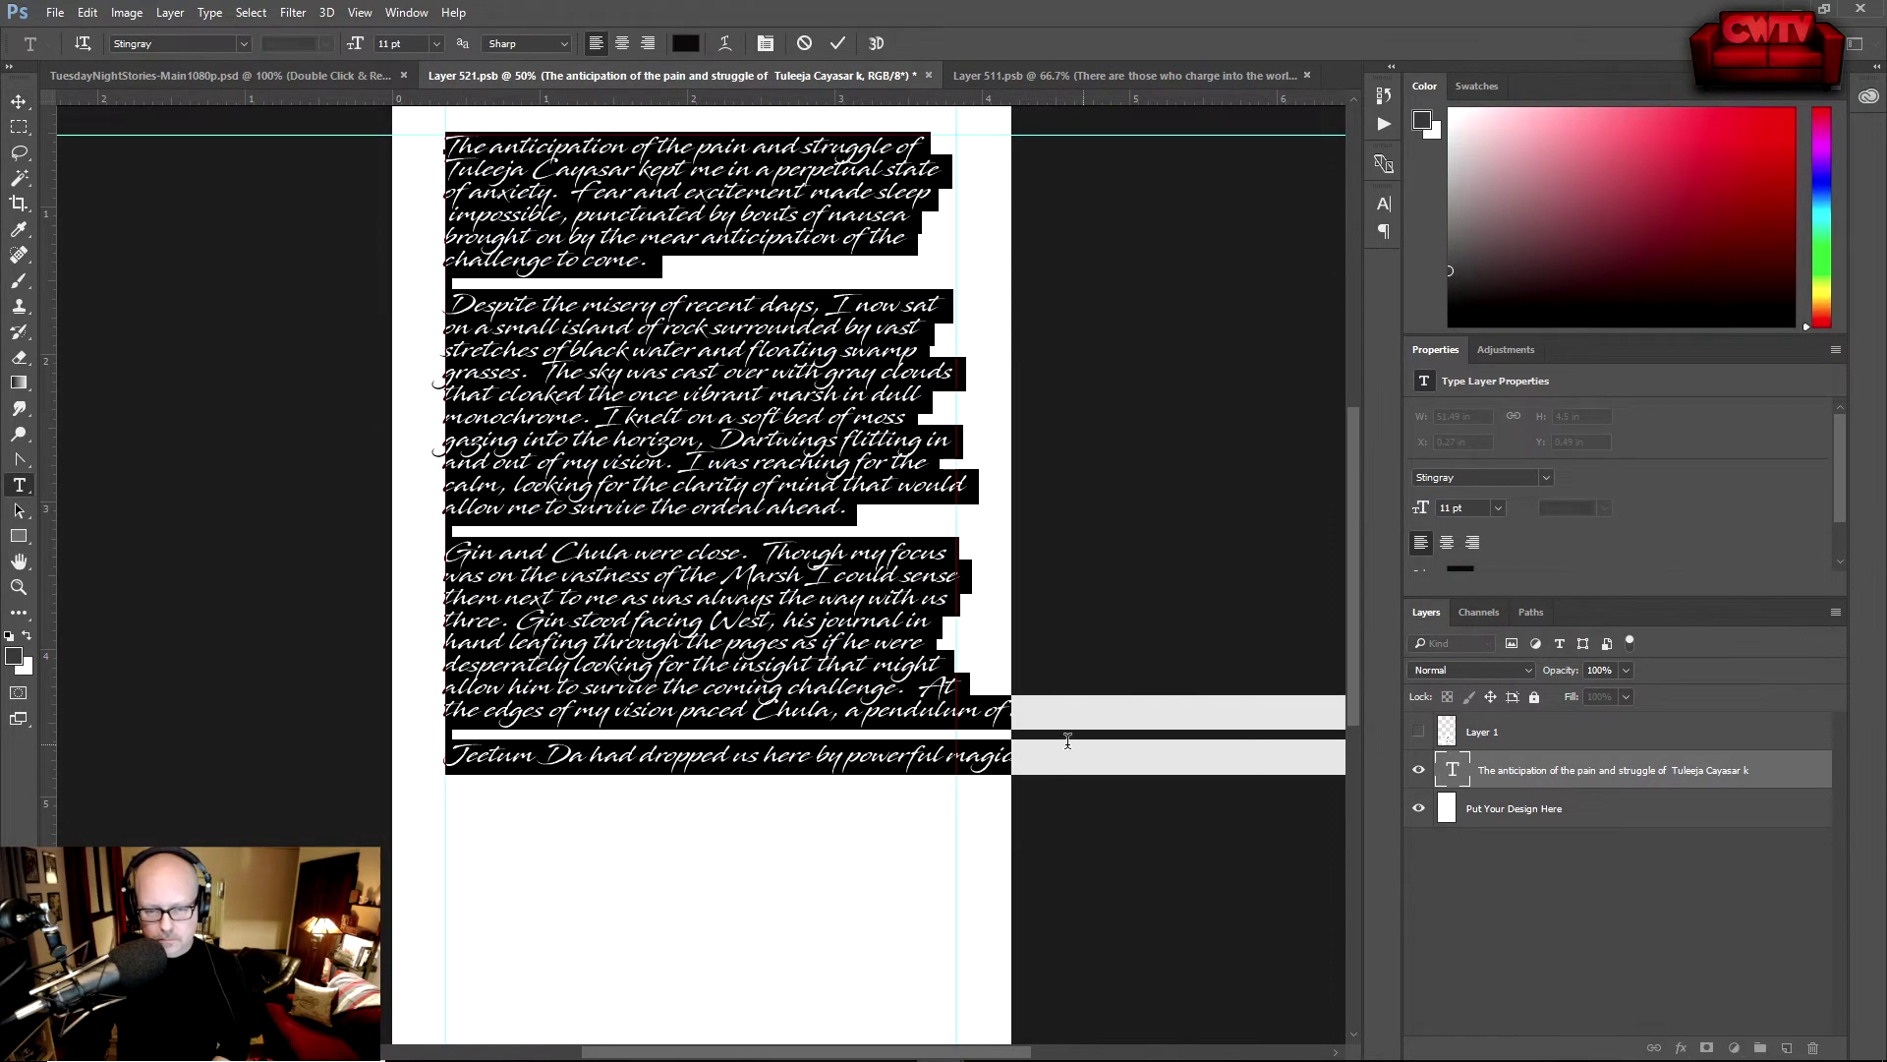
pyautogui.click(973, 725)
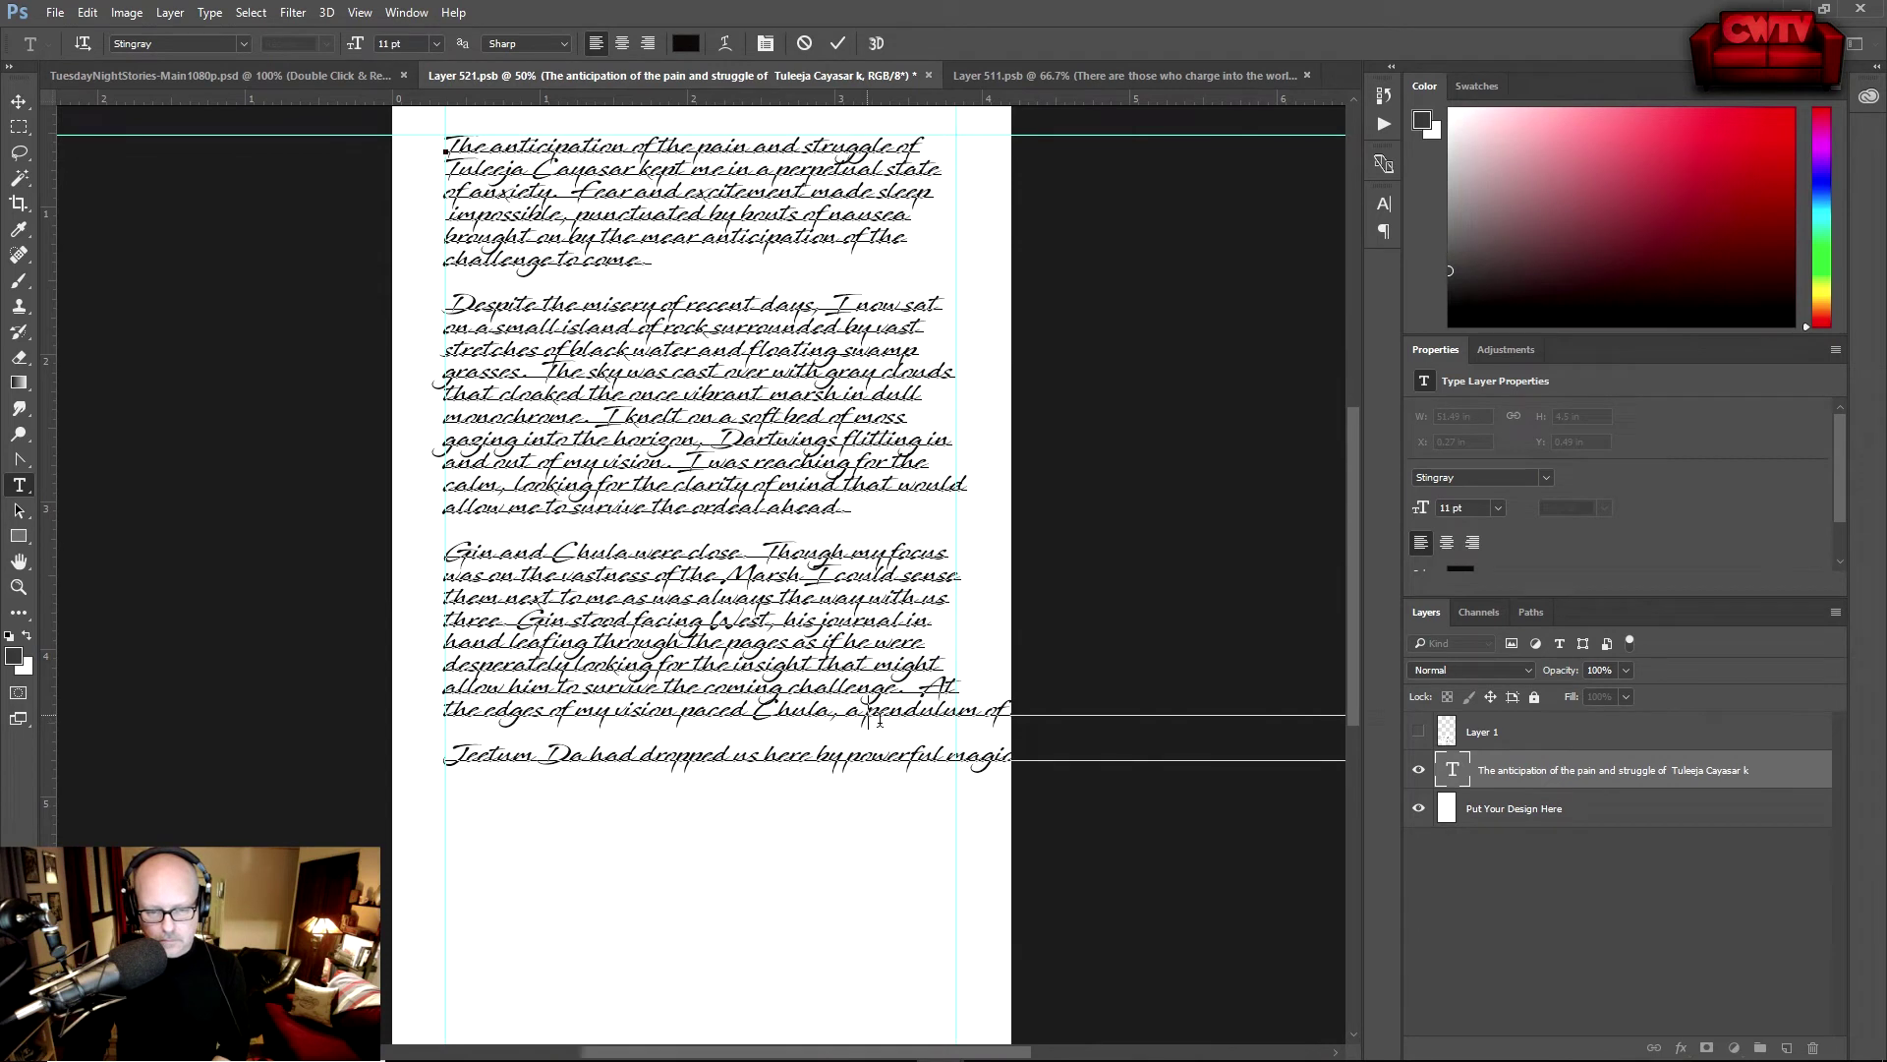
pyautogui.hotkey('ctrl', 'v')
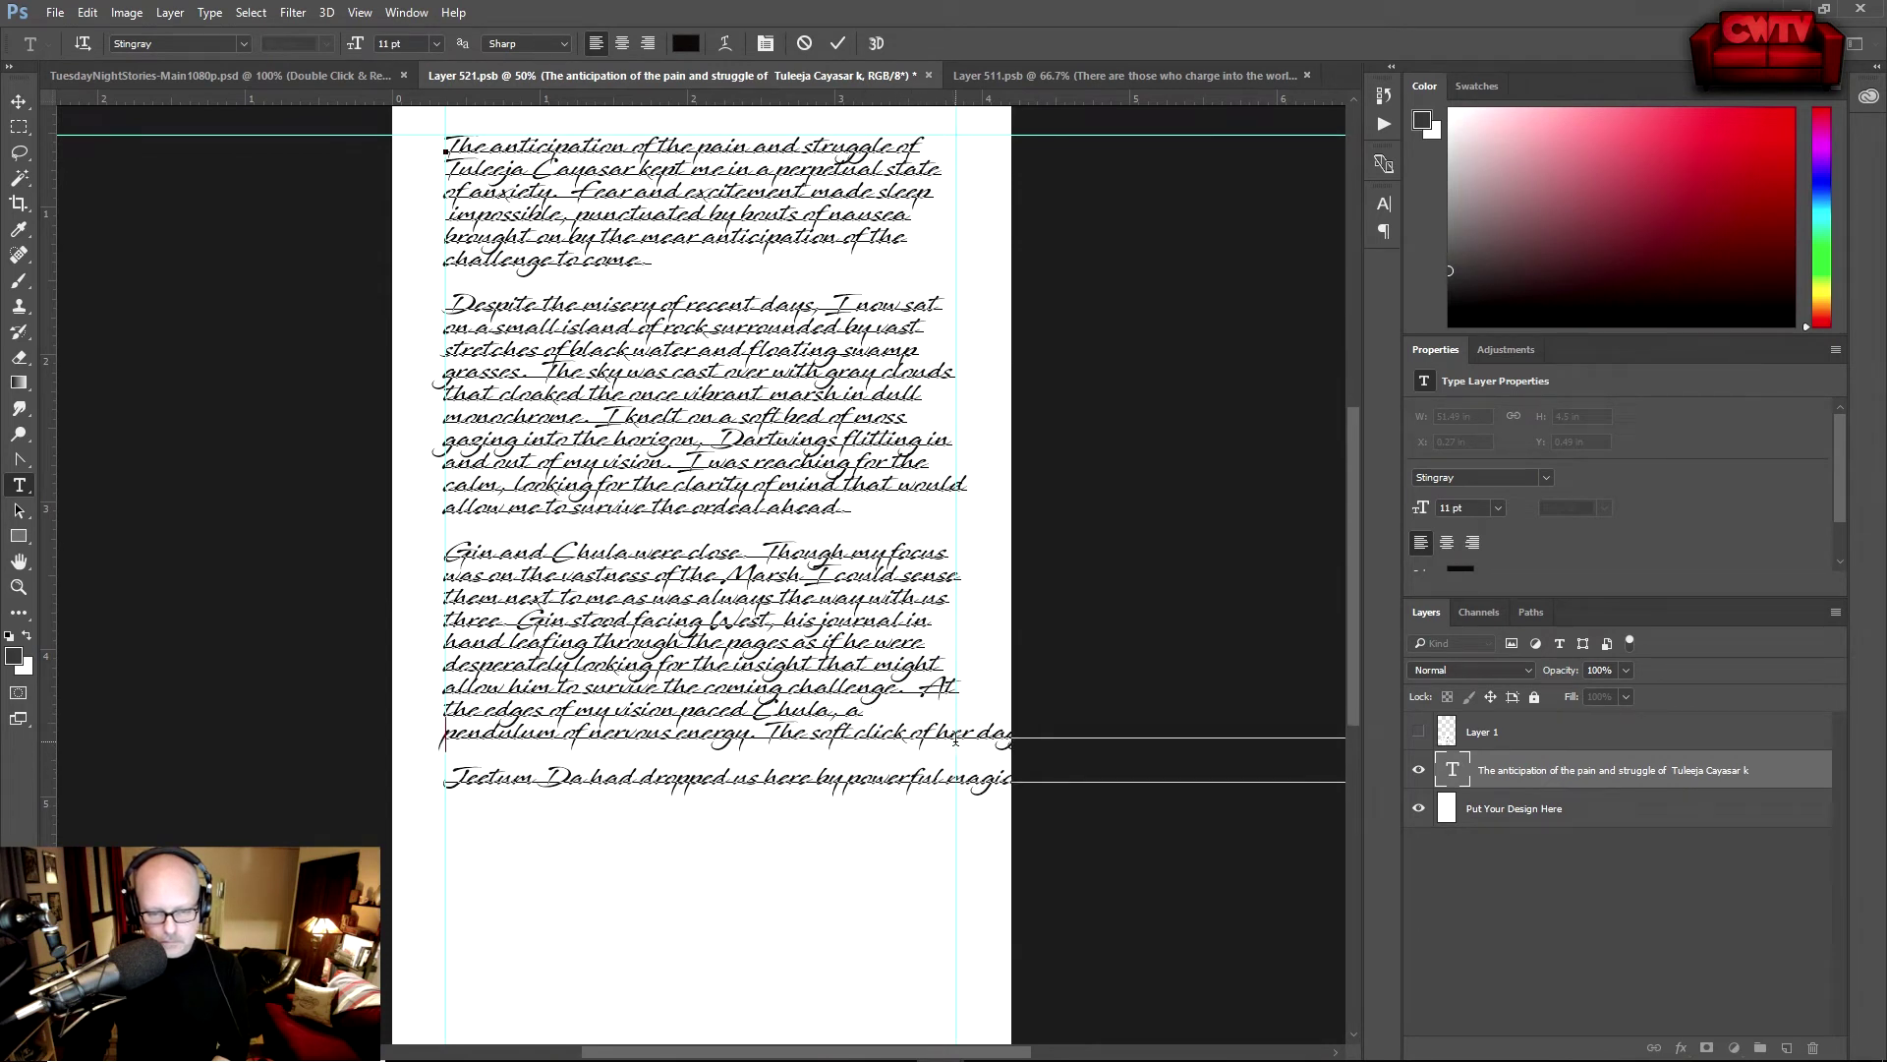
pyautogui.click(939, 728)
pyautogui.press('Return')
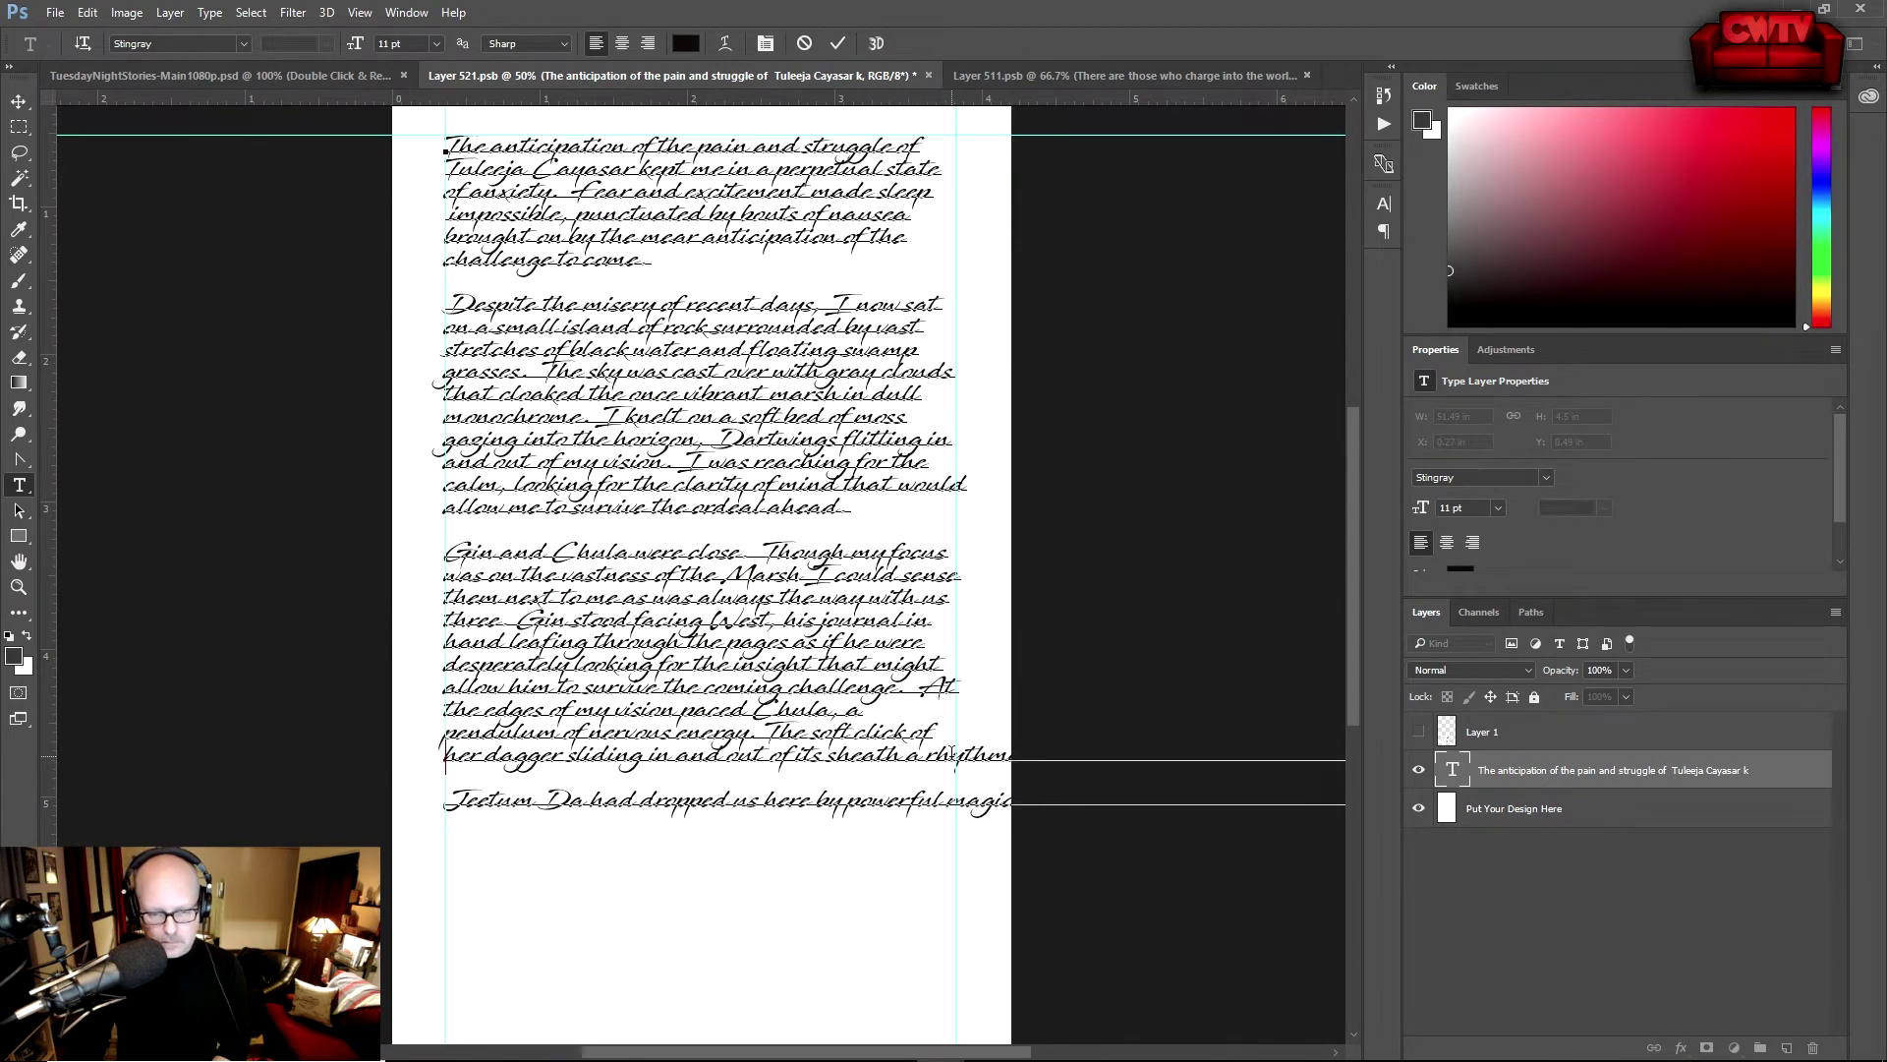
pyautogui.click(928, 756)
pyautogui.press('Return')
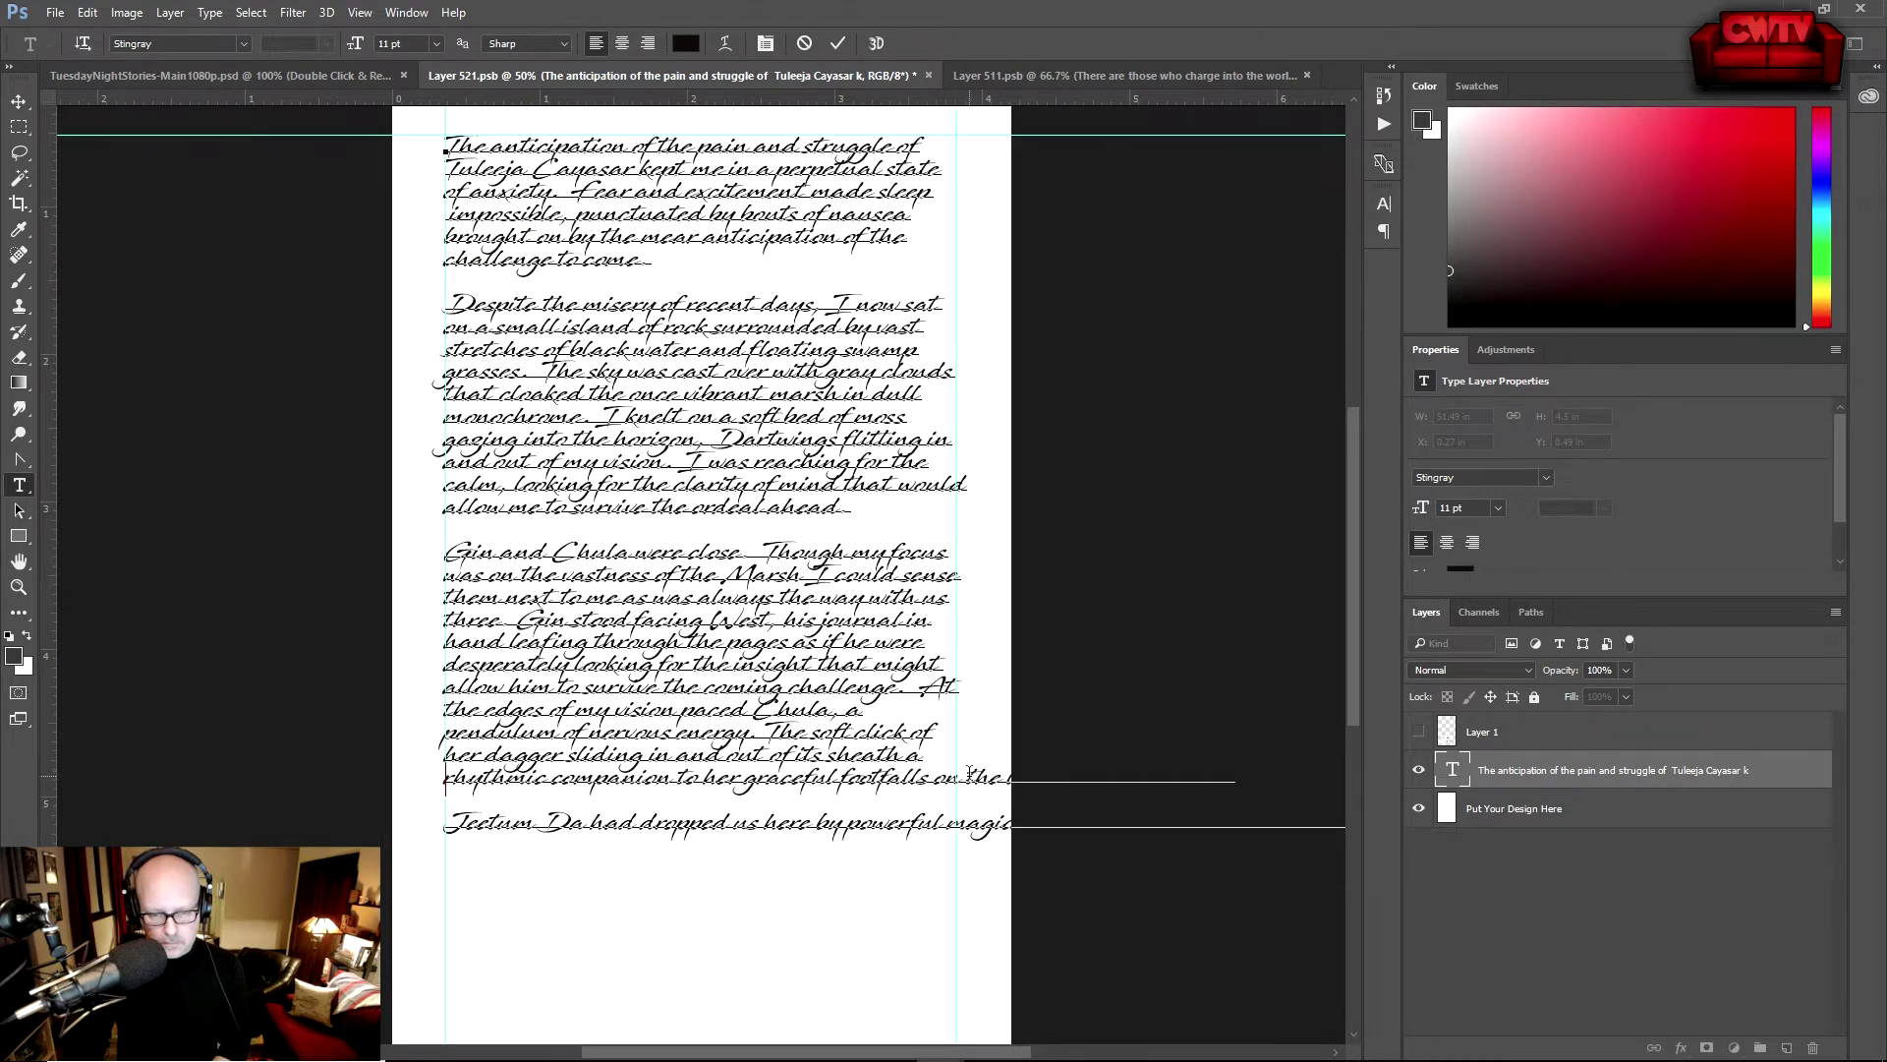
pyautogui.click(968, 776)
pyautogui.press('Return')
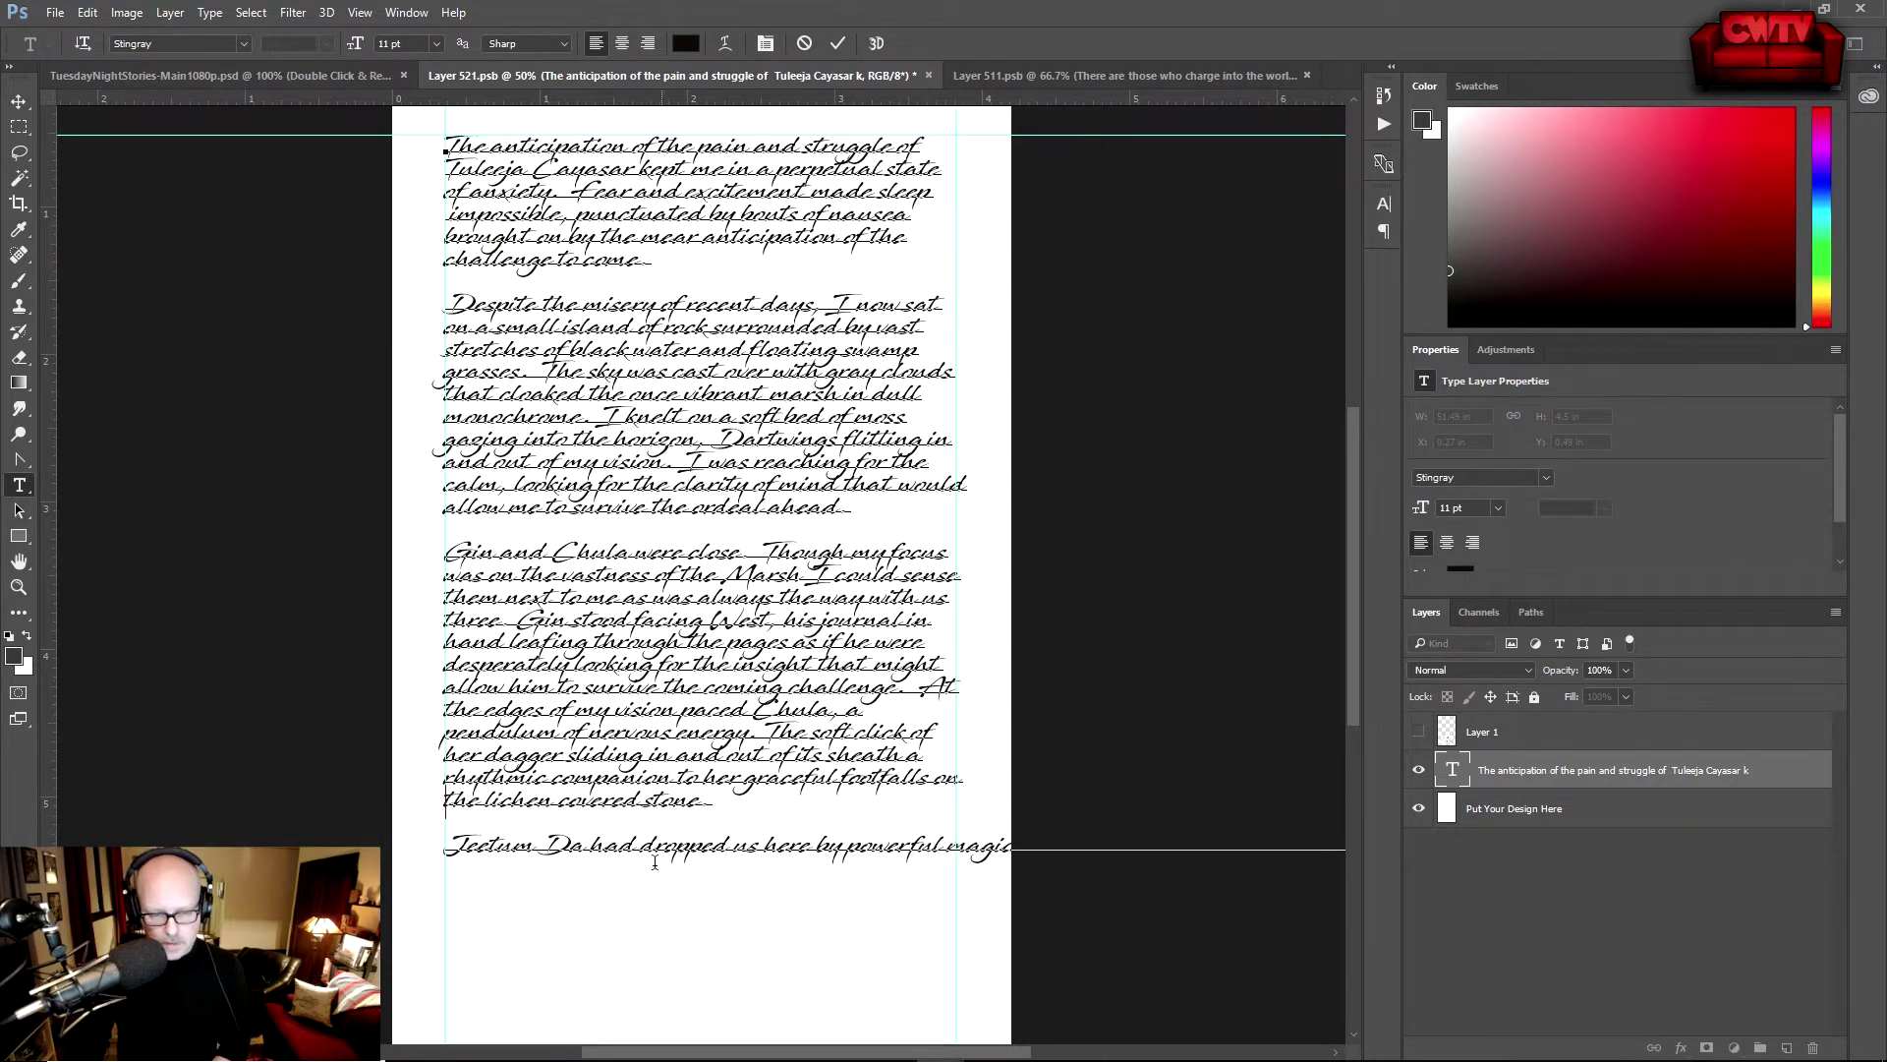
# - Delete the leftover 'powerful magic' line, commit the text, and show Layer 1's leaves again
pyautogui.click(450, 843)
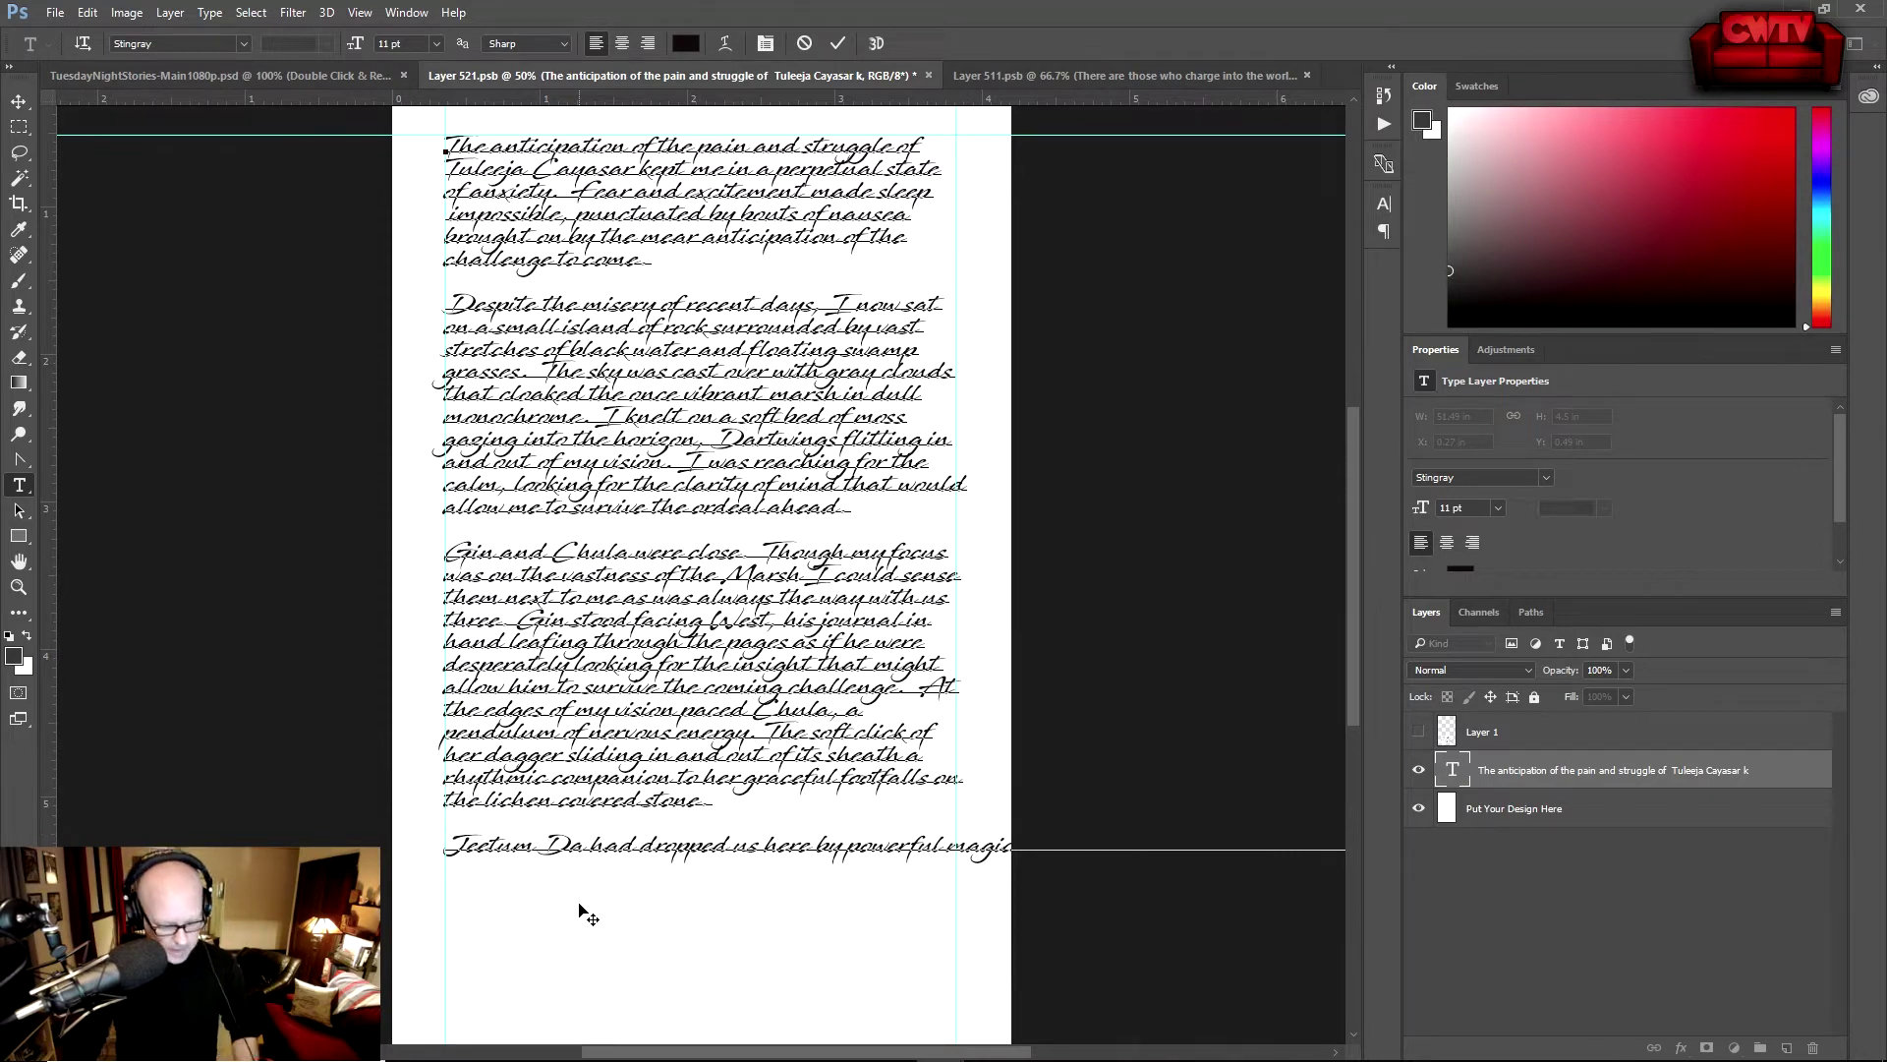
pyautogui.hotkey('shift', 'End')
pyautogui.press('Delete')
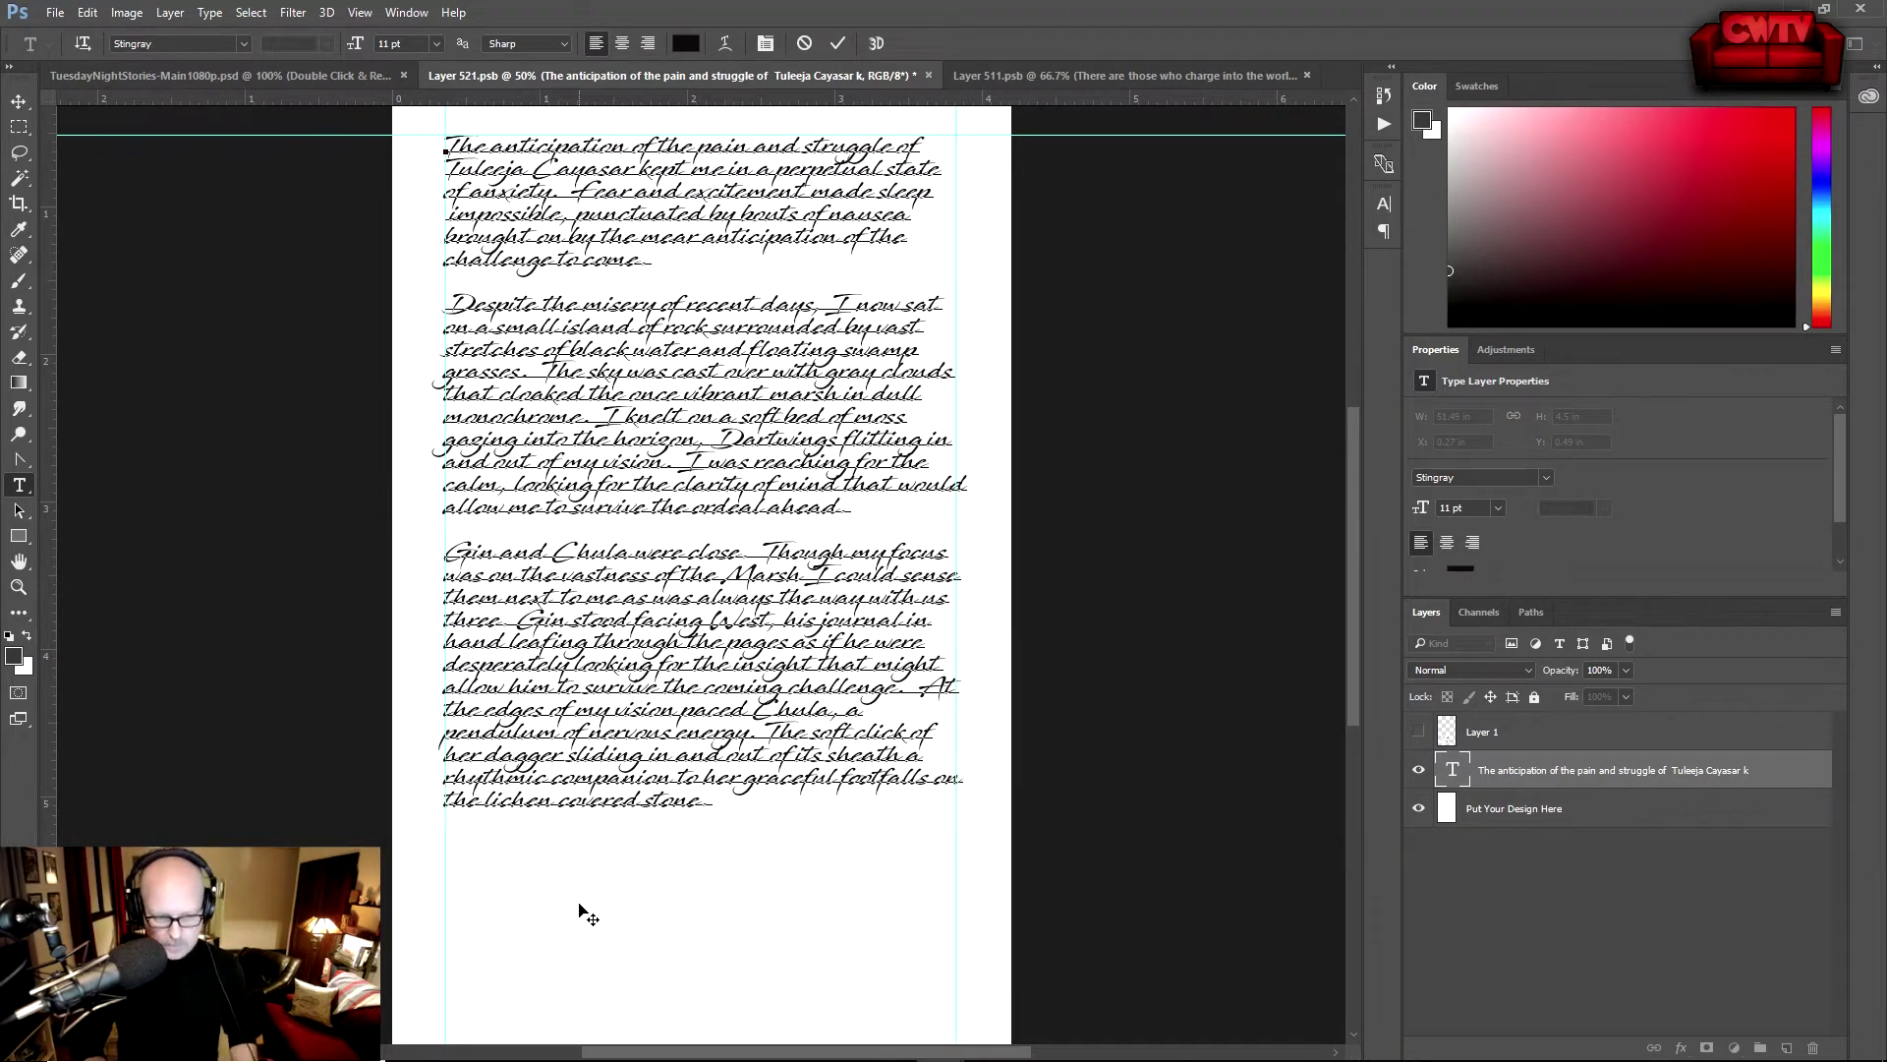
pyautogui.press('BackSpace')
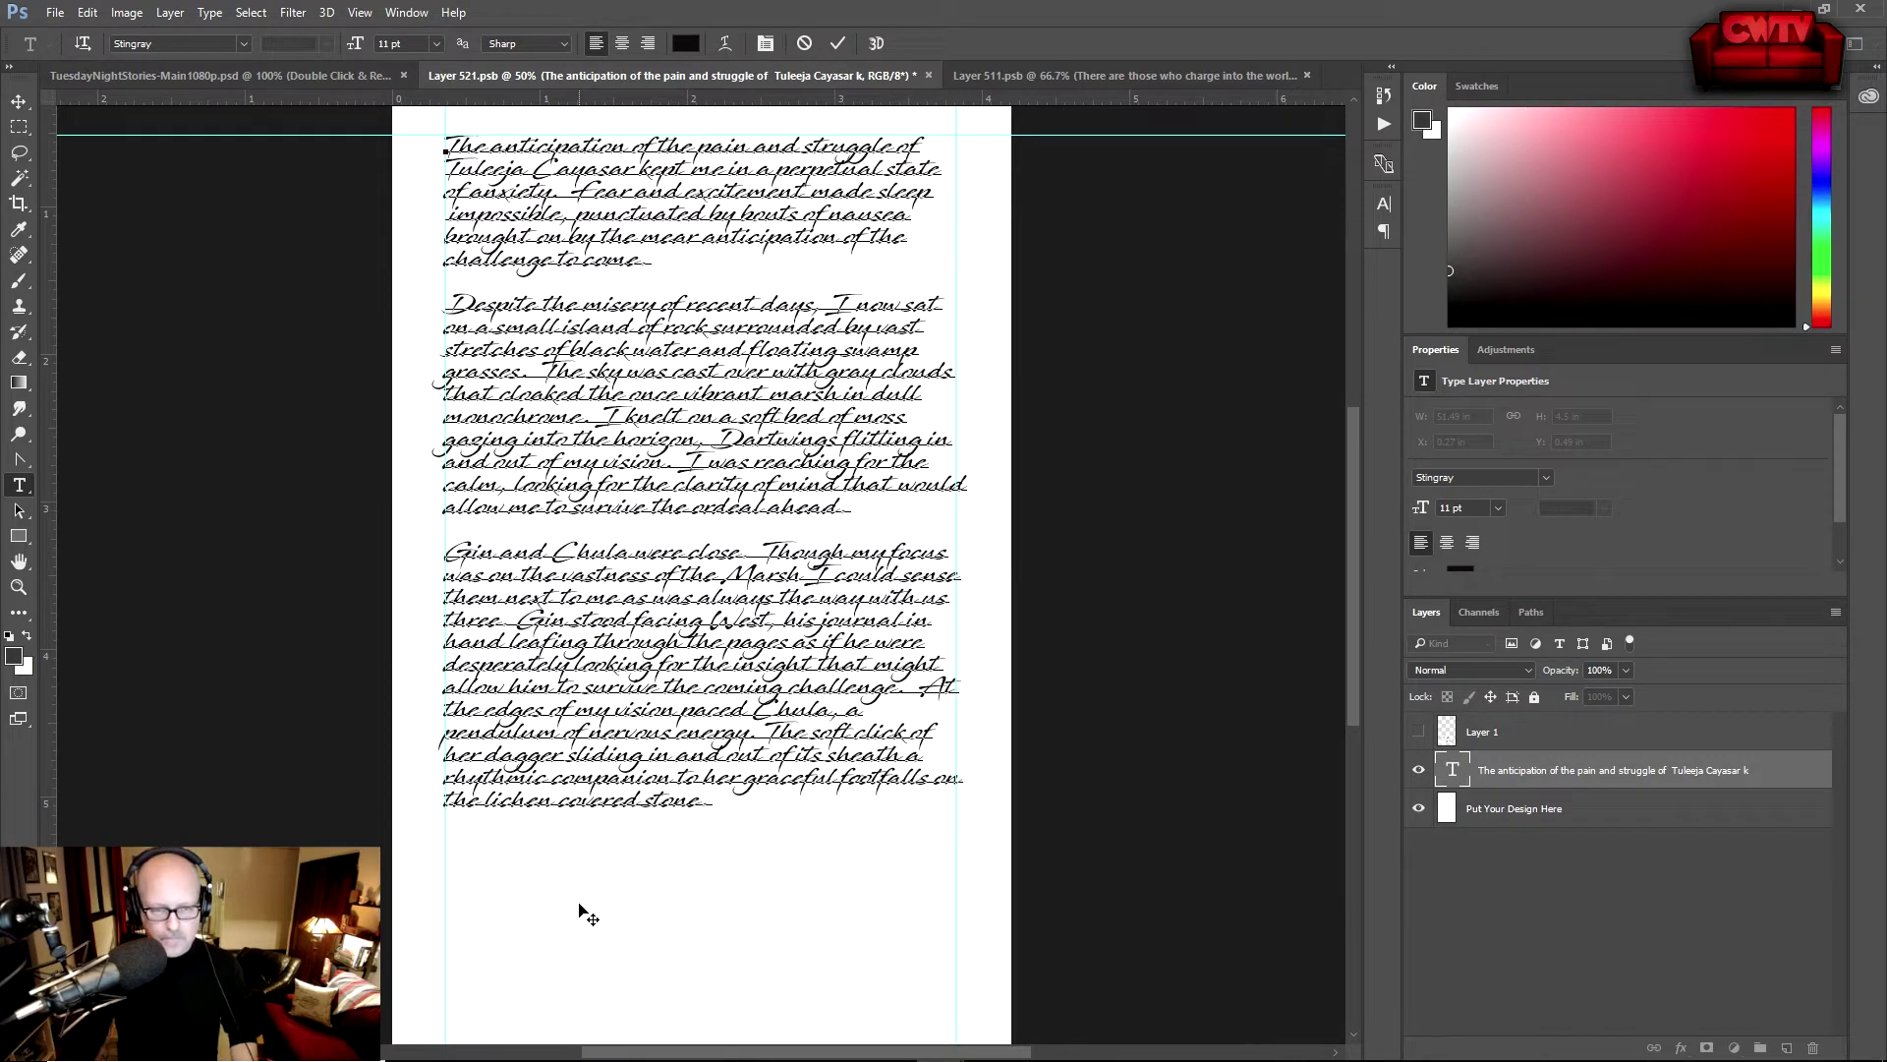
pyautogui.moveTo(1348, 531); pyautogui.dragTo(1356, 579)
pyautogui.hotkey('ctrl', 'Return')
pyautogui.press('v')
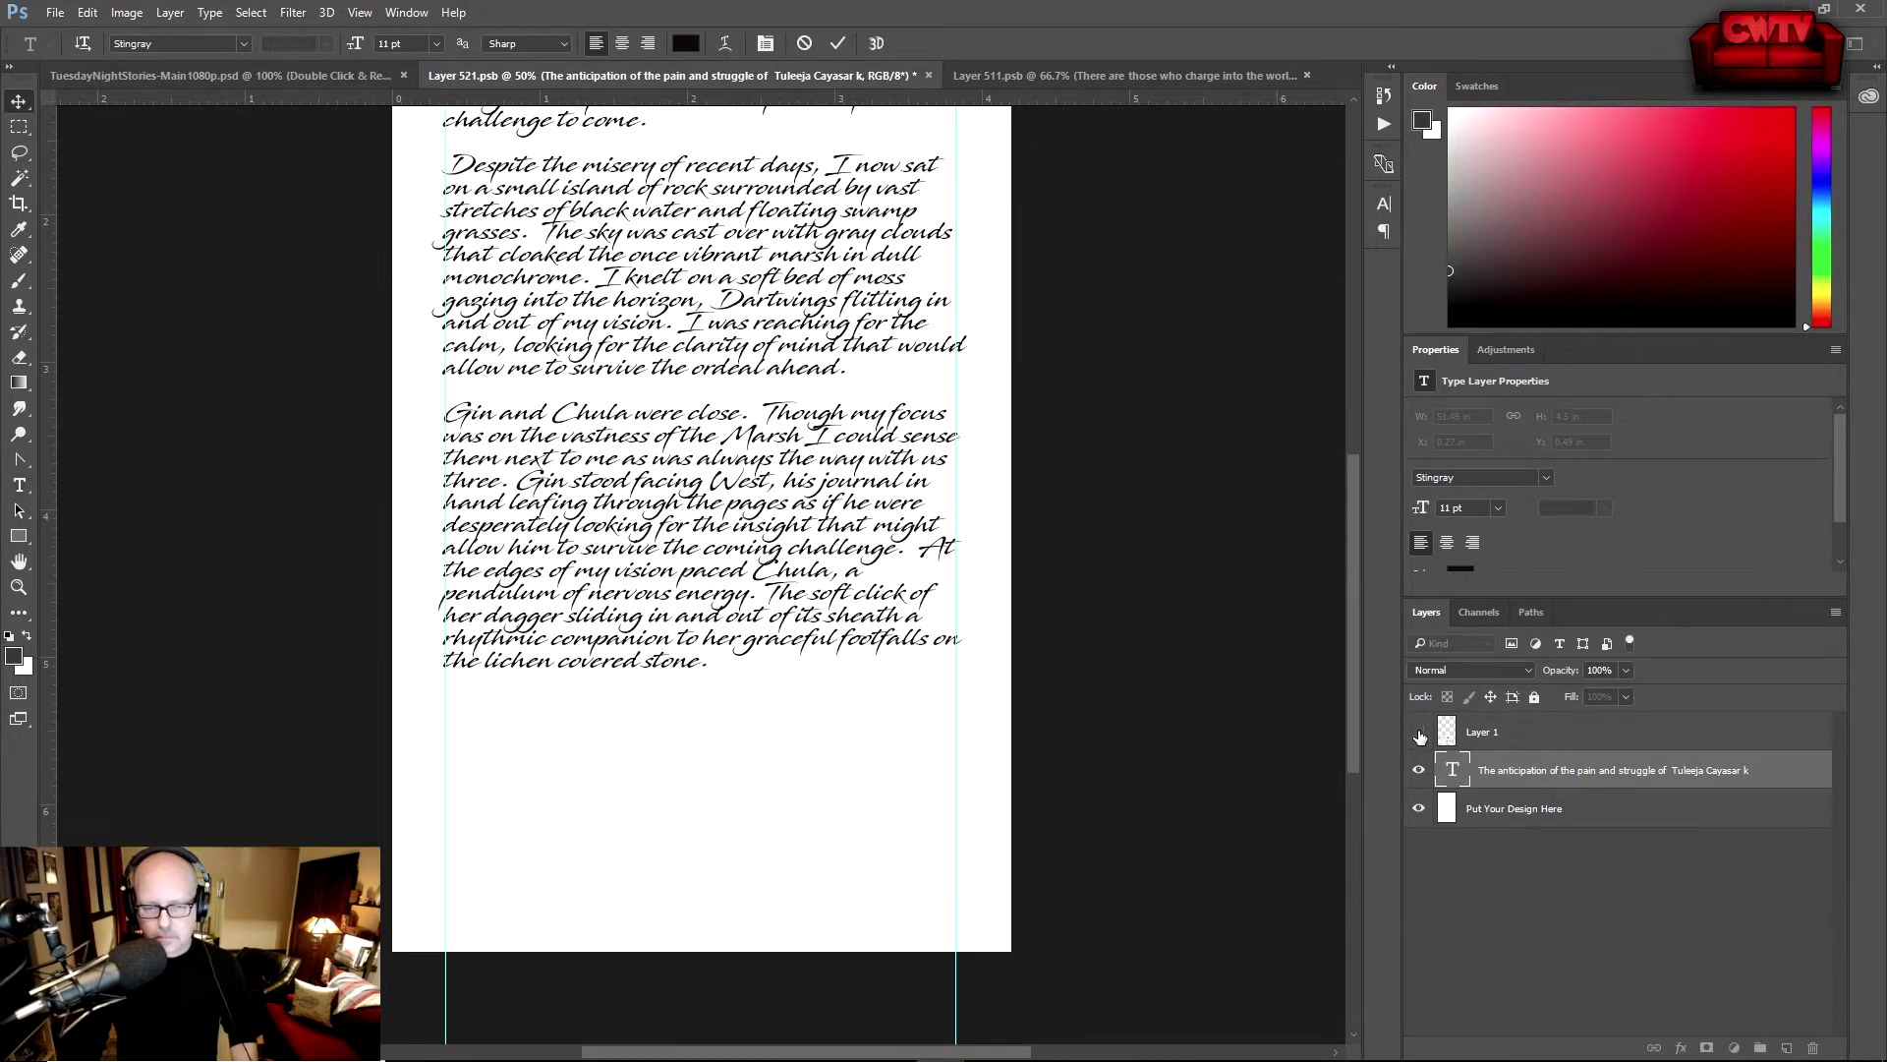
pyautogui.click(1418, 731)
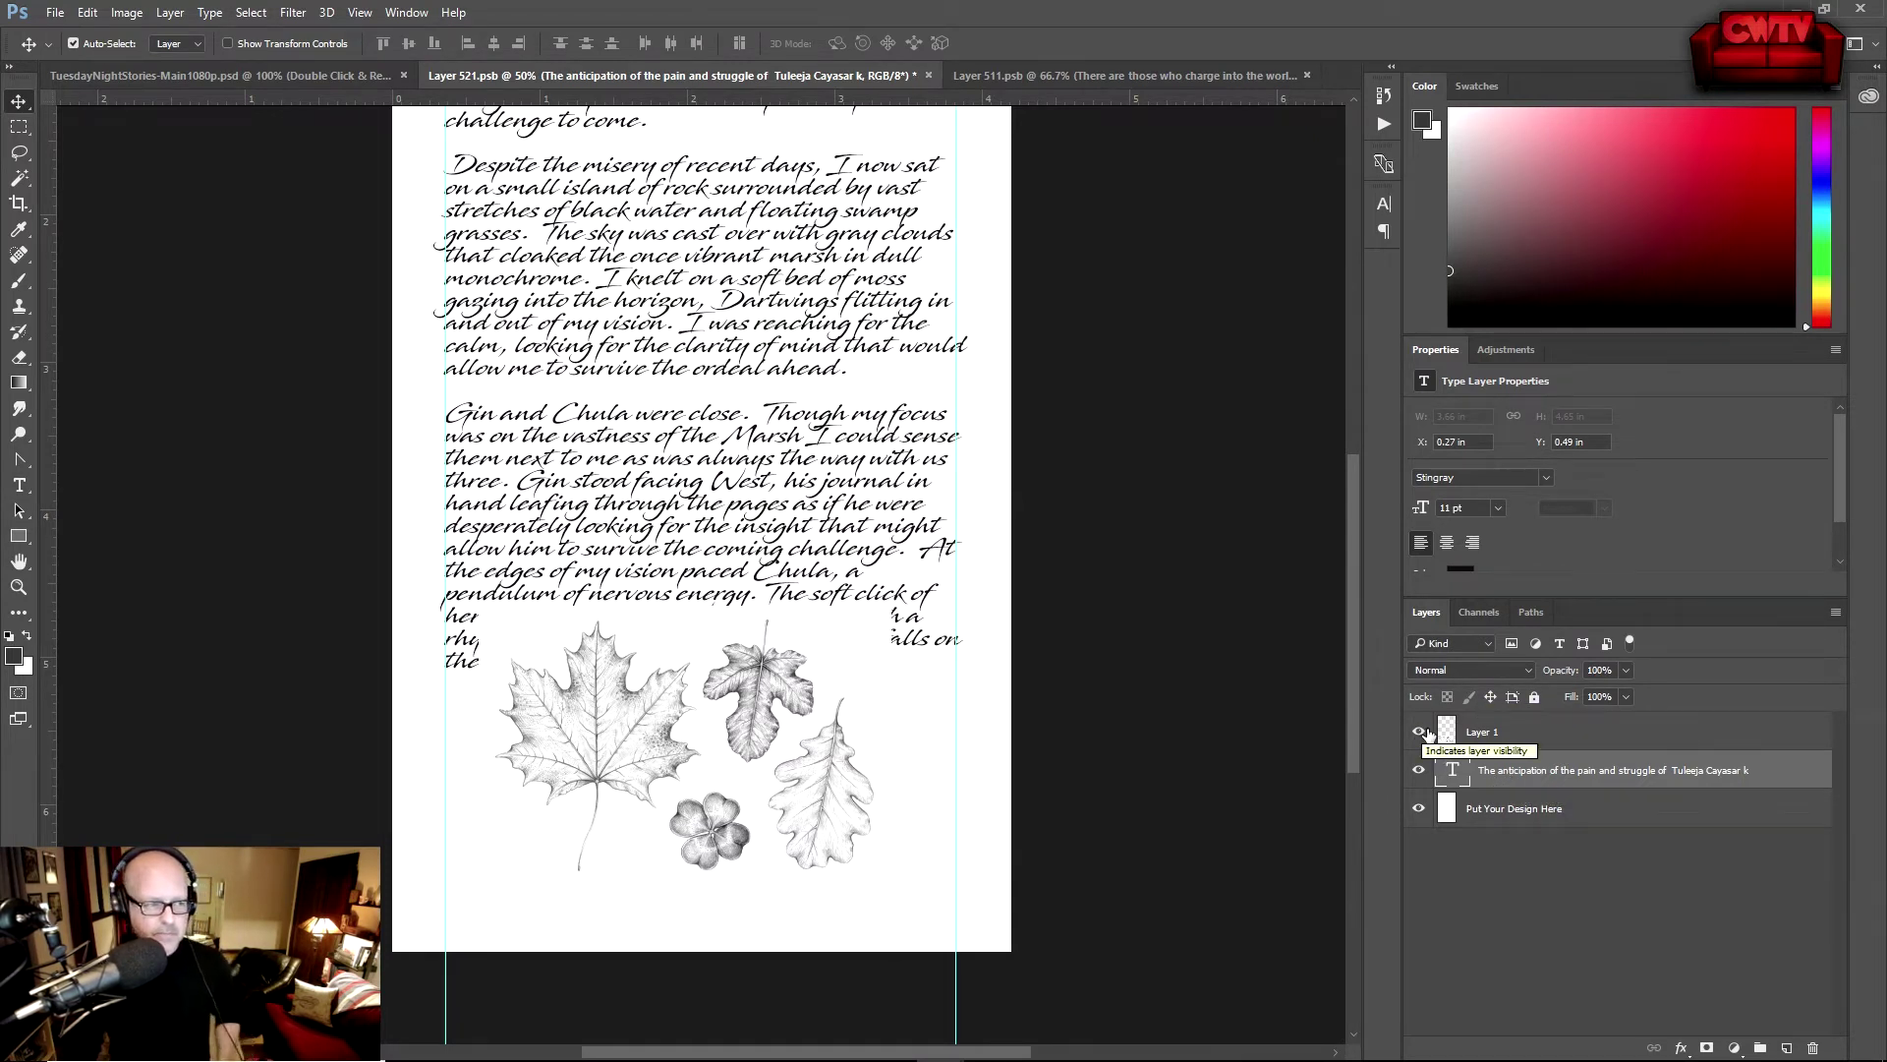
# - Convert Layer 1's leaf illustration to a smart object and begin Edit > Transform > Scale
pyautogui.click(1477, 734)
pyautogui.rightClick(1477, 734)
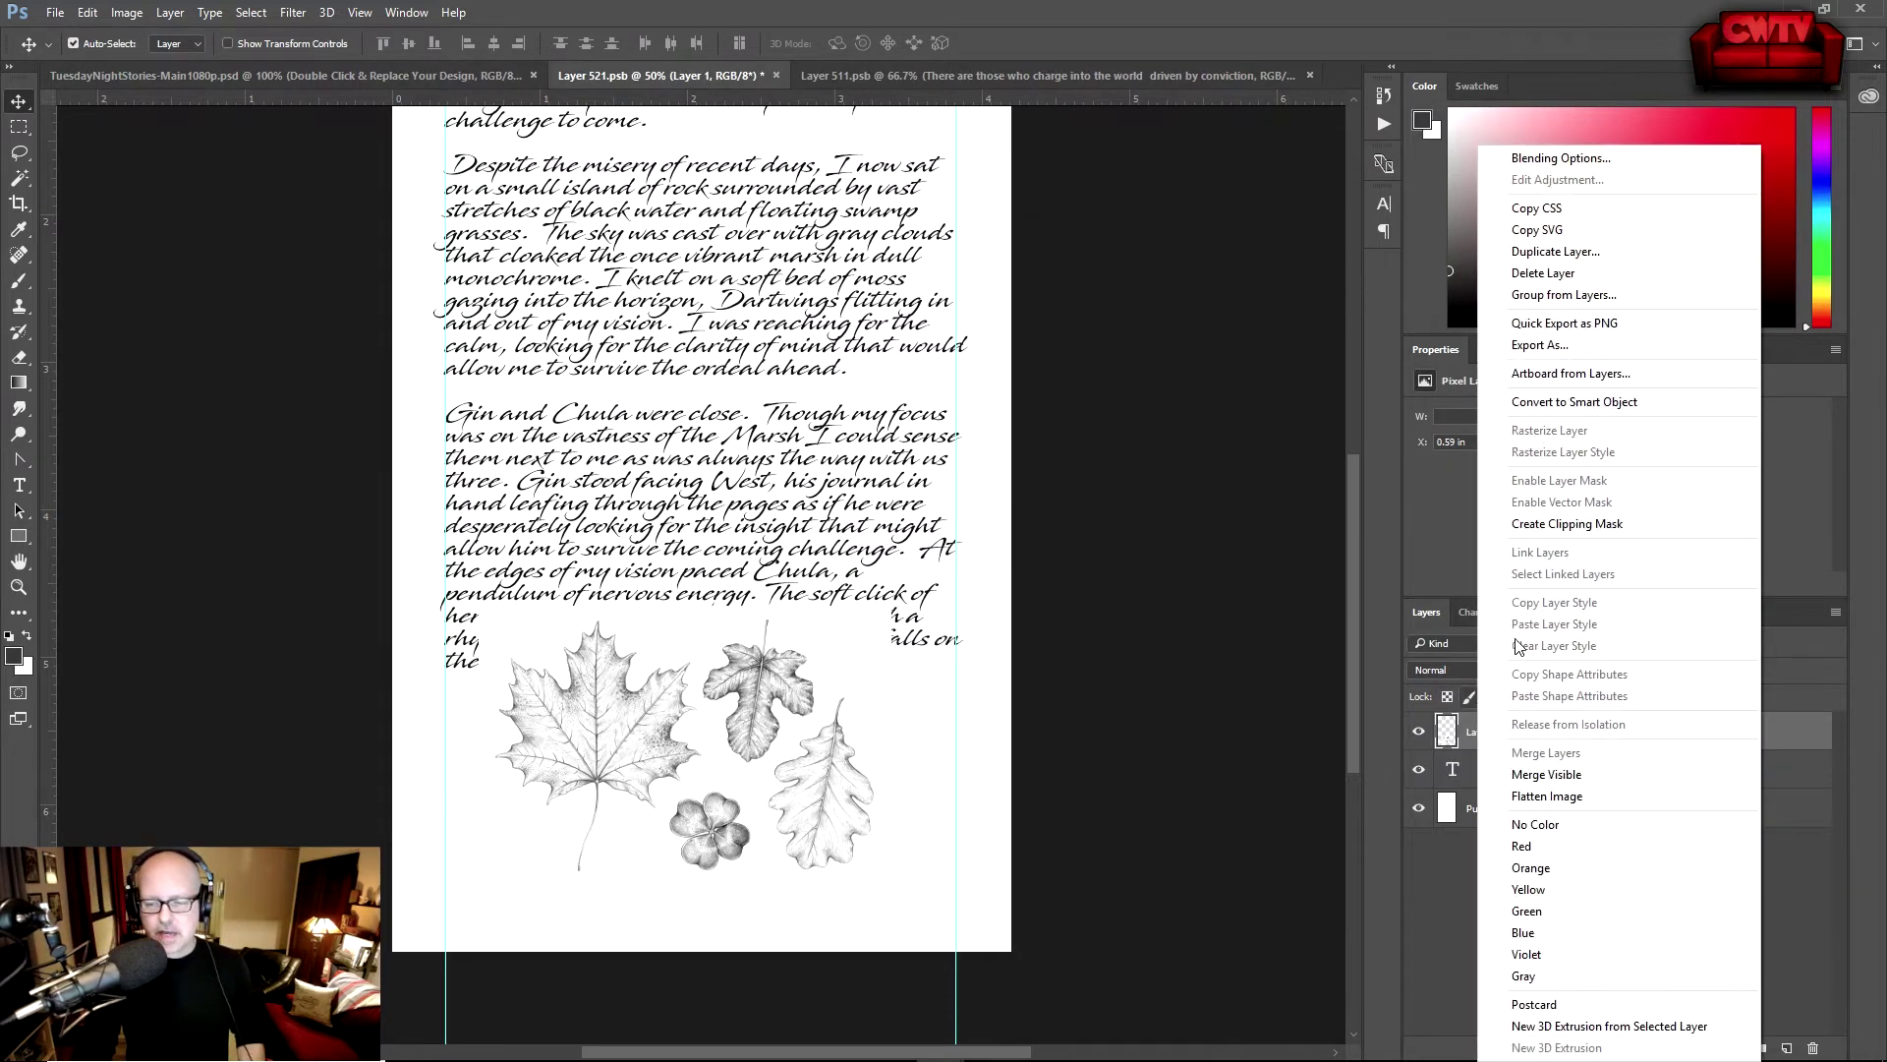
pyautogui.click(1547, 401)
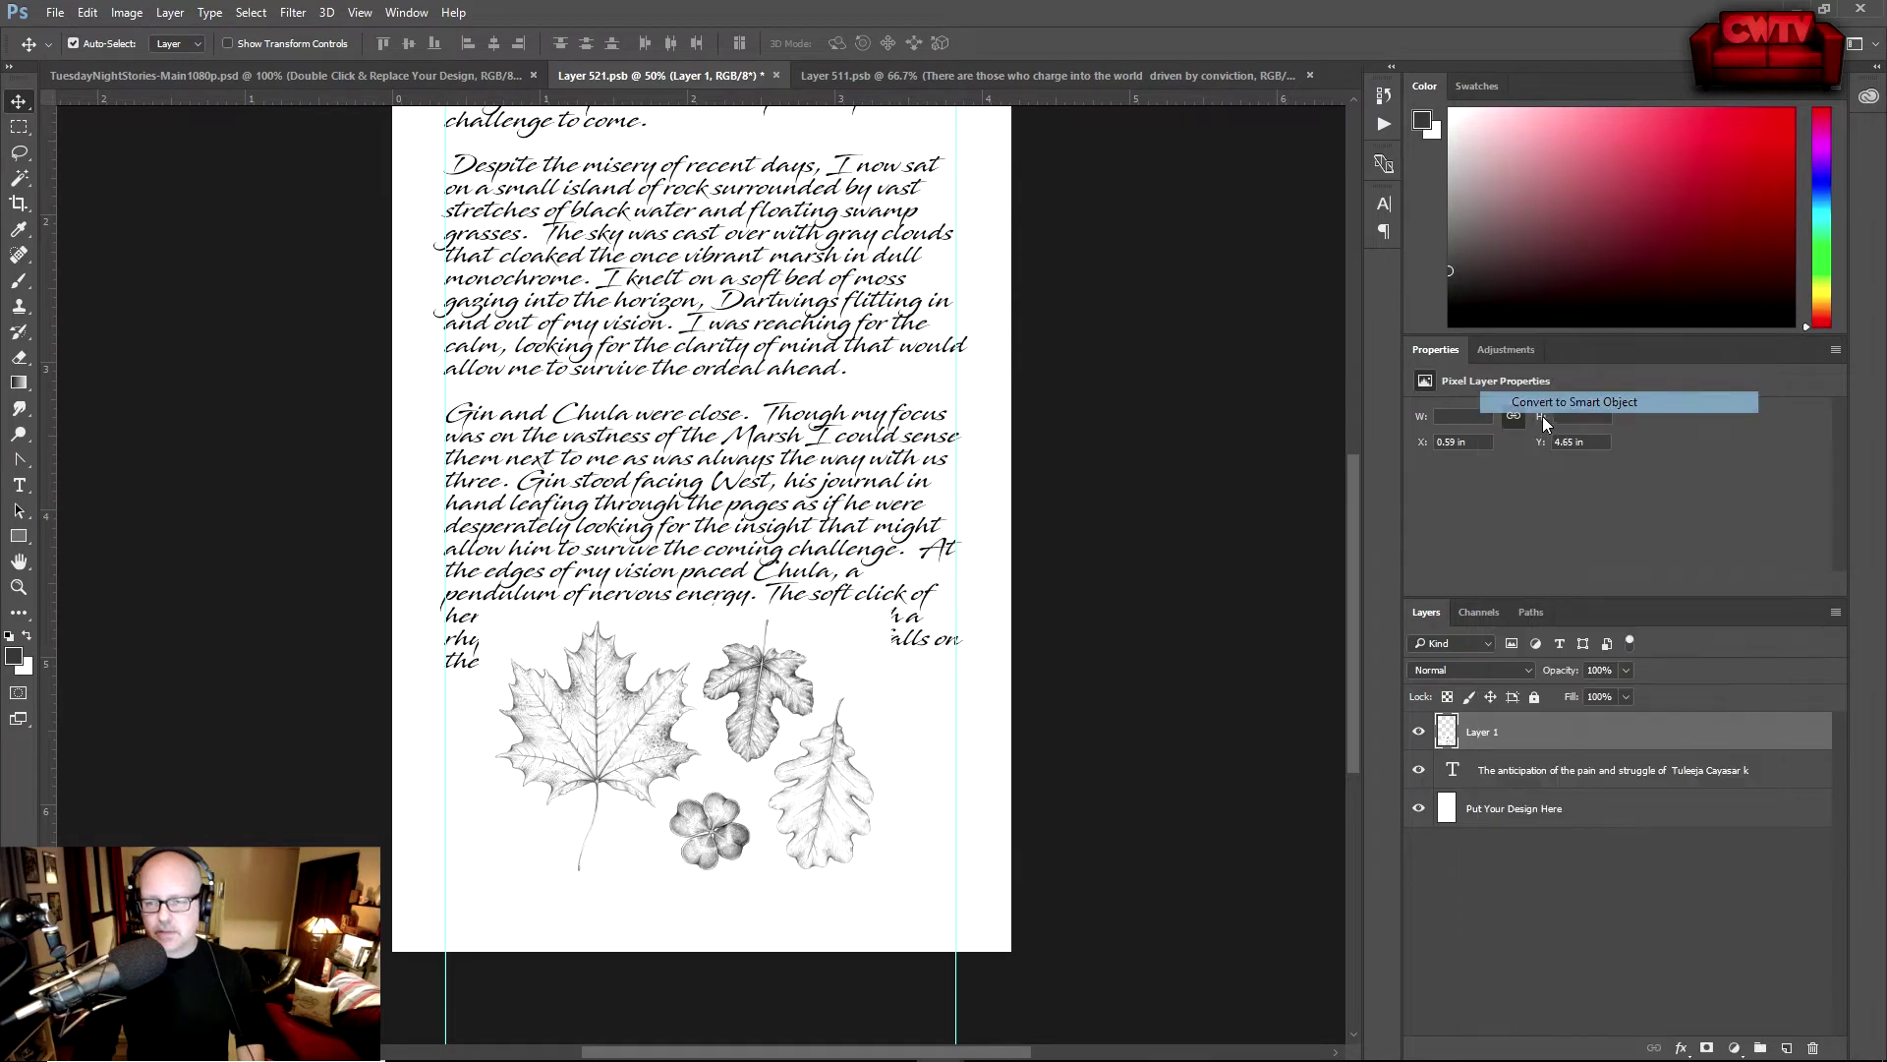
pyautogui.click(87, 14)
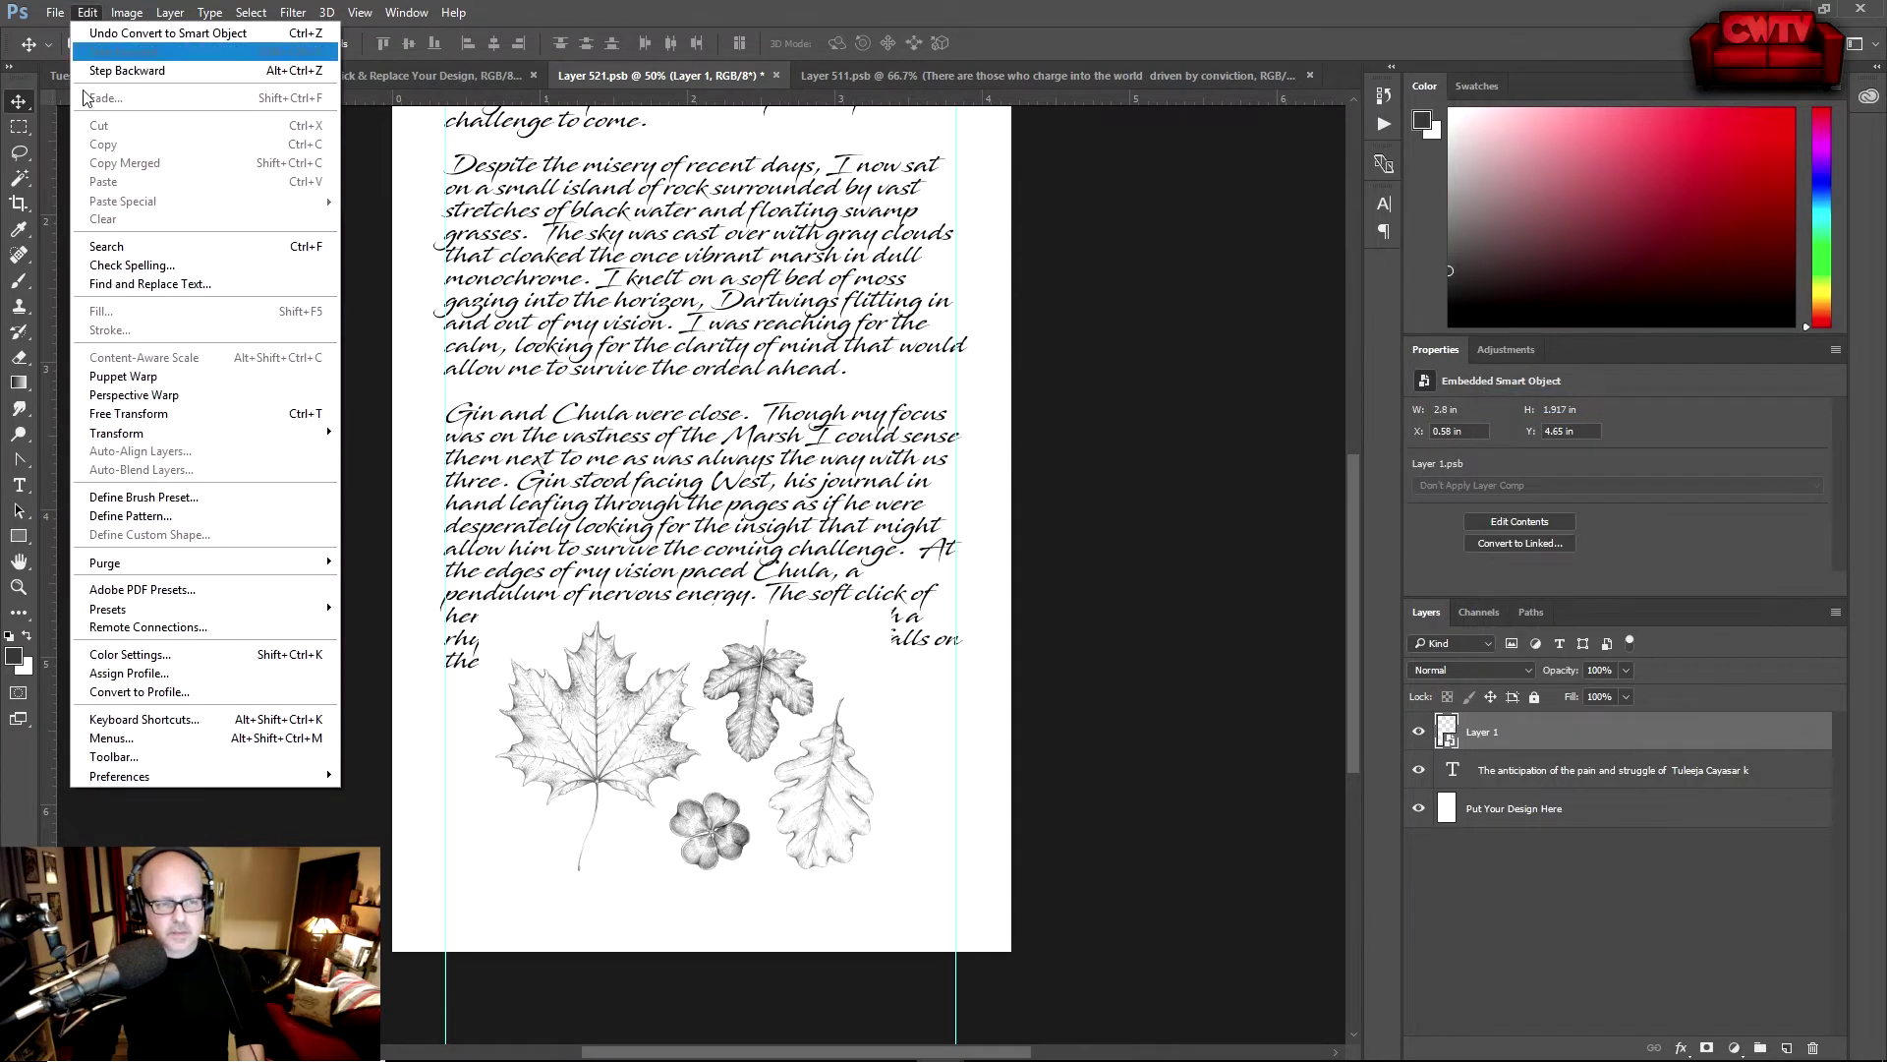
pyautogui.moveTo(307, 447)
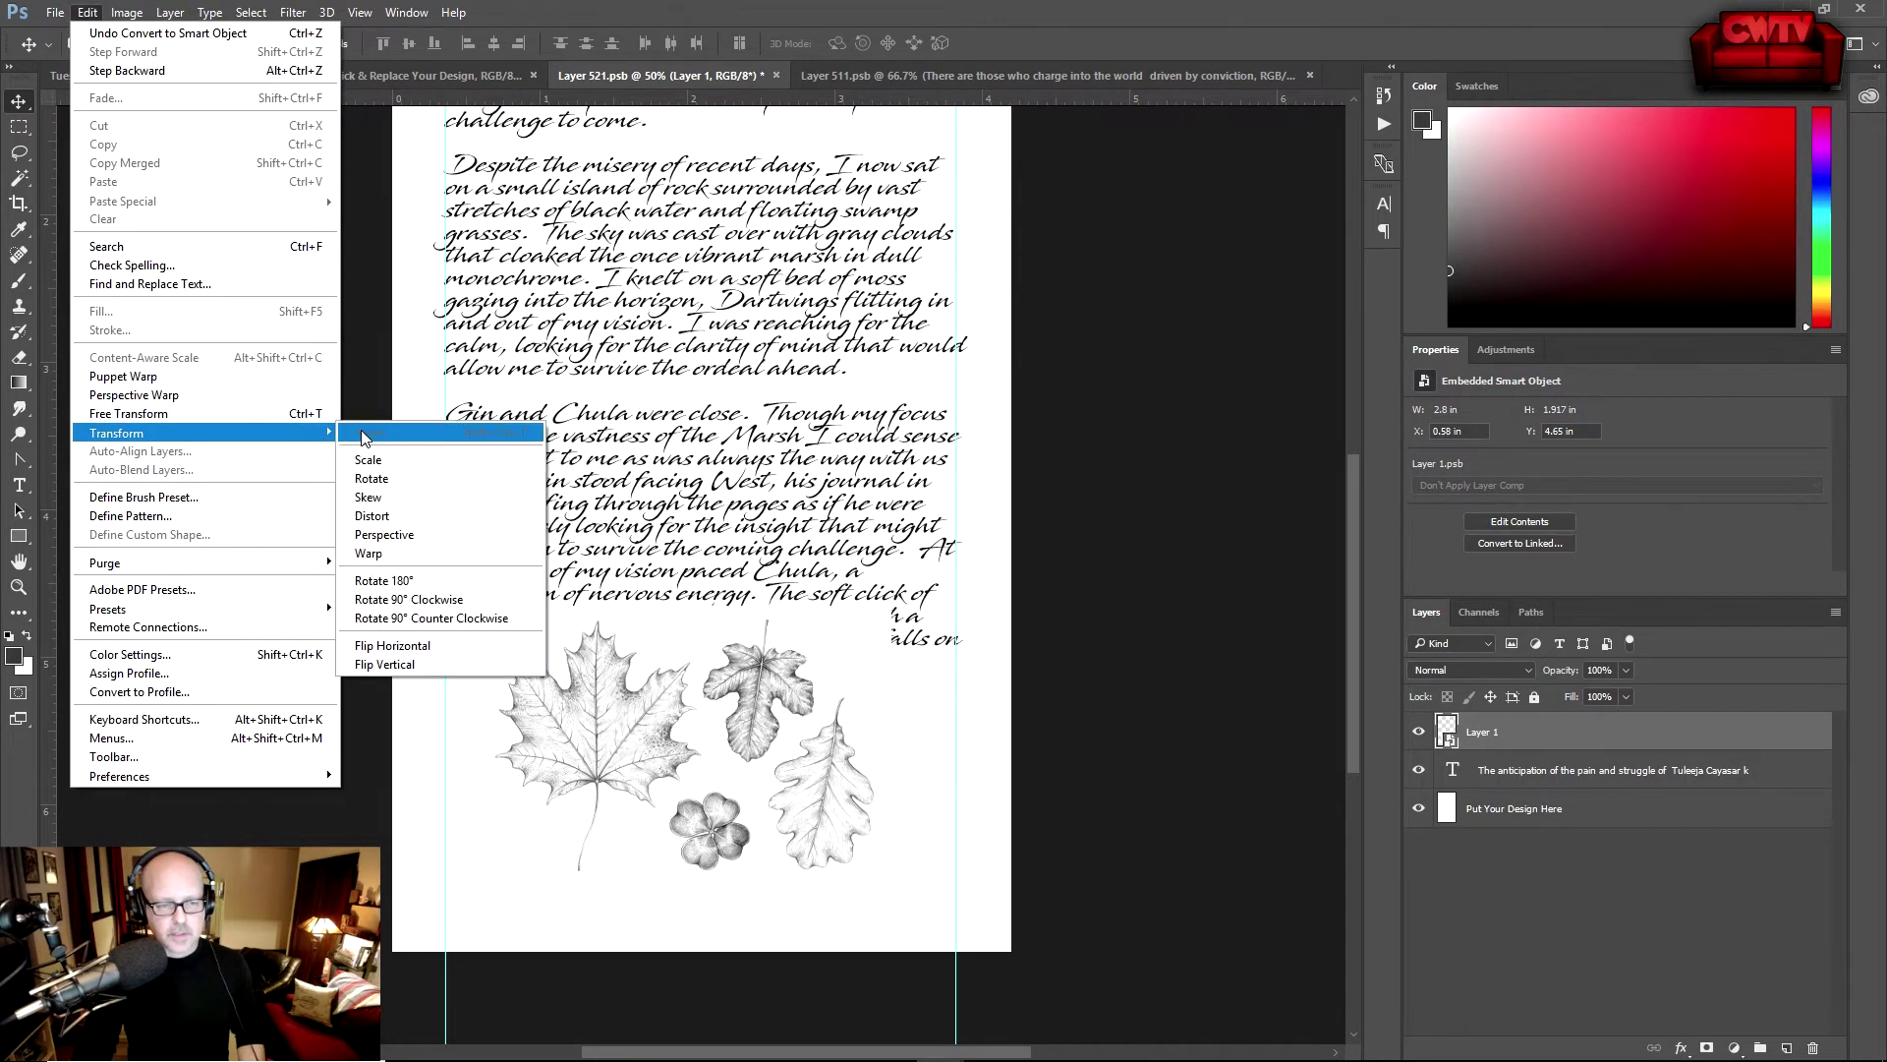
pyautogui.click(388, 460)
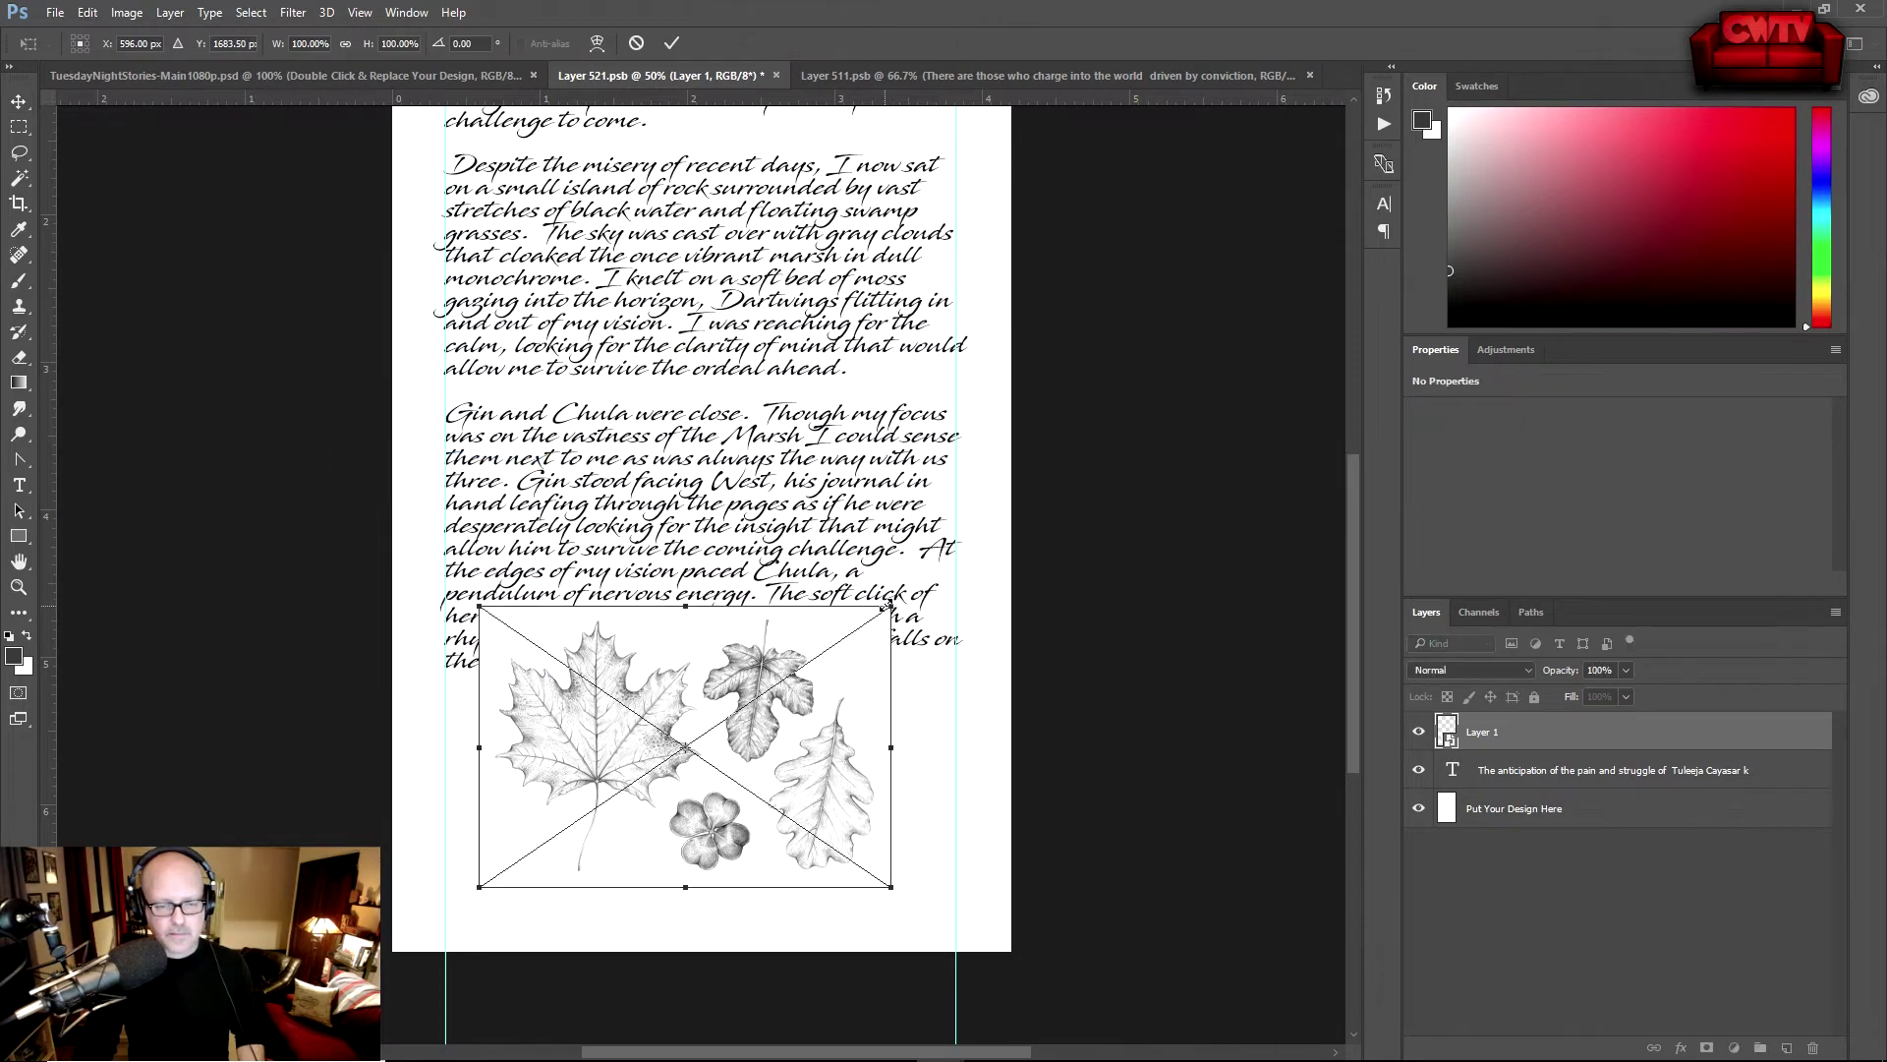
# - Scale the leaf illustration to about 81% and apply the transform
pyautogui.moveTo(891, 606); pyautogui.dragTo(764, 639)
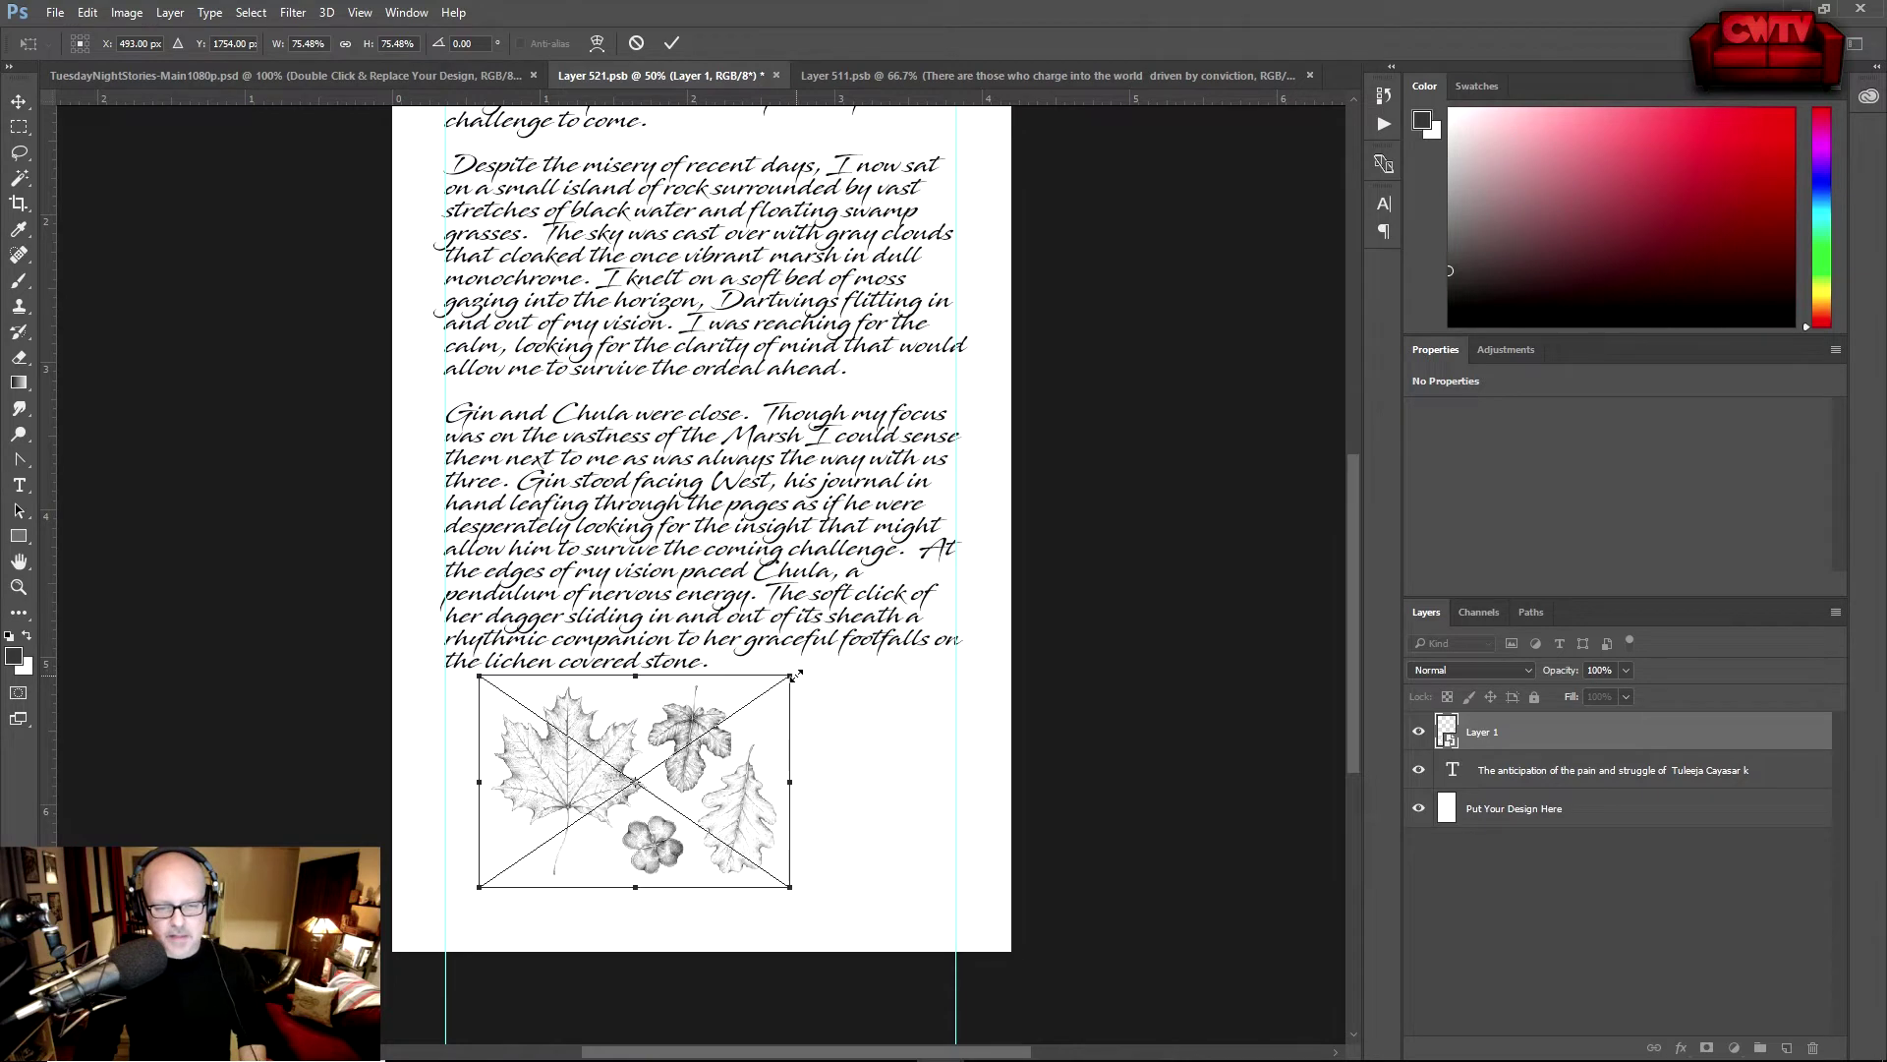
pyautogui.moveTo(792, 674); pyautogui.dragTo(811, 657)
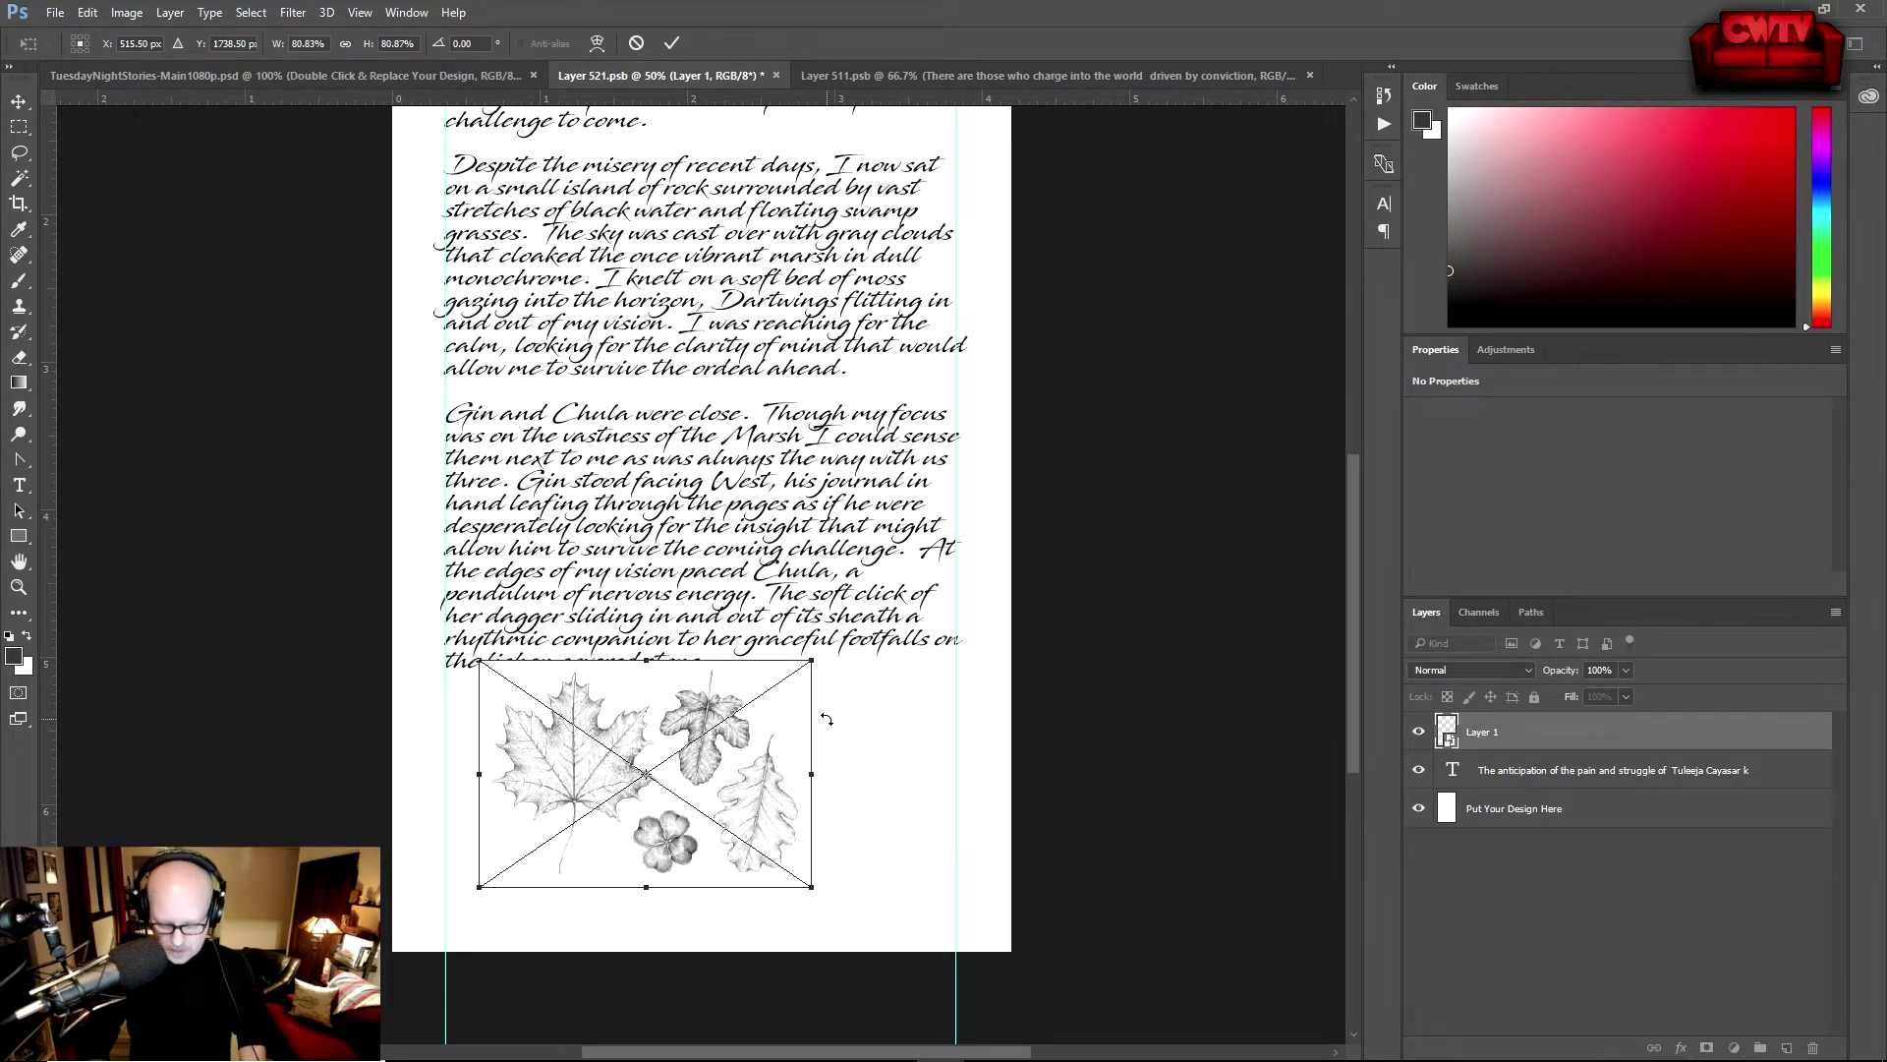
pyautogui.press('Return')
# - Move Layer 1 beneath the text layer, position the leaves below the last paragraph, and save
pyautogui.scroll(1, 833, 728)
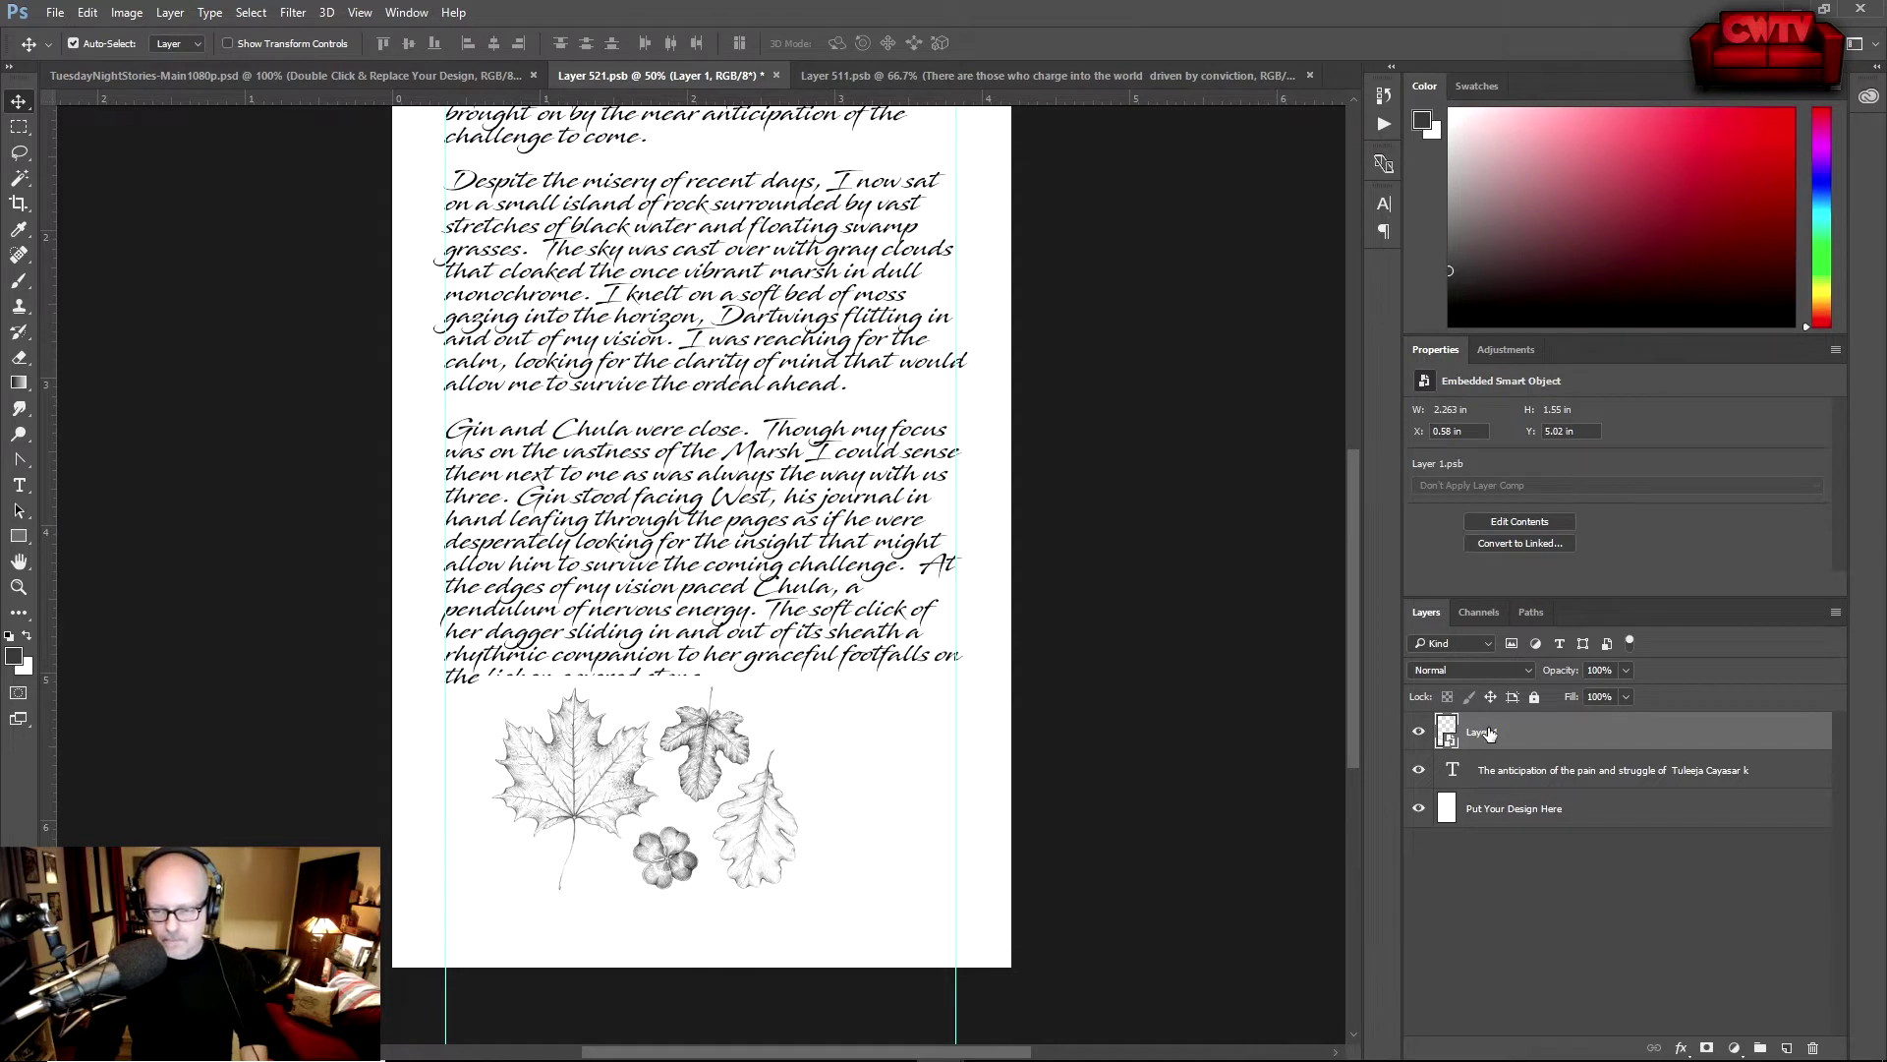
pyautogui.moveTo(1512, 733); pyautogui.dragTo(1514, 794)
pyautogui.moveTo(725, 798); pyautogui.dragTo(790, 812)
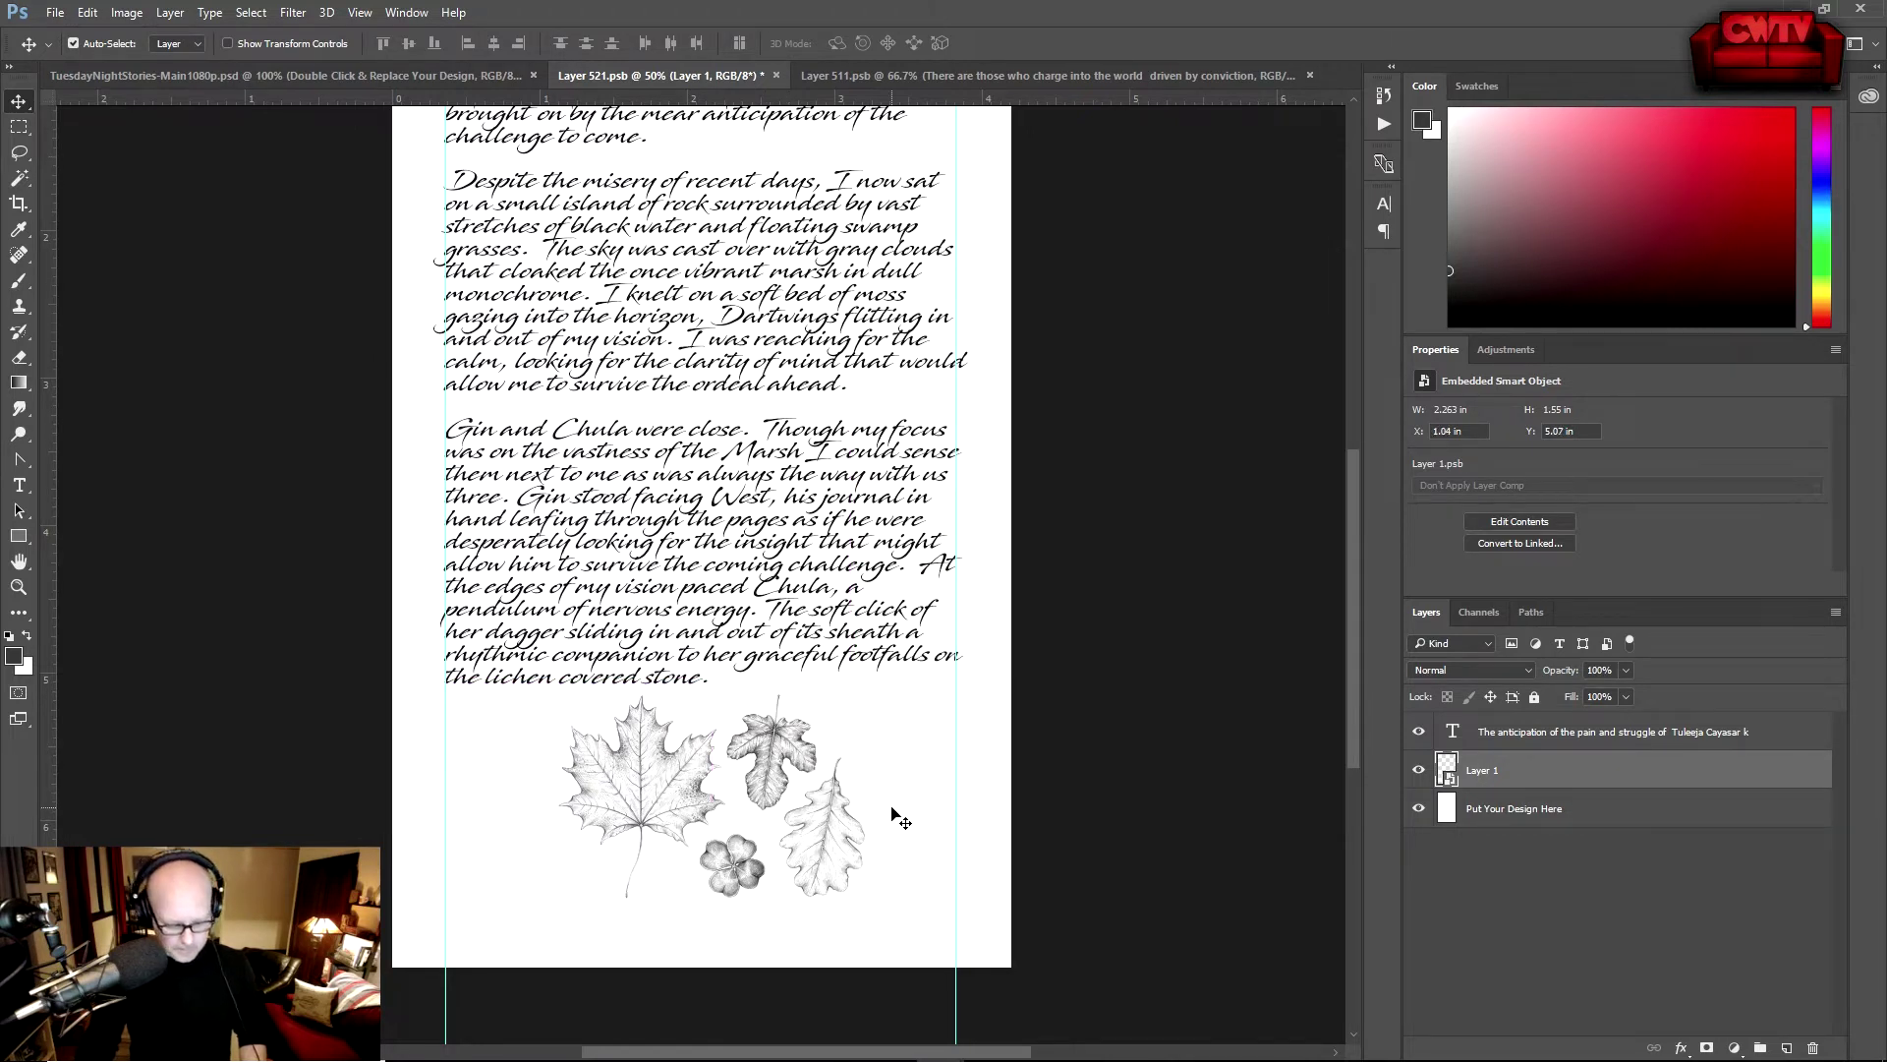
pyautogui.hotkey('ctrl', 's')
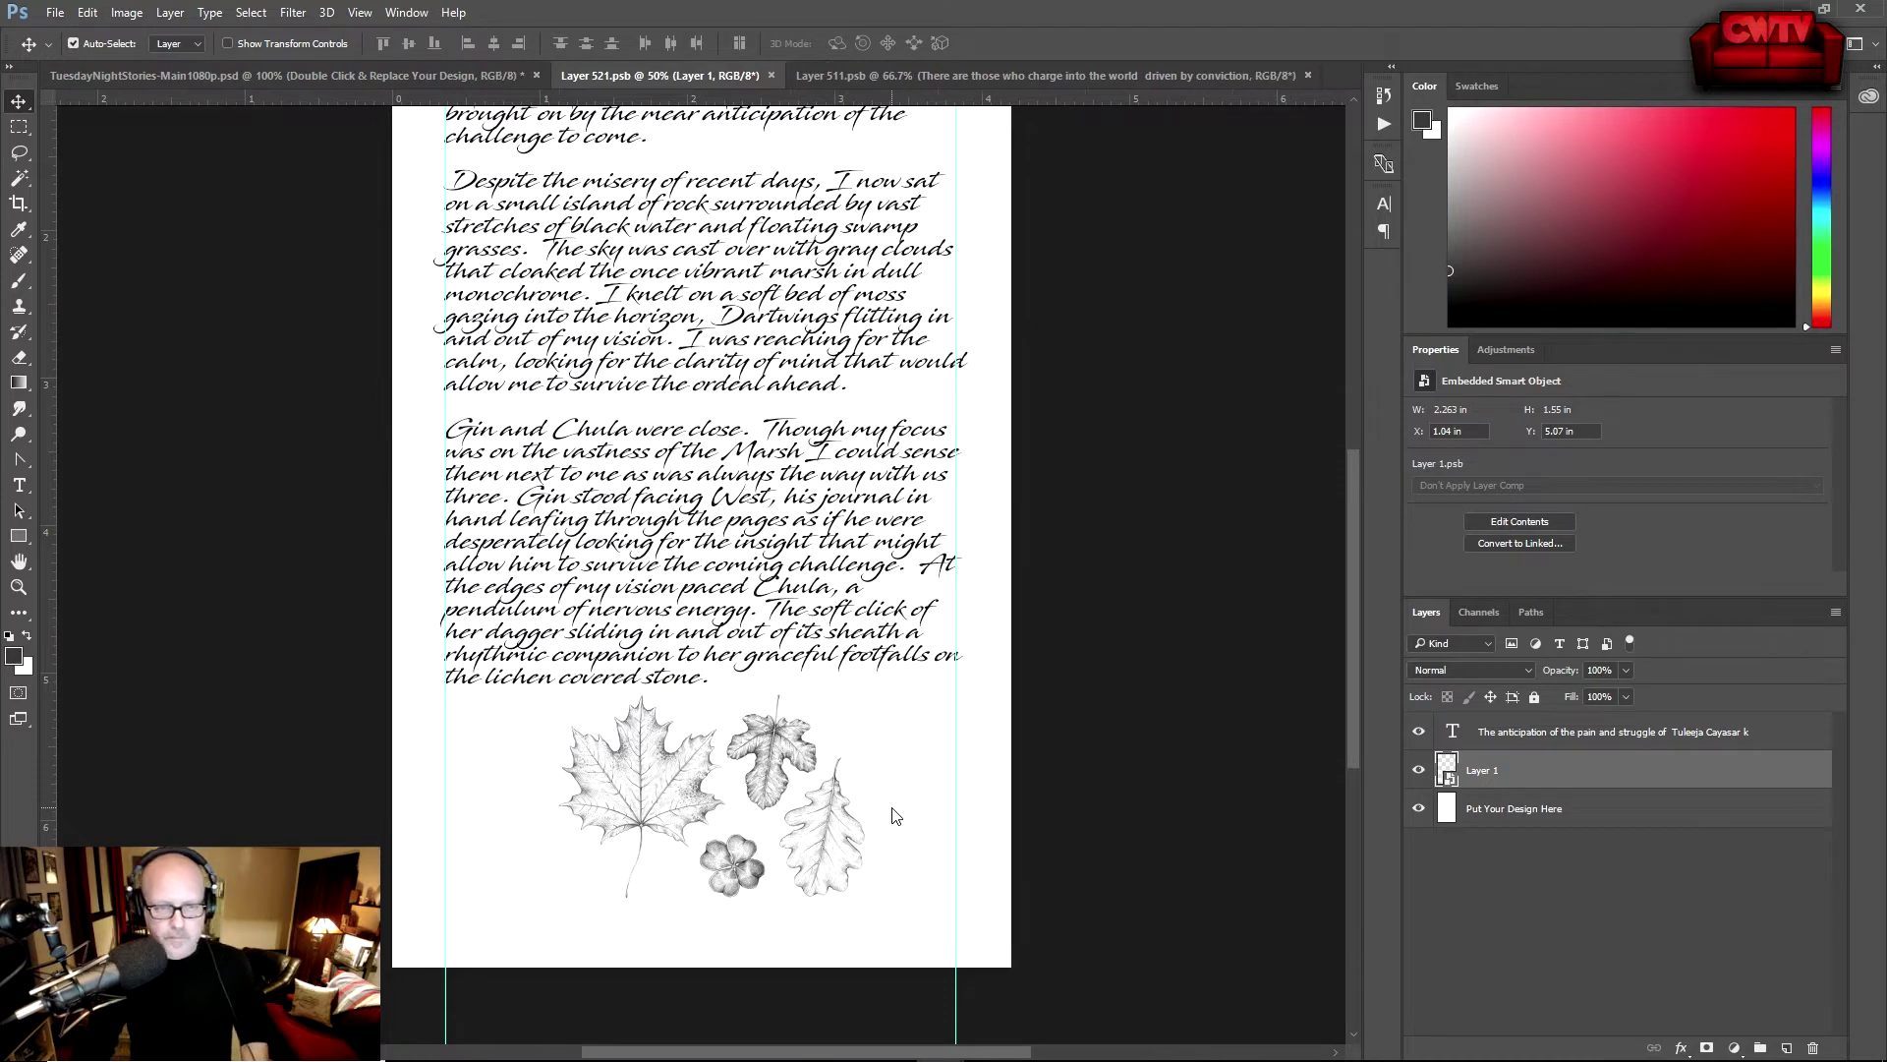
pyautogui.click(132, 69)
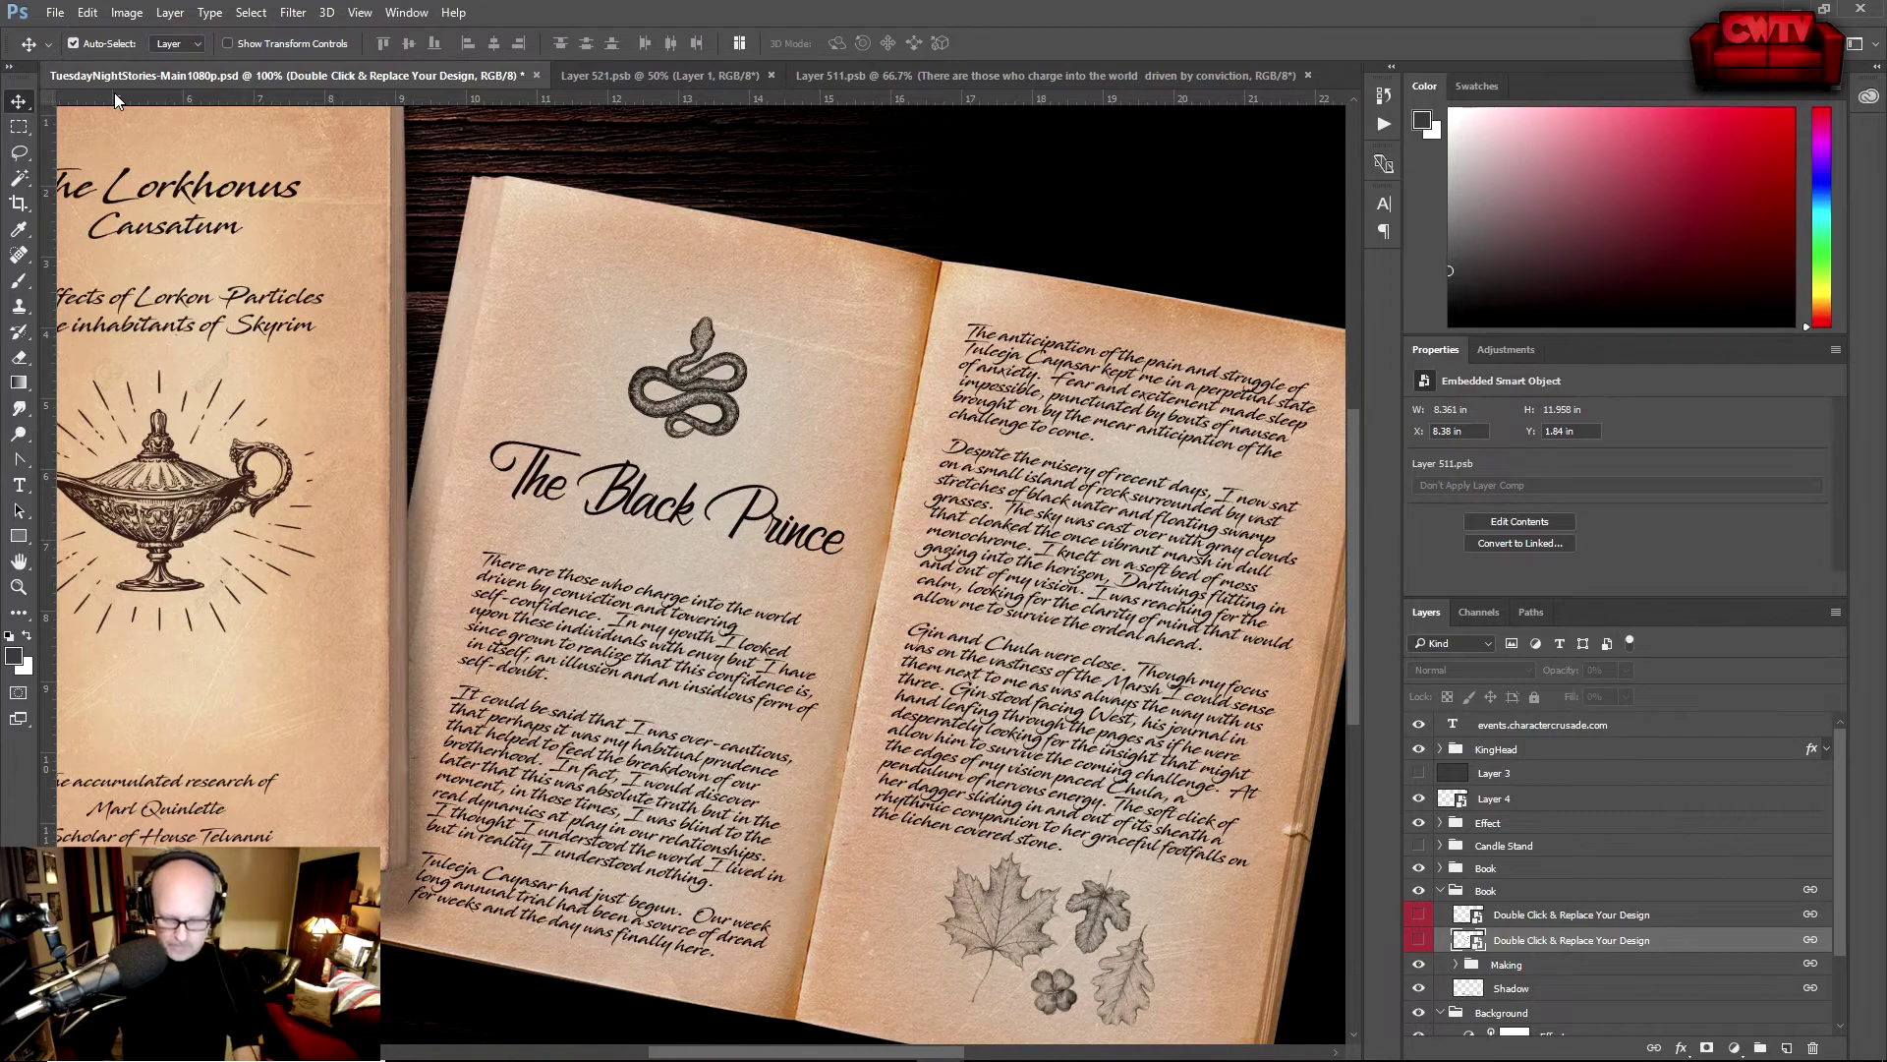
# - Zoom out to 66.7% to see the whole book spread
pyautogui.hotkey('ctrl', '-')
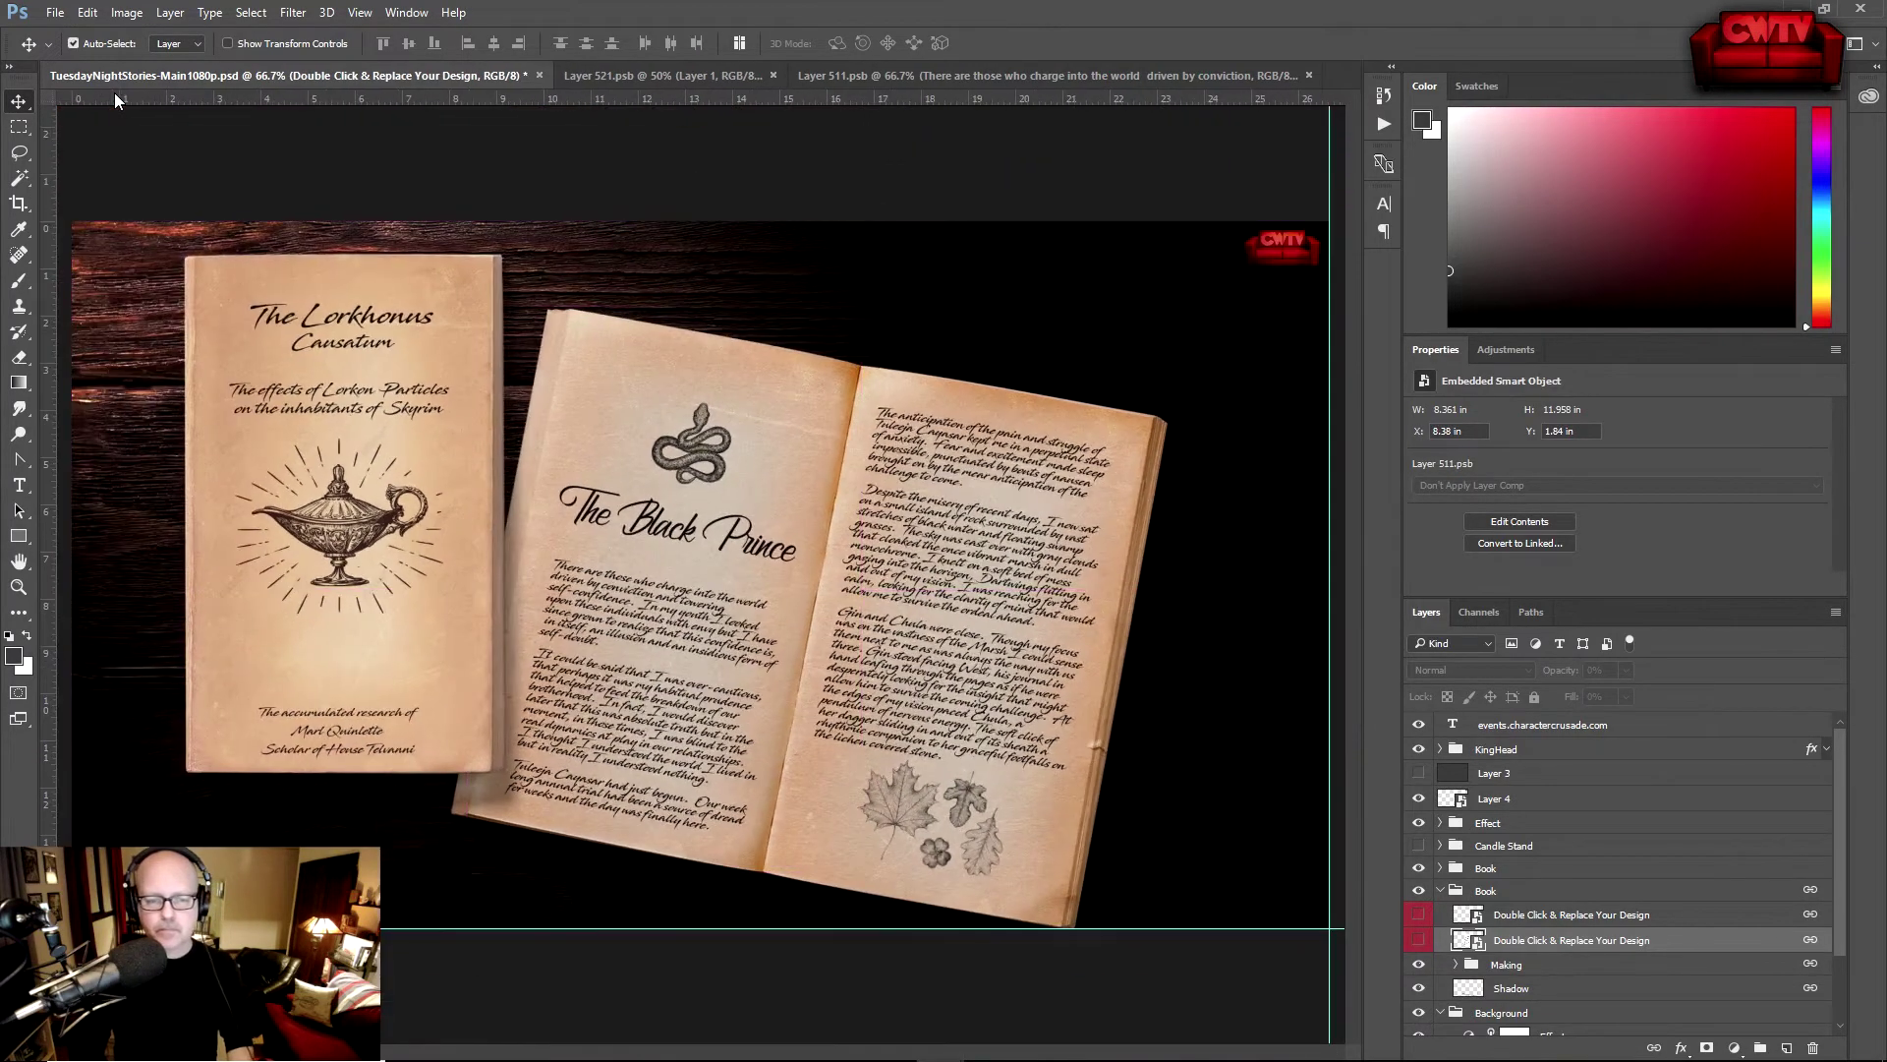
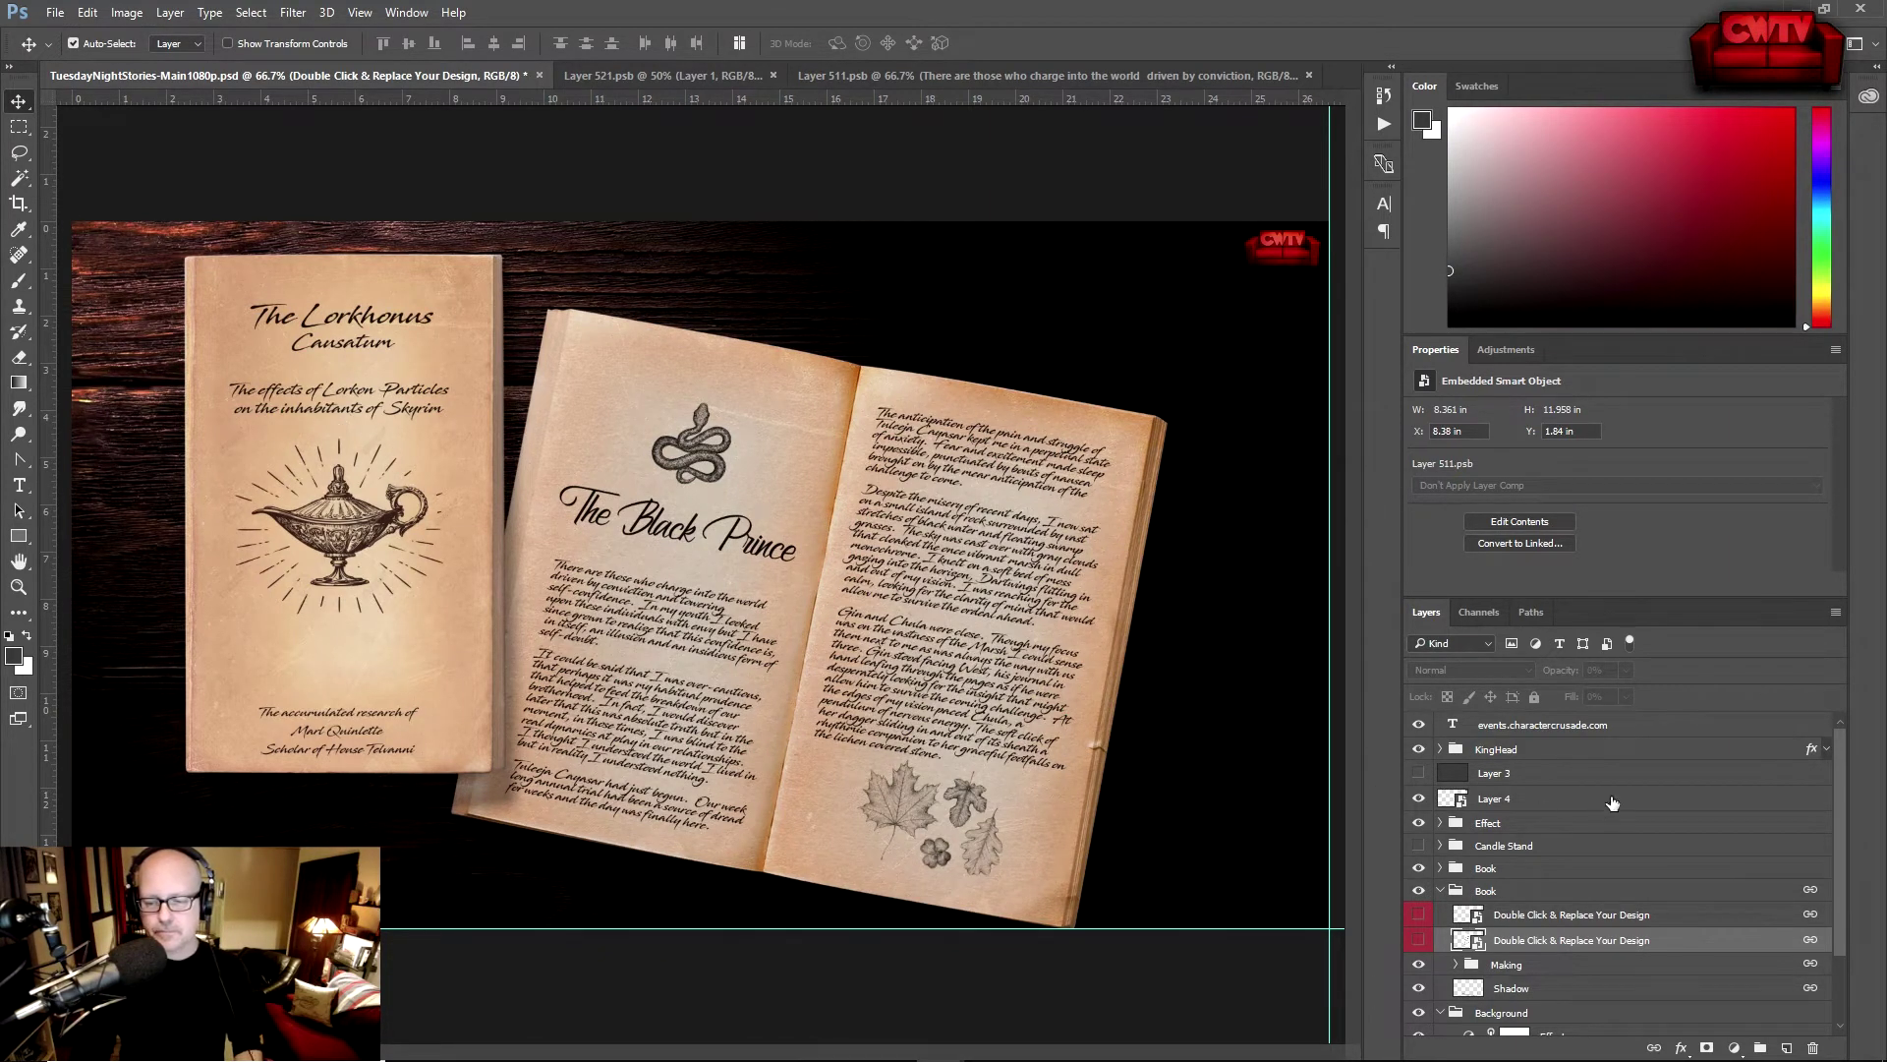
# - Select Layer 3 and make it visible so its 34% fill dark overlay tints the book scene
pyautogui.click(1583, 776)
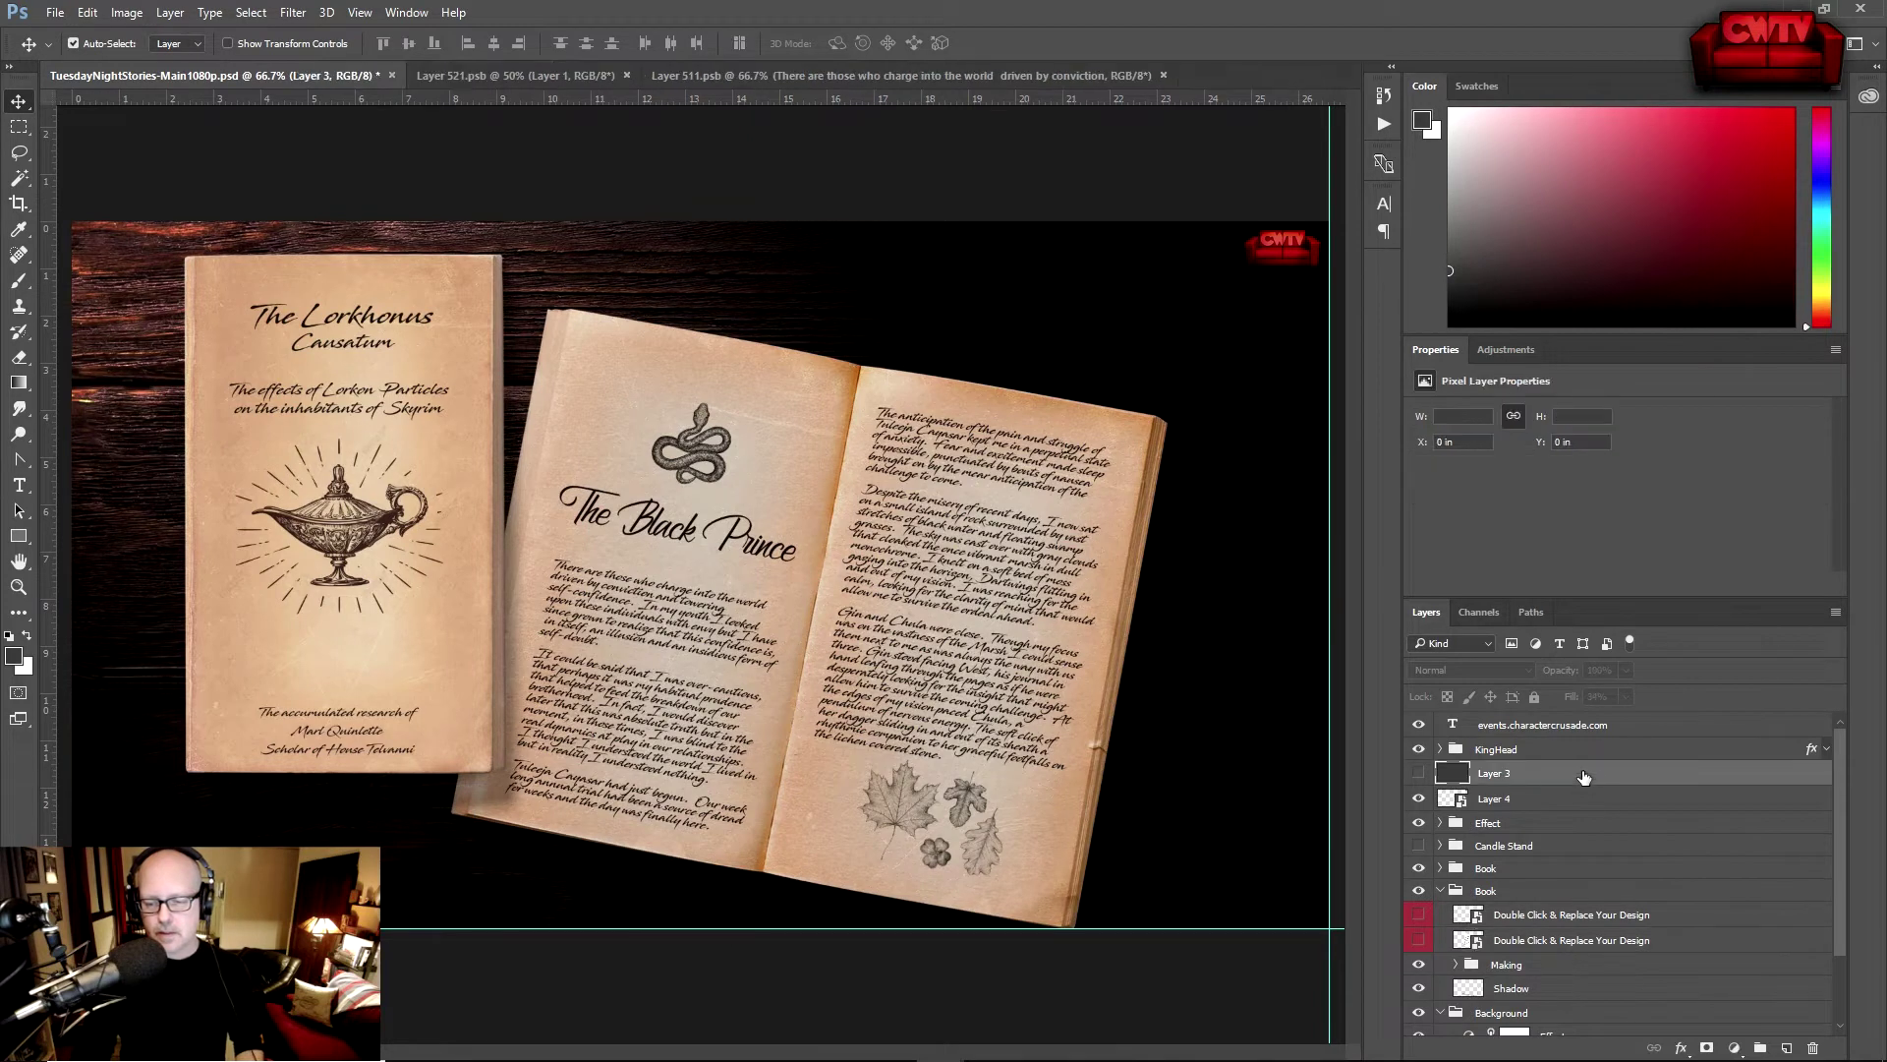
pyautogui.click(1418, 774)
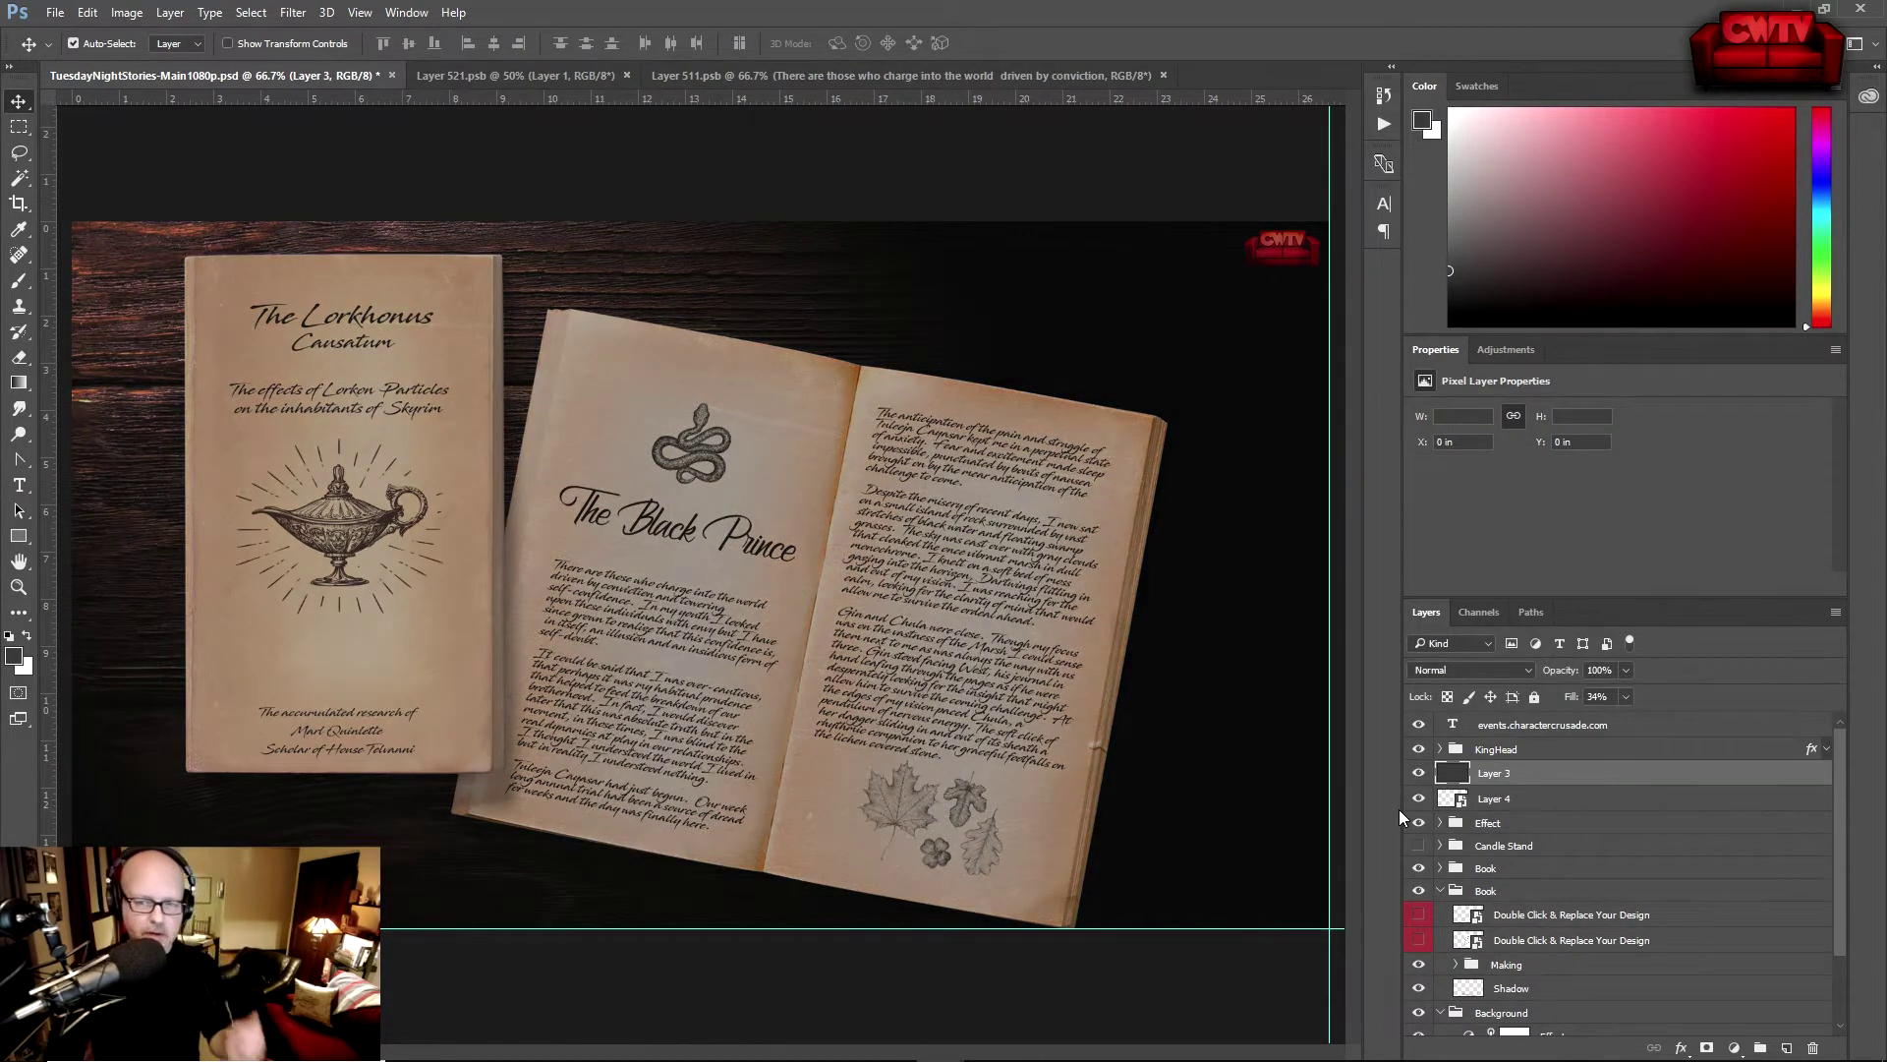
pyautogui.click(1530, 801)
pyautogui.click(1522, 777)
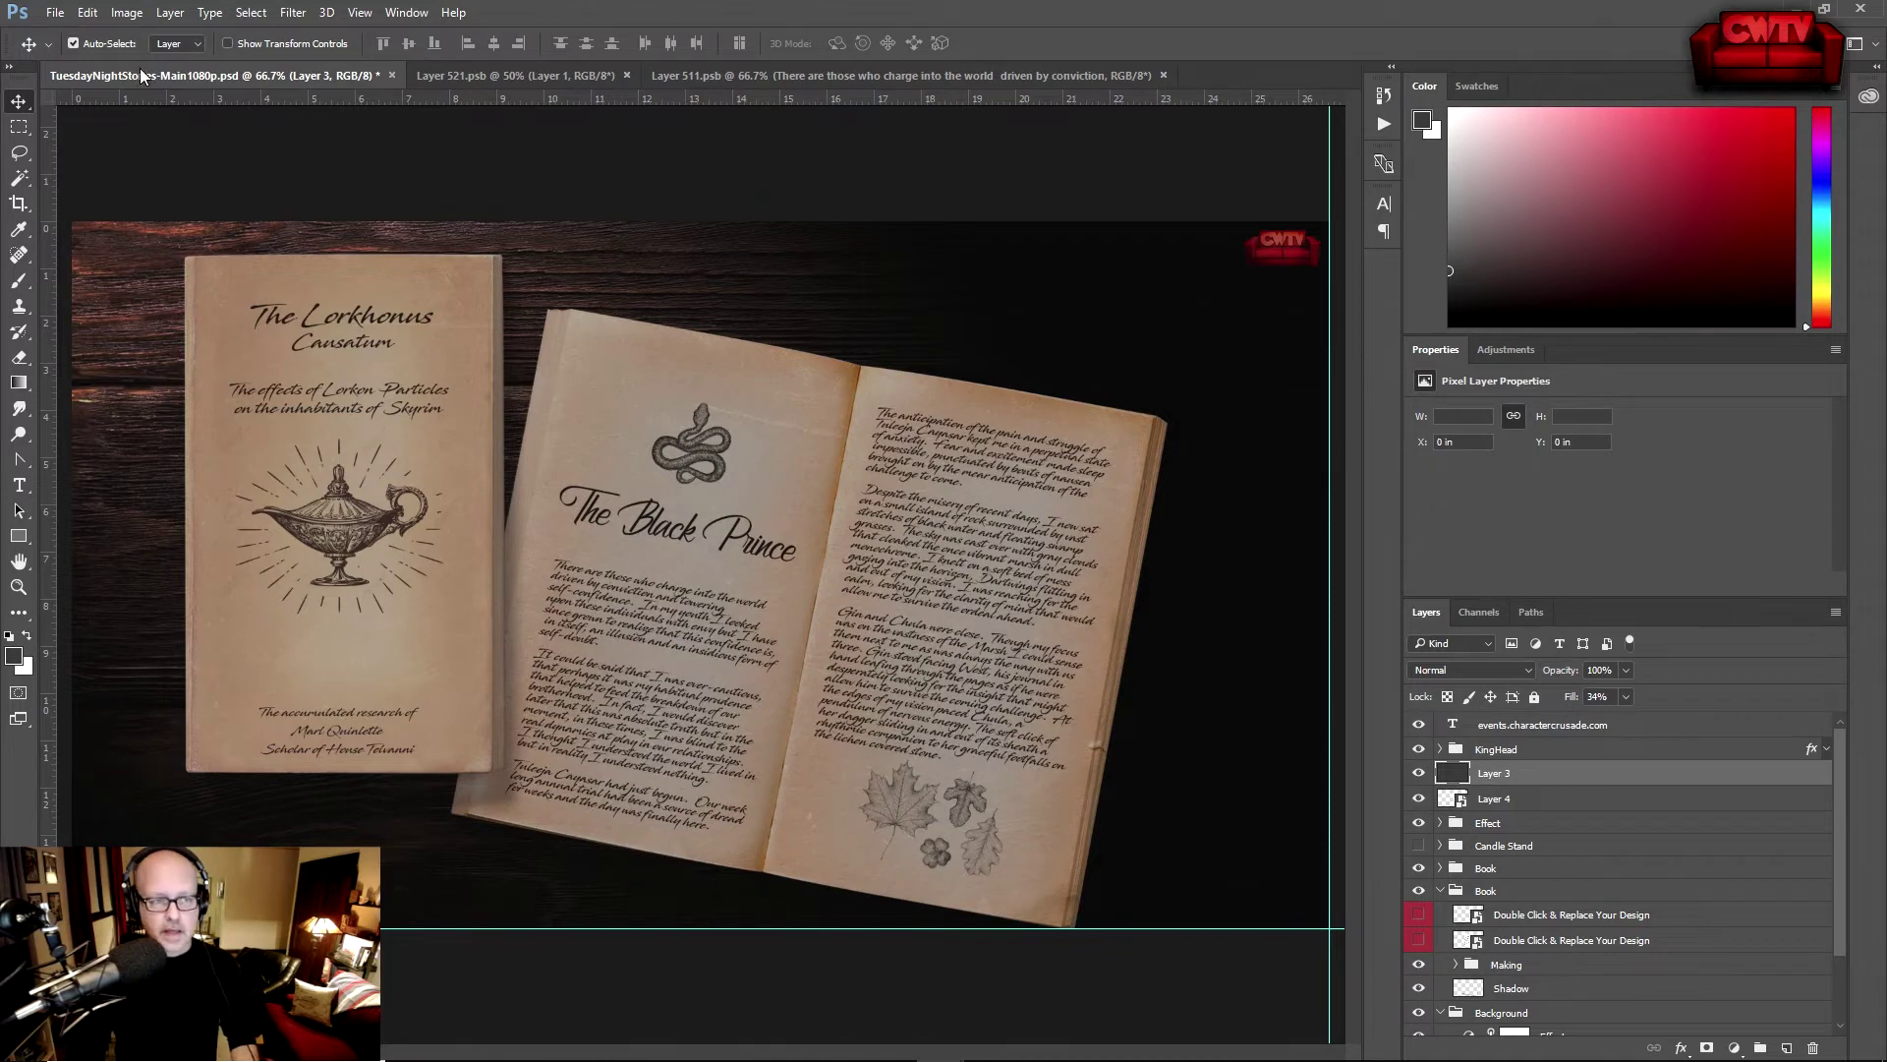
# - Scale Layer 3 down to about a quarter of its size
pyautogui.click(90, 12)
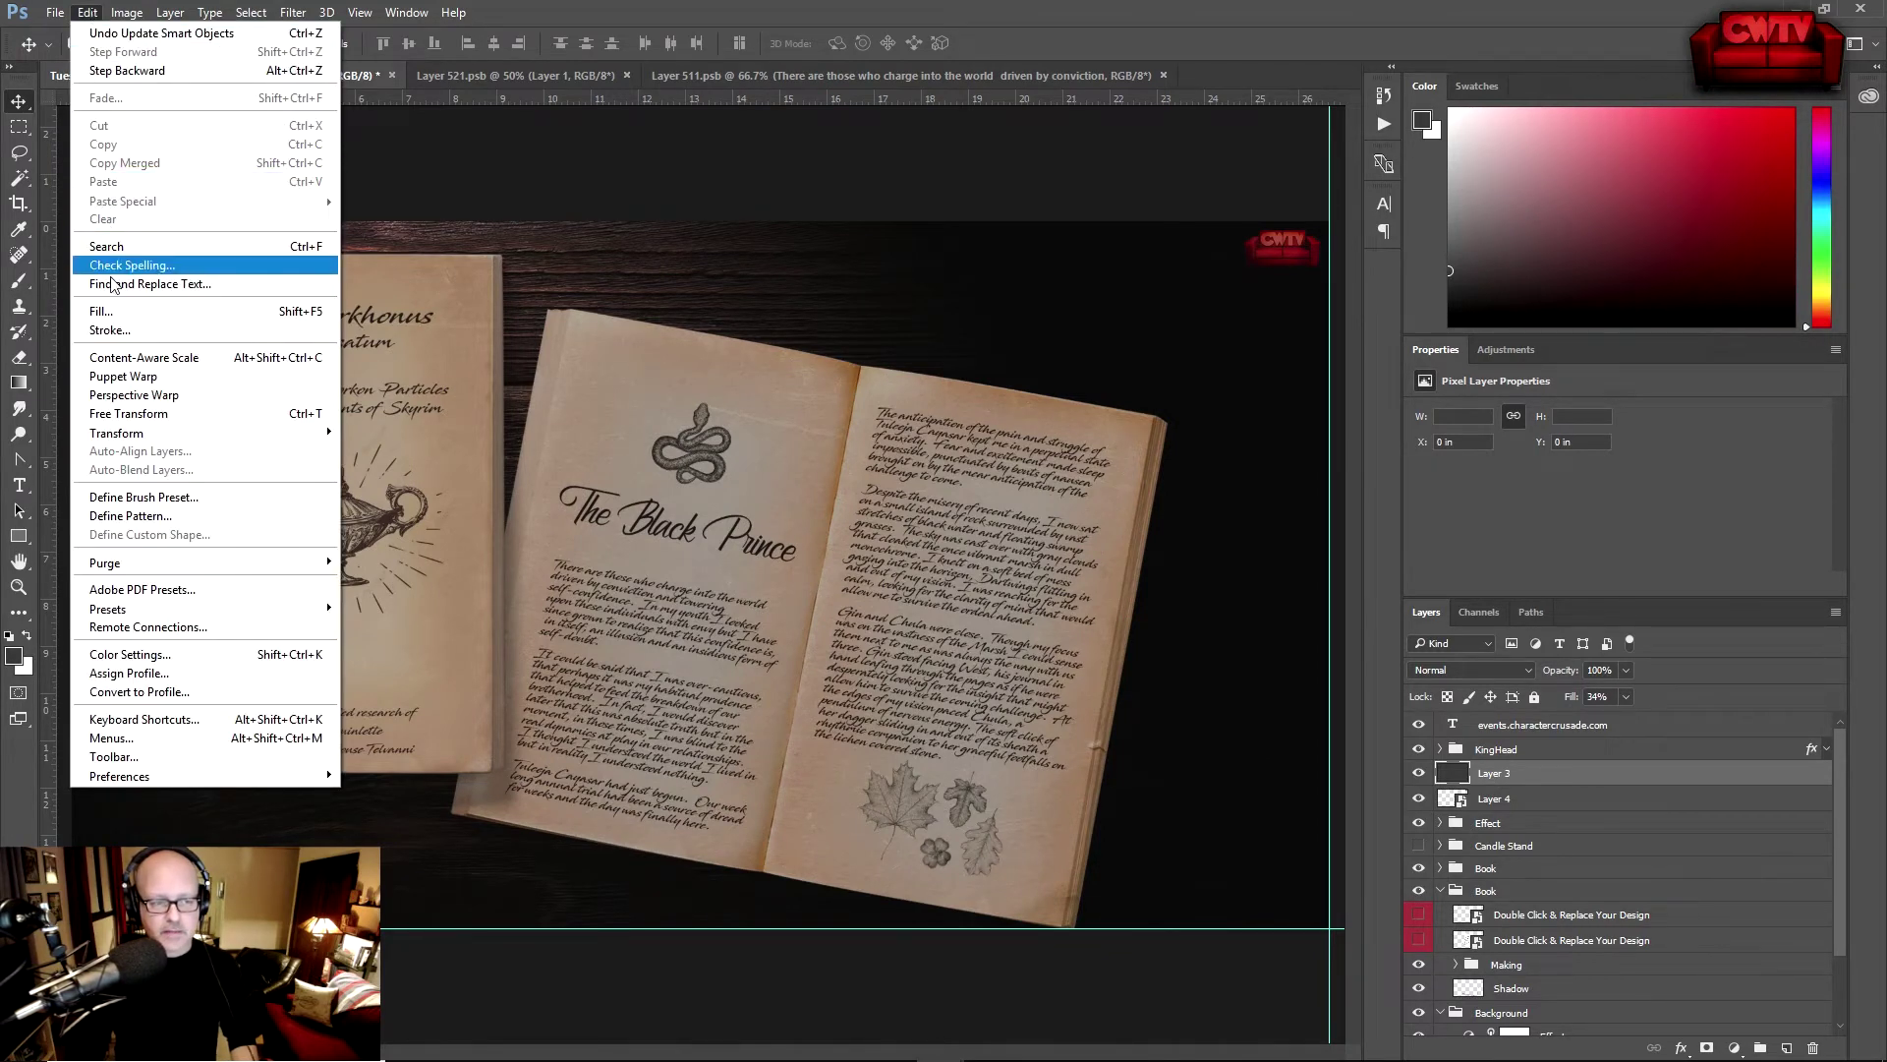
pyautogui.moveTo(249, 438)
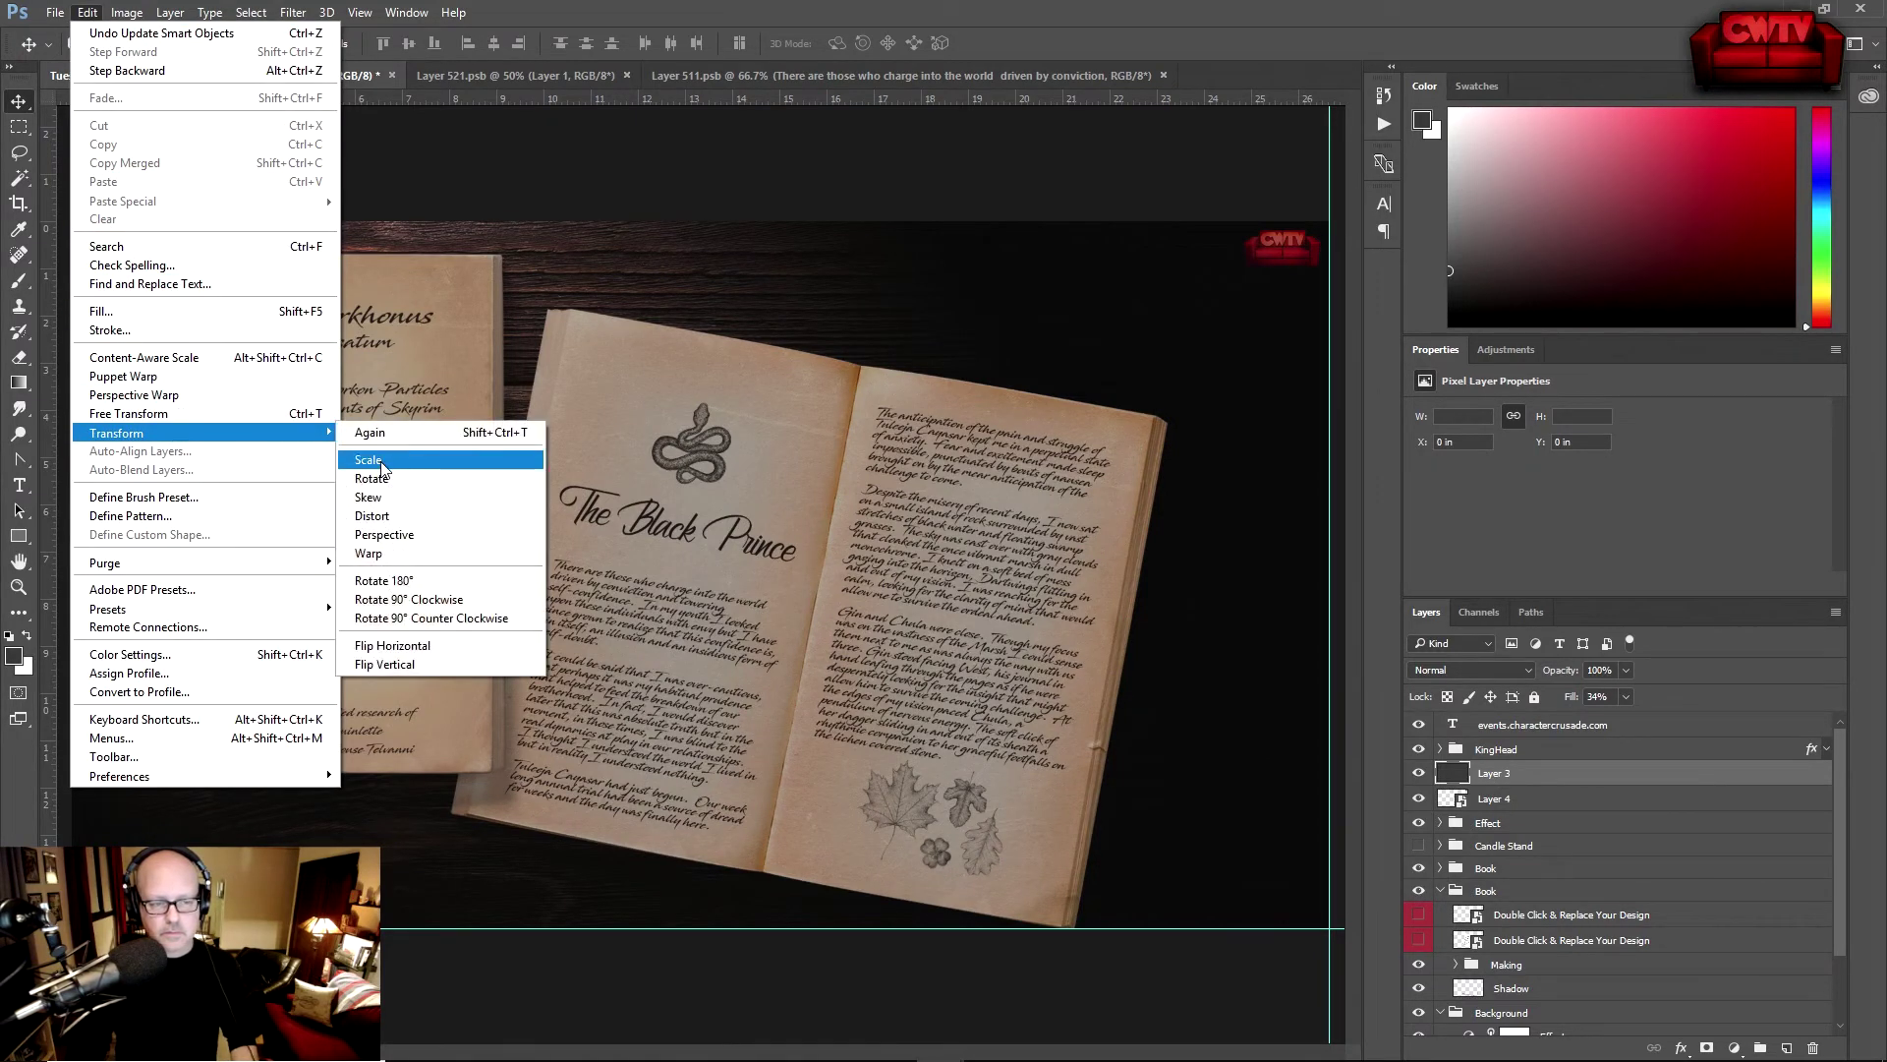
pyautogui.click(378, 459)
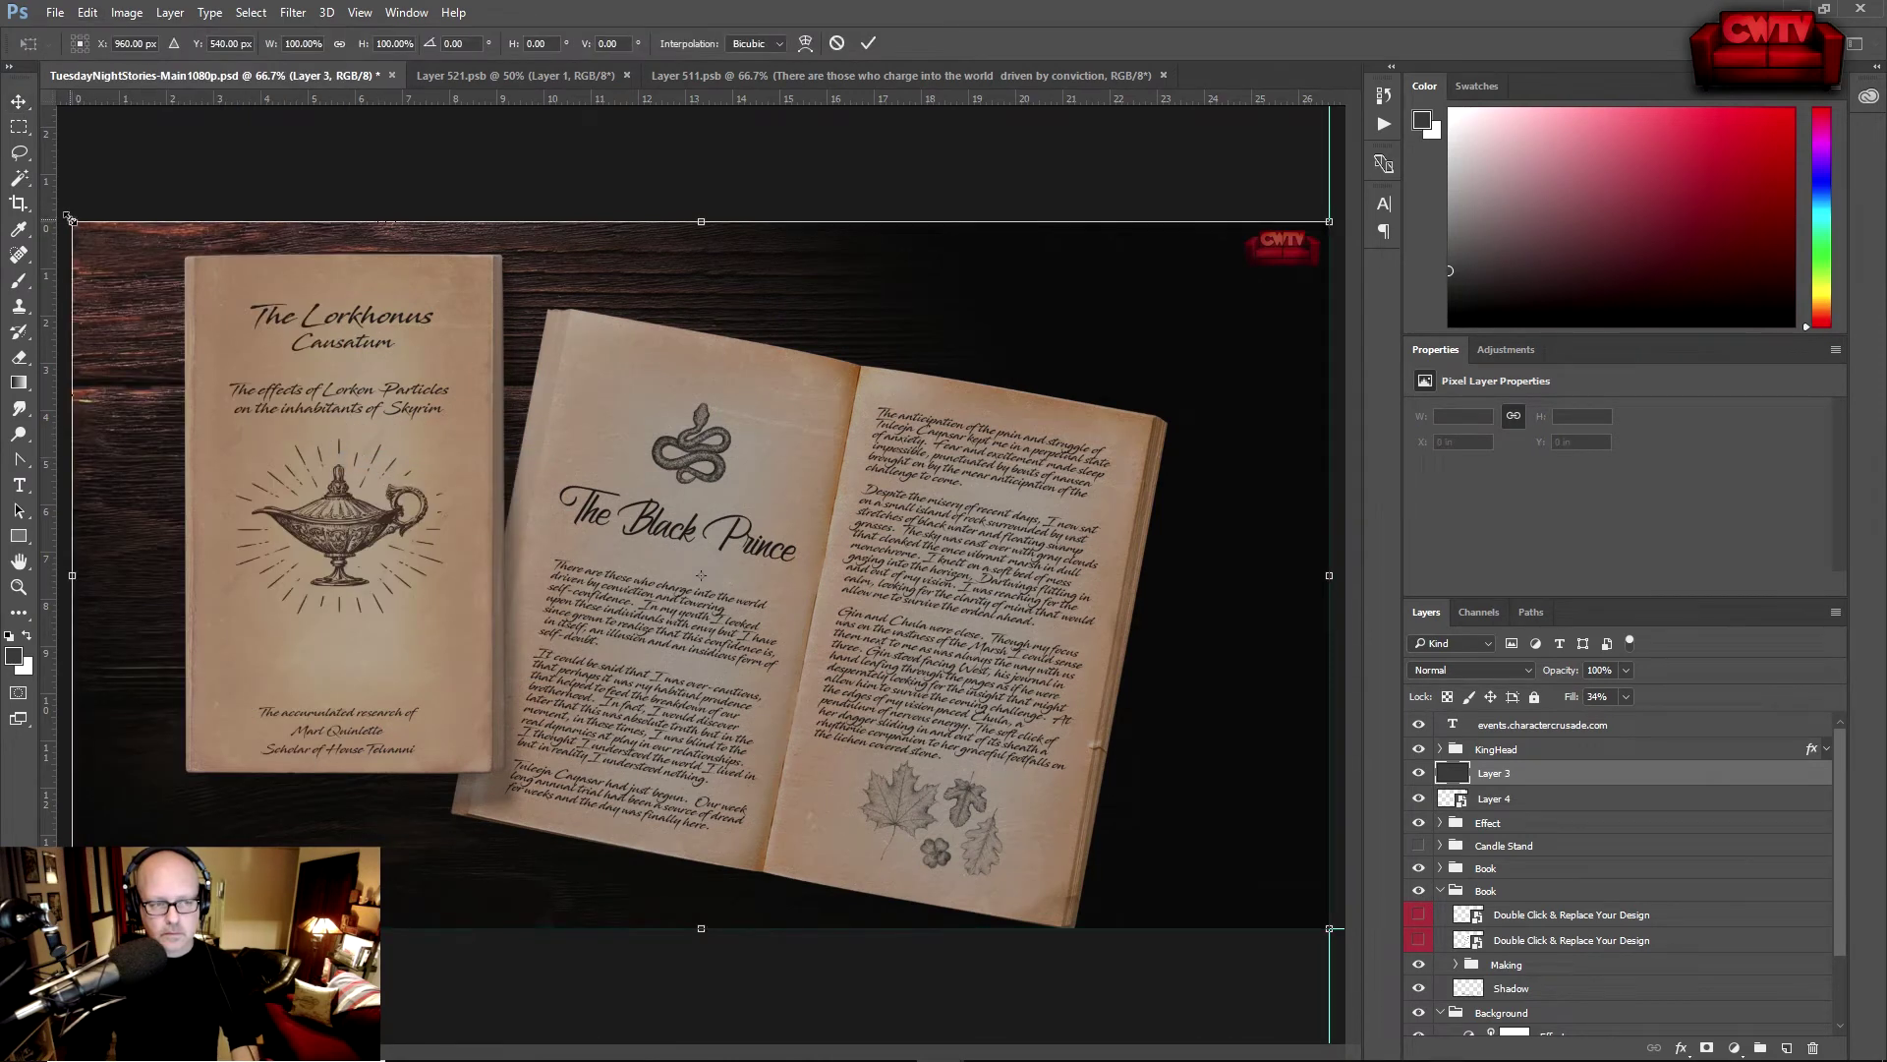
pyautogui.moveTo(71, 220); pyautogui.dragTo(880, 518)
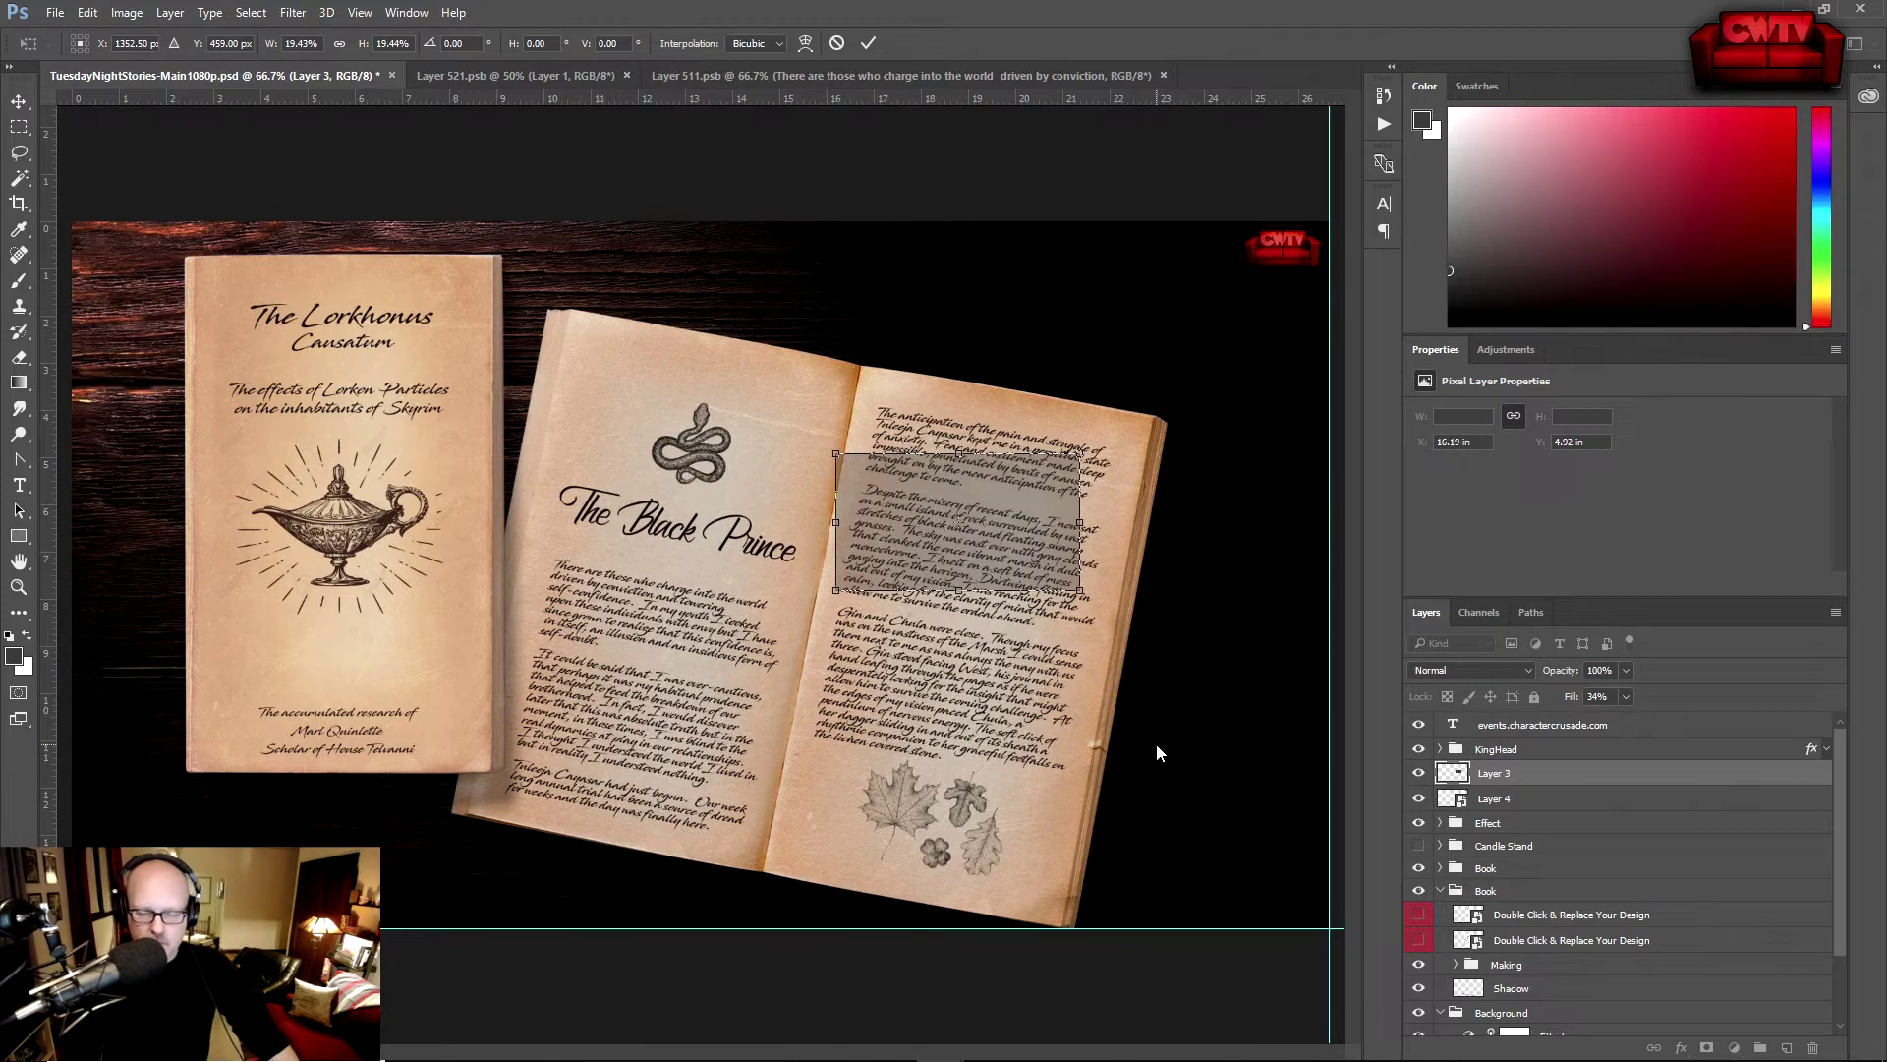
pyautogui.press('Return')
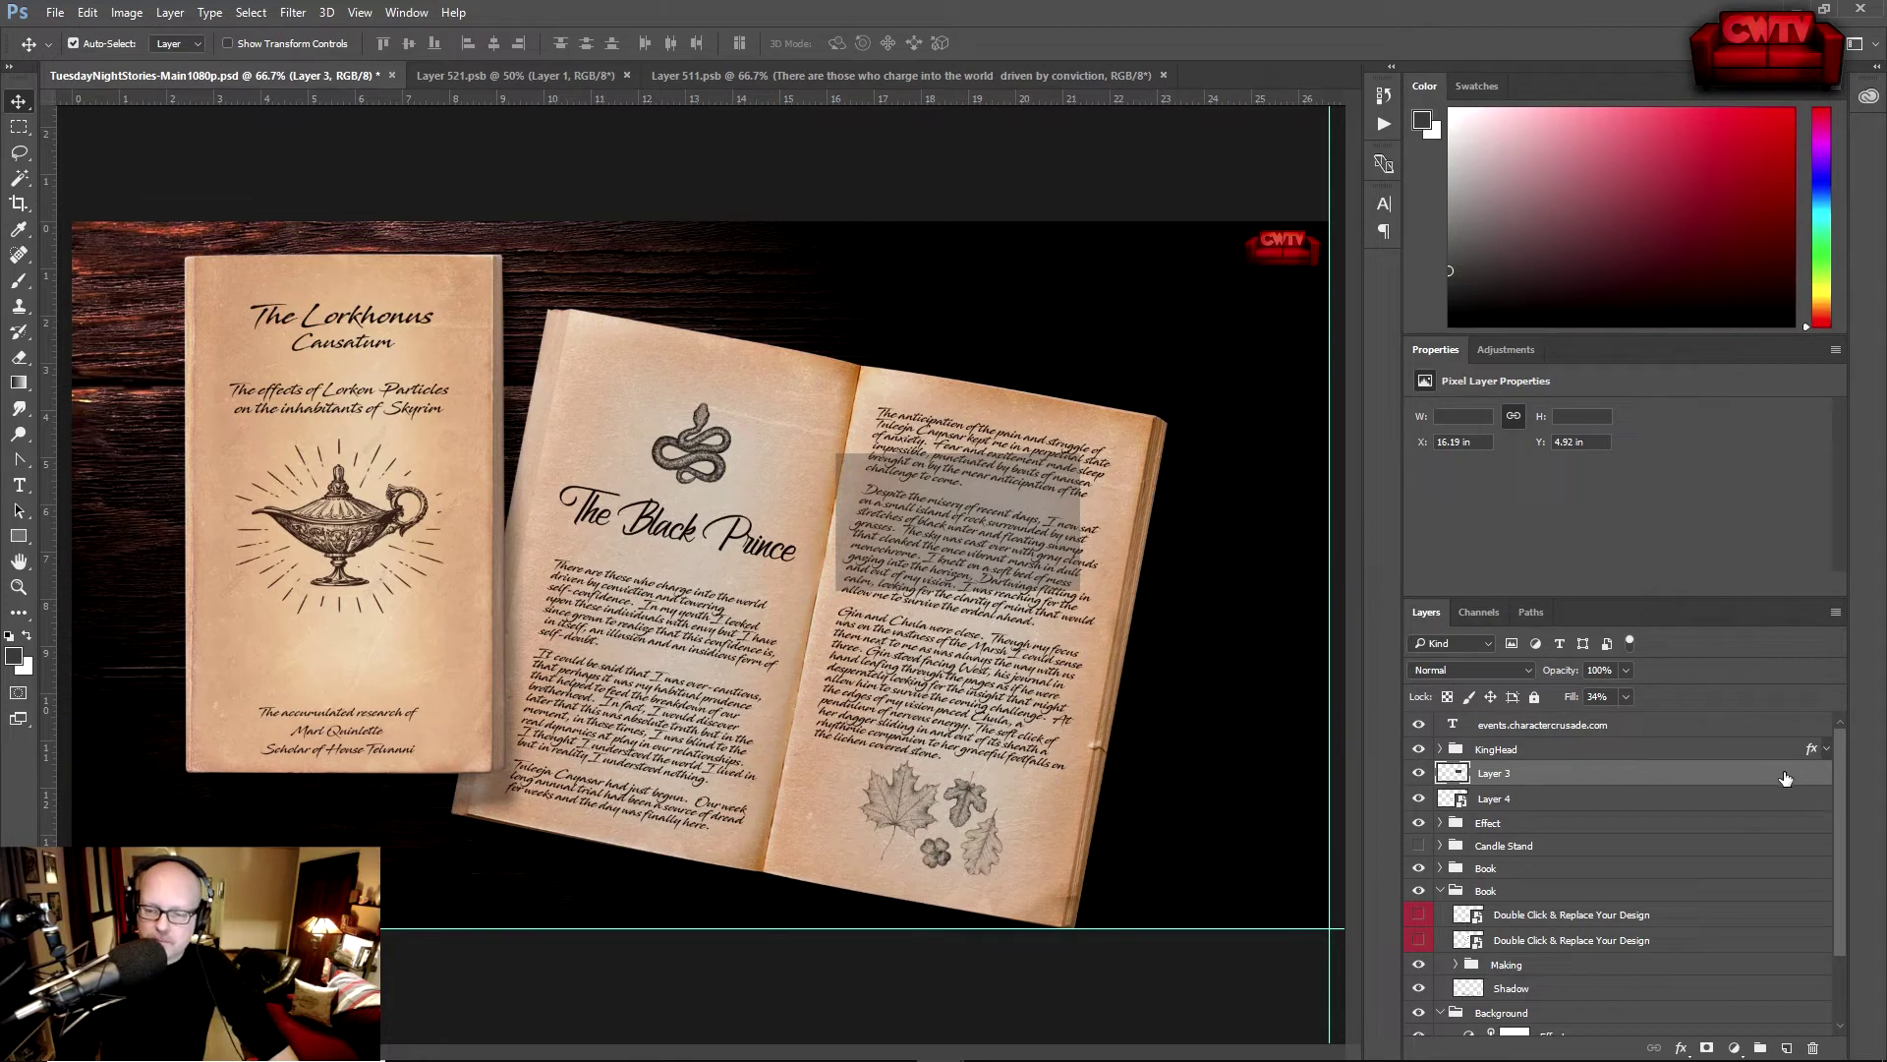
# - Raise Layer 3's fill to 100% and move the grey box to the bottom-right corner
pyautogui.click(1626, 696)
pyautogui.moveTo(1654, 730); pyautogui.dragTo(1725, 739)
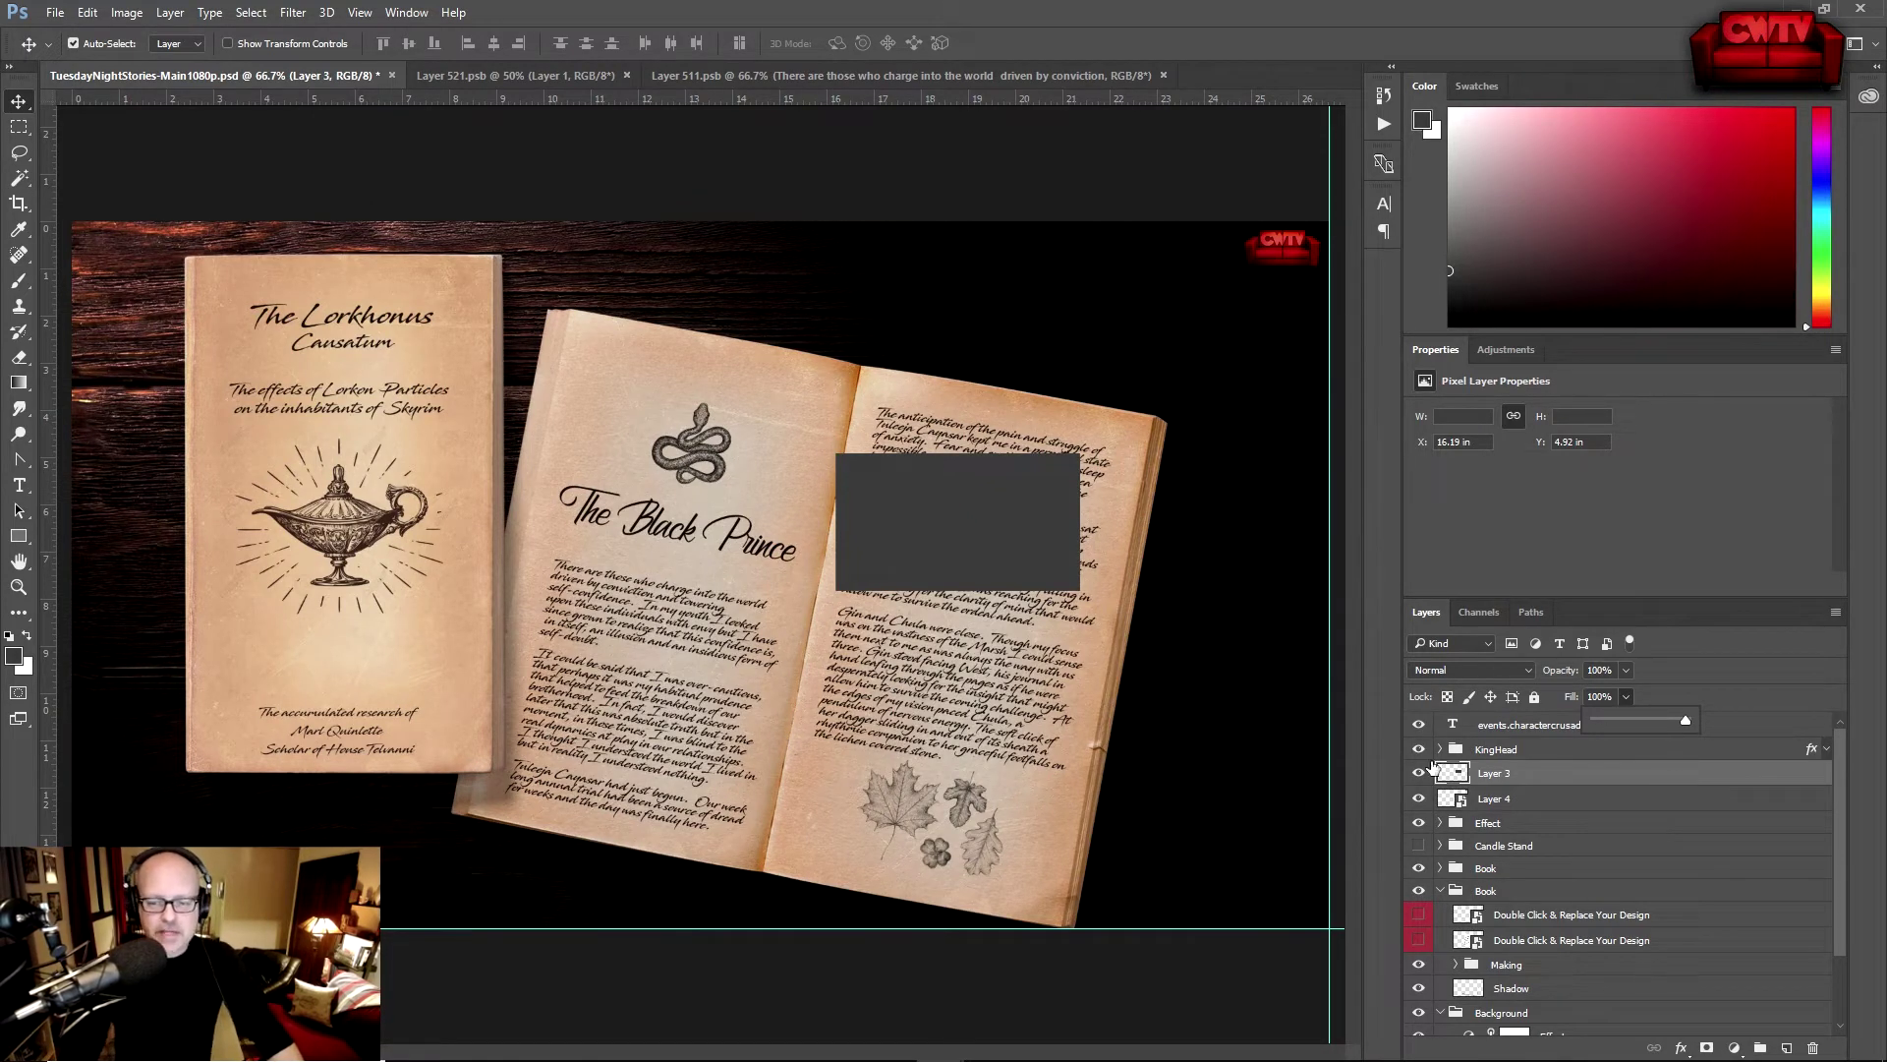
pyautogui.moveTo(980, 553); pyautogui.dragTo(1176, 877)
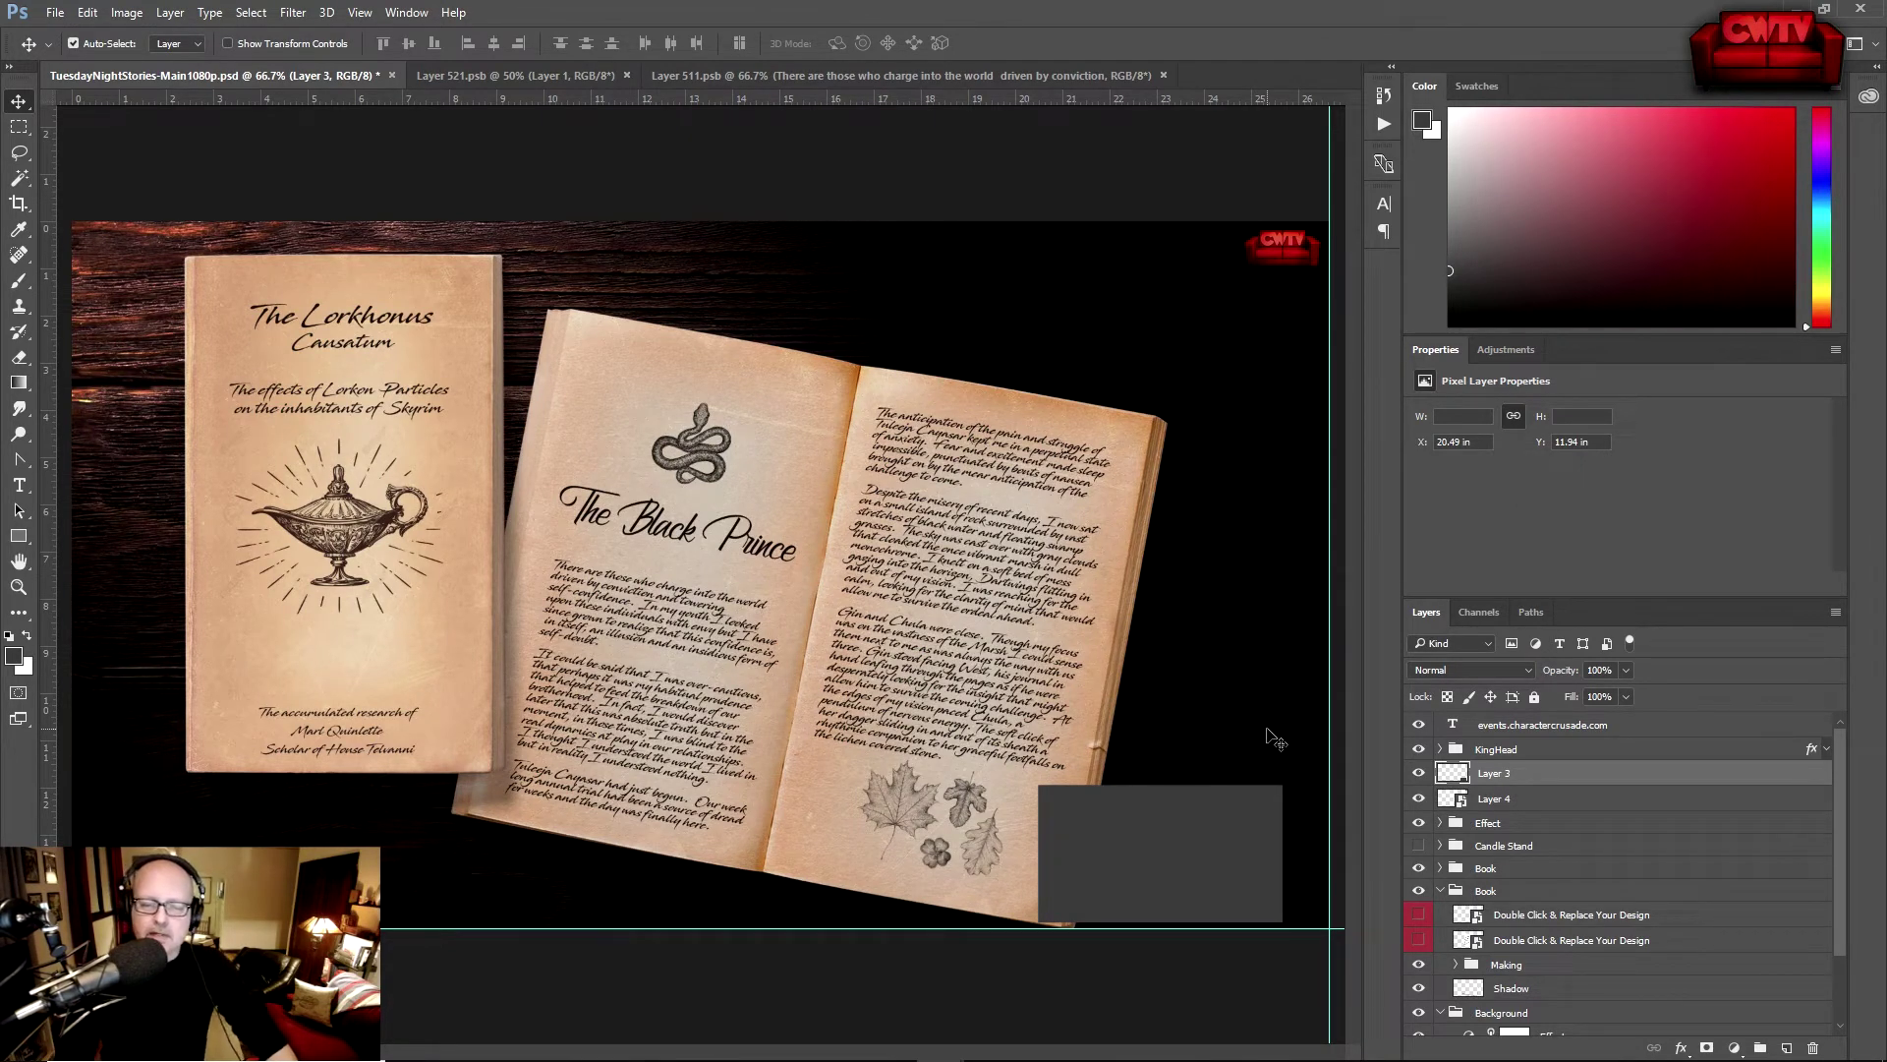
# - Give Layer 3 a black drop shadow with angle -28, distance 7, size 10 and 63% opacity
pyautogui.doubleClick(1796, 780)
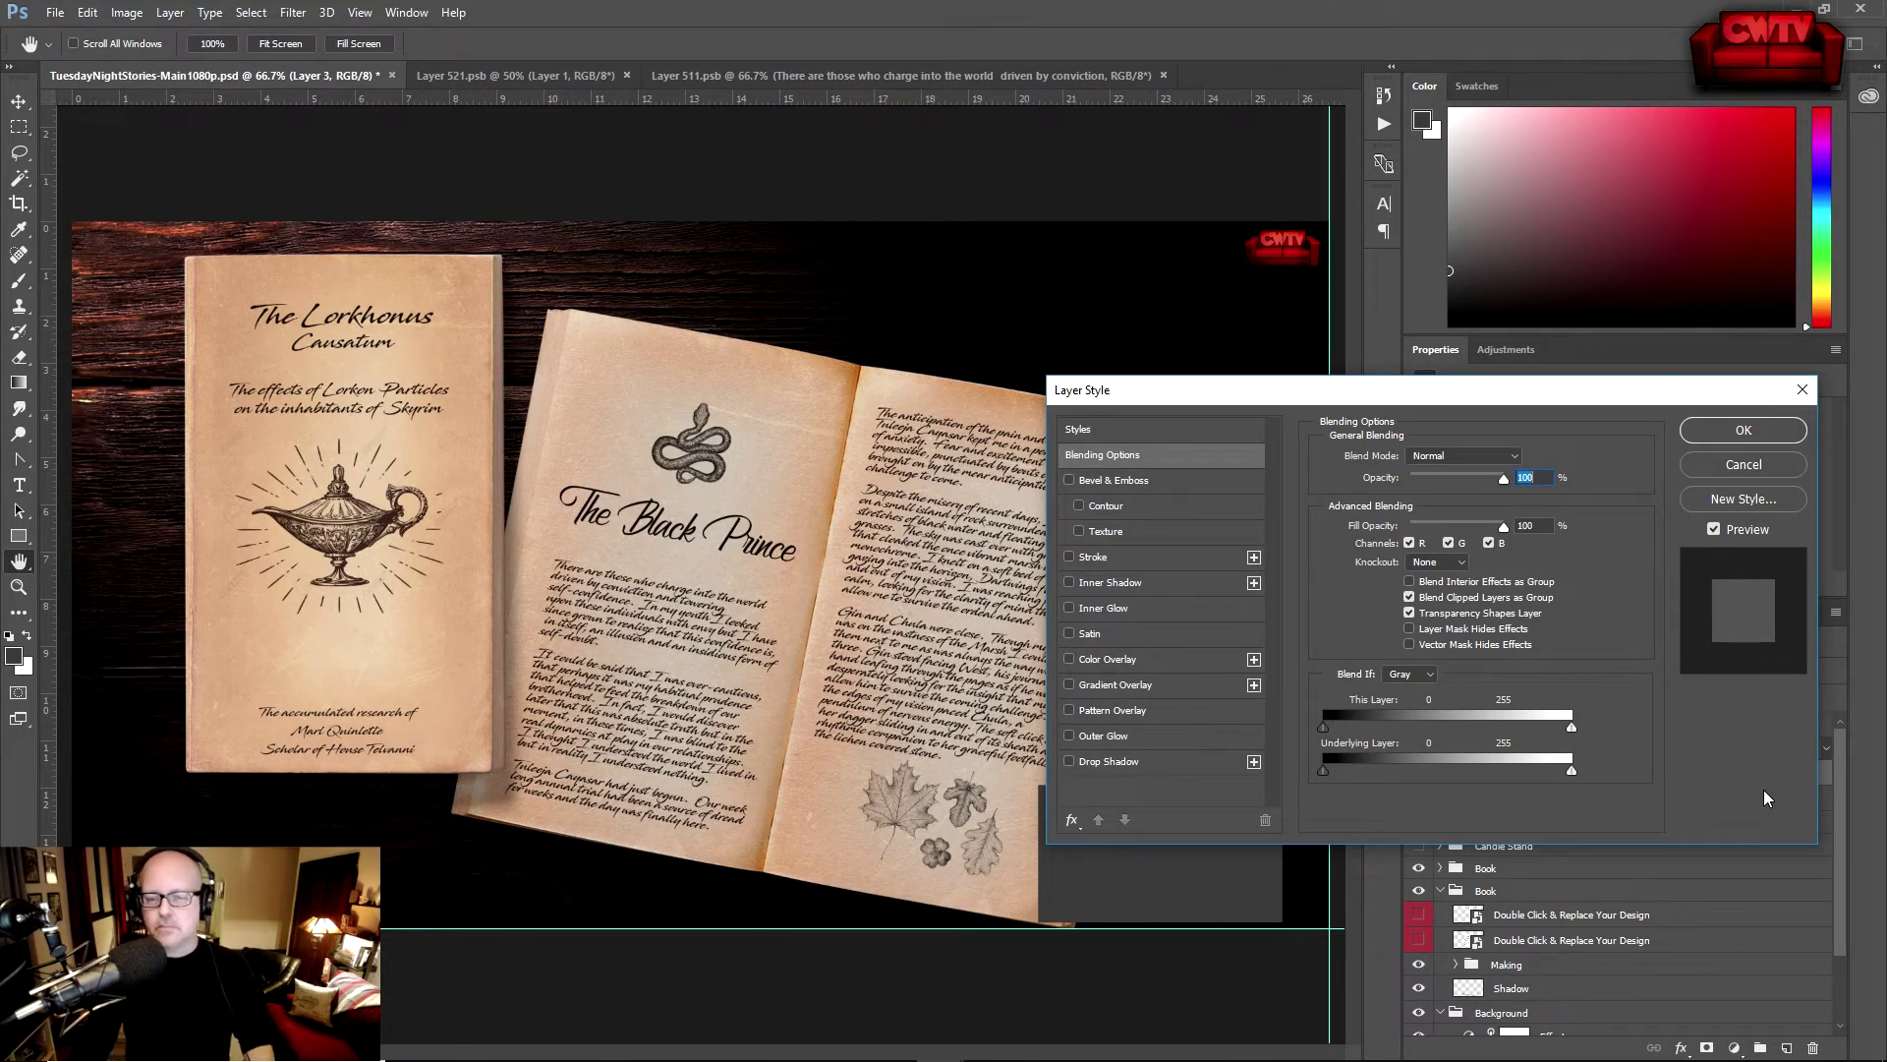
pyautogui.click(1170, 764)
pyautogui.click(1494, 513)
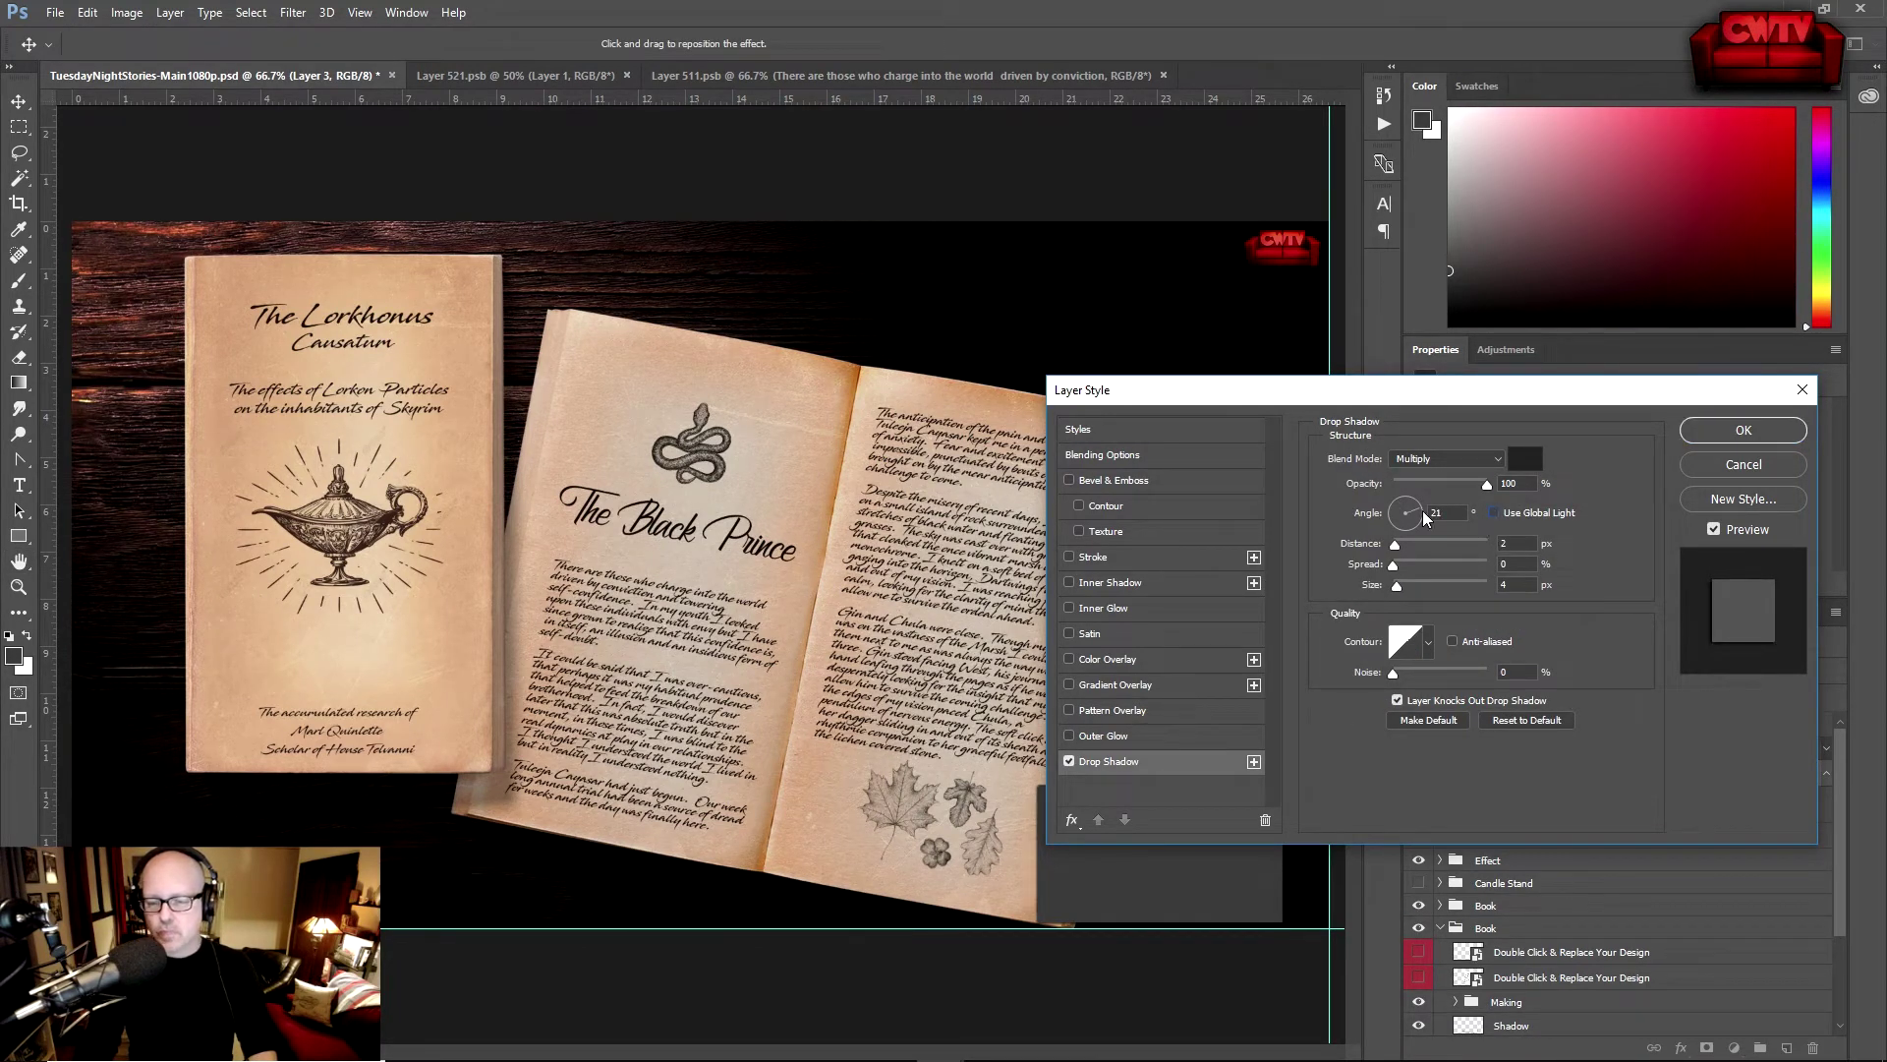
pyautogui.moveTo(1386, 399); pyautogui.dragTo(1406, 341)
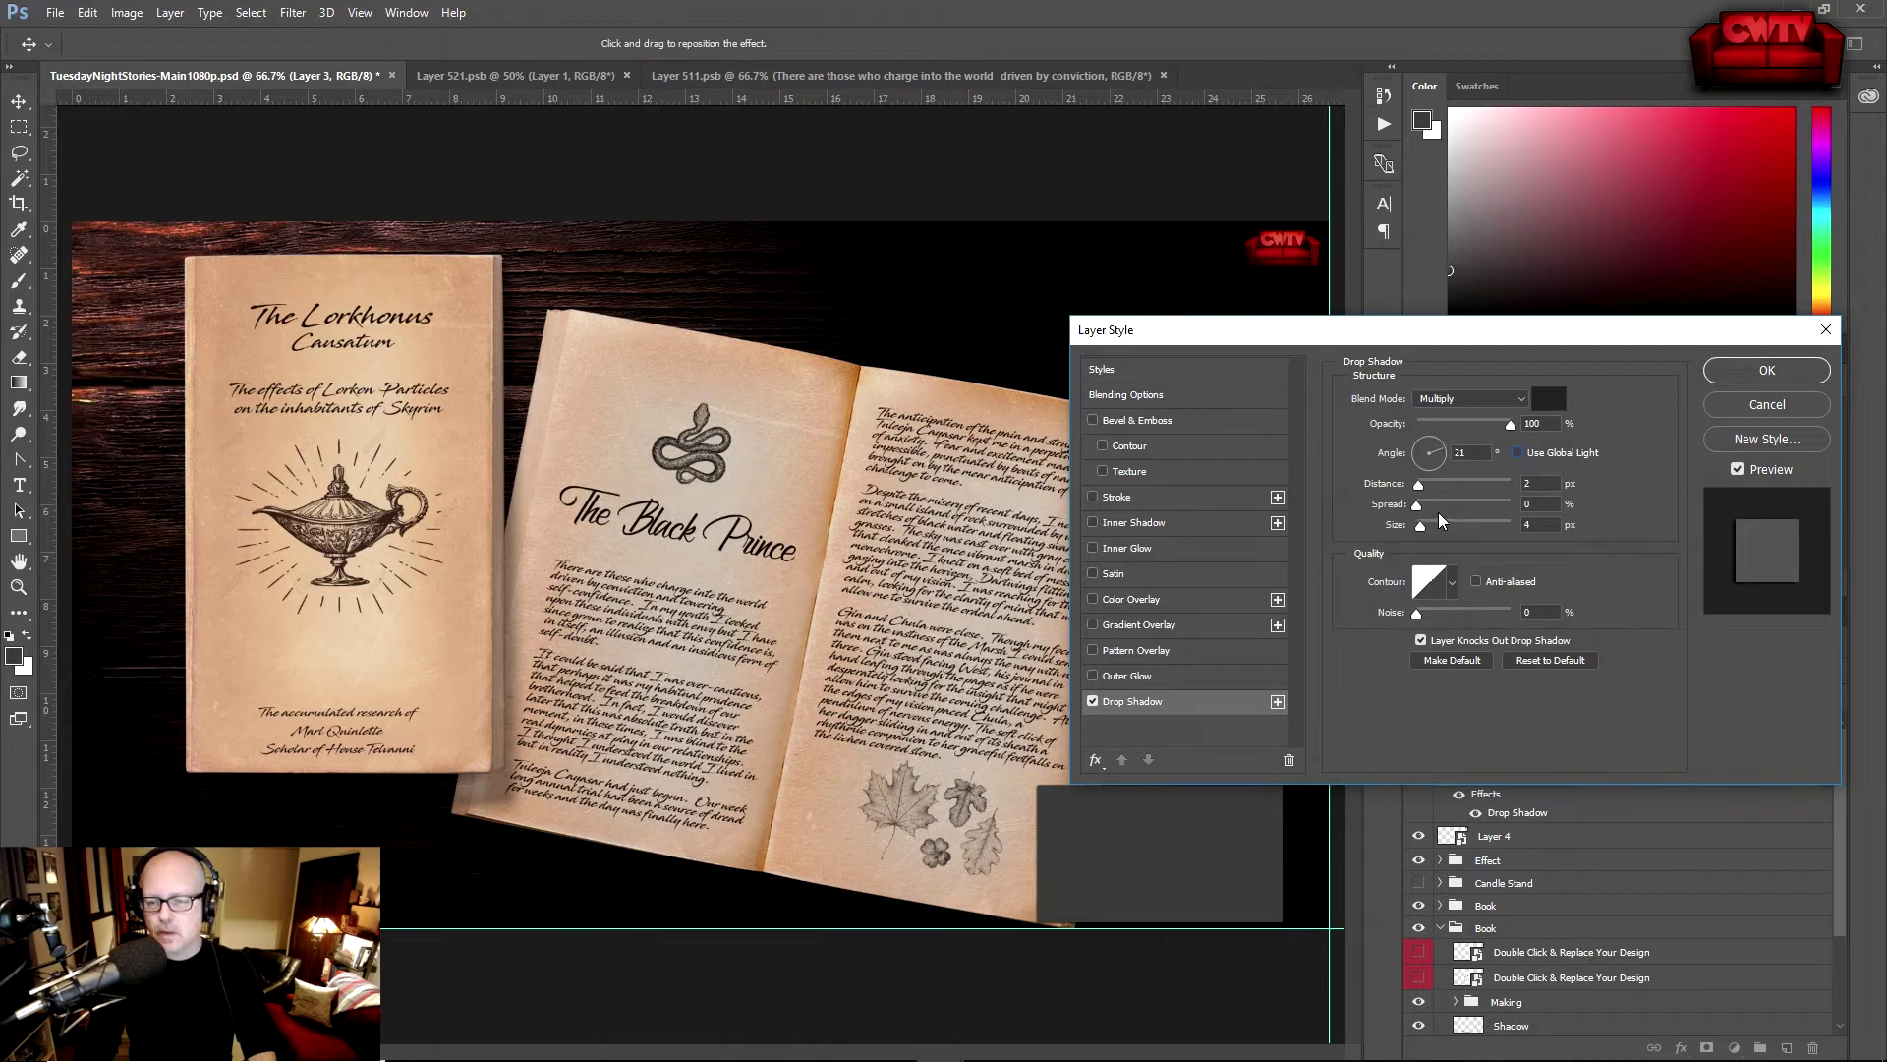
pyautogui.click(1549, 398)
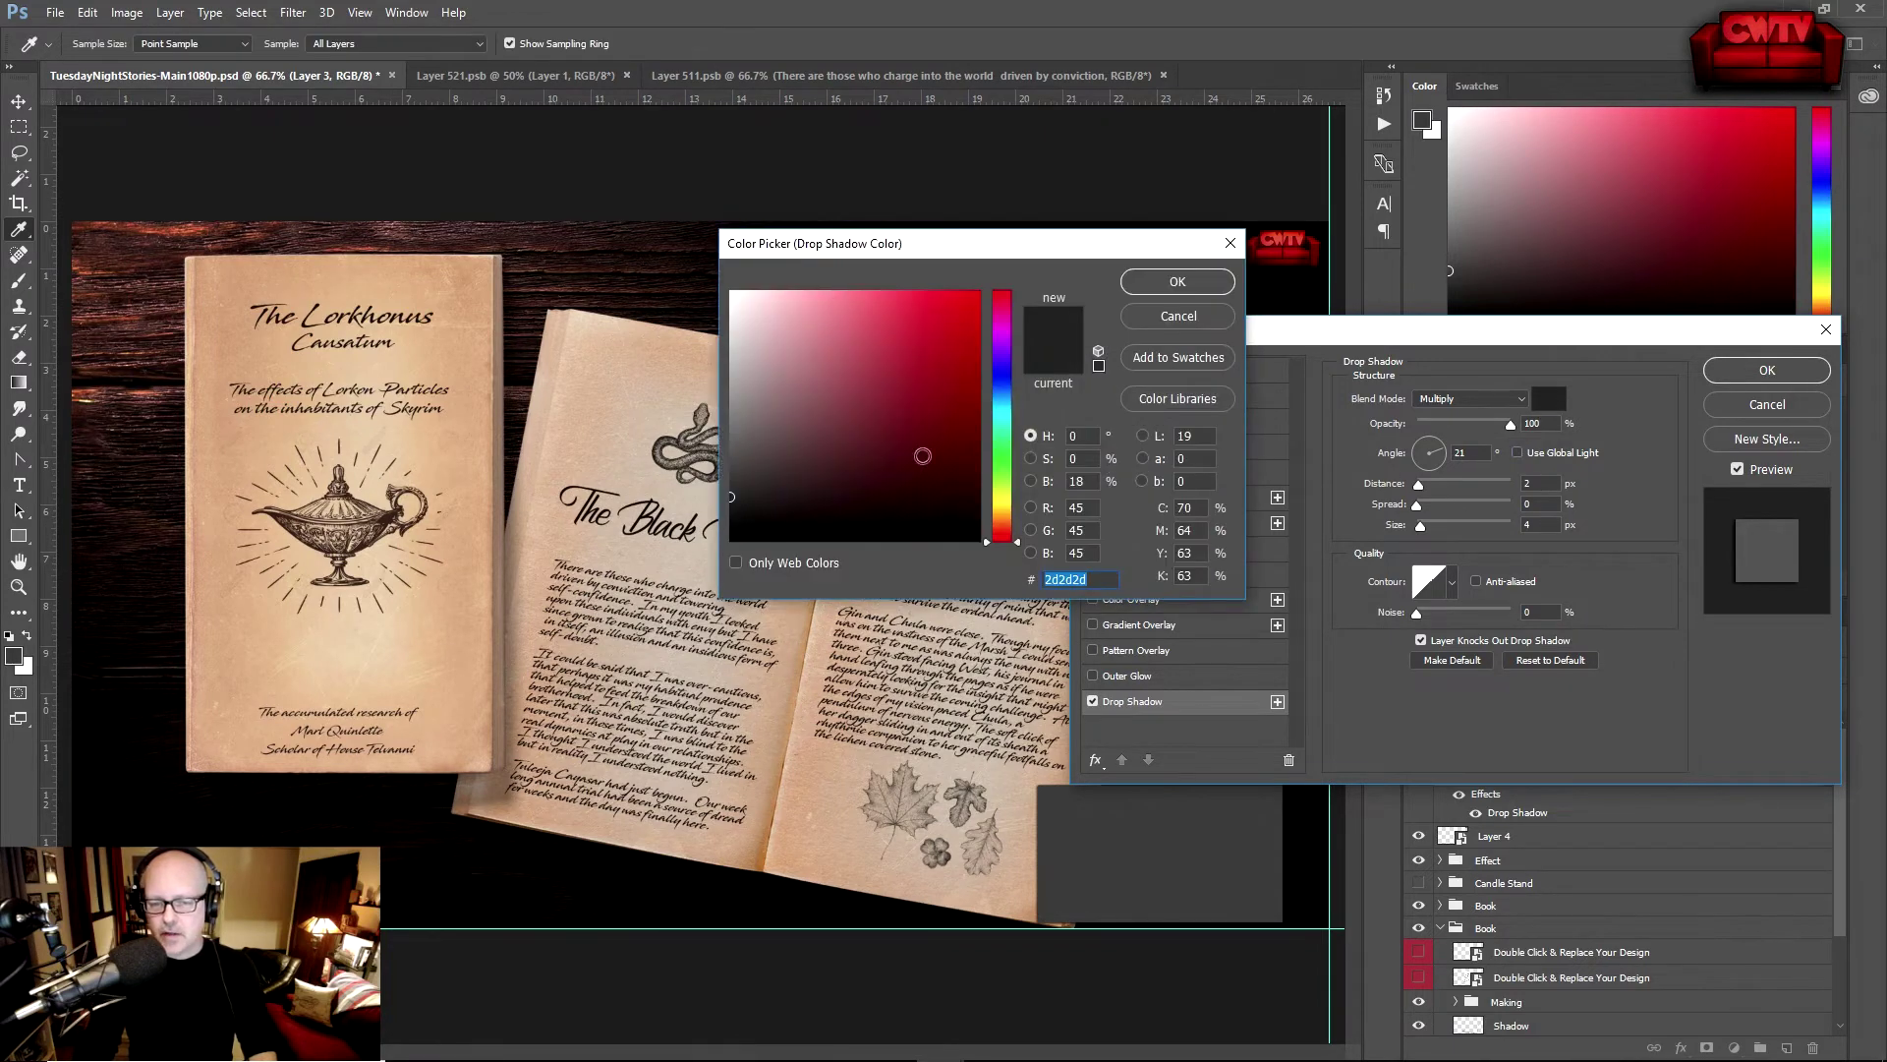
pyautogui.moveTo(735, 514); pyautogui.dragTo(640, 610)
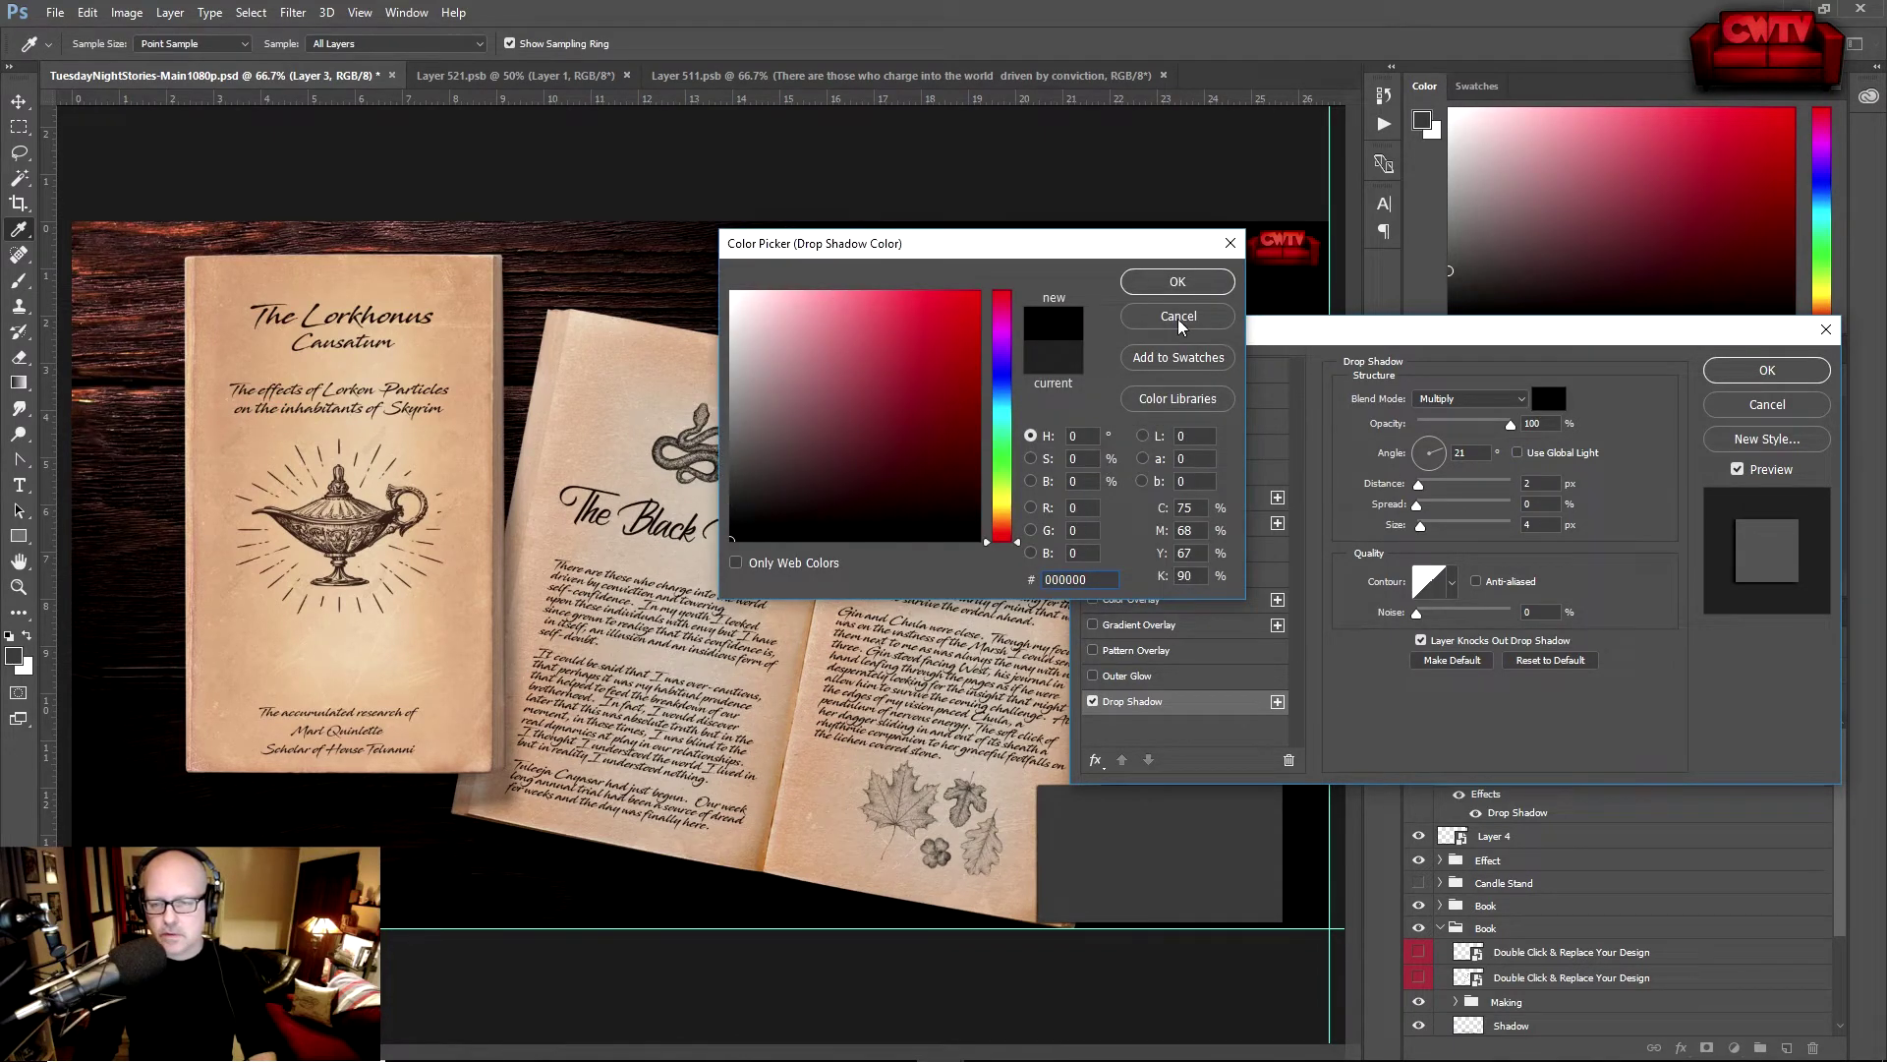
pyautogui.click(1193, 287)
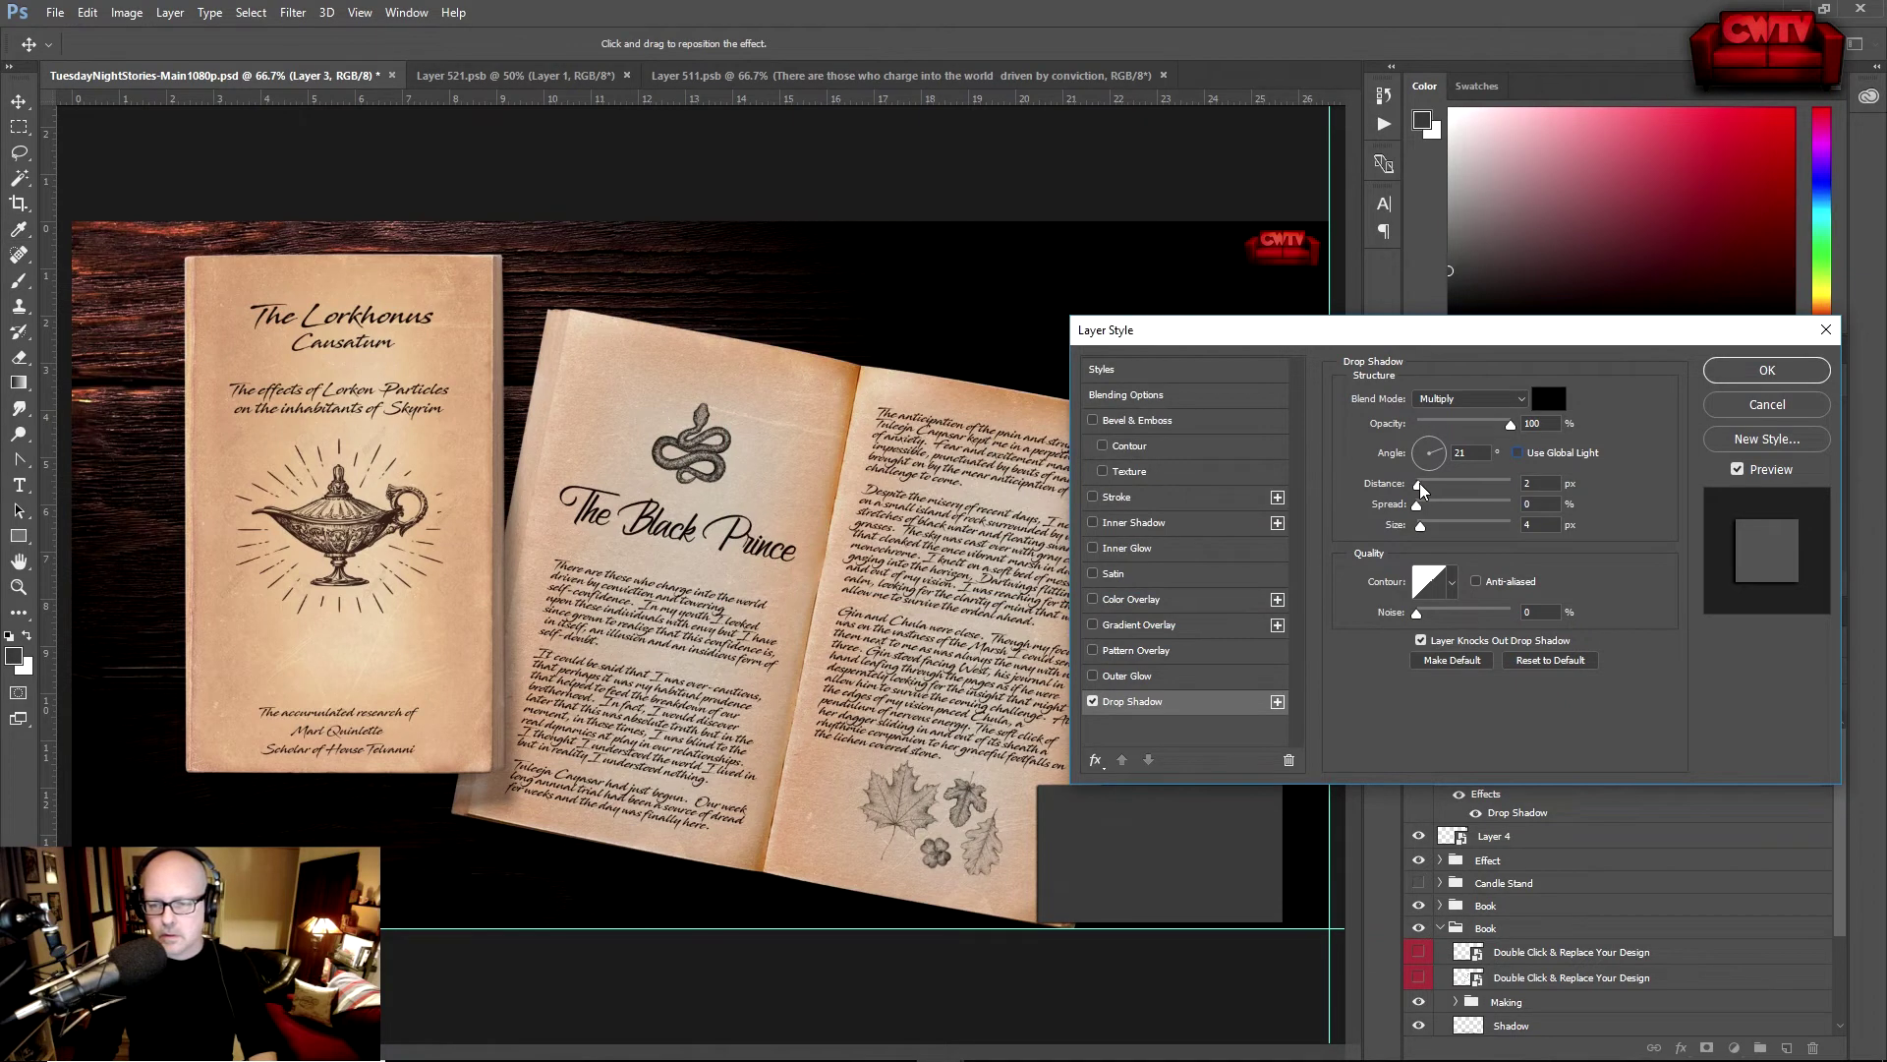
pyautogui.click(1443, 469)
pyautogui.moveTo(1442, 469); pyautogui.dragTo(1447, 469)
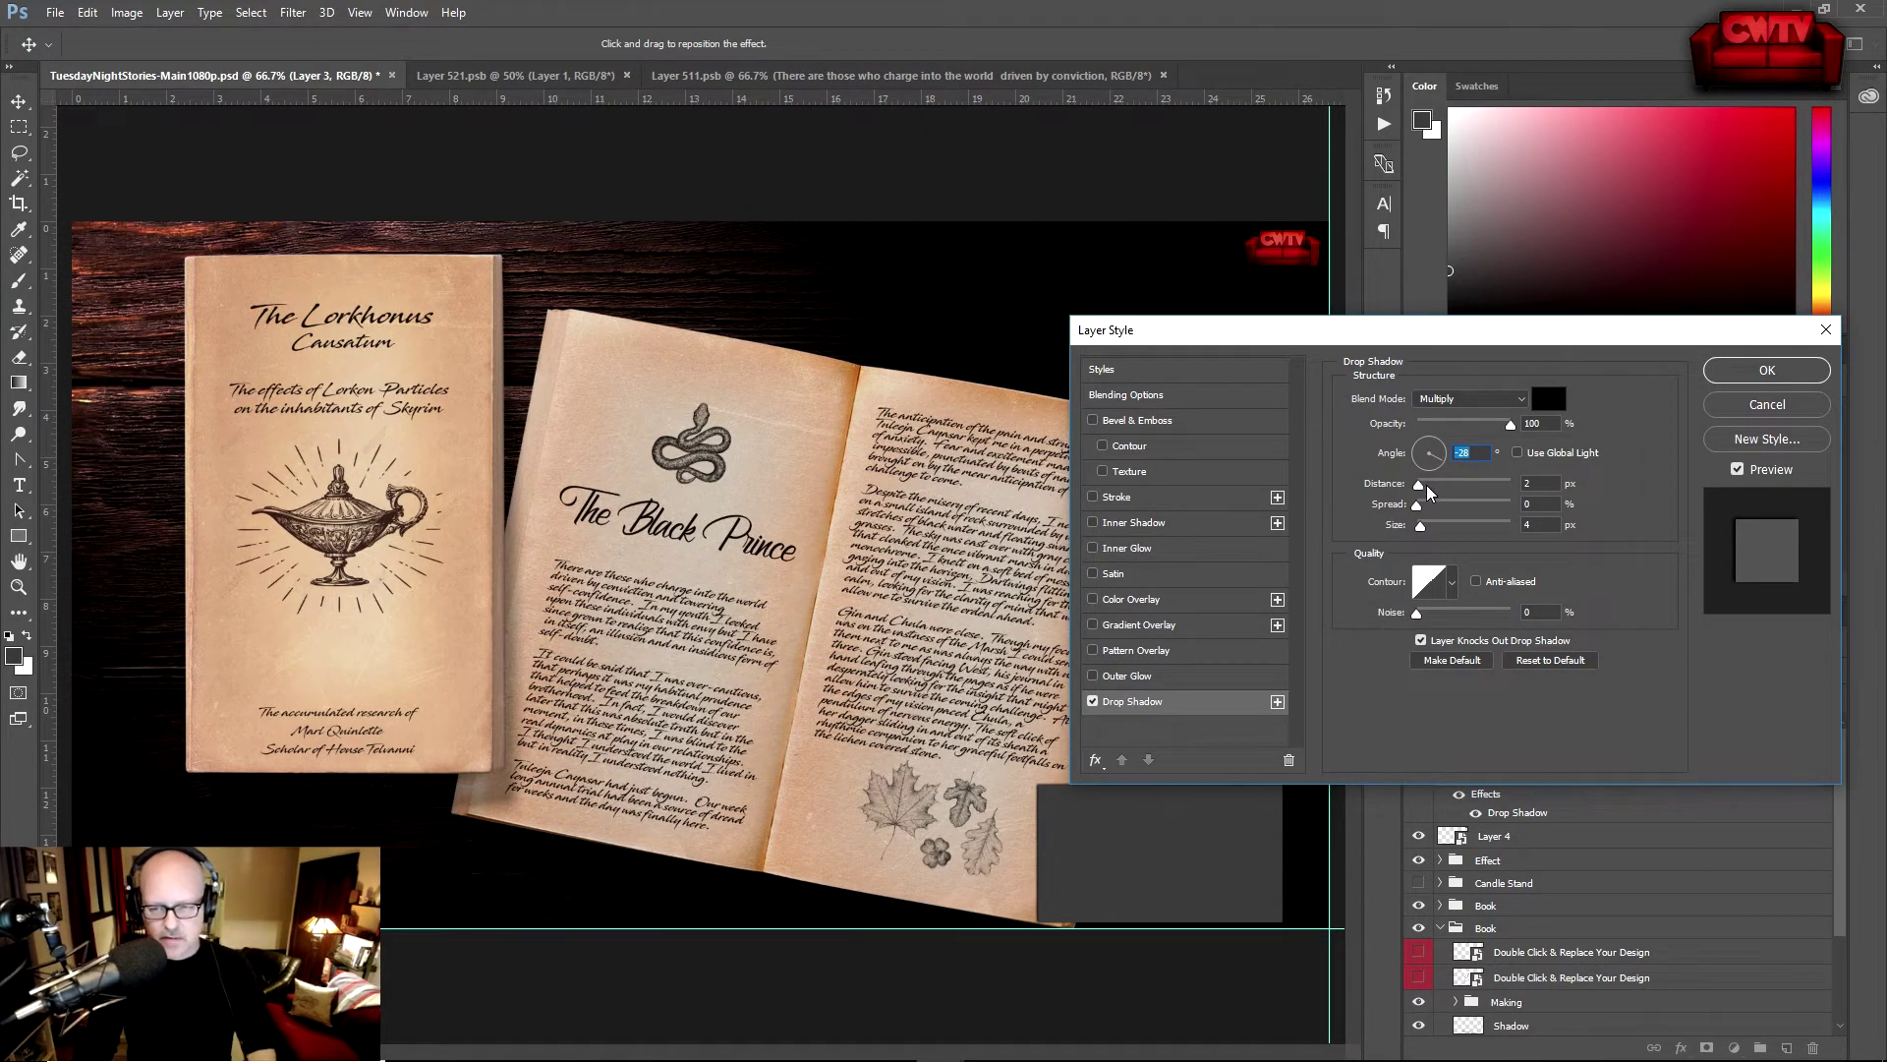
pyautogui.moveTo(1418, 486); pyautogui.dragTo(1428, 532)
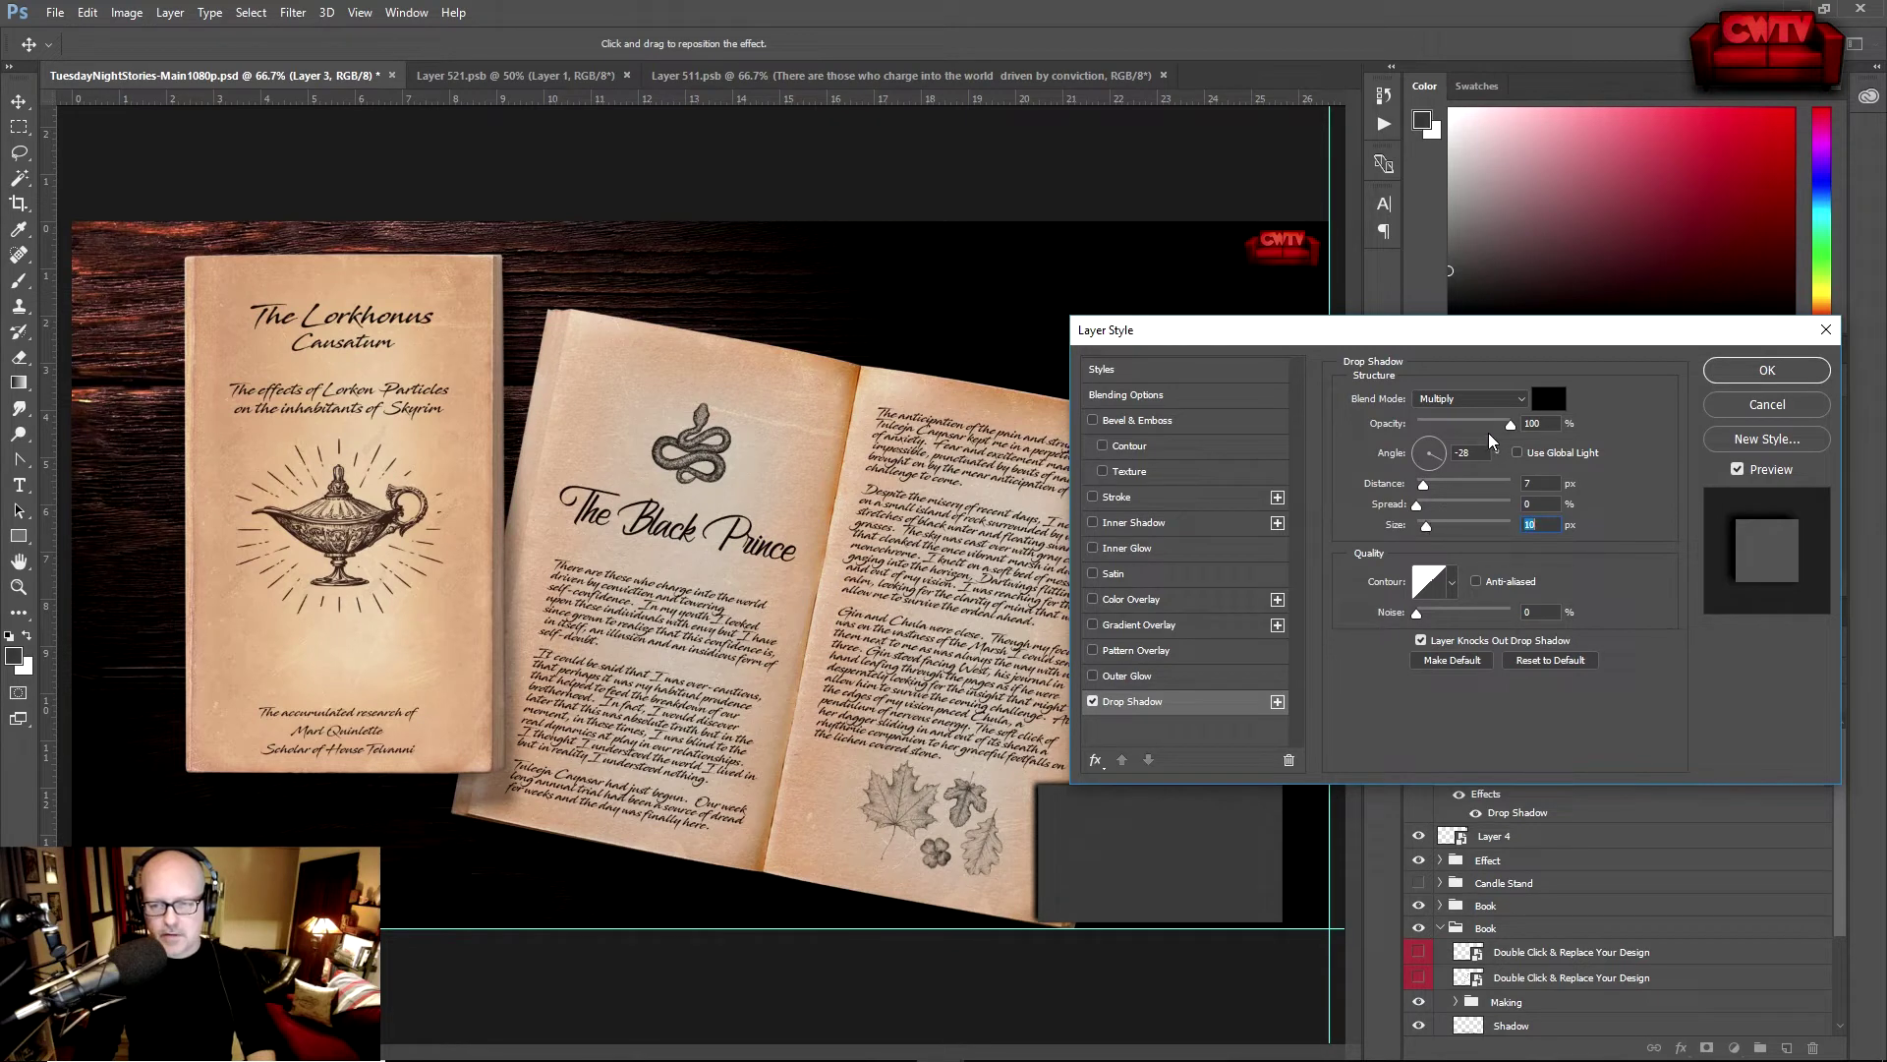
pyautogui.moveTo(1510, 422); pyautogui.dragTo(1469, 432)
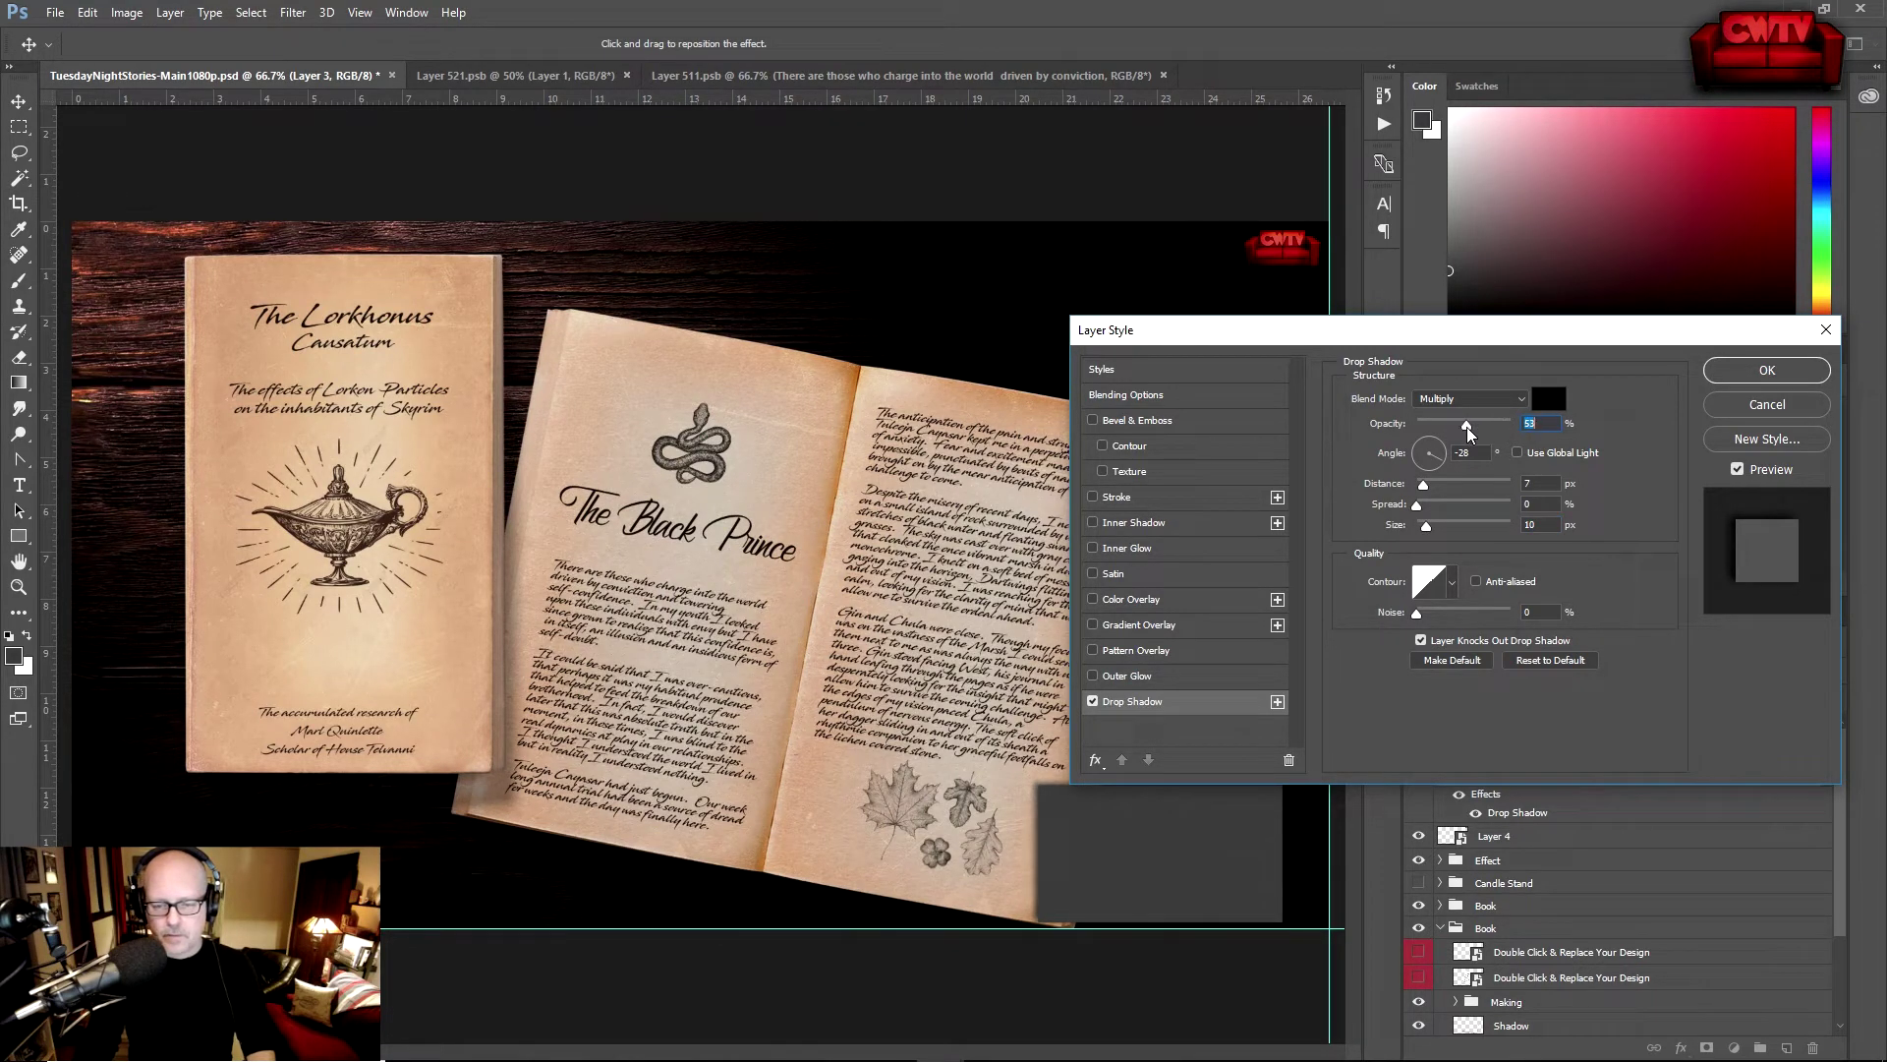
# - Add a near-black Color Overlay to the box and apply the layer style
pyautogui.click(1215, 606)
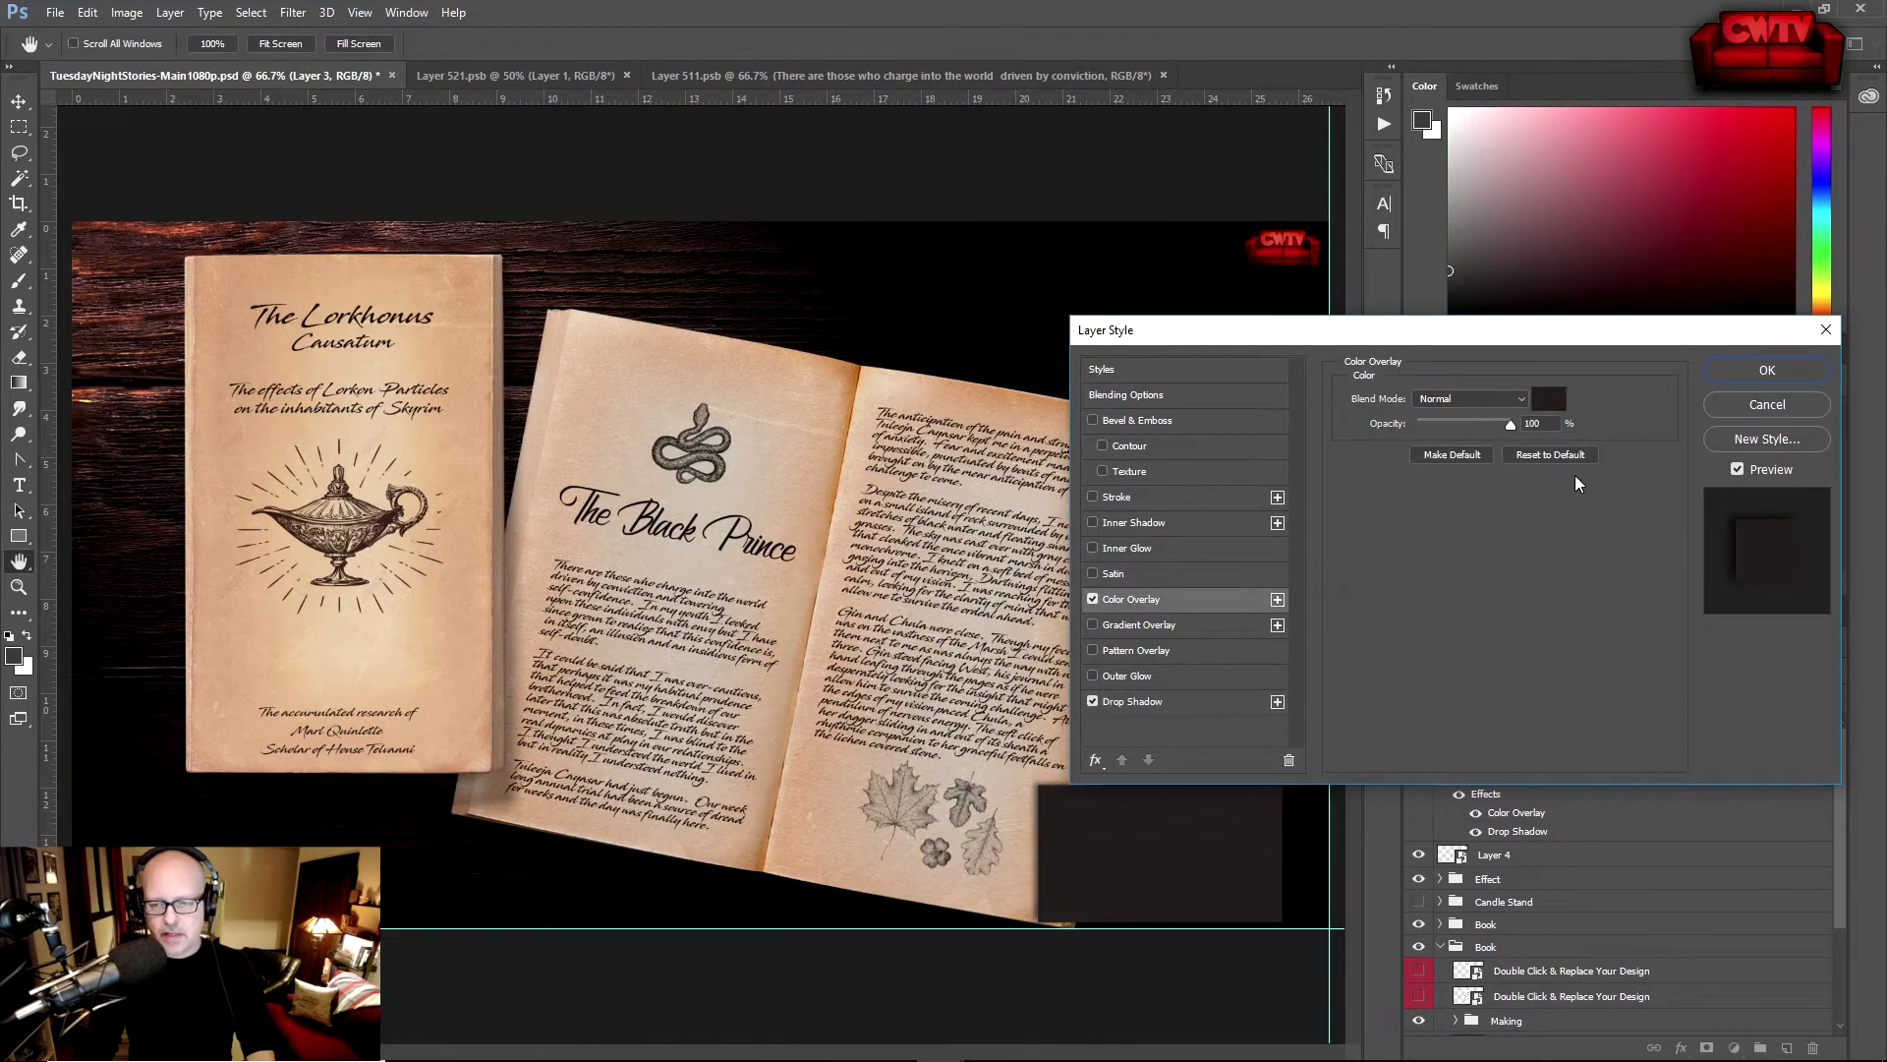
pyautogui.click(1549, 398)
pyautogui.moveTo(757, 505); pyautogui.dragTo(658, 599)
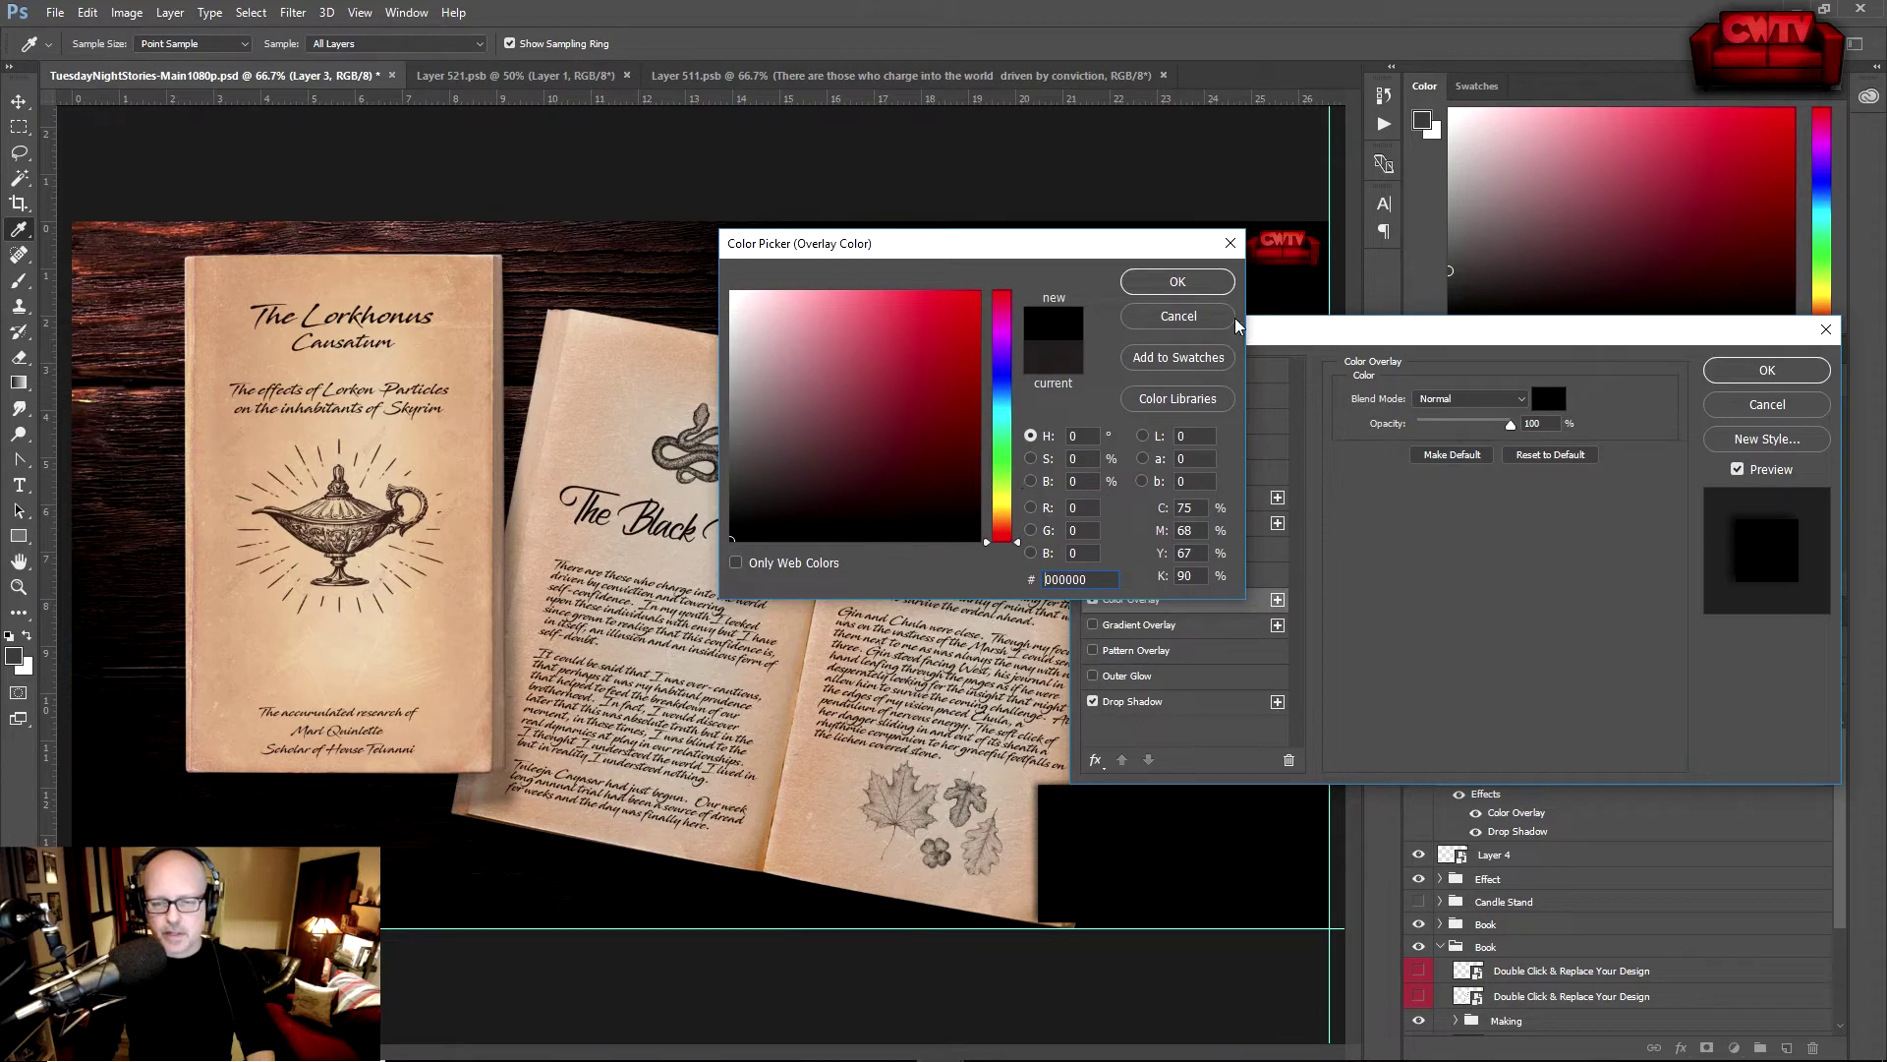
pyautogui.click(1200, 284)
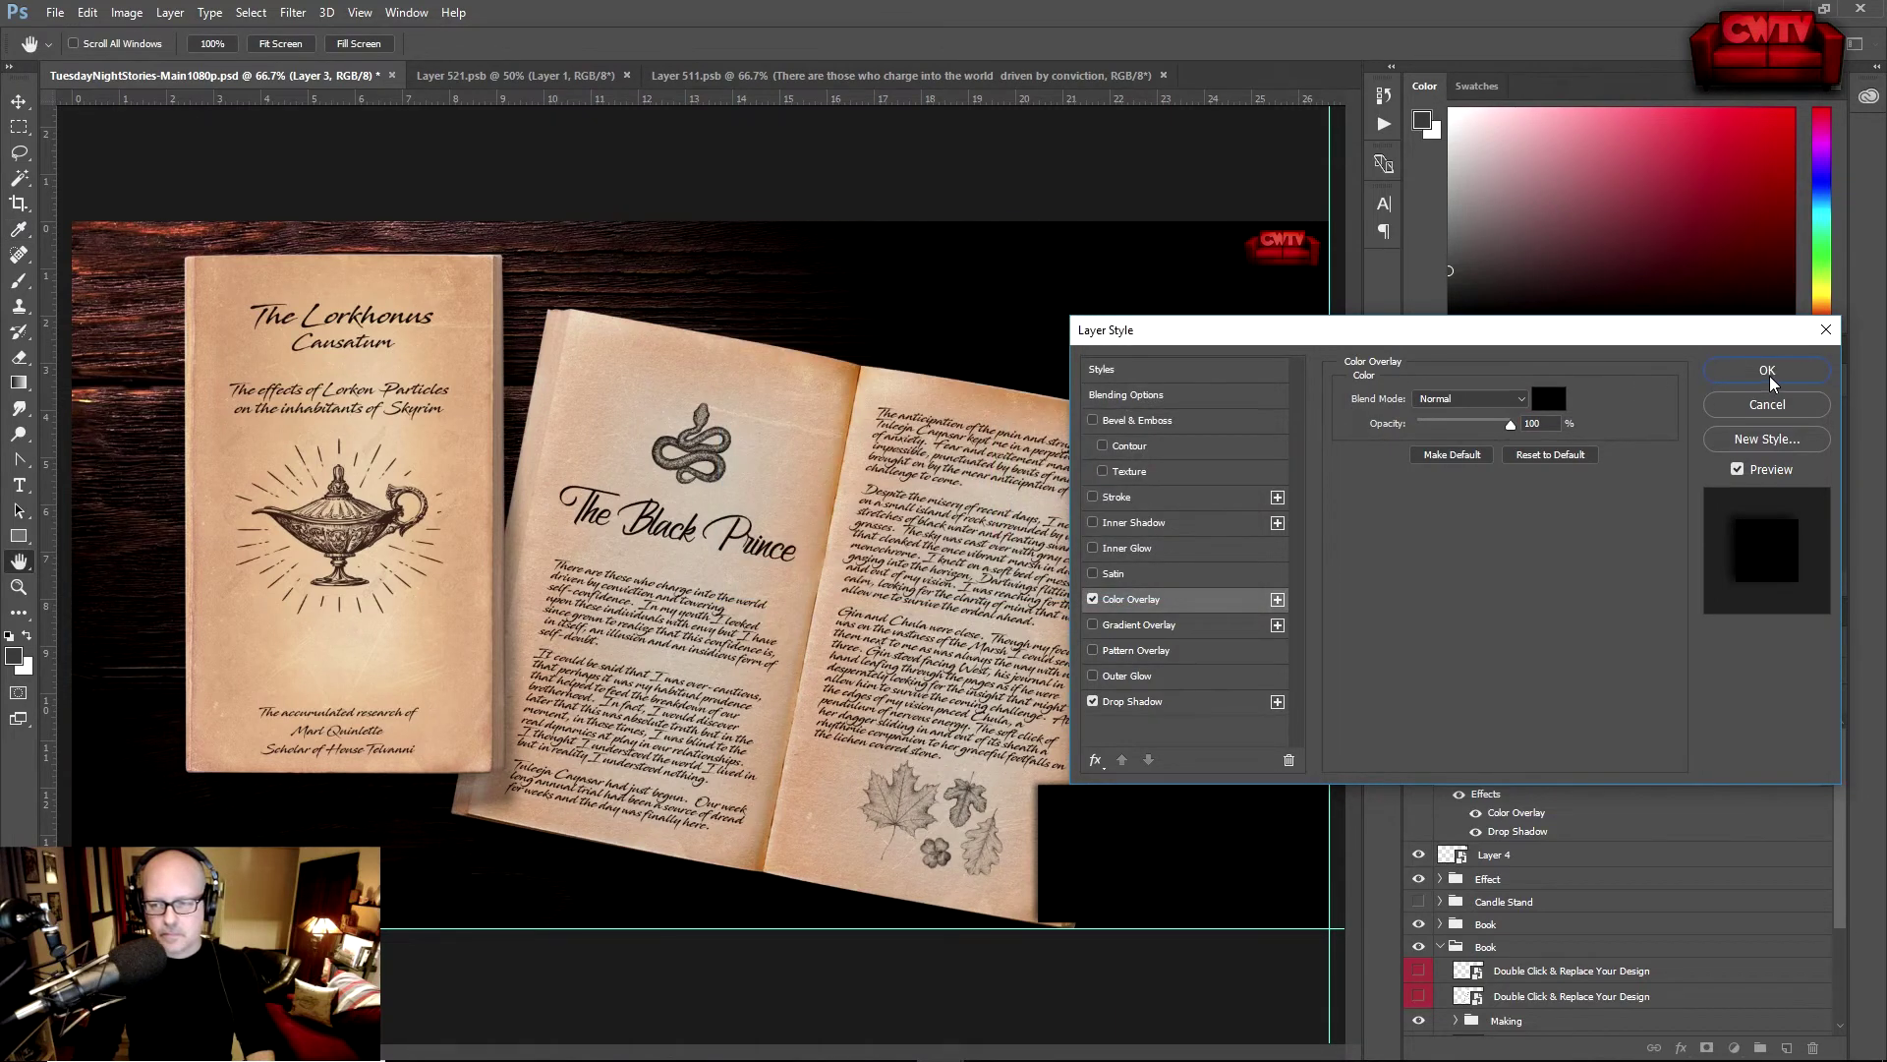
pyautogui.click(1769, 373)
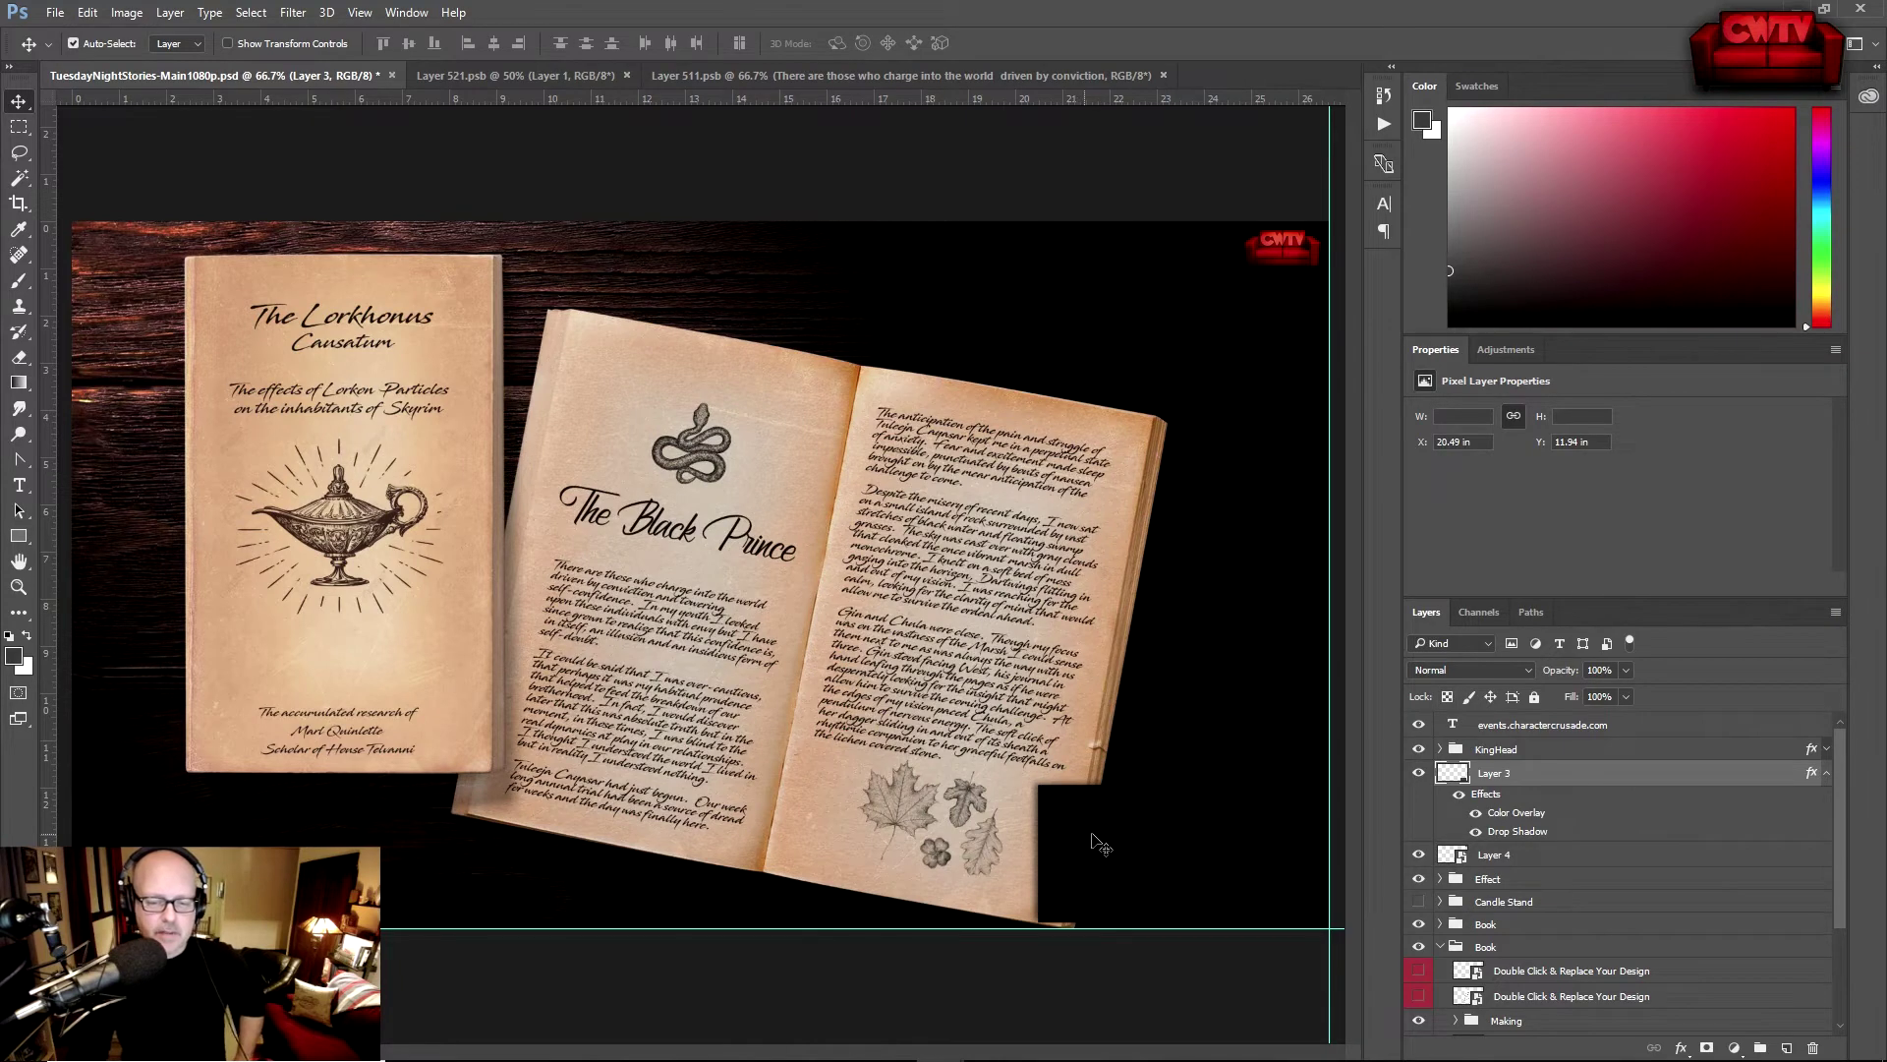
# - Move the black box to the upper left and set its drop shadow to use global light
pyautogui.click(1826, 775)
pyautogui.moveTo(1071, 814); pyautogui.dragTo(498, 283)
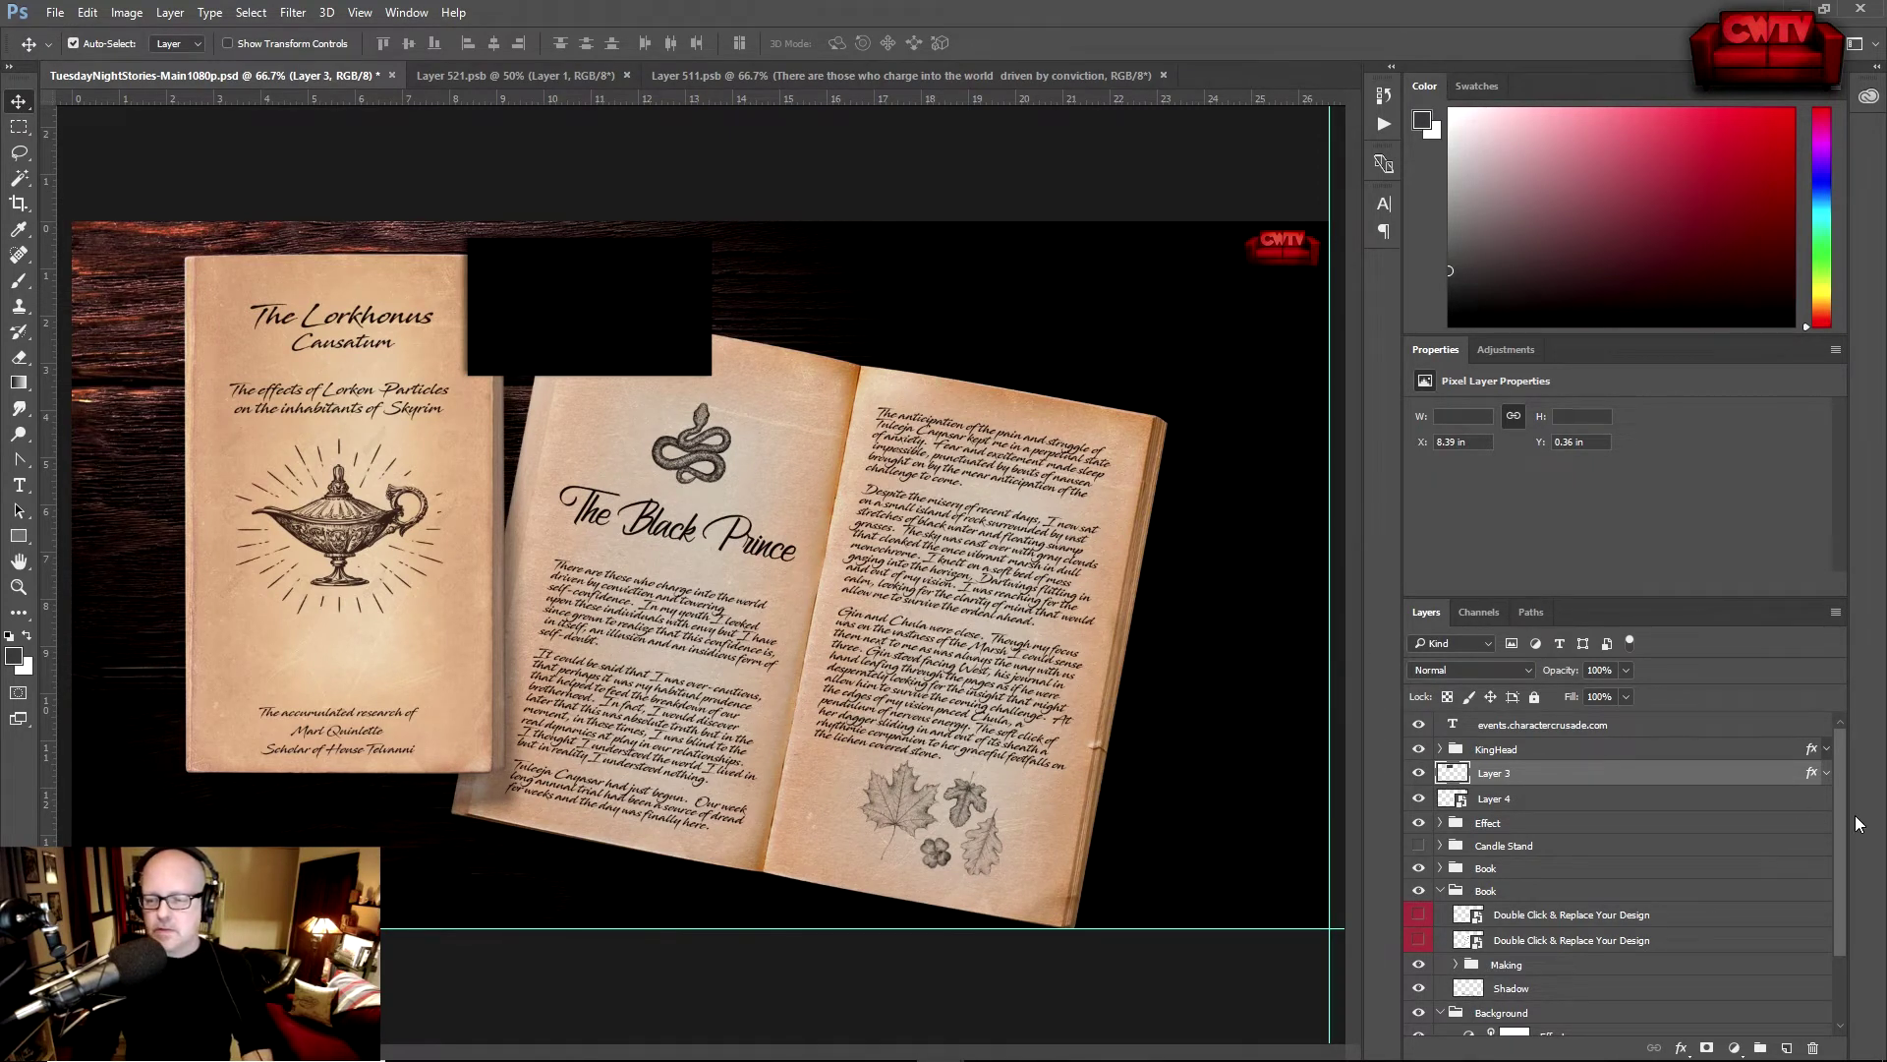
pyautogui.press('h')
pyautogui.doubleClick(1809, 774)
pyautogui.click(1177, 600)
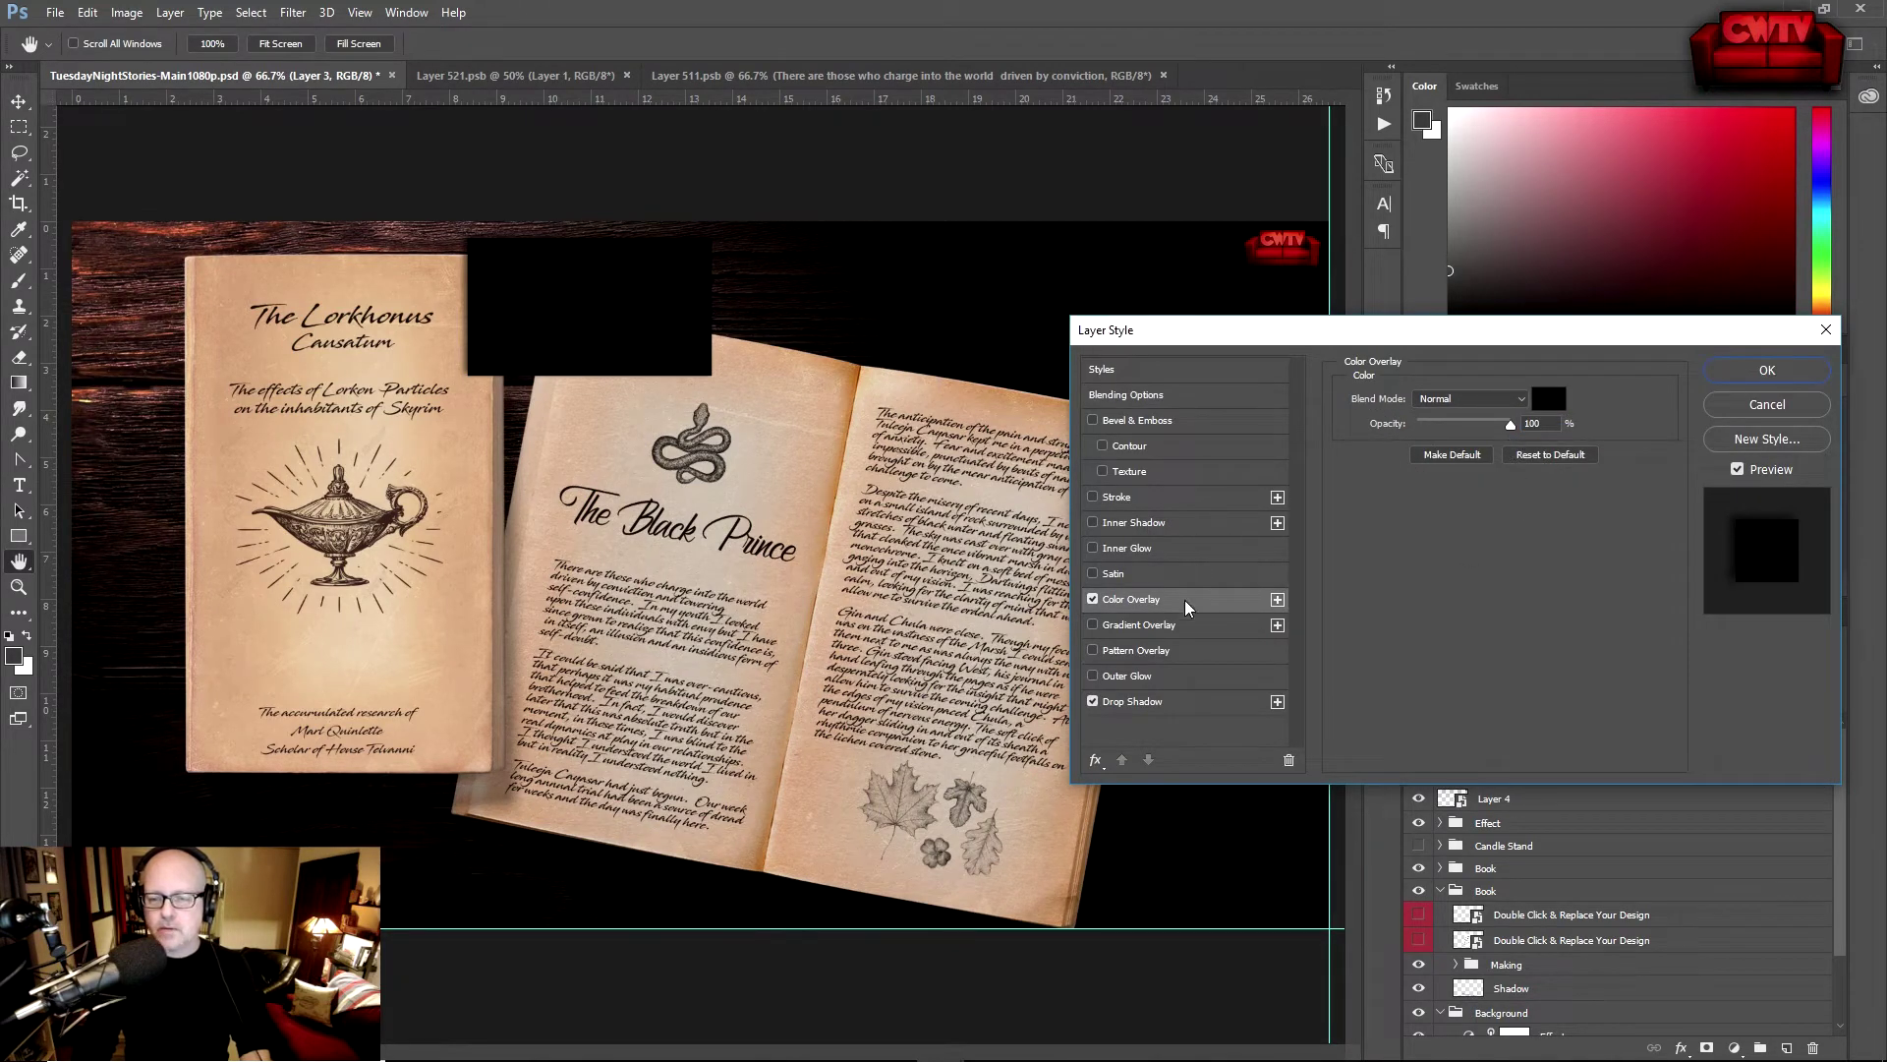
pyautogui.click(1229, 711)
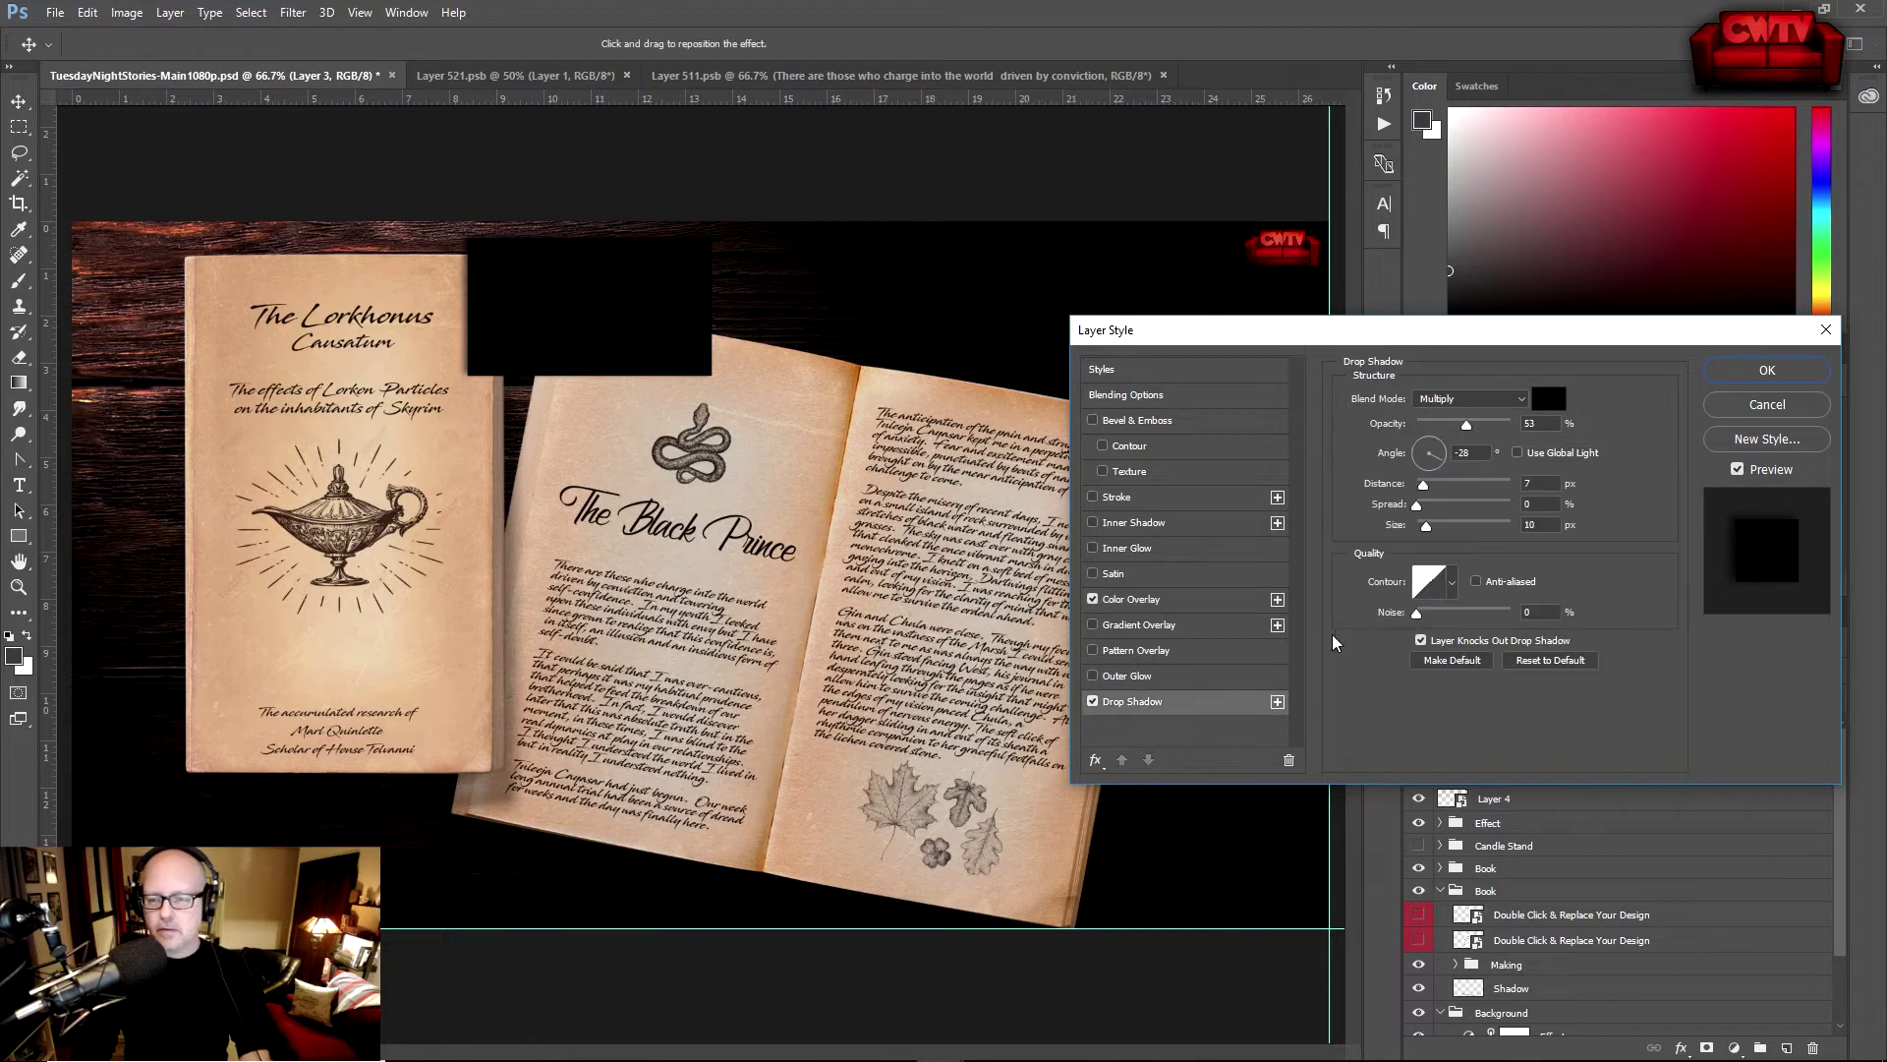
pyautogui.click(1518, 454)
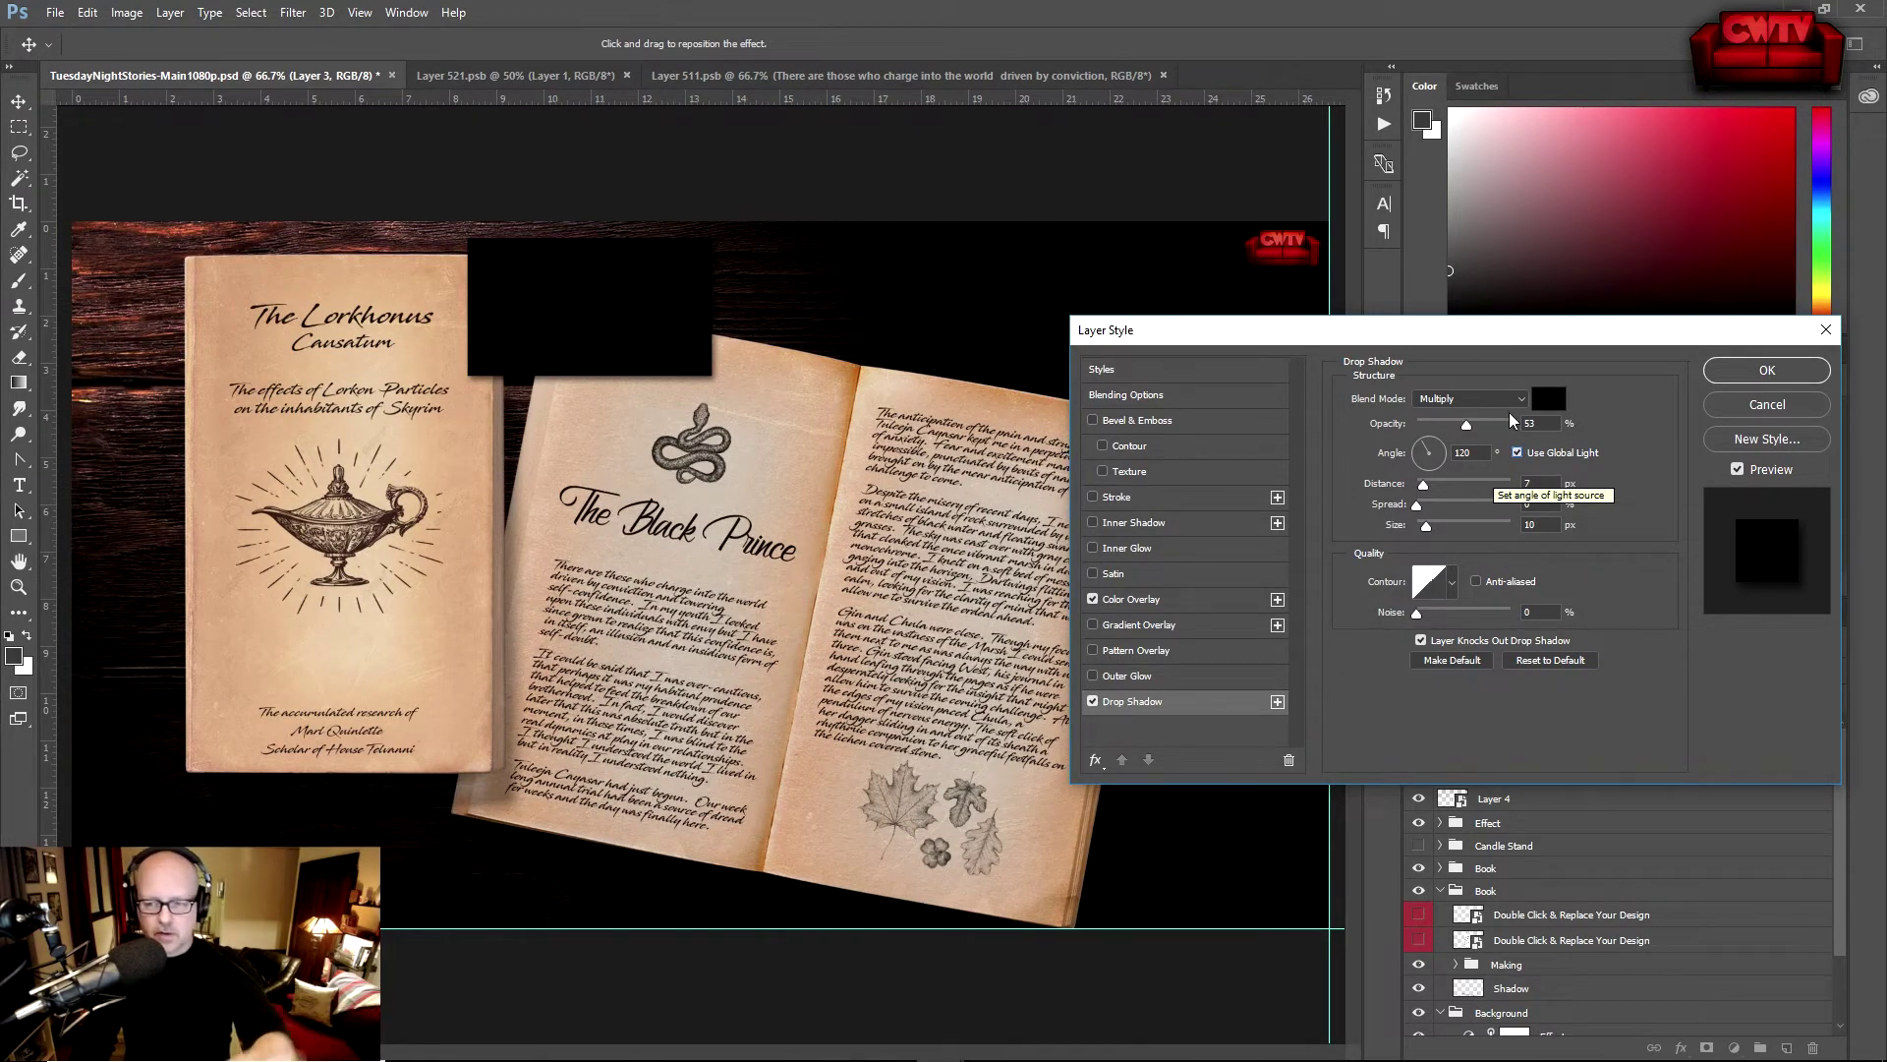
pyautogui.click(1752, 368)
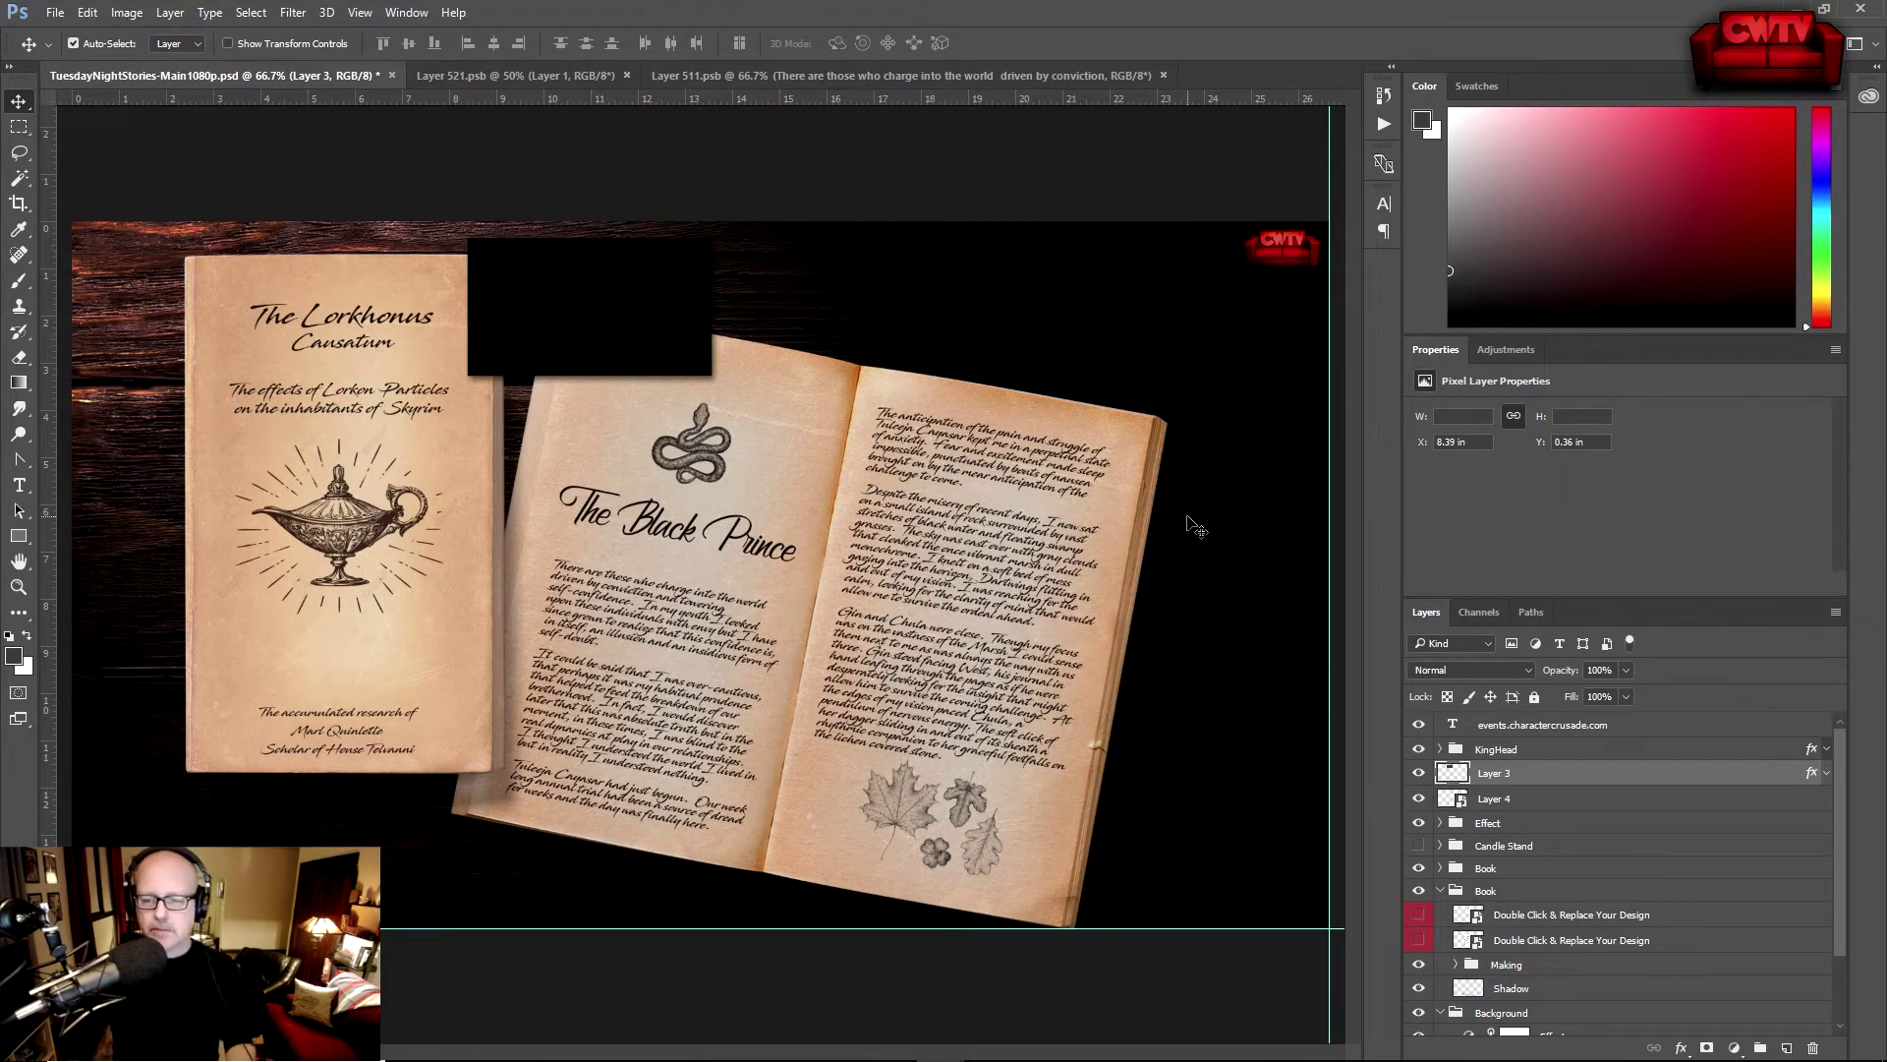
# - Rename Layer 3 to 'Camera', hide it, and bring Chrome to the front
pyautogui.doubleClick(1507, 775)
pyautogui.write('Camera')
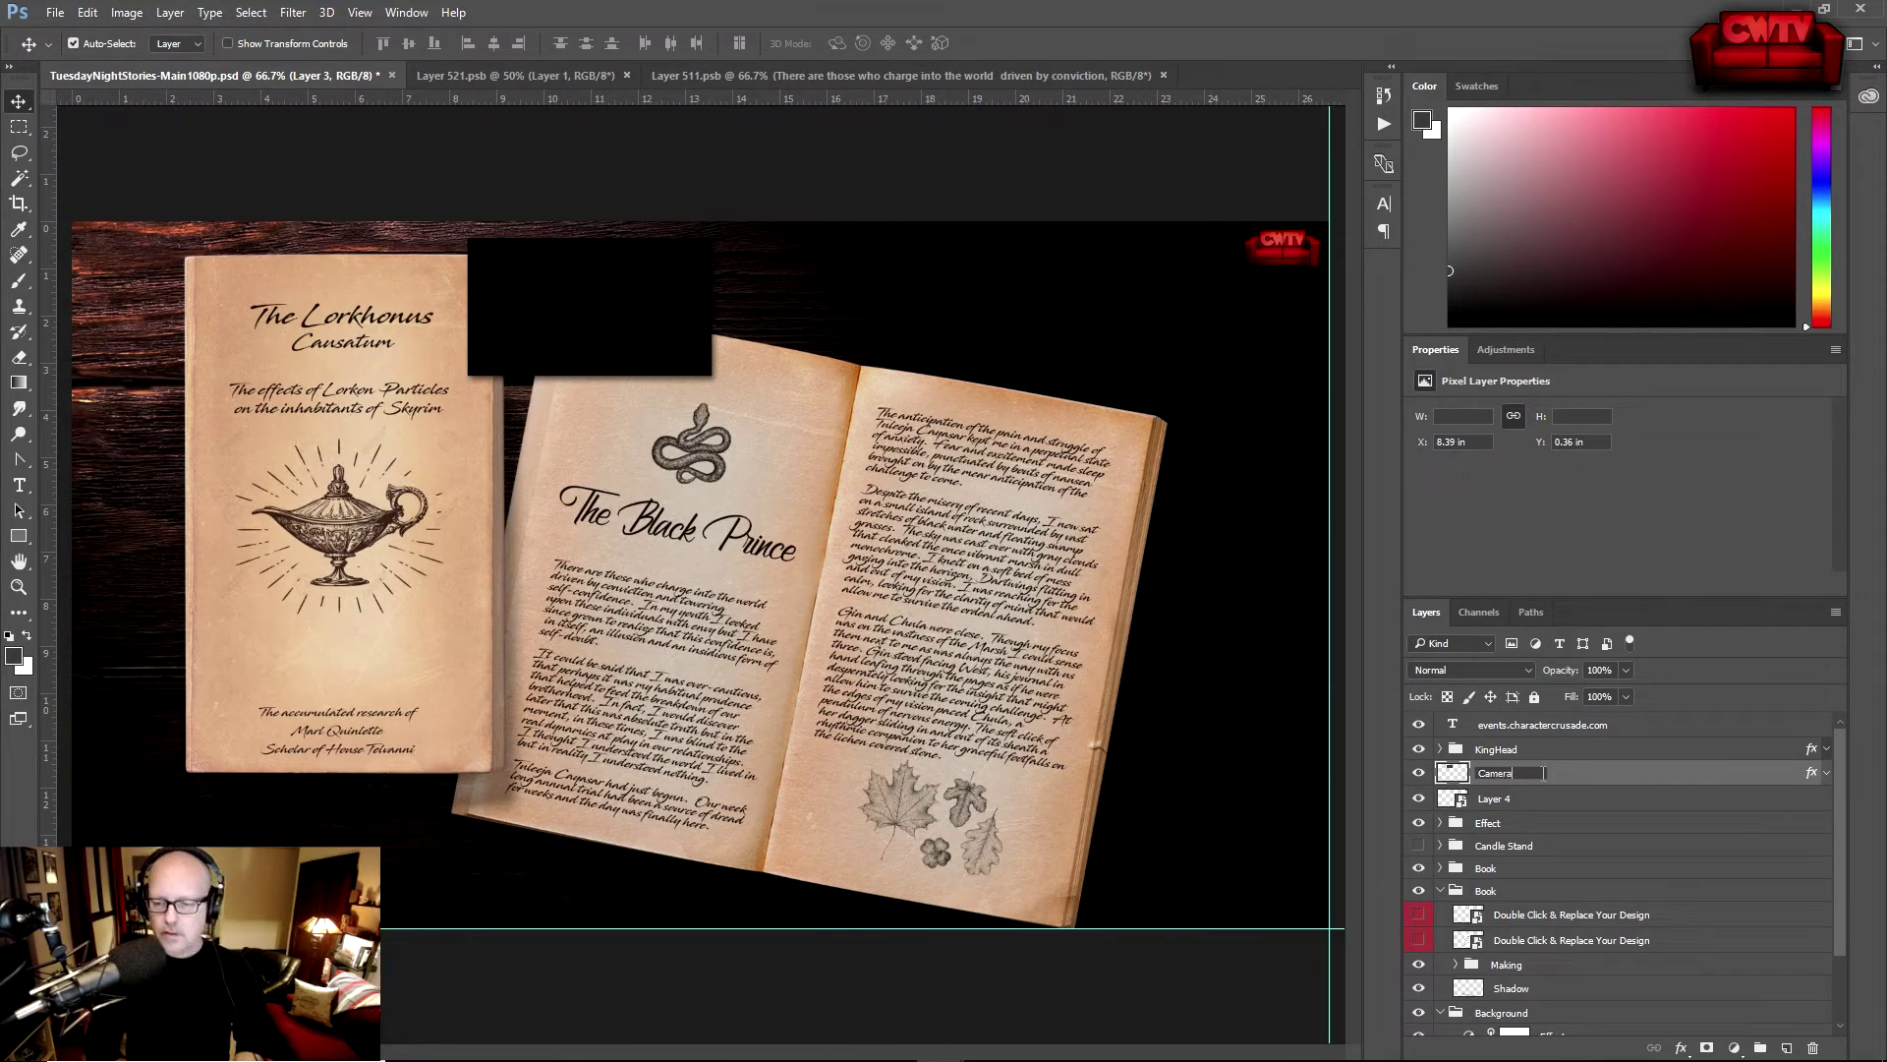
pyautogui.press('Return')
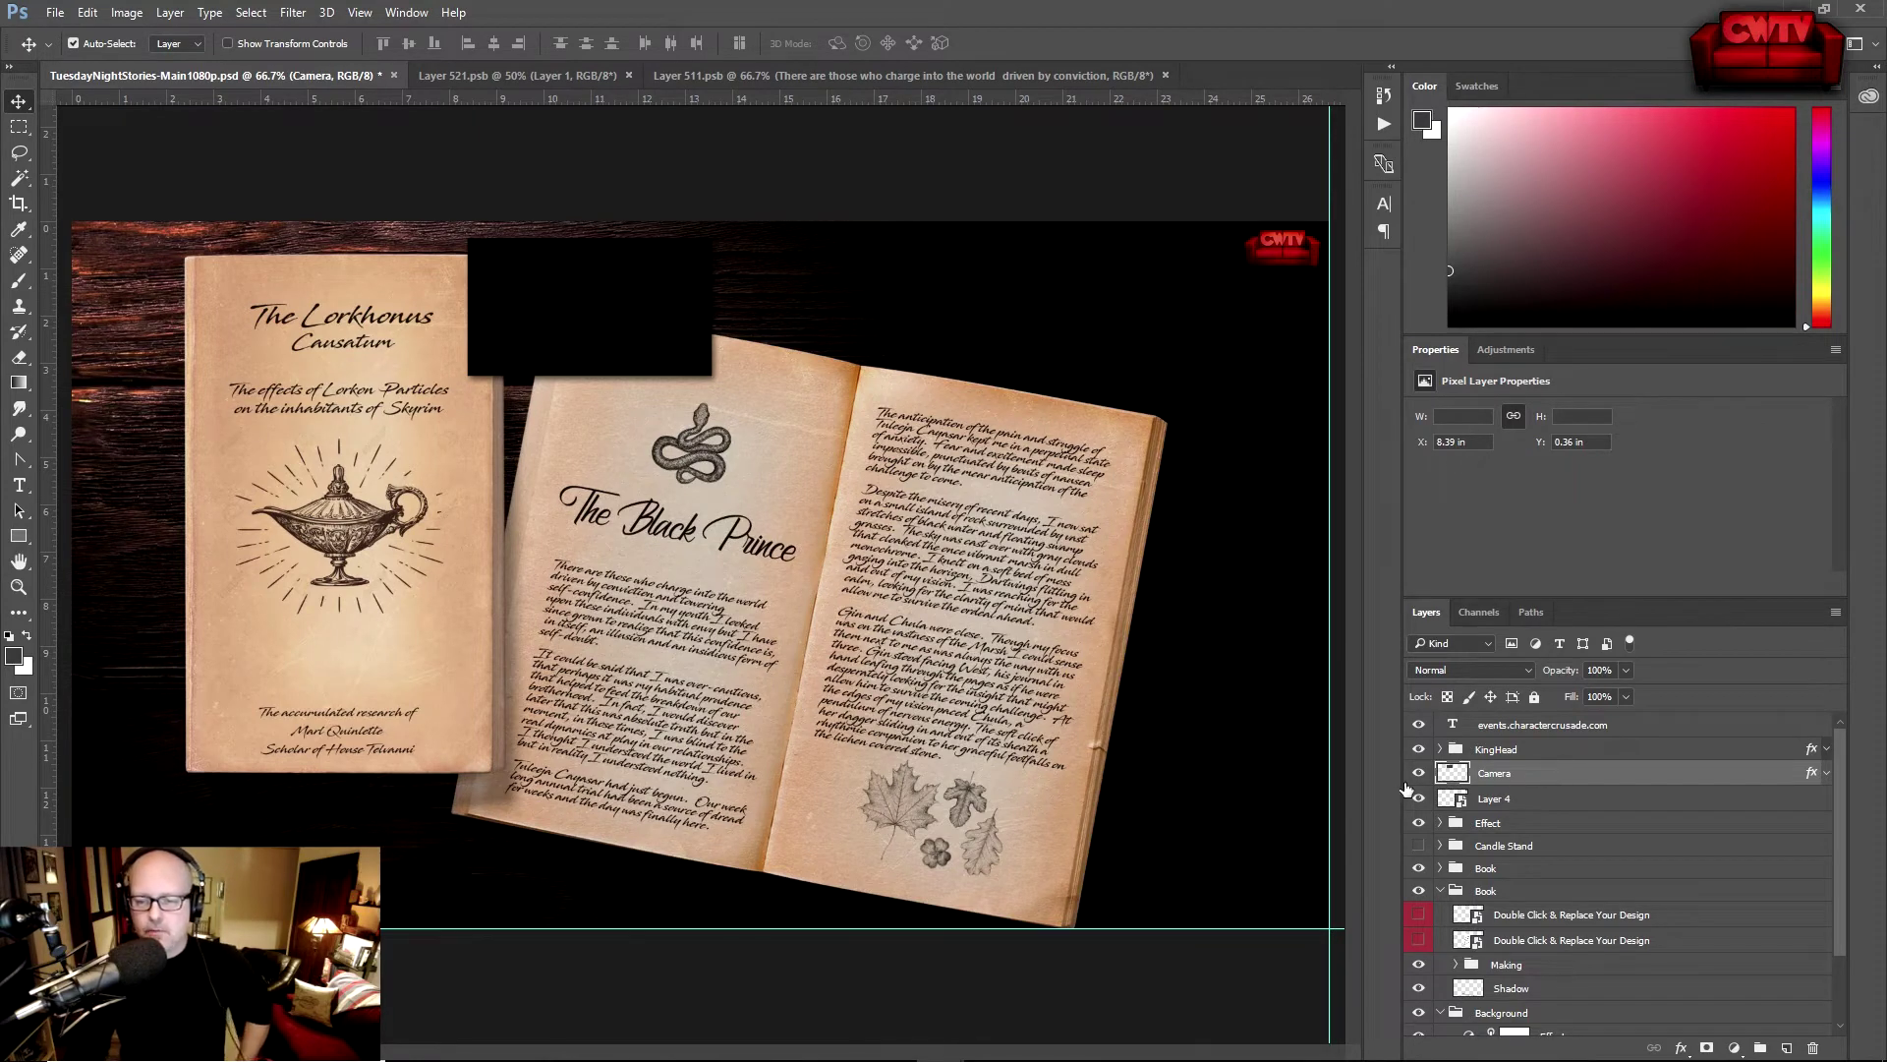
pyautogui.click(1418, 774)
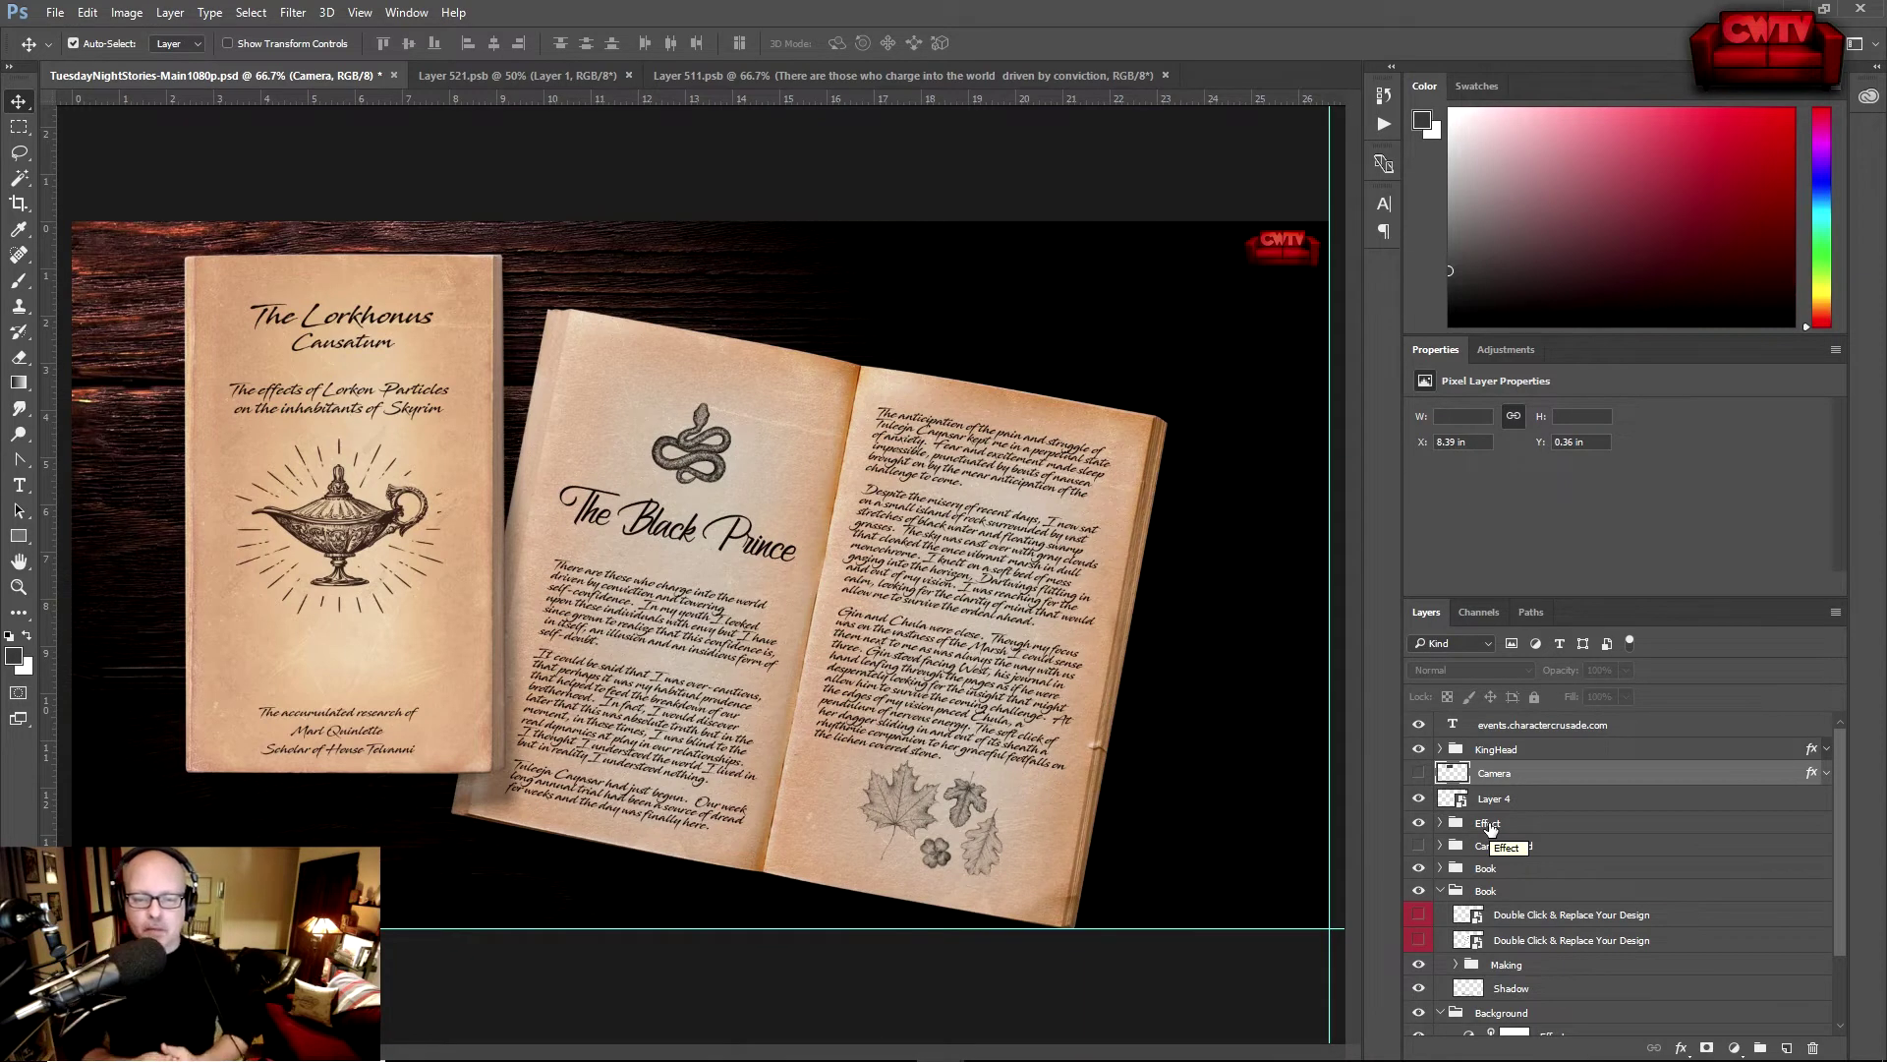
pyautogui.moveTo(988, 1054)
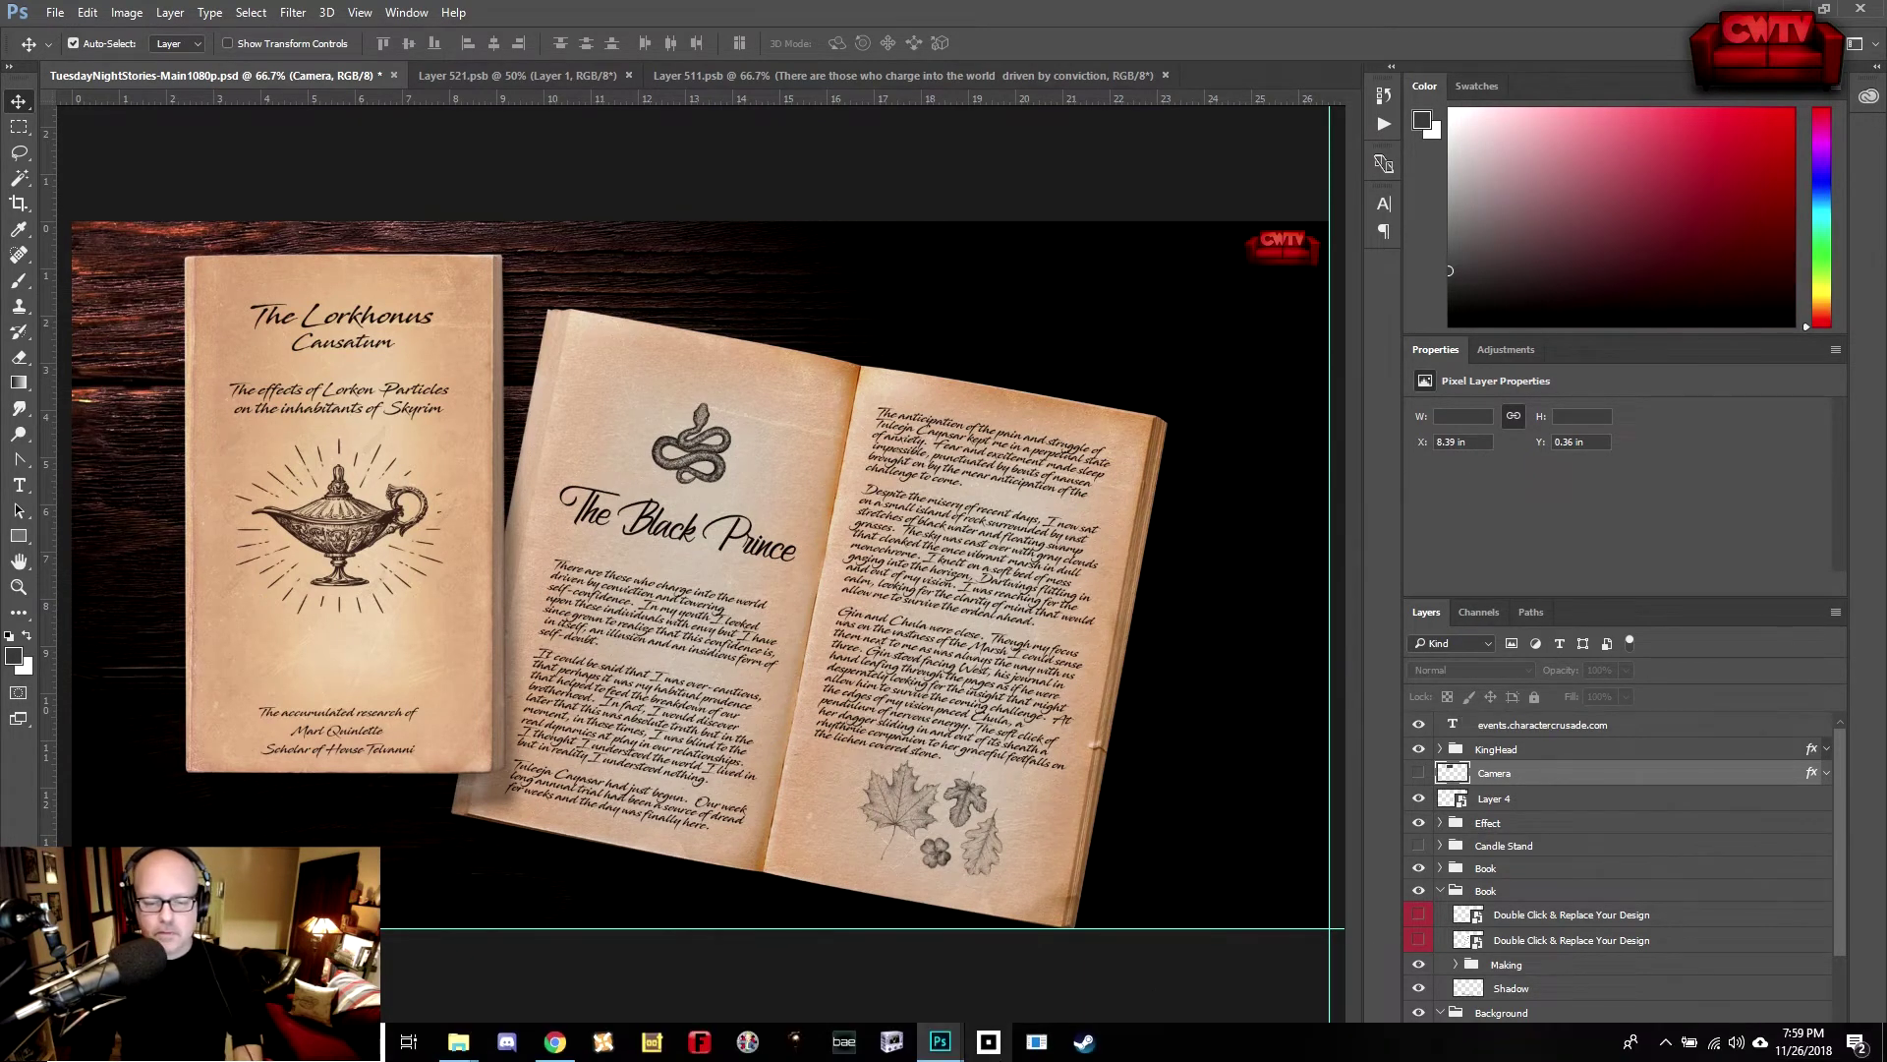
pyautogui.click(555, 1042)
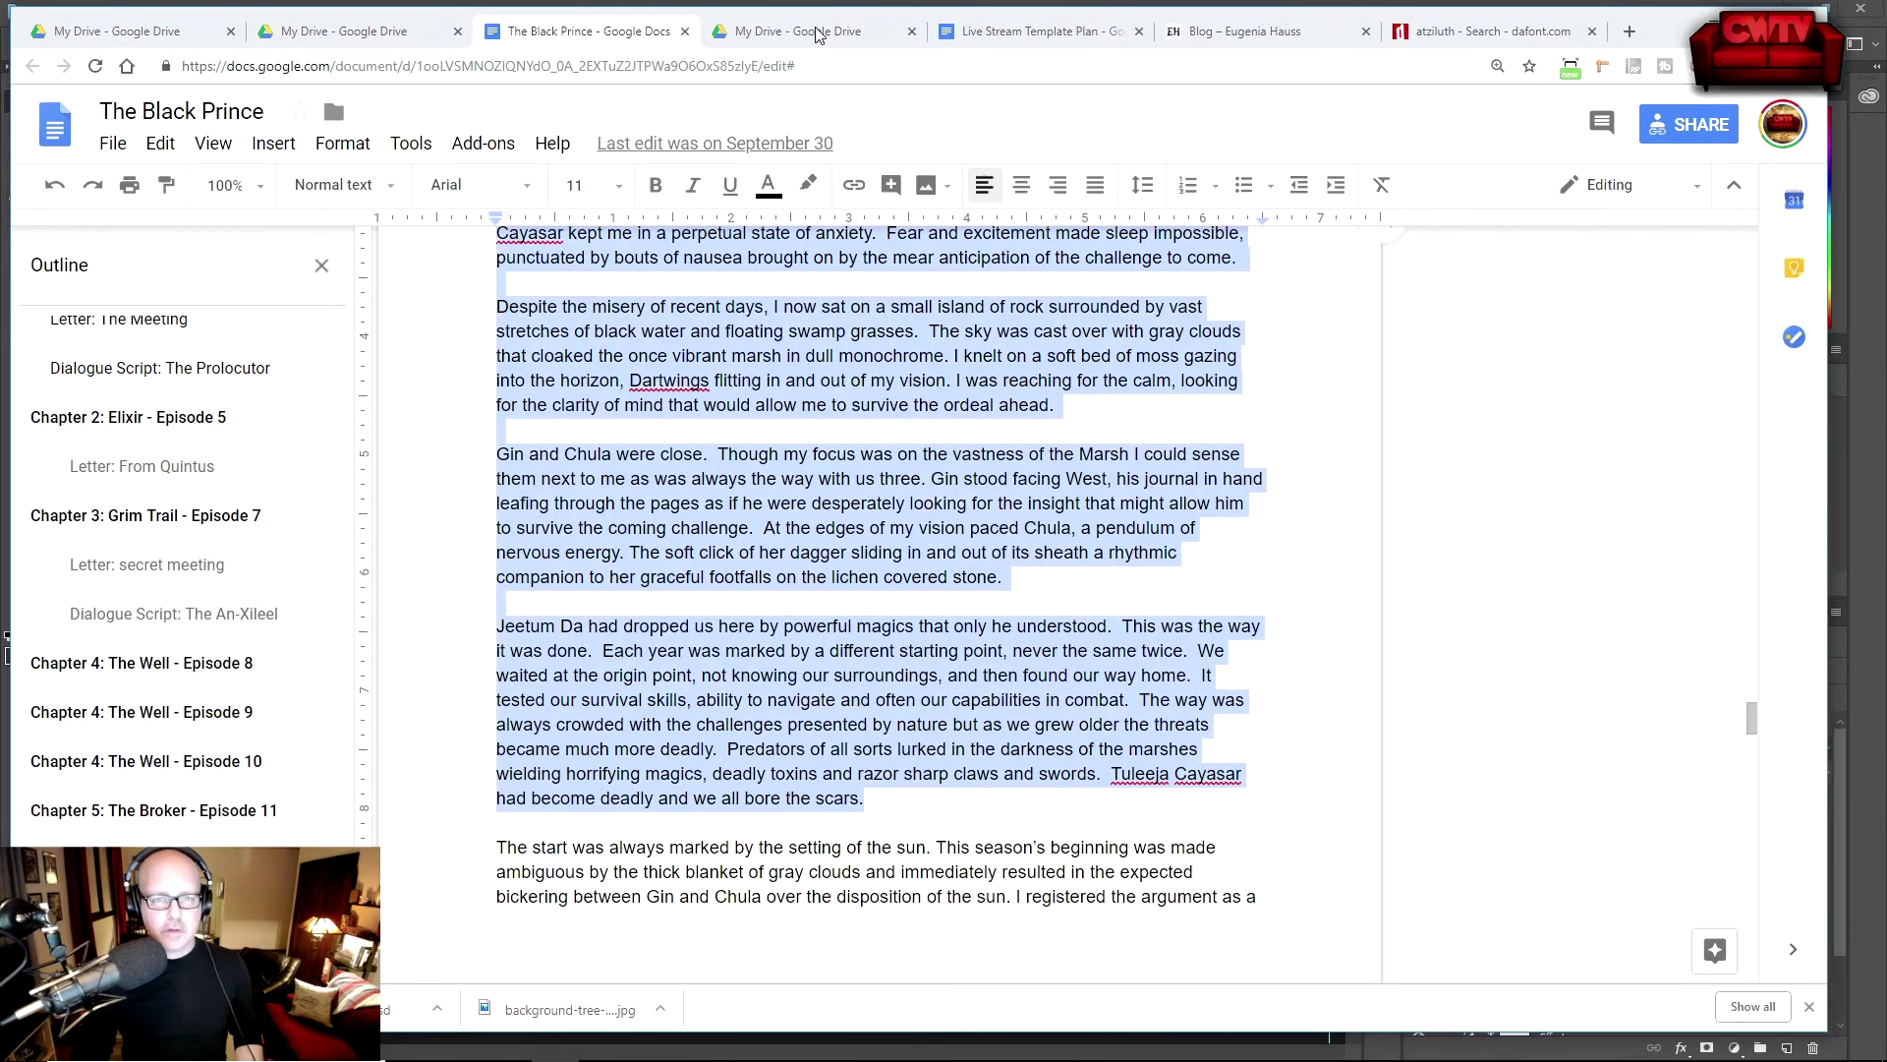
# - On the artist's blog tab, zoom the page to 80% and browse through the older posts
pyautogui.click(1274, 34)
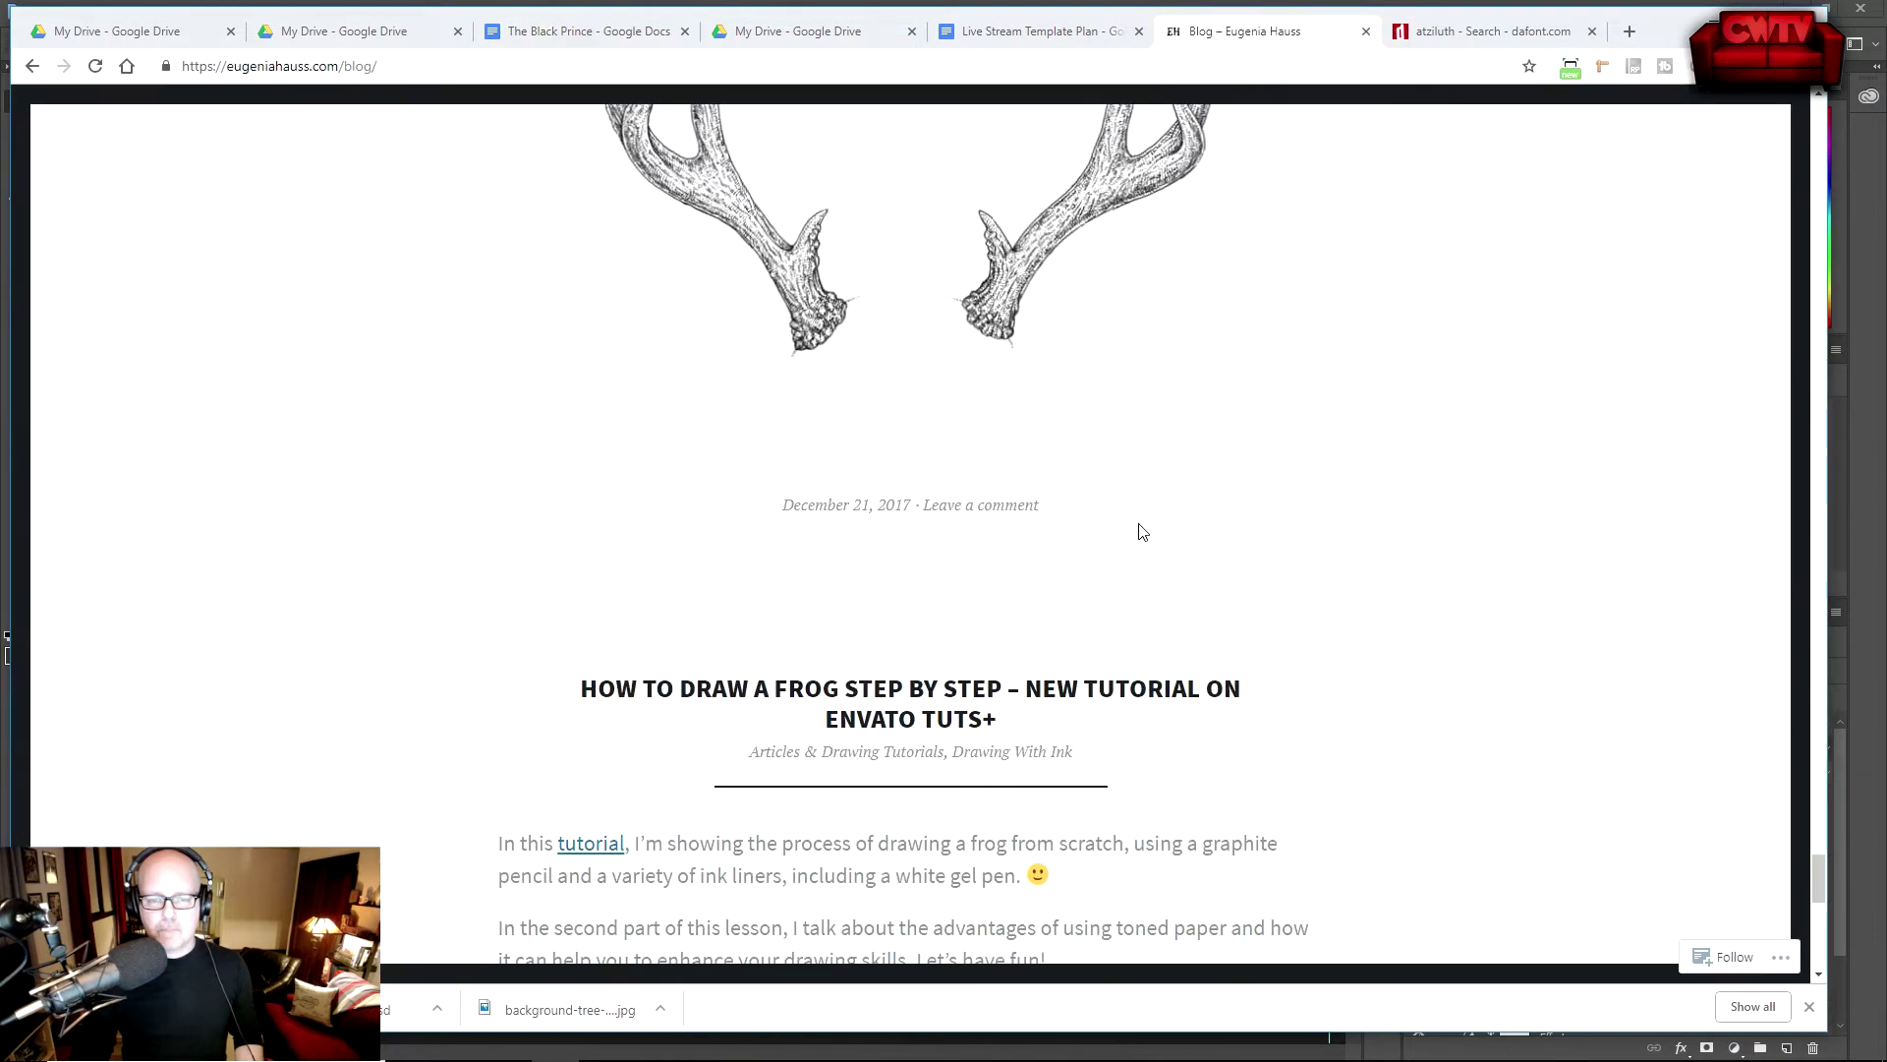
pyautogui.scroll(-3, 1141, 530)
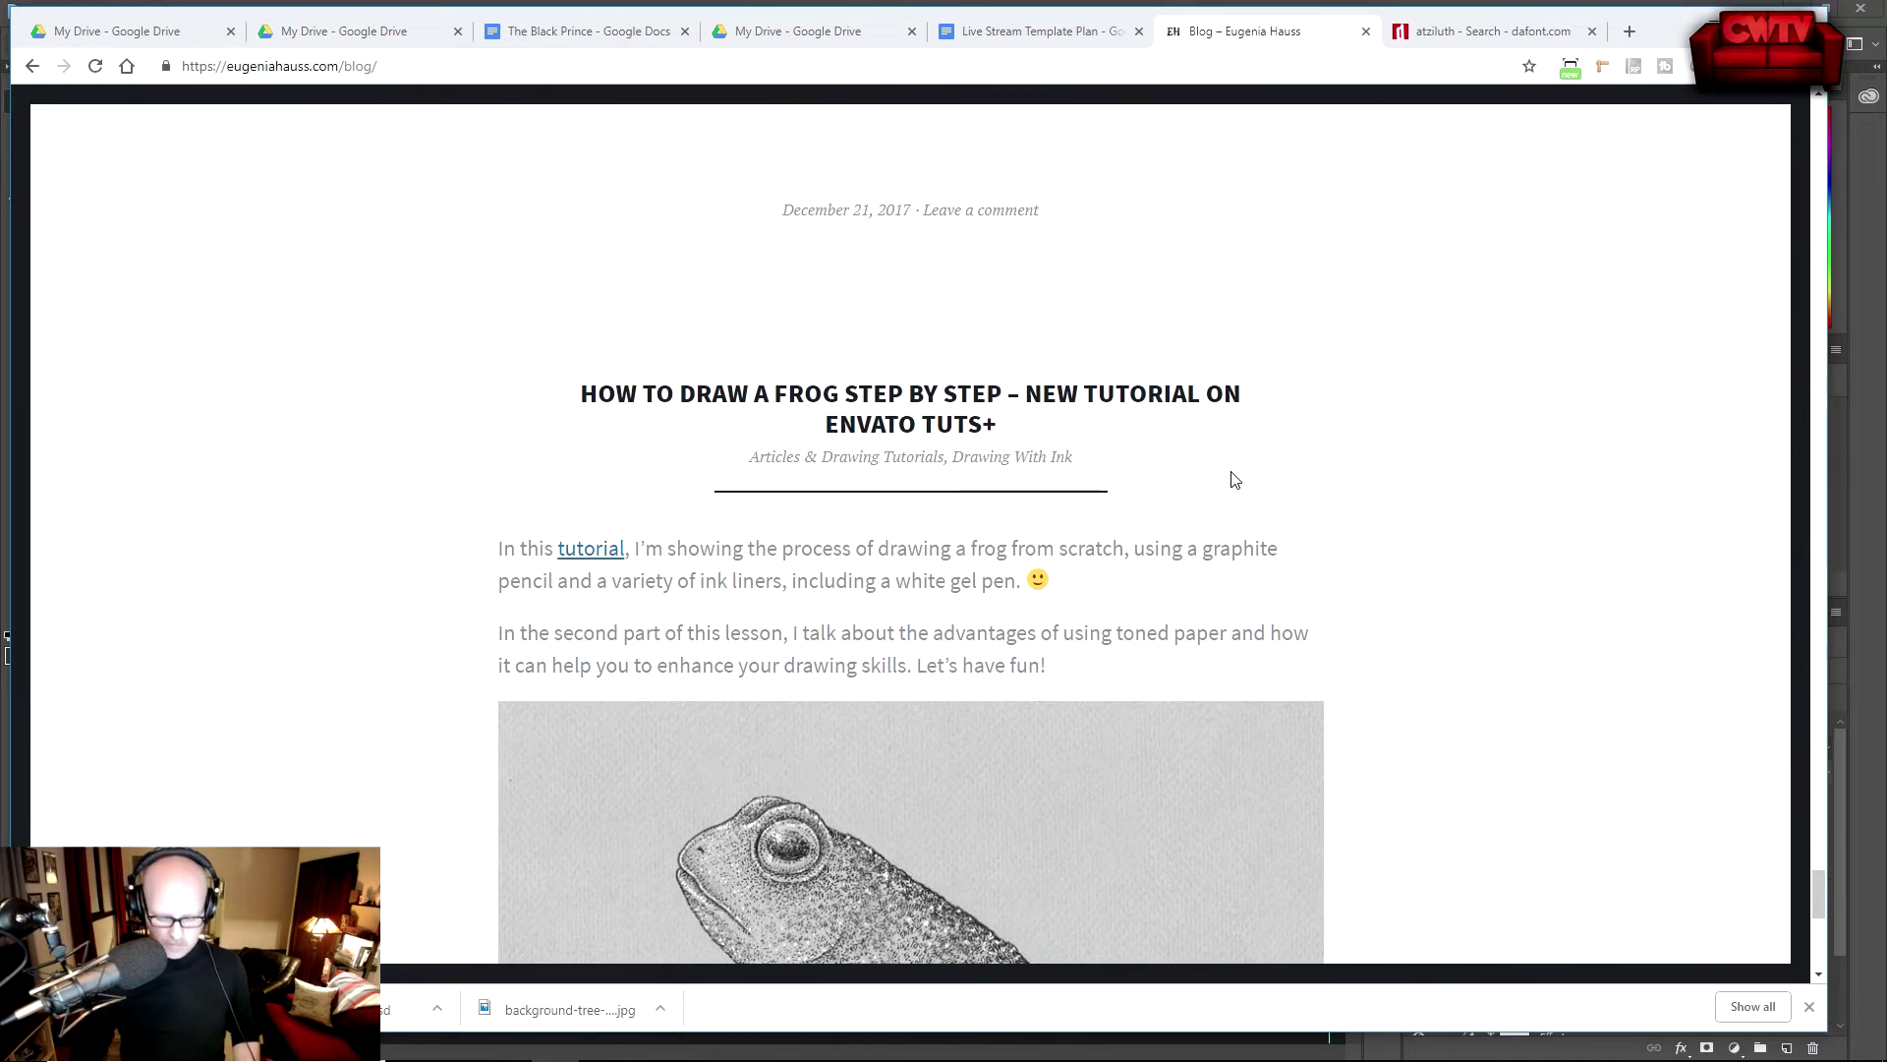
pyautogui.hotkey('ctrl', '-')
pyautogui.hotkey('ctrl', '-')
pyautogui.hotkey('ctrl', '-')
pyautogui.hotkey('ctrl', '-')
pyautogui.hotkey('ctrl', '-')
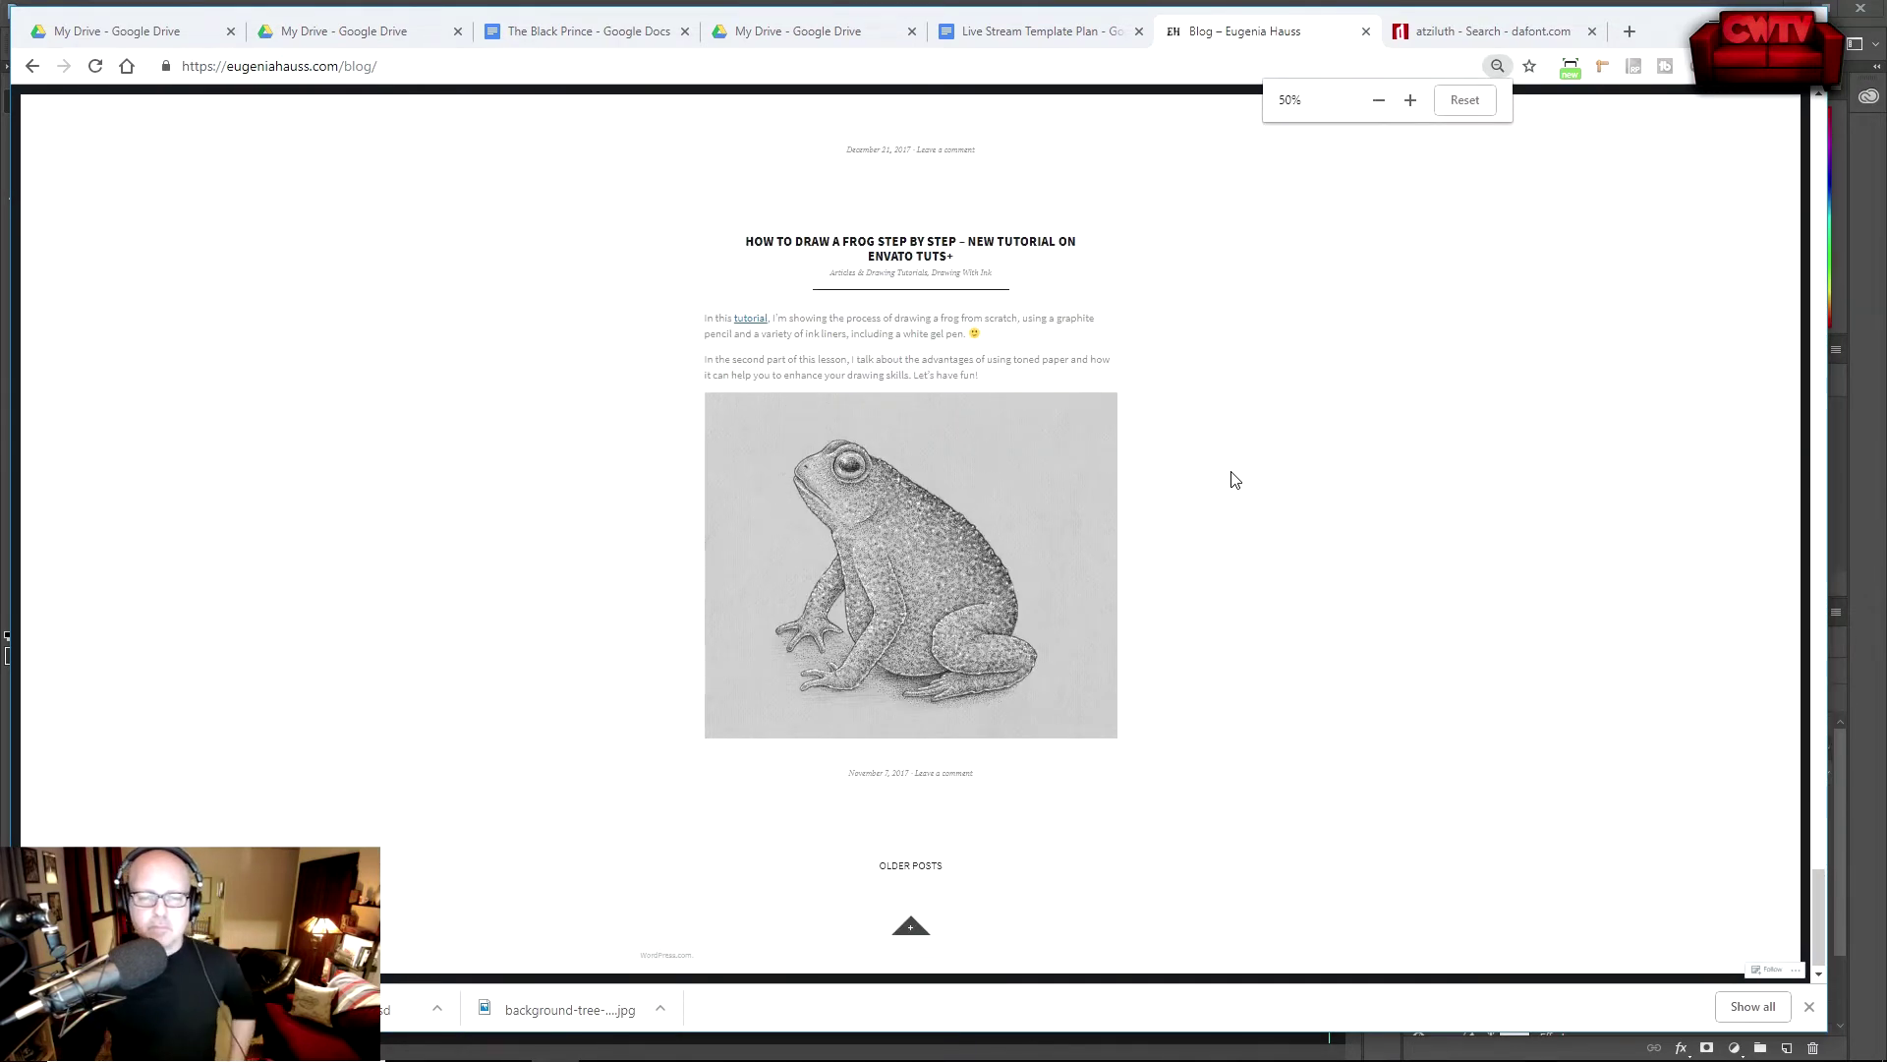
pyautogui.click(914, 865)
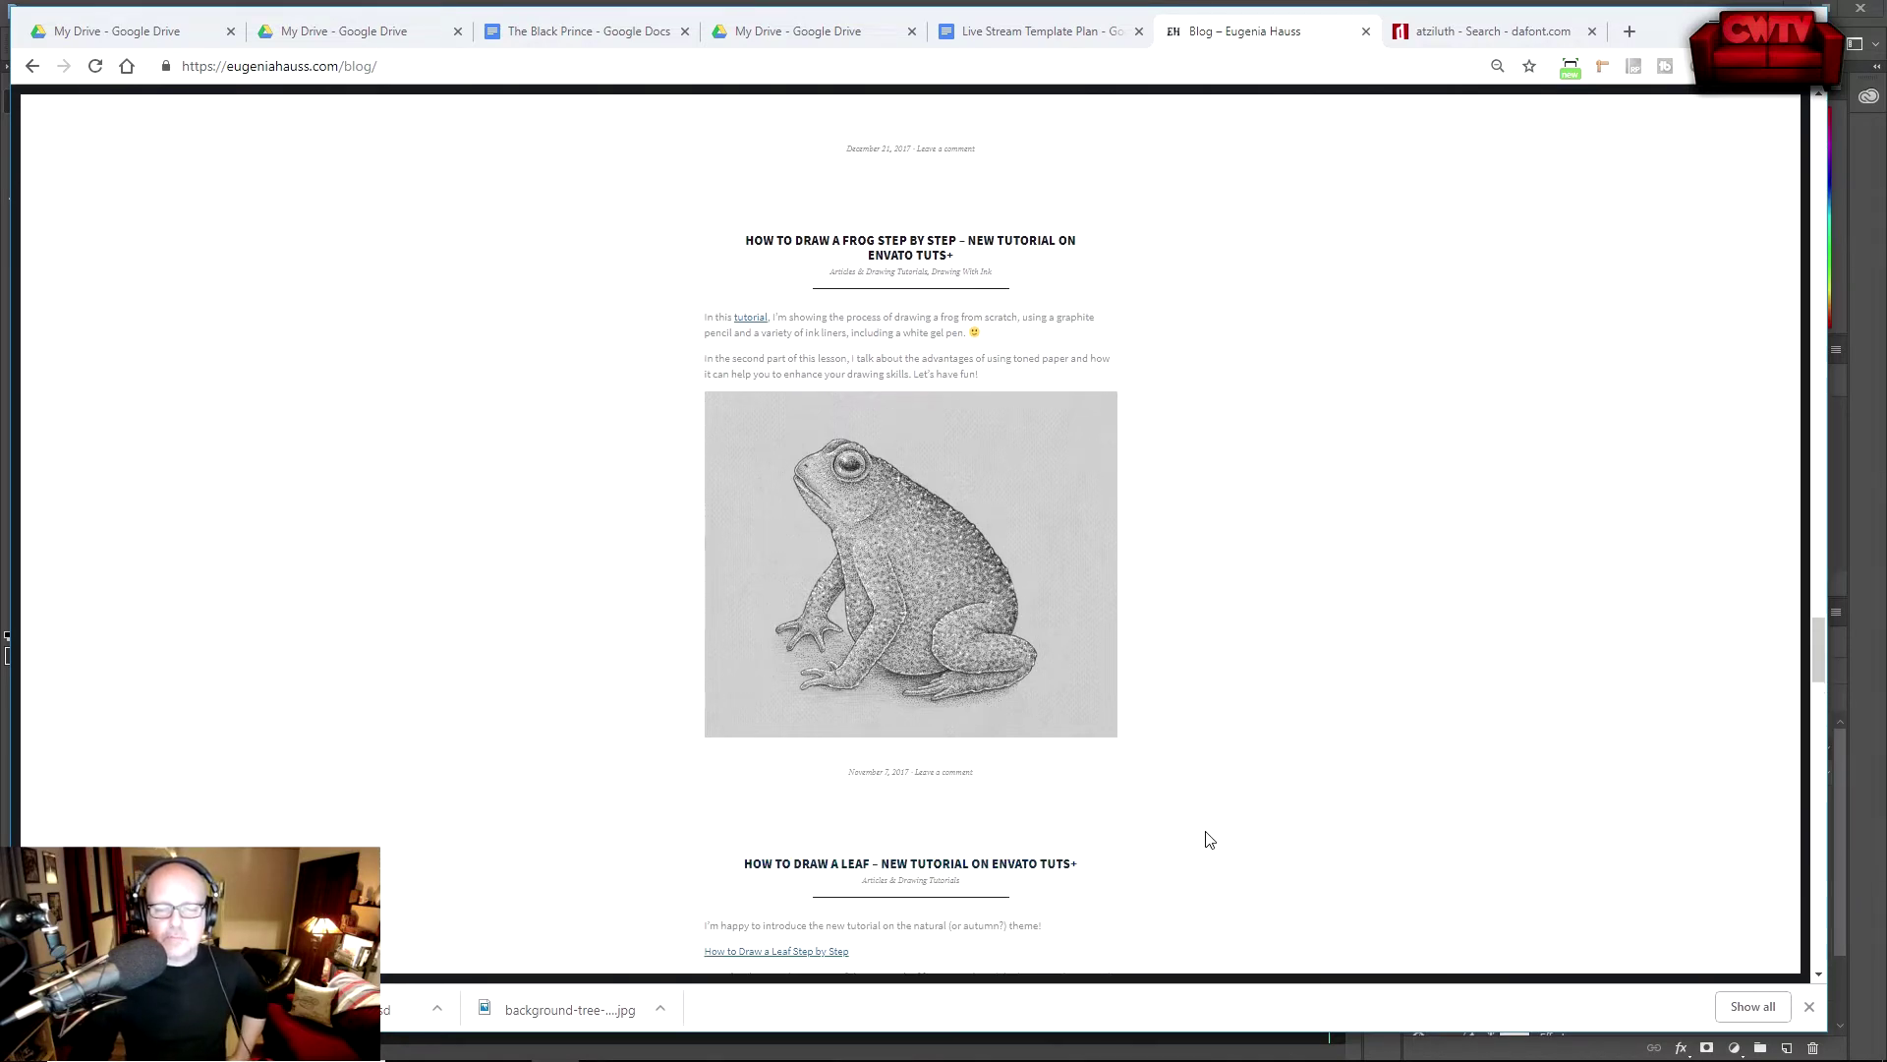
pyautogui.scroll(-7, 1207, 843)
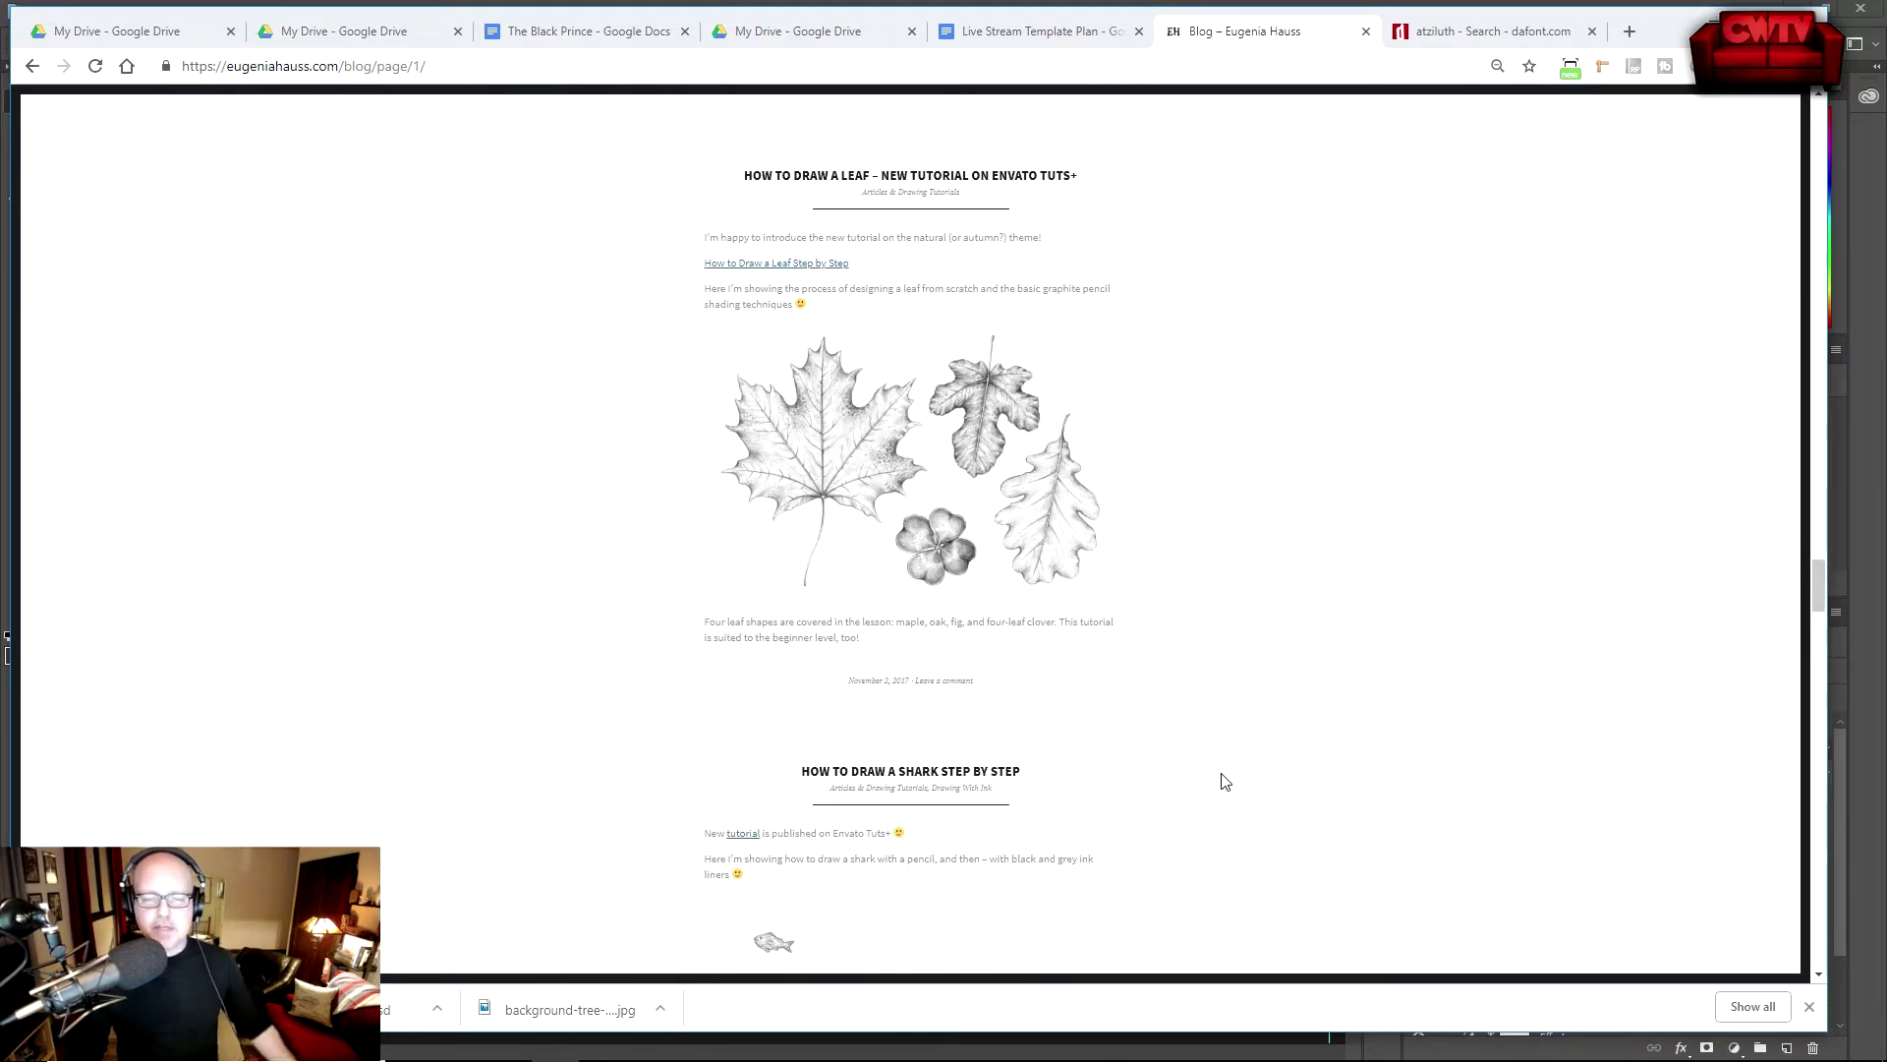
pyautogui.scroll(-11, 1226, 781)
pyautogui.scroll(-11, 1224, 752)
pyautogui.scroll(-15, 1177, 782)
pyautogui.scroll(-17, 1175, 791)
pyautogui.scroll(-6, 1177, 789)
pyautogui.click(901, 865)
pyautogui.scroll(-11, 1247, 698)
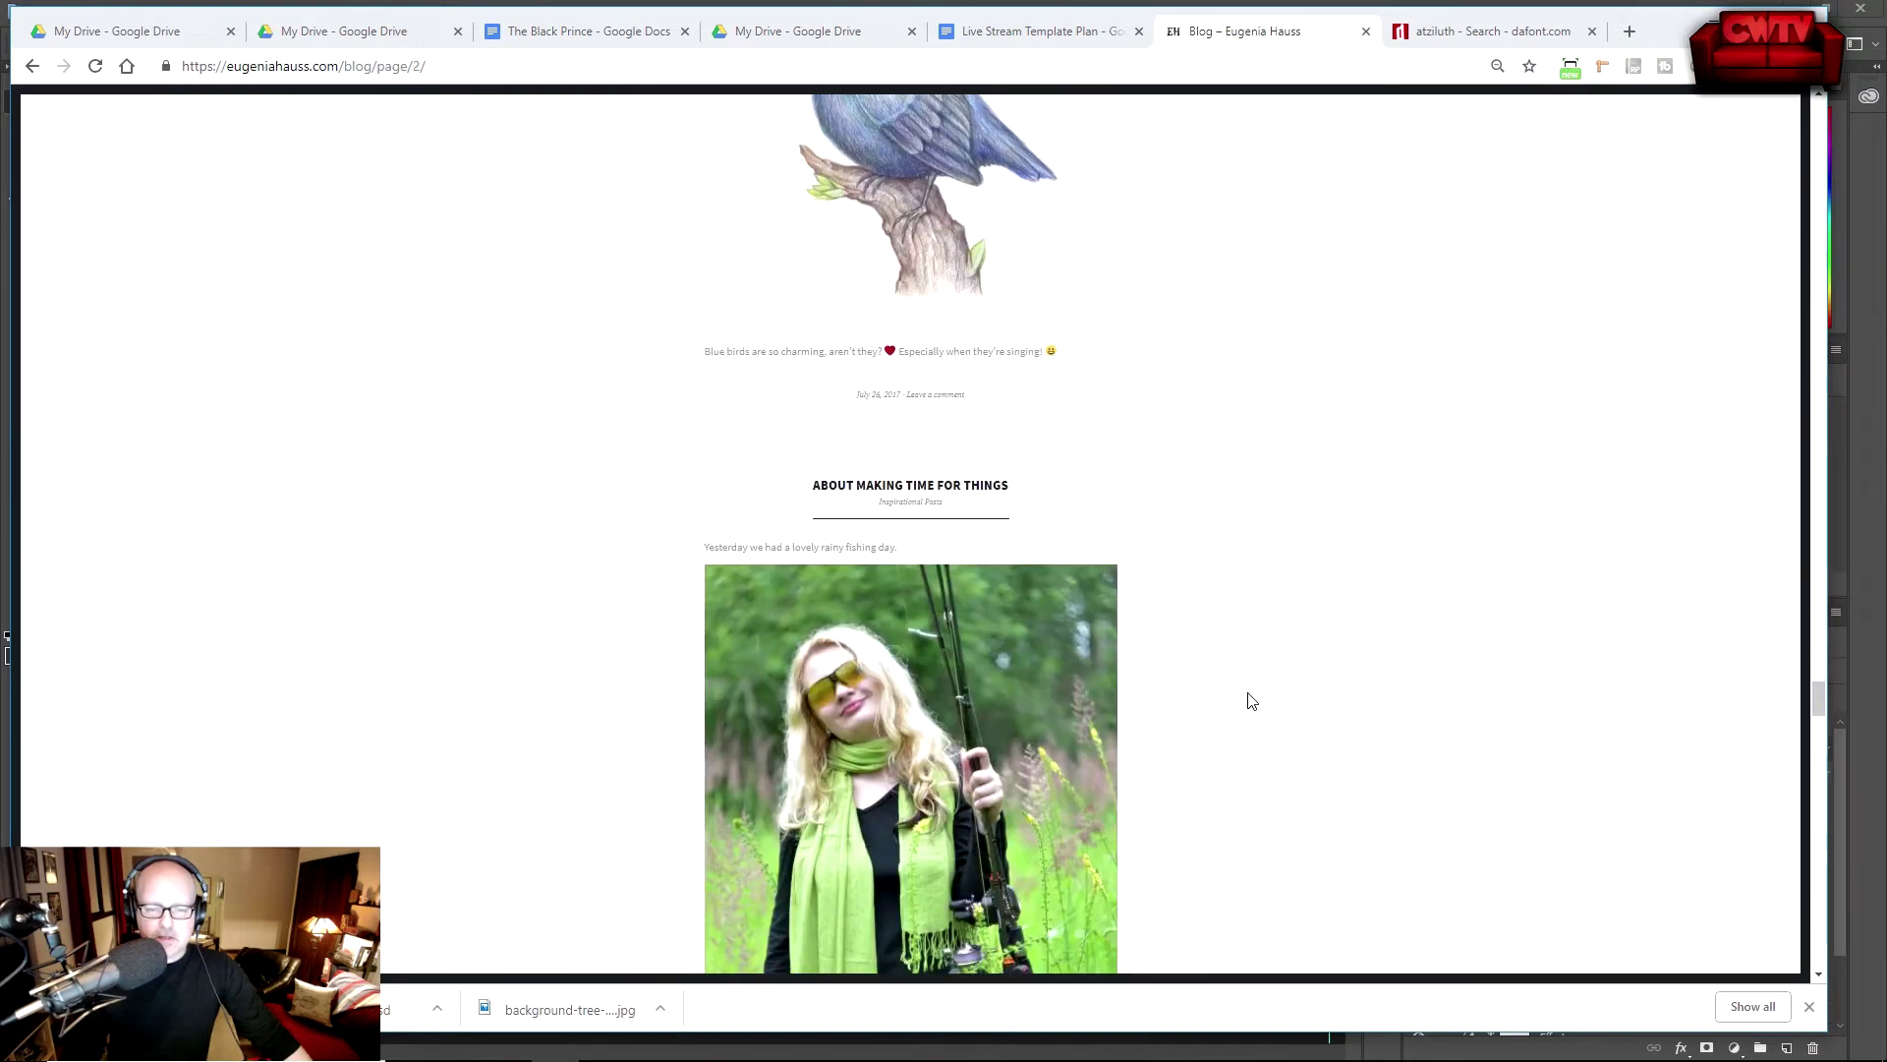
pyautogui.scroll(-5, 1251, 700)
pyautogui.scroll(-17, 1251, 721)
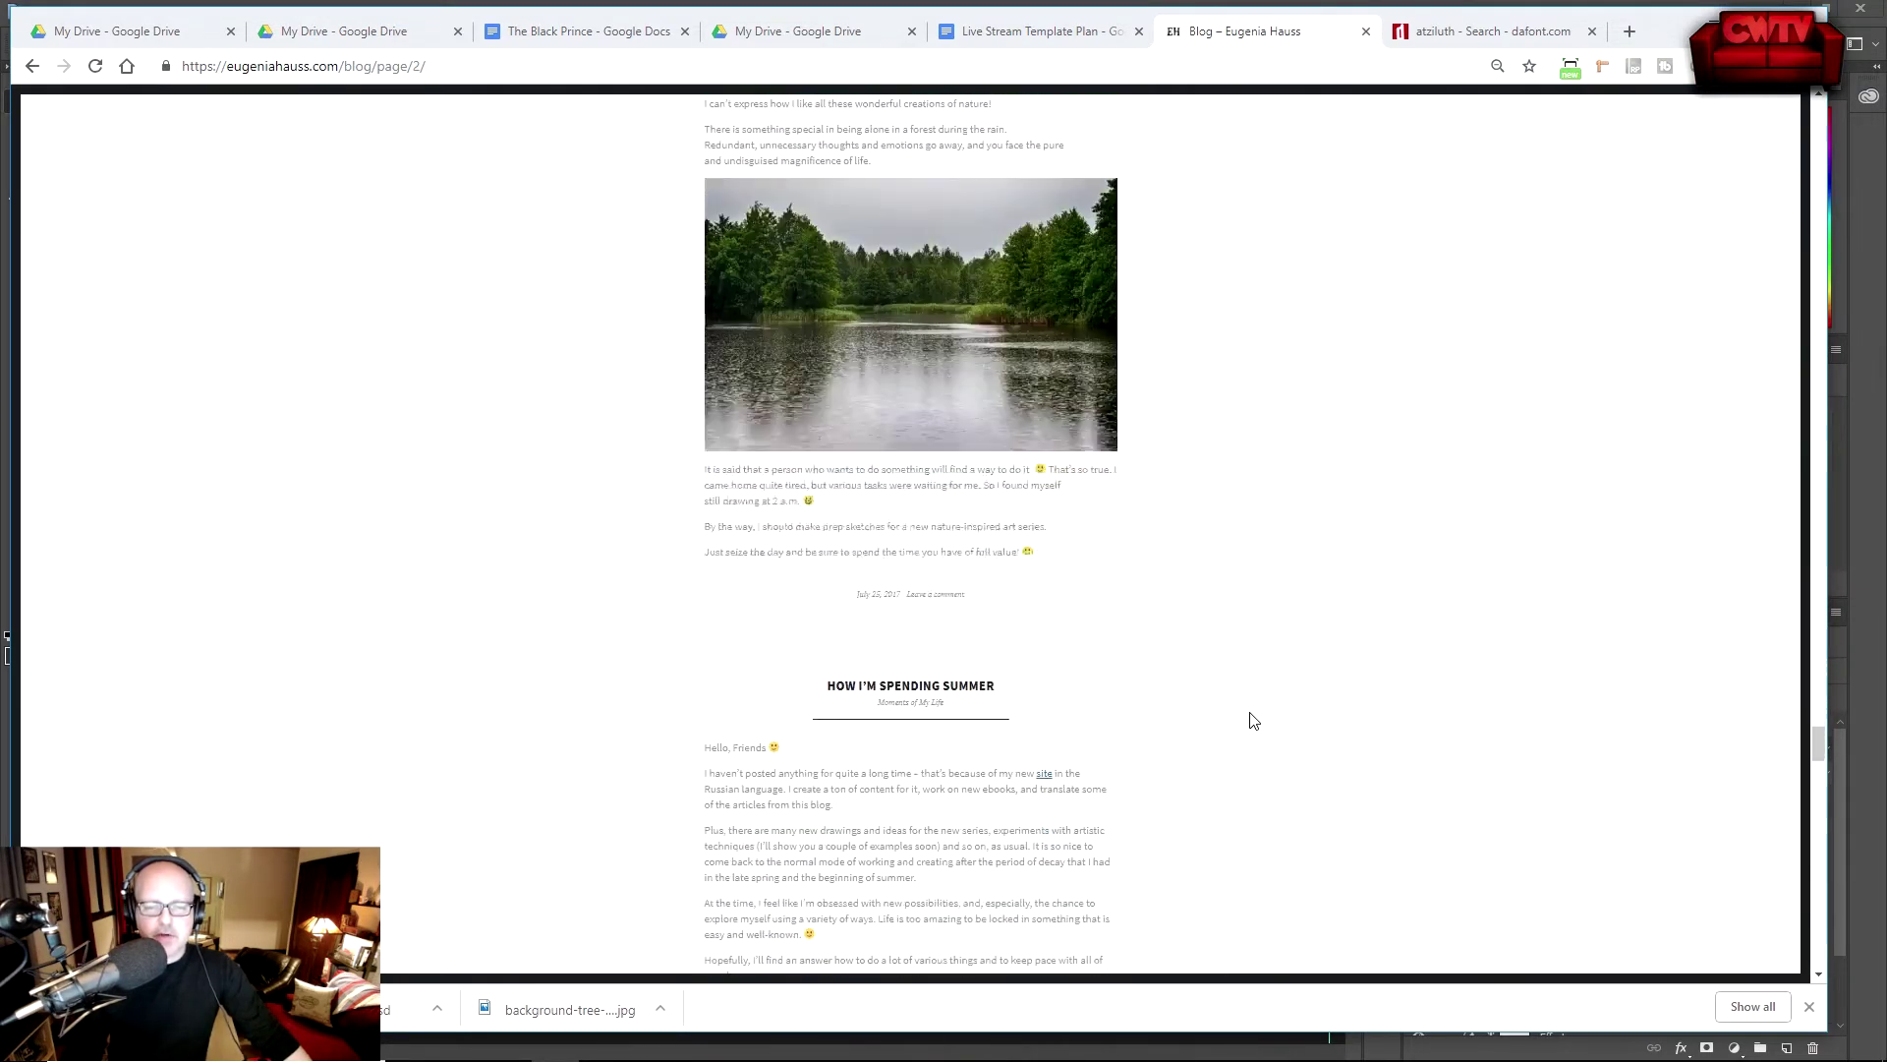
pyautogui.scroll(-10, 1258, 722)
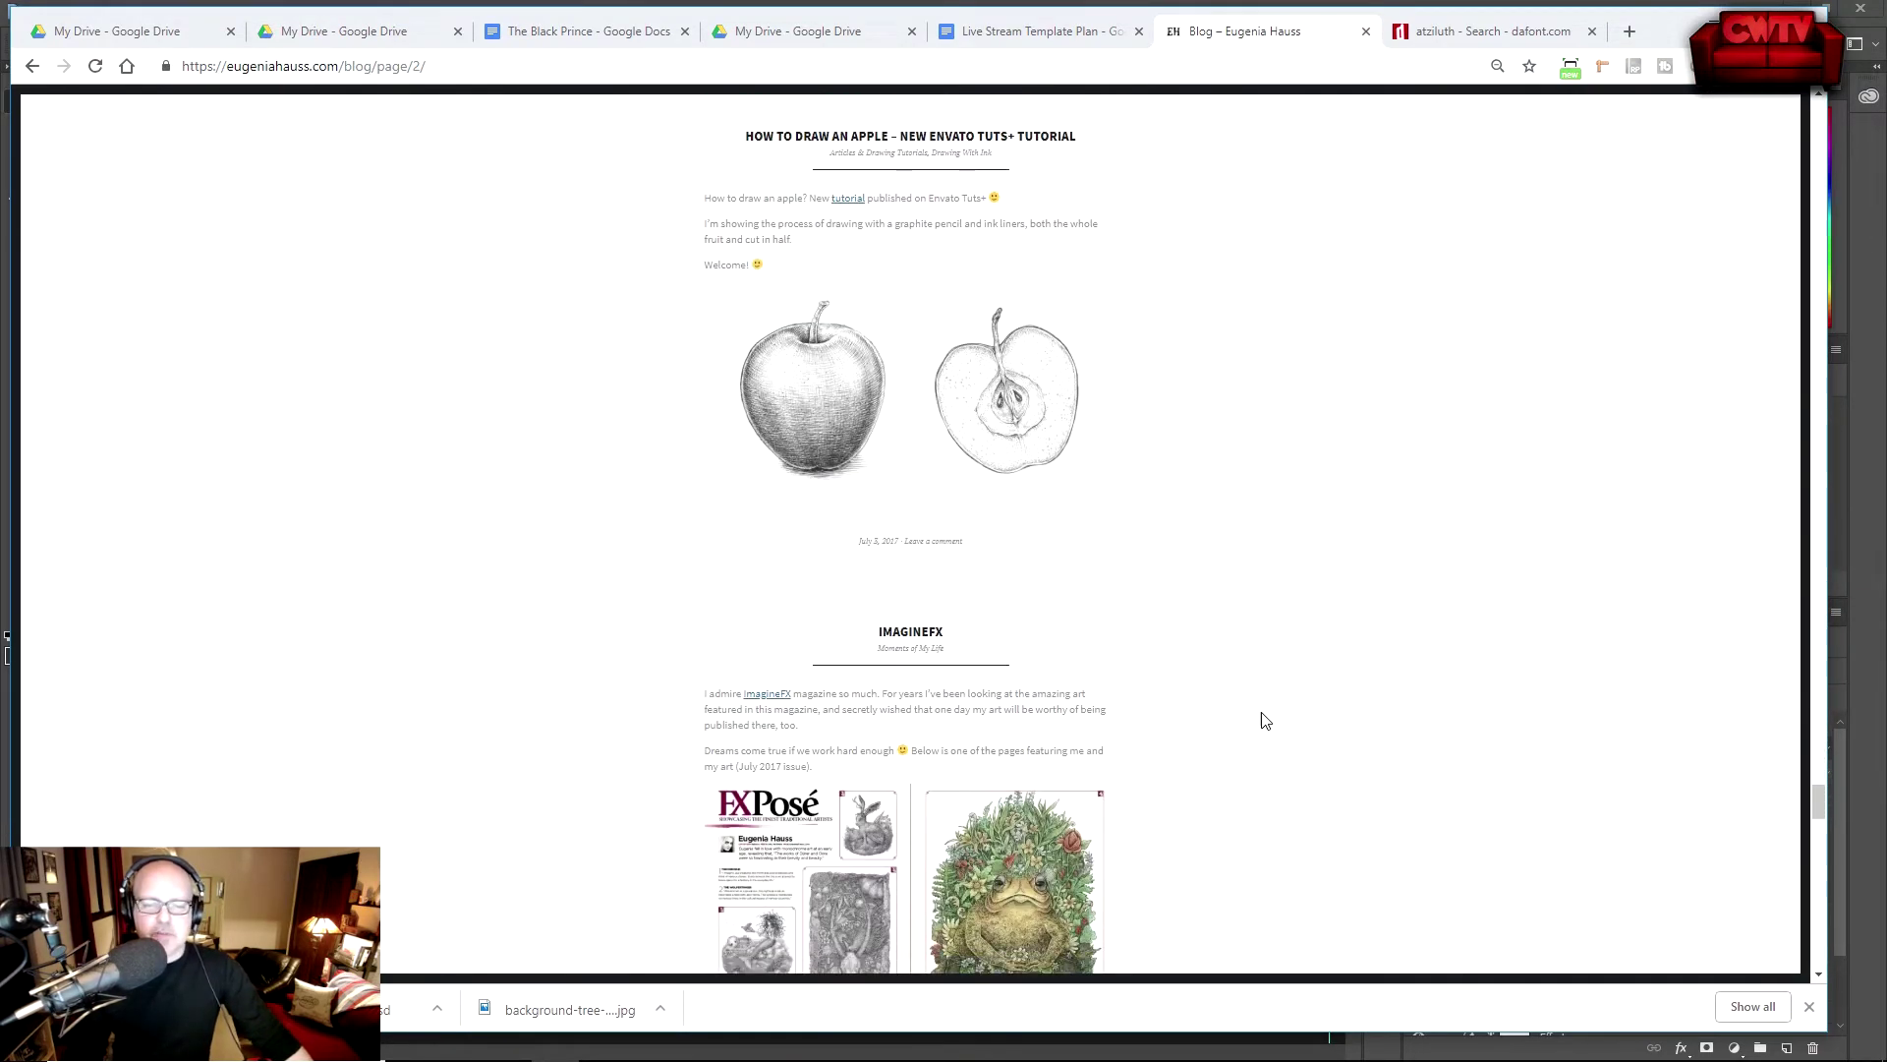
pyautogui.scroll(-10, 1275, 720)
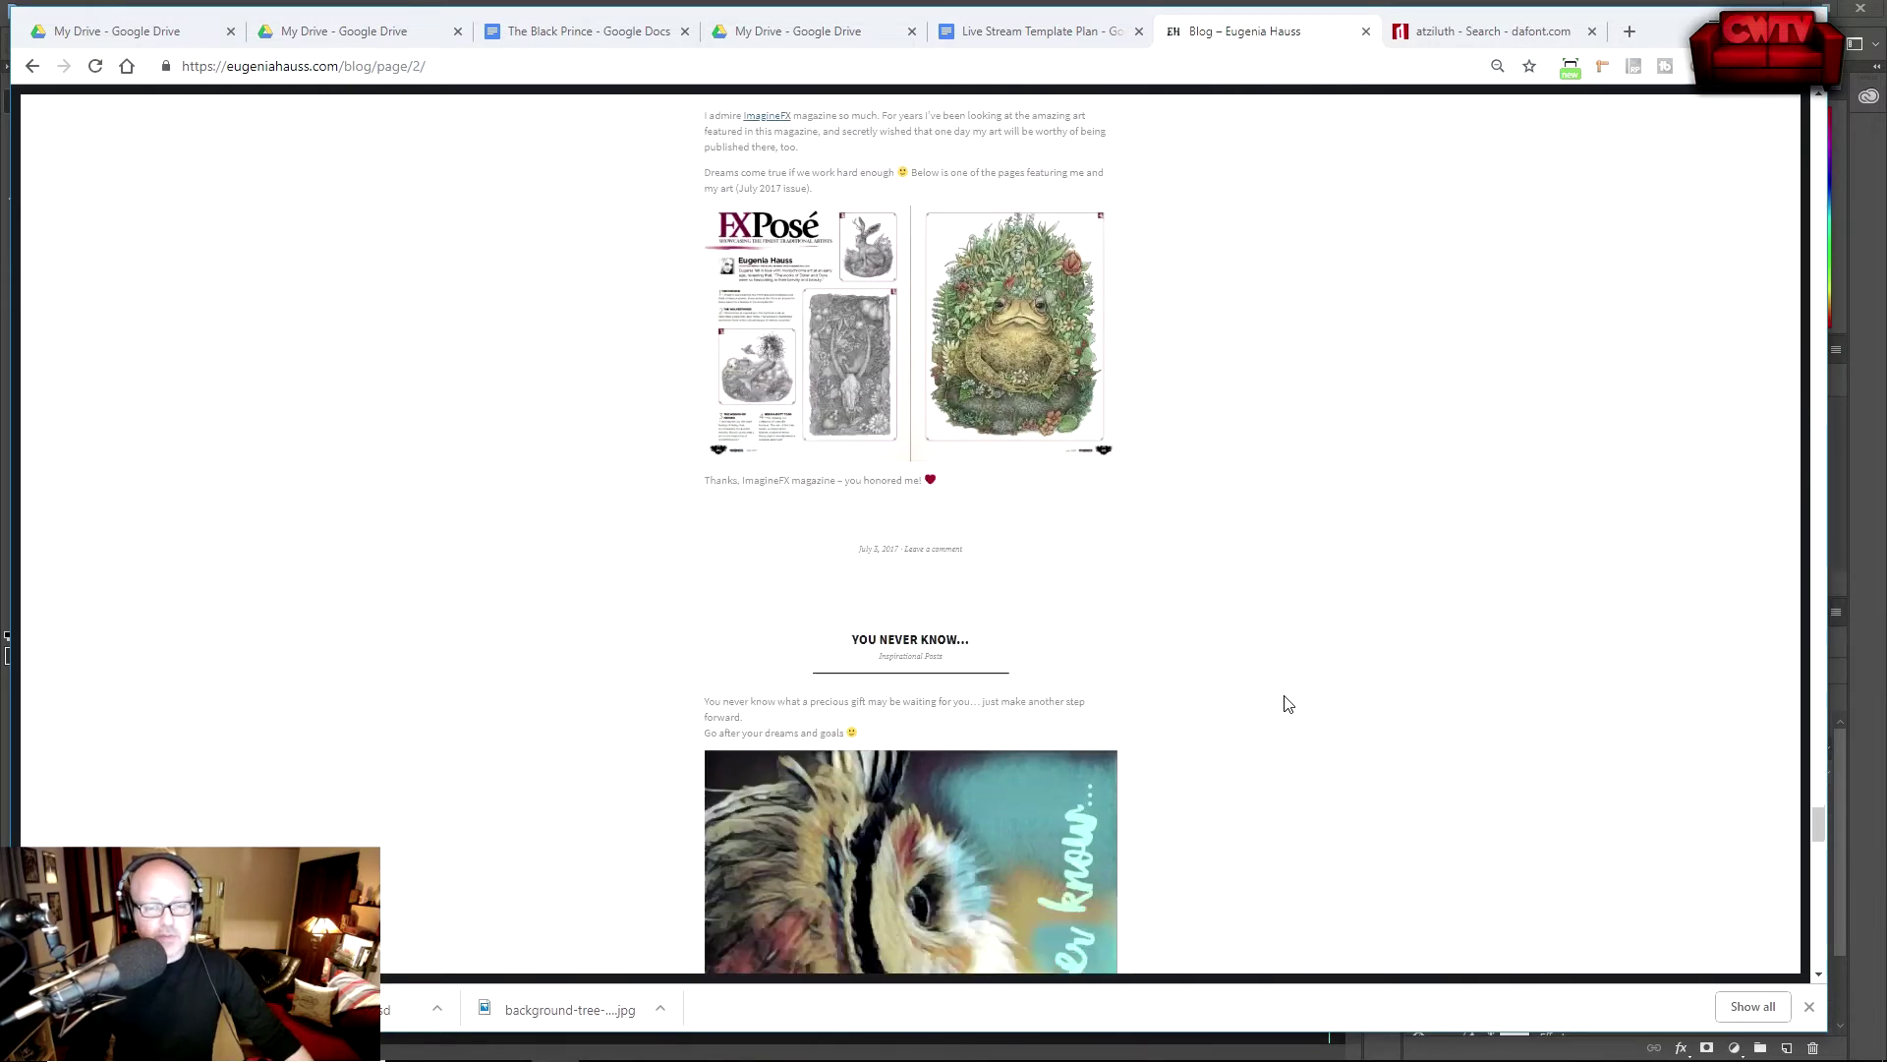
pyautogui.scroll(-10, 1290, 706)
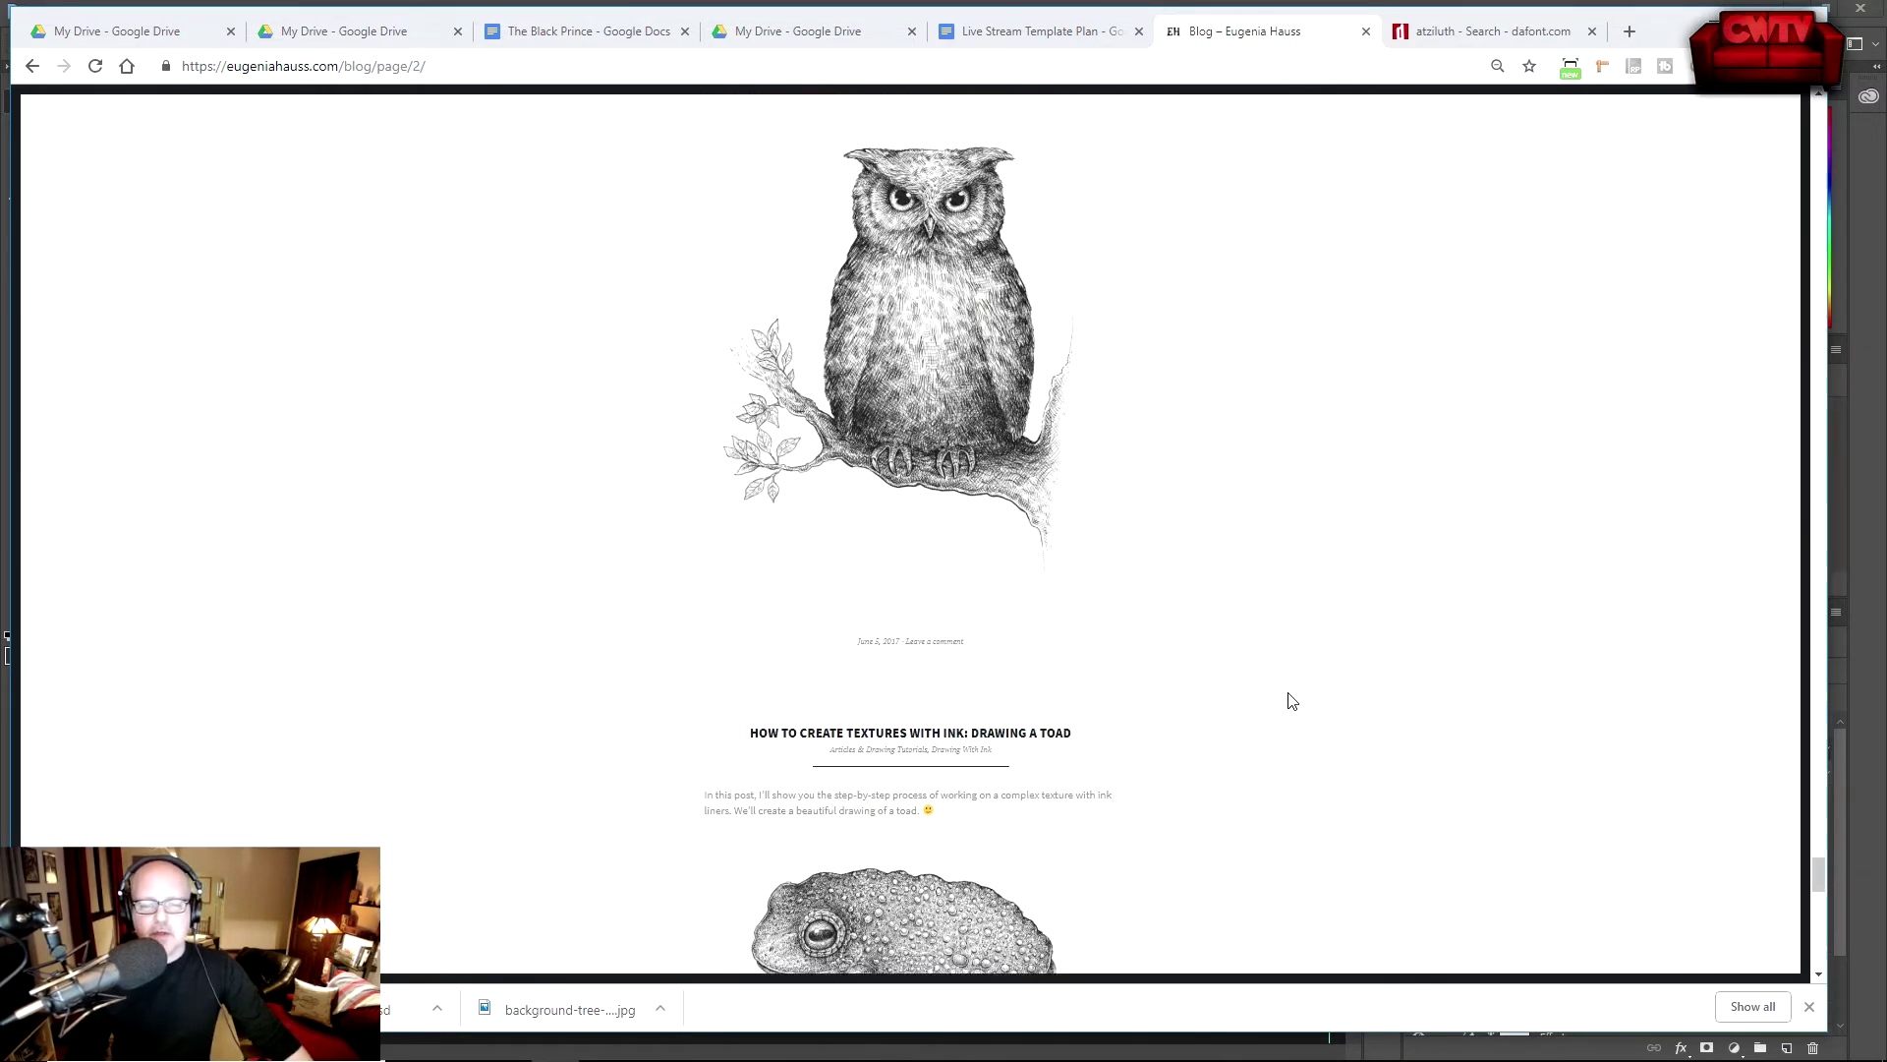
pyautogui.scroll(-9, 1294, 713)
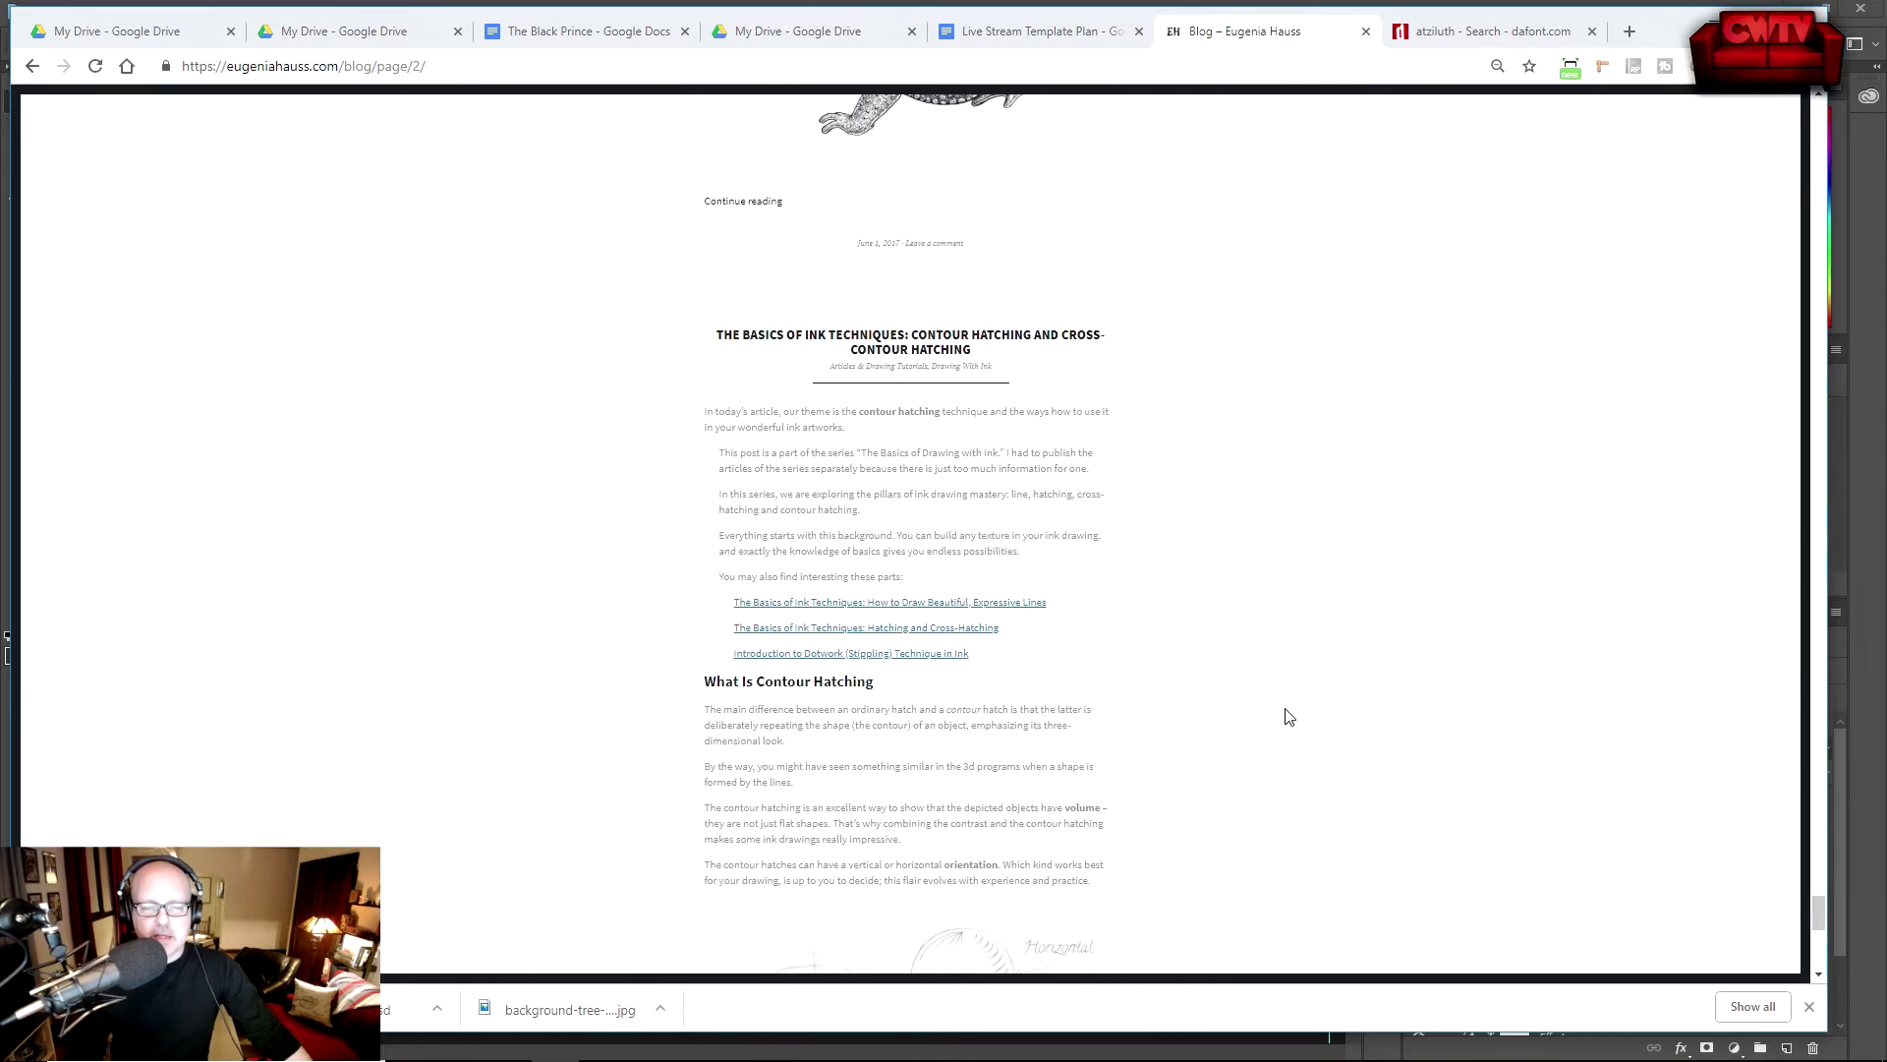
pyautogui.scroll(-4, 1287, 714)
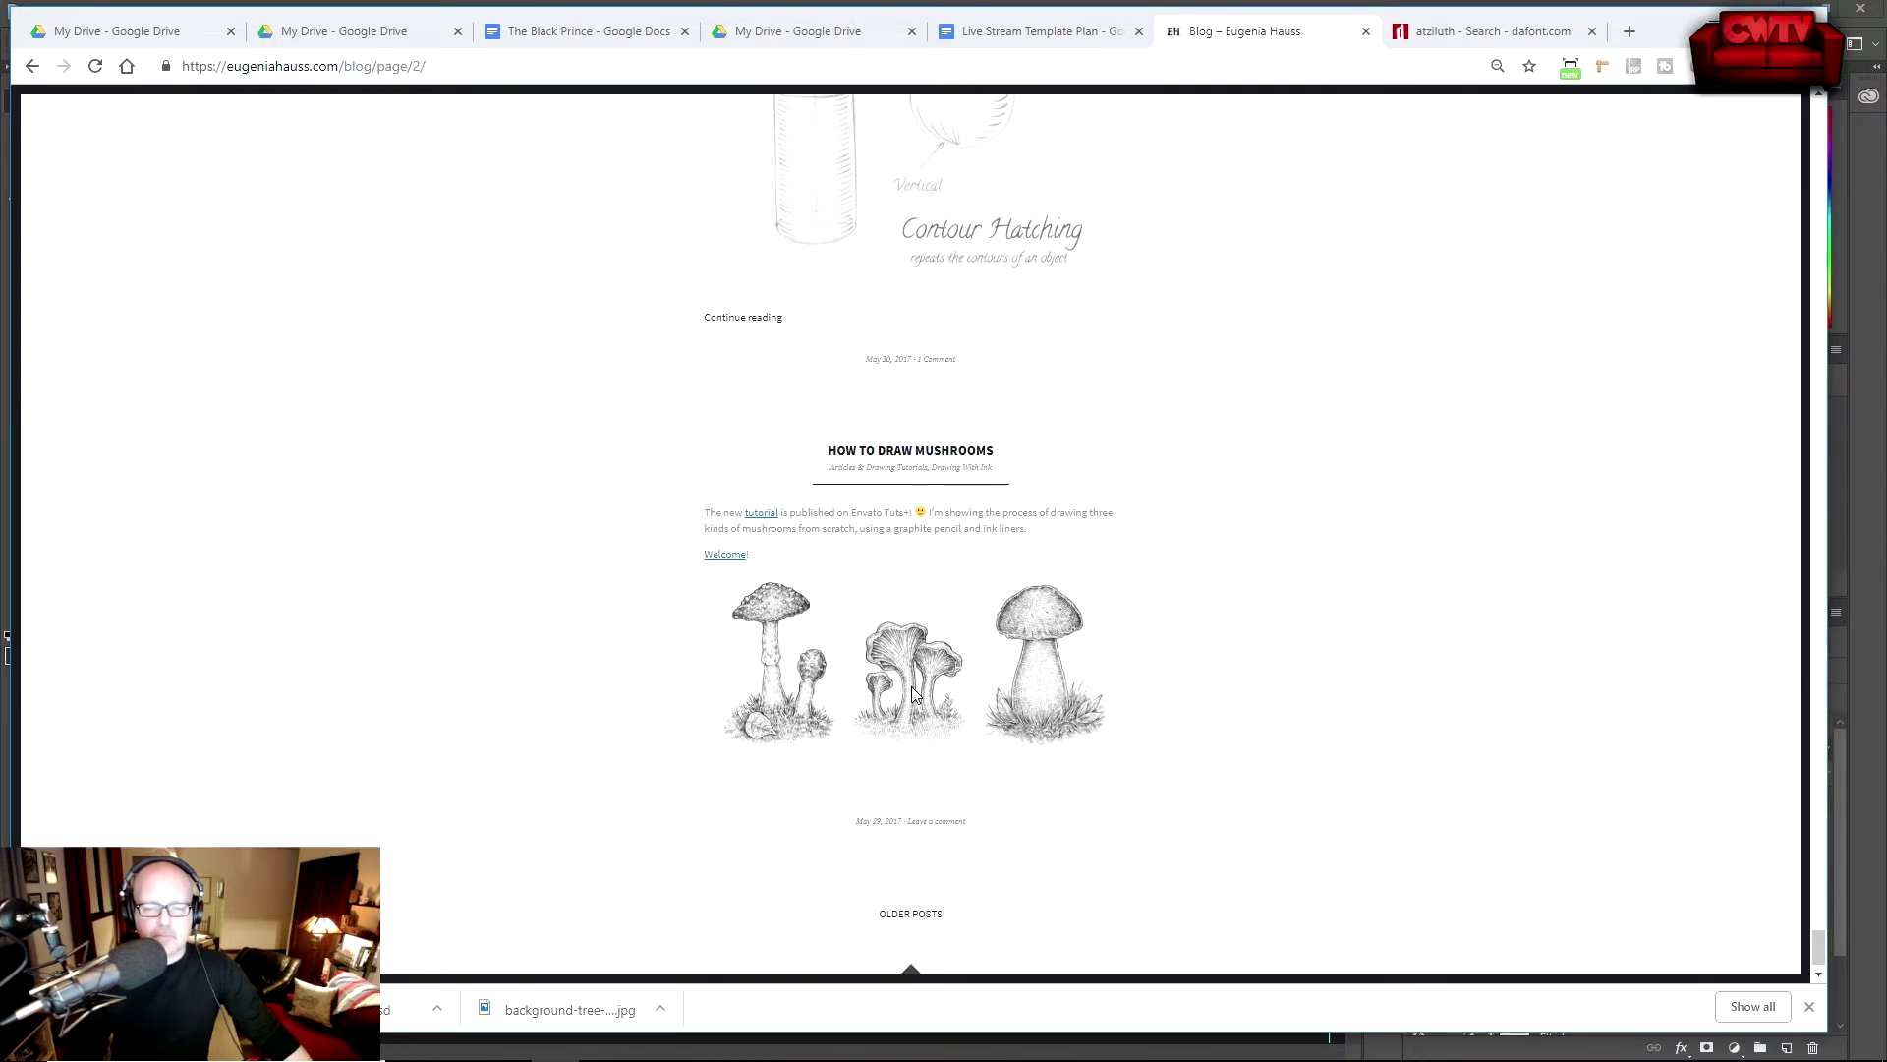
pyautogui.scroll(-1, 1197, 686)
pyautogui.scroll(2, 1200, 683)
pyautogui.hotkey('alt', 'Left')
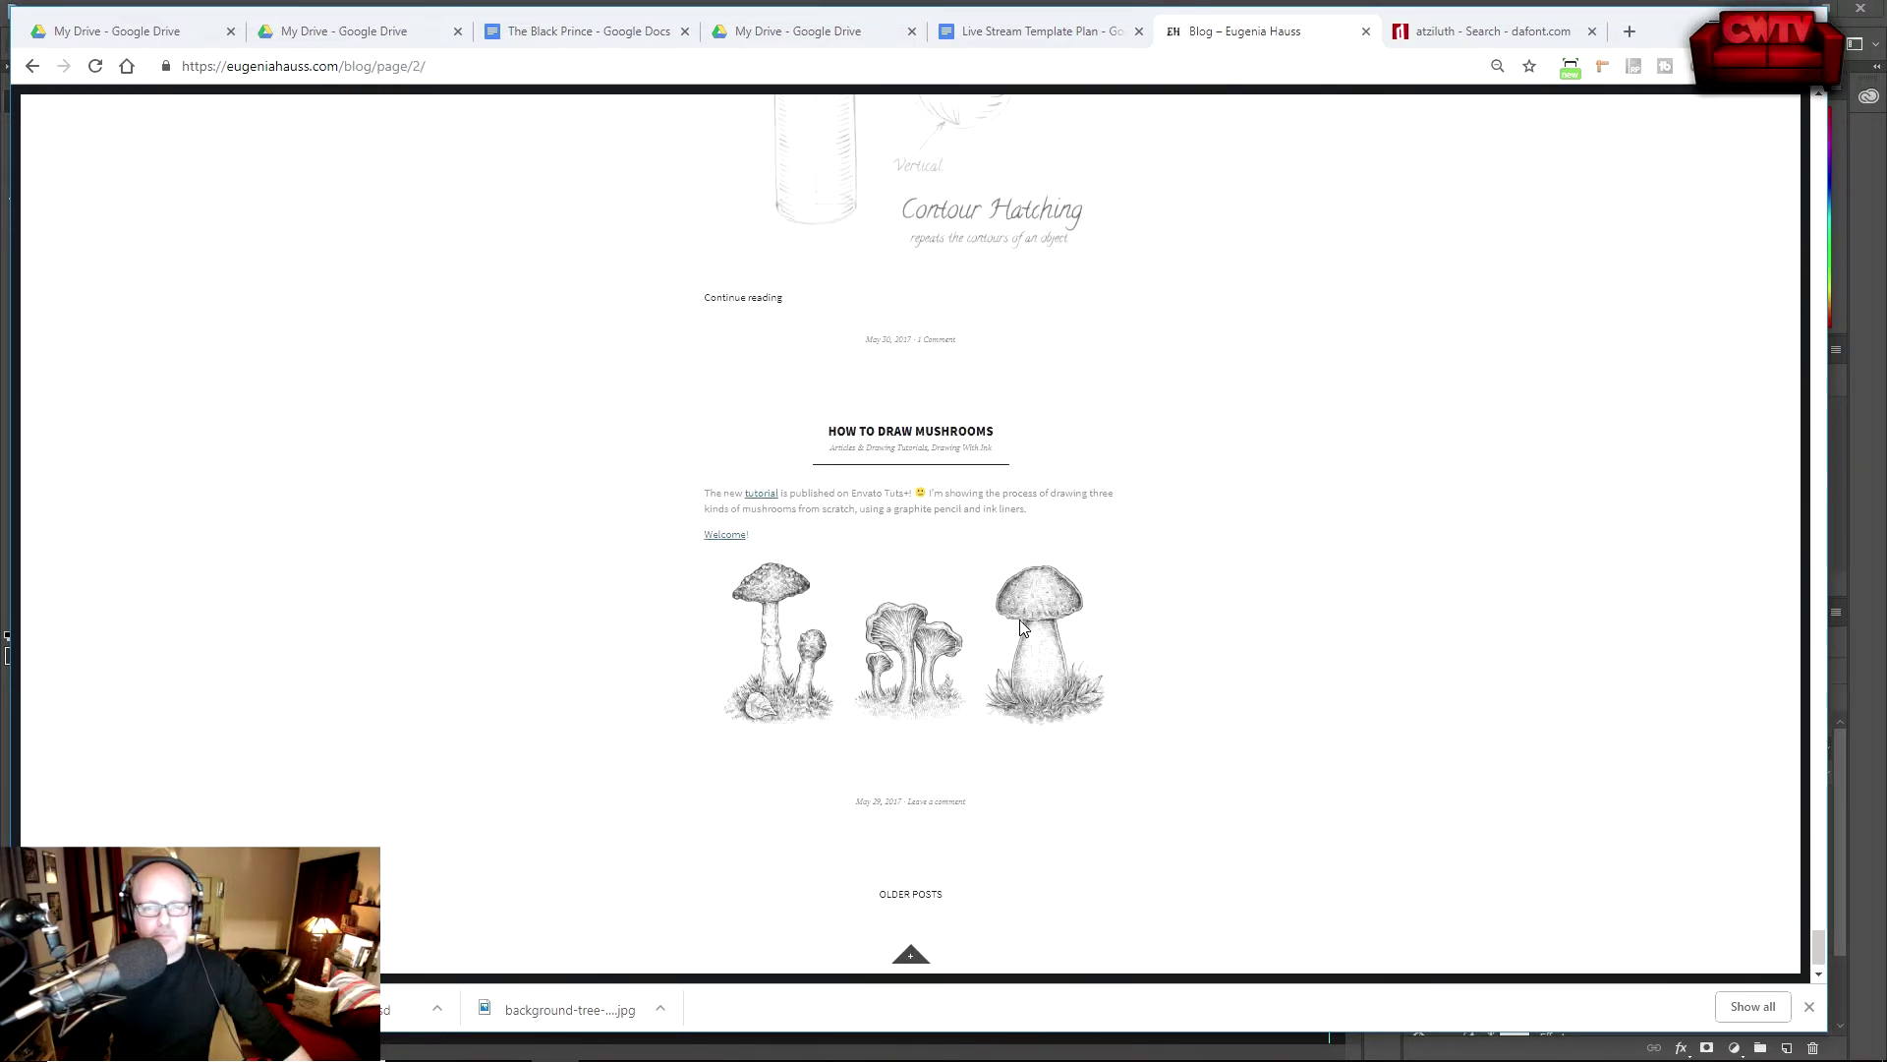
pyautogui.scroll(-1, 973, 609)
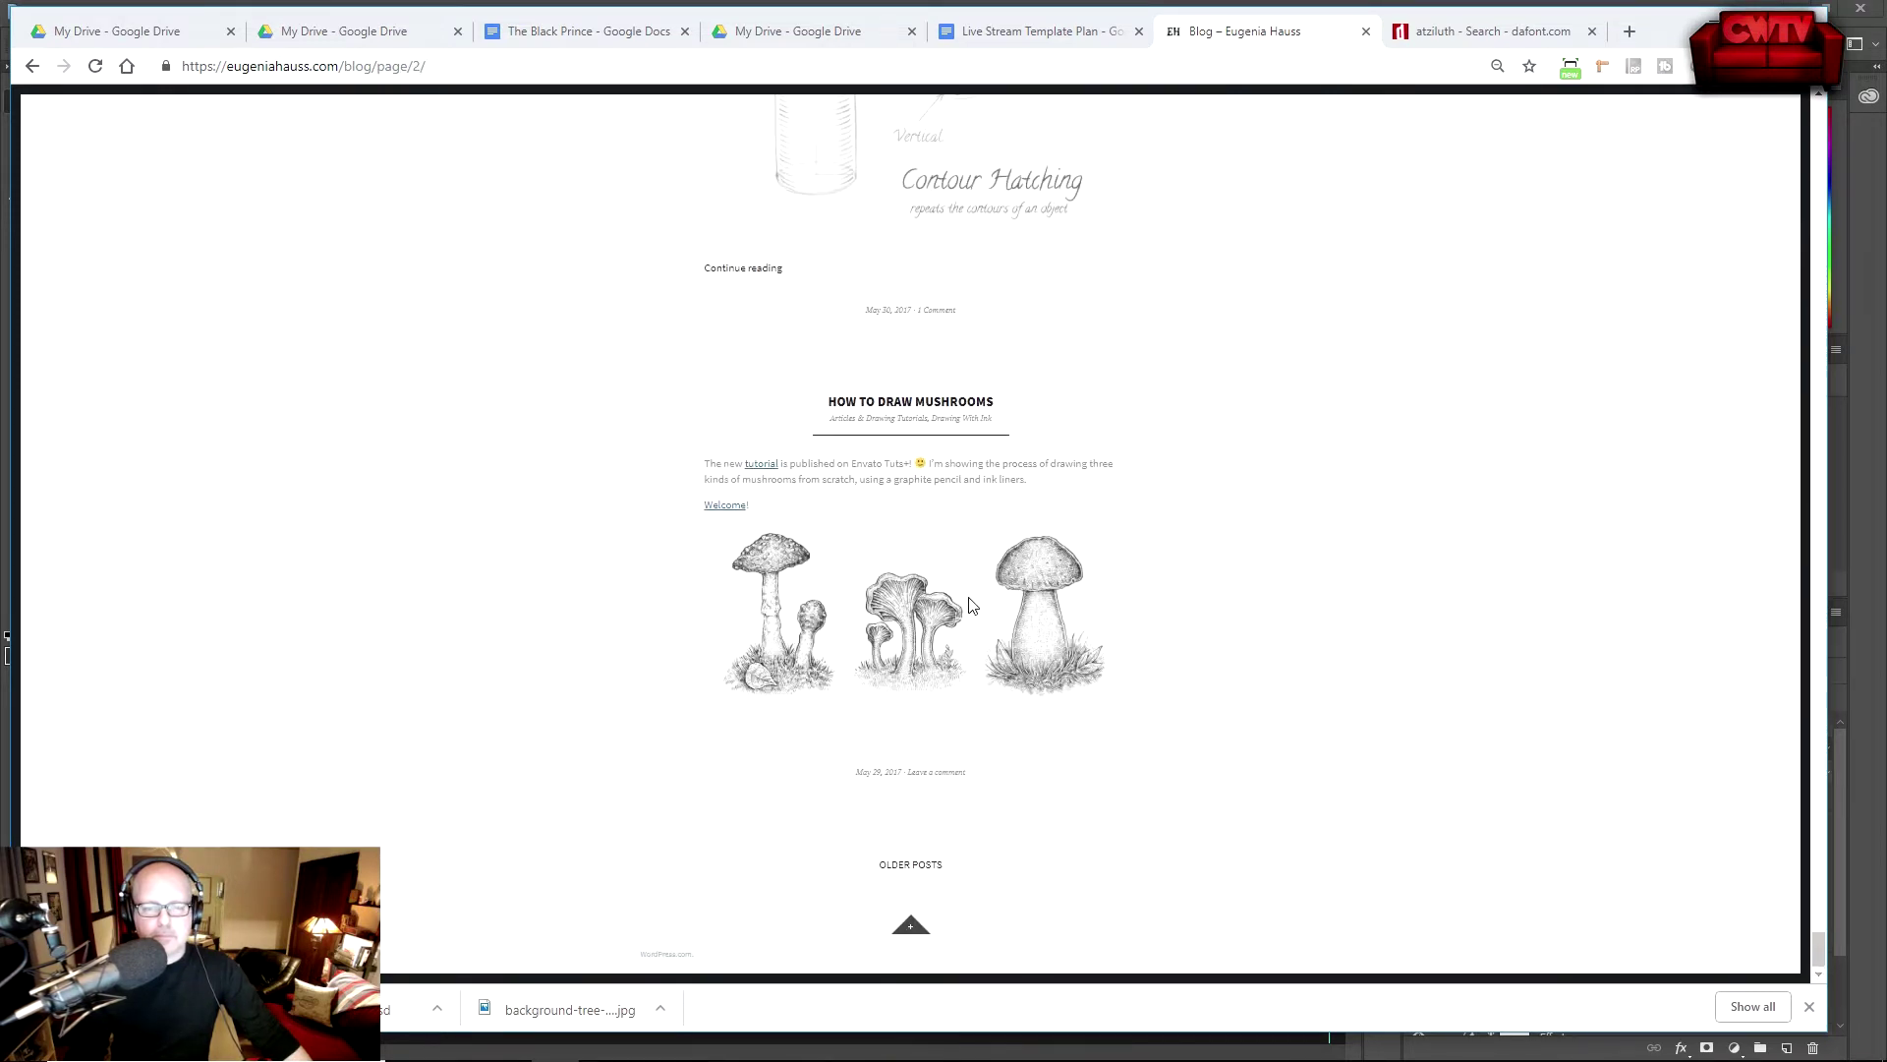
# - Open the How to Draw Mushrooms post, copy its mushroom image, and return to Photoshop
pyautogui.click(884, 403)
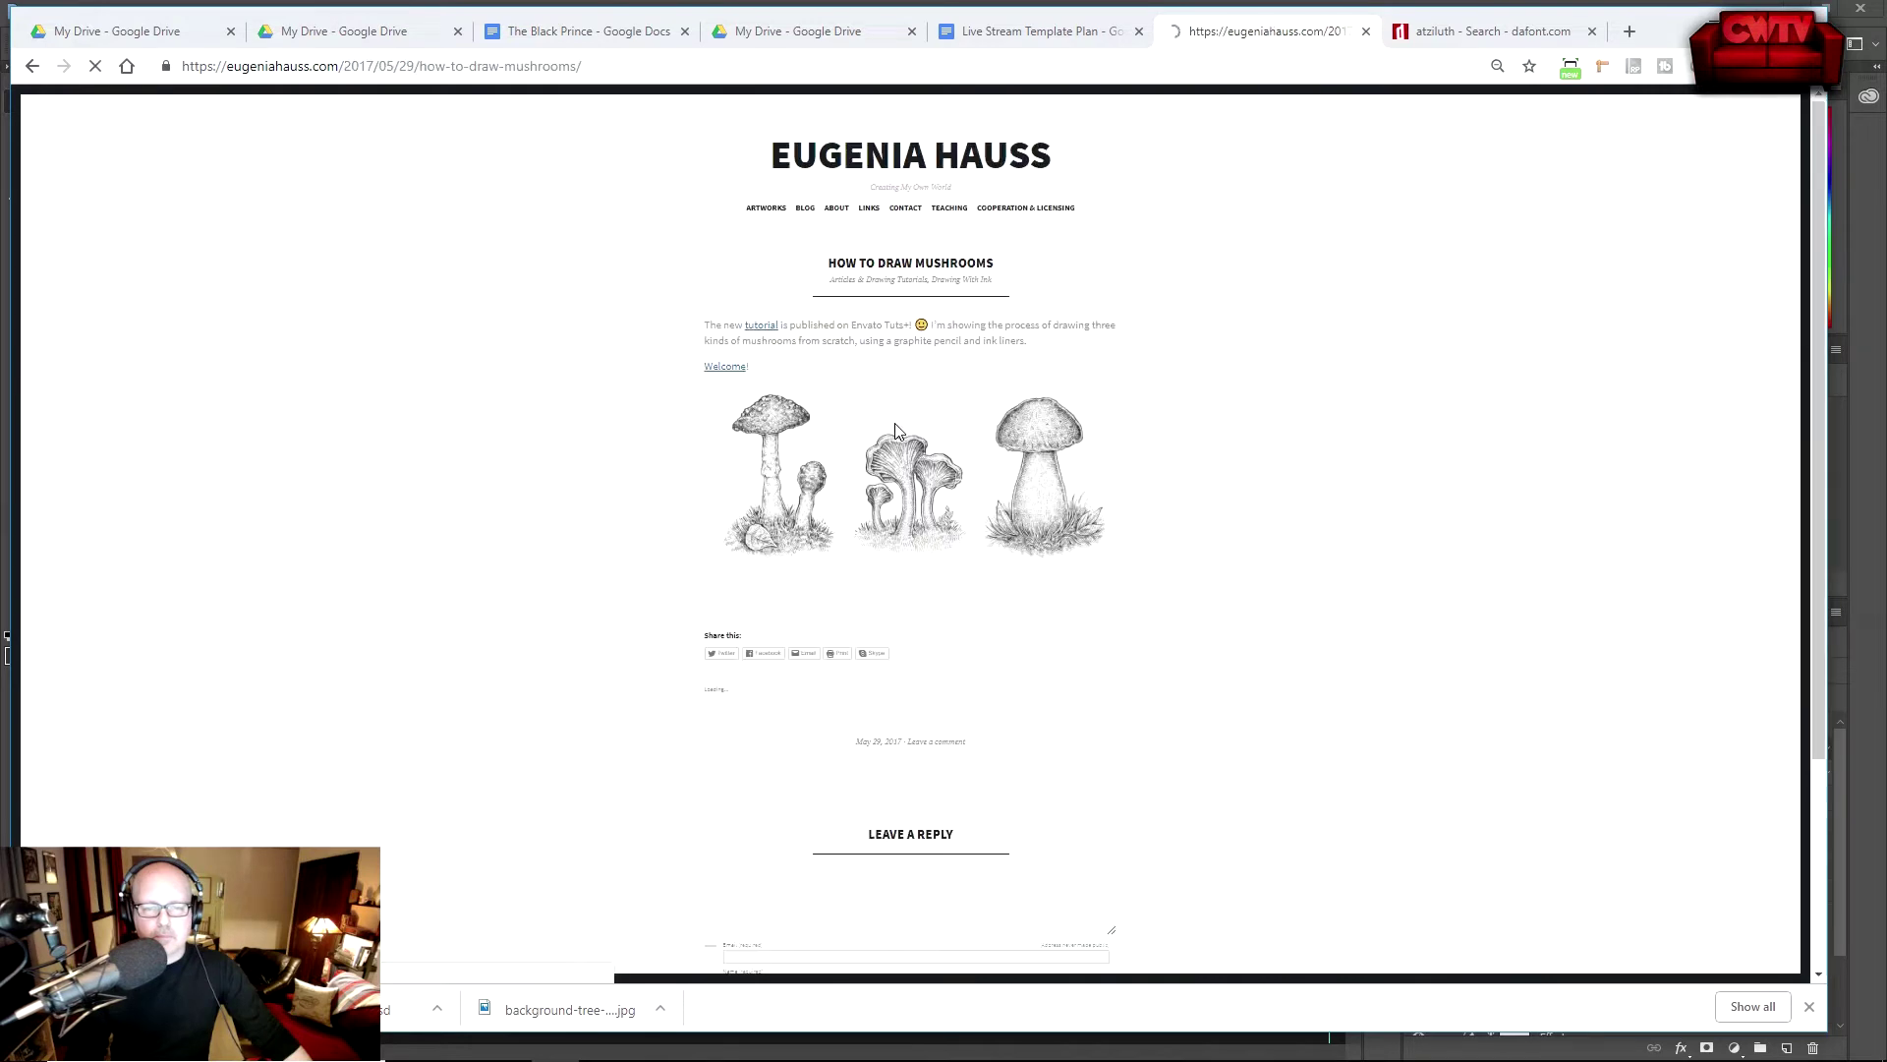
pyautogui.rightClick(900, 488)
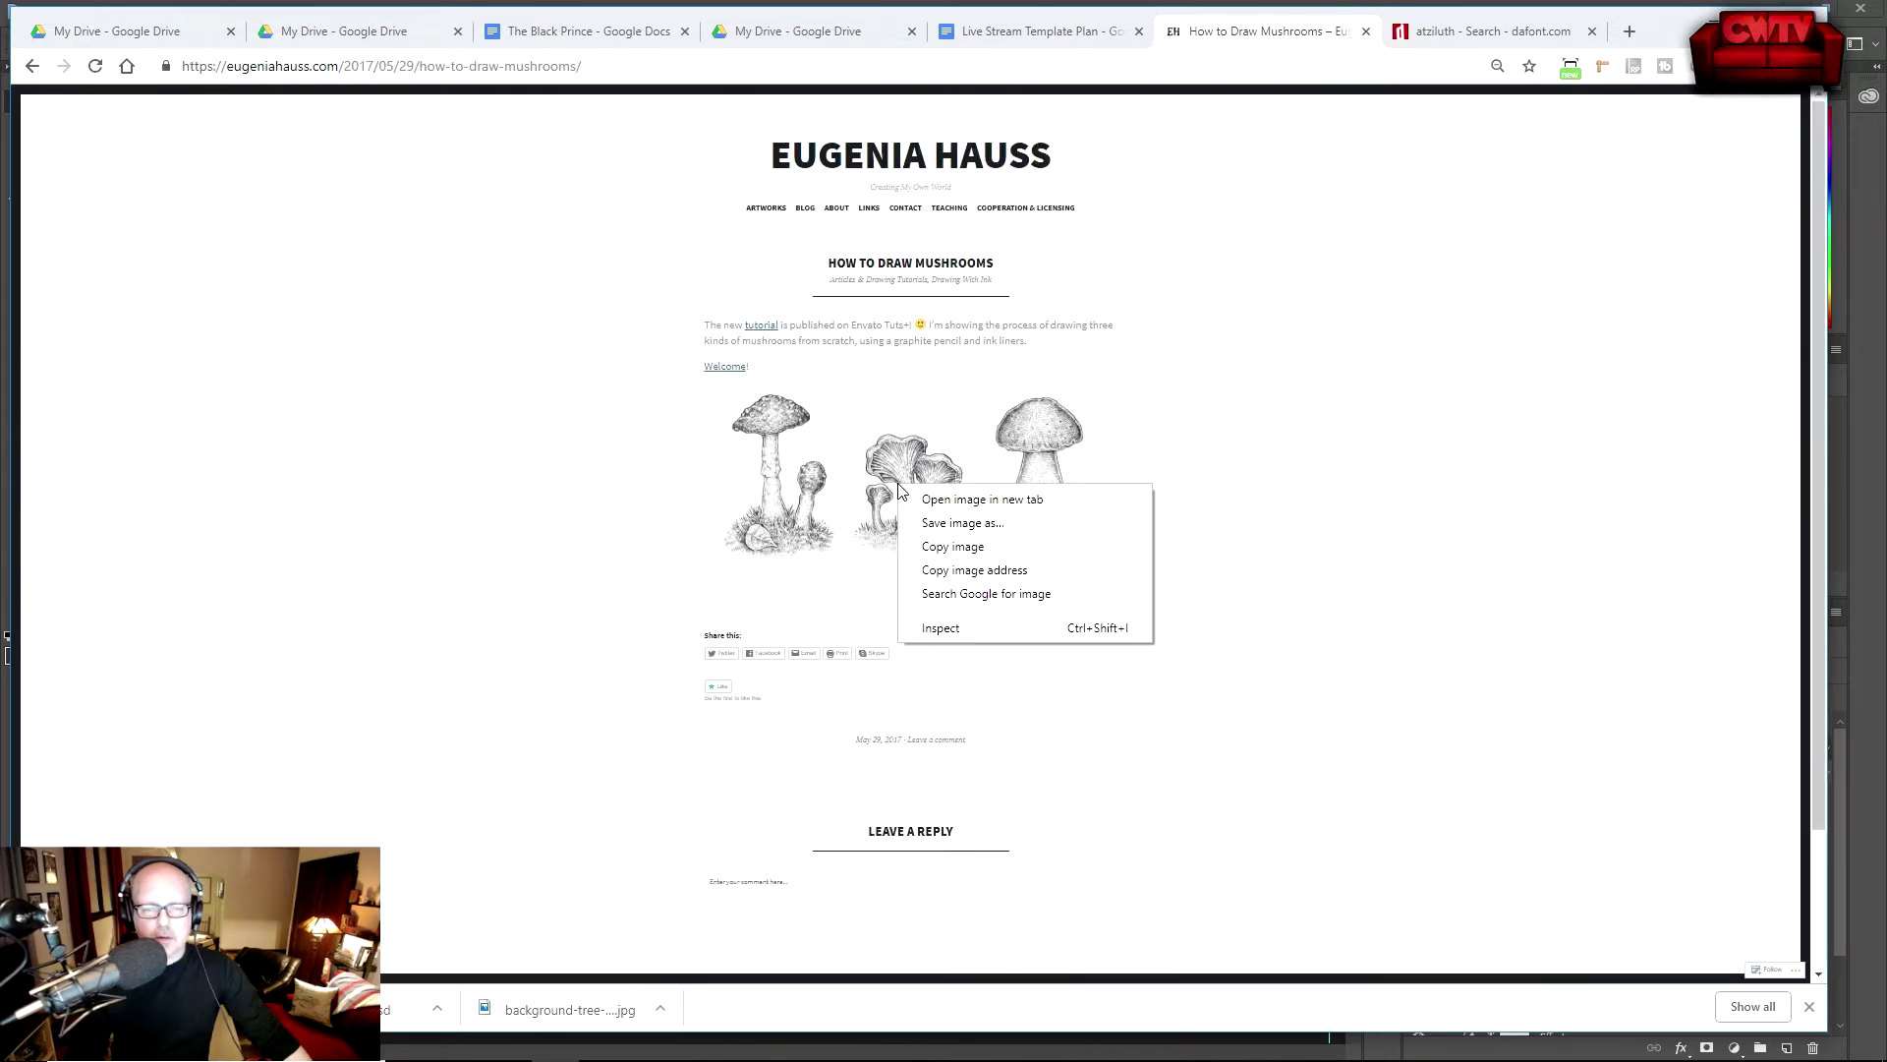
pyautogui.click(951, 548)
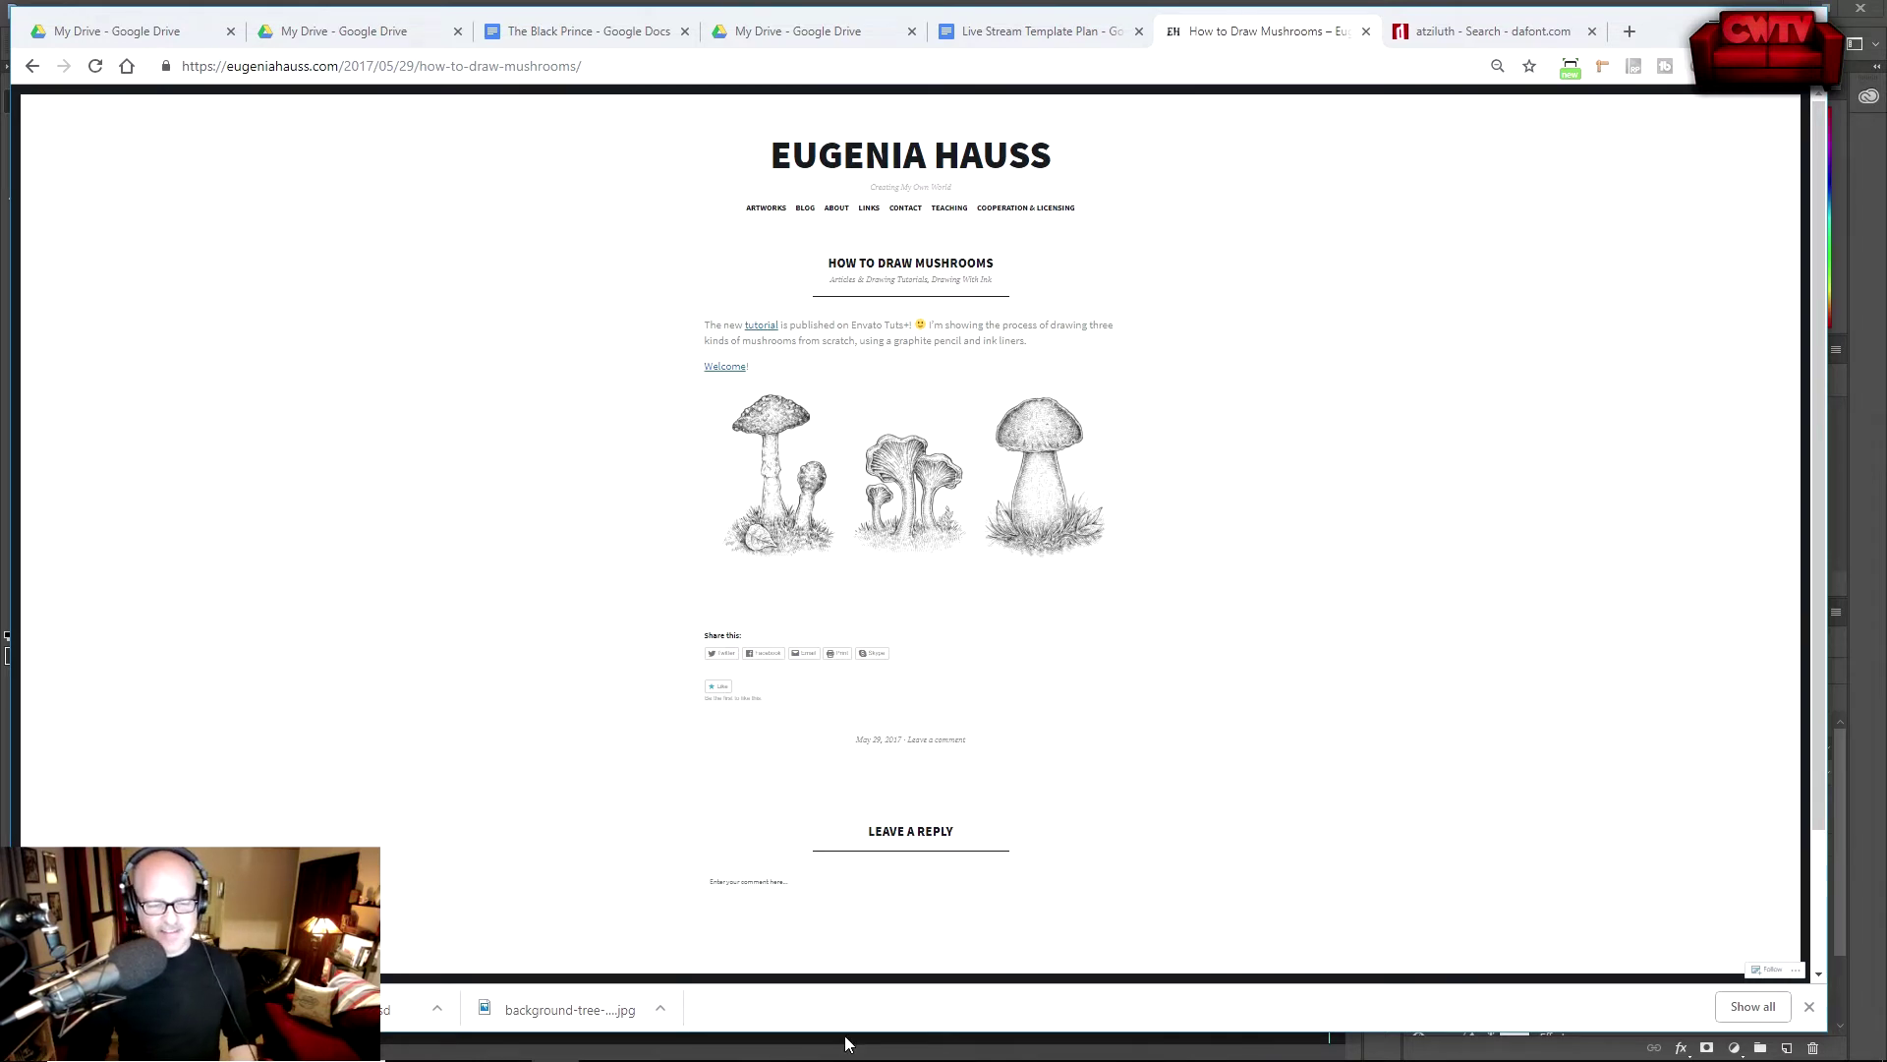
pyautogui.moveTo(841, 1058)
pyautogui.moveTo(944, 1050)
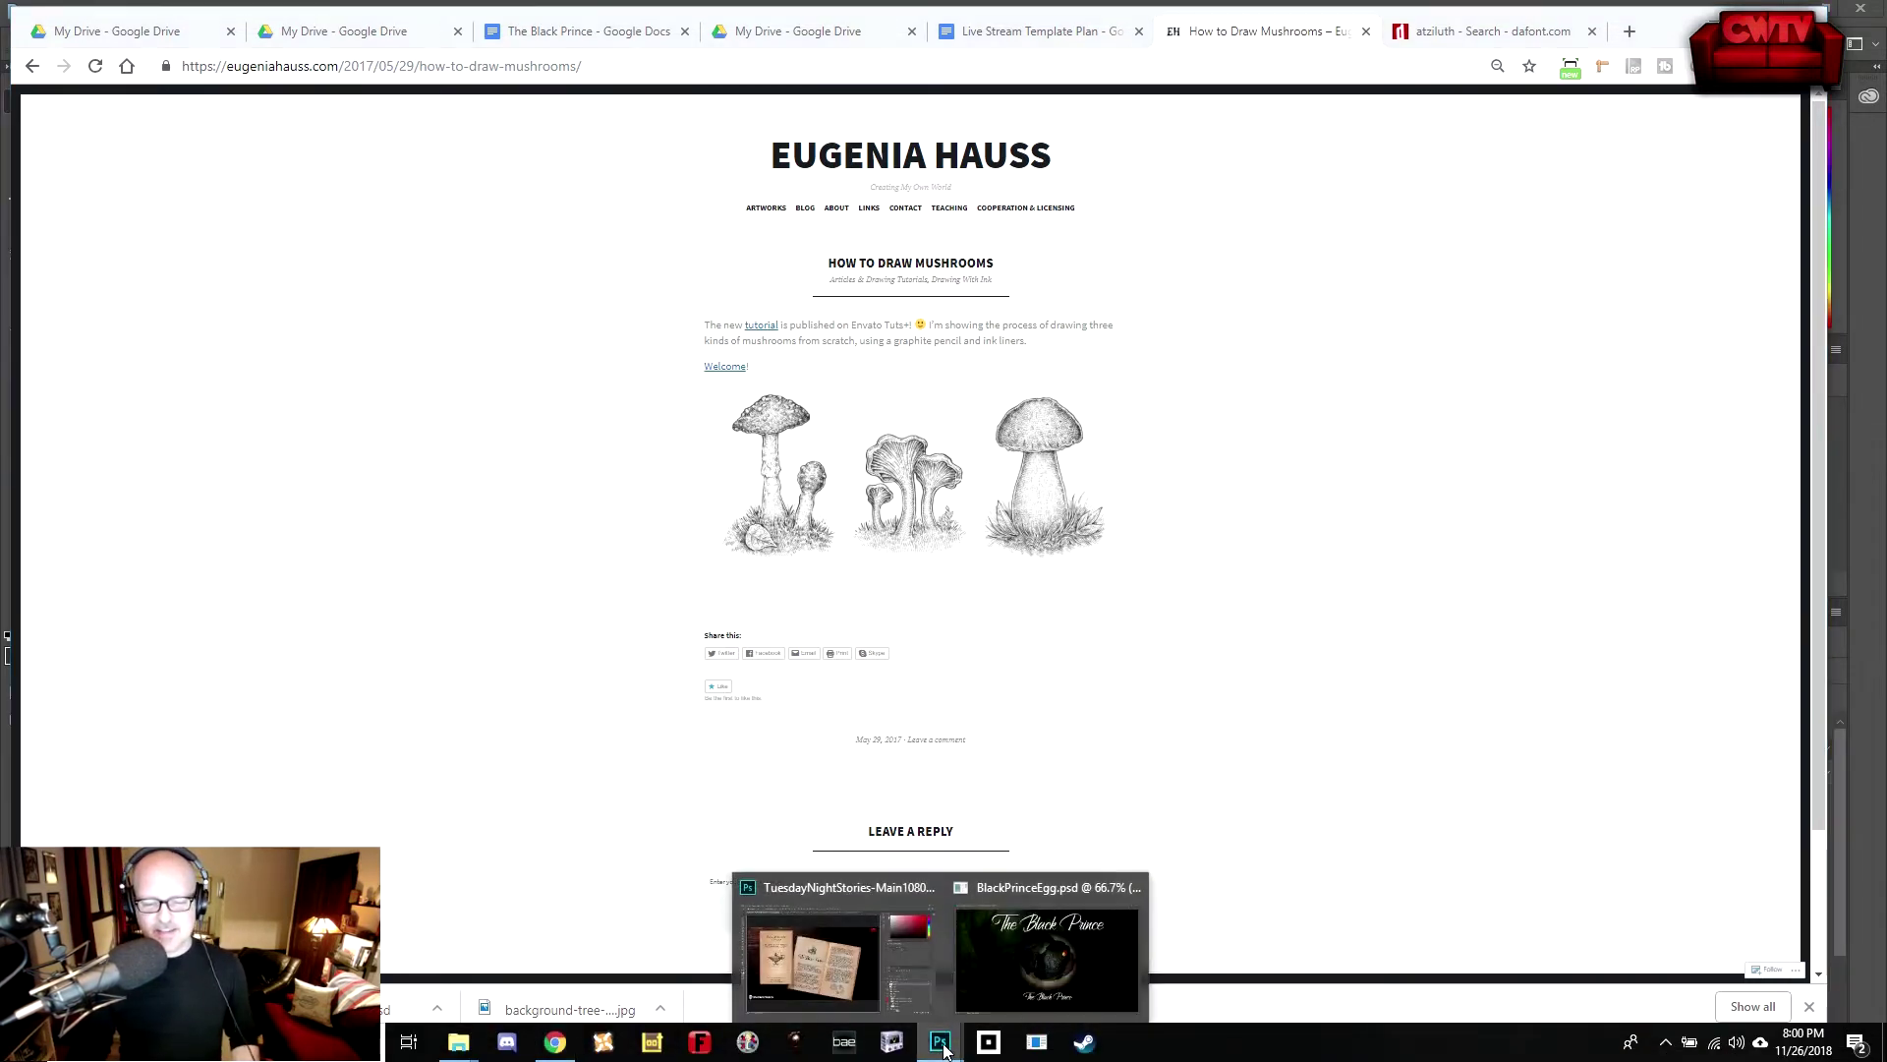
pyautogui.click(827, 965)
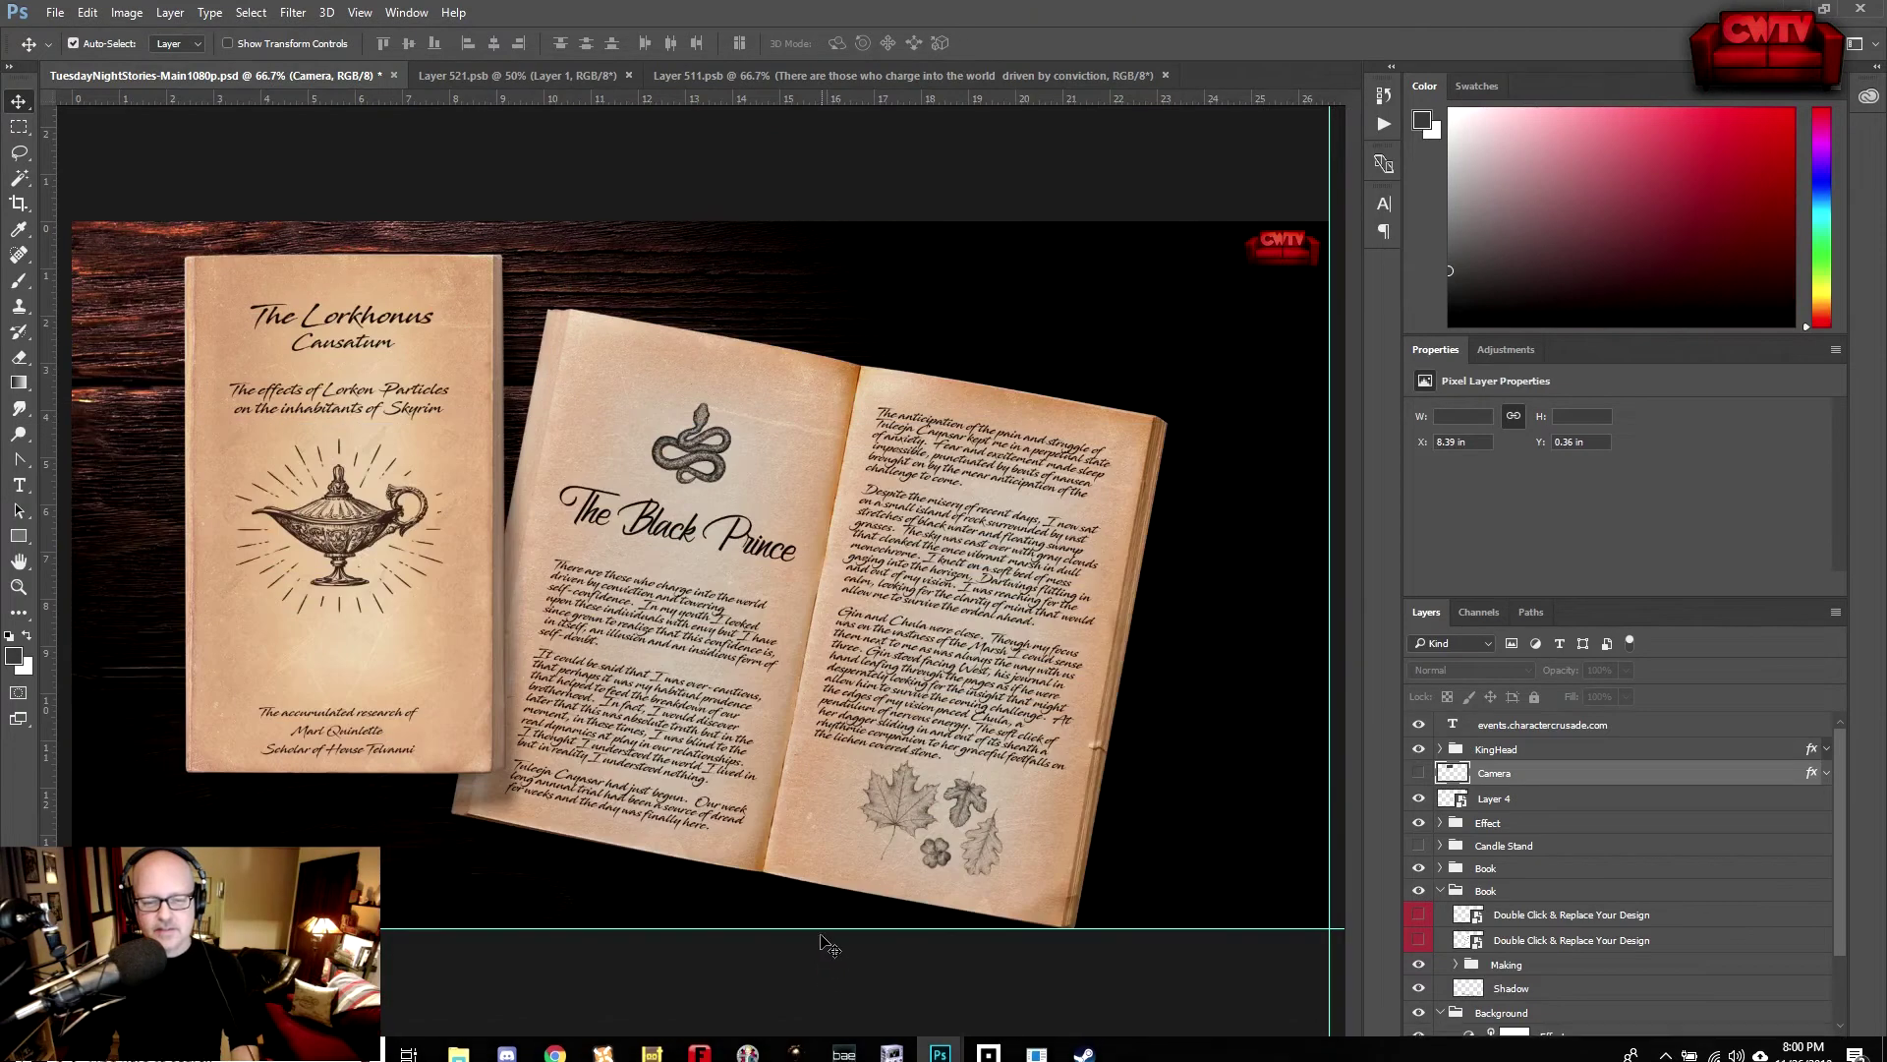
# - Paste the mushroom illustration into Layer 521.psb as a new layer
pyautogui.click(752, 75)
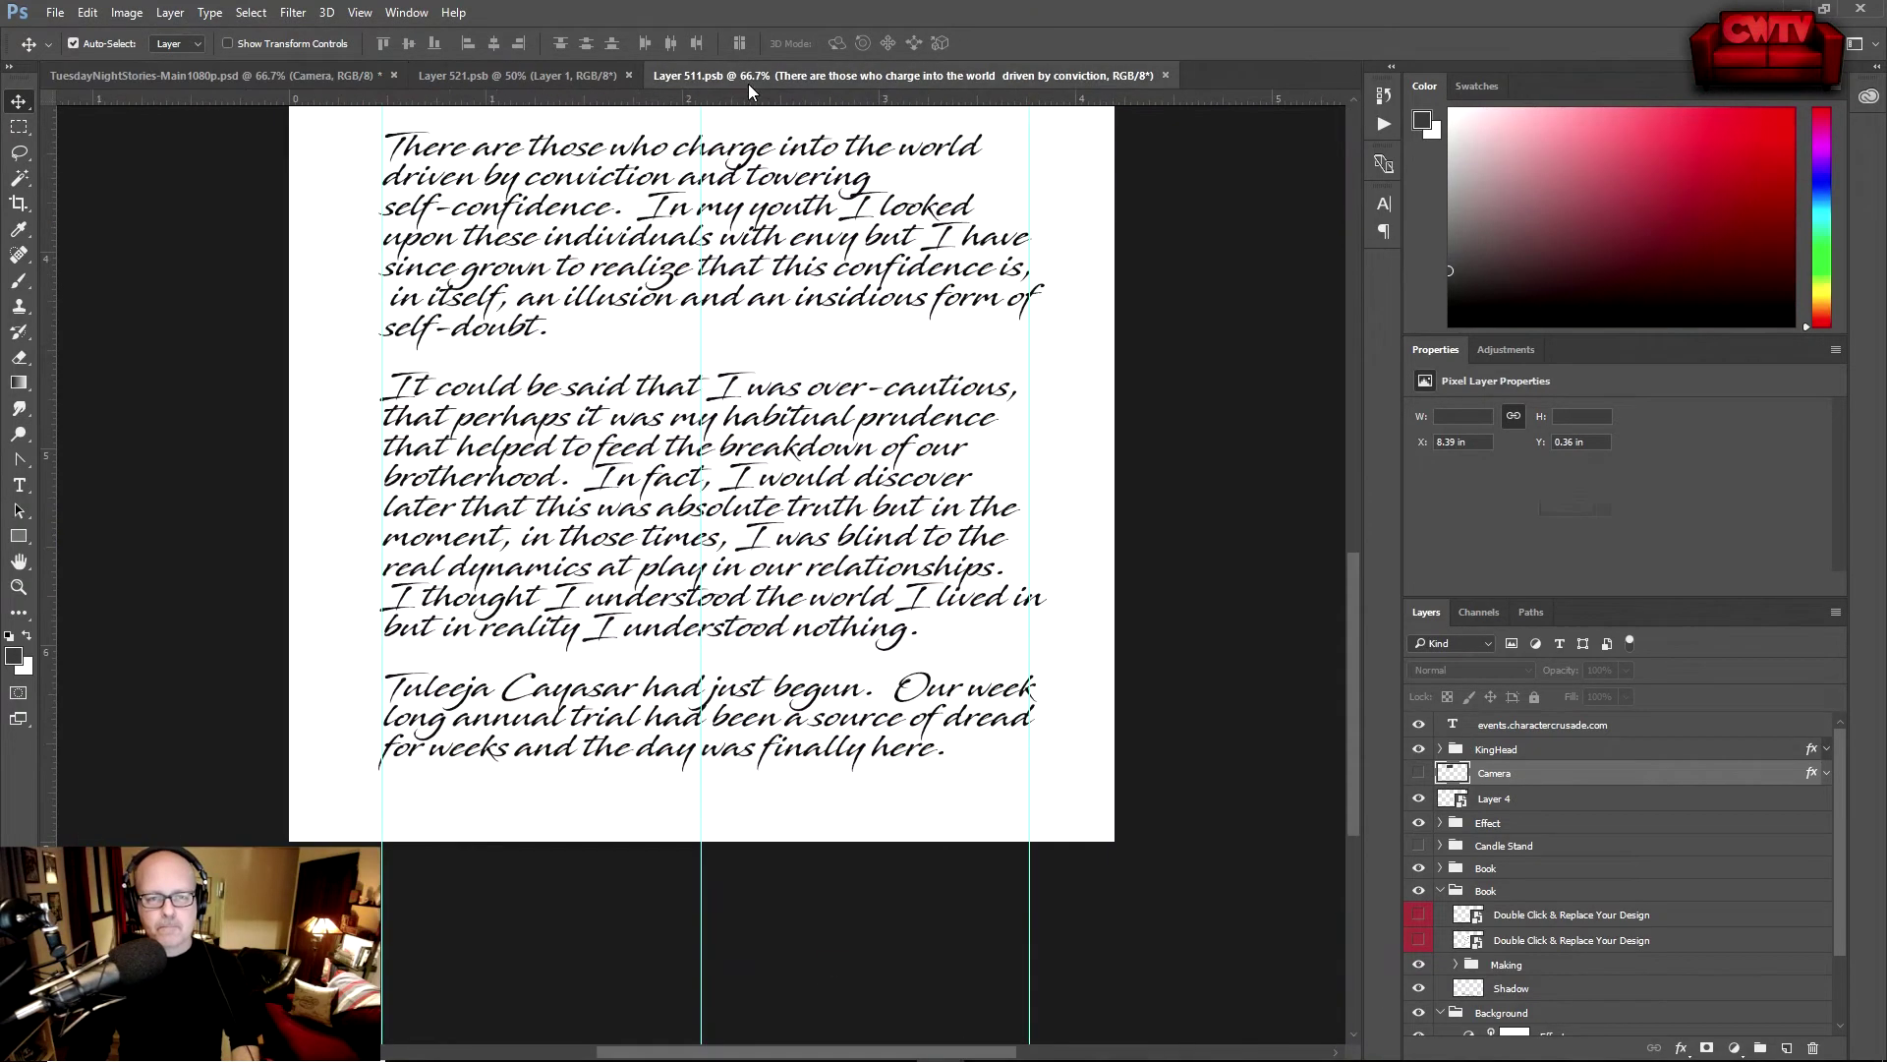
pyautogui.click(531, 79)
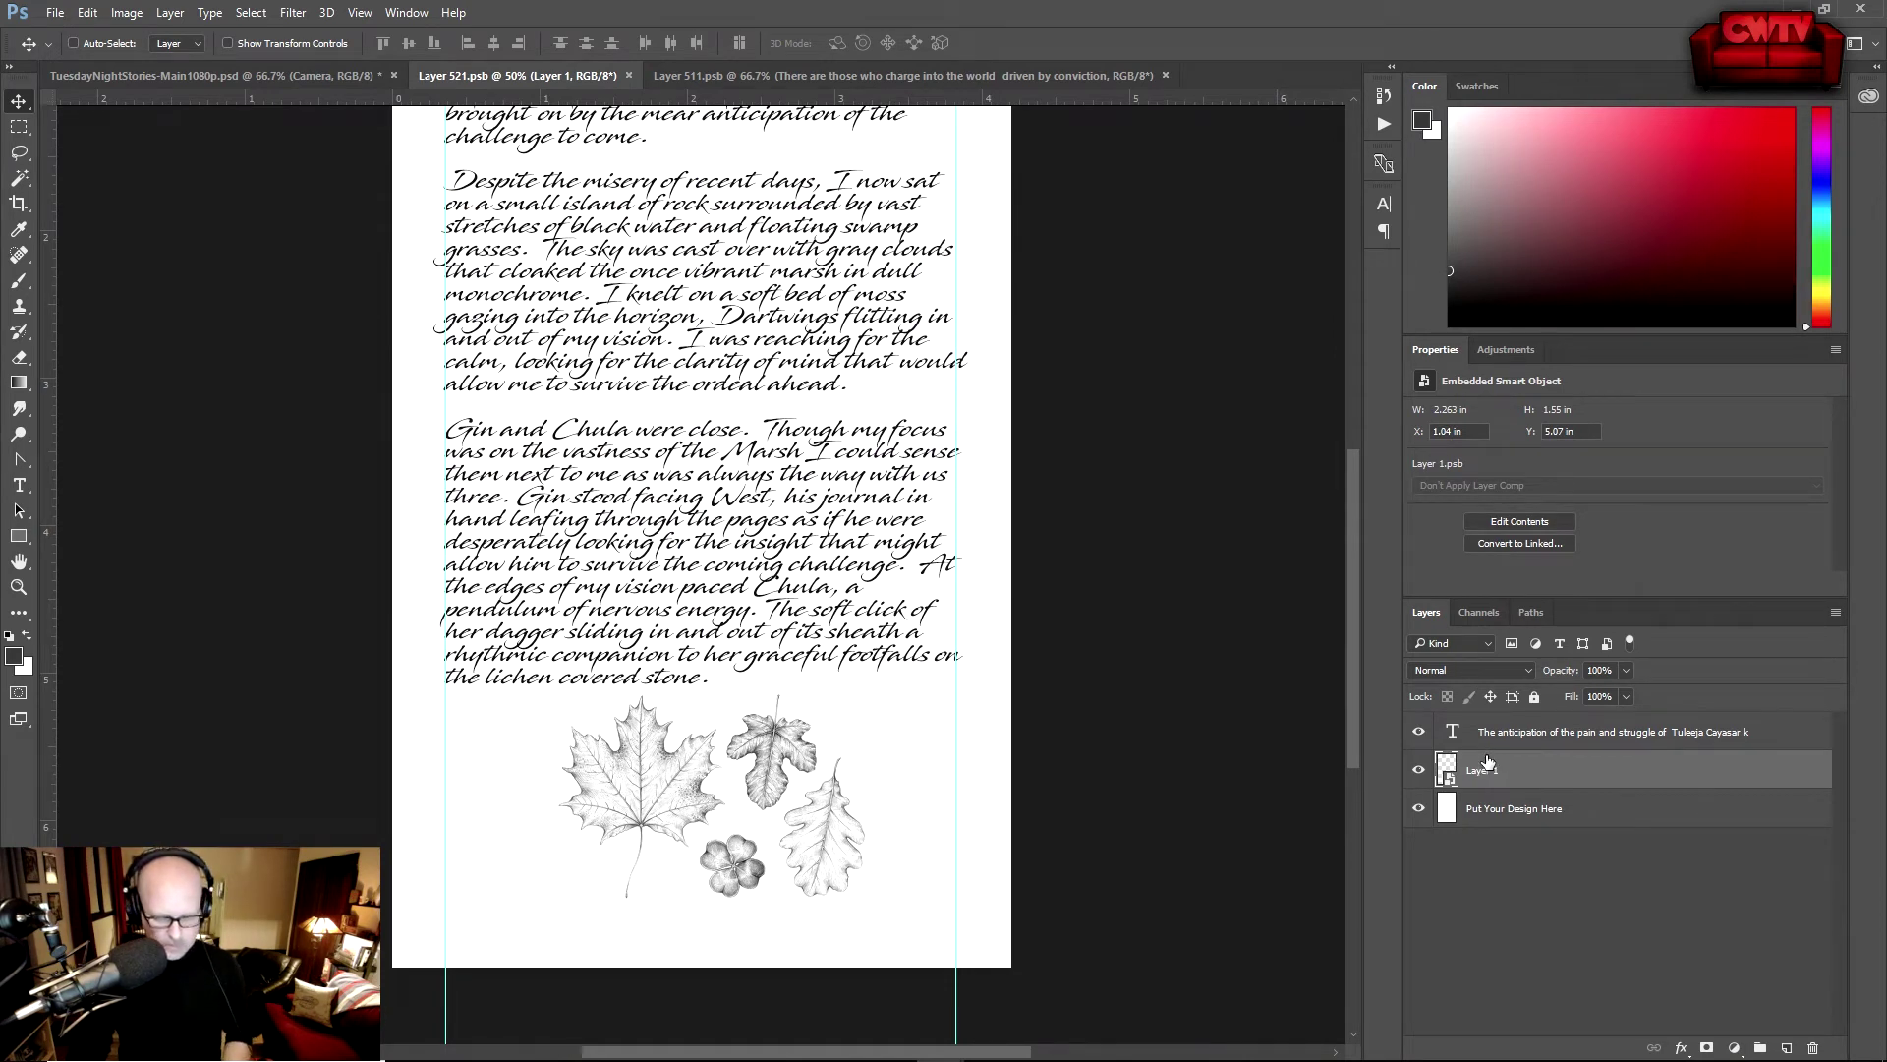
pyautogui.hotkey('ctrl', 'v')
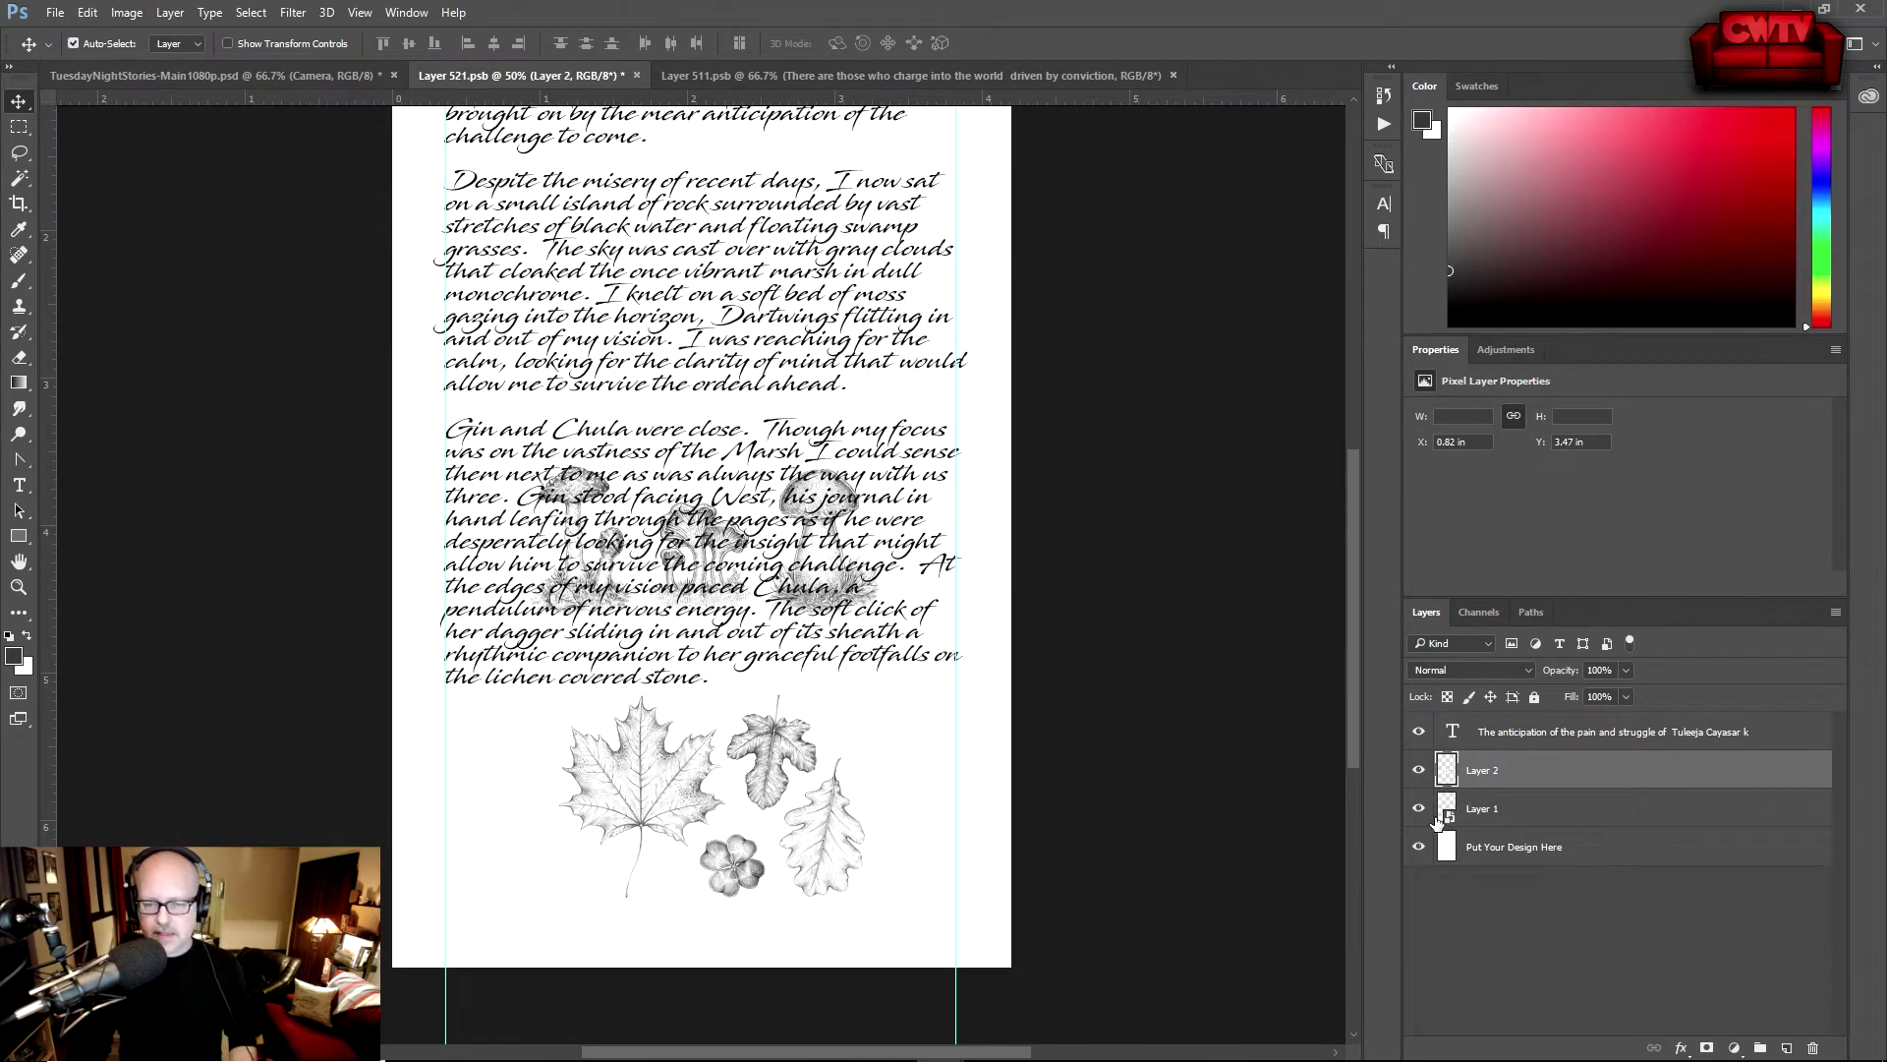
# - Hide the leaf illustration and nudge the mushroom layer down below the story text
pyautogui.click(1418, 812)
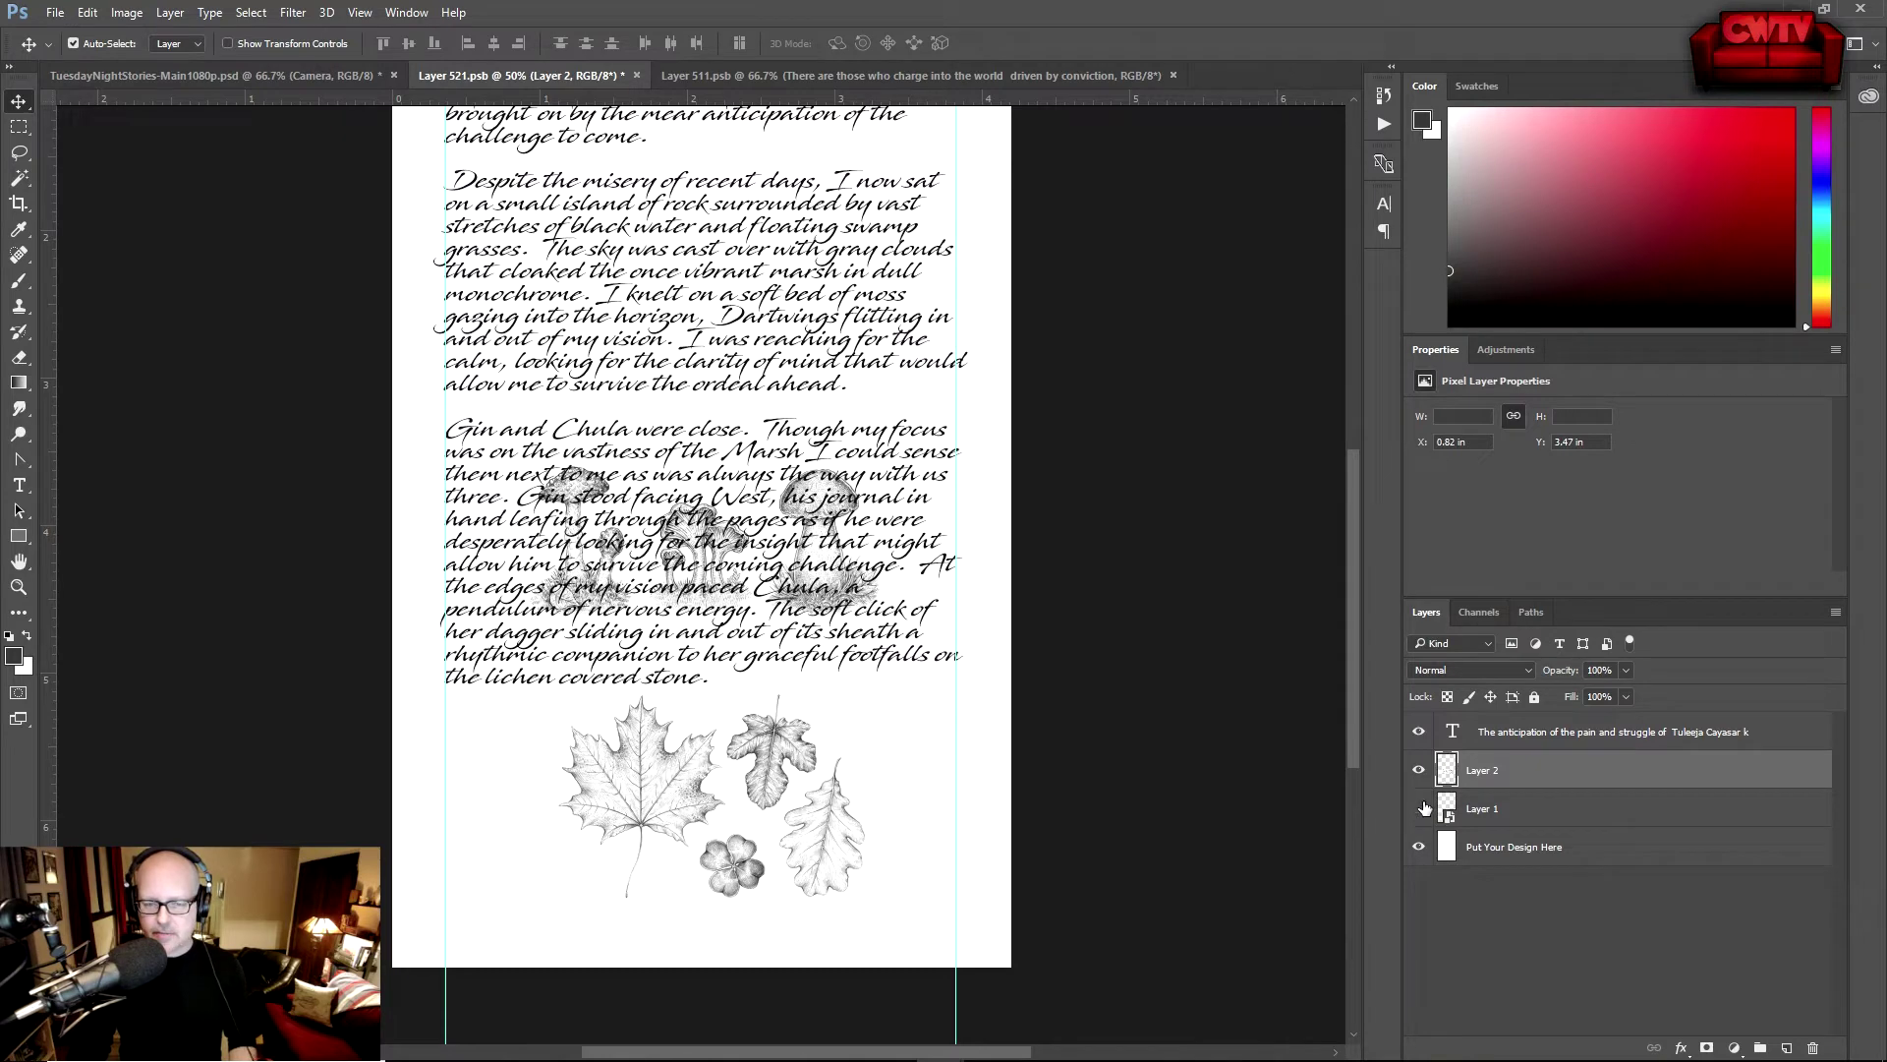
pyautogui.click(826, 587)
pyautogui.moveTo(825, 587); pyautogui.dragTo(827, 661)
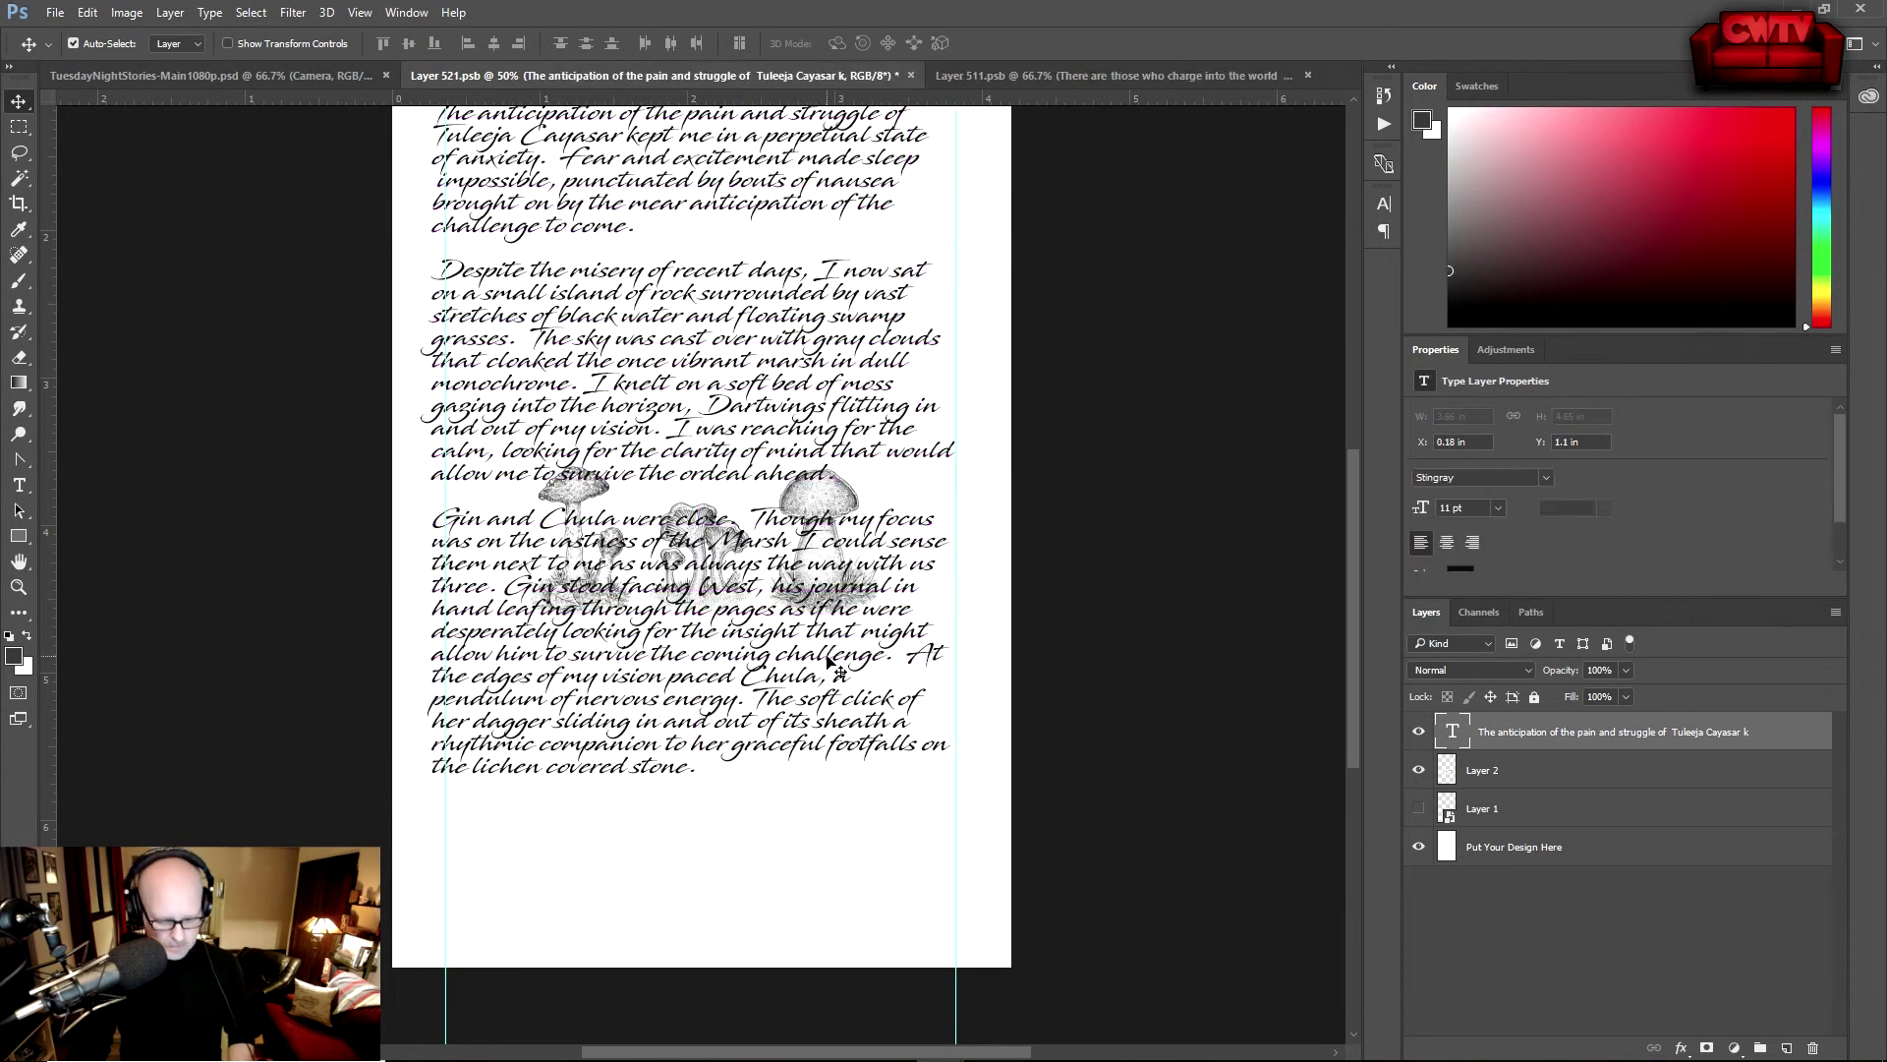
pyautogui.hotkey('ctrl', 'z')
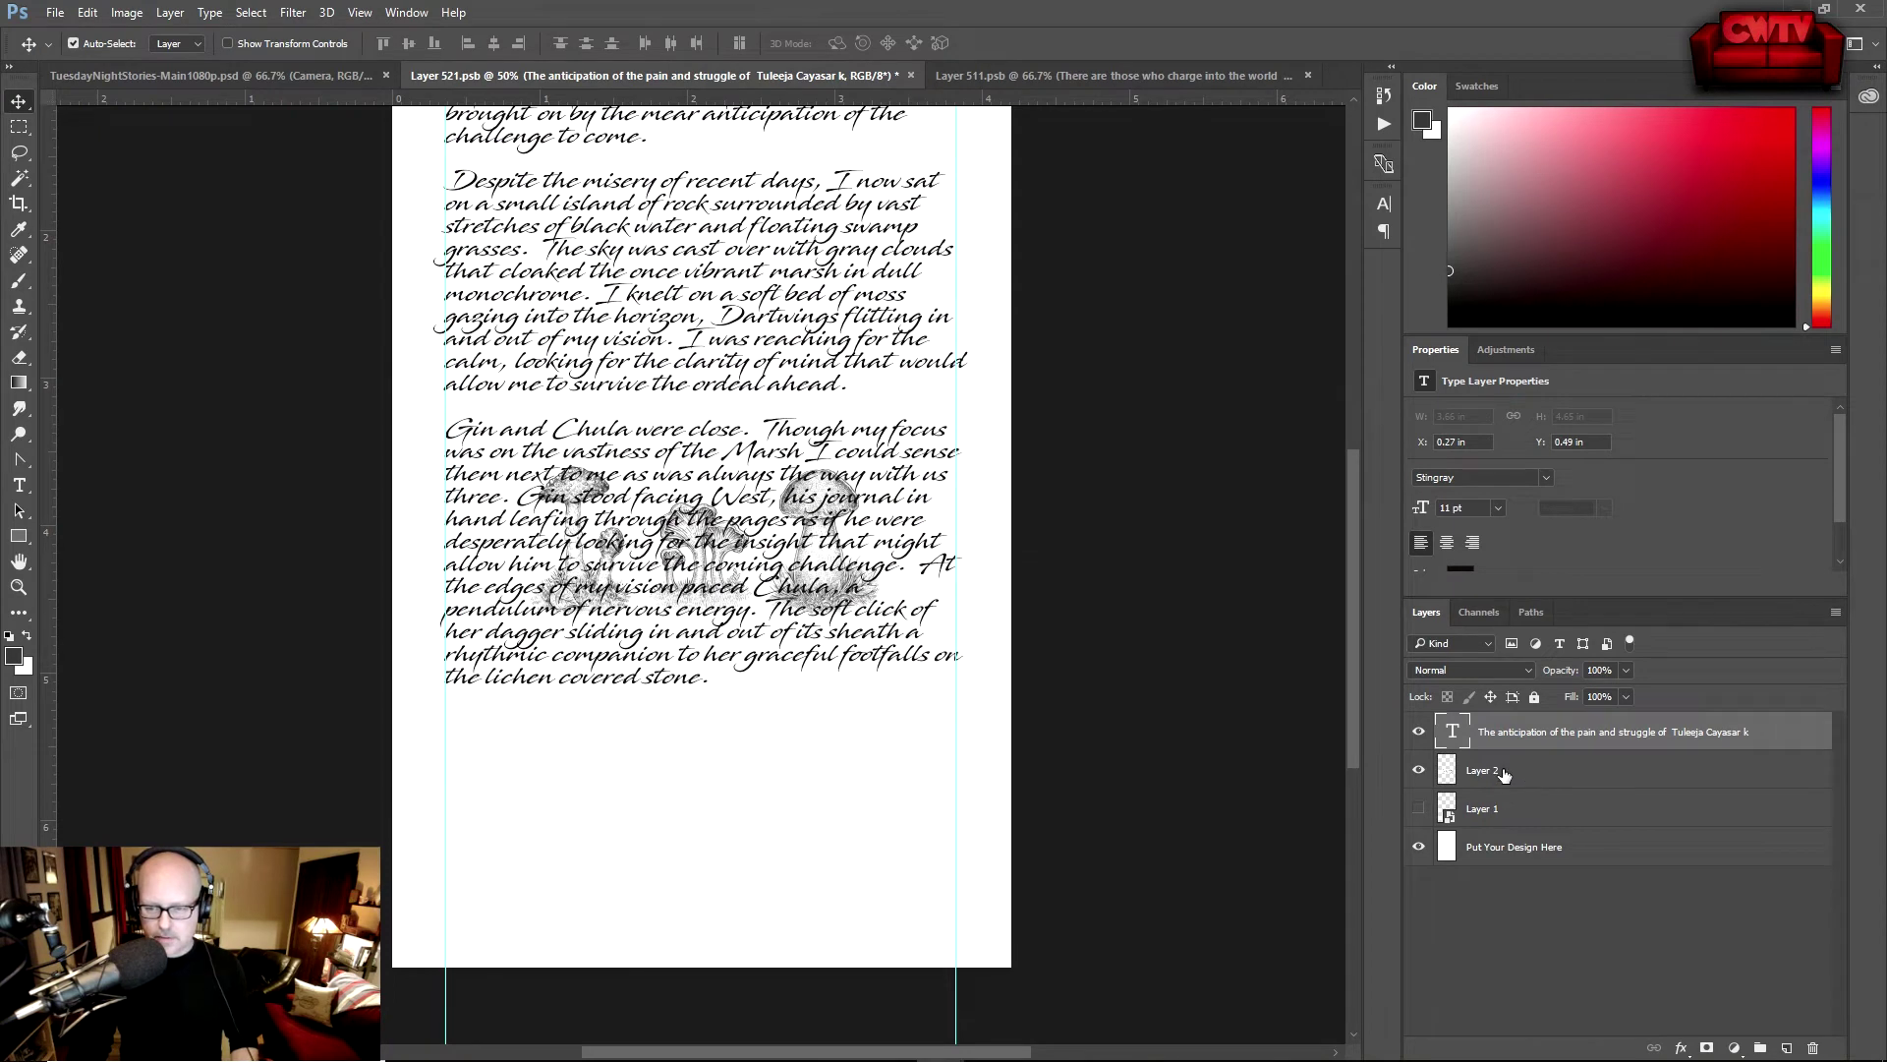
pyautogui.click(1452, 776)
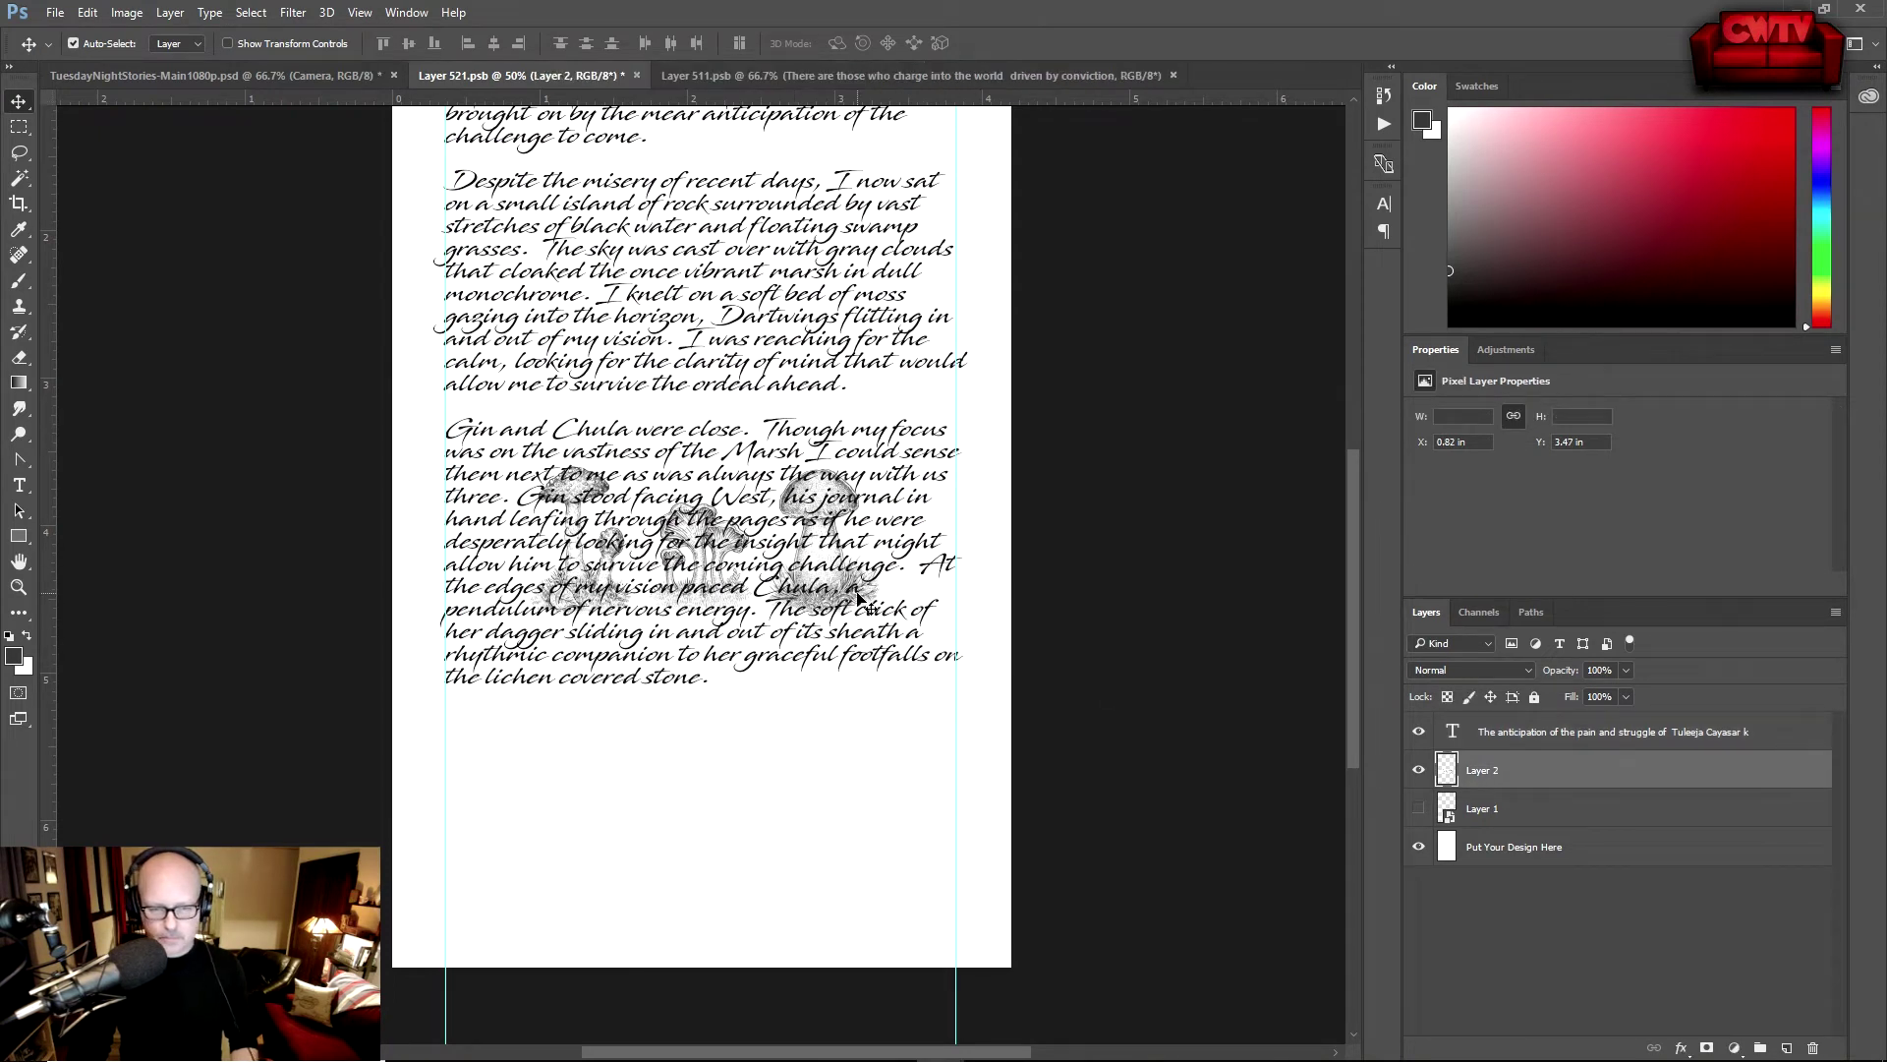
pyautogui.hotkey('shift', 'Down')
pyautogui.hotkey('shift', 'Down')
pyautogui.hotkey('shift', 'Down')
pyautogui.hotkey('shift', 'Down')
pyautogui.hotkey('shift', 'Down')
pyautogui.hotkey('shift', 'Down')
pyautogui.hotkey('shift', 'Down')
pyautogui.hotkey('shift', 'Down')
pyautogui.hotkey('shift', 'Down')
pyautogui.hotkey('shift', 'Down')
pyautogui.hotkey('shift', 'Down')
pyautogui.hotkey('shift', 'Down')
pyautogui.hotkey('shift', 'Down')
pyautogui.hotkey('shift', 'Down')
pyautogui.hotkey('shift', 'Down')
pyautogui.hotkey('shift', 'Down')
pyautogui.hotkey('shift', 'Down')
pyautogui.hotkey('shift', 'Down')
pyautogui.hotkey('shift', 'Down')
pyautogui.hotkey('shift', 'Down')
pyautogui.hotkey('shift', 'Down')
pyautogui.hotkey('shift', 'Down')
pyautogui.hotkey('shift', 'Down')
pyautogui.hotkey('shift', 'Down')
pyautogui.hotkey('shift', 'Down')
pyautogui.hotkey('shift', 'Down')
pyautogui.hotkey('shift', 'Down')
pyautogui.hotkey('shift', 'Down')
pyautogui.hotkey('shift', 'Down')
pyautogui.hotkey('shift', 'Down')
pyautogui.hotkey('shift', 'Down')
pyautogui.hotkey('shift', 'Down')
pyautogui.hotkey('shift', 'Down')
pyautogui.hotkey('shift', 'Down')
pyautogui.hotkey('shift', 'Down')
pyautogui.hotkey('shift', 'Down')
pyautogui.hotkey('shift', 'Down')
pyautogui.hotkey('shift', 'Down')
pyautogui.hotkey('shift', 'Down')
pyautogui.hotkey('shift', 'Down')
pyautogui.hotkey('shift', 'Down')
pyautogui.hotkey('shift', 'Down')
pyautogui.hotkey('shift', 'Down')
pyautogui.hotkey('shift', 'Down')
pyautogui.hotkey('shift', 'Down')
pyautogui.hotkey('shift', 'Down')
pyautogui.hotkey('shift', 'Down')
pyautogui.hotkey('shift', 'Down')
pyautogui.hotkey('shift', 'Down')
pyautogui.hotkey('shift', 'Down')
pyautogui.hotkey('shift', 'Down')
pyautogui.hotkey('shift', 'Down')
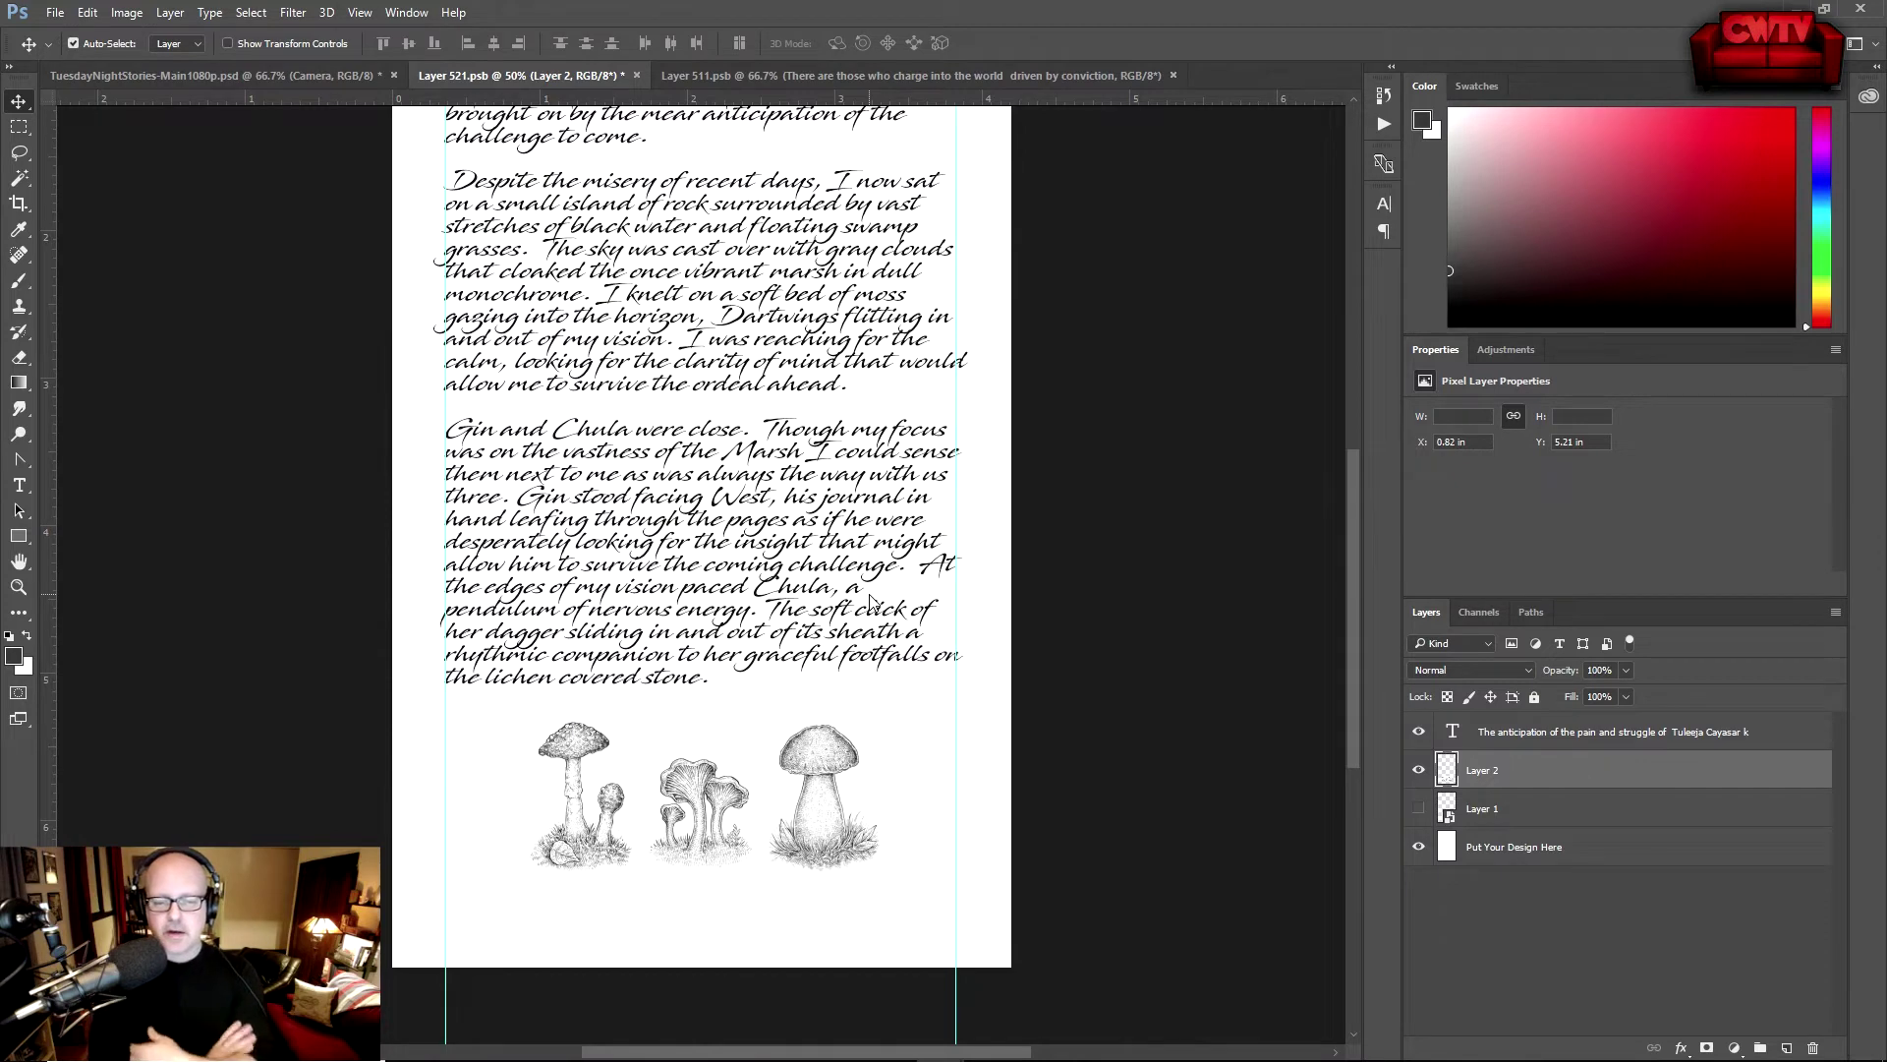
# - Convert the mushroom layer to a smart object, resize it to 3.16 × 1.497 in, move it up, and save
pyautogui.rightClick(1495, 781)
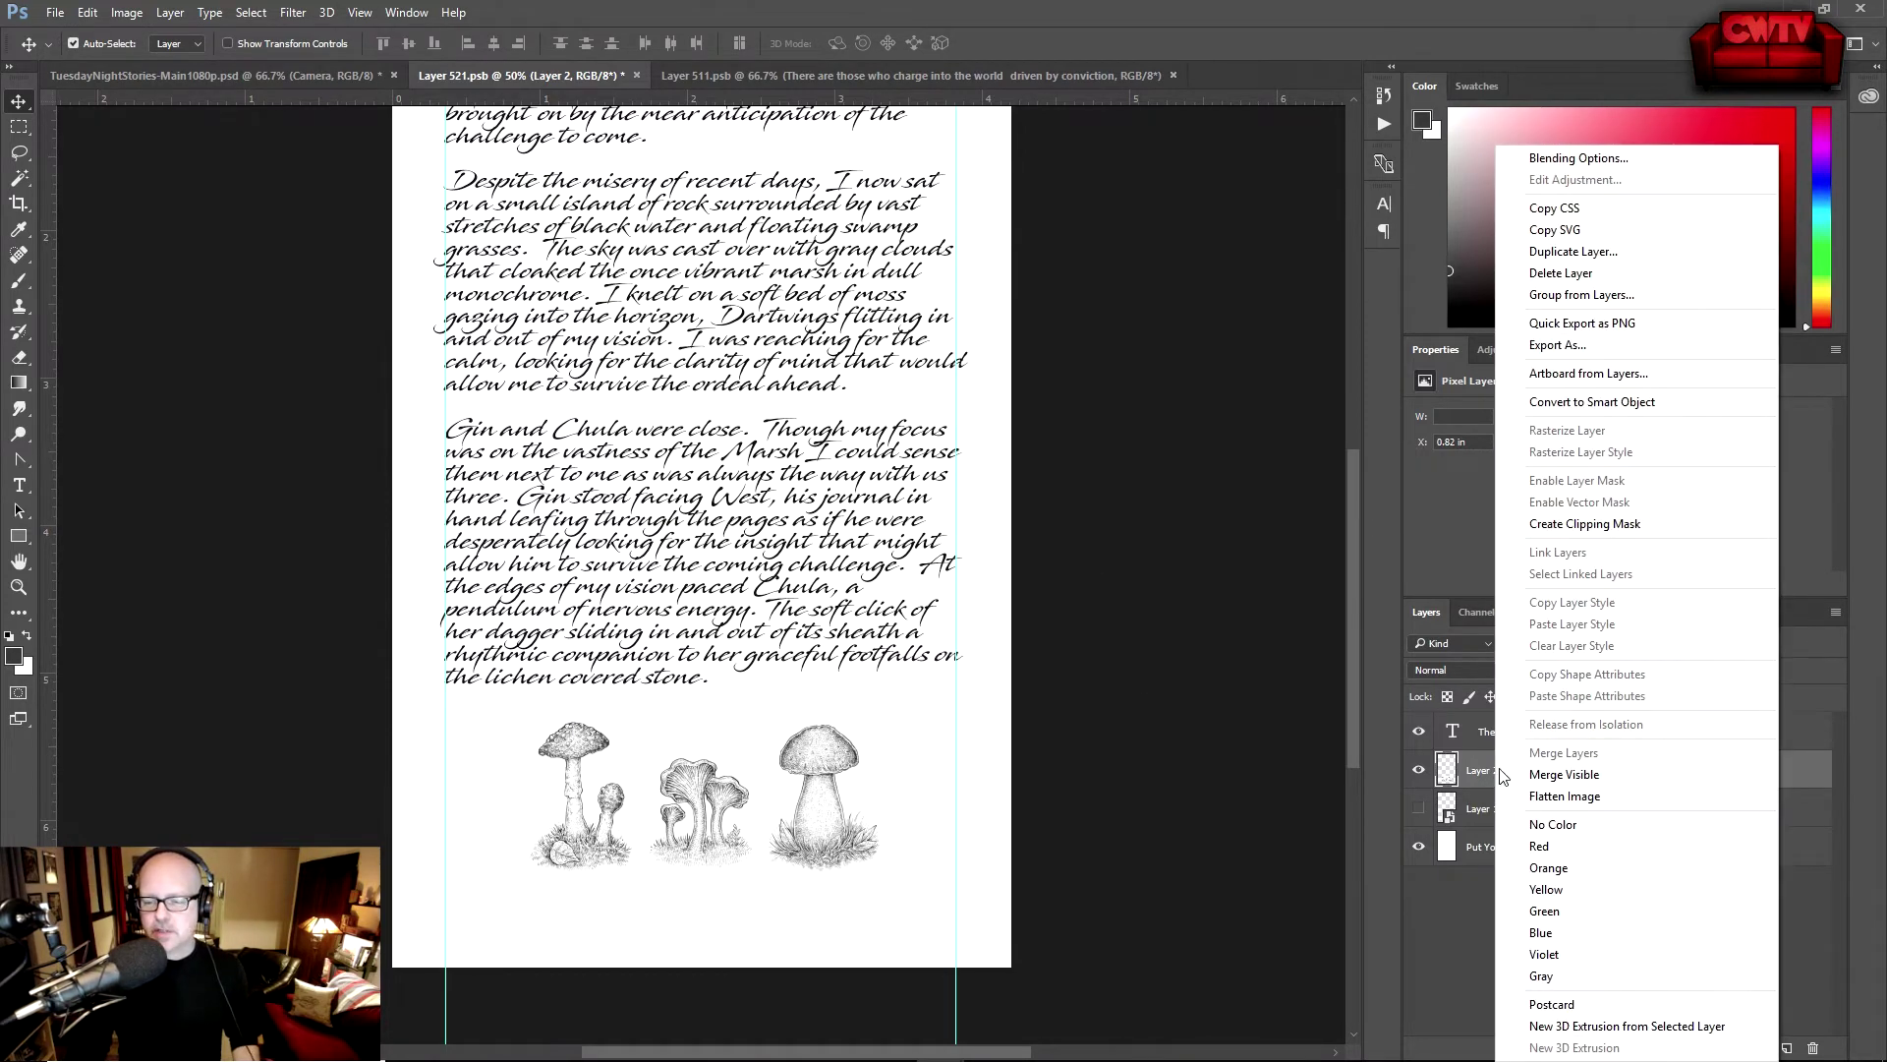
pyautogui.click(1551, 407)
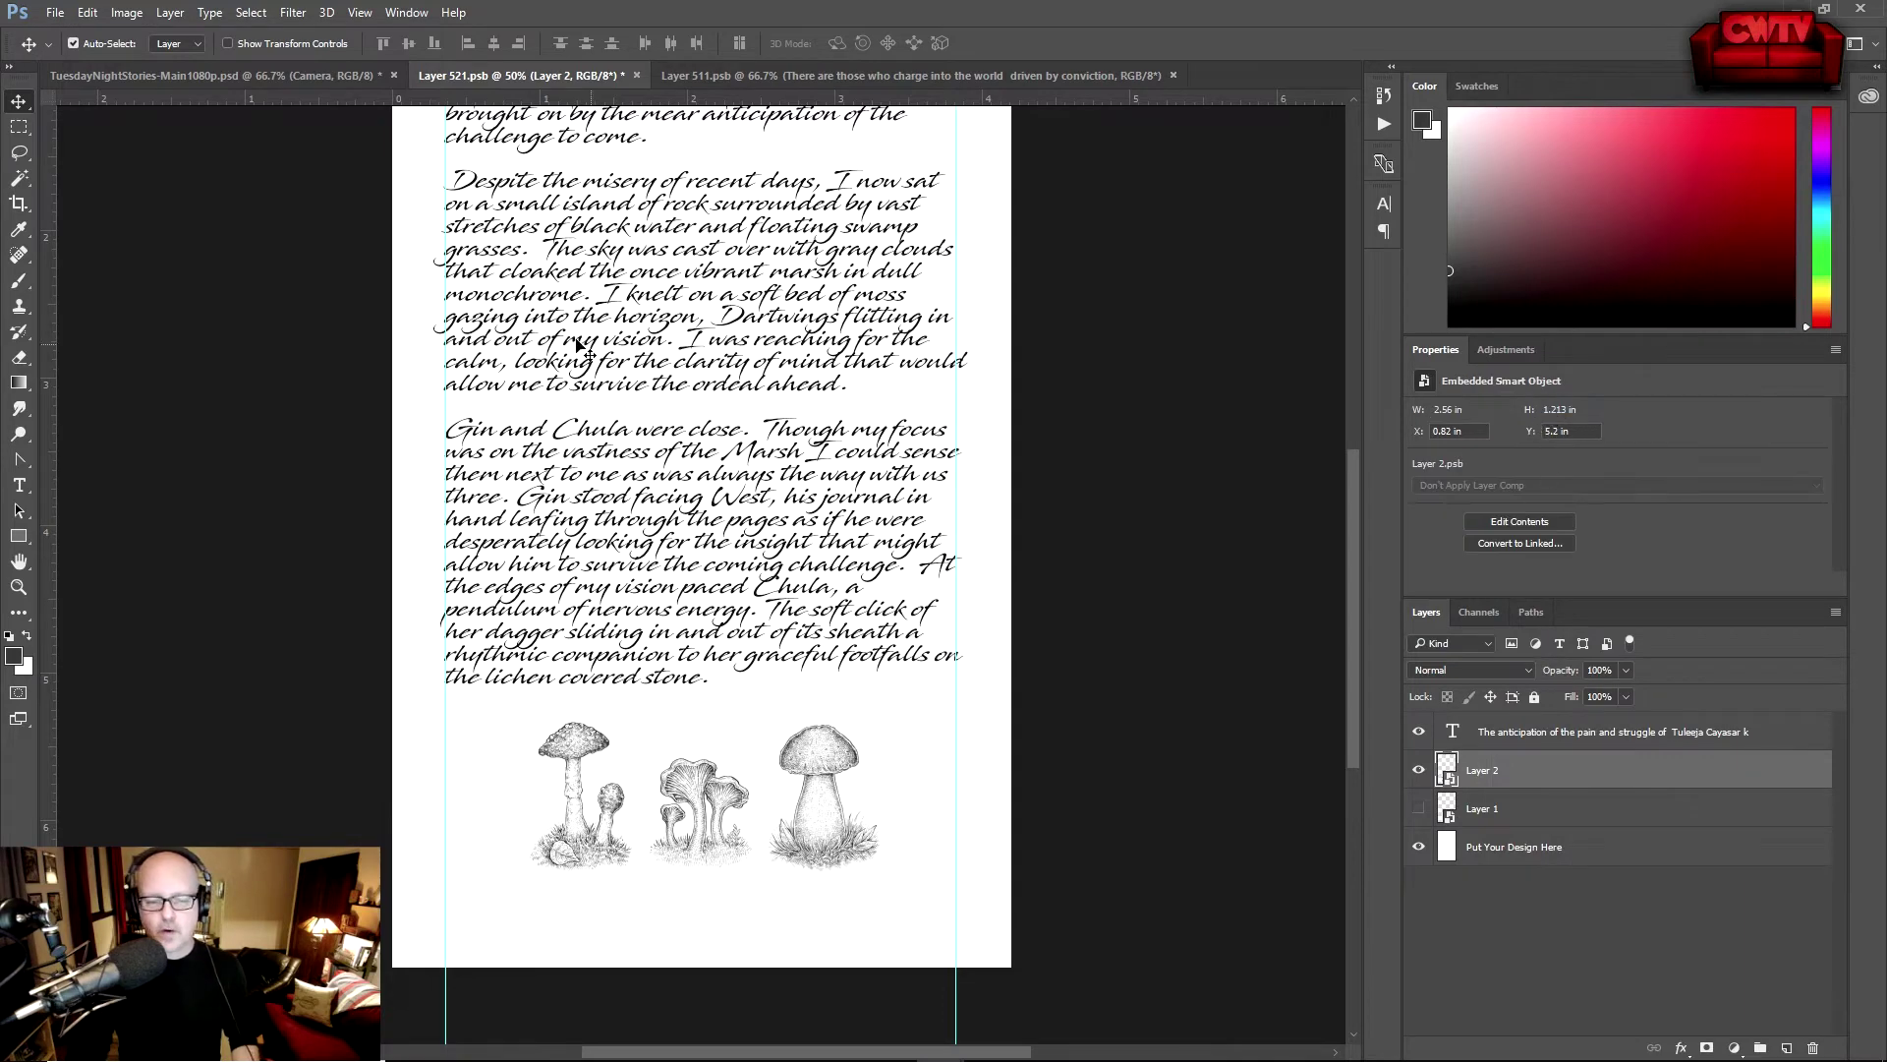
pyautogui.click(89, 12)
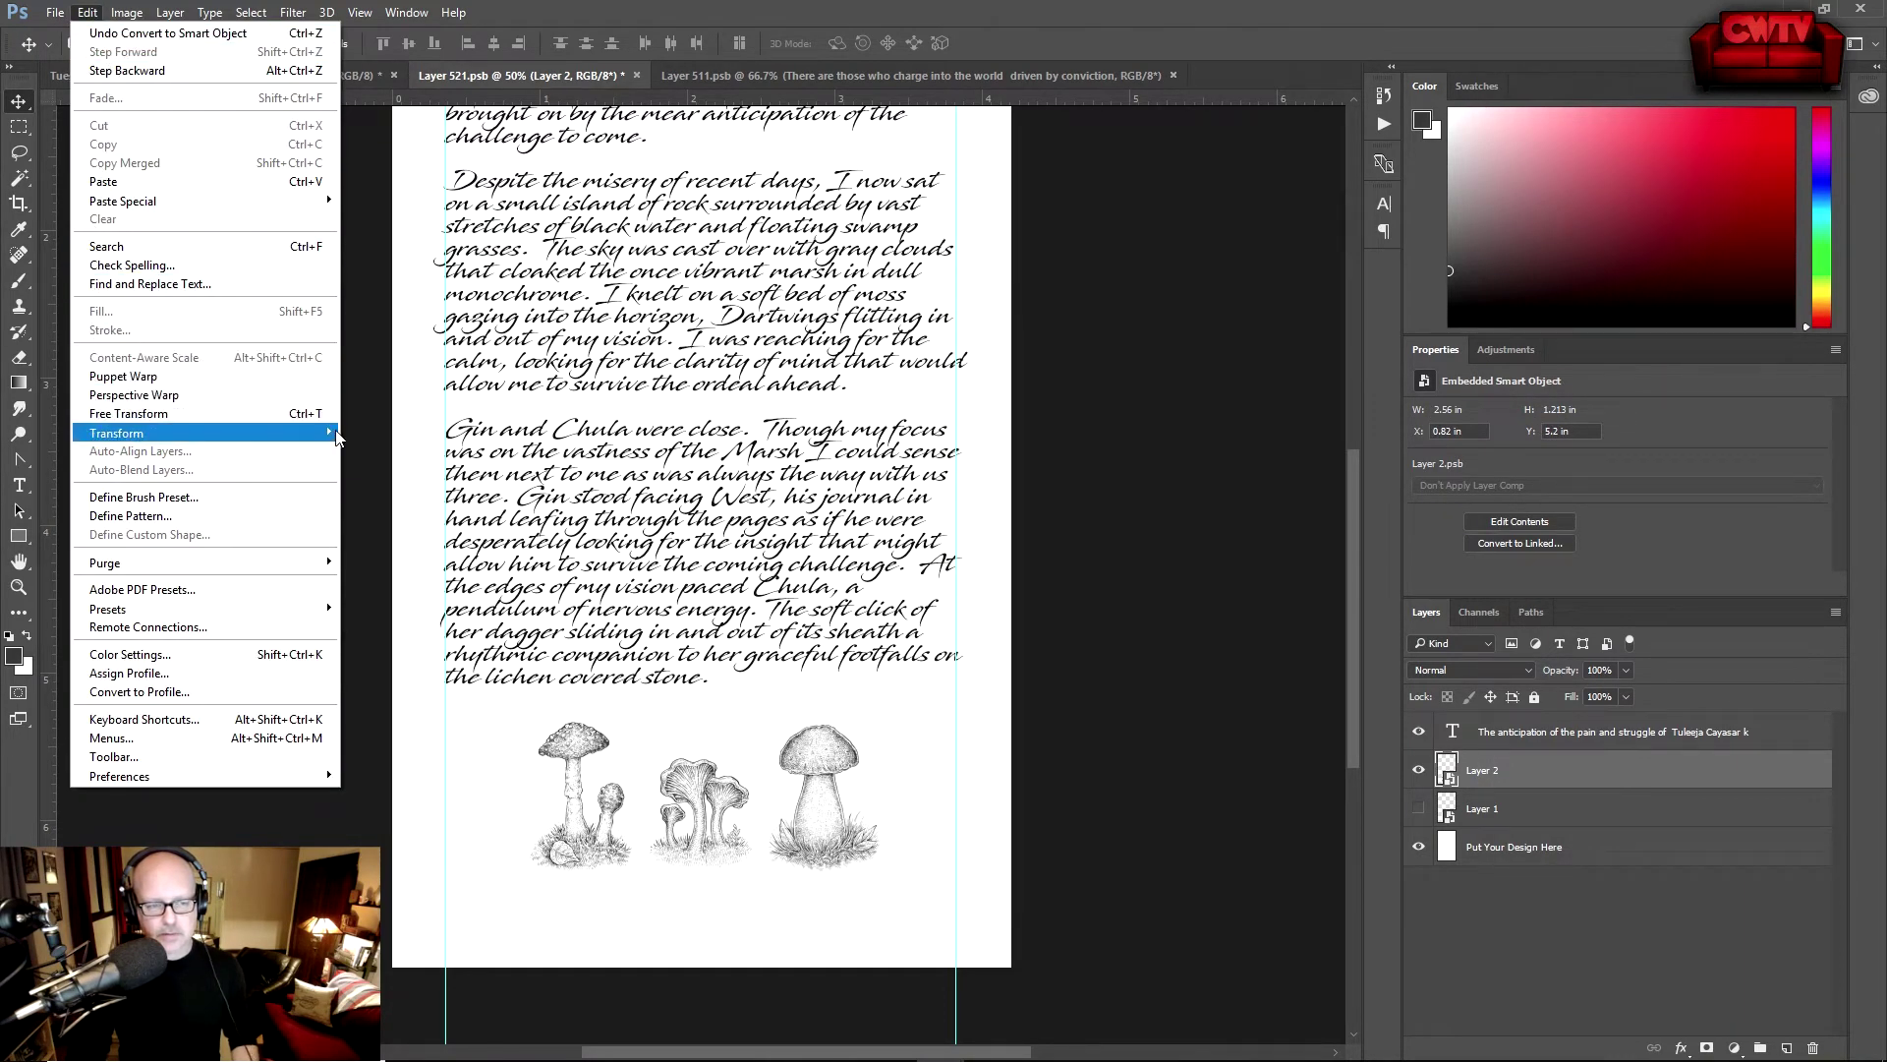
pyautogui.moveTo(335, 437)
pyautogui.click(384, 457)
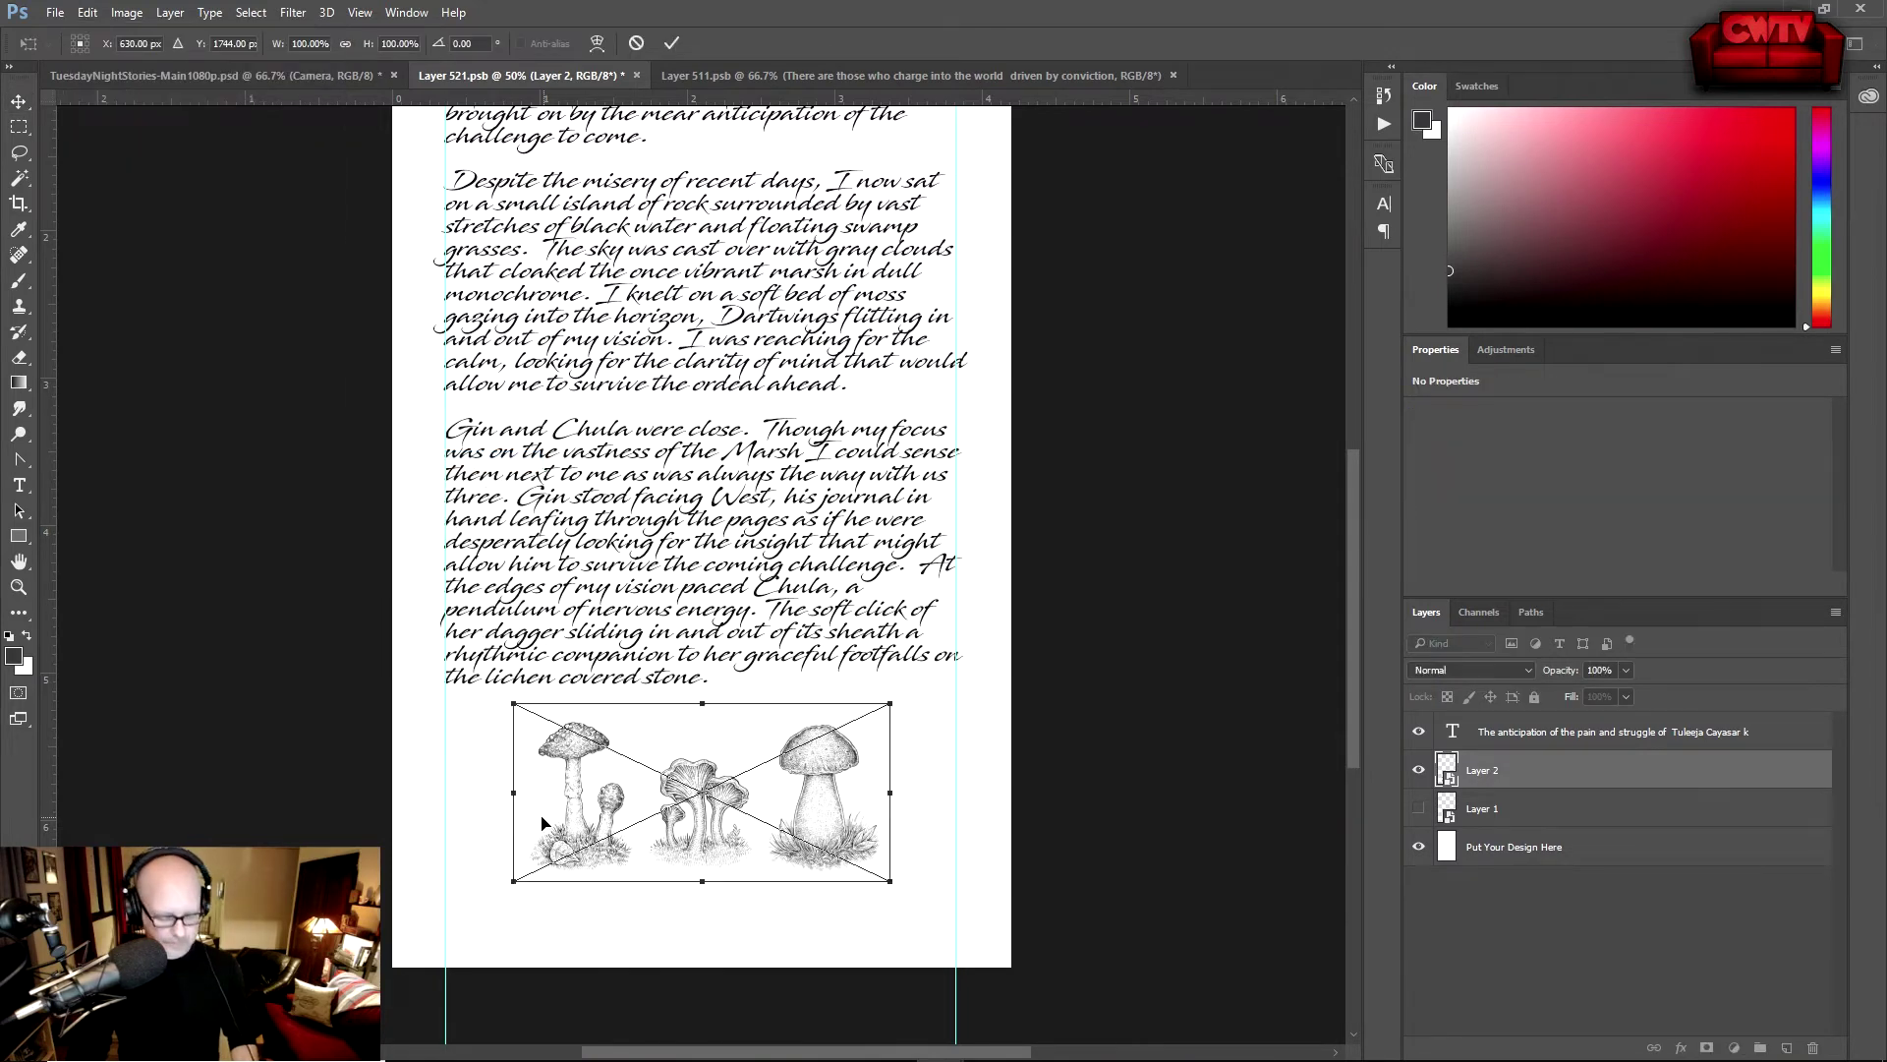
pyautogui.moveTo(508, 884); pyautogui.dragTo(452, 902)
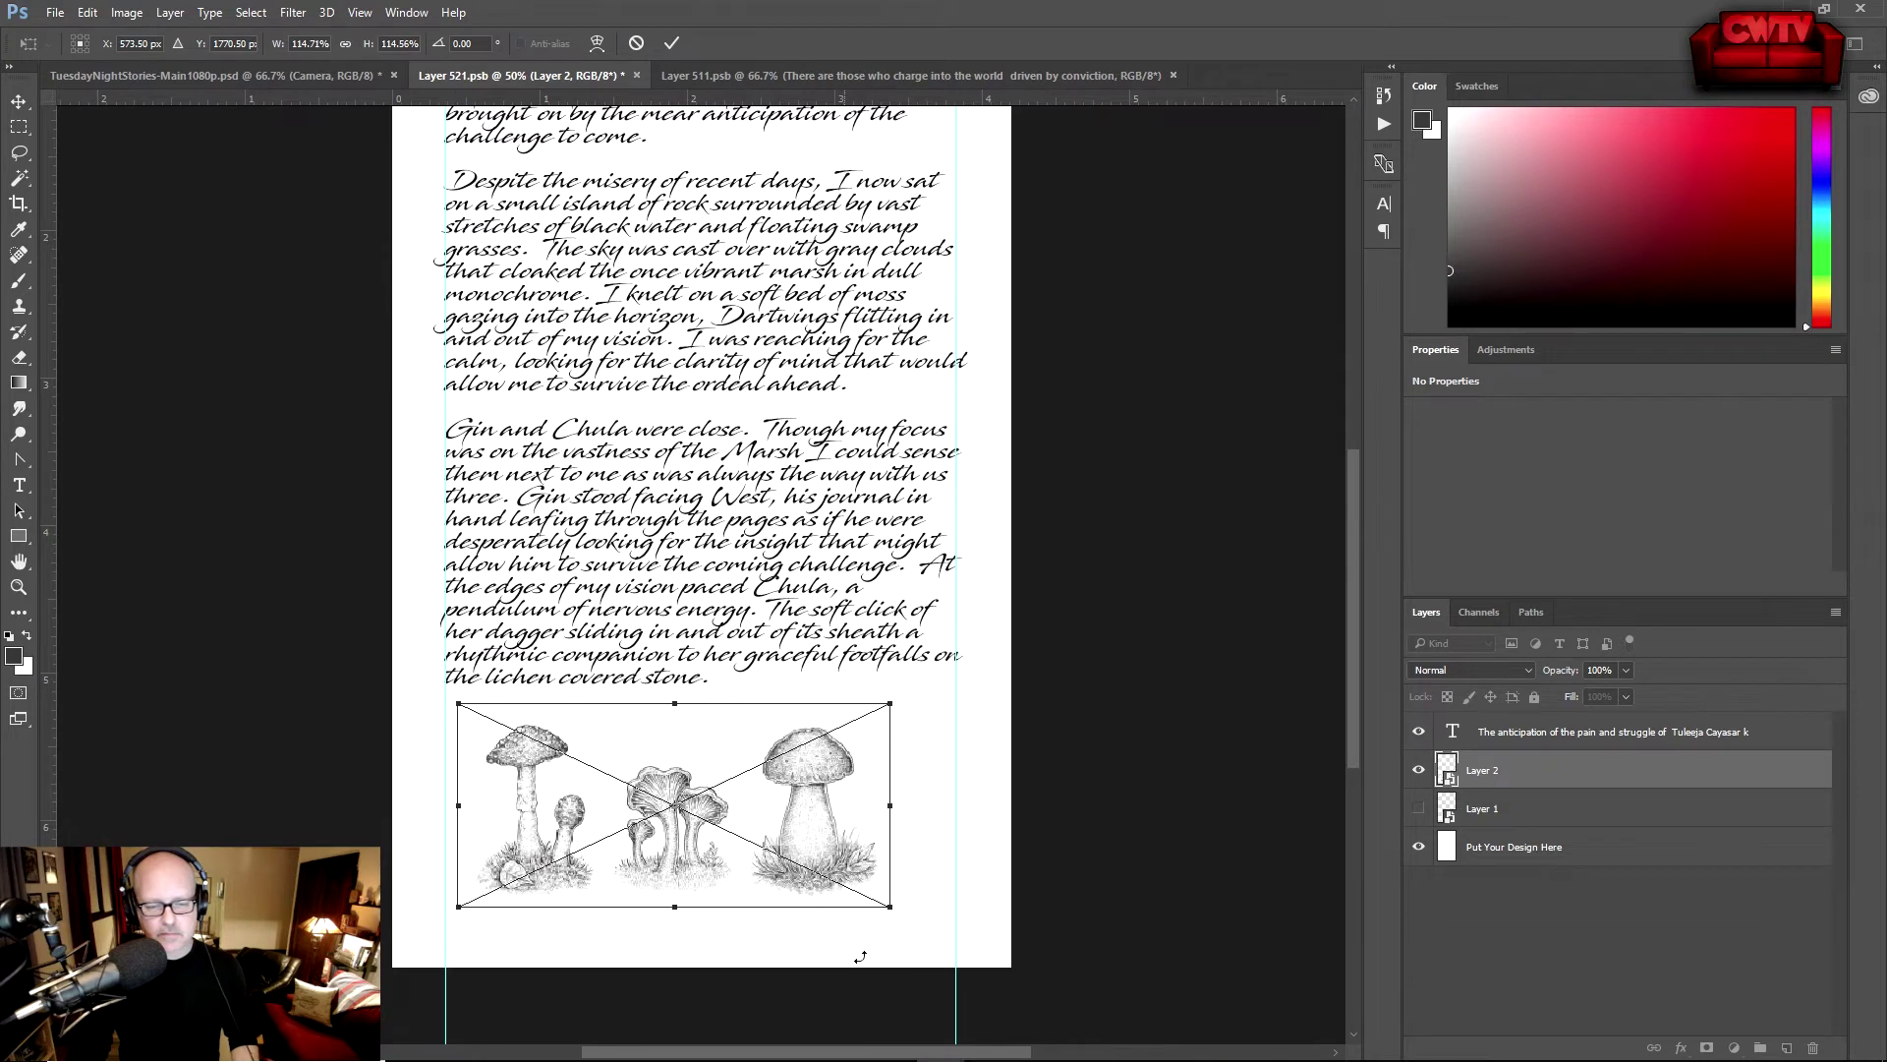
pyautogui.moveTo(890, 902); pyautogui.dragTo(922, 922)
pyautogui.press('Return')
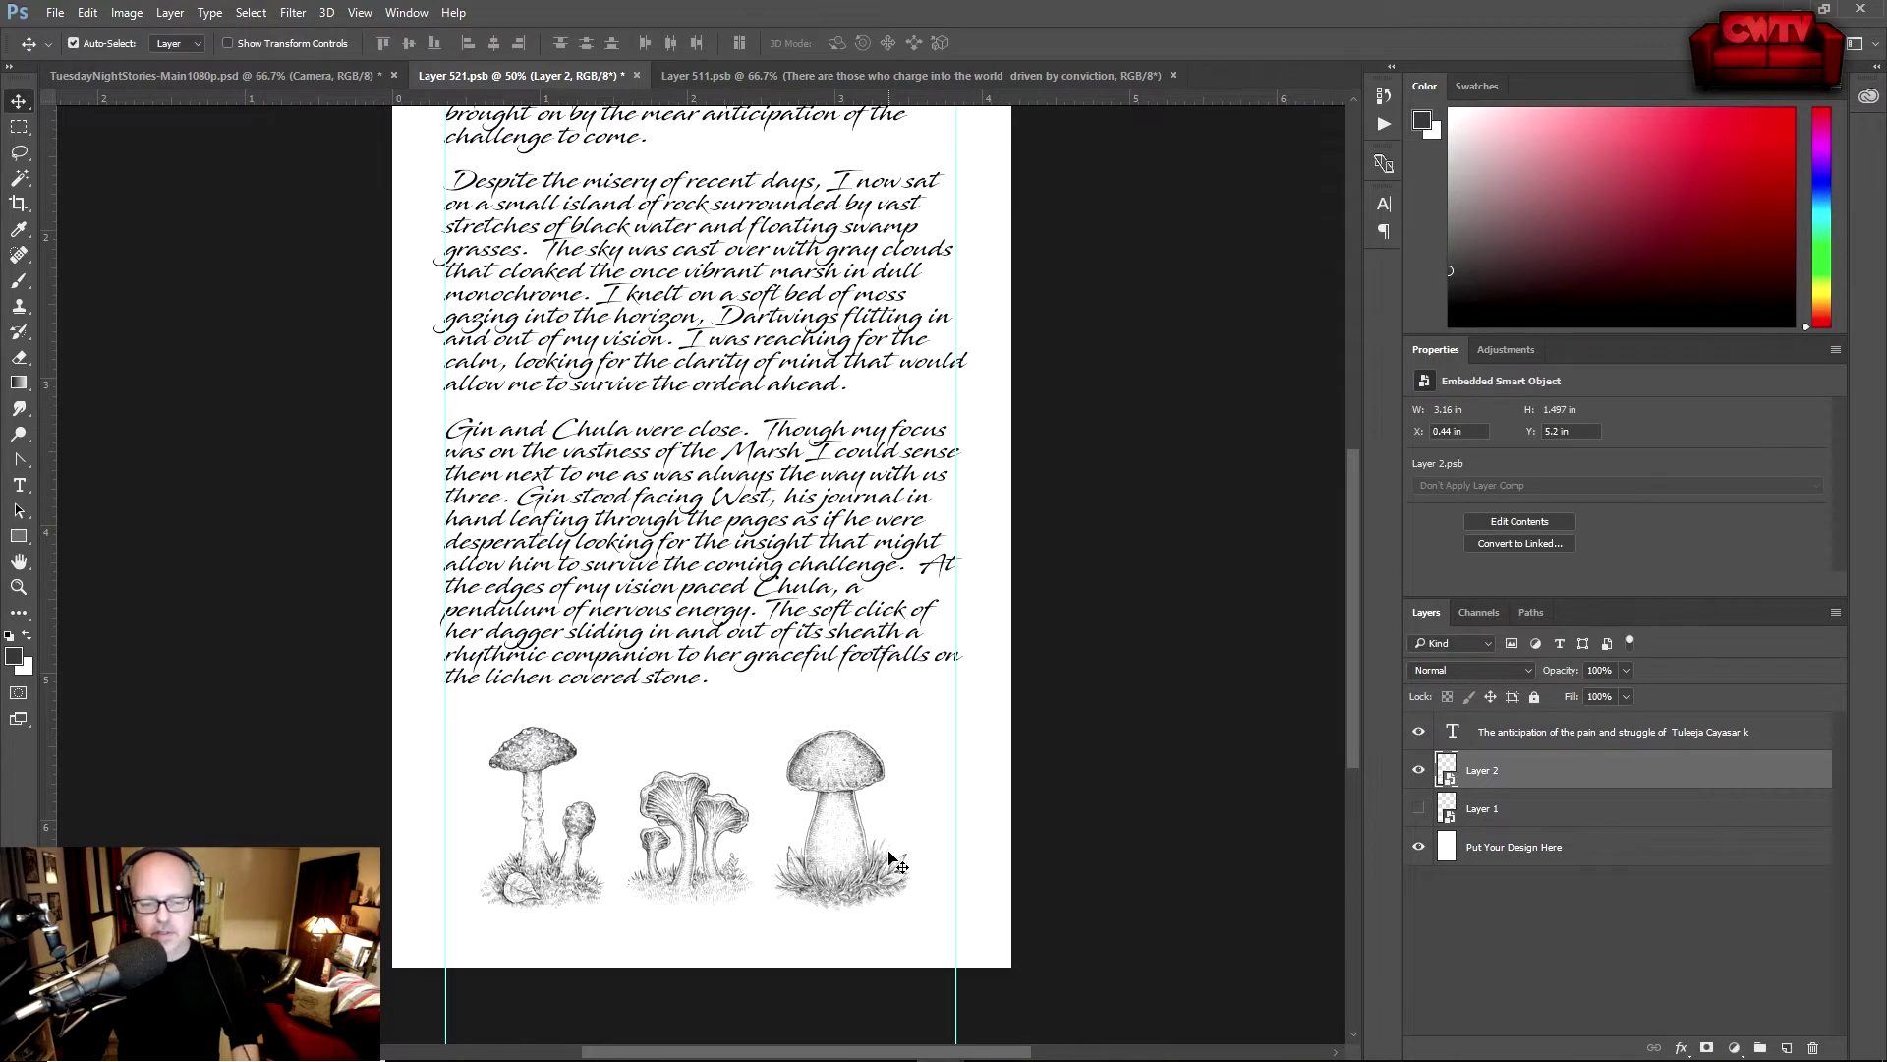
pyautogui.moveTo(712, 823); pyautogui.dragTo(724, 815)
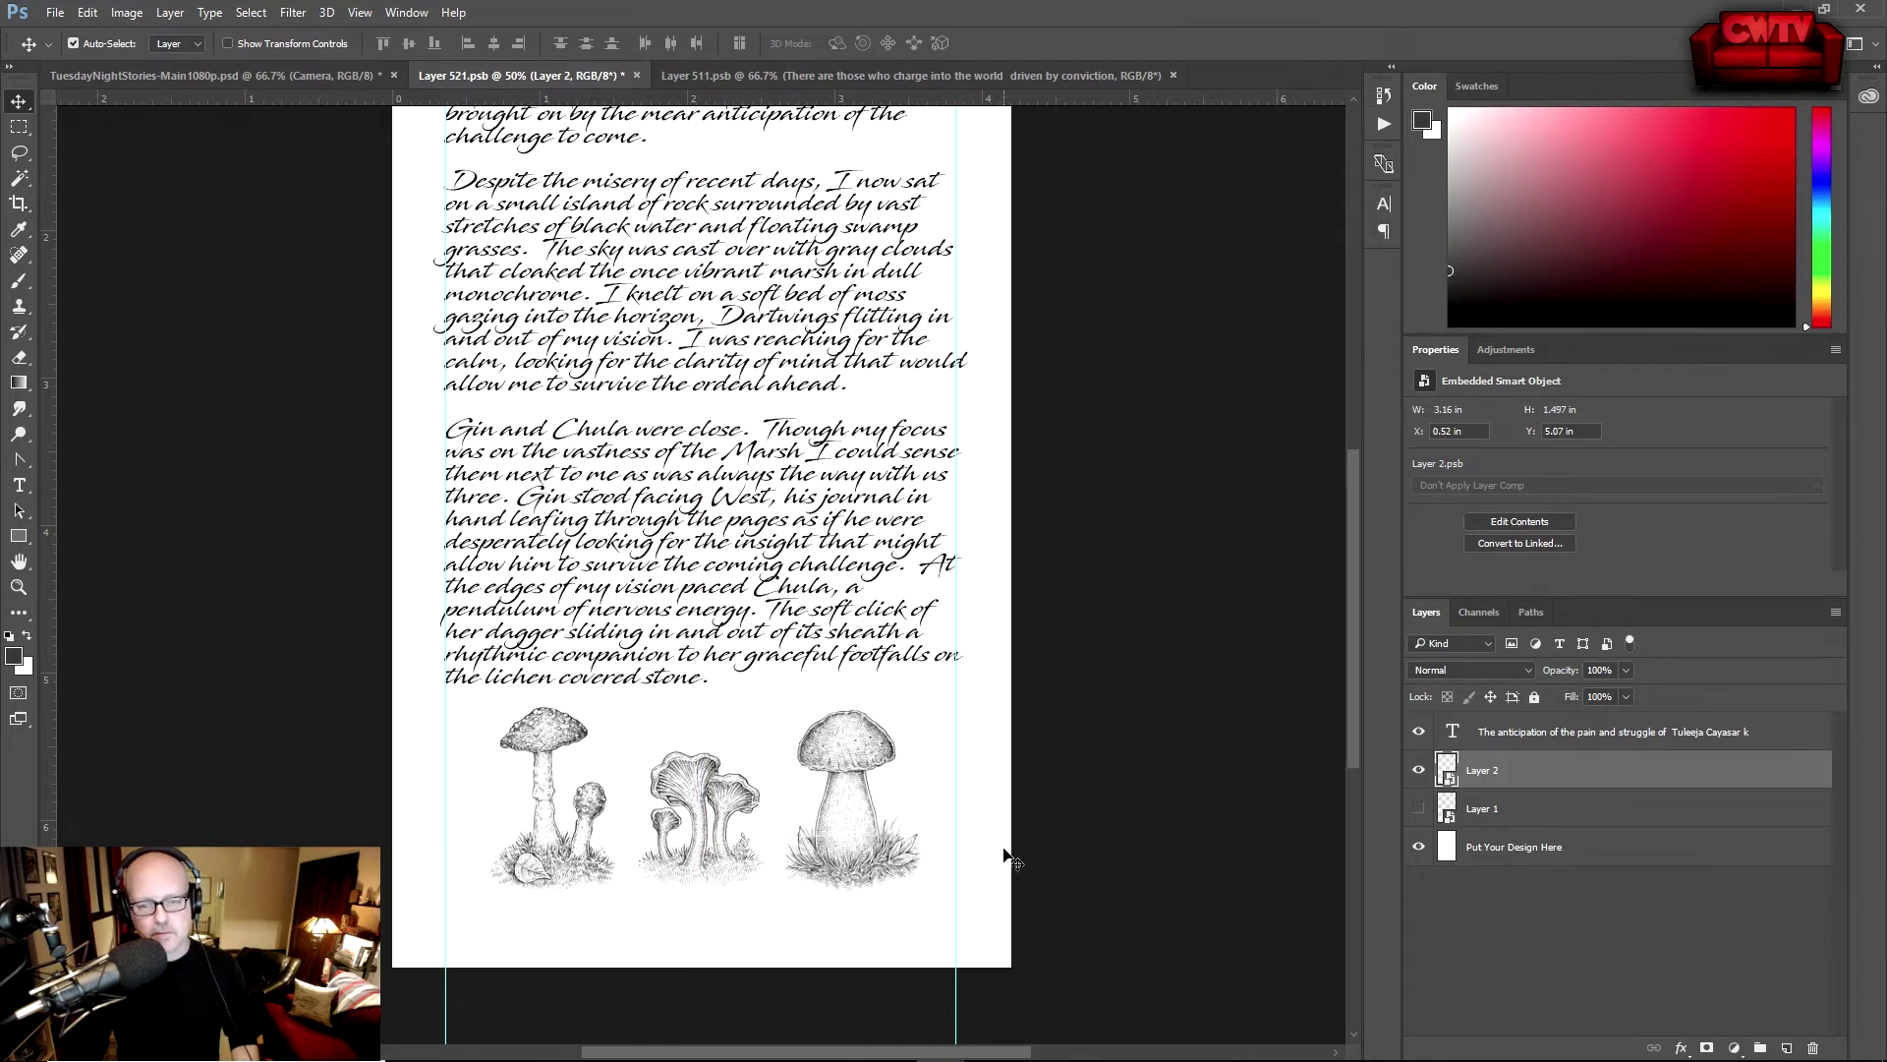
pyautogui.hotkey('ctrl', 's')
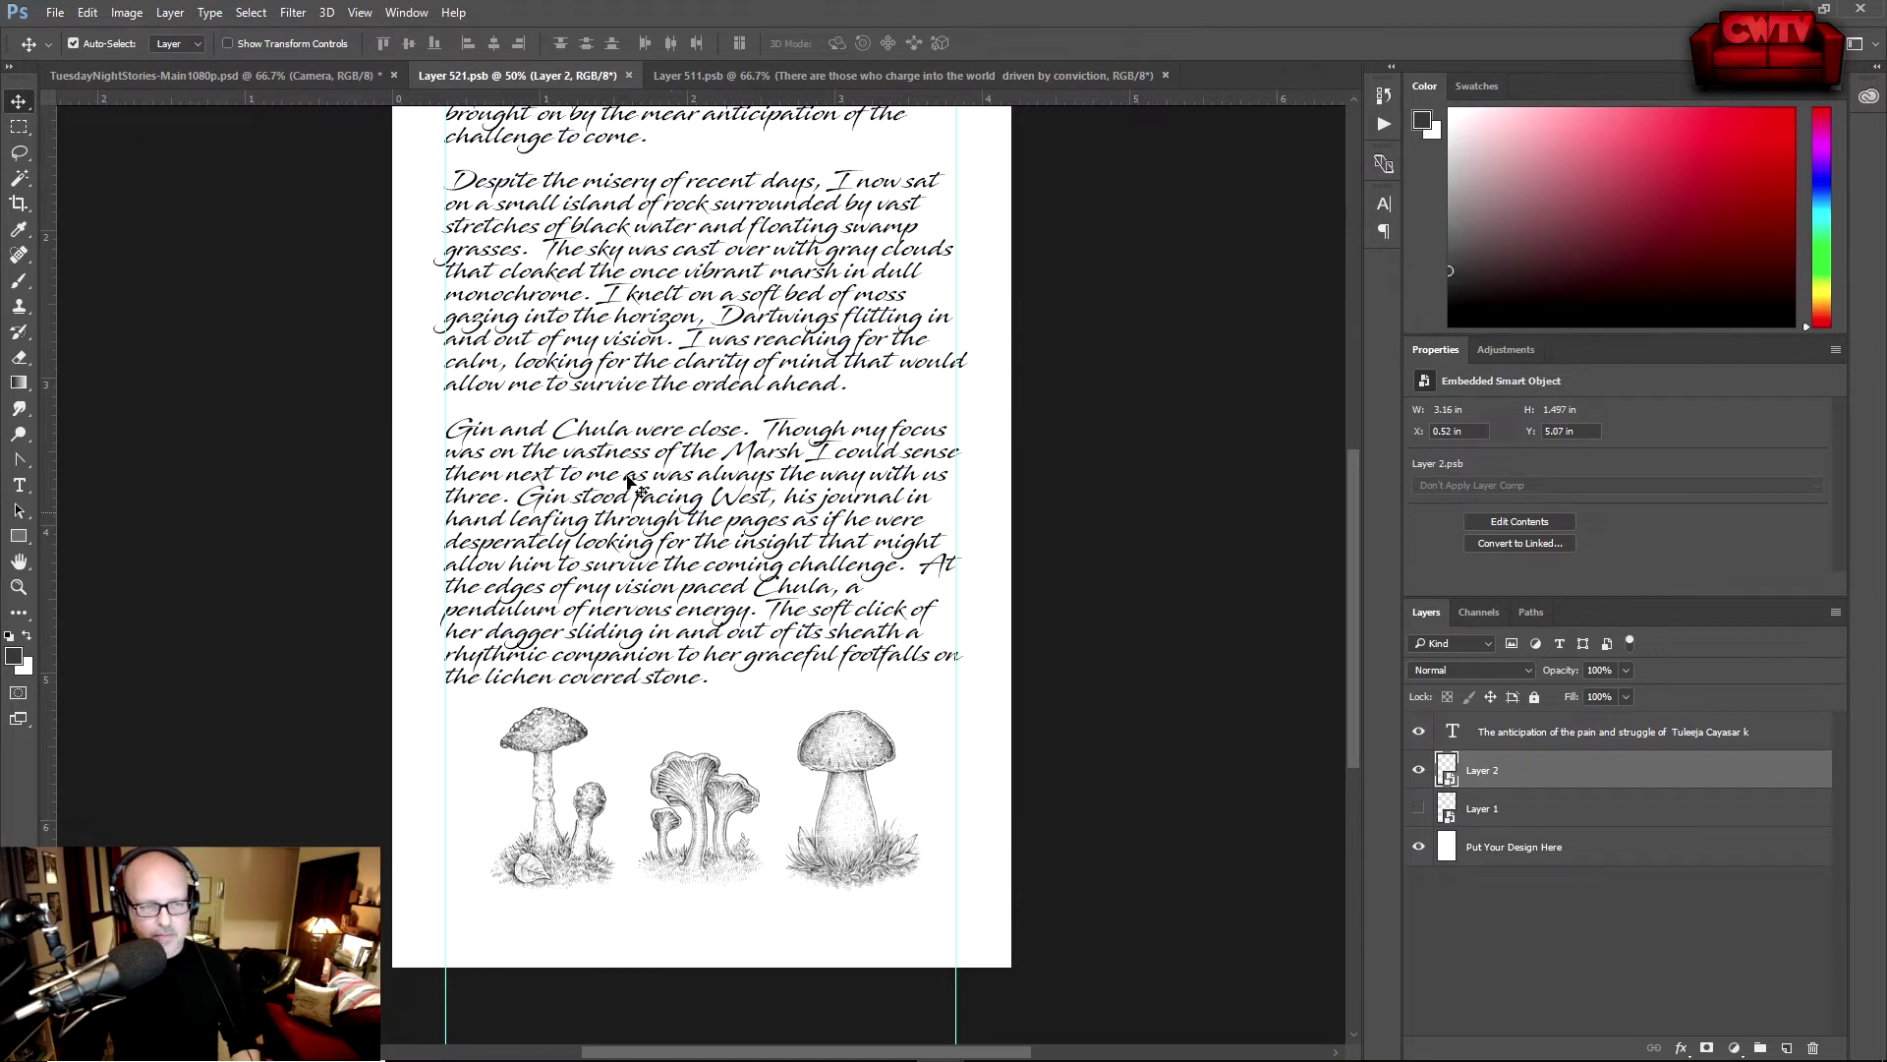
# - Return to TuesdayNightStories-Main1080p.psd to see the mushrooms on the book's right page
pyautogui.click(138, 77)
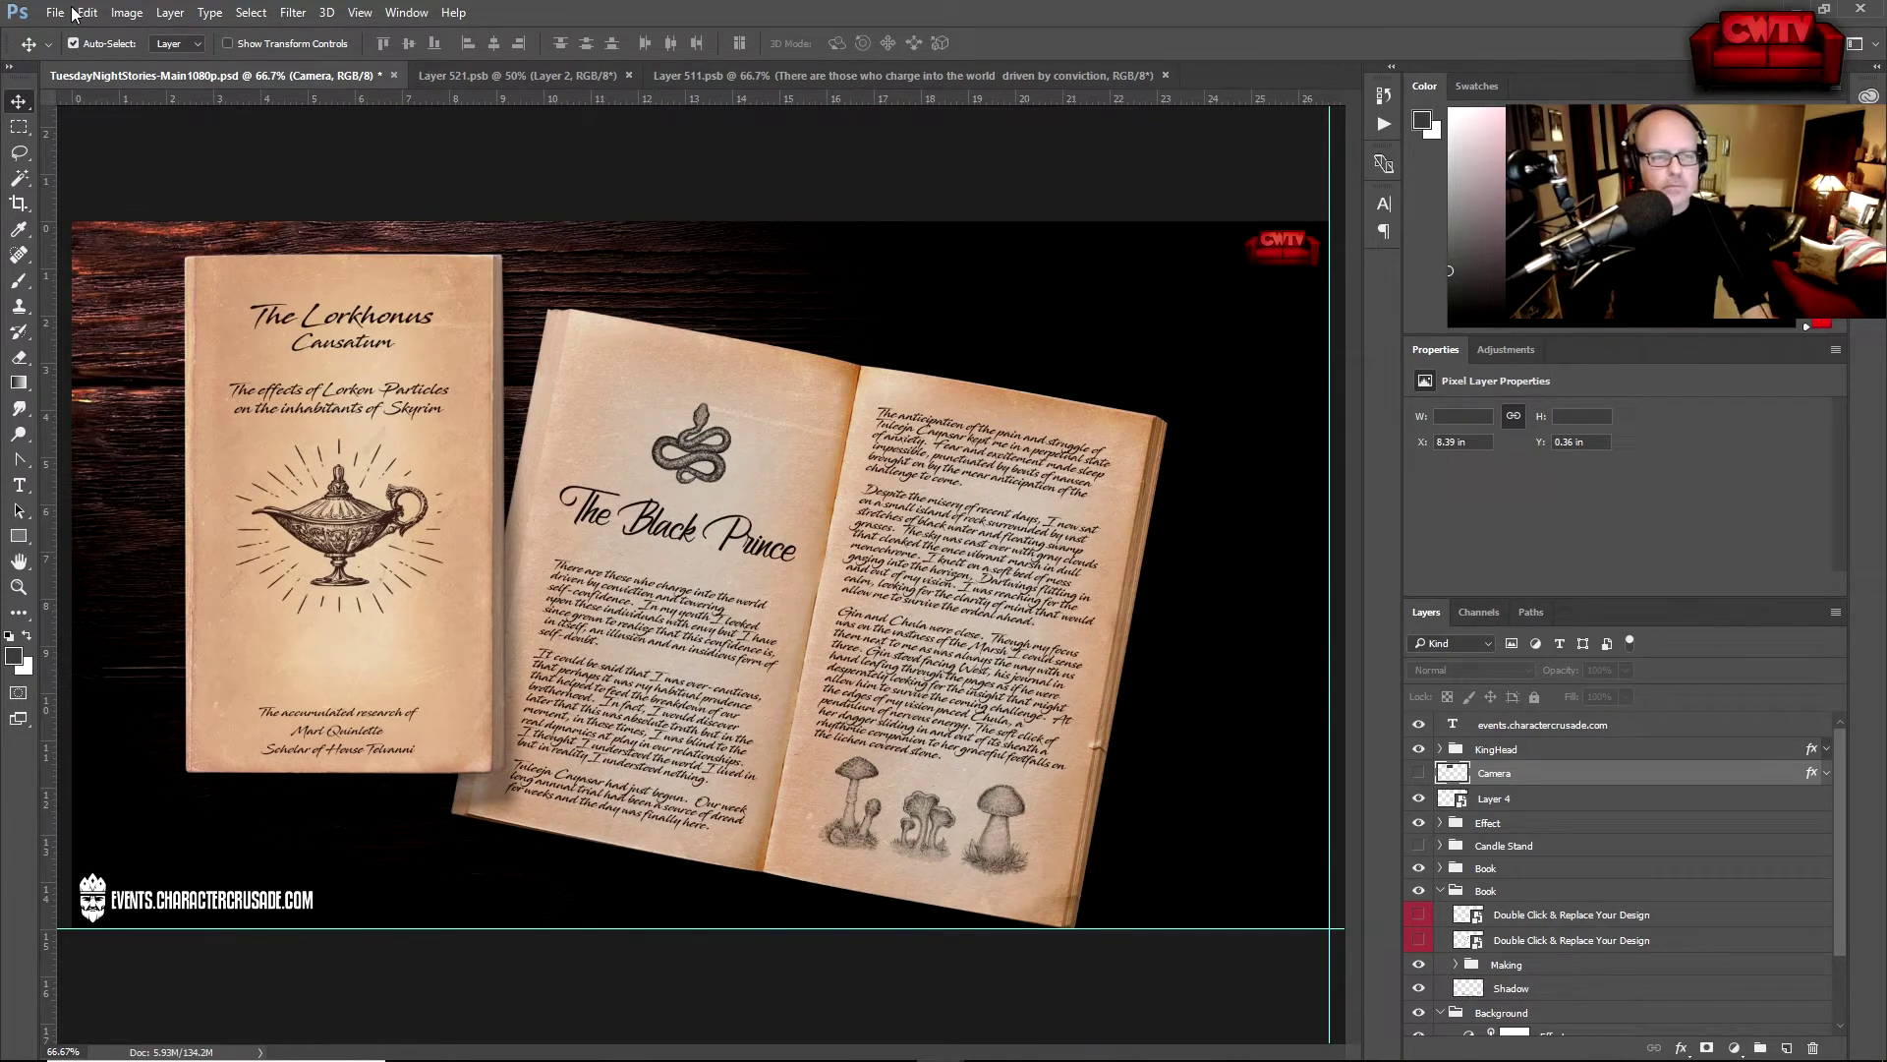
# - Edit the events.charactercrusade.com caption and turn off All Caps in the Character panel
pyautogui.keyDown('ctrl'); pyautogui.click(1492, 778); pyautogui.keyUp('ctrl')
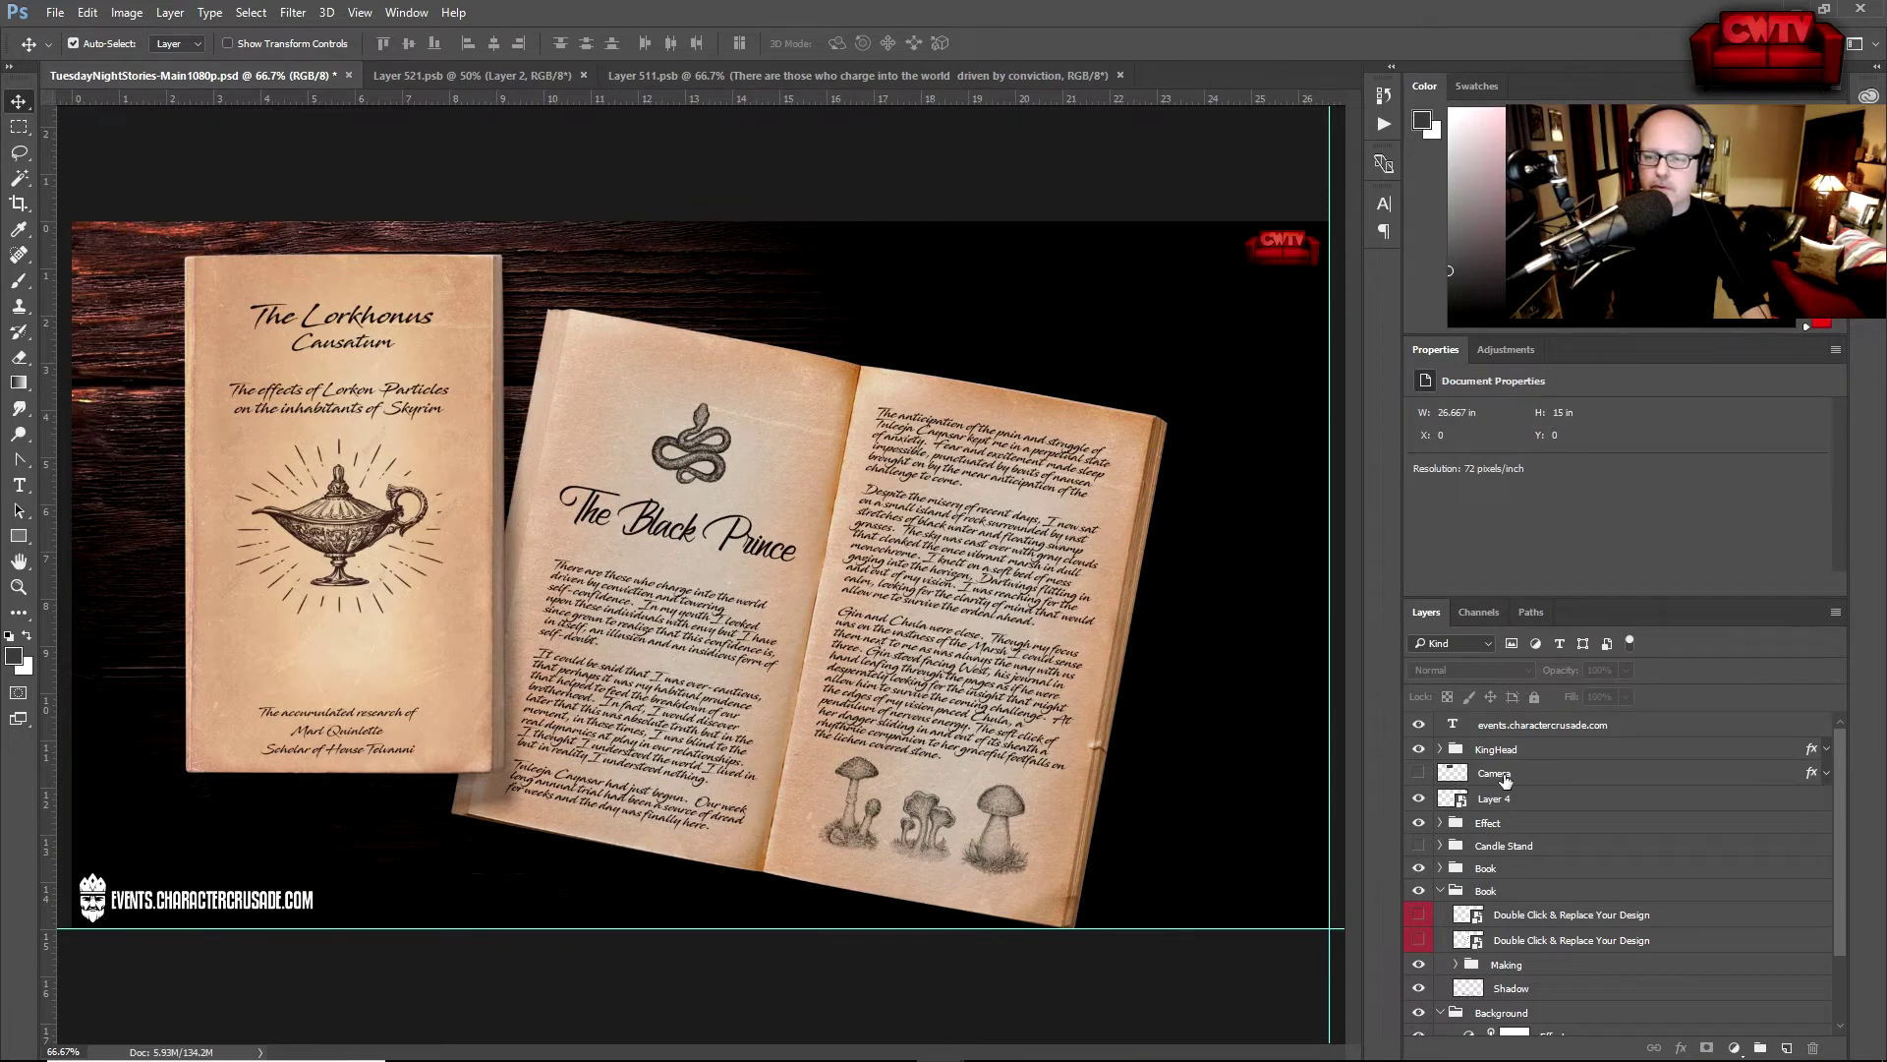
pyautogui.doubleClick(1452, 726)
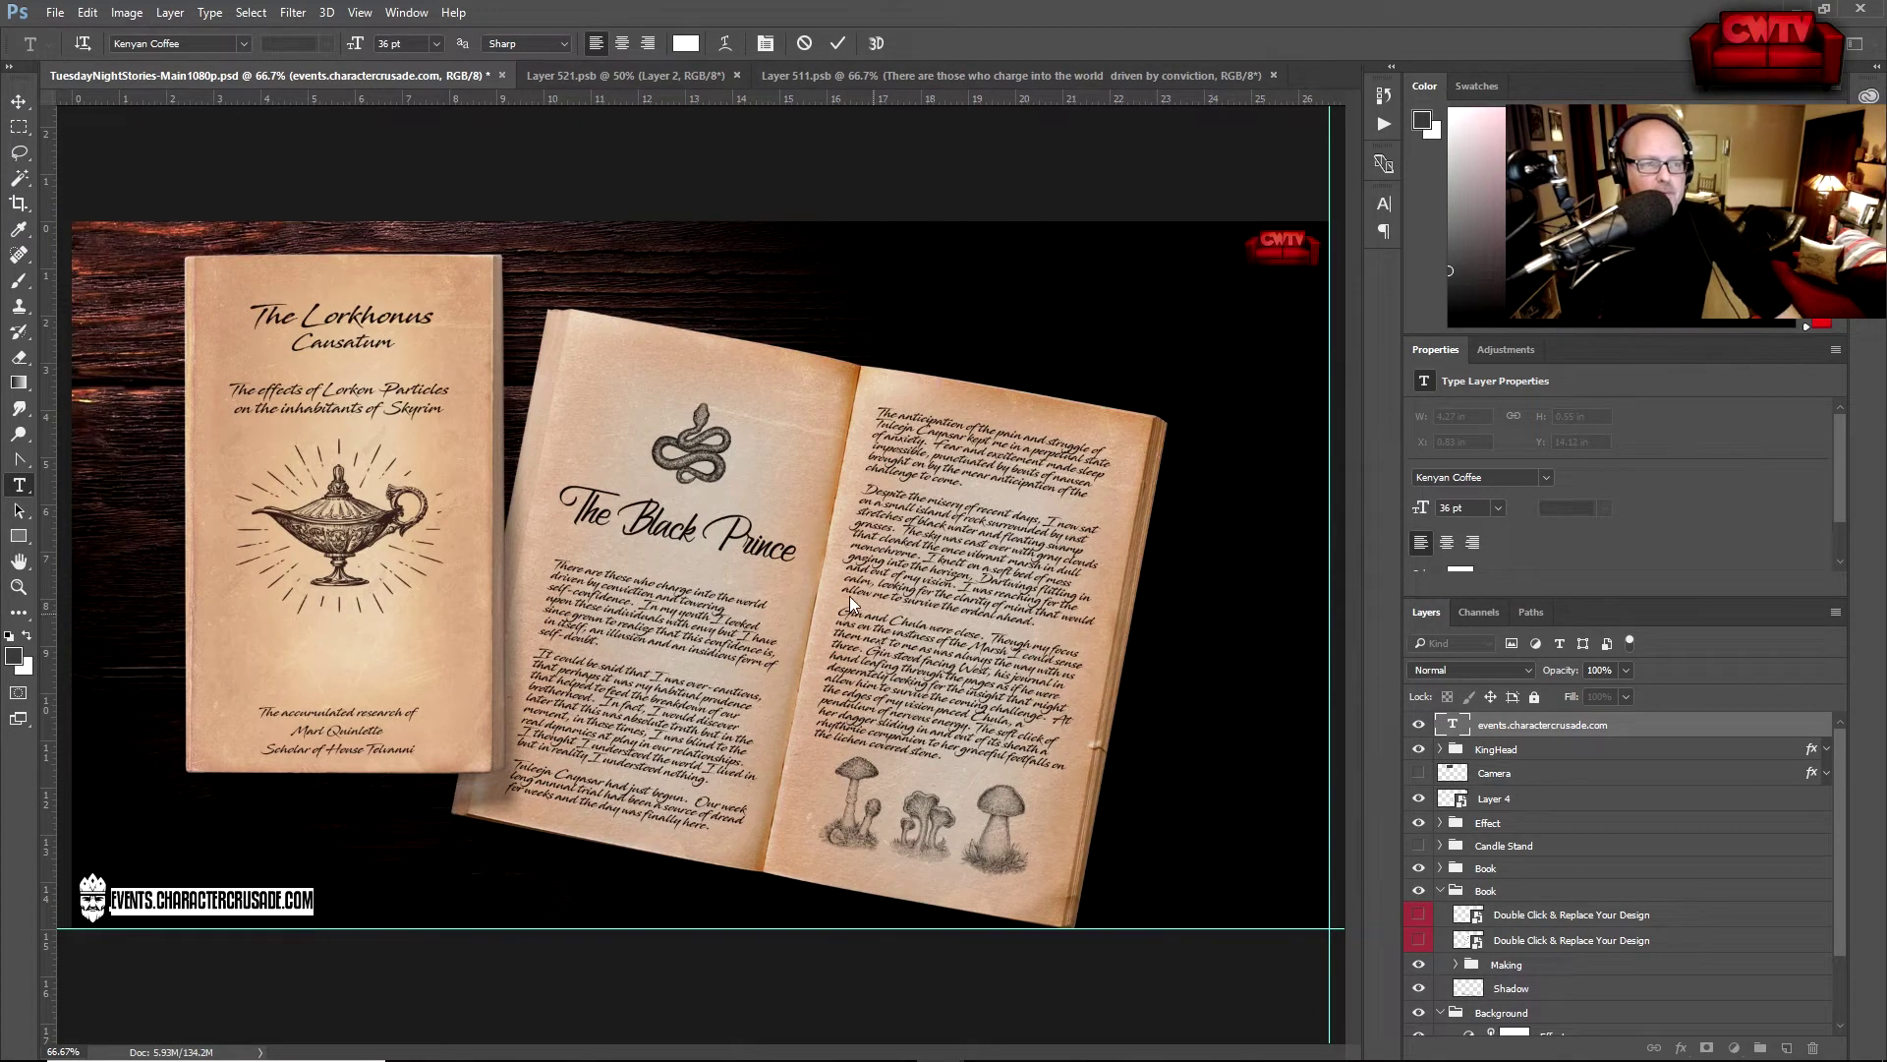
pyautogui.click(250, 40)
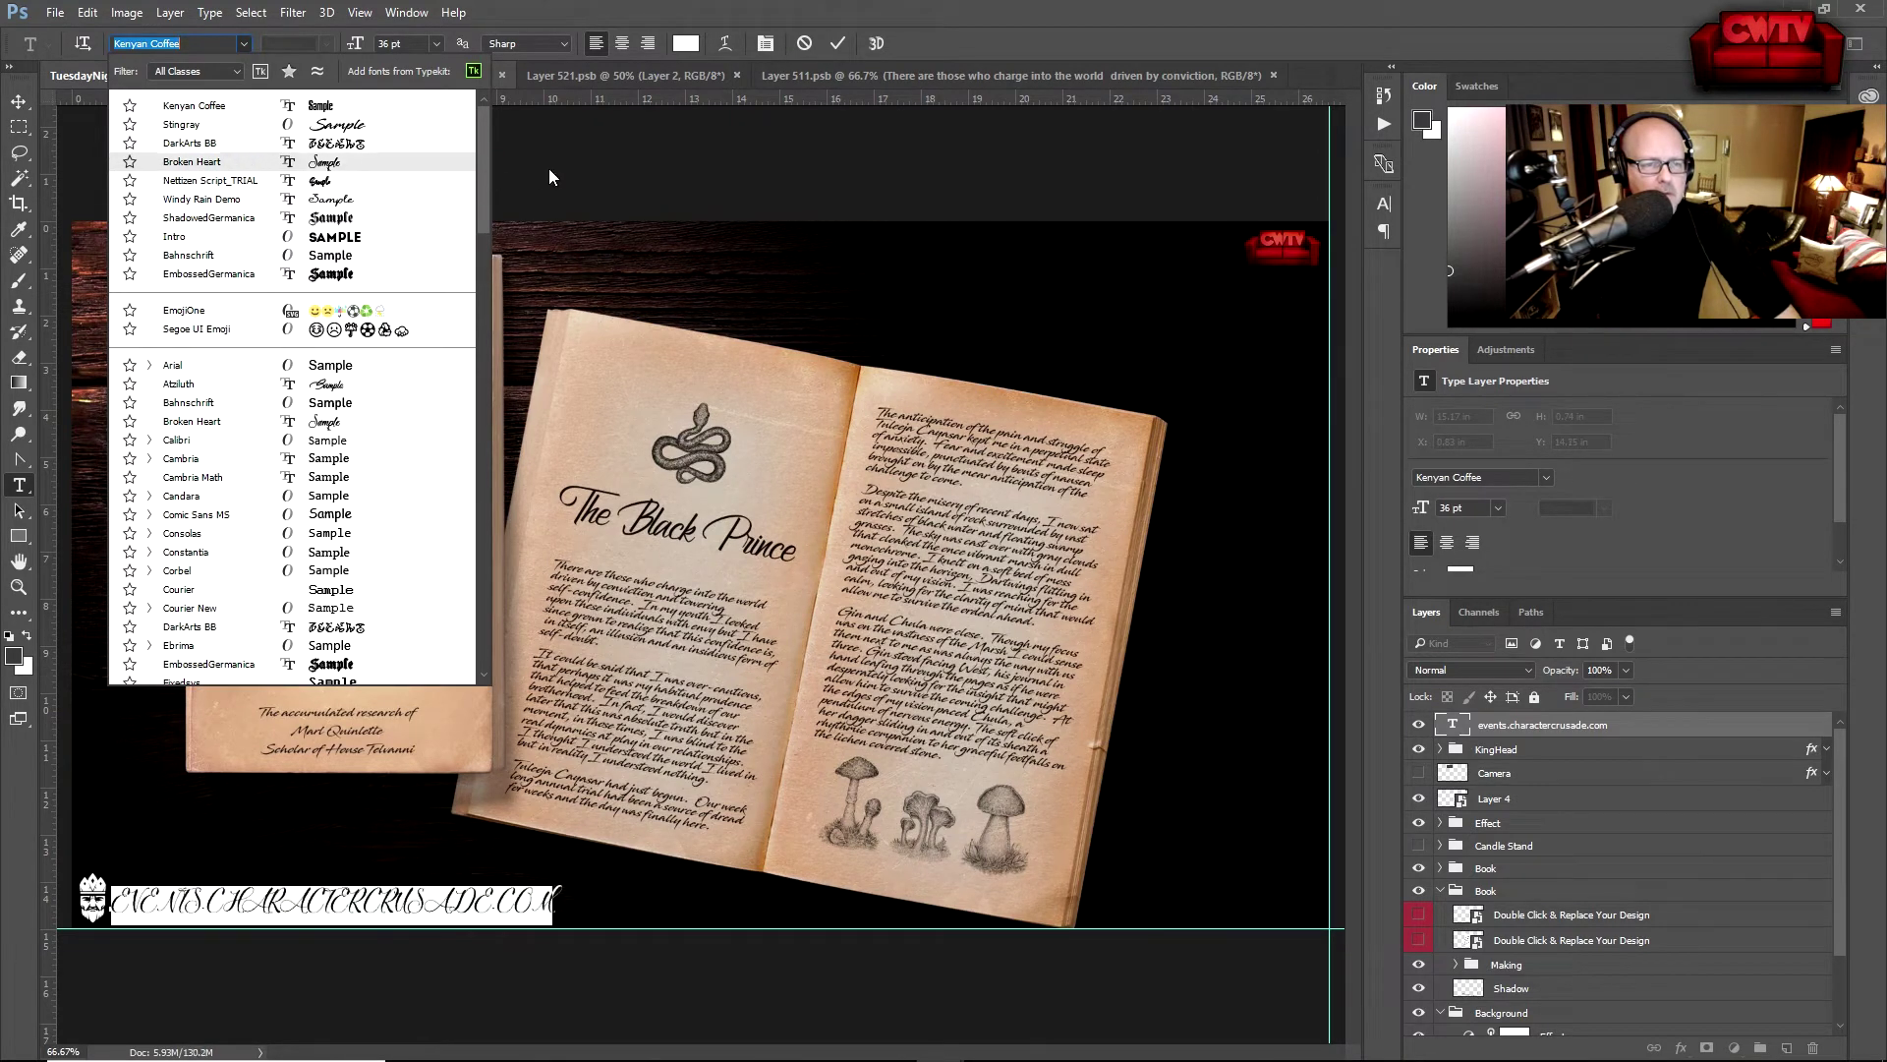
pyautogui.click(1013, 177)
pyautogui.press('Escape')
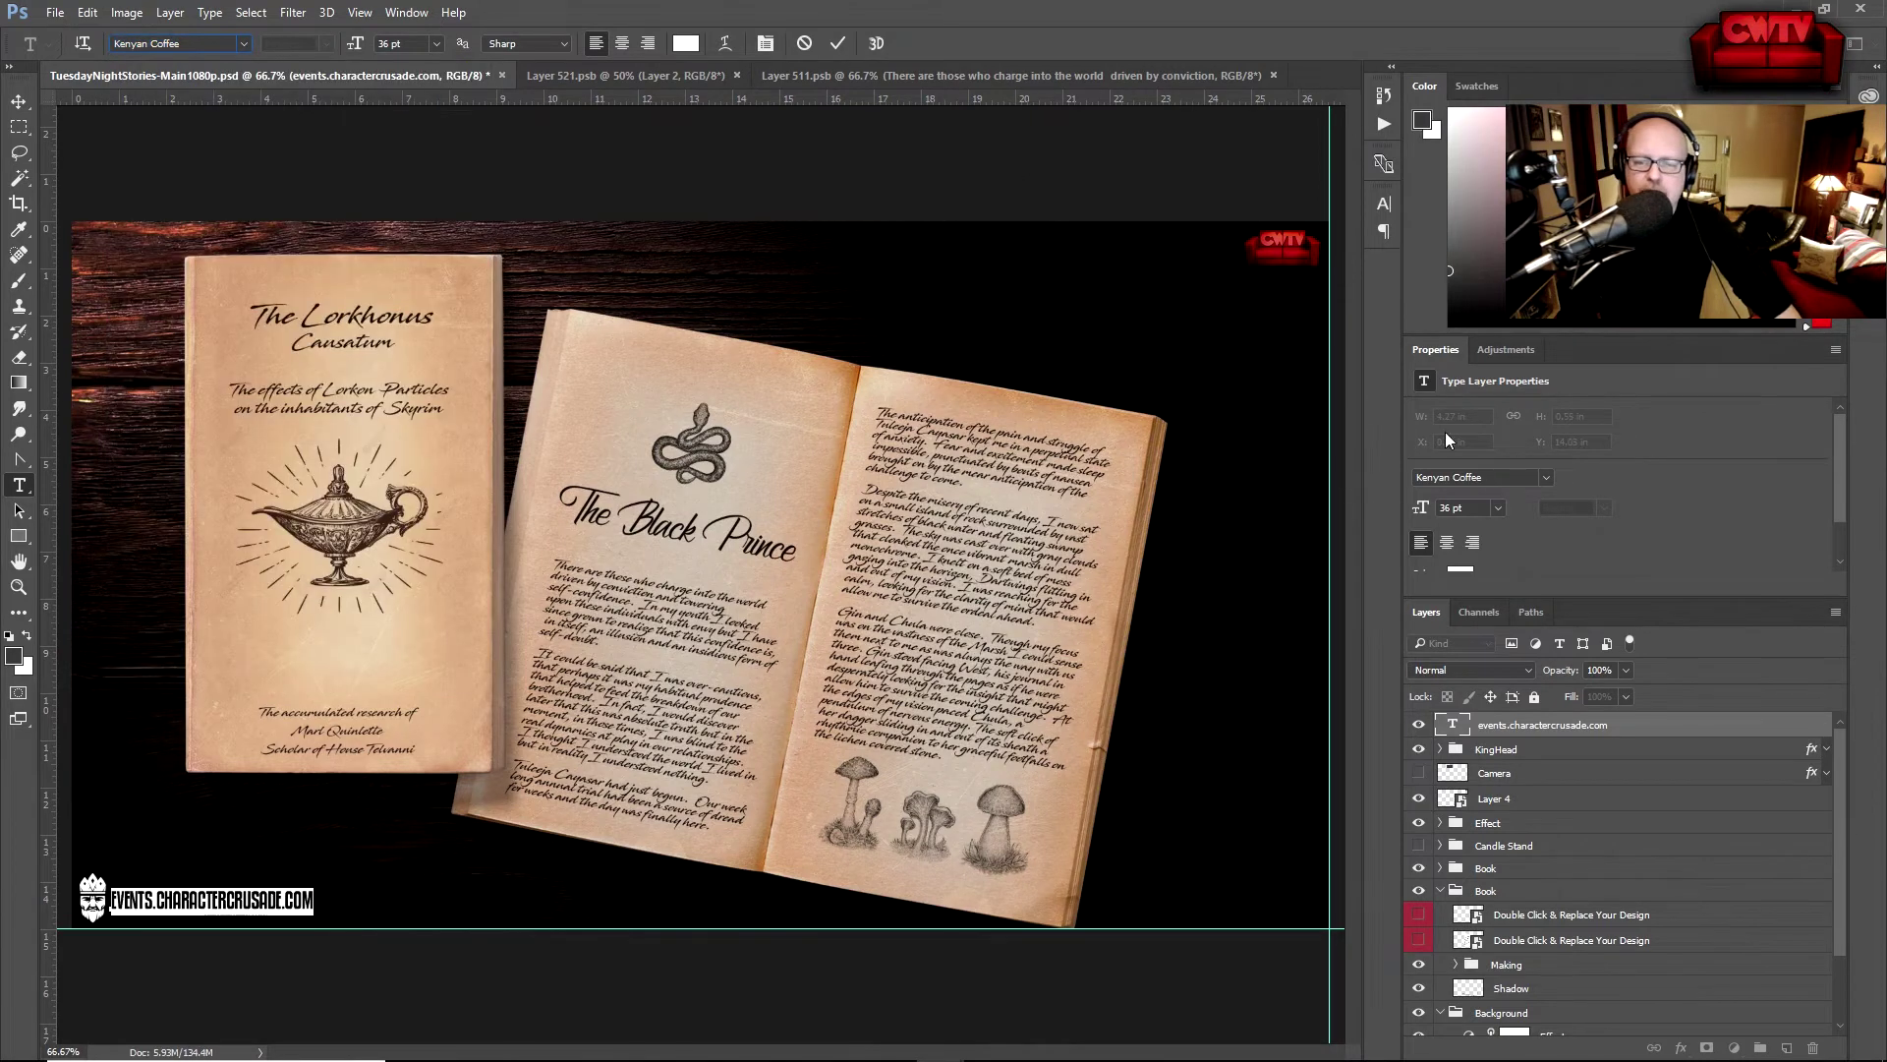
pyautogui.click(1384, 204)
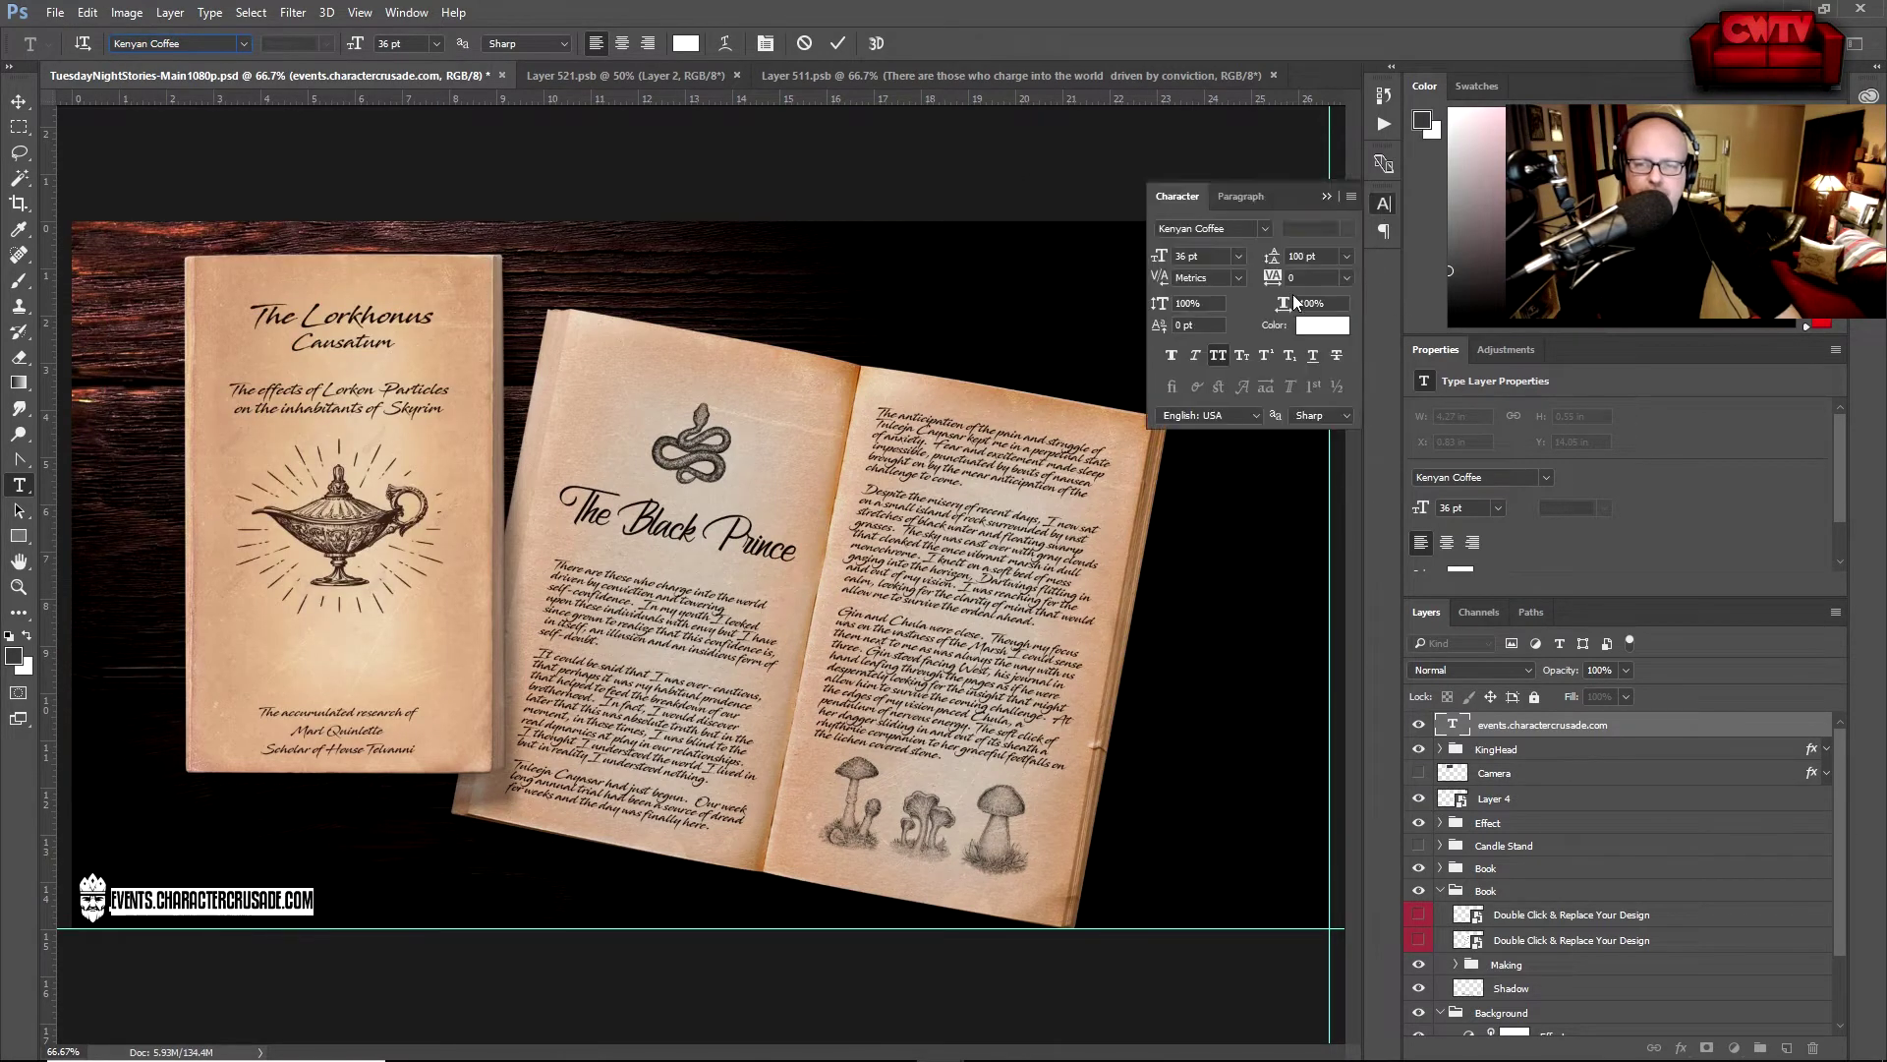
pyautogui.click(1219, 350)
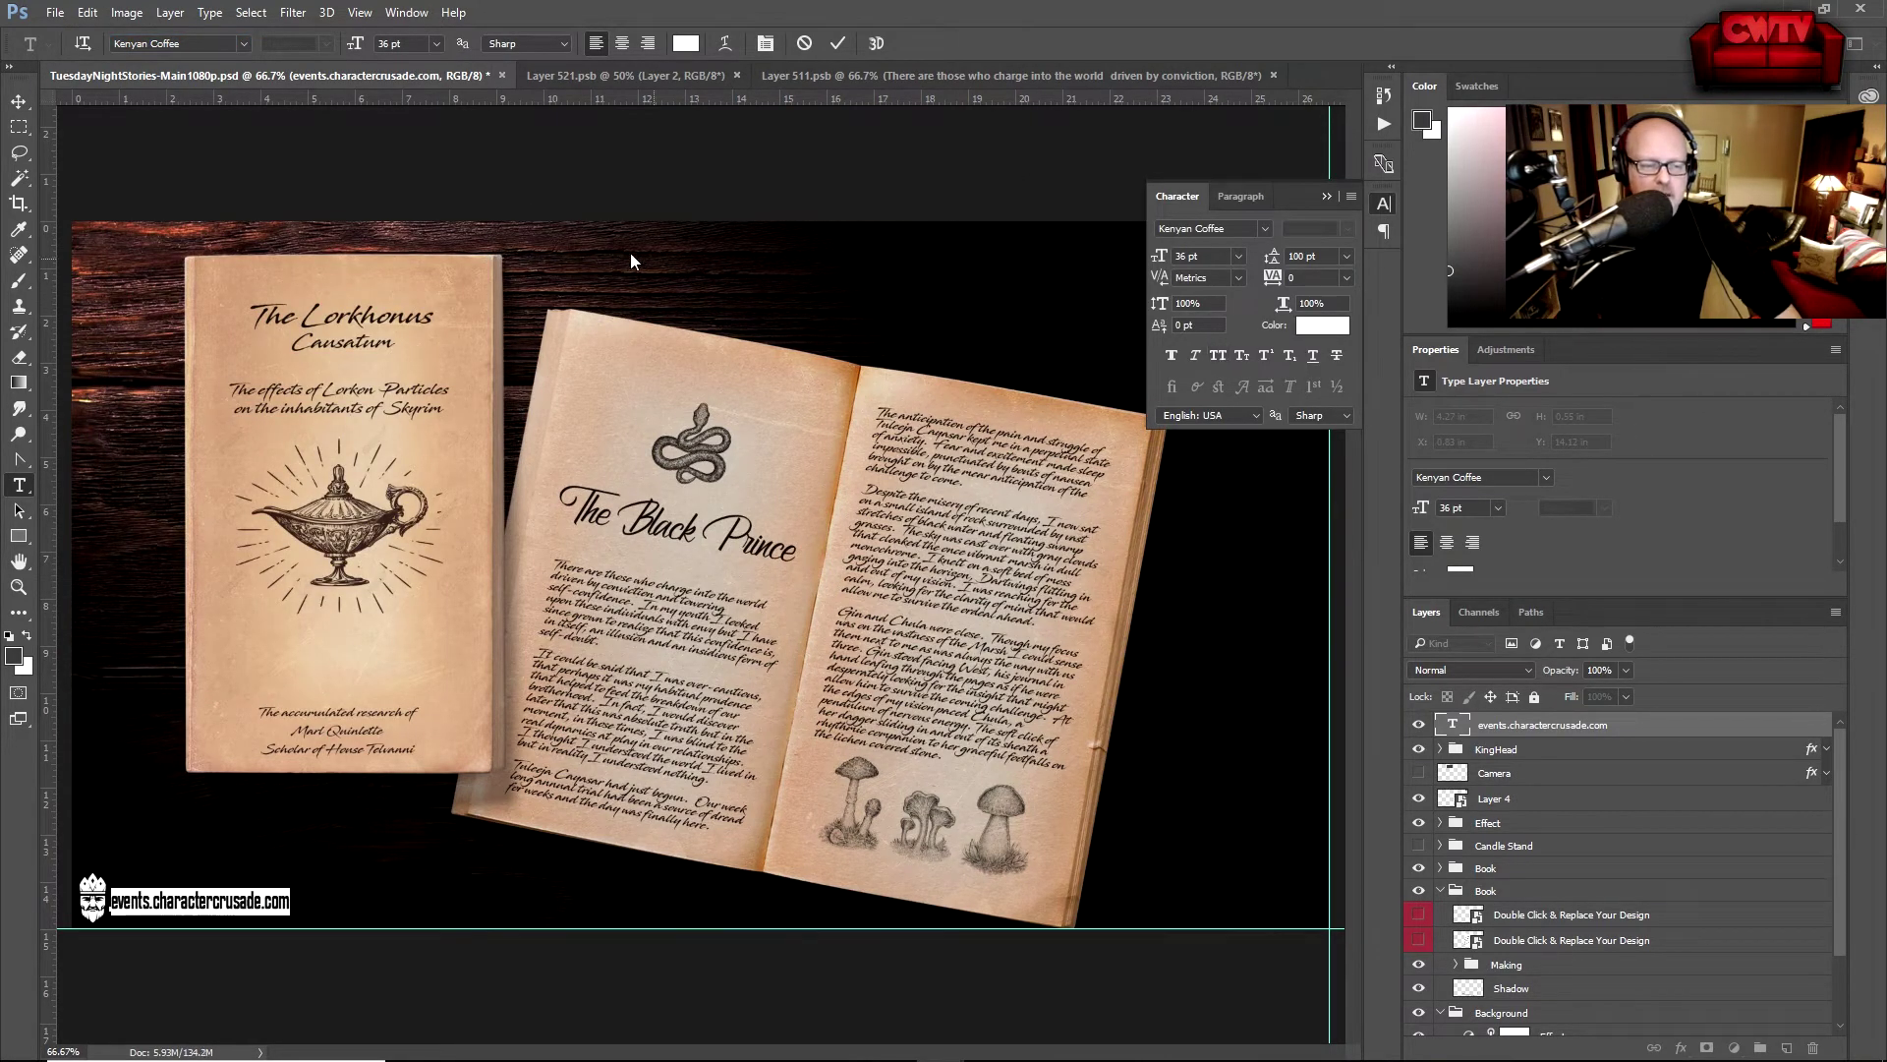
pyautogui.click(242, 42)
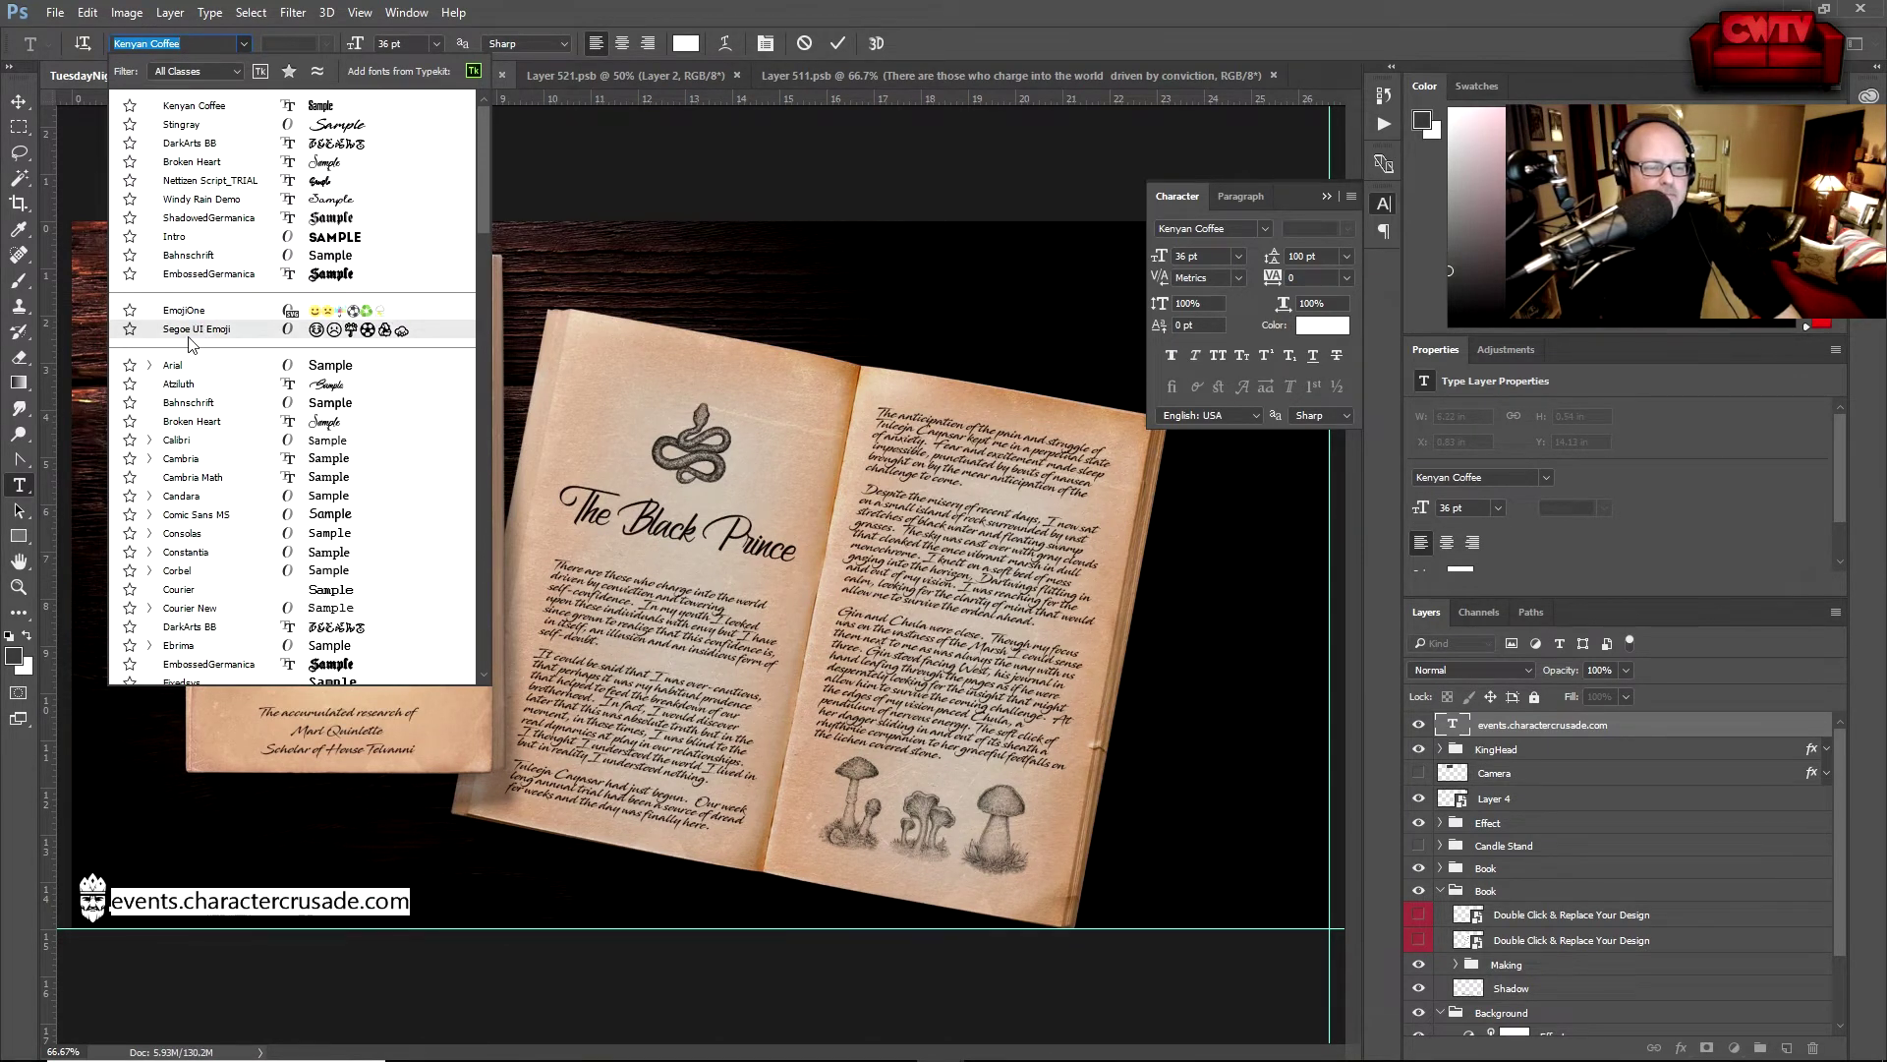
# - Set the events.charactercrusade.com caption to the Flaming font at 36 pt and commit the edit
pyautogui.scroll(-3, 192, 342)
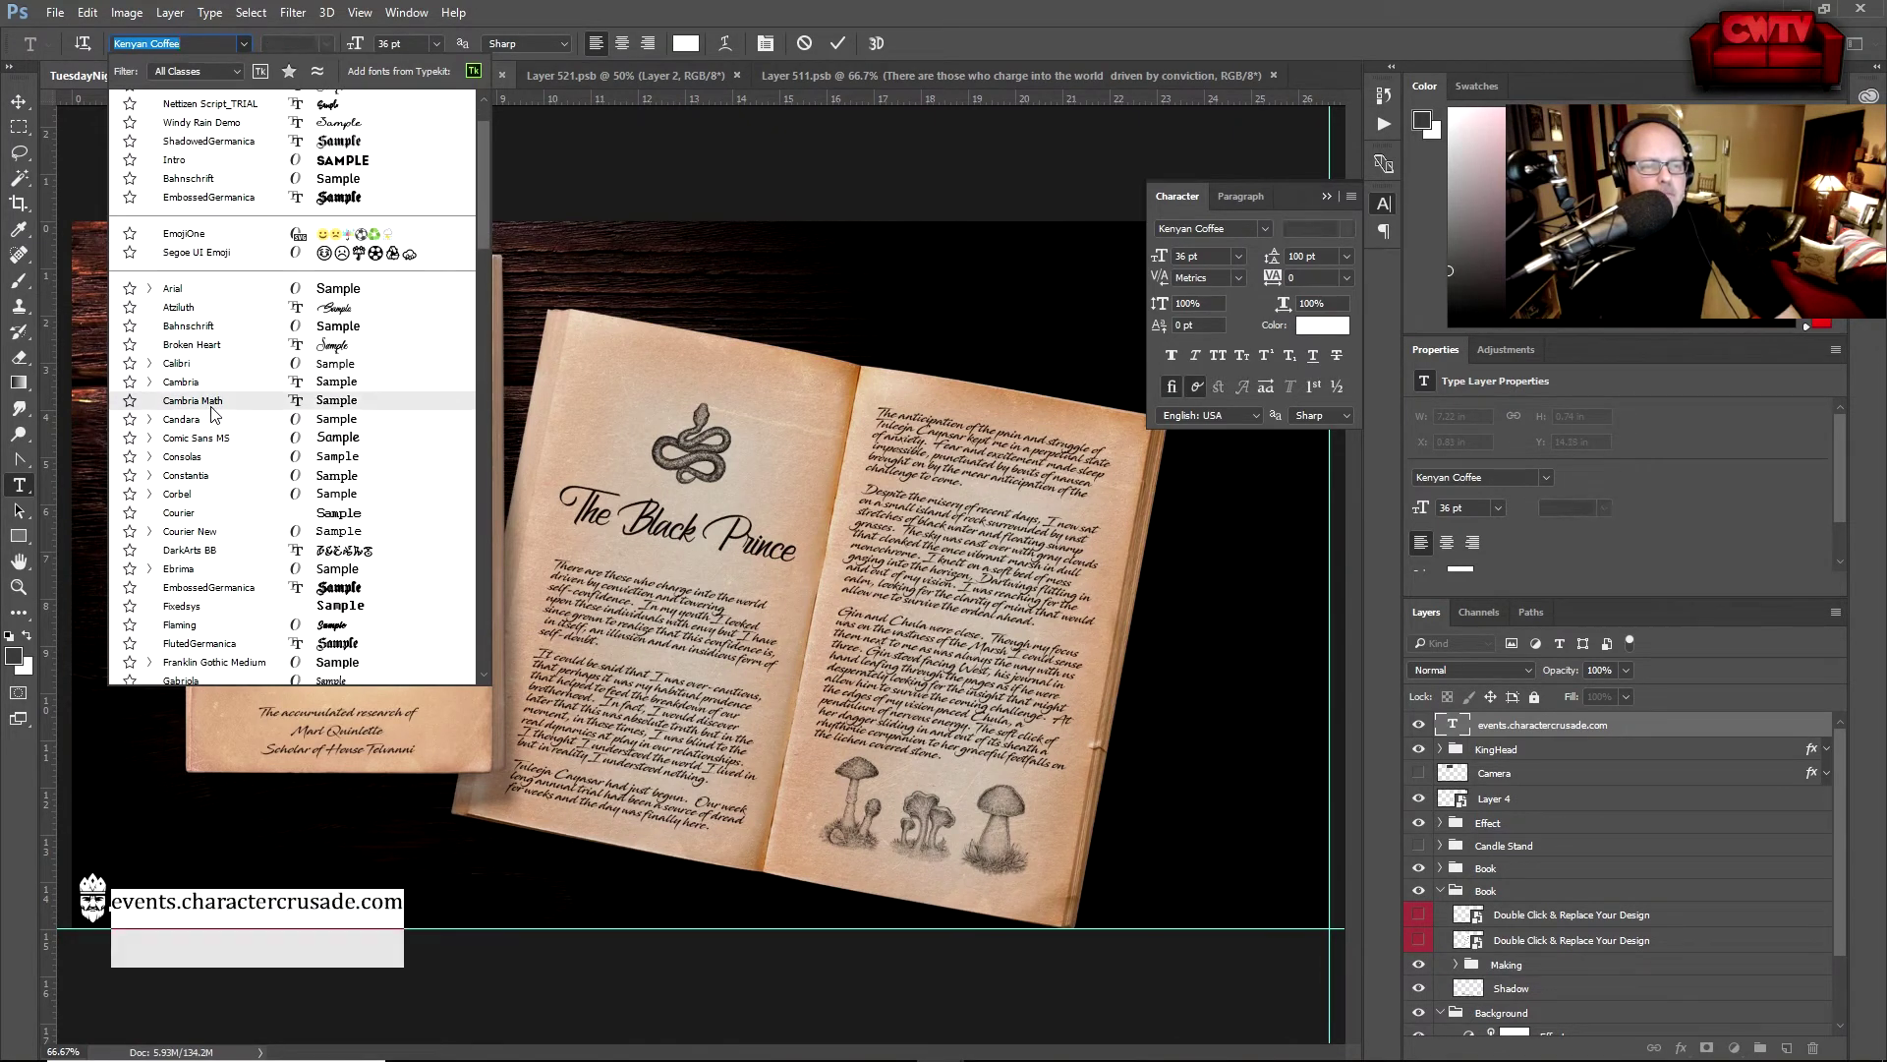
pyautogui.scroll(-1, 212, 460)
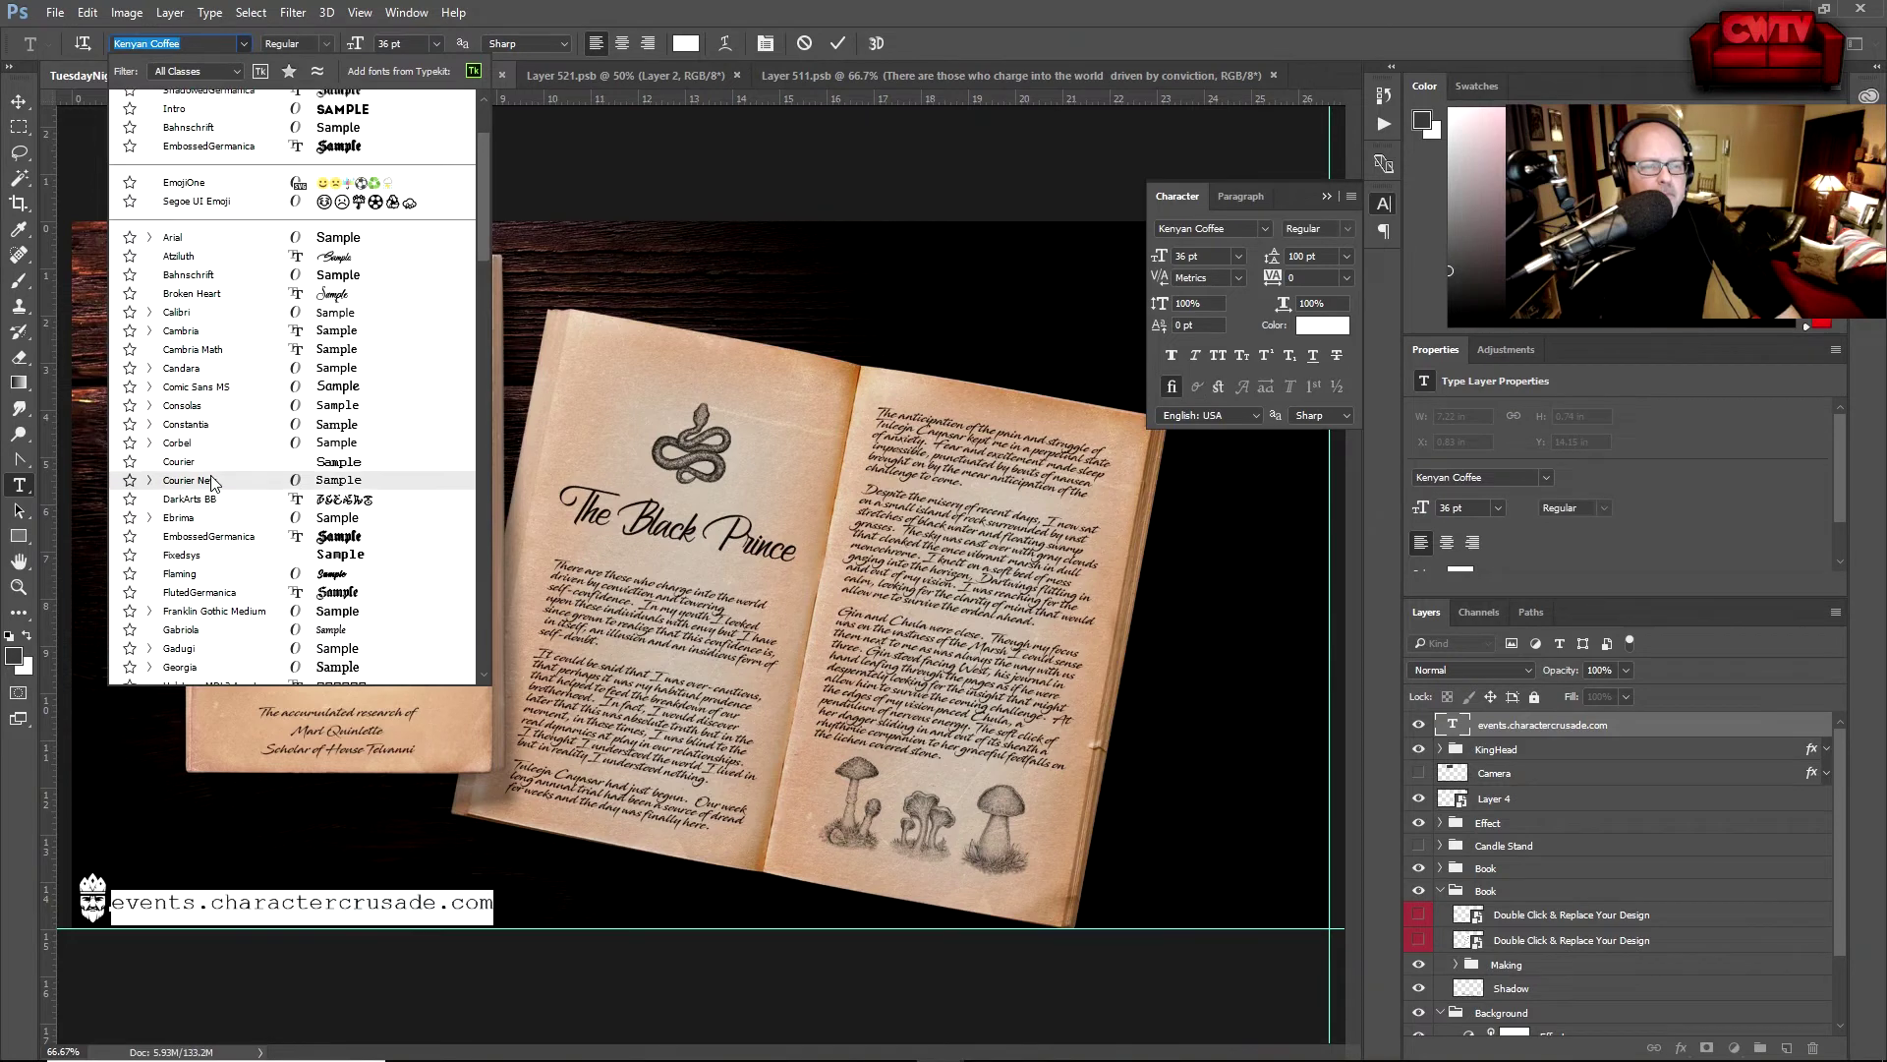
pyautogui.scroll(-1, 210, 480)
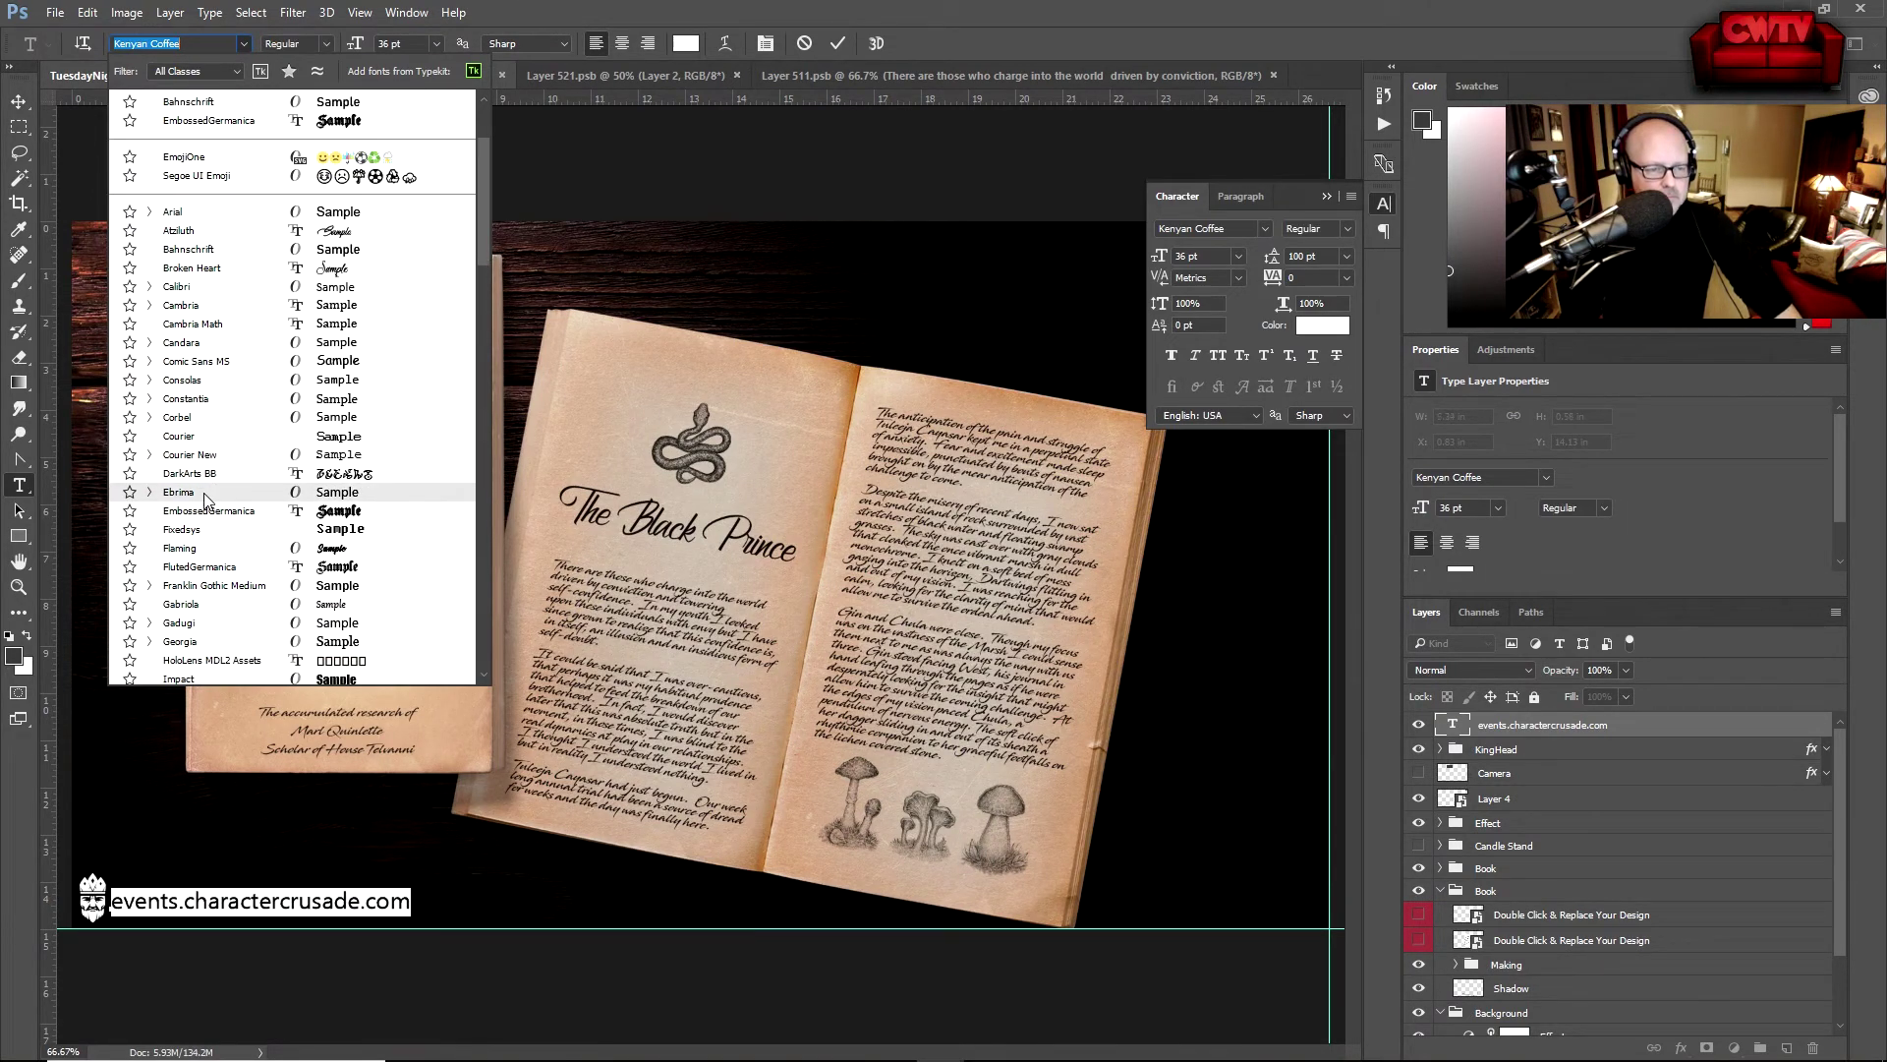
pyautogui.scroll(-1, 207, 501)
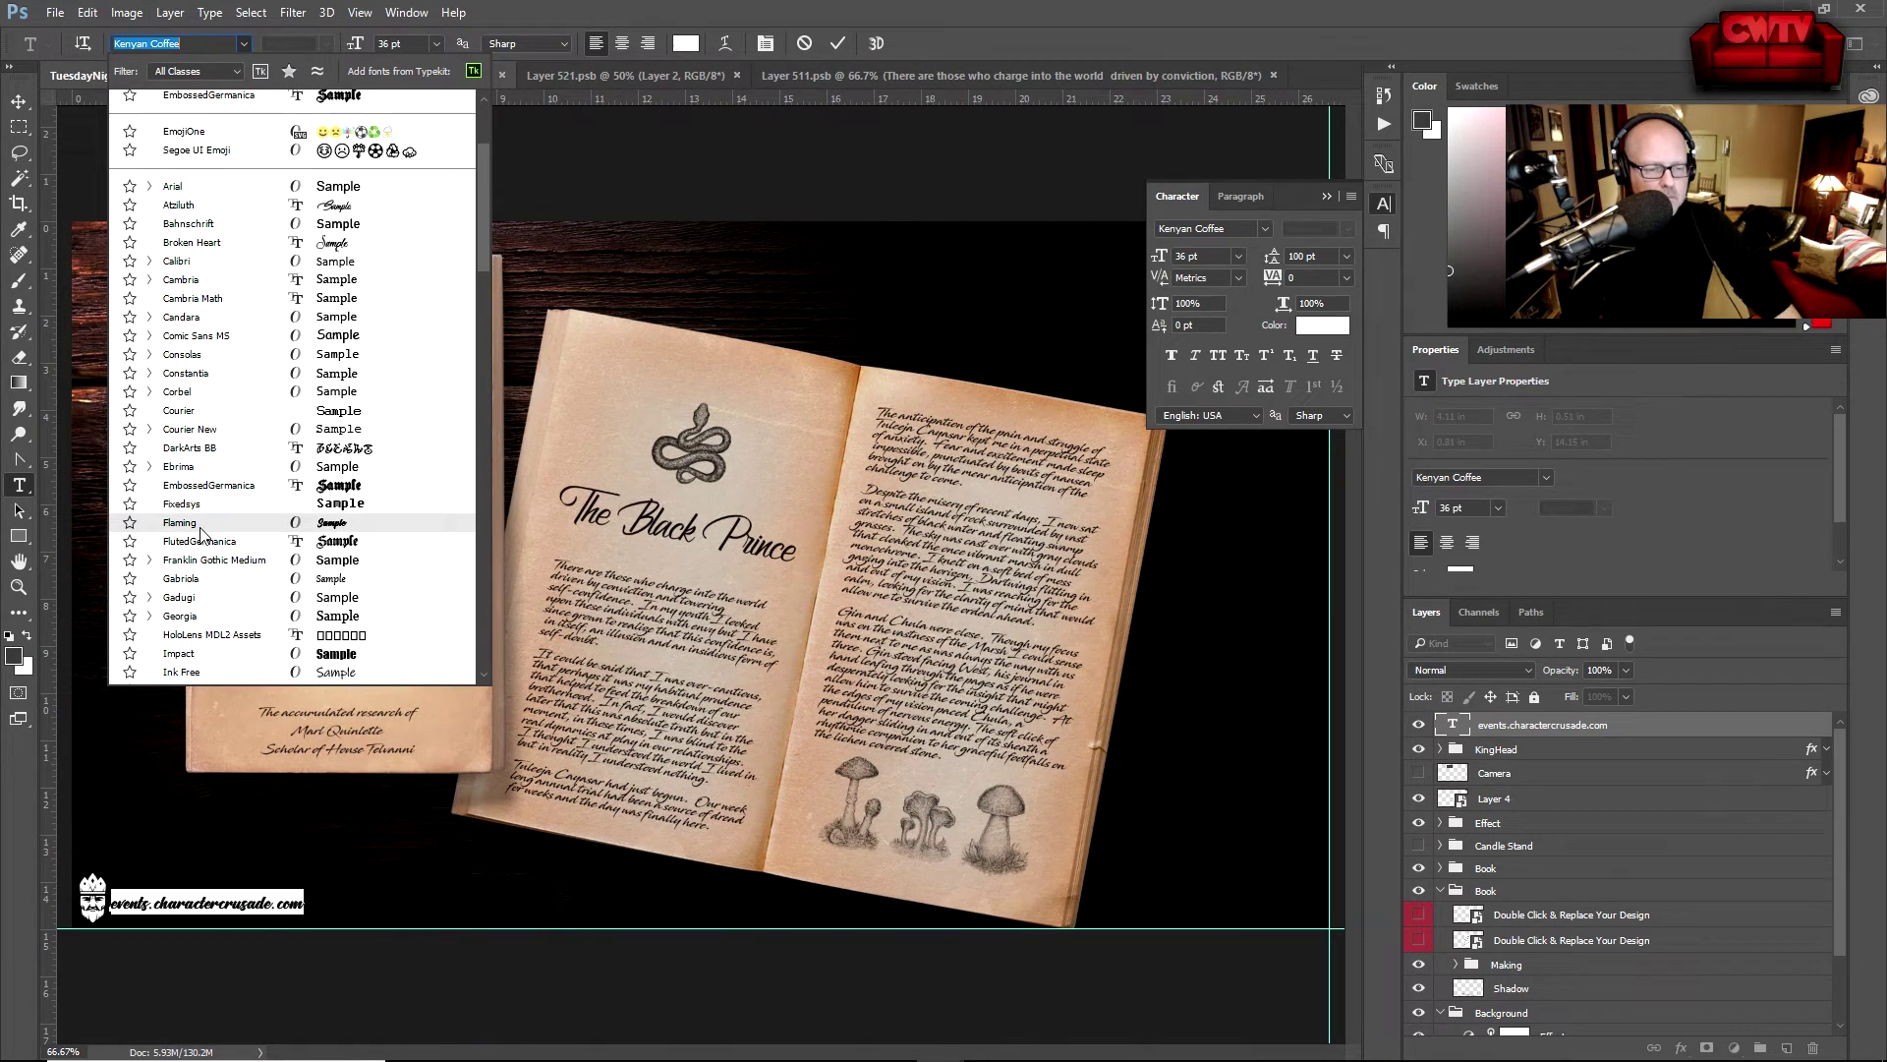
pyautogui.click(180, 523)
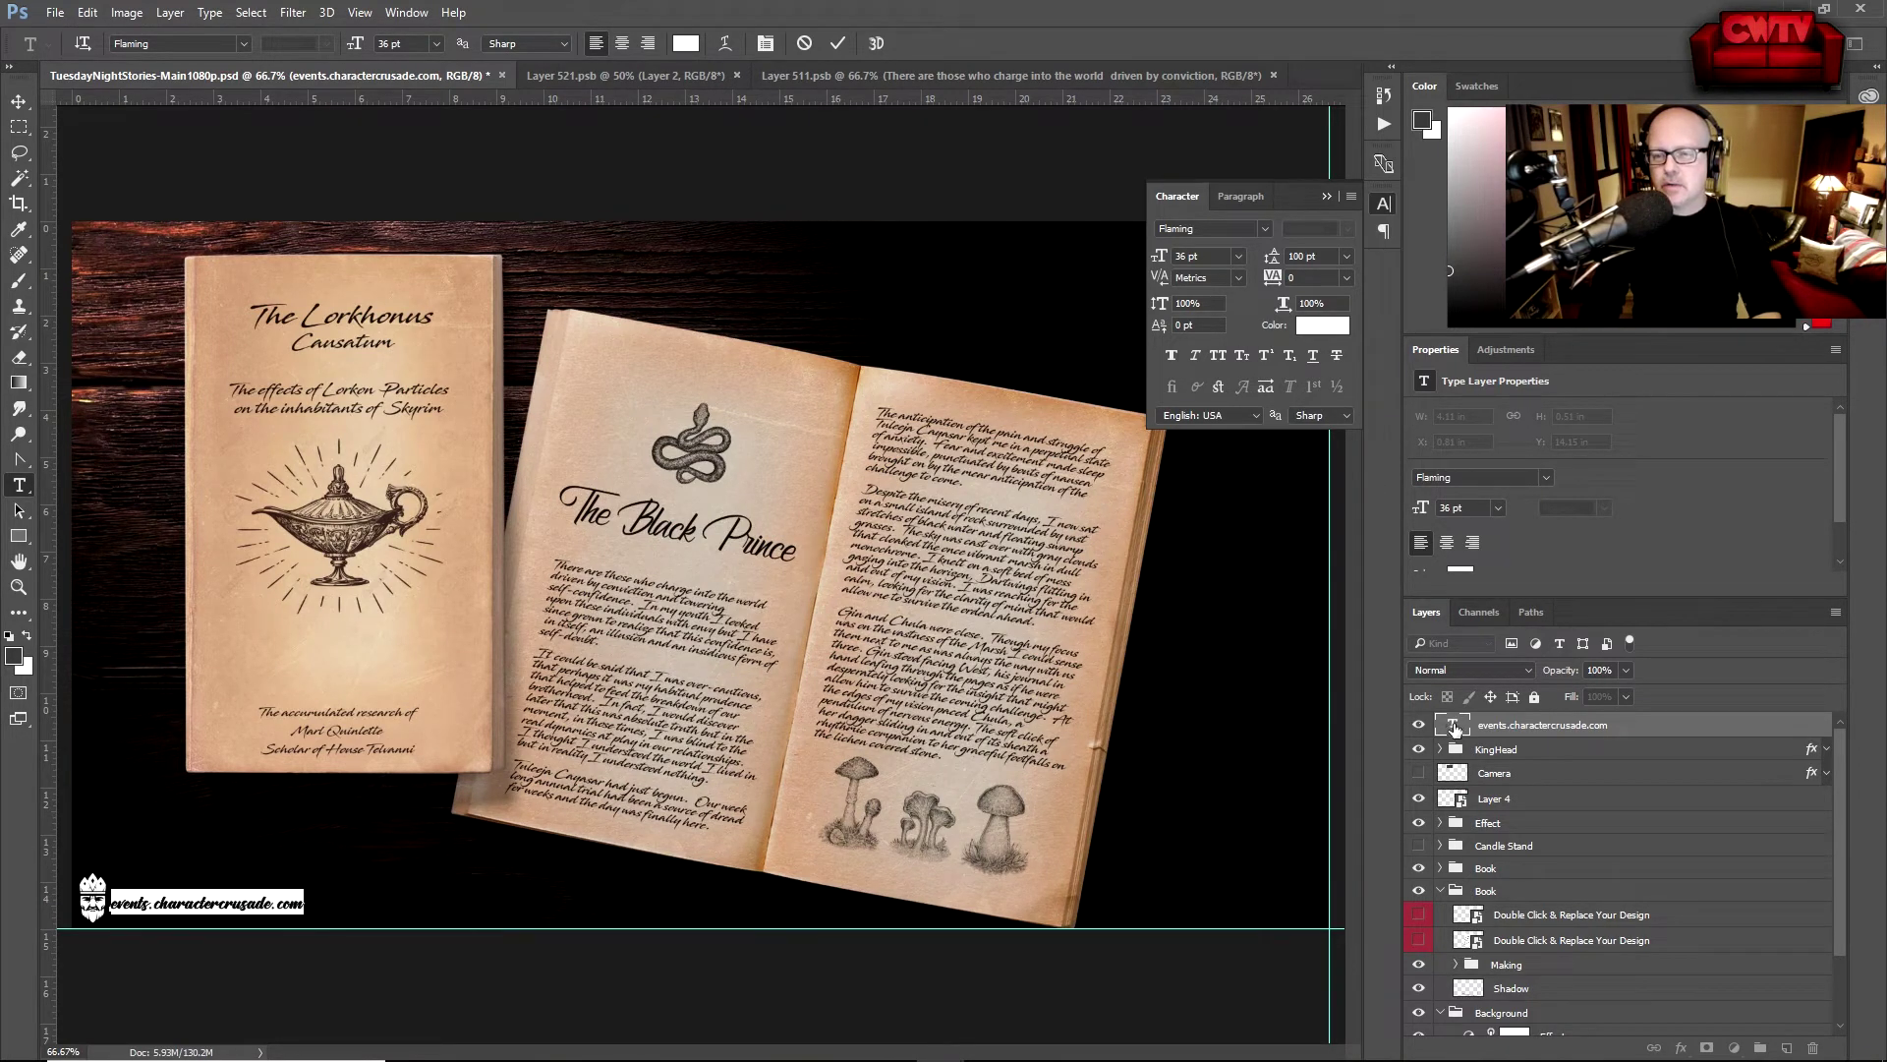
pyautogui.click(1327, 196)
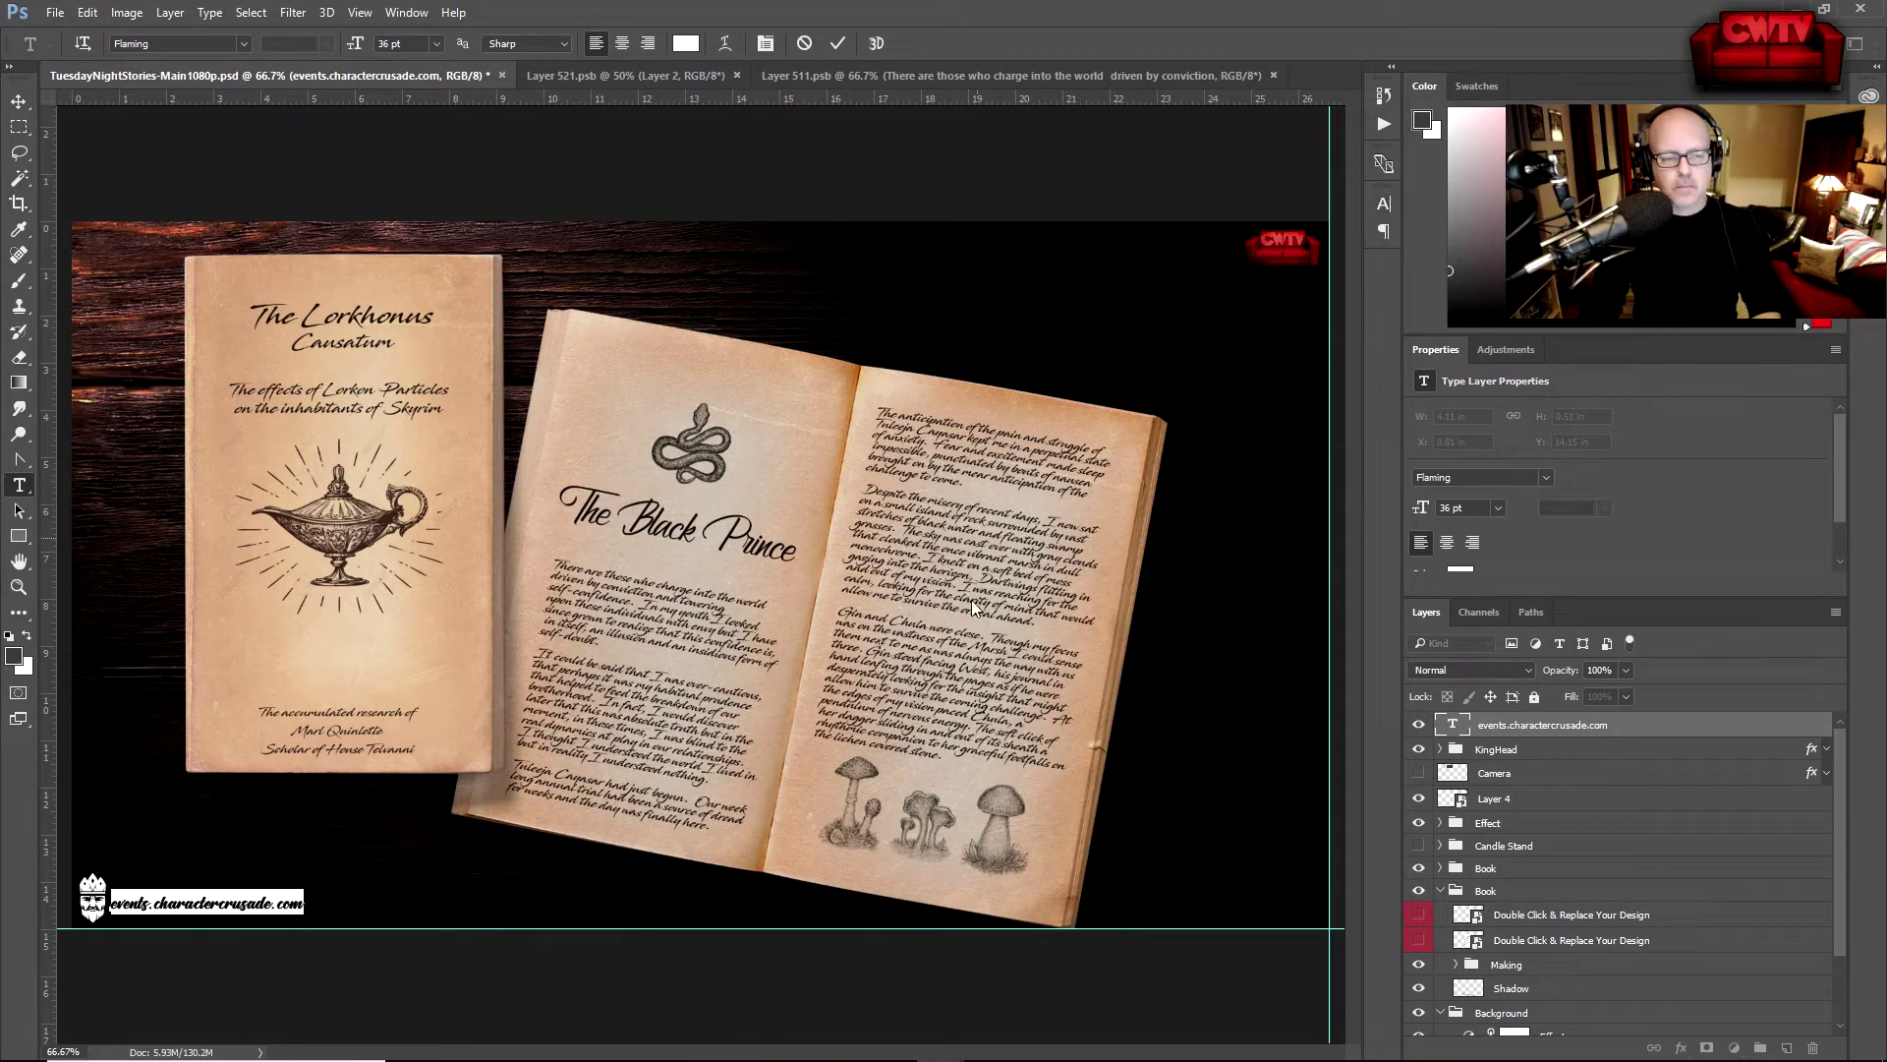
pyautogui.hotkey('ctrl', 'Return')
pyautogui.press('v')
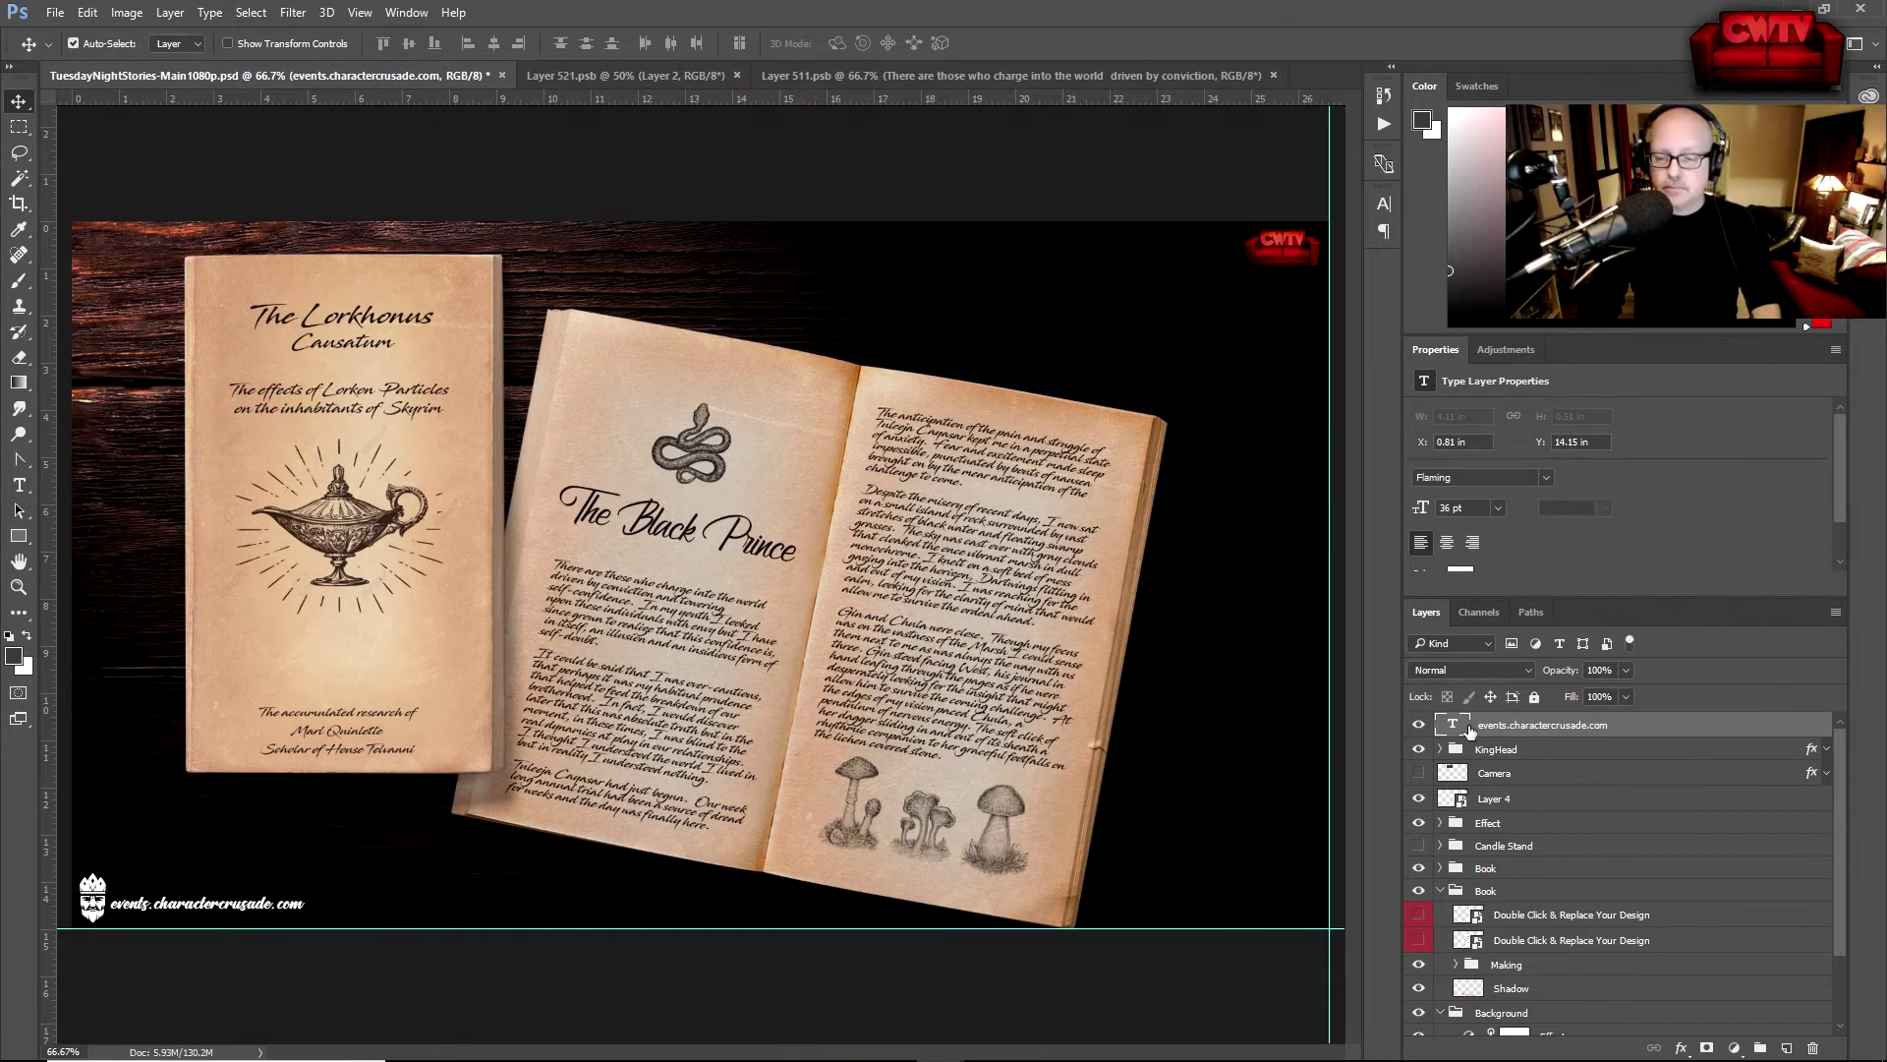
# - Scale the KingHead crest logo down to 75% with a transform
pyautogui.click(1498, 756)
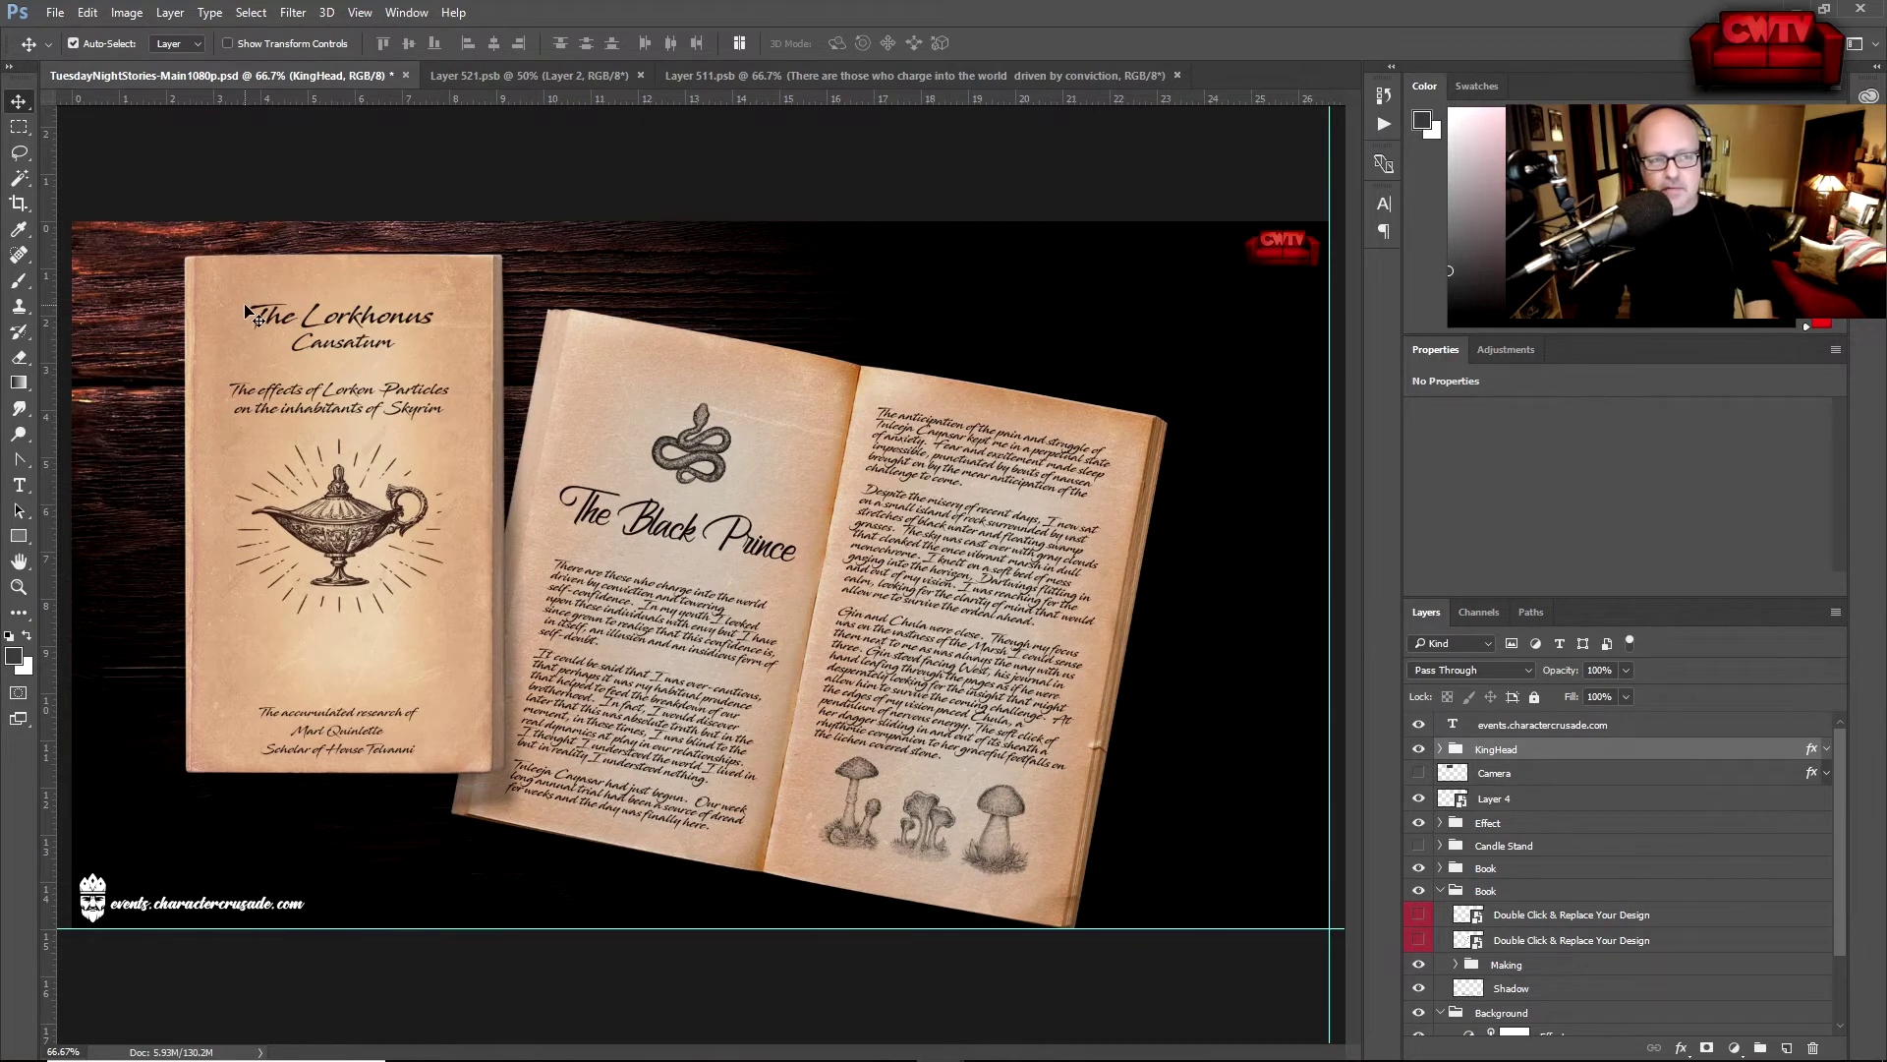
pyautogui.click(88, 13)
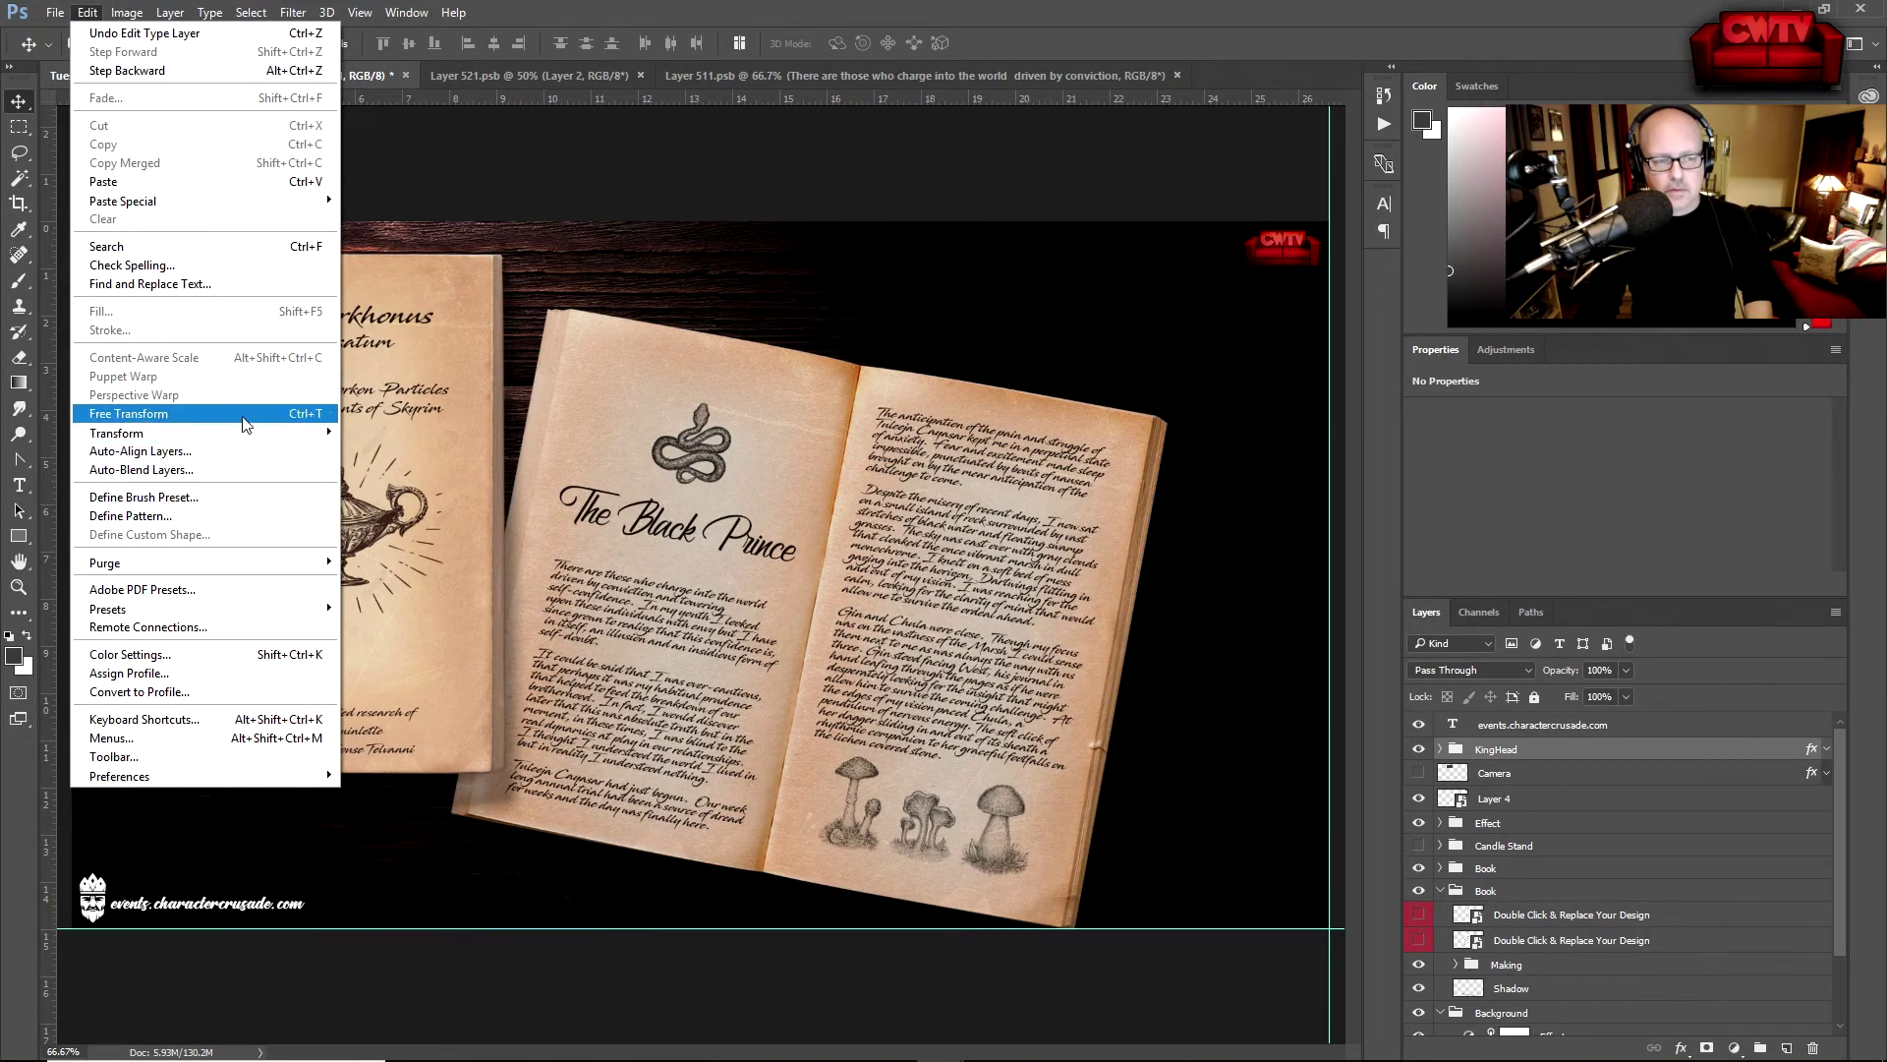
pyautogui.moveTo(285, 434)
pyautogui.click(377, 460)
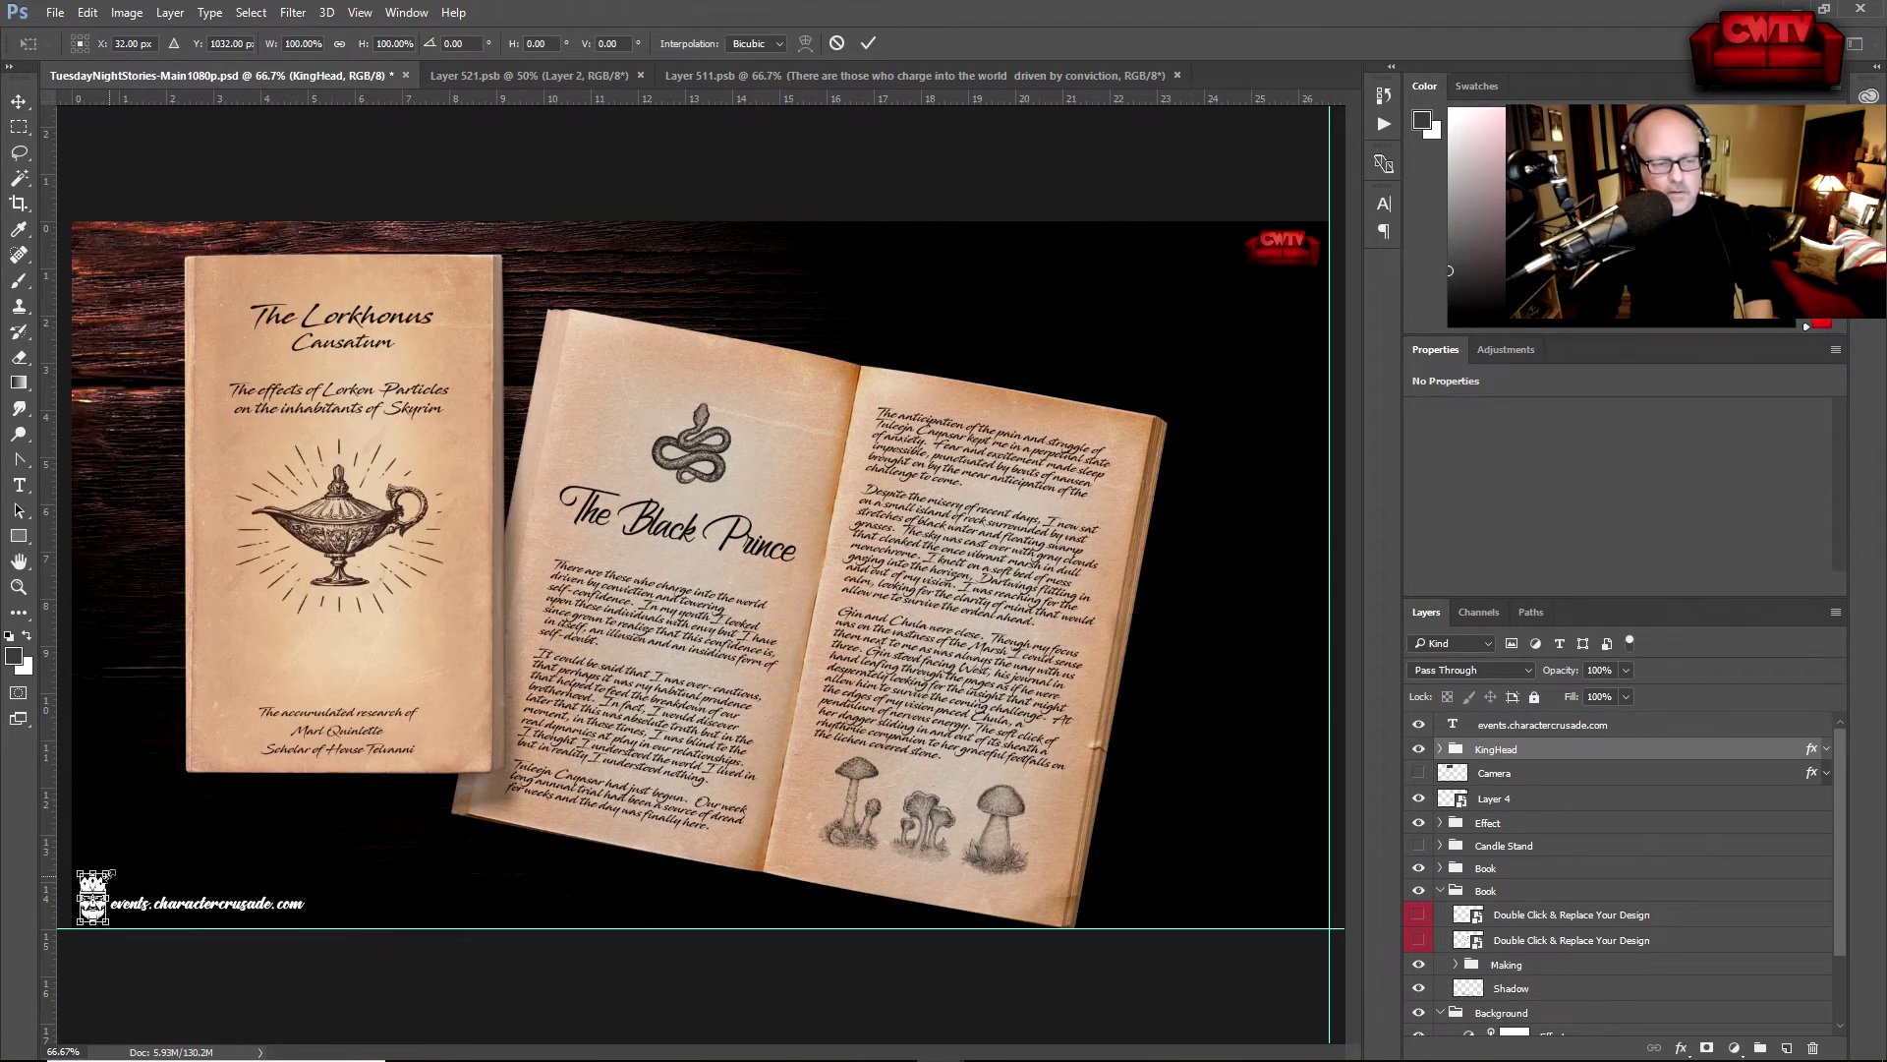
pyautogui.moveTo(112, 871); pyautogui.dragTo(102, 881)
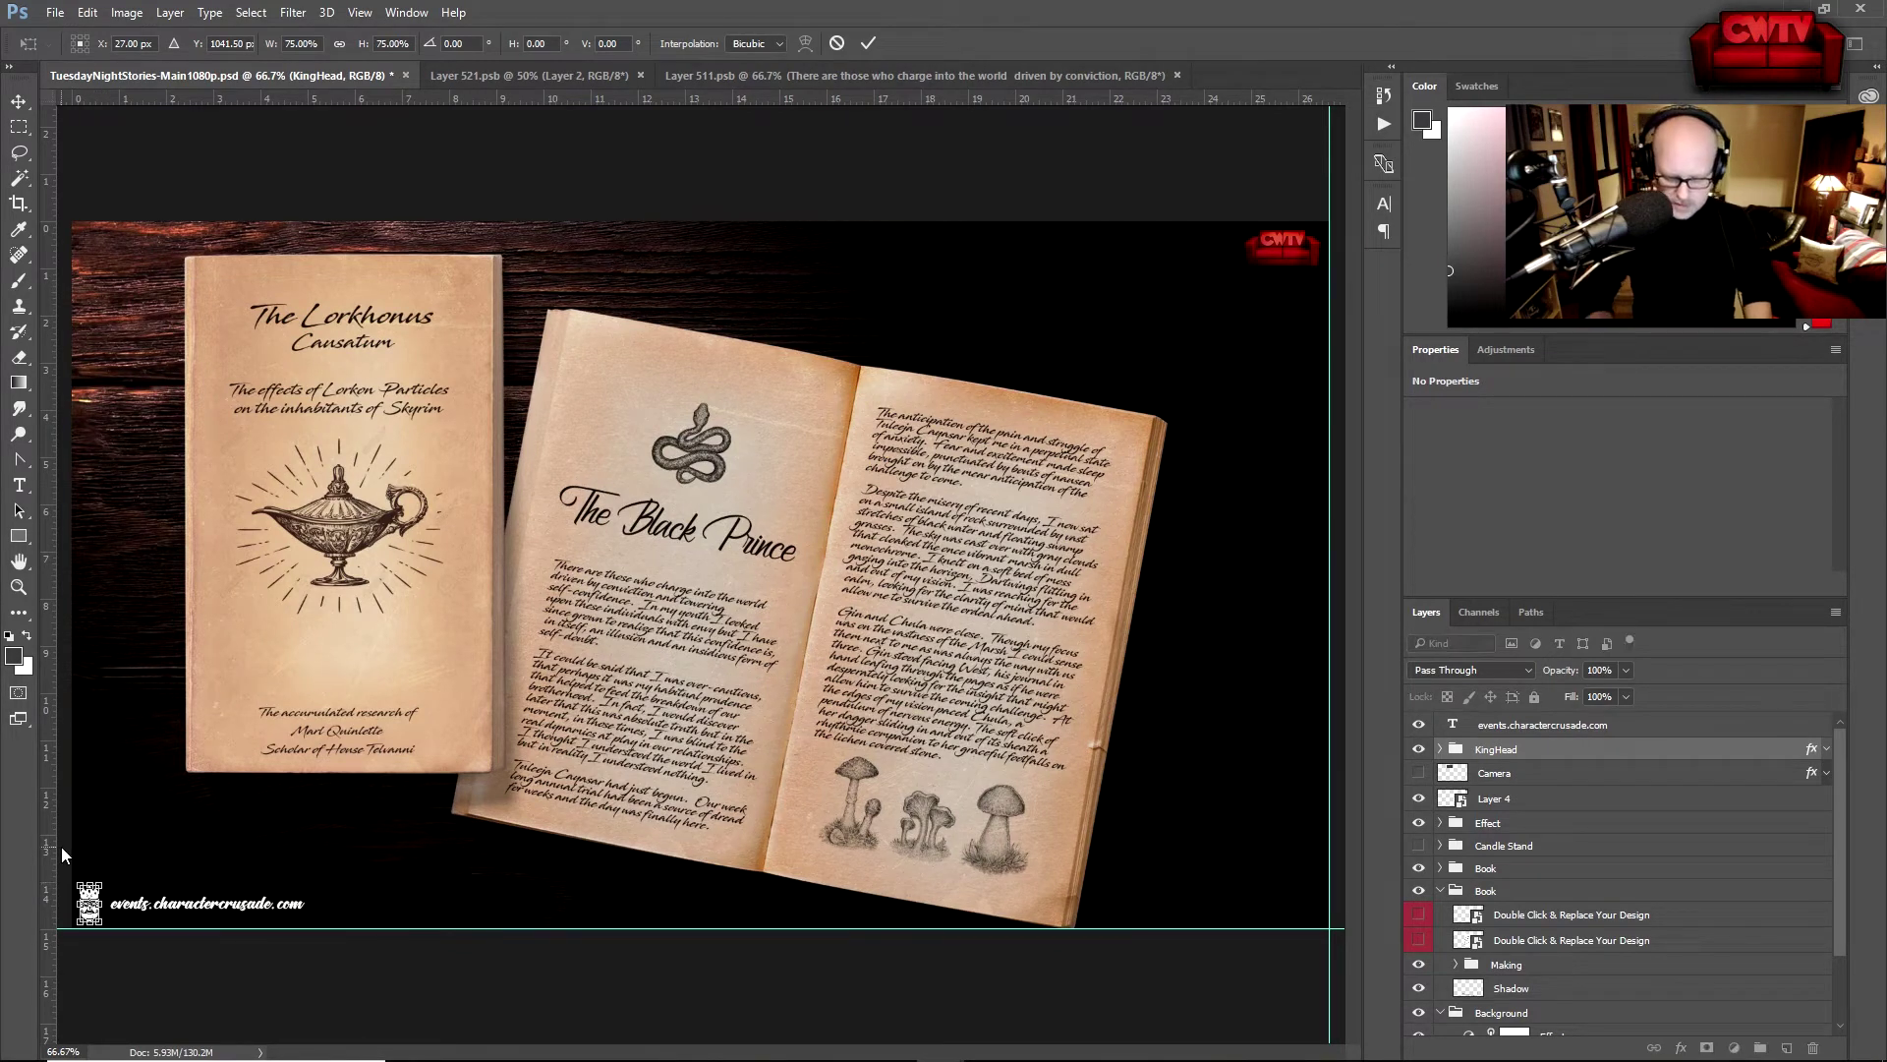
pyautogui.press('Return')
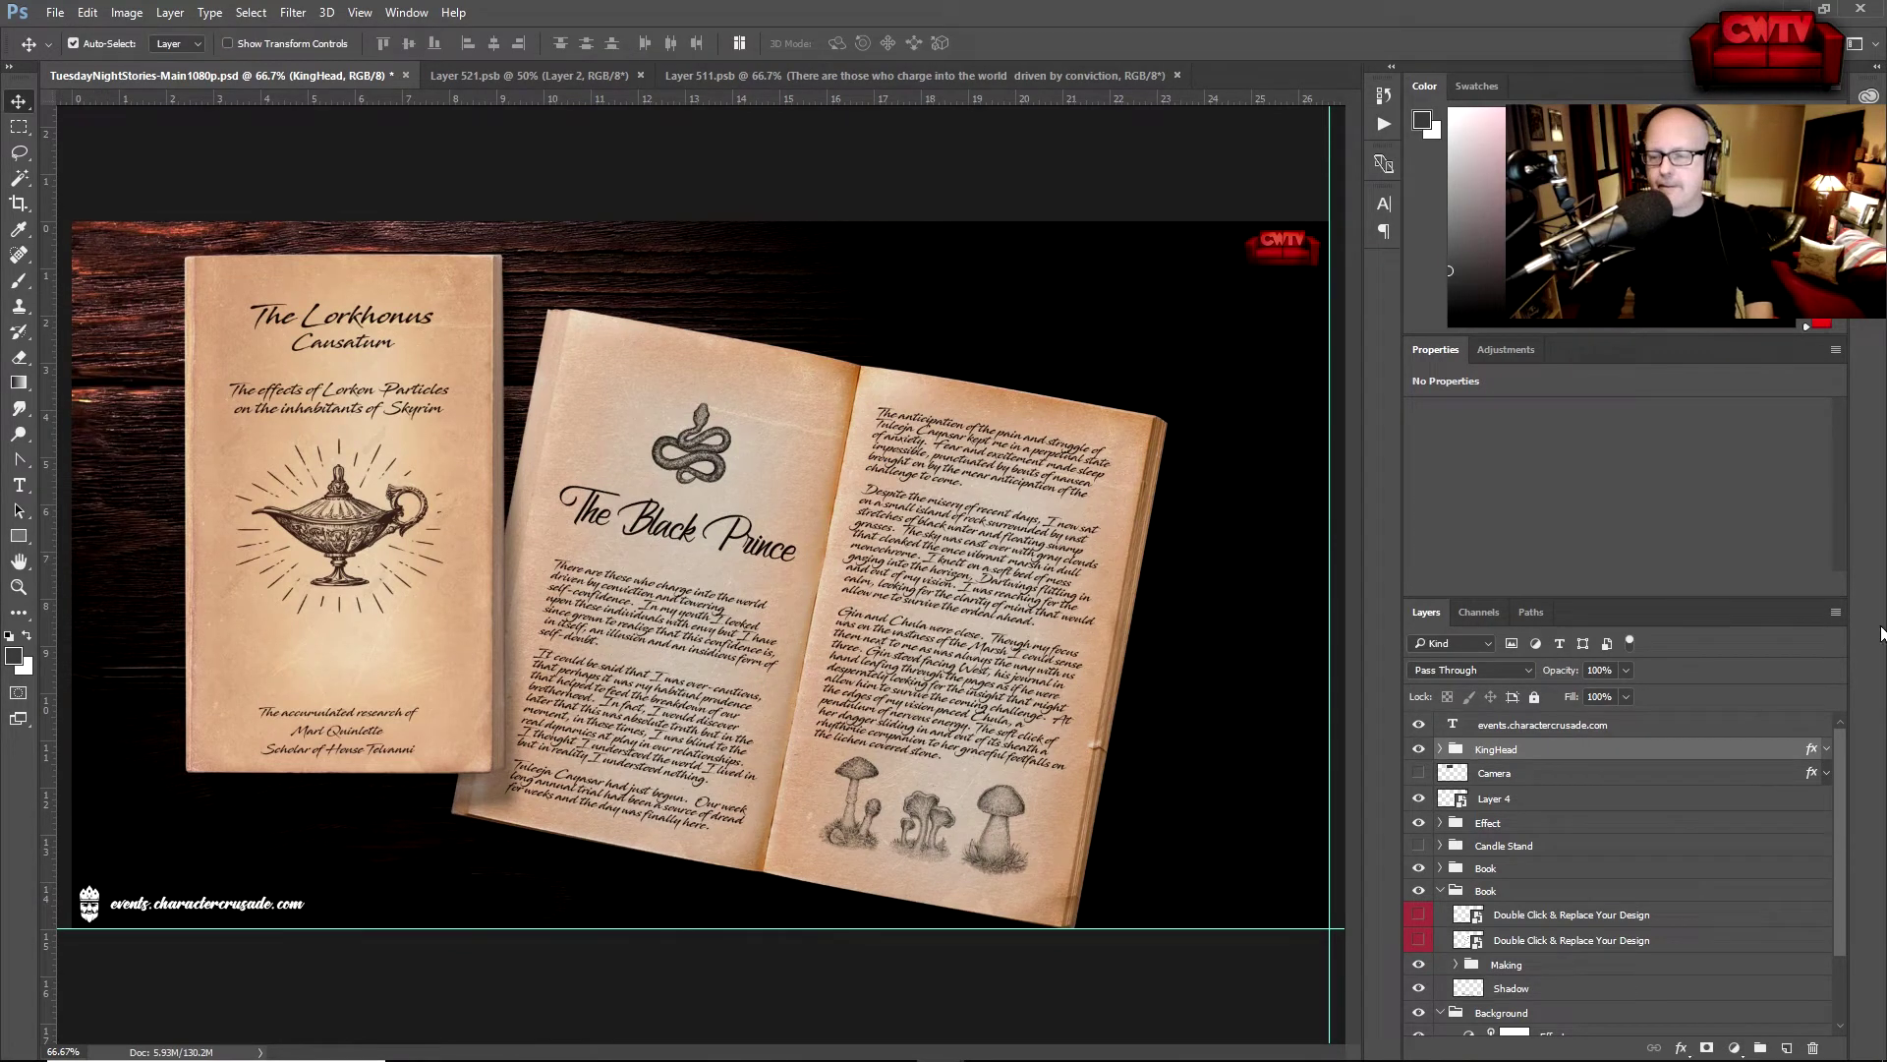
# - Enlarge the events.charactercrusade.com caption text to 48 pt
pyautogui.doubleClick(1454, 726)
pyautogui.click(435, 44)
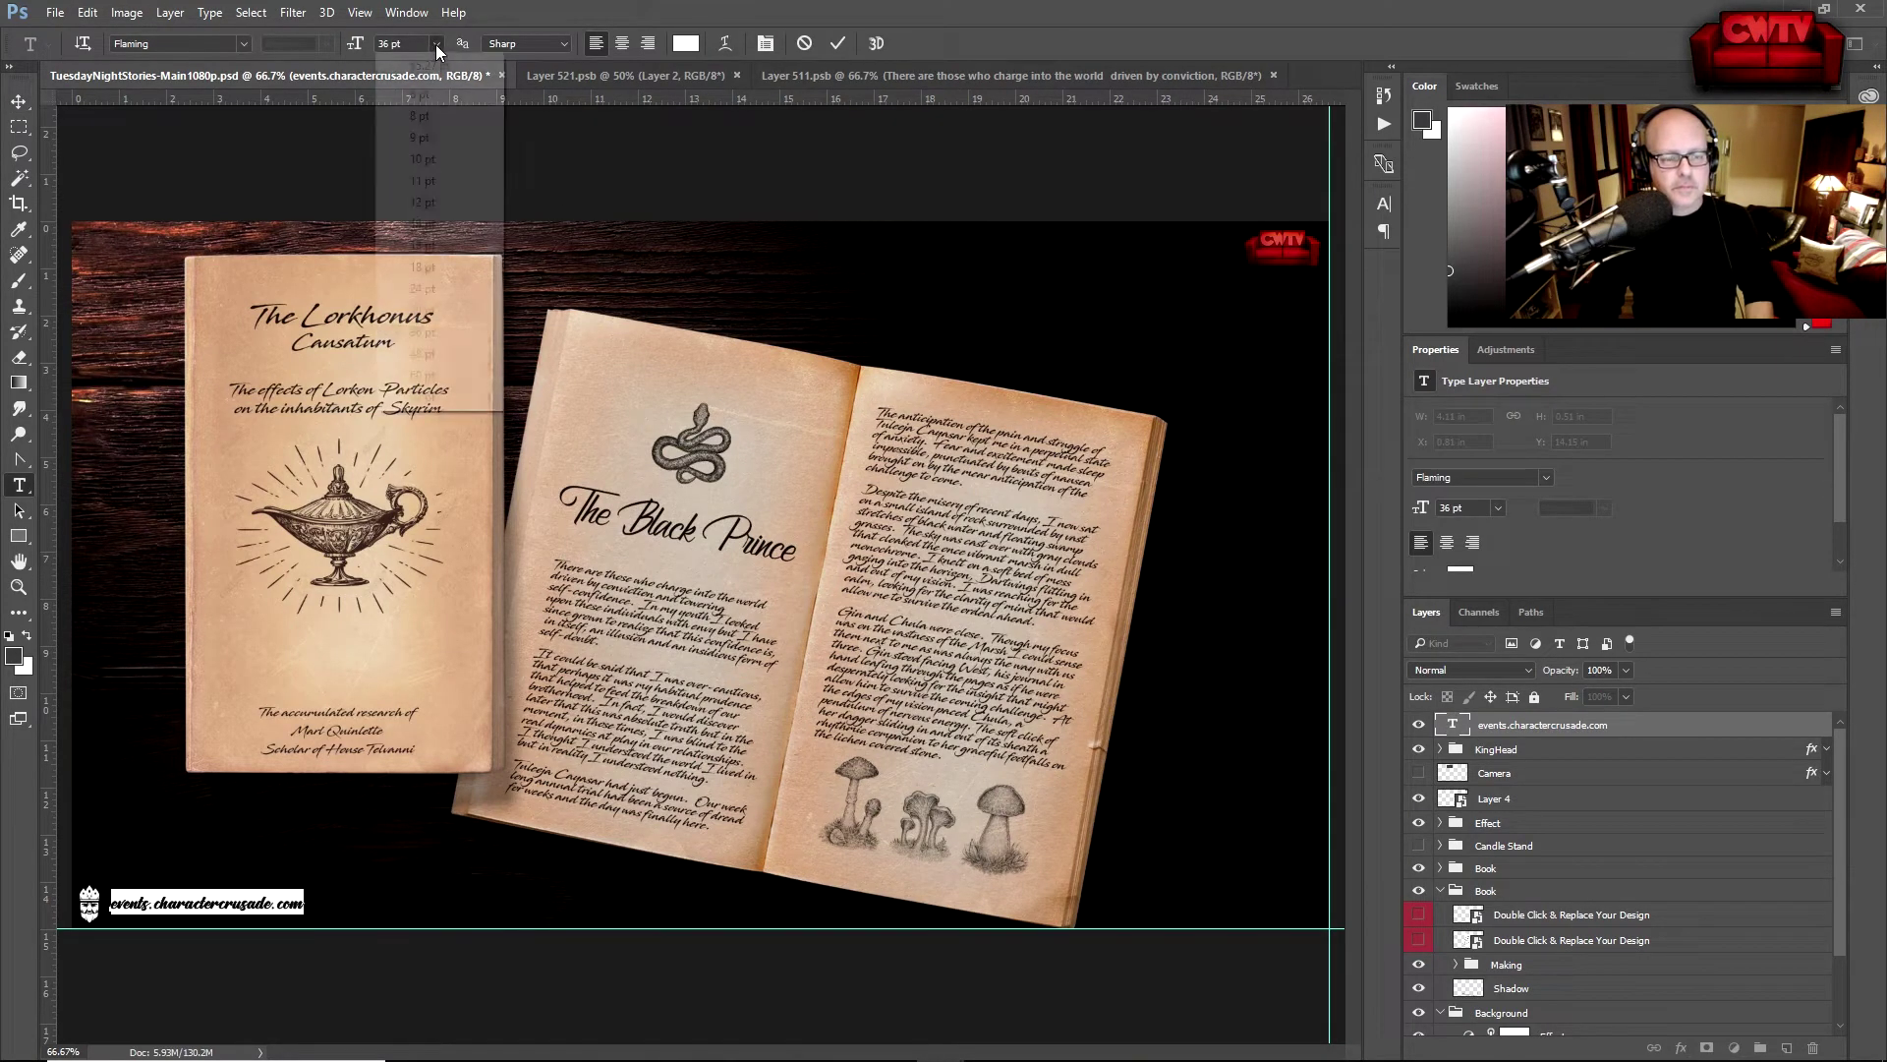
pyautogui.click(422, 354)
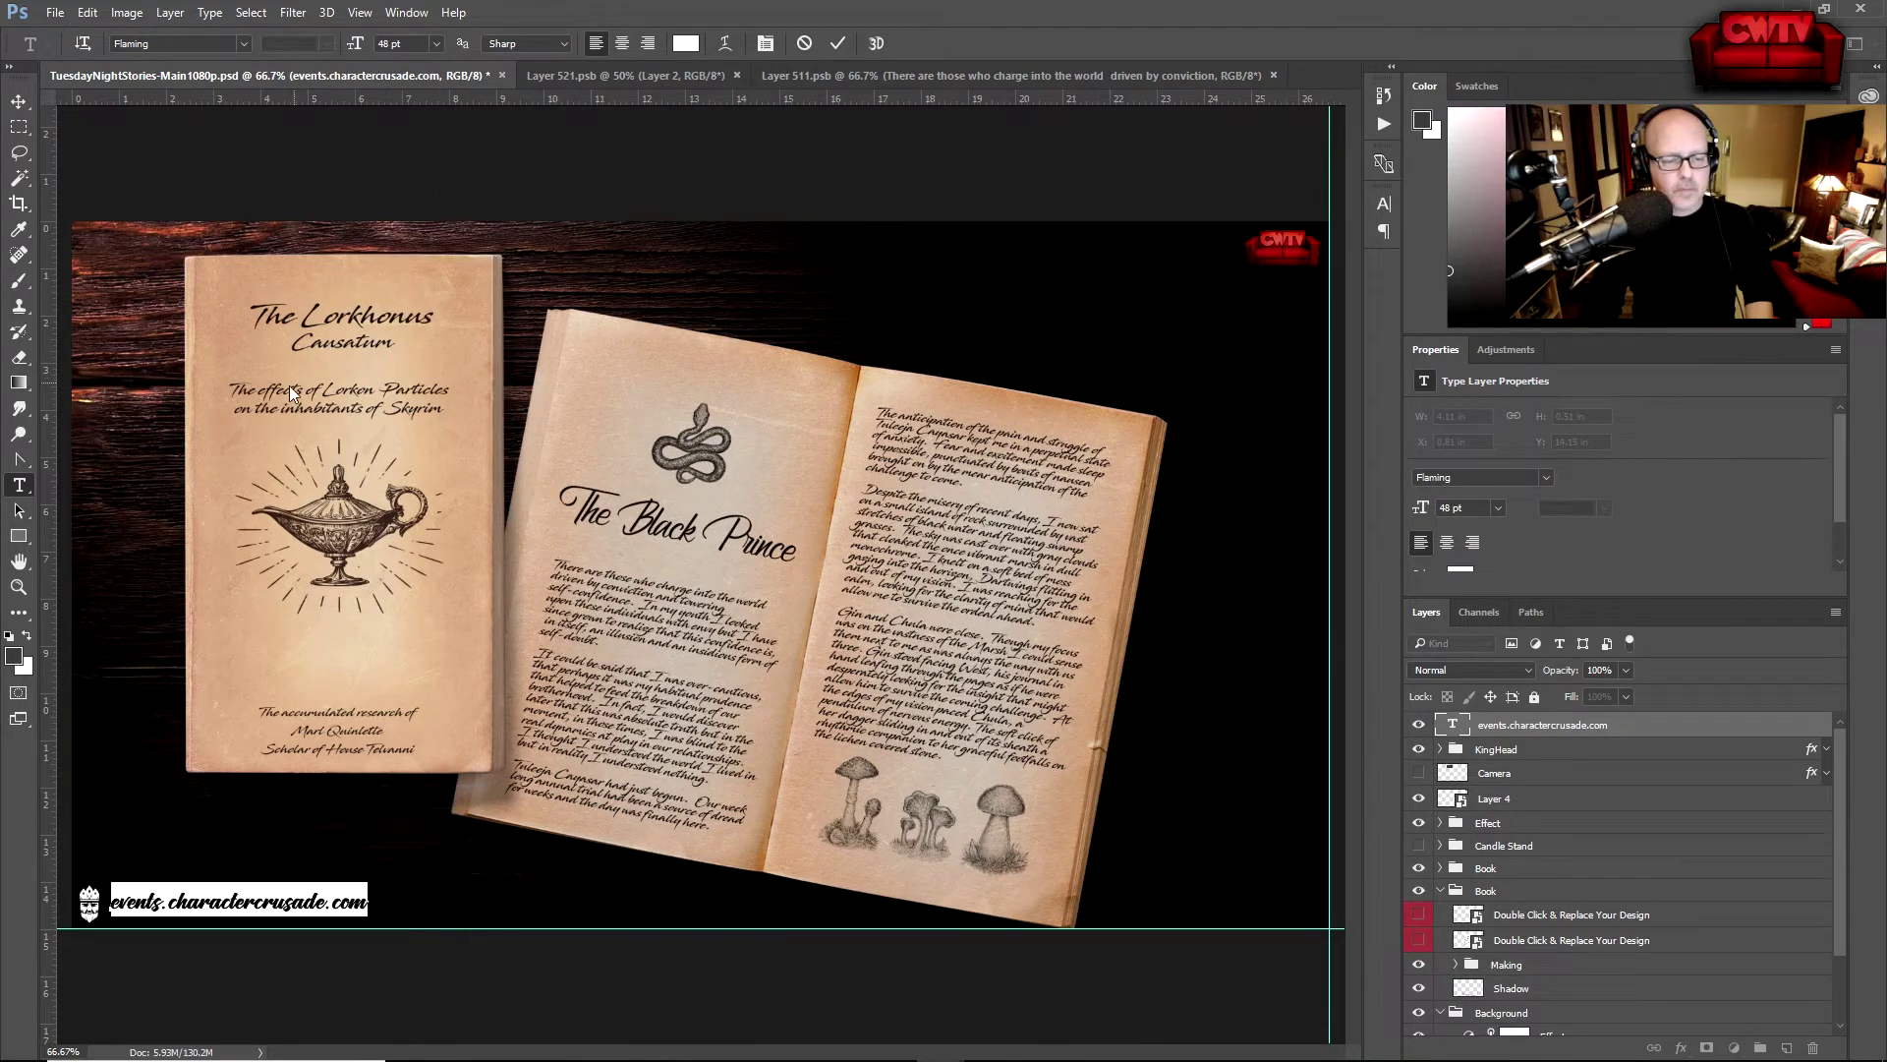
pyautogui.press('Left')
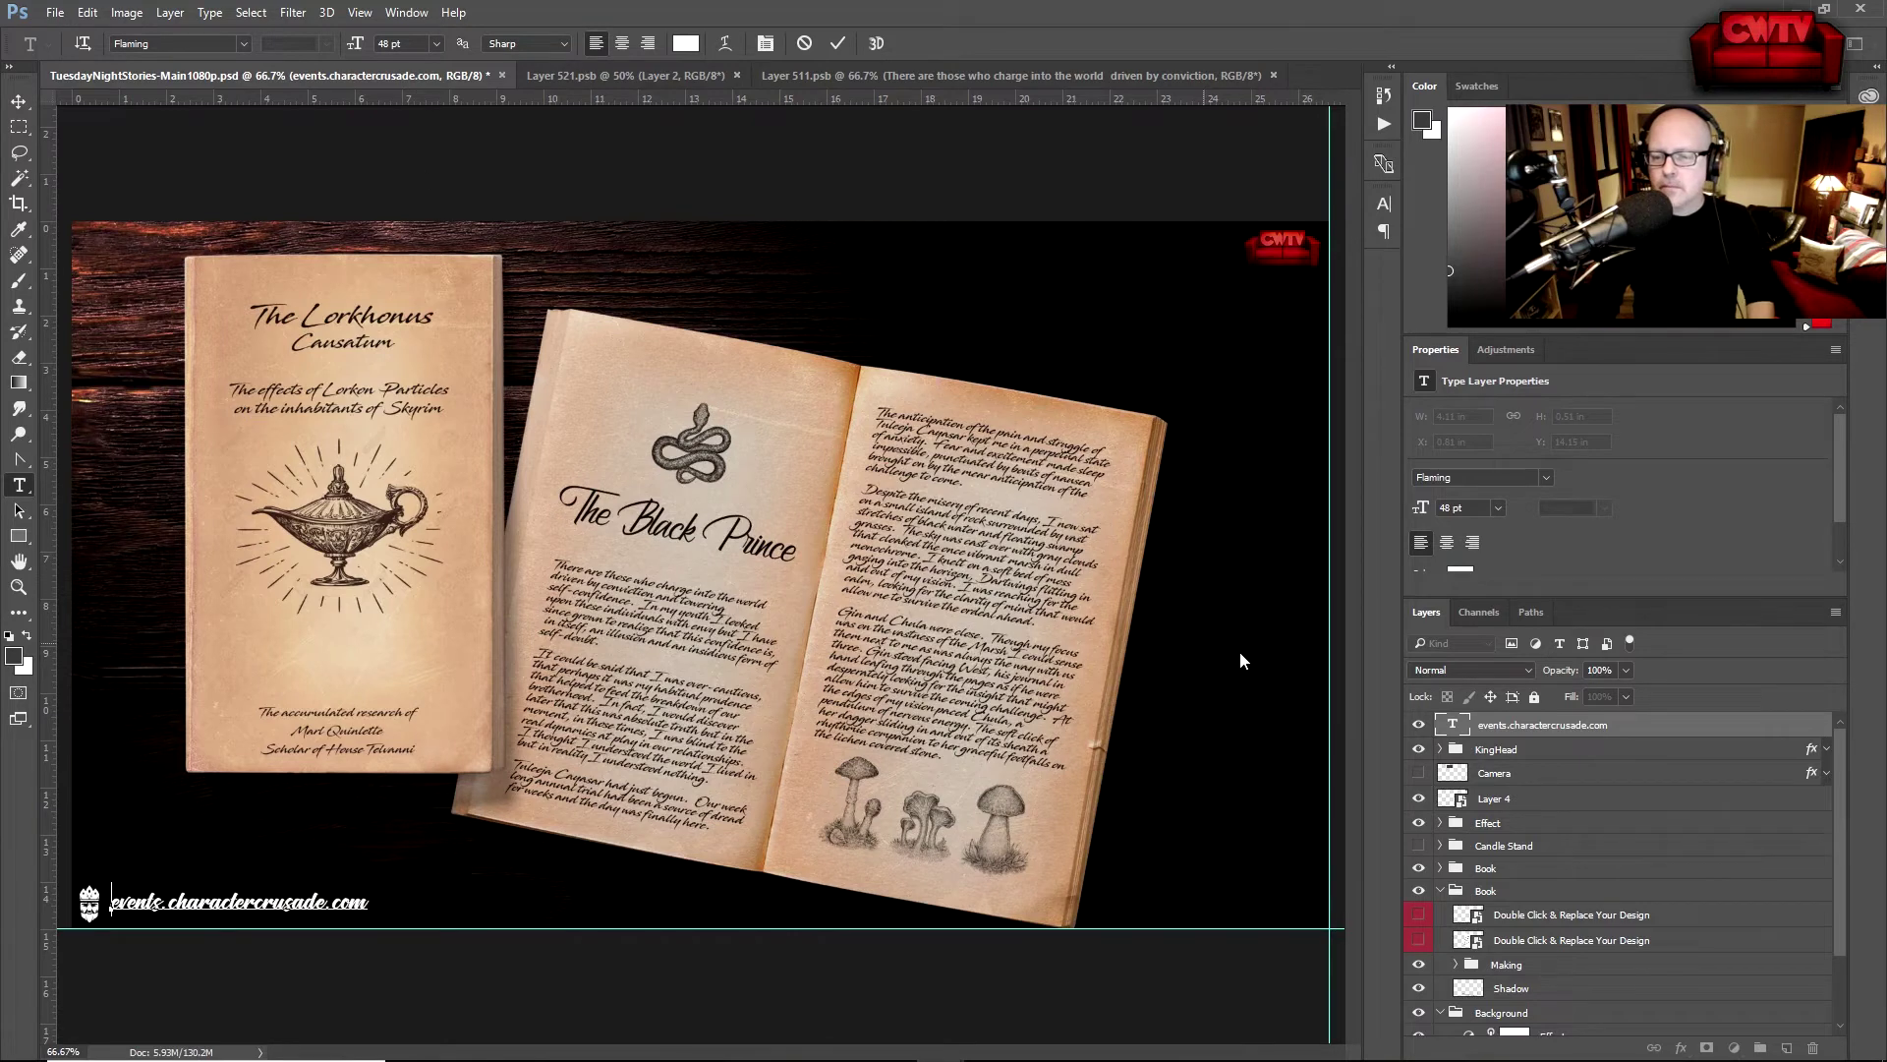
pyautogui.doubleClick(1454, 724)
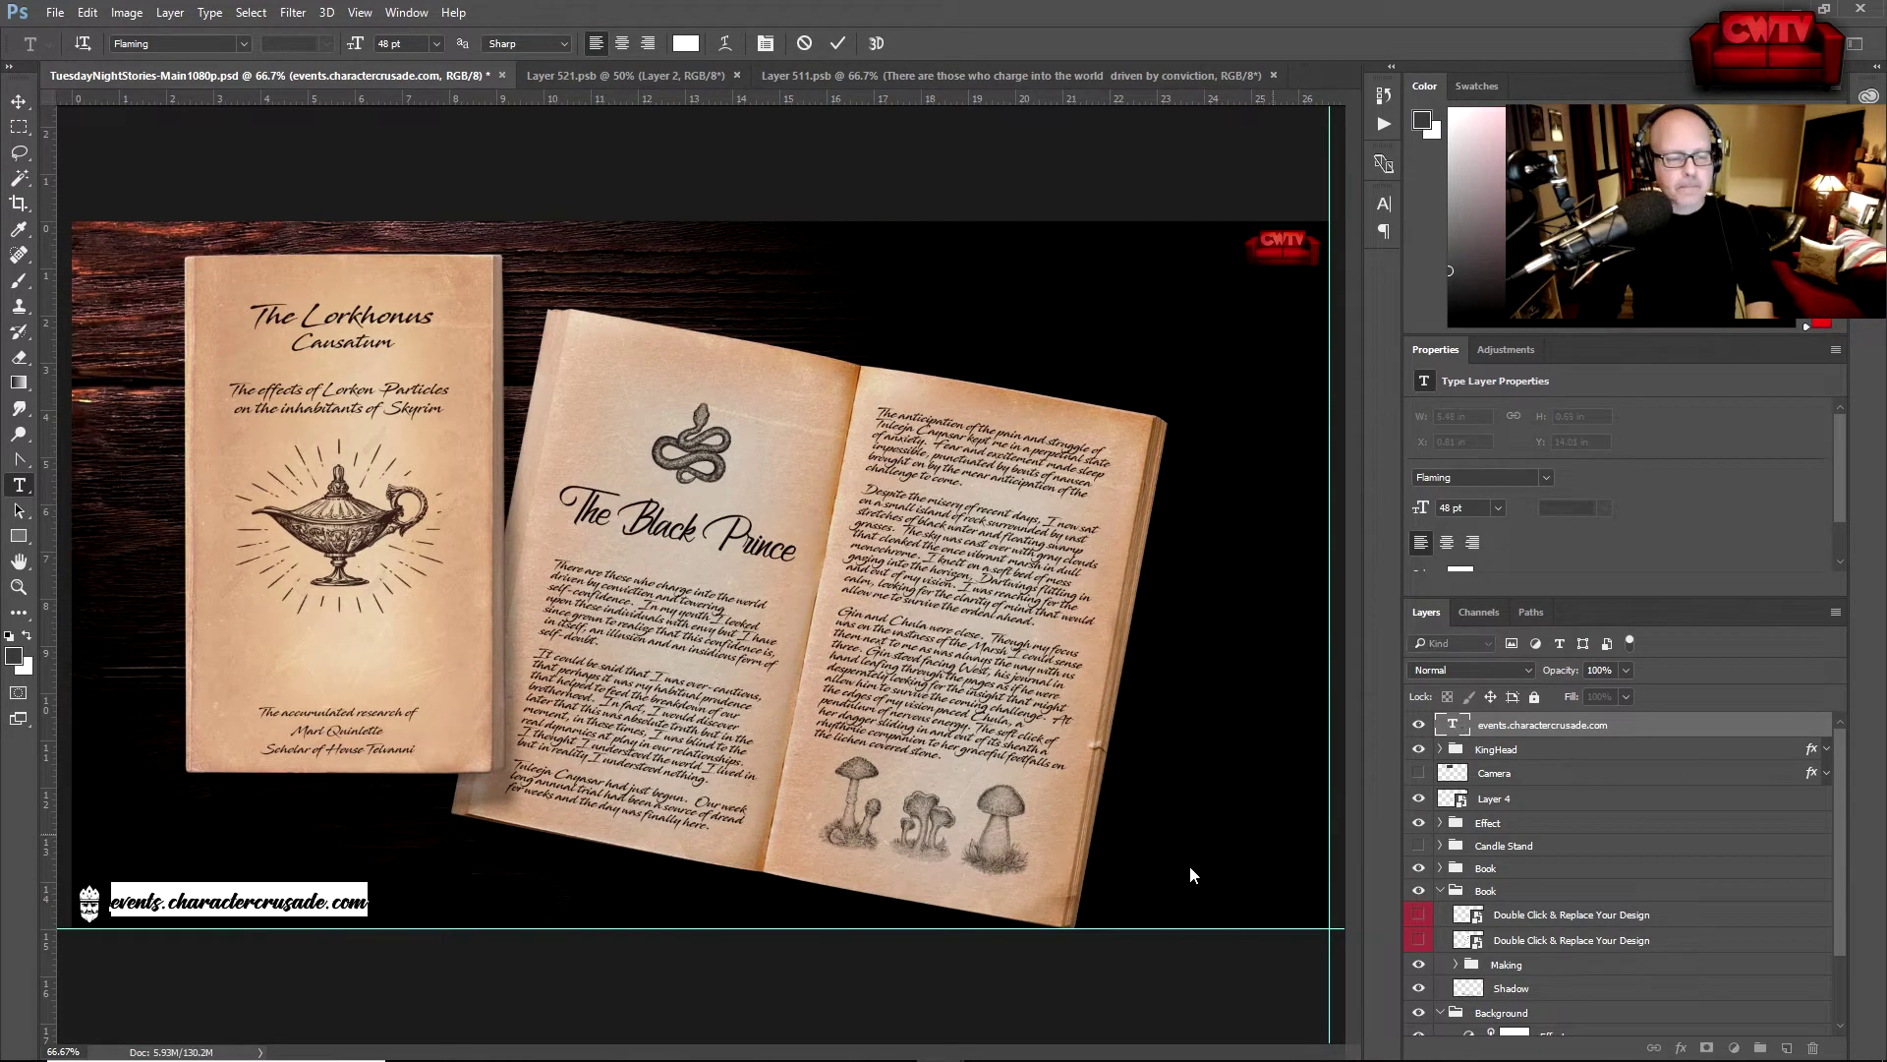
# - Commit the text and nudge the caption slightly left beside the crest
pyautogui.click(19, 101)
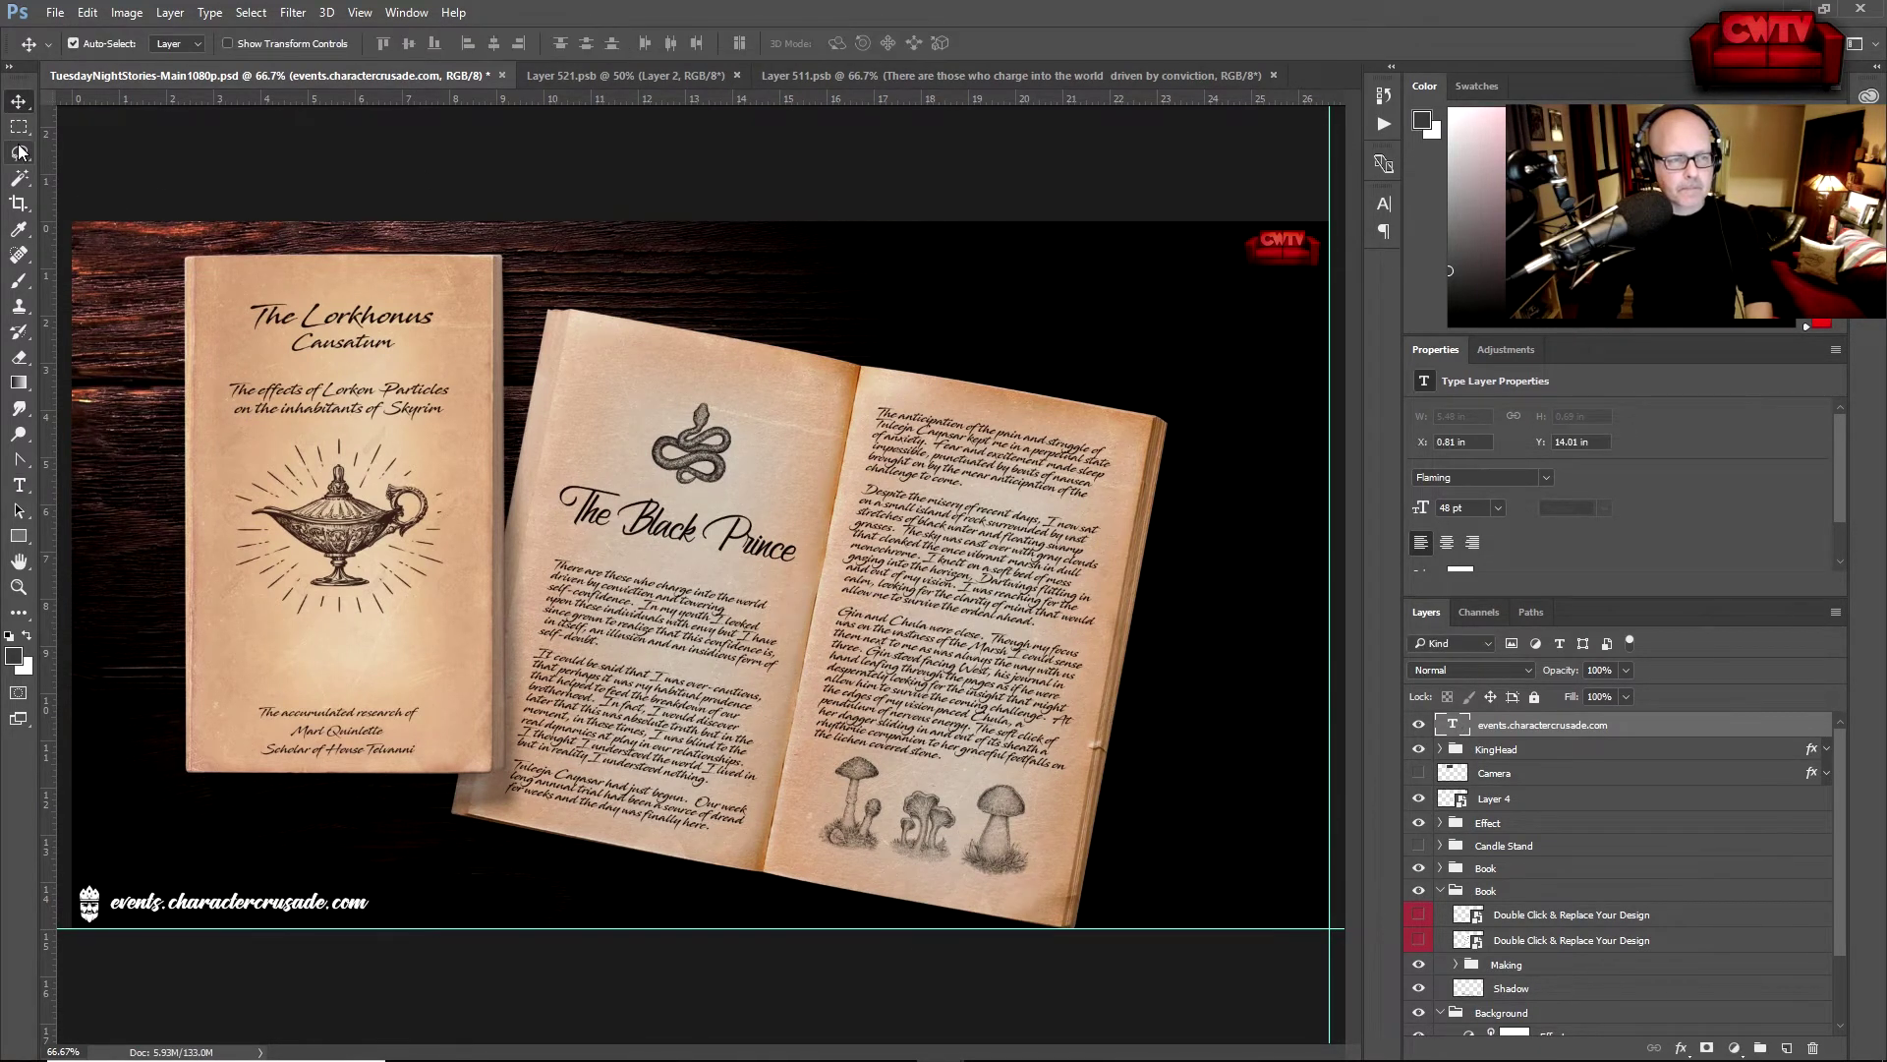
pyautogui.press('Left')
pyautogui.press('Left')
pyautogui.press('Left')
pyautogui.press('Left')
pyautogui.press('Left')
pyautogui.press('Left')
pyautogui.press('Left')
pyautogui.press('Left')
pyautogui.press('Left')
pyautogui.press('Down')
pyautogui.press('Down')
pyautogui.press('Down')
pyautogui.press('Down')
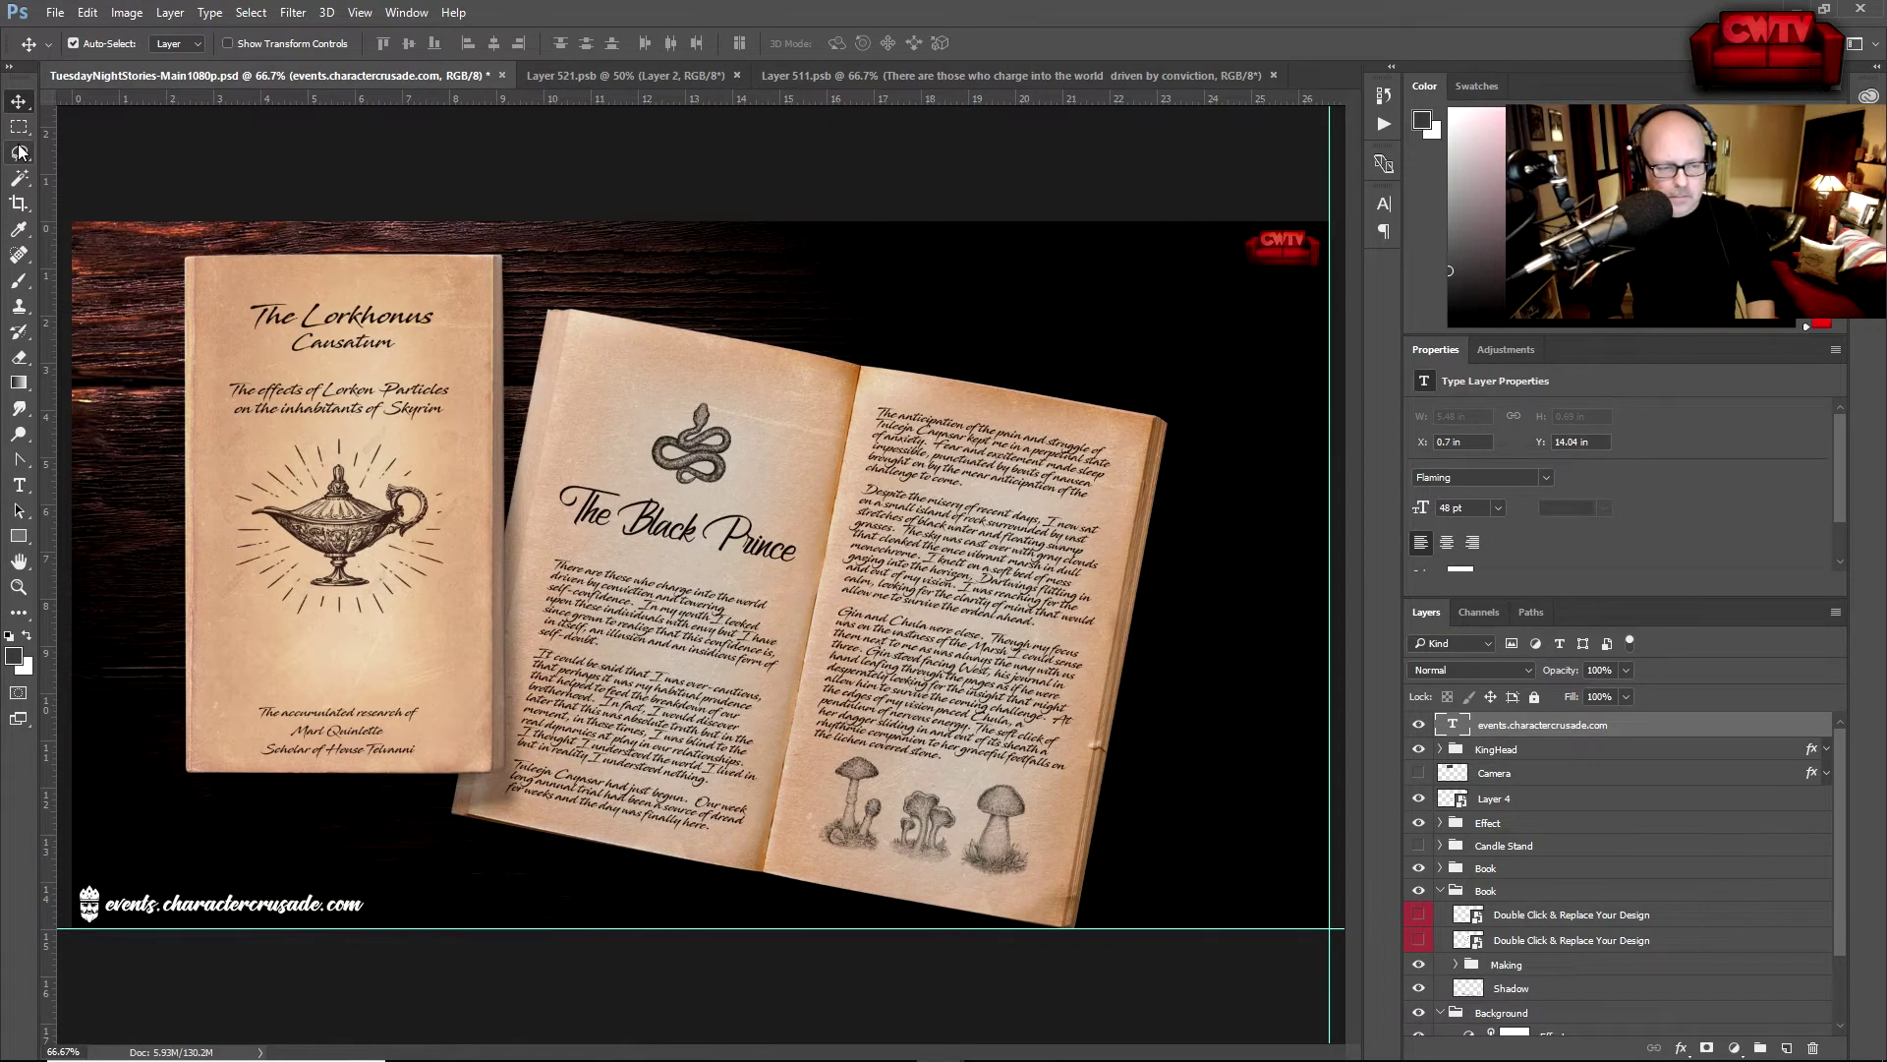
pyautogui.press('Right')
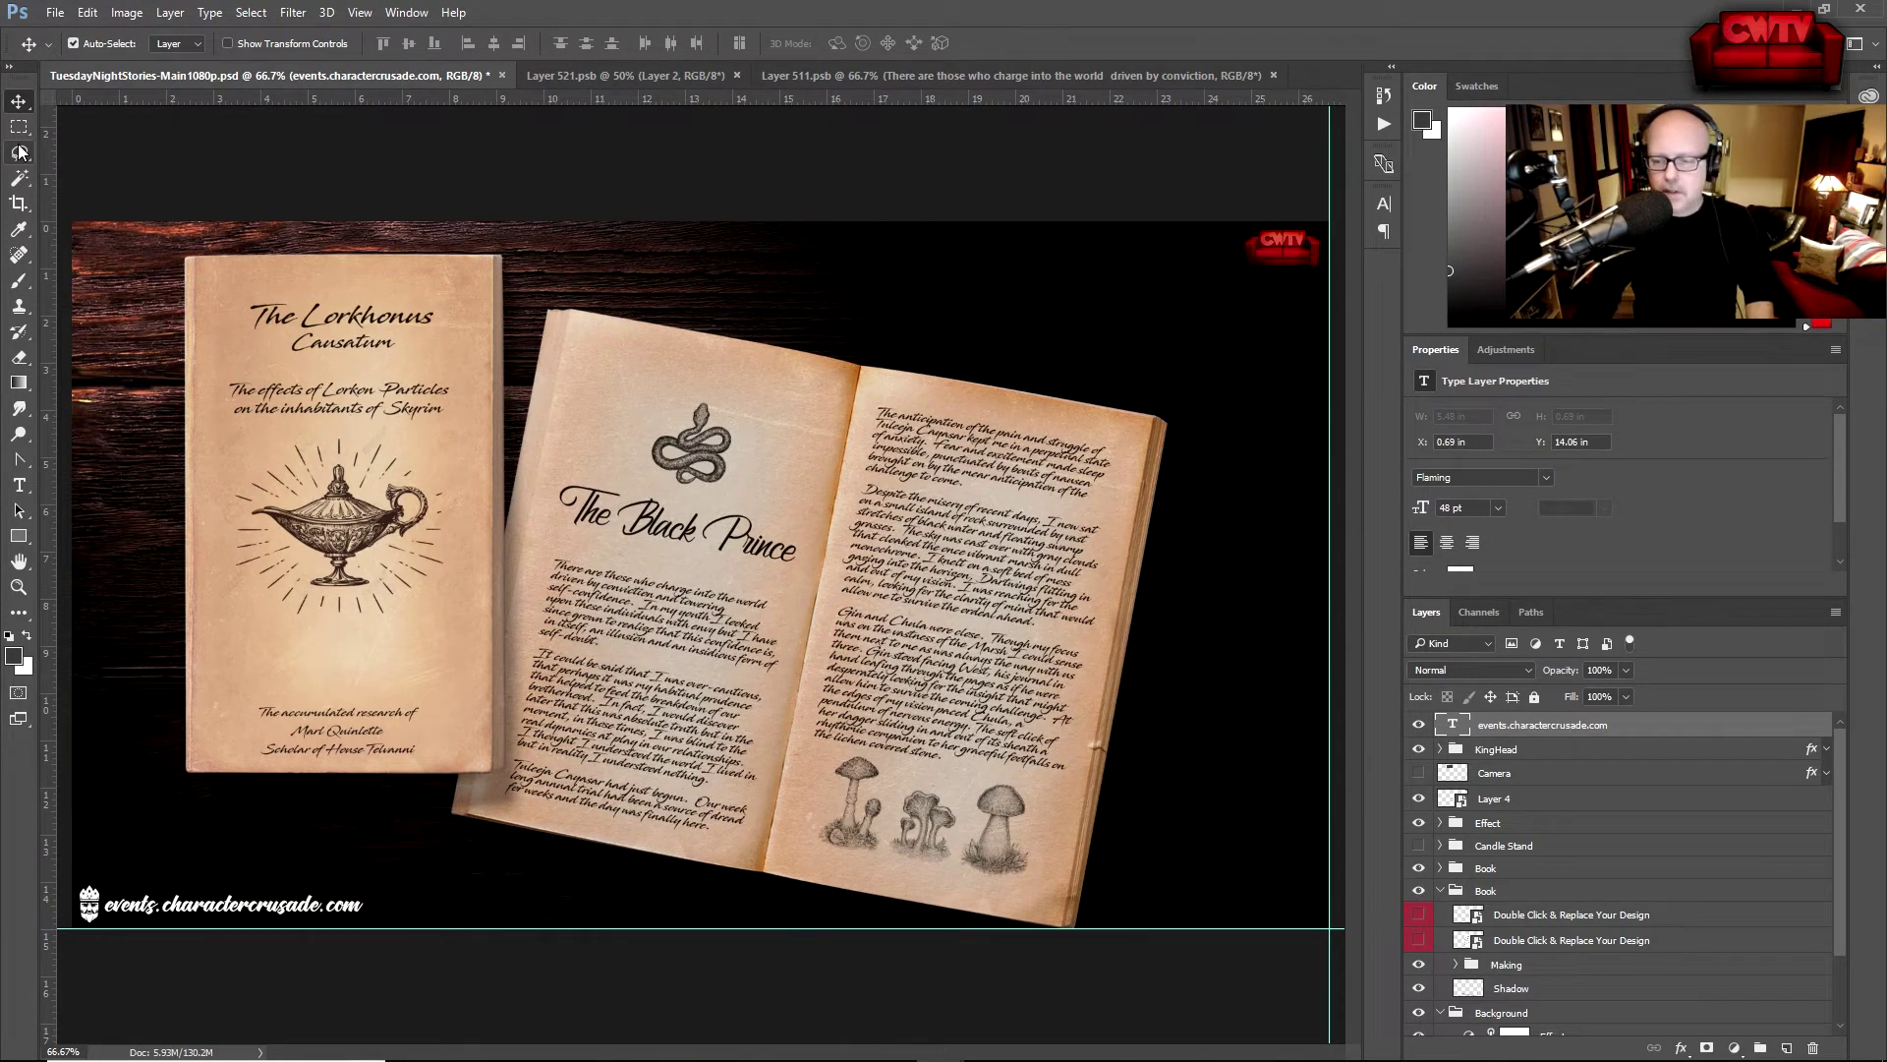
pyautogui.click(1612, 759)
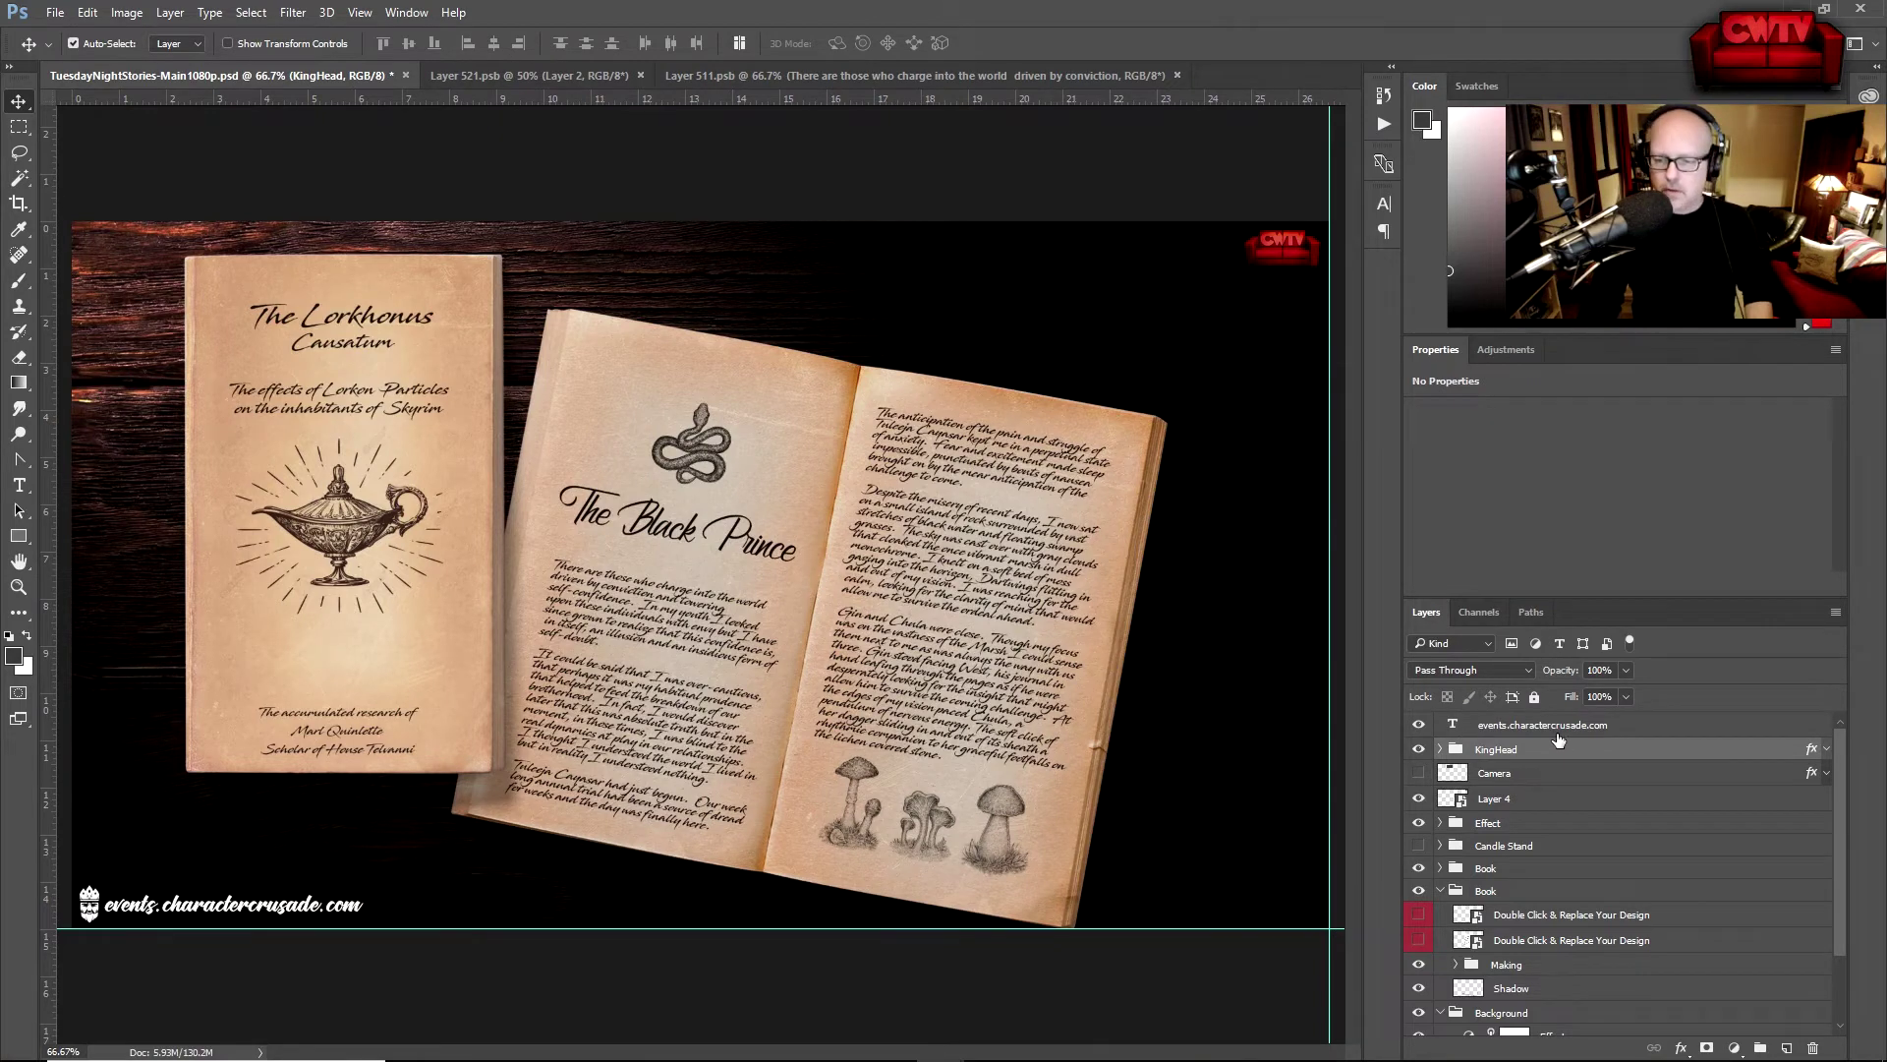
# - Group the caption and KingHead crest layers into Group 1
pyautogui.keyDown('shift'); pyautogui.click(1551, 728); pyautogui.keyUp('shift')
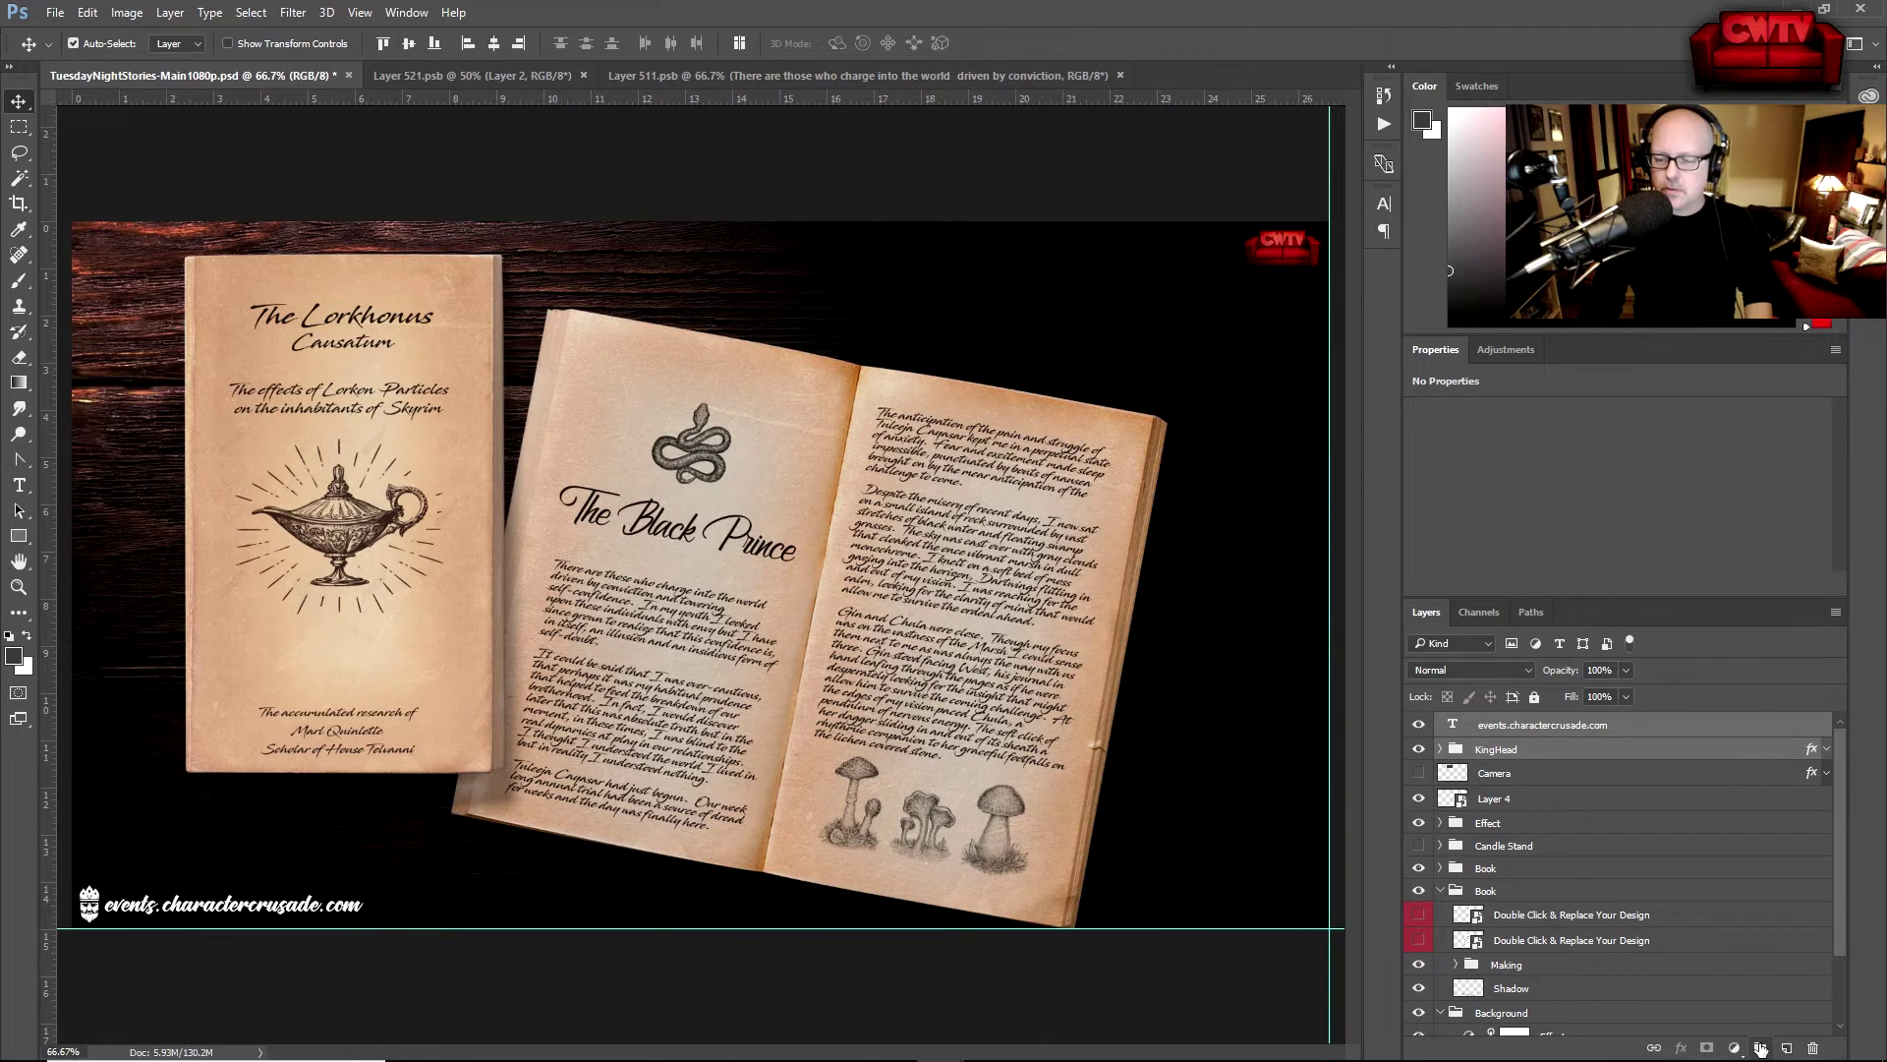
pyautogui.click(1760, 1049)
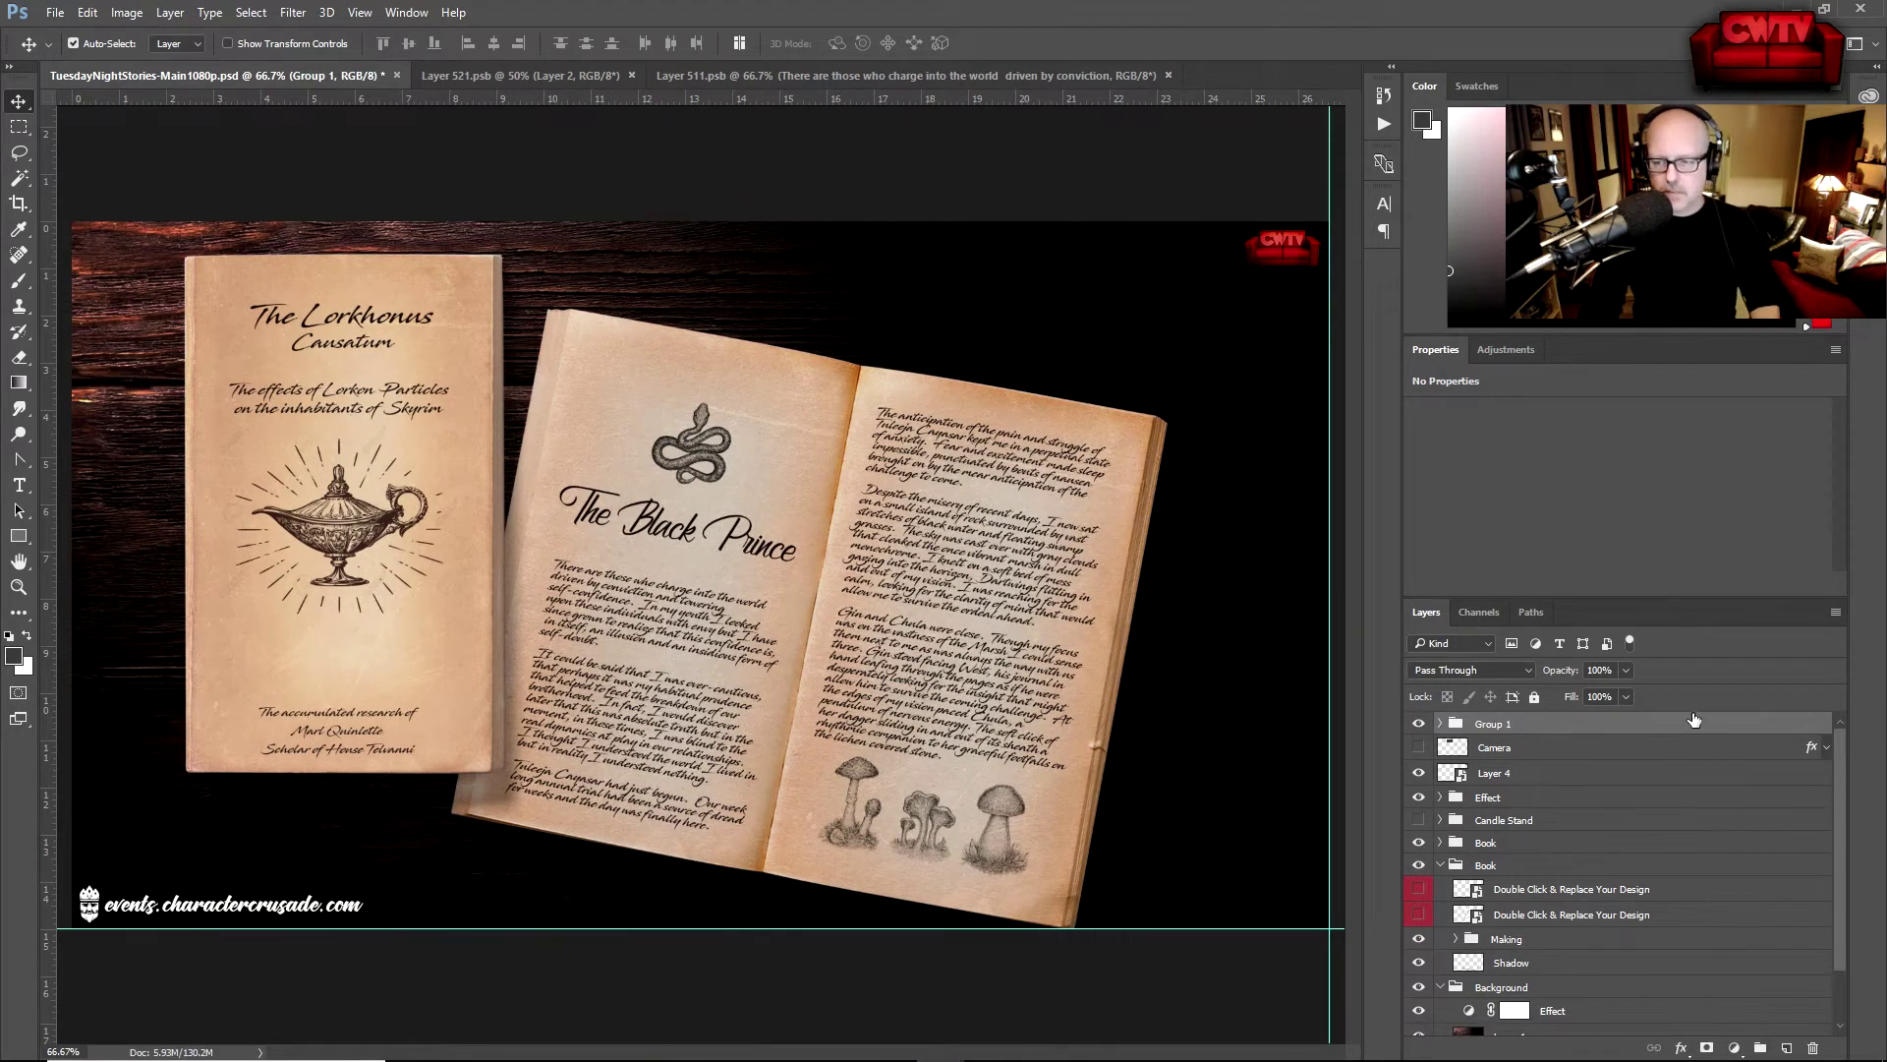
pyautogui.press('h')
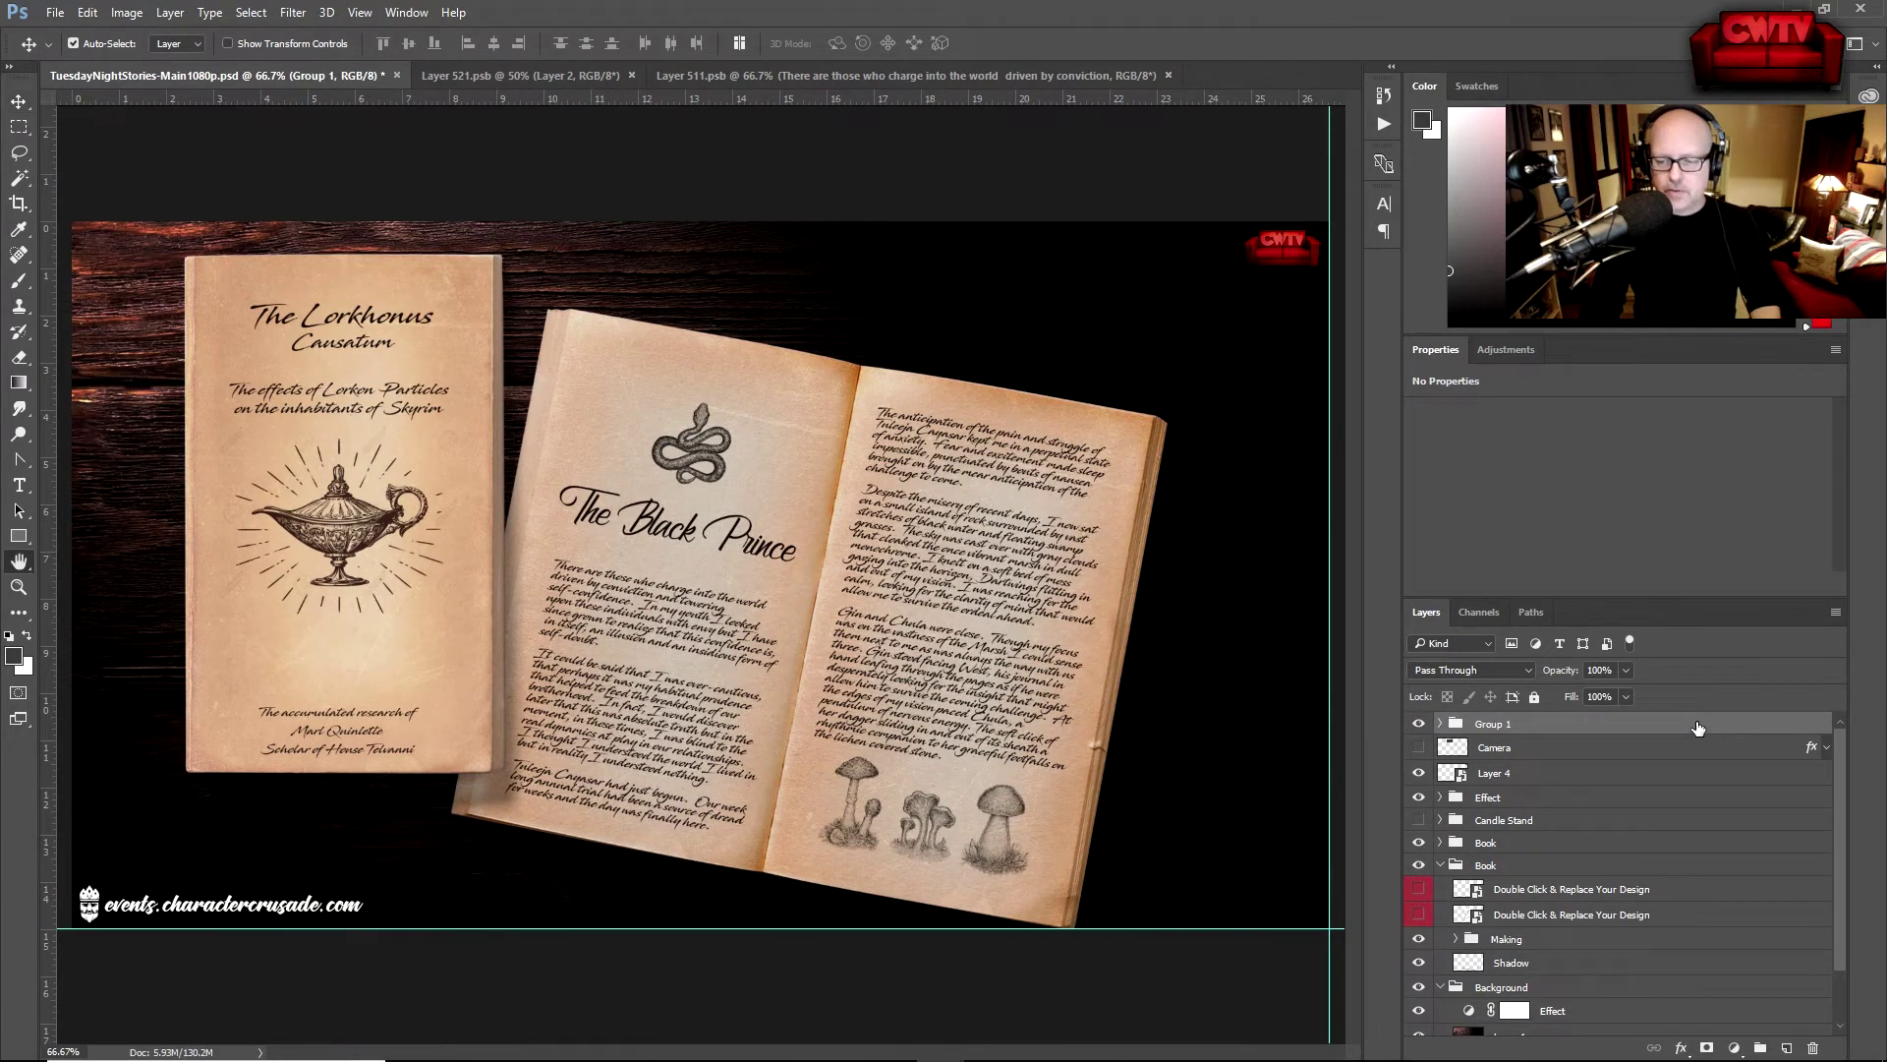
# - Give Group 1 a Reflected gradient overlay at 63% scale
pyautogui.doubleClick(1697, 727)
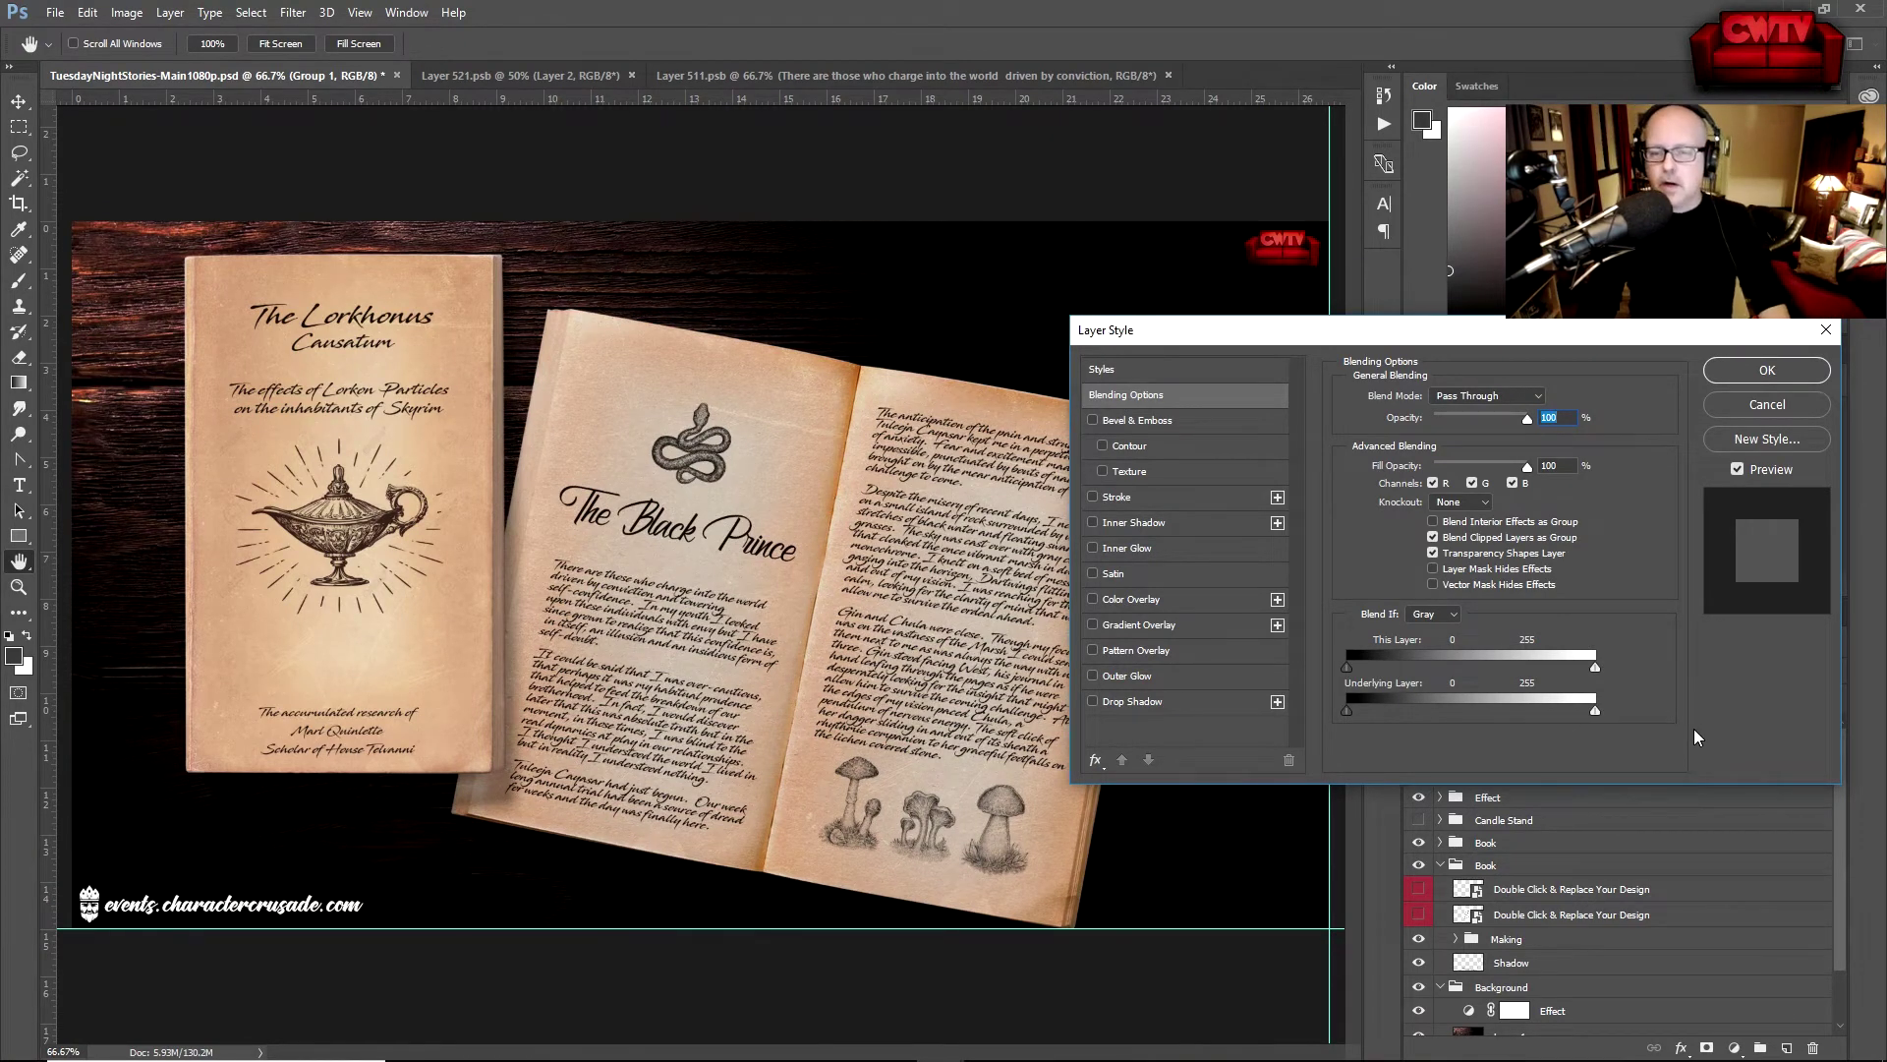
pyautogui.click(1183, 627)
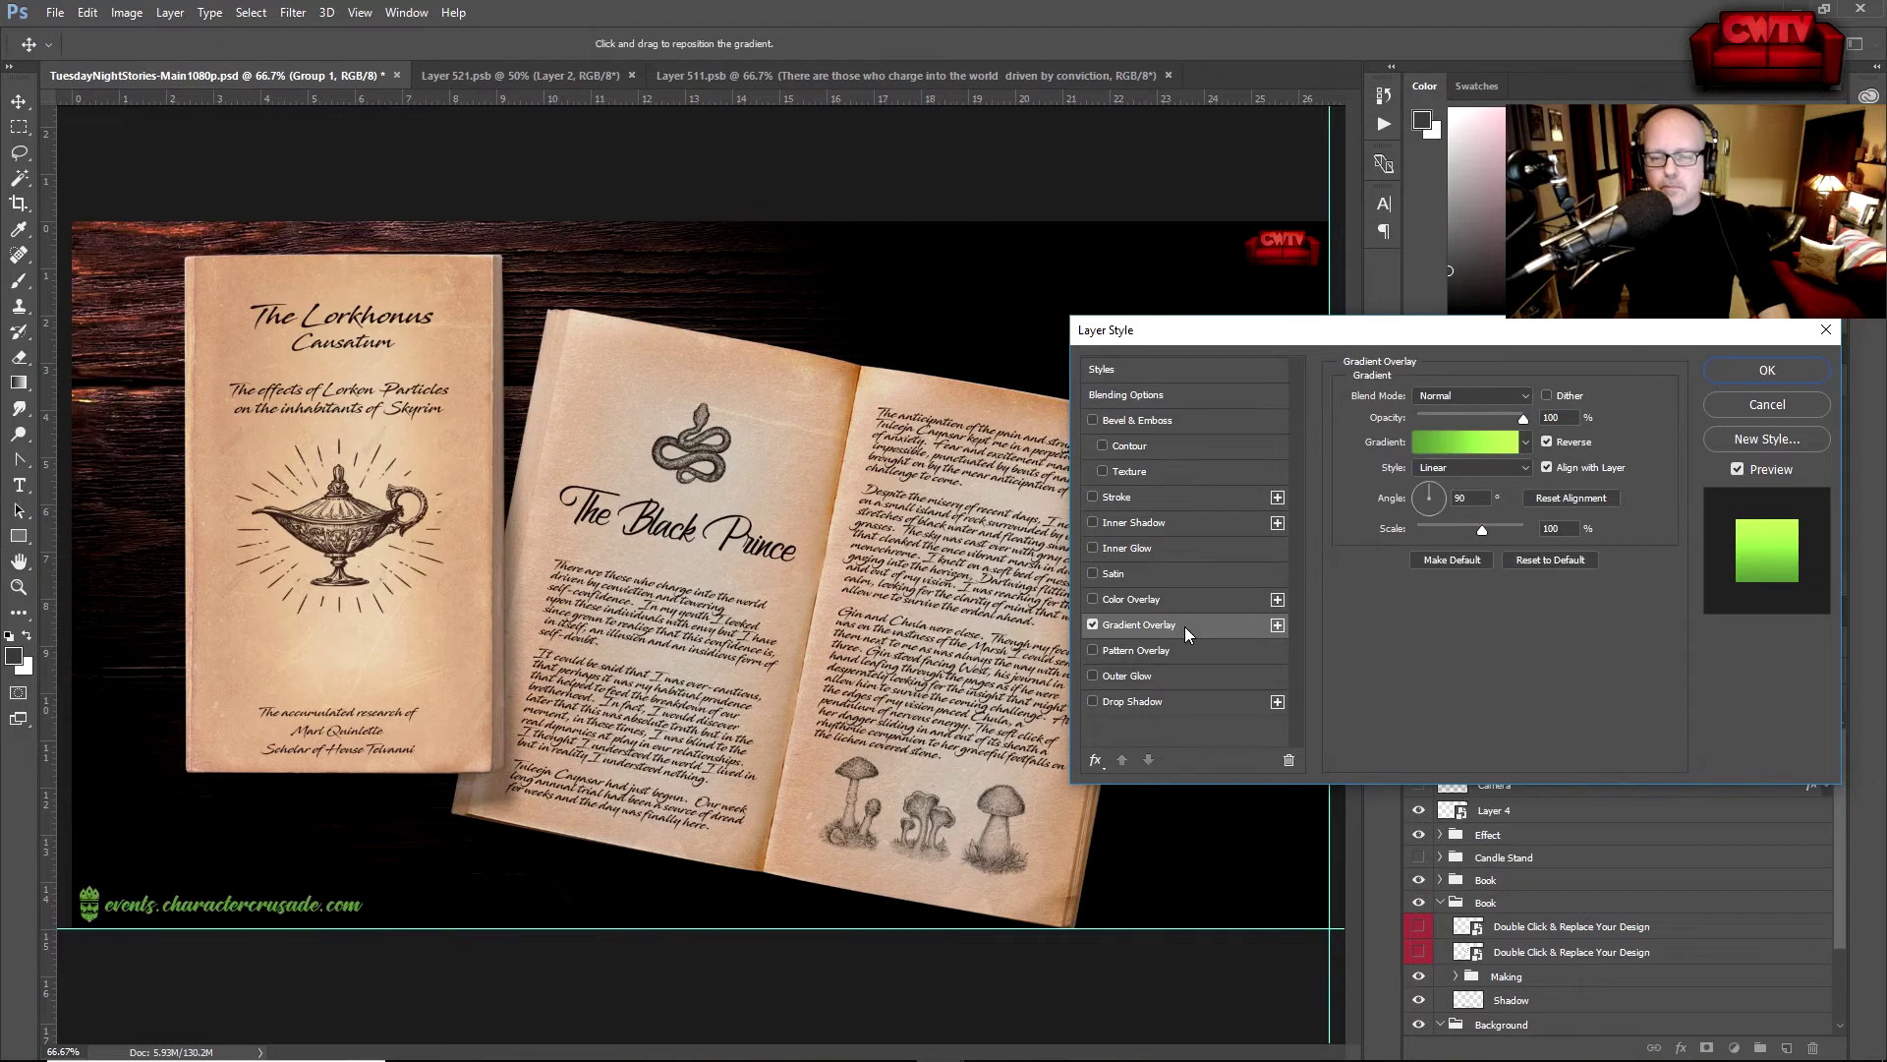
pyautogui.click(1468, 439)
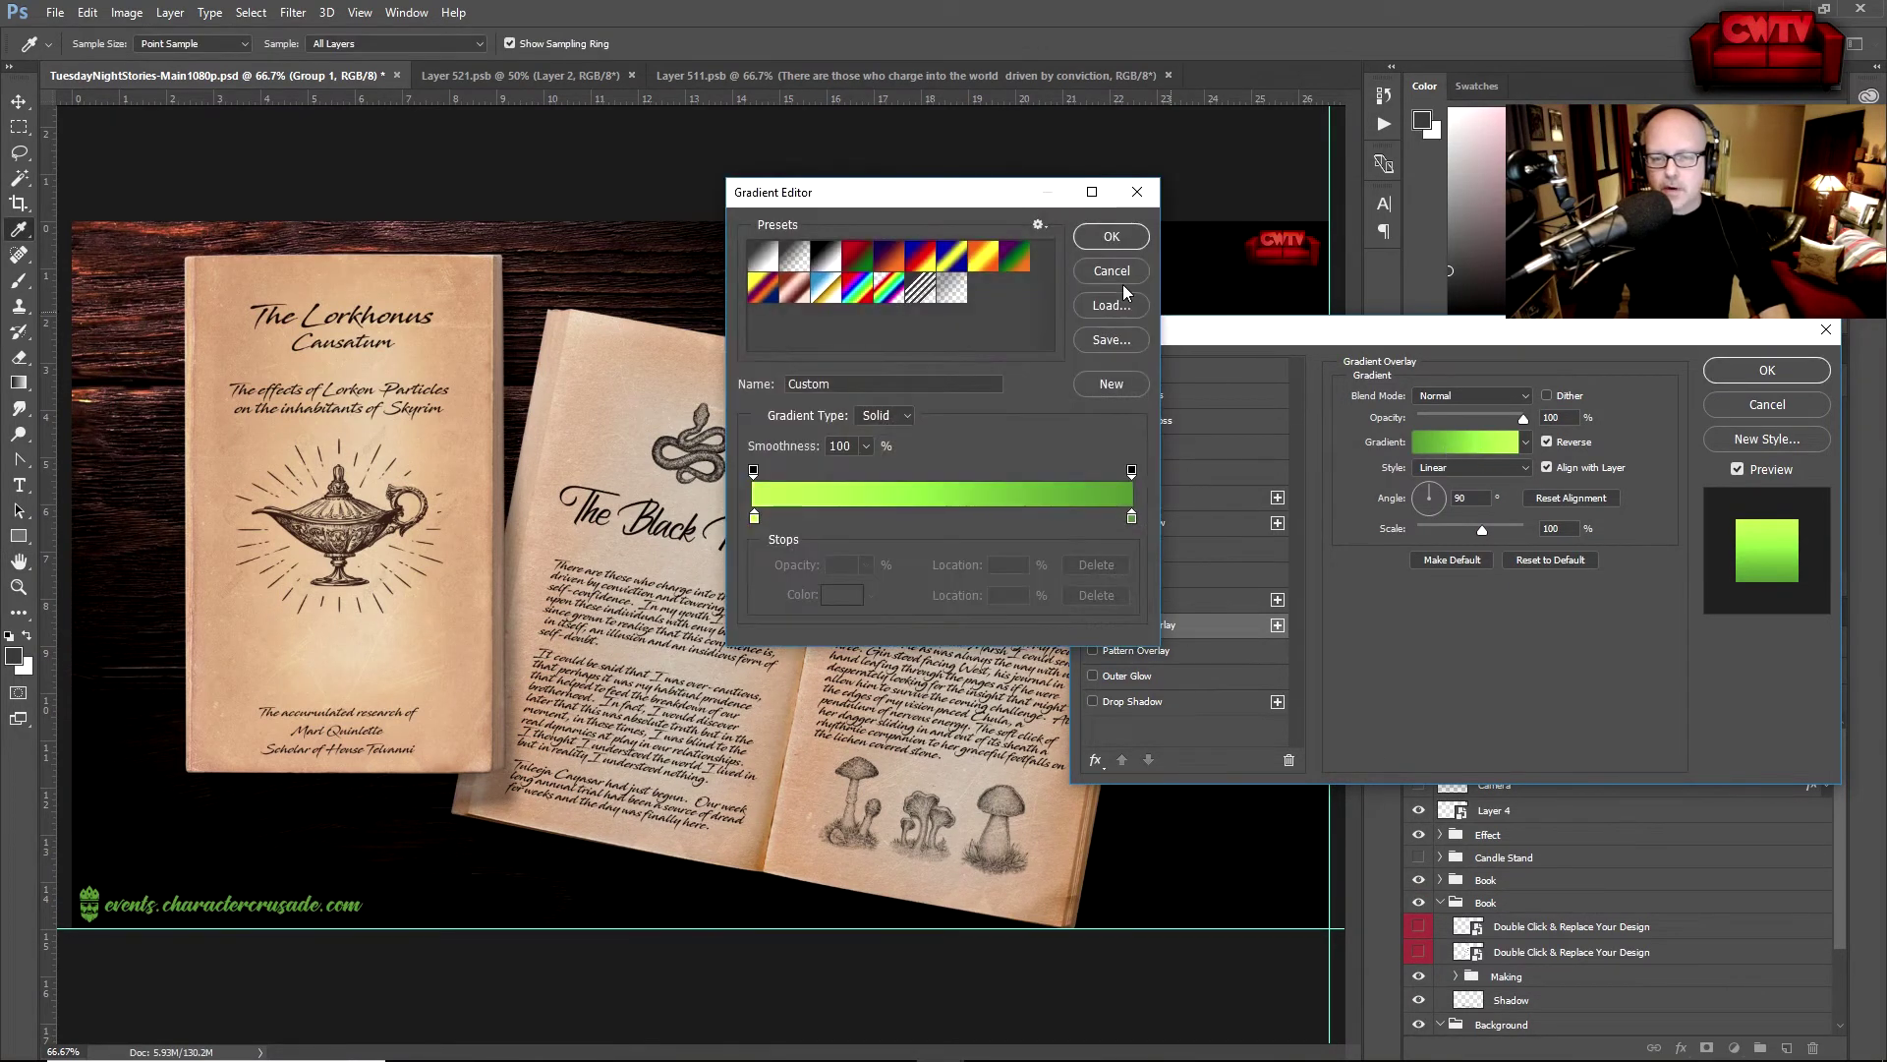
pyautogui.moveTo(987, 202); pyautogui.dragTo(1337, 137)
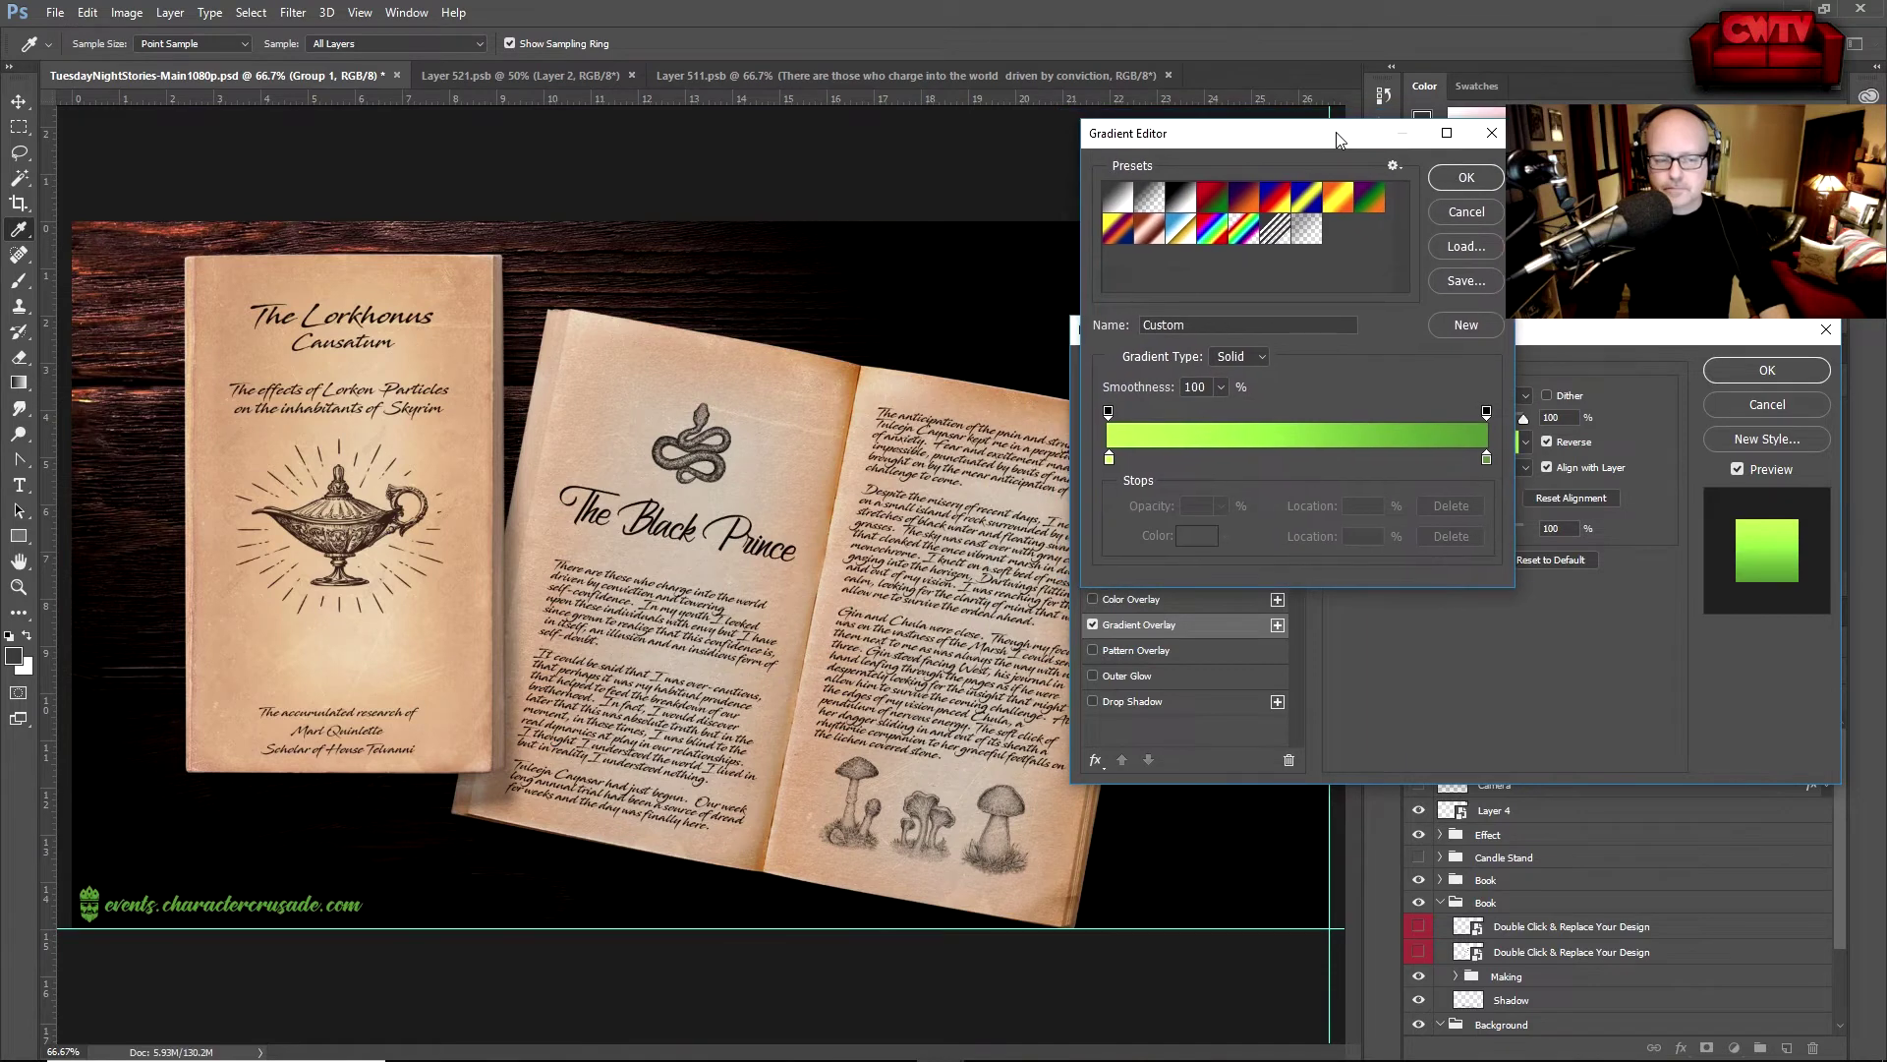
pyautogui.click(1466, 179)
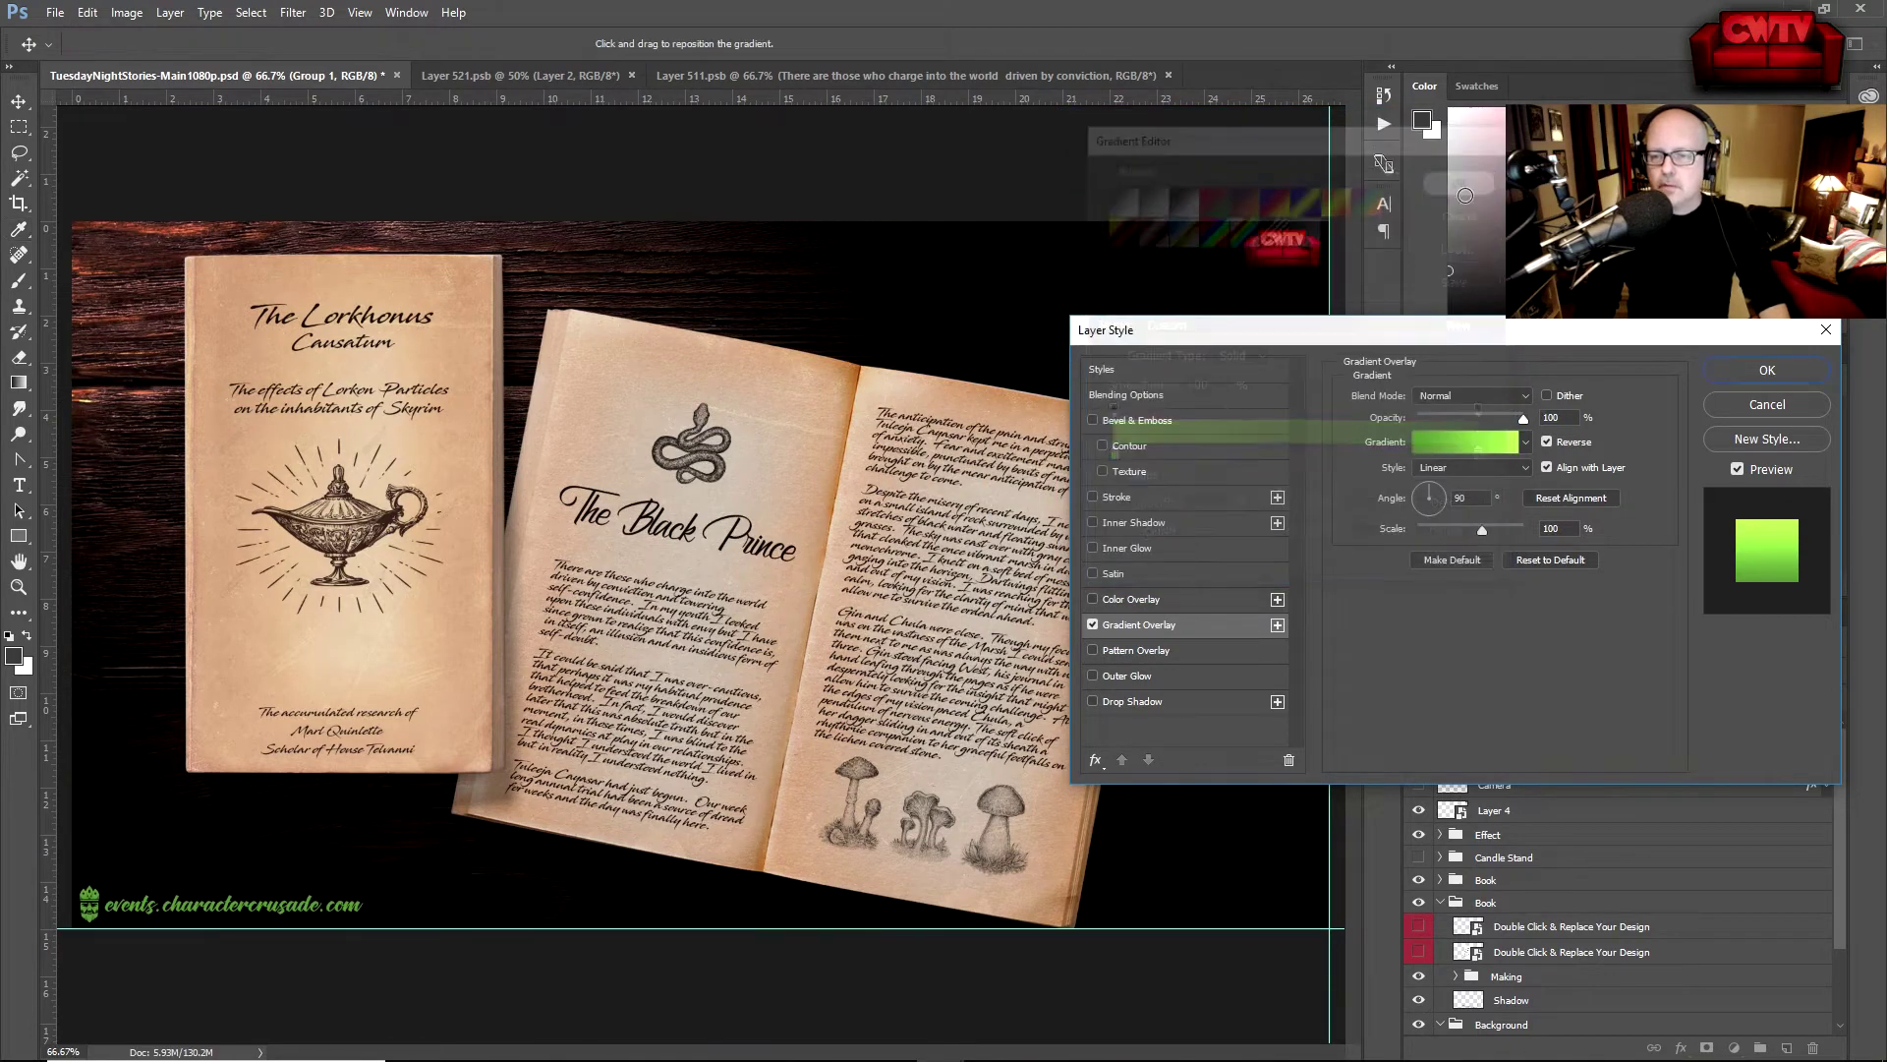
pyautogui.click(1459, 474)
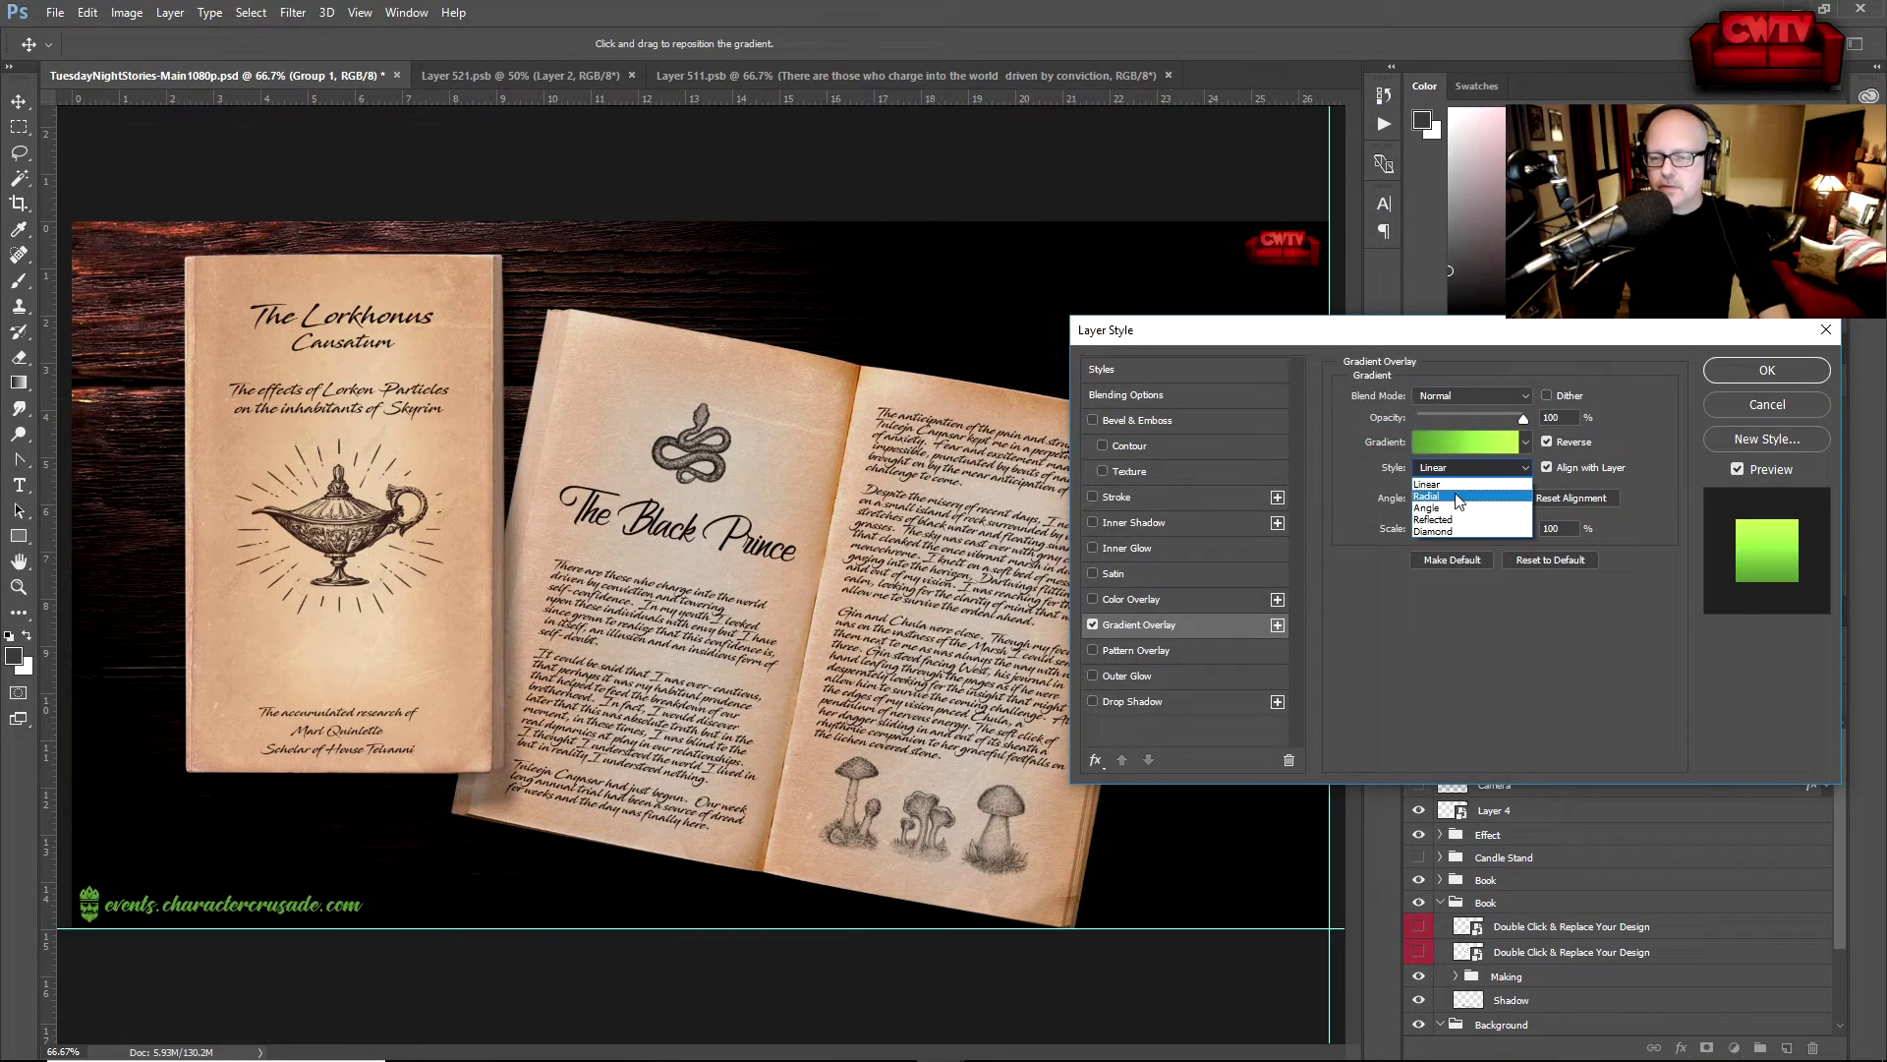
pyautogui.click(1447, 513)
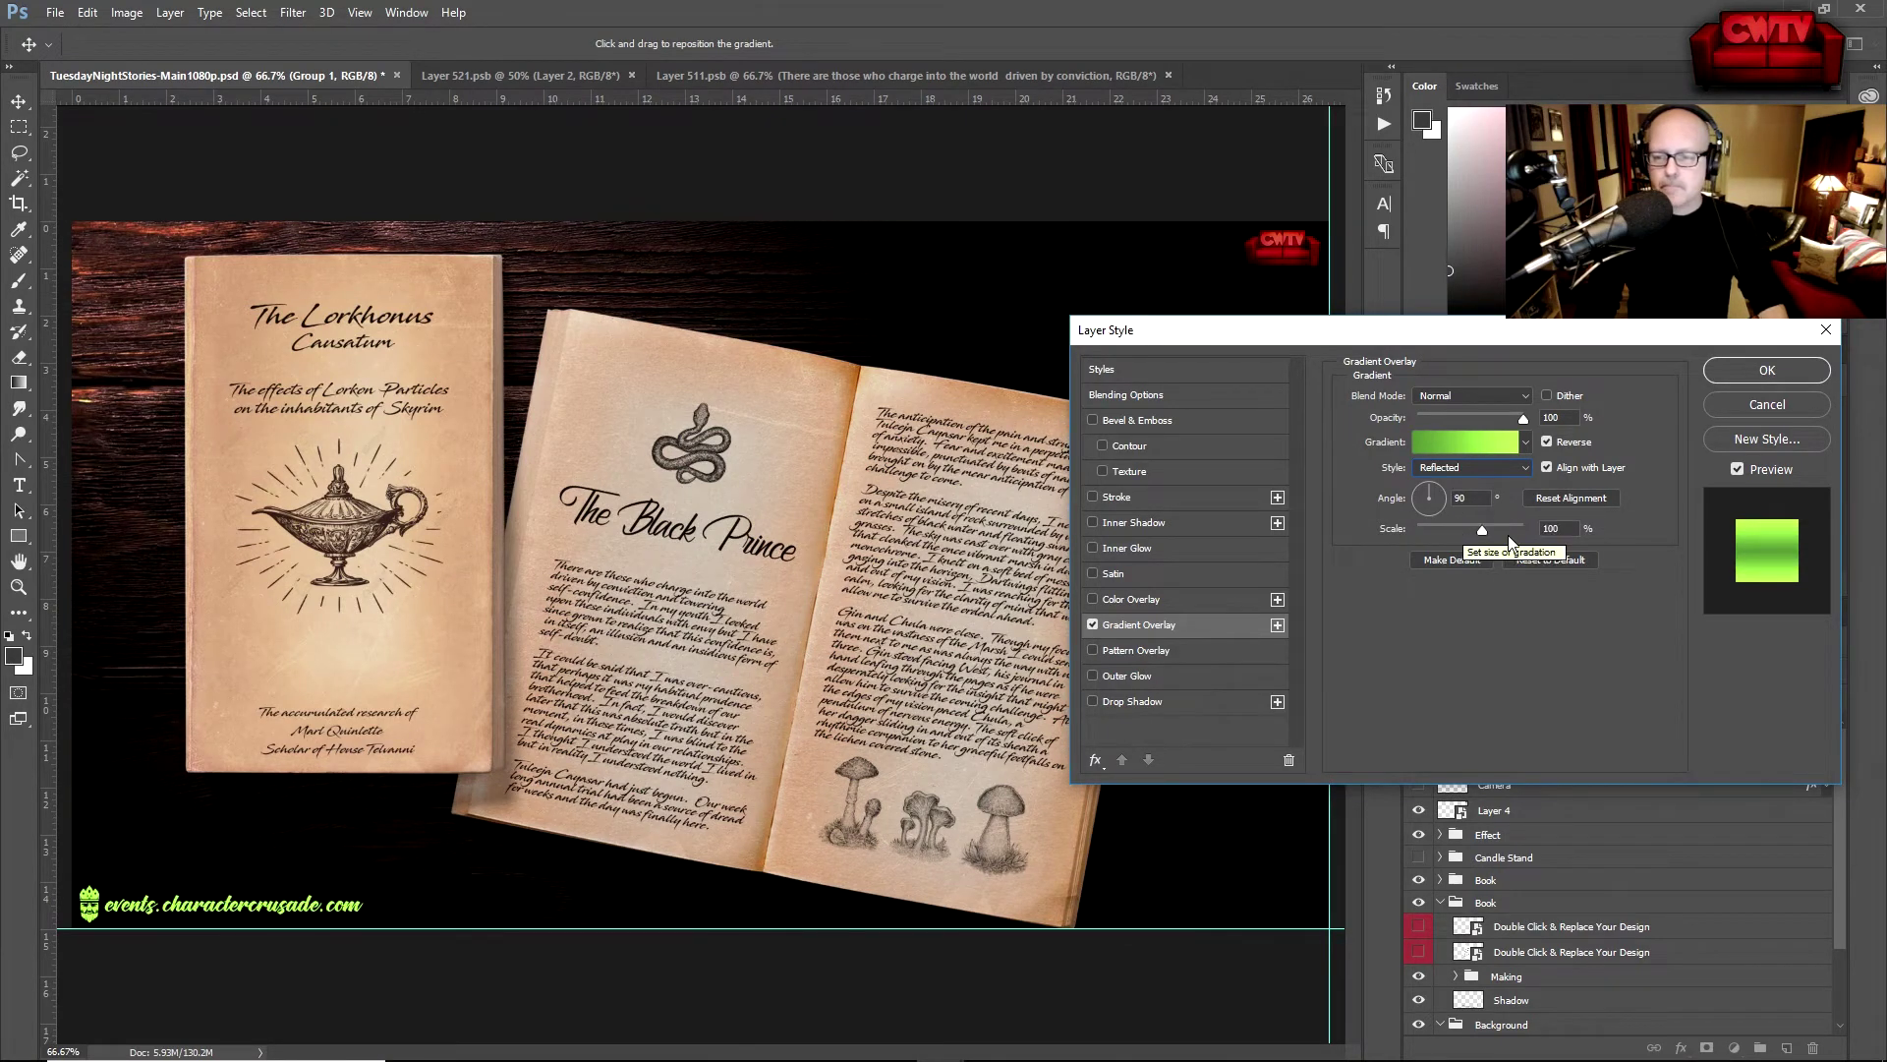
pyautogui.moveTo(1484, 529); pyautogui.dragTo(1461, 563)
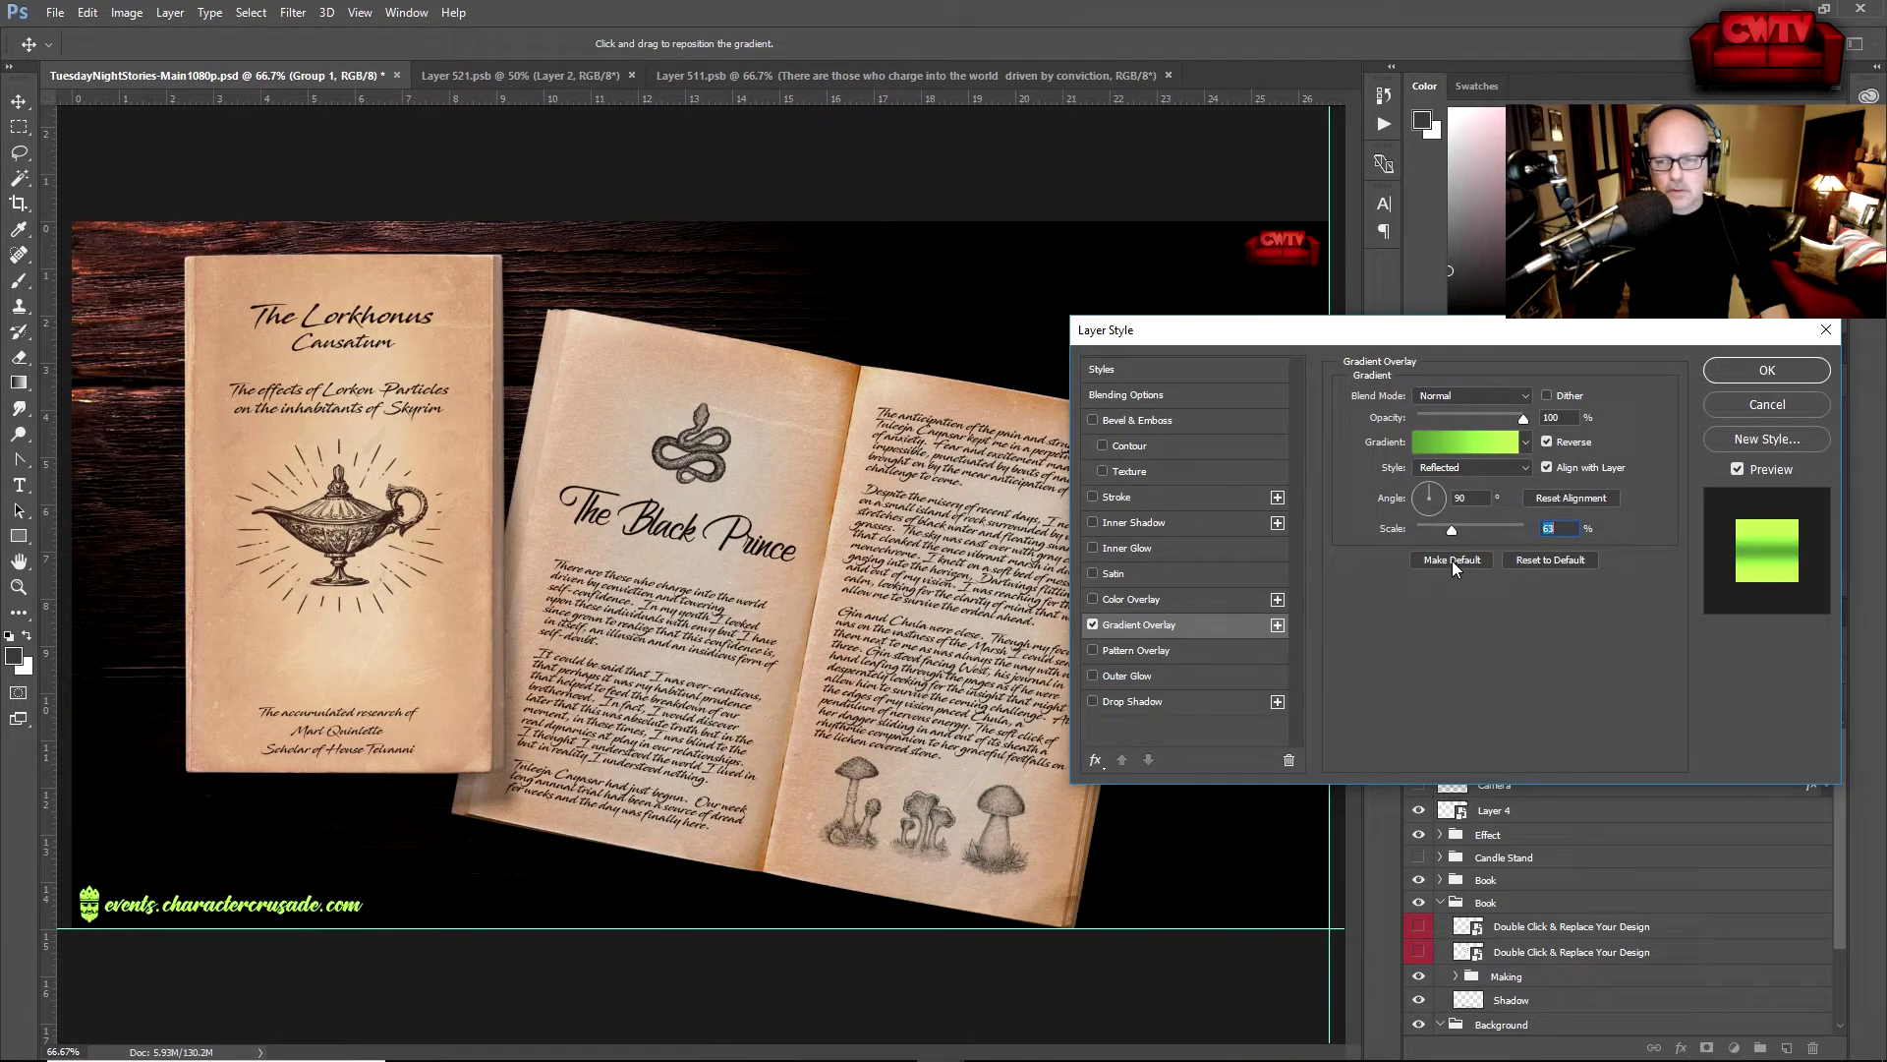
pyautogui.click(1447, 444)
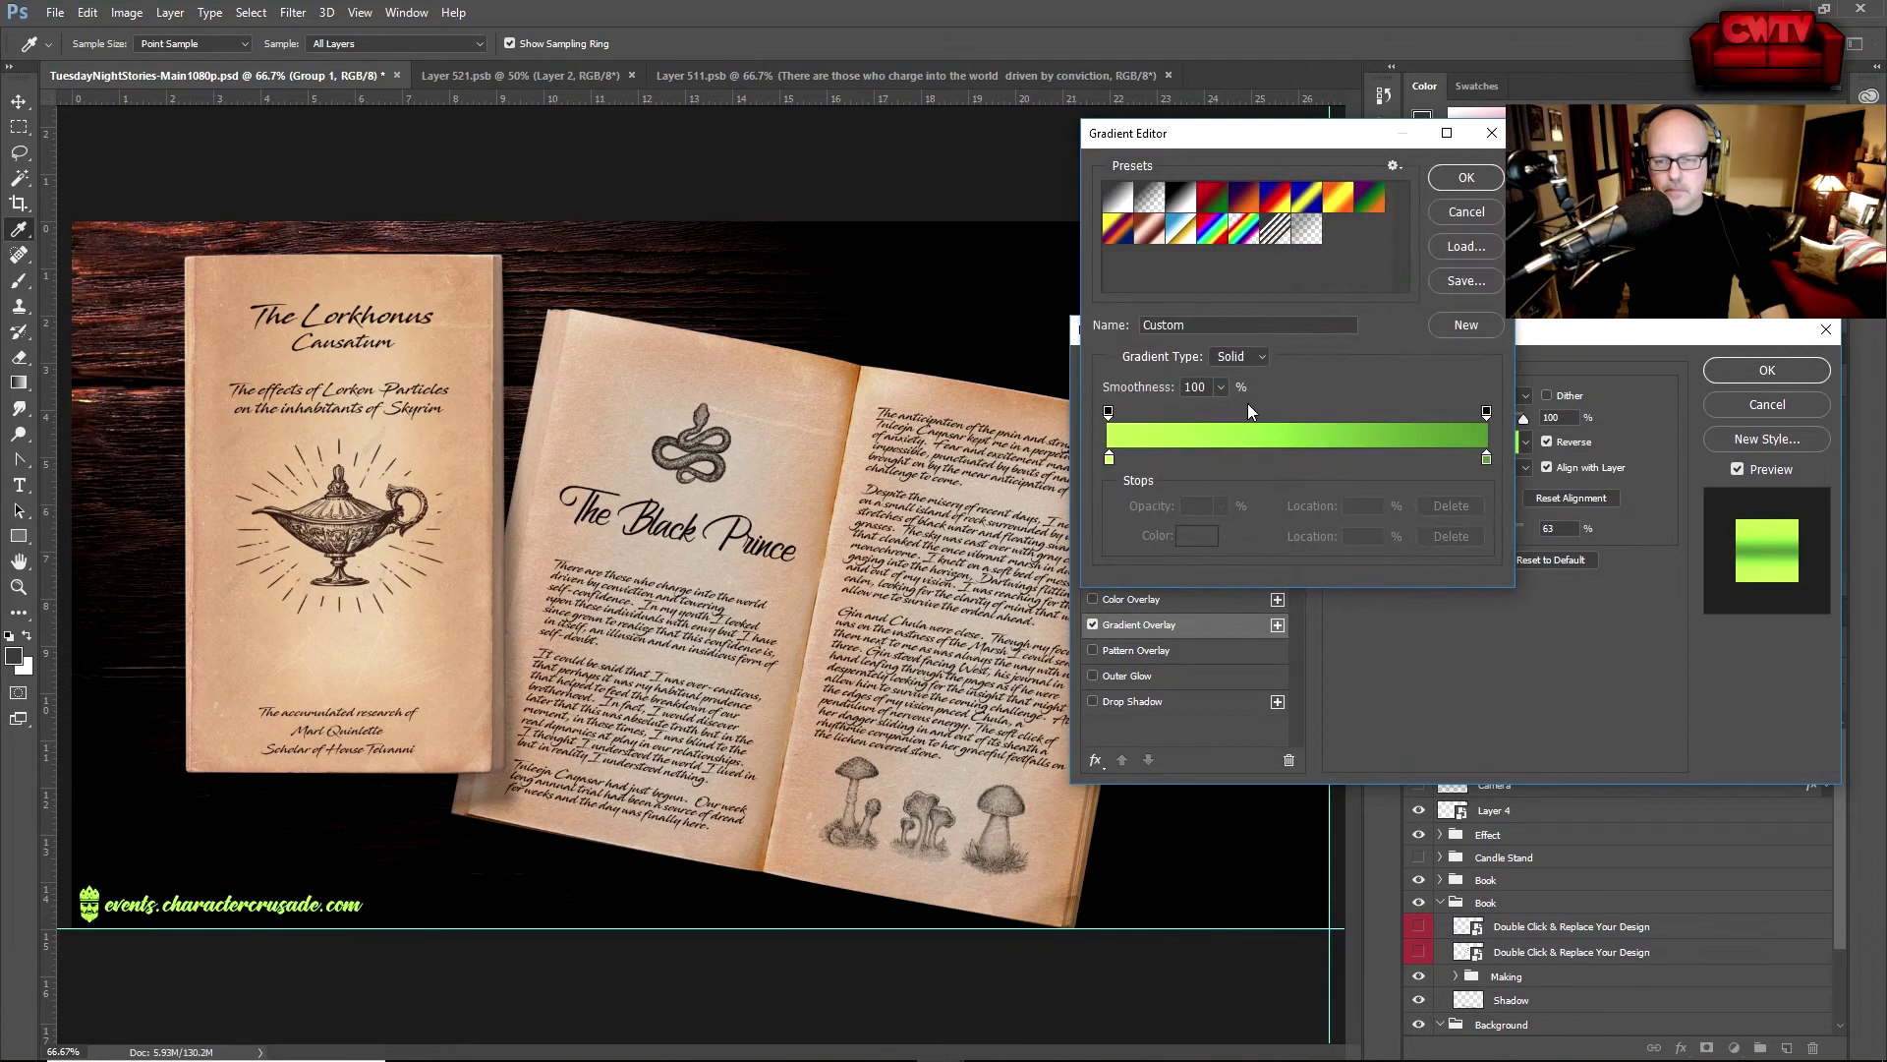
# - Make the gradient orange-to-peach using colours sampled from the book page, scale 26
pyautogui.click(1109, 459)
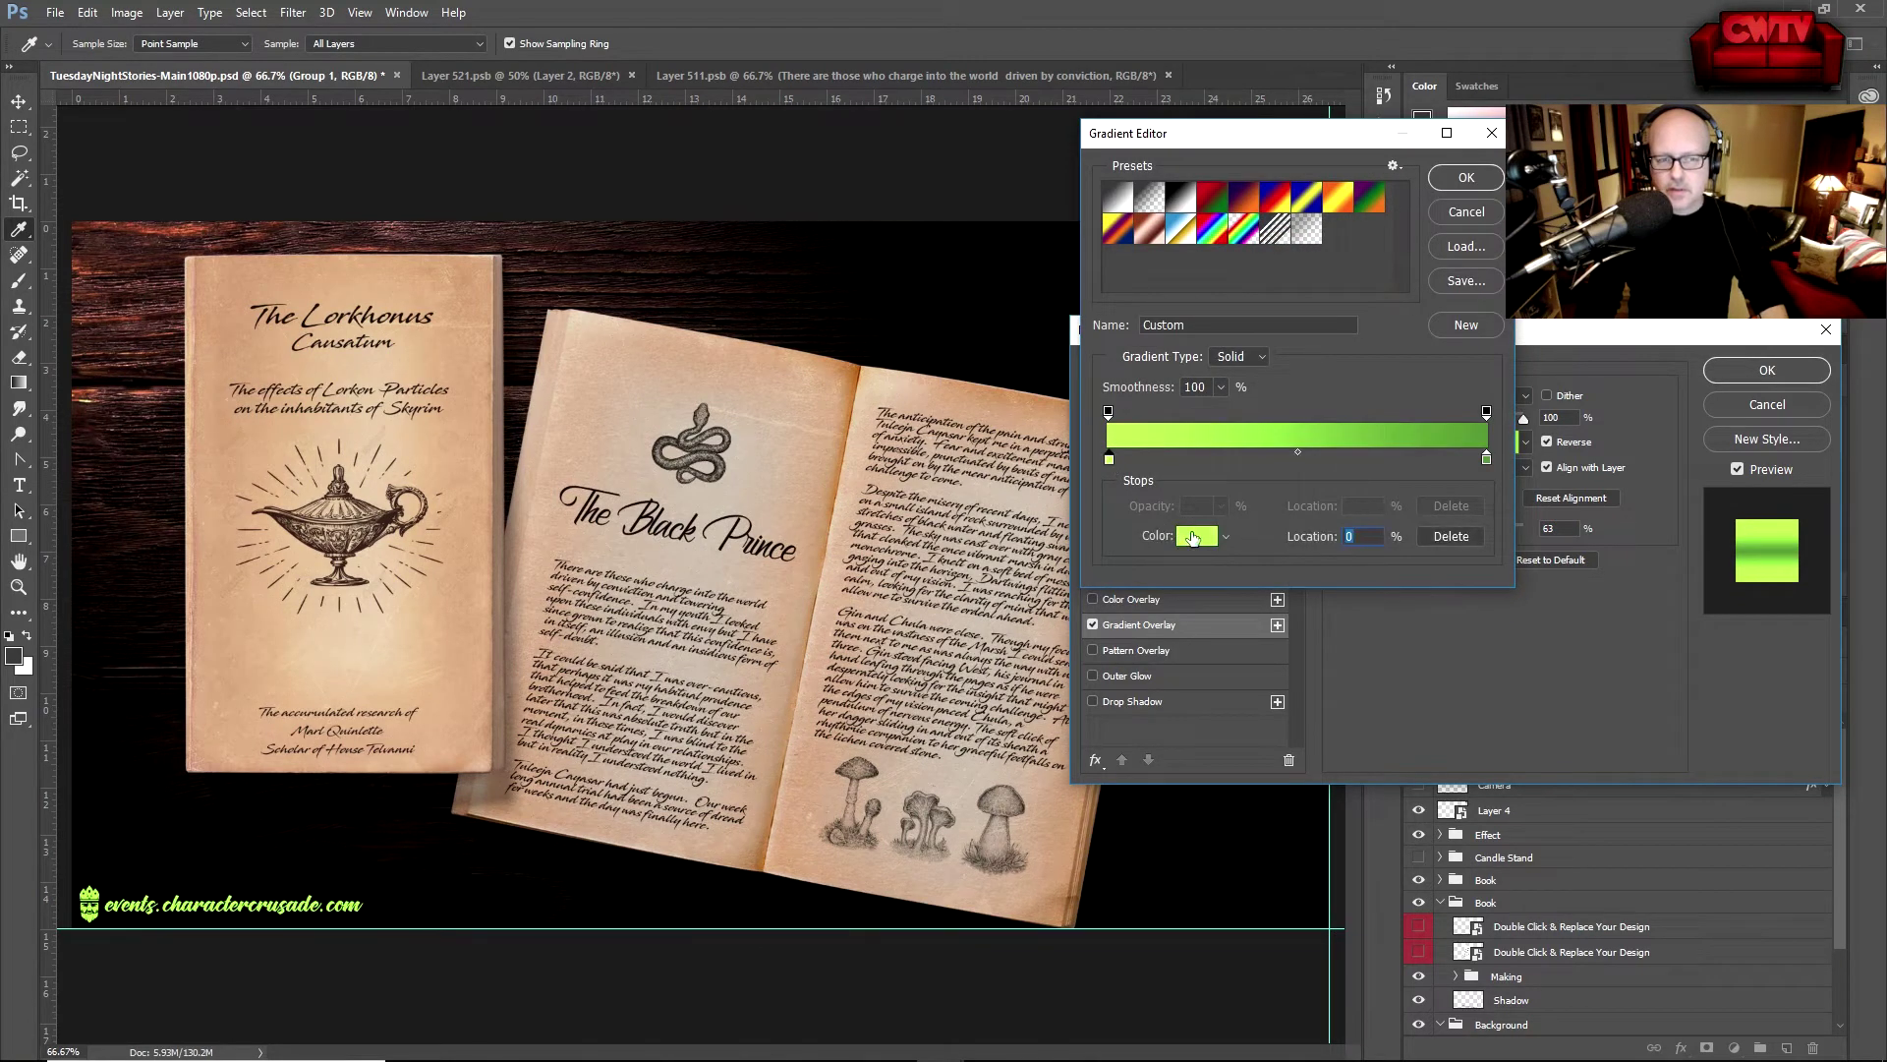
pyautogui.click(1193, 536)
pyautogui.moveTo(983, 244); pyautogui.dragTo(1199, 183)
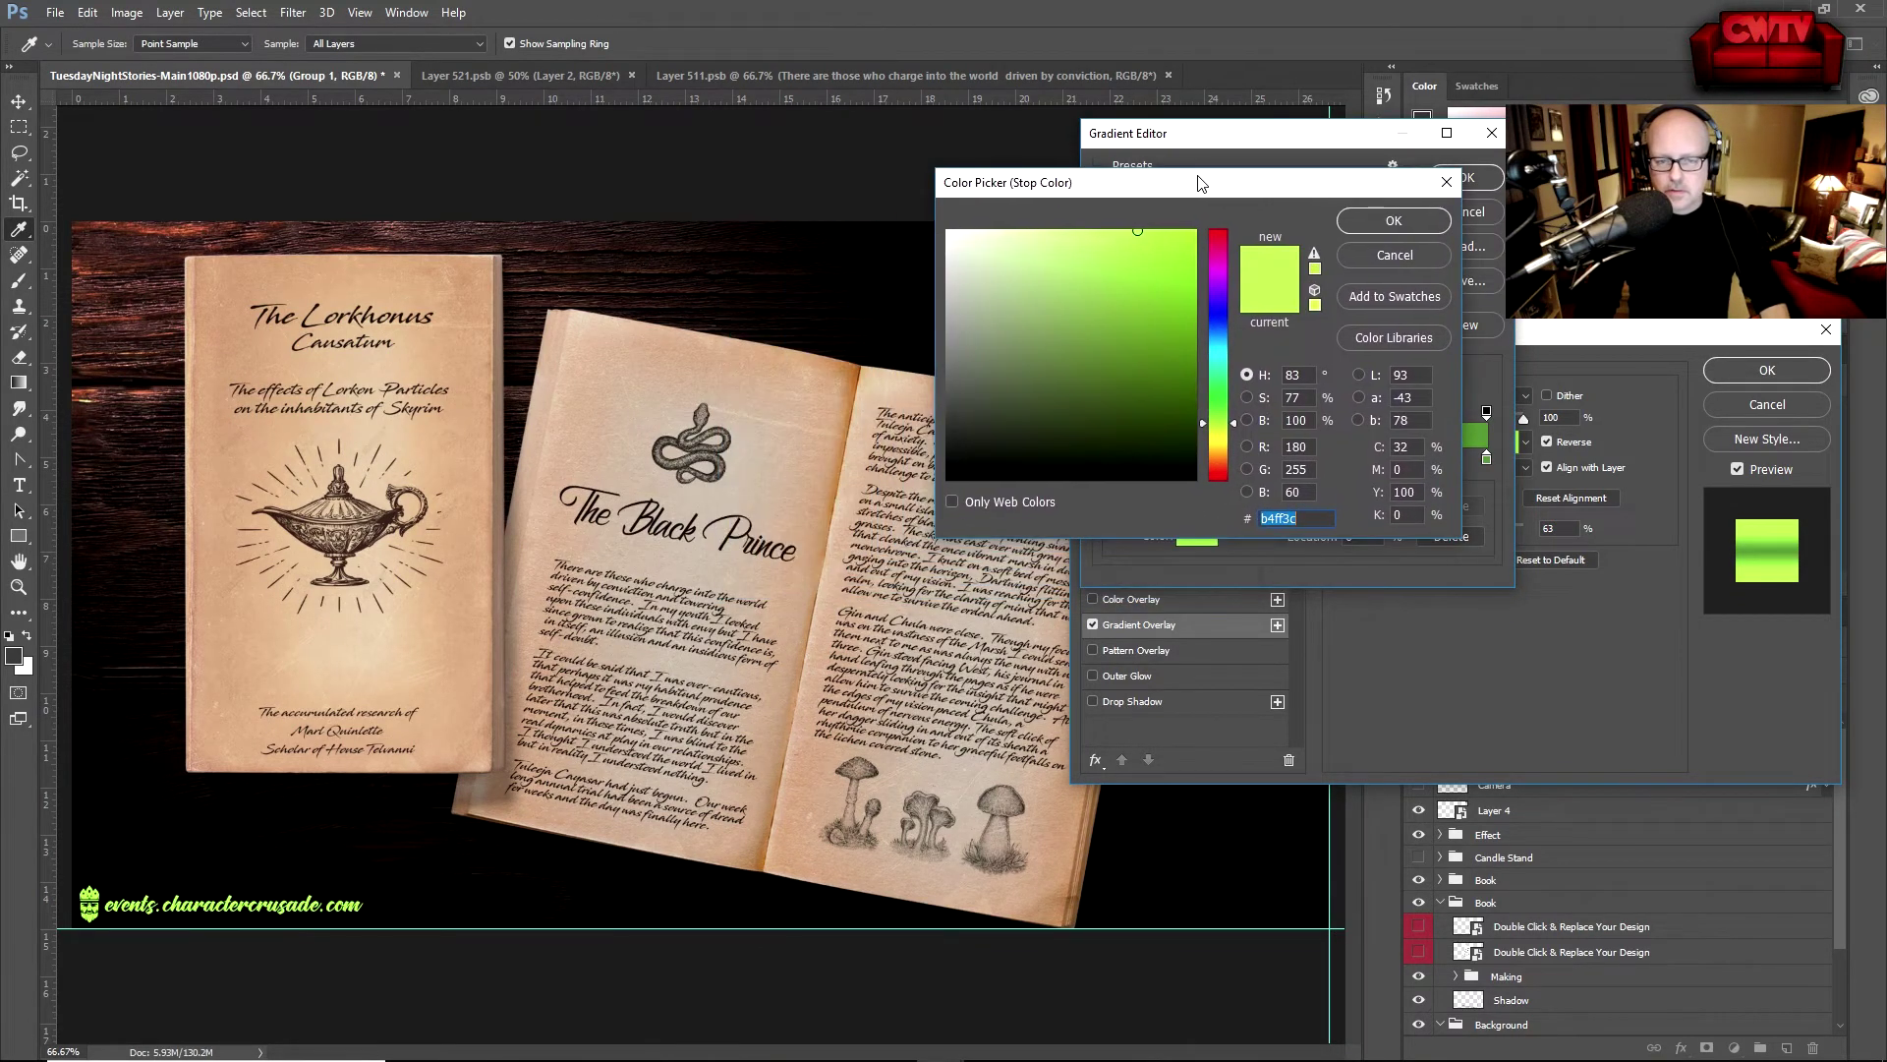
pyautogui.click(844, 362)
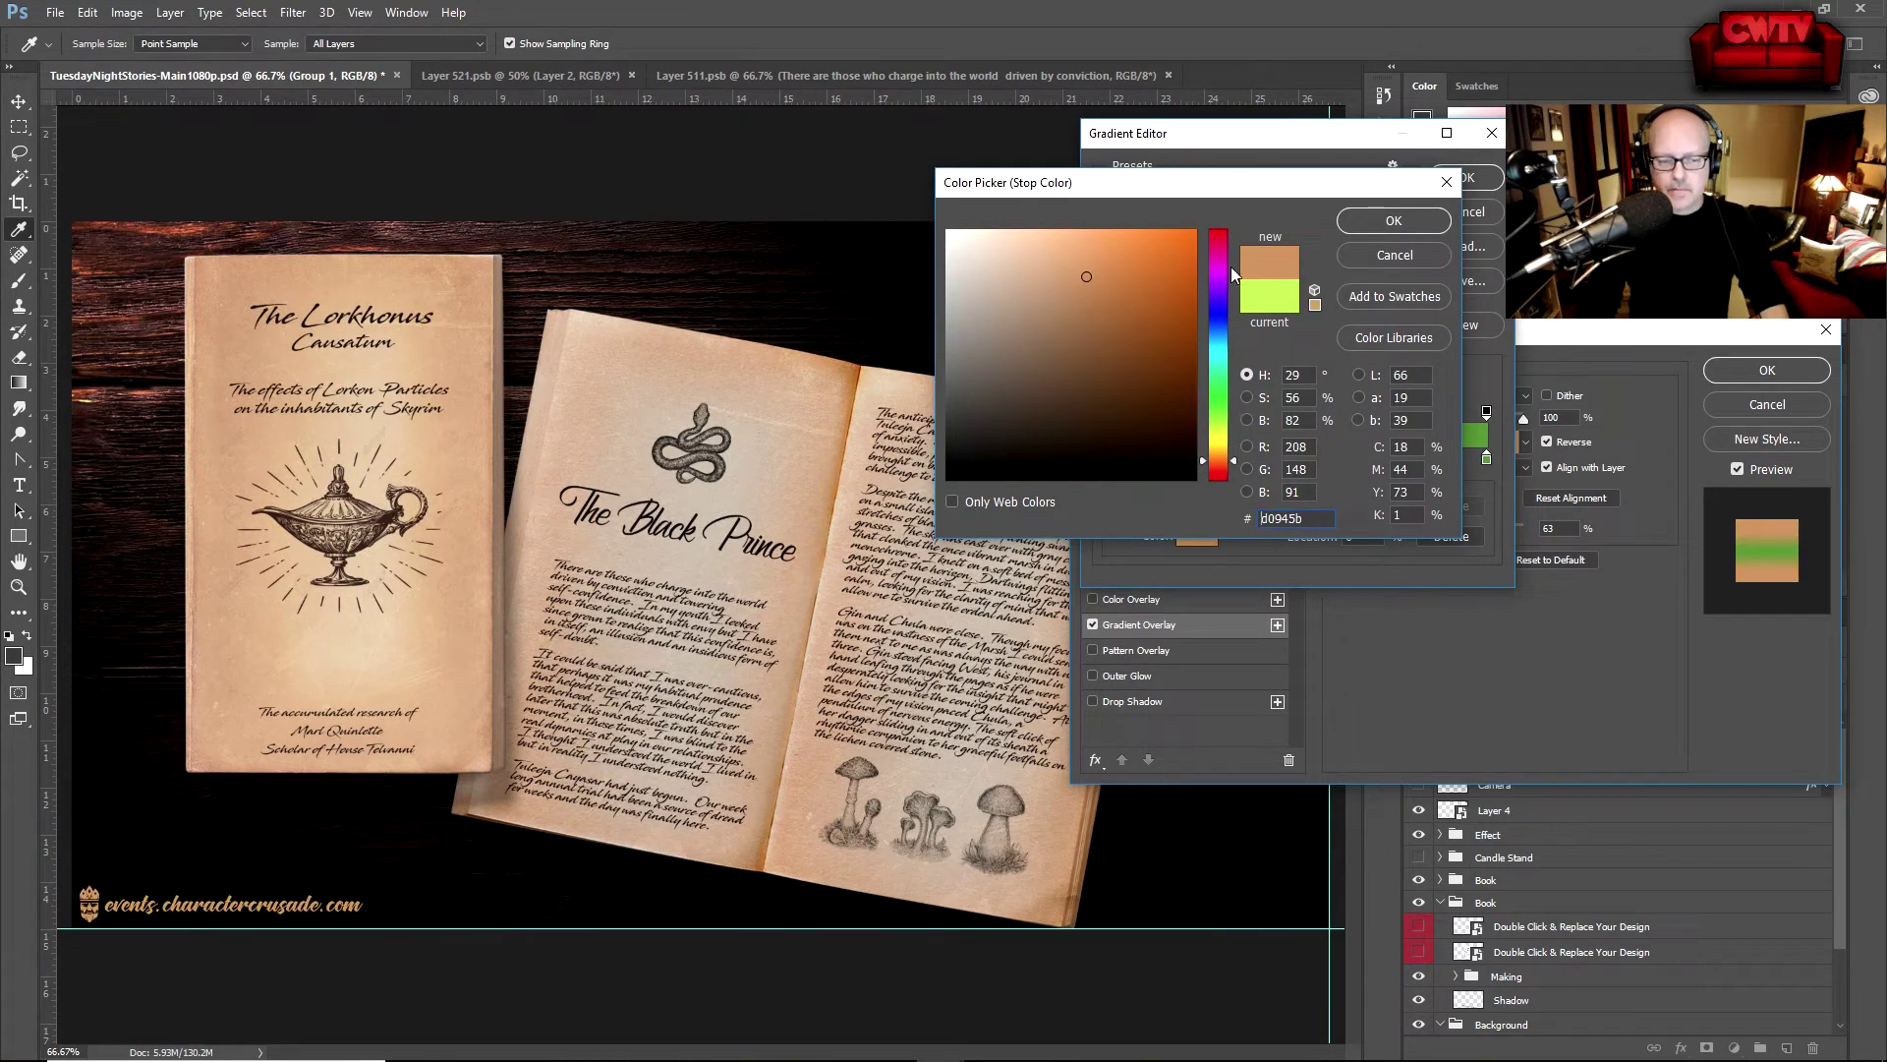
pyautogui.click(1396, 224)
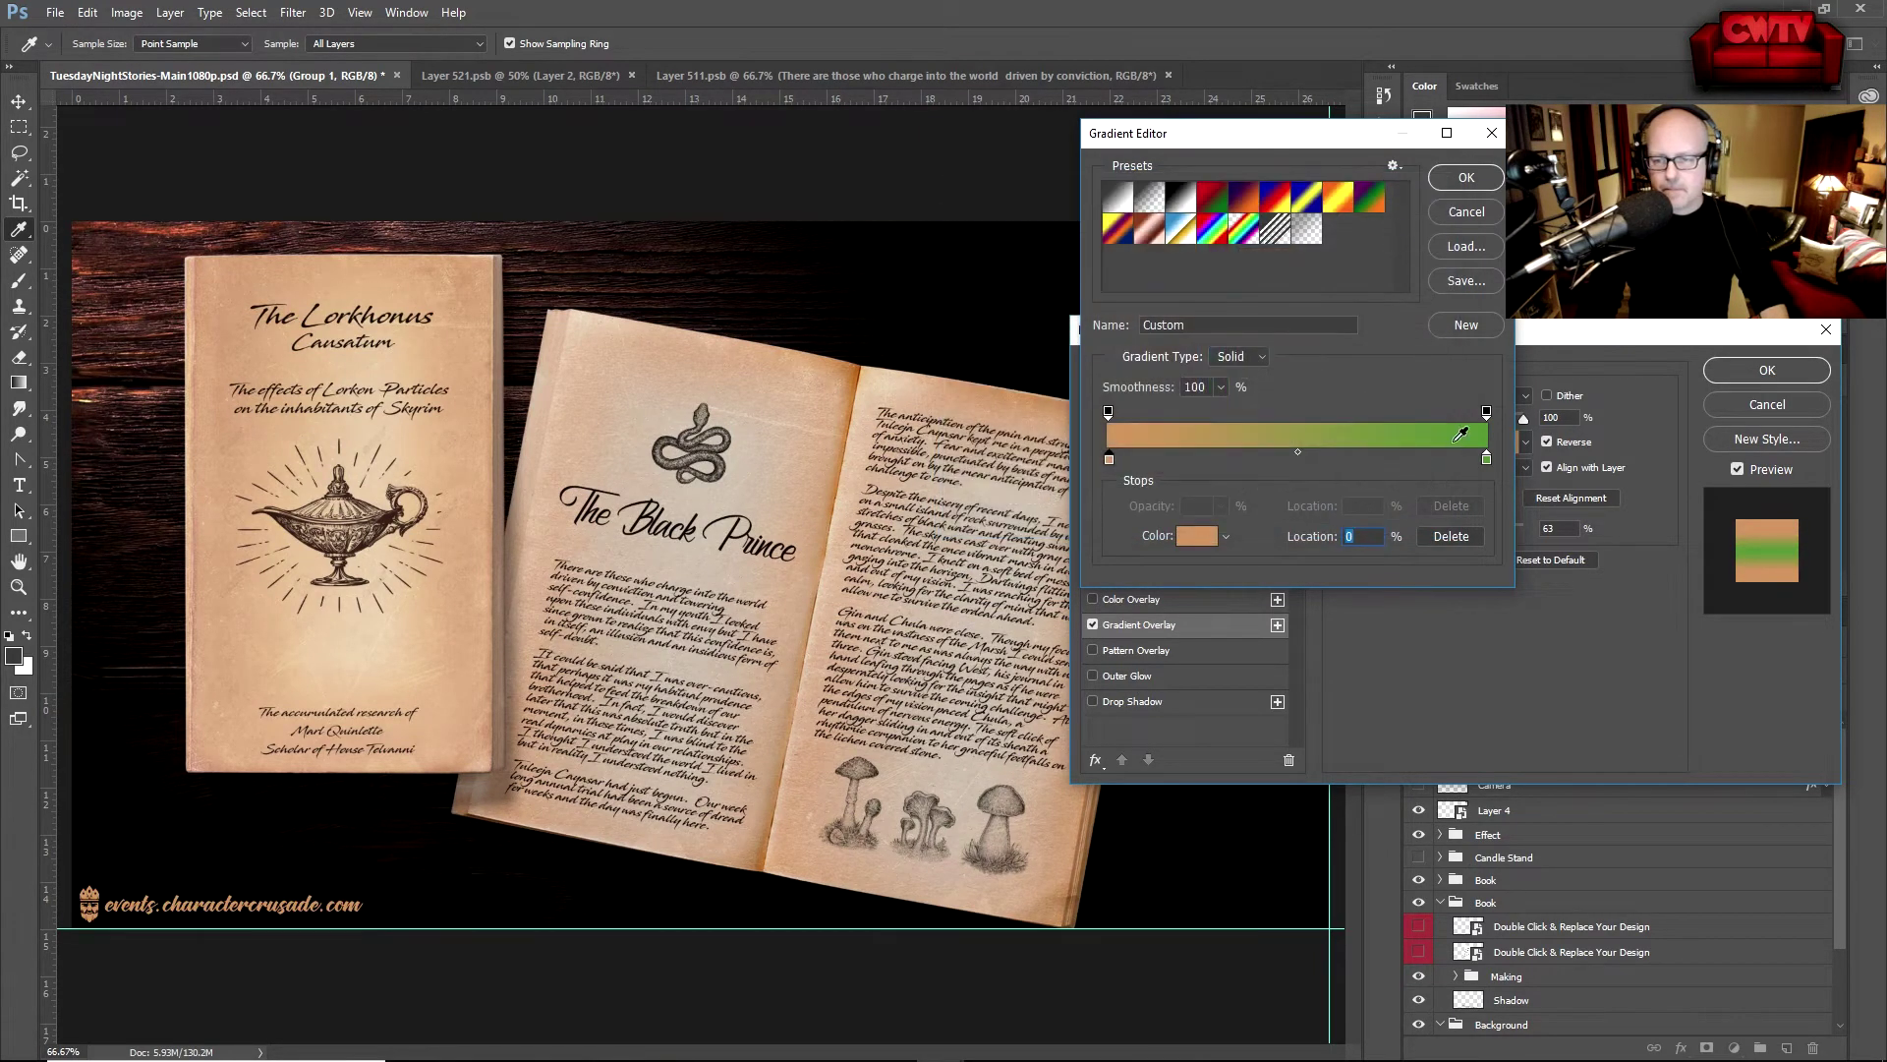
pyautogui.click(1487, 458)
pyautogui.click(1197, 536)
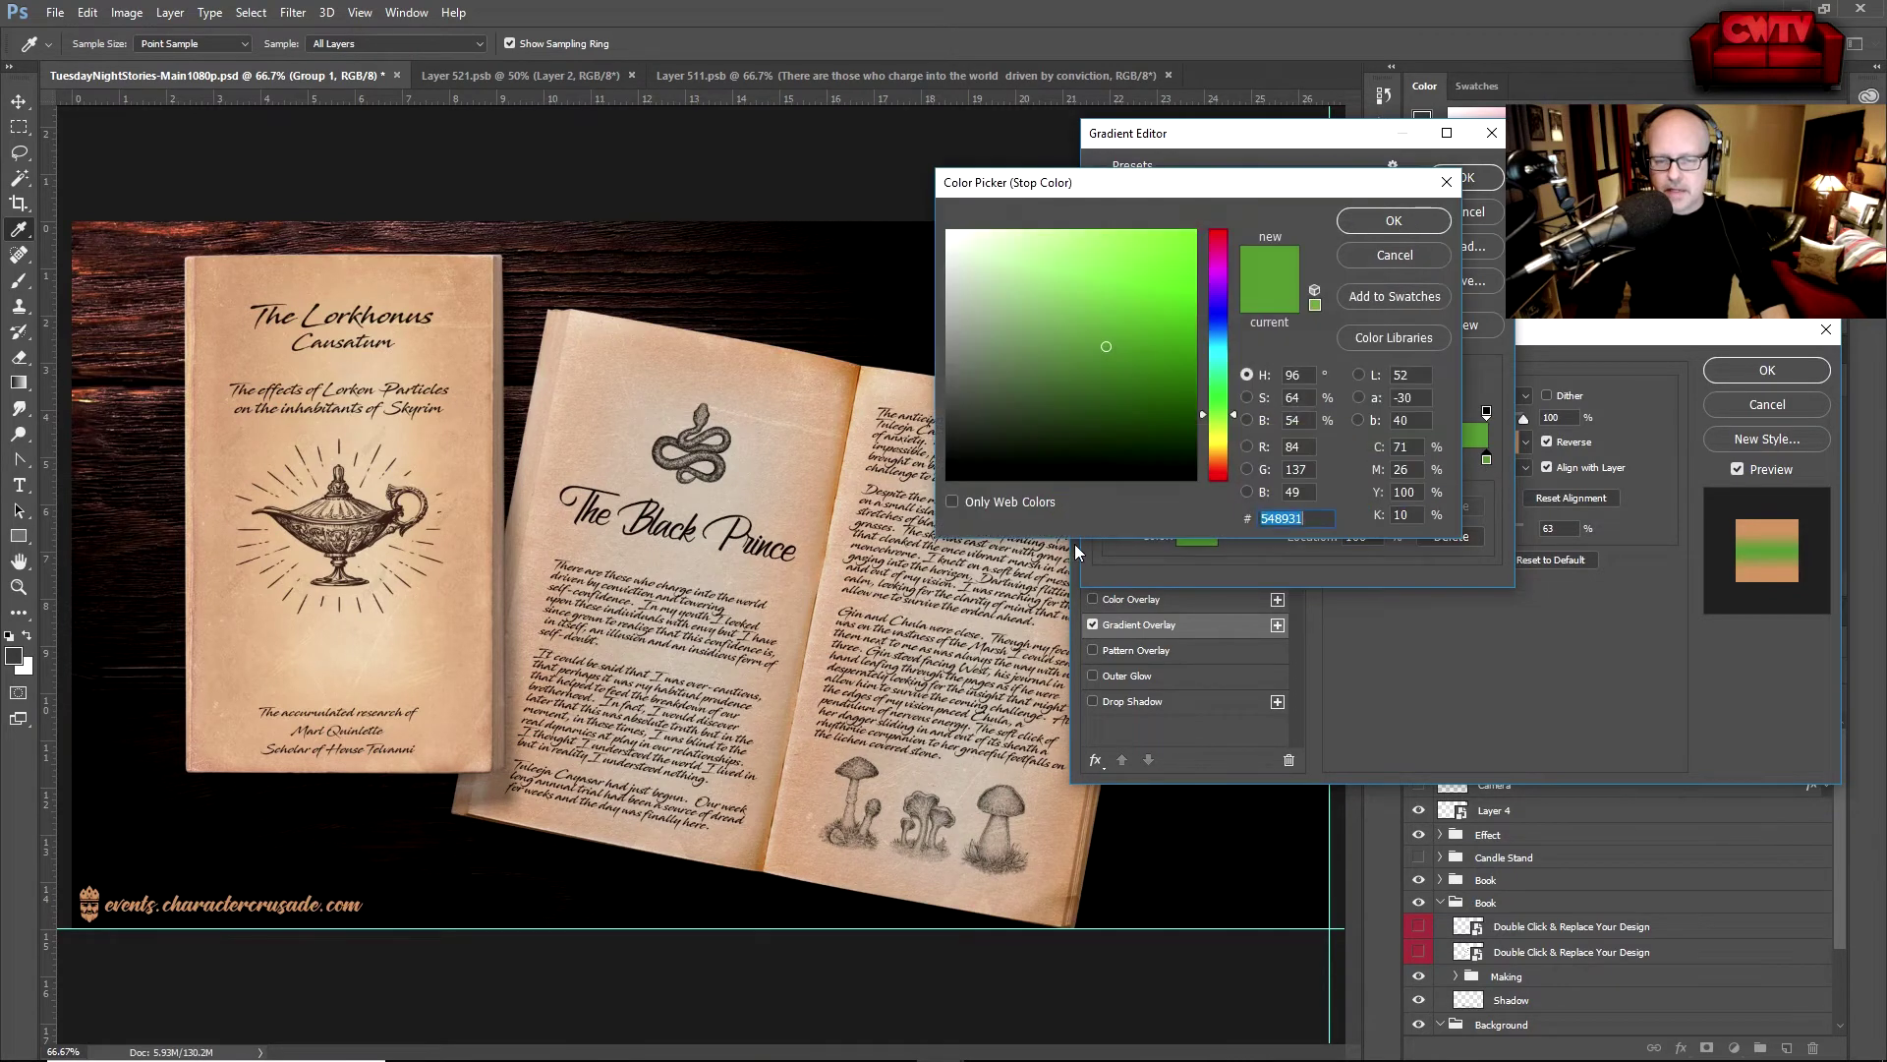
pyautogui.click(743, 482)
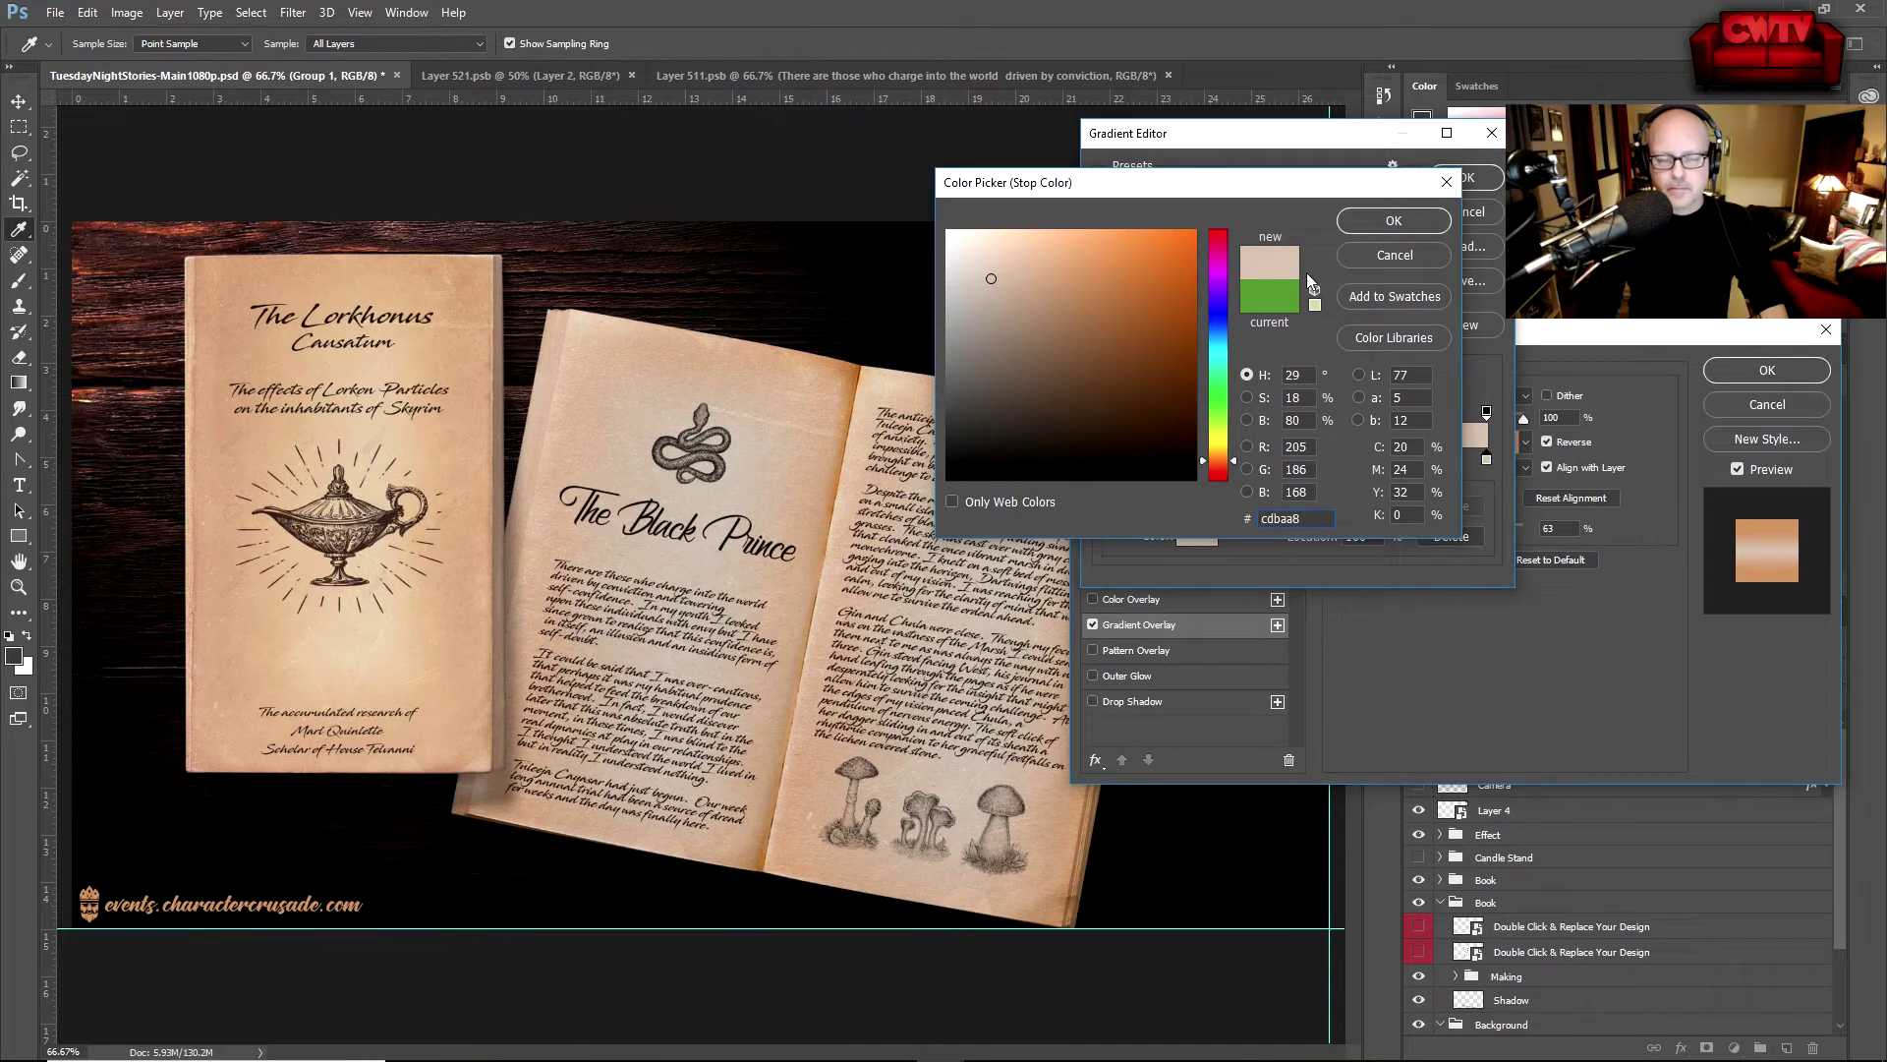
pyautogui.click(1368, 226)
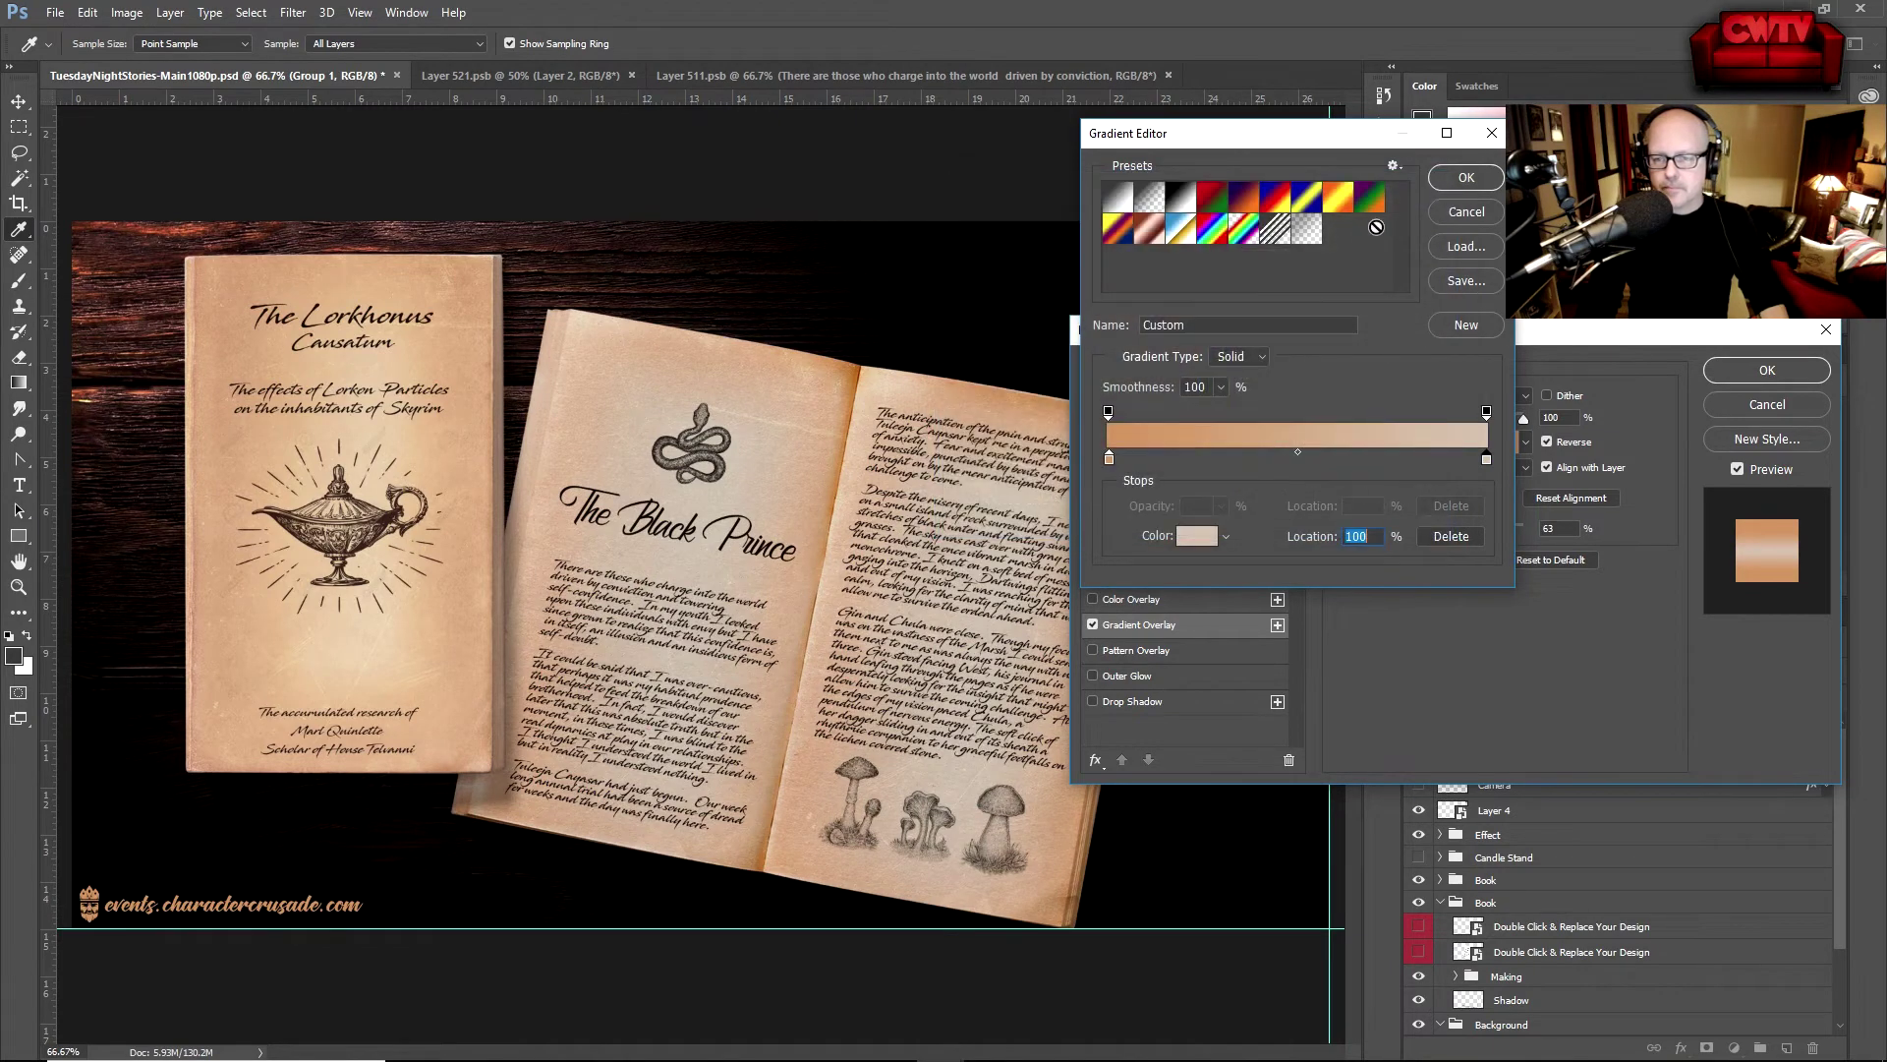
pyautogui.click(1463, 179)
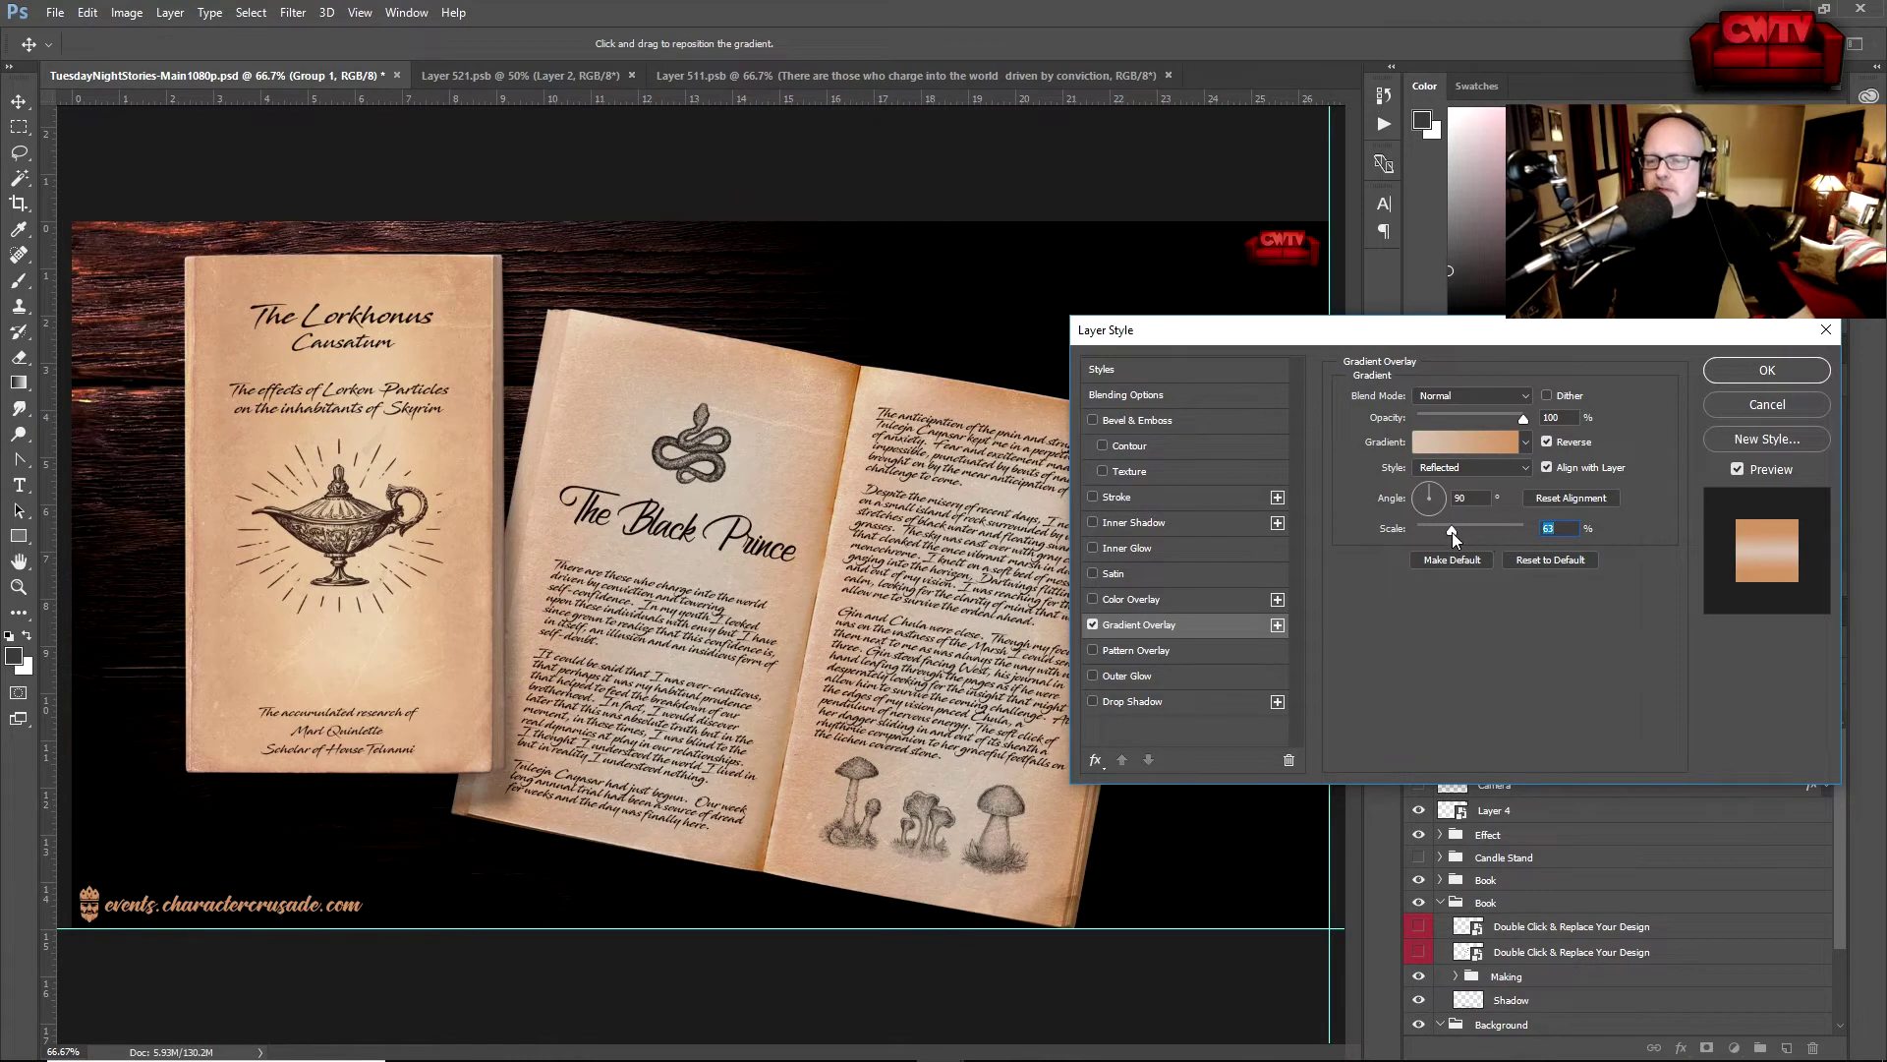
pyautogui.moveTo(1452, 533); pyautogui.dragTo(1406, 535)
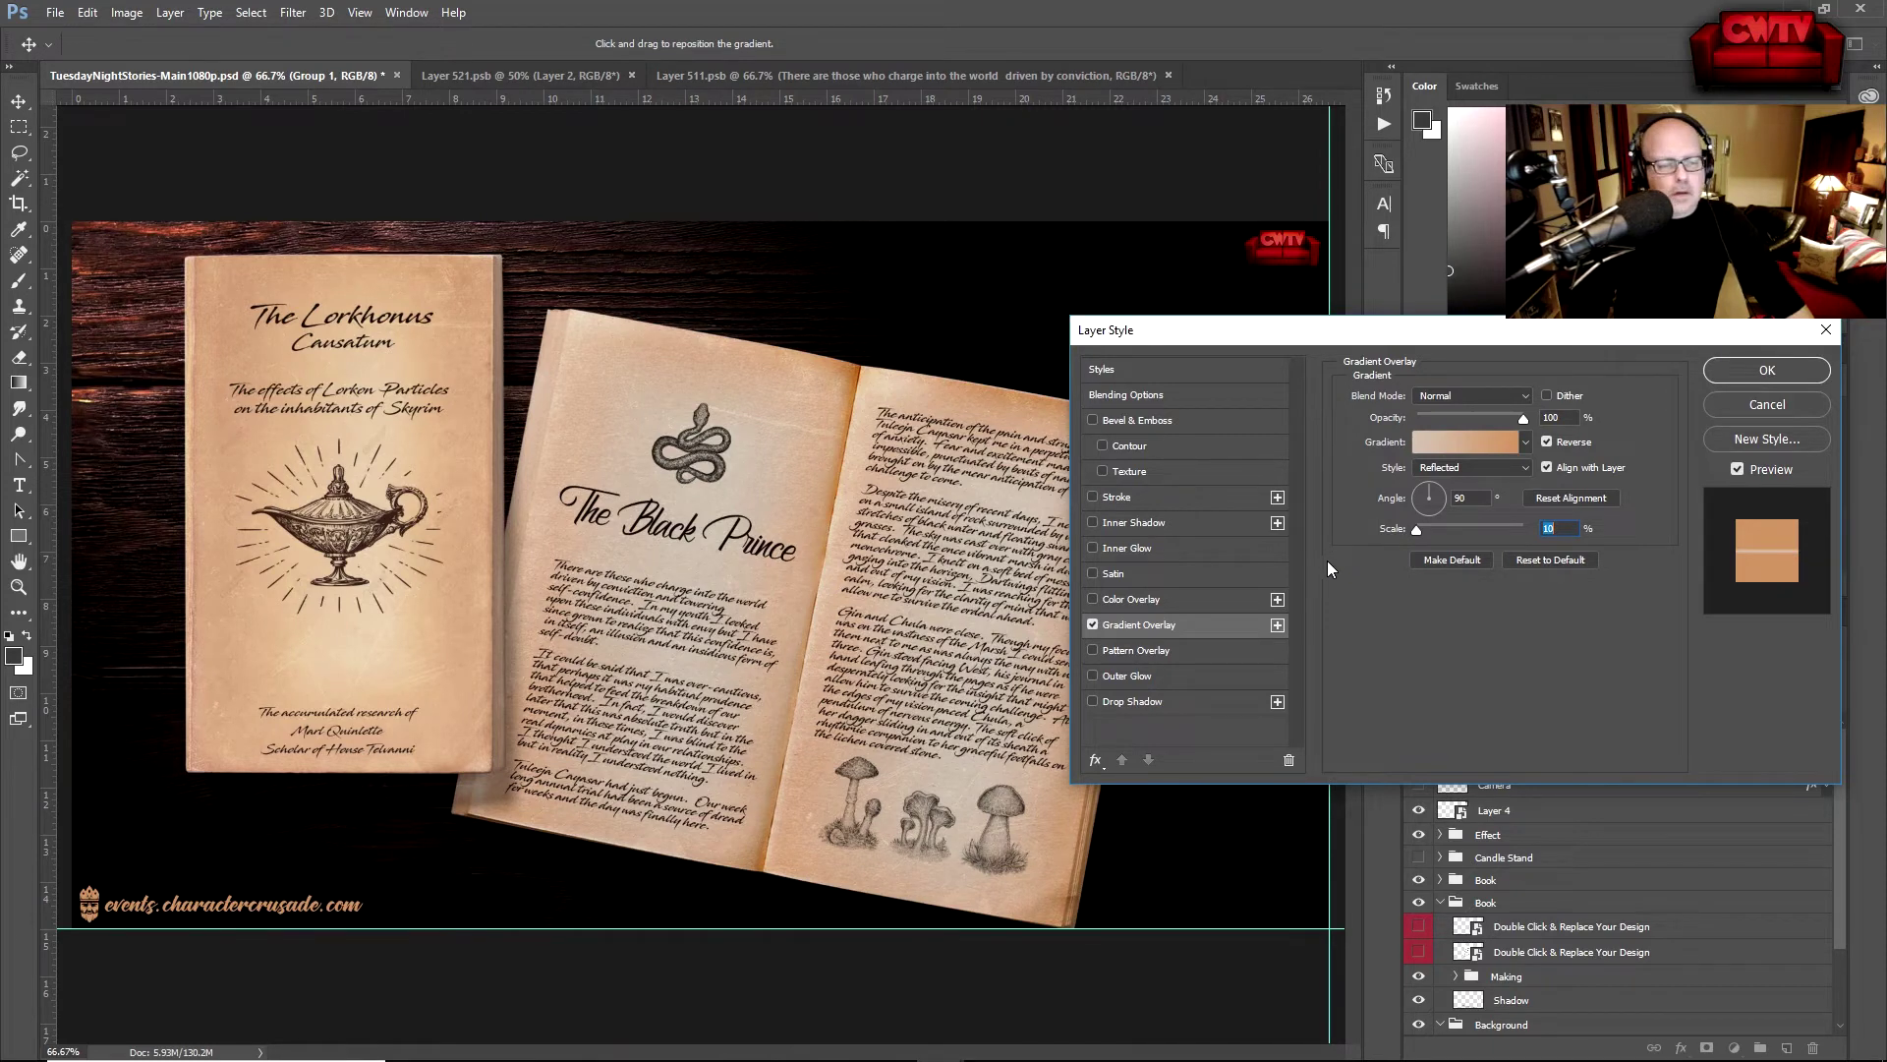
# - Review the gradient and reverse its direction
pyautogui.click(1437, 439)
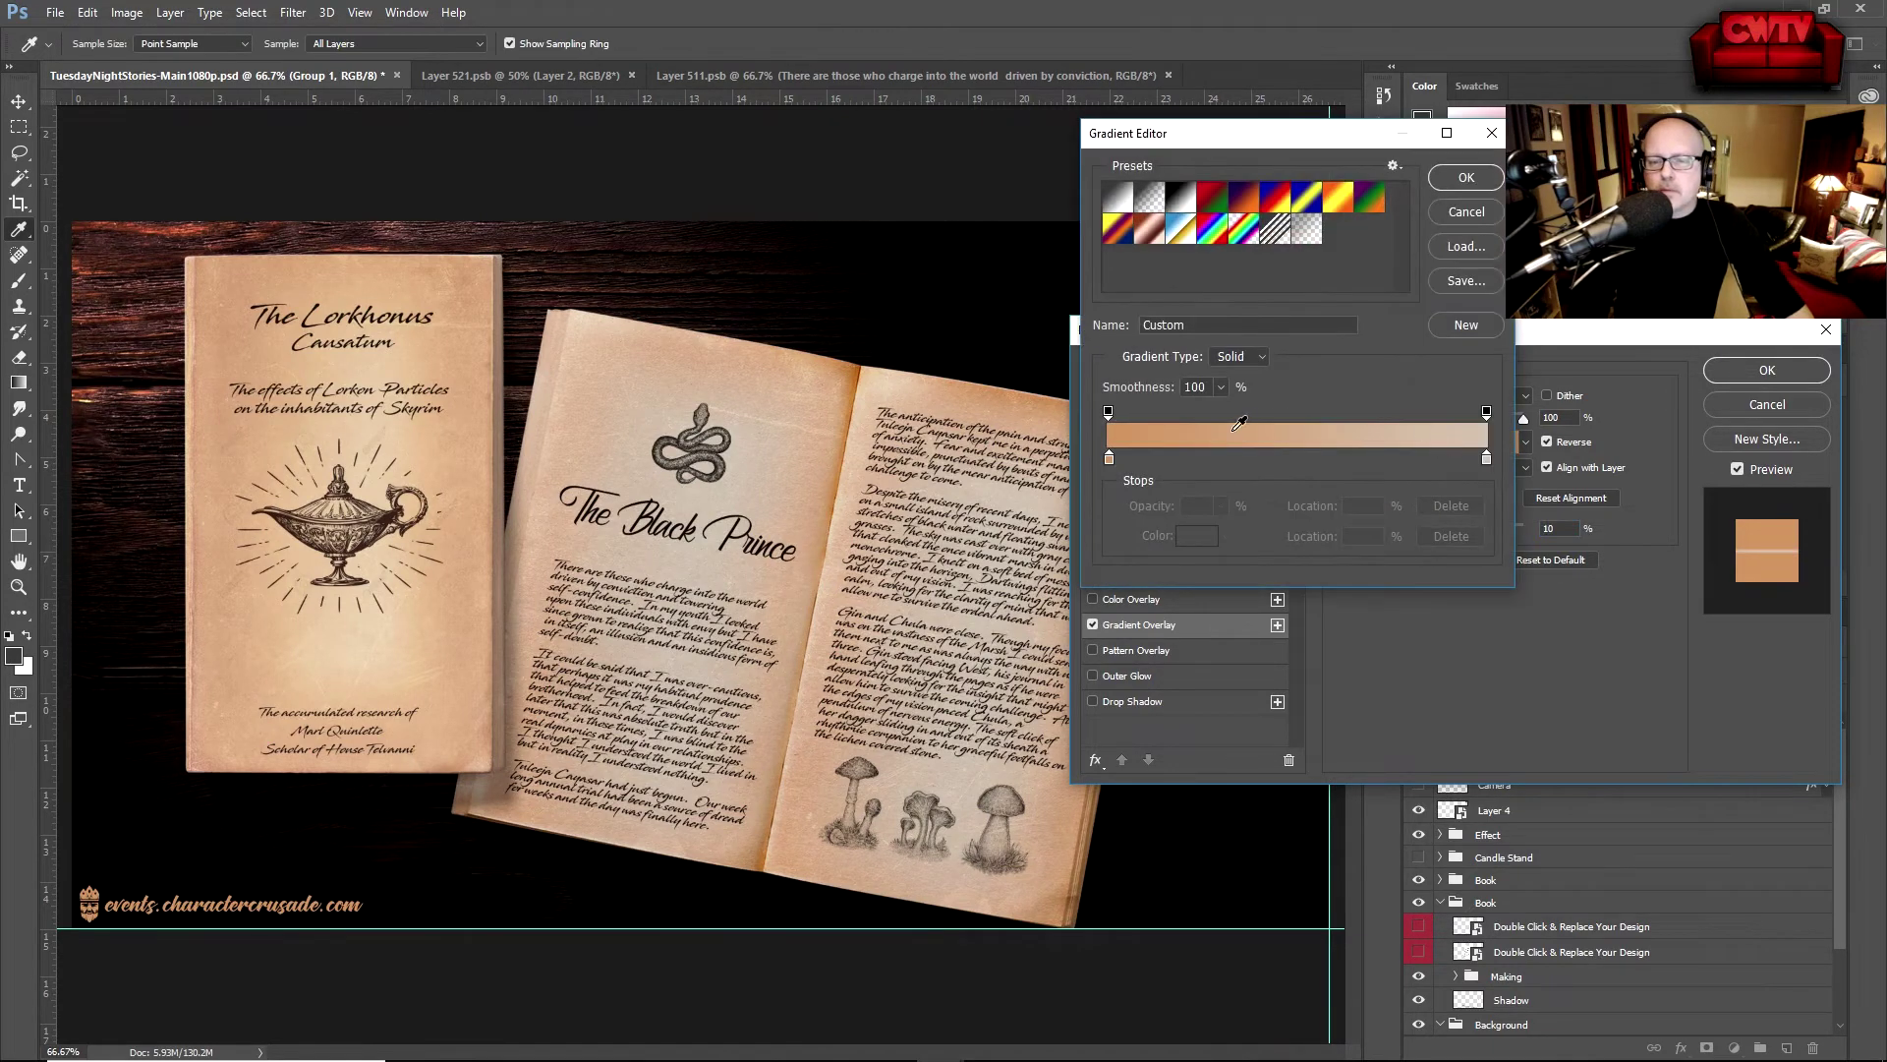
pyautogui.click(1466, 177)
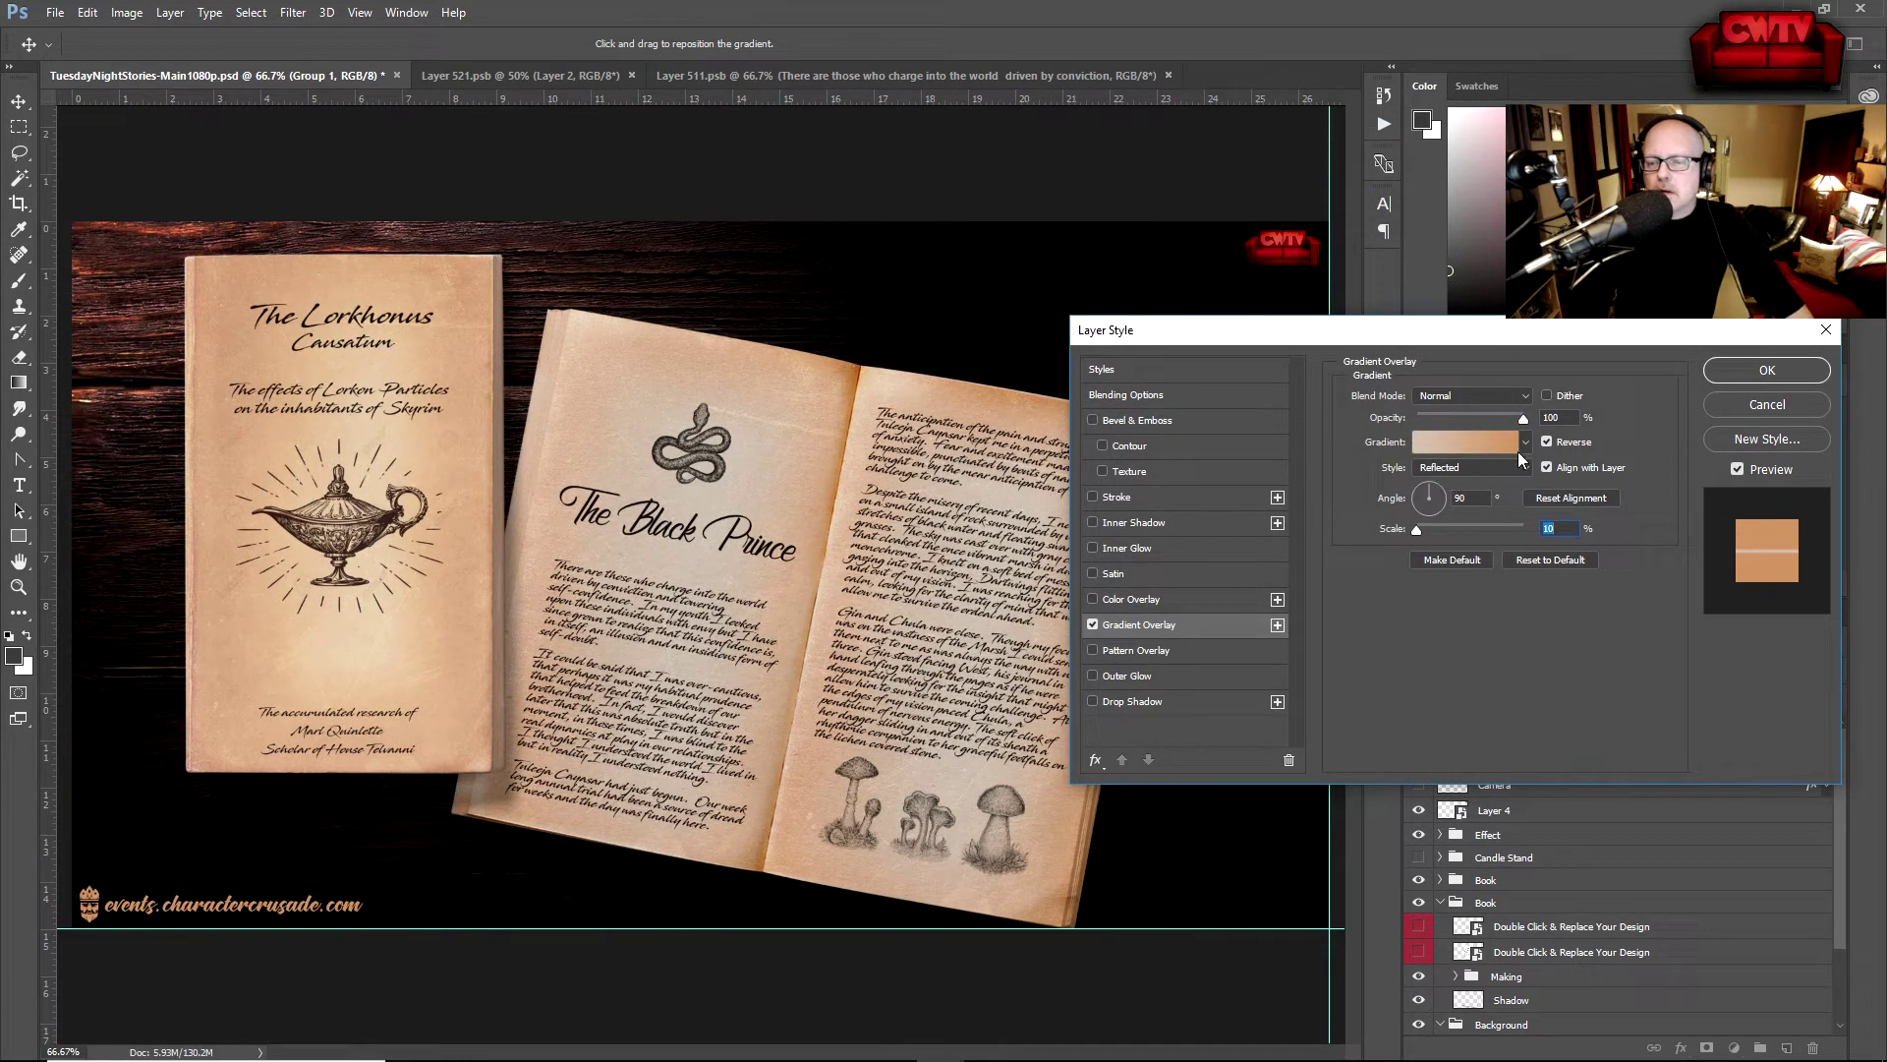
pyautogui.click(1546, 441)
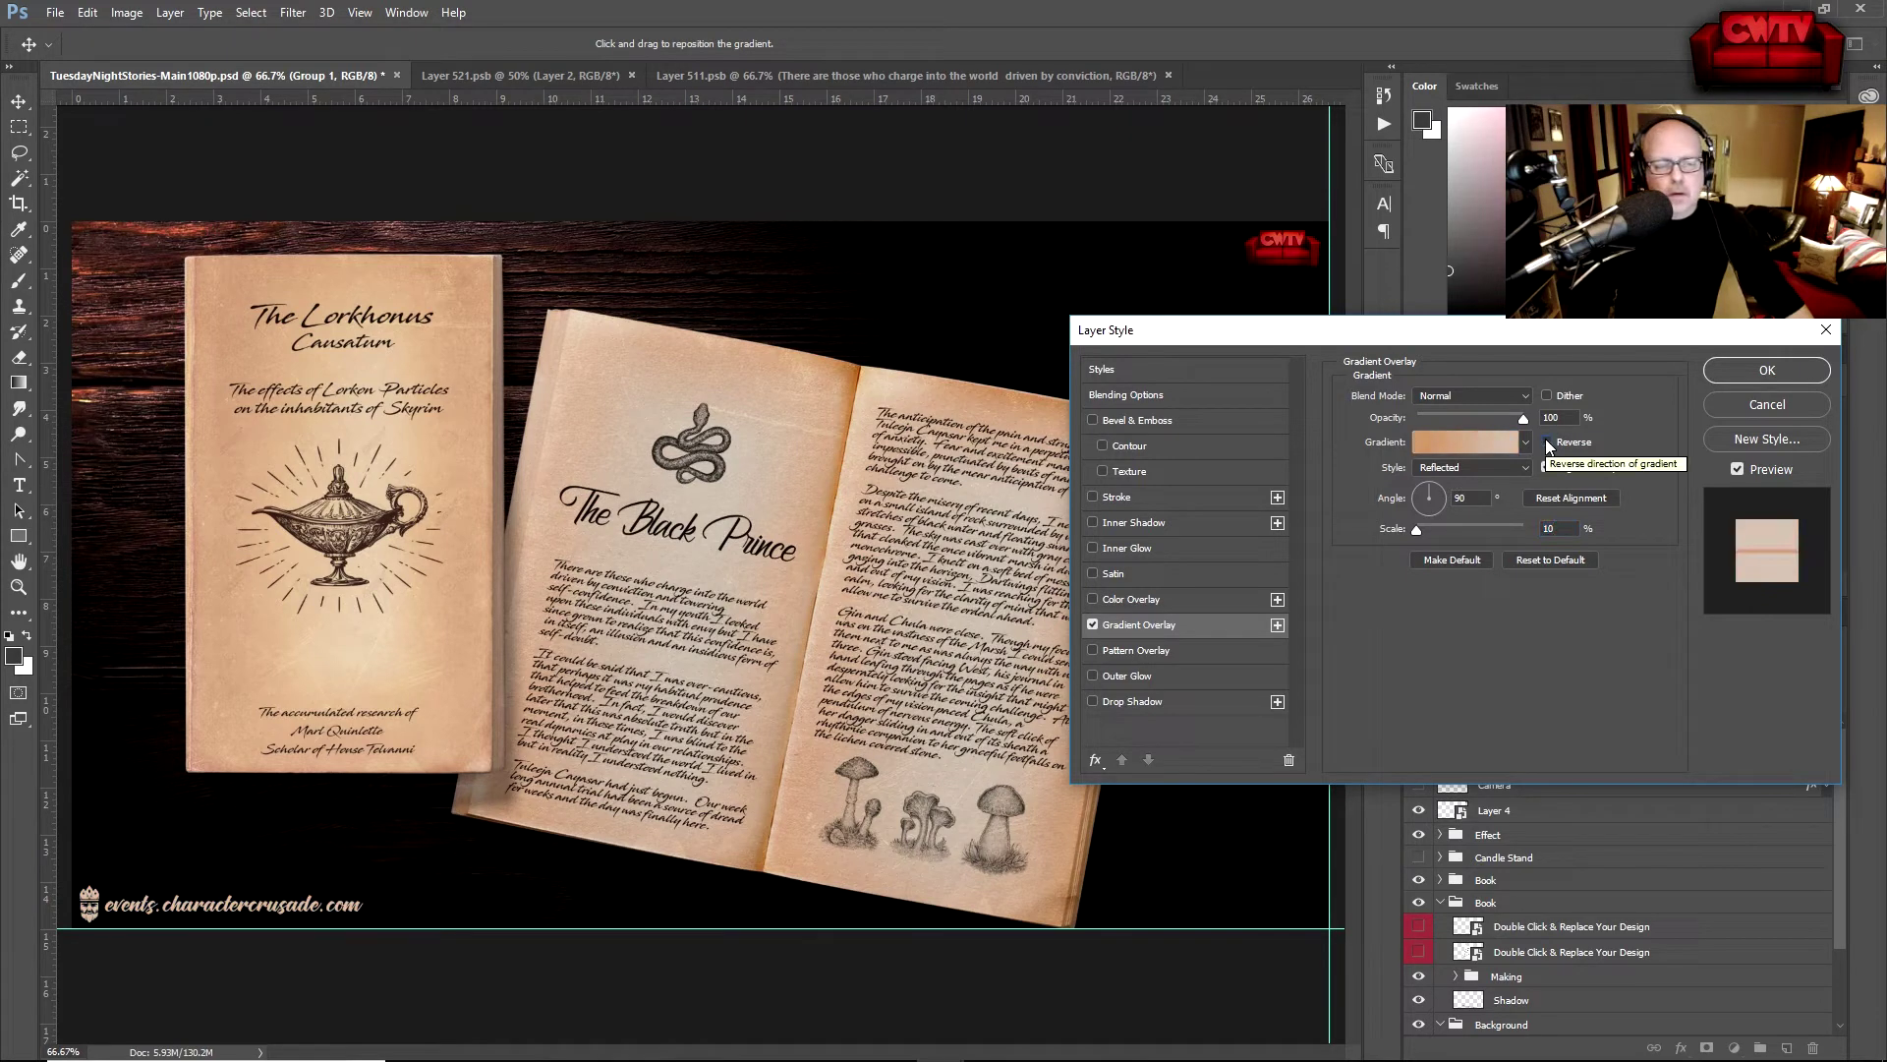
pyautogui.click(1546, 441)
pyautogui.click(1546, 442)
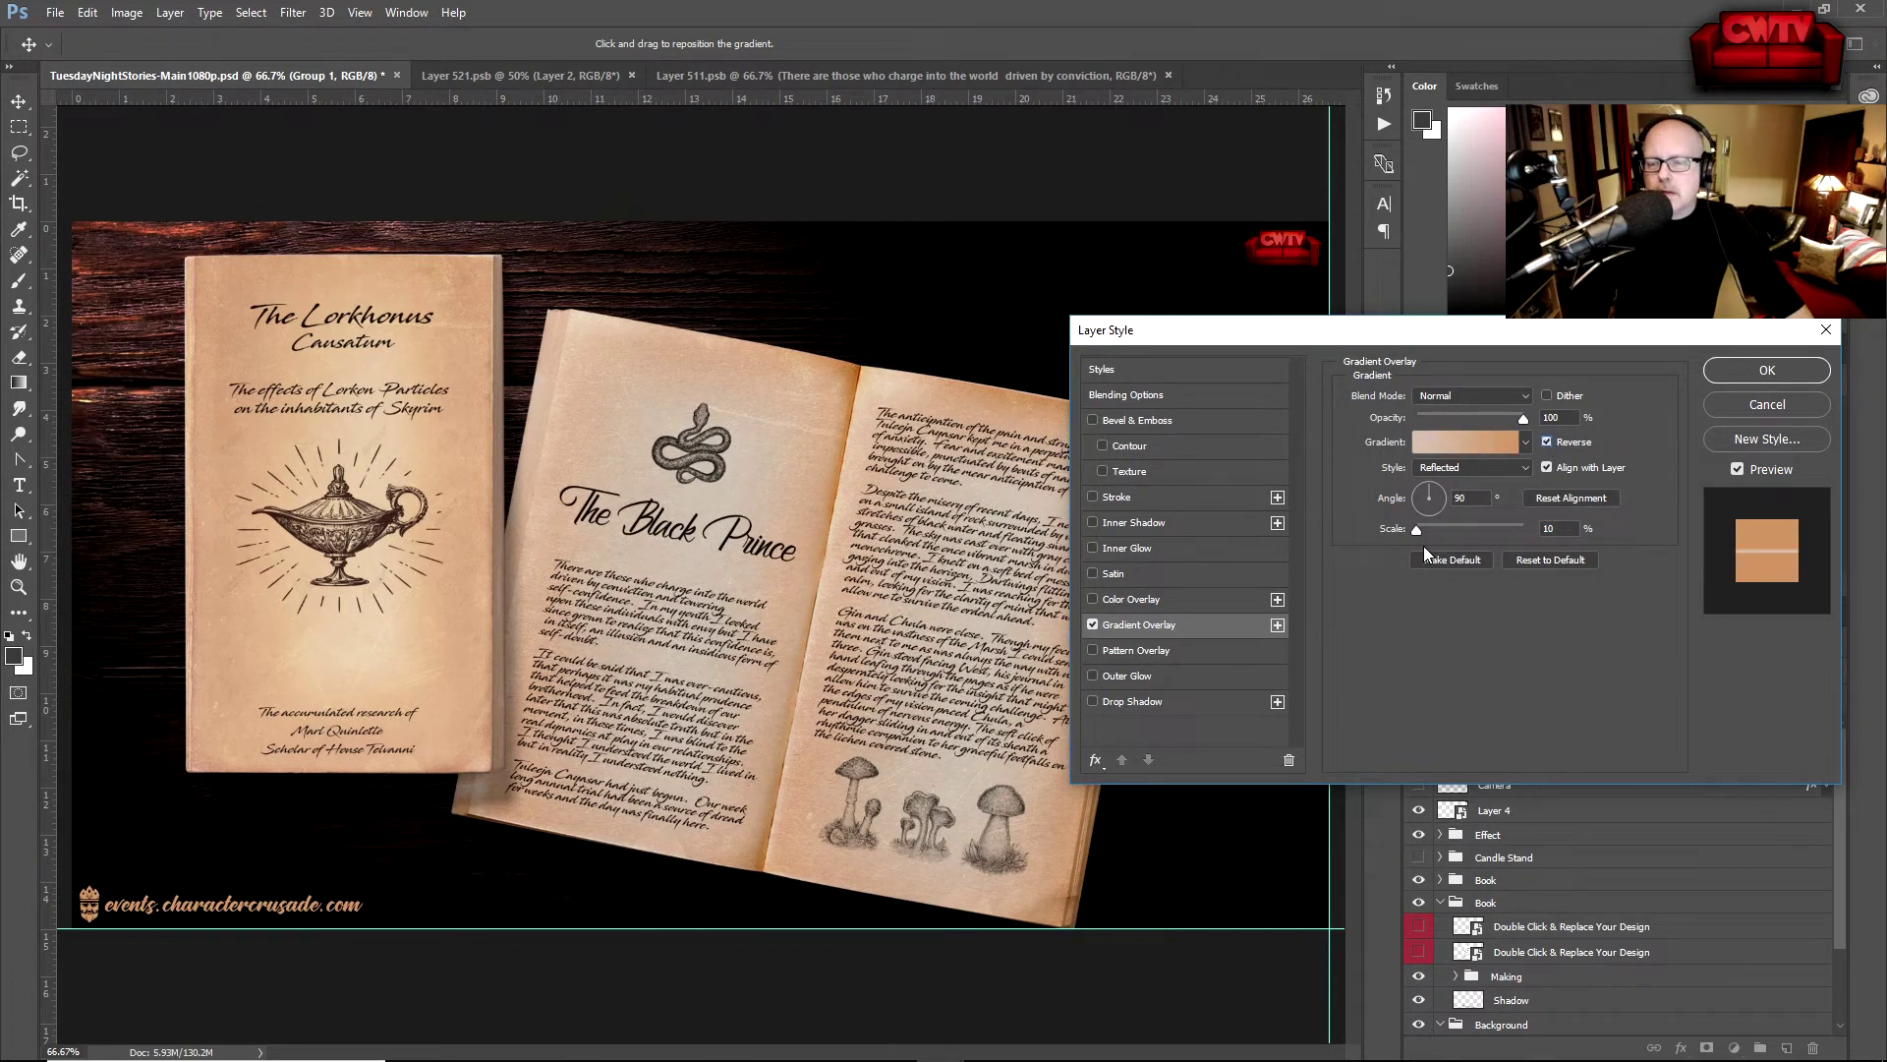
# - Add a 55% opacity stop and a dark brown colour stop near the gradient's middle
pyautogui.click(1461, 447)
pyautogui.click(1279, 411)
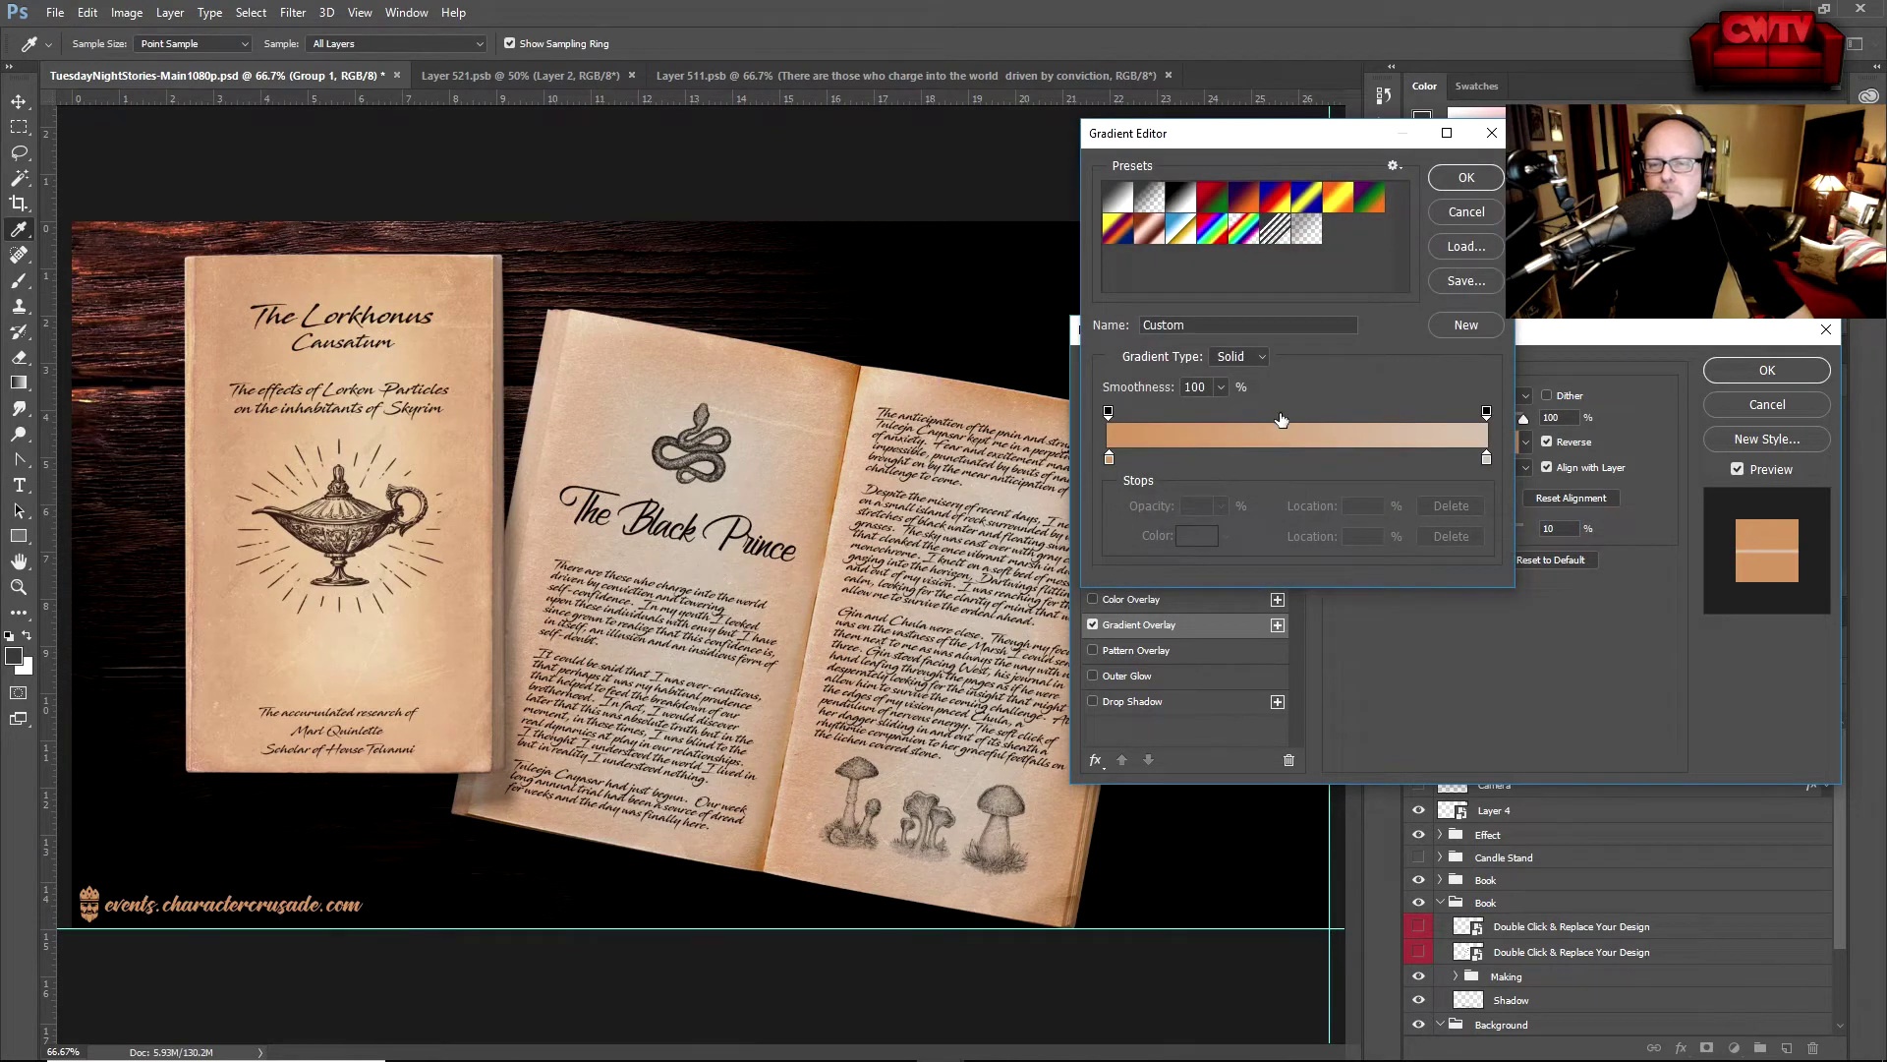
pyautogui.moveTo(1281, 413)
pyautogui.mouseDown()
pyautogui.moveTo(1384, 399)
pyautogui.moveTo(1215, 419)
pyautogui.moveTo(1295, 429)
pyautogui.mouseUp()
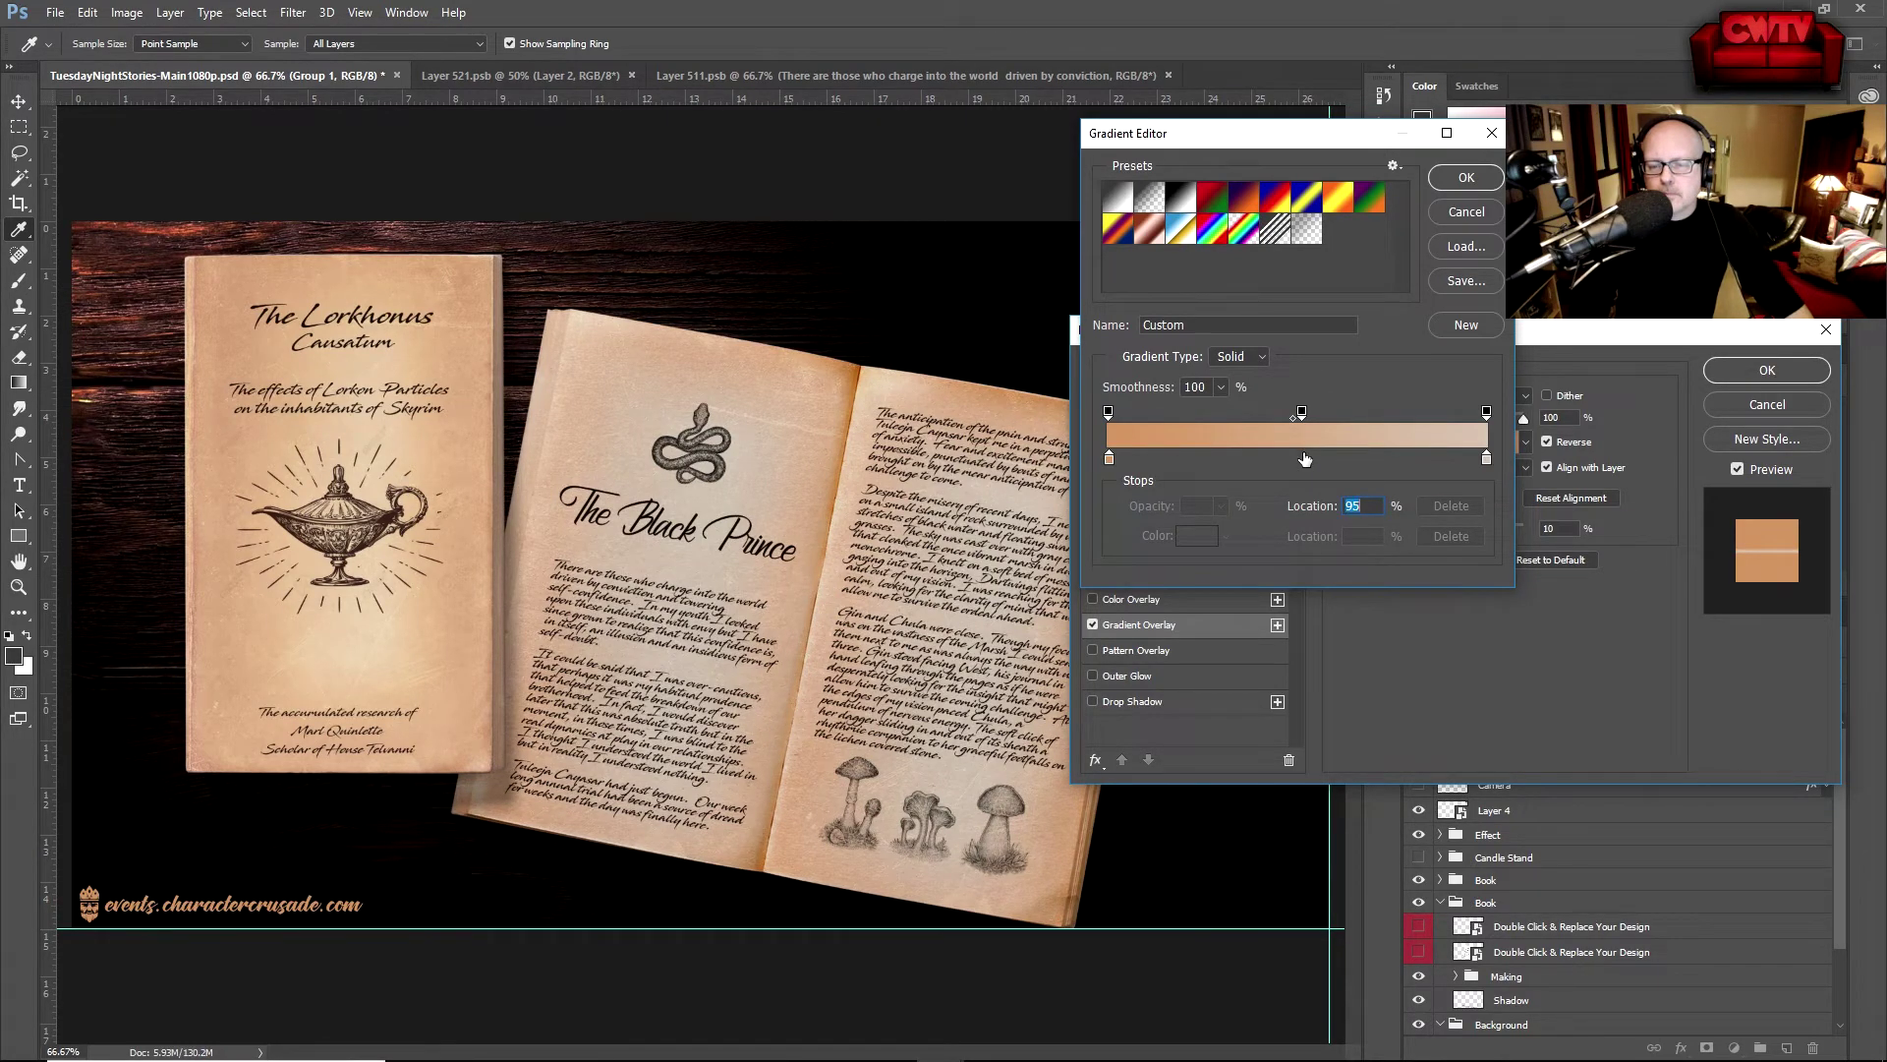
pyautogui.click(1305, 459)
pyautogui.moveTo(1393, 455); pyautogui.dragTo(1316, 450)
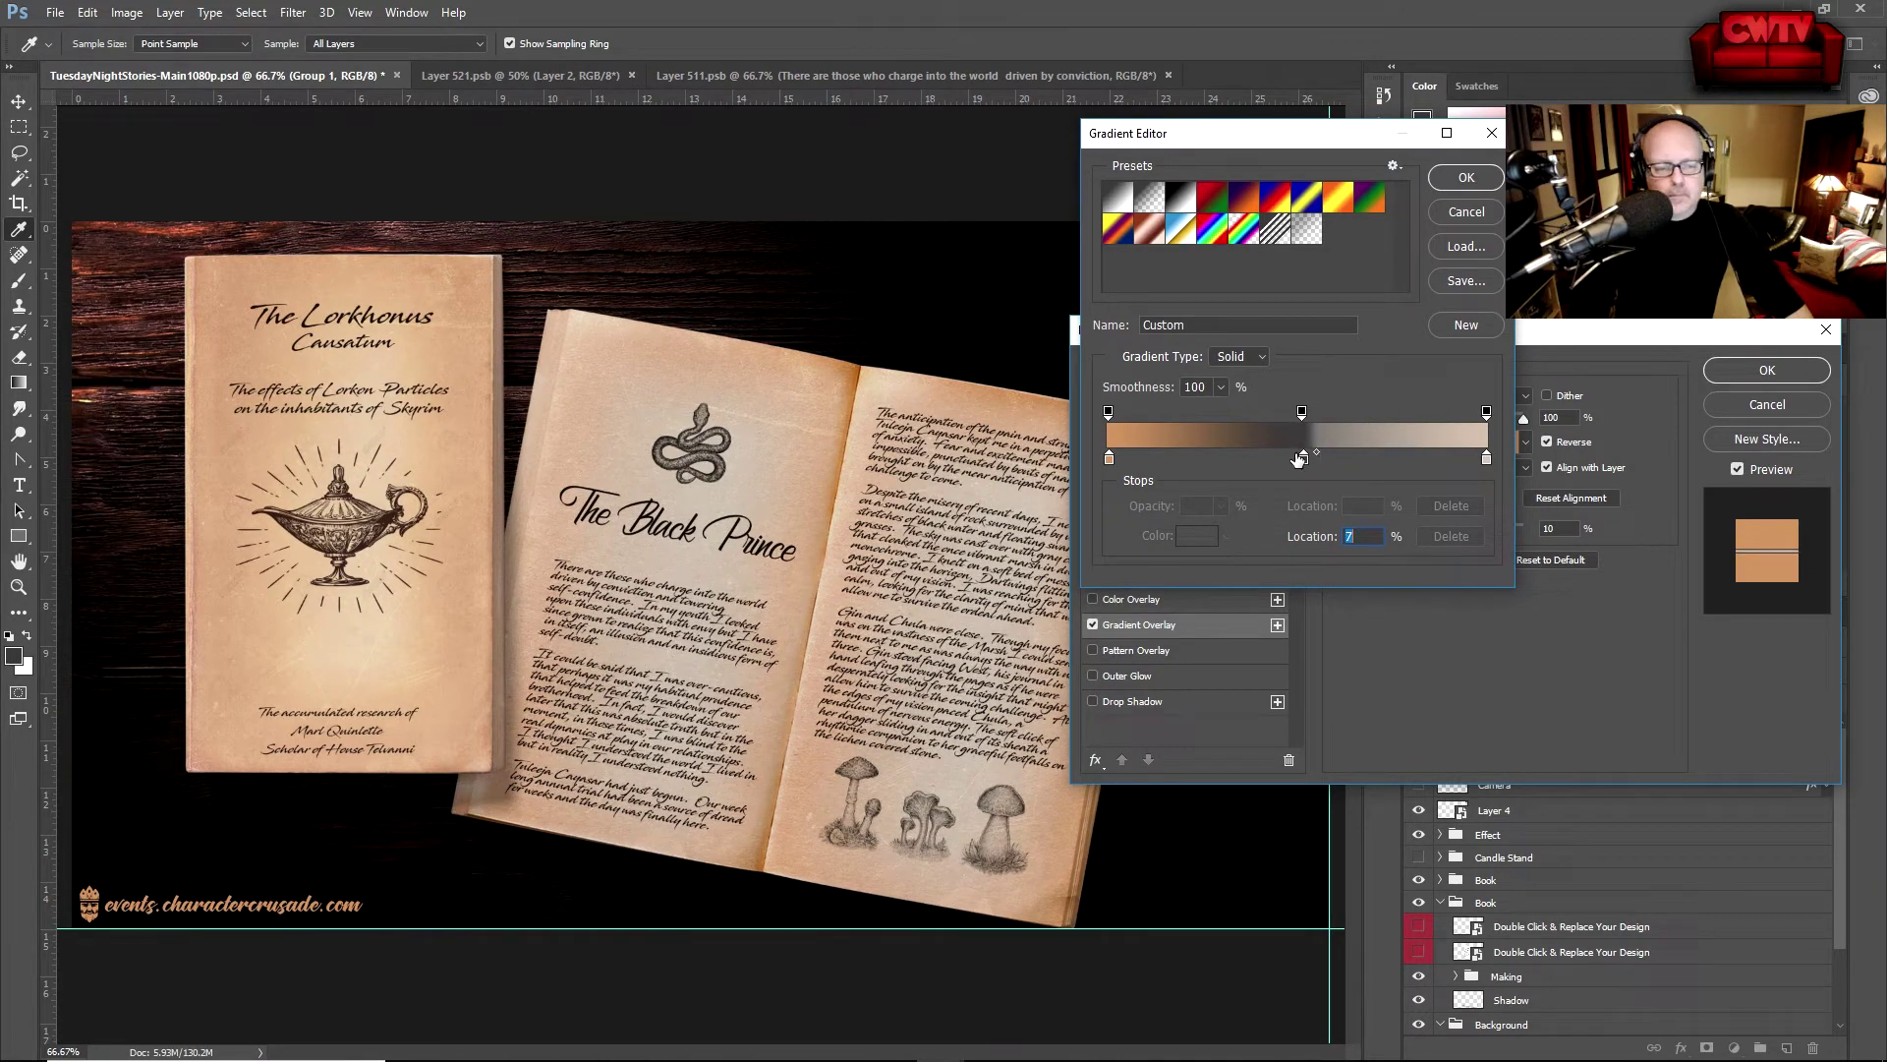
pyautogui.click(1465, 181)
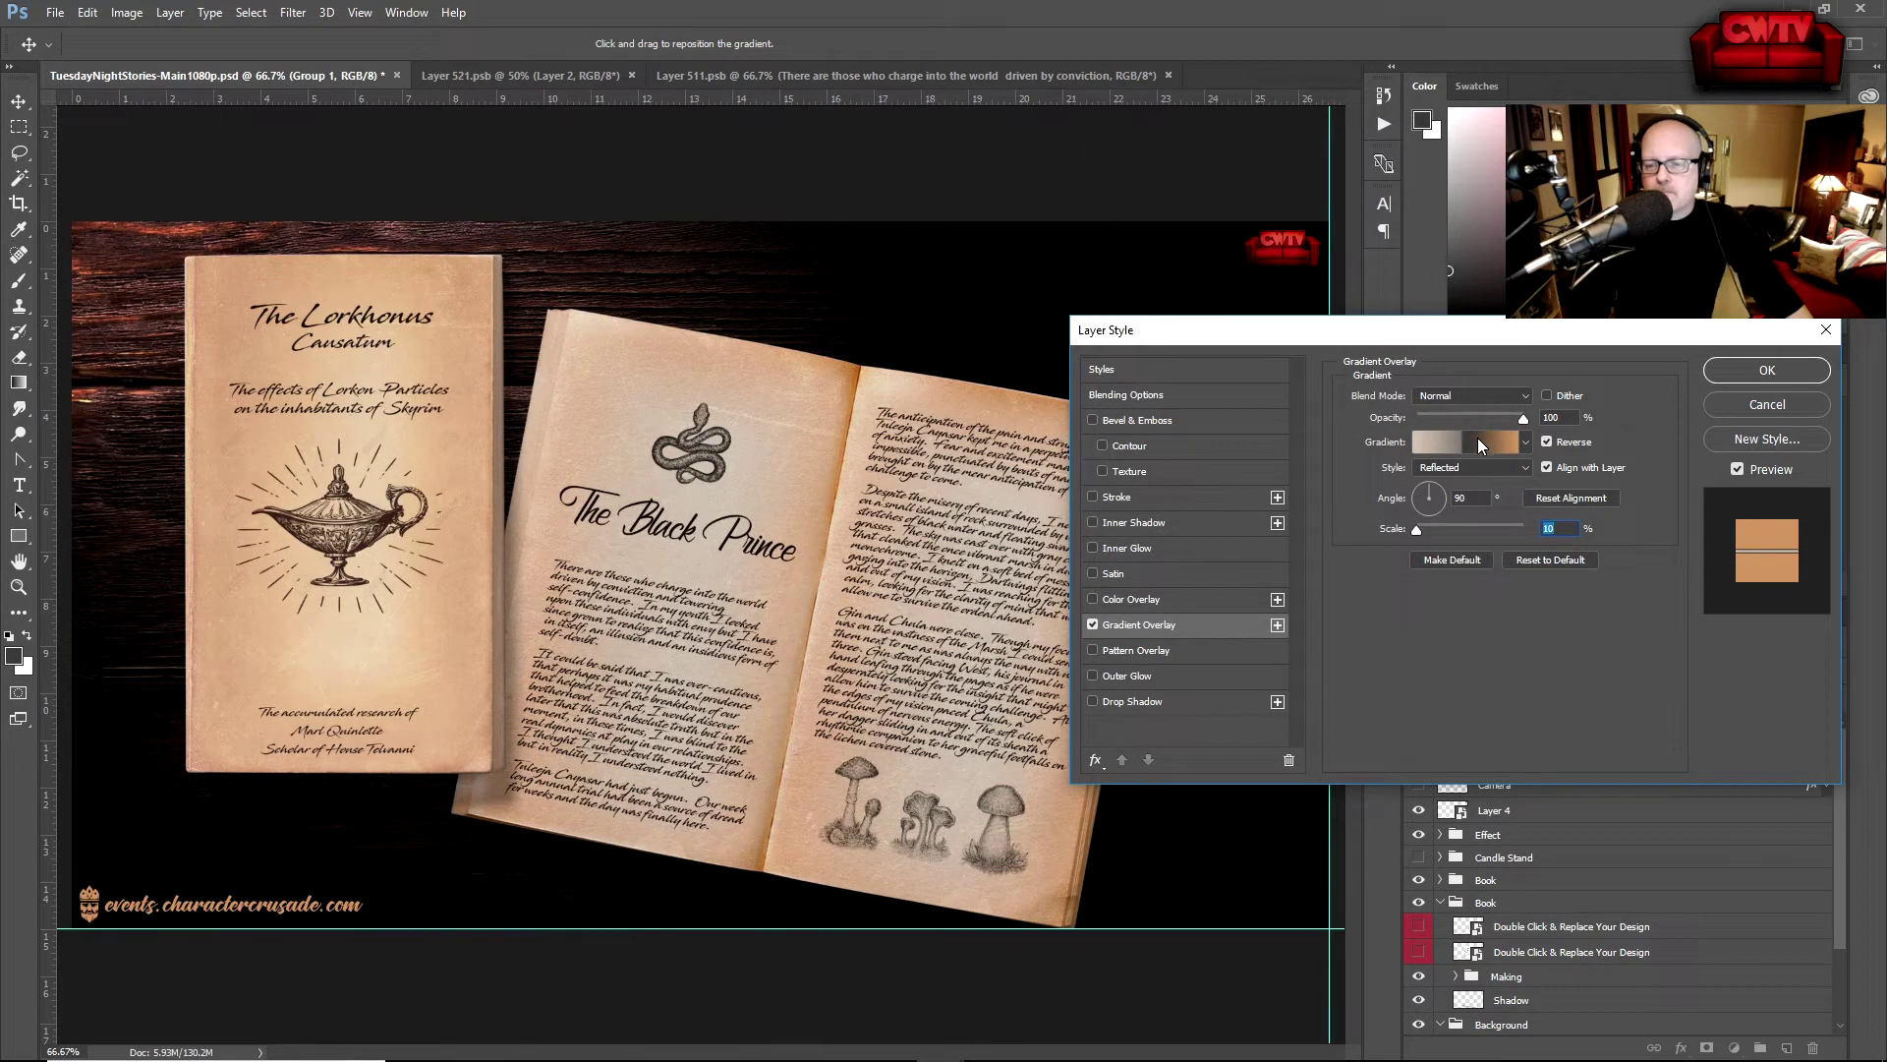
pyautogui.click(1459, 438)
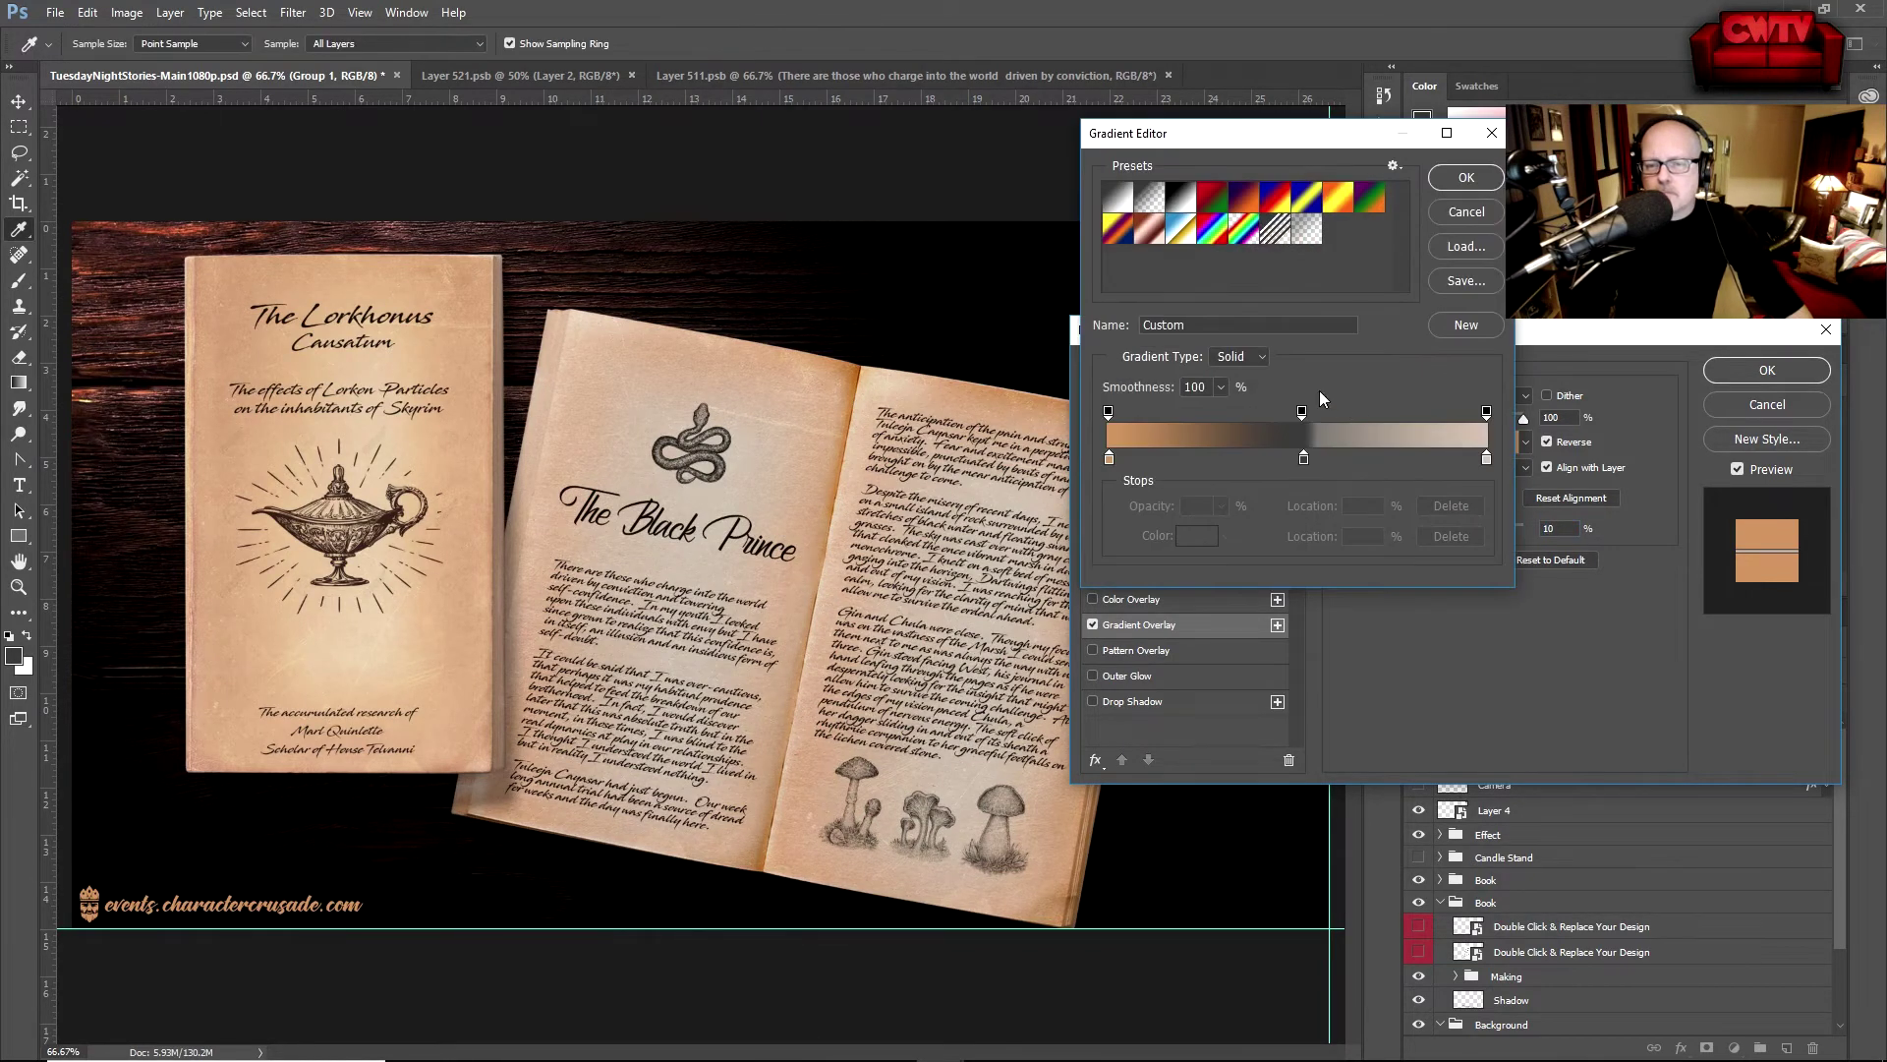
# - Restart from the Foreground to Transparent preset with tan and light beige stops from the page
pyautogui.click(1149, 199)
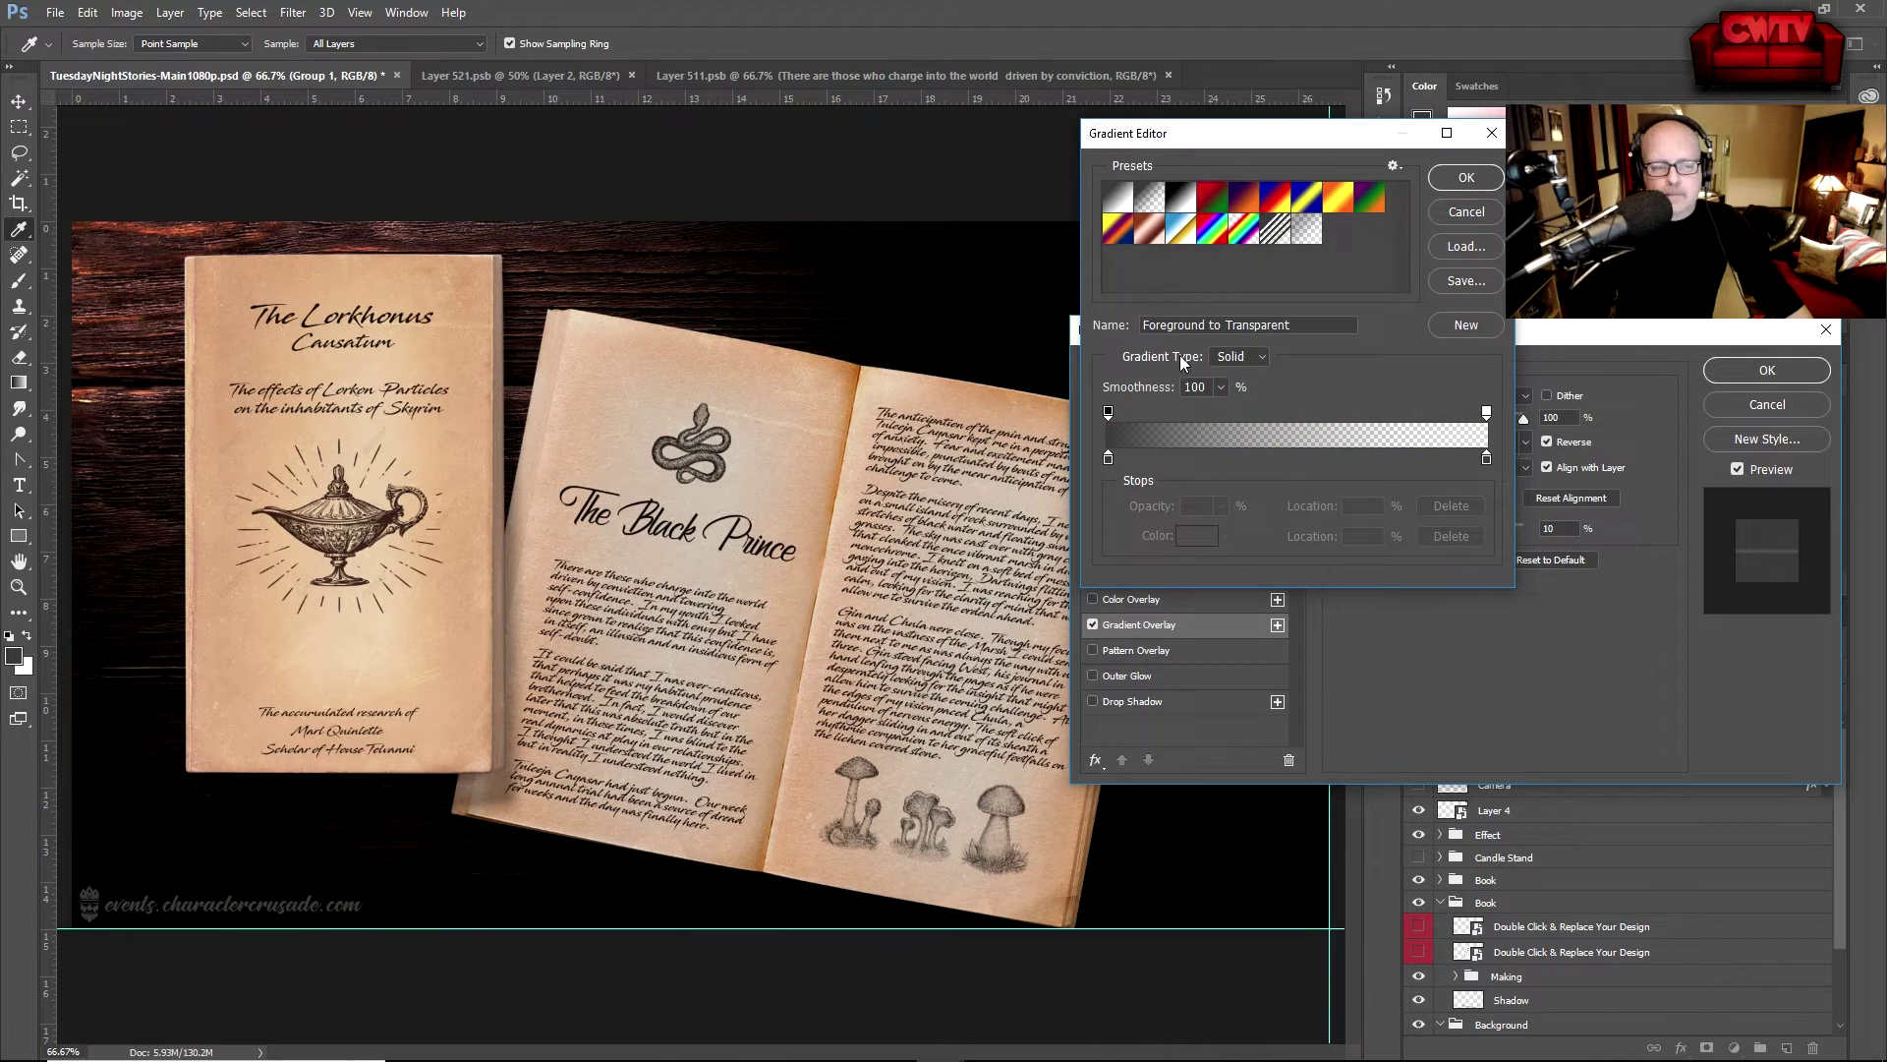
pyautogui.click(1108, 458)
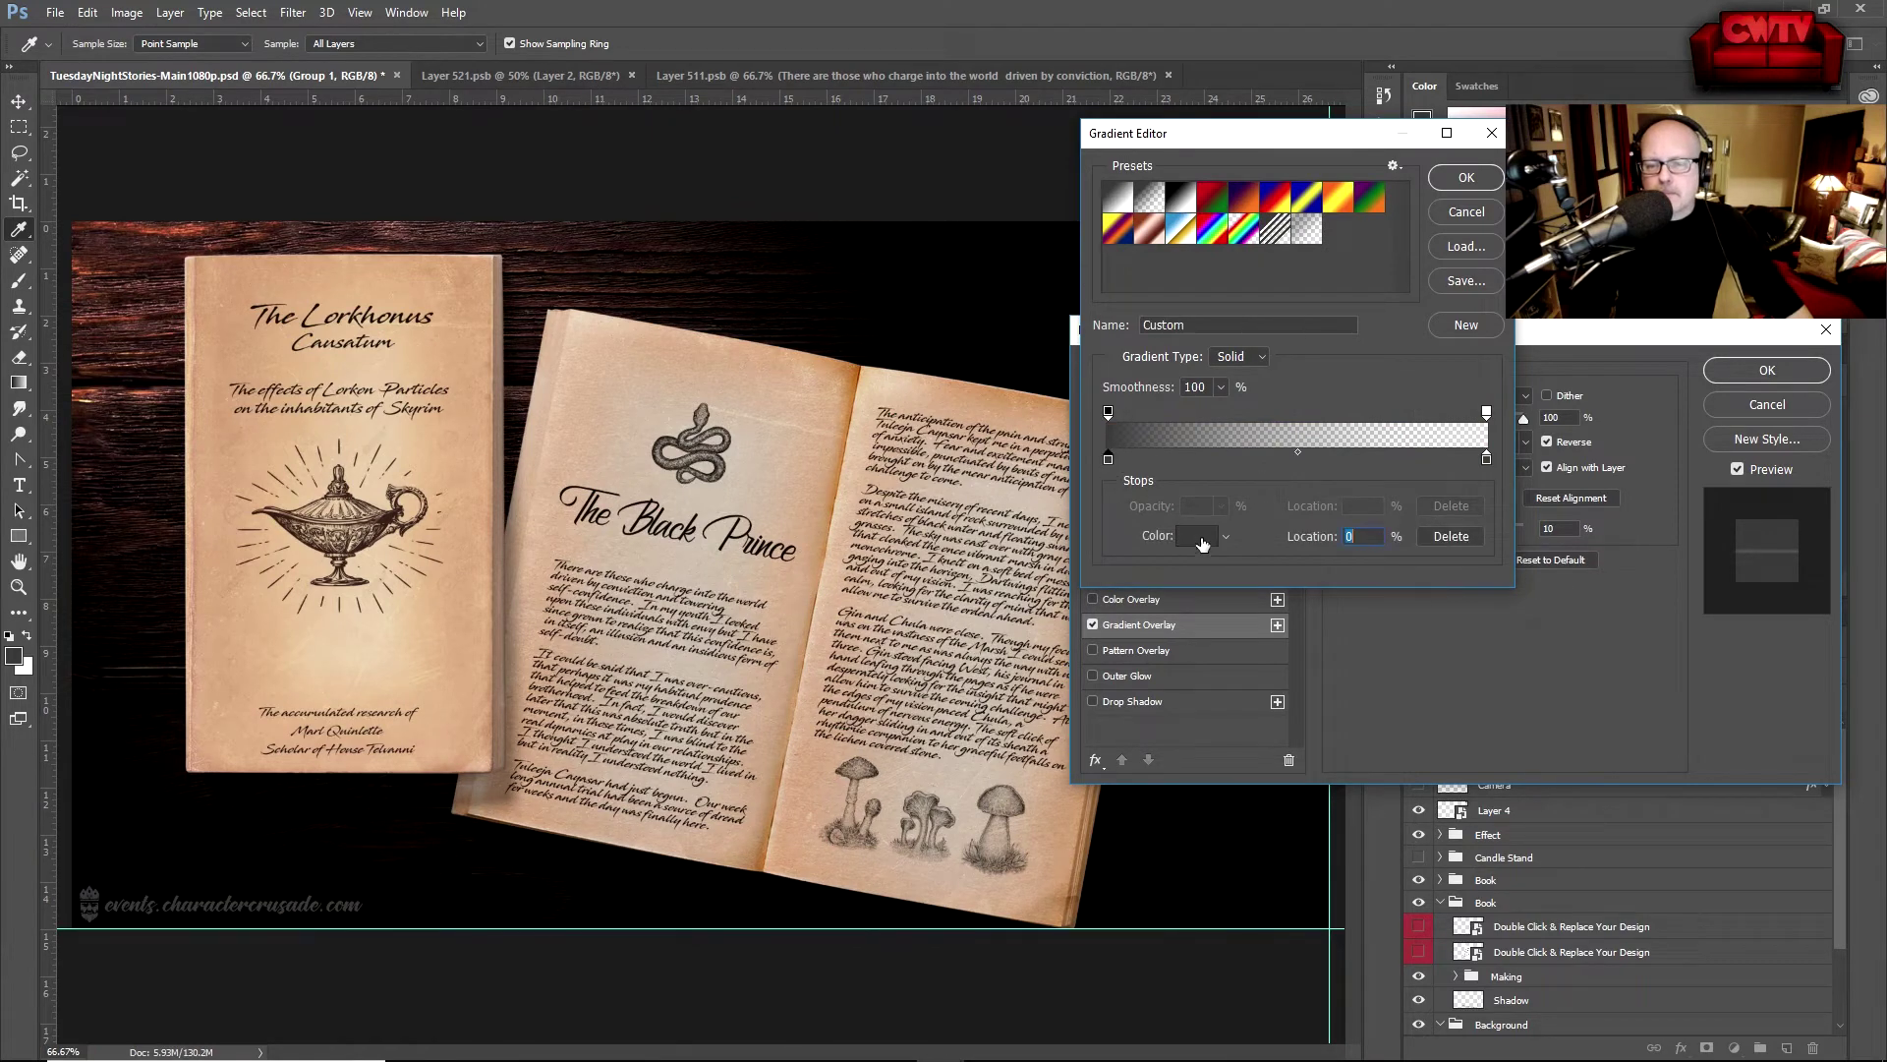
pyautogui.click(1198, 546)
pyautogui.click(839, 369)
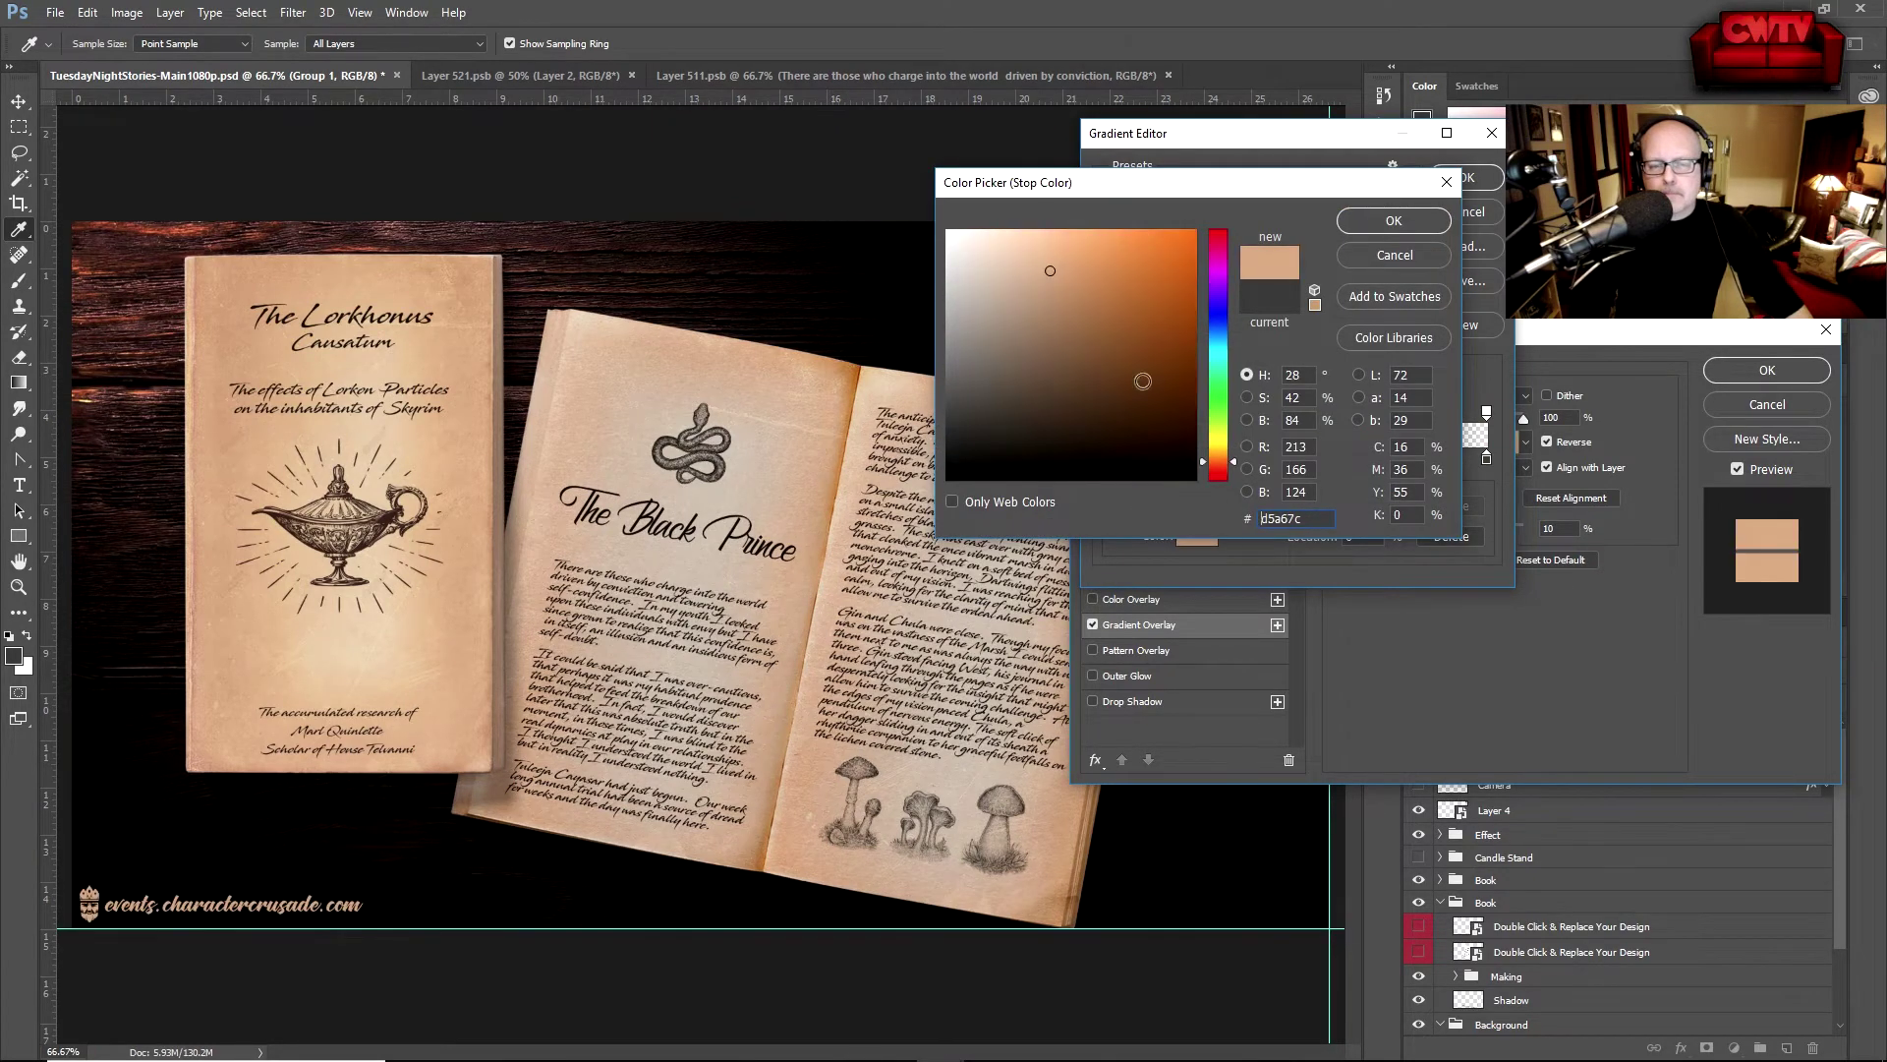
pyautogui.click(1394, 221)
pyautogui.click(1486, 458)
pyautogui.click(1205, 541)
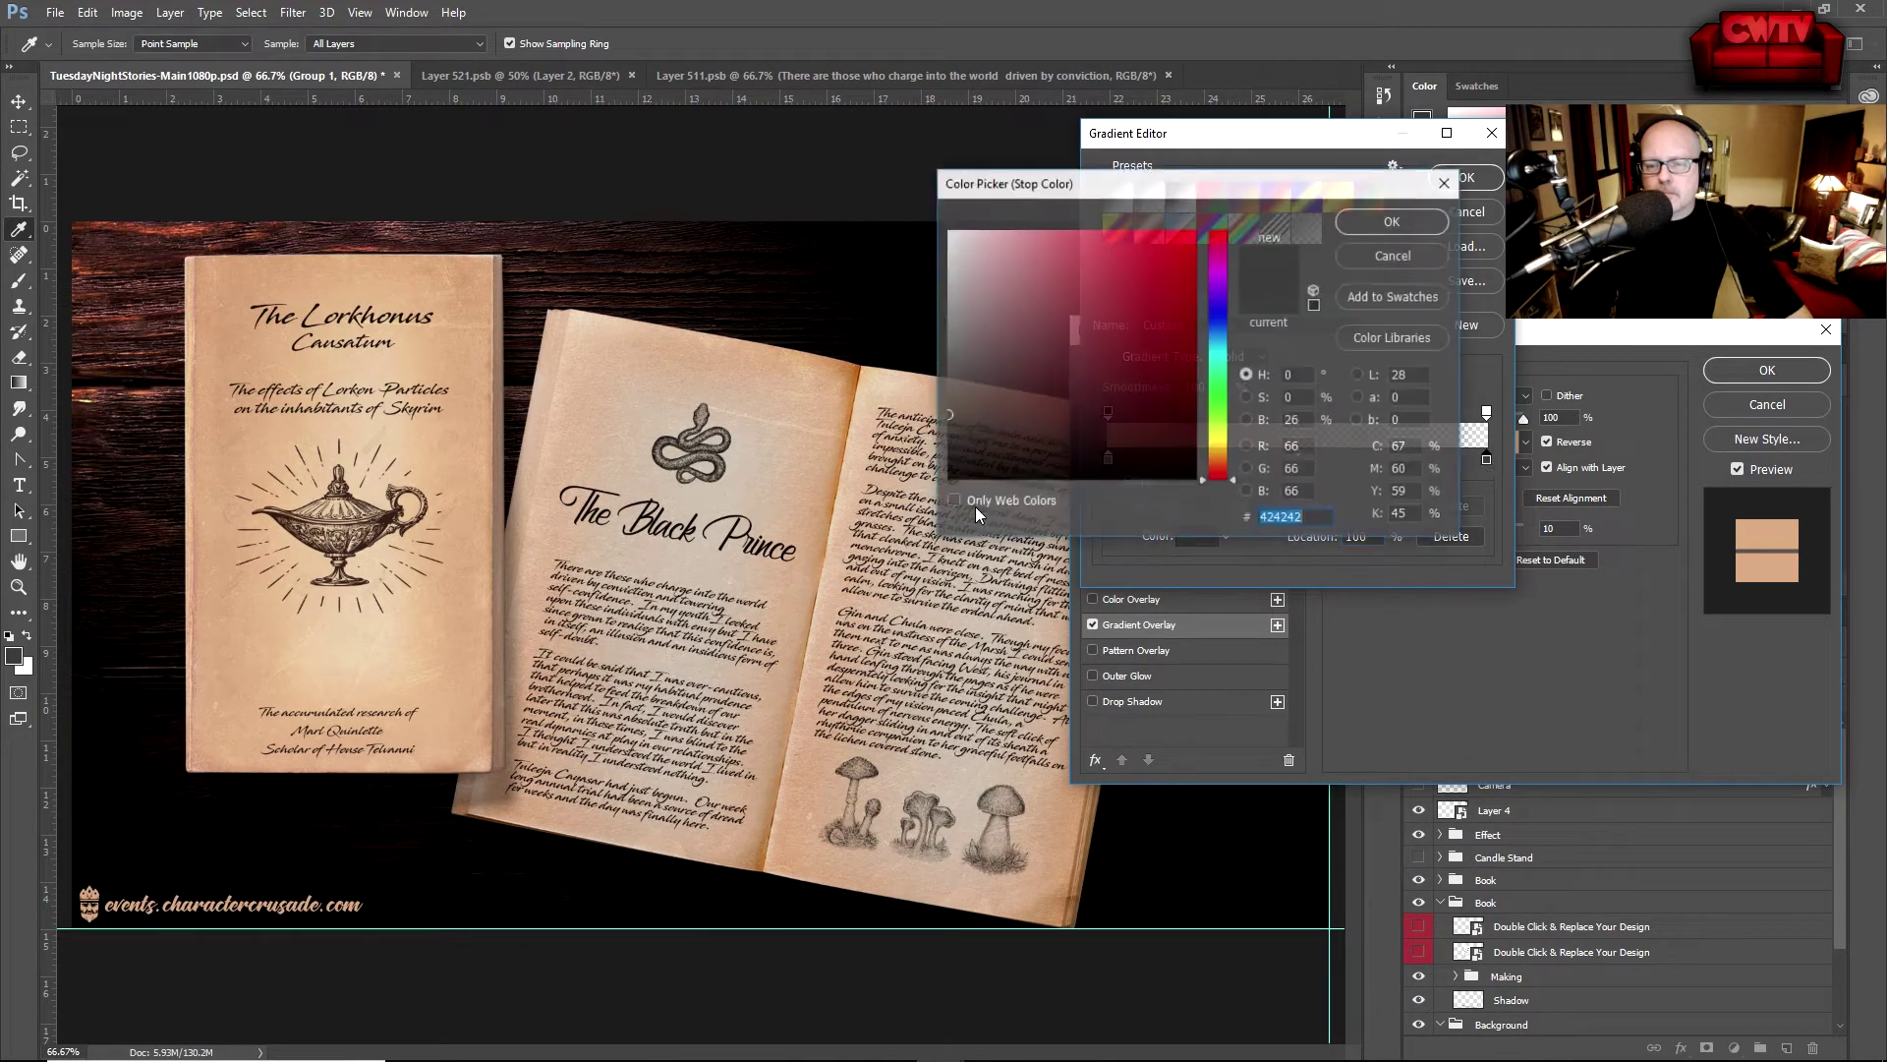
pyautogui.click(767, 468)
pyautogui.click(1380, 226)
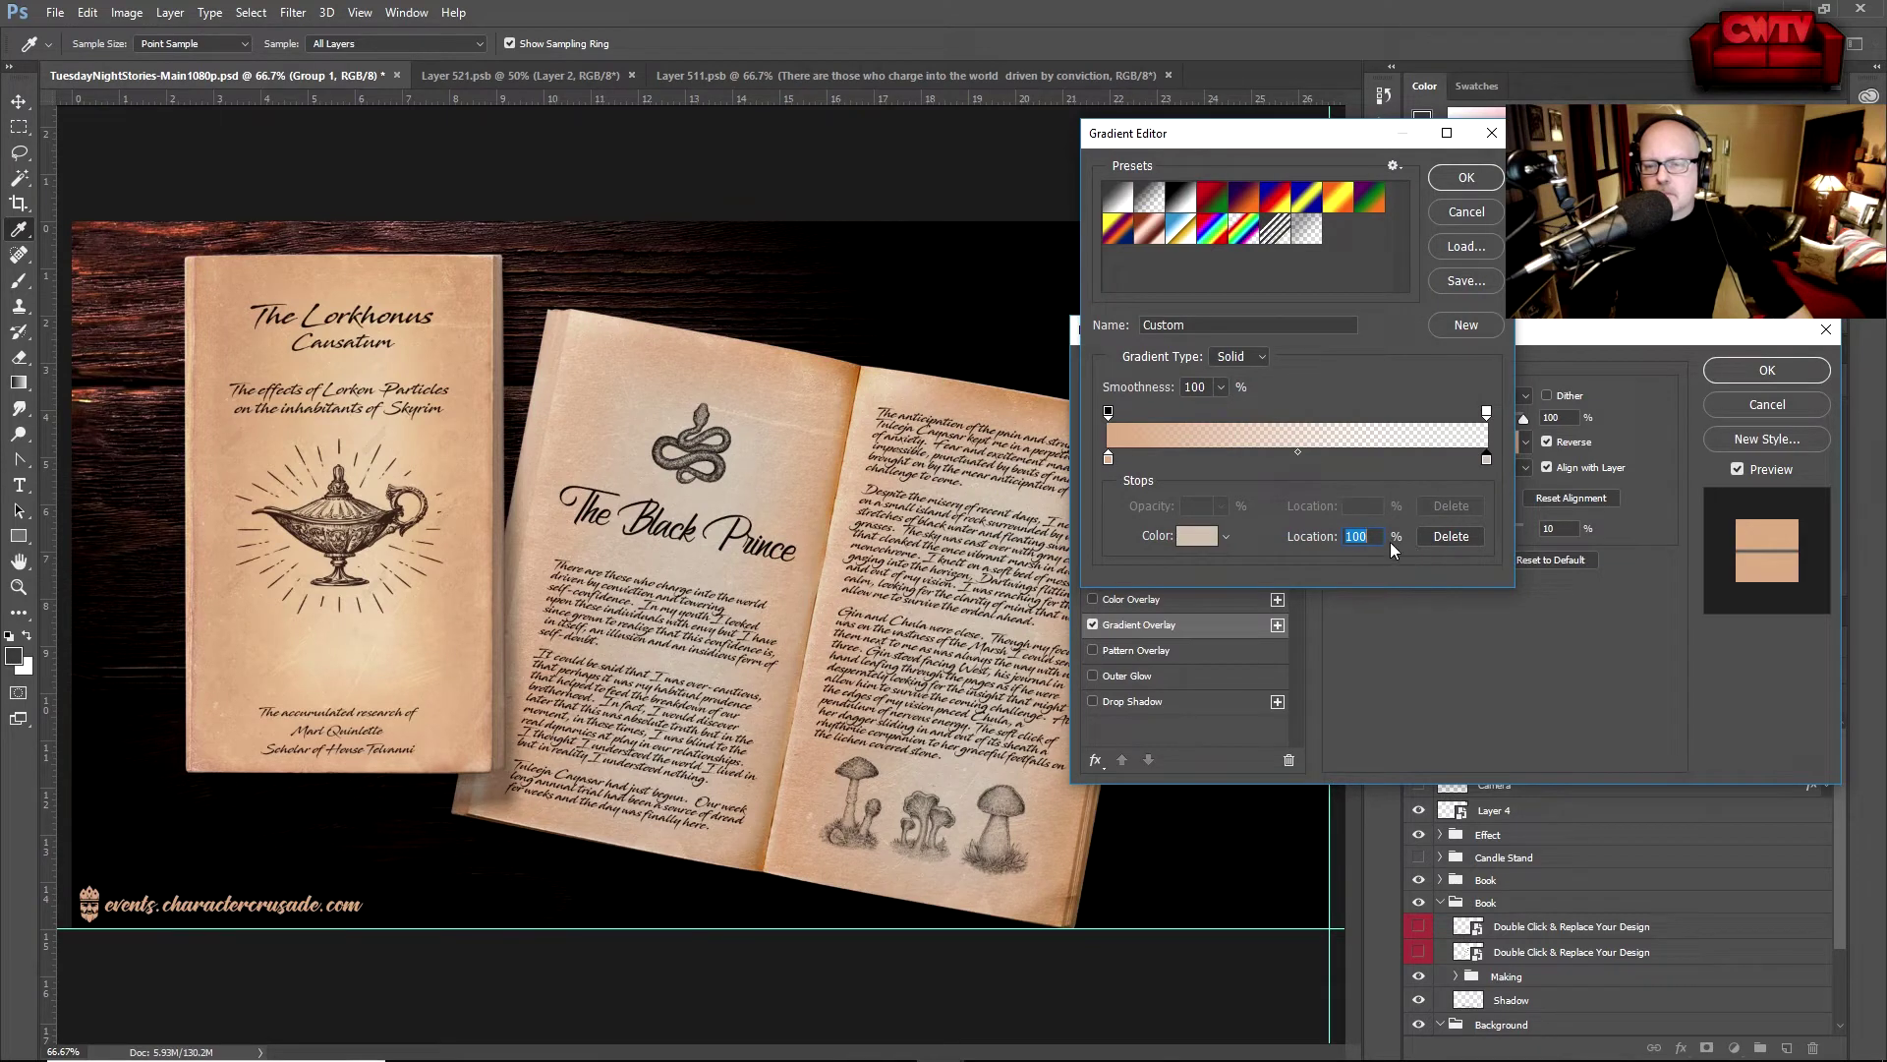
# - Redo from Foreground to Background with tan bf813d and beige c9b39d stops, and accept
pyautogui.click(1116, 199)
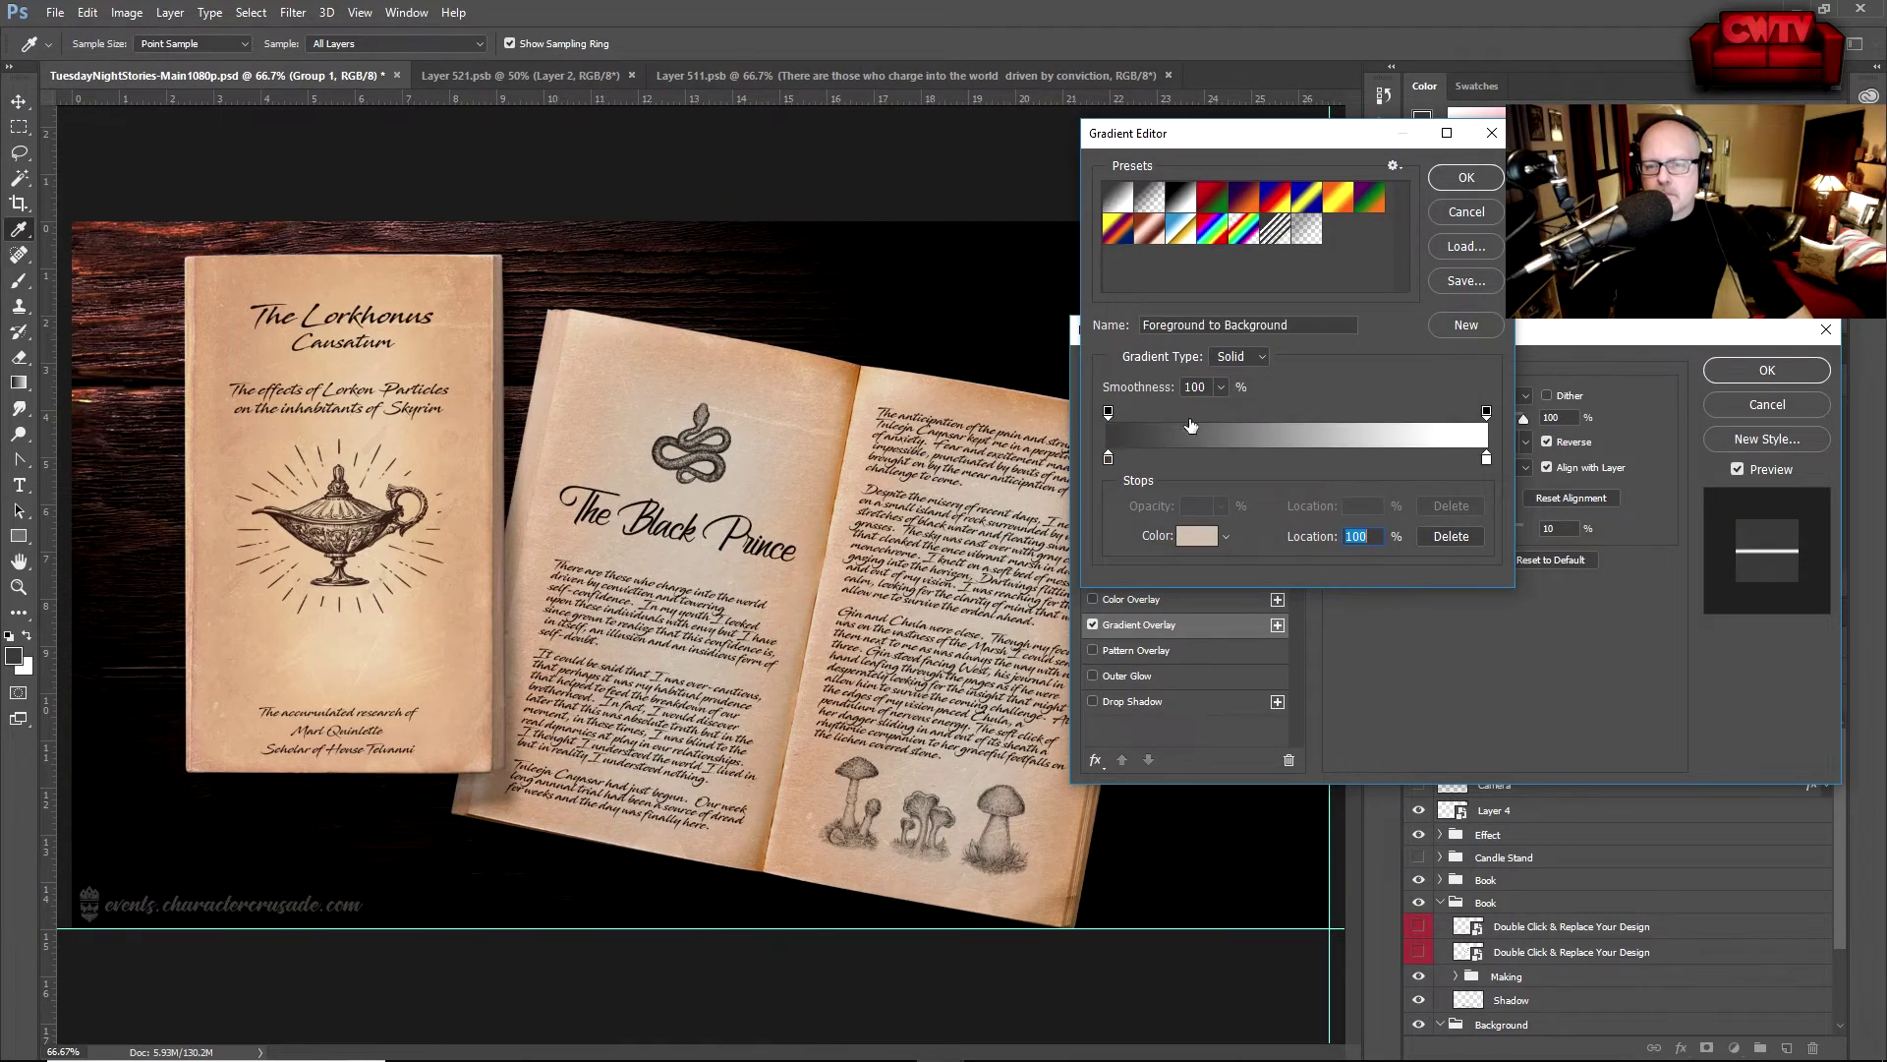
pyautogui.click(1108, 459)
pyautogui.click(1186, 538)
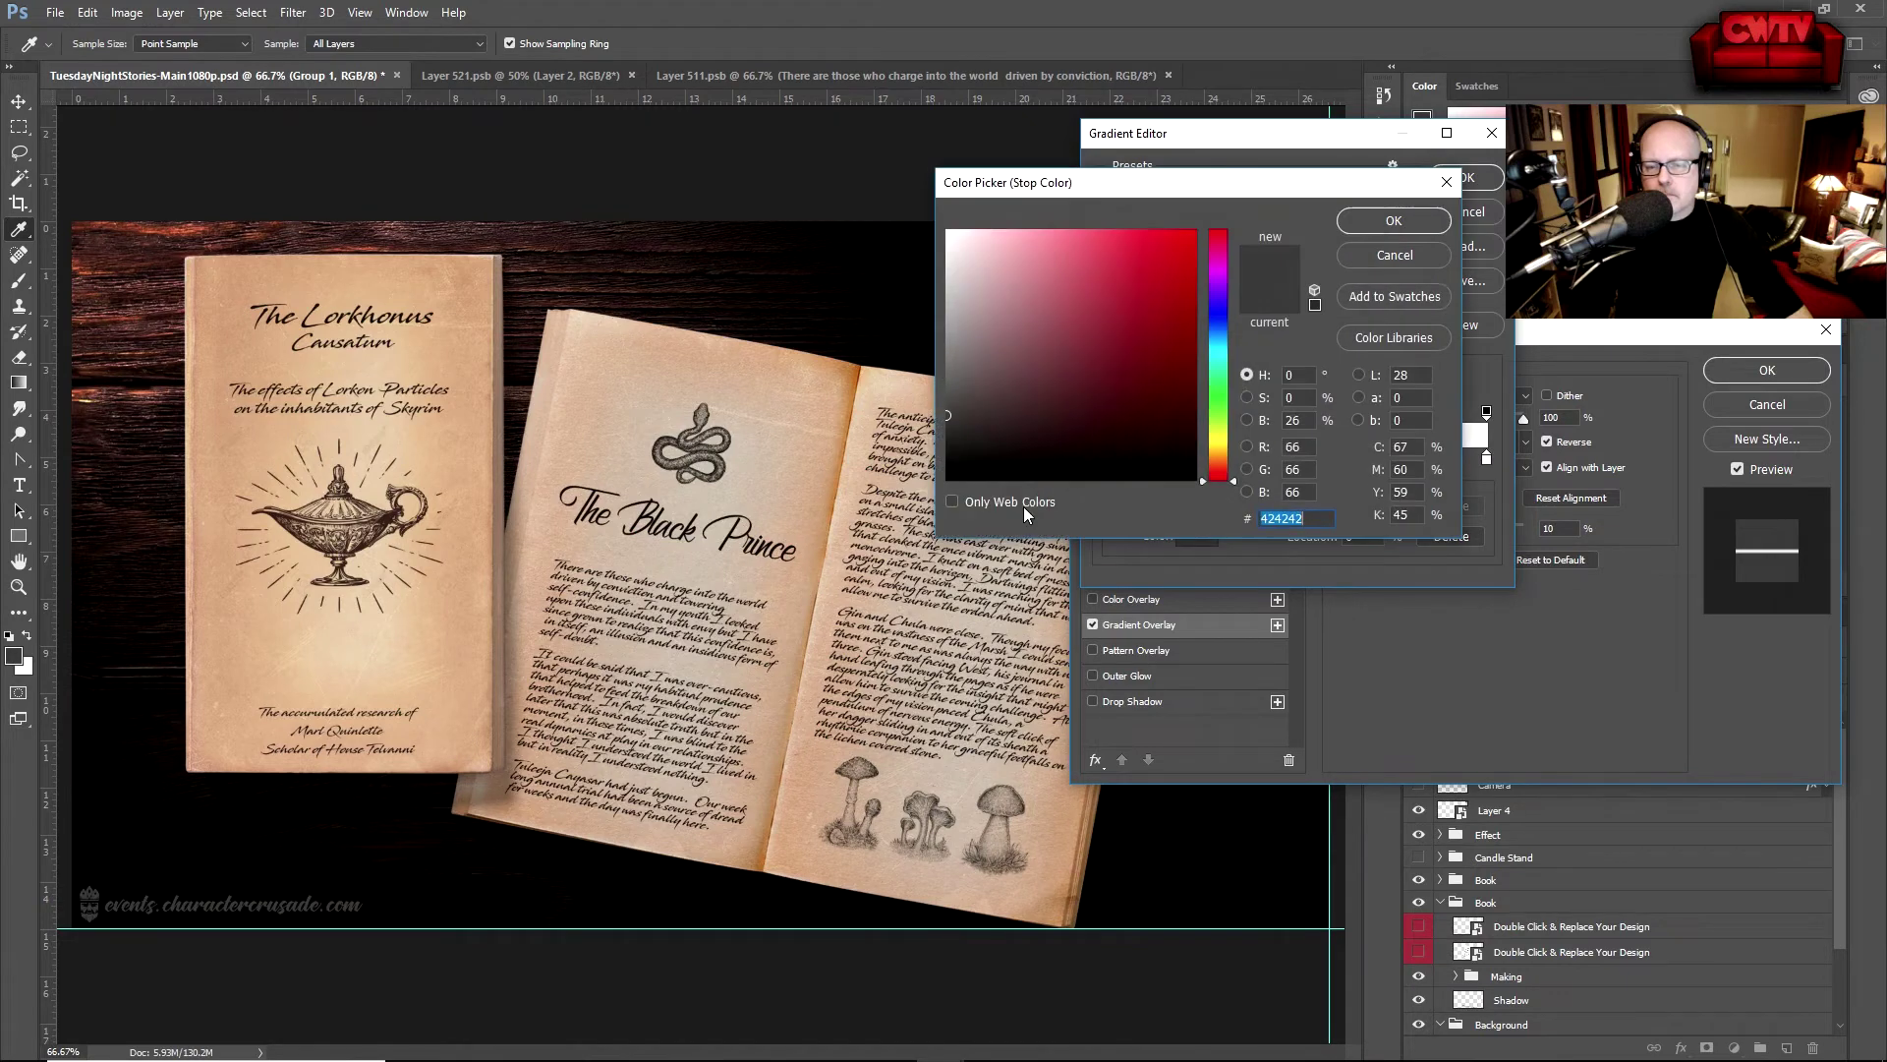
pyautogui.click(845, 365)
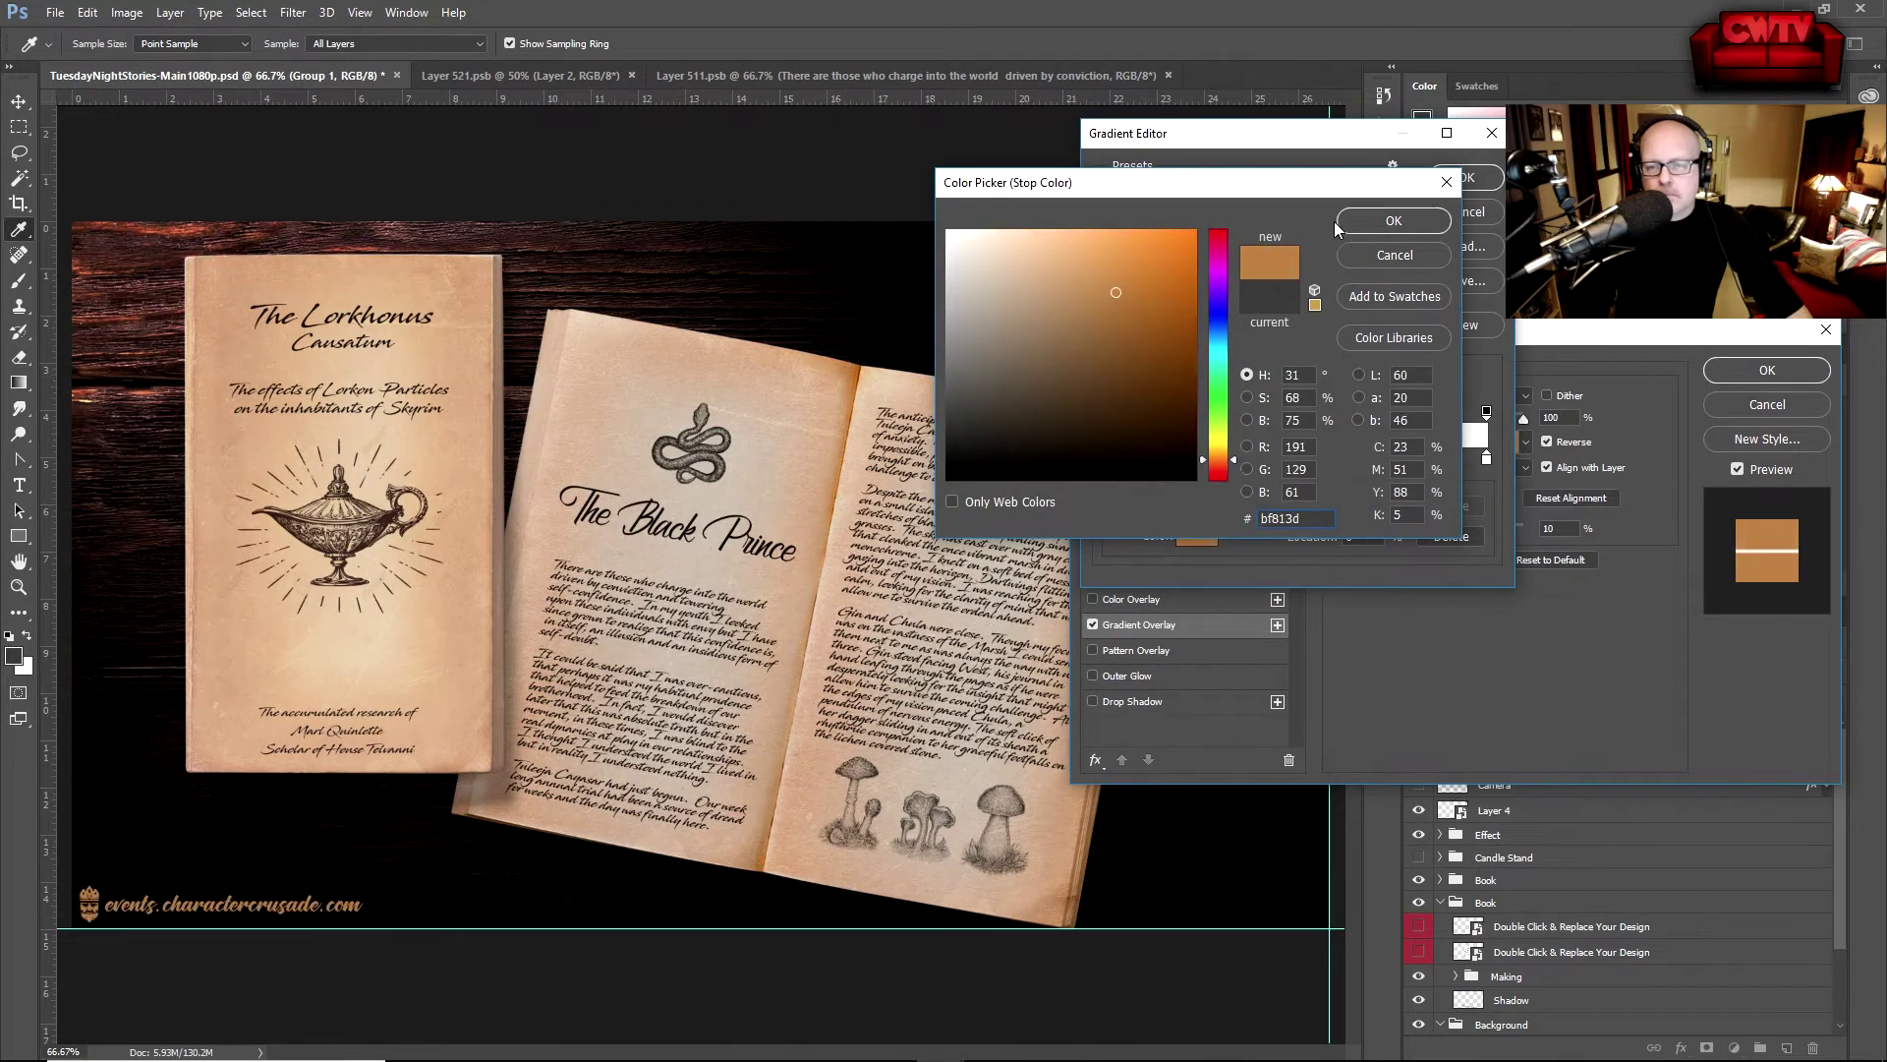
pyautogui.click(1369, 217)
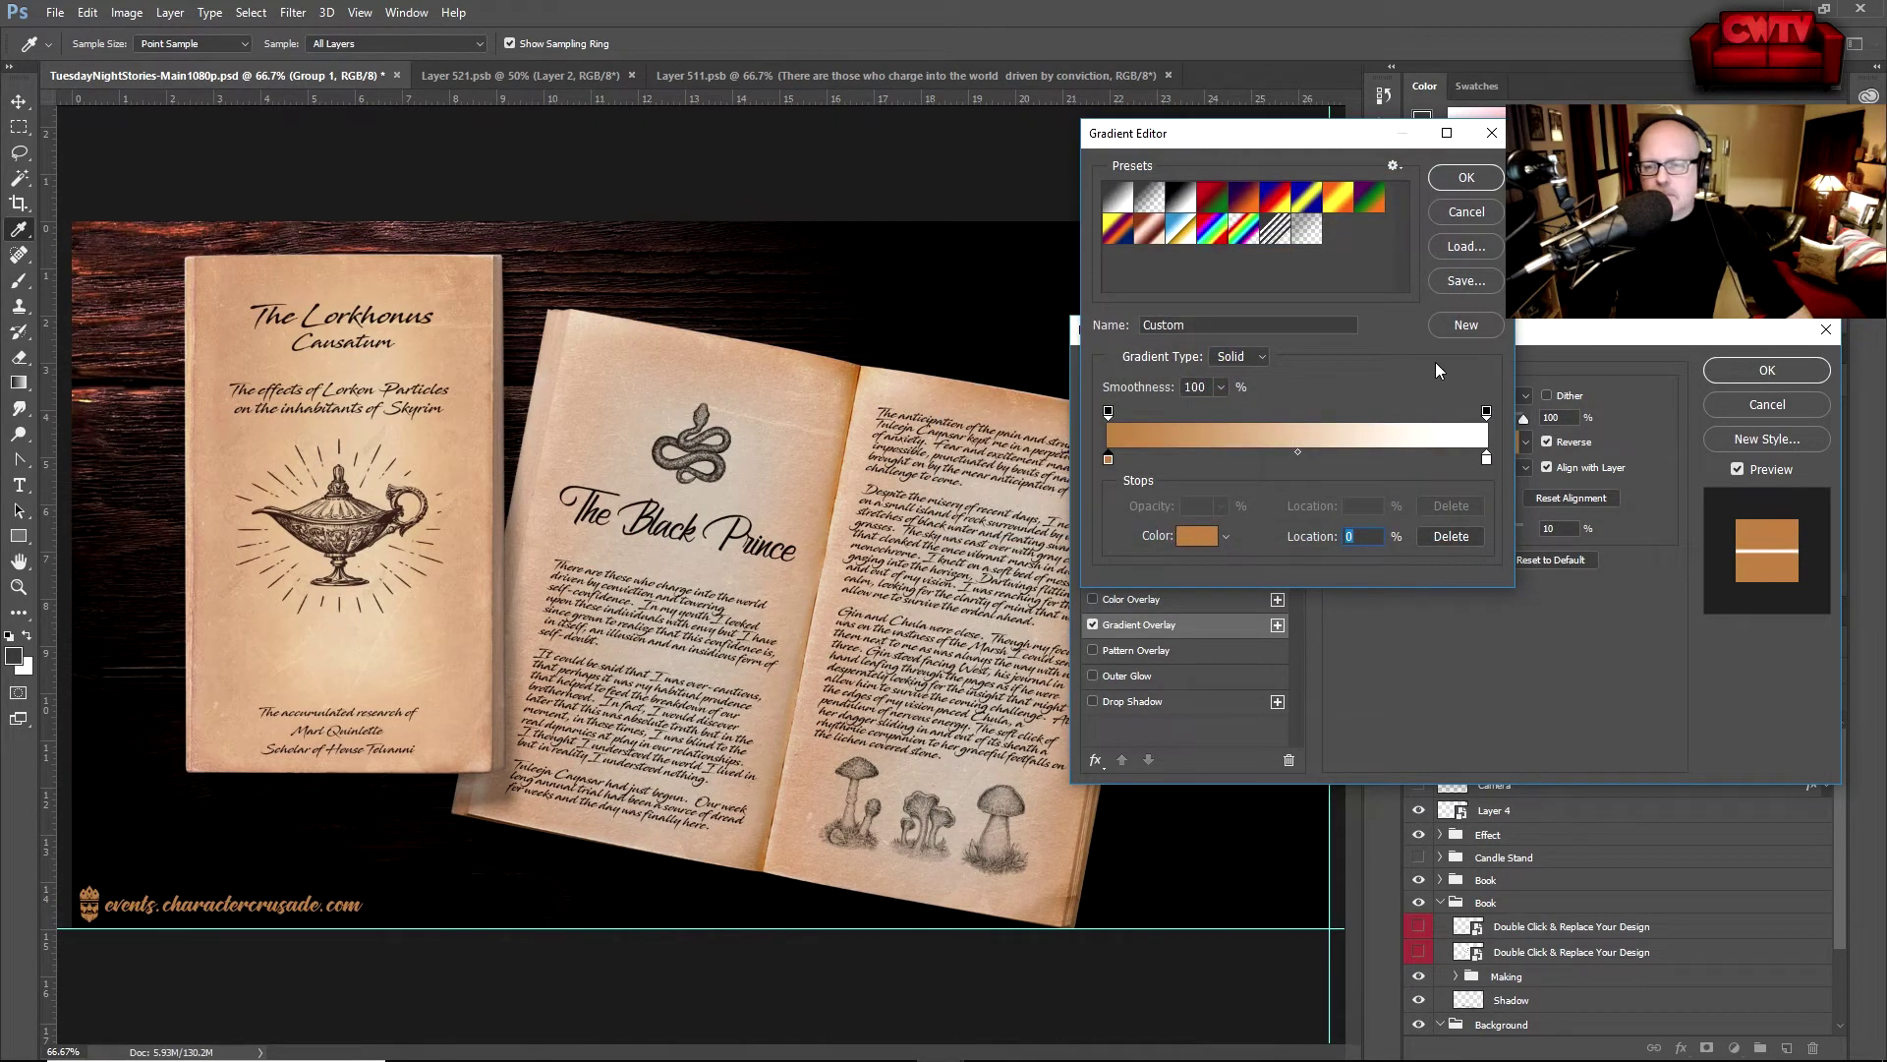
pyautogui.click(1486, 456)
pyautogui.click(1196, 539)
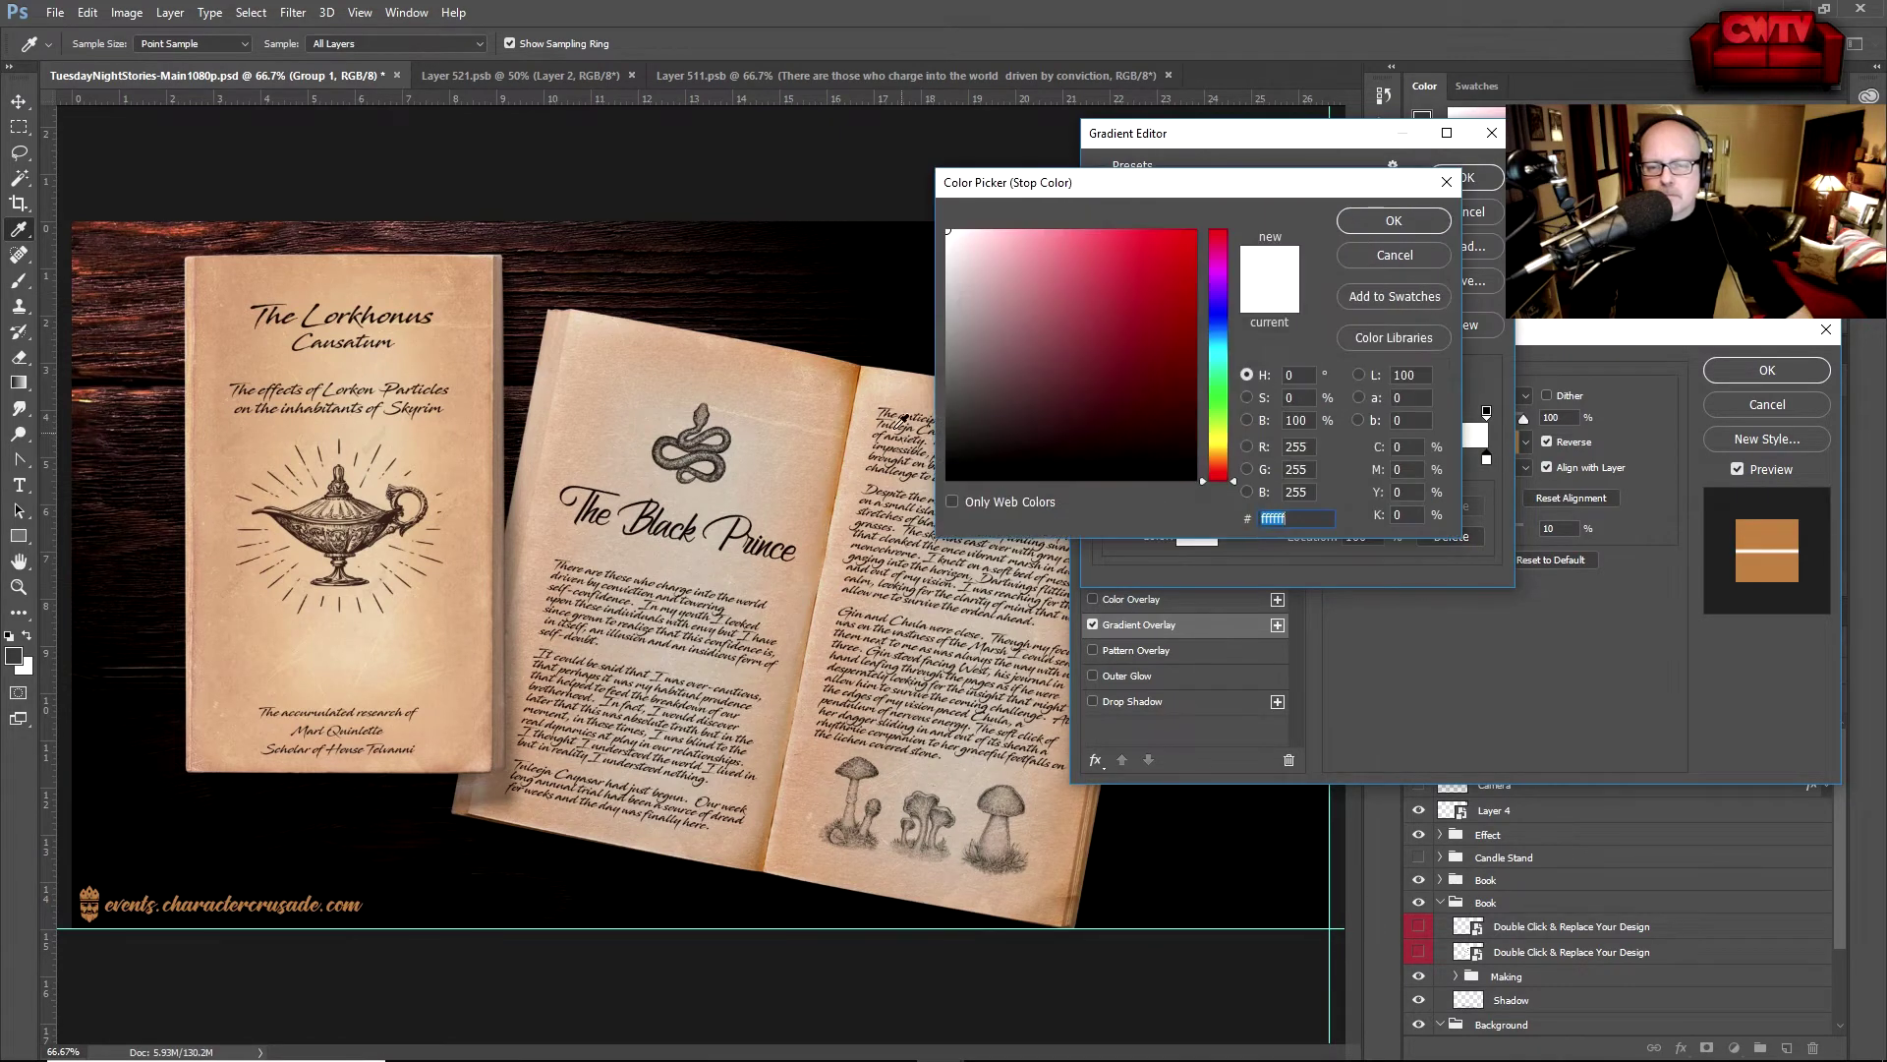
pyautogui.click(769, 416)
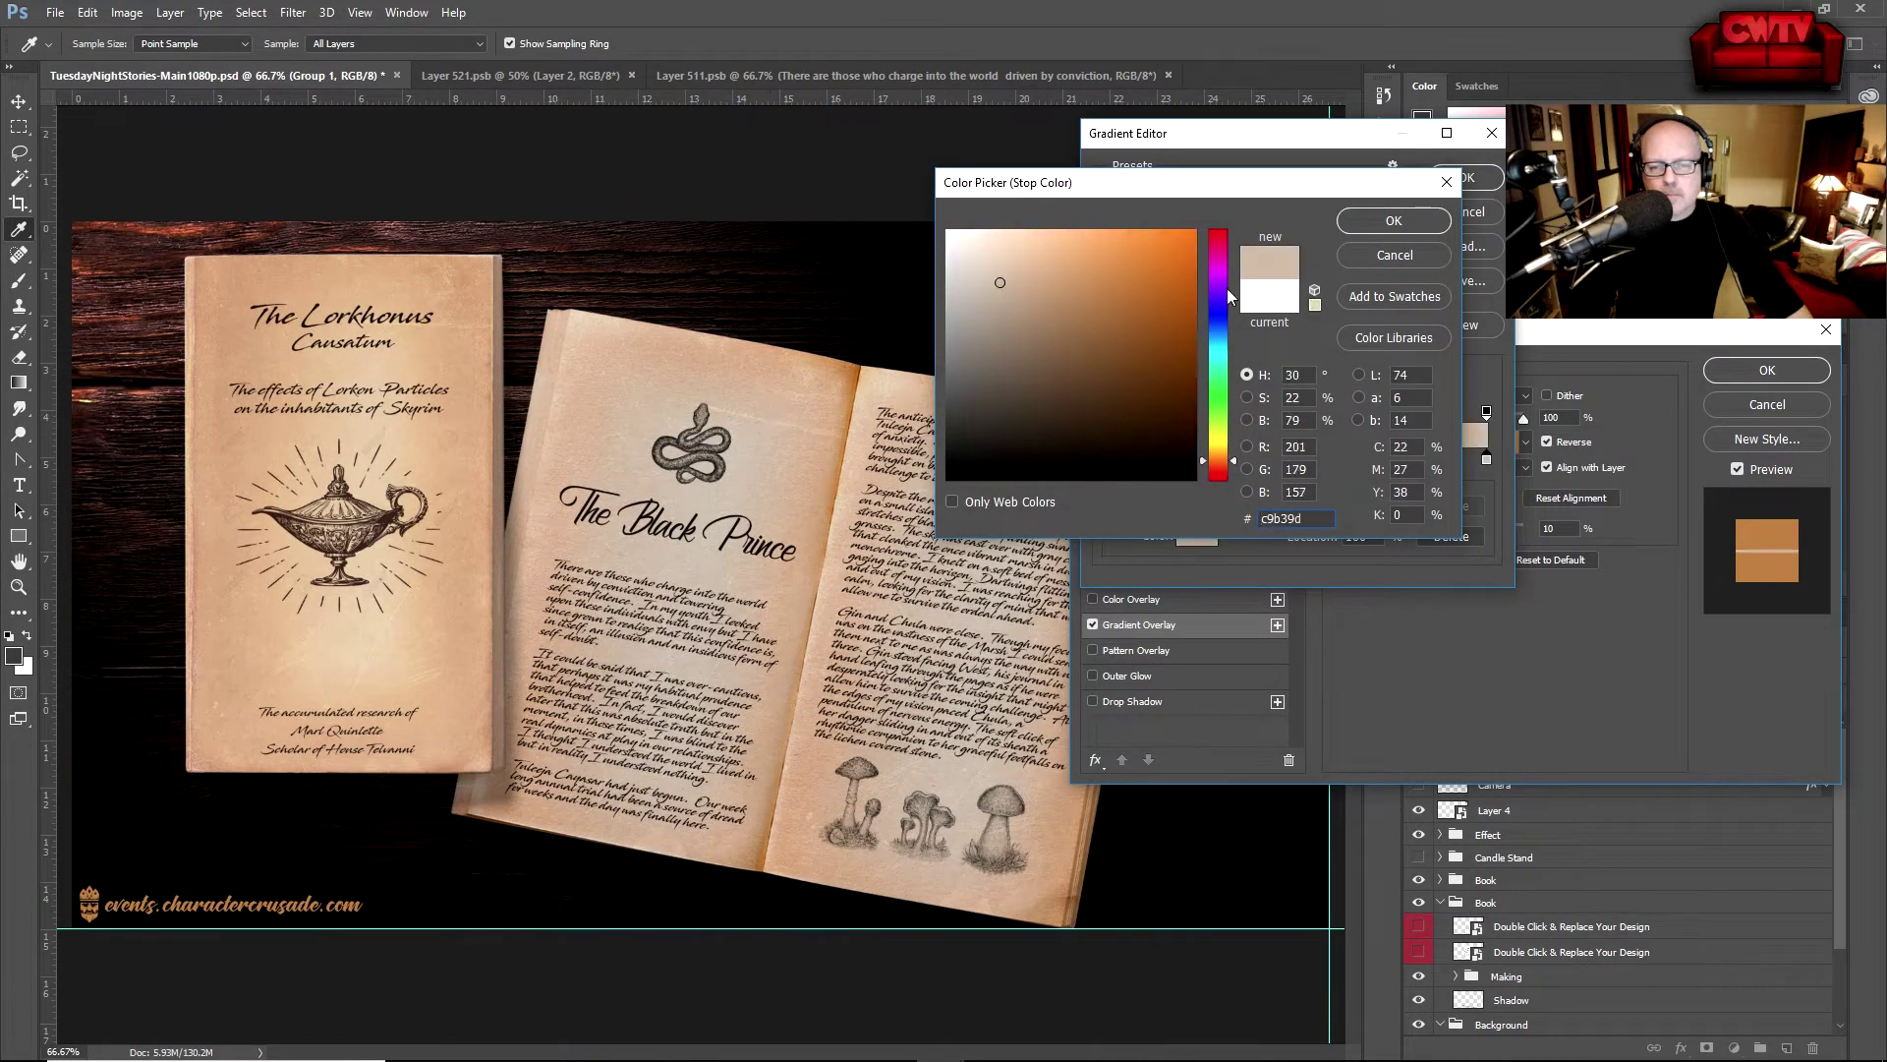
pyautogui.click(1393, 228)
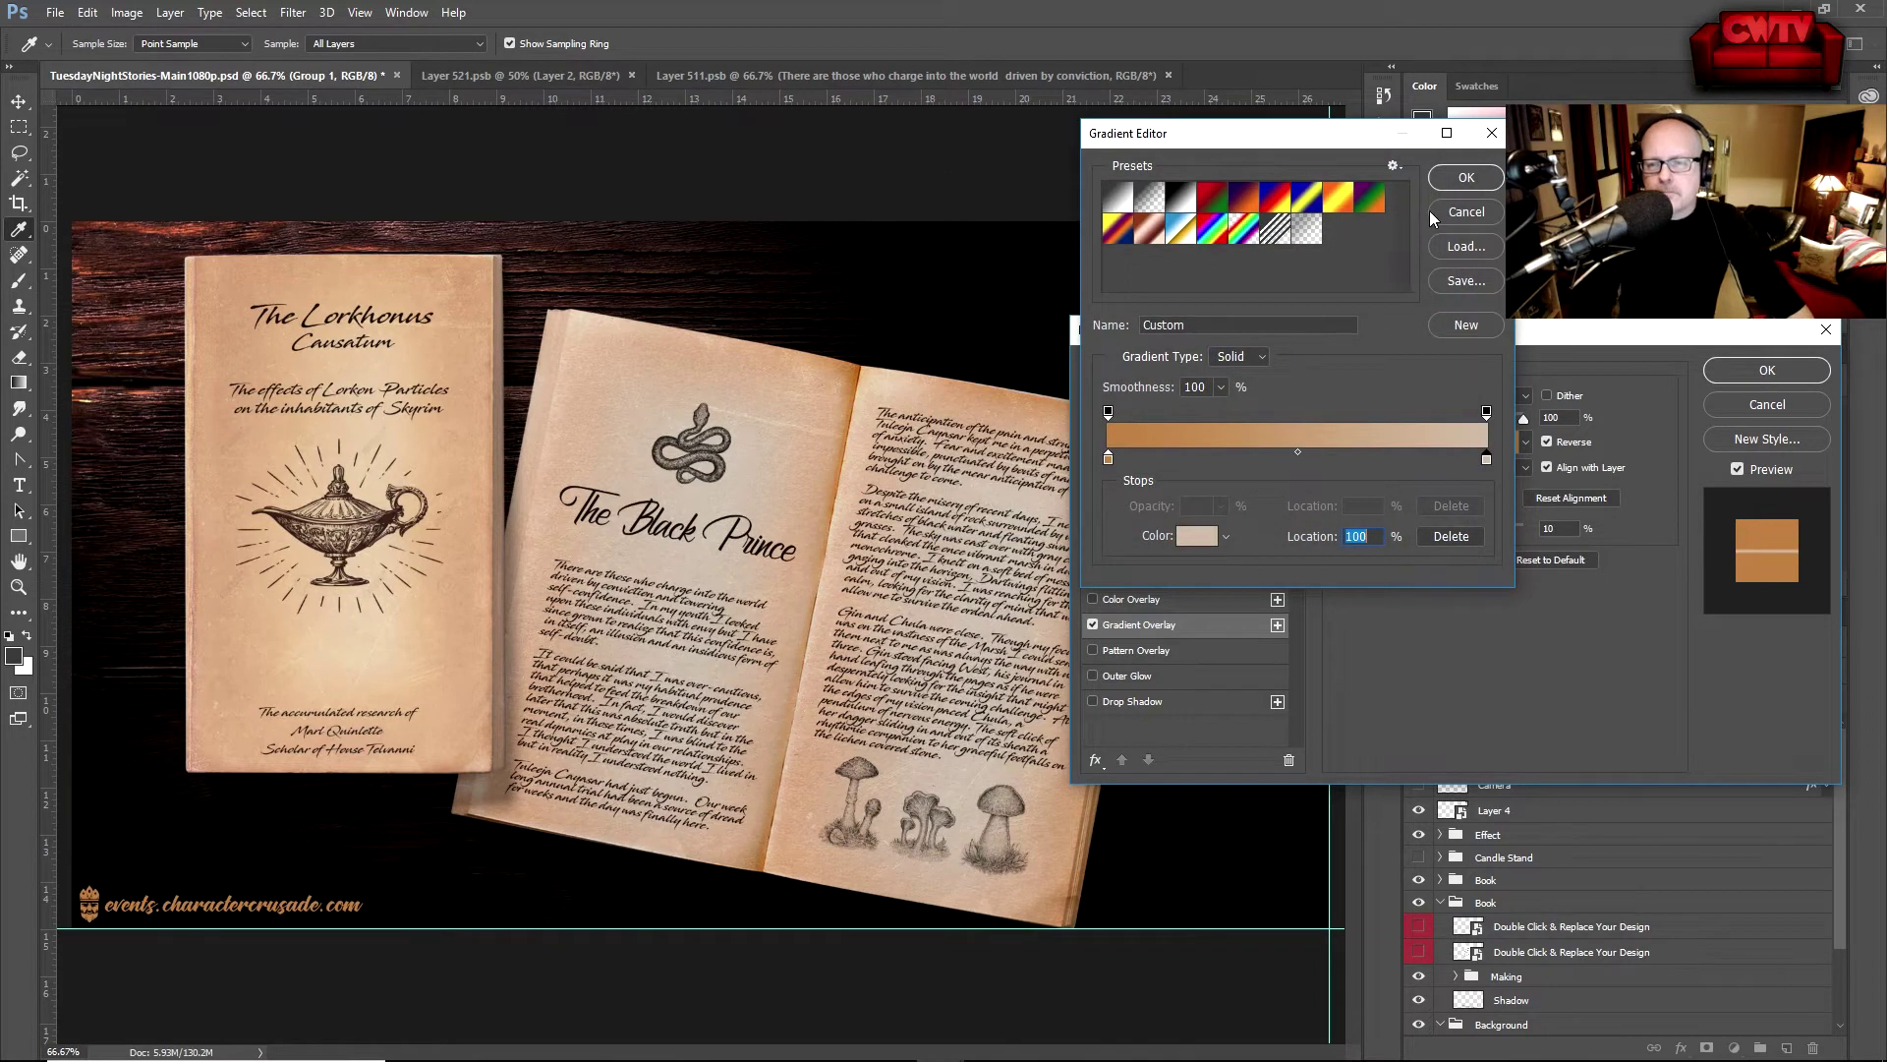
pyautogui.click(1466, 177)
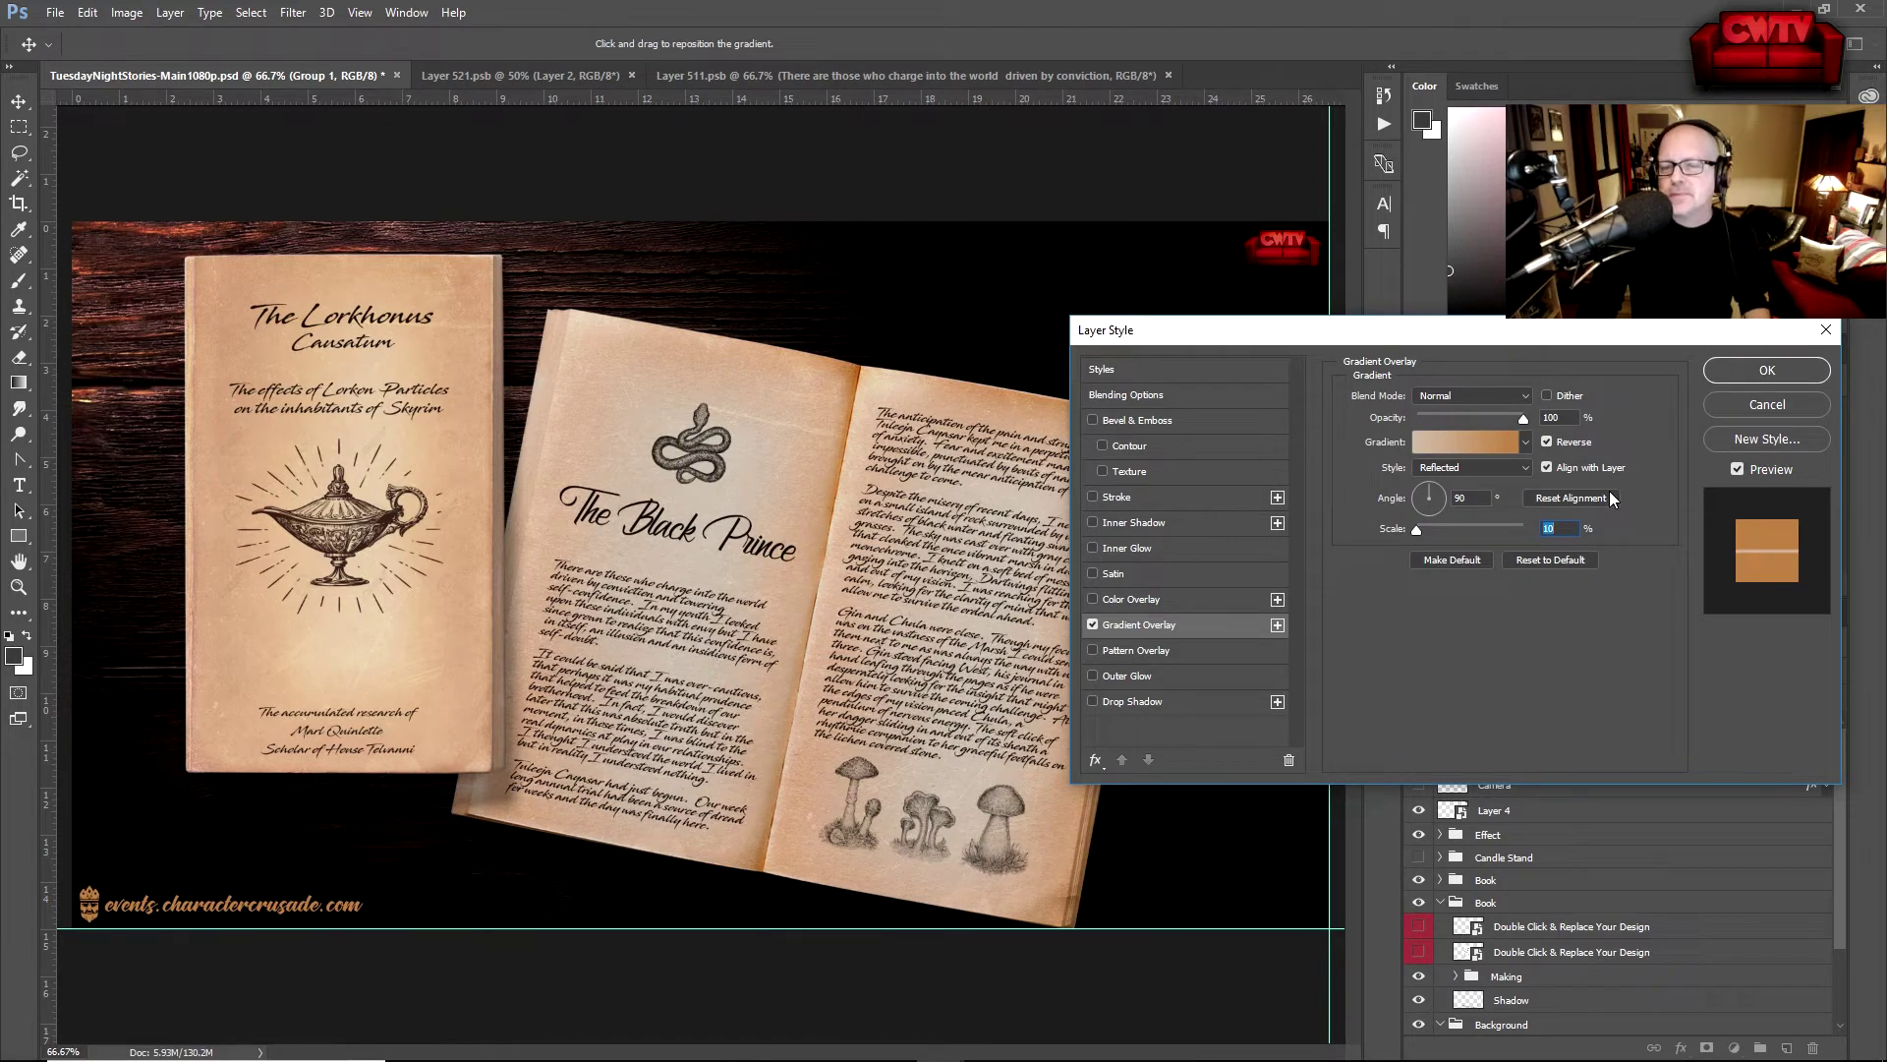
# - Apply Group 1's gradient style, copy it, and expand the group to show its layers
pyautogui.click(1731, 367)
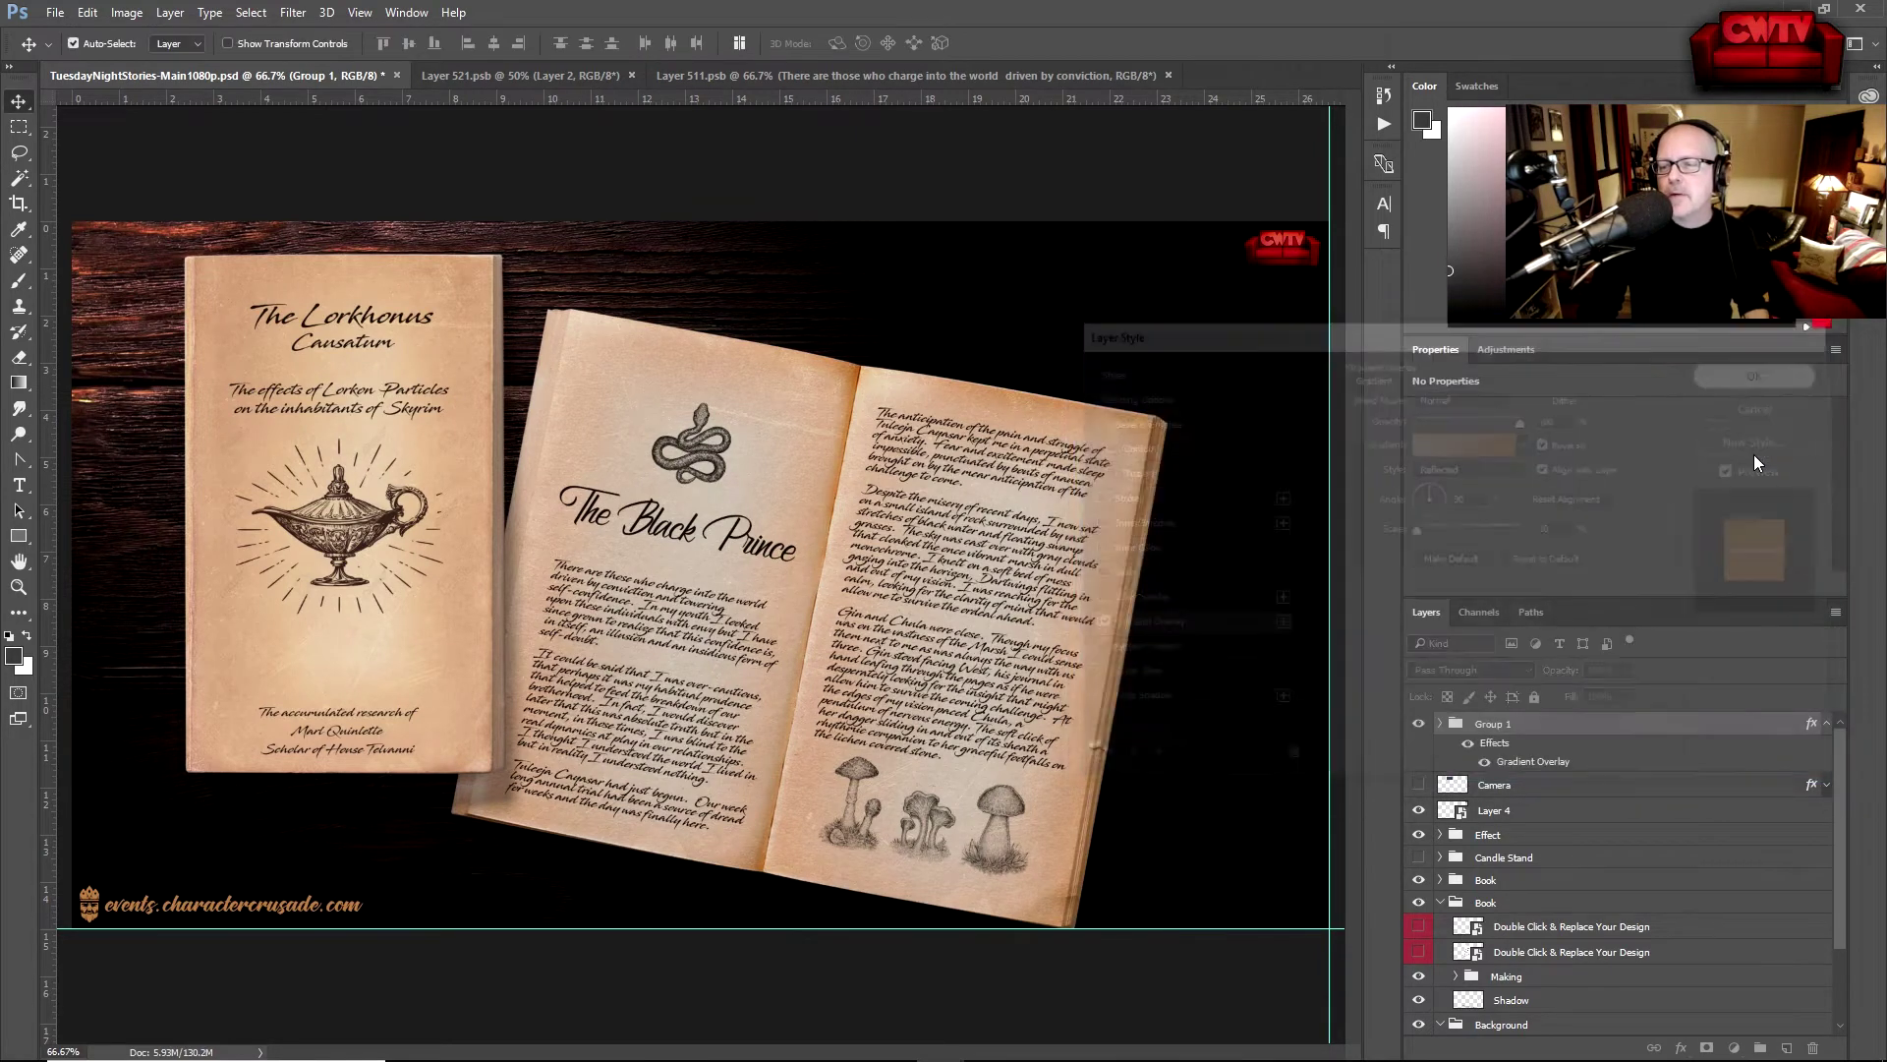
pyautogui.rightClick(1666, 725)
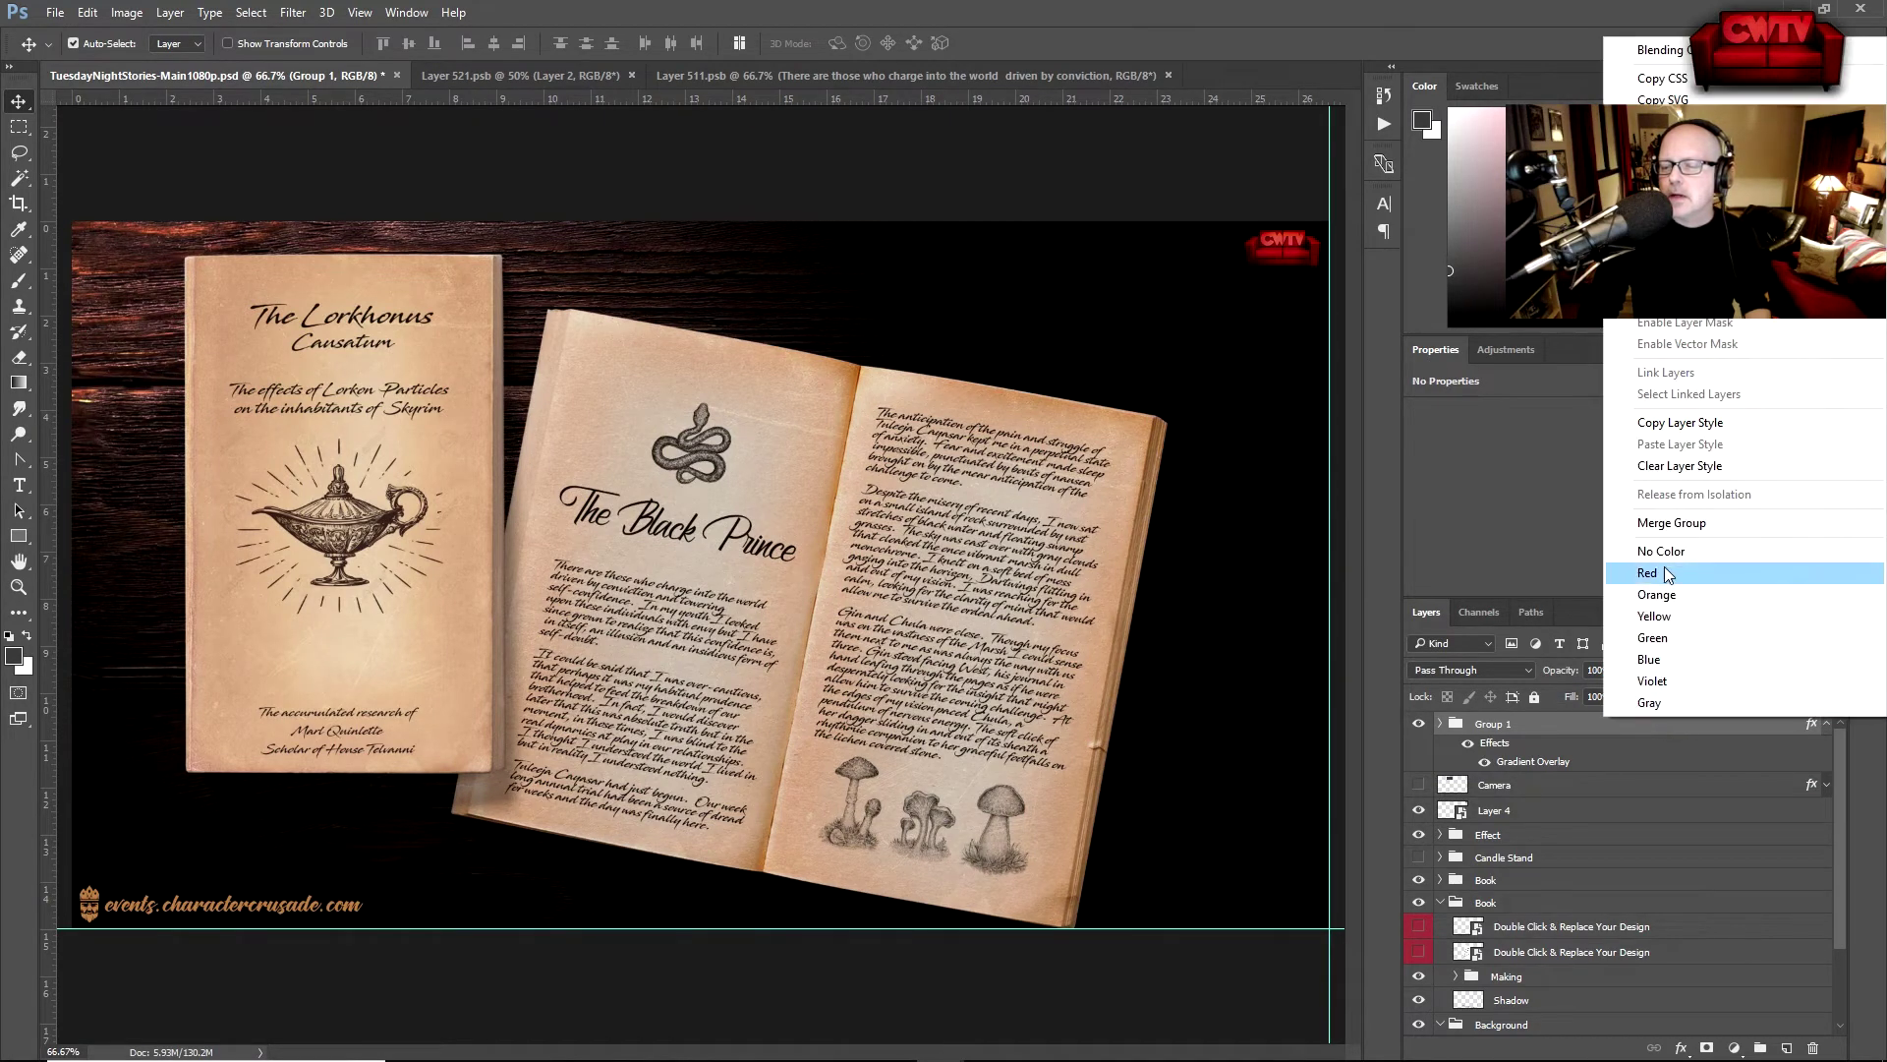
pyautogui.click(1668, 424)
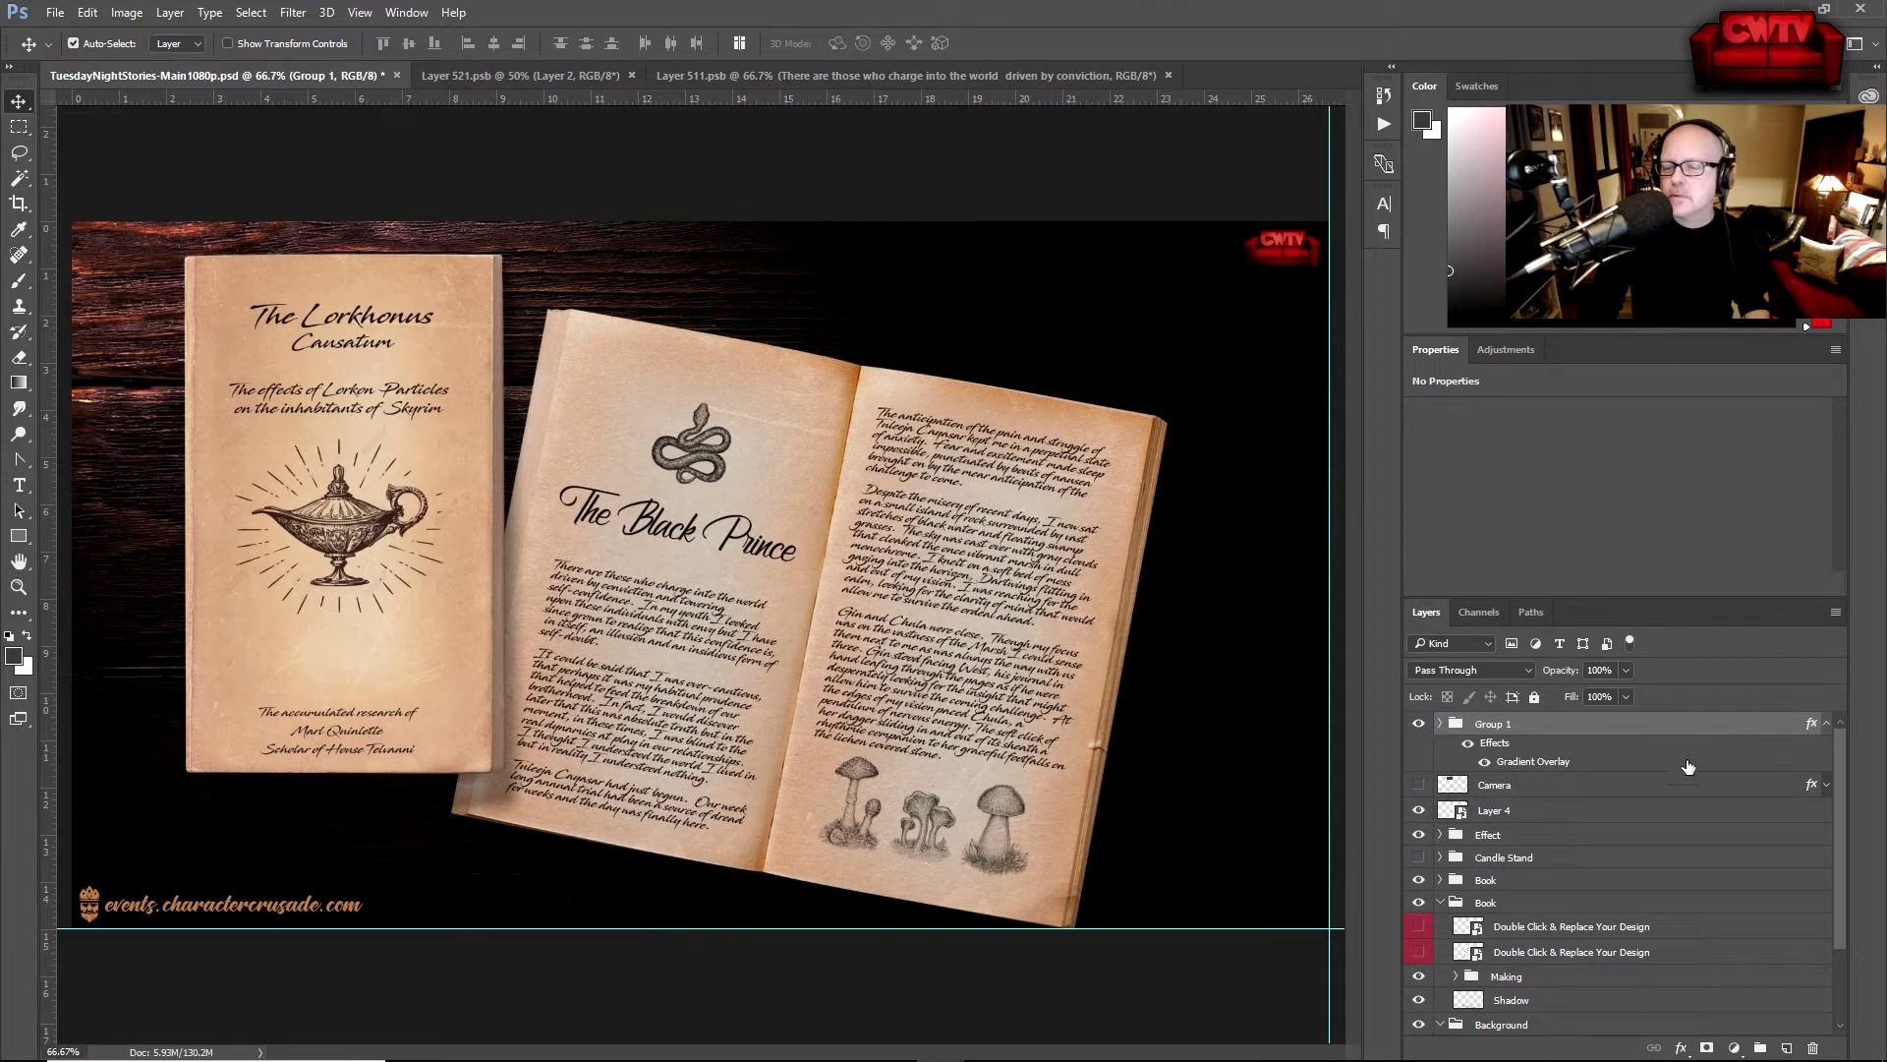
pyautogui.click(1418, 724)
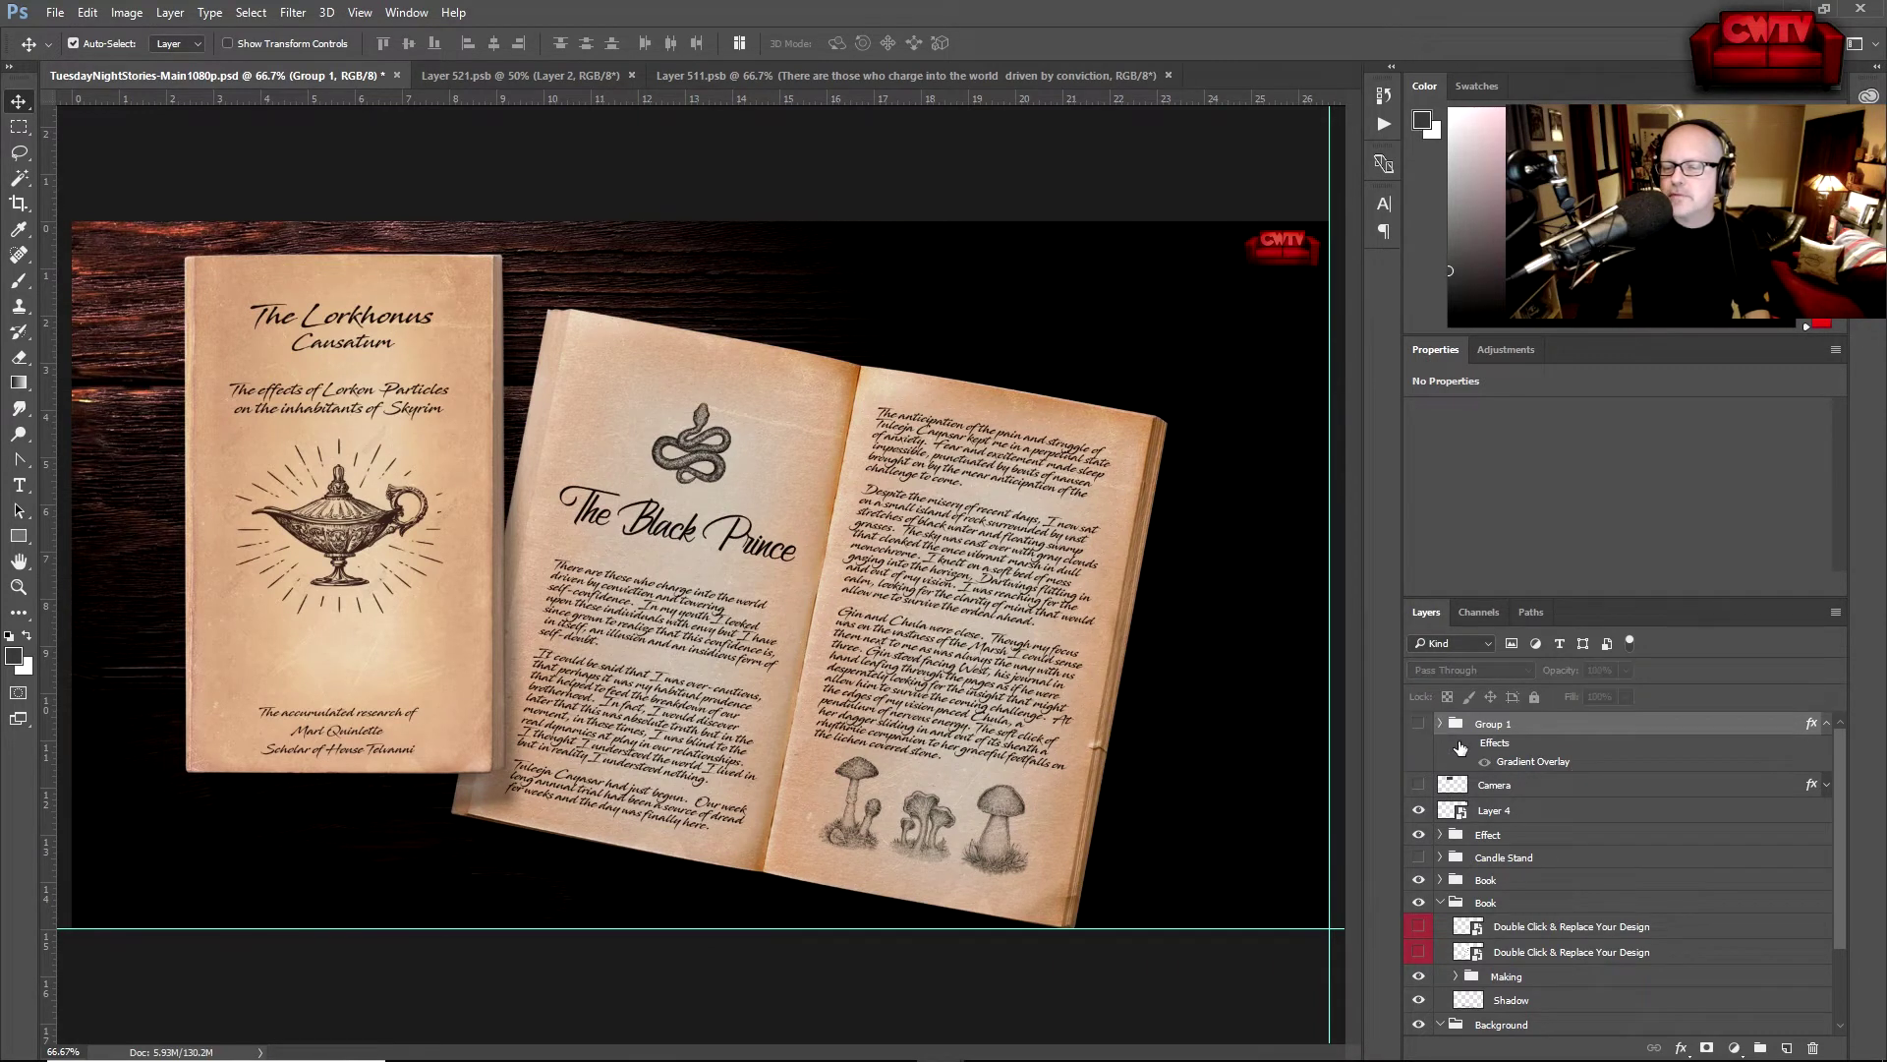
pyautogui.click(1441, 723)
pyautogui.click(1419, 724)
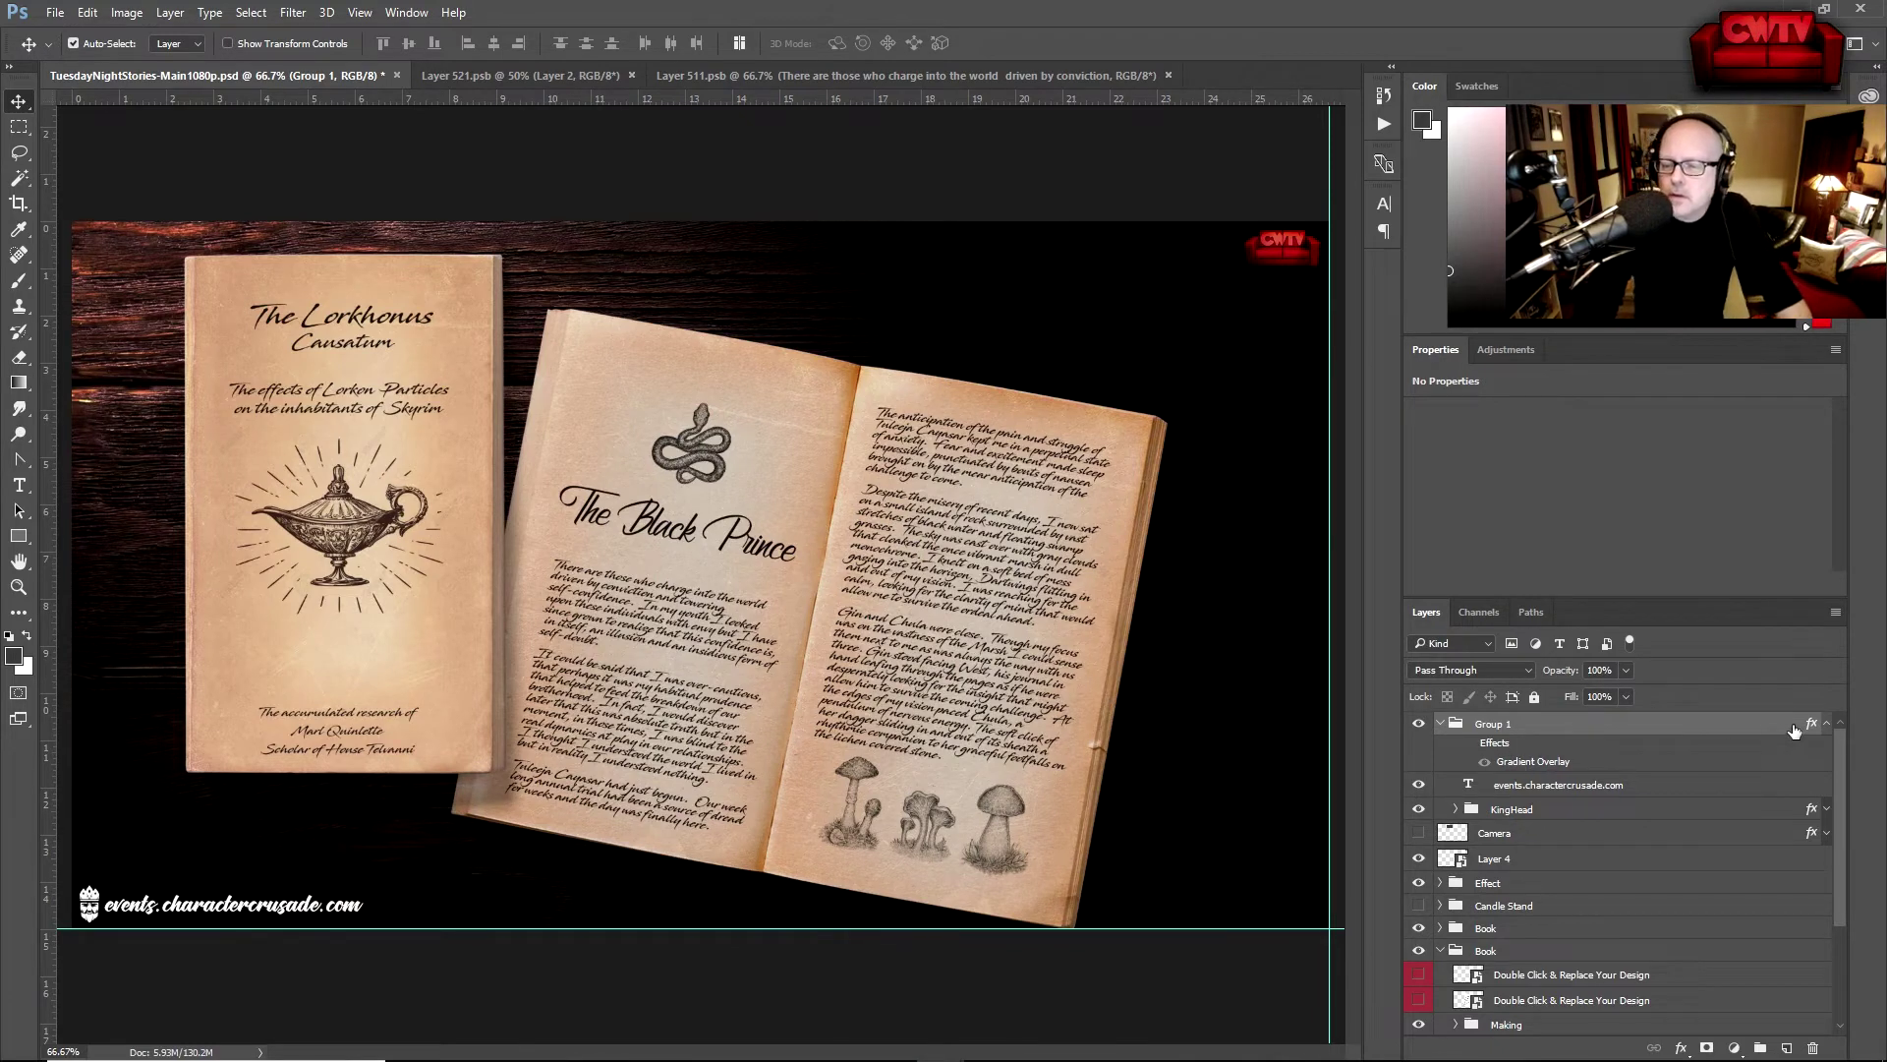
# - Paste Group 1's gradient overlay style onto the events.charactercrusade.com text layer
pyautogui.click(1824, 723)
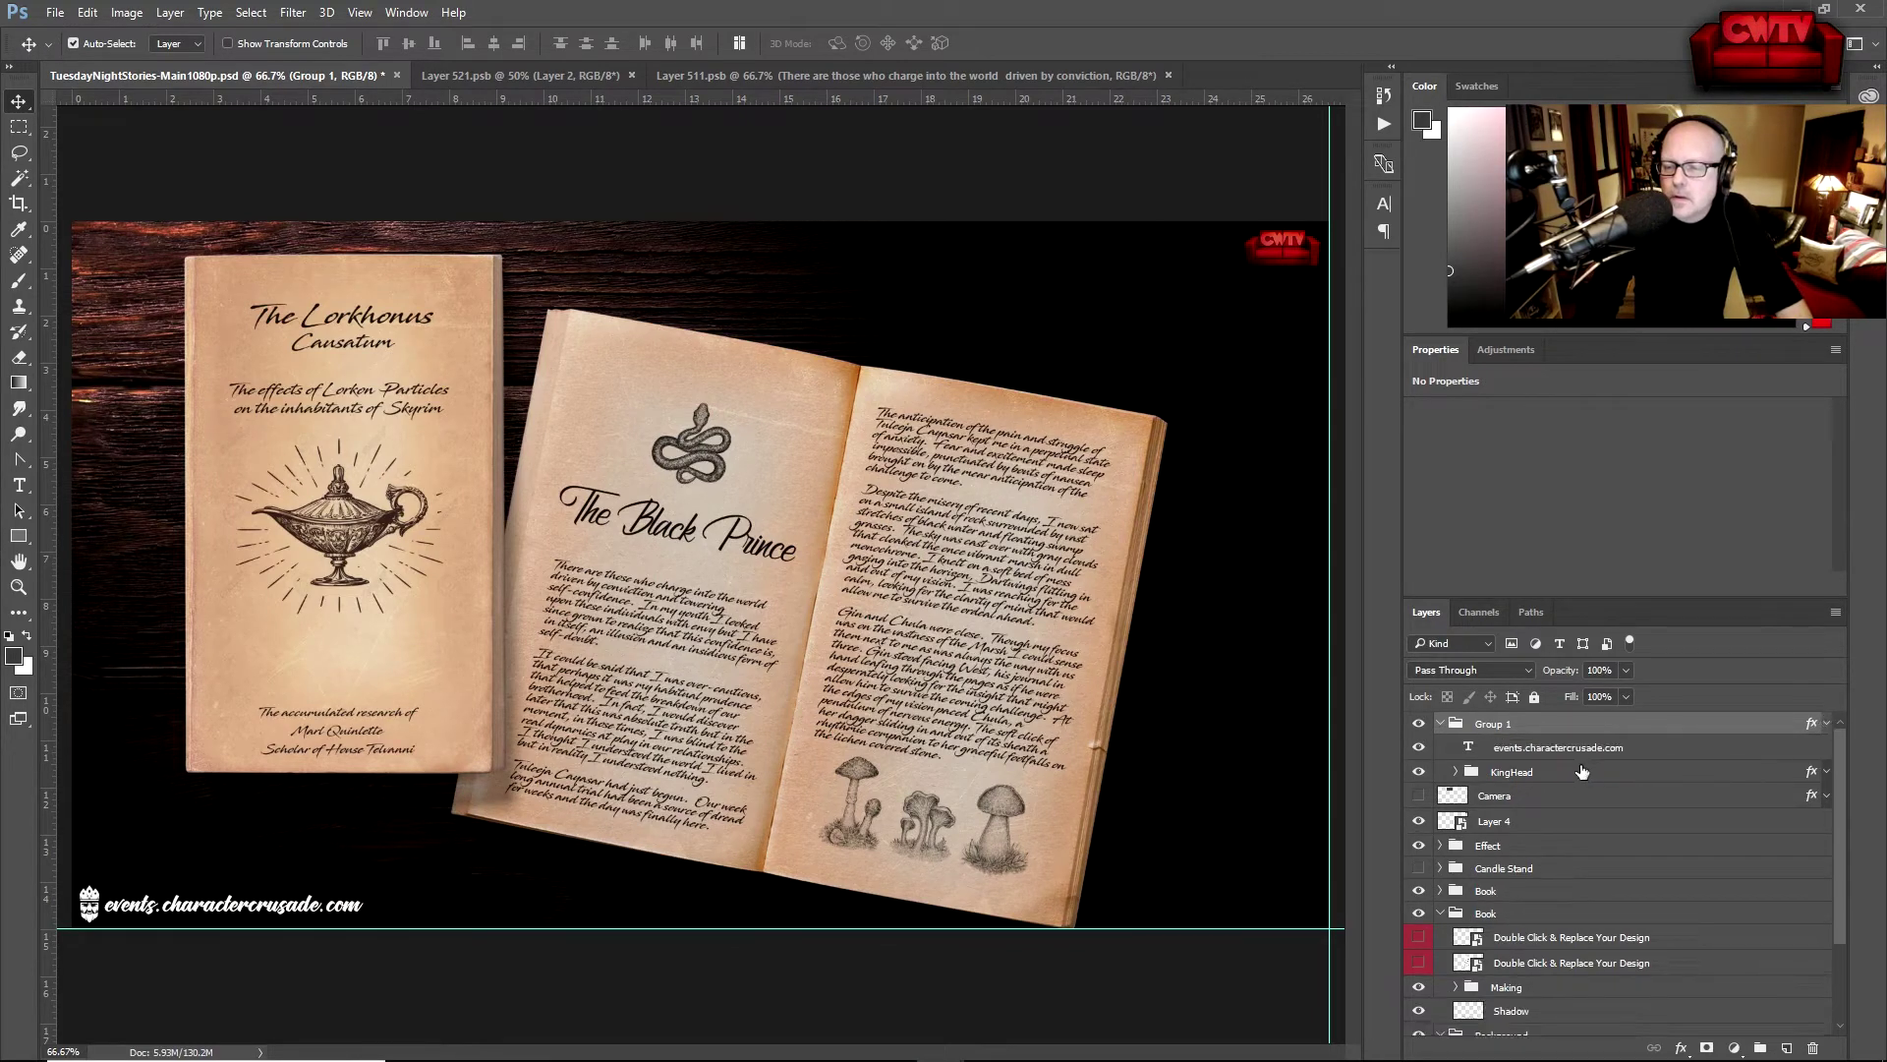
pyautogui.click(1665, 746)
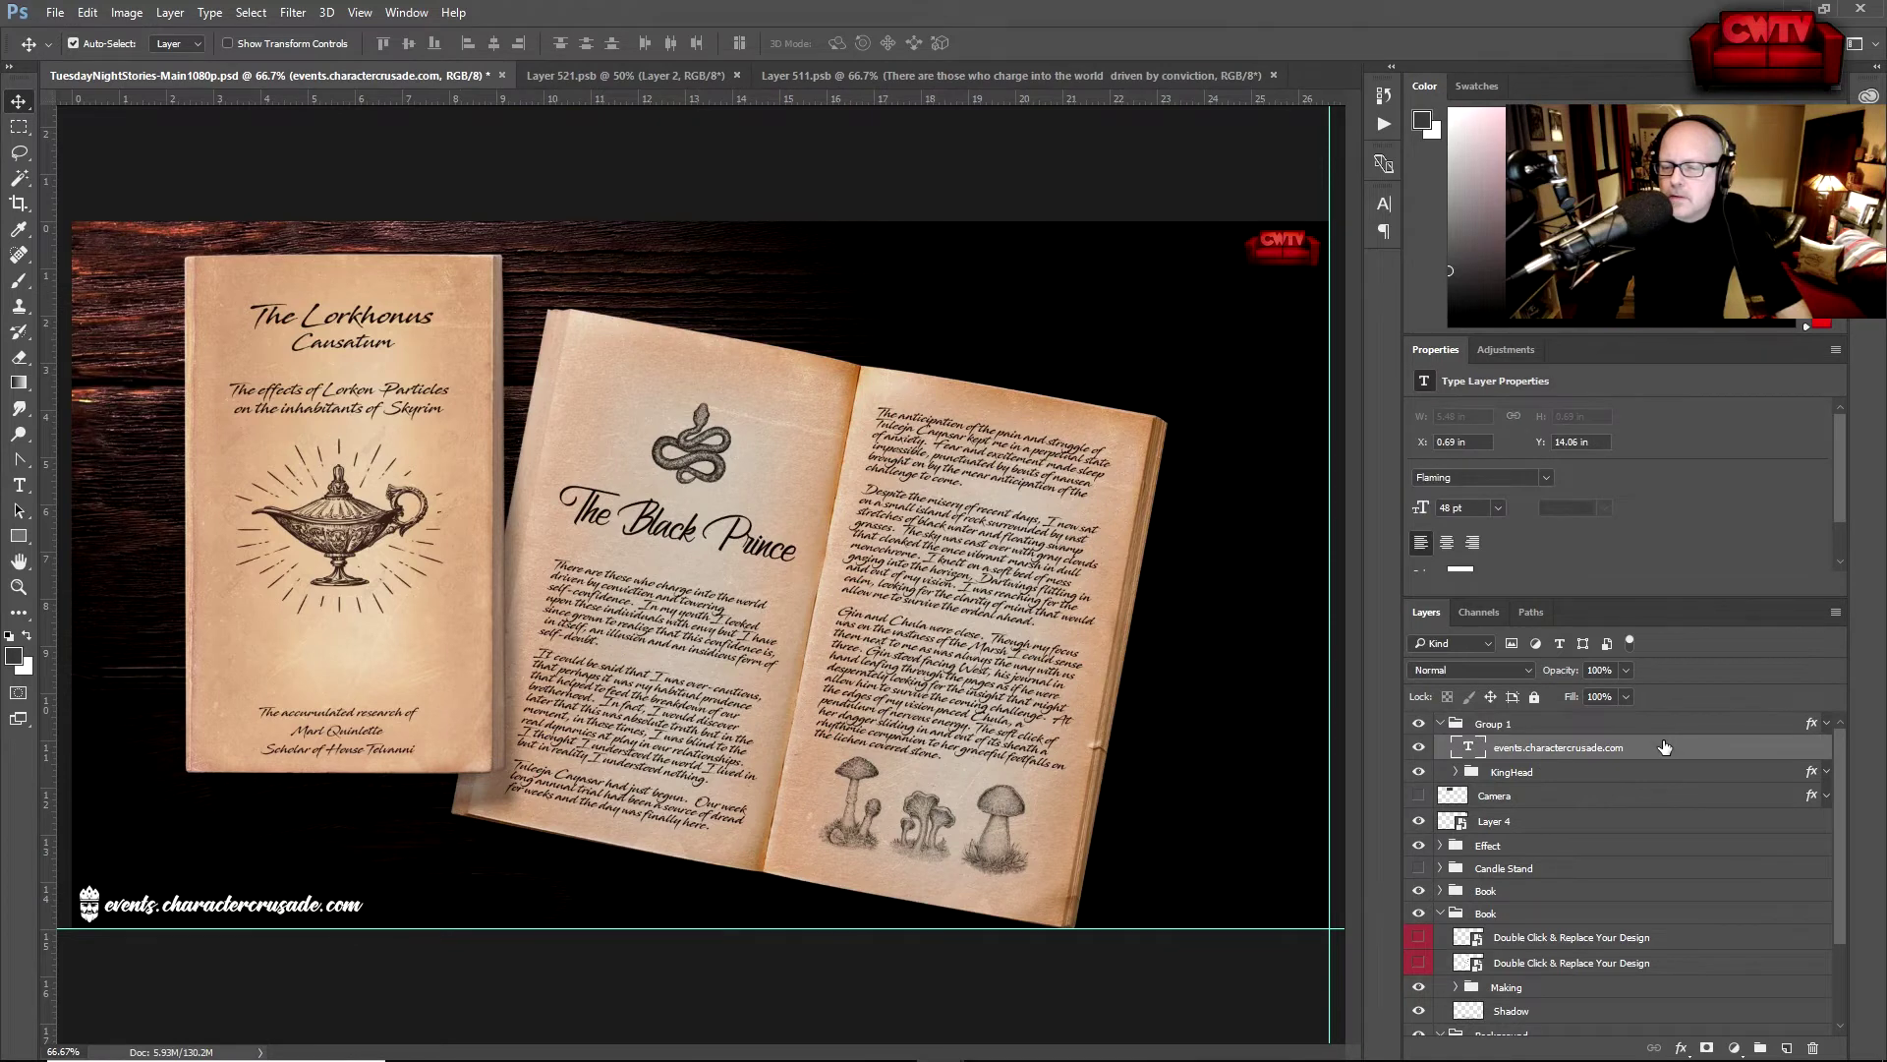
pyautogui.rightClick(1663, 740)
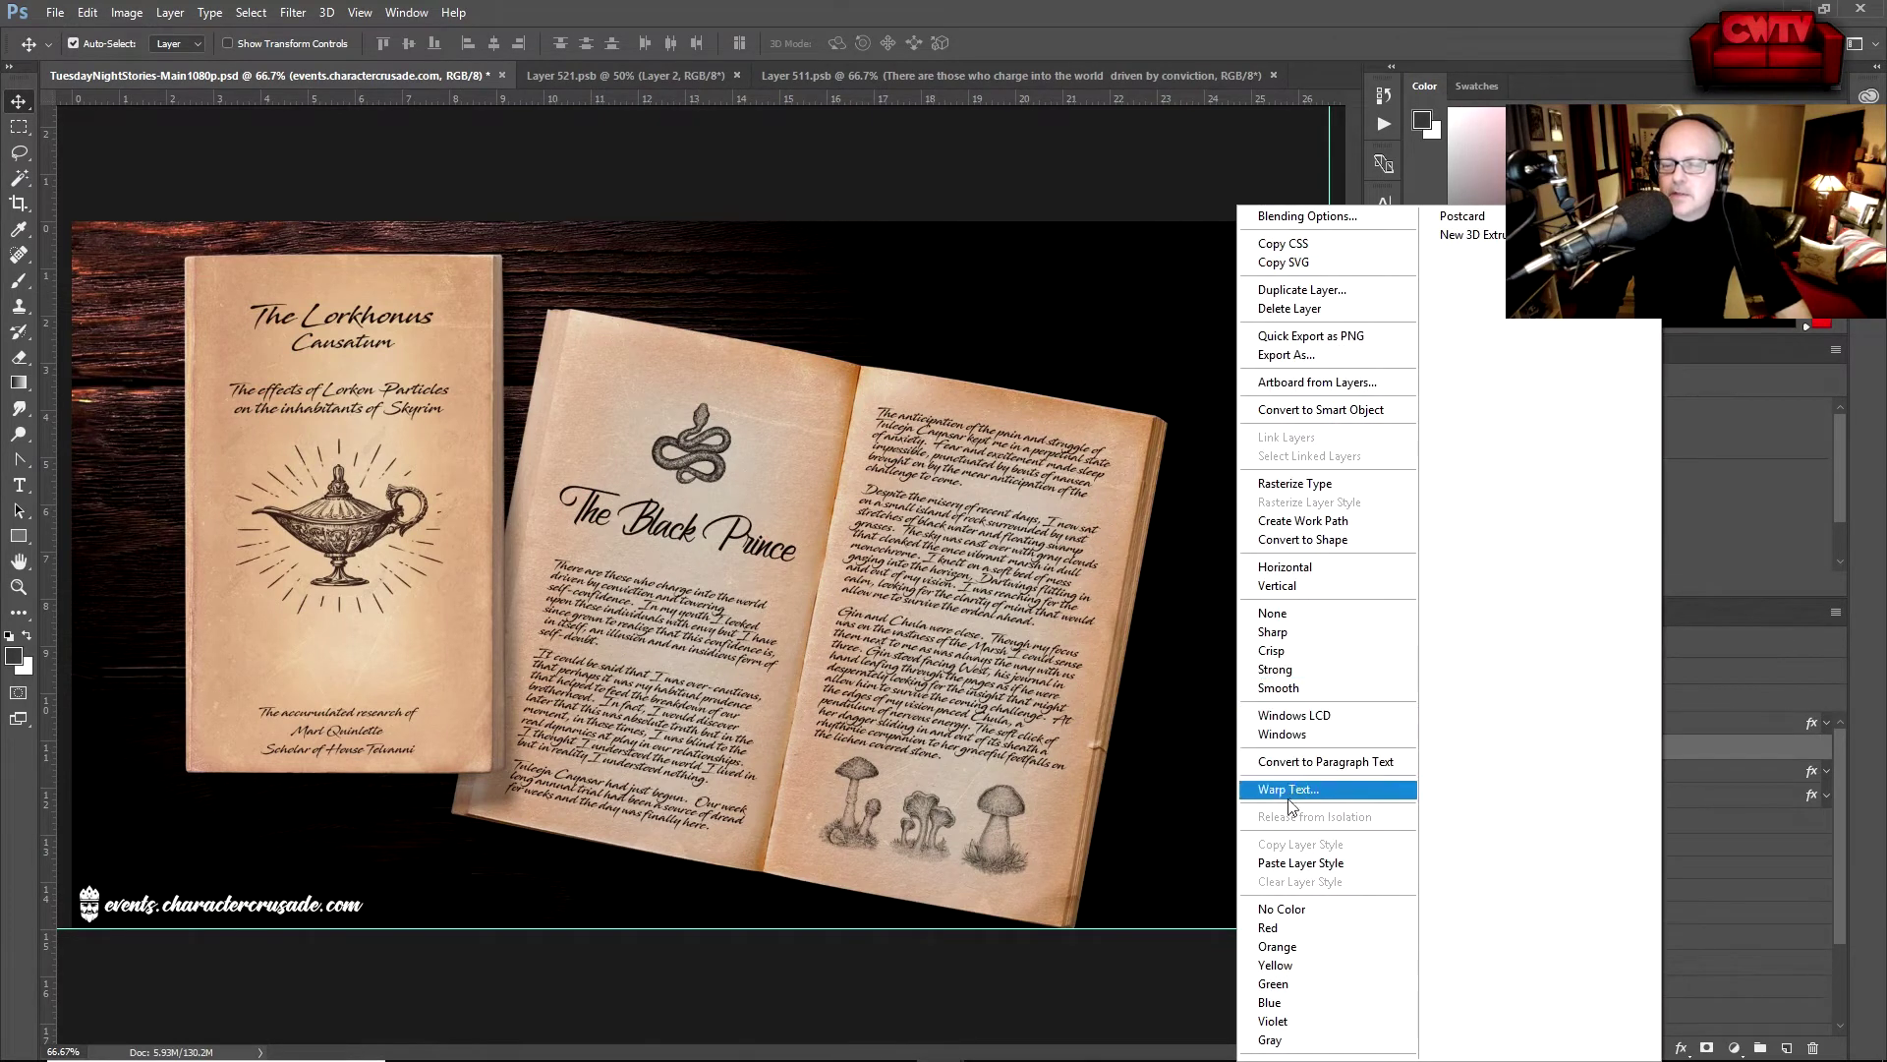
pyautogui.click(1300, 863)
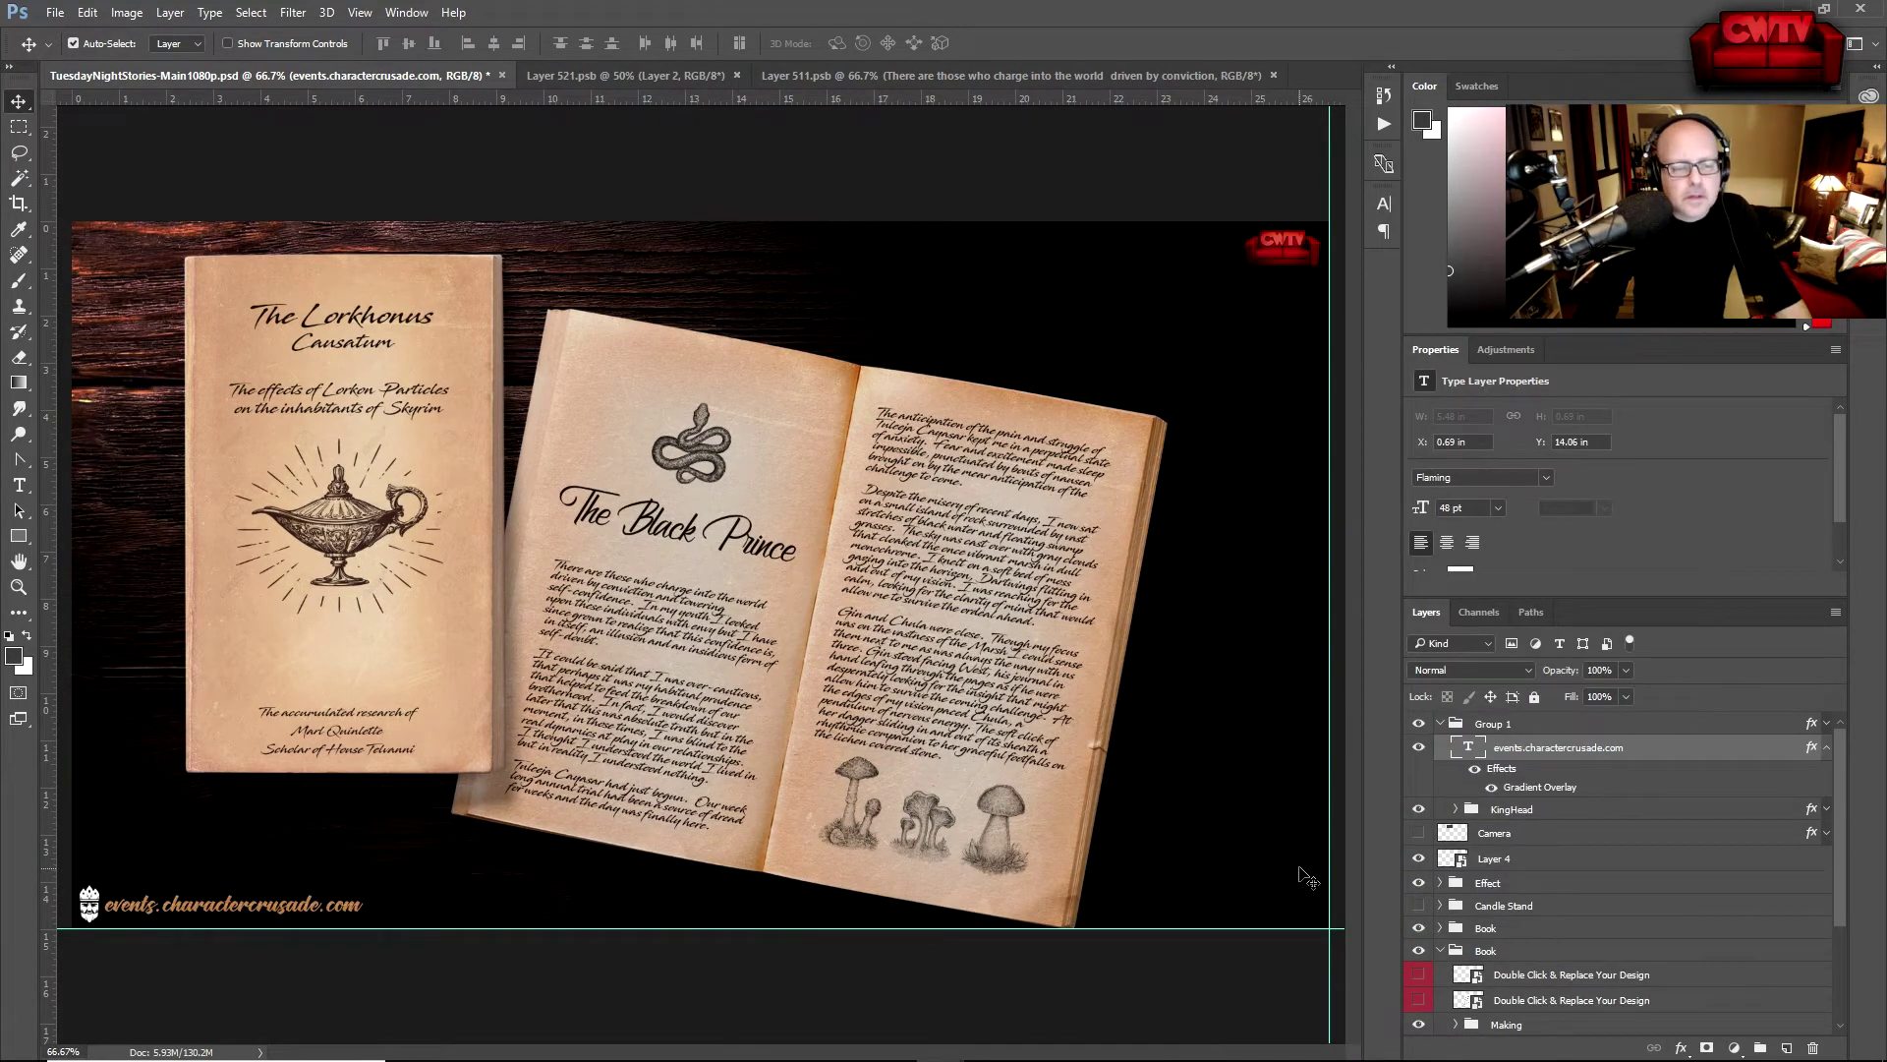
# - Change the caption's gradient overlay to Linear at 55% scale and apply it
pyautogui.doubleClick(1534, 789)
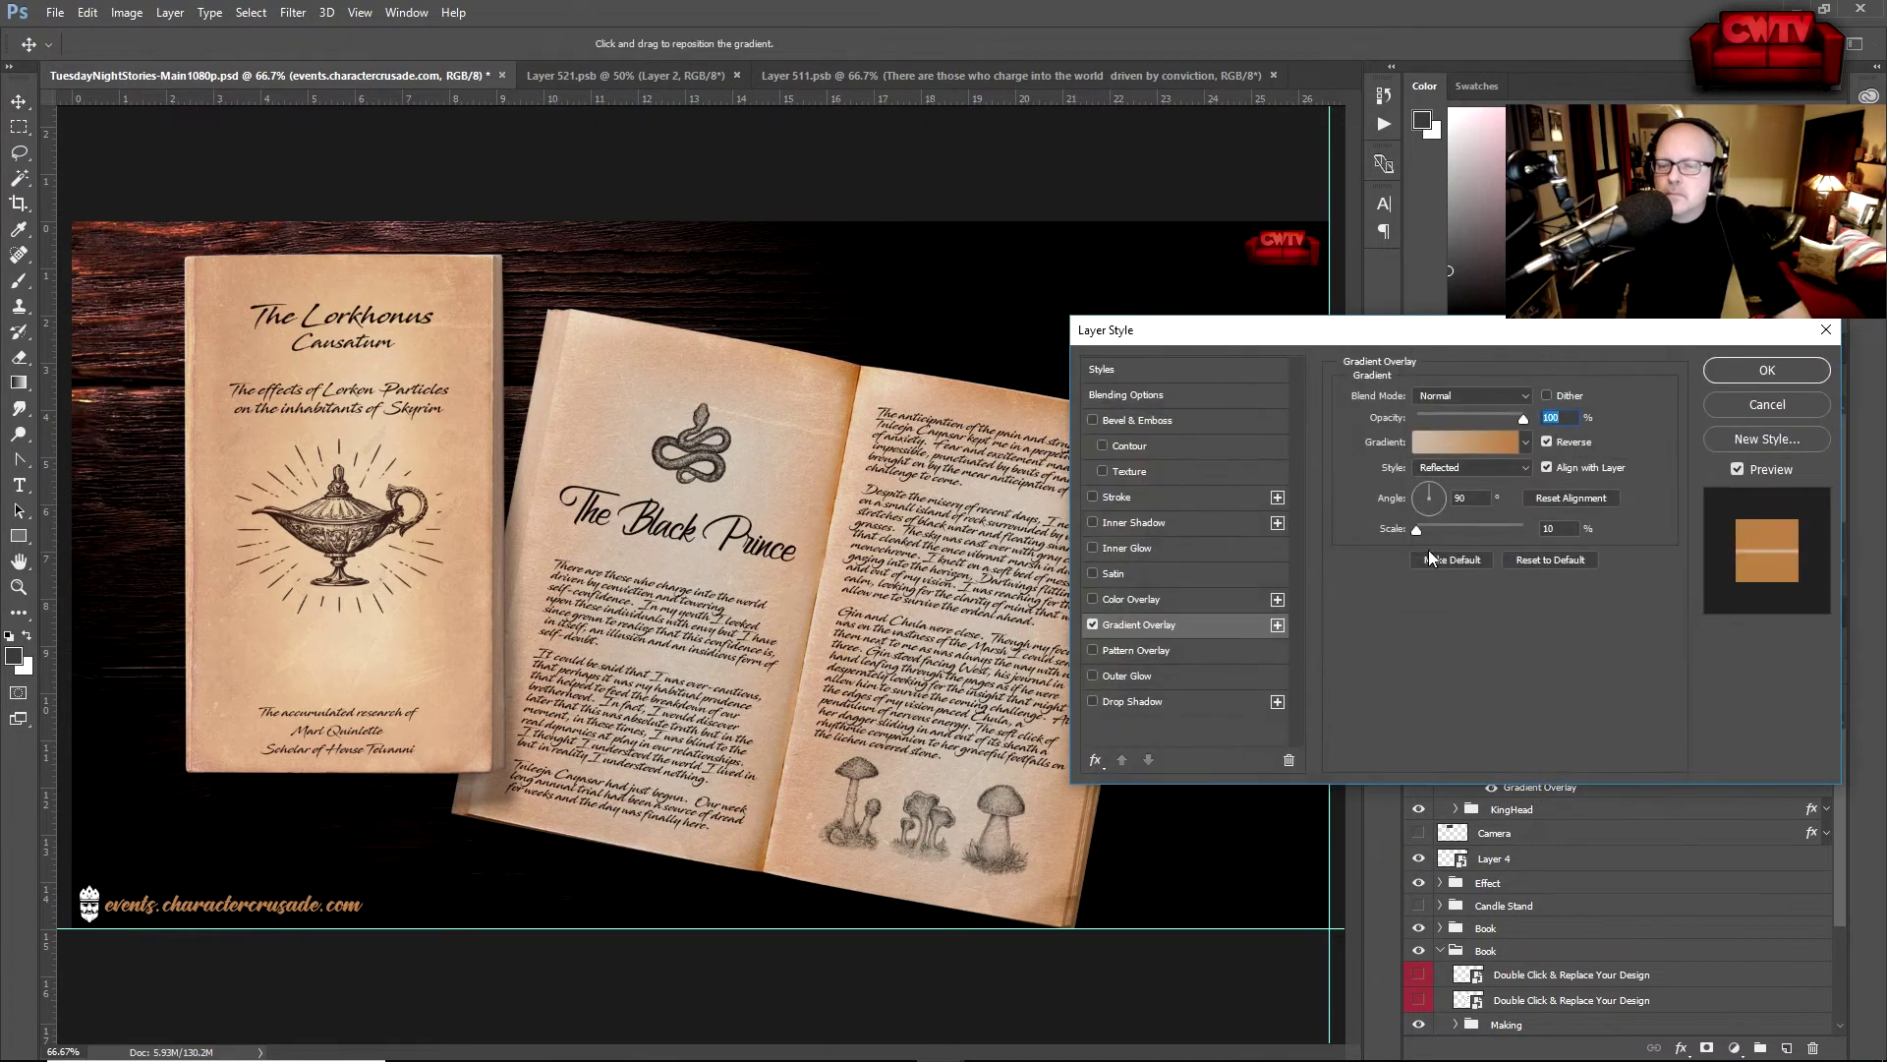
pyautogui.moveTo(1417, 532); pyautogui.dragTo(1453, 557)
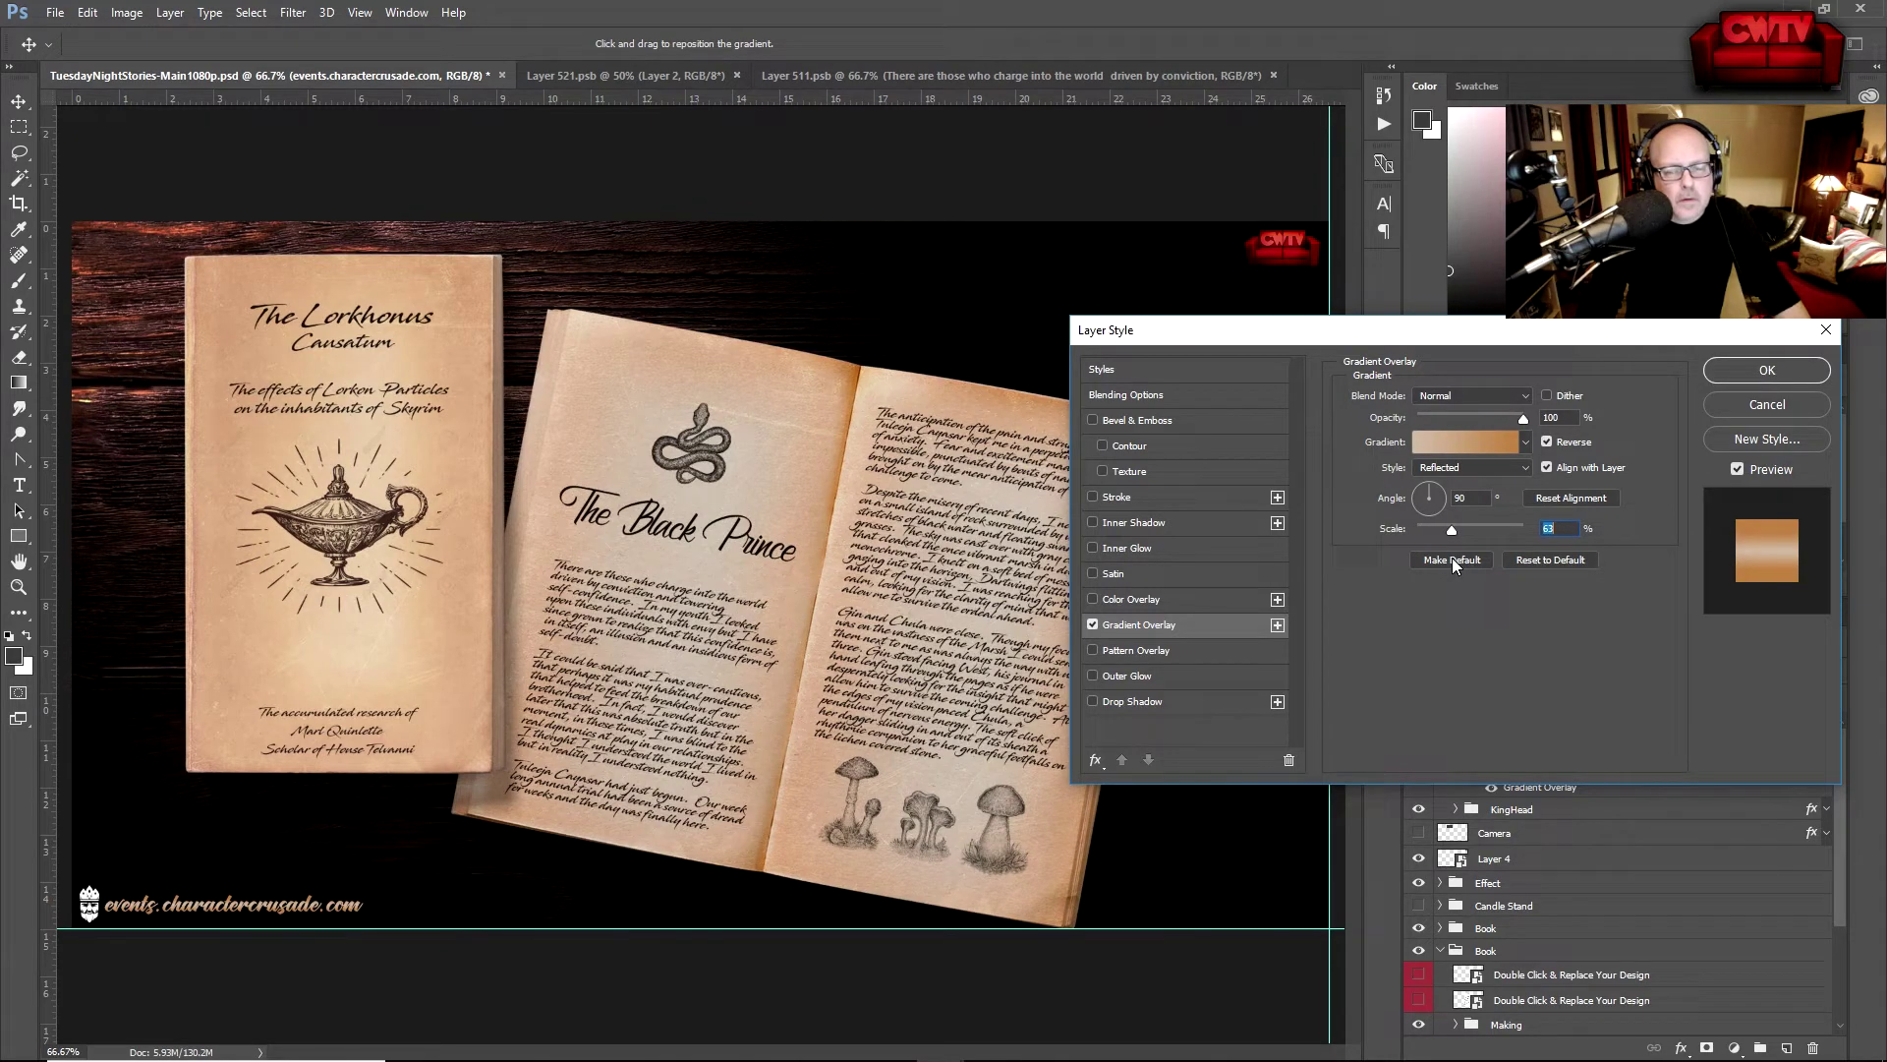
pyautogui.click(1477, 470)
pyautogui.click(1459, 482)
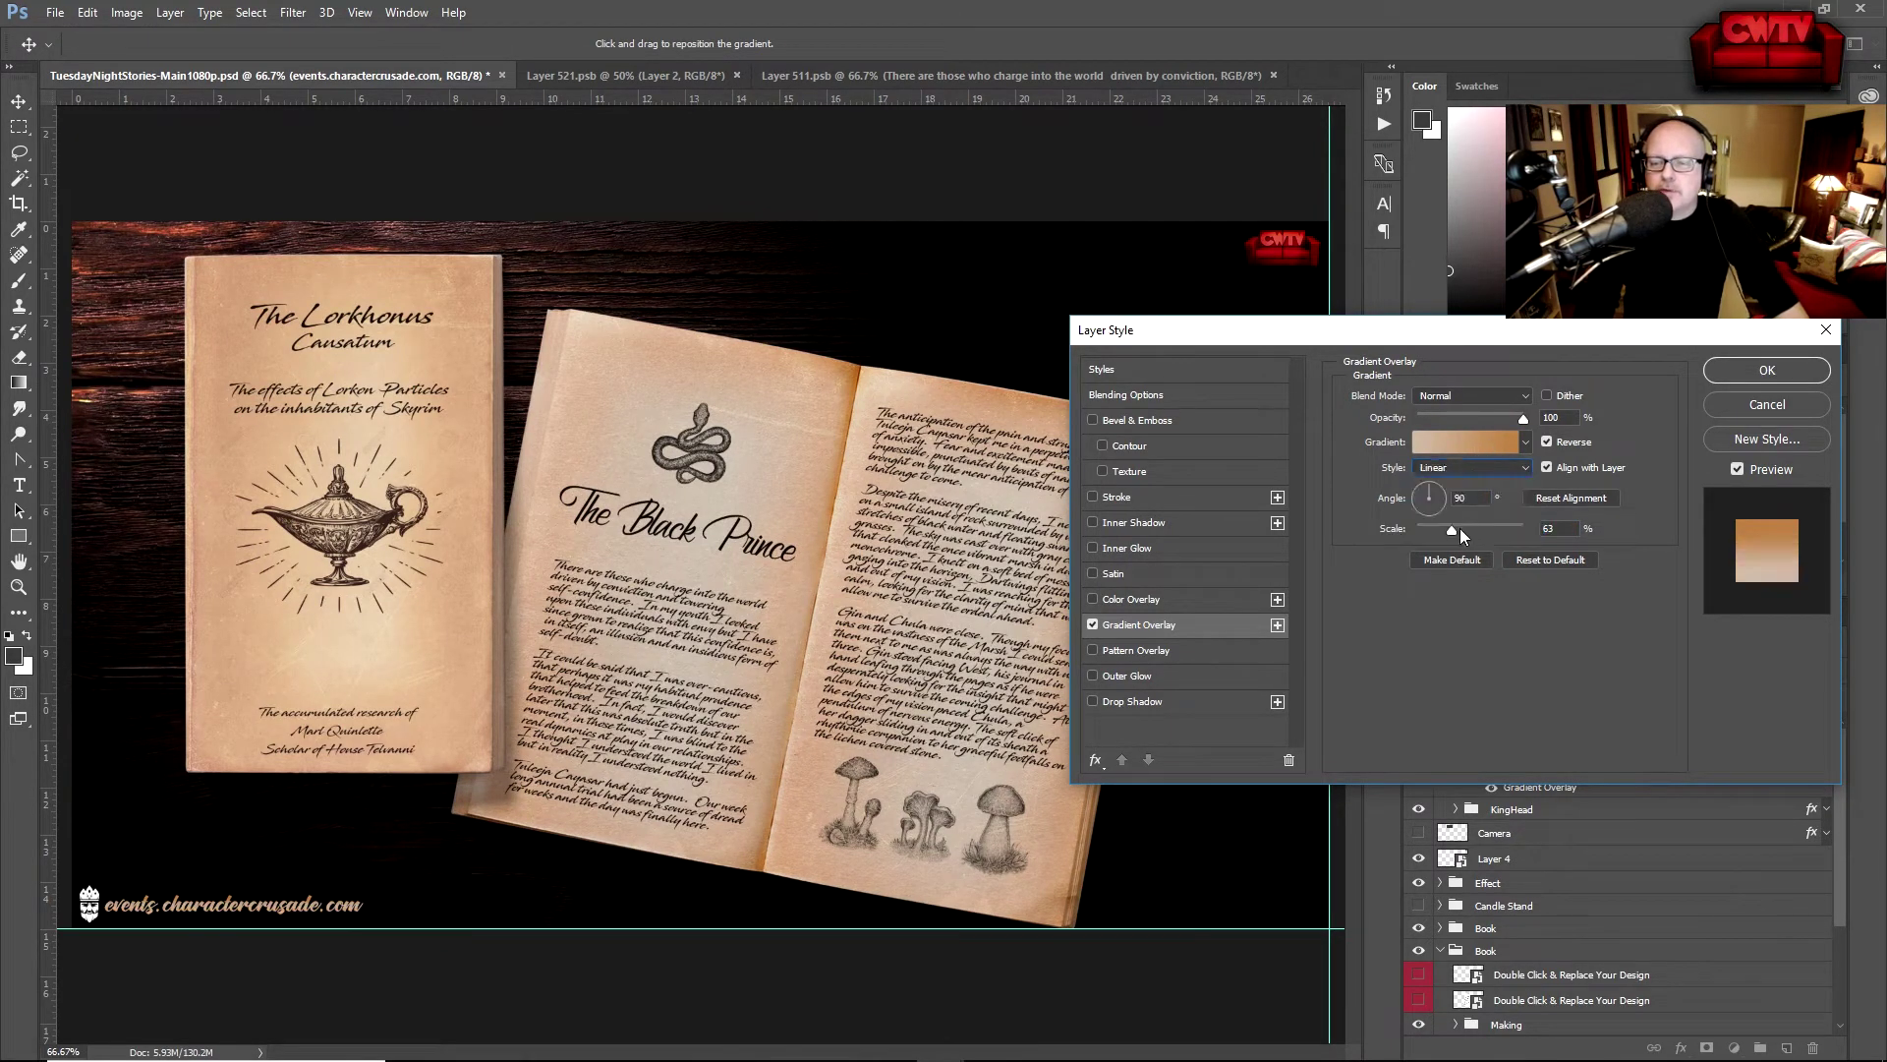
pyautogui.click(1454, 533)
pyautogui.moveTo(1472, 527); pyautogui.dragTo(1412, 535)
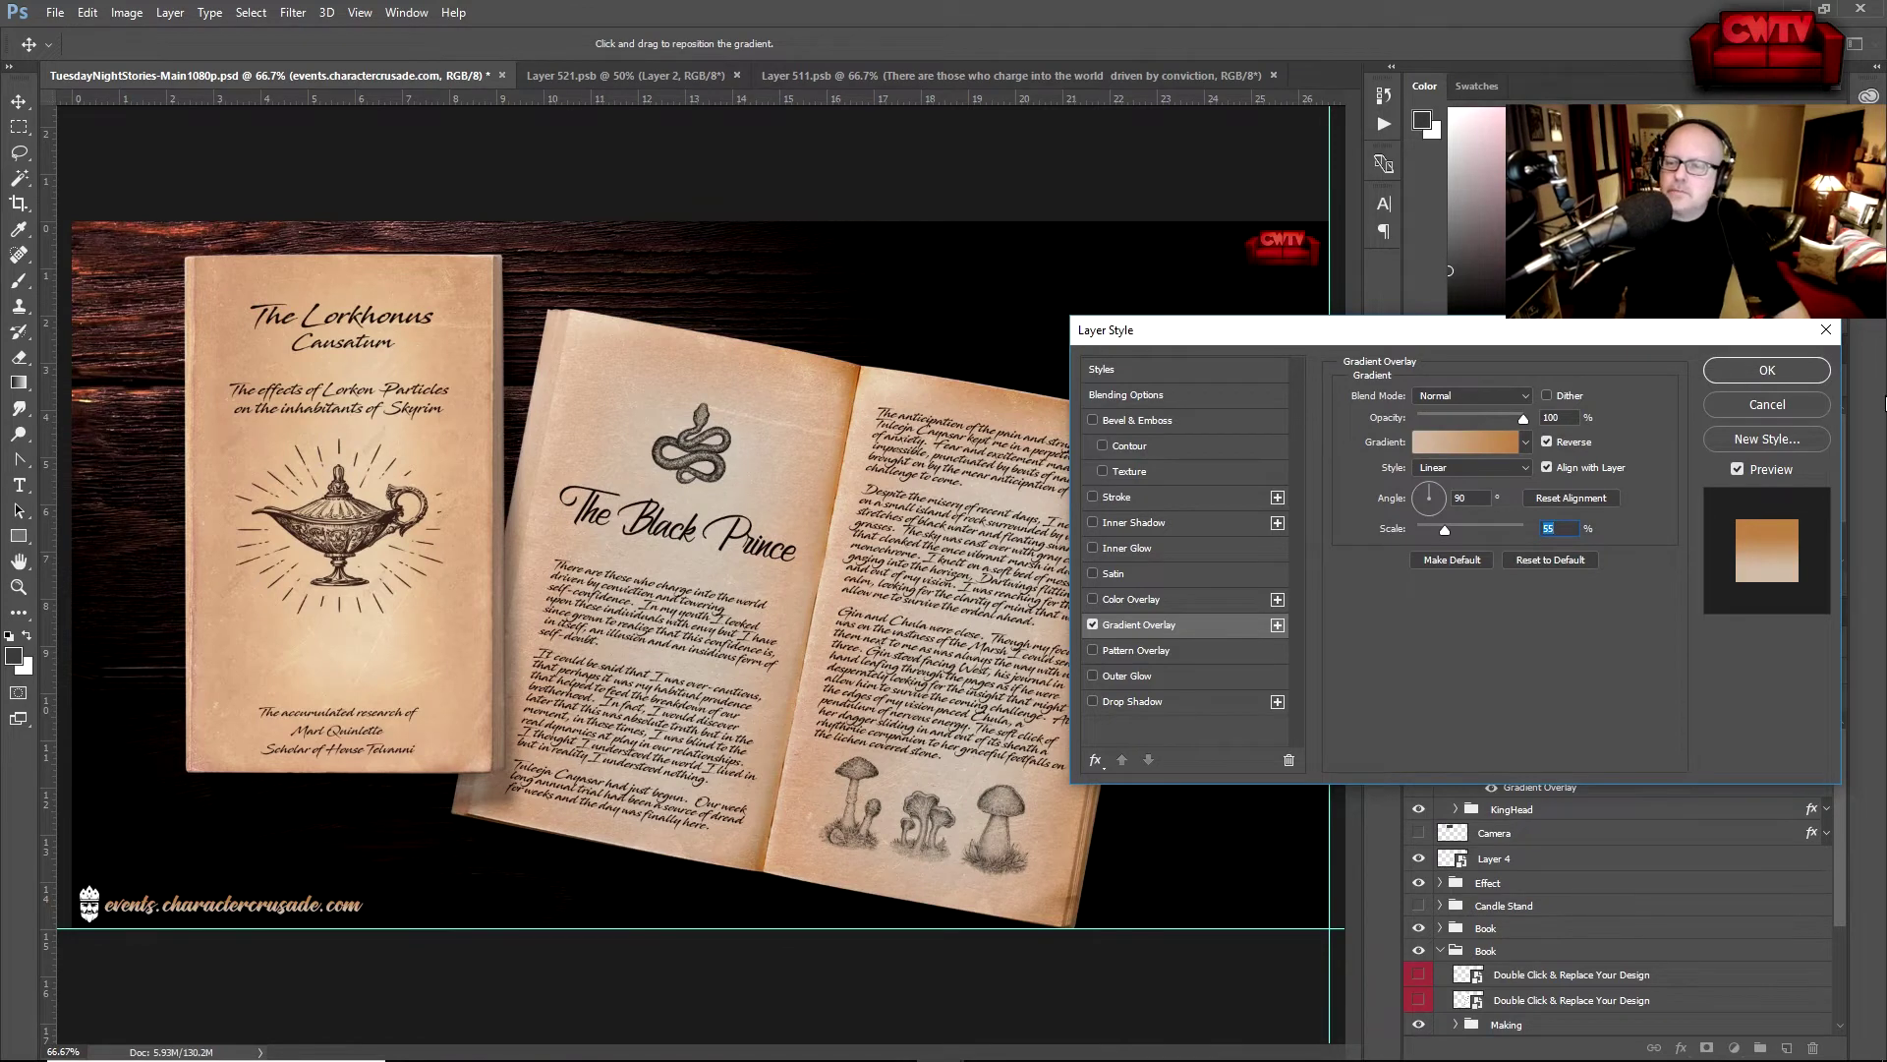
pyautogui.click(1767, 371)
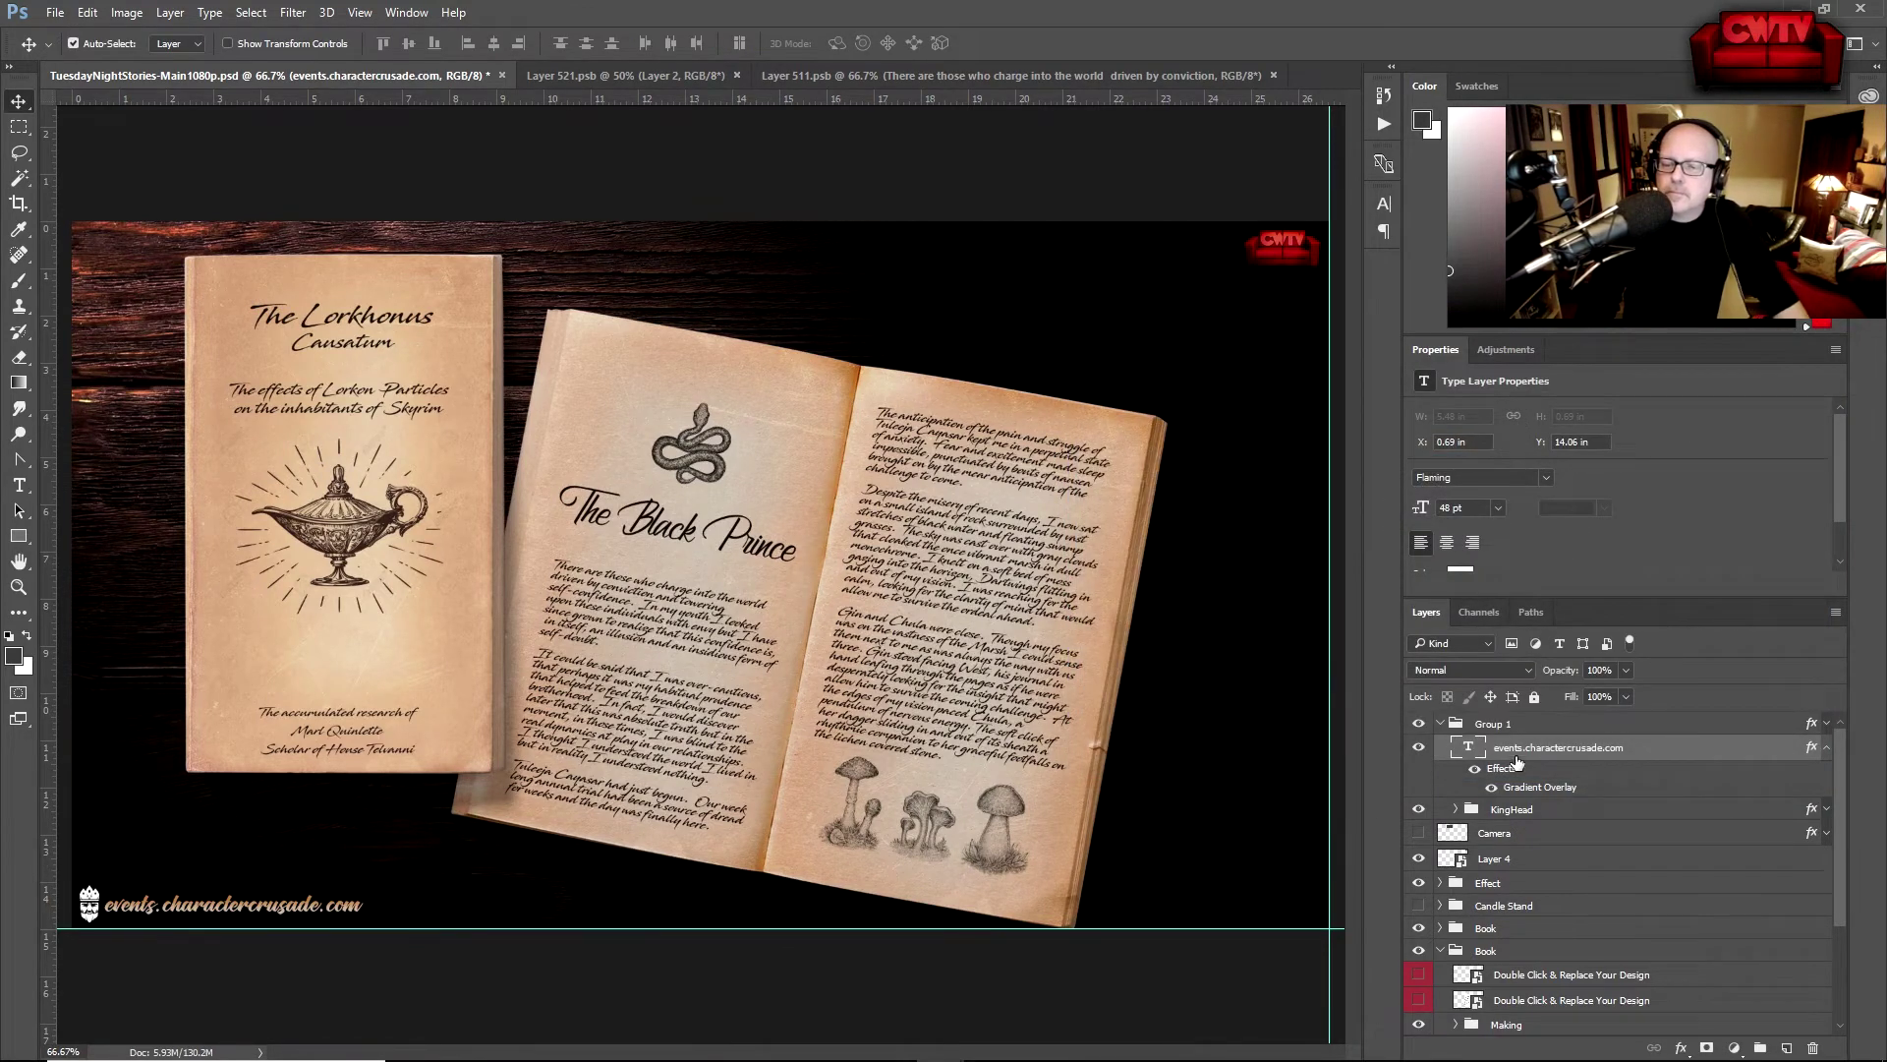
# - Copy the caption's layer style and hide the effects on KingHead's Layer 2 and Layer 3
pyautogui.rightClick(1661, 749)
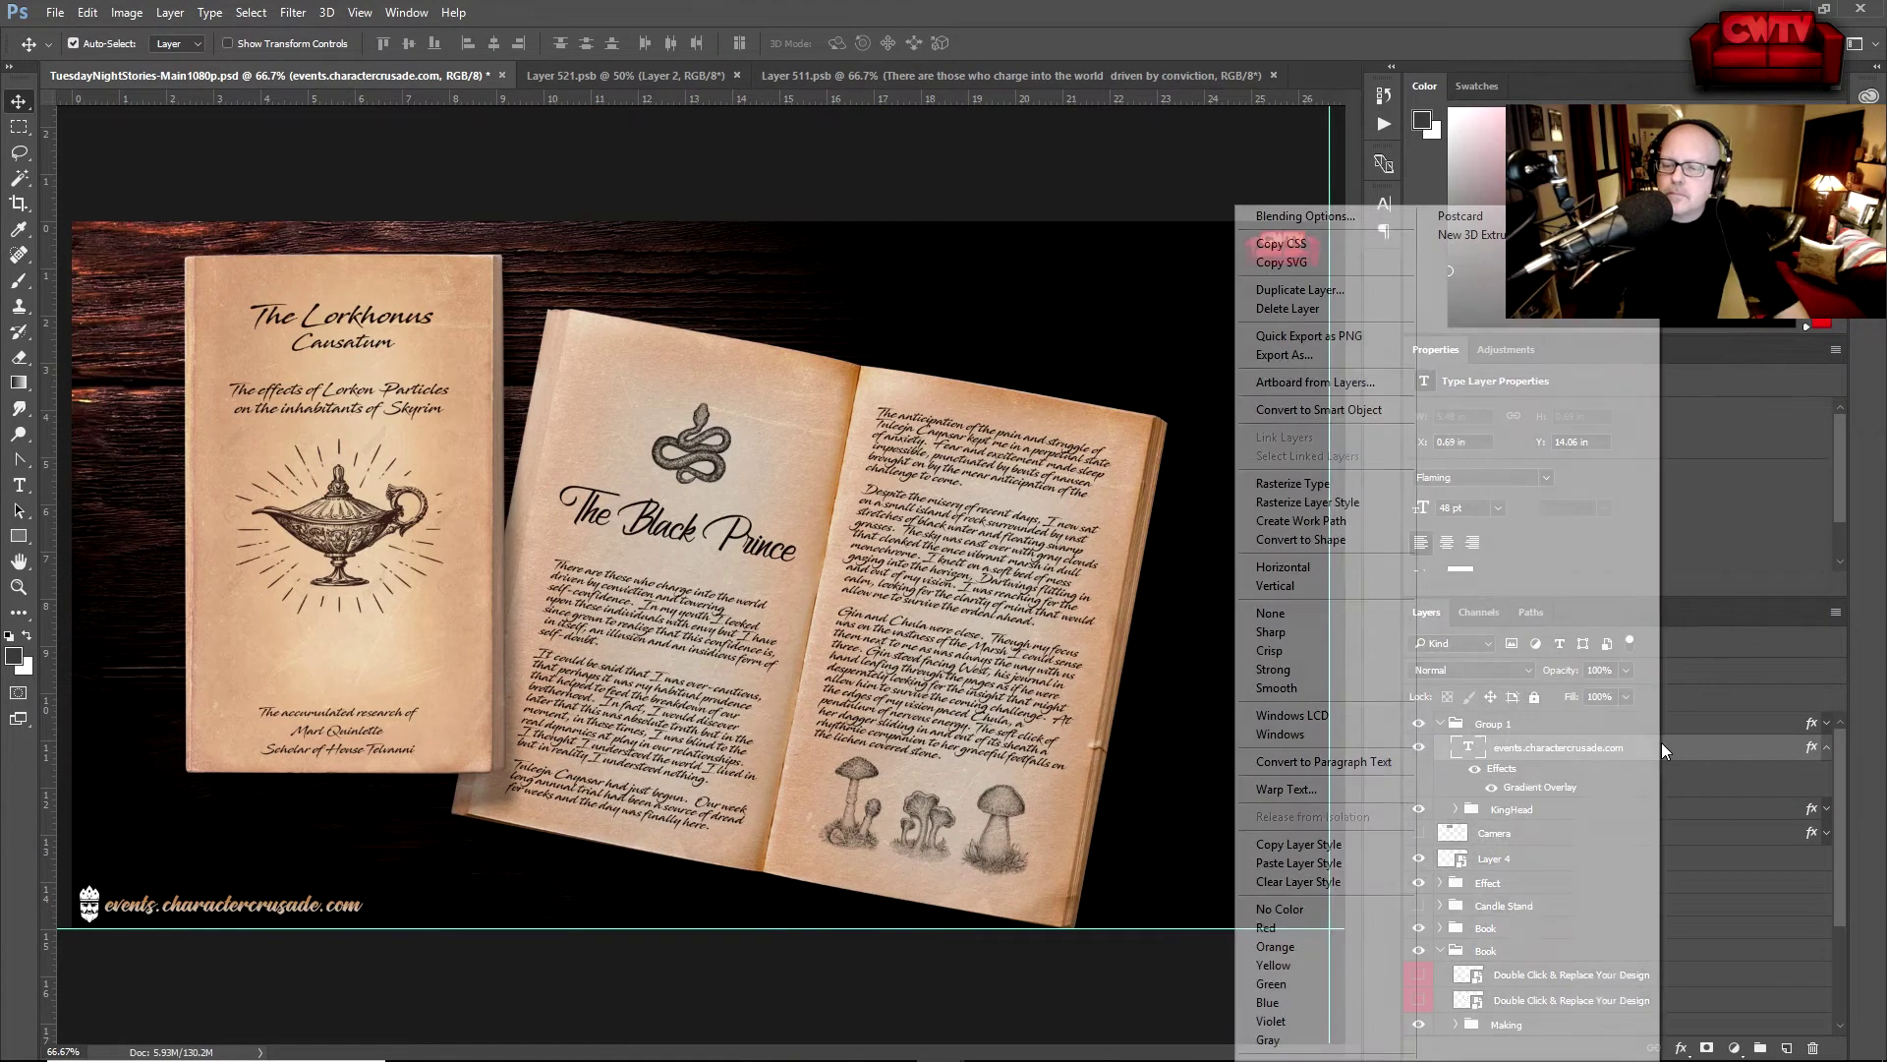
pyautogui.click(1311, 847)
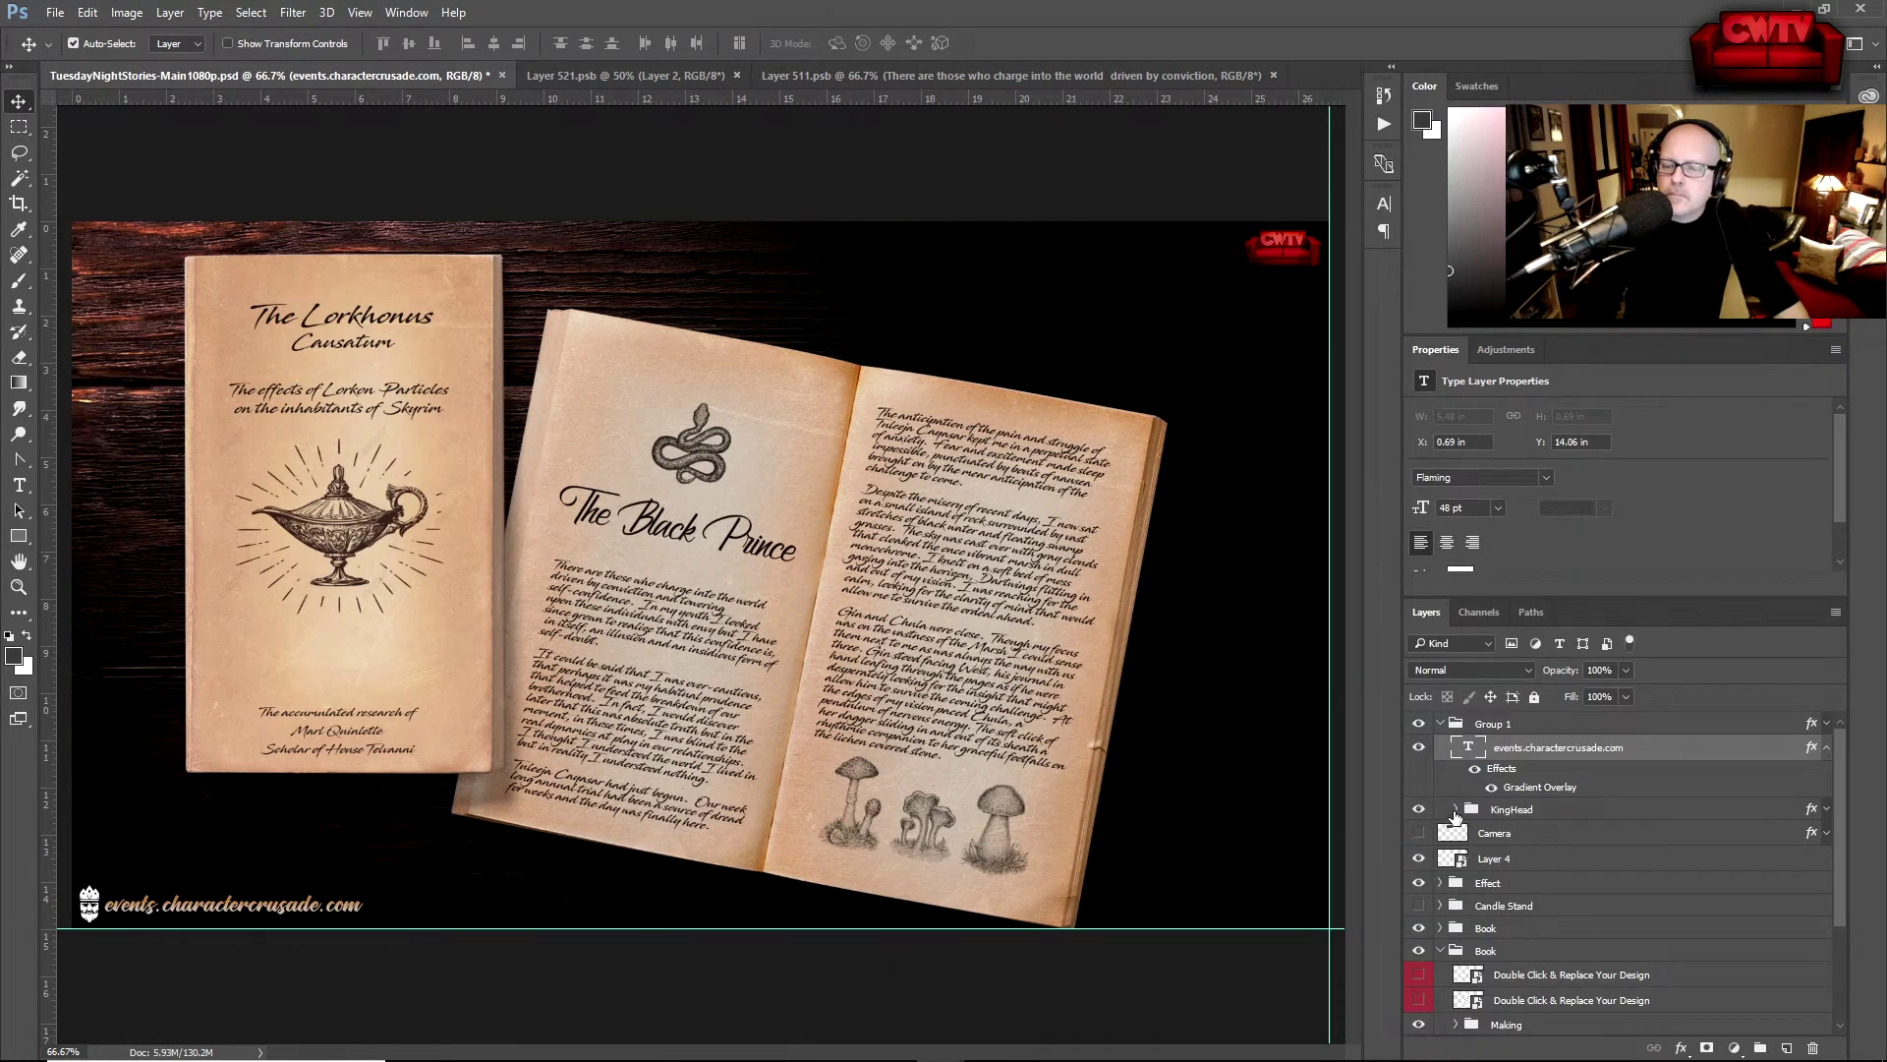
pyautogui.click(1456, 809)
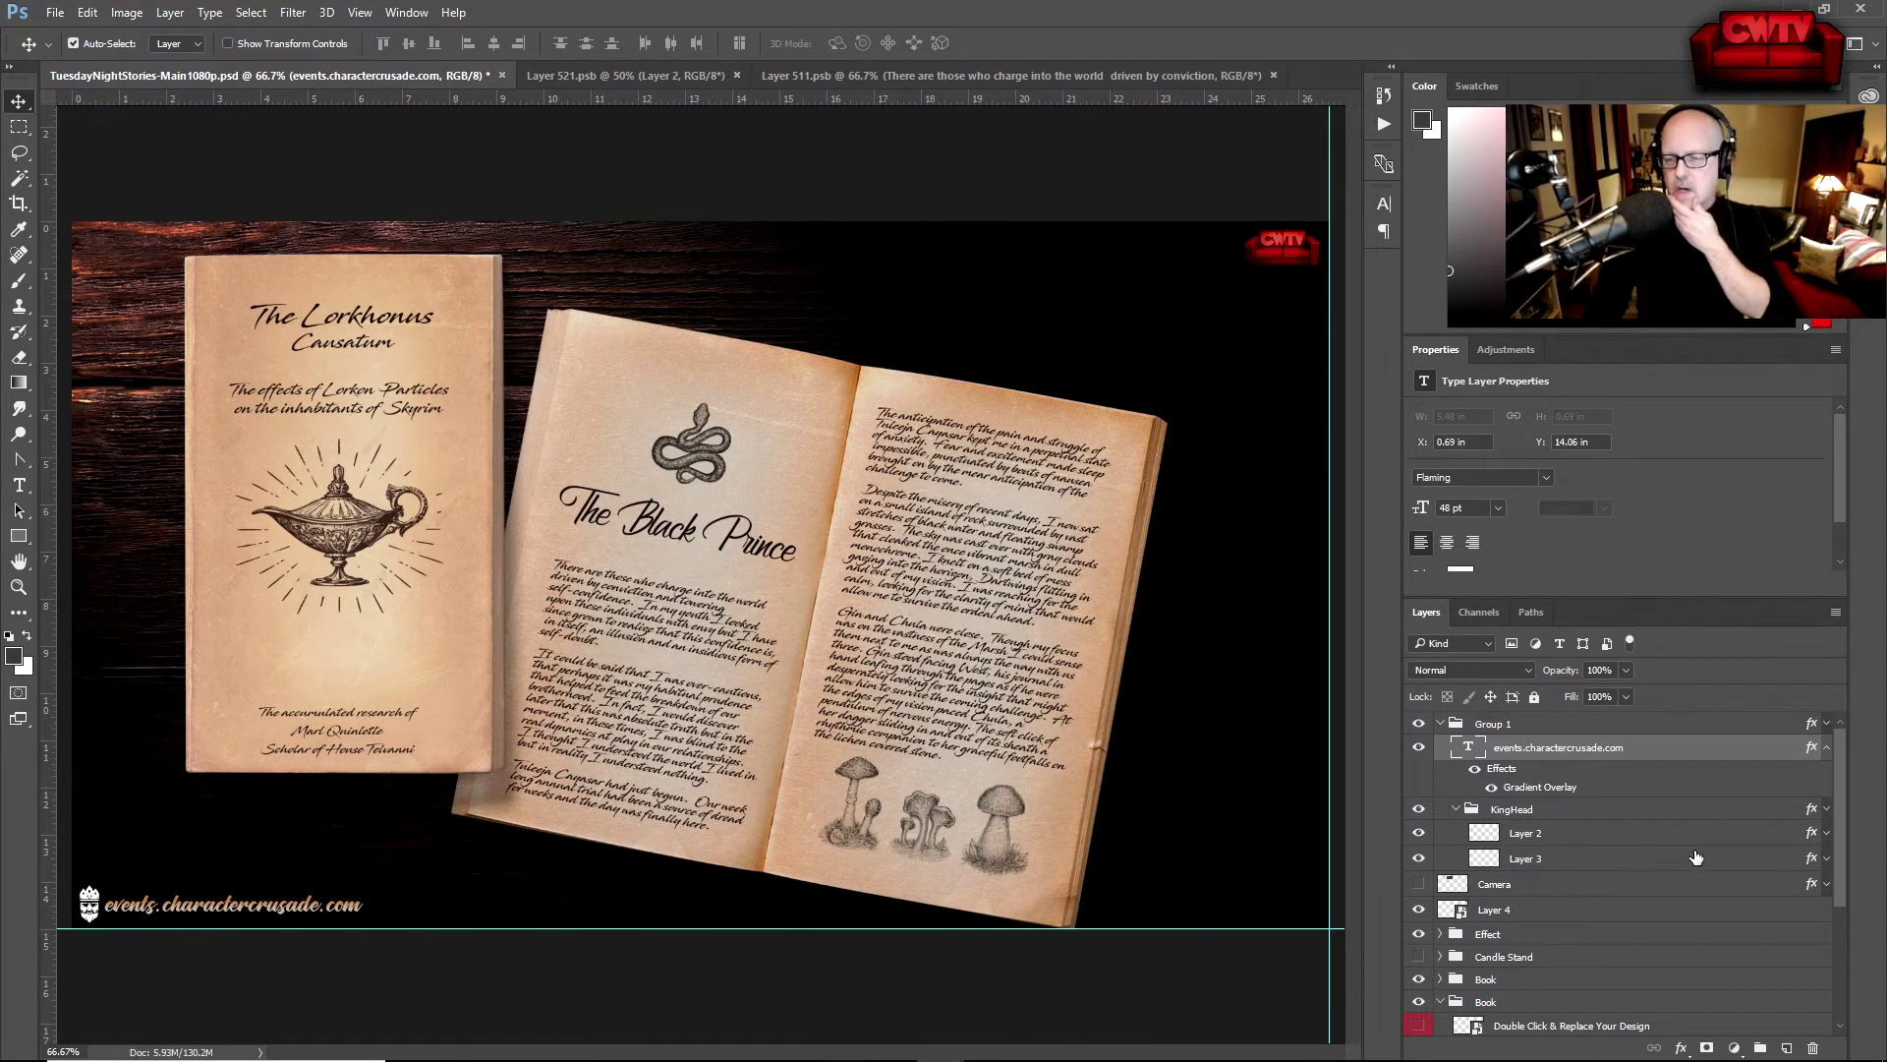
pyautogui.click(1826, 811)
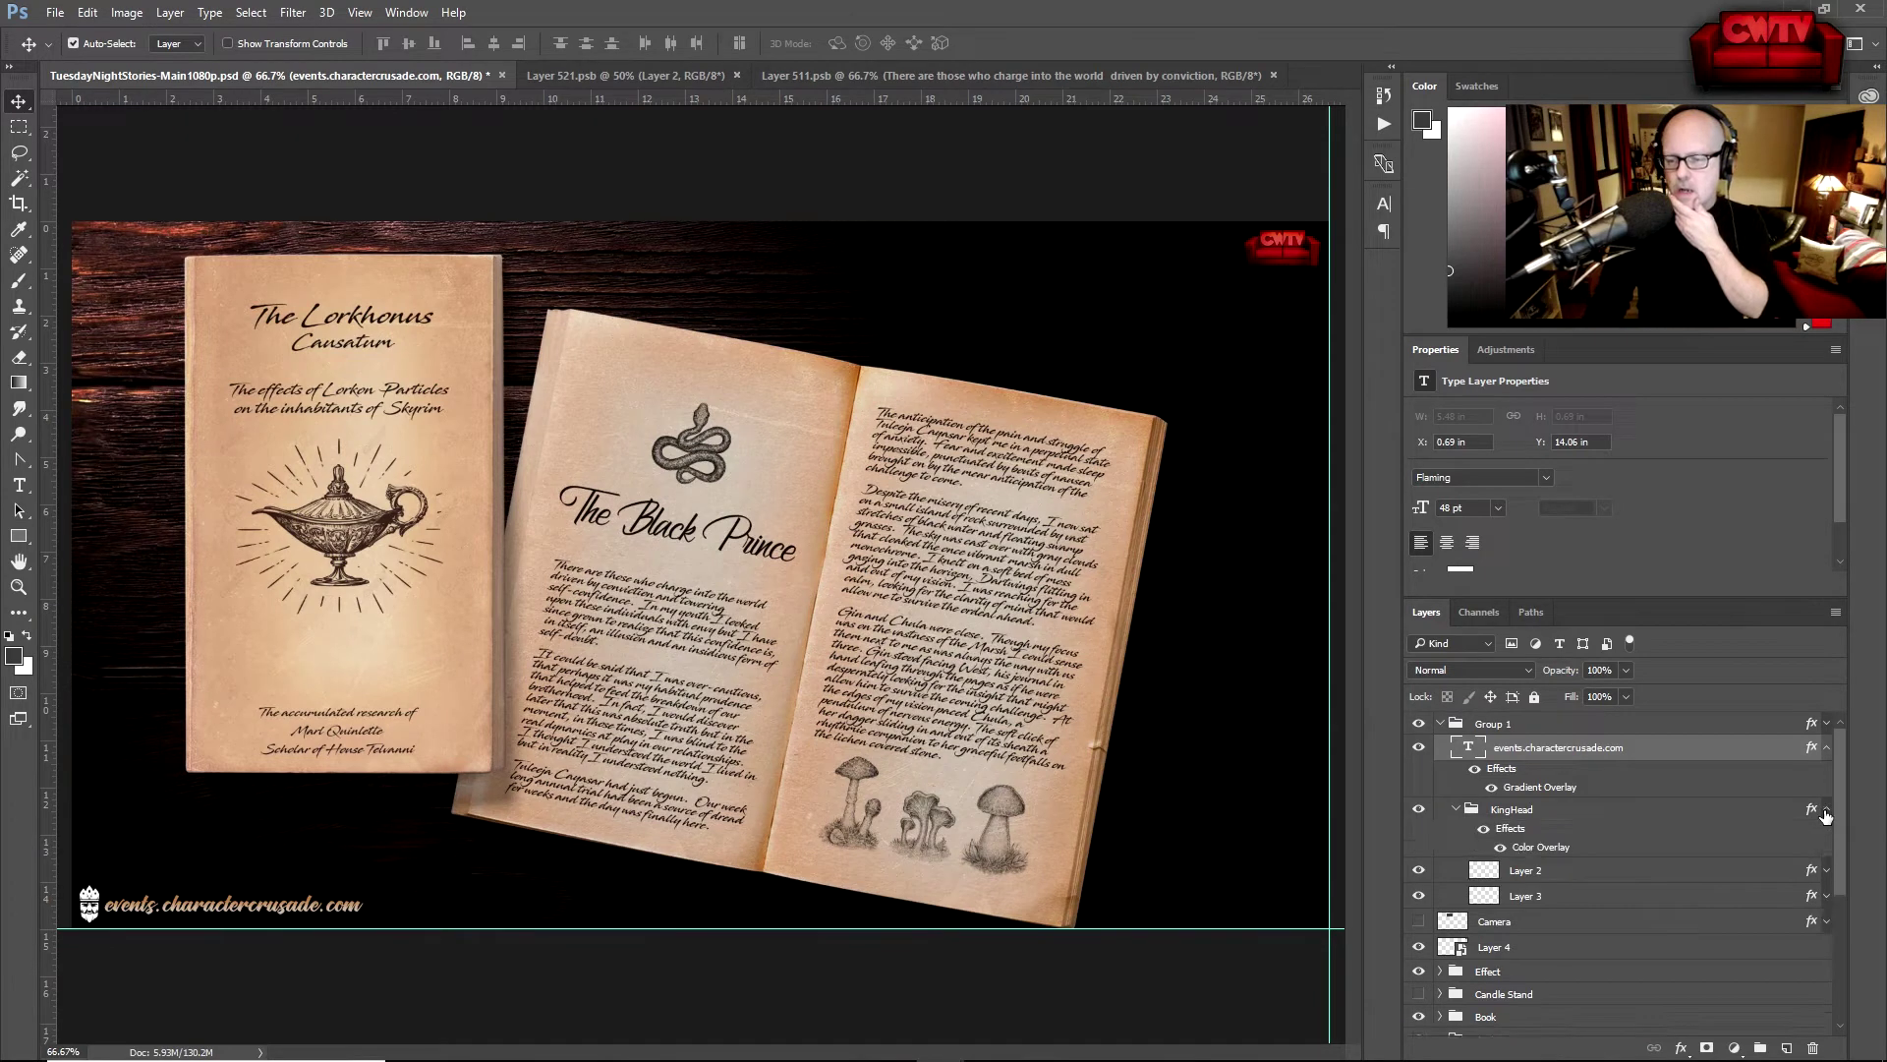
pyautogui.click(1826, 871)
pyautogui.click(1504, 947)
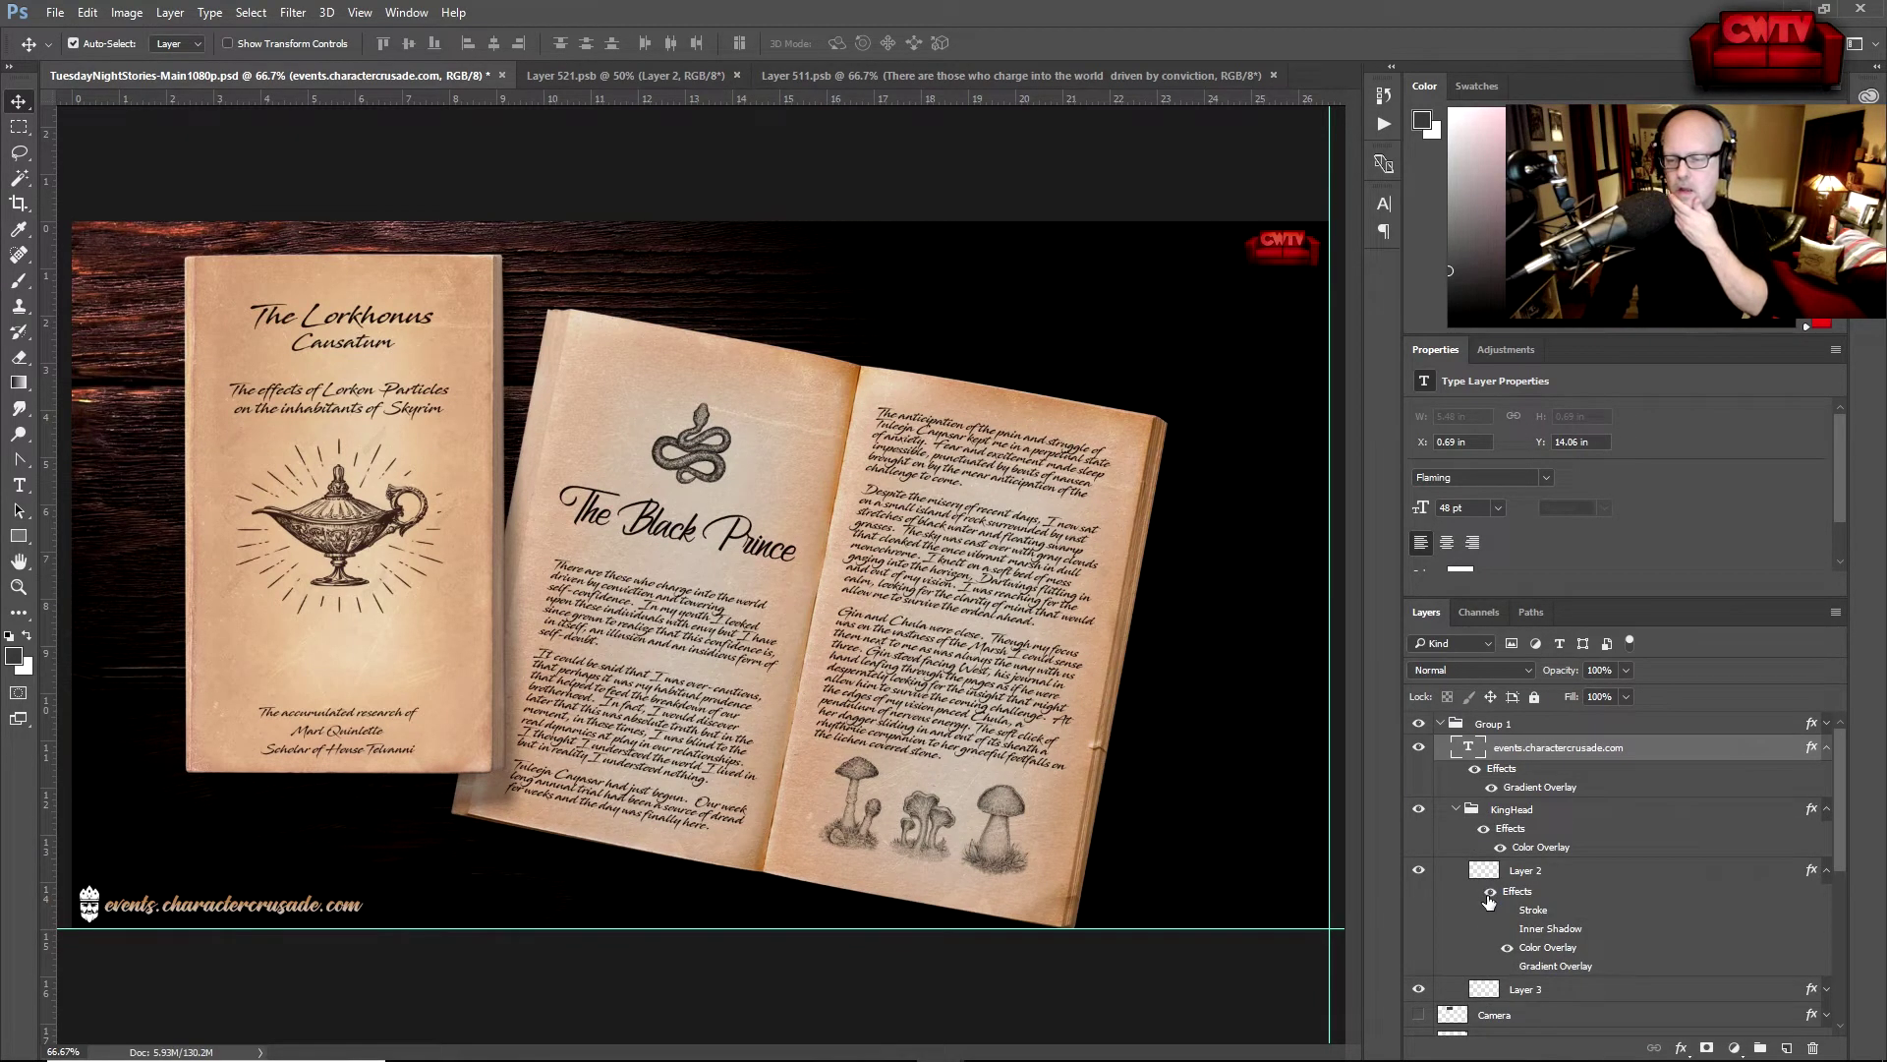
pyautogui.click(1826, 870)
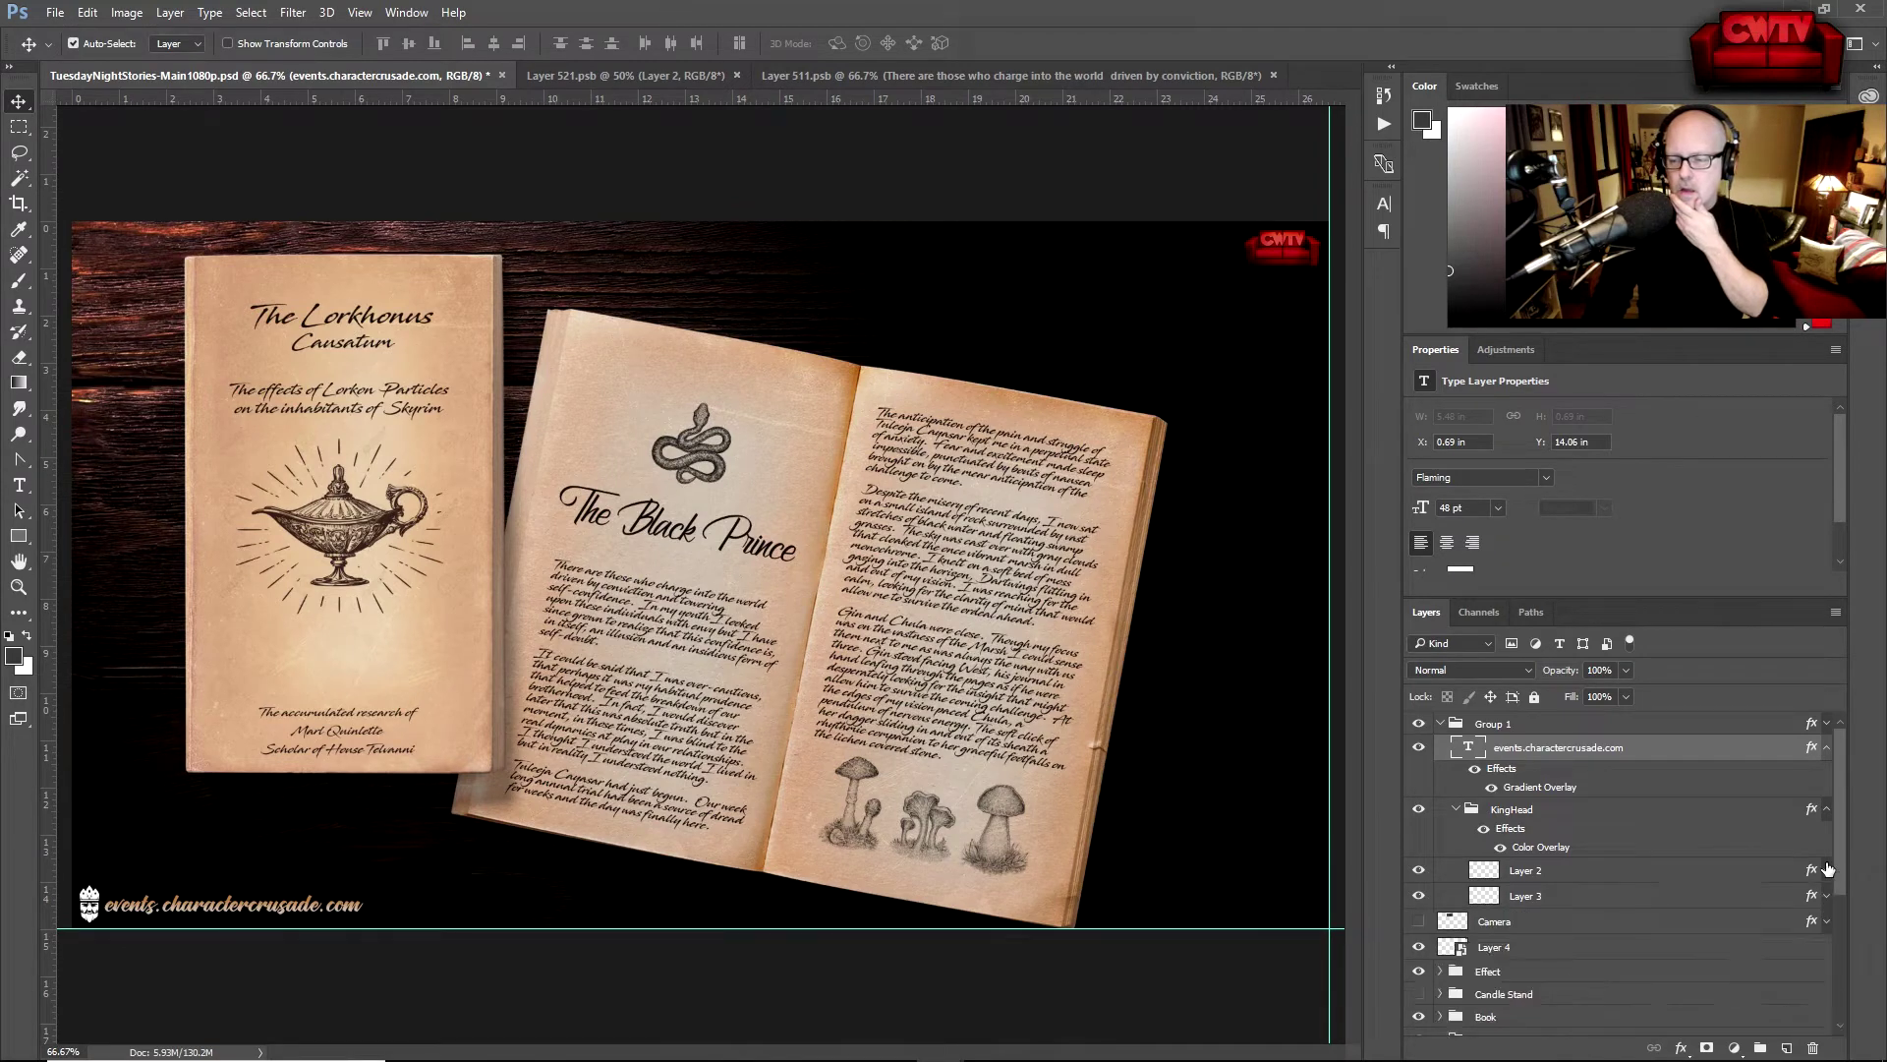
pyautogui.click(1826, 897)
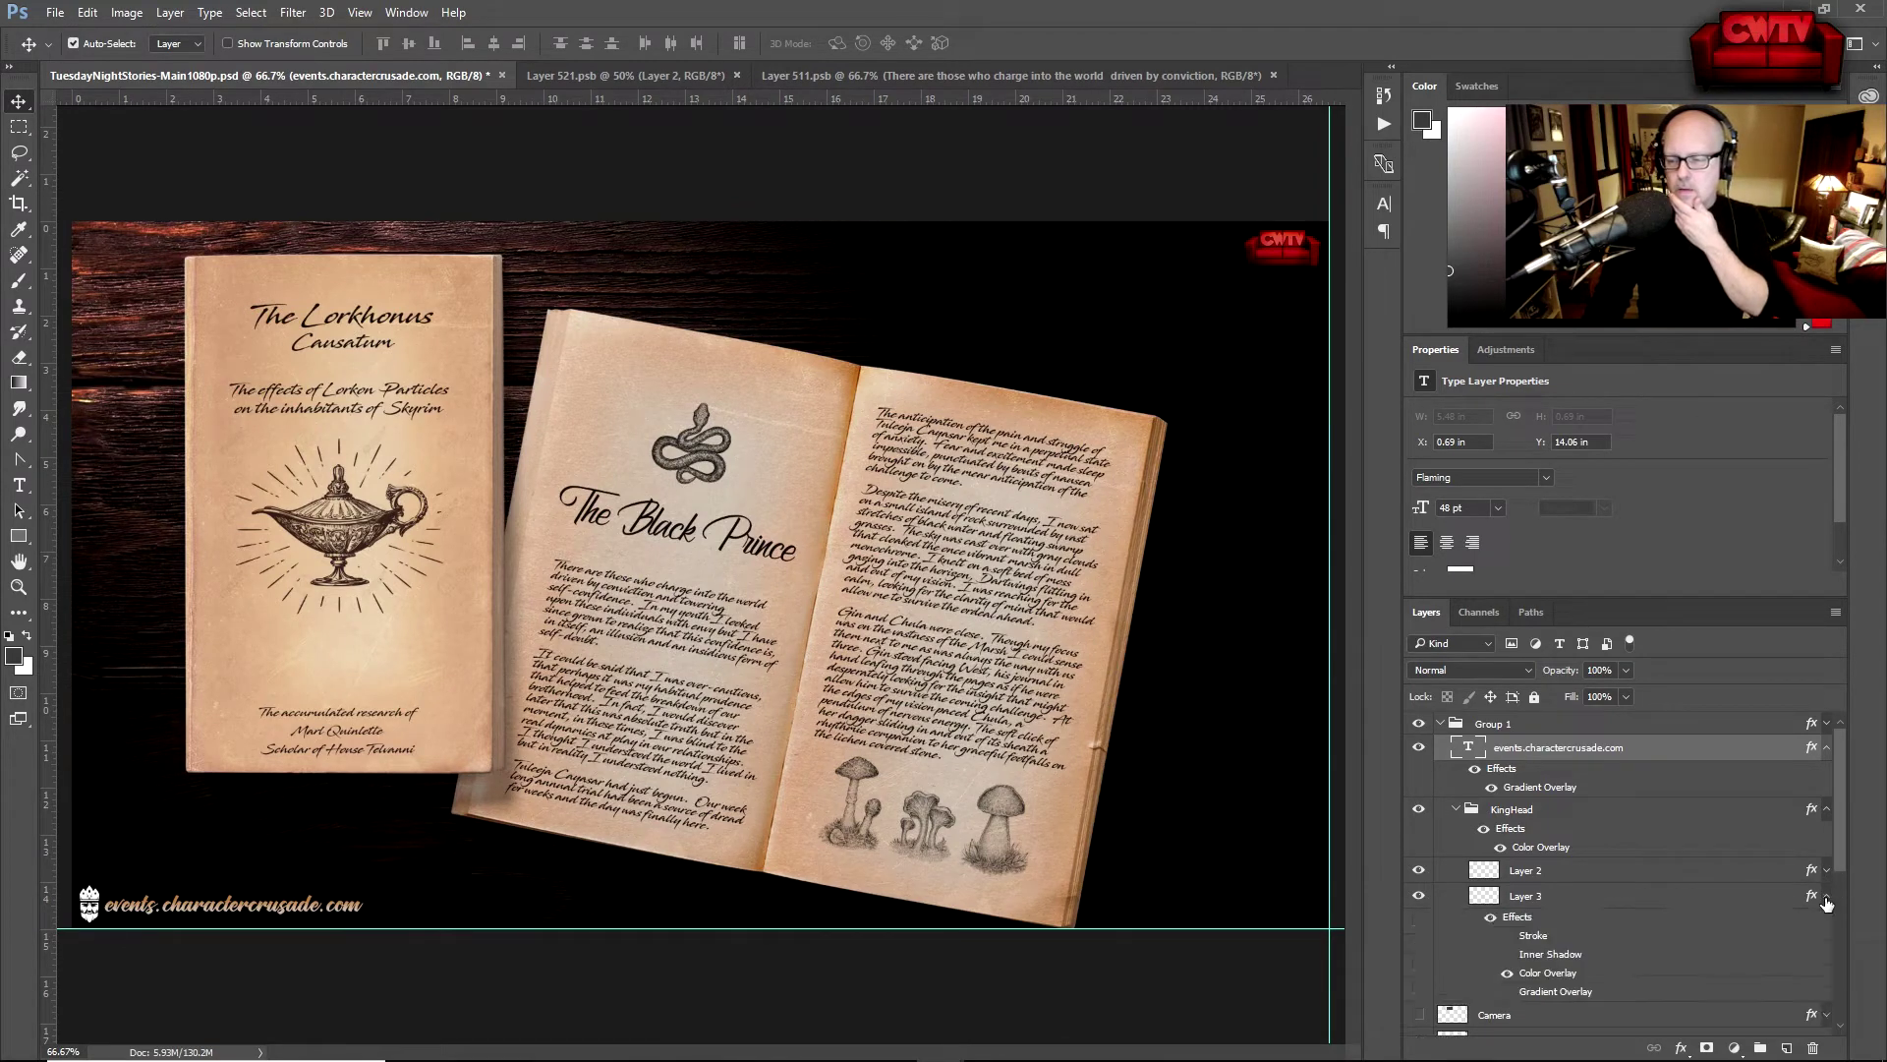
pyautogui.click(1490, 916)
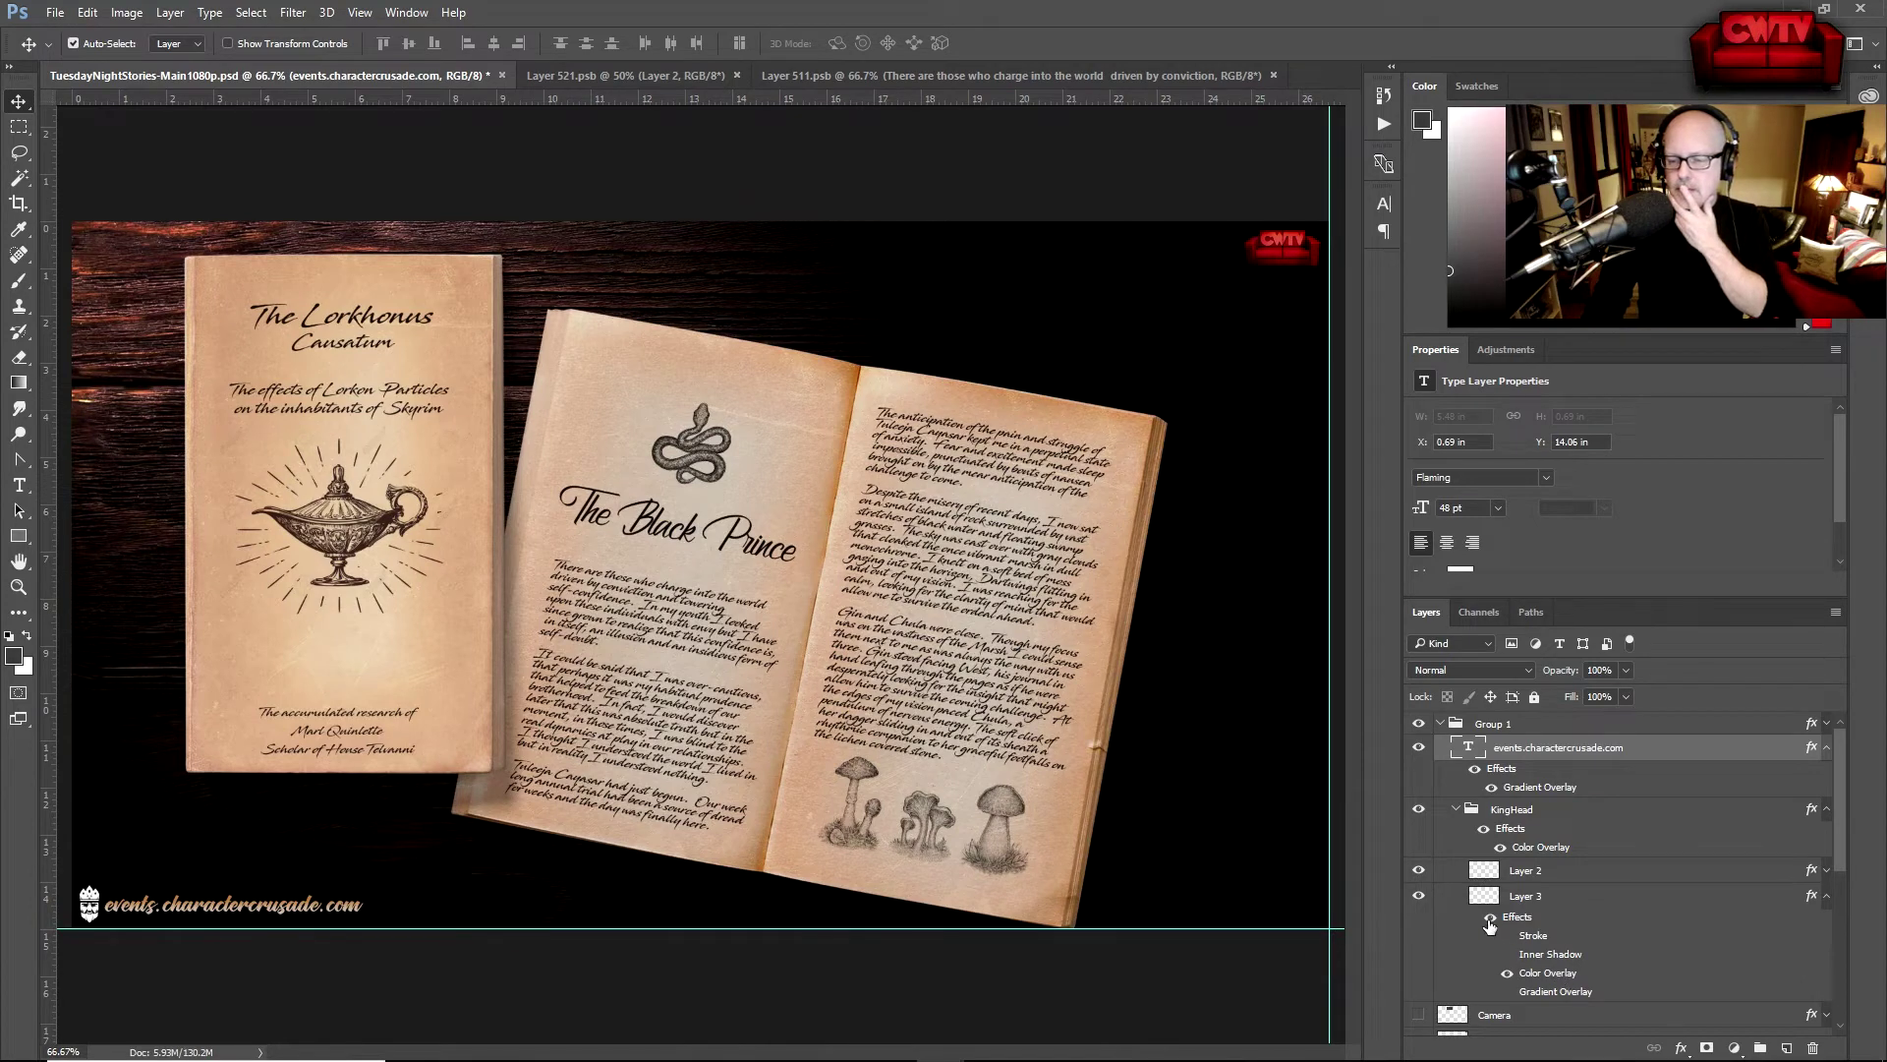
pyautogui.moveTo(1825, 900); pyautogui.dragTo(1824, 874)
pyautogui.click(1825, 872)
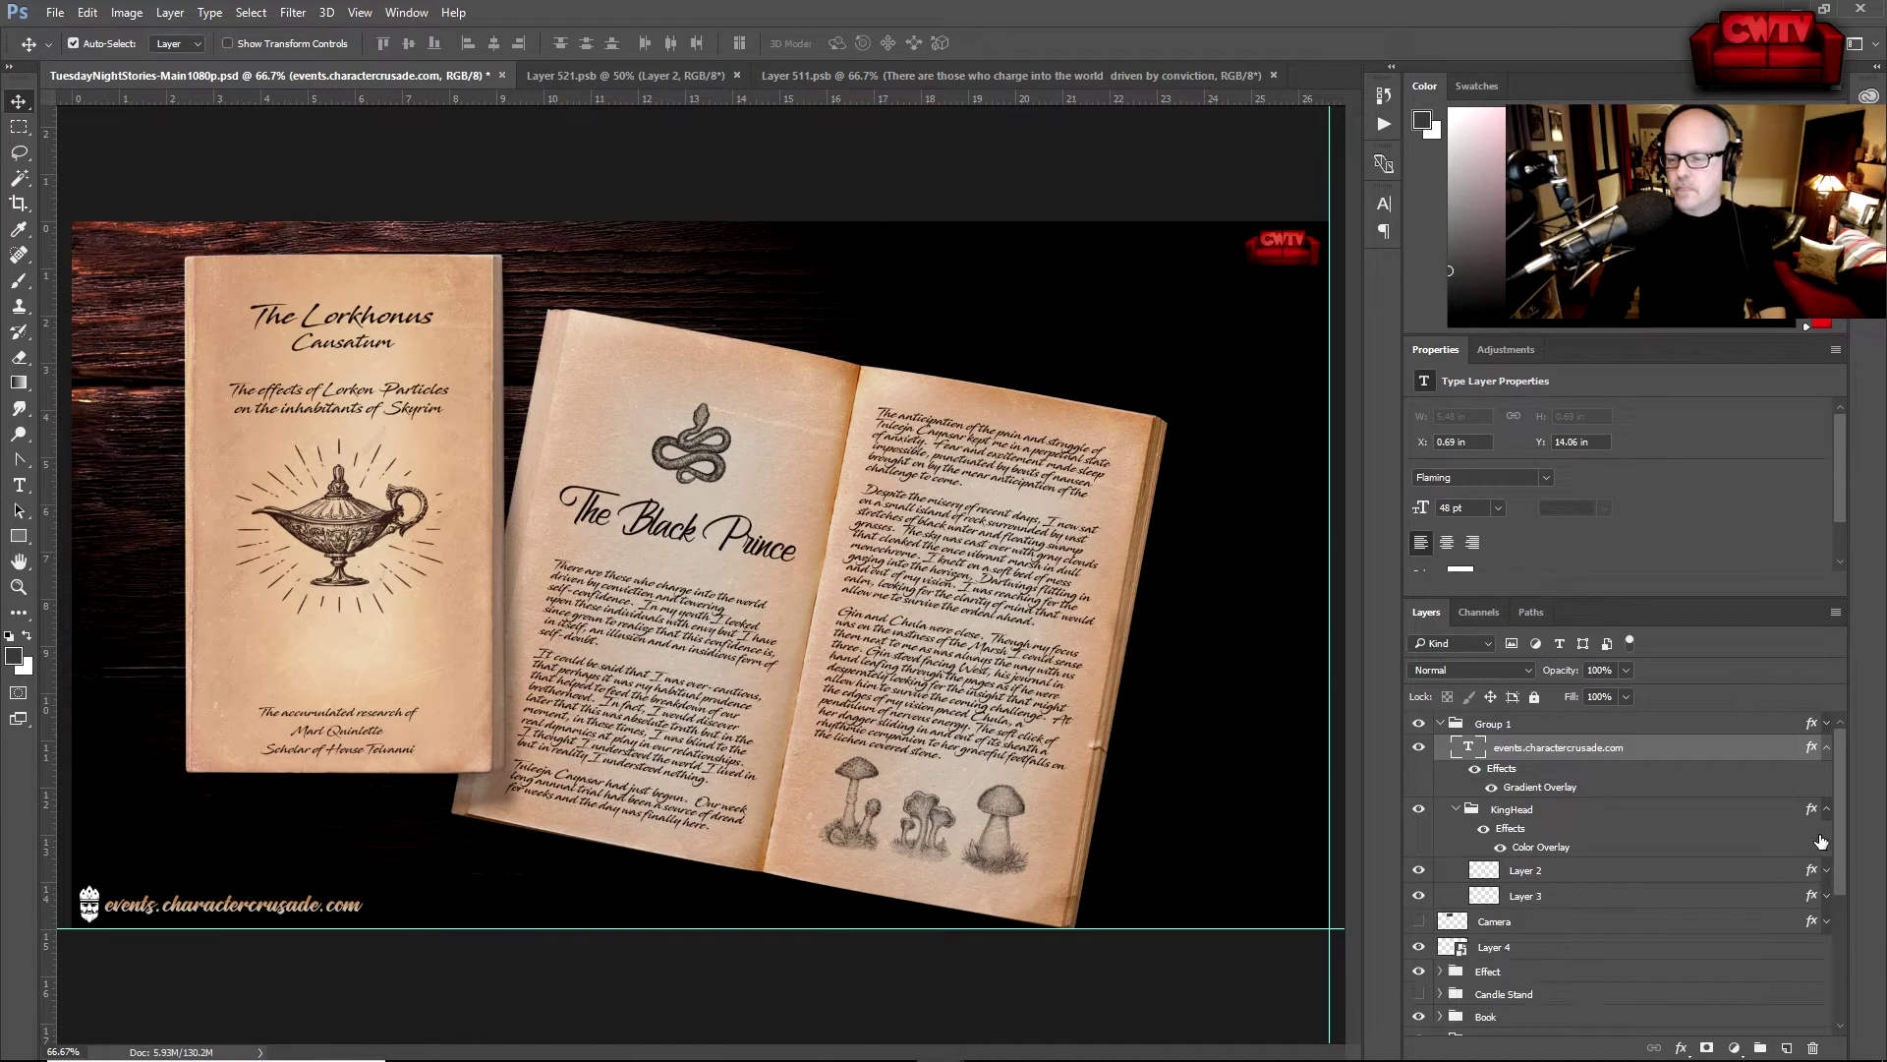
# - Paste the caption's layer style onto the collapsed KingHead group
pyautogui.click(1724, 814)
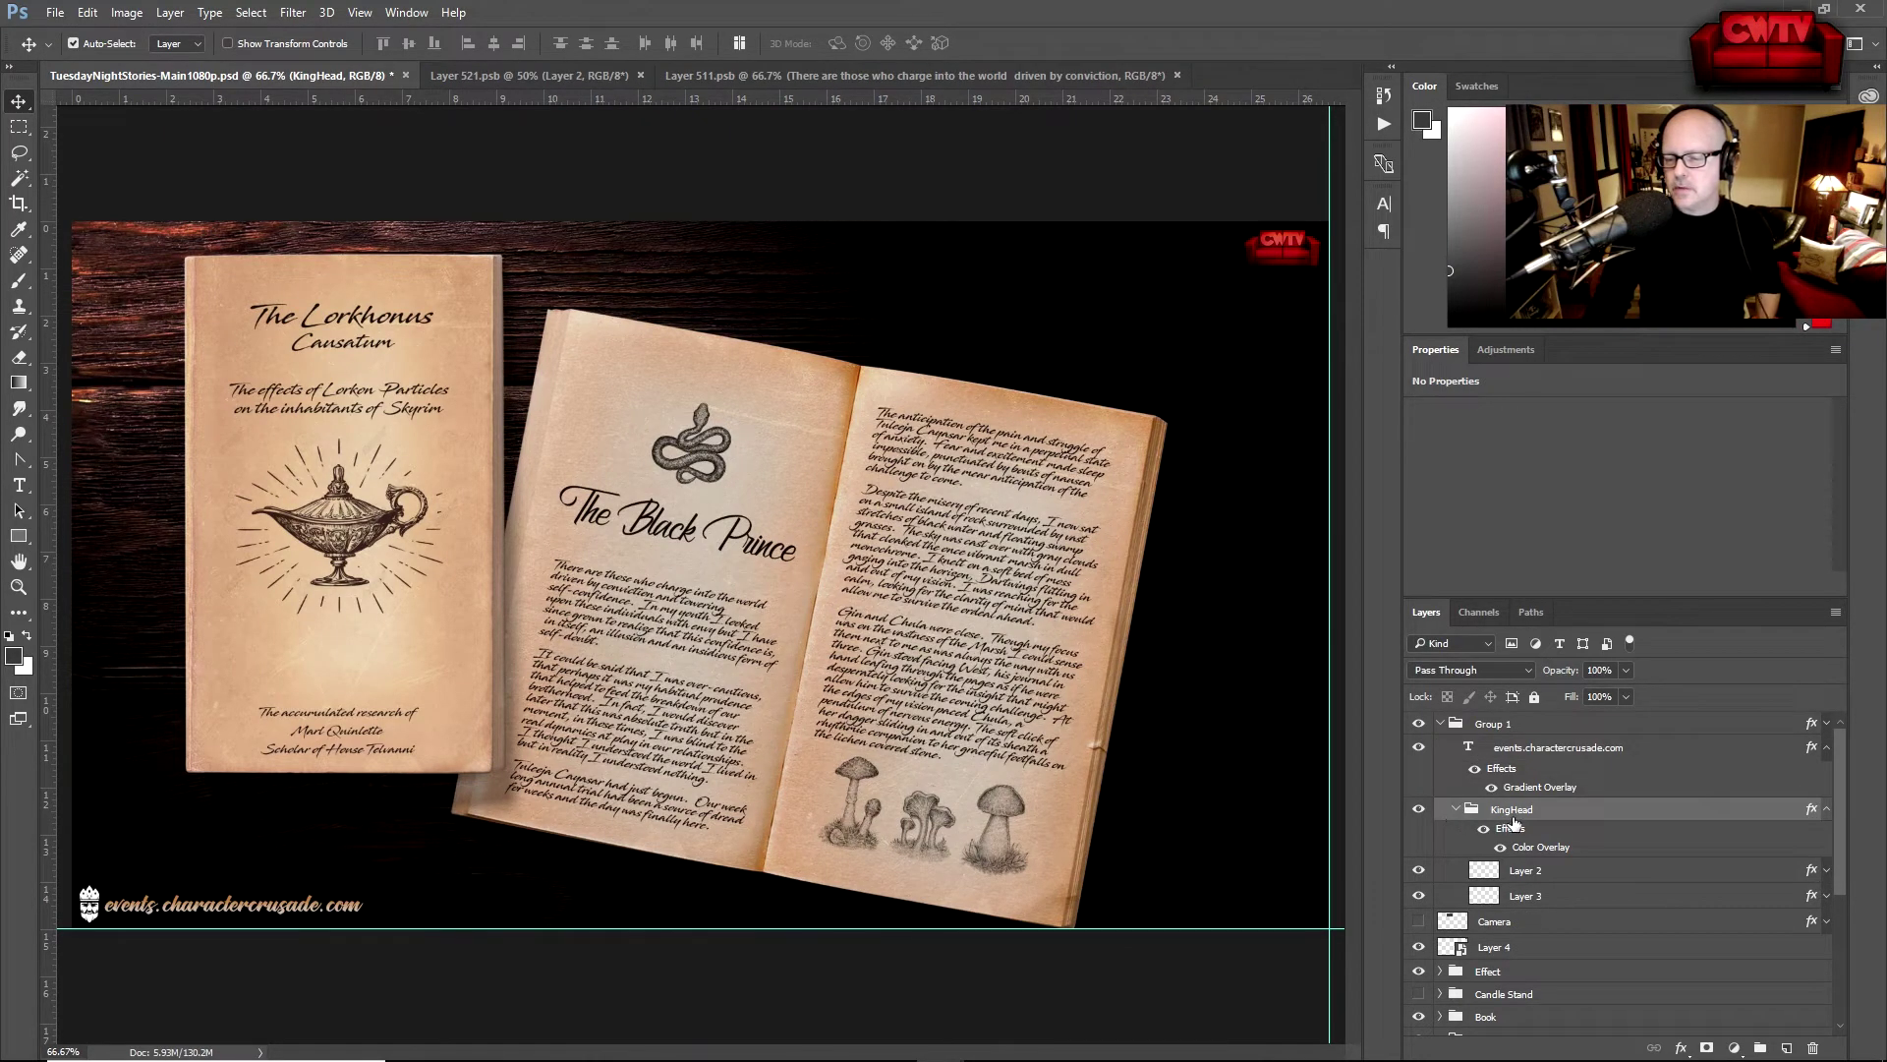
pyautogui.click(1456, 809)
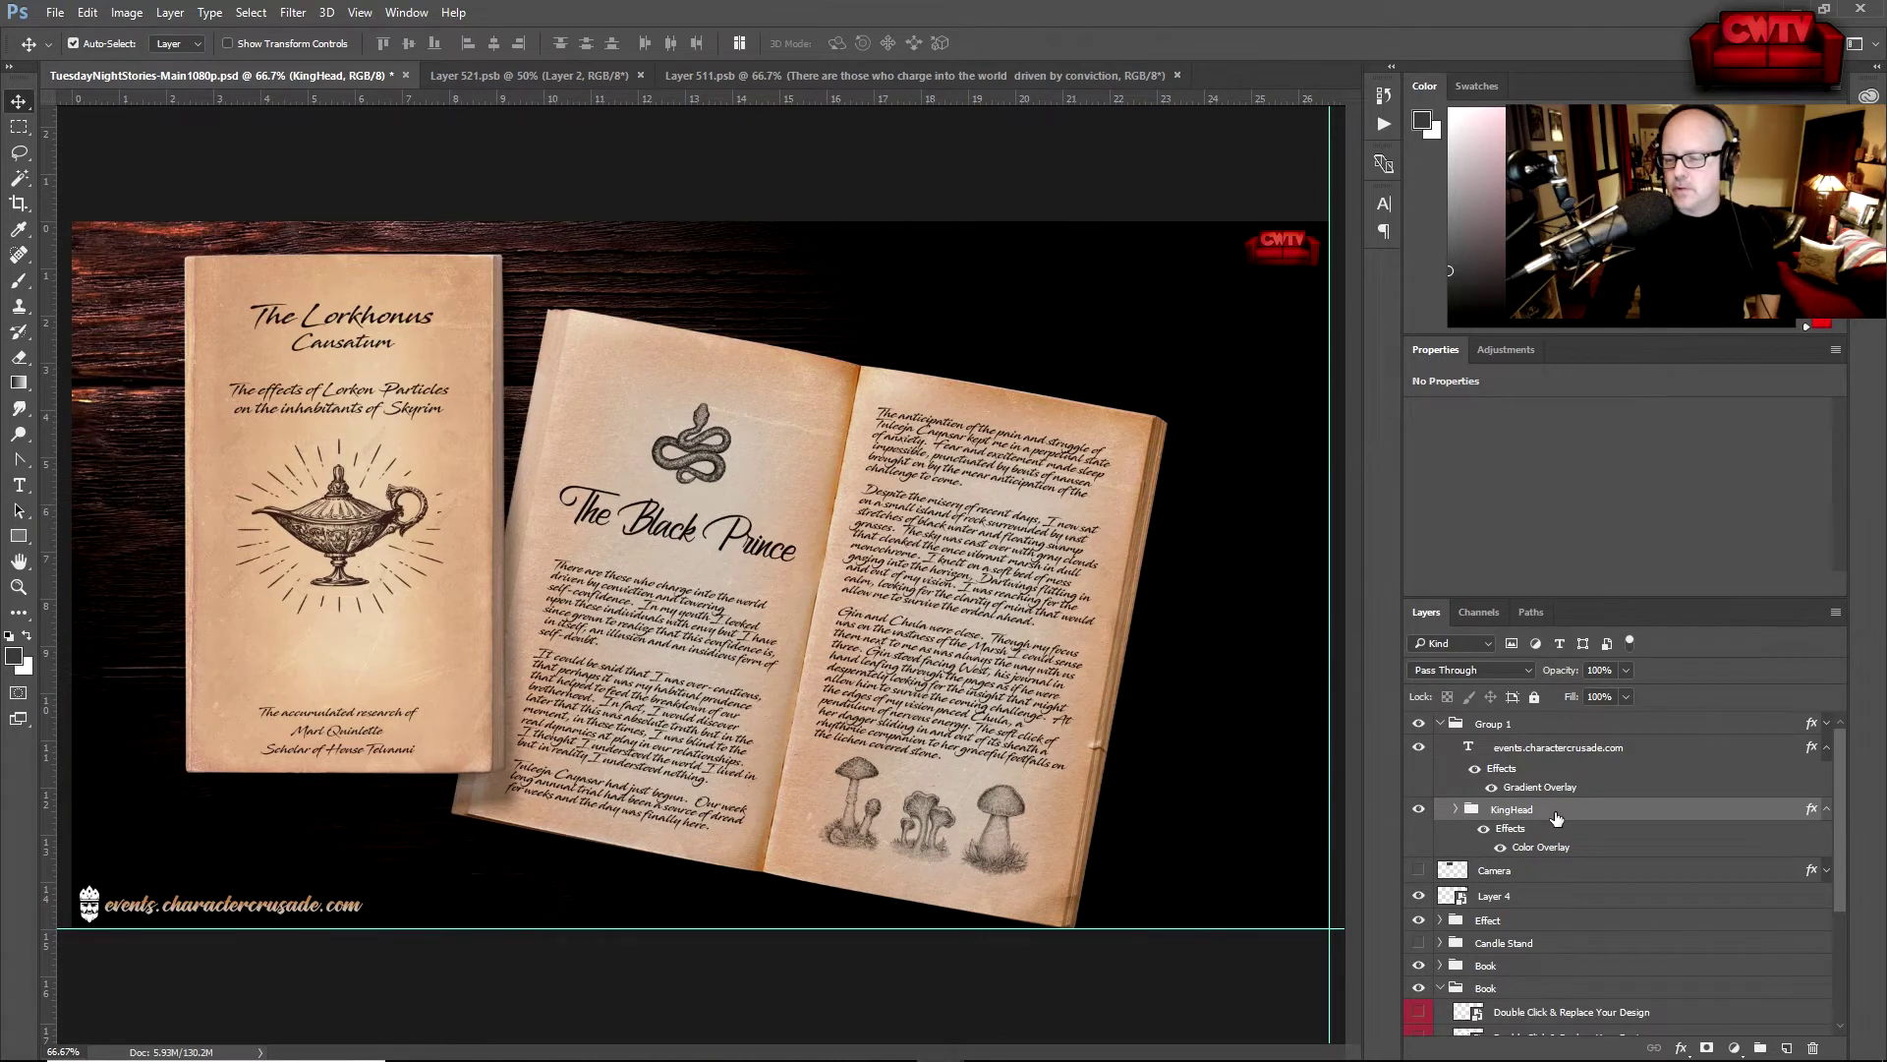
pyautogui.rightClick(1563, 810)
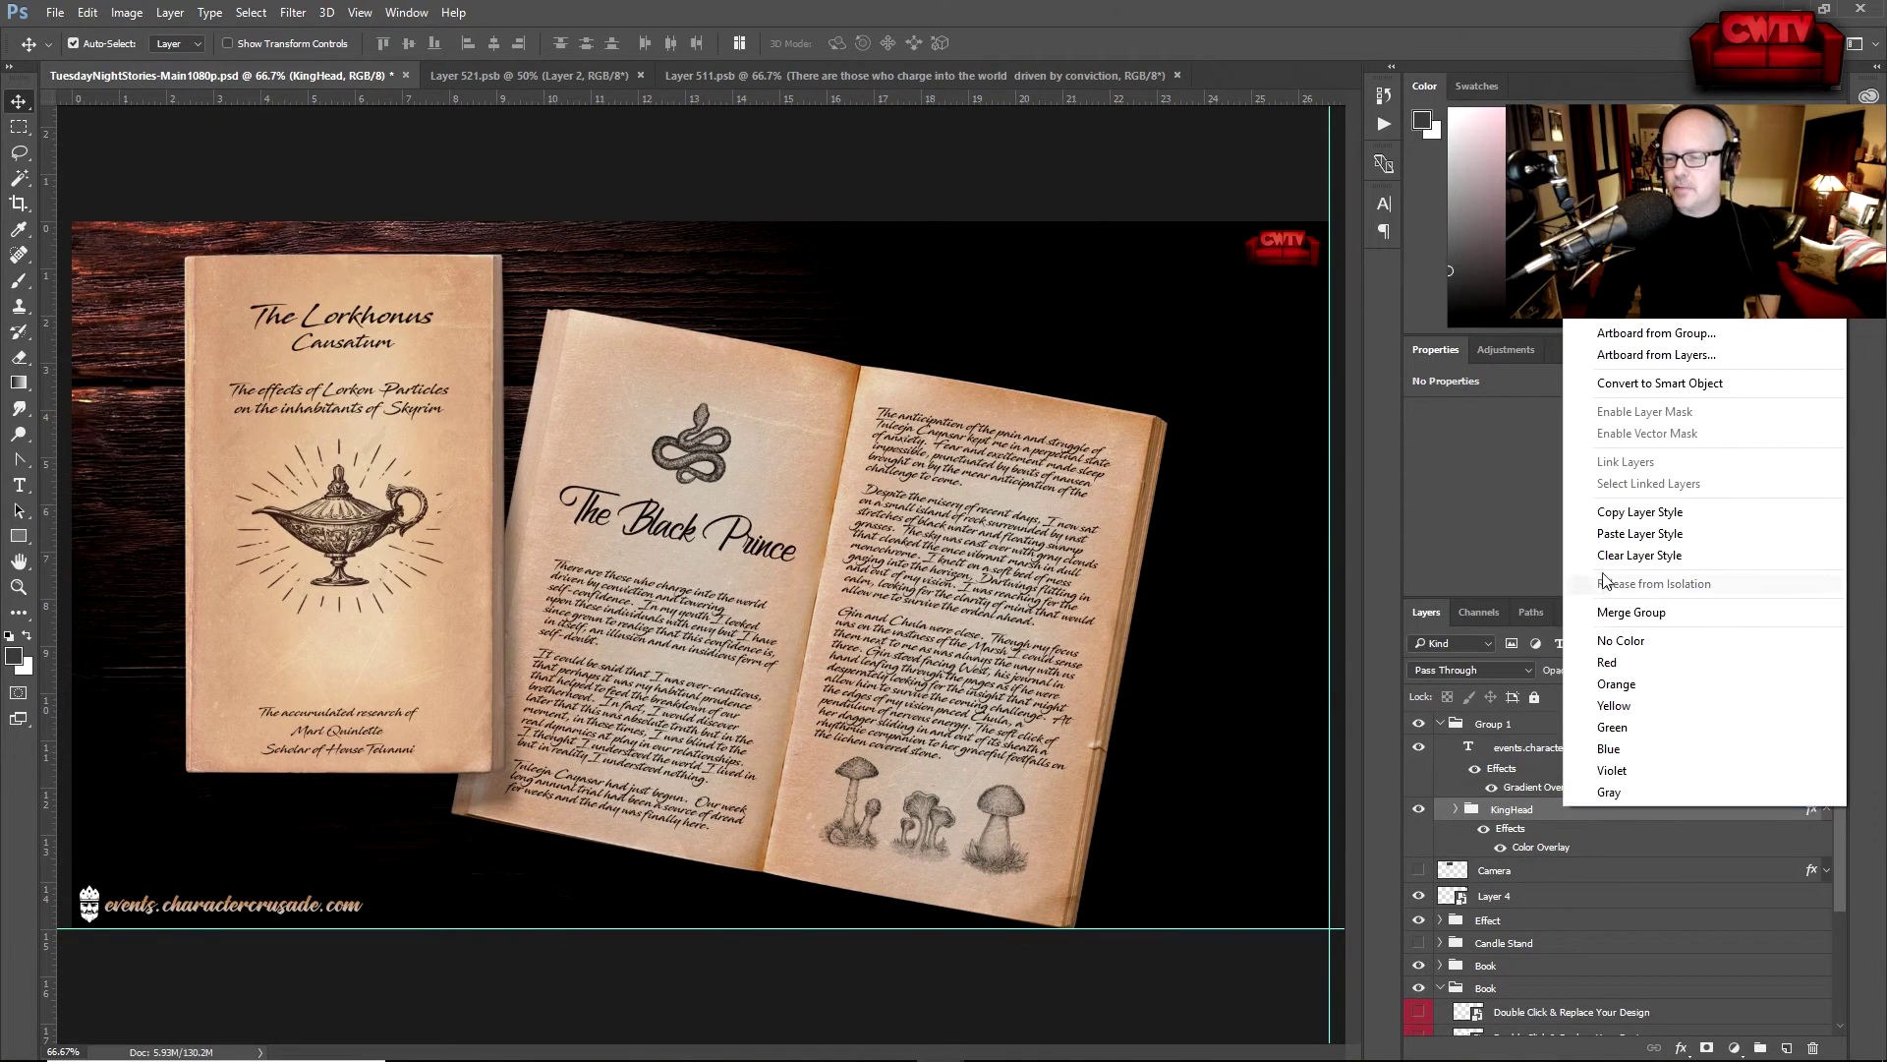
pyautogui.click(1608, 536)
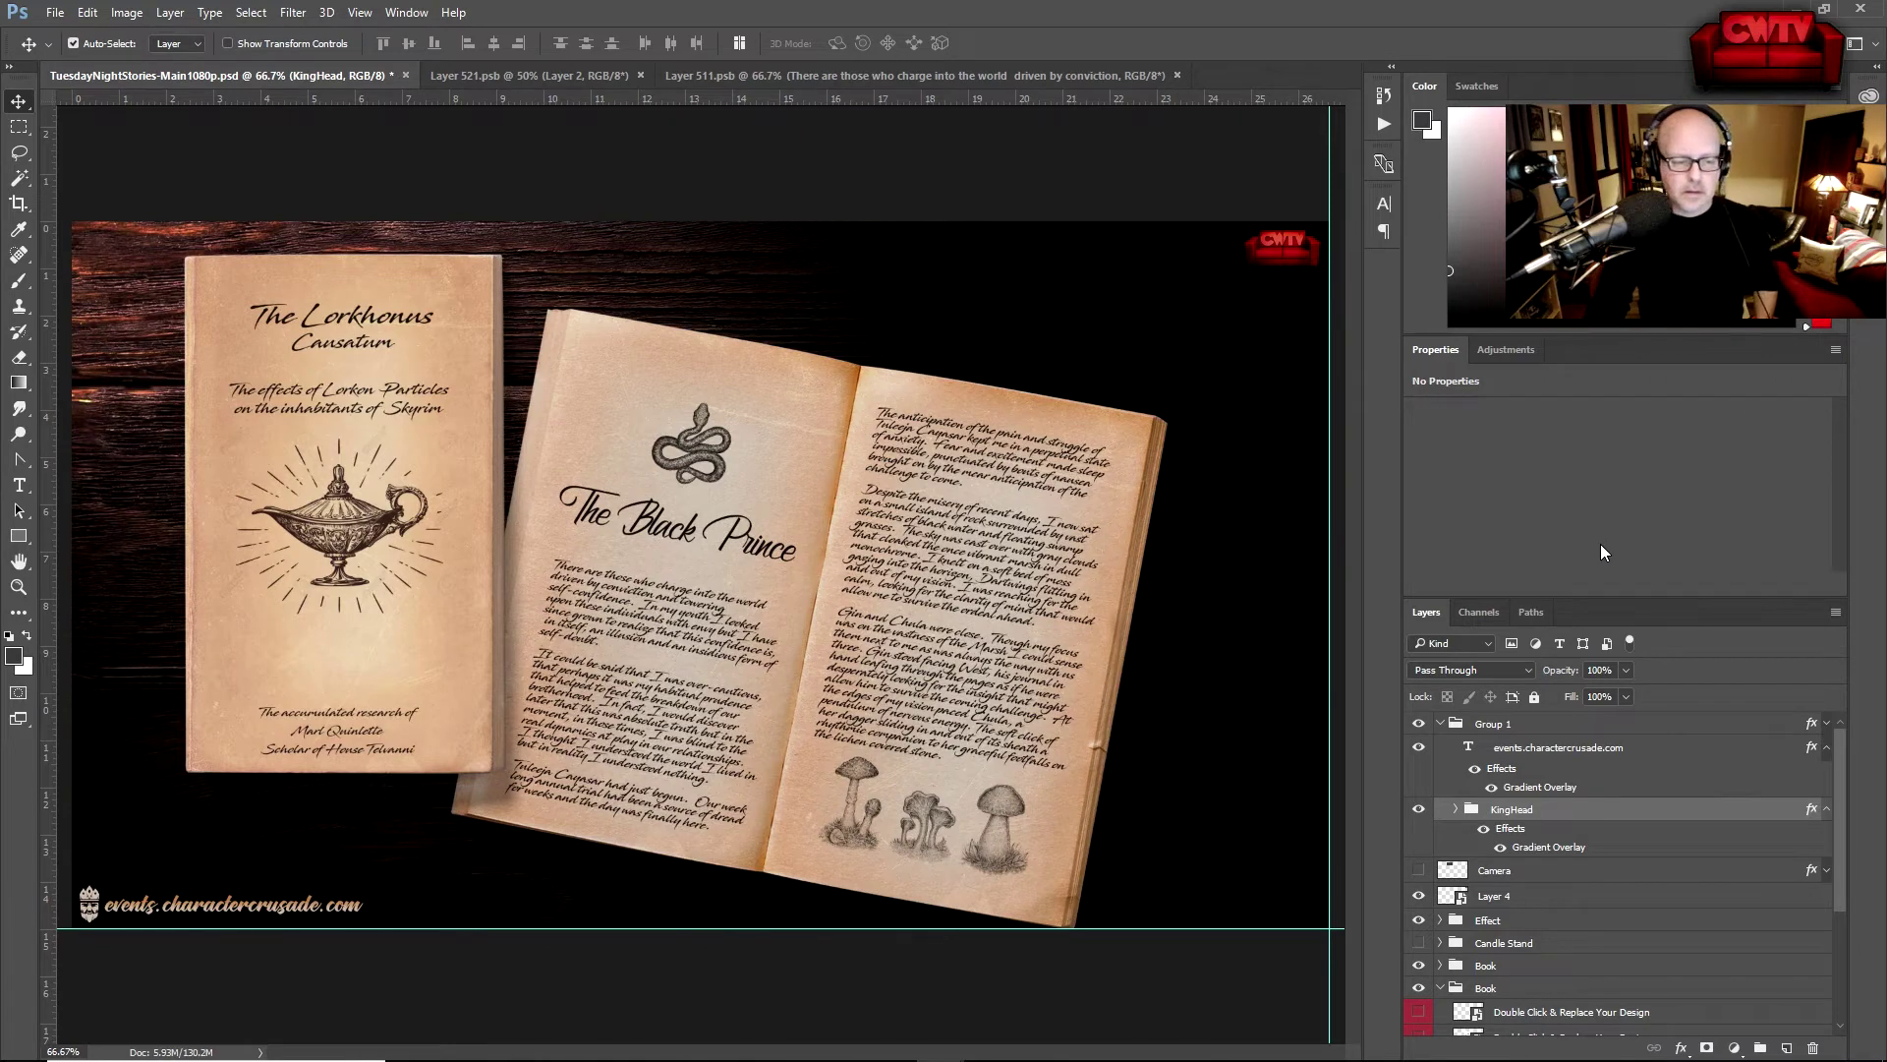
# - Keep KingHead's gradient overlay reversed, fine-tune its scale around 54%, and apply it
pyautogui.doubleClick(1544, 849)
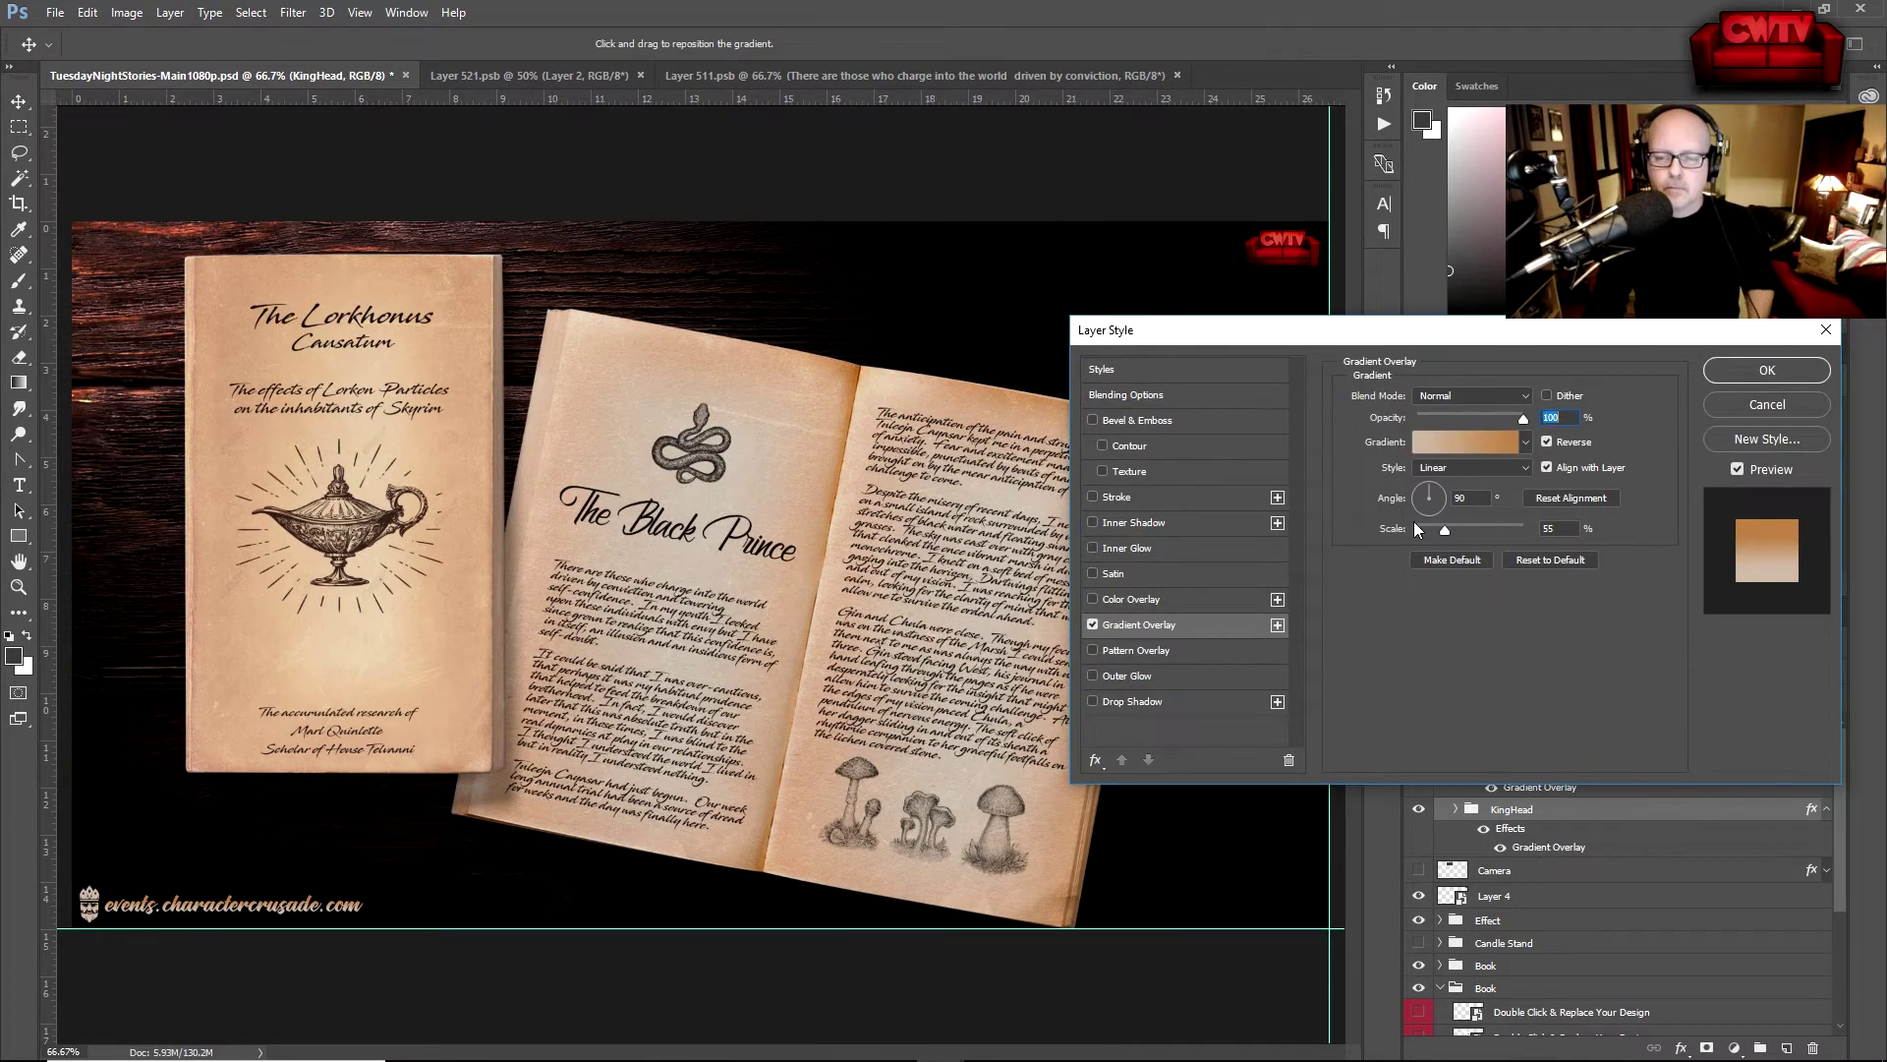
pyautogui.click(1548, 442)
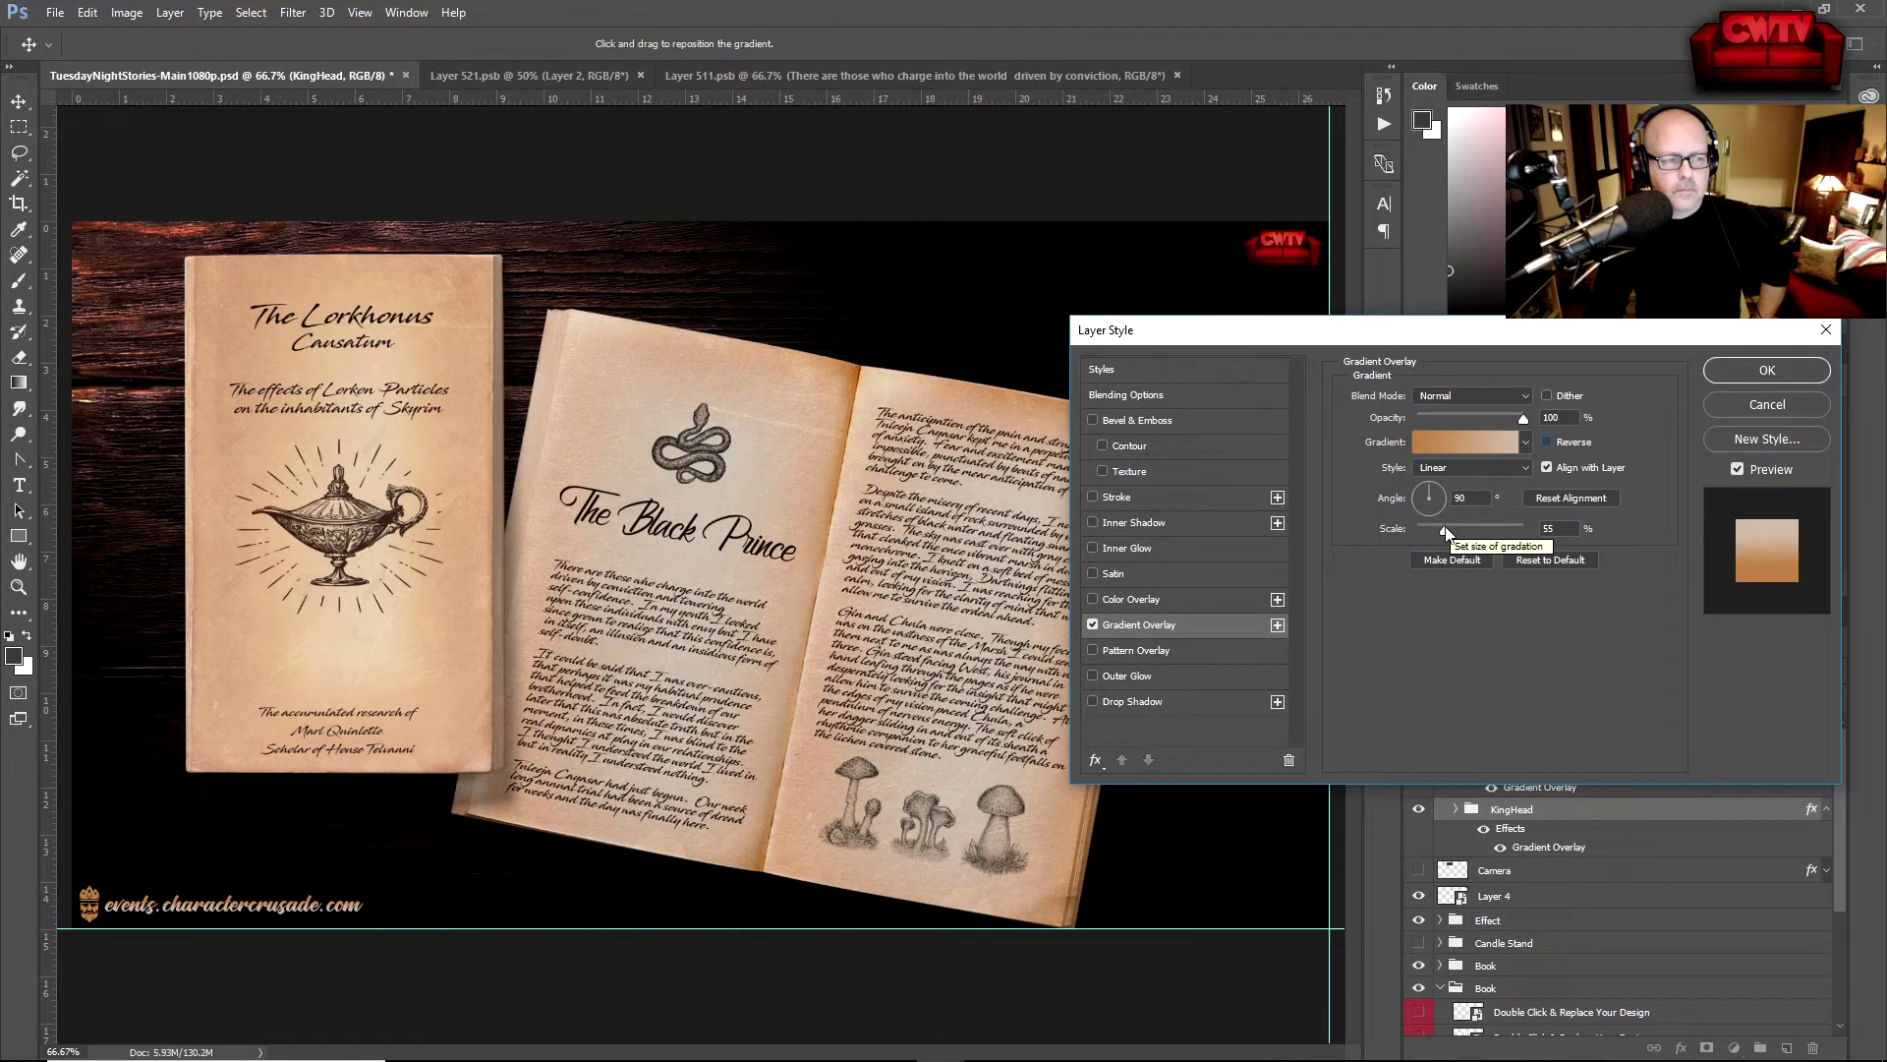
pyautogui.moveTo(1448, 525); pyautogui.dragTo(1443, 527)
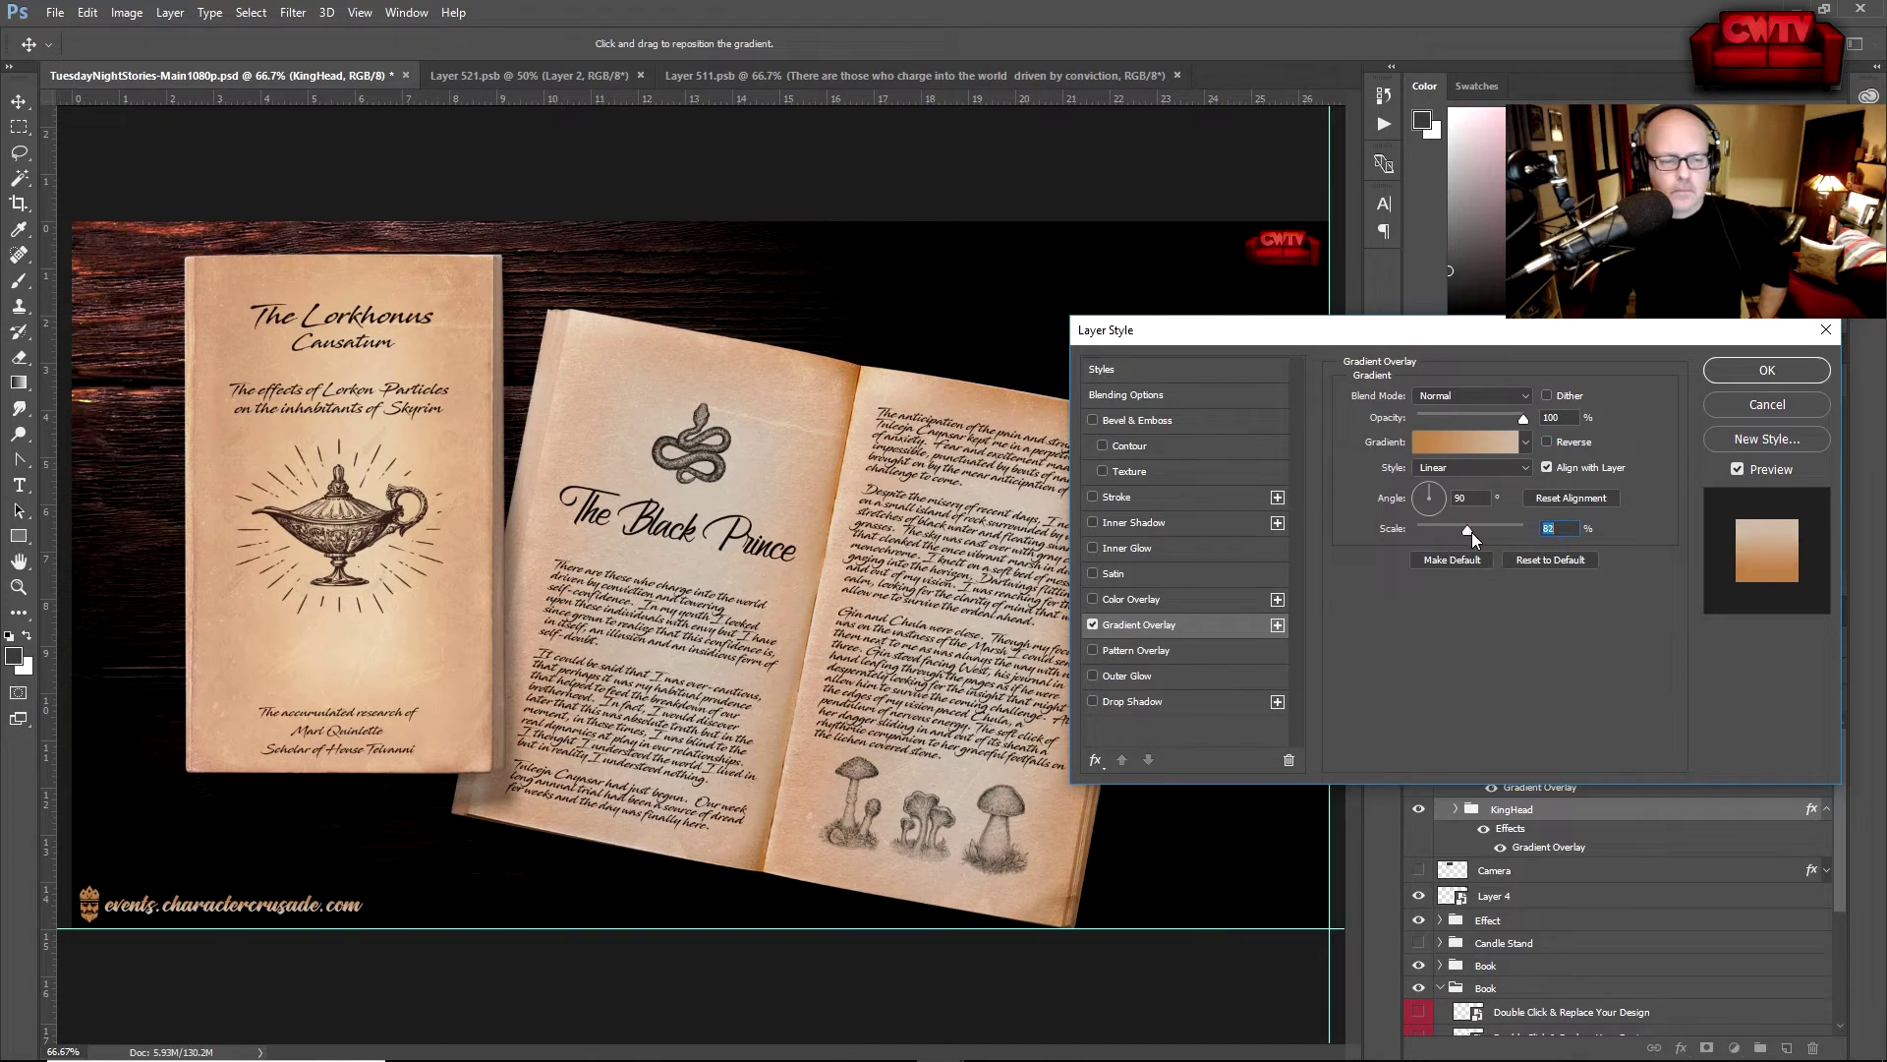
pyautogui.moveTo(1511, 535); pyautogui.dragTo(1466, 551)
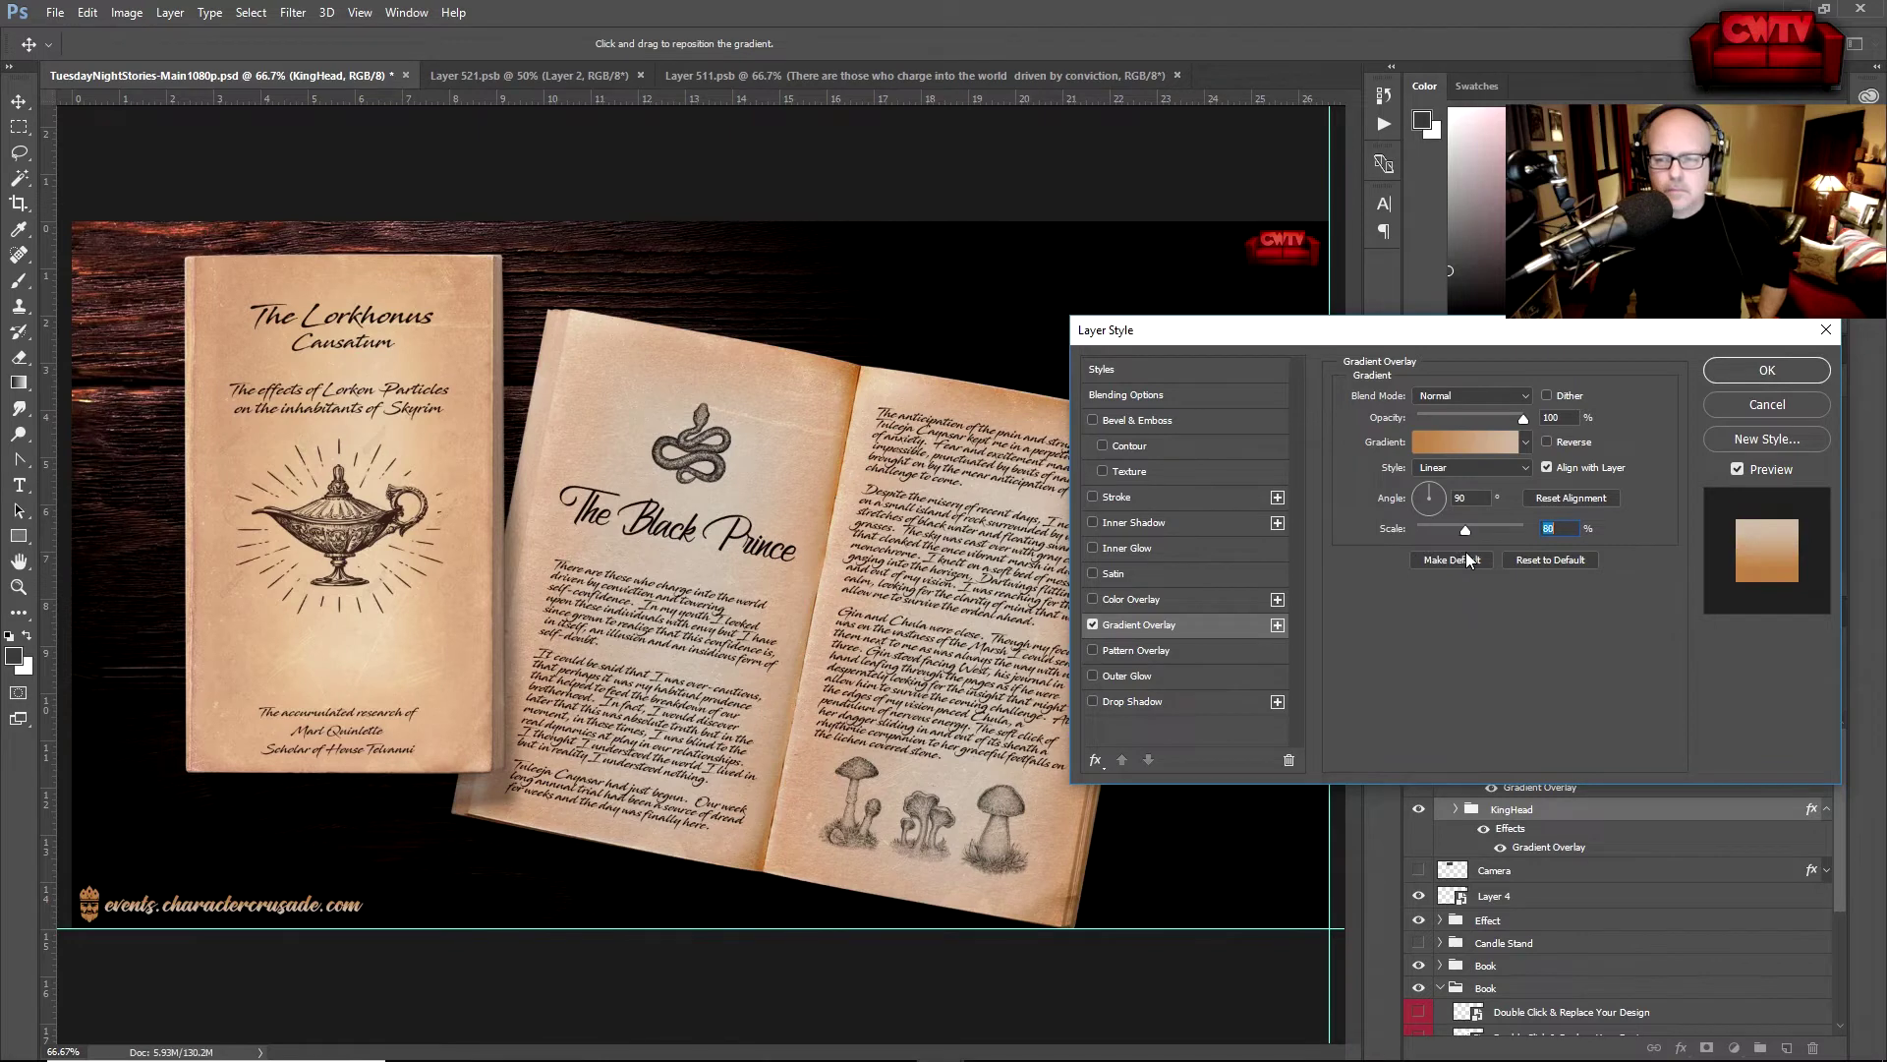
pyautogui.click(1547, 444)
pyautogui.moveTo(1459, 529)
pyautogui.mouseDown()
pyautogui.moveTo(1417, 527)
pyautogui.moveTo(1466, 535)
pyautogui.mouseUp()
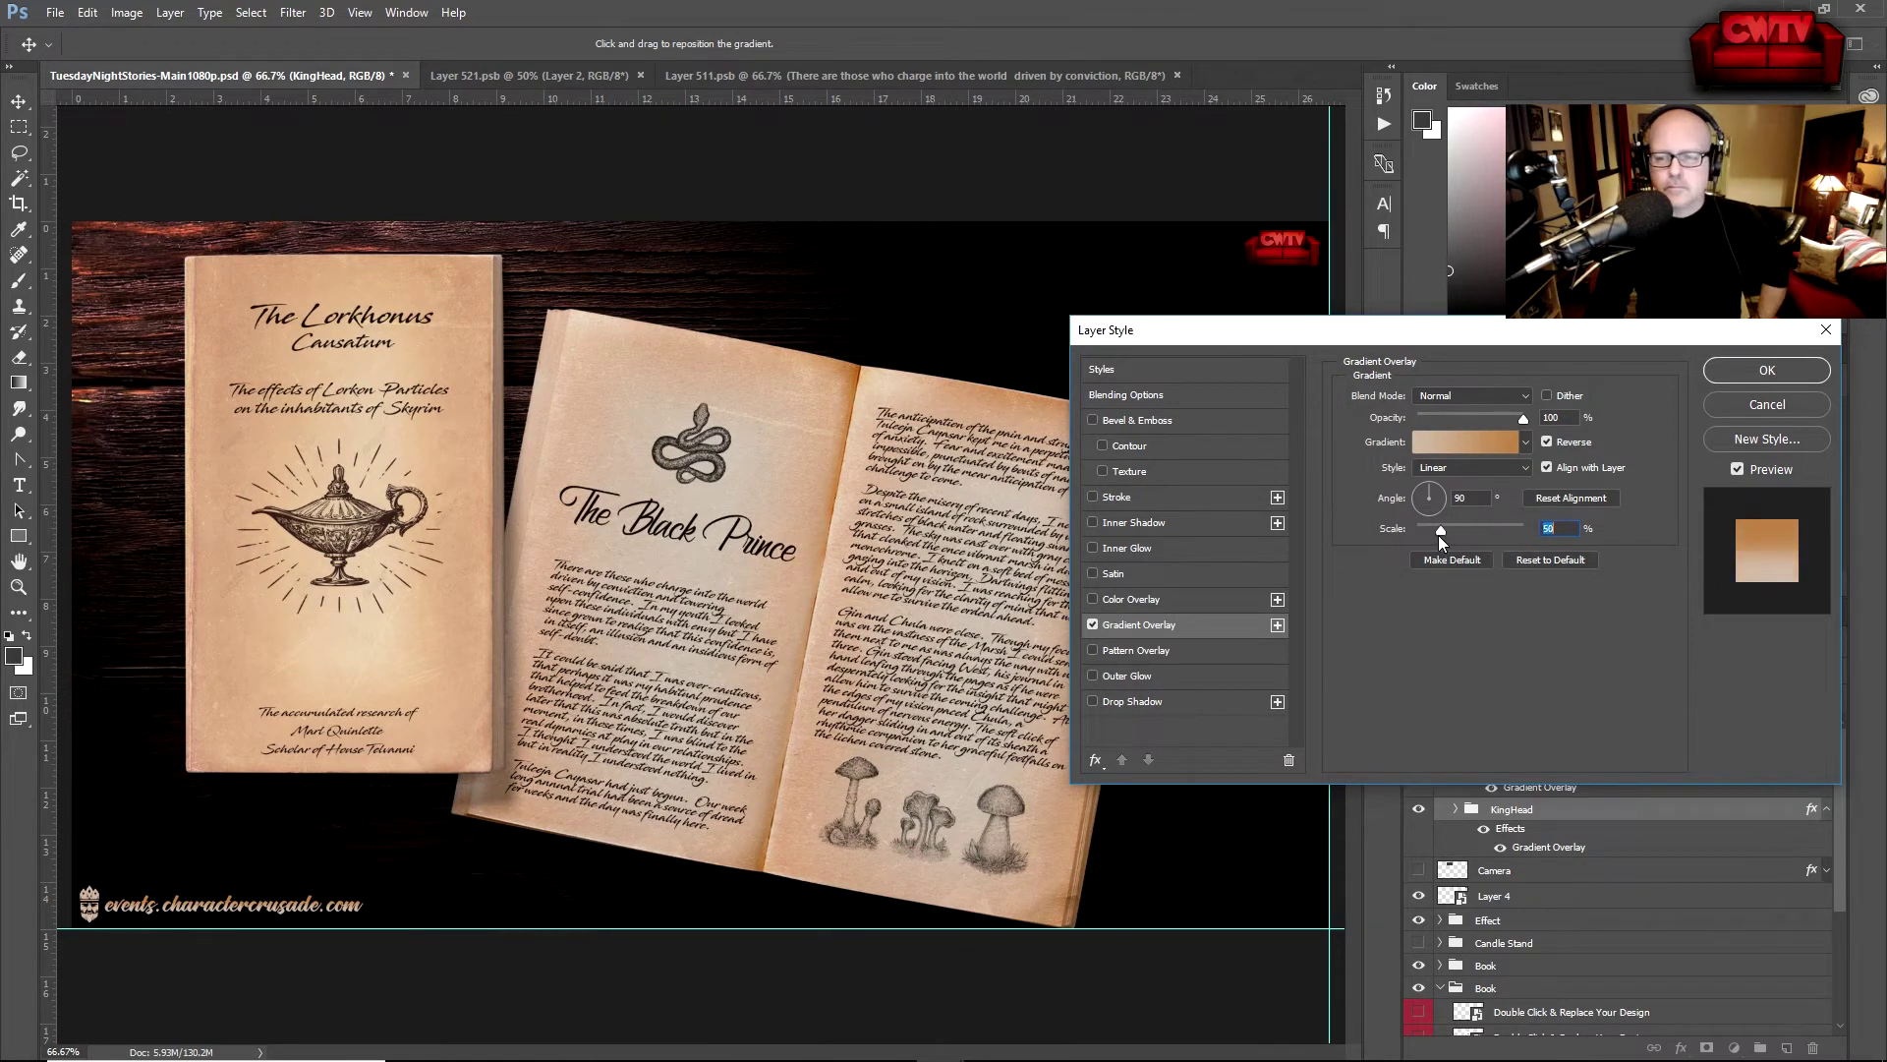
pyautogui.moveTo(1403, 529); pyautogui.dragTo(1457, 546)
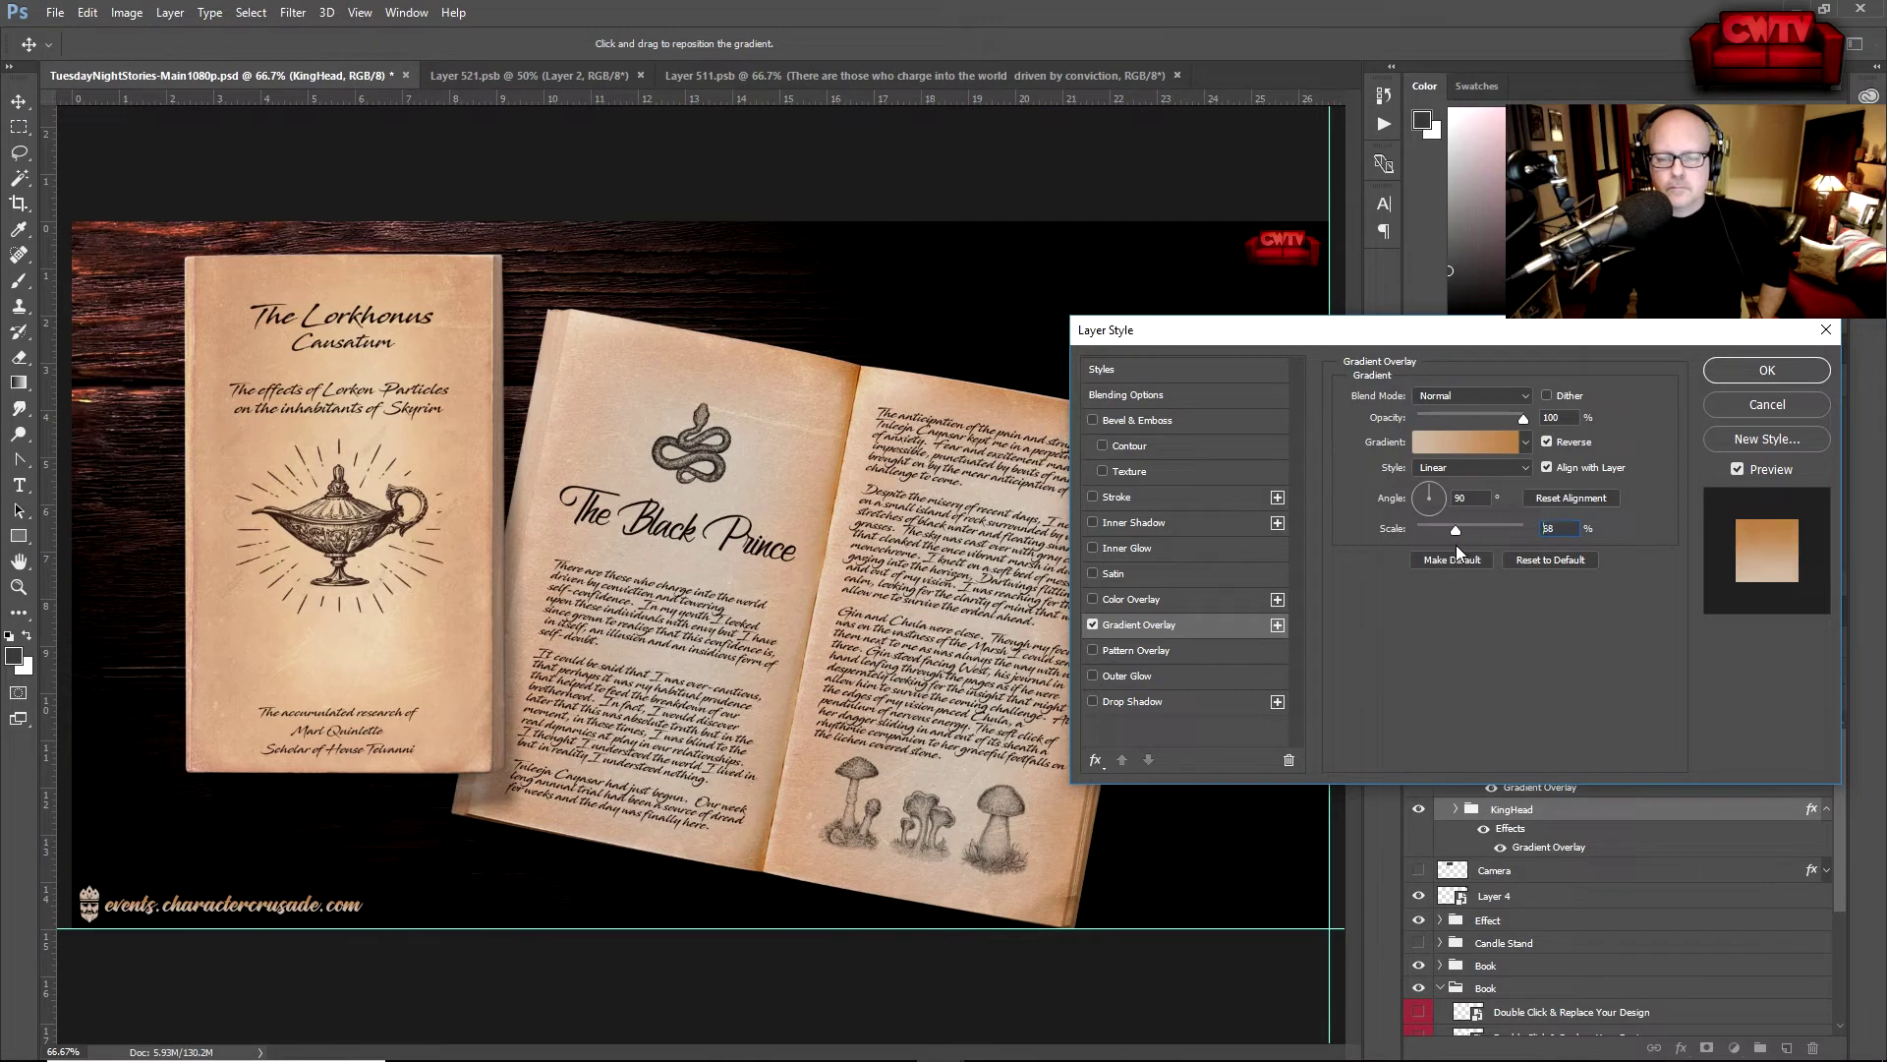
pyautogui.click(1722, 380)
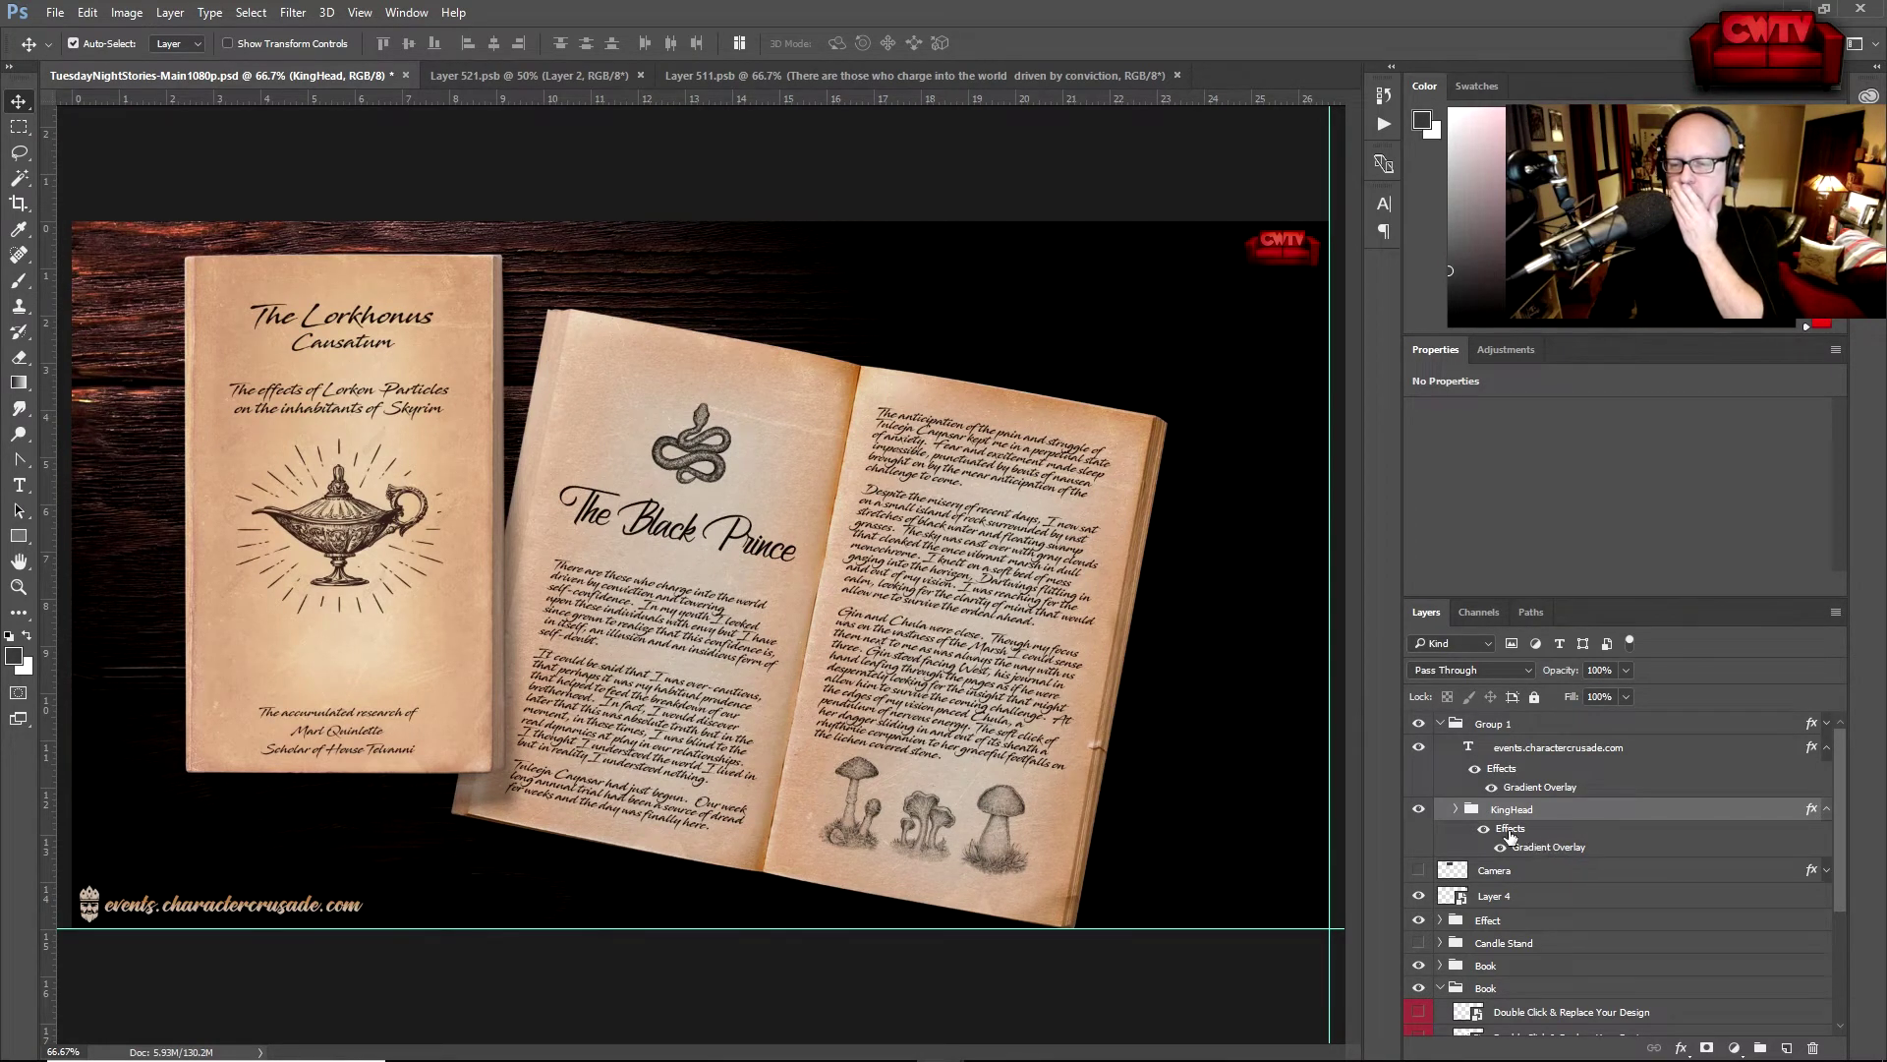
# - Clear KingHead's effects, re-paste the caption's style onto it, then select the caption layer
pyautogui.rightClick(1578, 812)
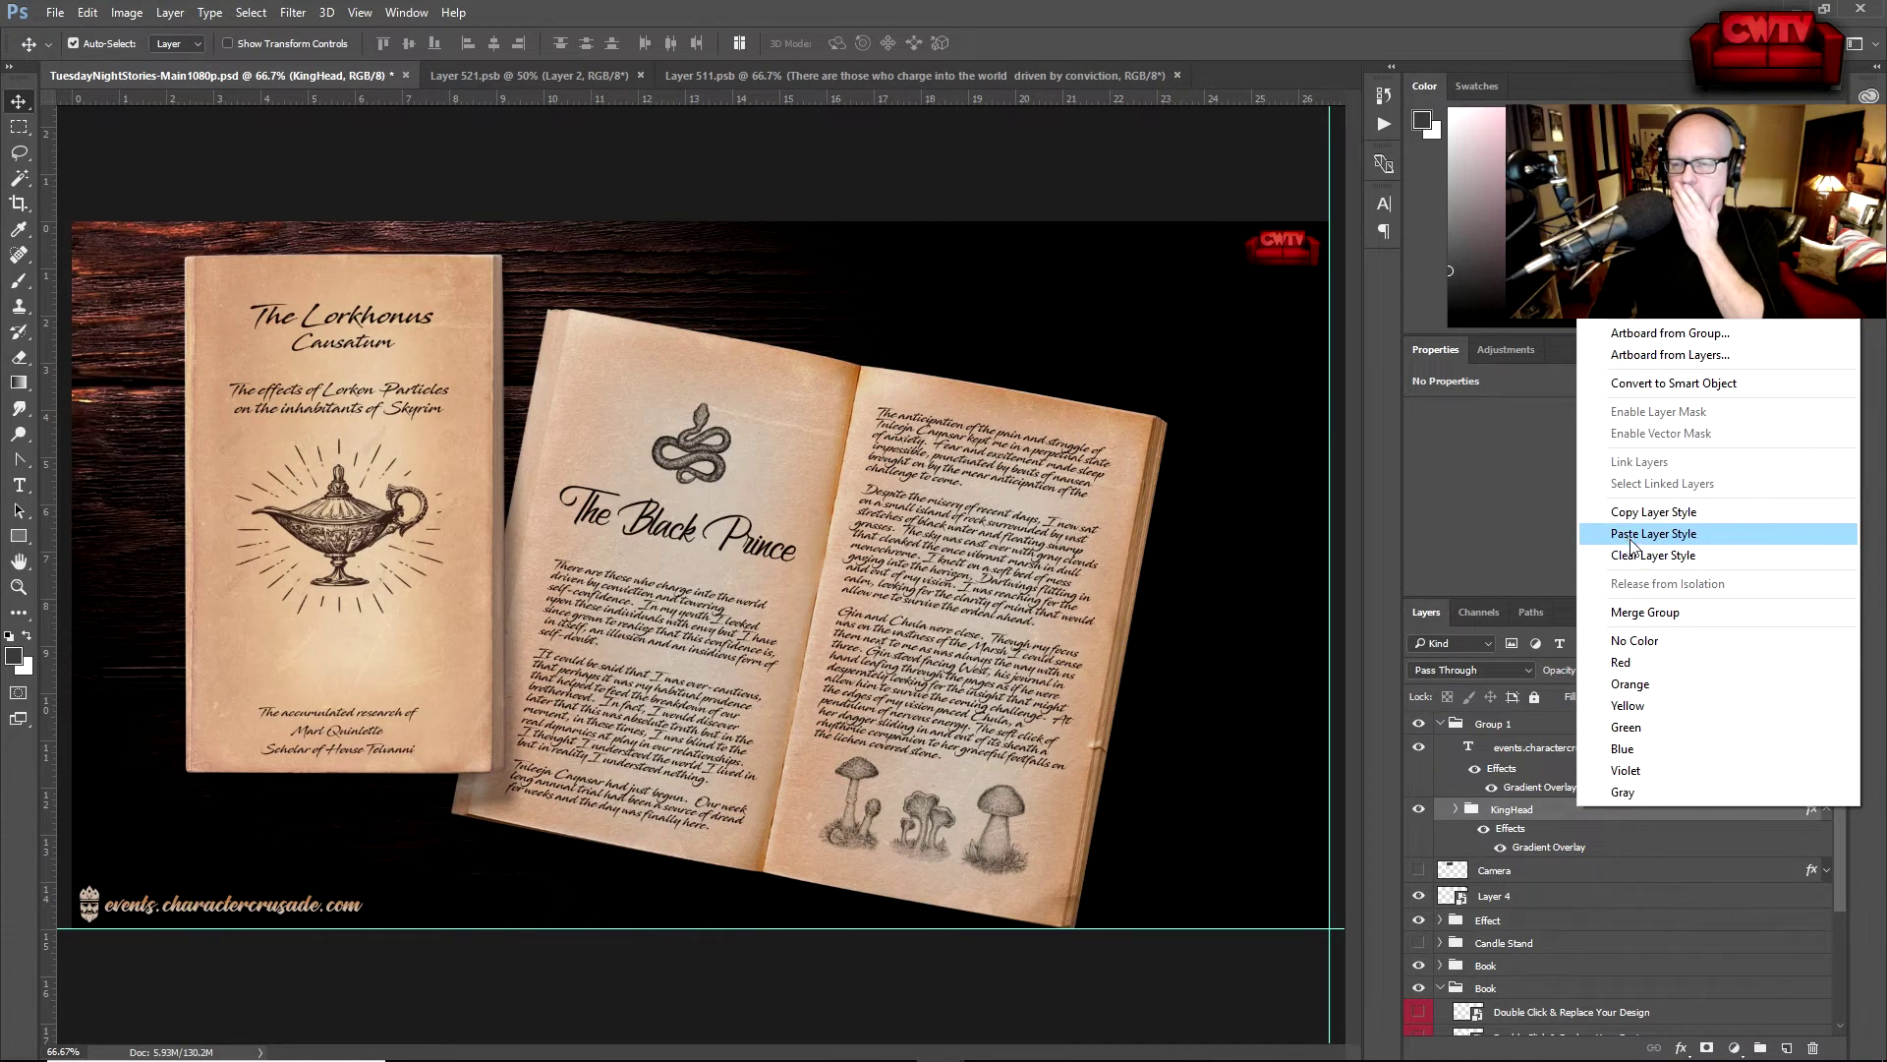
pyautogui.click(1672, 554)
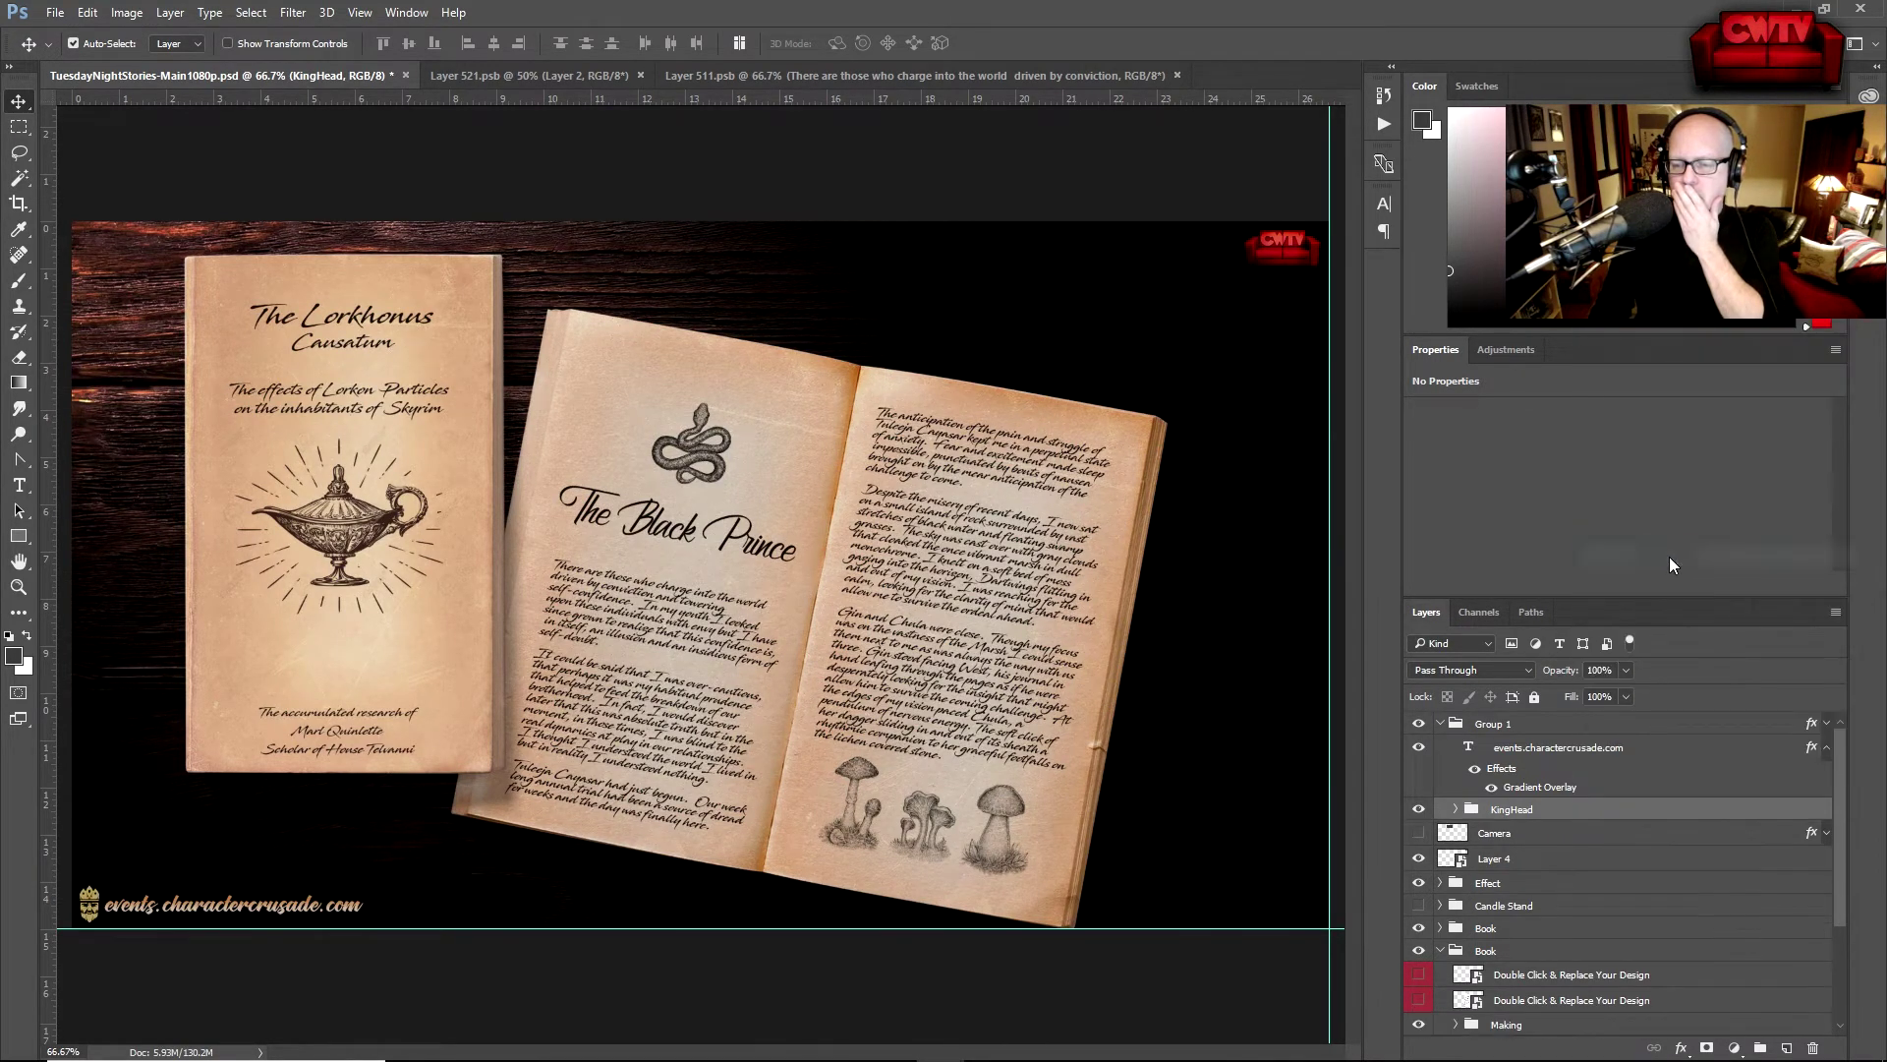
pyautogui.click(1646, 745)
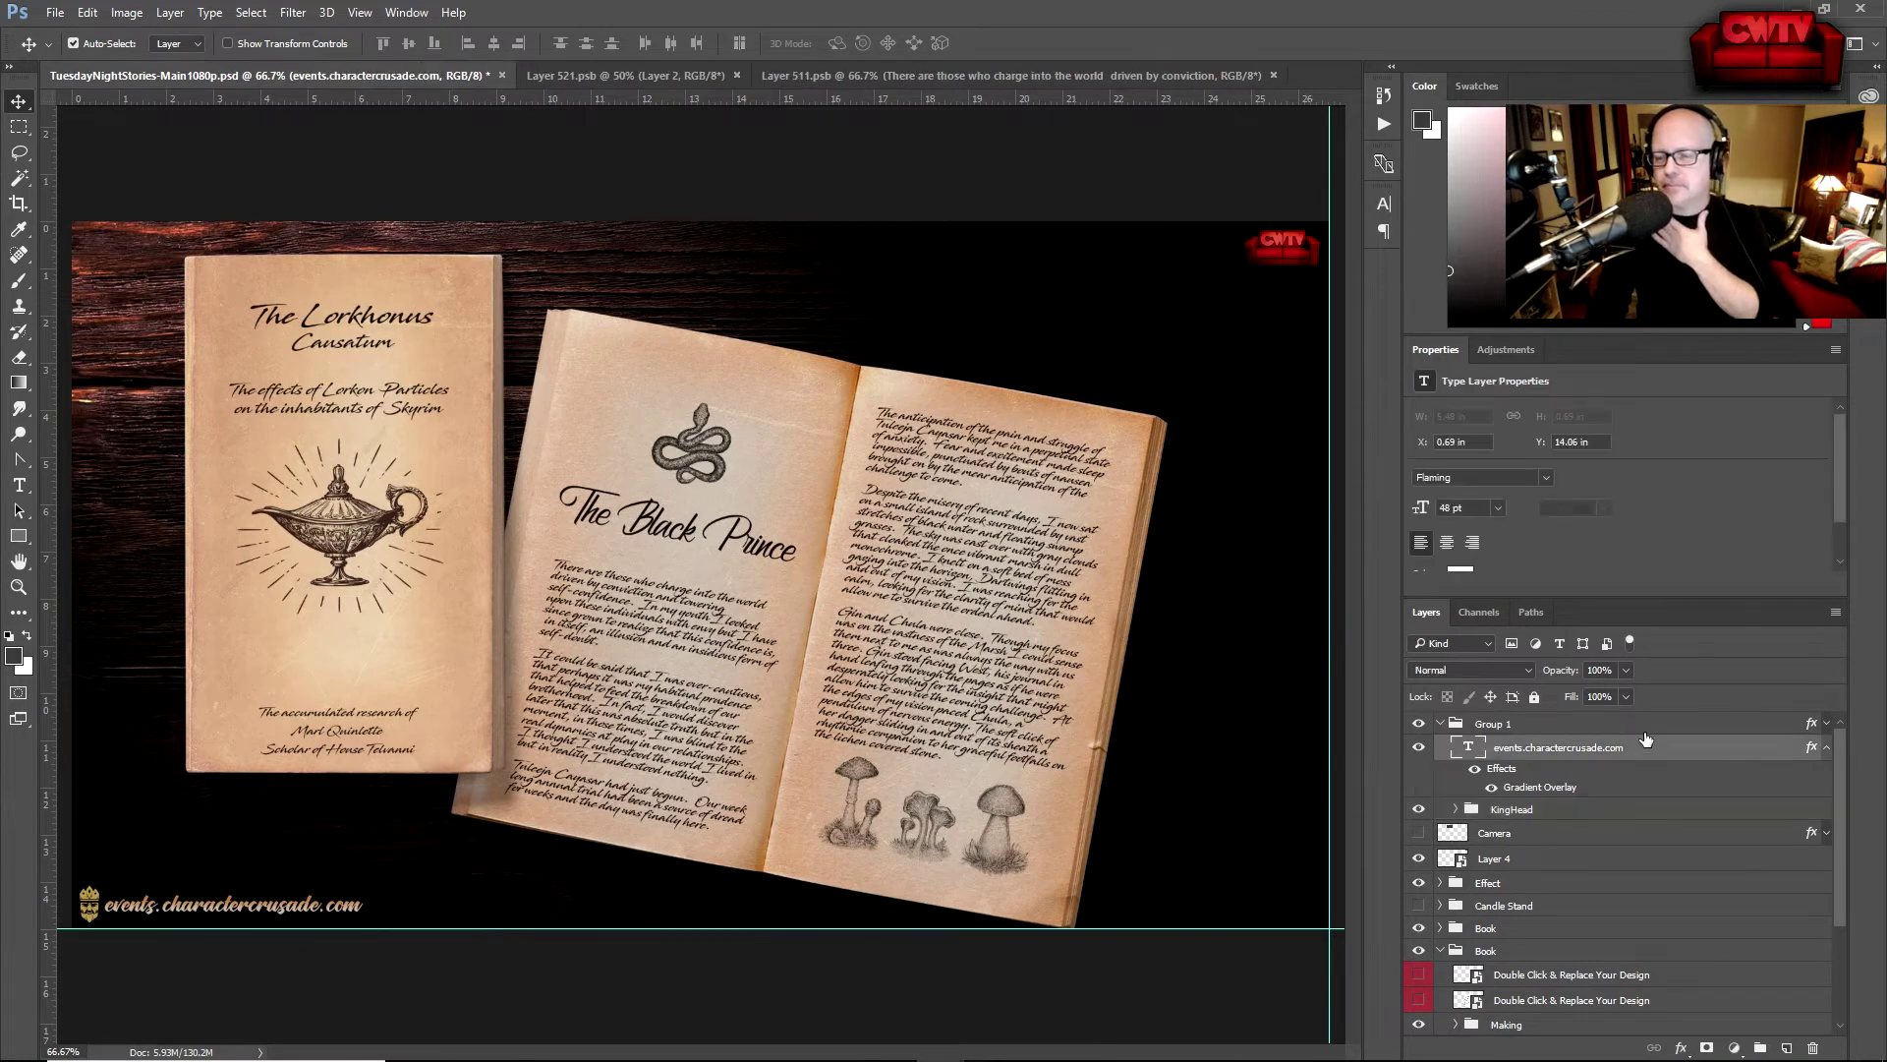
pyautogui.rightClick(1646, 741)
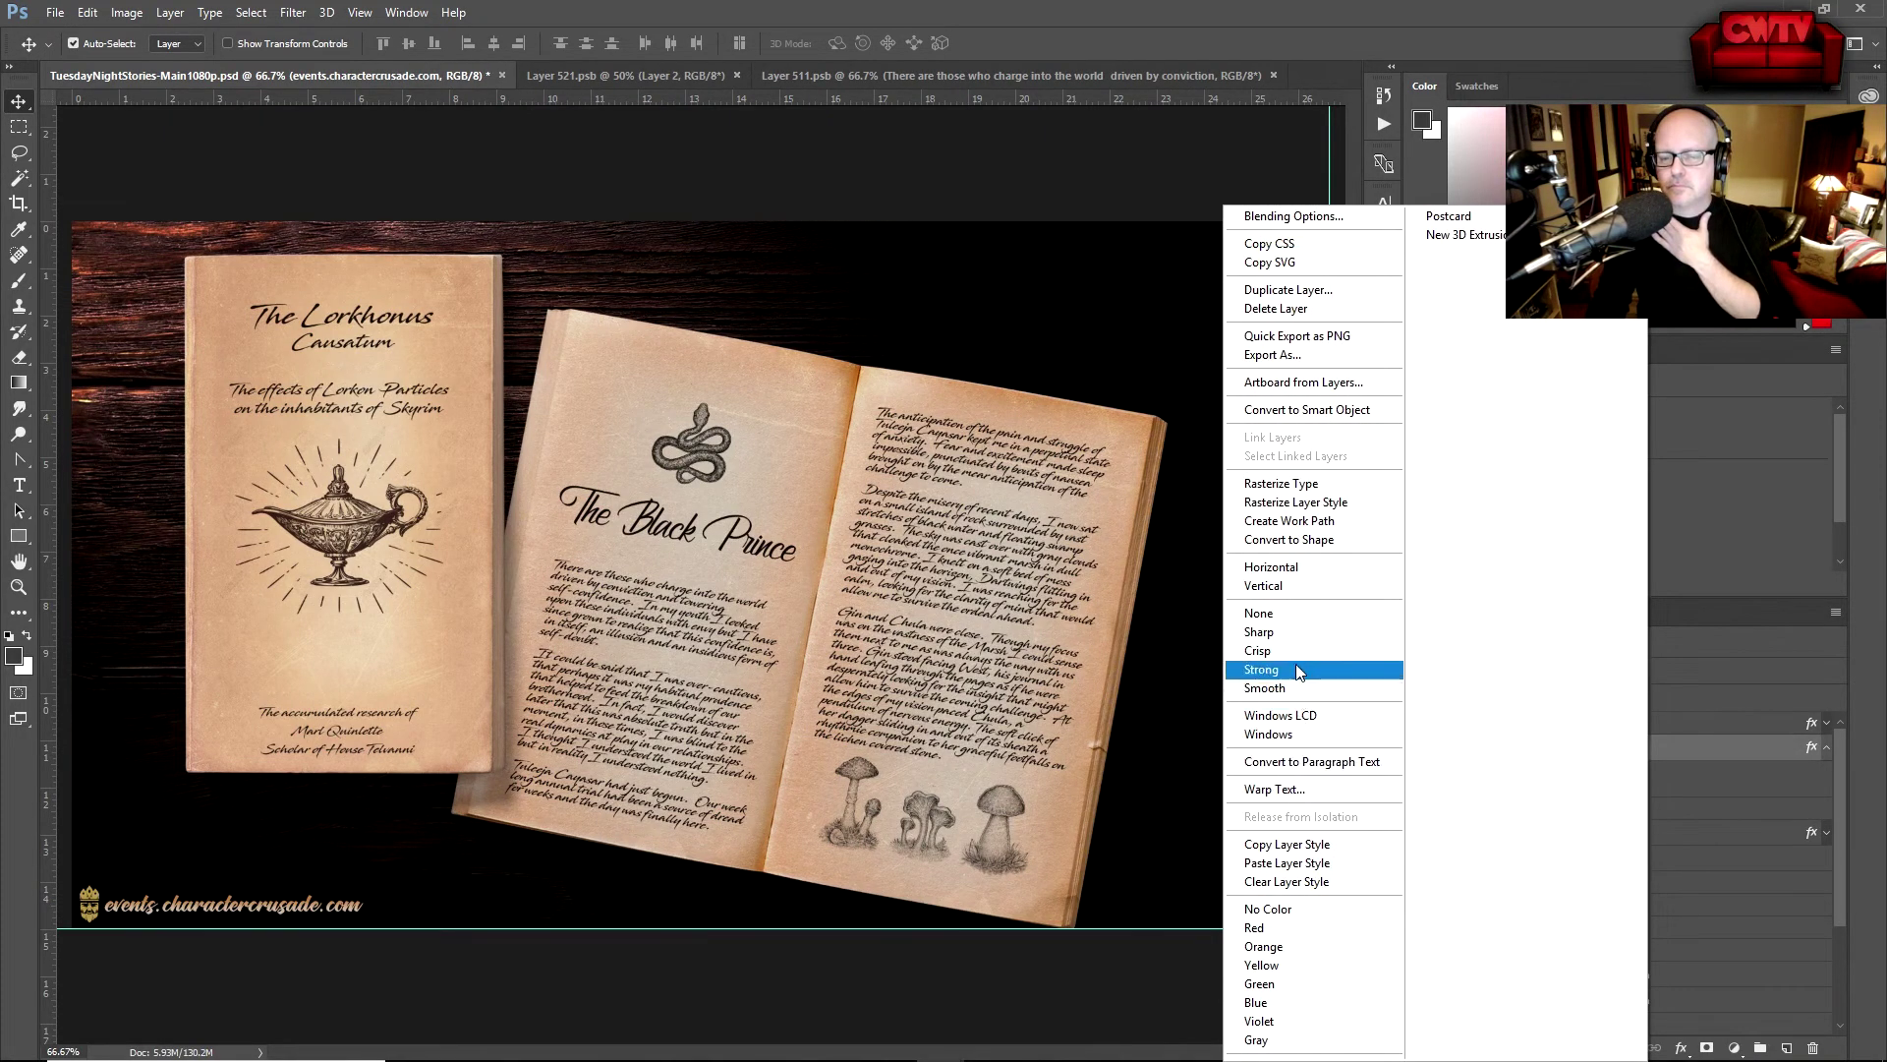
pyautogui.click(1287, 843)
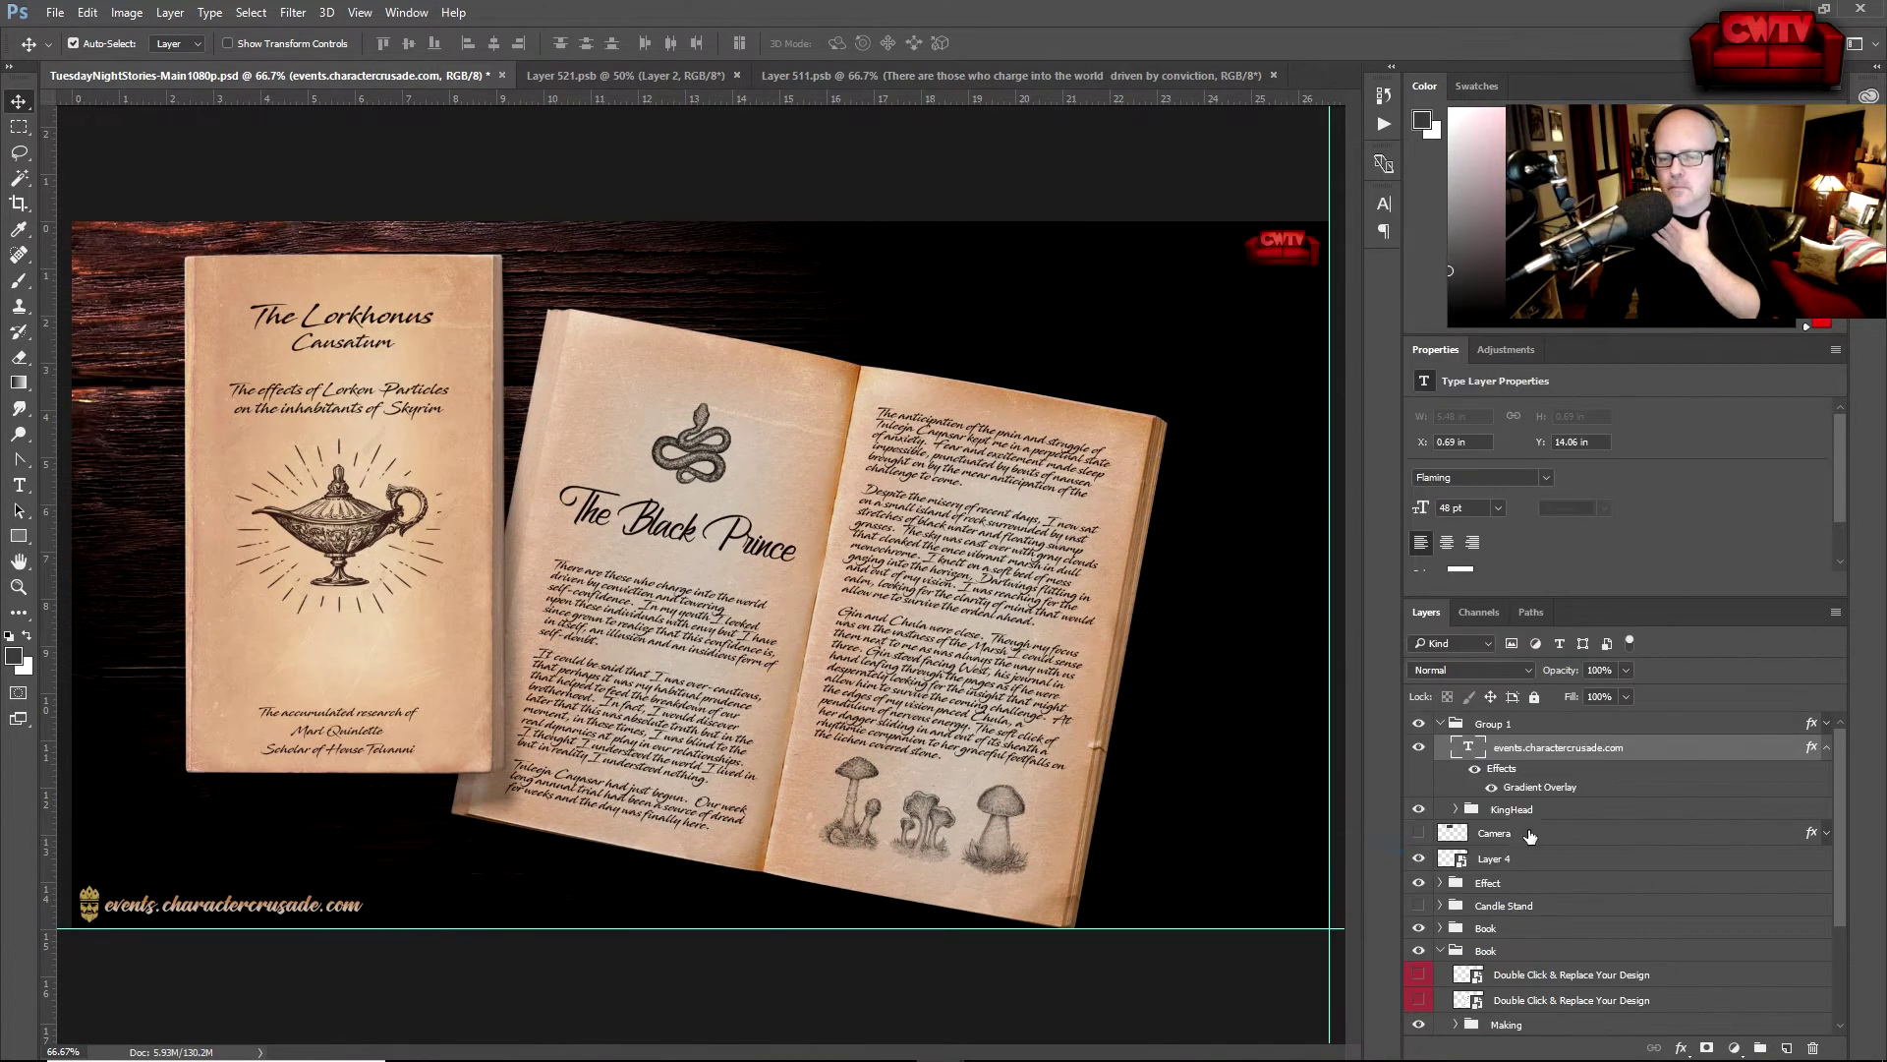
pyautogui.rightClick(1598, 807)
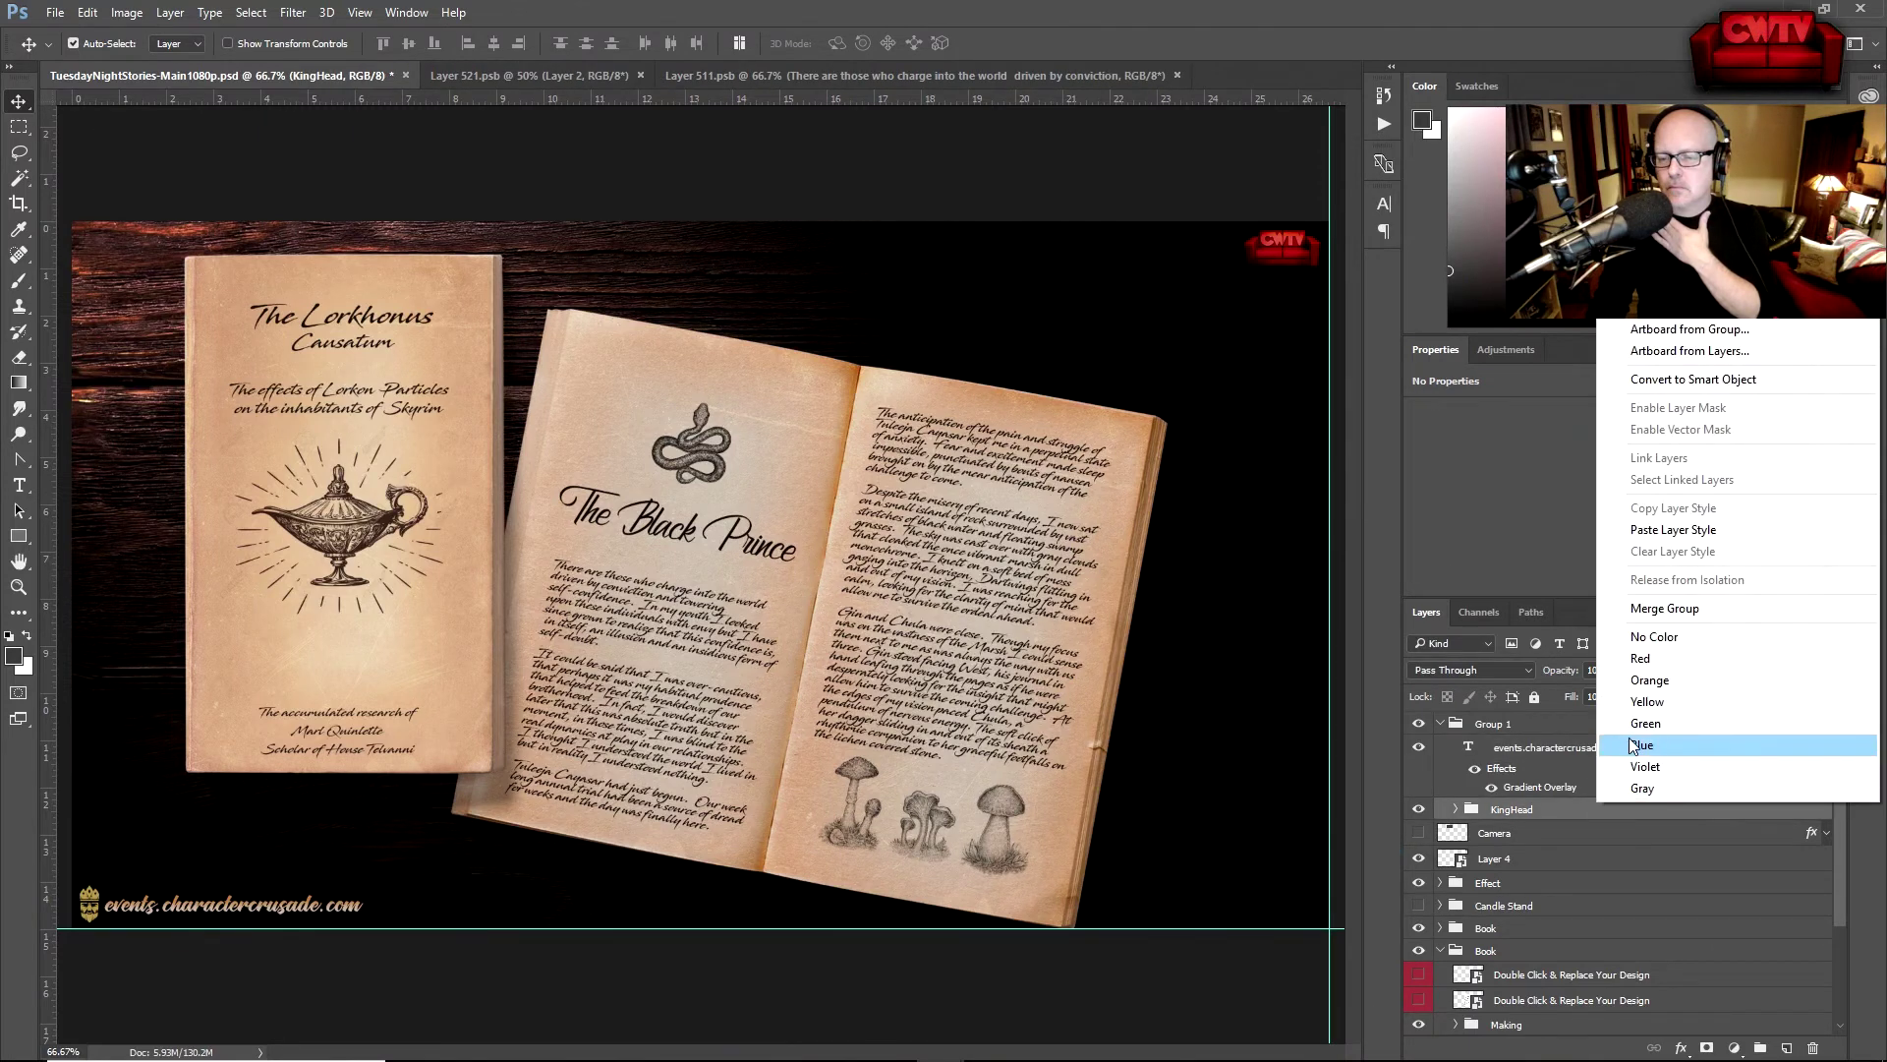
pyautogui.click(1668, 531)
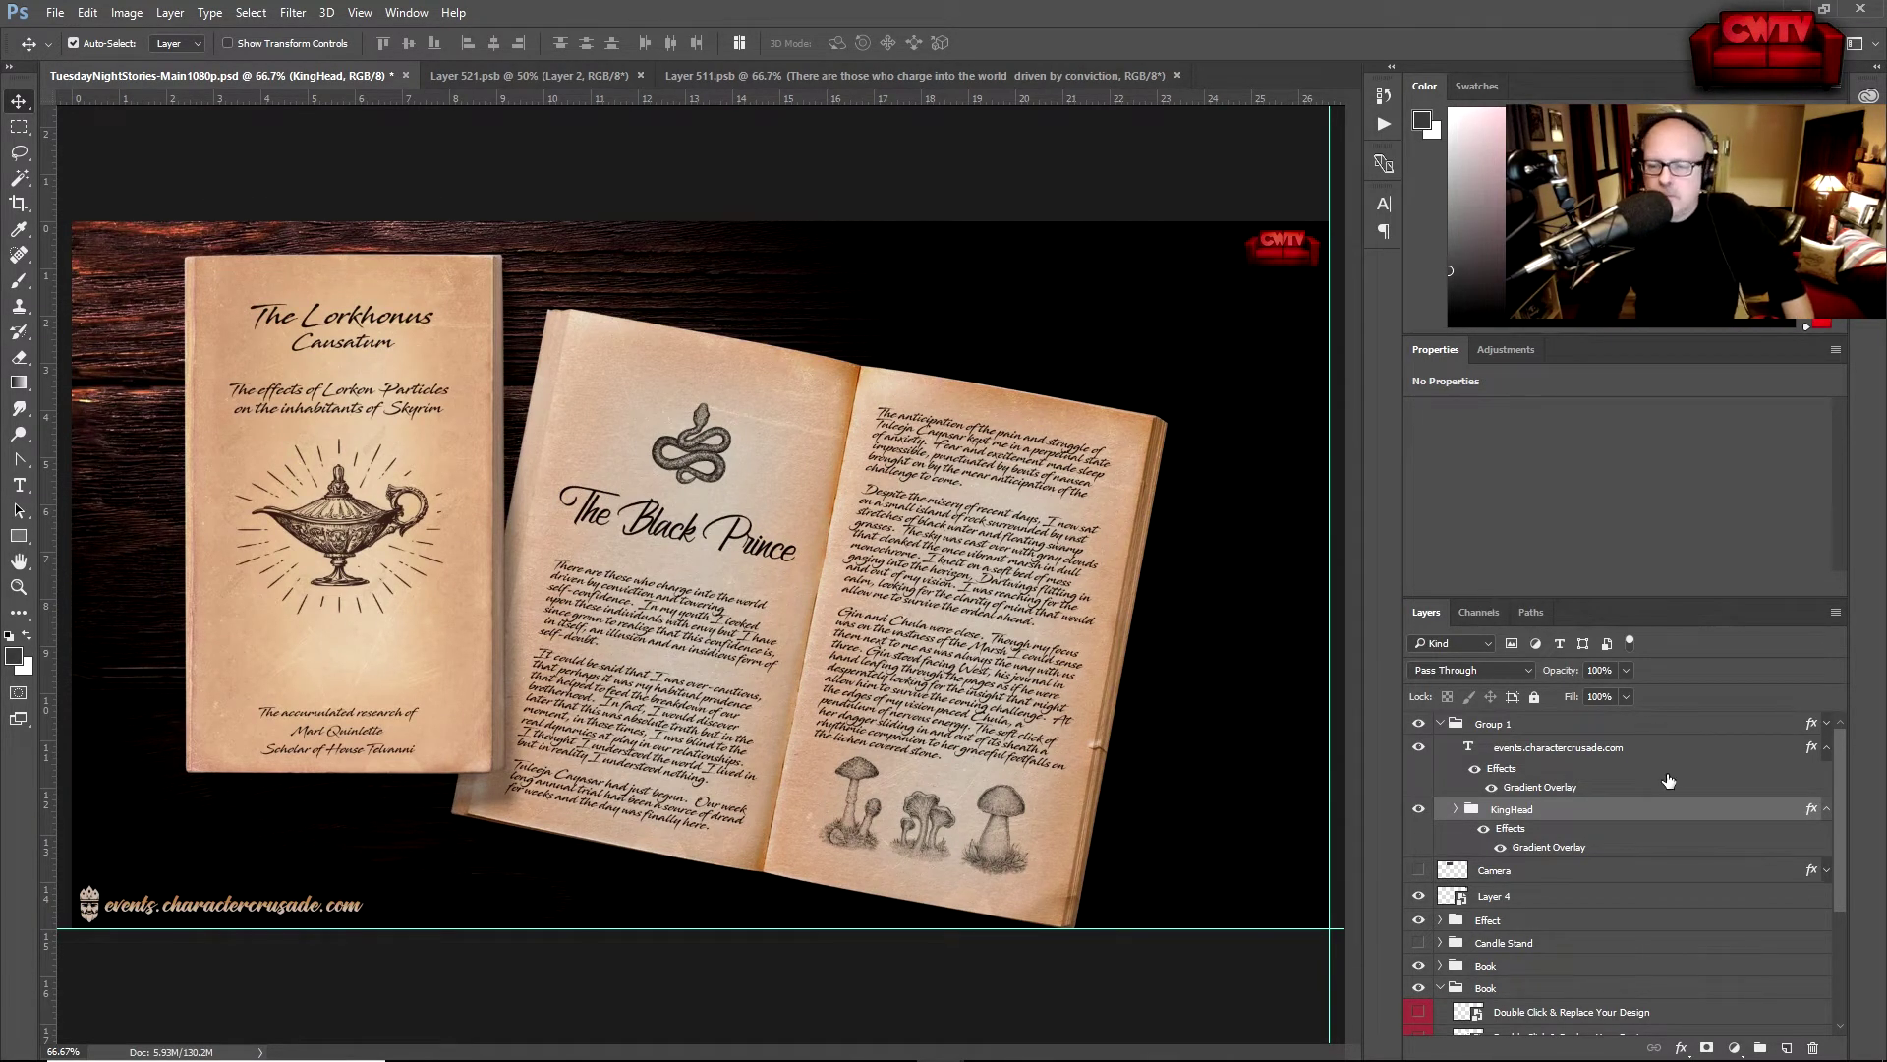
pyautogui.click(1562, 787)
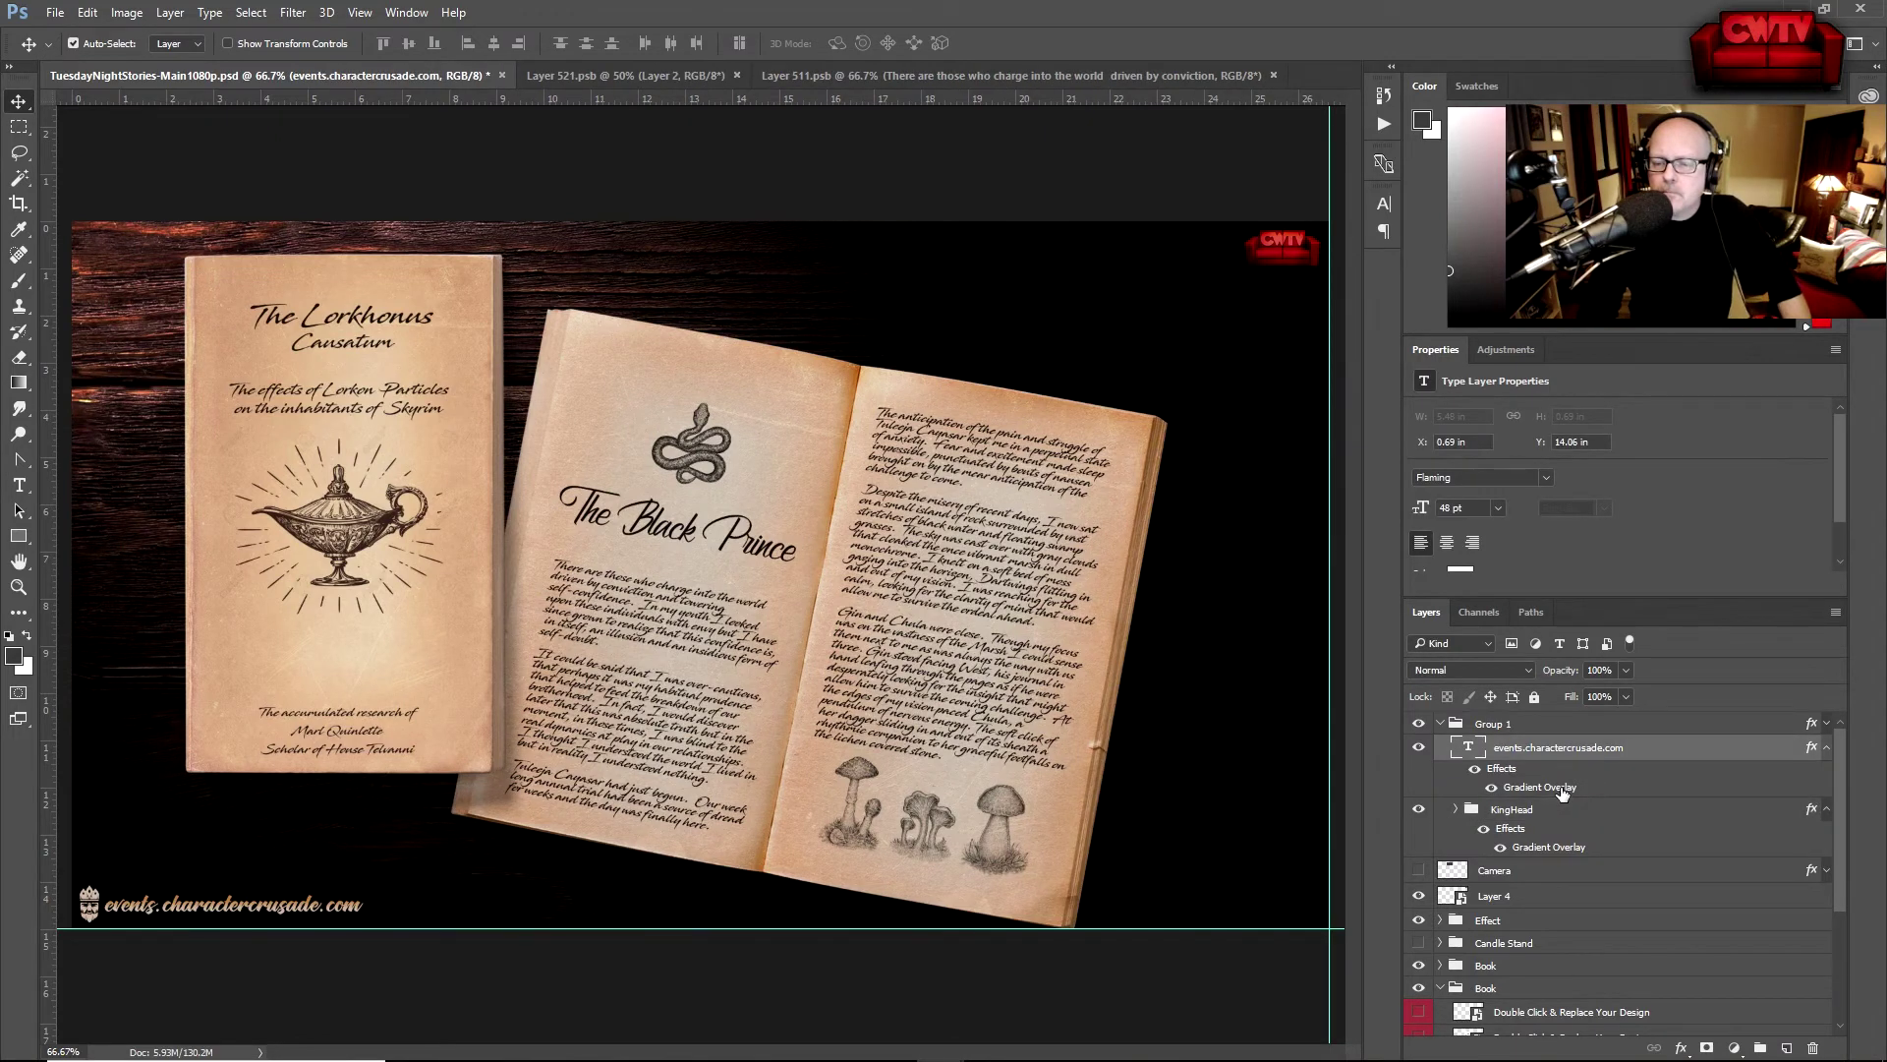
# - Switch the website caption's Gradient Overlay from Linear to Reflected, then zoom to 100%
pyautogui.doubleClick(1562, 787)
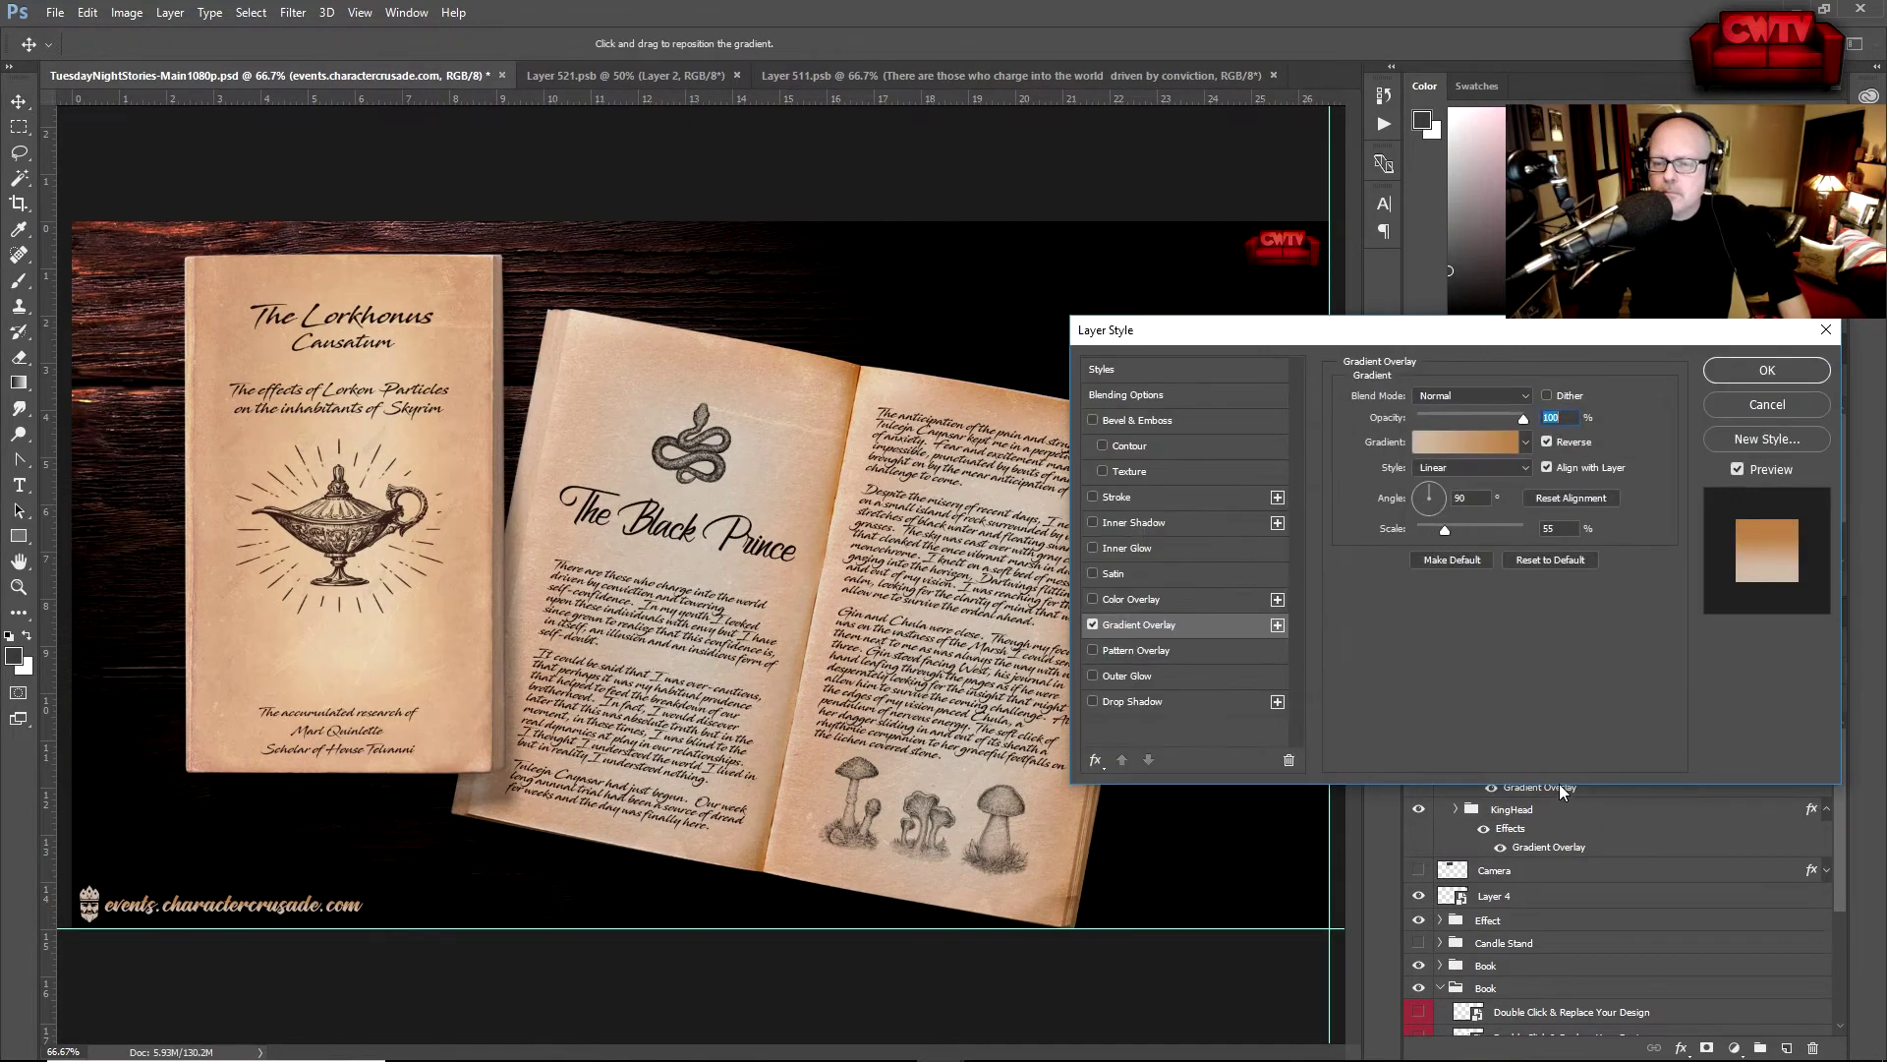
pyautogui.click(1482, 469)
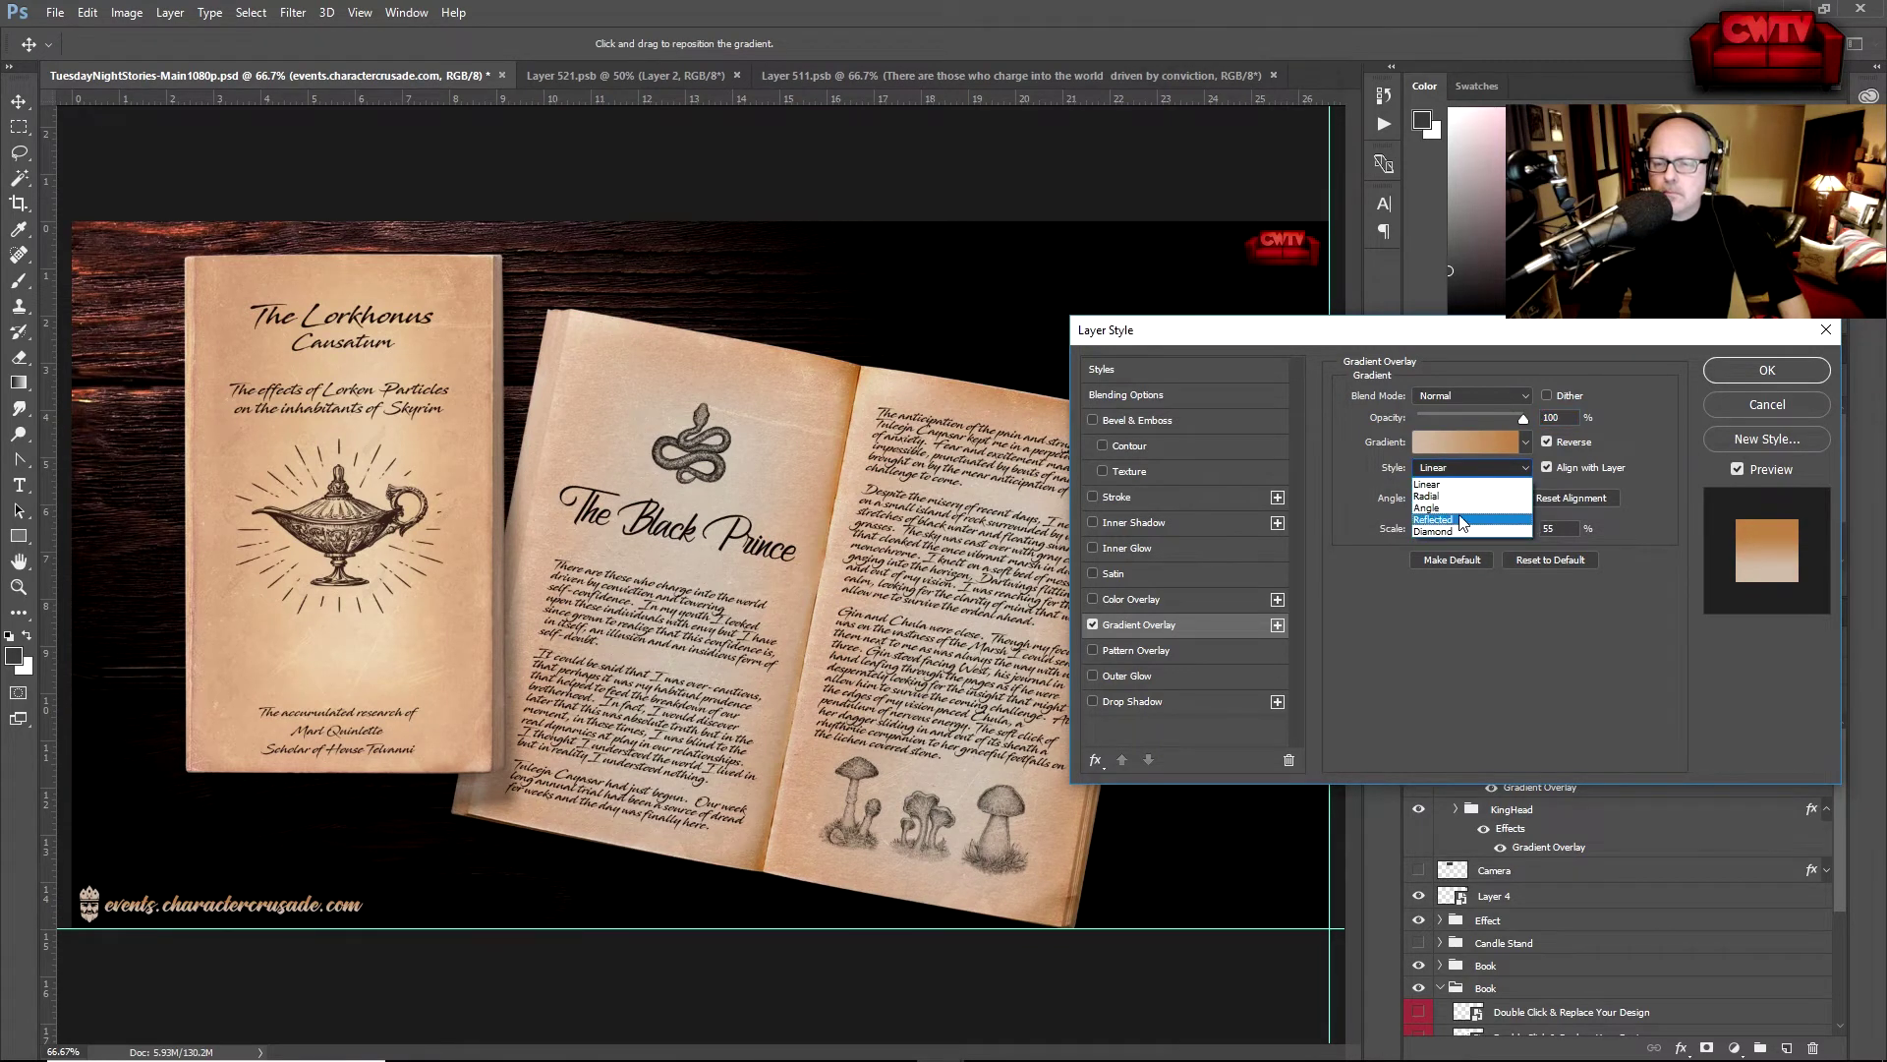
pyautogui.click(1461, 520)
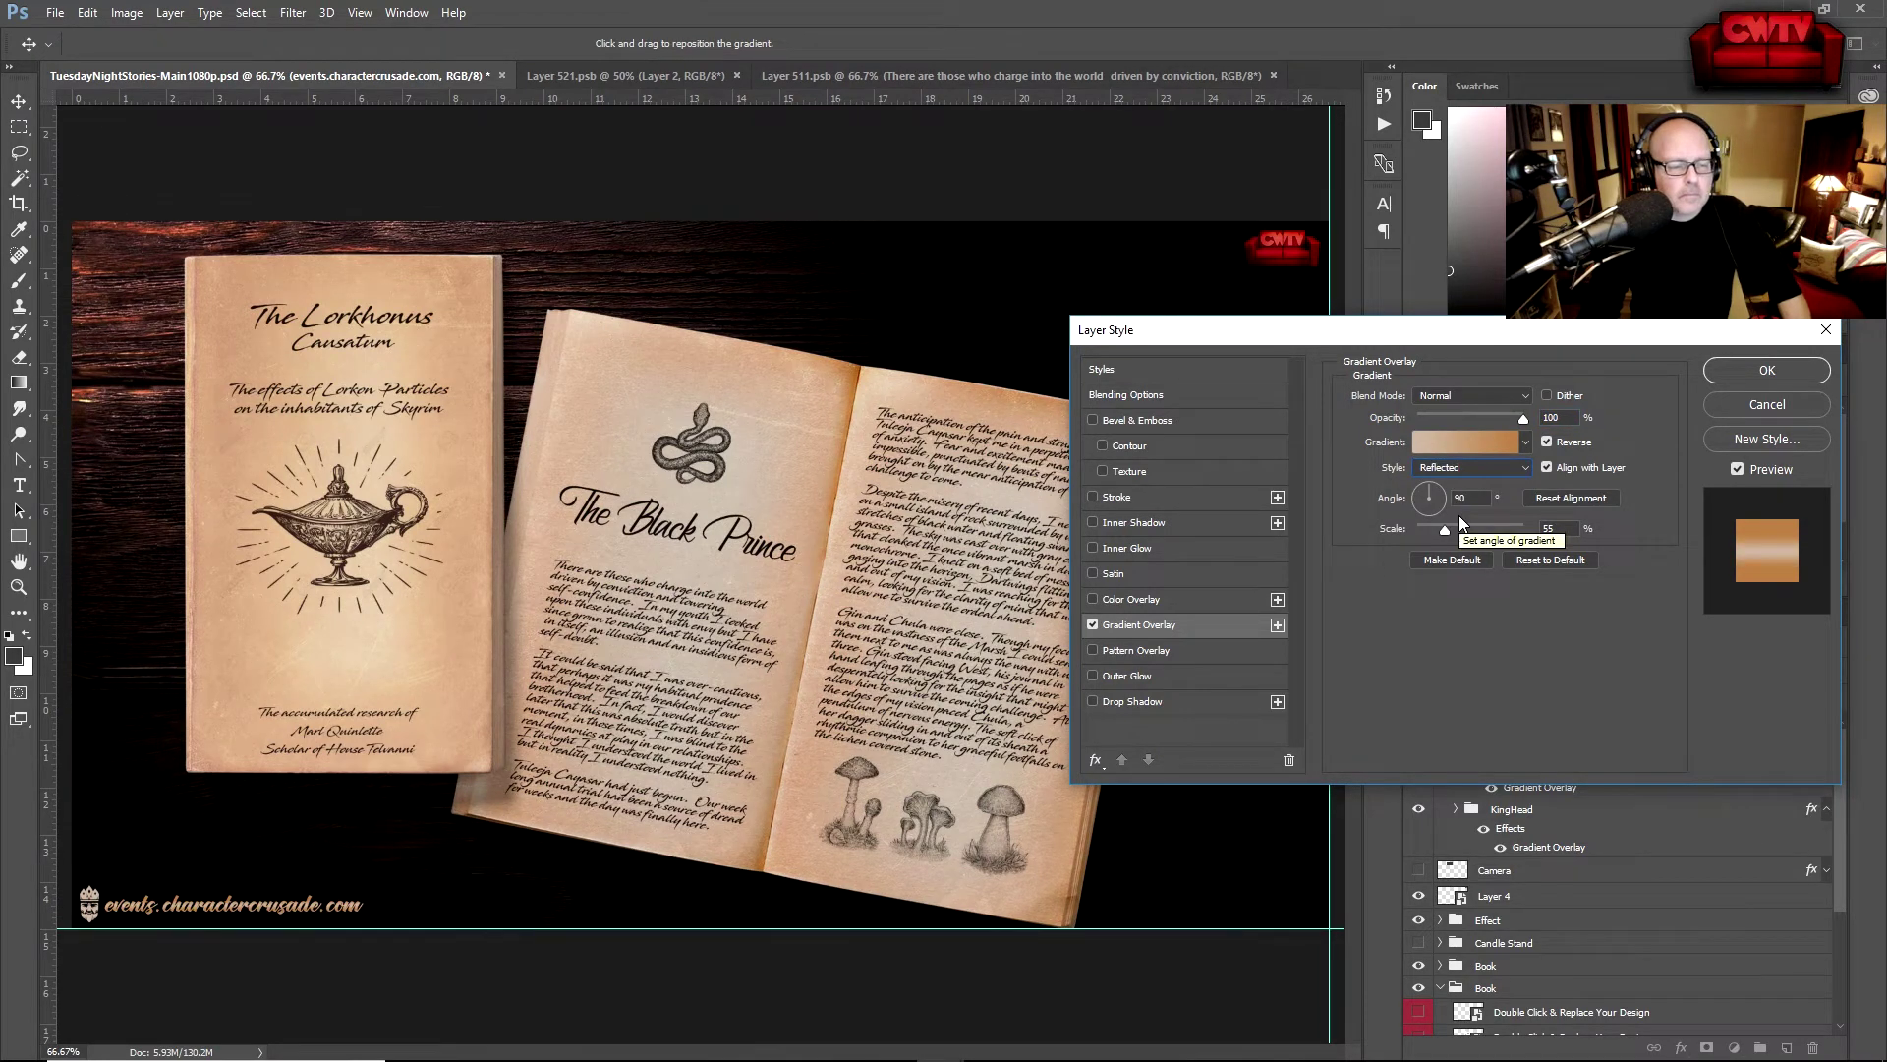
pyautogui.click(1725, 372)
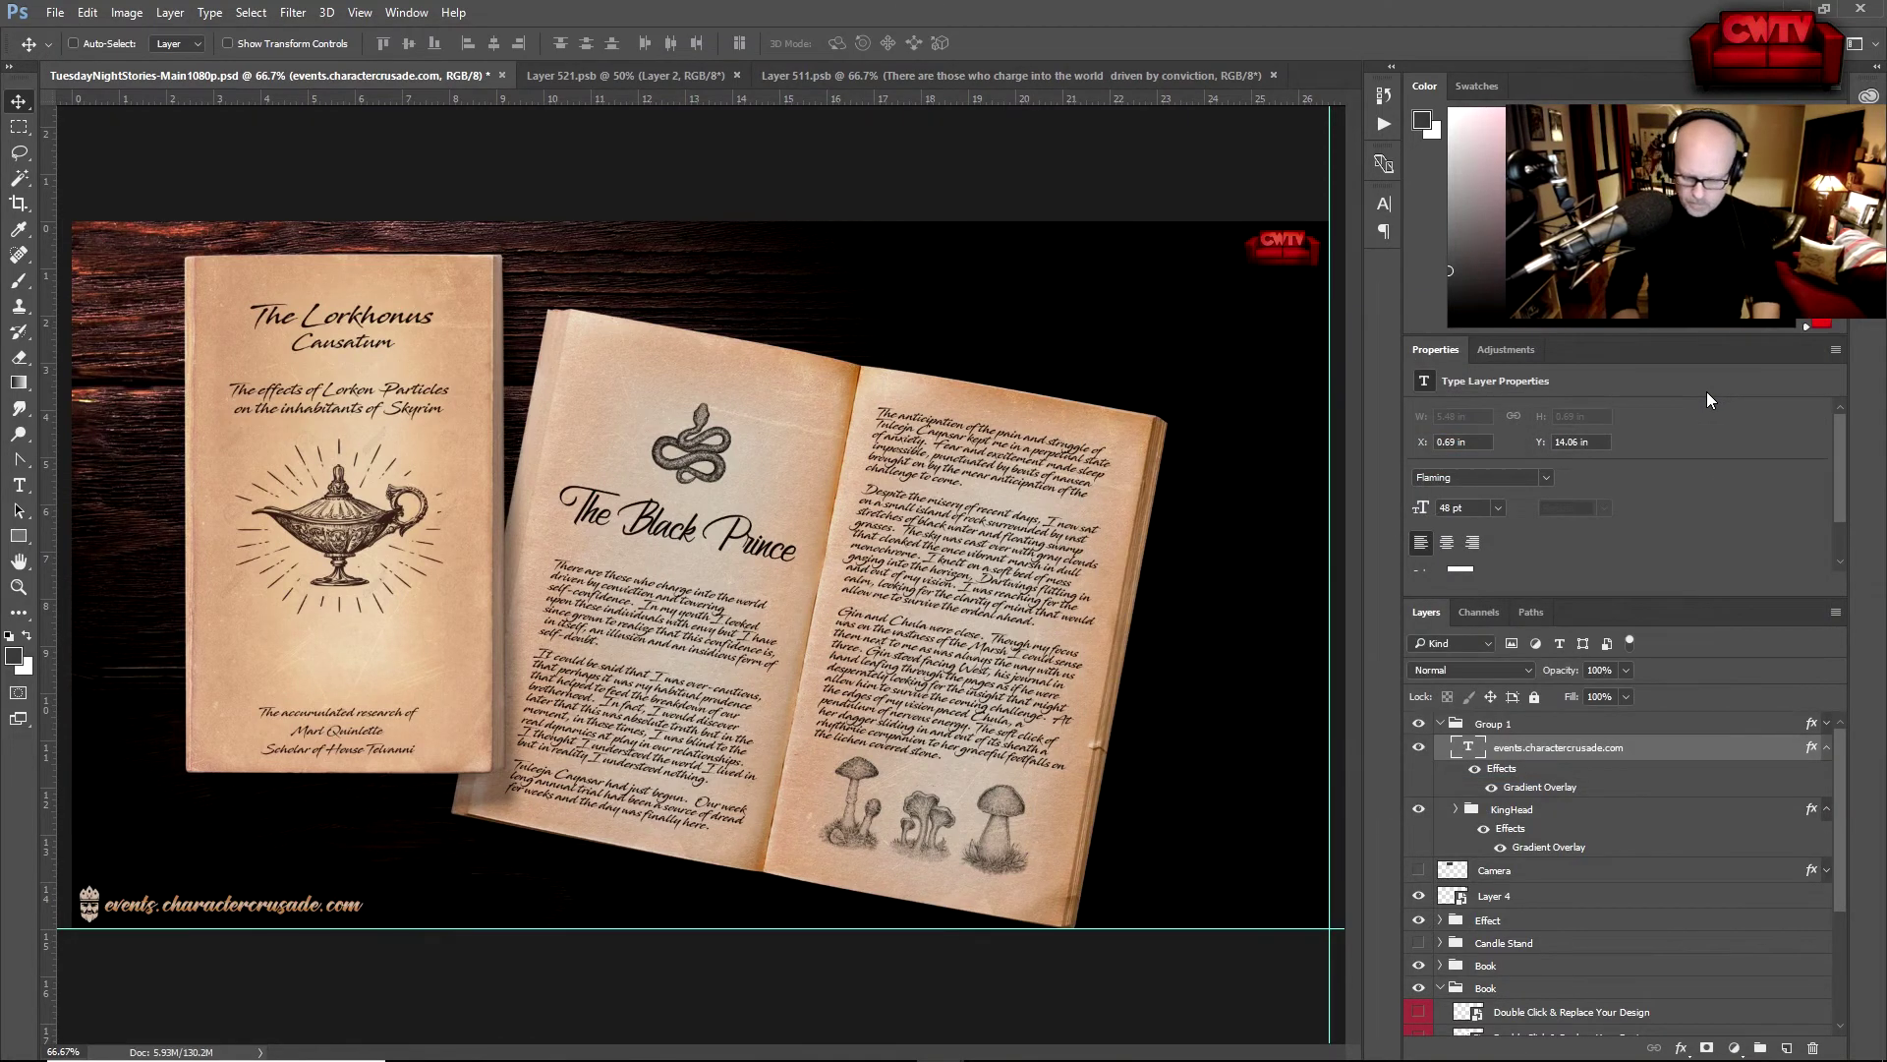
pyautogui.hotkey('ctrl', '+')
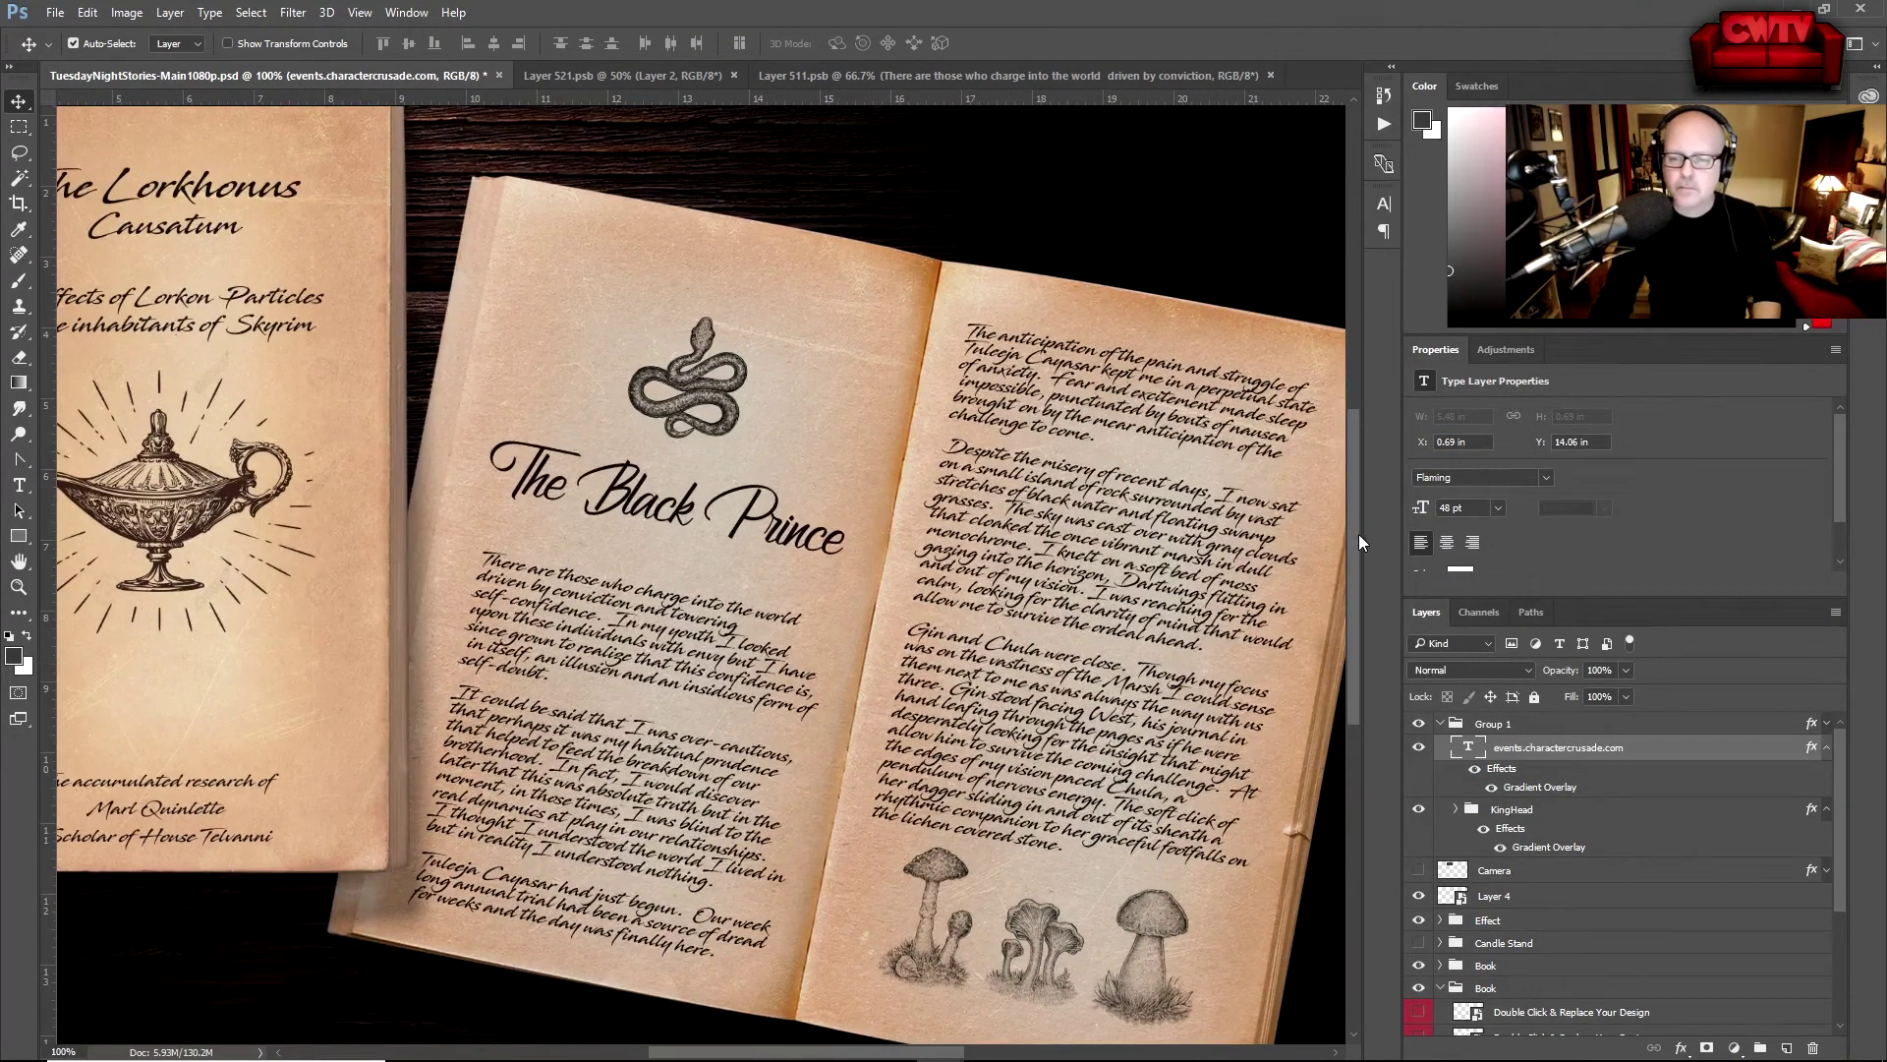
# - Change the KingHead crest's Gradient Overlay style from Linear to Reflected
pyautogui.click(1345, 537)
pyautogui.moveTo(1352, 536); pyautogui.dragTo(1348, 698)
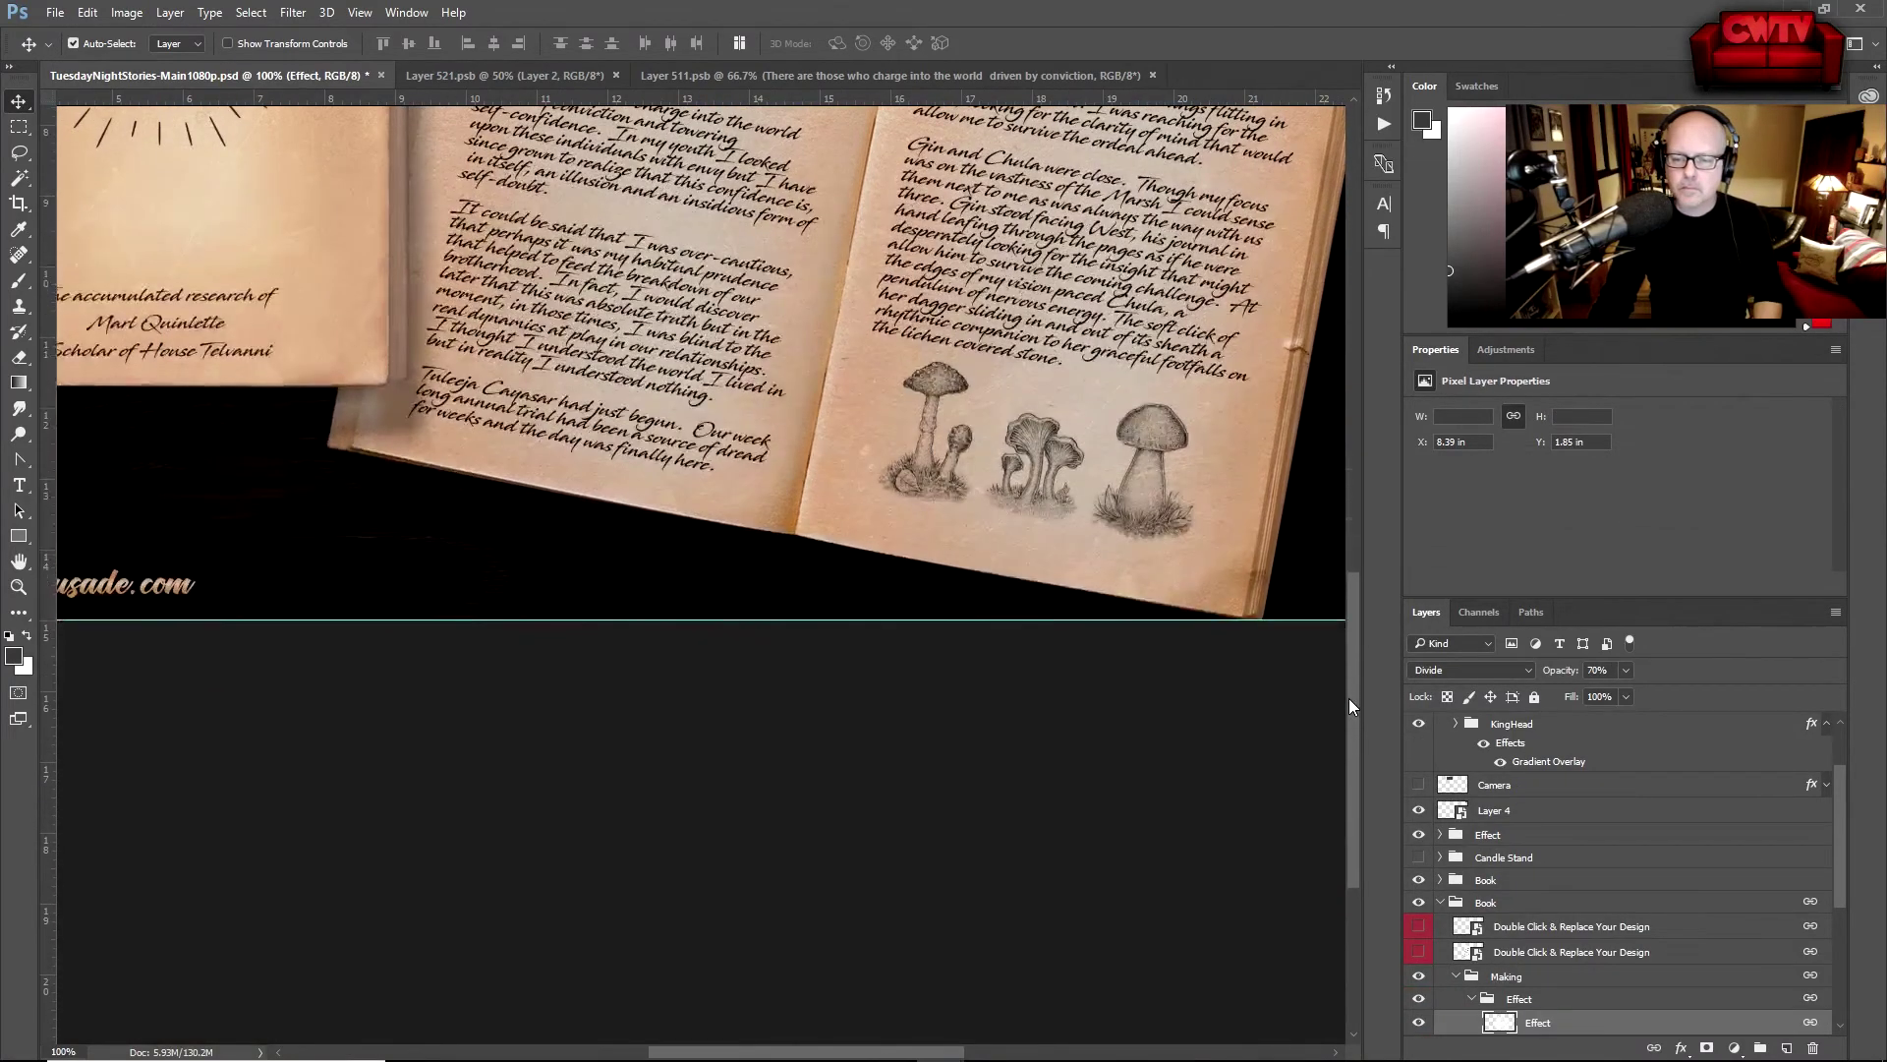
pyautogui.moveTo(767, 1049); pyautogui.dragTo(626, 1050)
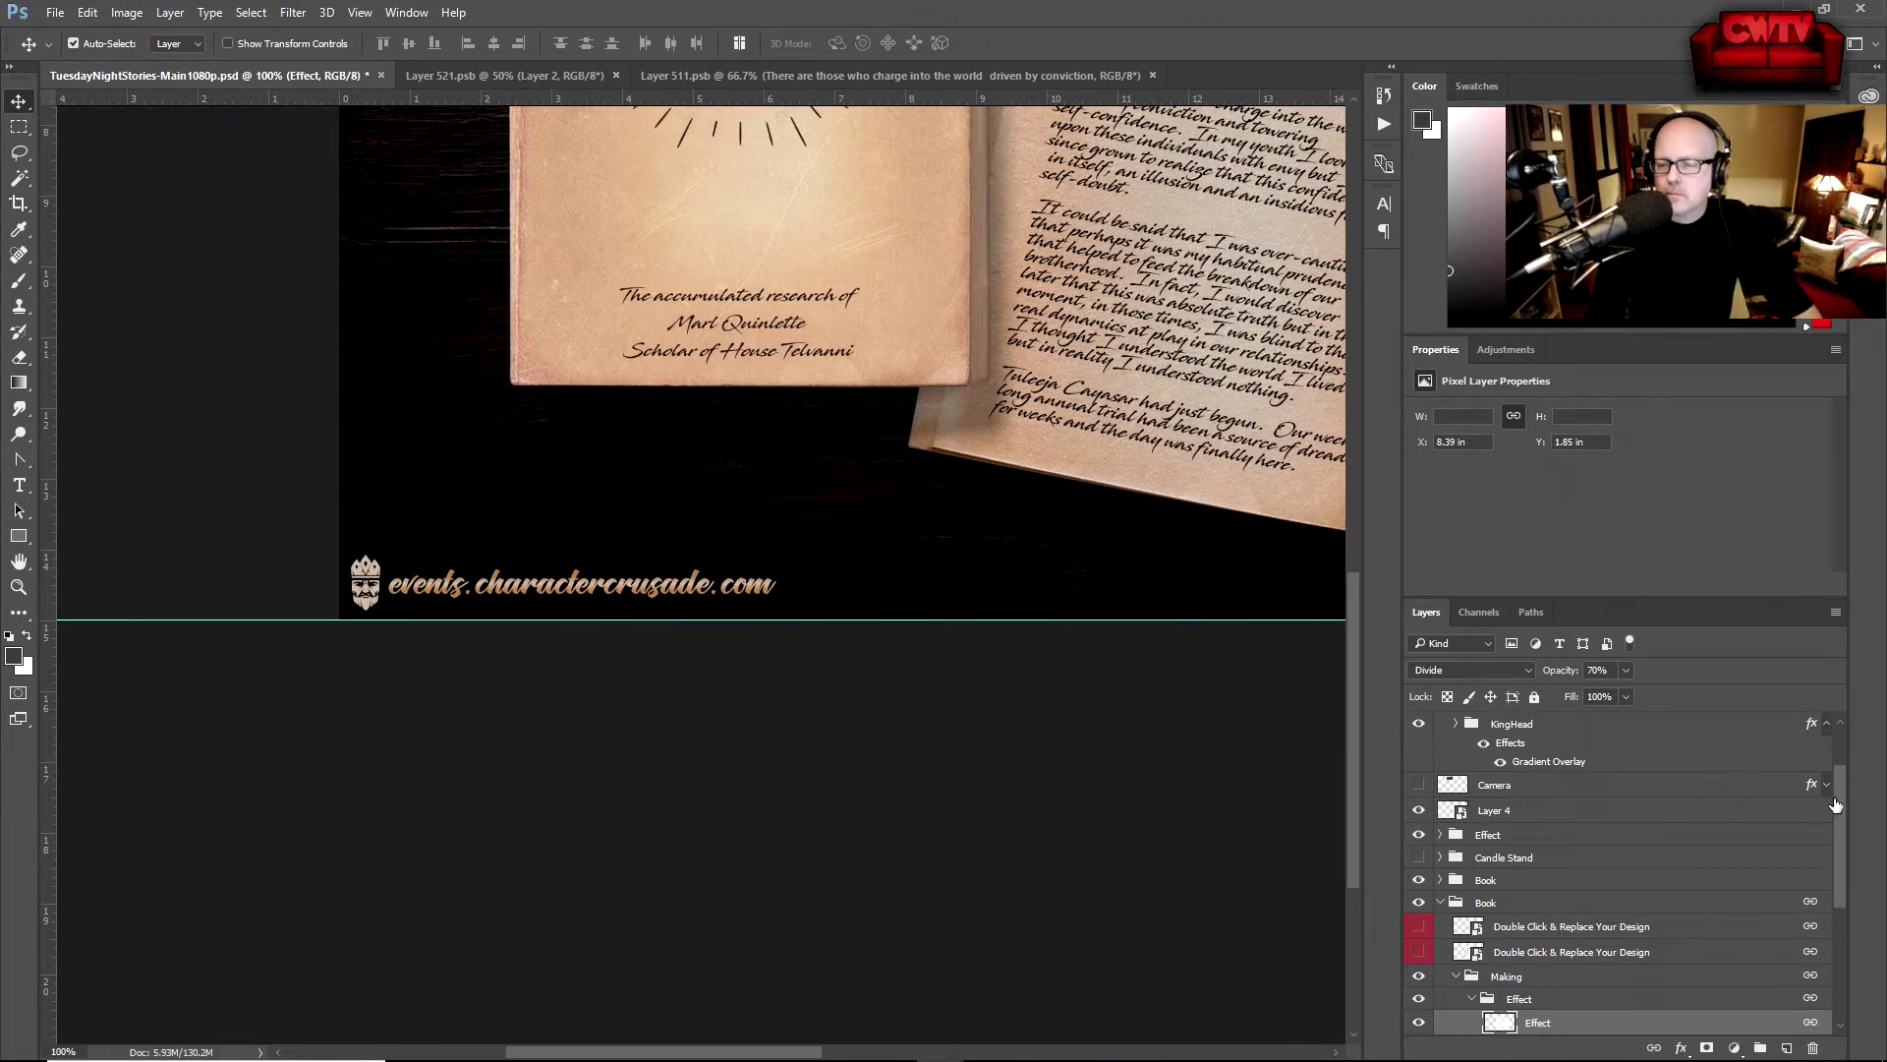
pyautogui.doubleClick(1536, 763)
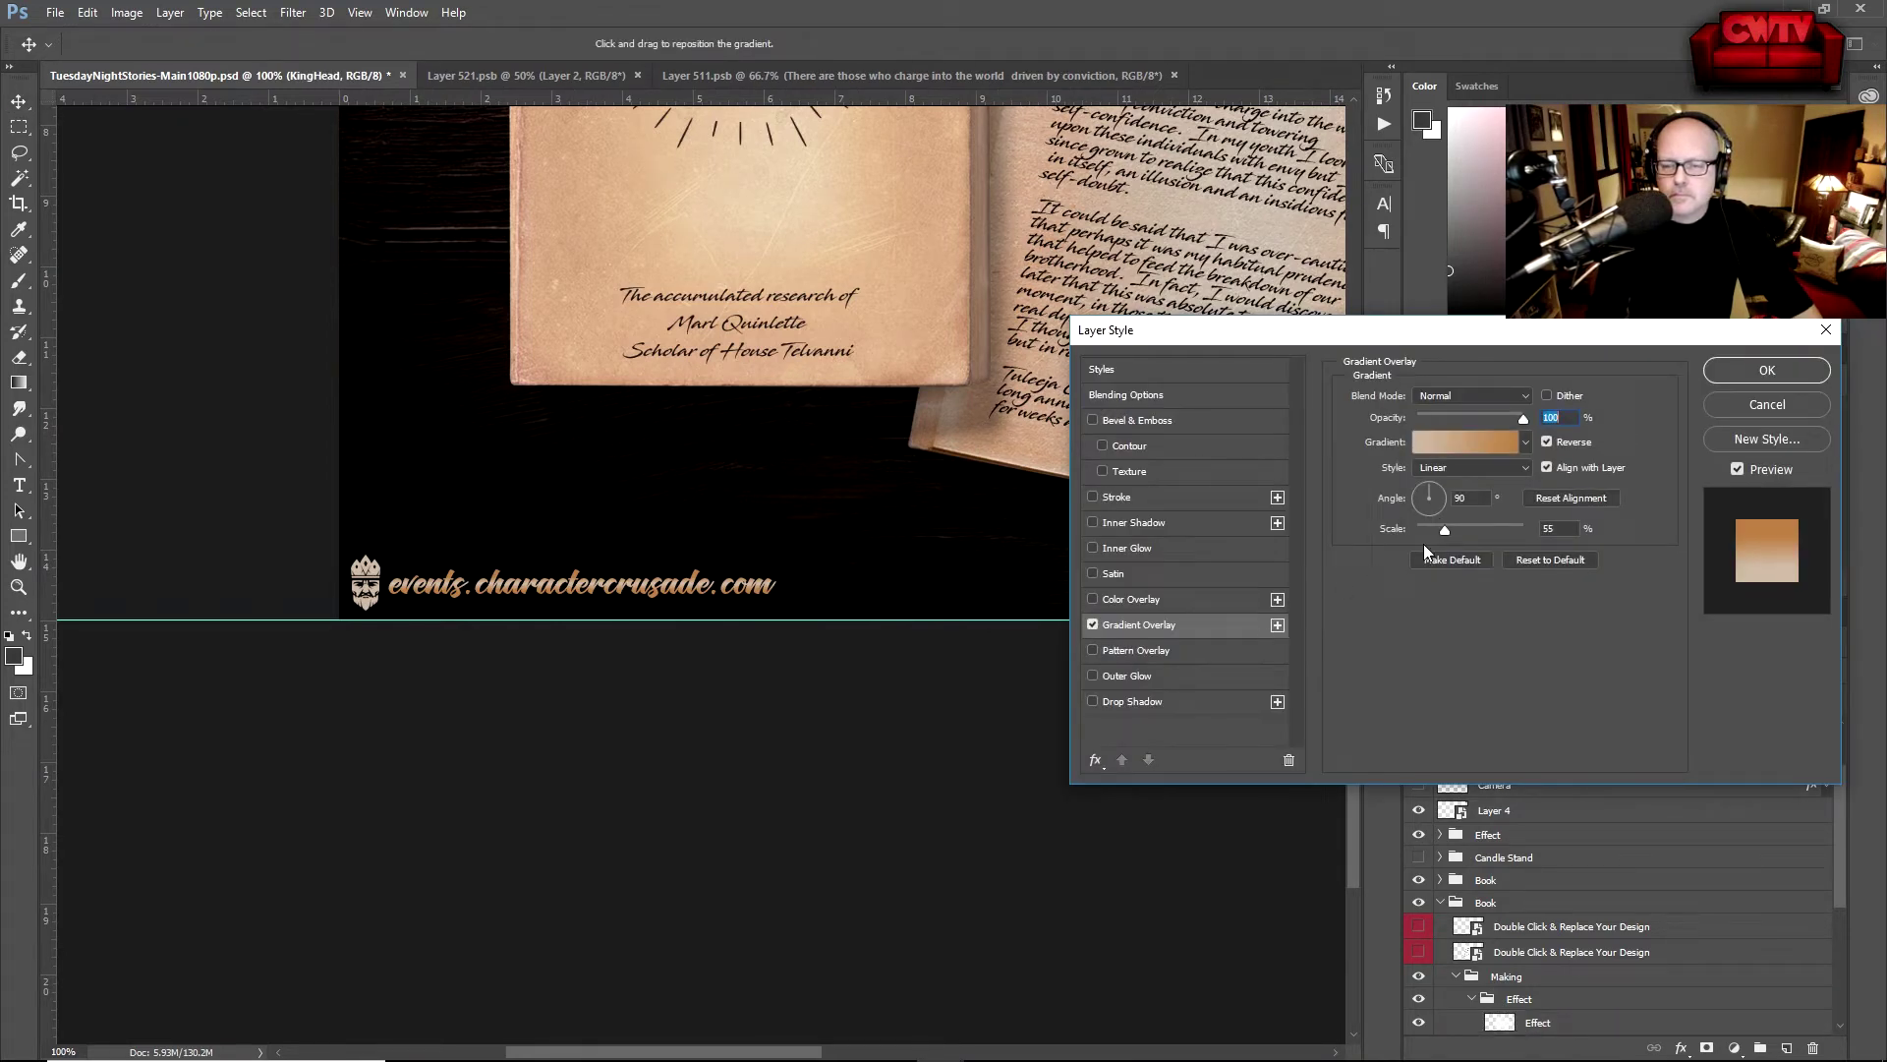
pyautogui.click(1458, 467)
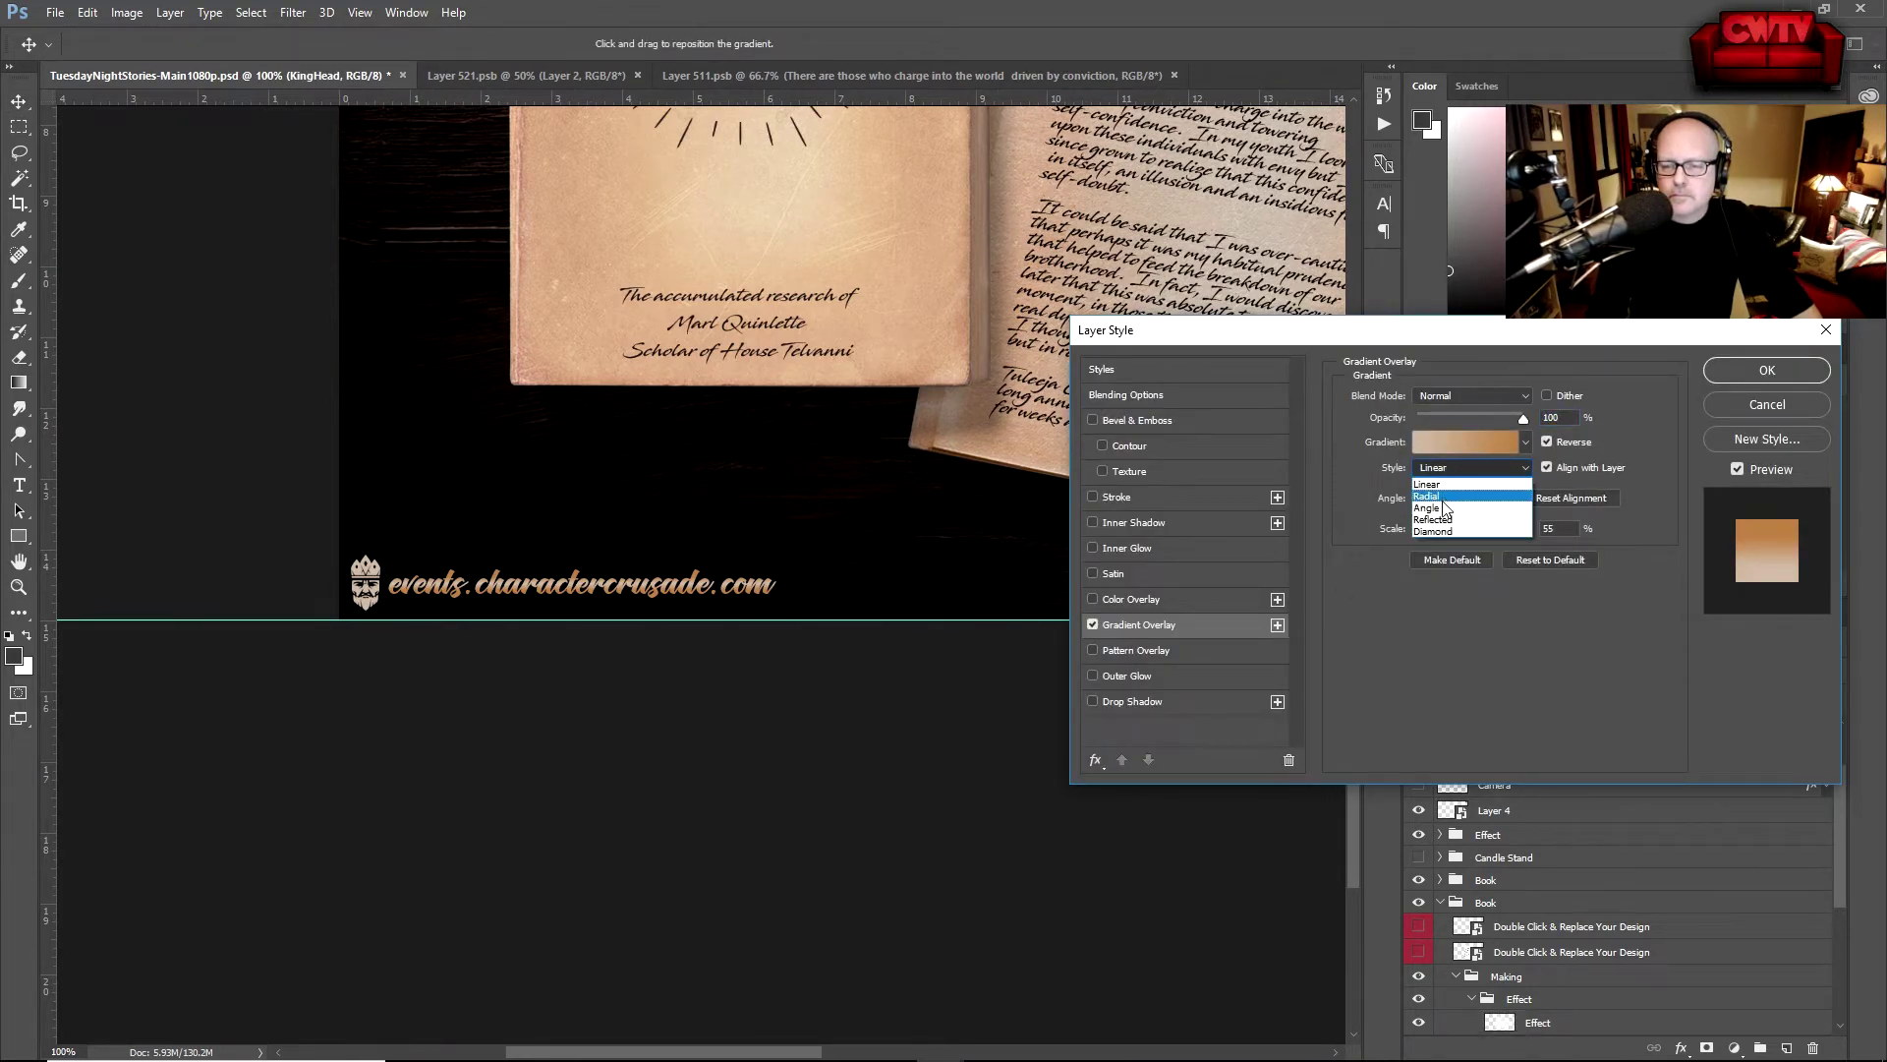
pyautogui.click(1442, 519)
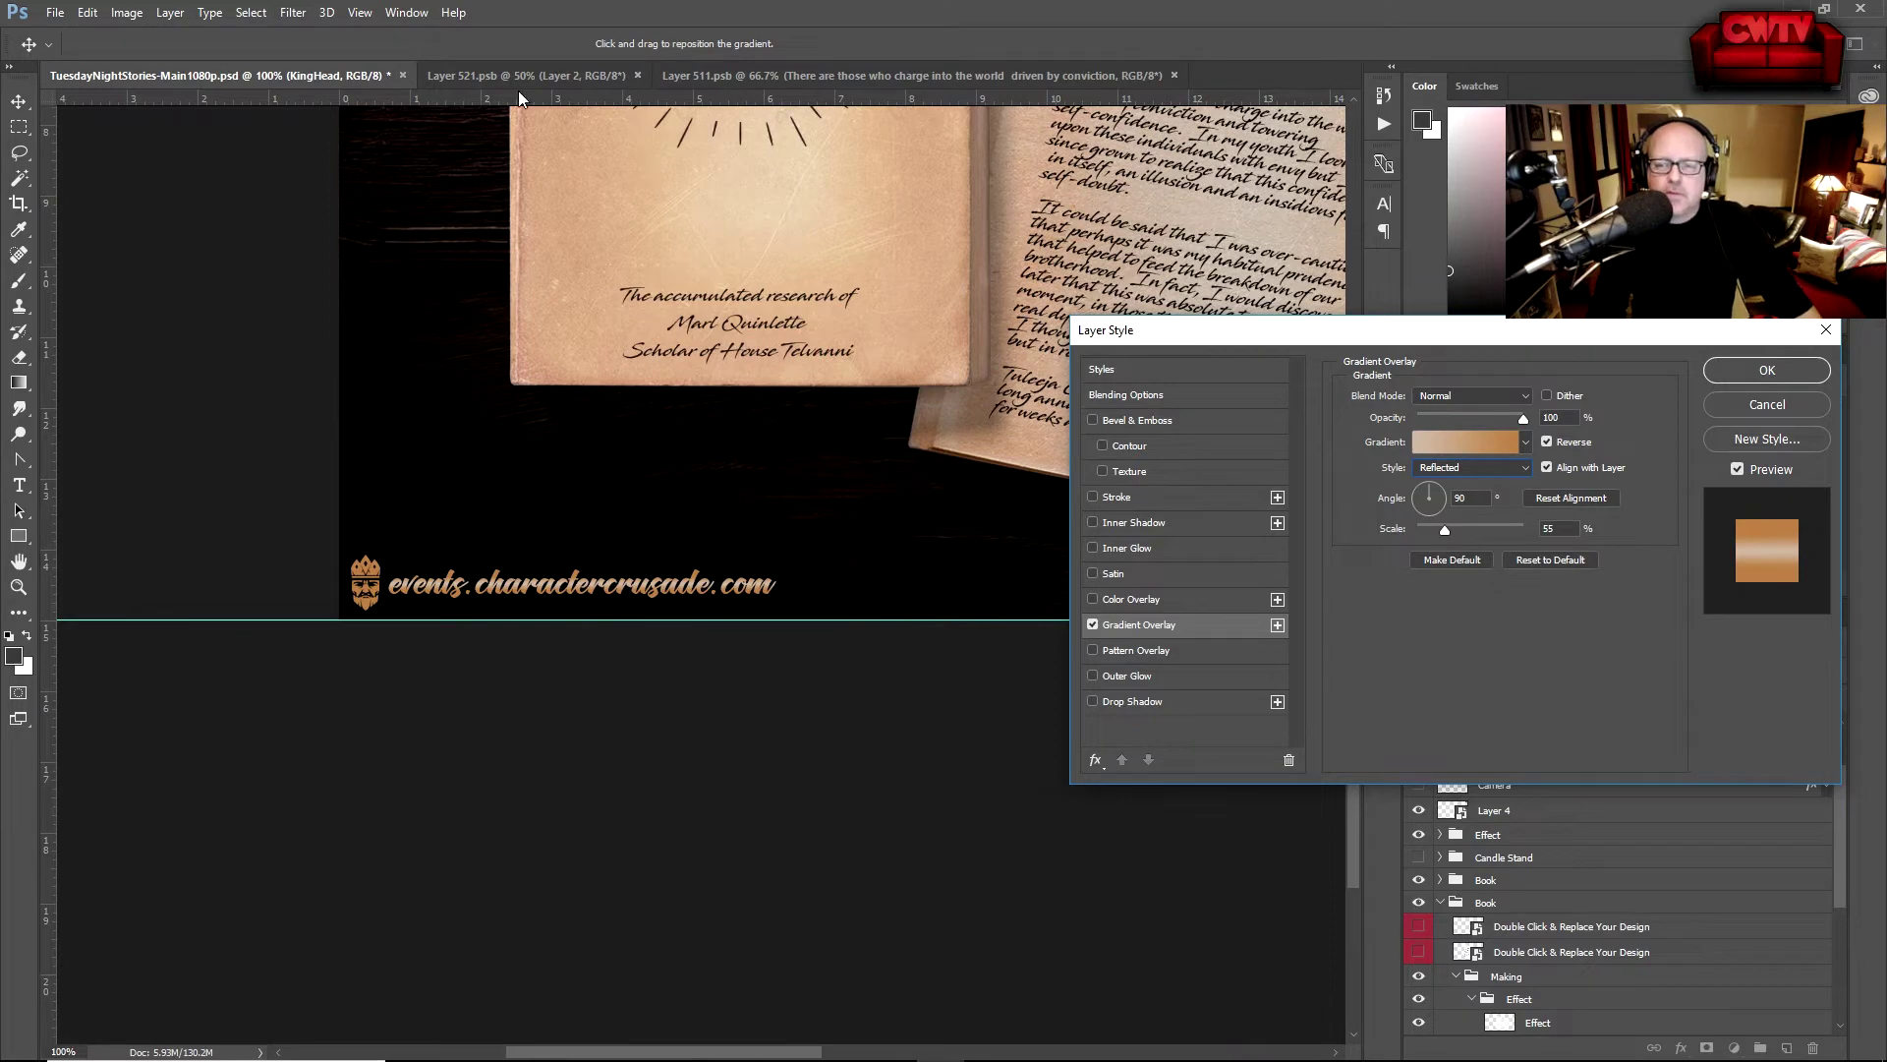
# - Apply the crest's reflected gradient, then merge Layer 2 down into Layer 3 inside KingHead
pyautogui.click(1723, 406)
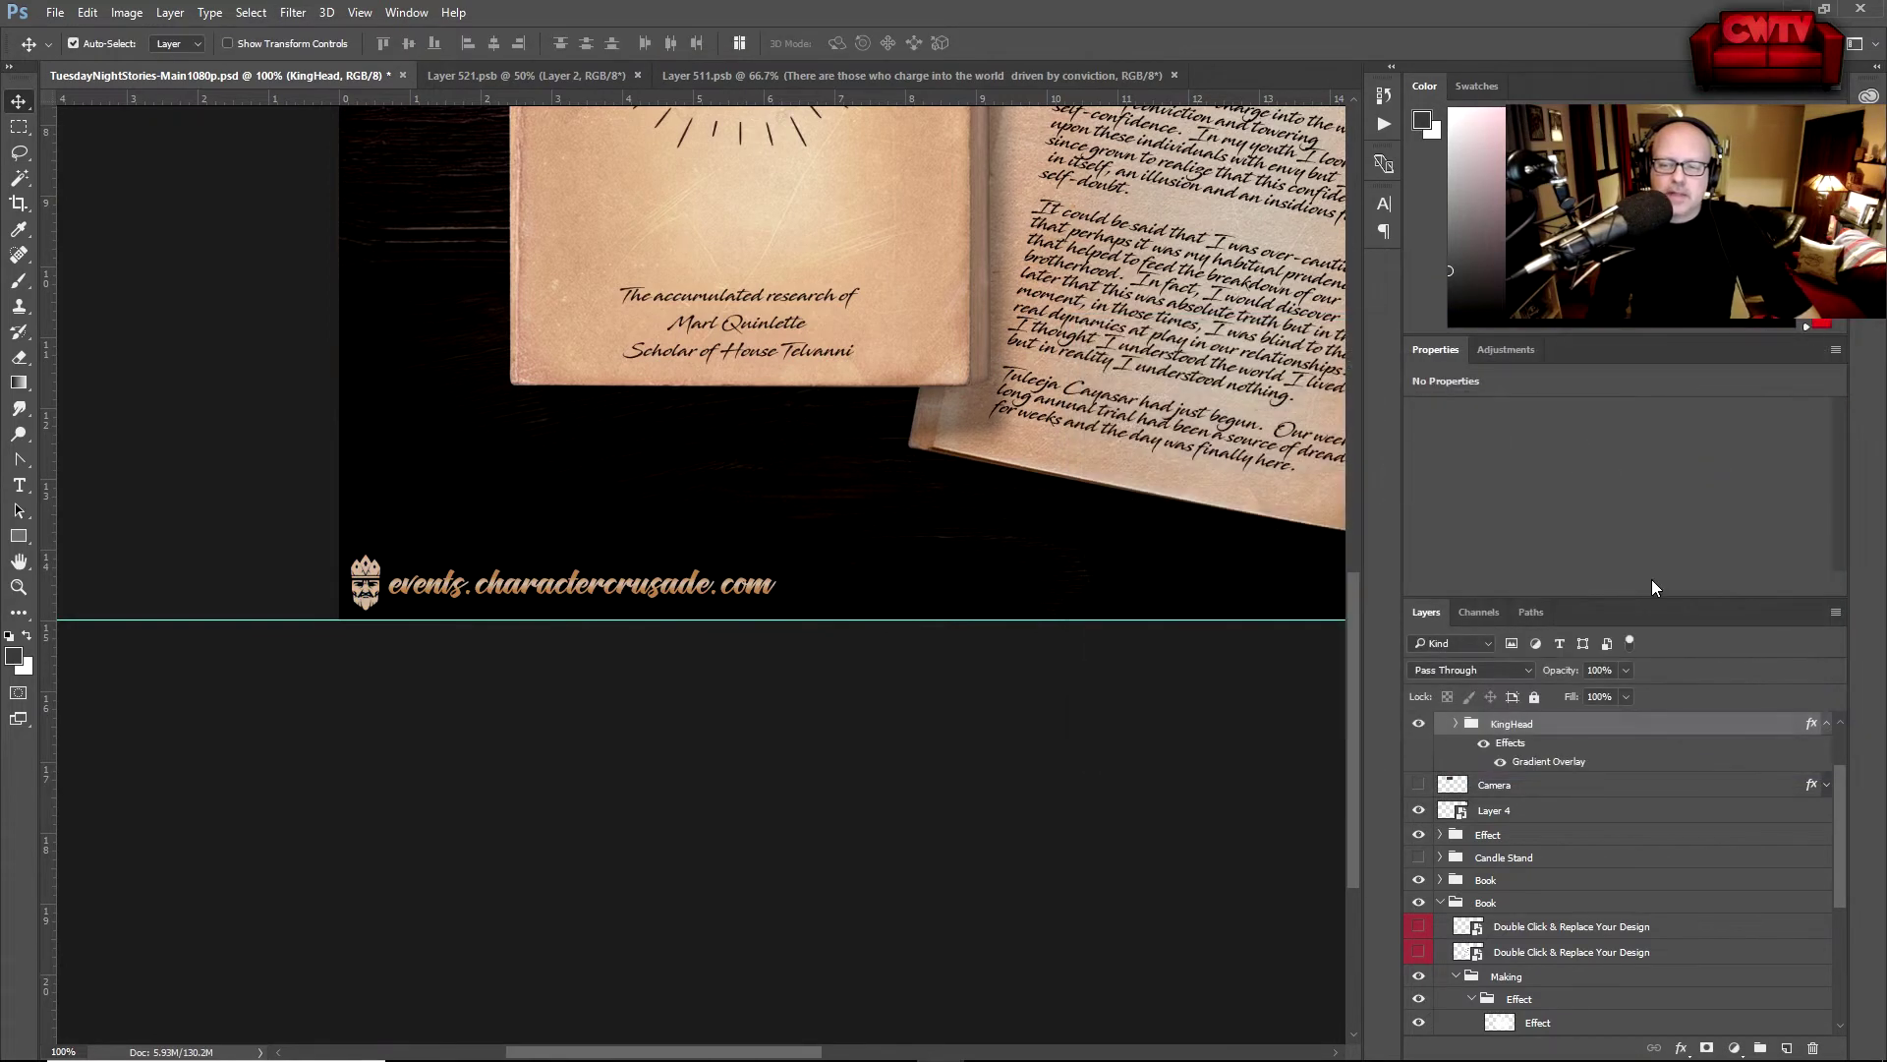
pyautogui.hotkey('ctrl', 'j')
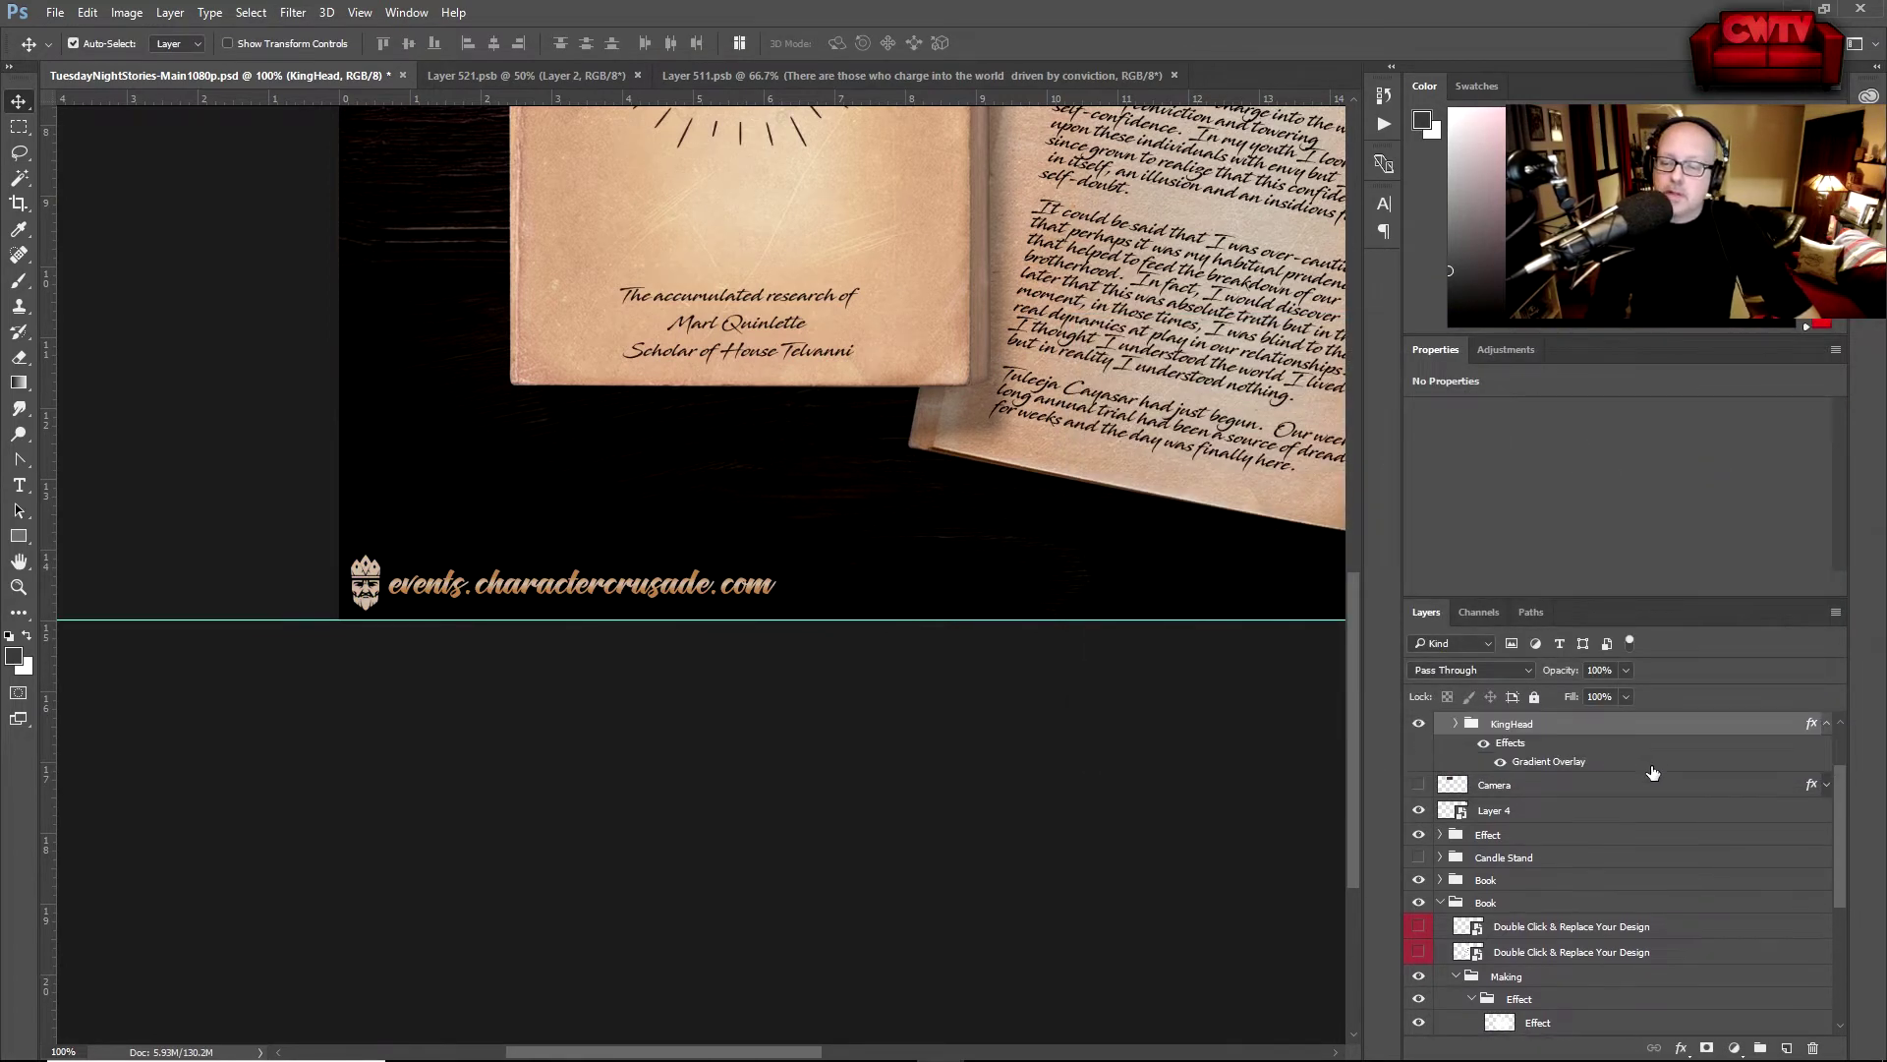
pyautogui.hotkey('ctrl', 'z')
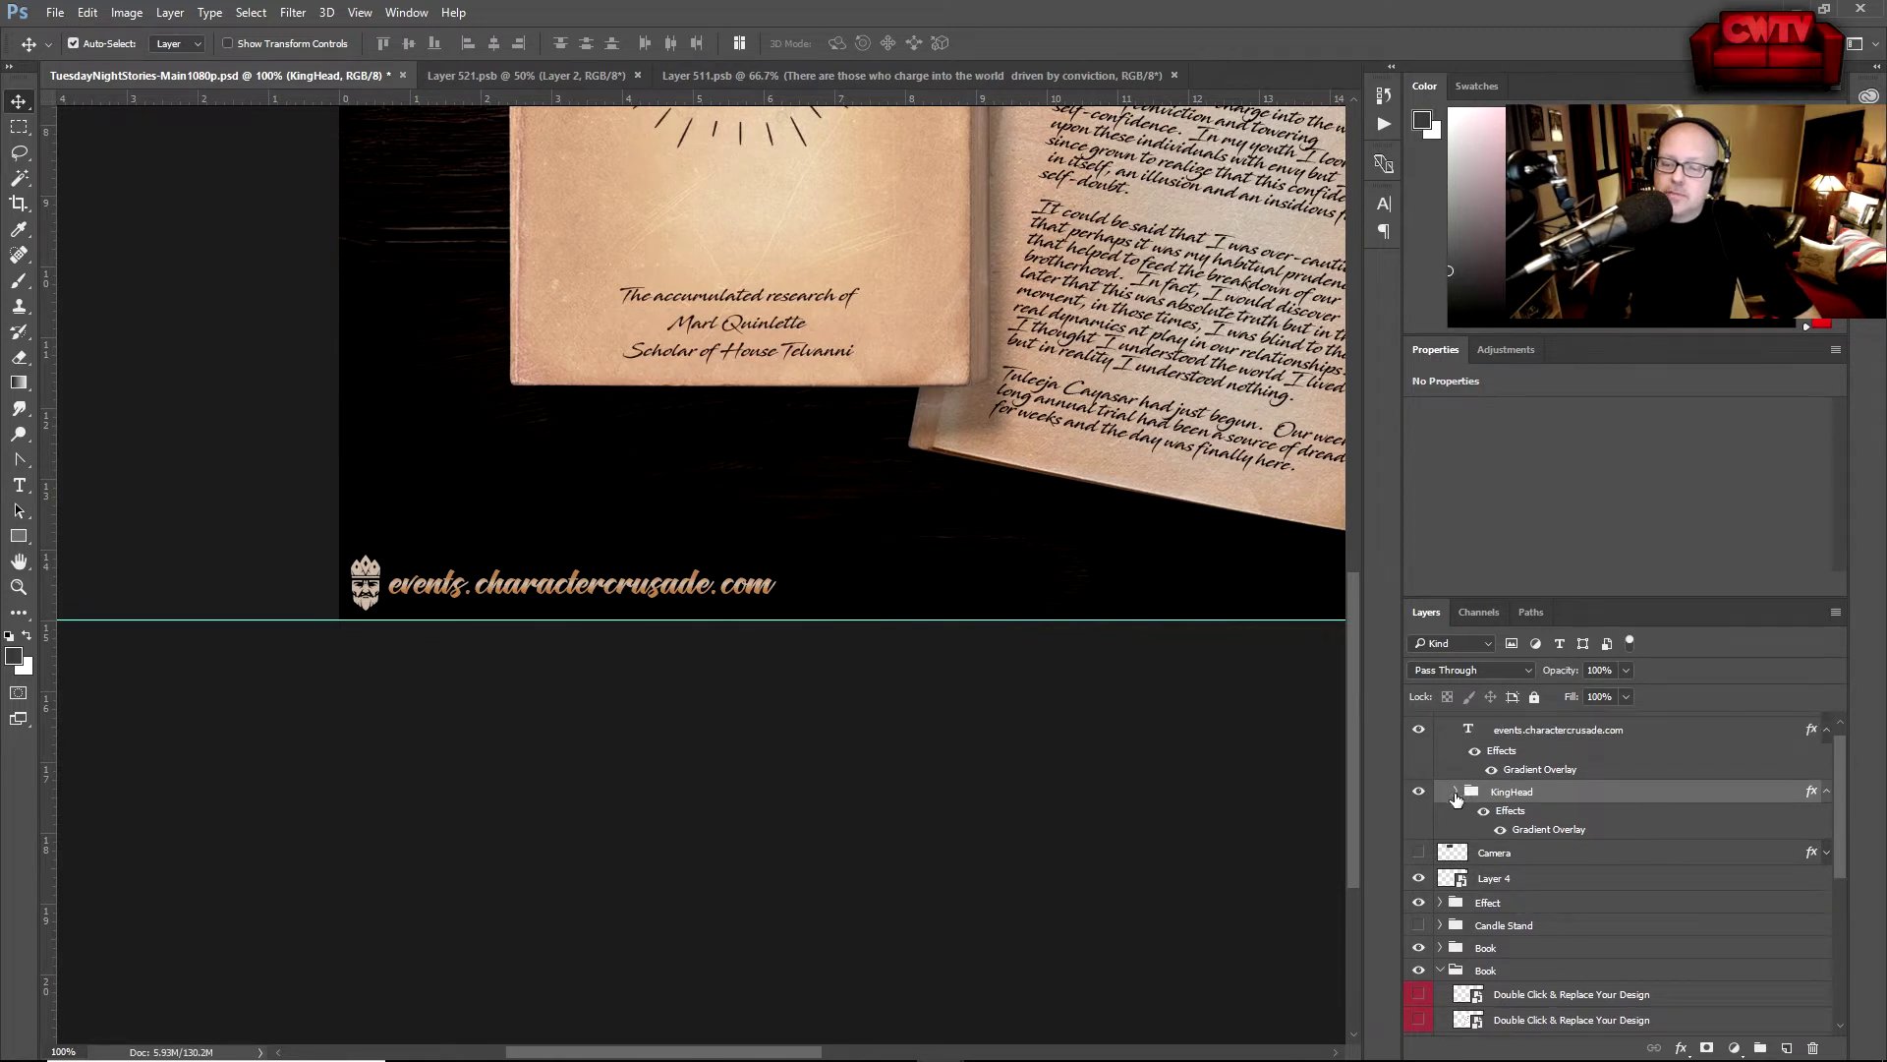
pyautogui.click(1457, 792)
pyautogui.click(1553, 853)
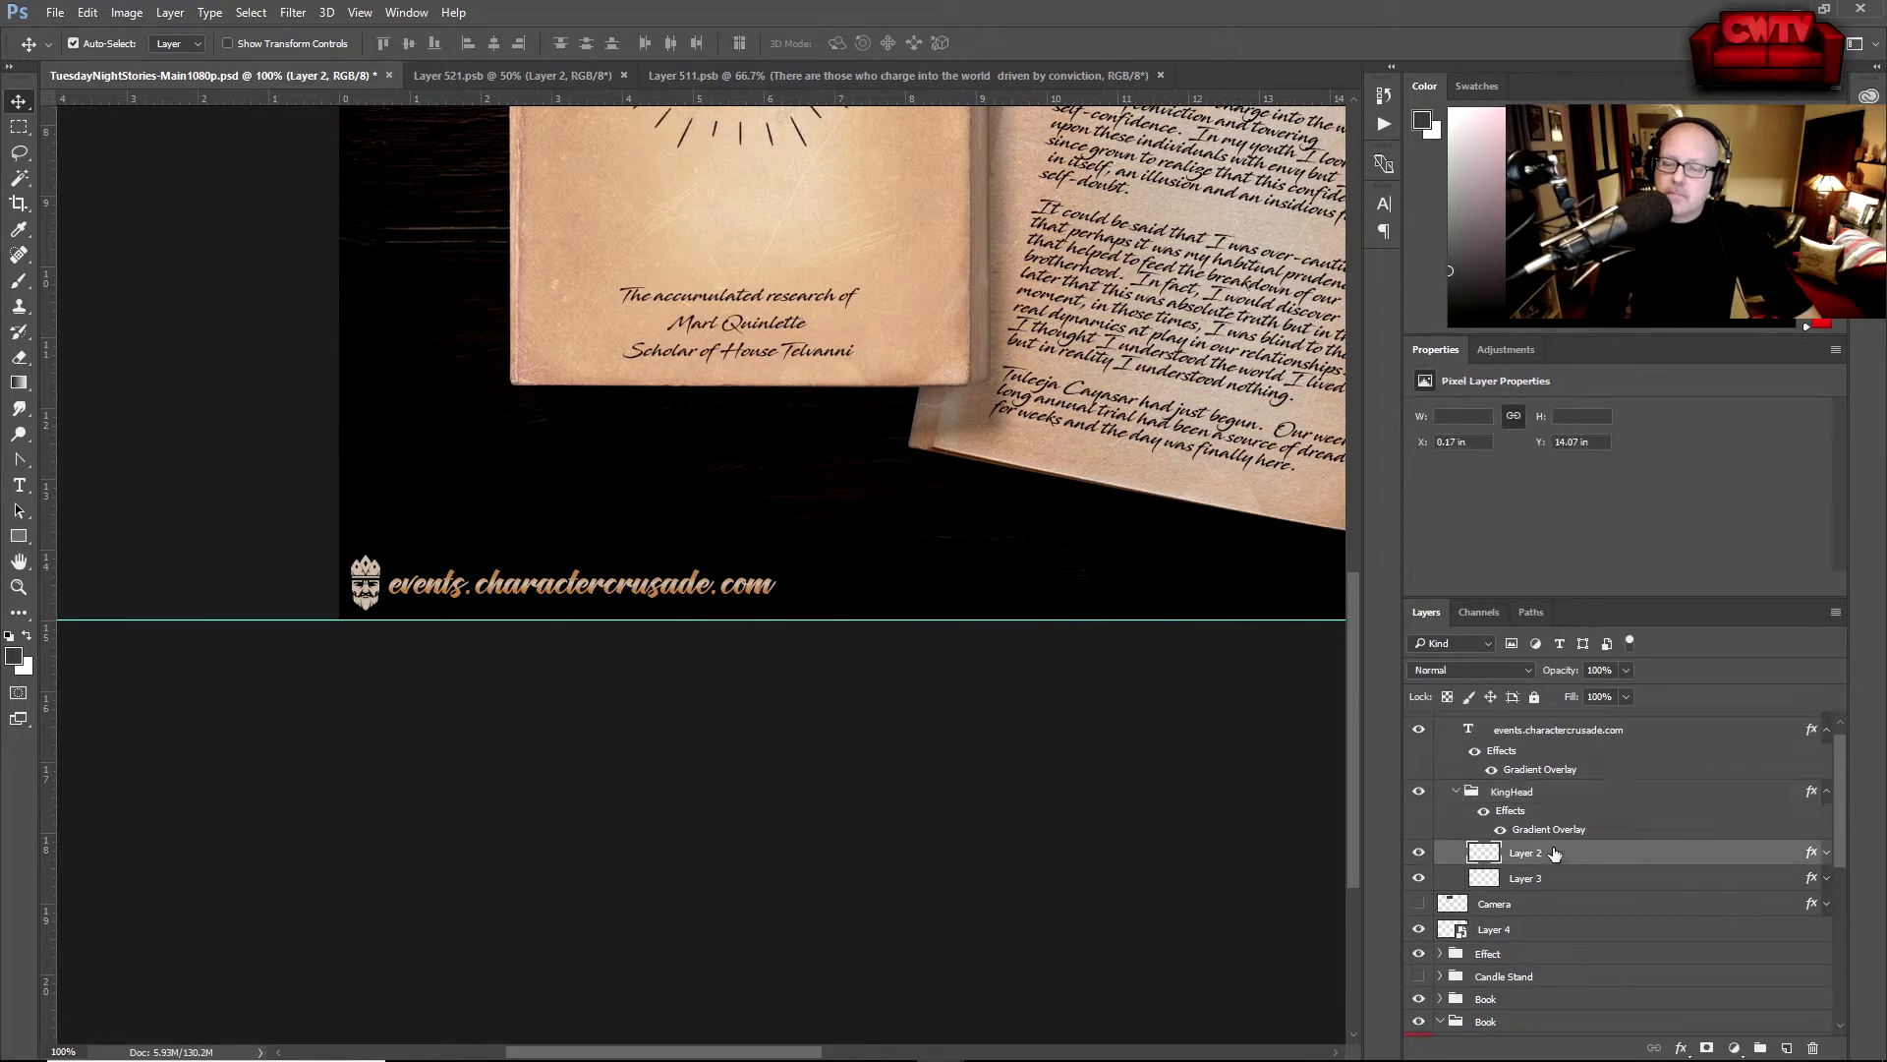
pyautogui.click(189, 15)
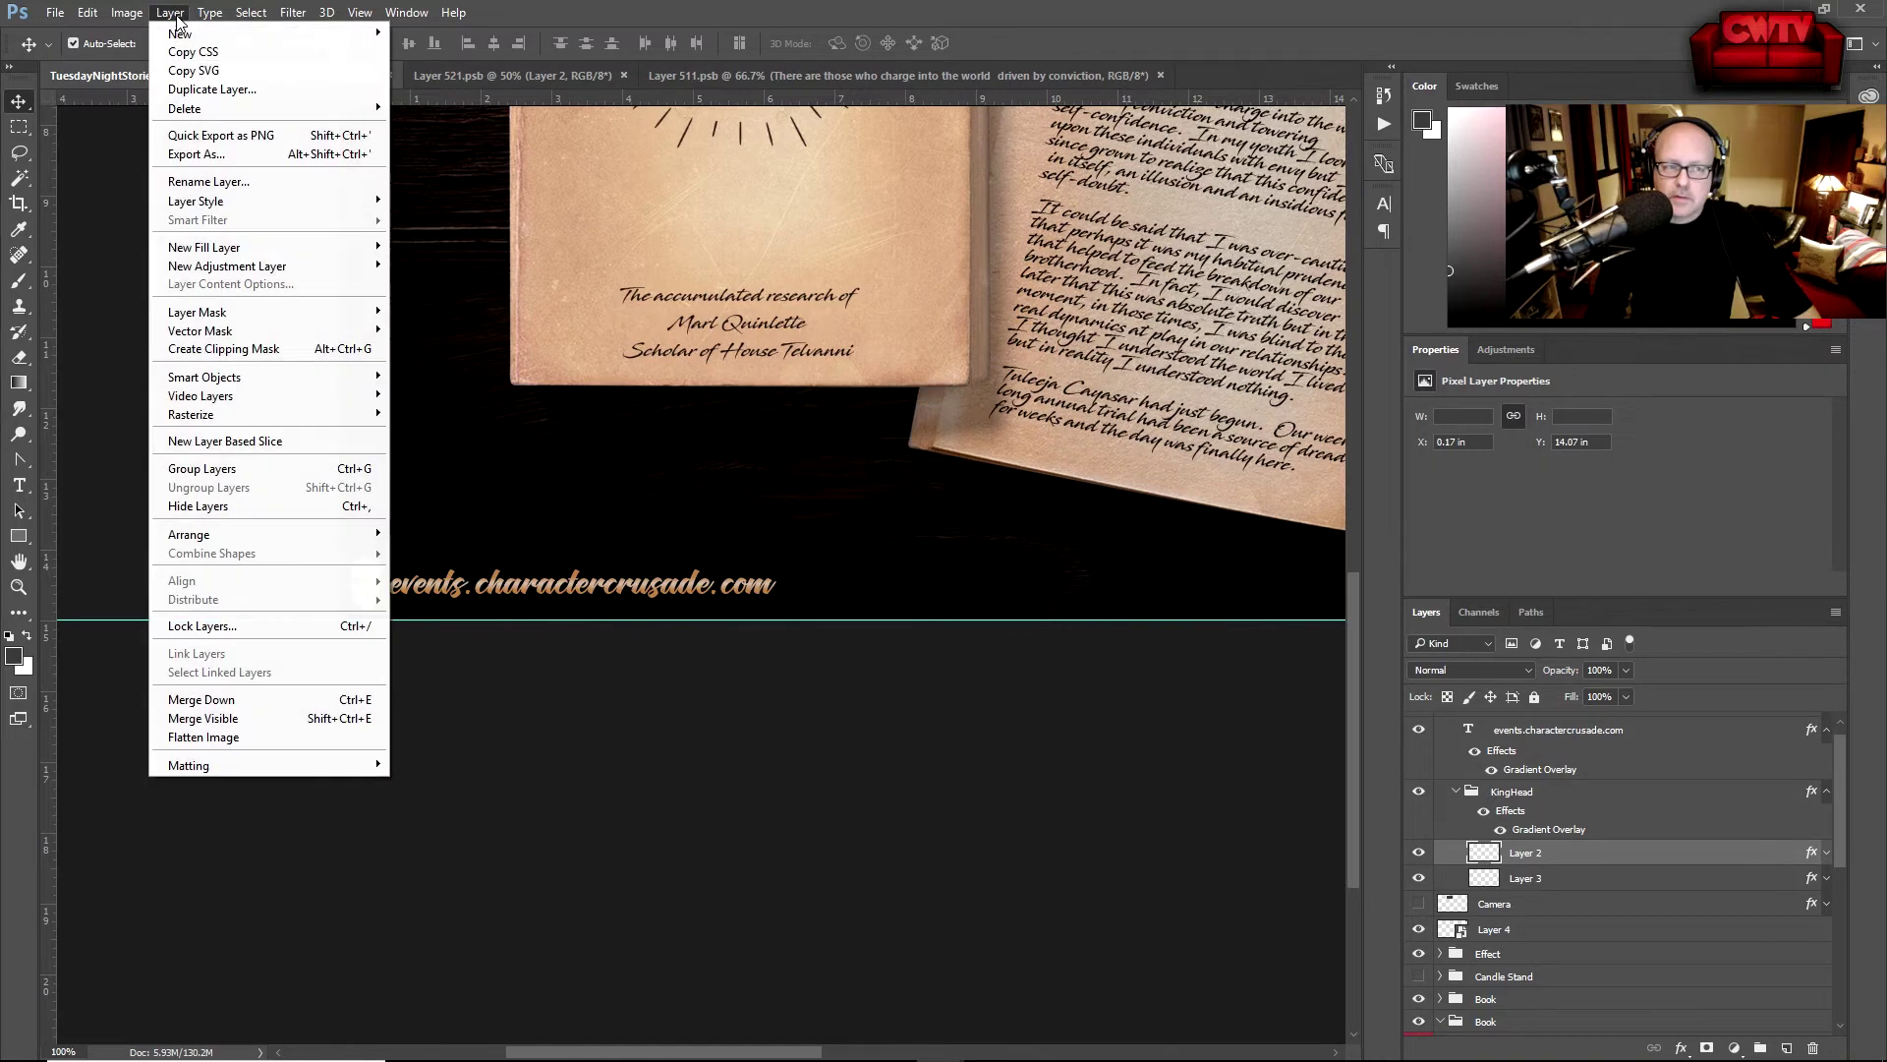
pyautogui.click(233, 700)
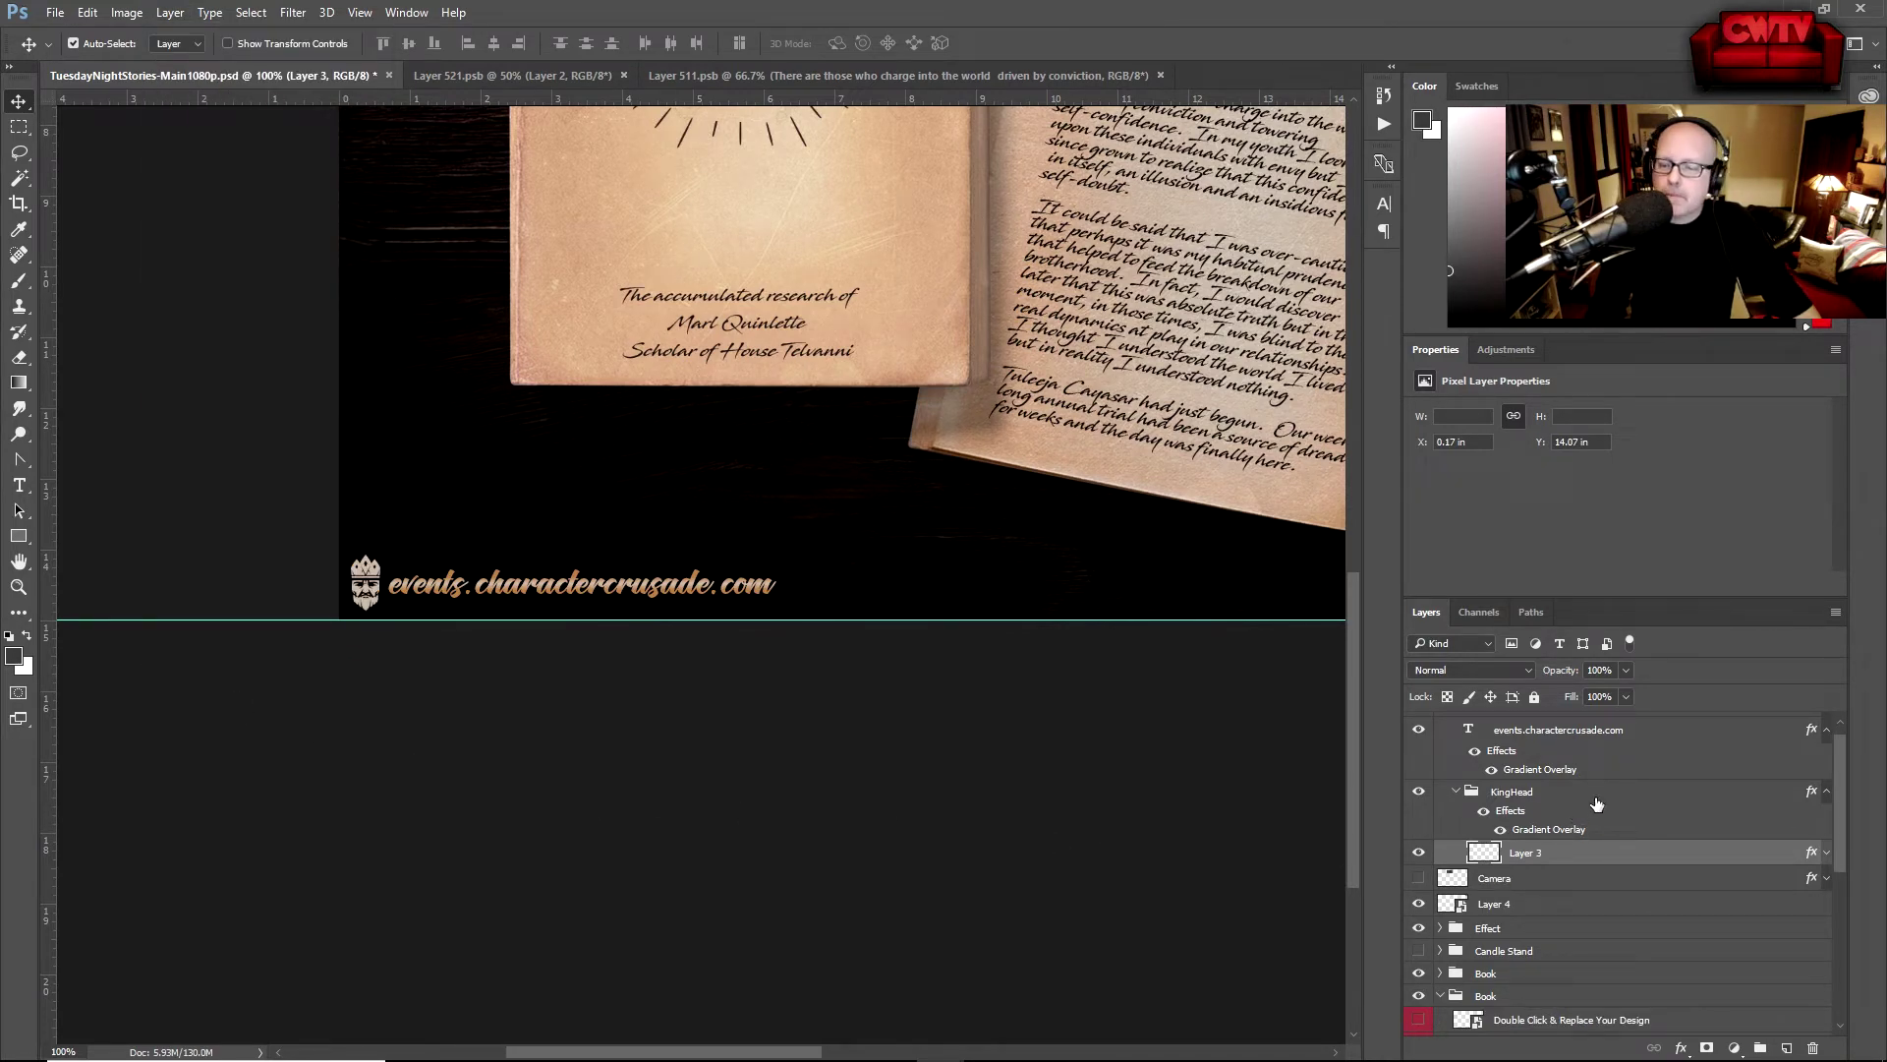
# - Clear the KingHead group's layer style and paste the gradient style onto Layer 3
pyautogui.click(1684, 792)
pyautogui.rightClick(1683, 790)
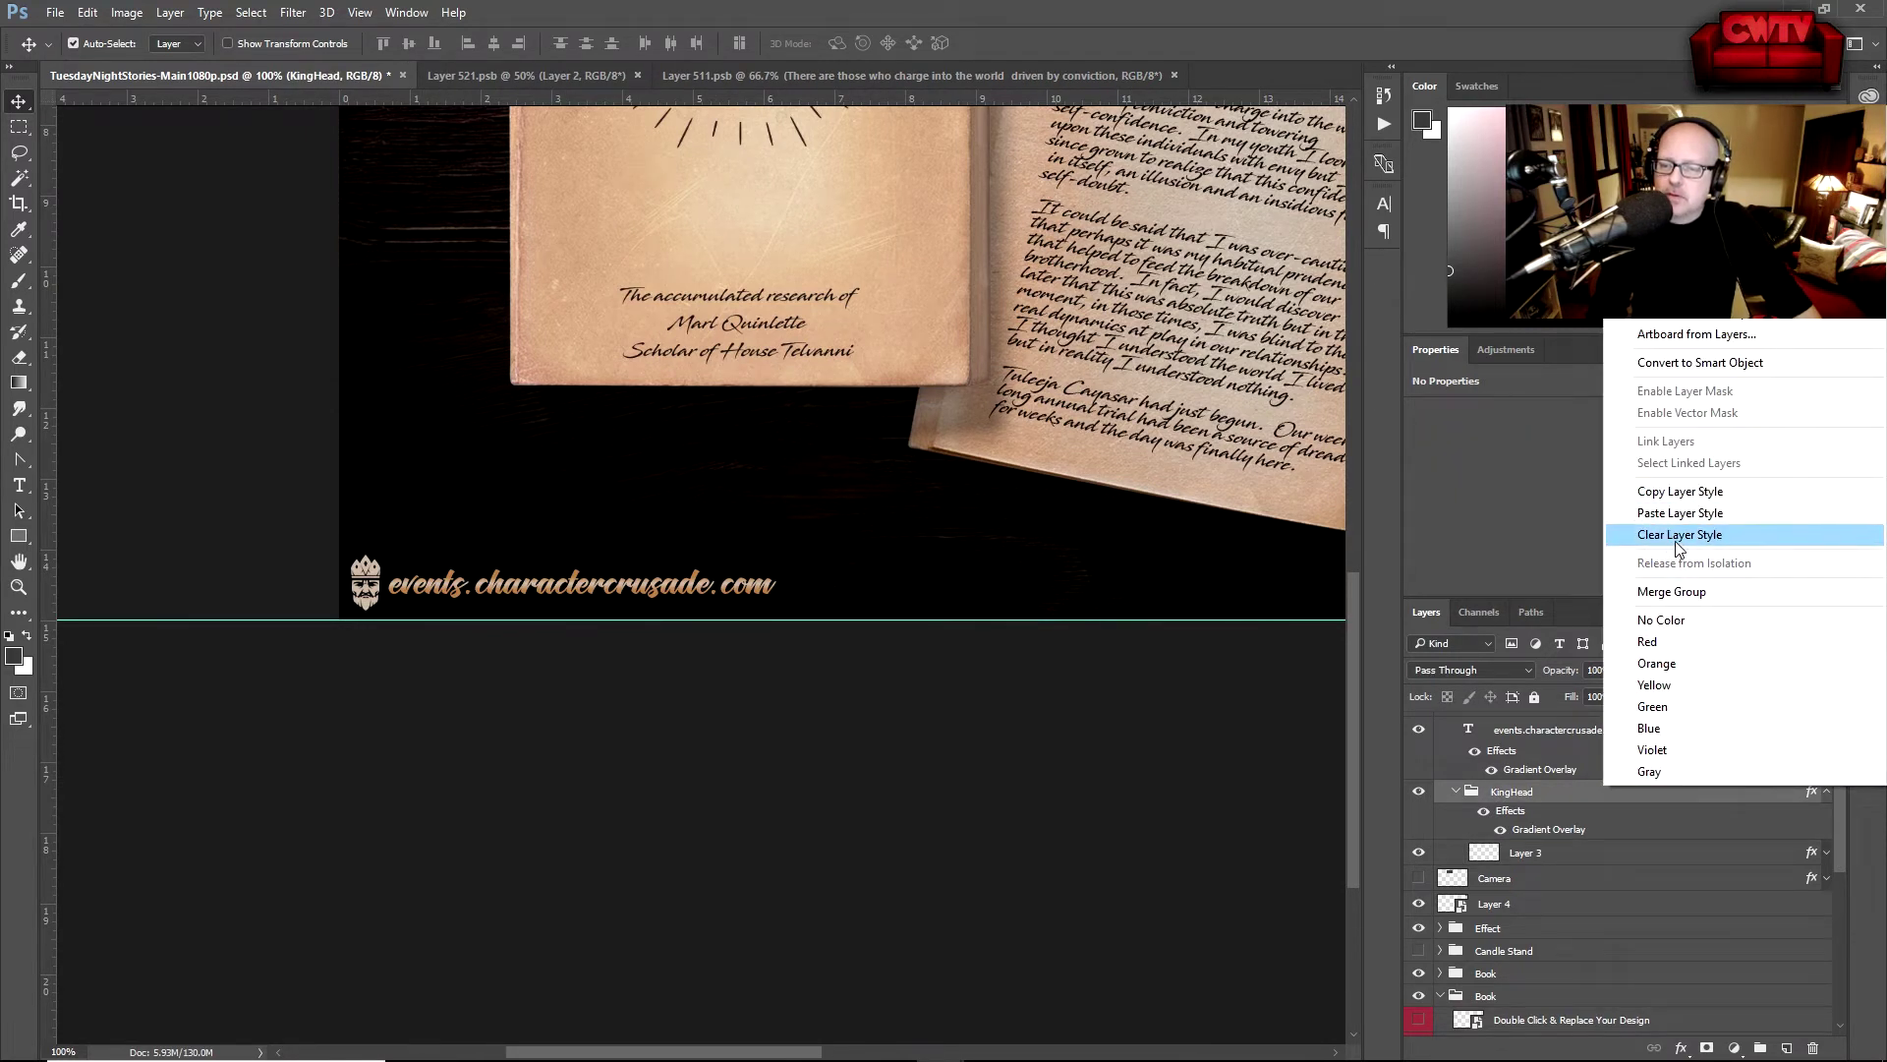
pyautogui.click(1679, 540)
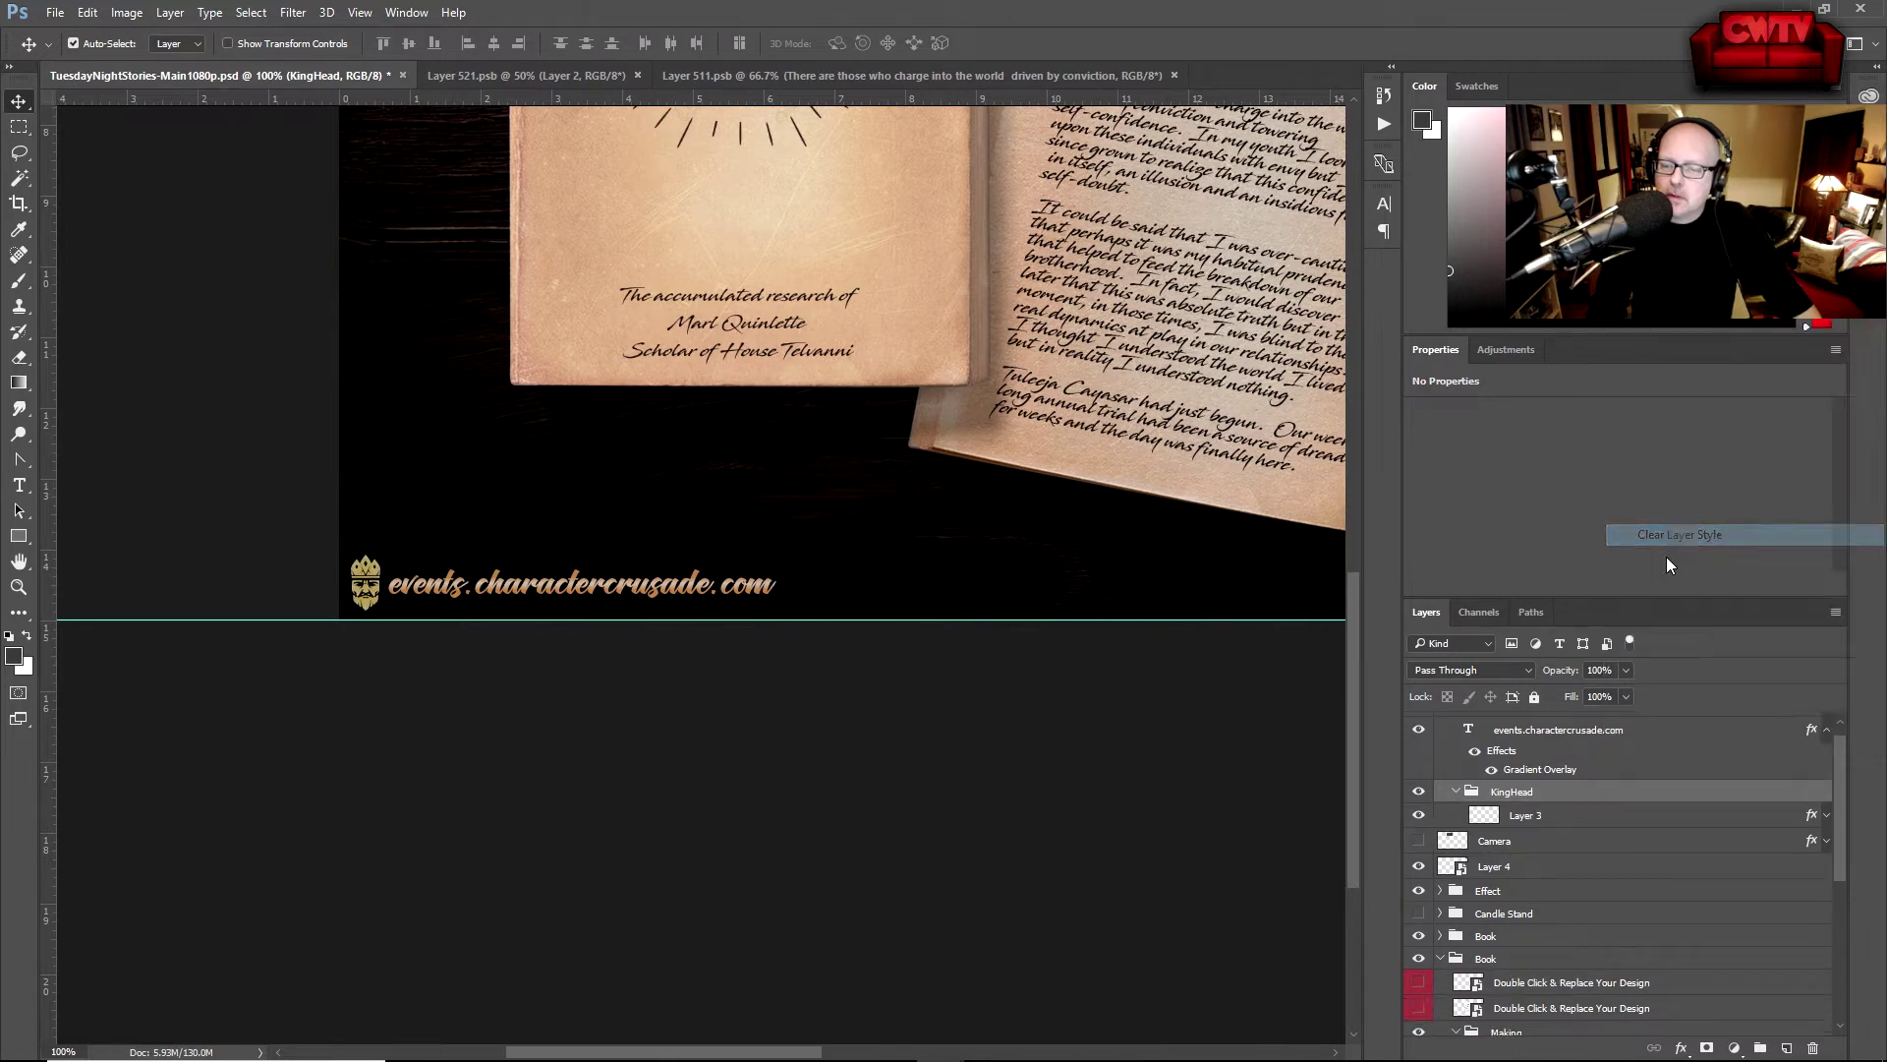
pyautogui.click(1554, 818)
pyautogui.rightClick(1570, 814)
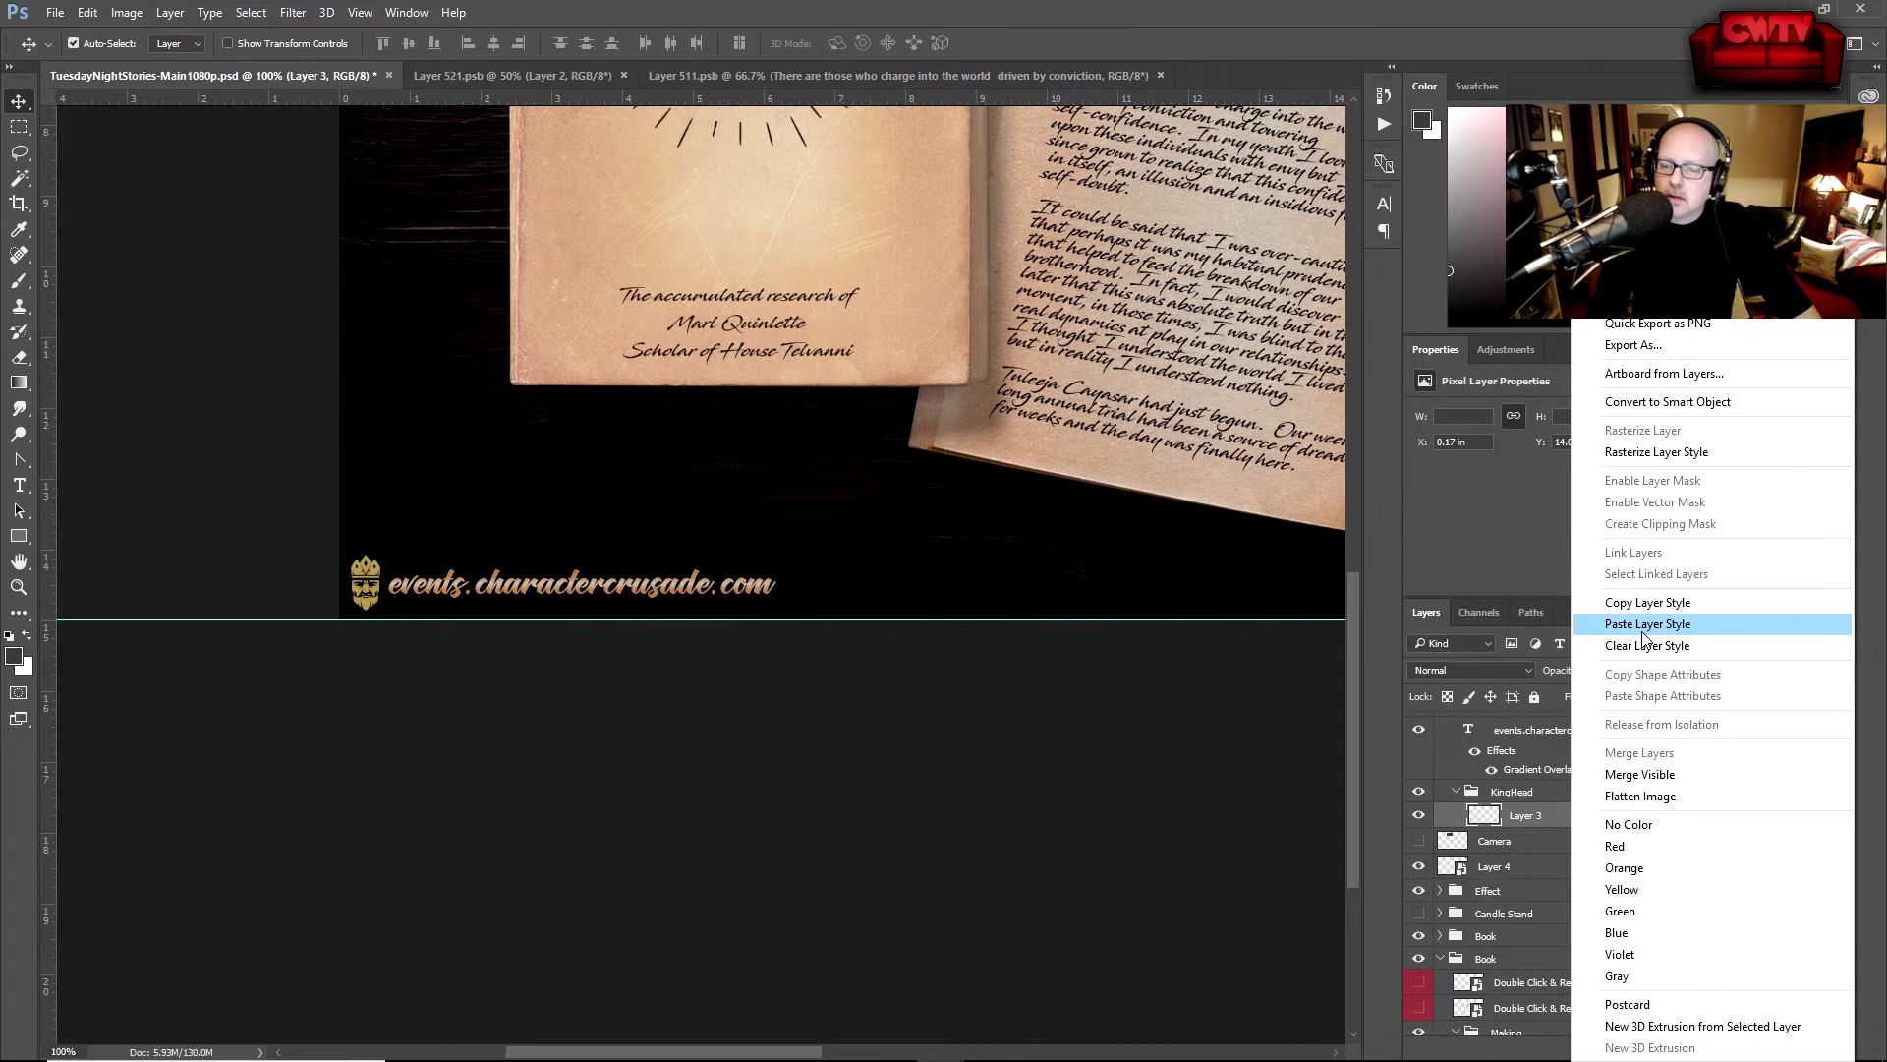
pyautogui.click(1647, 623)
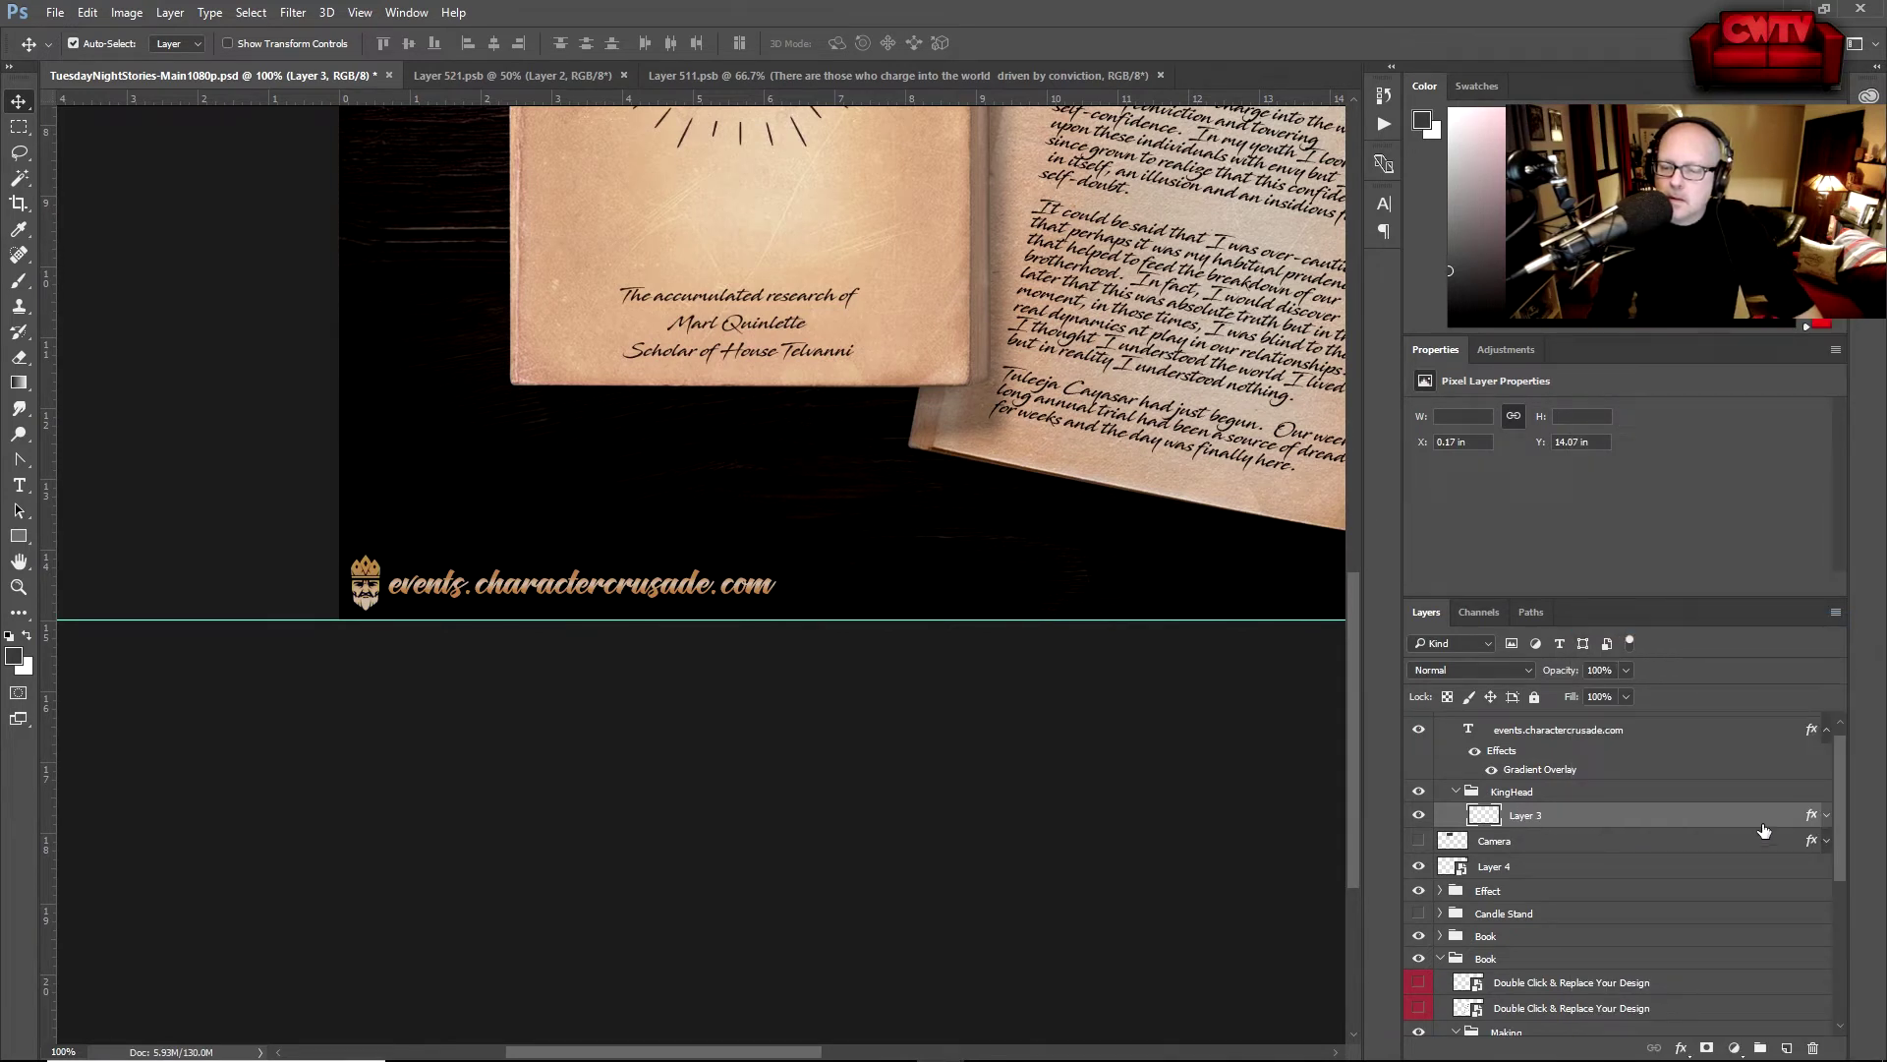
# - Set Layer 3's Gradient Overlay to Reflected with scale raised from 55% to 56%
pyautogui.doubleClick(1812, 821)
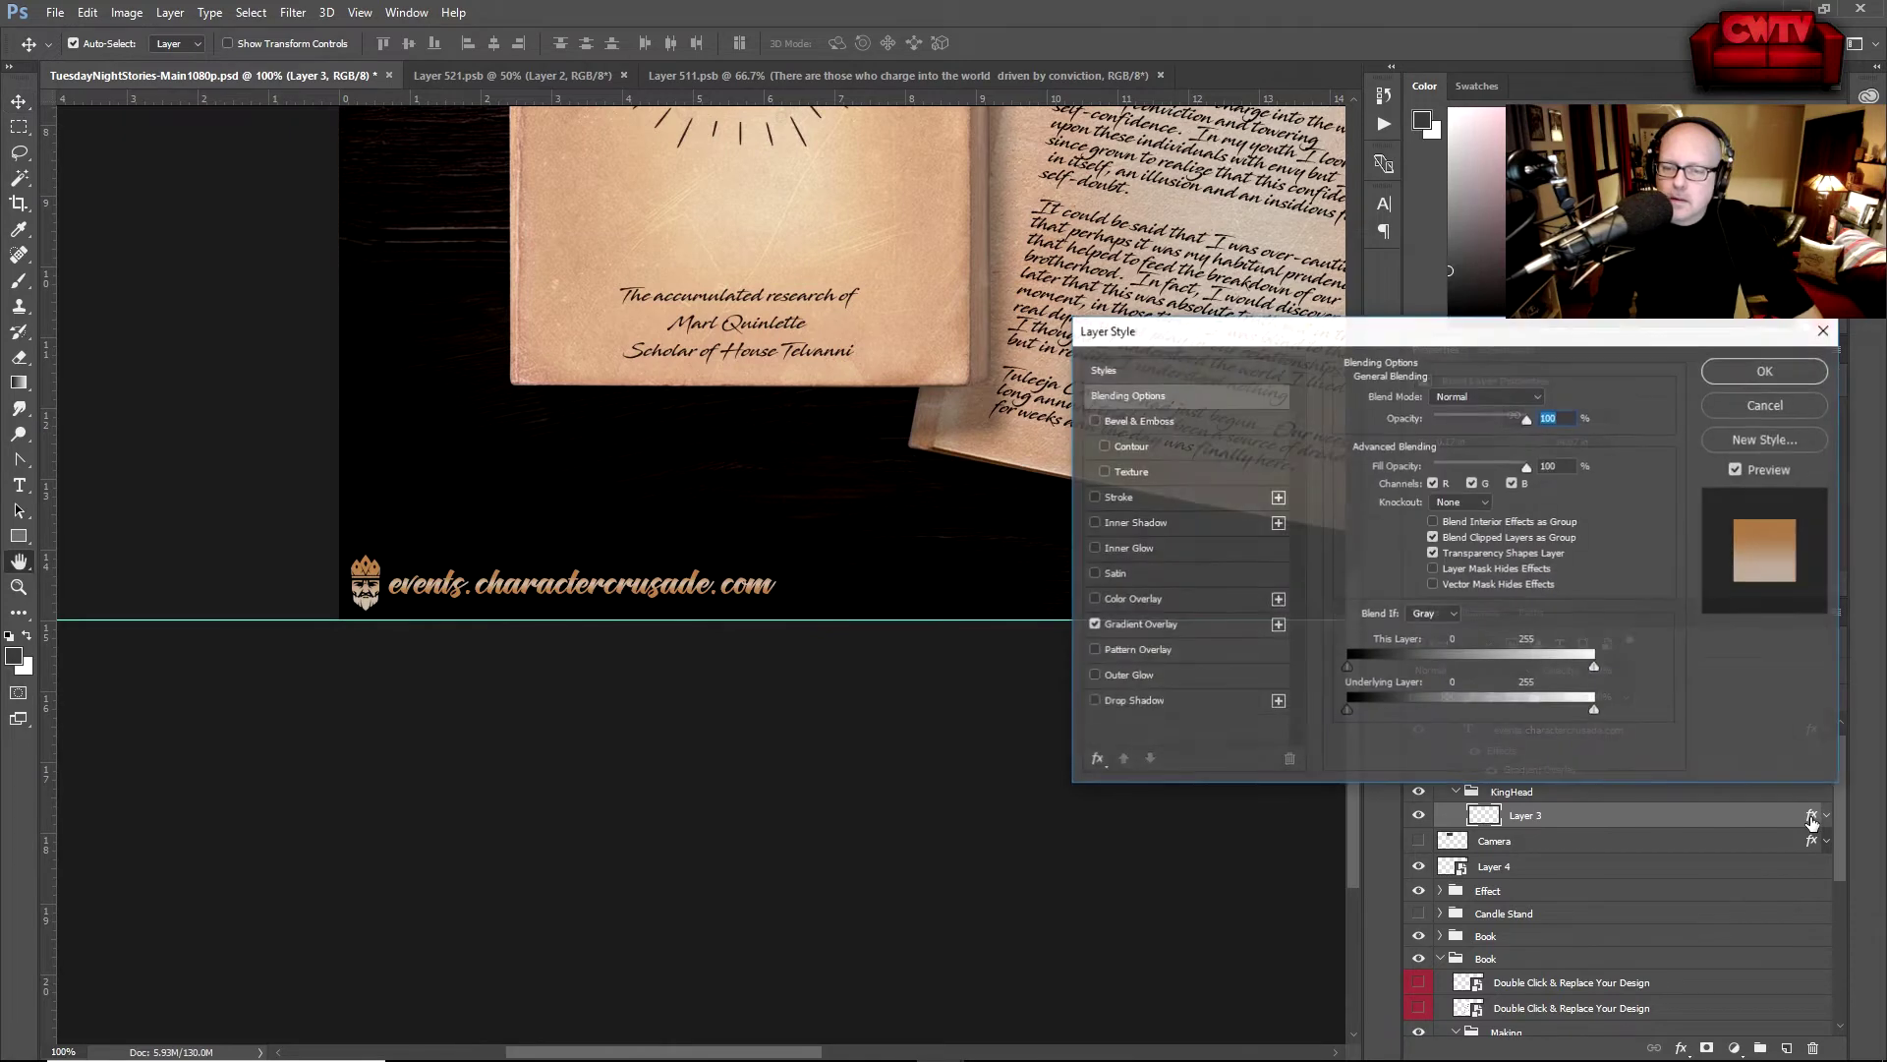
pyautogui.click(1176, 626)
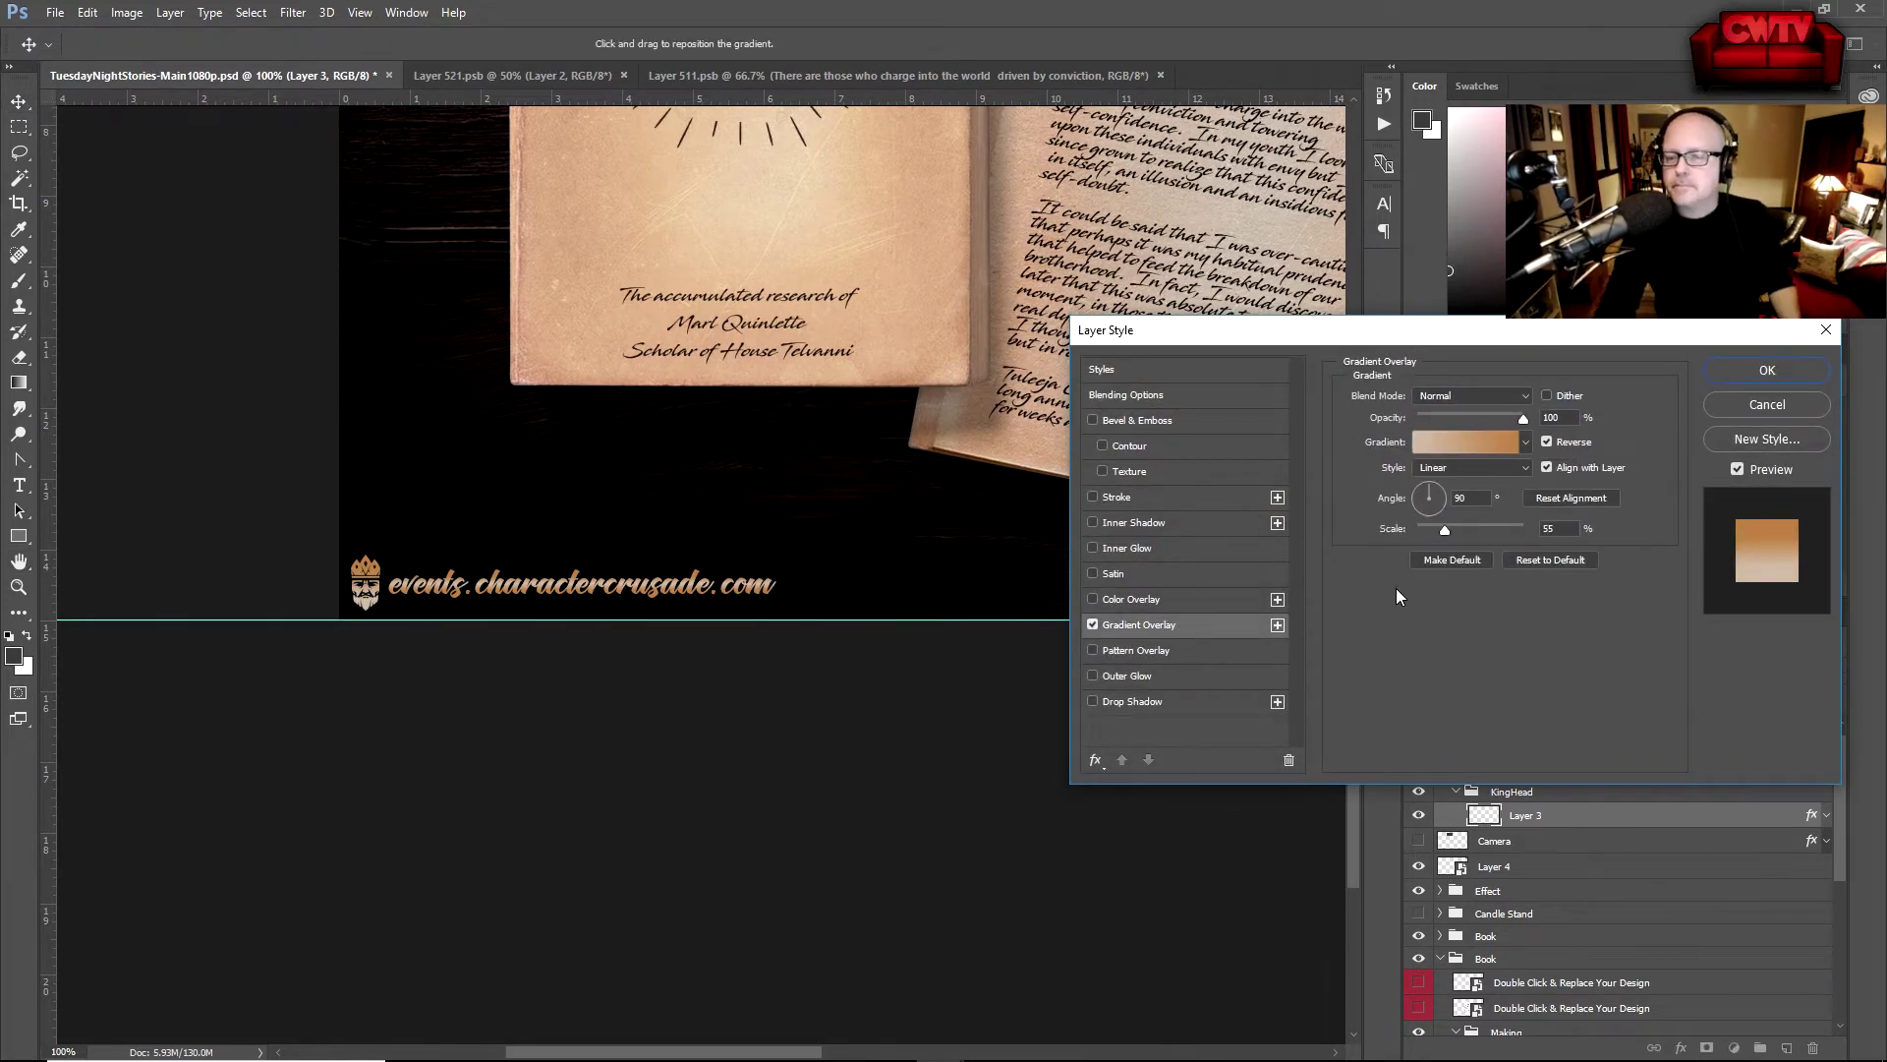
pyautogui.click(1474, 468)
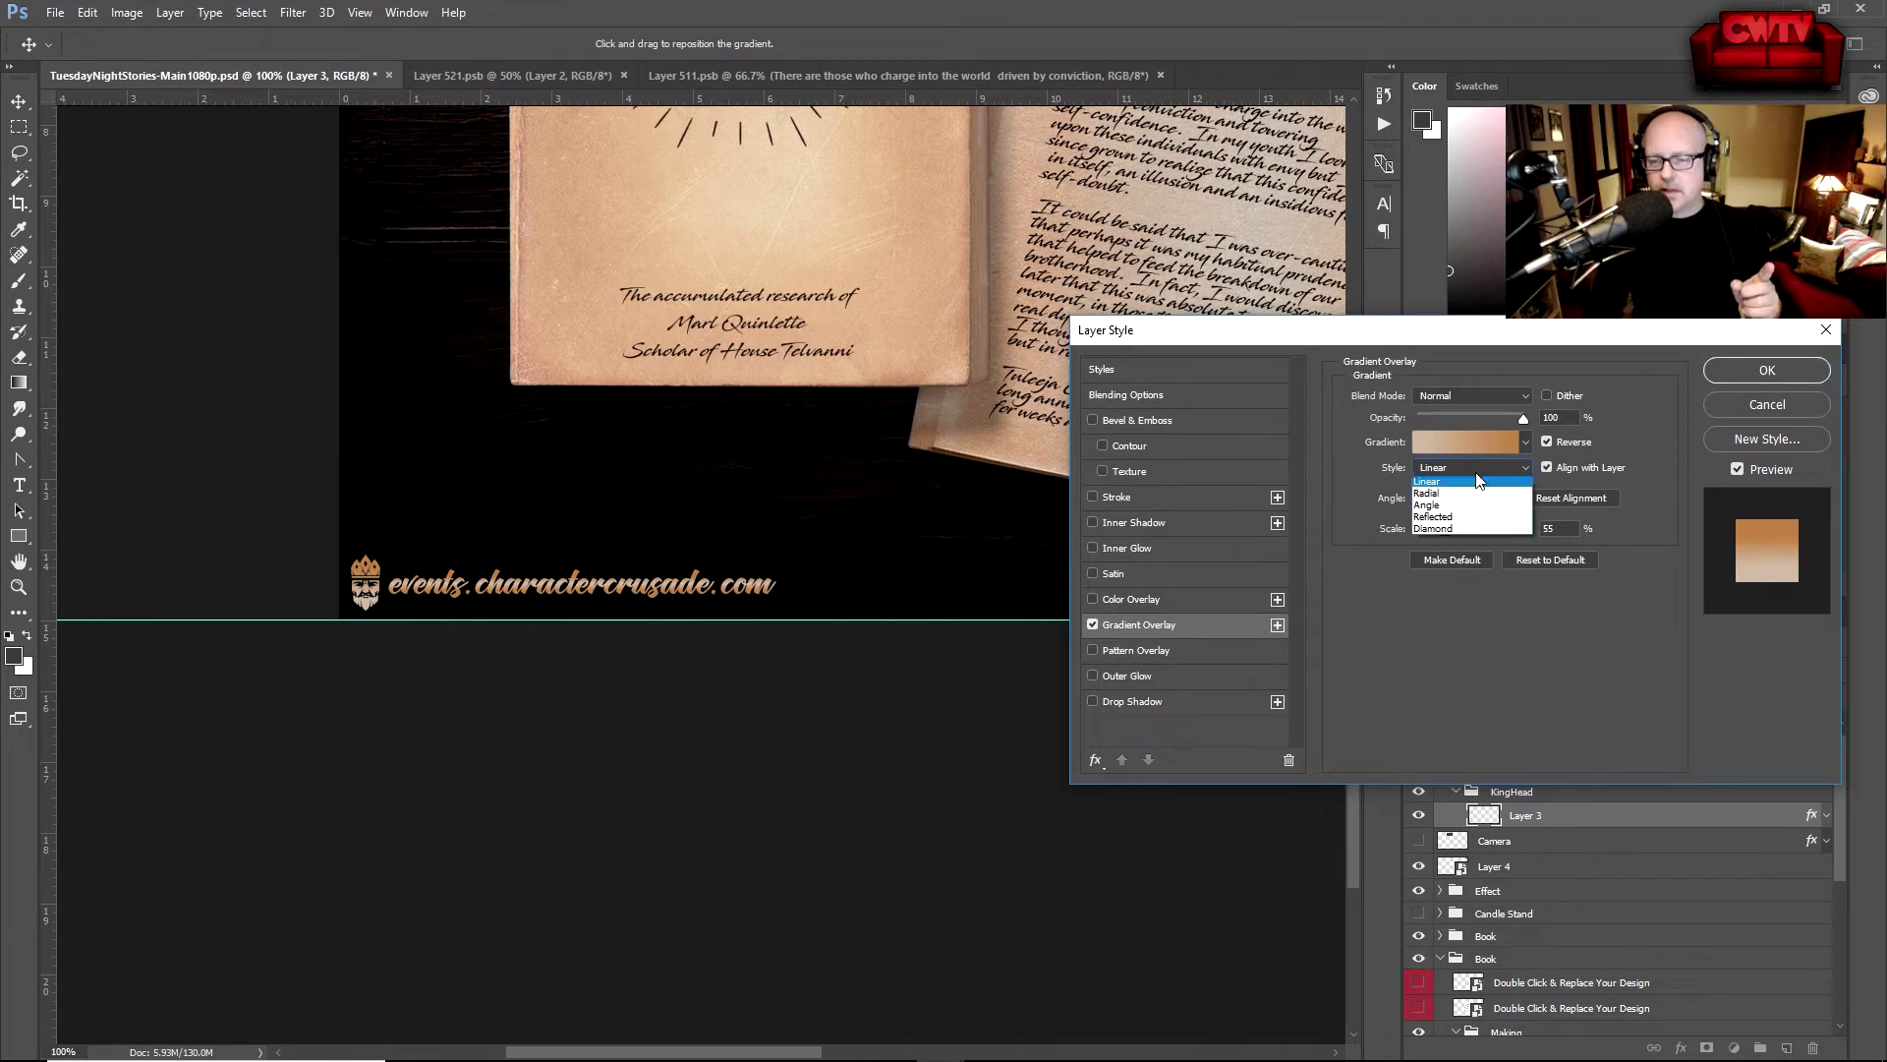
pyautogui.click(1440, 519)
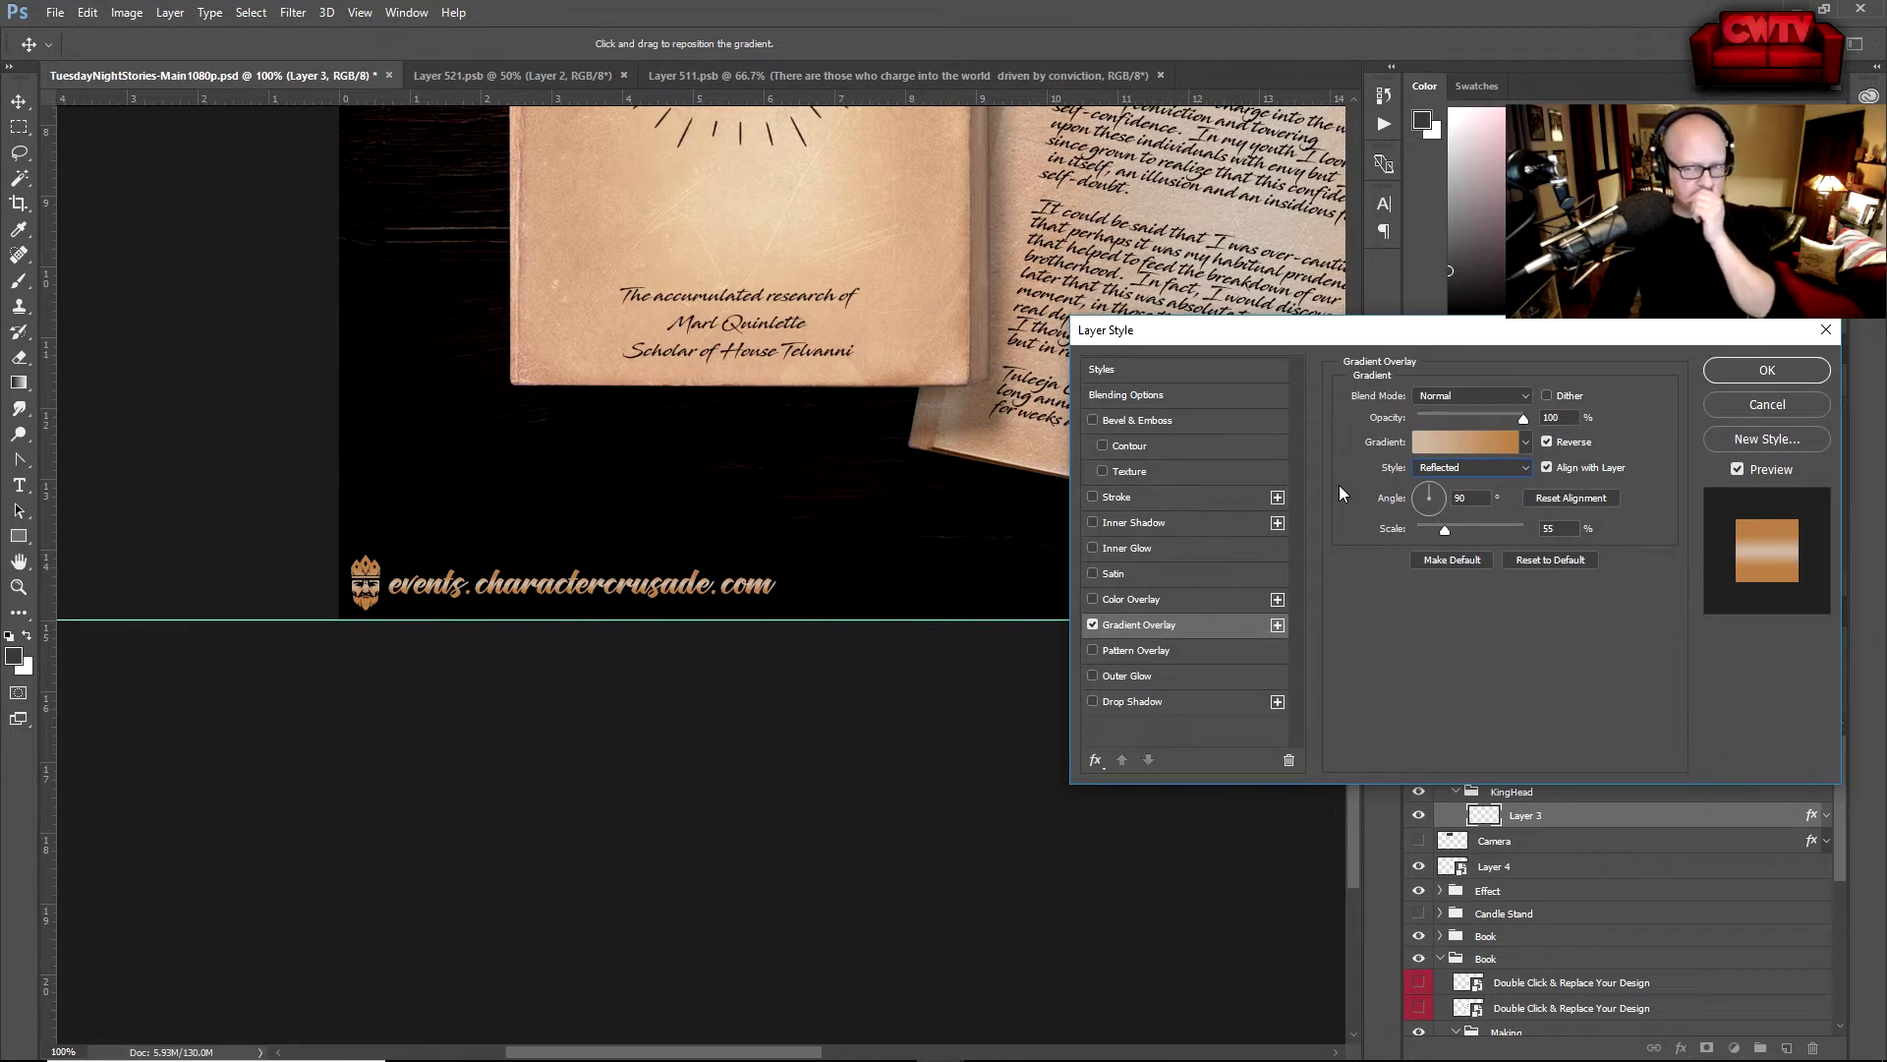
pyautogui.moveTo(1446, 534)
pyautogui.mouseDown()
pyautogui.moveTo(1401, 540)
pyautogui.moveTo(1466, 556)
pyautogui.moveTo(1443, 557)
pyautogui.mouseUp()
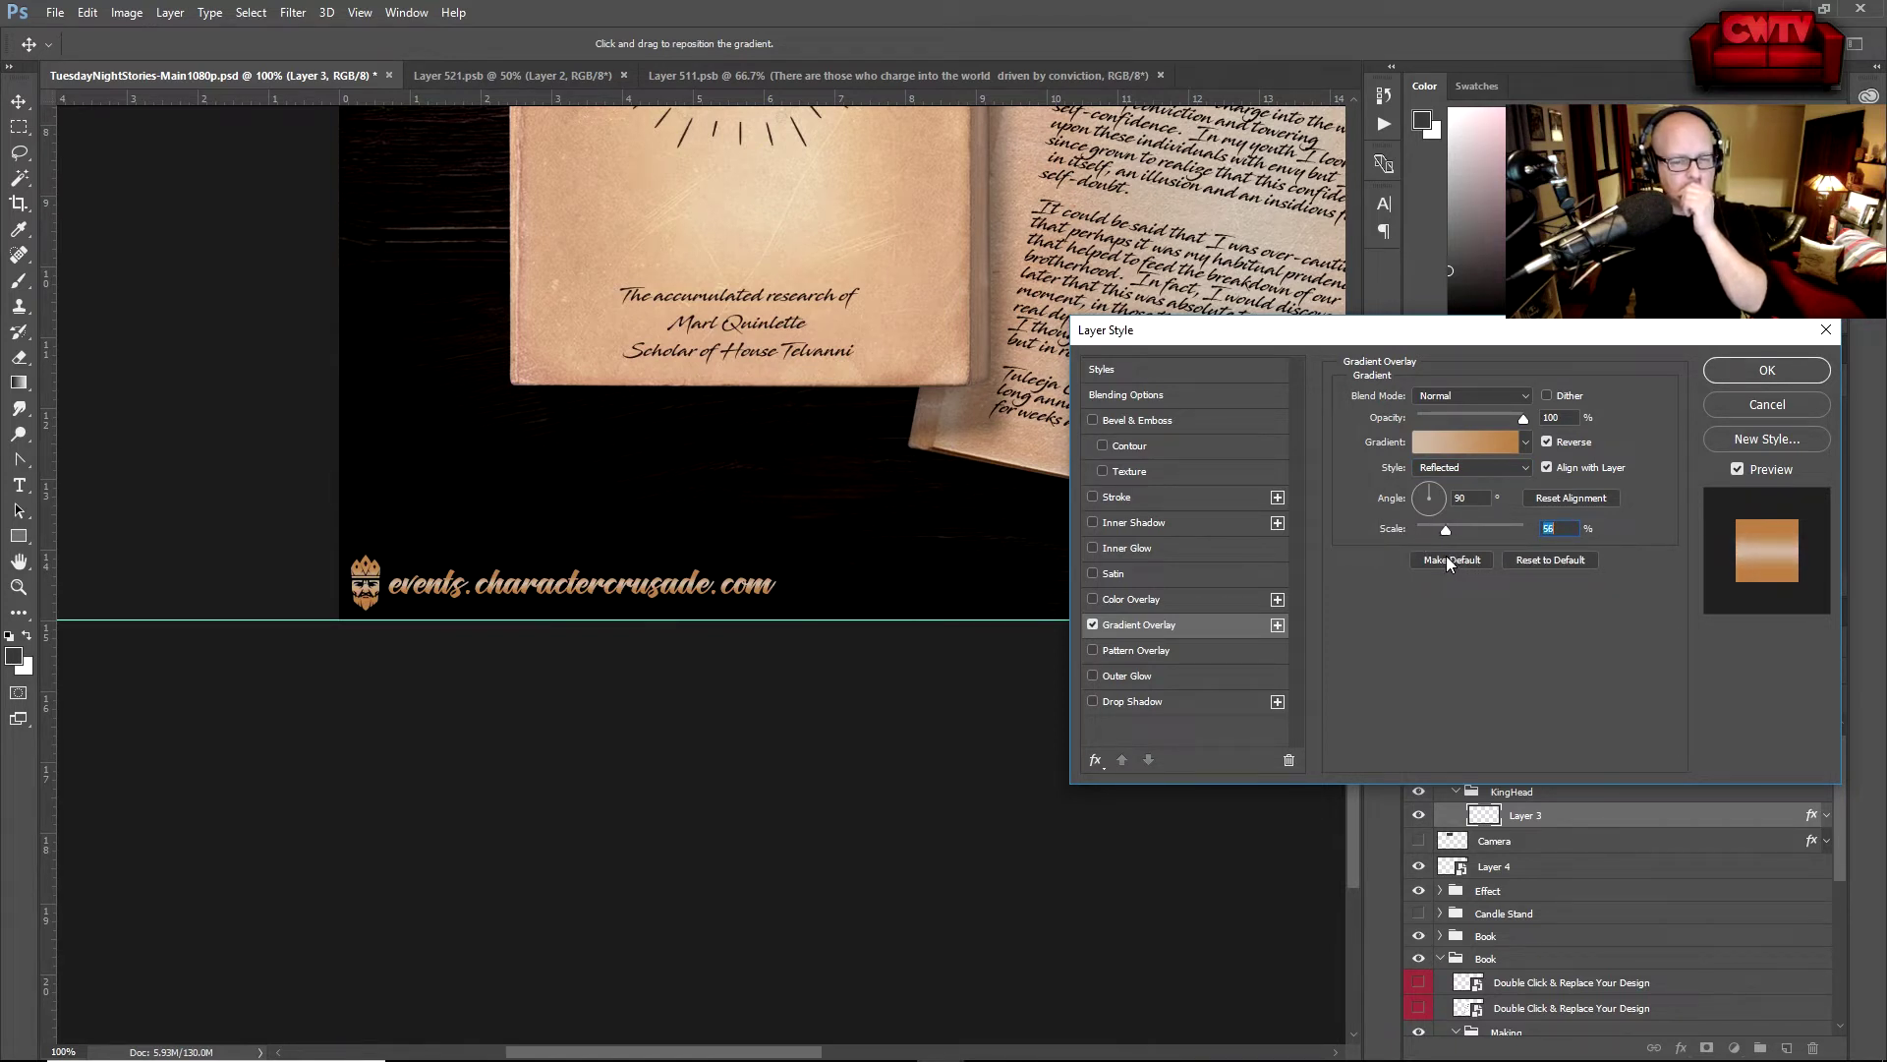
pyautogui.click(1732, 367)
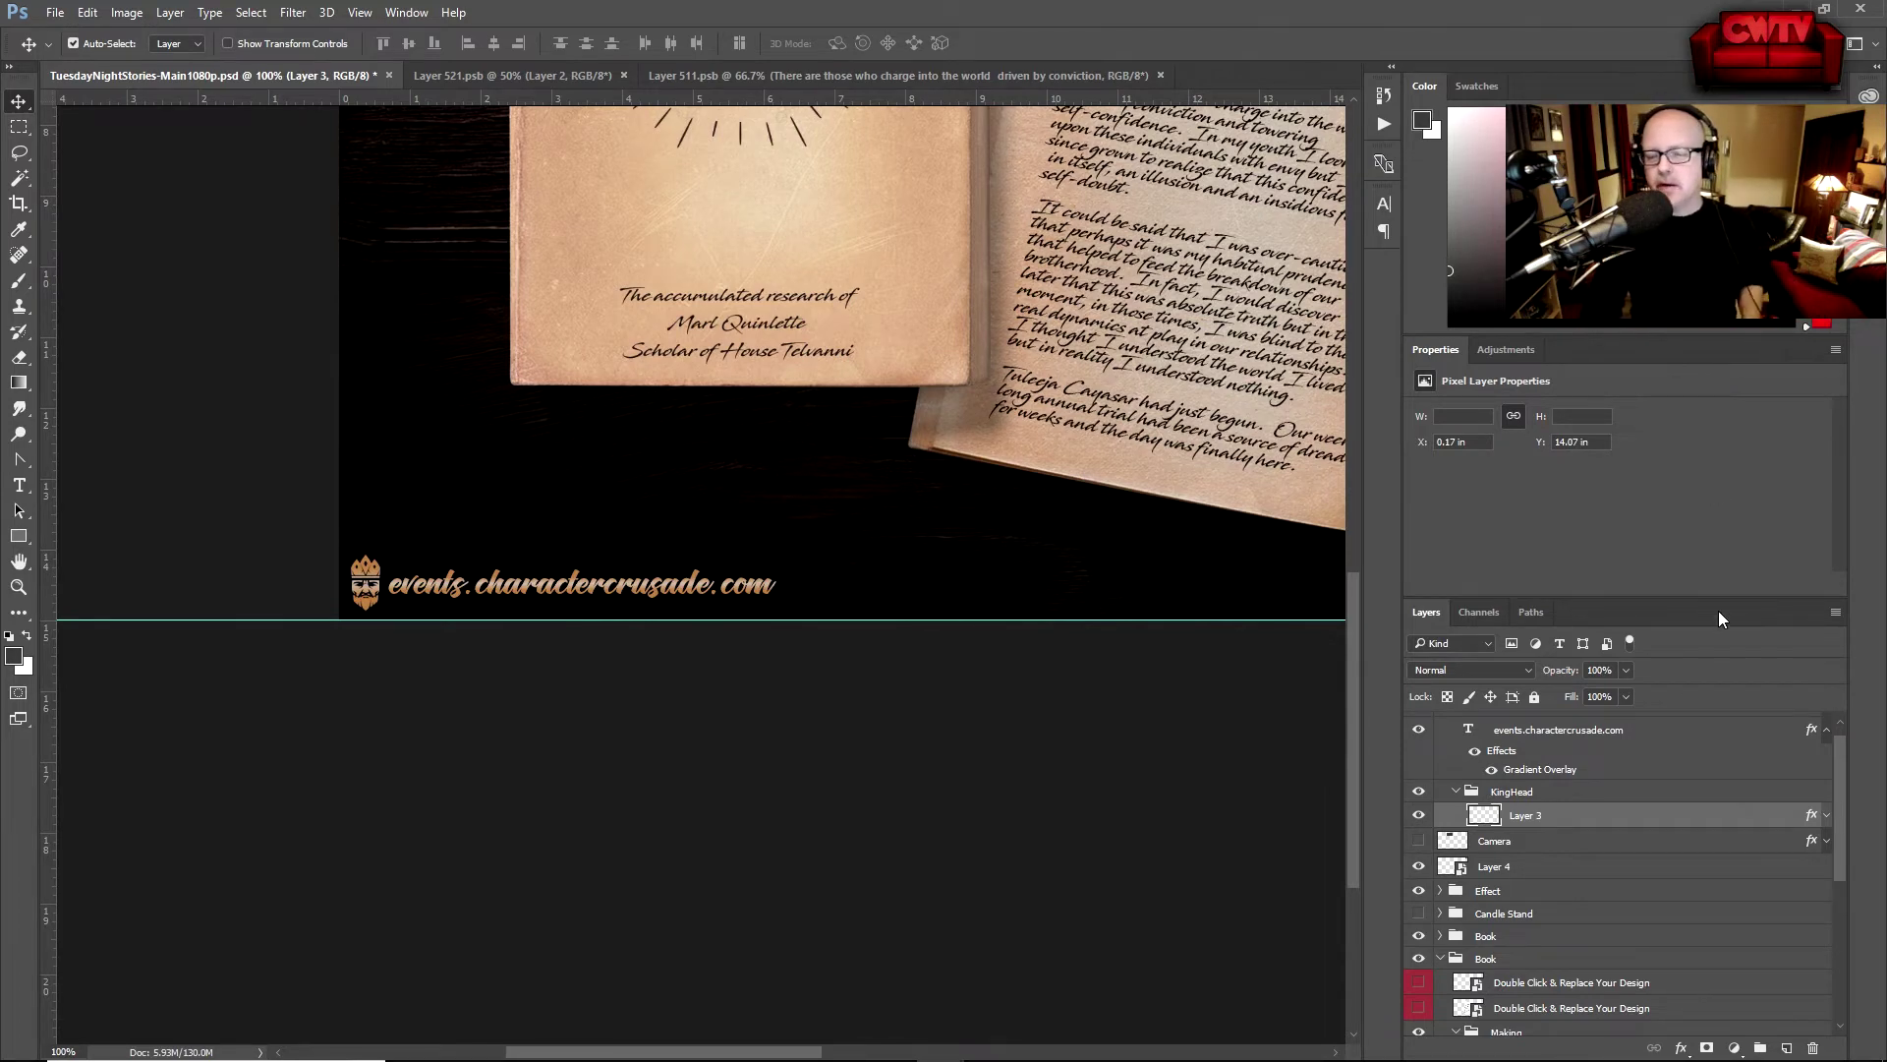
# - Copy Layer 3's layer style and paste it onto the events.charactercrusade.com caption layer
pyautogui.rightClick(1626, 812)
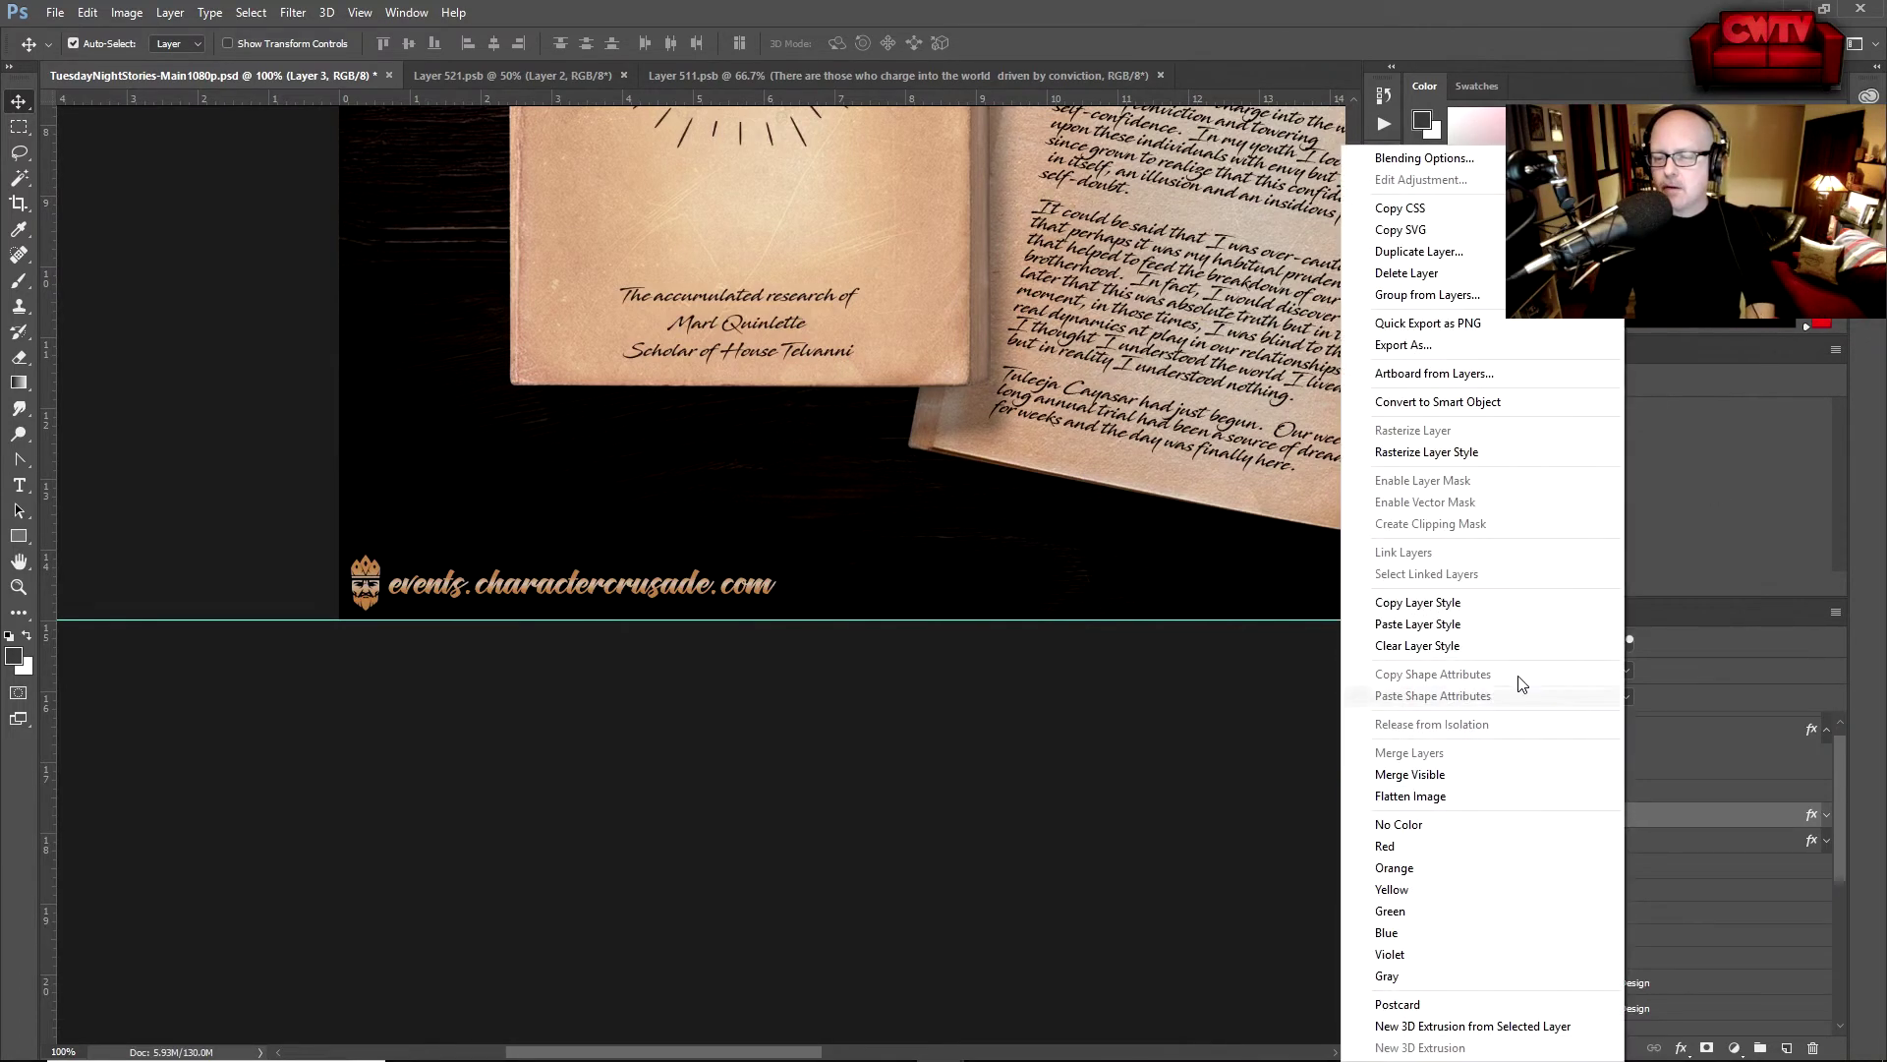
pyautogui.click(1441, 604)
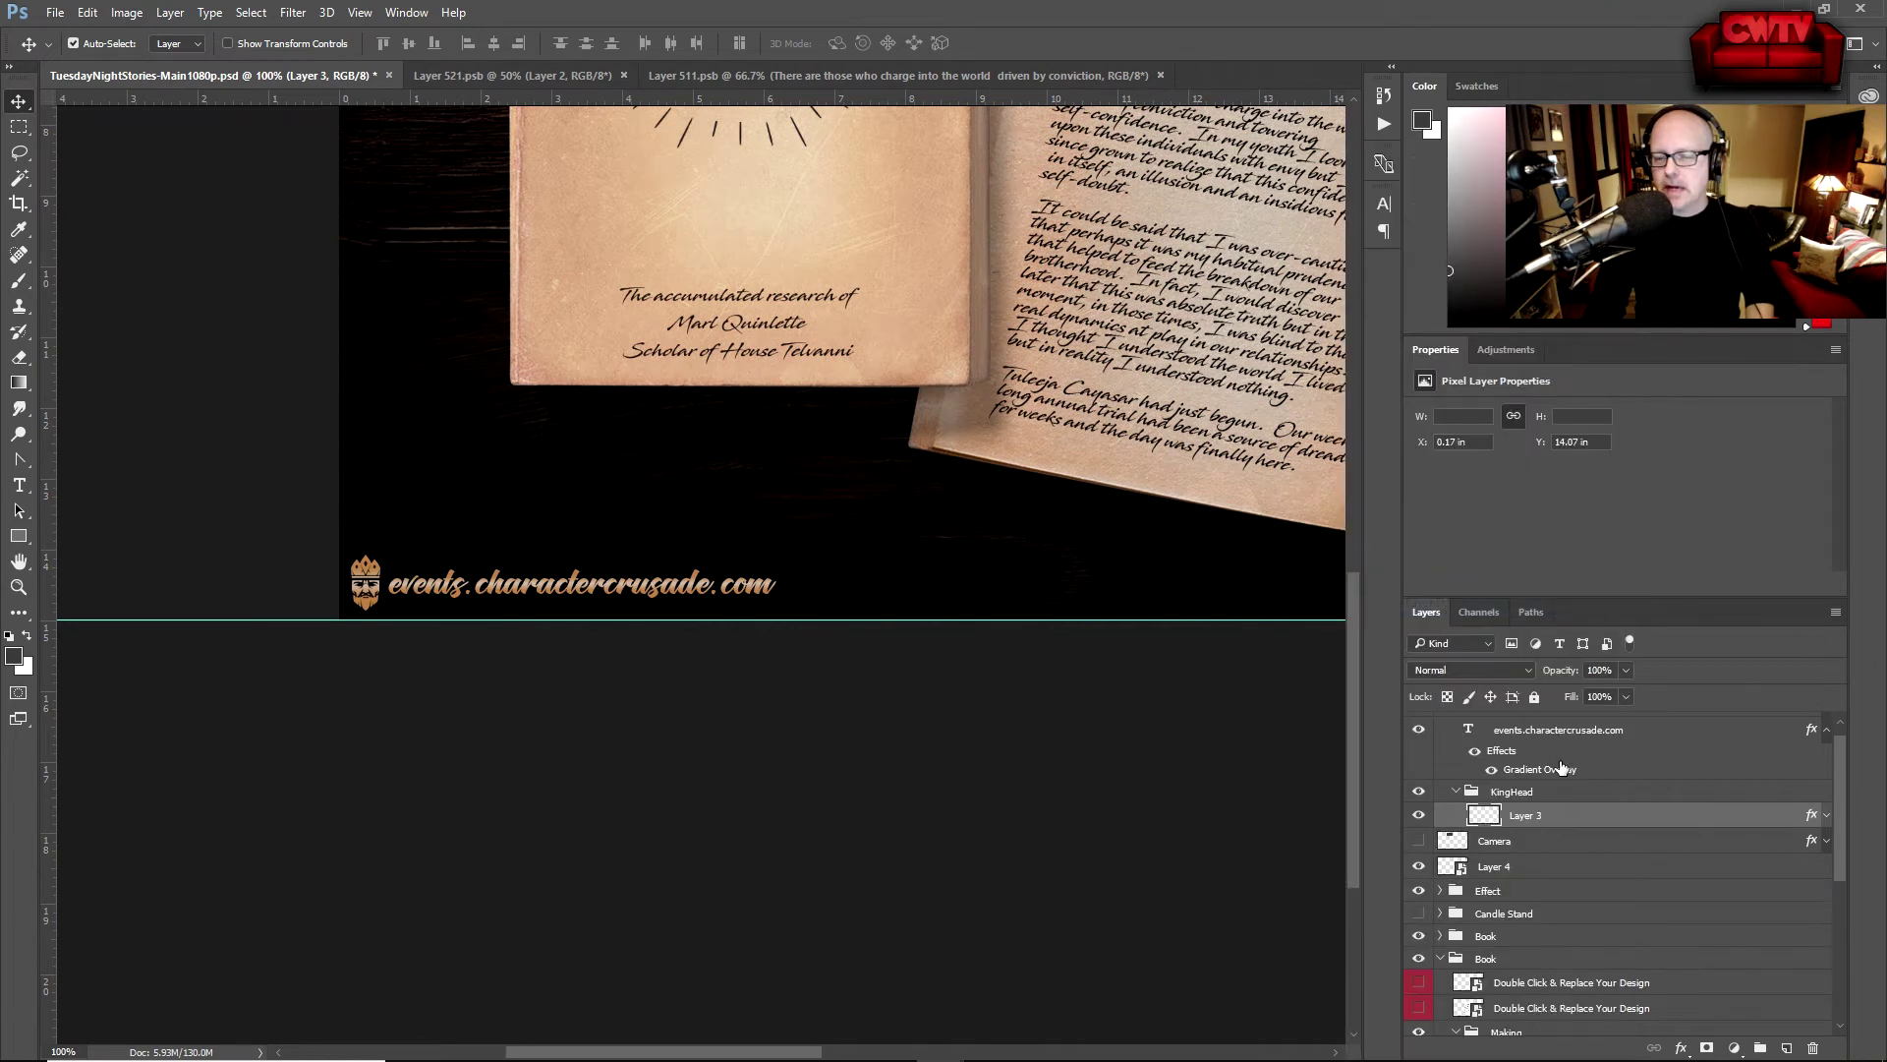
pyautogui.click(1653, 735)
pyautogui.rightClick(1653, 735)
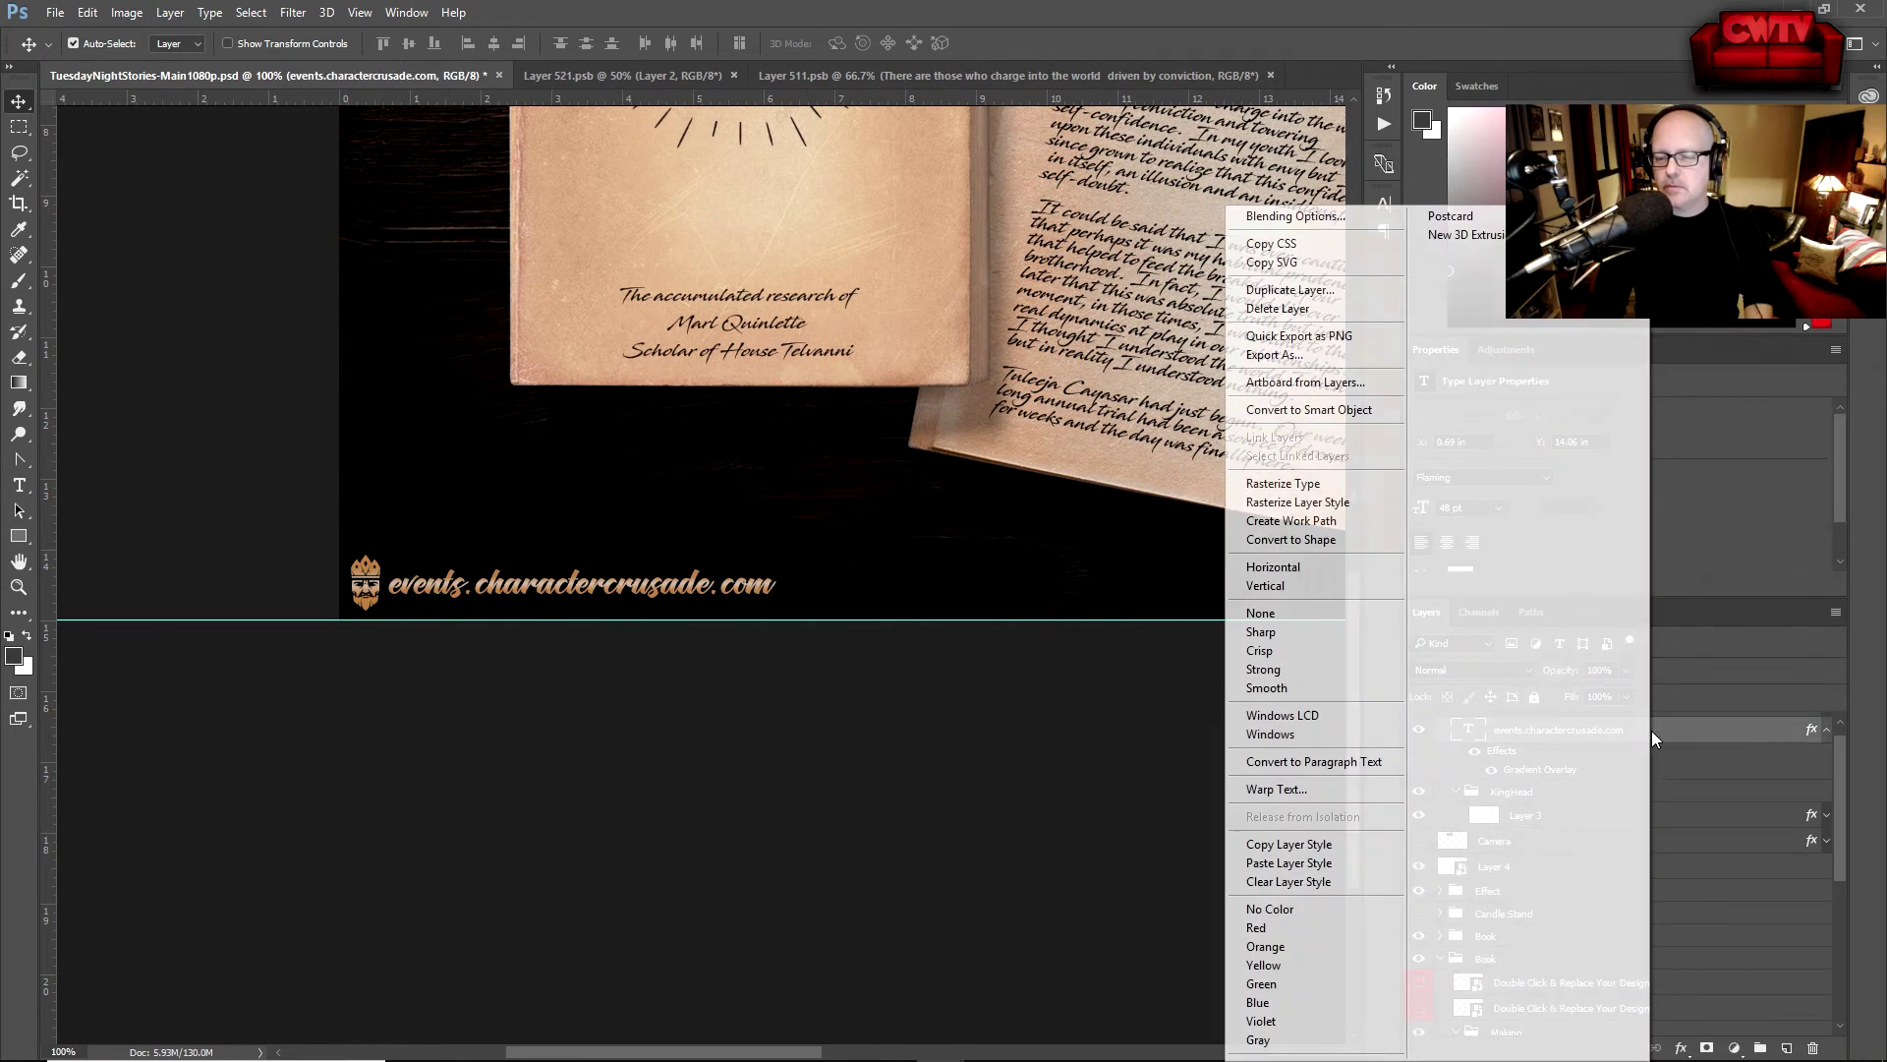
pyautogui.click(1327, 867)
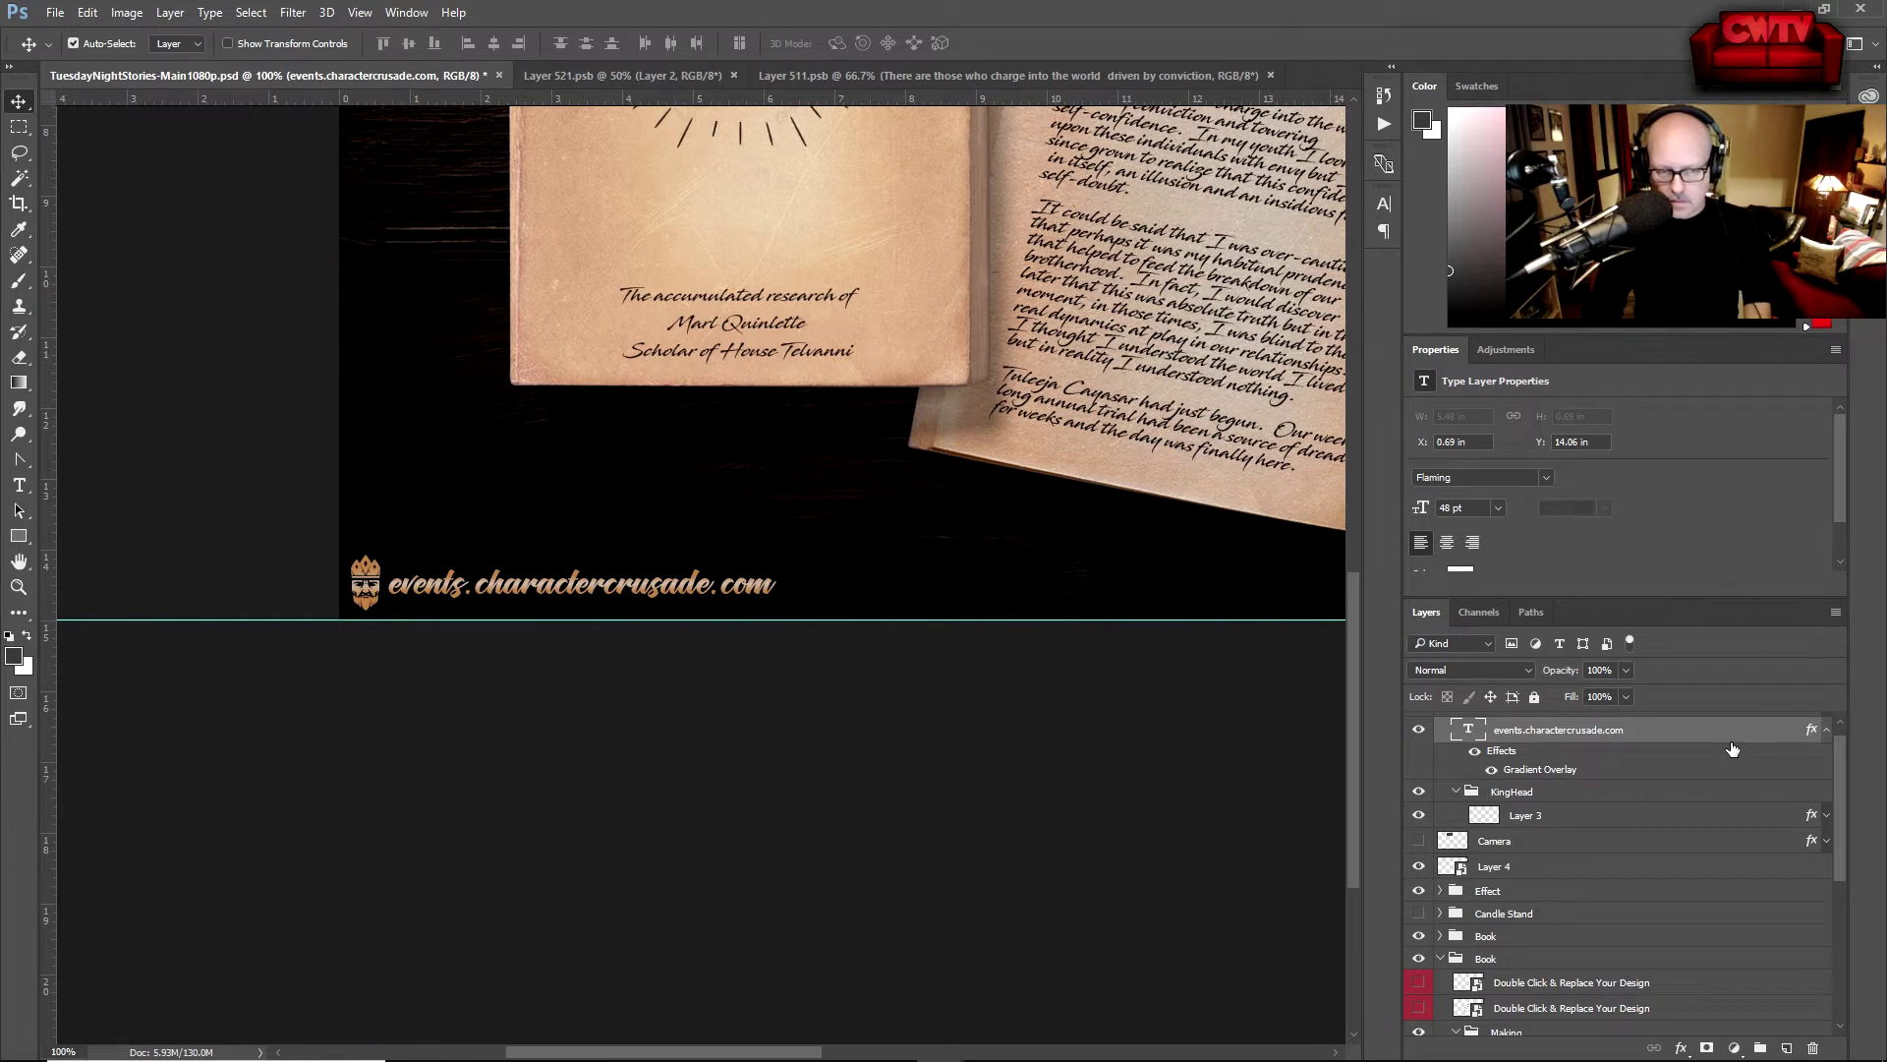
# - Commit the caption text, then collapse the KingHead group and the caption's effects list
pyautogui.doubleClick(1467, 732)
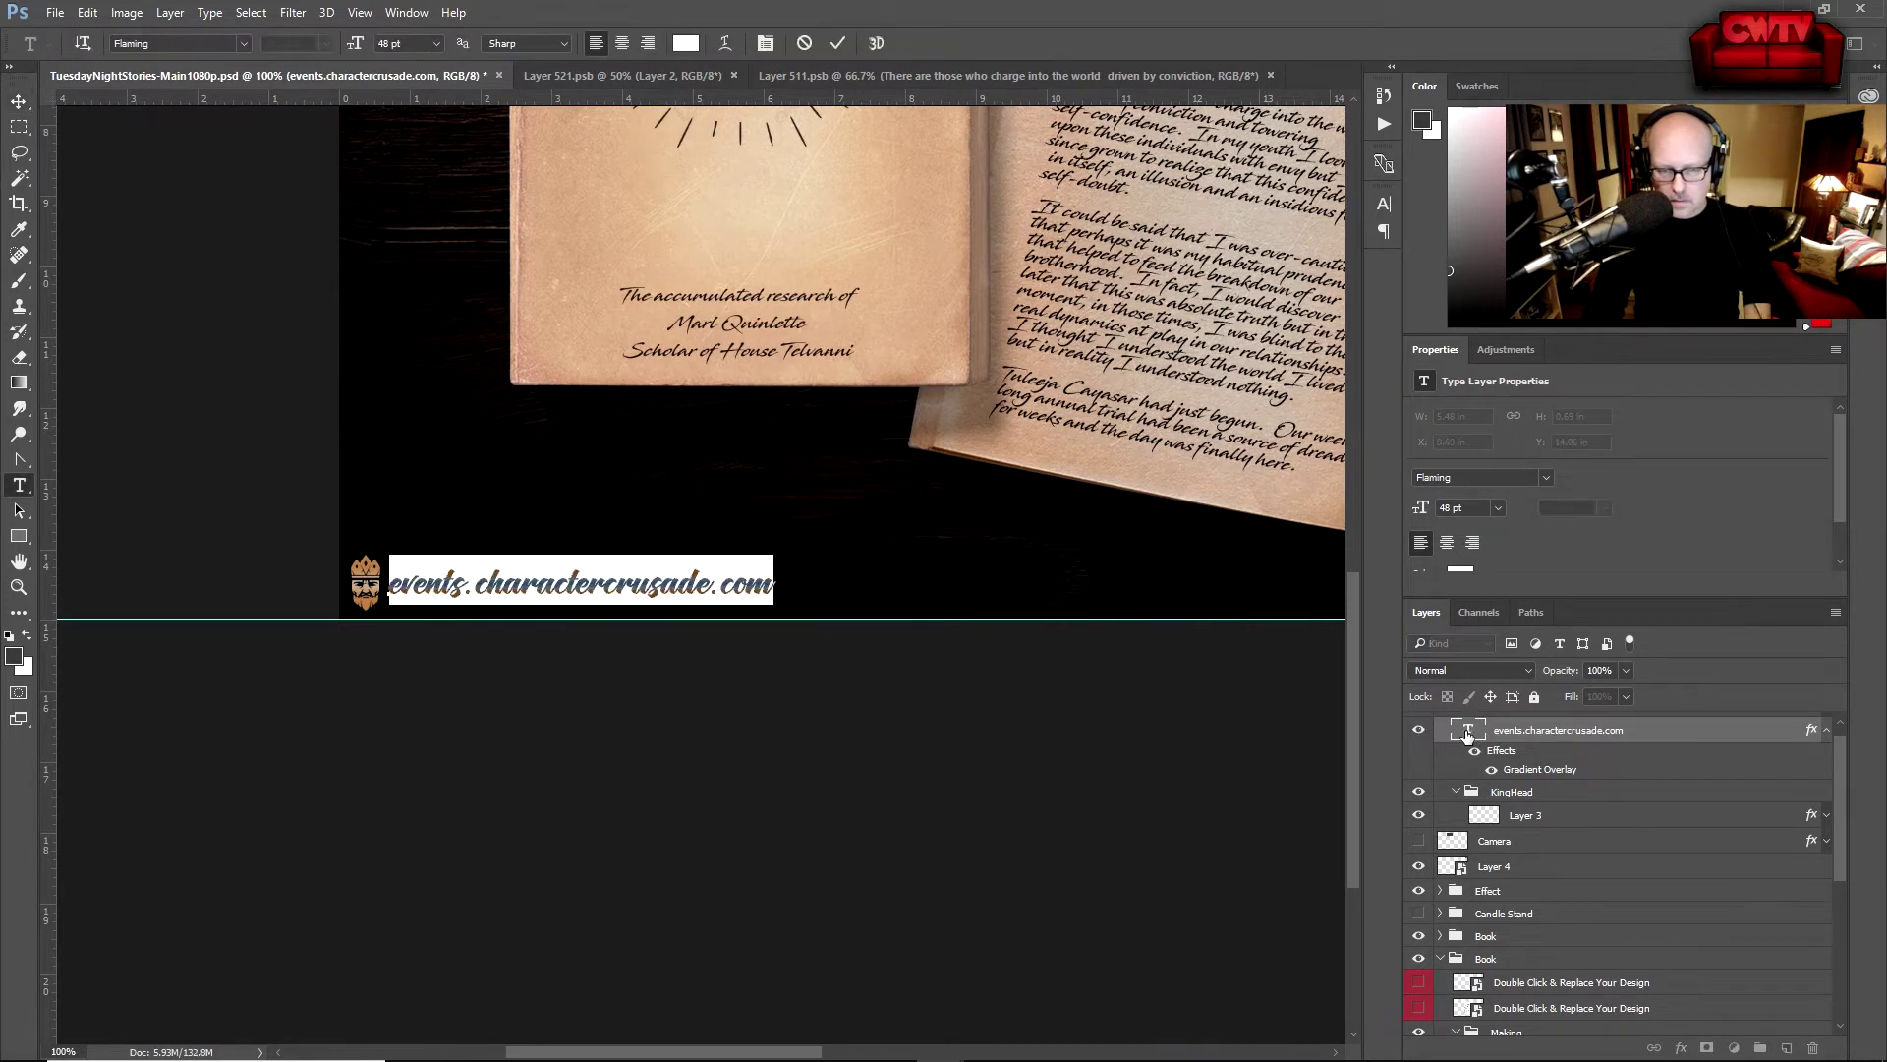
pyautogui.click(1384, 204)
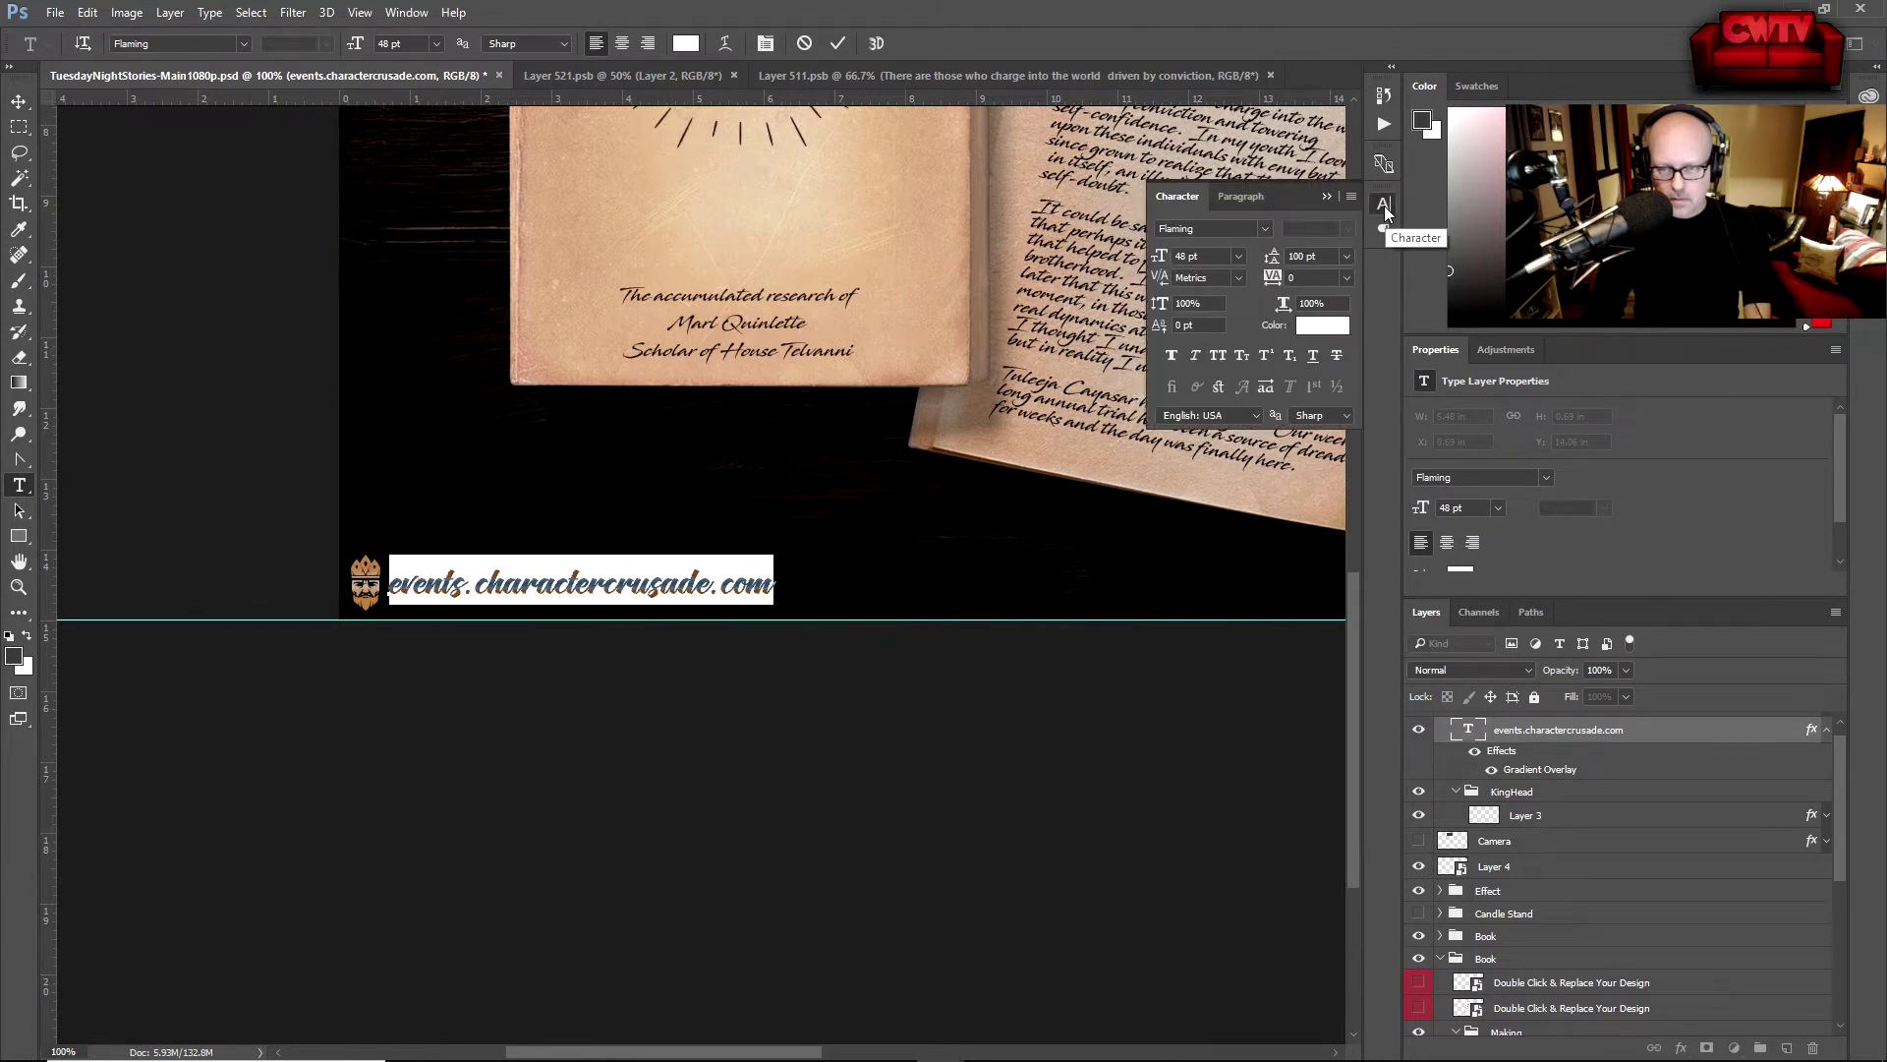
pyautogui.click(1384, 205)
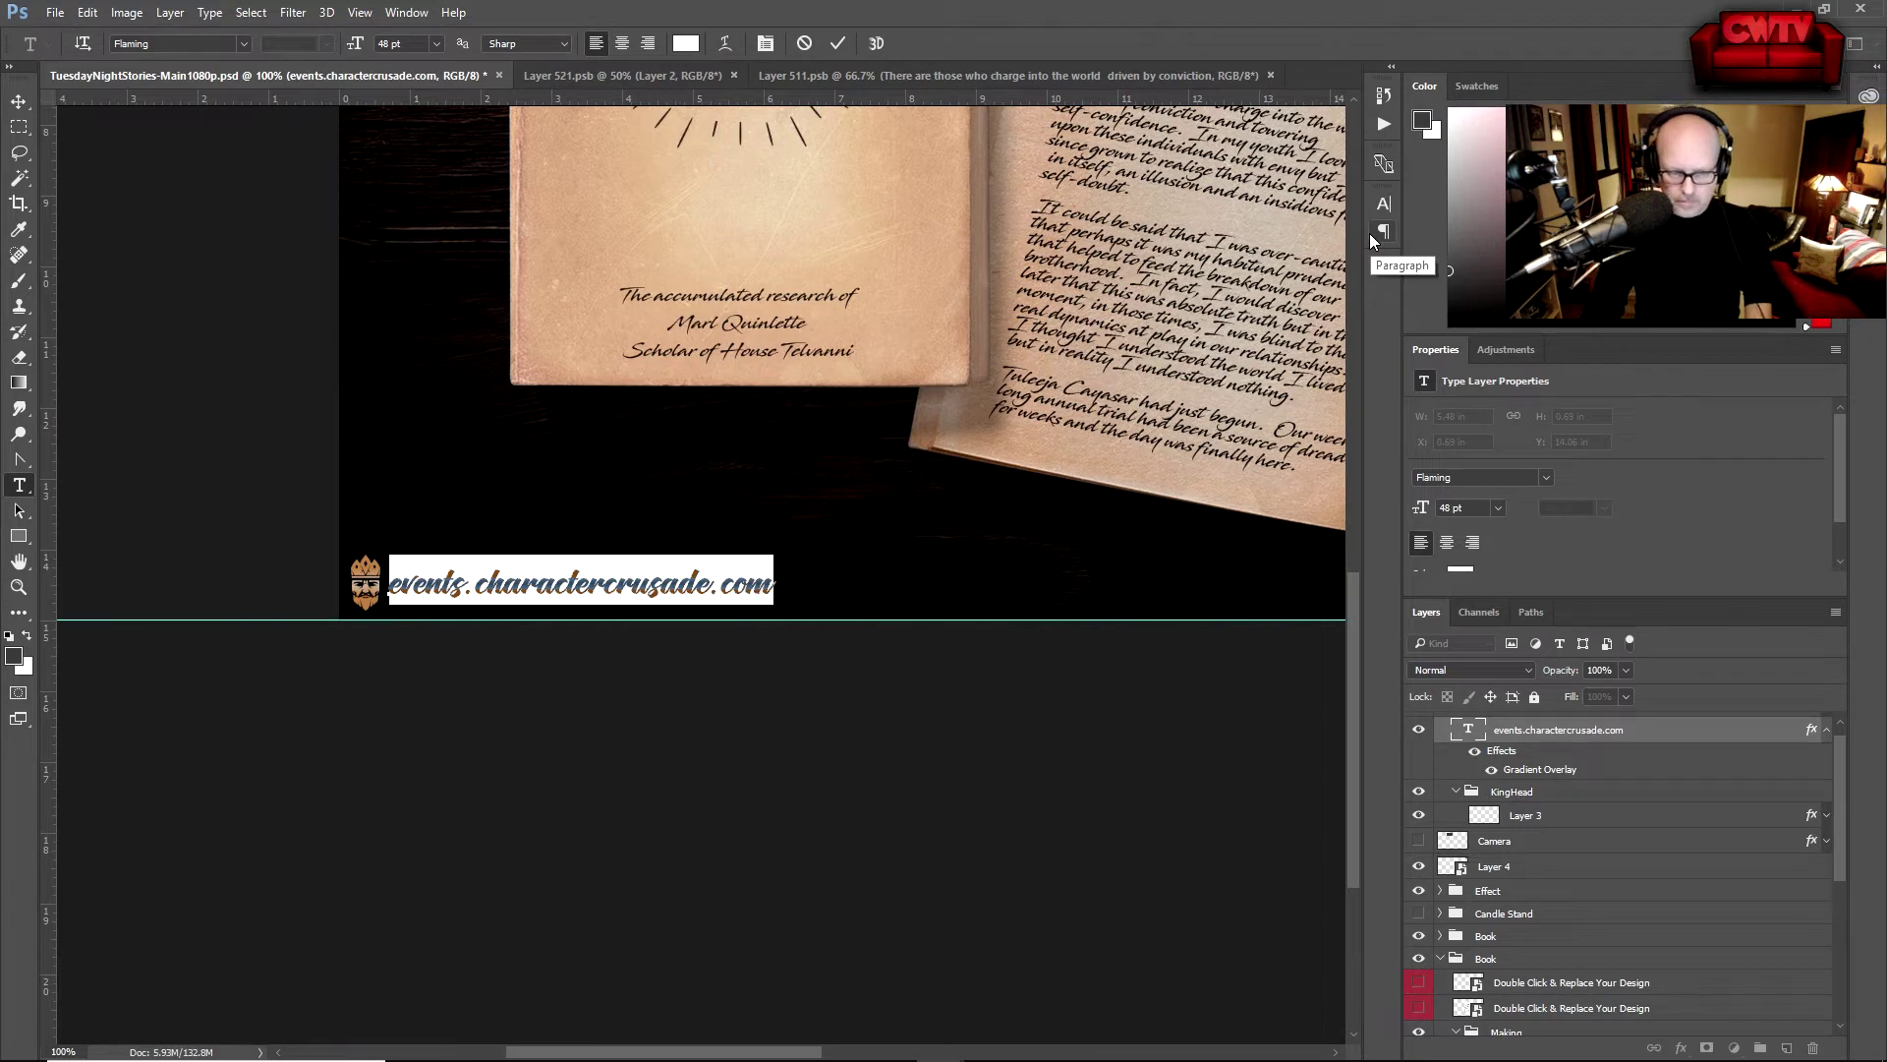
pyautogui.moveTo(542, 1053); pyautogui.dragTo(616, 1044)
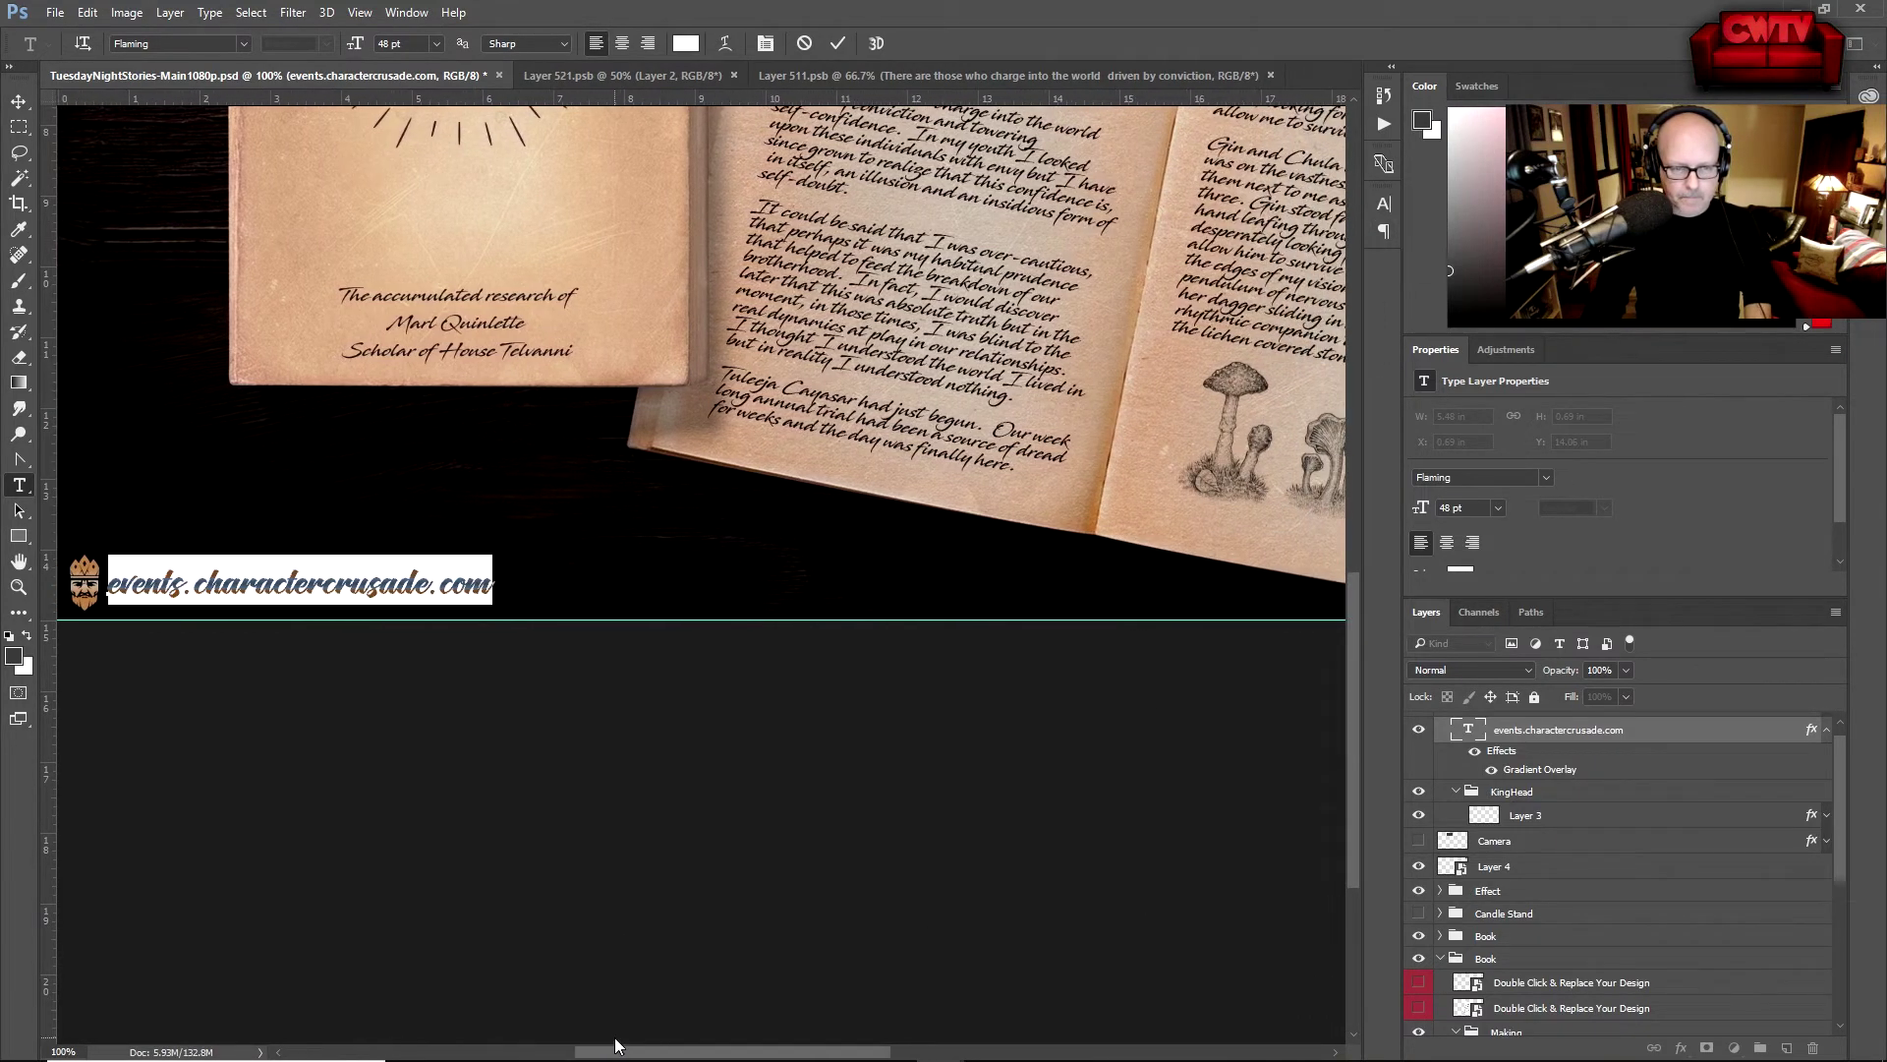
pyautogui.click(1570, 815)
pyautogui.press('v')
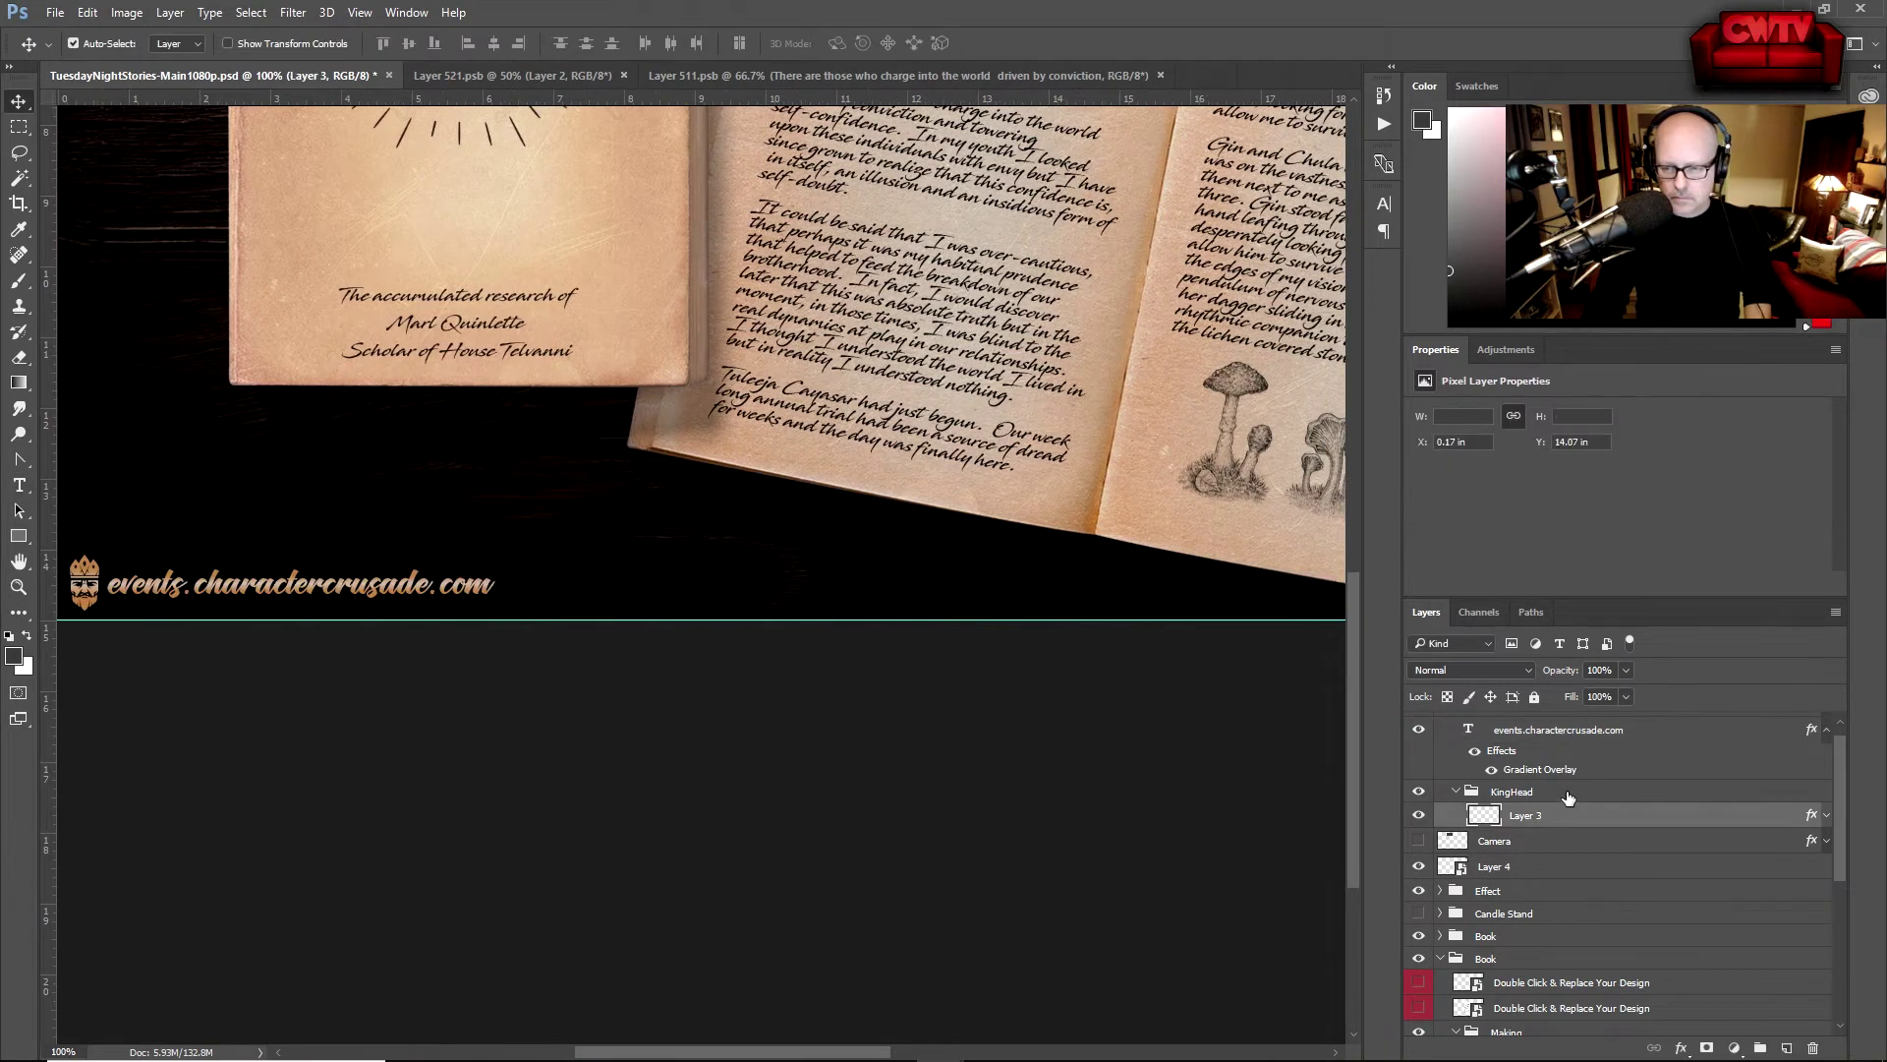
pyautogui.click(1569, 794)
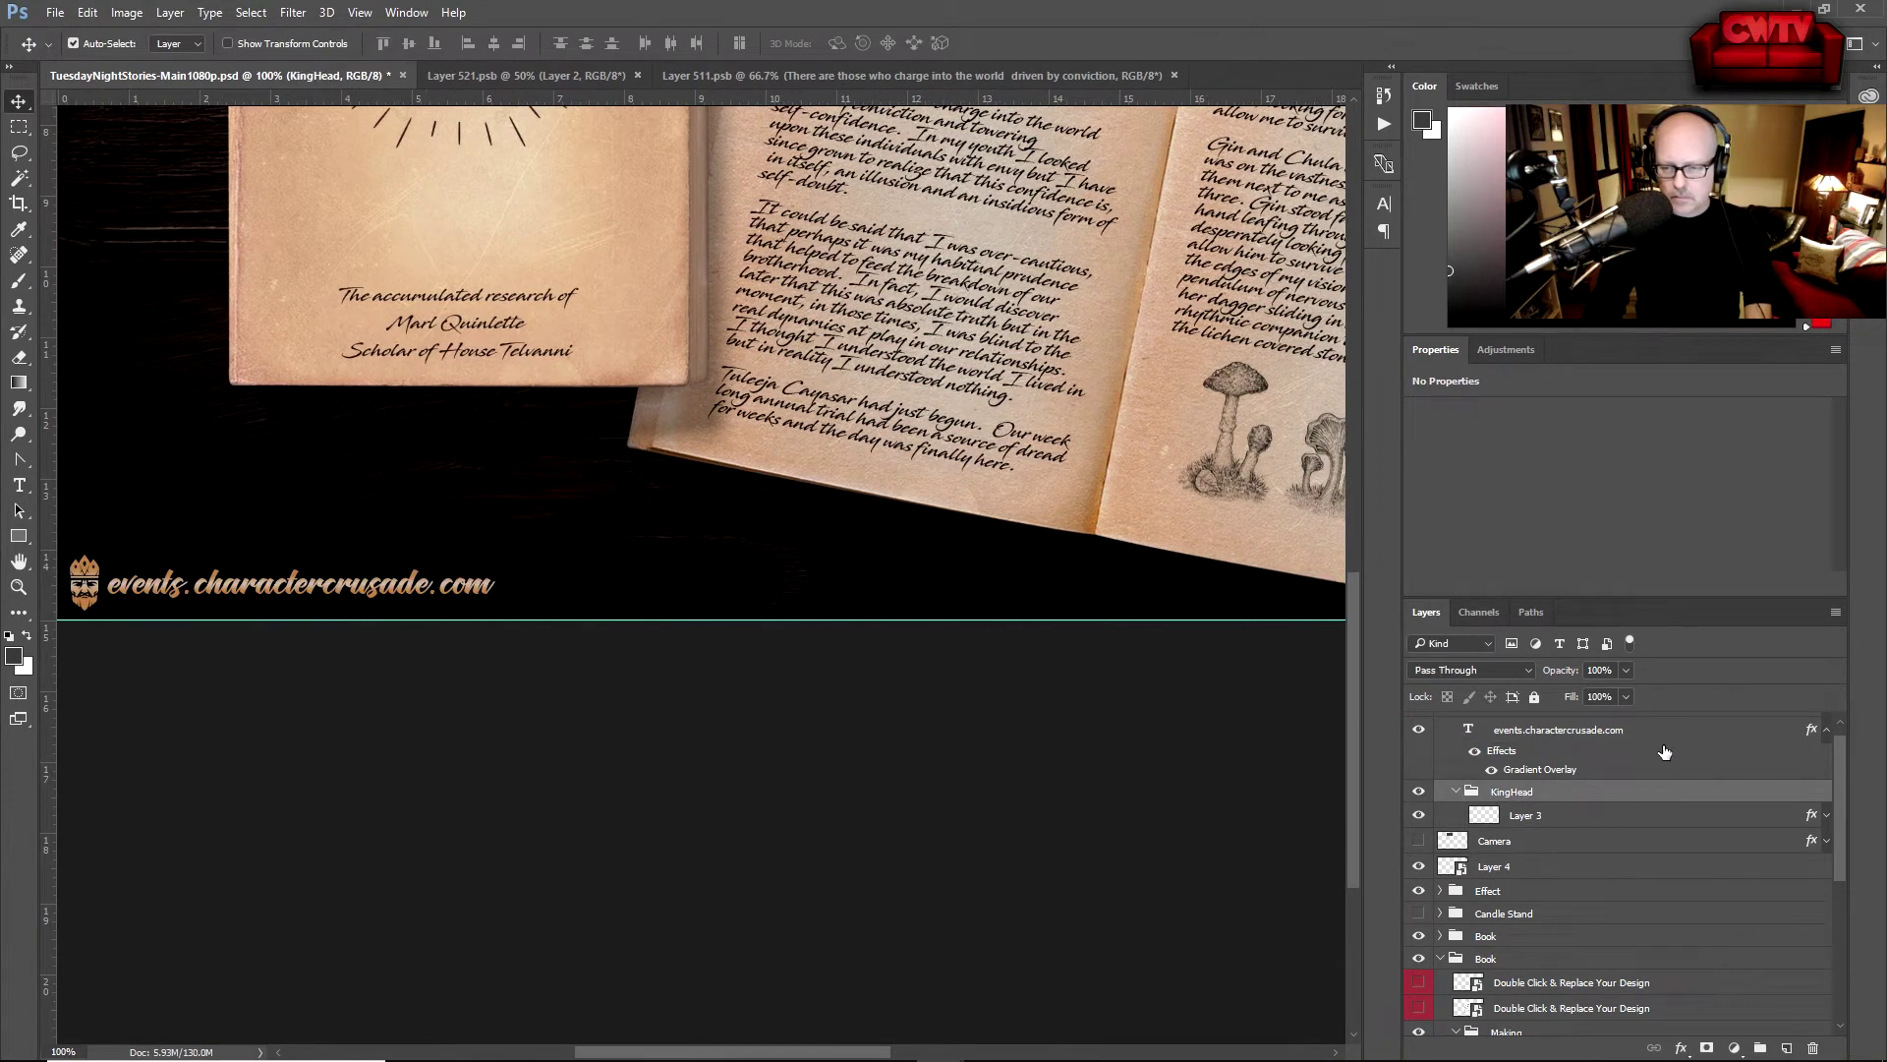
pyautogui.click(1456, 792)
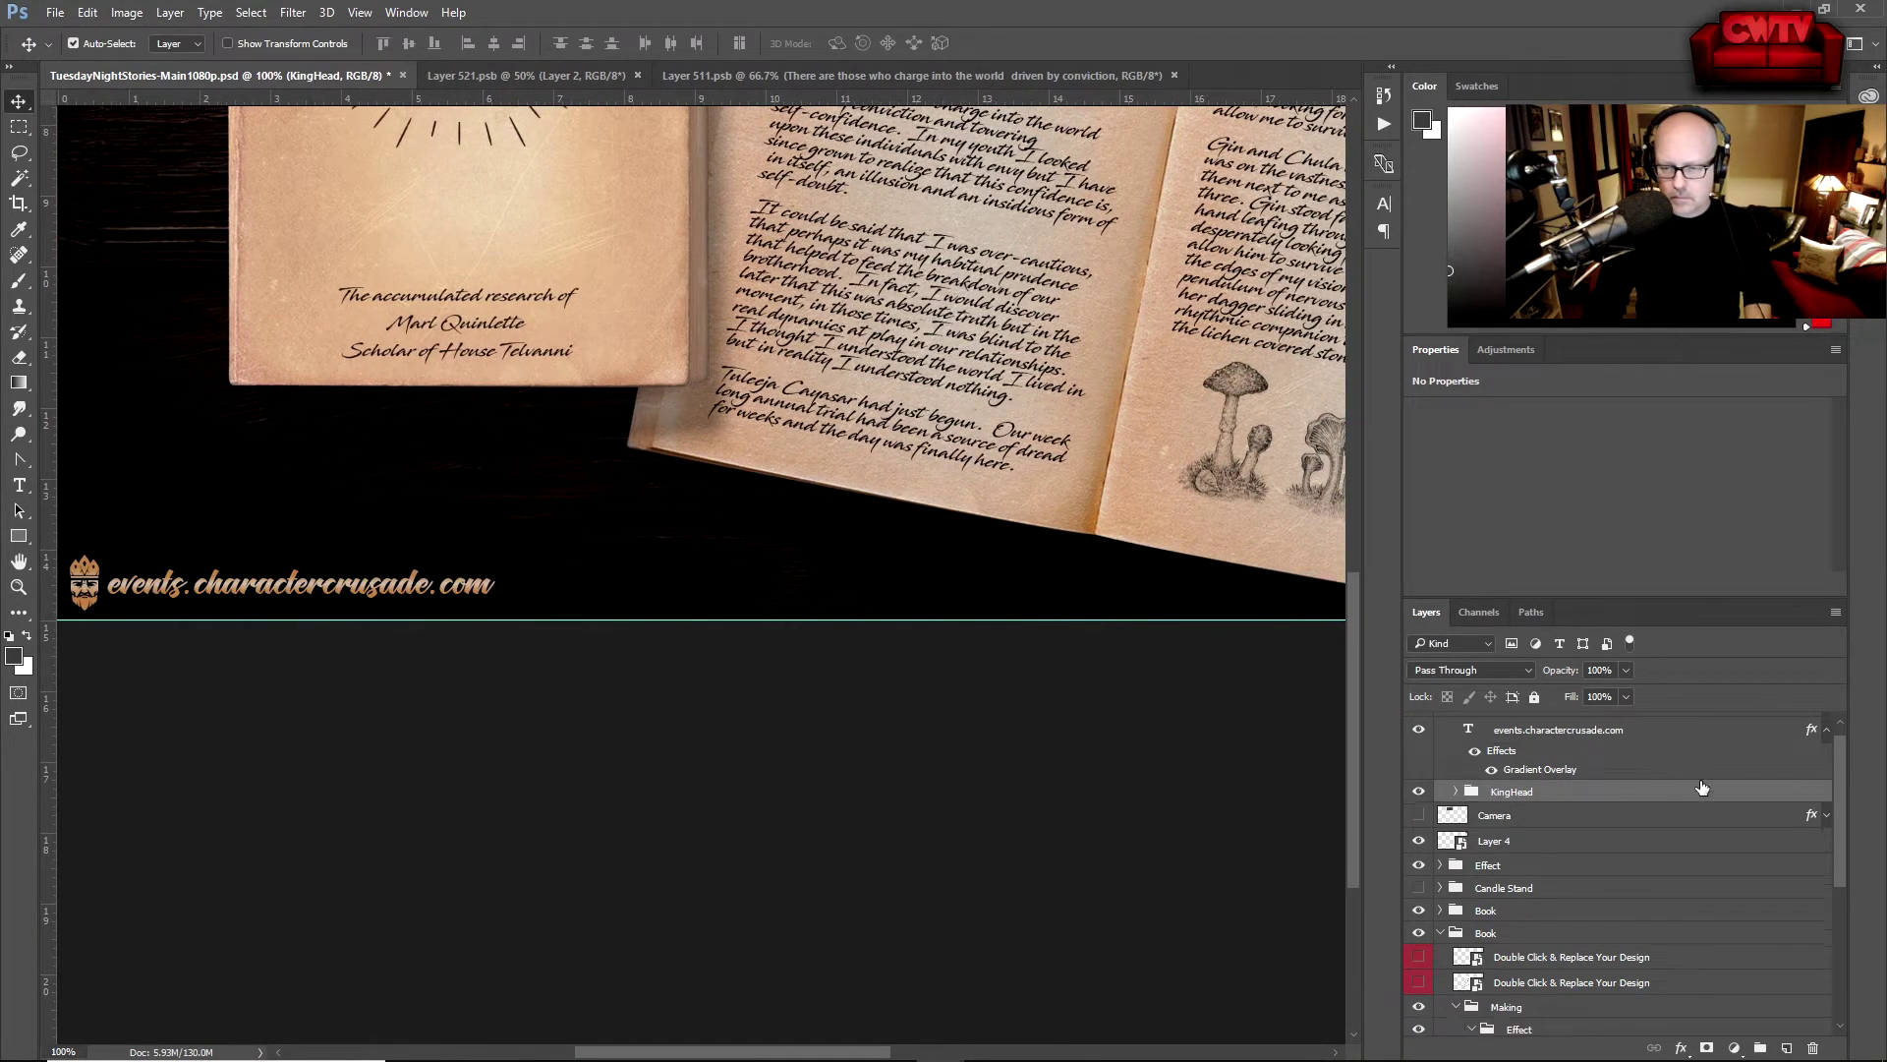
pyautogui.click(1824, 731)
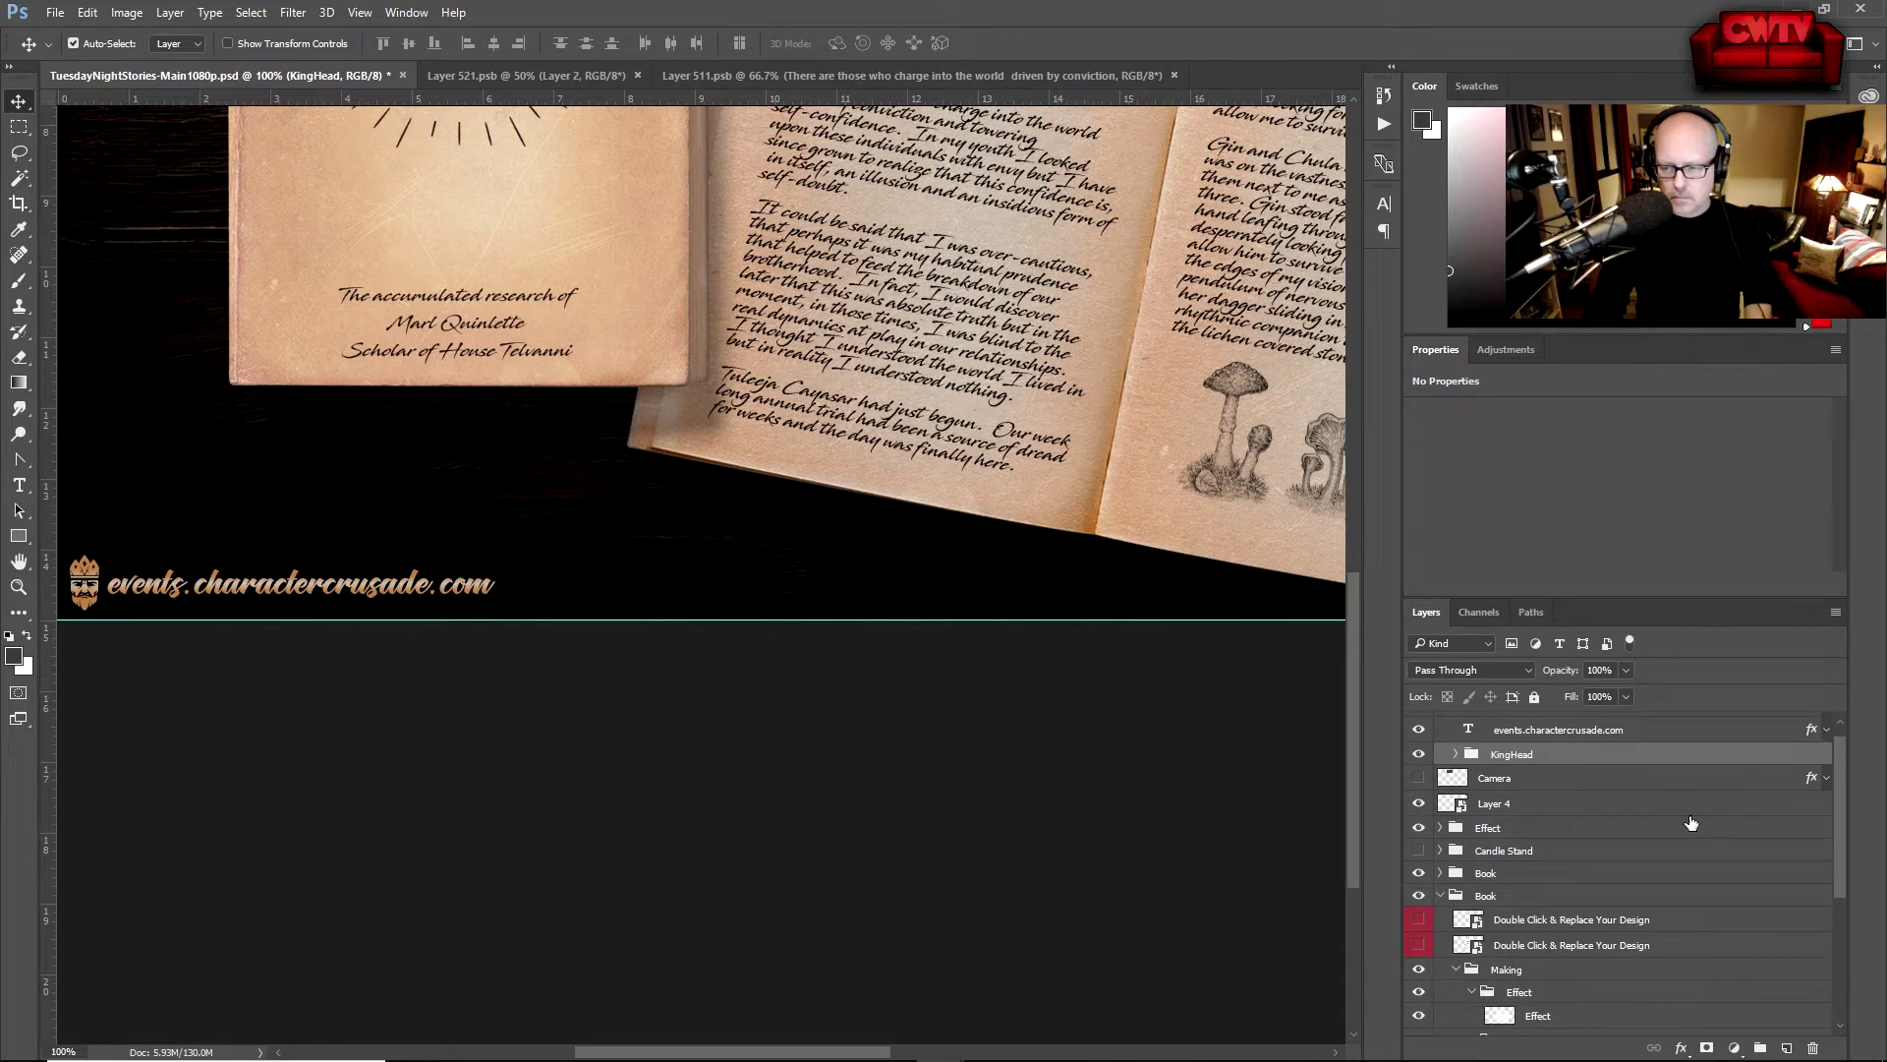
# - Open the caption's Gradient Overlay gradient and select its right-hand colour stop
pyautogui.hotkey('ctrl', '-')
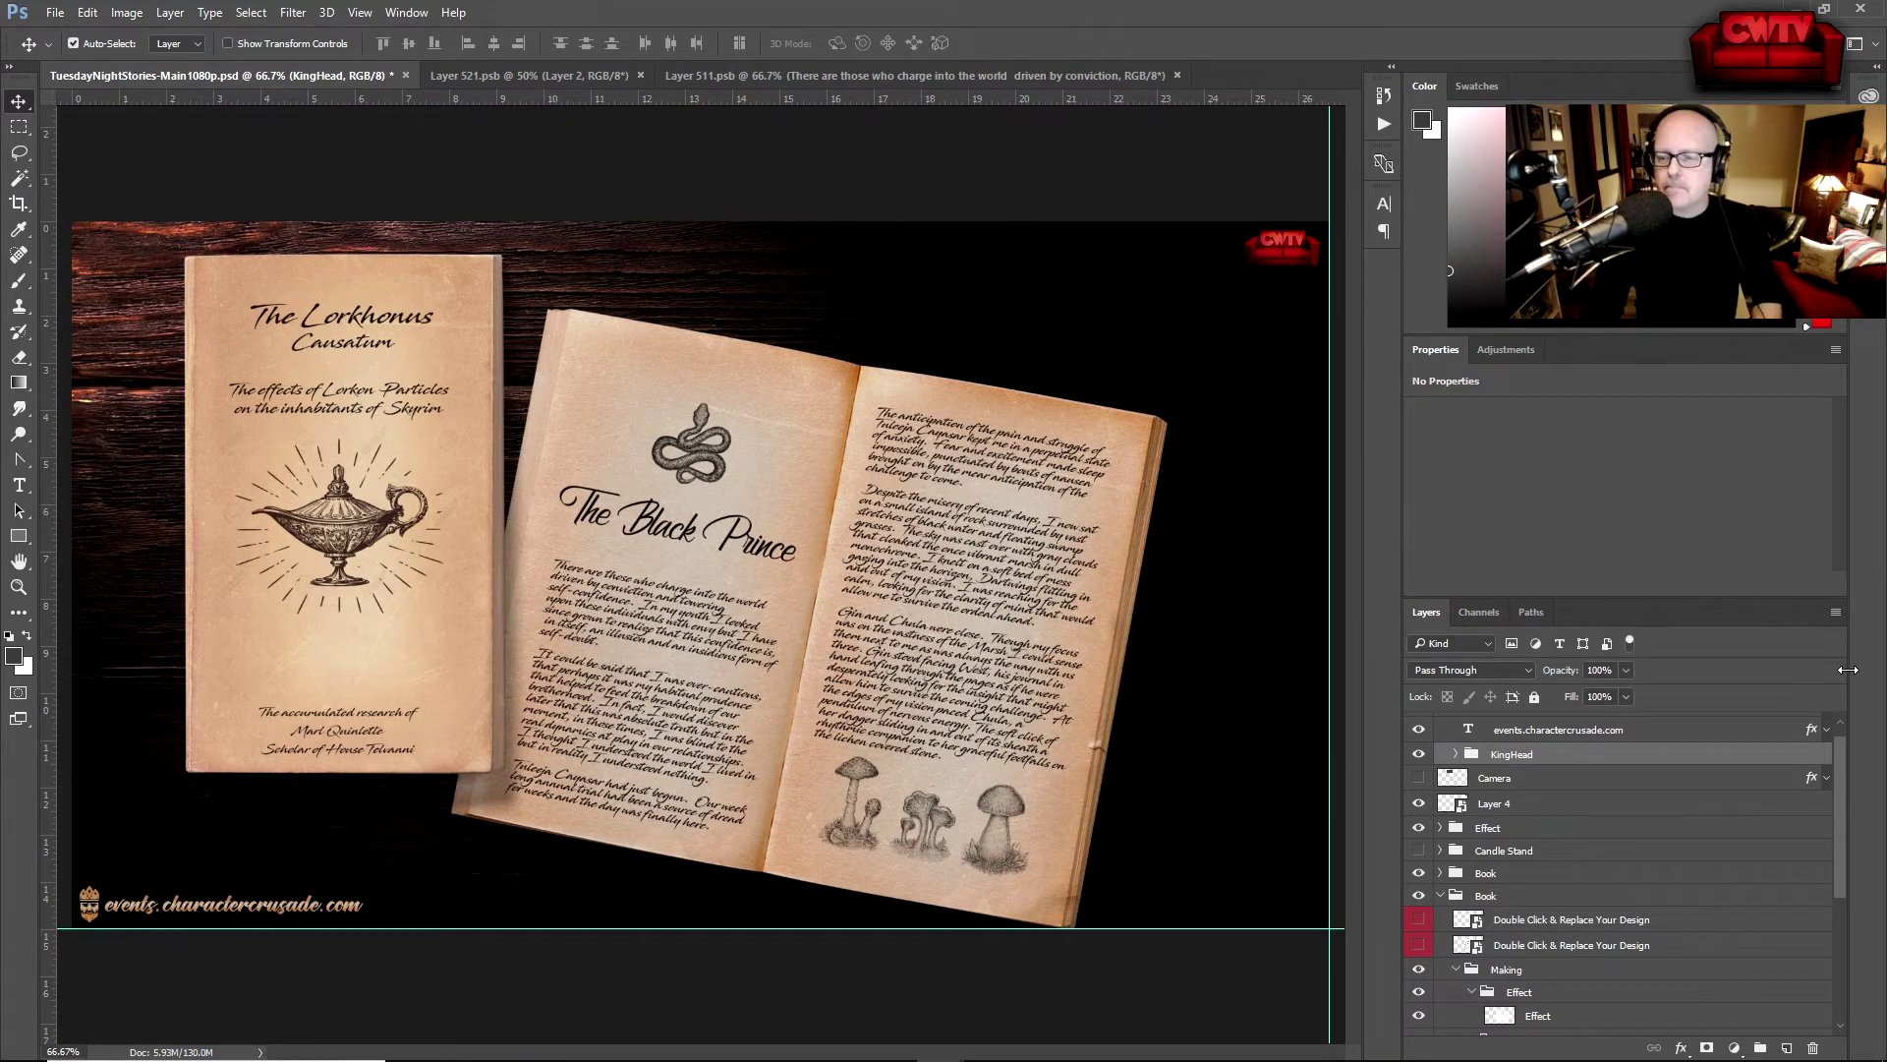
pyautogui.click(1809, 729)
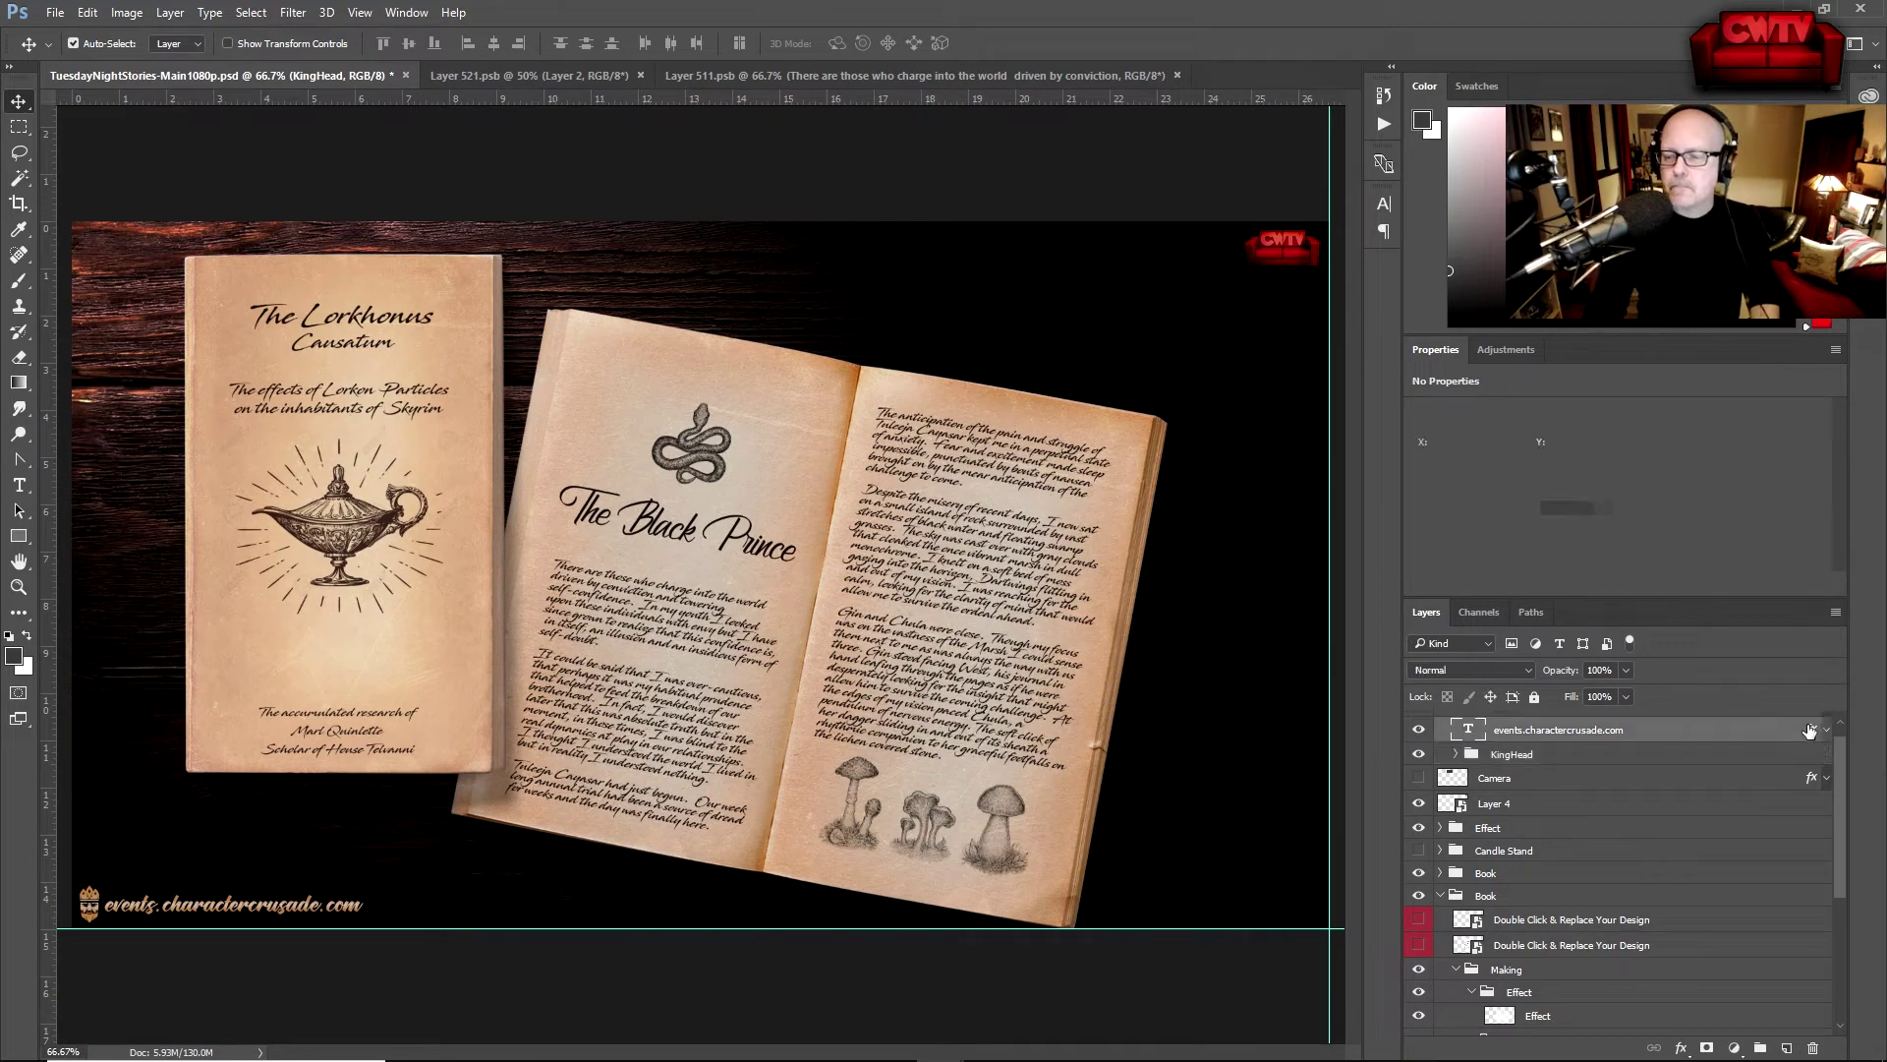
pyautogui.doubleClick(1807, 729)
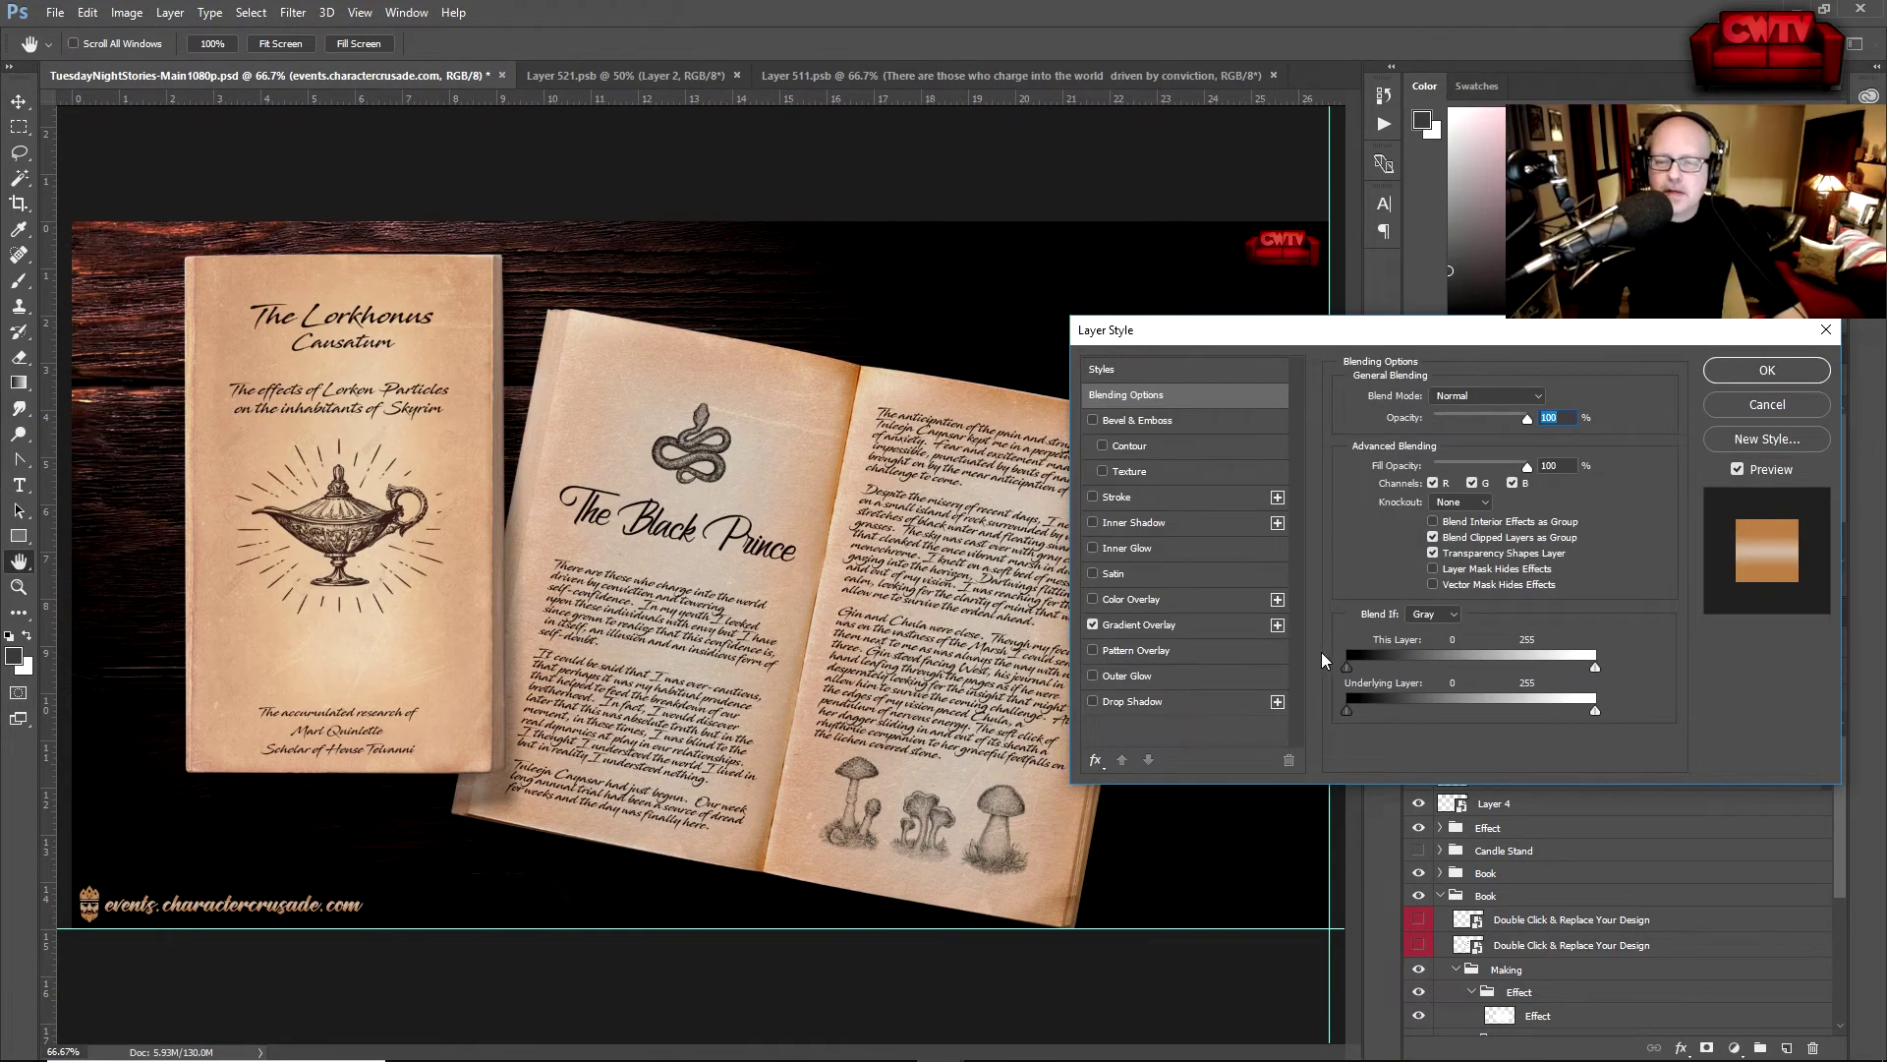
pyautogui.click(1166, 625)
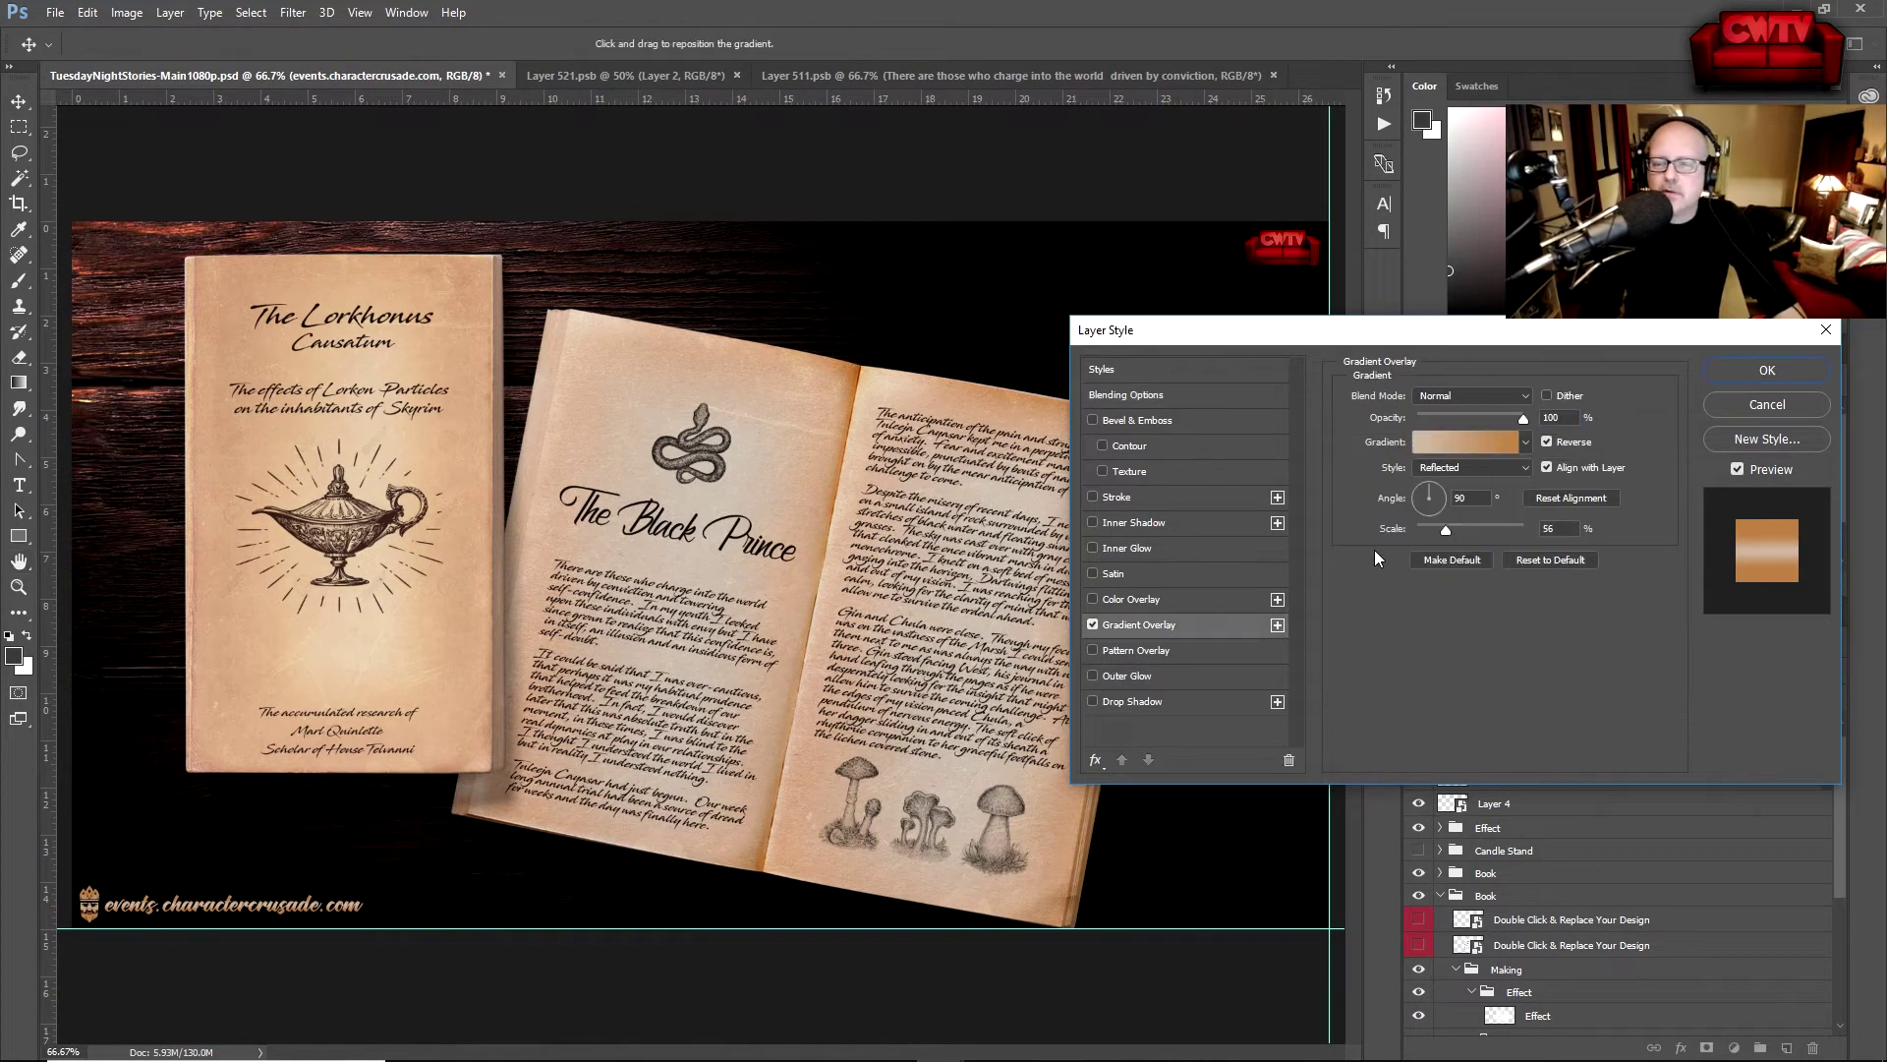
pyautogui.click(1459, 446)
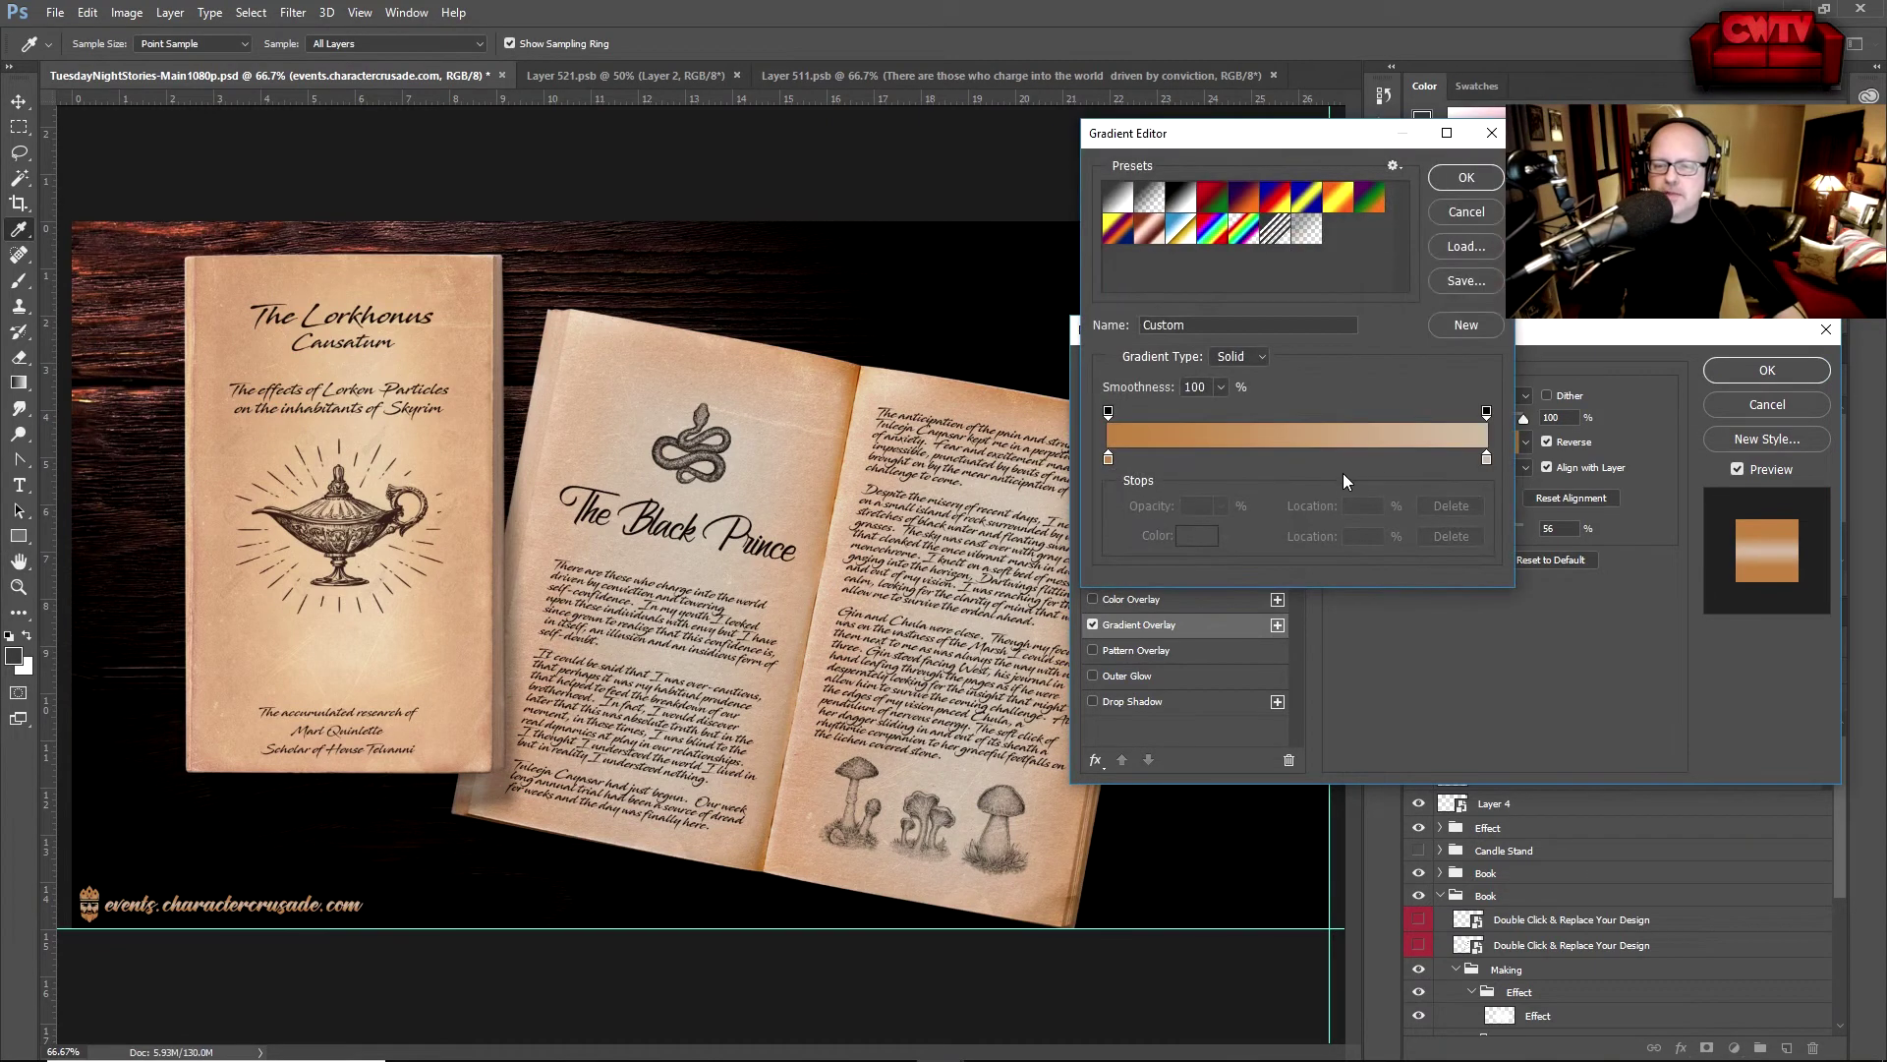
pyautogui.click(1487, 457)
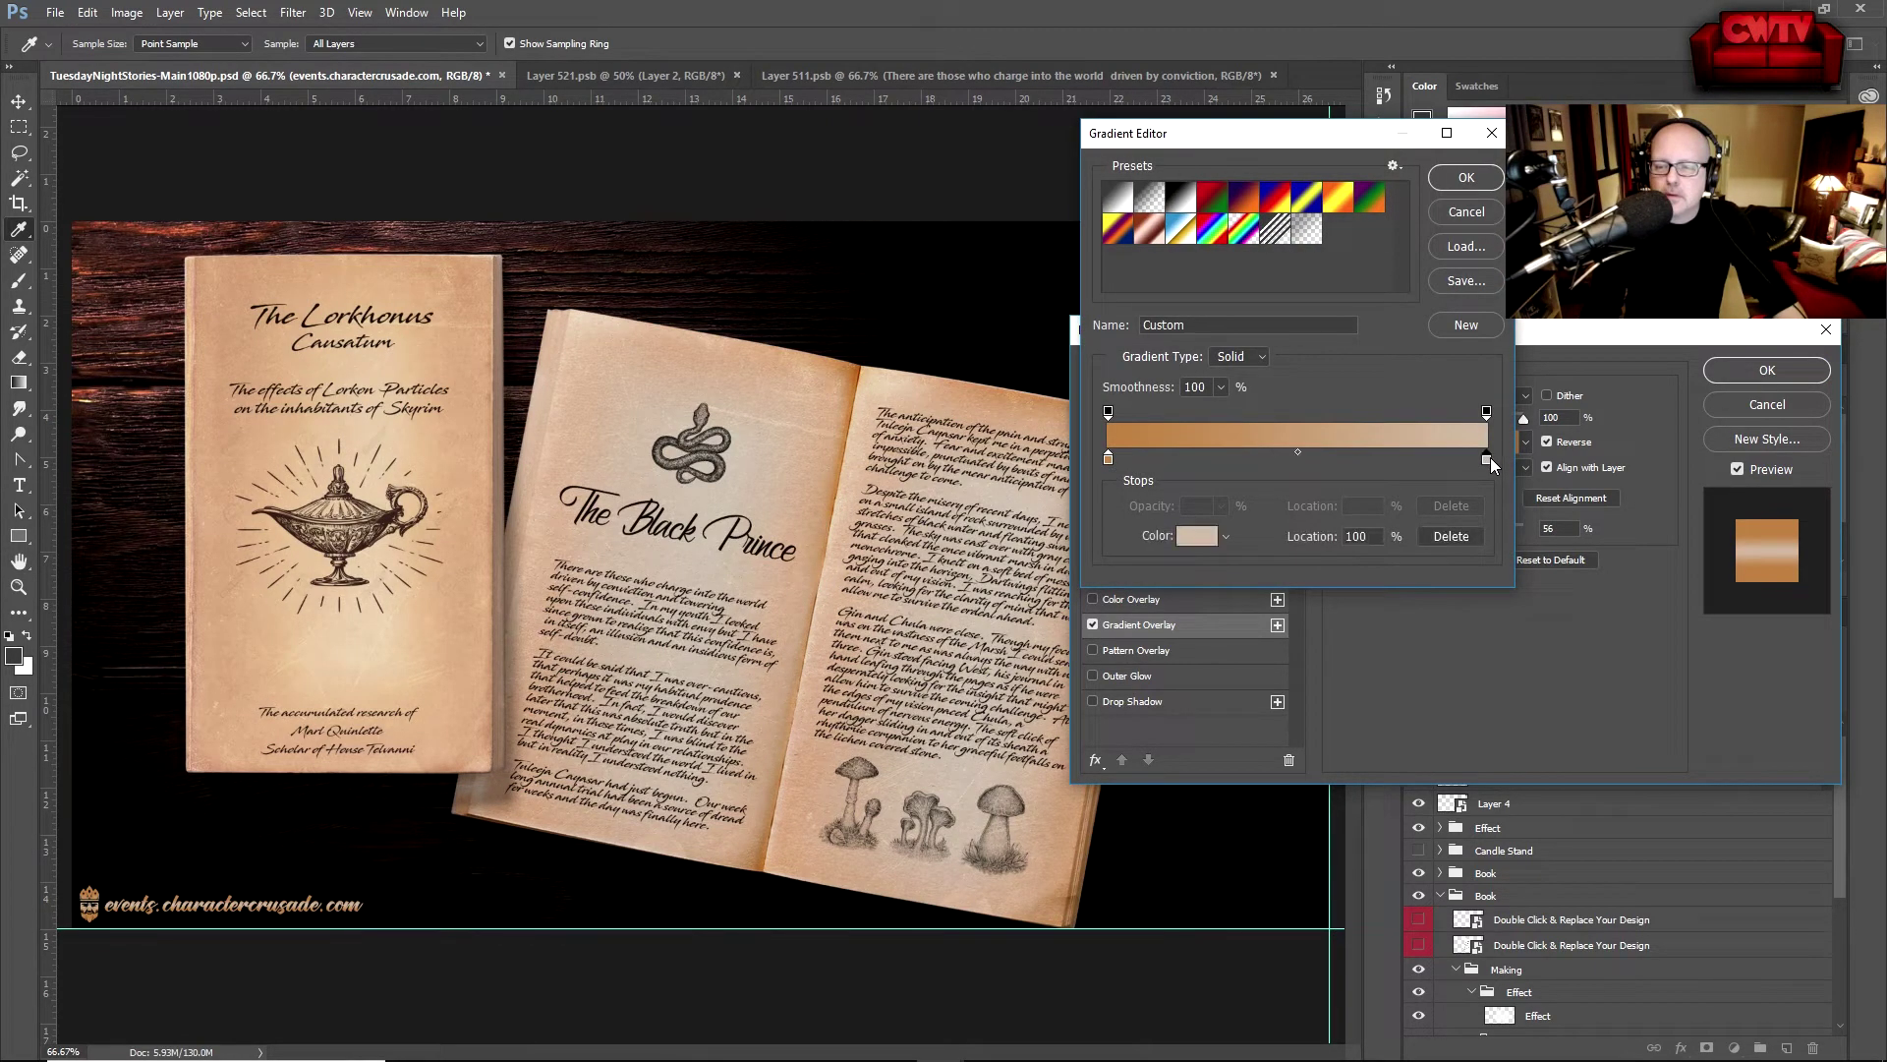
pyautogui.click(1206, 536)
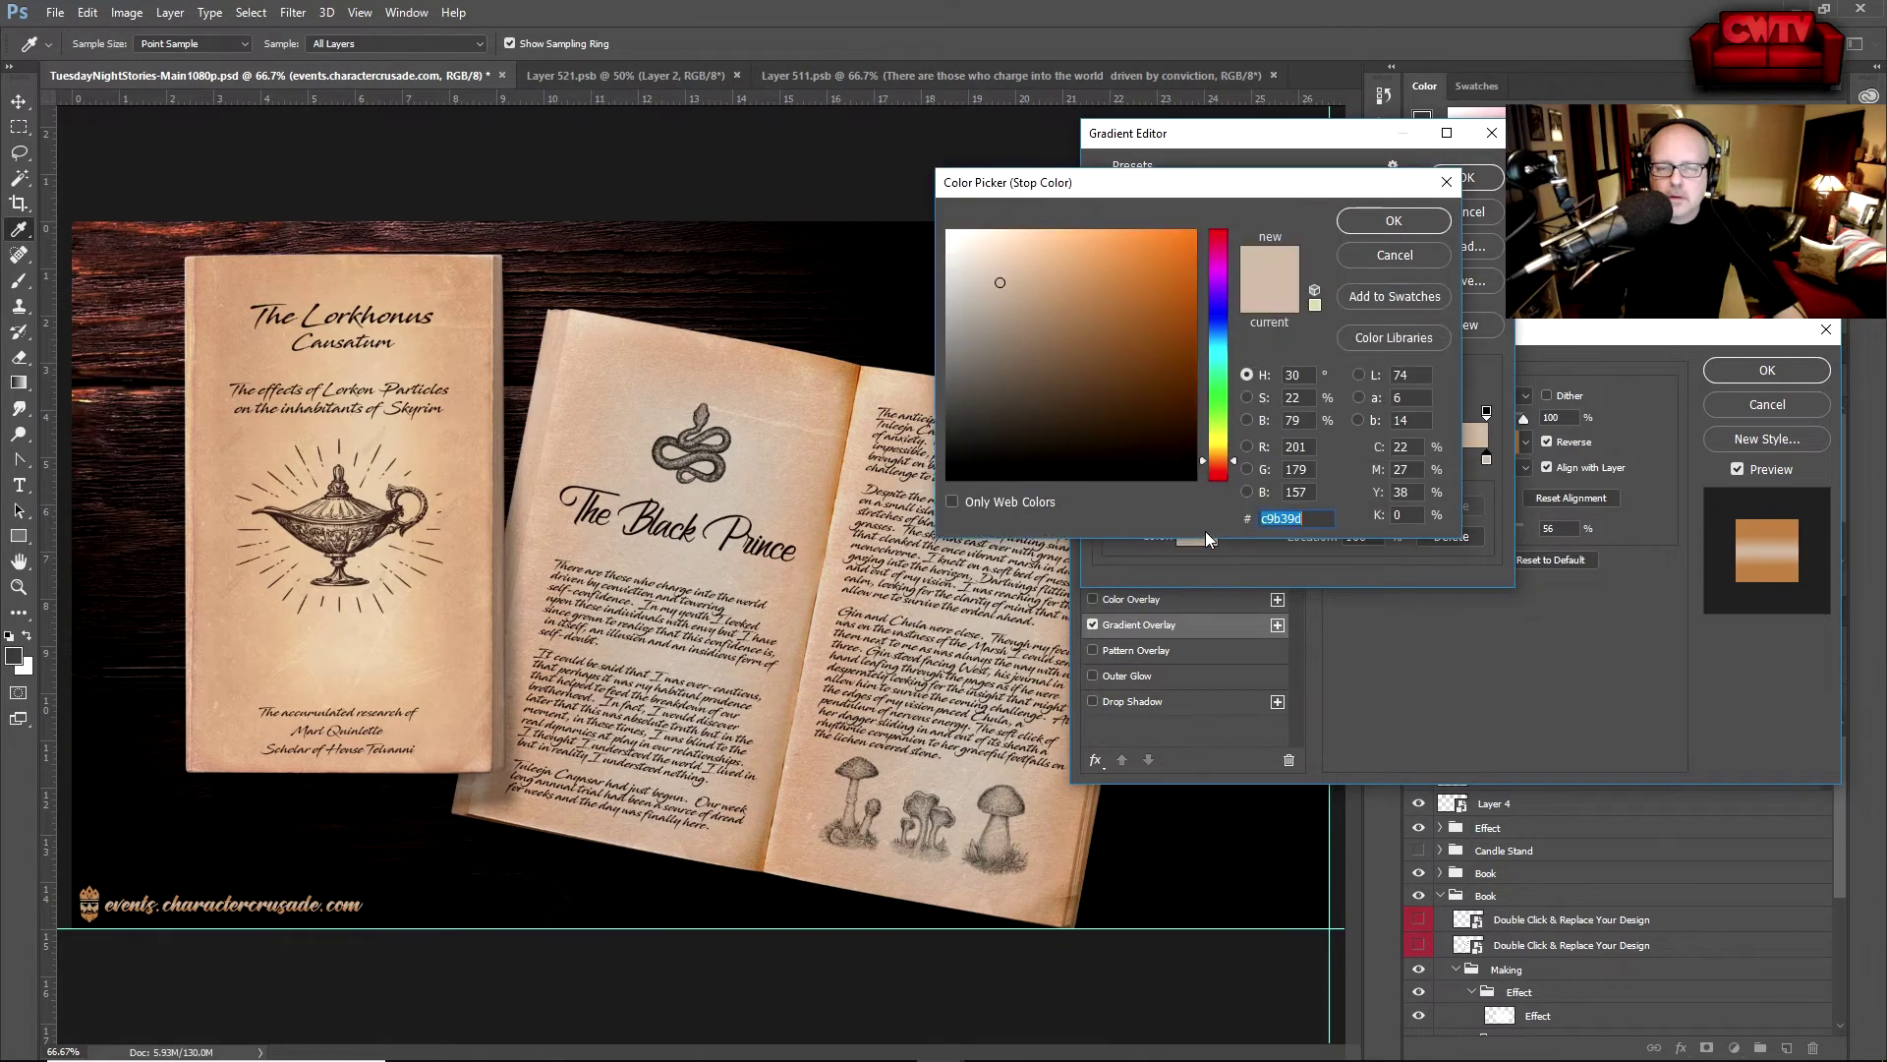
# - Set the right stop to tan d3aa82 sampled from the book page and apply
pyautogui.click(808, 392)
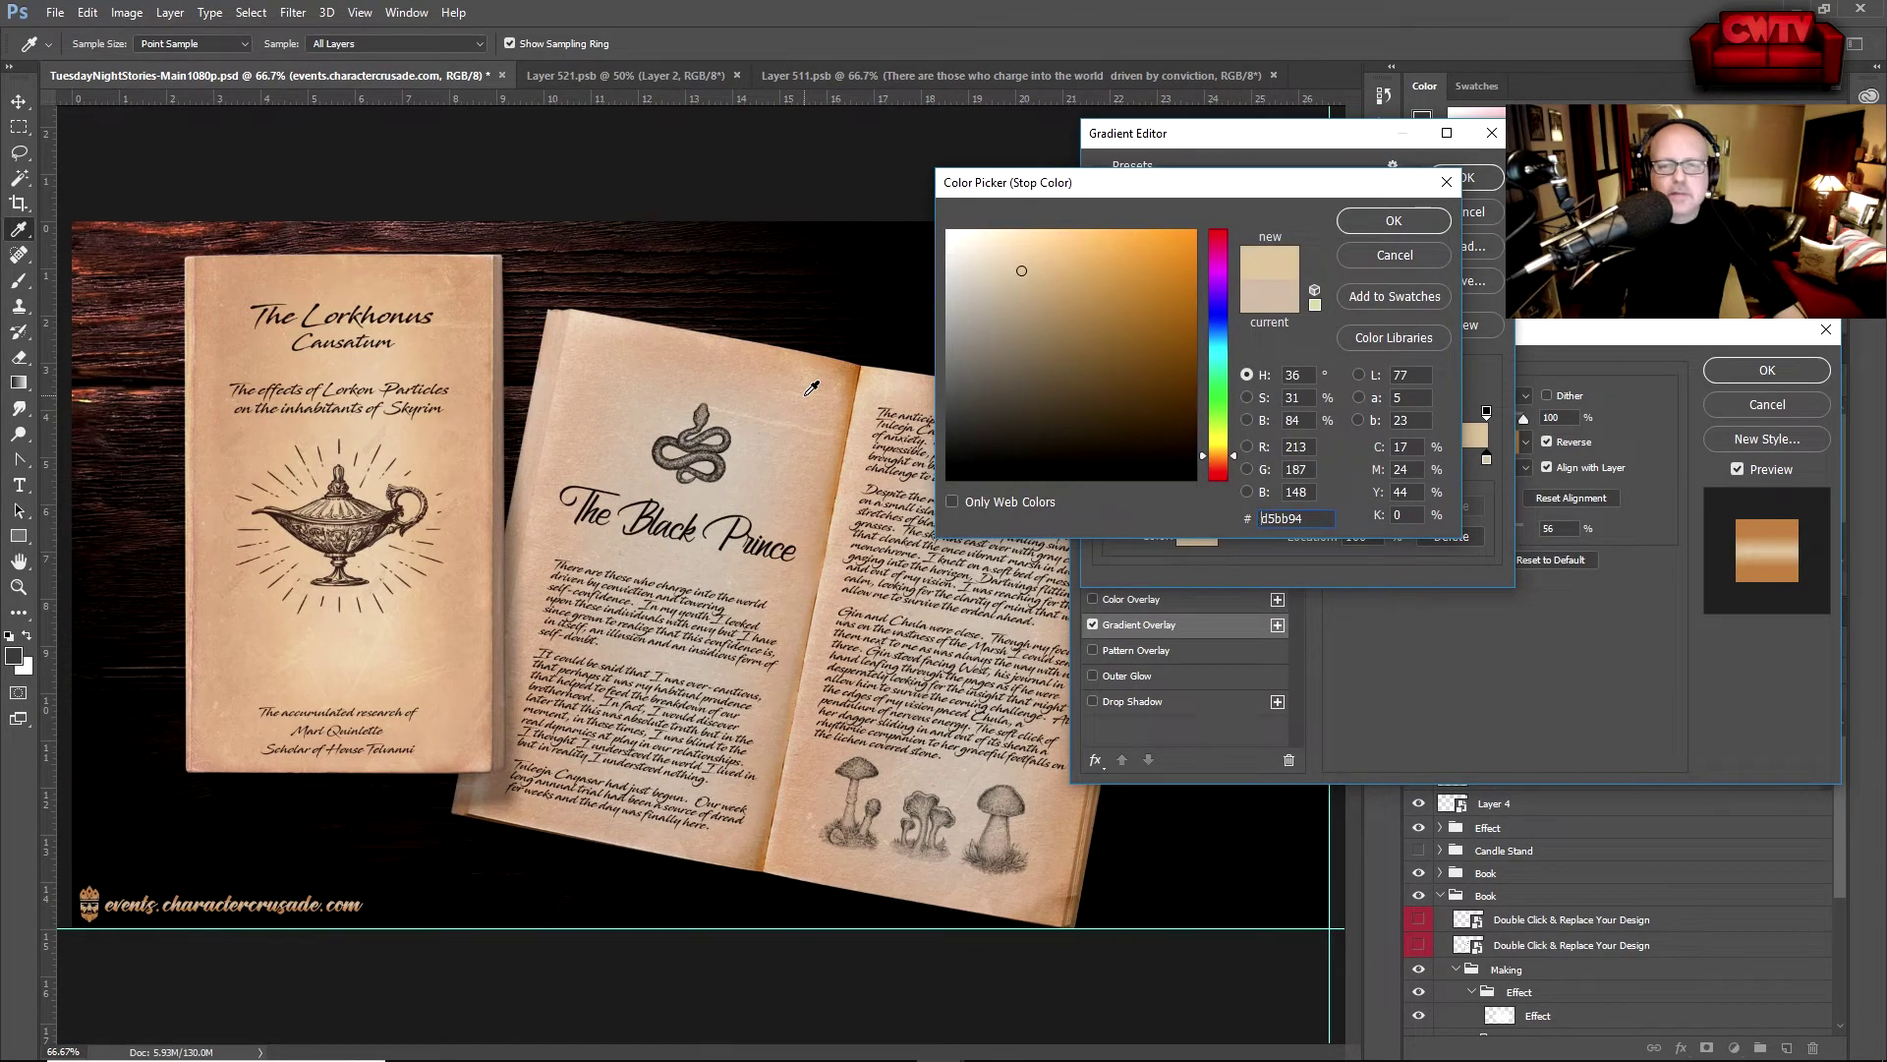
pyautogui.click(792, 369)
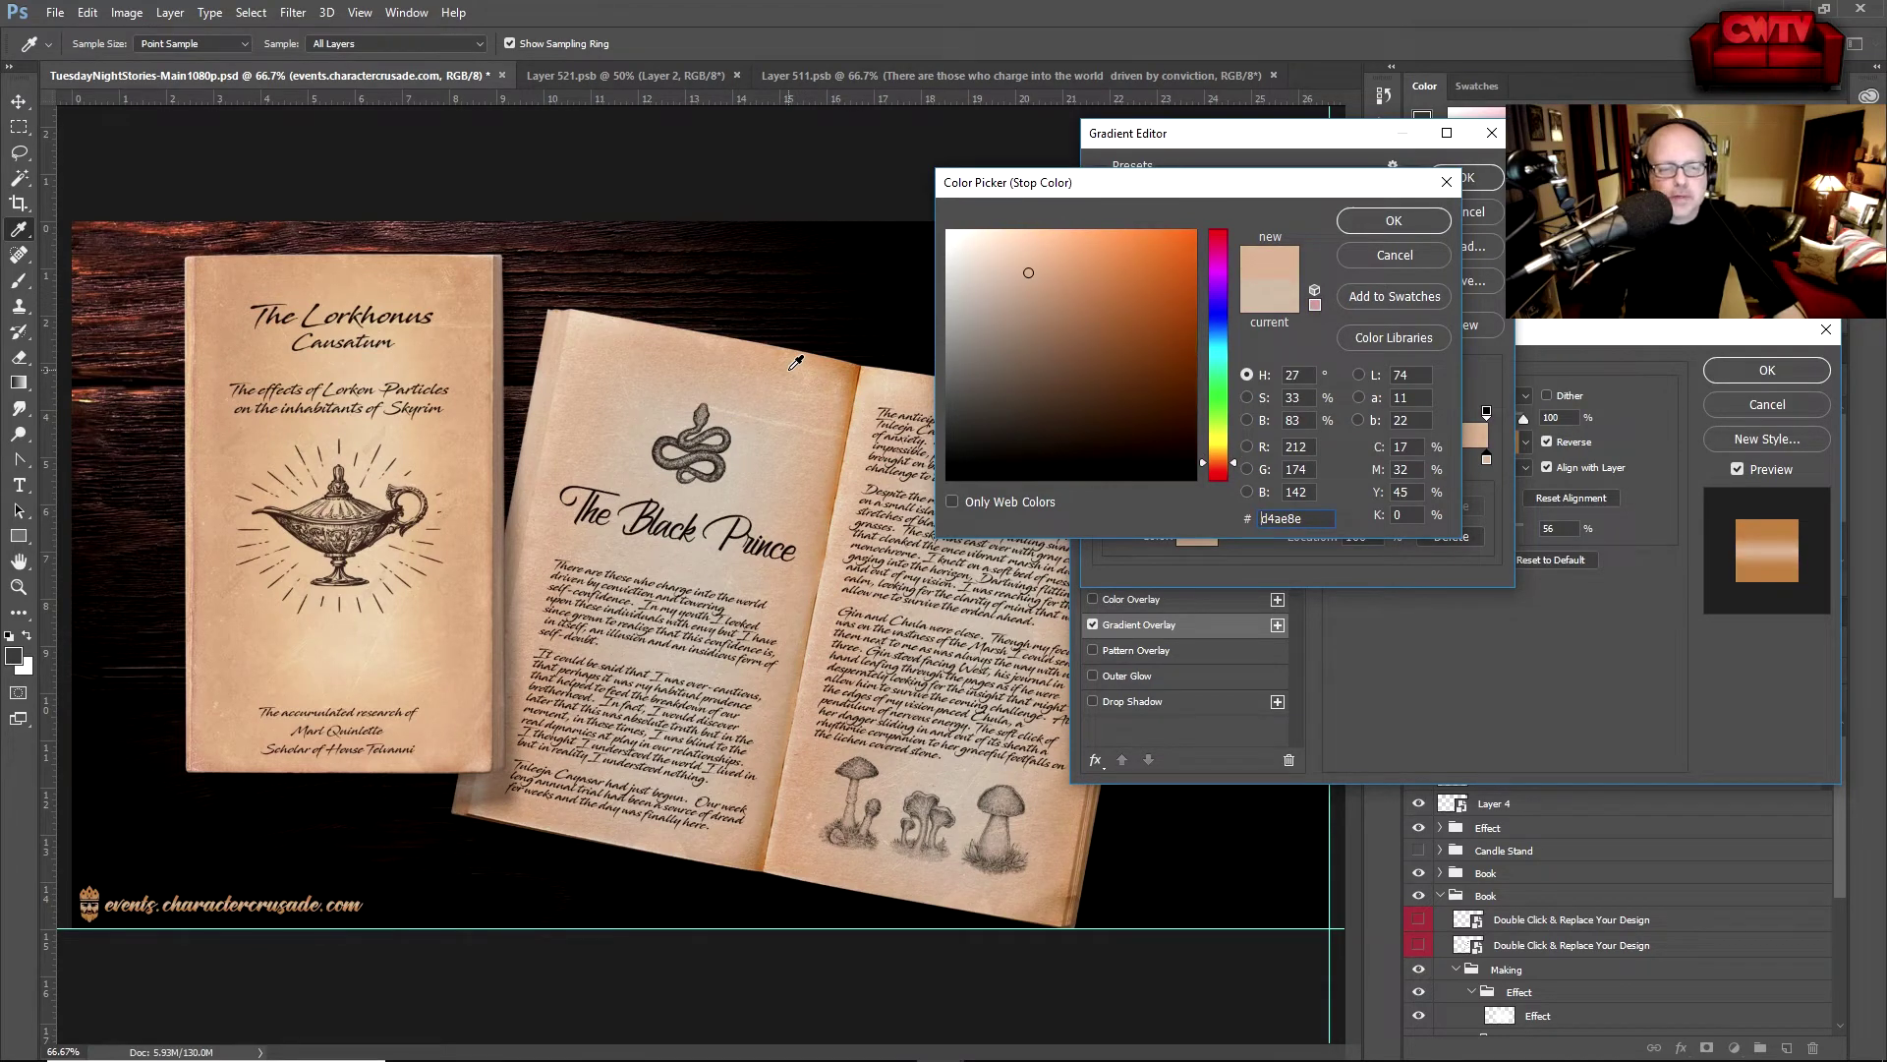
pyautogui.click(814, 381)
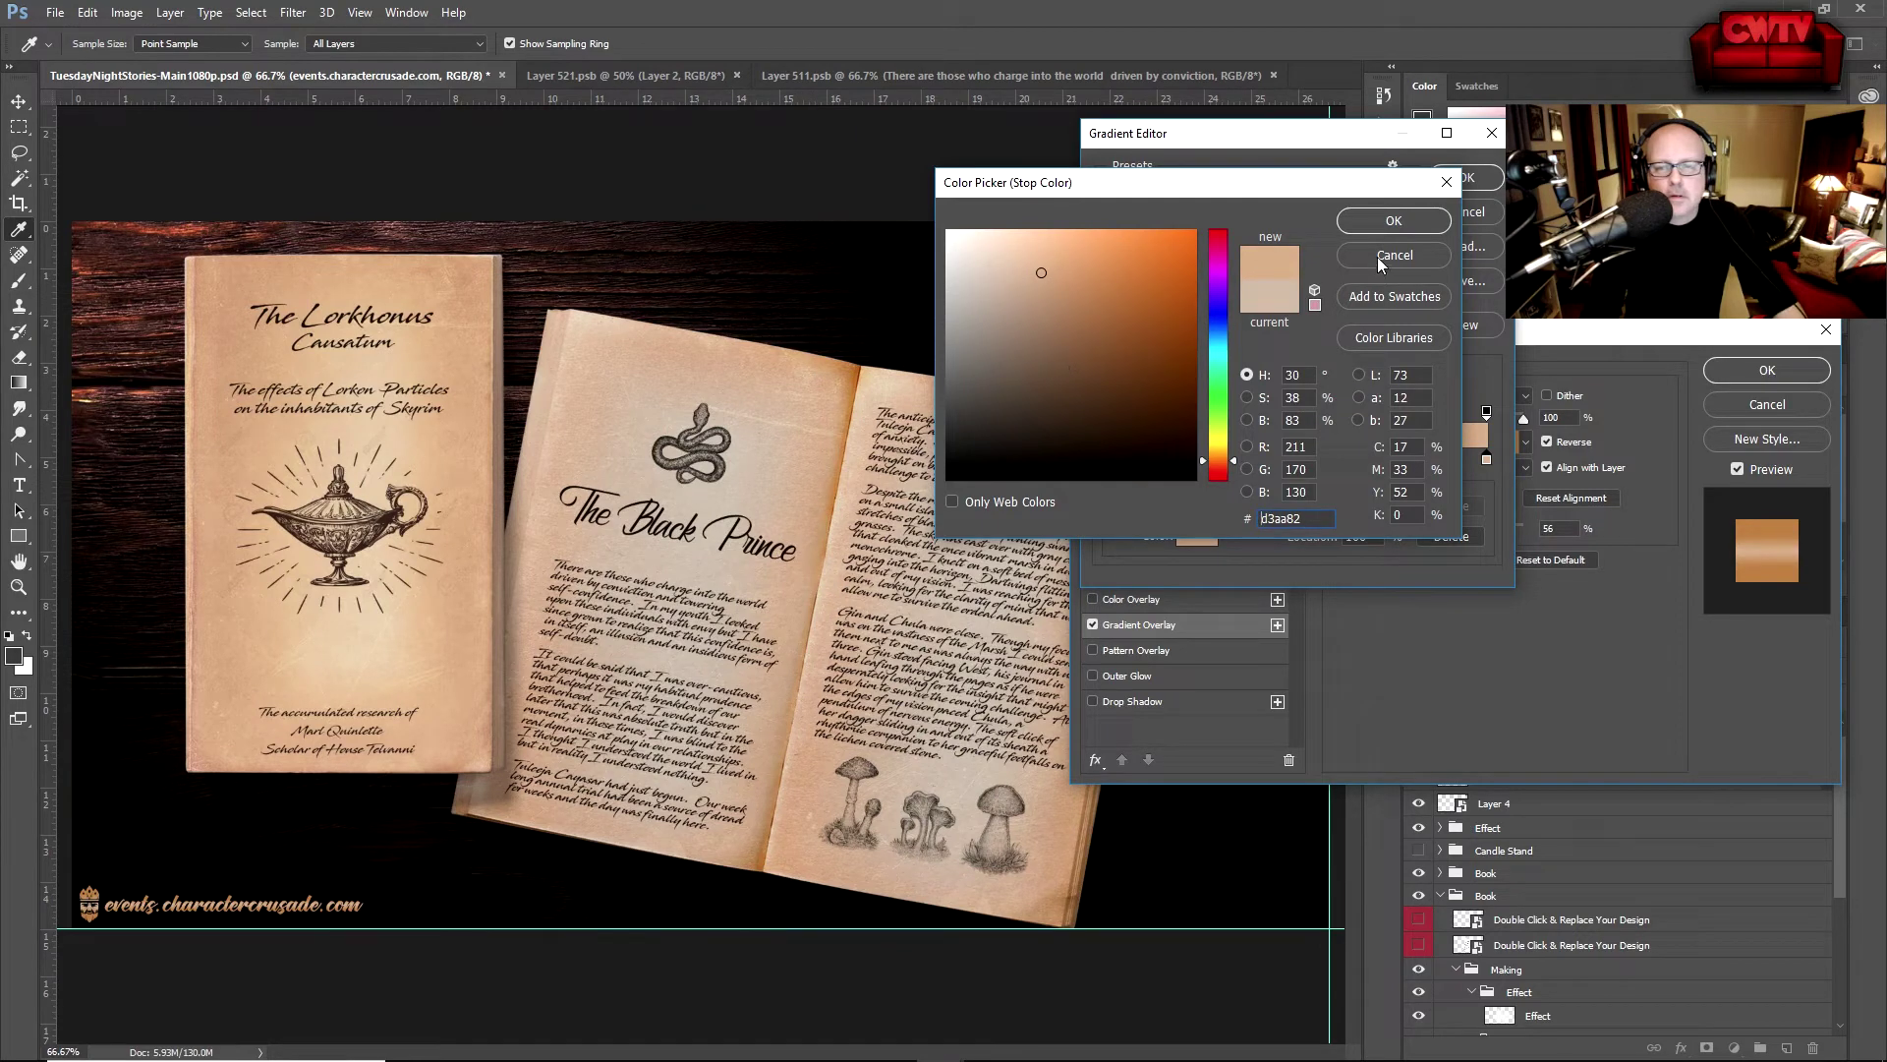
pyautogui.click(1382, 225)
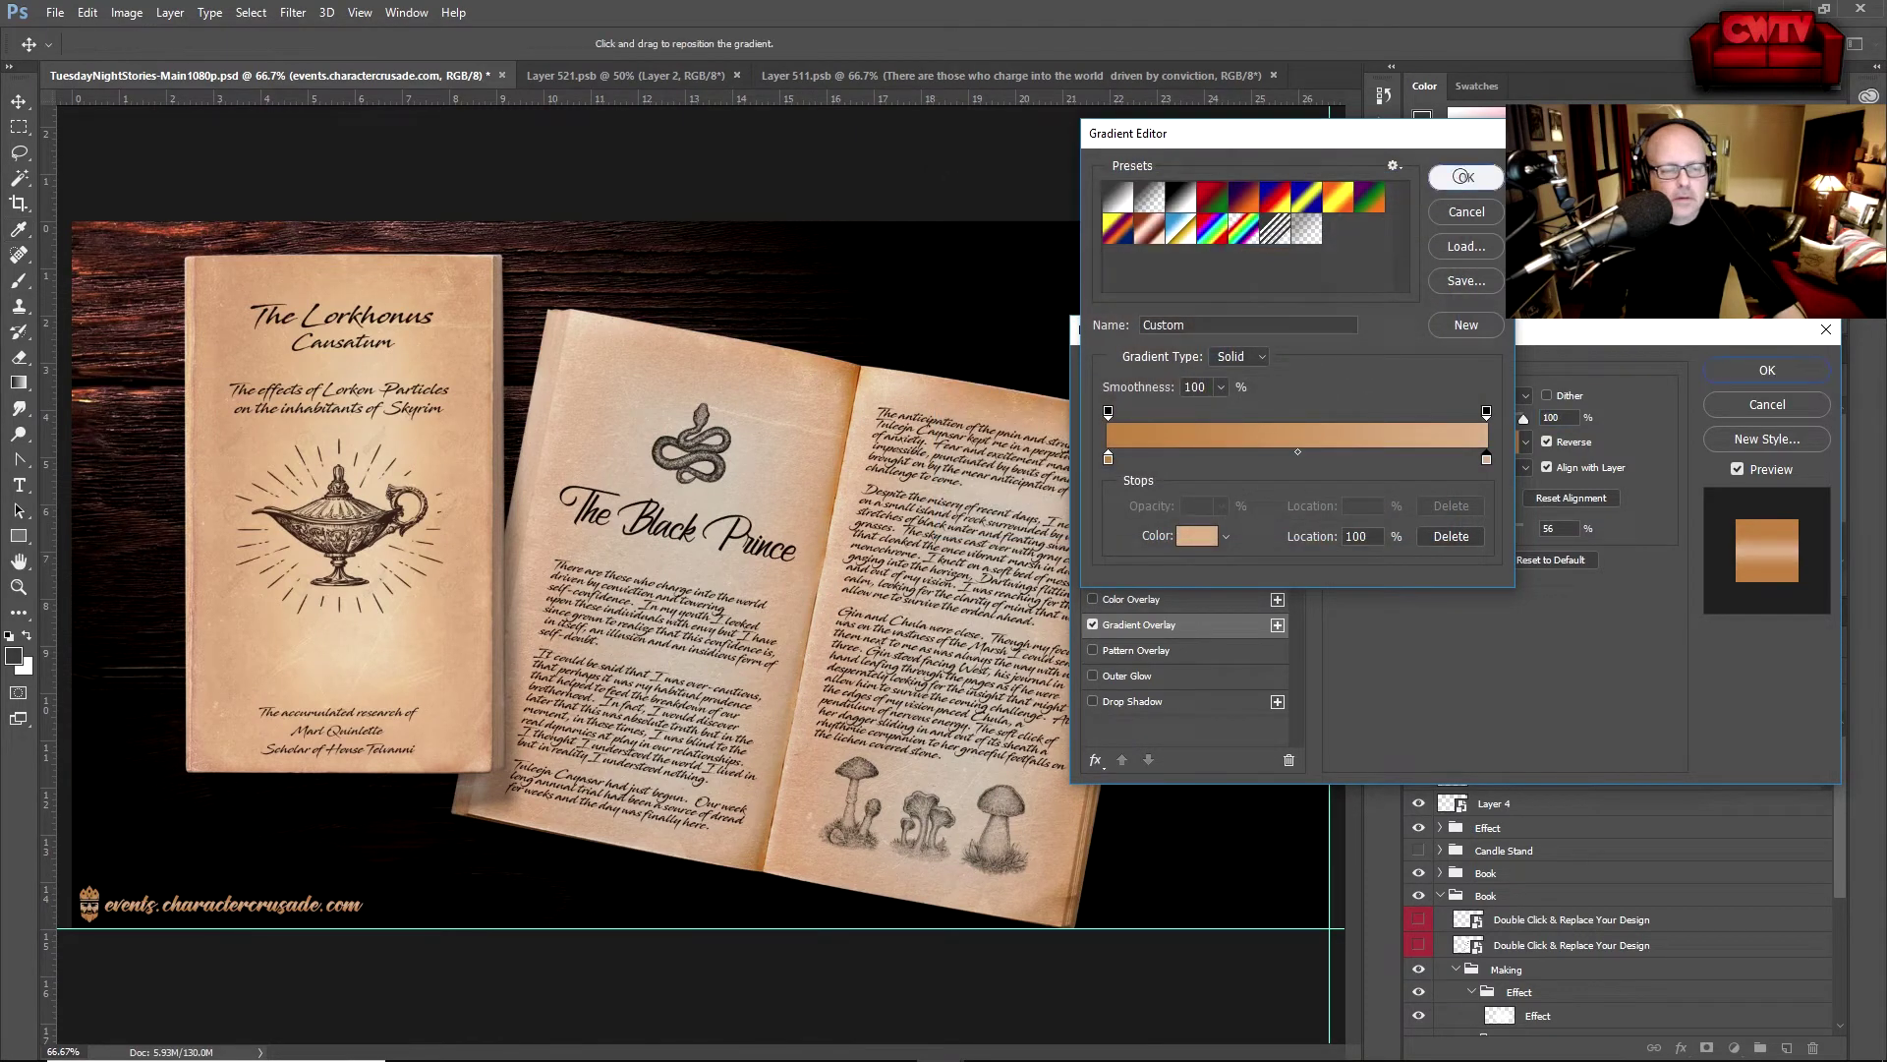
pyautogui.click(1464, 178)
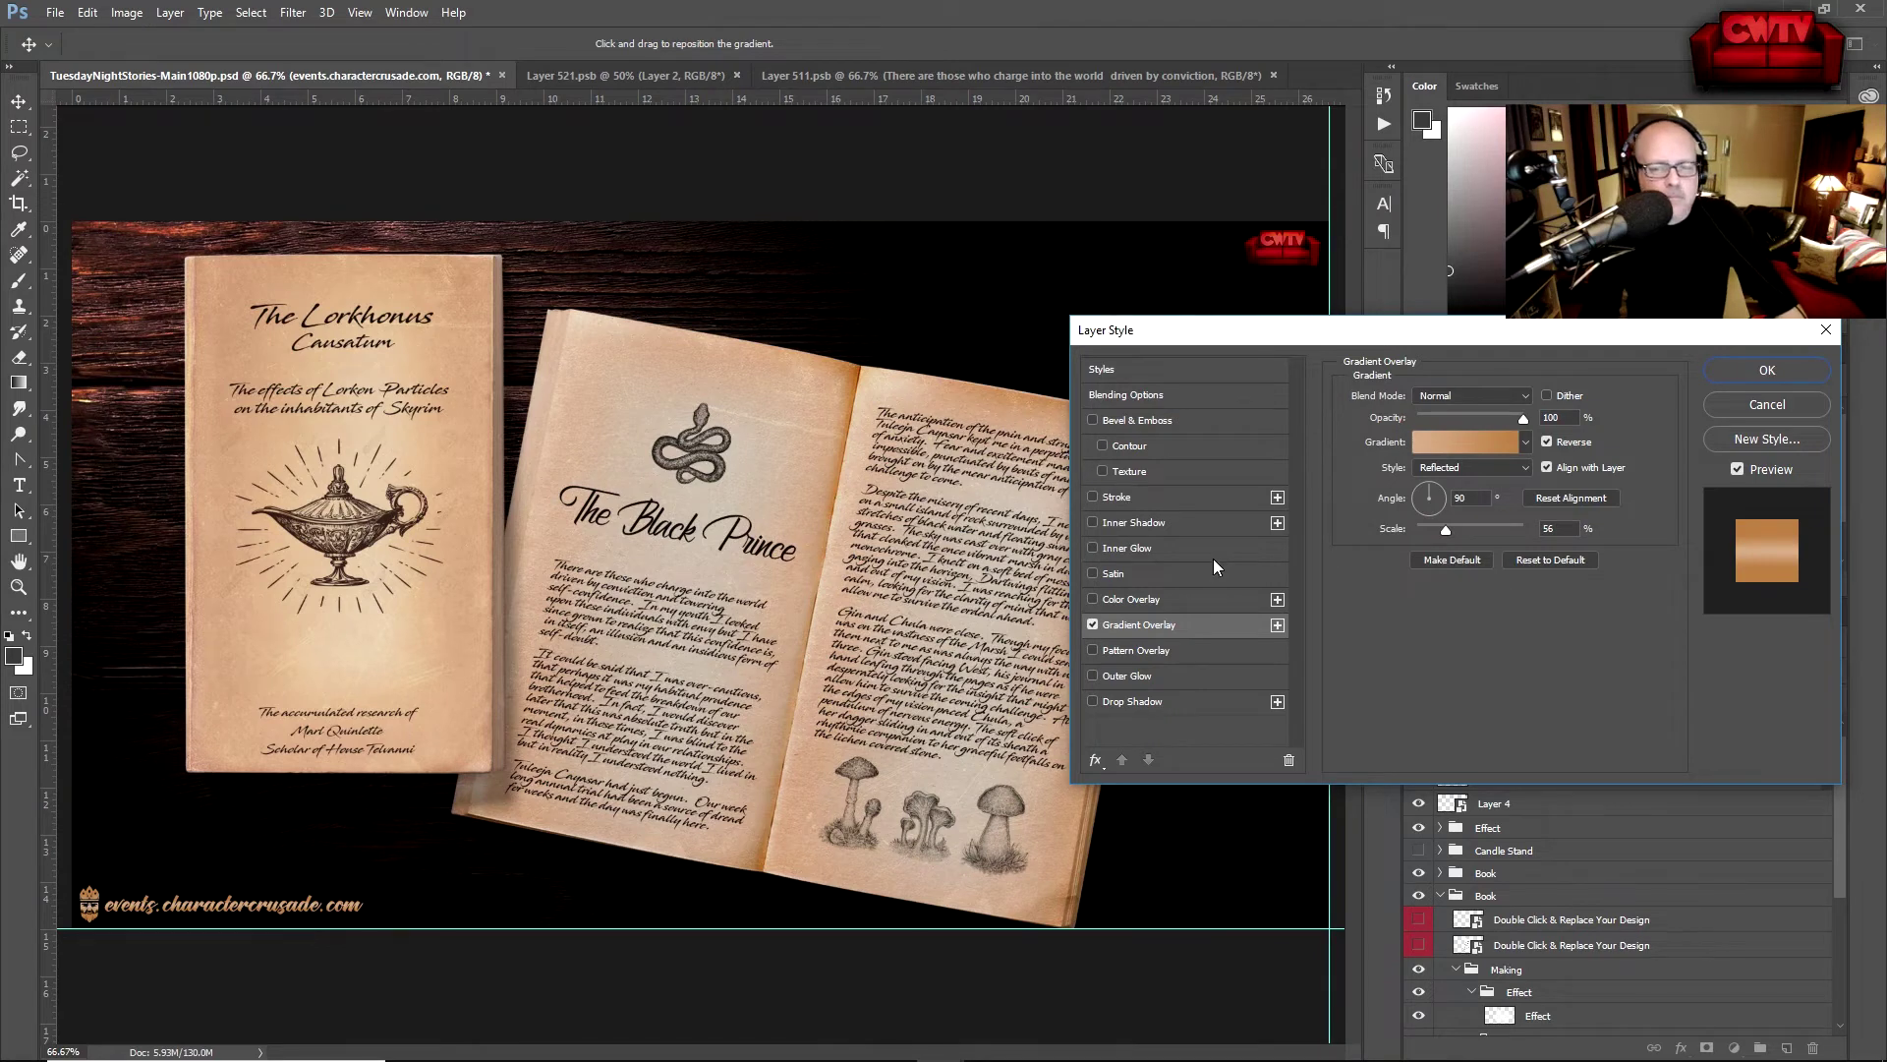
pyautogui.click(1747, 365)
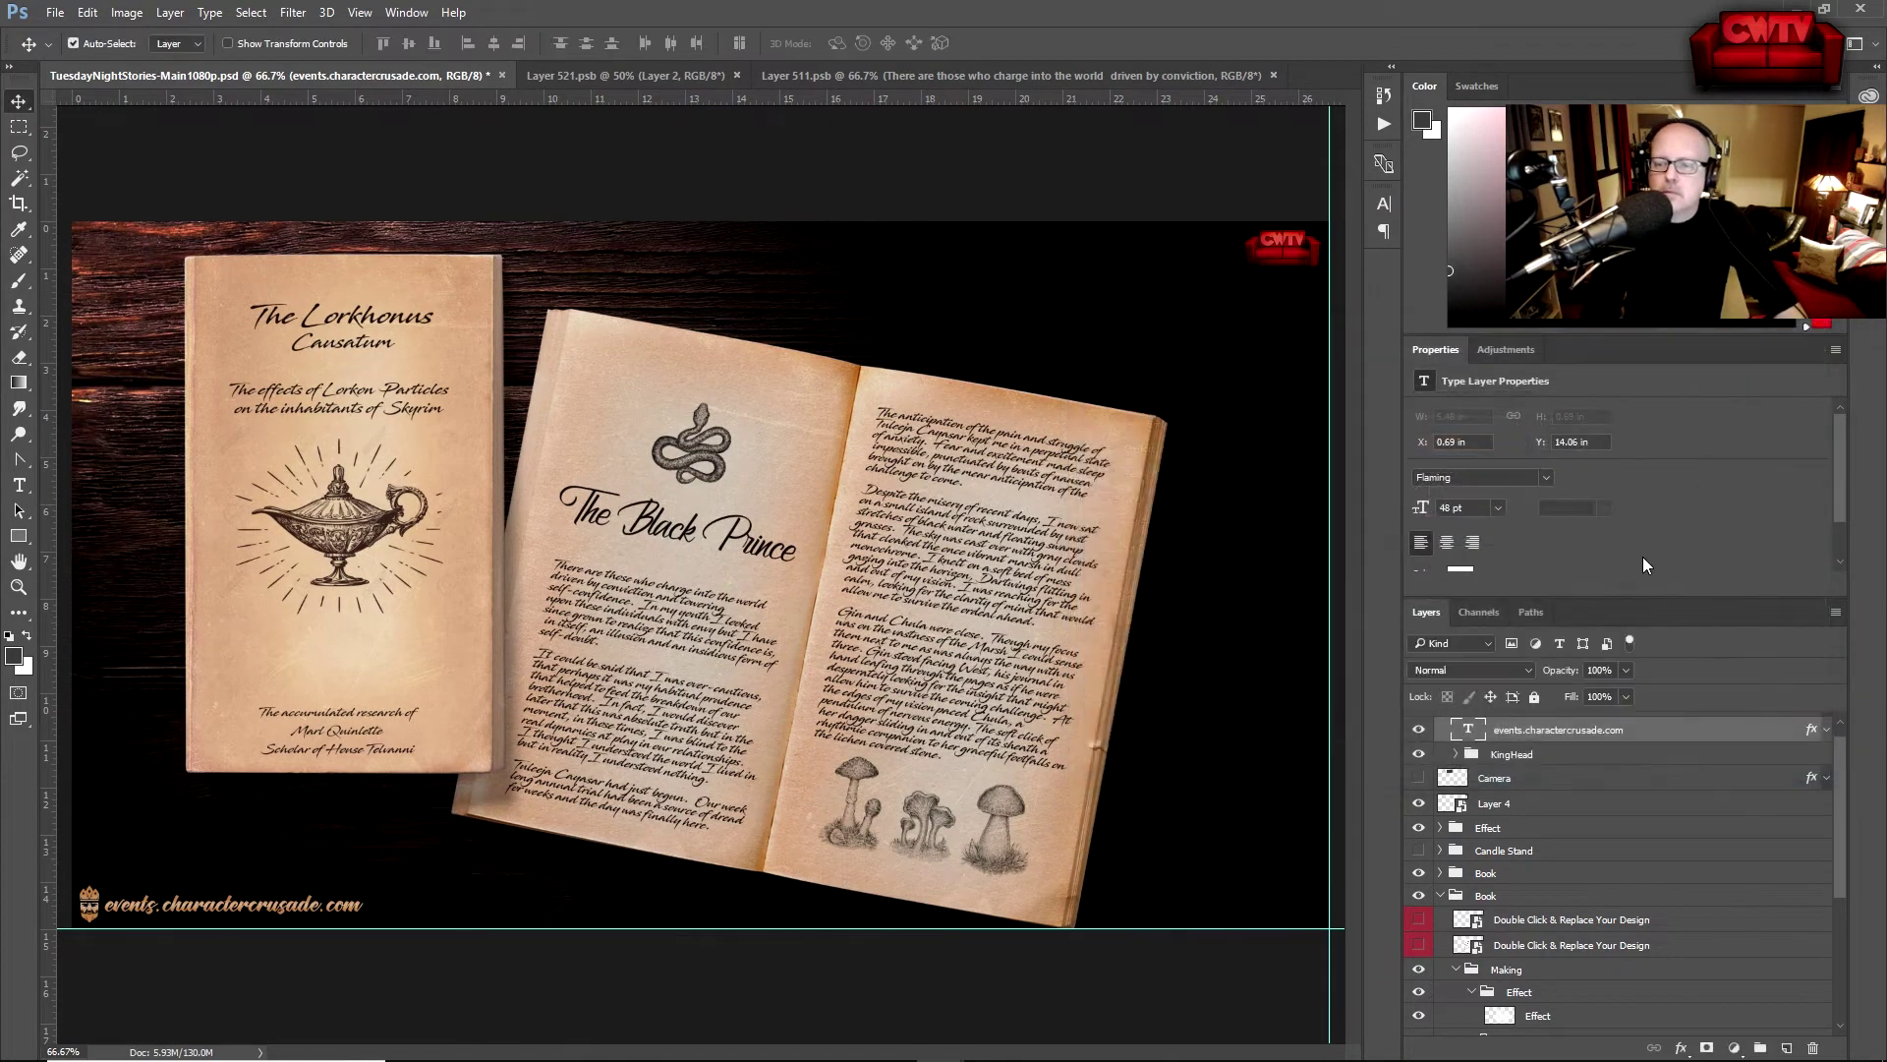
# - Copy the caption's layer style and paste it onto the crest's Layer 3
pyautogui.rightClick(1643, 733)
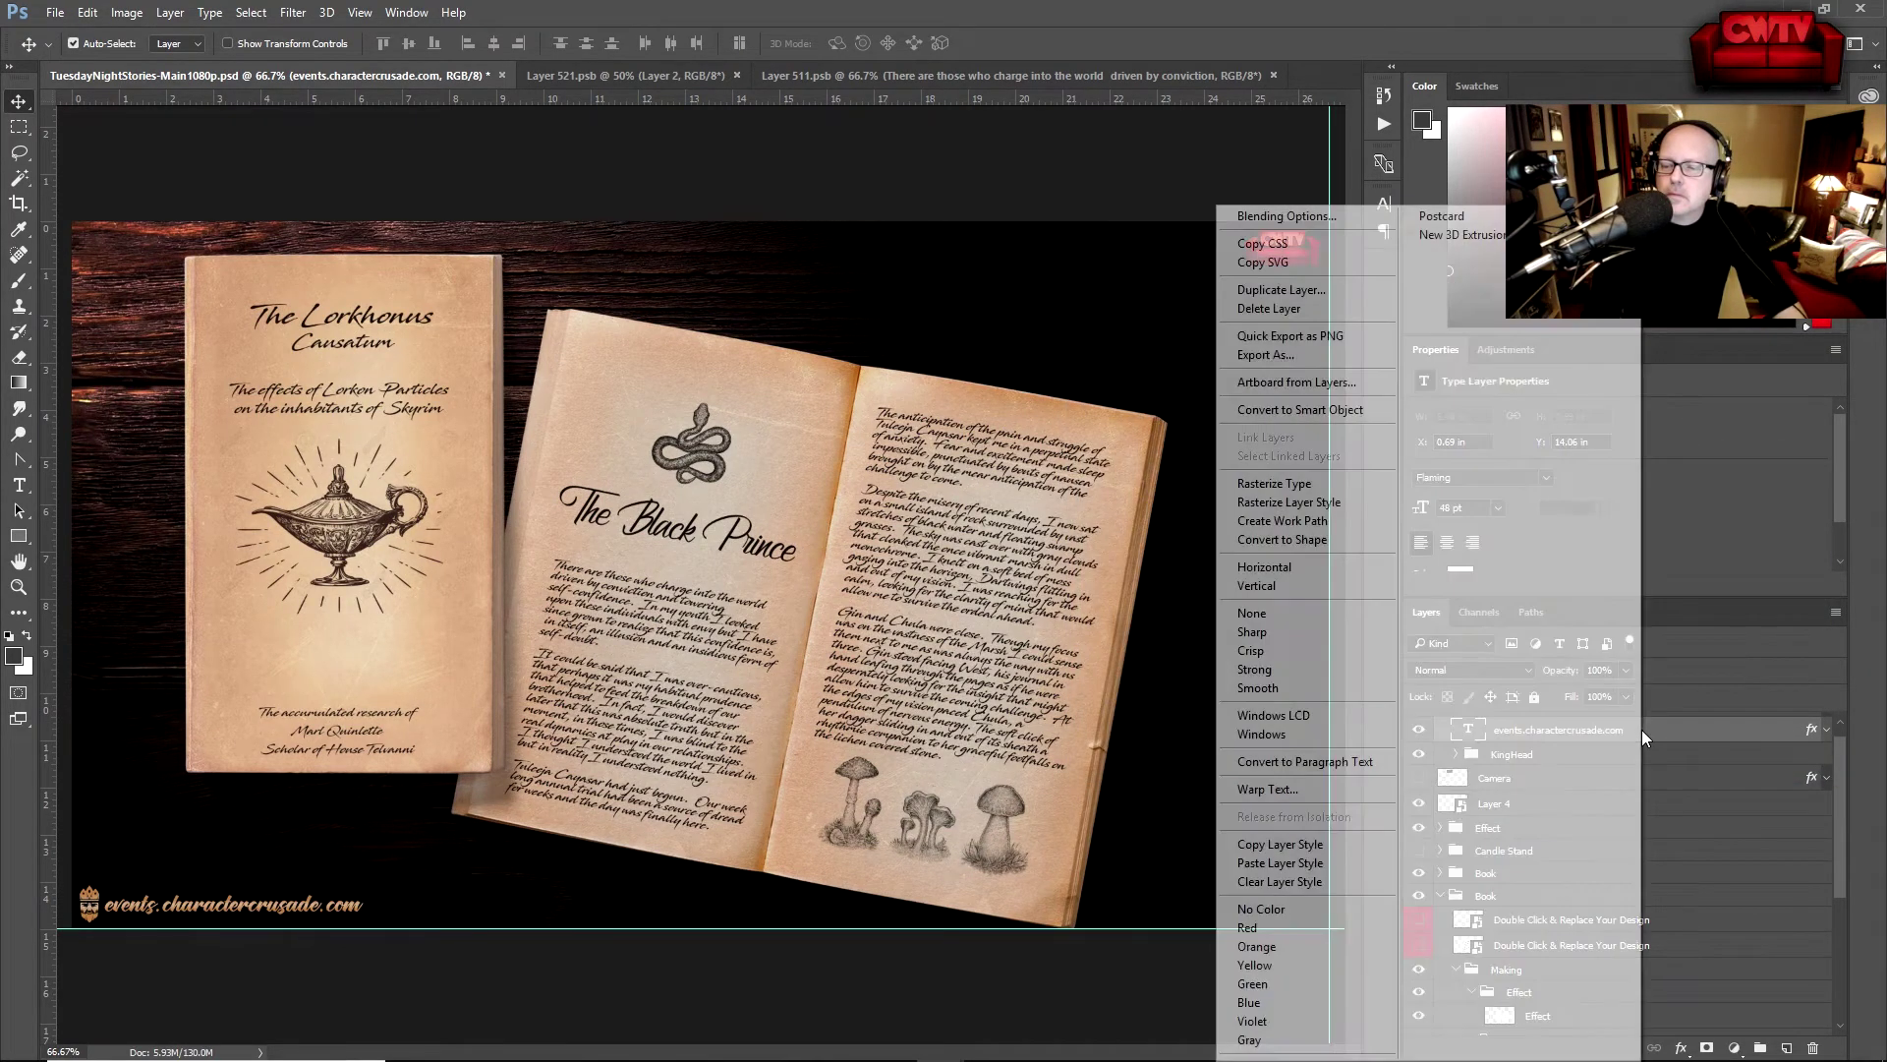
pyautogui.click(1294, 847)
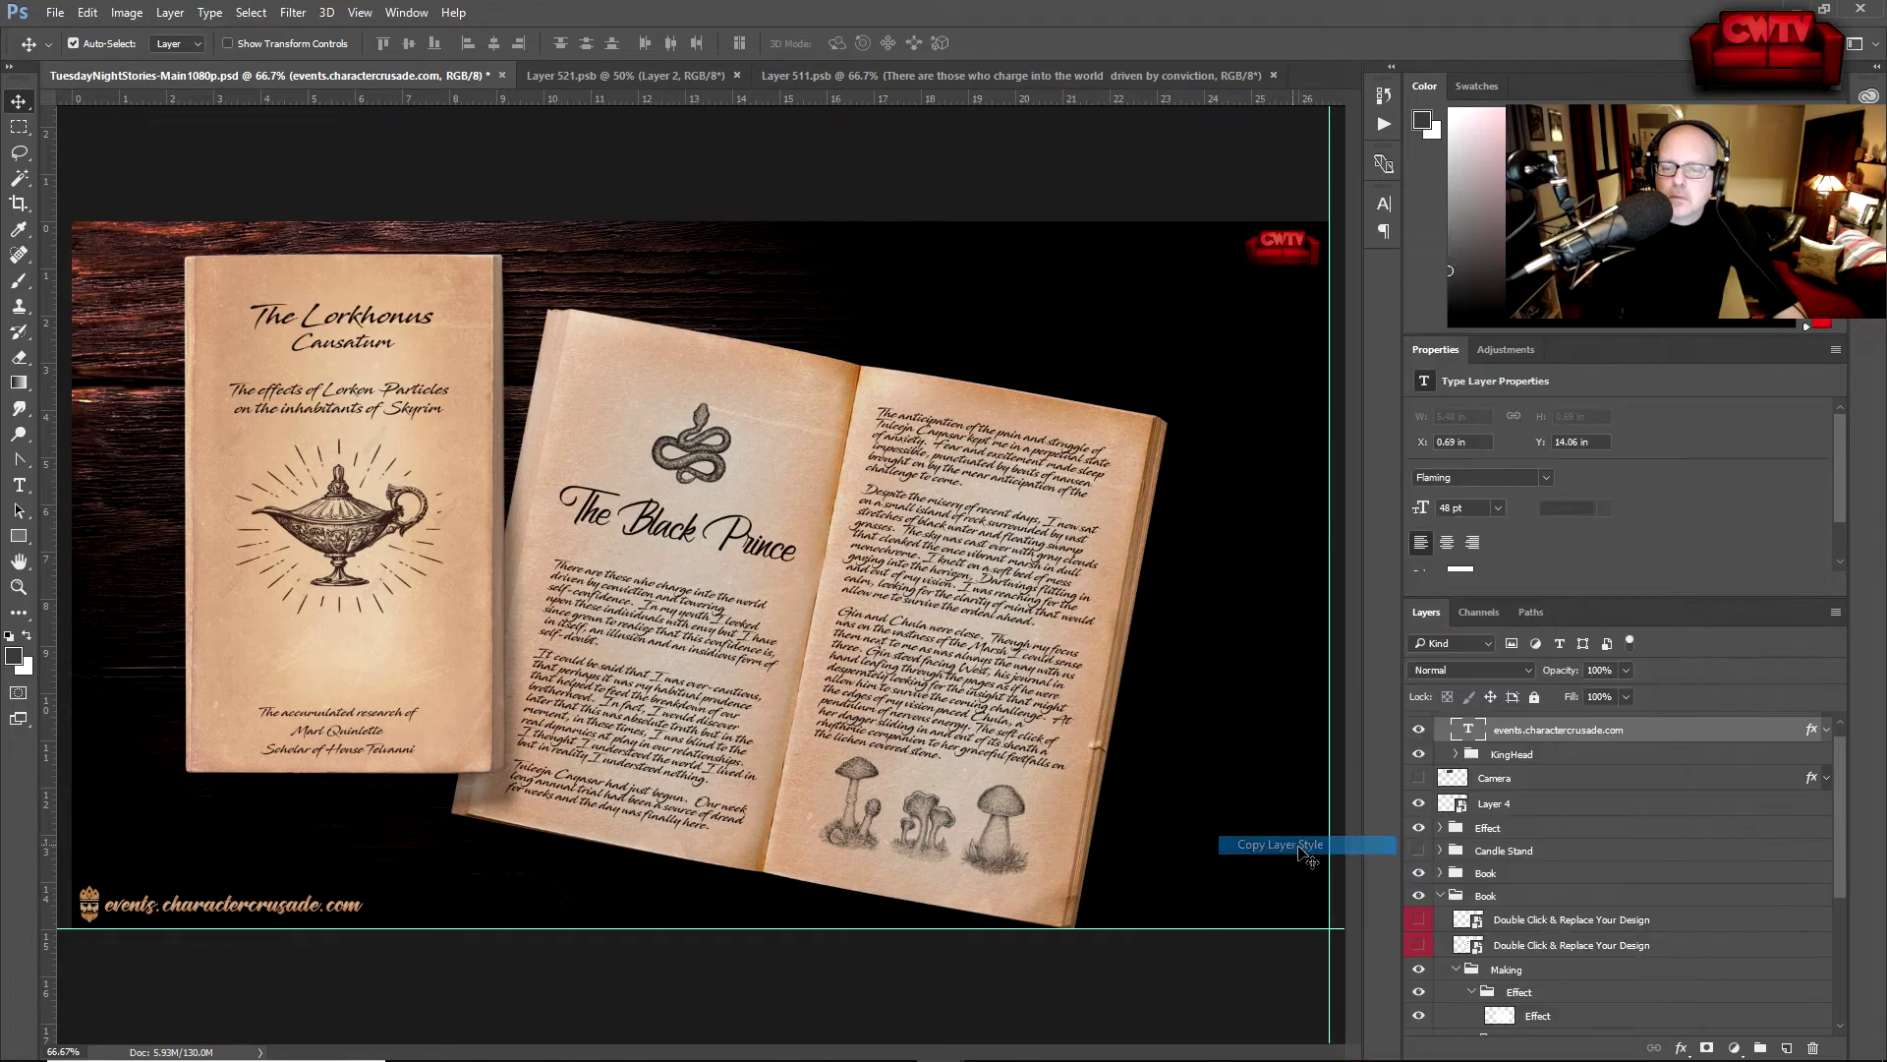
pyautogui.click(1456, 754)
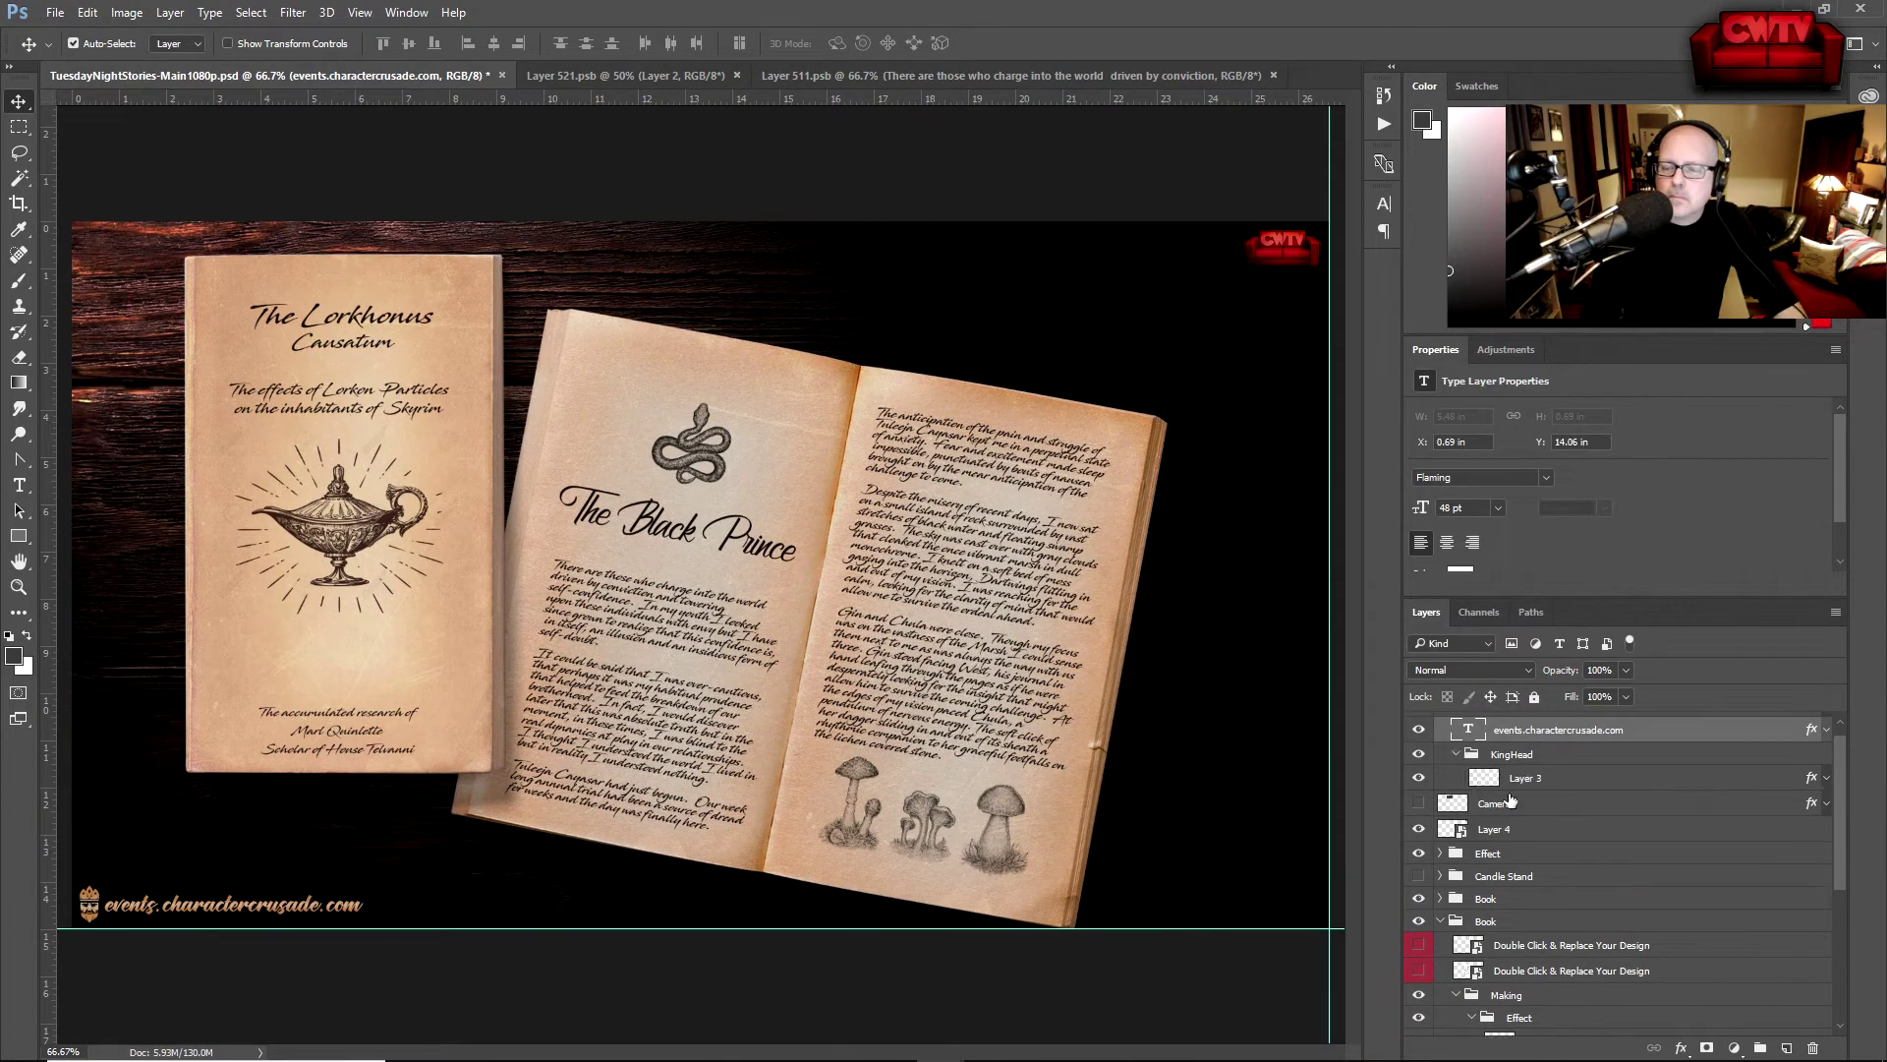
pyautogui.click(1569, 781)
pyautogui.rightClick(1568, 782)
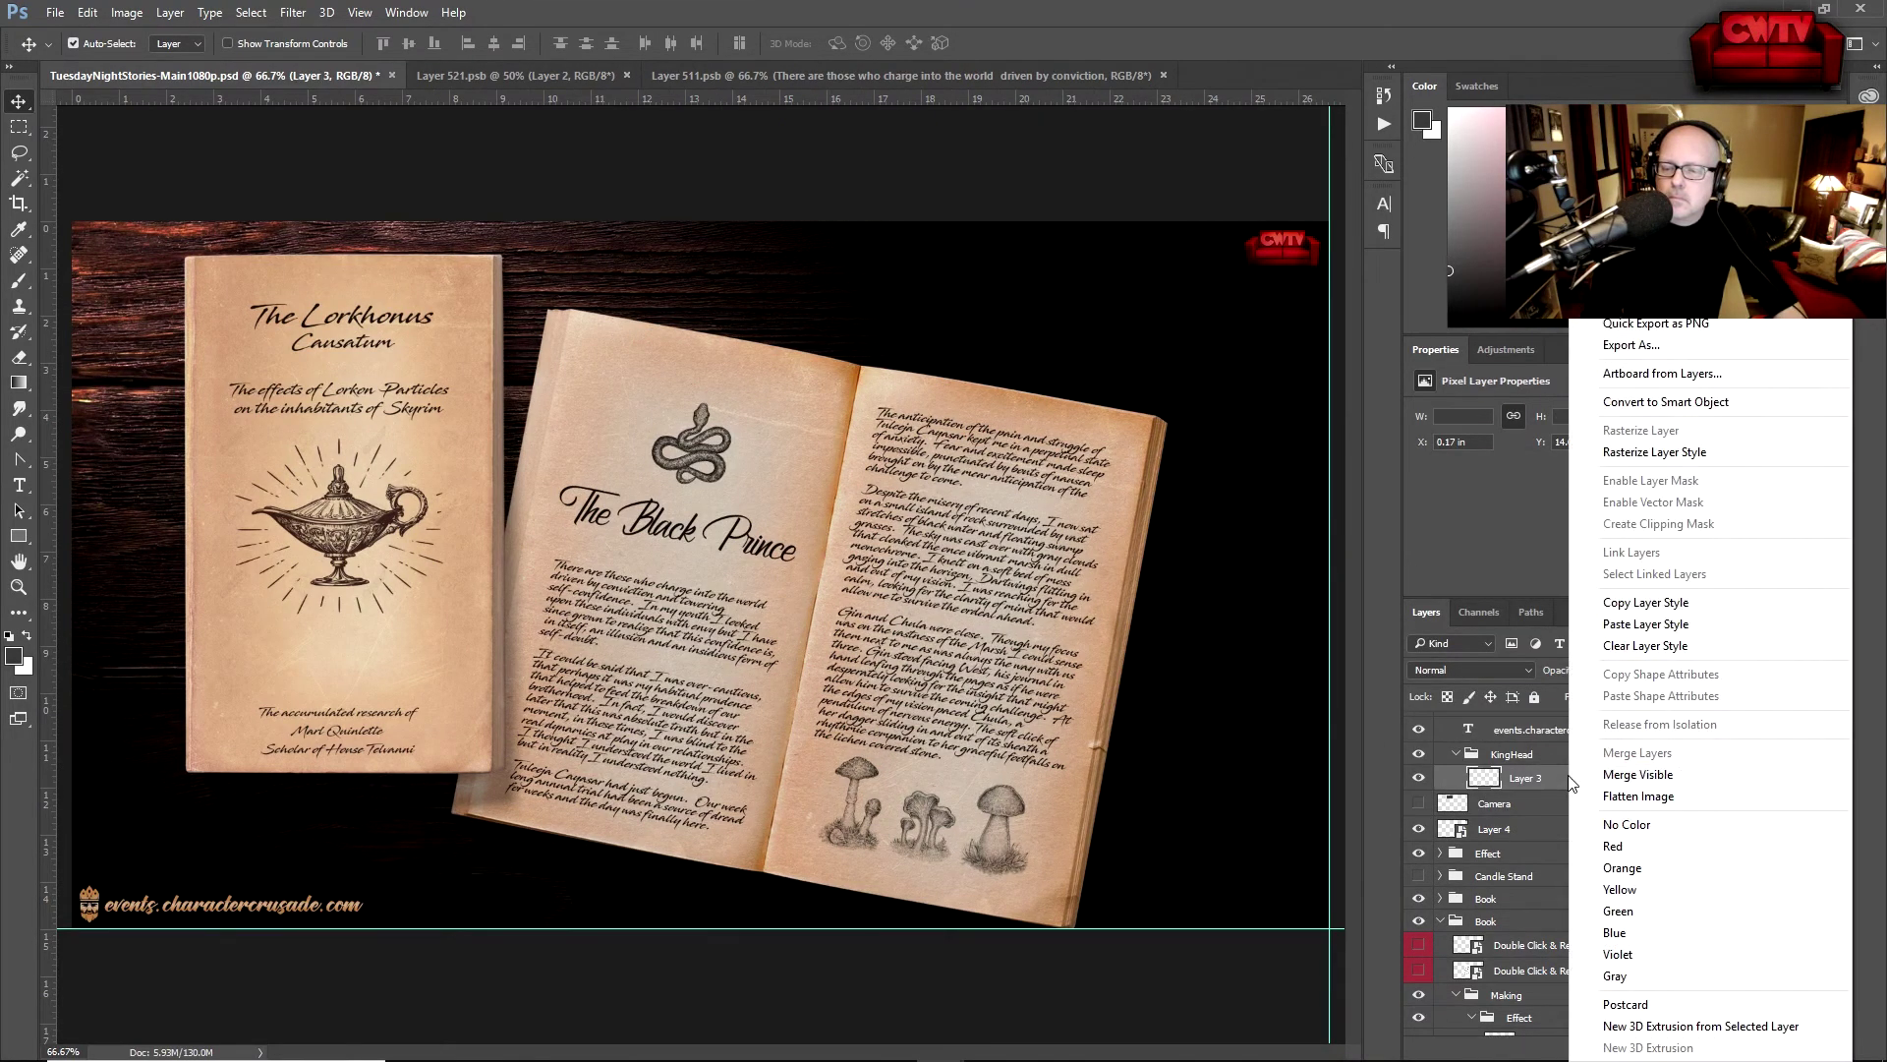
pyautogui.click(1631, 629)
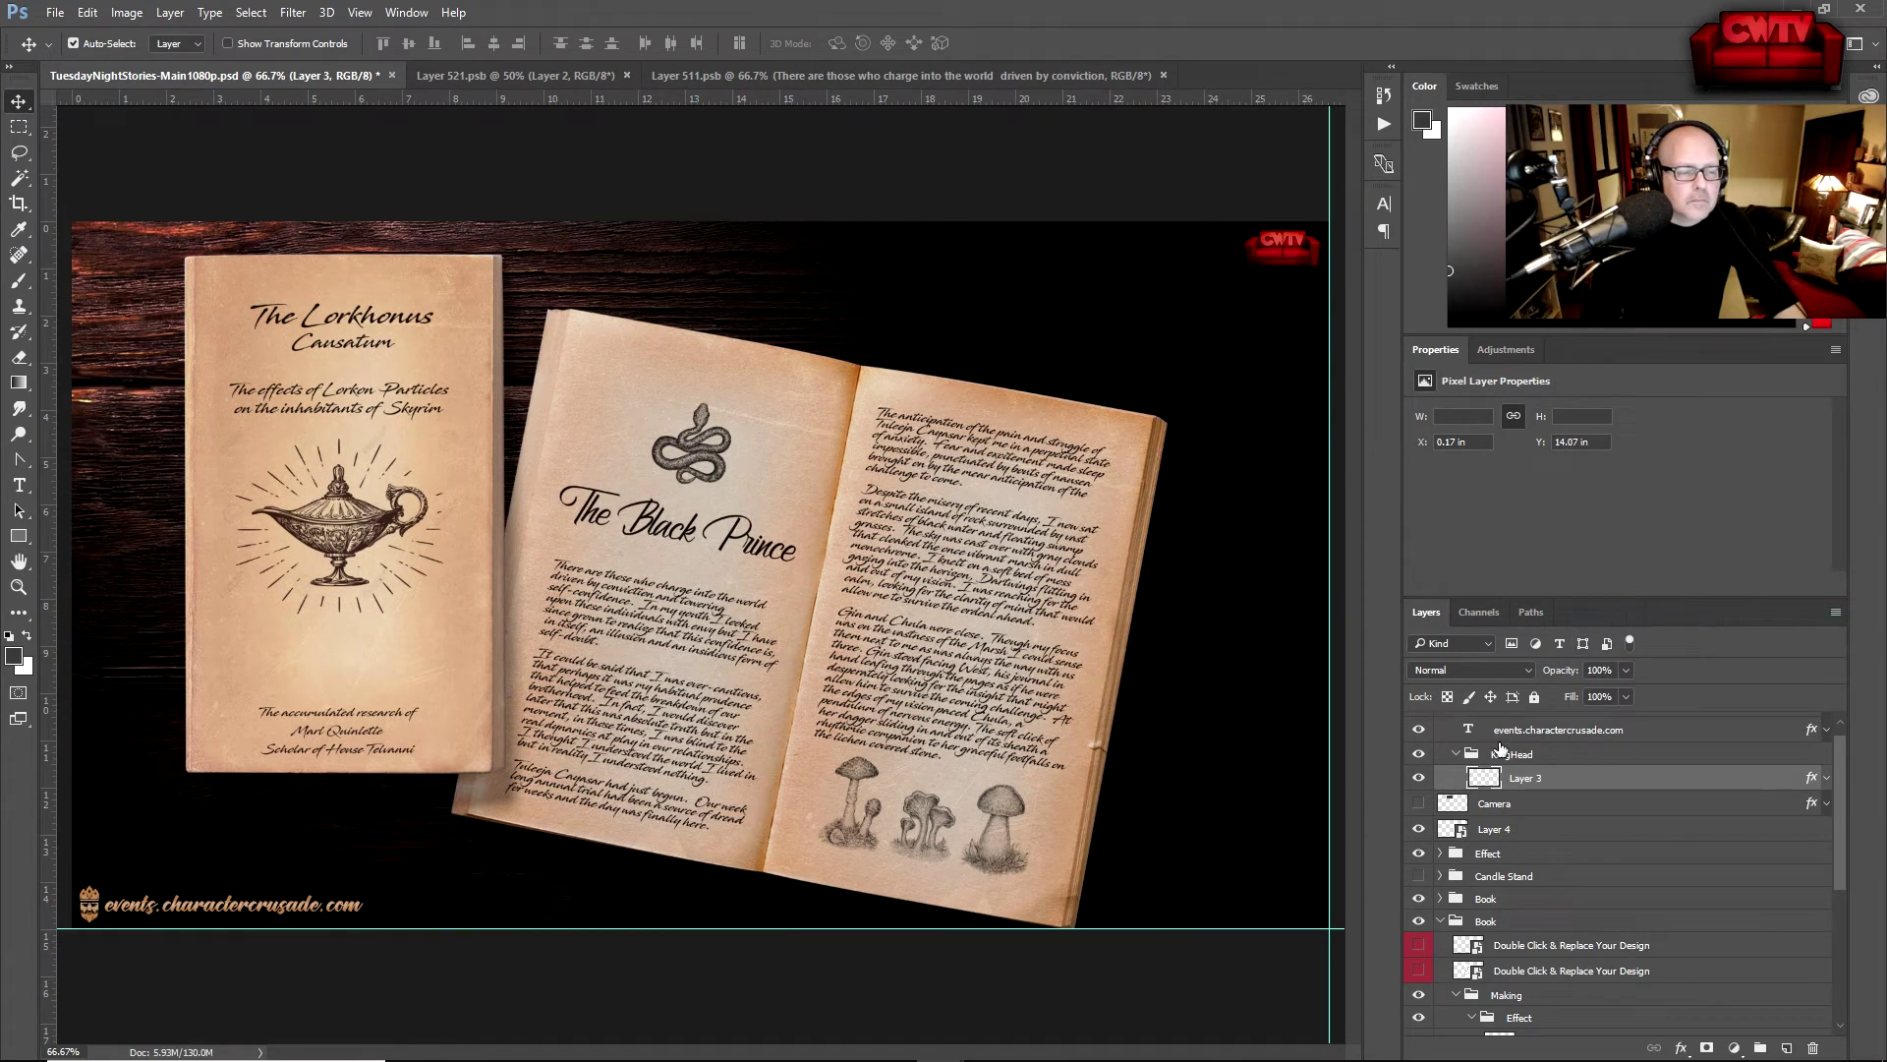
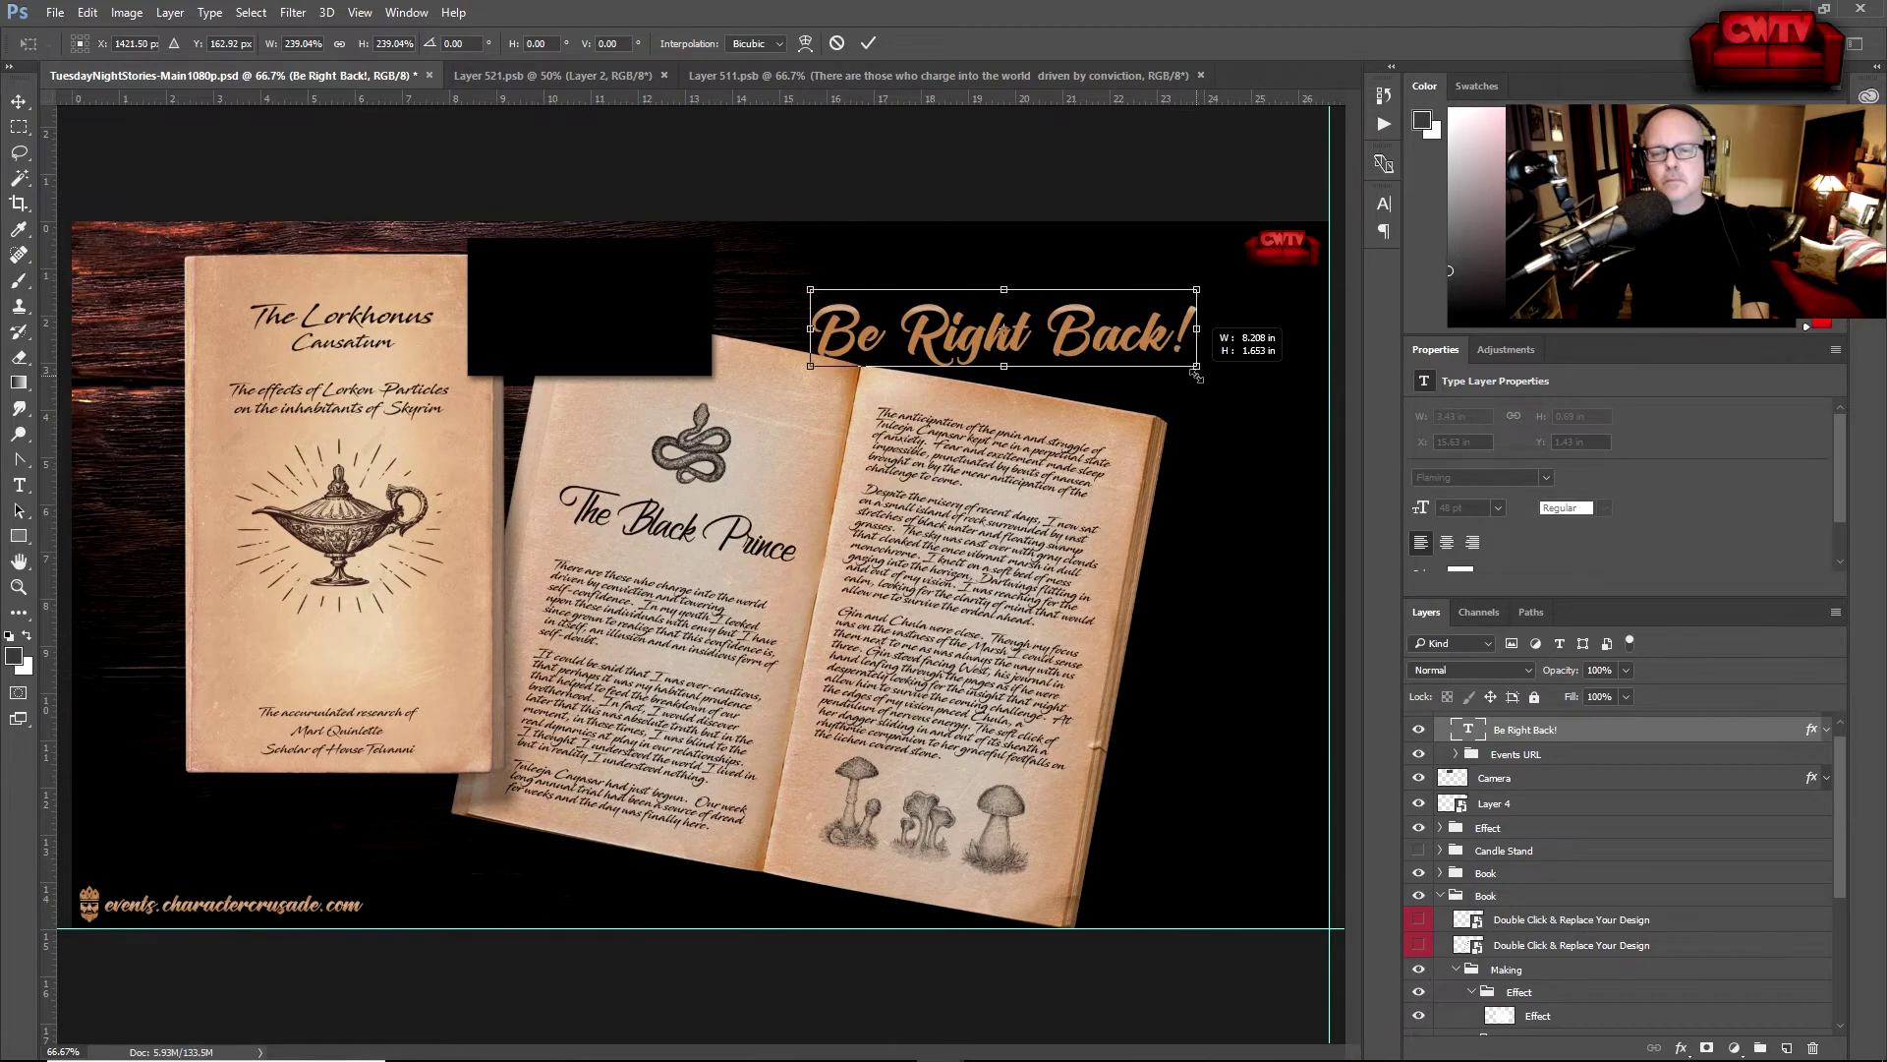
# - Commit the Be Right Back! title resize and shift the title to the right
pyautogui.press('Return')
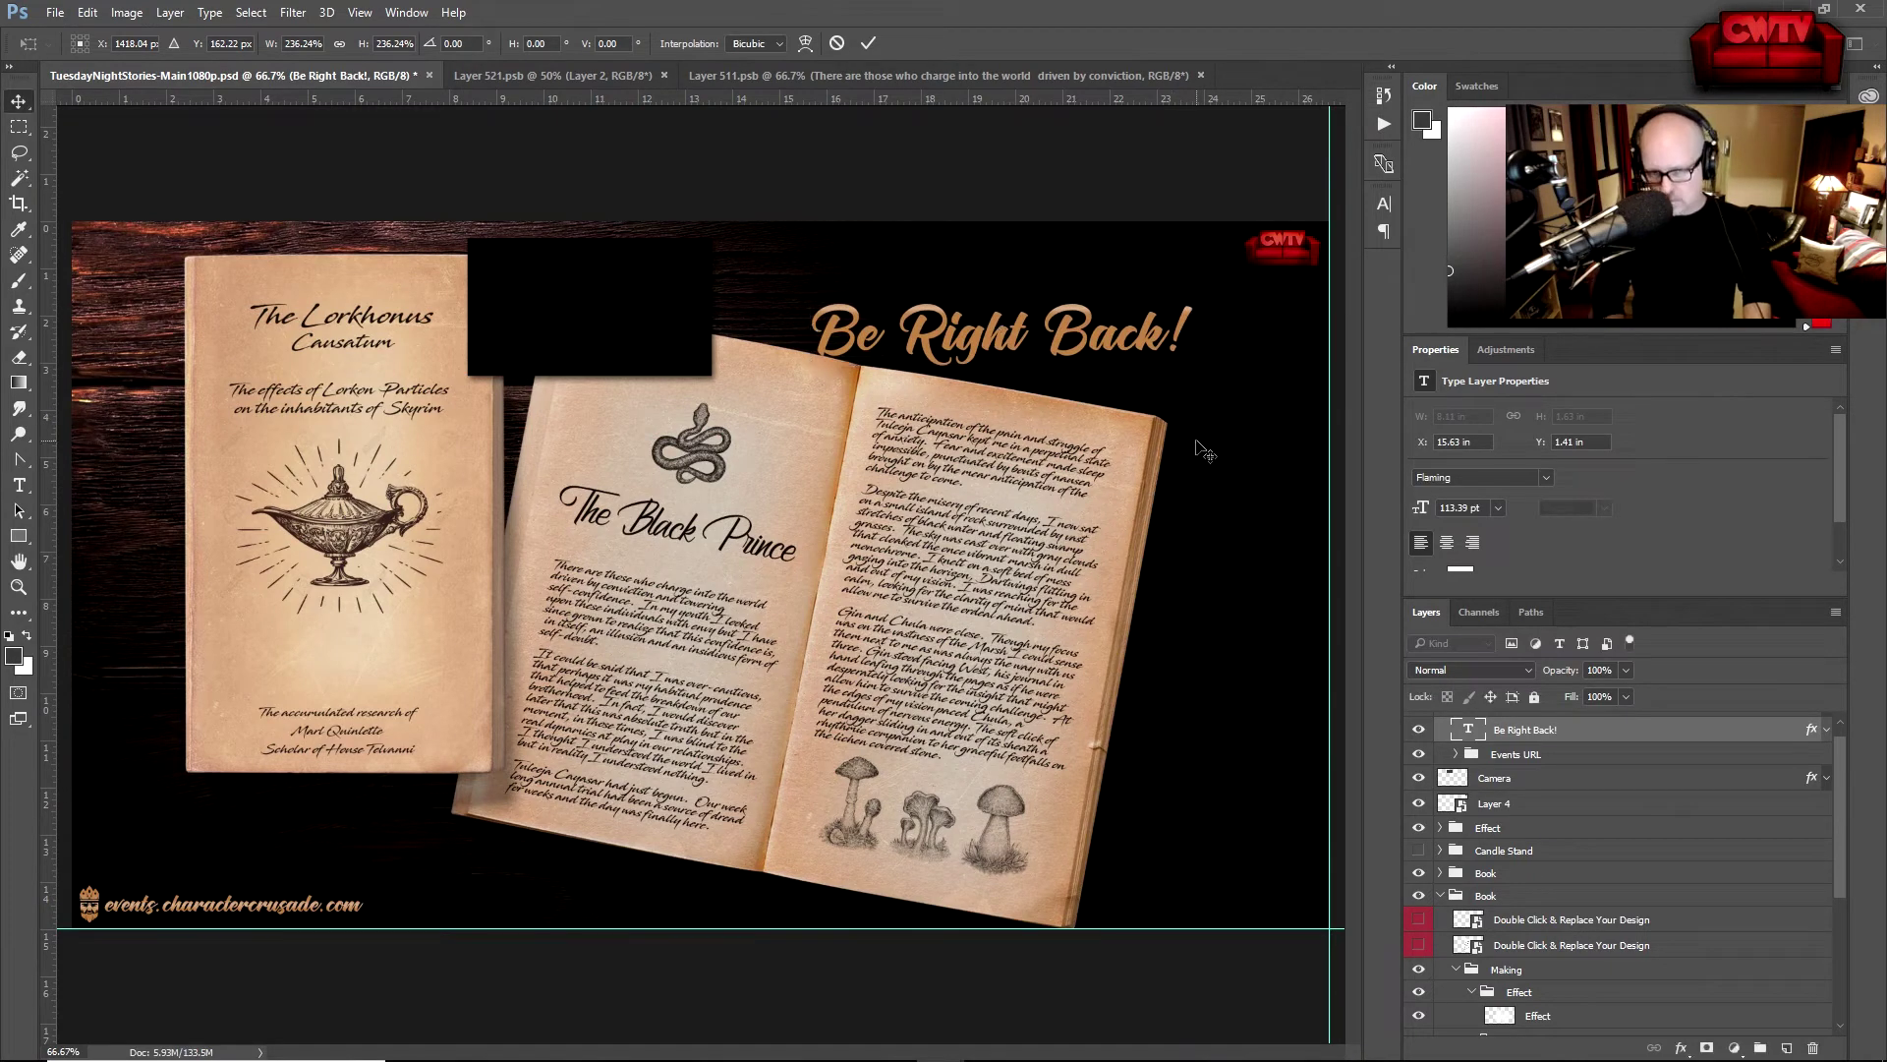
pyautogui.moveTo(1070, 333); pyautogui.dragTo(1172, 318)
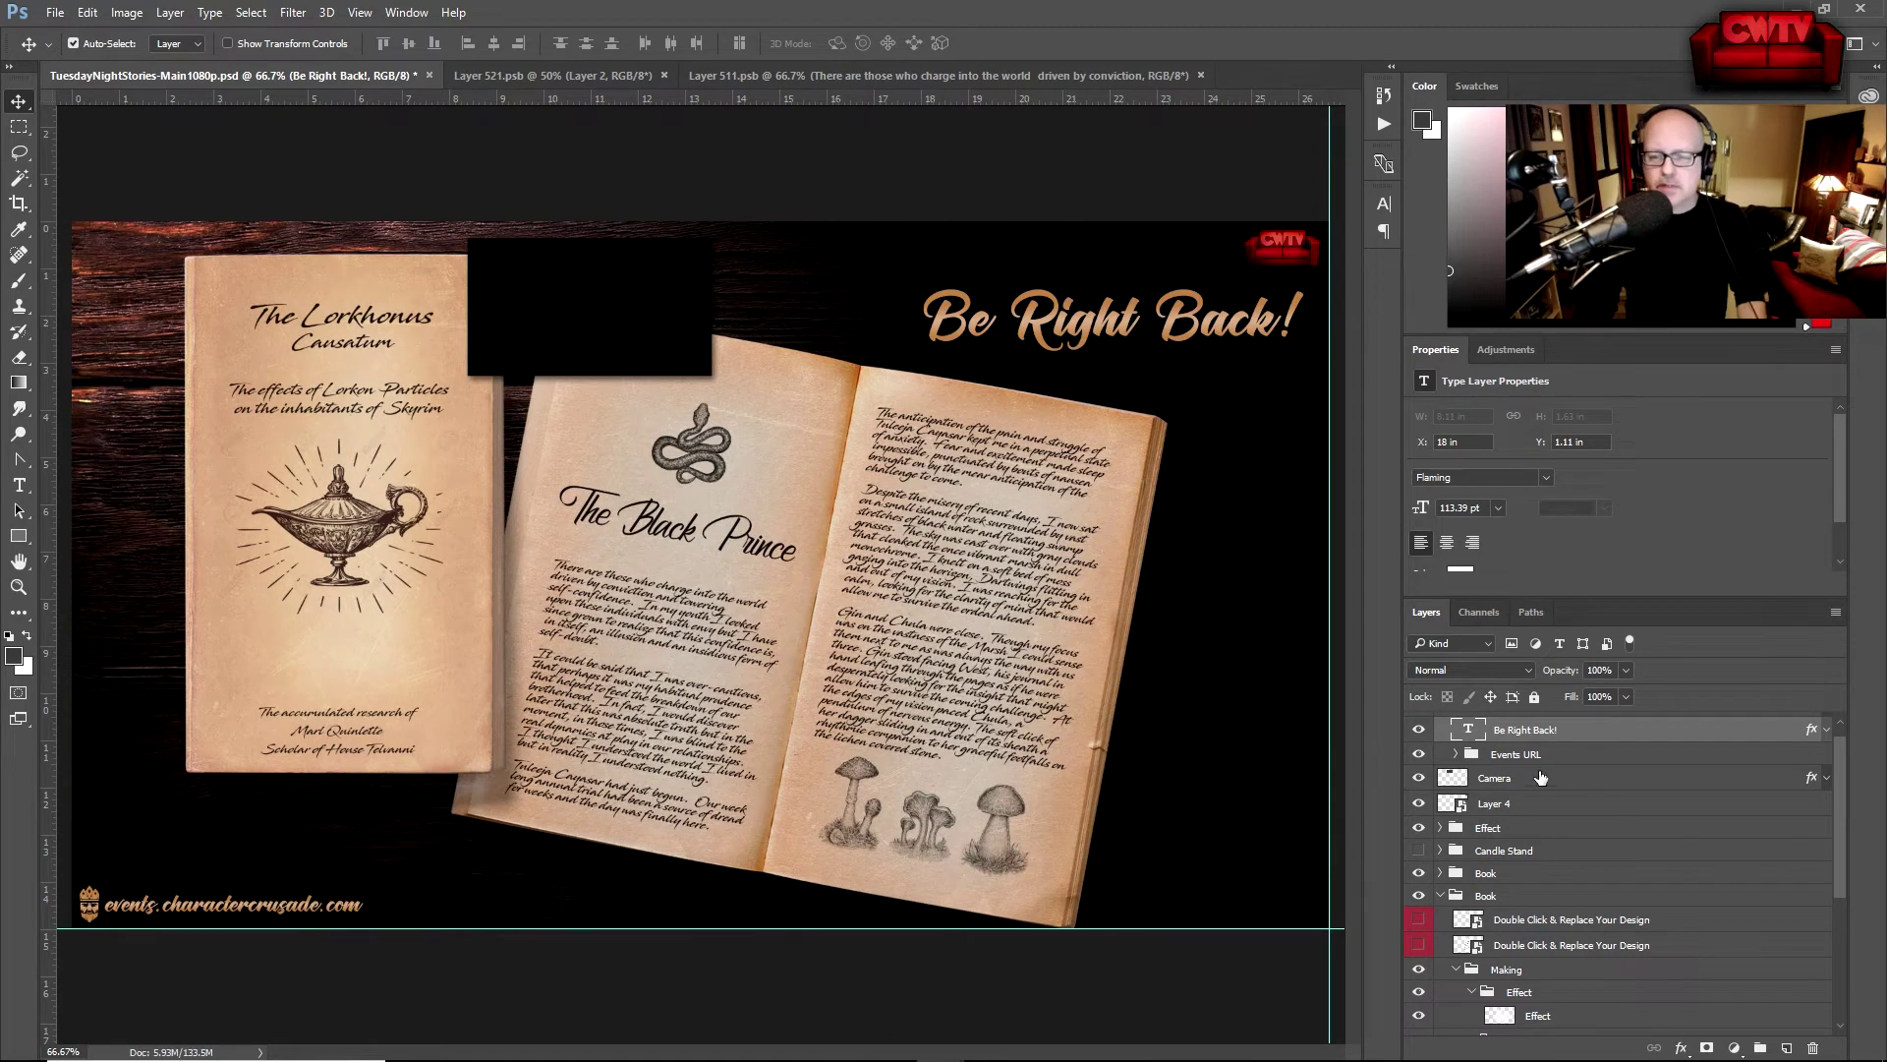
# - Right-align the Be Right Back! text and place it top-right at X 17.98 in, Y 1.4 in
pyautogui.doubleClick(1477, 725)
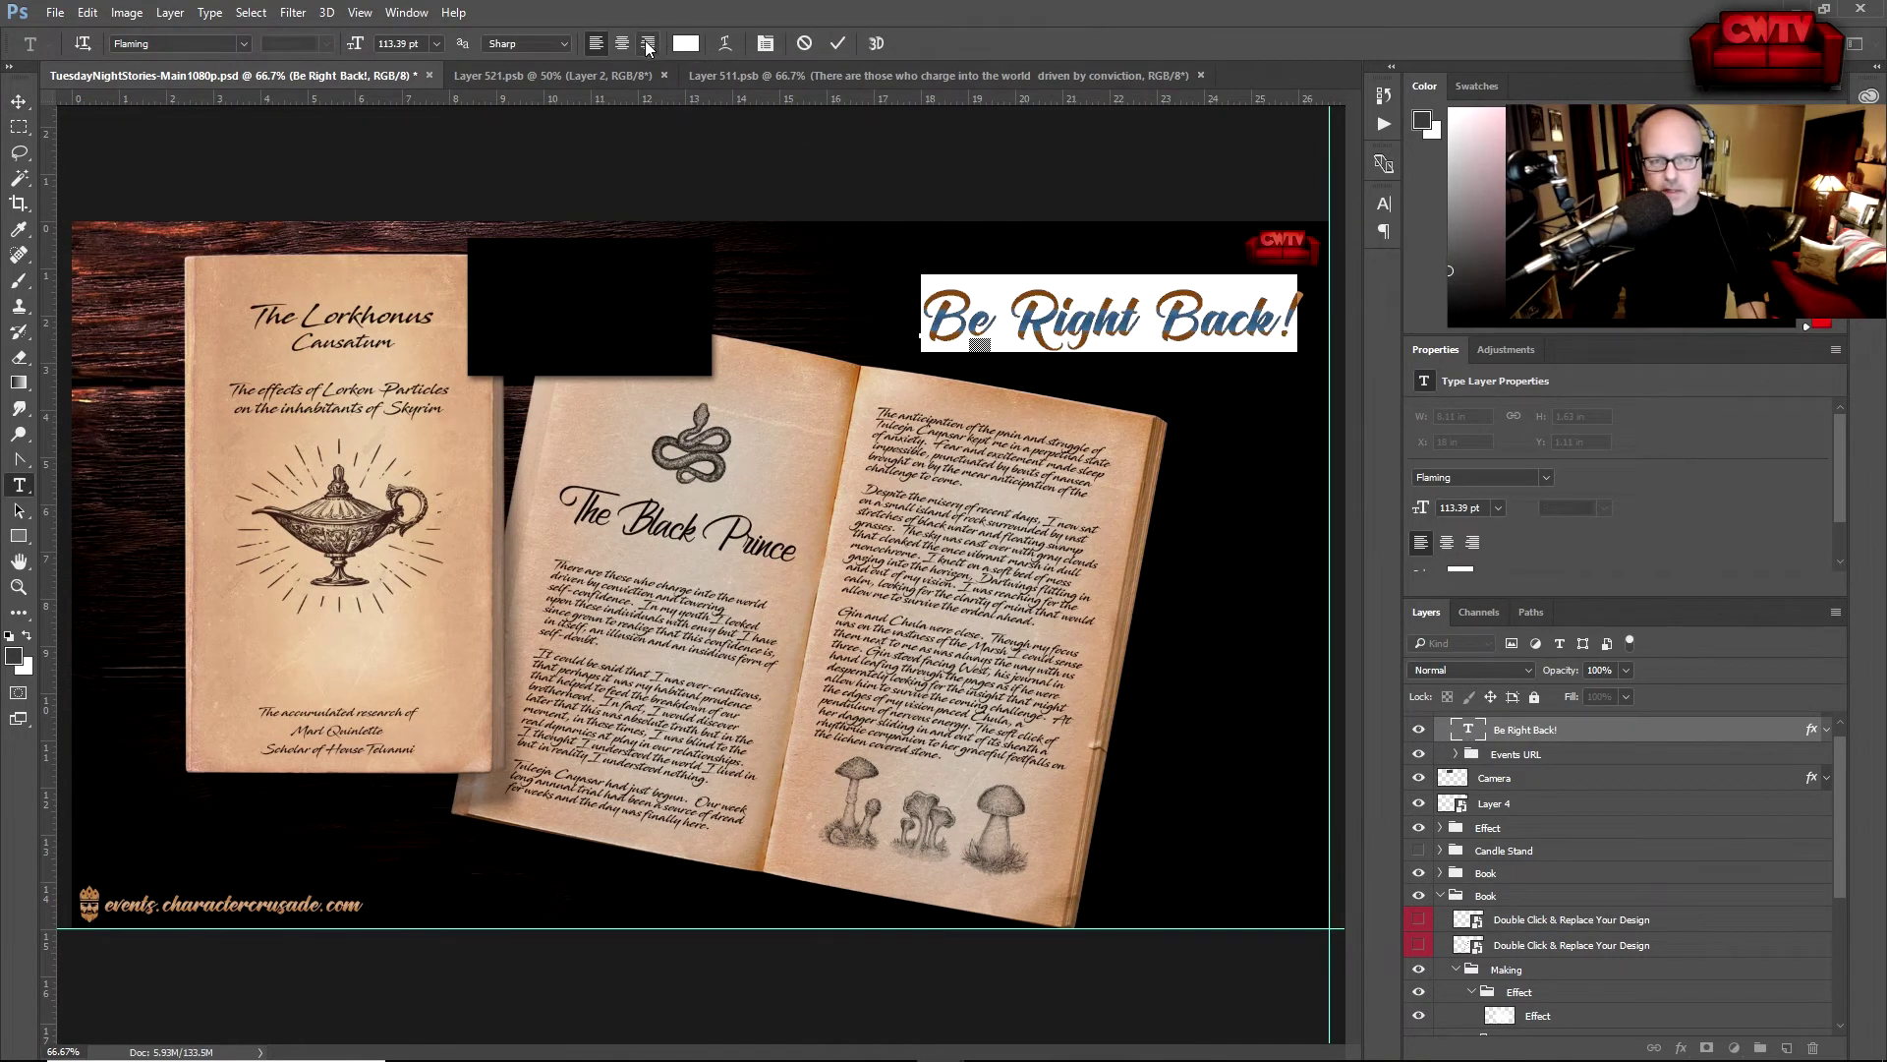
pyautogui.click(647, 43)
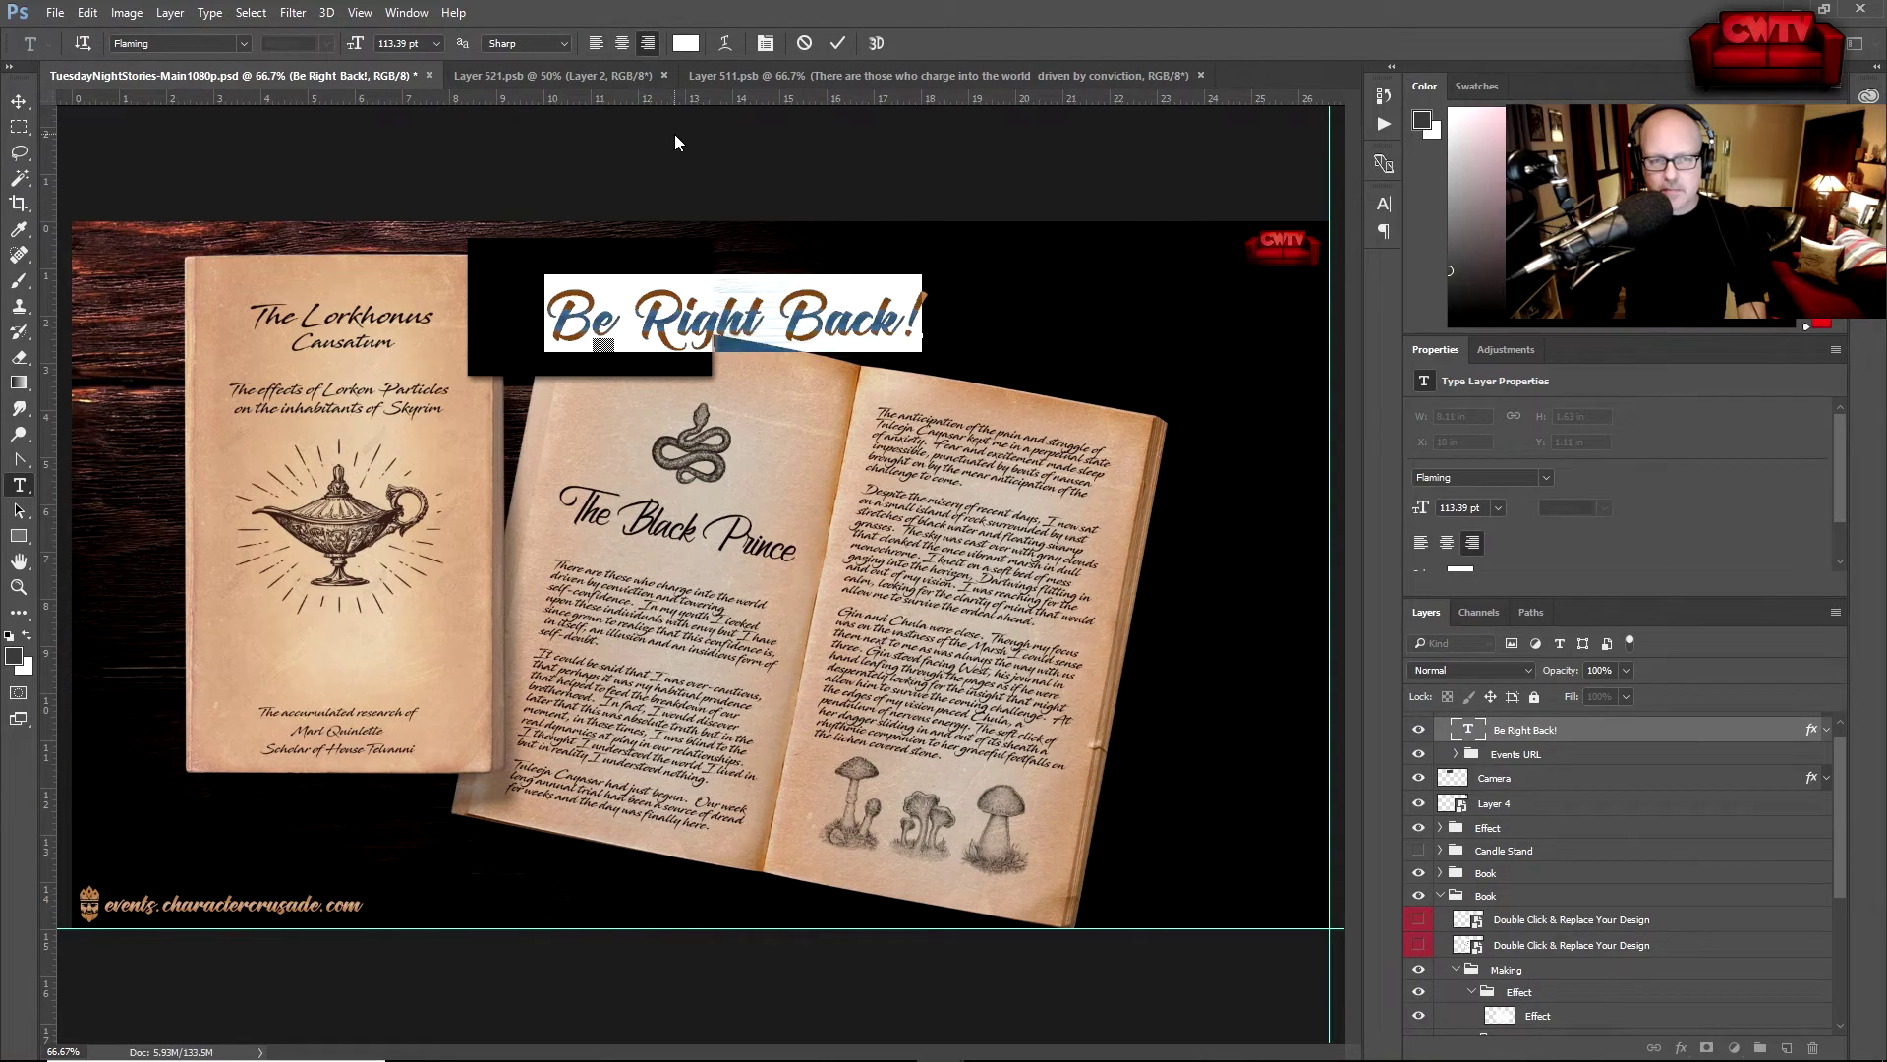
pyautogui.click(19, 101)
pyautogui.moveTo(654, 337); pyautogui.dragTo(1044, 339)
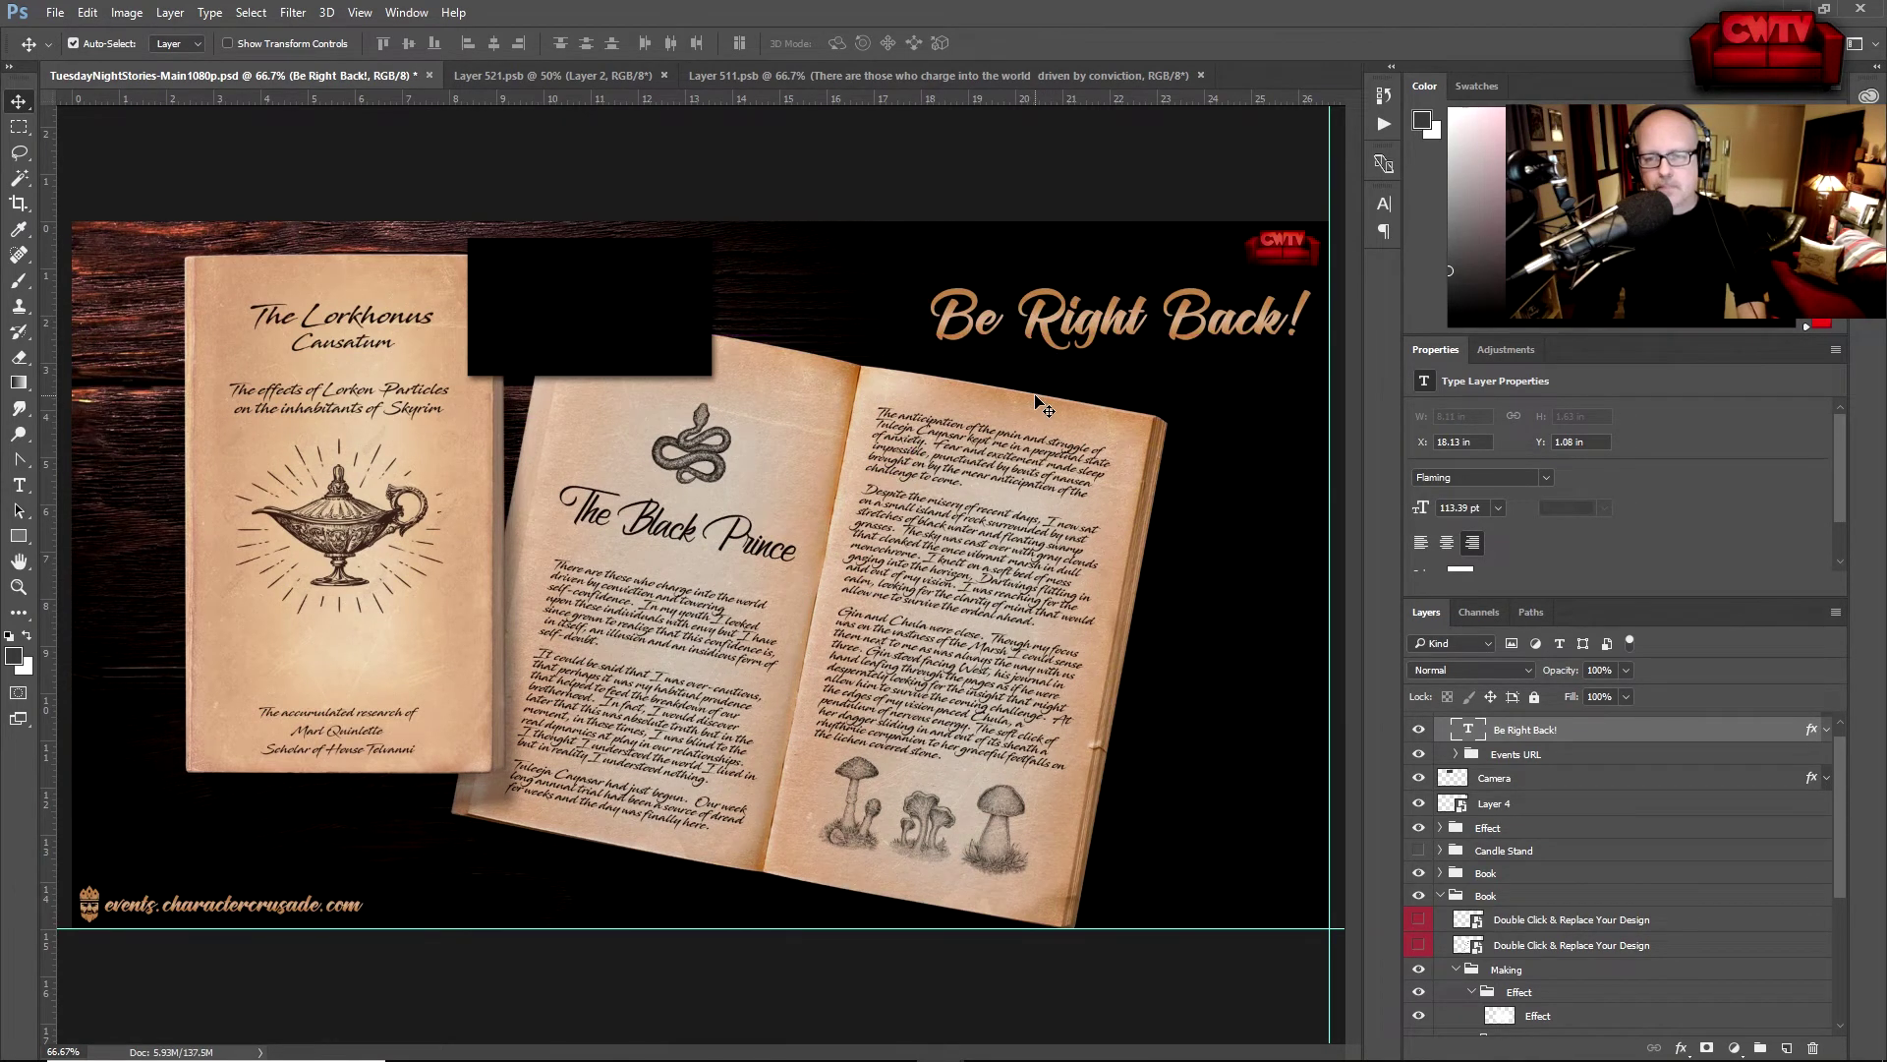
pyautogui.moveTo(1067, 317); pyautogui.dragTo(1060, 336)
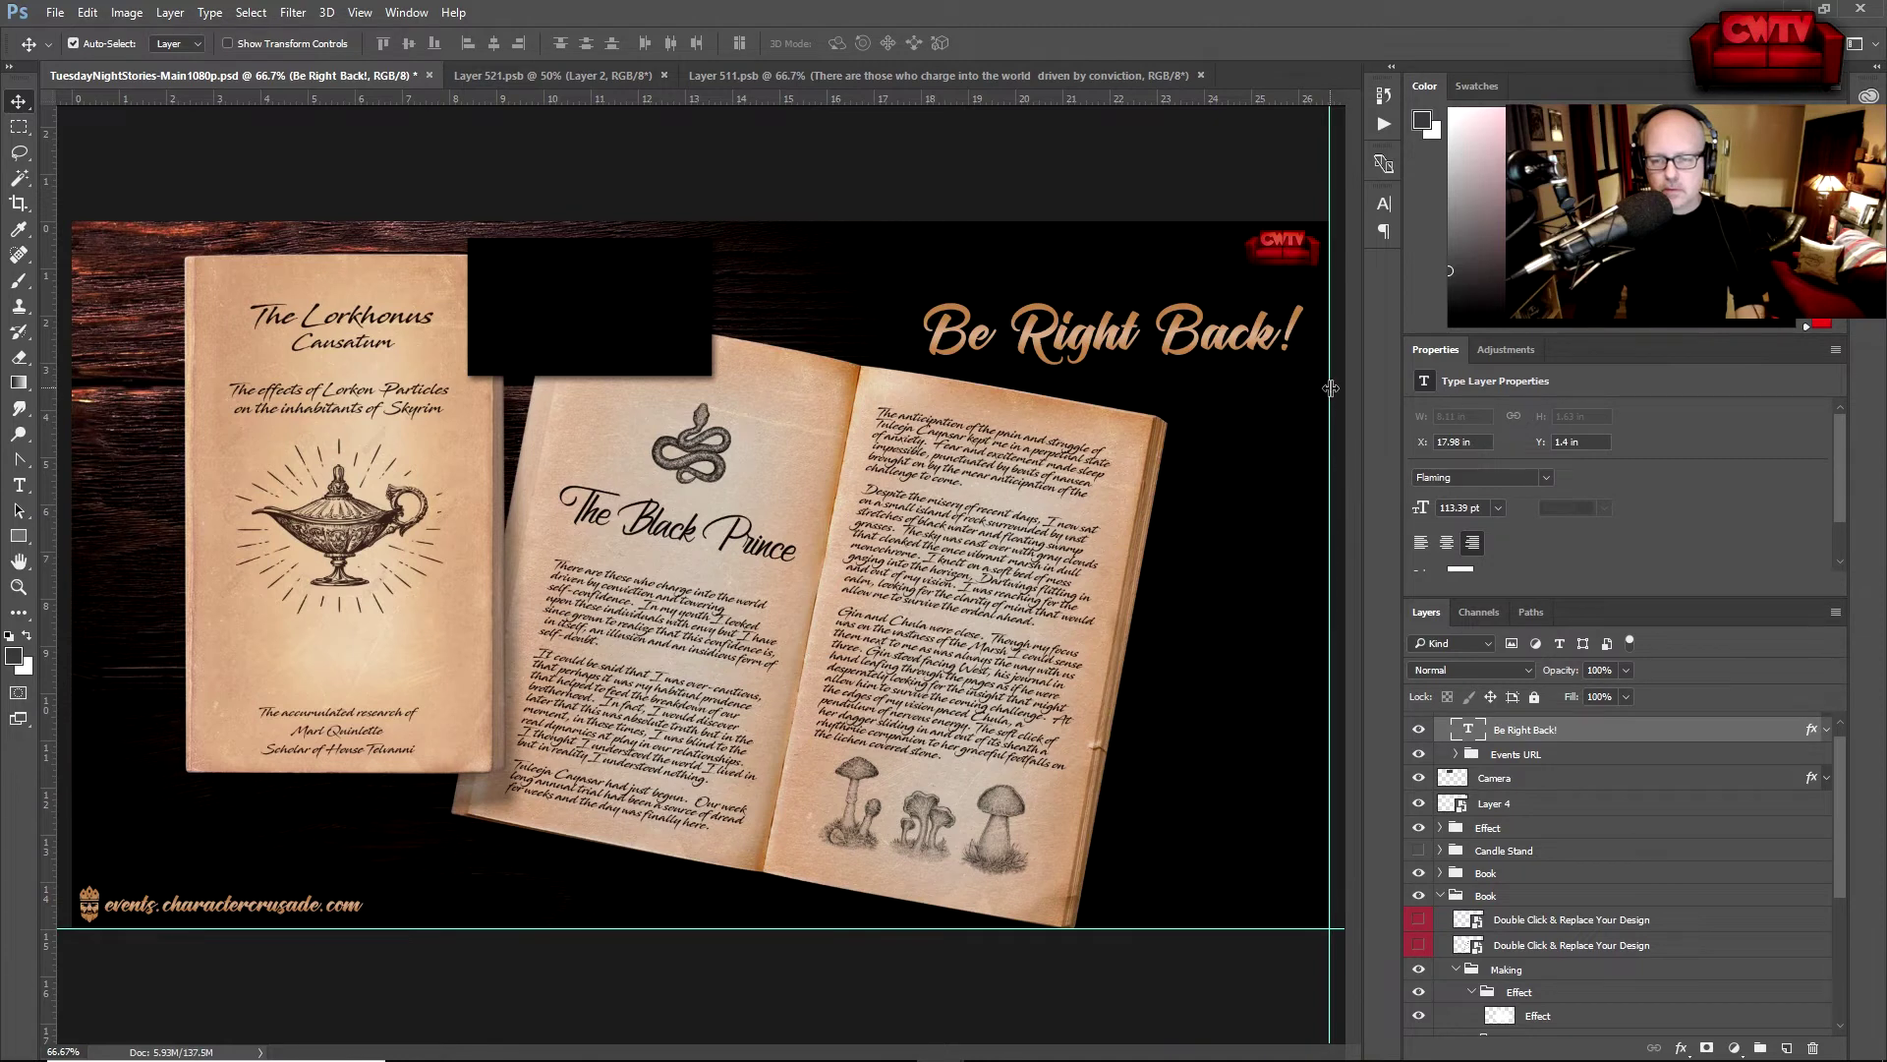
# - Nudge the right vertical guide left and add horizontal guides at the title's top and baseline
pyautogui.moveTo(1329, 391); pyautogui.dragTo(1304, 355)
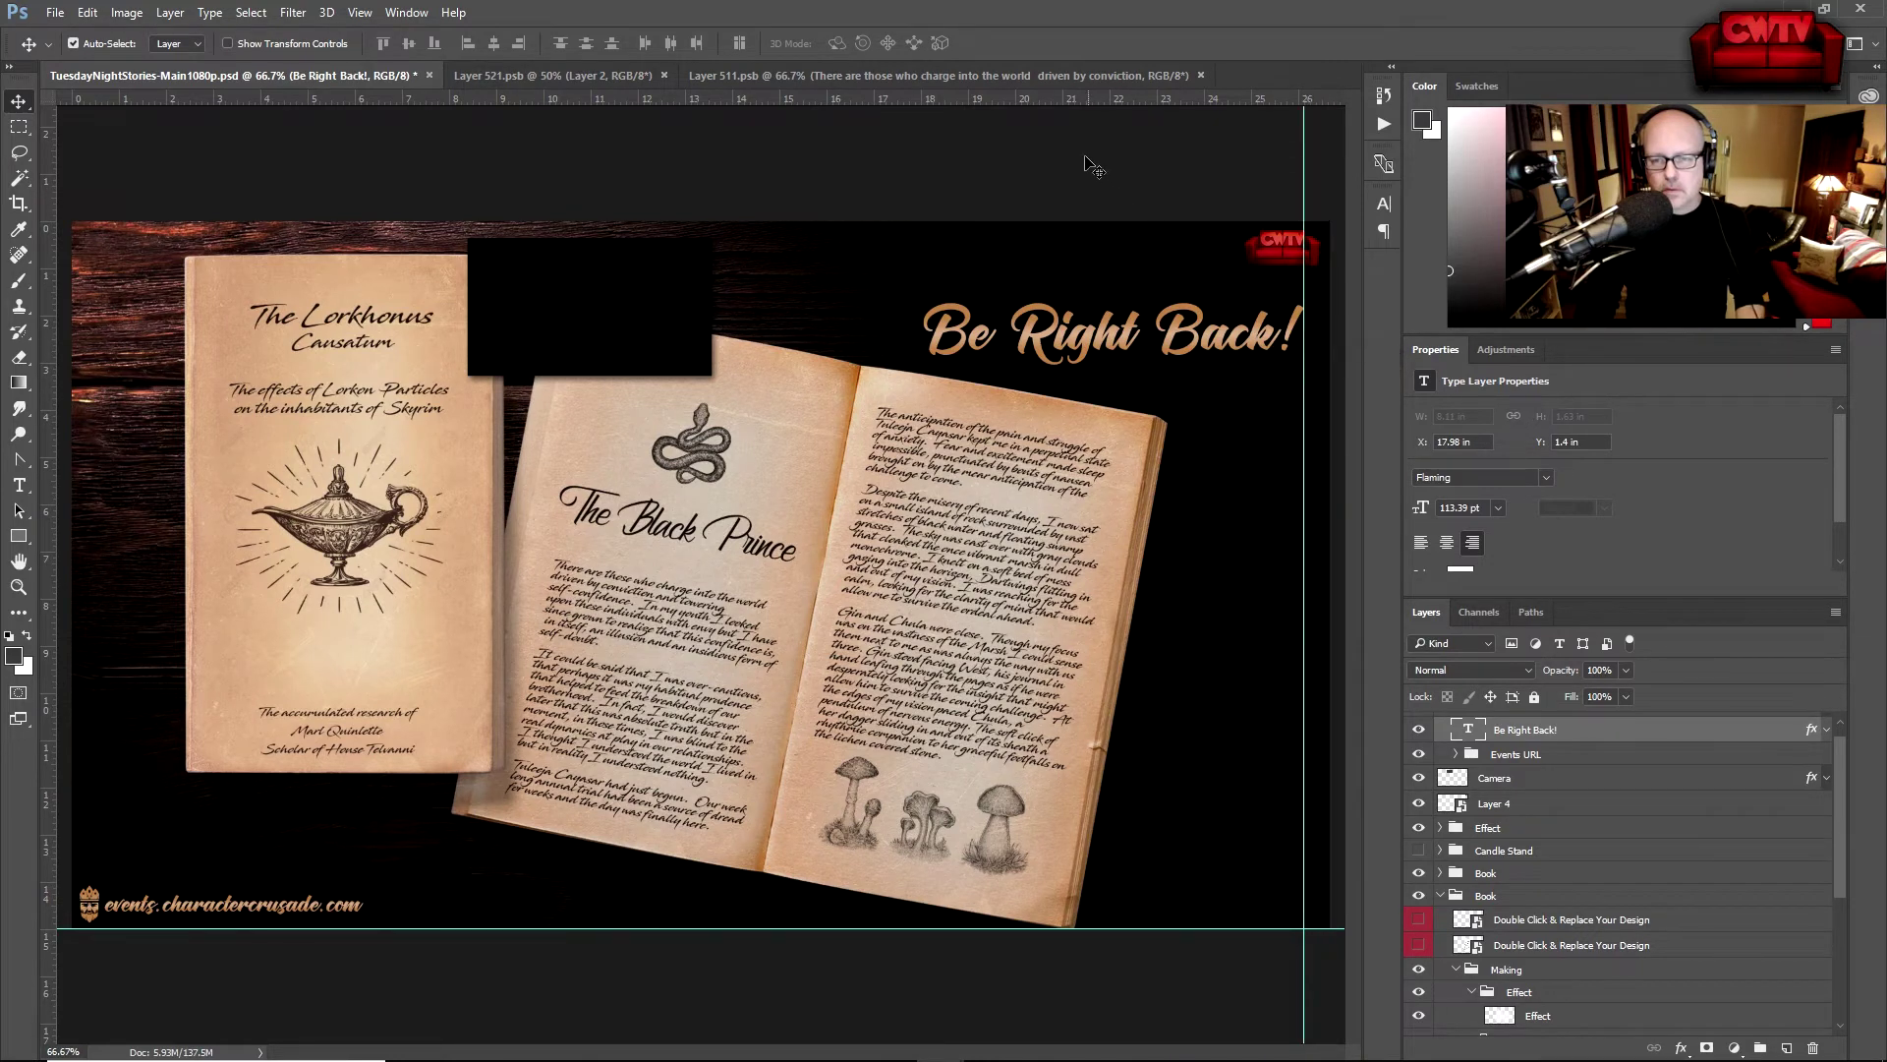
pyautogui.moveTo(1073, 101); pyautogui.dragTo(1103, 295)
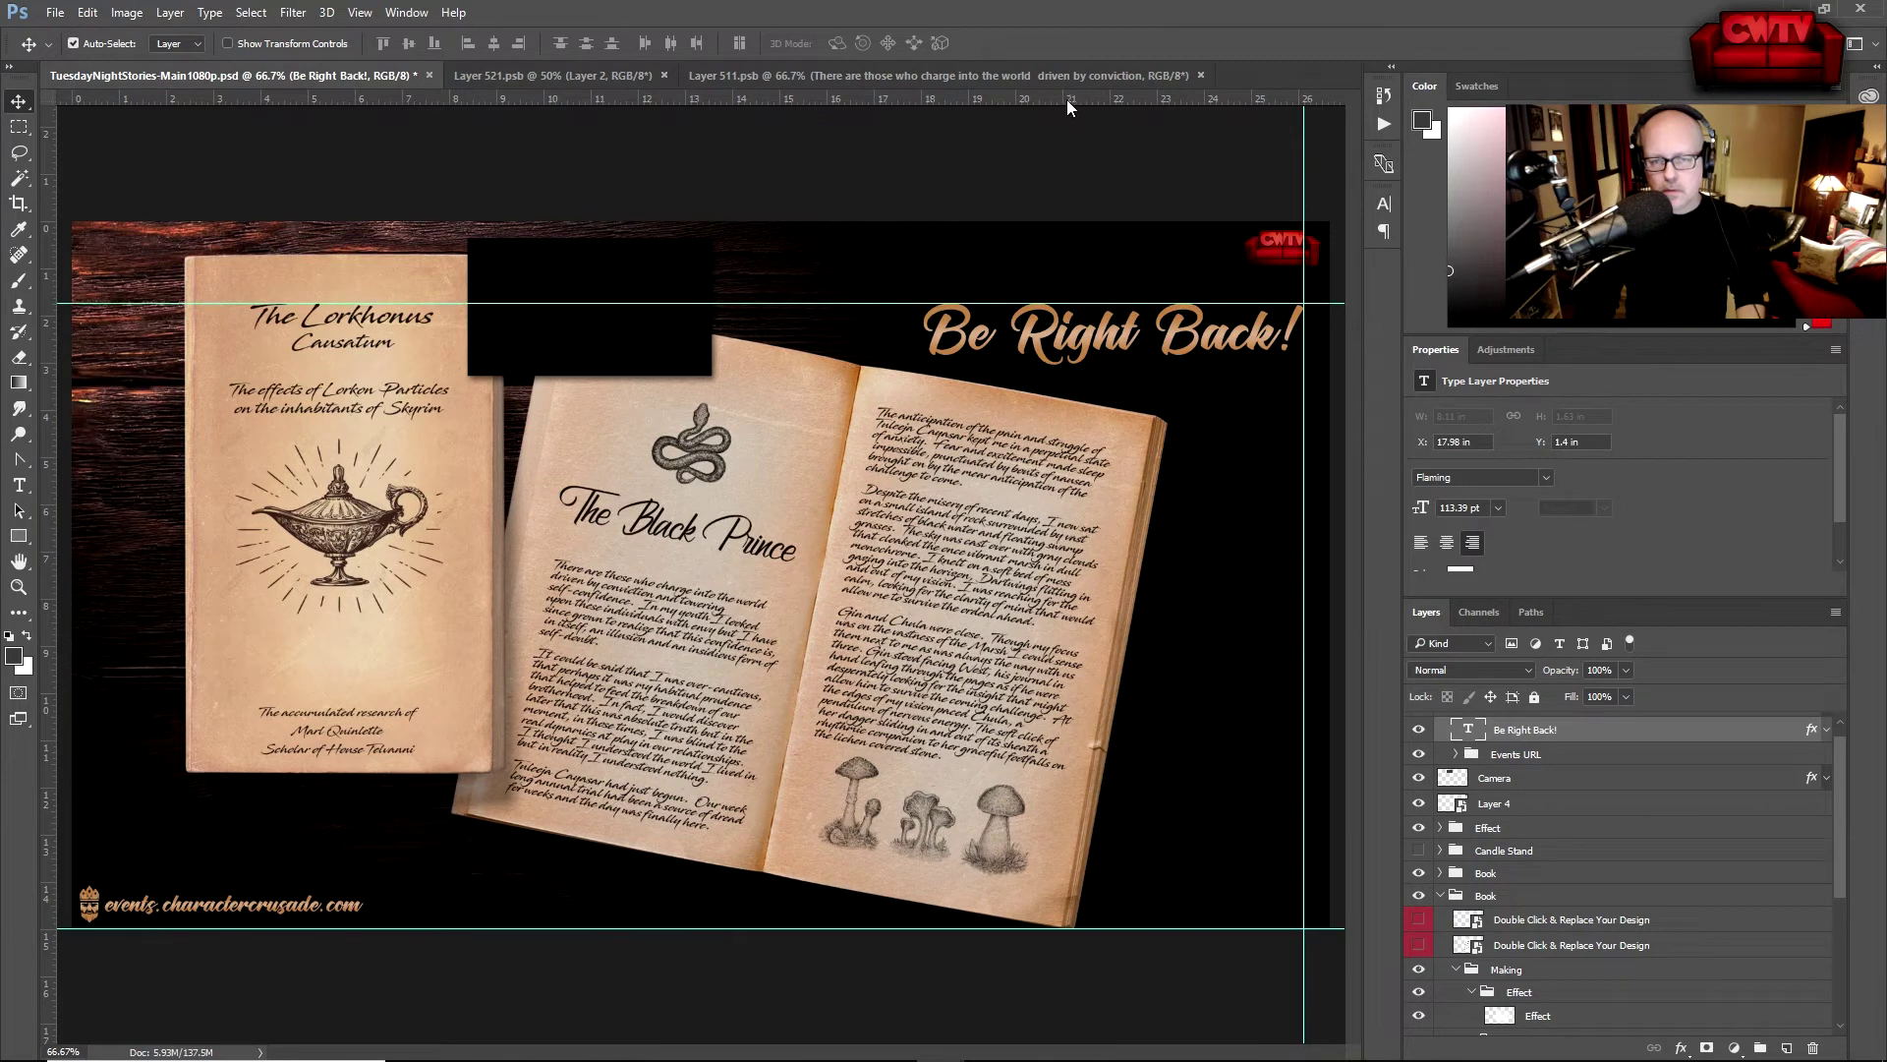
pyautogui.moveTo(1067, 98); pyautogui.dragTo(1096, 352)
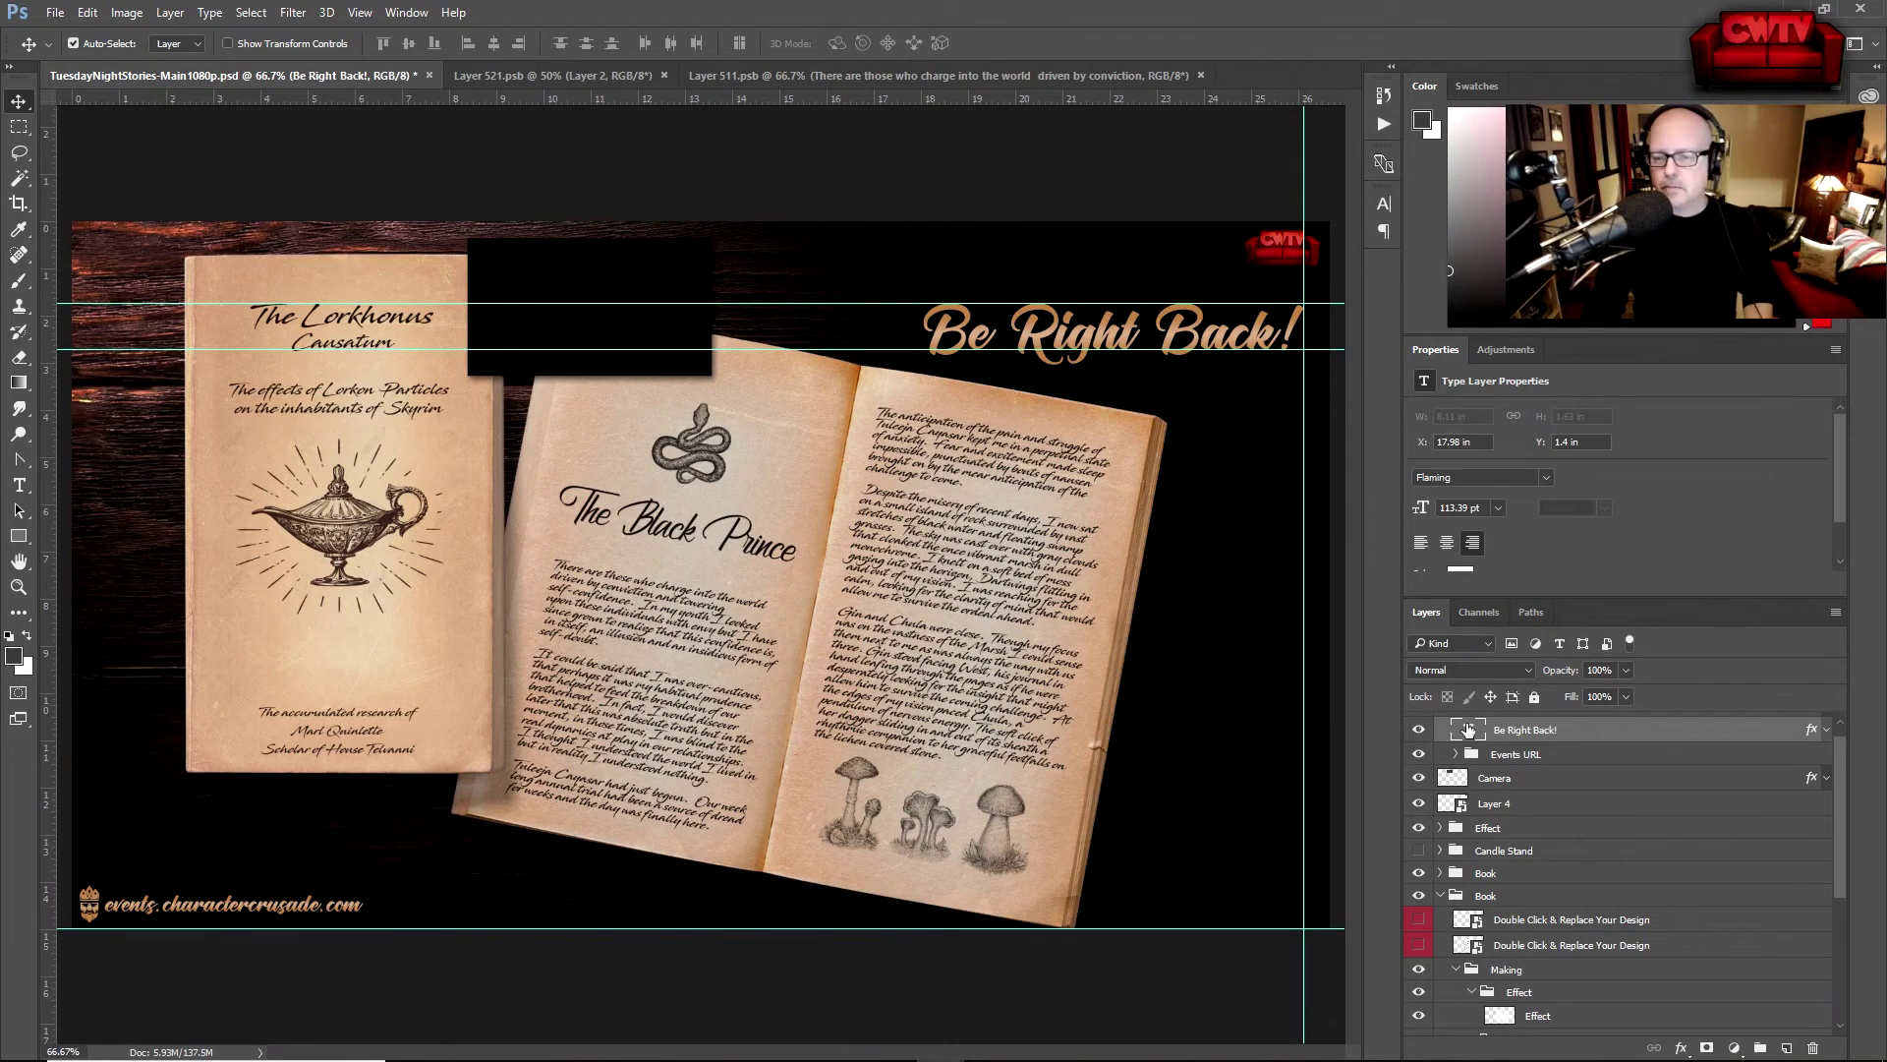
# - Replace the title text with 'Thanks for watching!' and commit it
pyautogui.doubleClick(1470, 730)
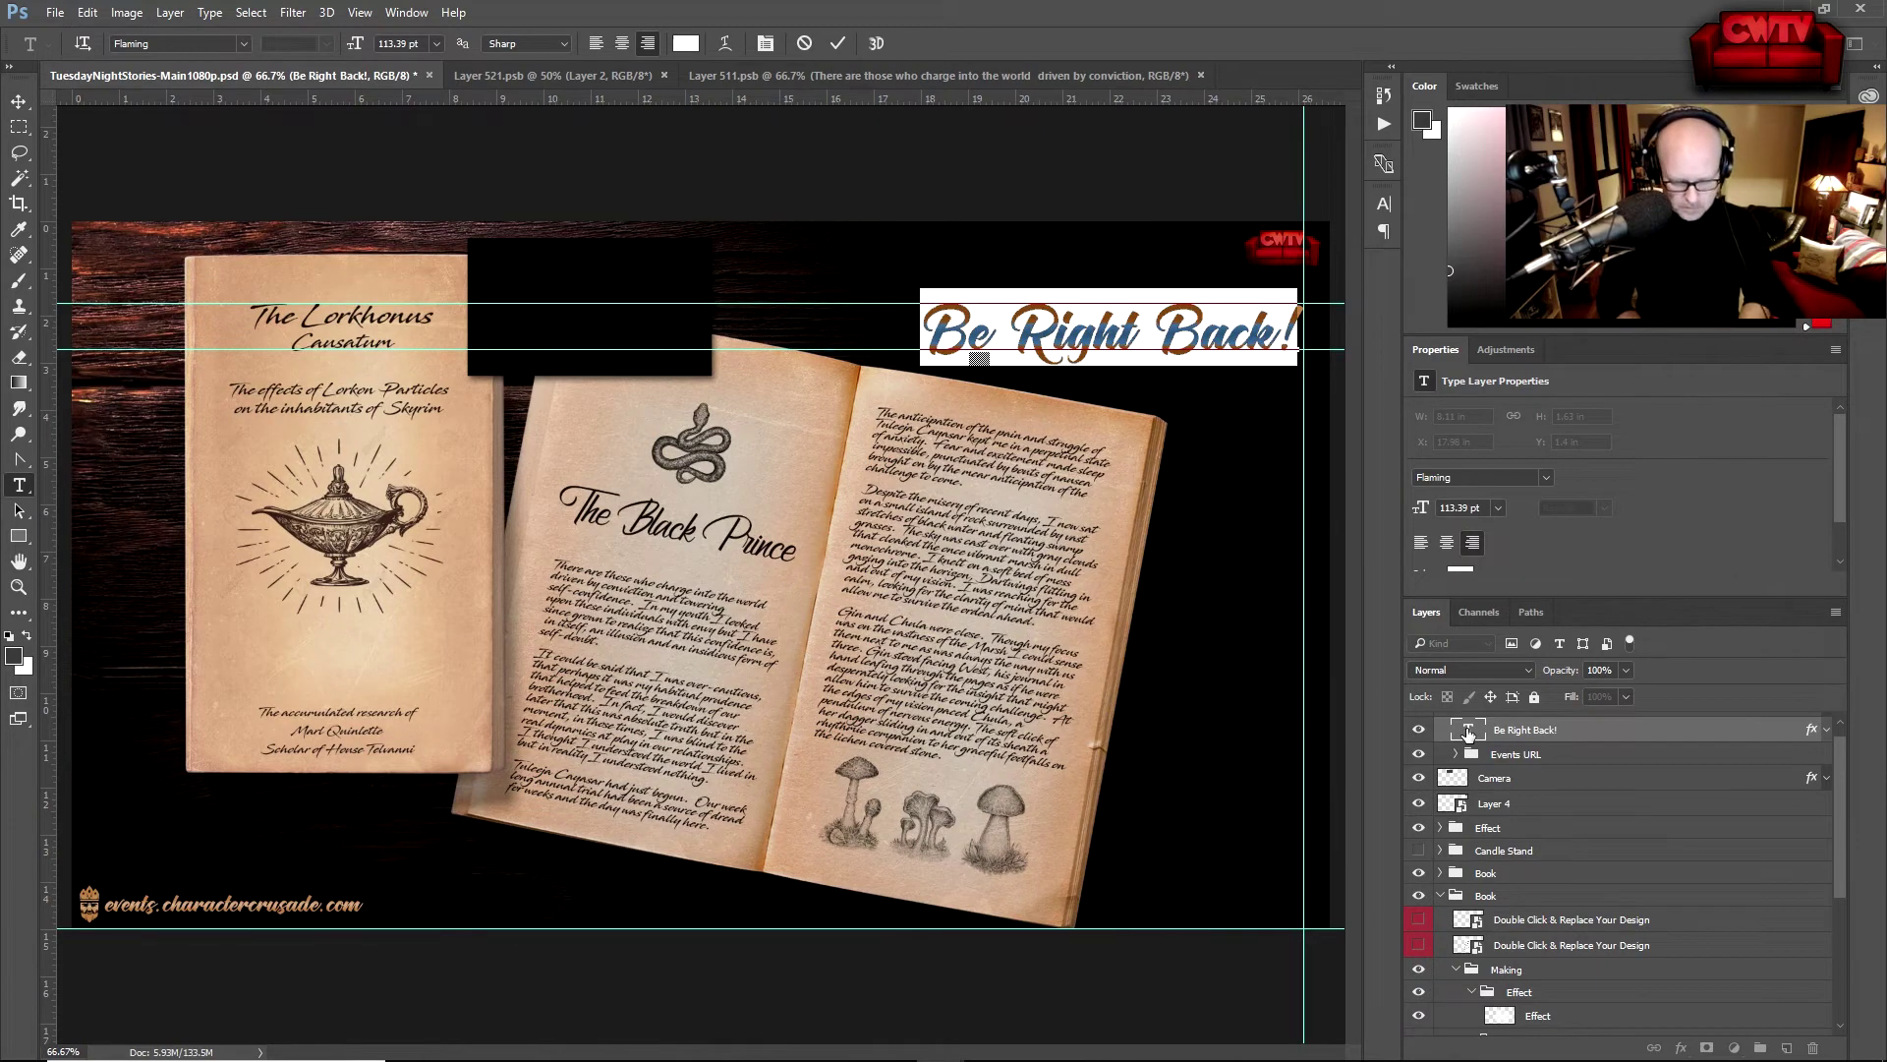
pyautogui.write('Thanks')
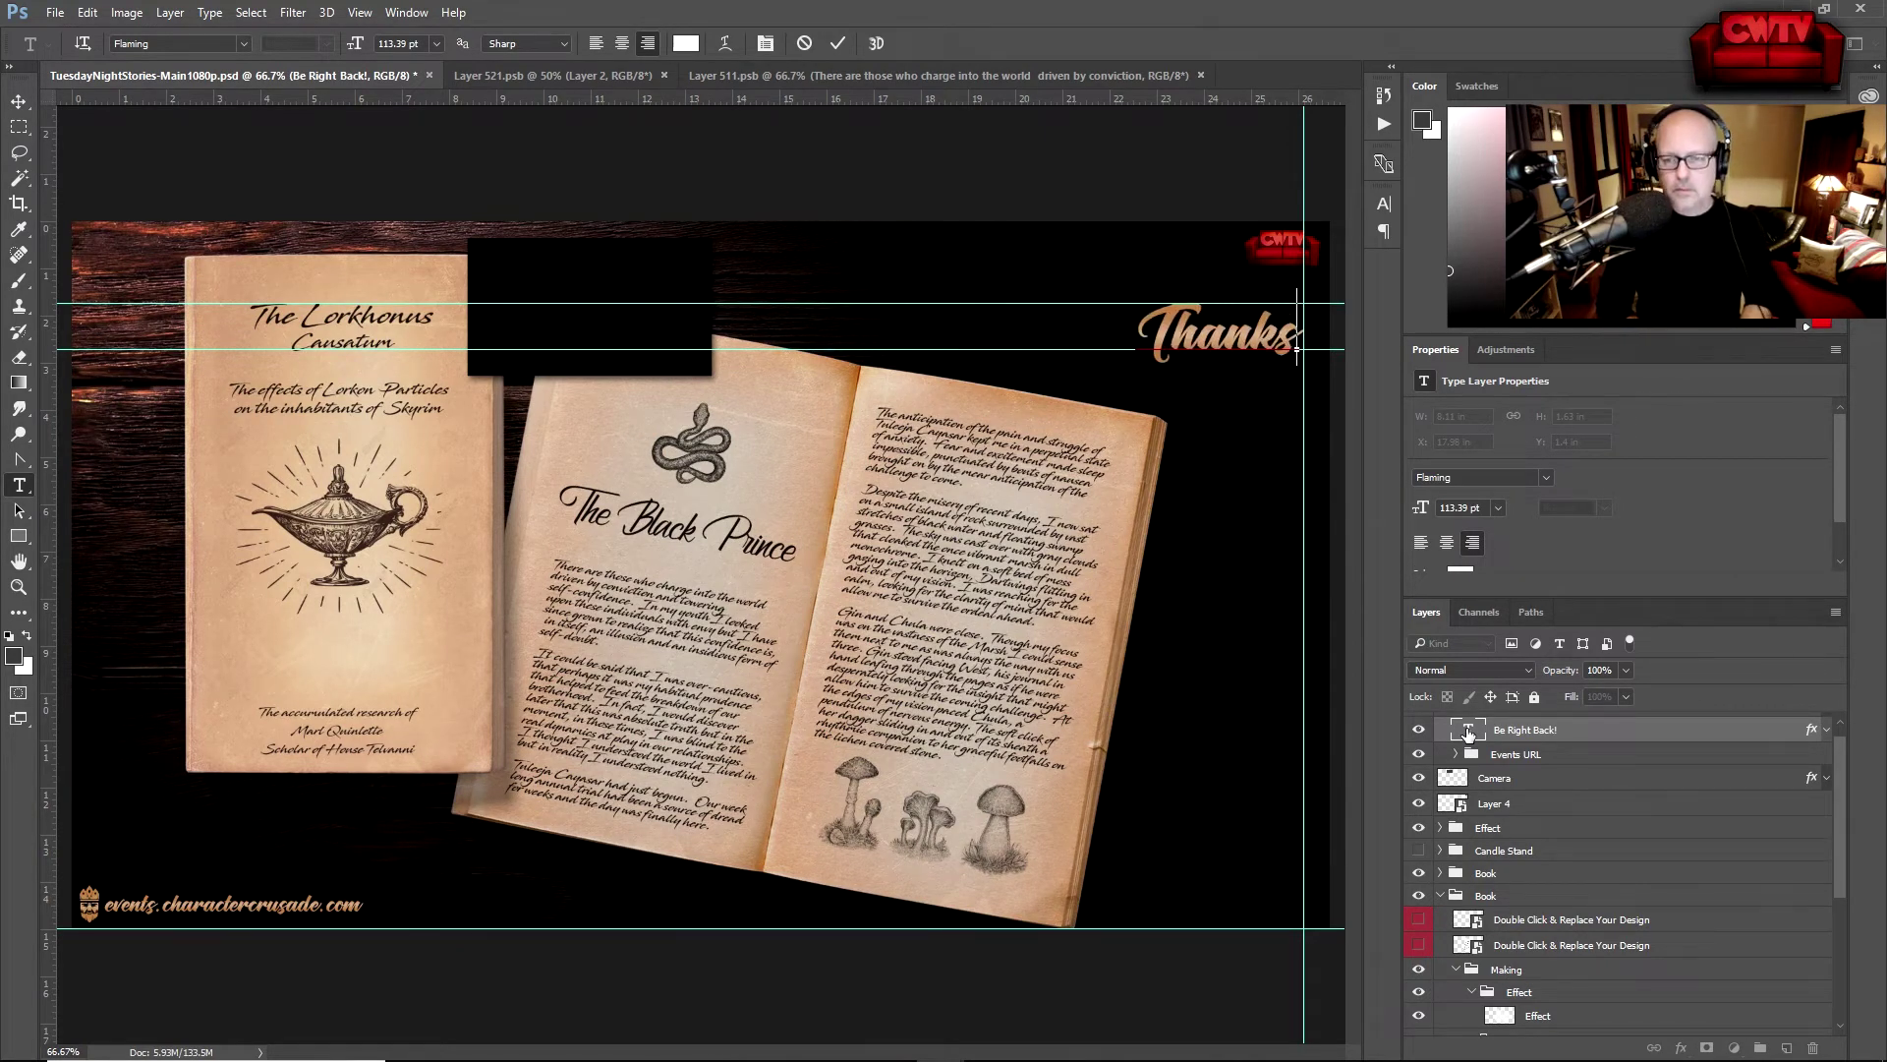
pyautogui.write(' for watch')
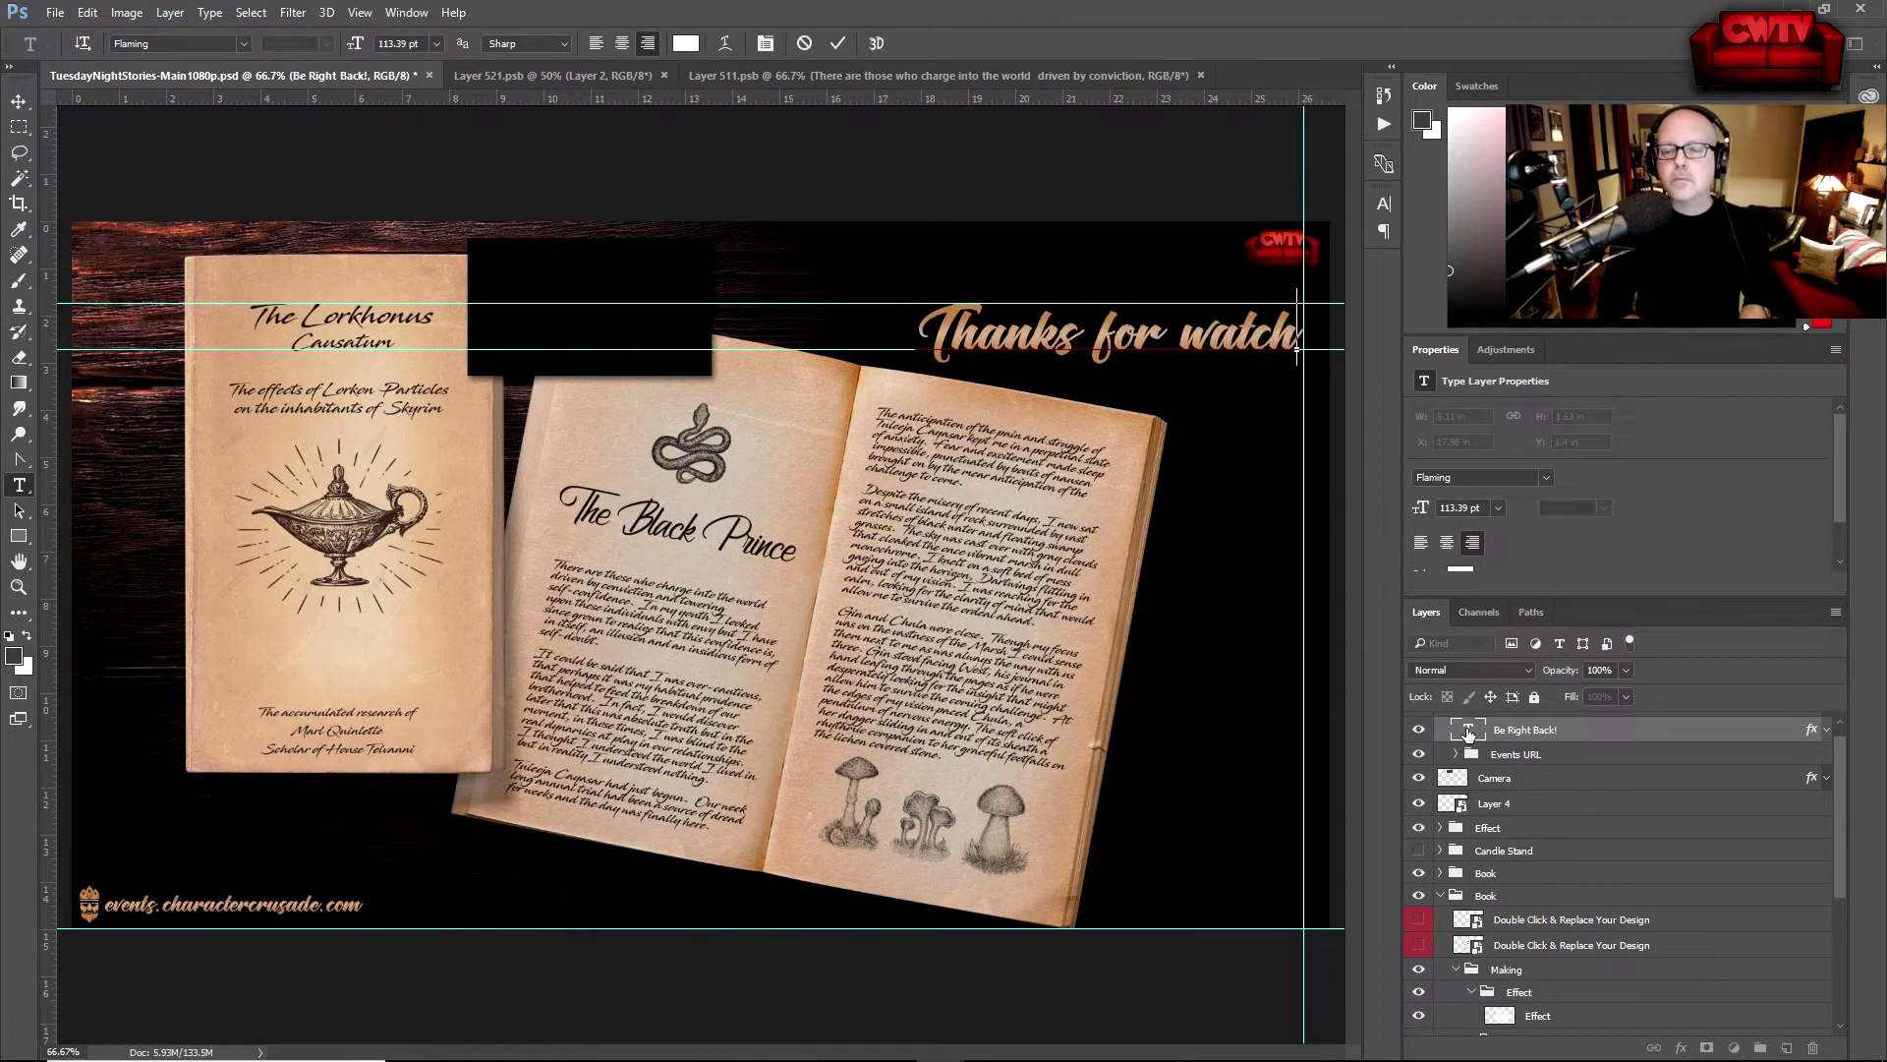
pyautogui.press('BackSpace')
pyautogui.press('BackSpace')
pyautogui.press('BackSpace')
pyautogui.press('BackSpace')
pyautogui.write('at')
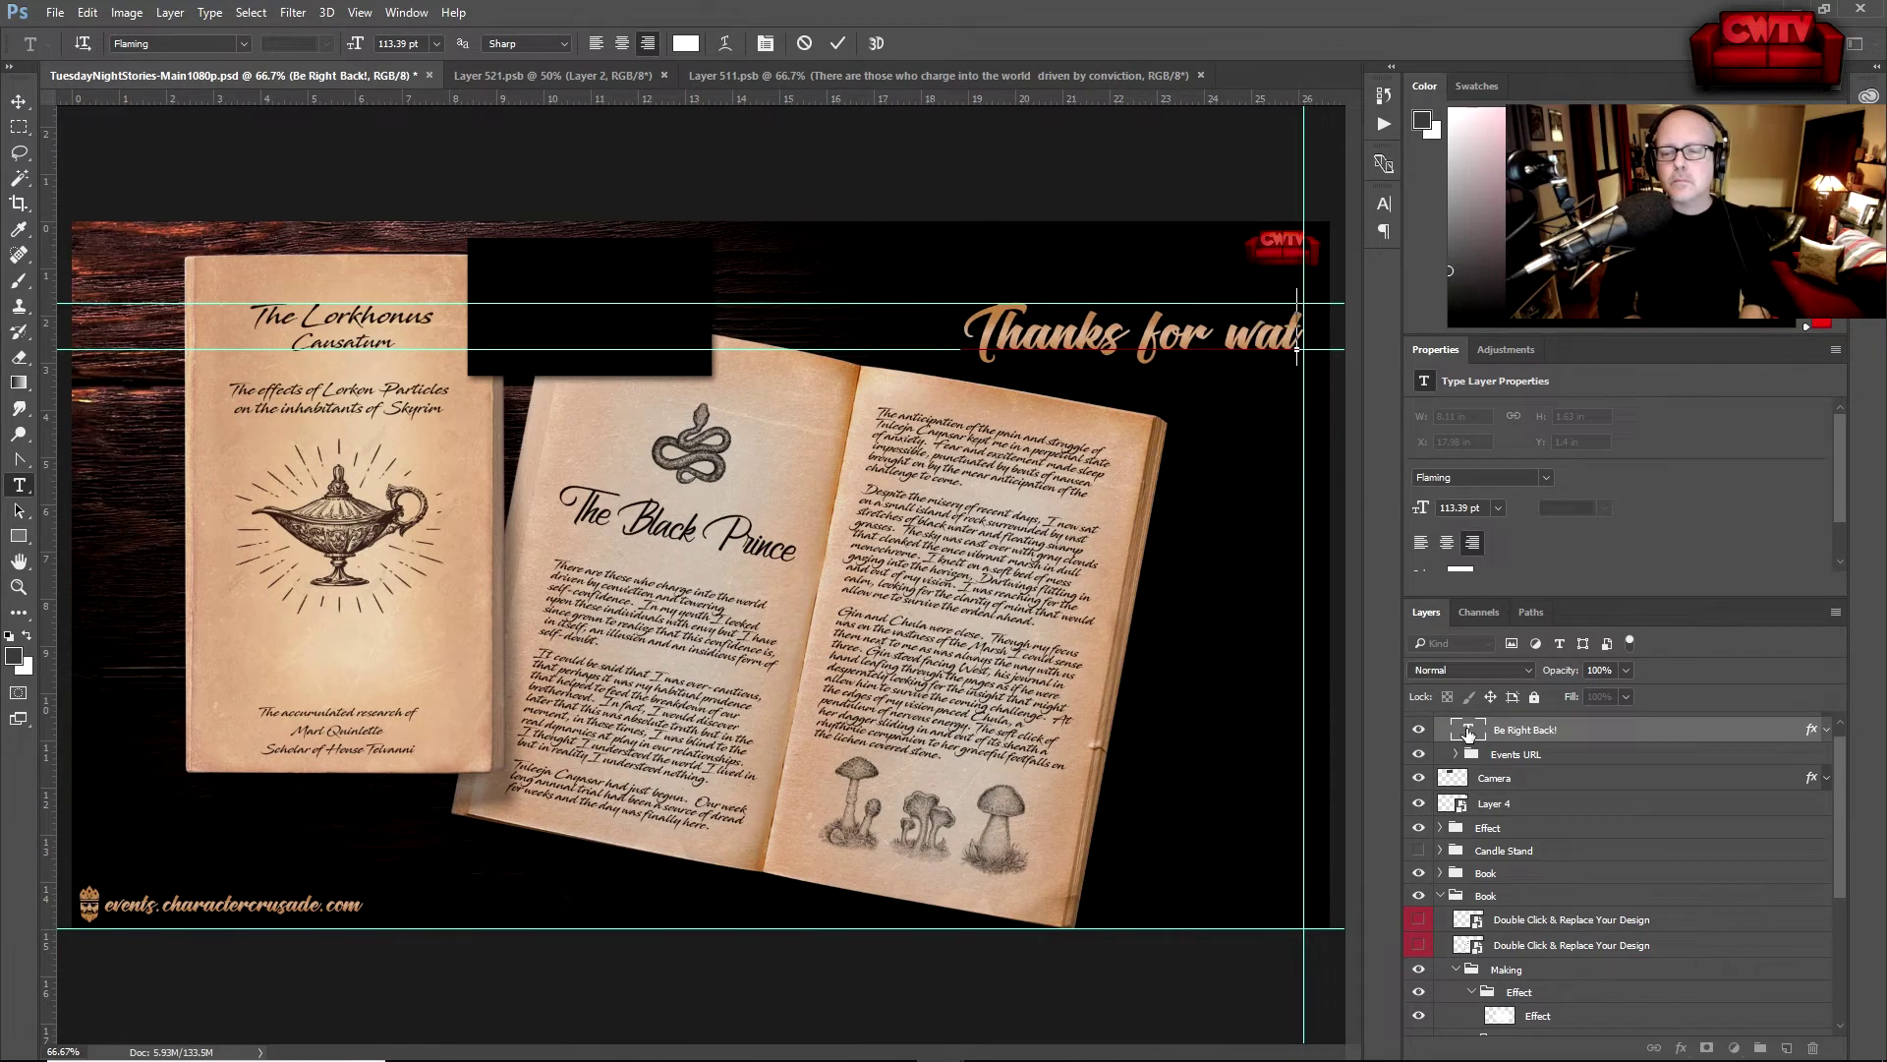
pyautogui.write('ching')
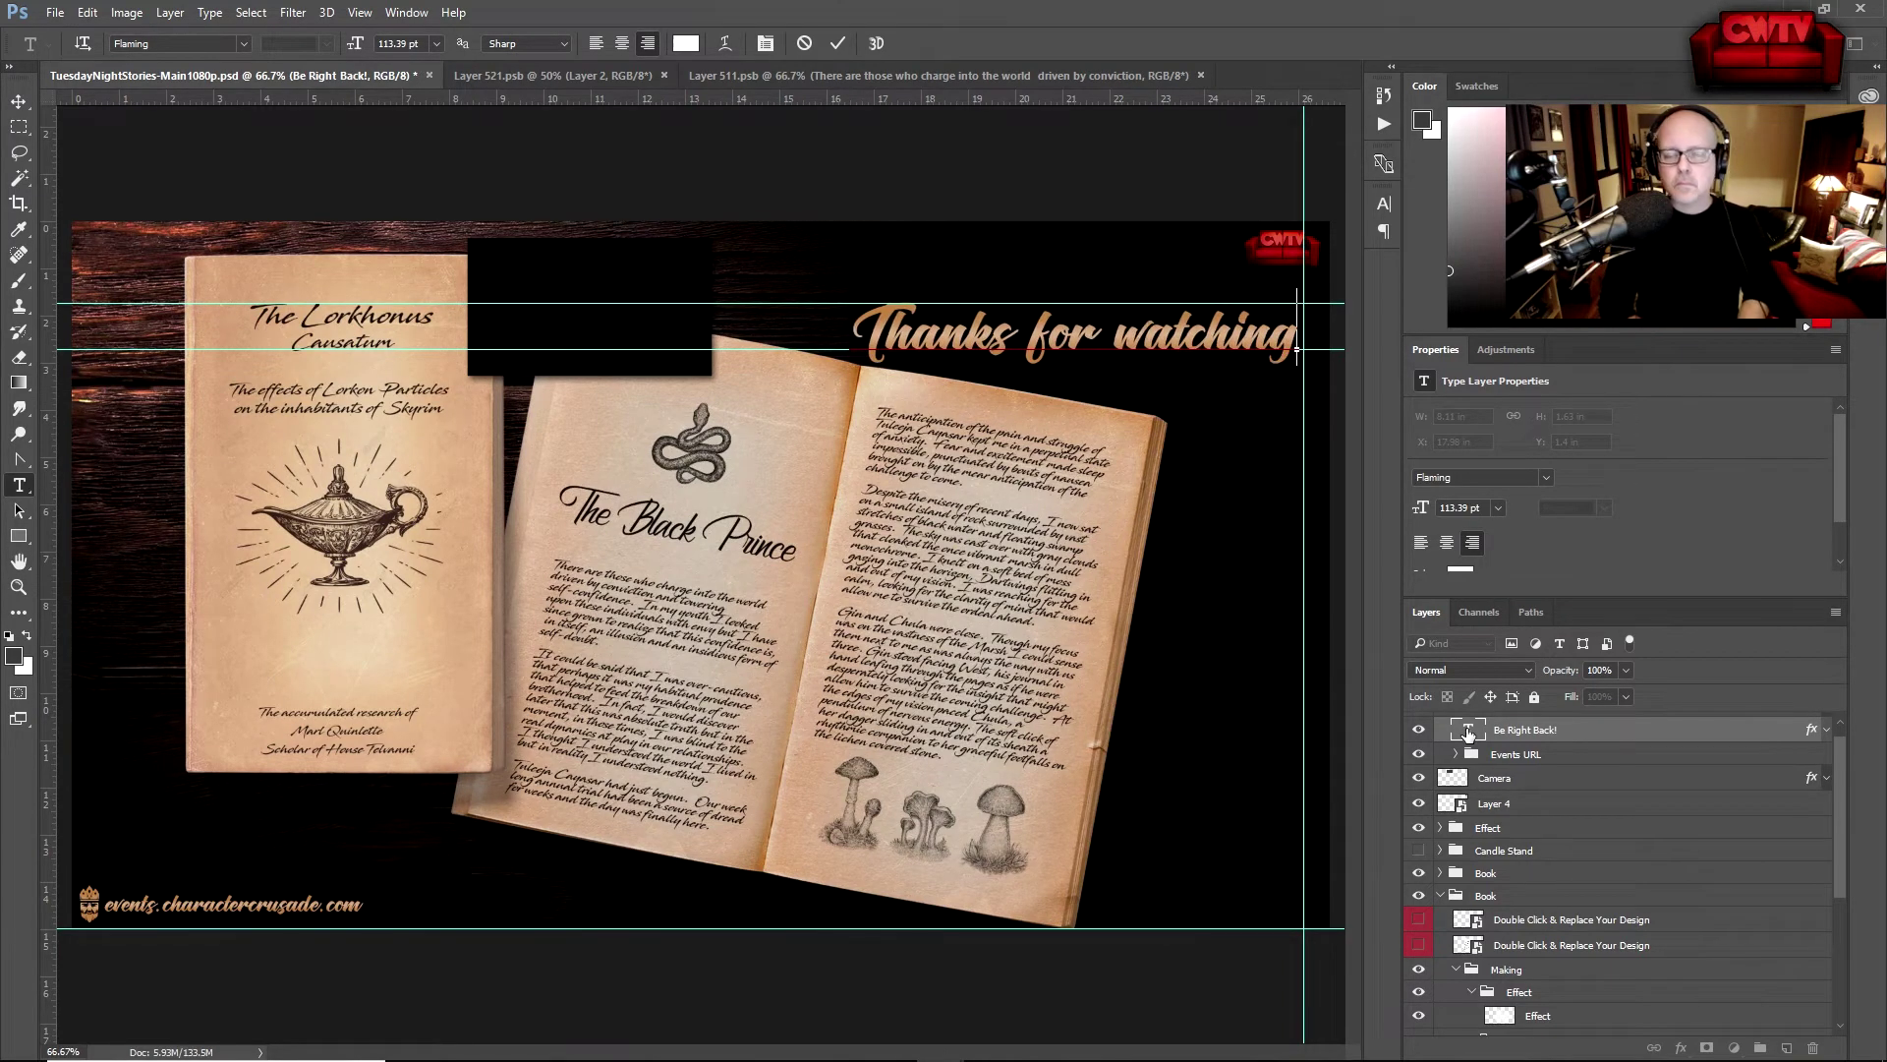
pyautogui.write('!')
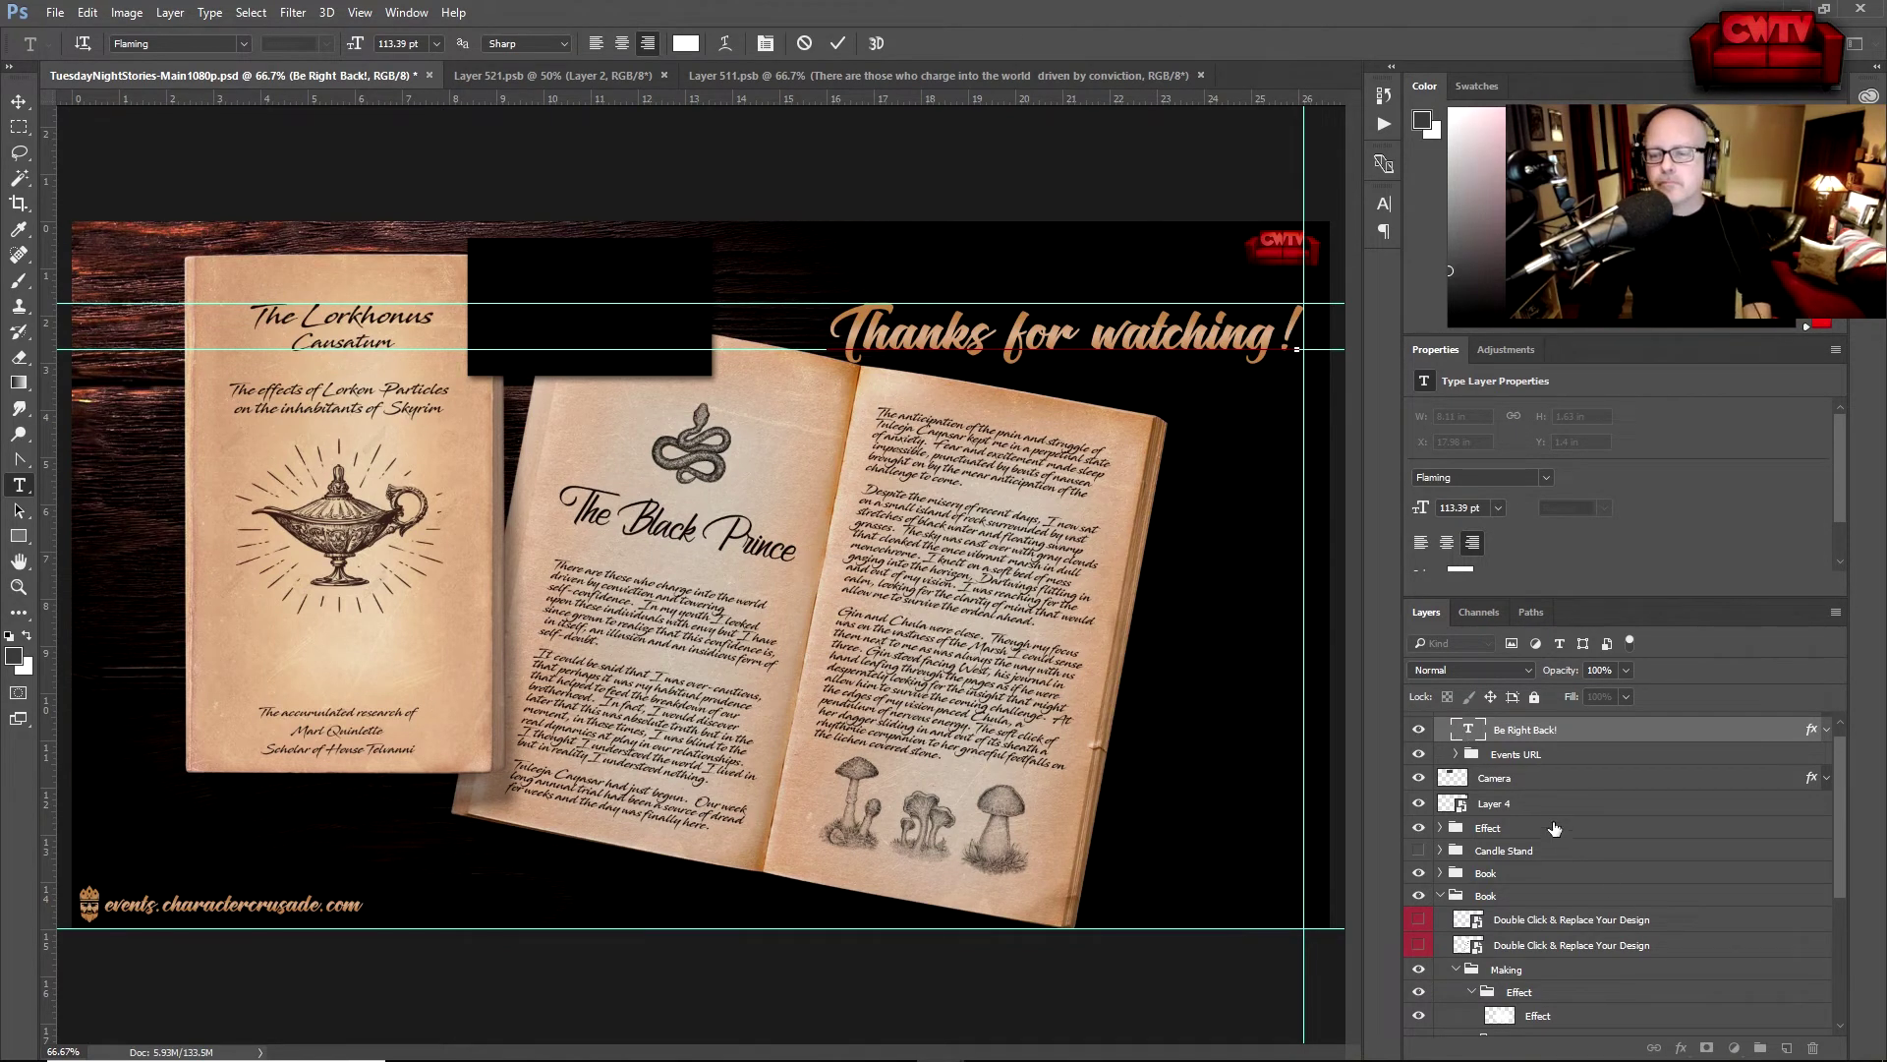
pyautogui.hotkey('ctrl', 'Return')
pyautogui.press('v')
pyautogui.click(1572, 752)
# - Nudge the title up slightly and raise both horizontal guides to fit it
pyautogui.click(1603, 736)
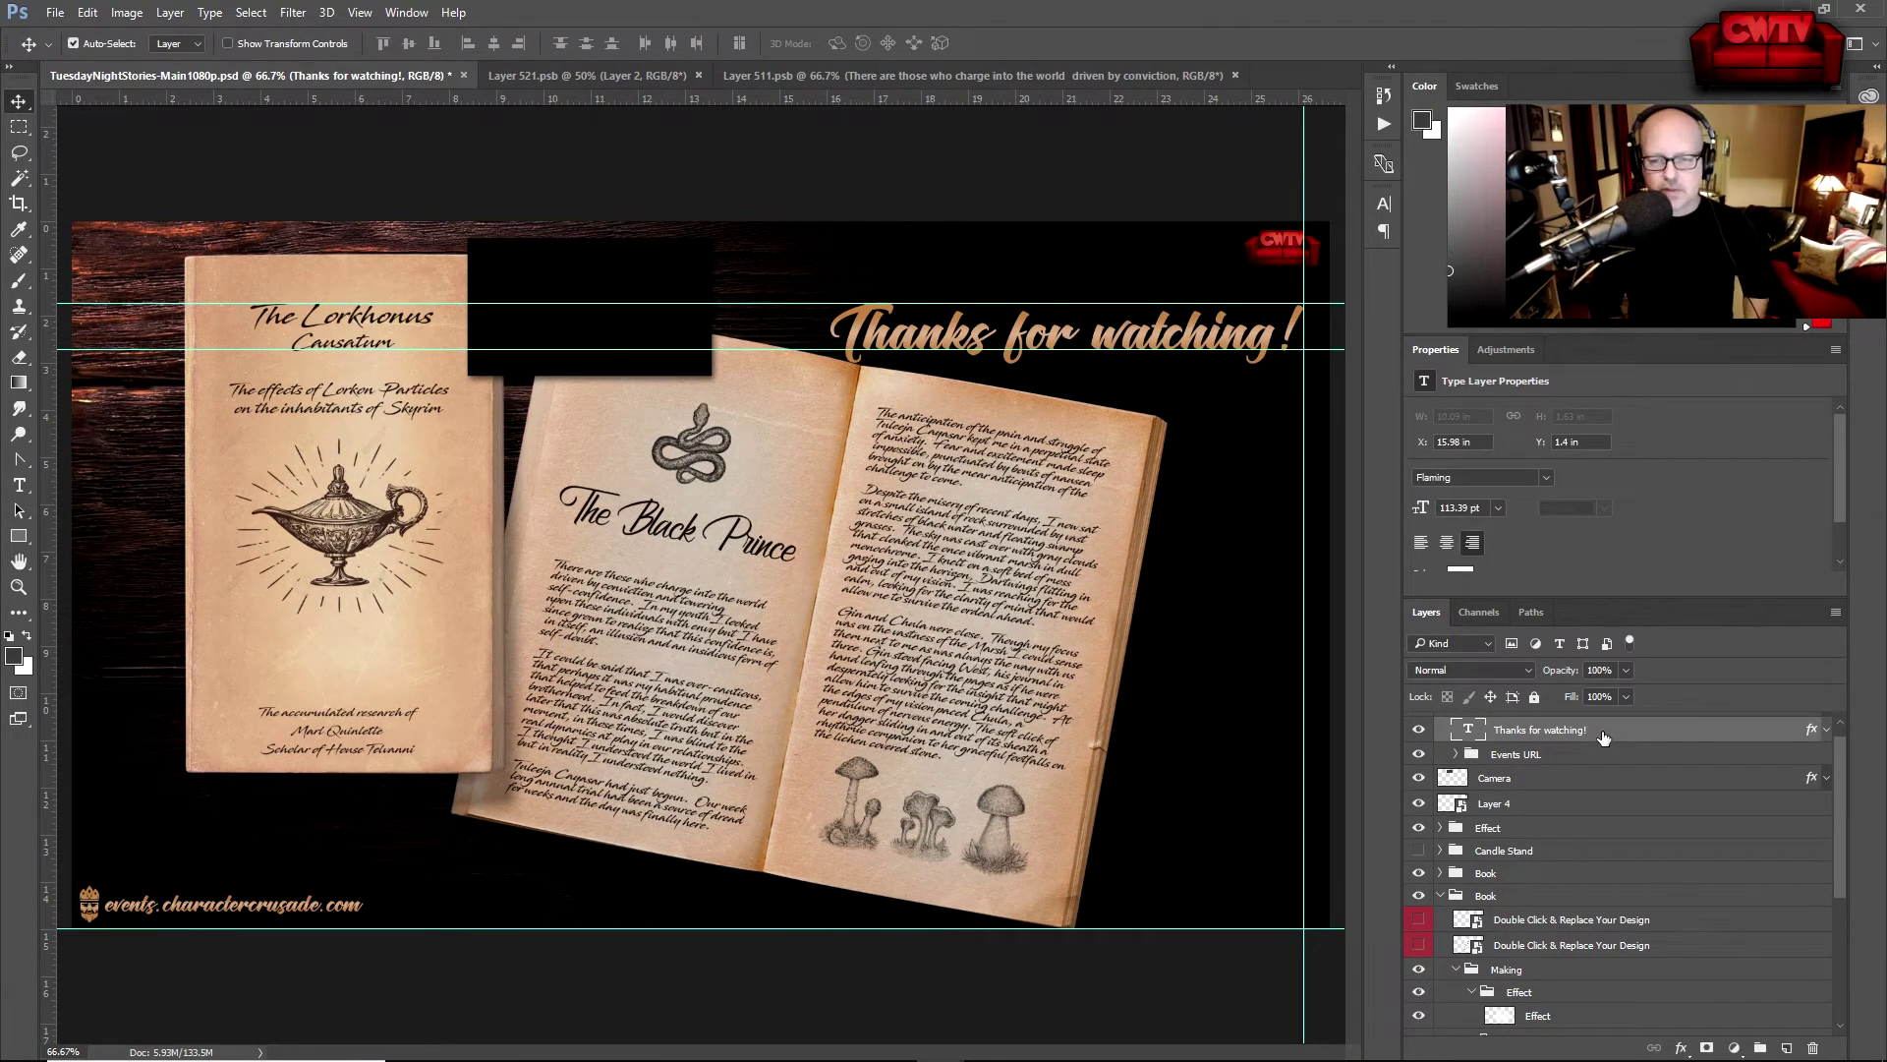
pyautogui.press('Up')
pyautogui.press('Up')
pyautogui.press('Up')
pyautogui.press('Up')
pyautogui.press('Up')
pyautogui.press('Up')
pyautogui.press('Up')
pyautogui.press('Up')
pyautogui.press('Up')
pyautogui.press('Up')
pyautogui.press('Up')
pyautogui.press('Up')
pyautogui.press('Up')
pyautogui.press('Up')
pyautogui.press('Up')
pyautogui.press('Up')
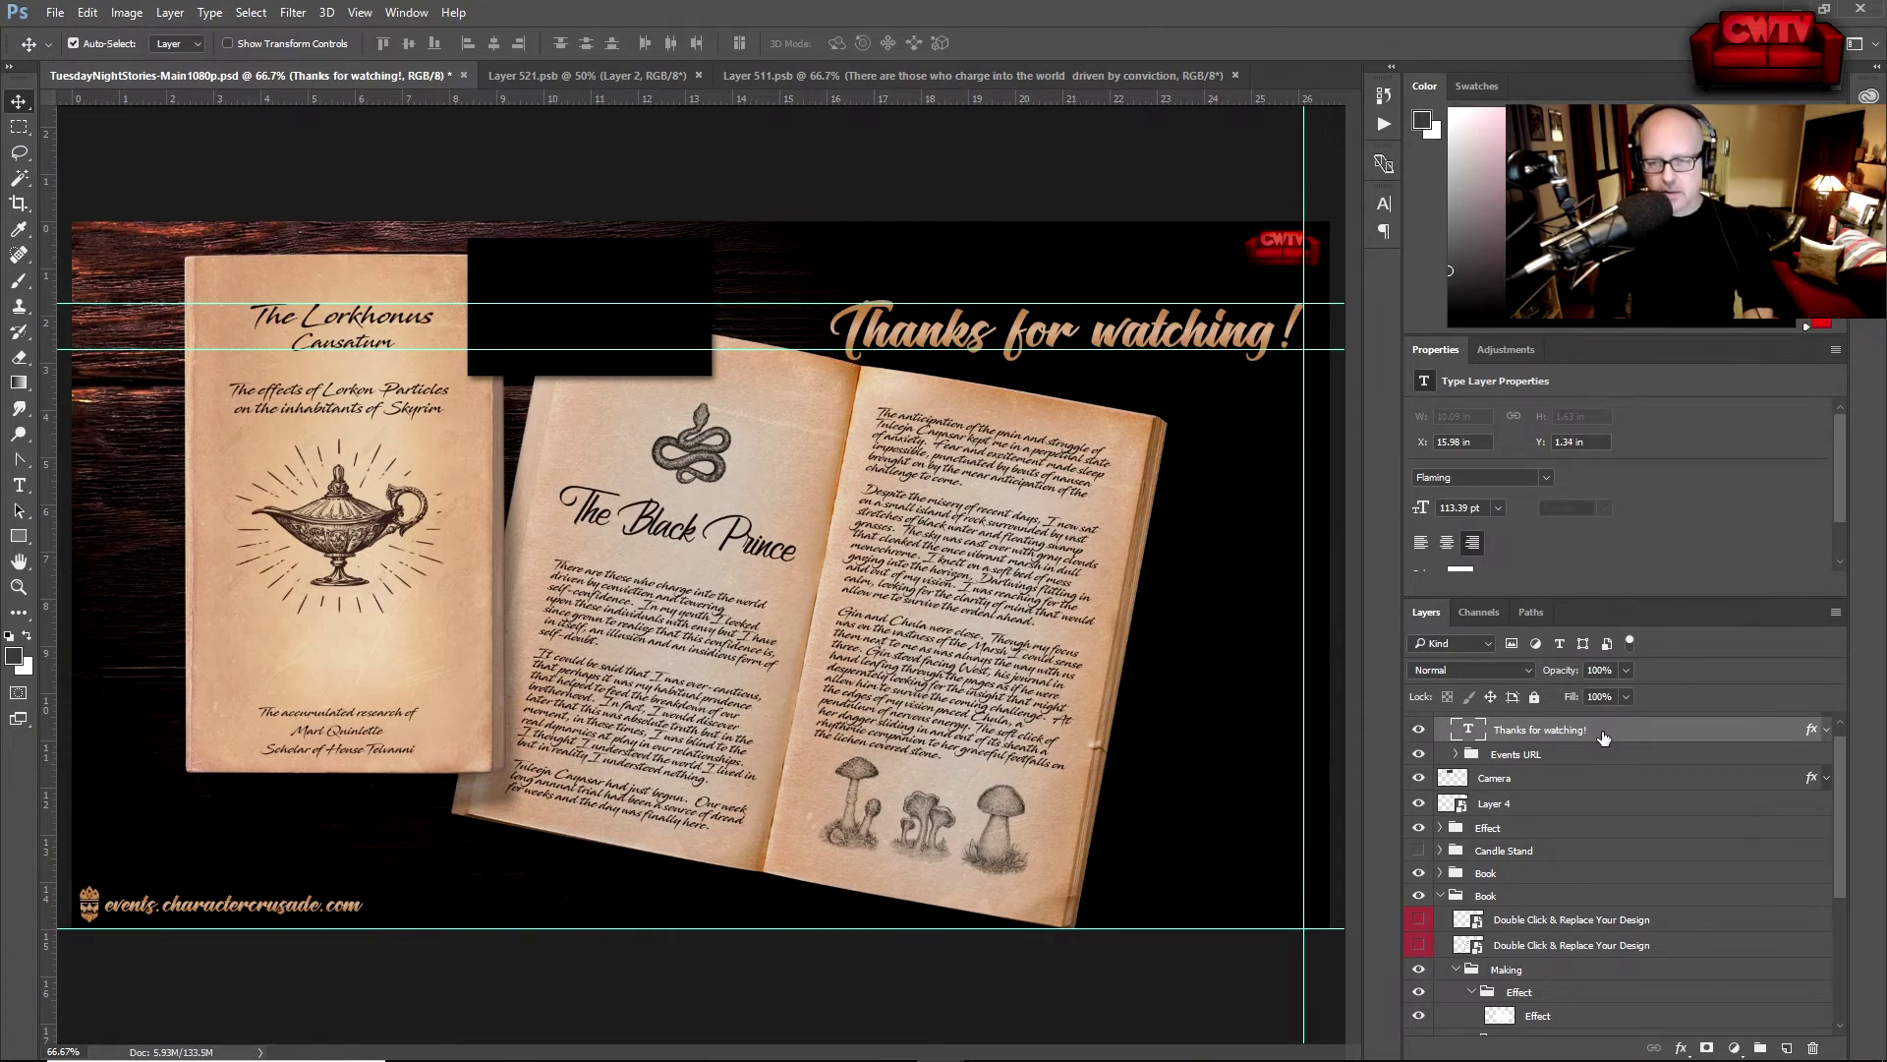
pyautogui.press('Up')
pyautogui.press('Up')
pyautogui.press('Up')
pyautogui.press('Up')
pyautogui.press('Up')
pyautogui.press('Up')
pyautogui.press('Up')
pyautogui.press('Up')
pyautogui.press('Up')
pyautogui.press('Up')
pyautogui.press('Up')
pyautogui.press('Up')
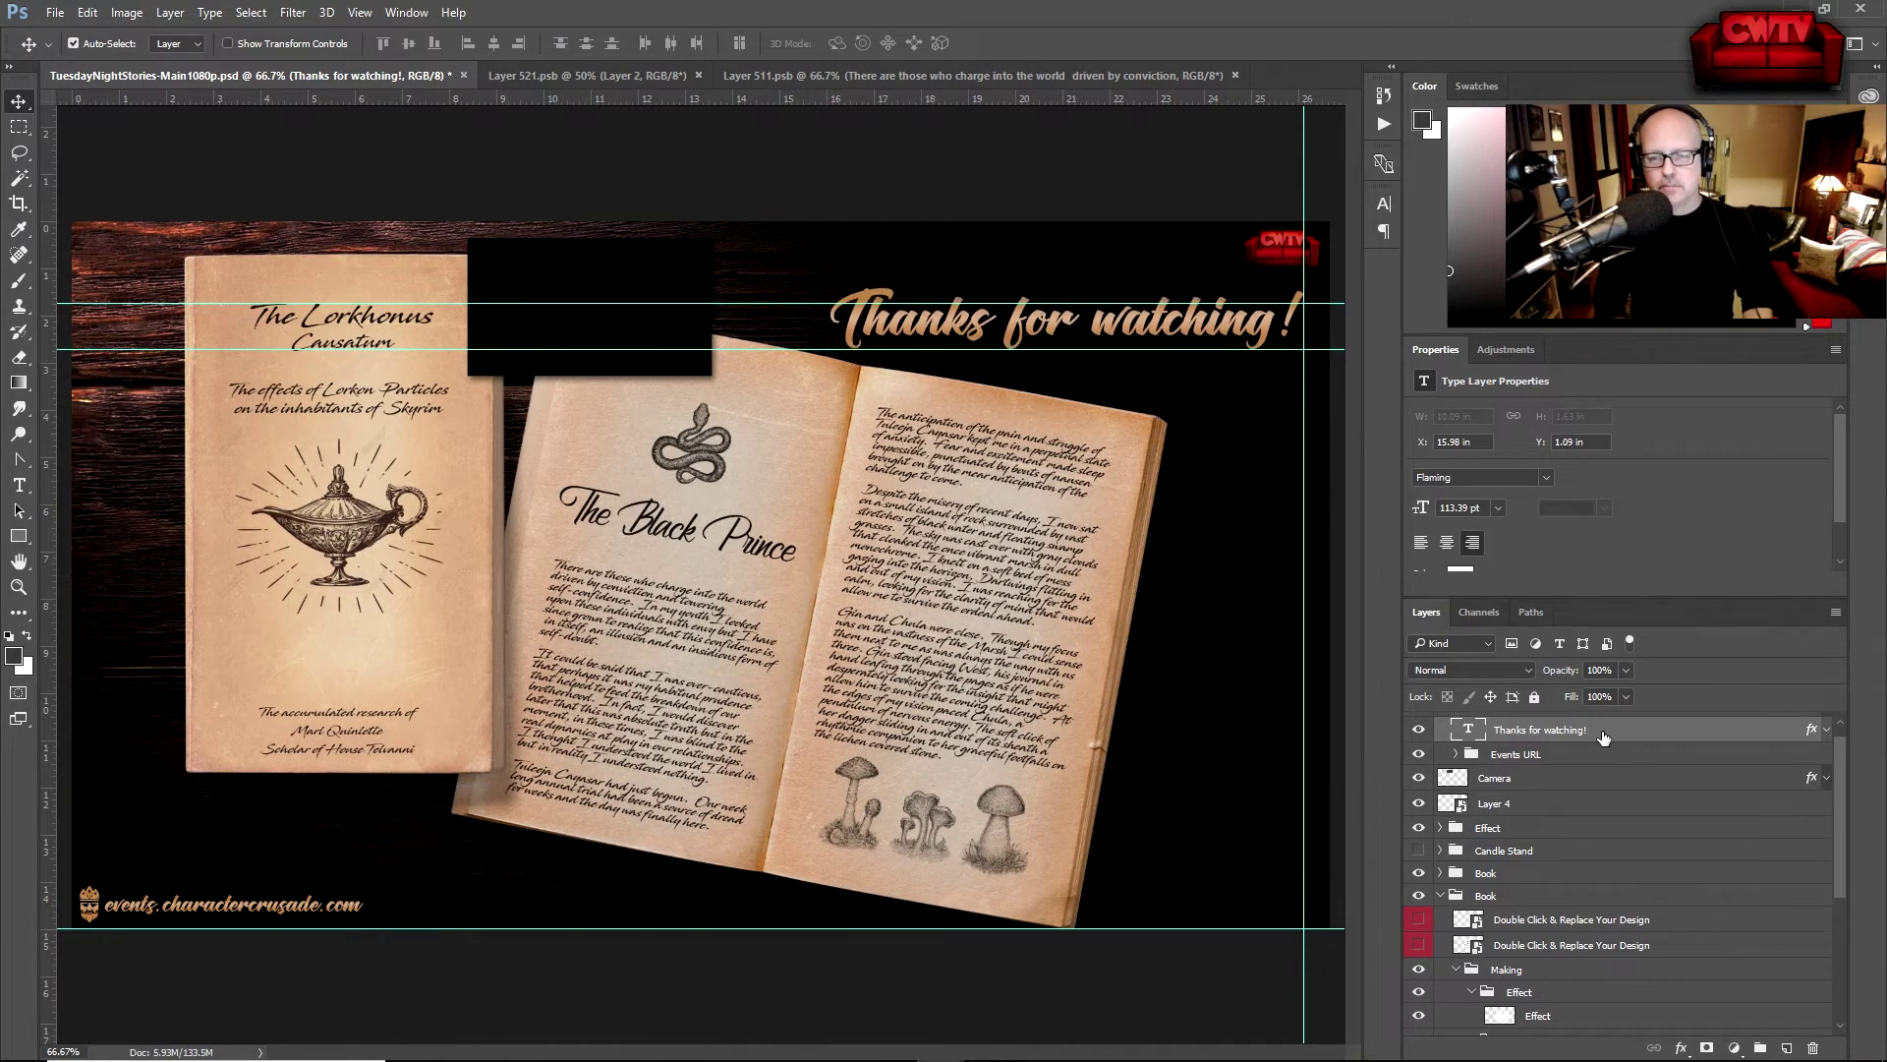
pyautogui.press('Down')
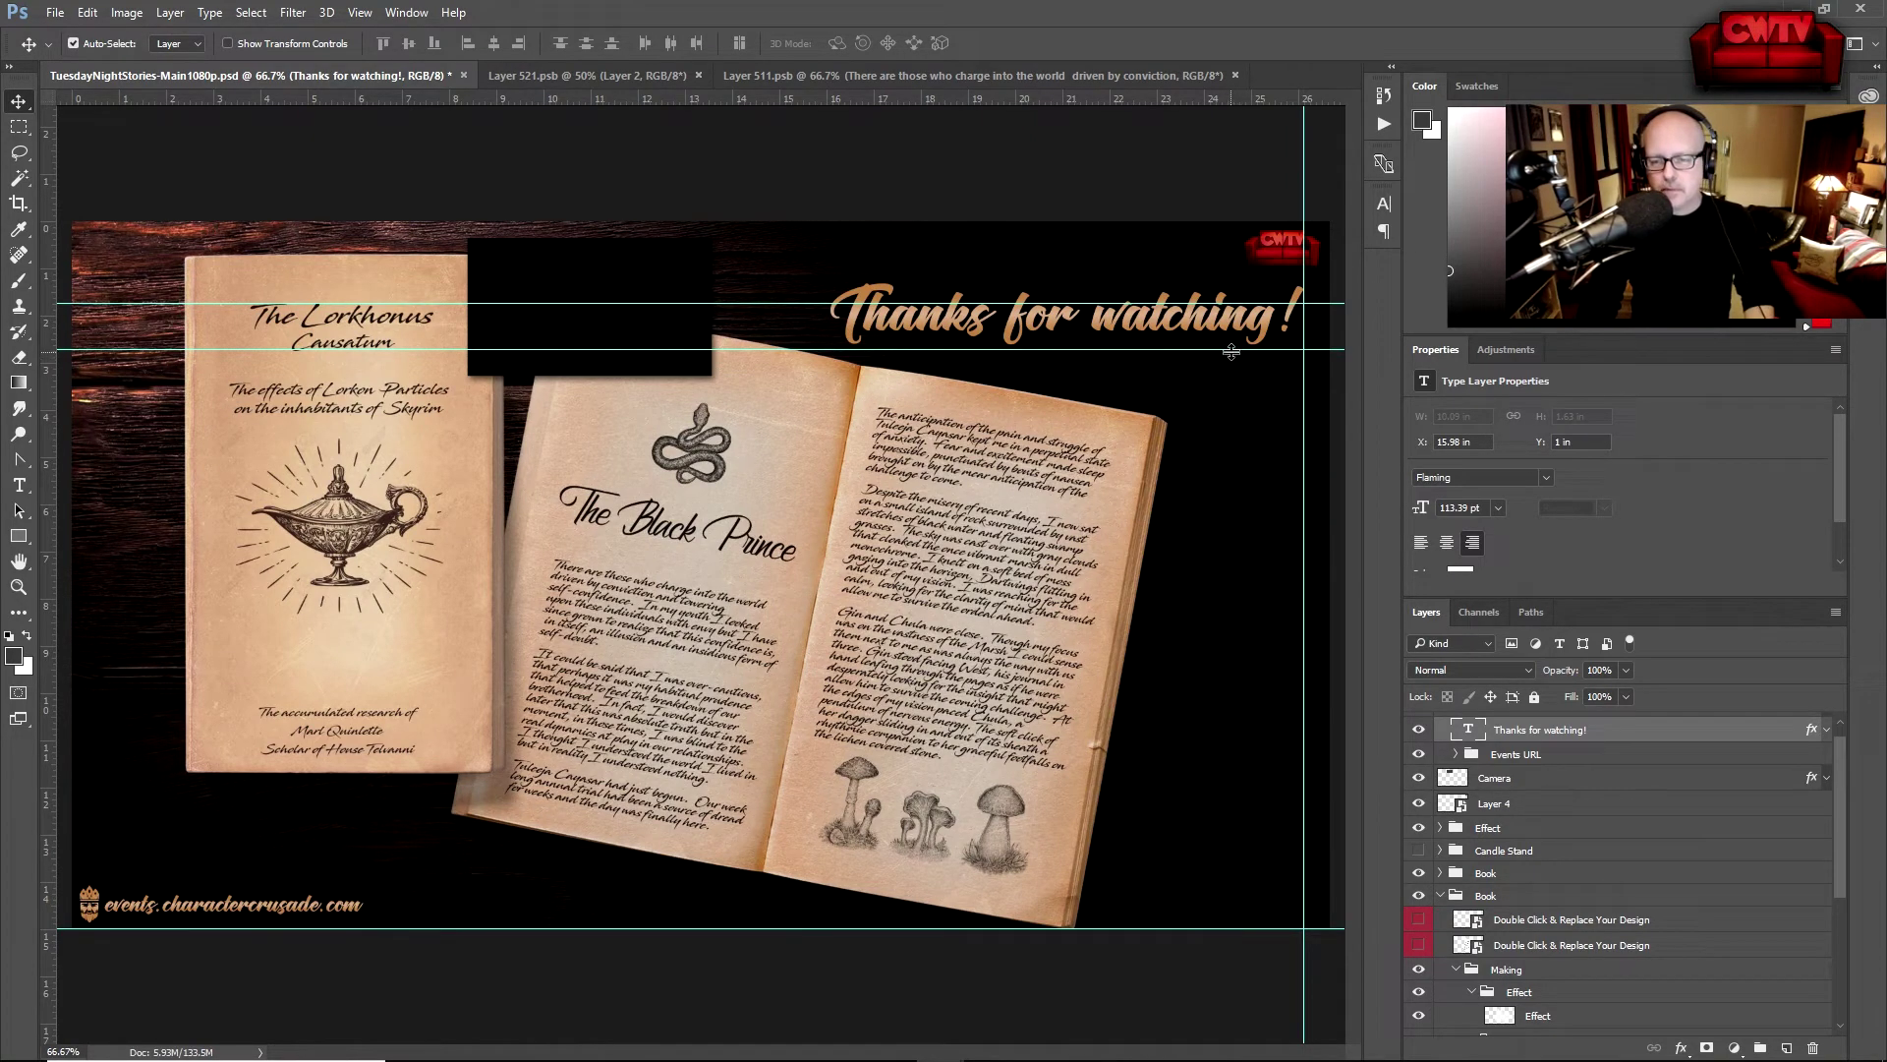
pyautogui.moveTo(1231, 352); pyautogui.dragTo(1233, 331)
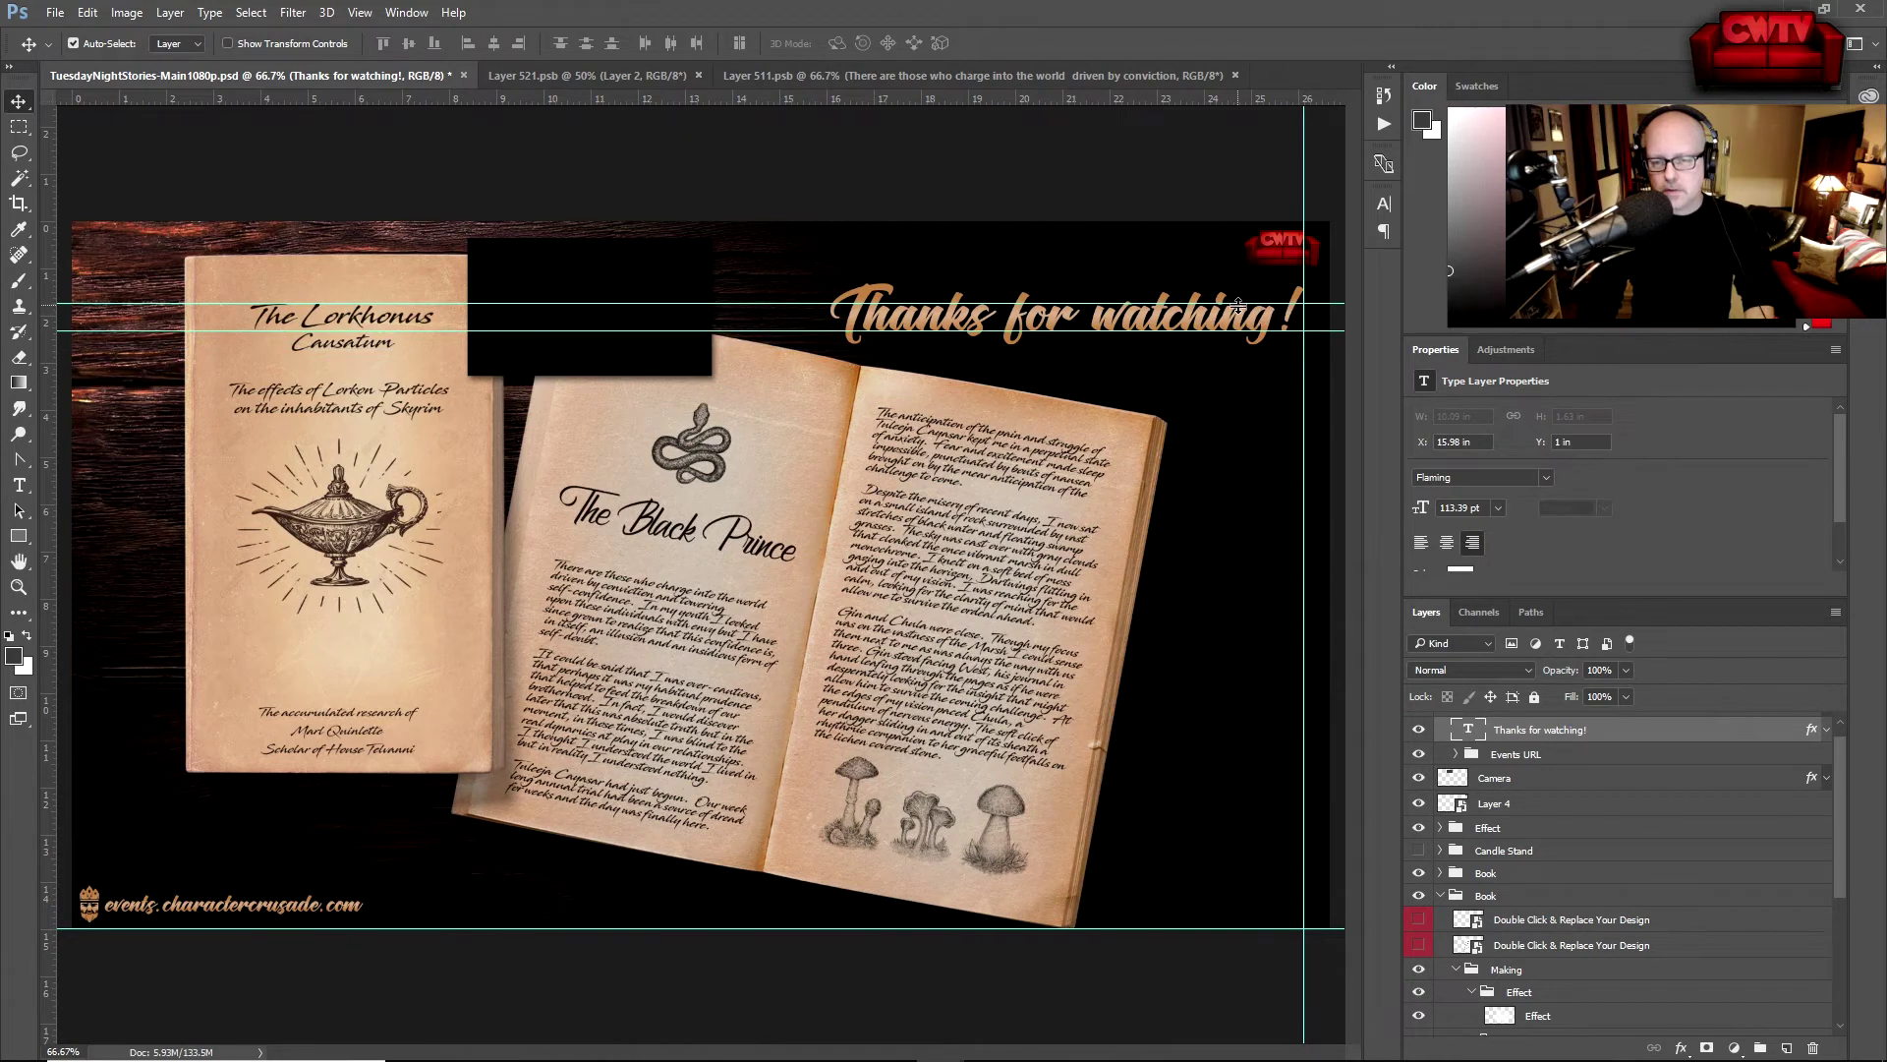
pyautogui.moveTo(1243, 302); pyautogui.dragTo(1246, 282)
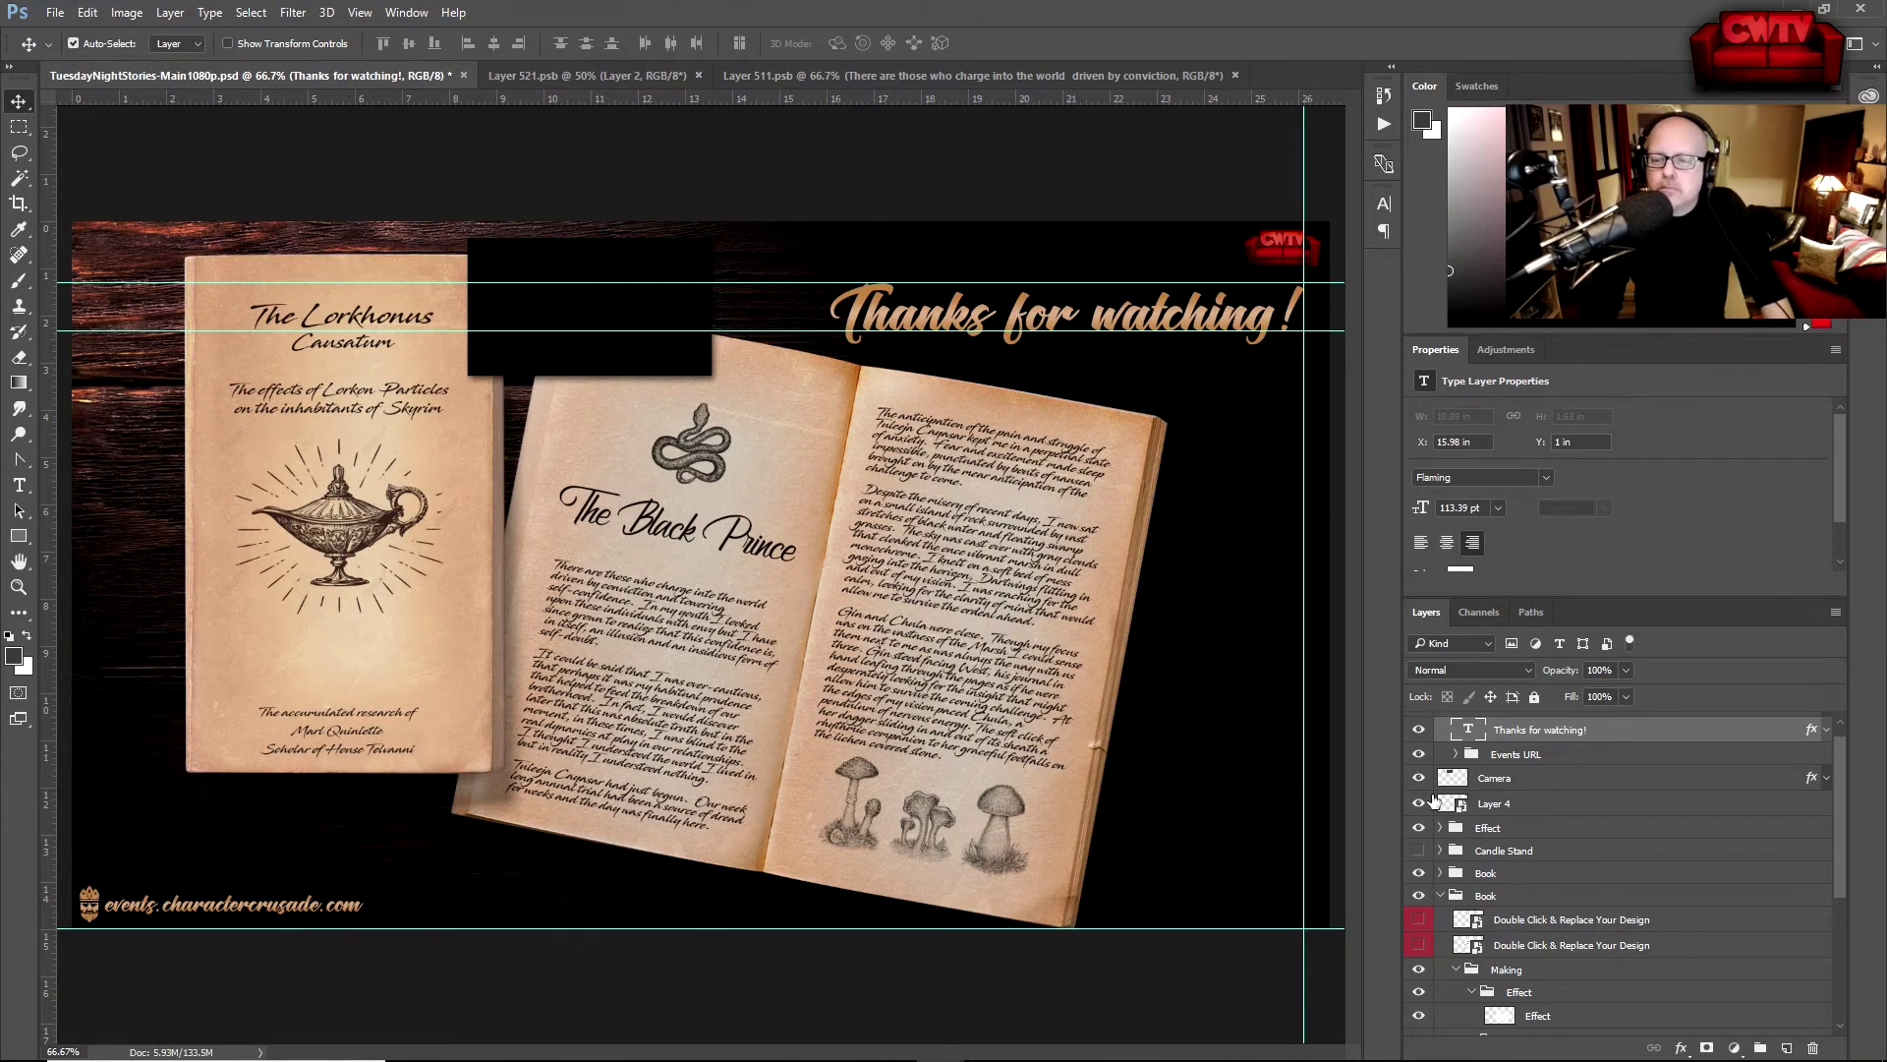
# - Retype the title as 'It's Story Time!', removing the stray trailing letters
pyautogui.doubleClick(1469, 733)
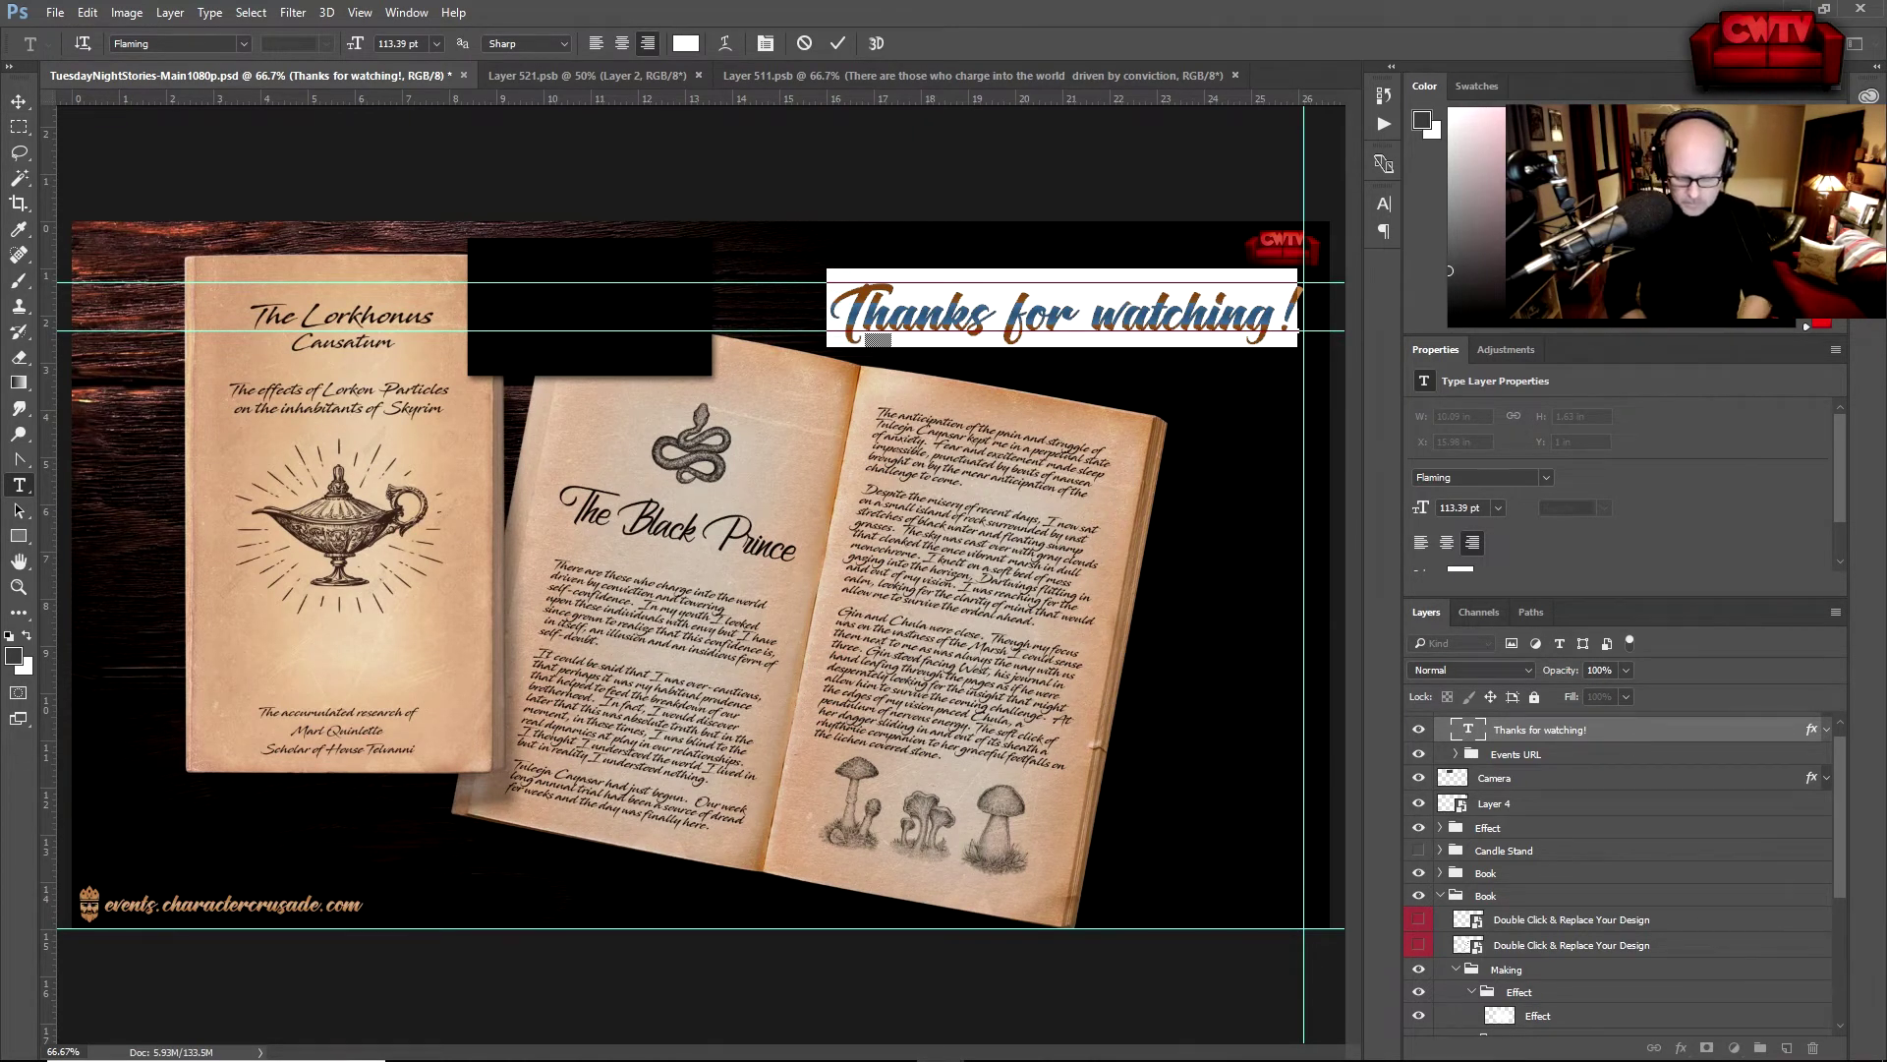
pyautogui.write("It's S")
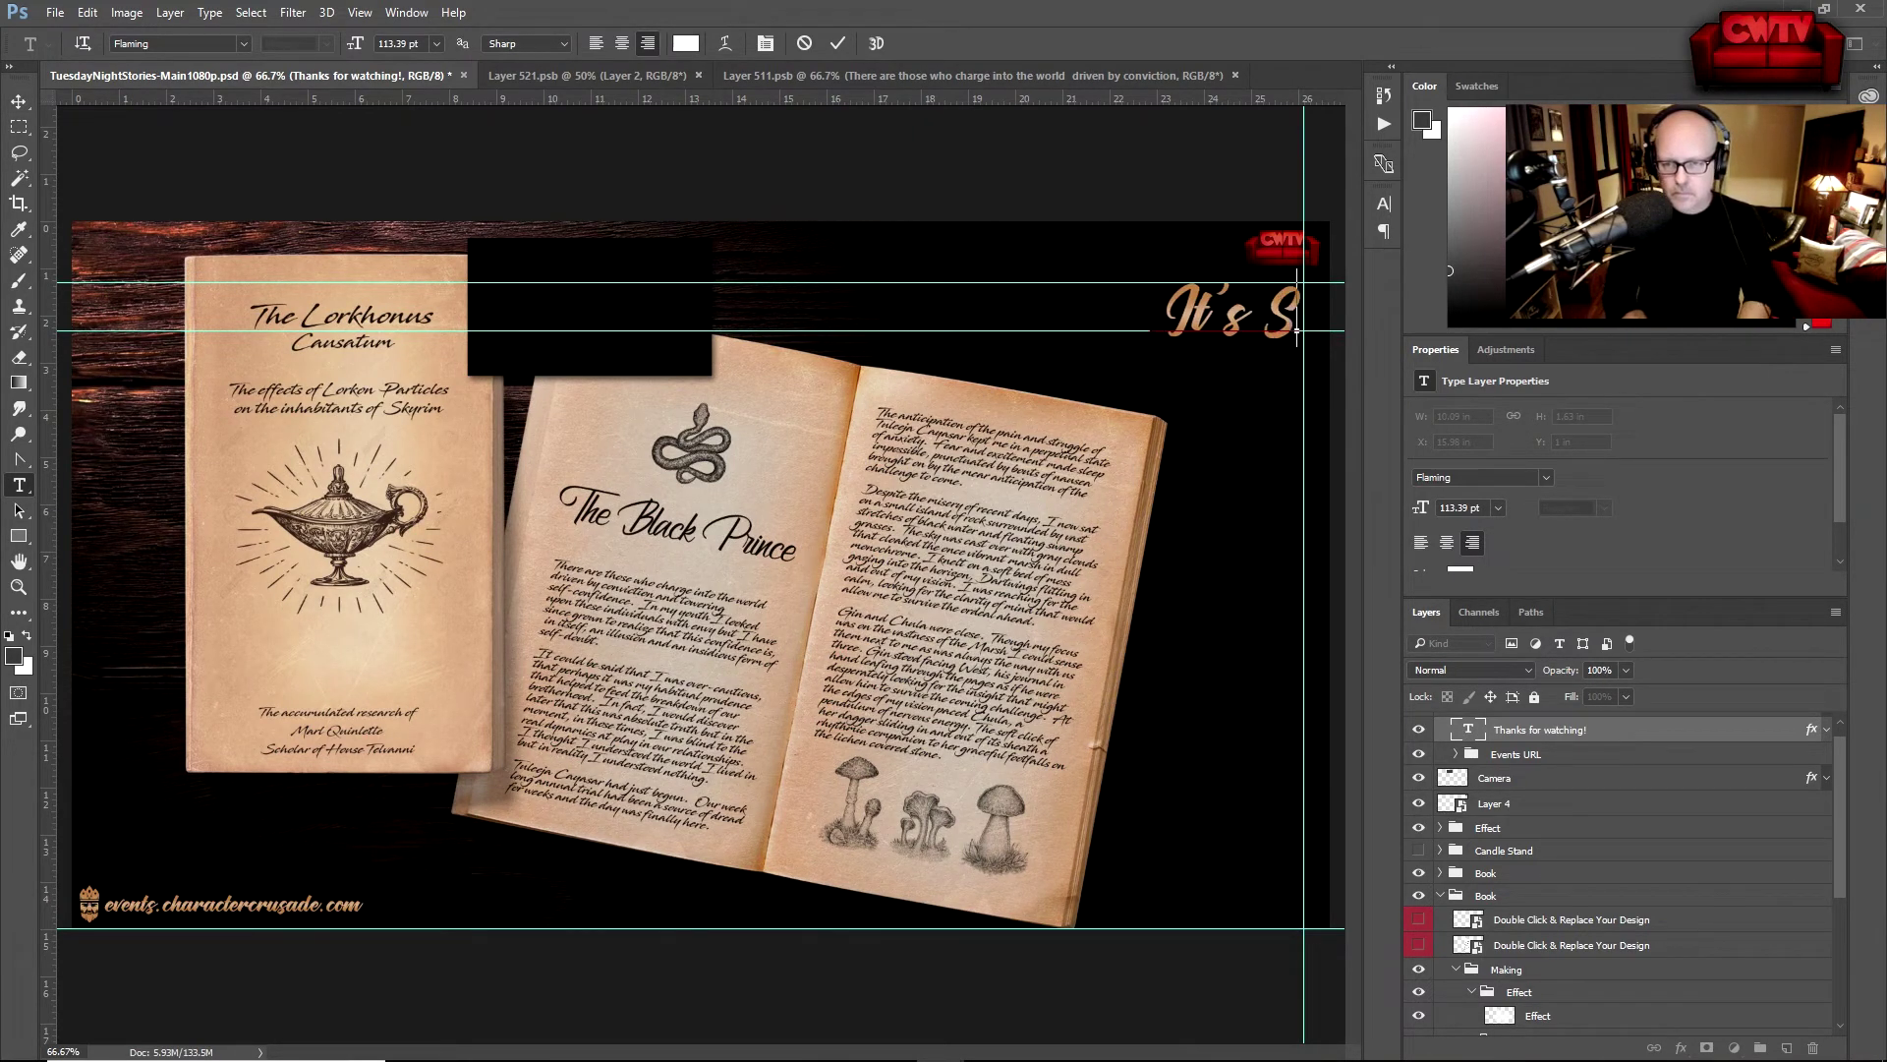
pyautogui.write('tory Time')
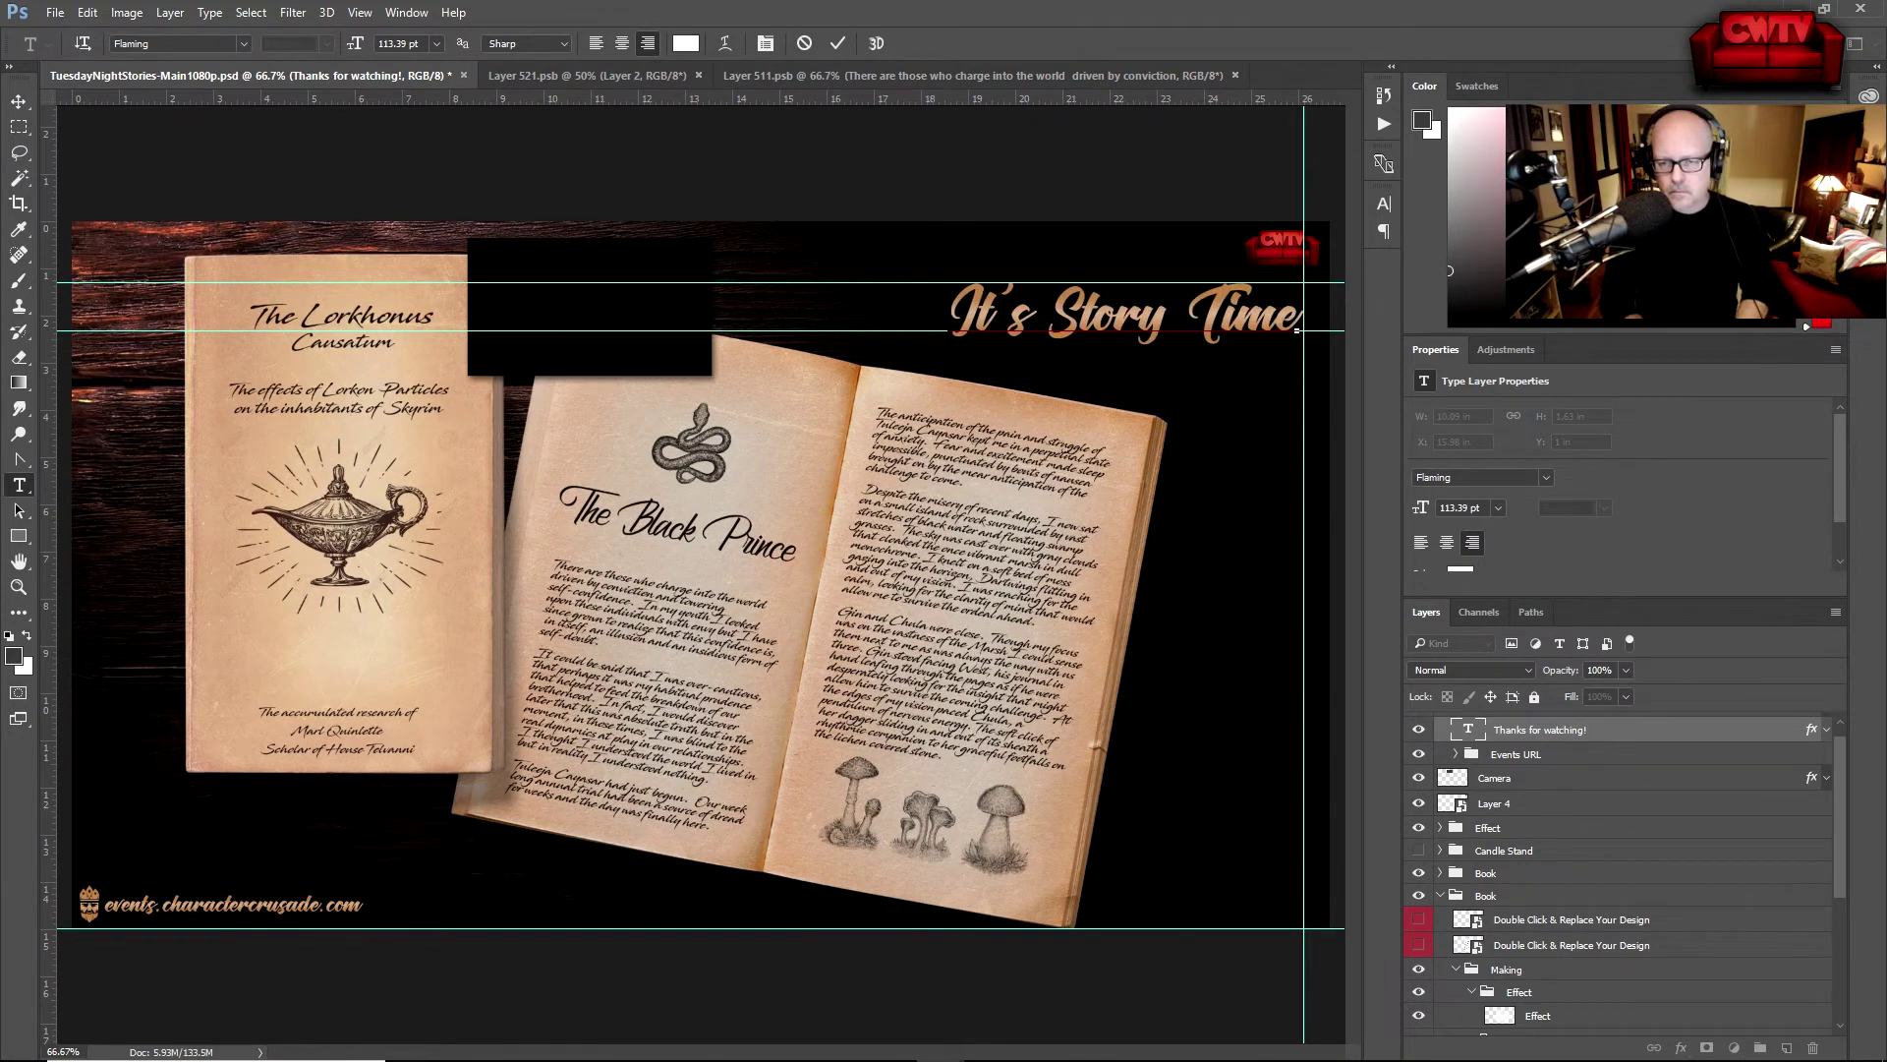
pyautogui.write('!')
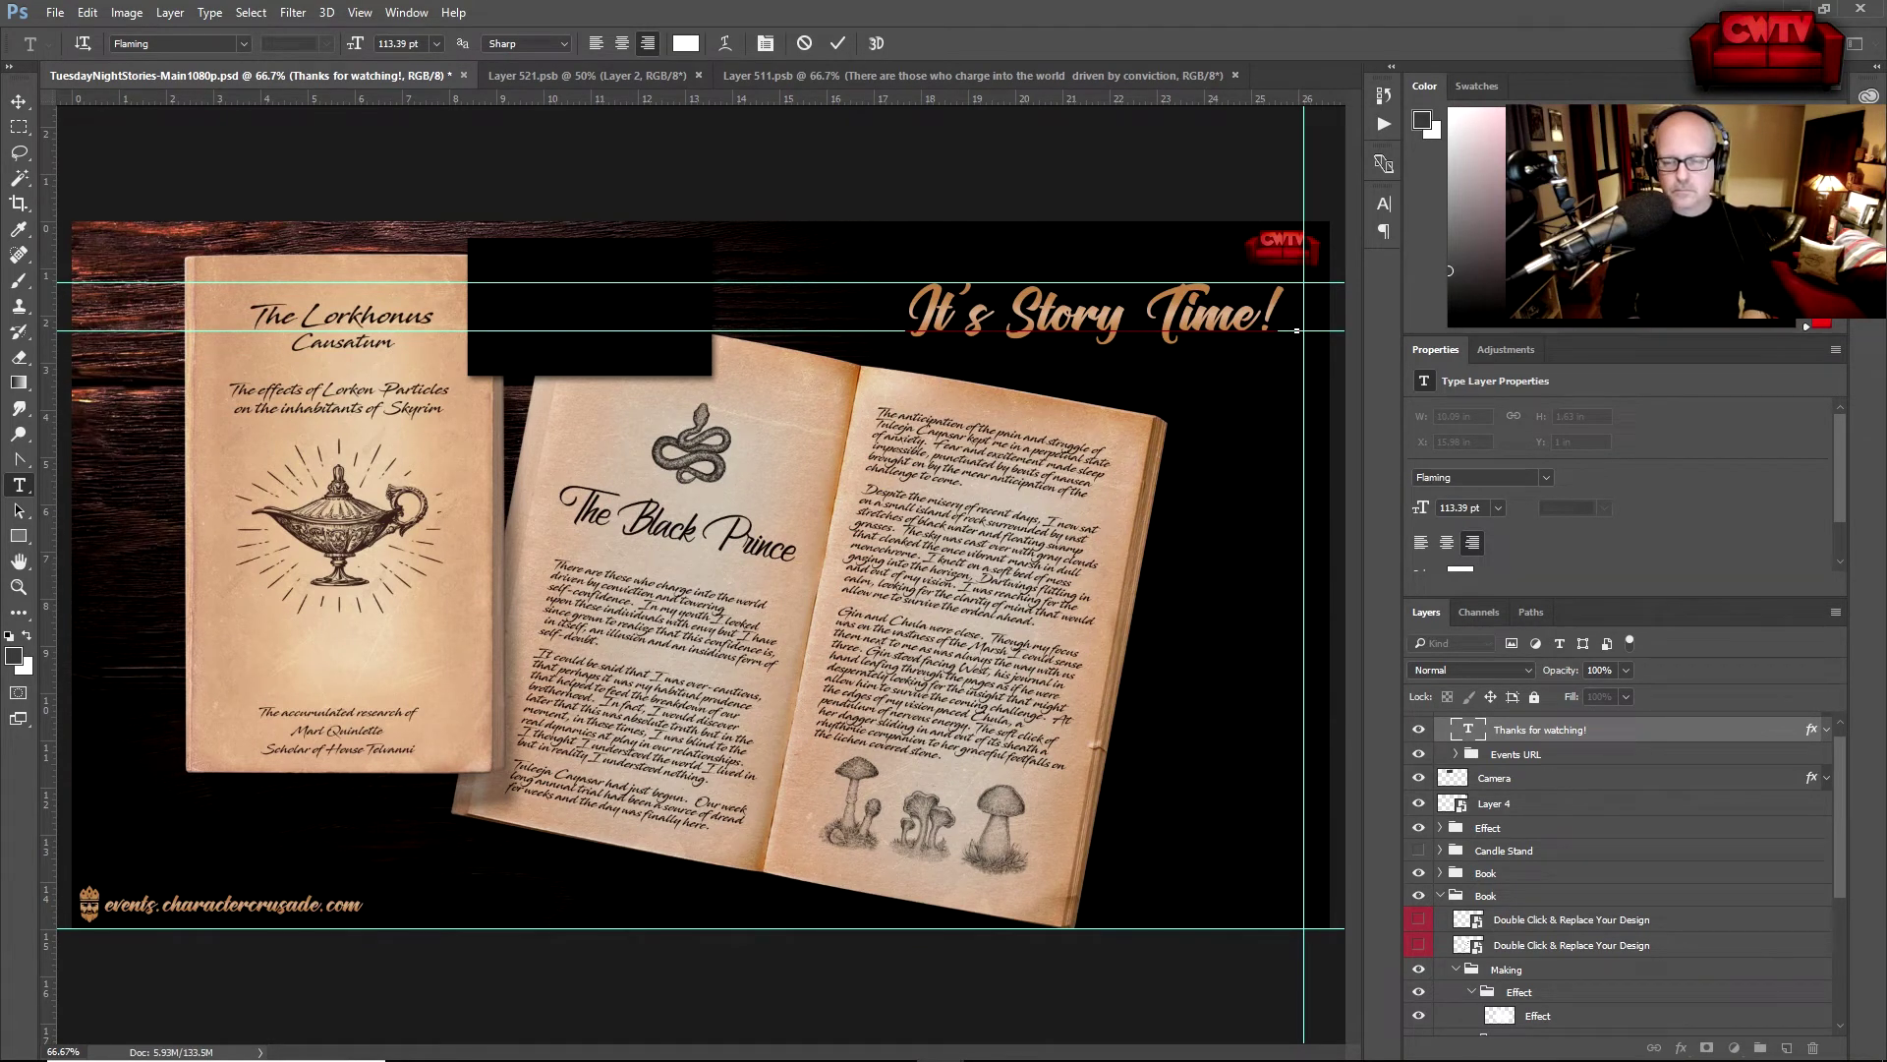
pyautogui.write(' stan')
pyautogui.press('BackSpace')
pyautogui.press('BackSpace')
pyautogui.press('BackSpace')
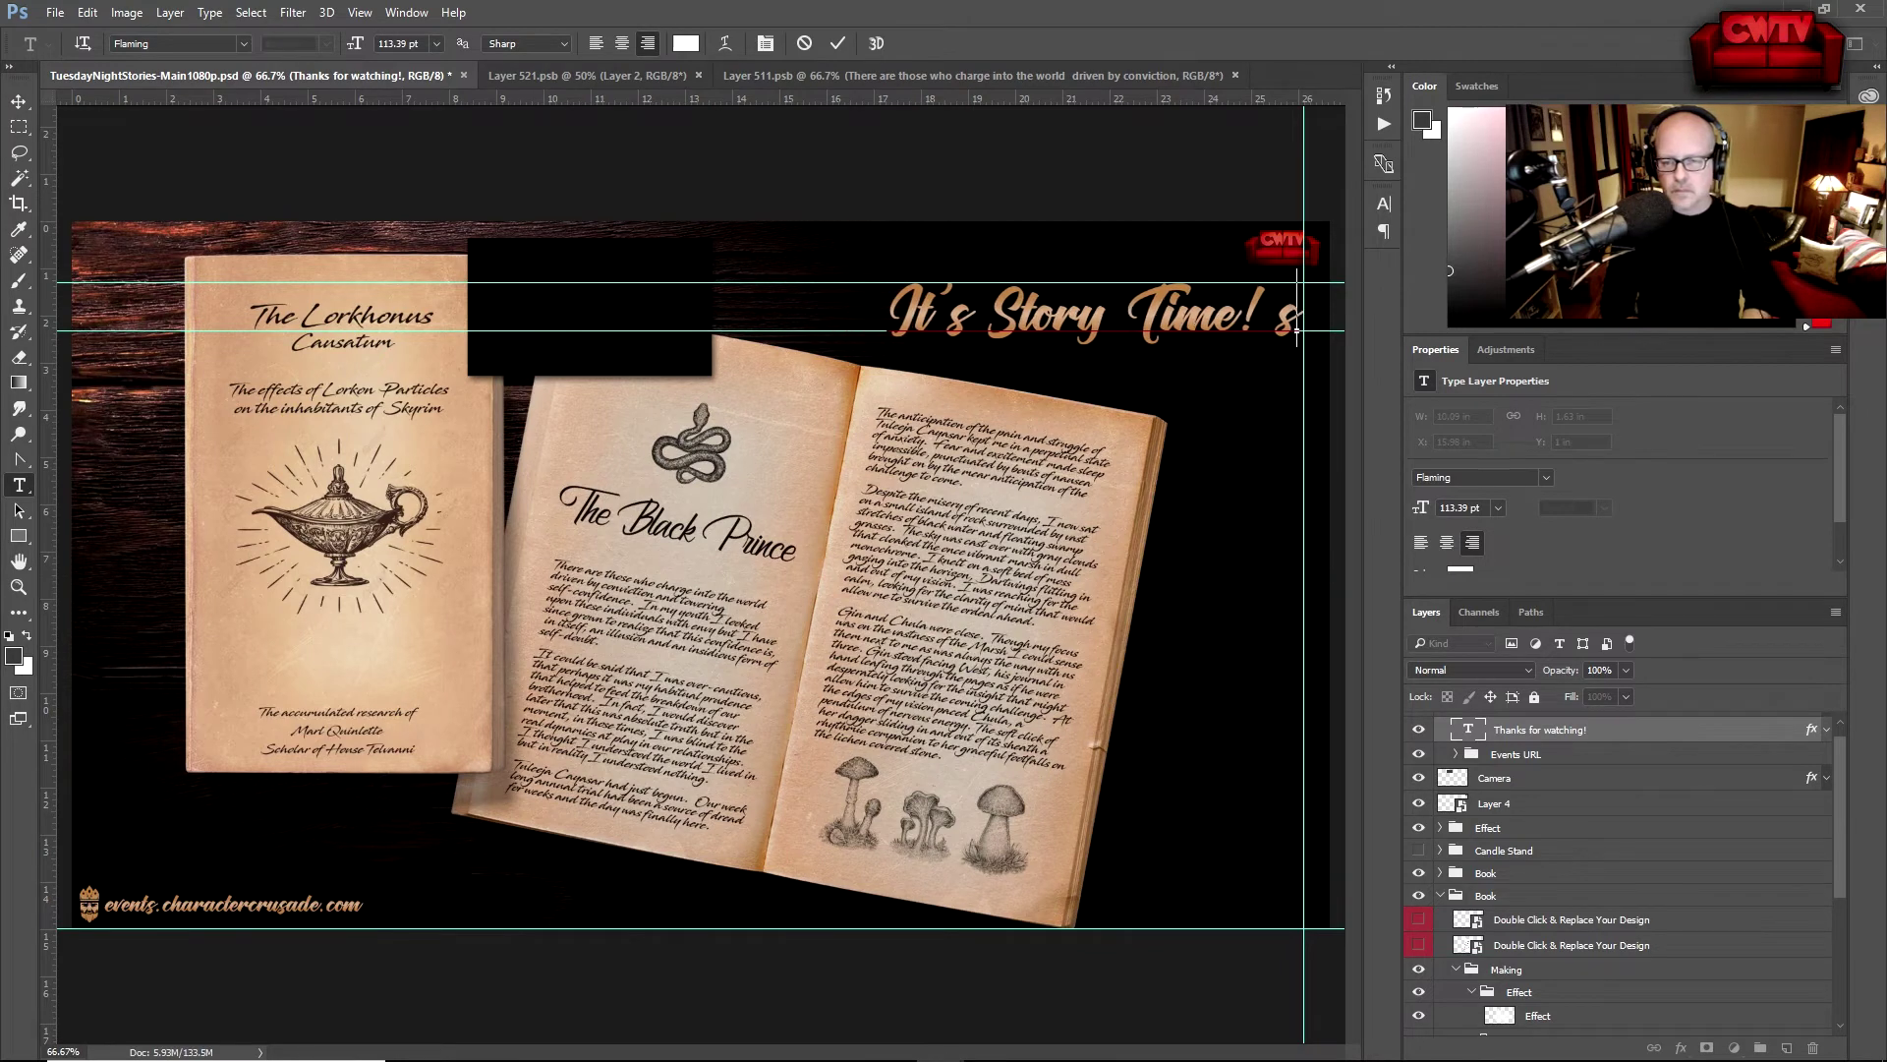
pyautogui.press('BackSpace')
pyautogui.press('BackSpace')
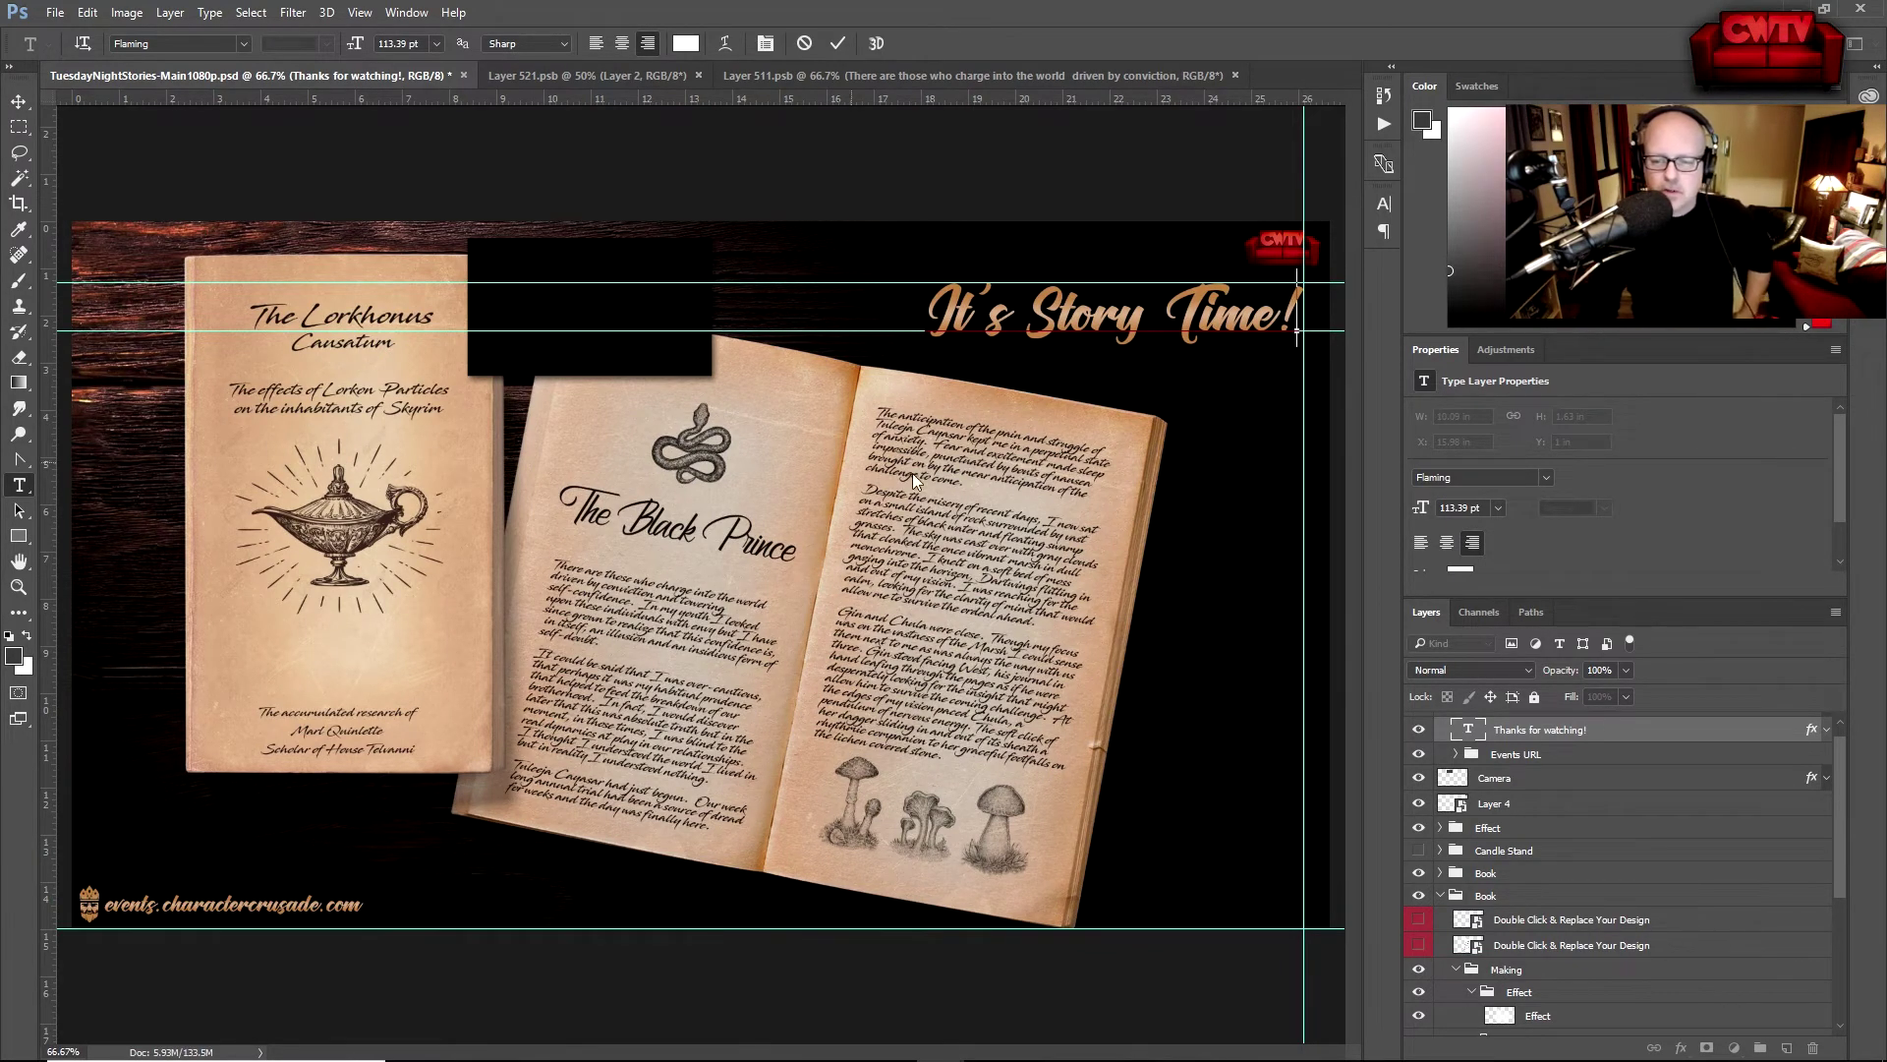
pyautogui.hotkey('ctrl', 'Return')
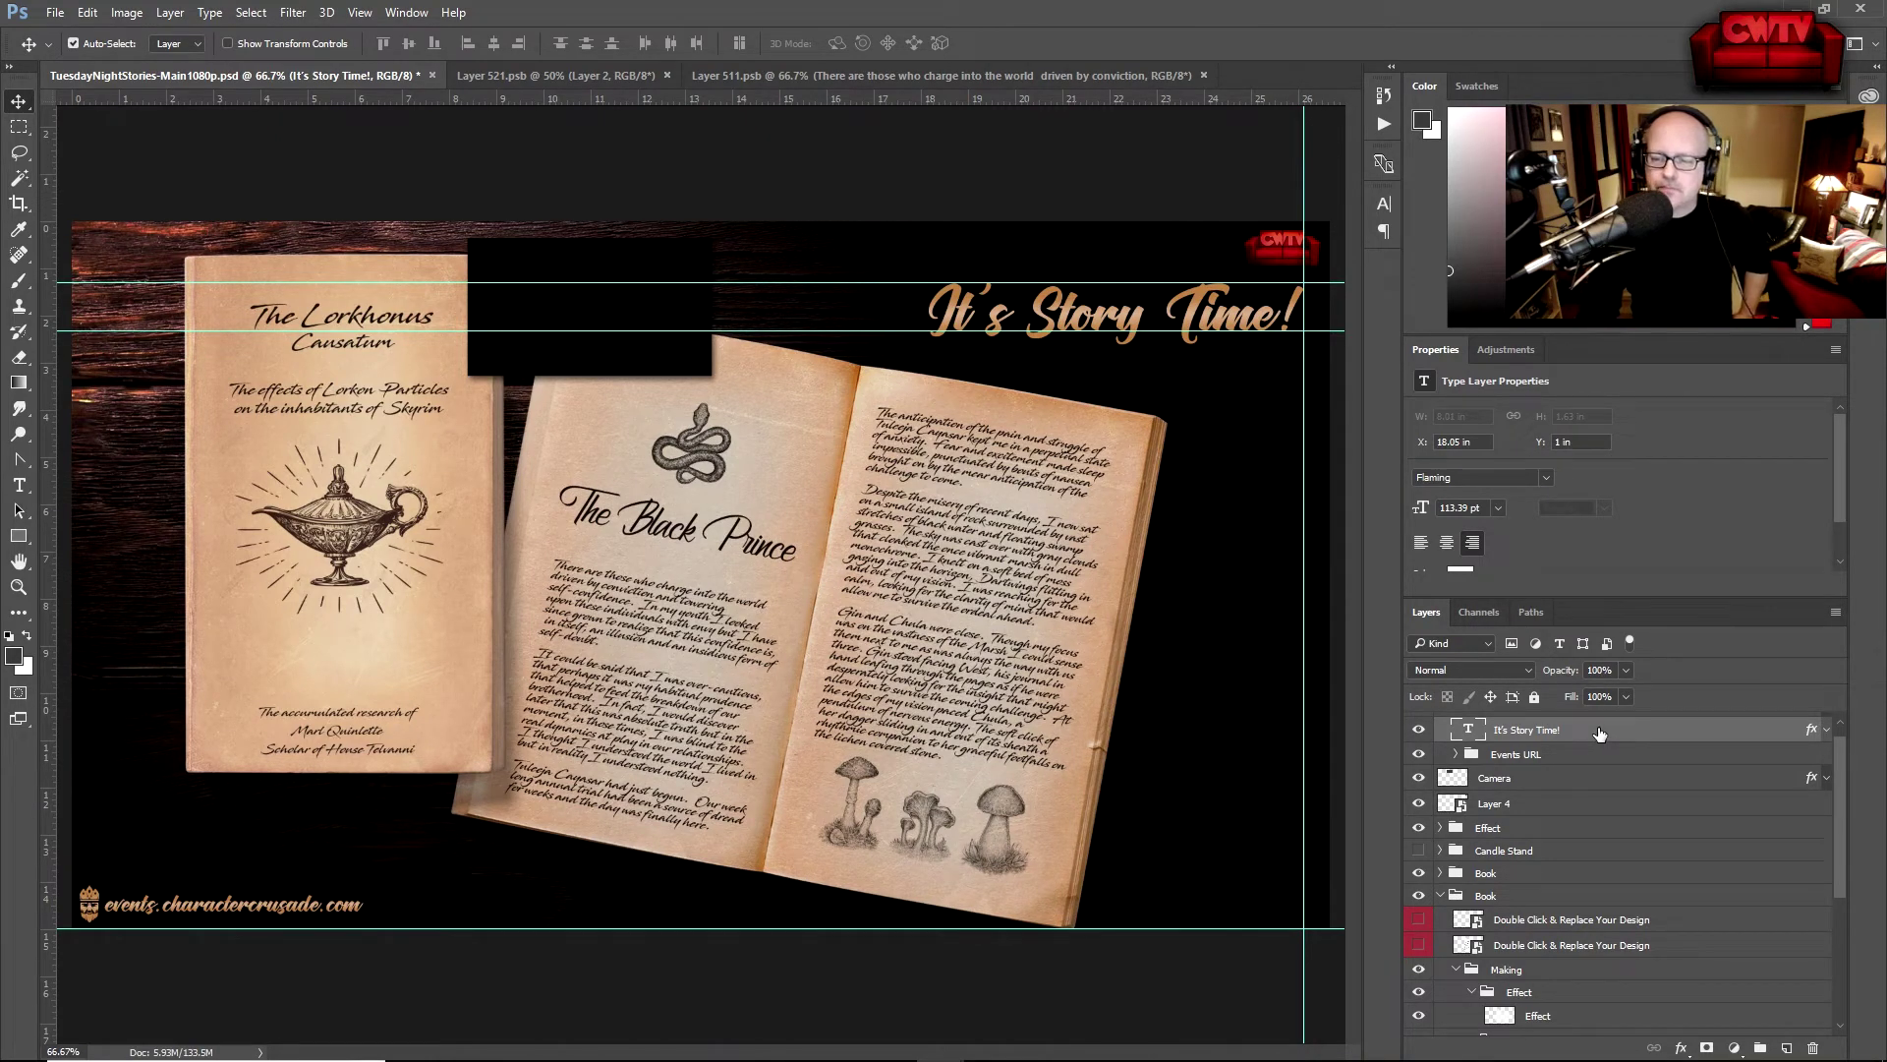
# - Duplicate the heading below itself and turn the copy into a 72 pt 'please stand by' line
pyautogui.moveTo(1600, 733); pyautogui.dragTo(1787, 1046)
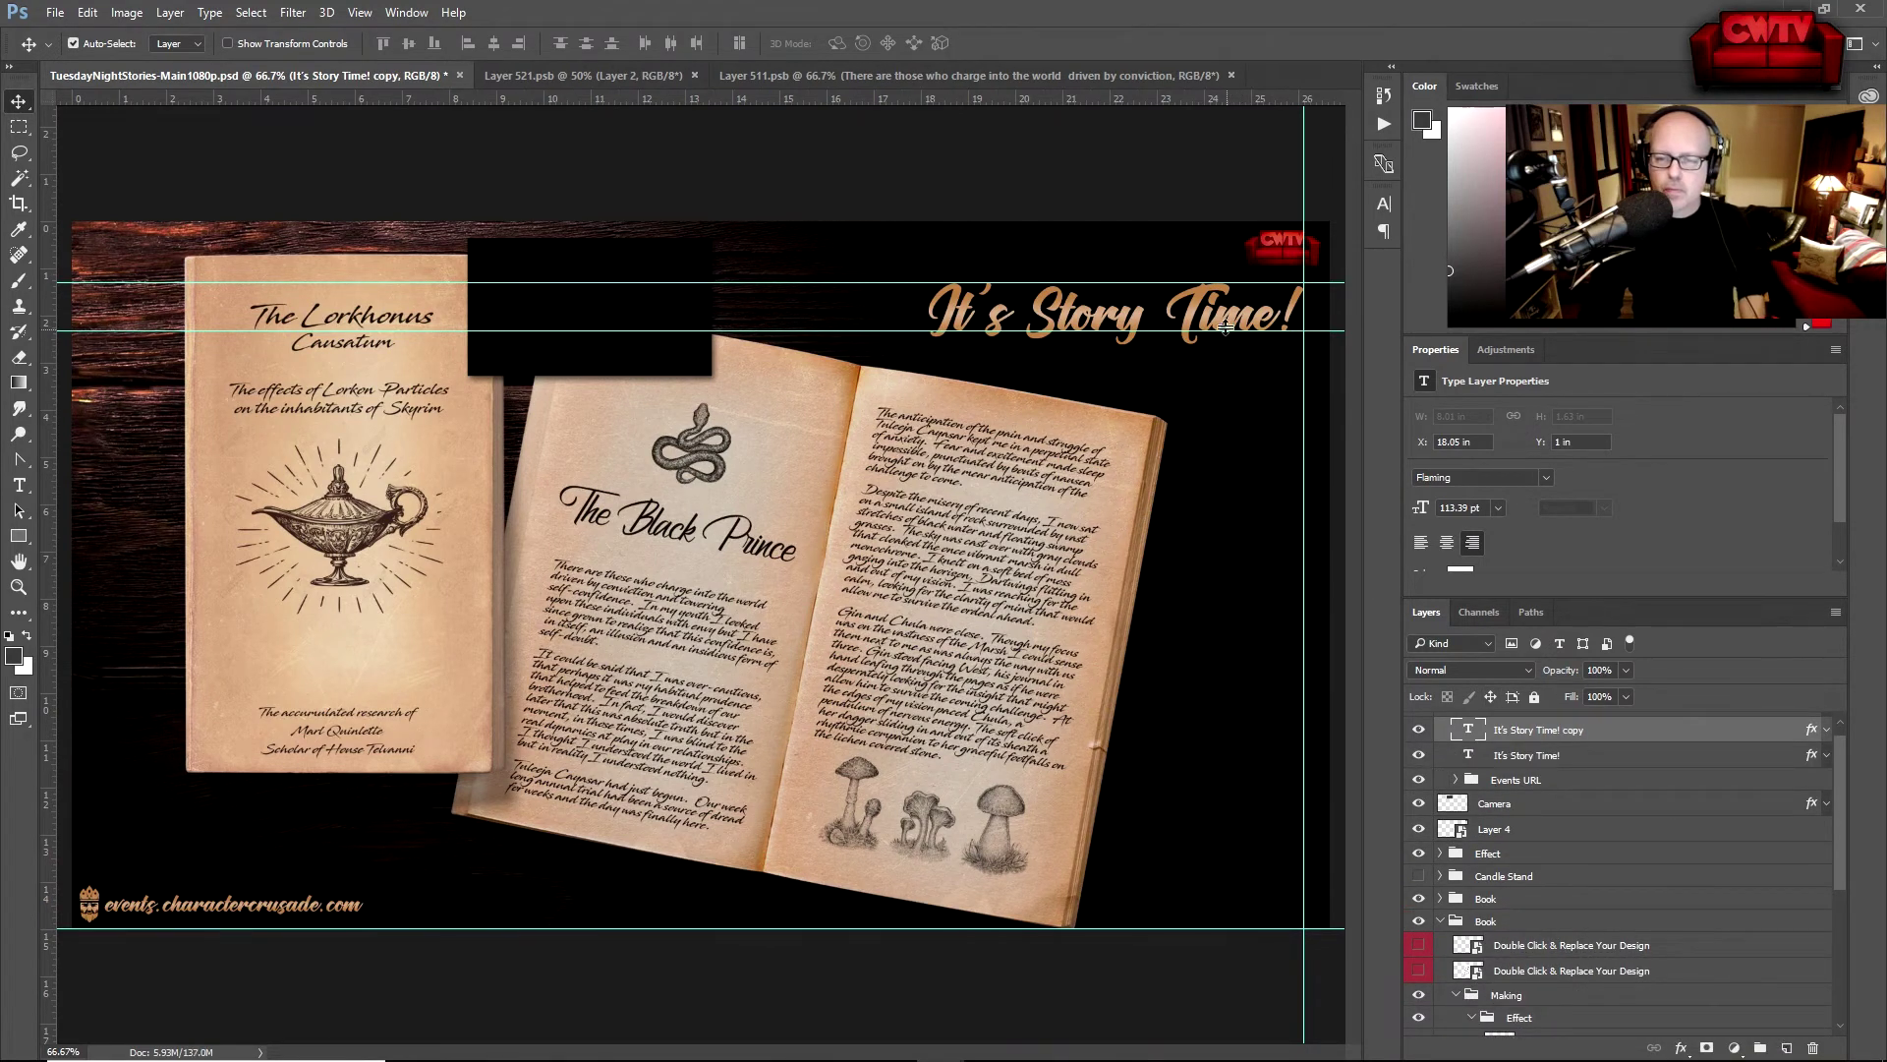
pyautogui.moveTo(1226, 328); pyautogui.dragTo(1225, 379)
pyautogui.doubleClick(1467, 730)
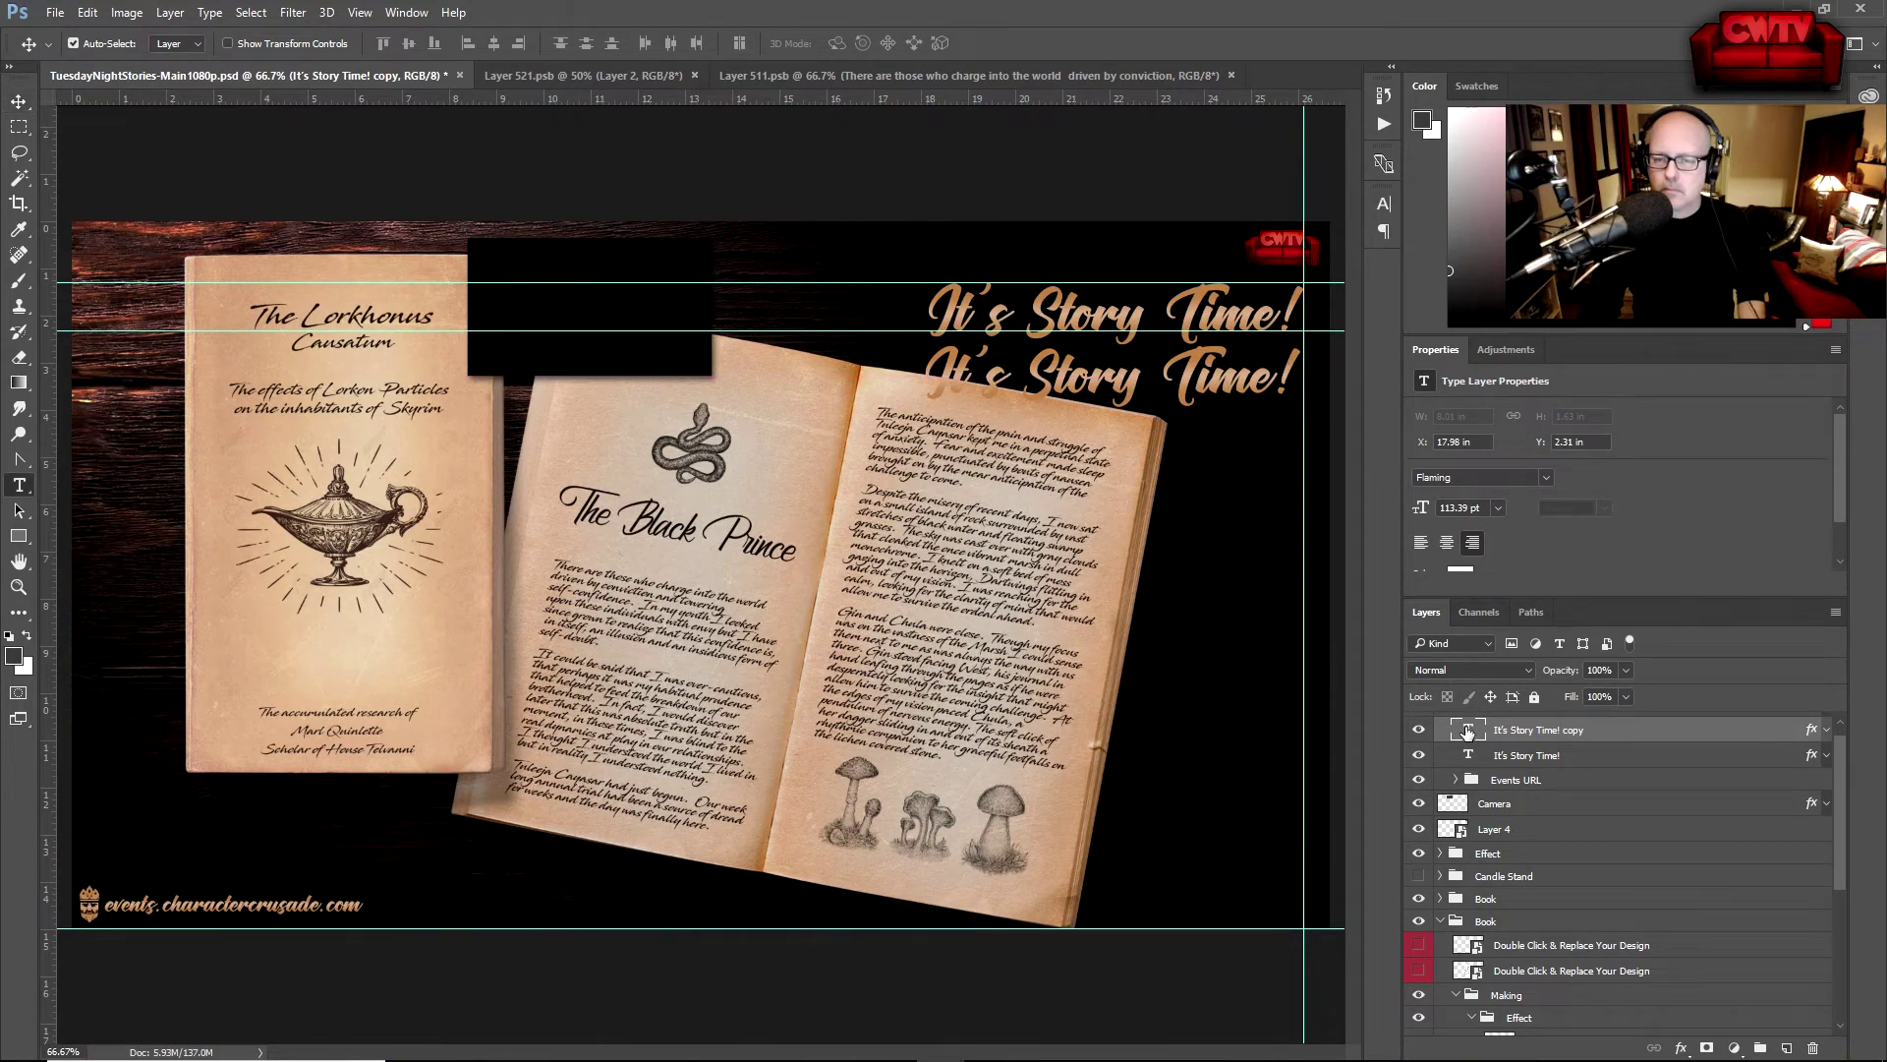
pyautogui.write('plea')
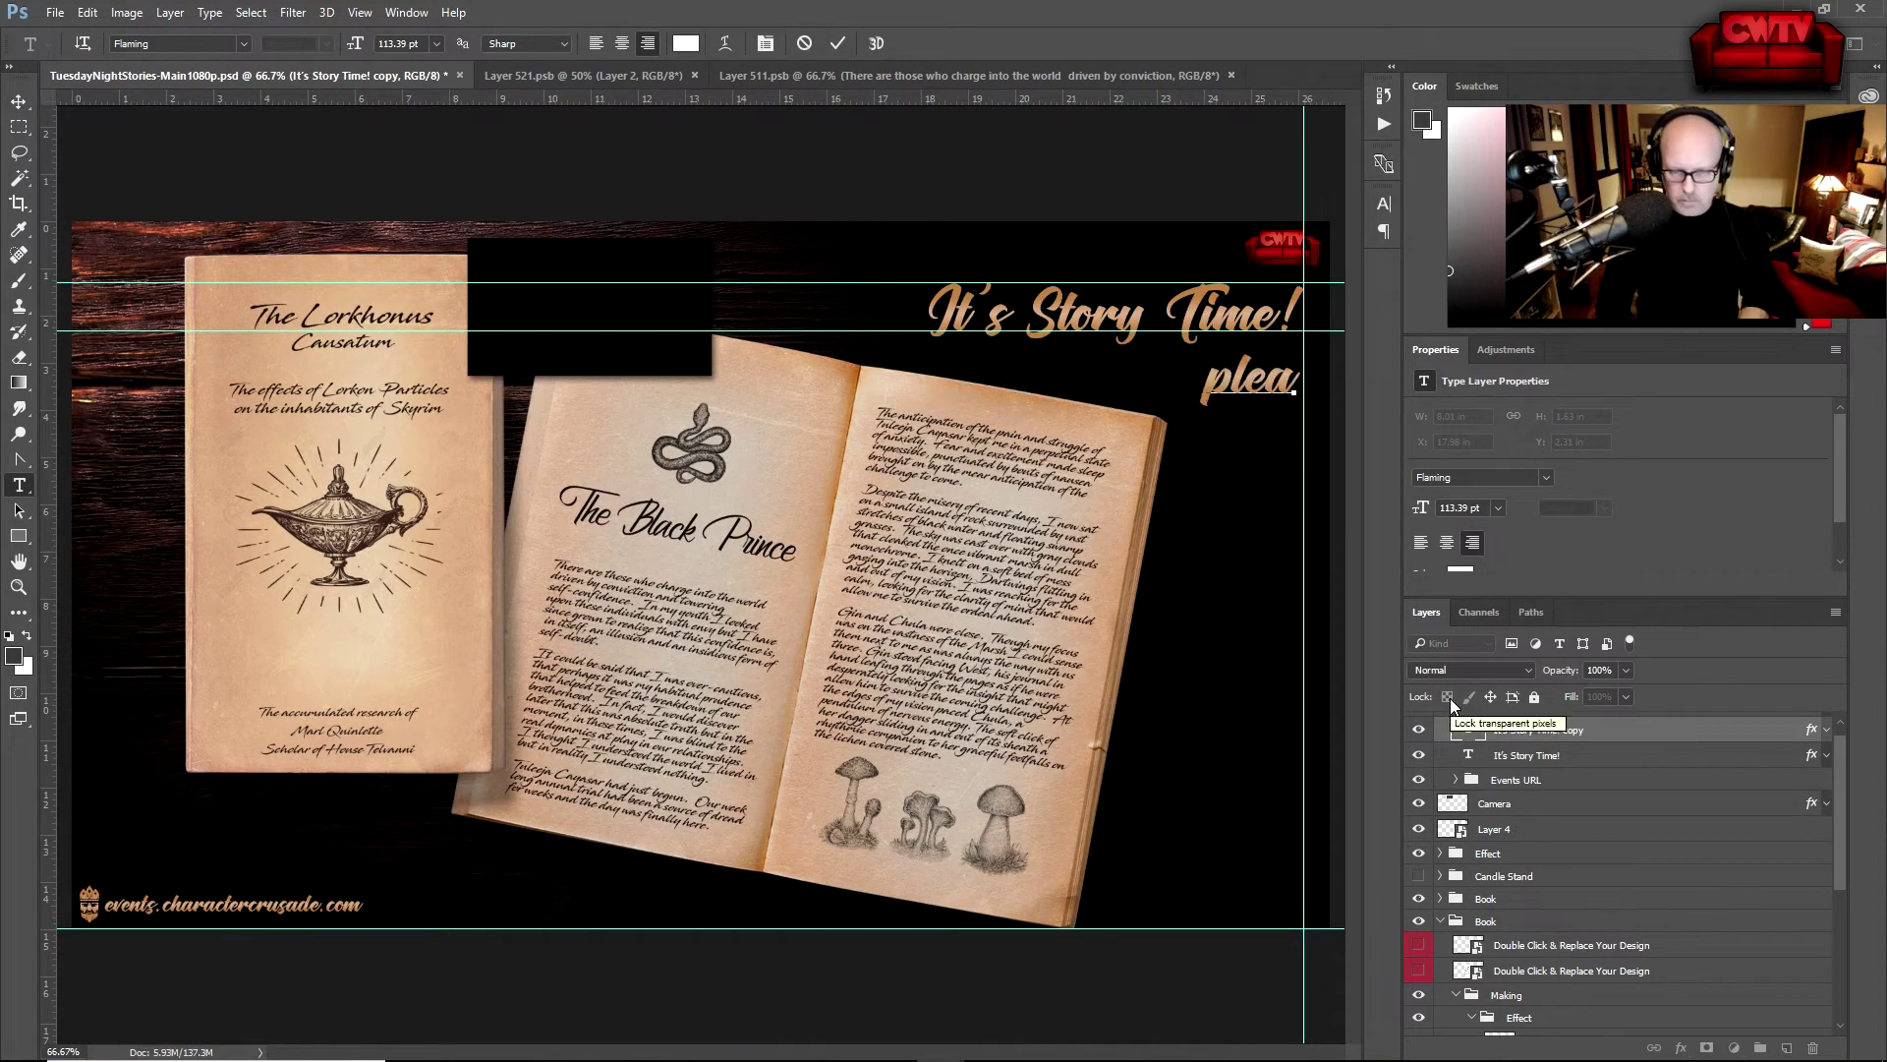
pyautogui.write('se s')
pyautogui.press('BackSpace')
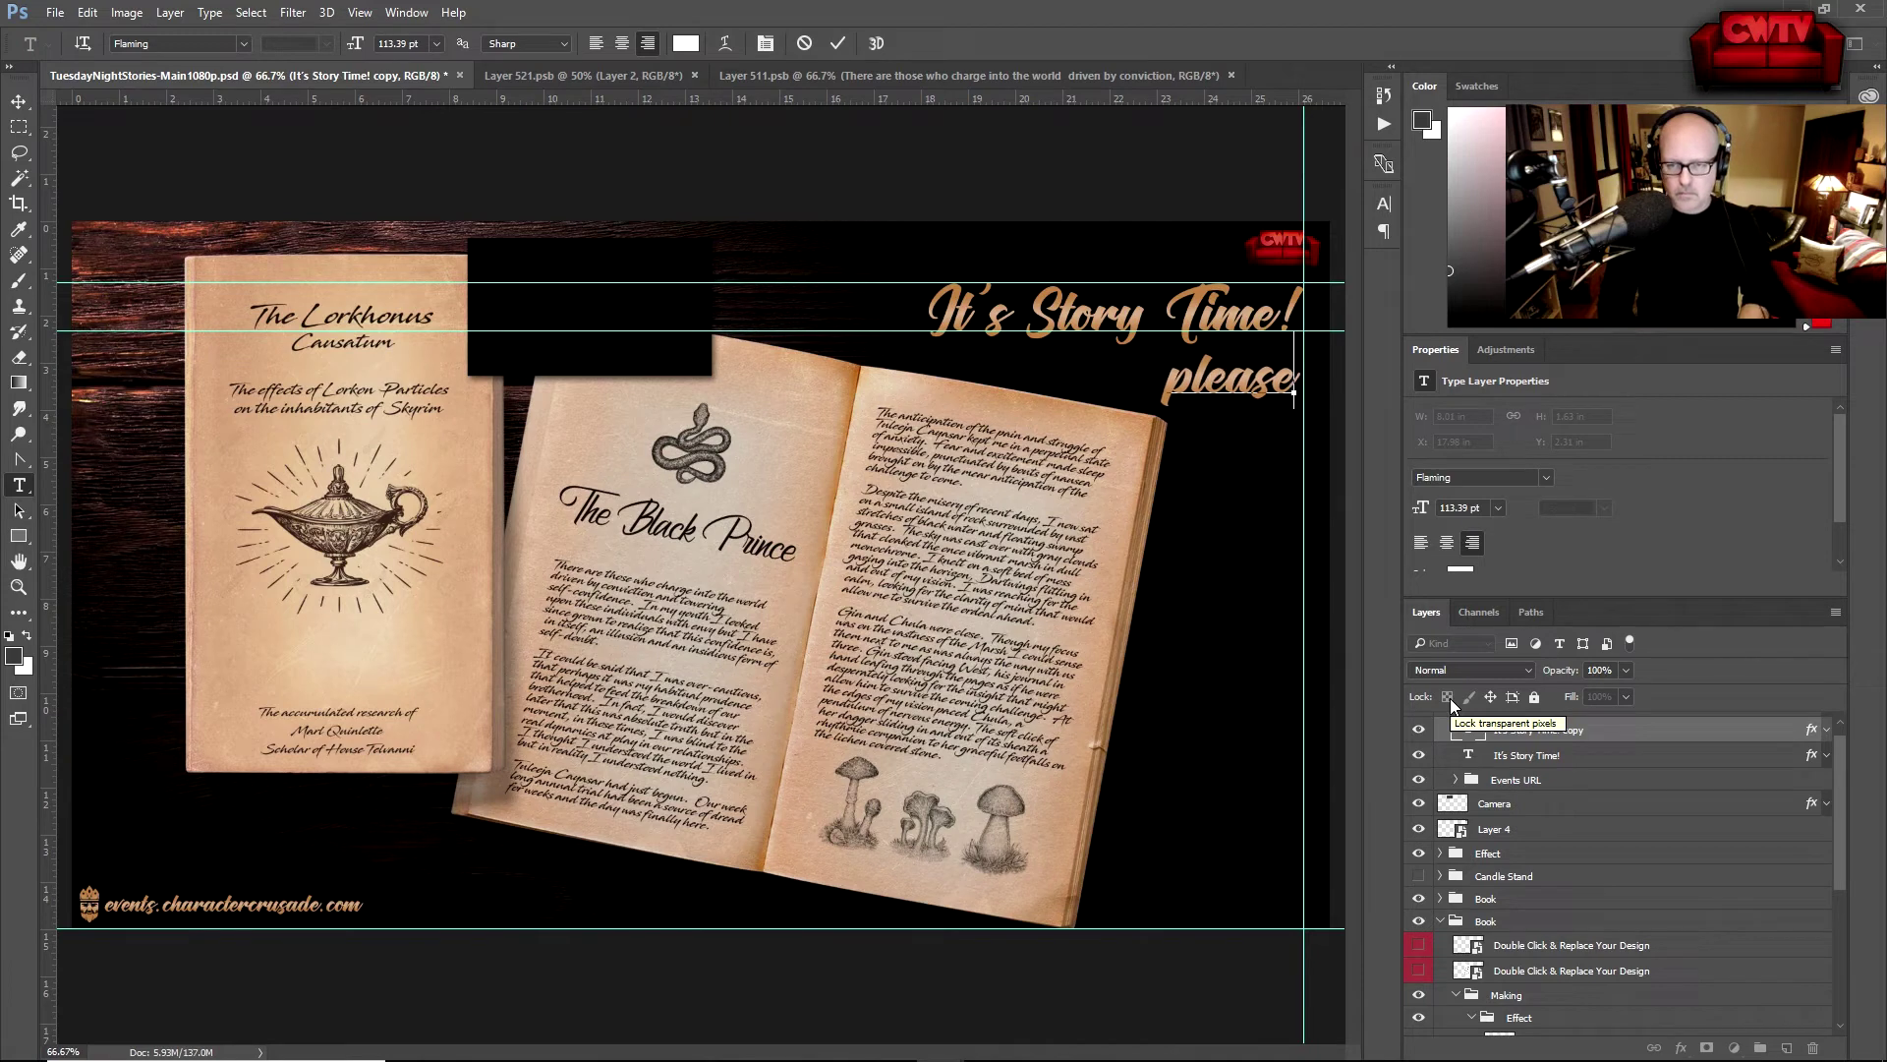
pyautogui.write('stand by')
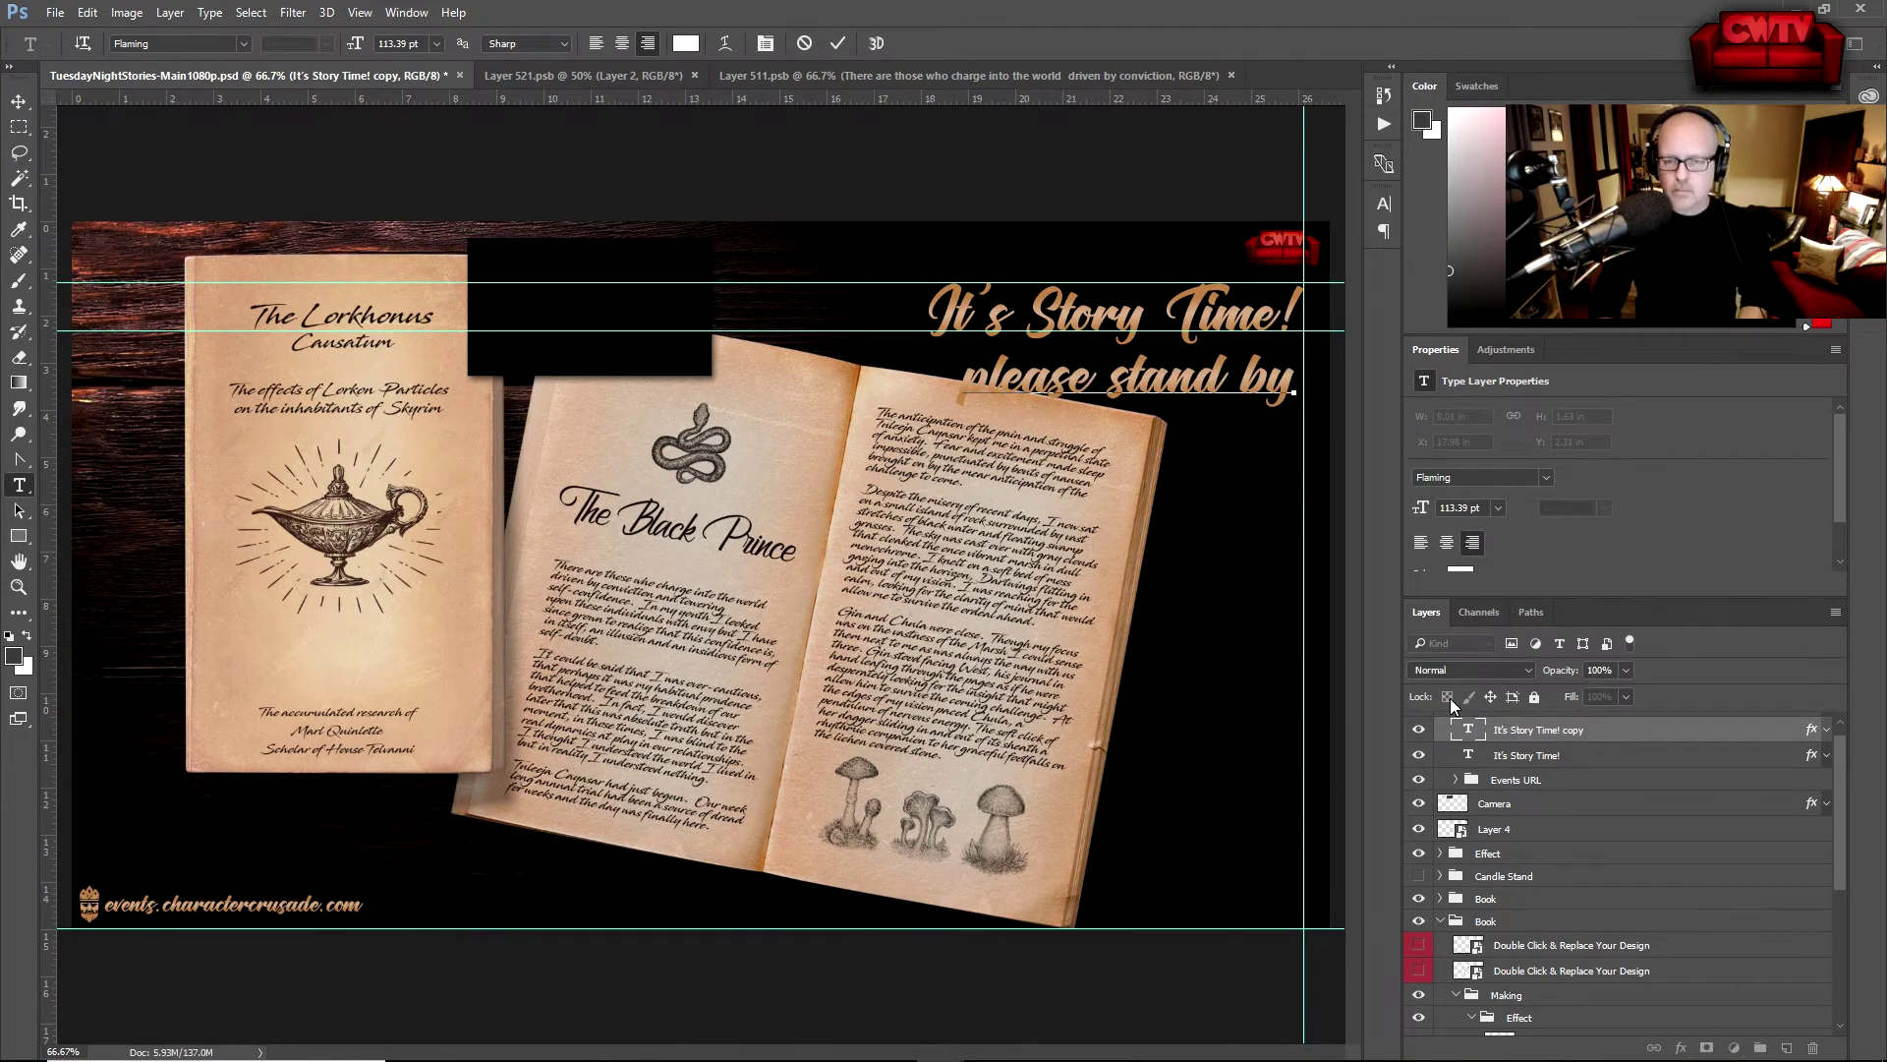
pyautogui.moveTo(1300, 377); pyautogui.dragTo(961, 362)
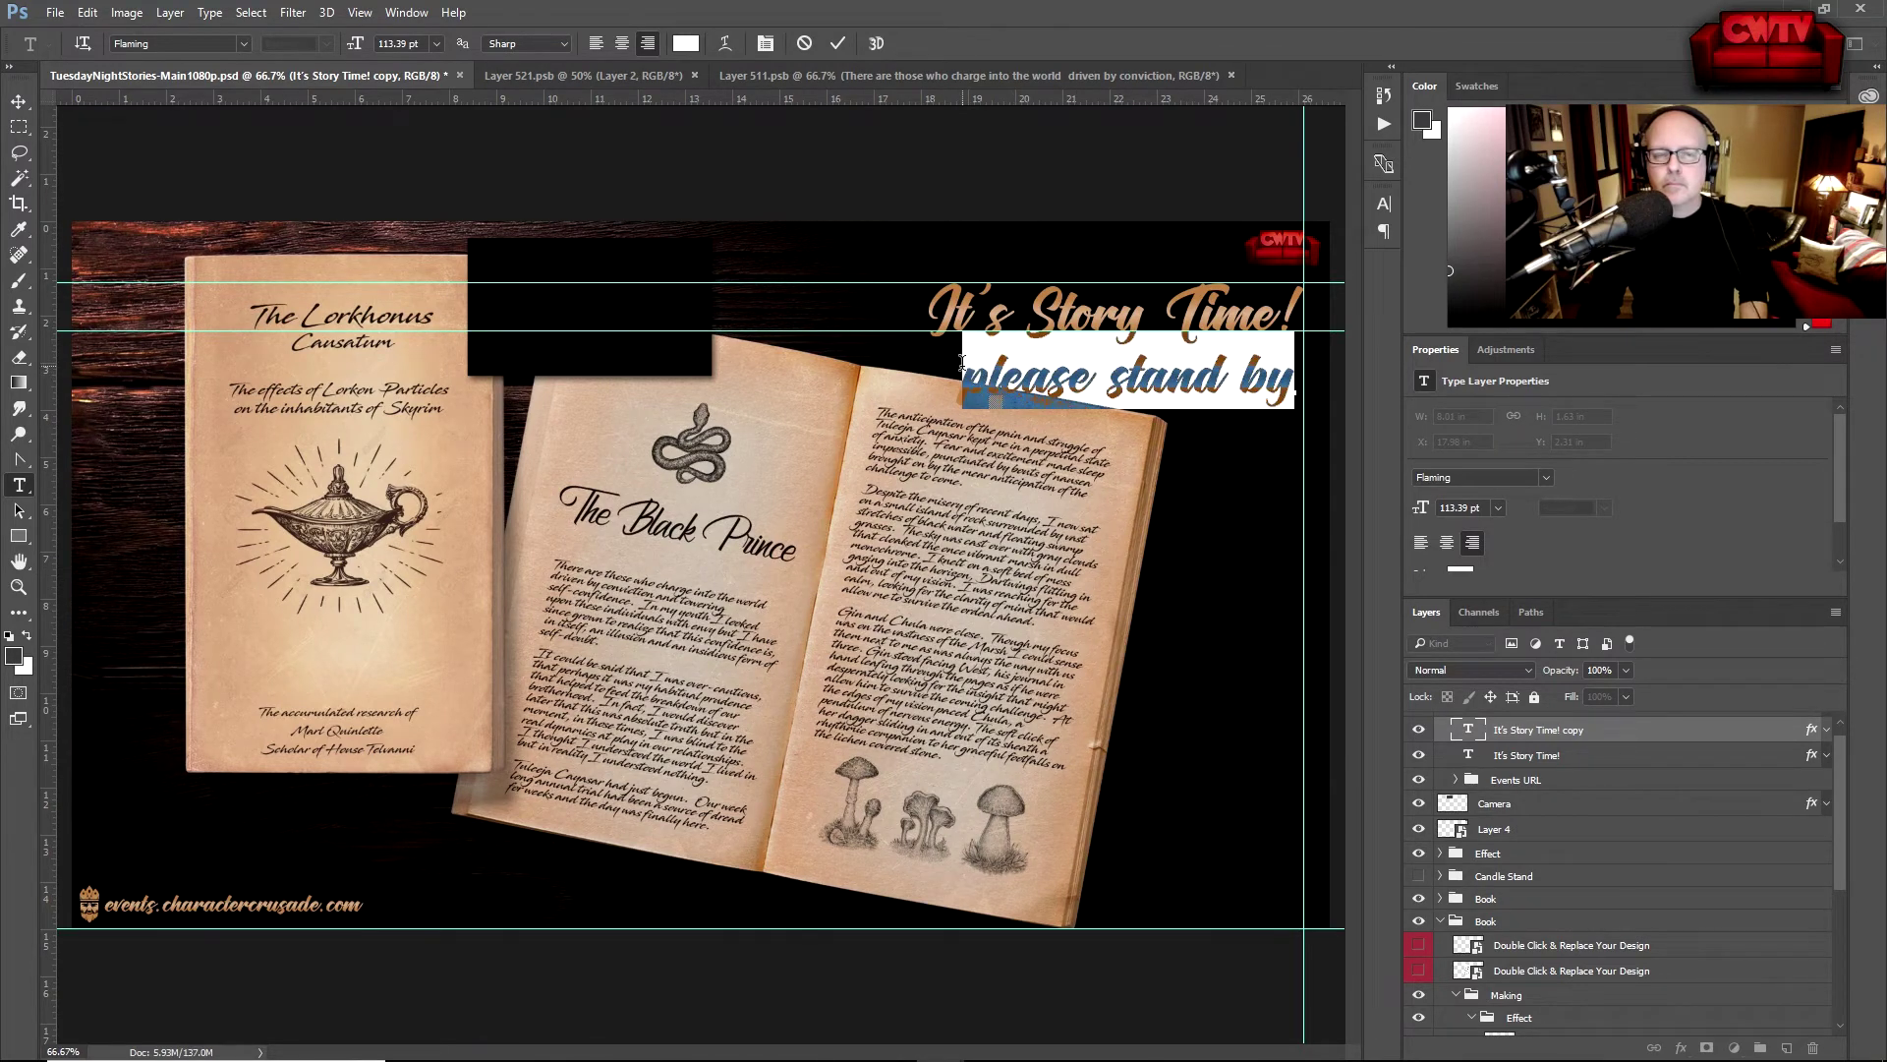
pyautogui.click(436, 43)
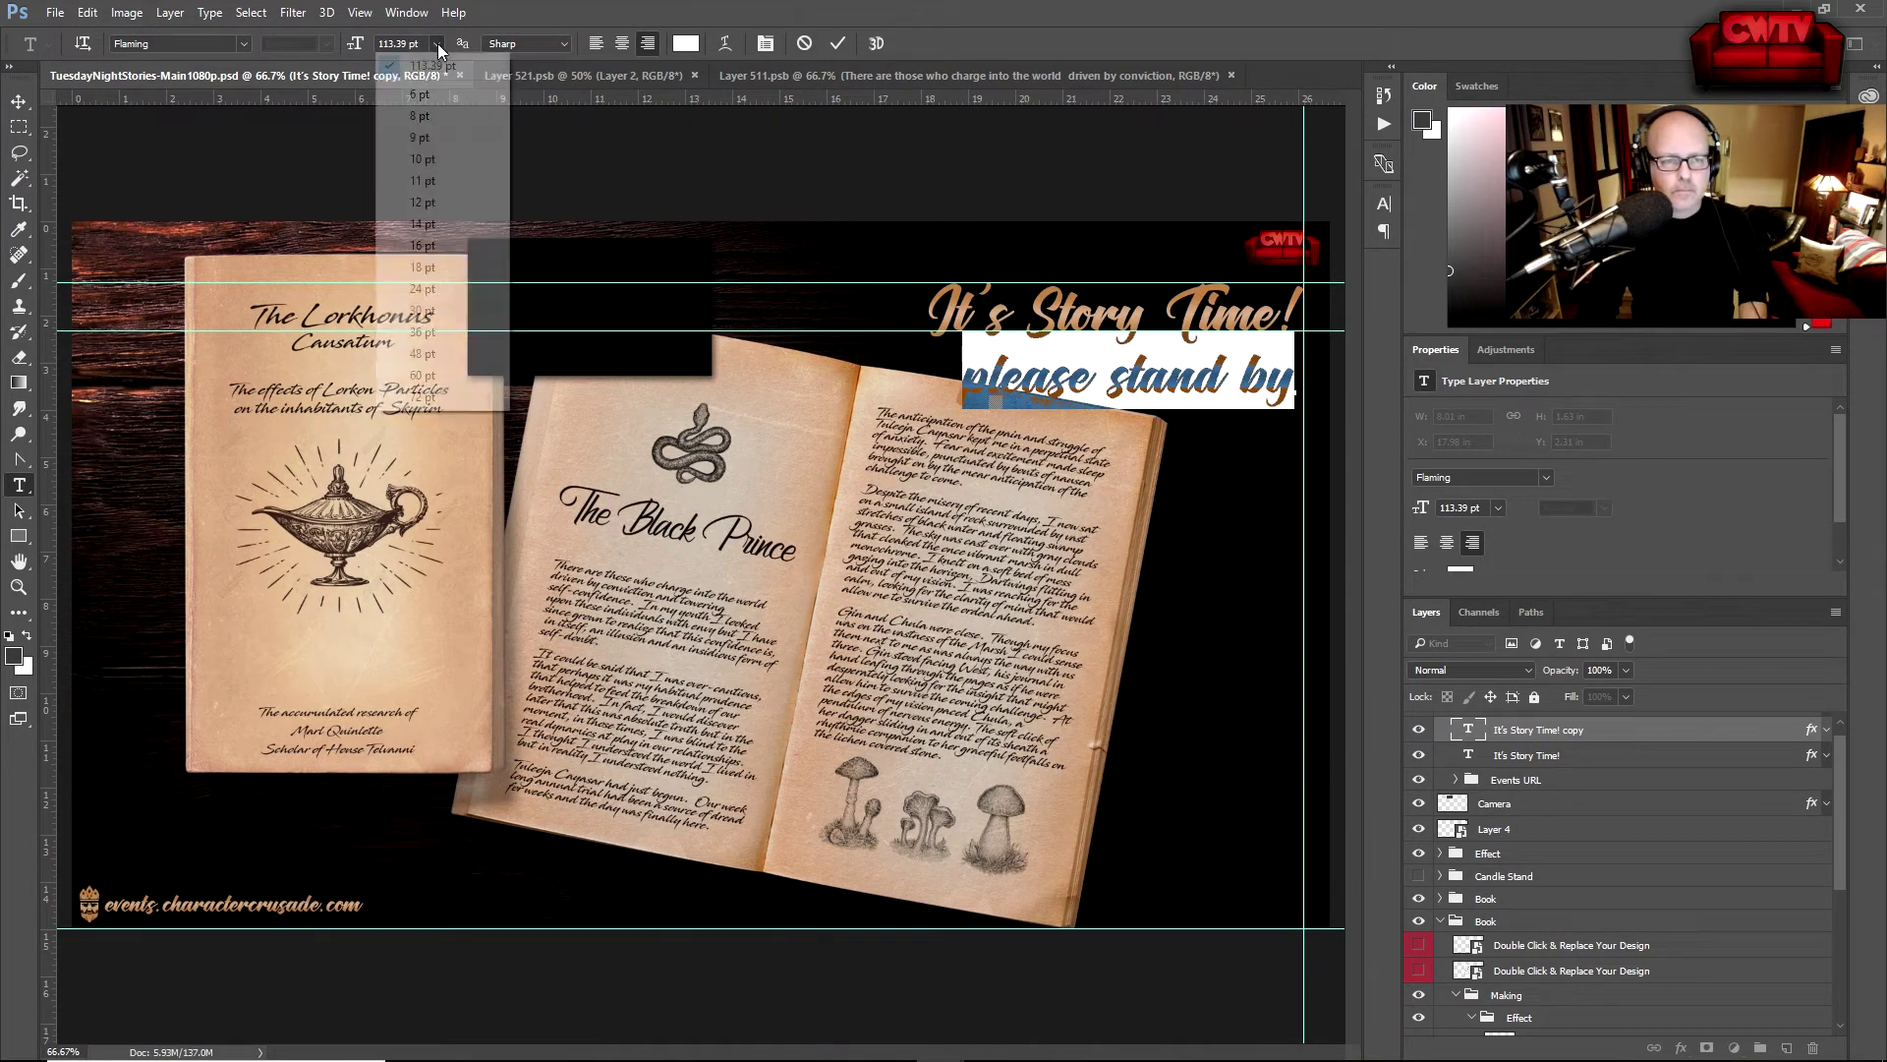
pyautogui.click(417, 391)
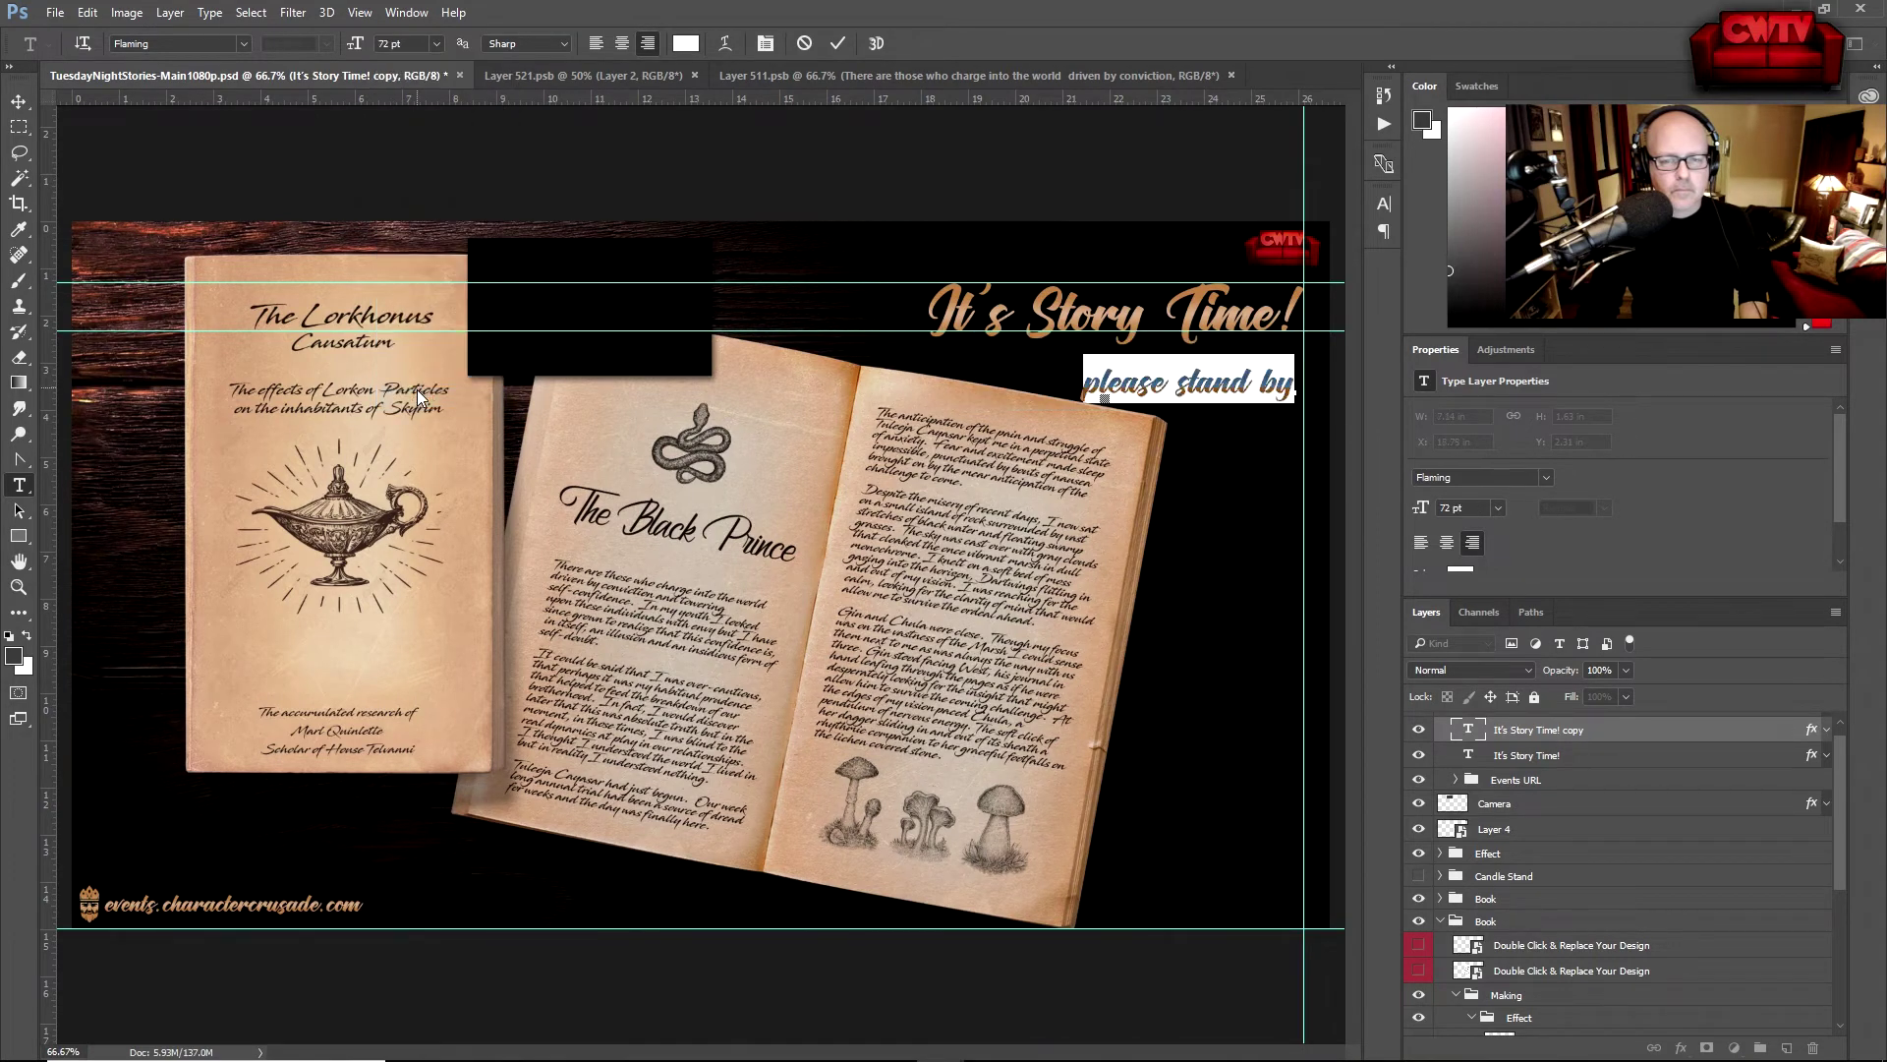
pyautogui.click(18, 101)
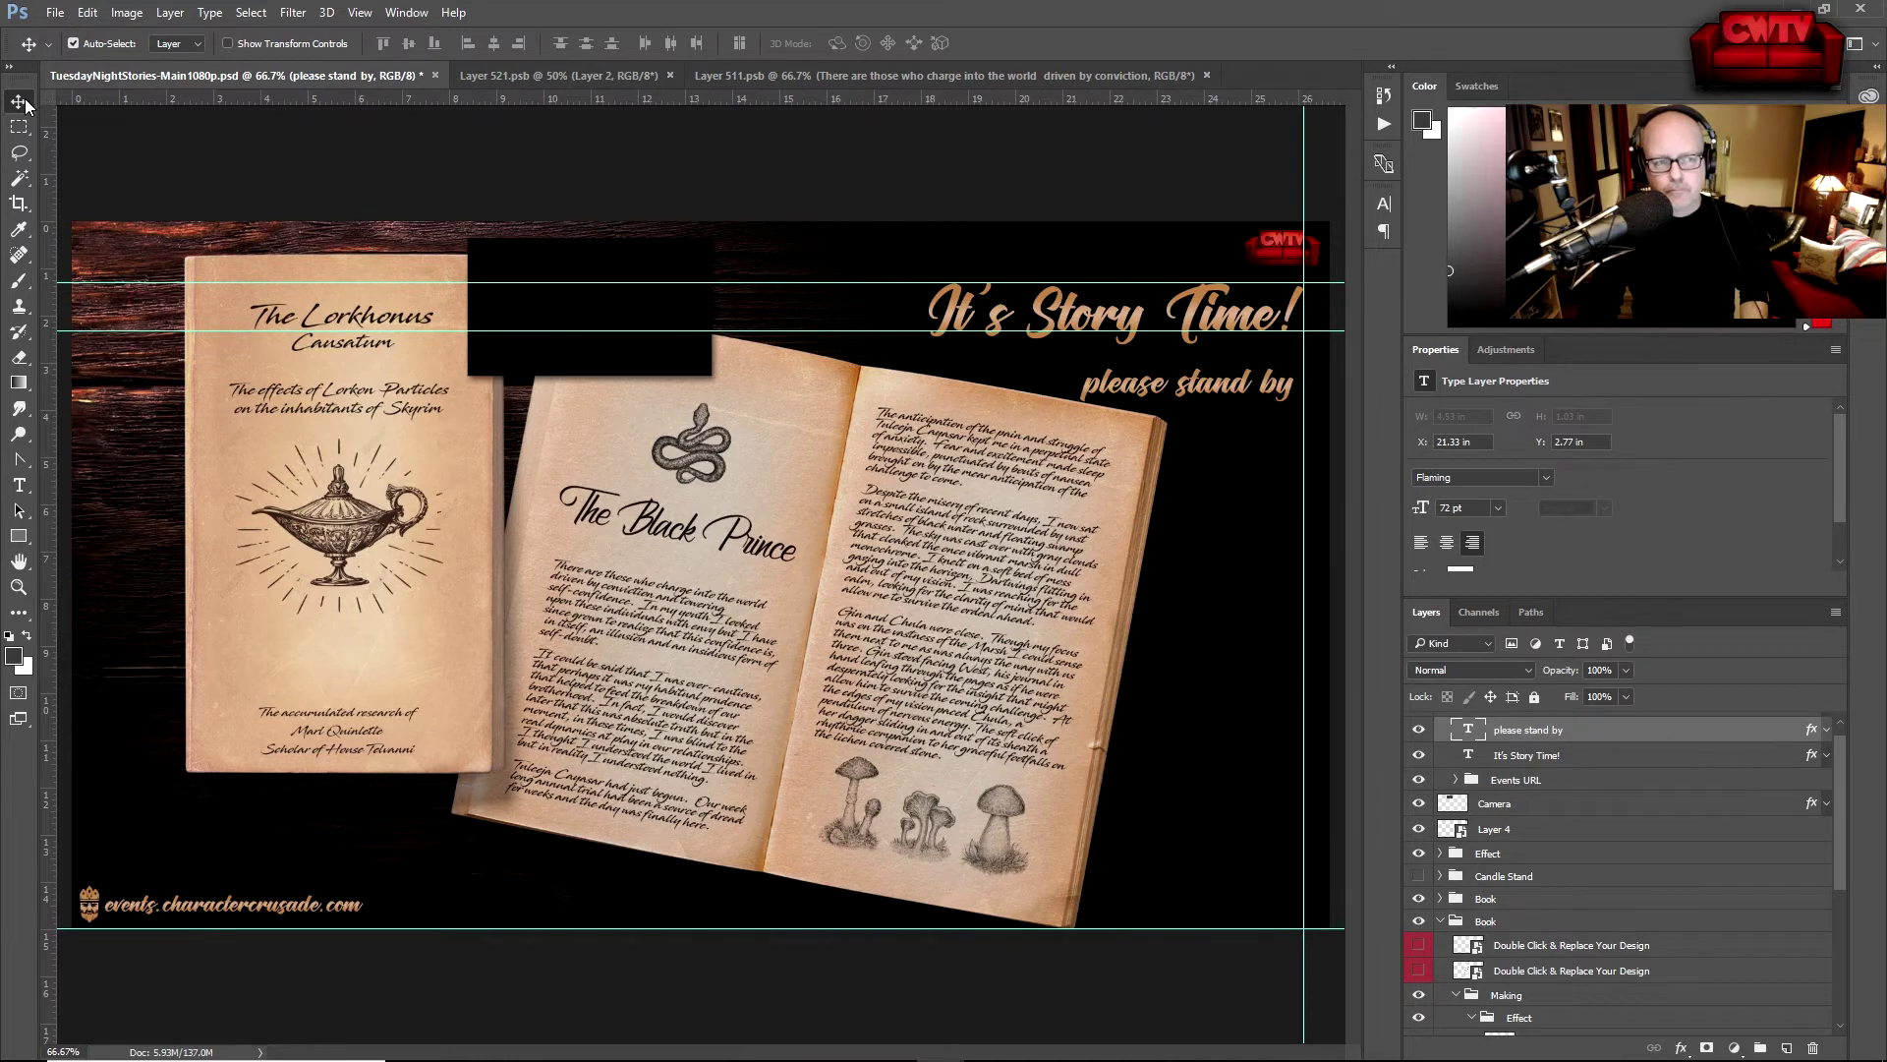
# - Nudge the please stand by line up and right into position under the heading
pyautogui.press('Up')
pyautogui.press('Up')
pyautogui.press('Up')
pyautogui.press('Up')
pyautogui.press('Up')
pyautogui.press('Up')
pyautogui.press('Up')
pyautogui.press('Up')
pyautogui.press('Up')
pyautogui.press('Up')
pyautogui.press('Up')
pyautogui.press('Up')
pyautogui.press('Up')
pyautogui.press('Up')
pyautogui.press('Up')
pyautogui.press('Up')
pyautogui.press('Up')
pyautogui.press('Up')
pyautogui.press('Up')
pyautogui.press('Up')
pyautogui.press('Up')
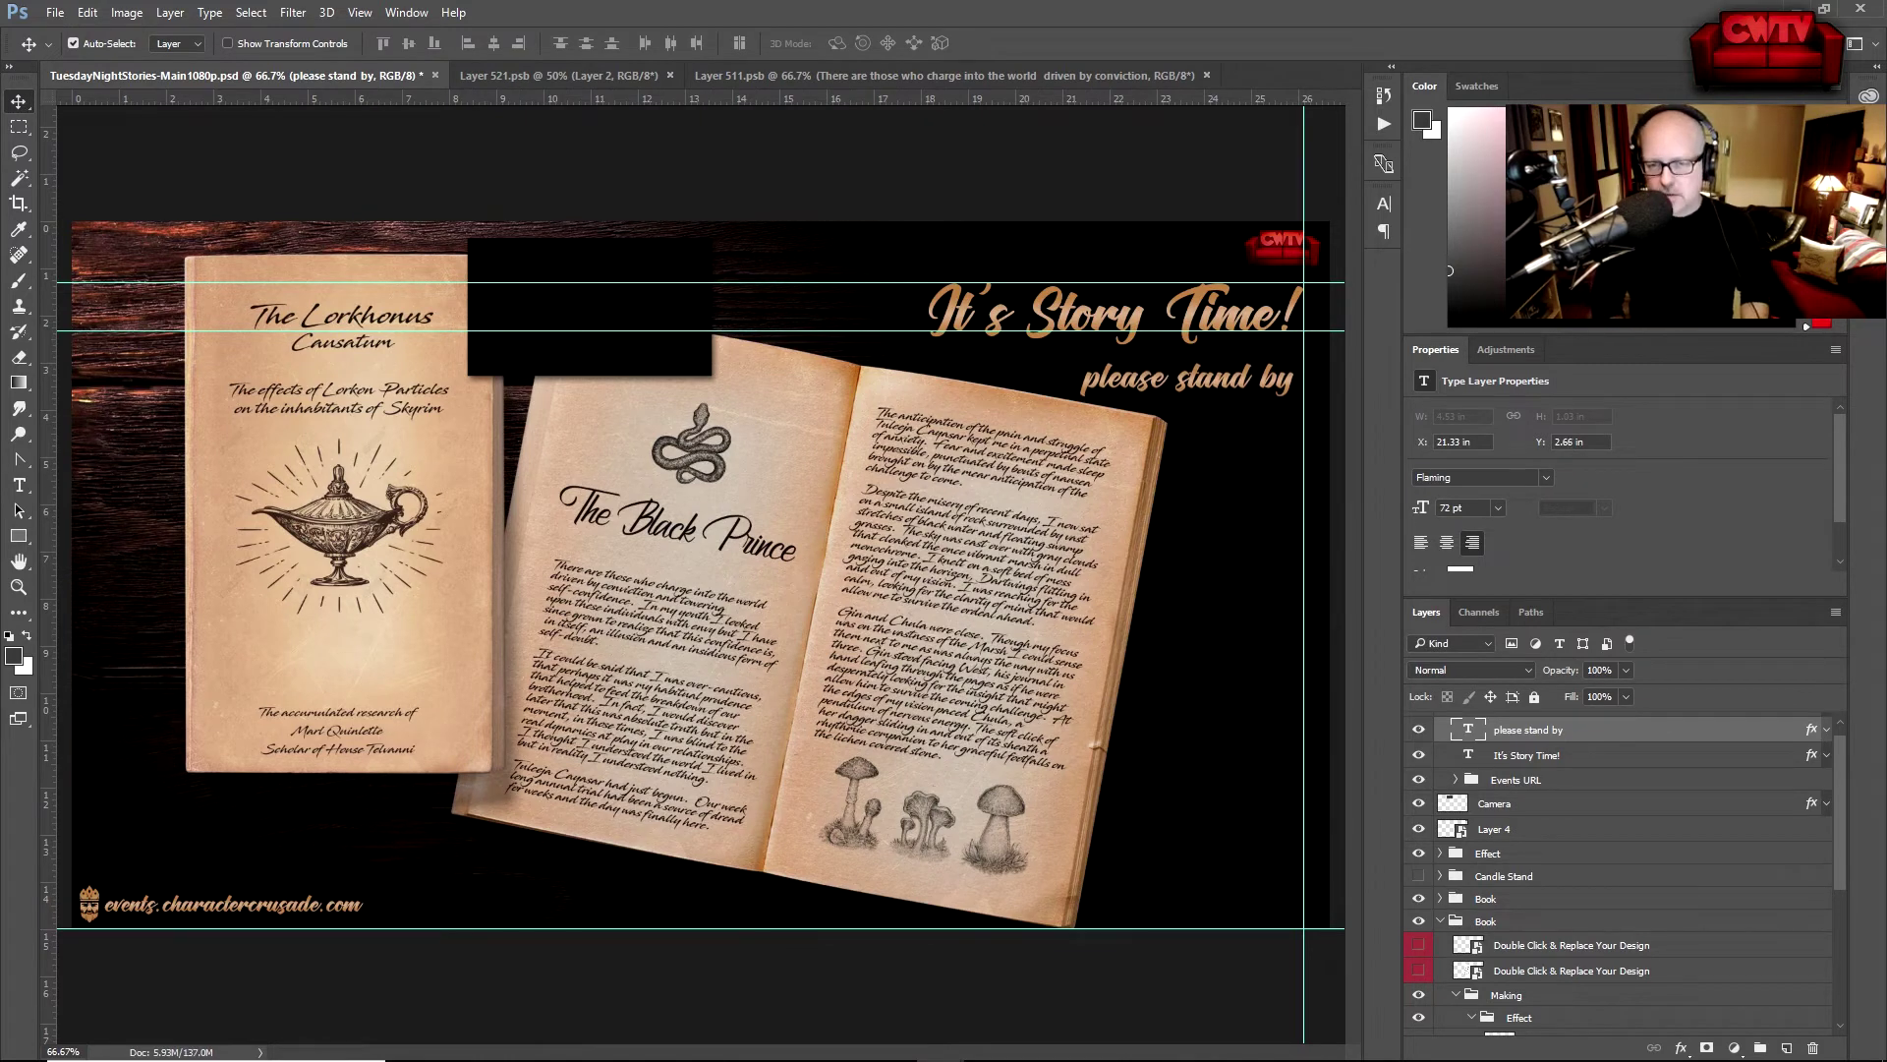
pyautogui.press('Right')
pyautogui.press('Right')
pyautogui.press('Right')
pyautogui.press('Right')
pyautogui.press('Right')
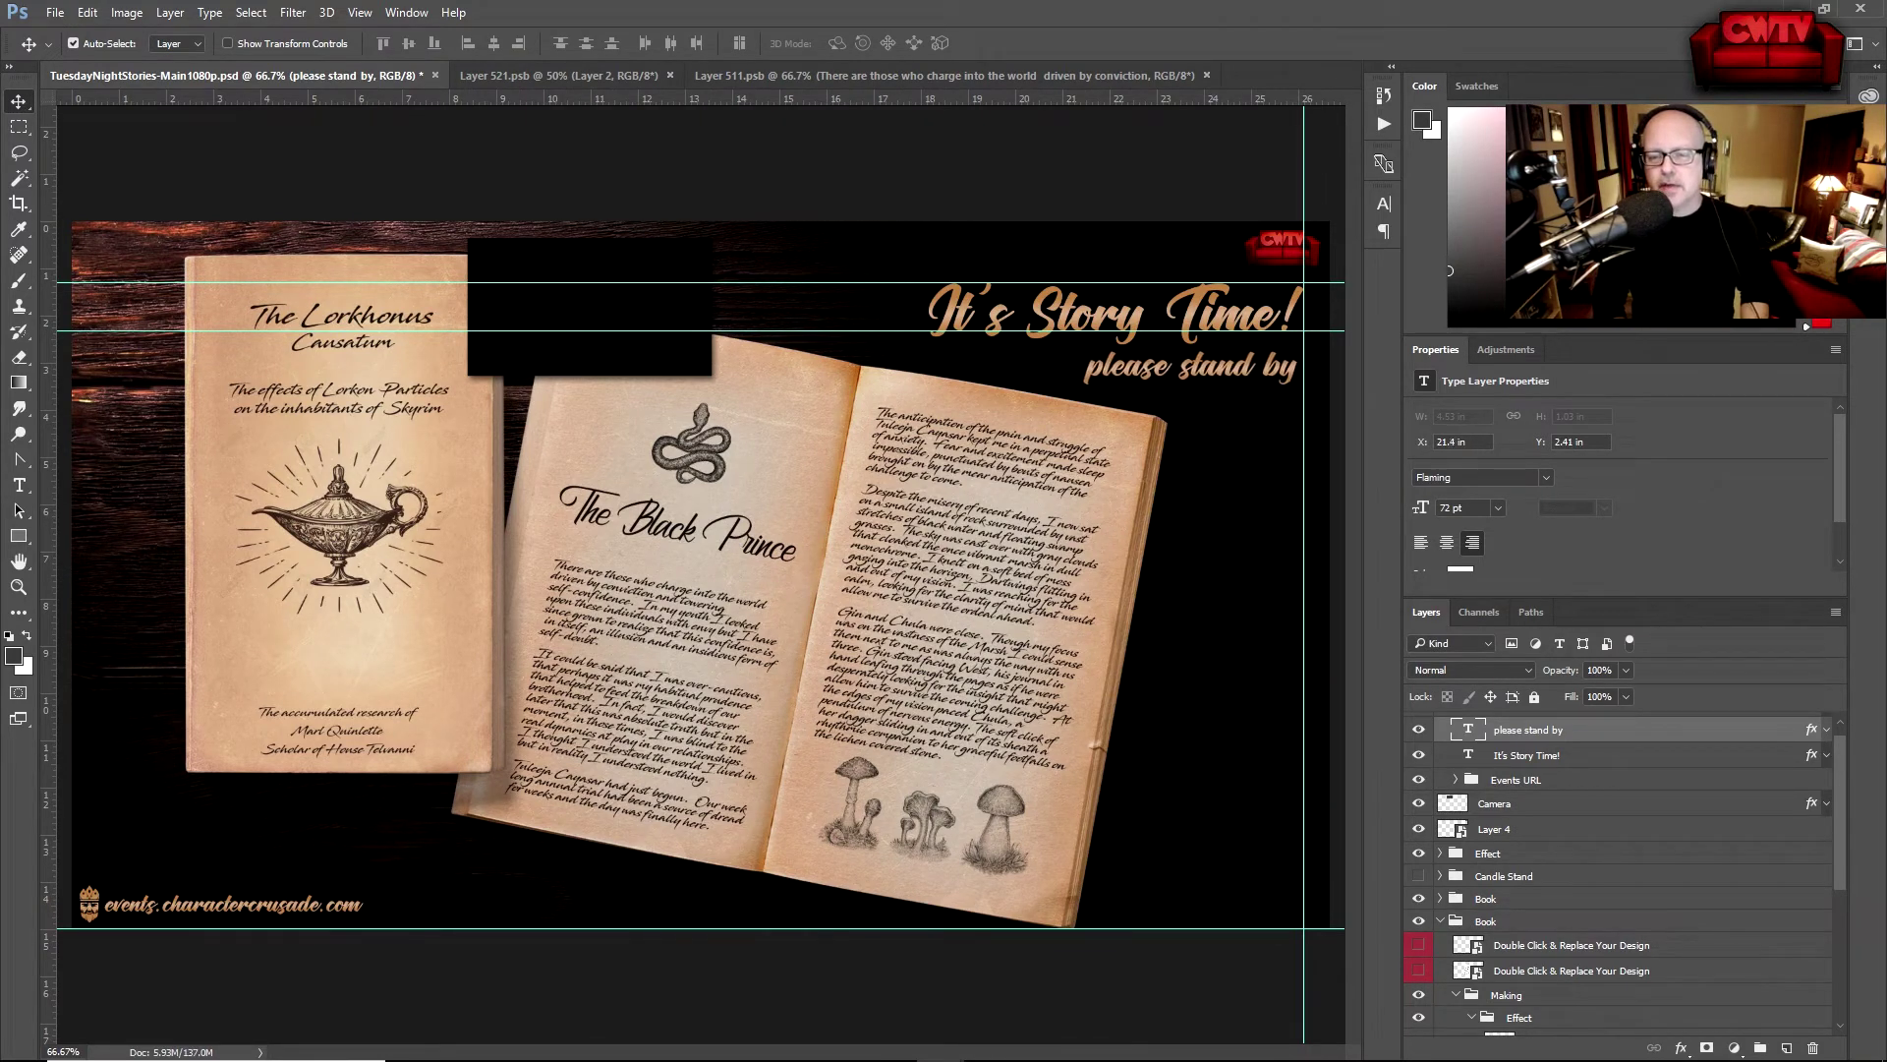
pyautogui.press('Up')
pyautogui.press('Up')
pyautogui.press('Up')
pyautogui.press('Up')
pyautogui.press('Up')
pyautogui.press('Up')
pyautogui.press('Up')
pyautogui.press('Up')
pyautogui.press('Up')
pyautogui.press('Up')
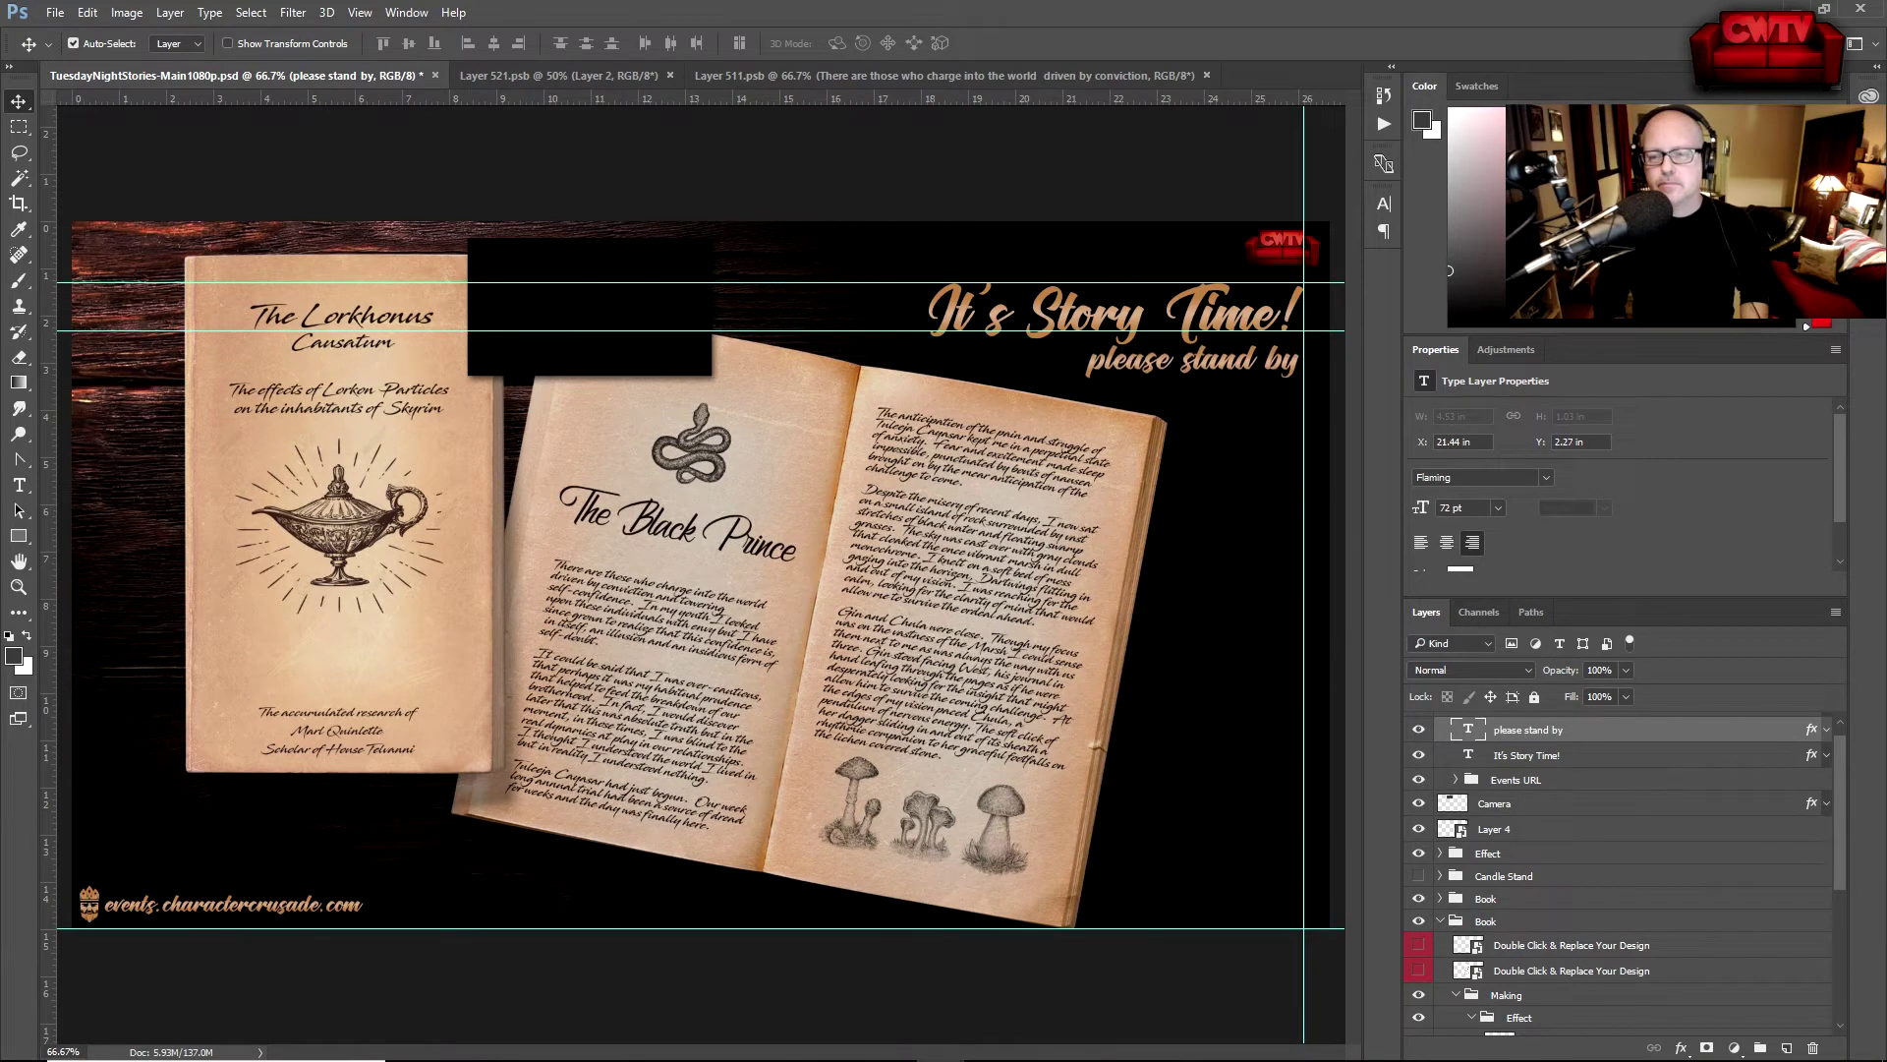
pyautogui.press('Right')
pyautogui.press('Right')
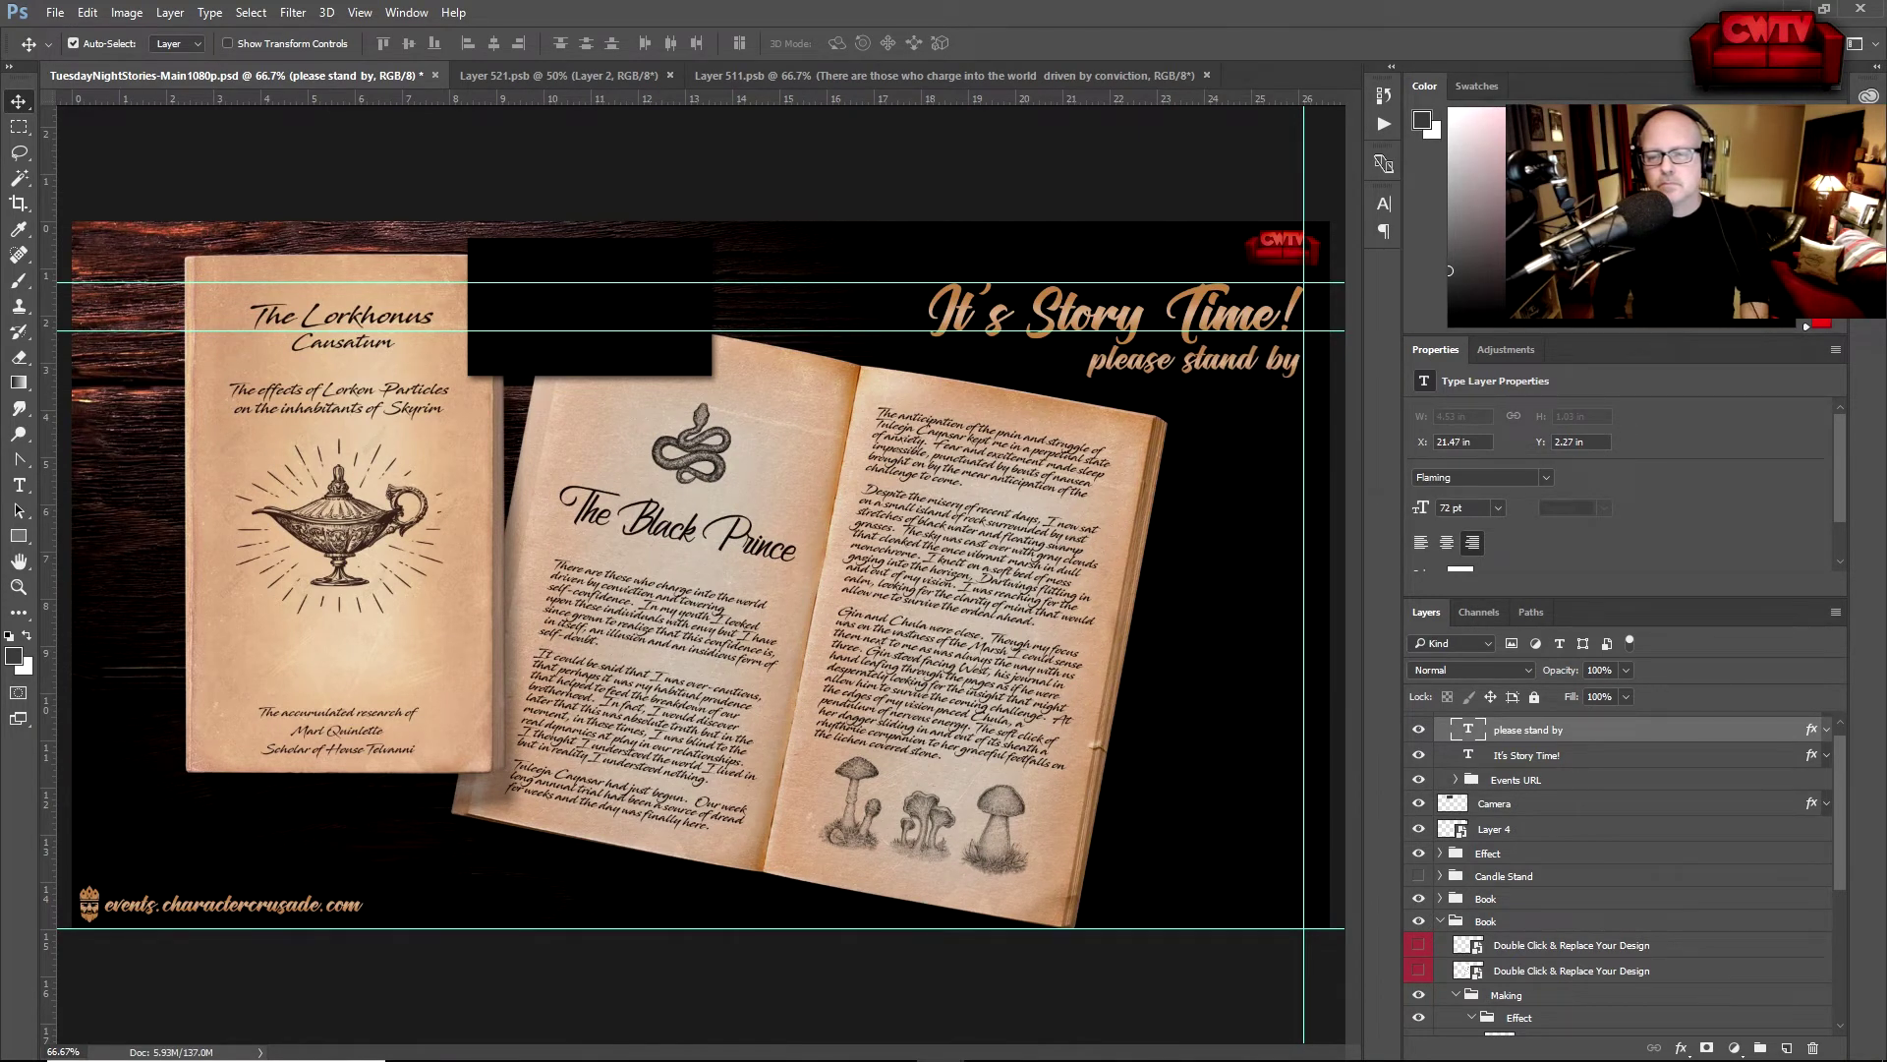
pyautogui.press('Down')
pyautogui.press('Down')
pyautogui.press('Down')
pyautogui.press('Down')
pyautogui.press('Down')
pyautogui.press('Right')
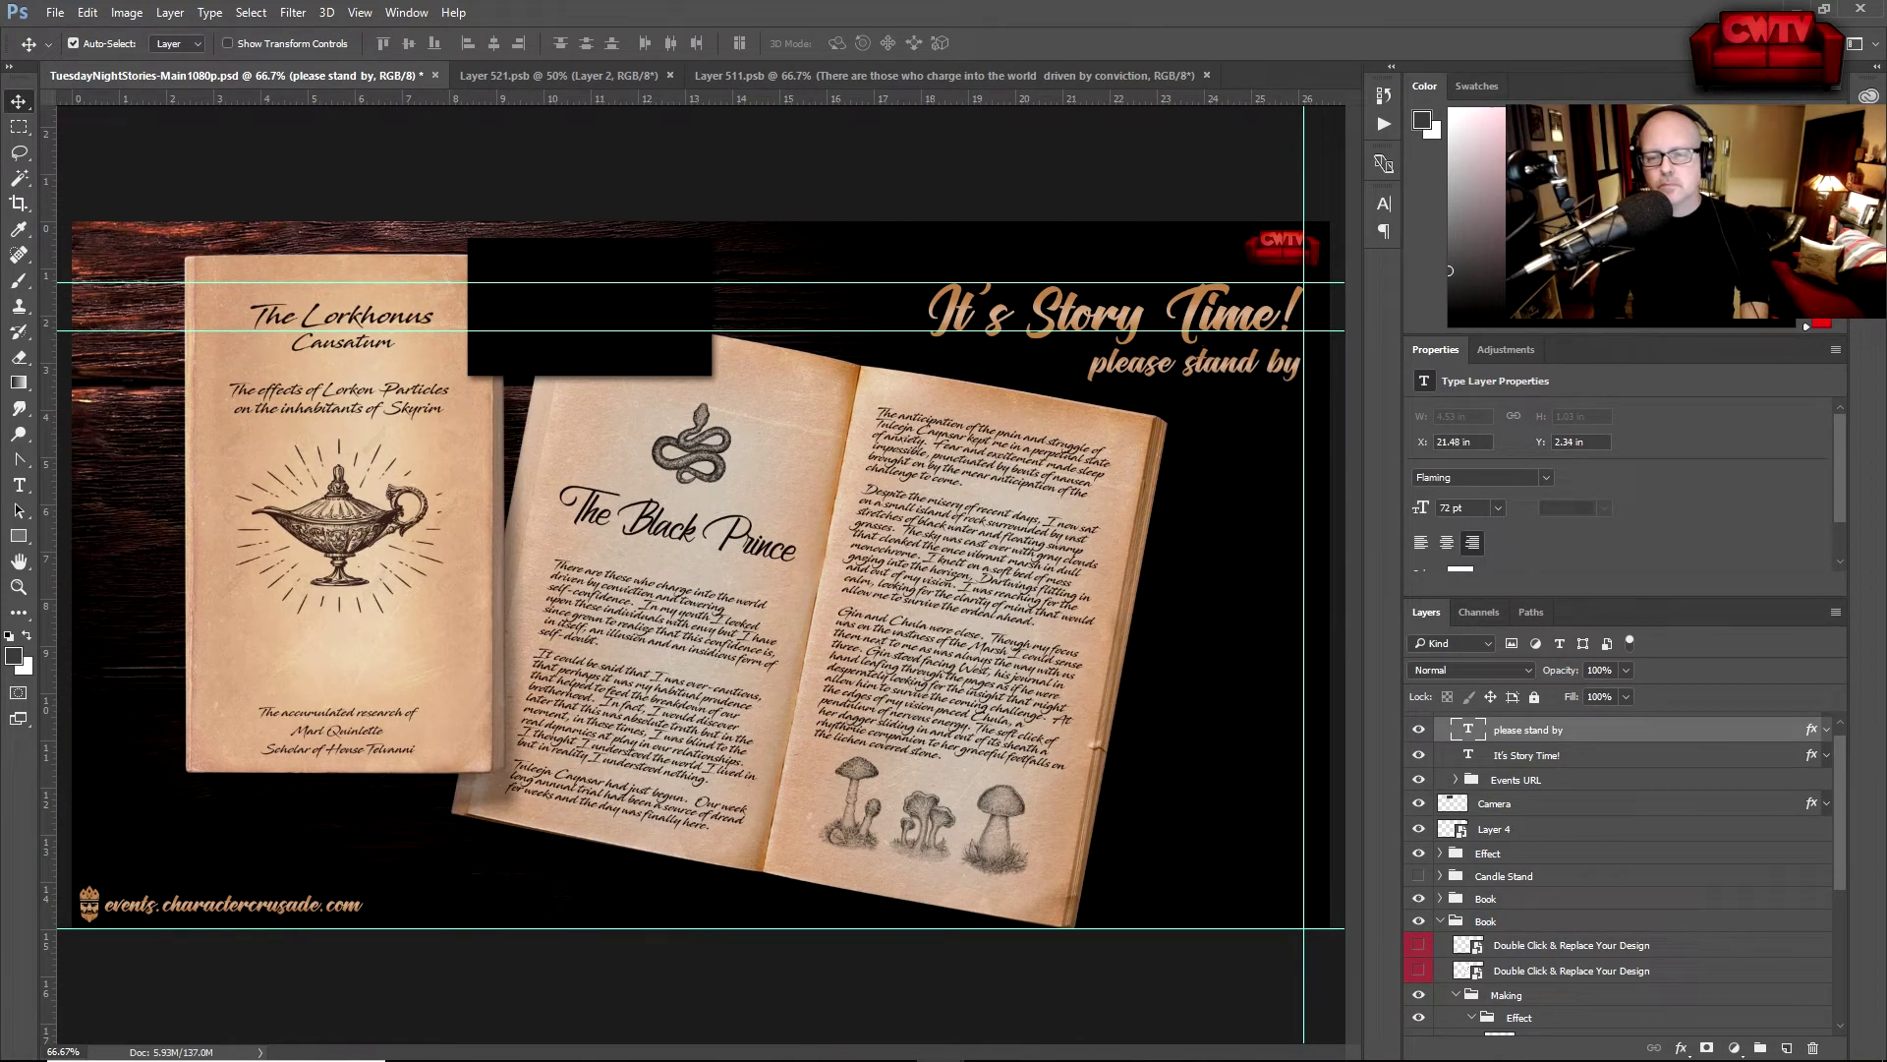
pyautogui.press('Right')
pyautogui.press('Right')
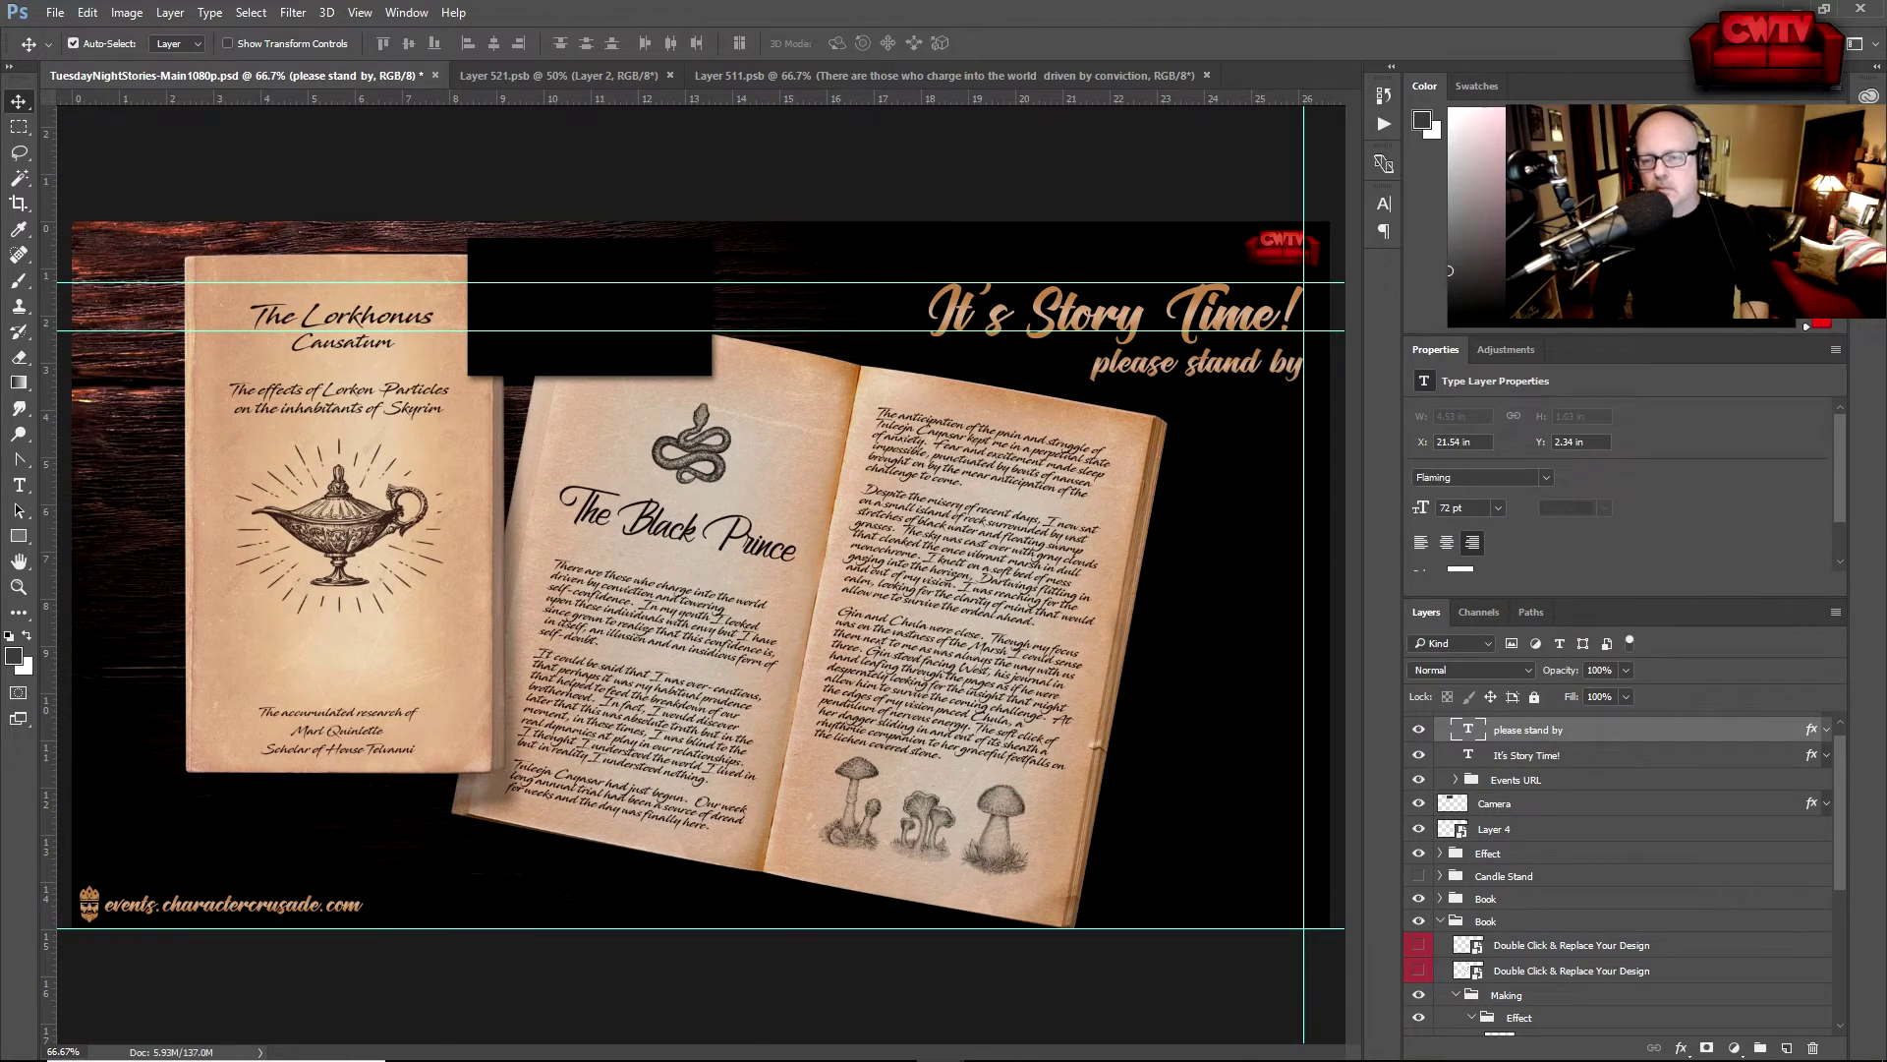
pyautogui.press('Right')
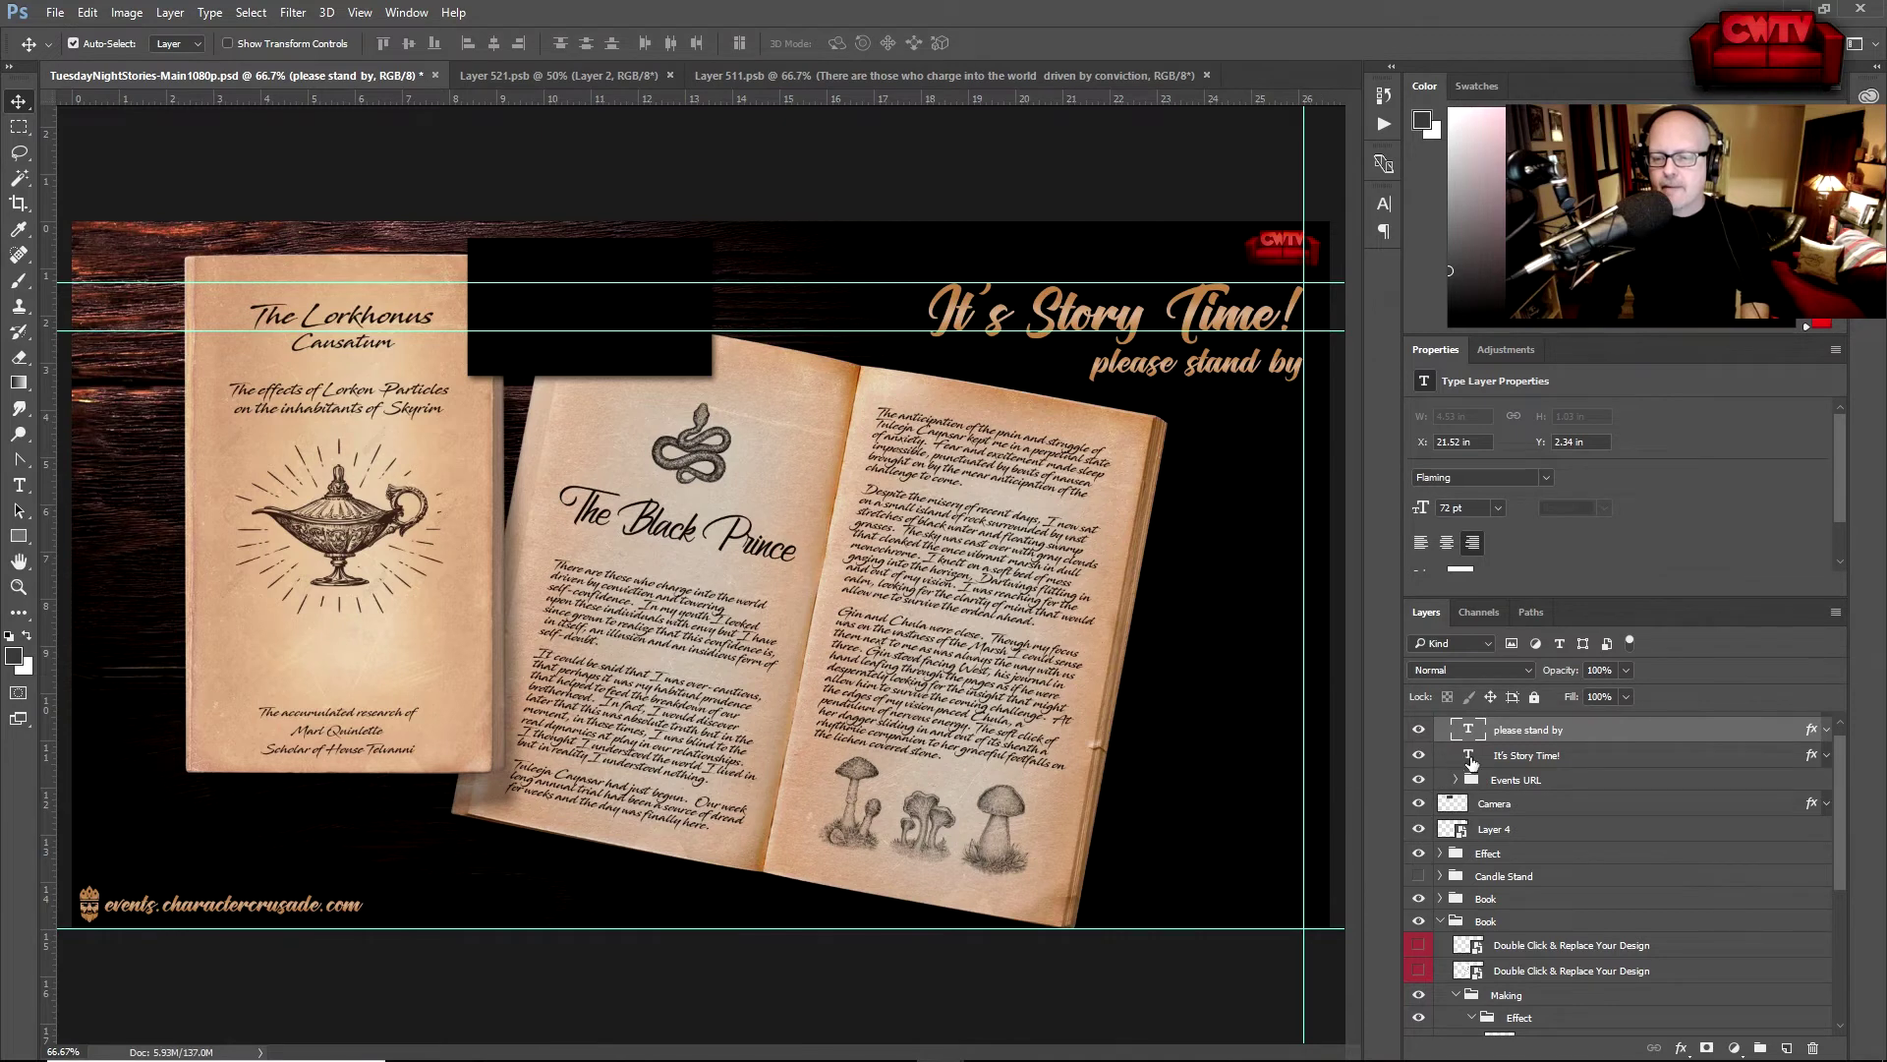
# - Recase the heading to 'It's story time!' and add '...' after please stand by
pyautogui.doubleClick(1468, 755)
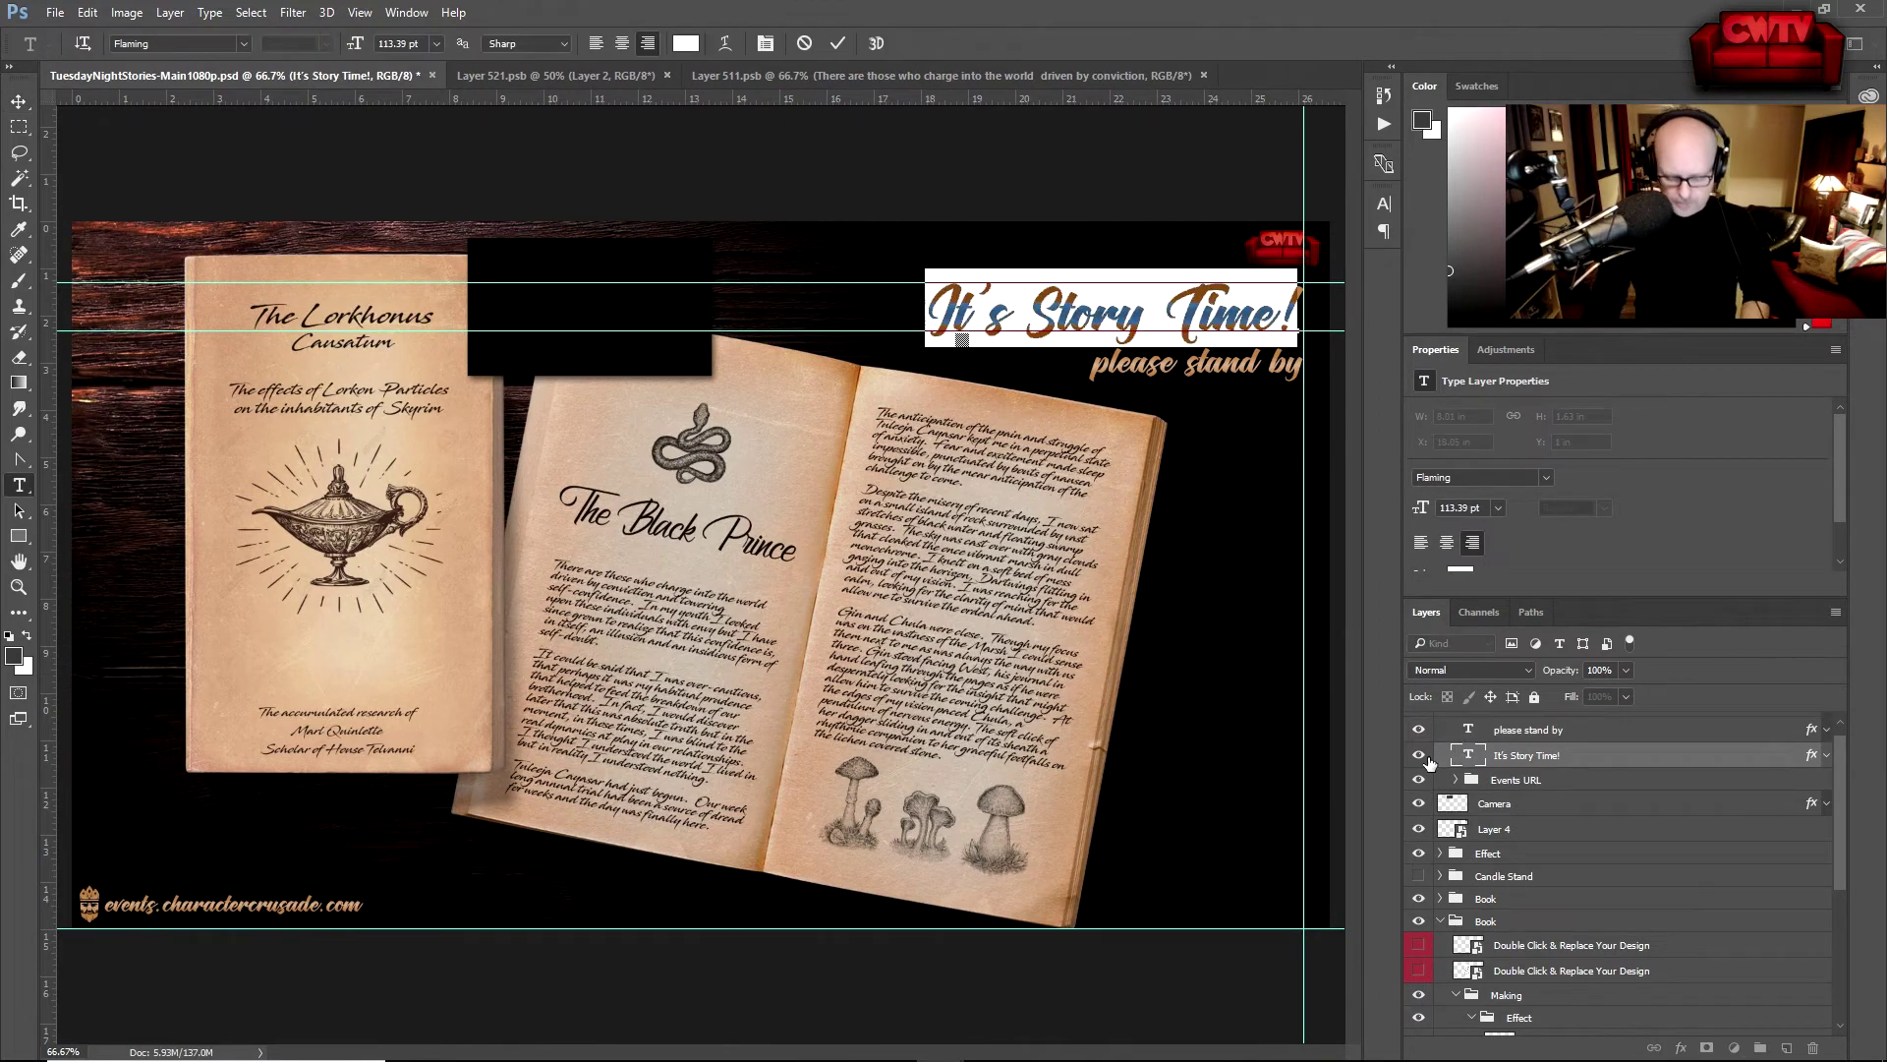
pyautogui.write("It's")
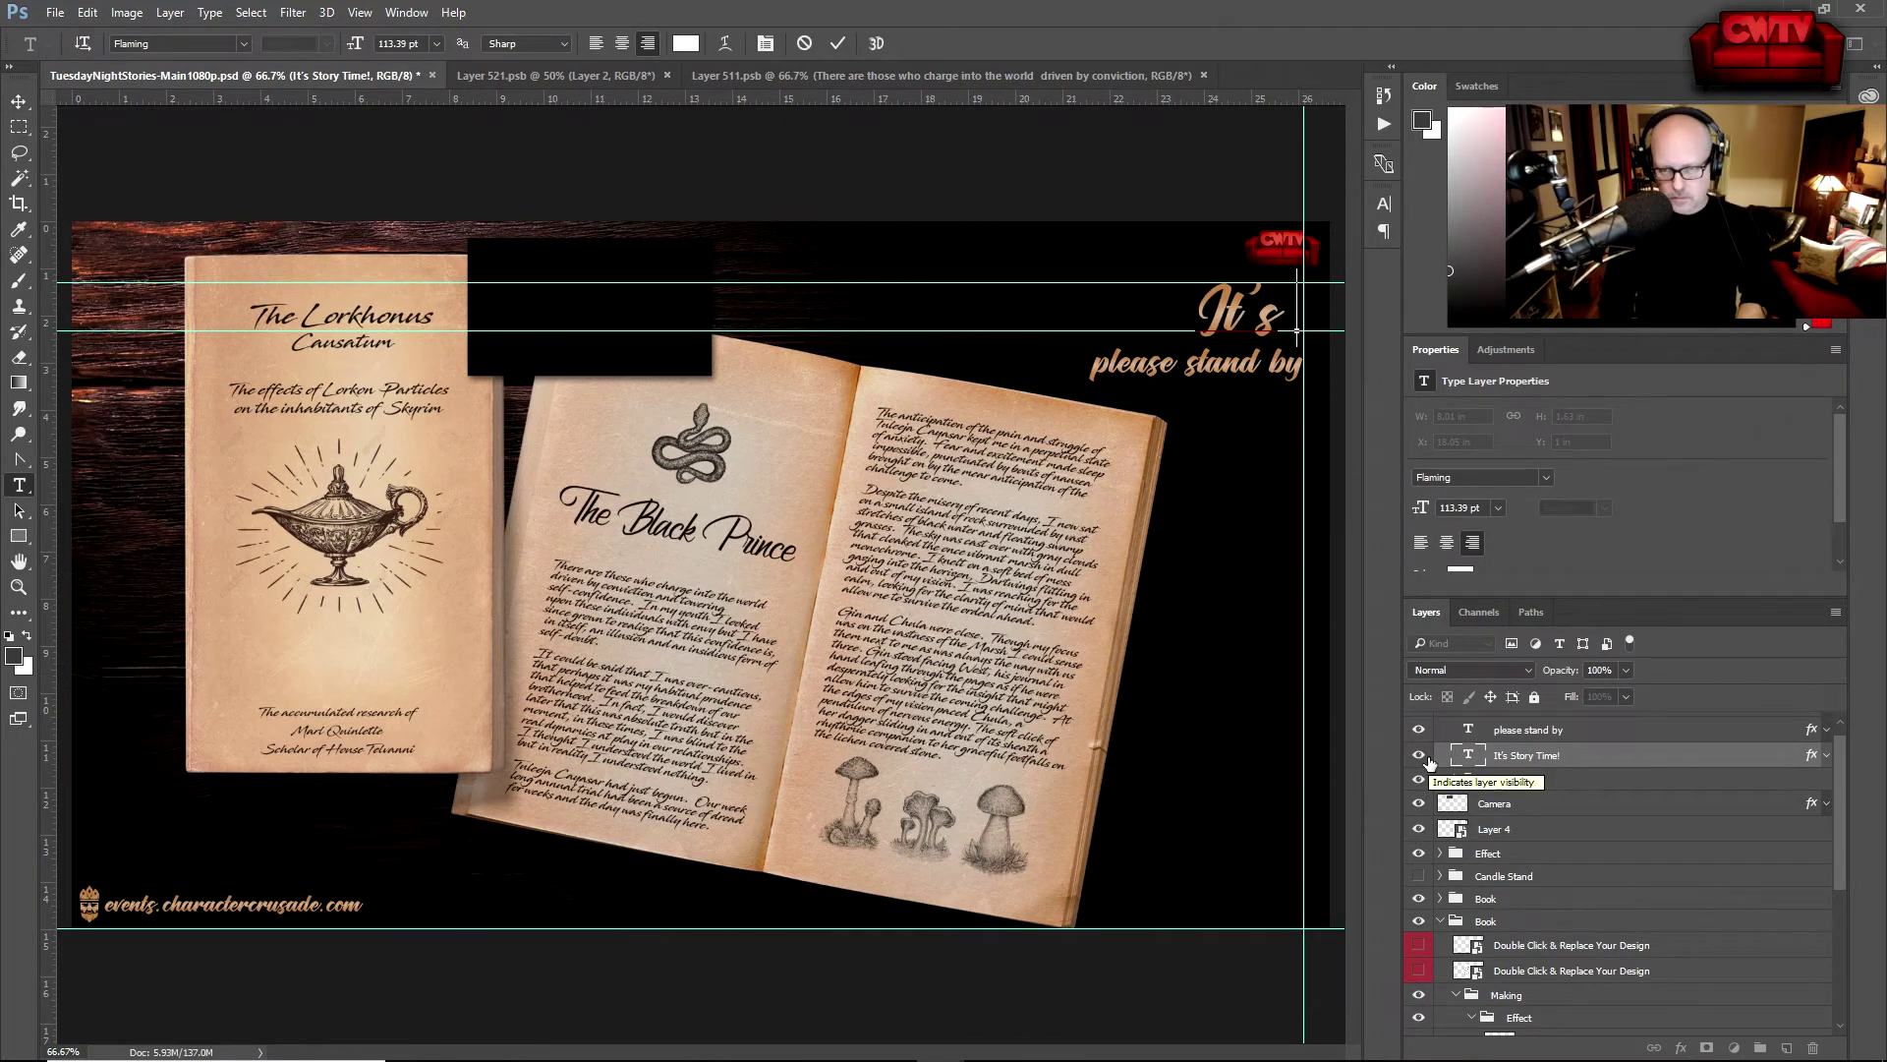
pyautogui.write(' story time')
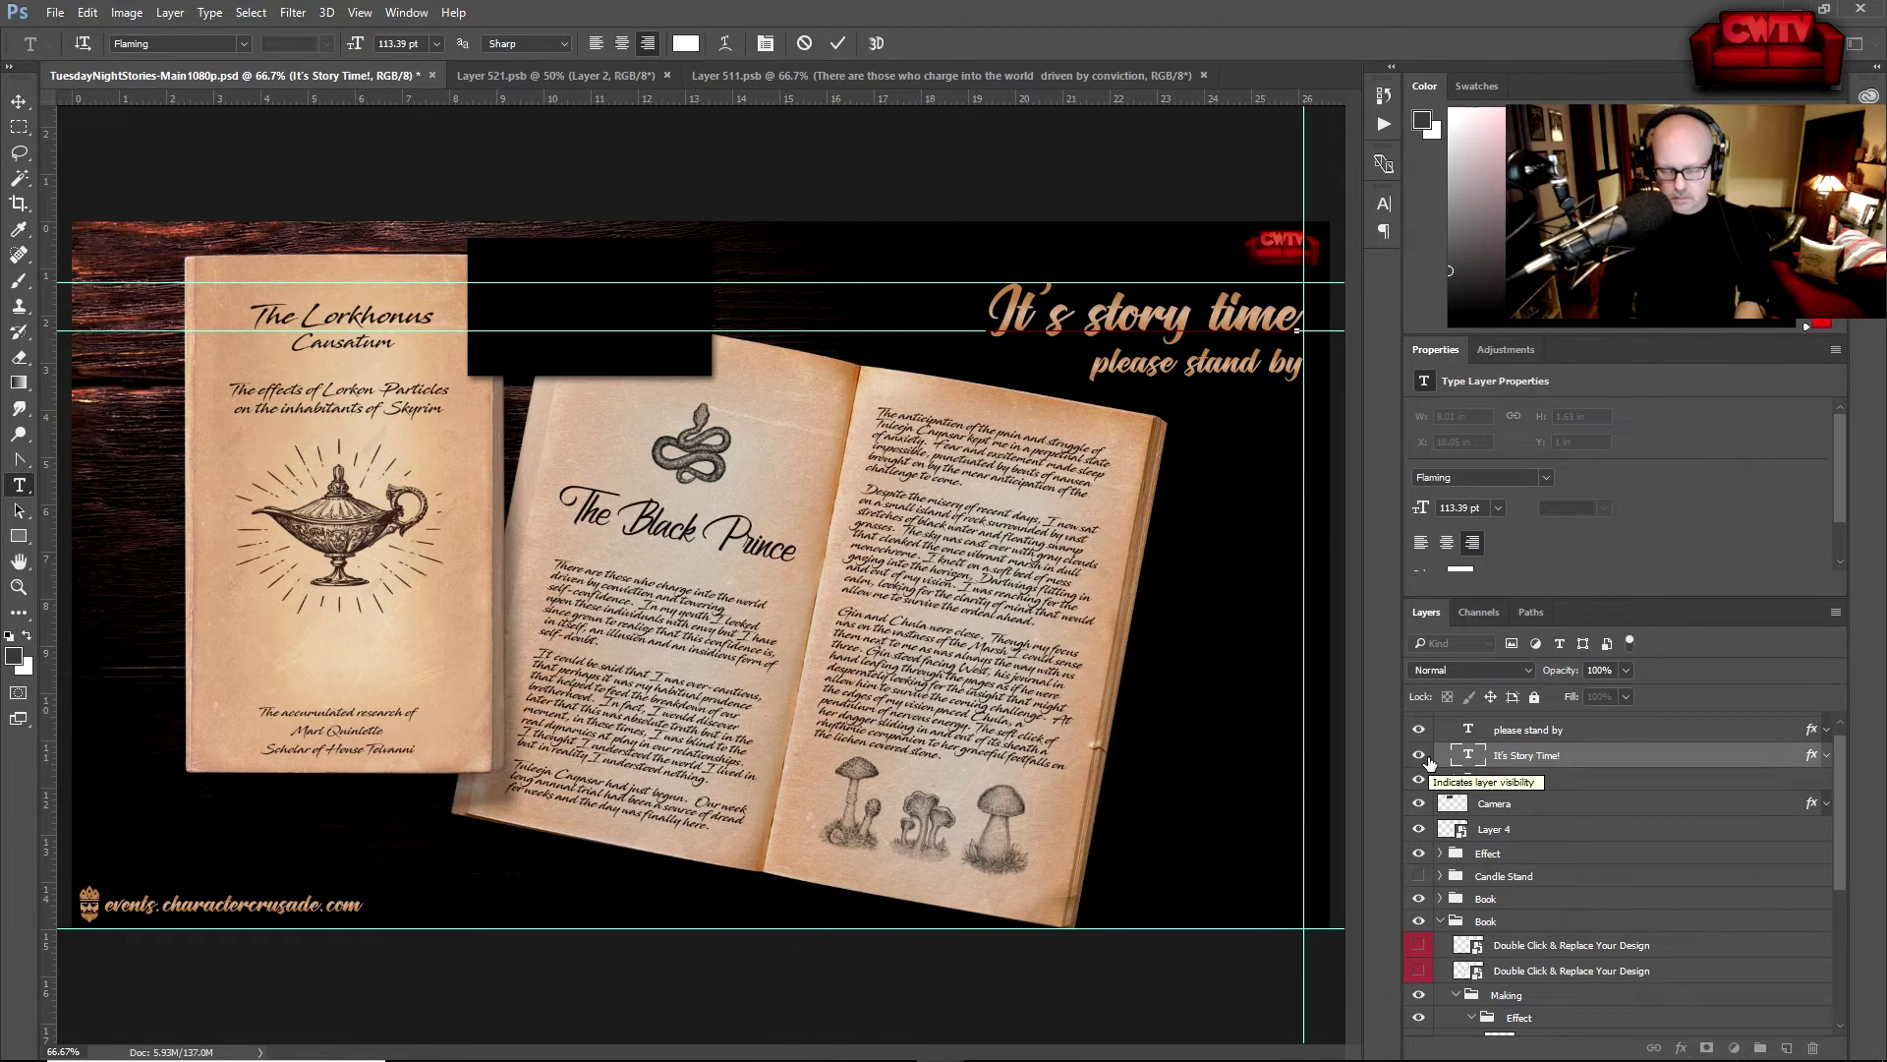
pyautogui.write('!')
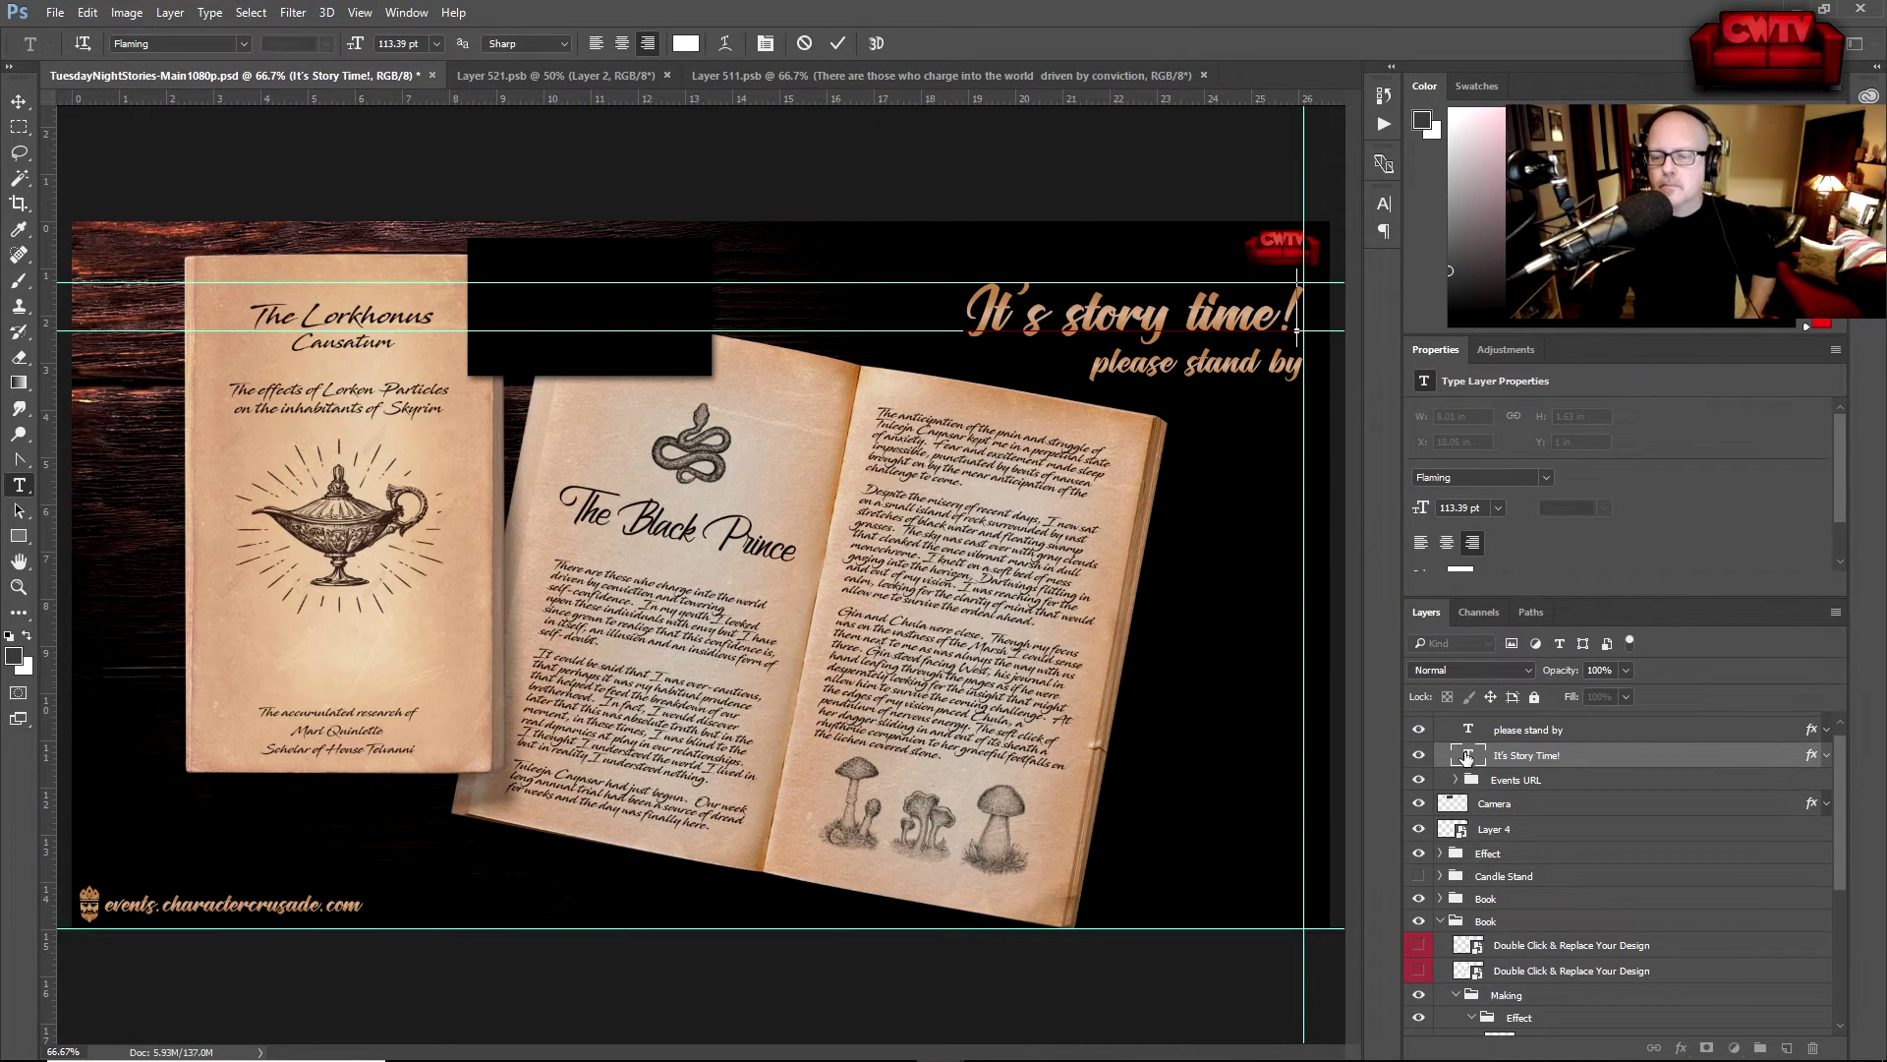
pyautogui.doubleClick(1466, 756)
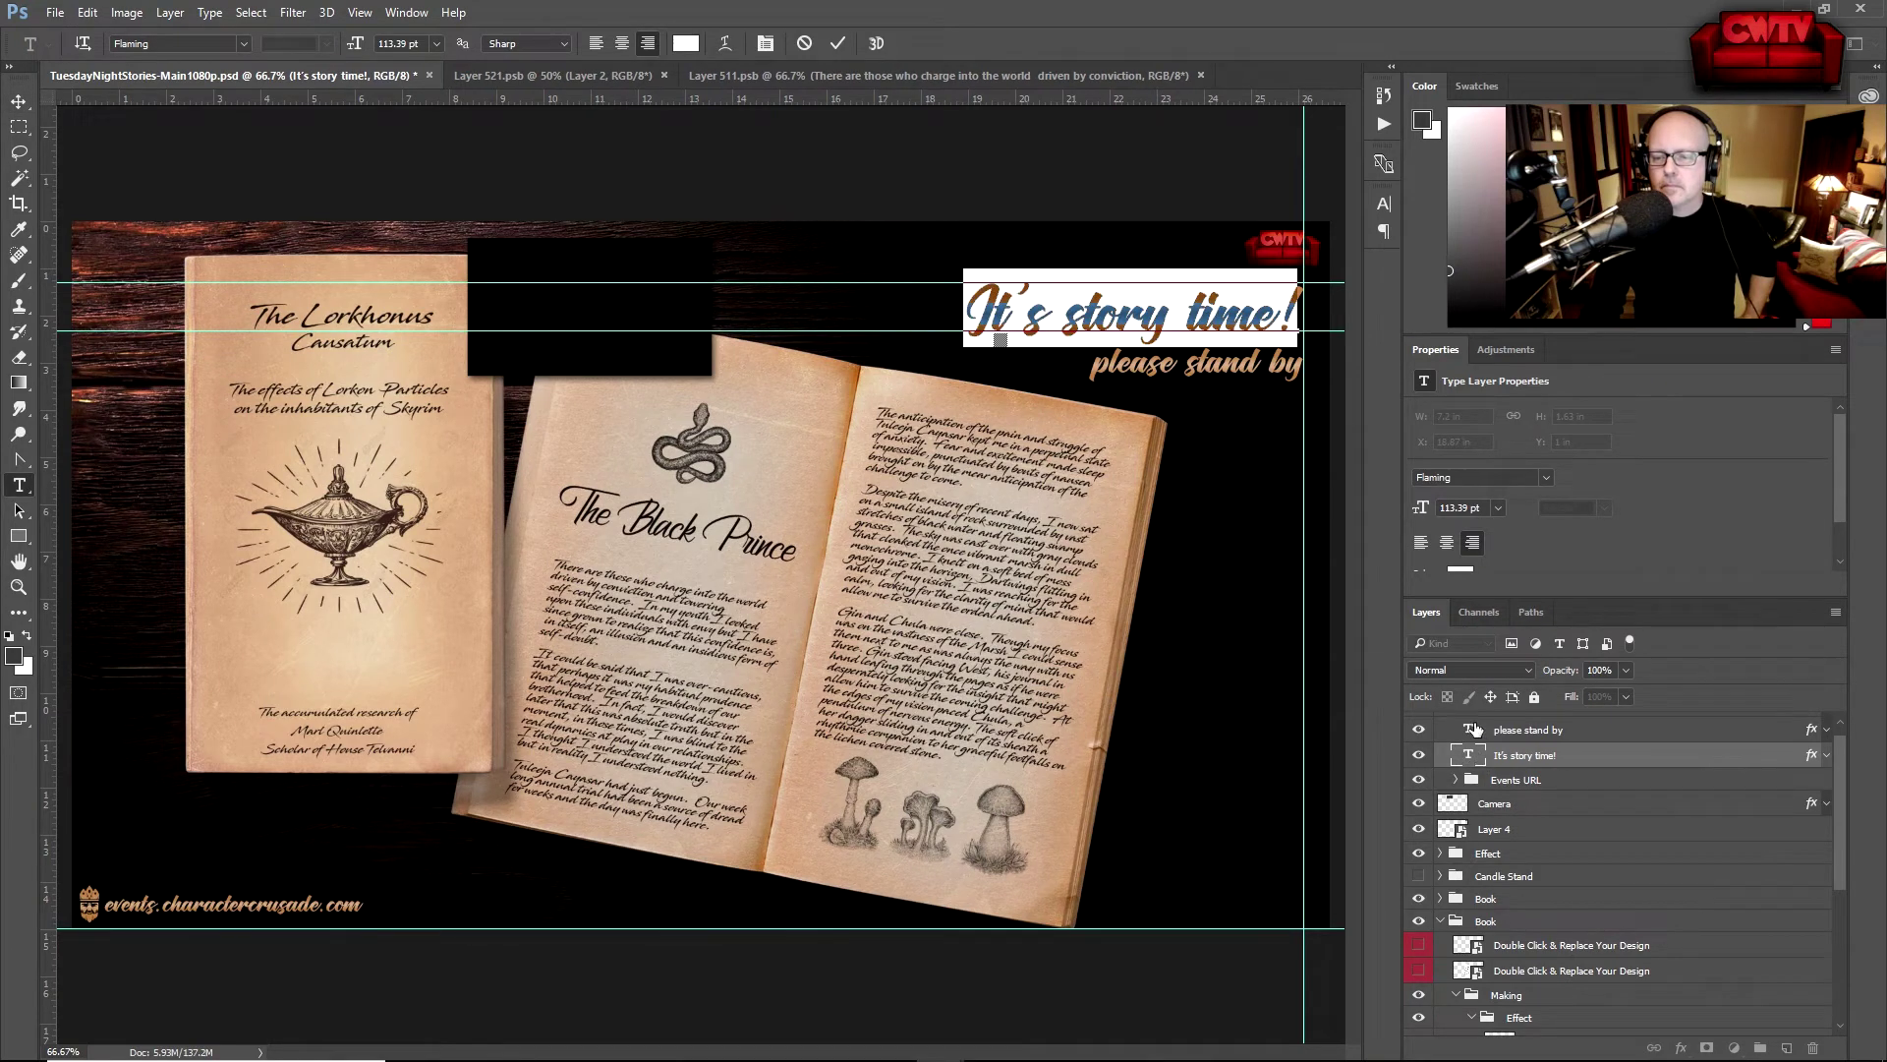
pyautogui.doubleClick(1471, 729)
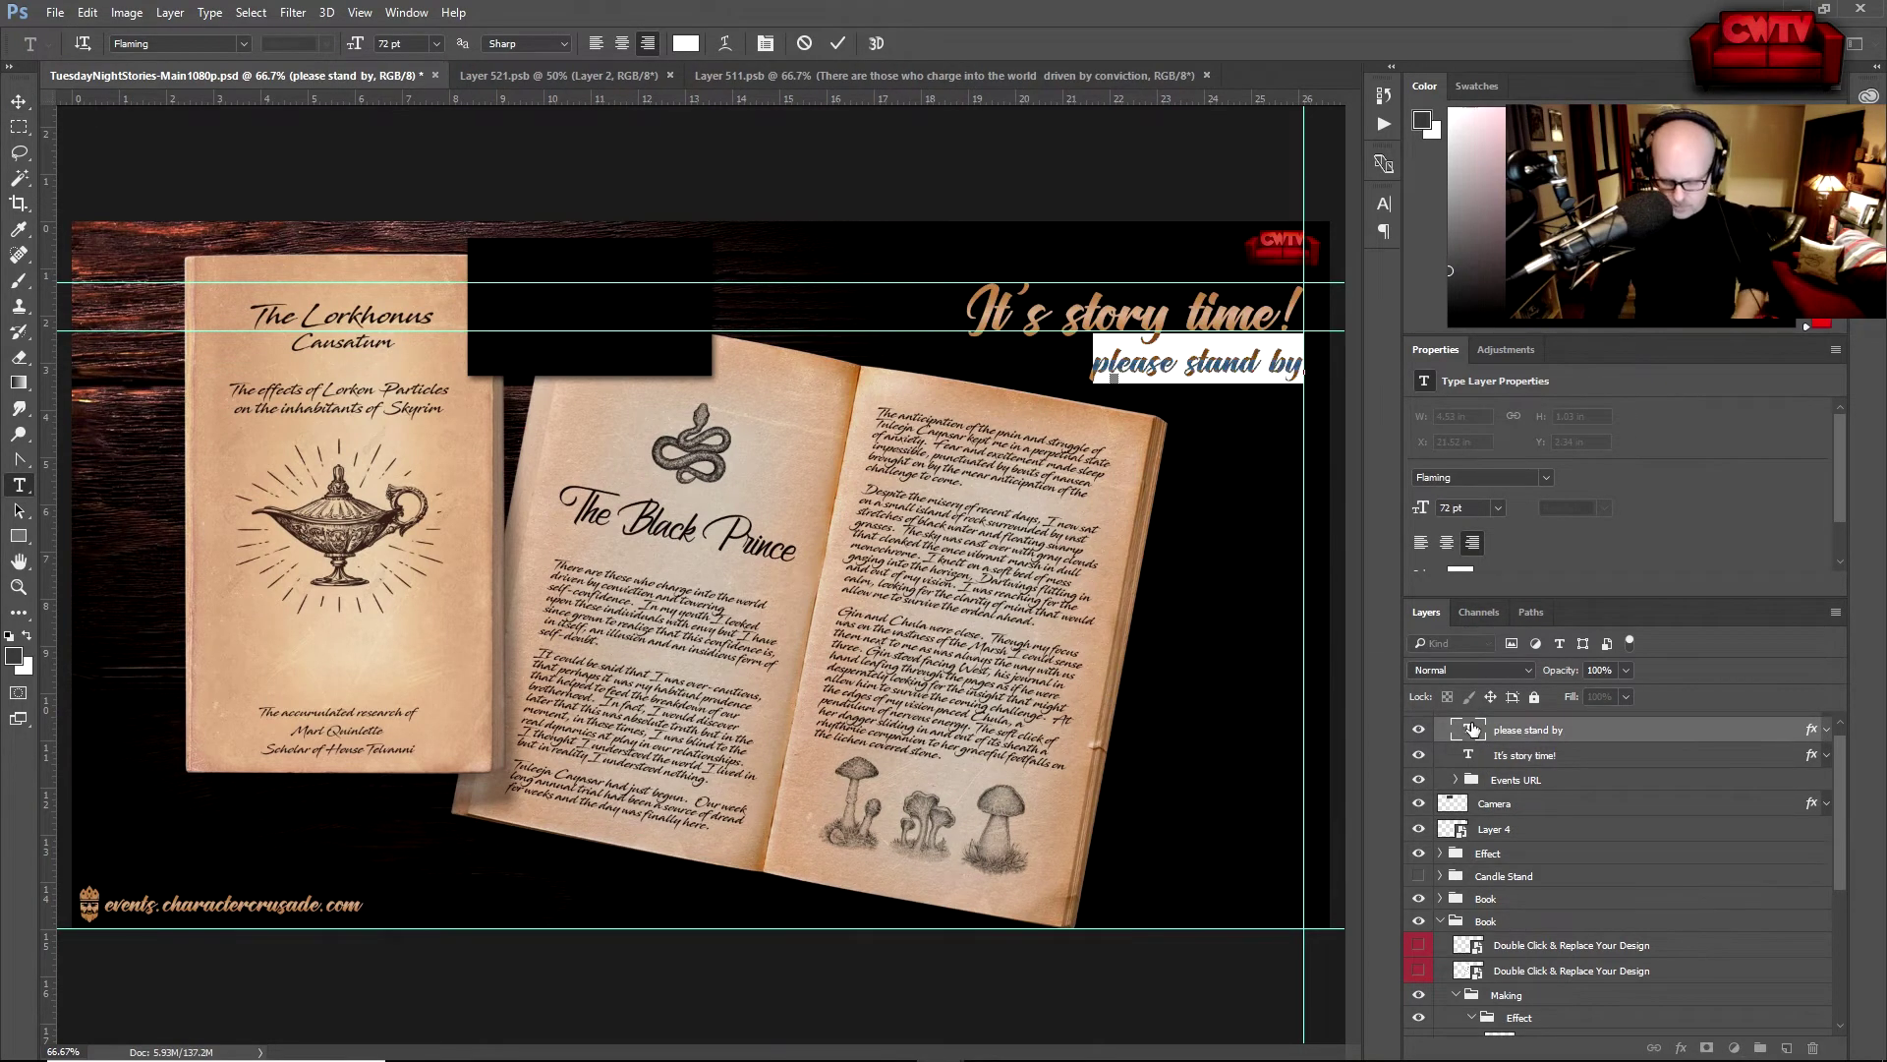
pyautogui.press('End')
pyautogui.write('...')
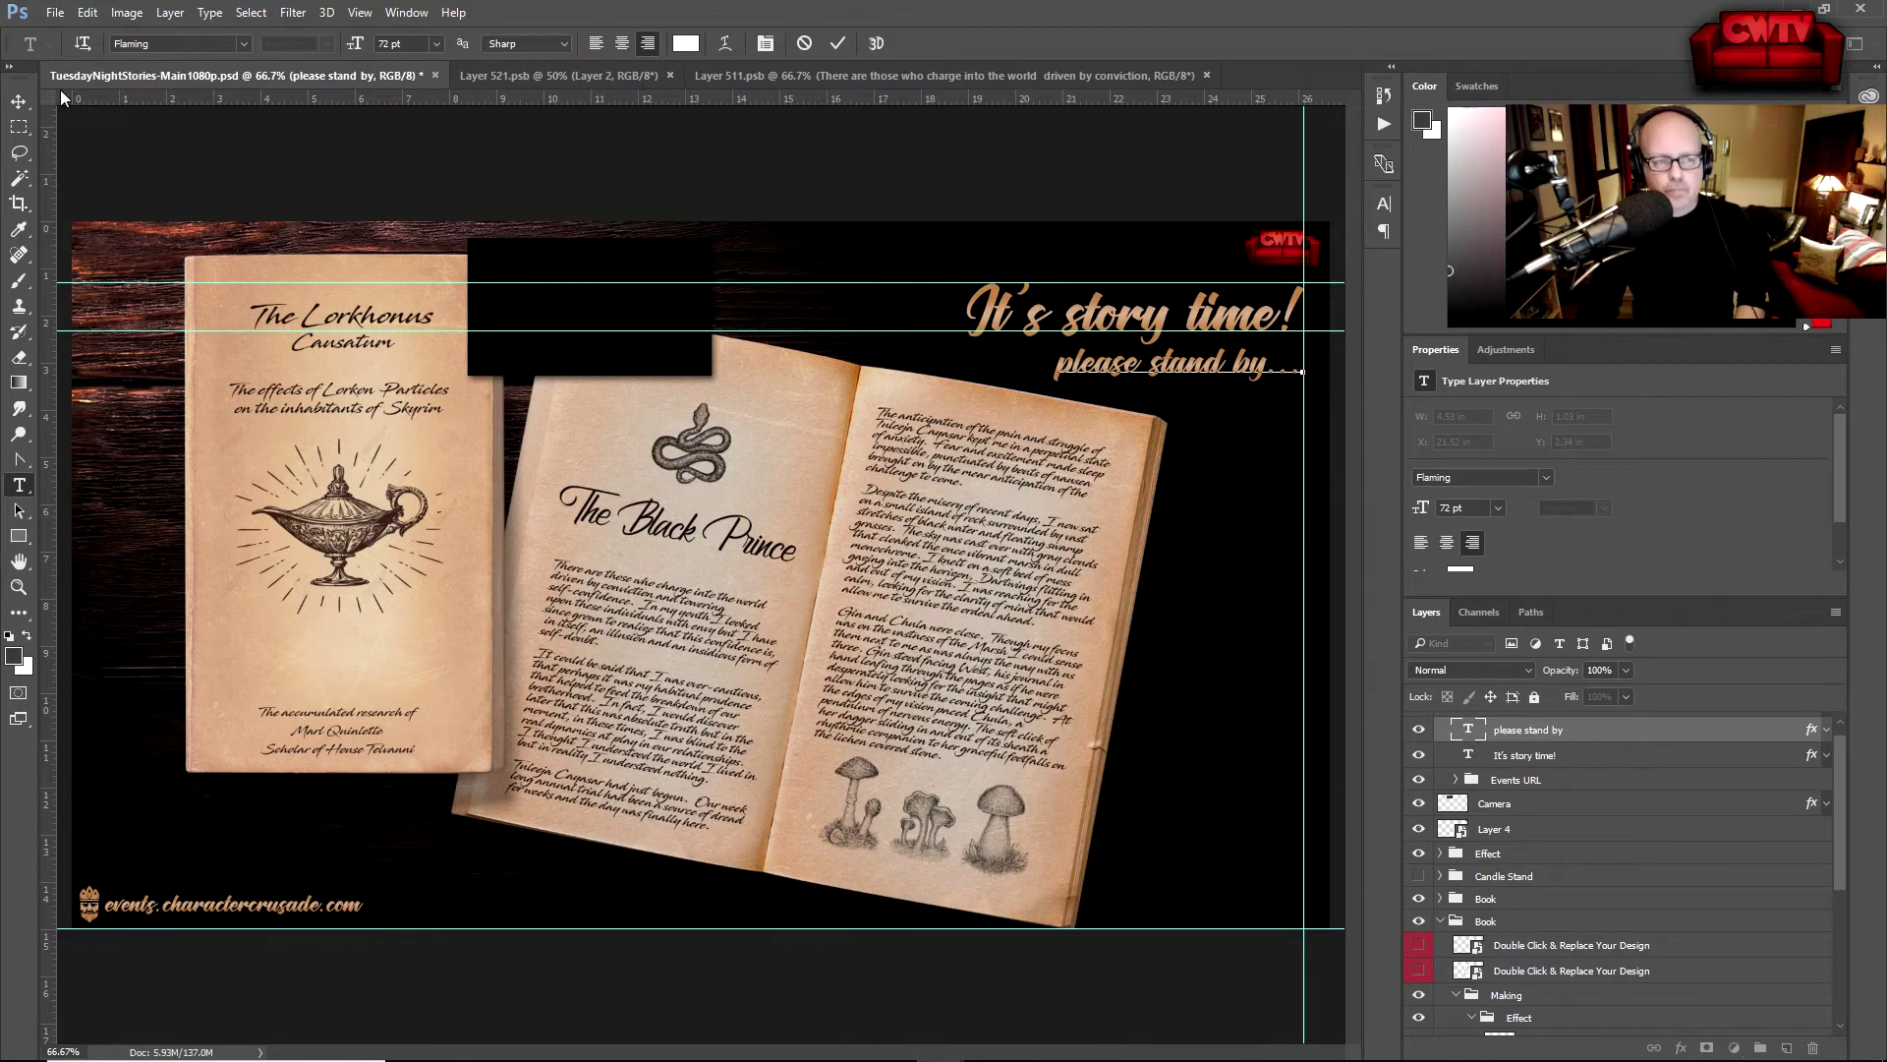
pyautogui.click(22, 102)
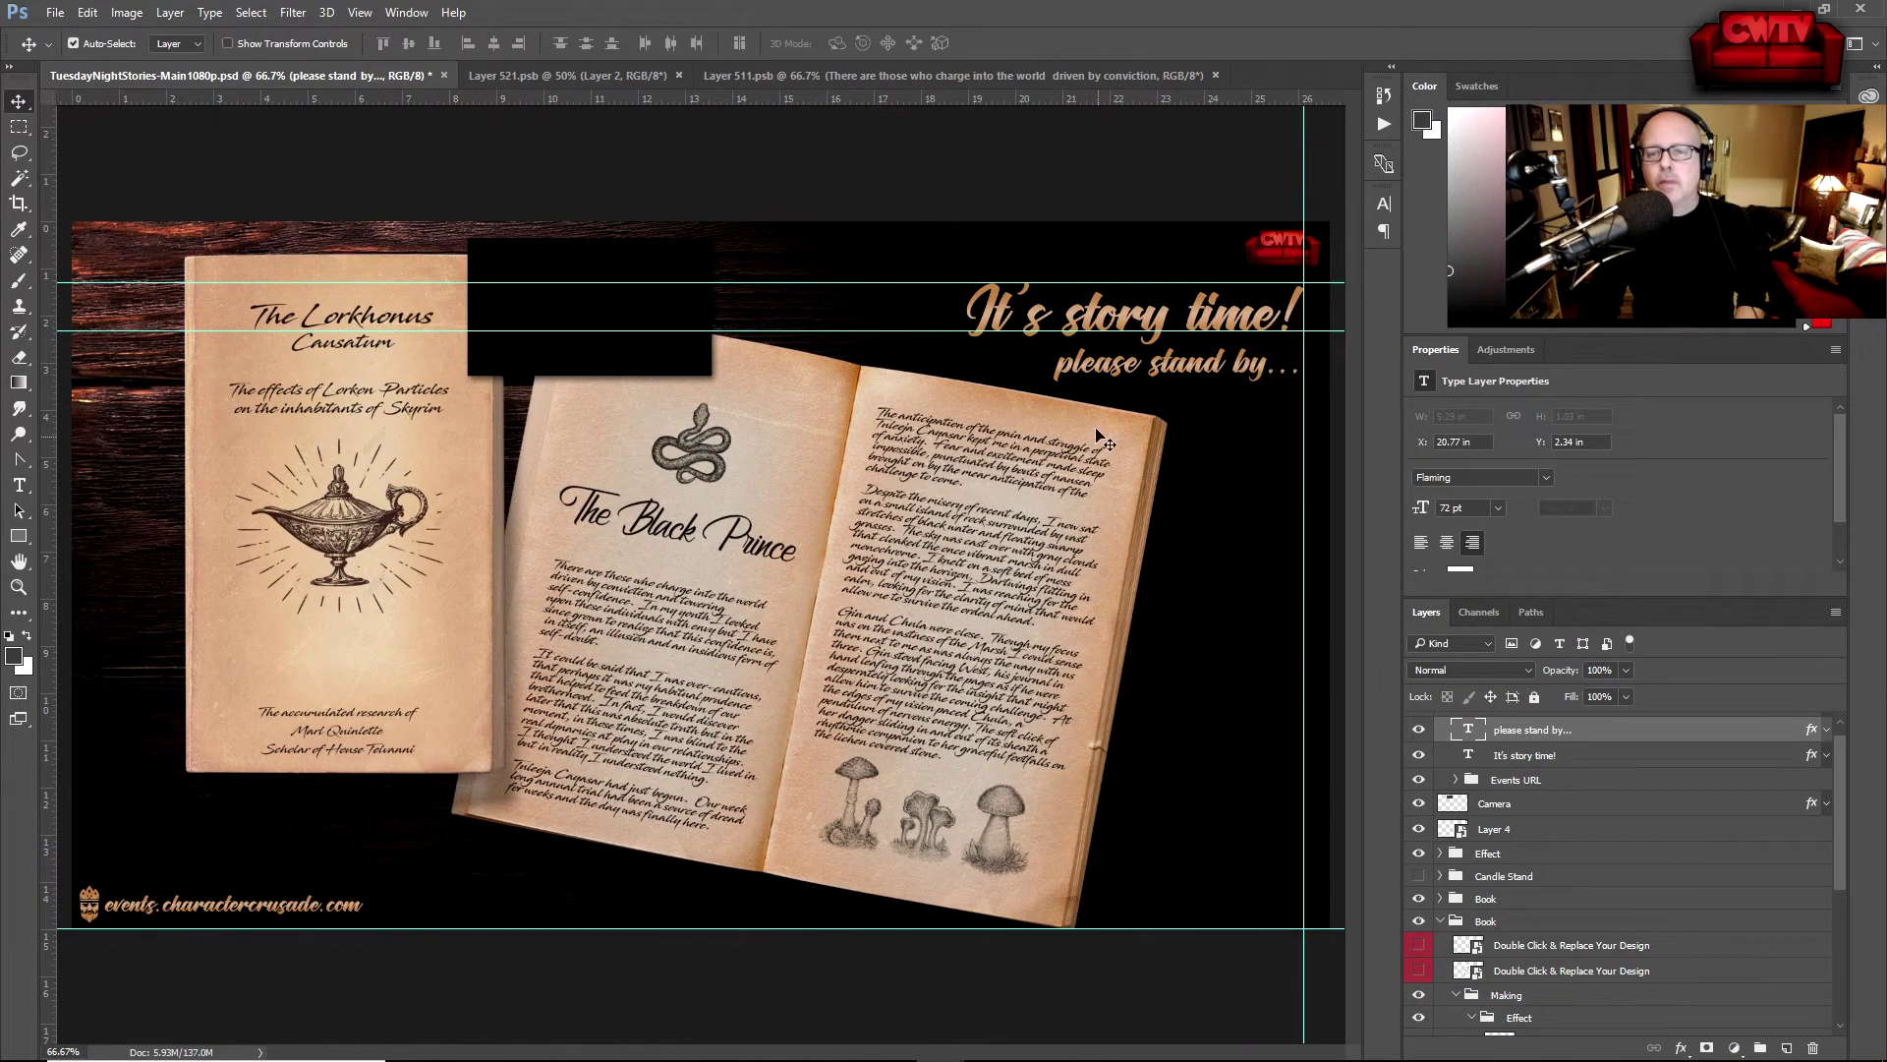
# - Hide the guides and select both heading text layers
pyautogui.click(362, 13)
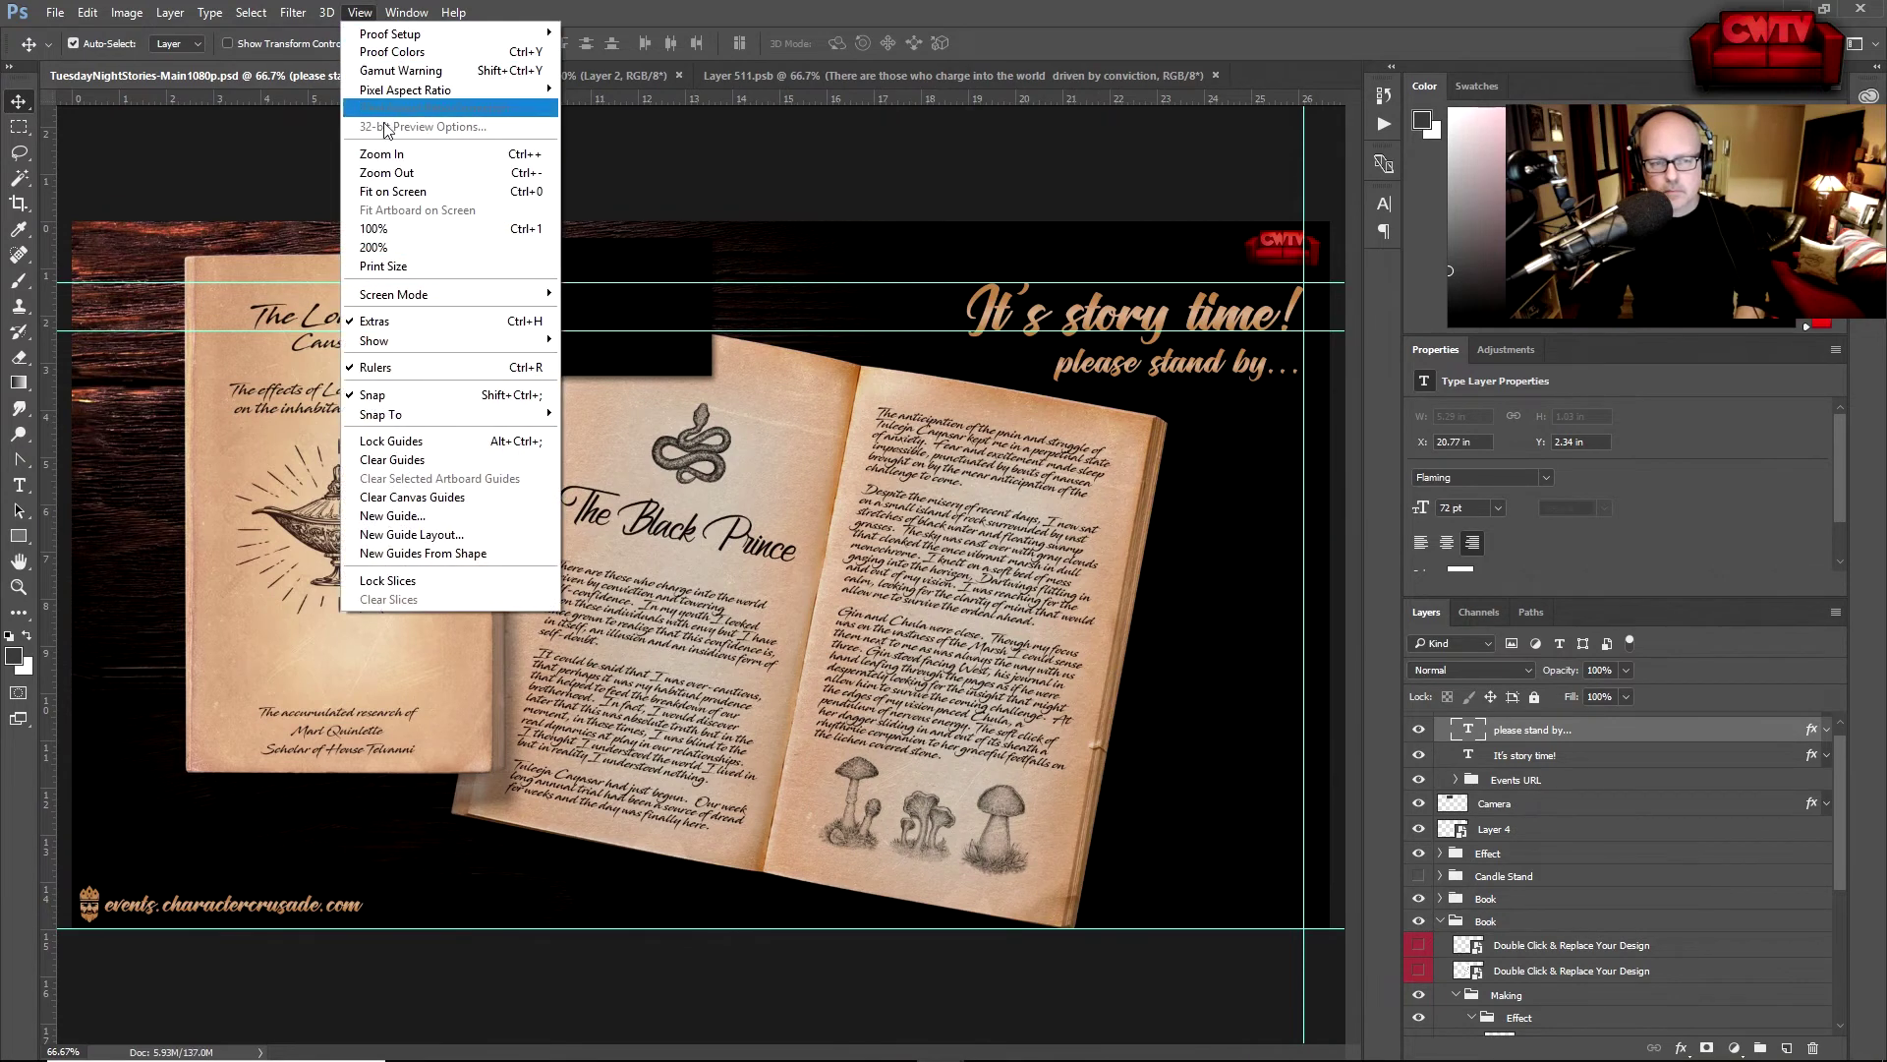
pyautogui.moveTo(407, 344)
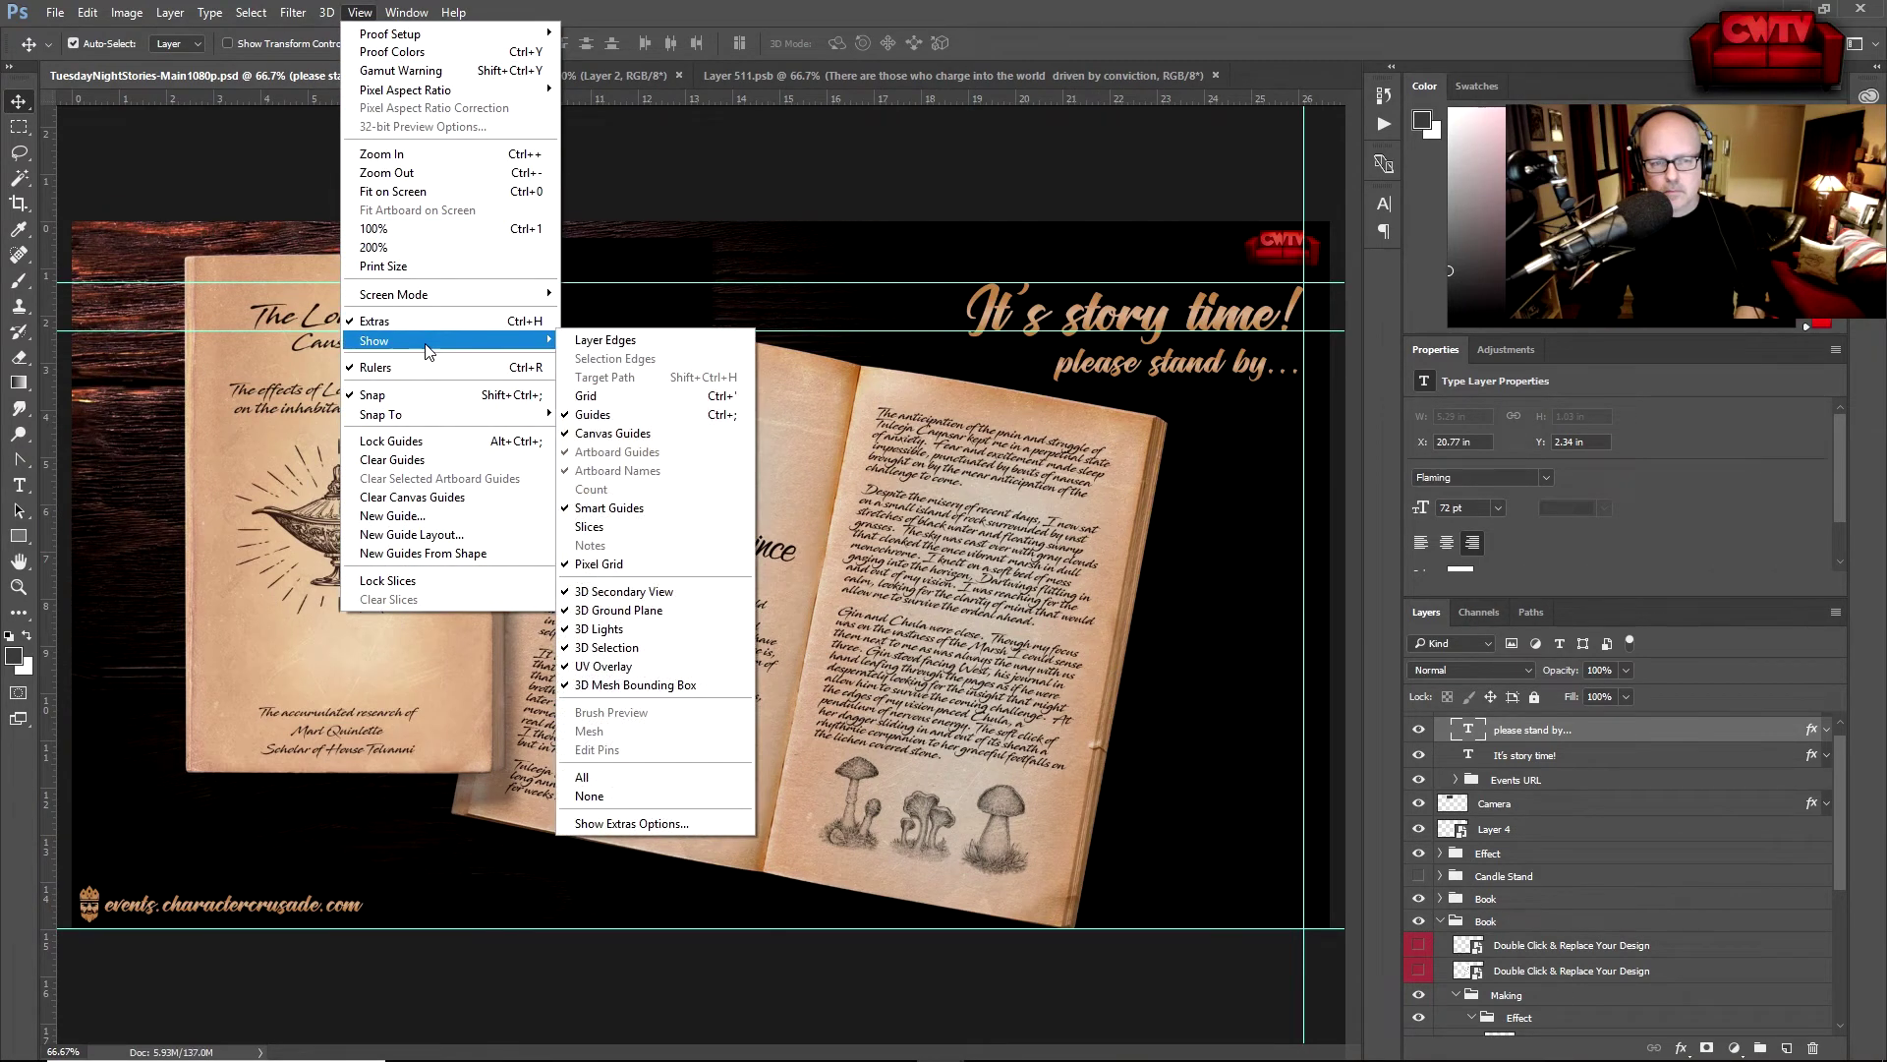
pyautogui.click(593, 414)
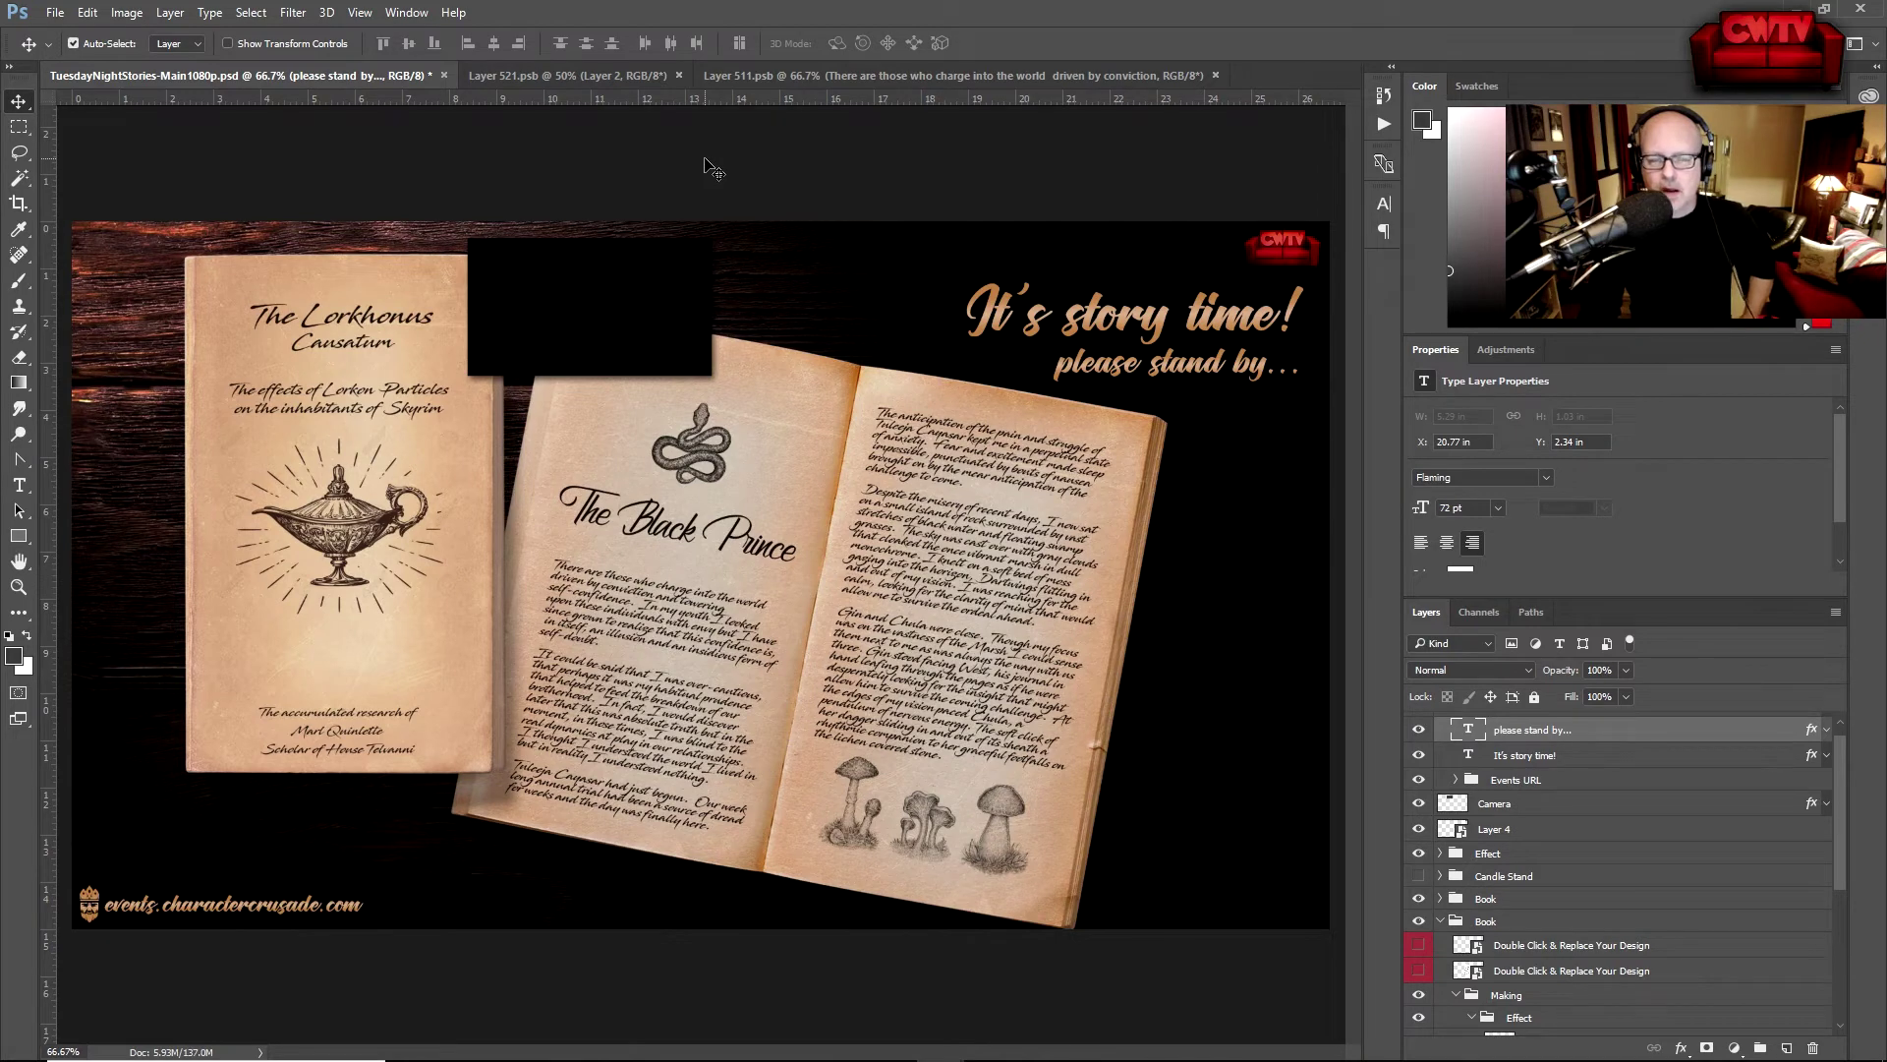
pyautogui.keyDown('shift'); pyautogui.click(1520, 754); pyautogui.keyUp('shift')
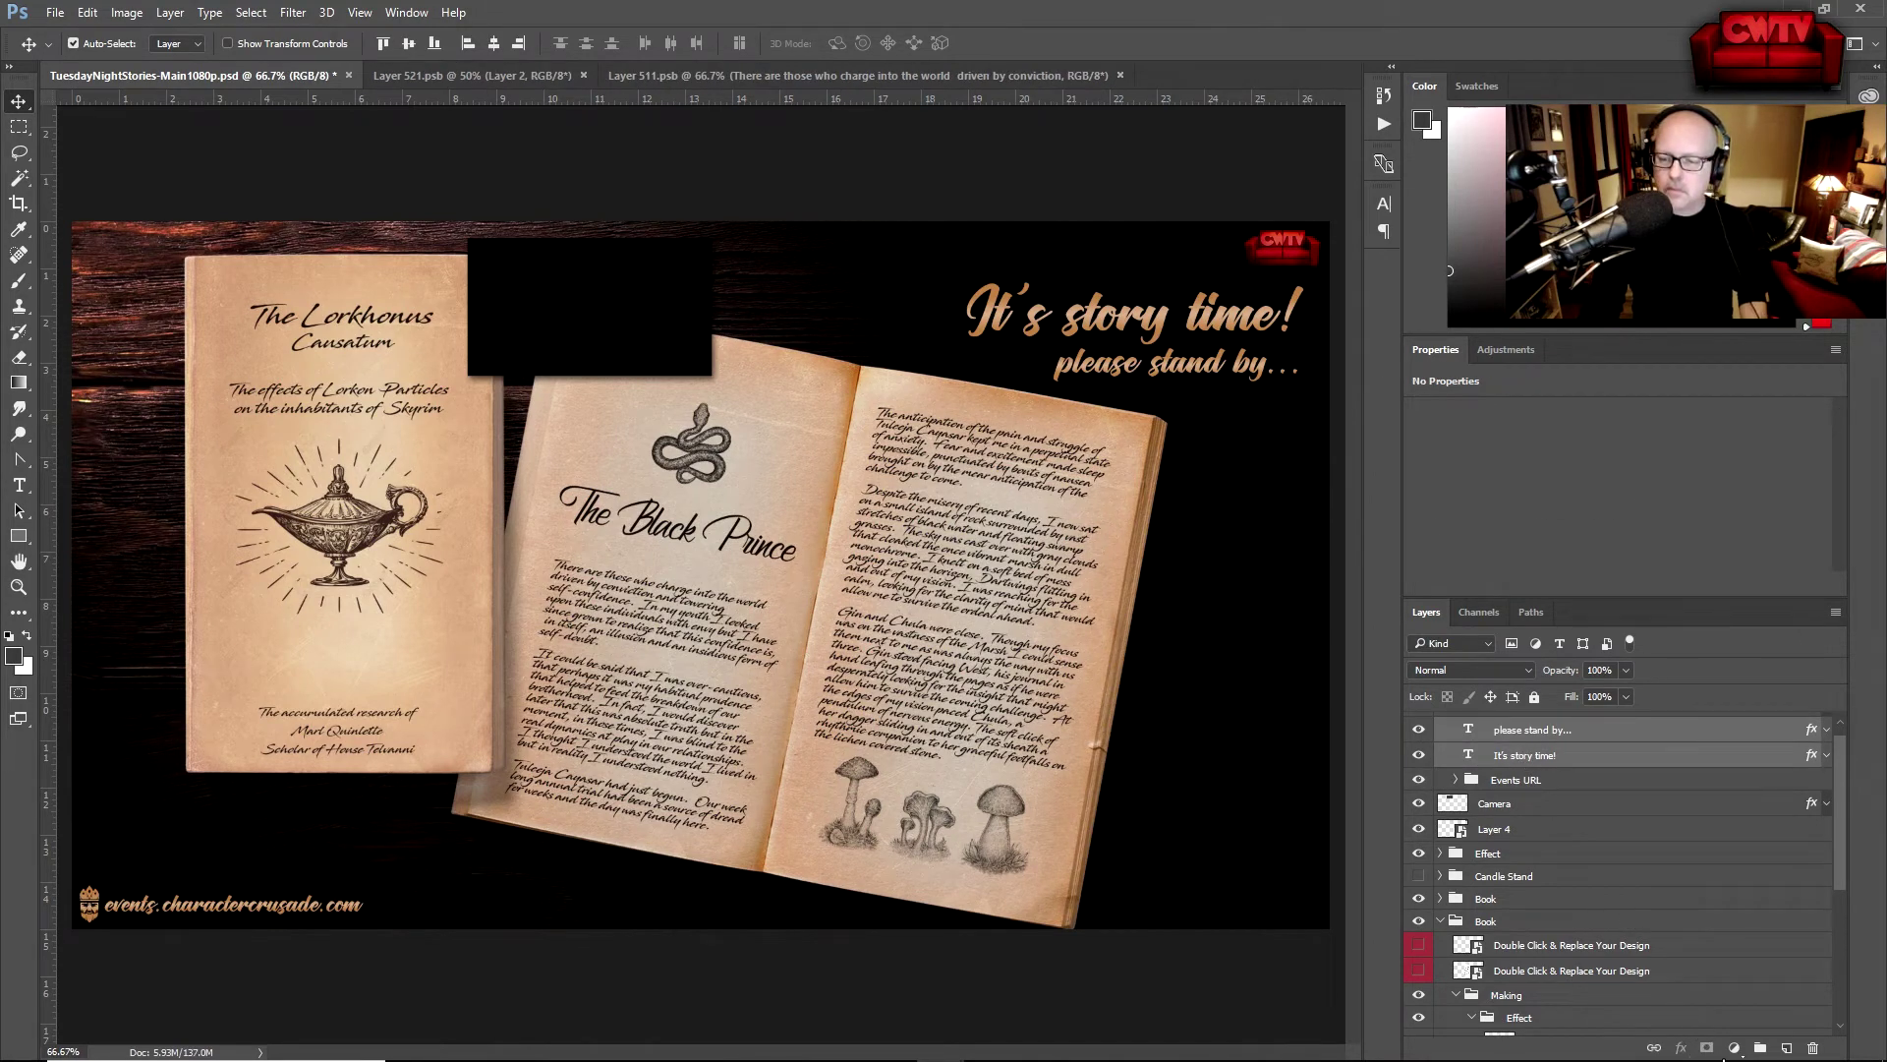
# - Group the two heading layers as 'Please Stand By' and duplicate the group
pyautogui.moveTo(1766, 1052)
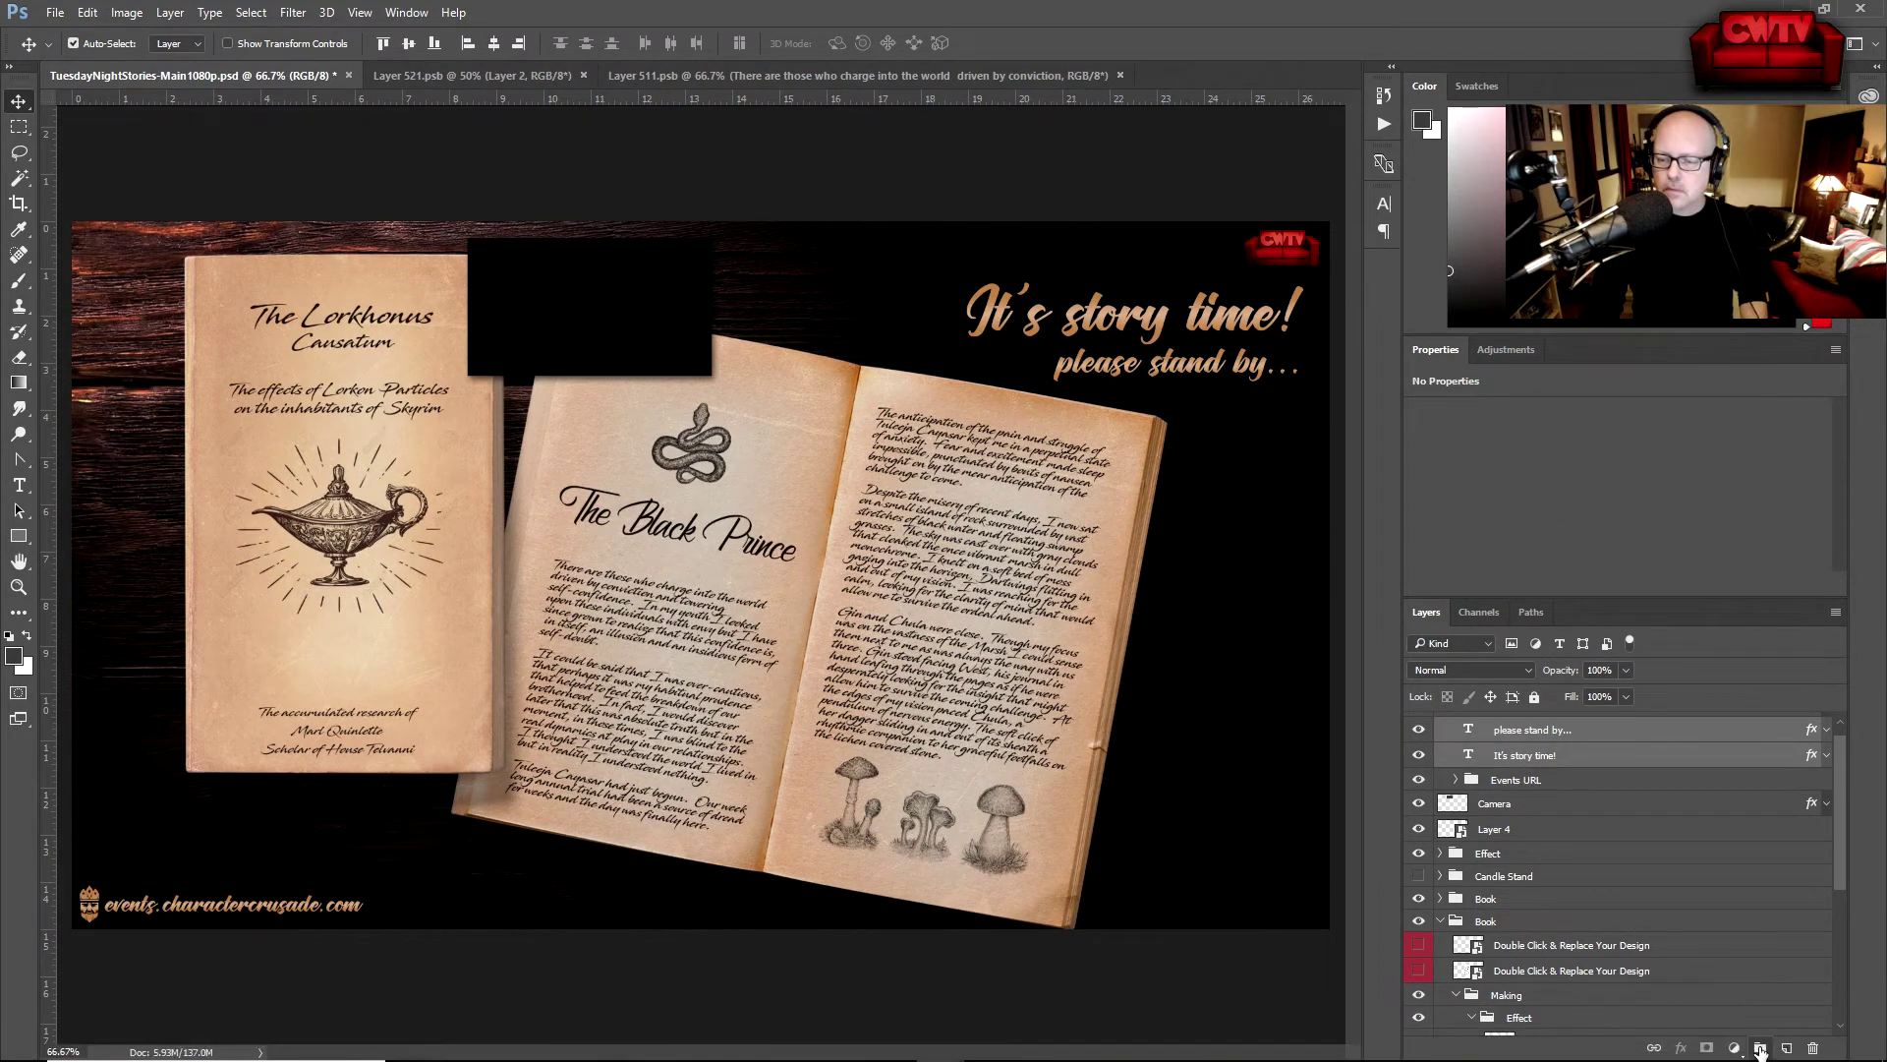
pyautogui.click(1761, 1048)
pyautogui.doubleClick(1510, 727)
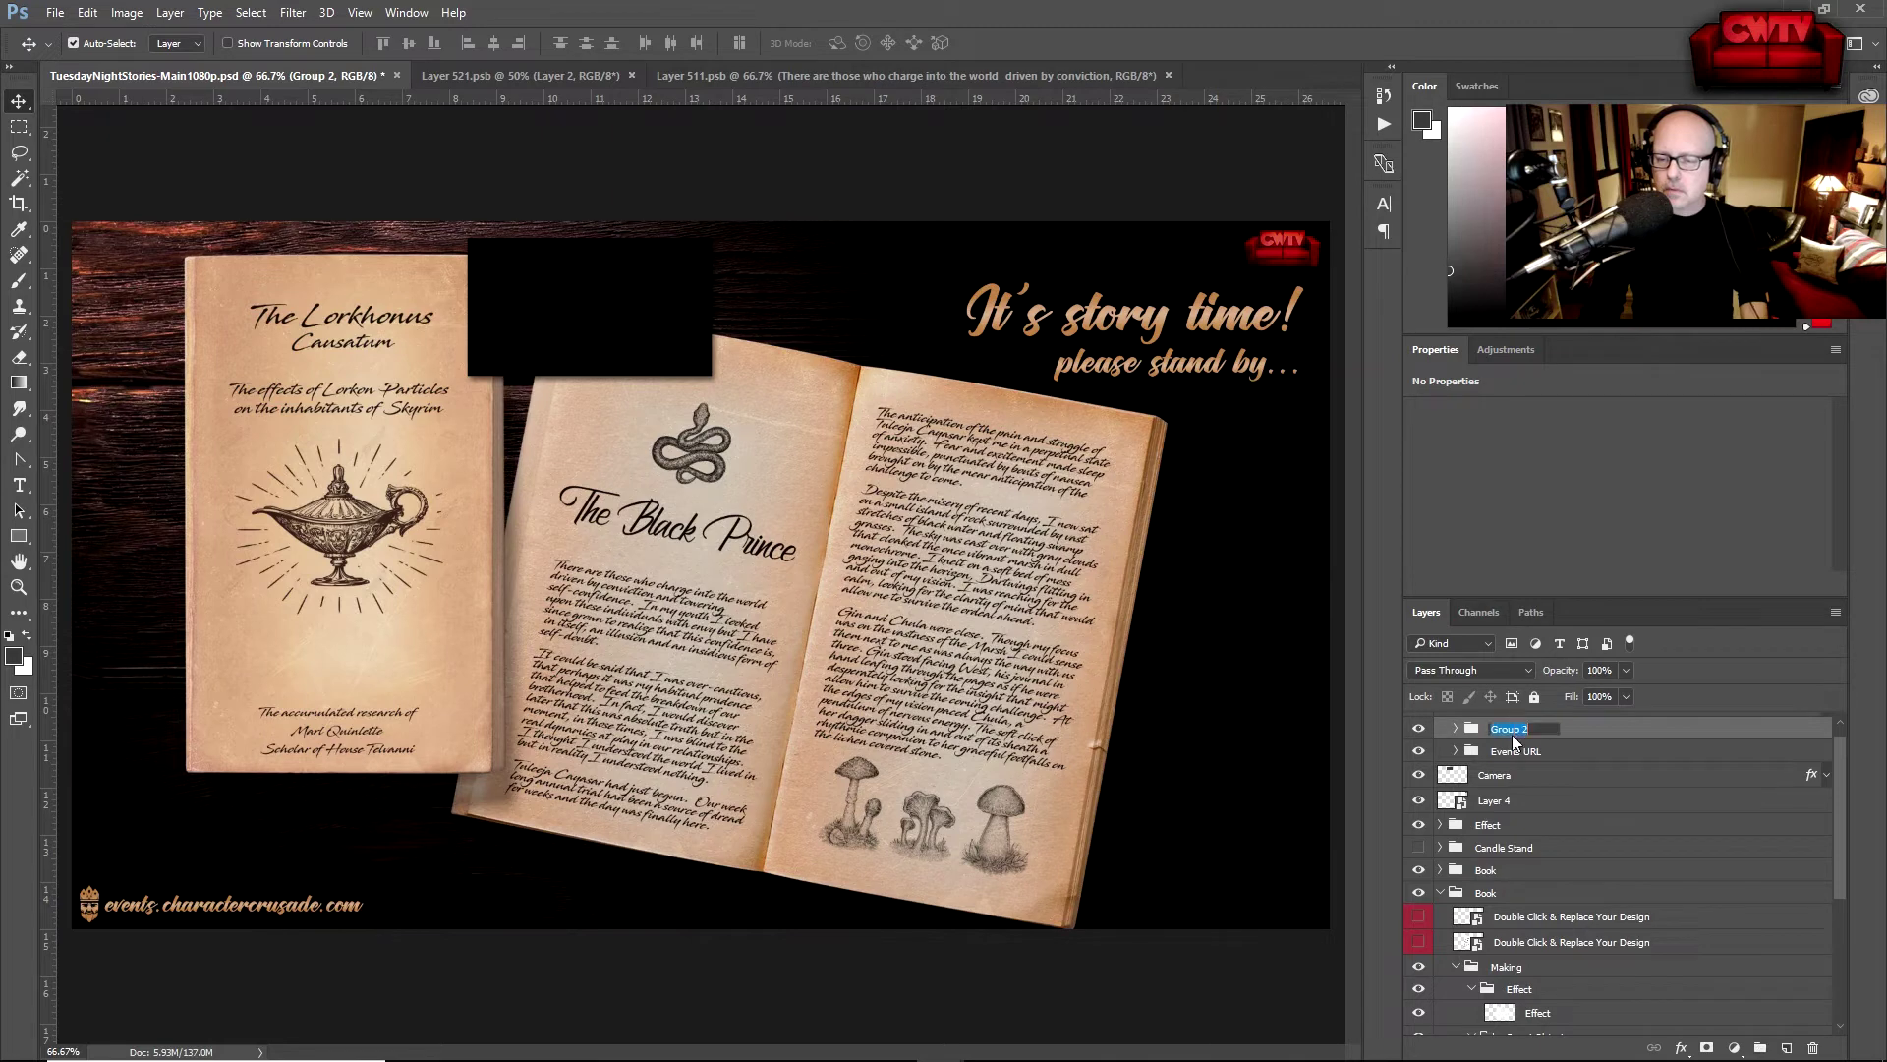
pyautogui.write('Ple')
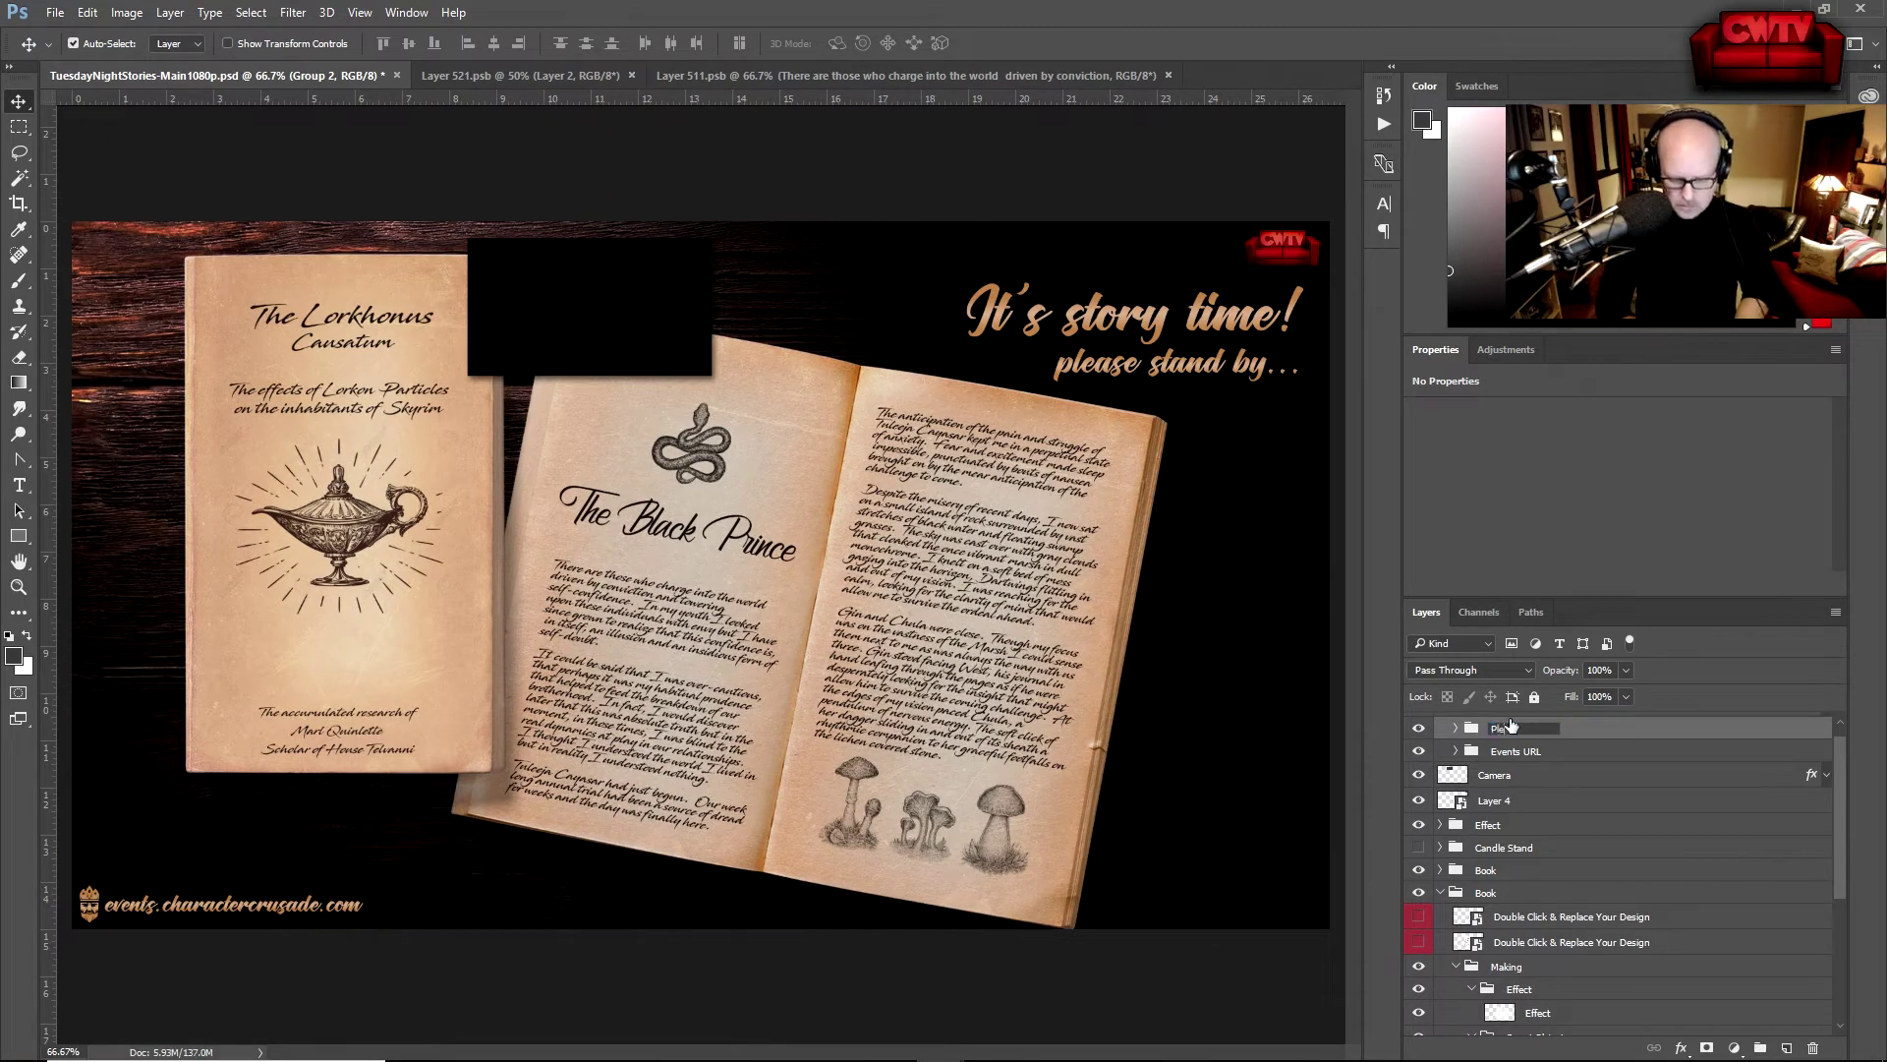
pyautogui.write('ase Stand')
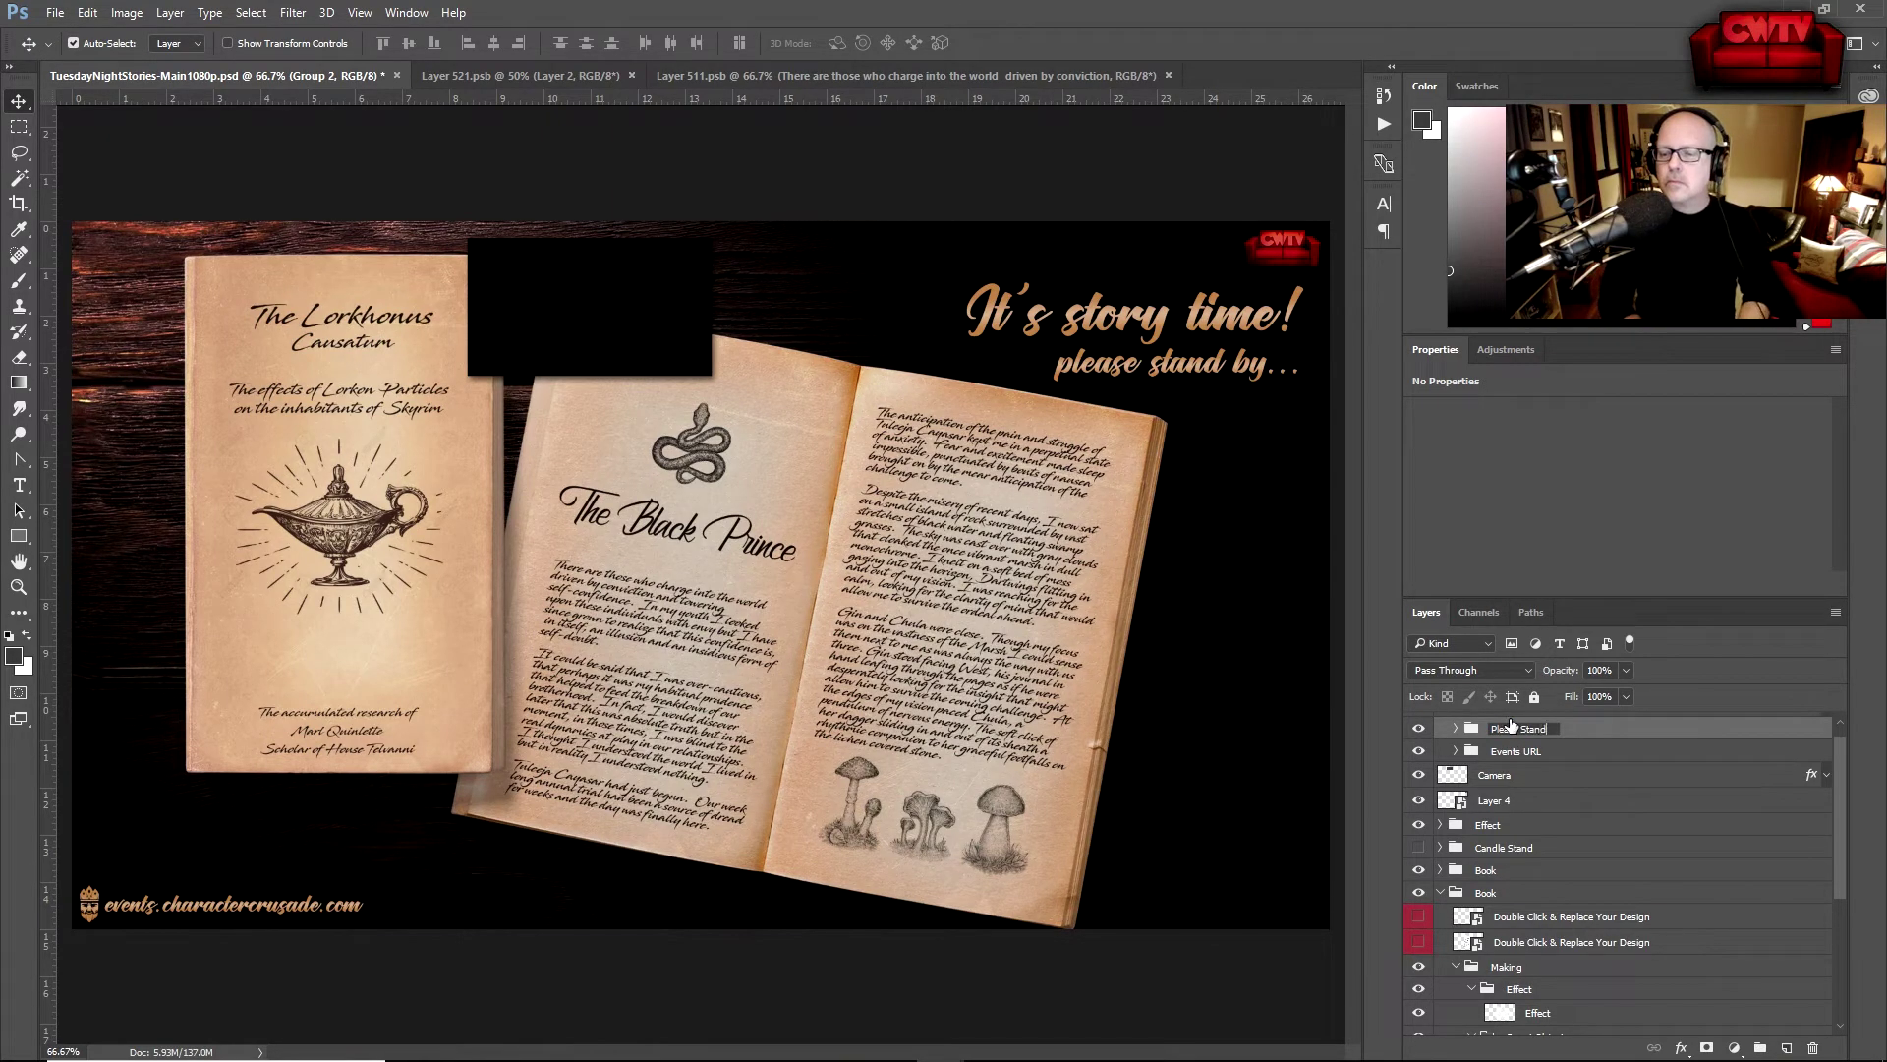
pyautogui.write(' By')
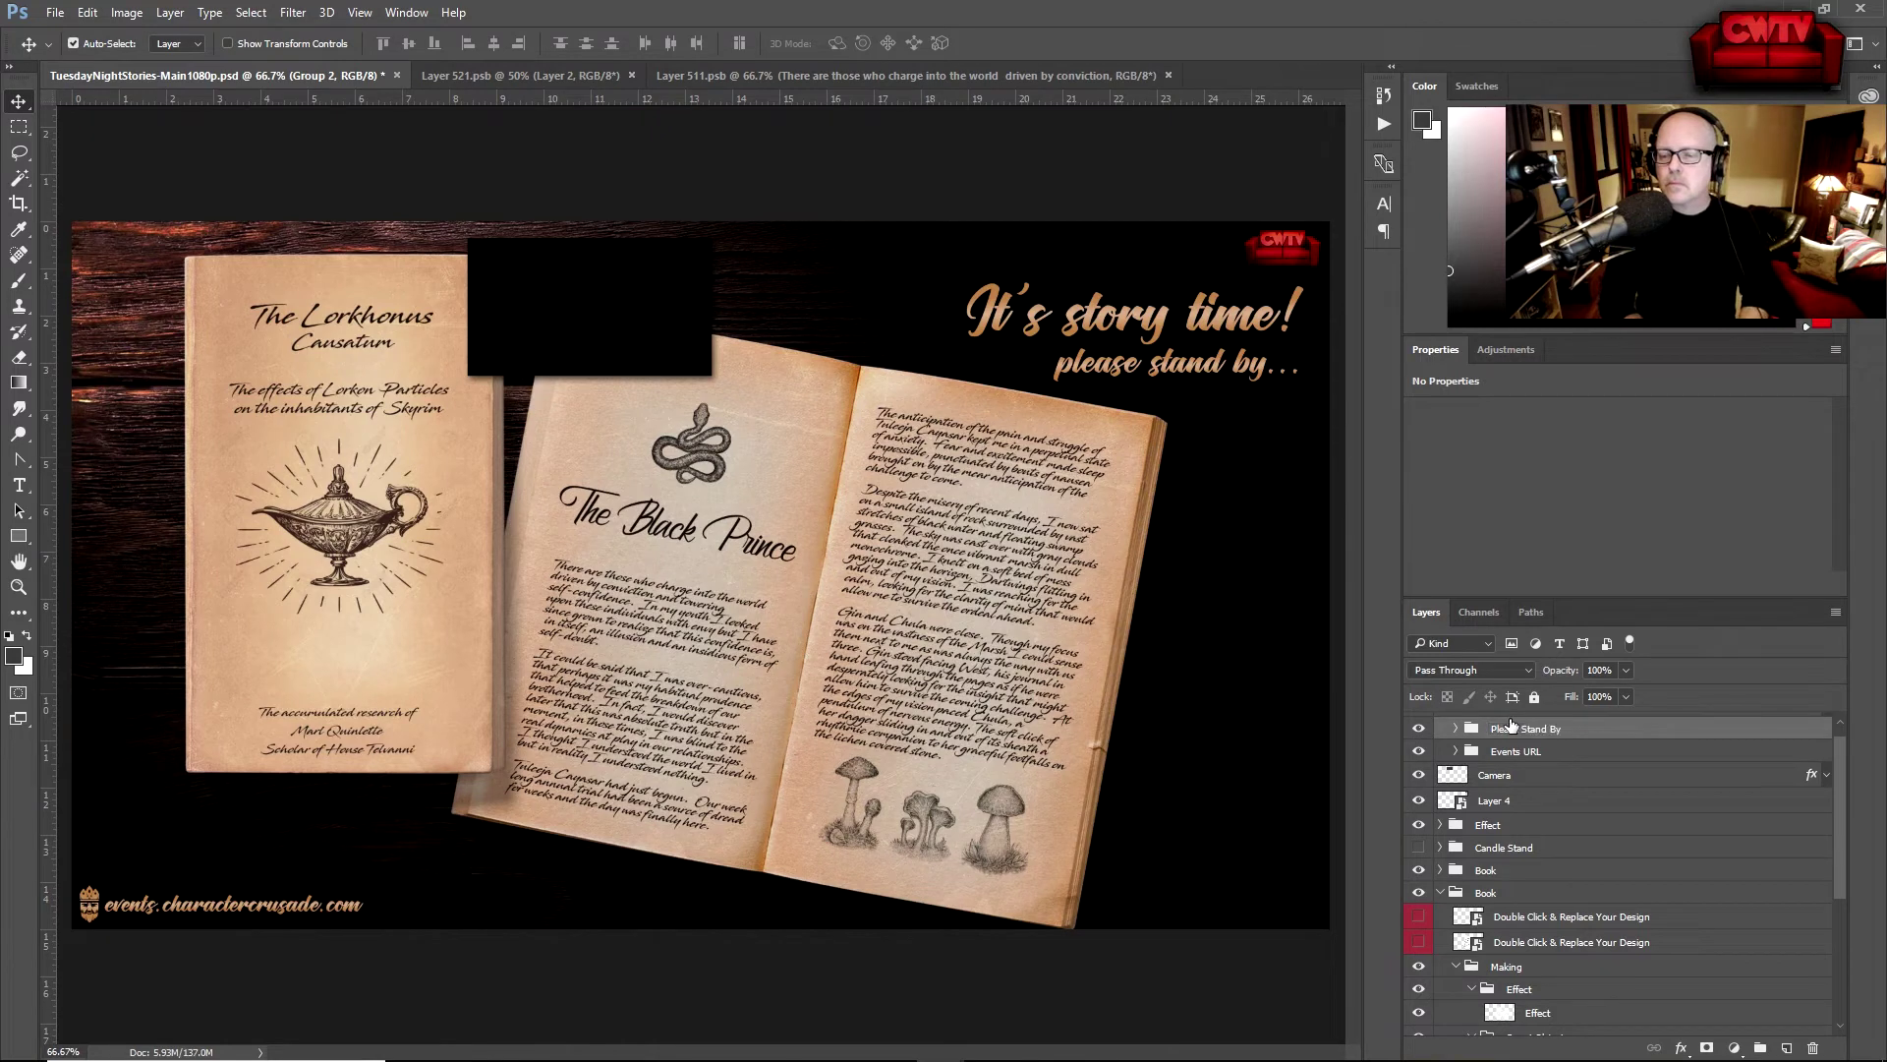
pyautogui.press('Return')
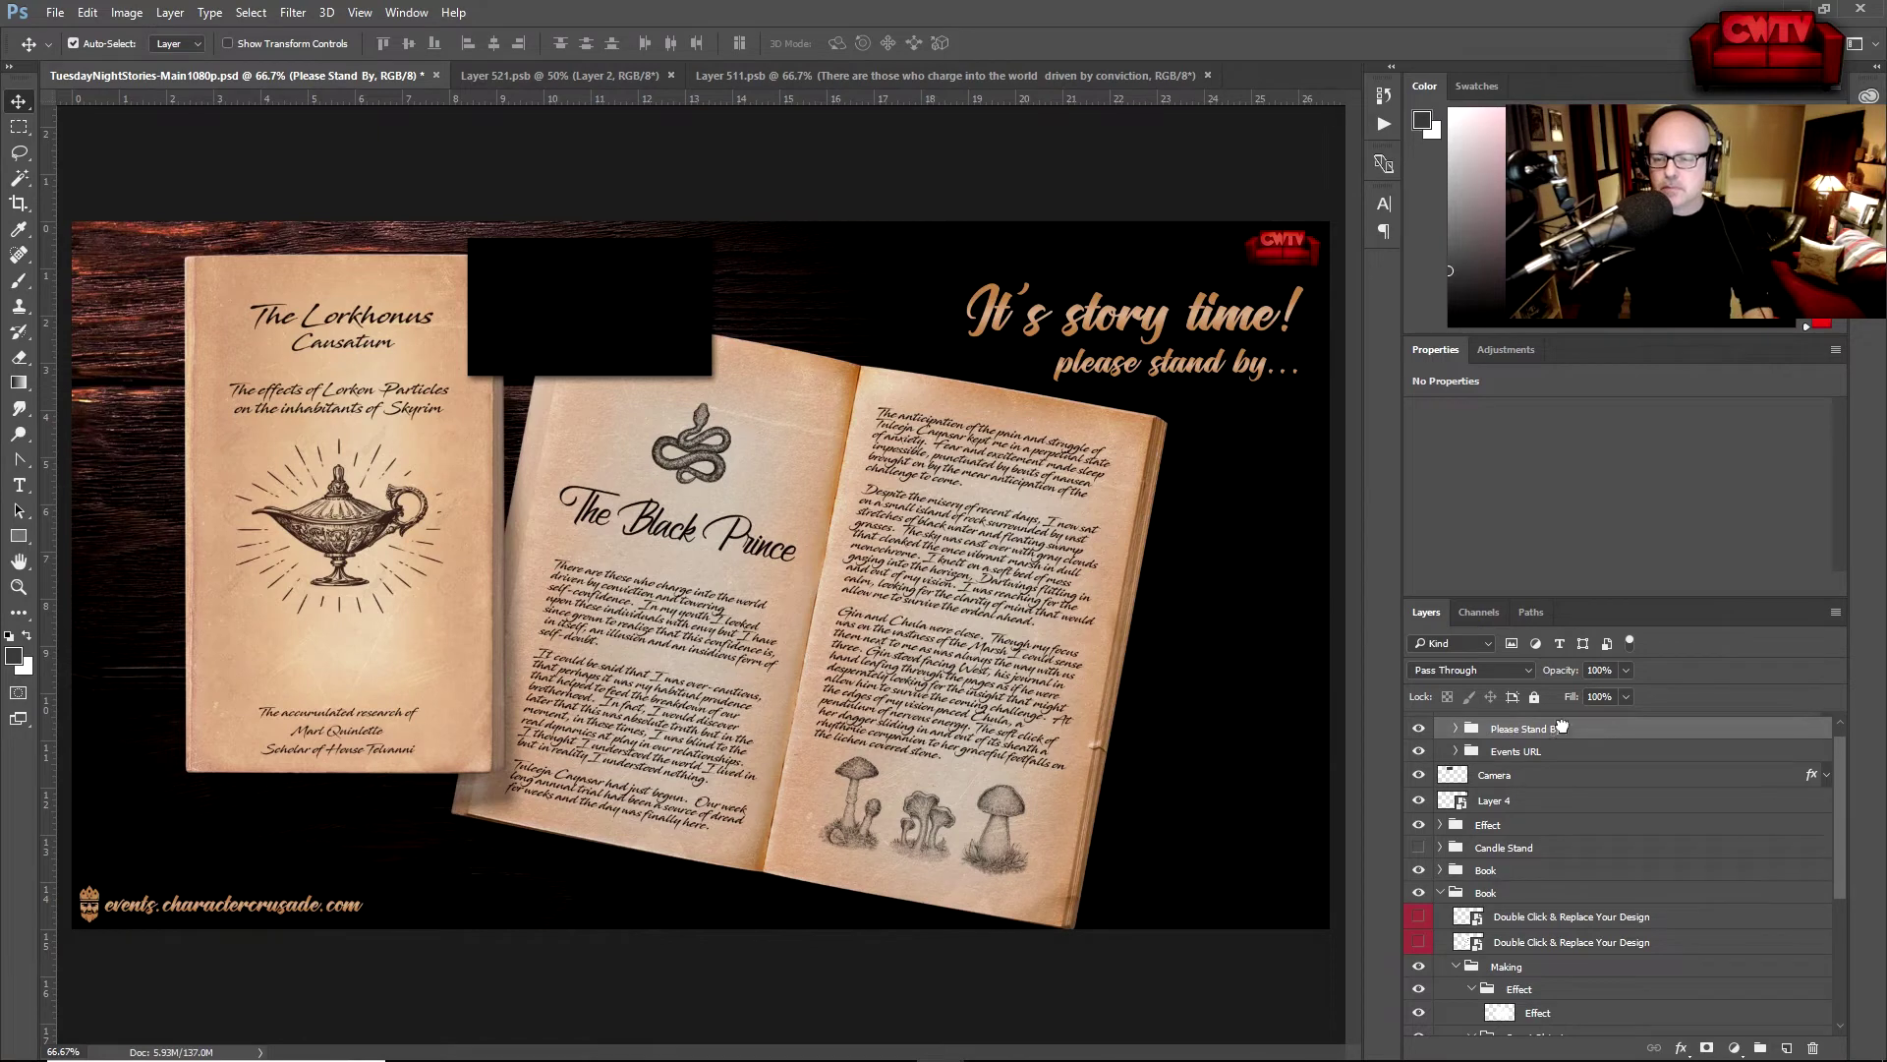
pyautogui.moveTo(1563, 728); pyautogui.dragTo(1787, 1047)
# - Hide the original group and change the copy's headline to 'Thanks for watching!'
pyautogui.click(1418, 751)
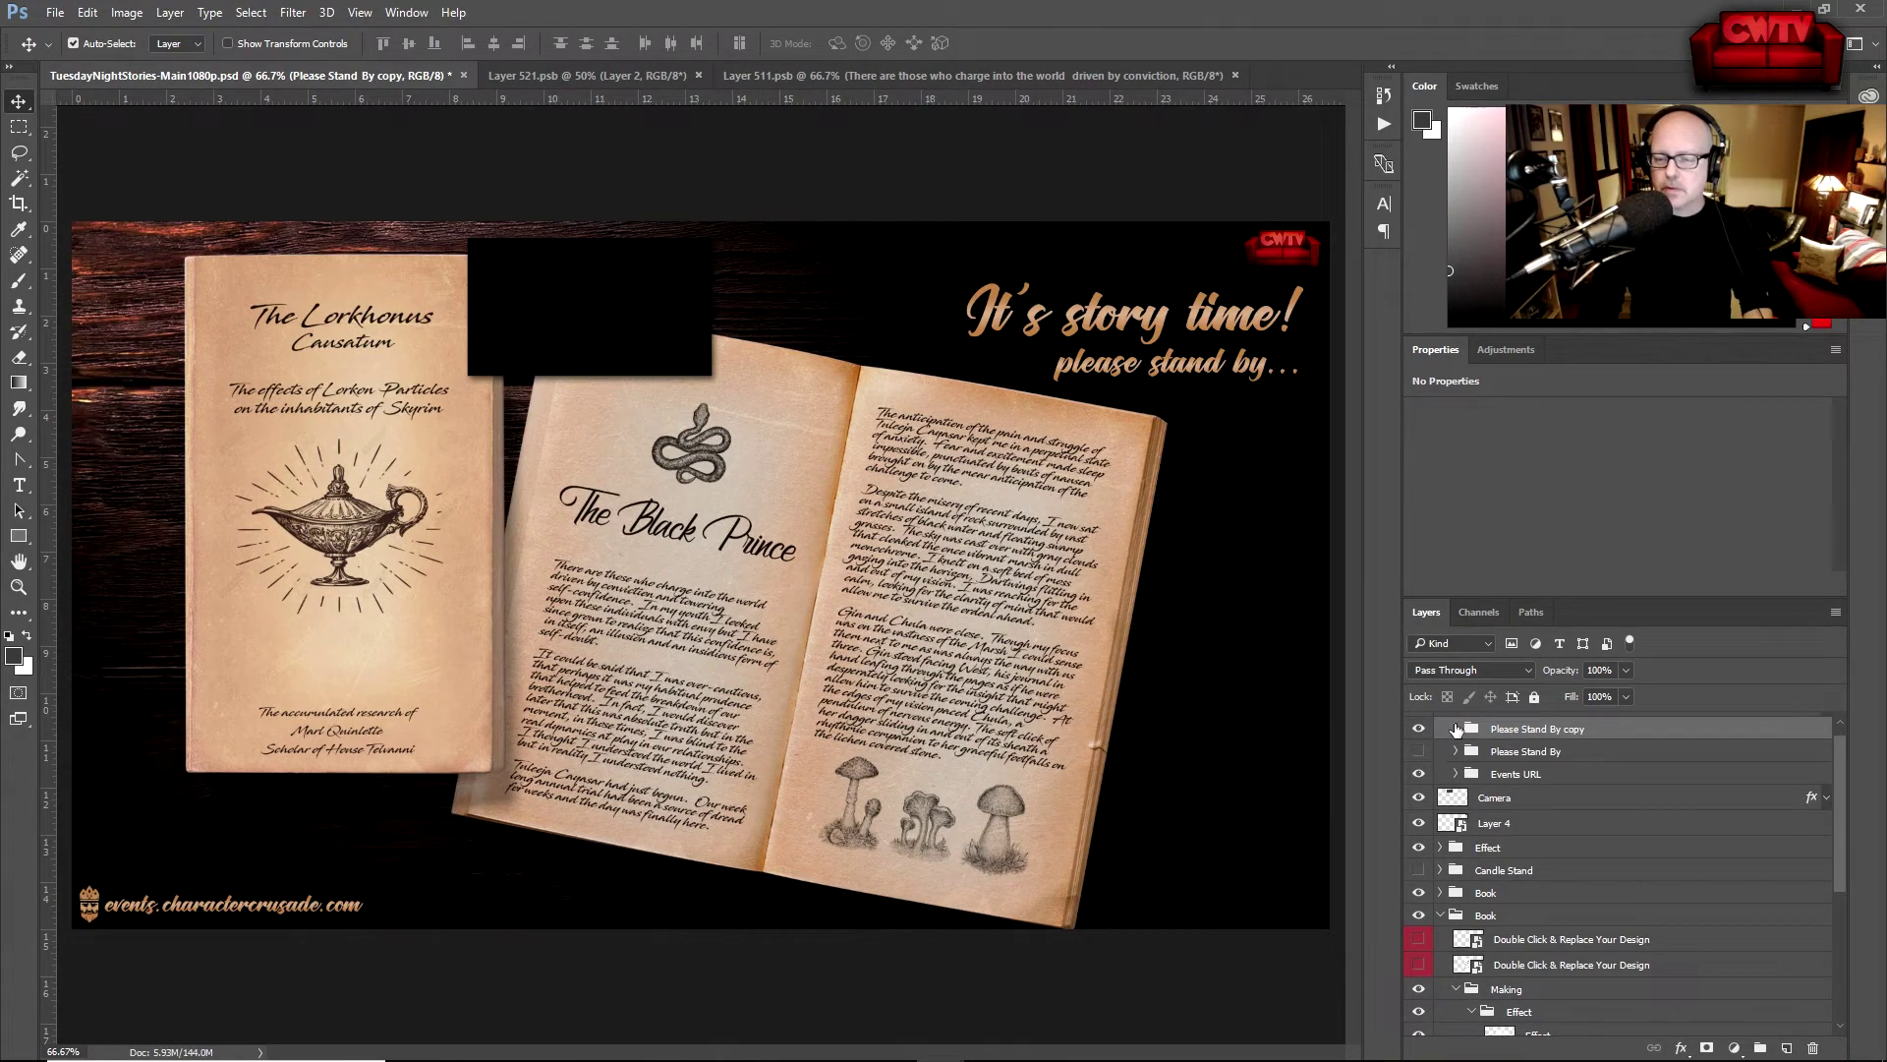
pyautogui.click(1455, 728)
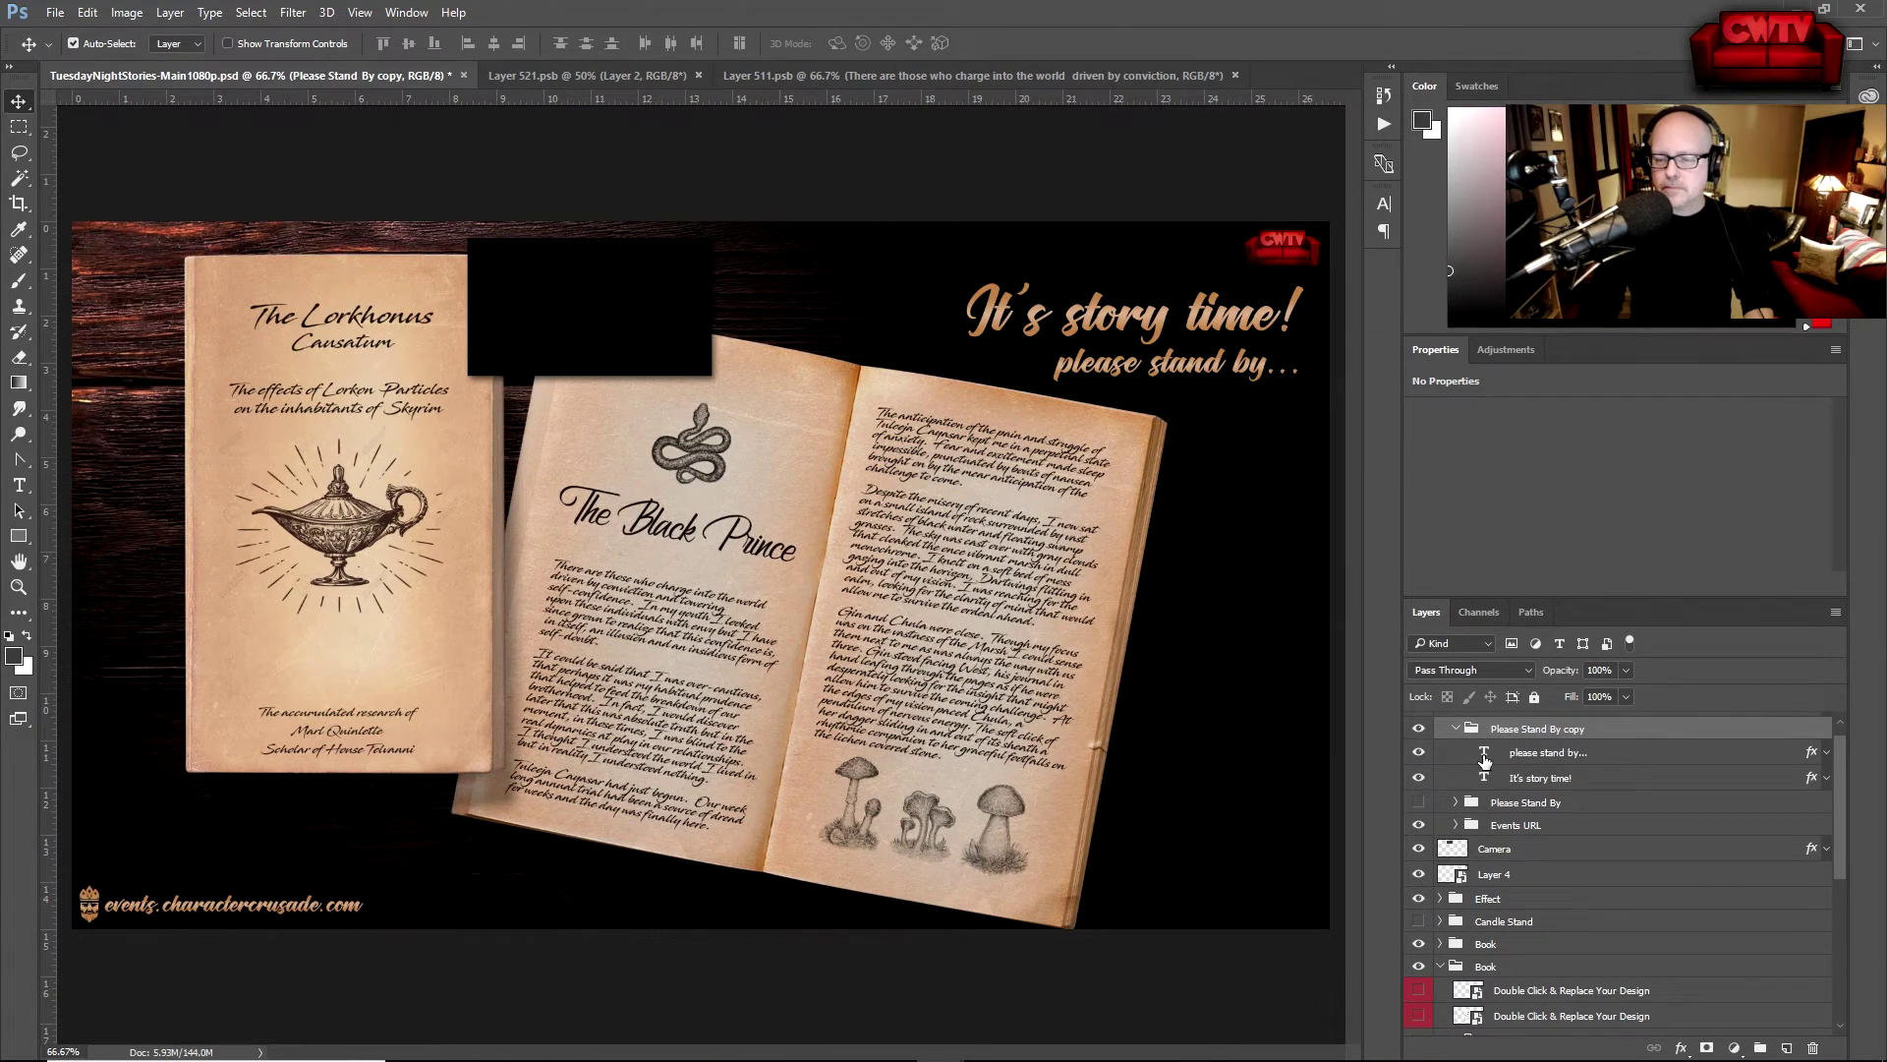
pyautogui.click(1484, 780)
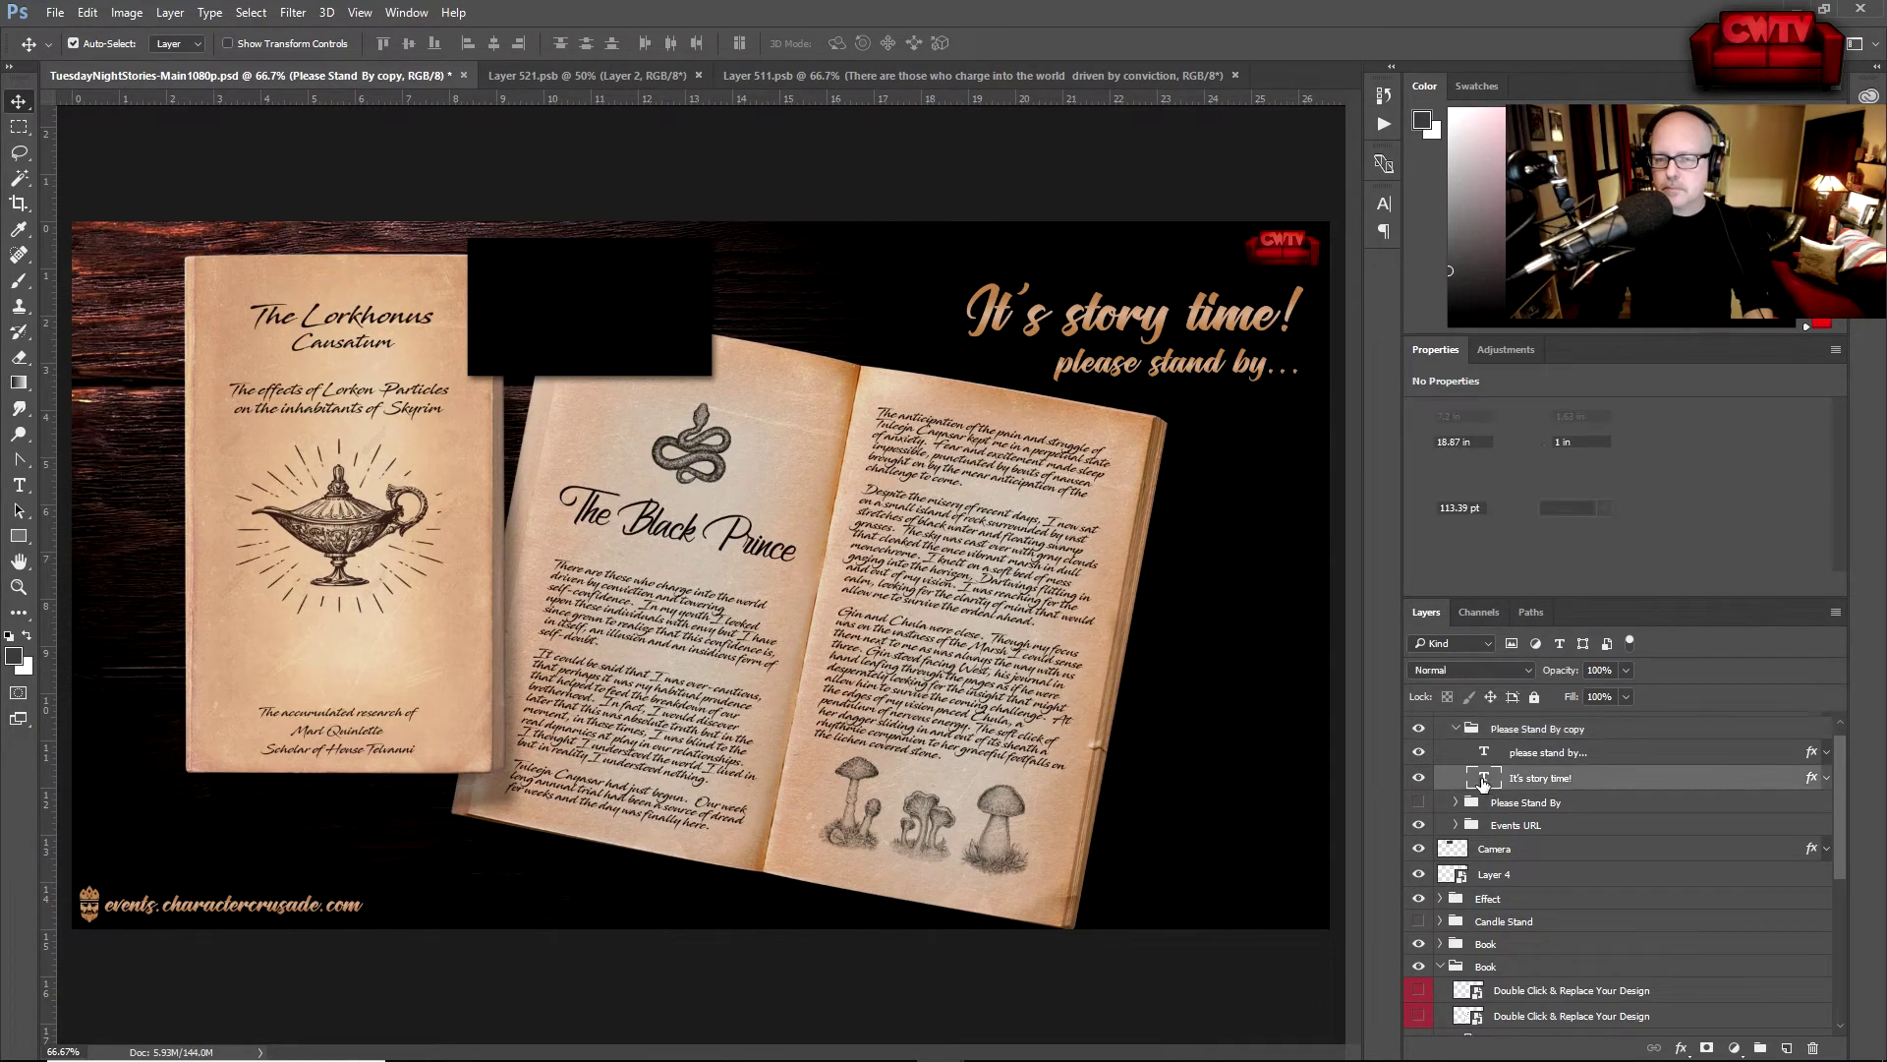
pyautogui.doubleClick(1485, 779)
pyautogui.write('Th')
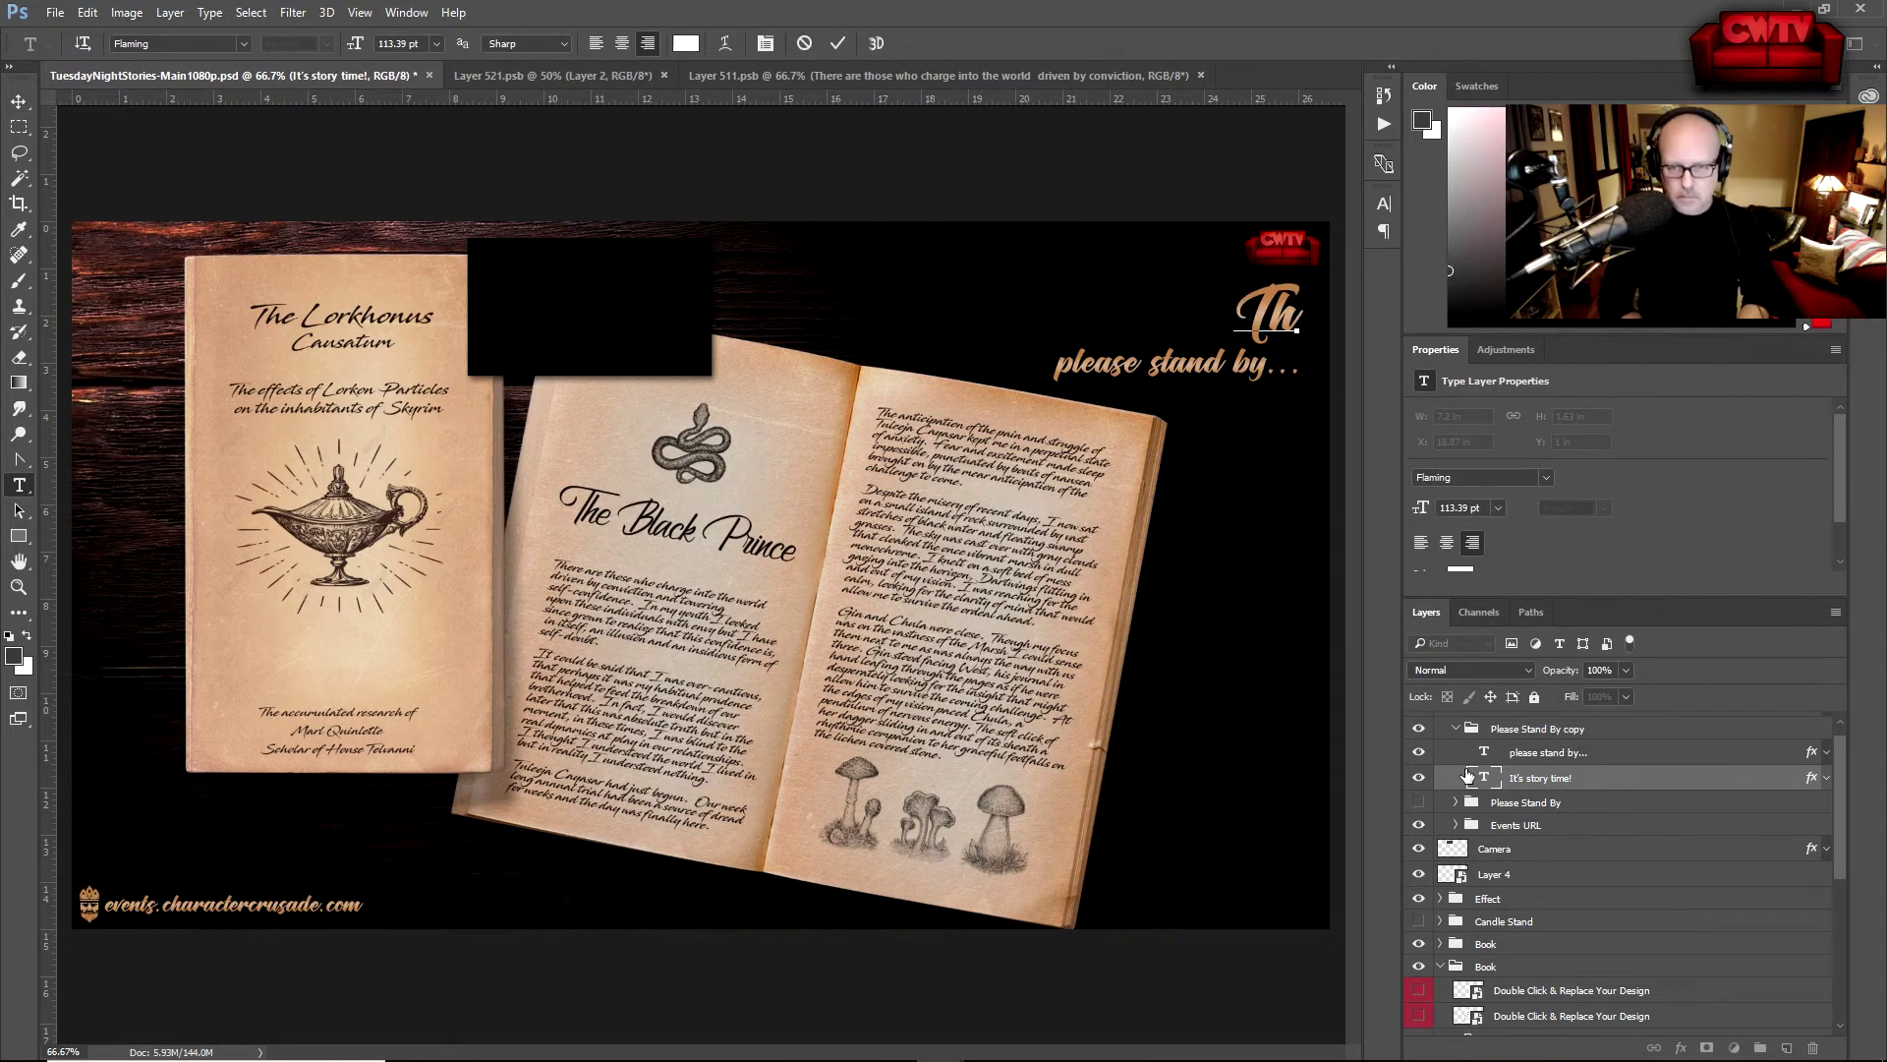
pyautogui.write('ankns')
pyautogui.press('BackSpace')
pyautogui.press('BackSpace')
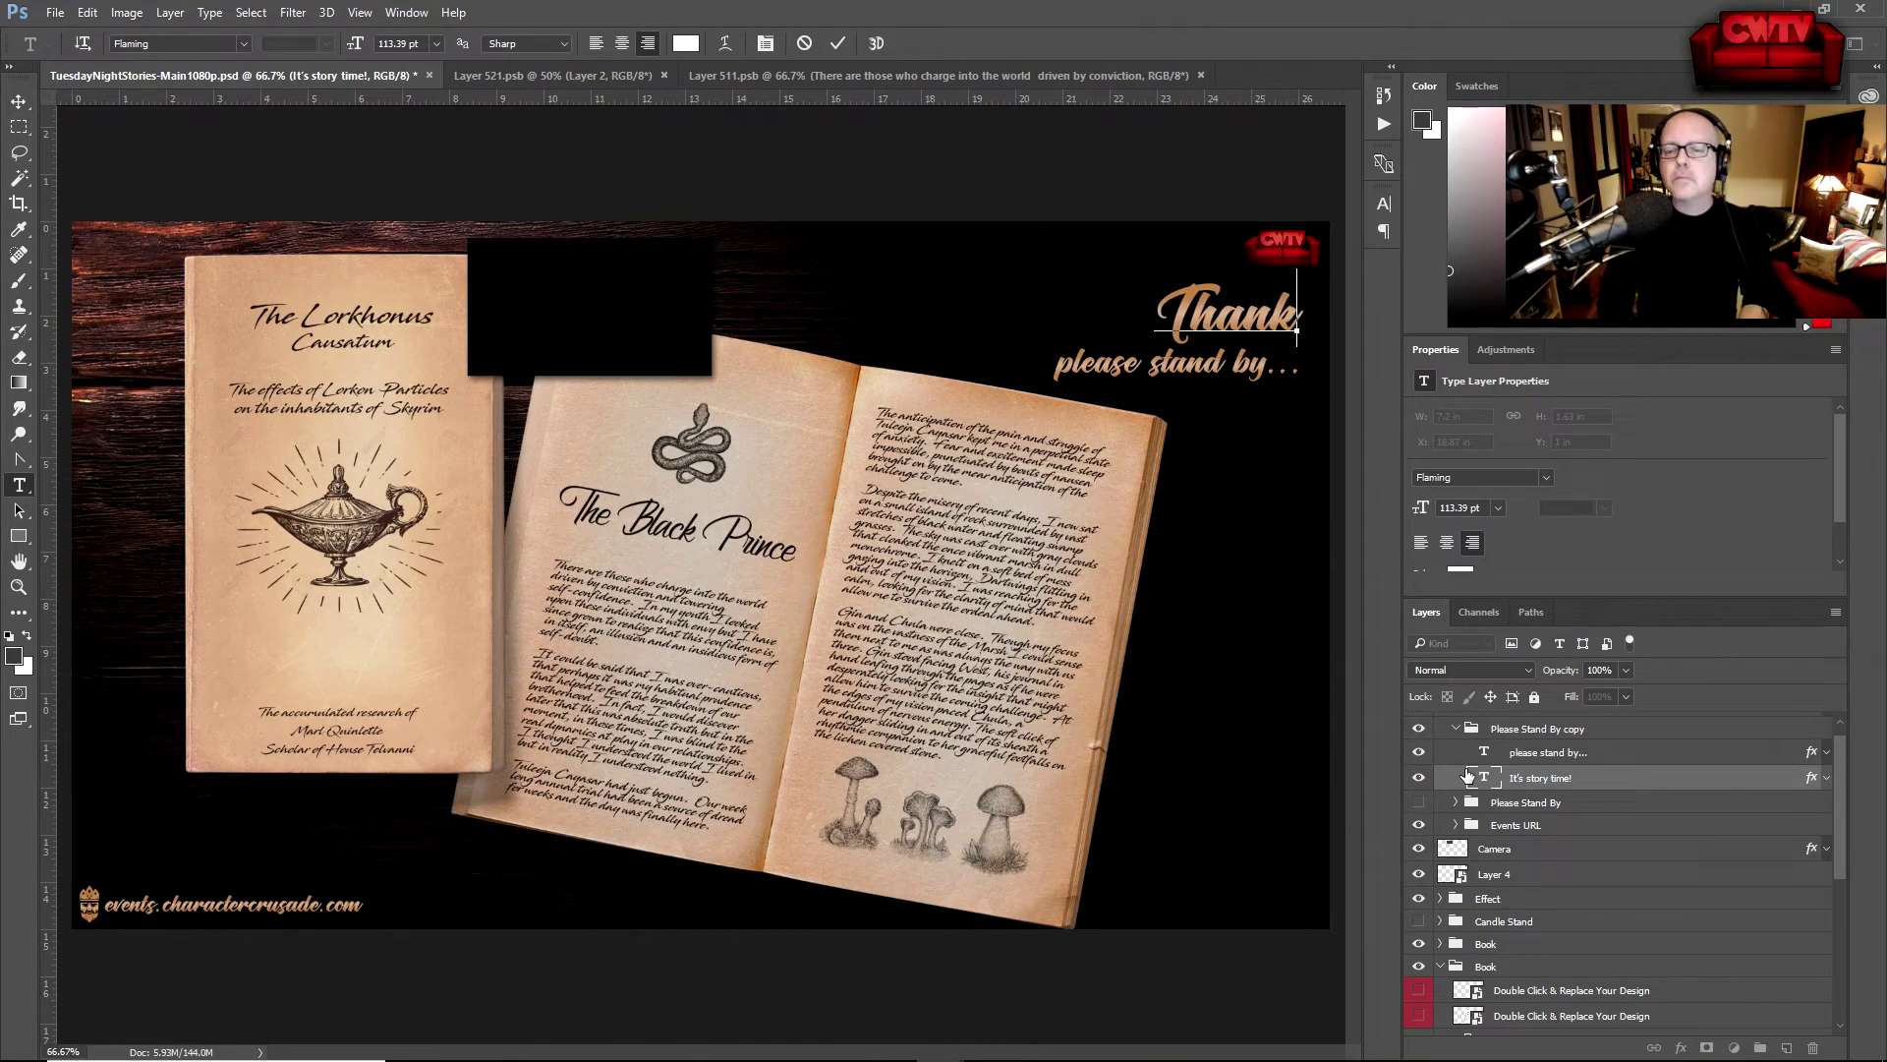
pyautogui.write('s for')
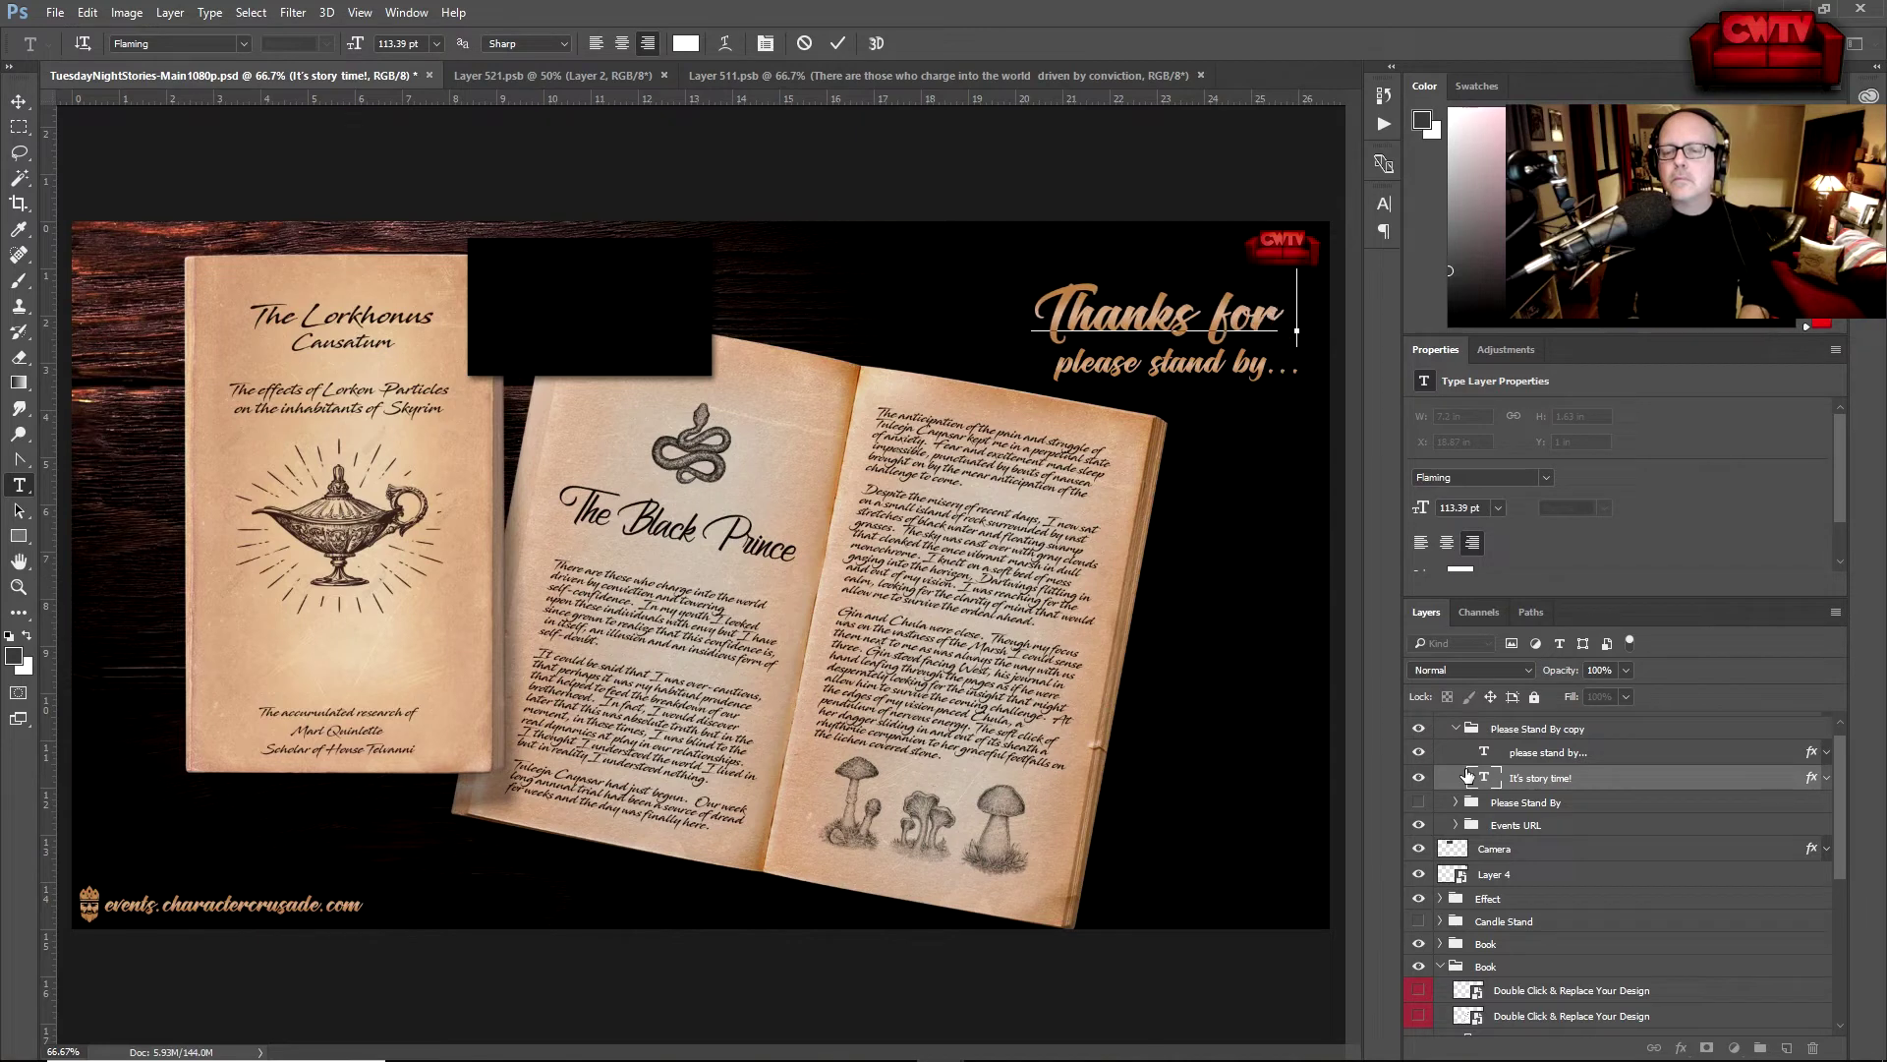
pyautogui.write(' watching')
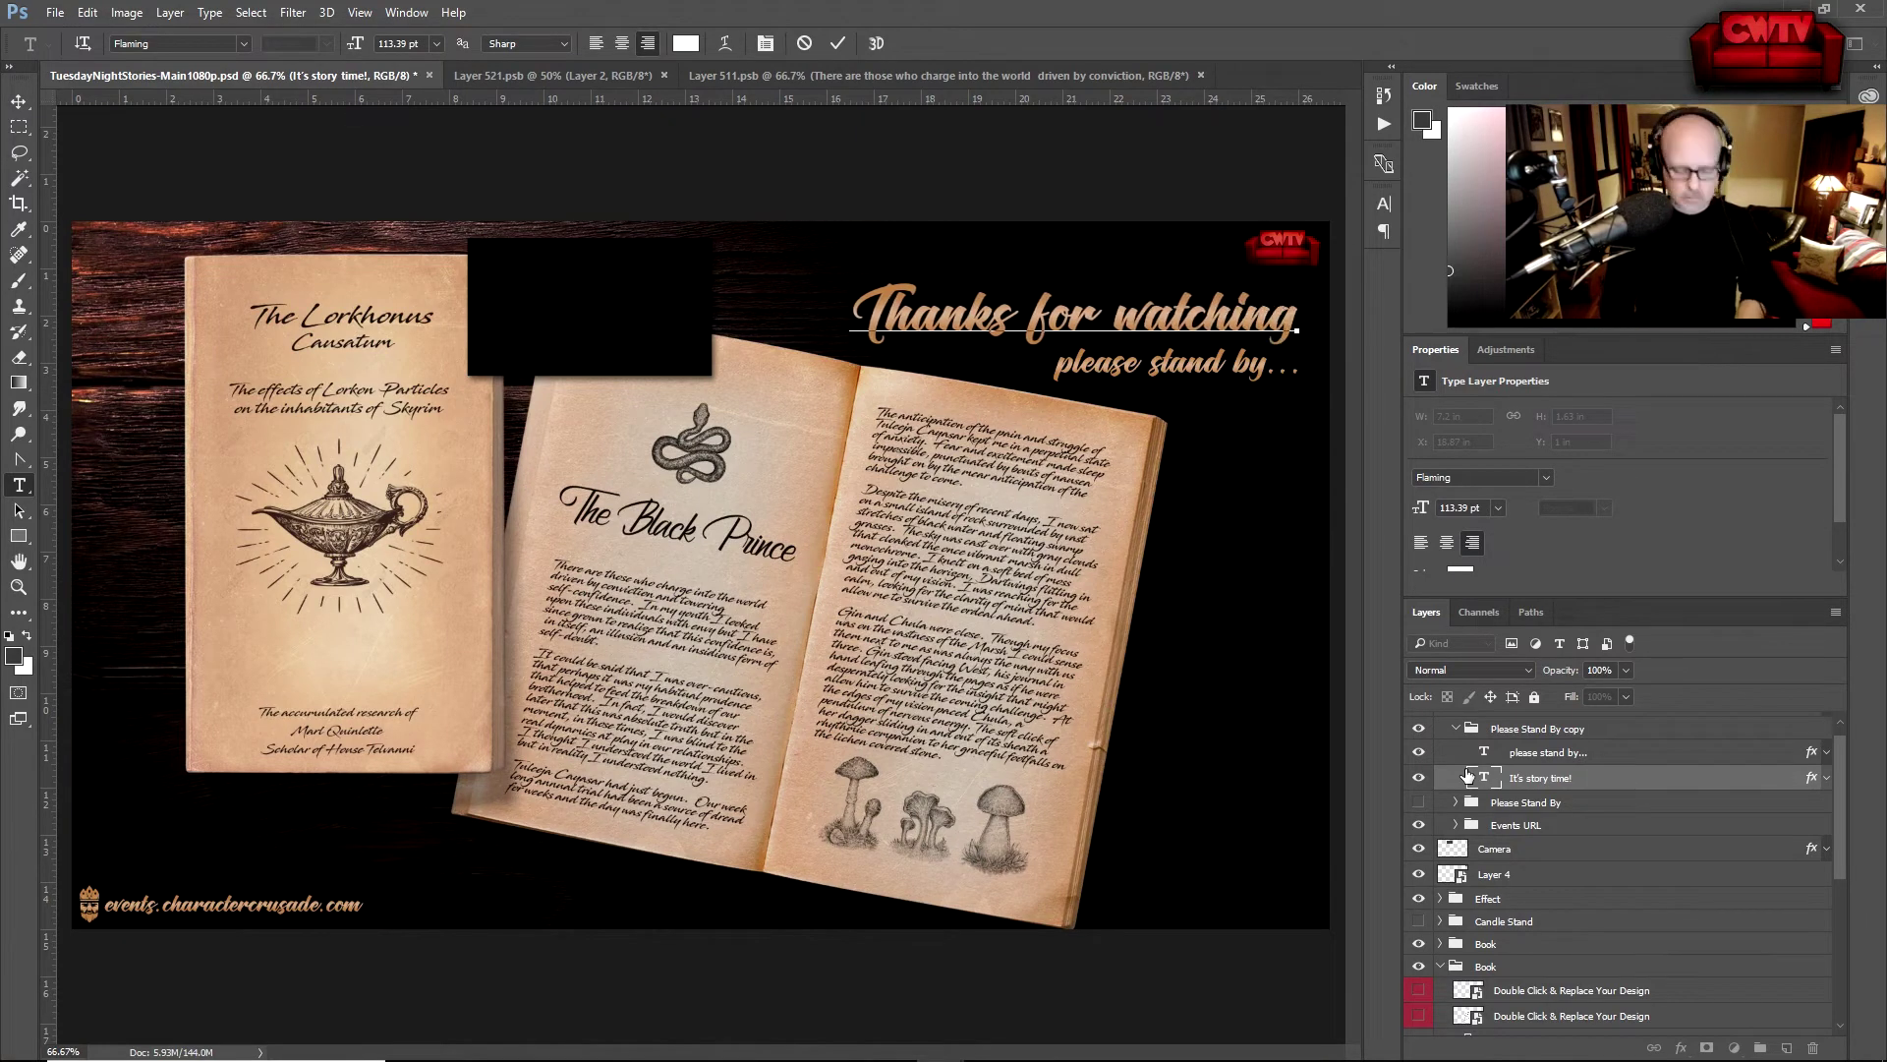
pyautogui.write('!')
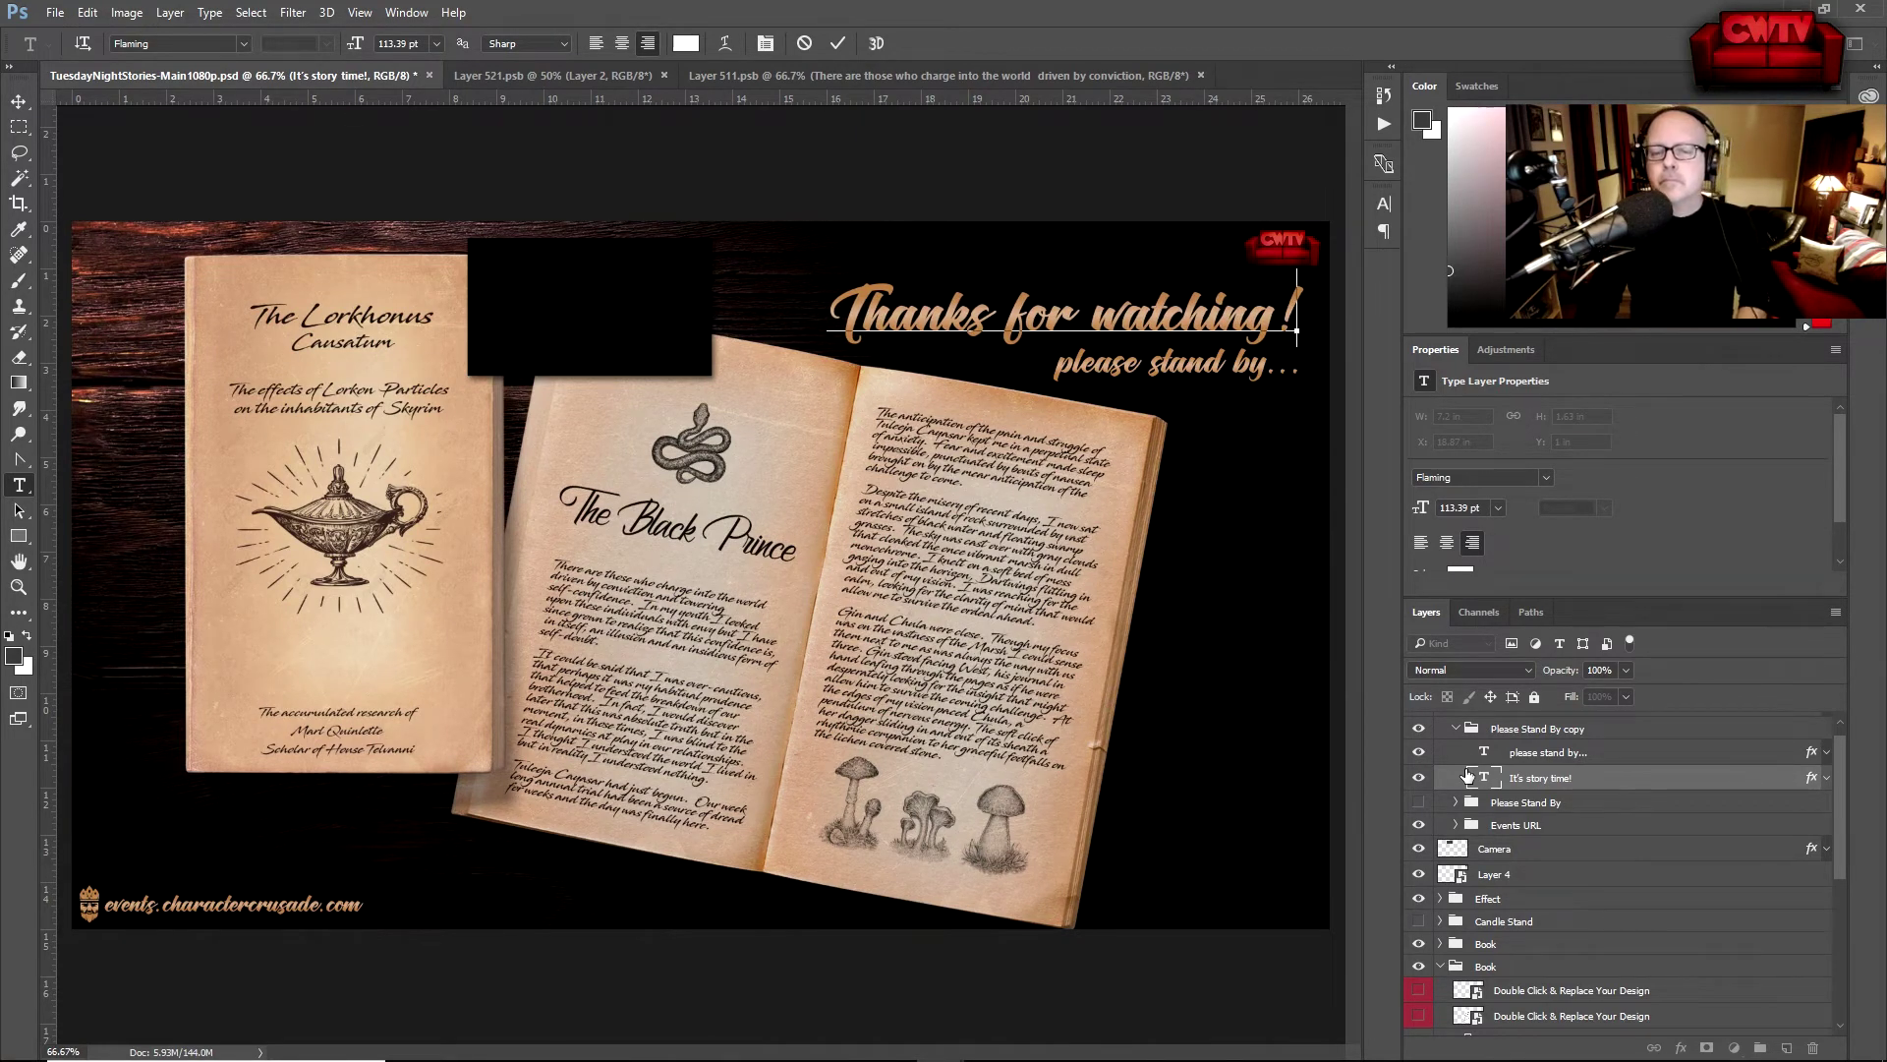
# - Replace the copy's second line with 'donate.charactercrusade.com'
pyautogui.doubleClick(1484, 753)
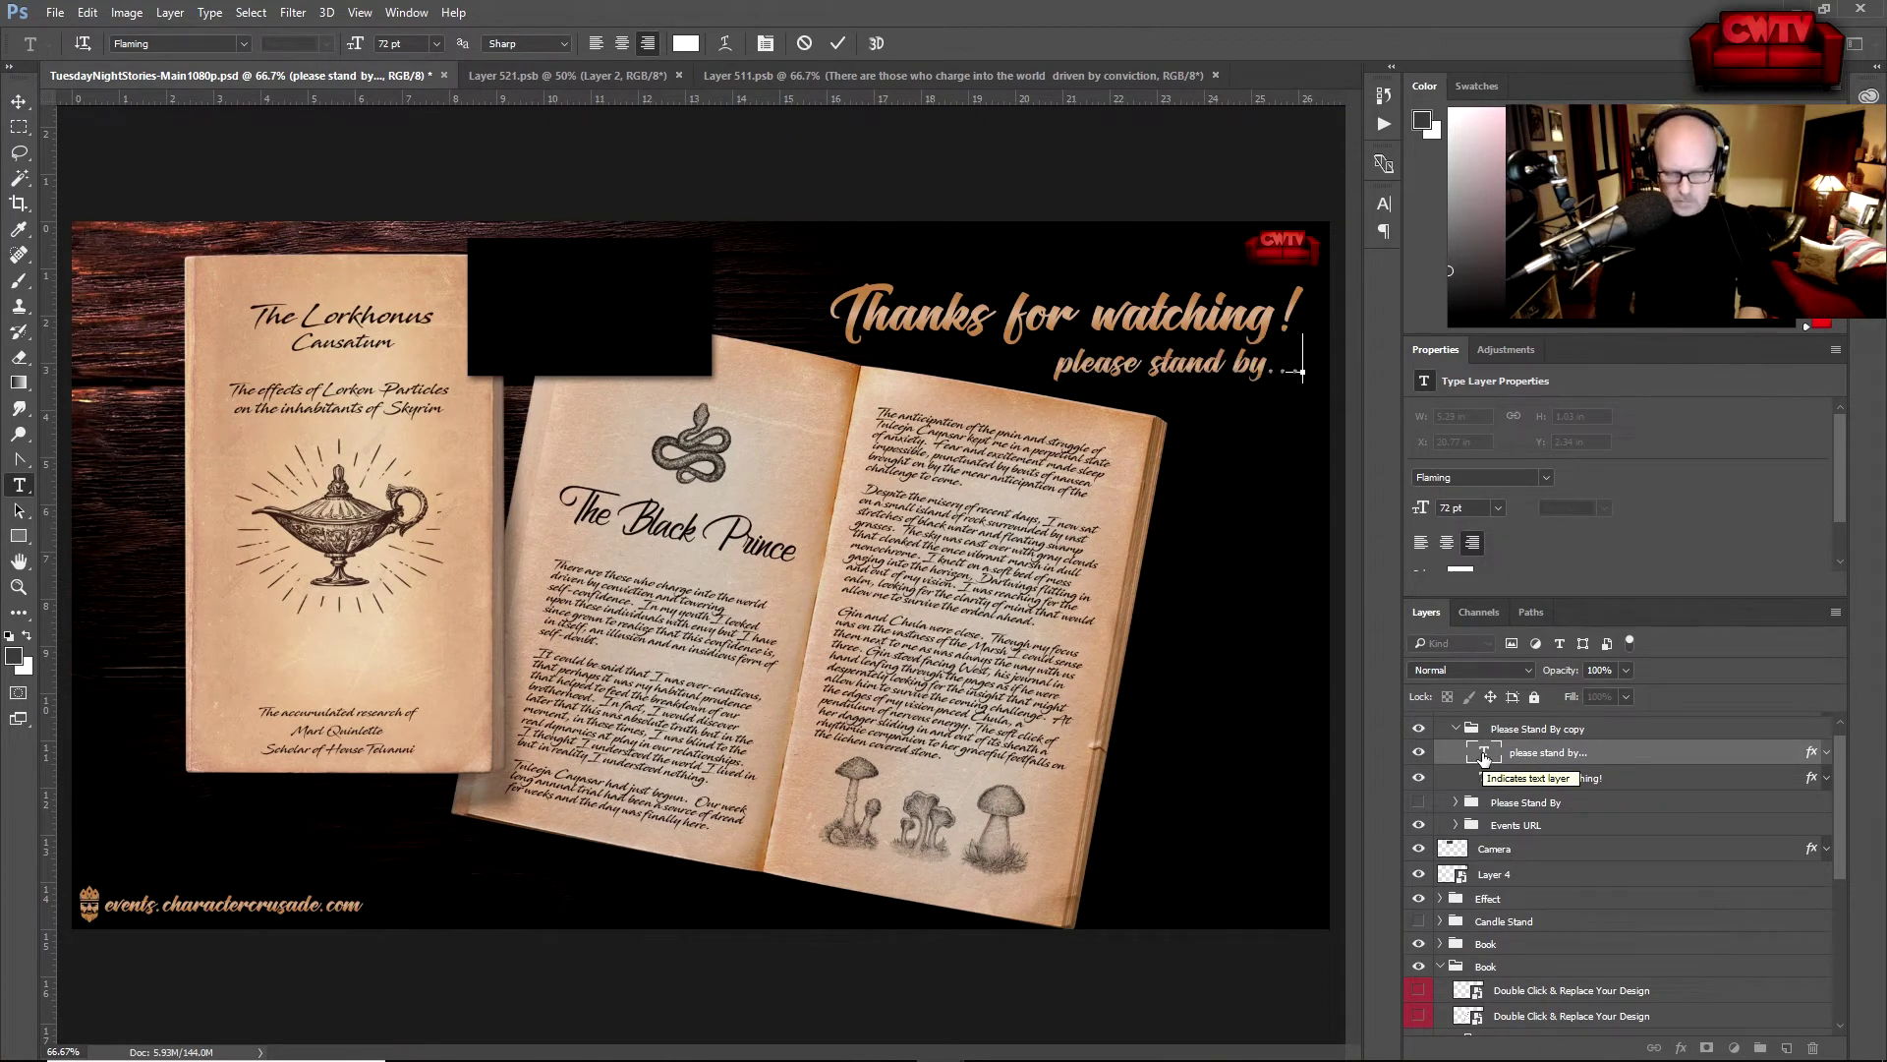
pyautogui.write('donate')
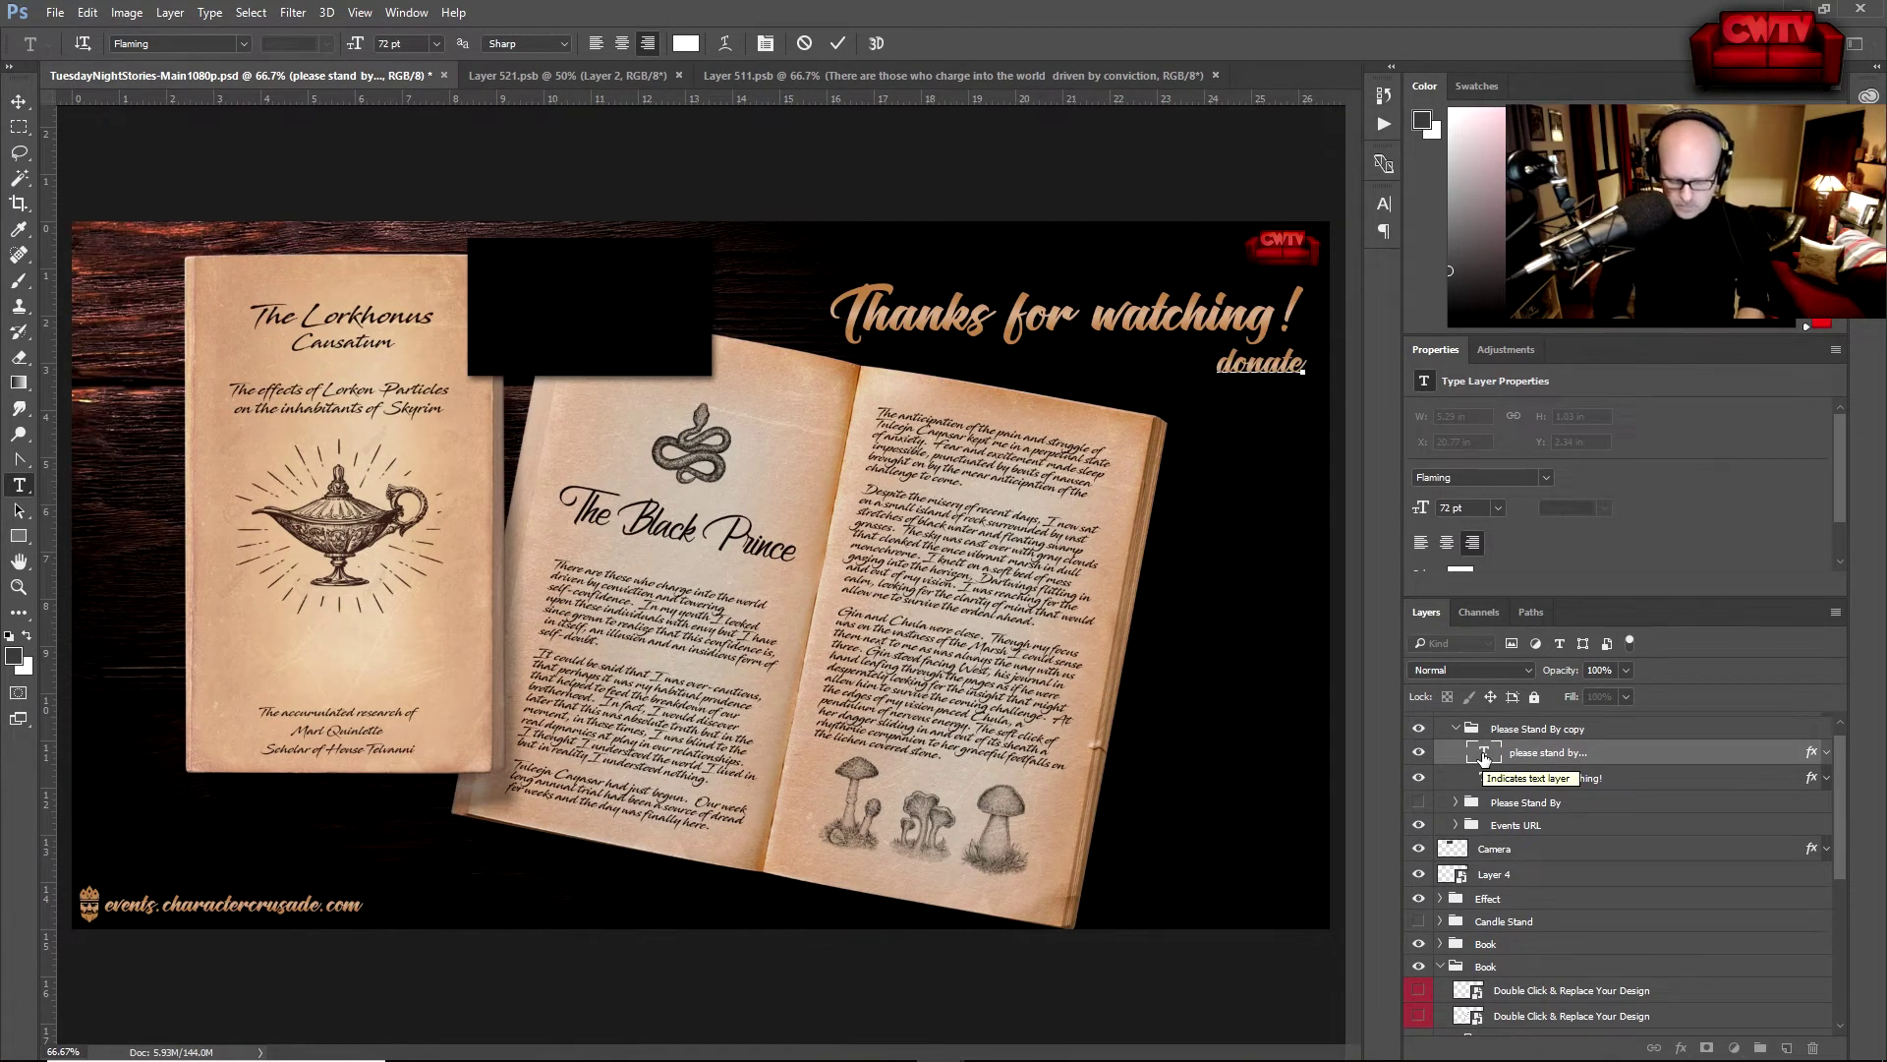
pyautogui.write('.characte')
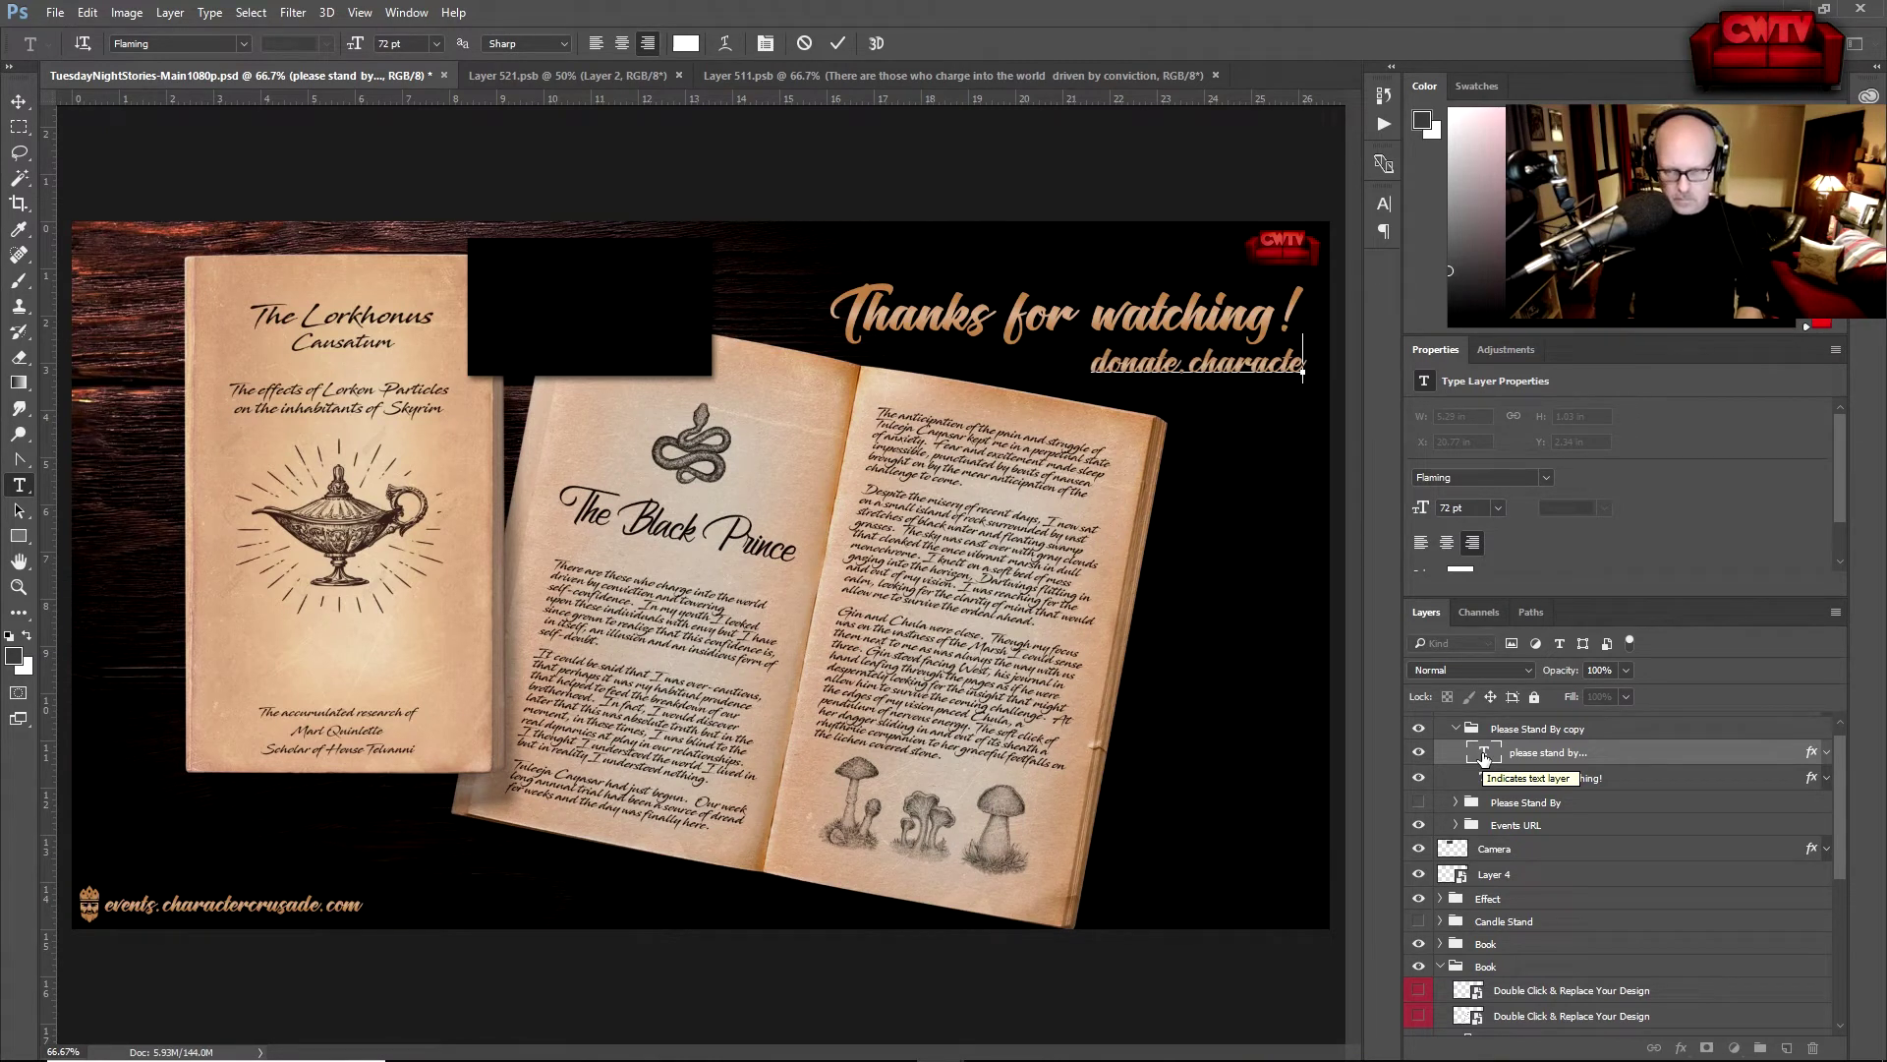
pyautogui.write('rcrusade')
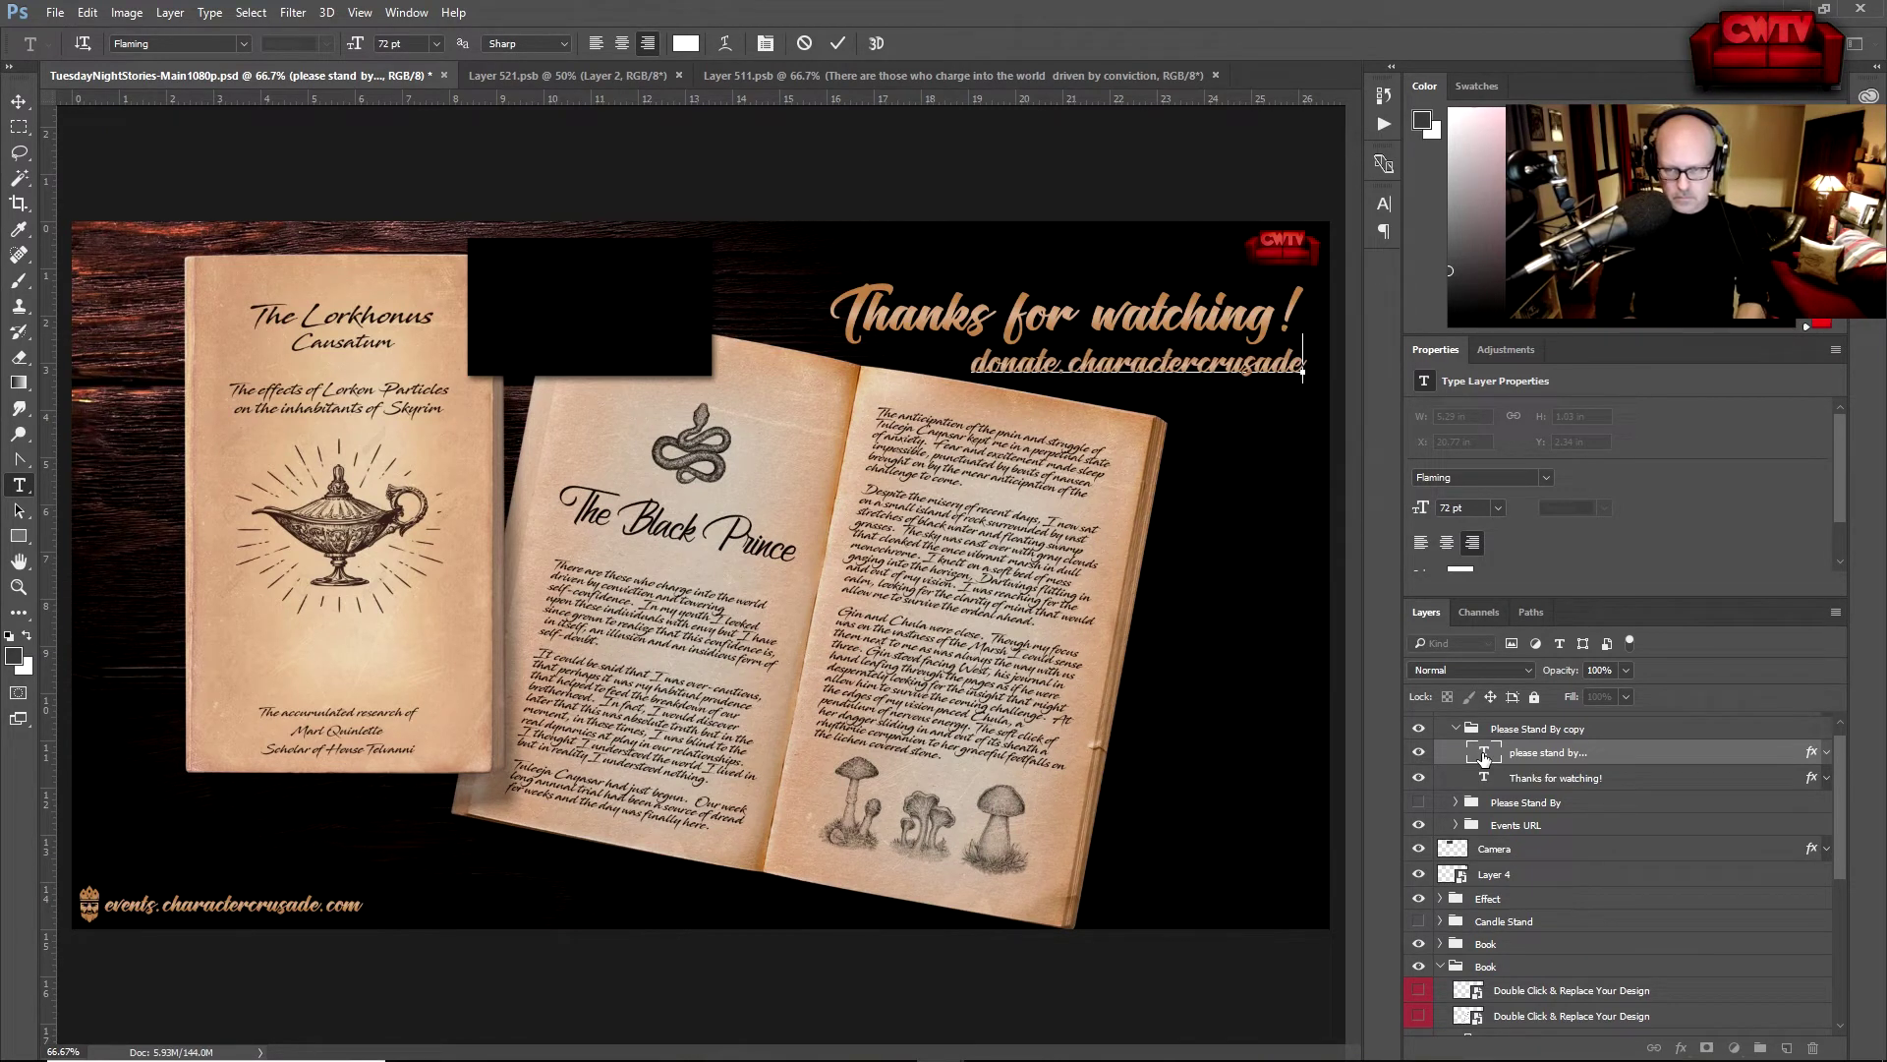
pyautogui.write('.com')
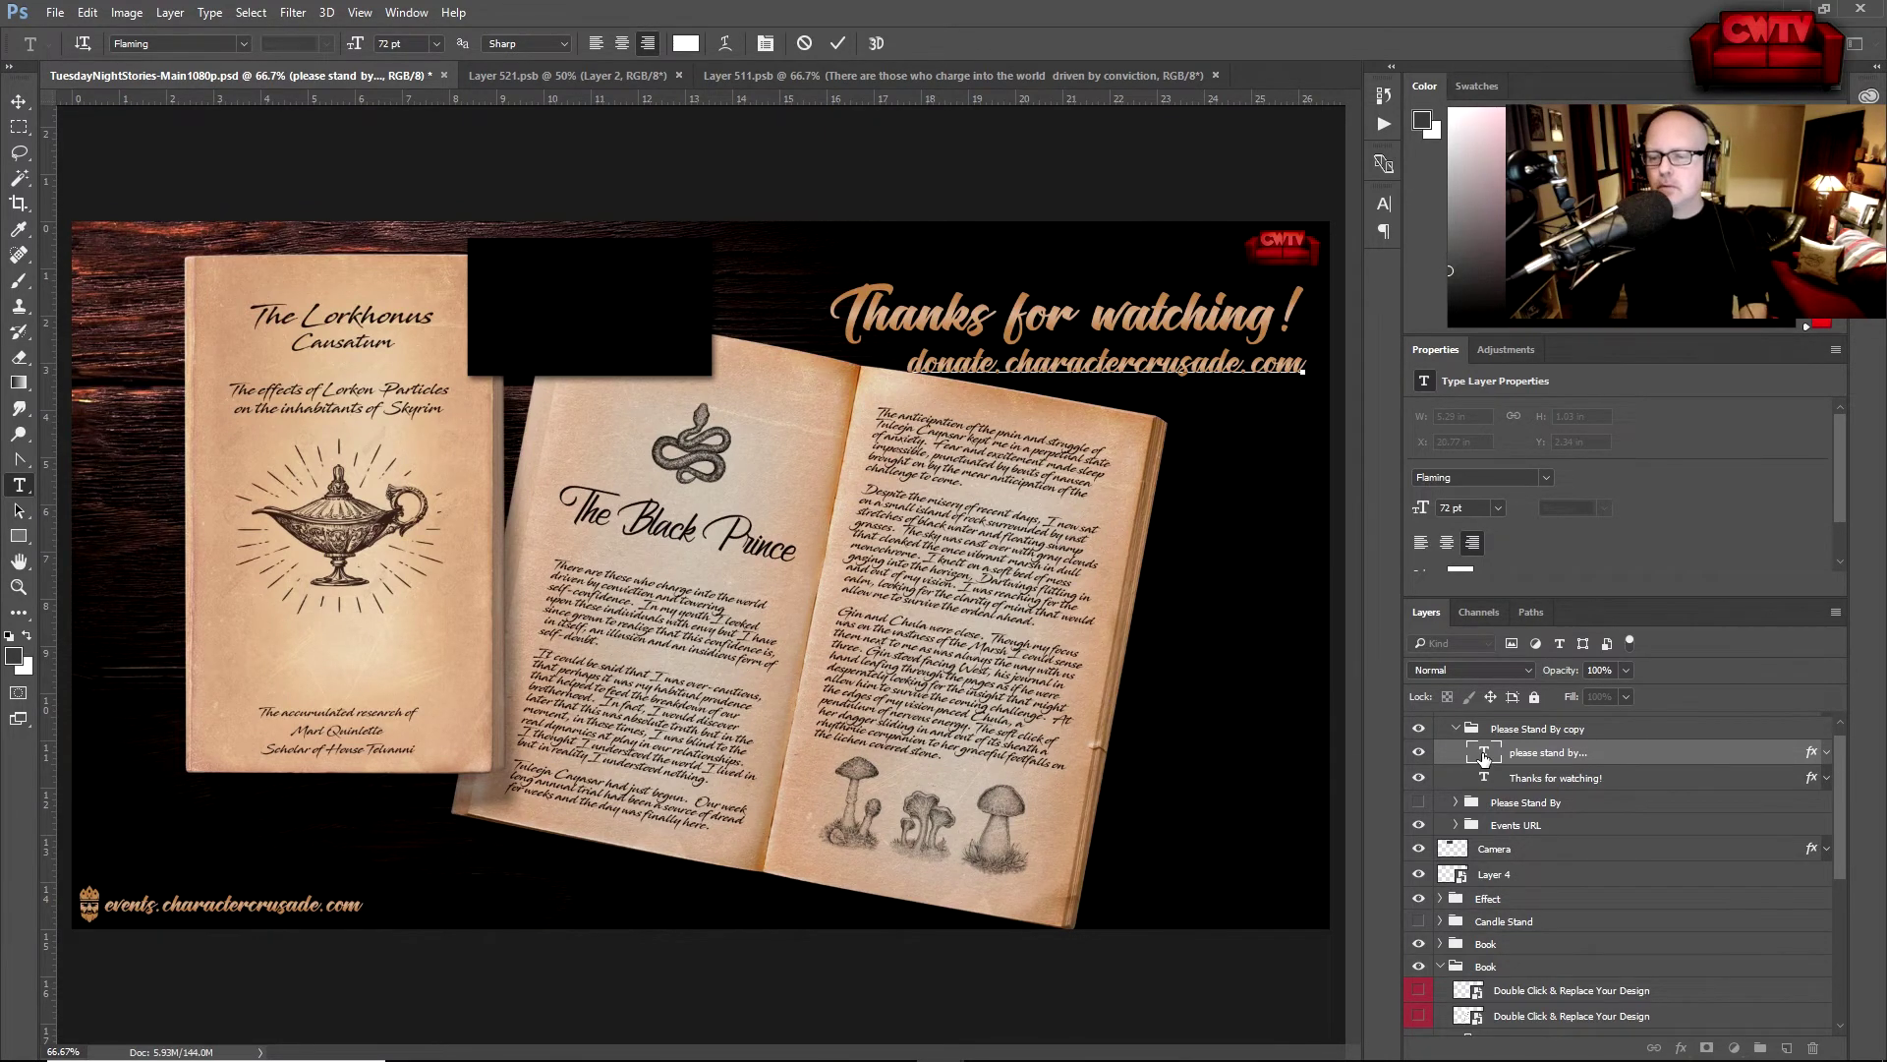
pyautogui.click(1663, 778)
pyautogui.press('v')
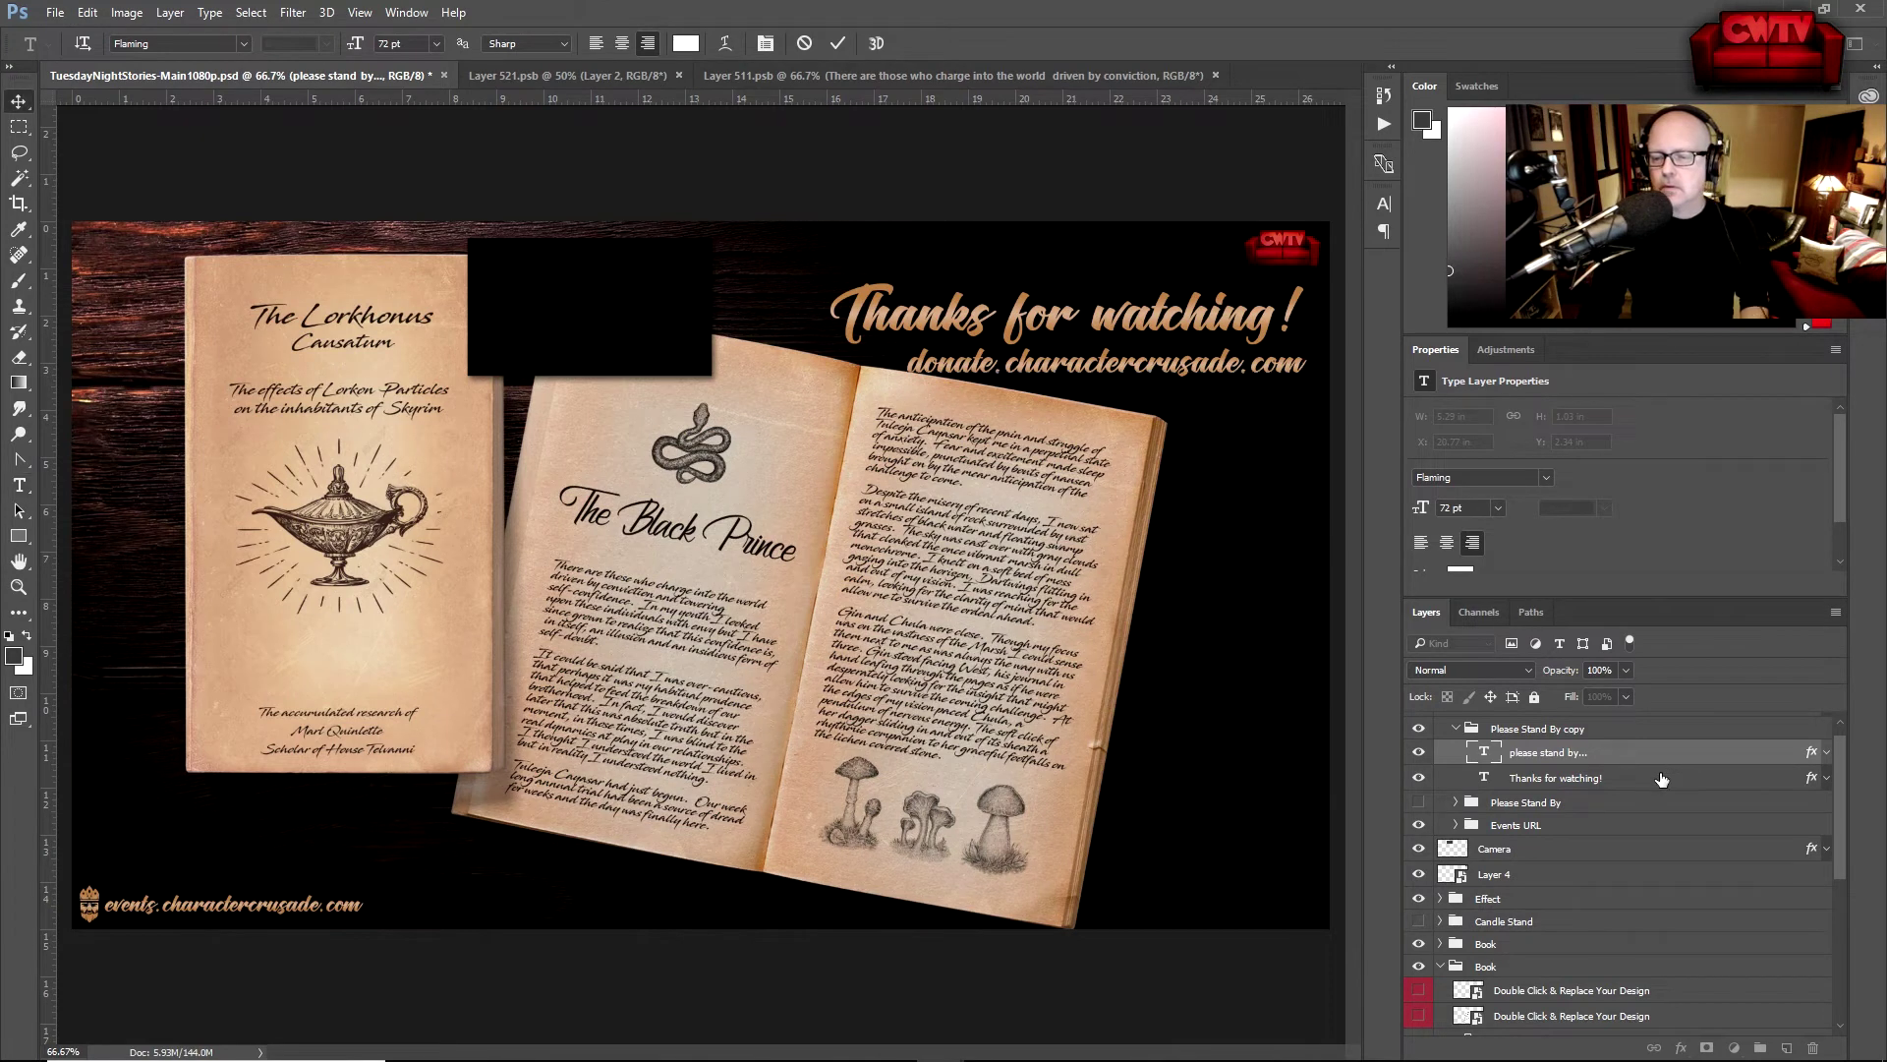
pyautogui.doubleClick(1553, 730)
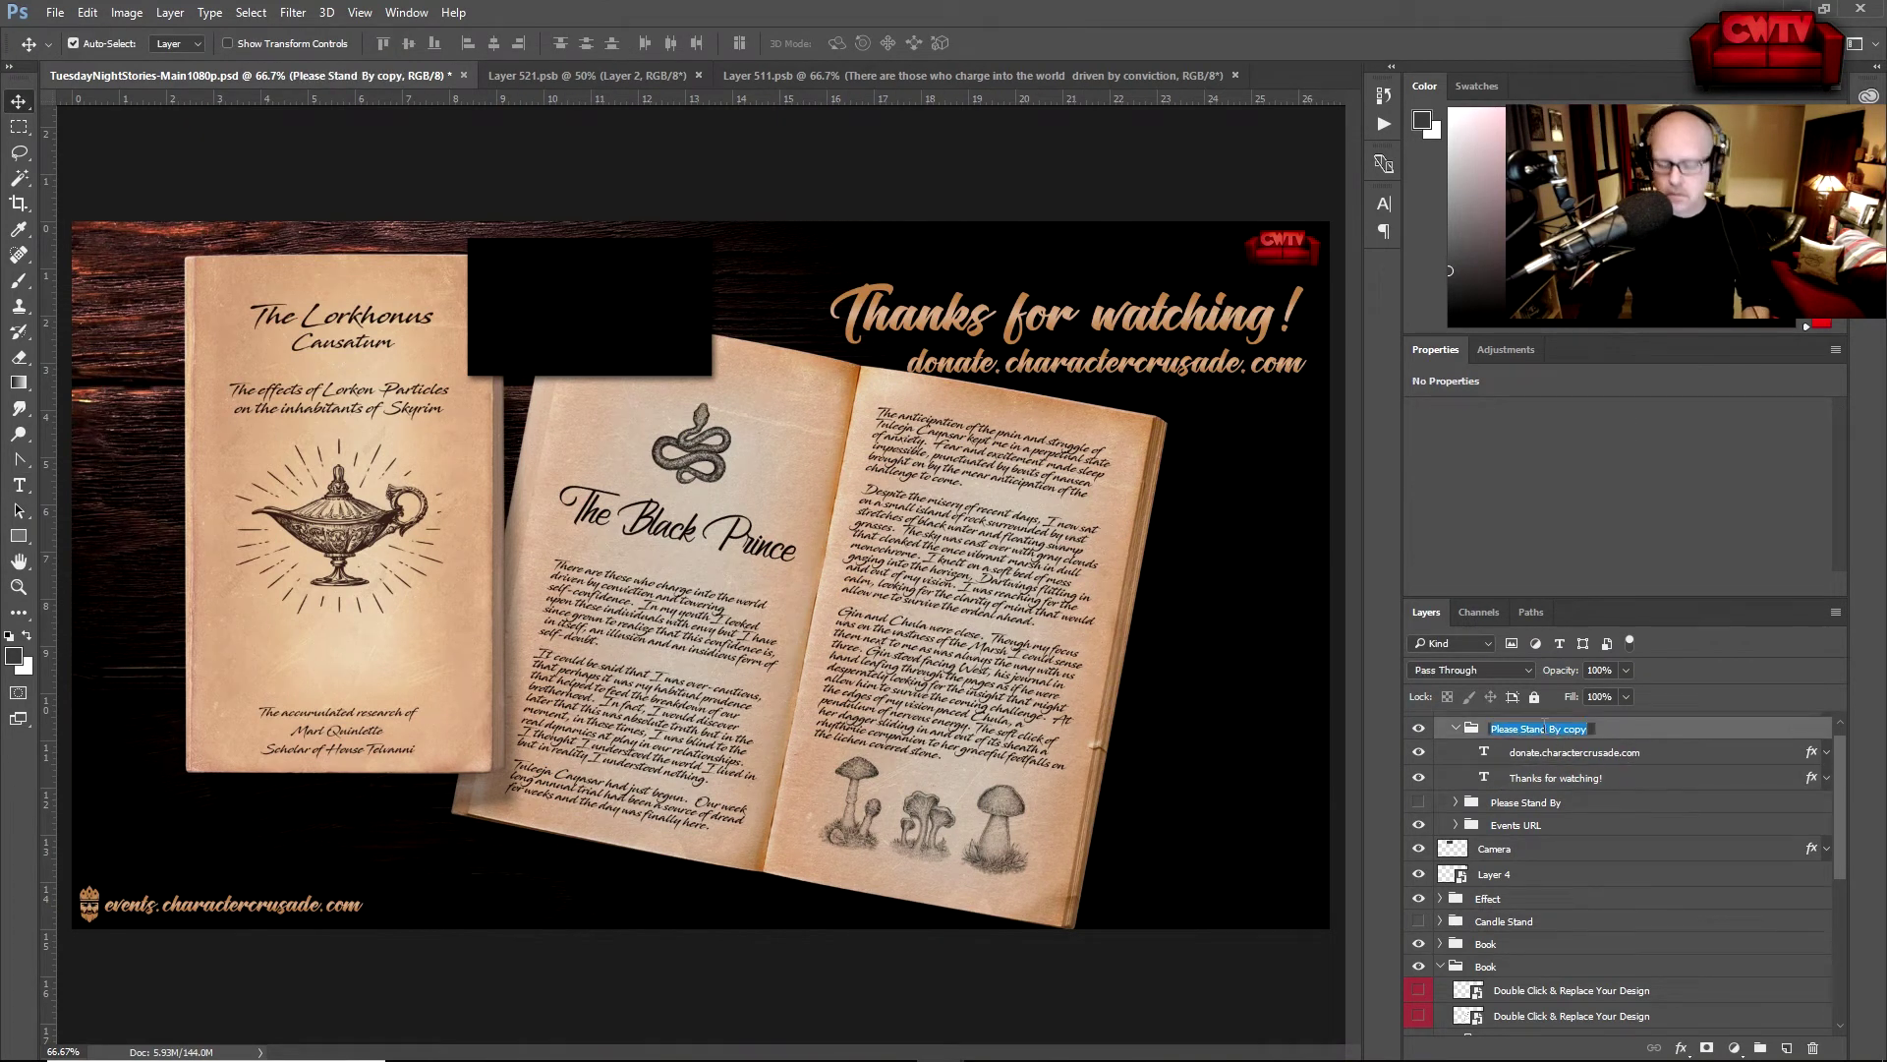
# - Name the copied group 'Thanks' and nudge its two text lines slightly upward
pyautogui.write('HT')
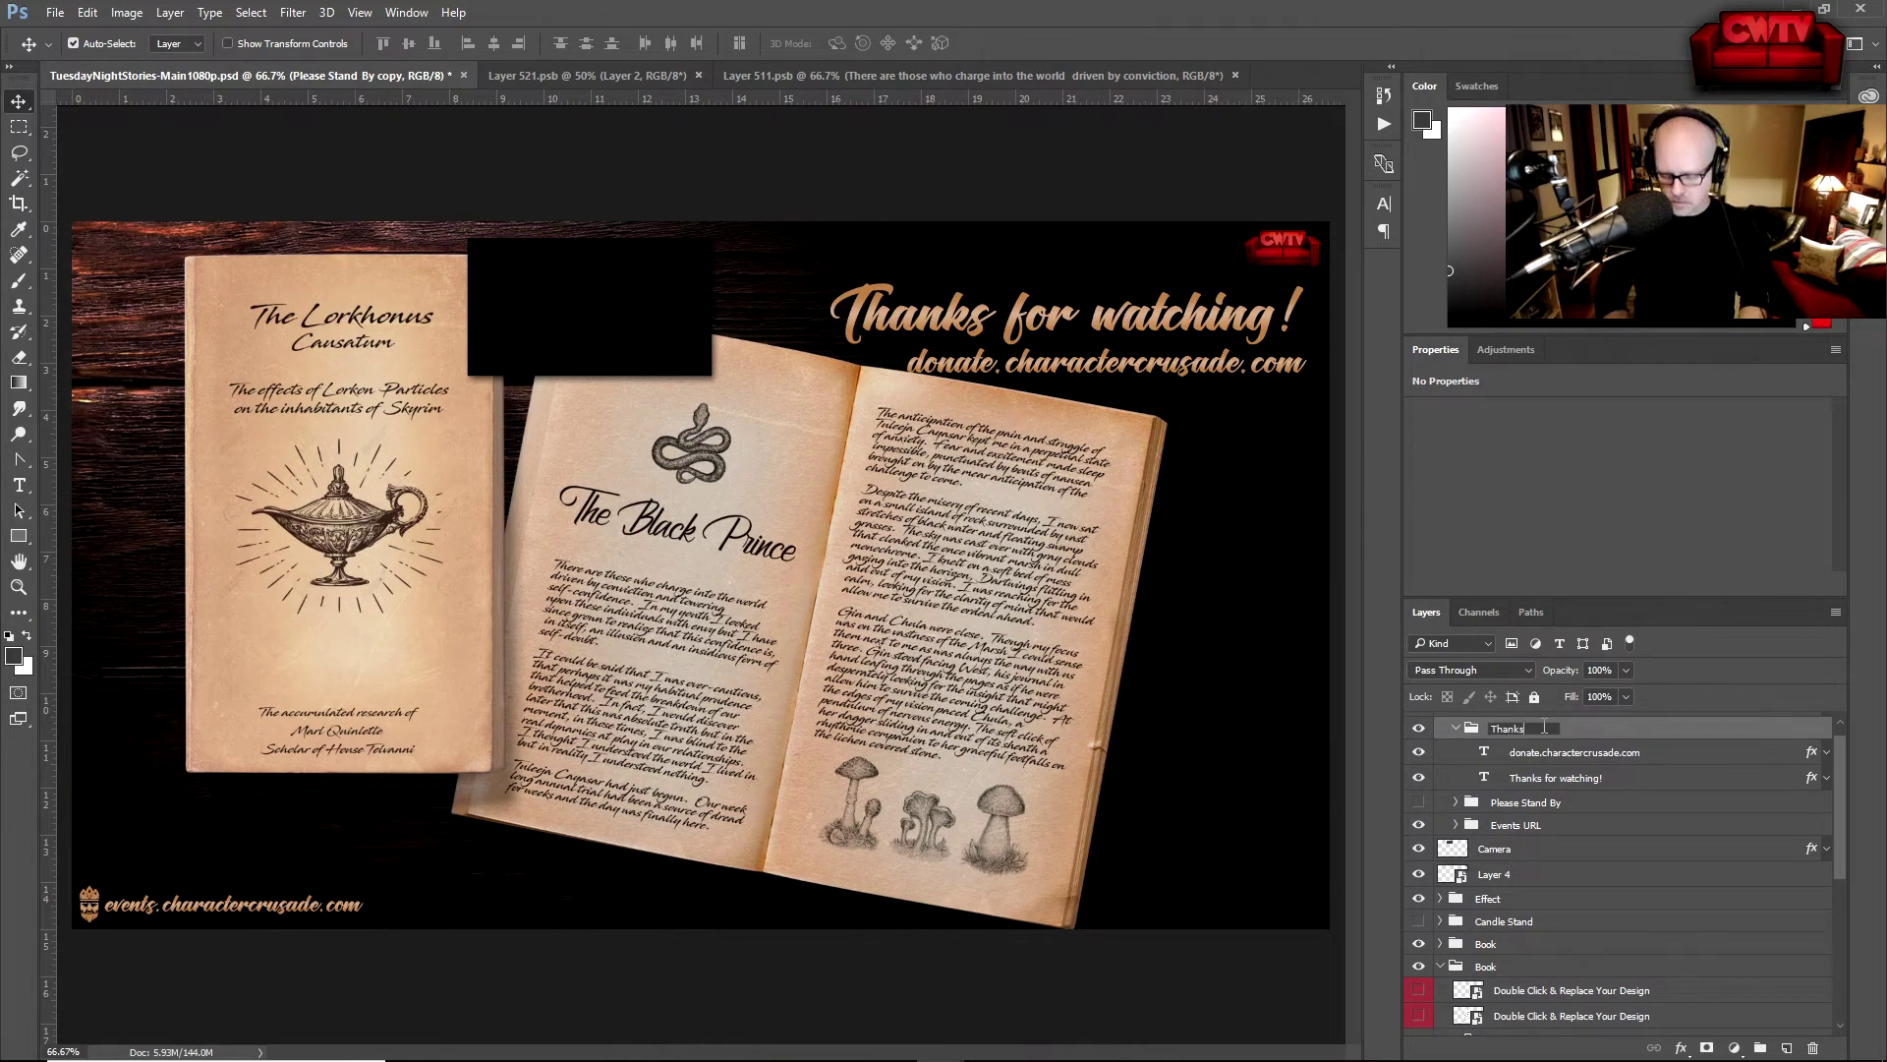
pyautogui.write('anks')
pyautogui.press('Return')
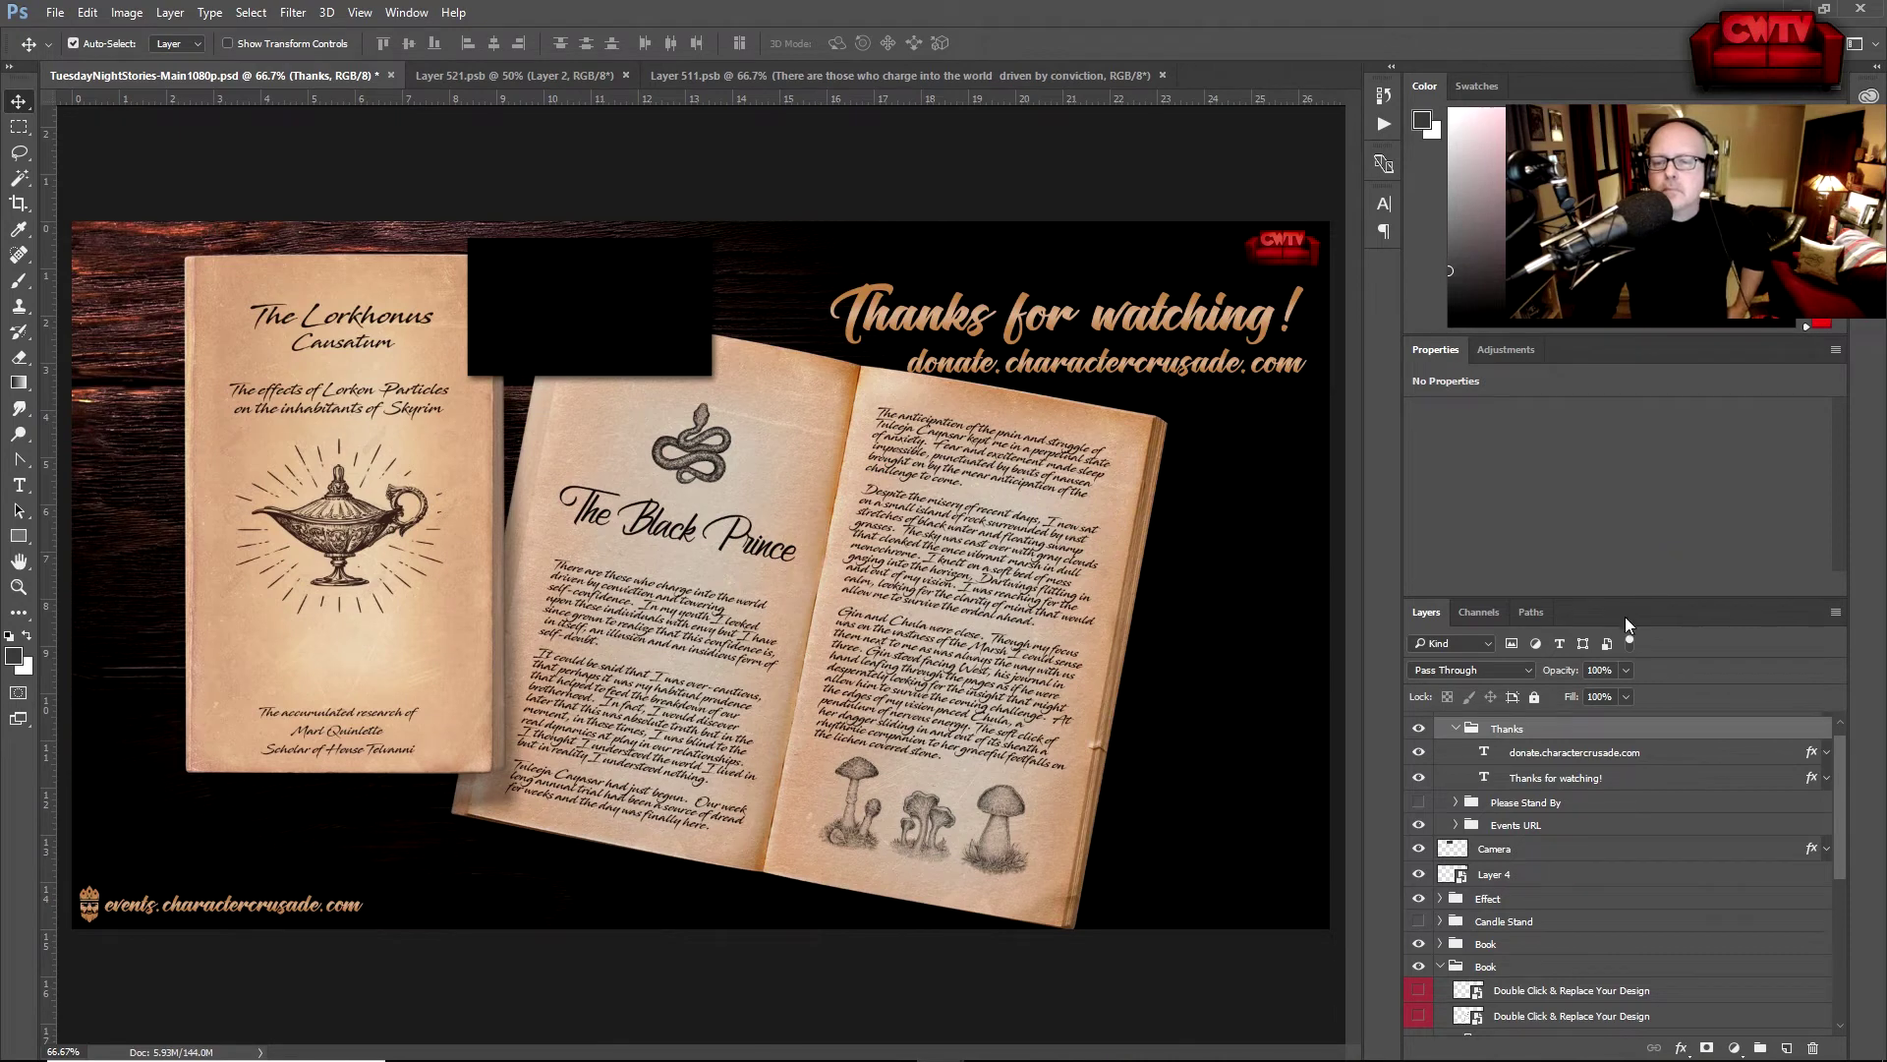
pyautogui.click(1531, 753)
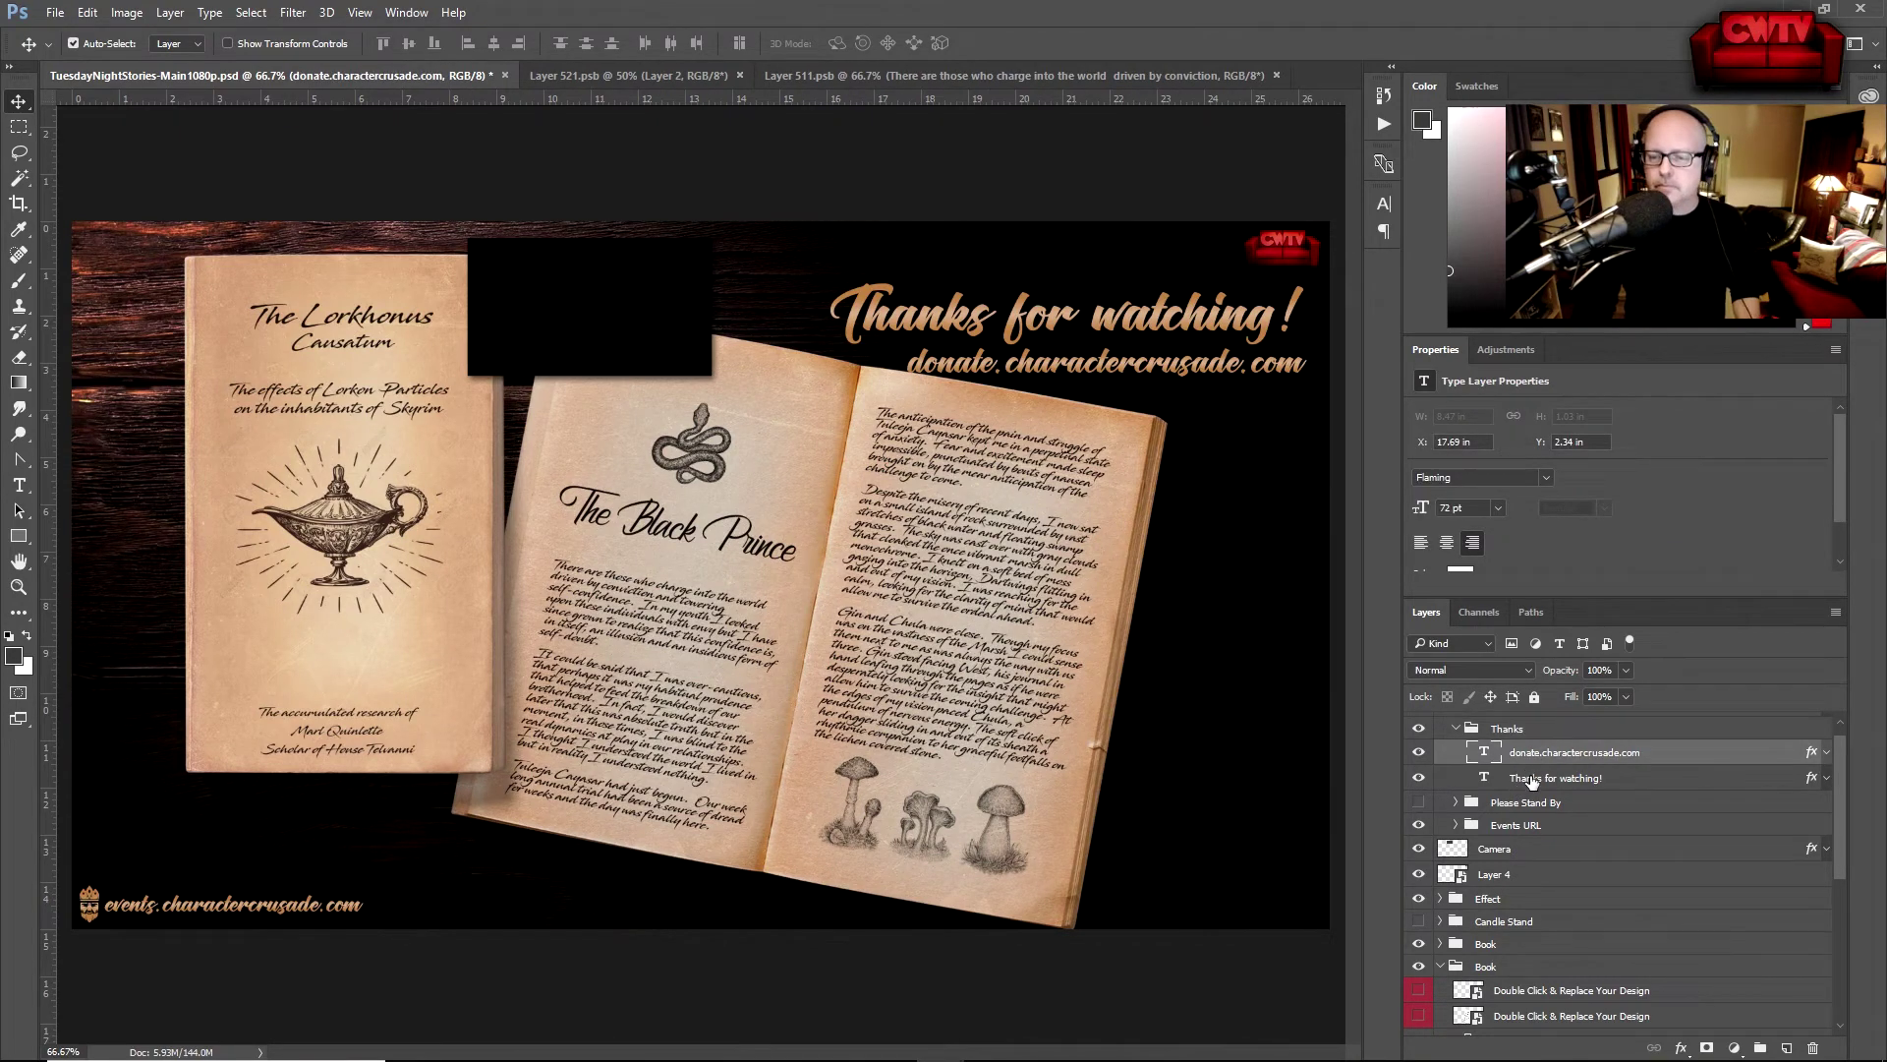
pyautogui.keyDown('shift'); pyautogui.click(1530, 779); pyautogui.keyUp('shift')
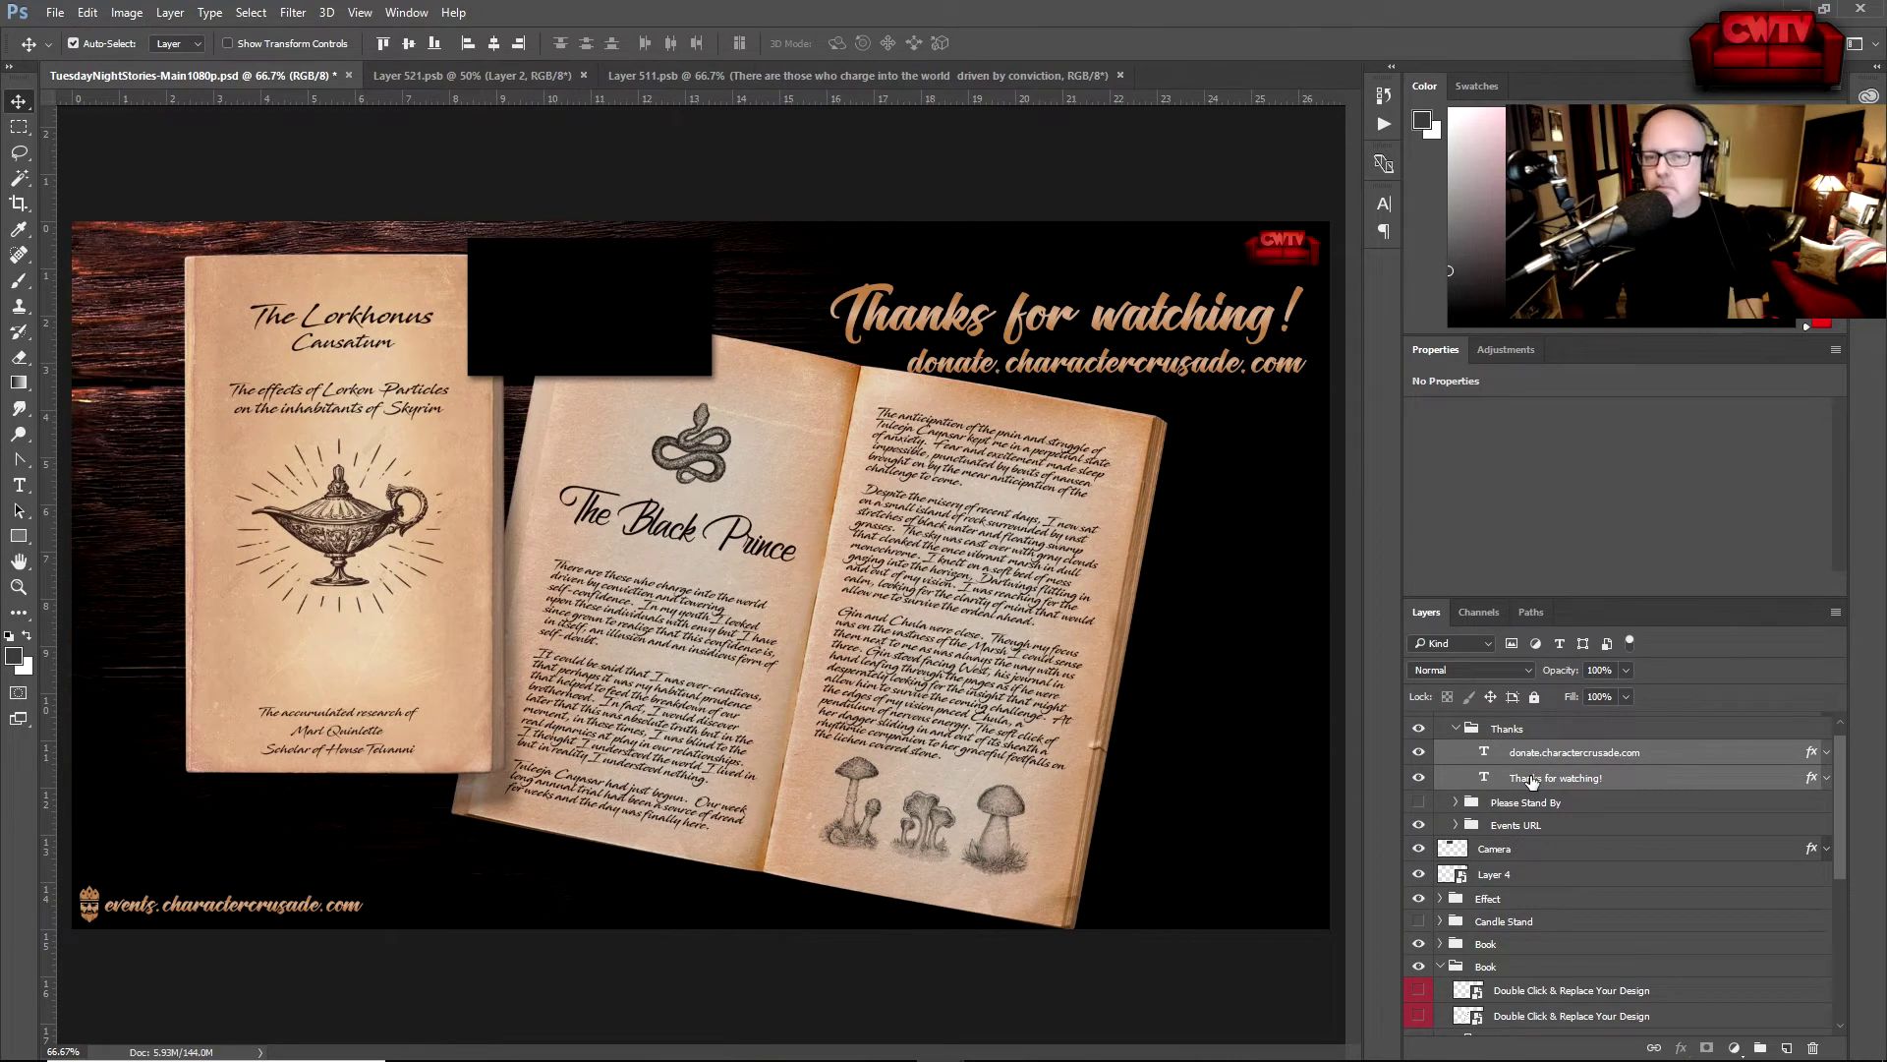
pyautogui.press('Up')
pyautogui.press('Up')
pyautogui.press('Up')
pyautogui.press('Up')
pyautogui.press('Up')
pyautogui.press('Up')
pyautogui.press('Up')
pyautogui.press('Up')
pyautogui.press('Up')
pyautogui.press('Up')
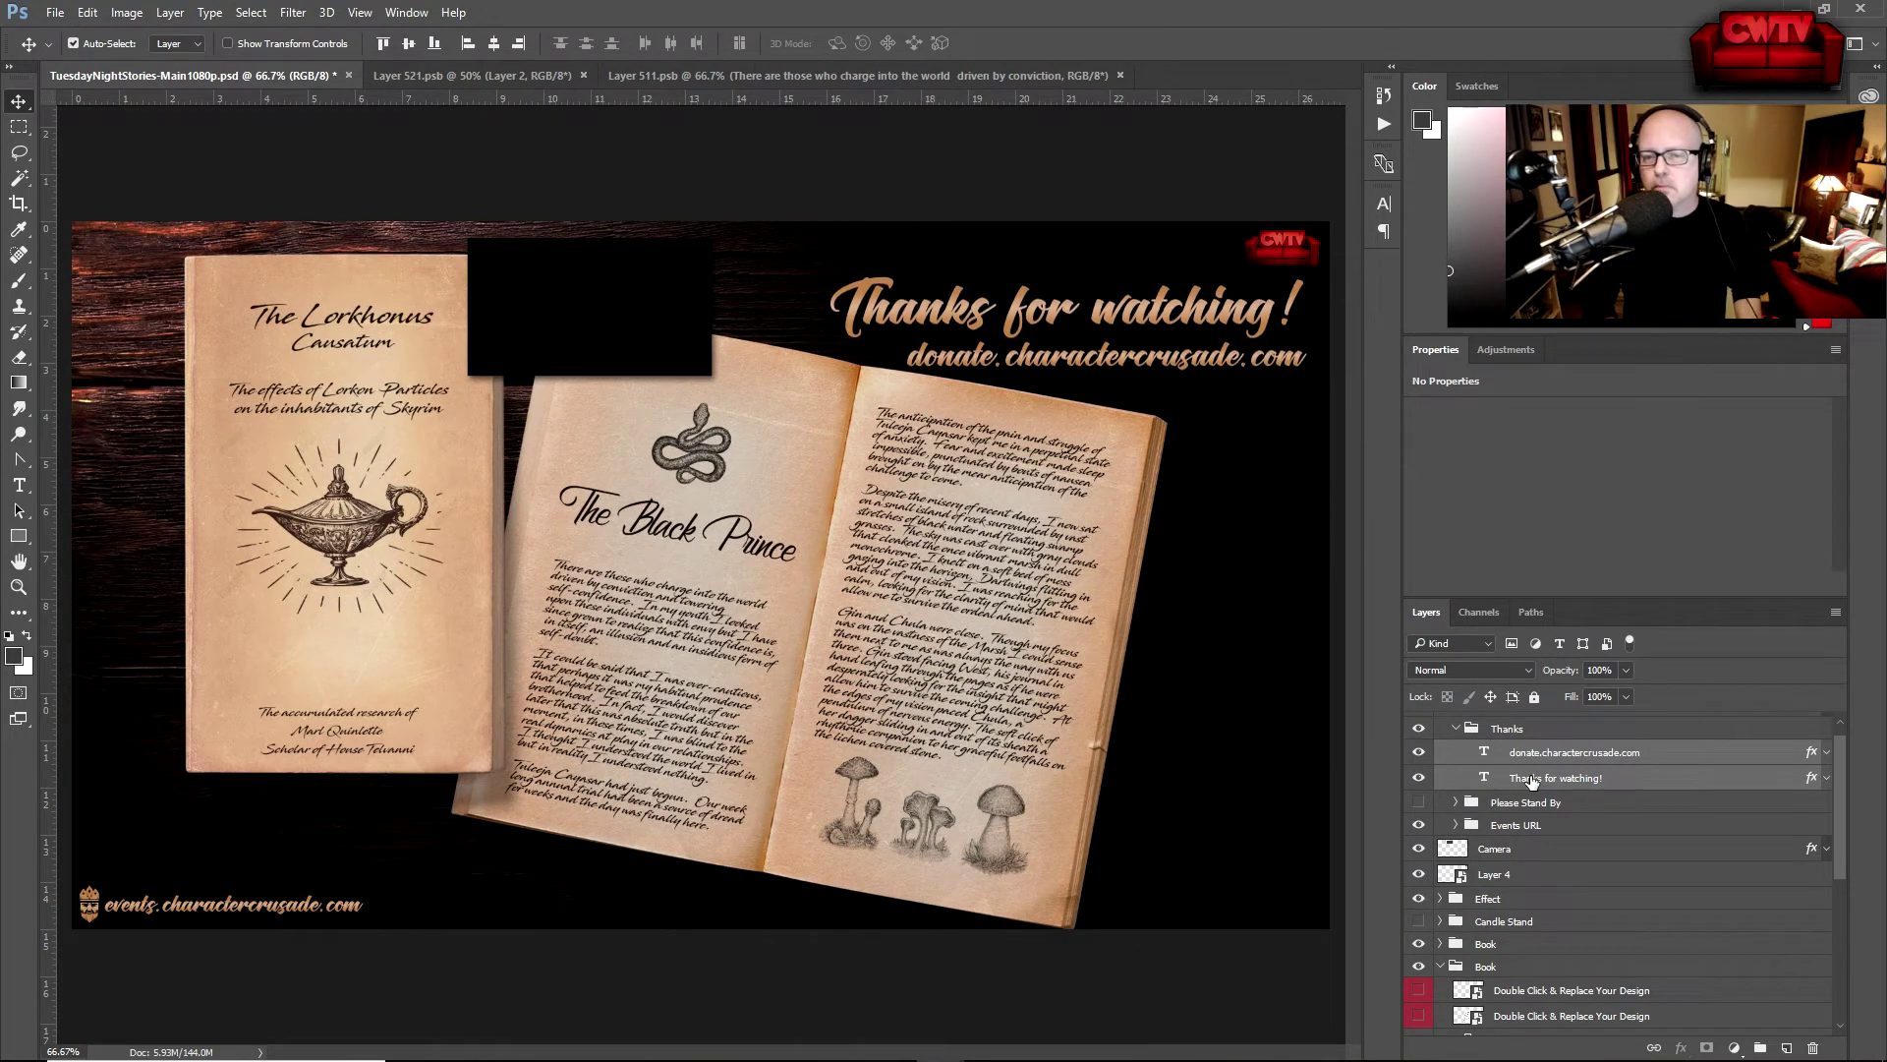
pyautogui.press('Up')
pyautogui.press('Up')
pyautogui.press('Up')
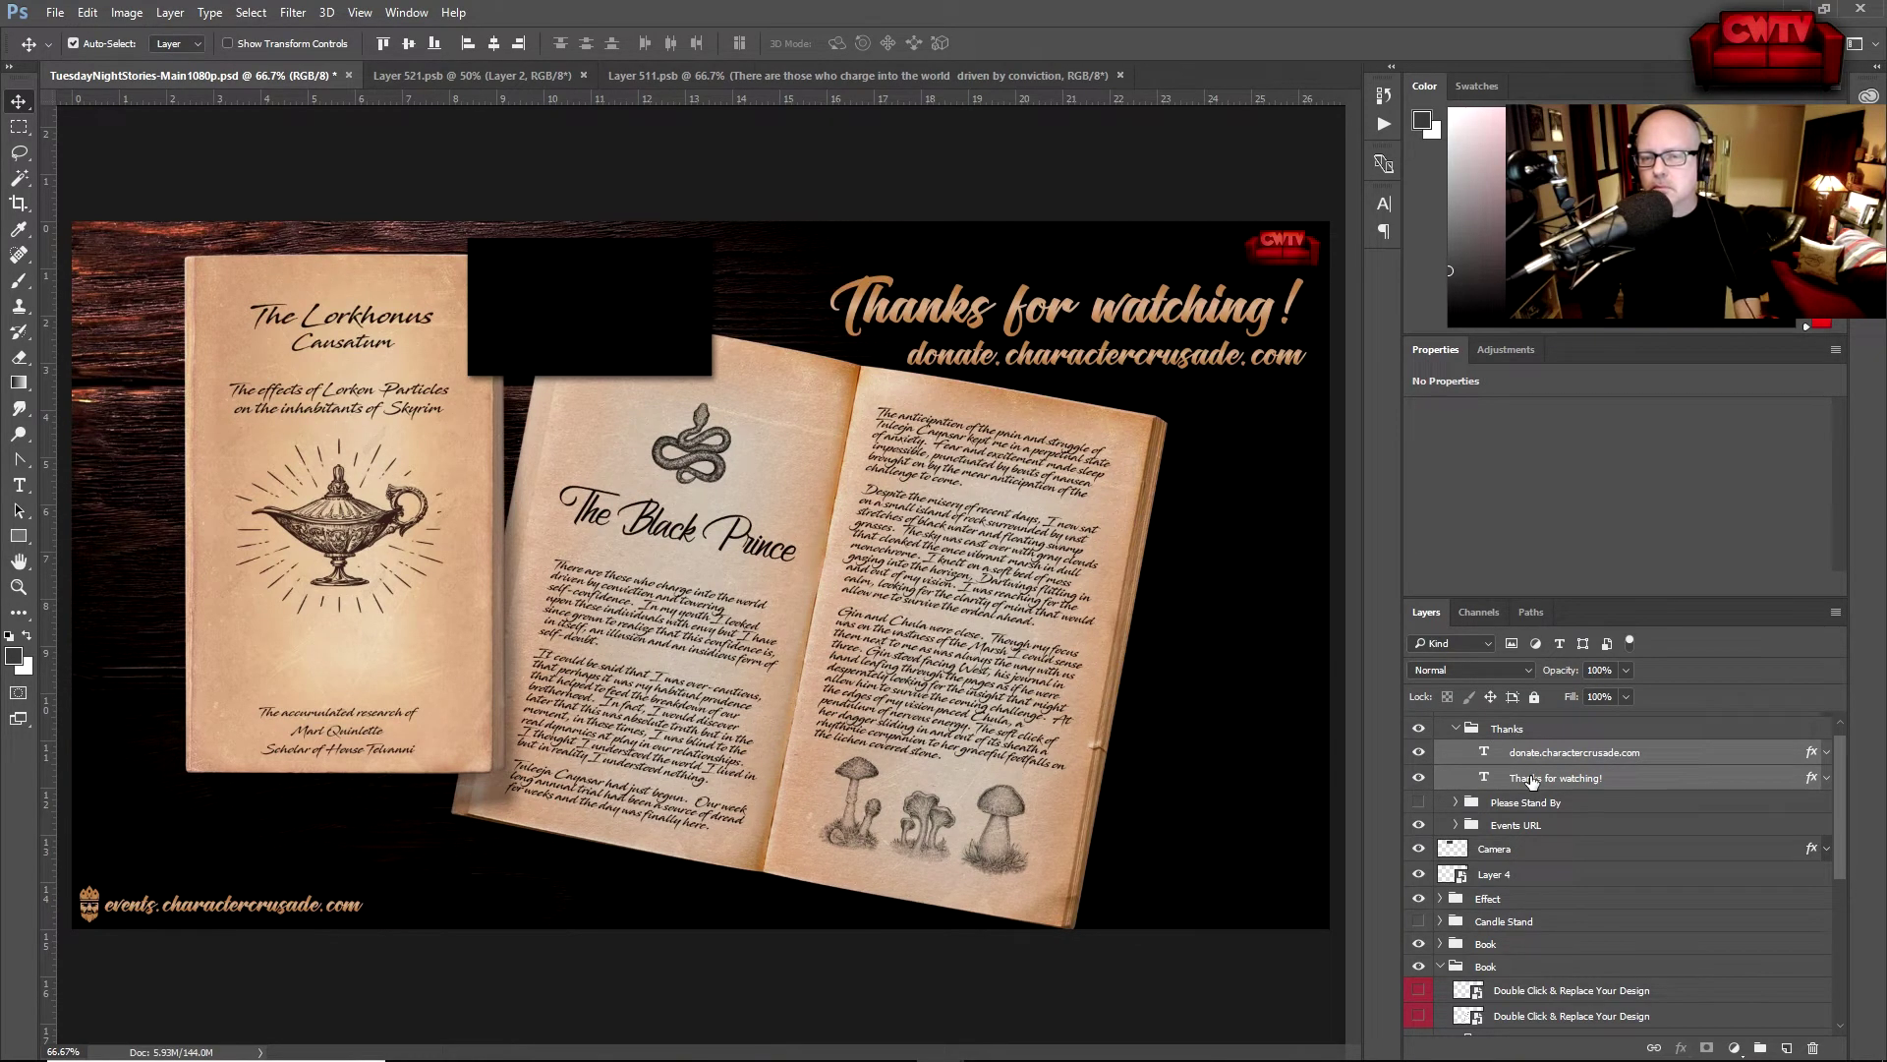
pyautogui.press('Down')
pyautogui.press('Down')
pyautogui.press('Down')
pyautogui.press('Down')
pyautogui.press('Down')
pyautogui.press('Down')
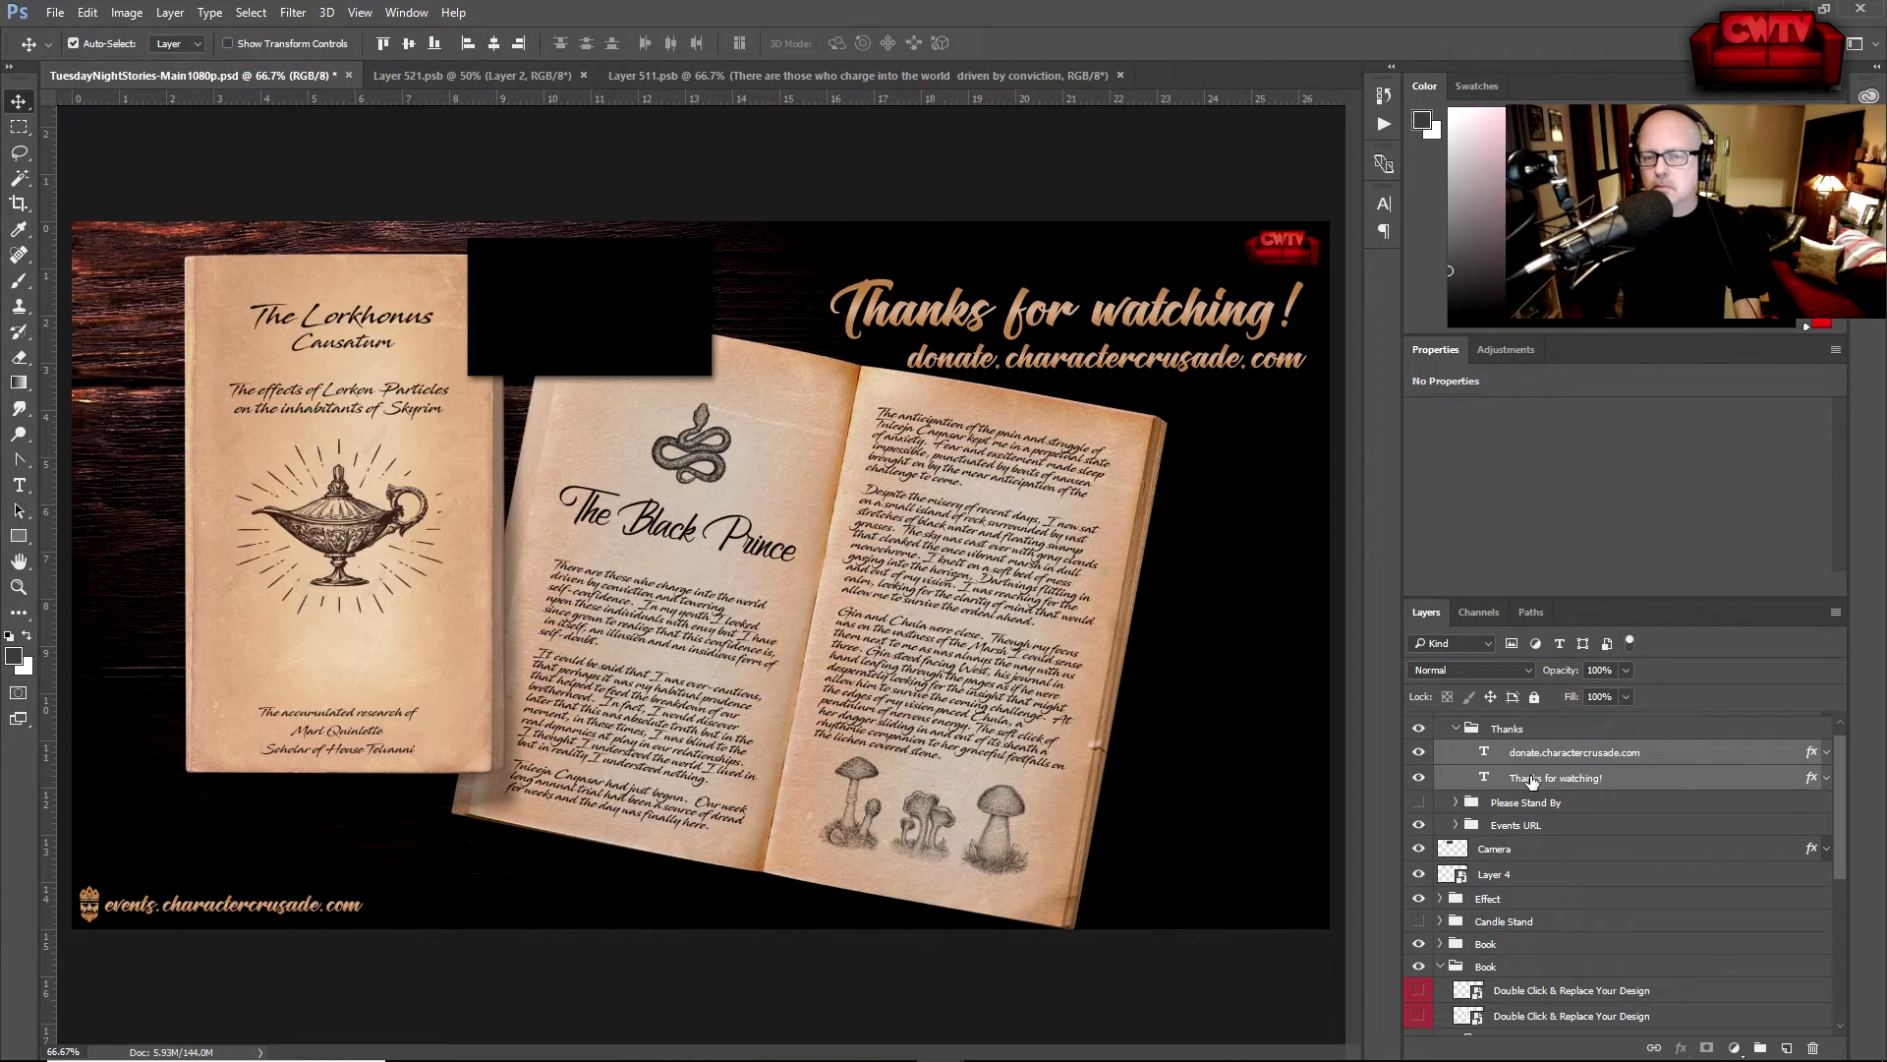
pyautogui.press('Up')
pyautogui.press('Up')
pyautogui.press('Up')
pyautogui.press('Up')
pyautogui.press('Up')
pyautogui.press('Up')
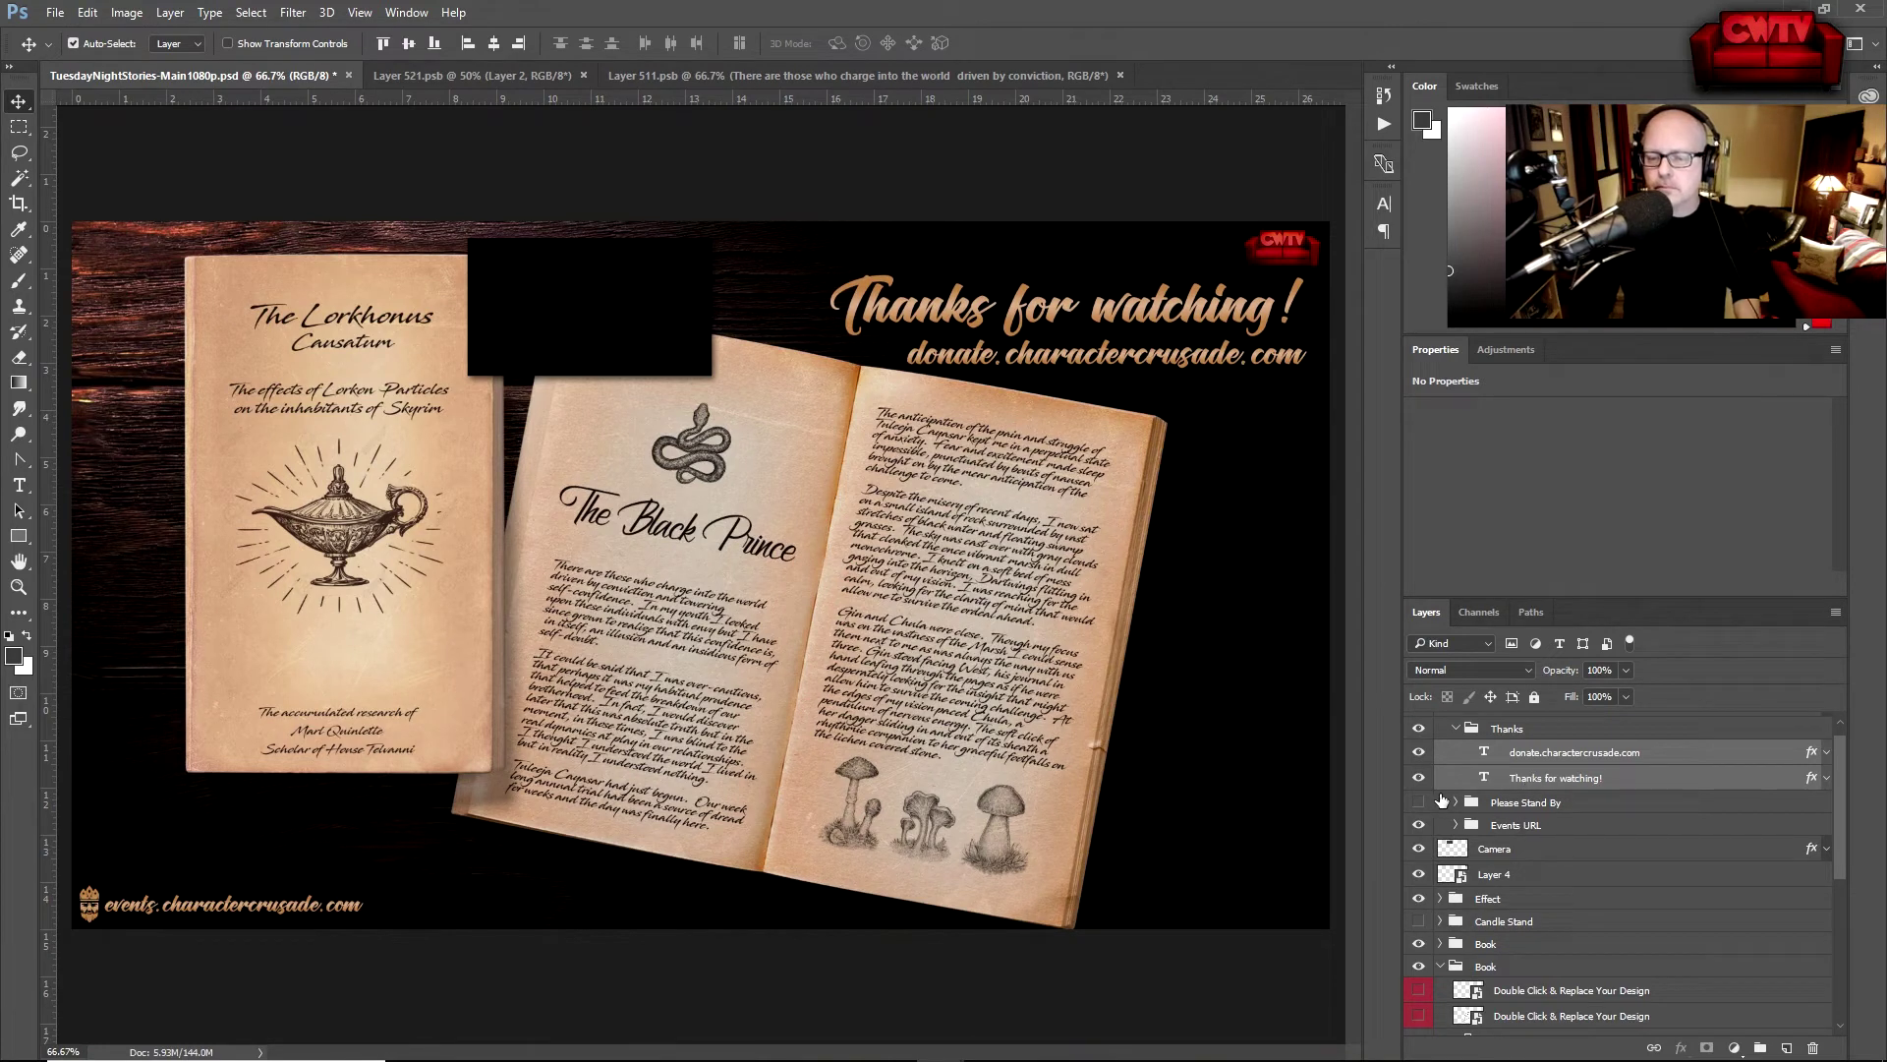
# - Nudge the Please Stand By group up, then hide both the Thanks and Please Stand By groups
pyautogui.click(1457, 728)
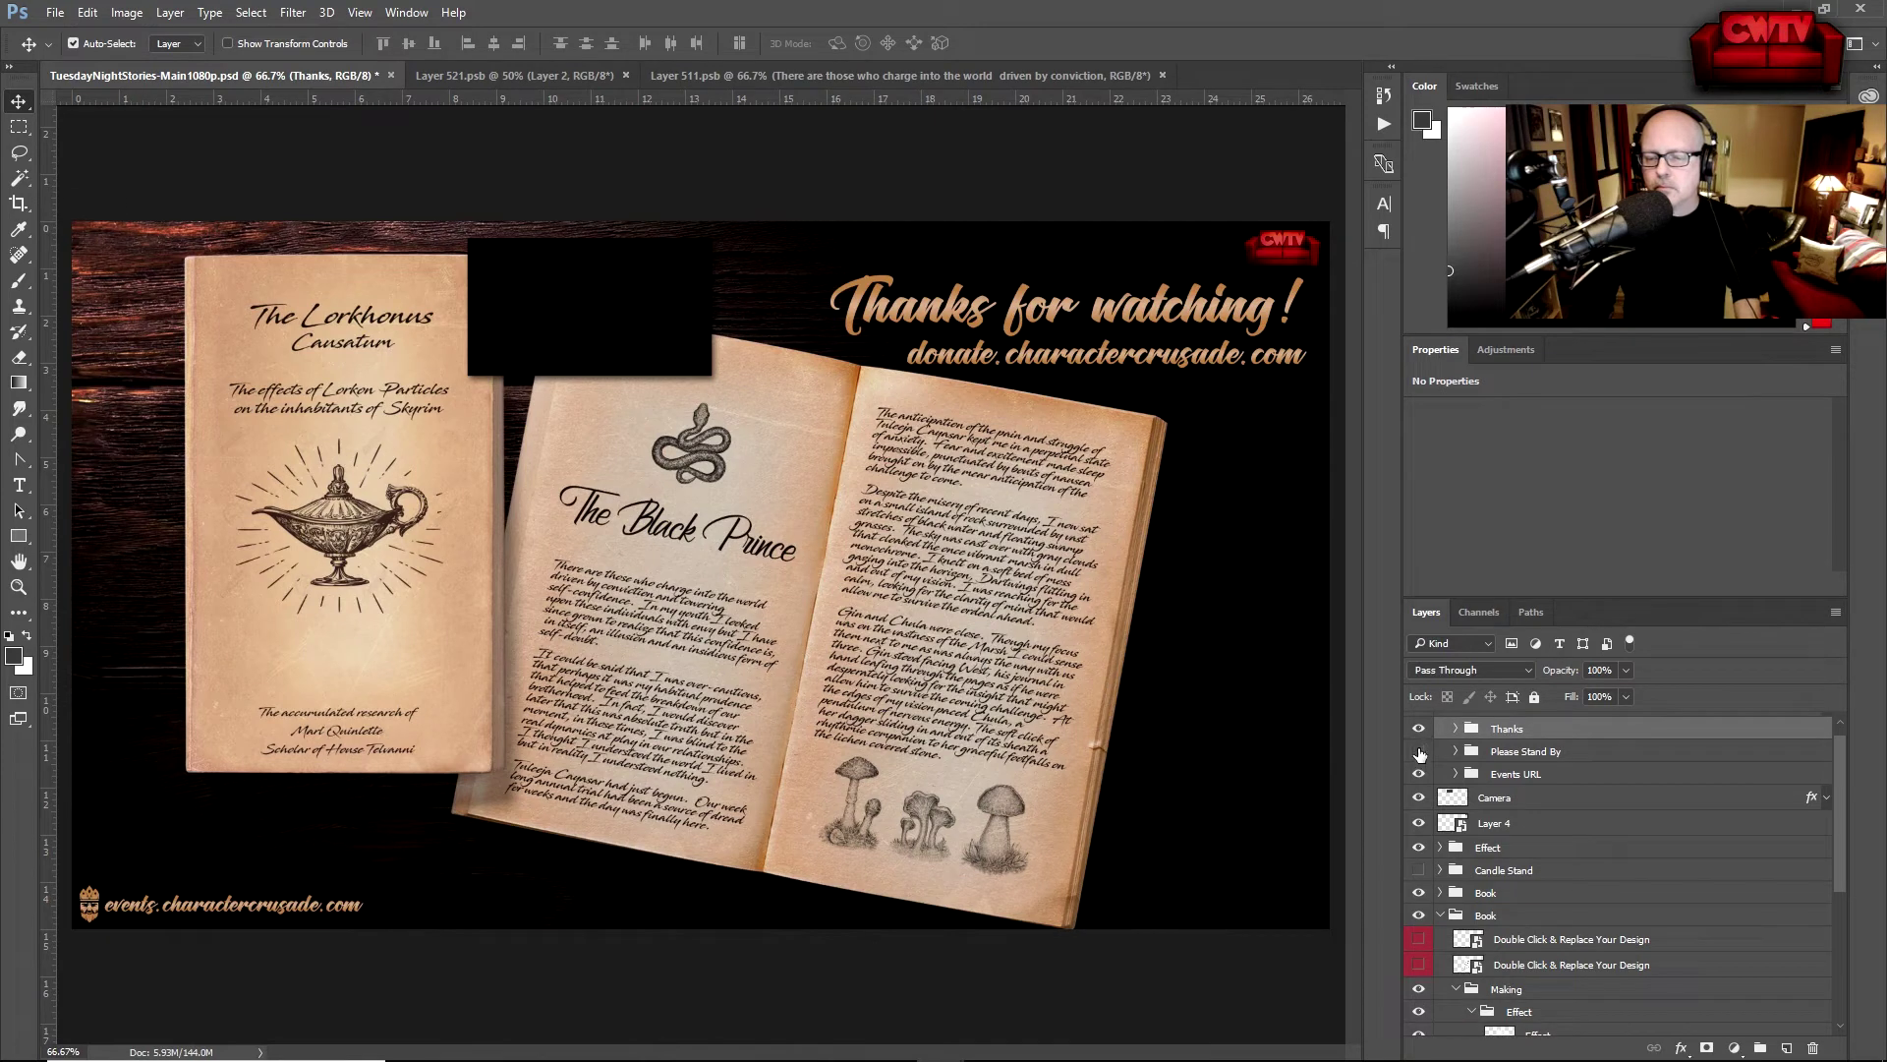
pyautogui.click(1418, 751)
pyautogui.click(1511, 753)
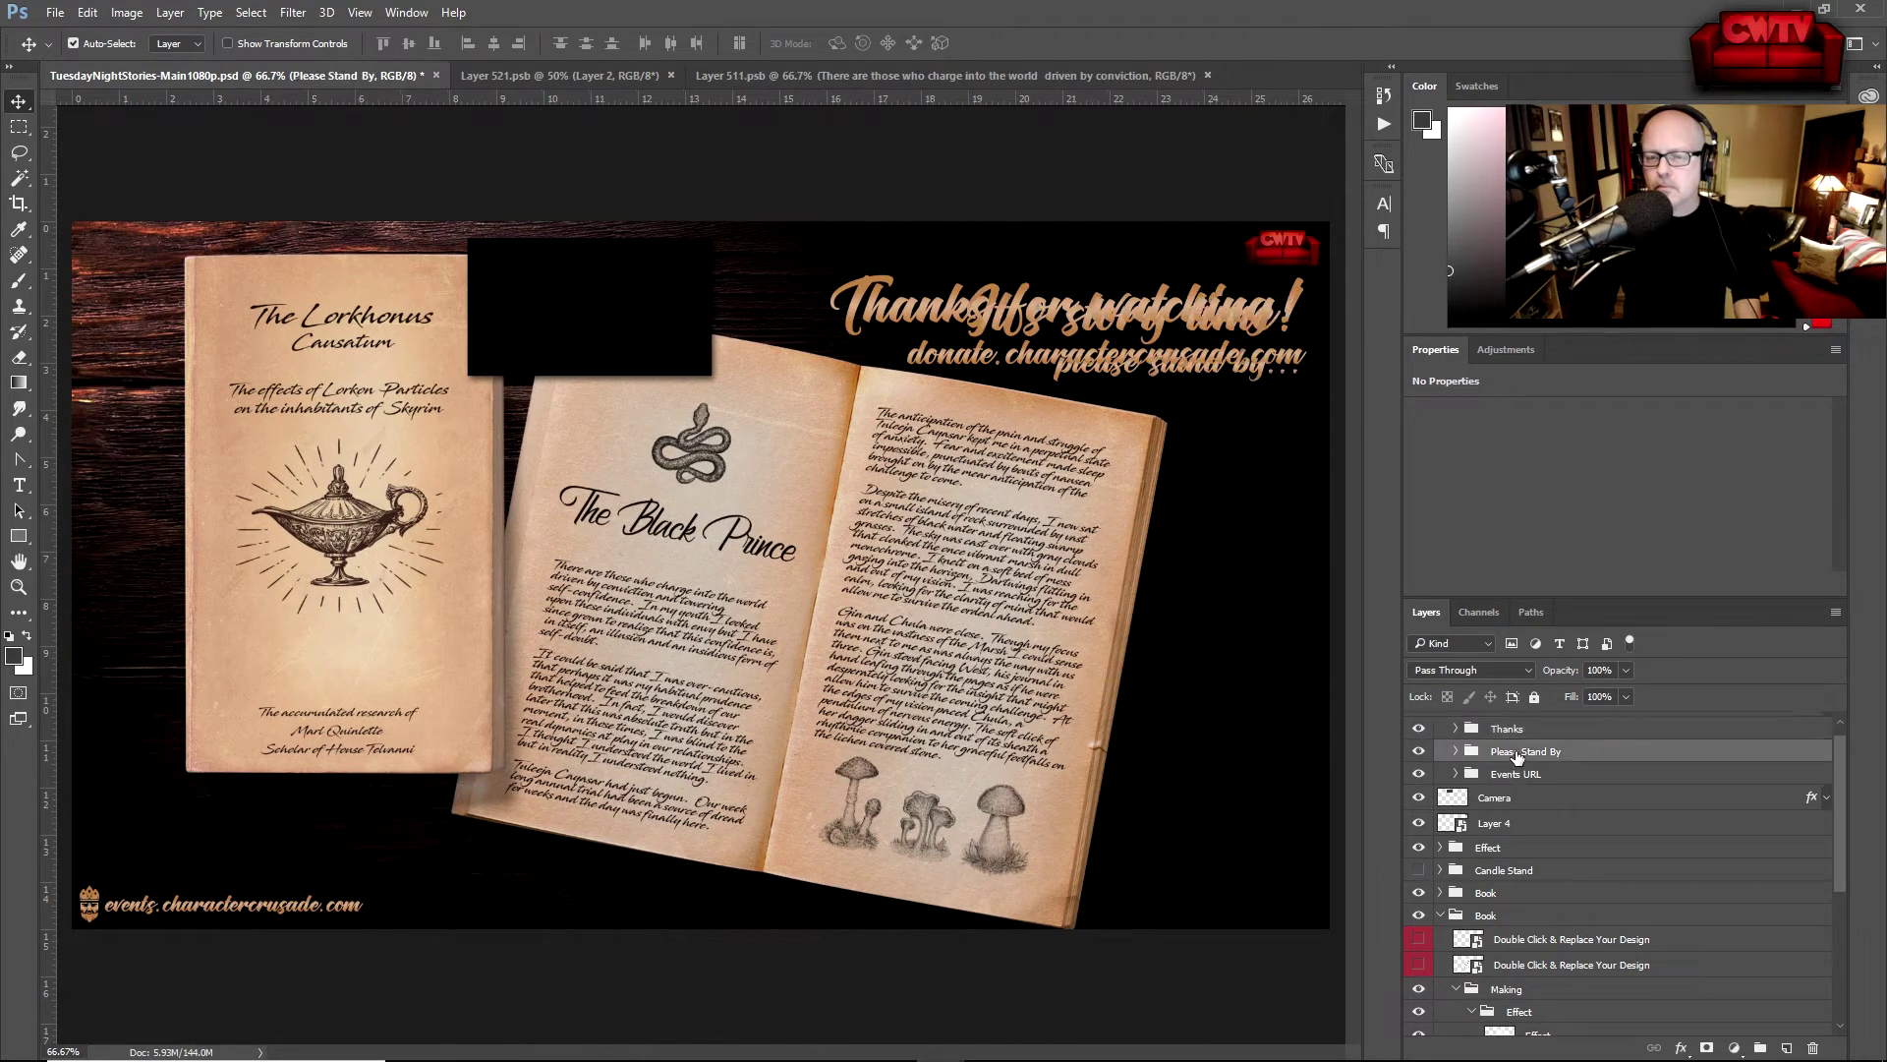
pyautogui.press('Up')
pyautogui.press('Up')
pyautogui.press('Up')
pyautogui.press('Up')
pyautogui.press('Up')
pyautogui.press('Up')
pyautogui.press('Up')
pyautogui.press('Up')
pyautogui.press('Up')
pyautogui.press('Up')
pyautogui.press('Up')
pyautogui.press('Up')
pyautogui.press('Up')
pyautogui.press('Up')
pyautogui.press('Up')
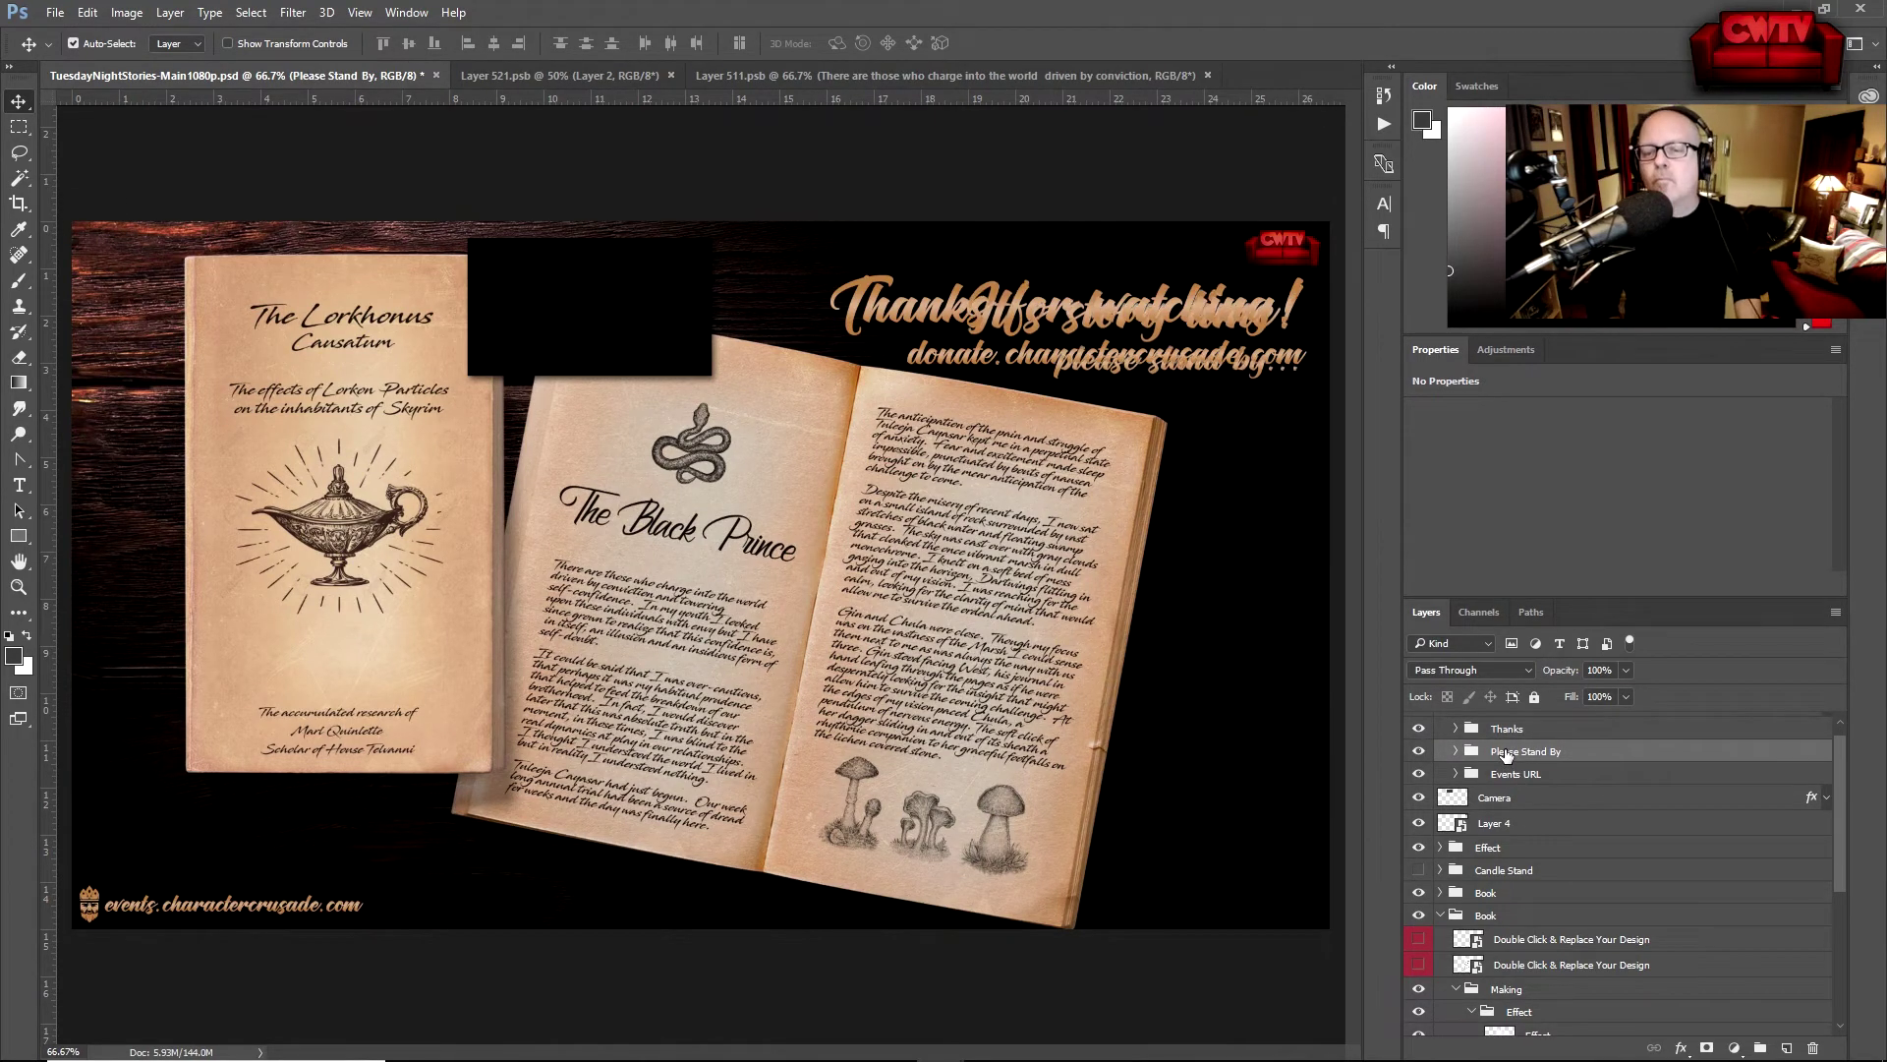
pyautogui.press('Up')
pyautogui.press('Up')
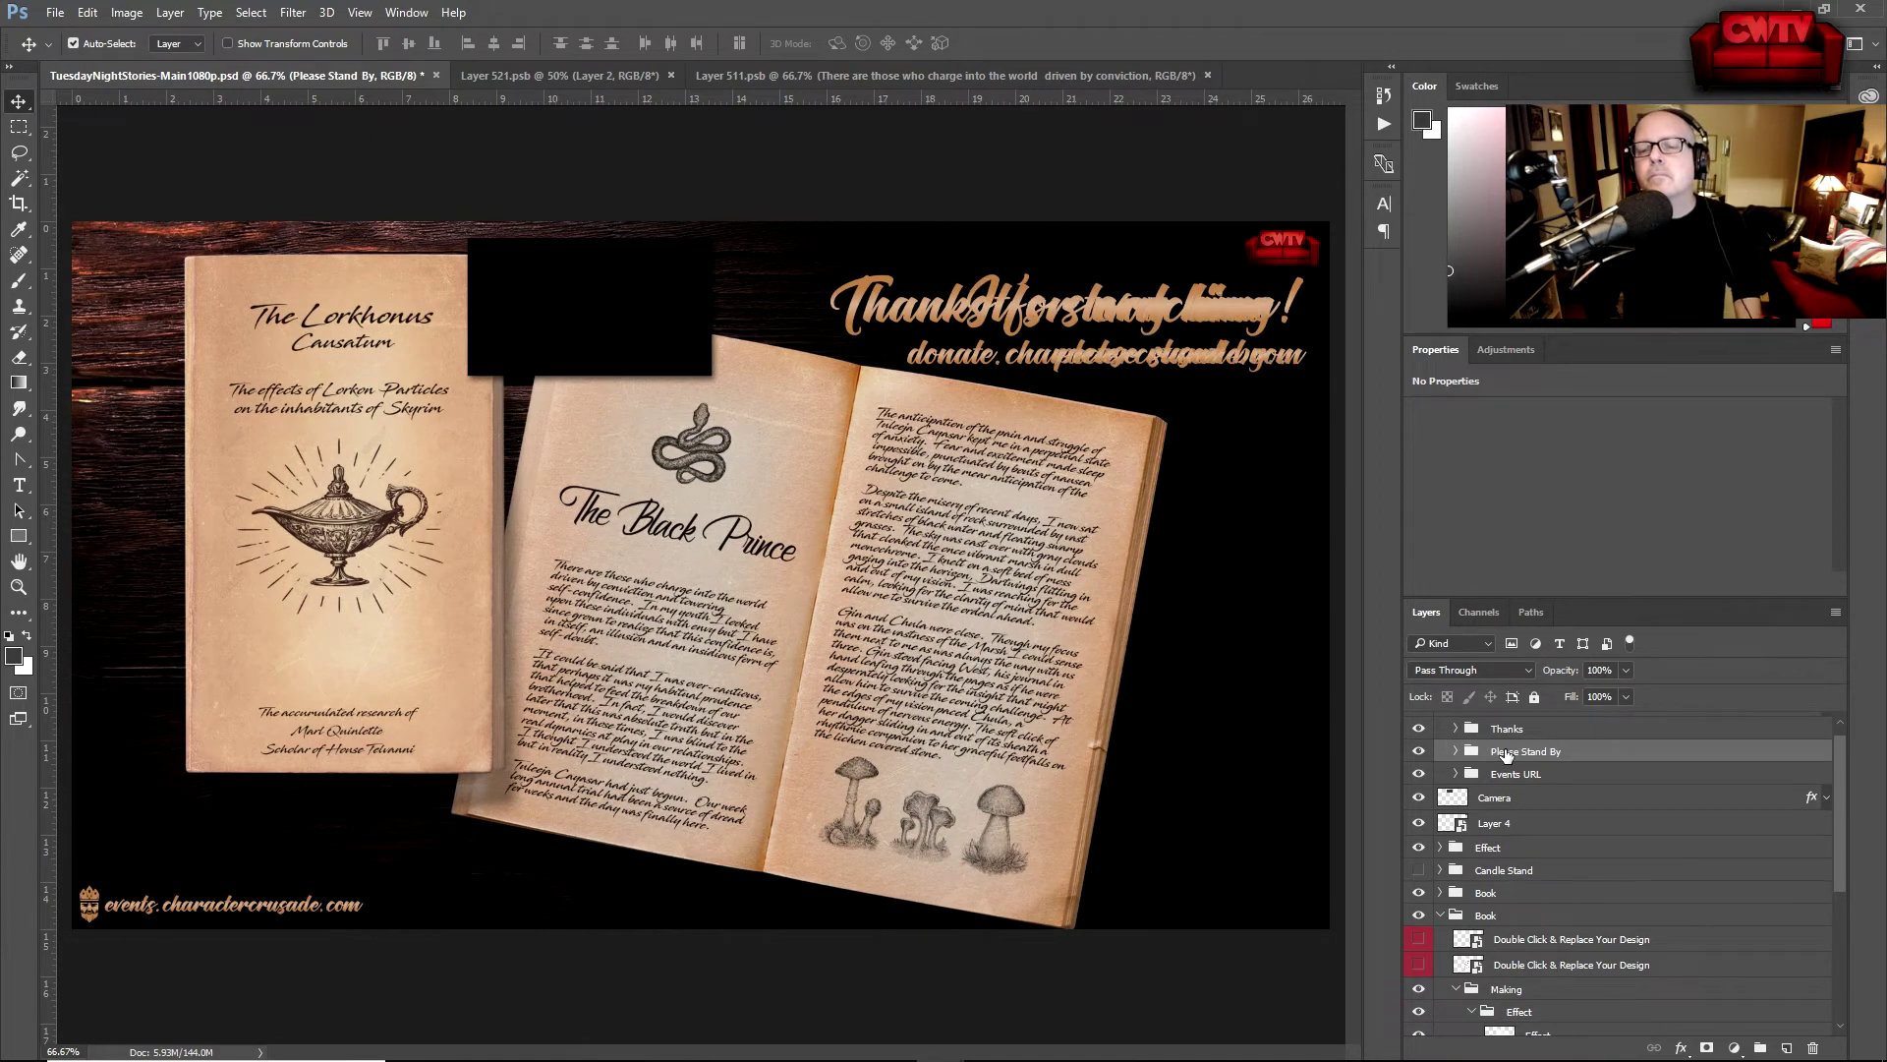
pyautogui.click(1415, 729)
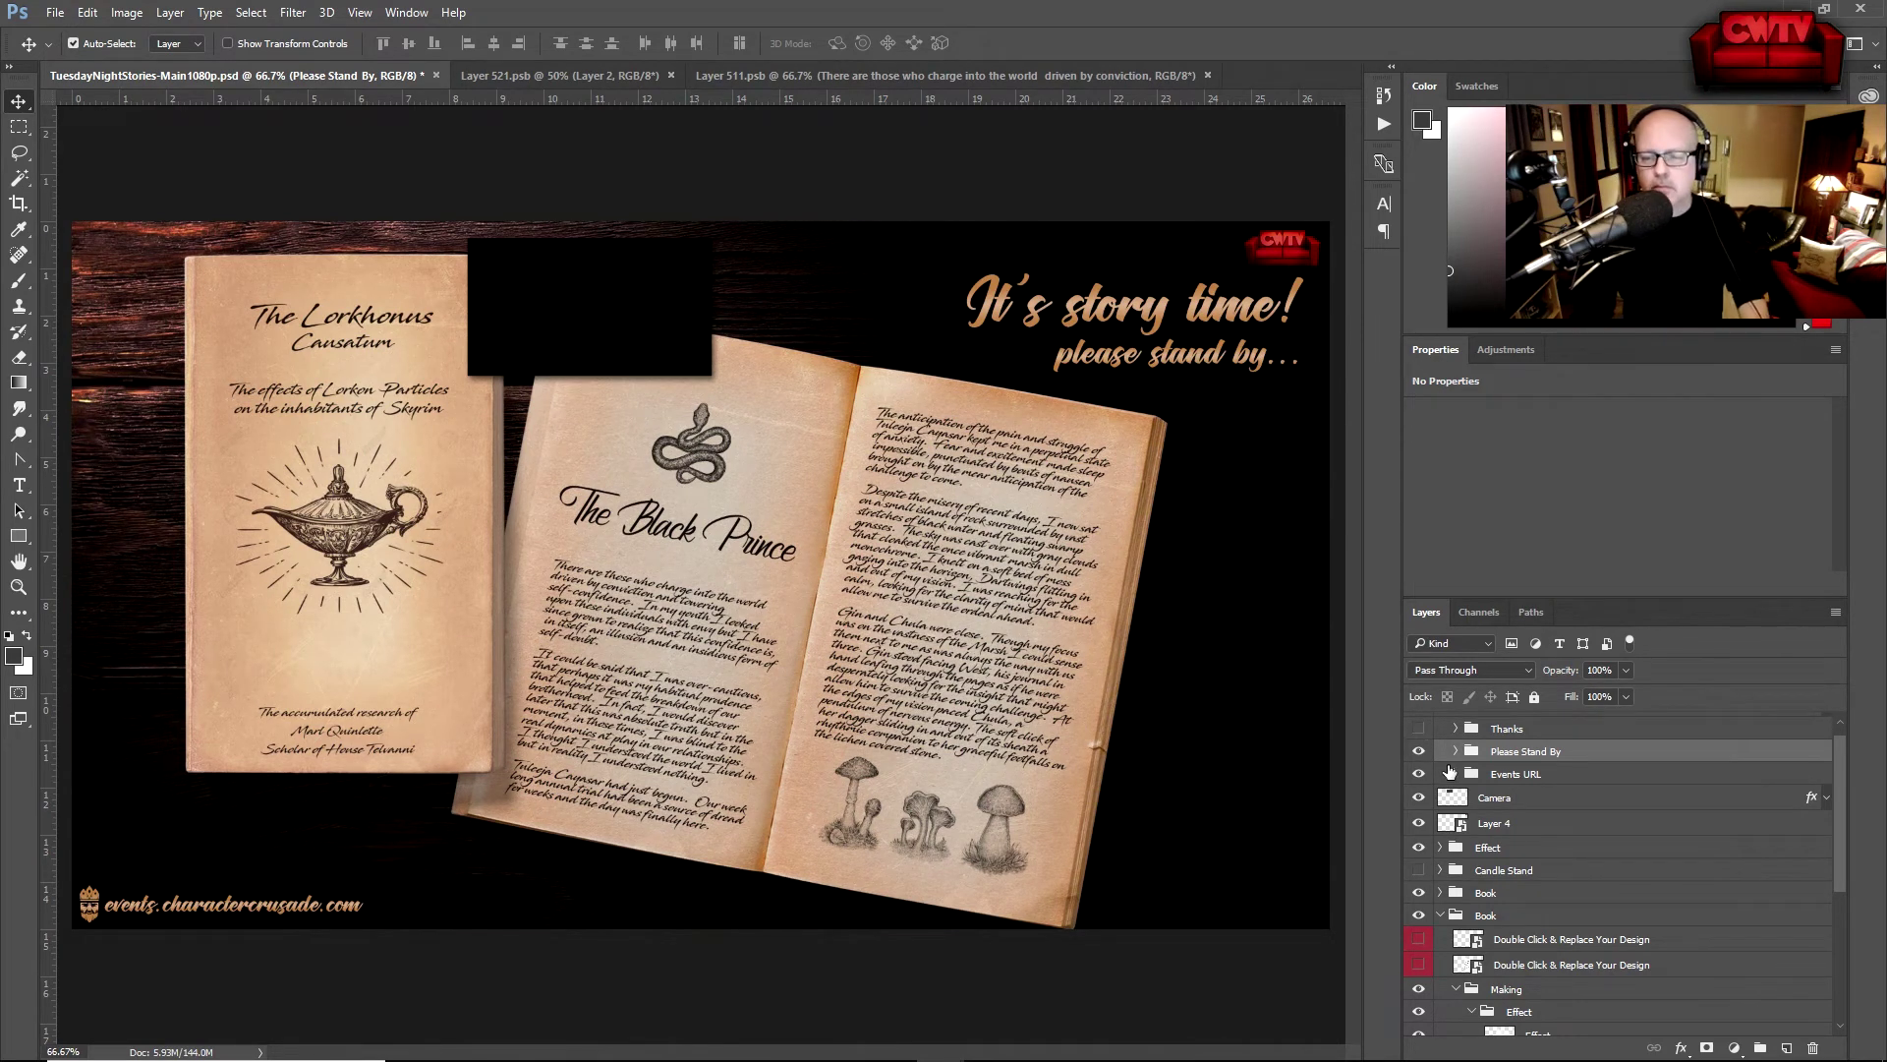
pyautogui.click(1419, 750)
pyautogui.click(1418, 728)
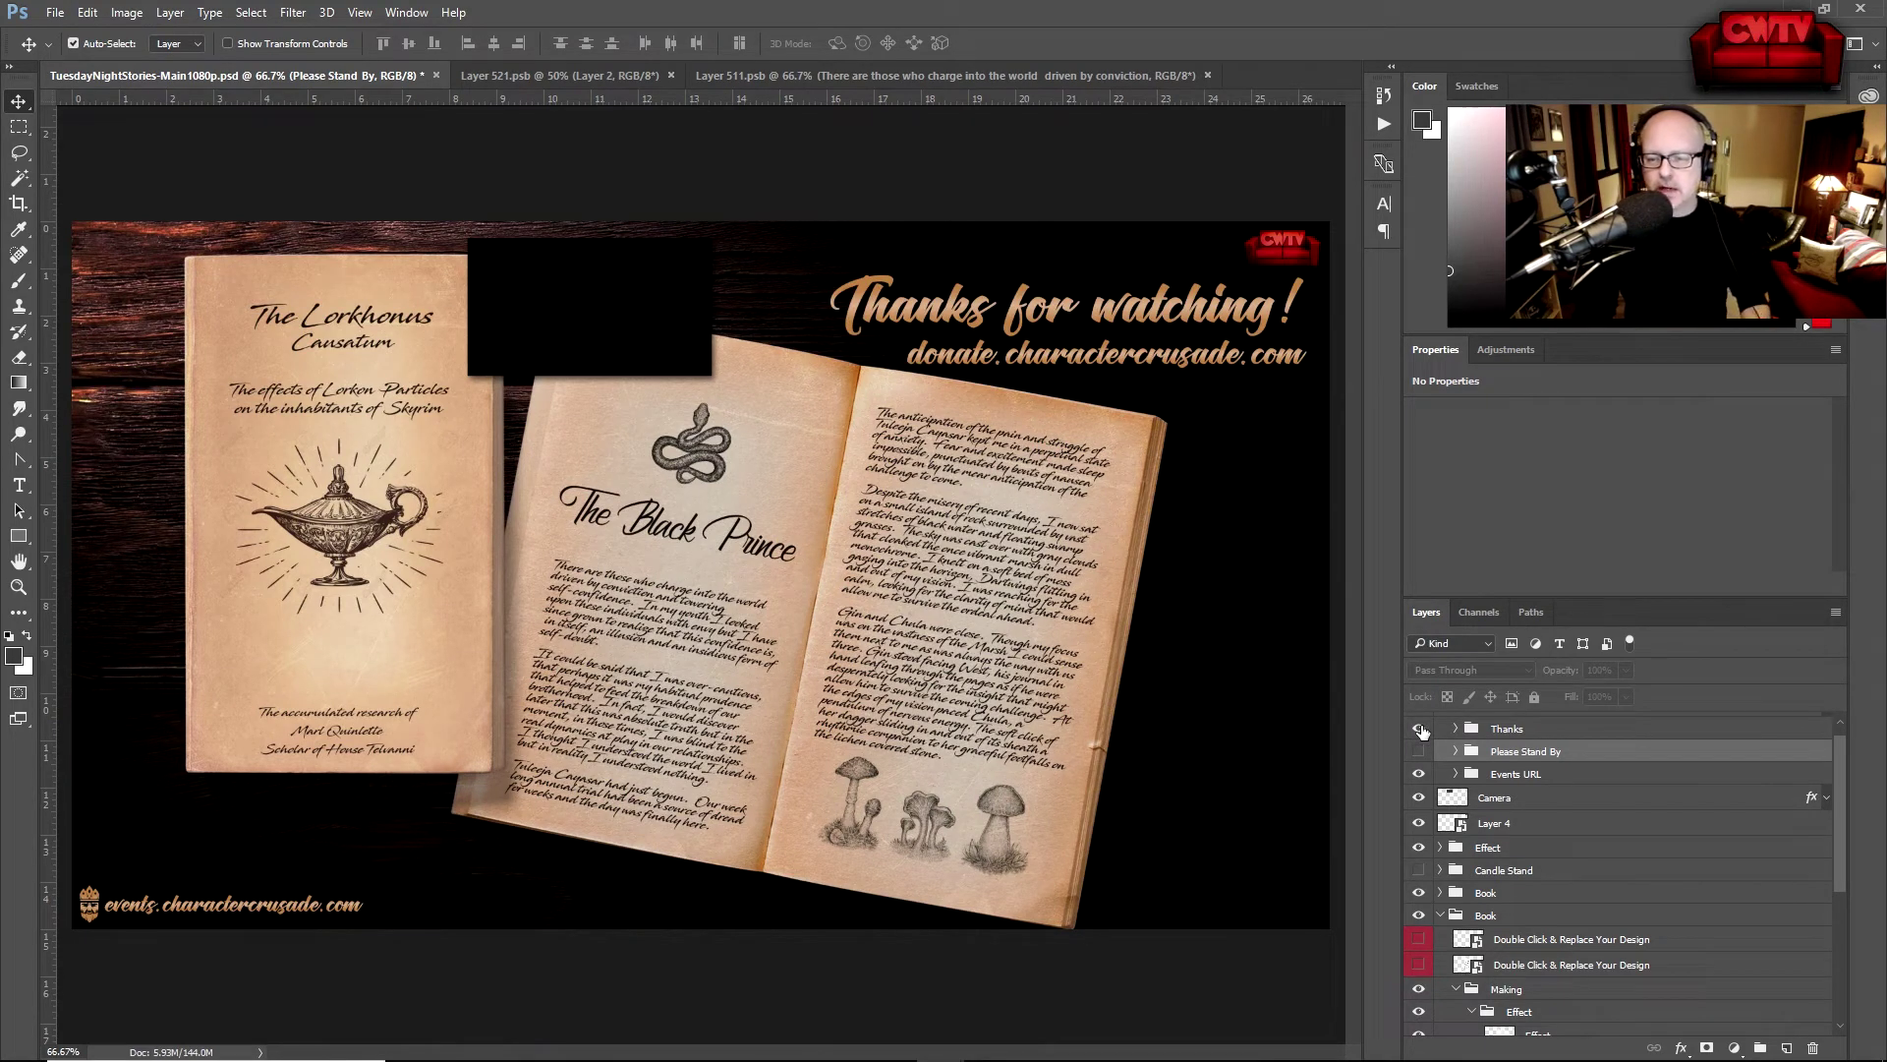
pyautogui.click(1419, 729)
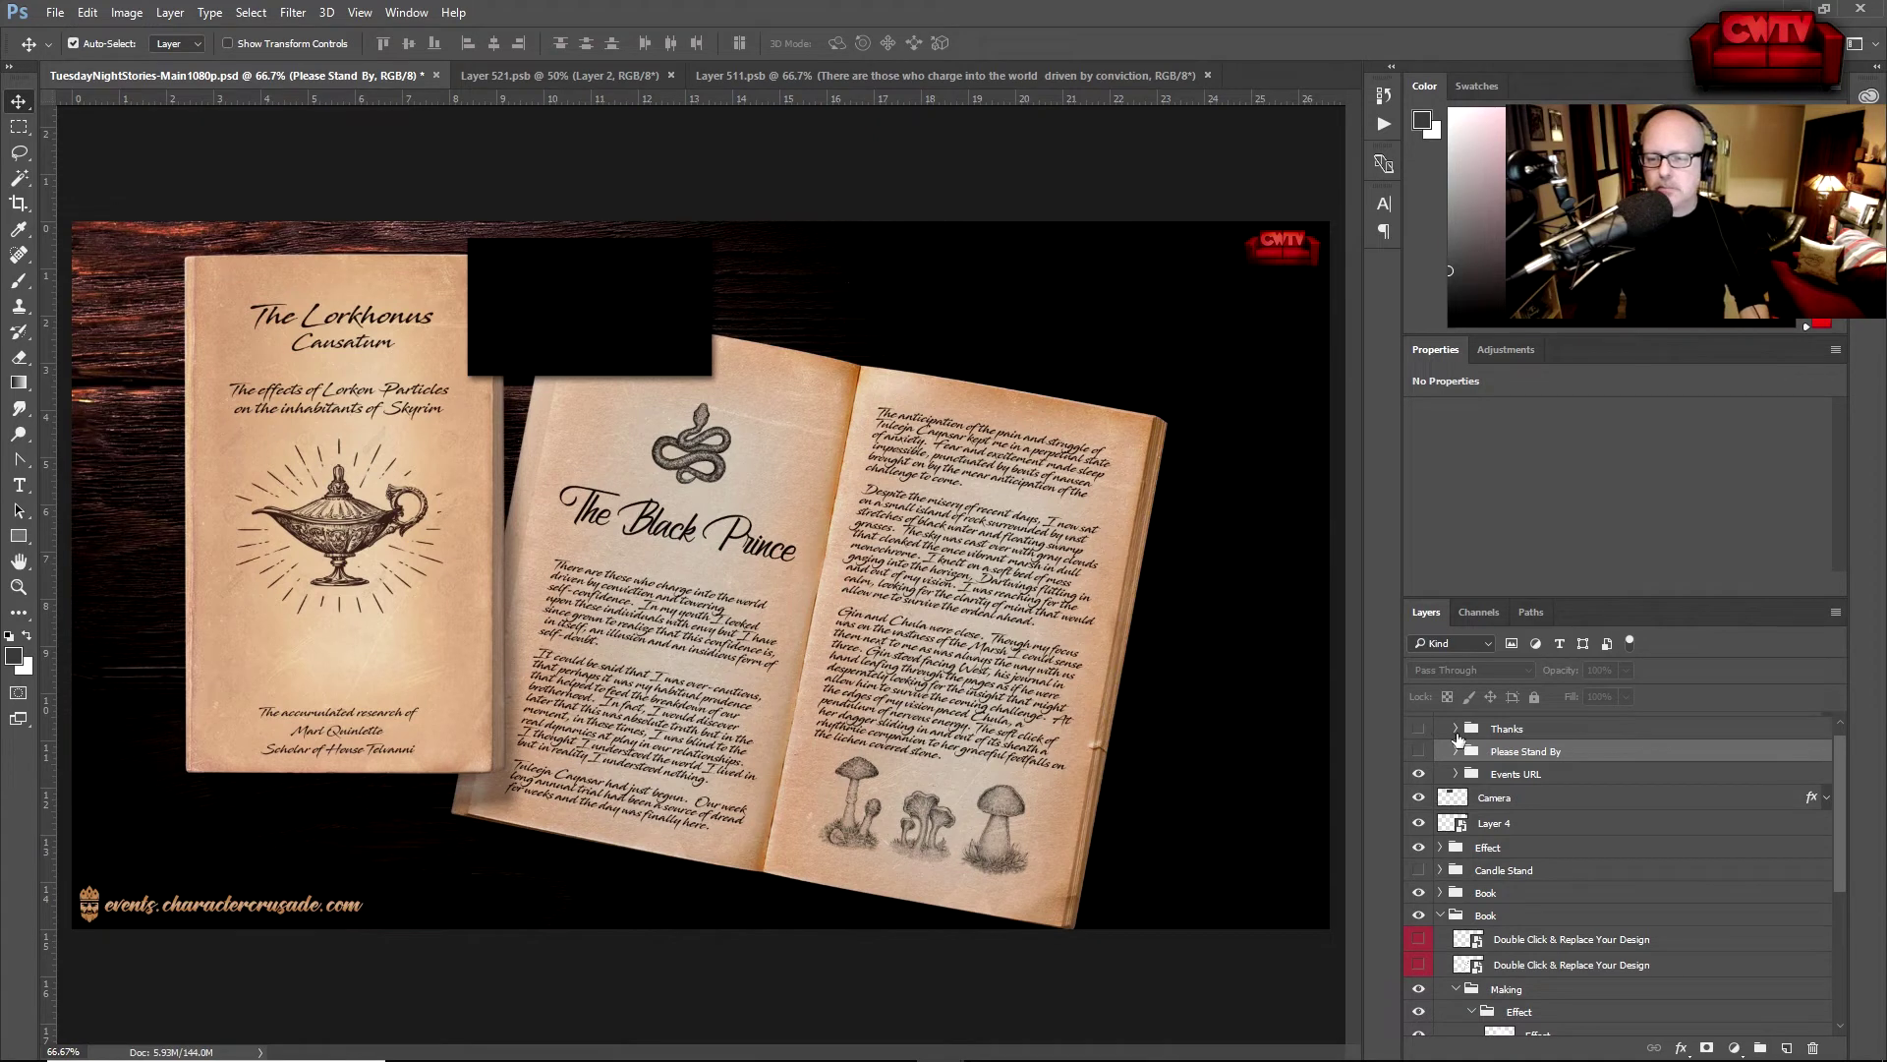
# - Duplicate the Thanks group, make the copy visible, and start renaming it 'Break'
pyautogui.click(1514, 728)
pyautogui.moveTo(1517, 729); pyautogui.dragTo(1787, 1039)
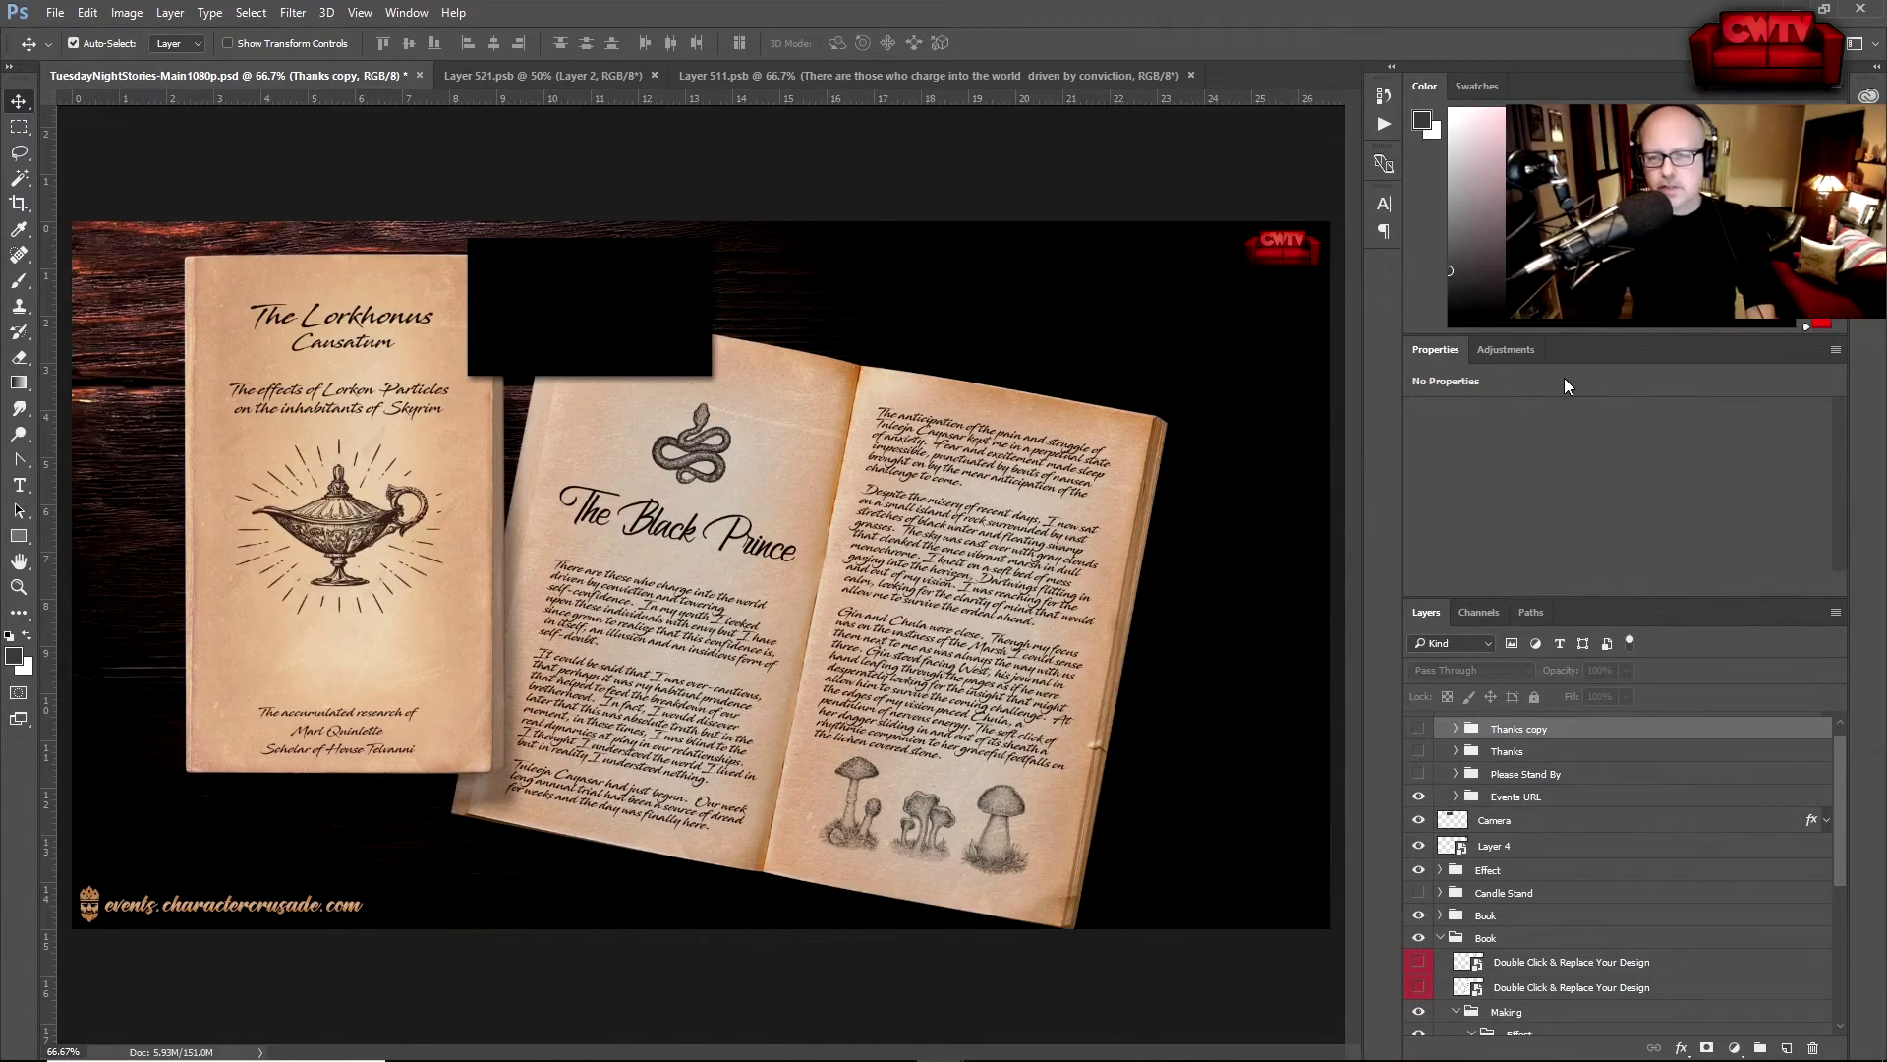
pyautogui.hotkey('ctrl', ',')
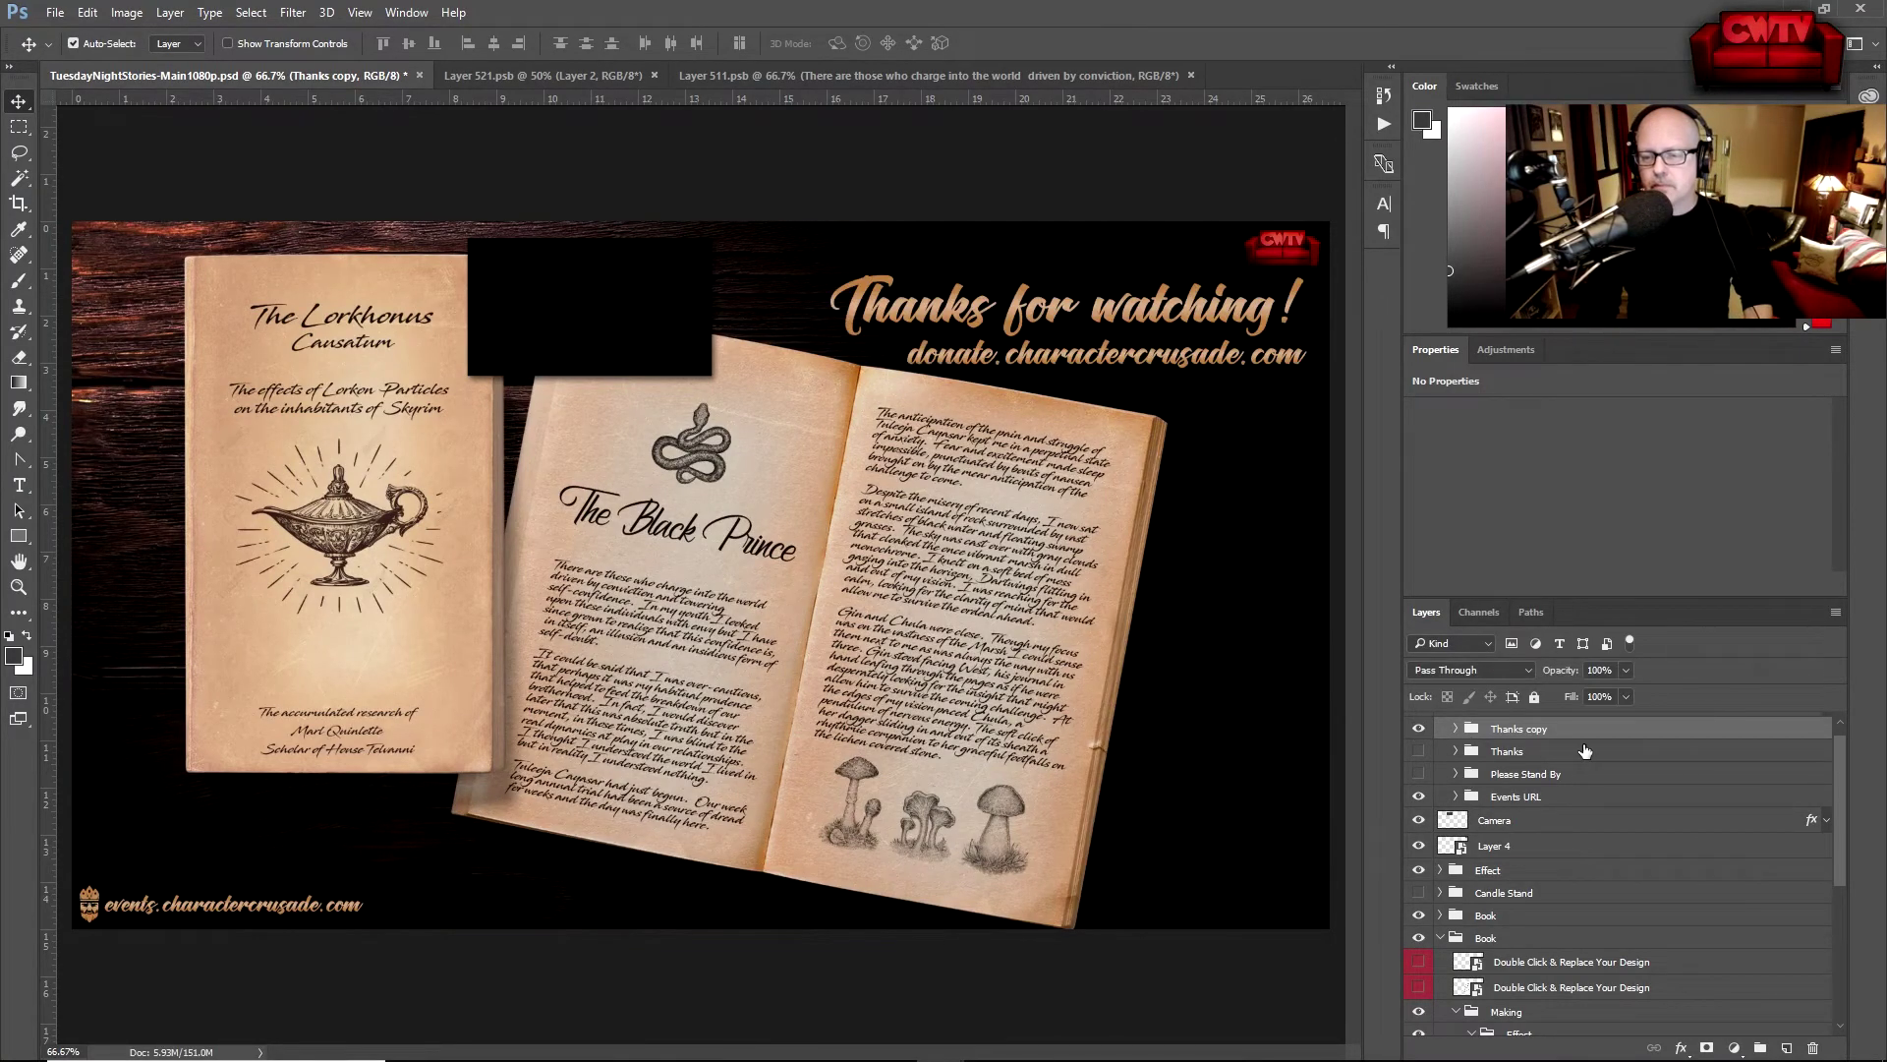
pyautogui.doubleClick(1534, 729)
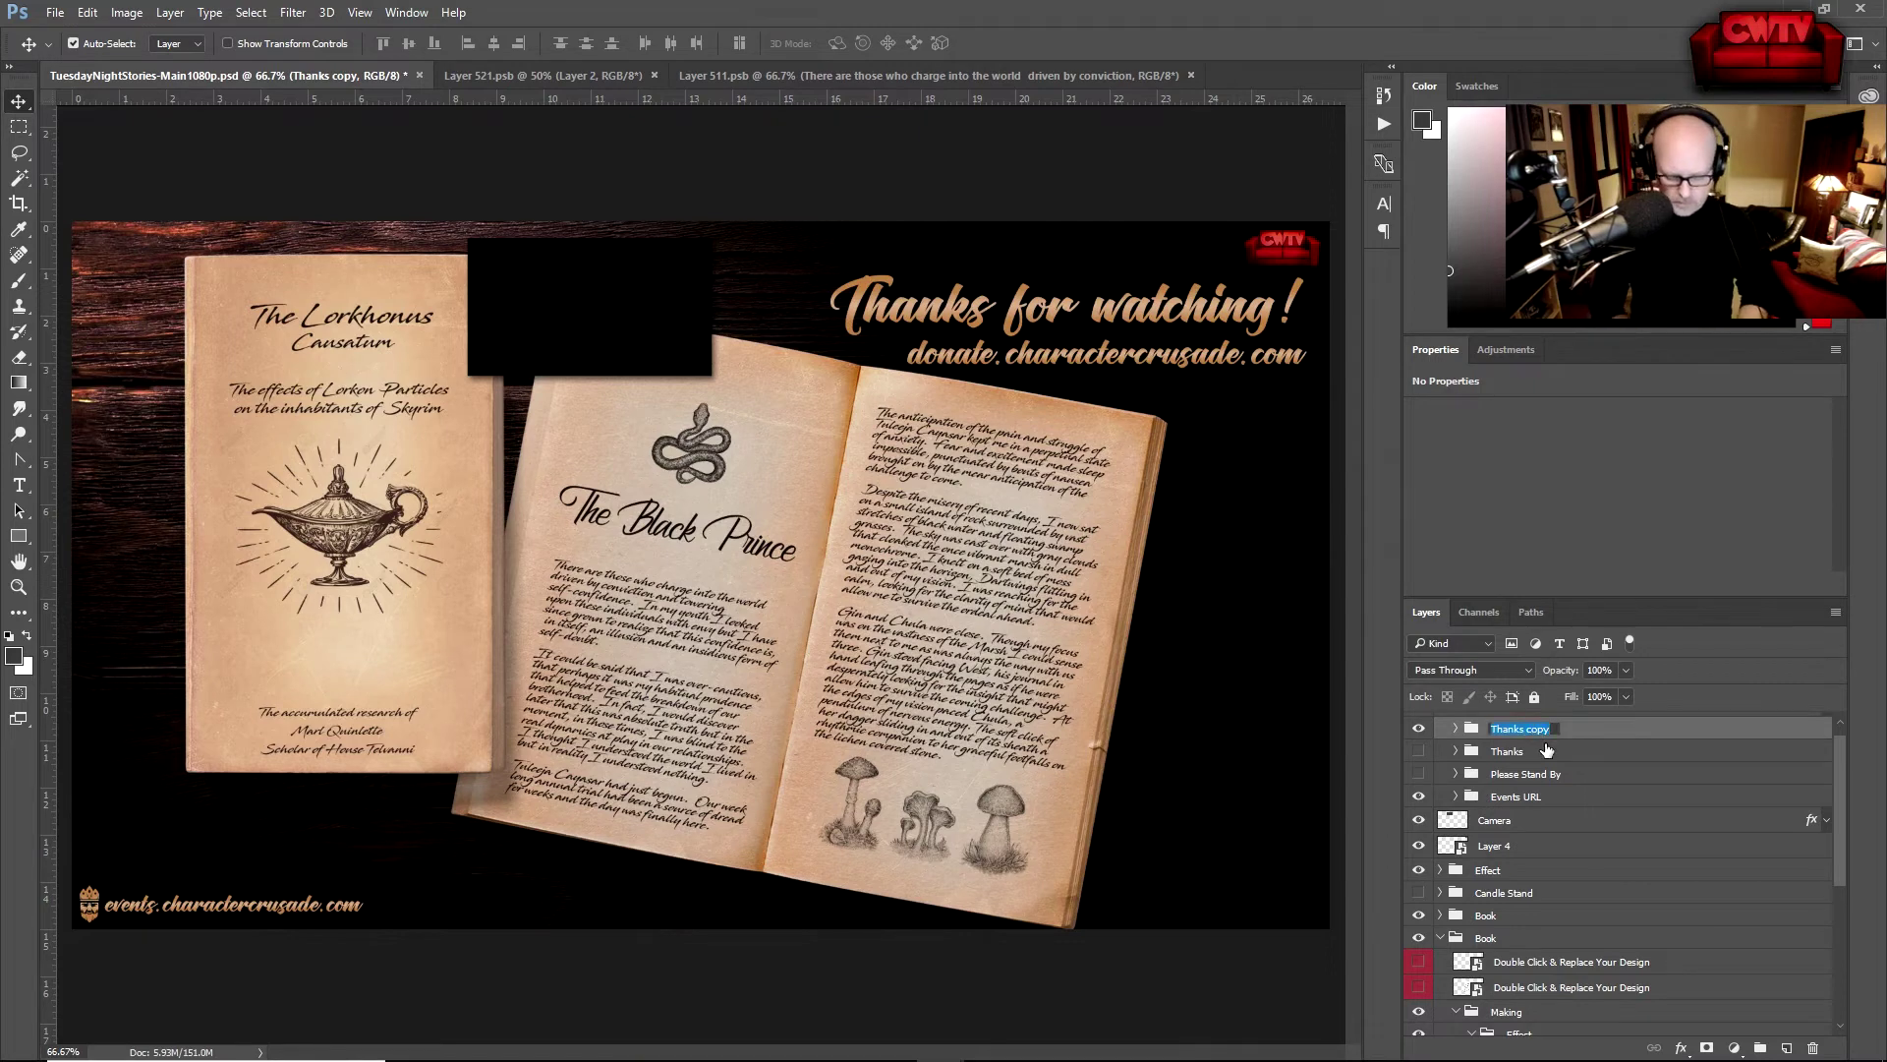
pyautogui.write('Break')
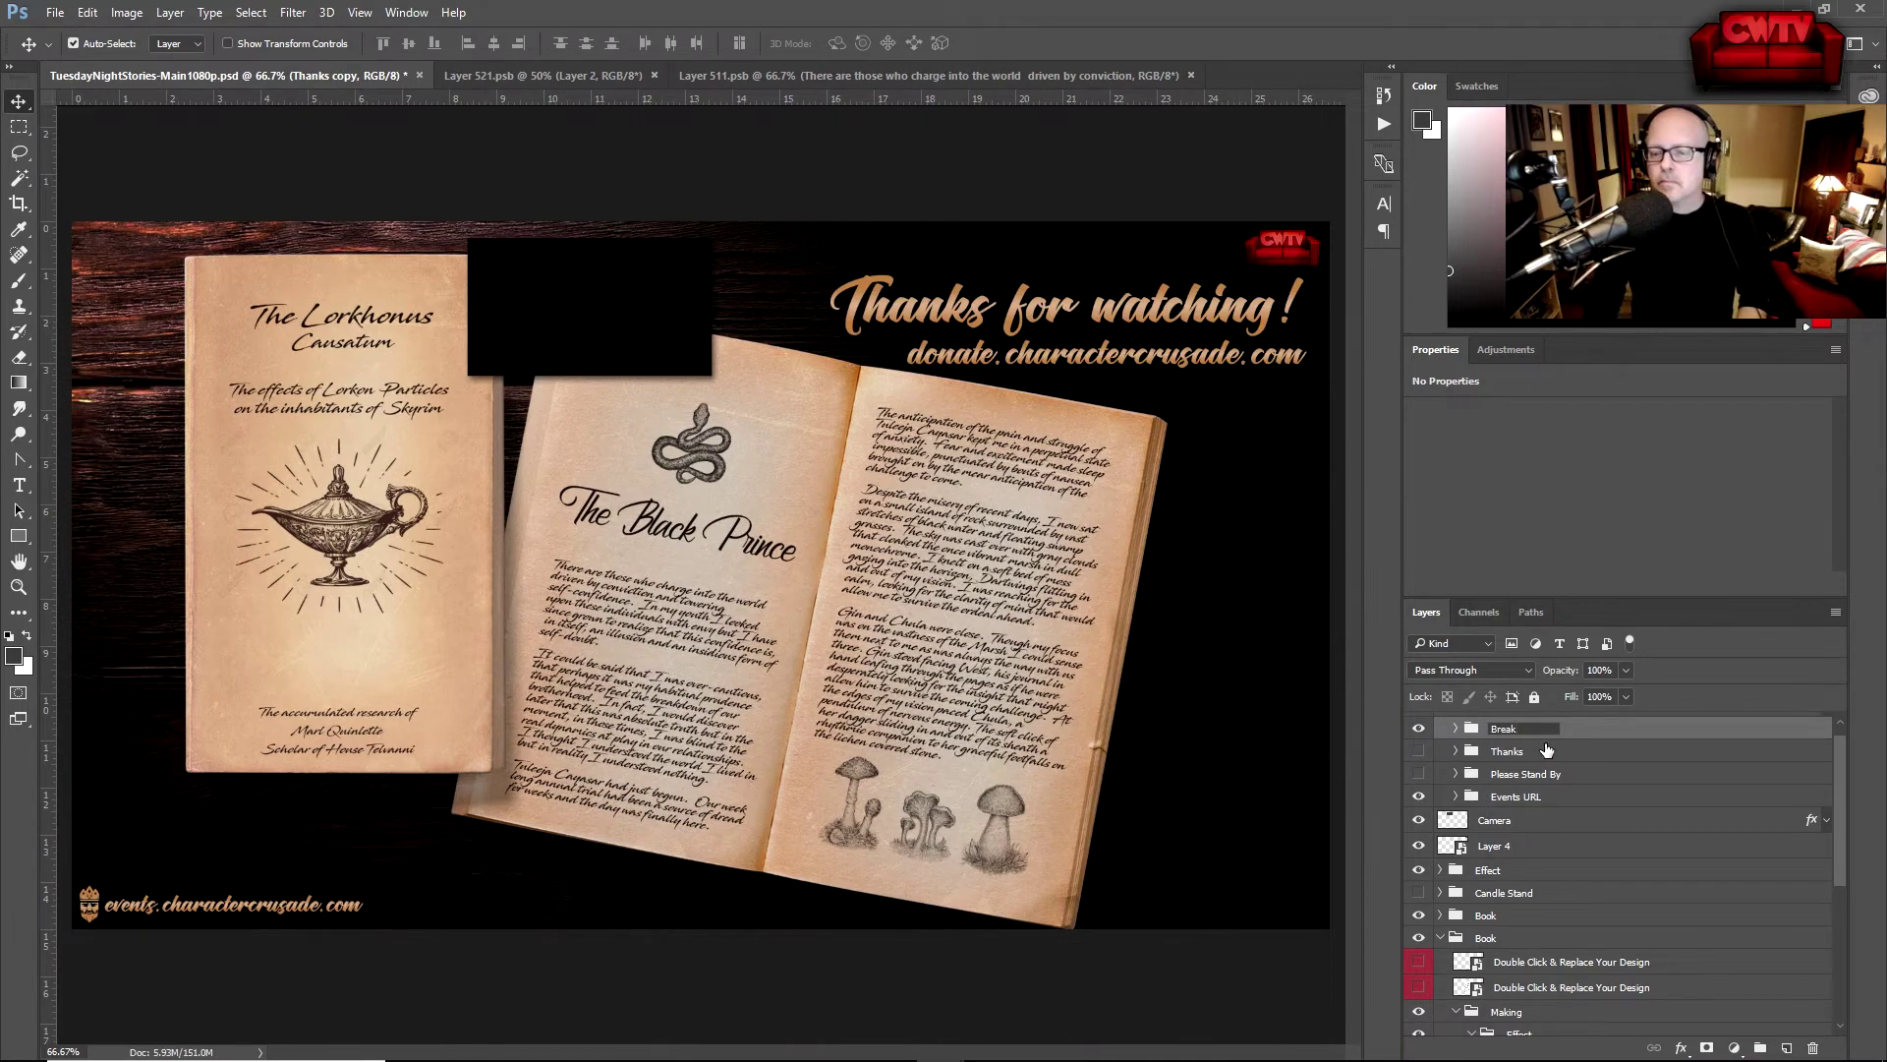
# - Confirm the Break group name and change its heading to 'Intermission time!'
pyautogui.press('Return')
pyautogui.click(1454, 731)
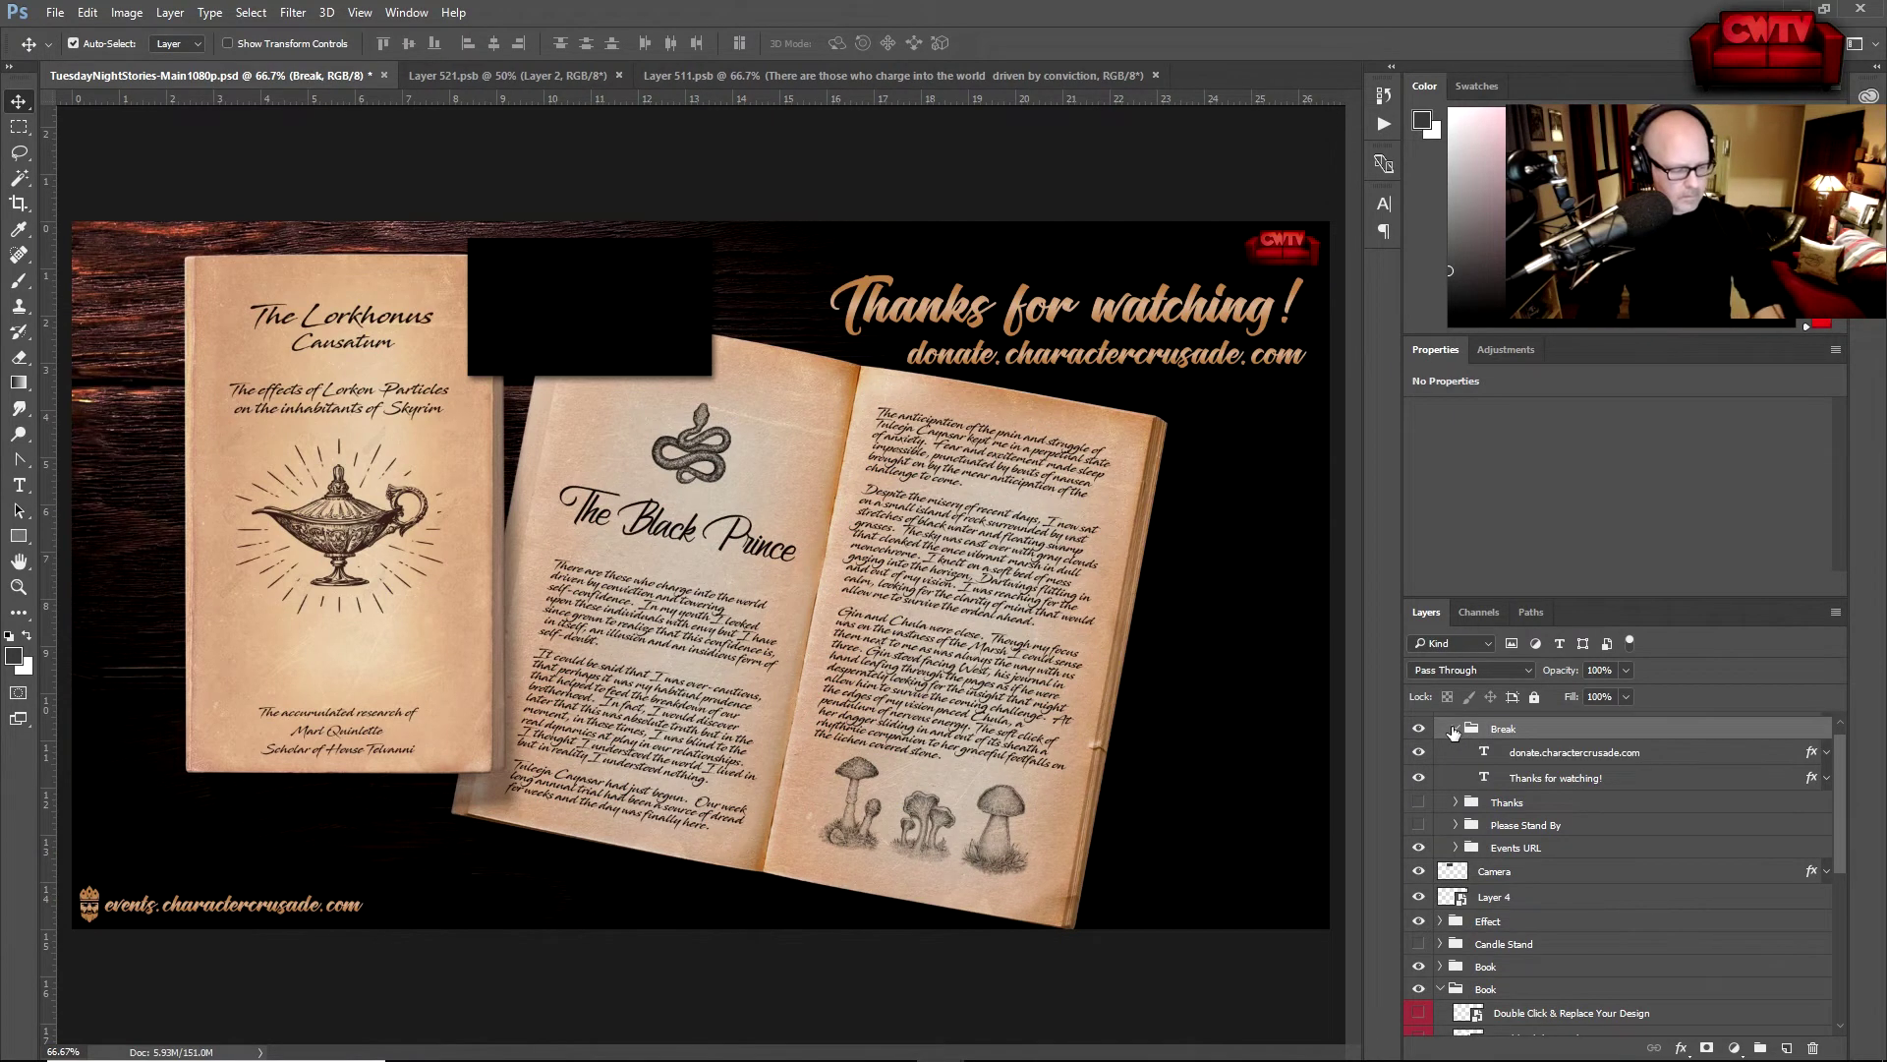
pyautogui.doubleClick(1485, 780)
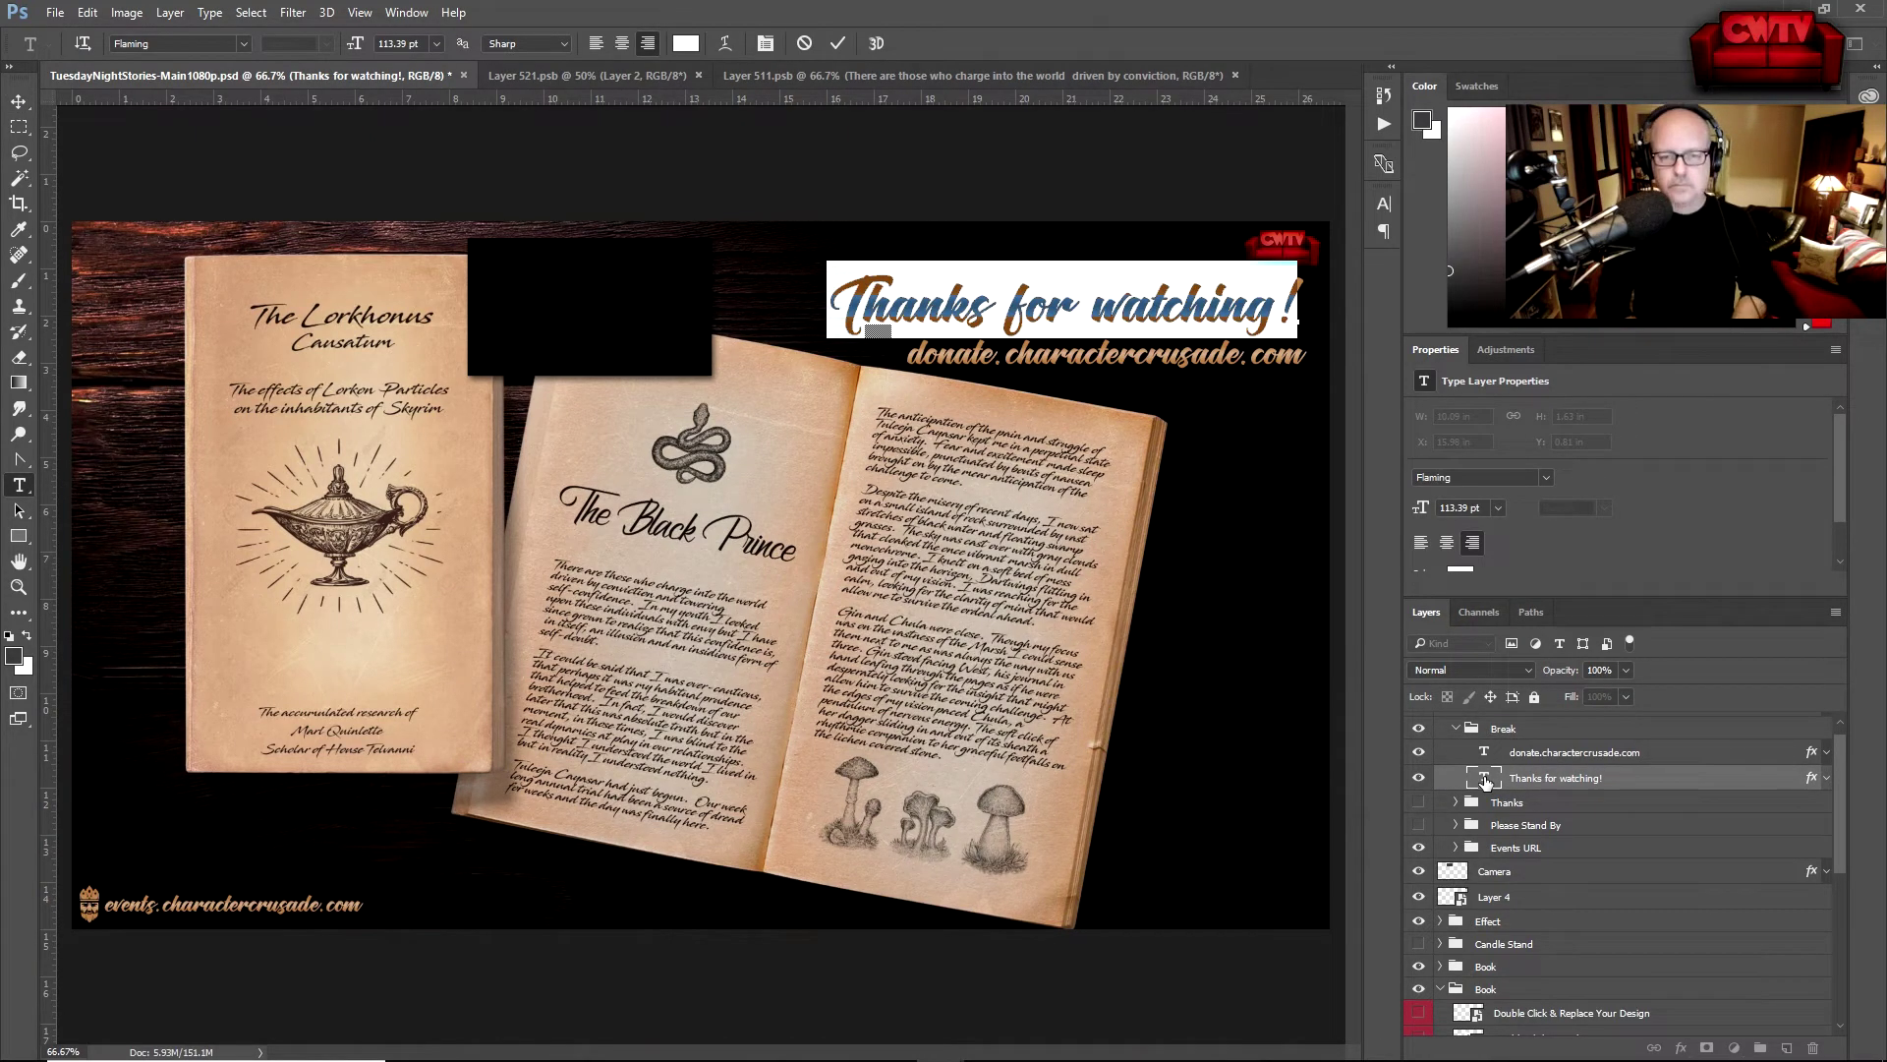
pyautogui.press('BackSpace')
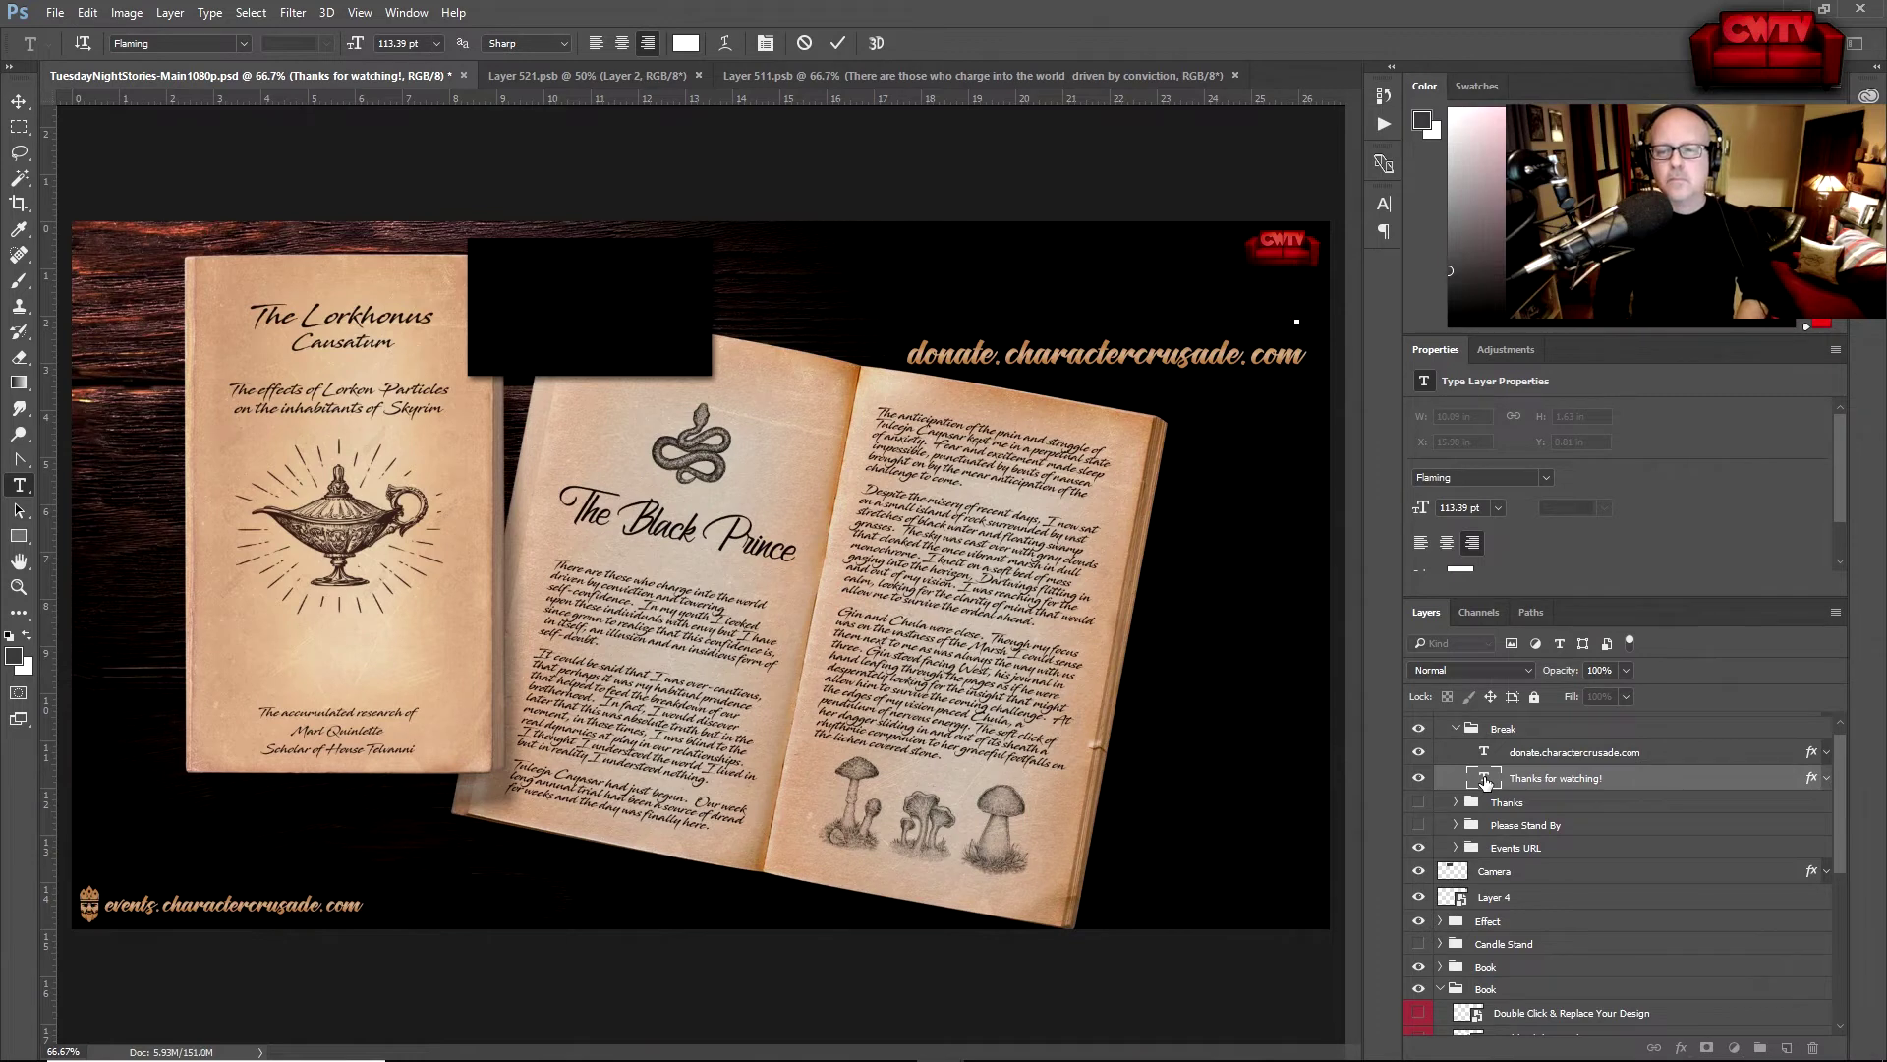
pyautogui.write('Int')
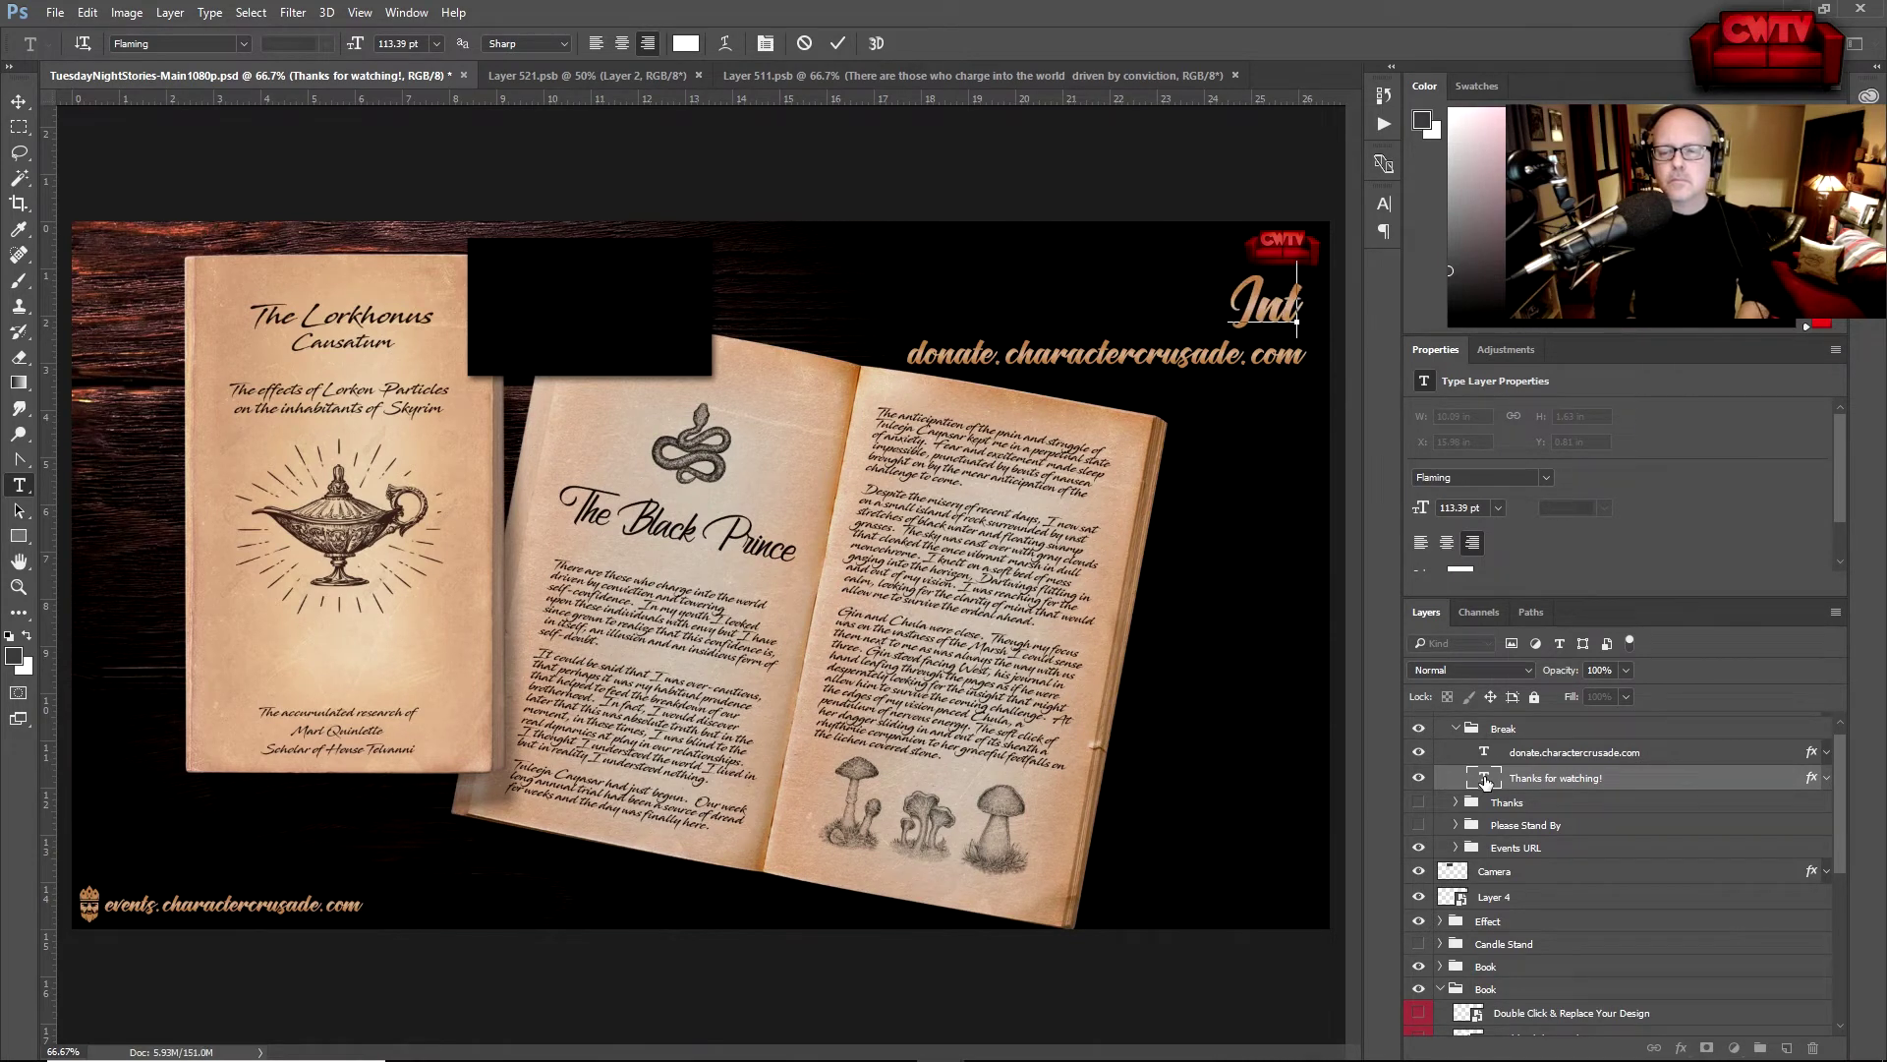
pyautogui.write('ermission')
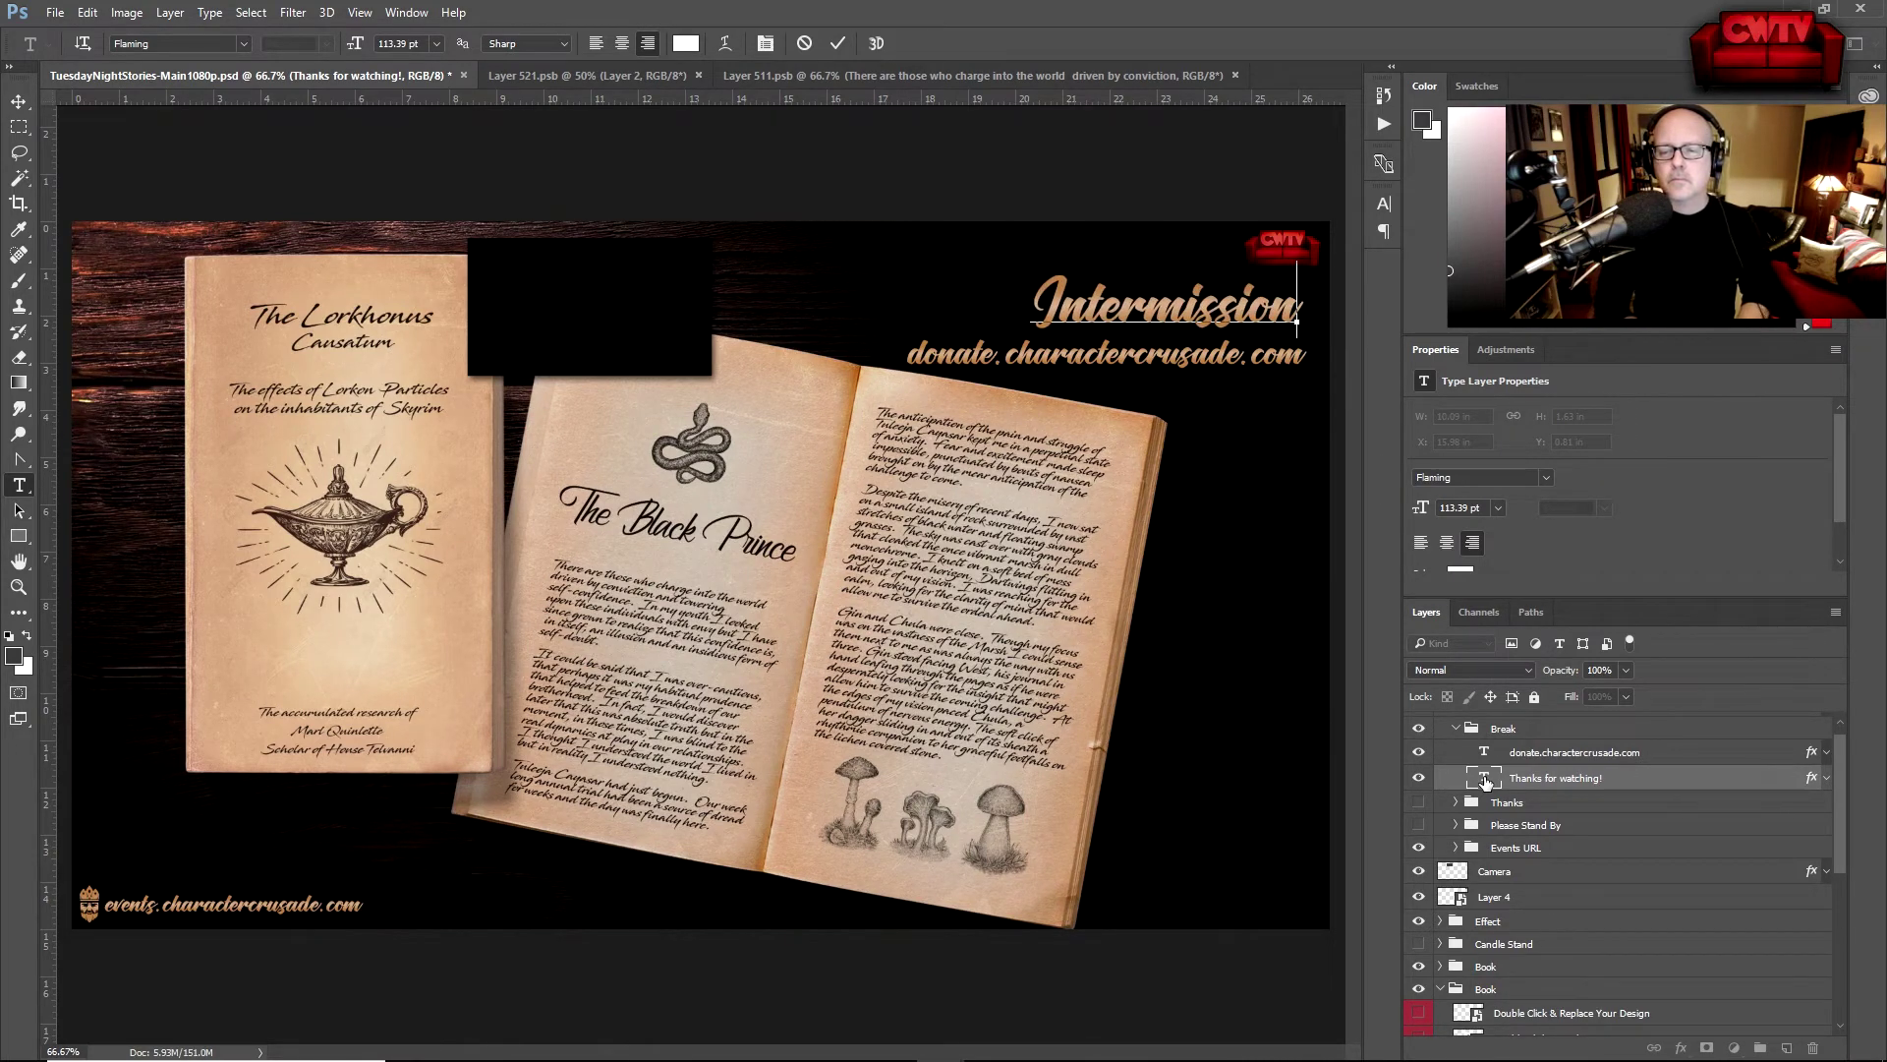
pyautogui.write(' time!')
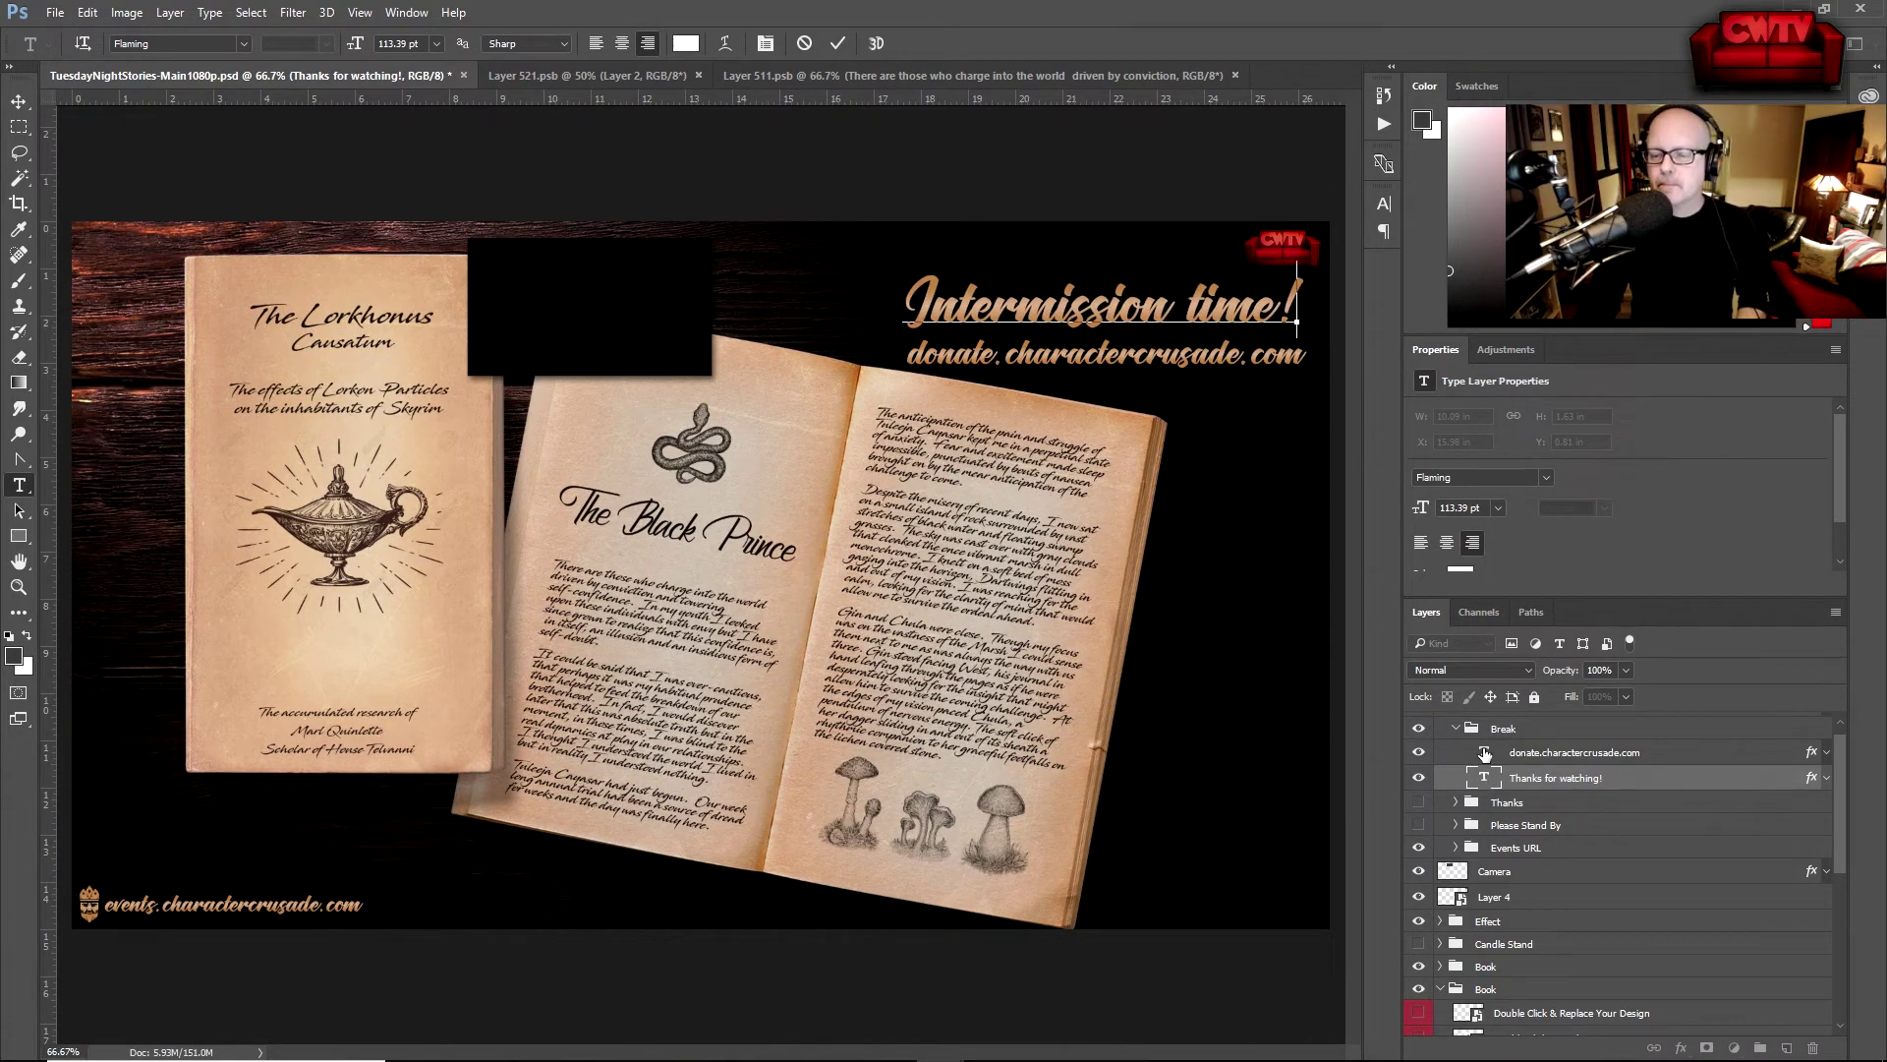
# - Change the second line to 'be right back...', commit, and collapse the Break group
pyautogui.doubleClick(1469, 752)
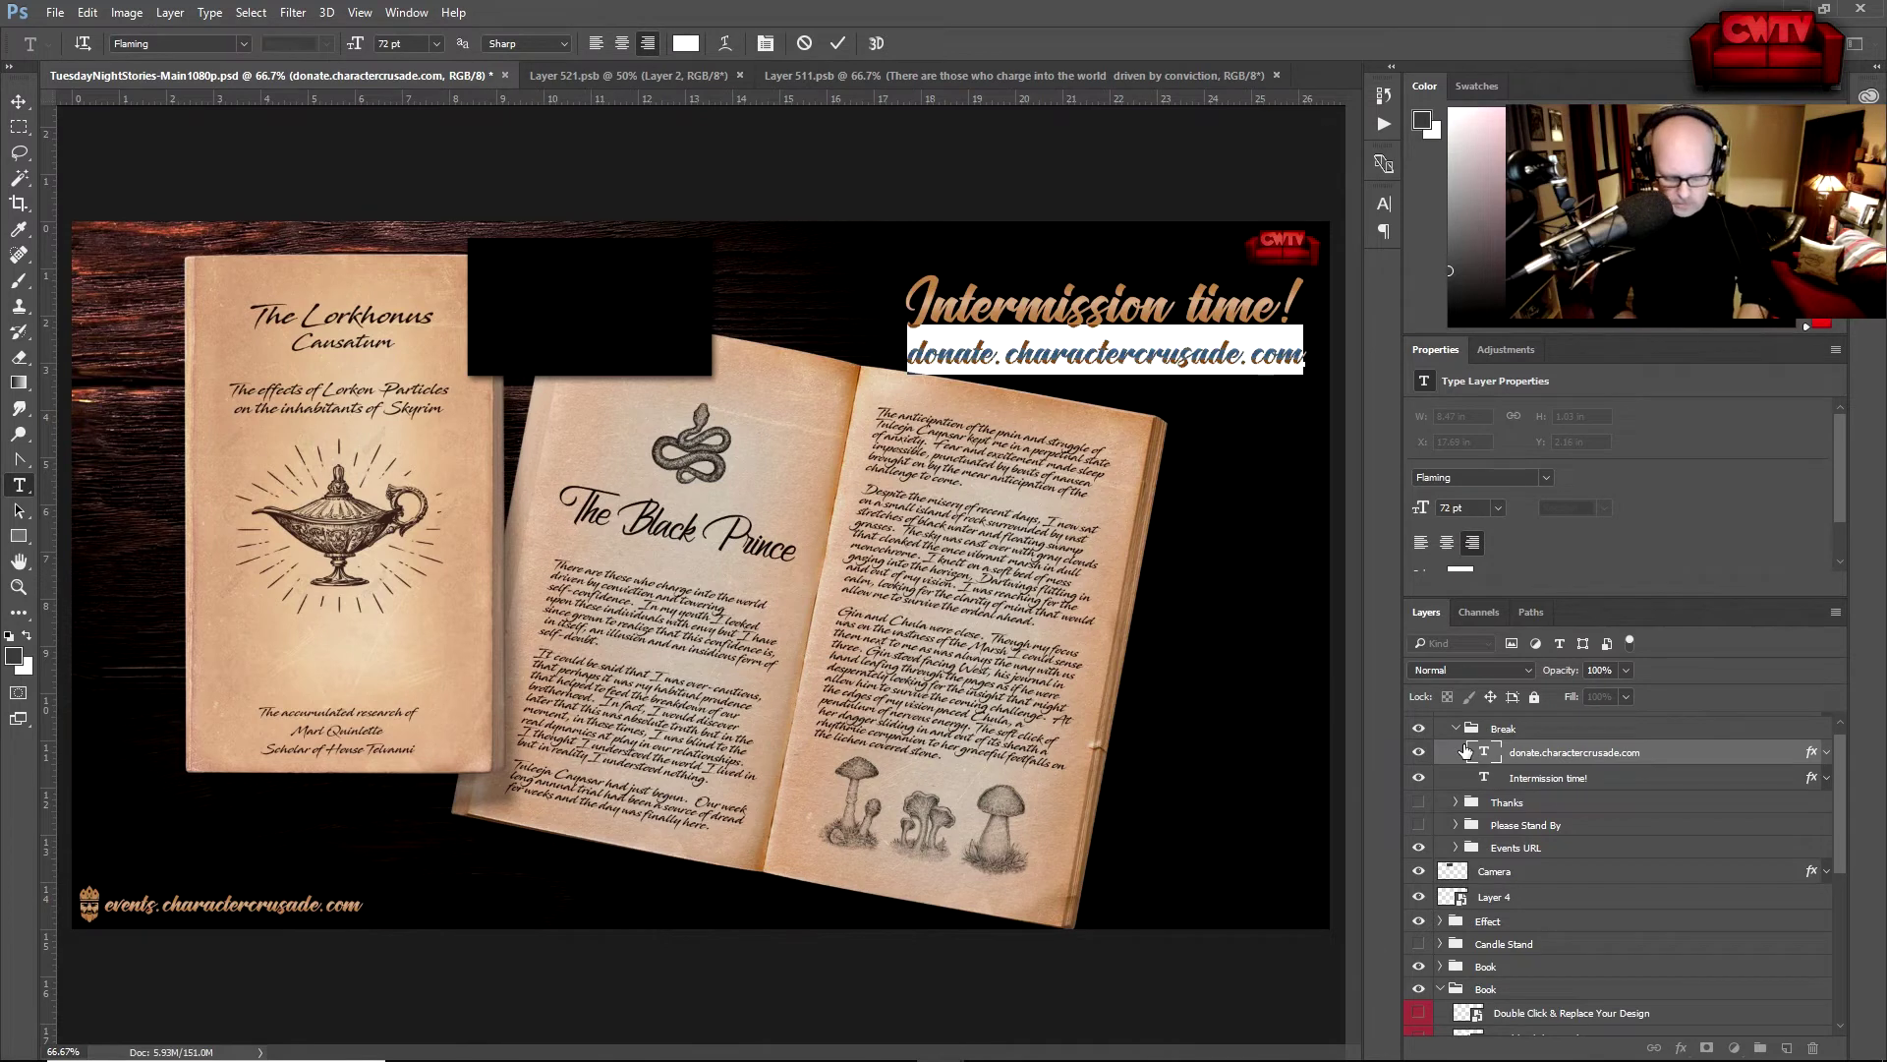
pyautogui.write('be')
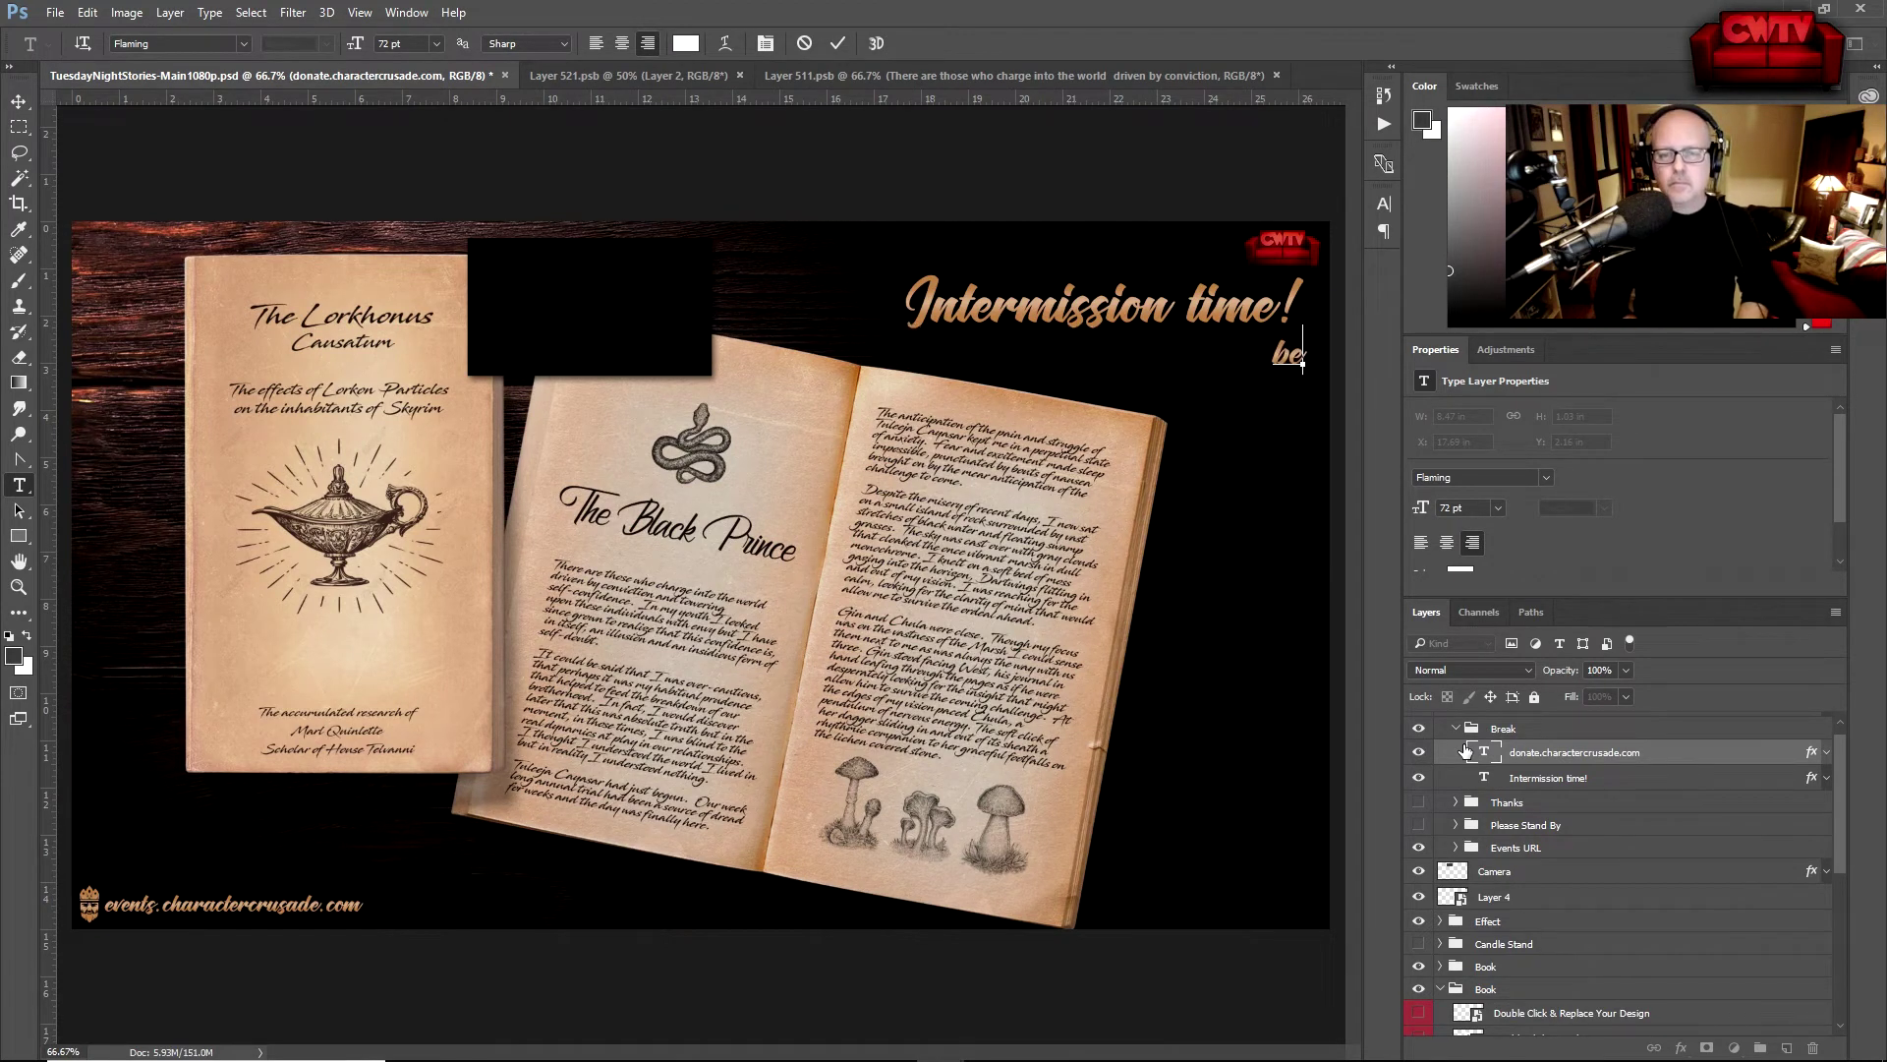
pyautogui.write(' right bac')
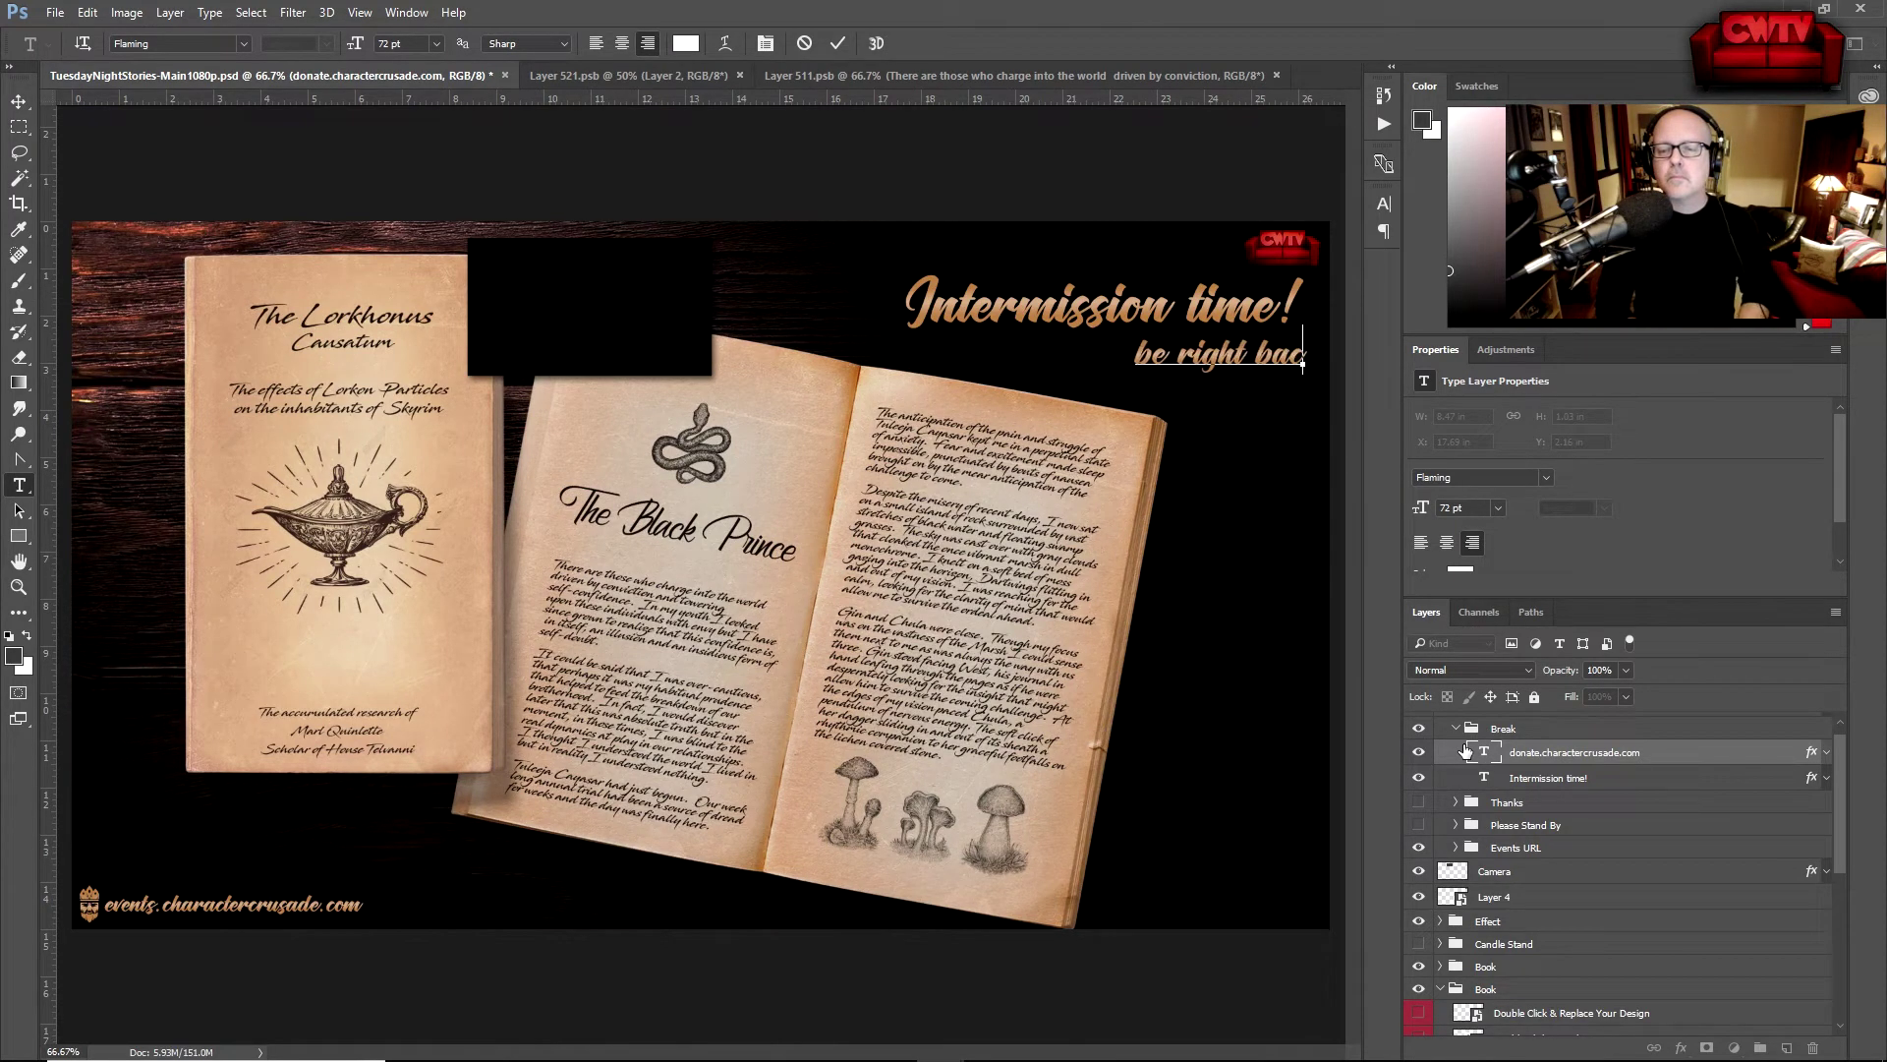
pyautogui.write('k...')
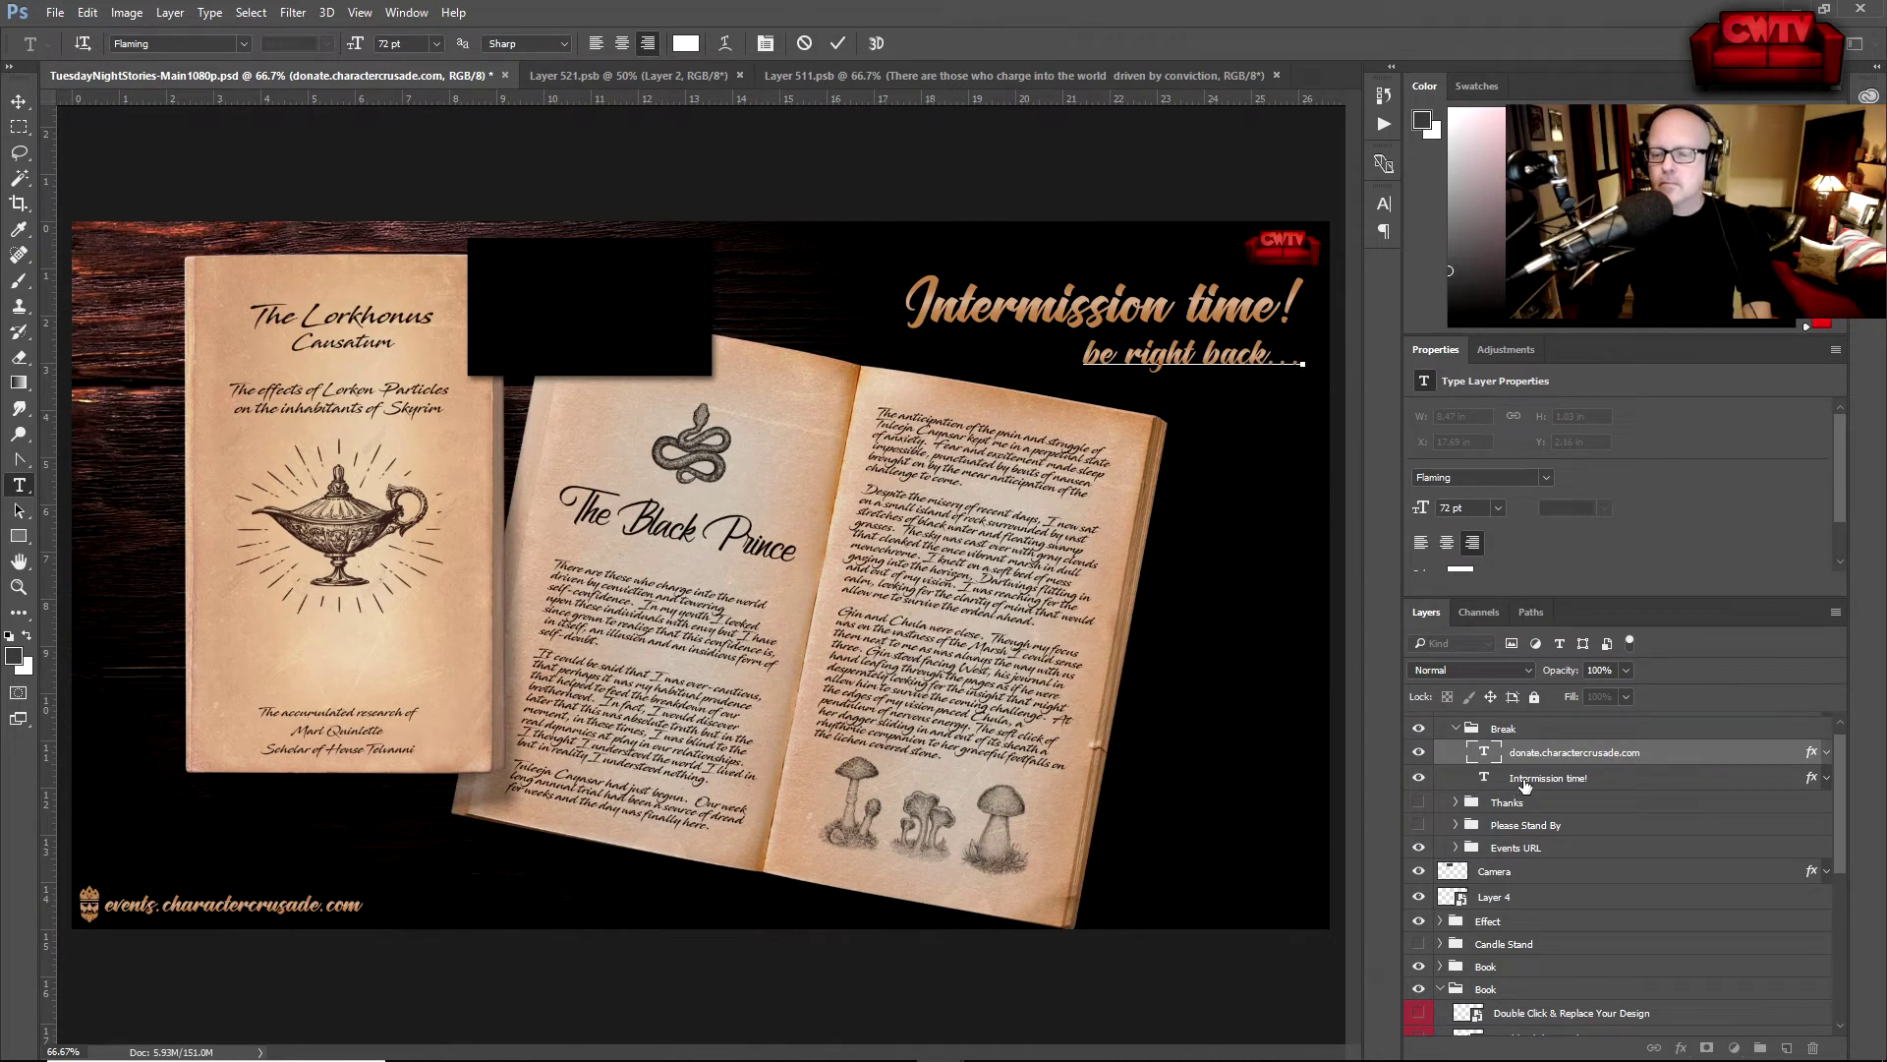
pyautogui.click(1526, 779)
pyautogui.press('v')
pyautogui.click(1496, 734)
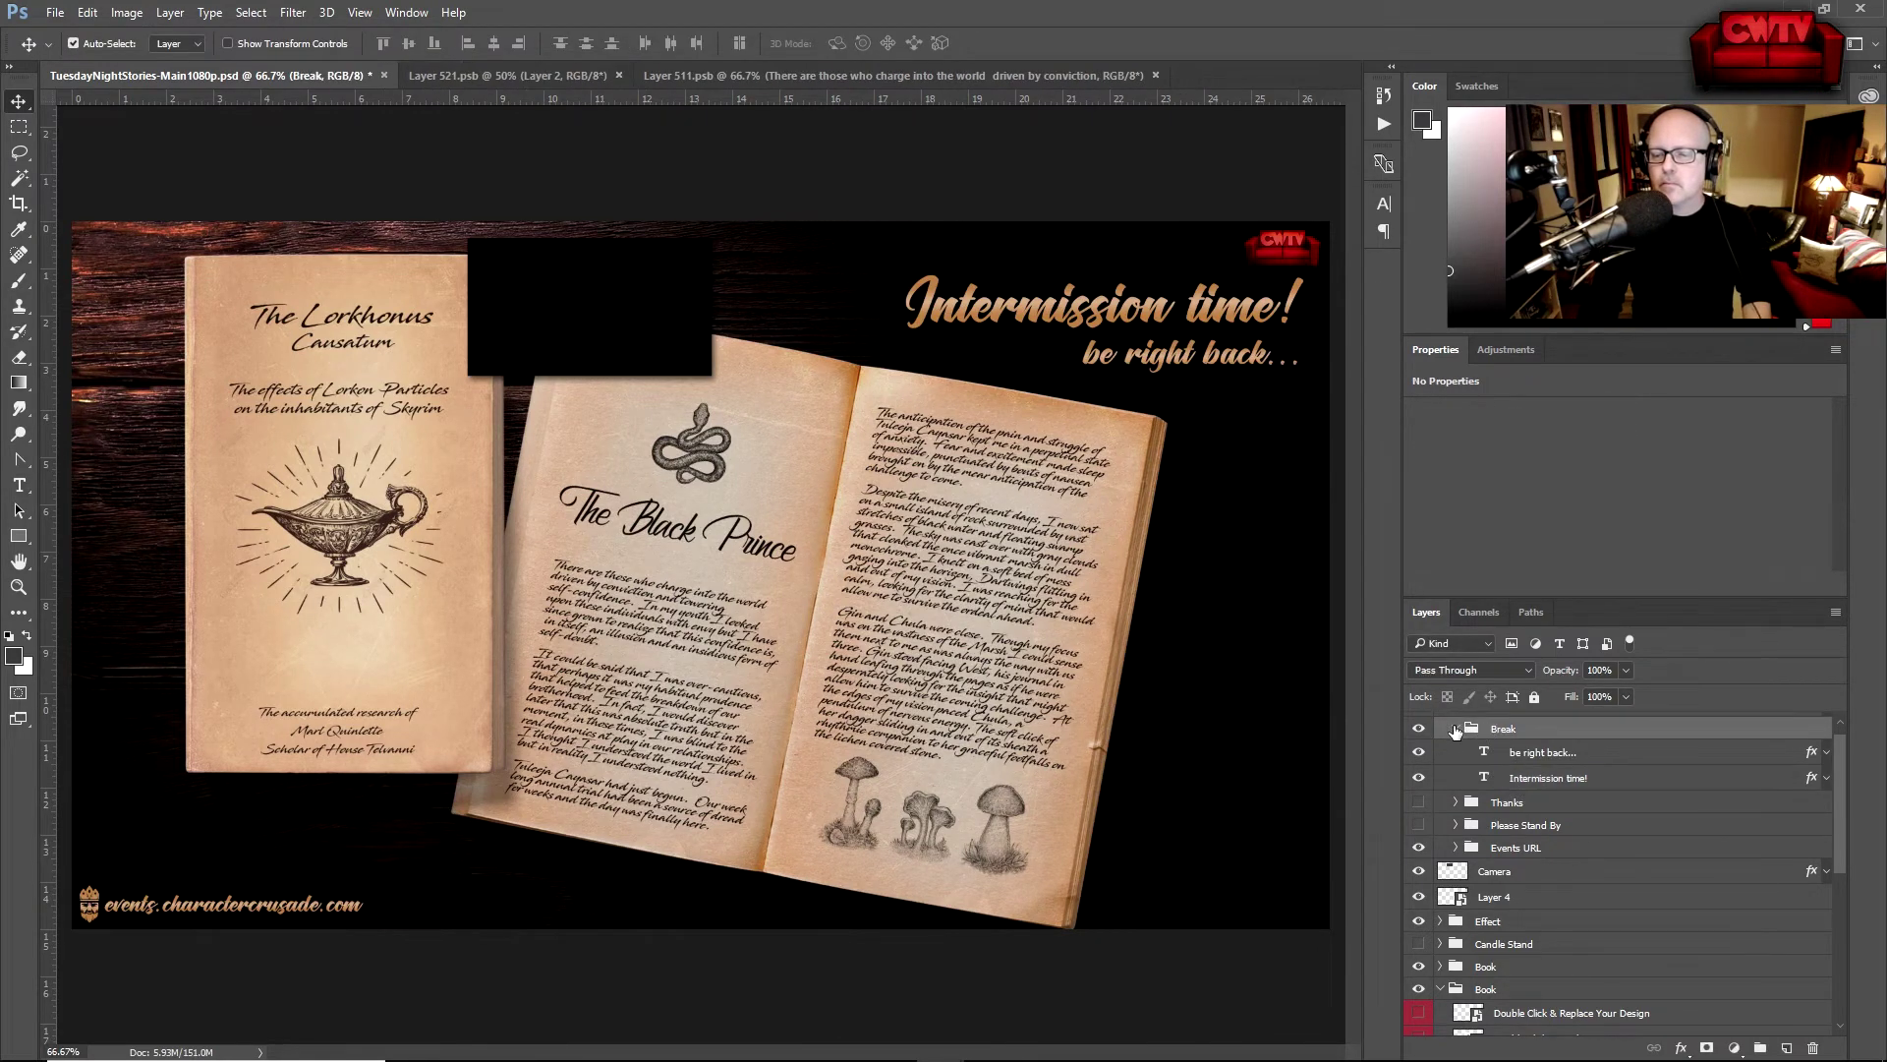
pyautogui.click(1456, 728)
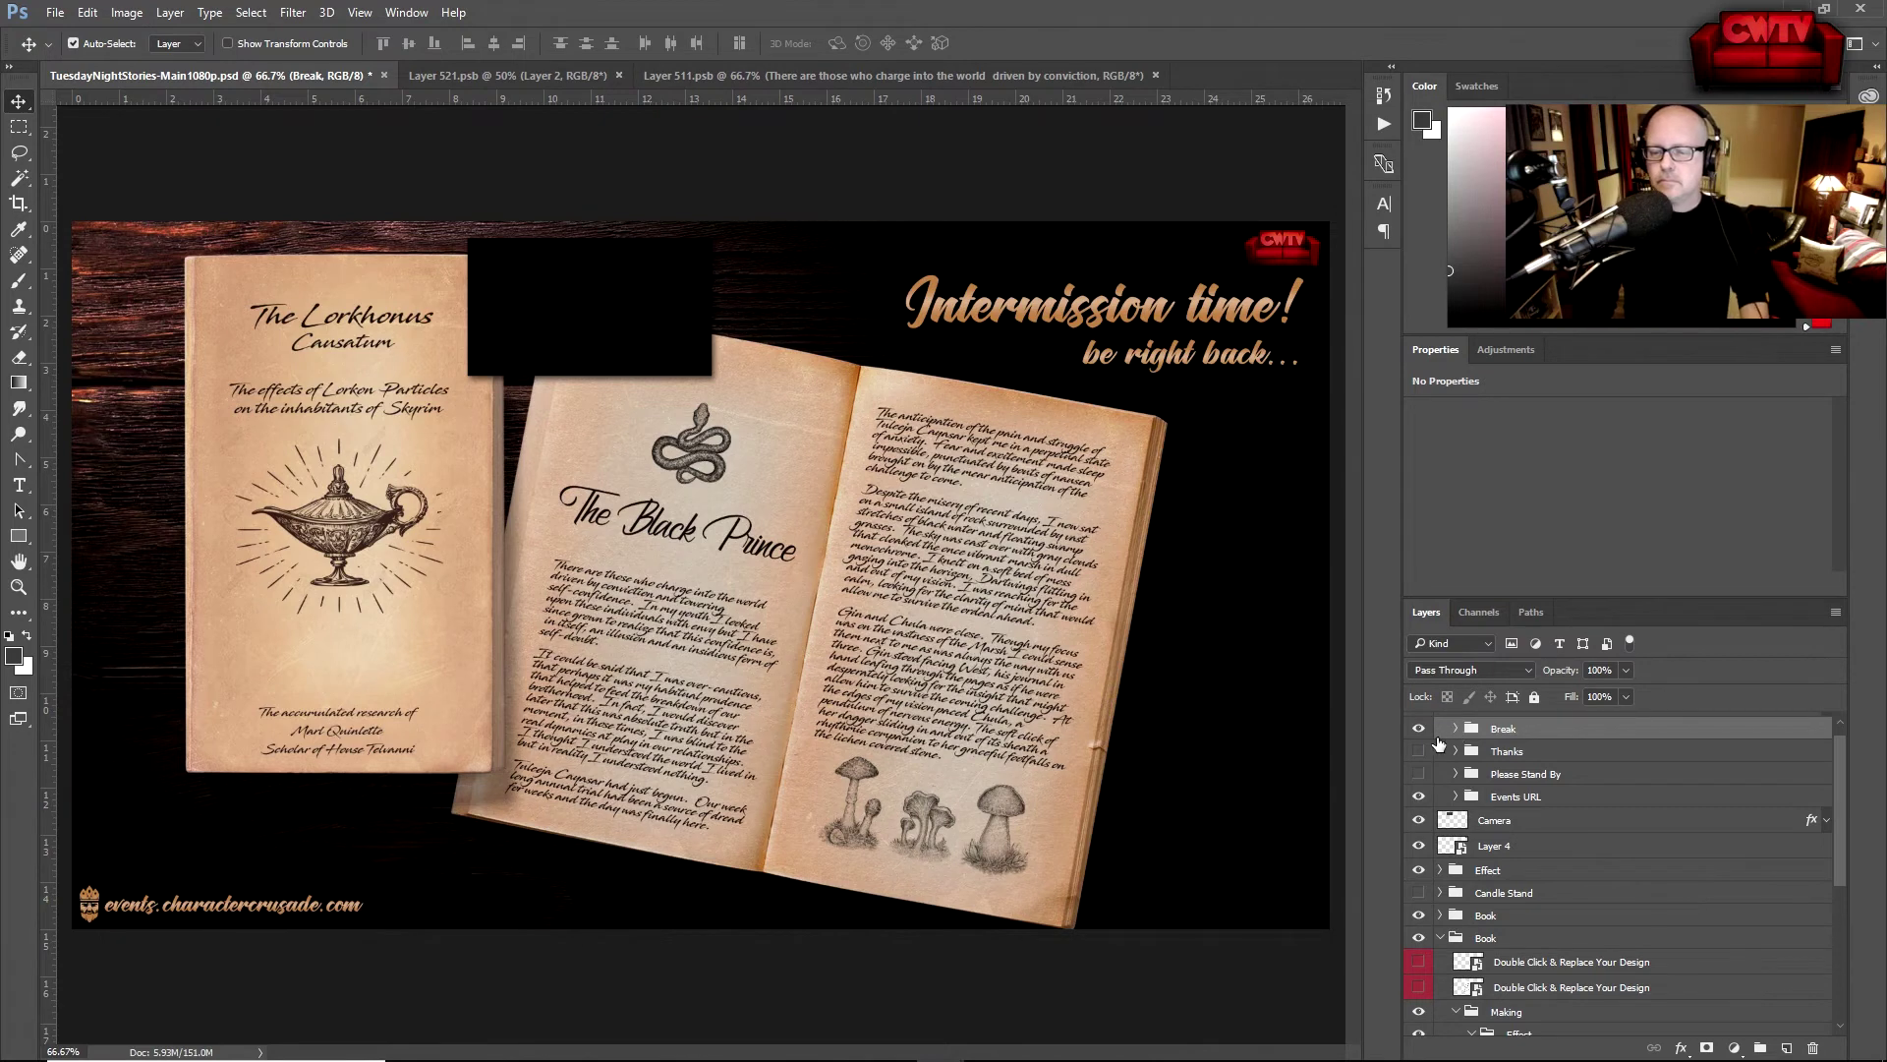
# - Duplicate the Break group, hide the original, and name the copy 'Audience Chat'
pyautogui.moveTo(1501, 732); pyautogui.dragTo(1786, 1049)
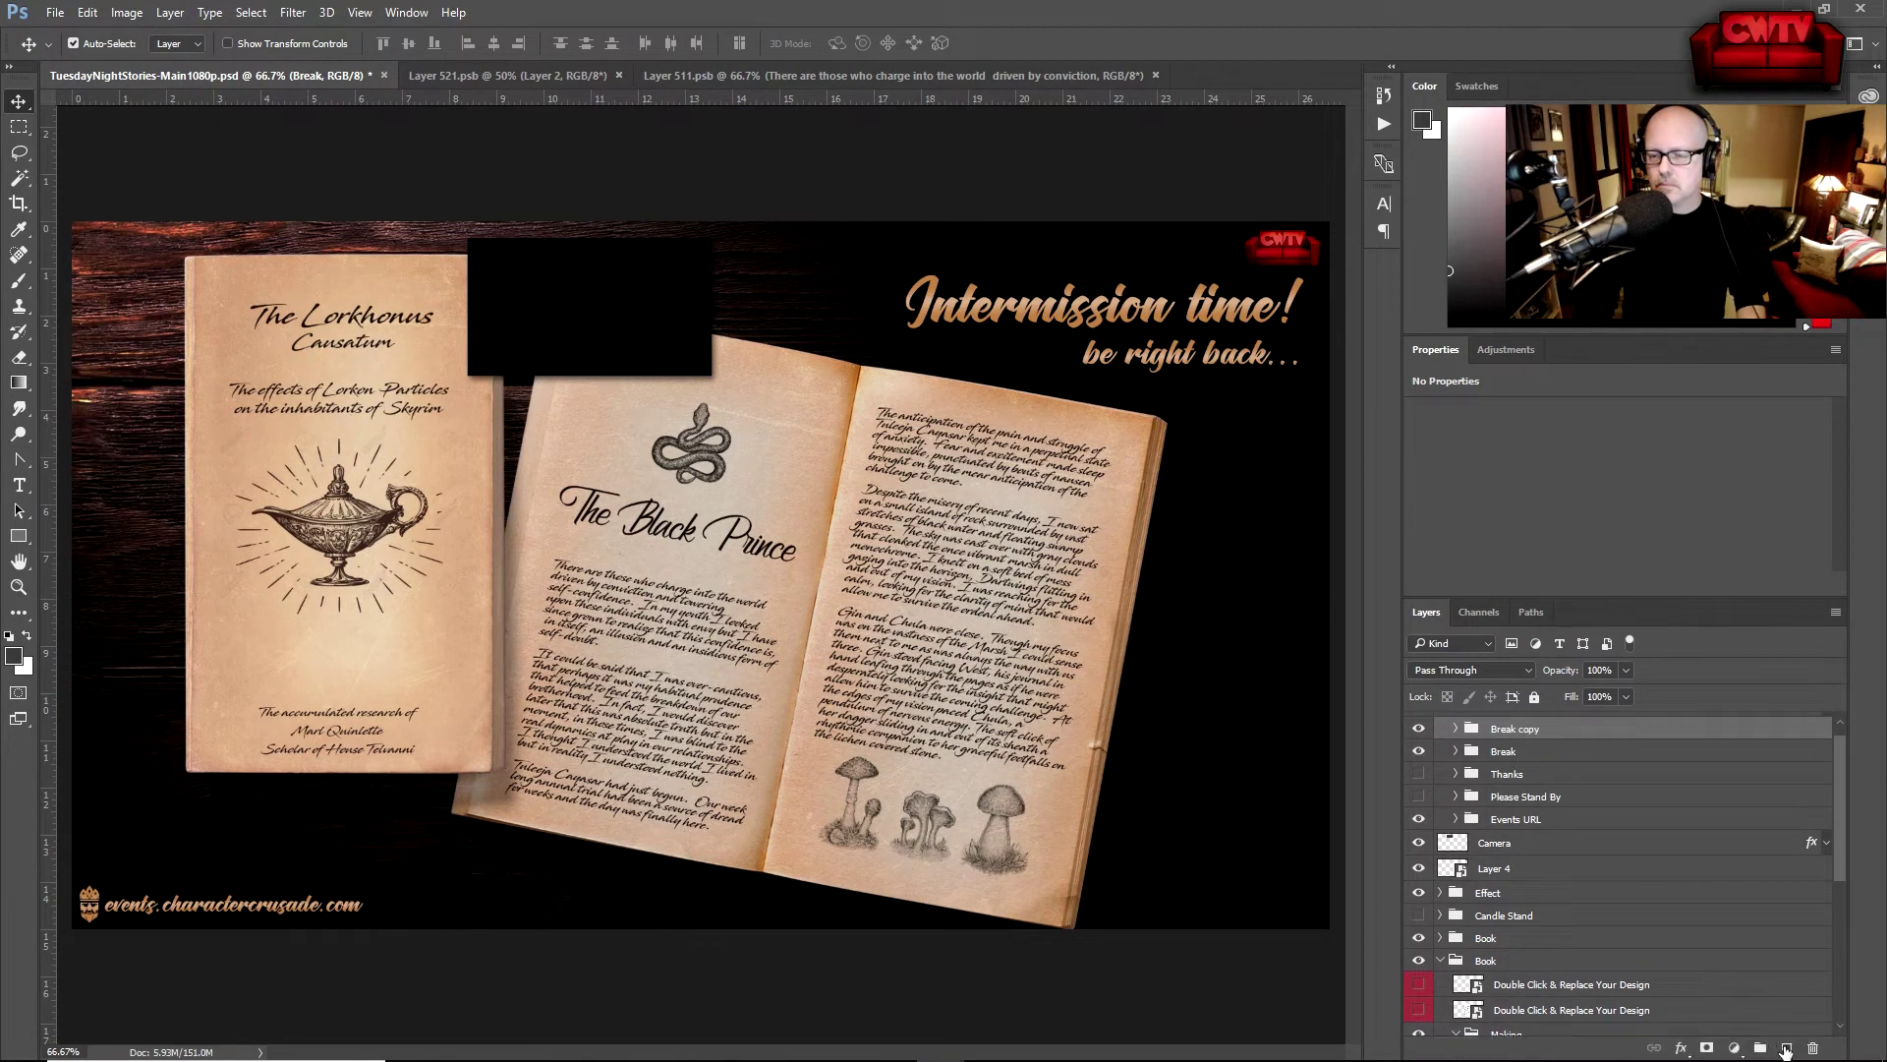
pyautogui.click(1419, 750)
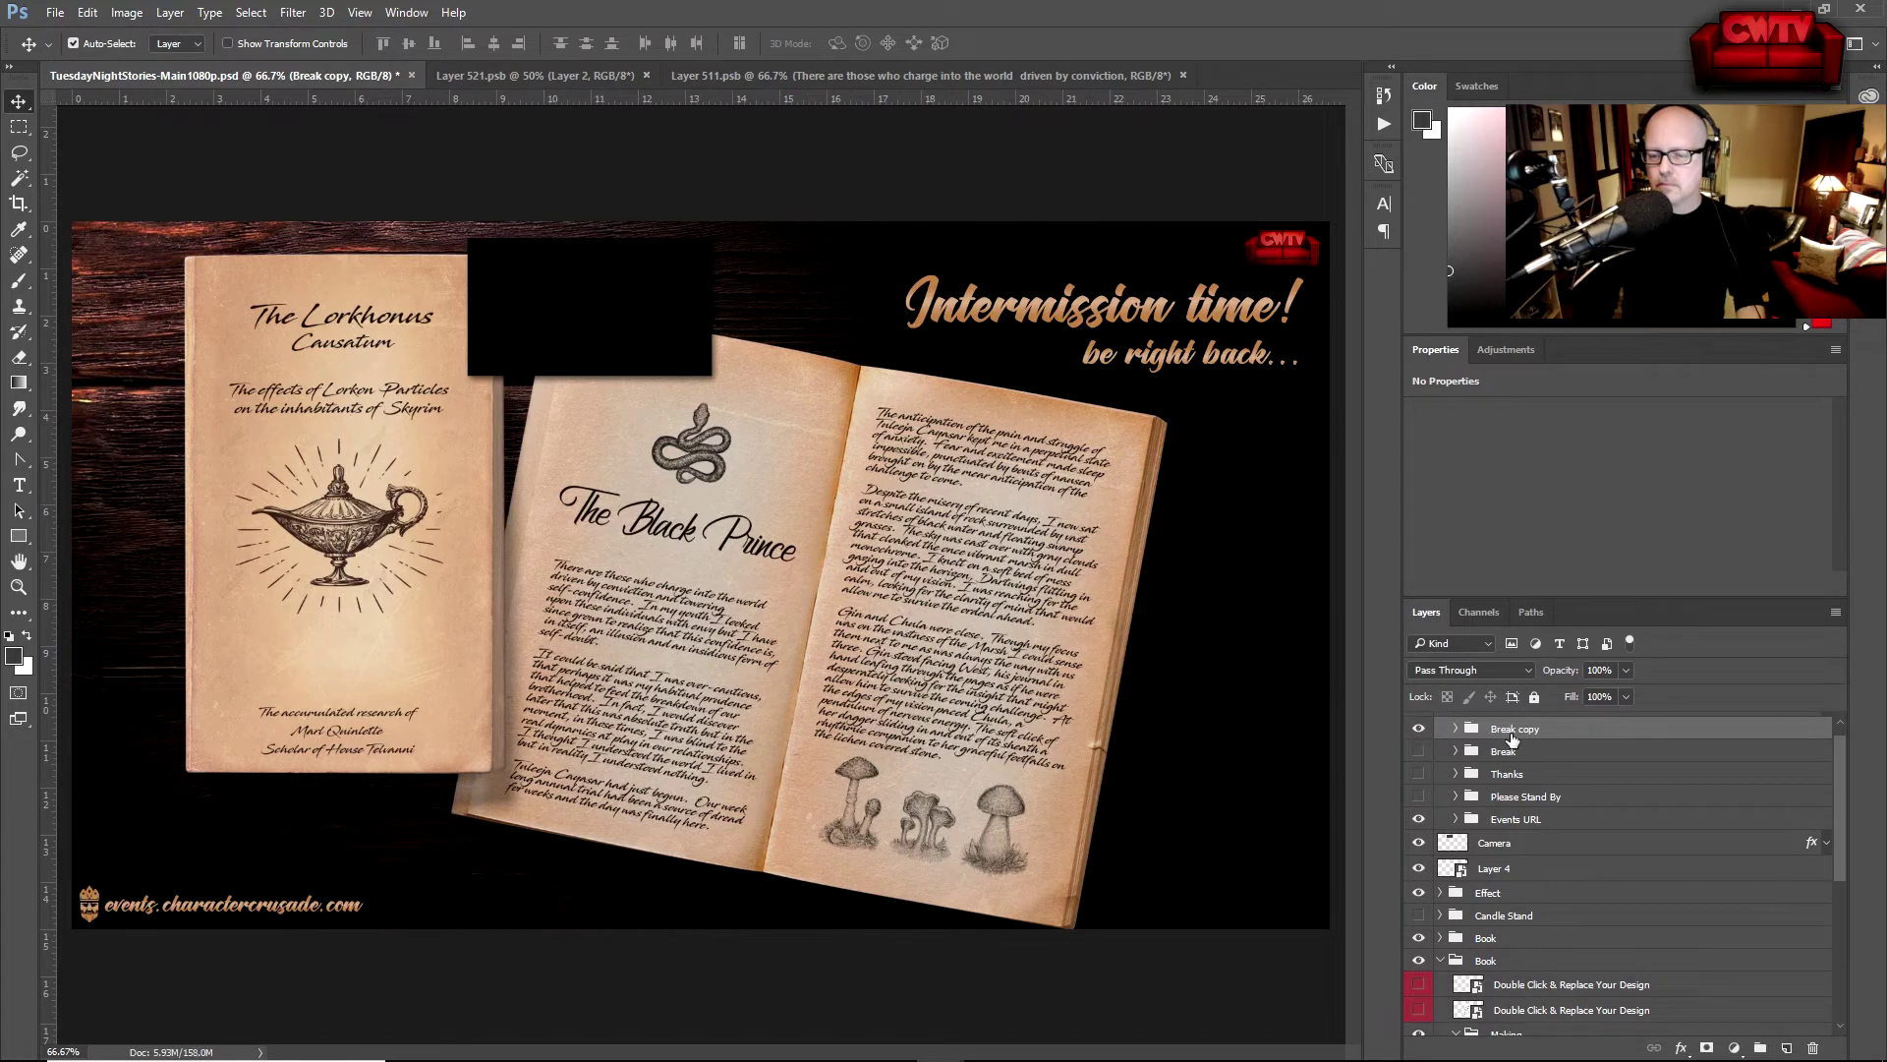
pyautogui.doubleClick(1511, 731)
pyautogui.write('Audience Chat')
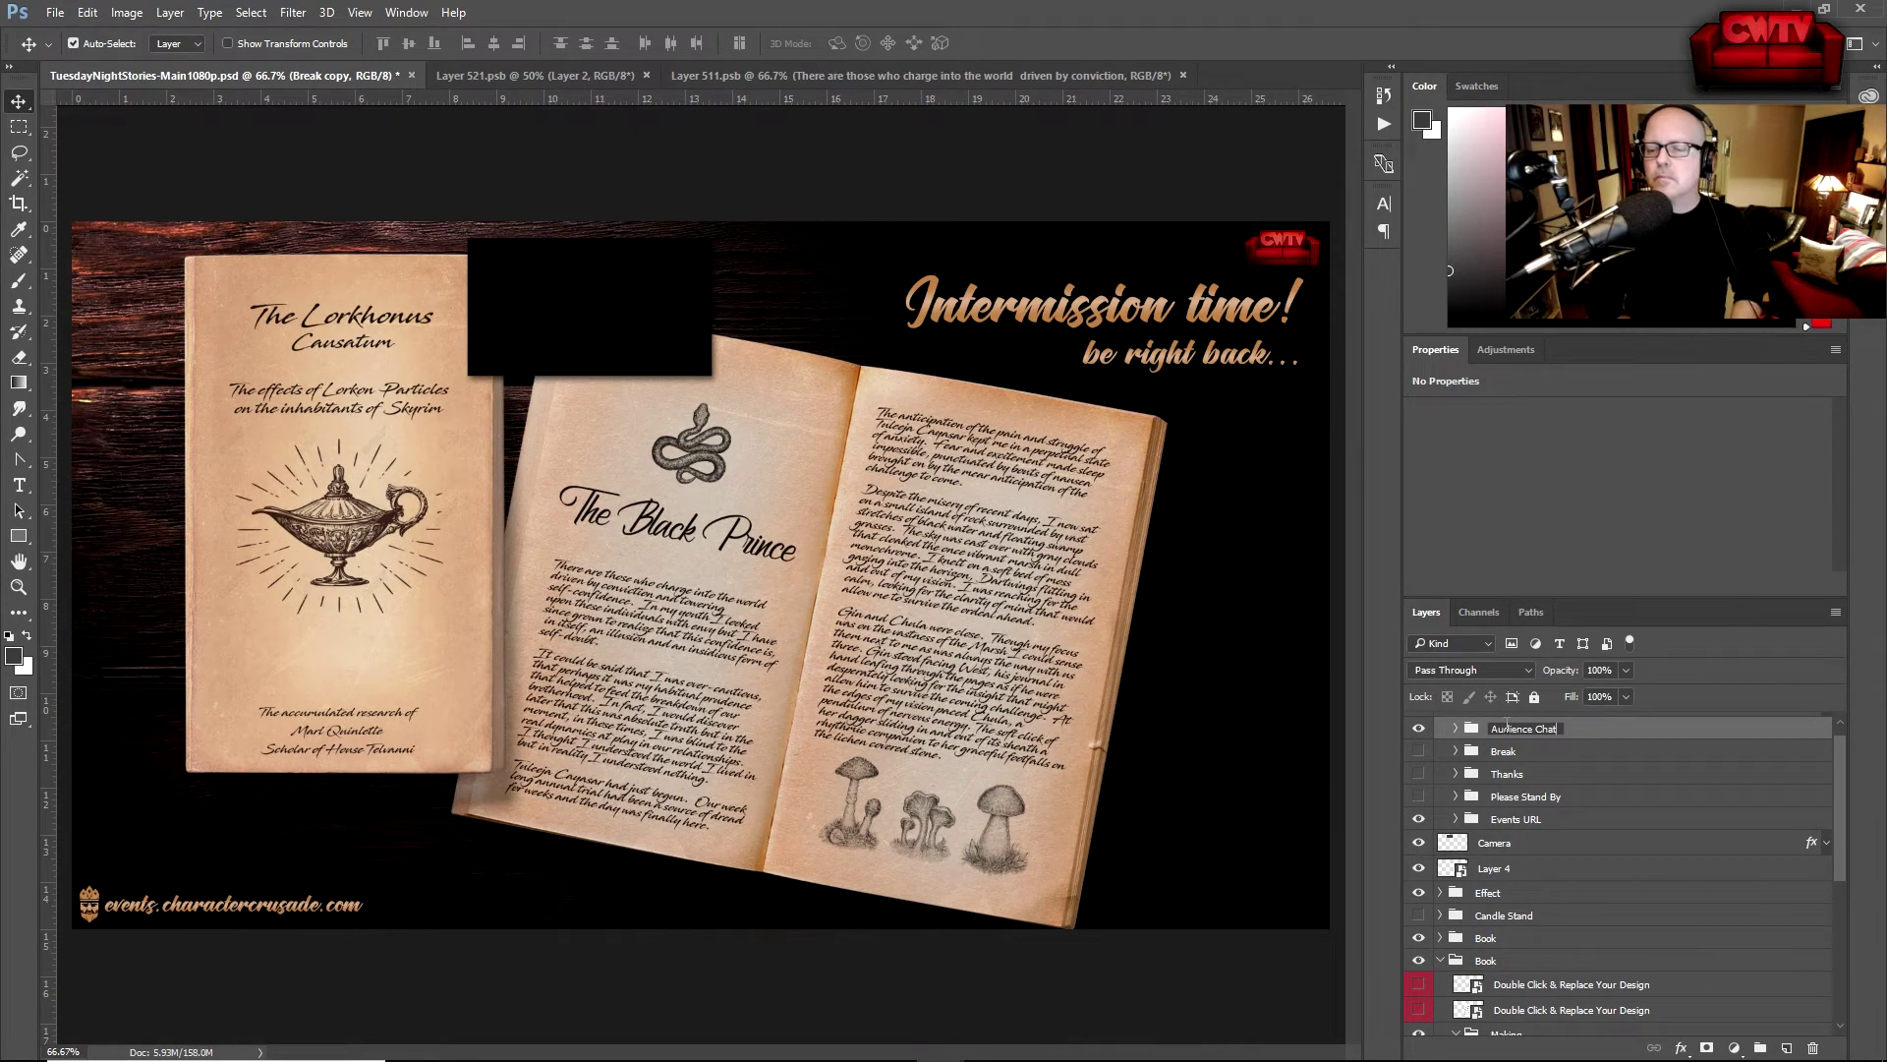
pyautogui.press('Return')
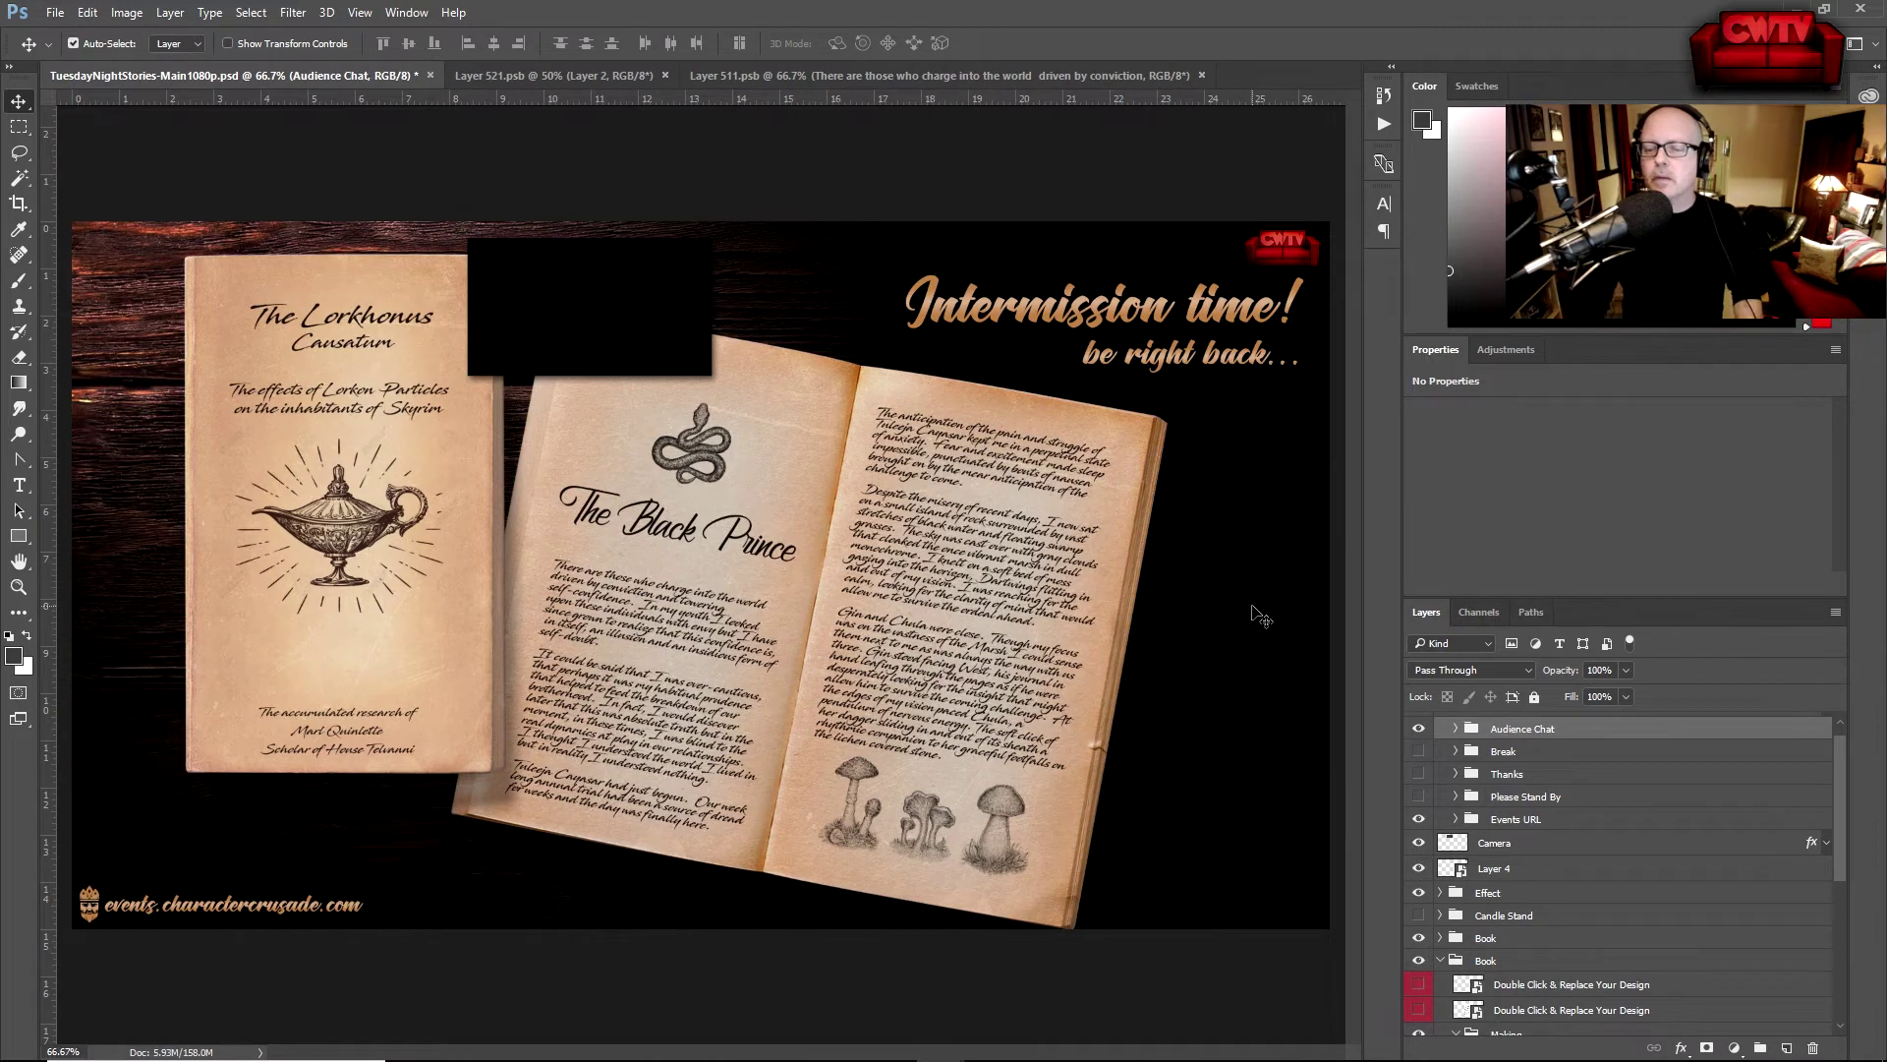
# - Change the Audience Chat heading to 'Have a seat on the couch!'
pyautogui.click(1455, 729)
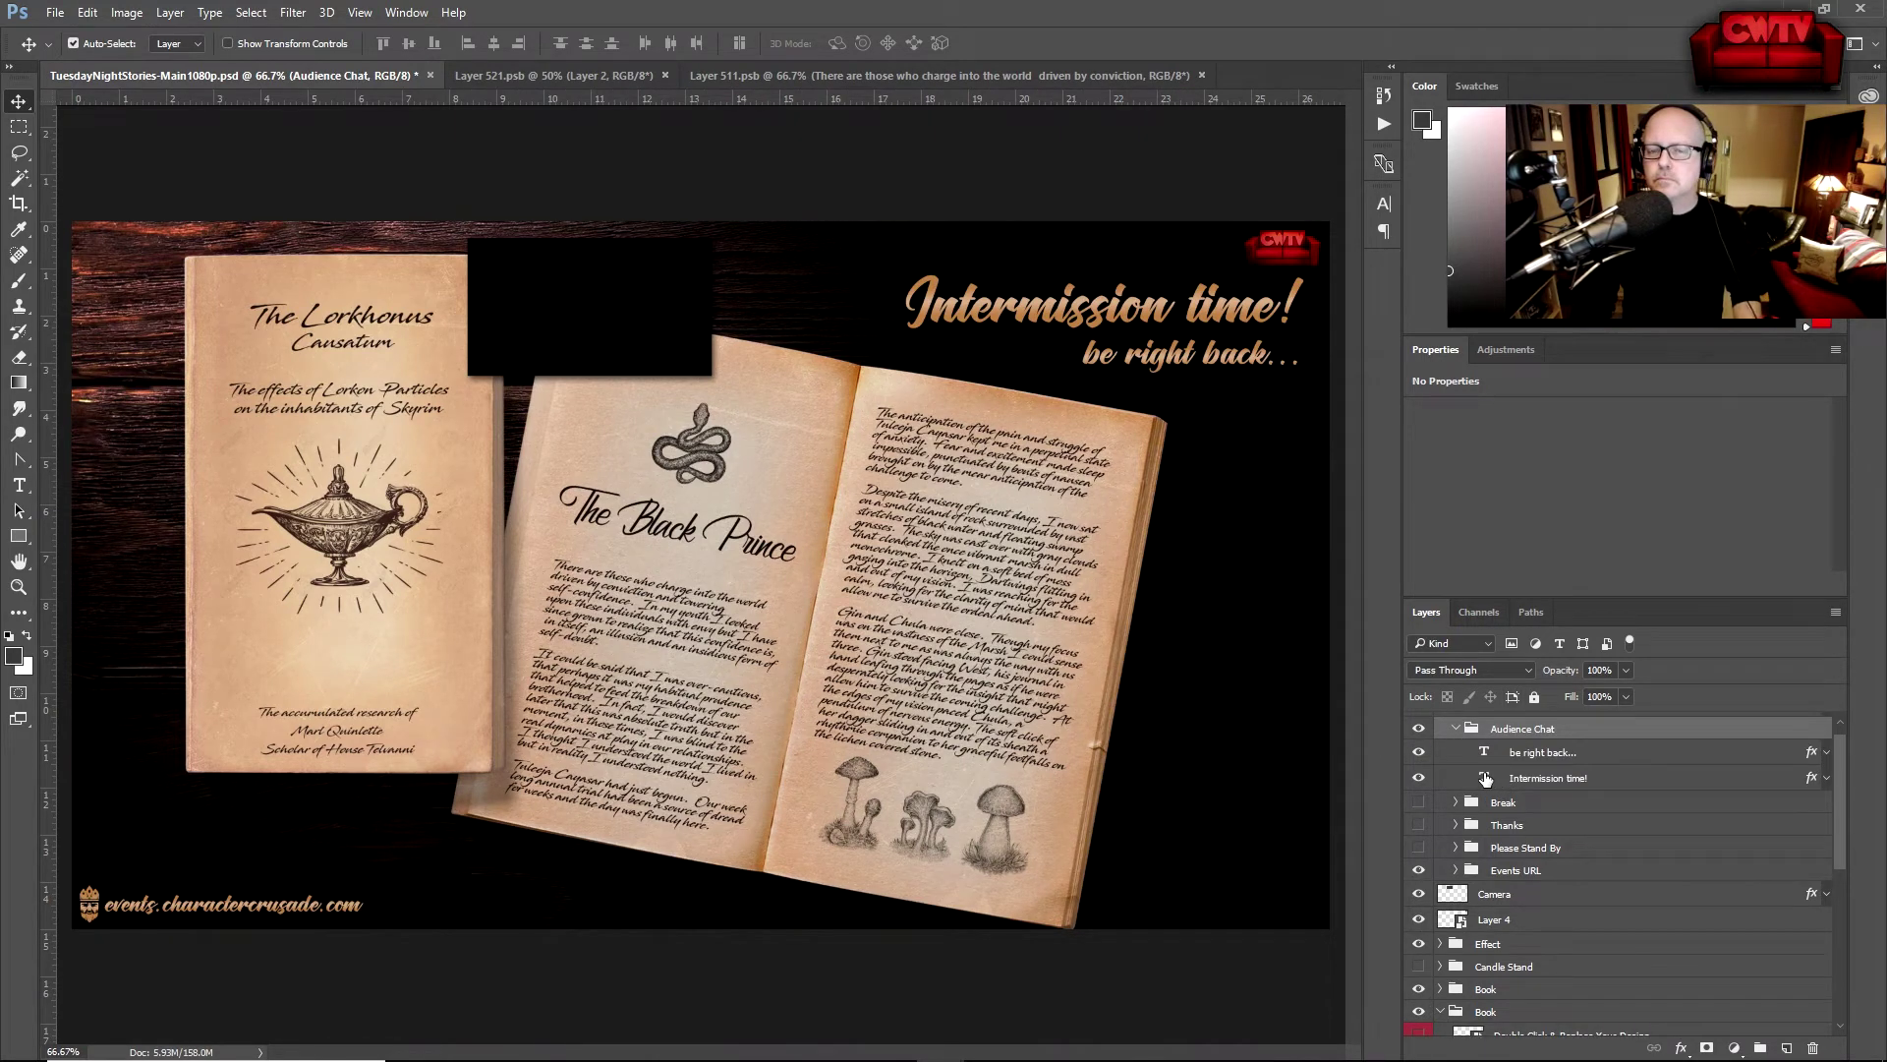
pyautogui.doubleClick(1485, 778)
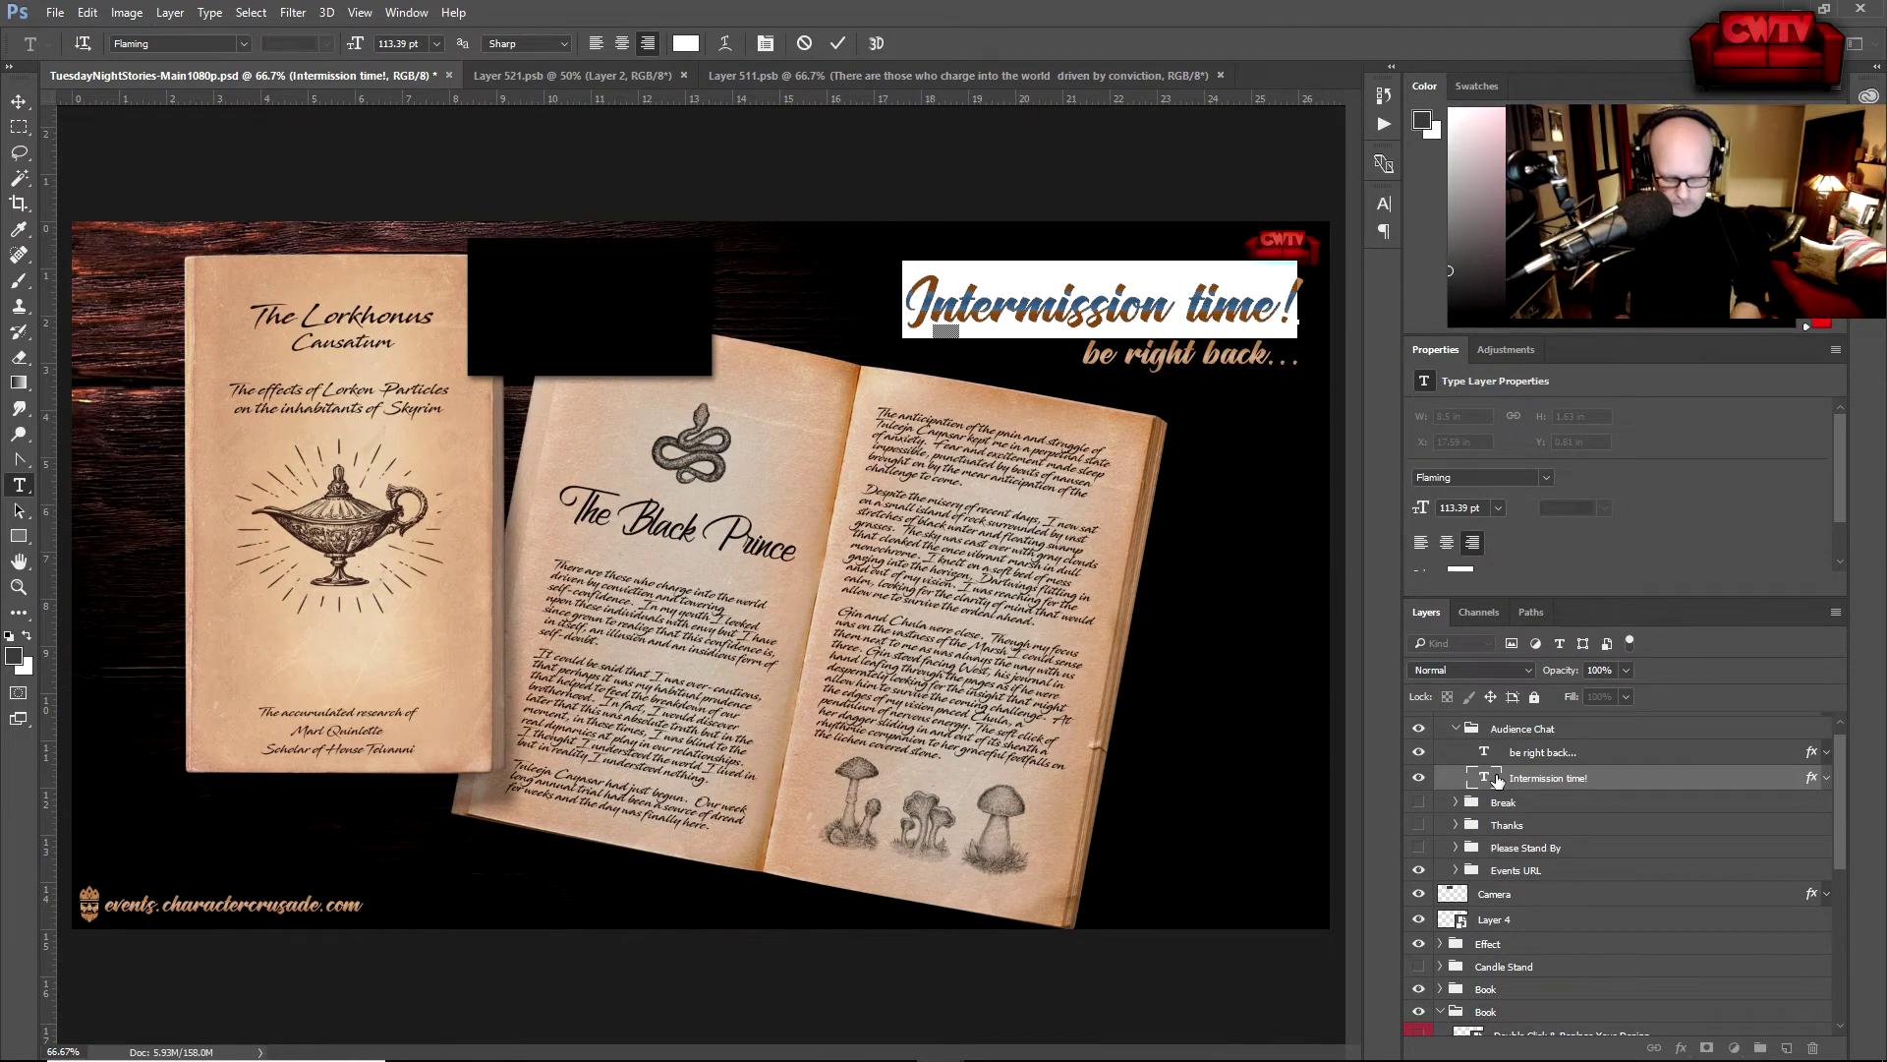
pyautogui.write('Ha')
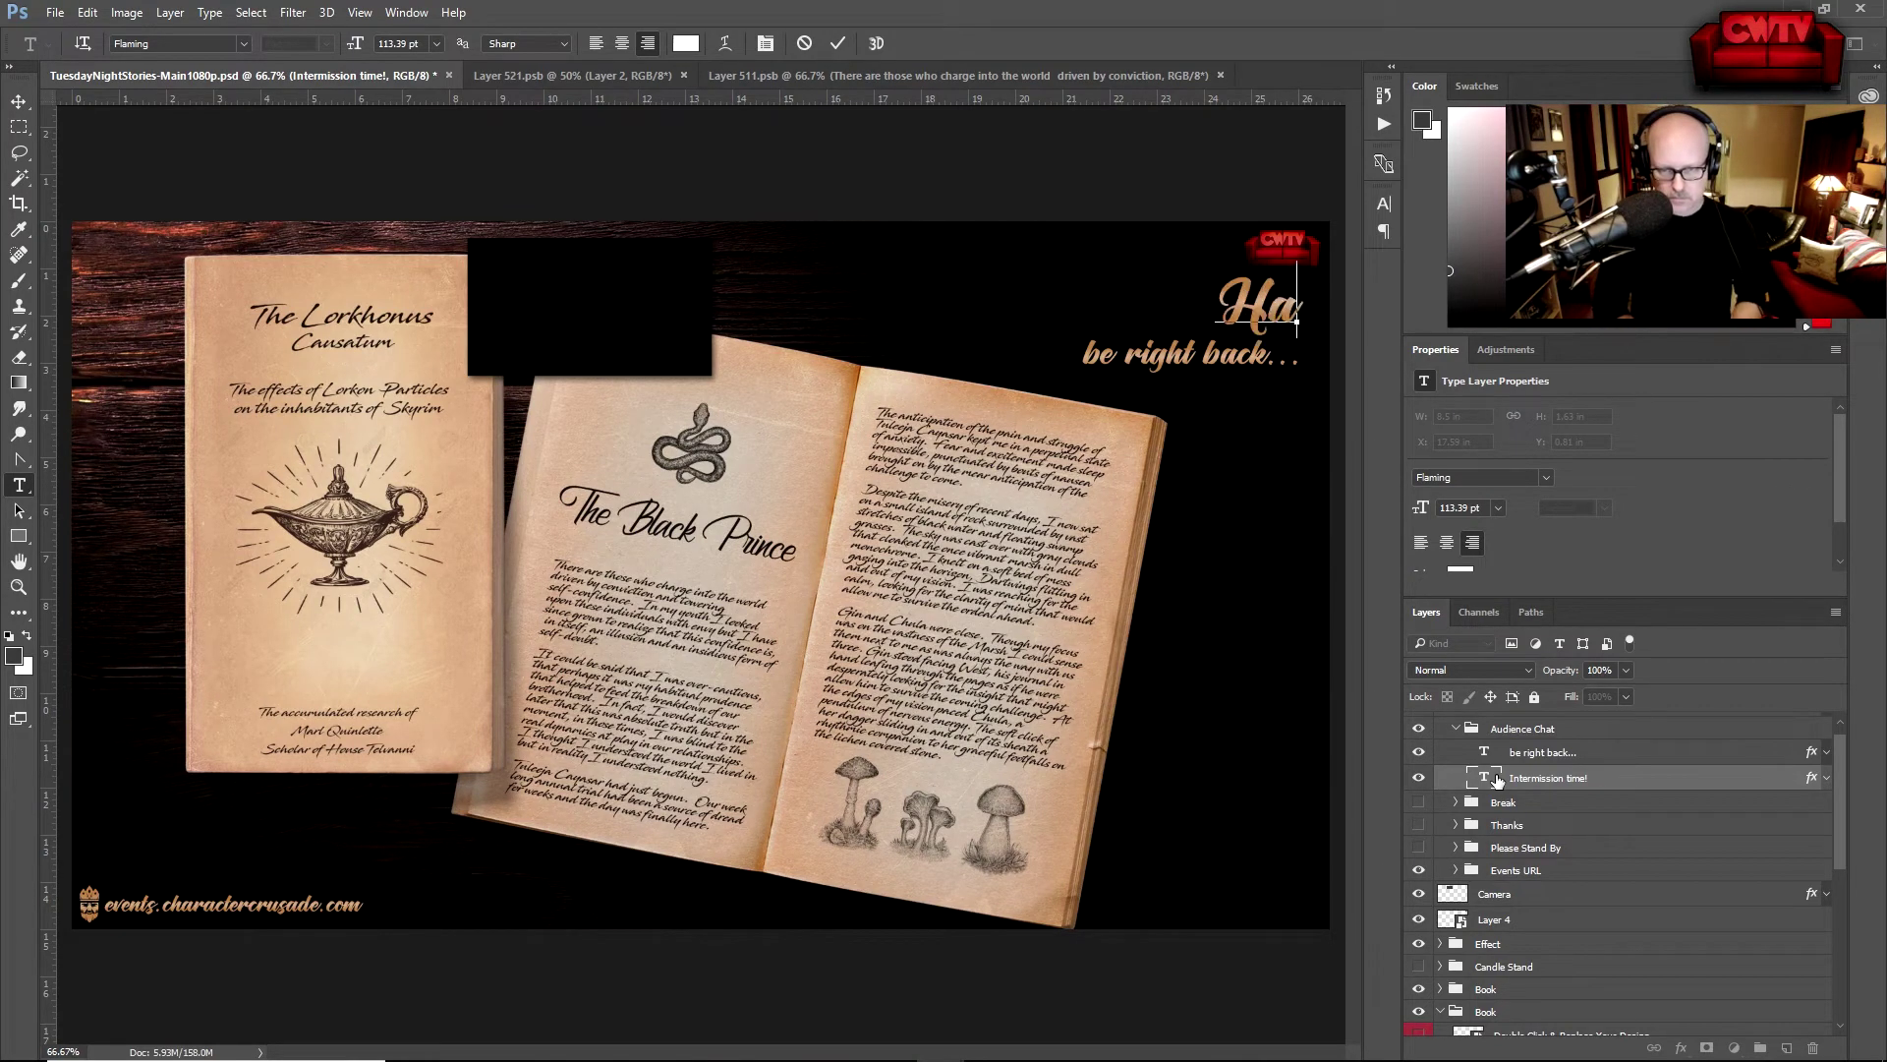
pyautogui.write('ve a seat')
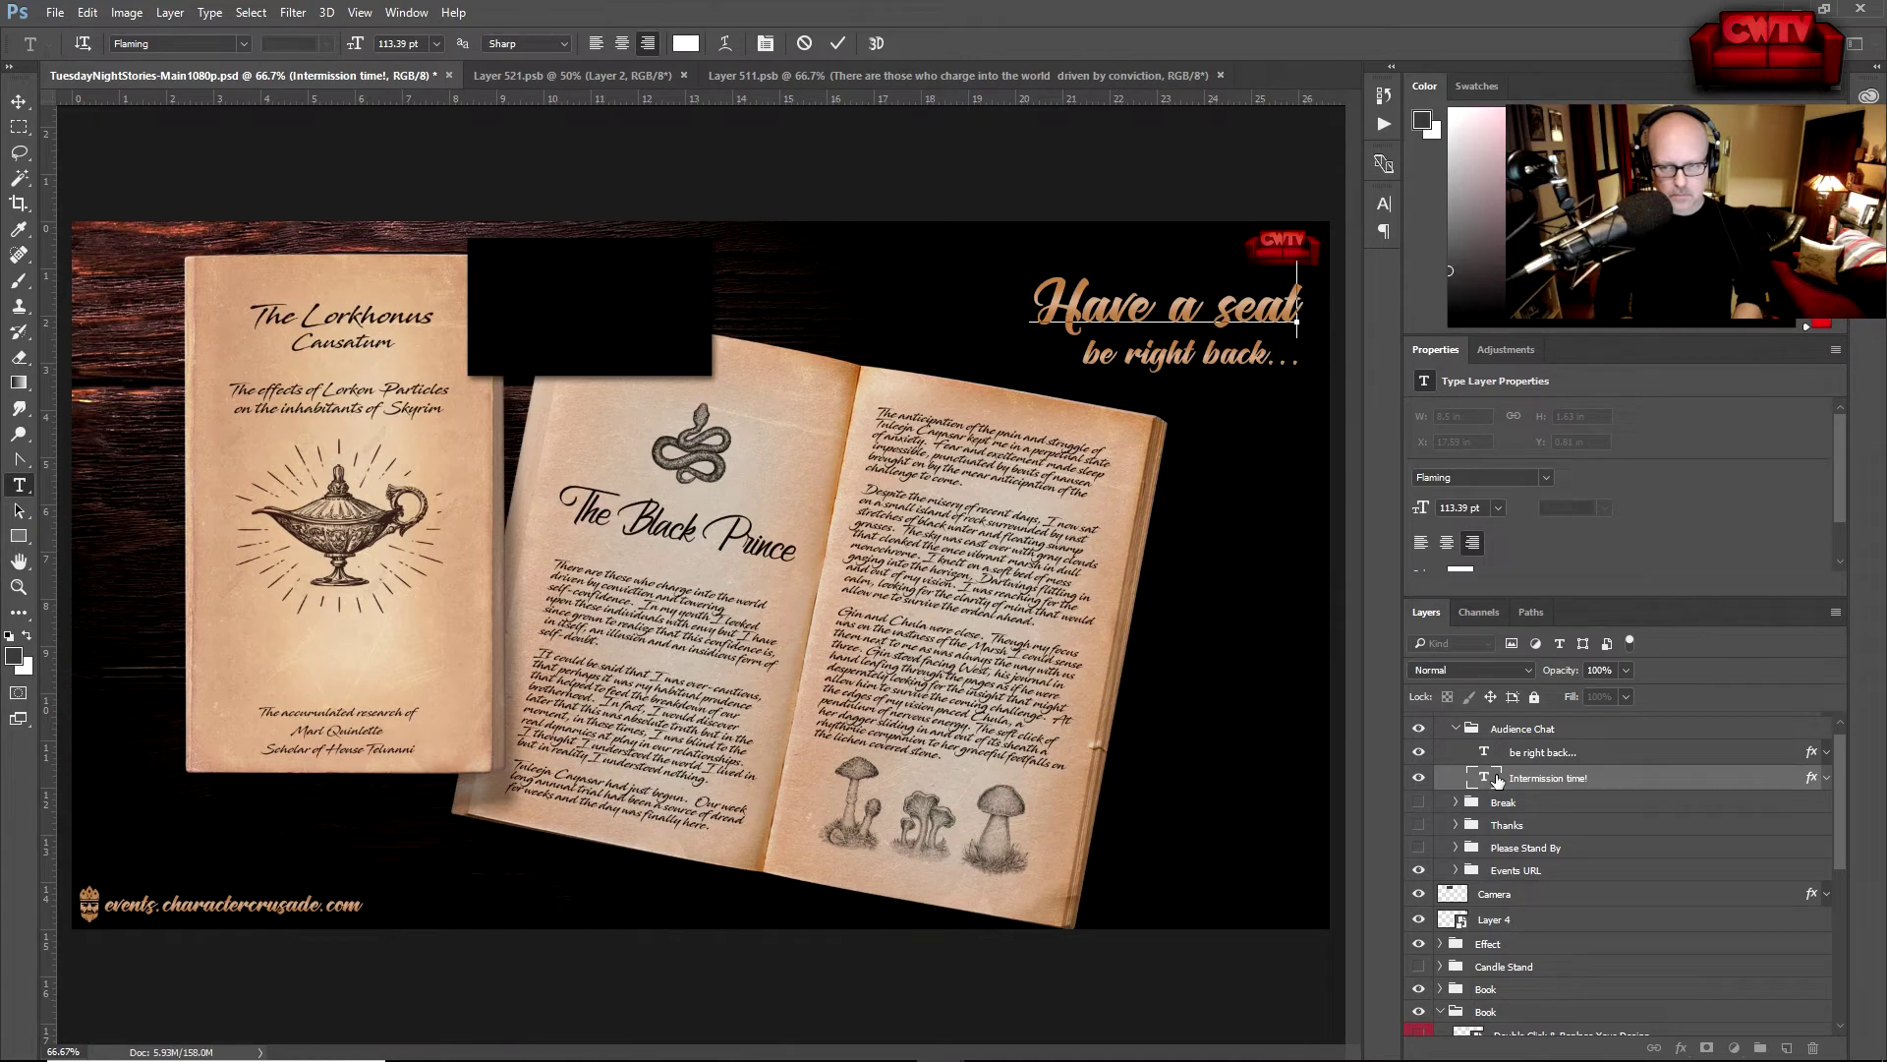
pyautogui.write(' on the cou')
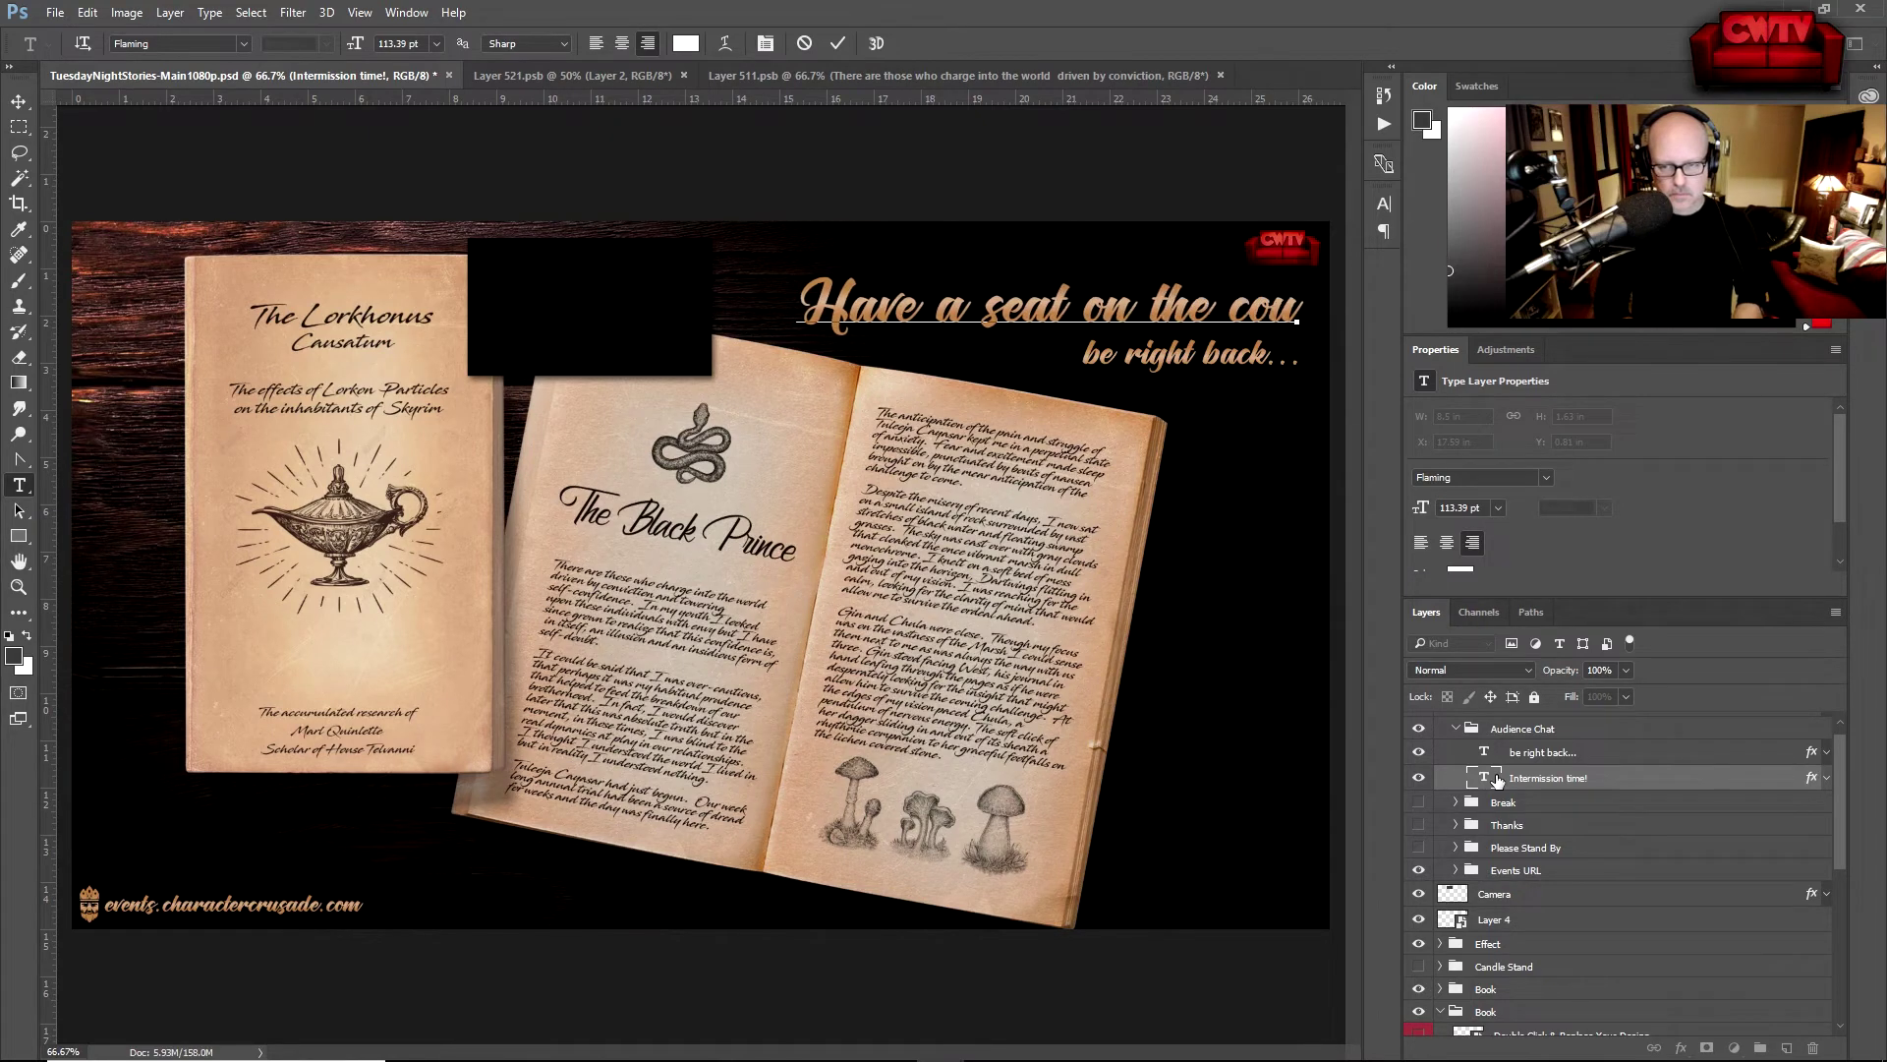
pyautogui.write('ch')
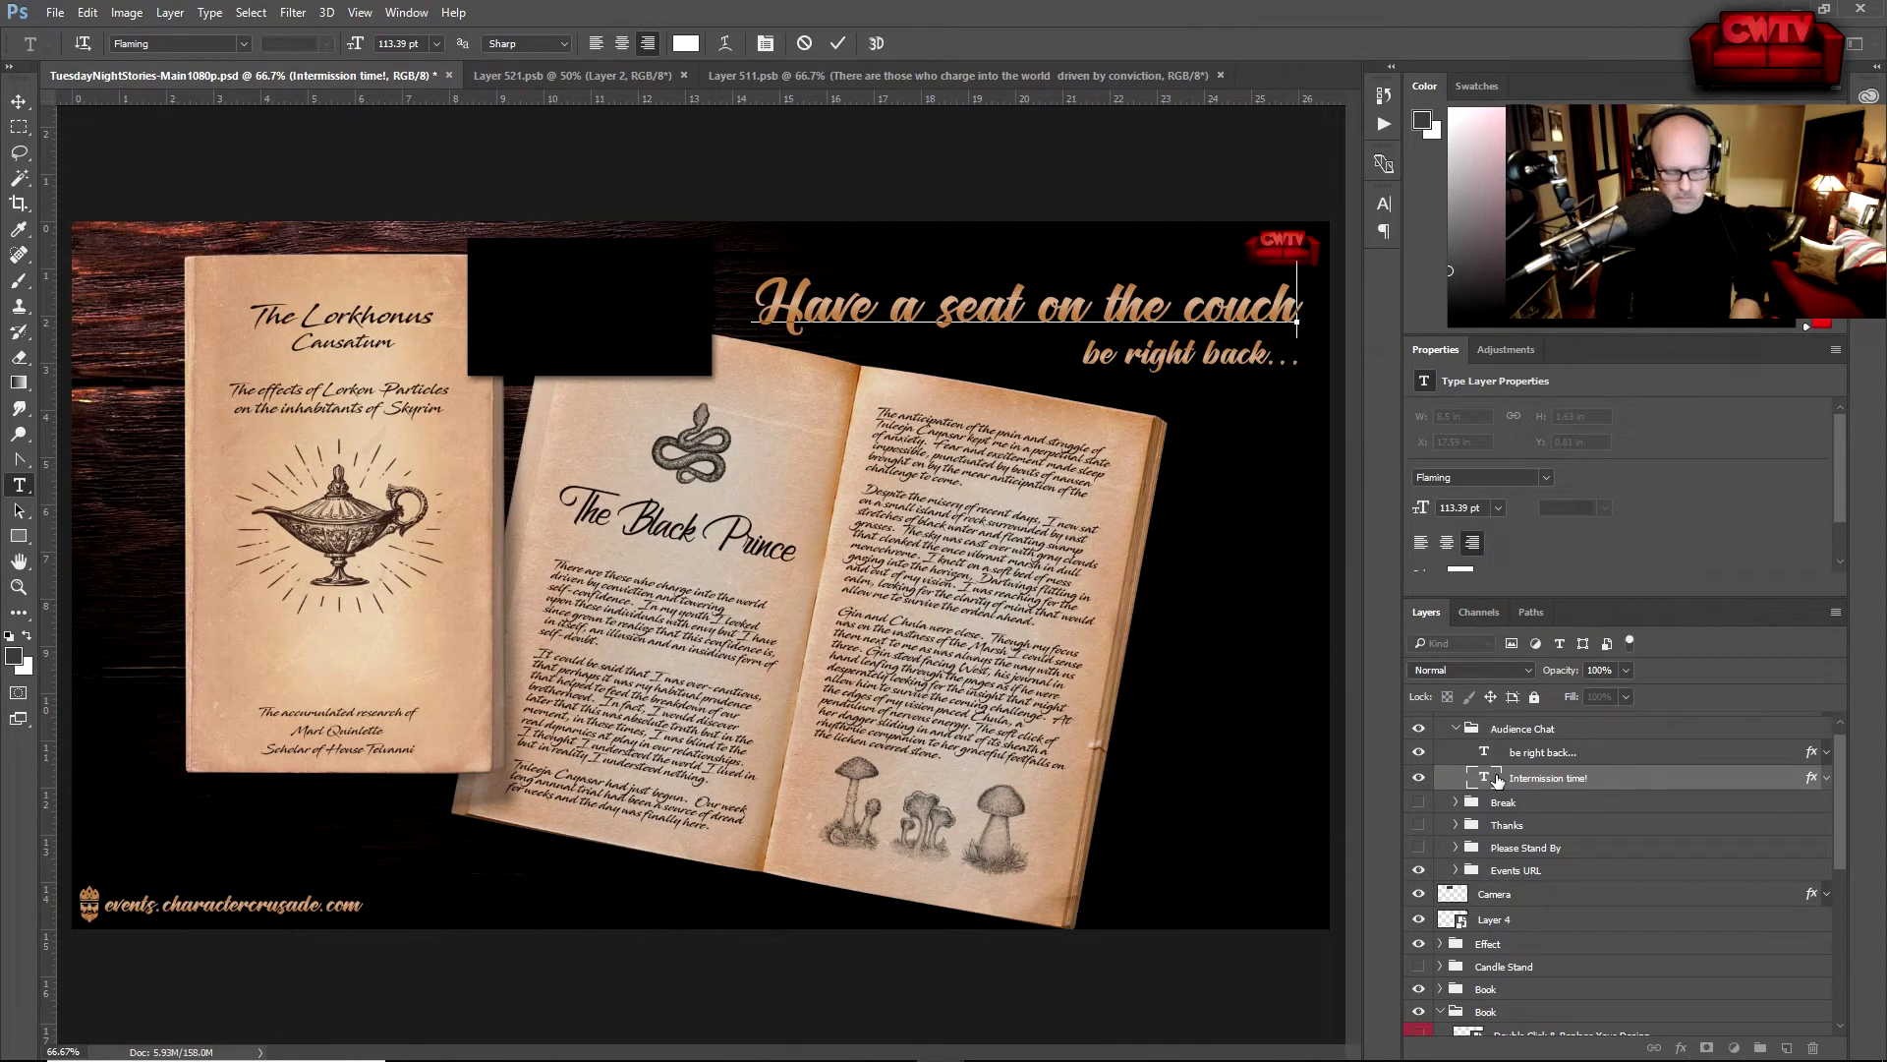
pyautogui.write('!')
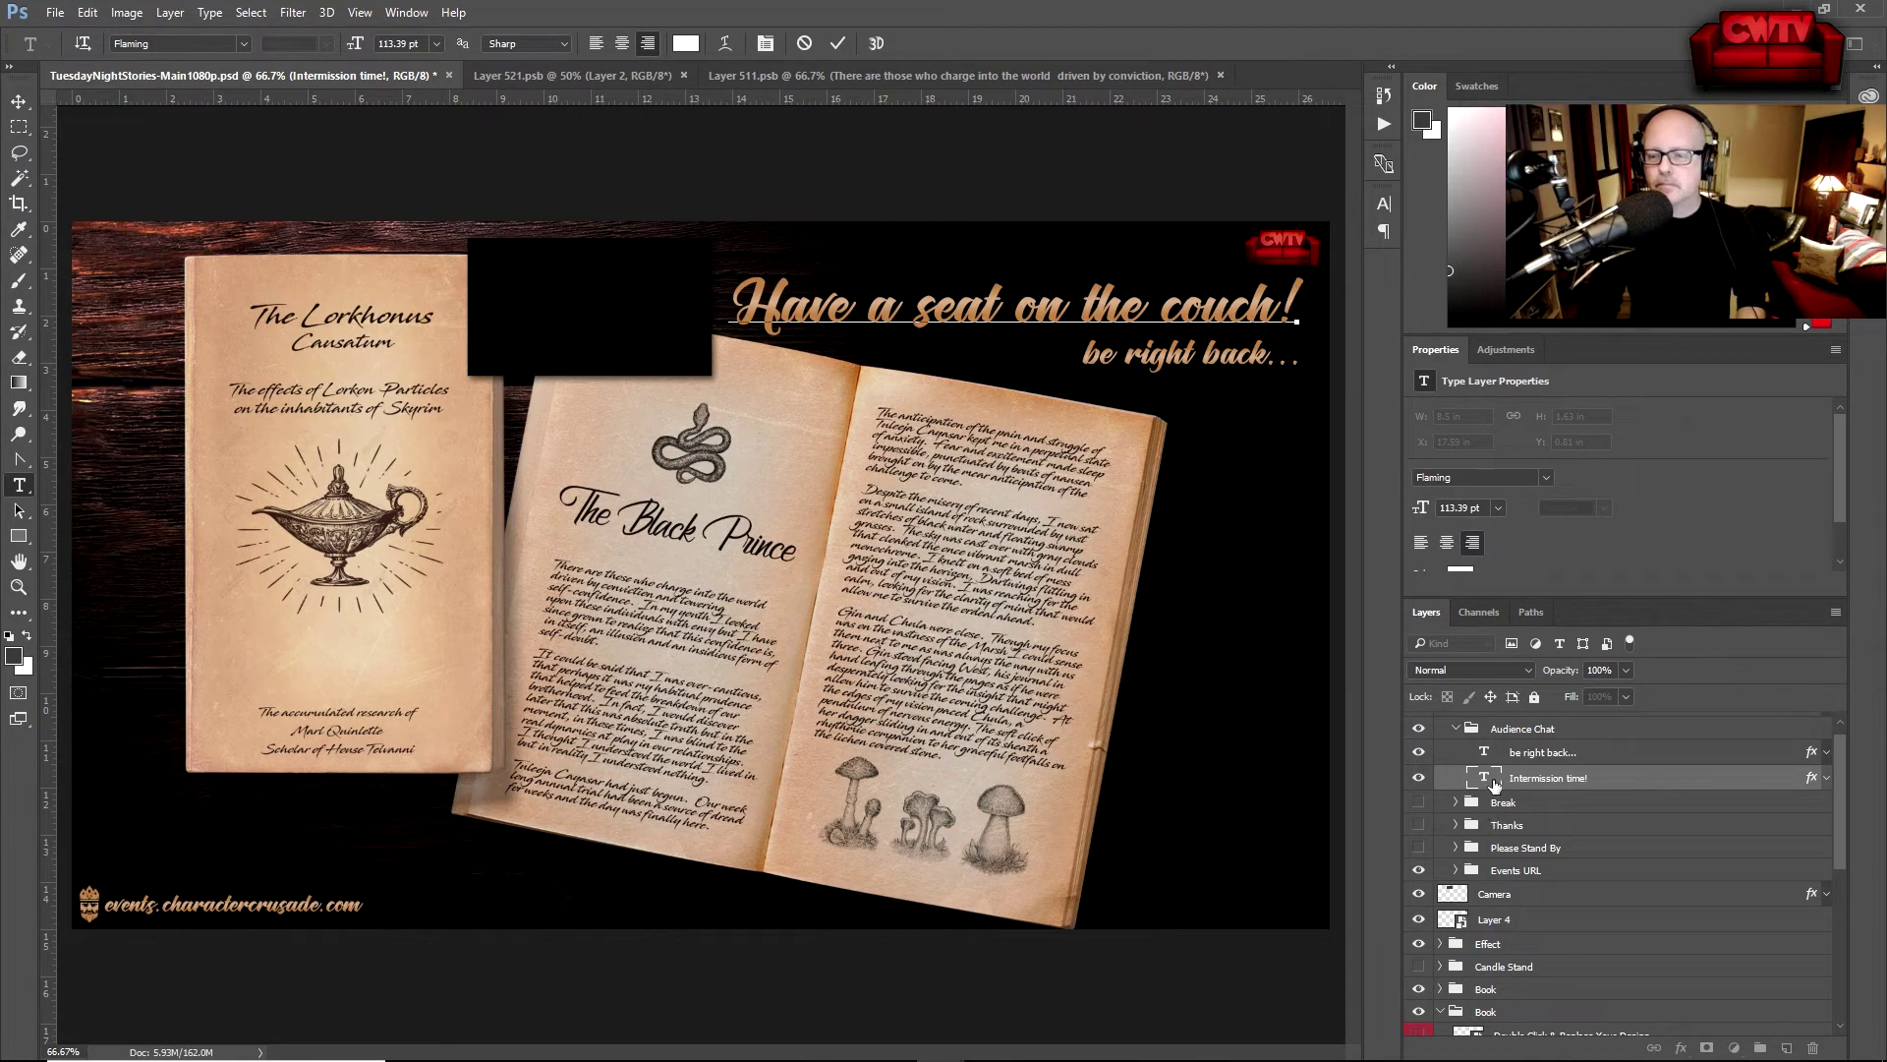
# - Change the lower line of Audience Chat to 'let's chat...'
pyautogui.doubleClick(1486, 752)
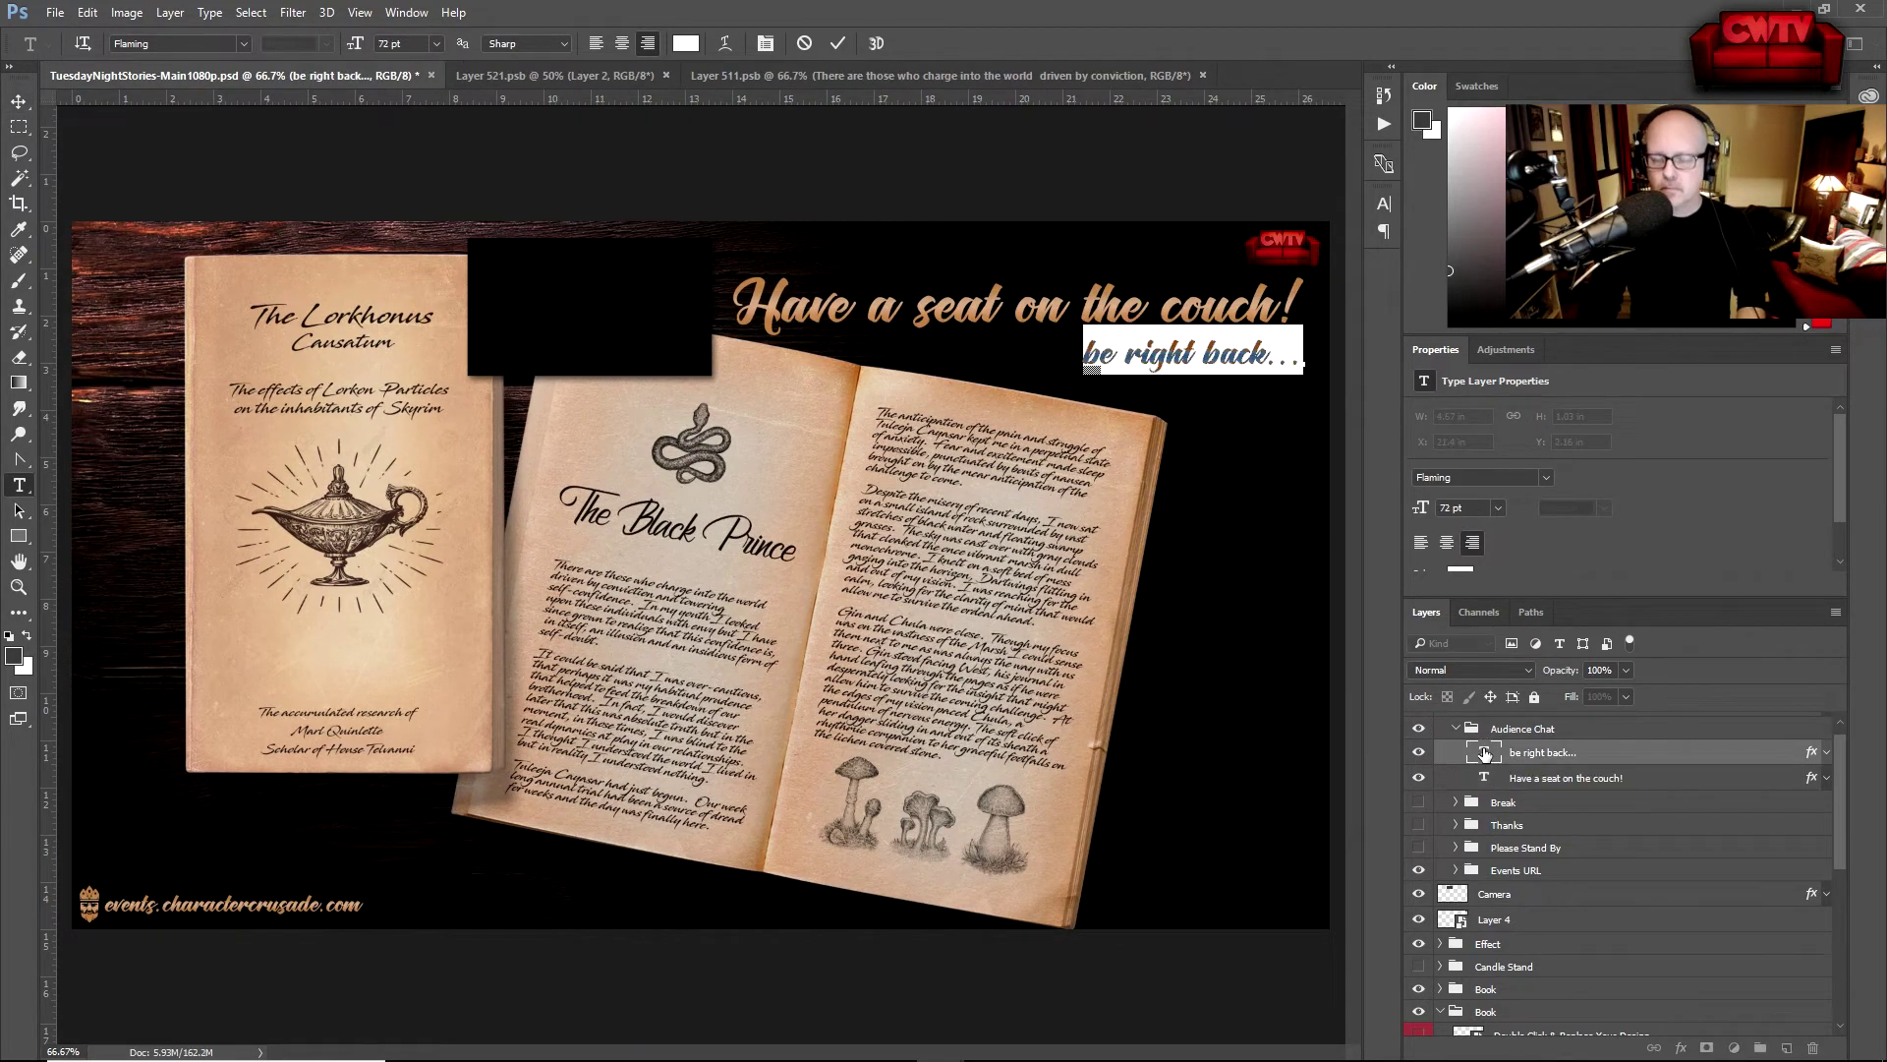
pyautogui.write("Let's")
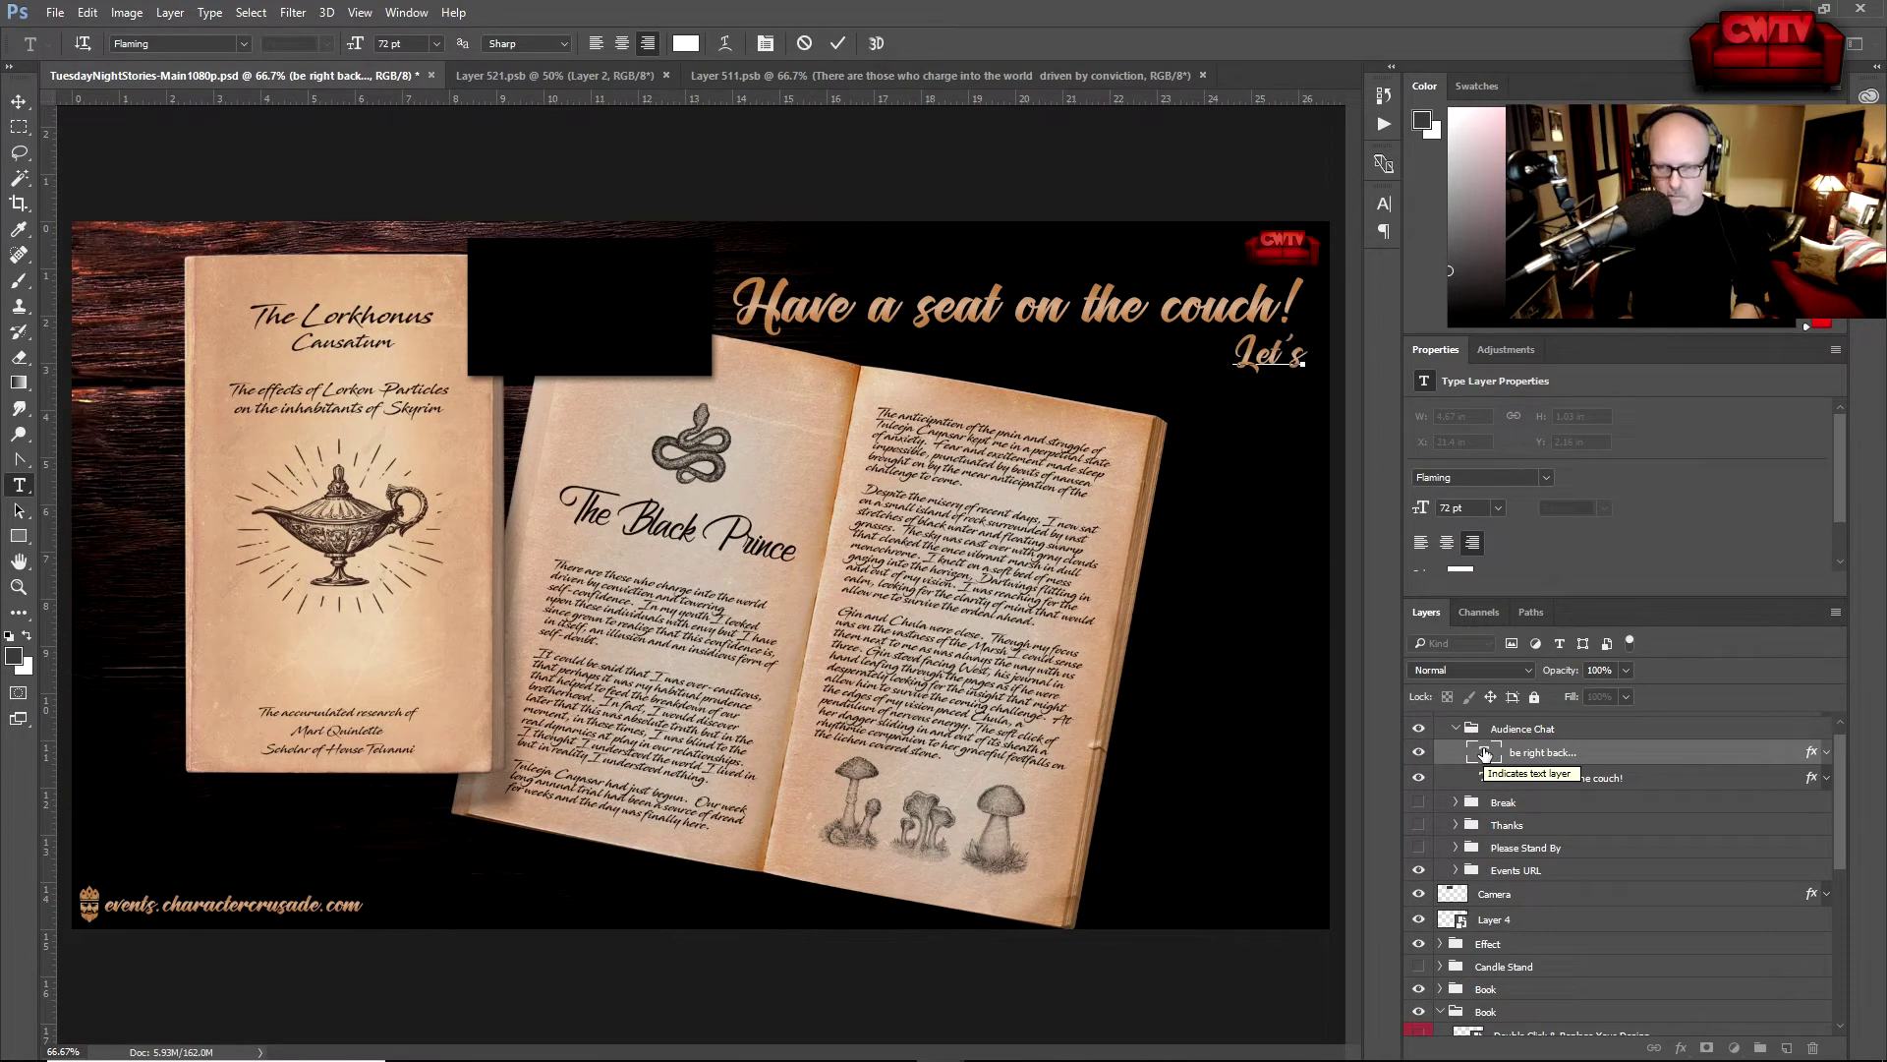
pyautogui.write(' chat')
pyautogui.press('BackSpace')
pyautogui.press('BackSpace')
pyautogui.press('BackSpace')
pyautogui.press('BackSpace')
pyautogui.press('BackSpace')
pyautogui.press('BackSpace')
pyautogui.press('BackSpace')
pyautogui.press('BackSpace')
pyautogui.press('BackSpace')
pyautogui.press('BackSpace')
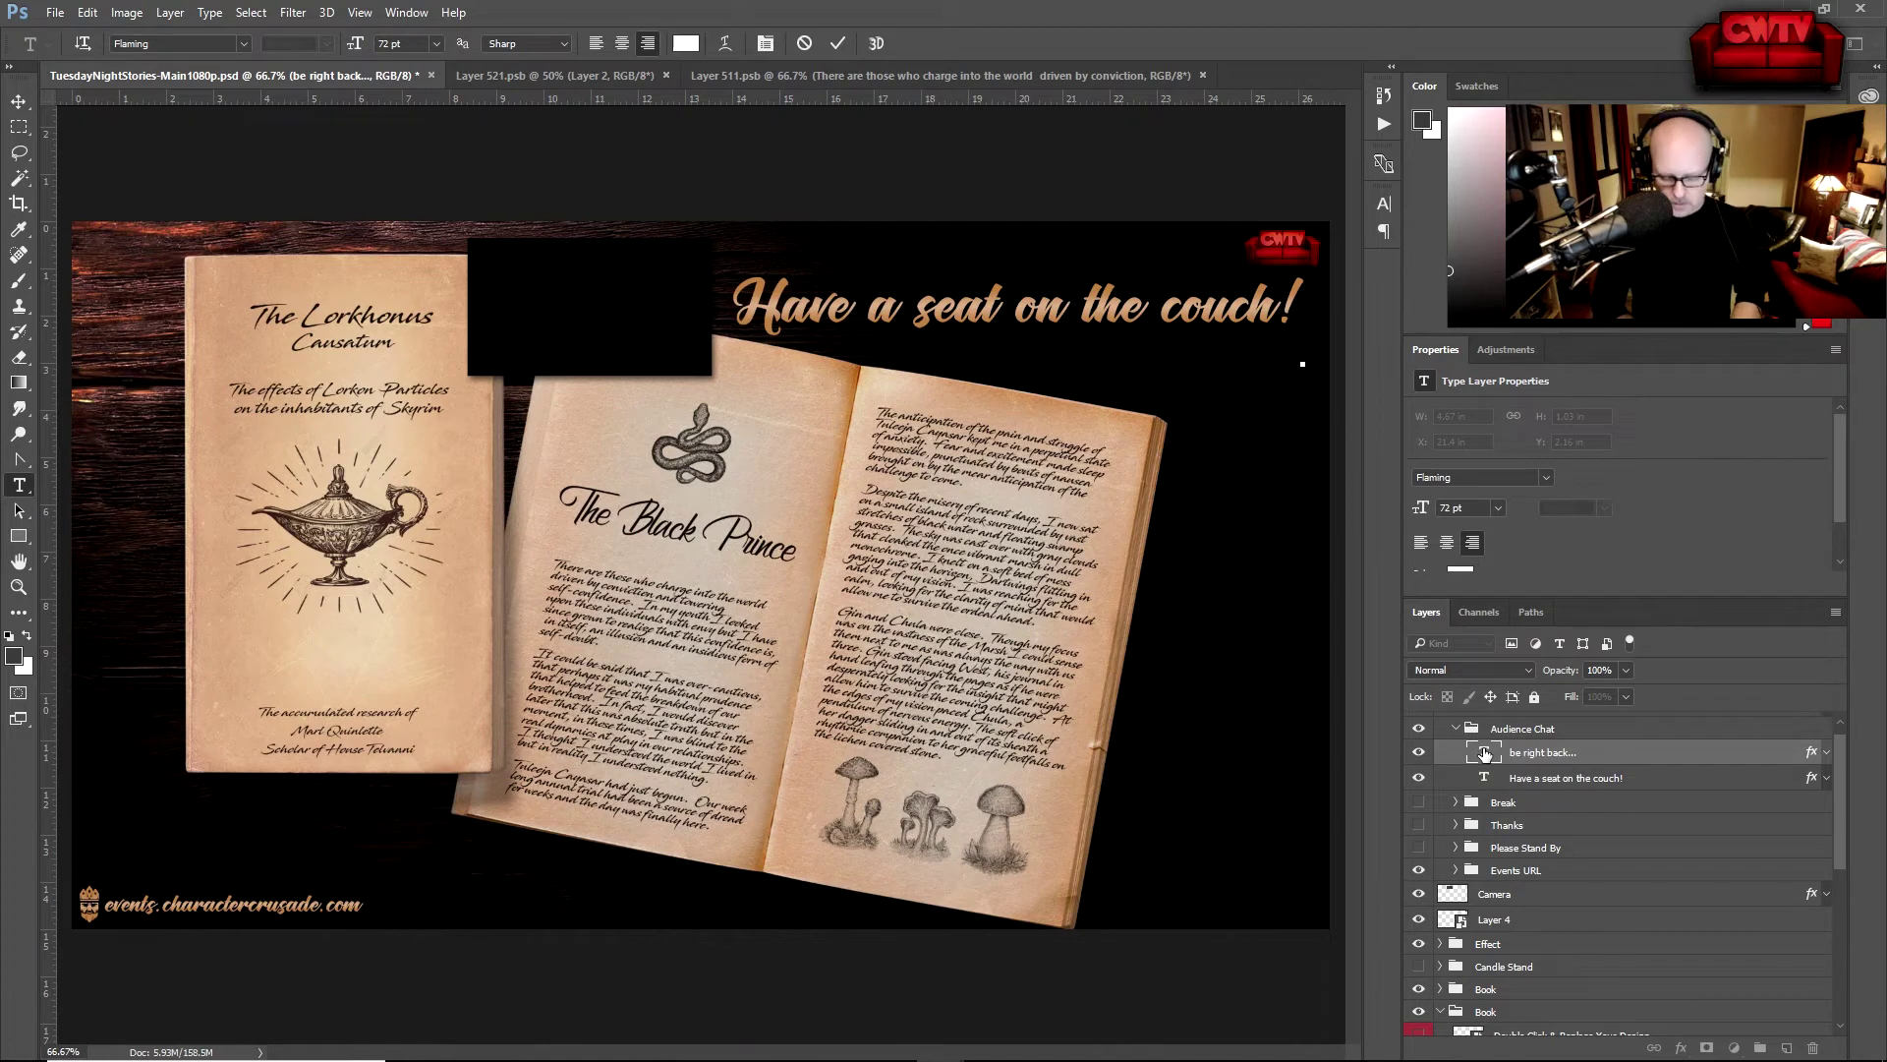
pyautogui.write("let's chat")
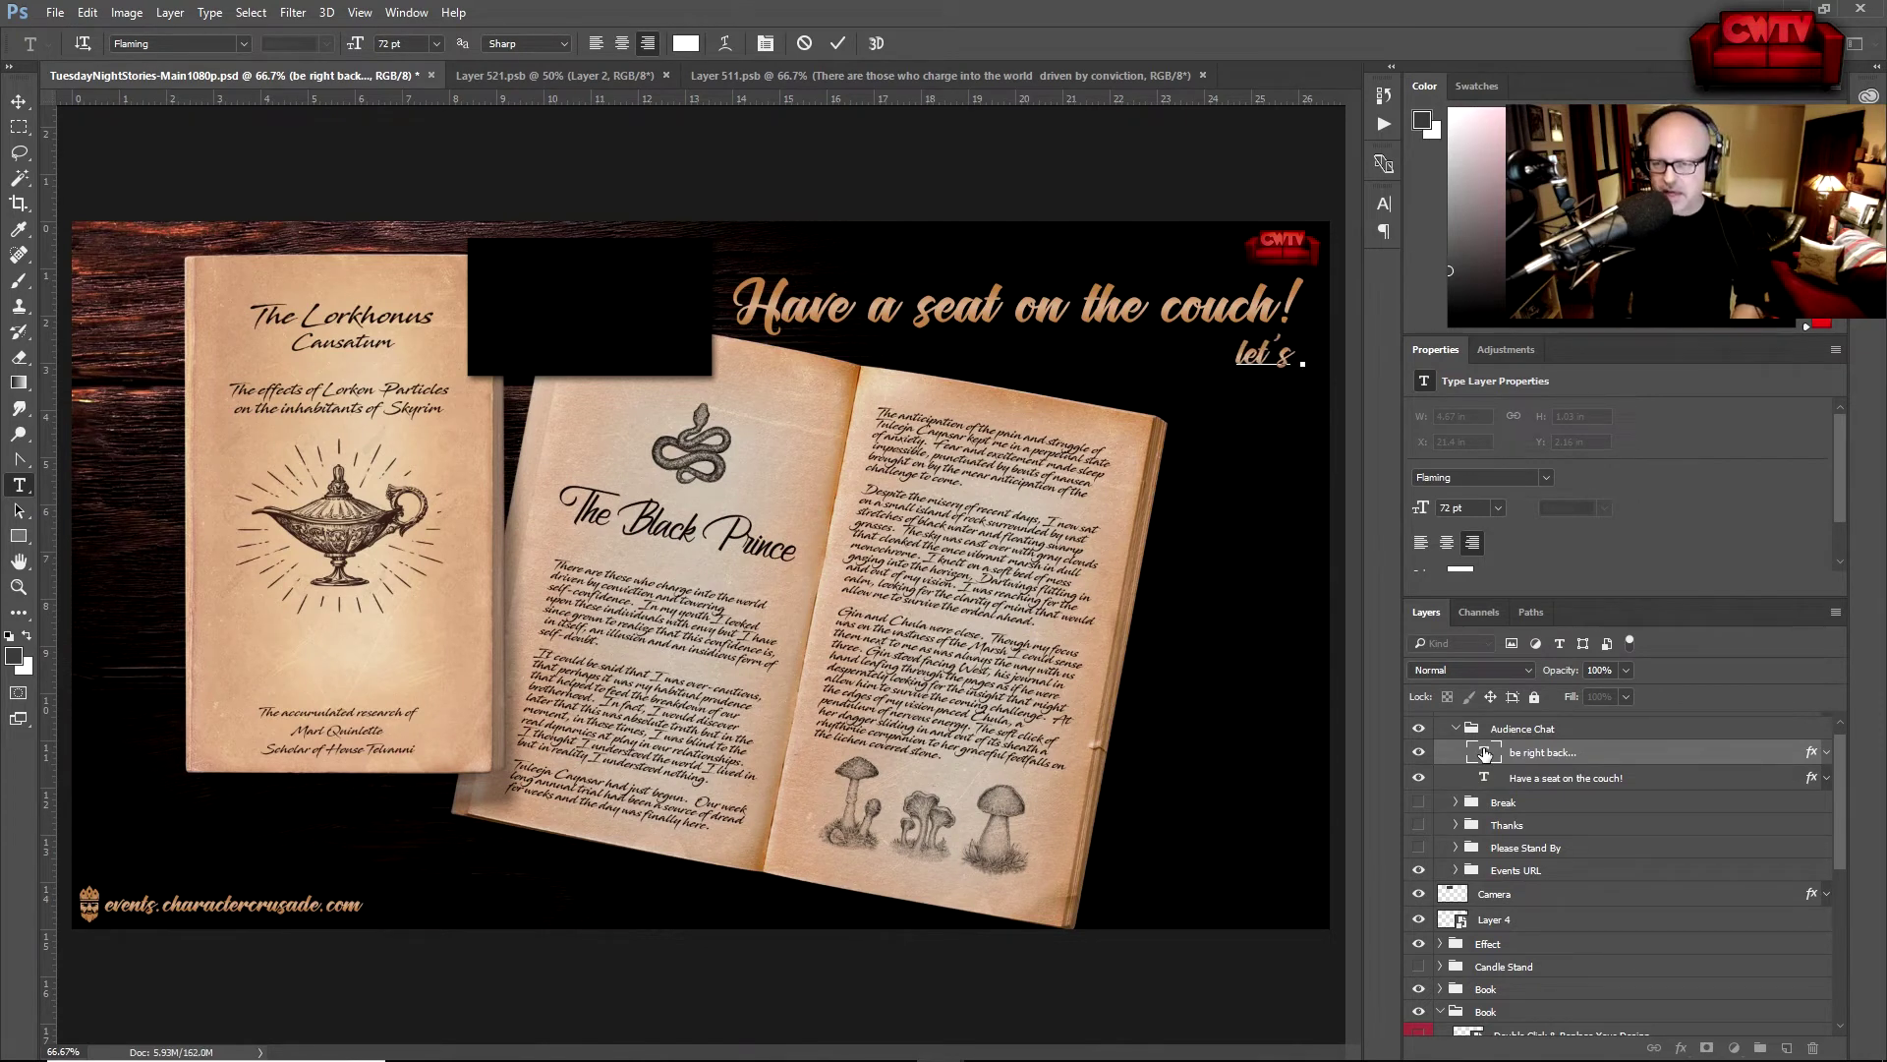
pyautogui.write('...')
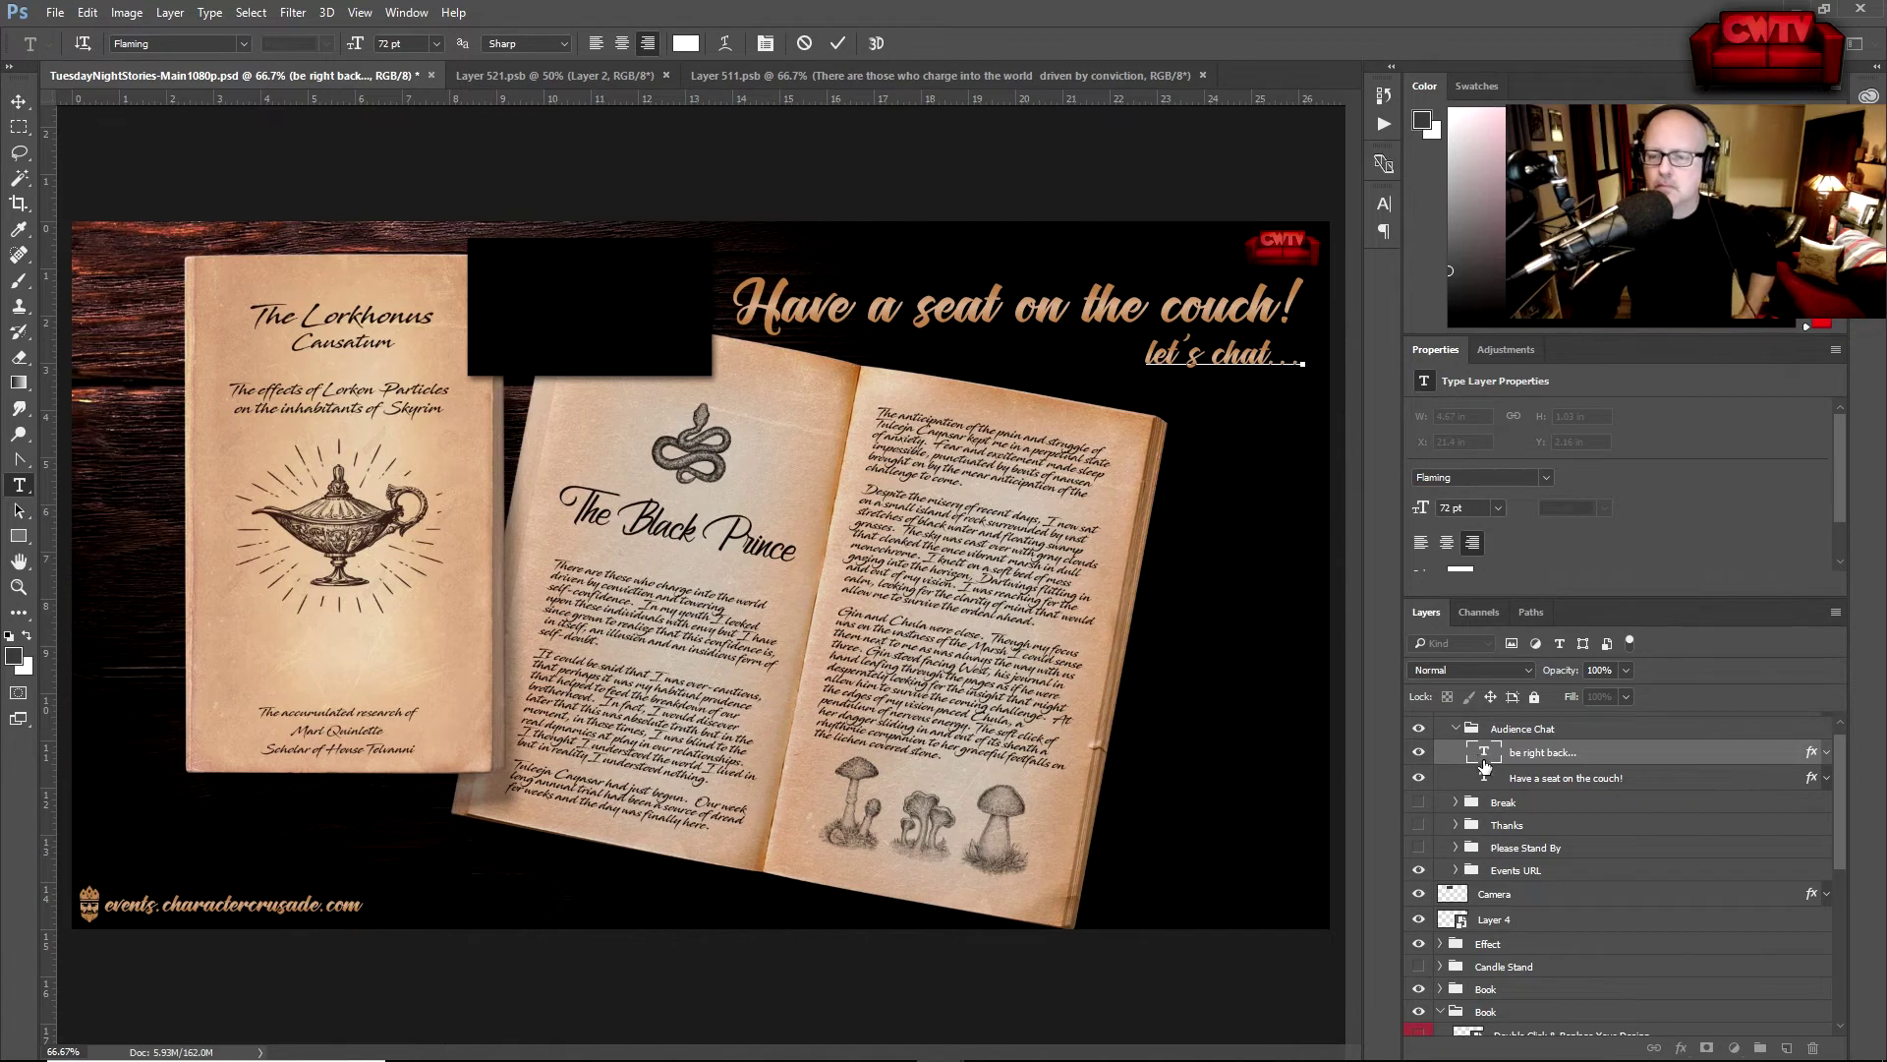
# - Replace 'Have a seat on' with 'Welcome to' in the headline and commit
pyautogui.doubleClick(1487, 780)
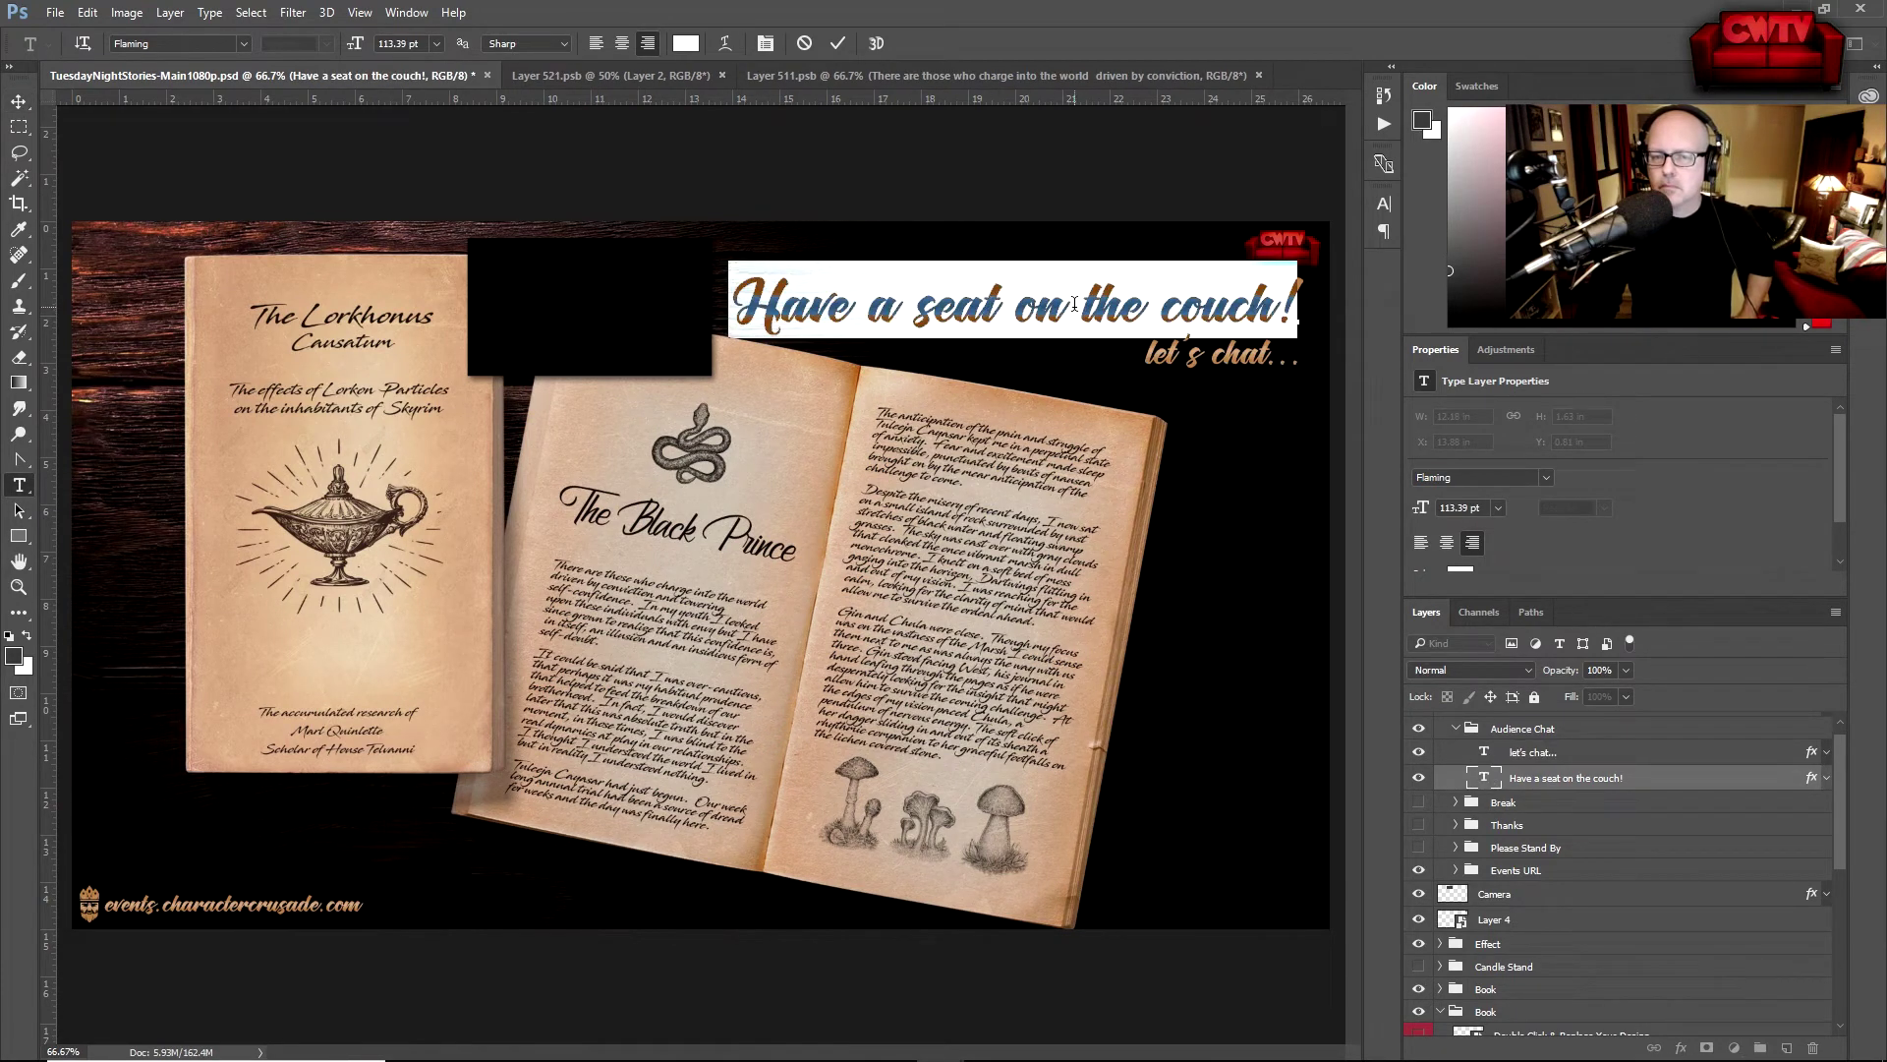
pyautogui.moveTo(1082, 308); pyautogui.dragTo(742, 302)
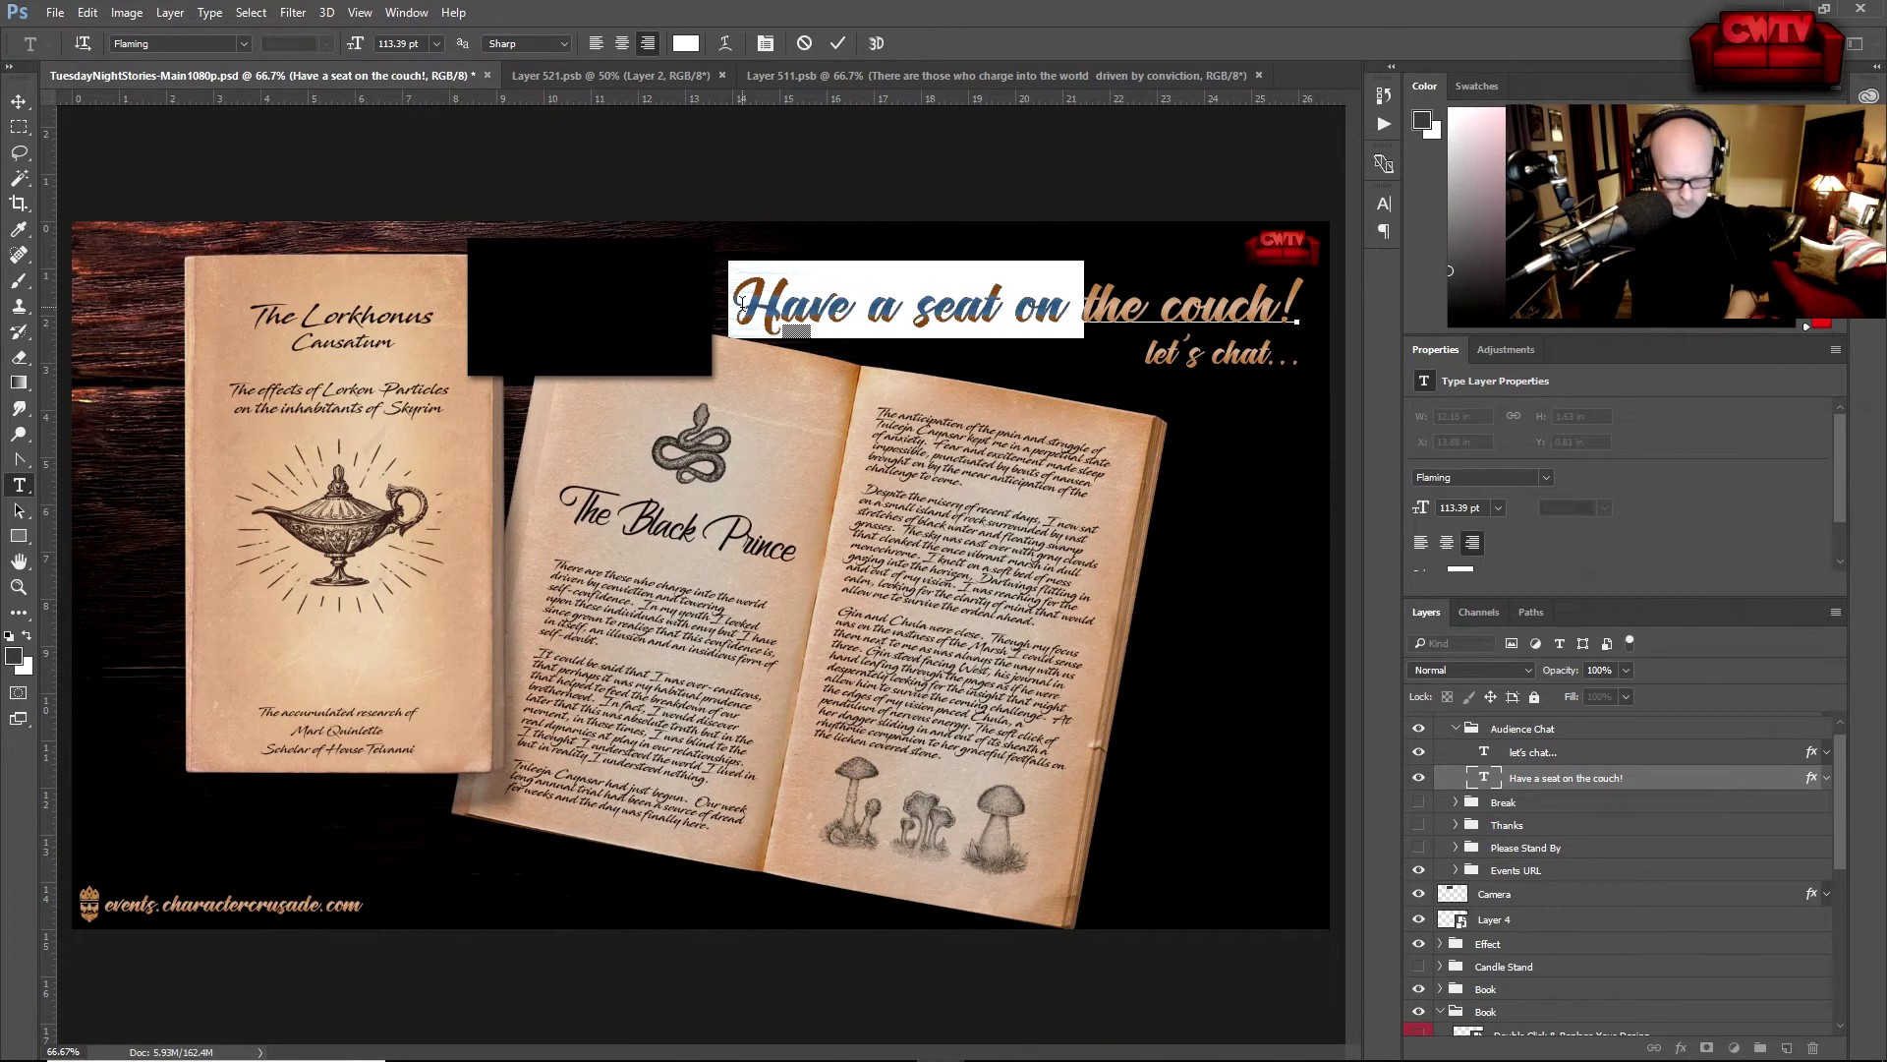
pyautogui.write('Wel')
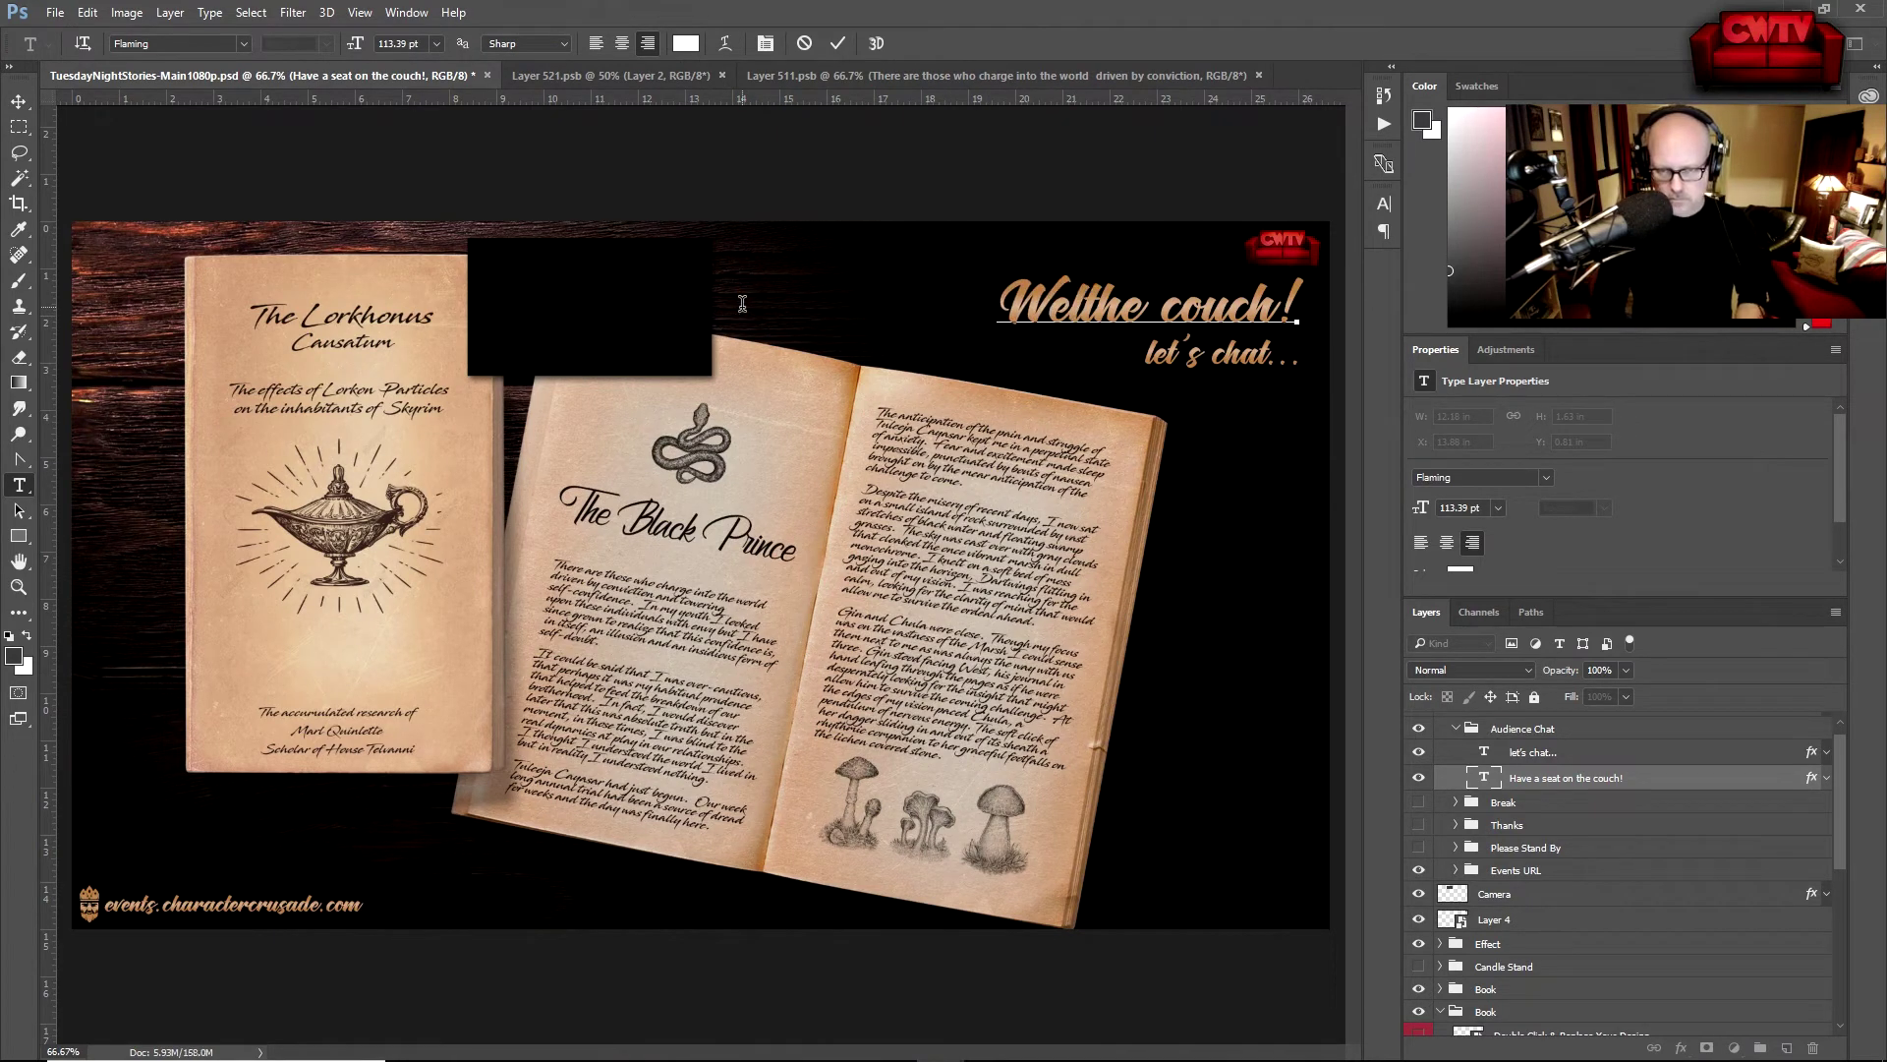
pyautogui.write('come ')
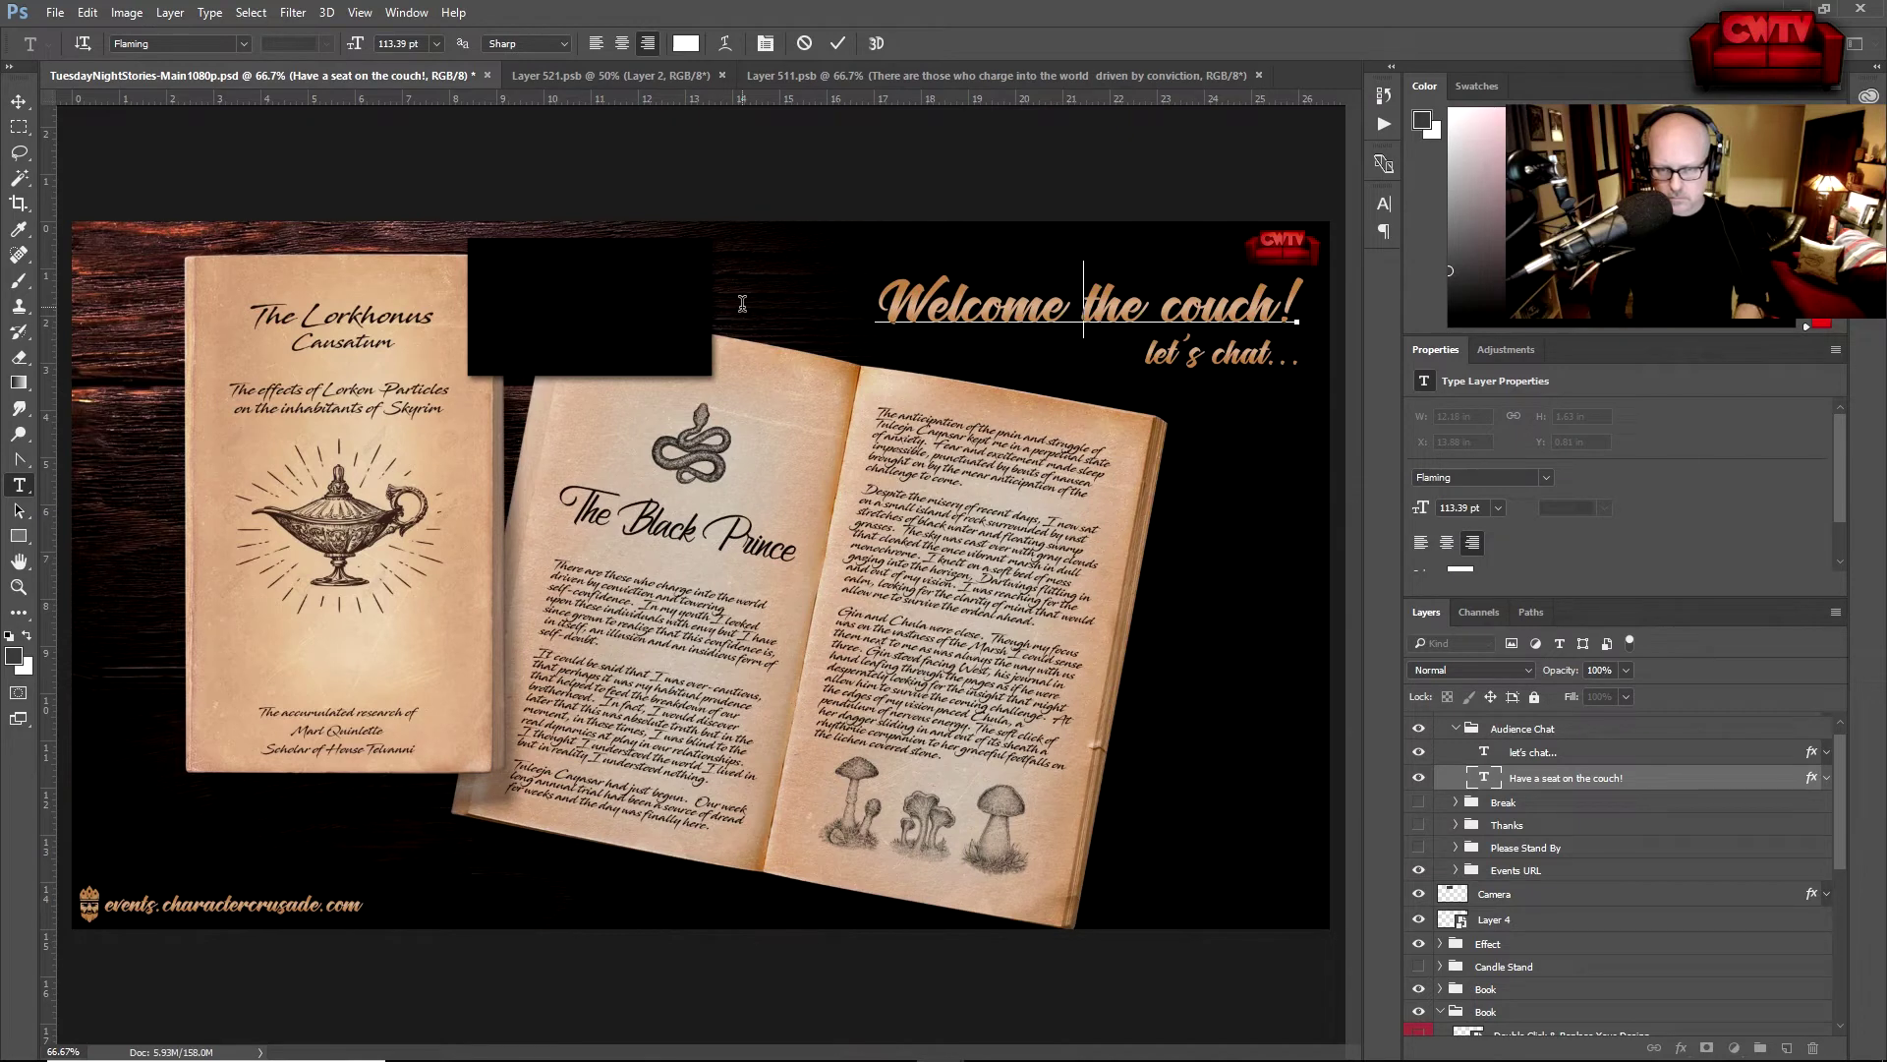
pyautogui.write('to')
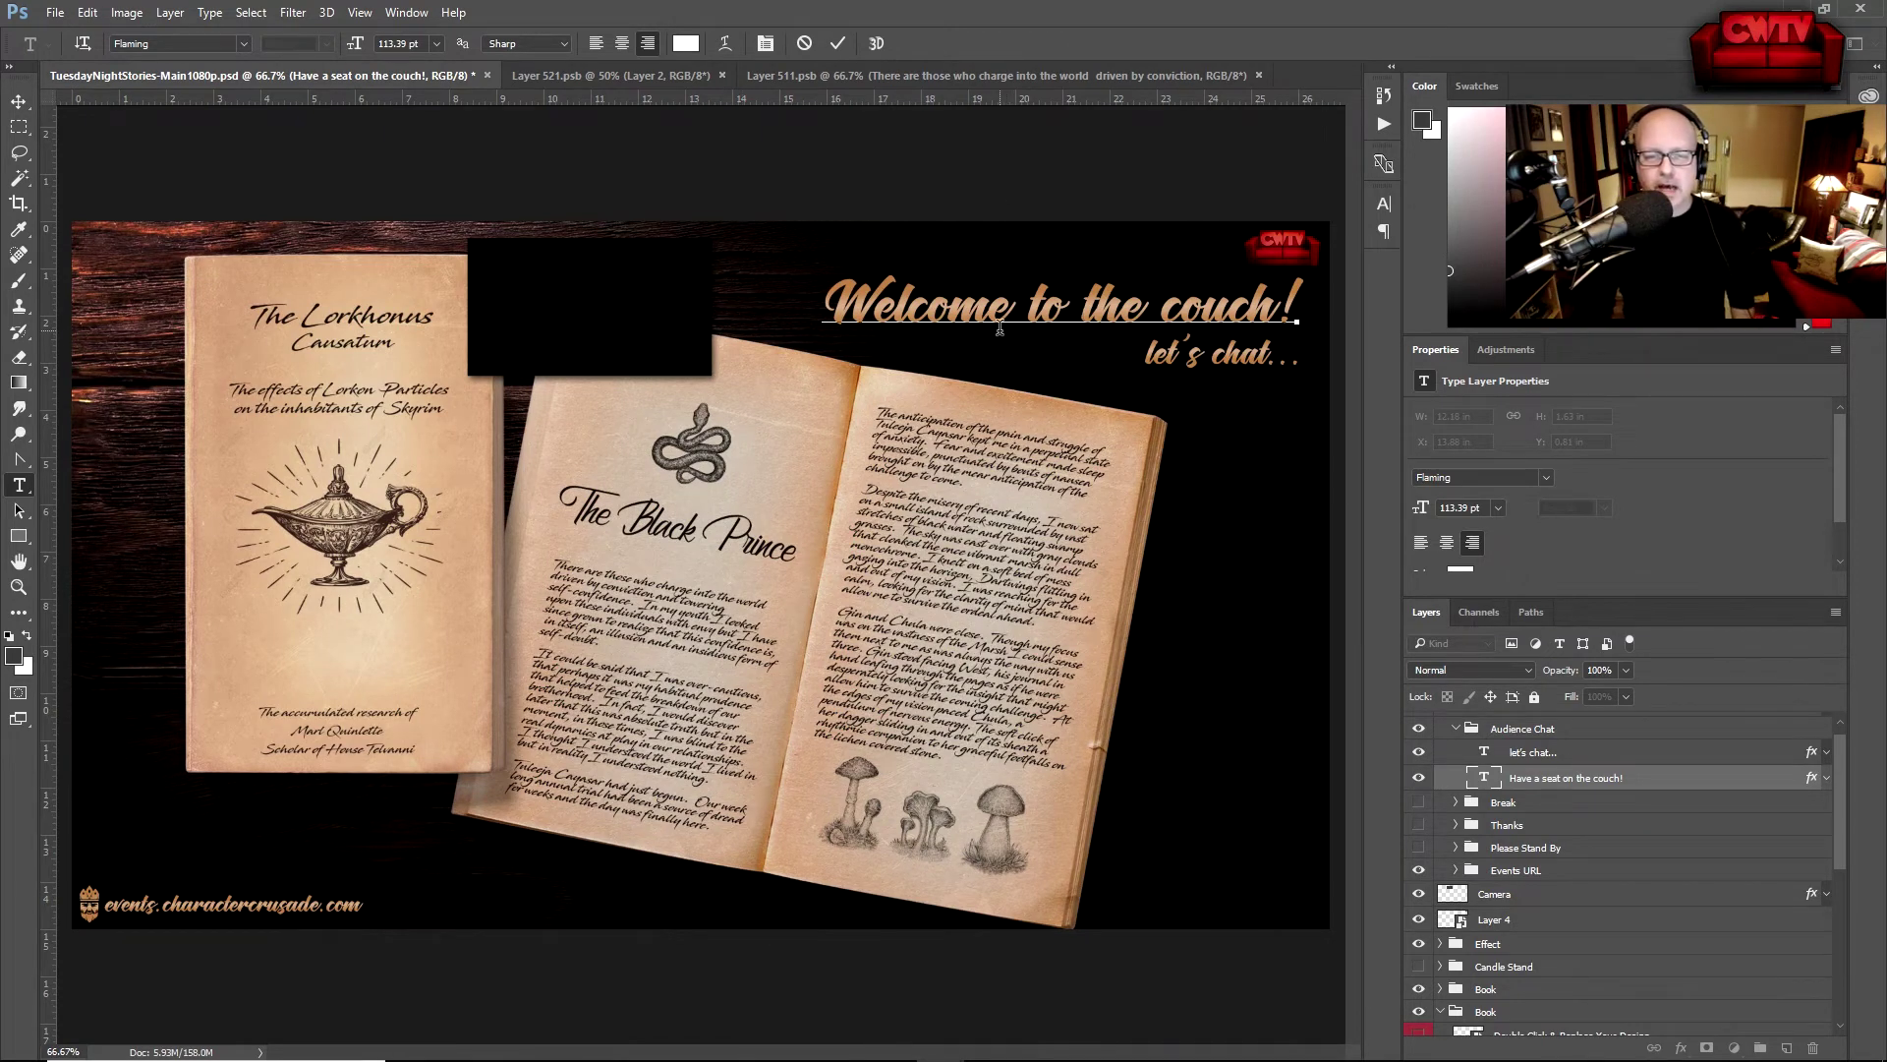
pyautogui.click(1594, 763)
# - Move the Camera layer into the Audience Chat group
pyautogui.press('v')
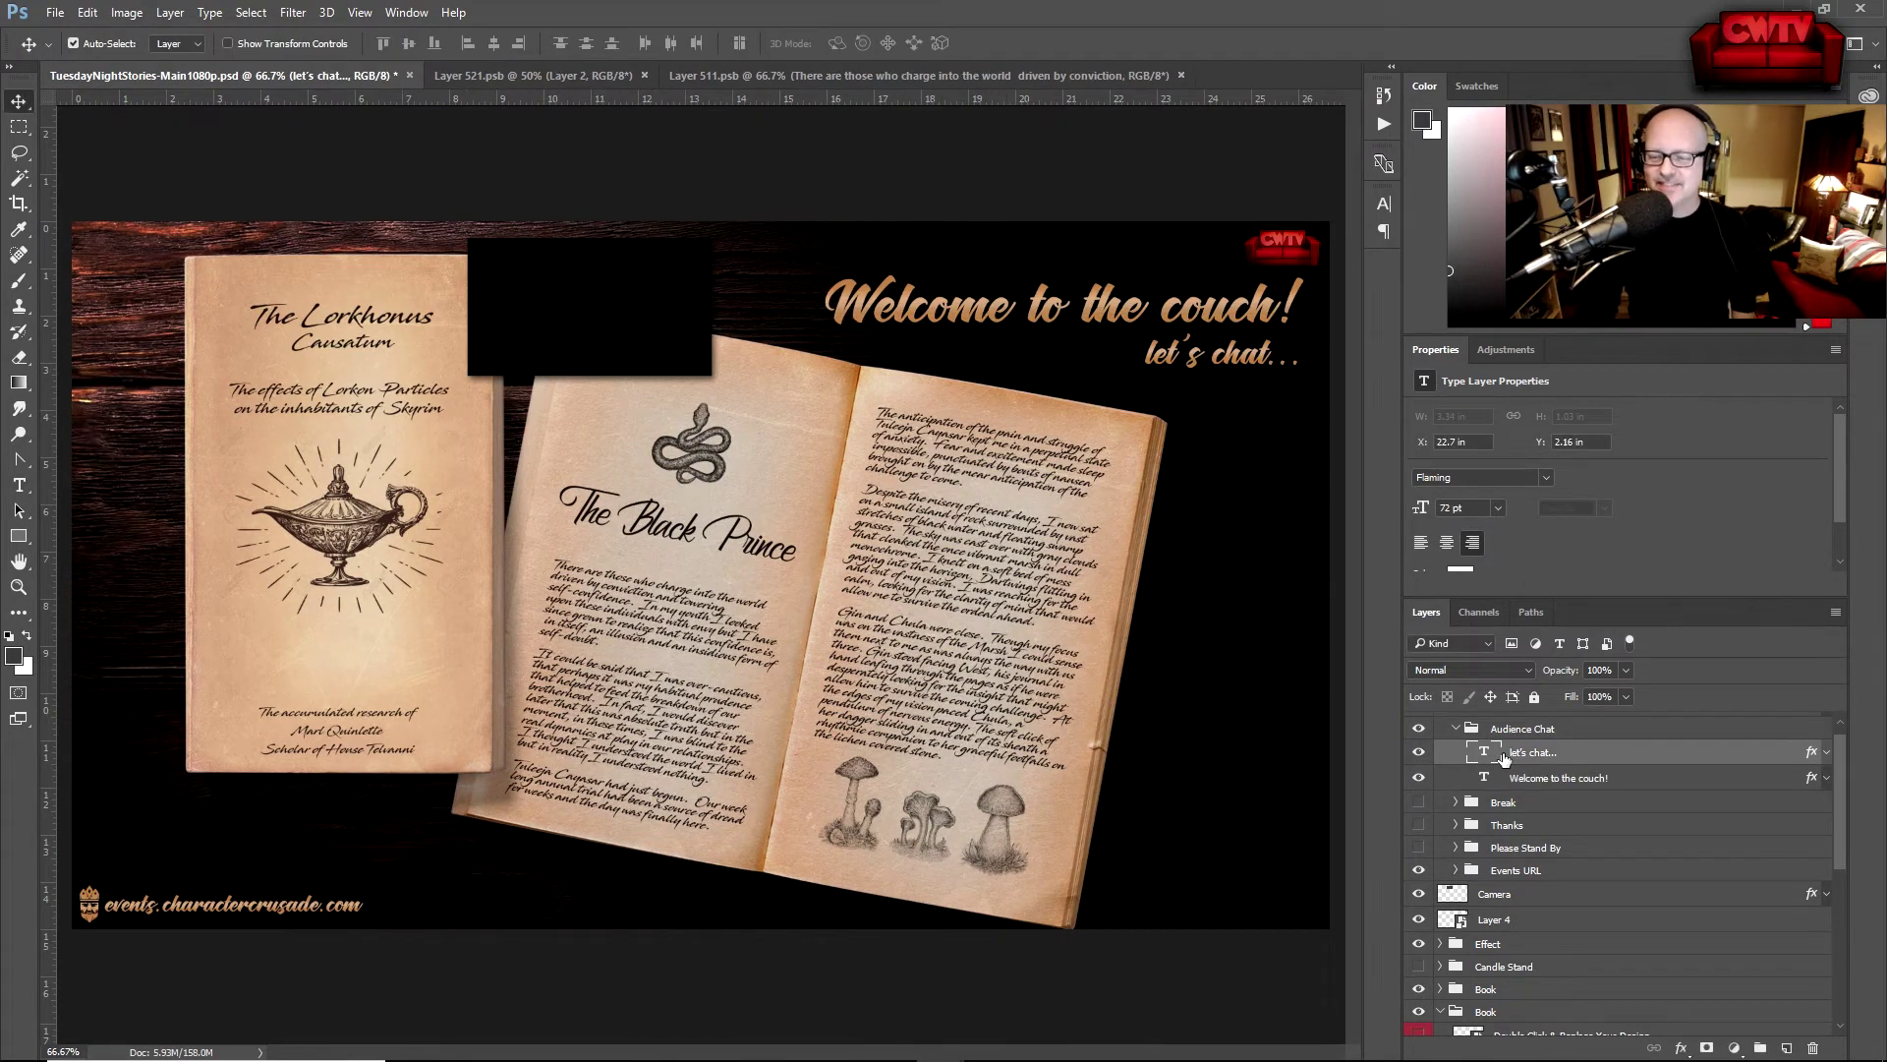
pyautogui.click(1455, 729)
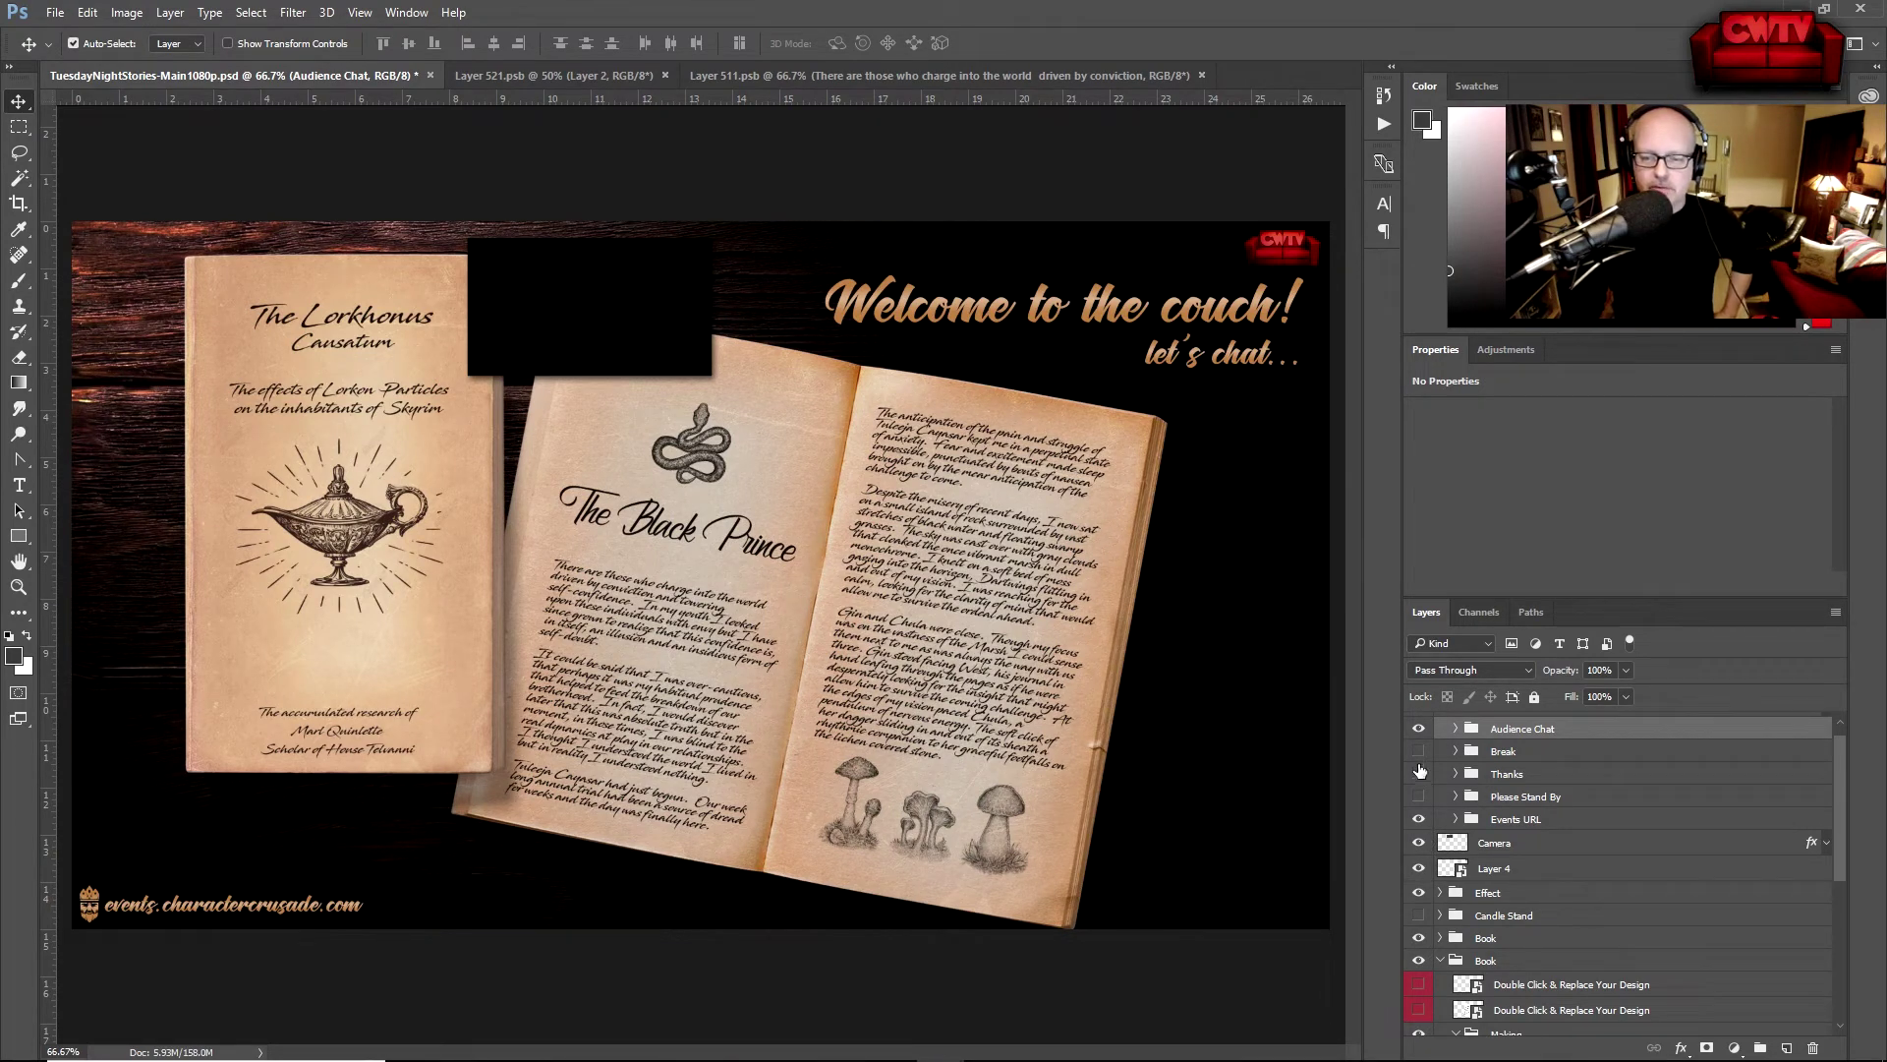
pyautogui.click(1490, 846)
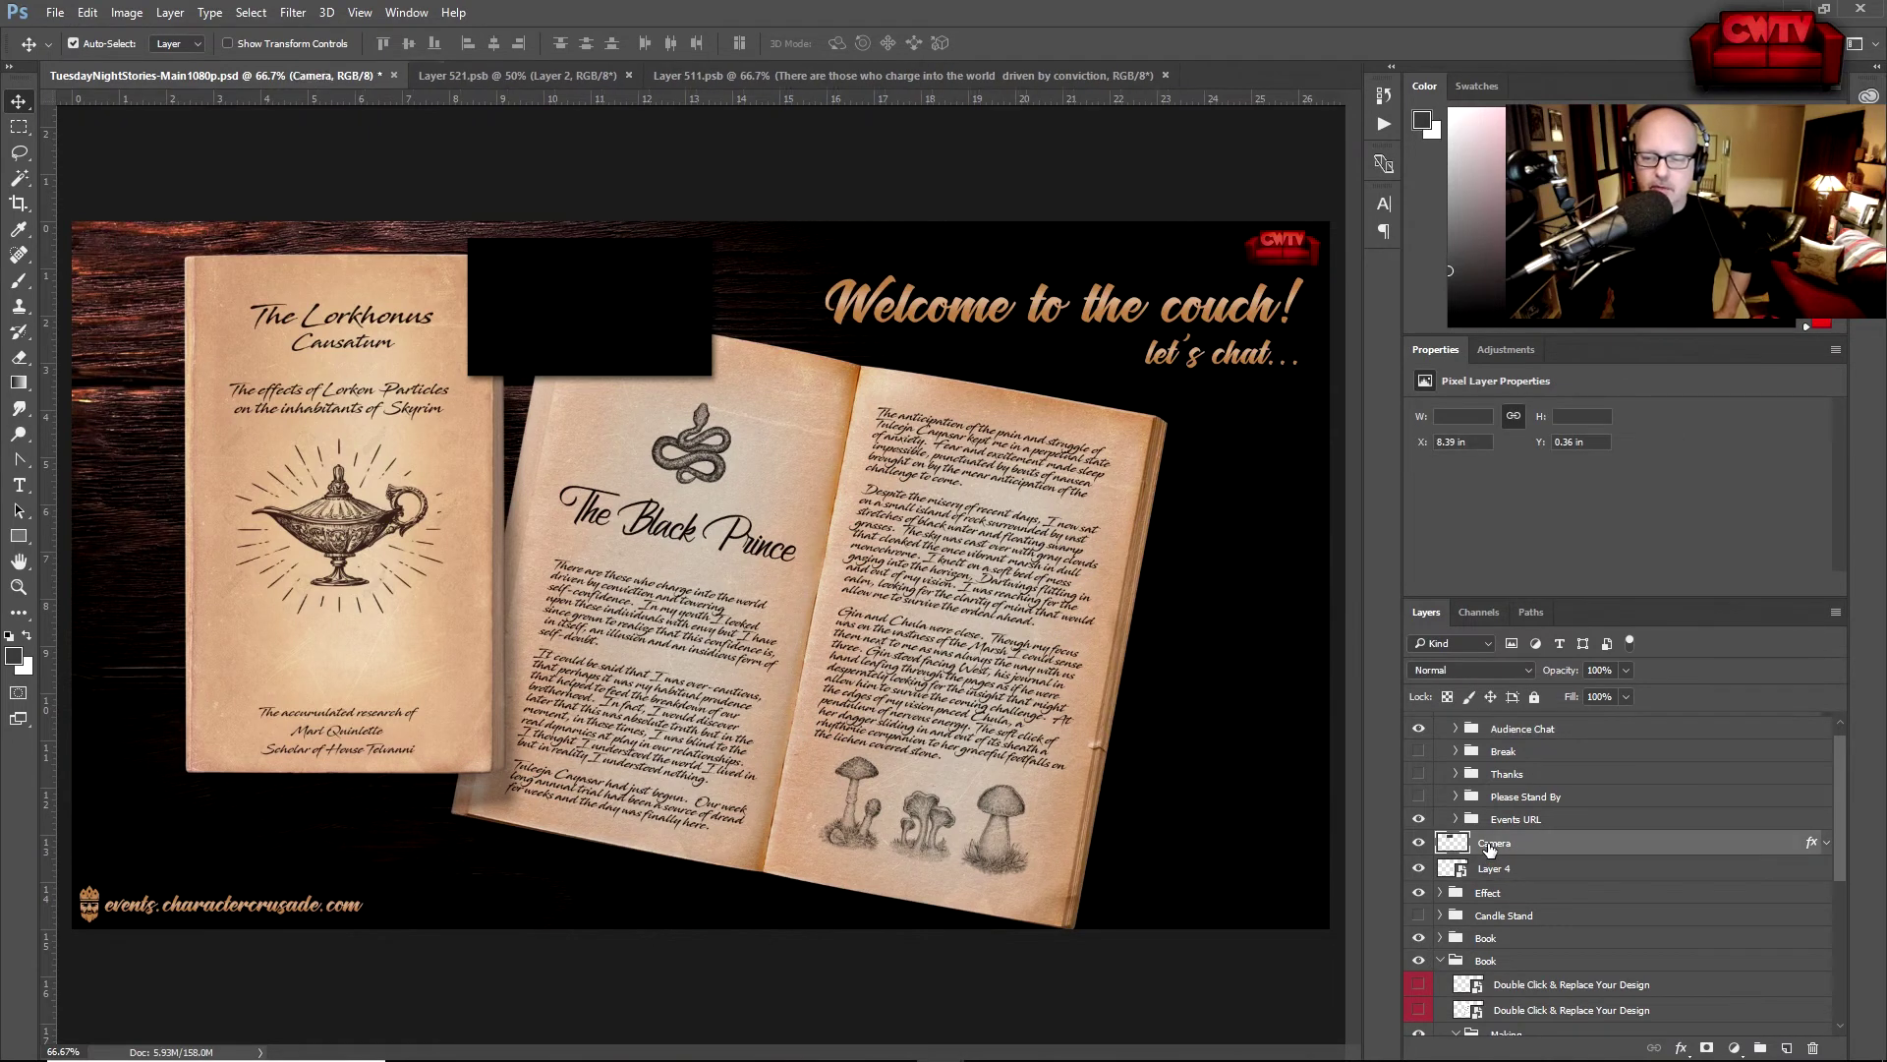
pyautogui.moveTo(1490, 848); pyautogui.dragTo(1507, 733)
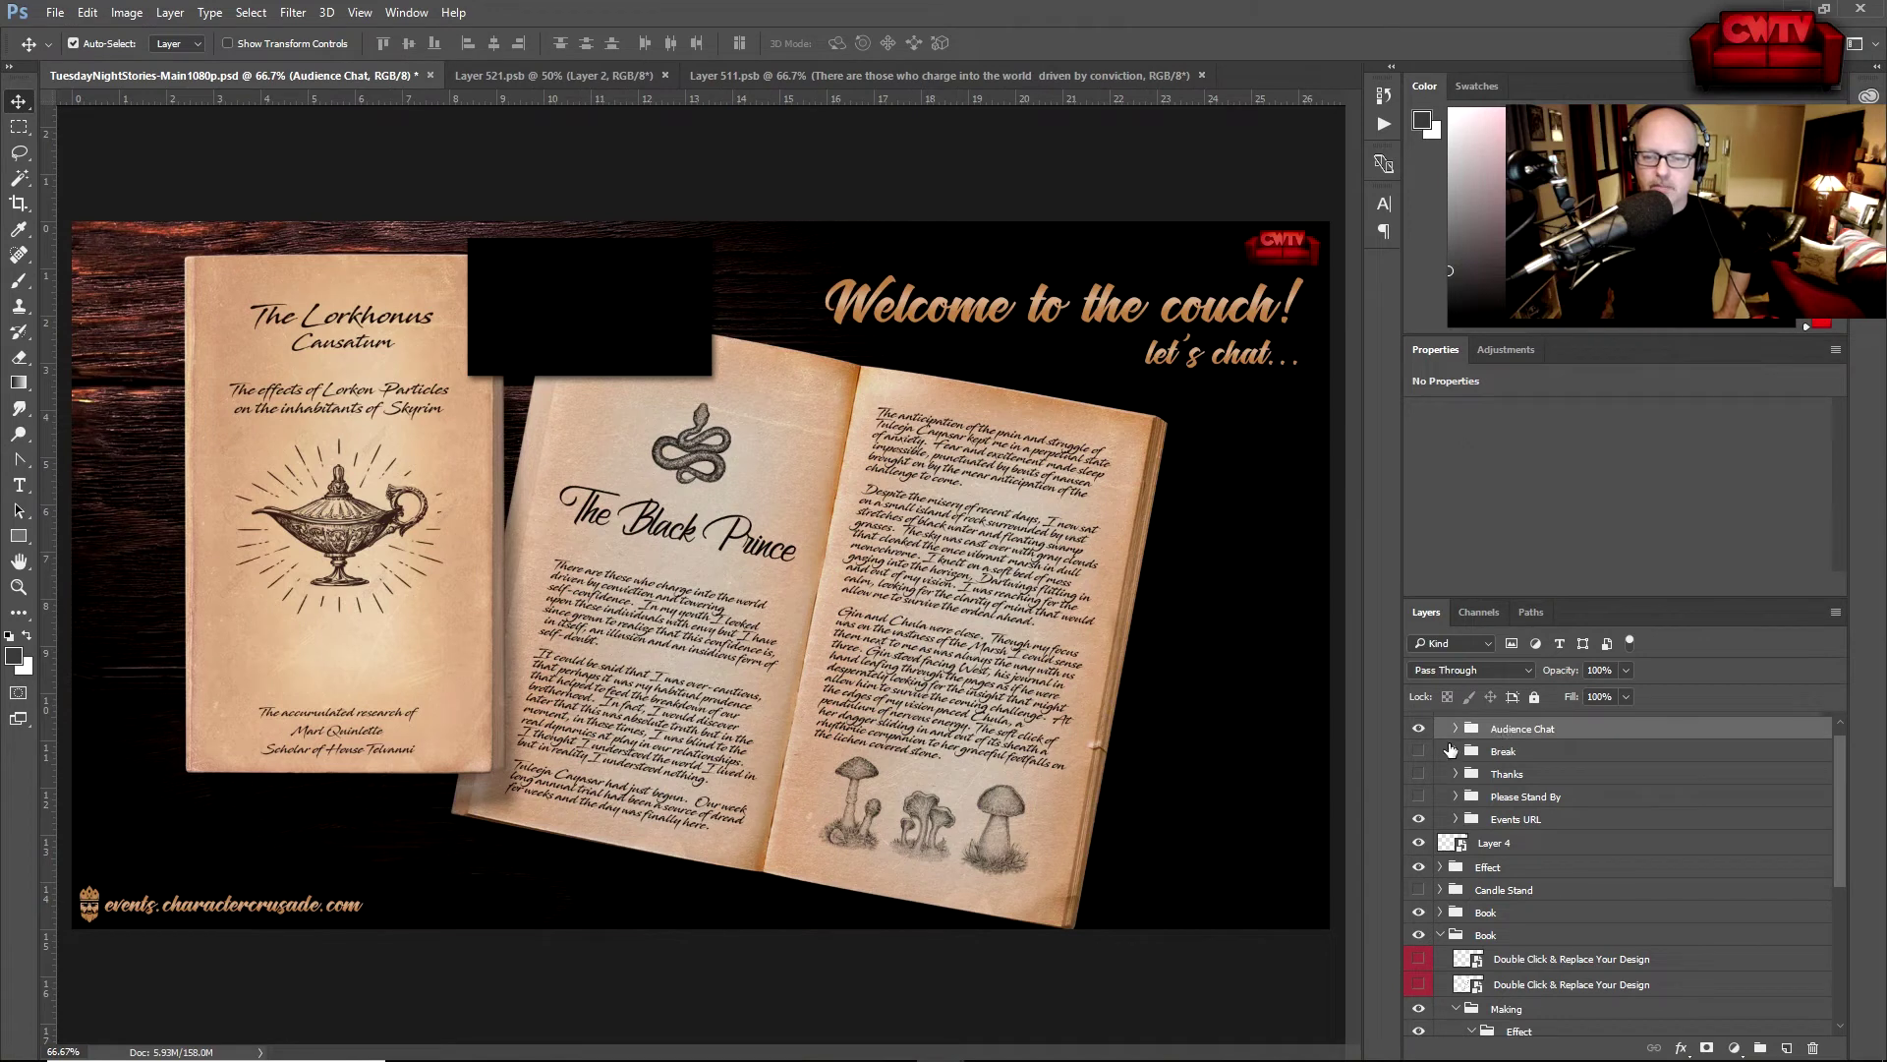
# - Preview the Break, Thanks and Please Stand By overlays in turn, leaving all four hidden
pyautogui.click(1420, 728)
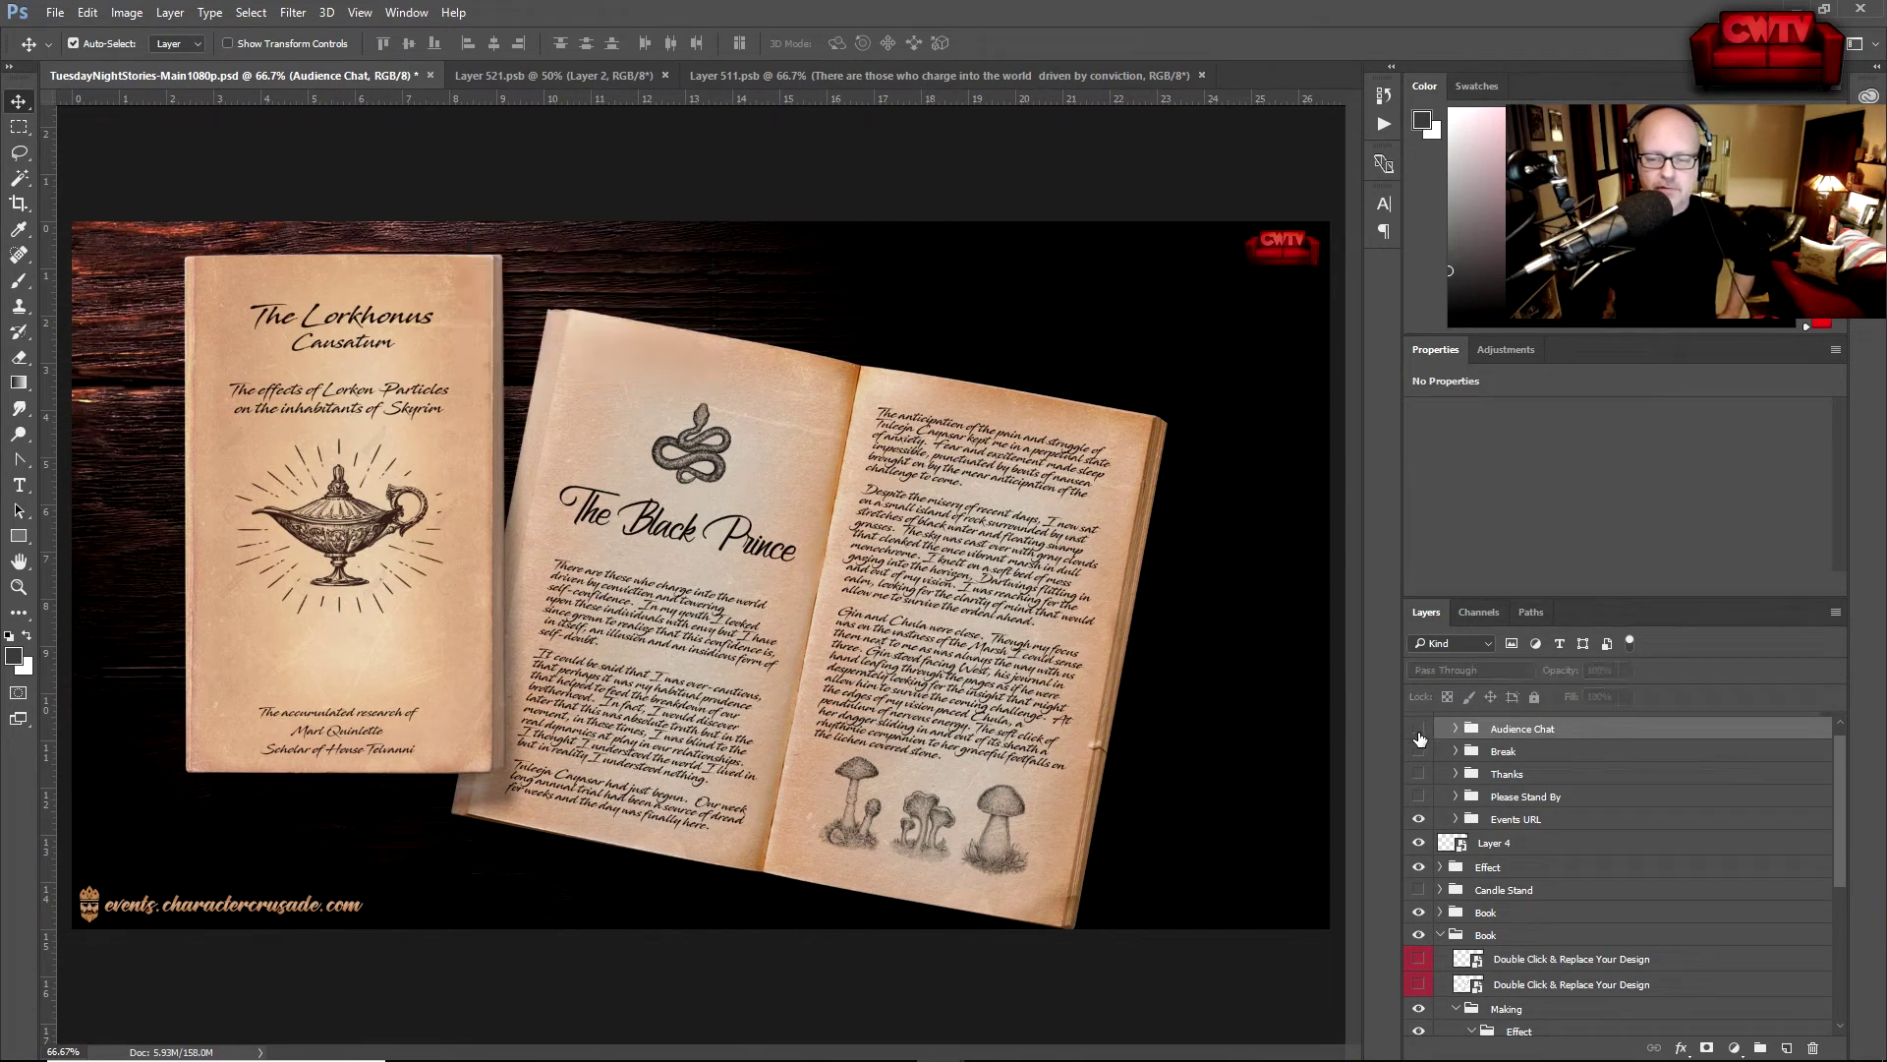
pyautogui.click(1418, 750)
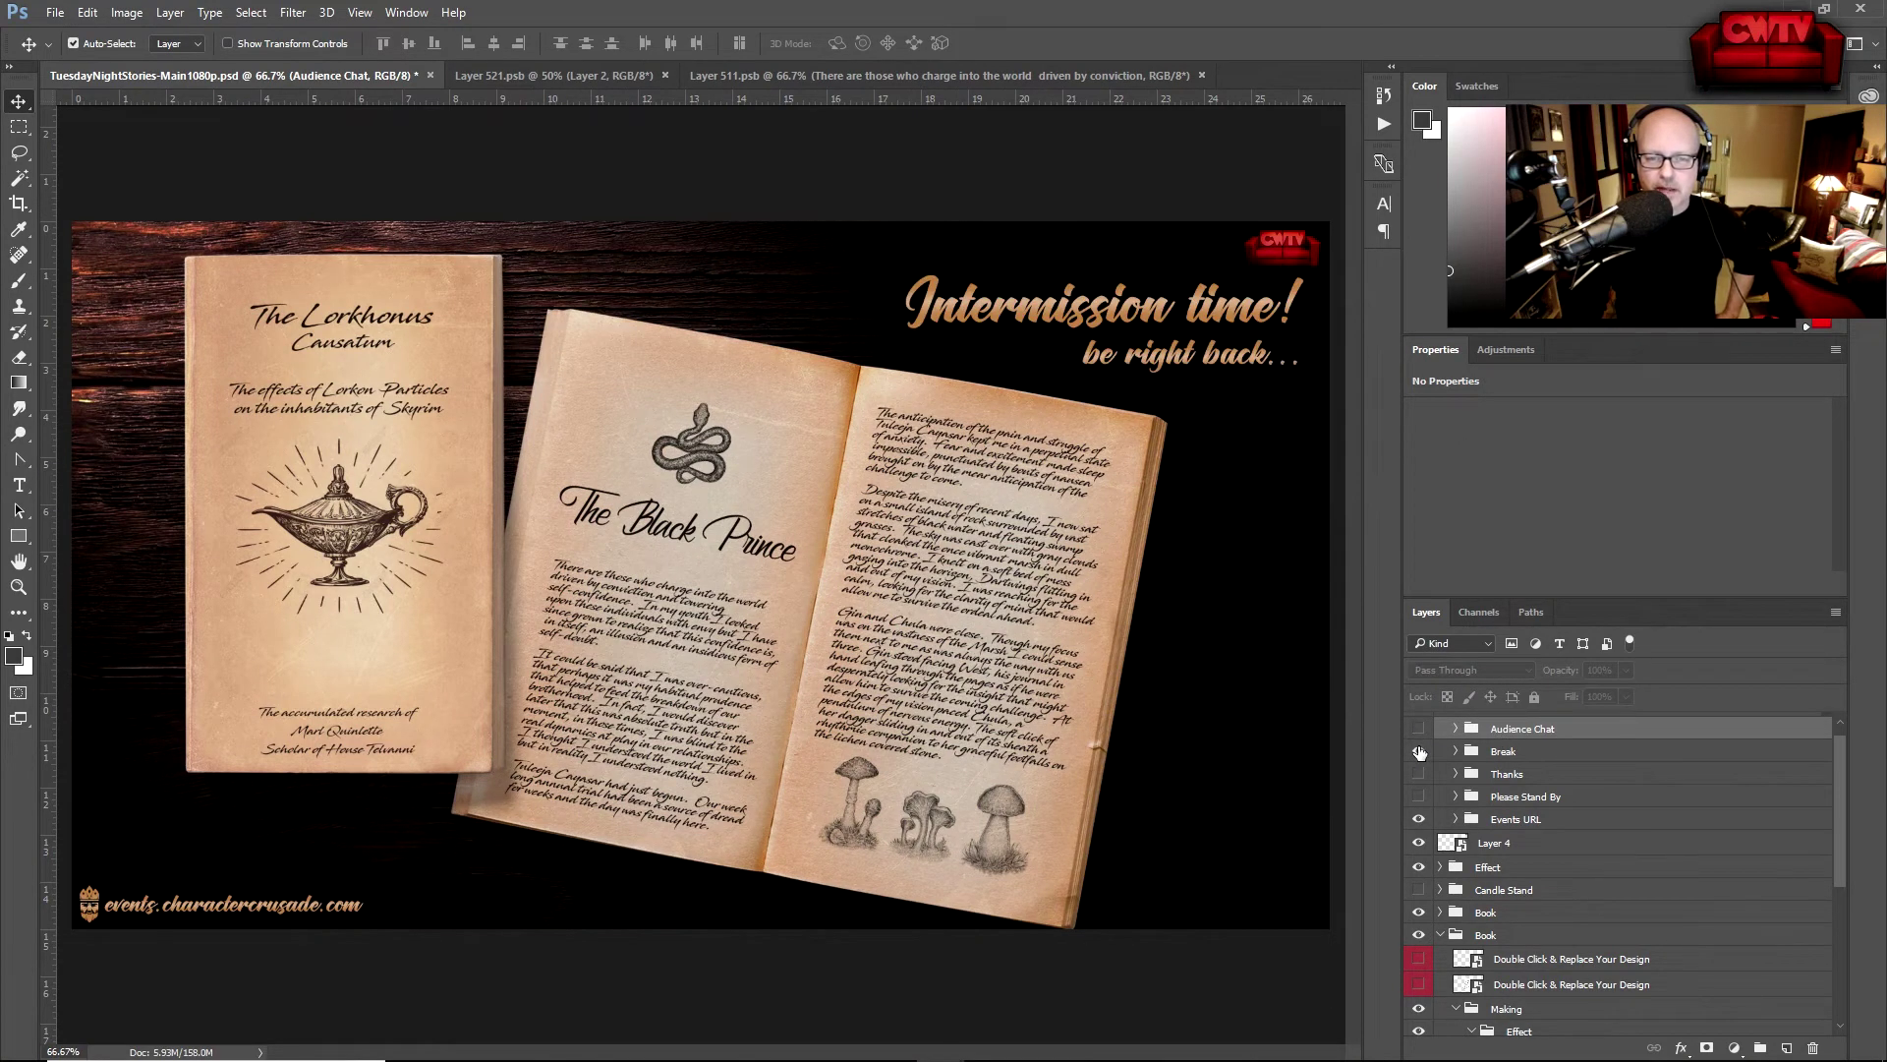
pyautogui.click(1418, 751)
pyautogui.click(1416, 773)
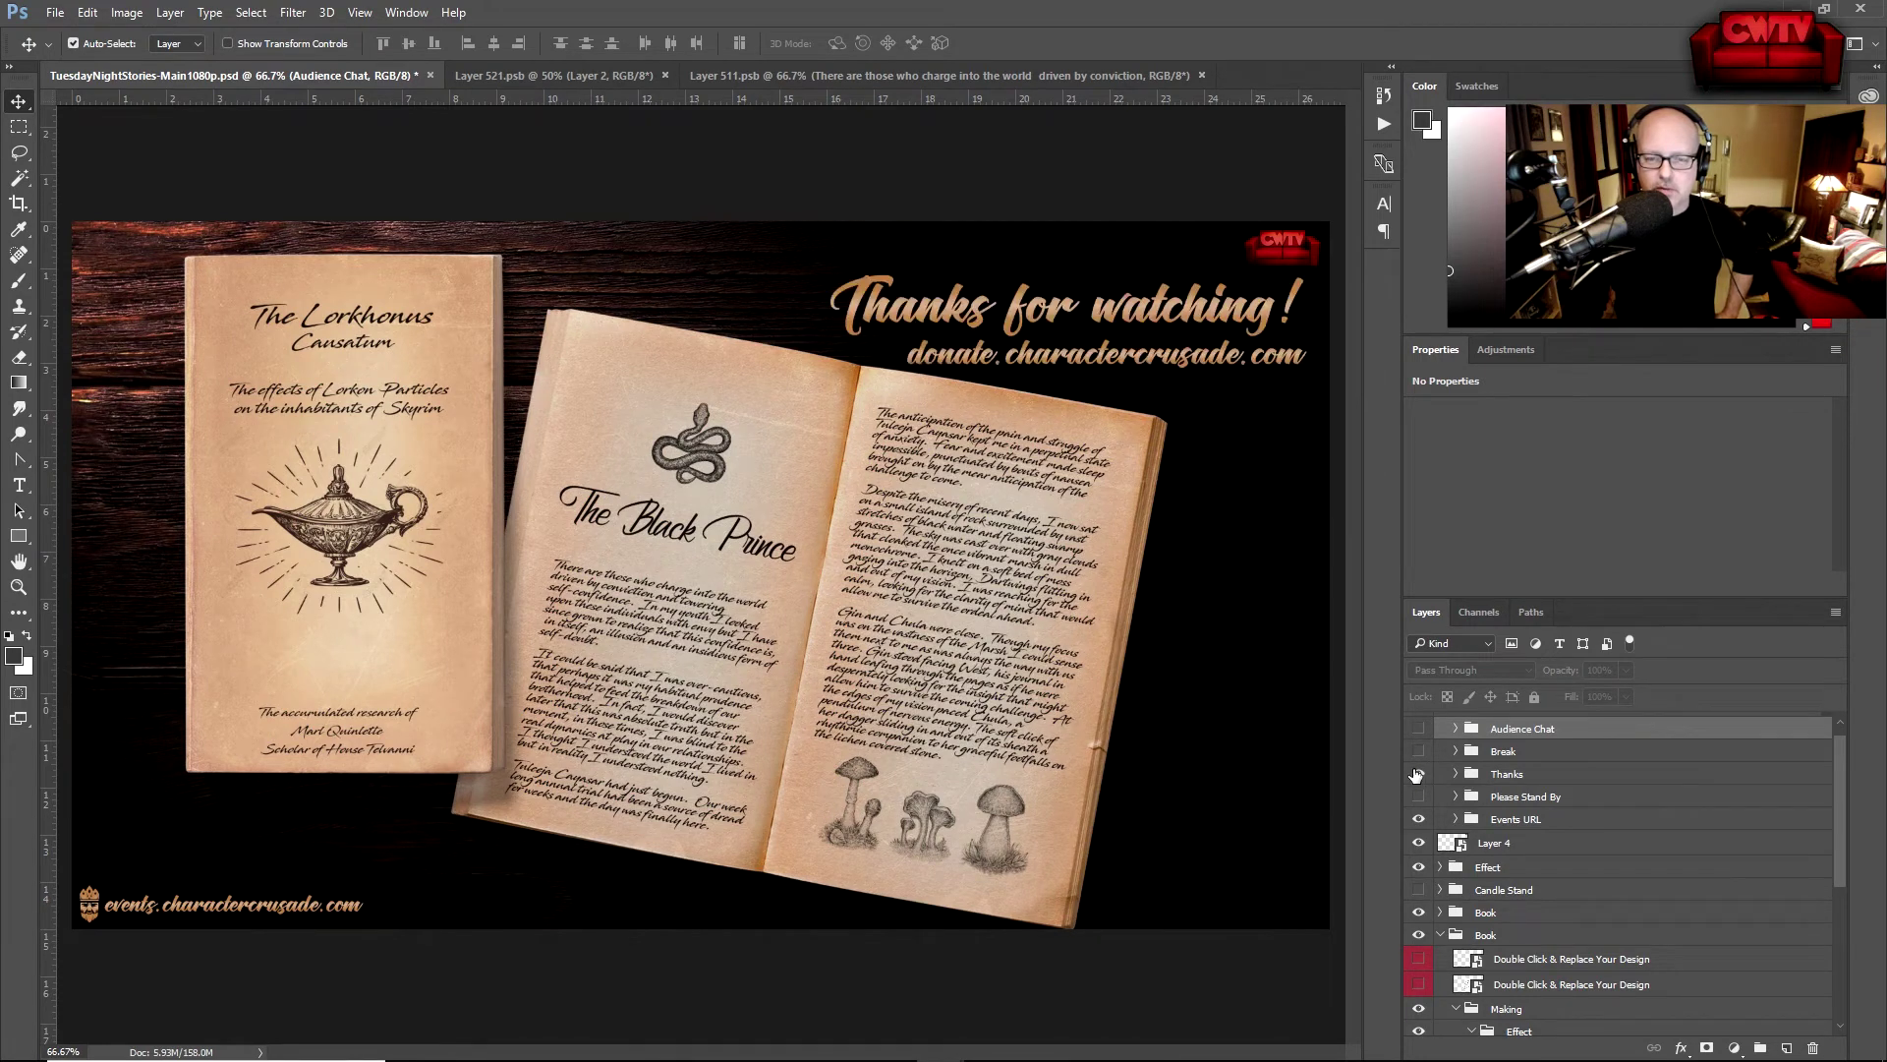
pyautogui.click(1416, 773)
pyautogui.click(1418, 796)
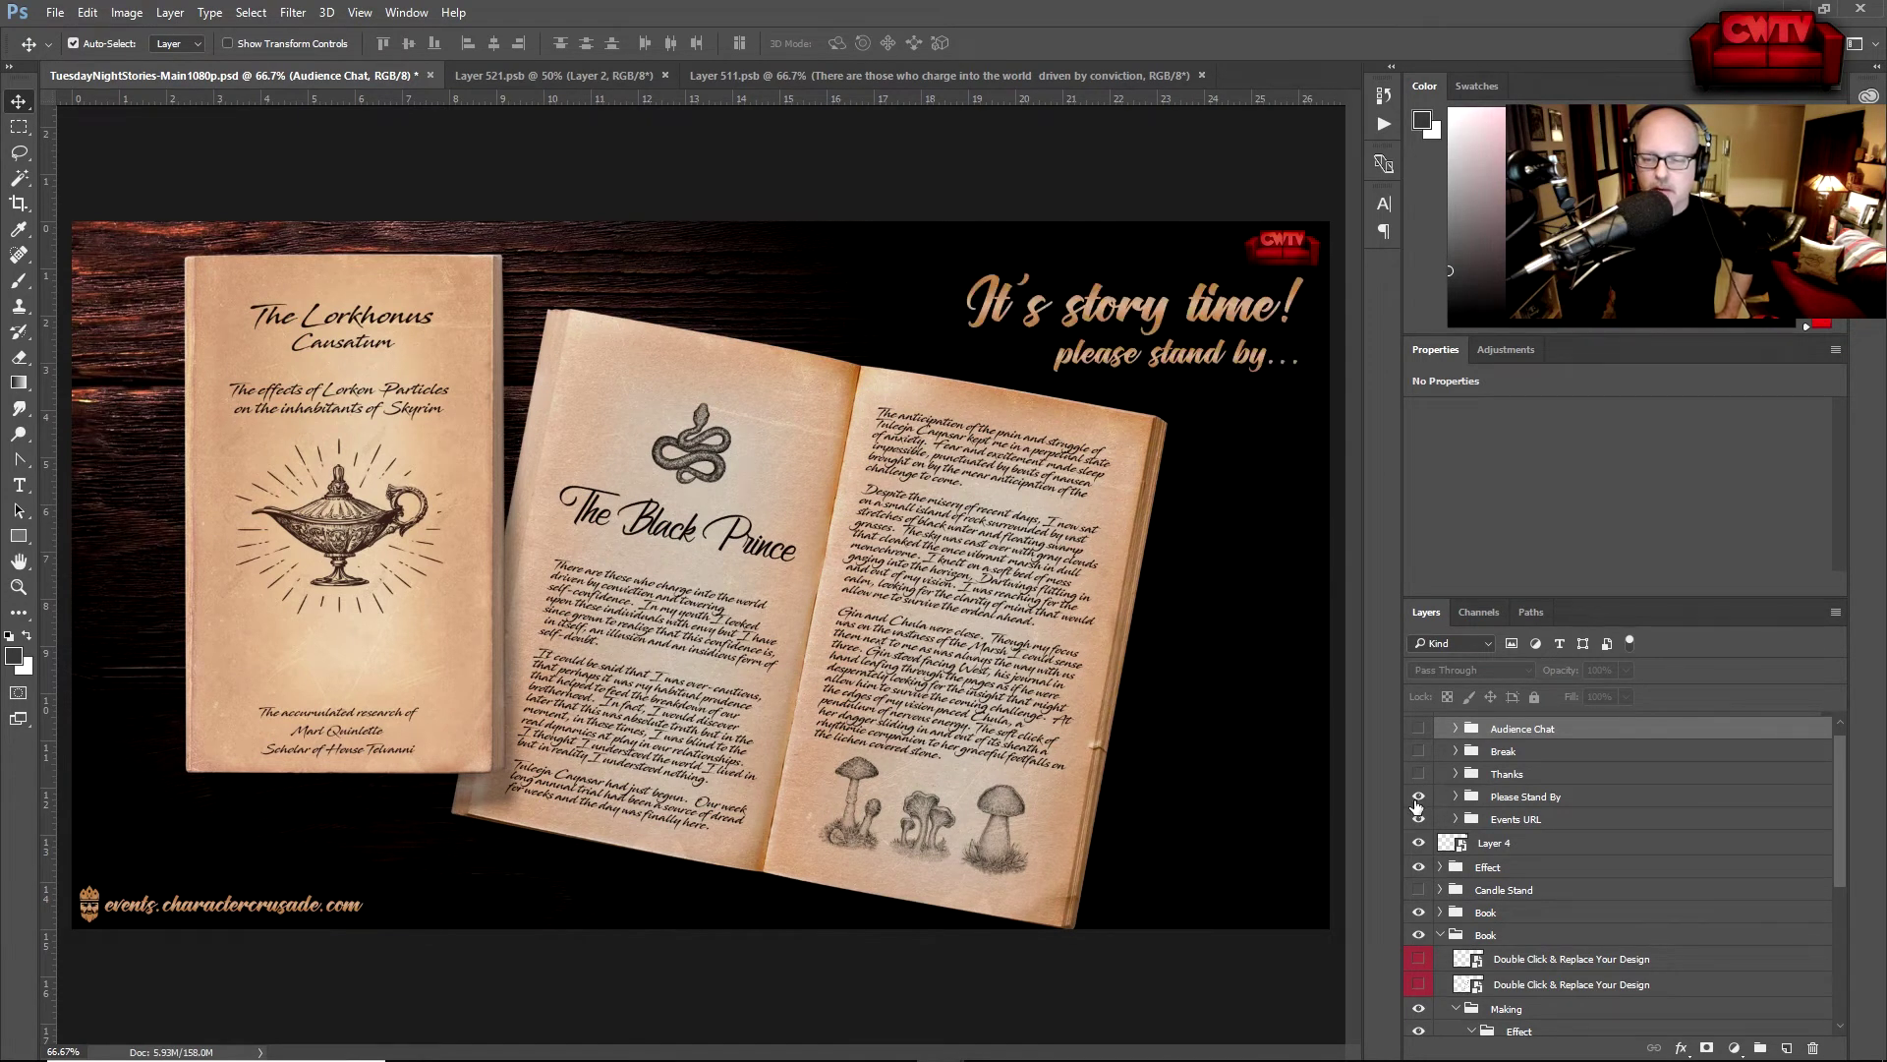
pyautogui.click(1417, 797)
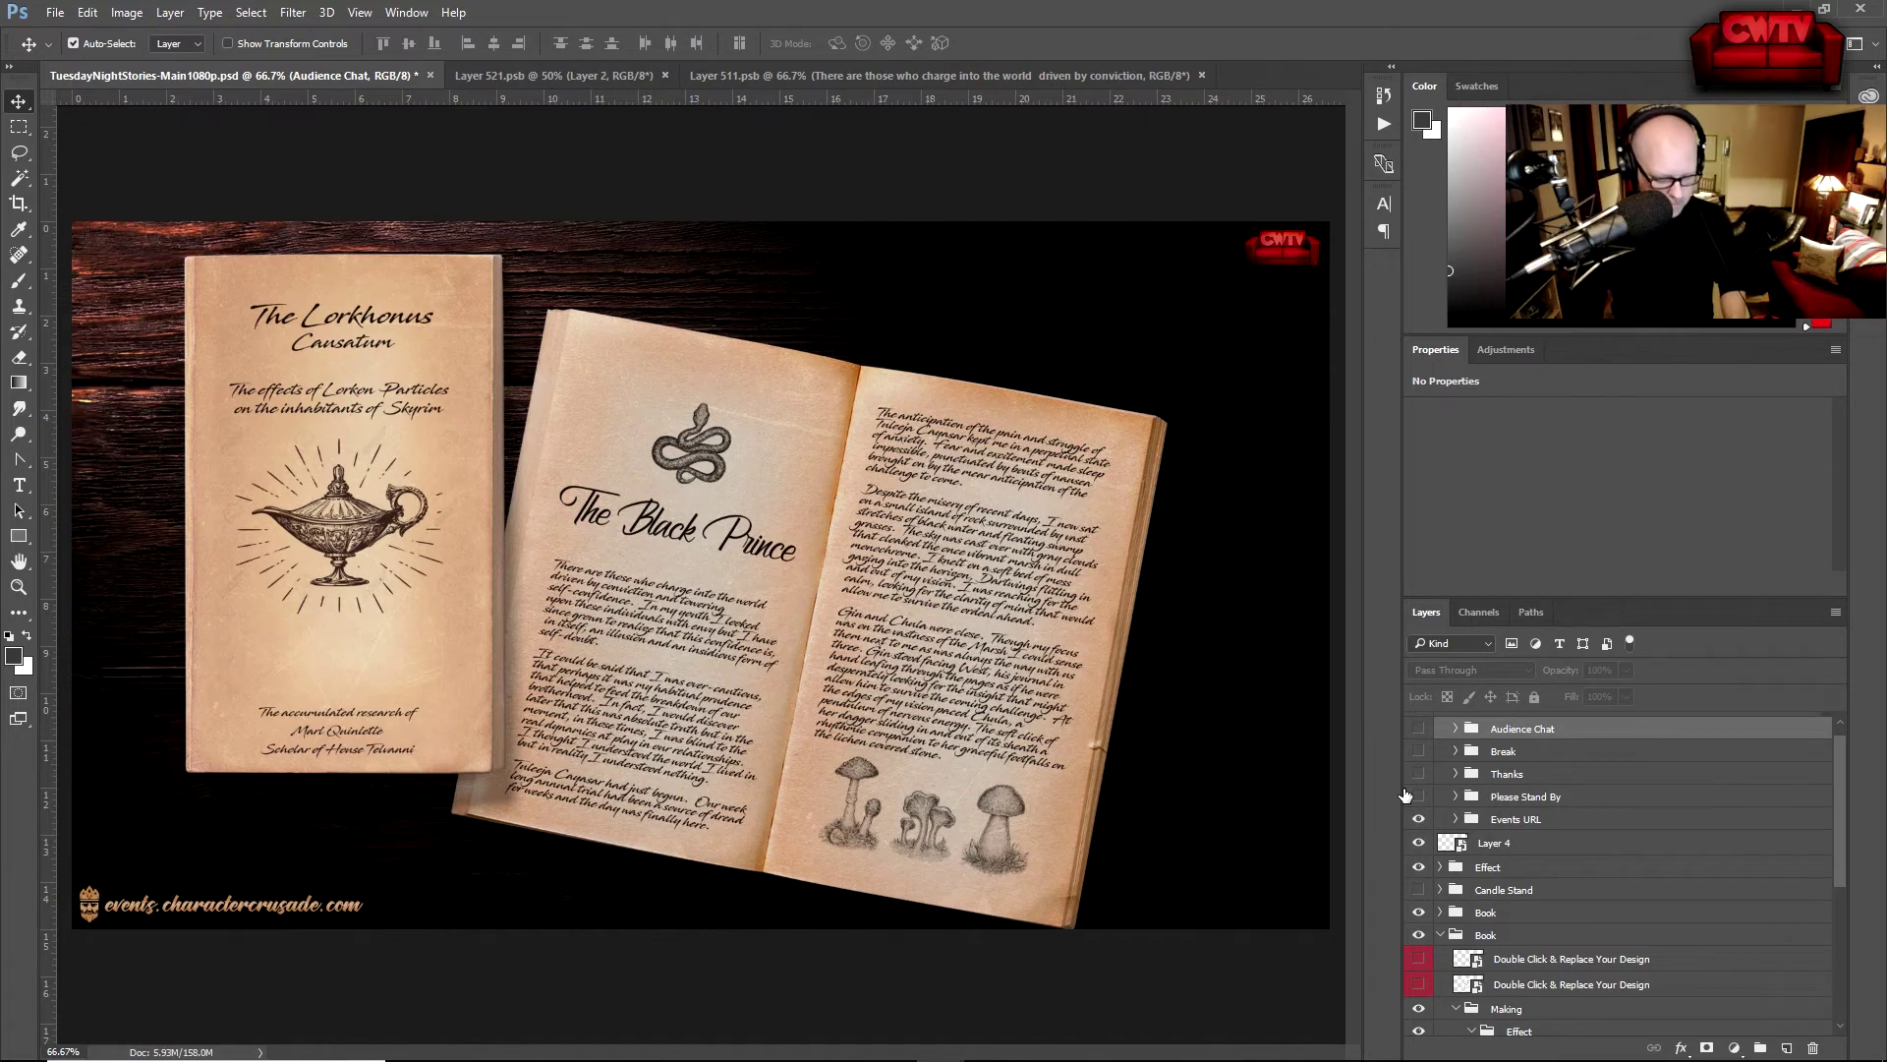
pyautogui.hotkey('ctrl', 's')
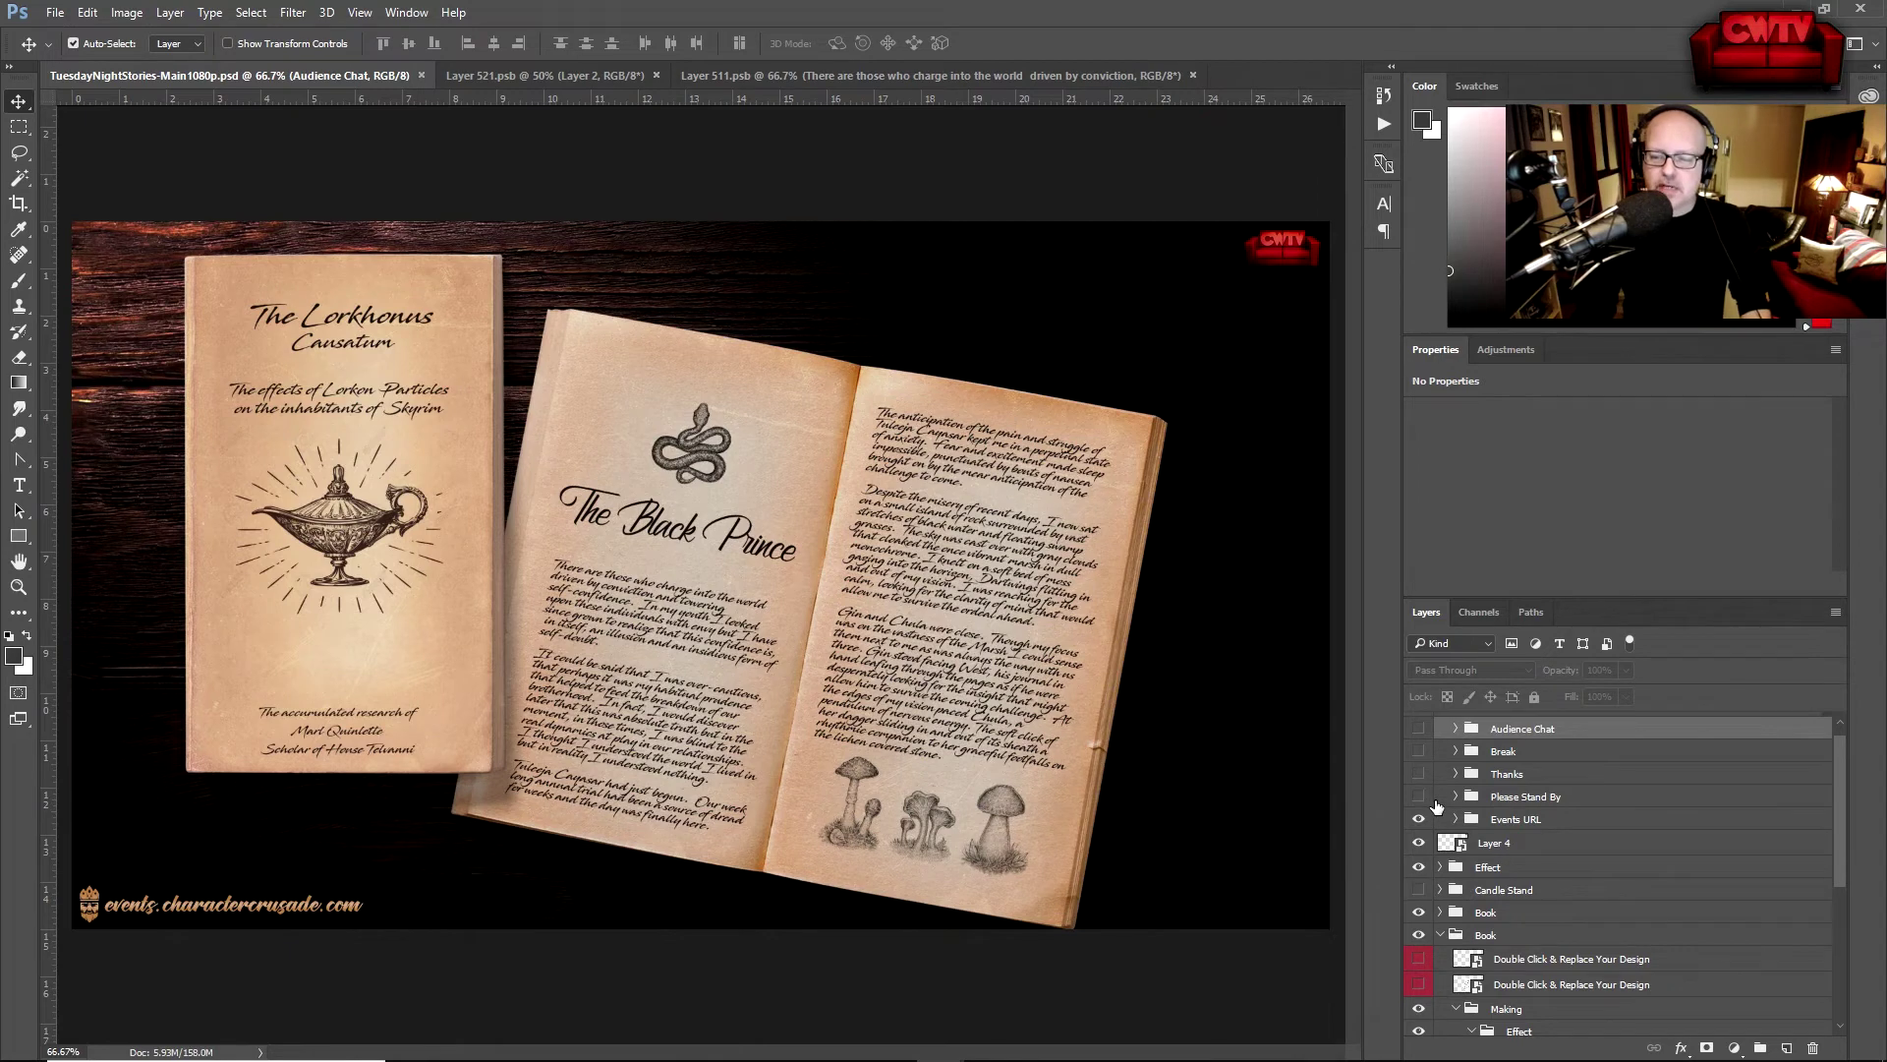
# - Open the book cover smart object, Layer 53.psb, from the first Book group
pyautogui.scroll(-3, 1540, 846)
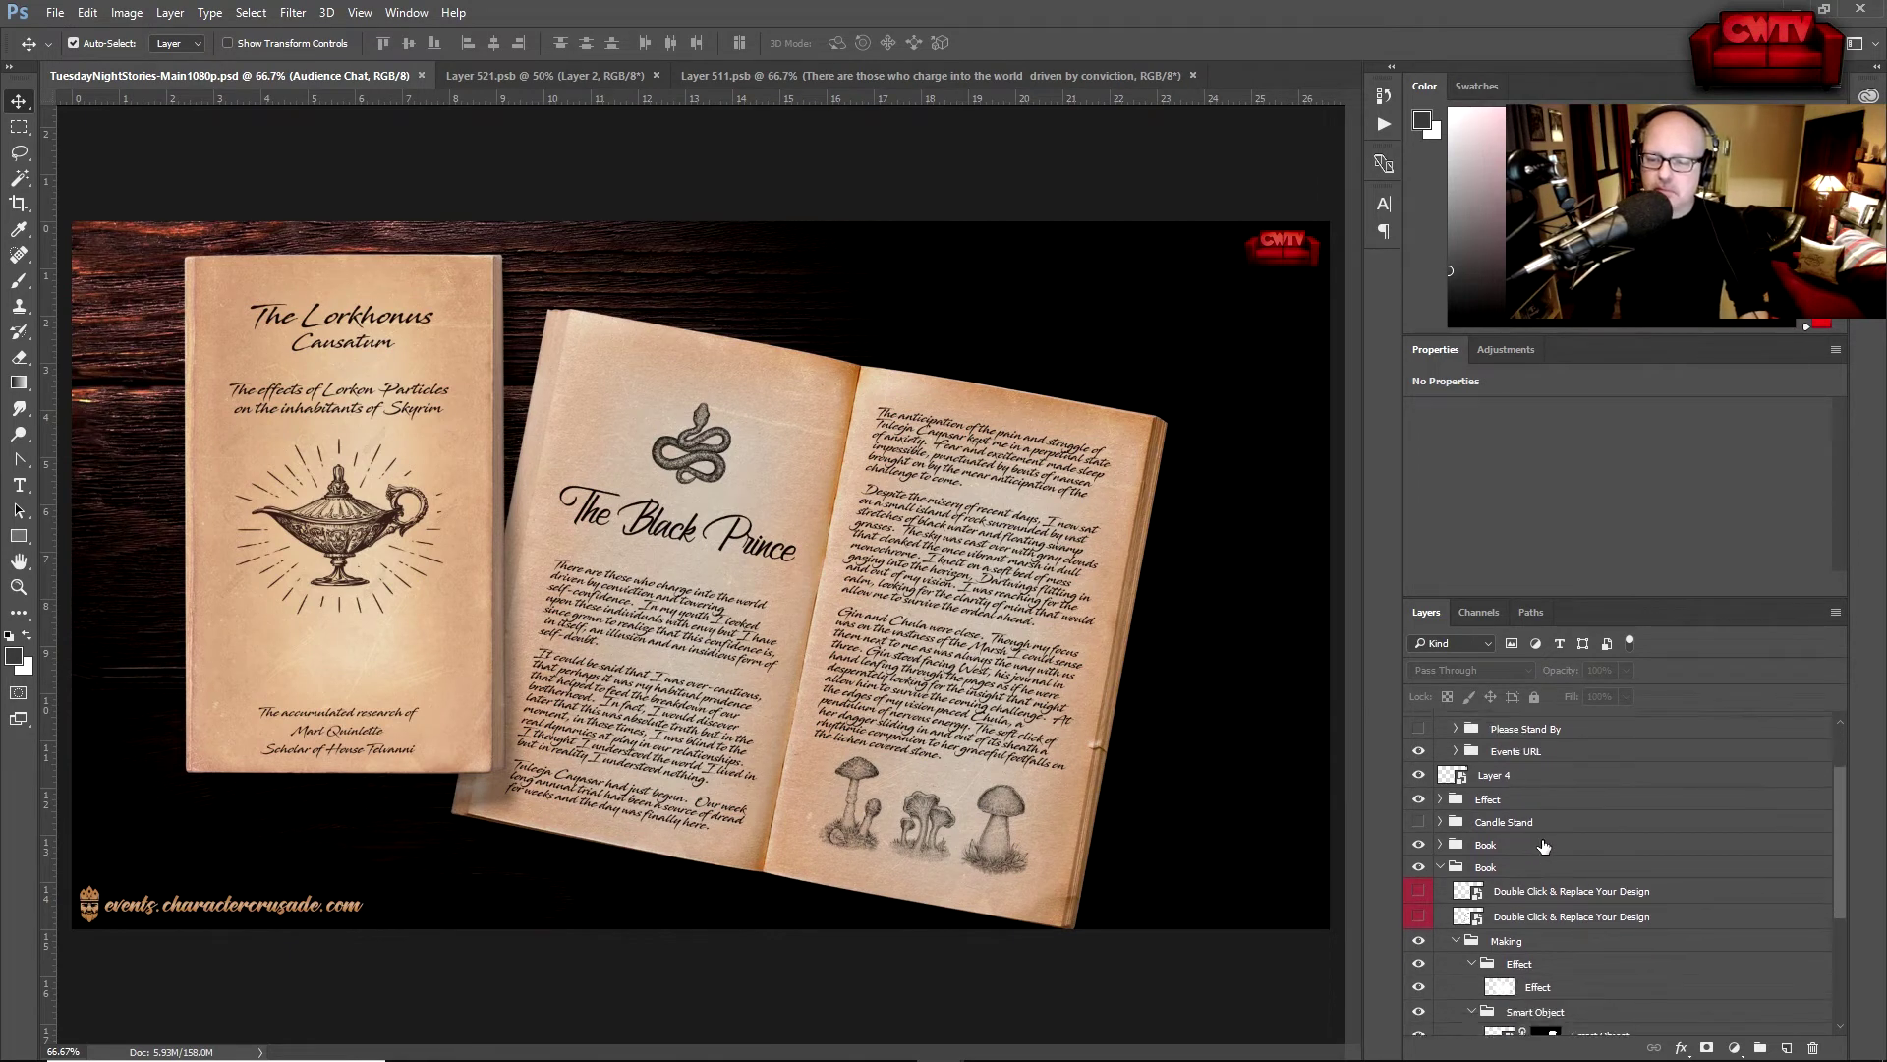
pyautogui.click(1441, 869)
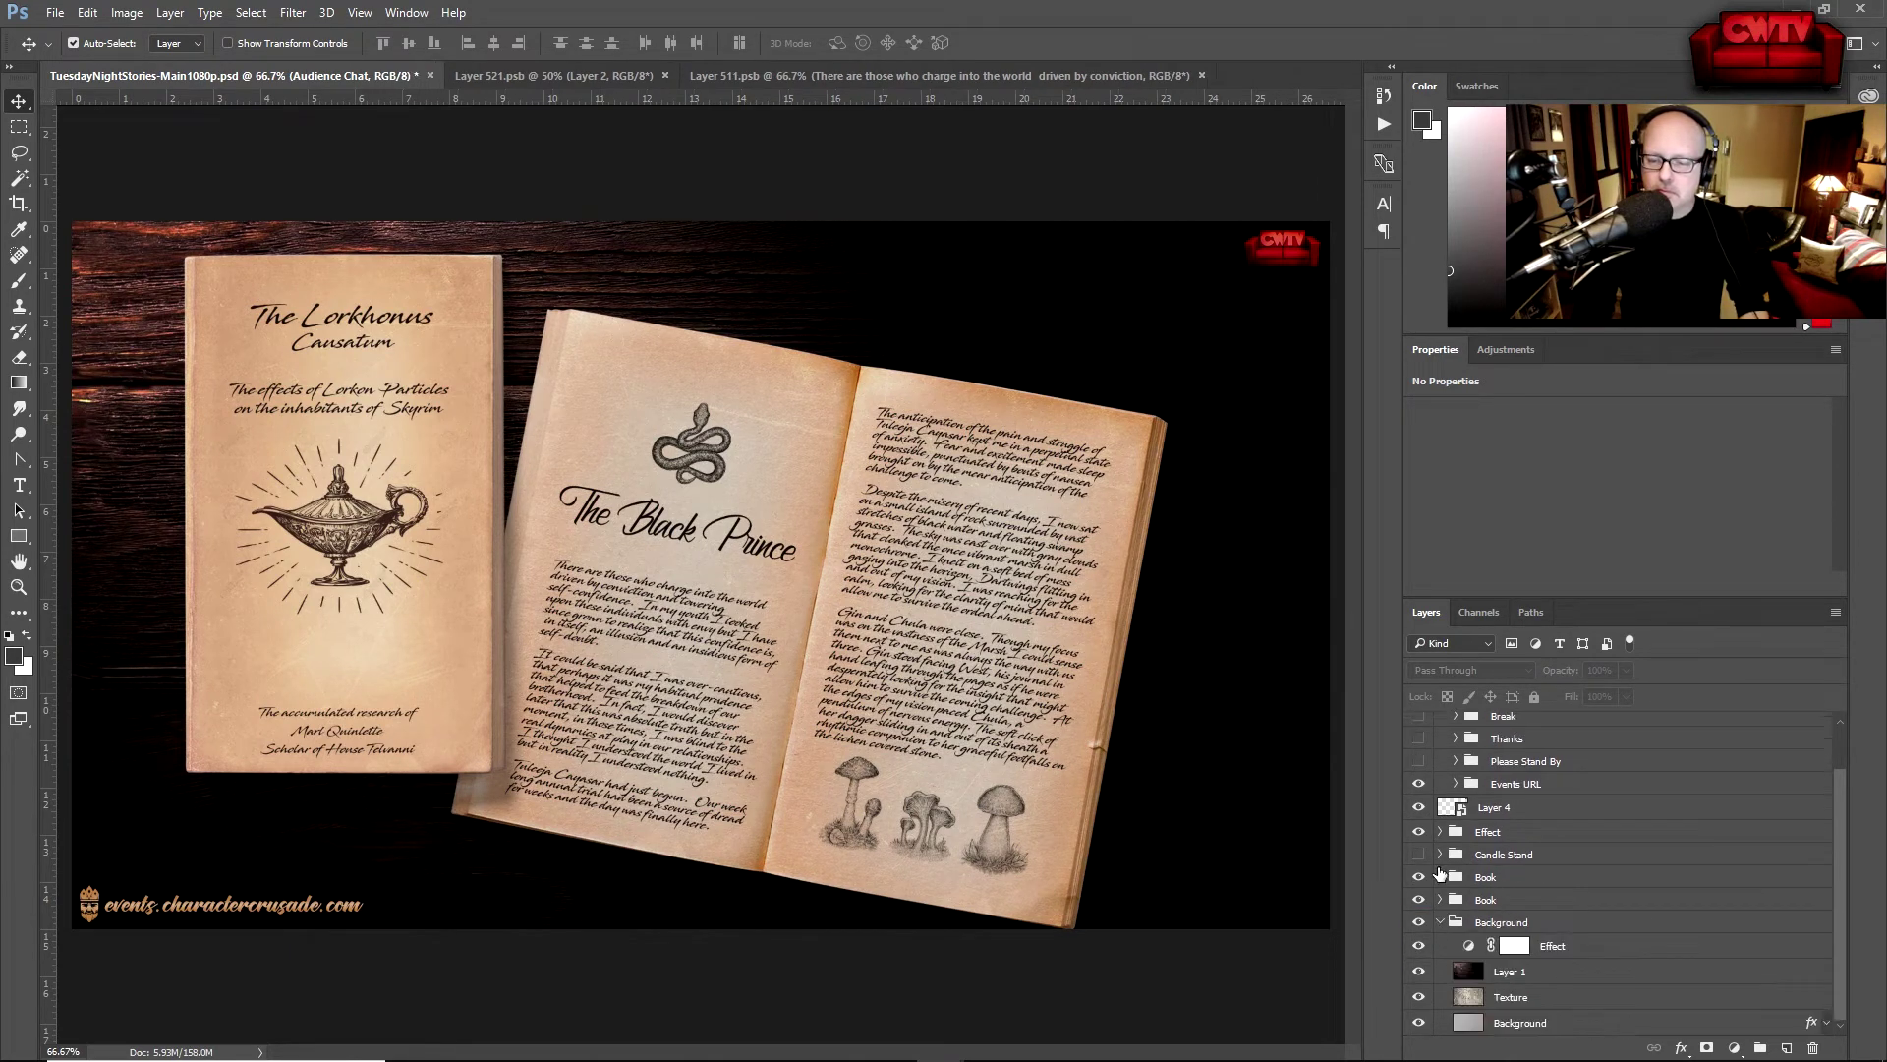
pyautogui.click(1441, 875)
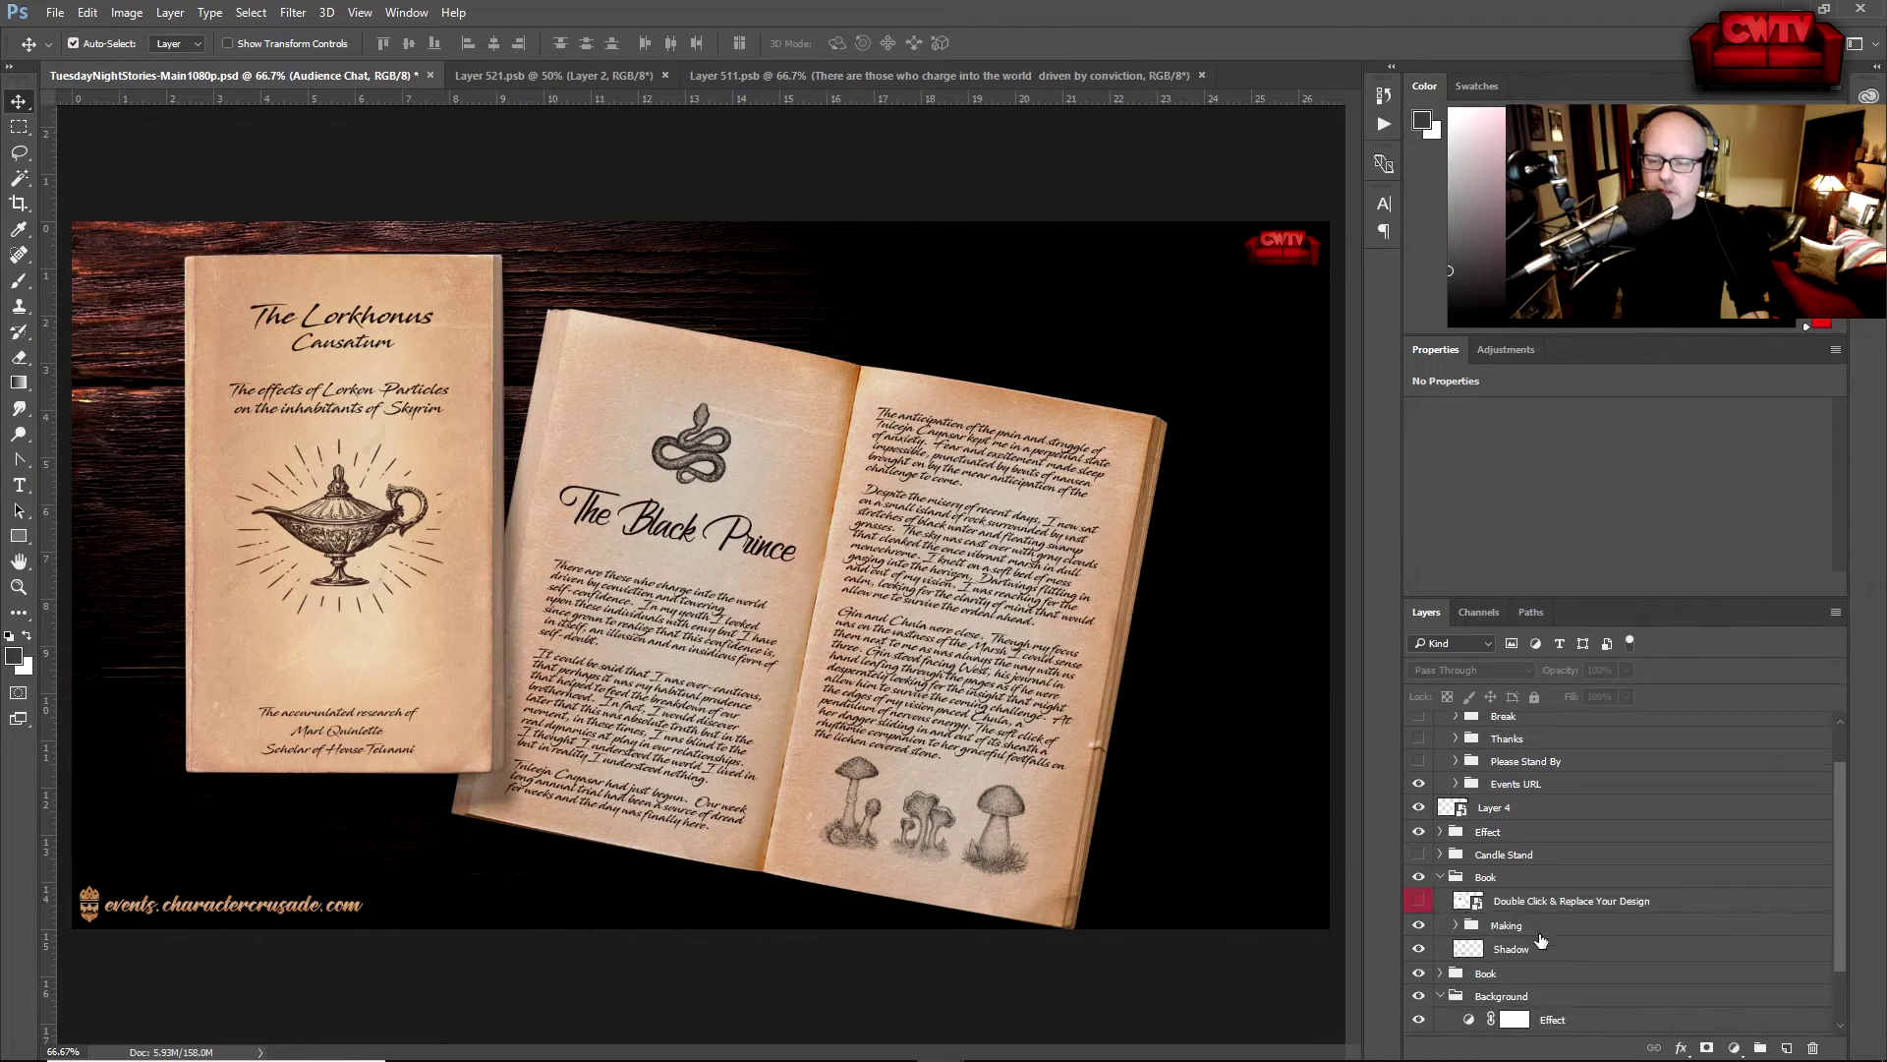
pyautogui.scroll(-2, 1540, 941)
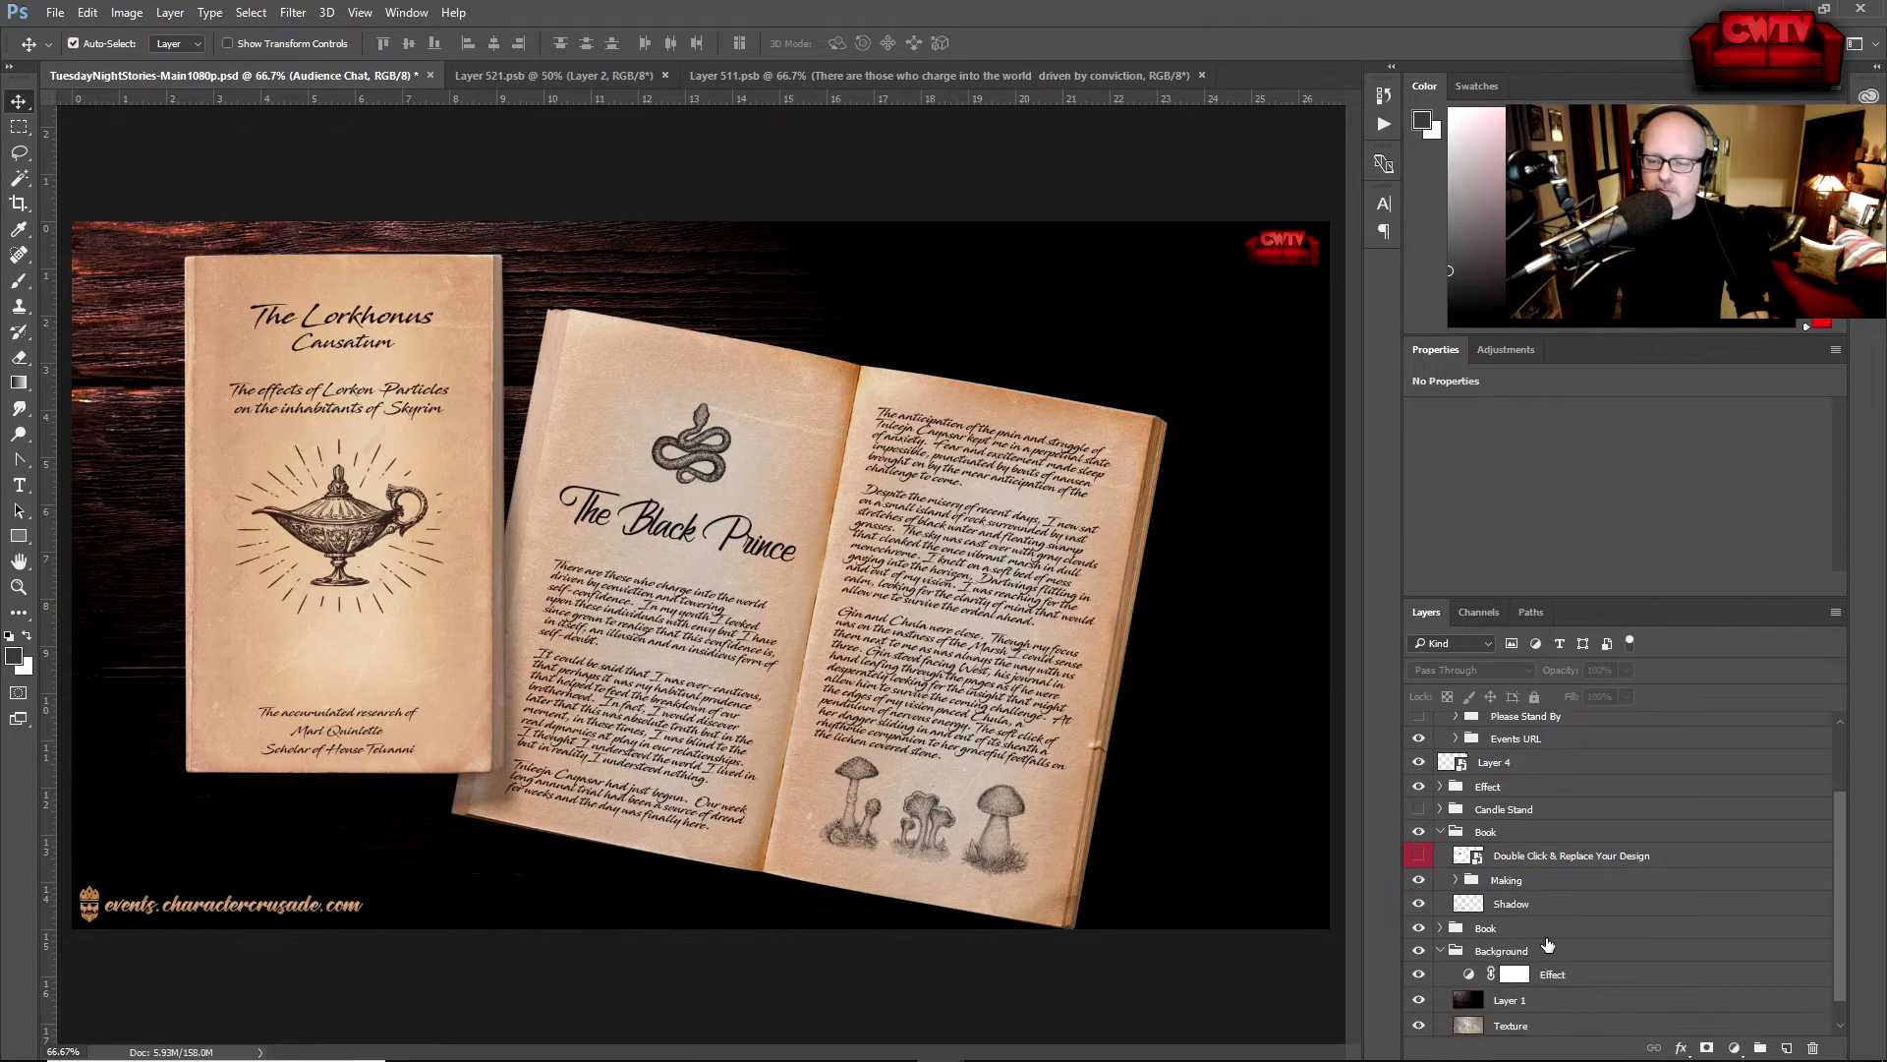
pyautogui.click(1440, 951)
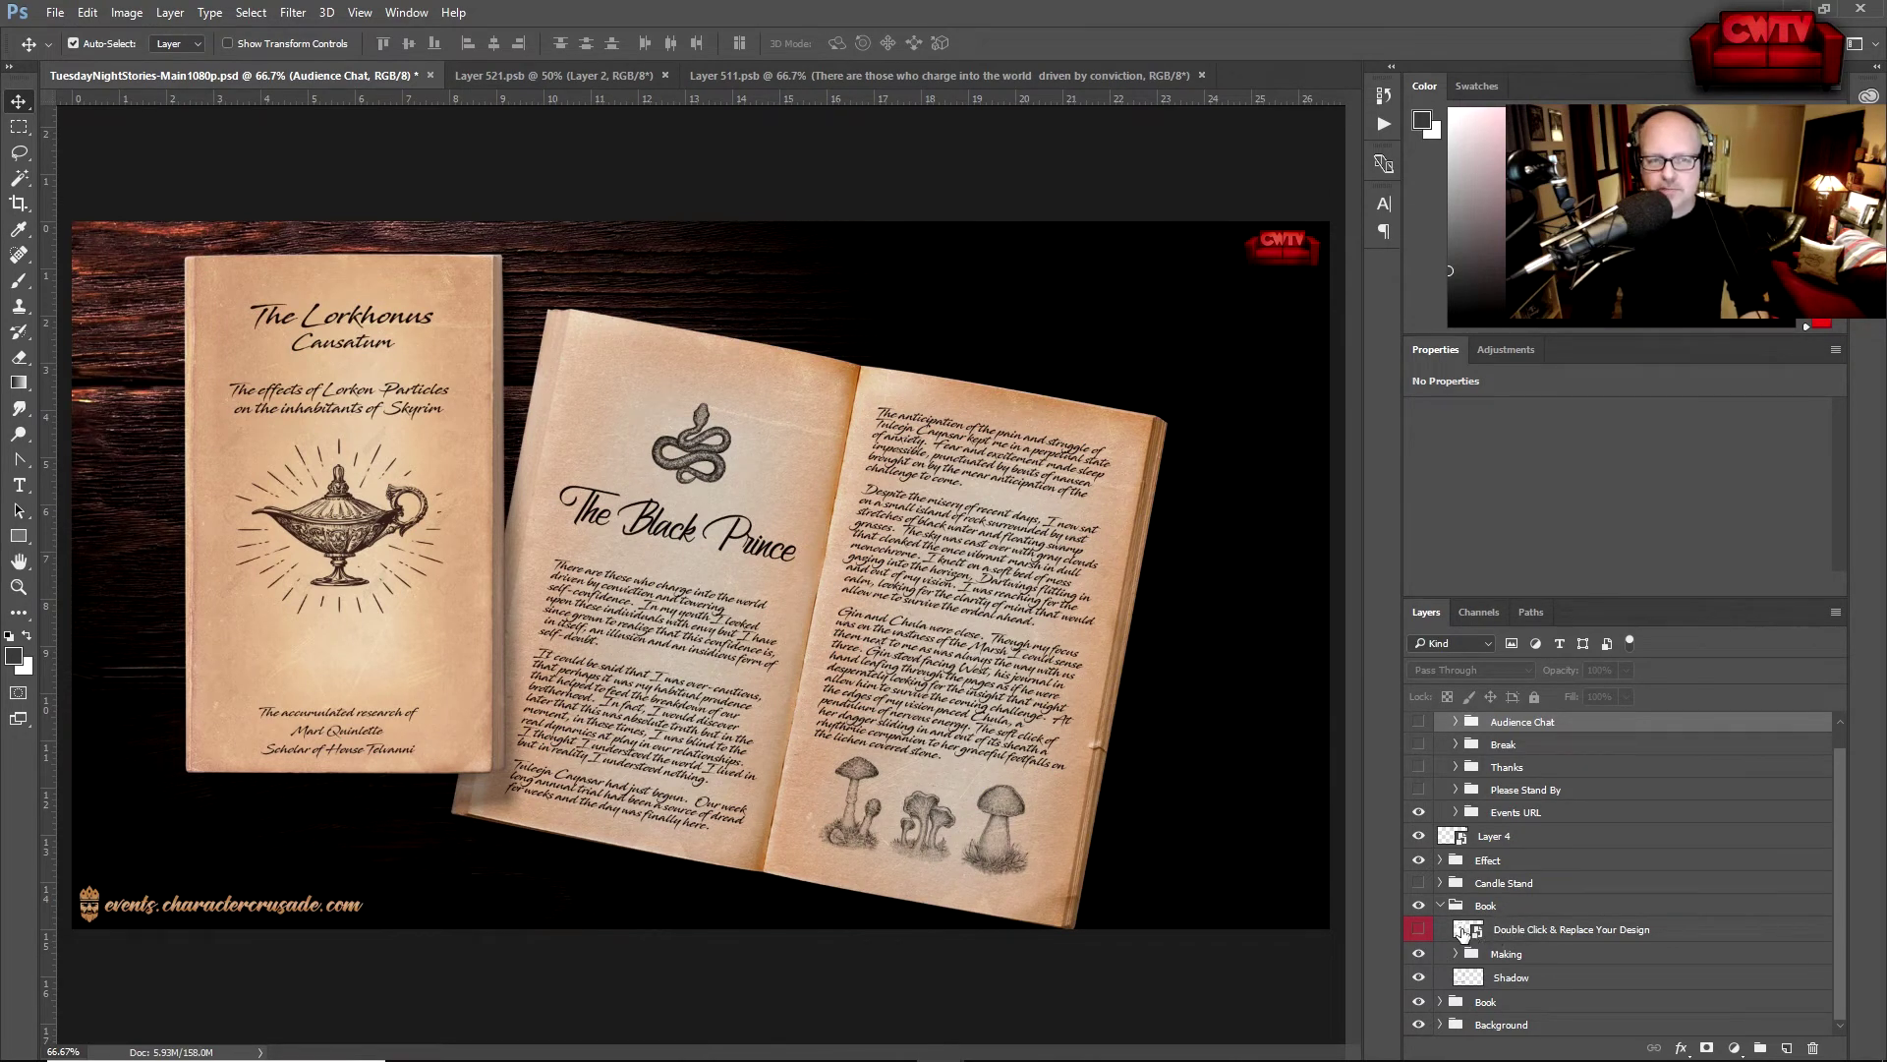
pyautogui.click(1462, 930)
pyautogui.doubleClick(1462, 931)
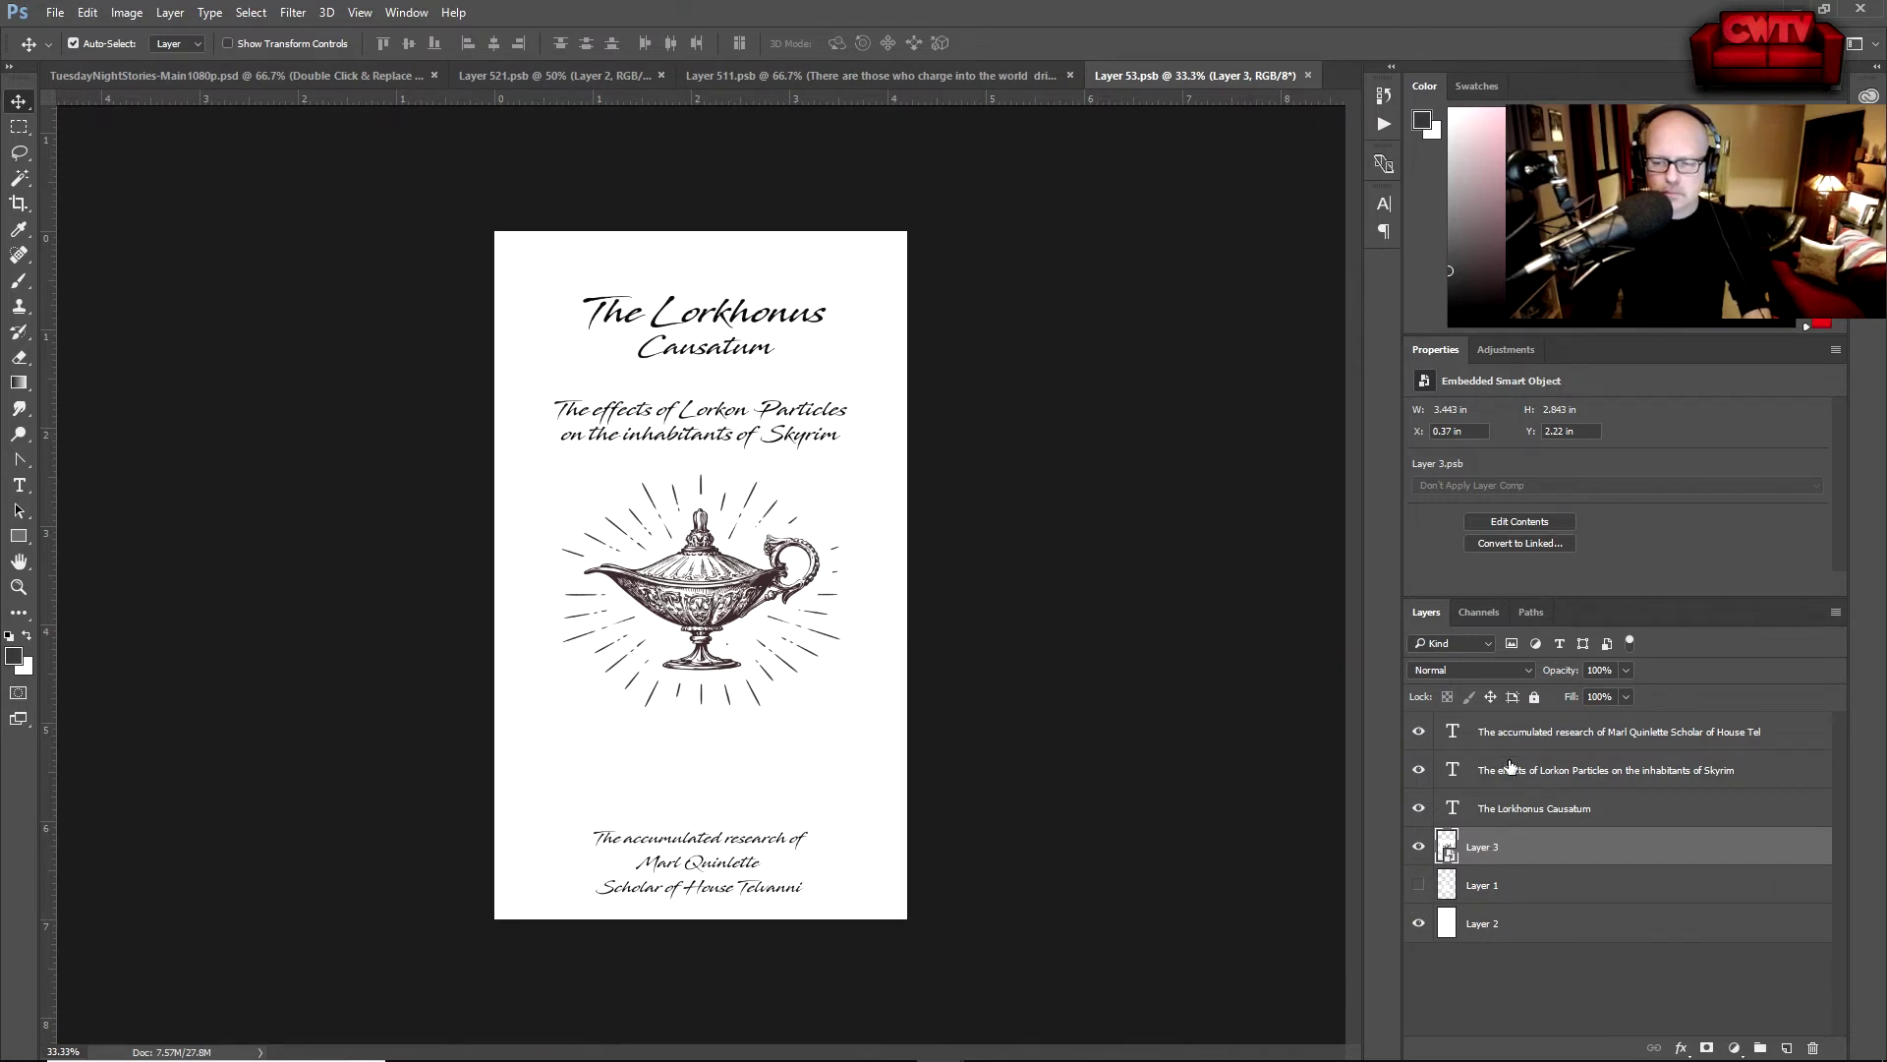
# - Change 'accumulated' to 'collected' in the bottom caption
pyautogui.doubleClick(1453, 736)
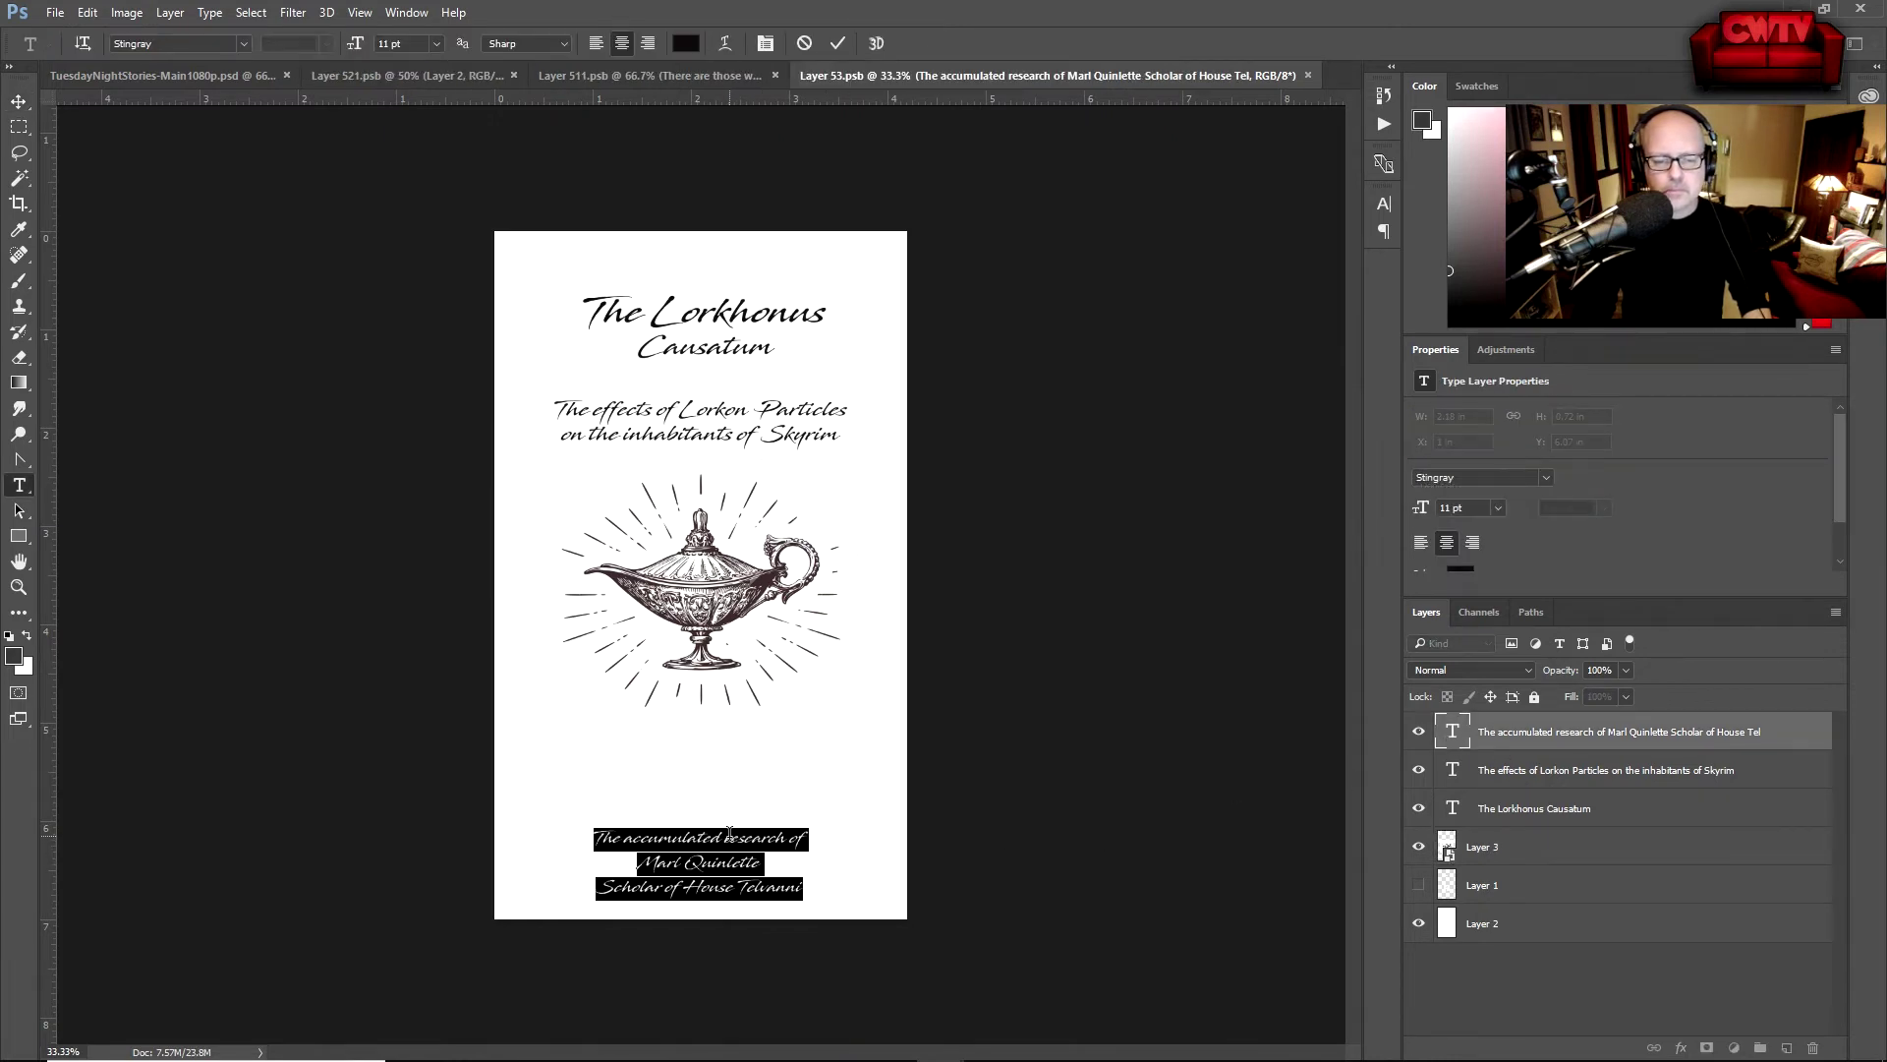
pyautogui.click(723, 834)
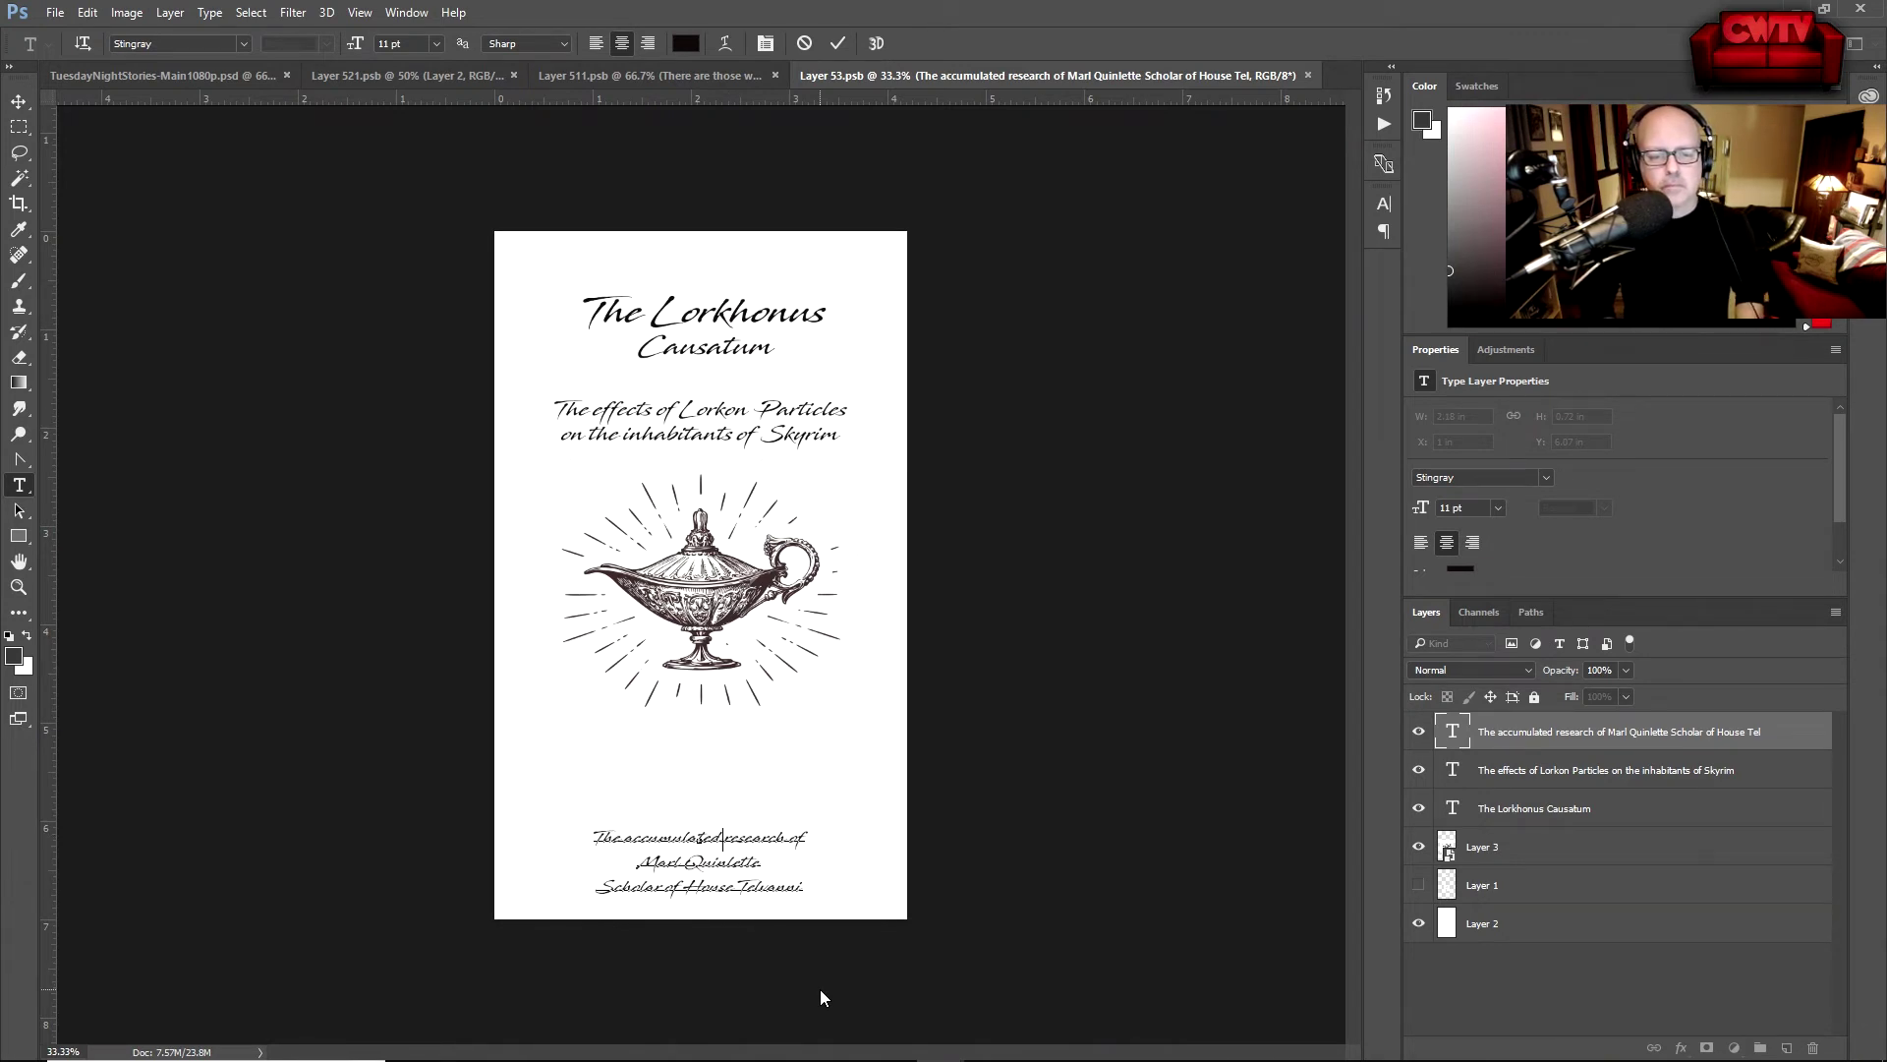
pyautogui.press('BackSpace')
pyautogui.press('BackSpace')
pyautogui.press('BackSpace')
pyautogui.press('BackSpace')
pyautogui.press('BackSpace')
pyautogui.press('BackSpace')
pyautogui.press('BackSpace')
pyautogui.press('BackSpace')
pyautogui.press('BackSpace')
pyautogui.press('BackSpace')
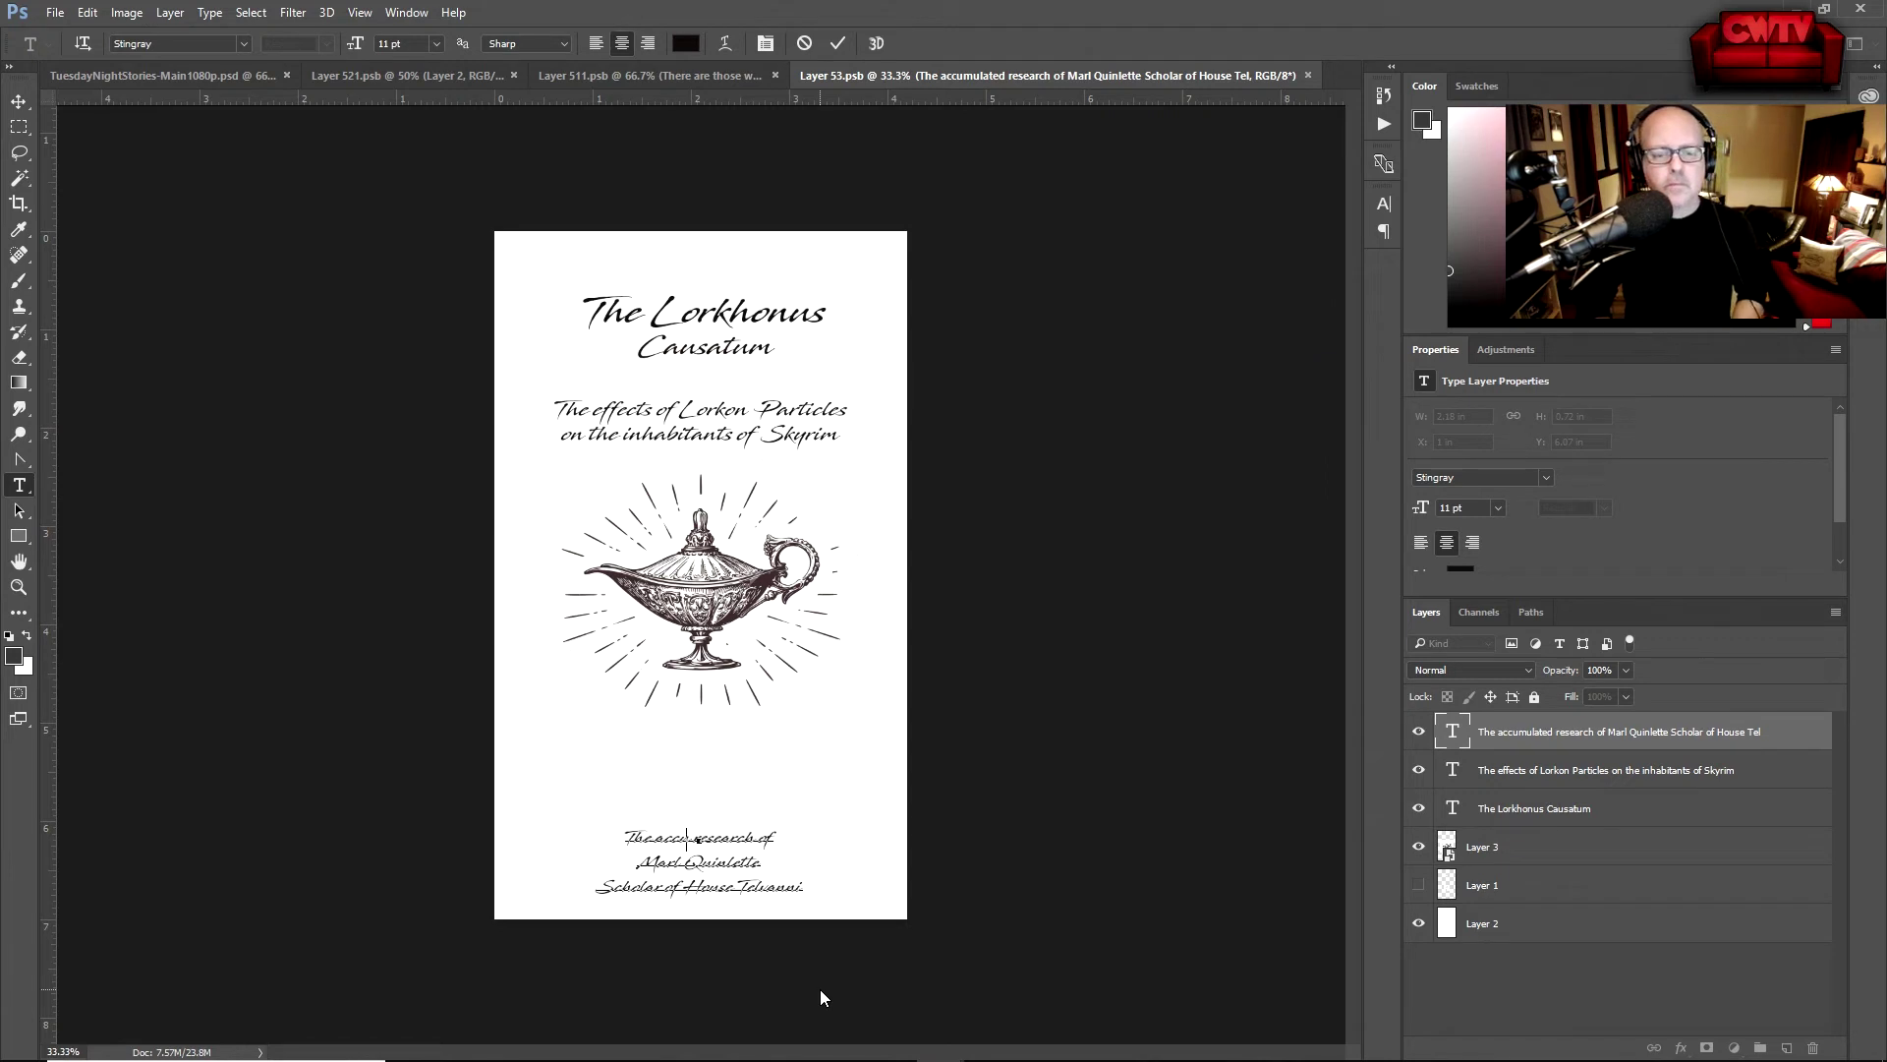
pyautogui.press('BackSpace')
pyautogui.press('BackSpace')
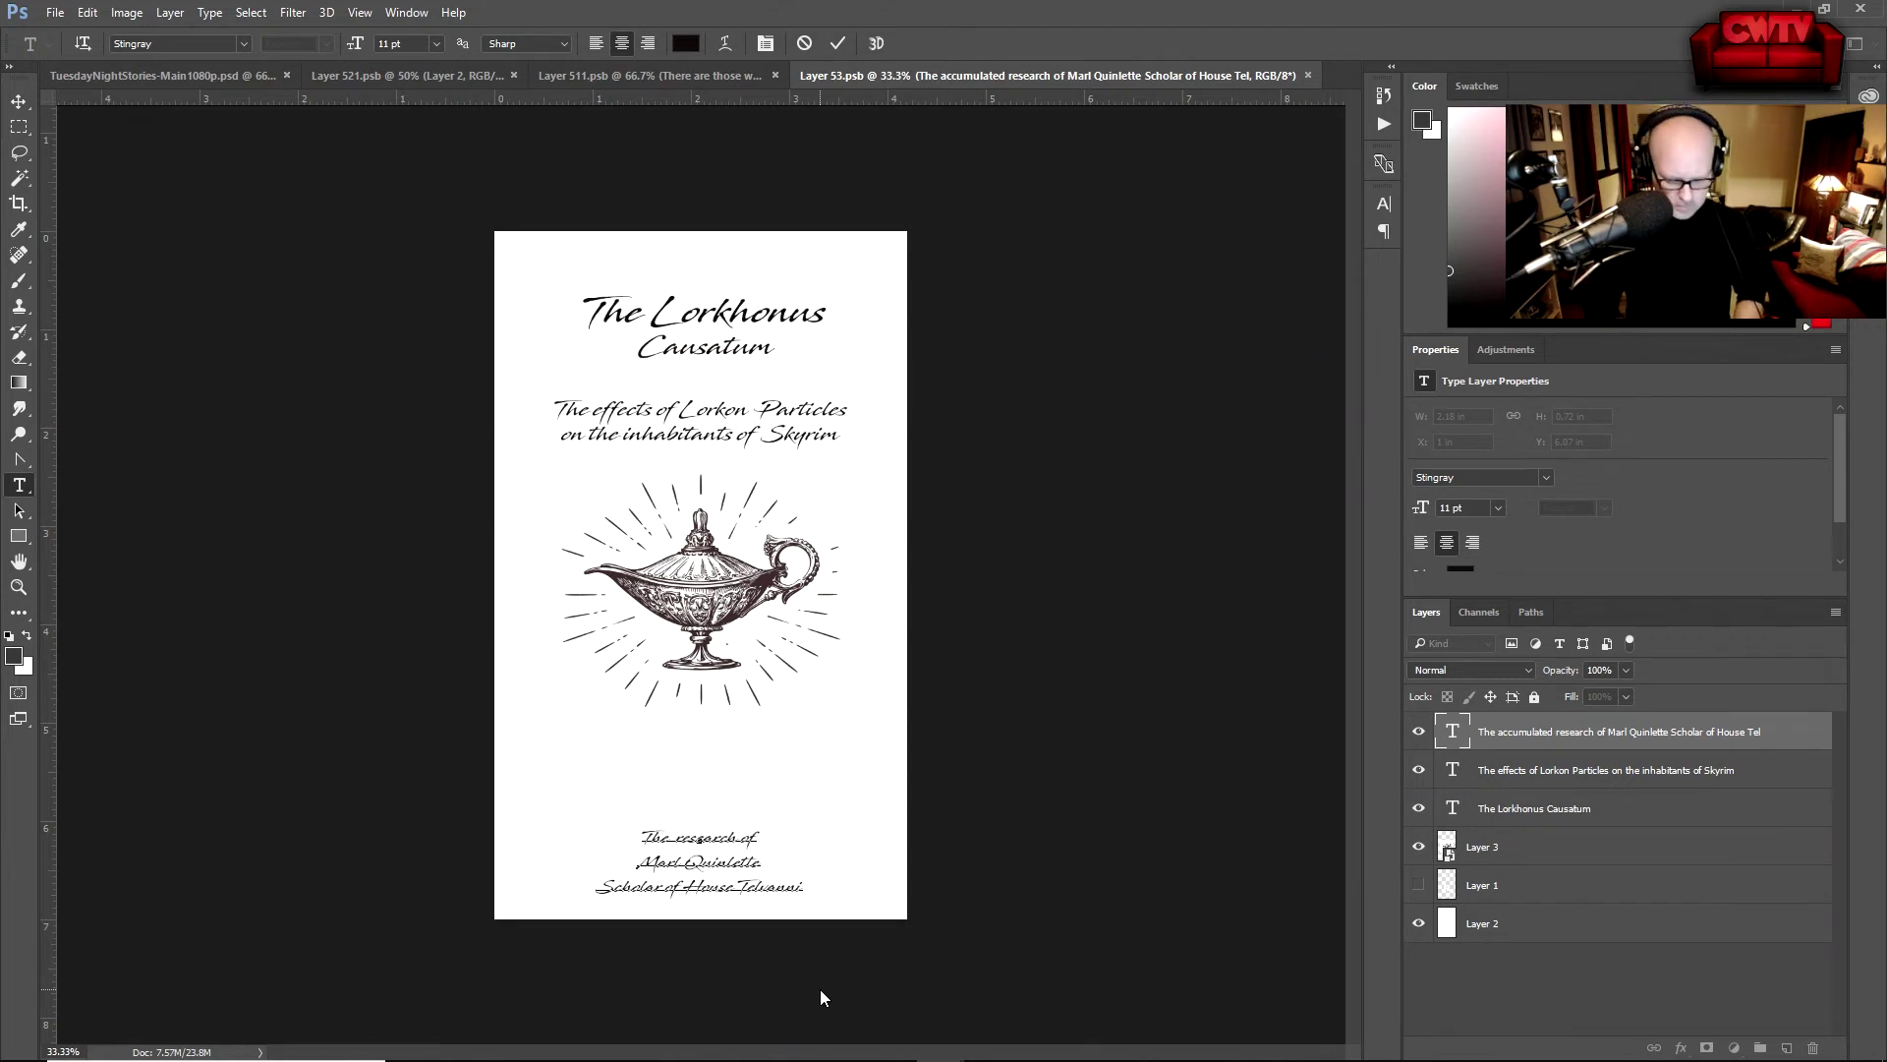
pyautogui.write('collect')
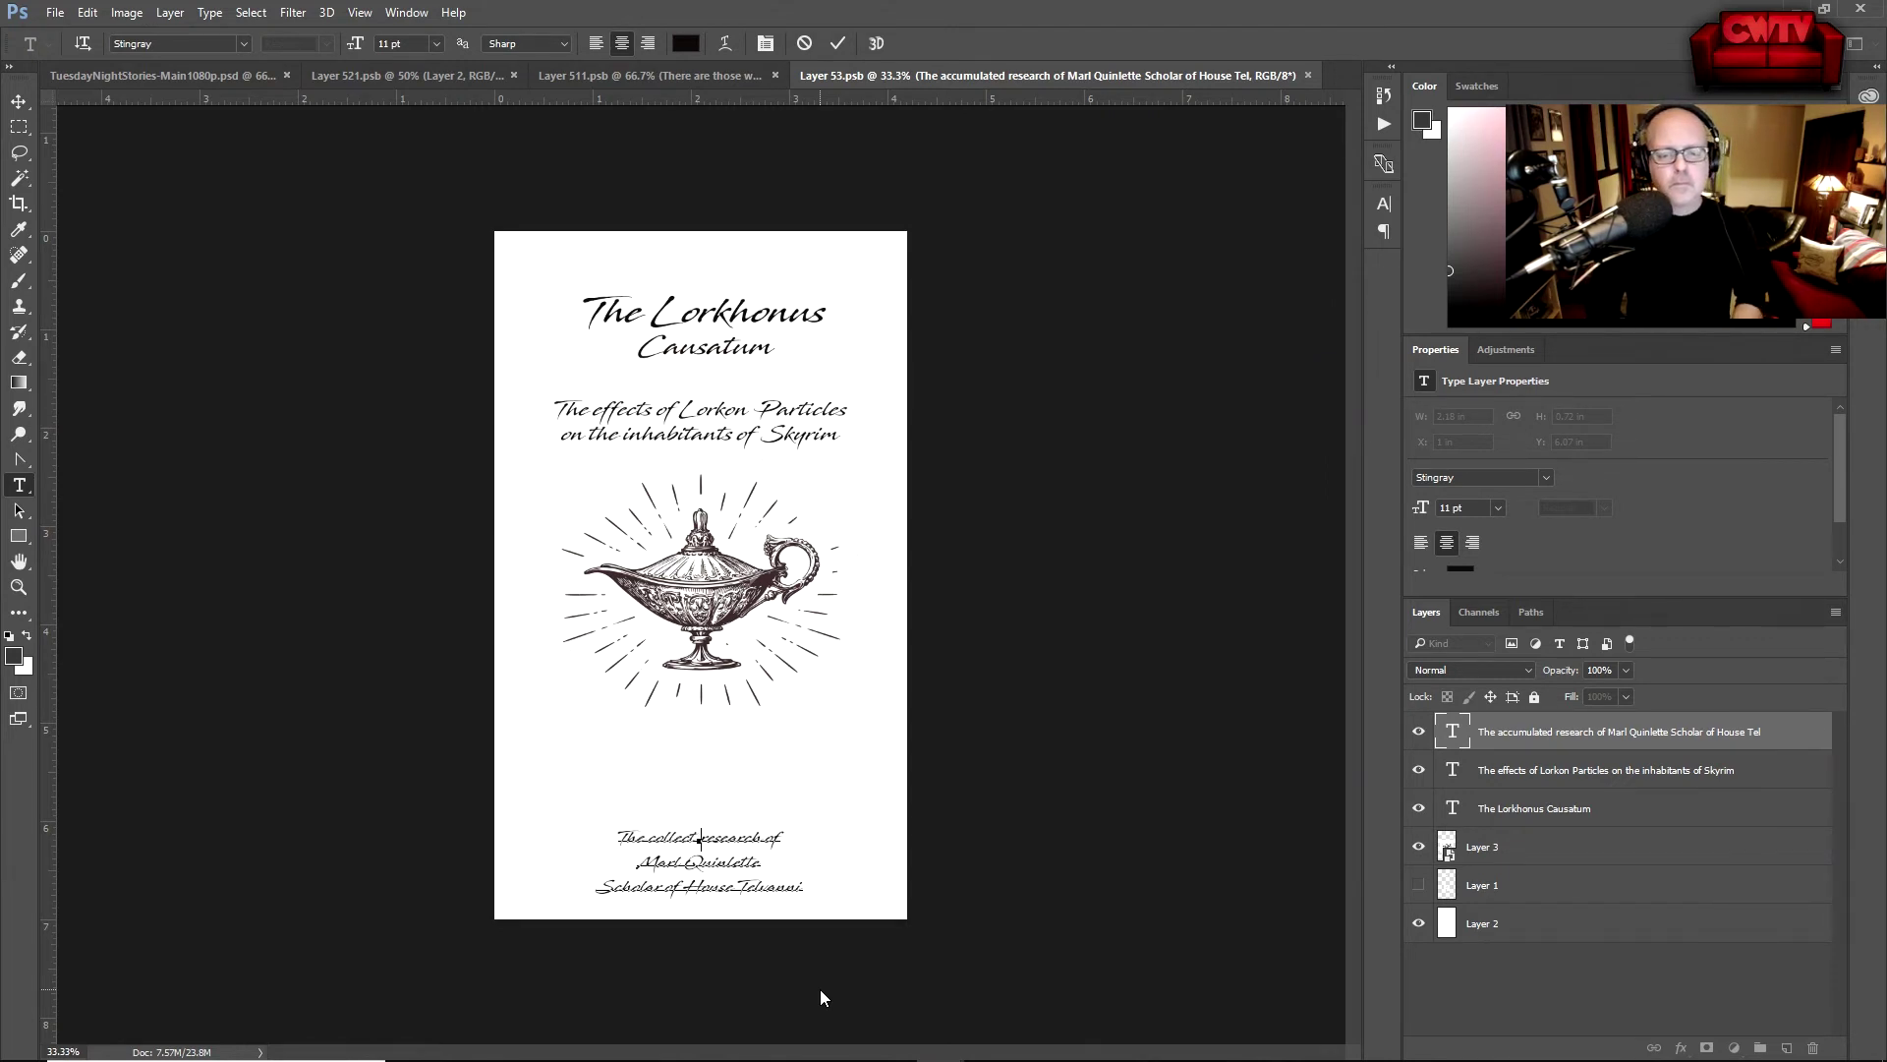
pyautogui.write('ed')
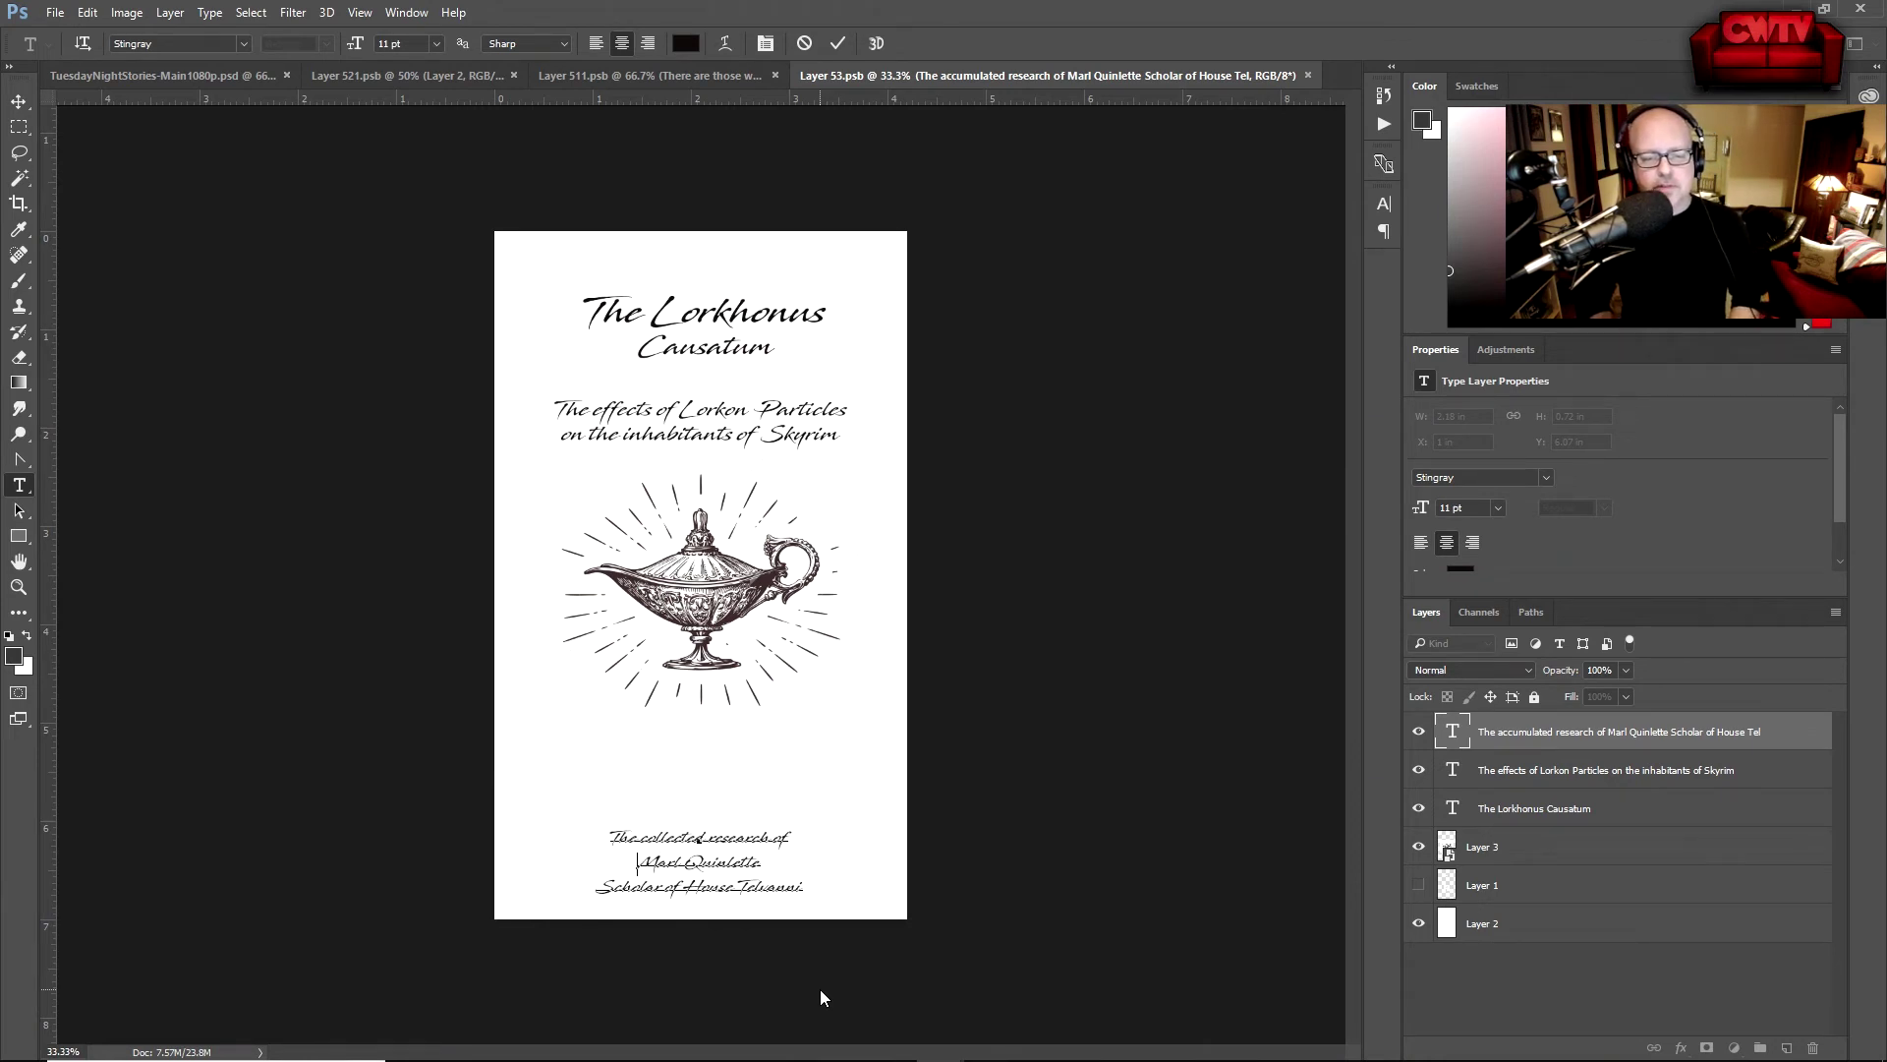
# - Join the author's name onto the first line, delete the scholar line, and commit
pyautogui.press('BackSpace')
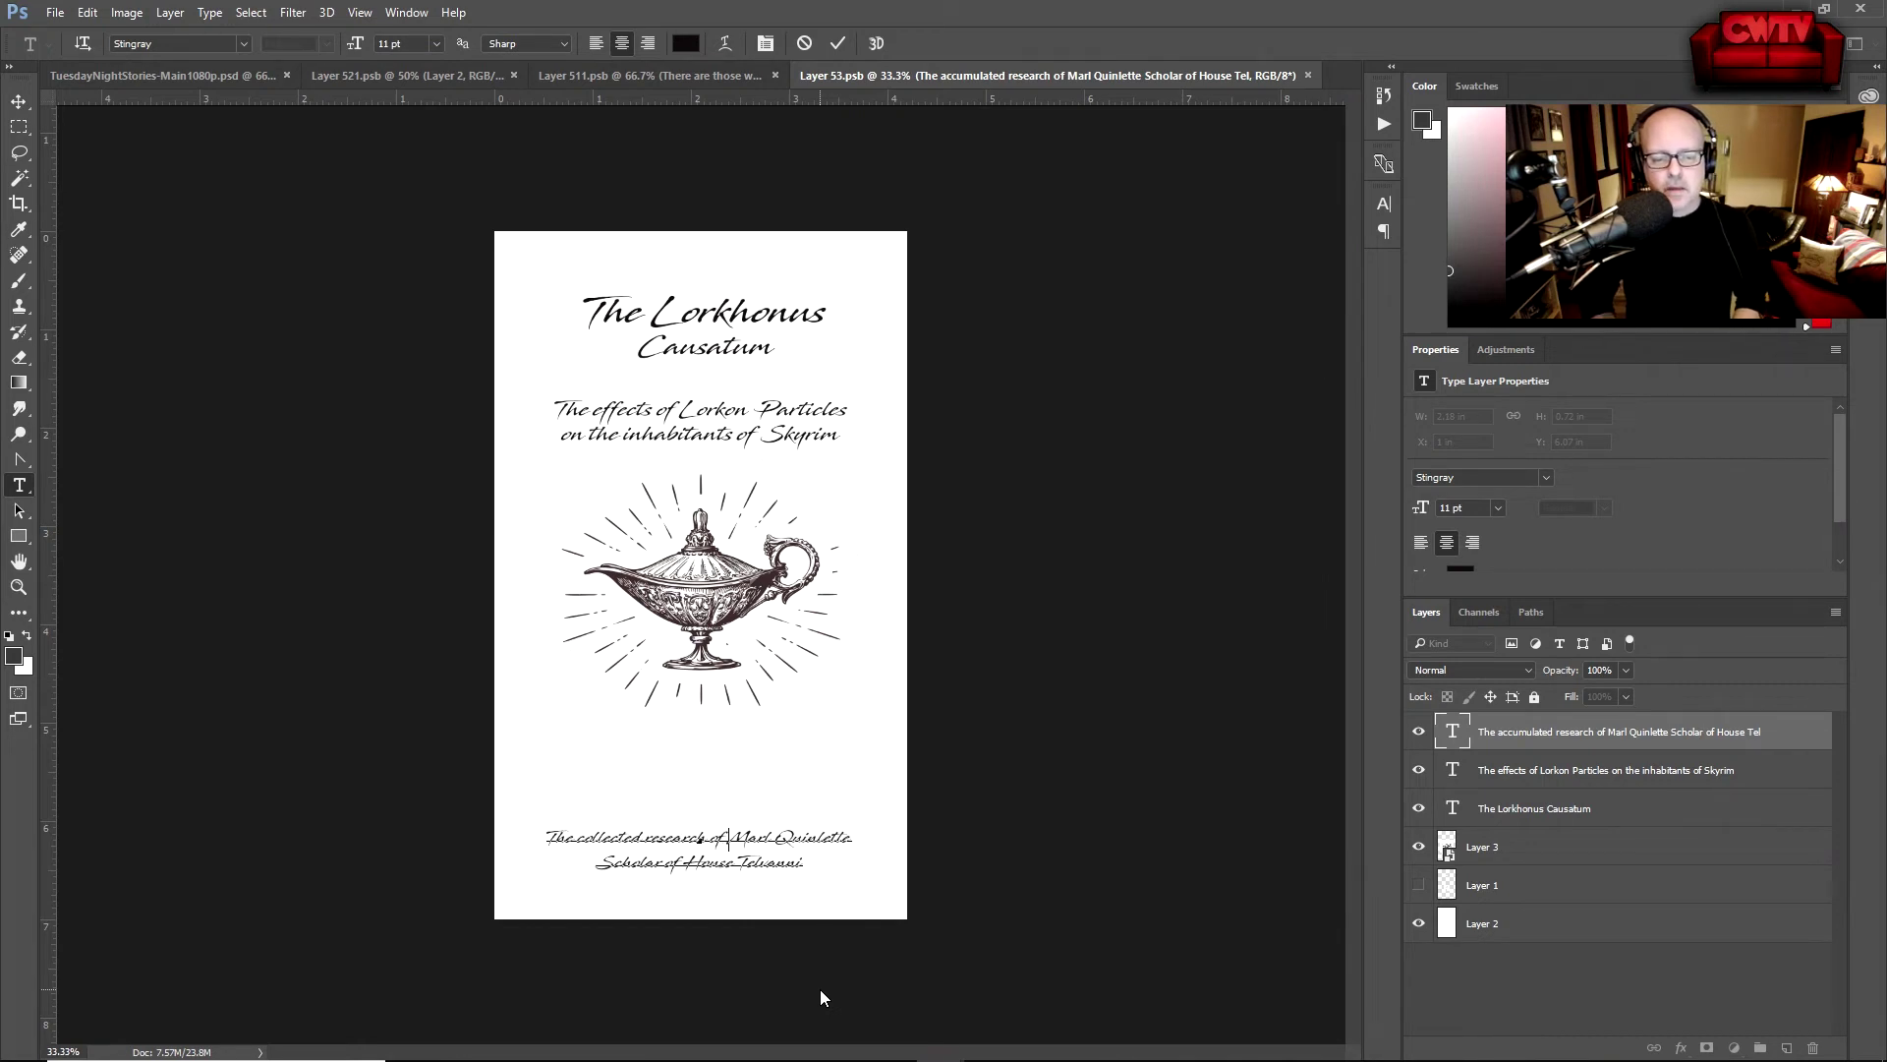
pyautogui.press('Down')
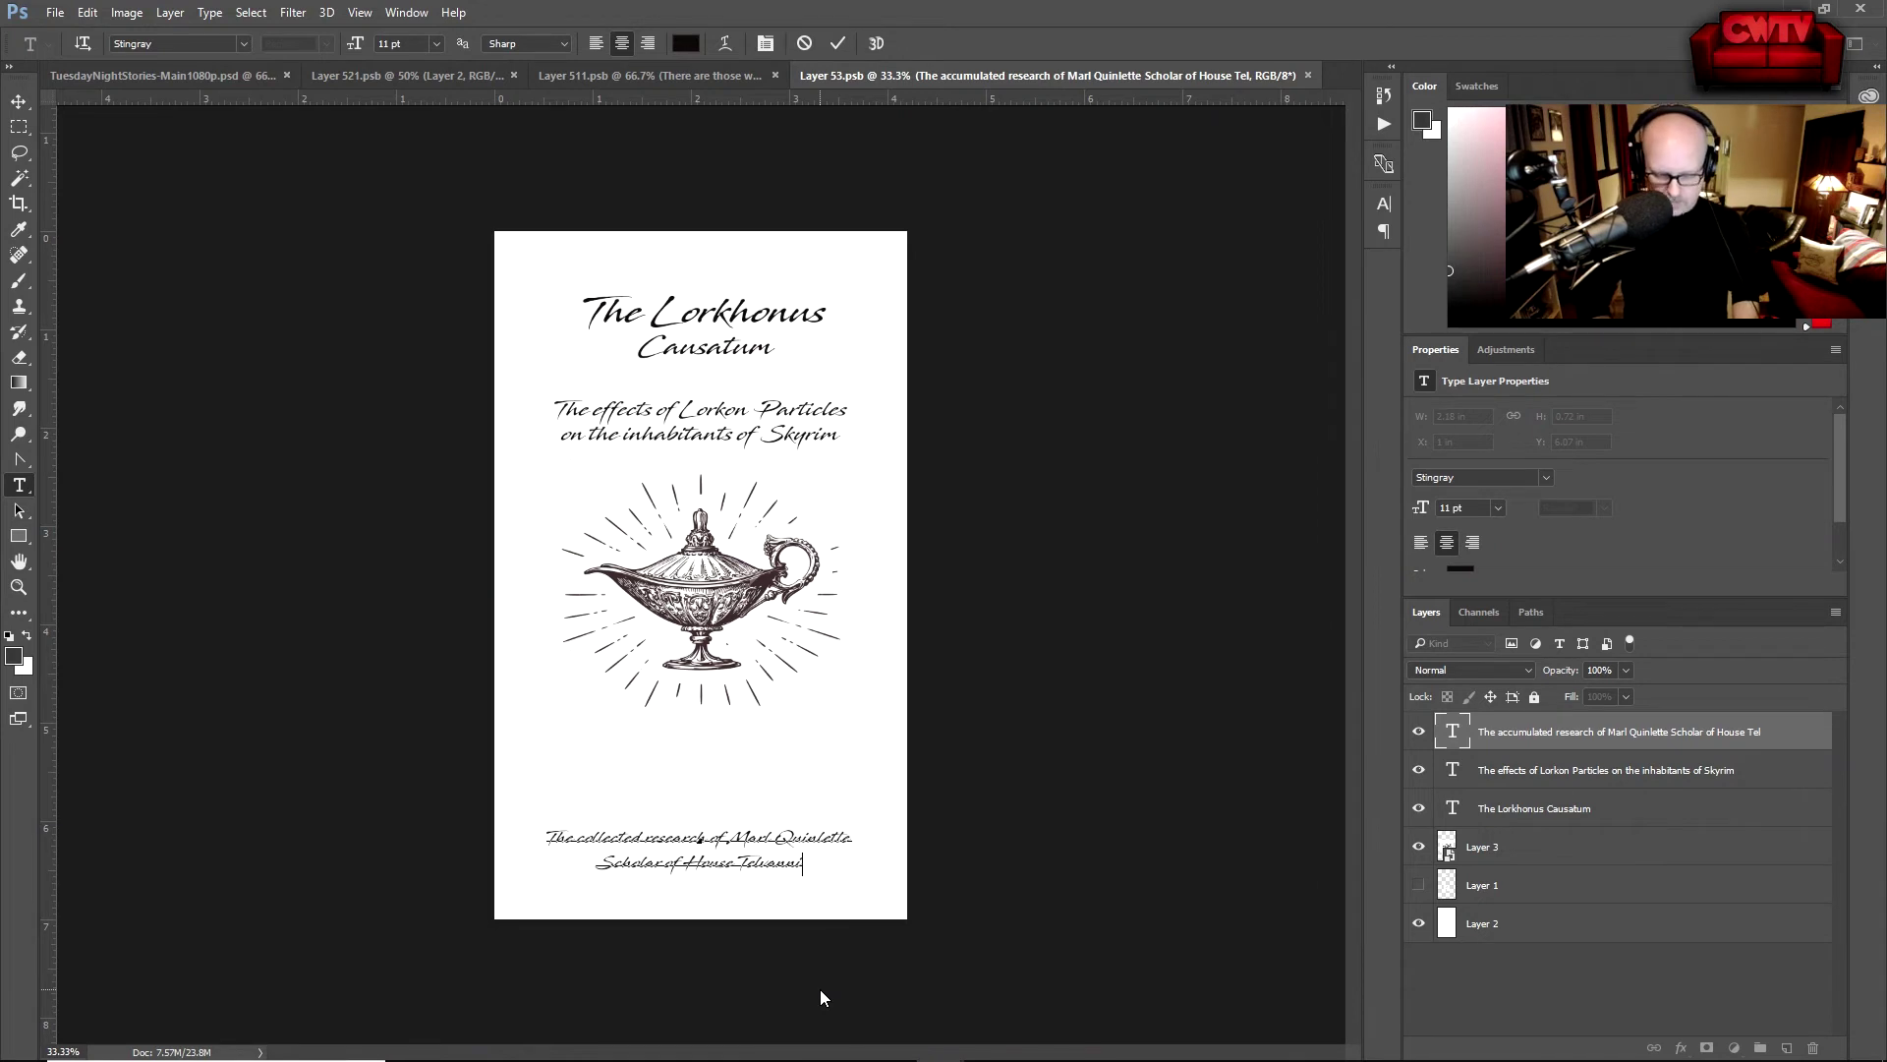
pyautogui.hotkey('shift', 'Up')
pyautogui.hotkey('shift', 'Right')
pyautogui.hotkey('shift', 'Right')
pyautogui.hotkey('shift', 'Right')
pyautogui.hotkey('shift', 'Right')
pyautogui.hotkey('shift', 'Right')
pyautogui.hotkey('shift', 'Right')
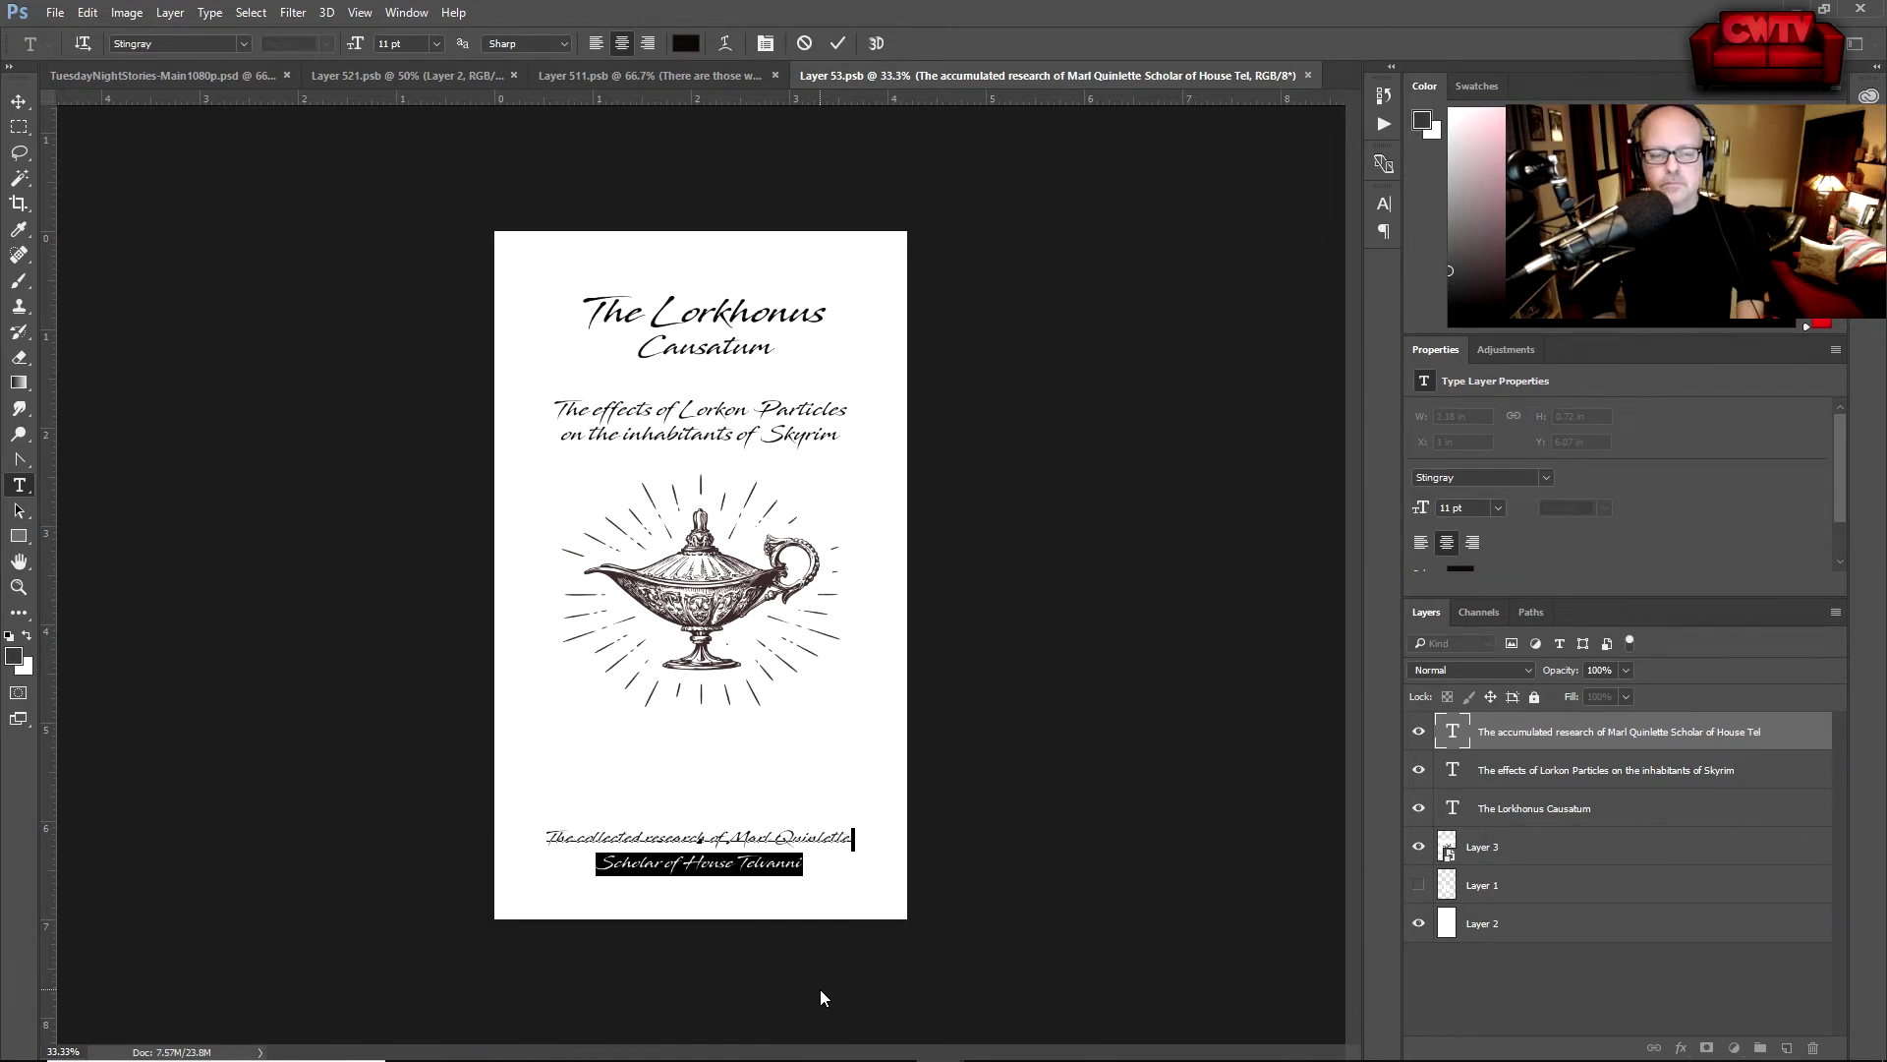
pyautogui.press('BackSpace')
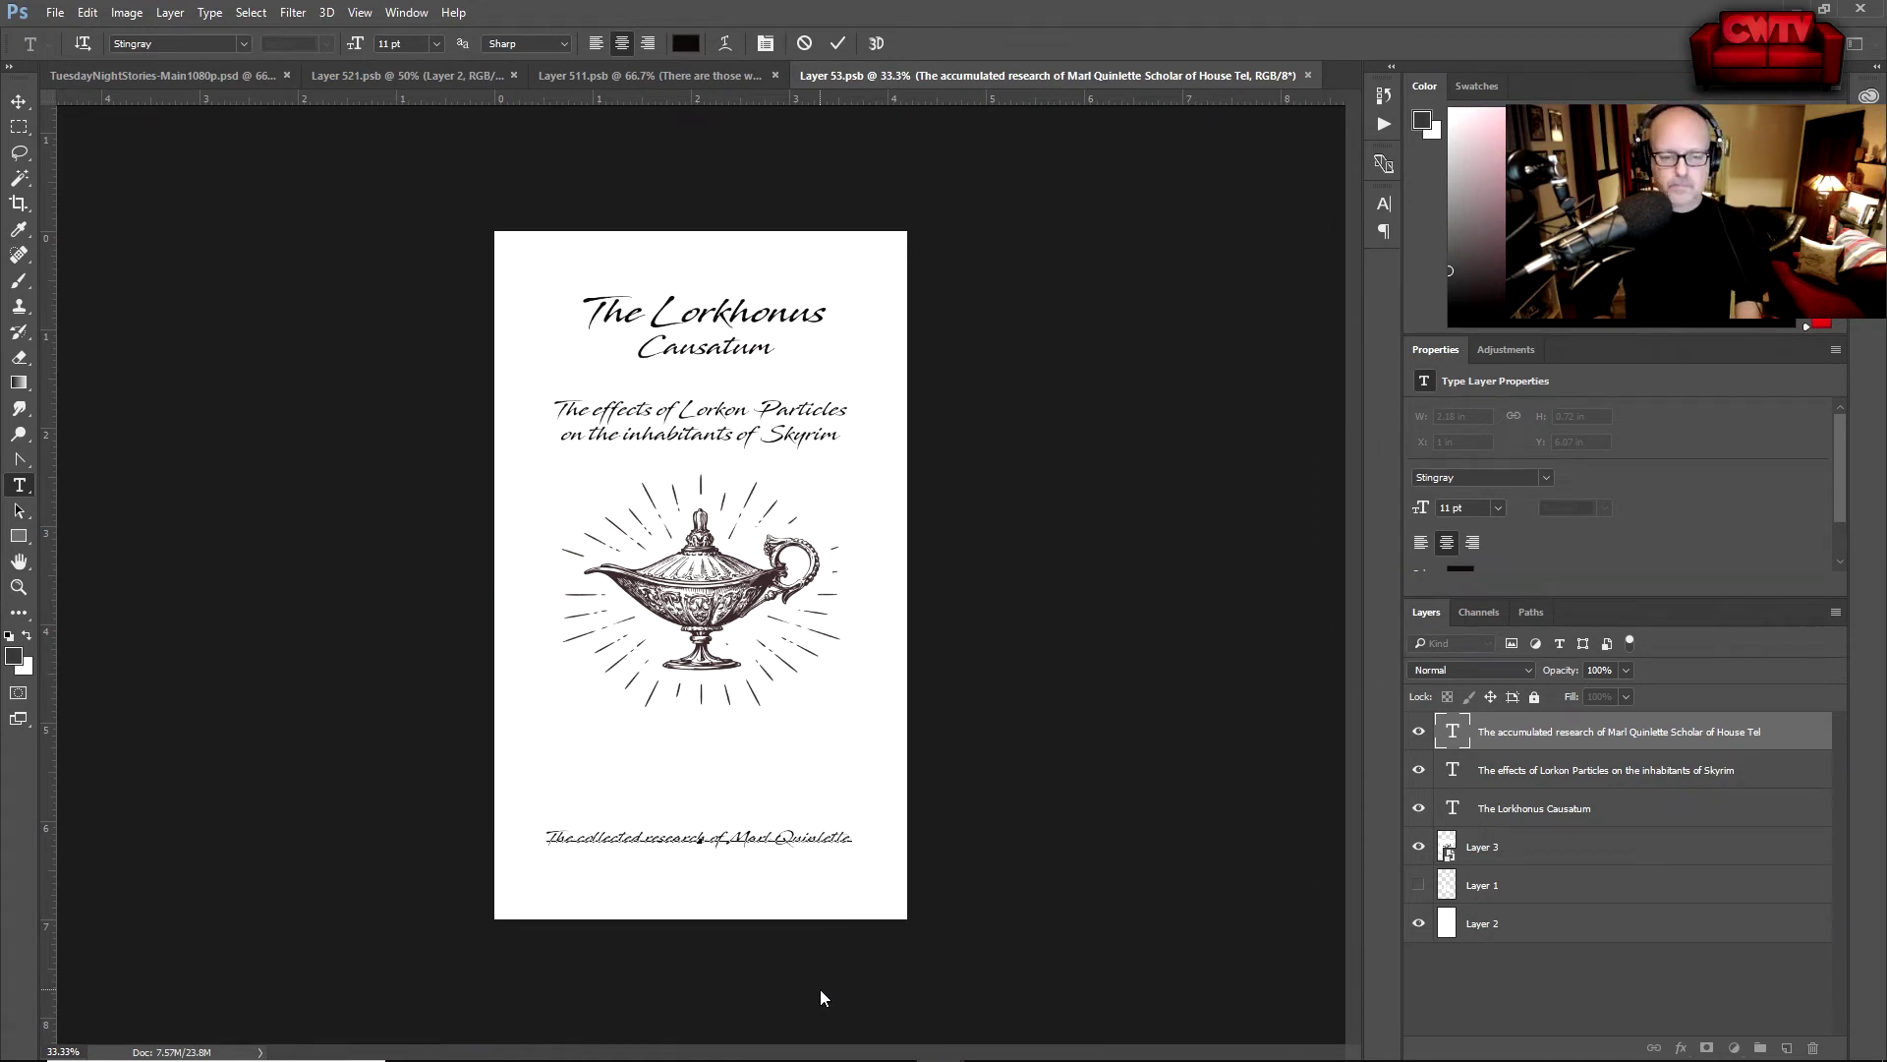
pyautogui.press('BackSpace')
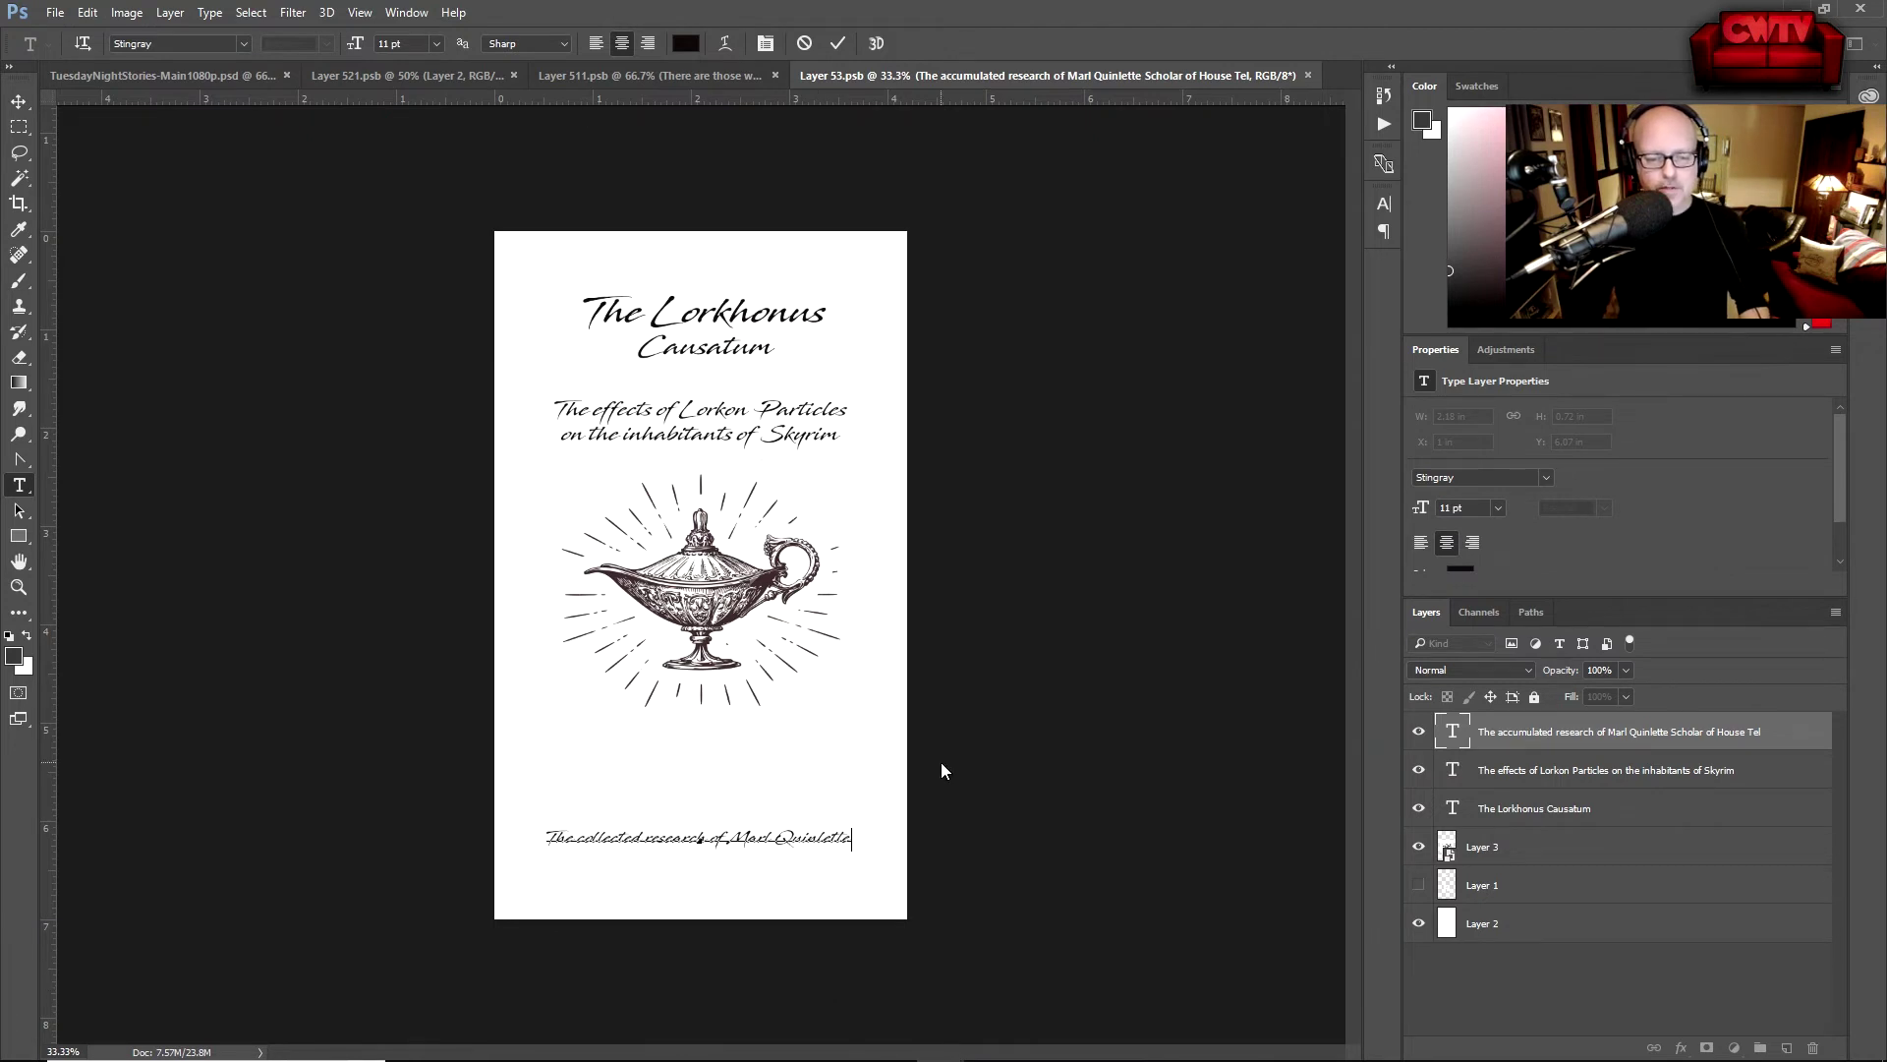
pyautogui.click(18, 101)
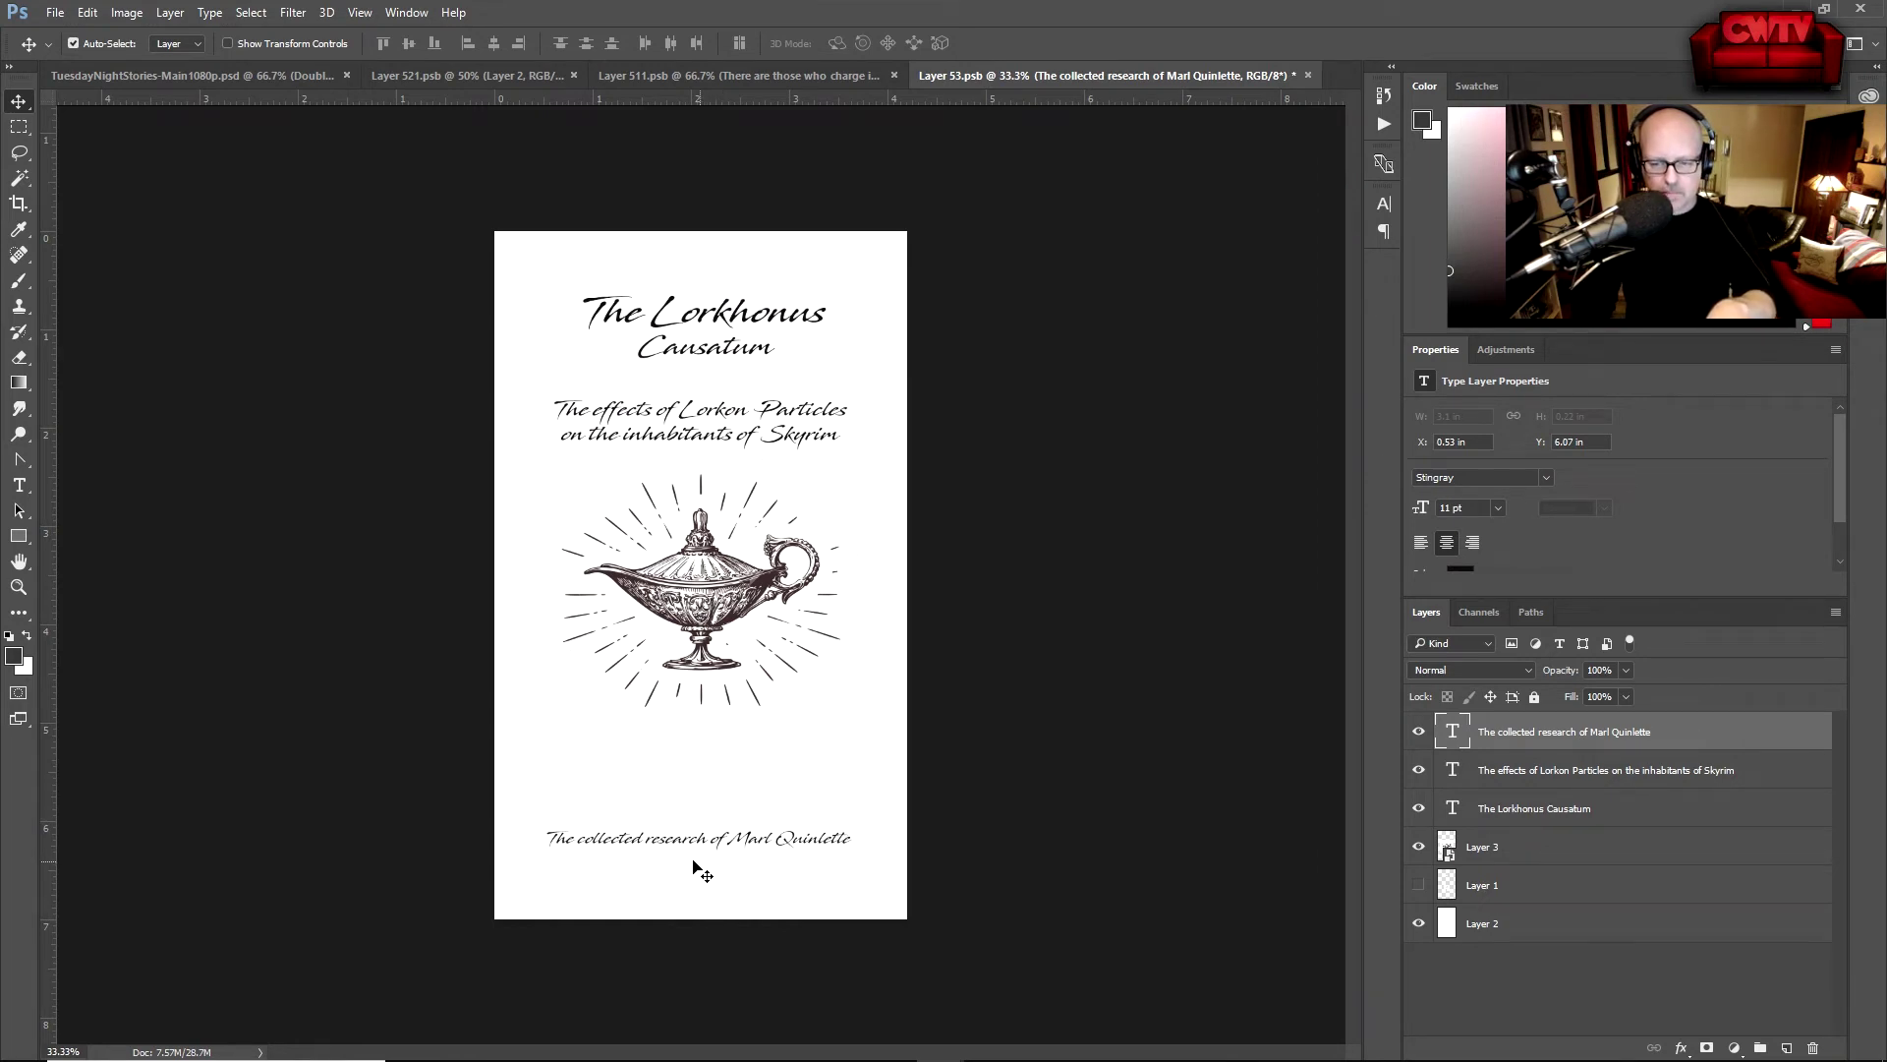
# - Hide the lamp illustration (Layer 3) and move the title and subtitle lower
pyautogui.click(1418, 846)
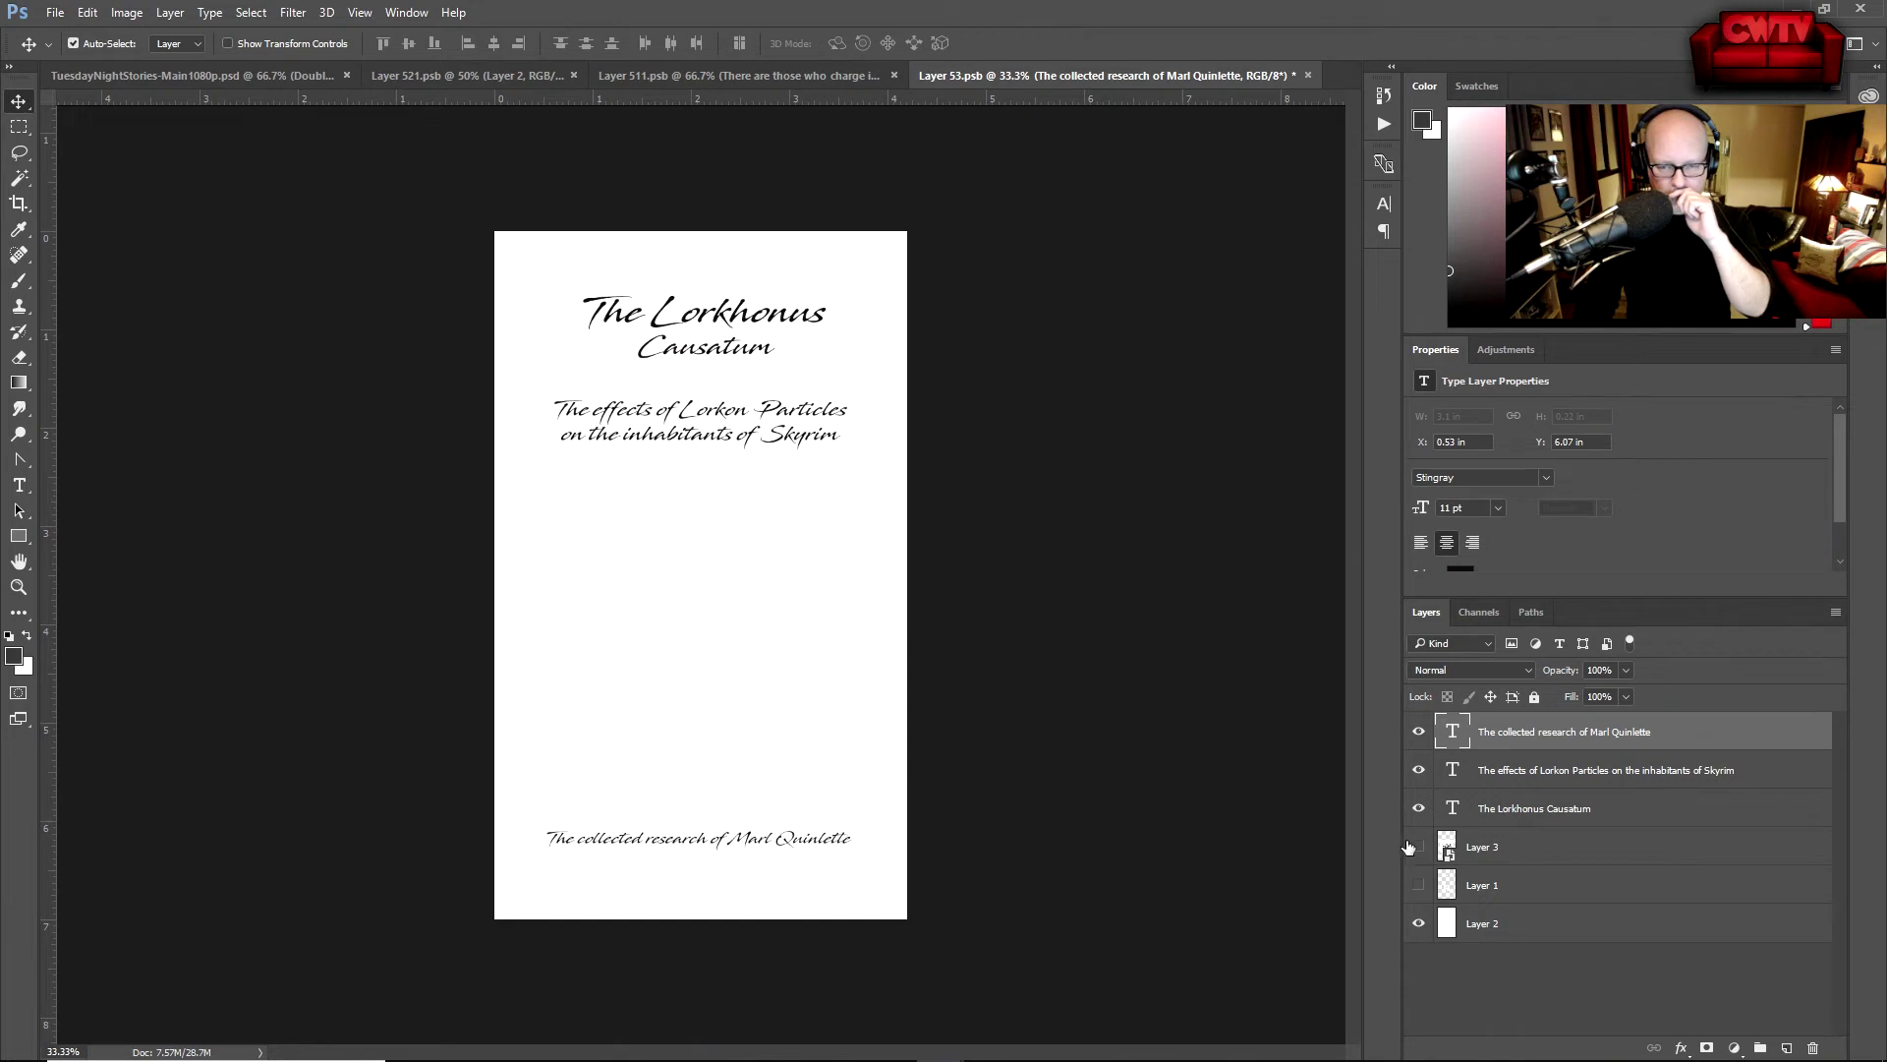
pyautogui.click(1485, 772)
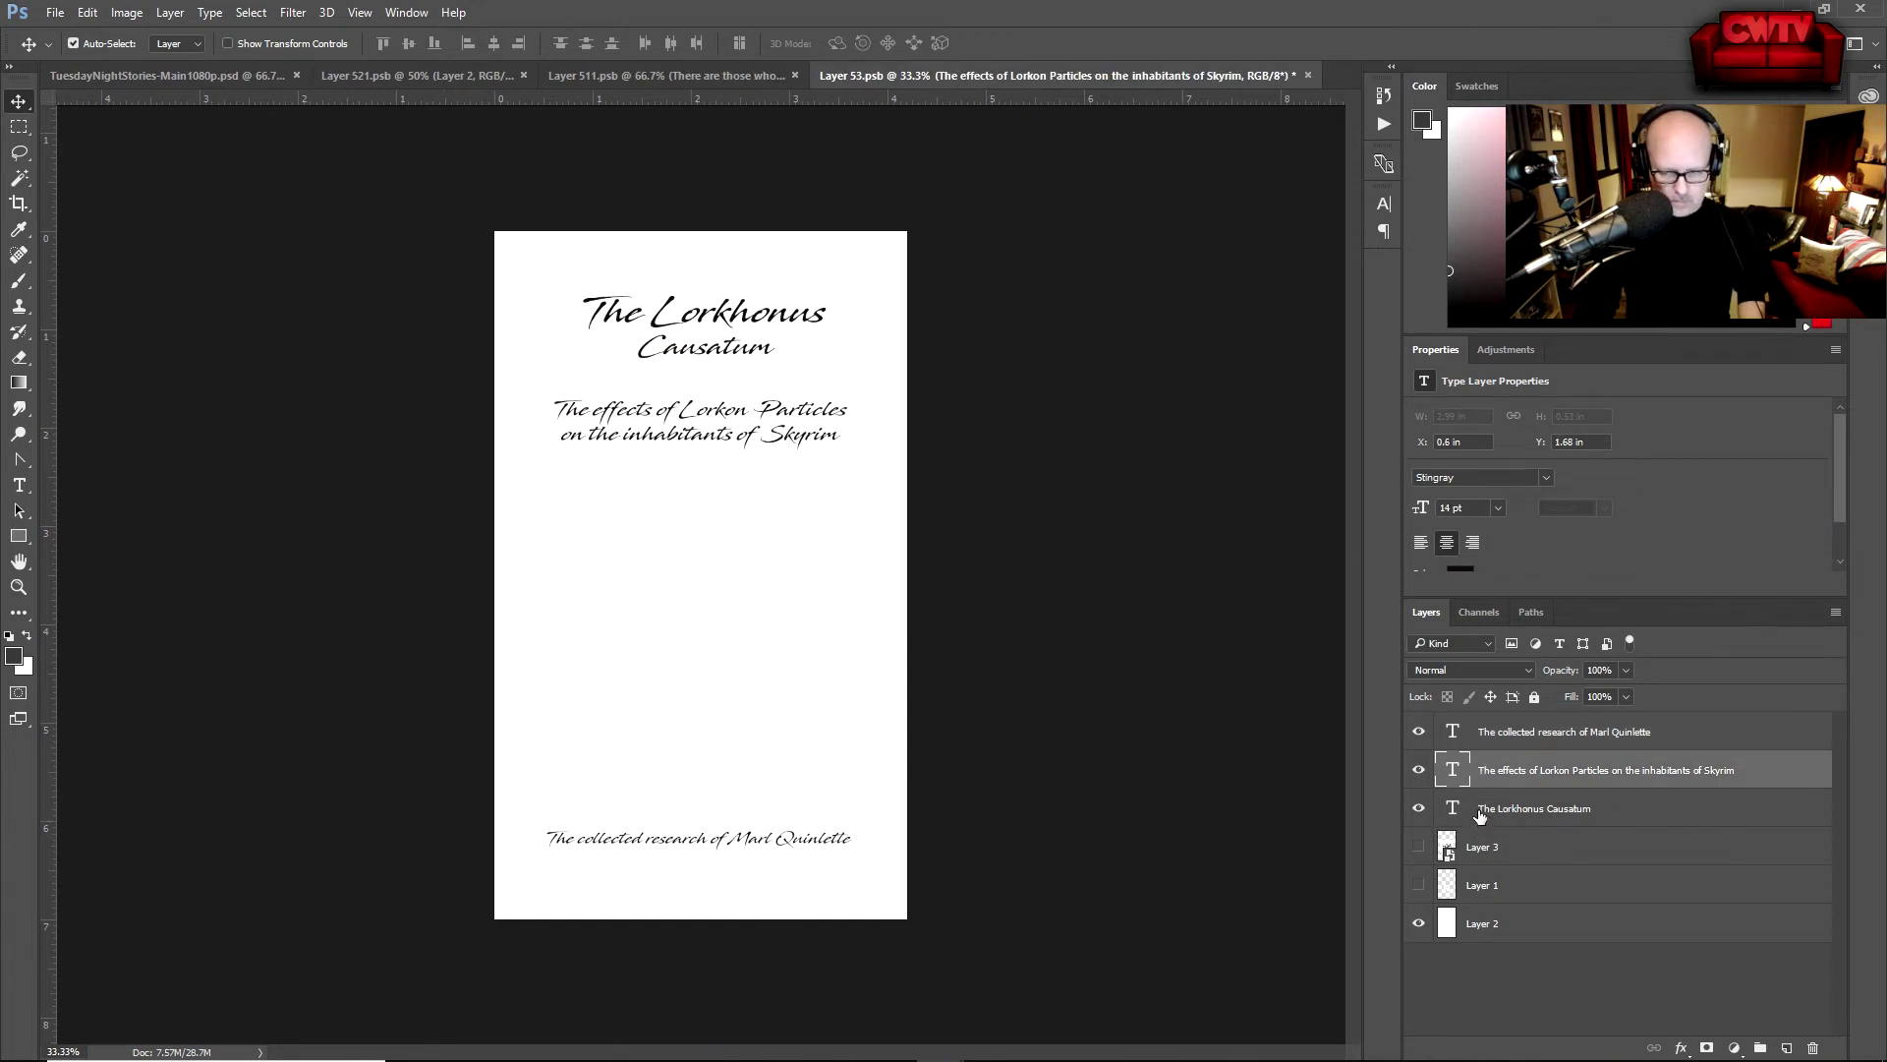
pyautogui.keyDown('shift'); pyautogui.click(1481, 814); pyautogui.keyUp('shift')
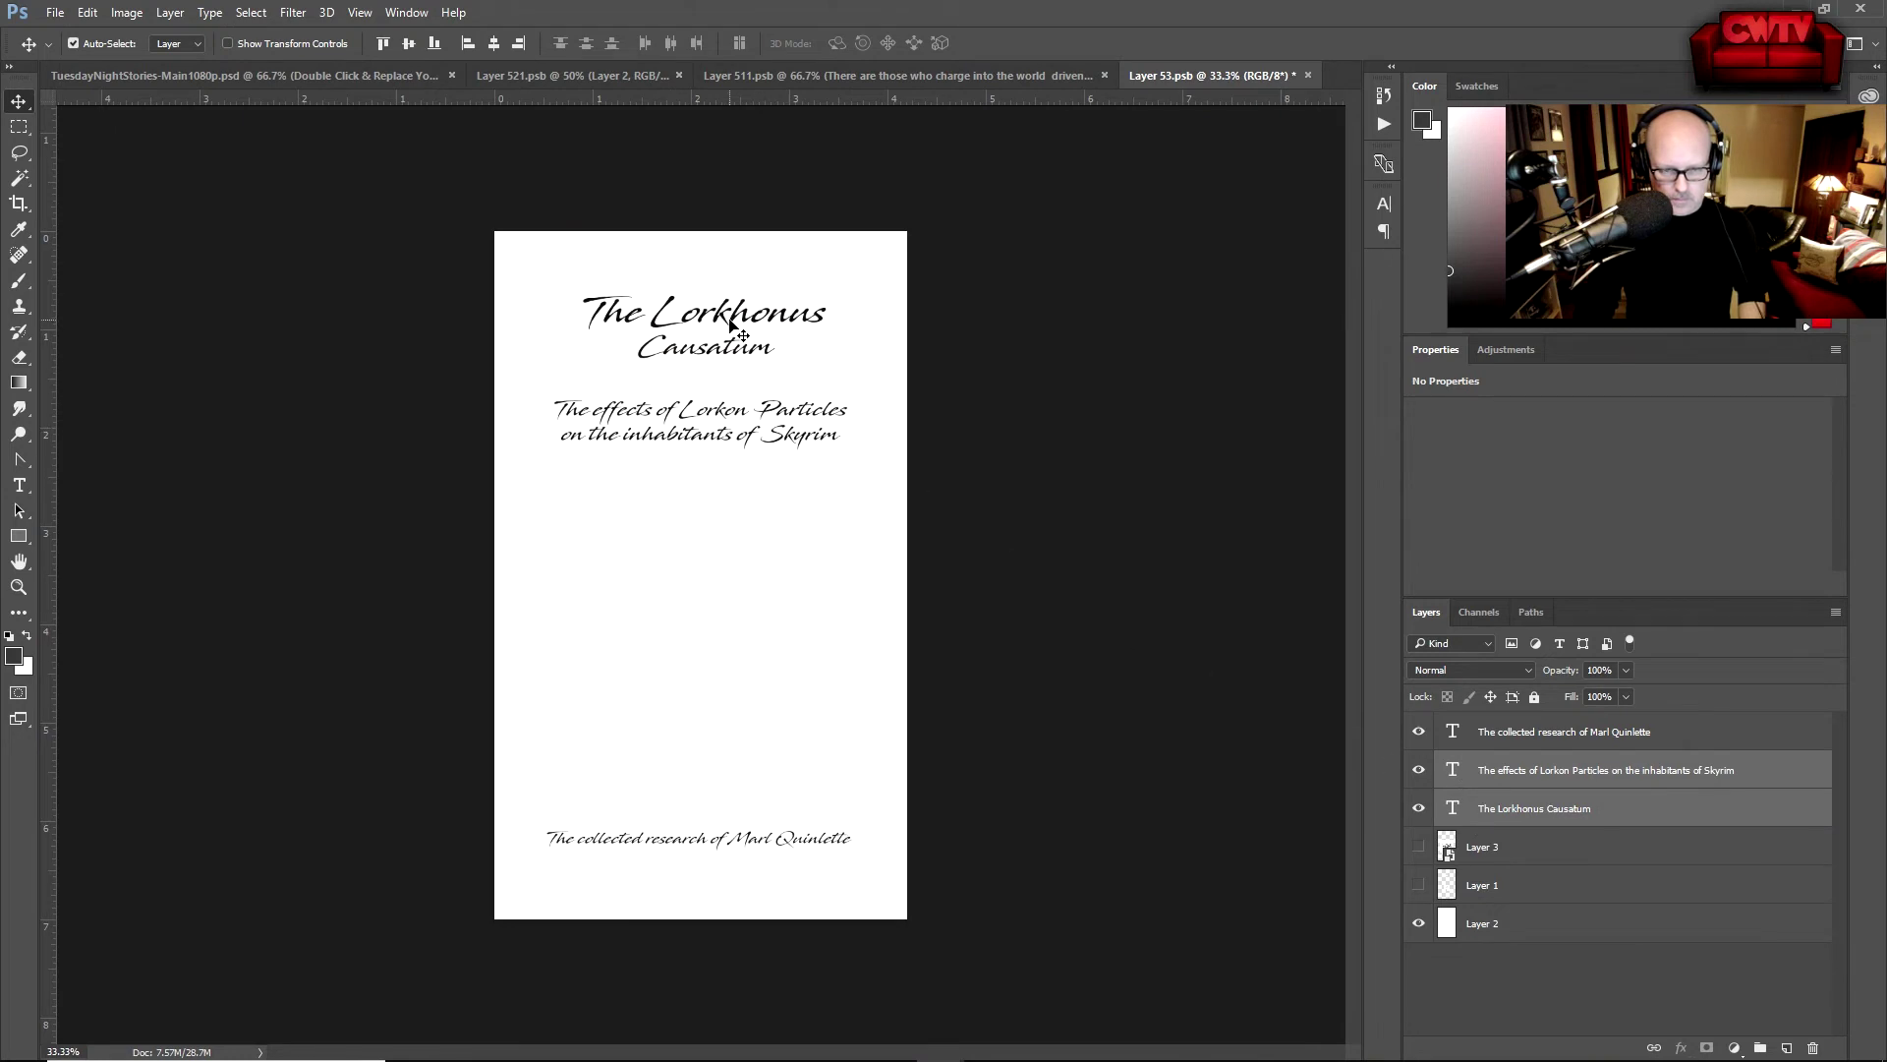
pyautogui.moveTo(730, 322); pyautogui.dragTo(730, 410)
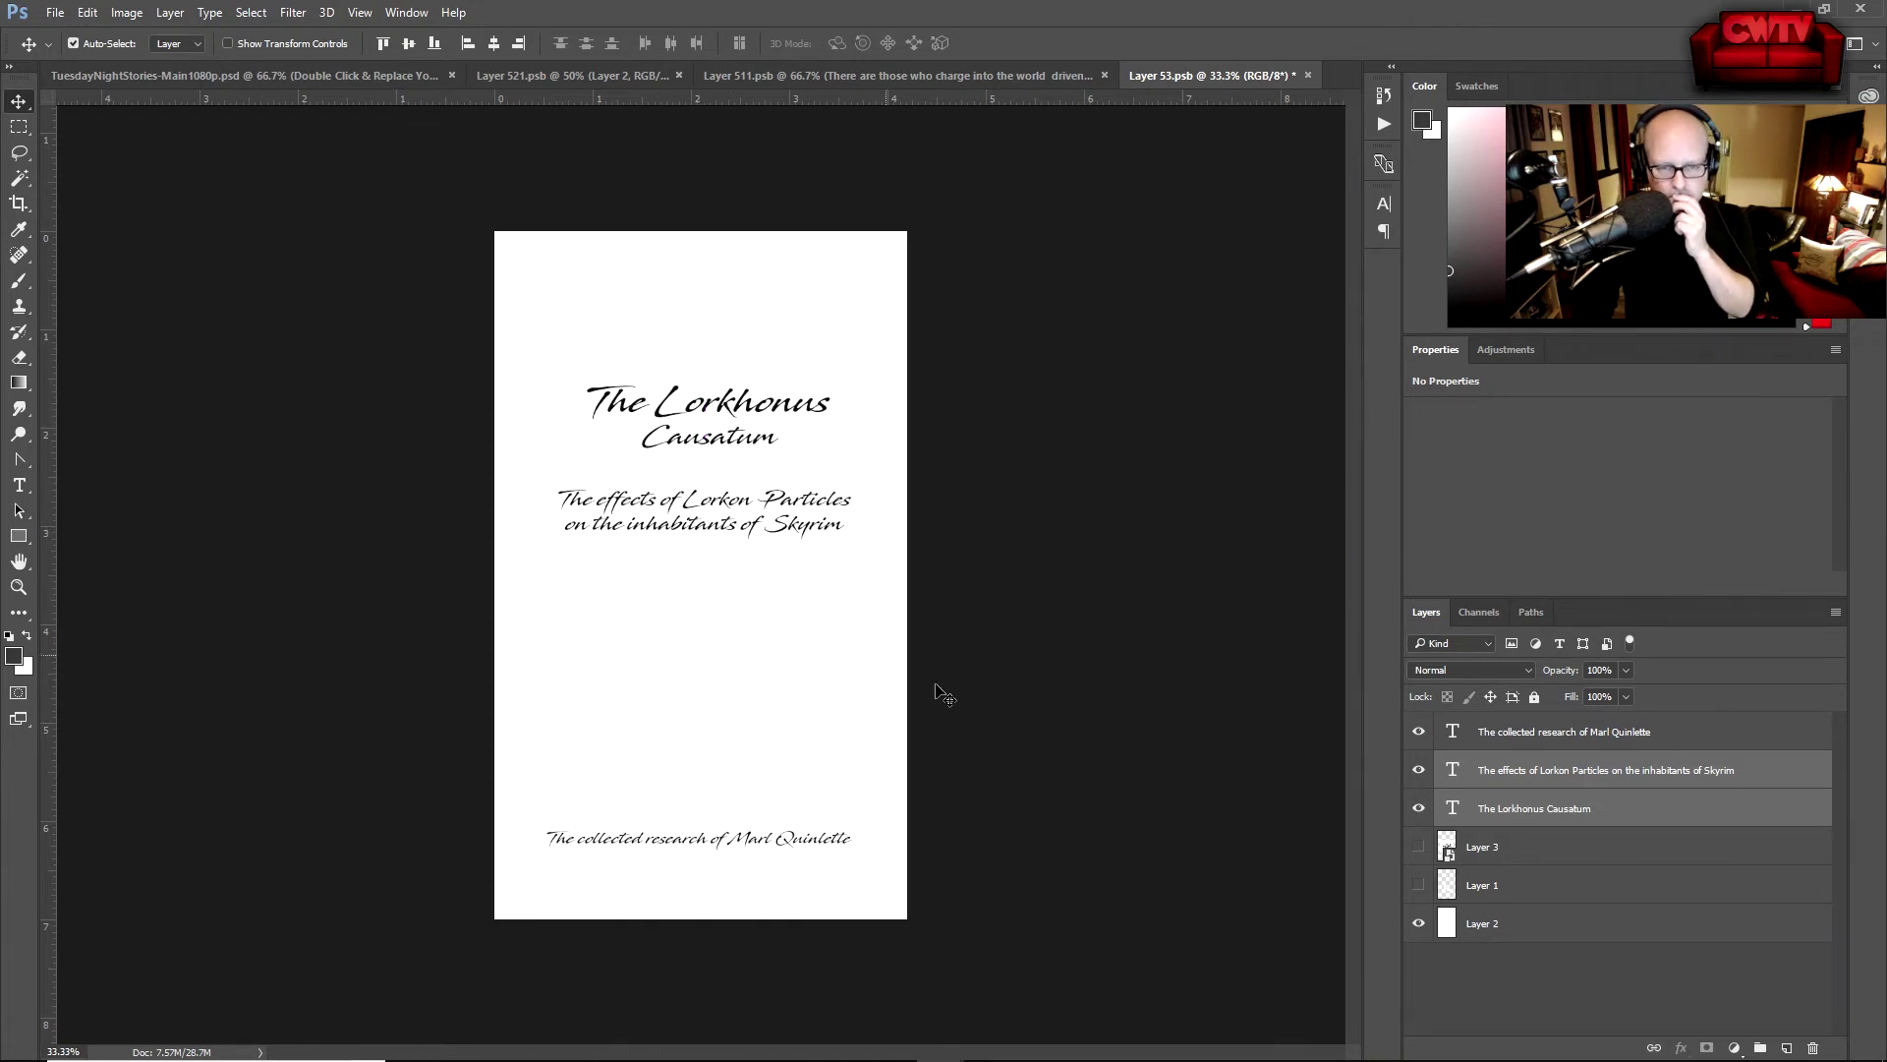
pyautogui.click(1458, 809)
# - Set the title's Causatum line to 24 pt
pyautogui.doubleClick(1458, 809)
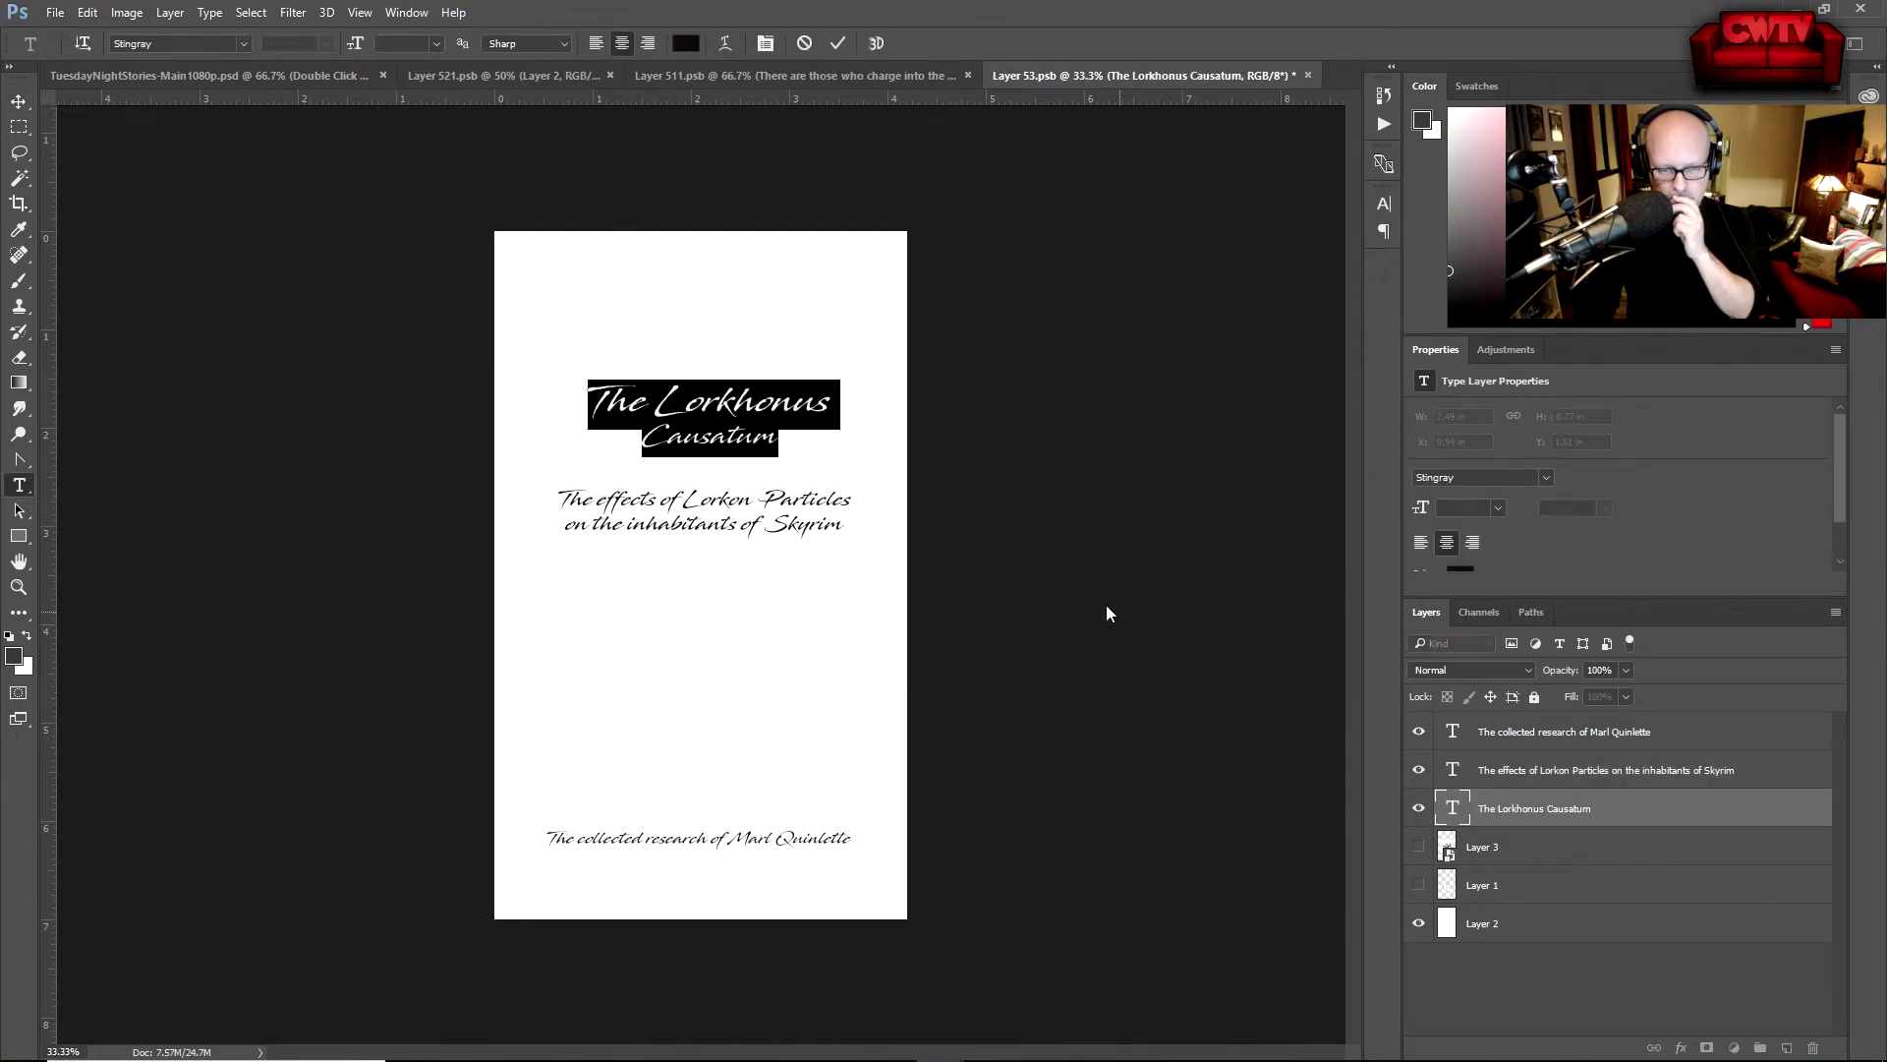
pyautogui.moveTo(685, 398); pyautogui.dragTo(782, 440)
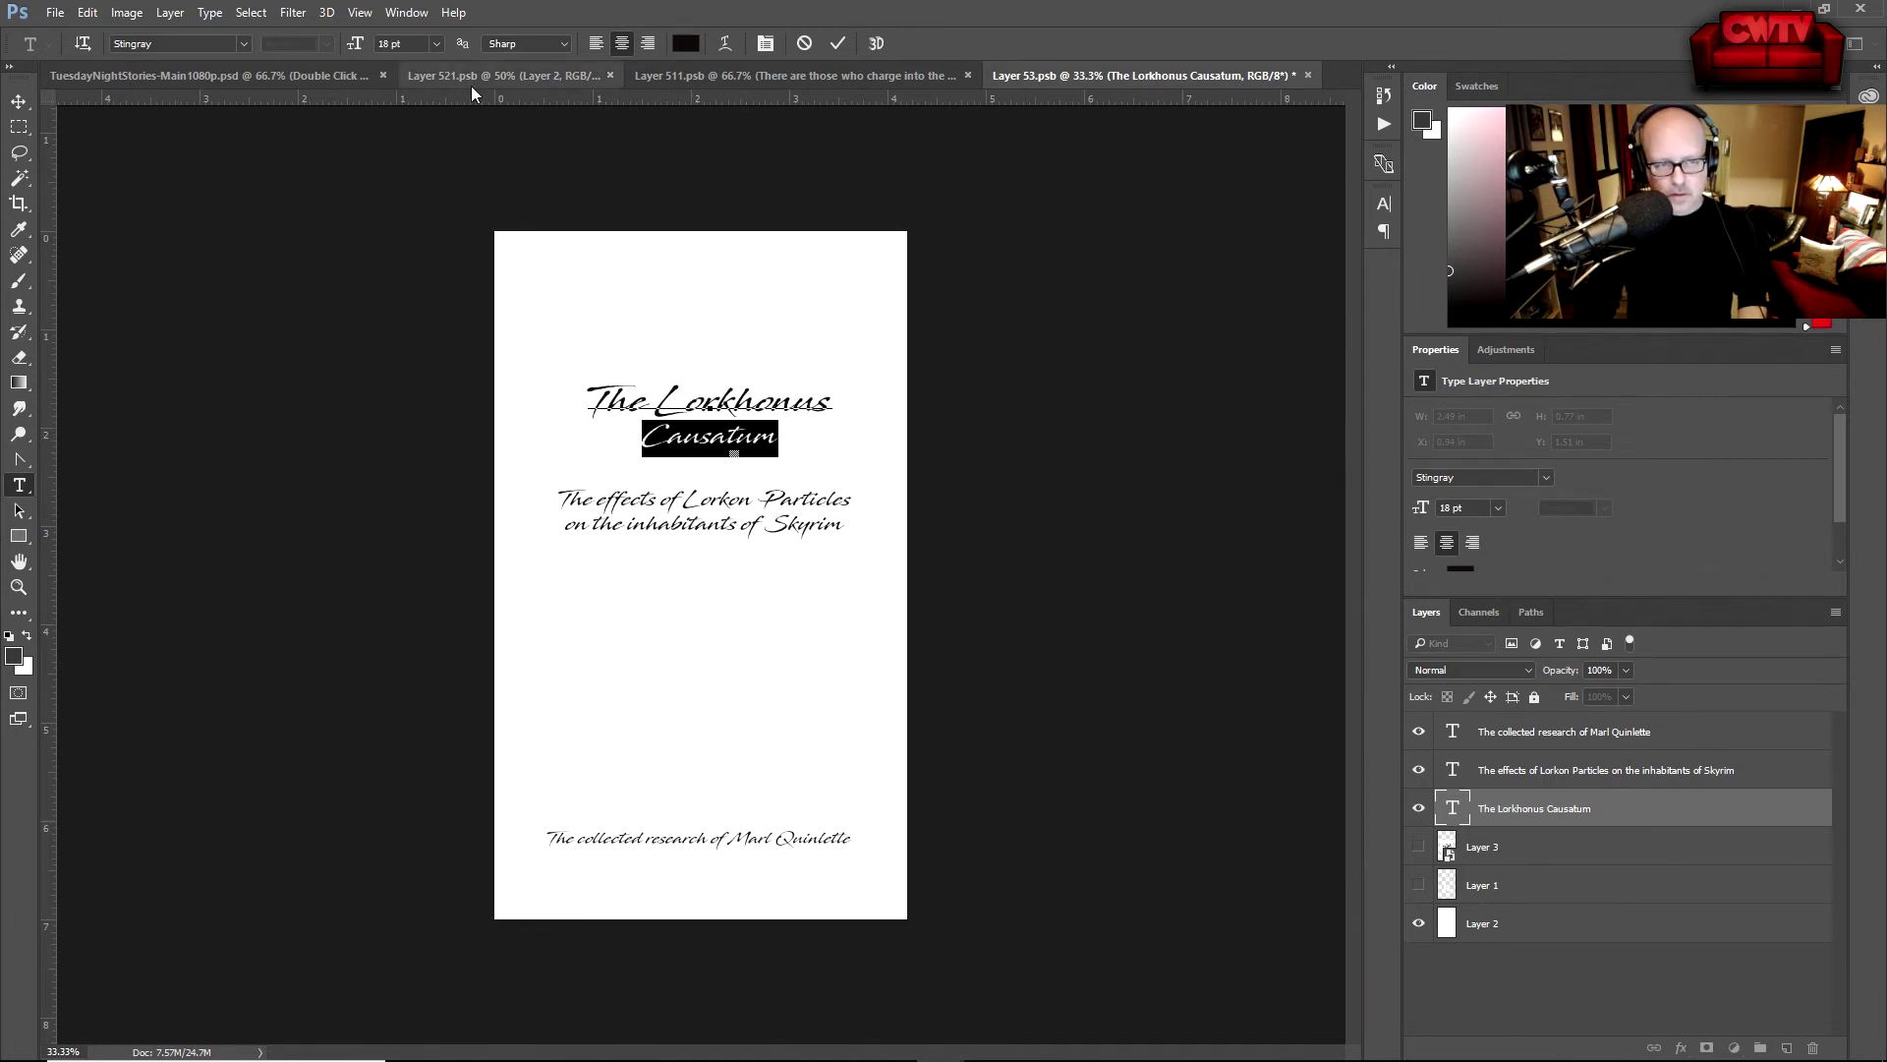
pyautogui.click(435, 42)
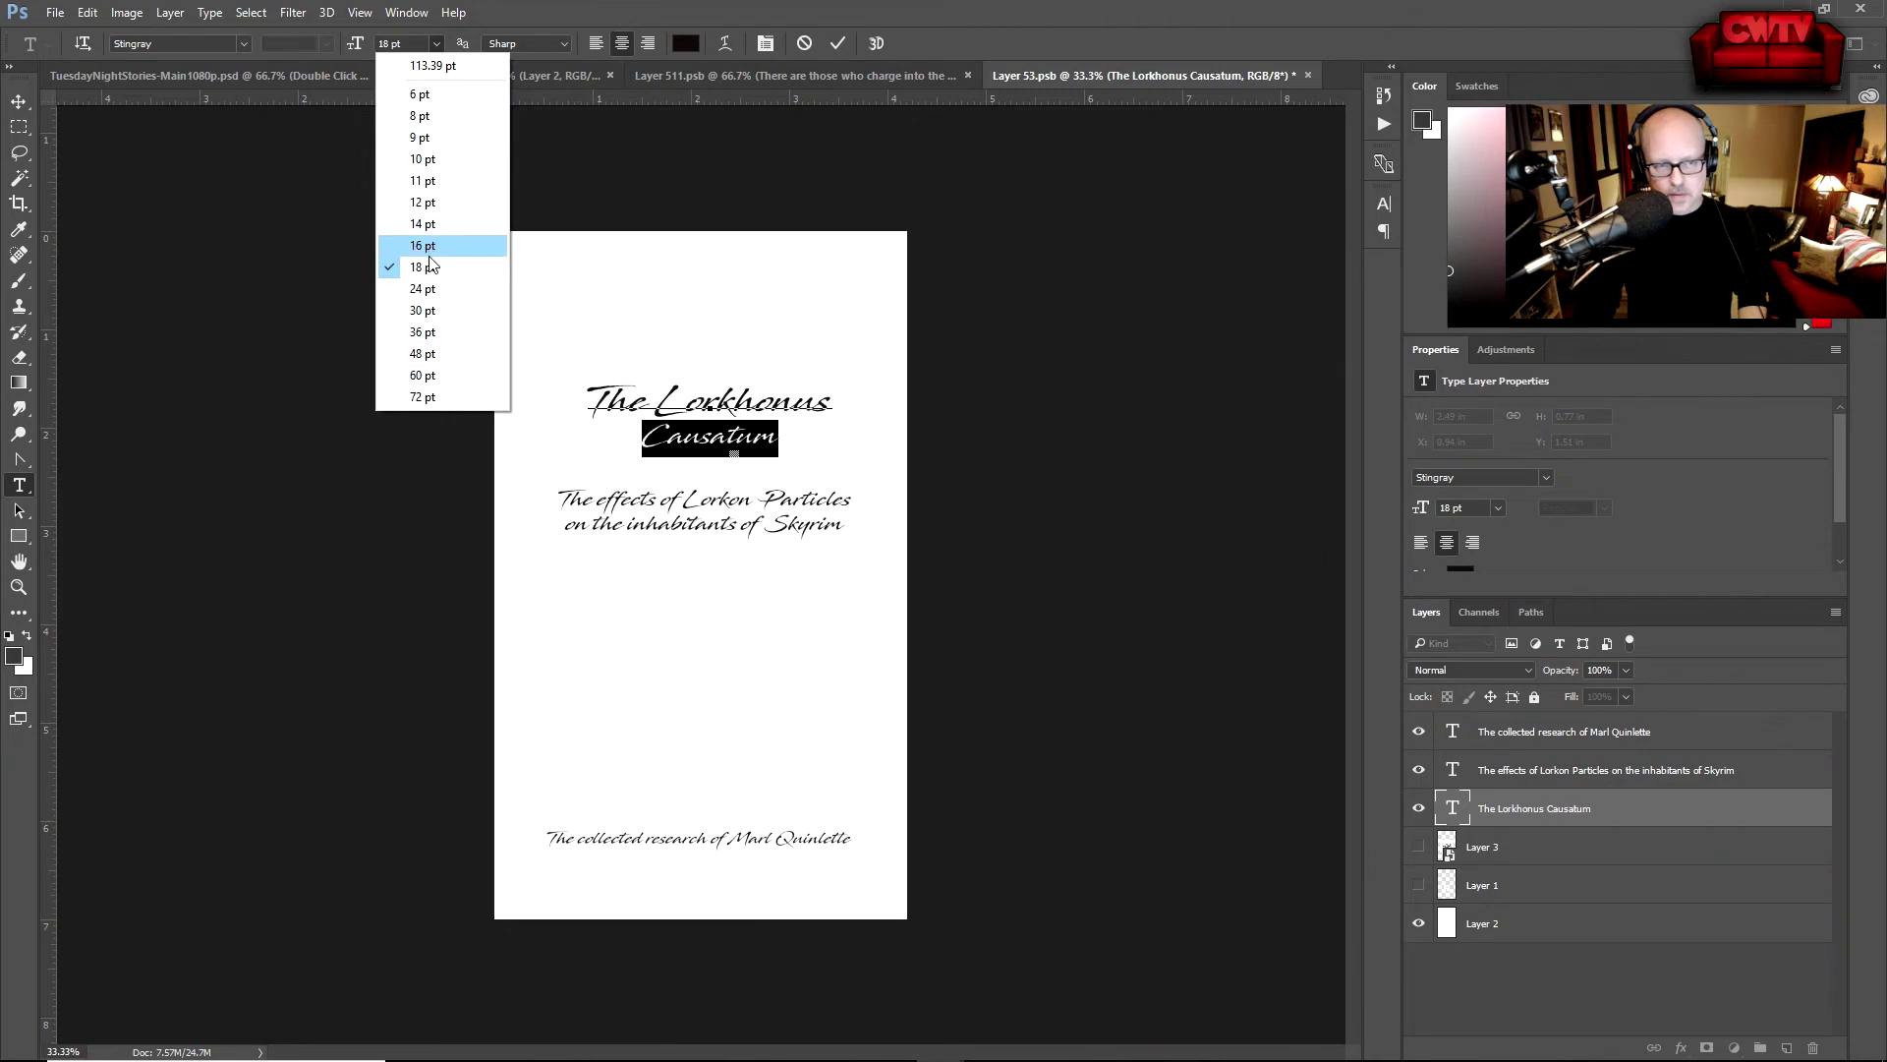
pyautogui.click(433, 288)
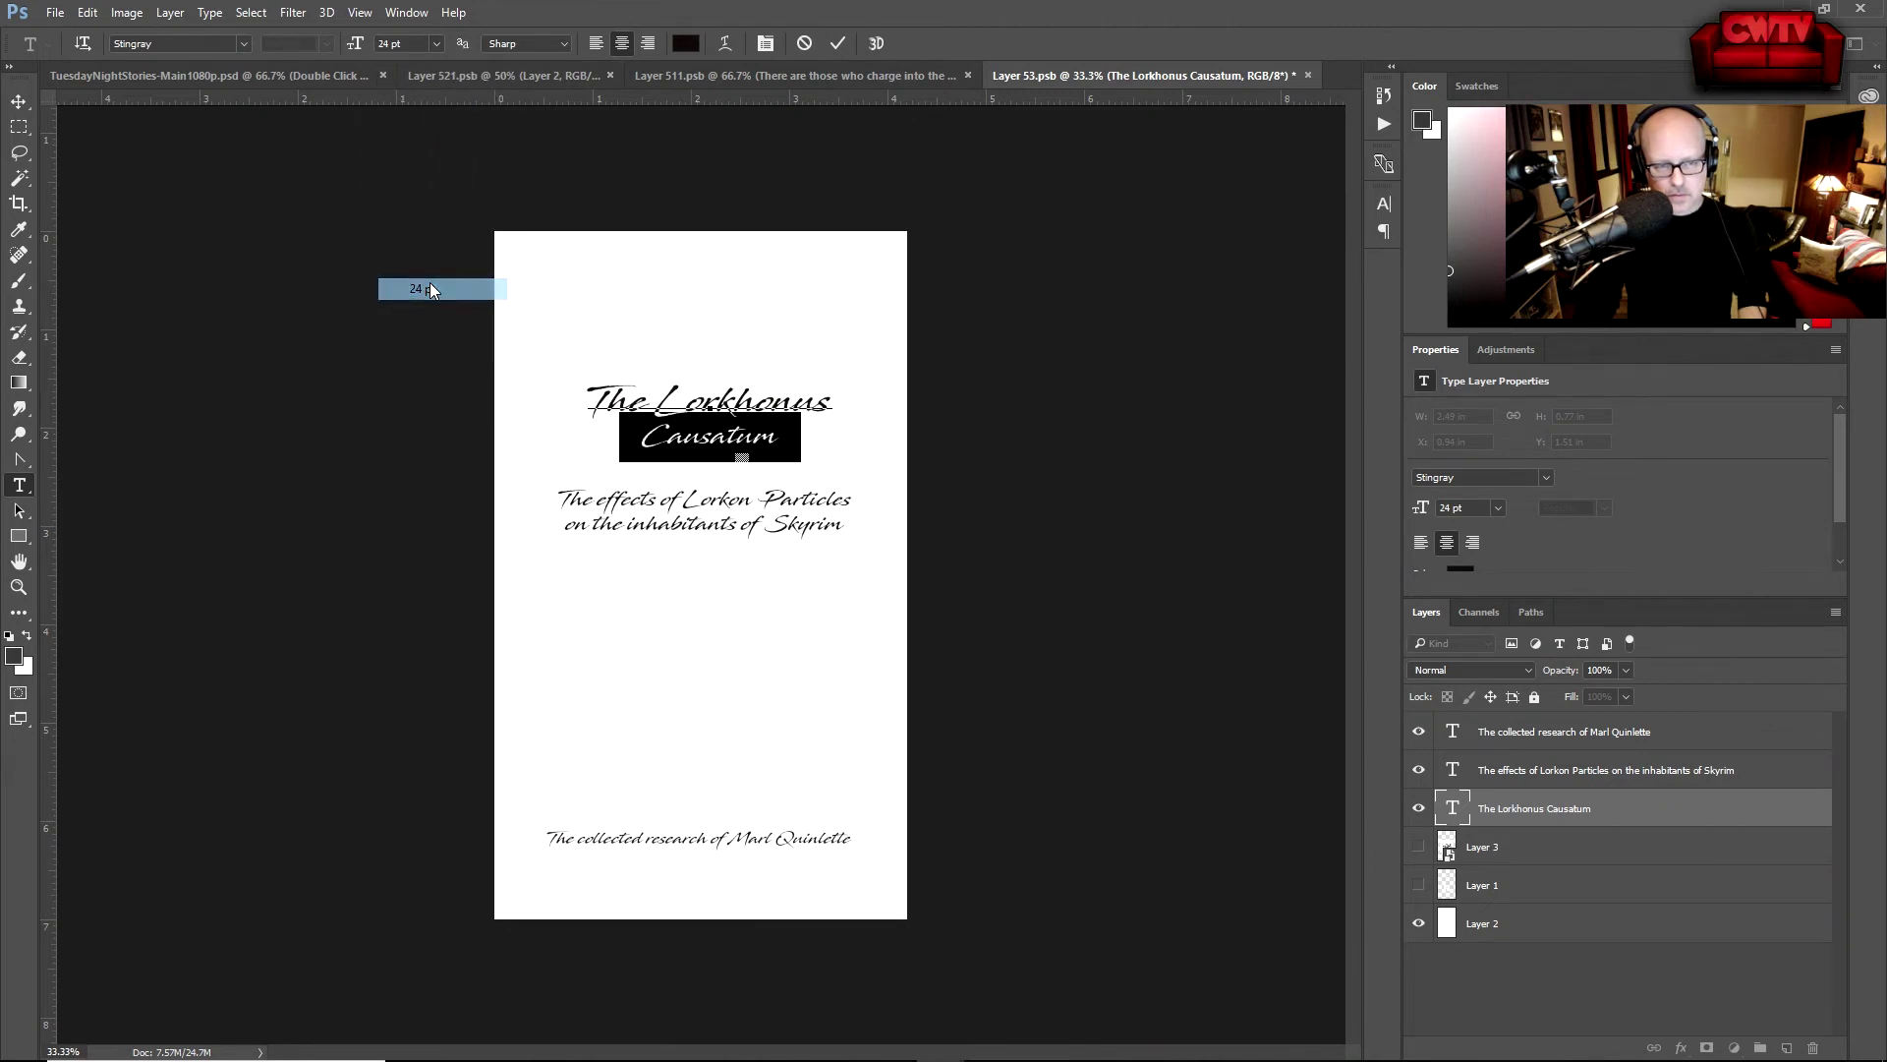
# - Remove 'The', put the title on one line, and size it 20 pt
pyautogui.click(658, 400)
pyautogui.press('BackSpace')
pyautogui.press('BackSpace')
pyautogui.press('BackSpace')
pyautogui.press('BackSpace')
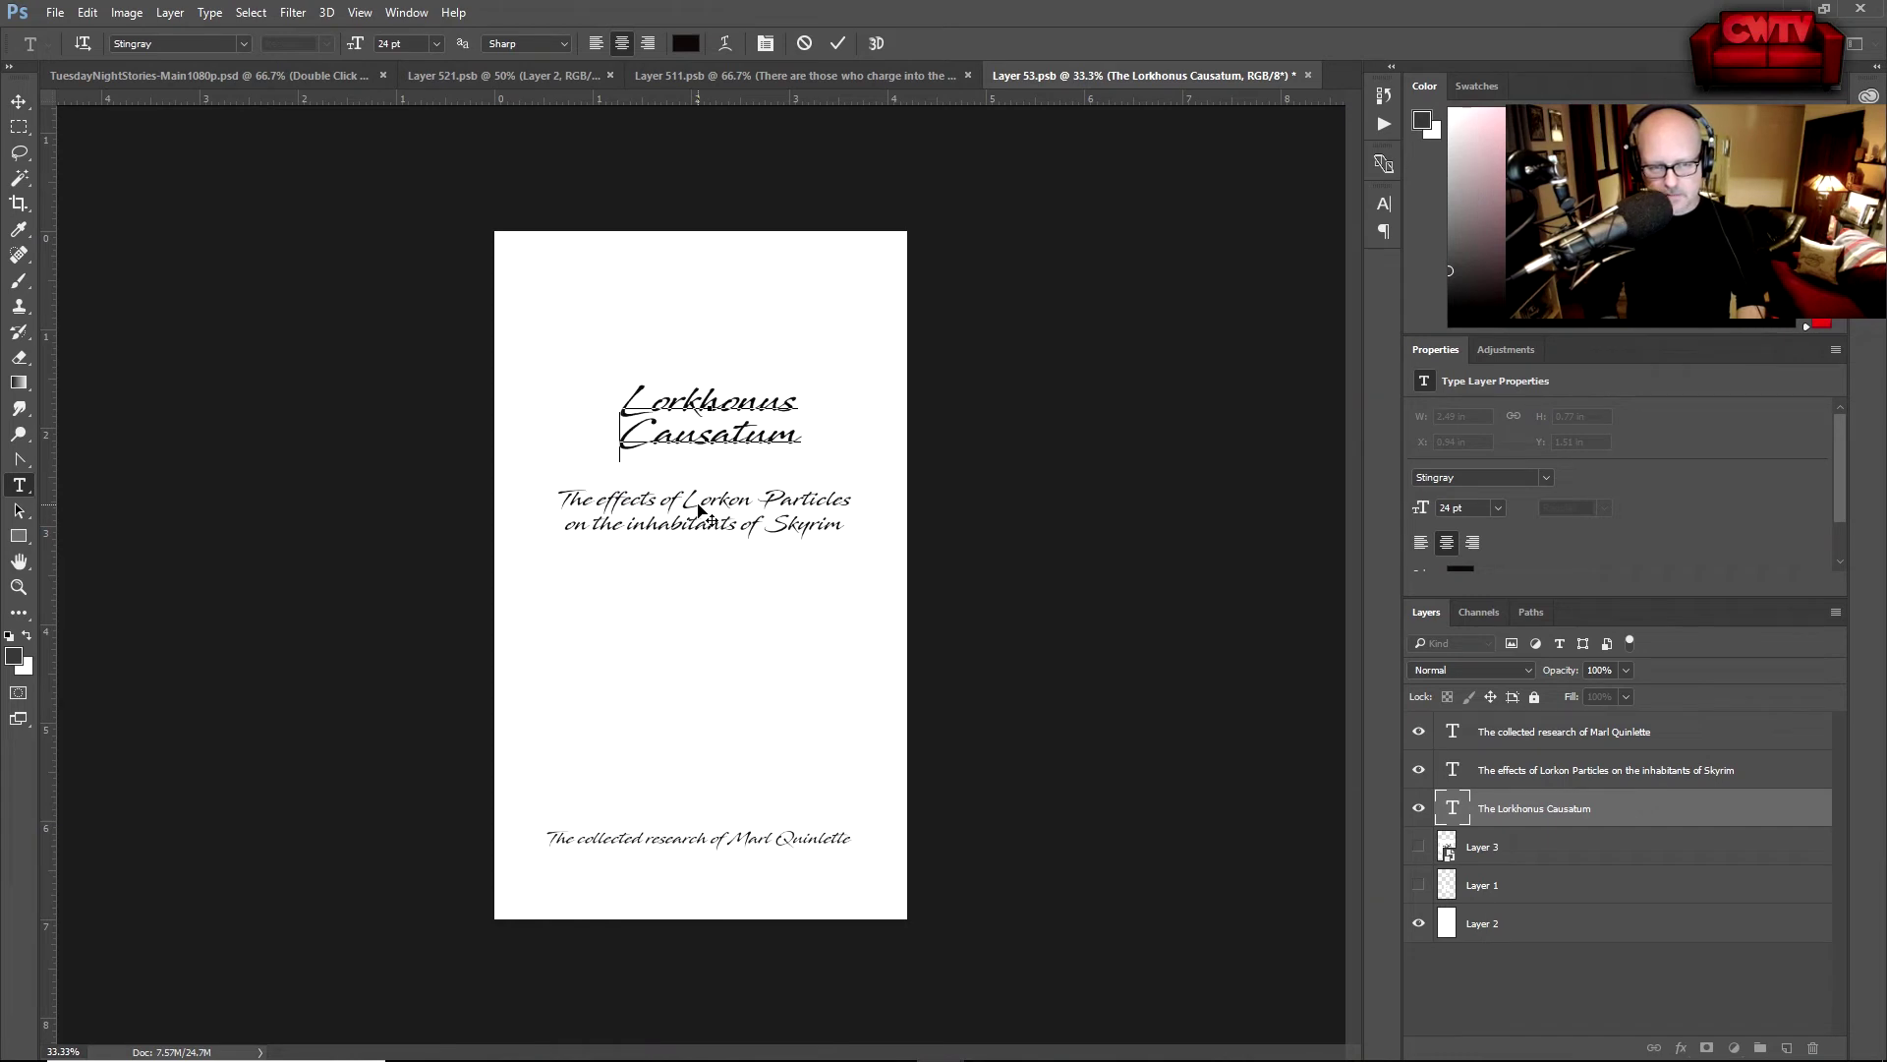
pyautogui.press('BackSpace')
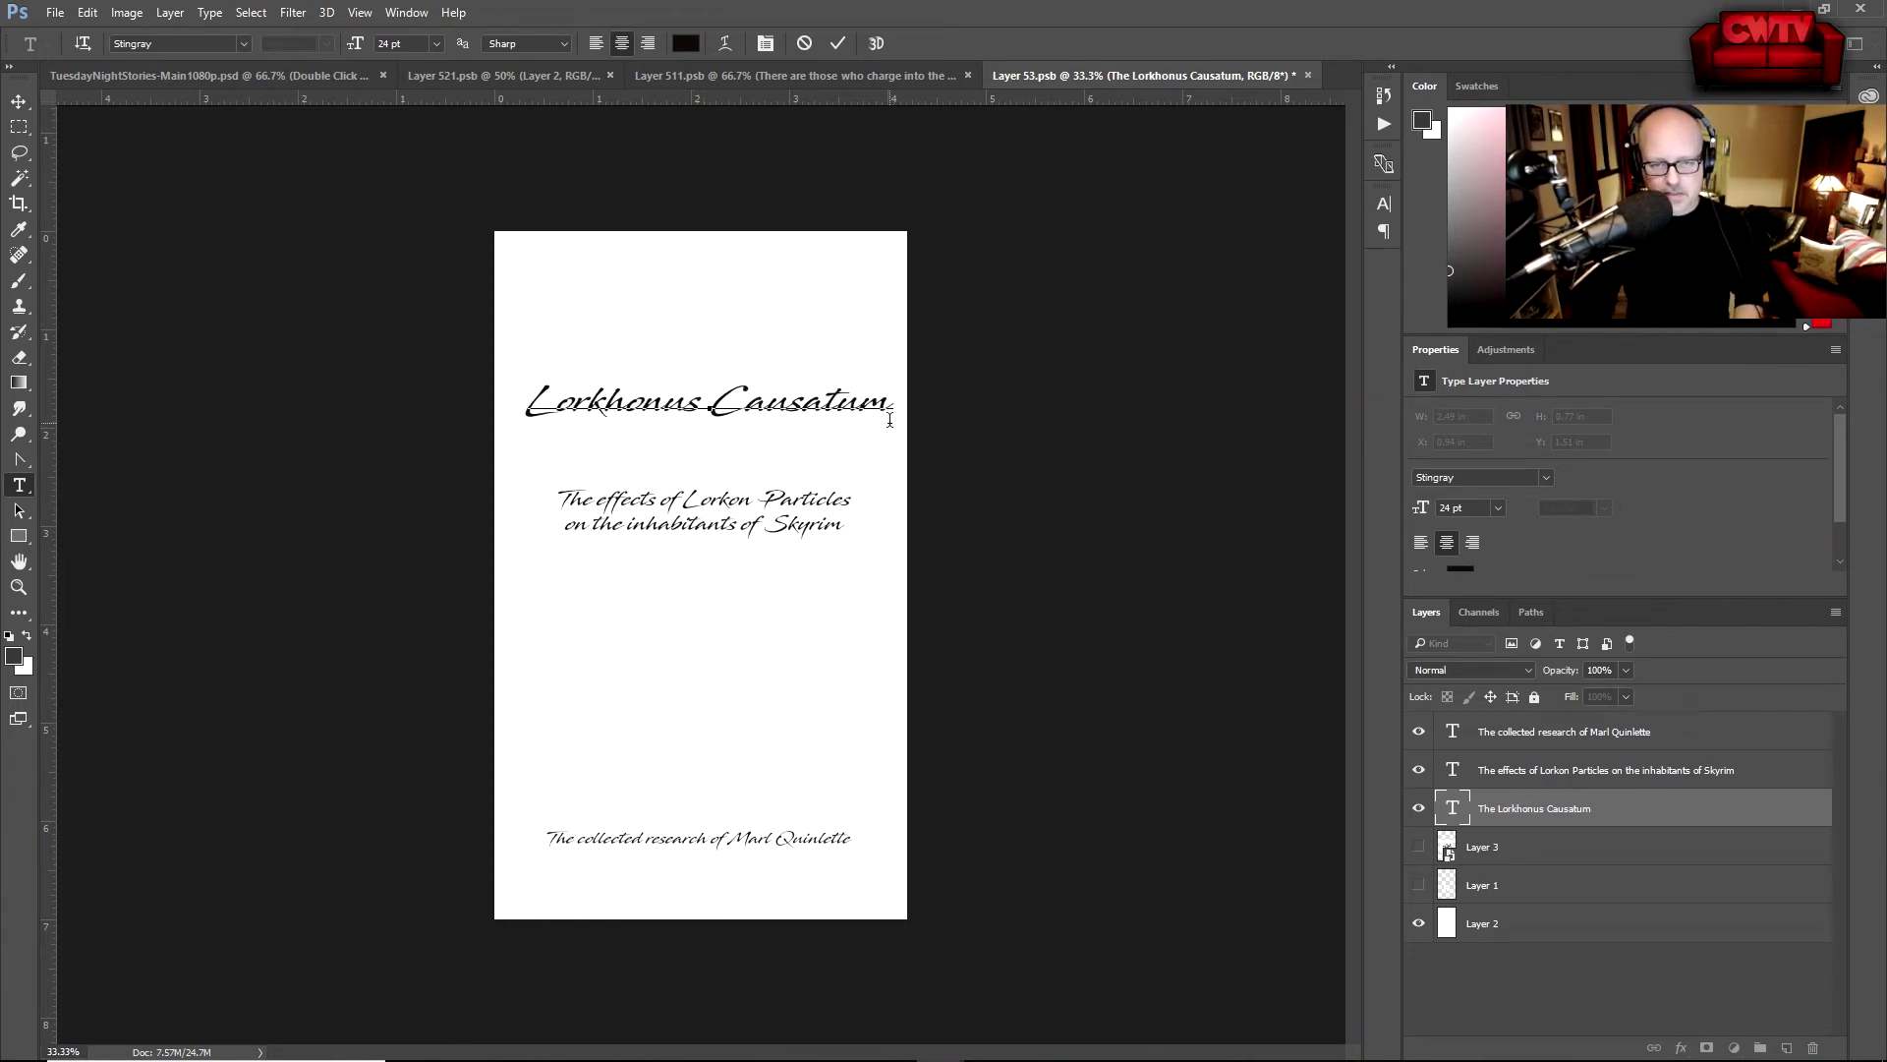
pyautogui.moveTo(890, 403); pyautogui.dragTo(491, 221)
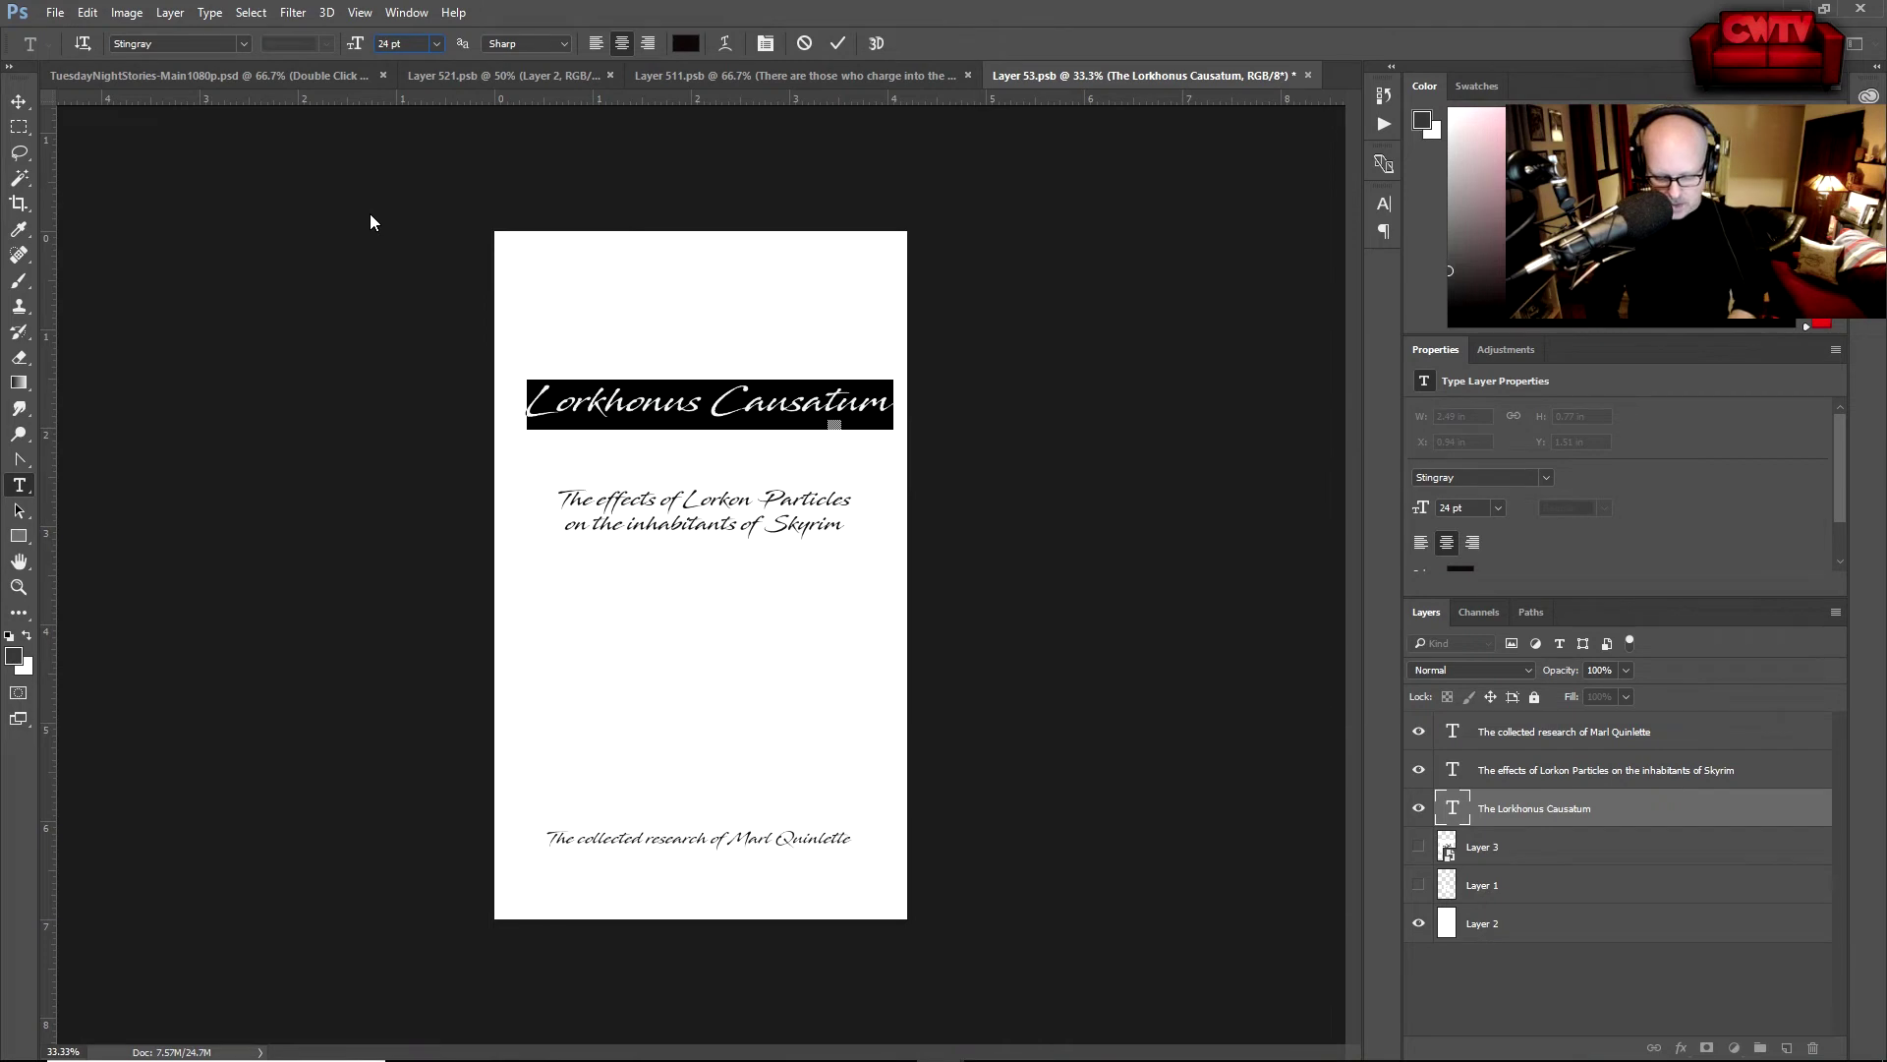
pyautogui.press('BackSpace')
pyautogui.write('0')
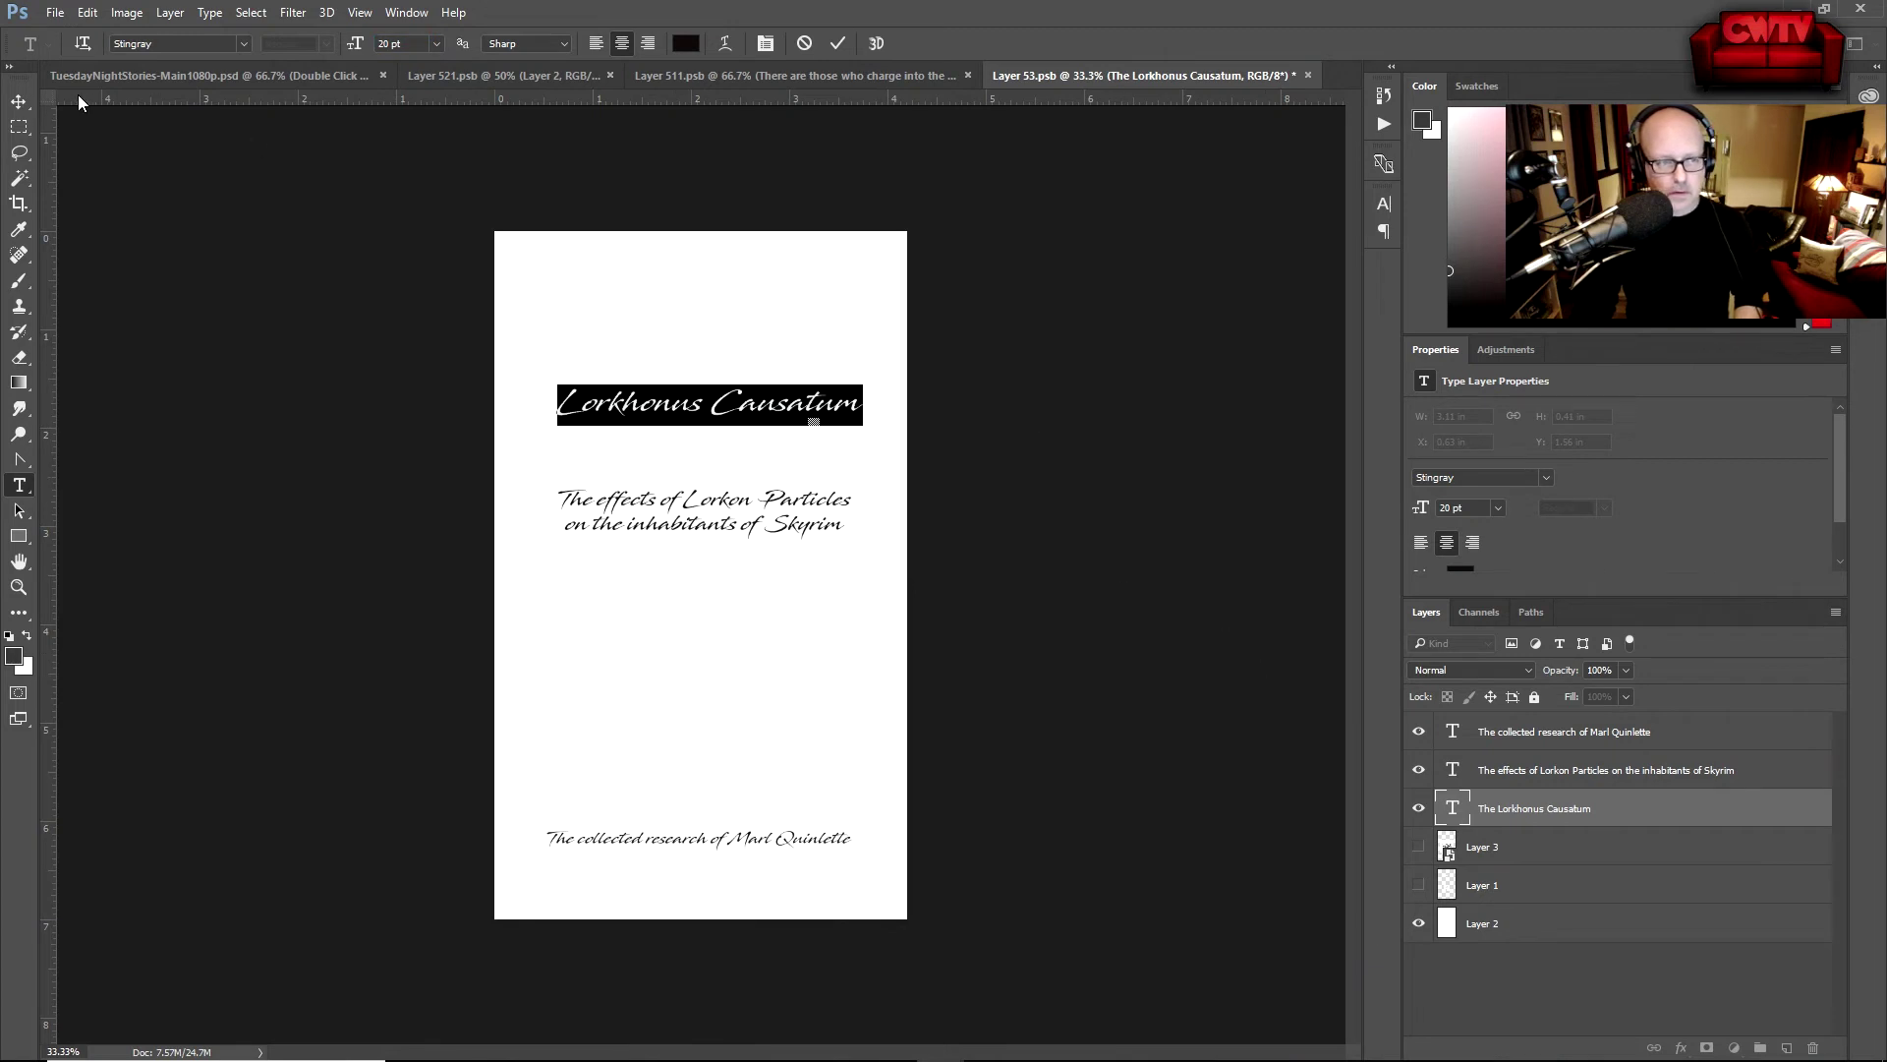
pyautogui.click(19, 101)
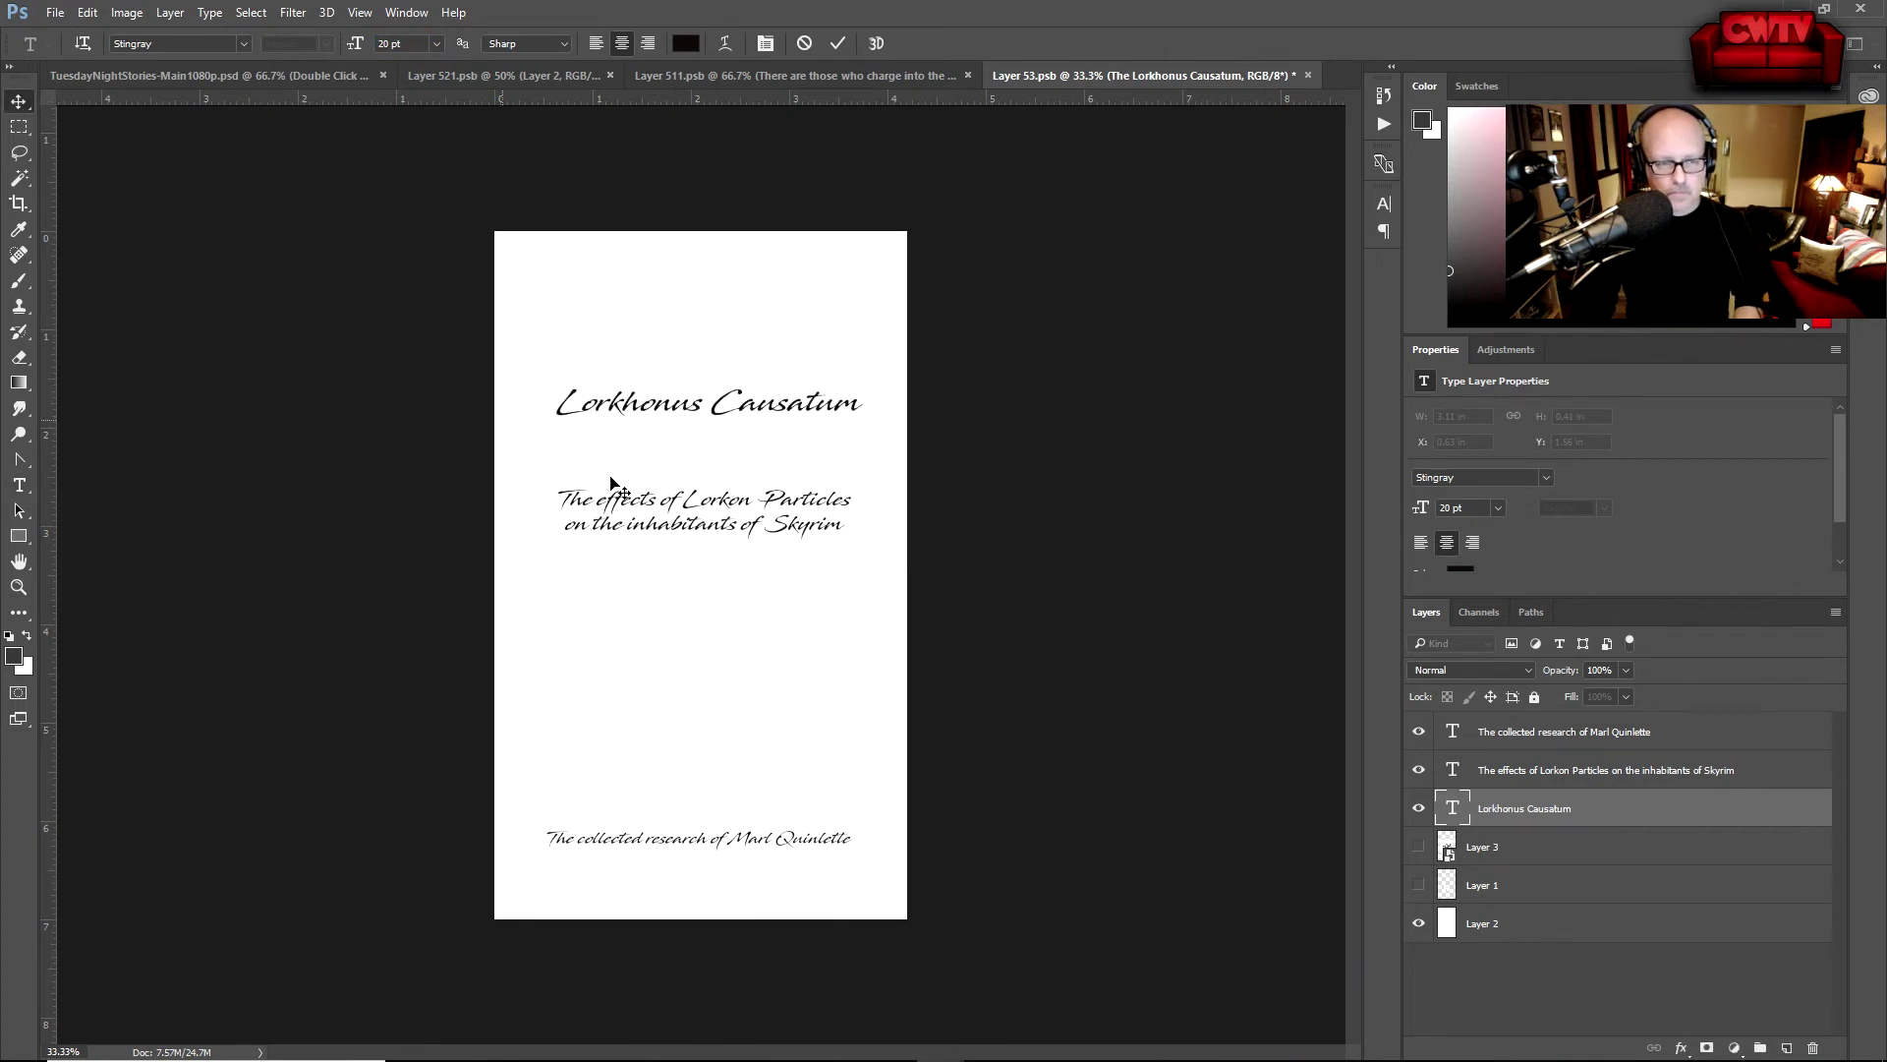
# - Nudge the subtitle layer upward to sit just beneath the title
pyautogui.click(1514, 780)
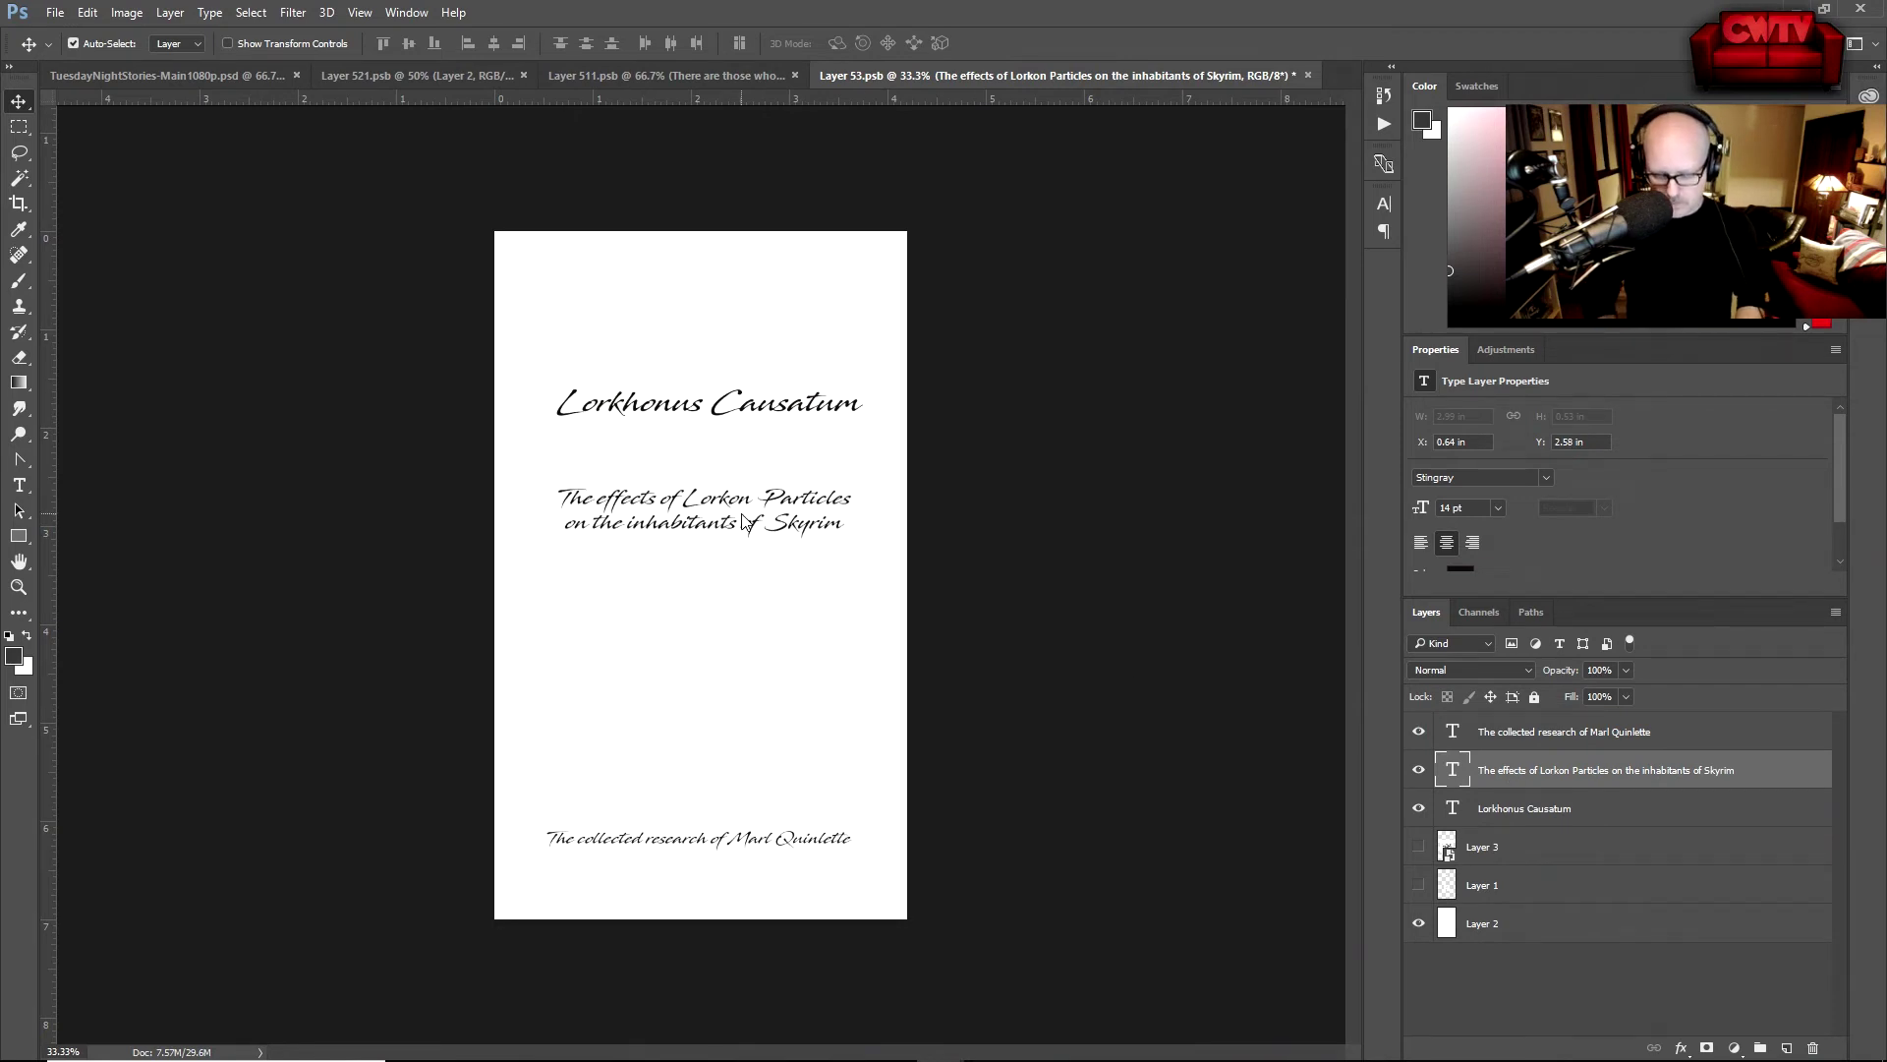
pyautogui.hotkey('shift', 'Up')
pyautogui.hotkey('shift', 'Up')
pyautogui.hotkey('shift', 'Up')
pyautogui.hotkey('shift', 'Up')
pyautogui.hotkey('shift', 'Up')
pyautogui.hotkey('shift', 'Up')
pyautogui.hotkey('shift', 'Up')
pyautogui.hotkey('shift', 'Up')
pyautogui.hotkey('shift', 'Up')
pyautogui.hotkey('shift', 'Up')
pyautogui.hotkey('shift', 'Up')
pyautogui.hotkey('shift', 'Up')
pyautogui.hotkey('shift', 'Up')
pyautogui.hotkey('shift', 'Up')
pyautogui.hotkey('shift', 'Up')
pyautogui.hotkey('shift', 'Up')
pyautogui.hotkey('shift', 'Up')
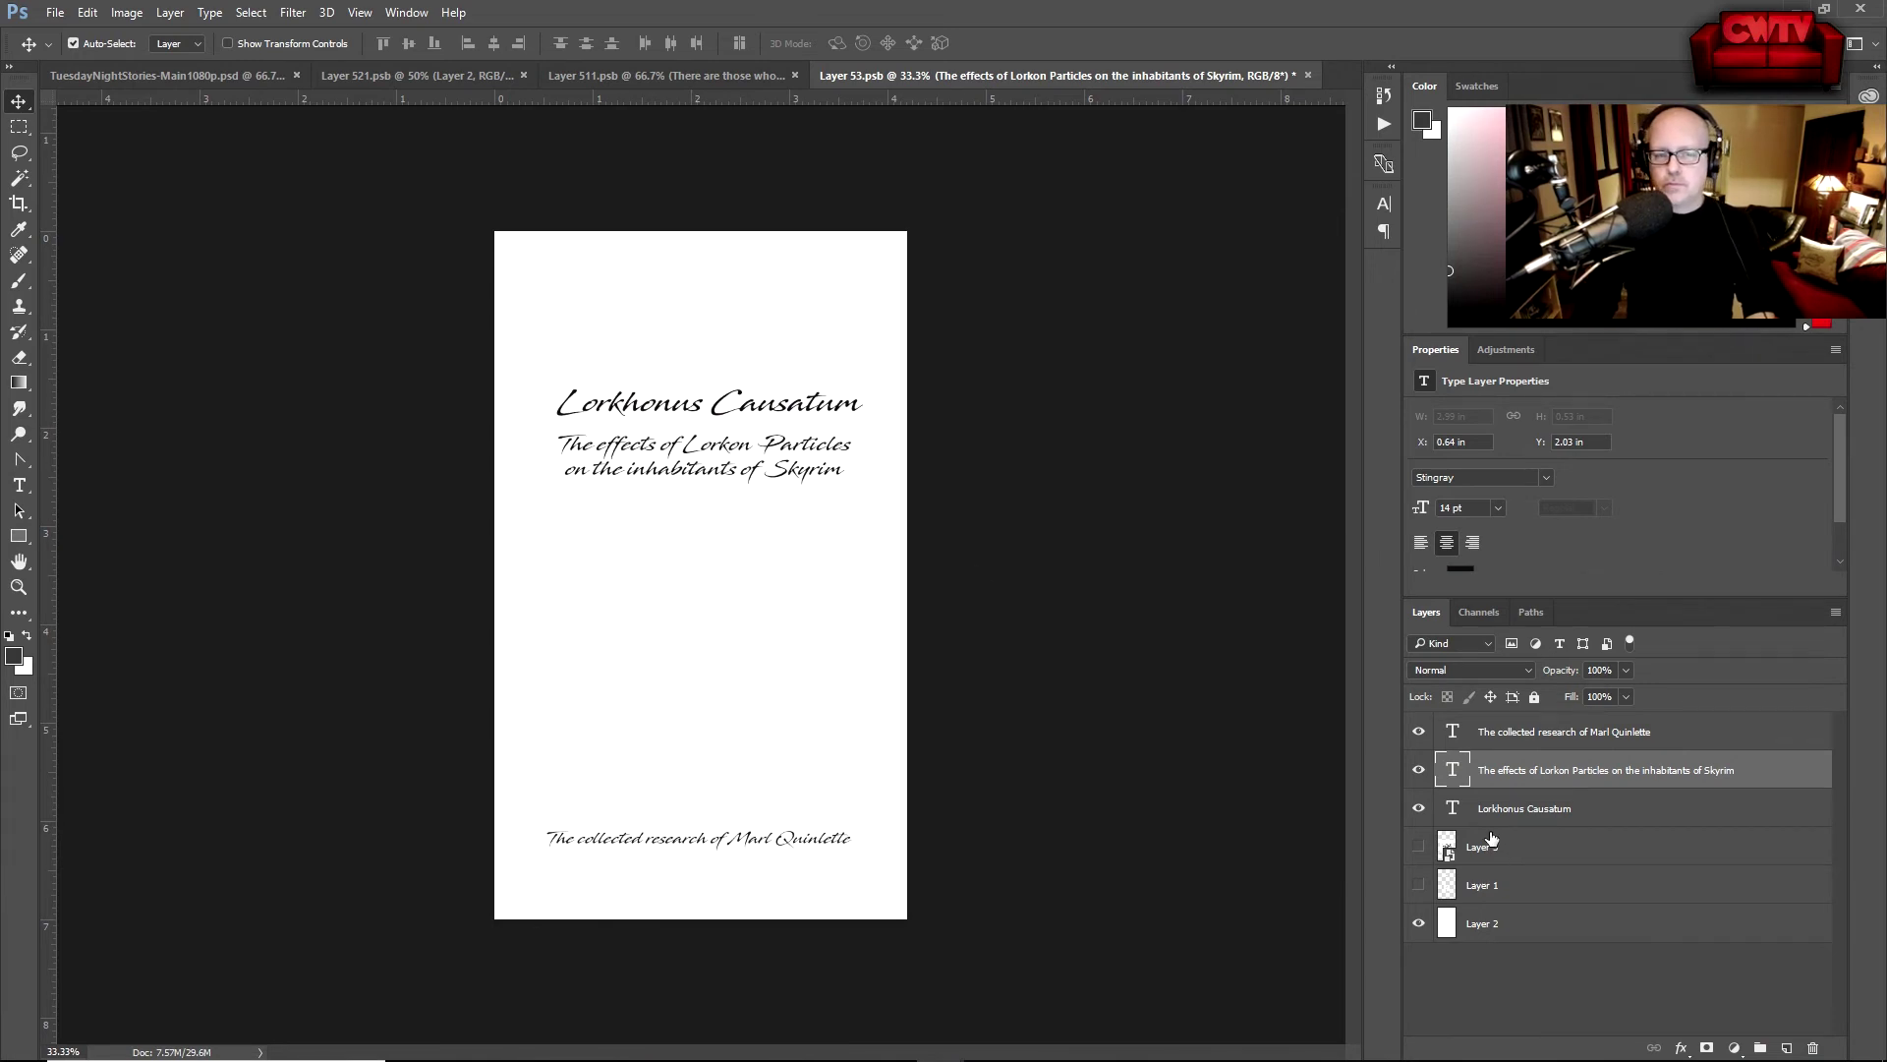
# - Show the lamp illustration and move it lower on the cover with even spacing
pyautogui.click(1479, 849)
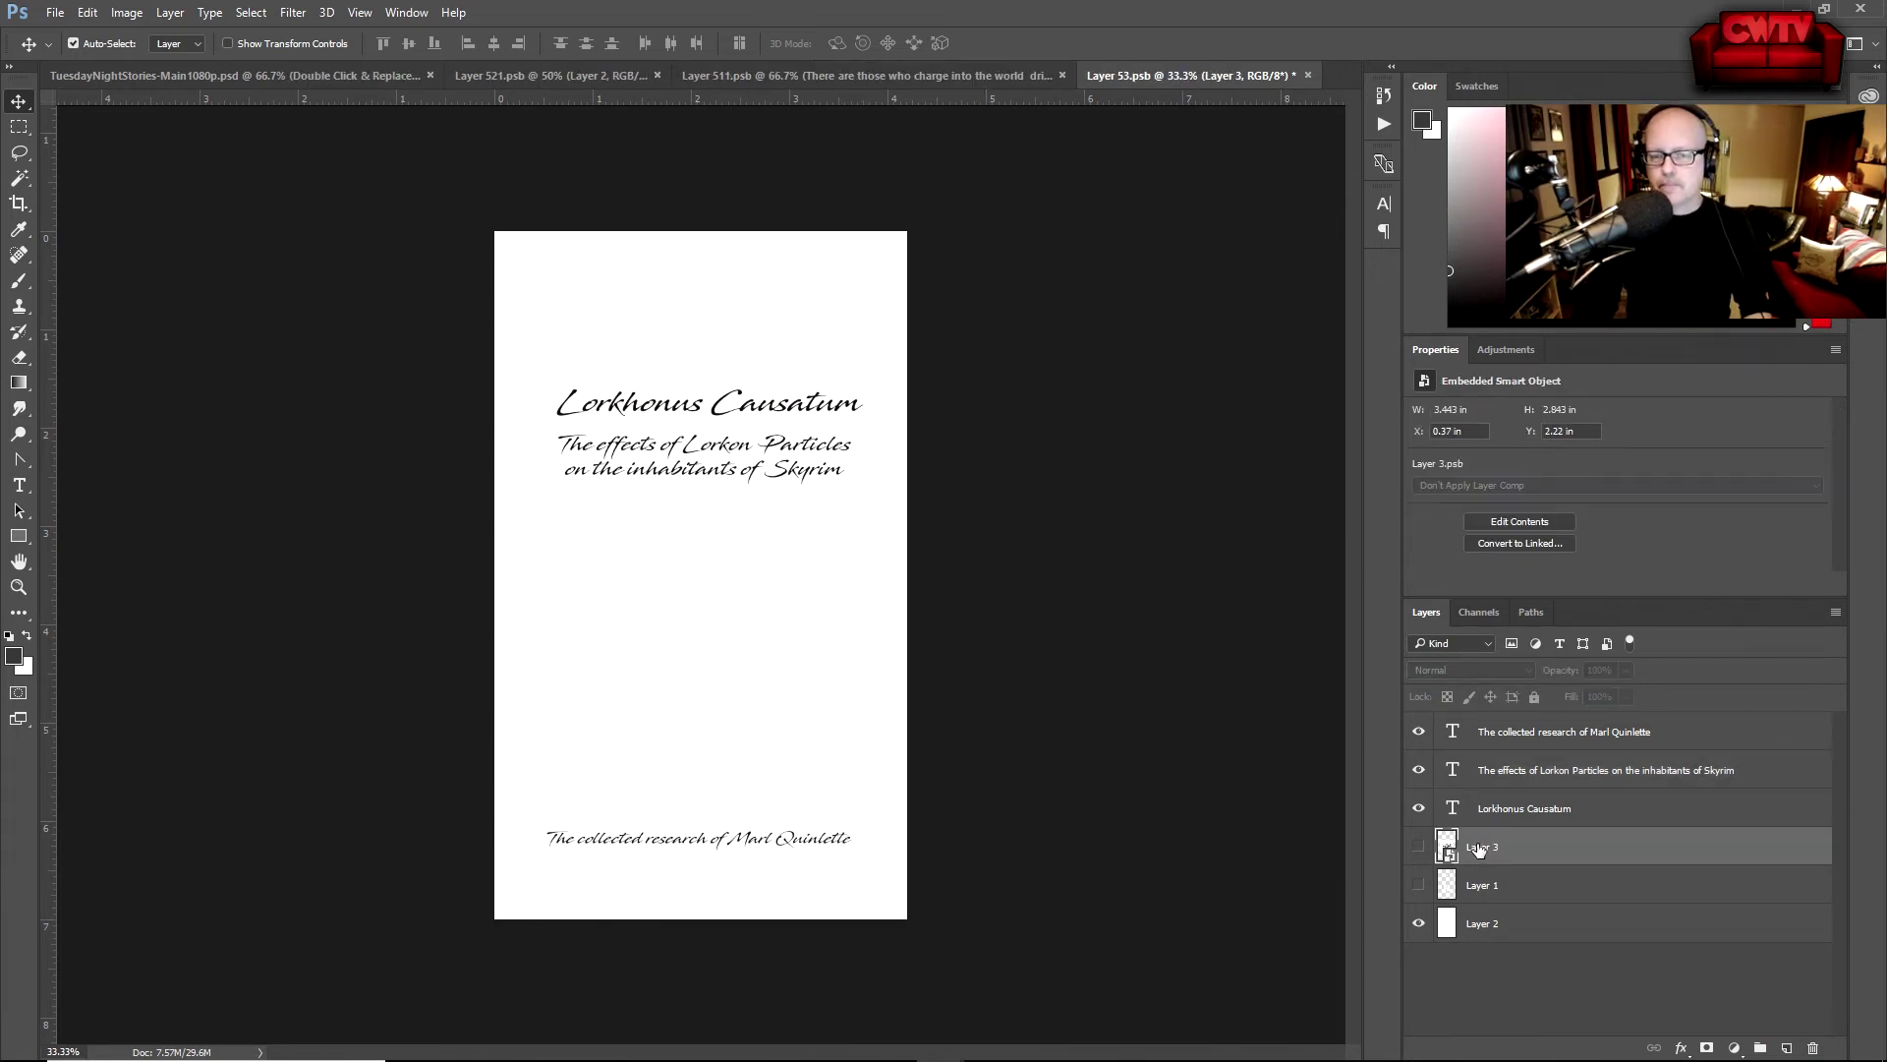
pyautogui.click(1418, 847)
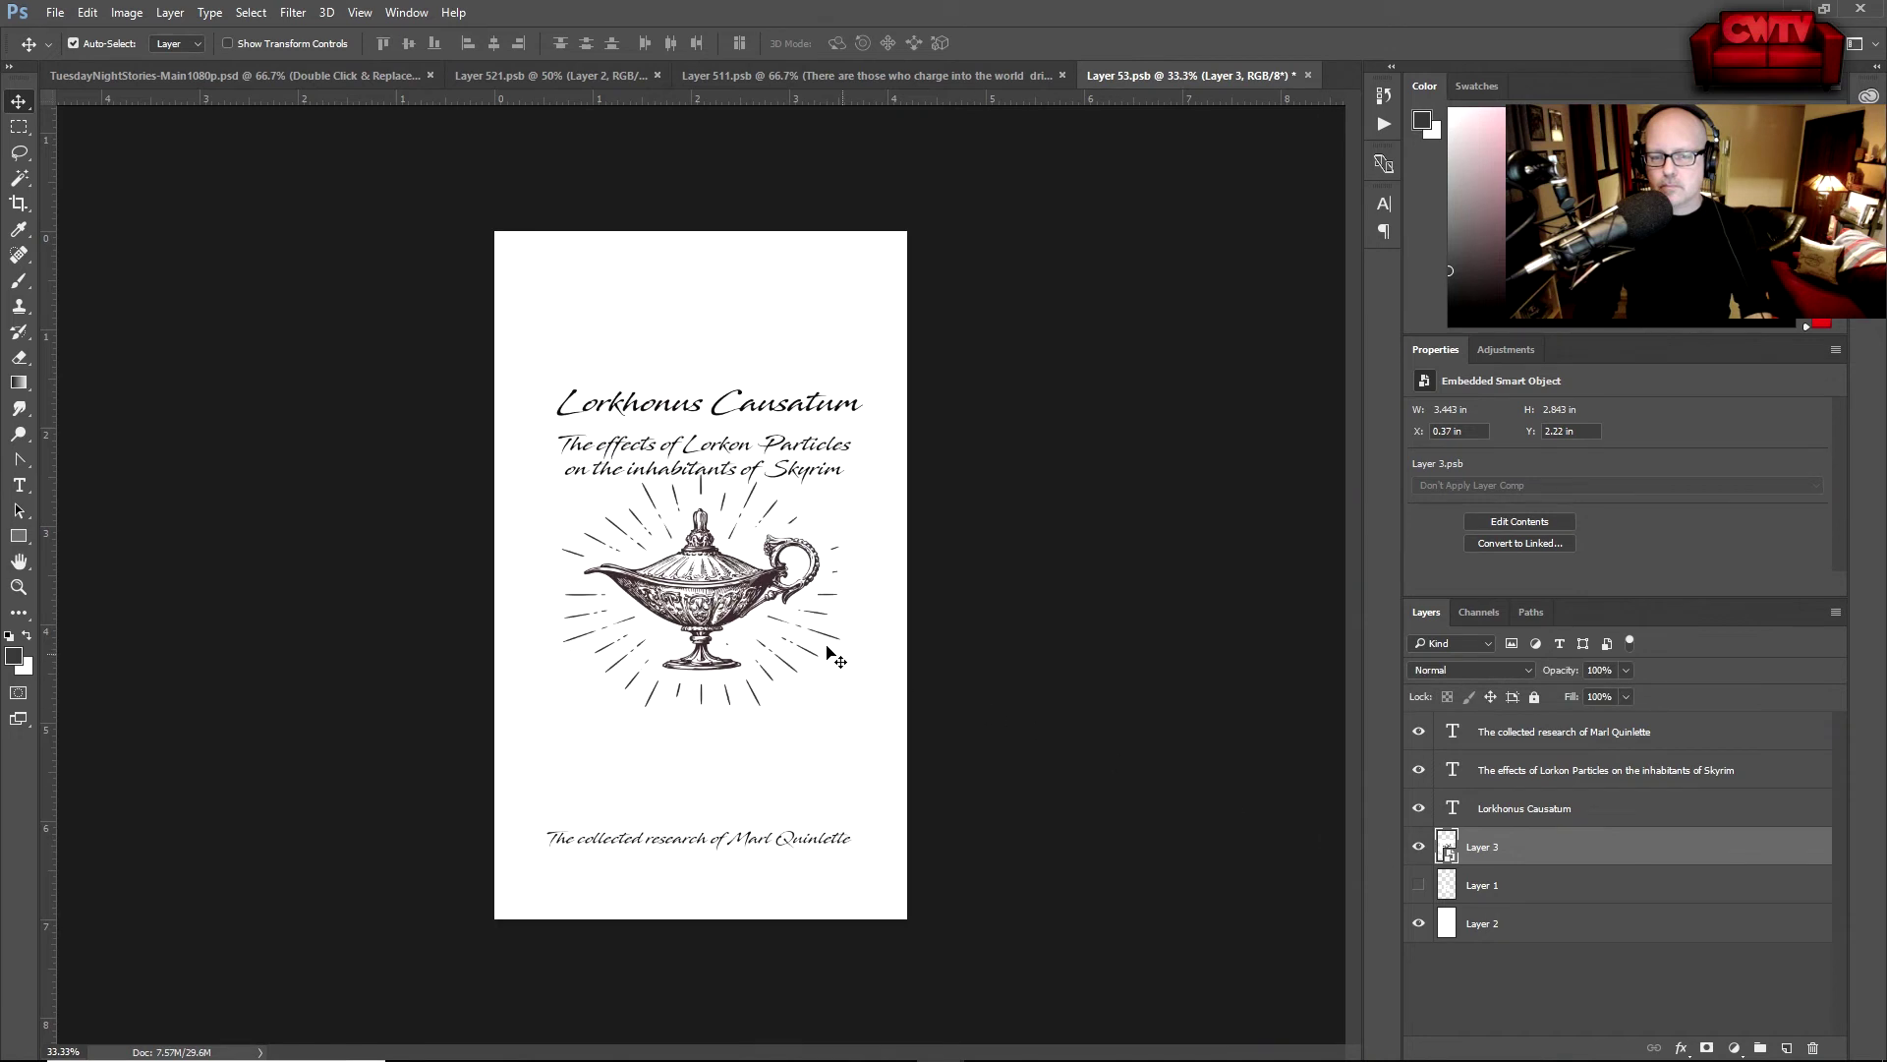
pyautogui.moveTo(716, 600); pyautogui.dragTo(718, 652)
pyautogui.moveTo(717, 665); pyautogui.dragTo(717, 657)
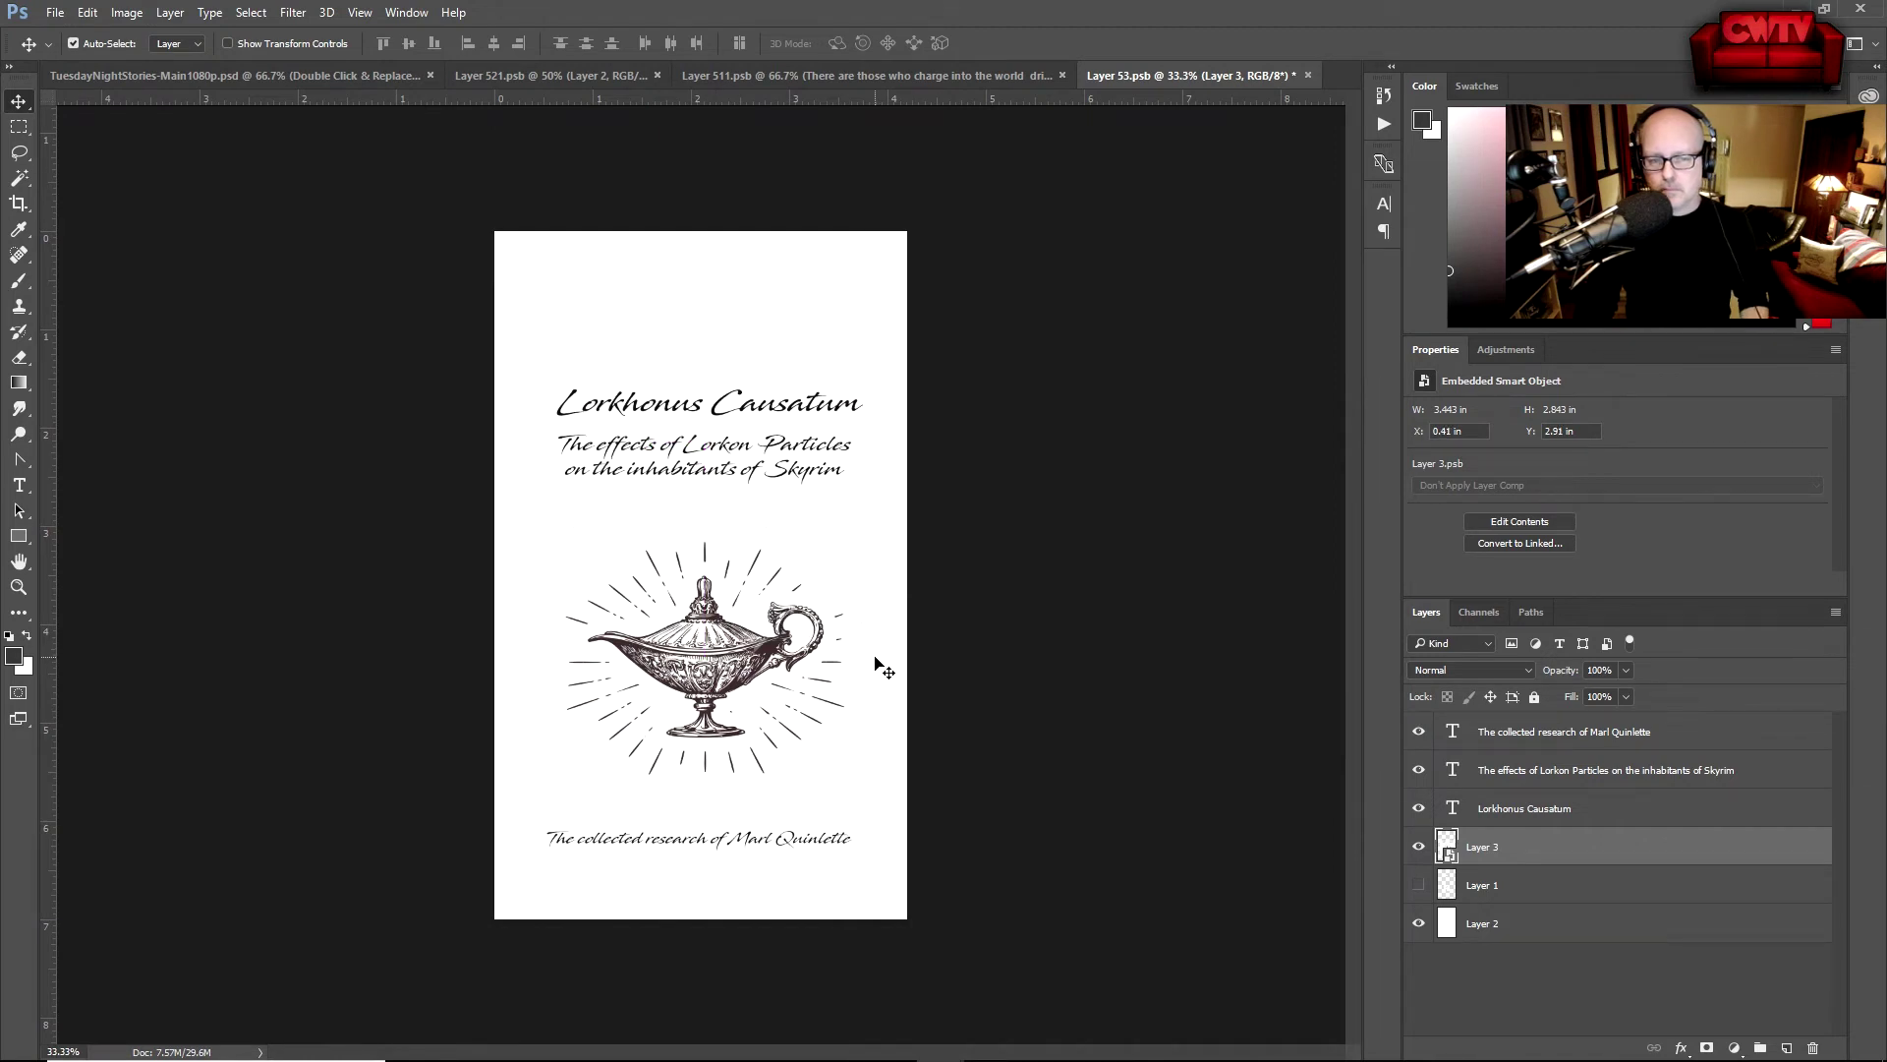
# - Save the cover, check it on the main book scene, and return to the cover document
pyautogui.hotkey('ctrl', 's')
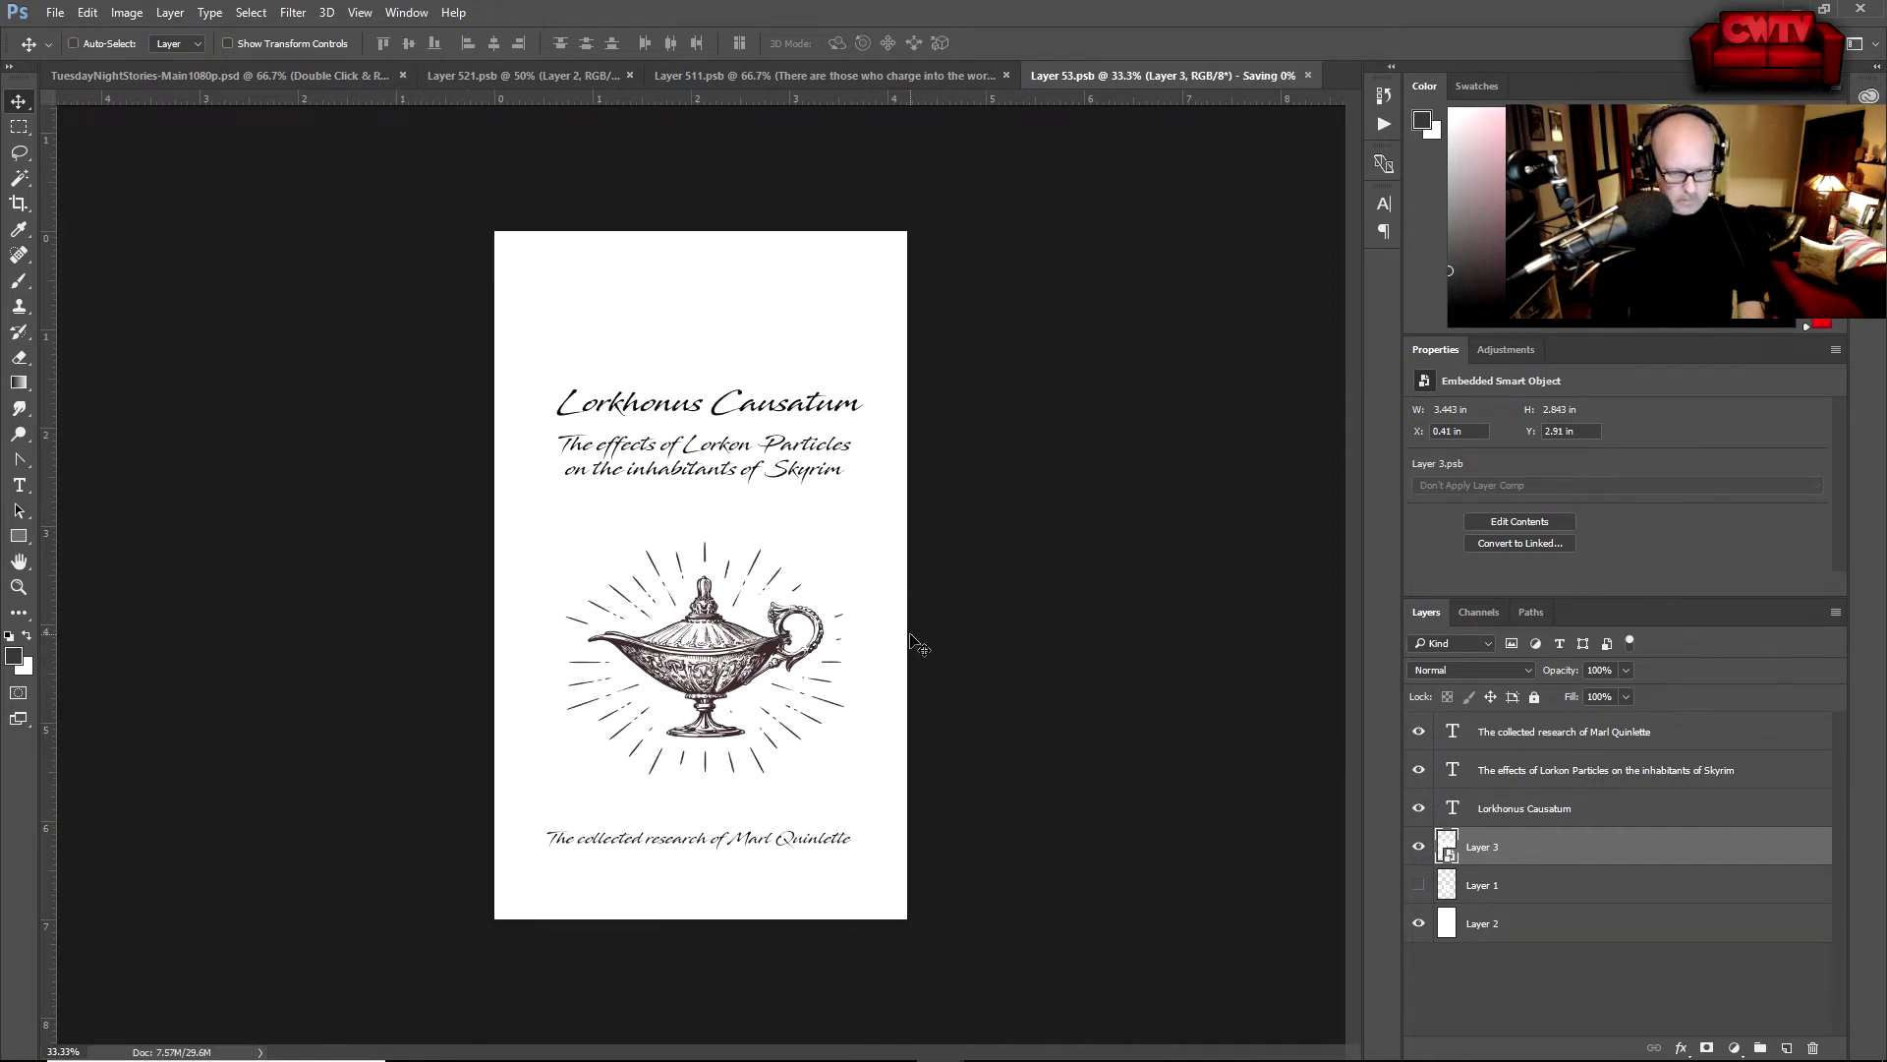
pyautogui.click(206, 77)
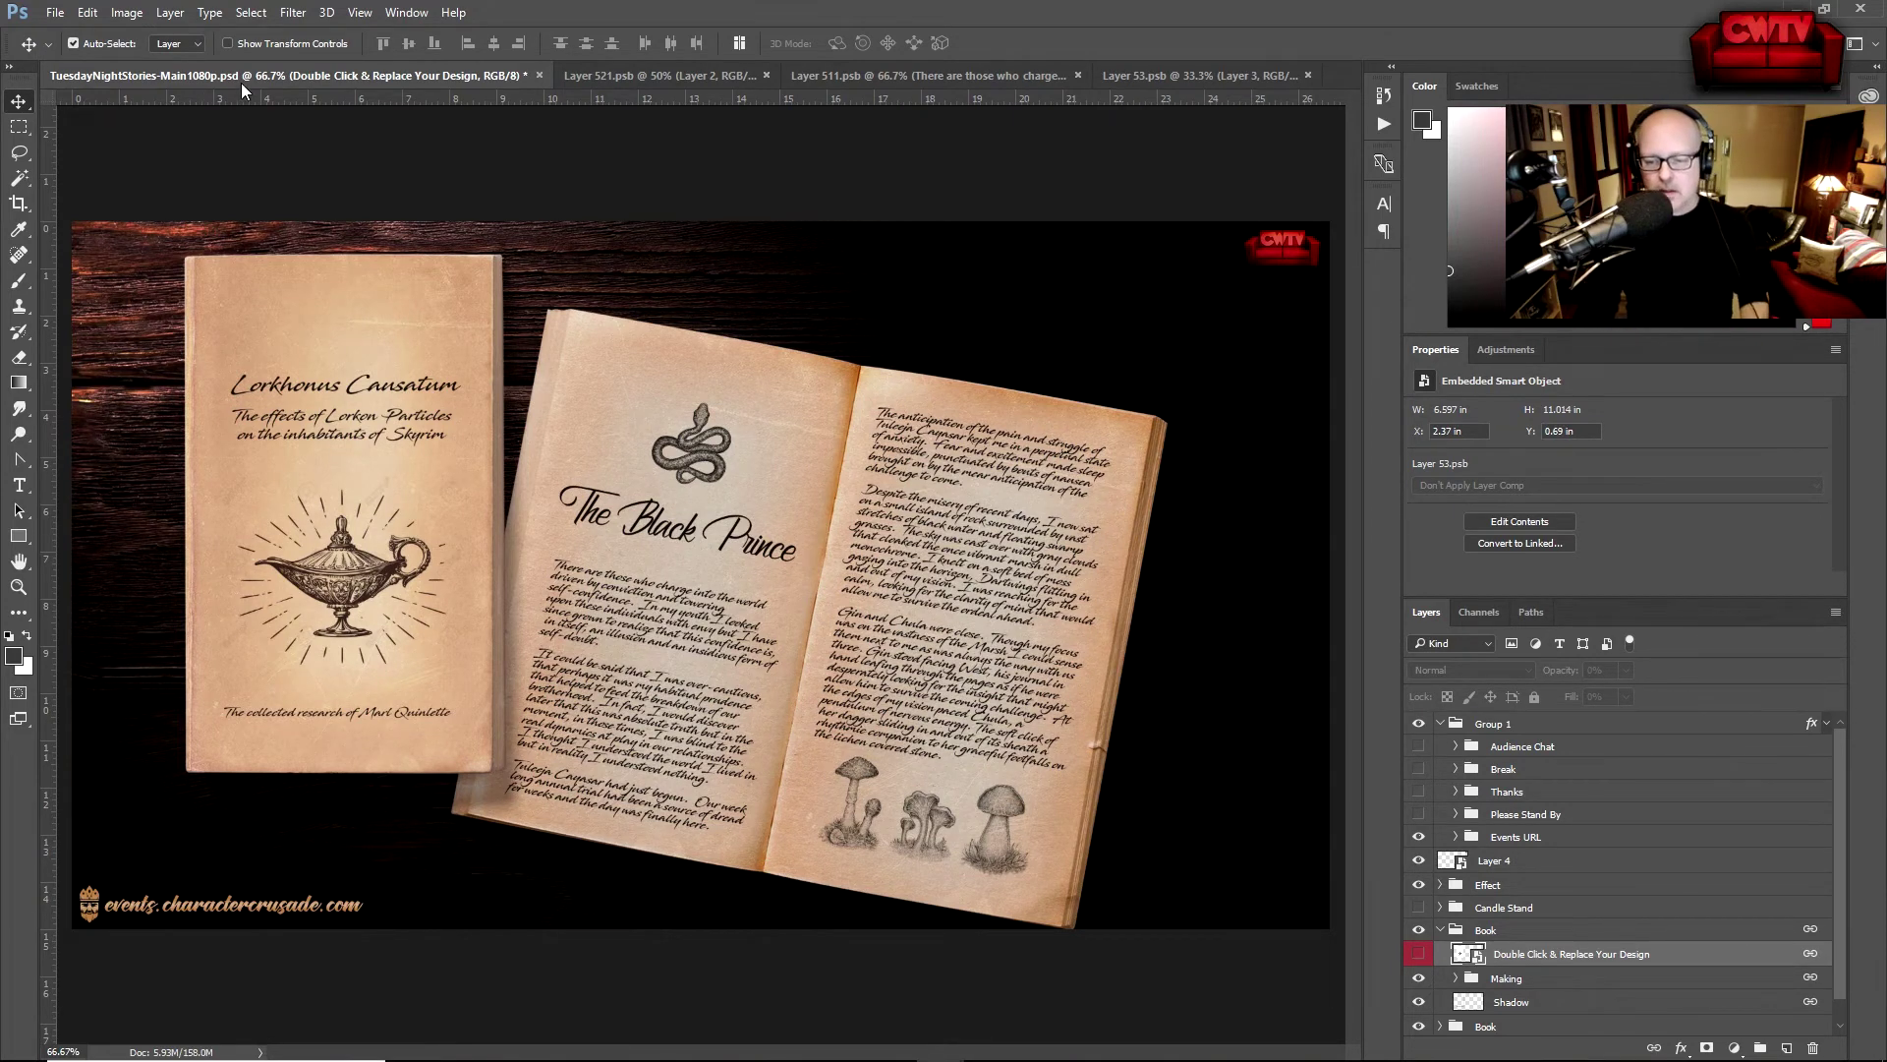
pyautogui.click(1166, 75)
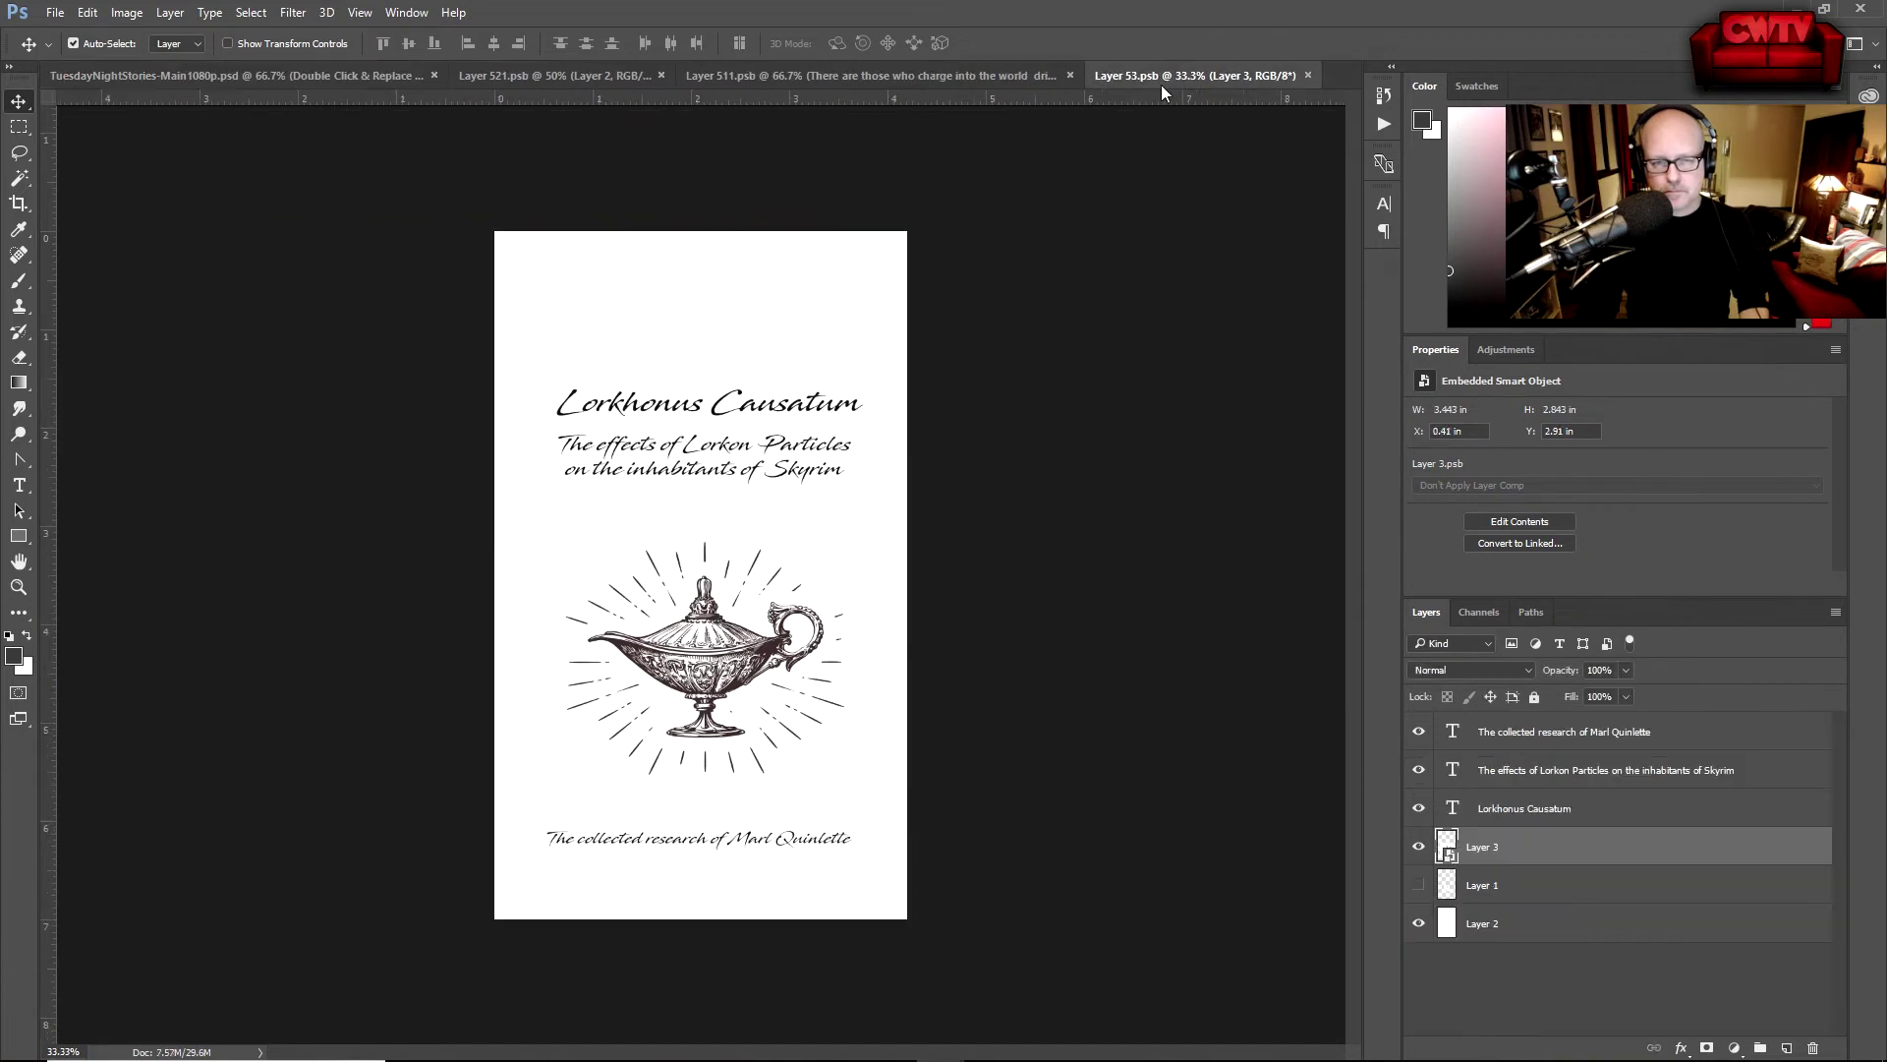
# - Duplicate the Lorkhonus Causatum title layer and move the copy near the cover's top
pyautogui.click(1516, 810)
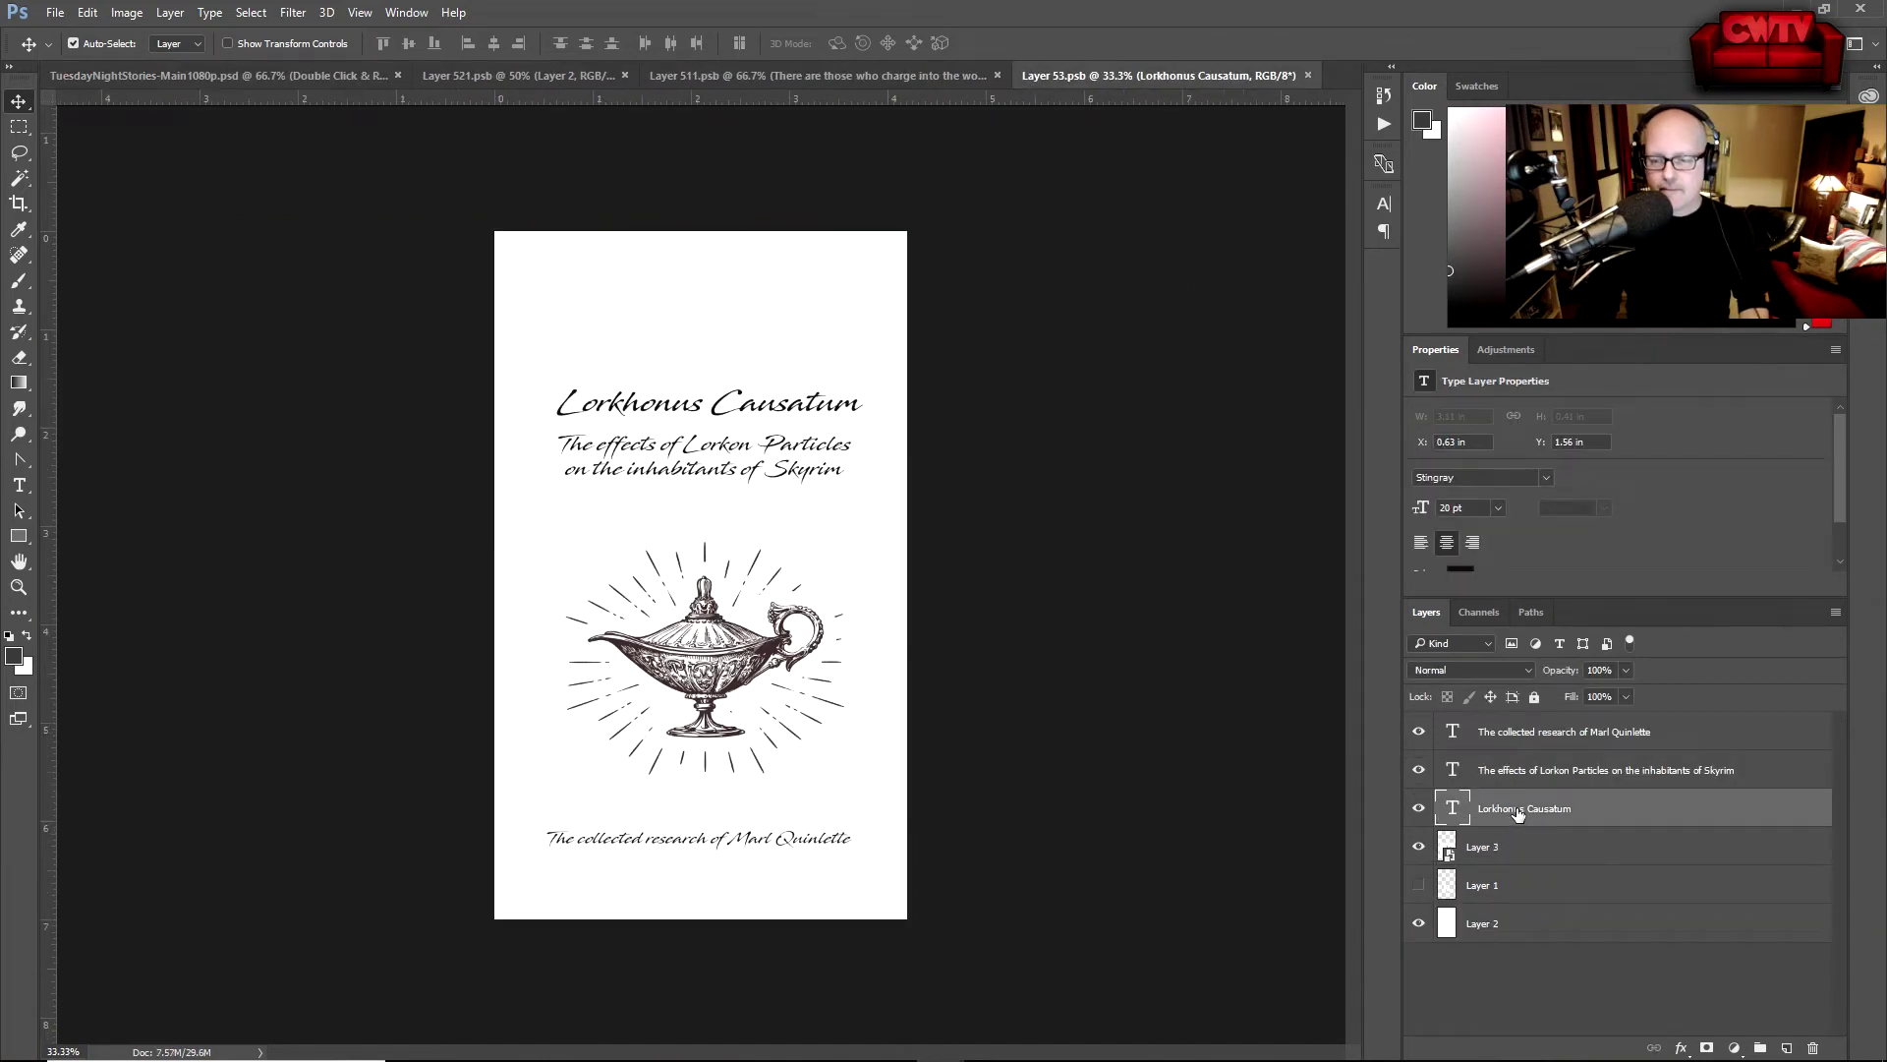
pyautogui.moveTo(1519, 814); pyautogui.dragTo(1784, 1047)
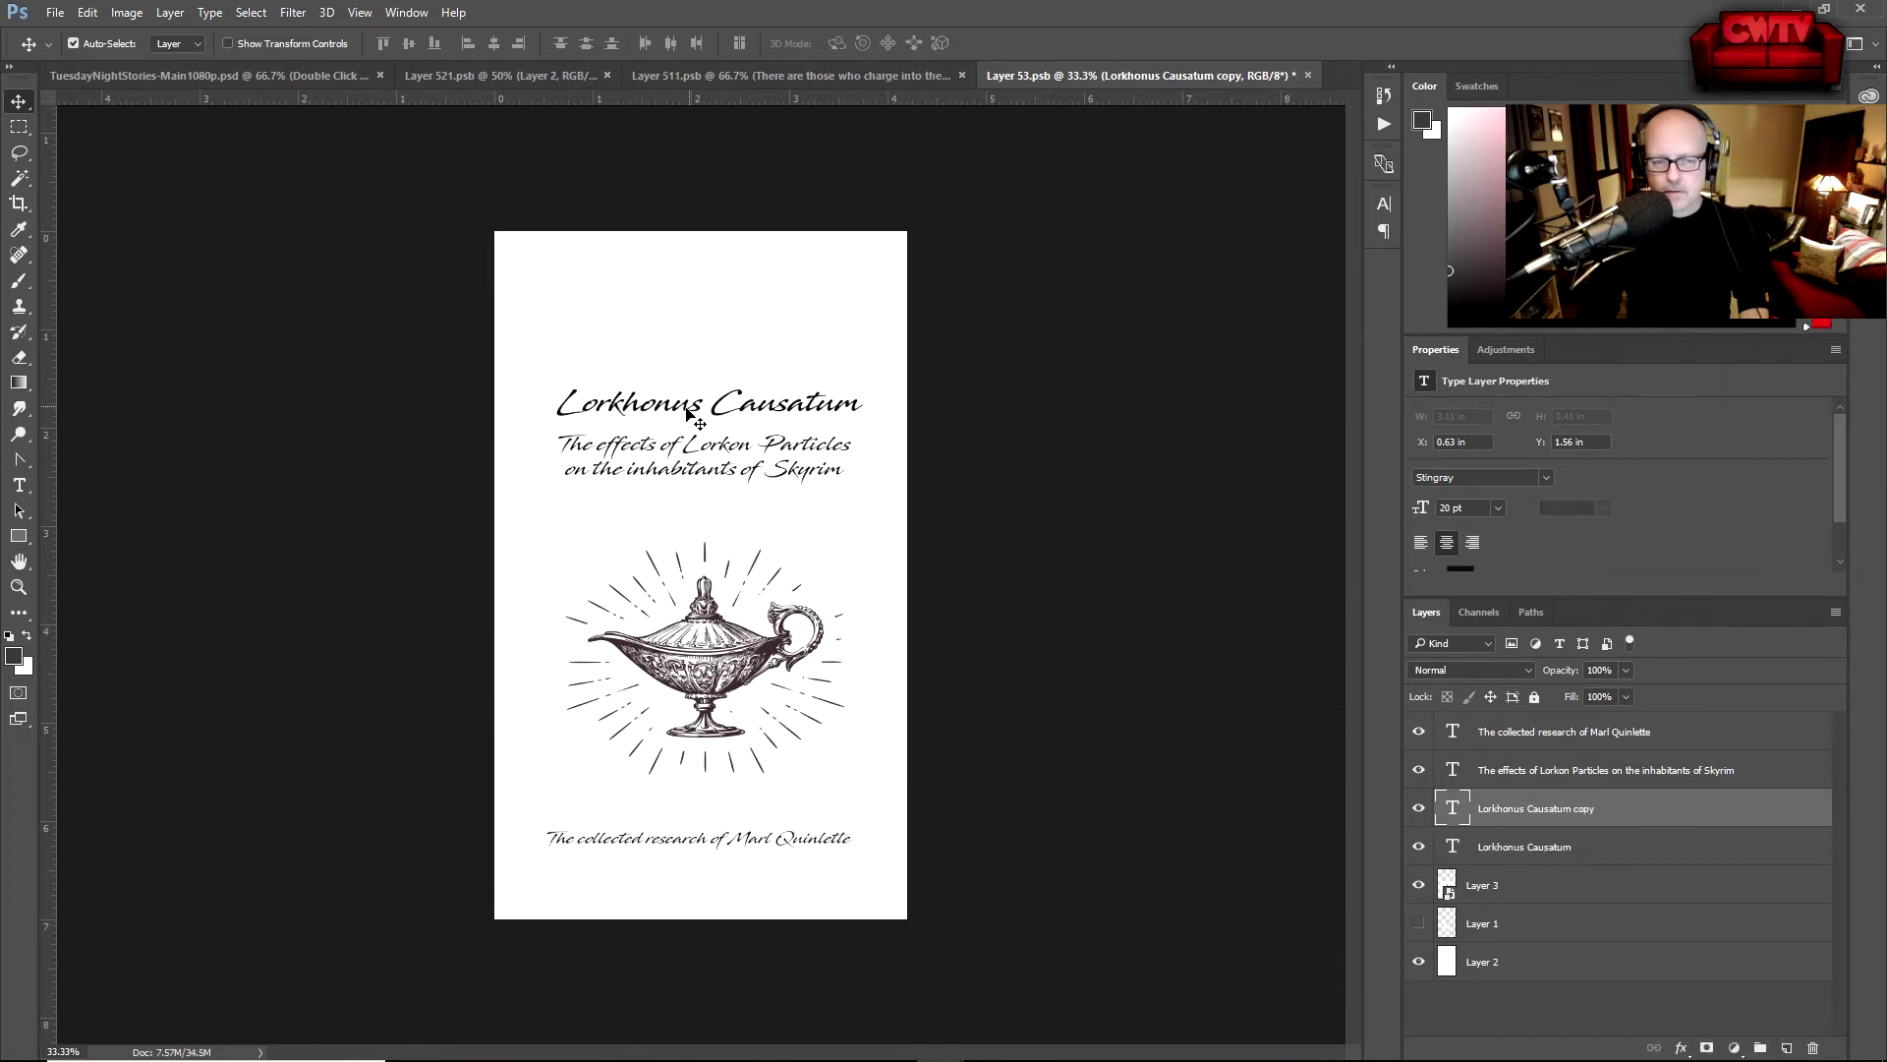
pyautogui.moveTo(687, 413); pyautogui.dragTo(686, 318)
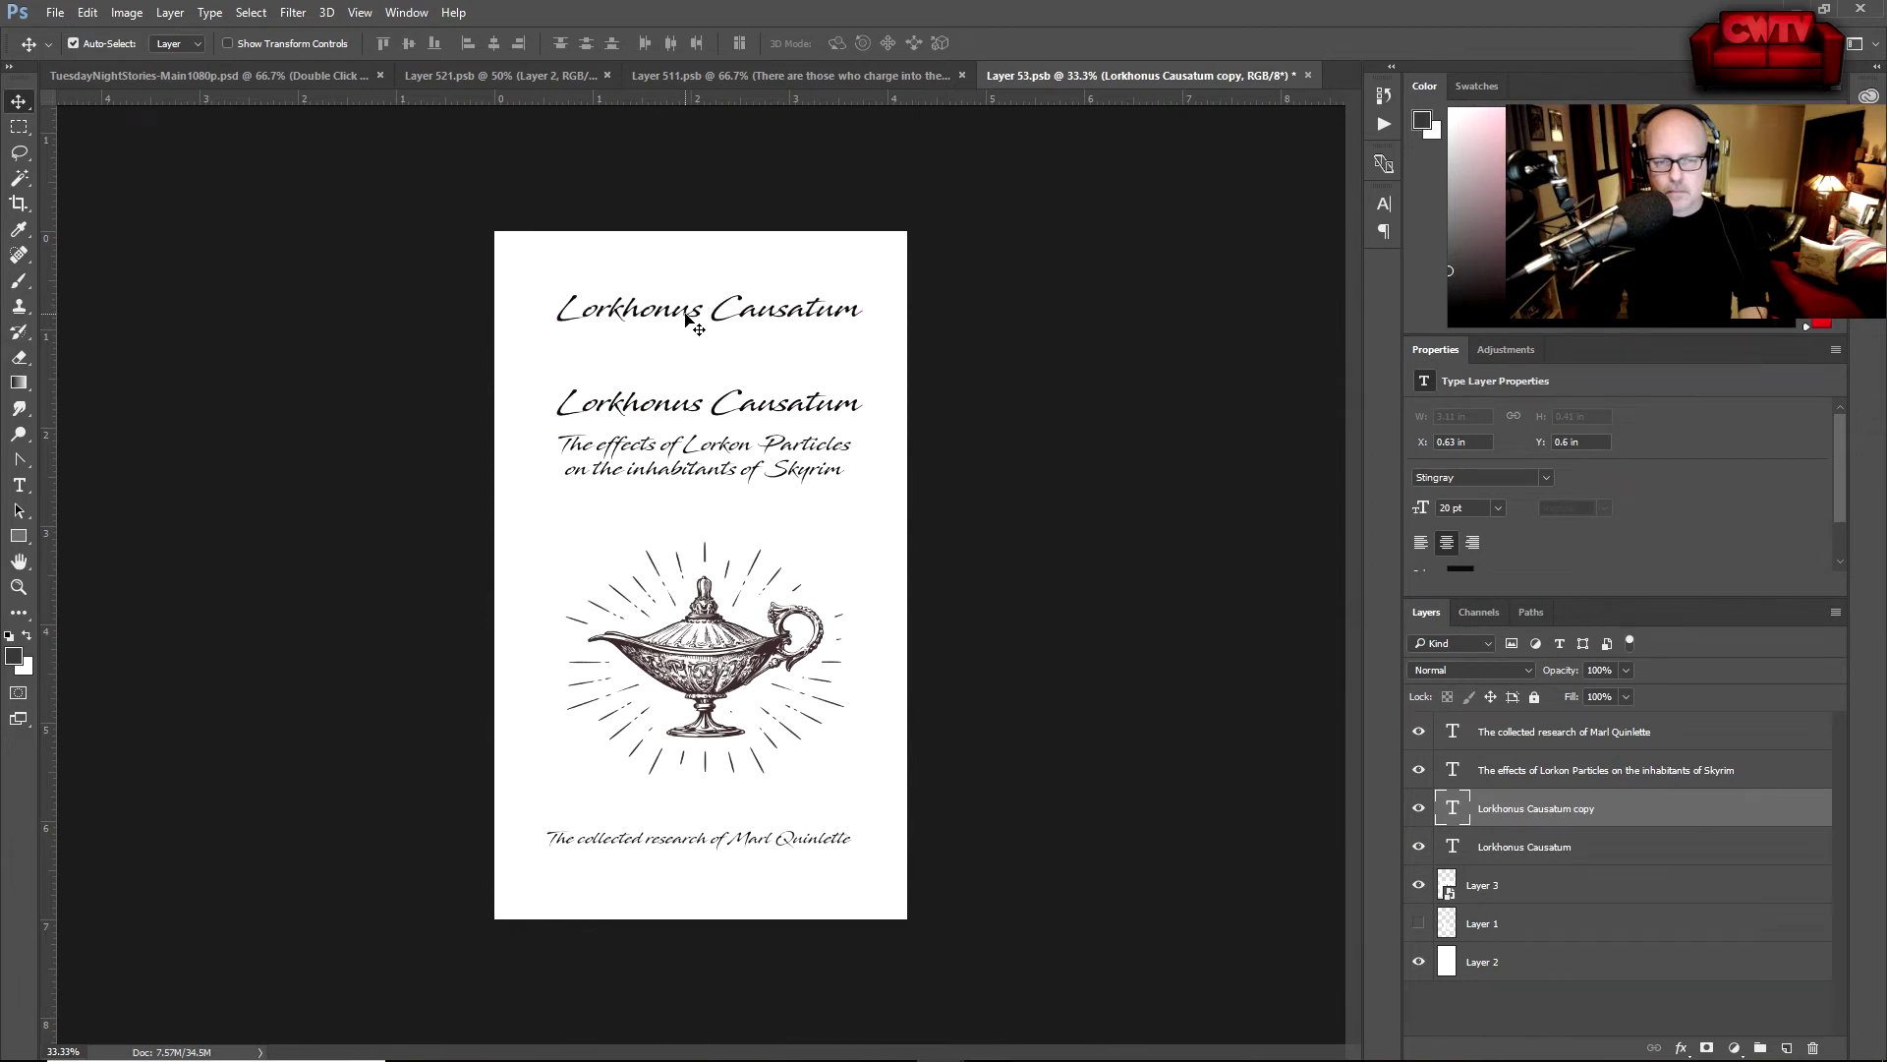
# - Change the copied title's text to 'Tuesday Night Story' and select it
pyautogui.doubleClick(1455, 807)
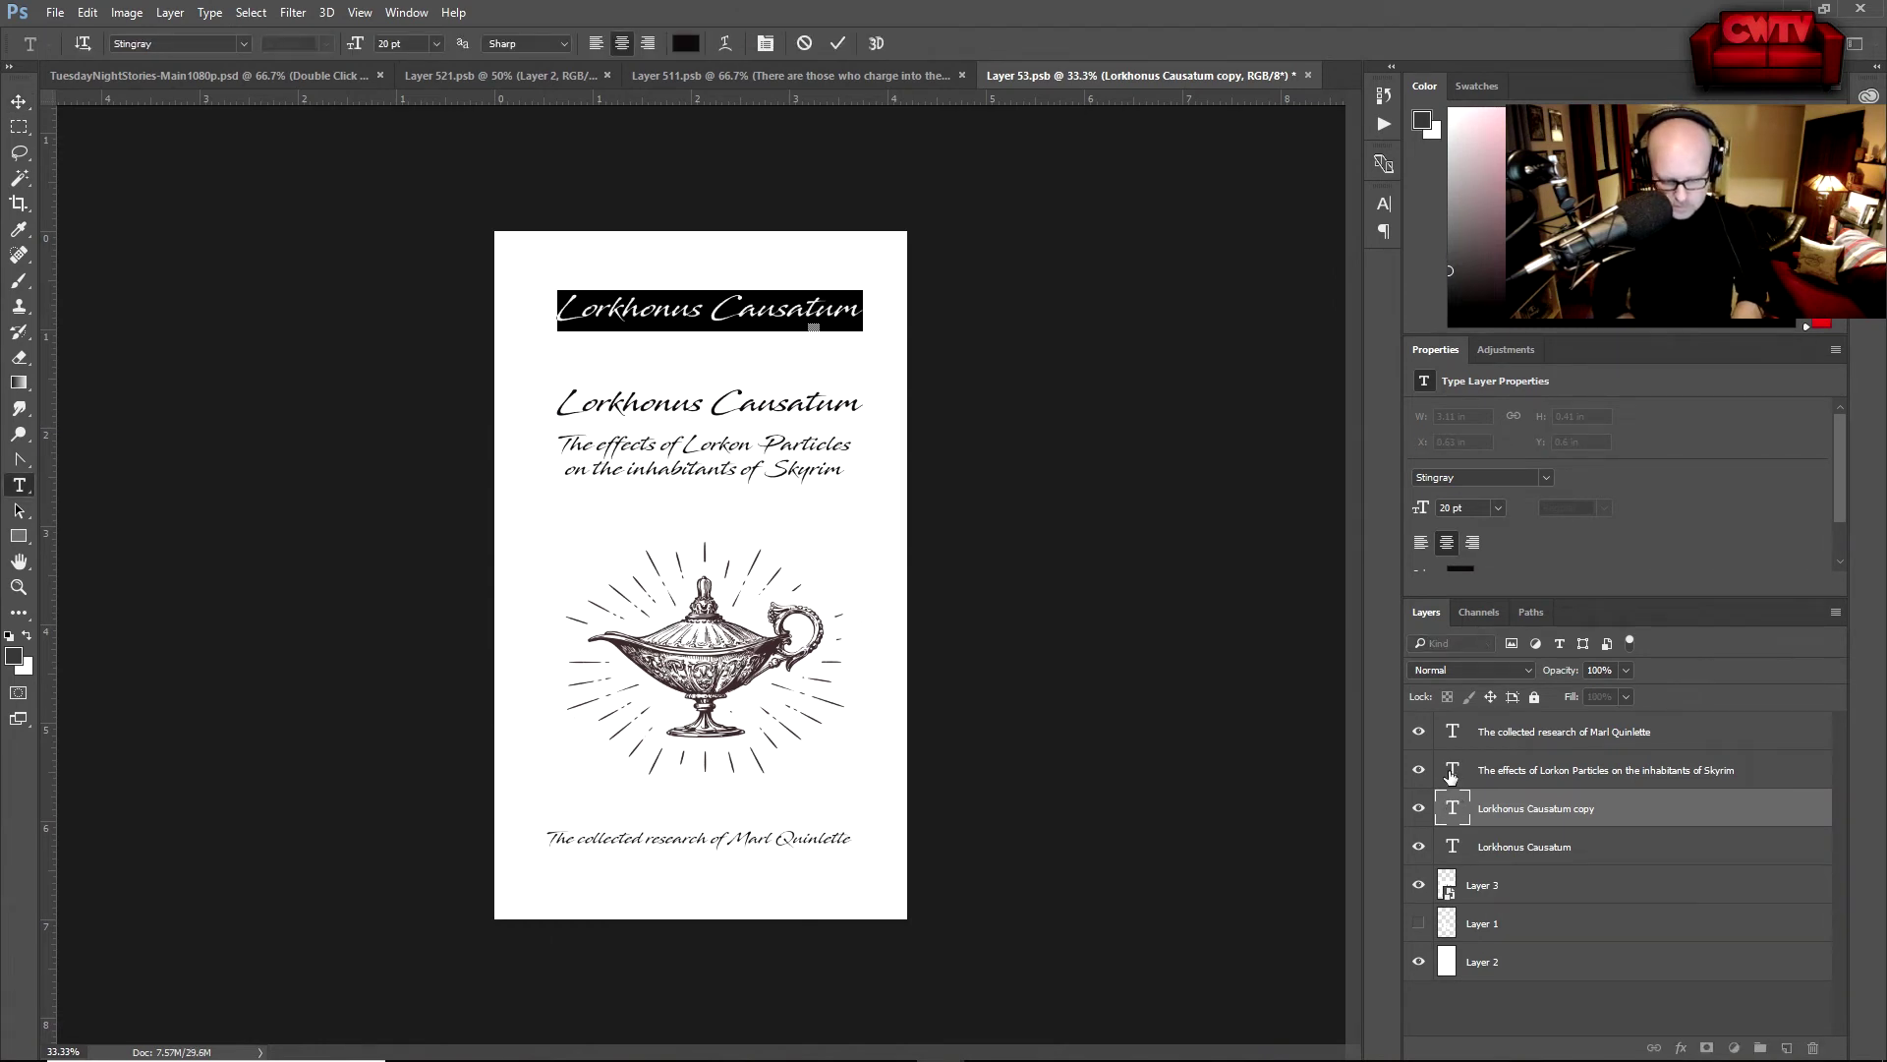
pyautogui.write('Tuesday')
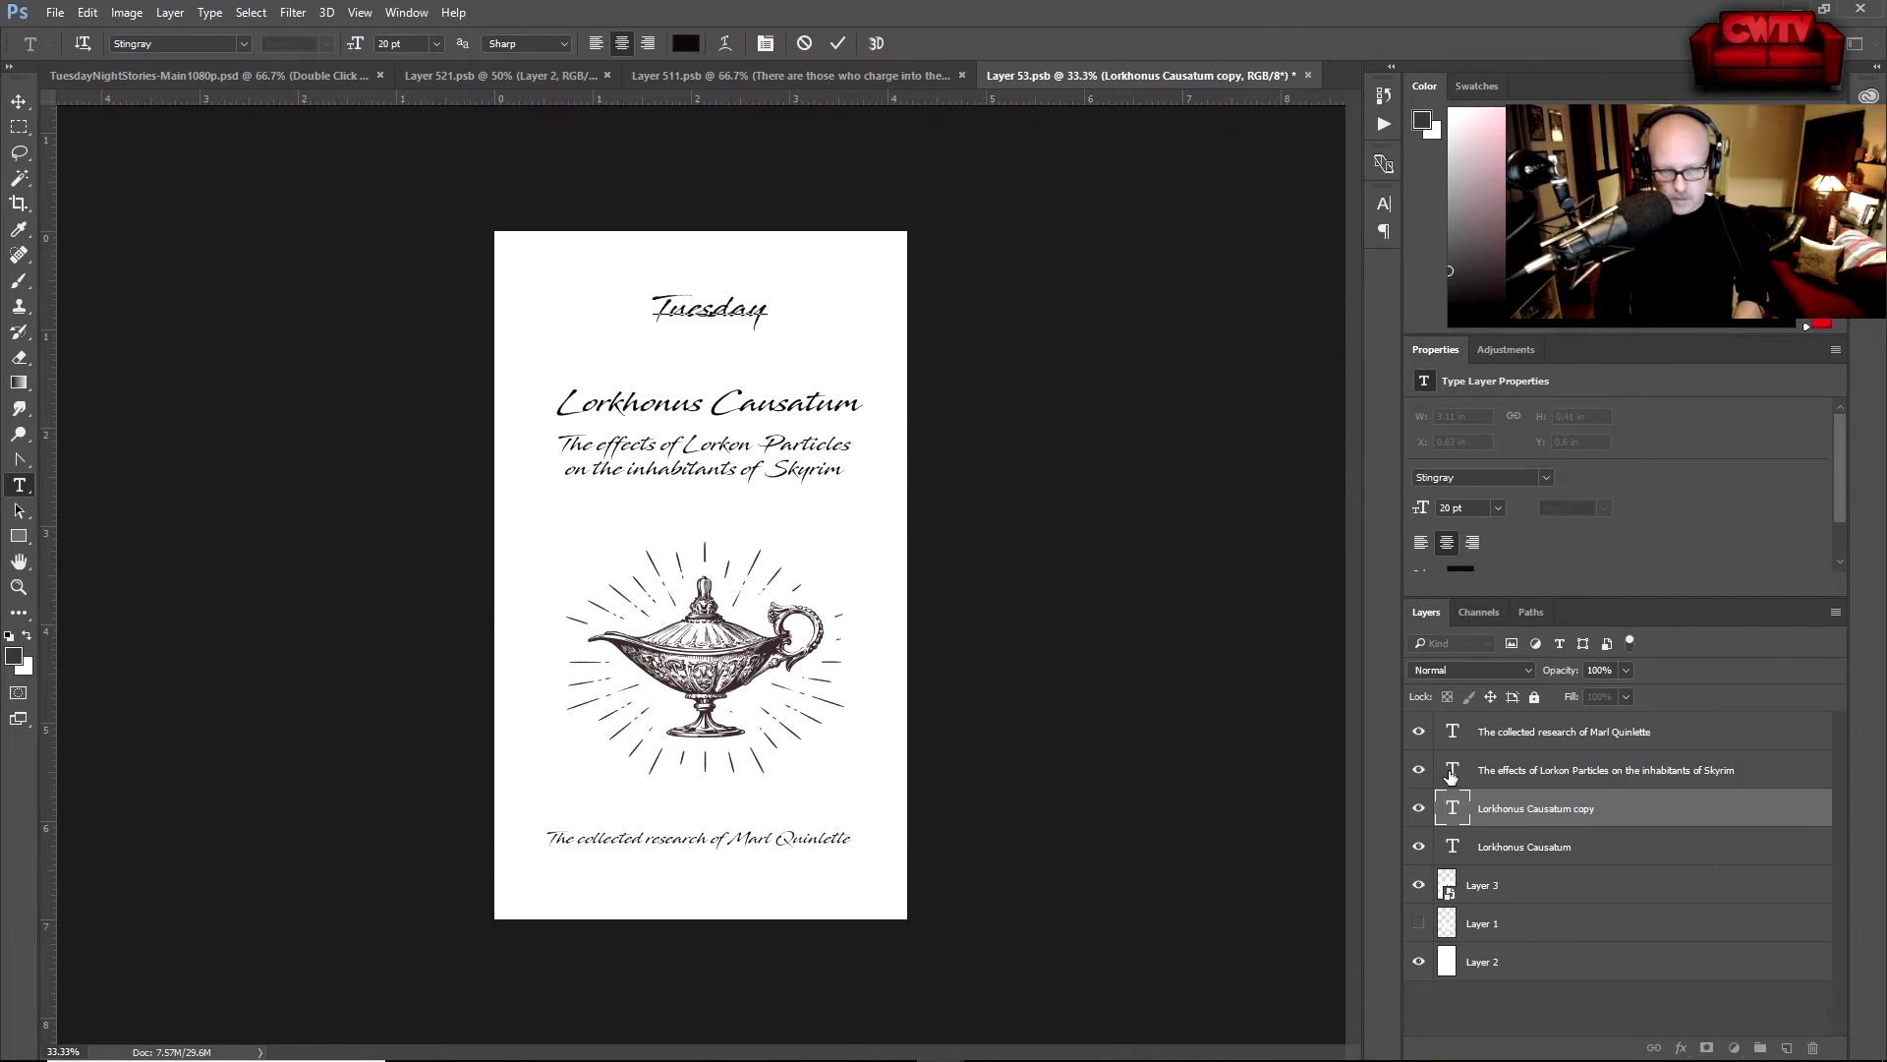
pyautogui.write(' Night')
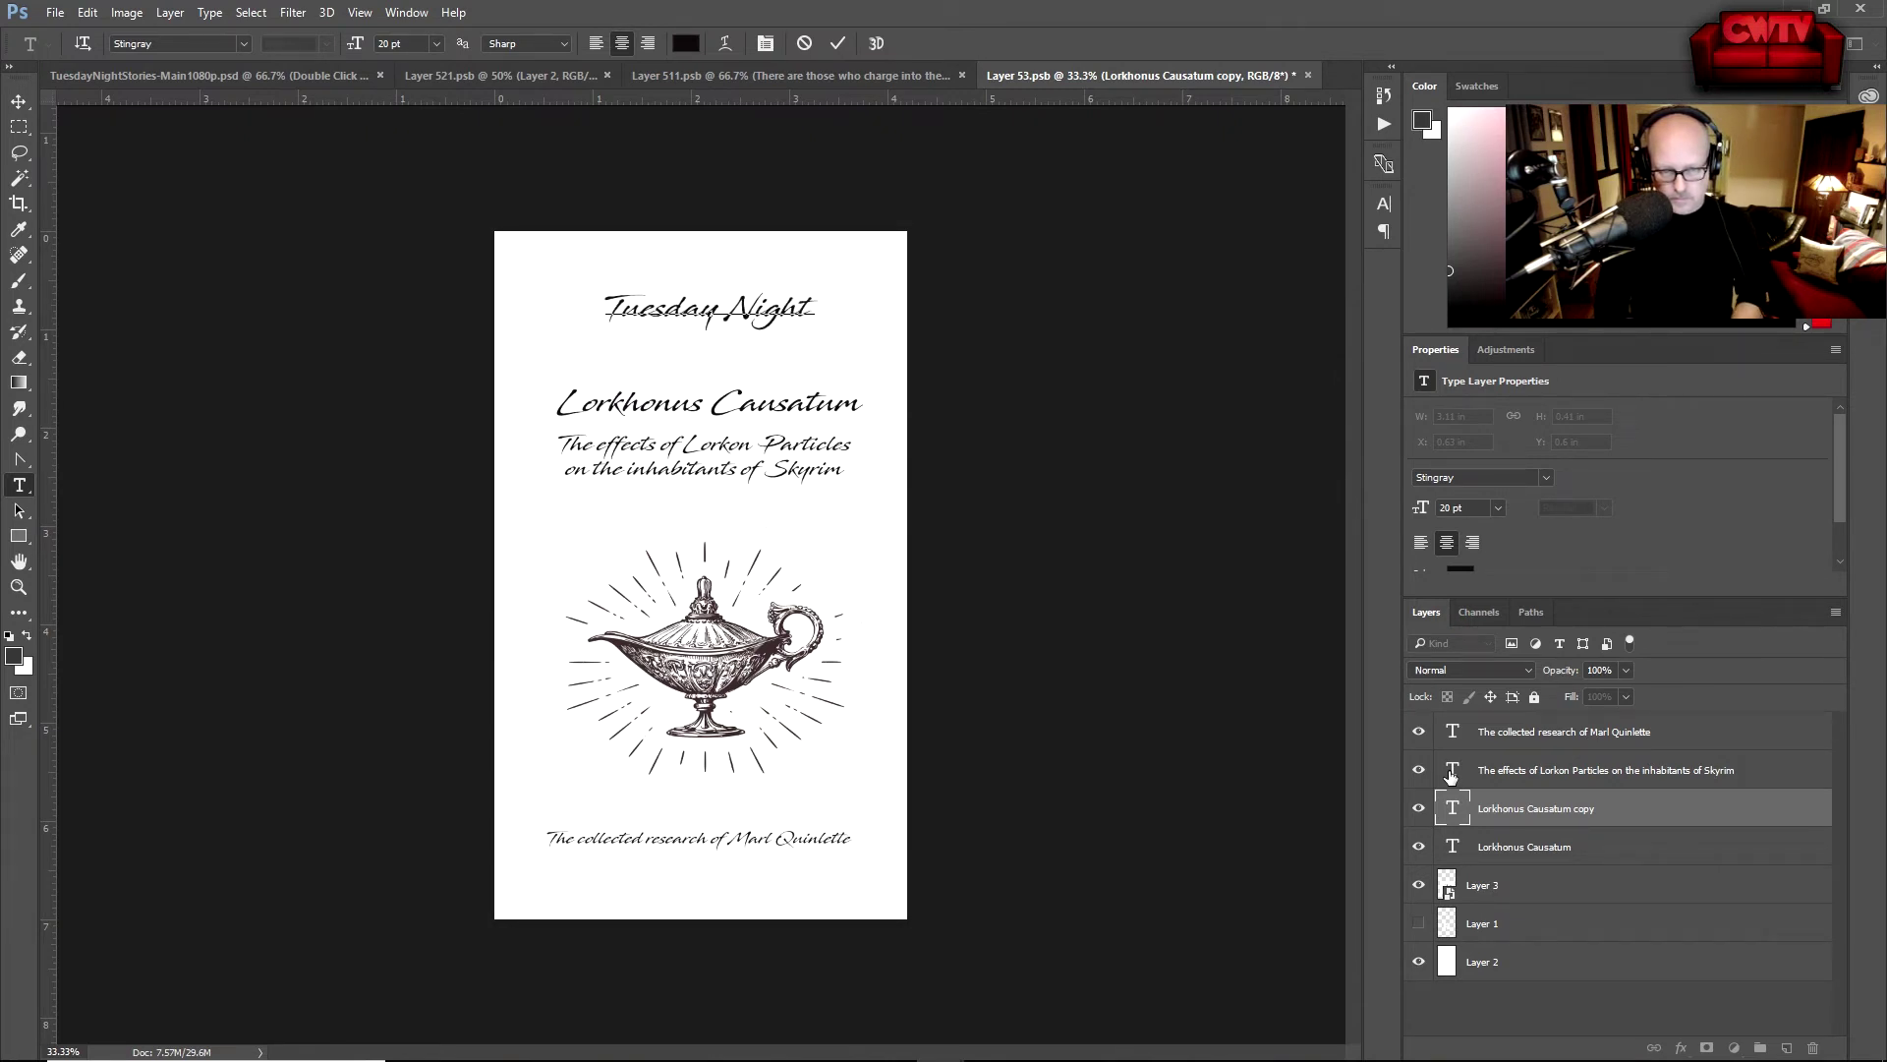
pyautogui.write(' Story')
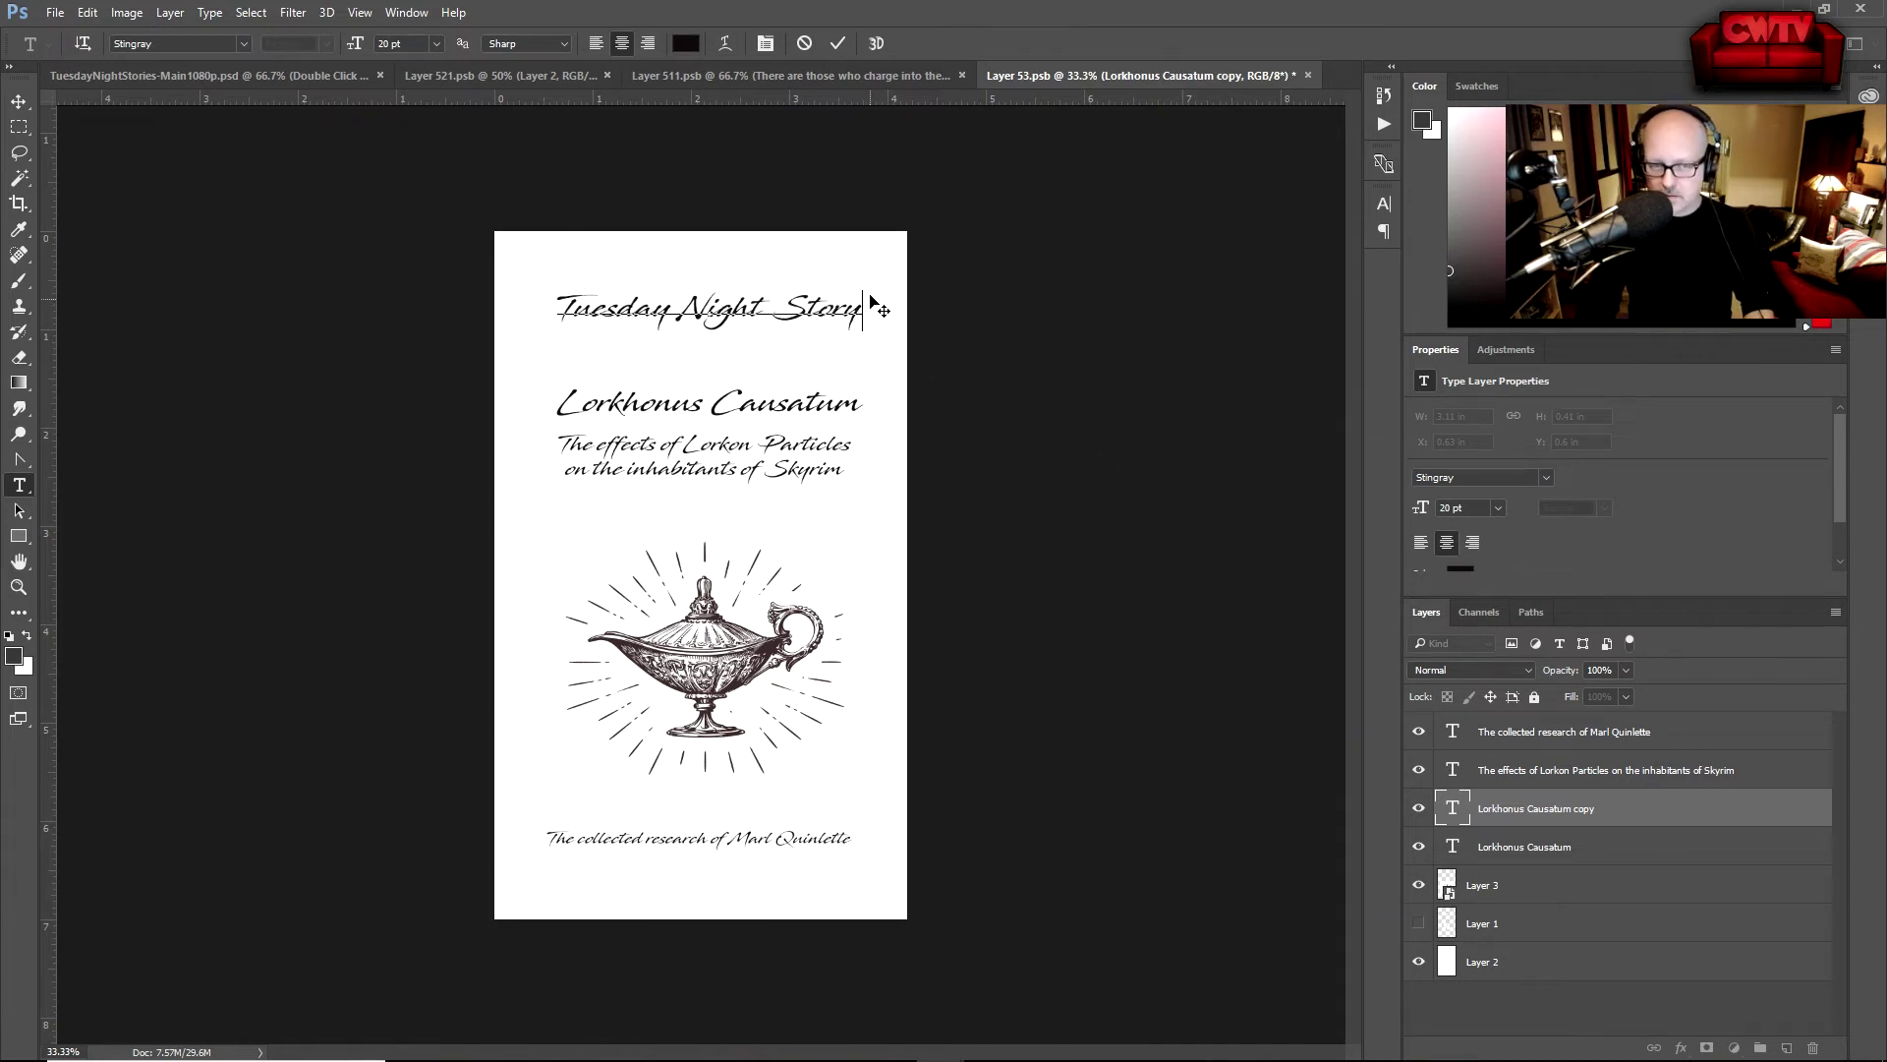
pyautogui.moveTo(865, 308); pyautogui.dragTo(521, 292)
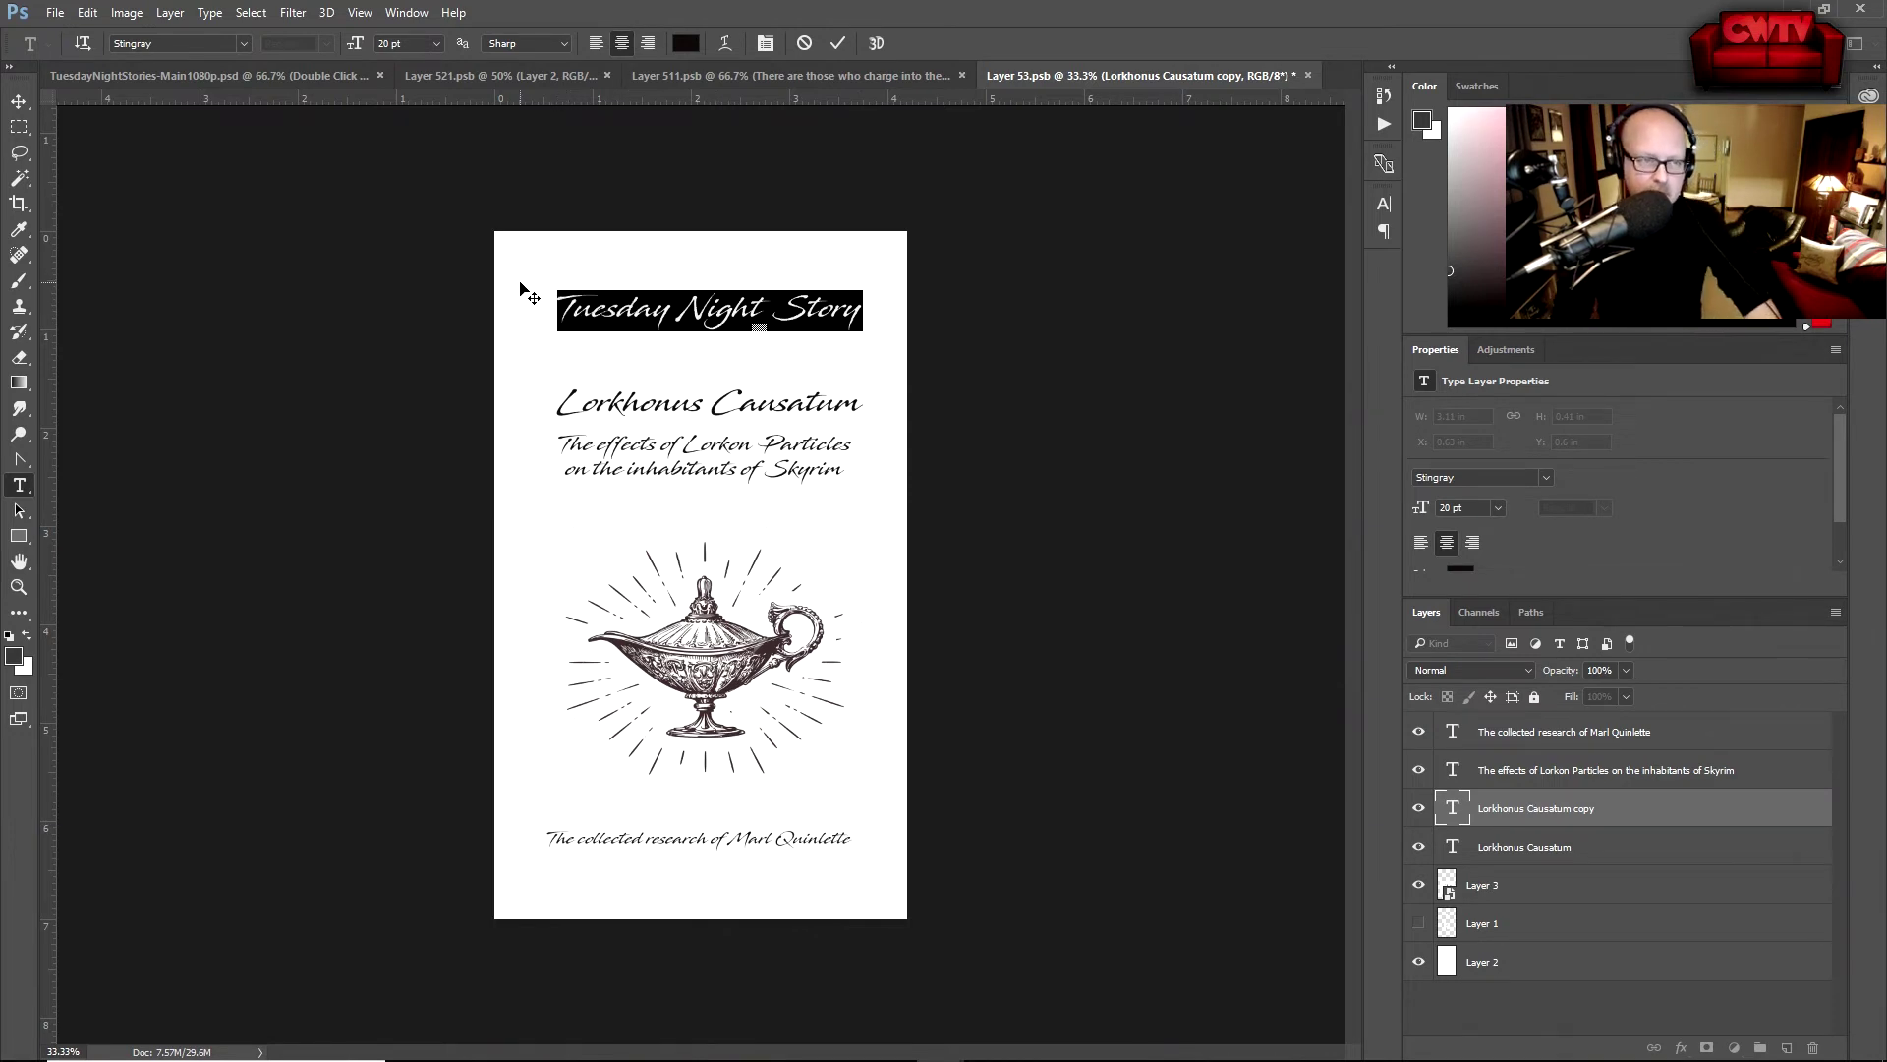
pyautogui.click(242, 46)
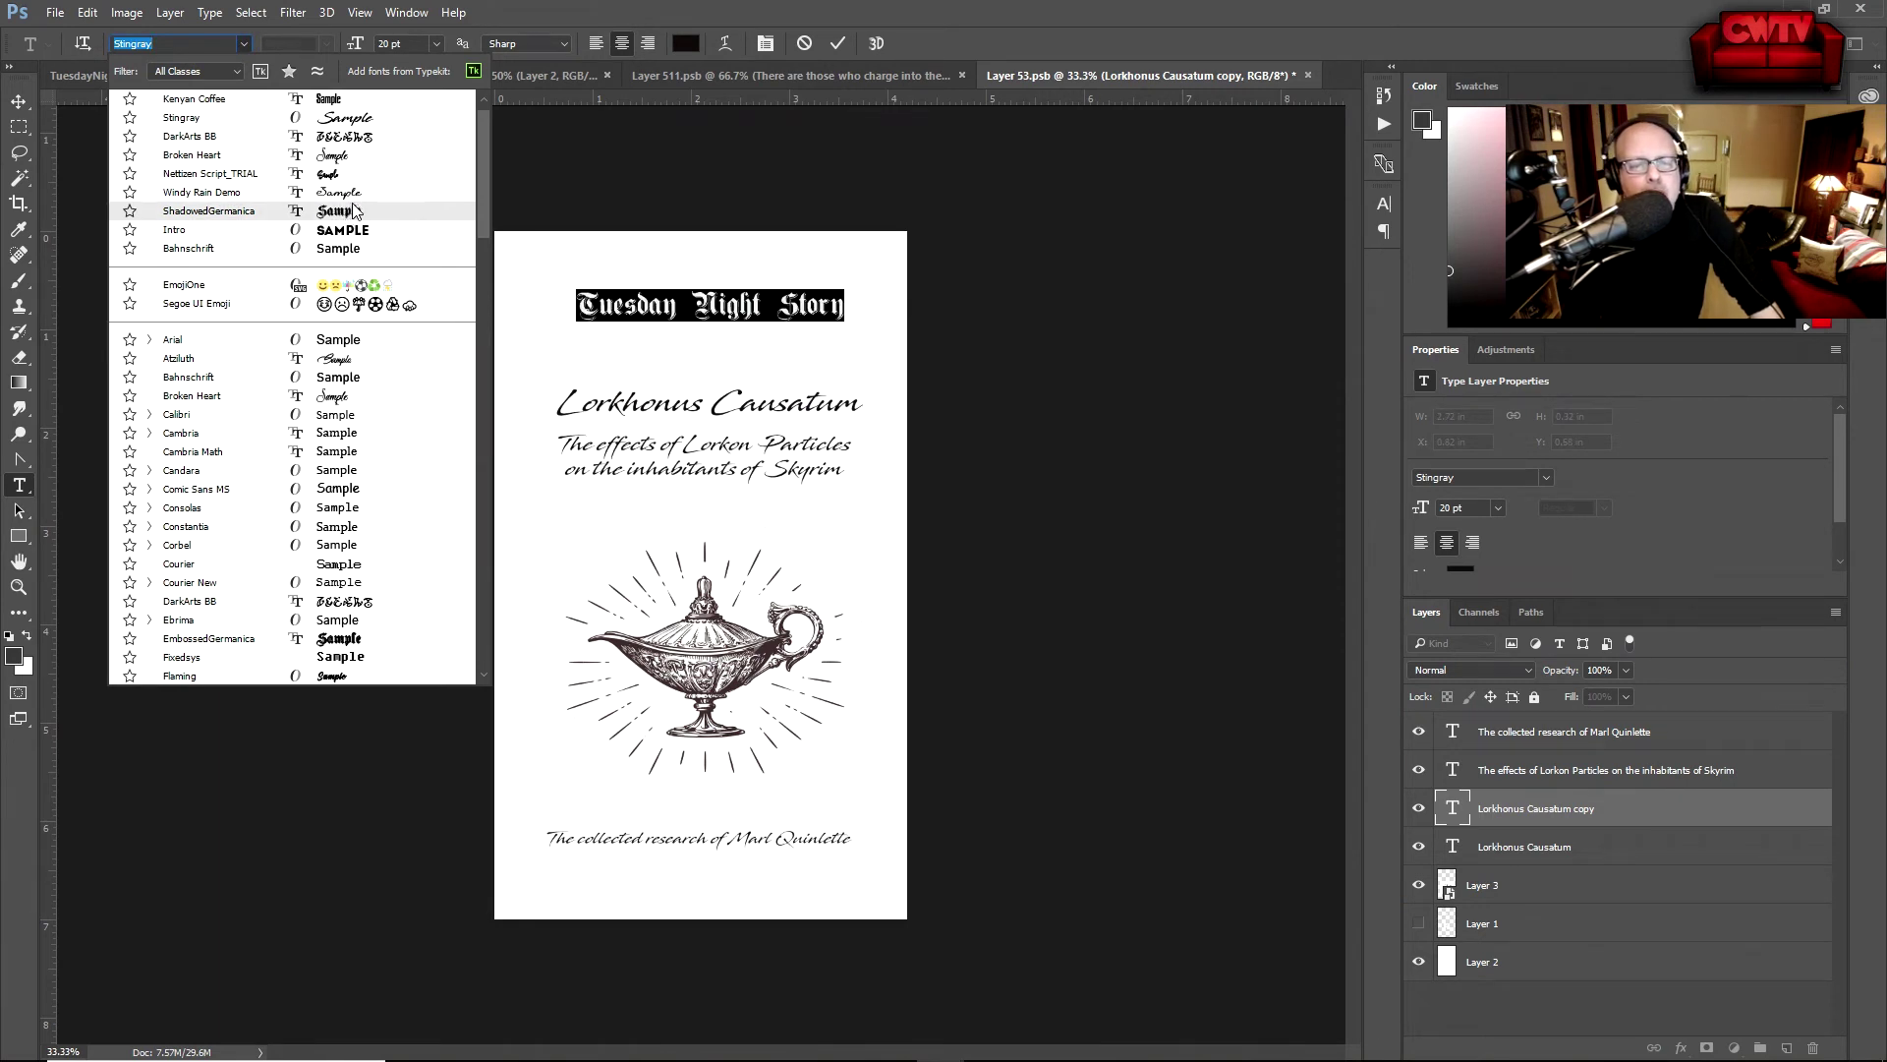
# - Browse the font previews and set the 'Tuesday Night Story' title in Ringbearer
pyautogui.scroll(-3, 338, 413)
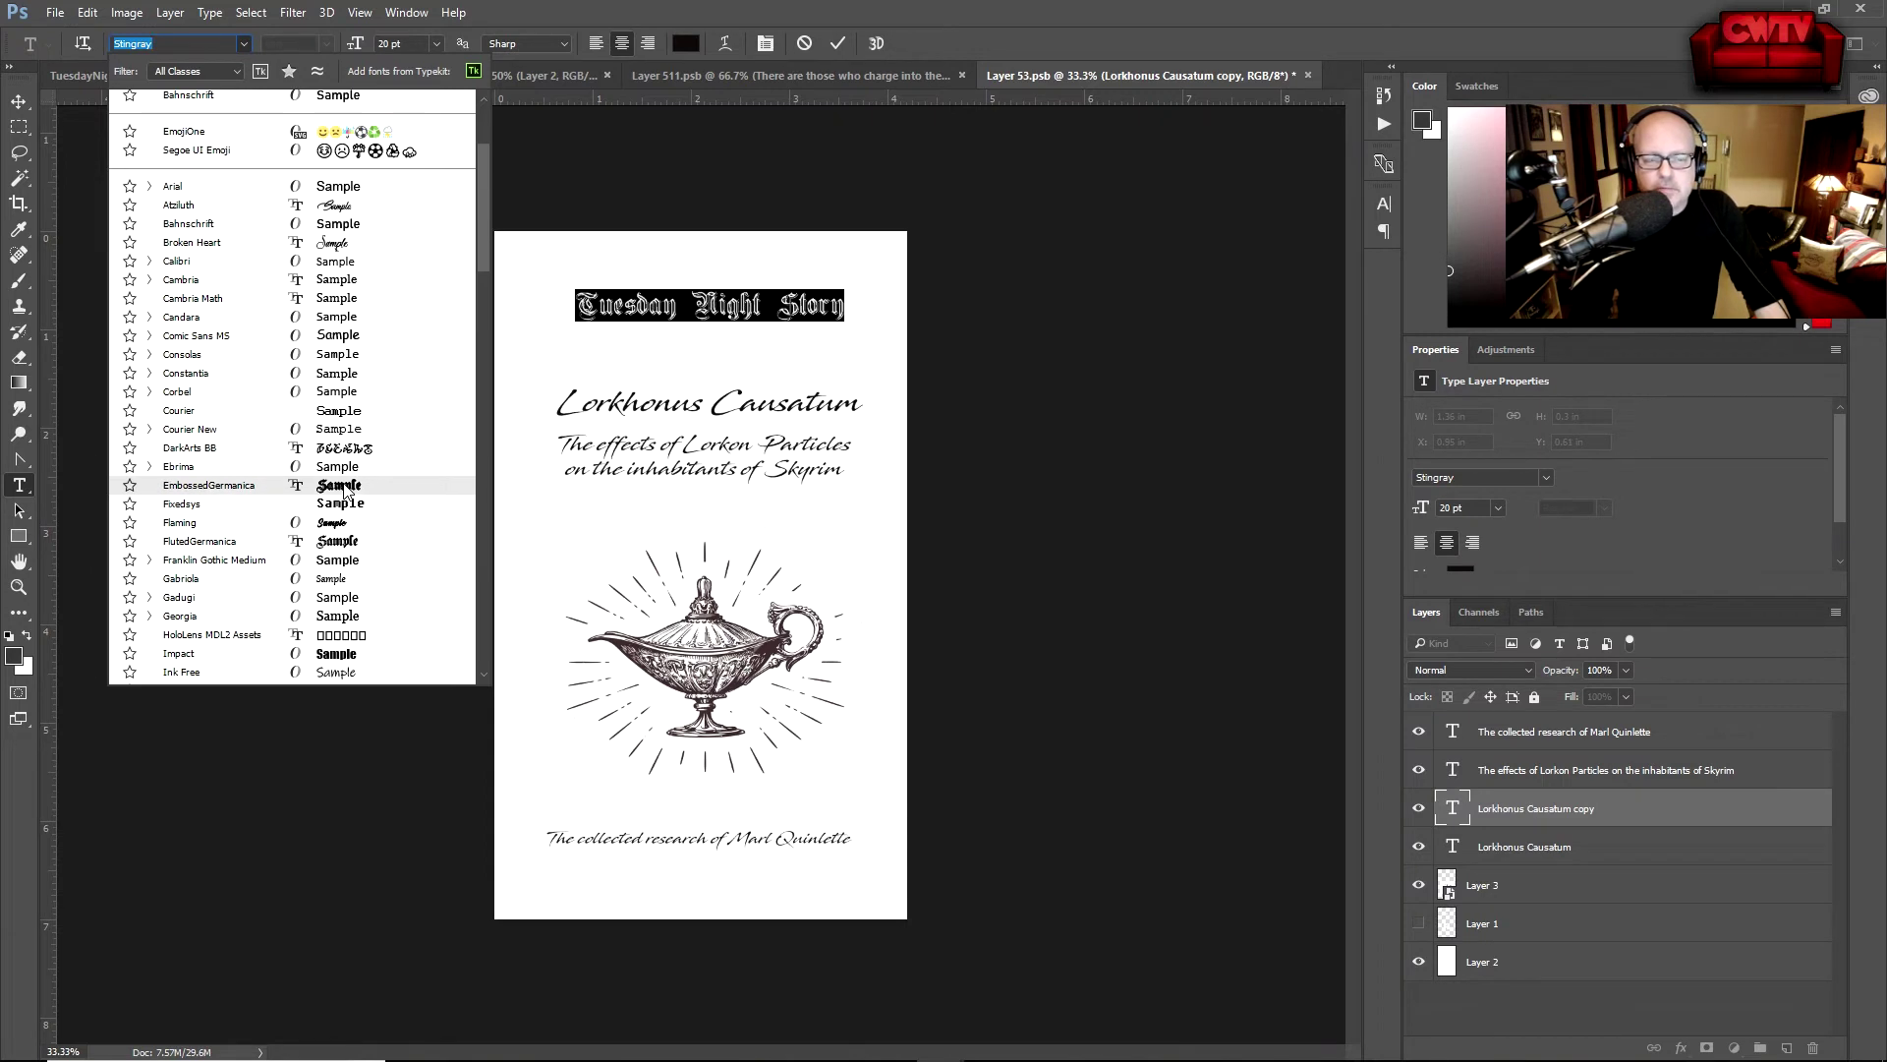
pyautogui.scroll(-1, 346, 489)
pyautogui.scroll(1, 343, 499)
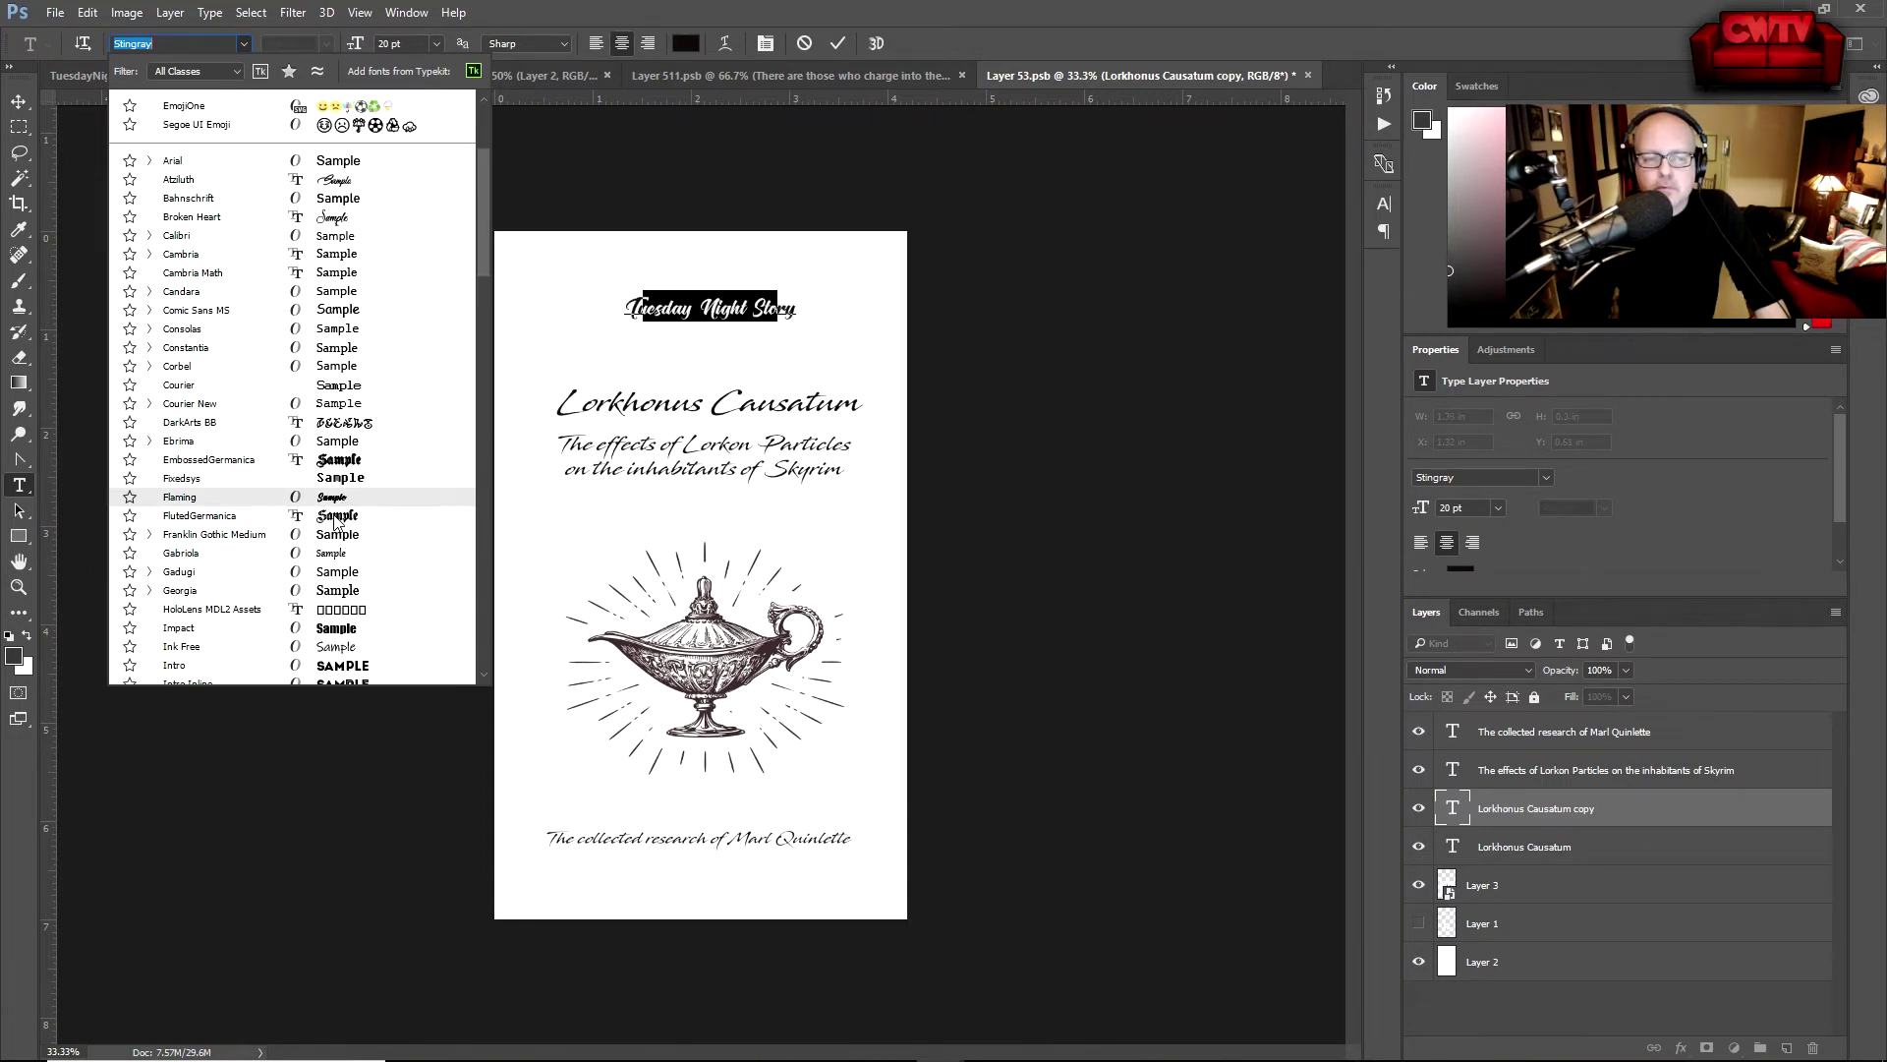
pyautogui.scroll(-1, 335, 521)
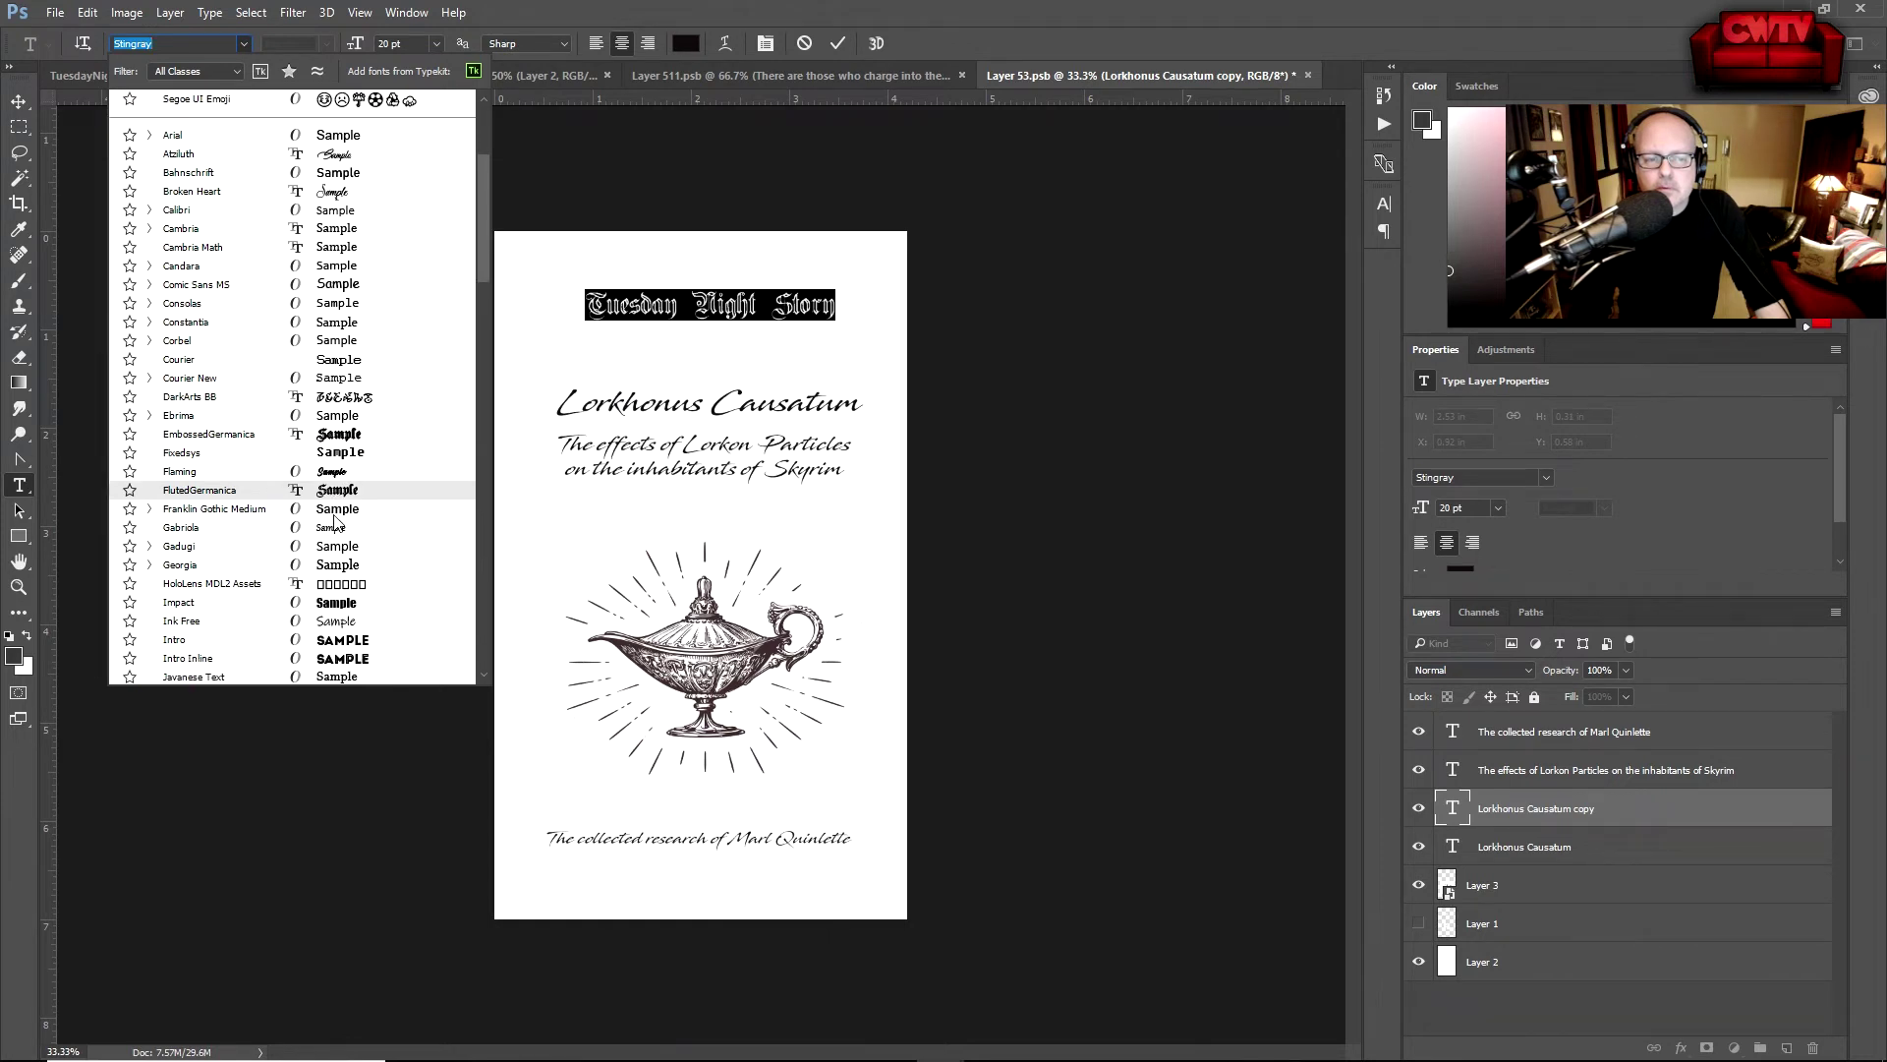
pyautogui.scroll(-5, 335, 521)
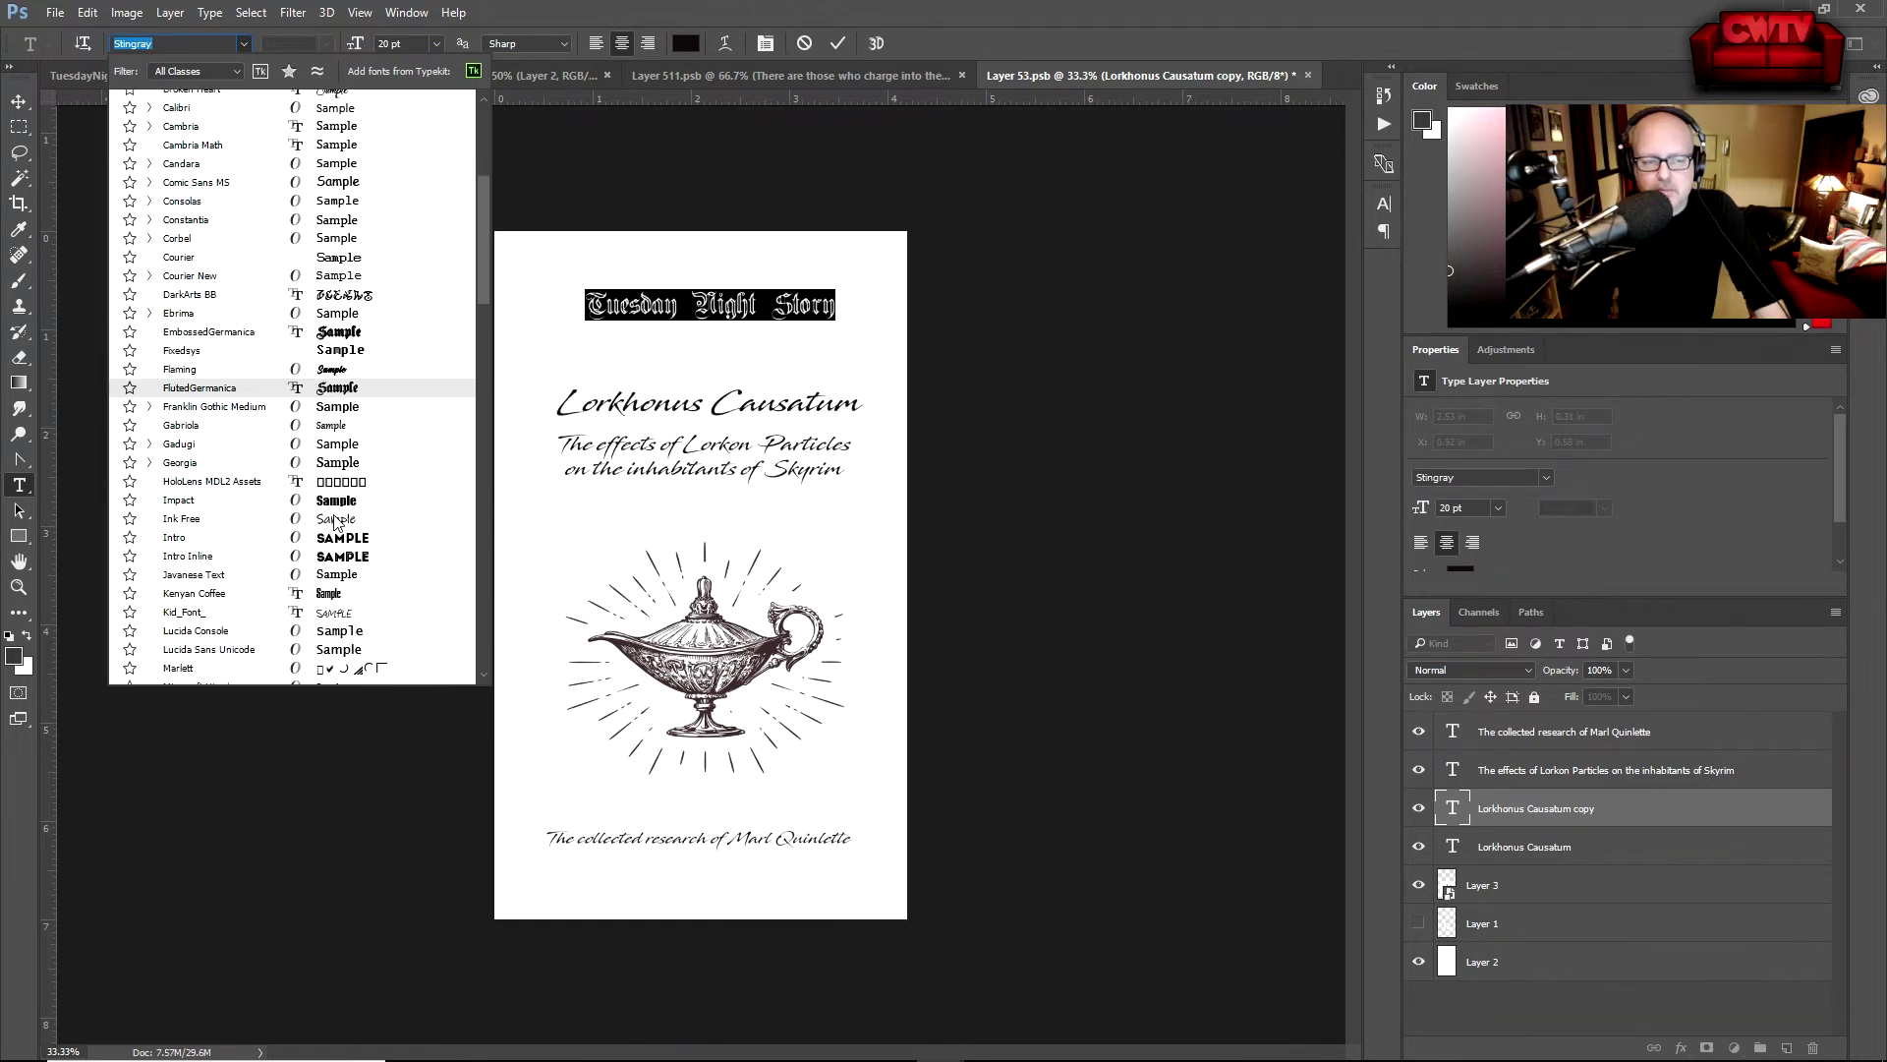
pyautogui.scroll(-5, 336, 521)
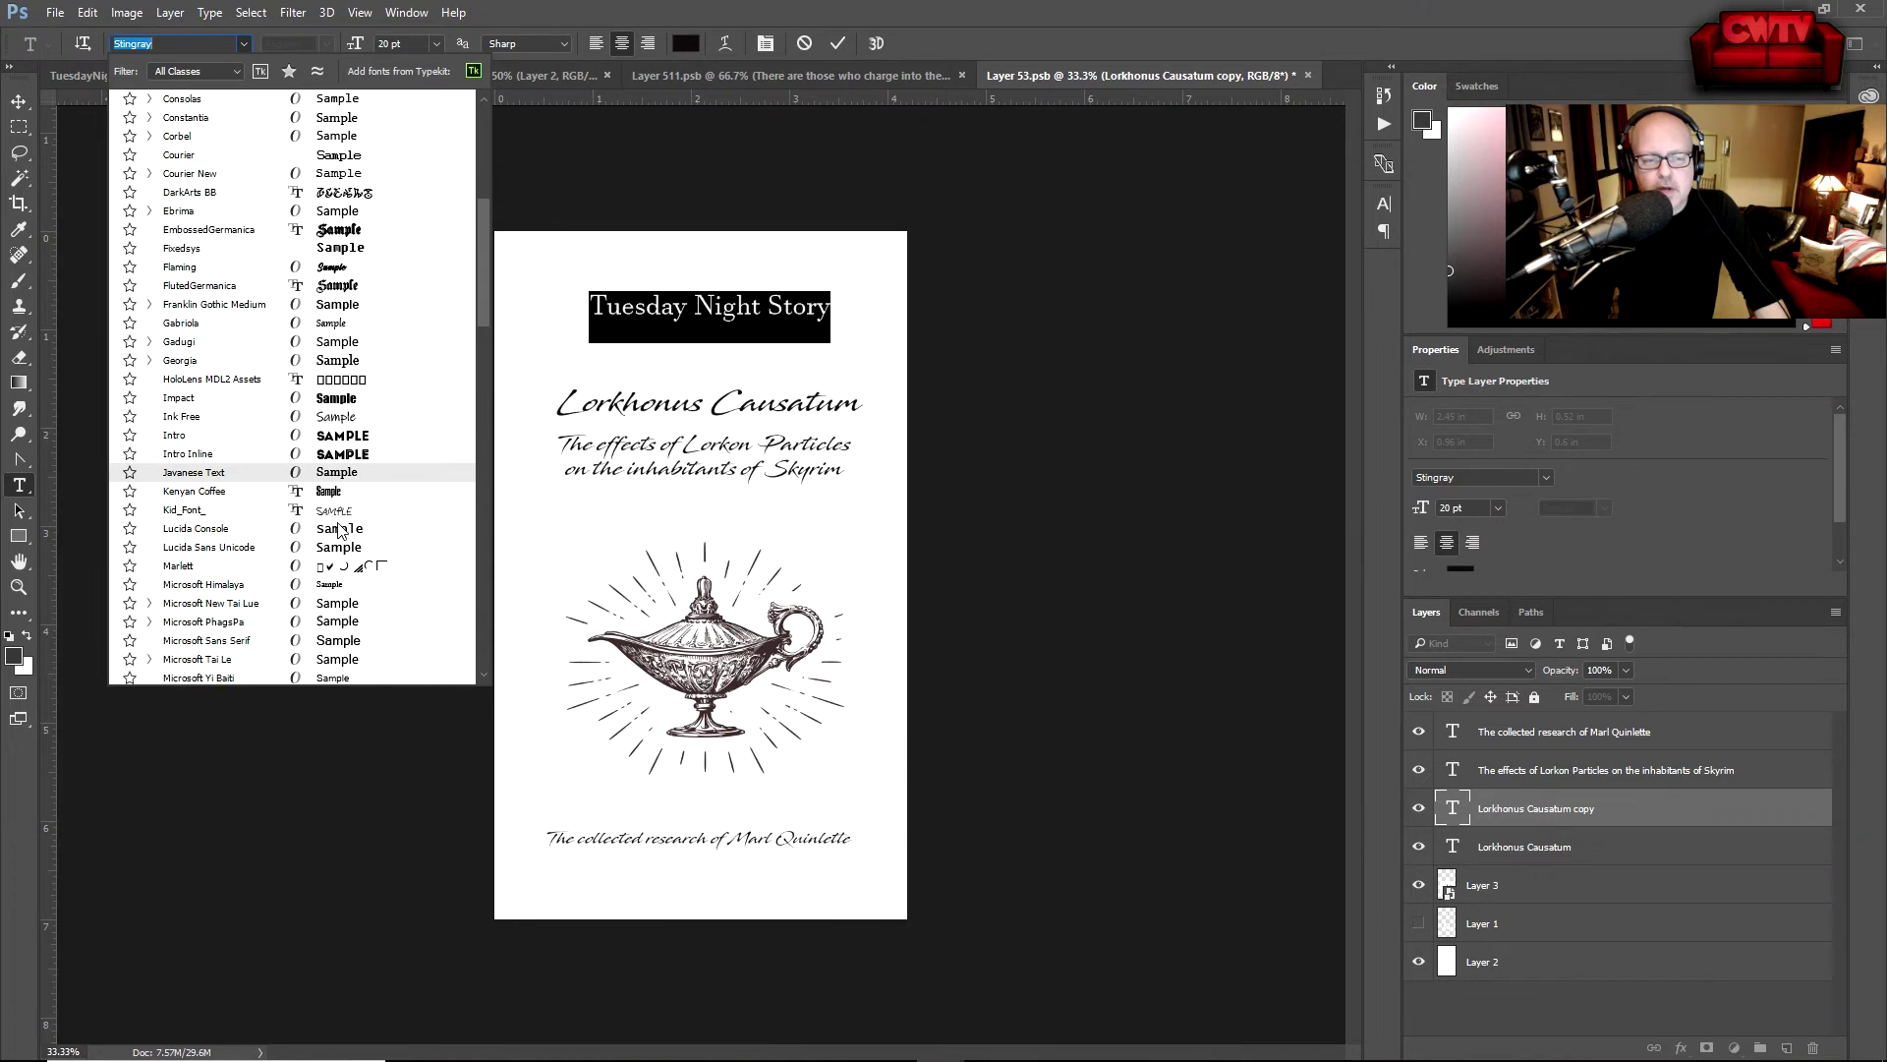
pyautogui.scroll(-5, 339, 531)
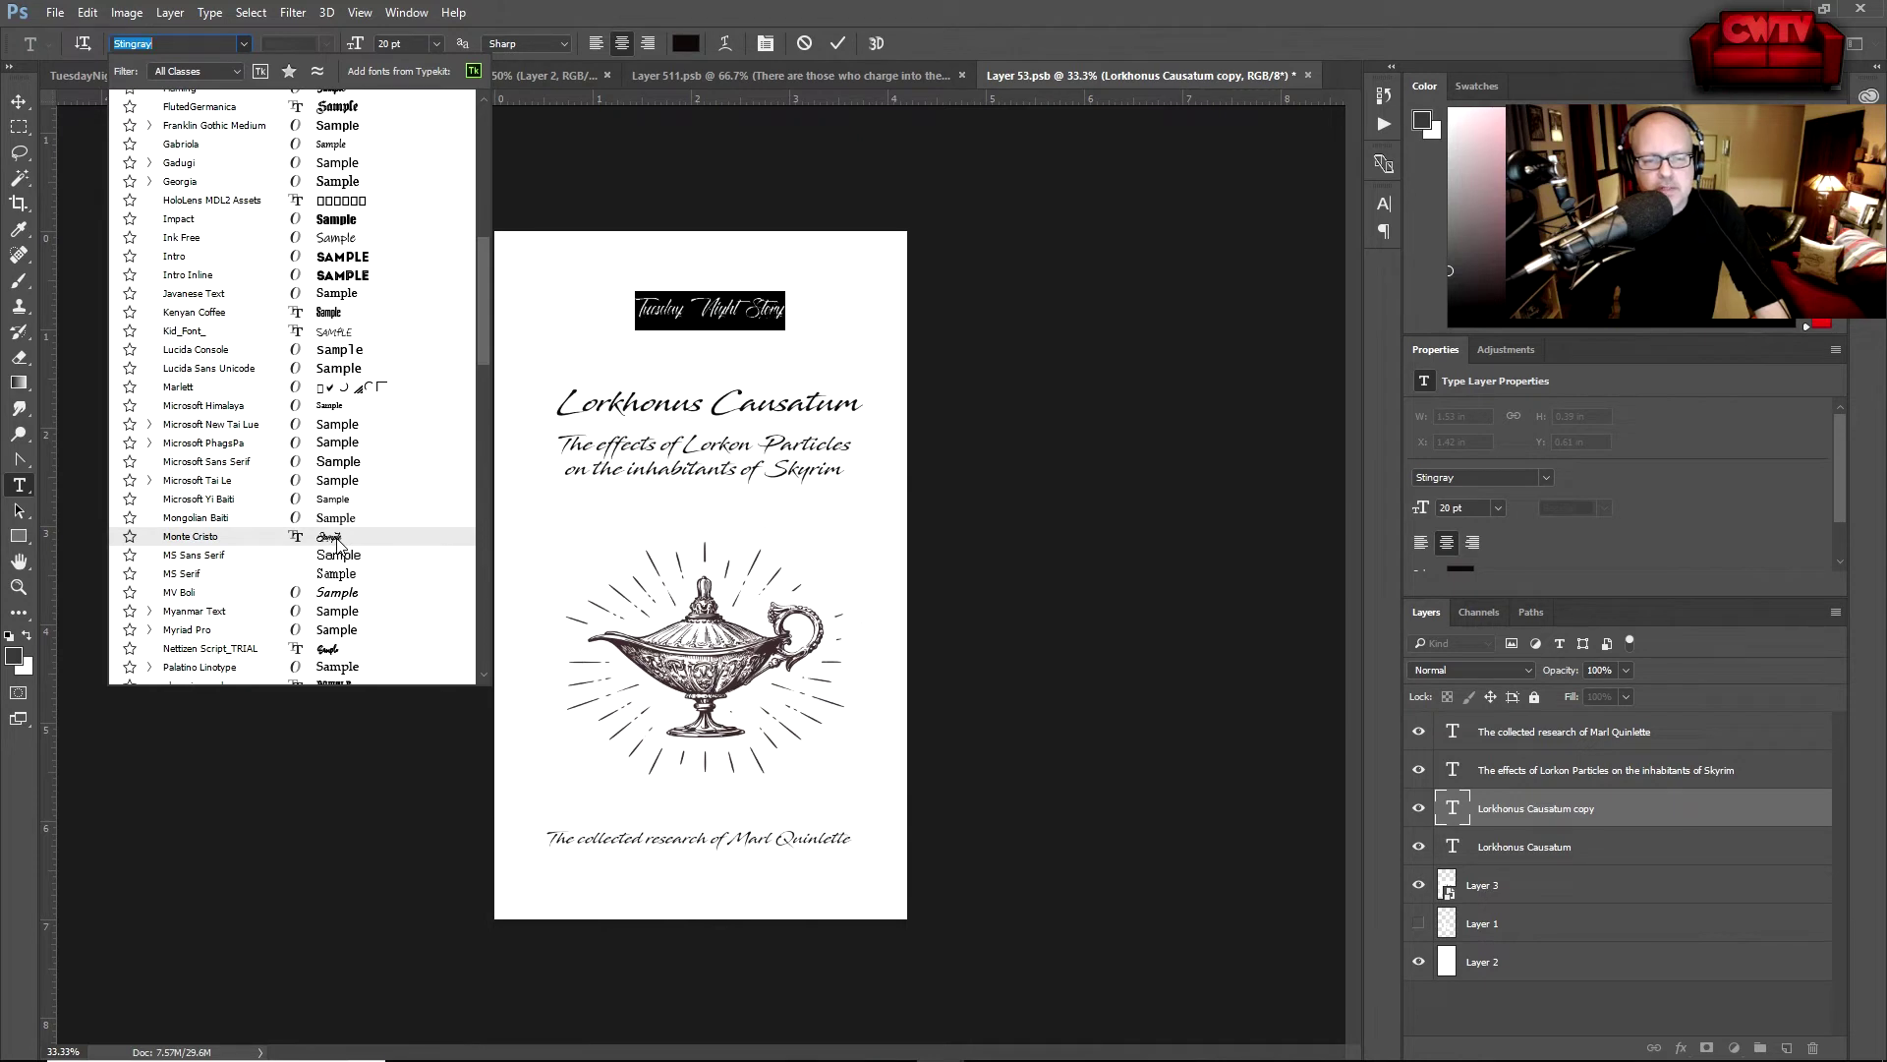
pyautogui.scroll(-5, 337, 542)
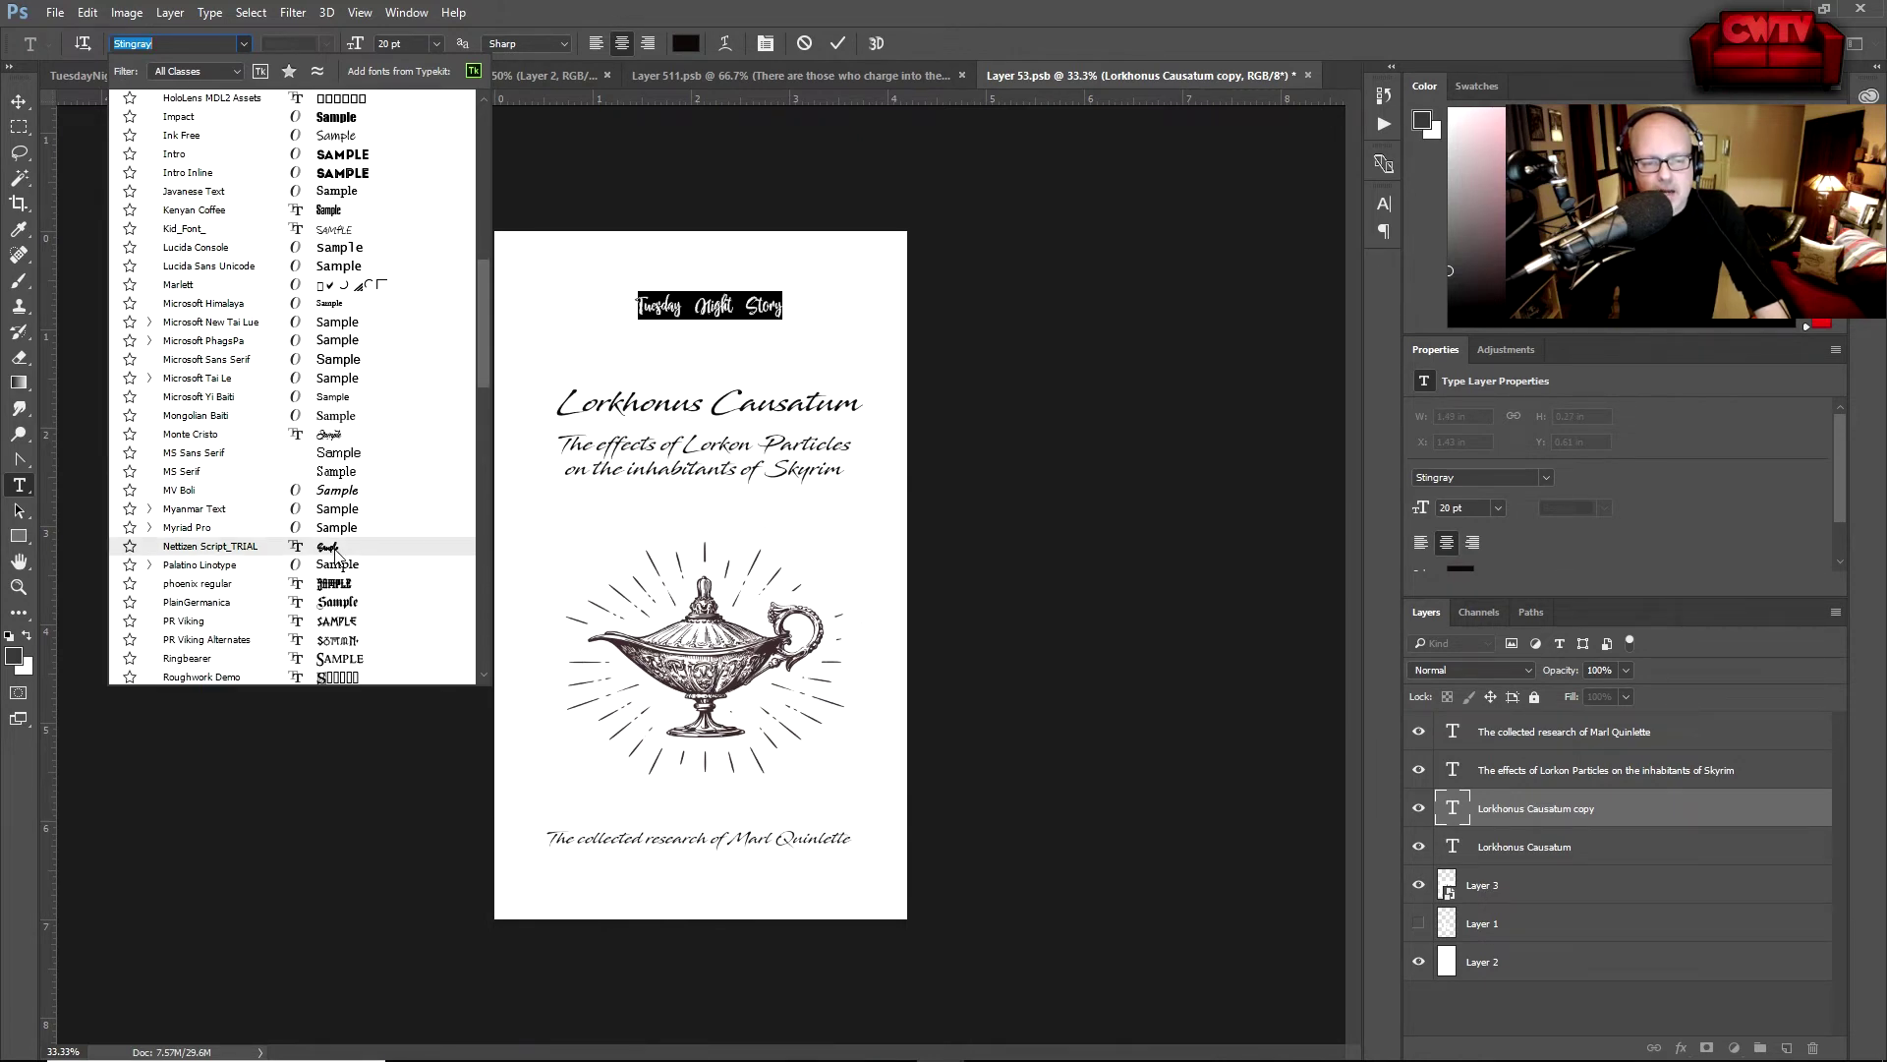
pyautogui.scroll(-2, 335, 551)
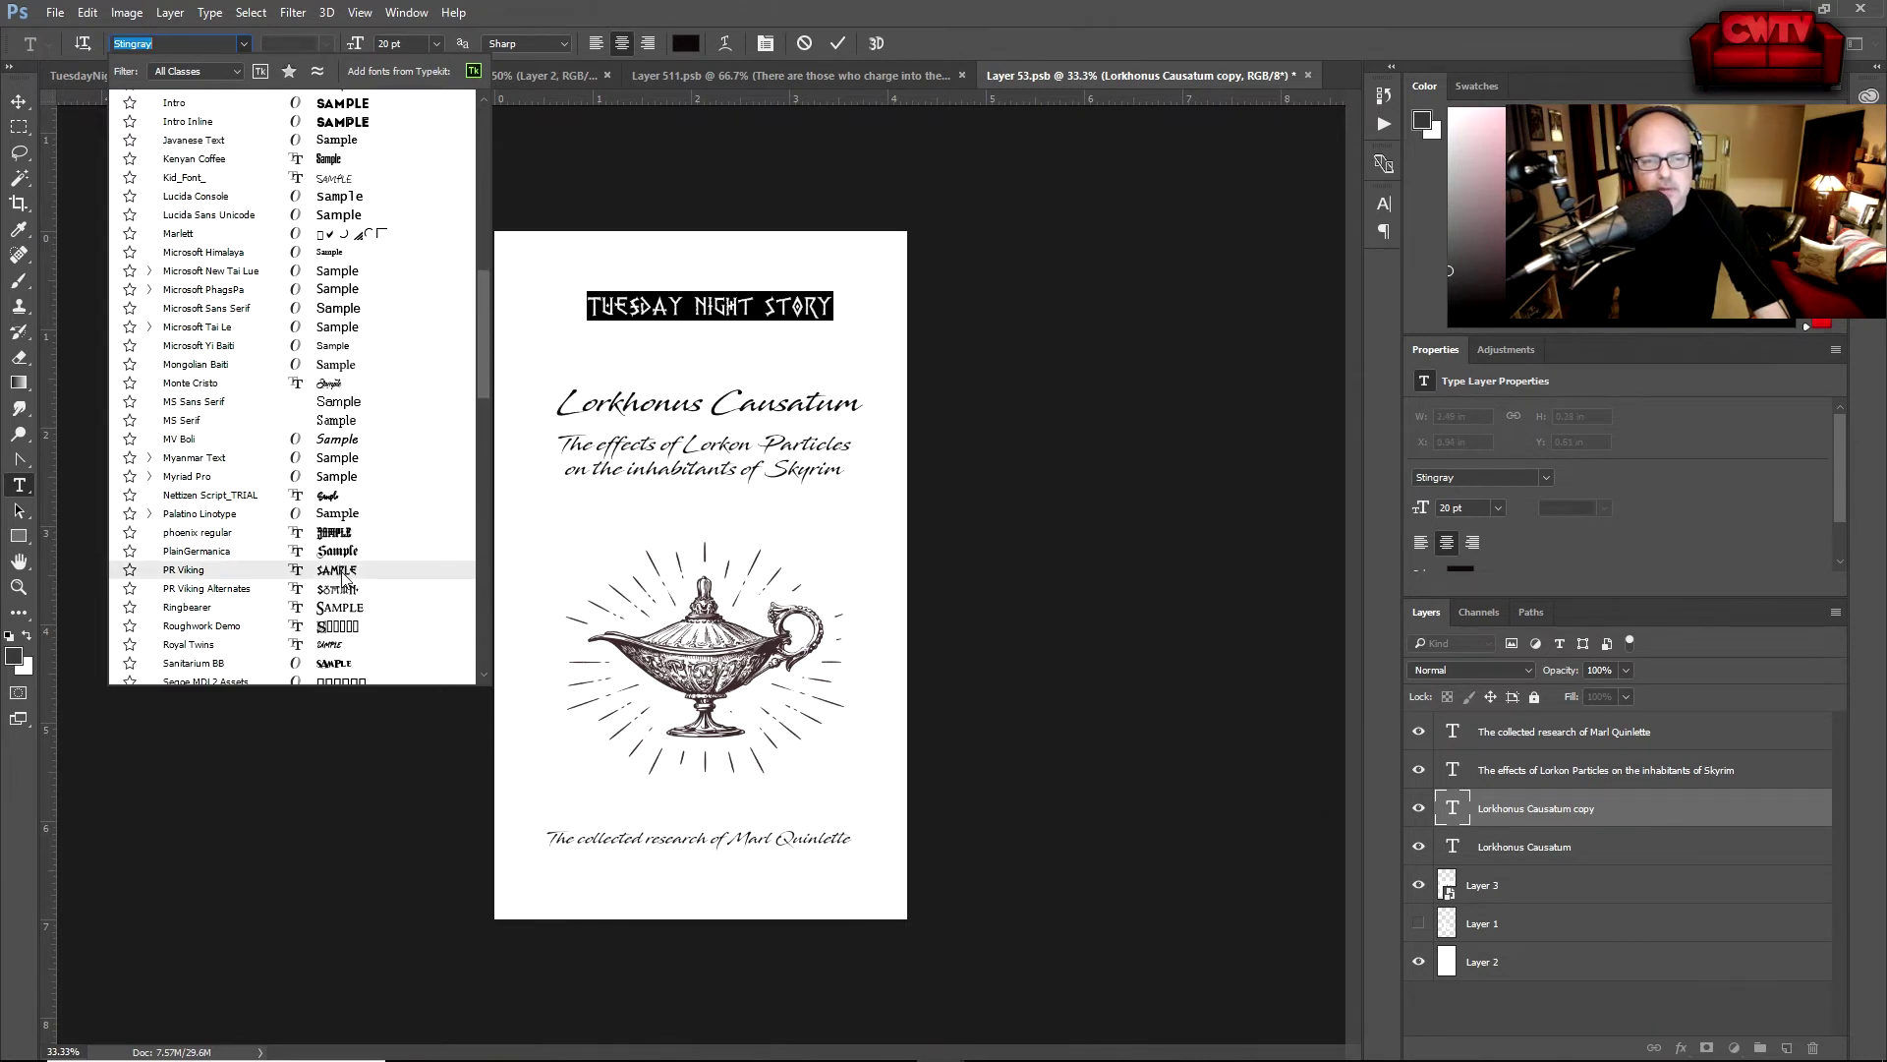
pyautogui.scroll(-1, 343, 578)
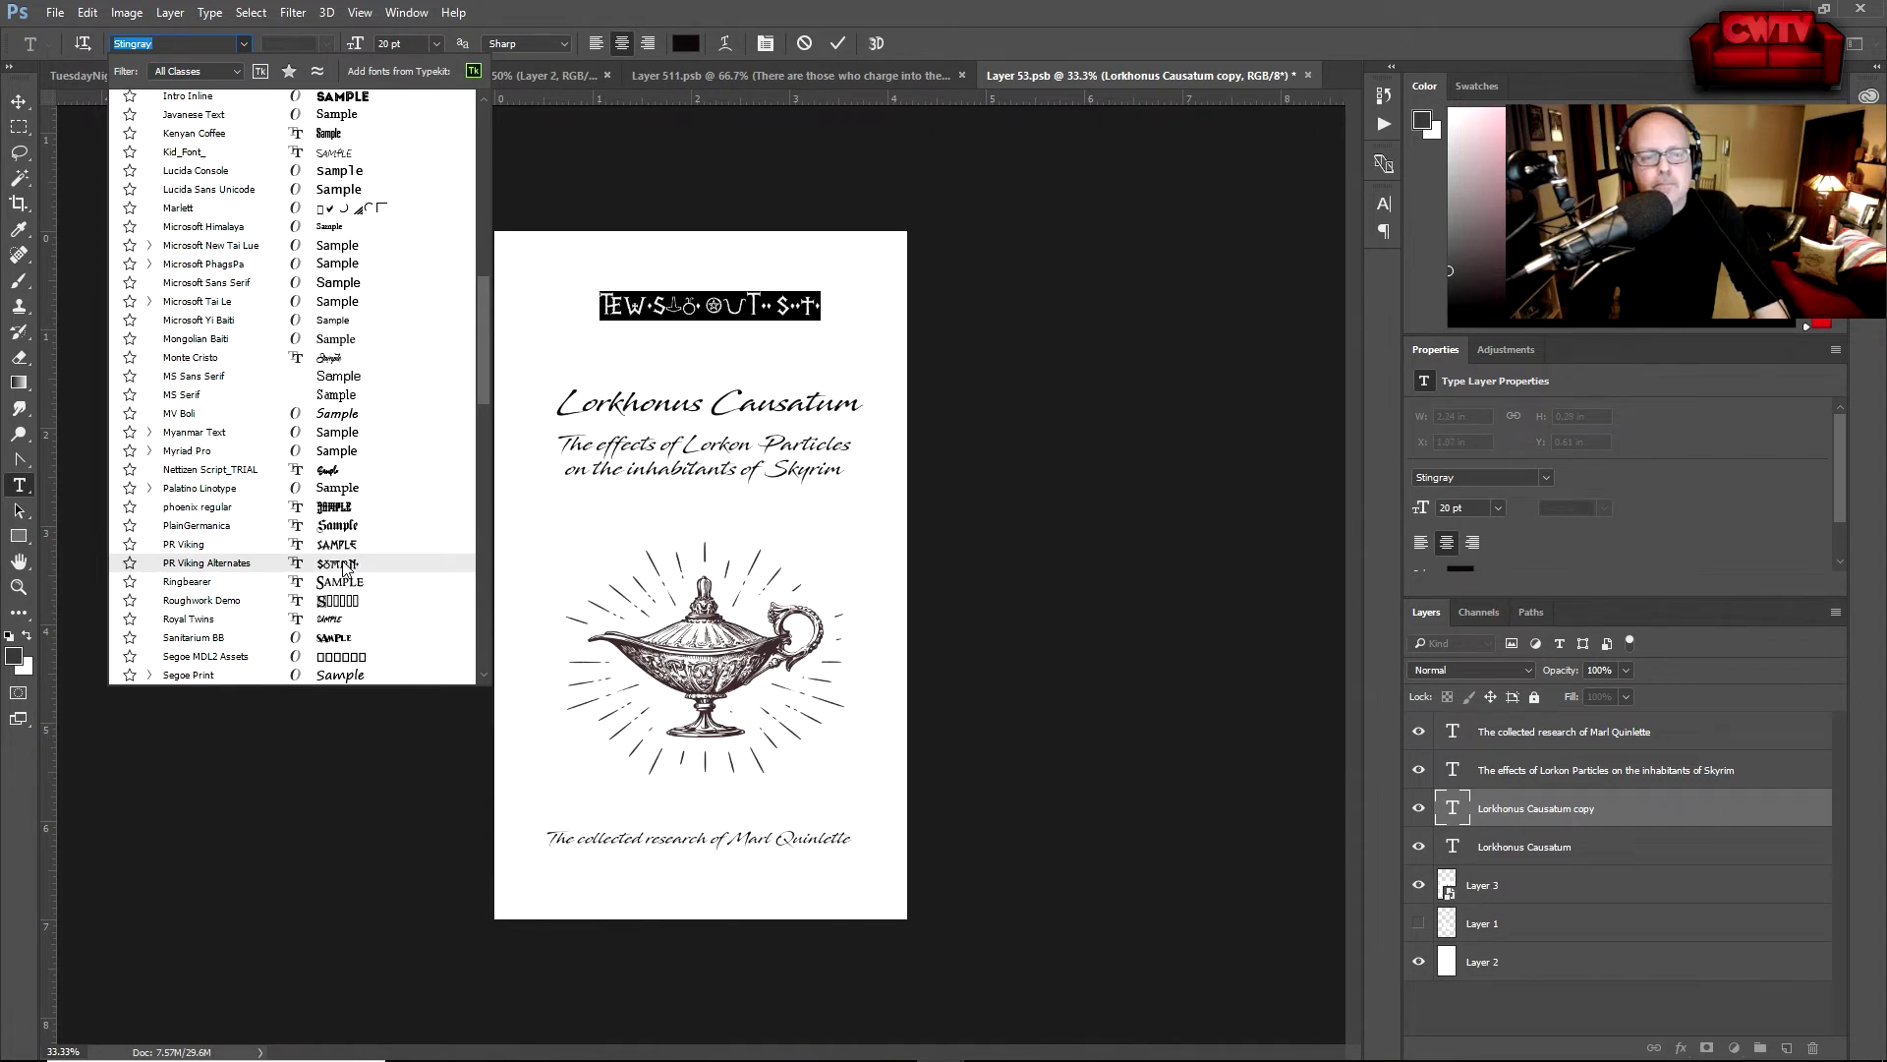
pyautogui.scroll(-1, 343, 569)
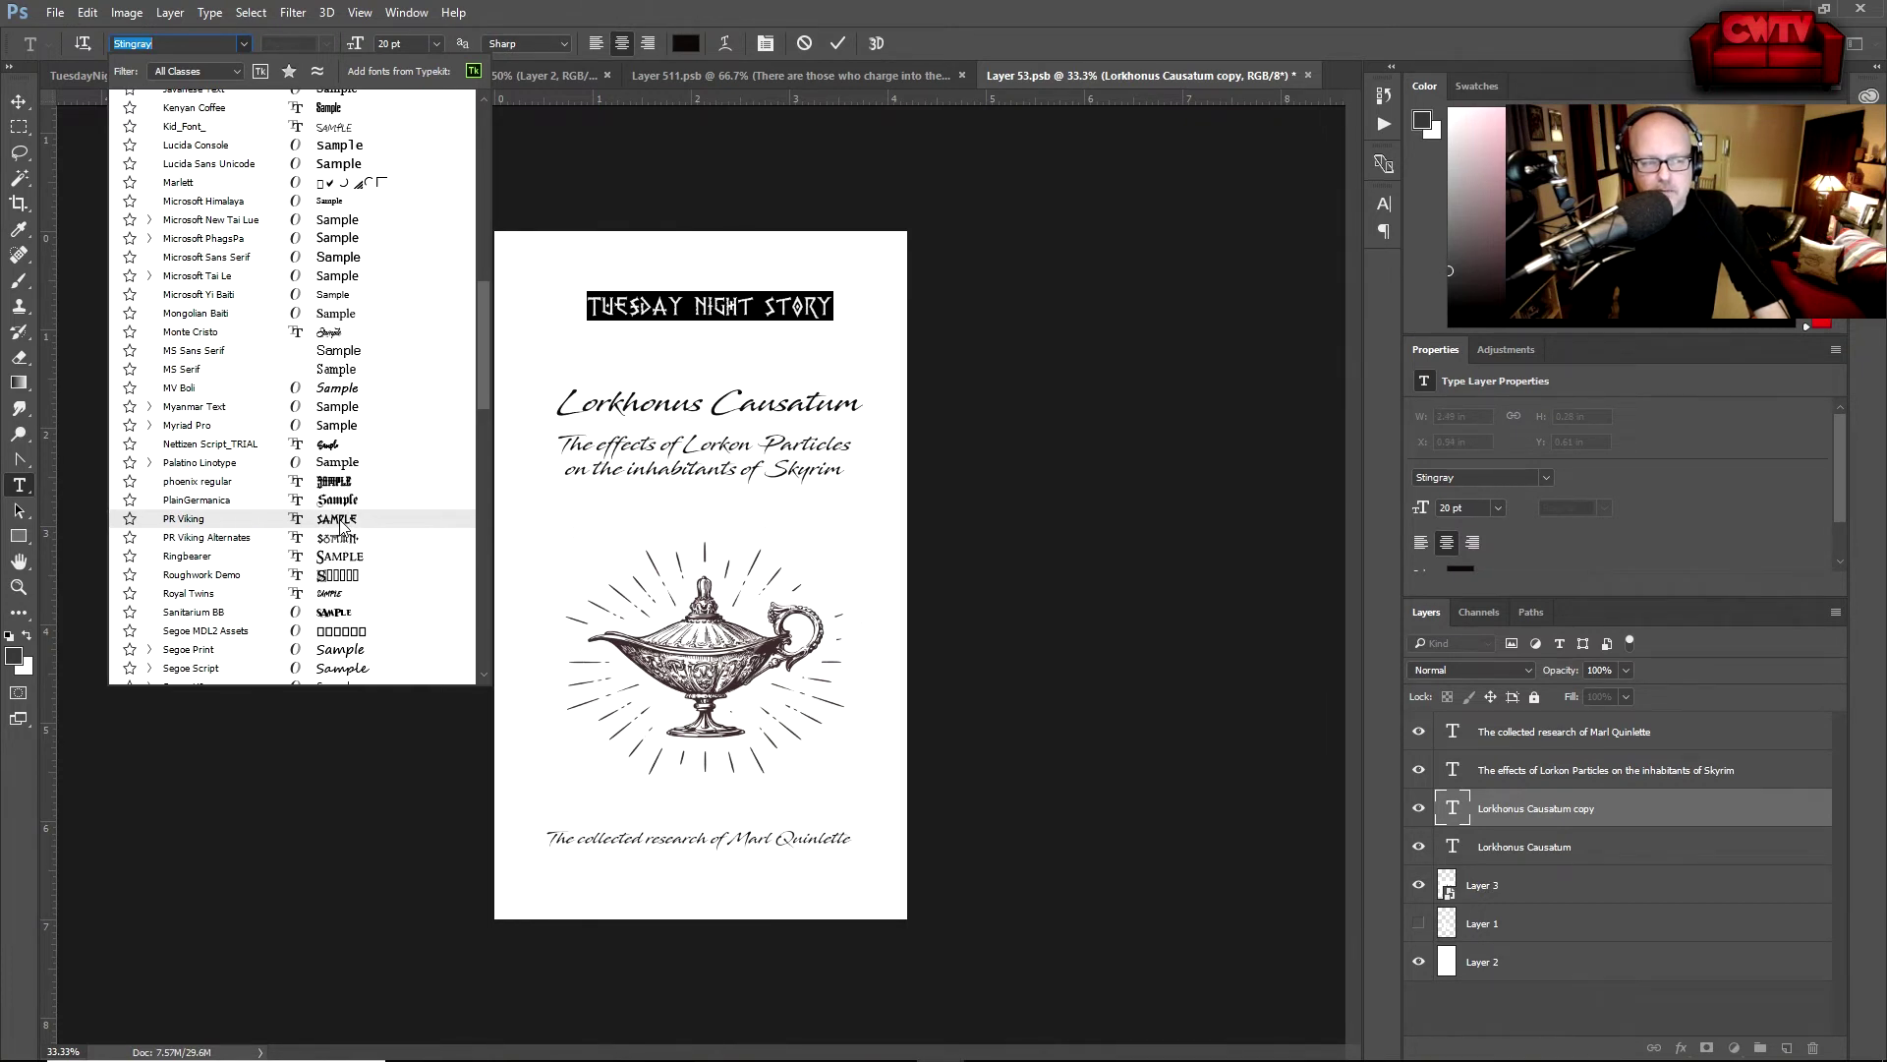
pyautogui.scroll(-3, 341, 526)
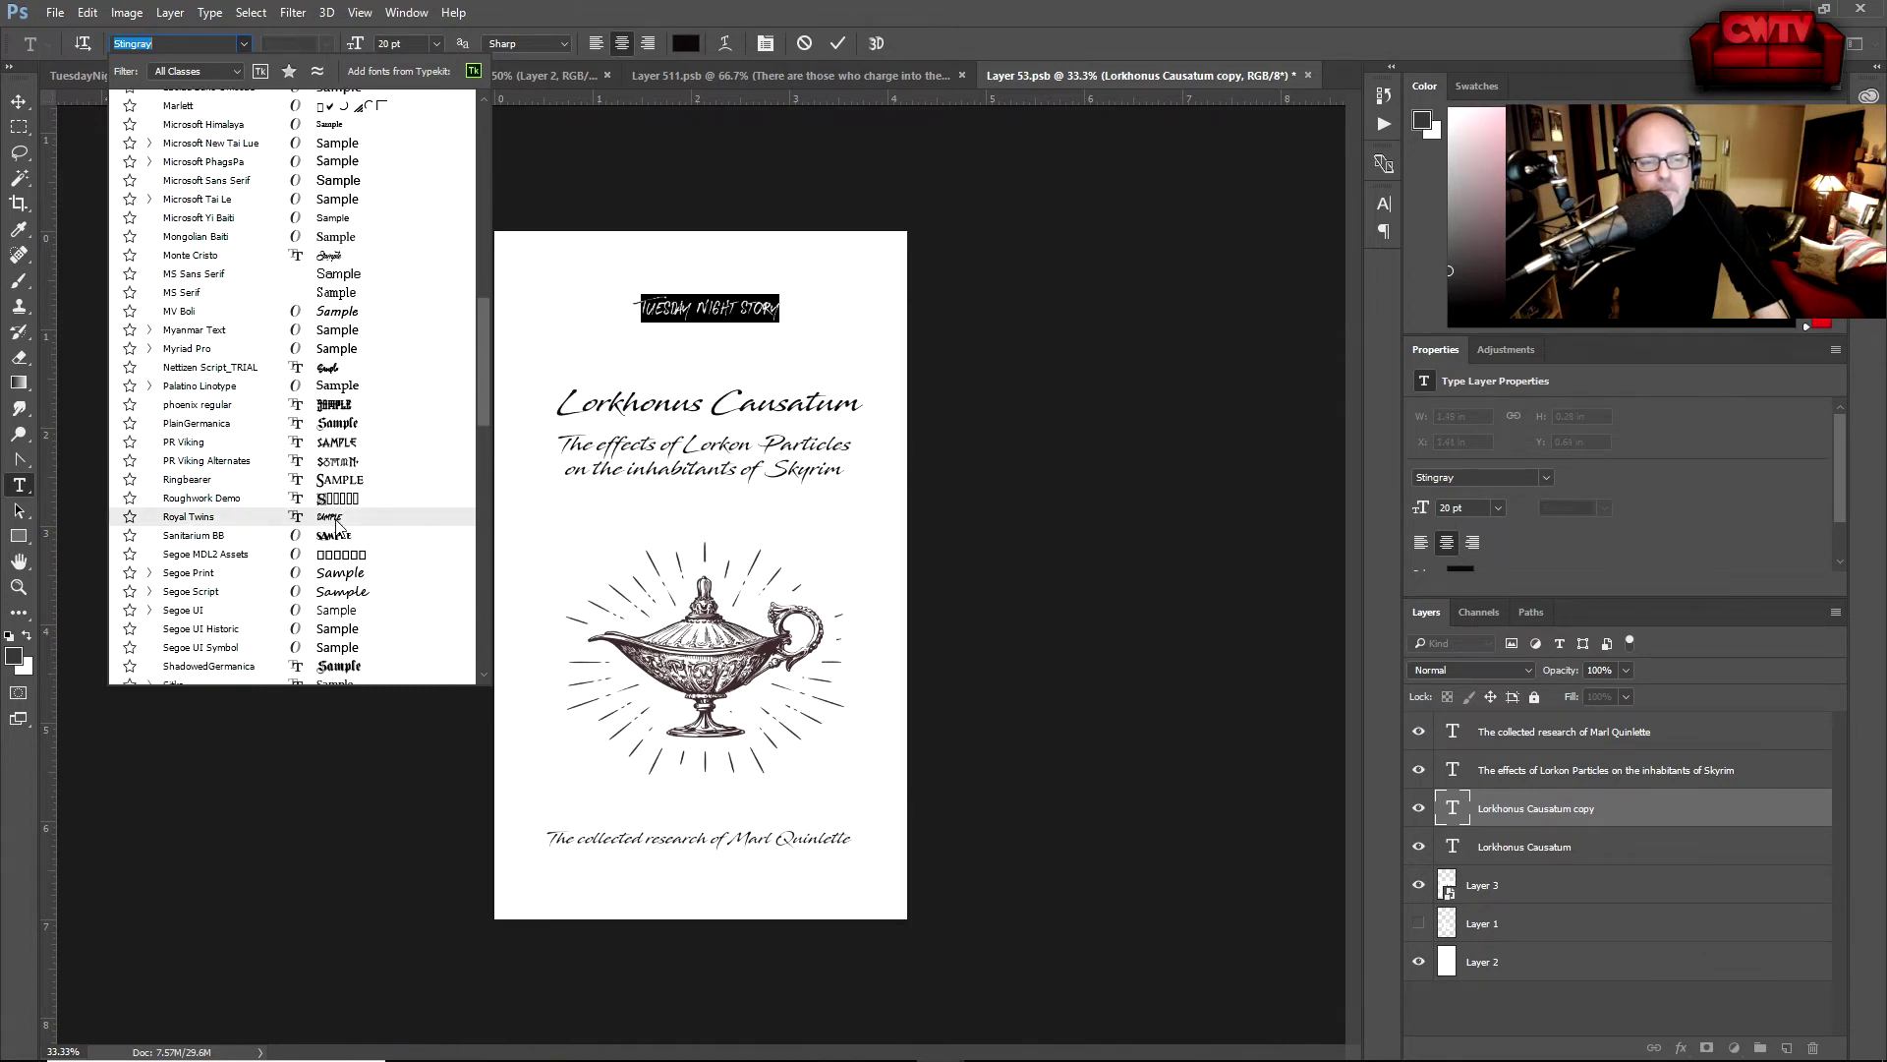
pyautogui.scroll(-4, 336, 528)
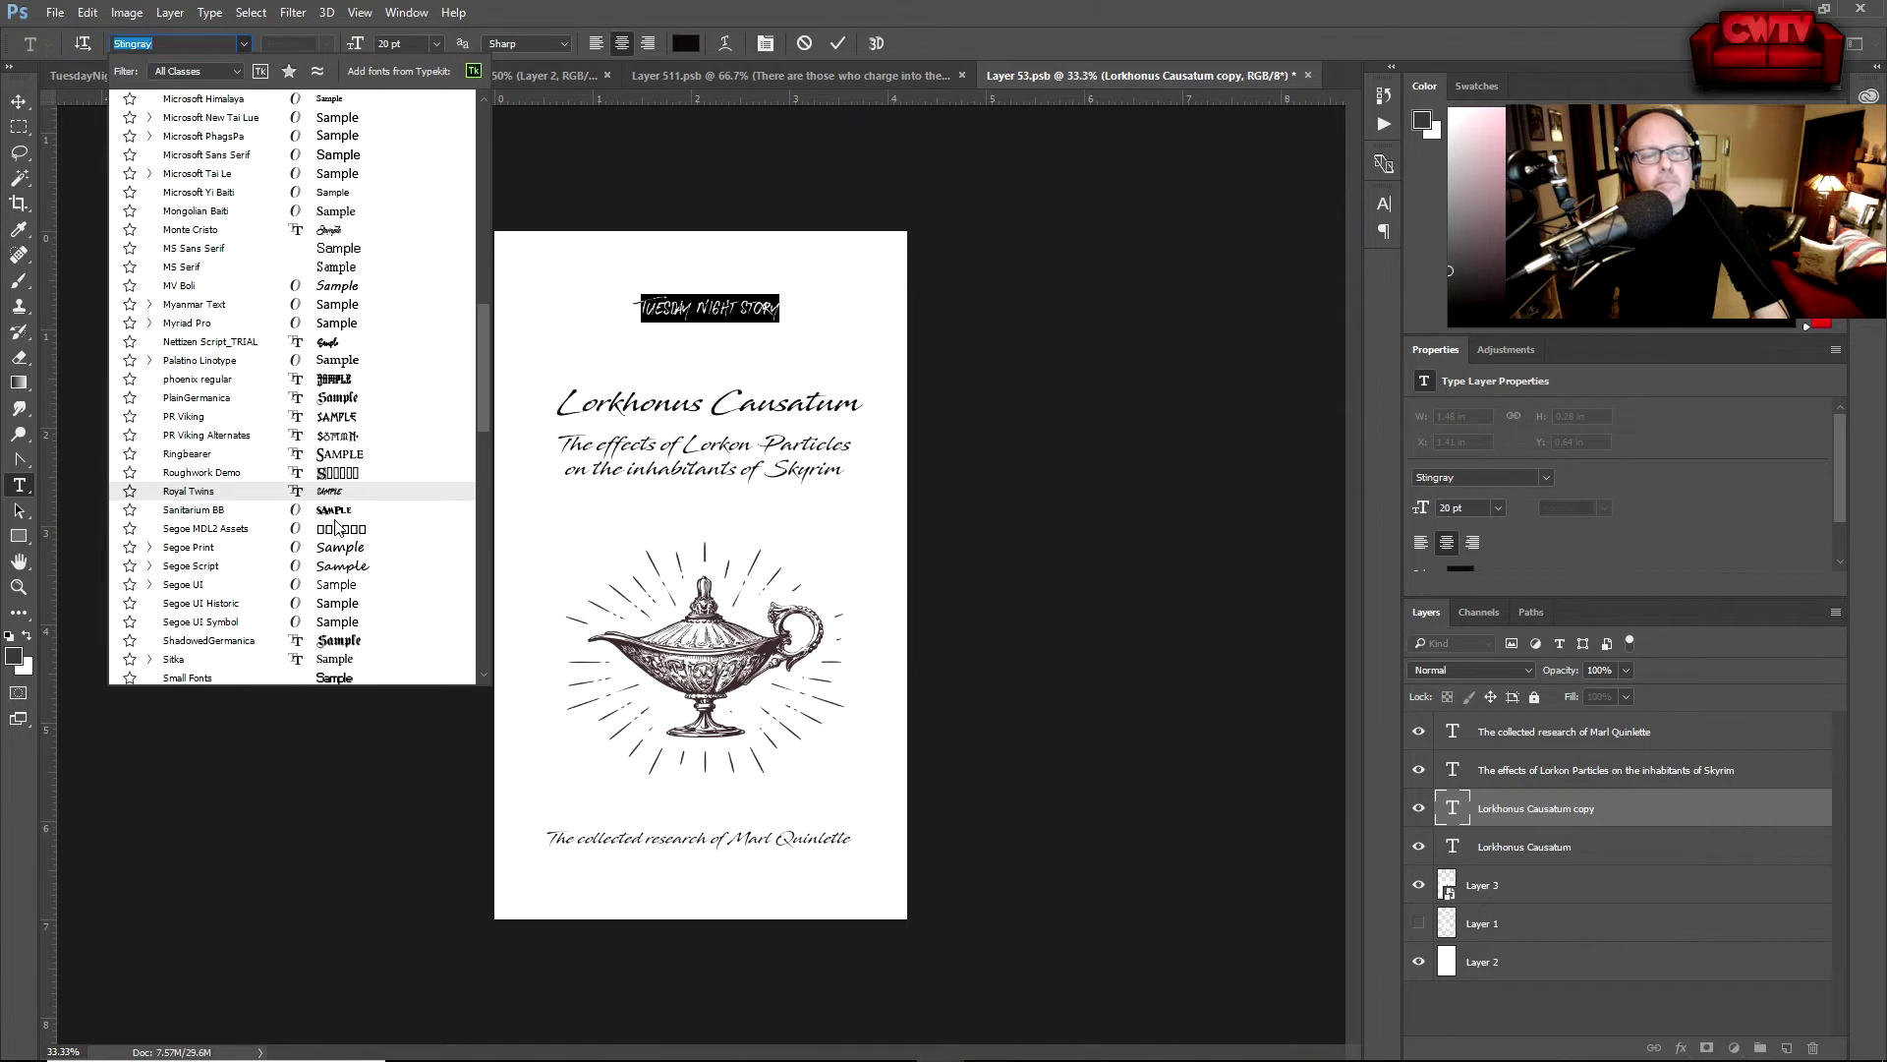
pyautogui.scroll(-8, 337, 529)
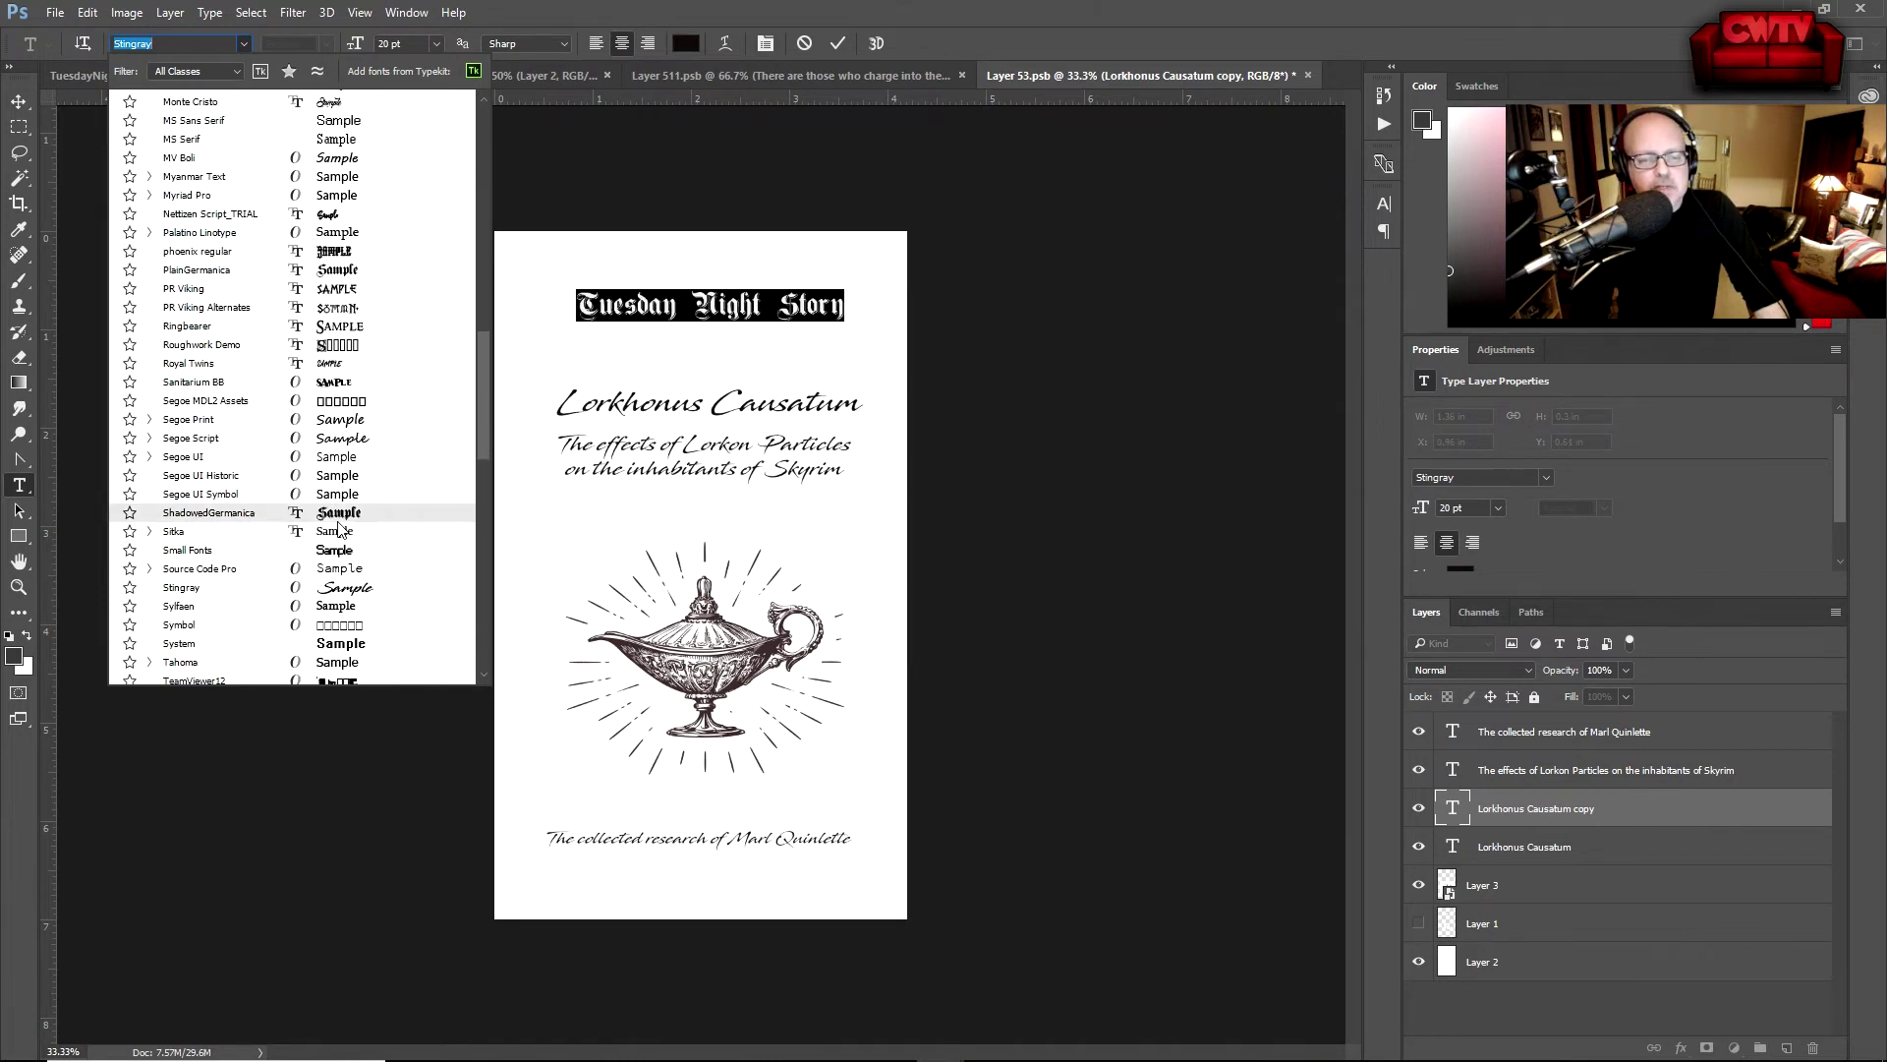
pyautogui.scroll(-3, 339, 530)
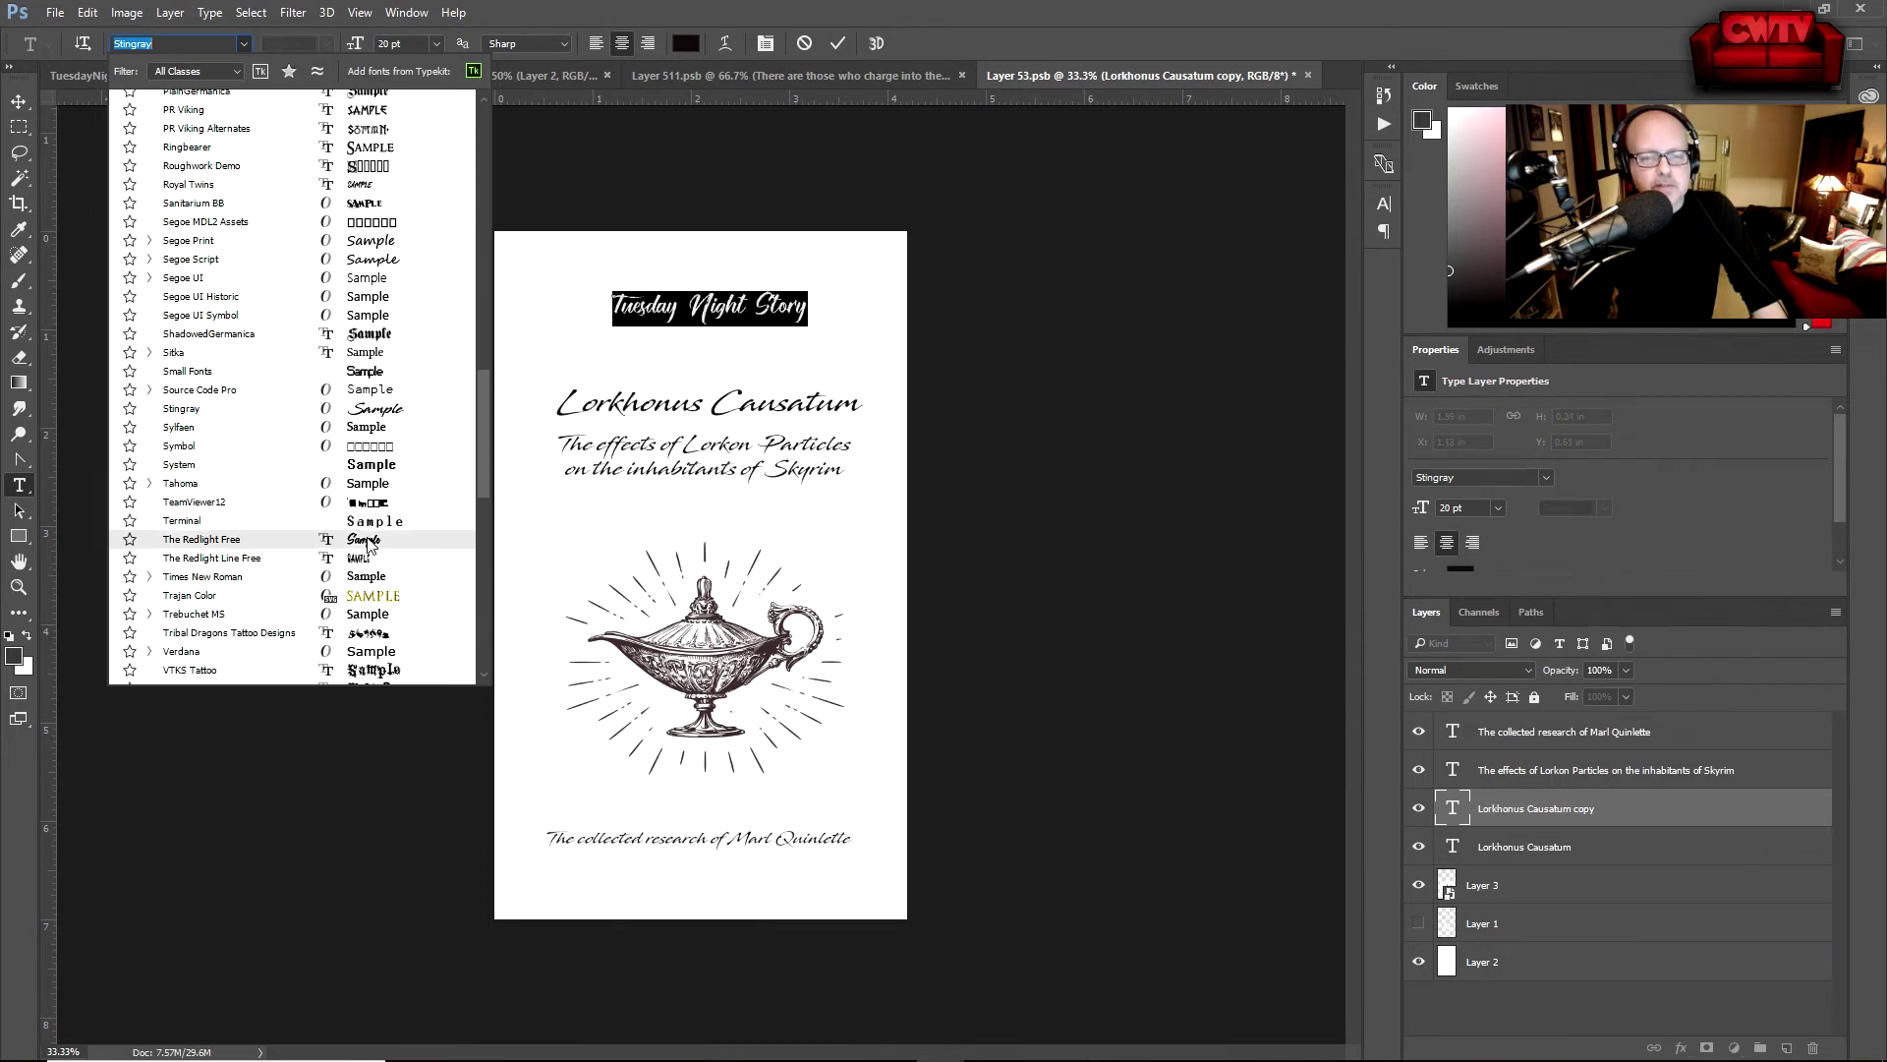
pyautogui.scroll(-7, 368, 544)
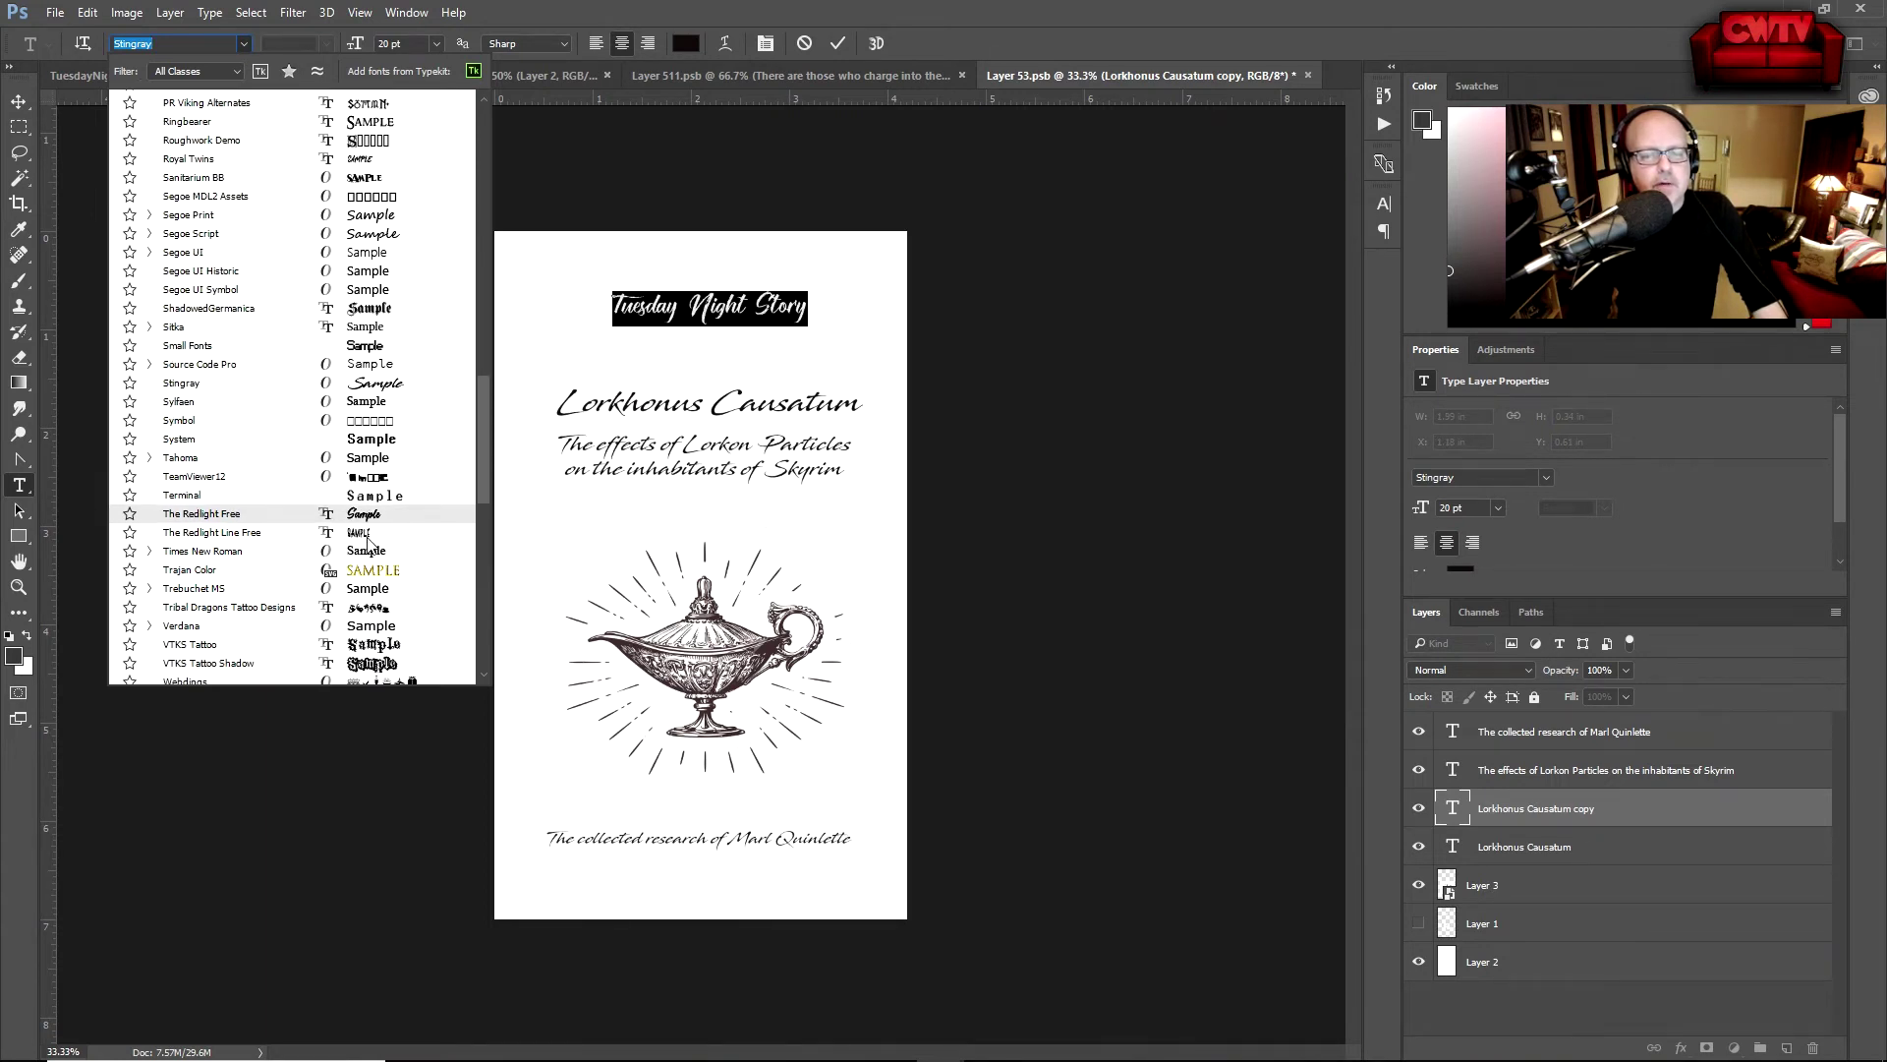
pyautogui.scroll(-1, 369, 544)
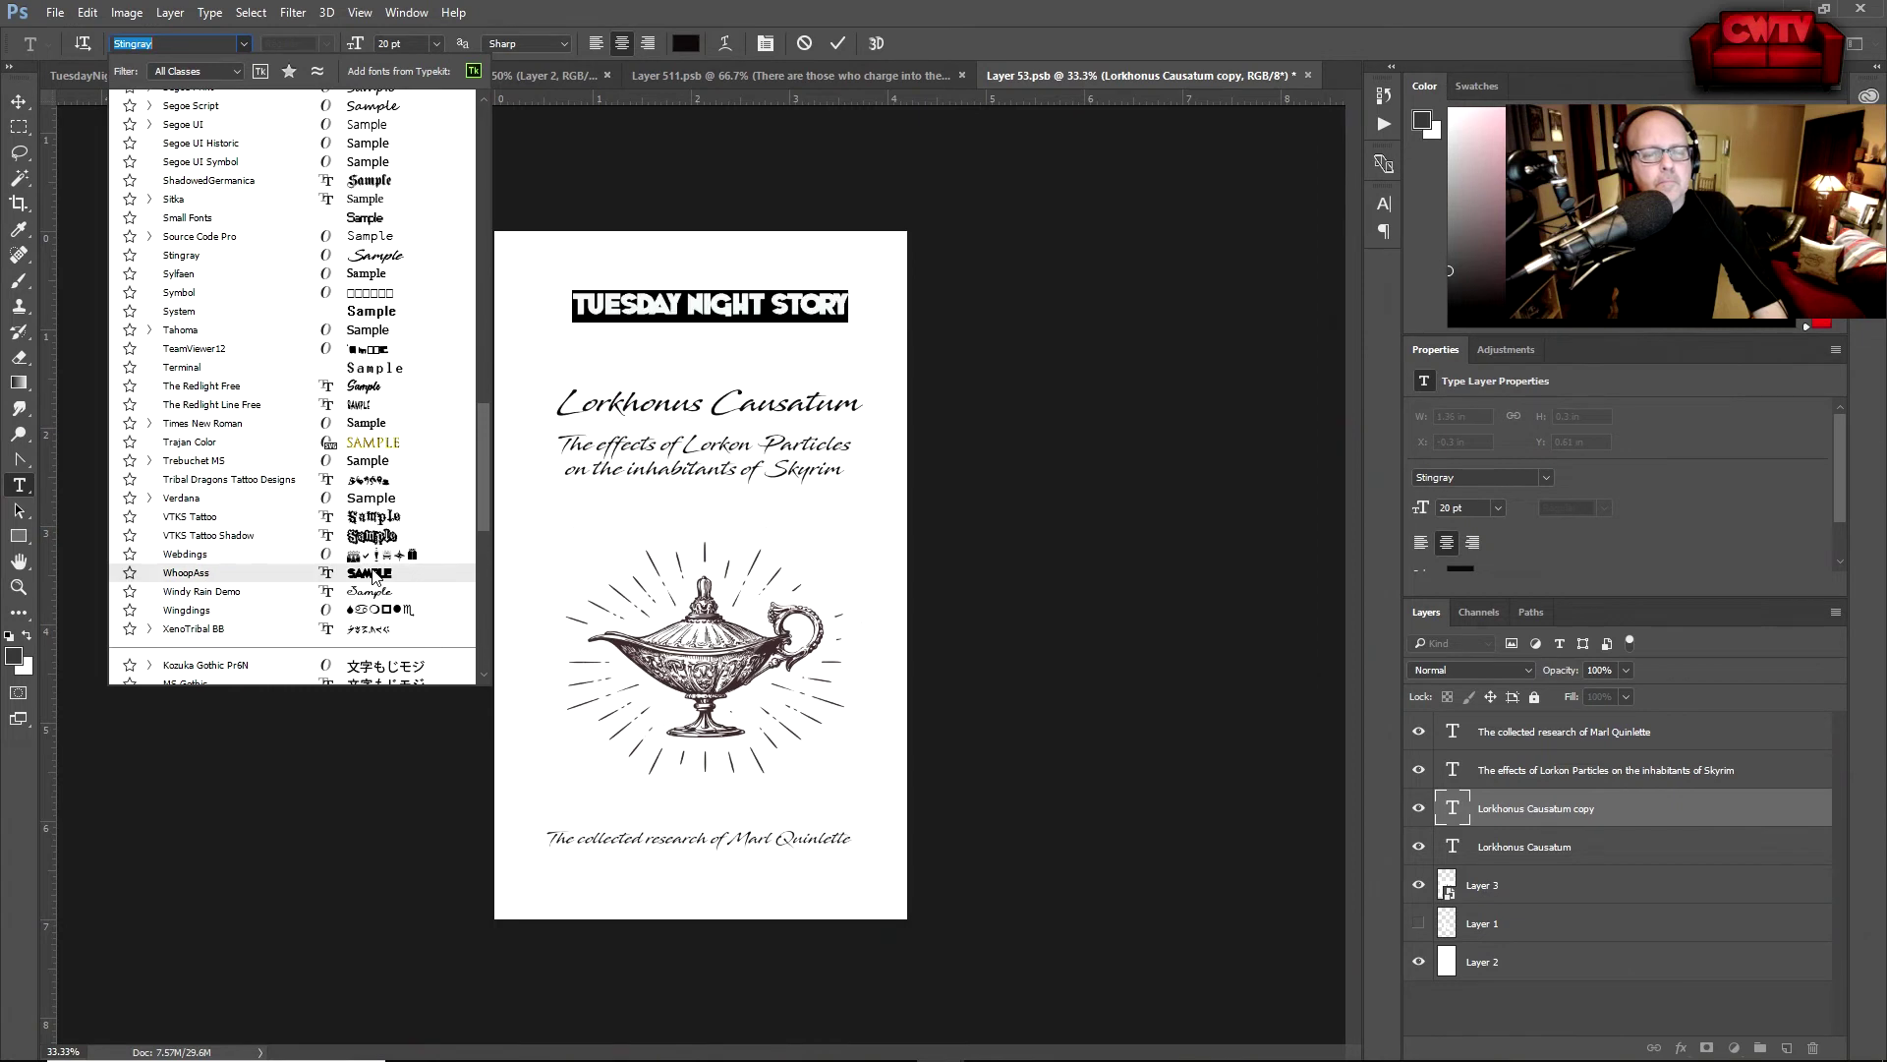
pyautogui.scroll(-1, 375, 574)
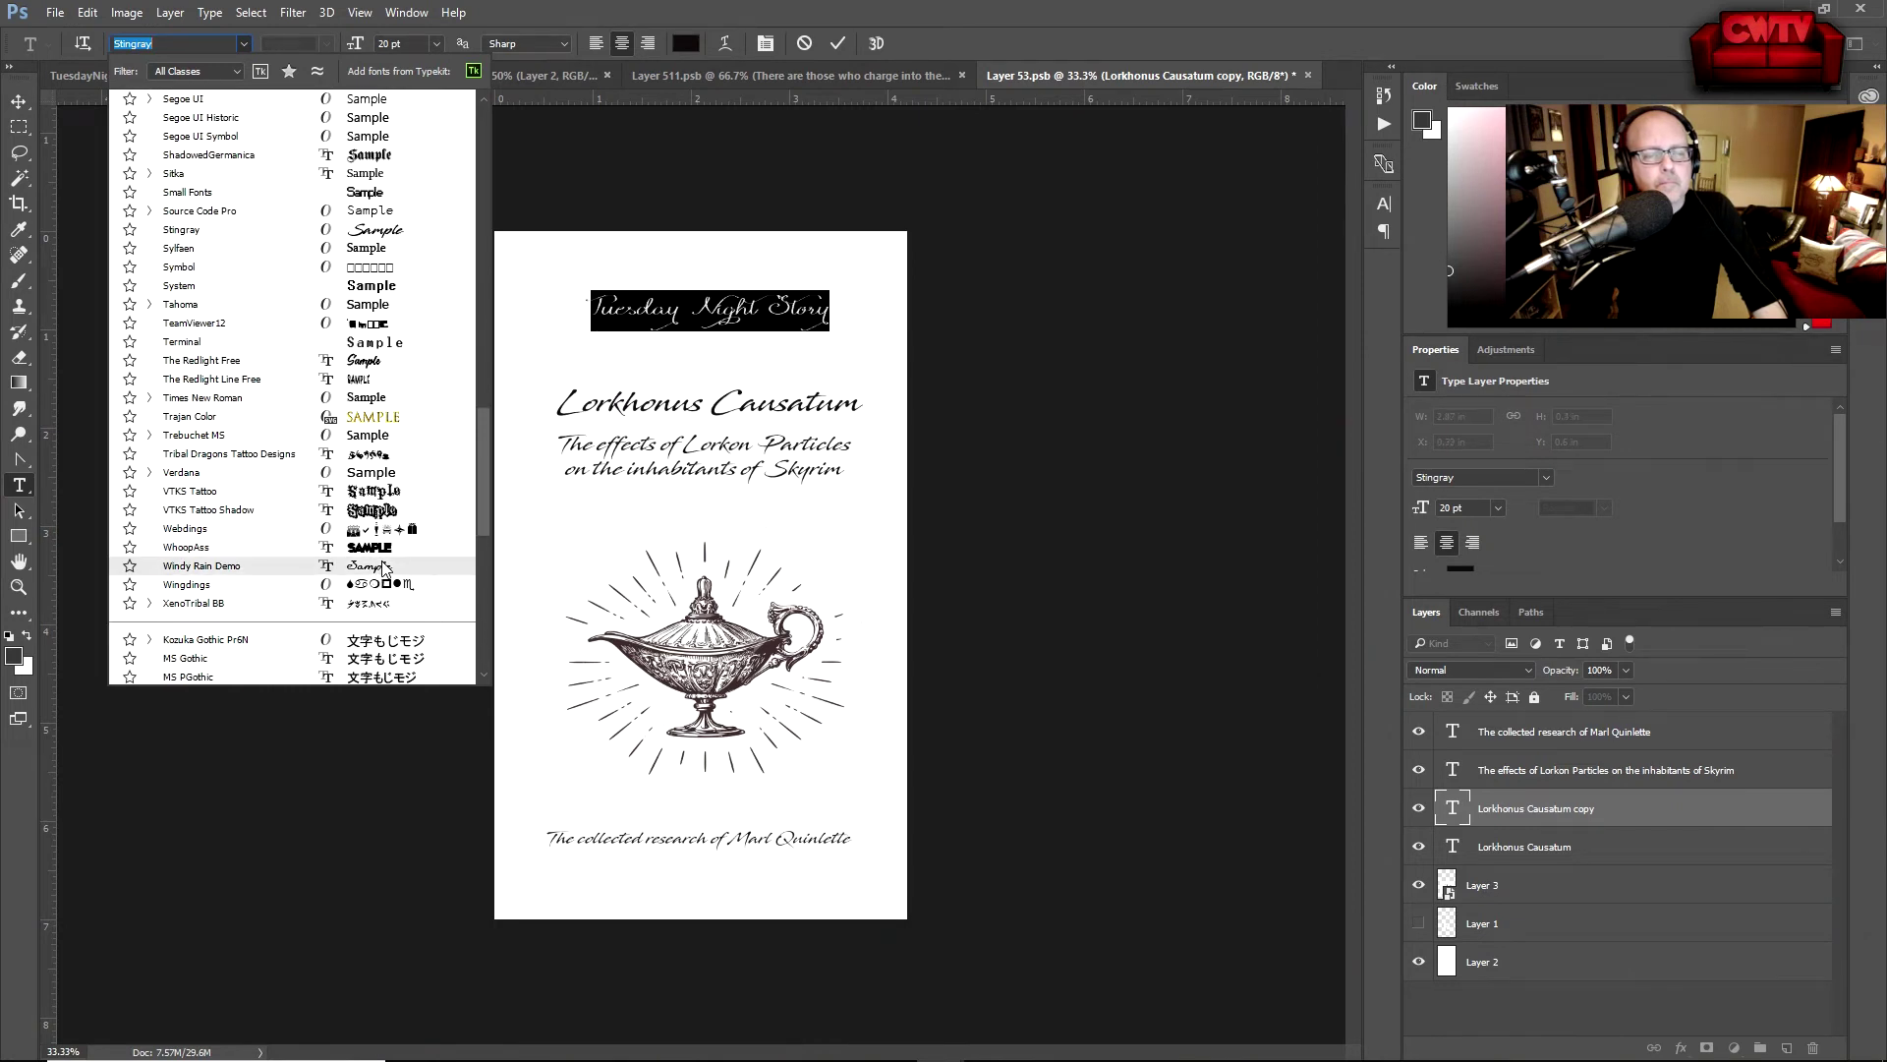
pyautogui.scroll(-1, 378, 566)
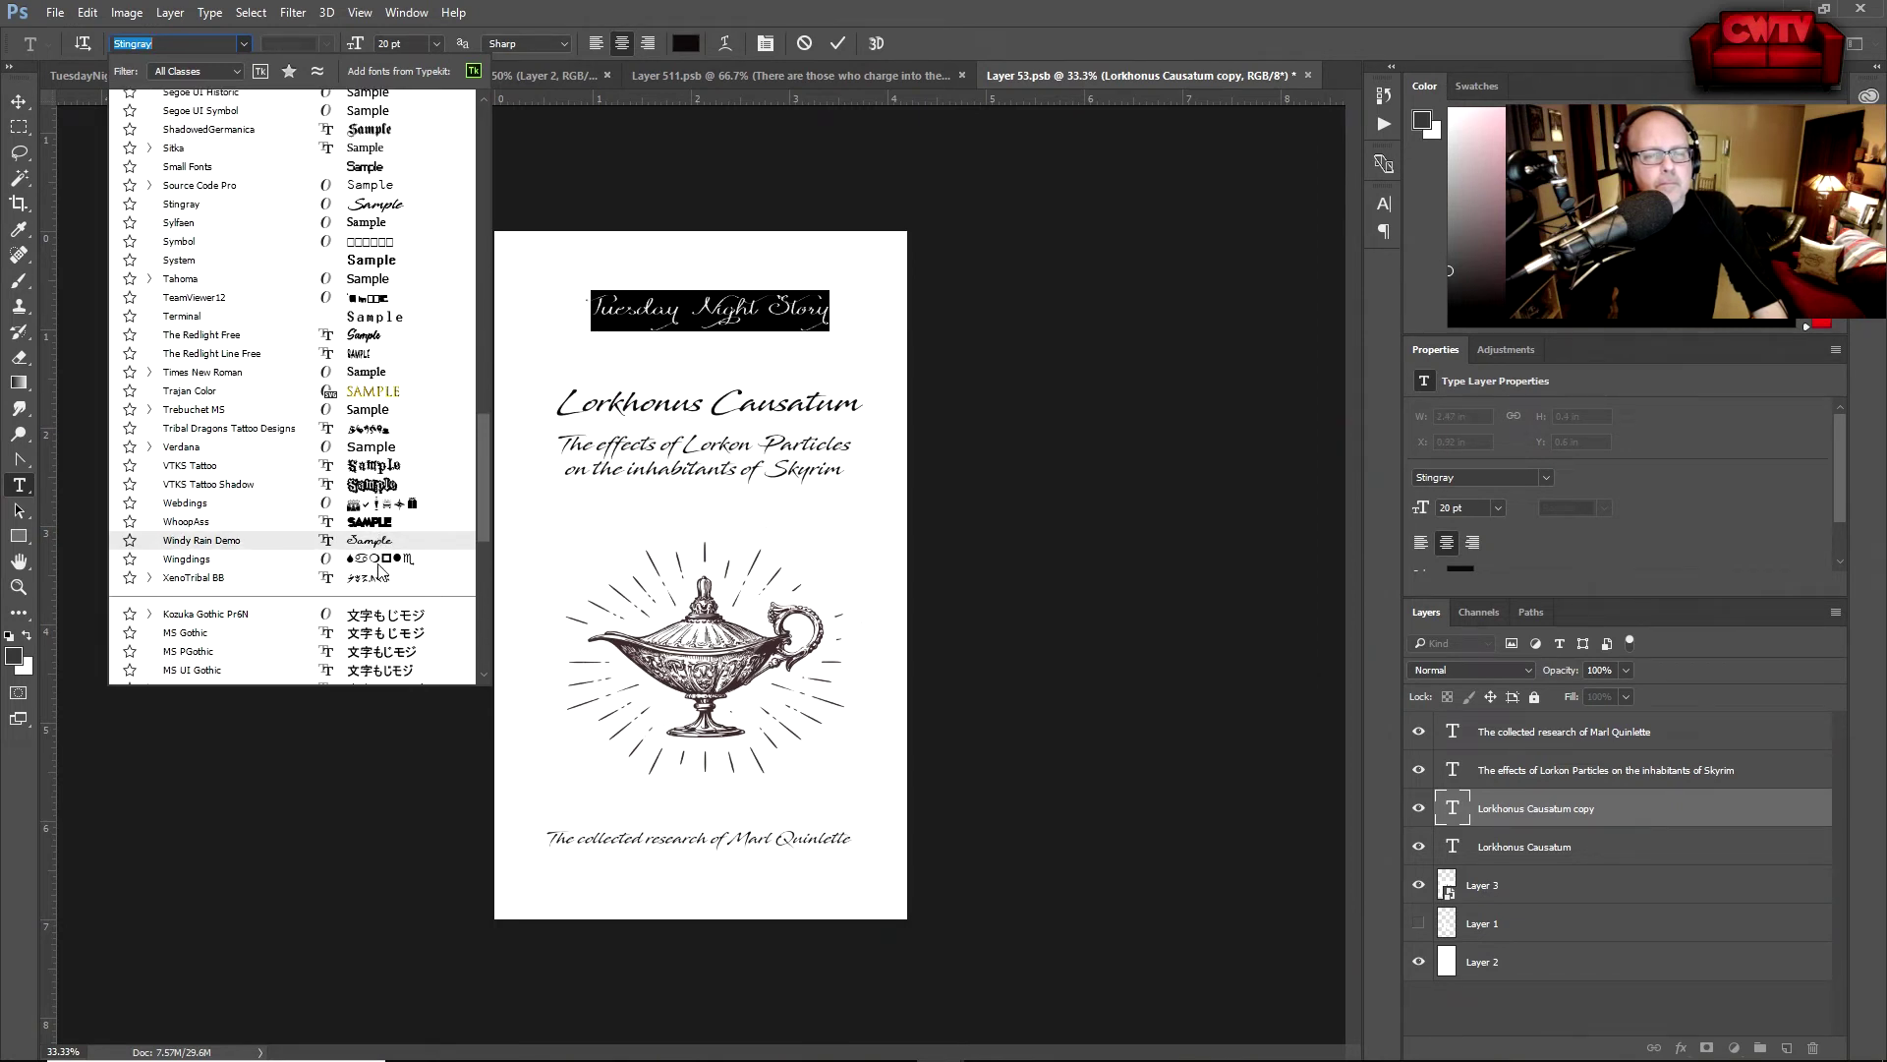
pyautogui.scroll(8, 378, 560)
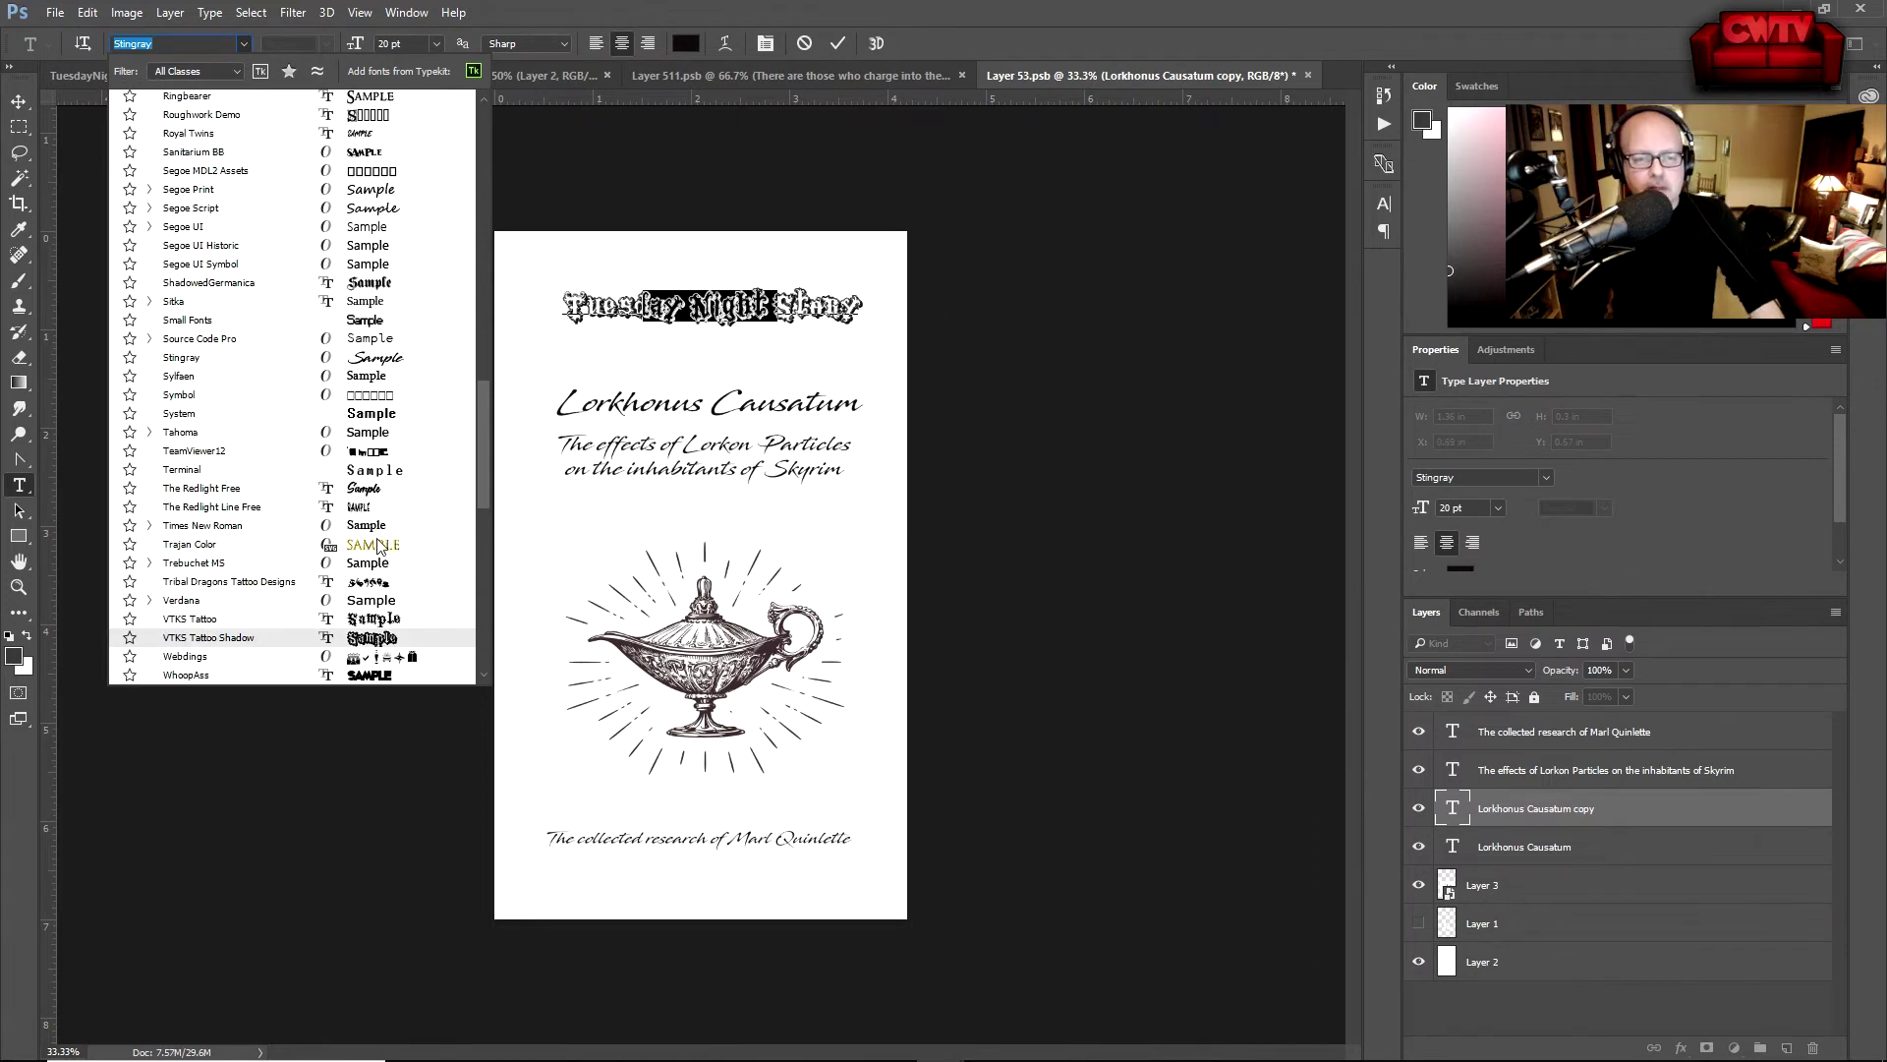
pyautogui.scroll(10, 377, 491)
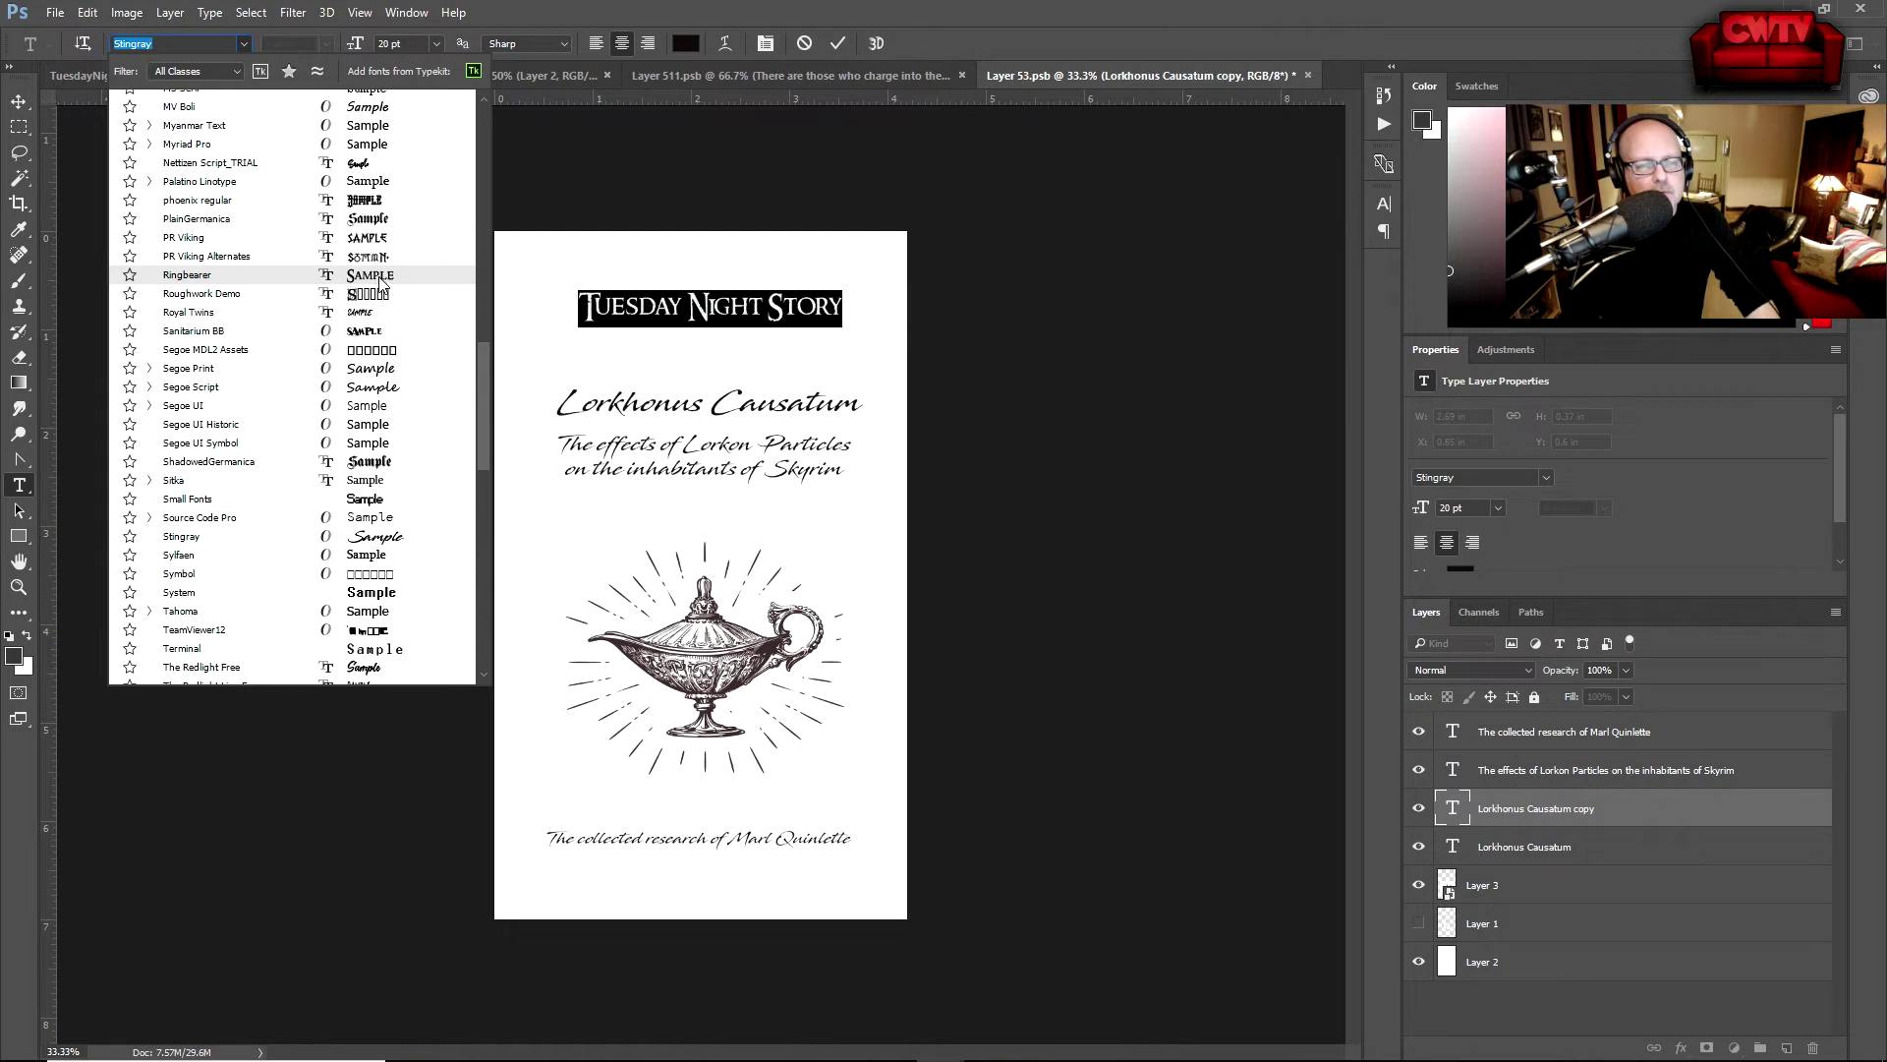
pyautogui.scroll(1, 381, 283)
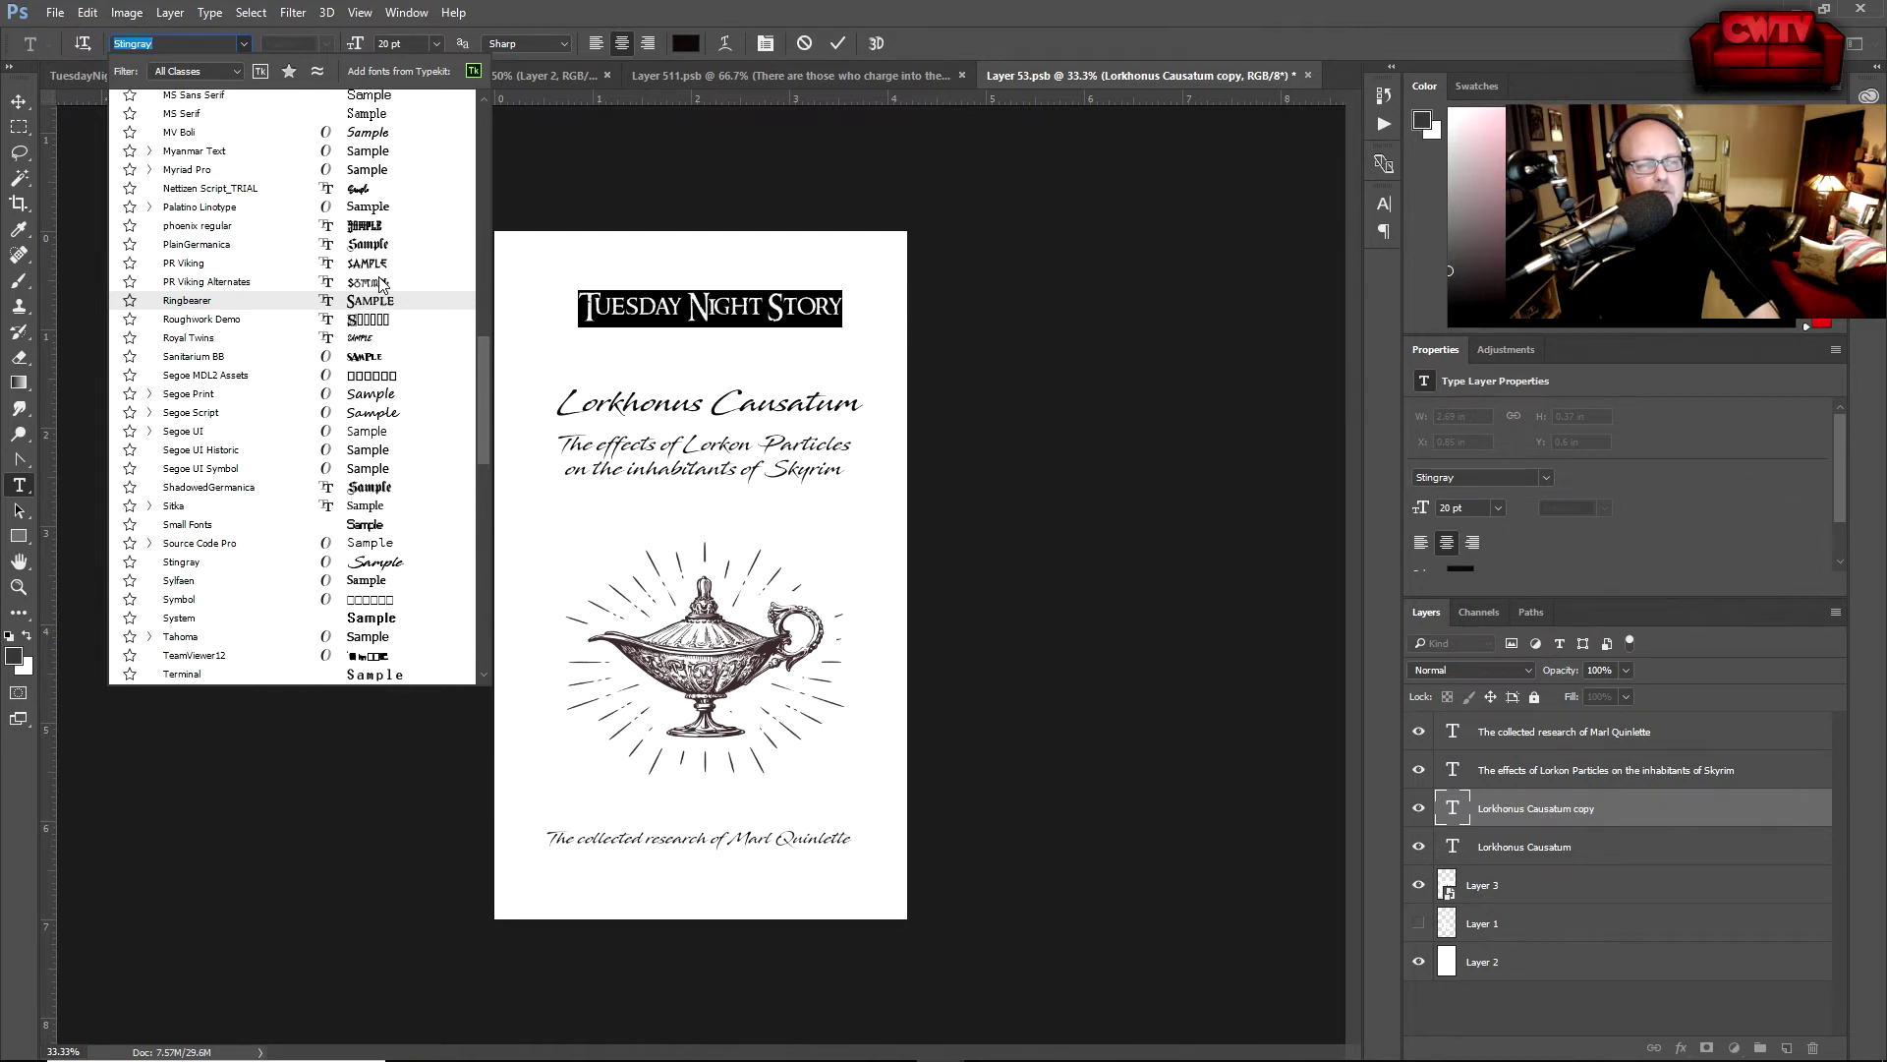
pyautogui.press('Up')
pyautogui.press('Up')
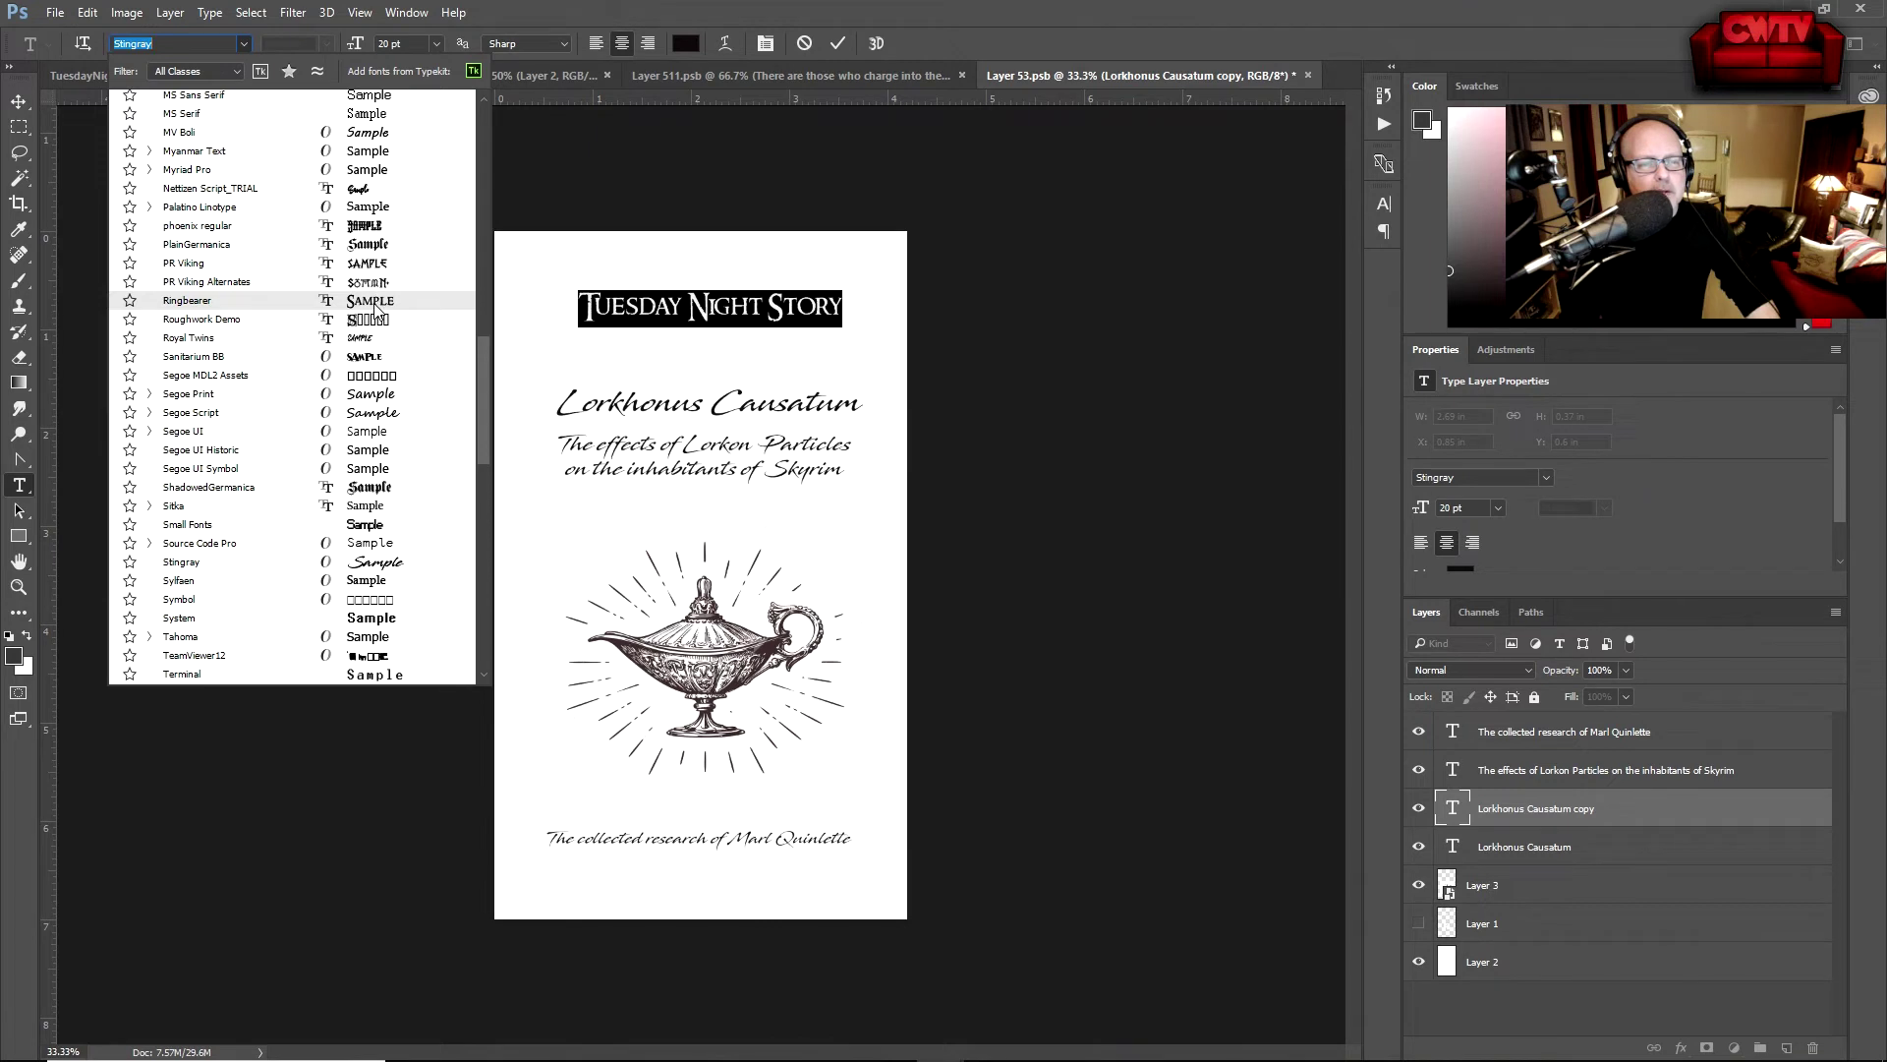
pyautogui.click(374, 307)
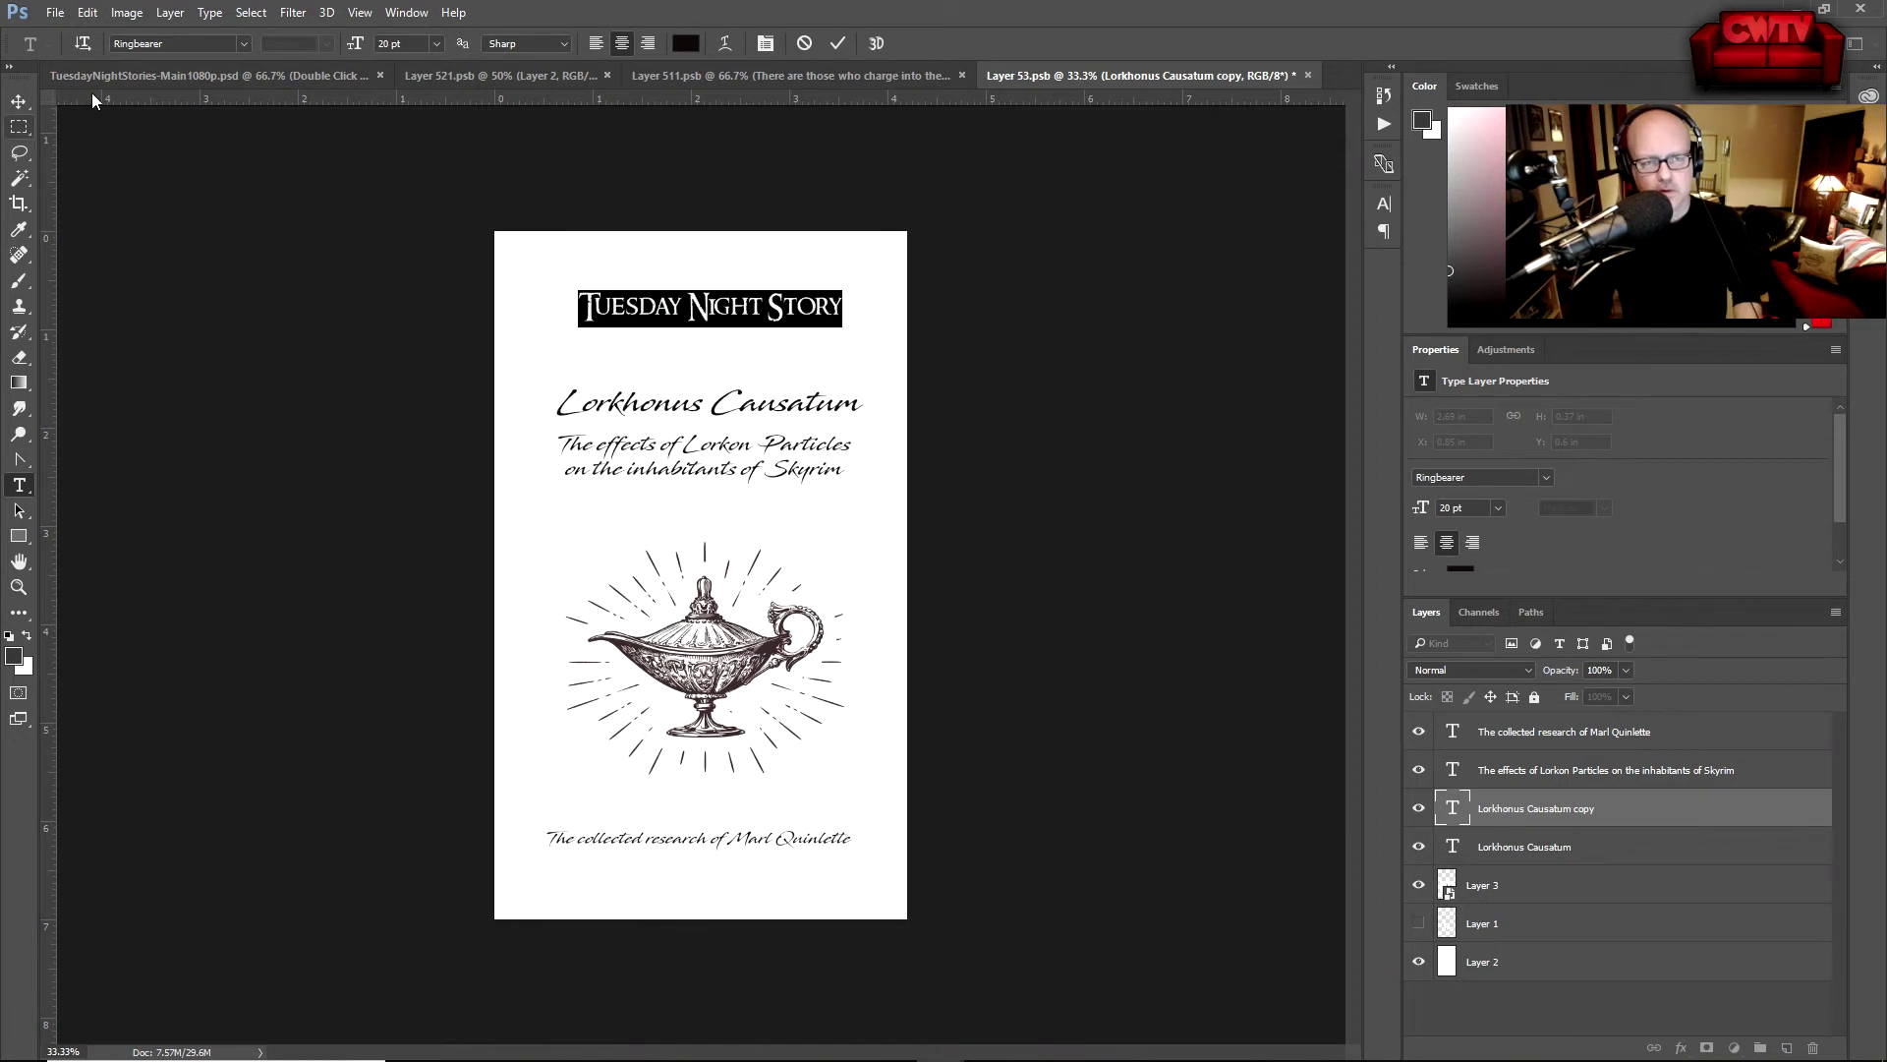
# - Try 36 pt and 30 pt, then settle the title at 24 pt and commit it
pyautogui.click(439, 44)
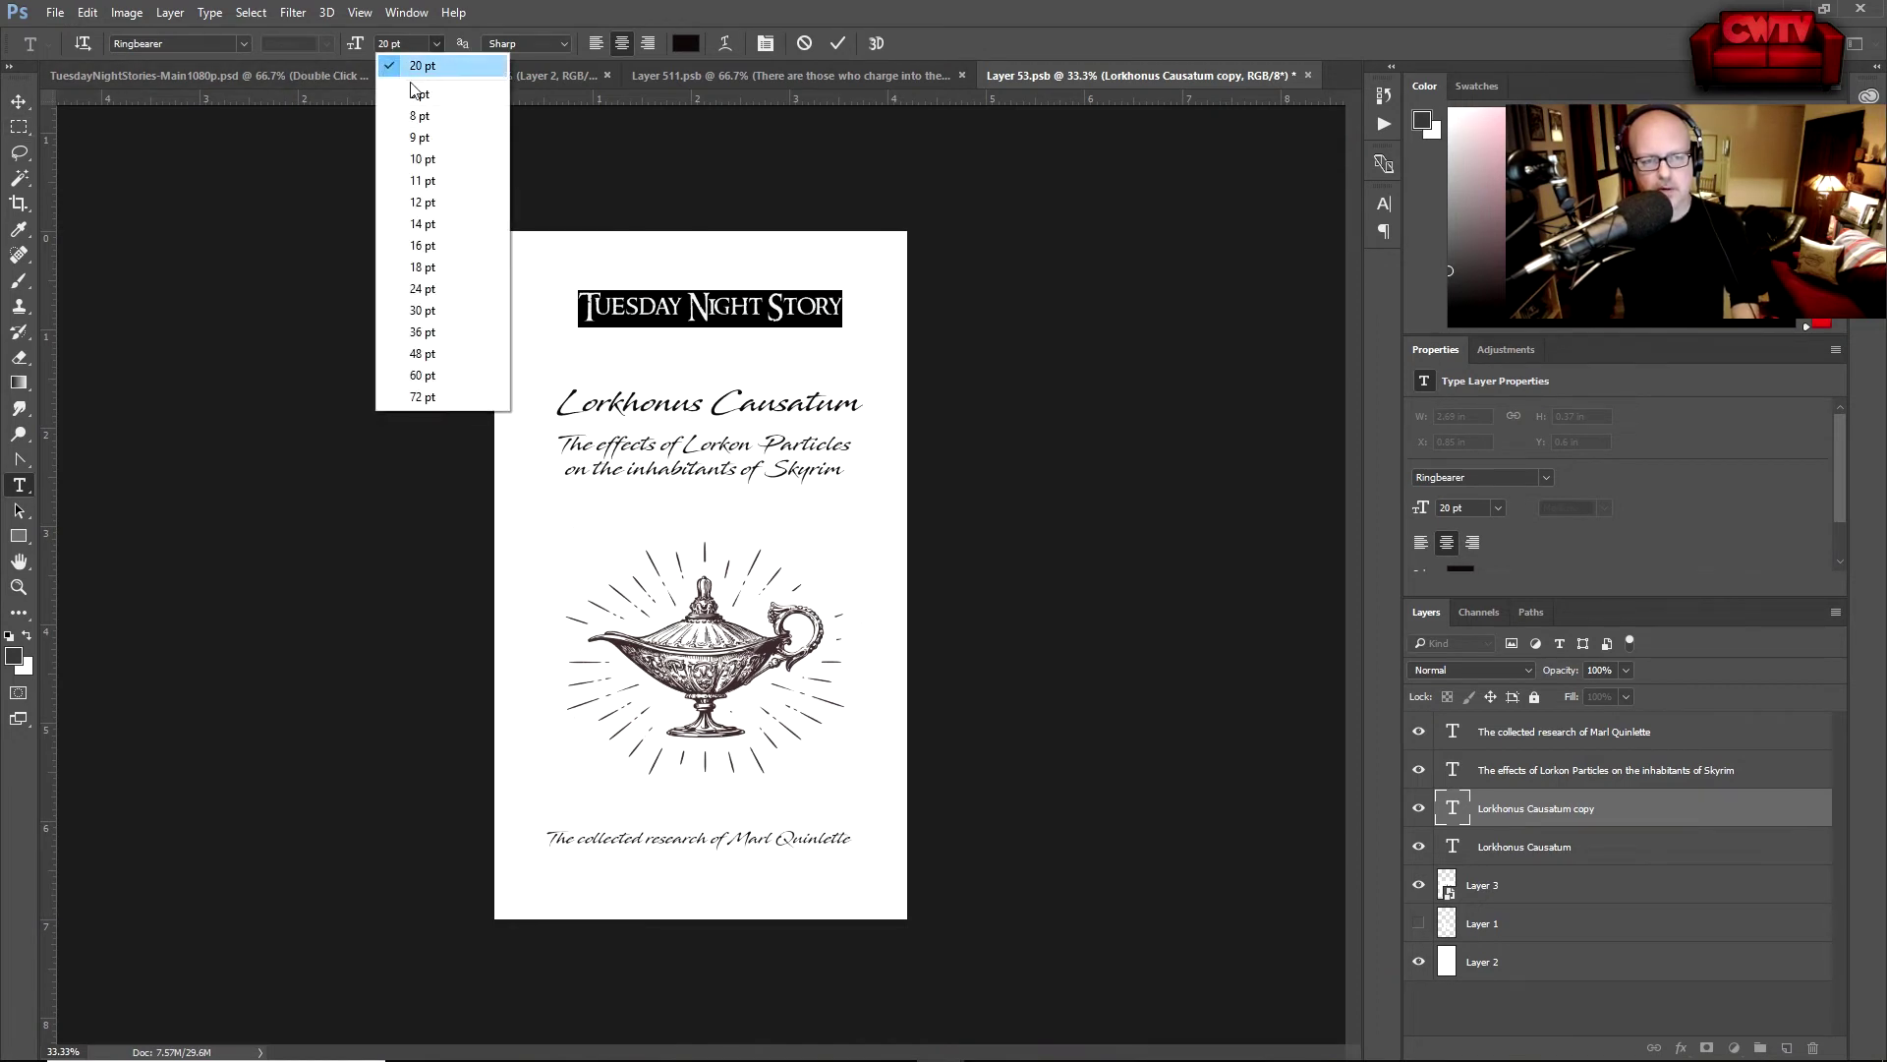
pyautogui.click(427, 332)
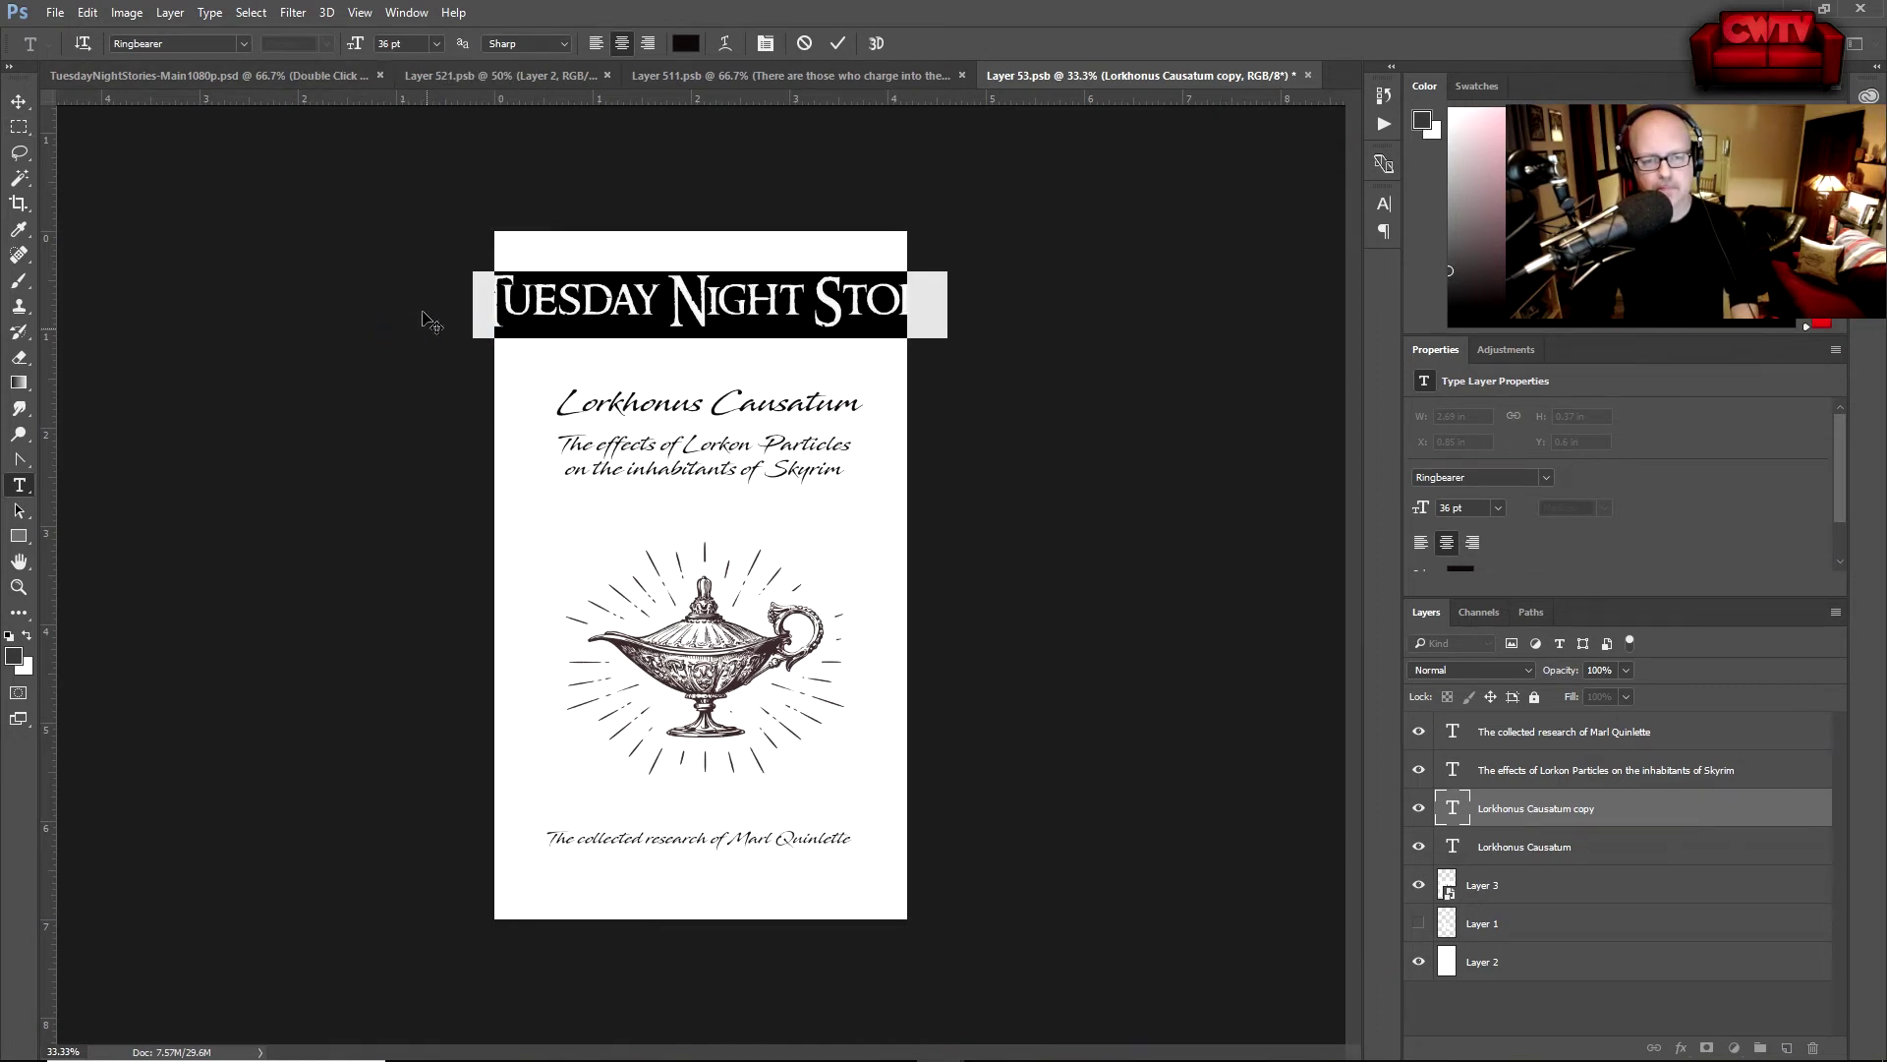
pyautogui.click(435, 44)
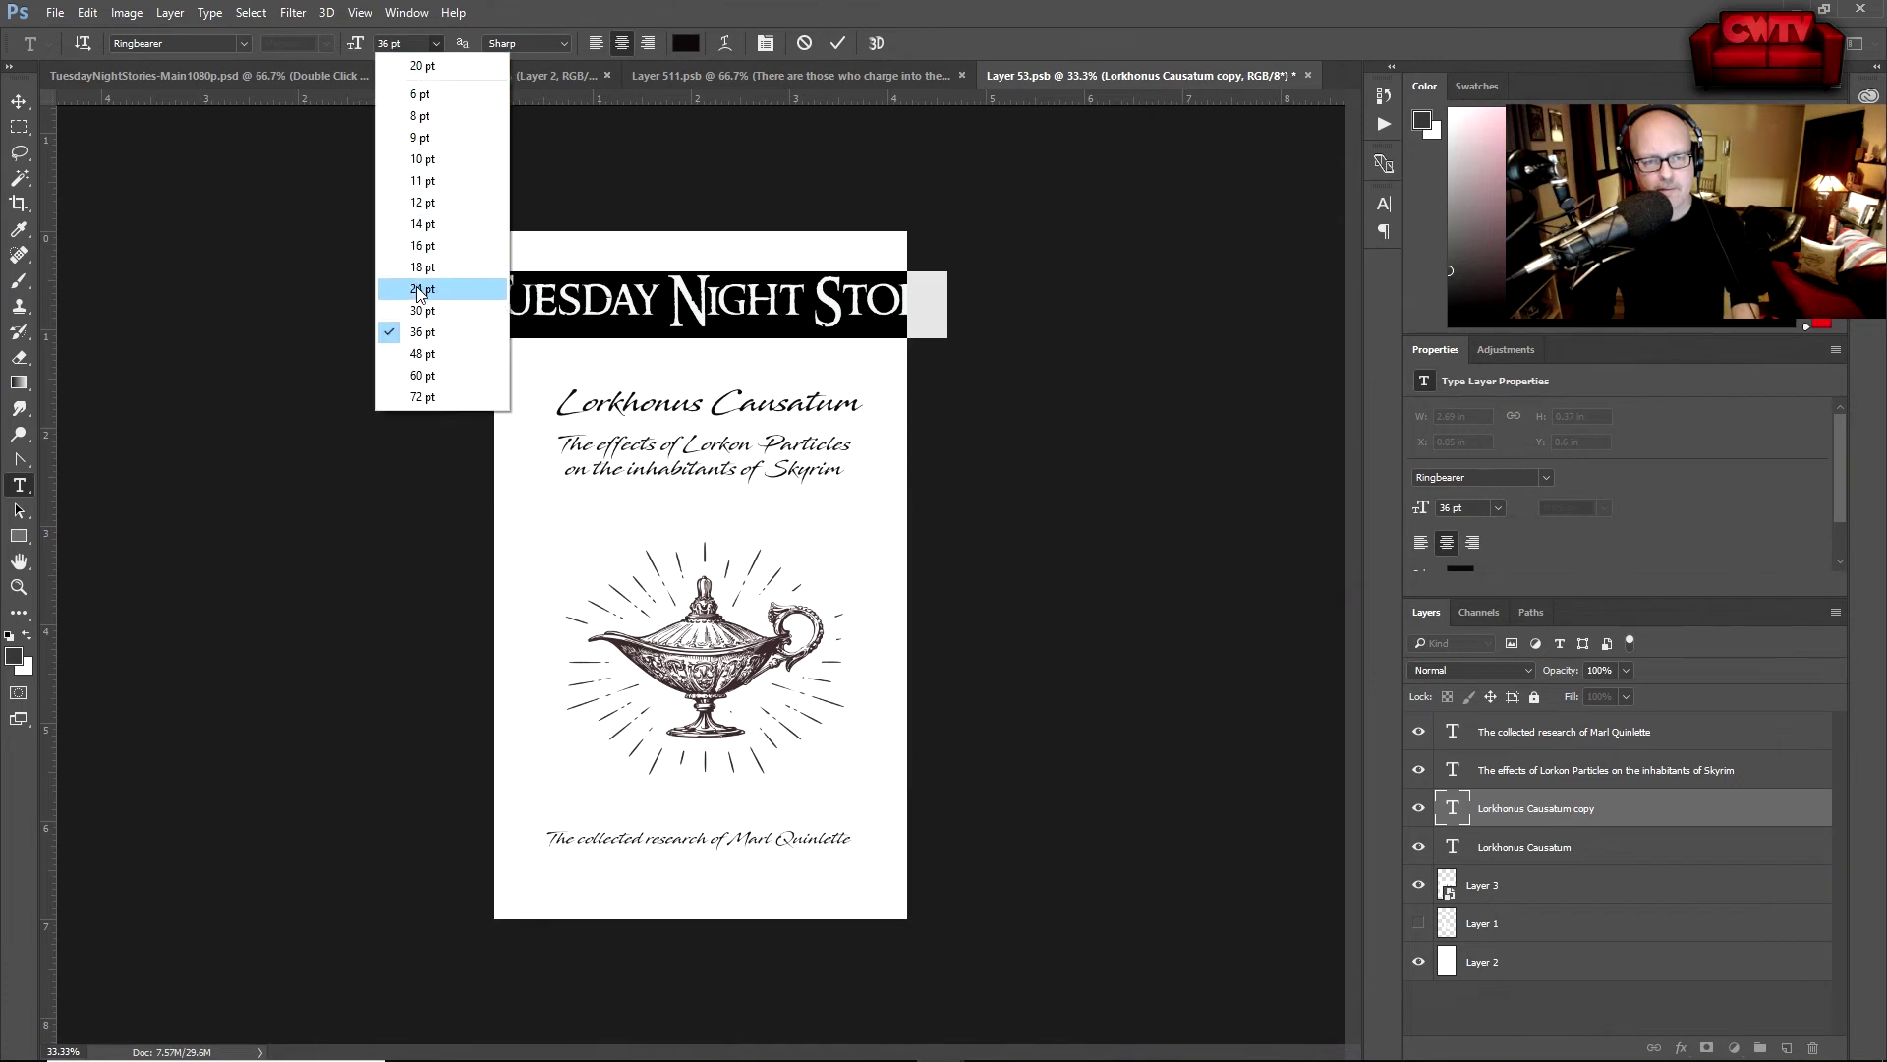
pyautogui.click(423, 310)
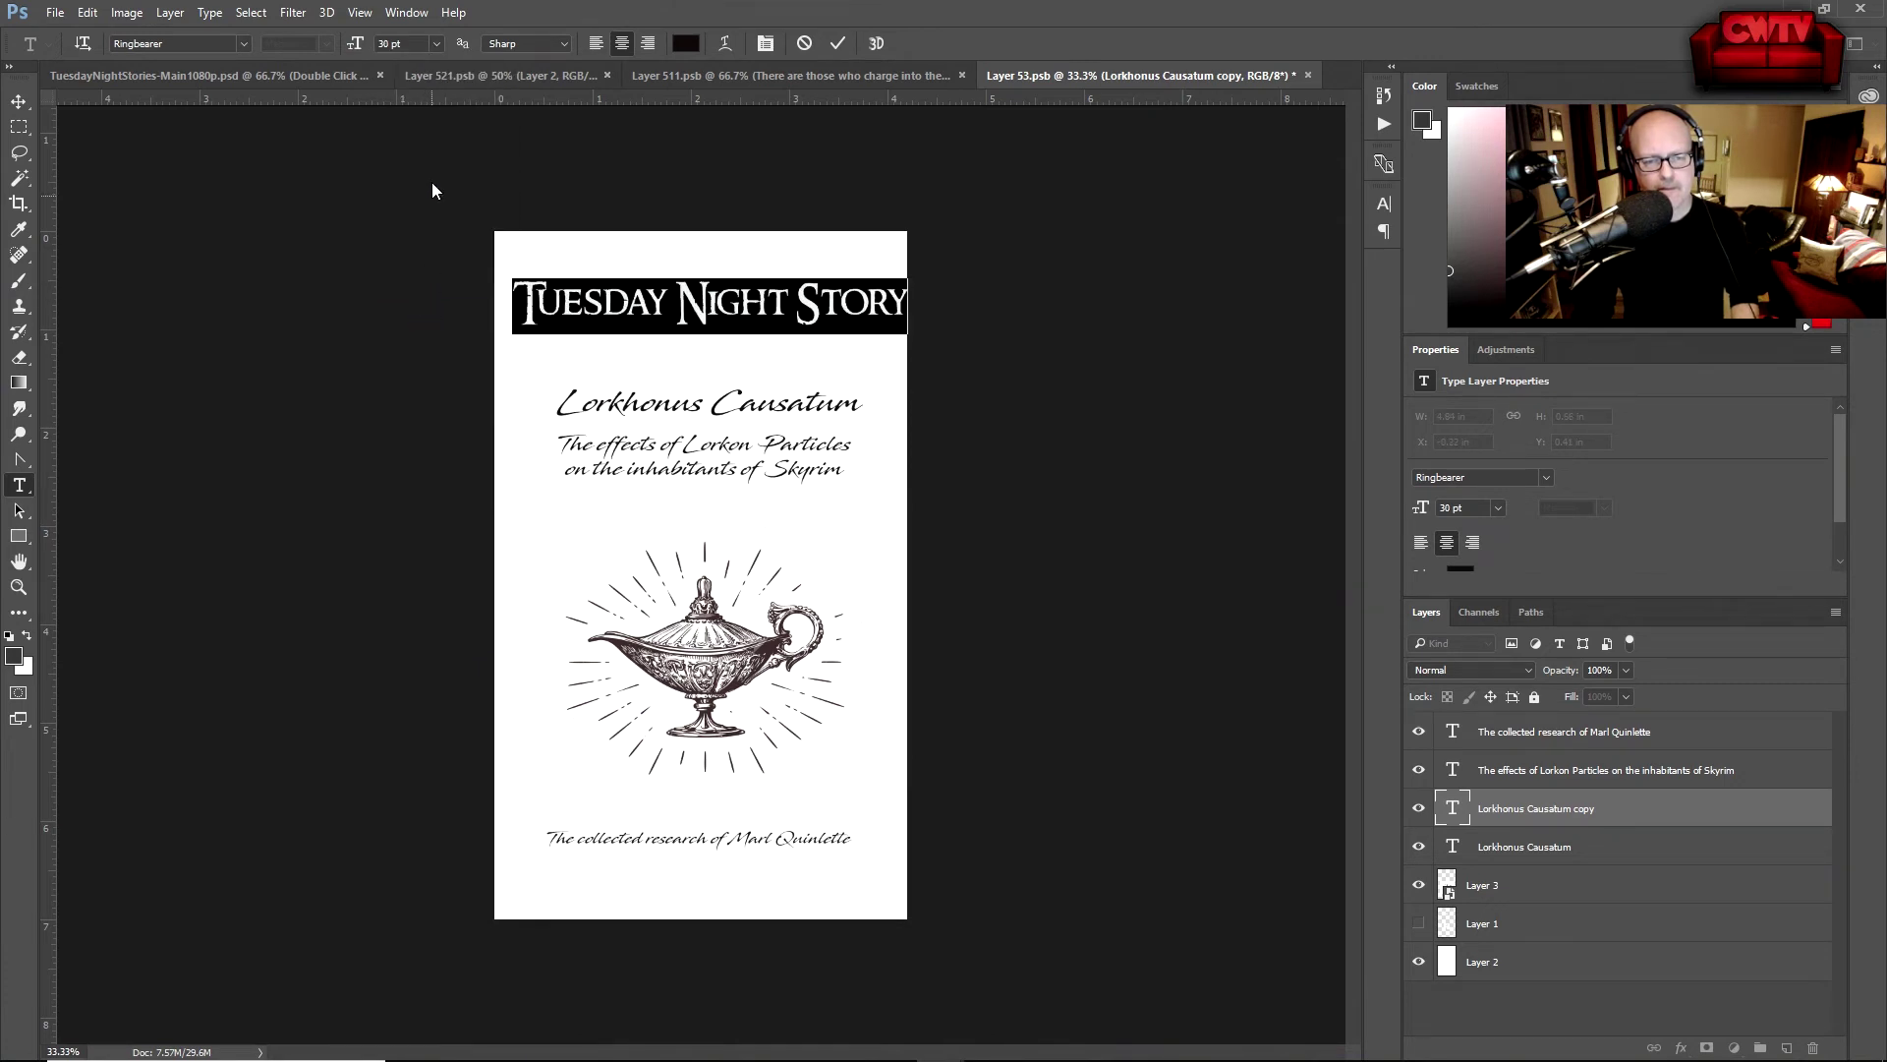
pyautogui.click(436, 44)
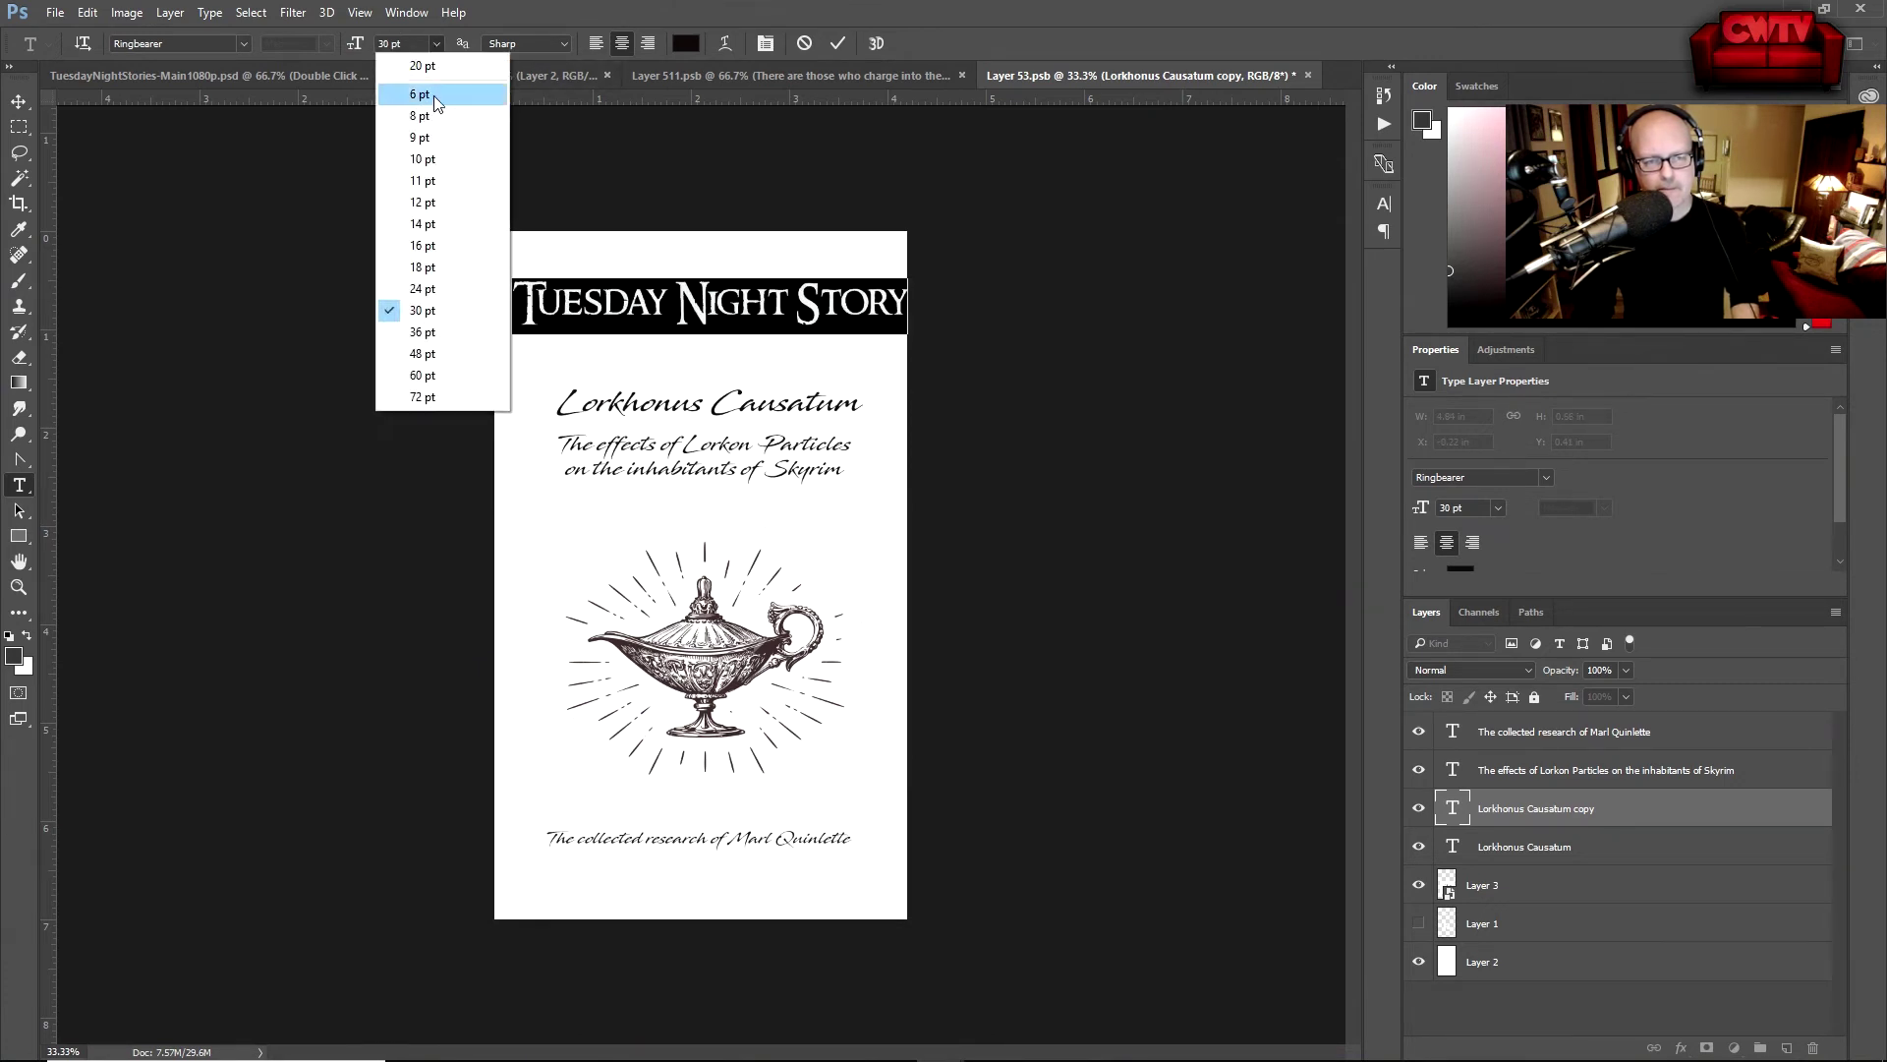
pyautogui.click(427, 288)
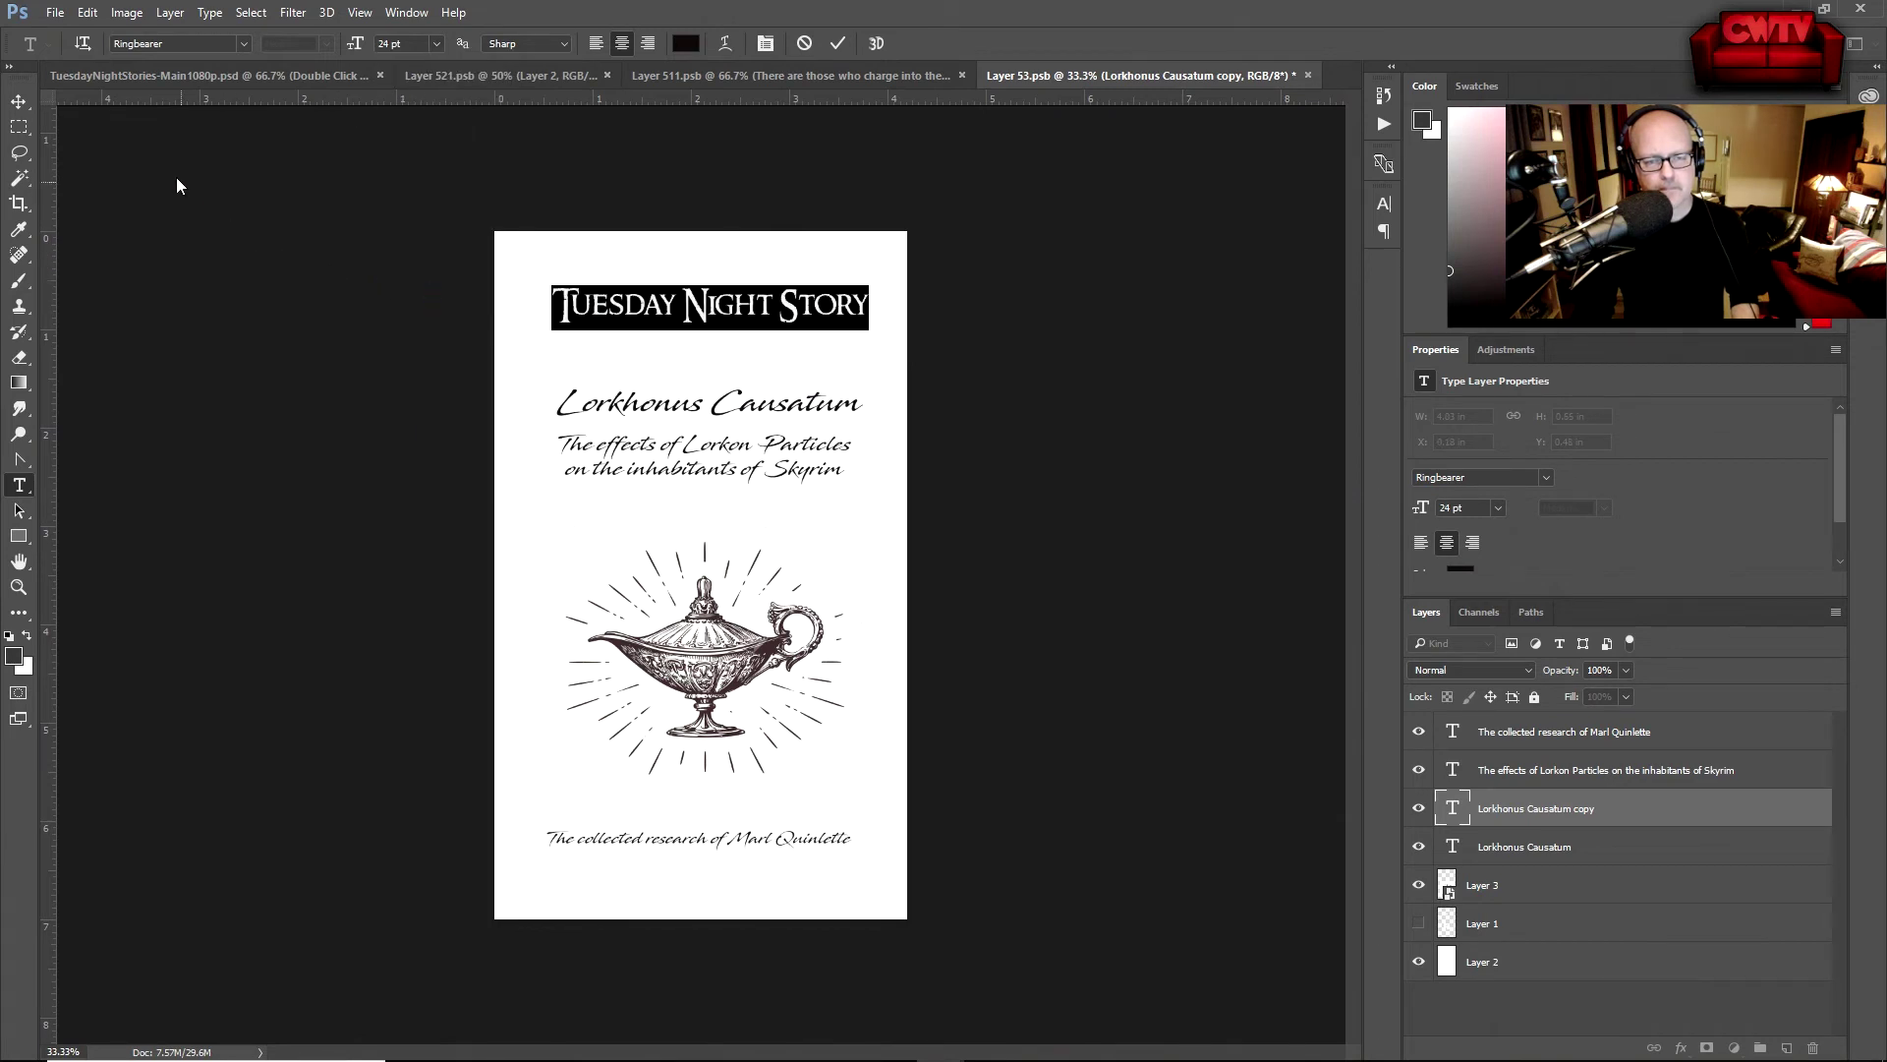
pyautogui.click(19, 101)
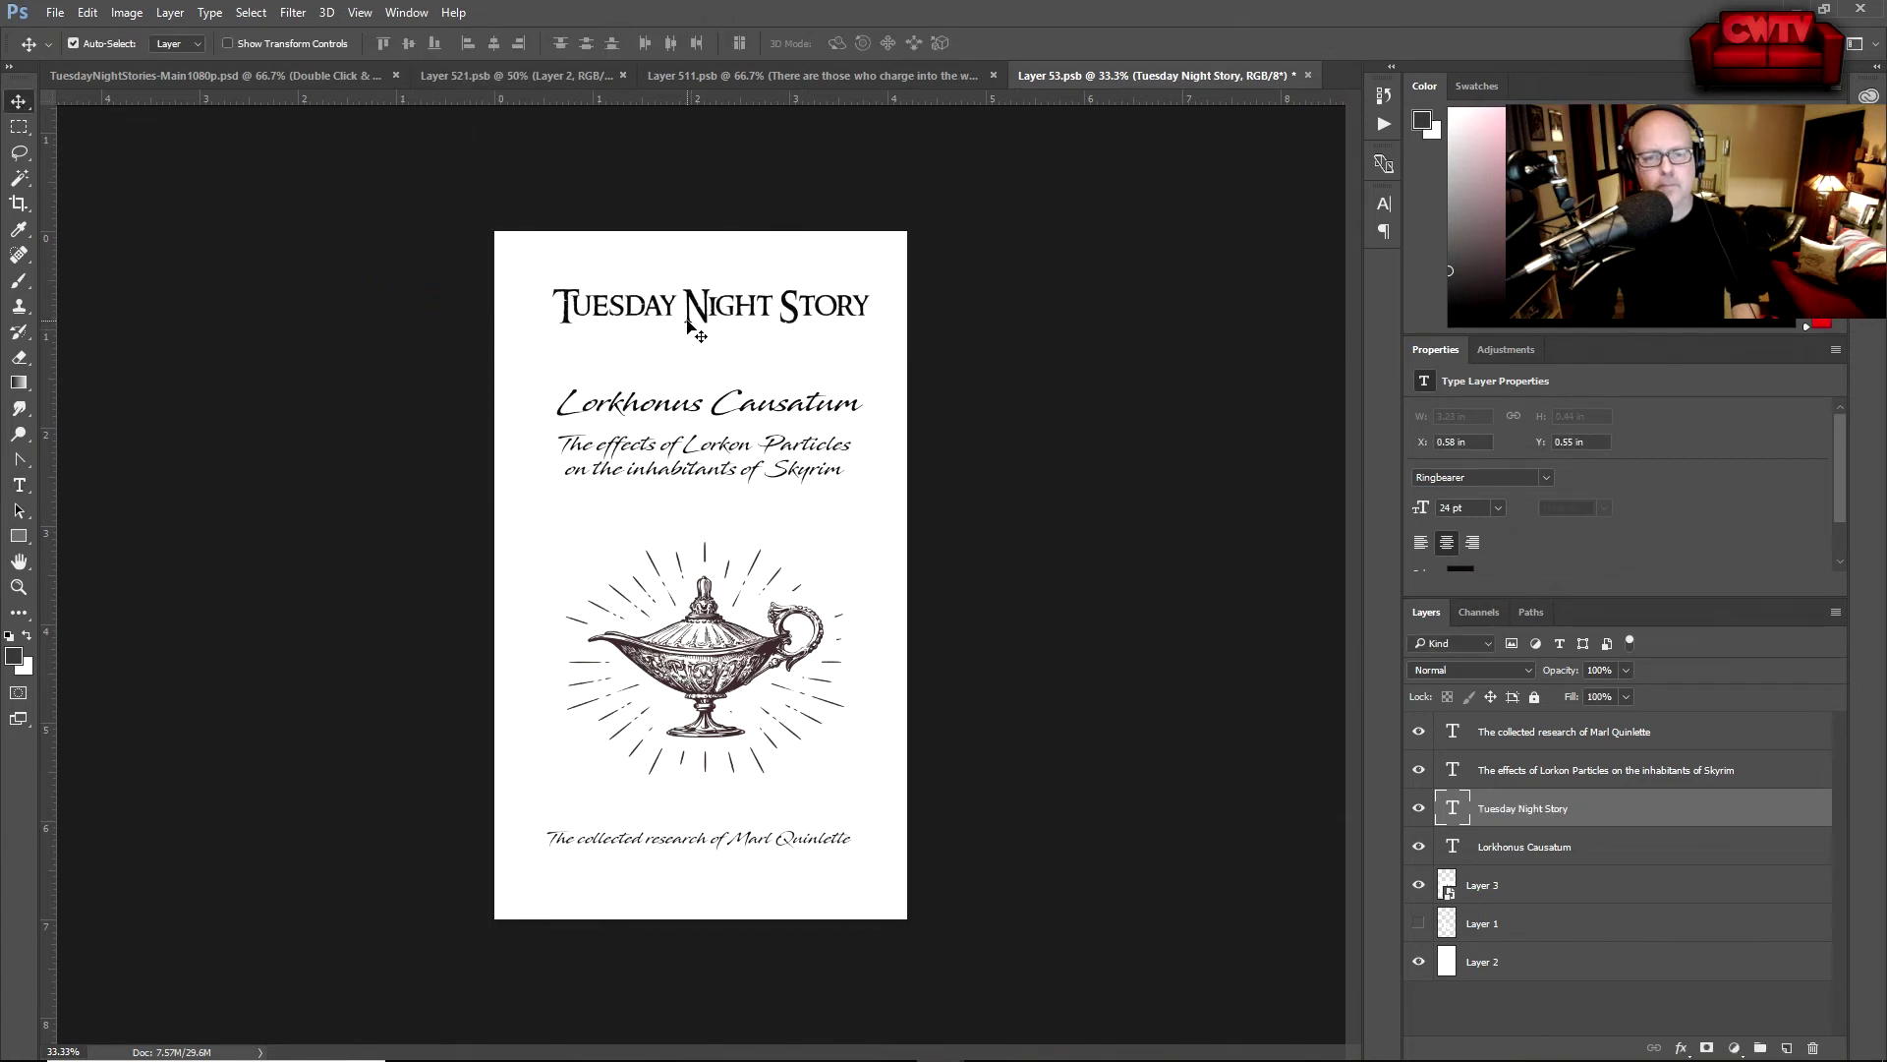
# - Nudge the title slightly left, save the cover, and view it on the book mockup
pyautogui.moveTo(699, 330); pyautogui.dragTo(676, 324)
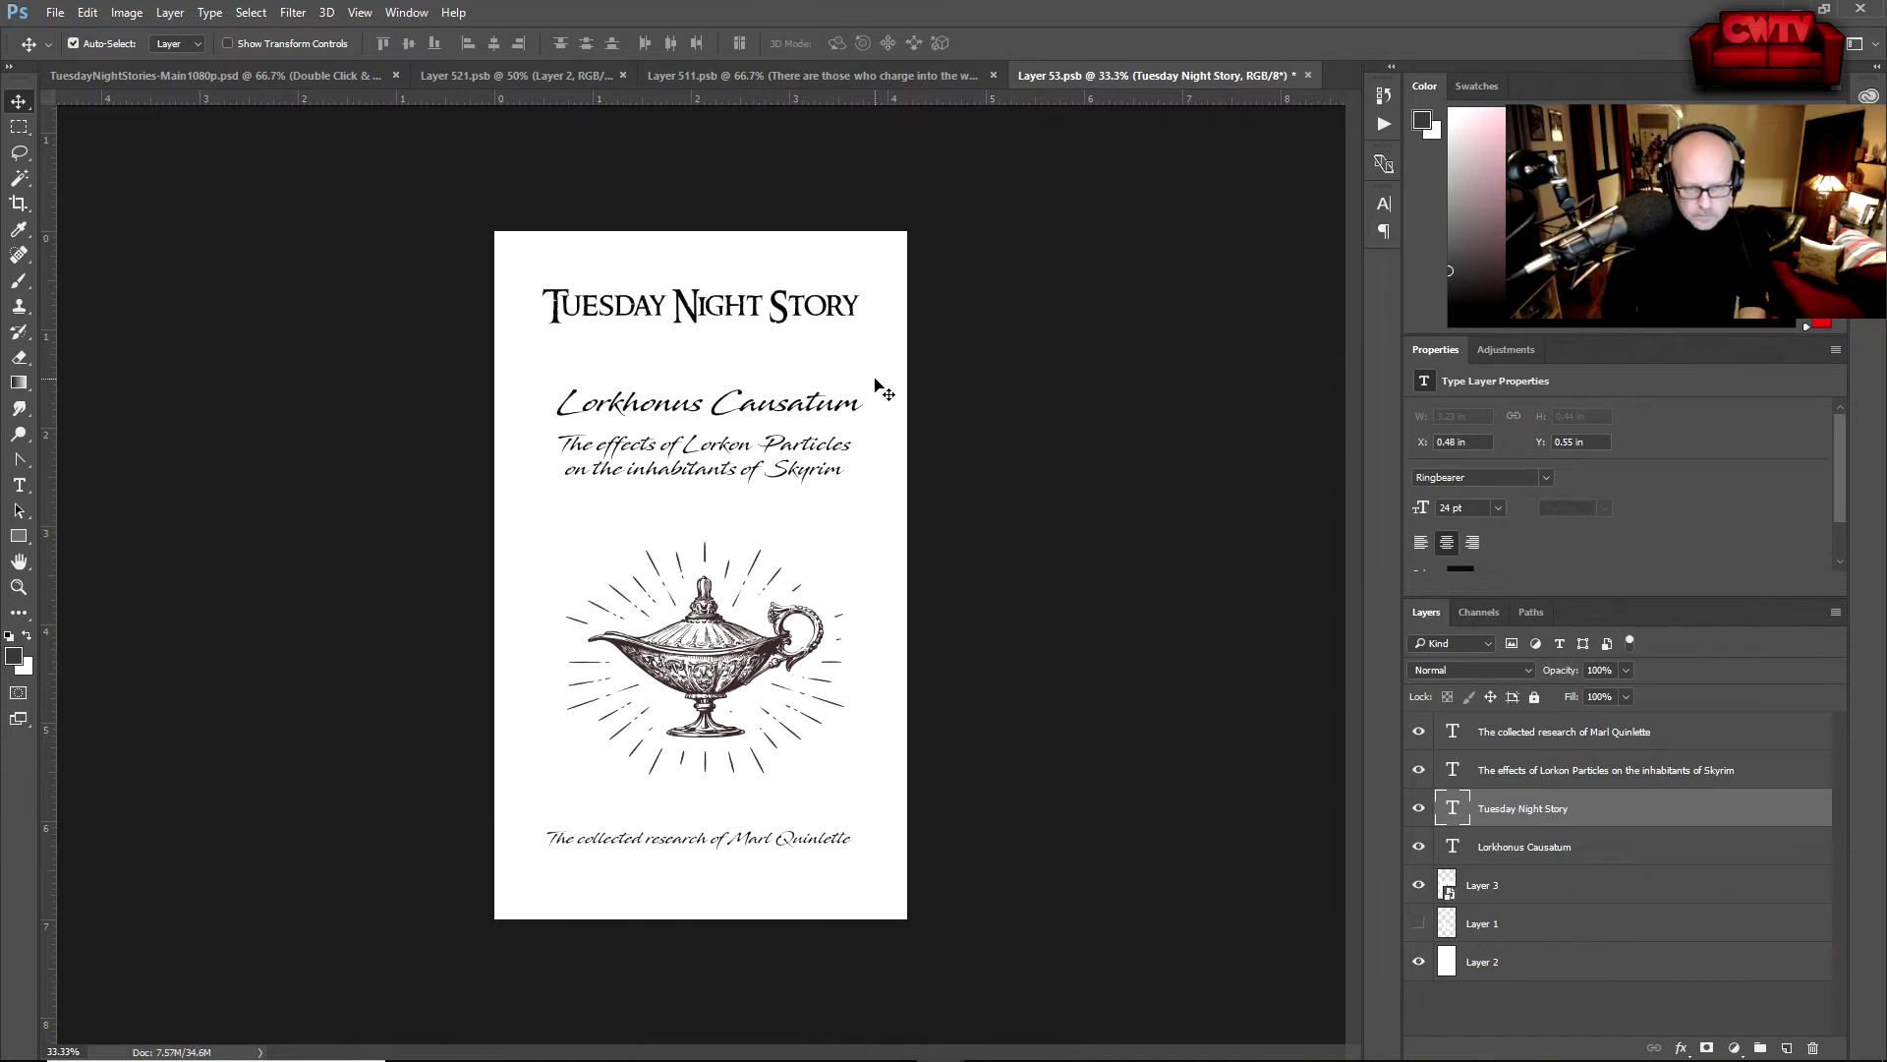
pyautogui.hotkey('ctrl', 's')
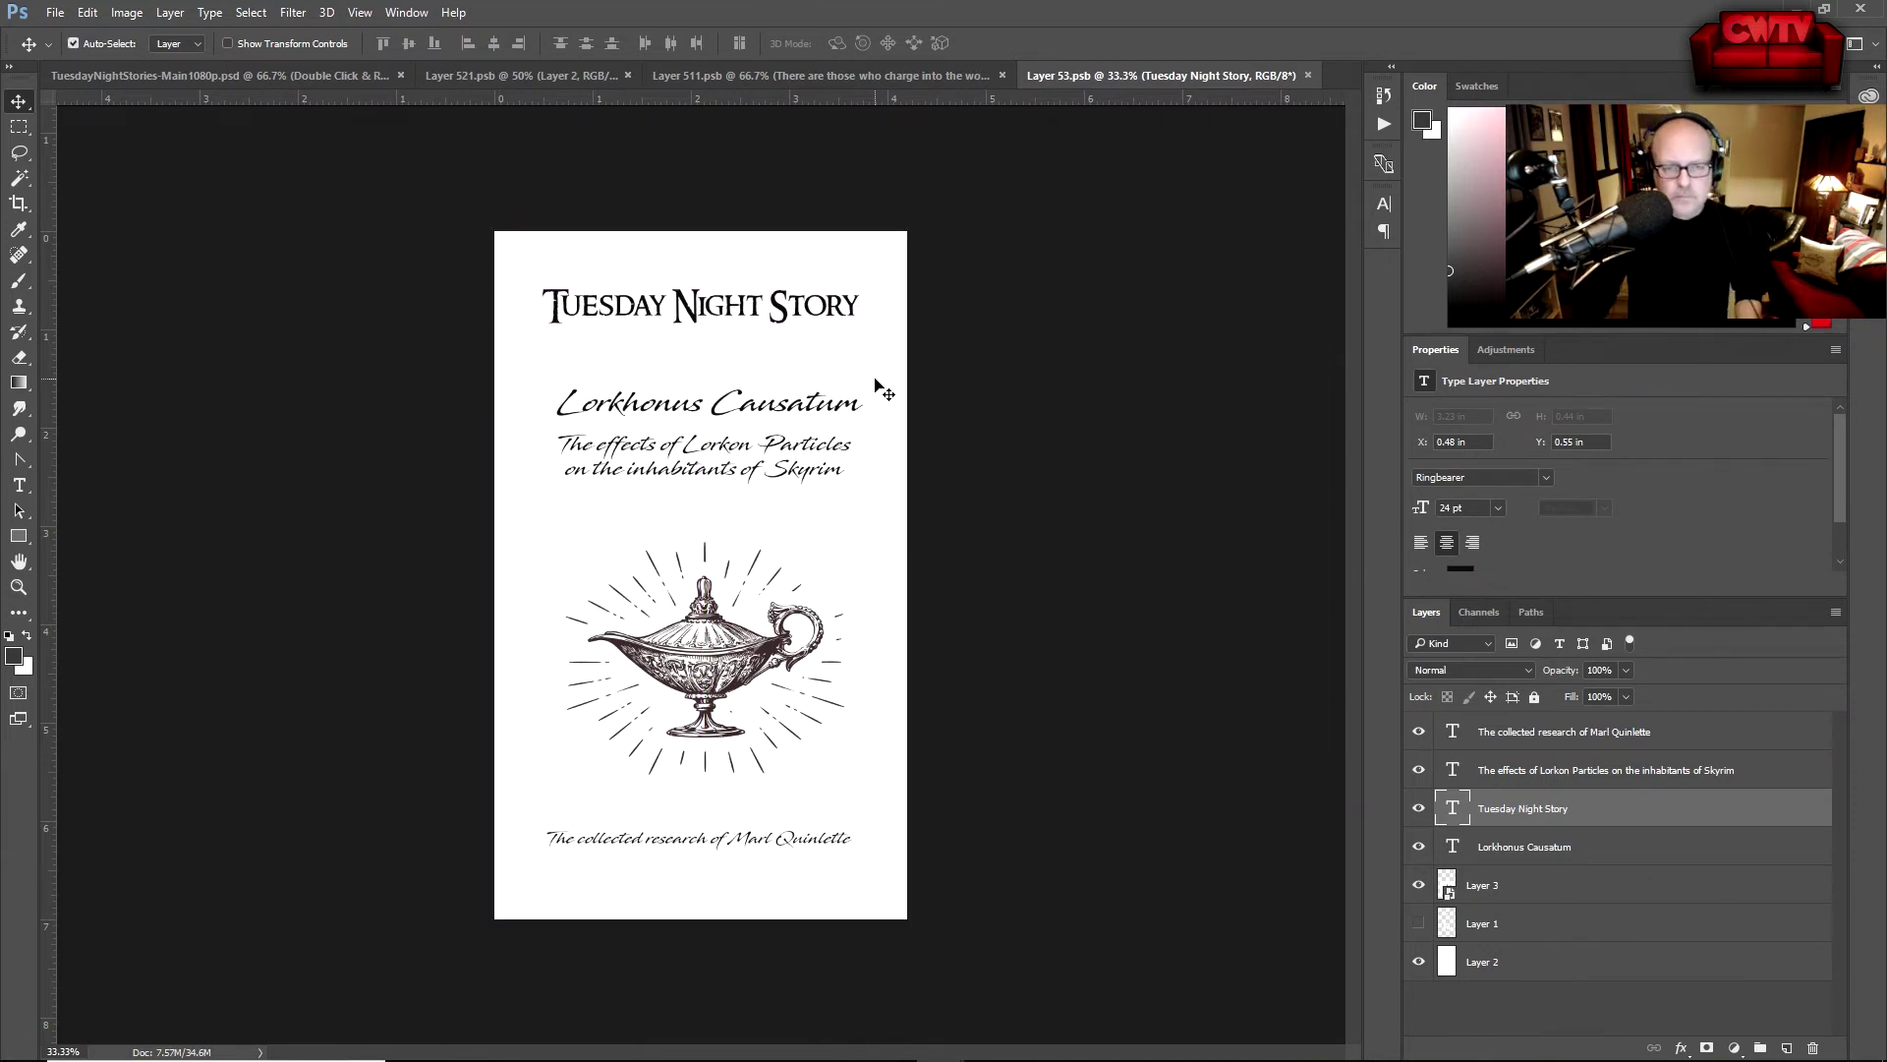
pyautogui.click(169, 70)
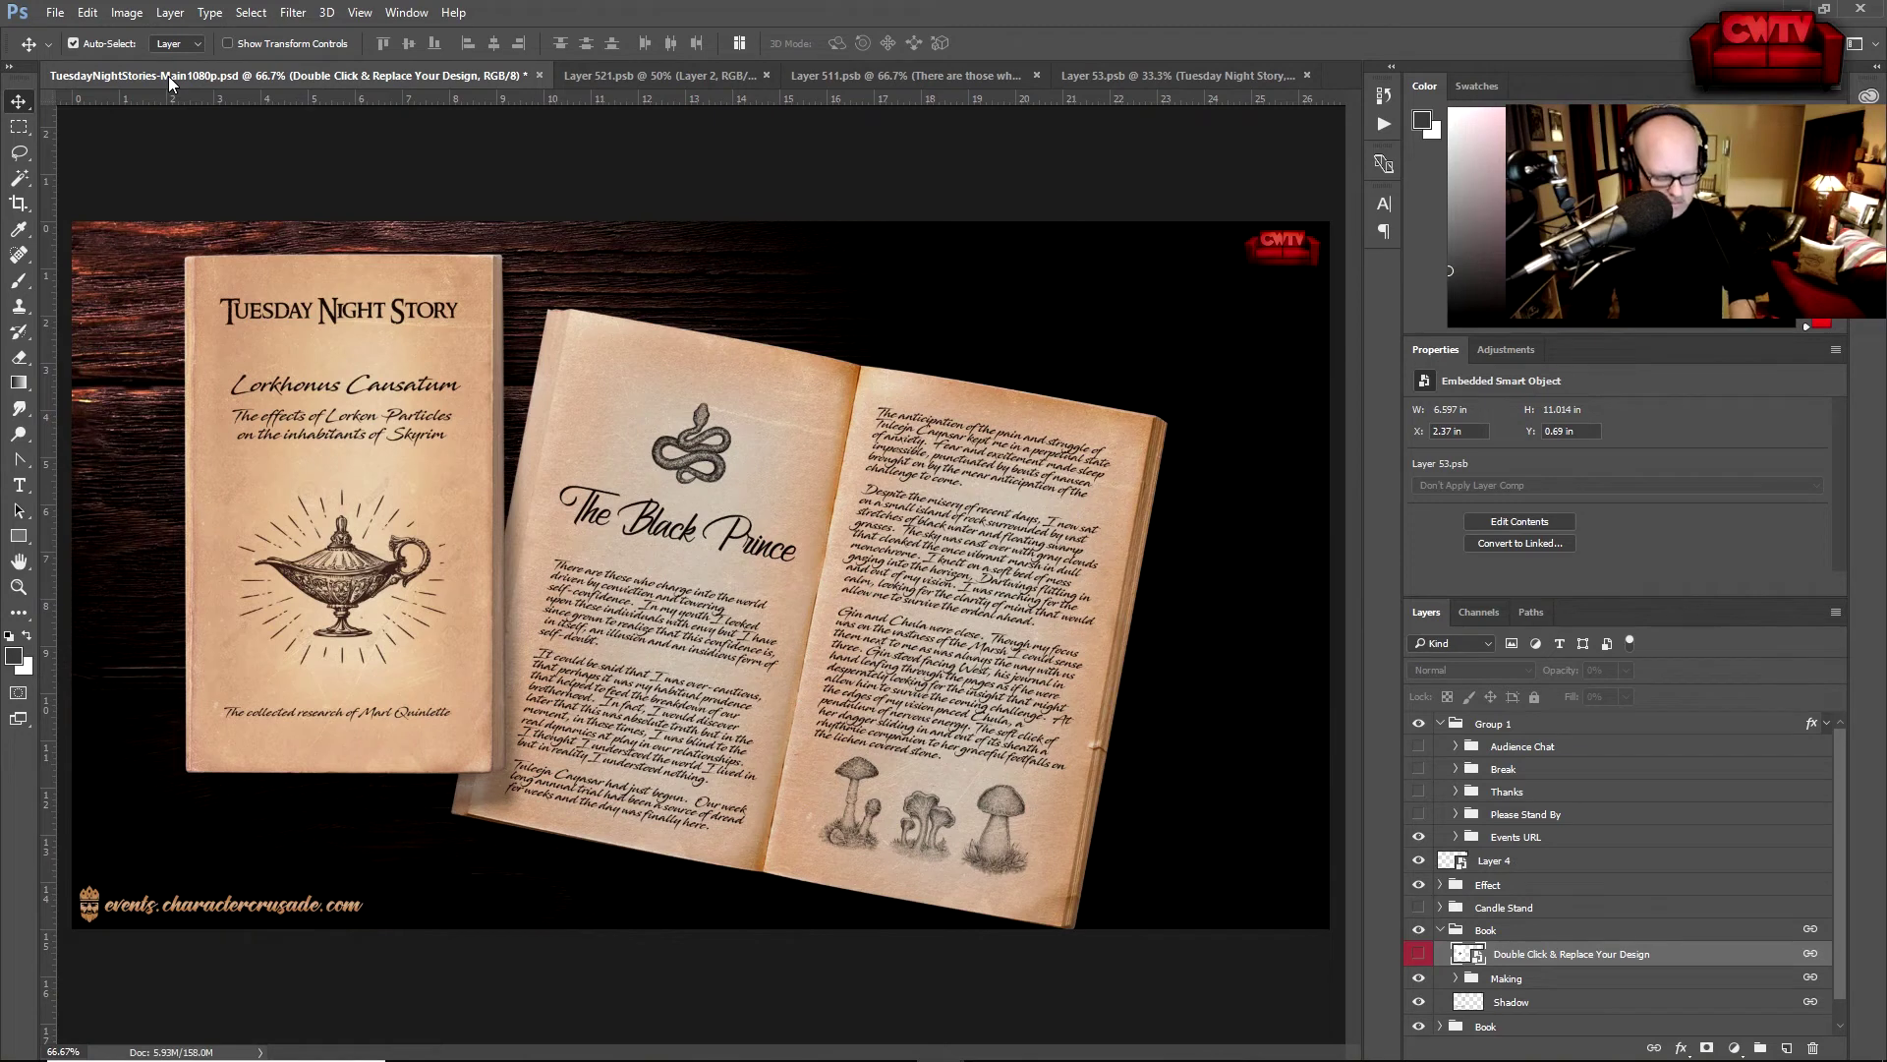
# - Change the title to 'Tuesday Night Stories', then check it on the book mockup
pyautogui.click(1169, 75)
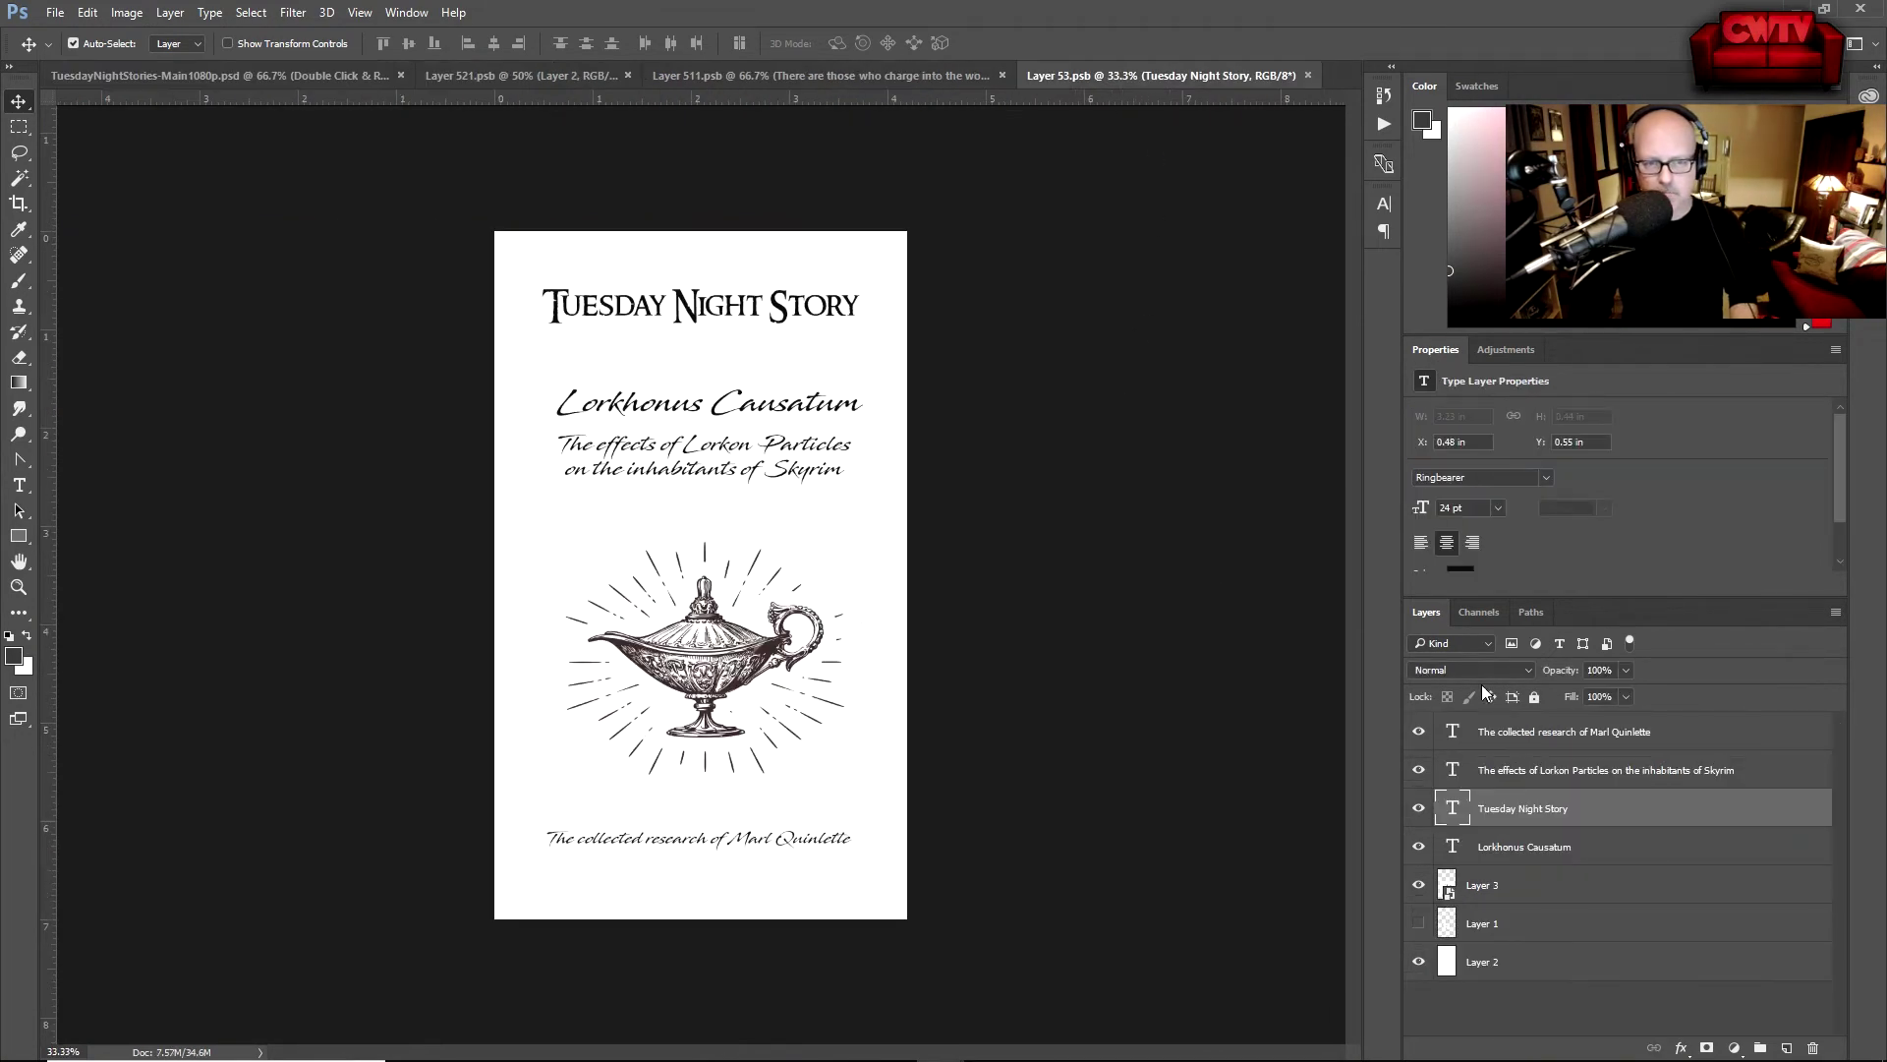
pyautogui.doubleClick(1457, 808)
pyautogui.click(855, 303)
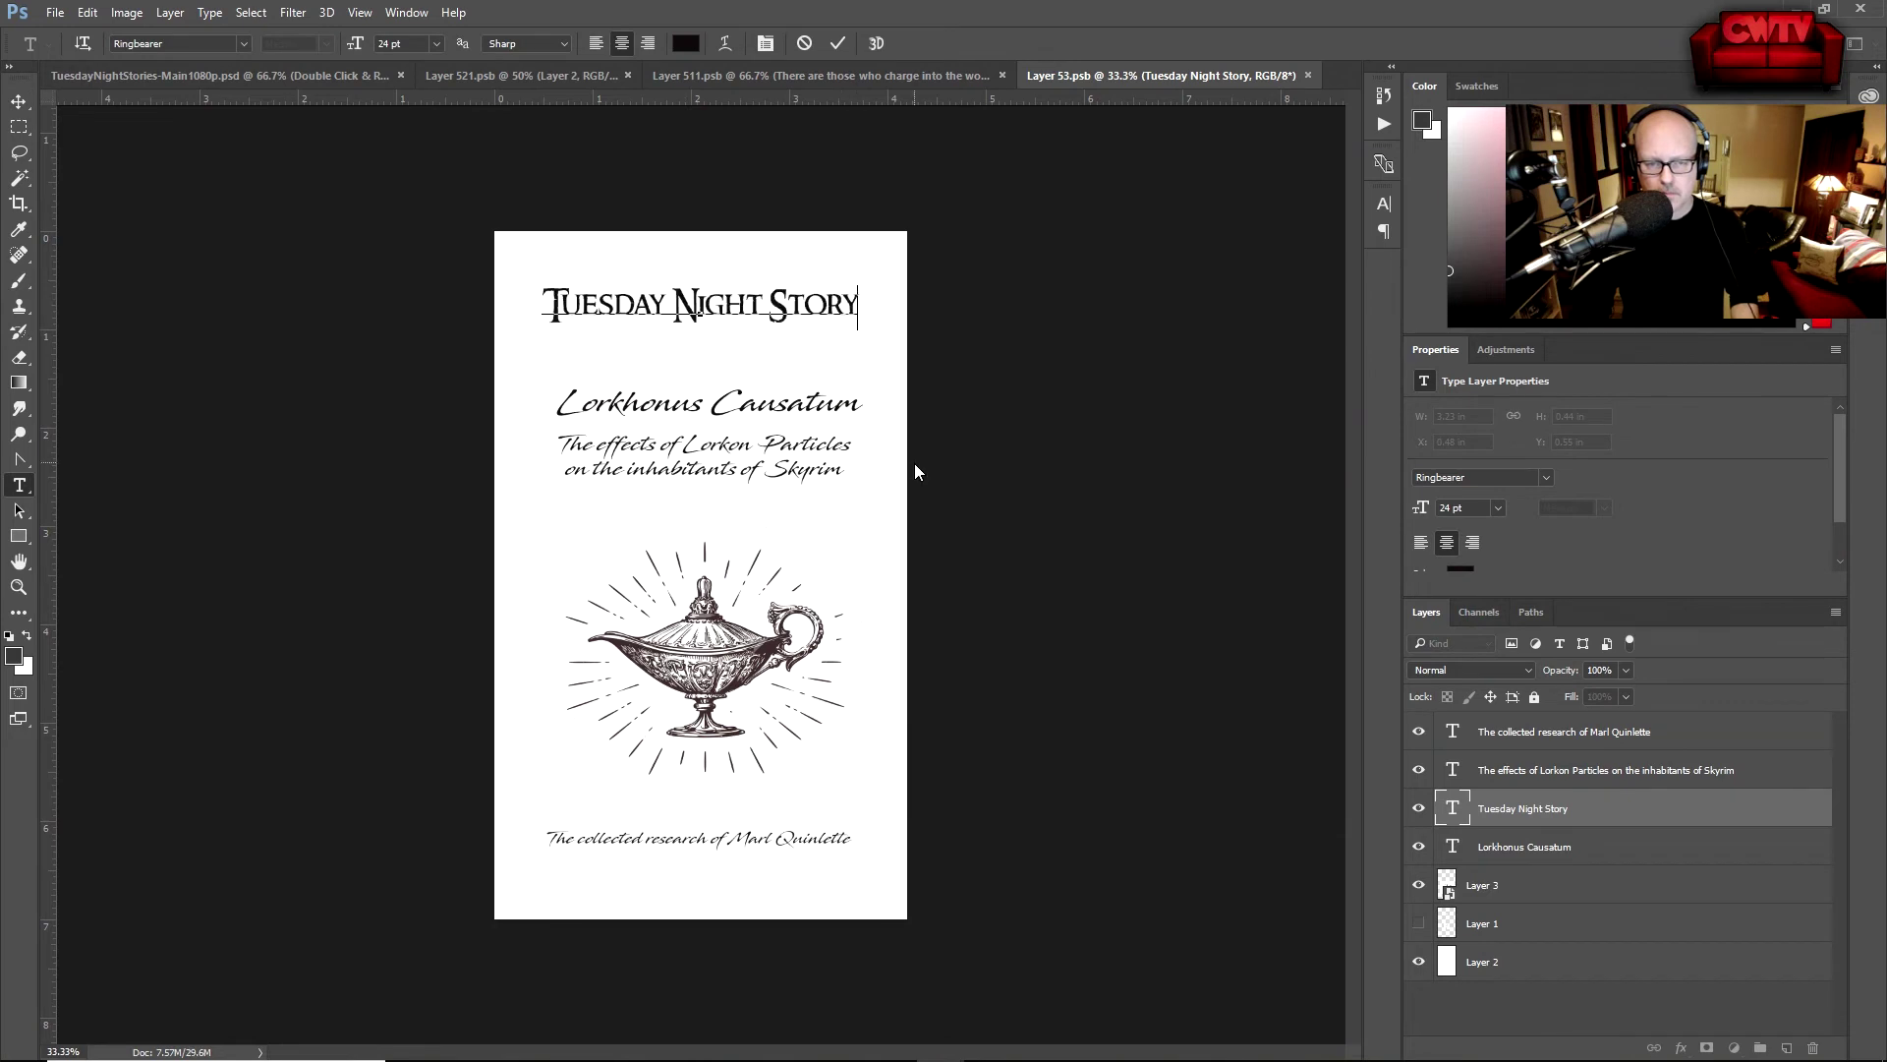
pyautogui.press('BackSpace')
pyautogui.write('ies')
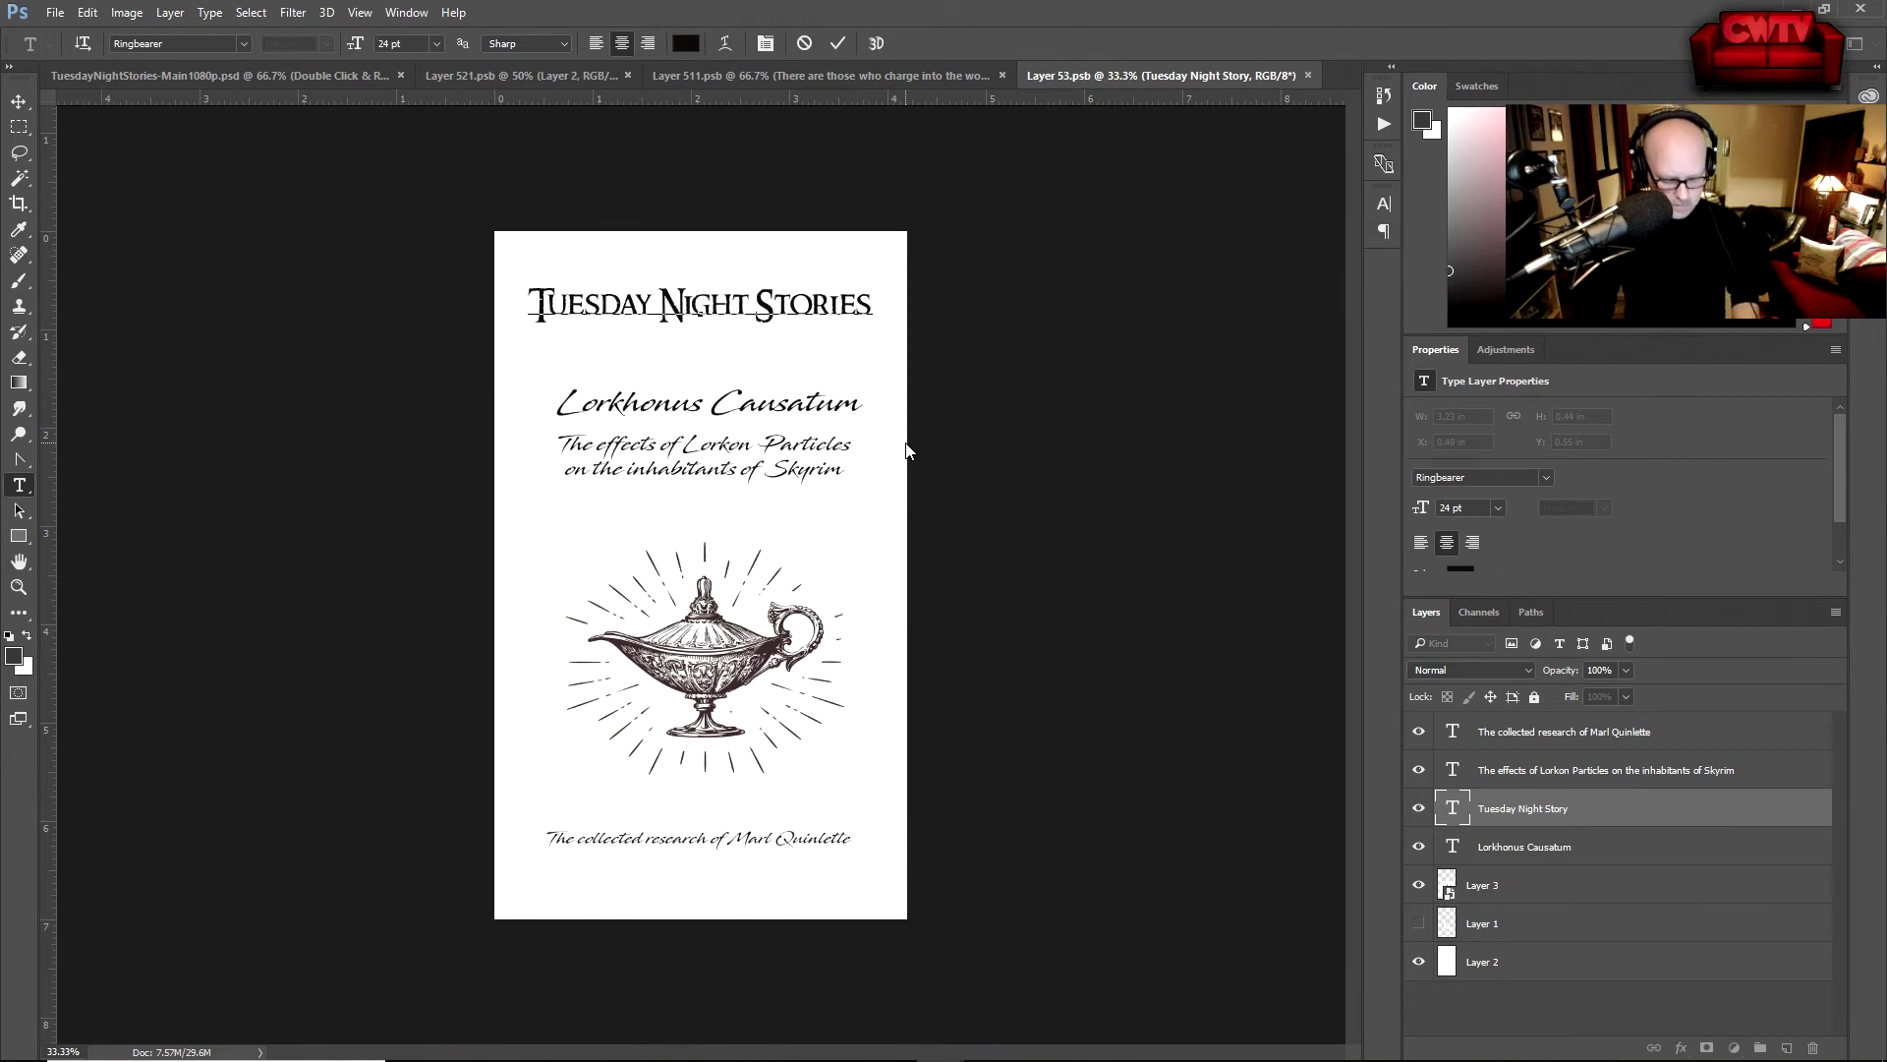
pyautogui.hotkey('ctrl', 'Return')
pyautogui.press('v')
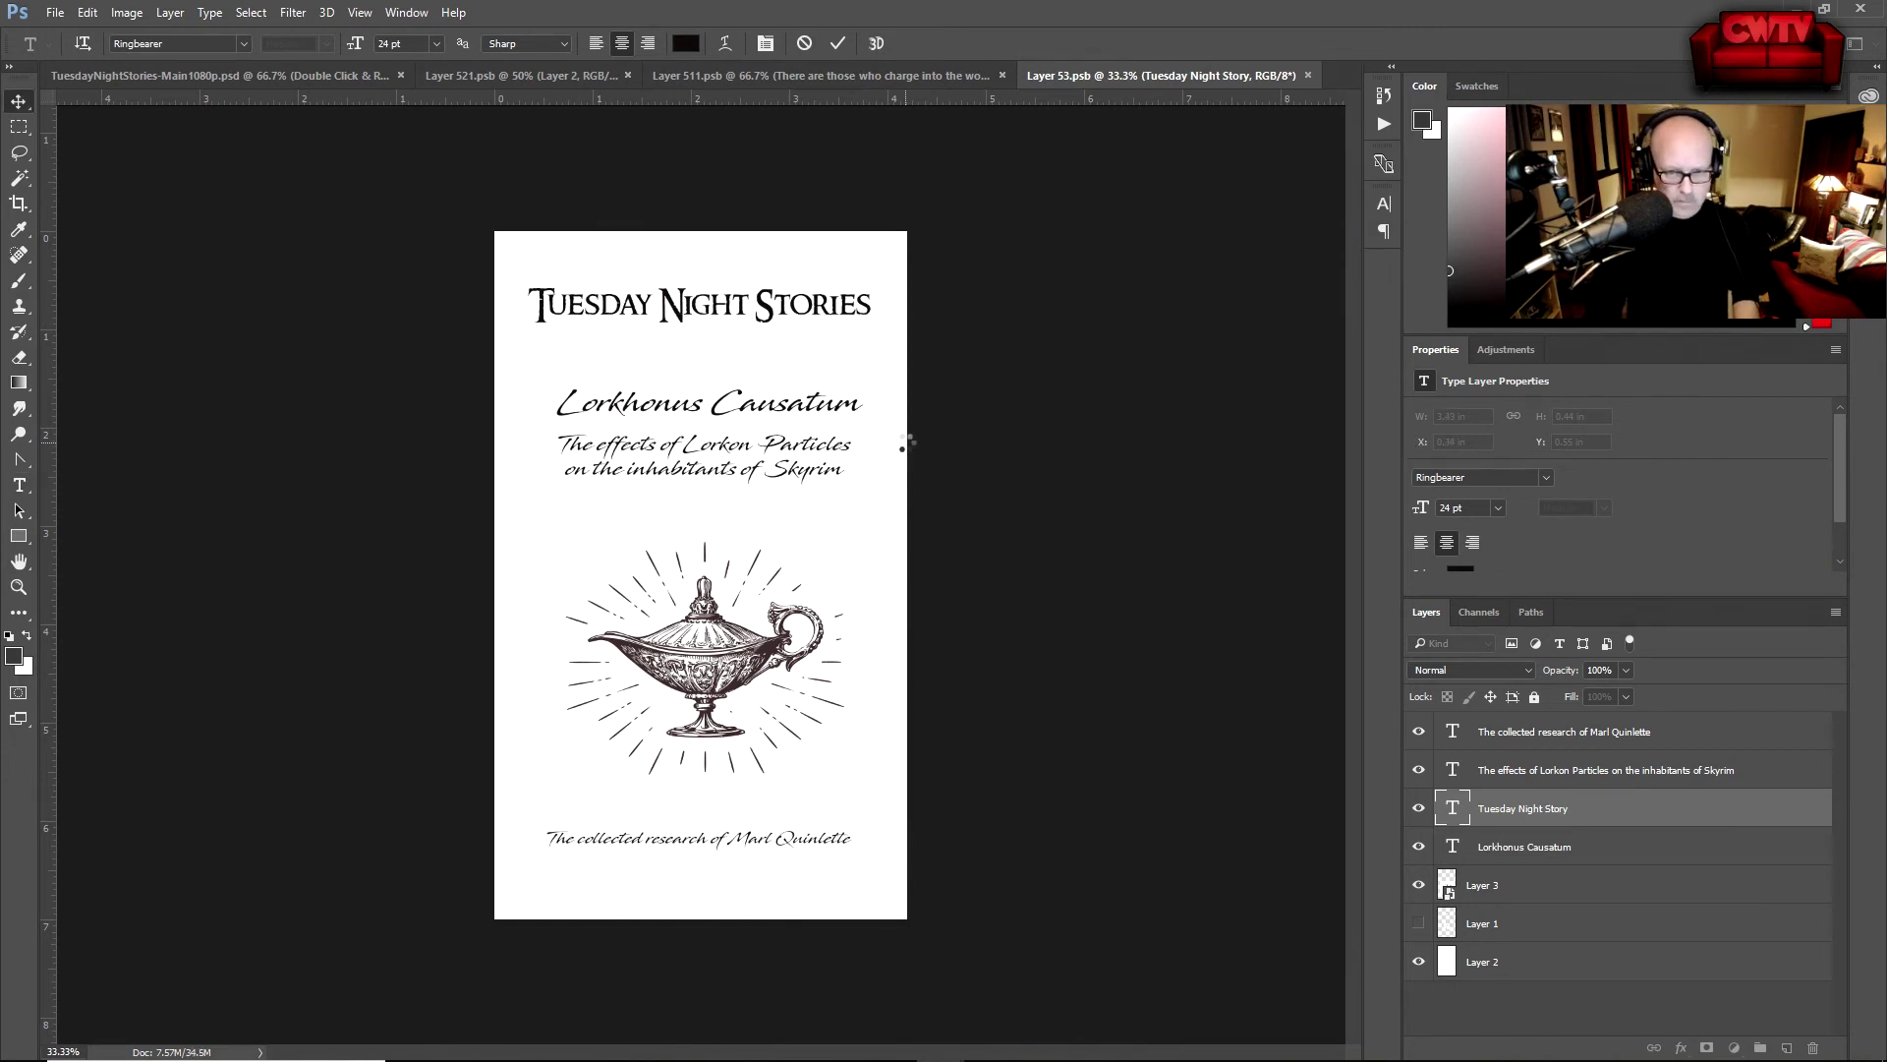
pyautogui.click(86, 77)
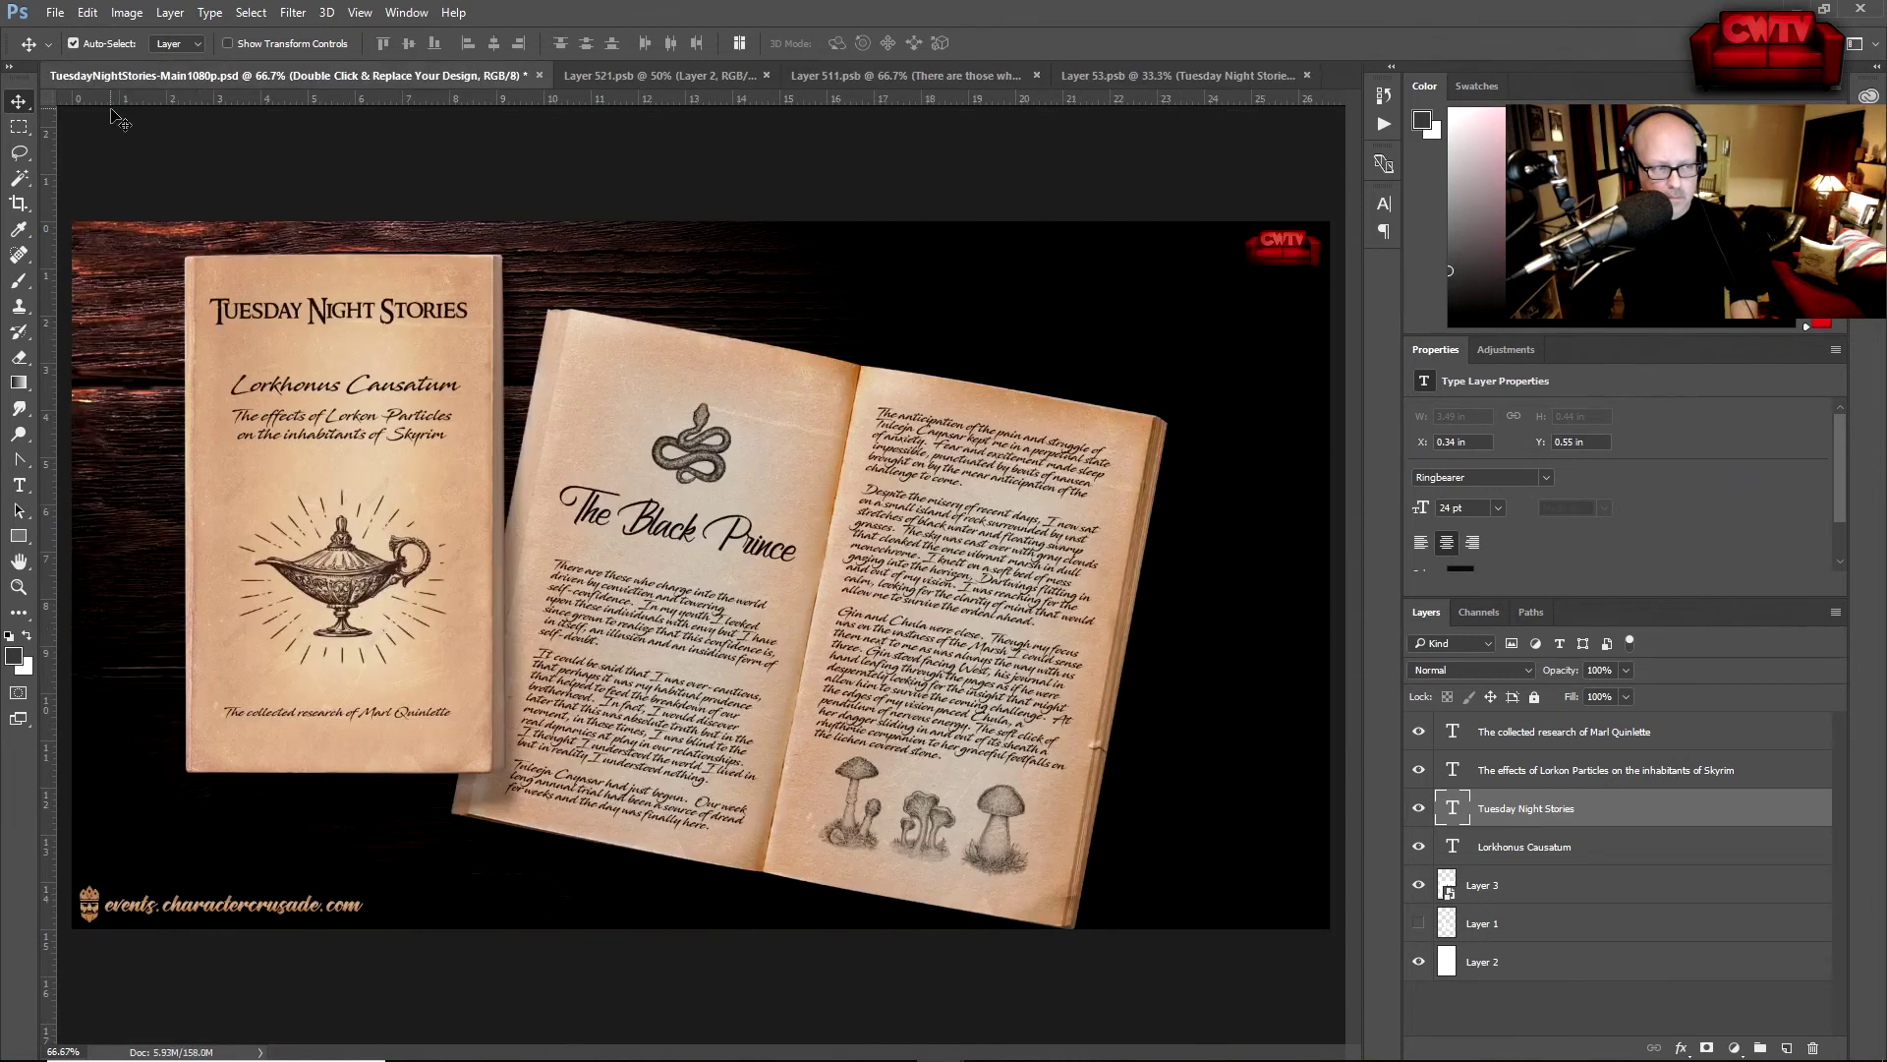
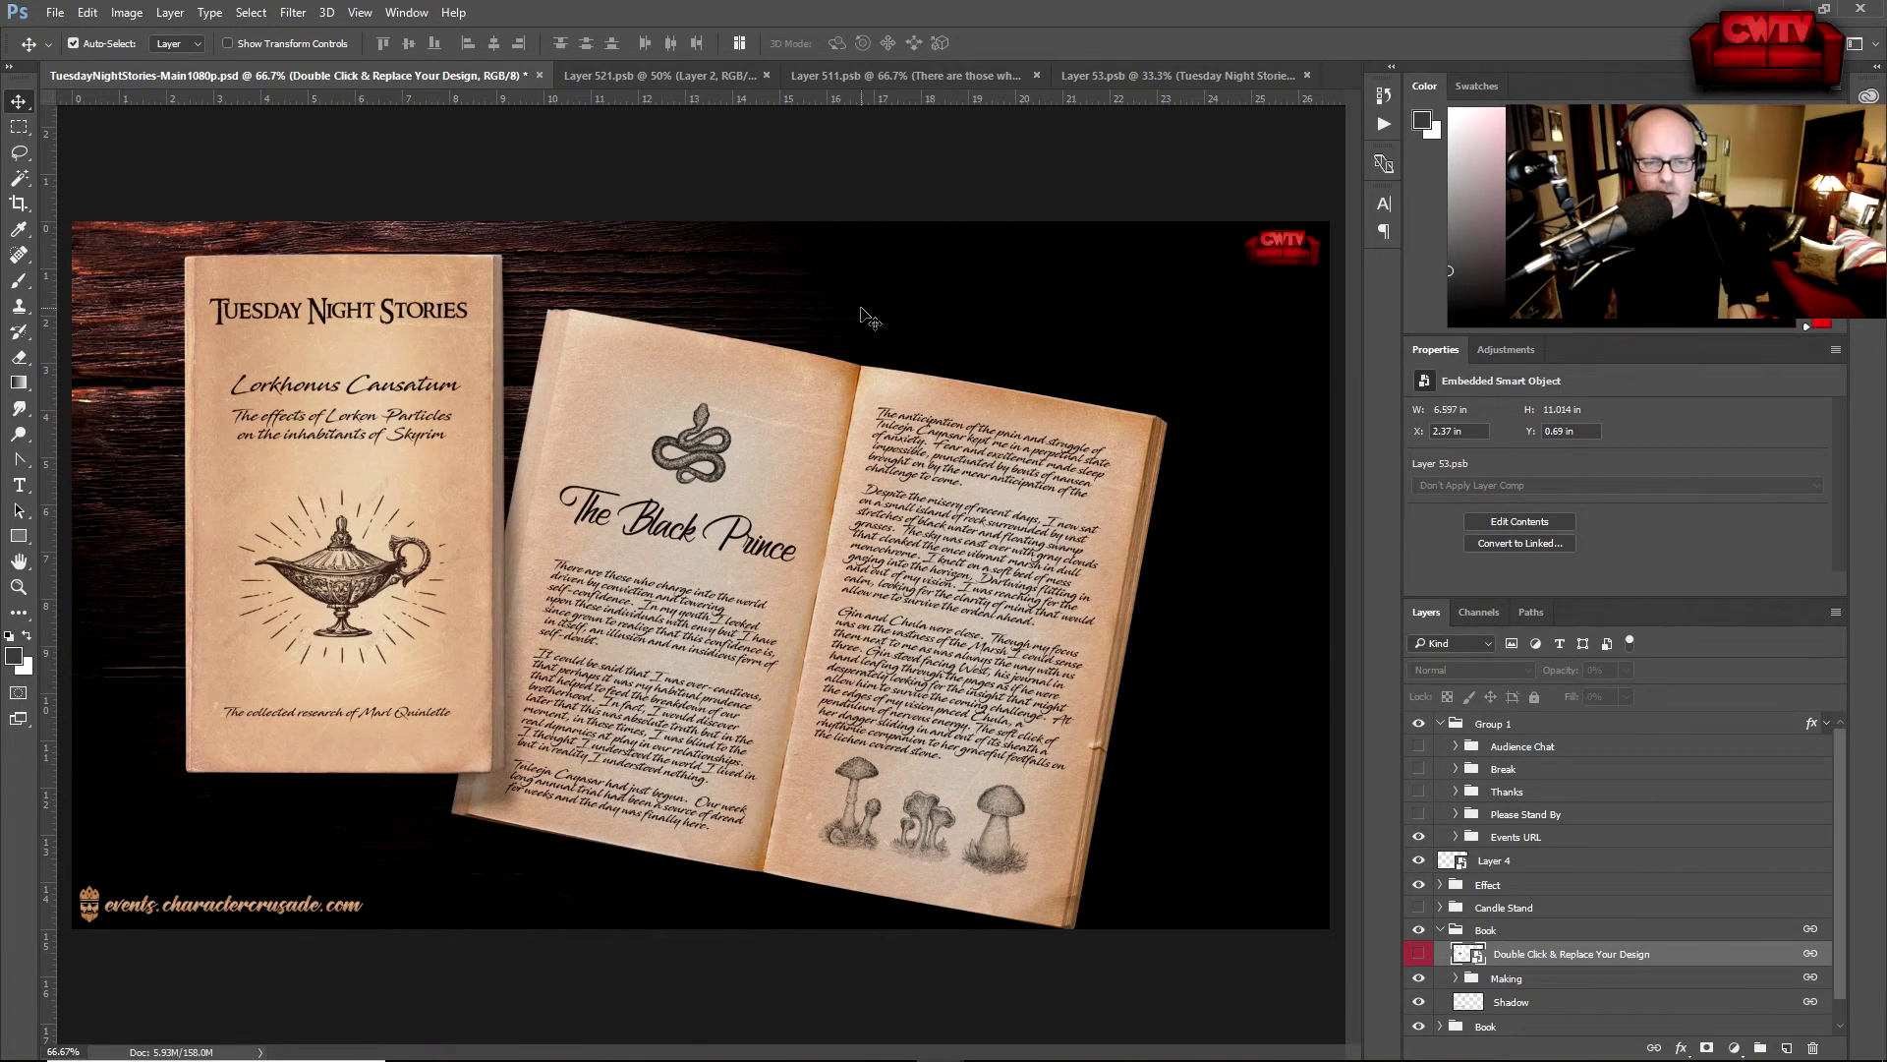
# - Close the BlackPrince, atziluth and stingray File Explorer windows from the taskbar
pyautogui.moveTo(467, 1045)
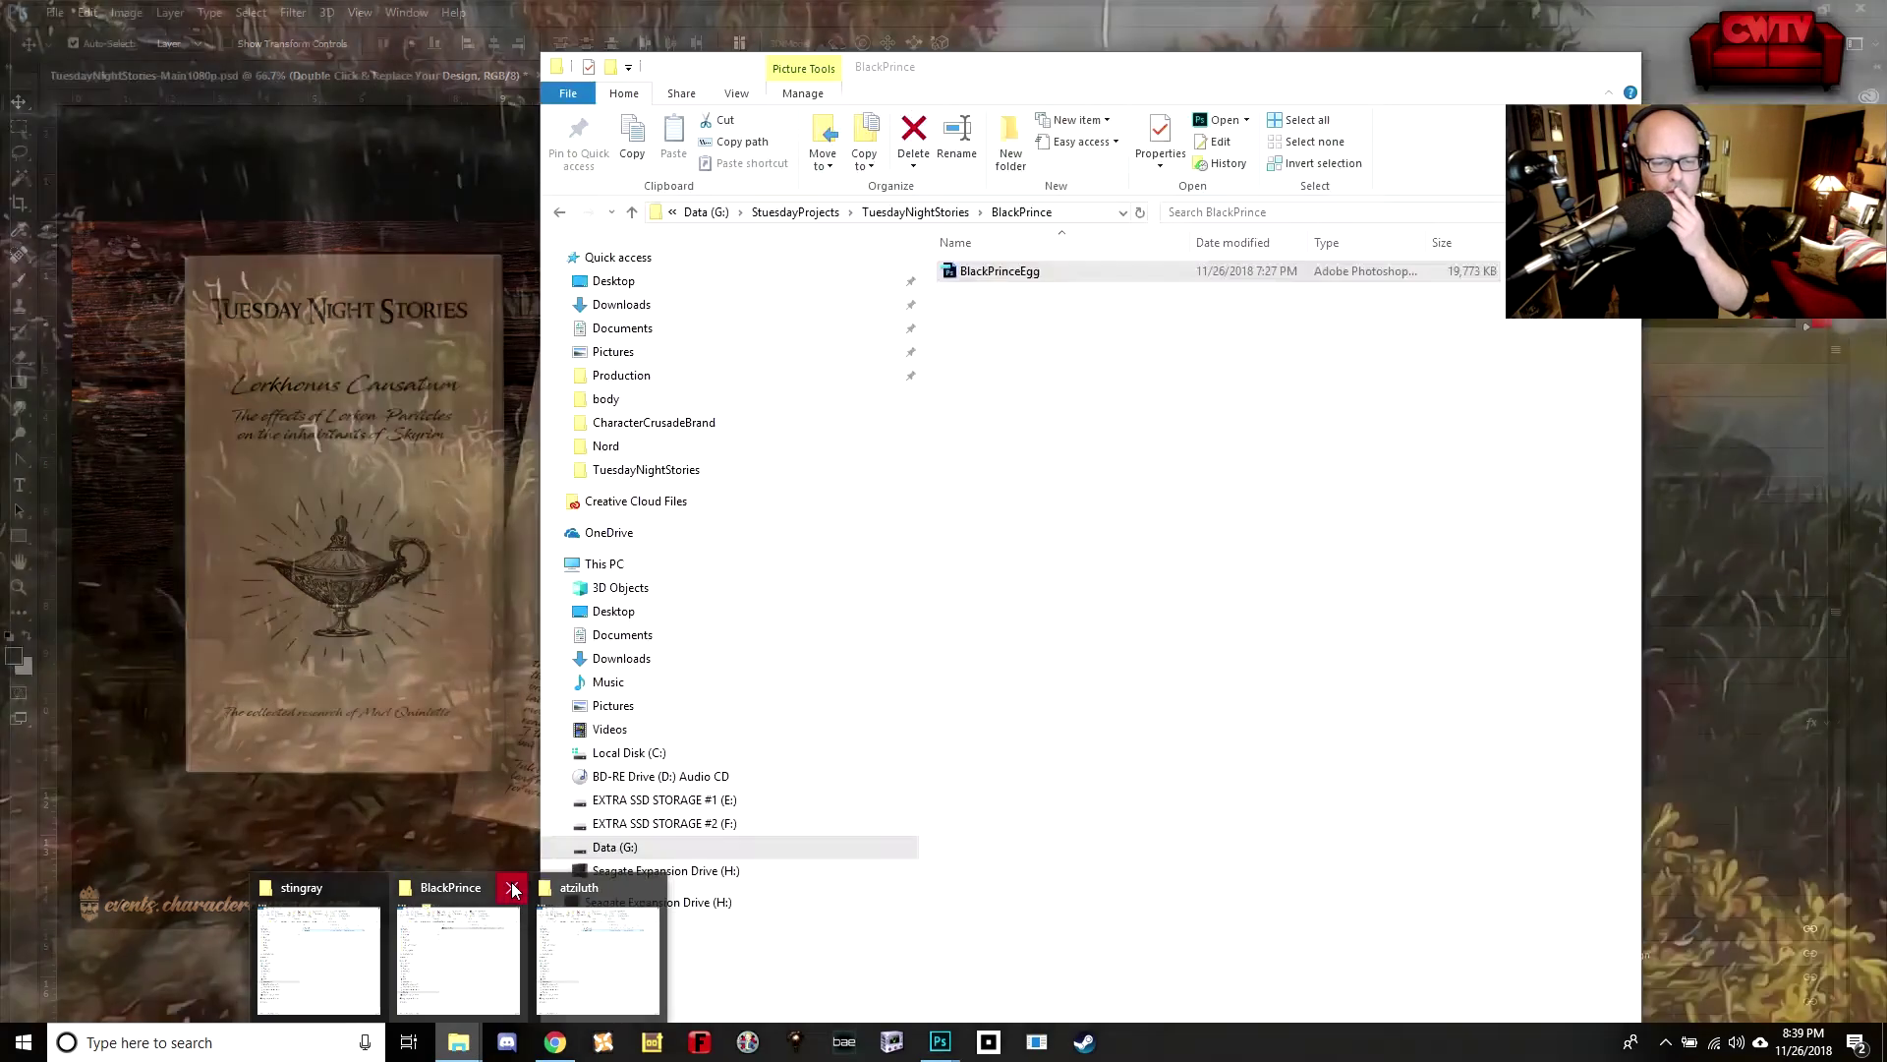
pyautogui.click(512, 889)
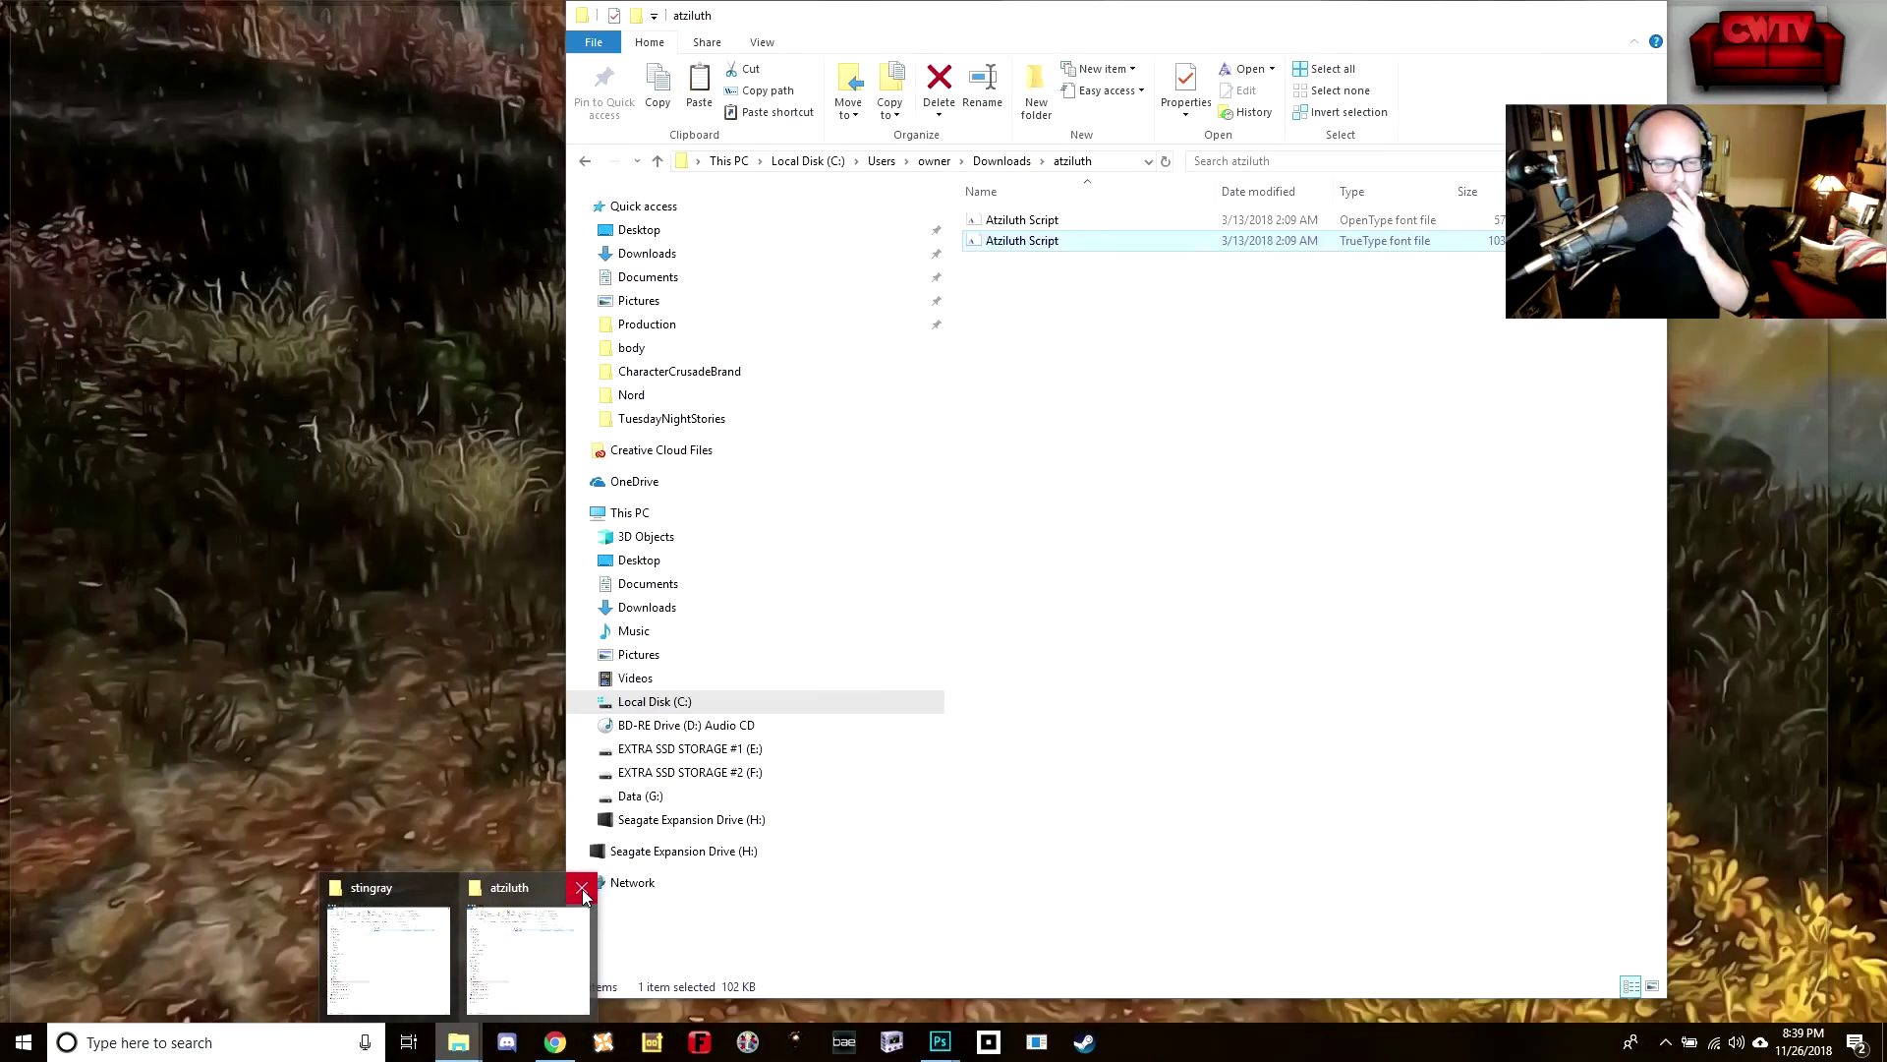
pyautogui.click(582, 888)
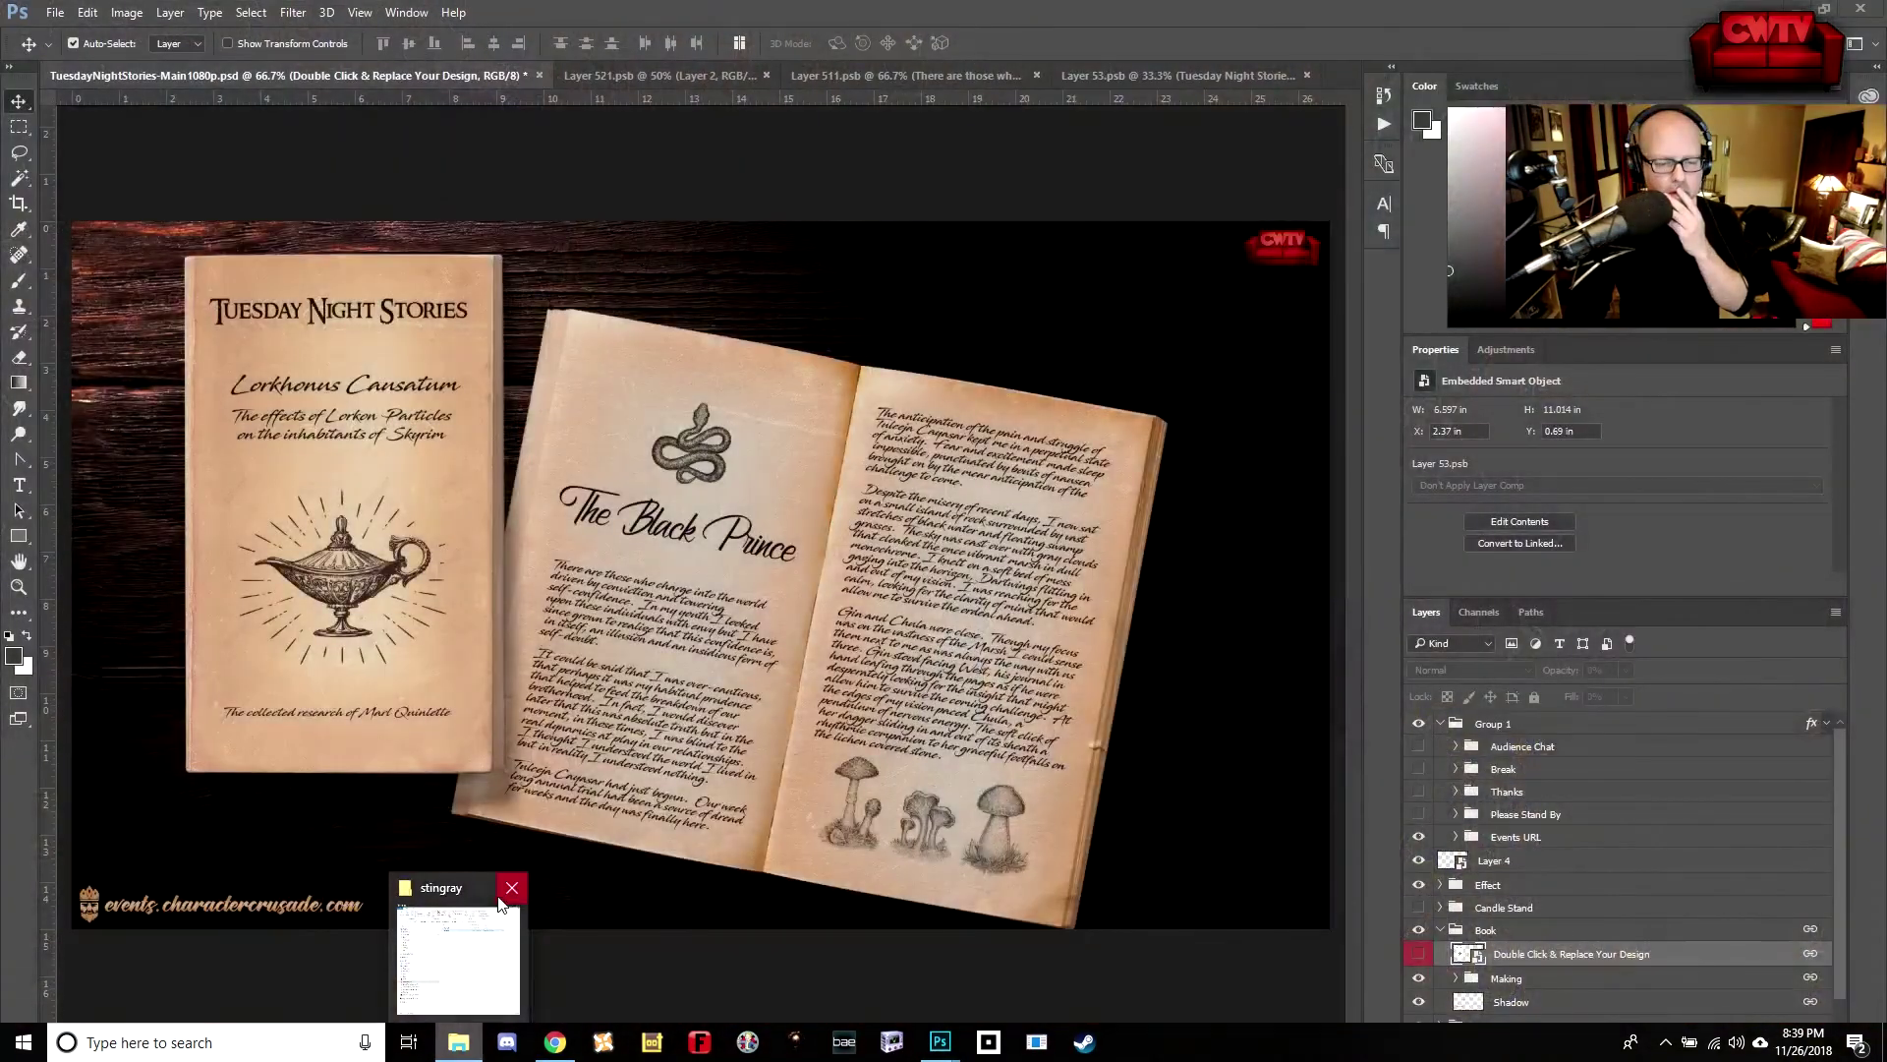
pyautogui.click(501, 896)
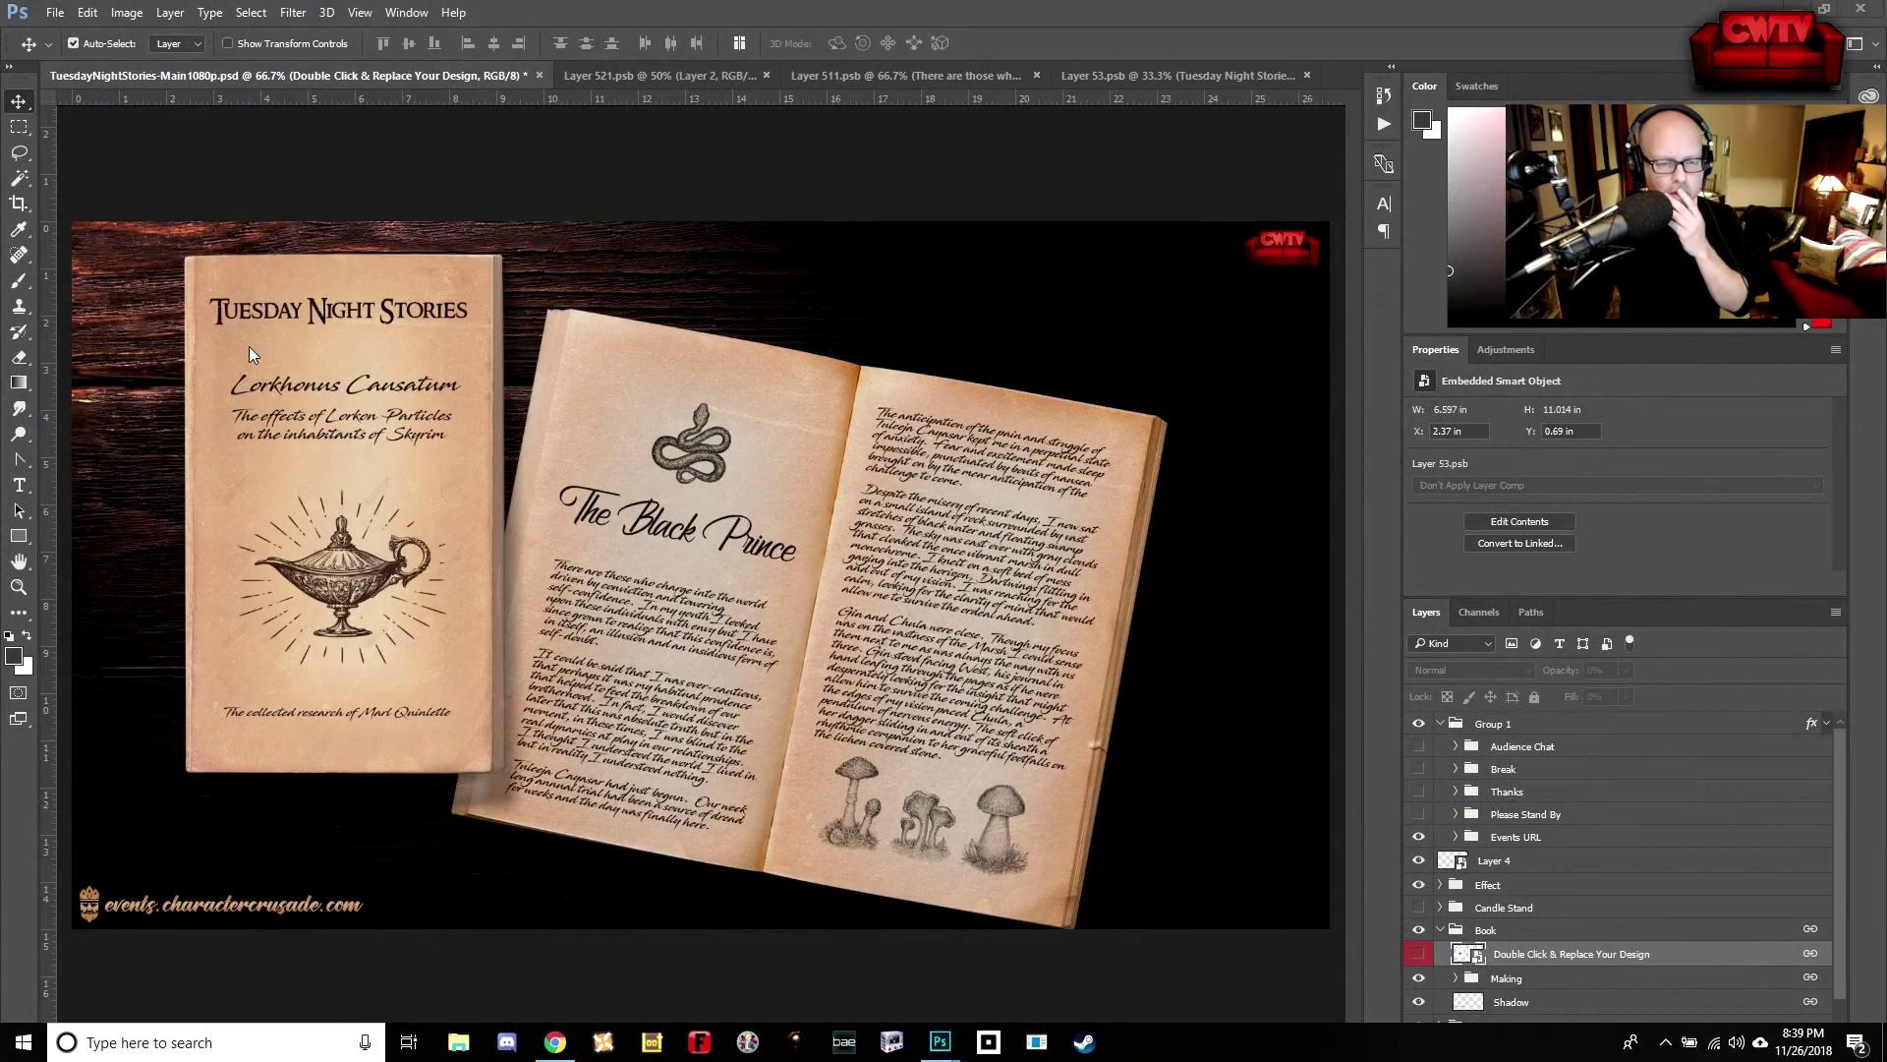
# - Save the book mockup document with File > Save
pyautogui.click(55, 12)
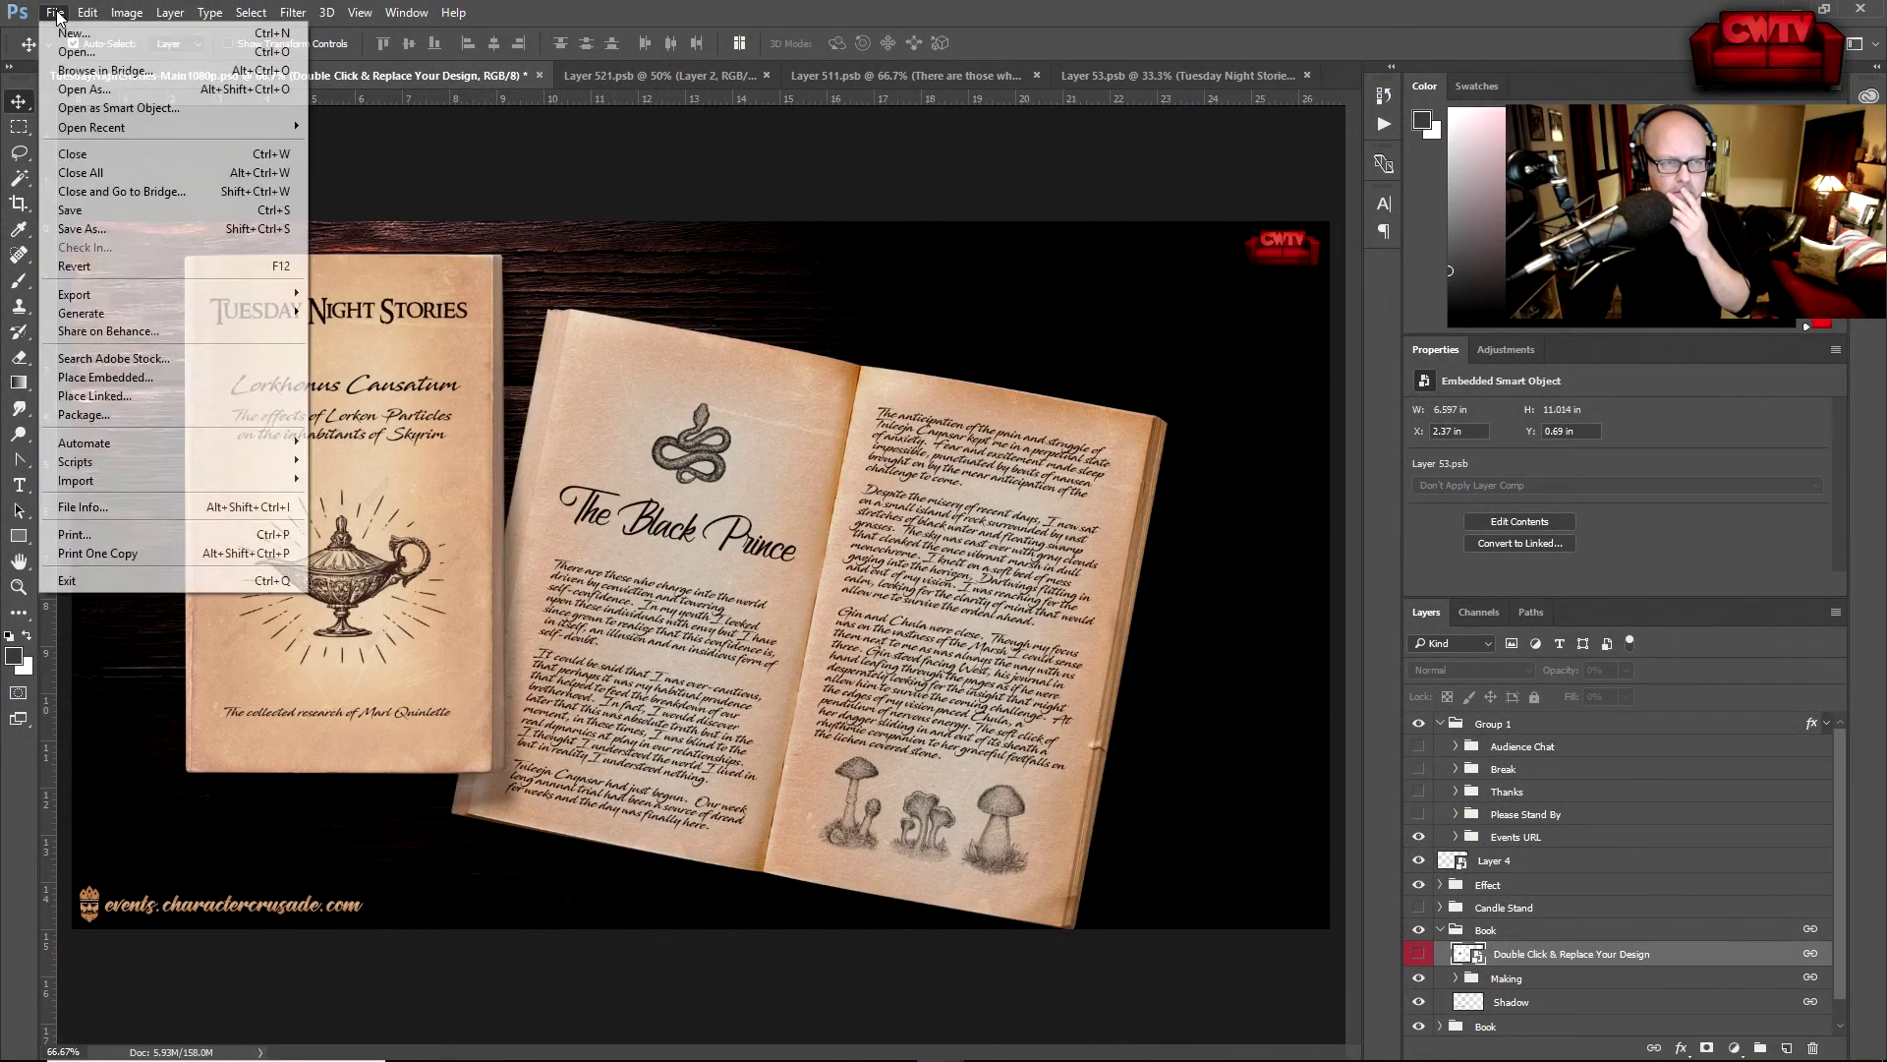
pyautogui.click(73, 209)
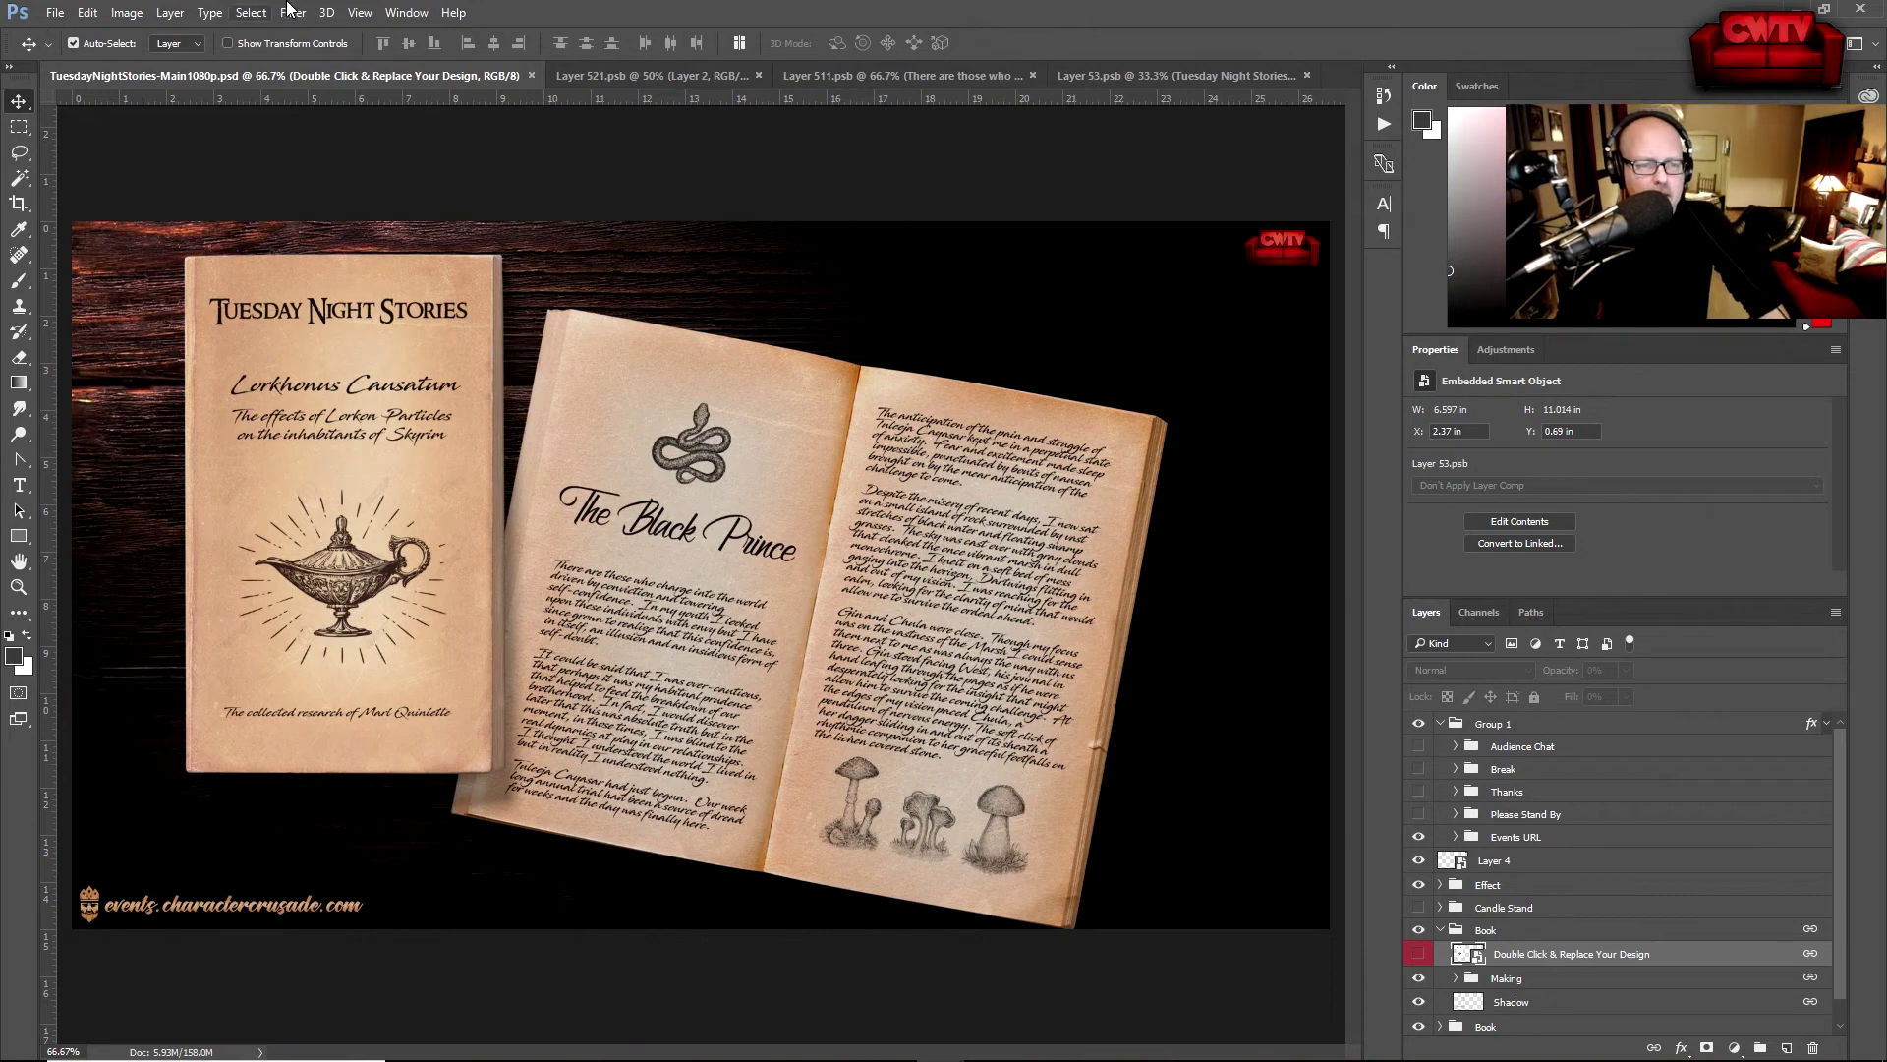
pyautogui.click(55, 12)
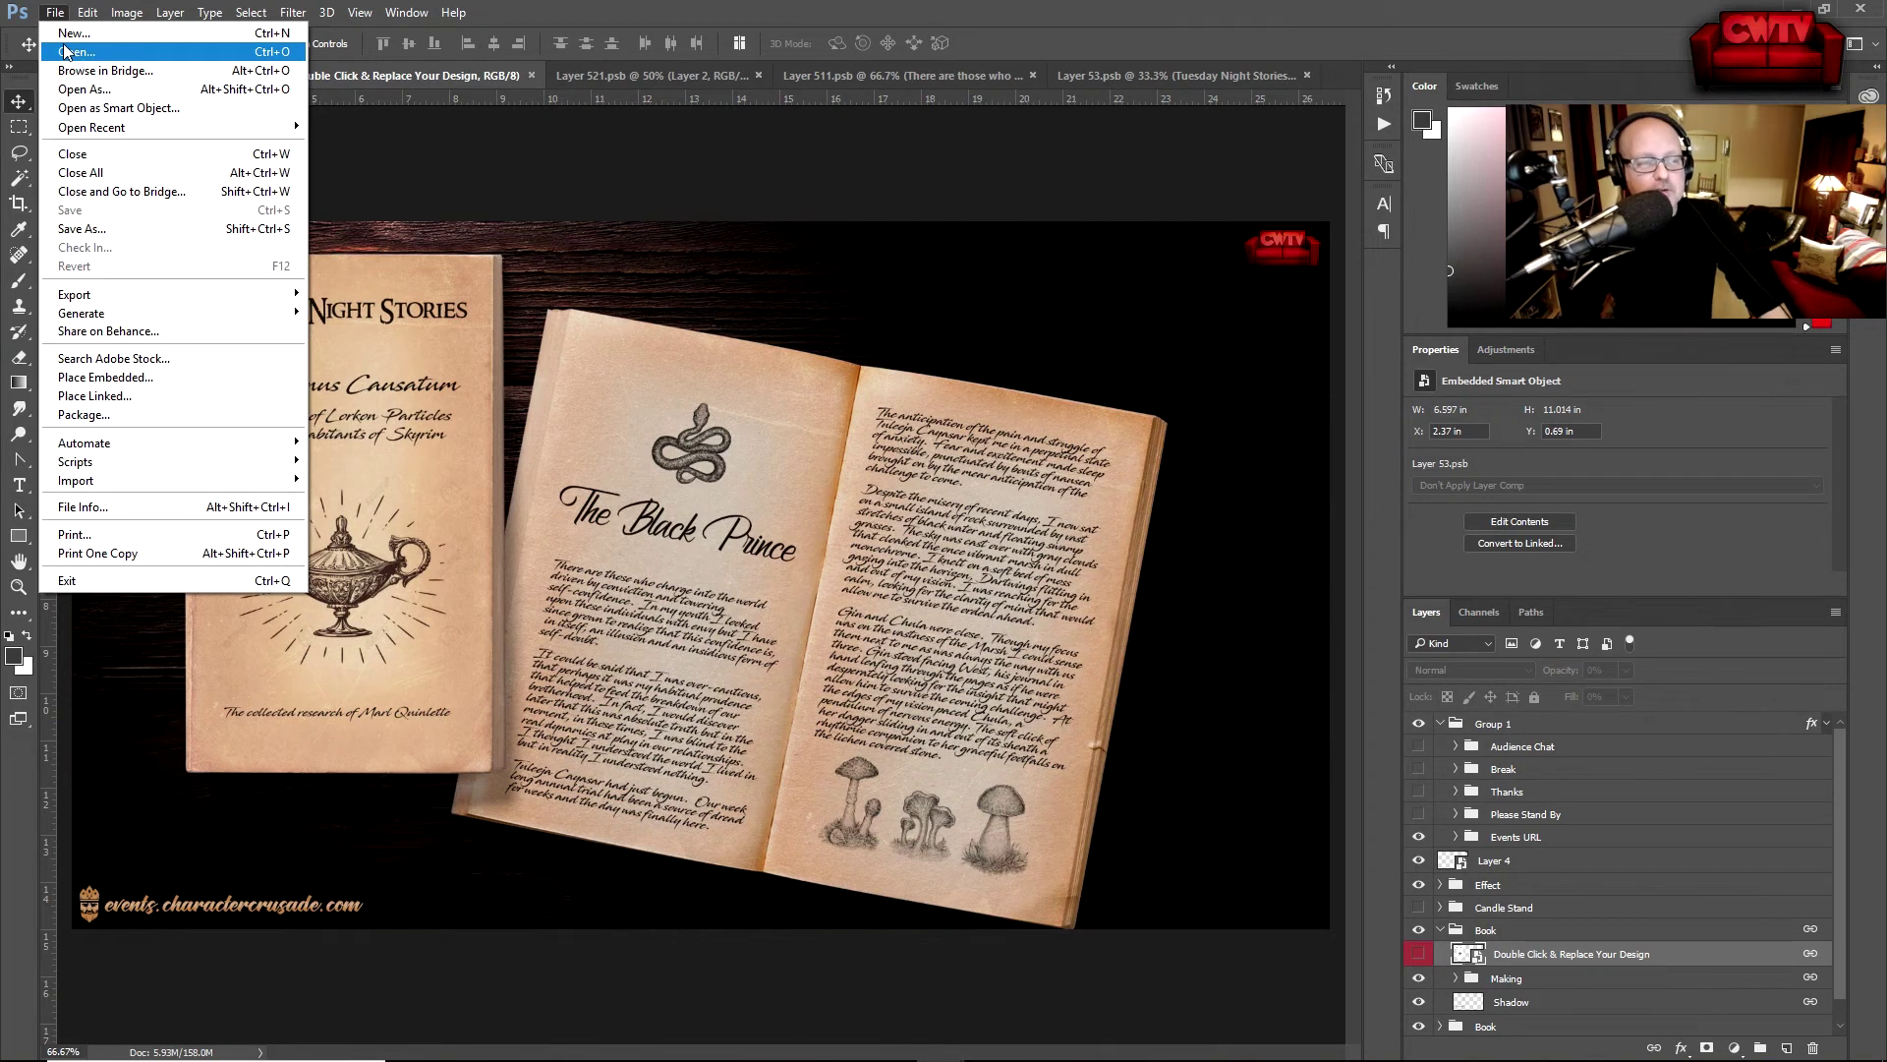
# - Start File > Open and browse the Seagate Expansion Drive (H:) to the Transfer folder
pyautogui.click(63, 51)
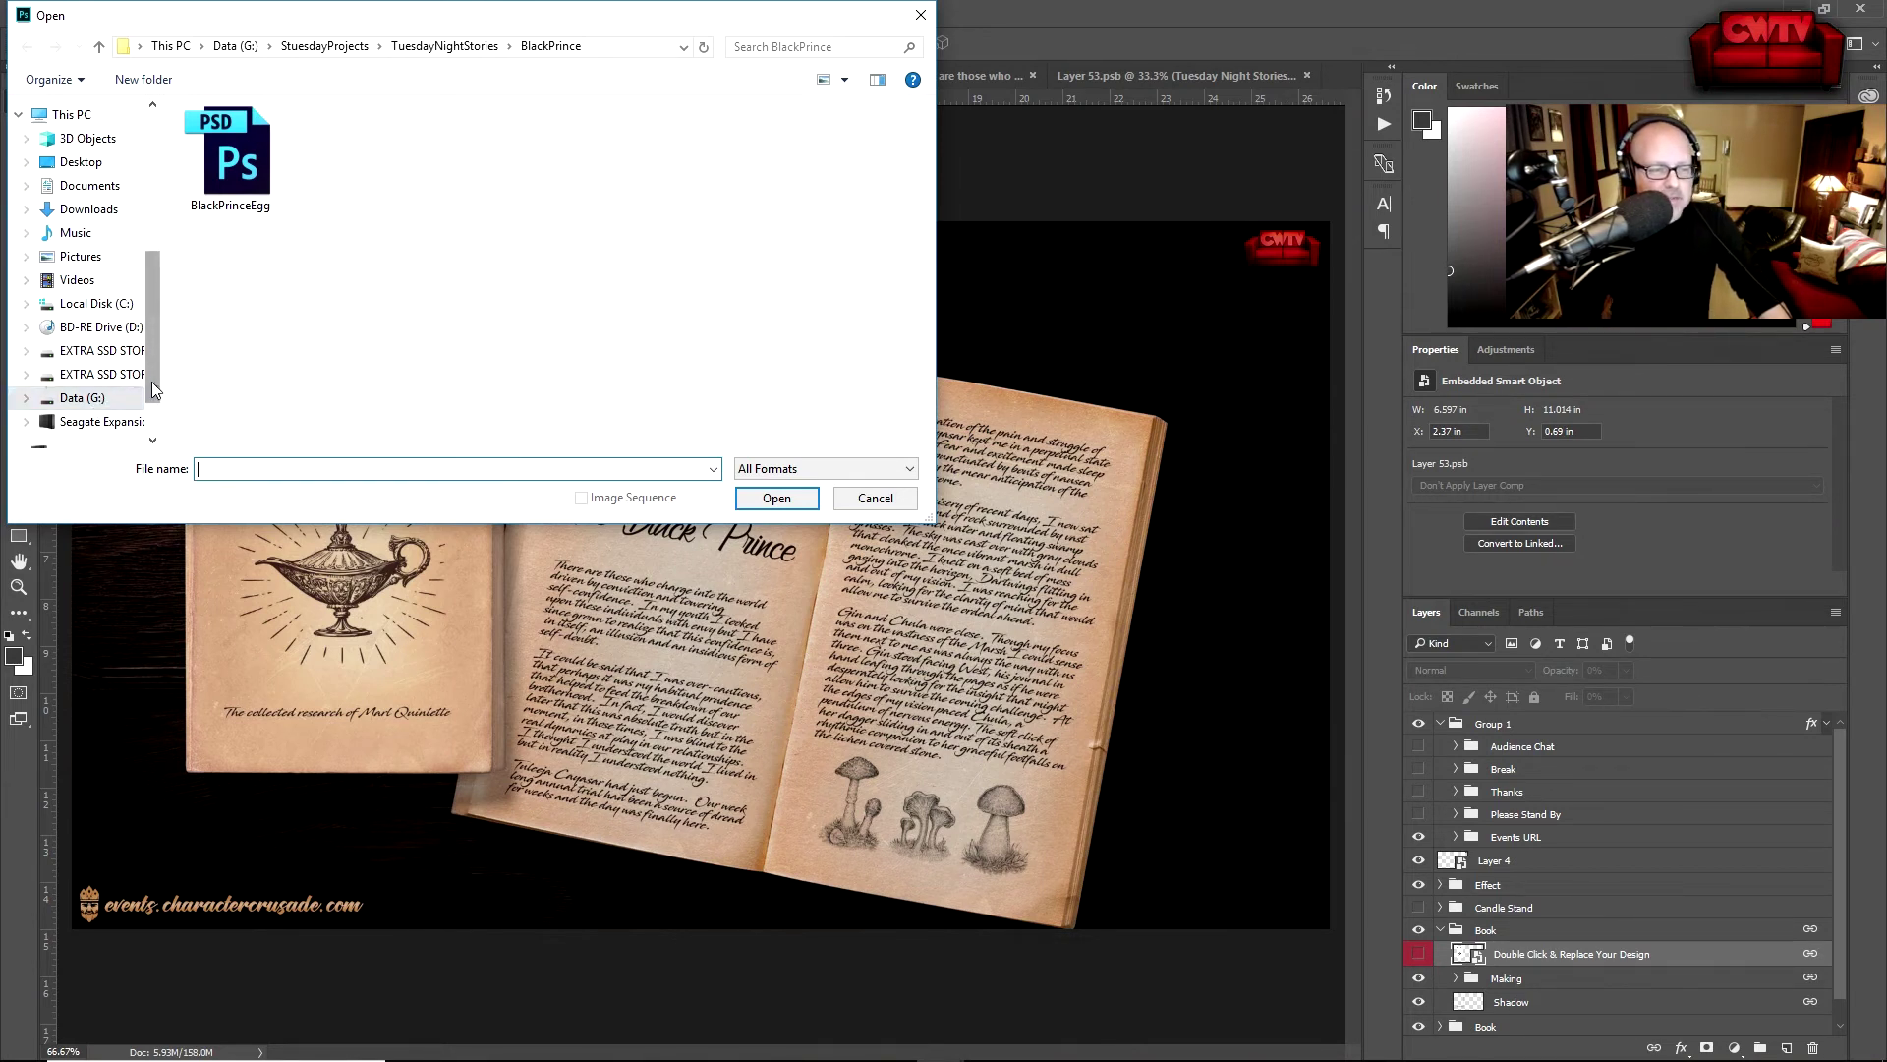
pyautogui.scroll(-1, 137, 393)
pyautogui.click(108, 372)
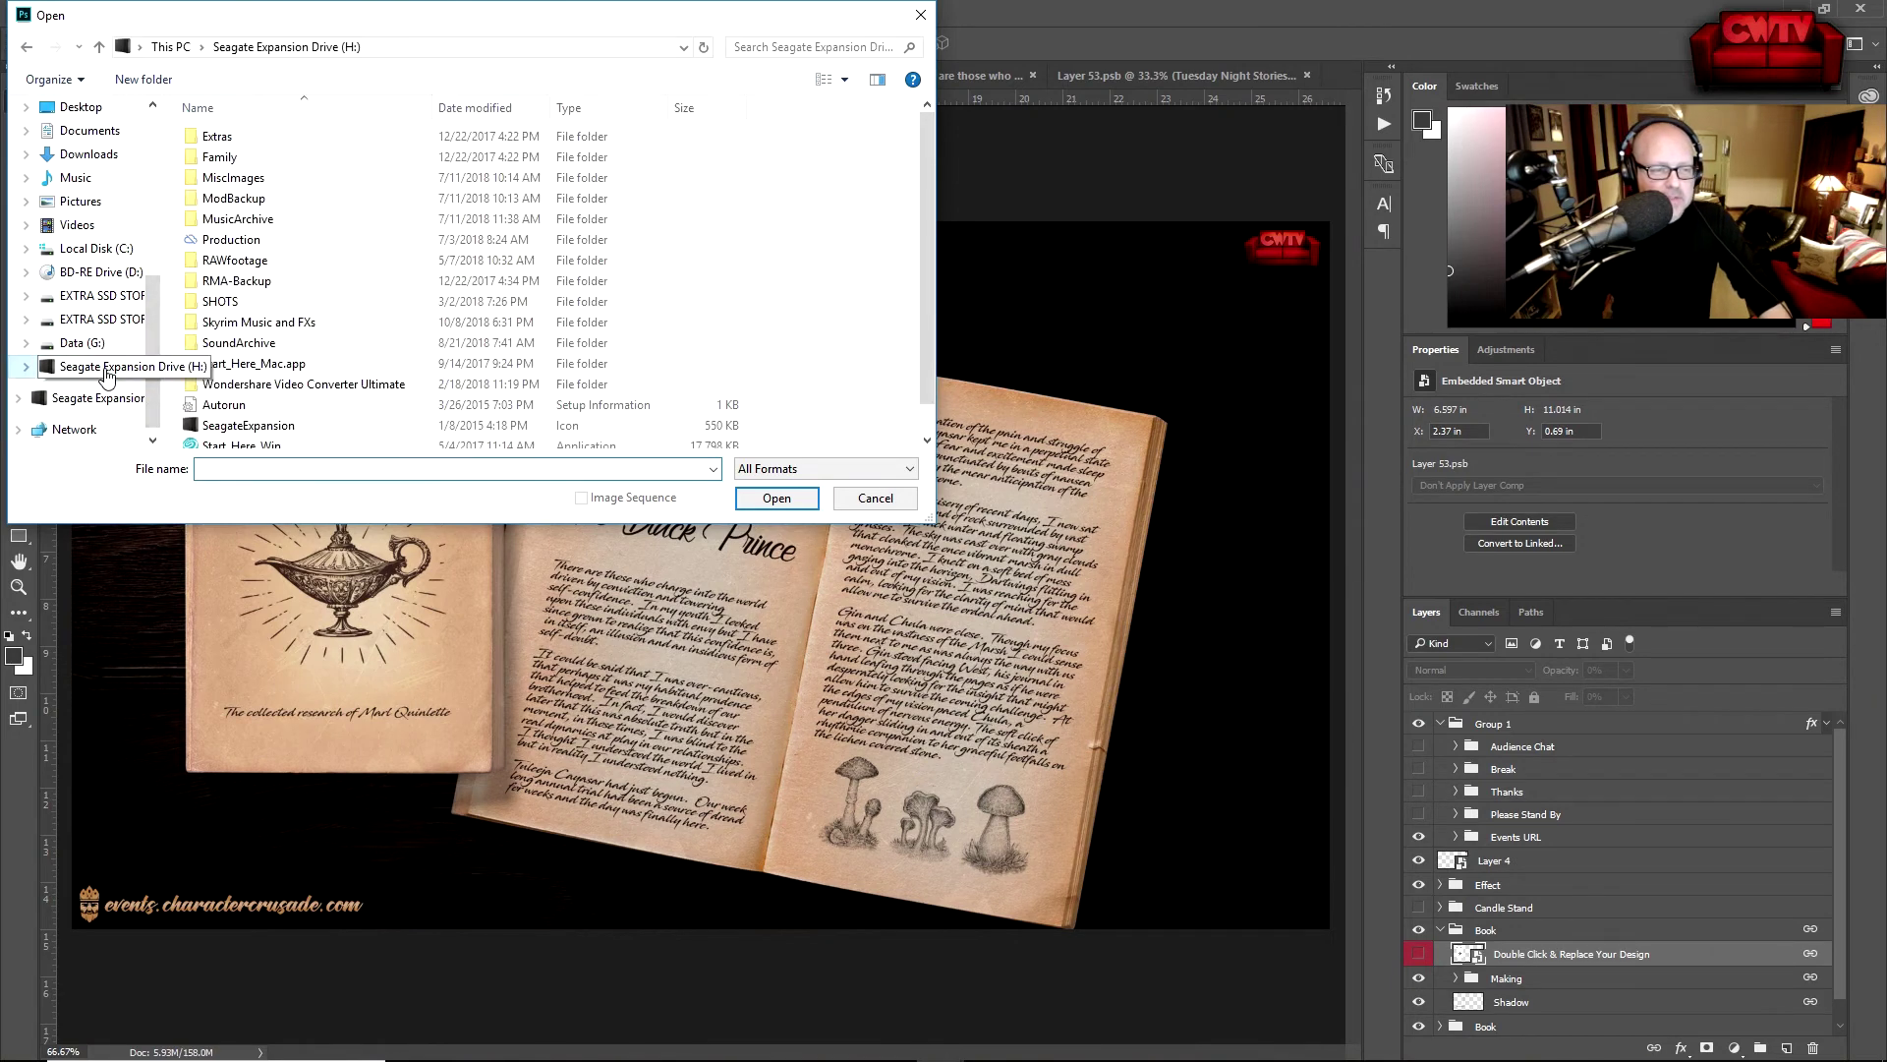
pyautogui.click(230, 241)
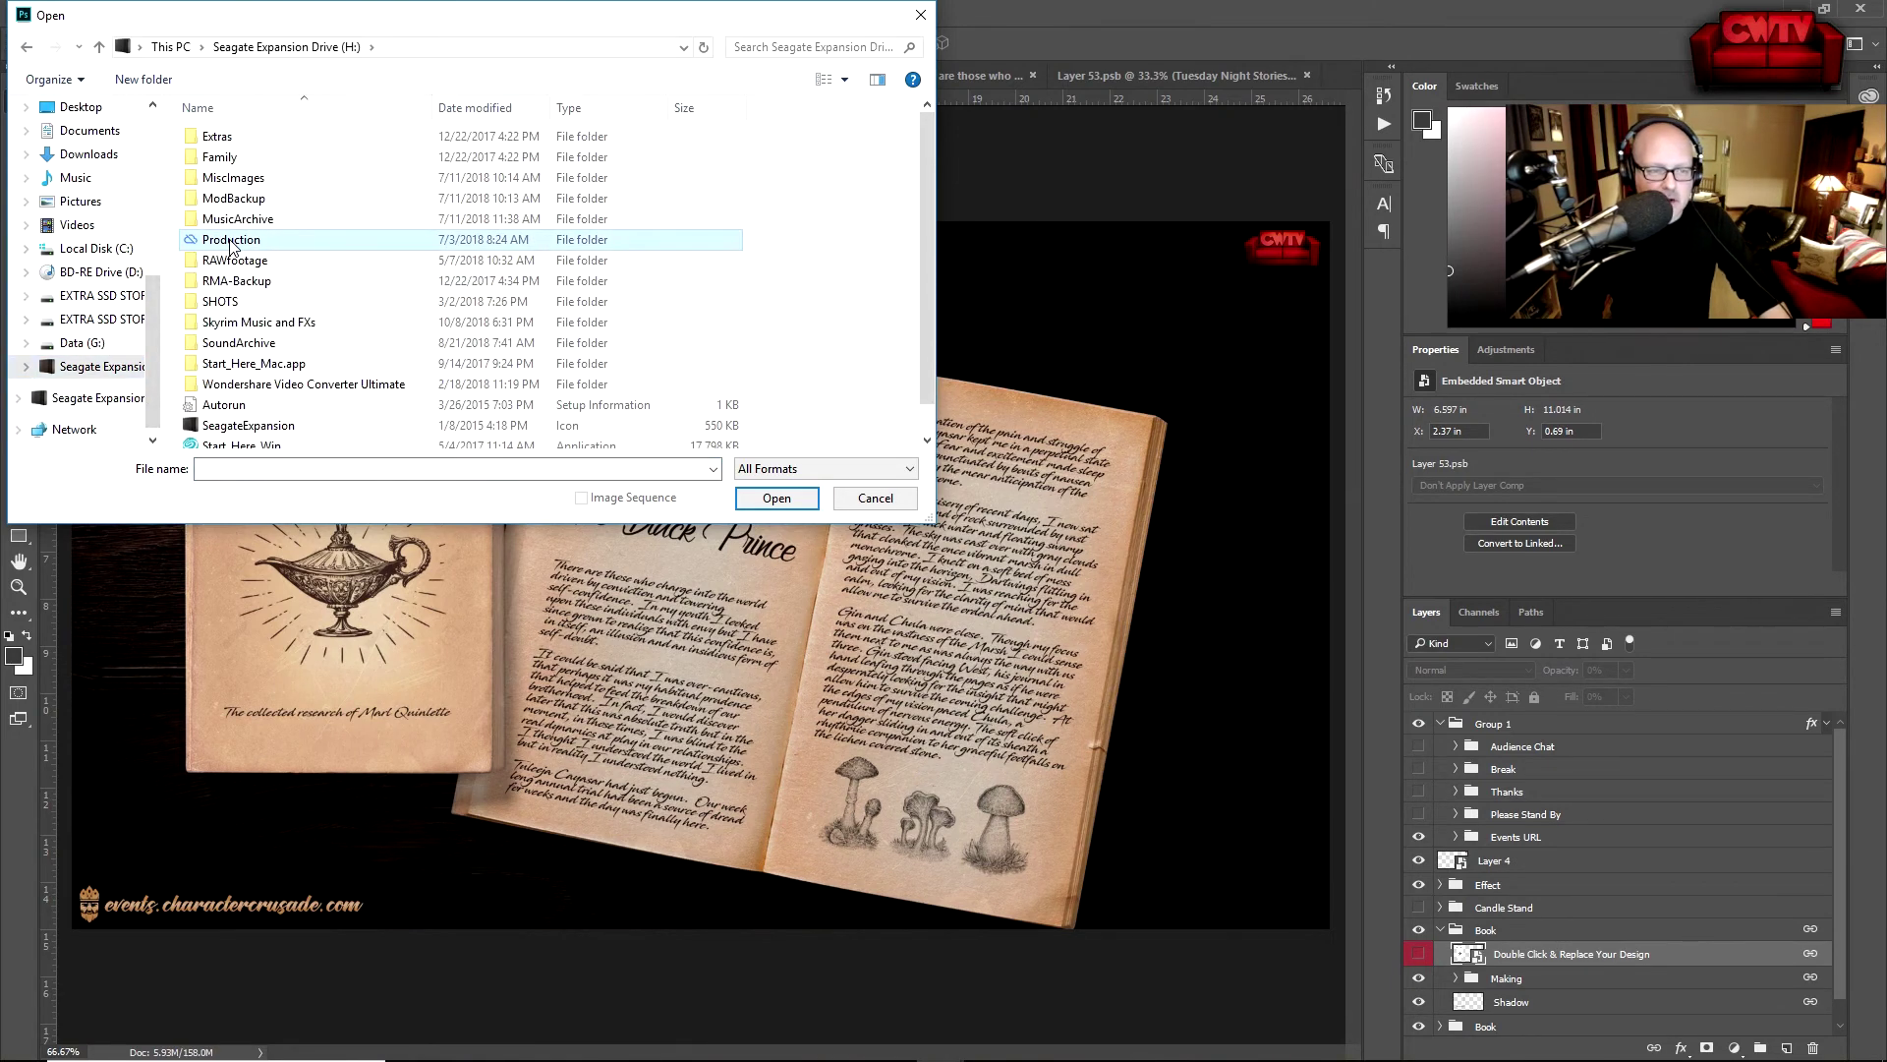
pyautogui.doubleClick(230, 242)
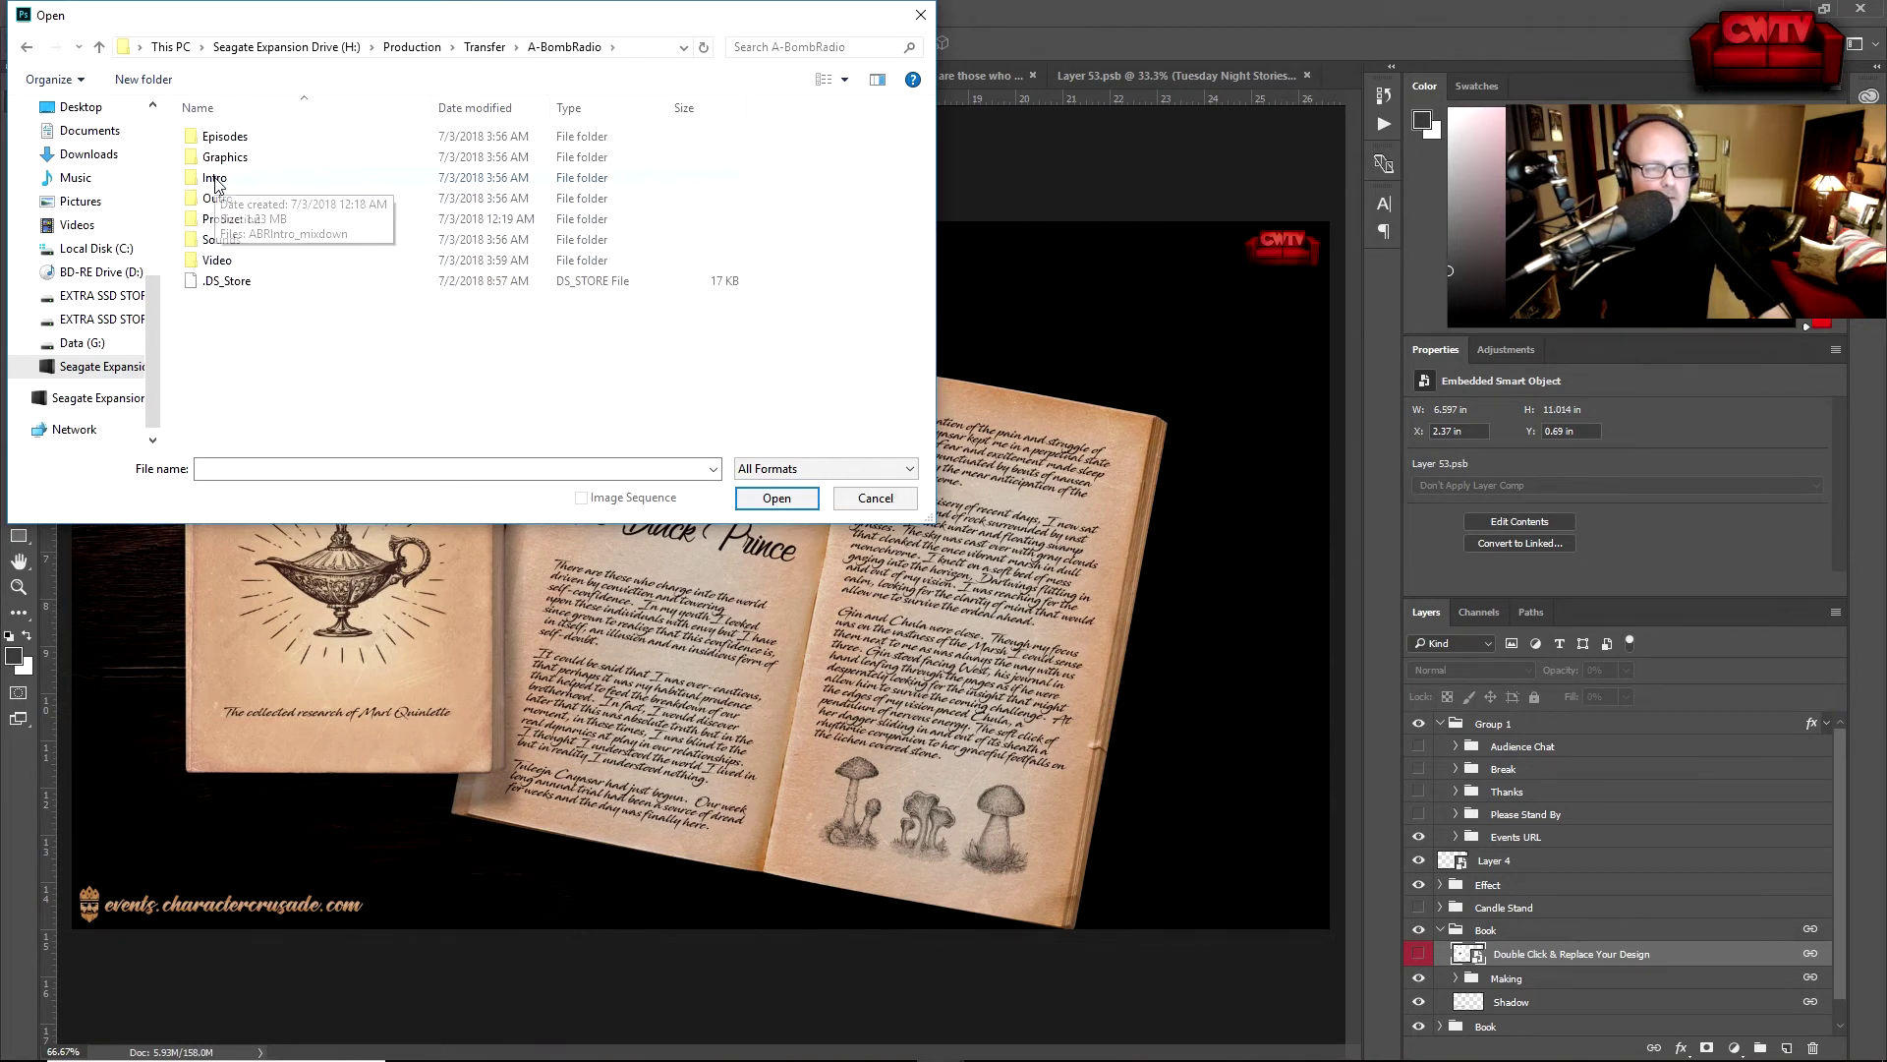
pyautogui.click(486, 49)
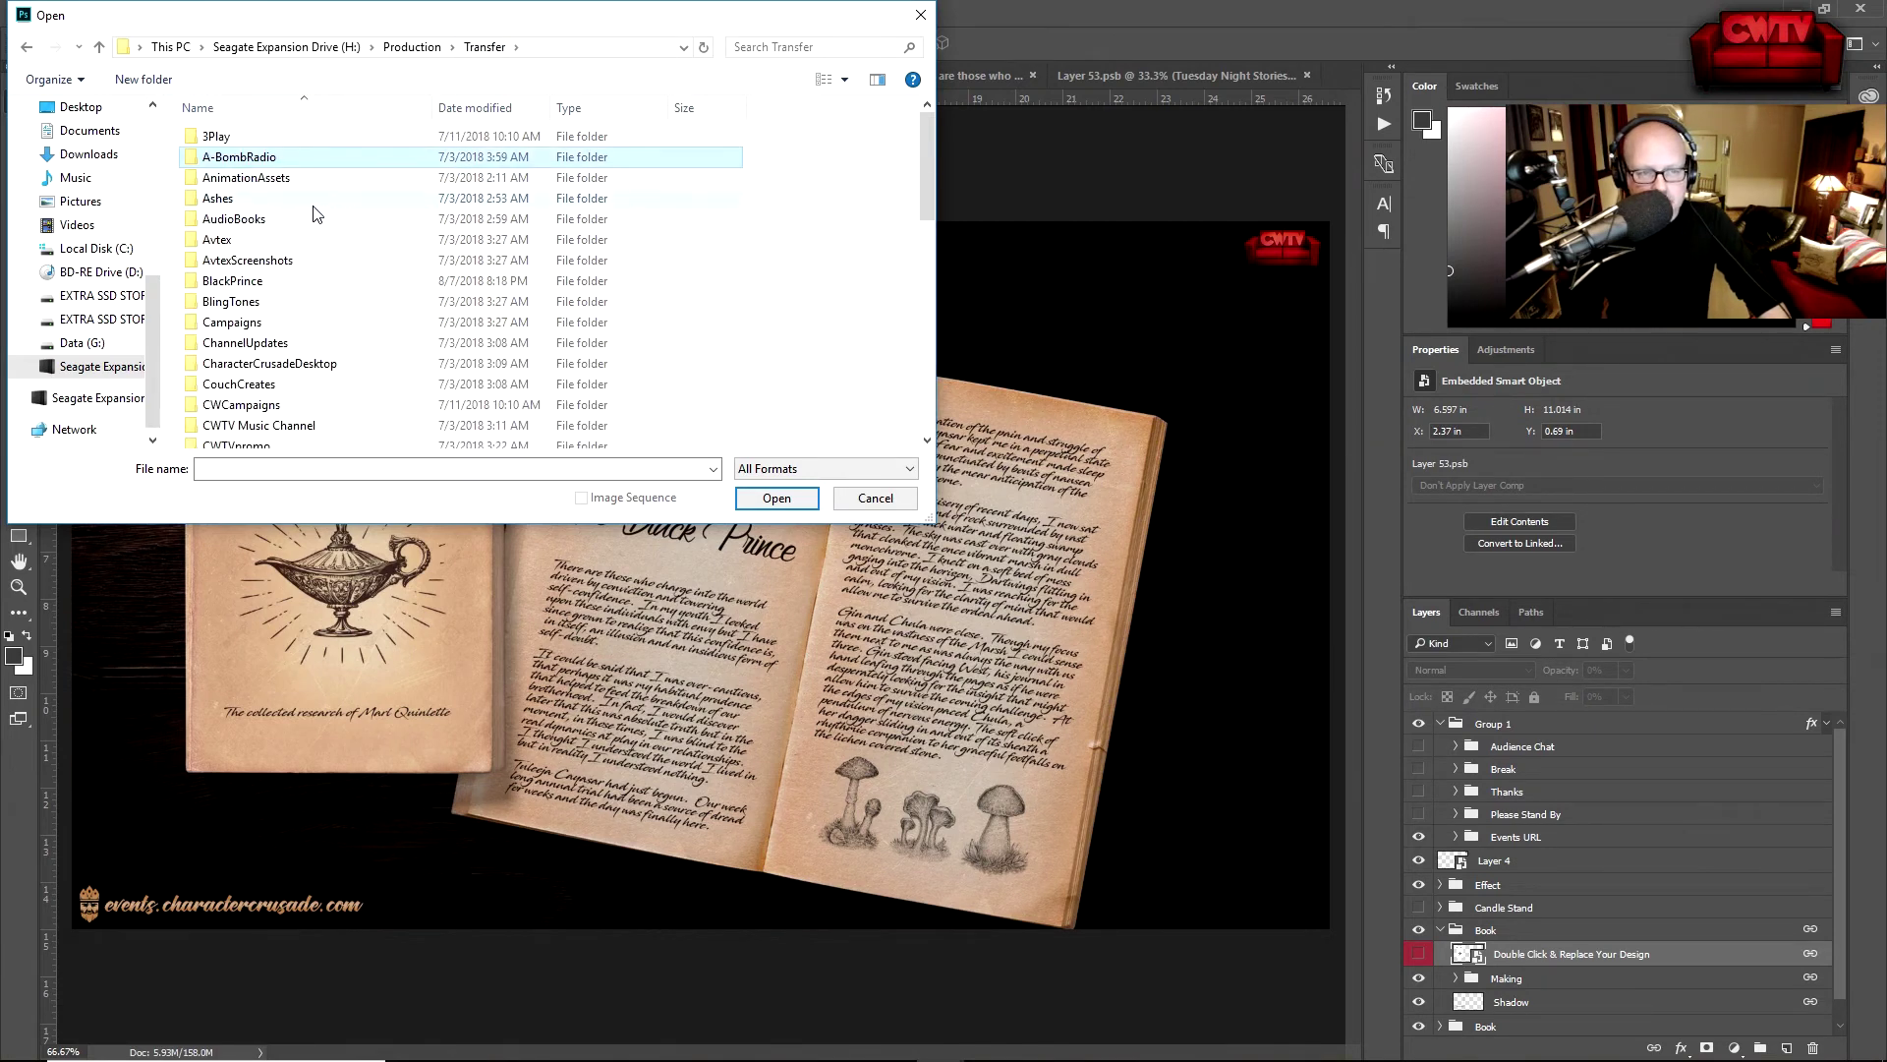
# - Go through DesignAssets into the vintage-vectors-giga-set-designious folder, after checking Massive Bundle
pyautogui.scroll(-2, 315, 214)
pyautogui.scroll(-2, 314, 214)
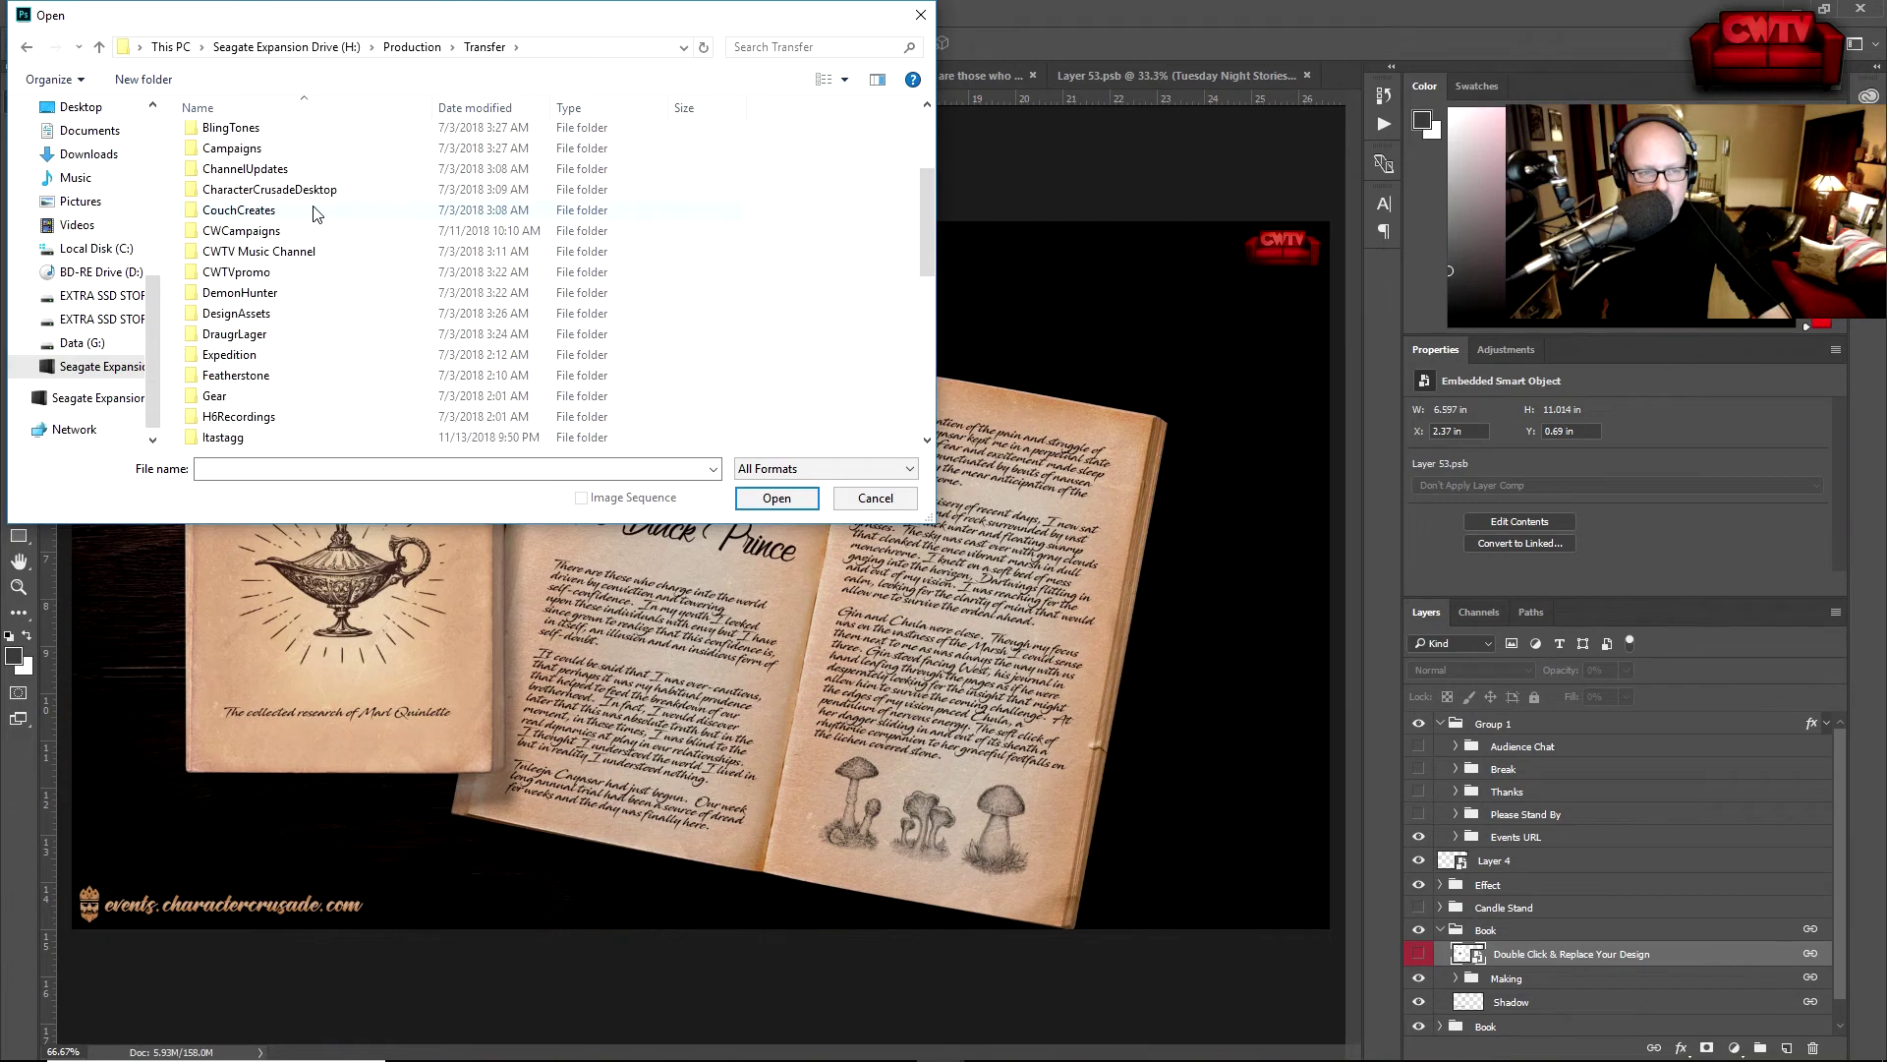
pyautogui.doubleClick(268, 254)
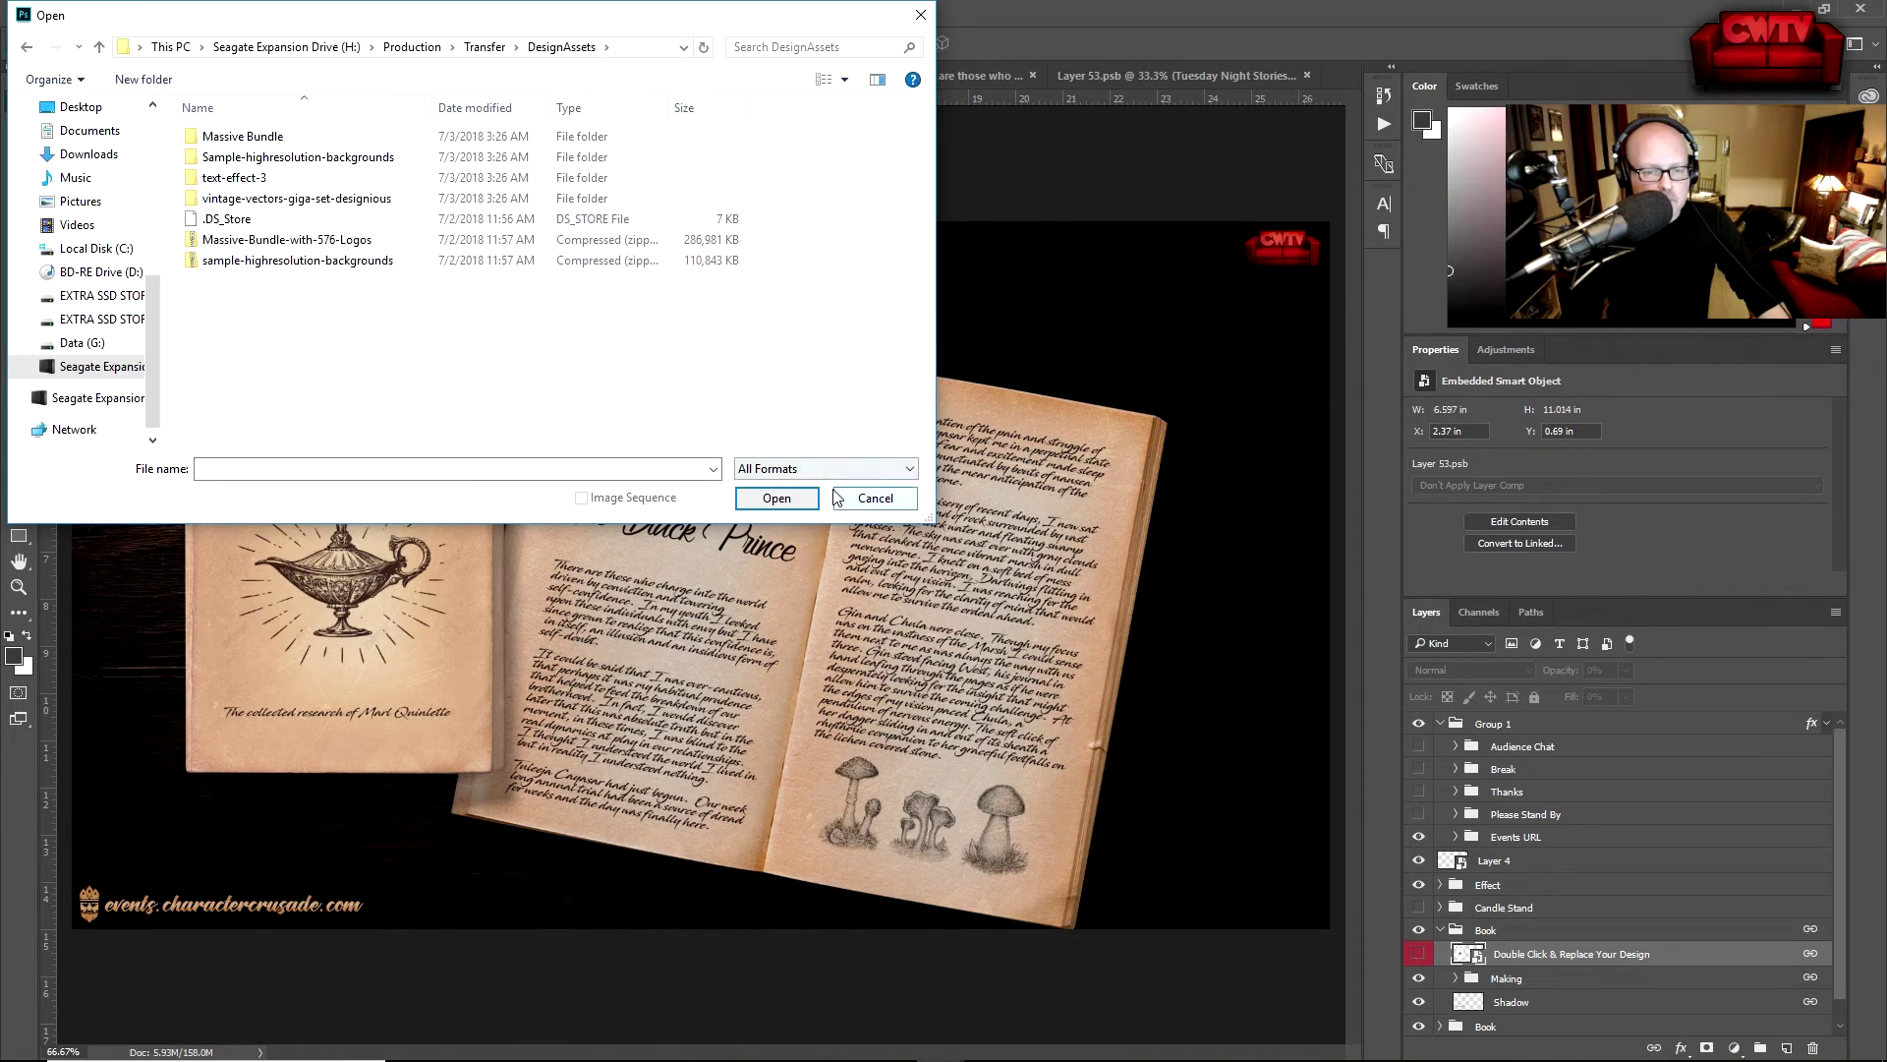
pyautogui.click(253, 144)
pyautogui.doubleClick(254, 144)
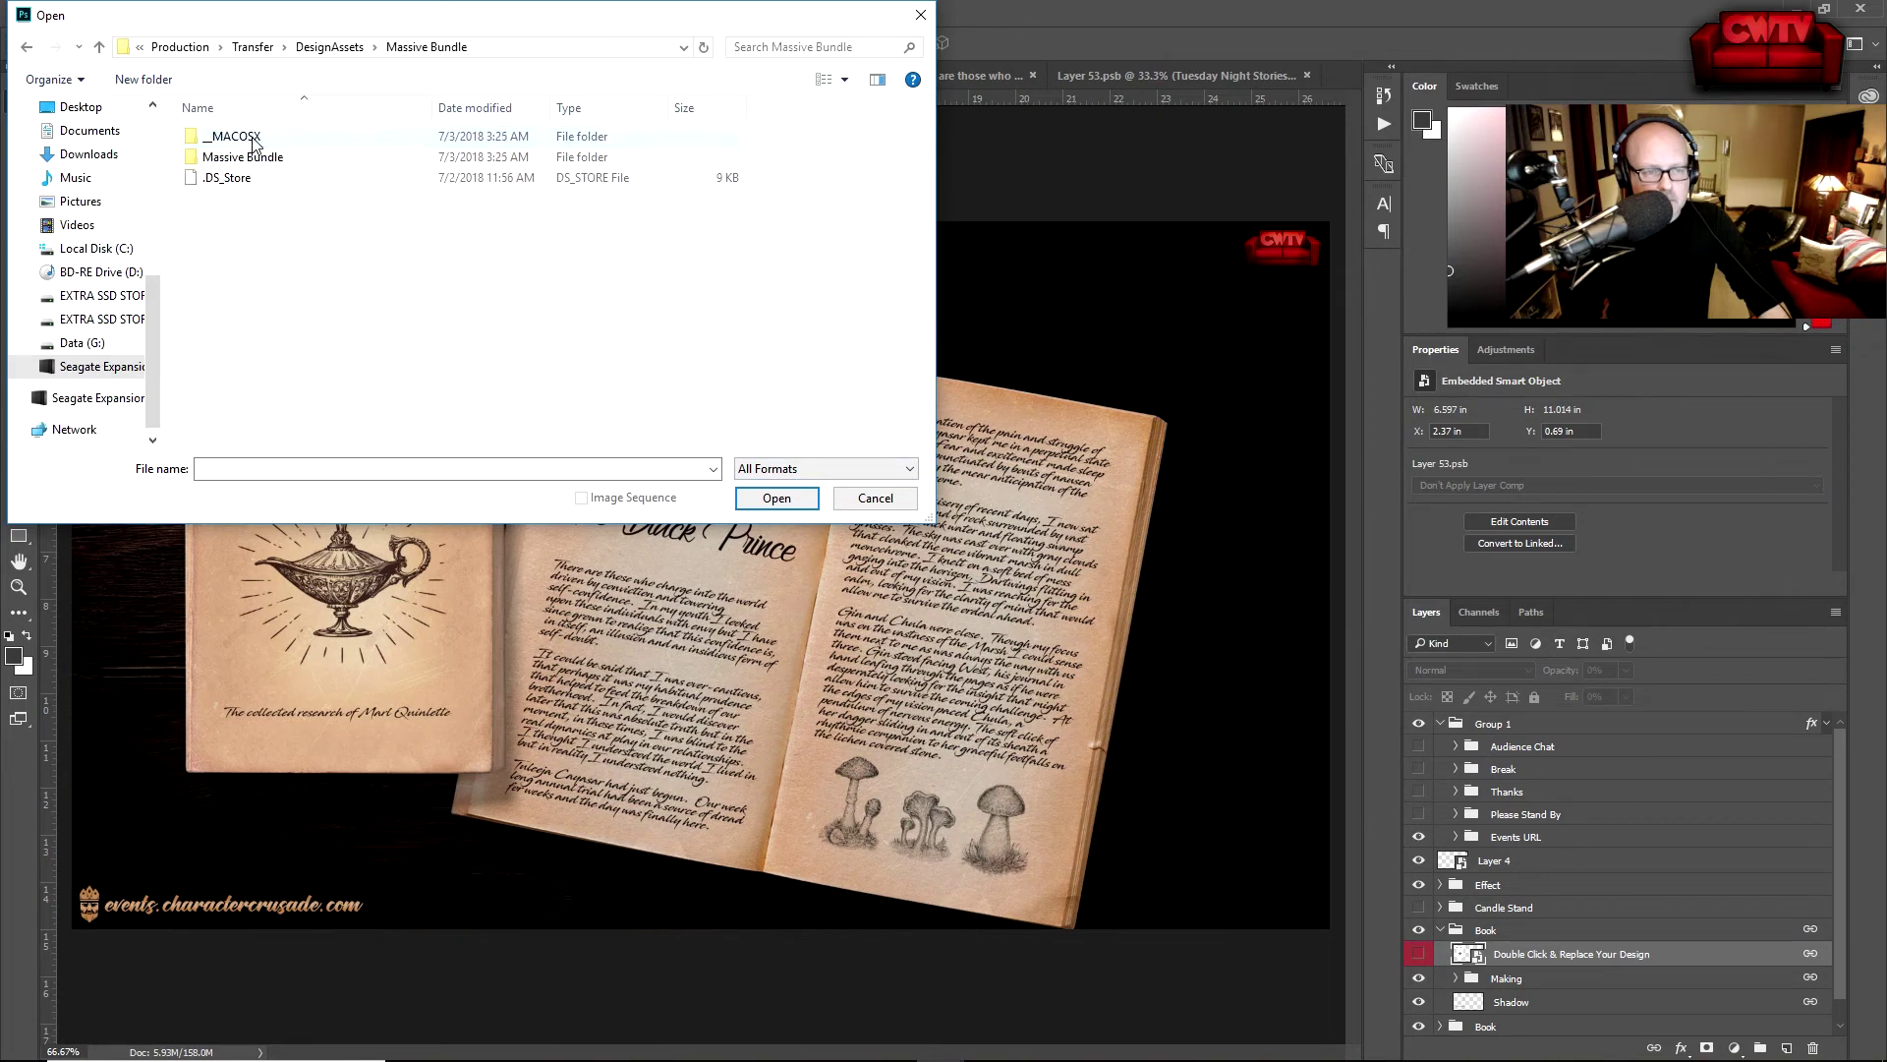
pyautogui.doubleClick(259, 159)
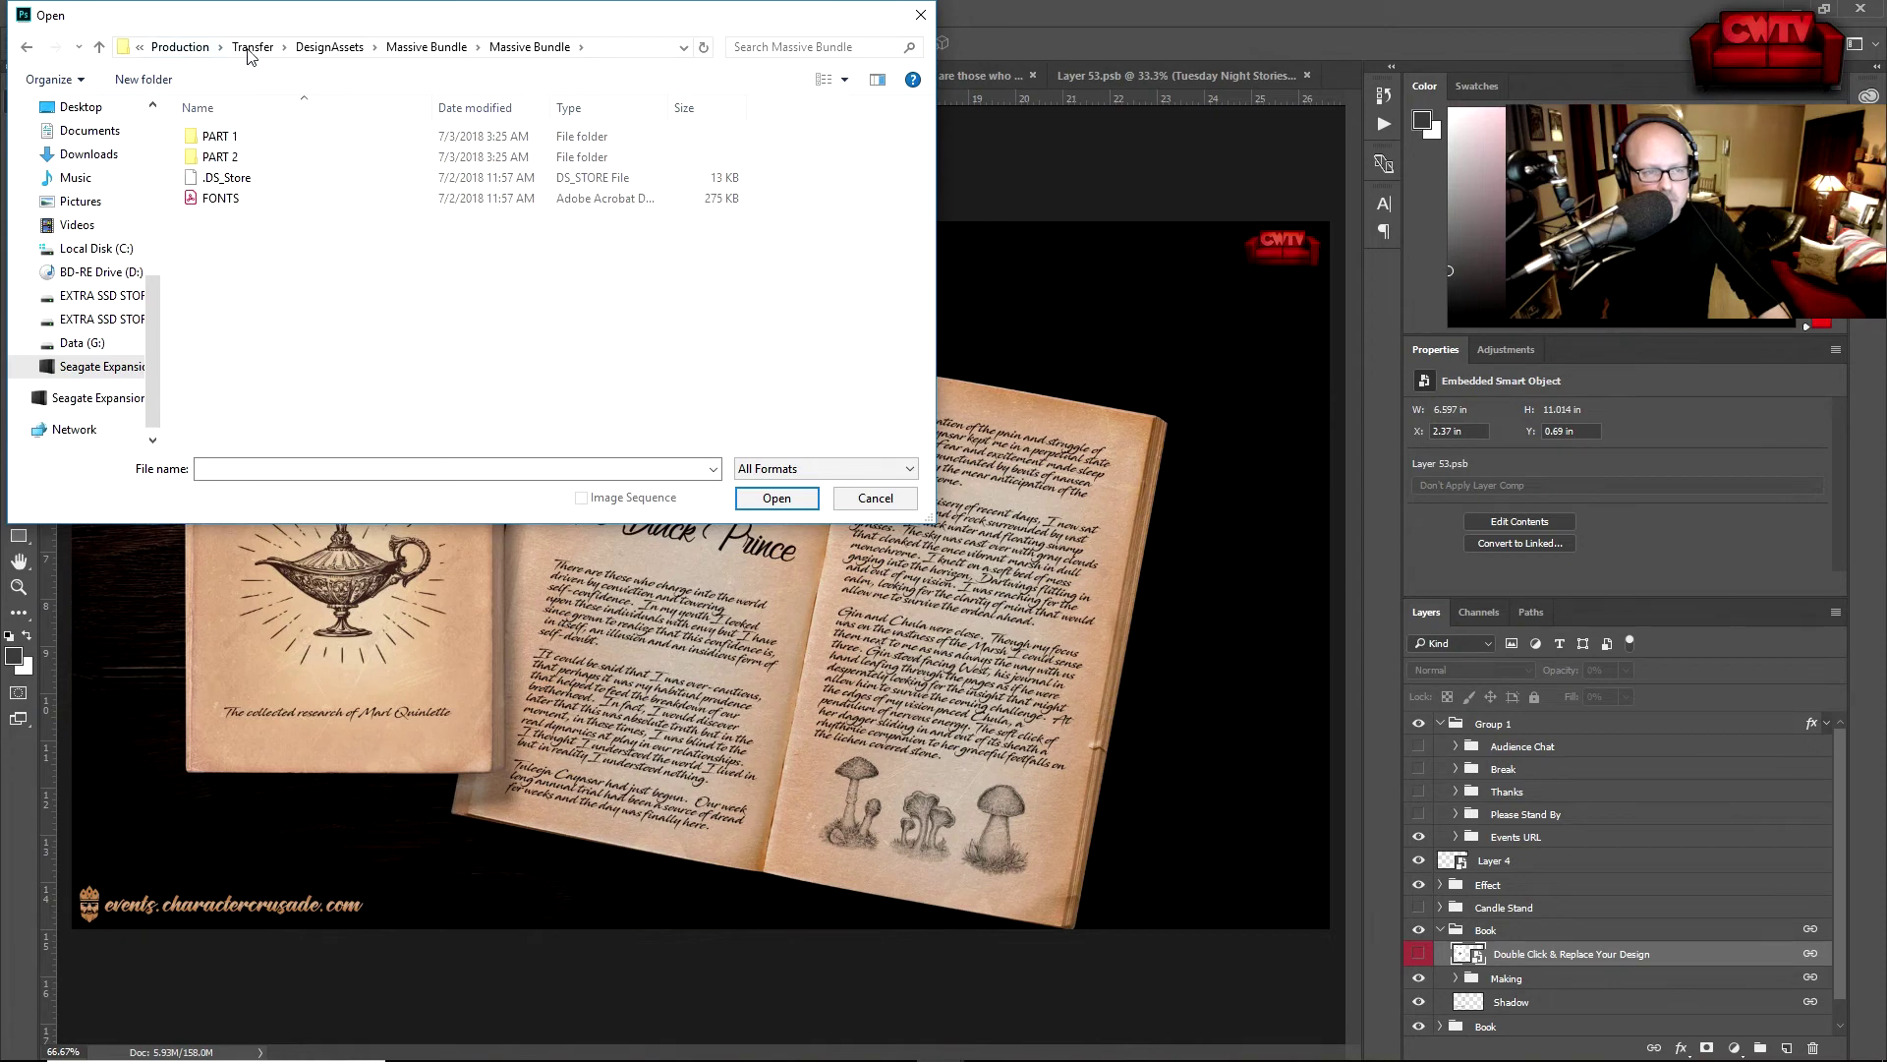
pyautogui.click(335, 49)
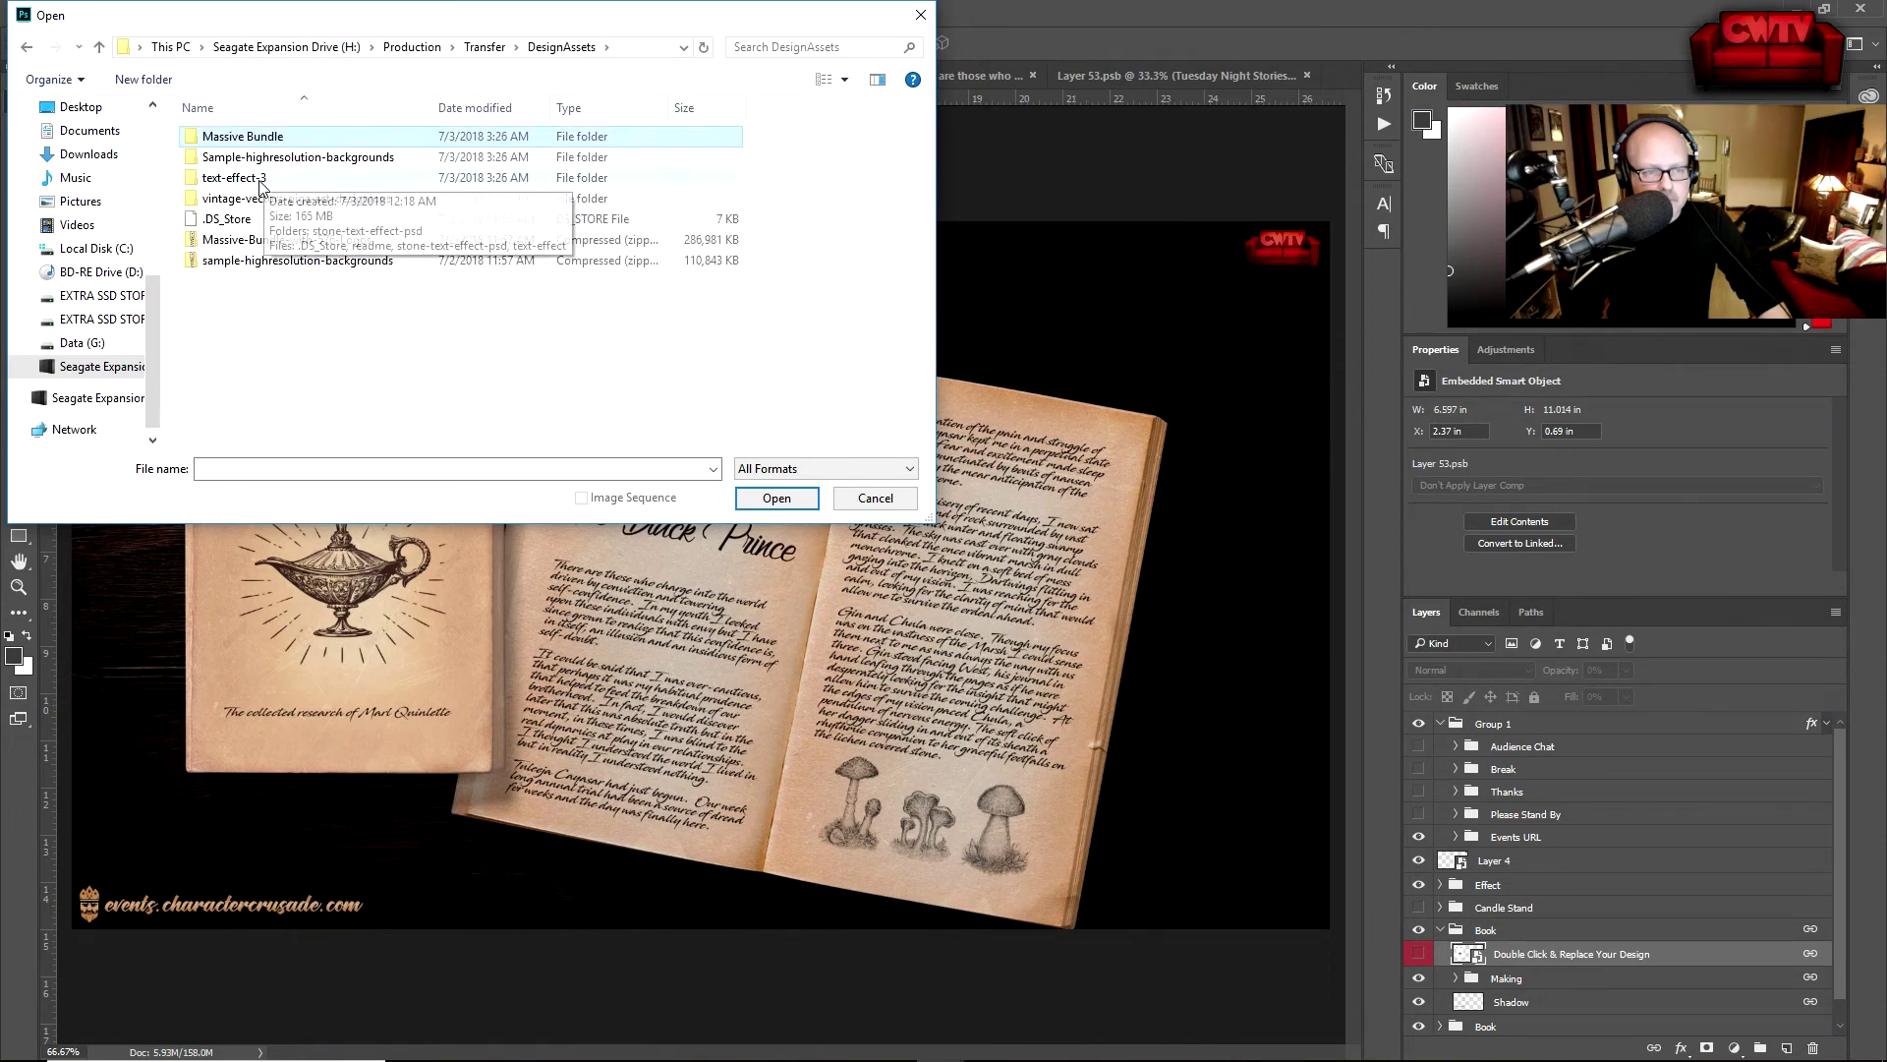
pyautogui.doubleClick(256, 200)
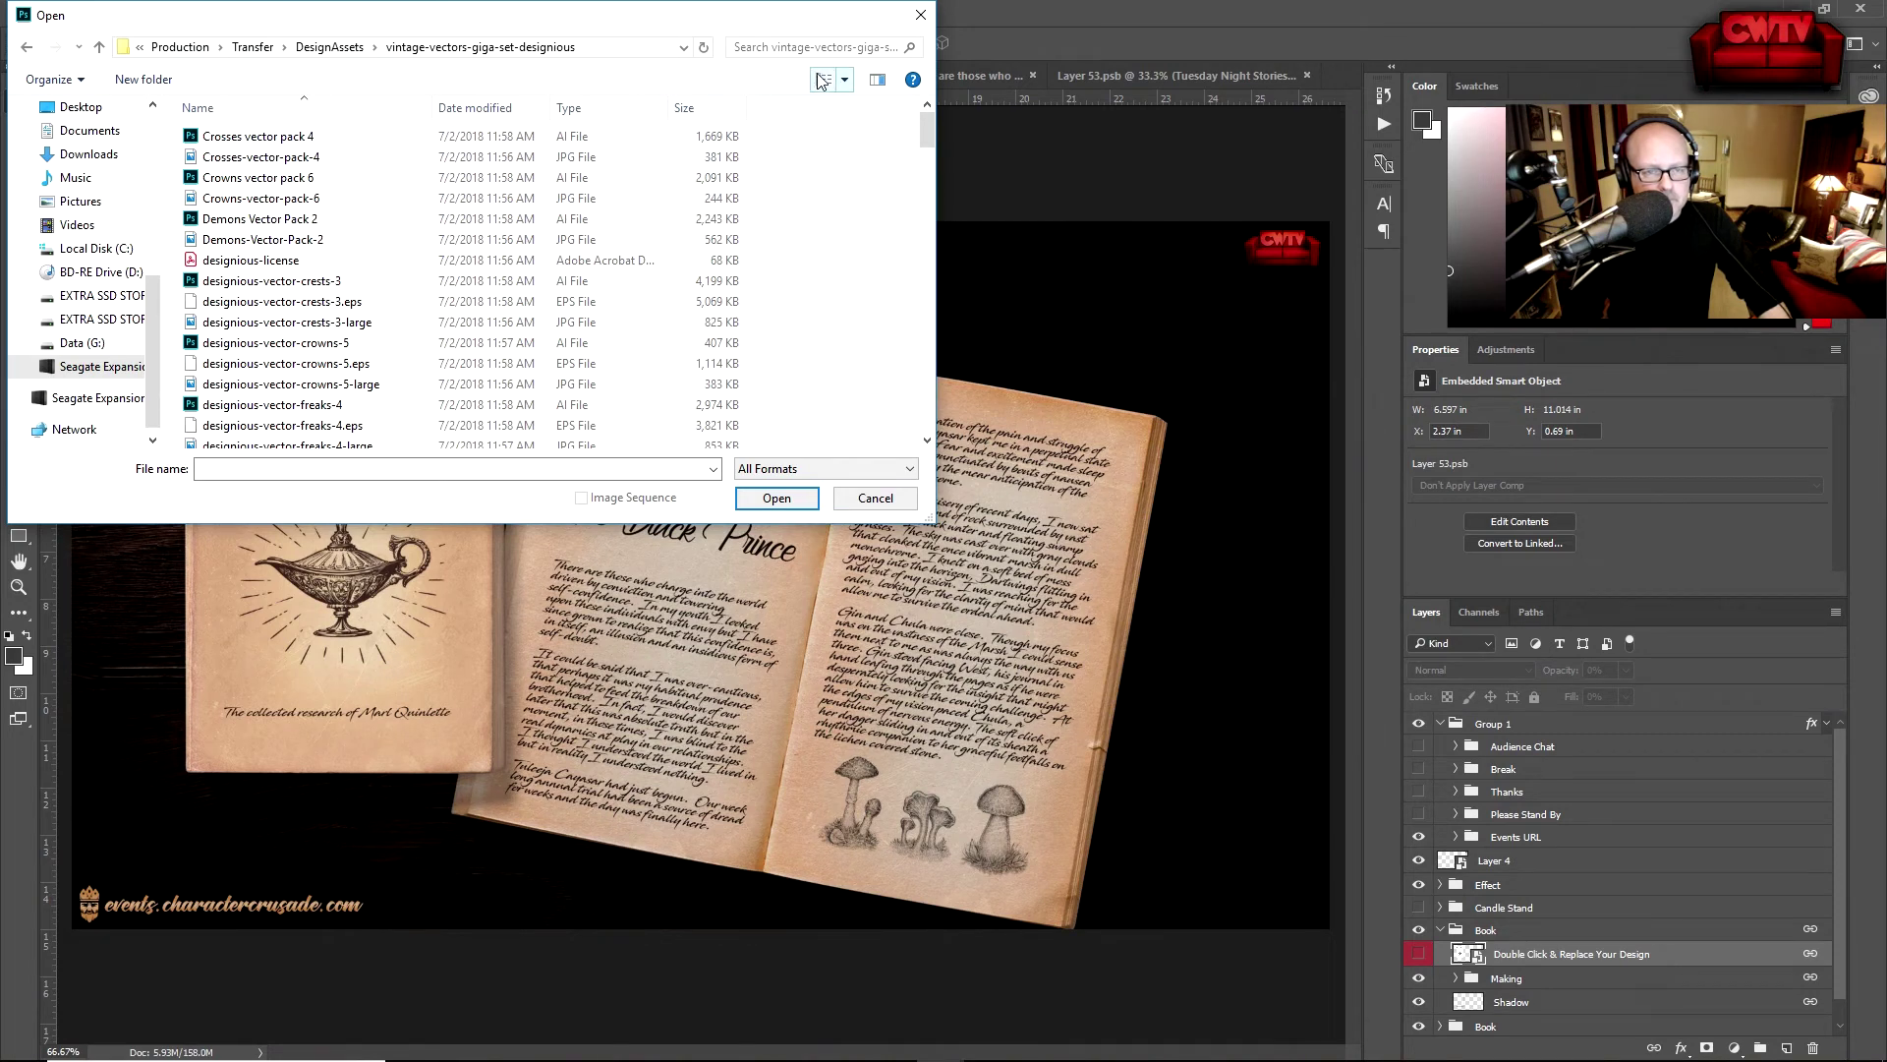
# - Browse the vector files as large thumbnails, cancel without opening any, and switch to Chrome
pyautogui.click(846, 80)
pyautogui.click(881, 24)
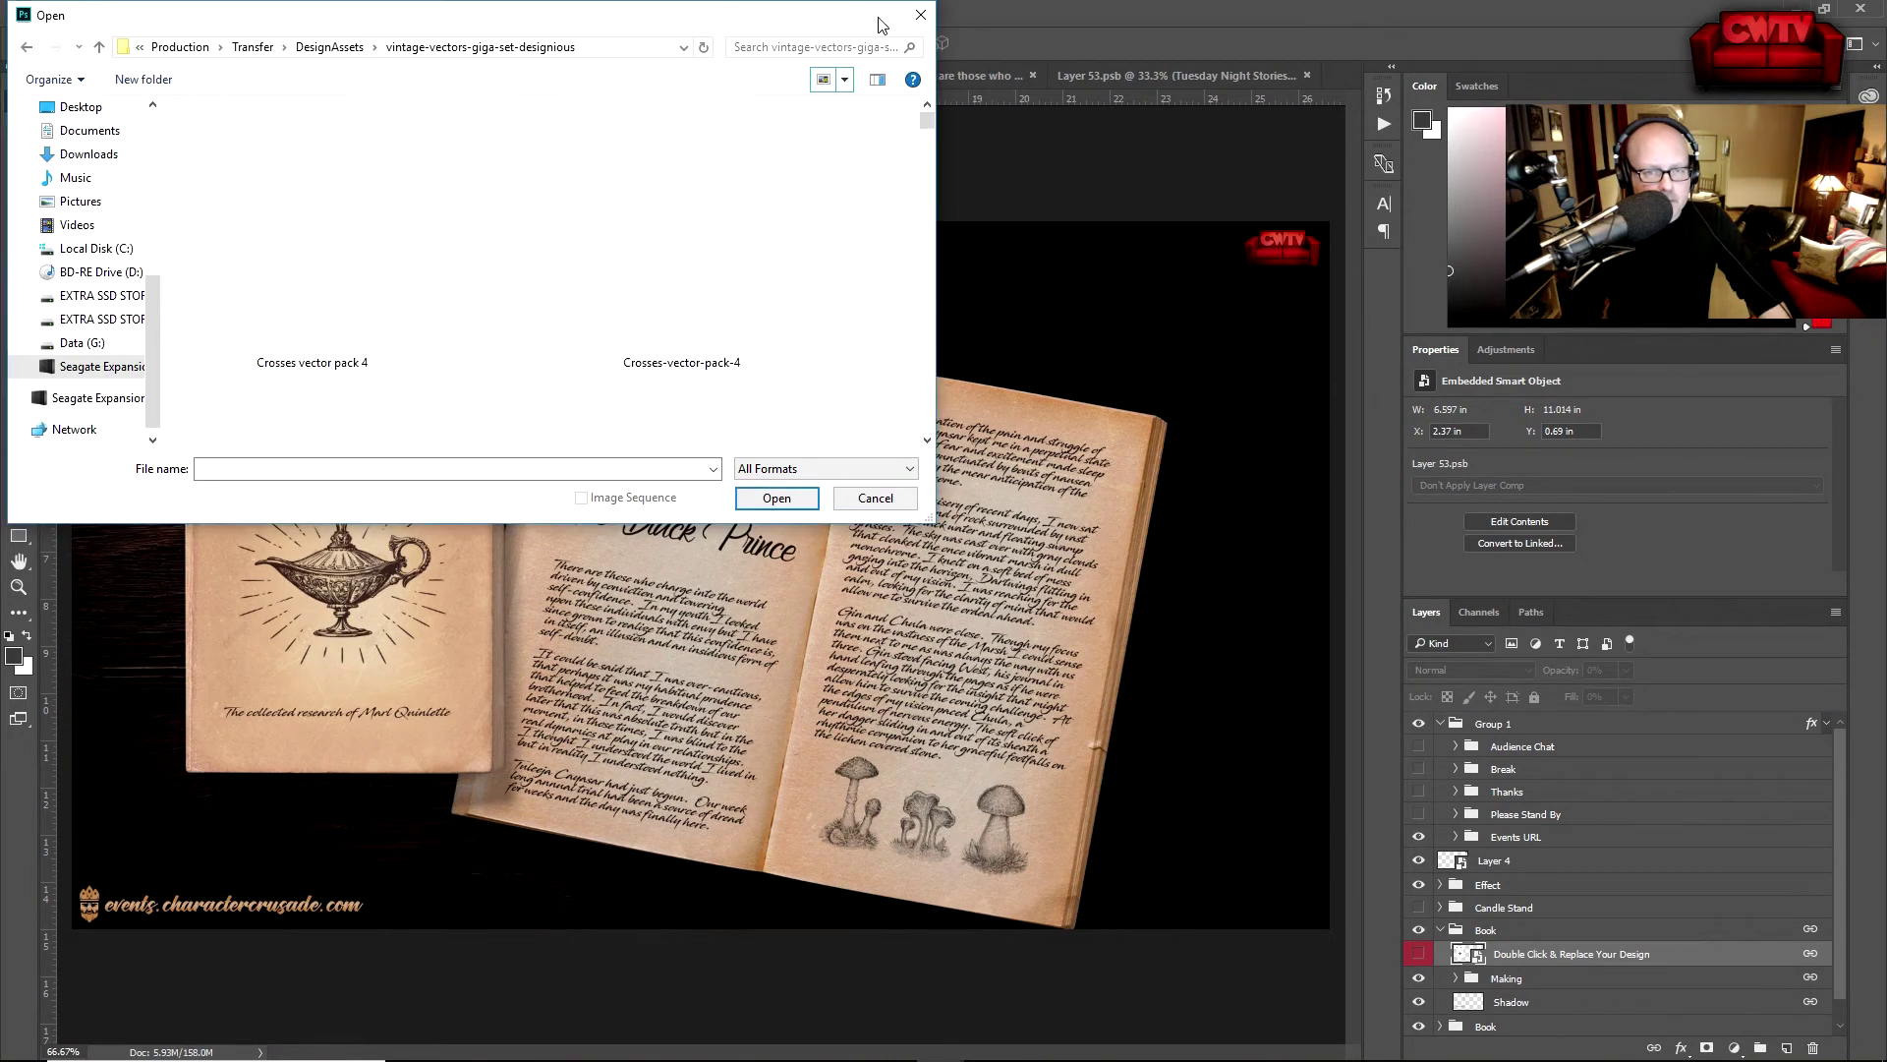
pyautogui.scroll(-5, 828, 303)
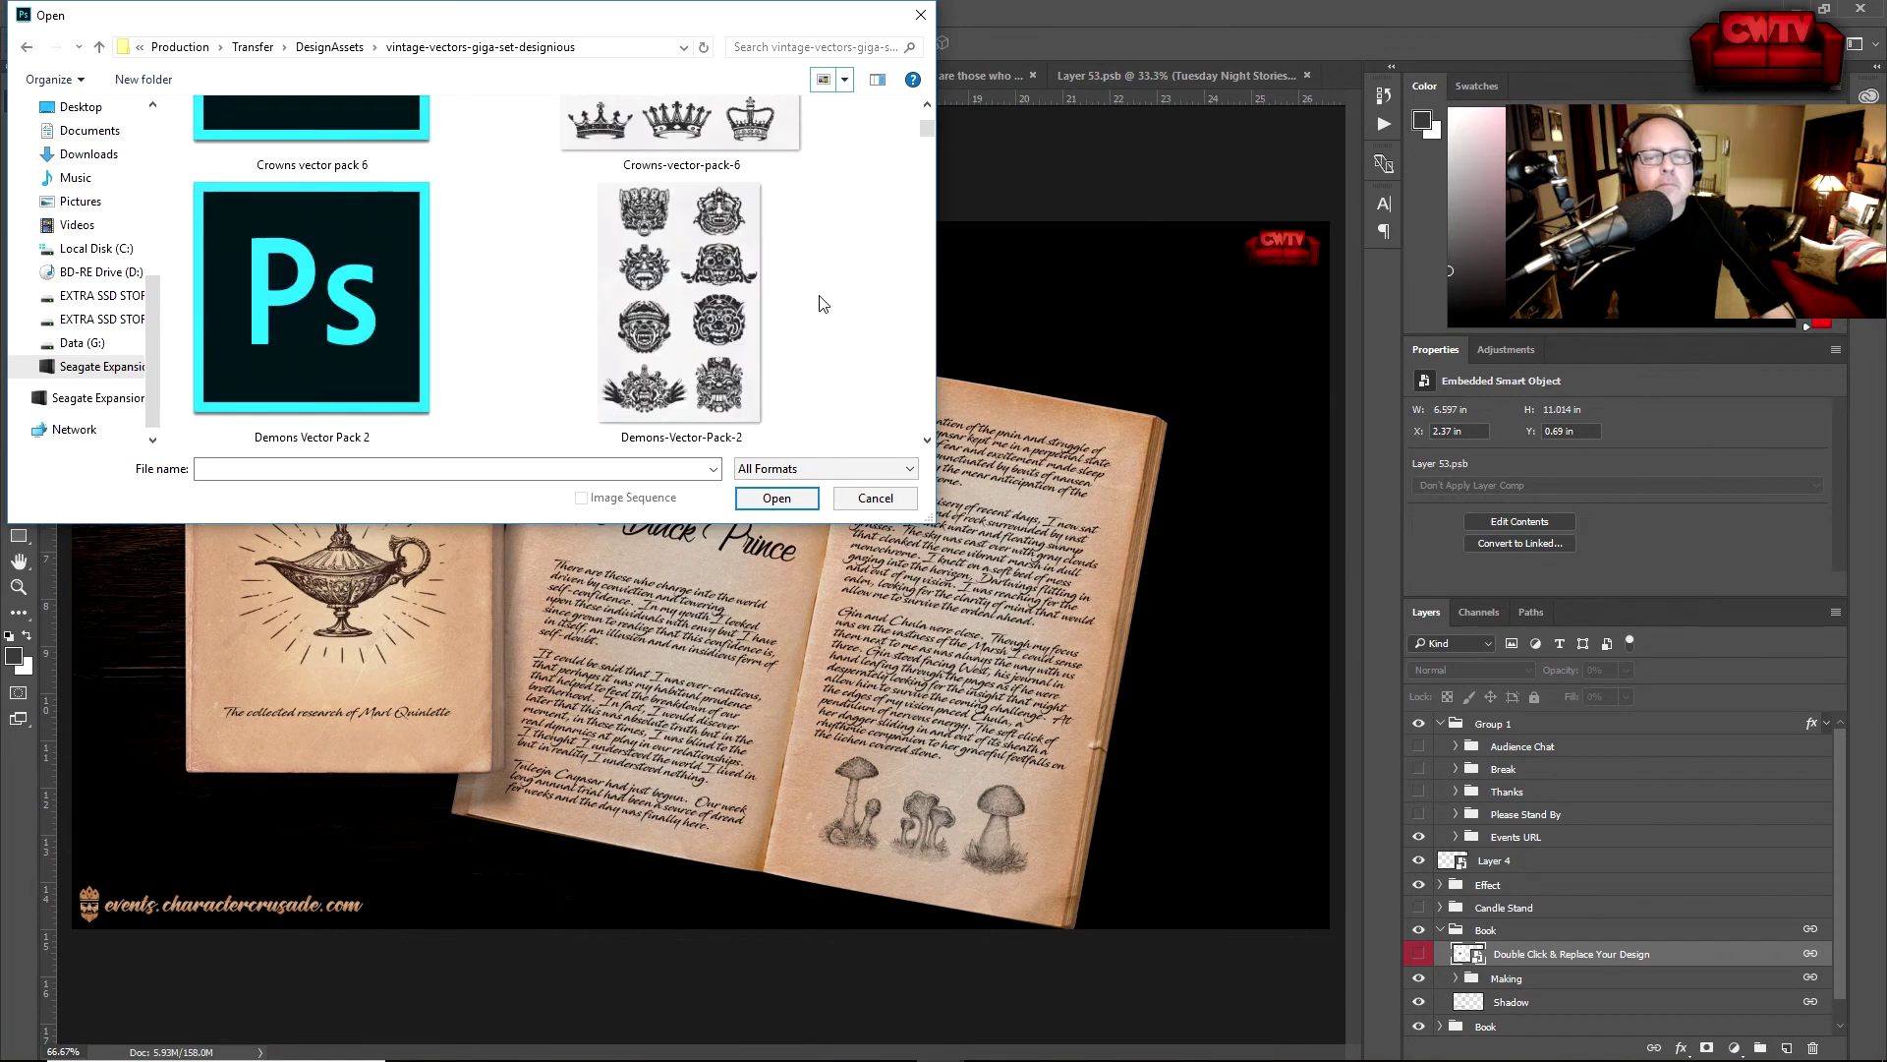
pyautogui.scroll(2, 817, 290)
pyautogui.scroll(-4, 817, 290)
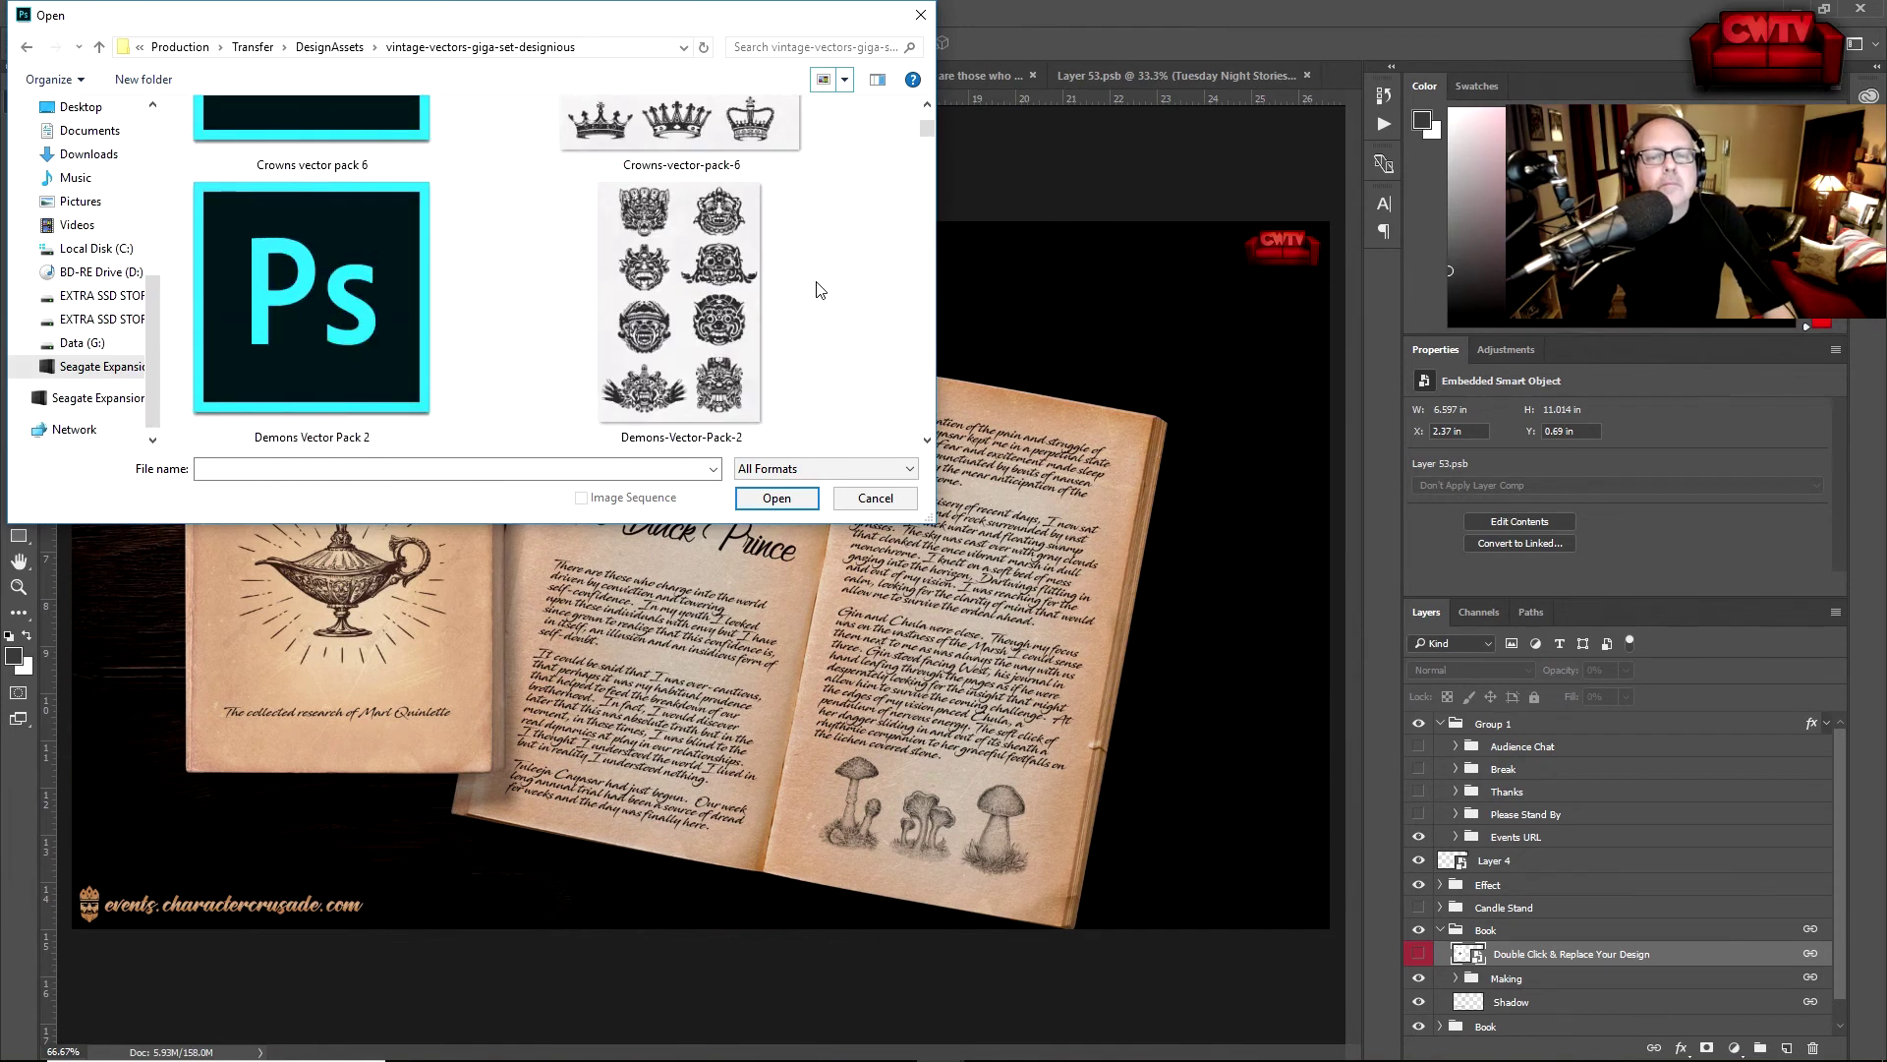
pyautogui.scroll(-2, 816, 290)
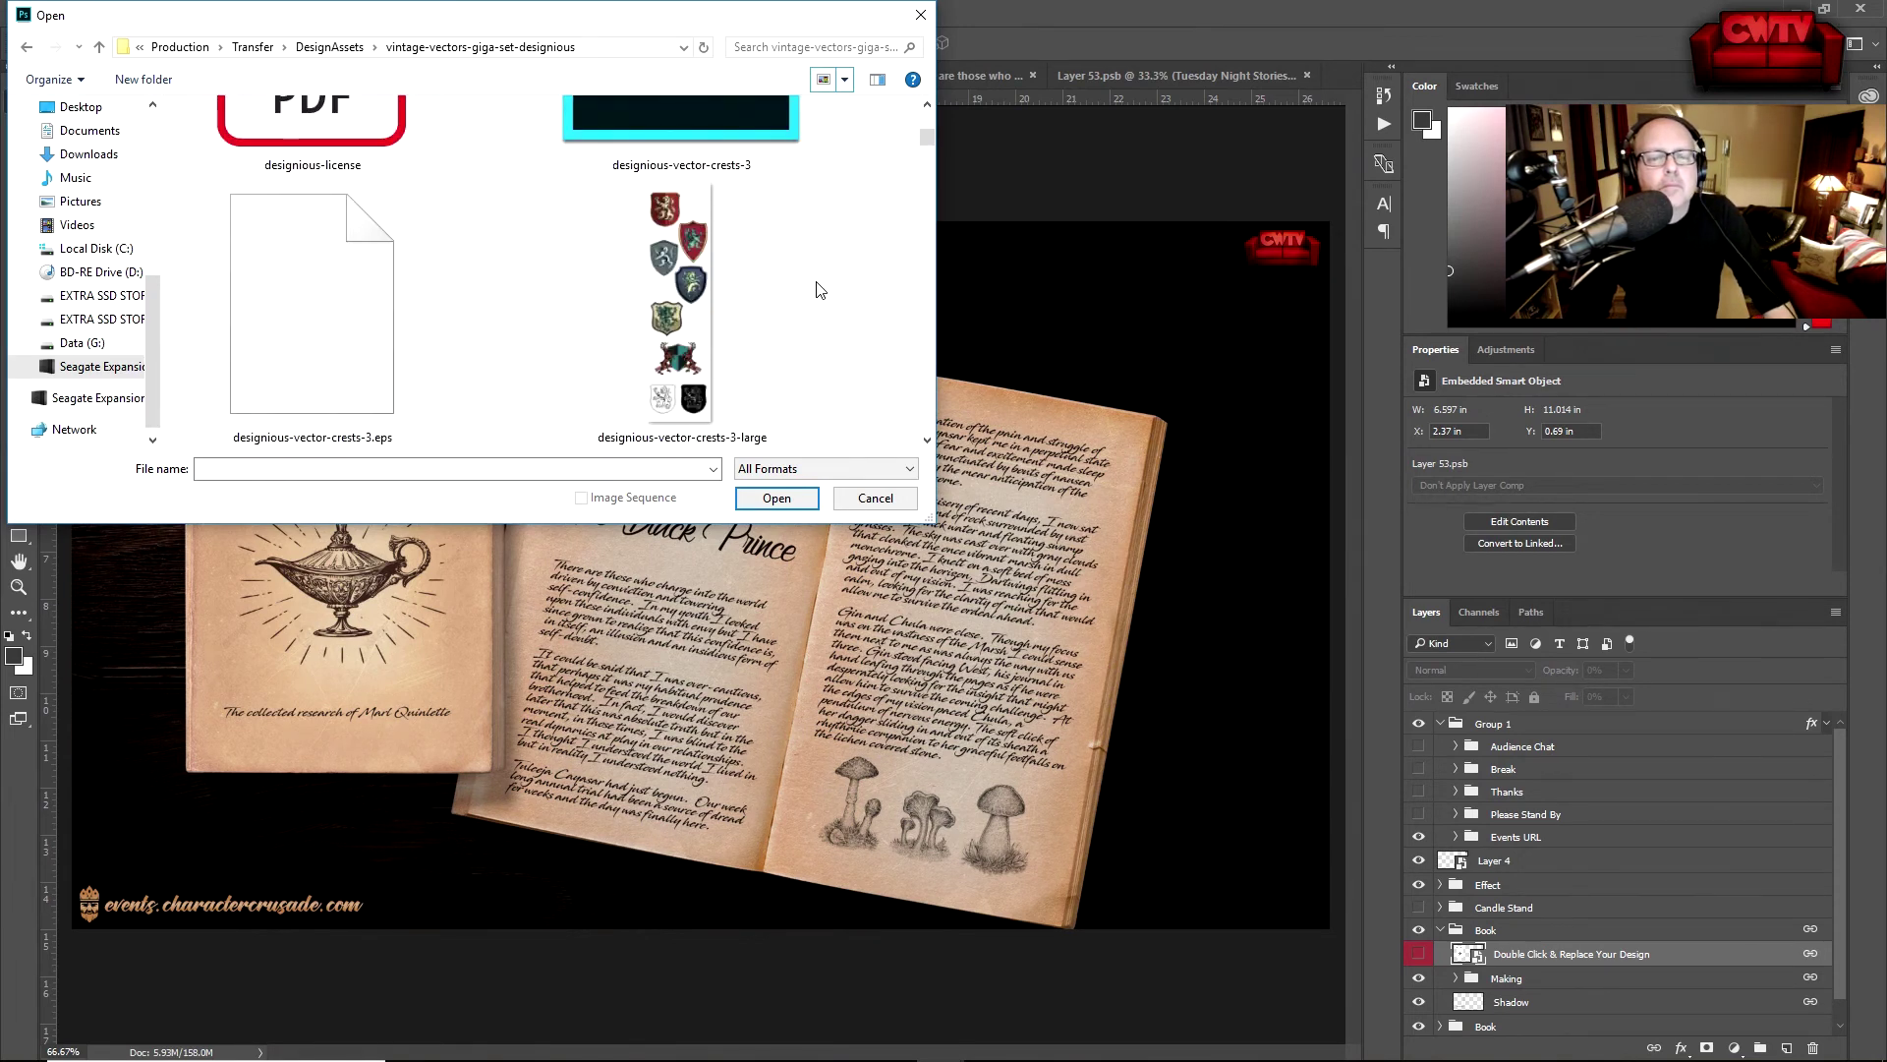
pyautogui.scroll(-2, 817, 290)
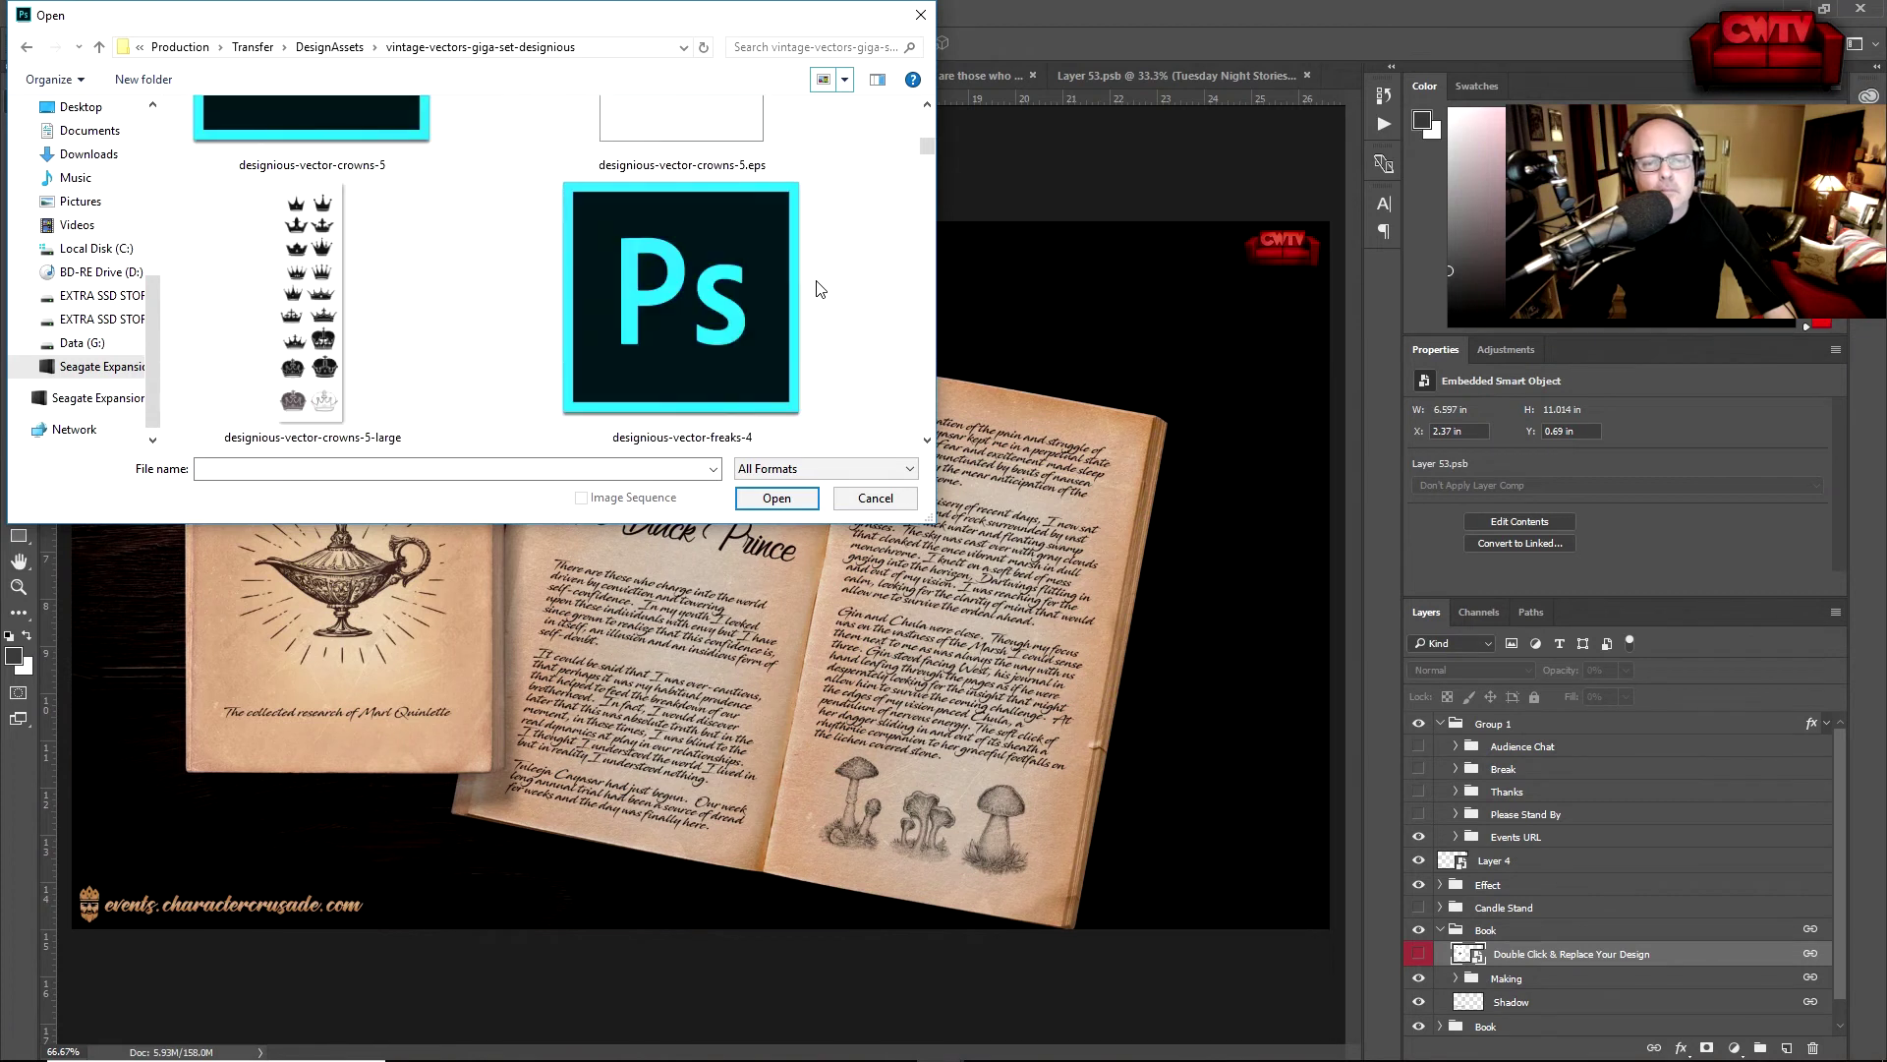
pyautogui.scroll(-2, 816, 290)
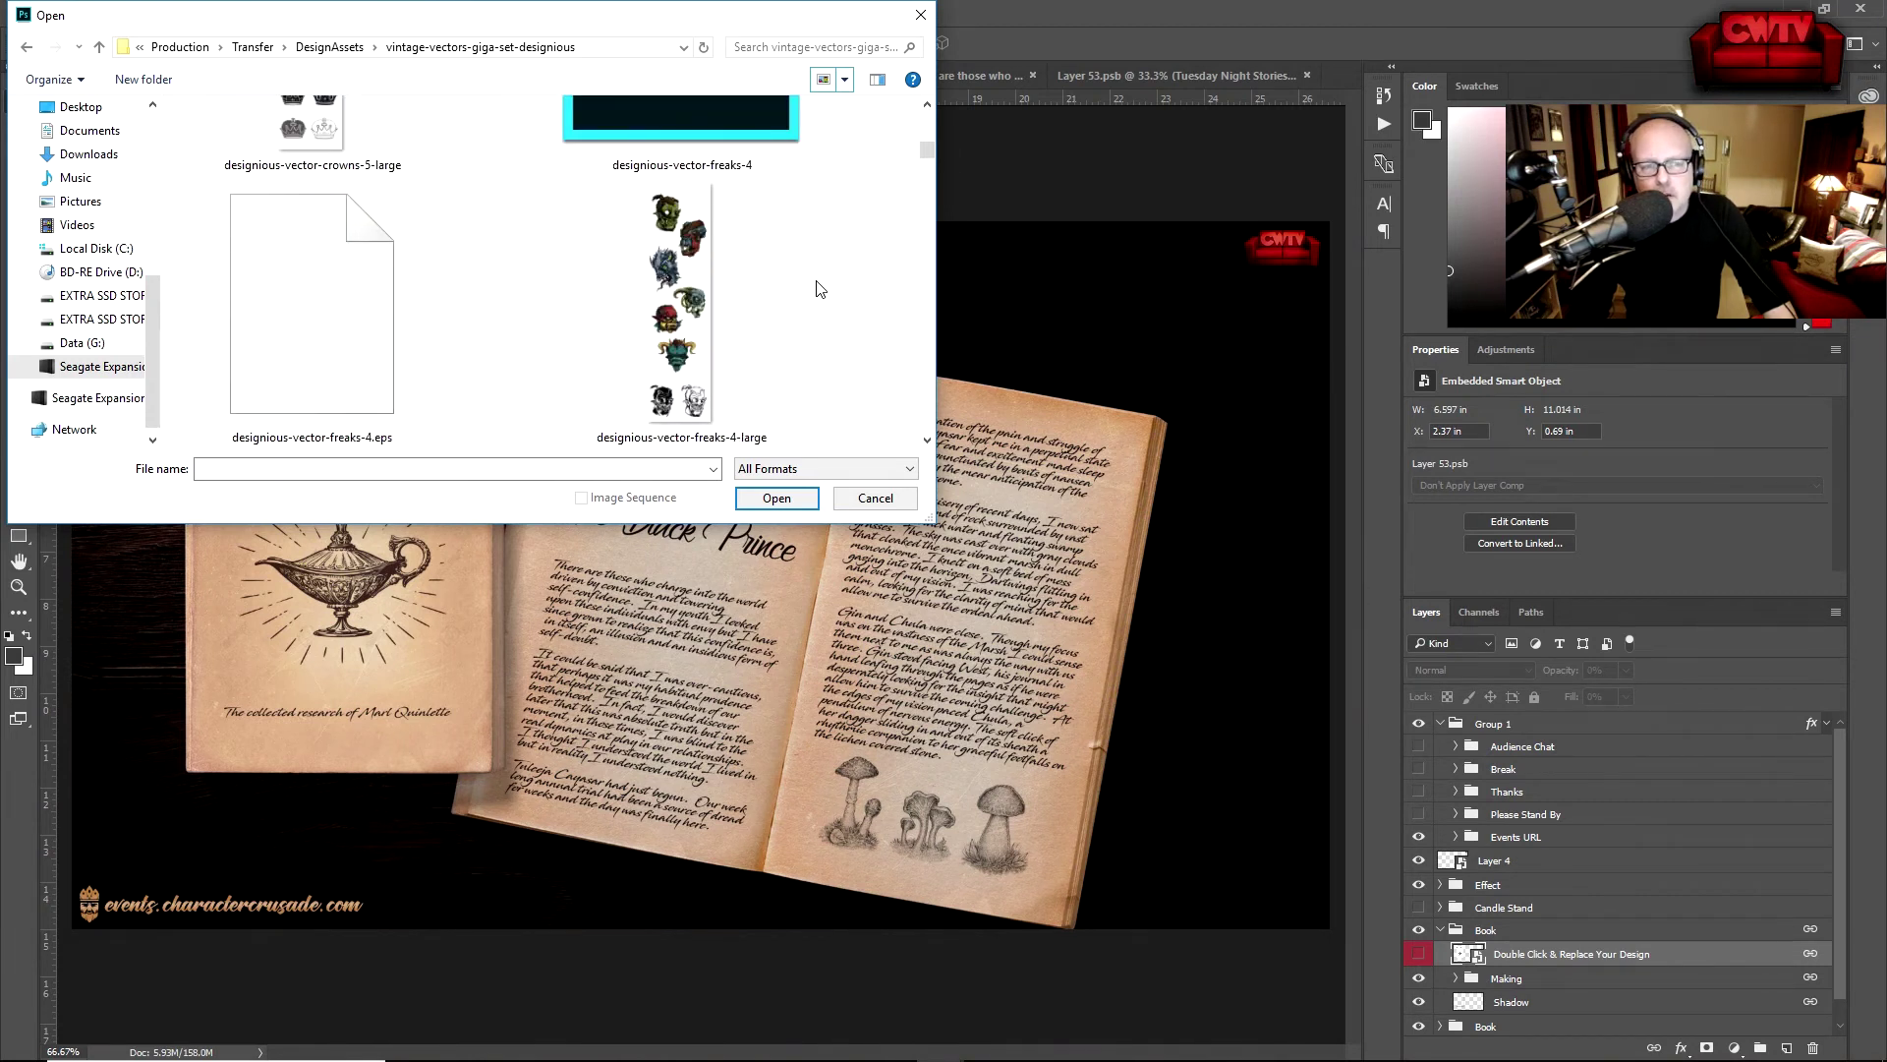
pyautogui.scroll(-2, 817, 290)
pyautogui.scroll(-2, 817, 290)
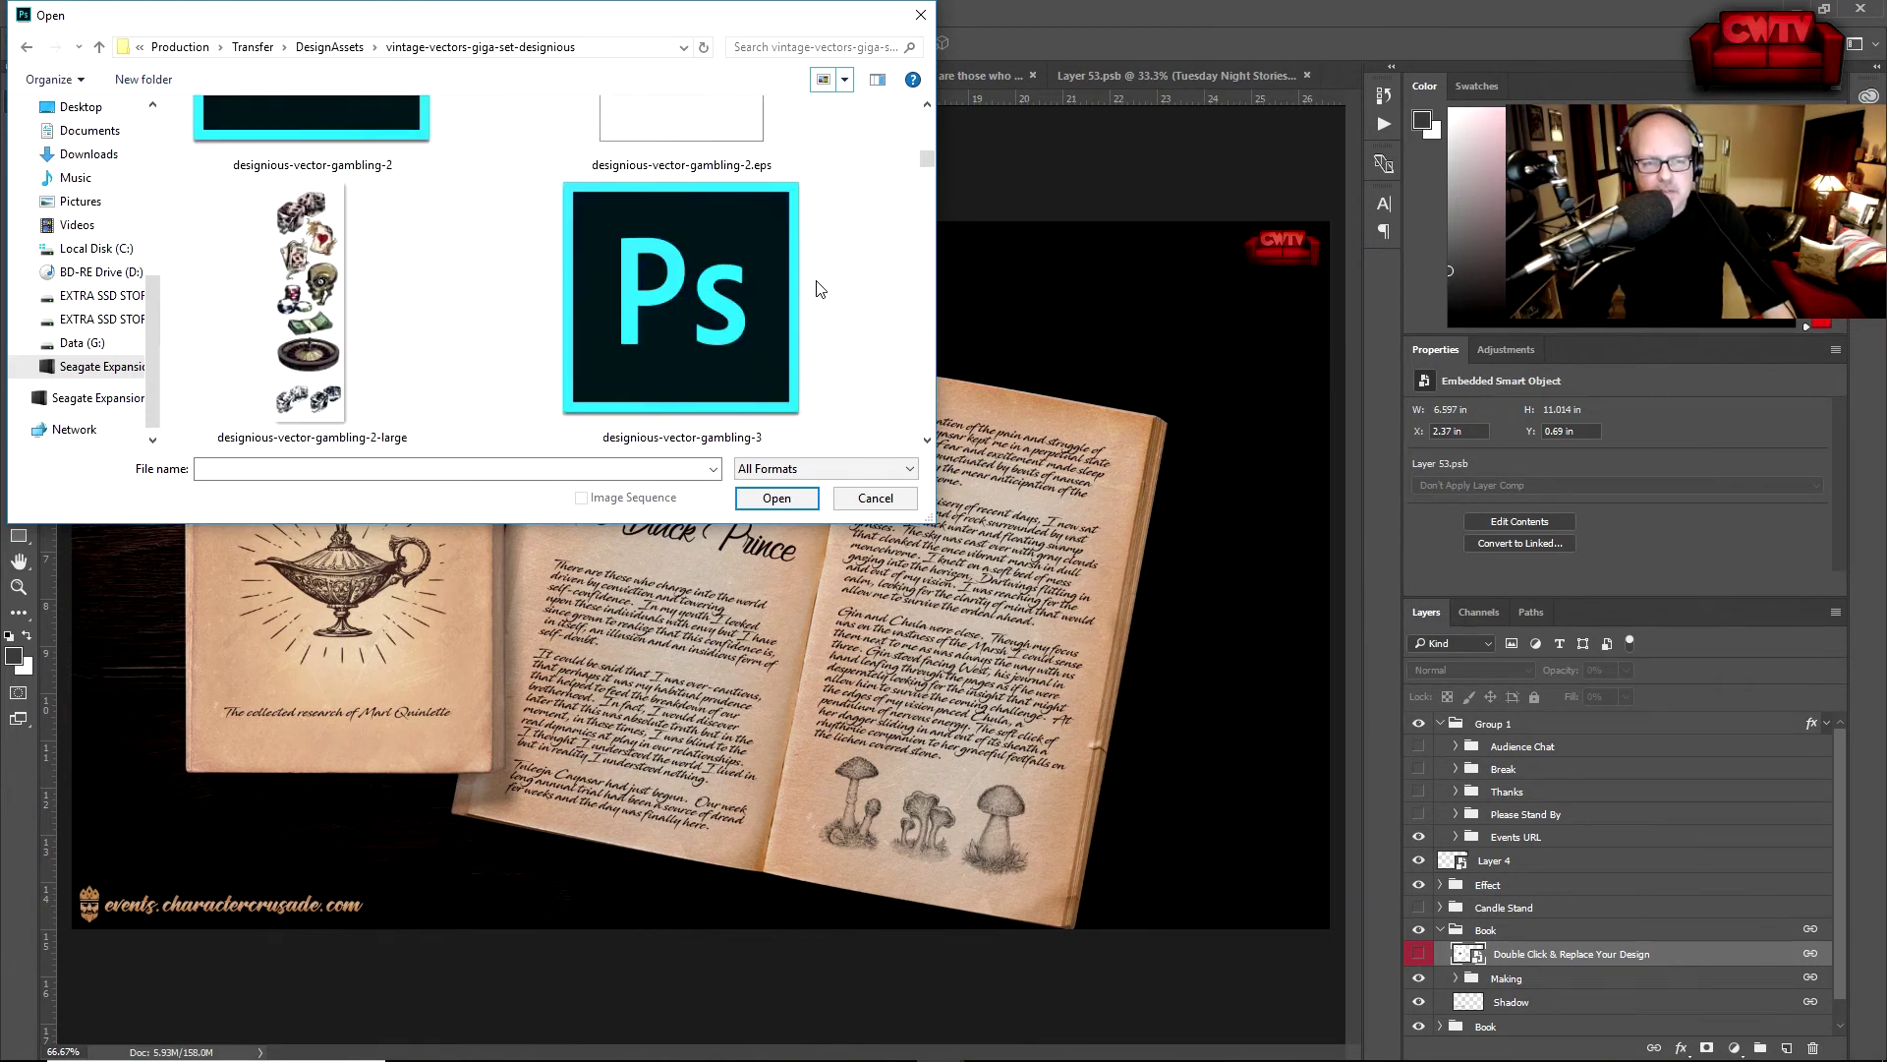
pyautogui.scroll(-2, 817, 290)
pyautogui.scroll(-2, 822, 290)
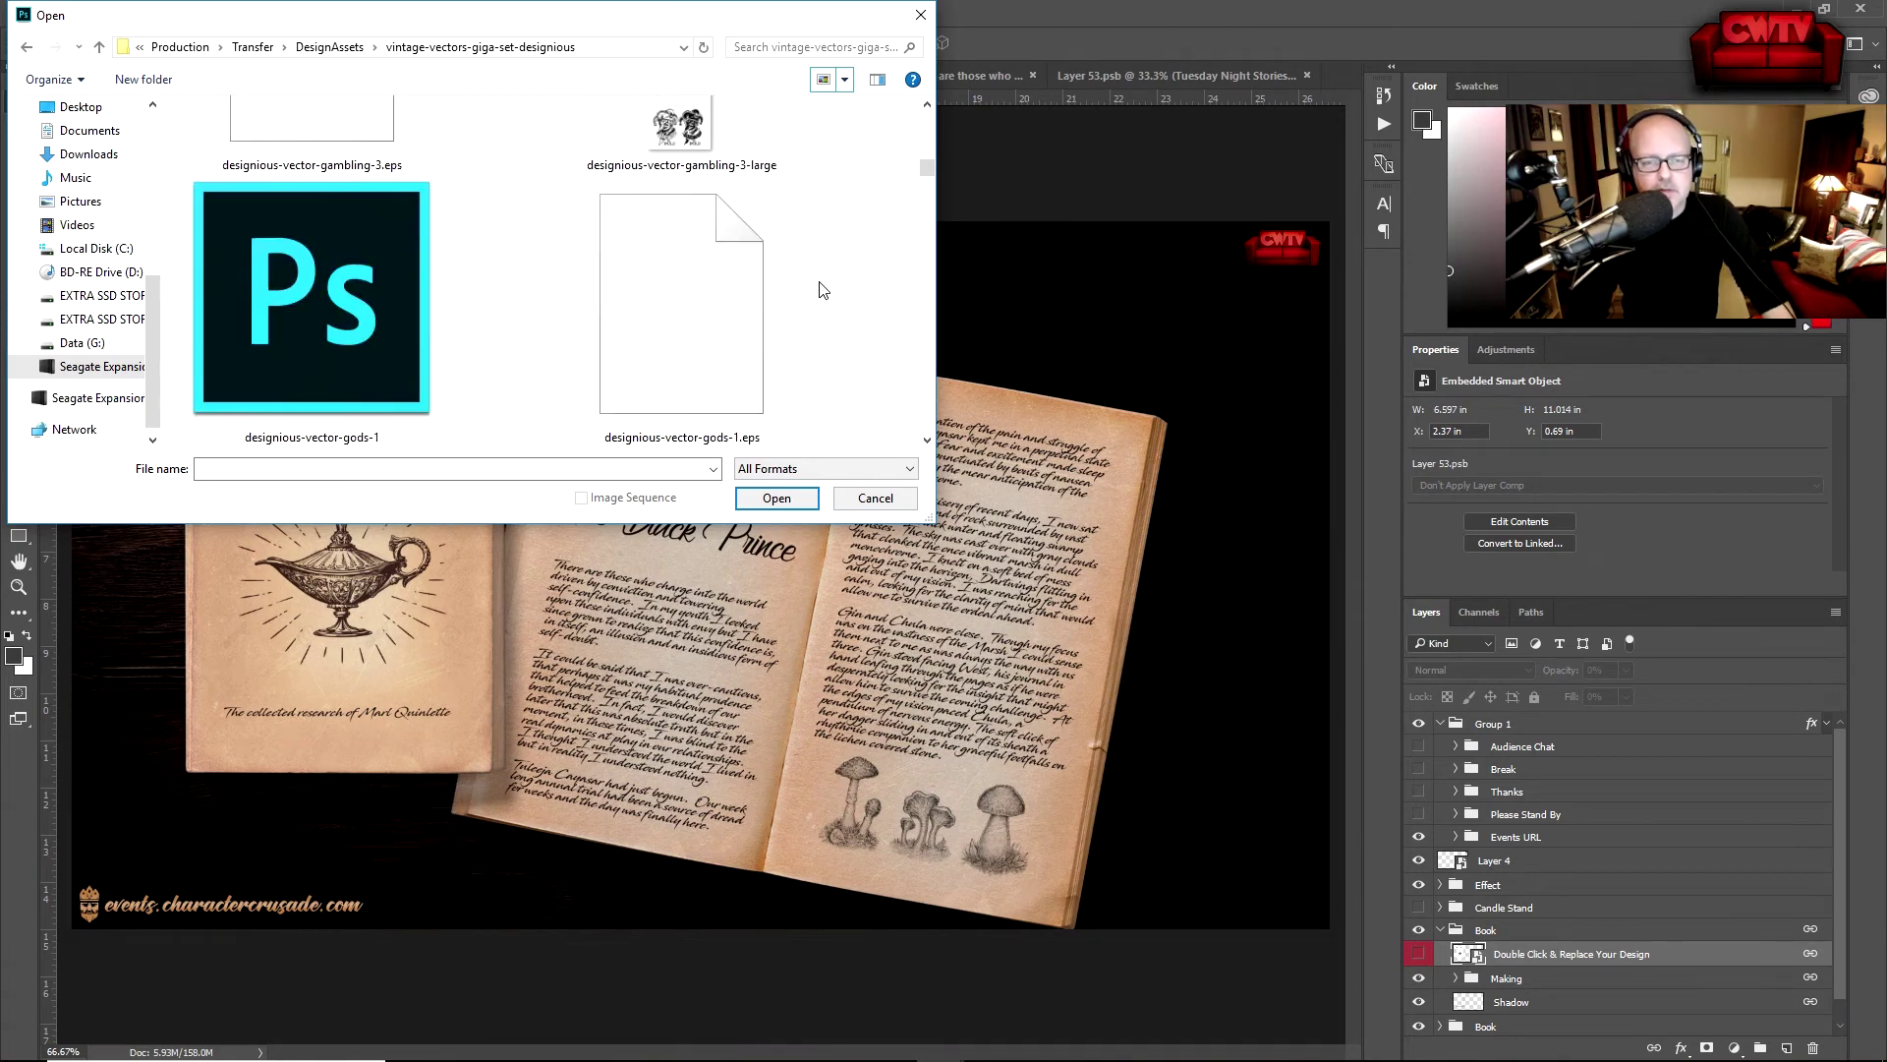
pyautogui.scroll(-2, 824, 290)
pyautogui.scroll(-2, 823, 290)
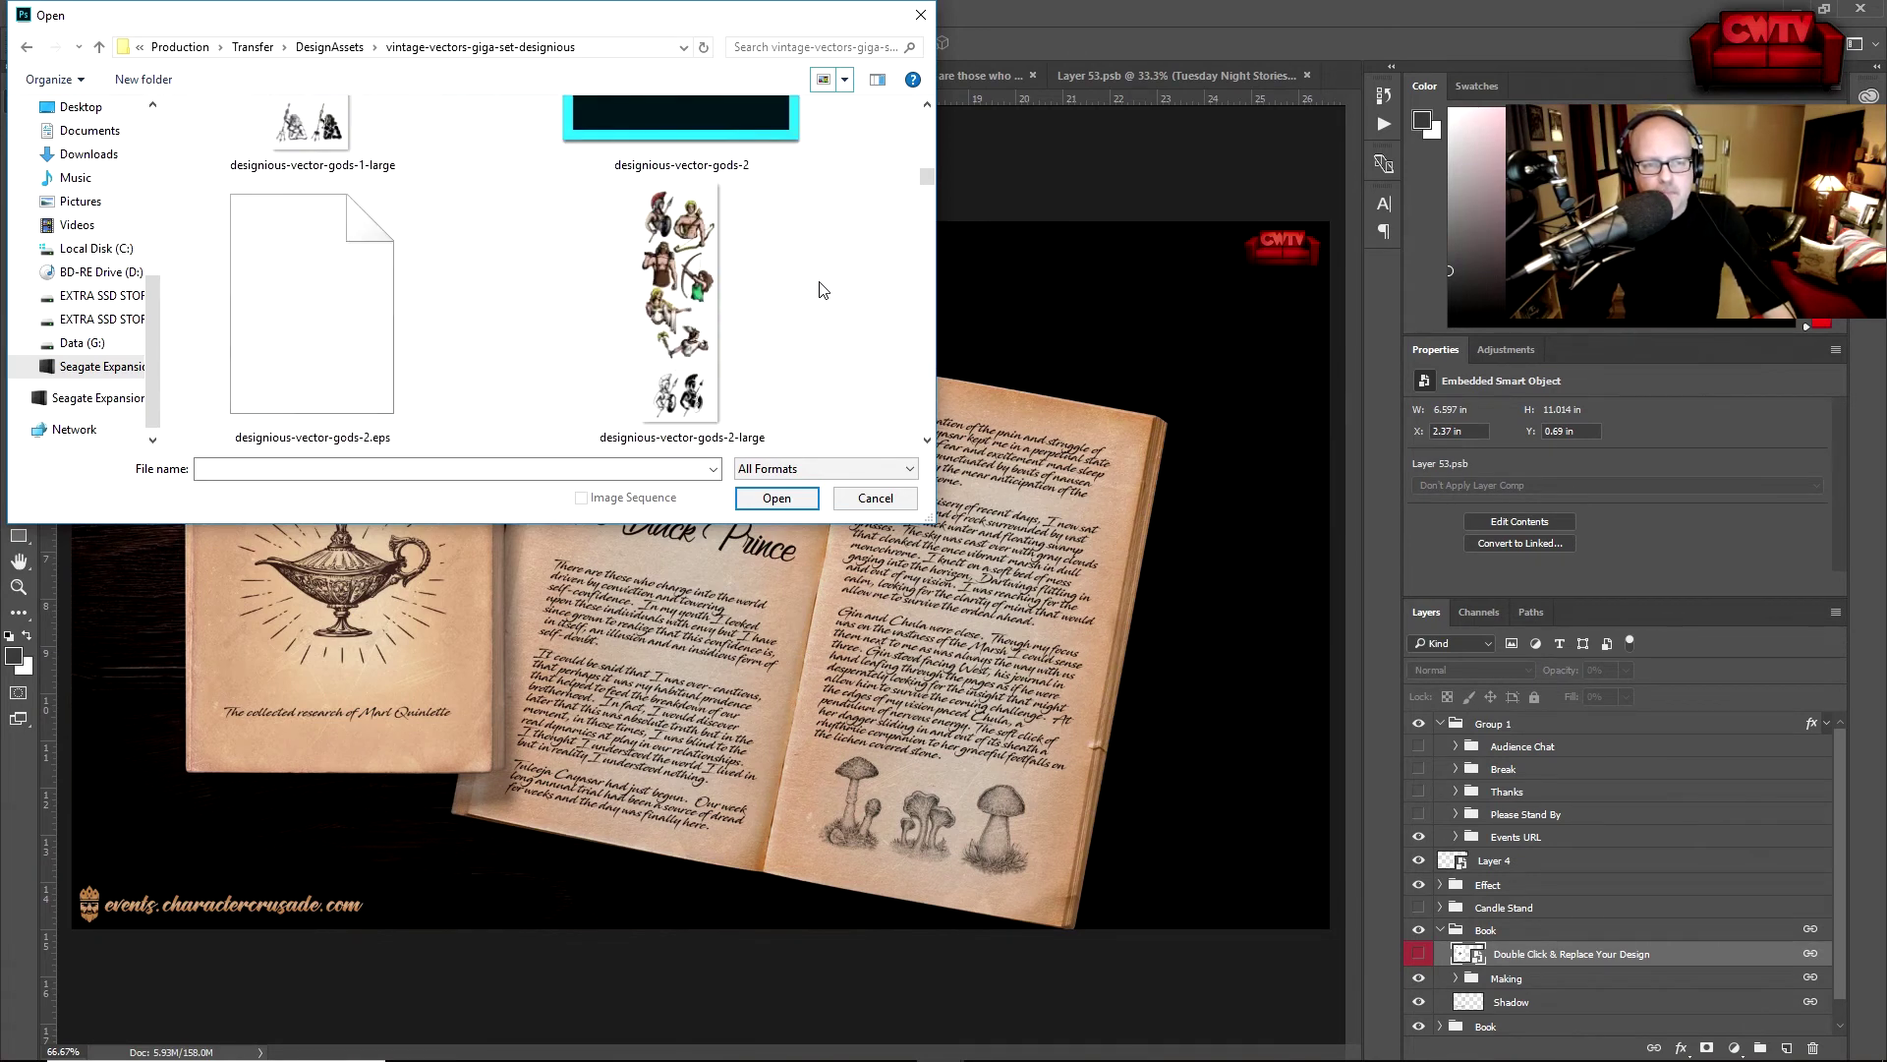
pyautogui.scroll(-6, 824, 290)
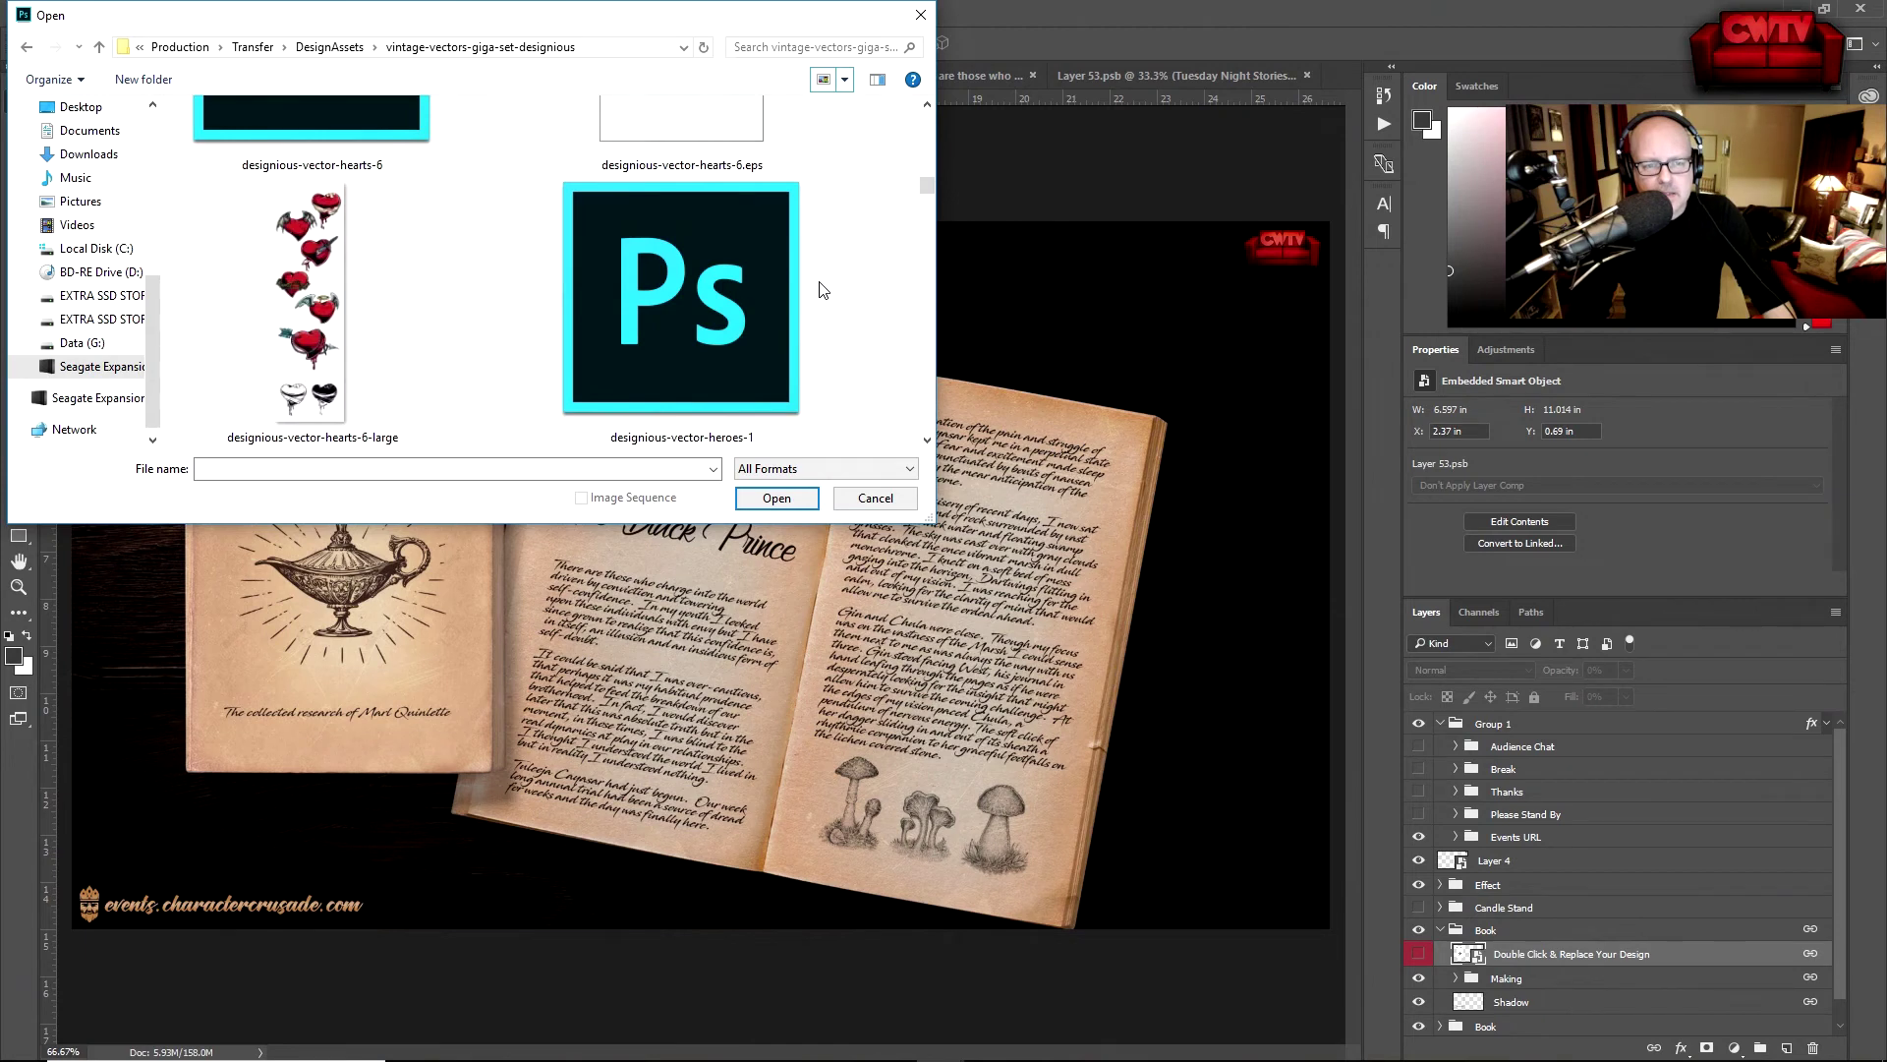
pyautogui.scroll(-10, 824, 290)
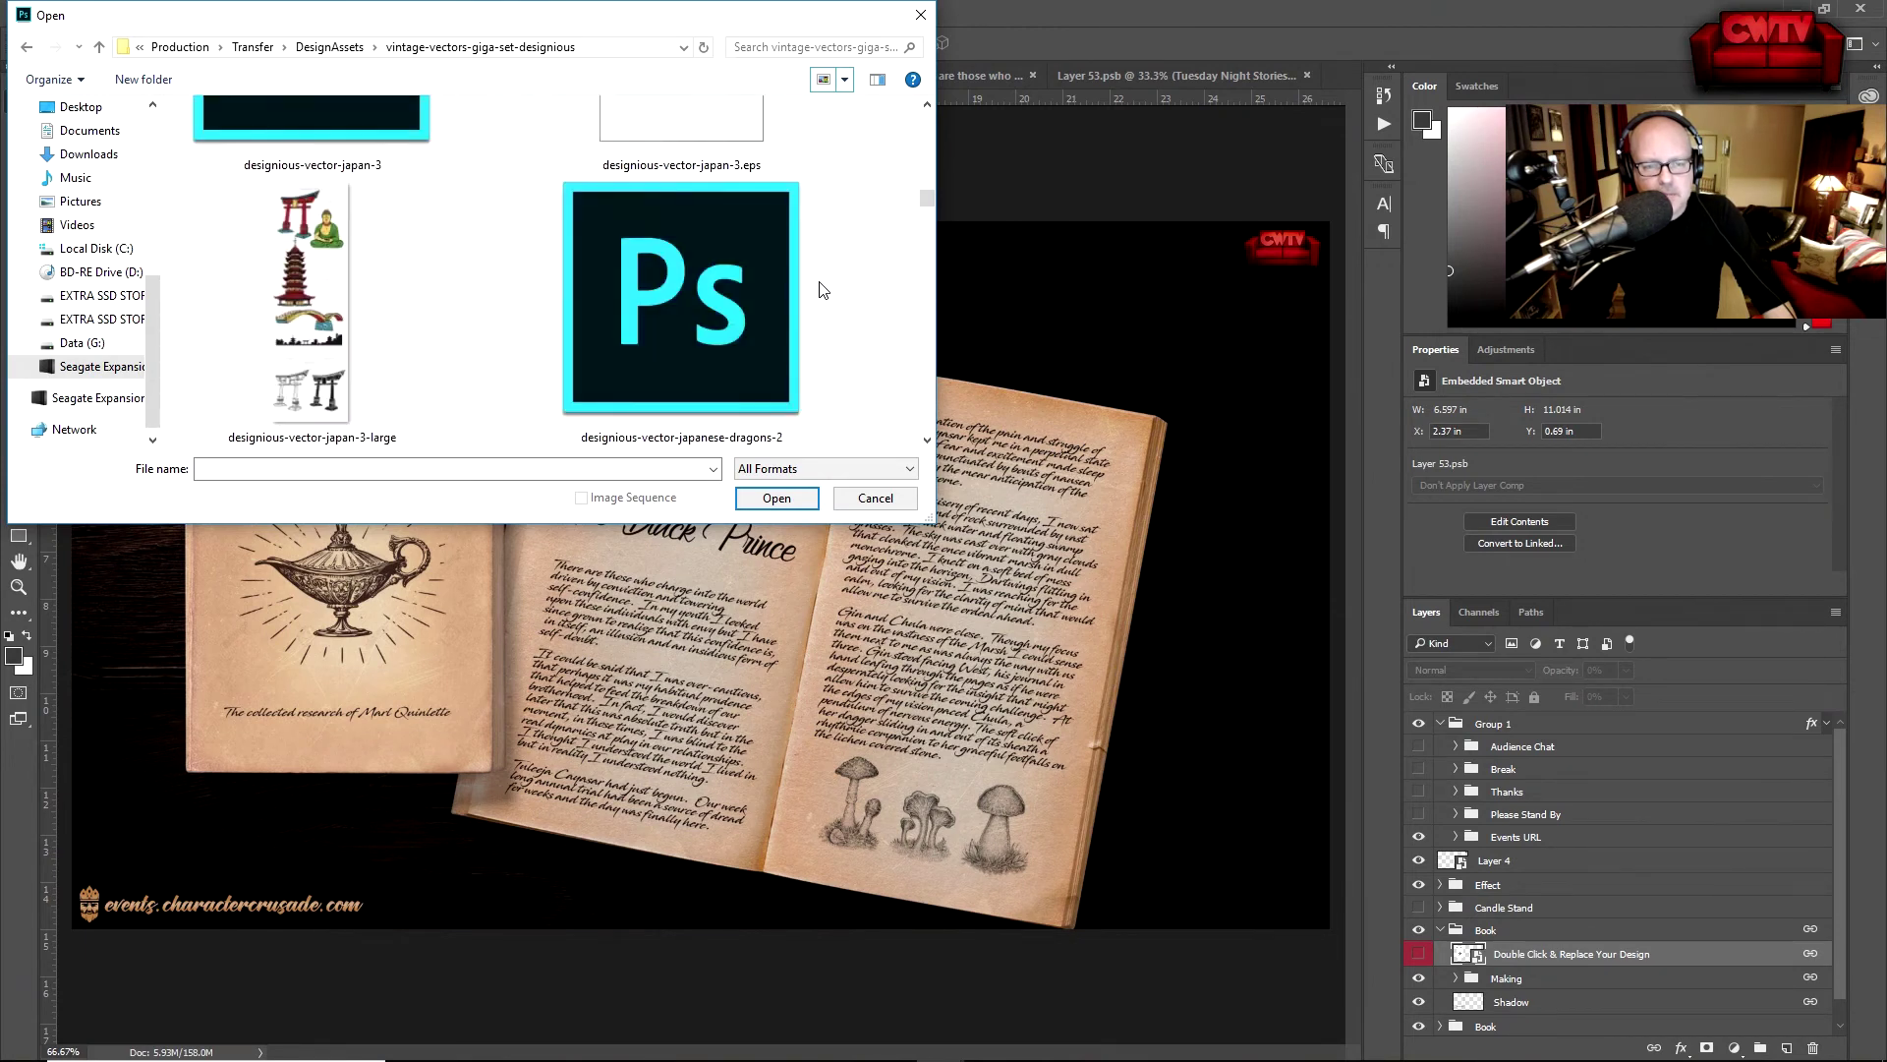
pyautogui.scroll(-2, 824, 290)
pyautogui.scroll(-10, 824, 290)
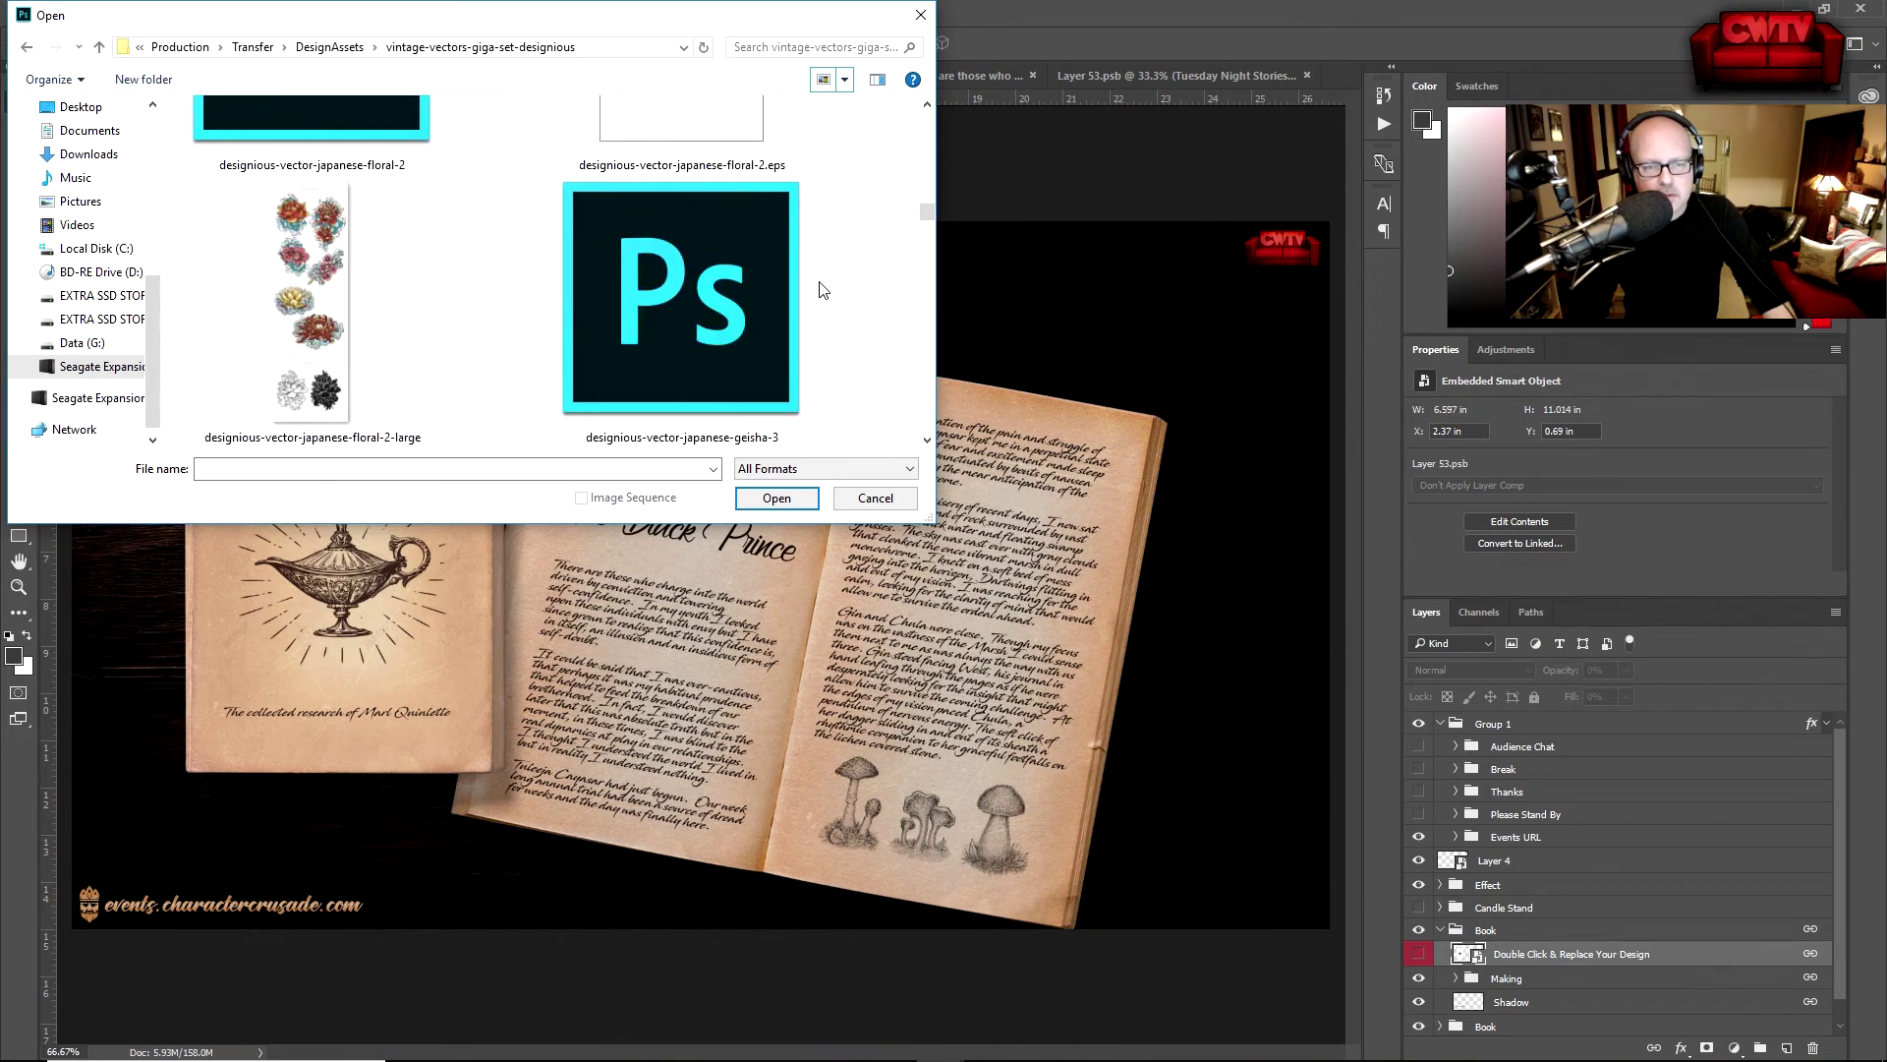
pyautogui.scroll(-6, 824, 290)
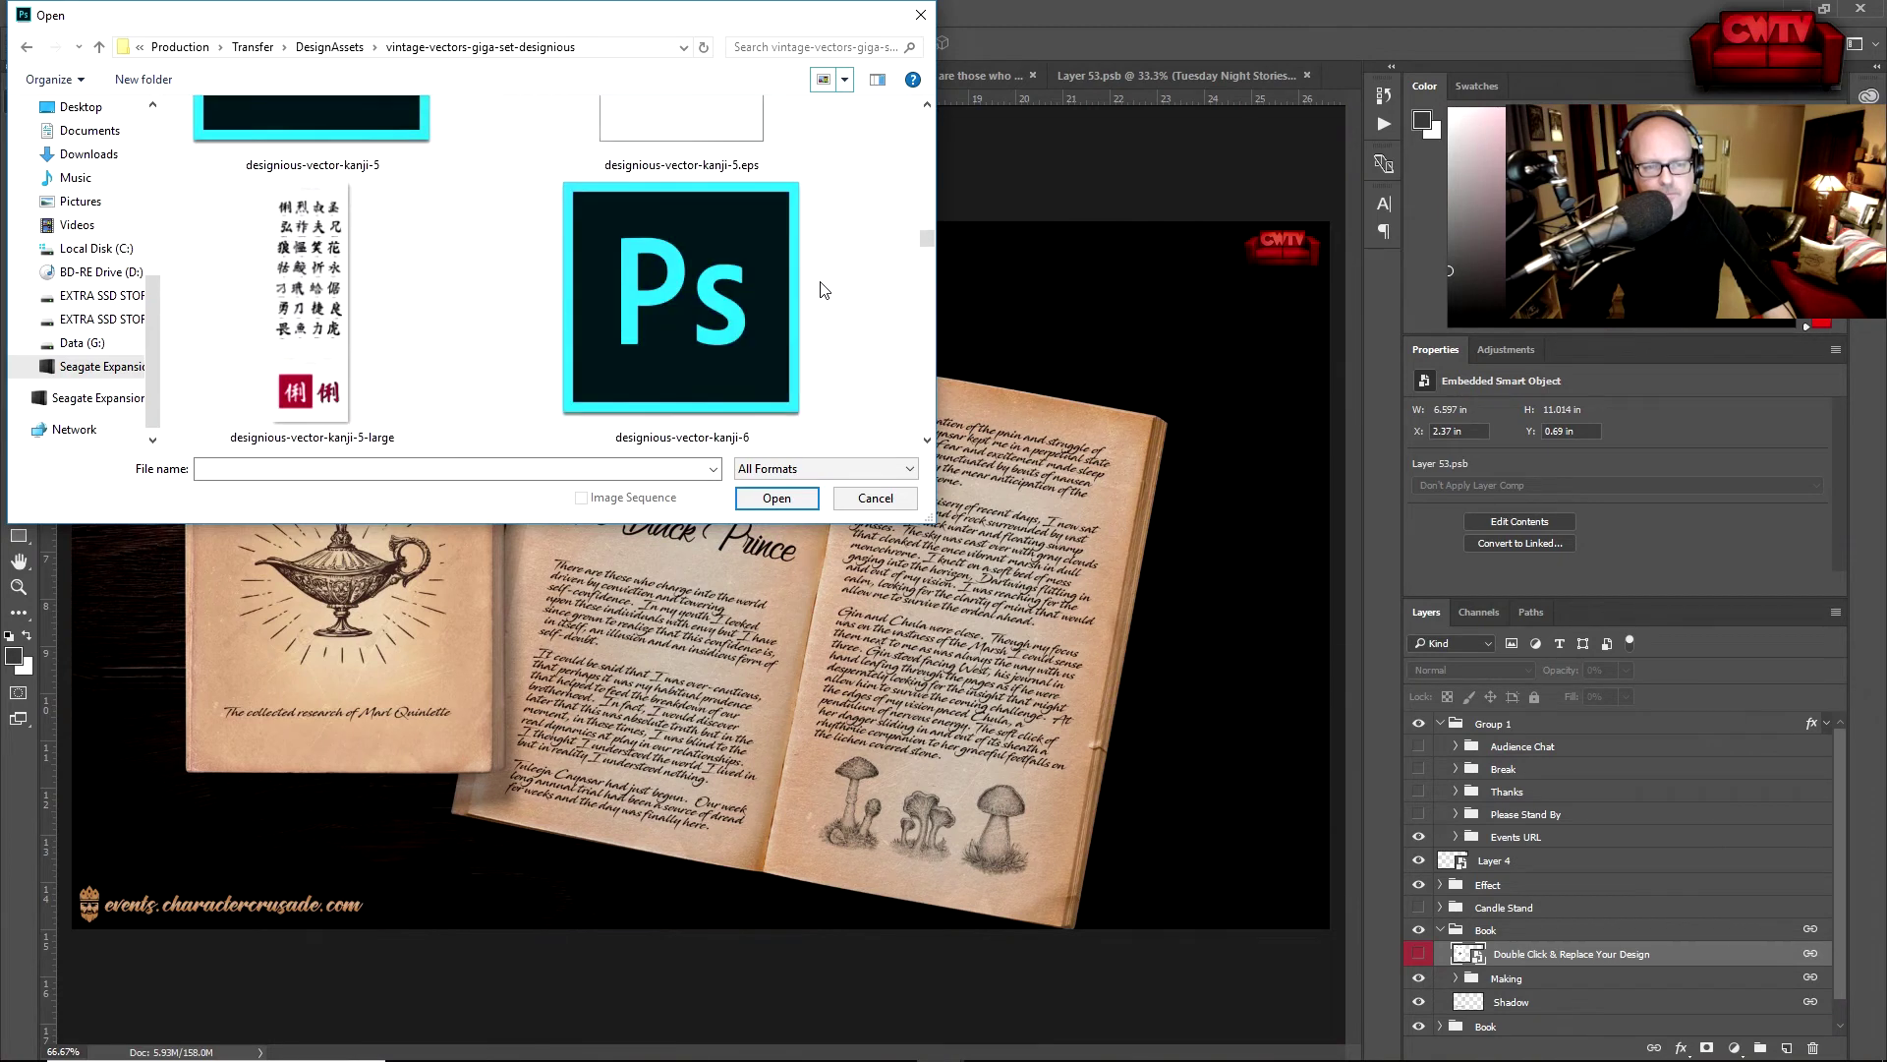
pyautogui.scroll(-3, 824, 290)
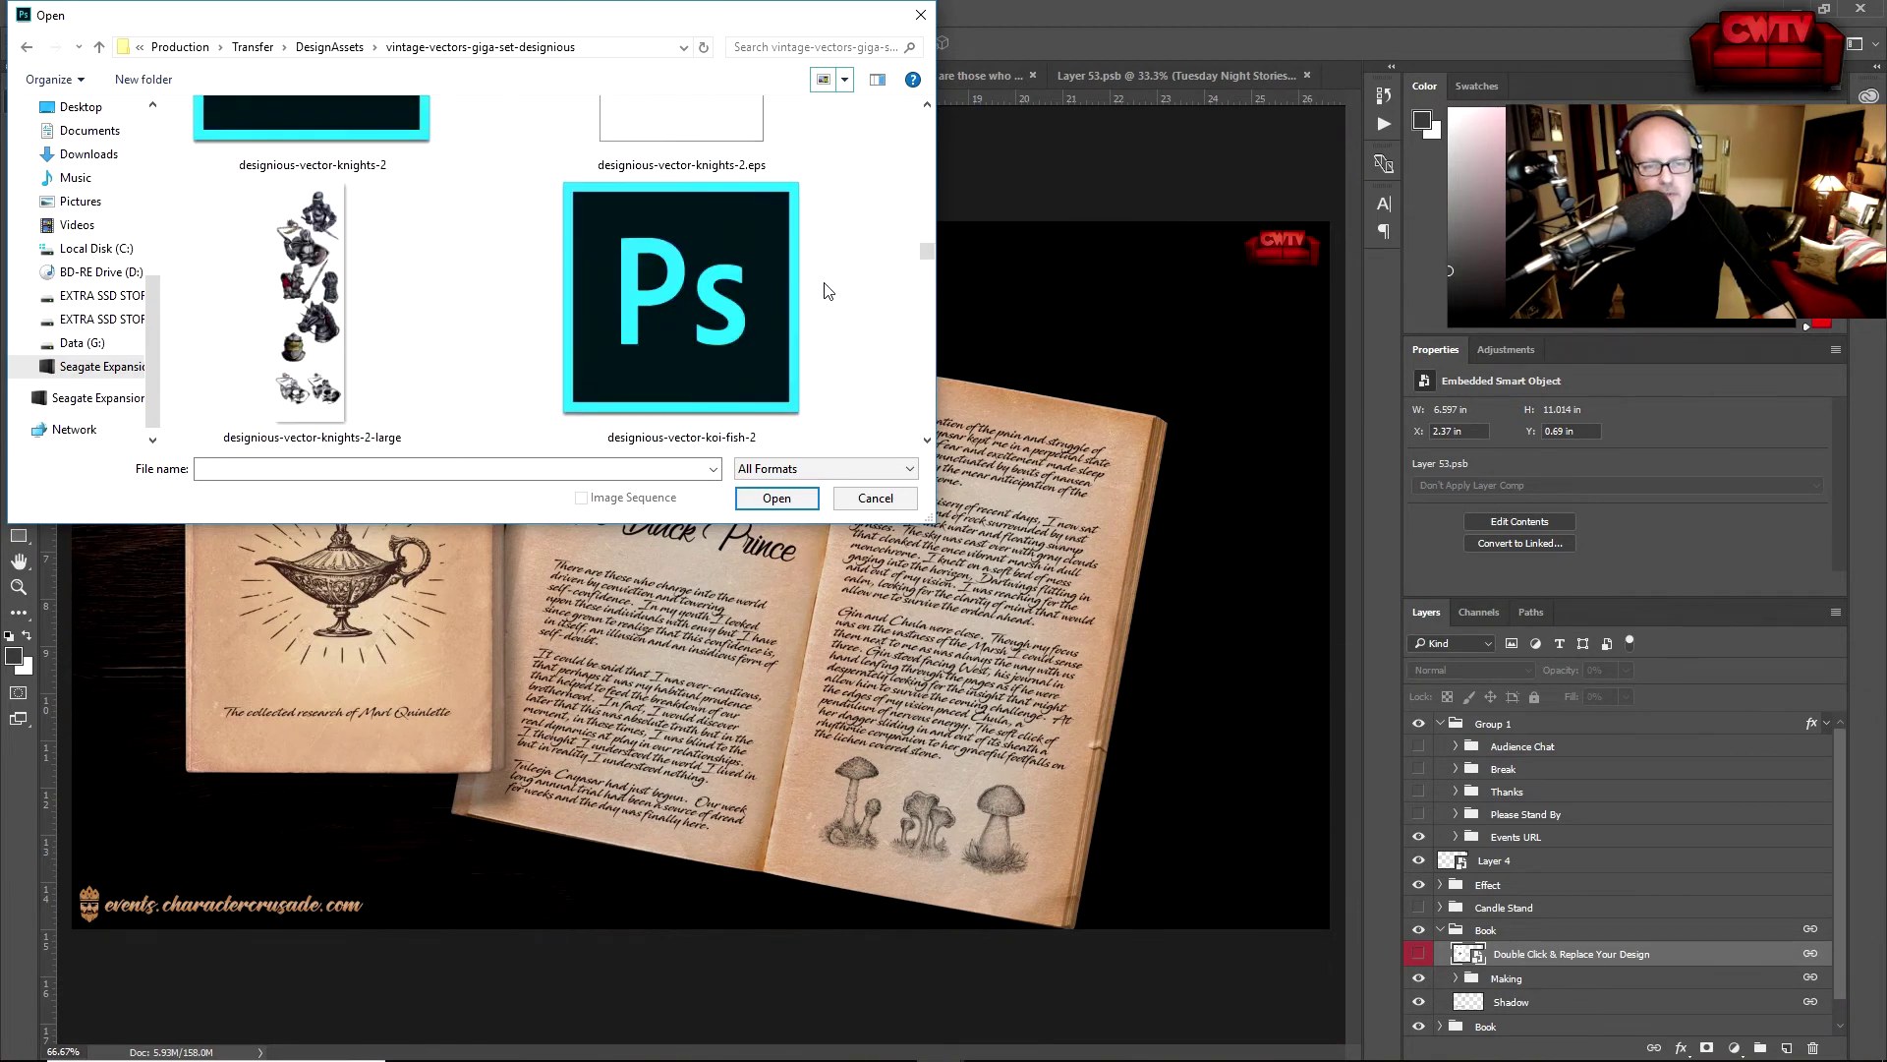
pyautogui.scroll(-5, 824, 290)
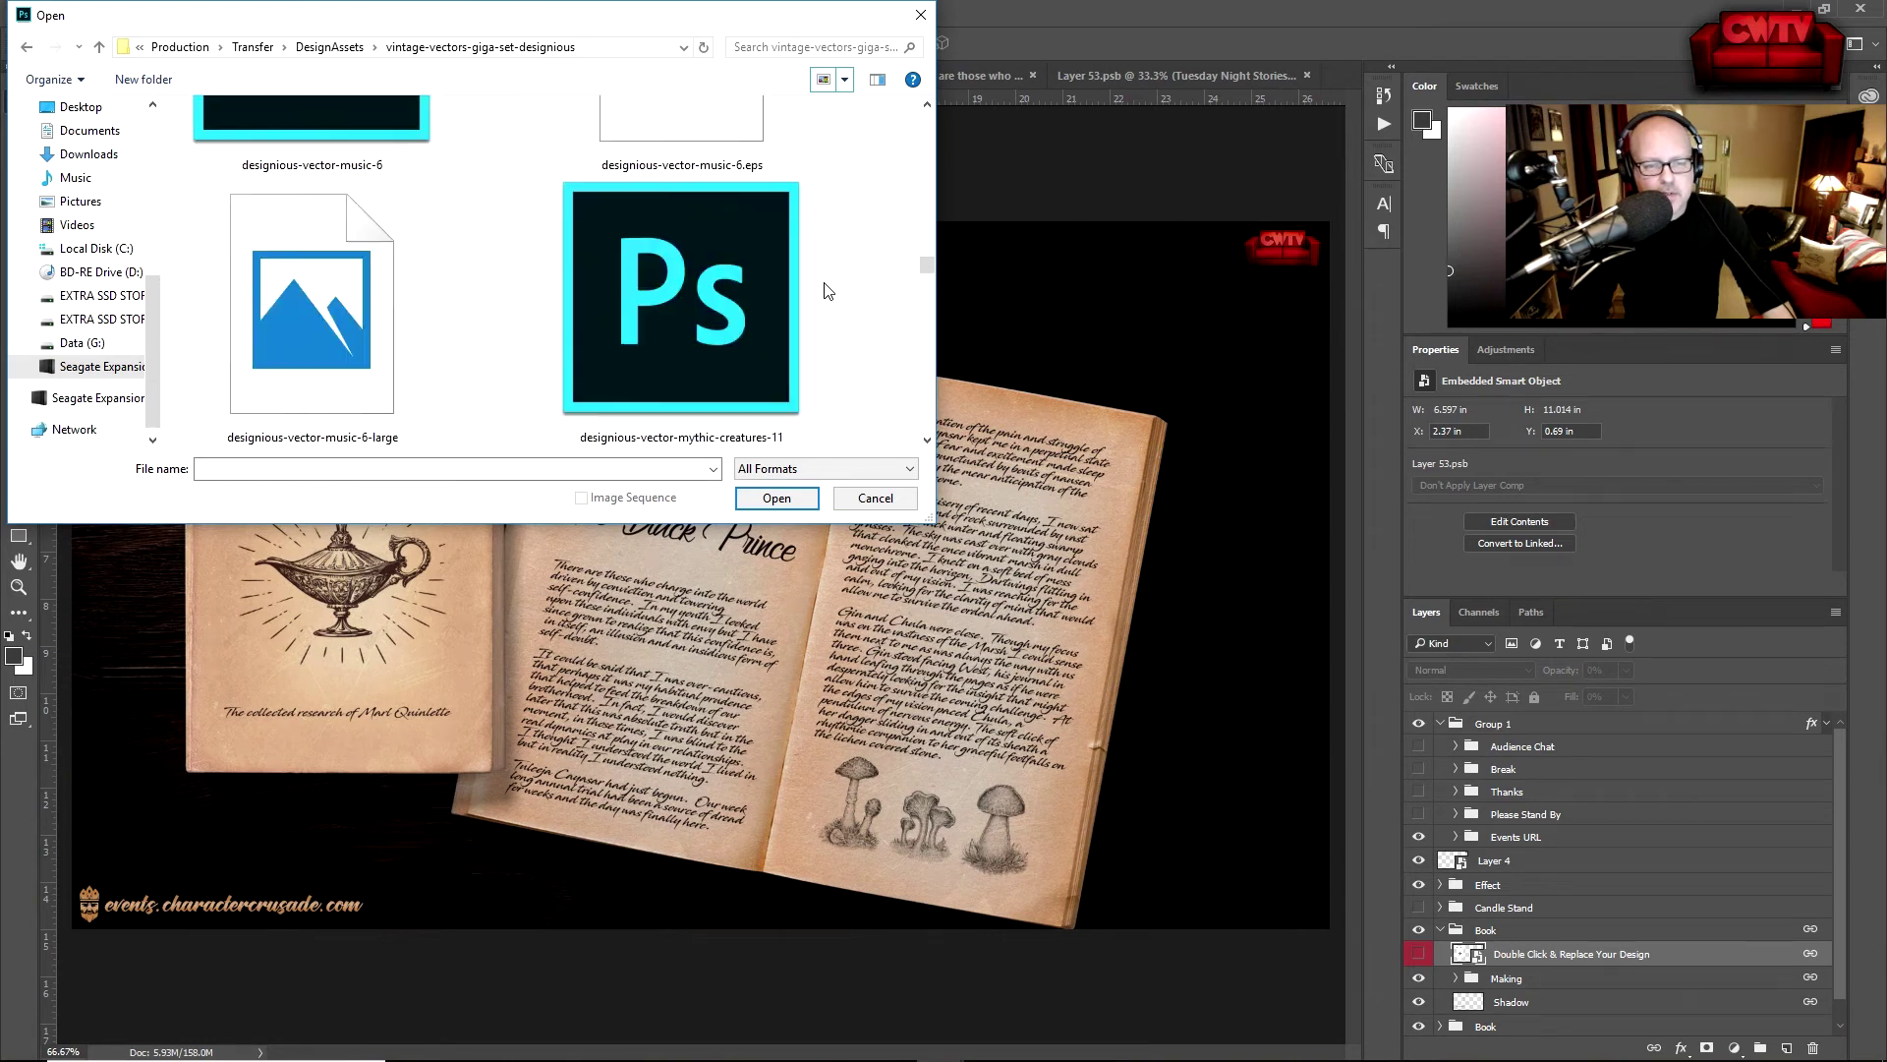
pyautogui.scroll(-2, 824, 290)
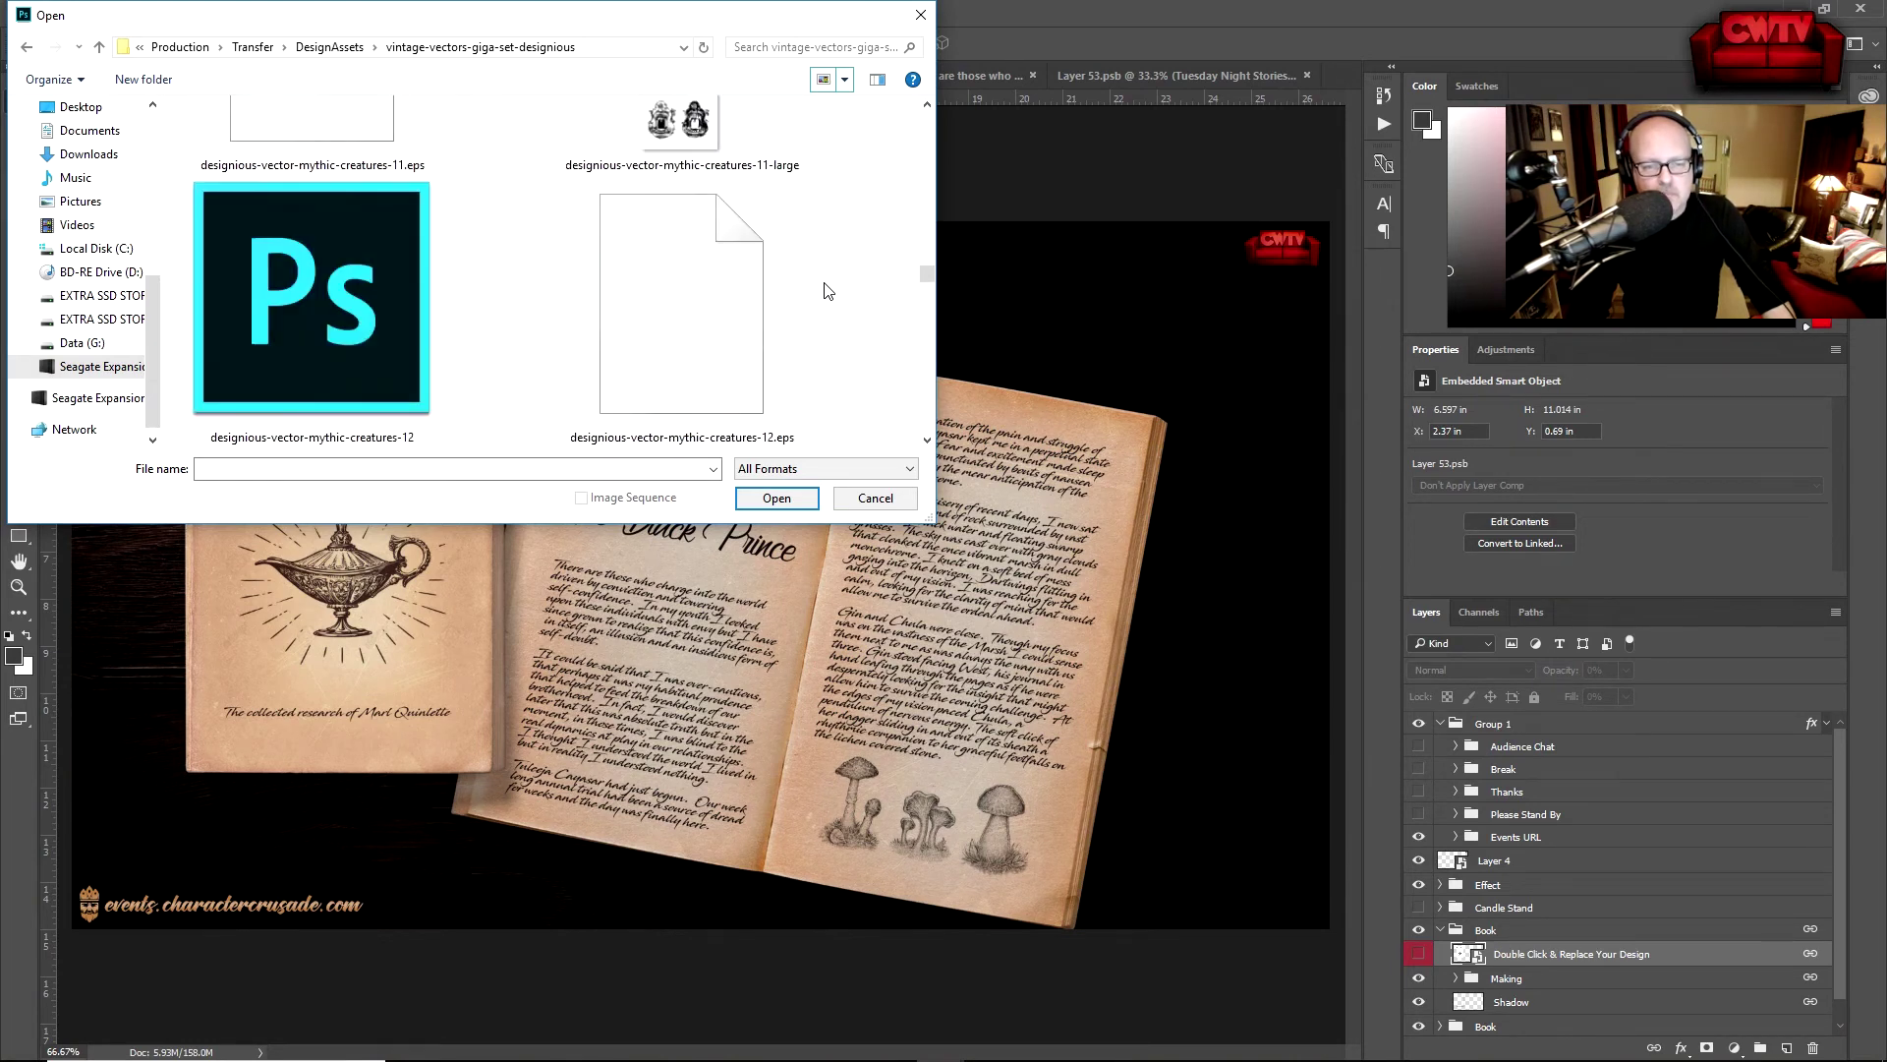
pyautogui.scroll(-1, 823, 290)
pyautogui.scroll(-5, 824, 290)
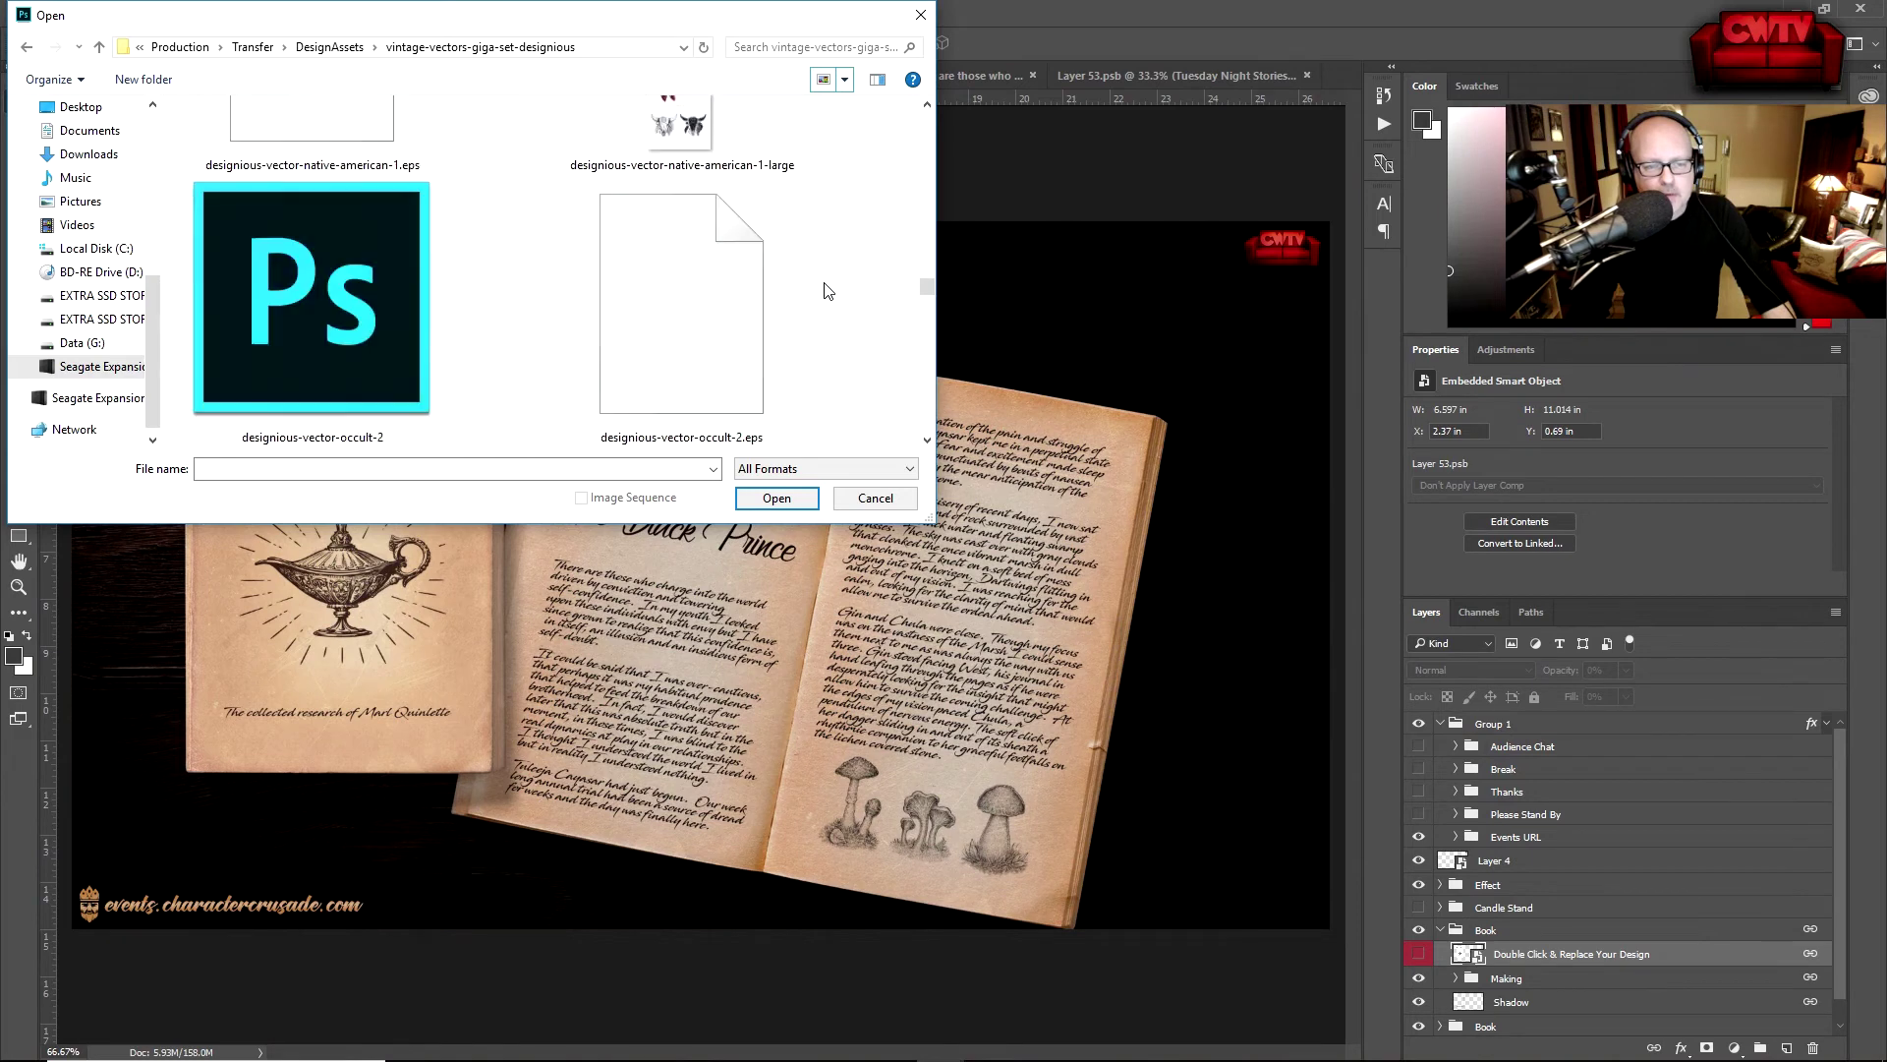
pyautogui.scroll(-4, 823, 290)
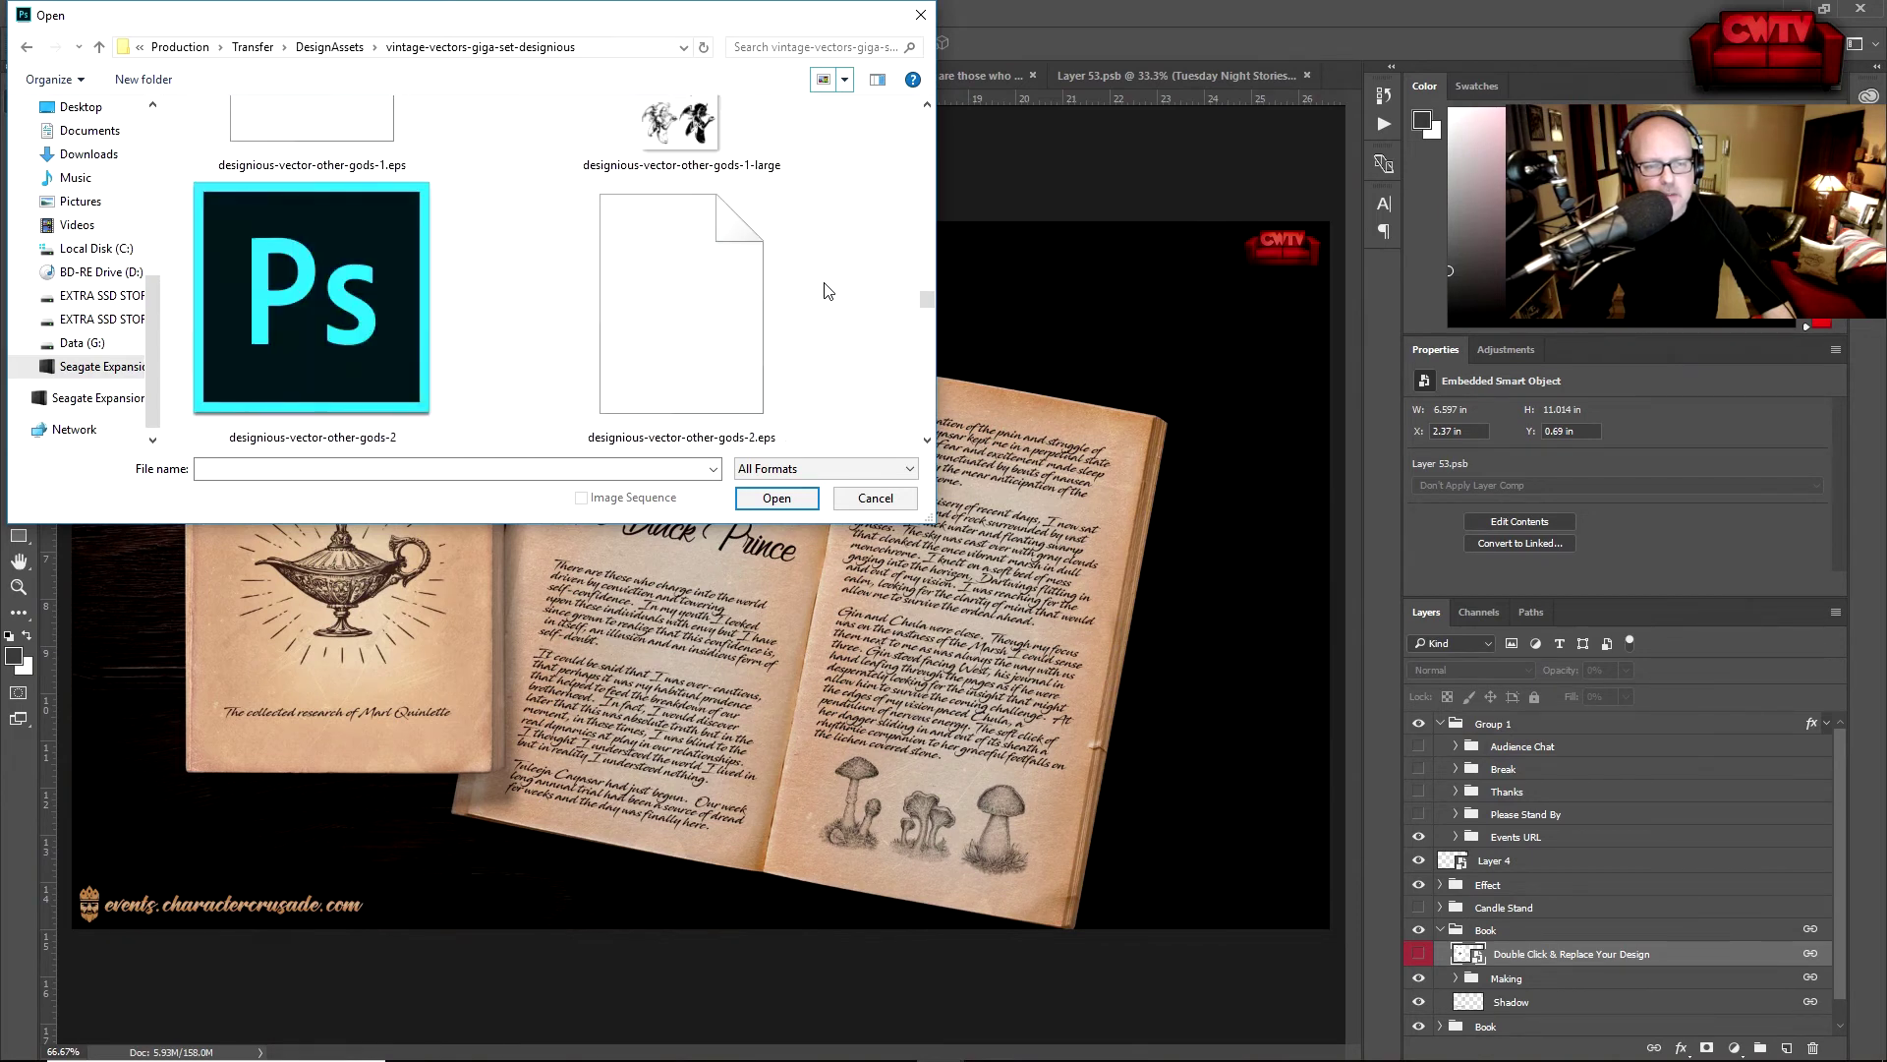
pyautogui.scroll(-1, 826, 290)
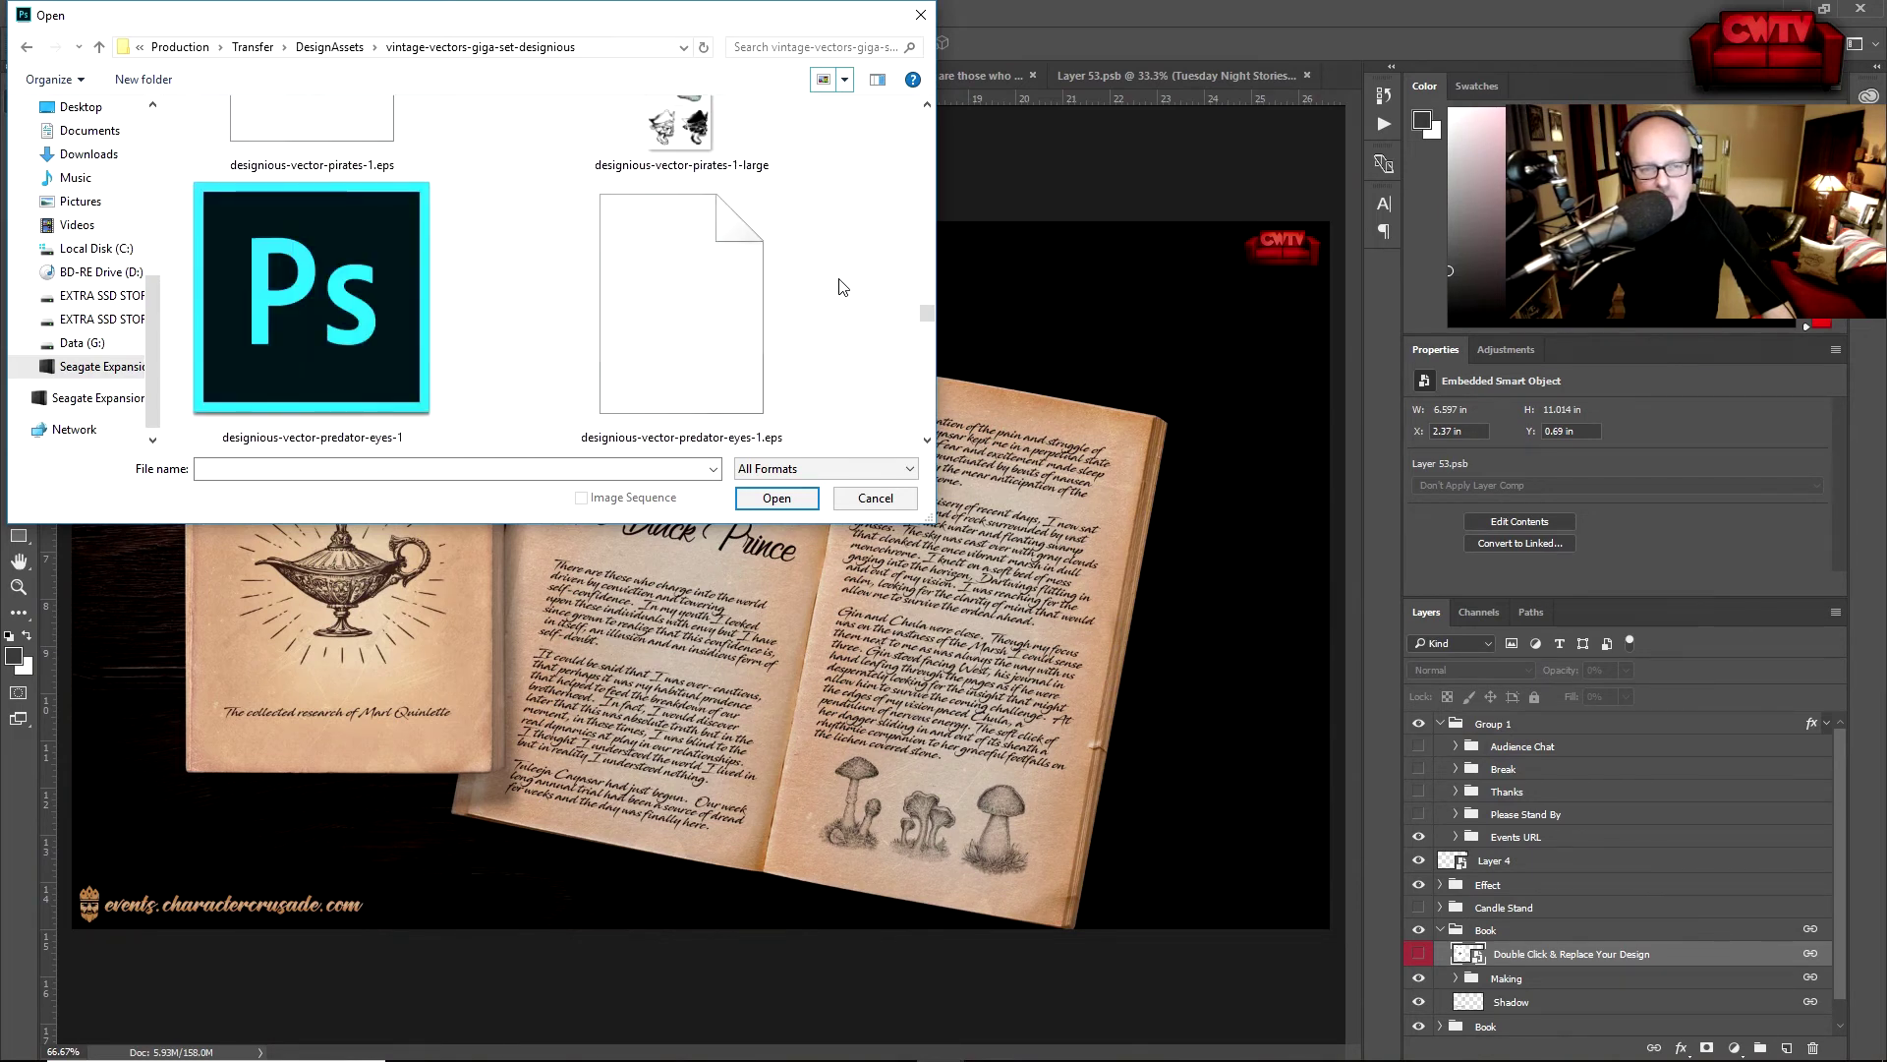
pyautogui.scroll(-2, 825, 295)
pyautogui.scroll(-1, 826, 295)
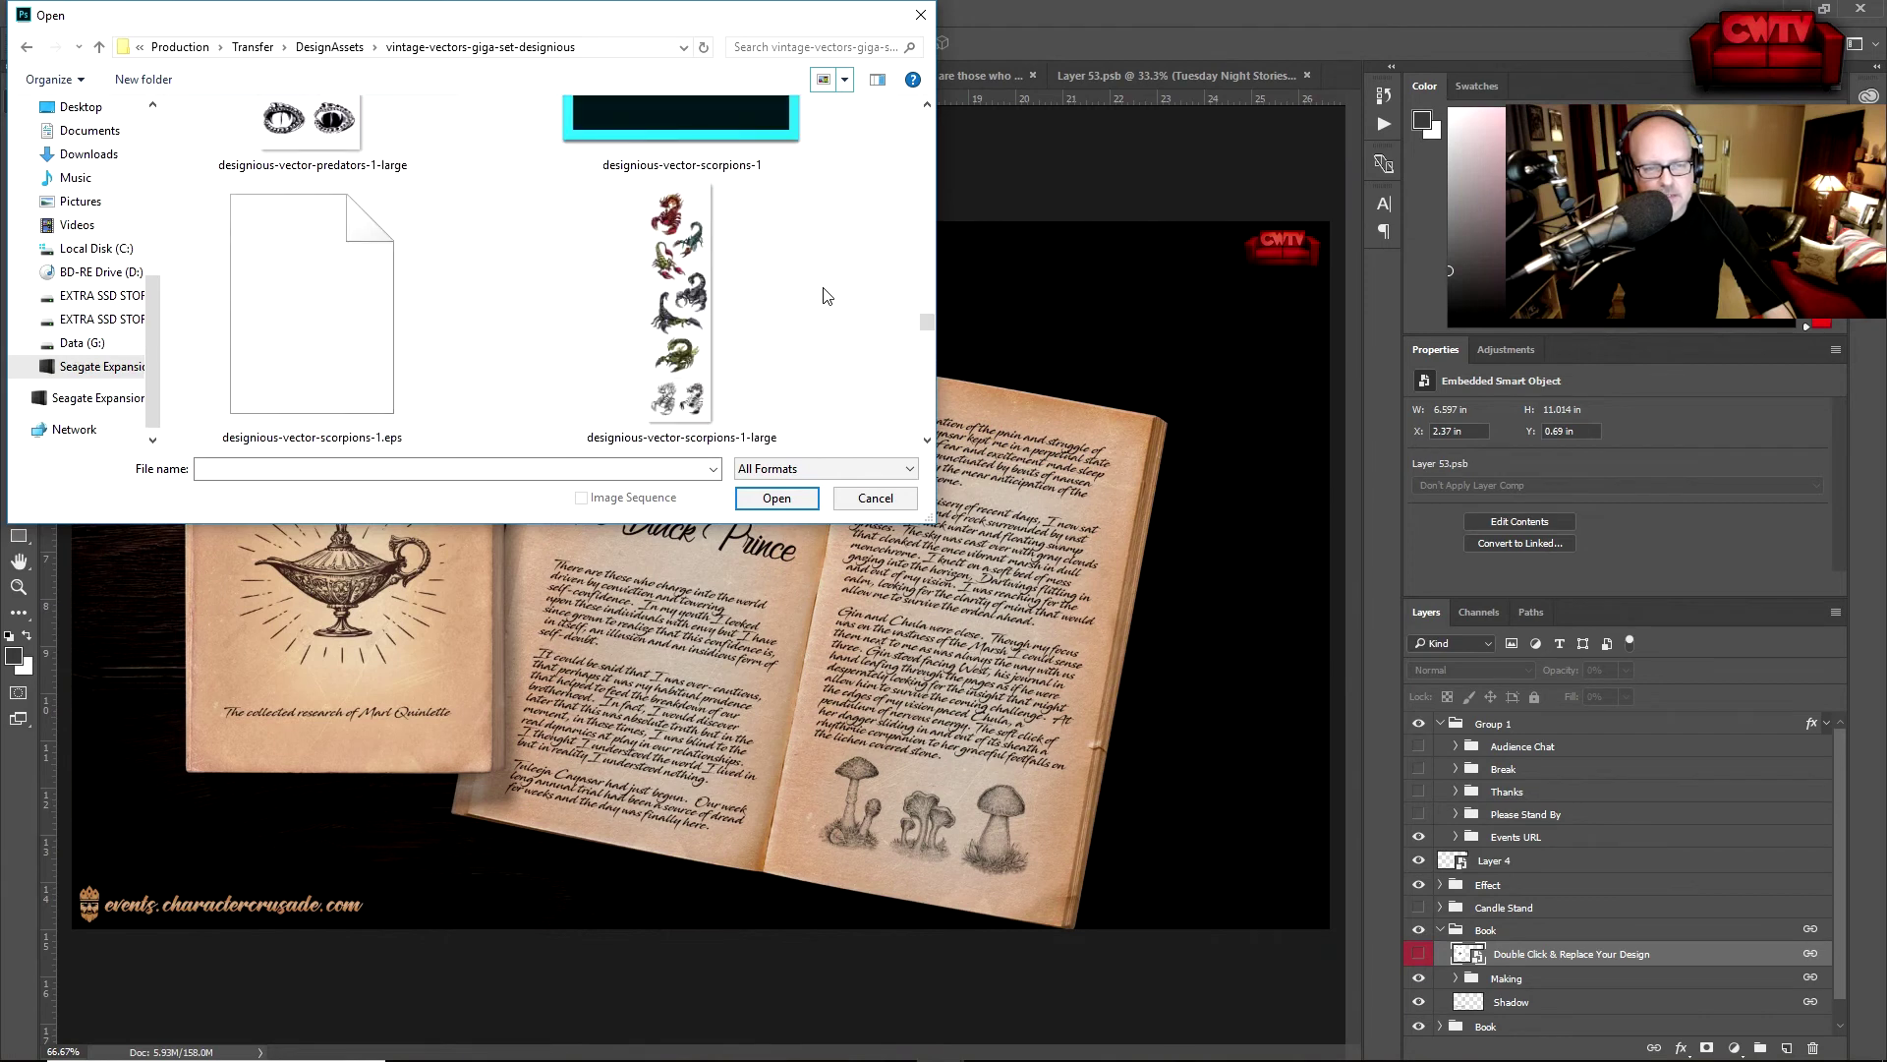
pyautogui.scroll(-3, 826, 295)
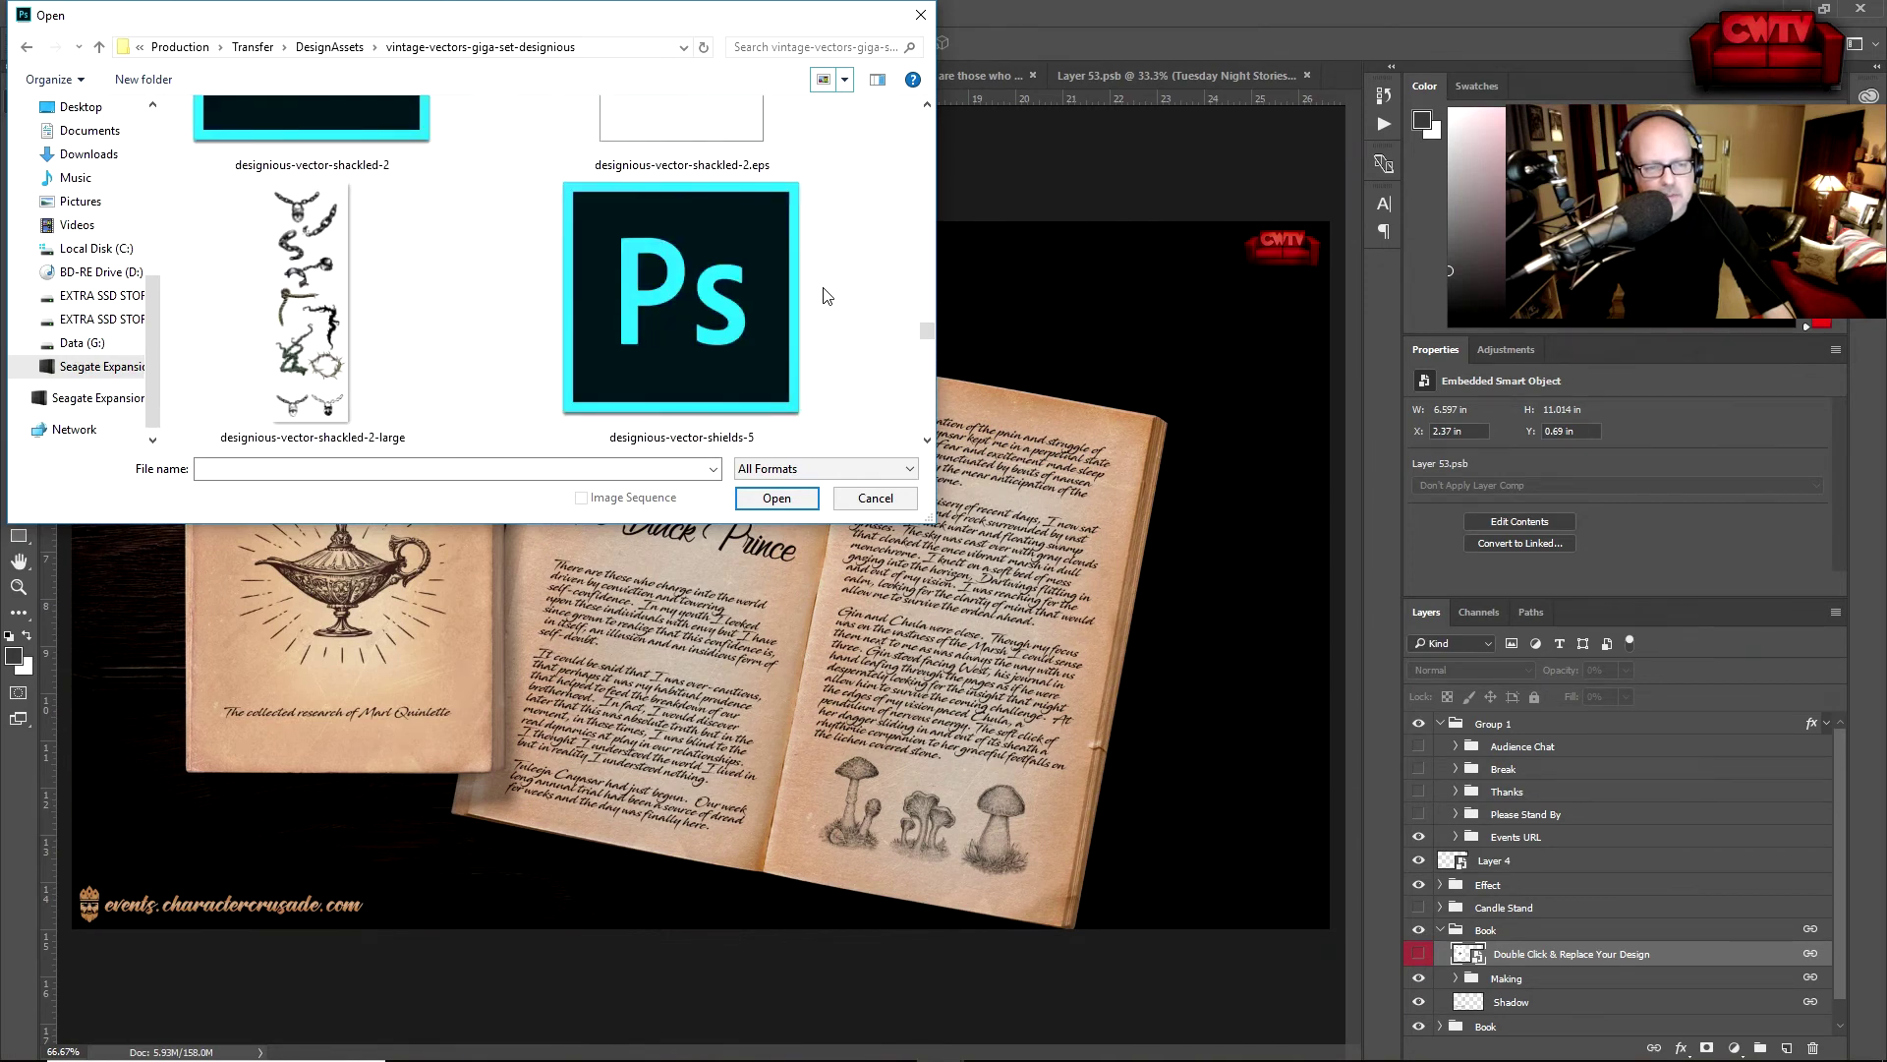
pyautogui.scroll(-4, 828, 295)
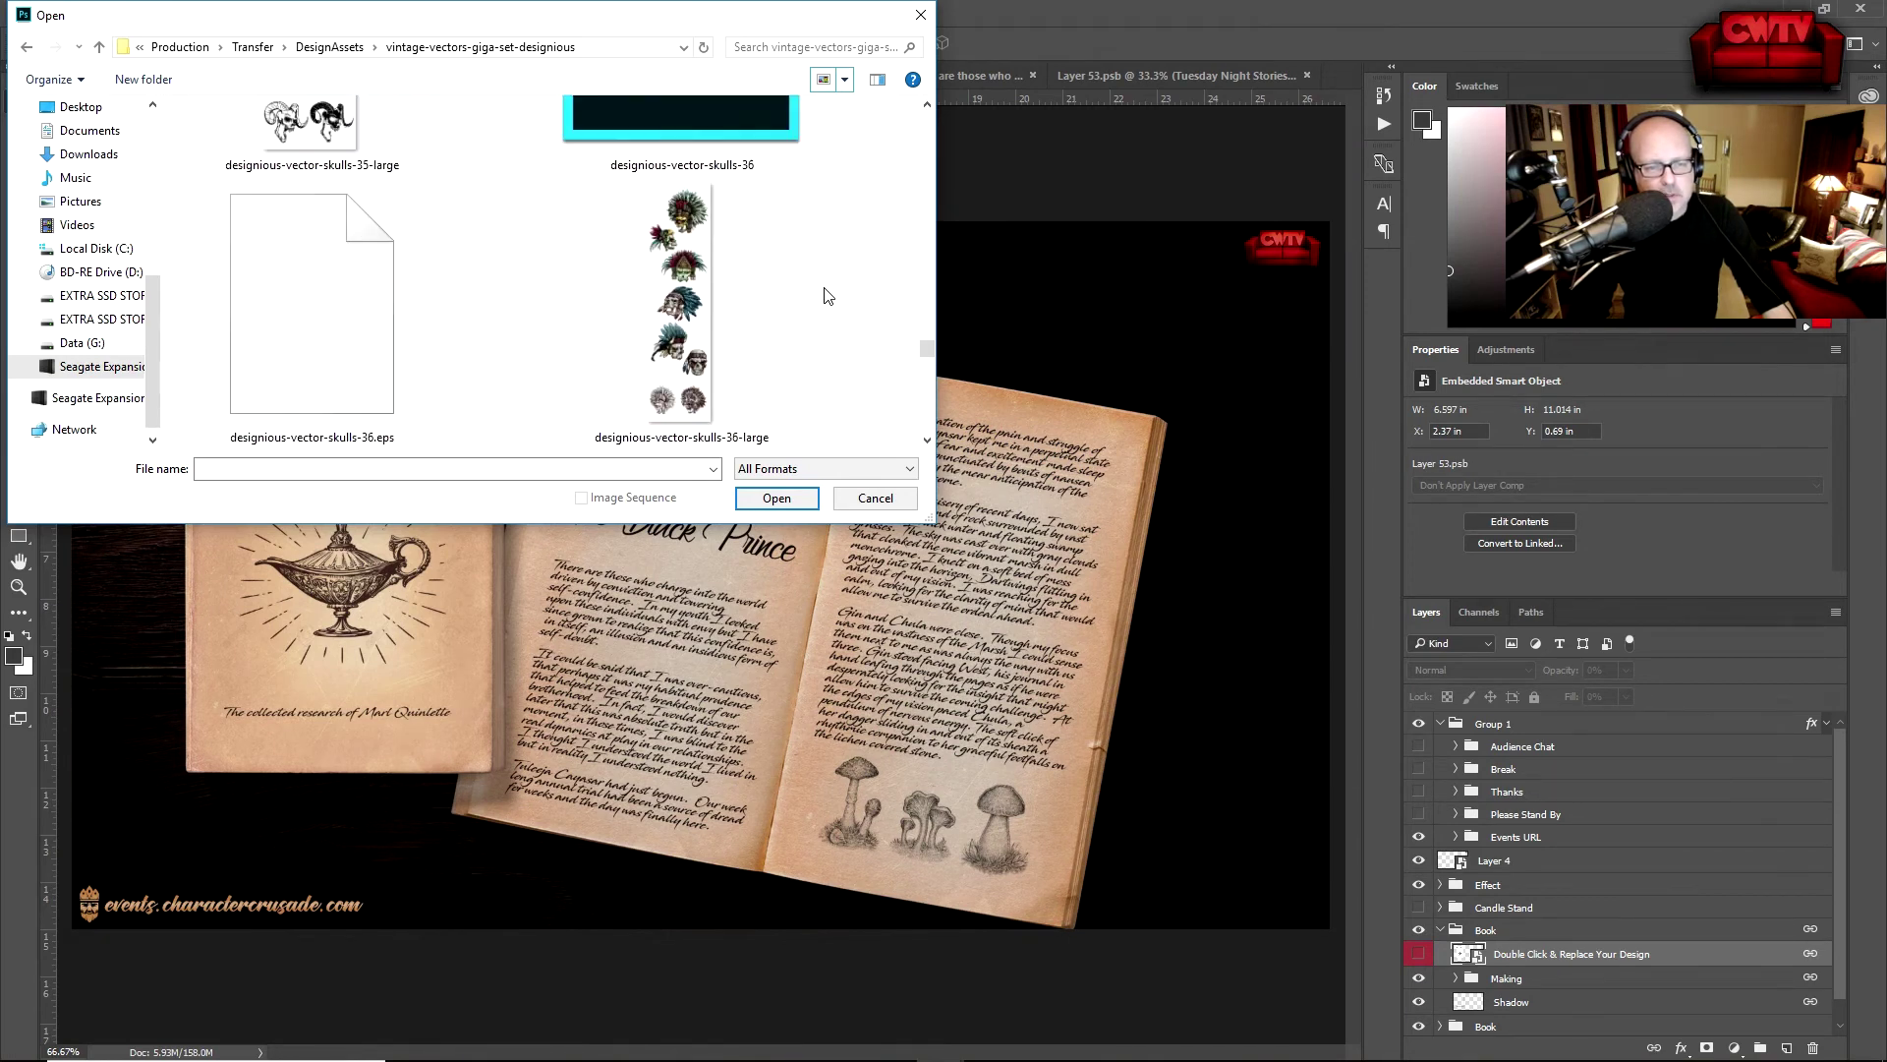
pyautogui.click(875, 497)
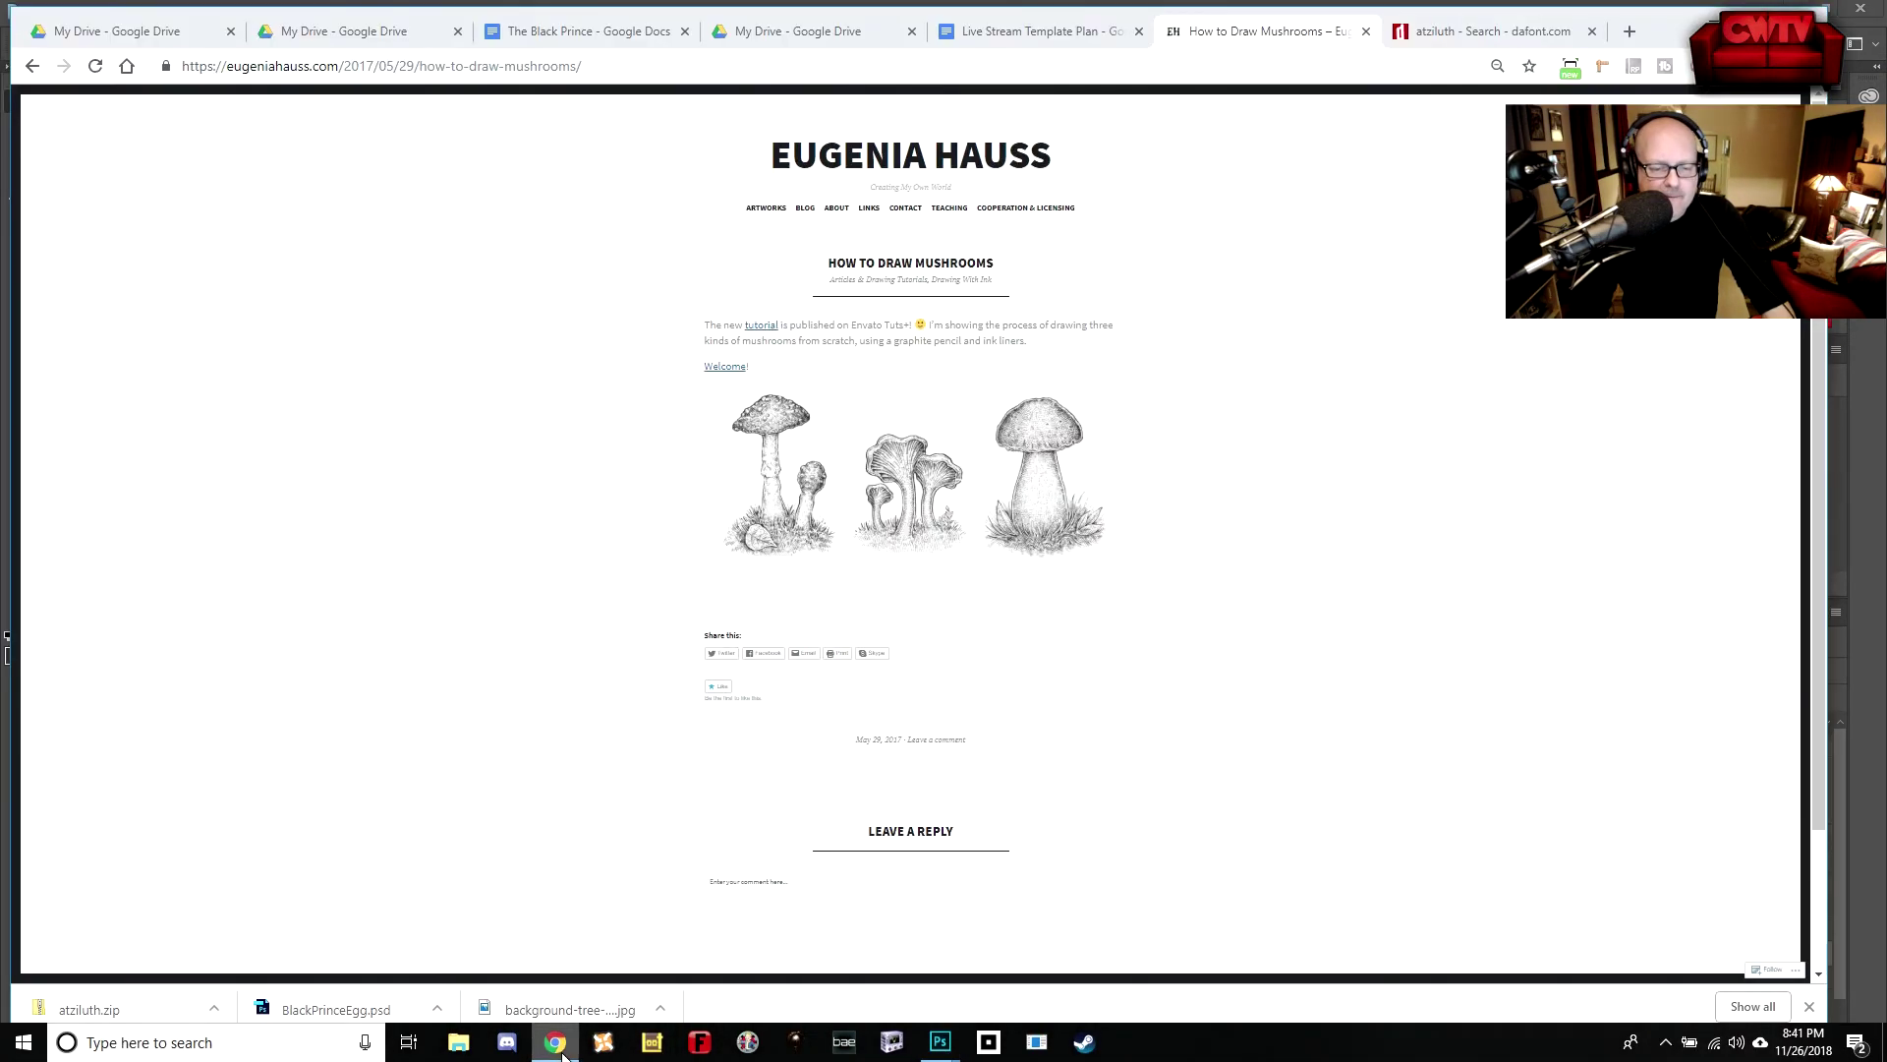
pyautogui.click(555, 1044)
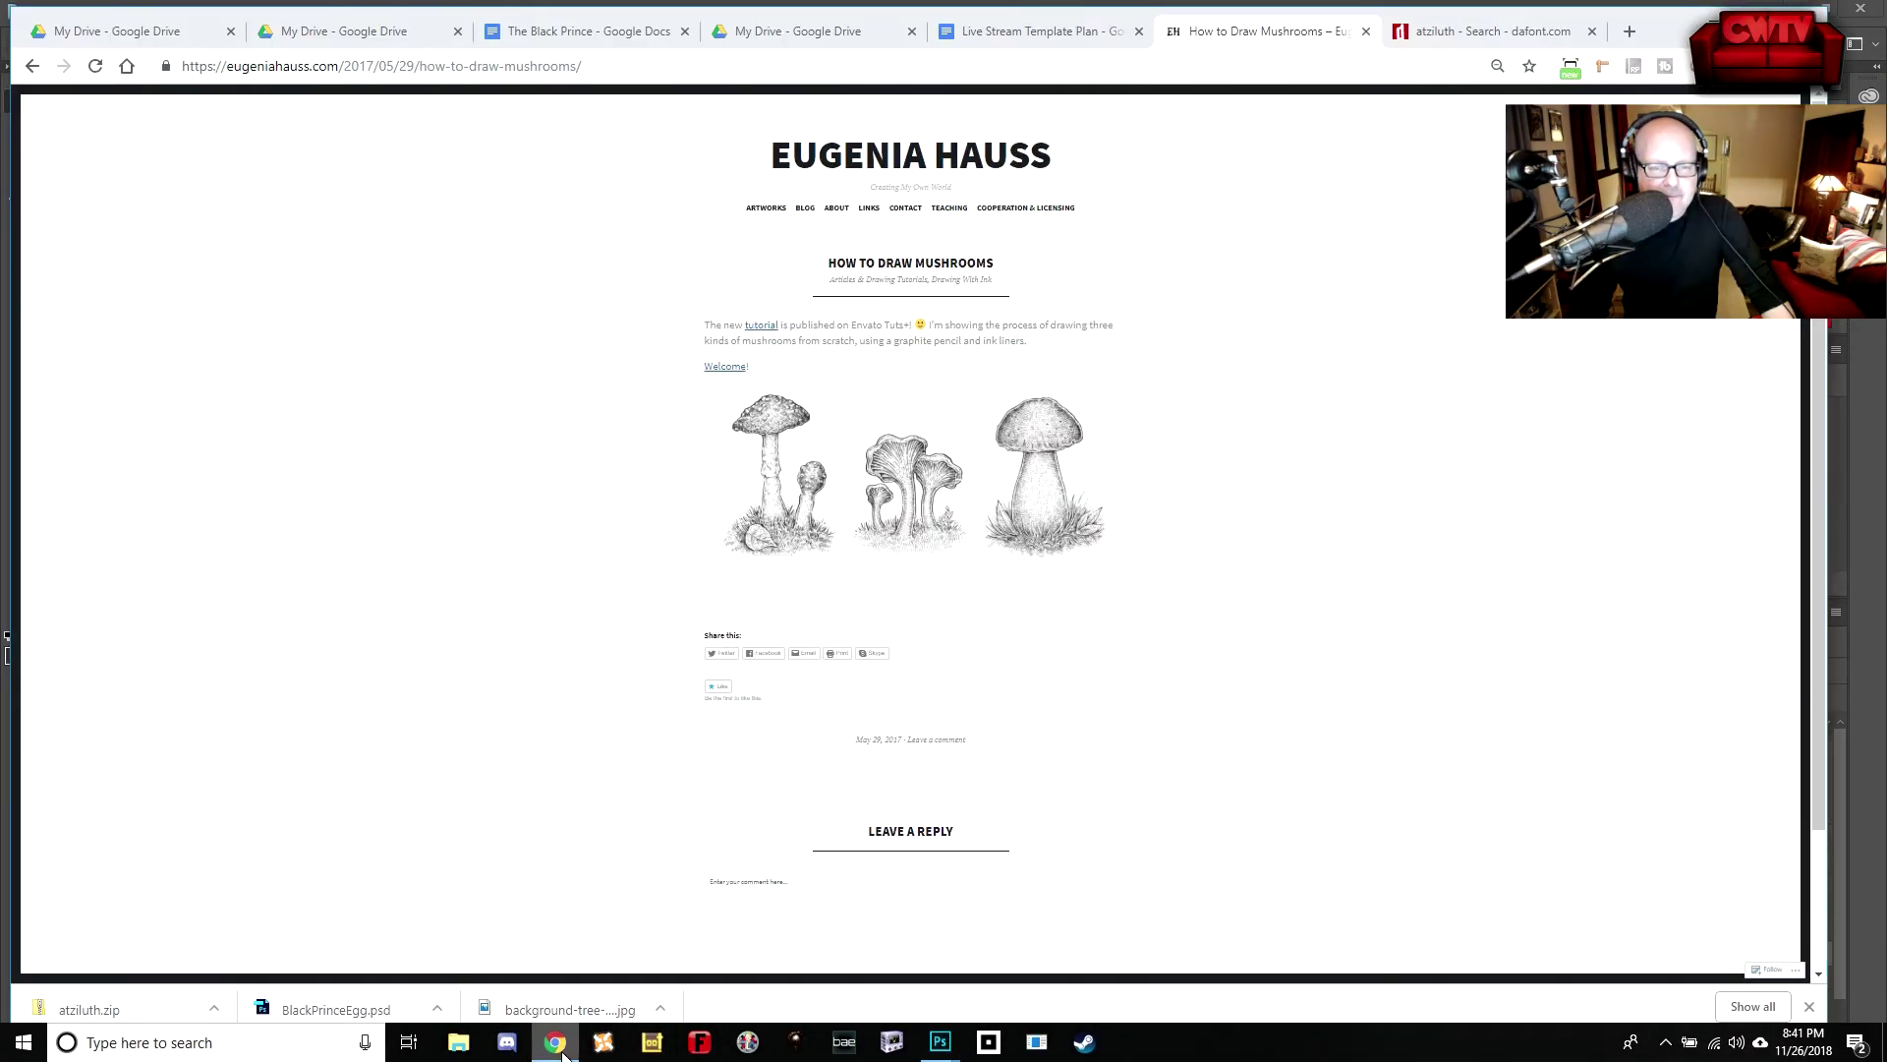
# - Go to My Drive, peek at the Illustrator folder's .ai and .eps logos, then return
pyautogui.click(776, 32)
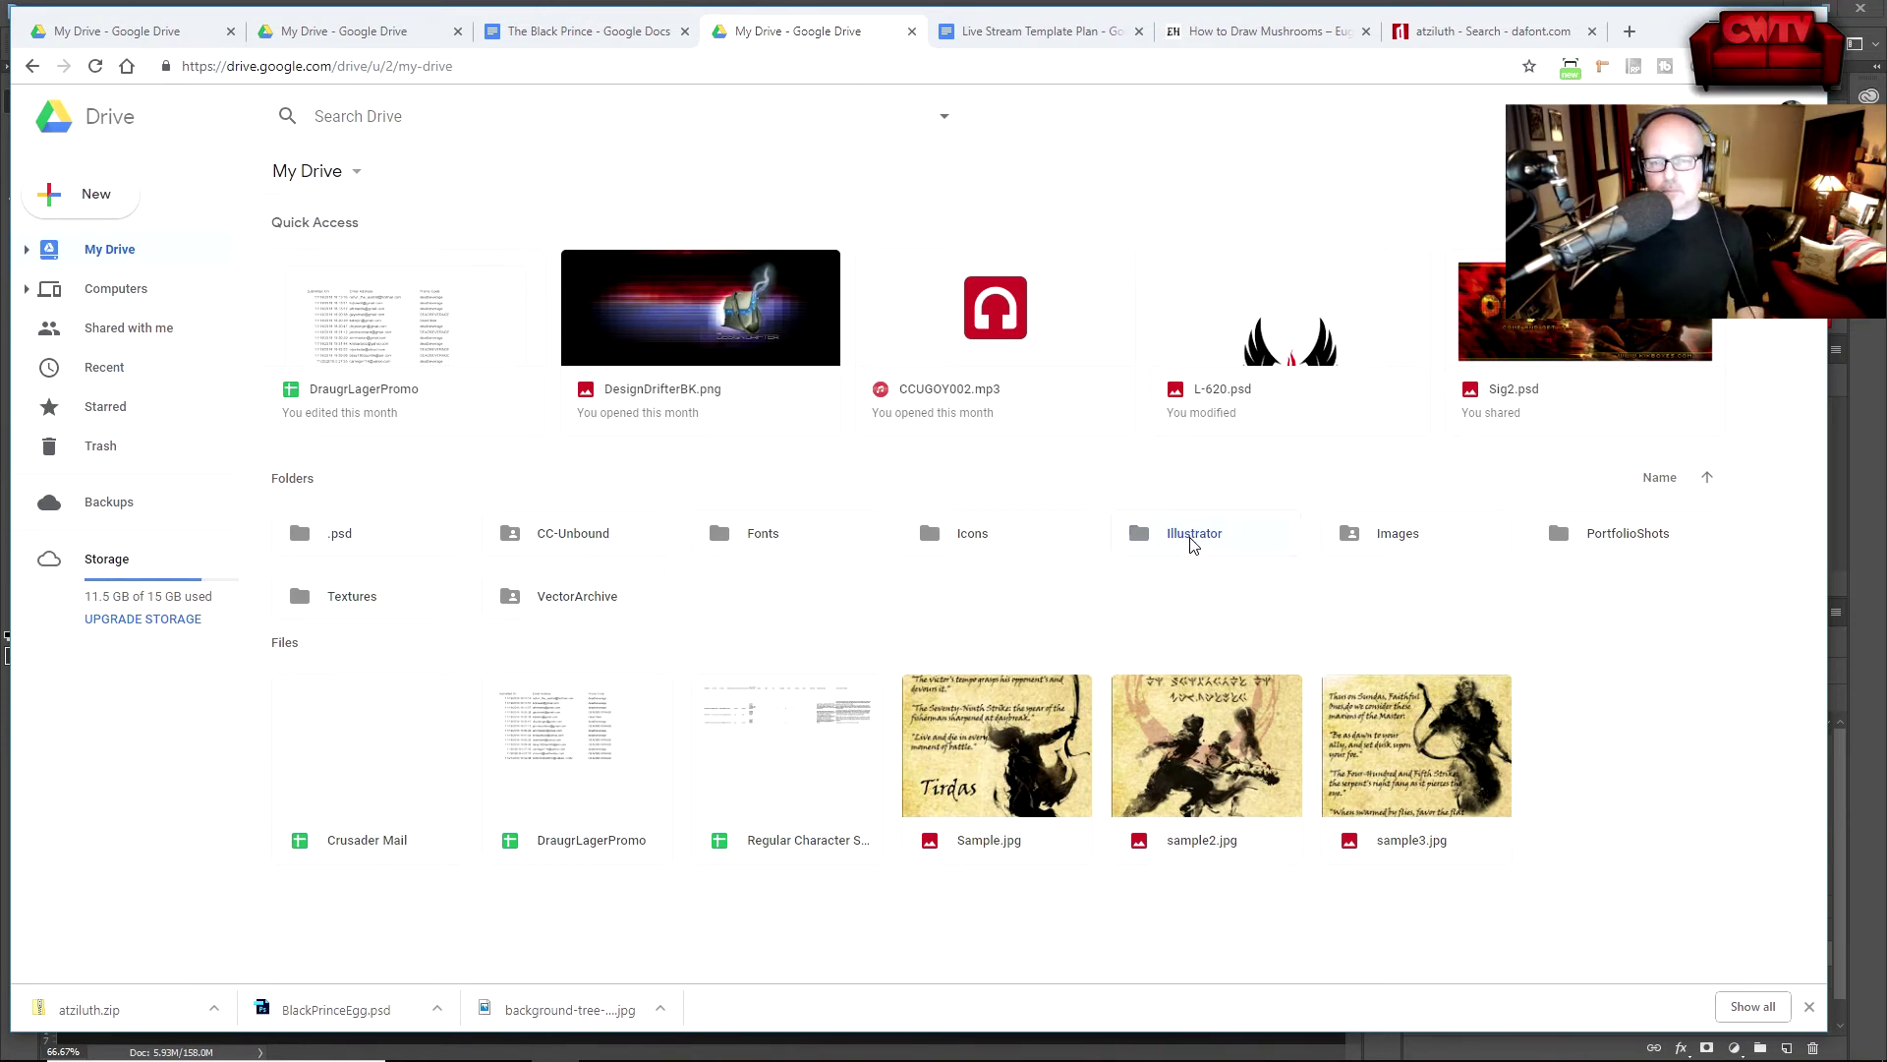
pyautogui.doubleClick(1192, 544)
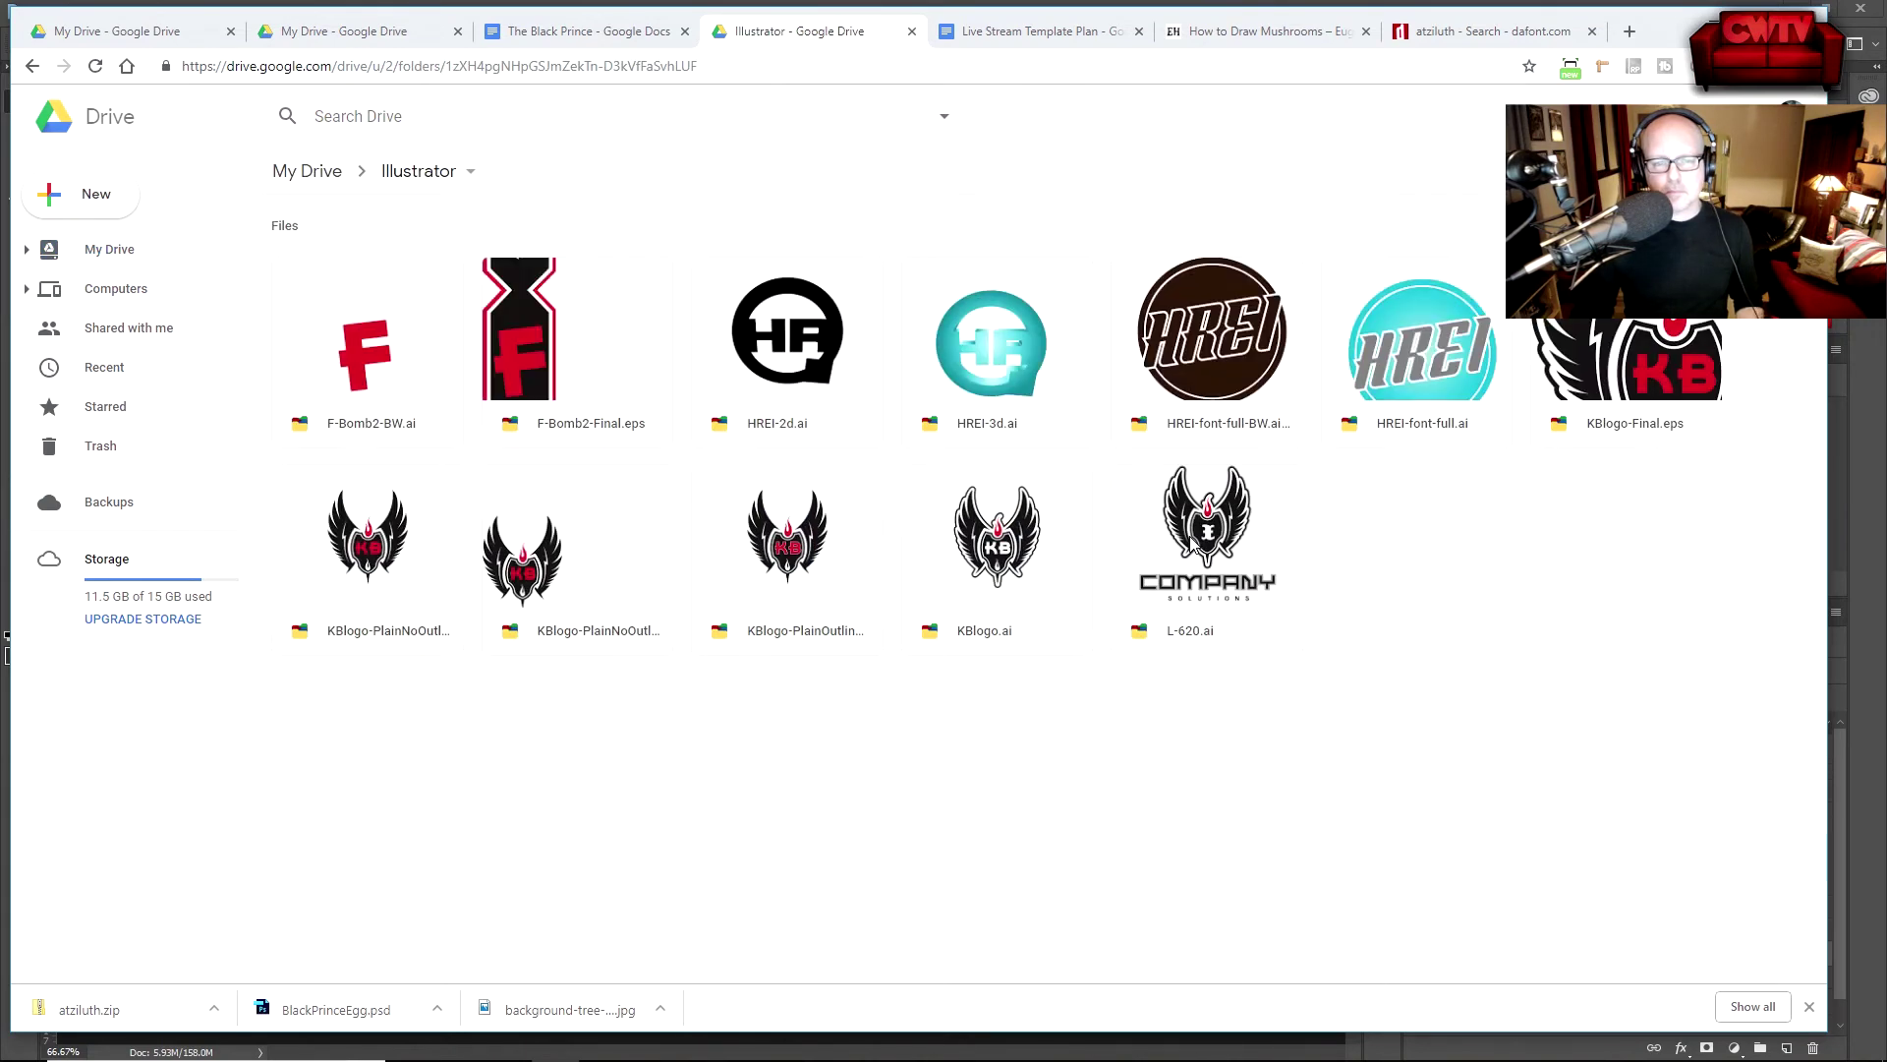
pyautogui.click(308, 174)
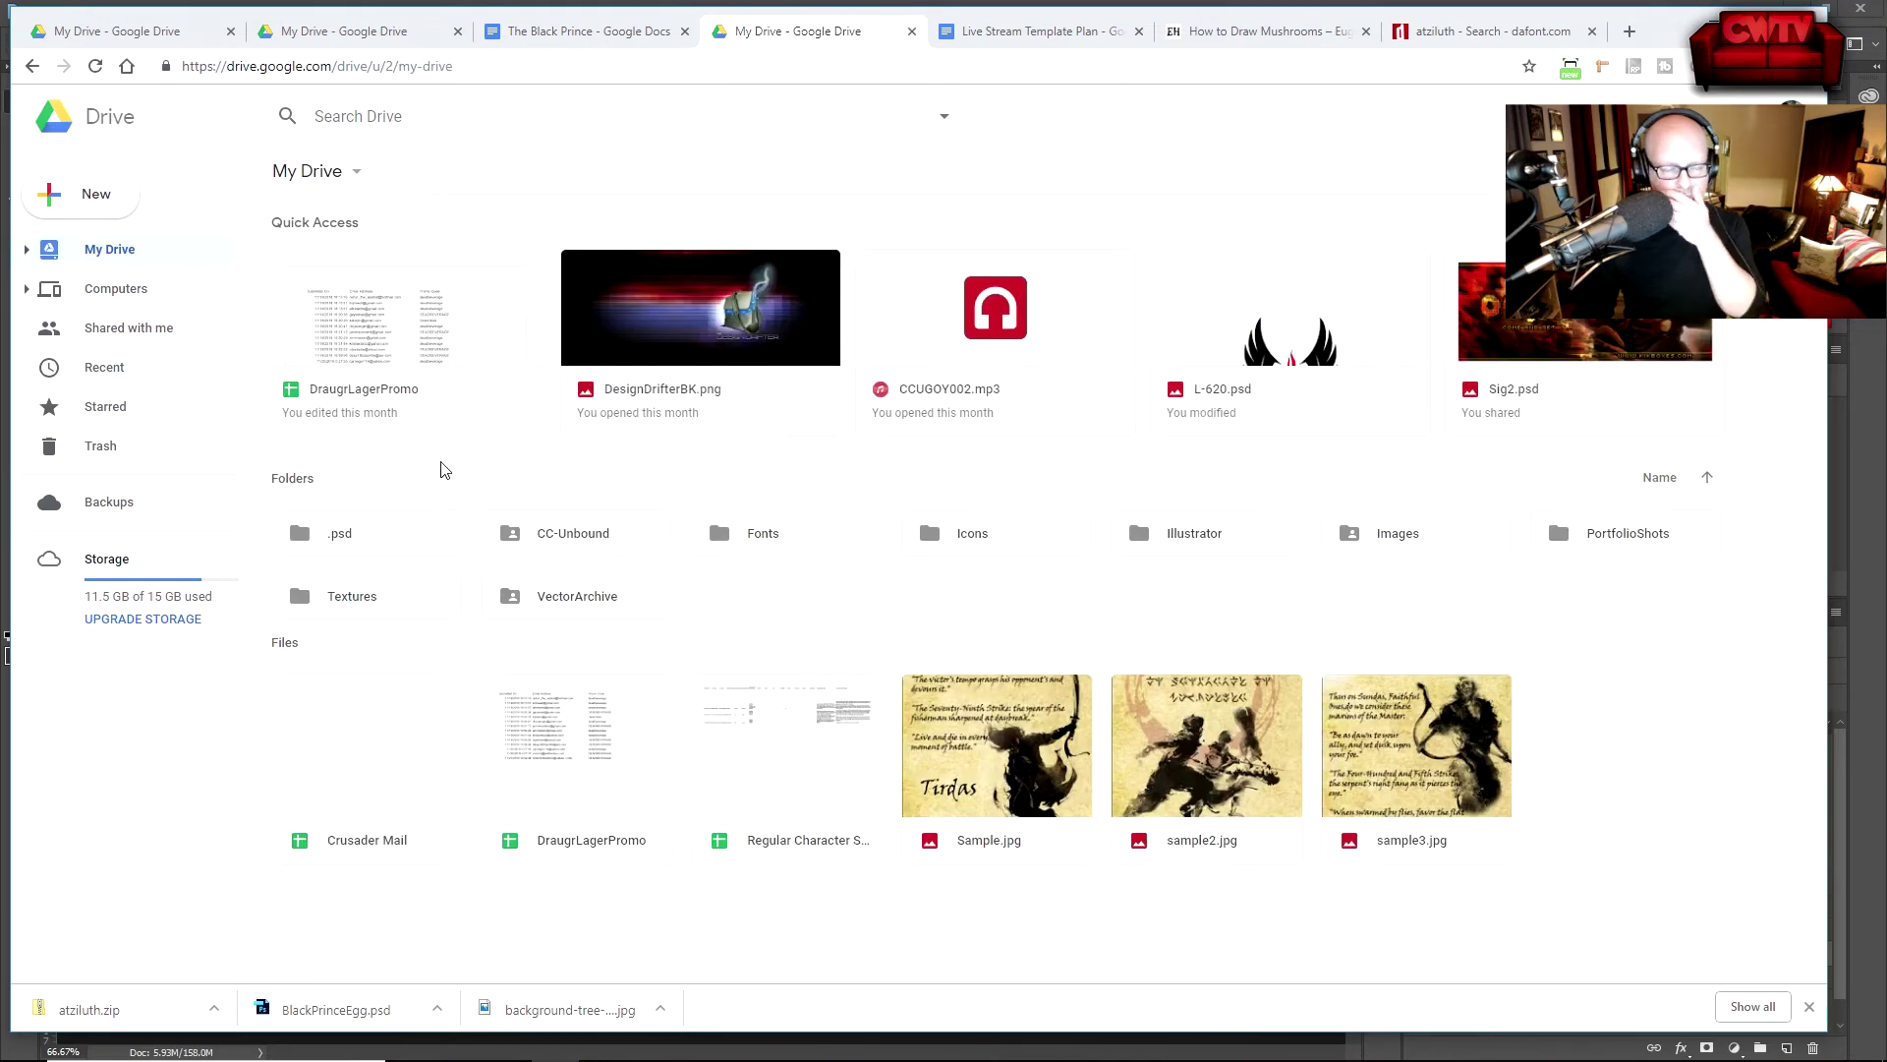
# - Open the VectorArchive folder, scroll through its .eps files, and select ribbon4.eps
pyautogui.doubleClick(605, 601)
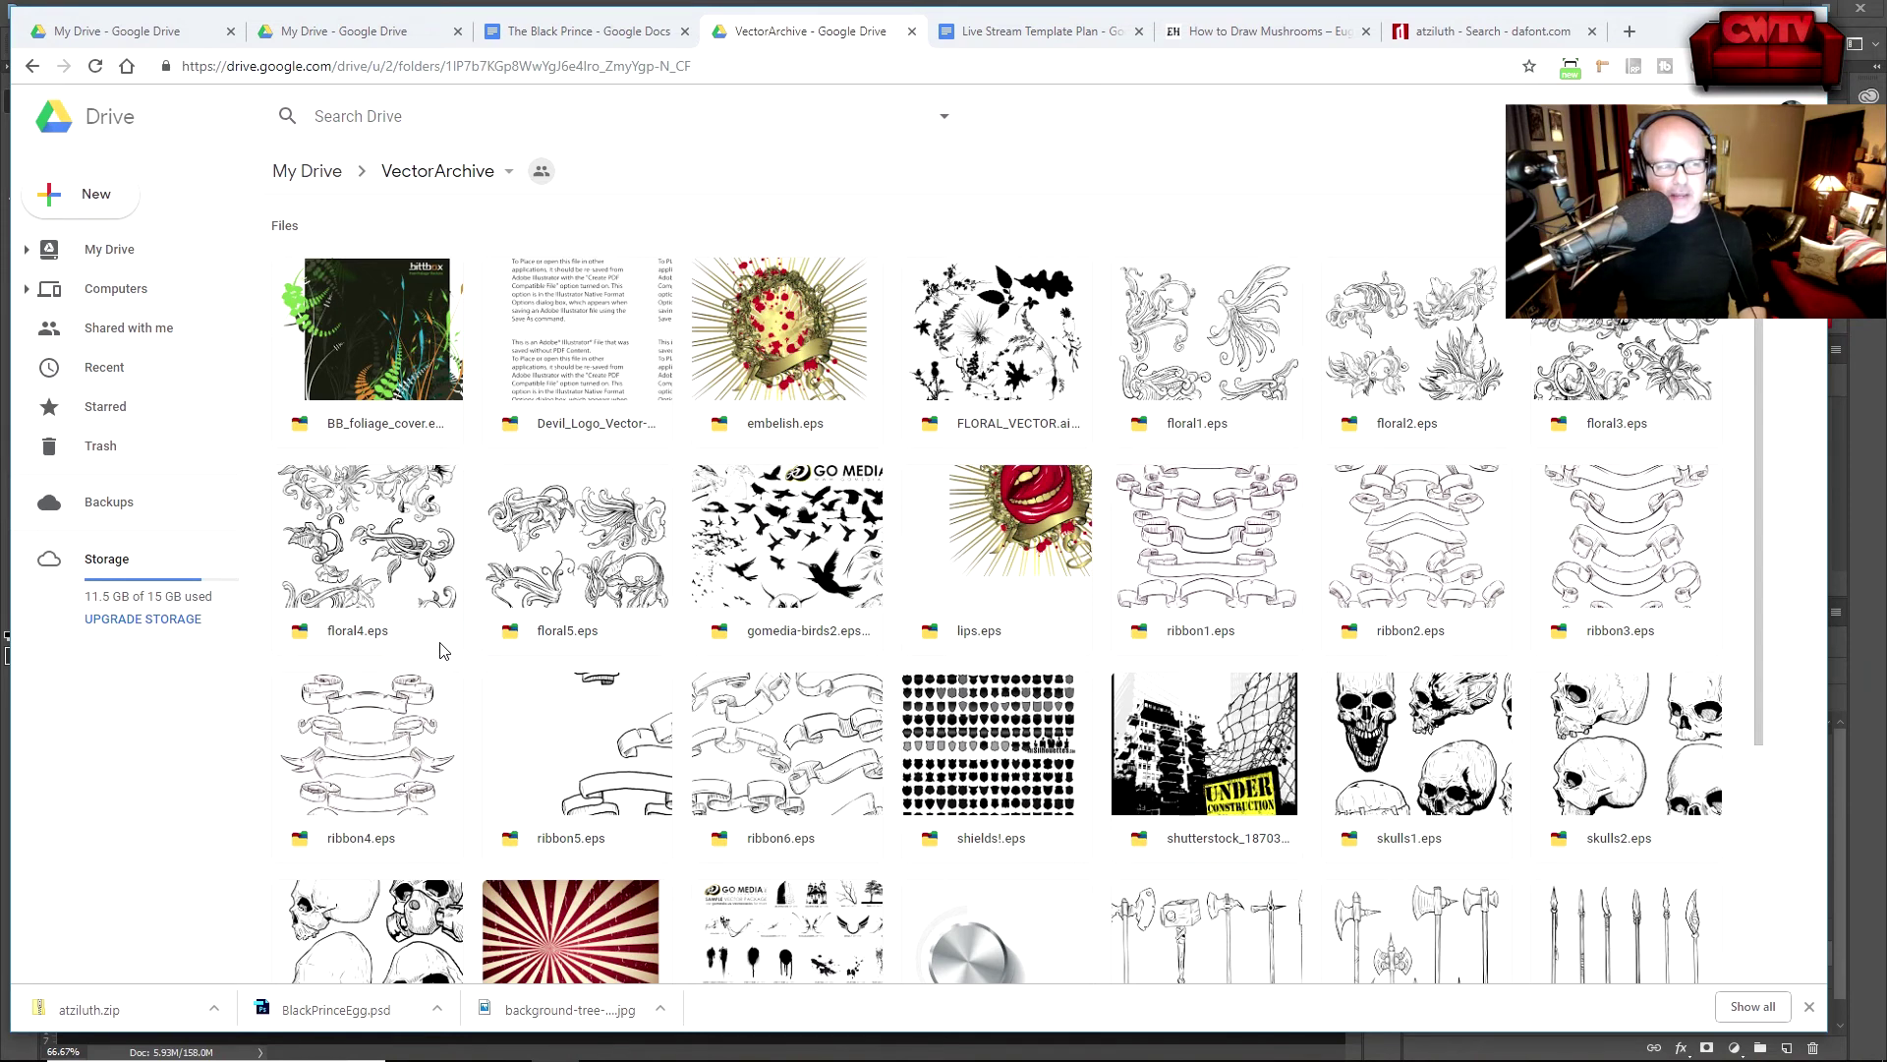
pyautogui.scroll(-3, 439, 647)
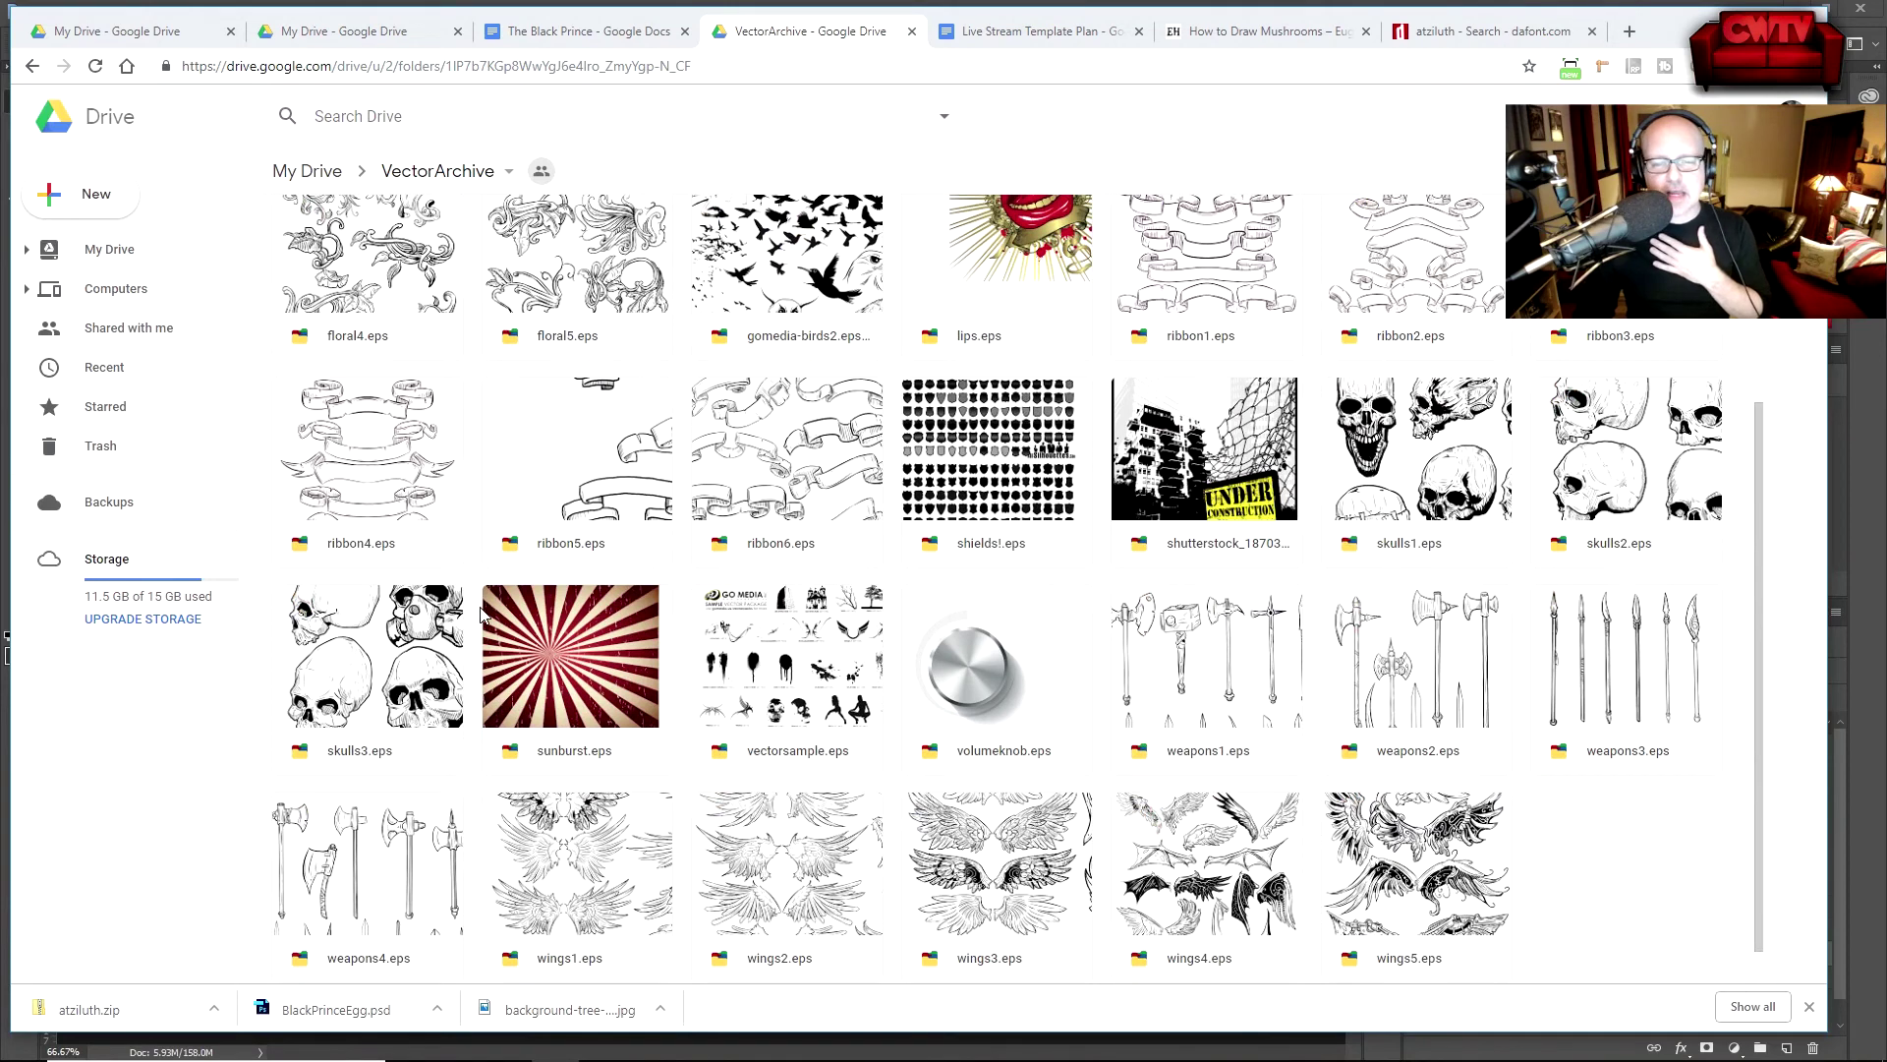
pyautogui.scroll(2, 480, 612)
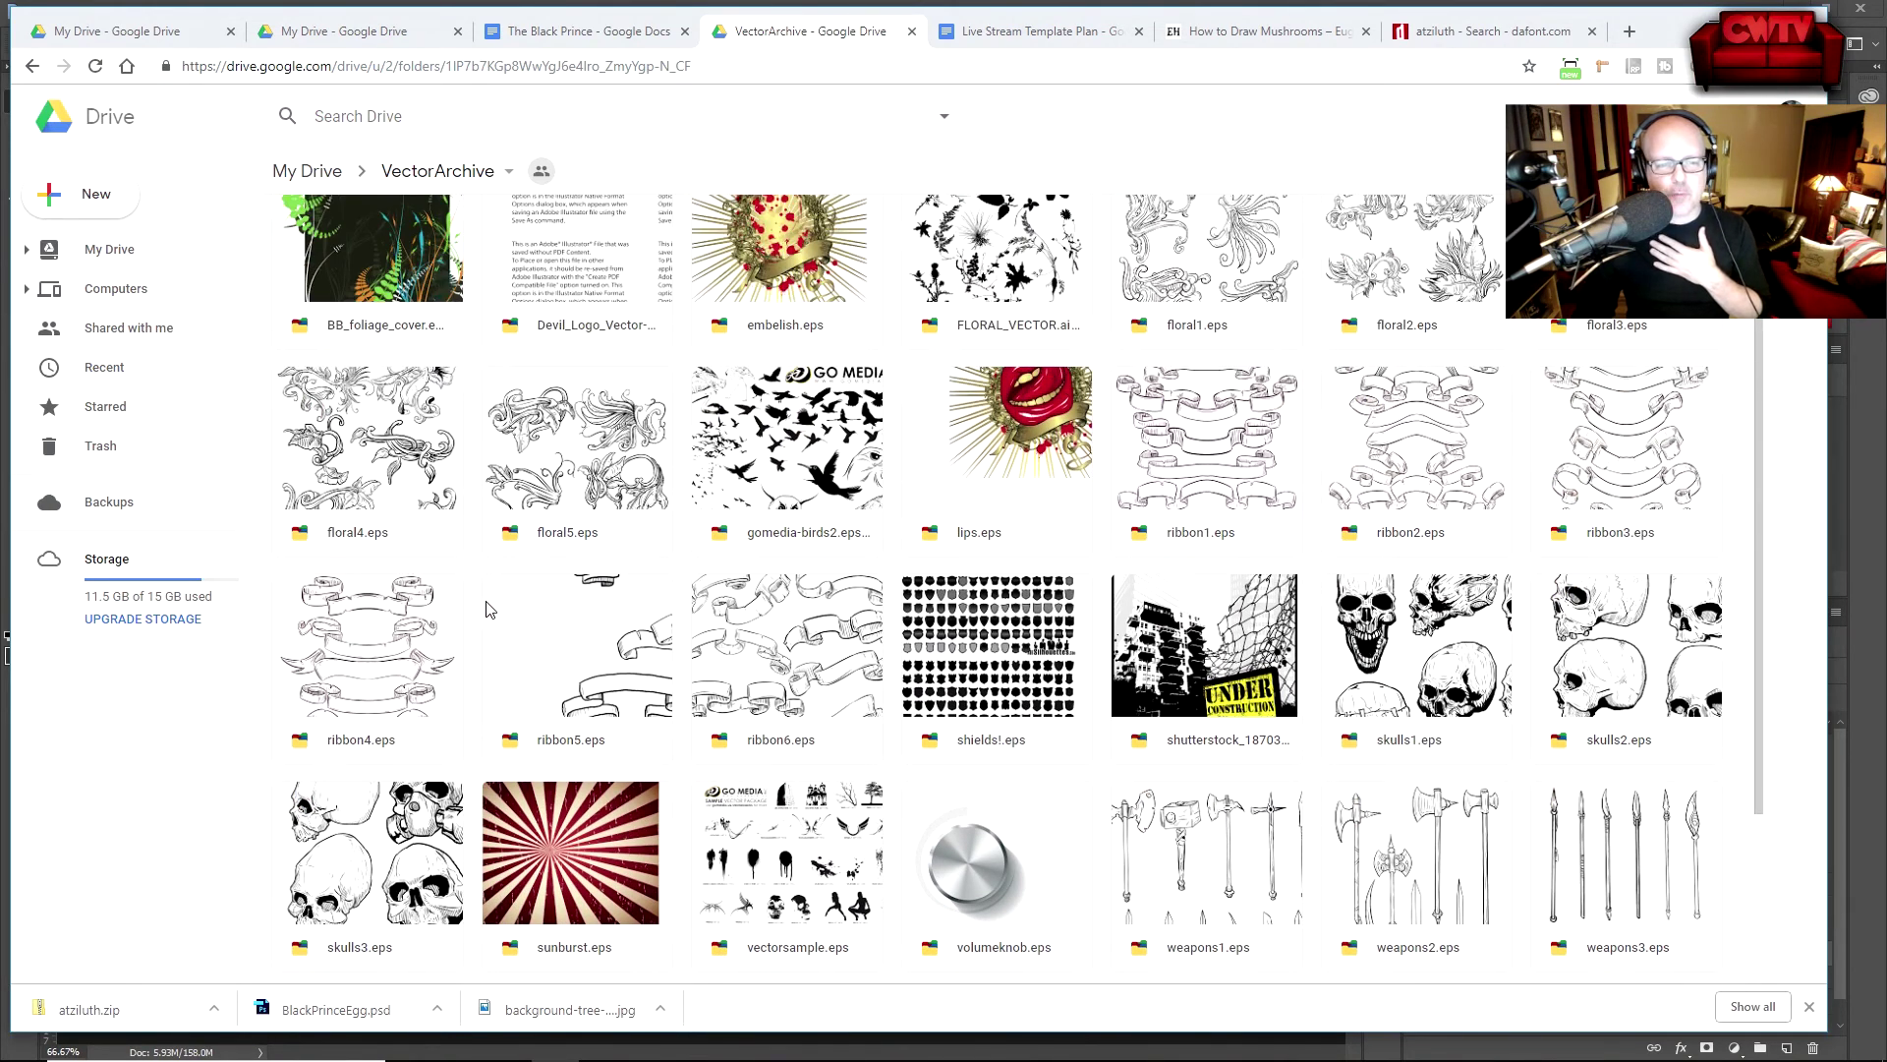
pyautogui.scroll(1, 489, 610)
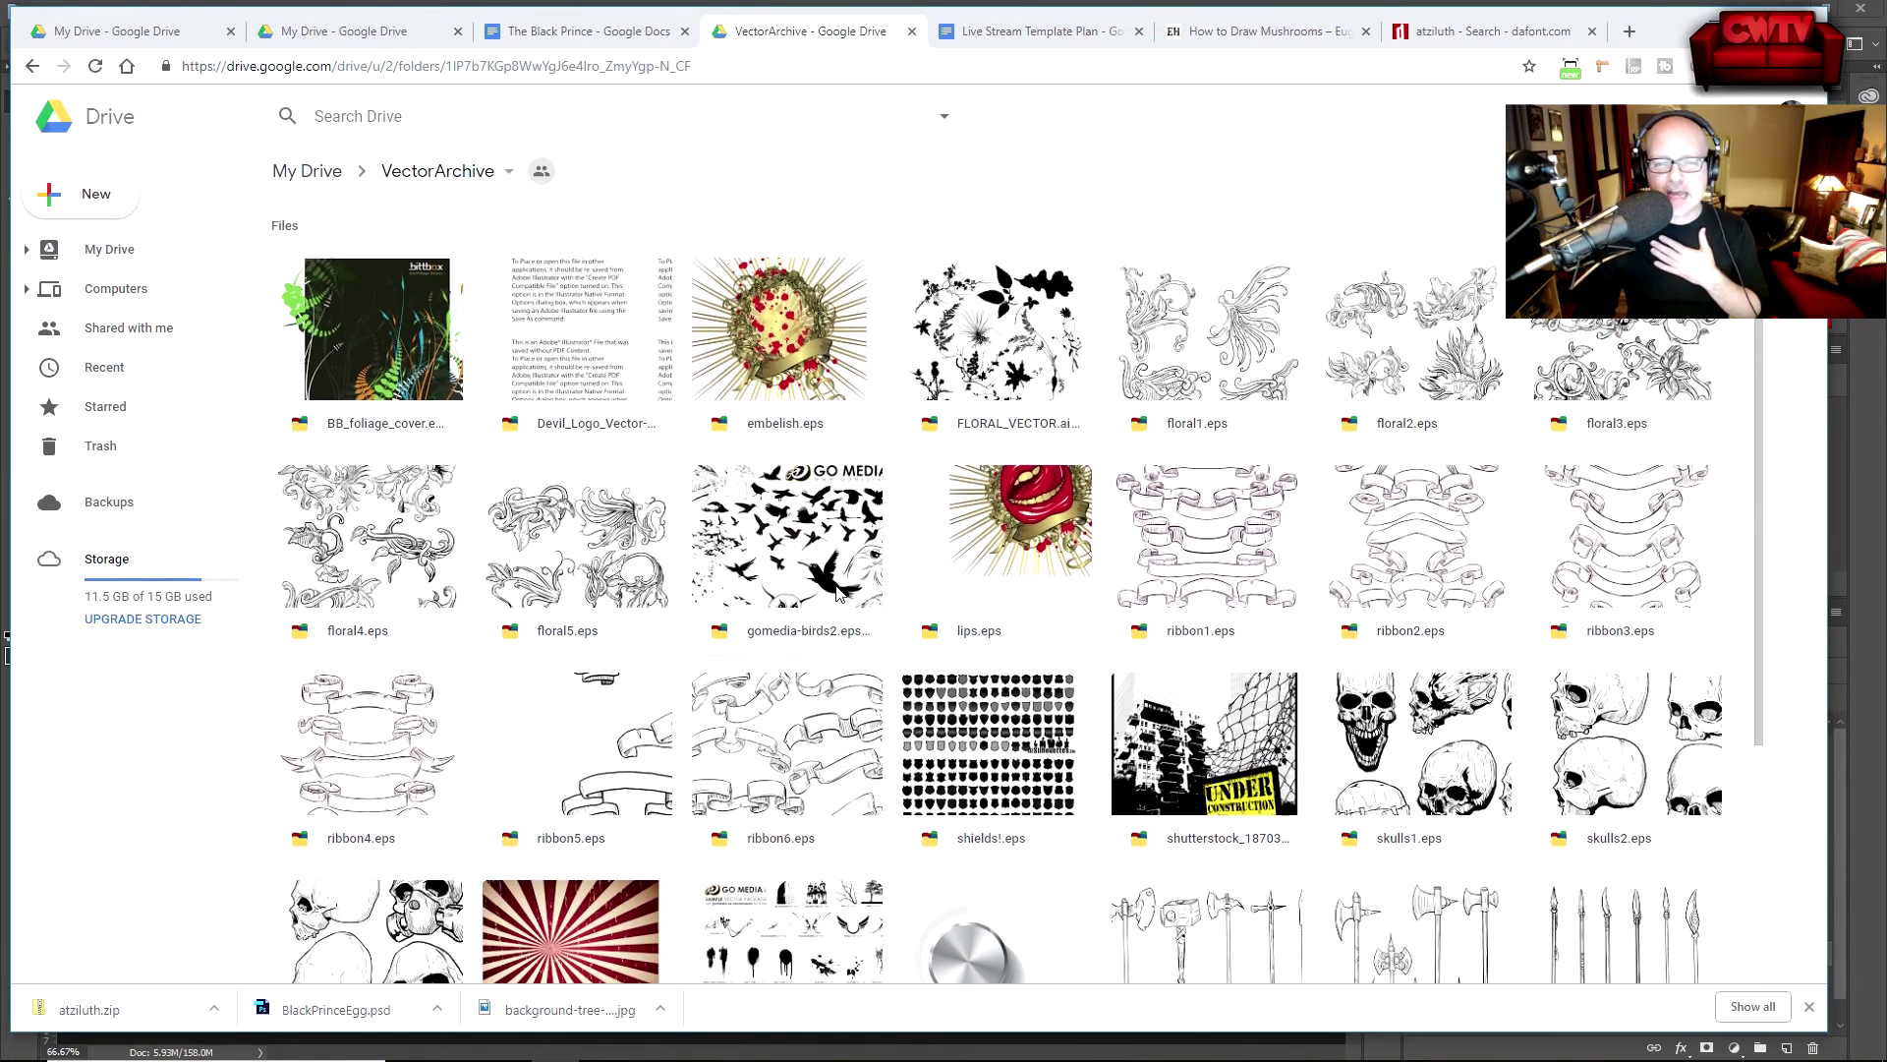
pyautogui.scroll(-3, 843, 588)
pyautogui.scroll(-1, 845, 586)
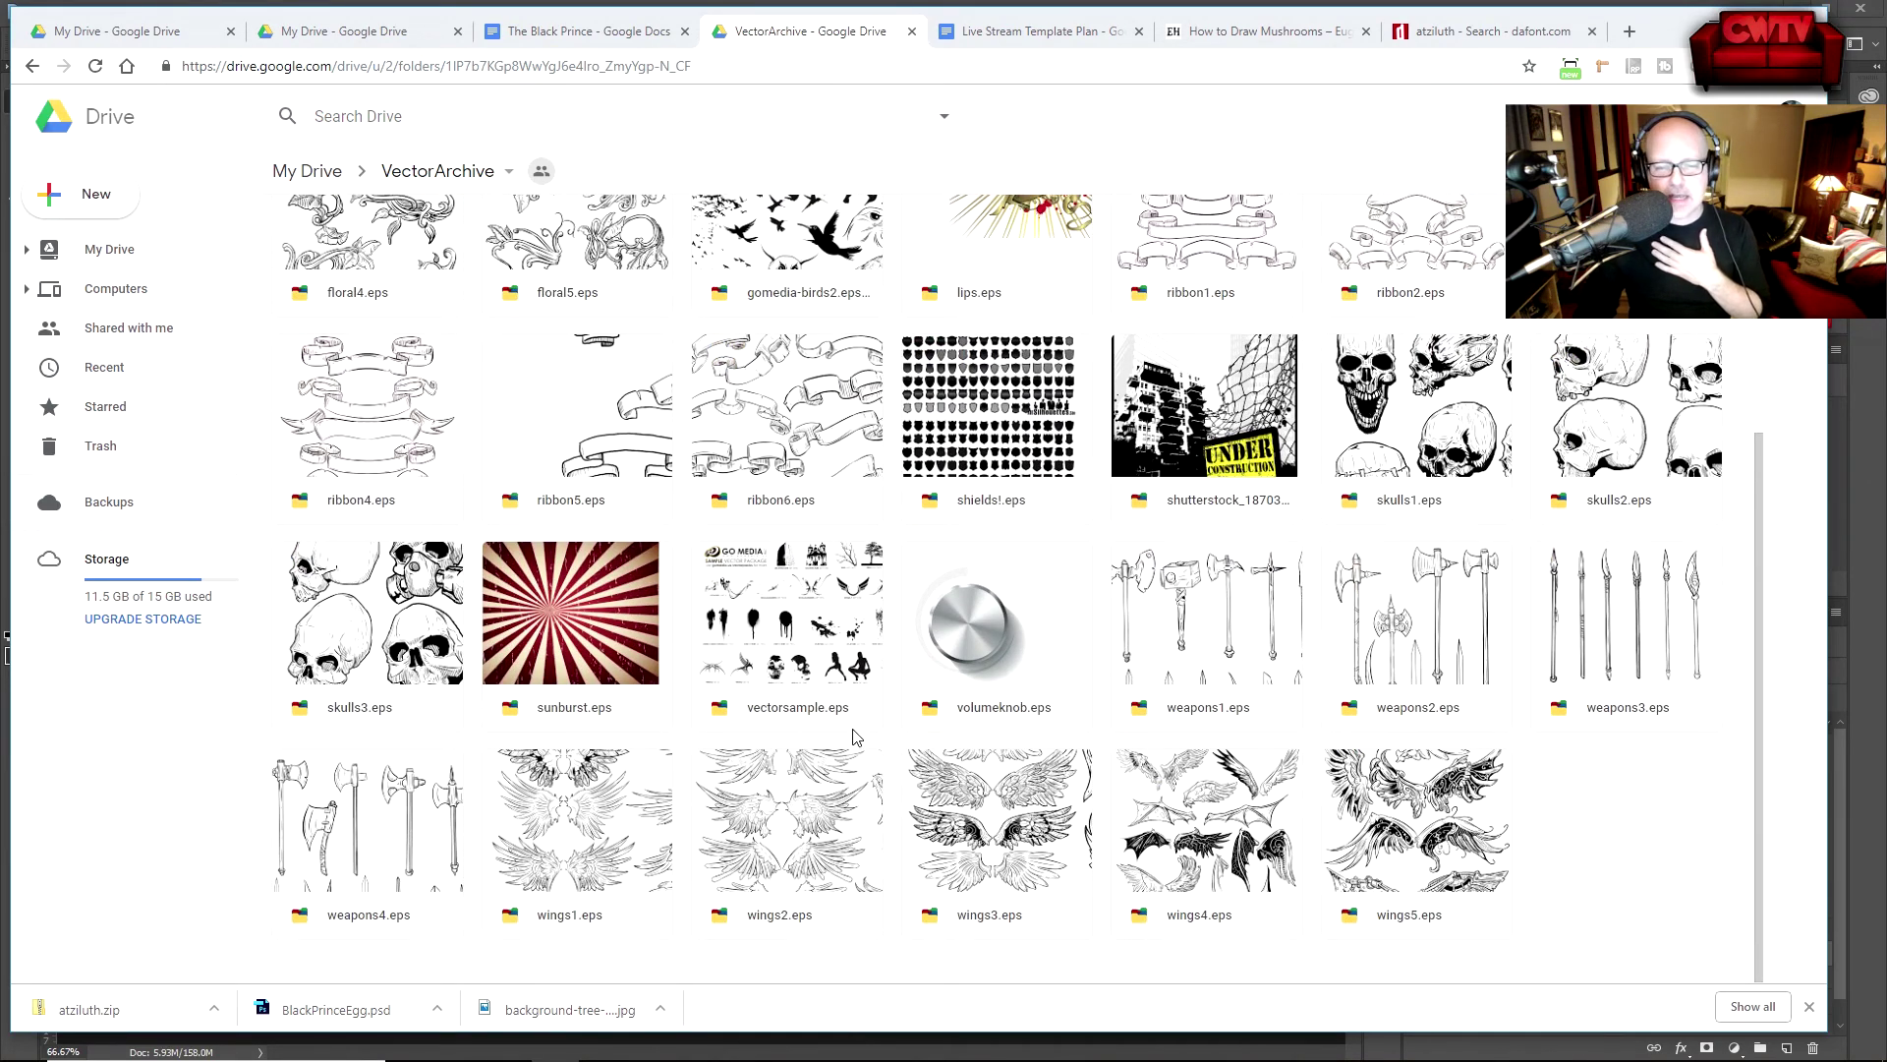
pyautogui.scroll(3, 823, 614)
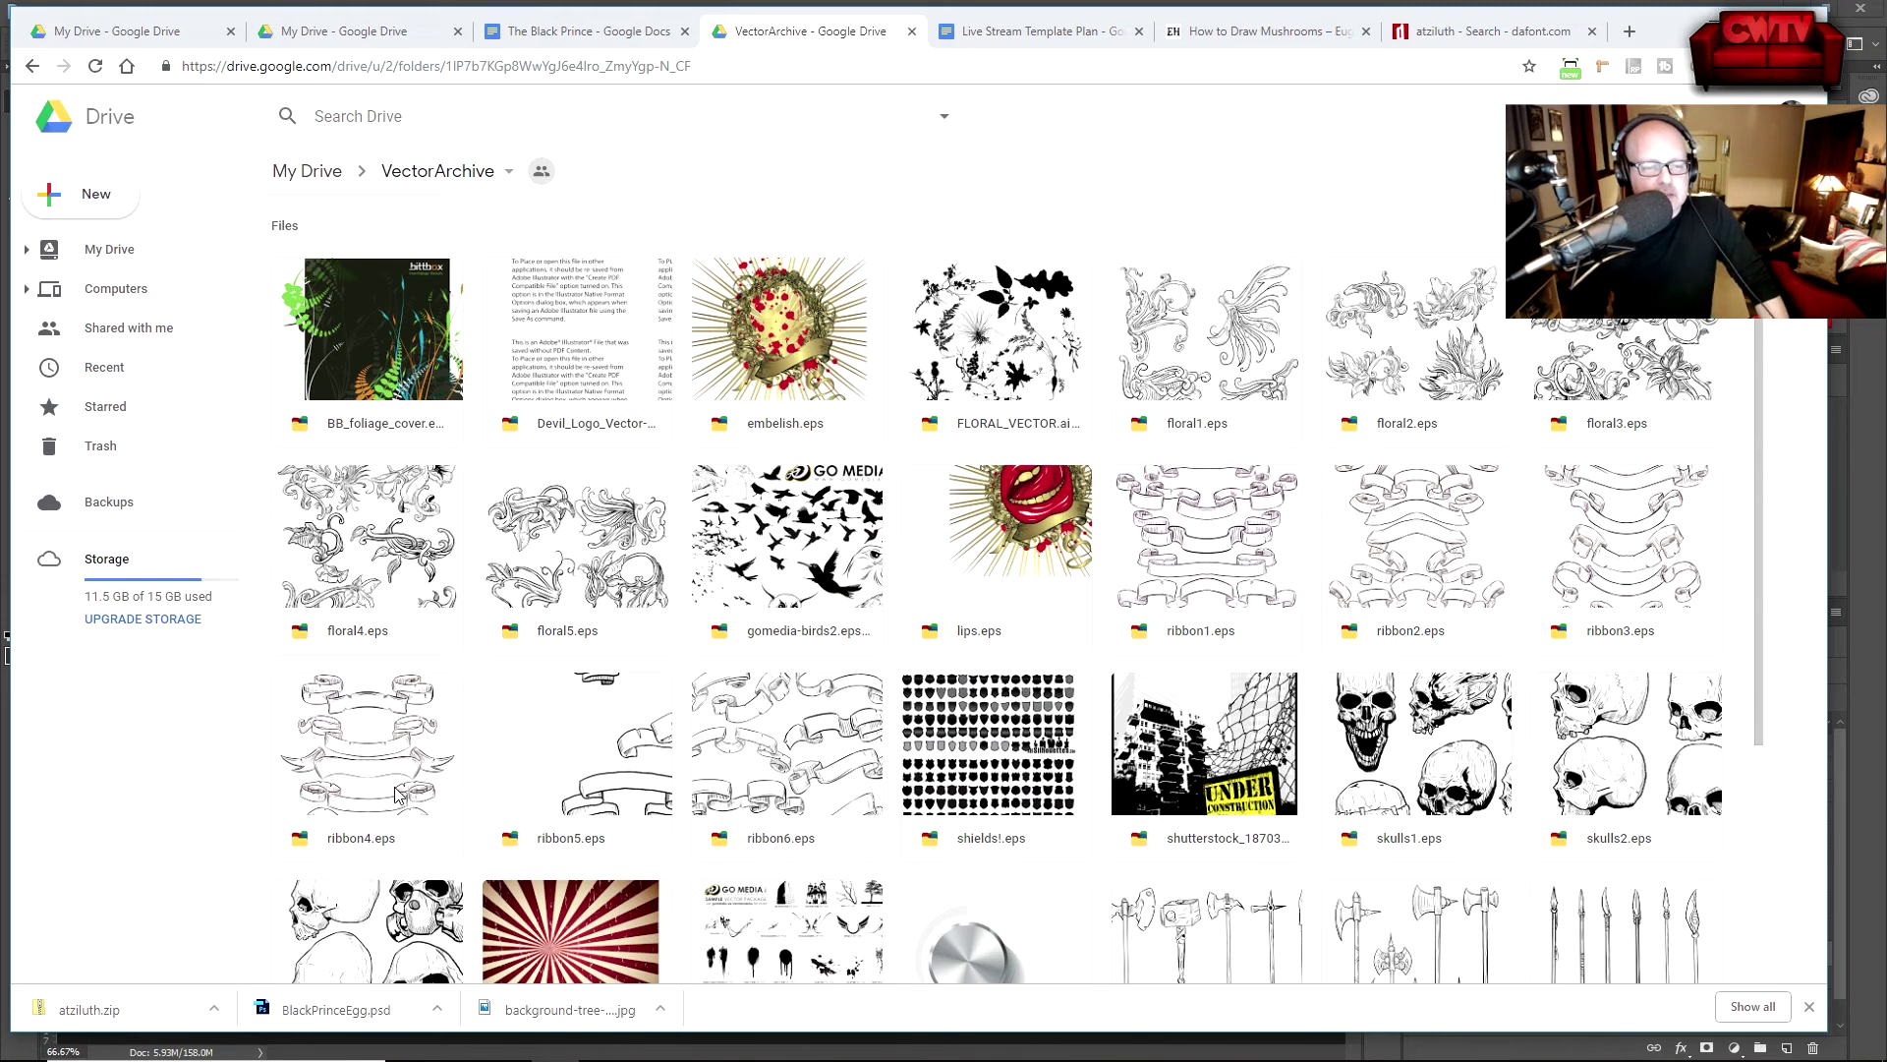
pyautogui.scroll(-1, 401, 796)
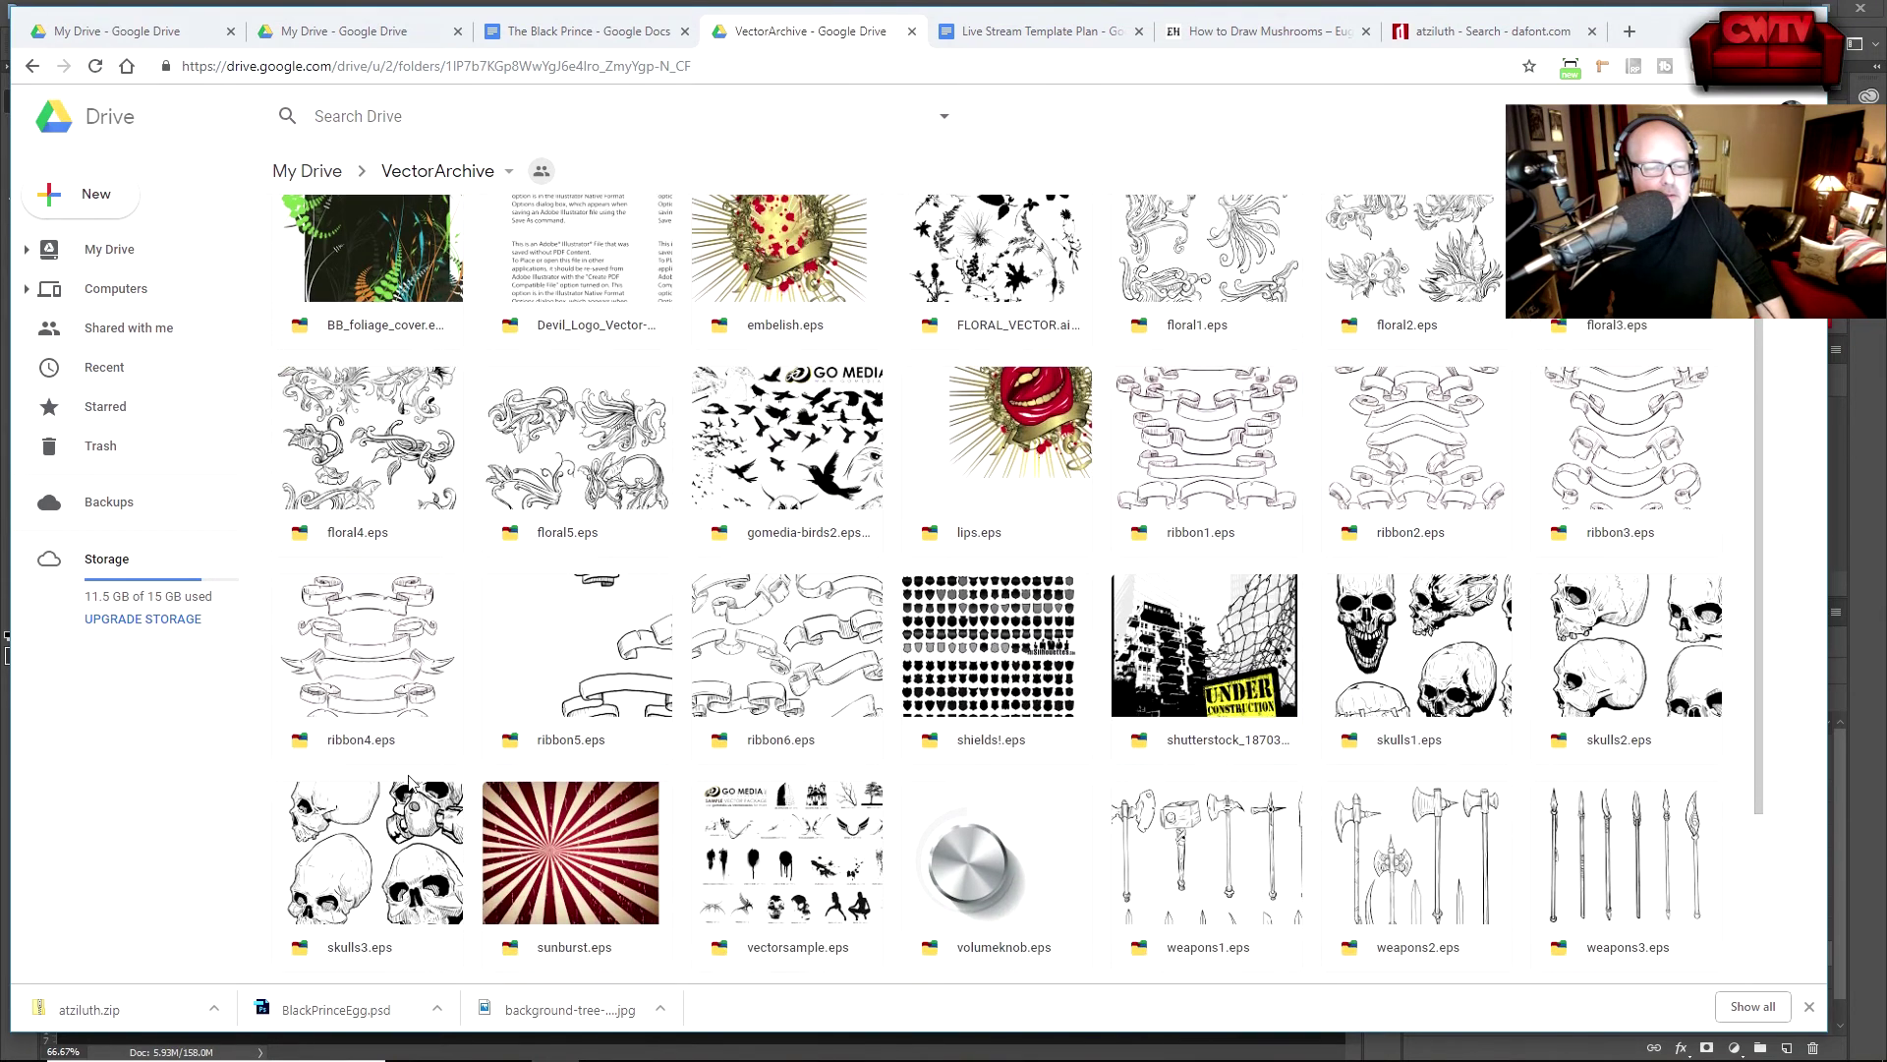
pyautogui.click(370, 656)
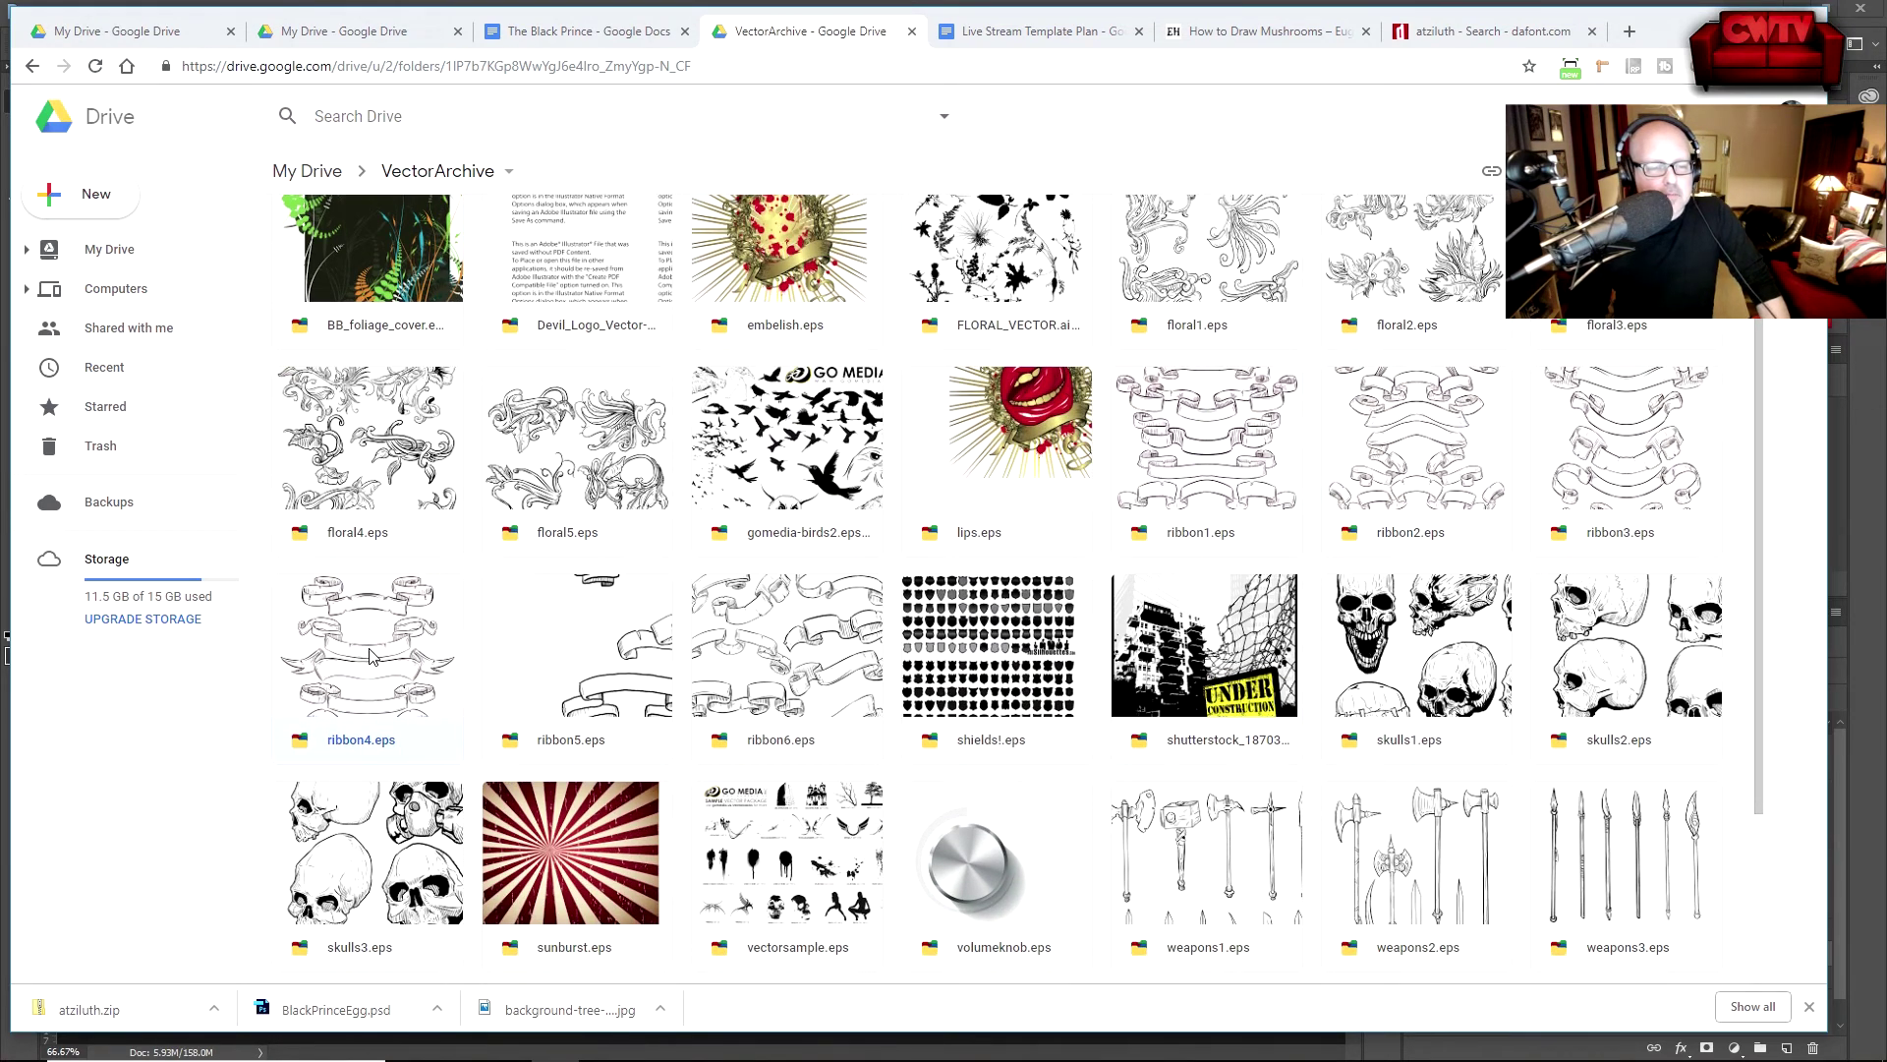
# - Try downloading ribbon4.eps, then sign out of the Google account on the other Drive tab
pyautogui.rightClick(370, 655)
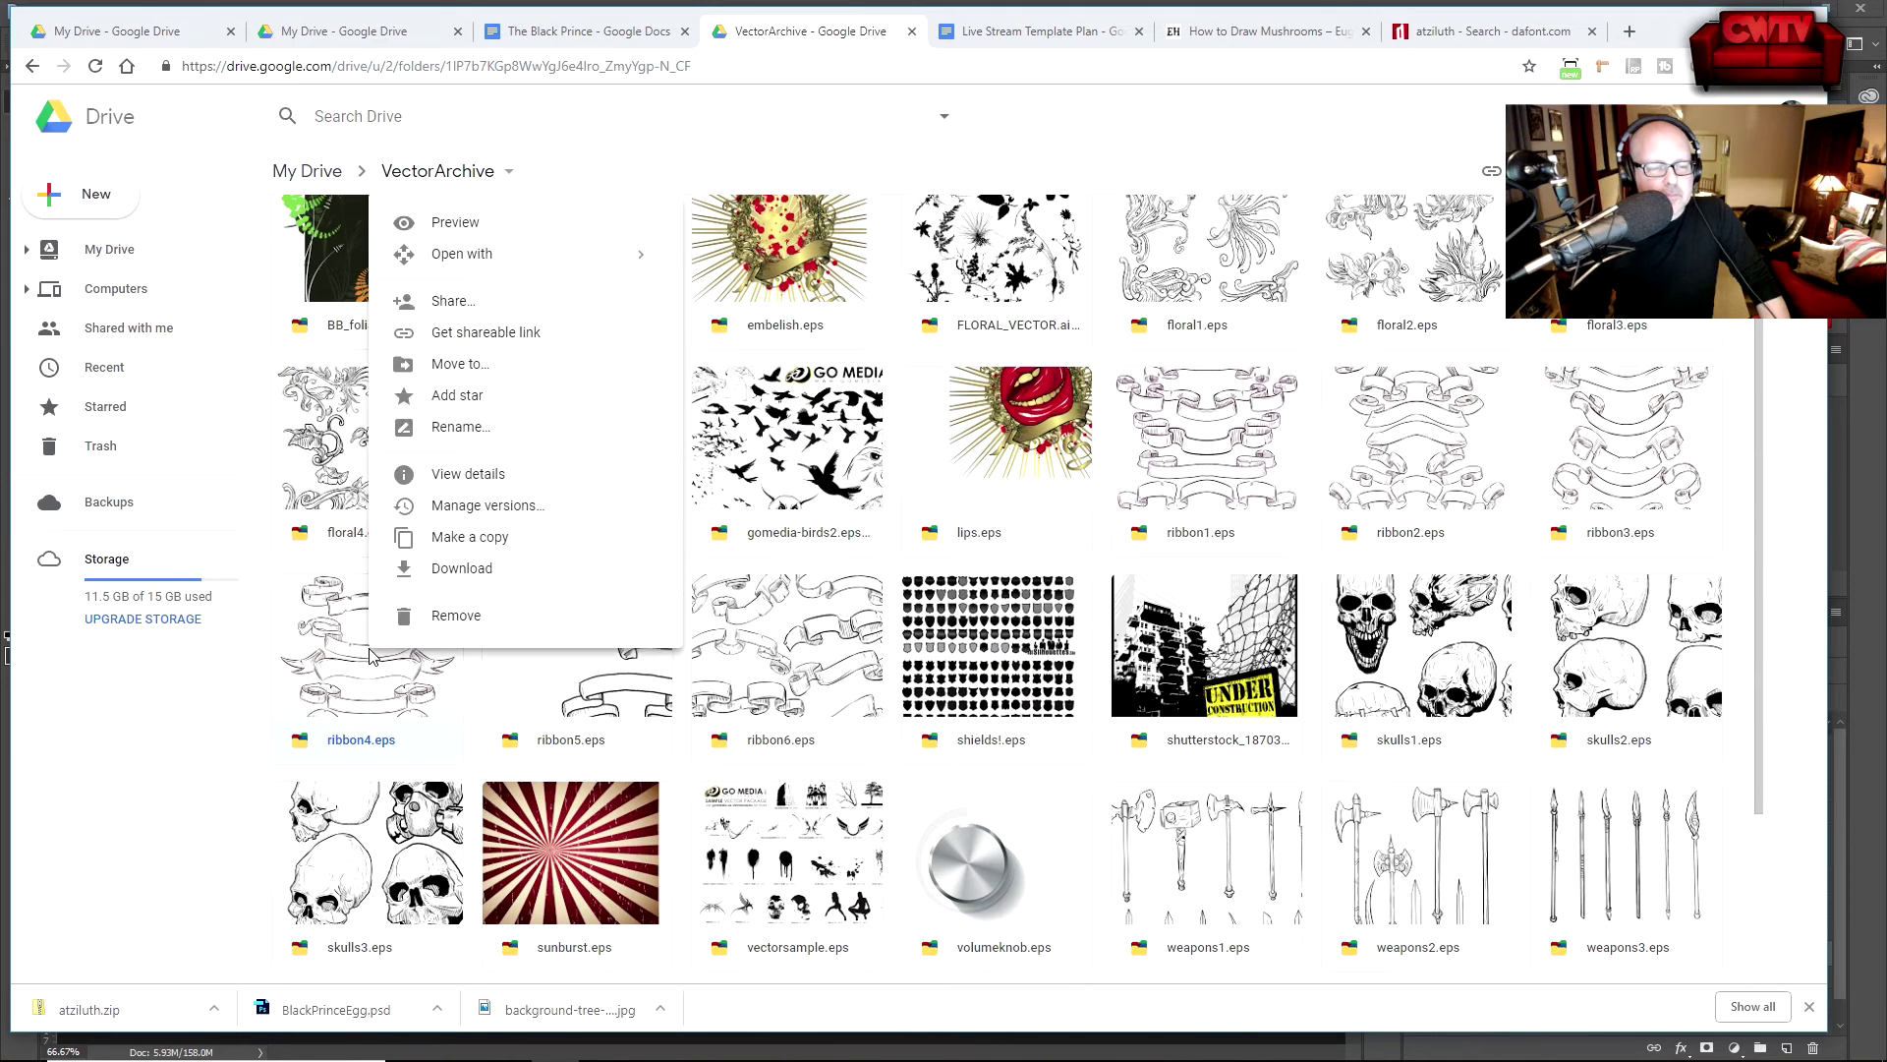
pyautogui.click(455, 570)
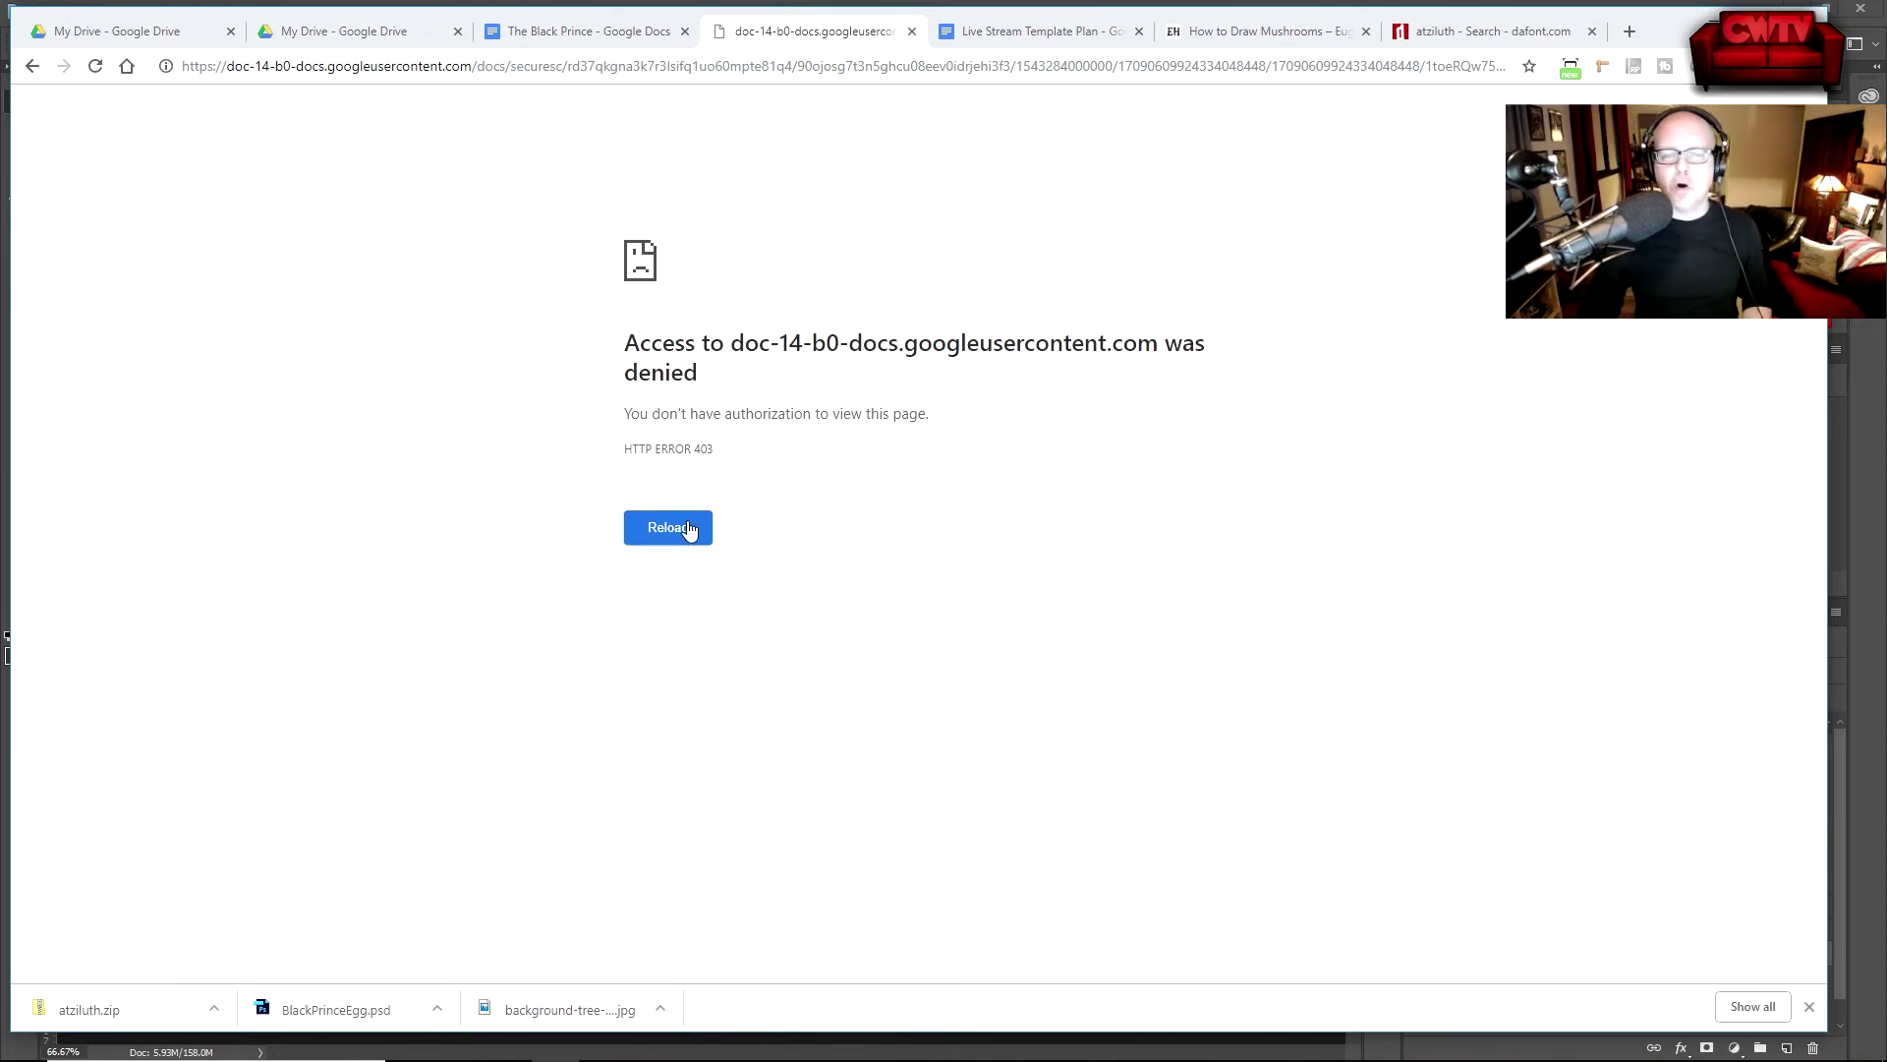
pyautogui.click(366, 30)
pyautogui.click(1791, 108)
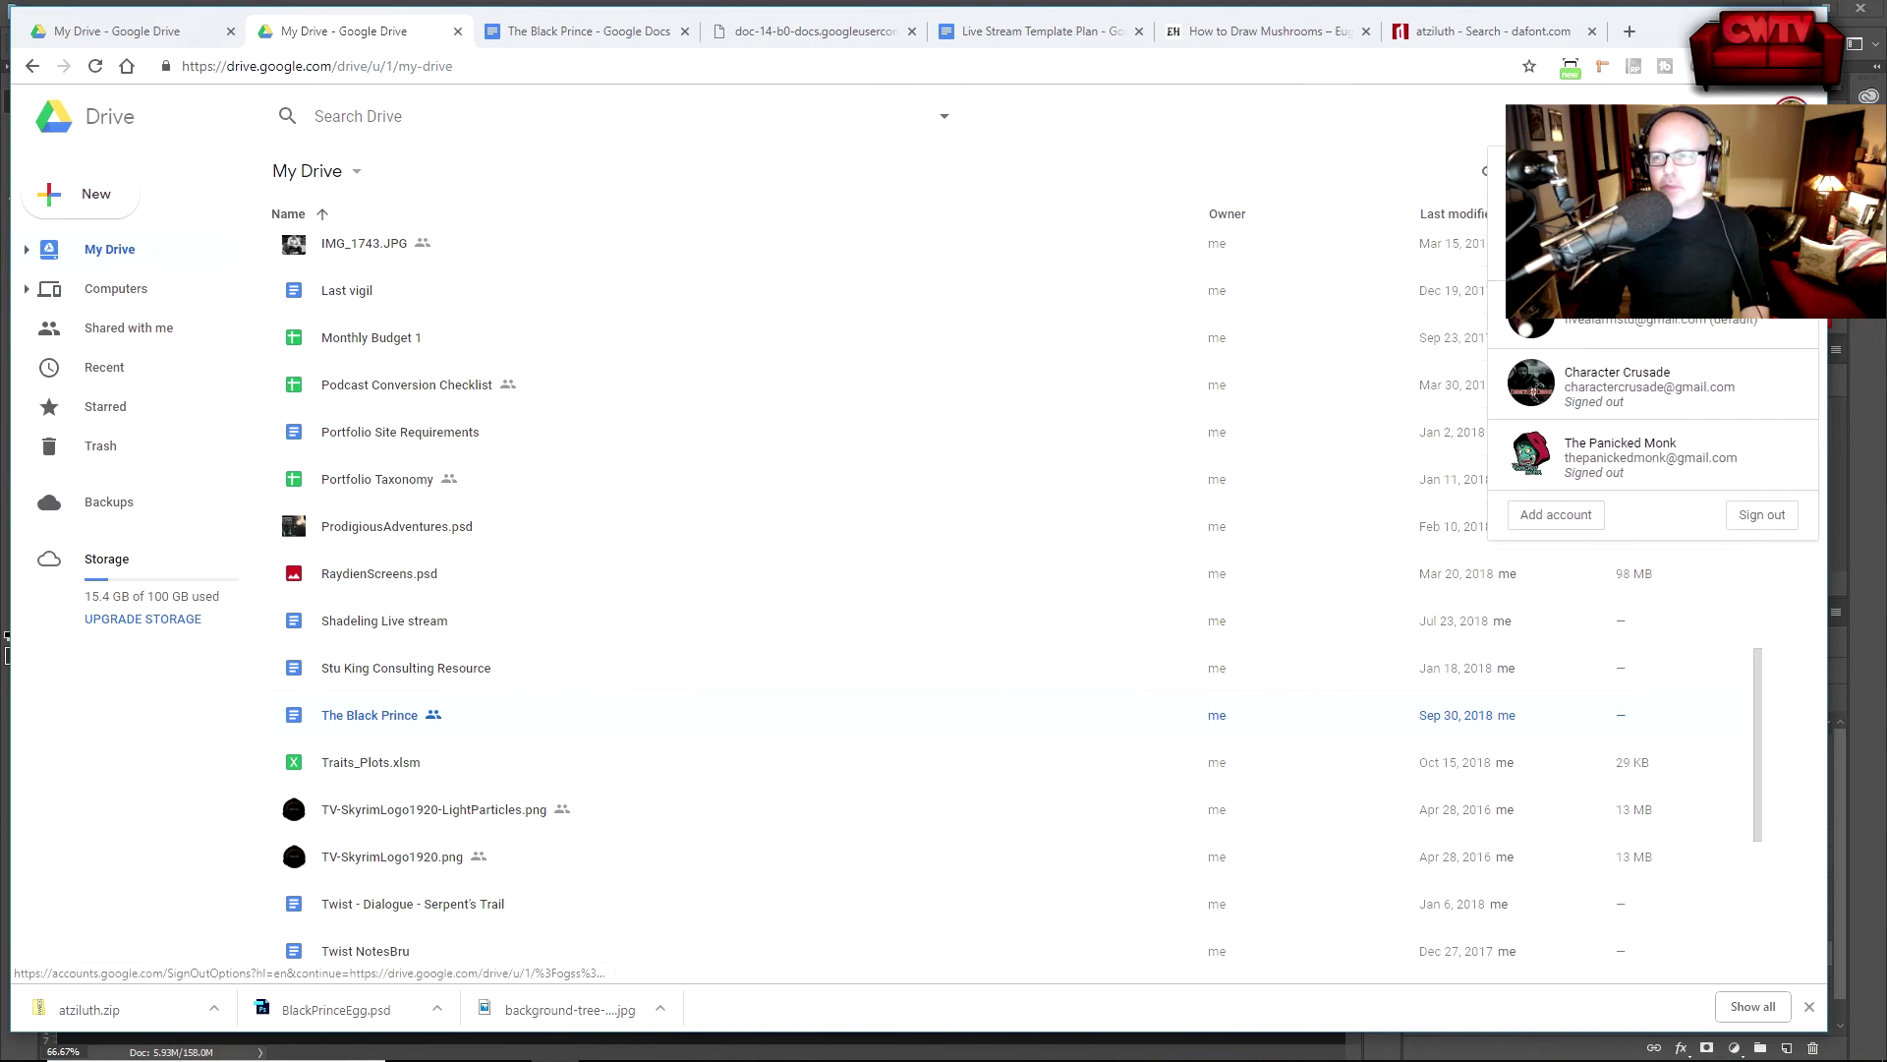
pyautogui.click(1762, 515)
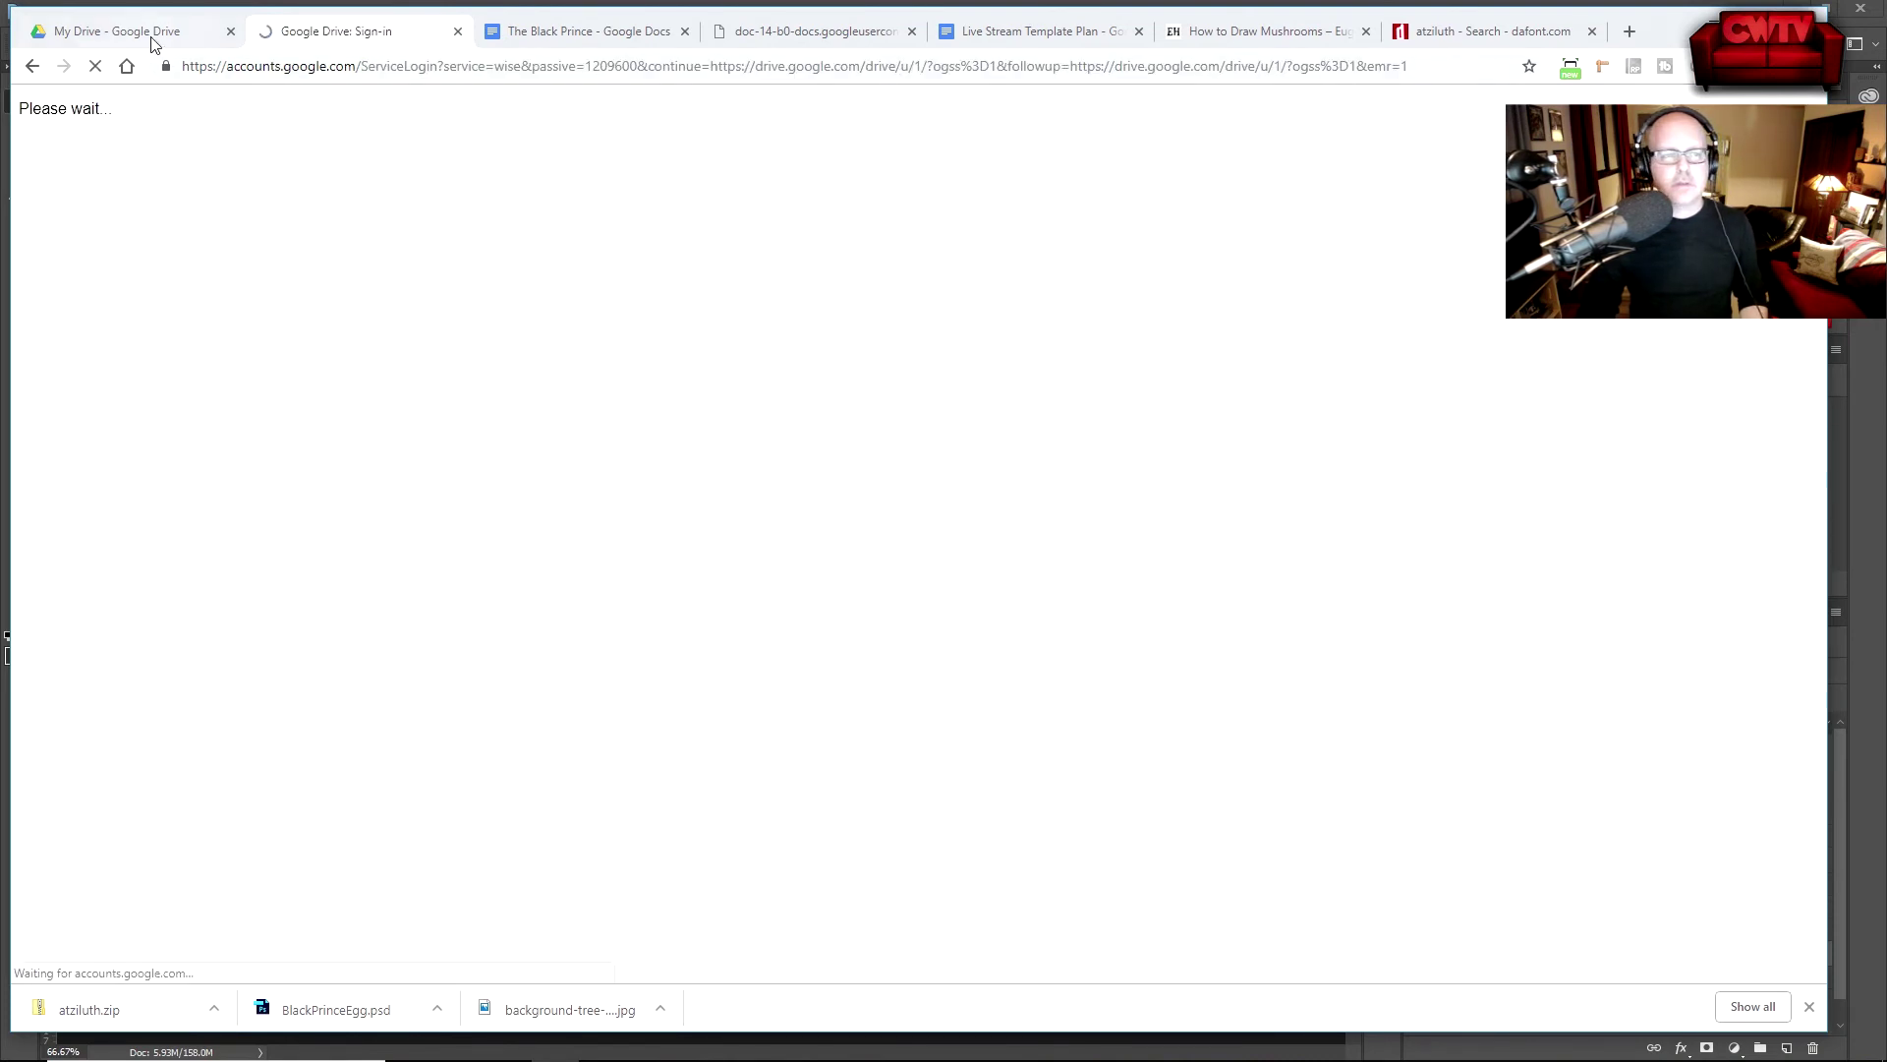
pyautogui.click(457, 31)
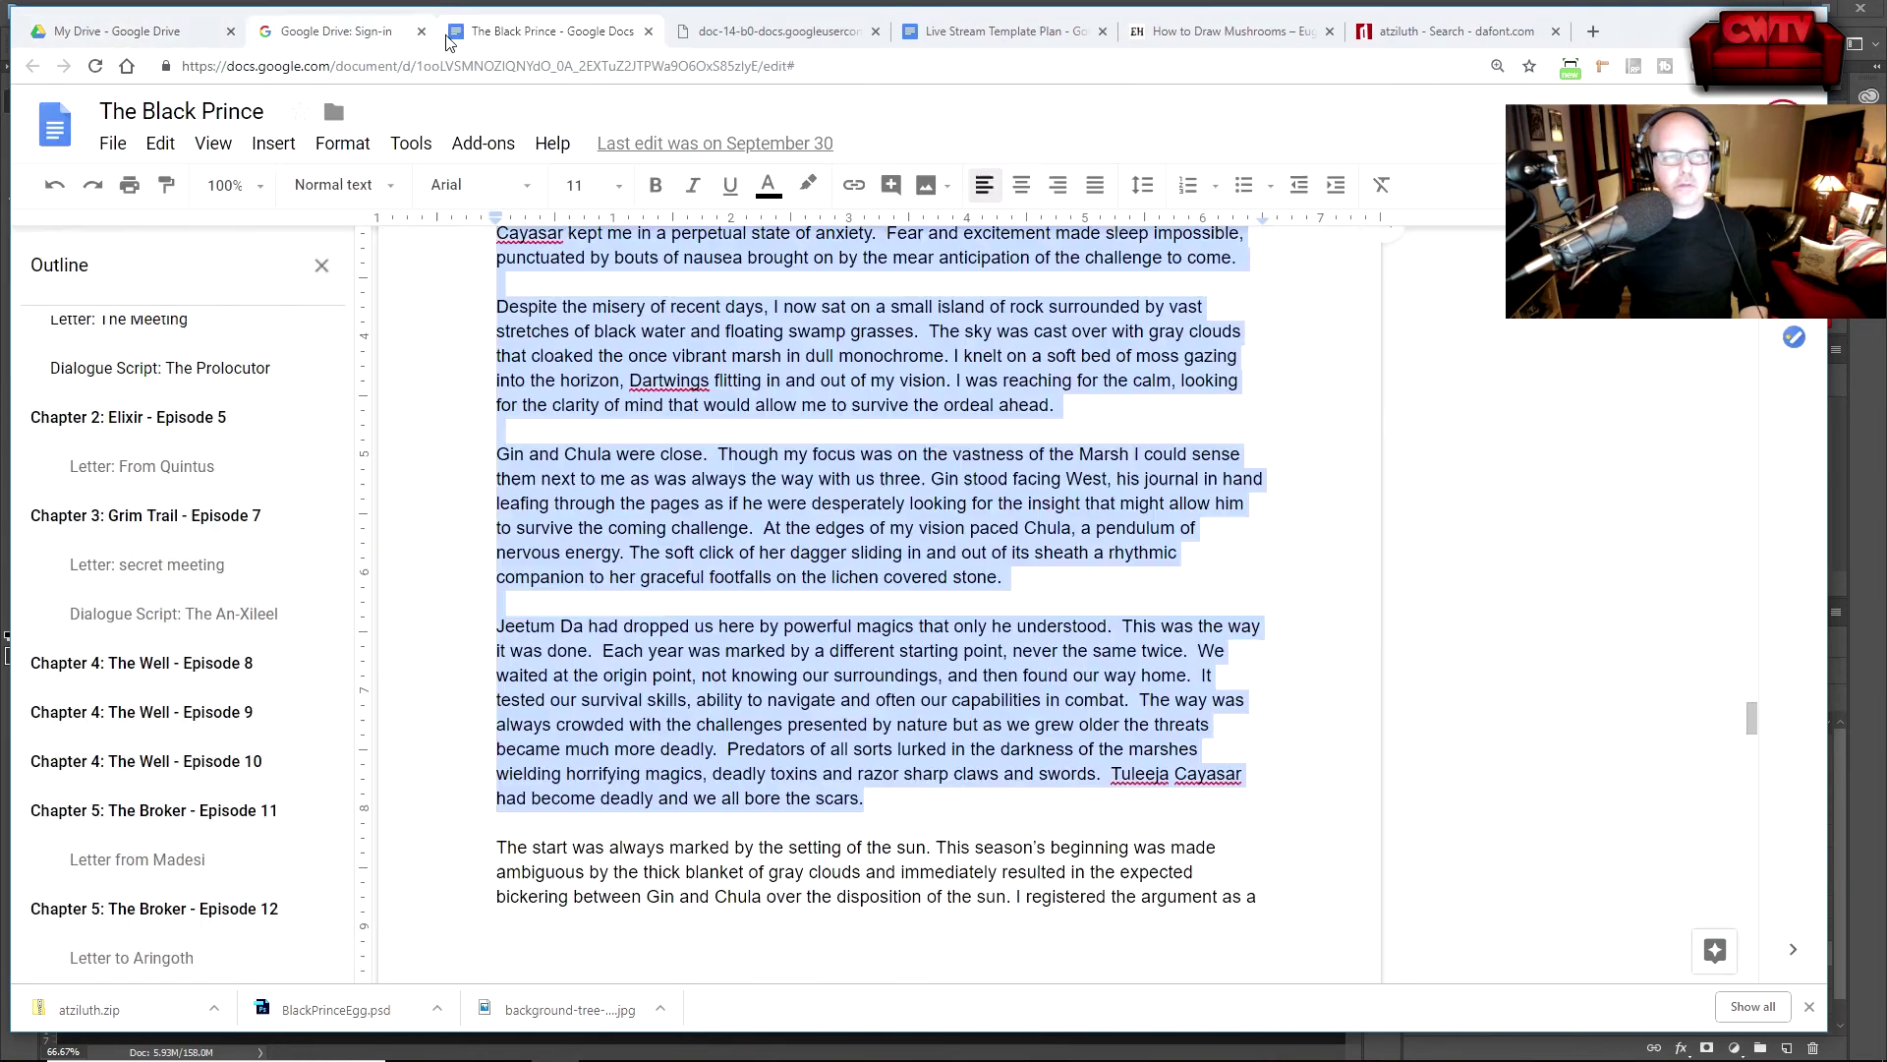
# - Sign out on the My Drive tab too, then sign back in with the saved password
pyautogui.click(187, 35)
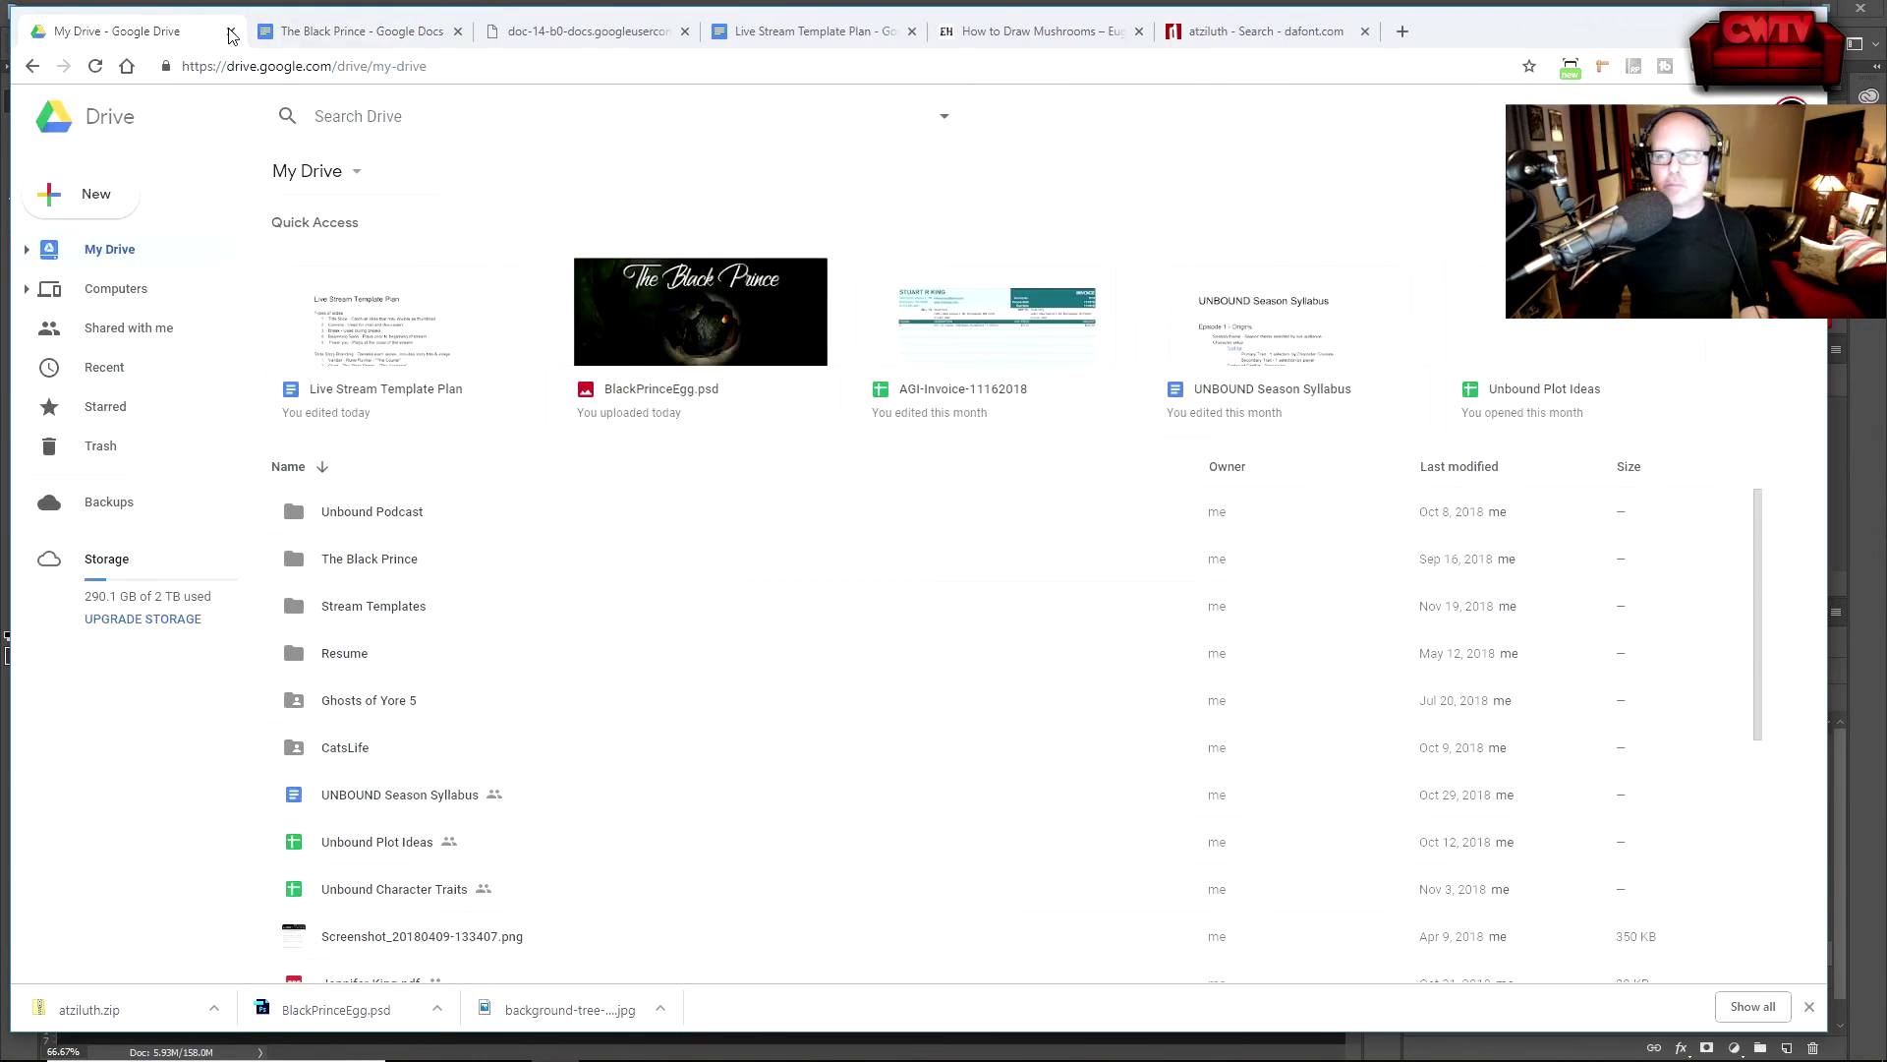
pyautogui.click(1791, 108)
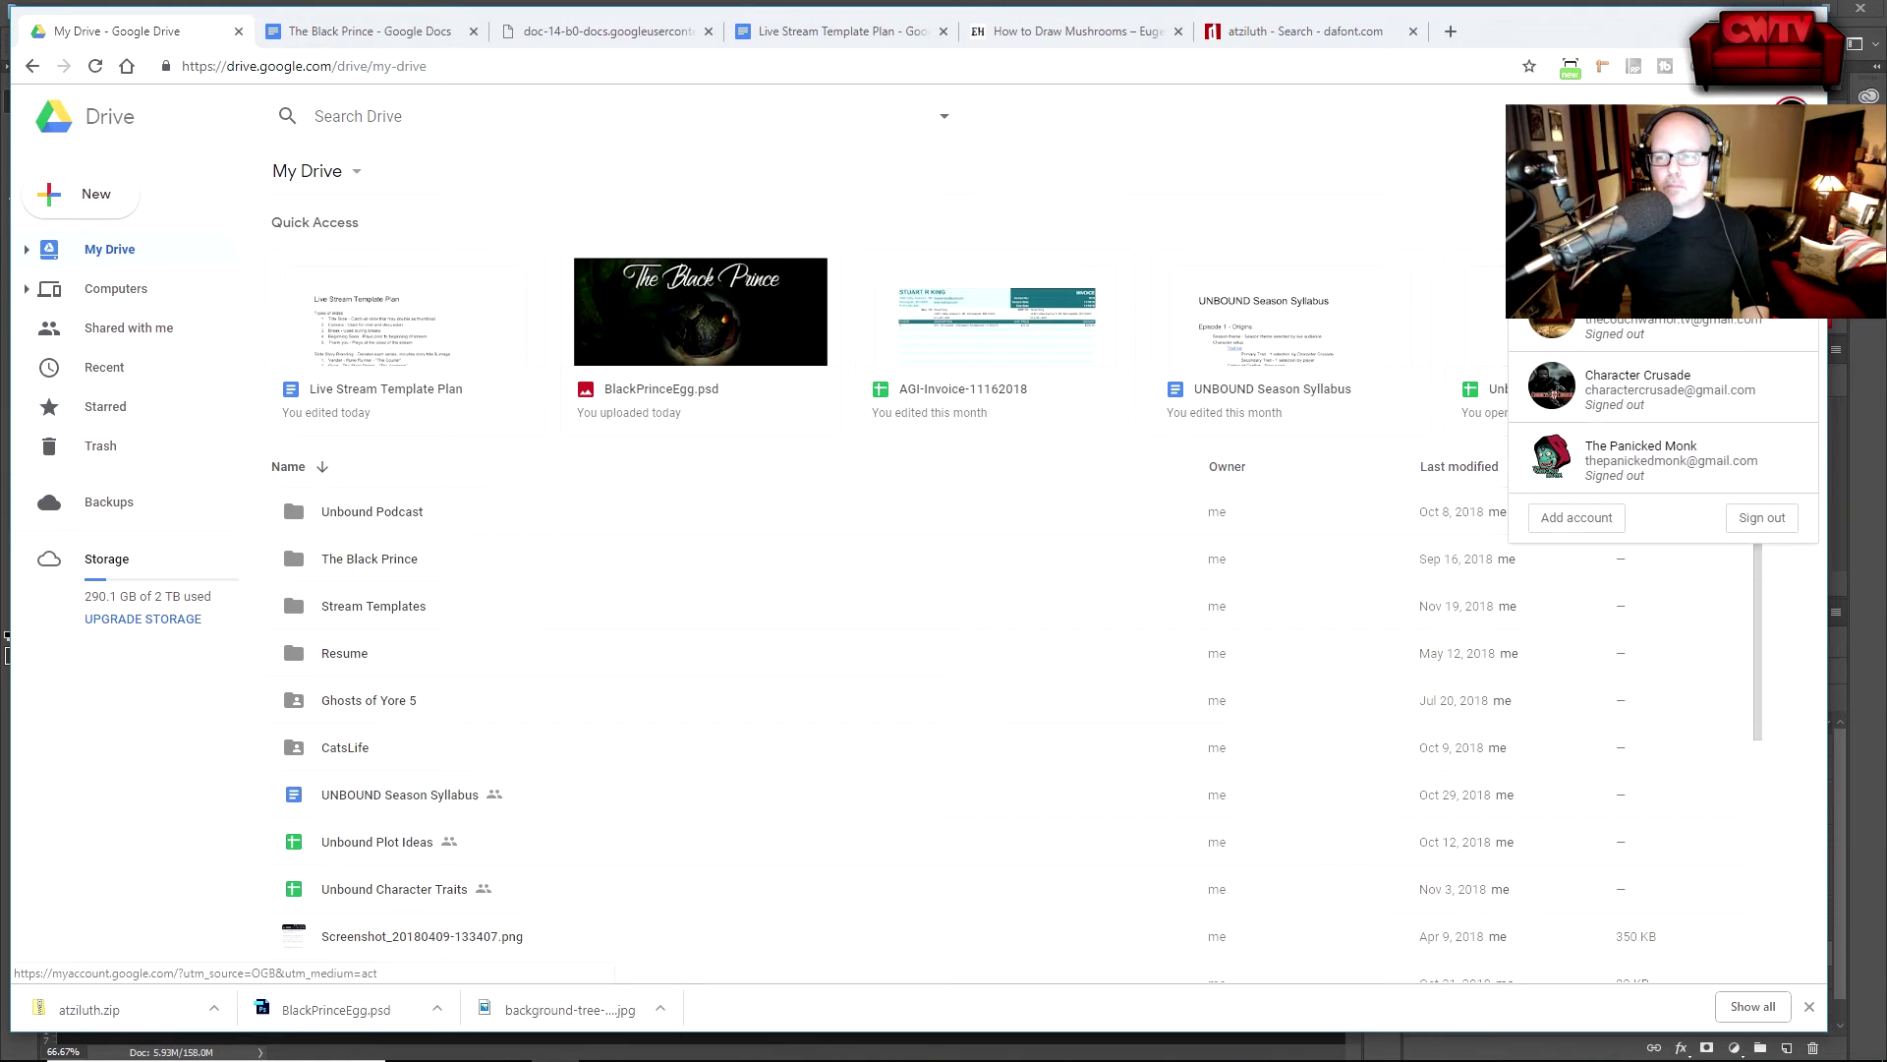
pyautogui.click(1761, 518)
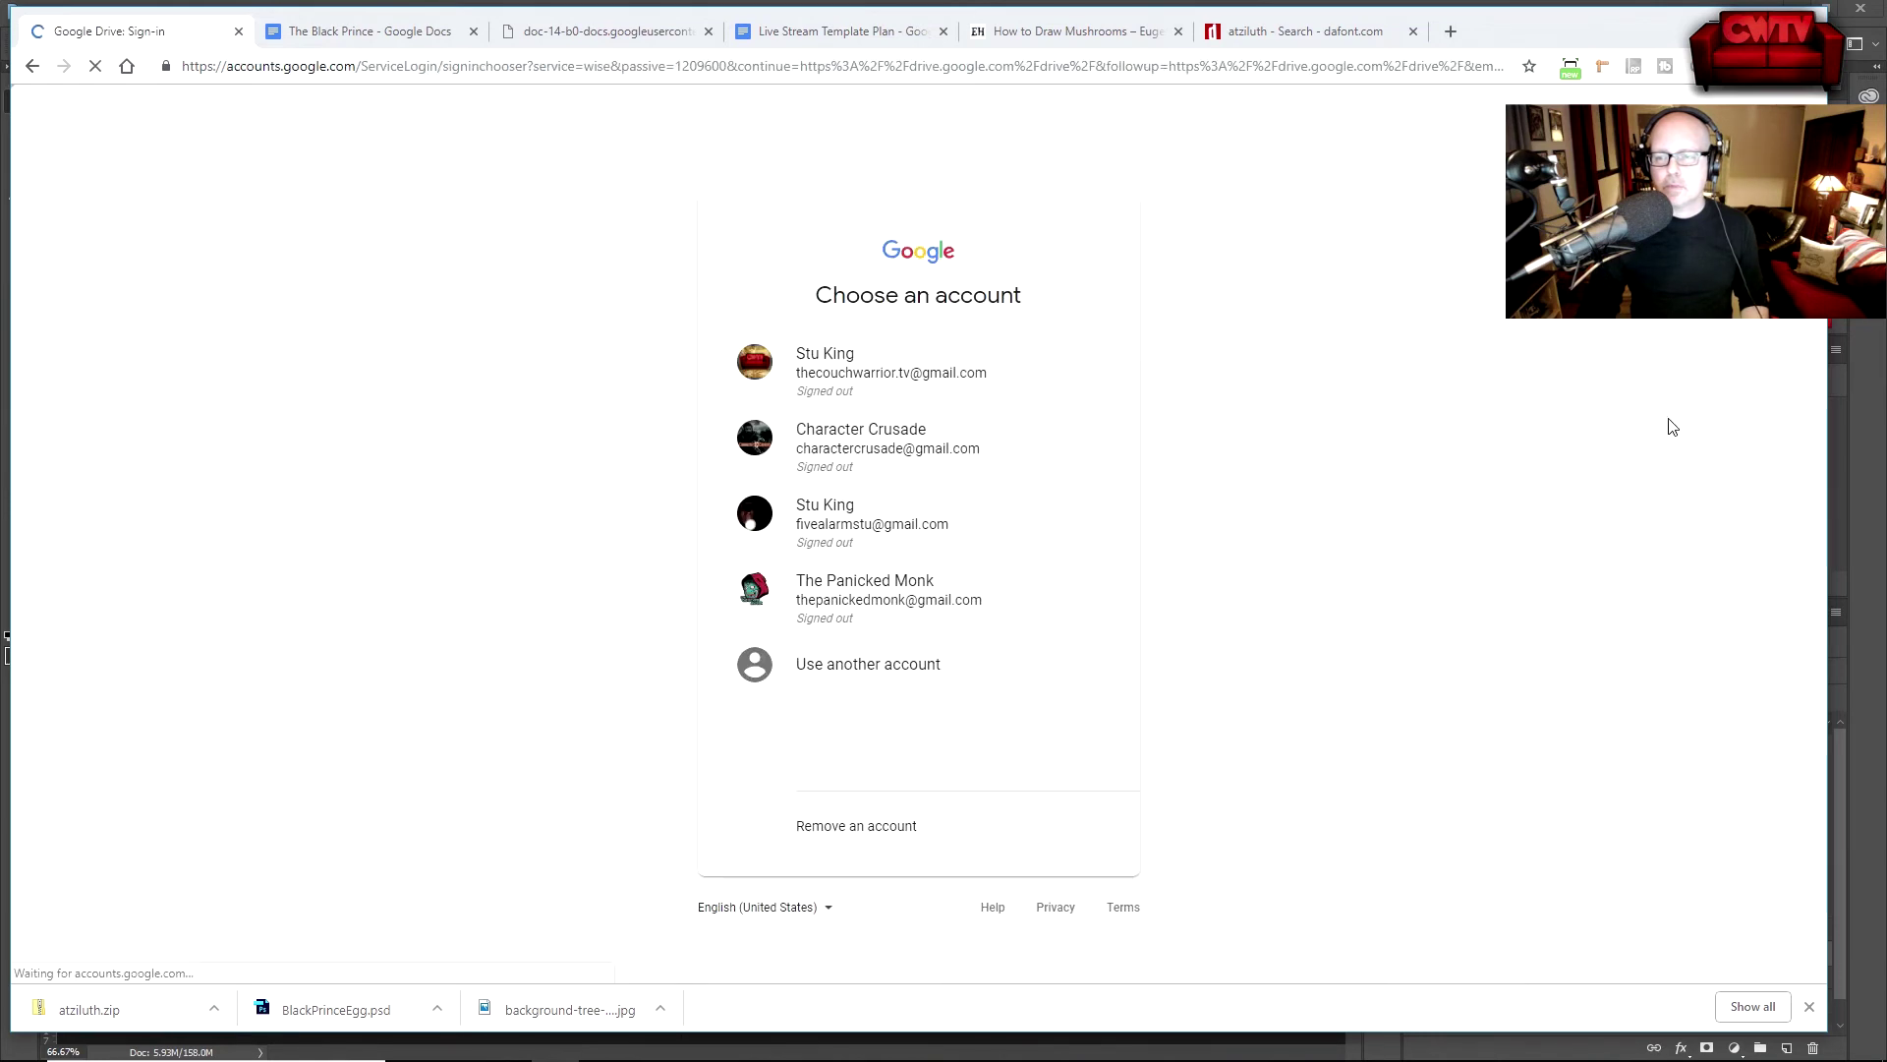
pyautogui.click(610, 31)
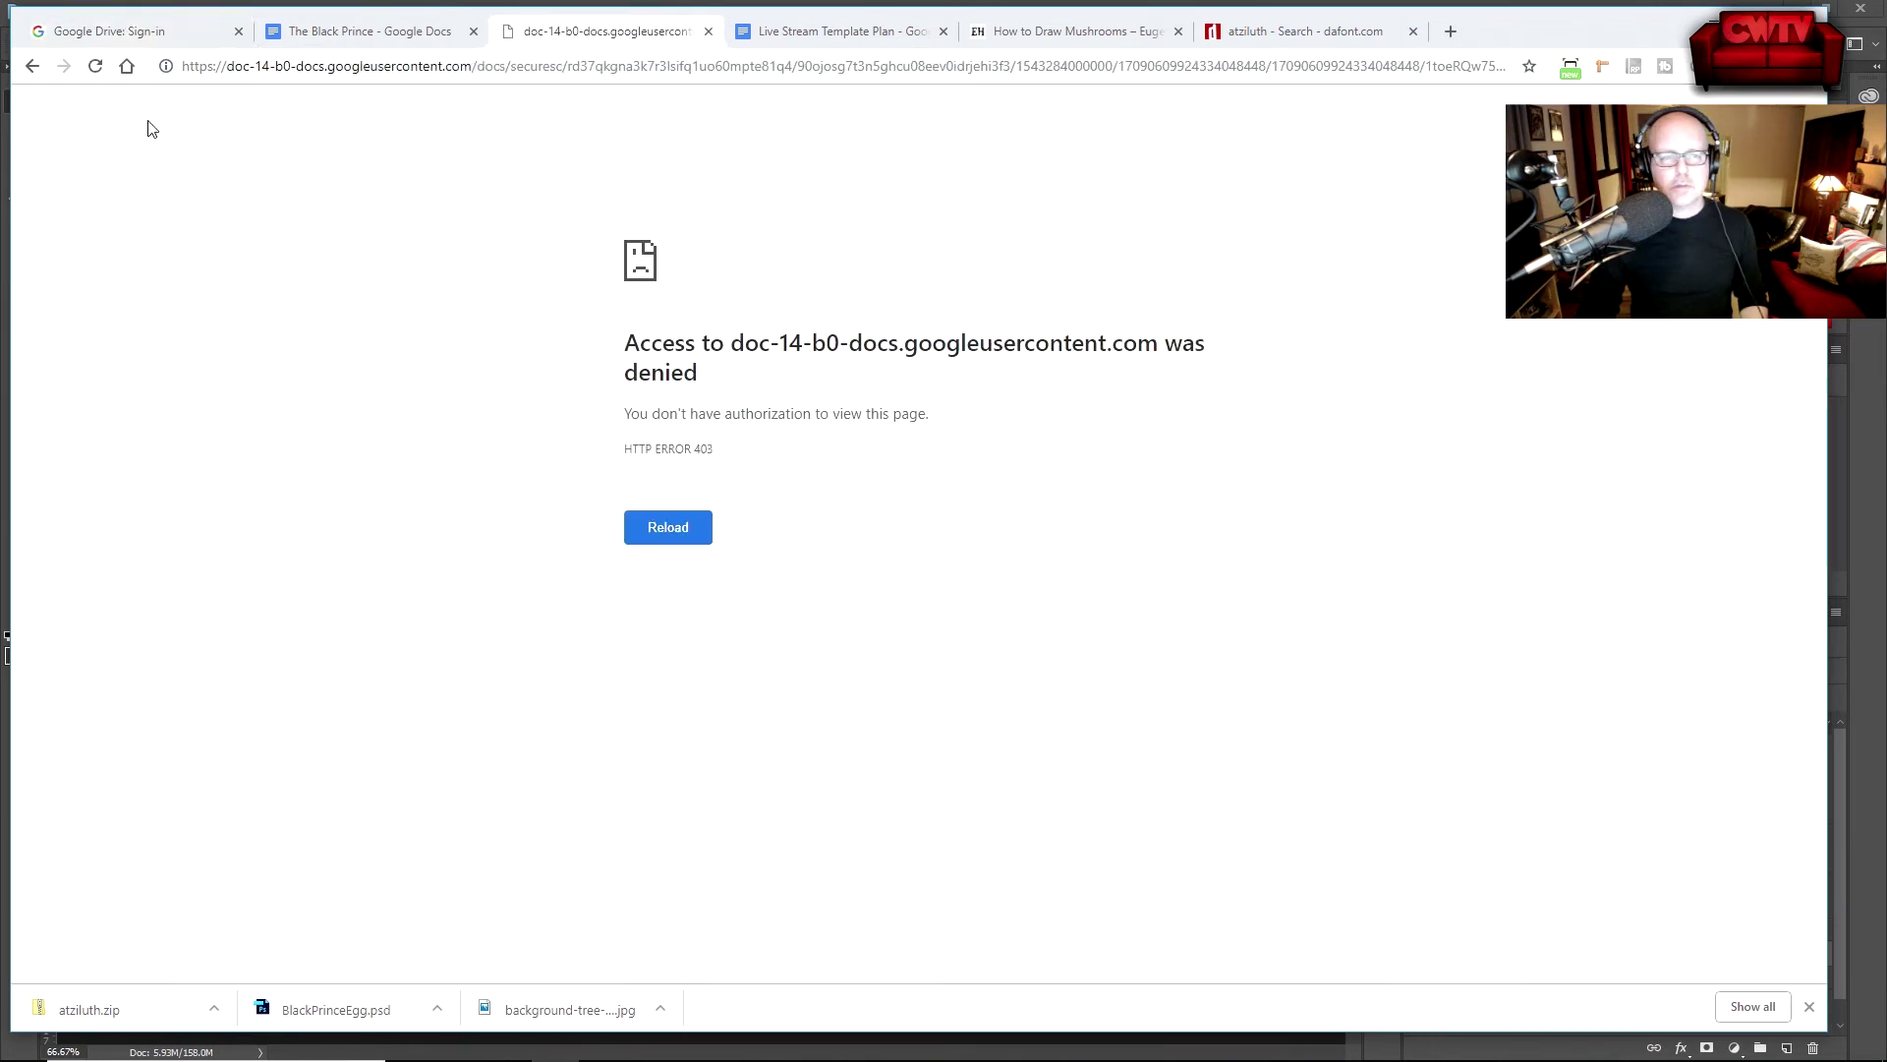
pyautogui.click(30, 68)
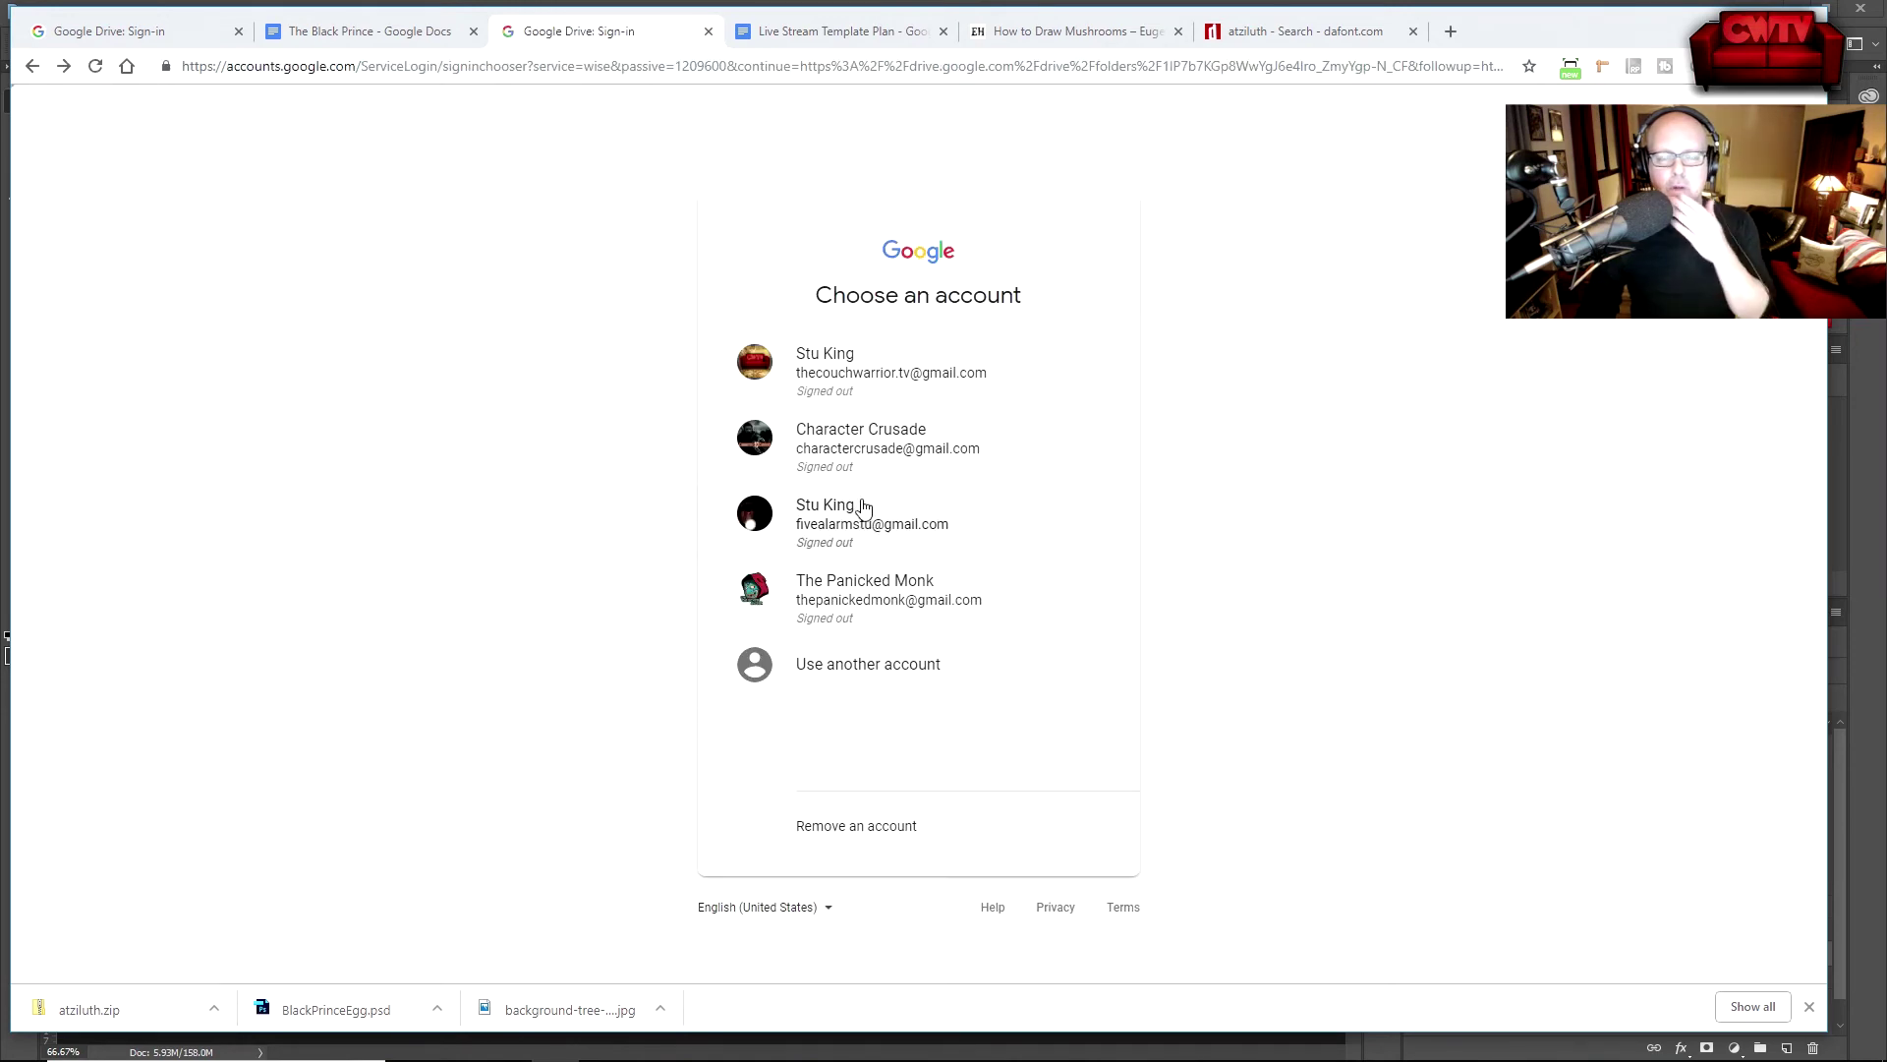
pyautogui.click(841, 433)
pyautogui.click(1052, 598)
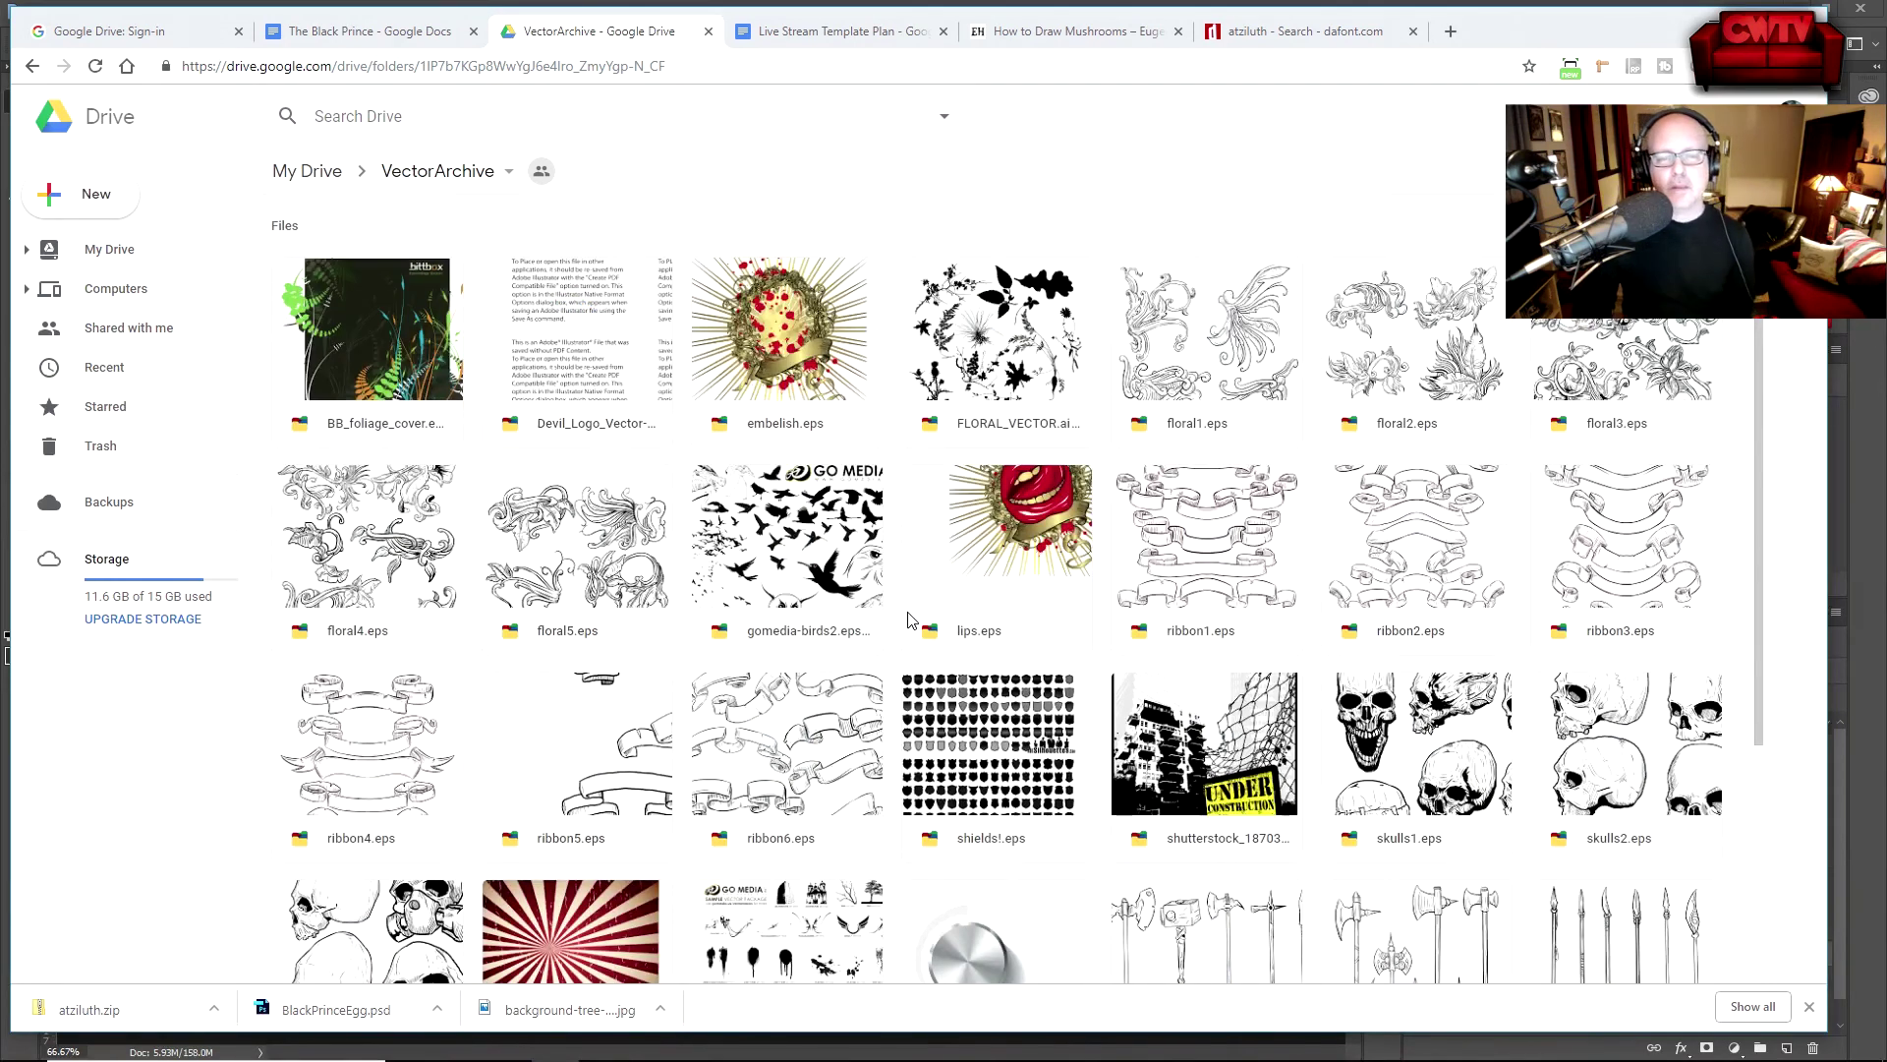
# - Download ribbon4.eps and show the 1.40 MB file in the Downloads folder
pyautogui.rightClick(366, 764)
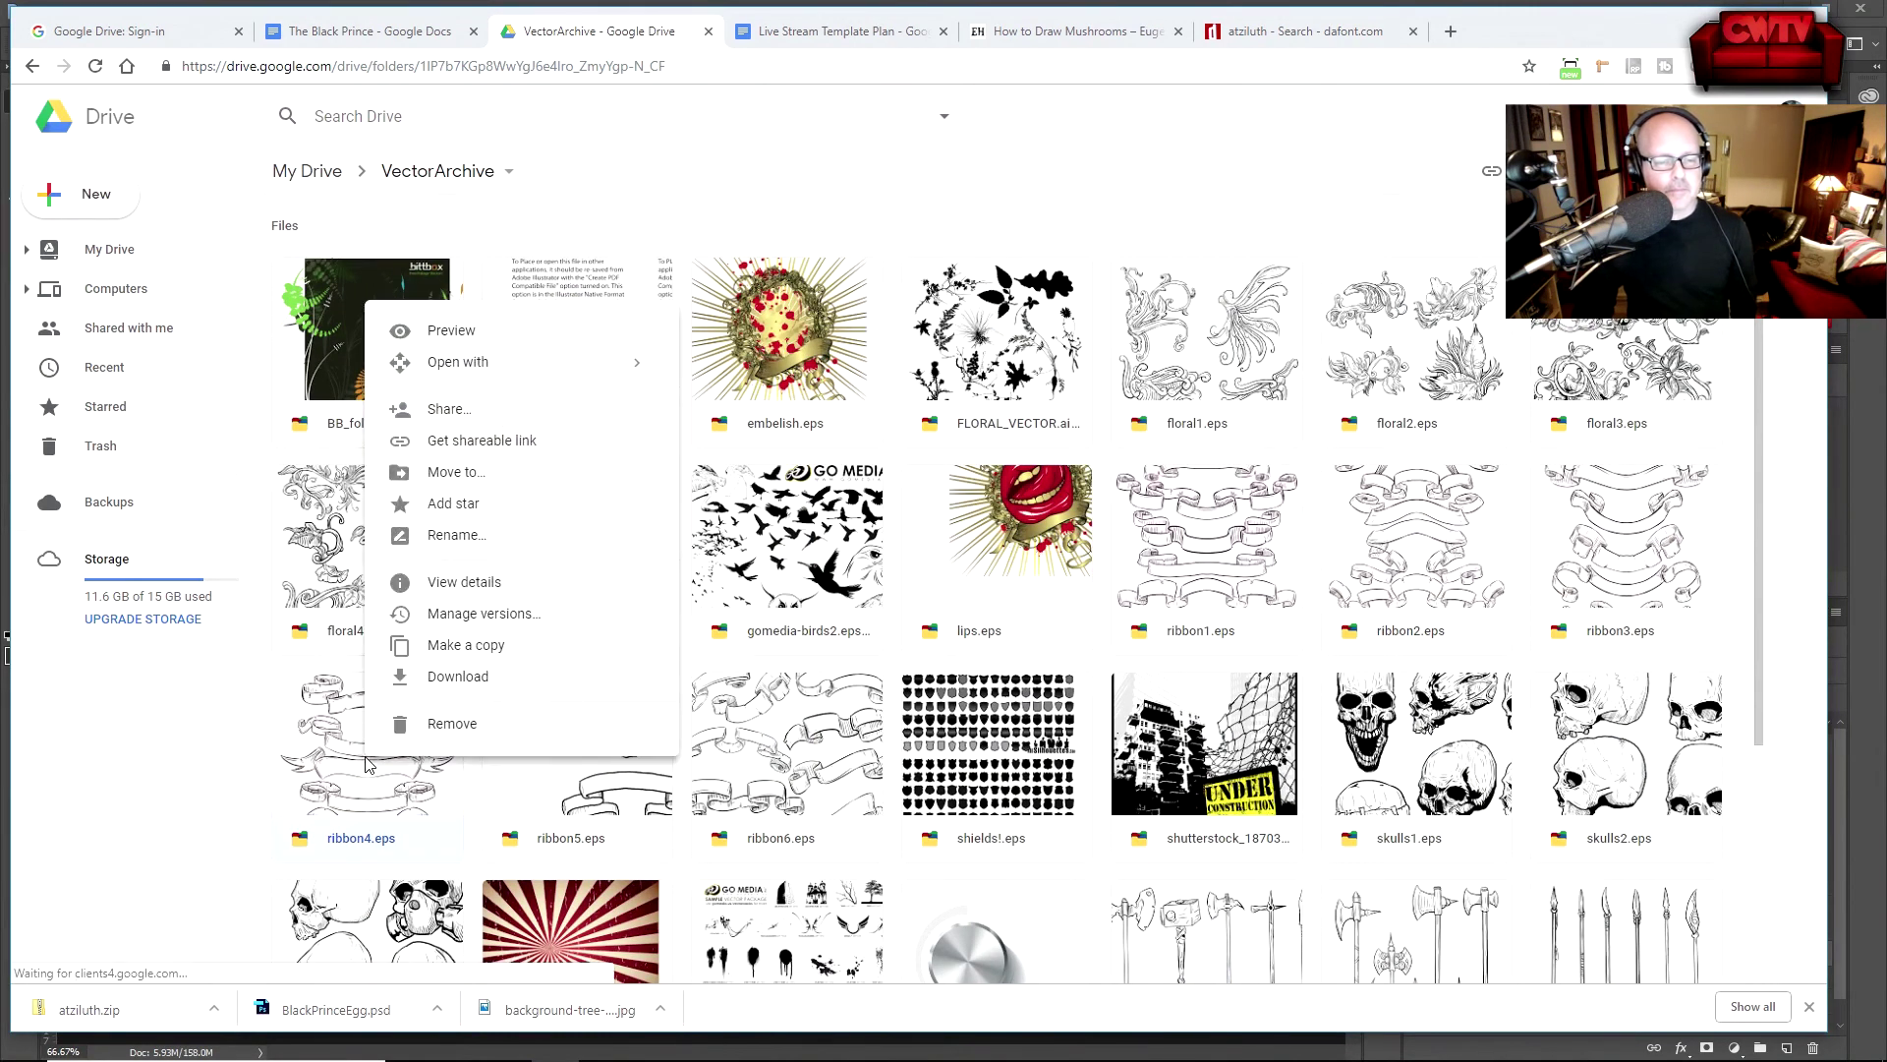
pyautogui.click(454, 685)
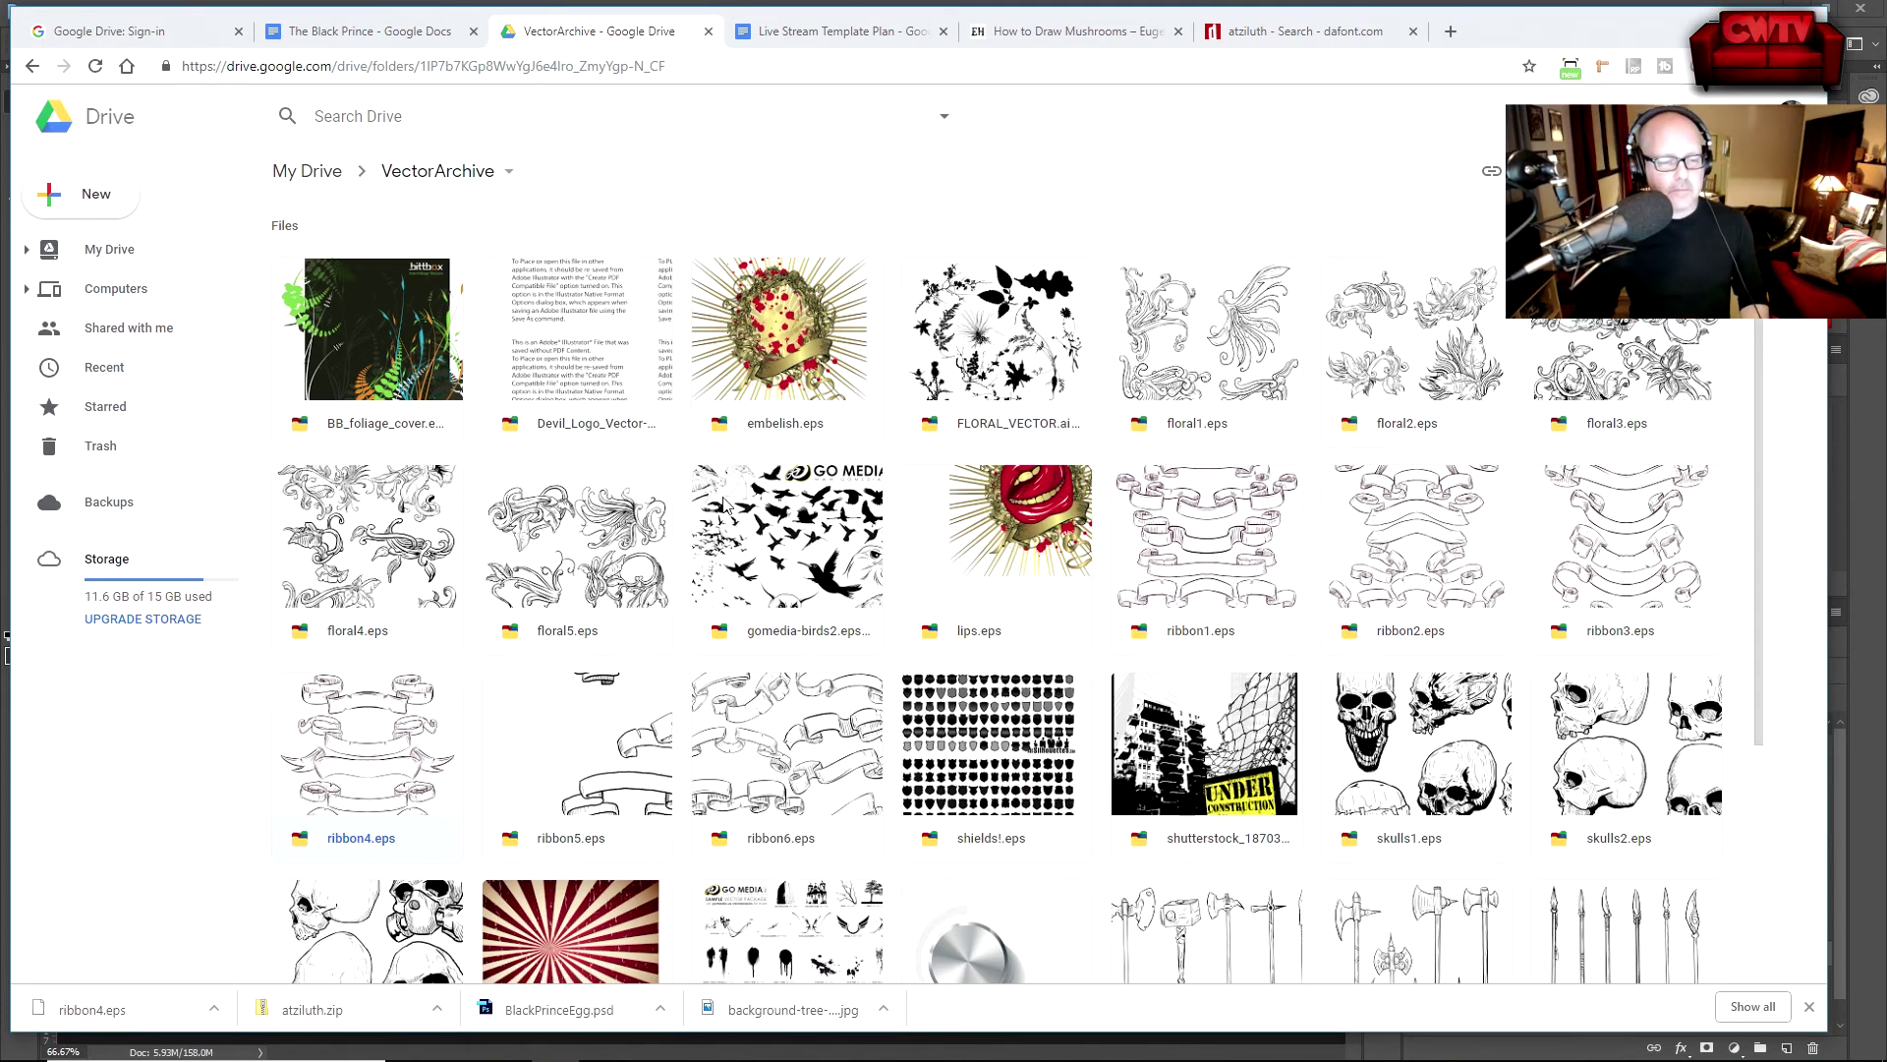
pyautogui.click(214, 1011)
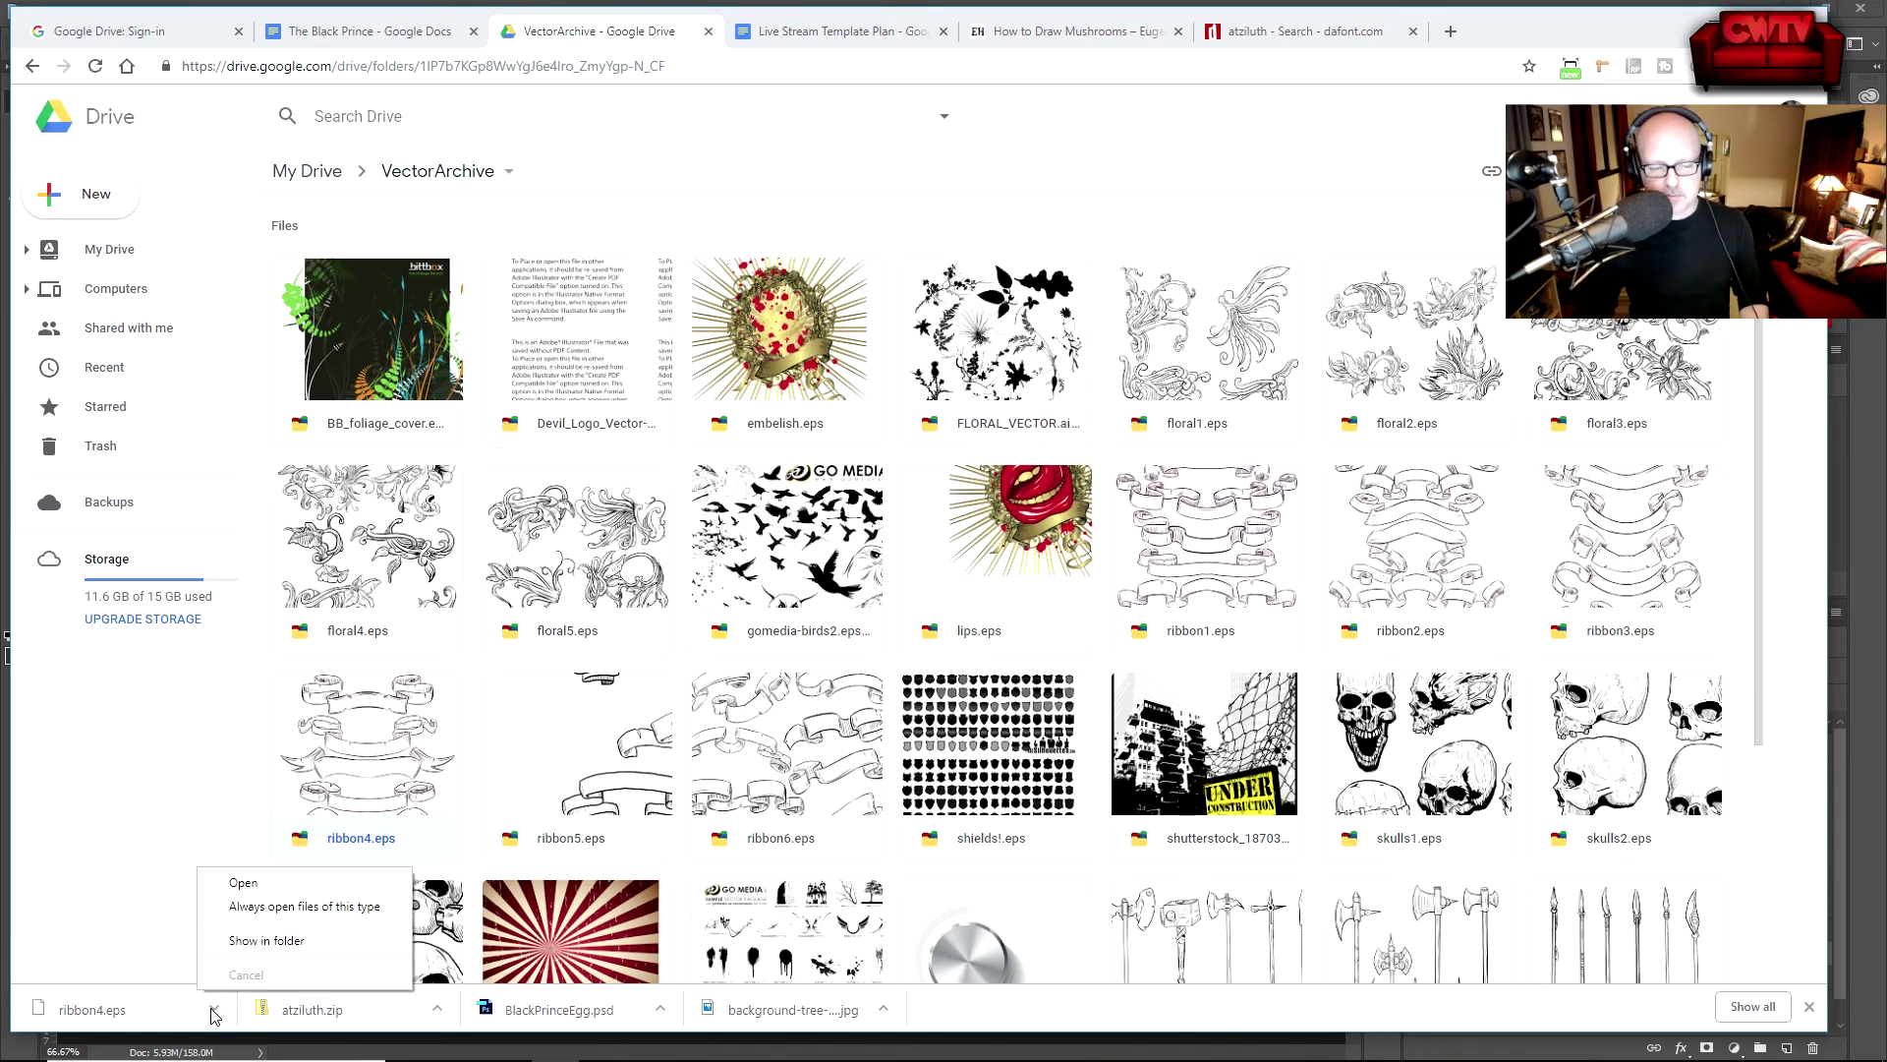
pyautogui.click(246, 947)
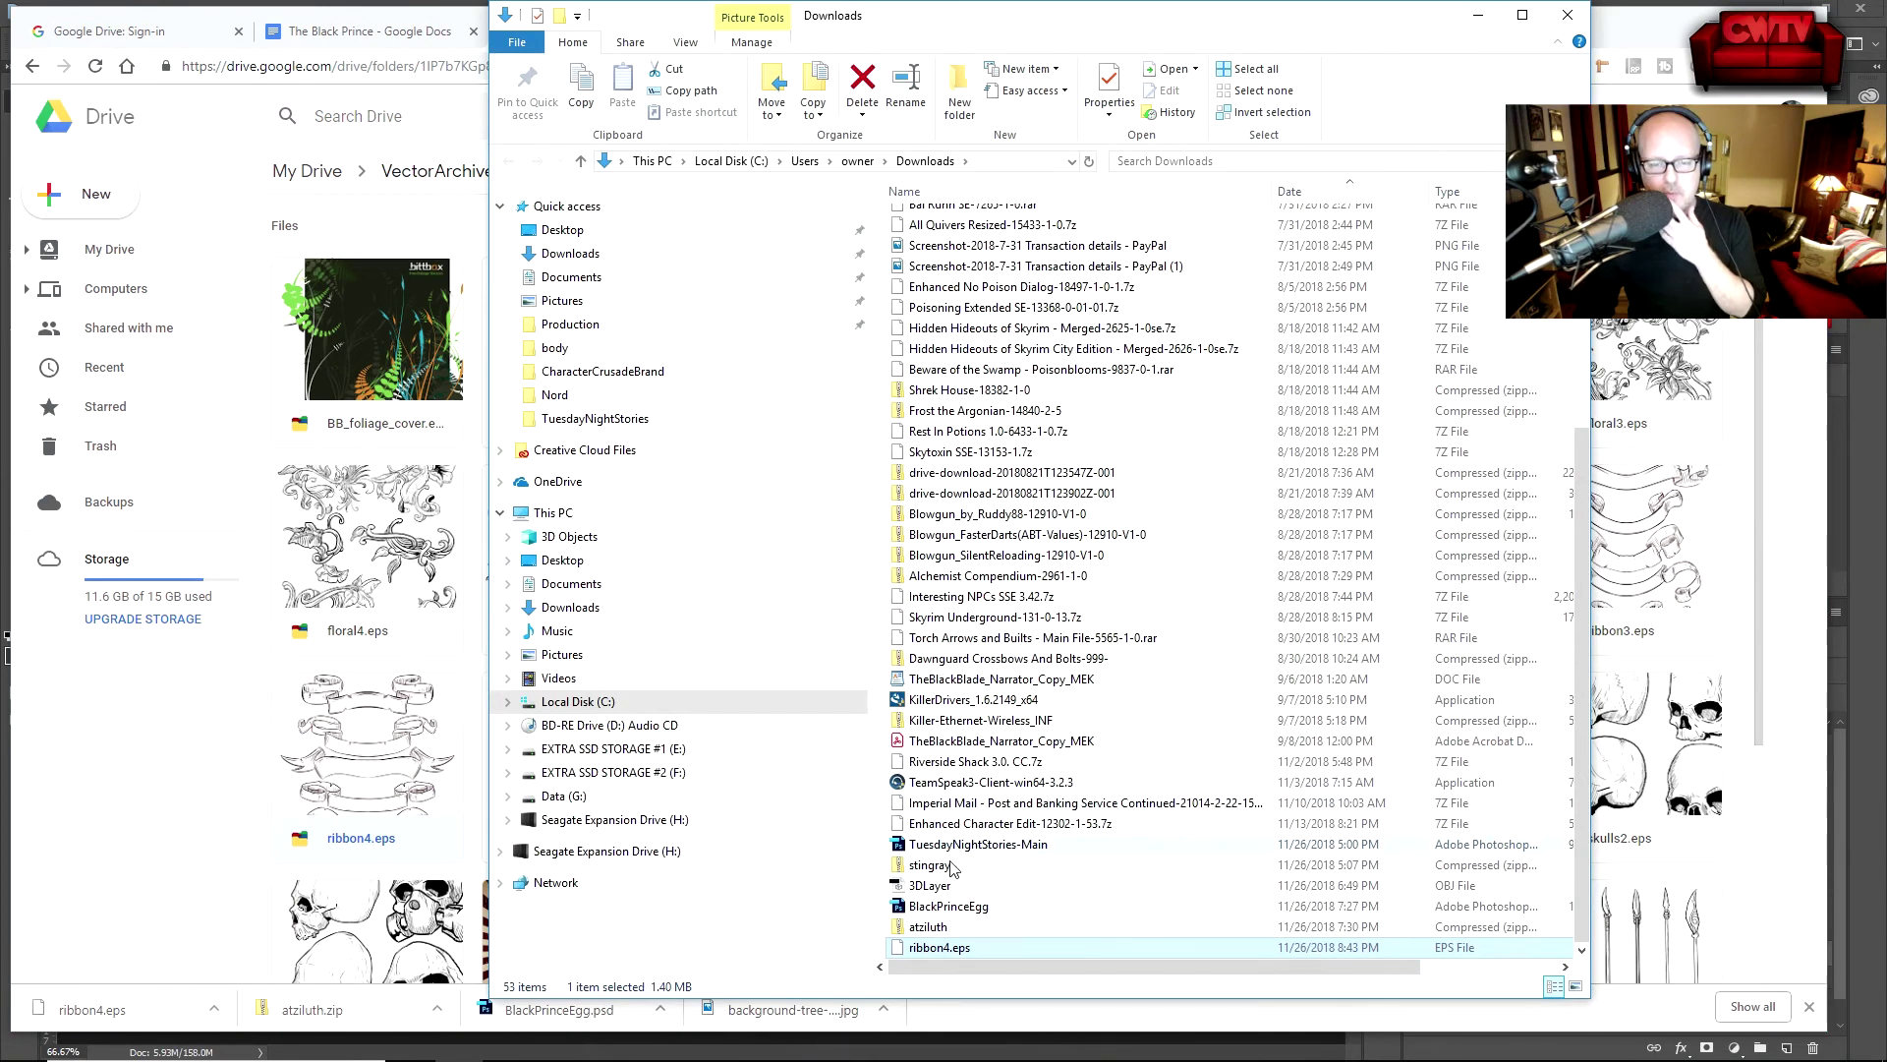
# - Open ribbon4.eps from Downloads with Adobe Photoshop CC 2017
pyautogui.rightClick(942, 950)
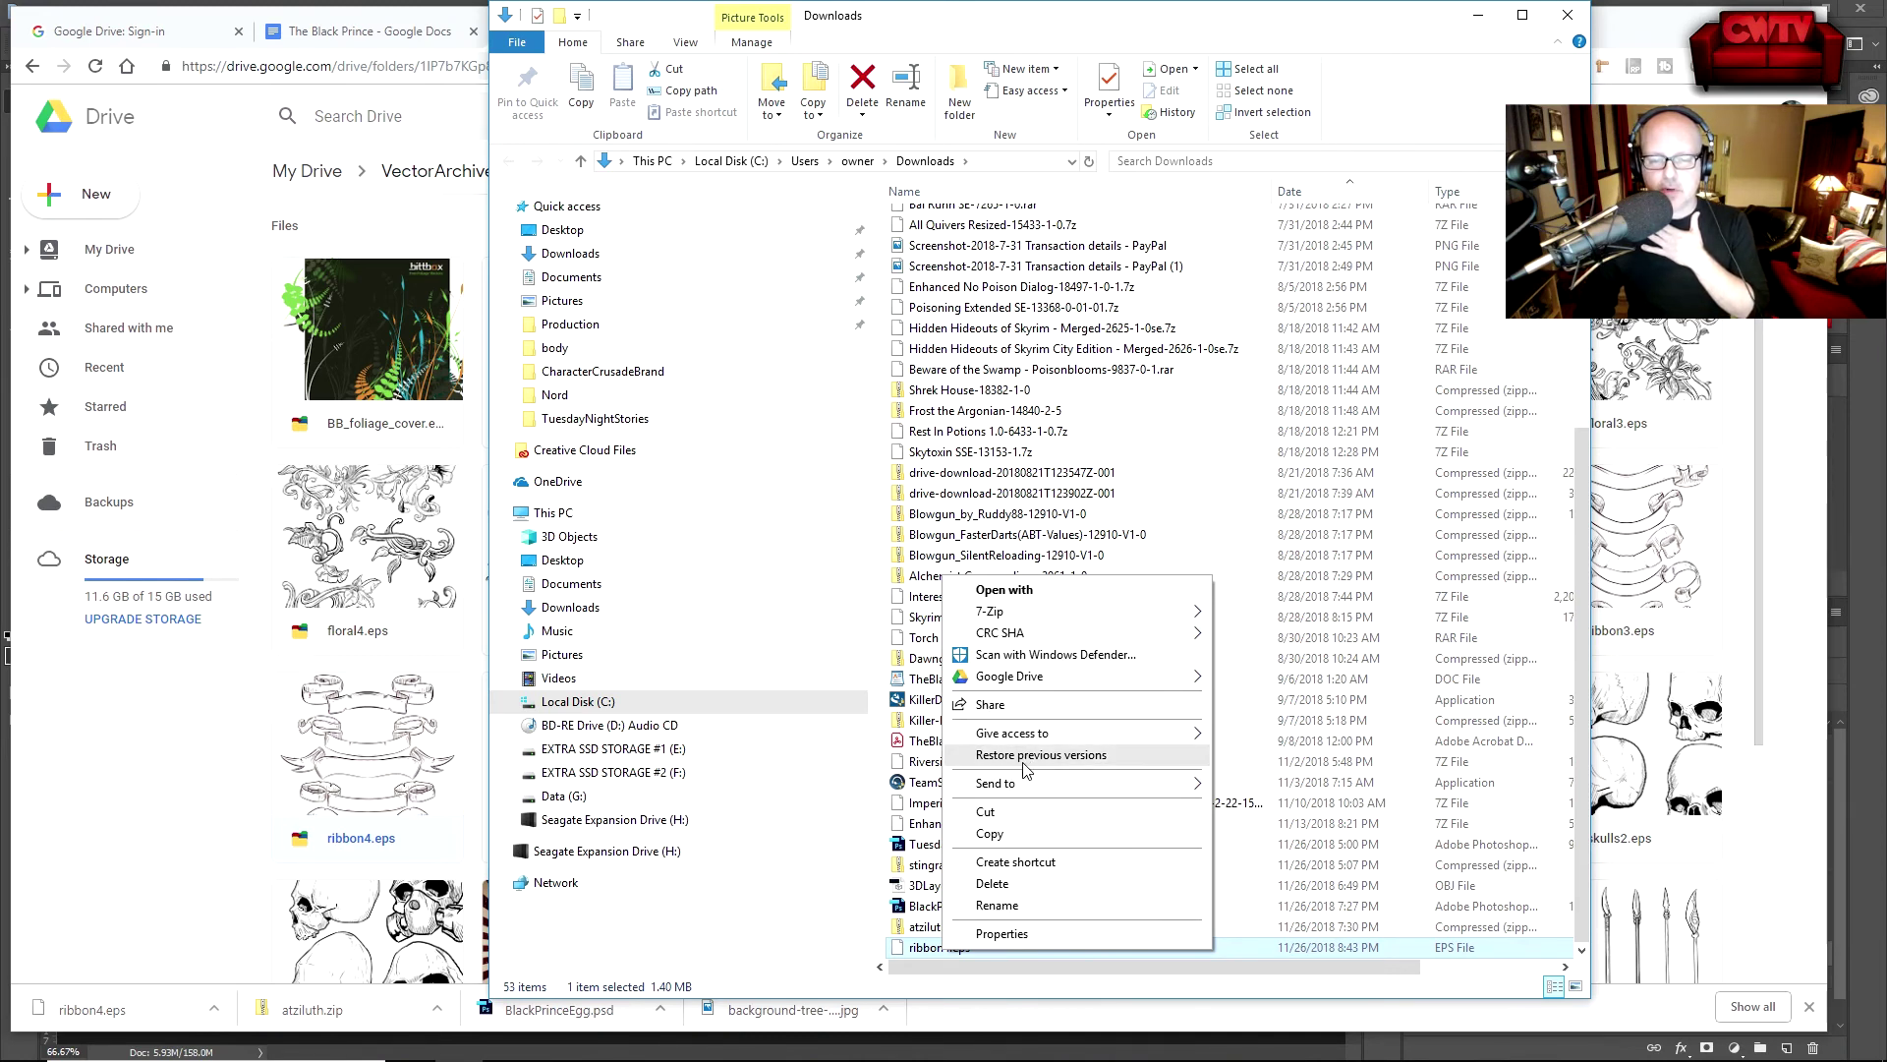
pyautogui.click(1007, 590)
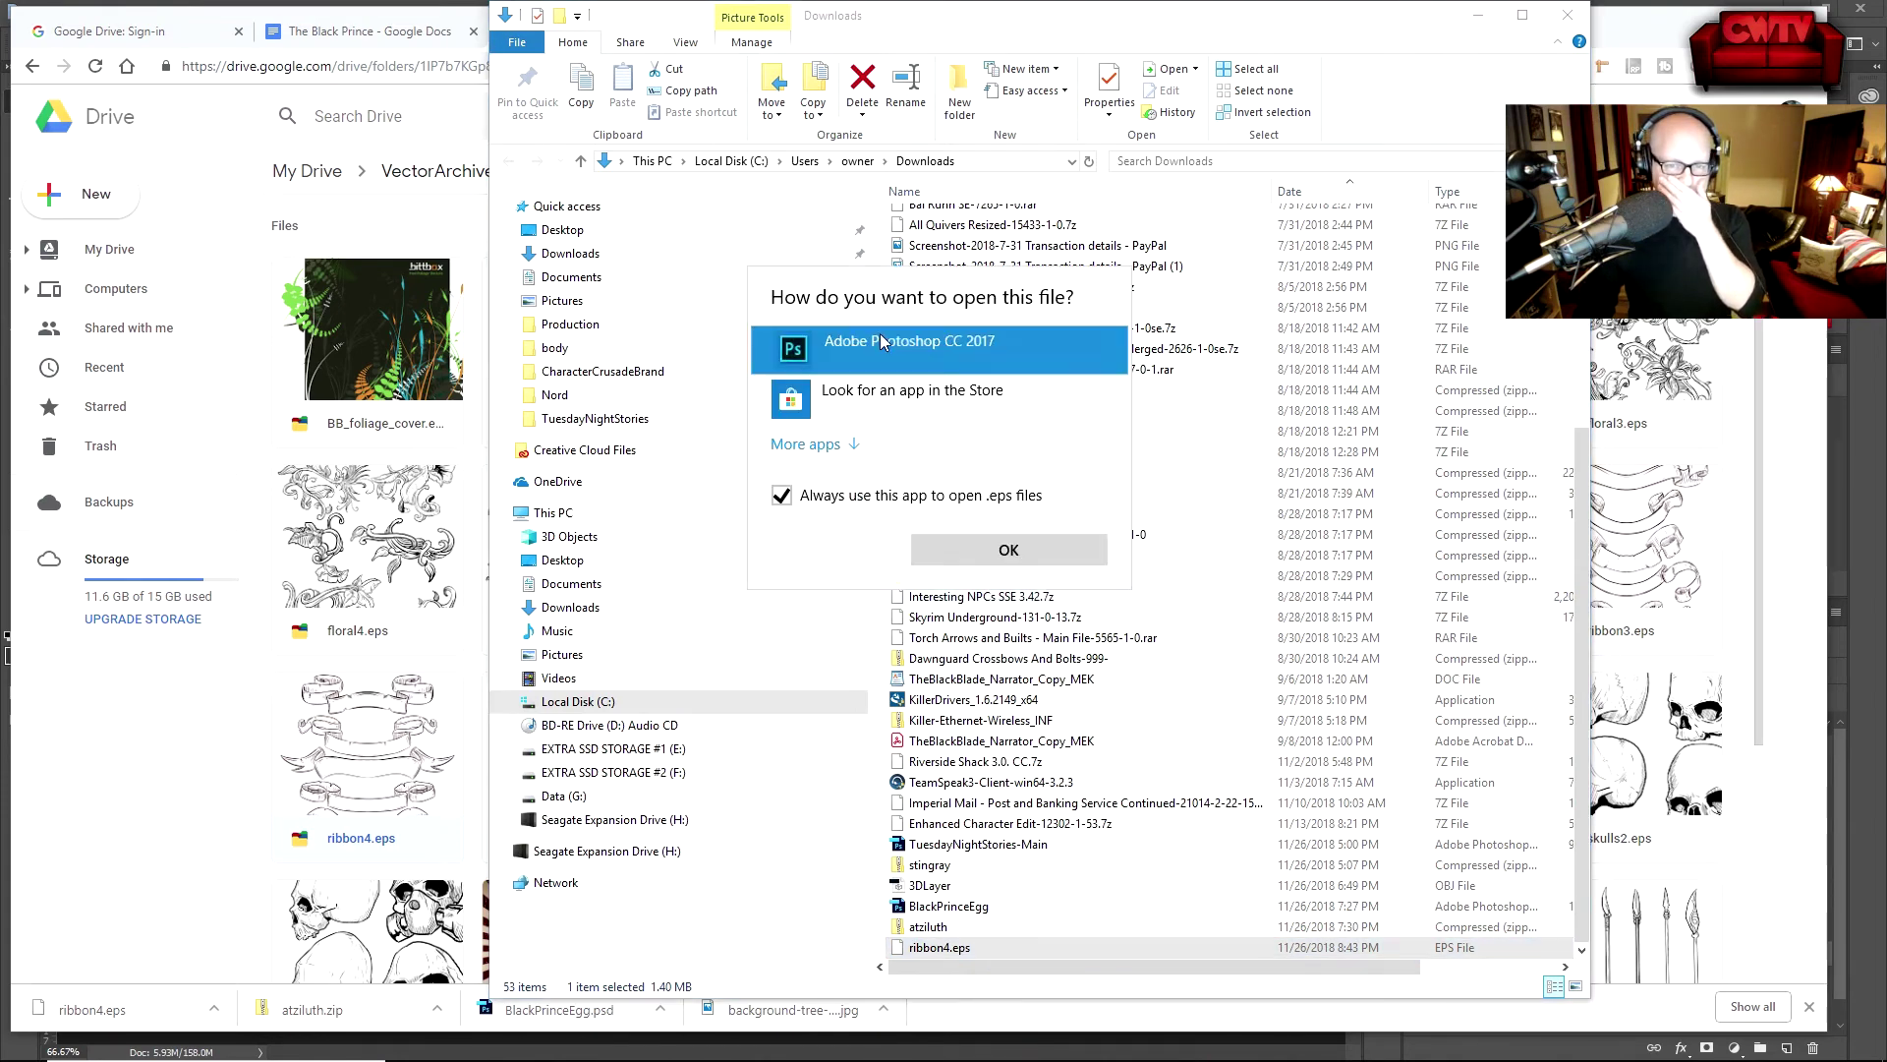
pyautogui.click(993, 560)
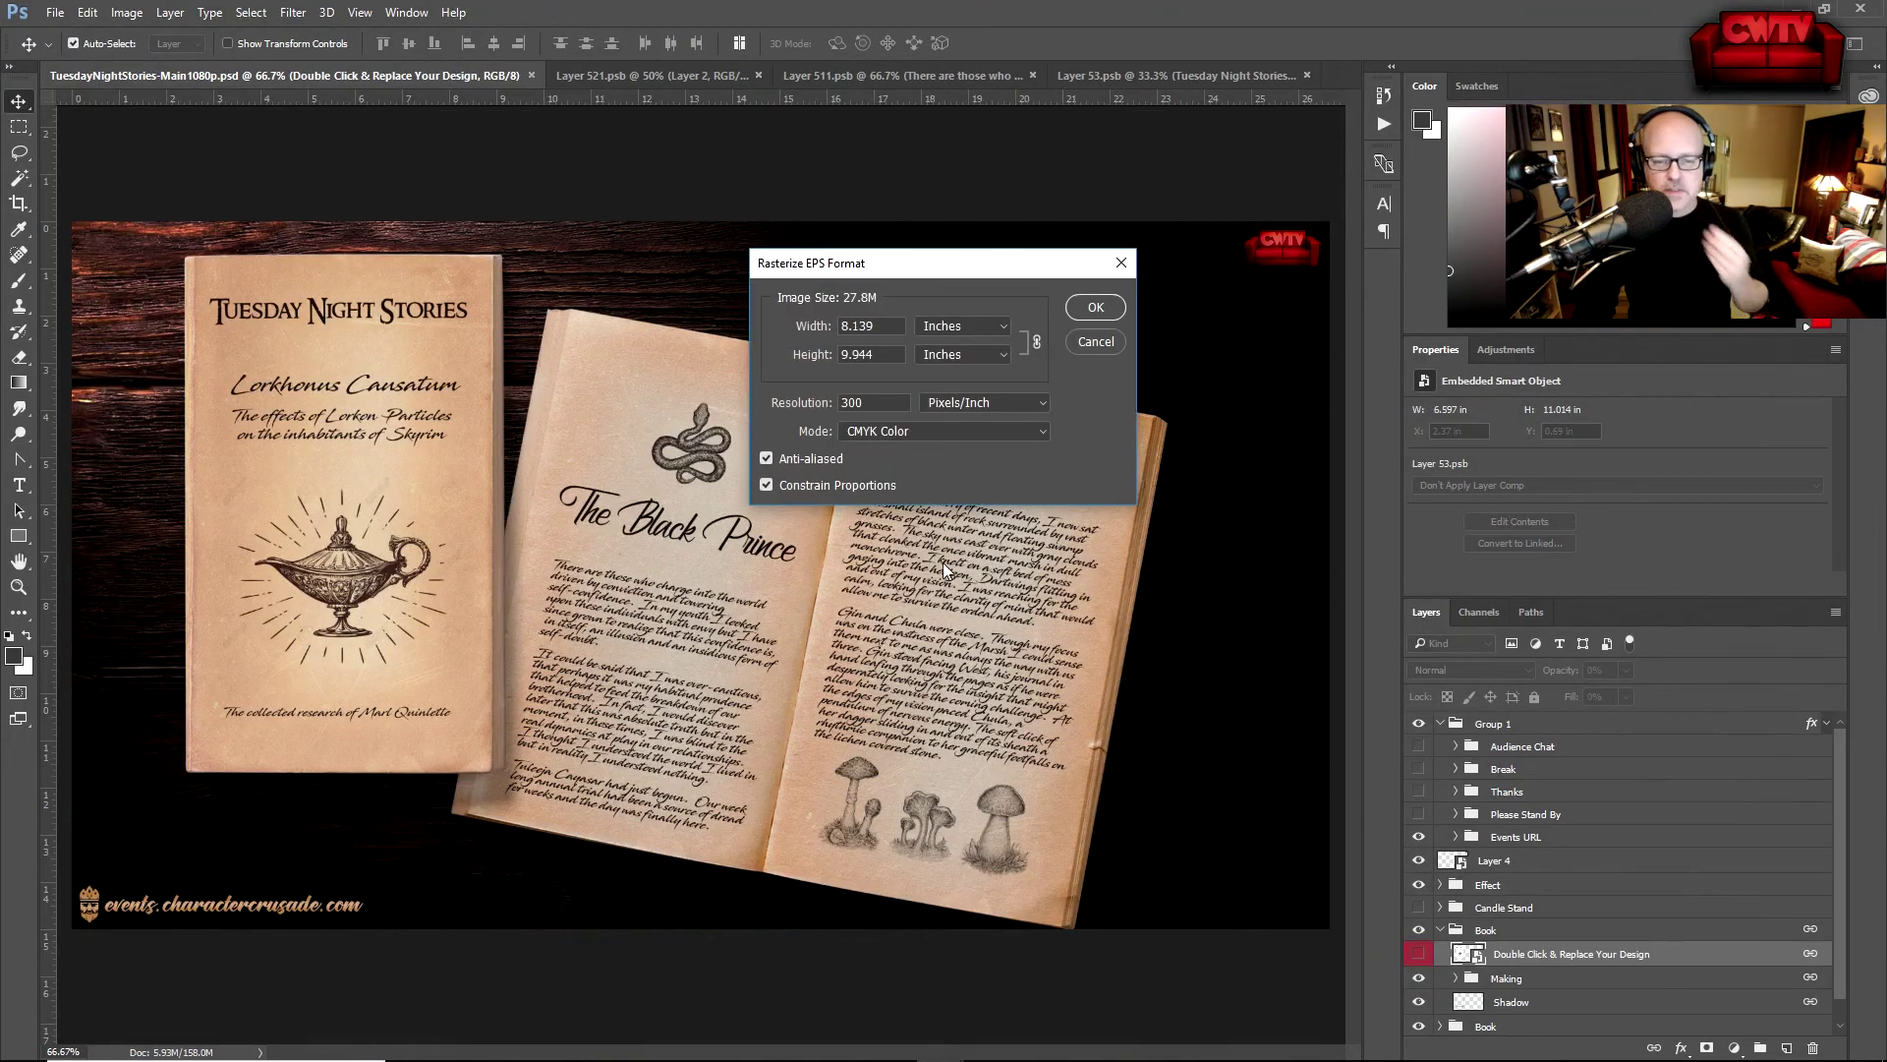
# - Rasterize ribbon4.eps with width and height in pixels, 600 pixels wide
pyautogui.click(1006, 327)
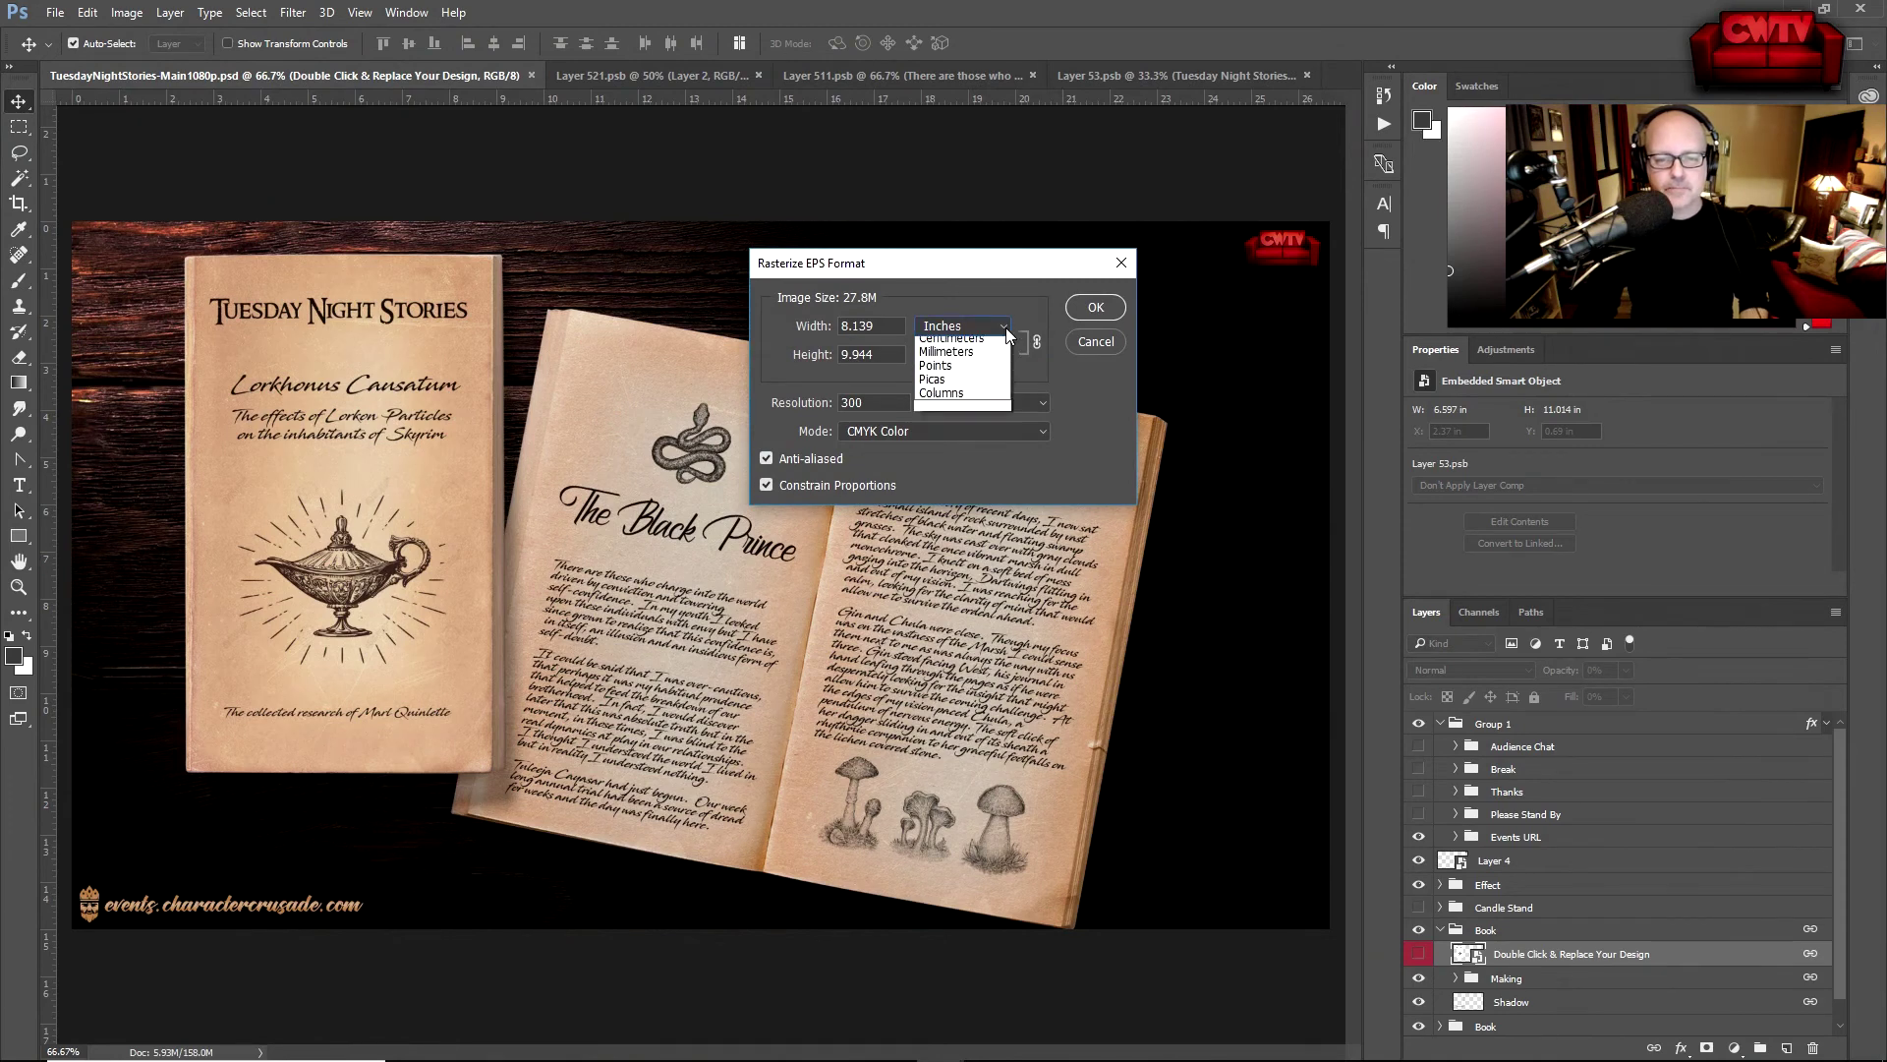
pyautogui.click(995, 359)
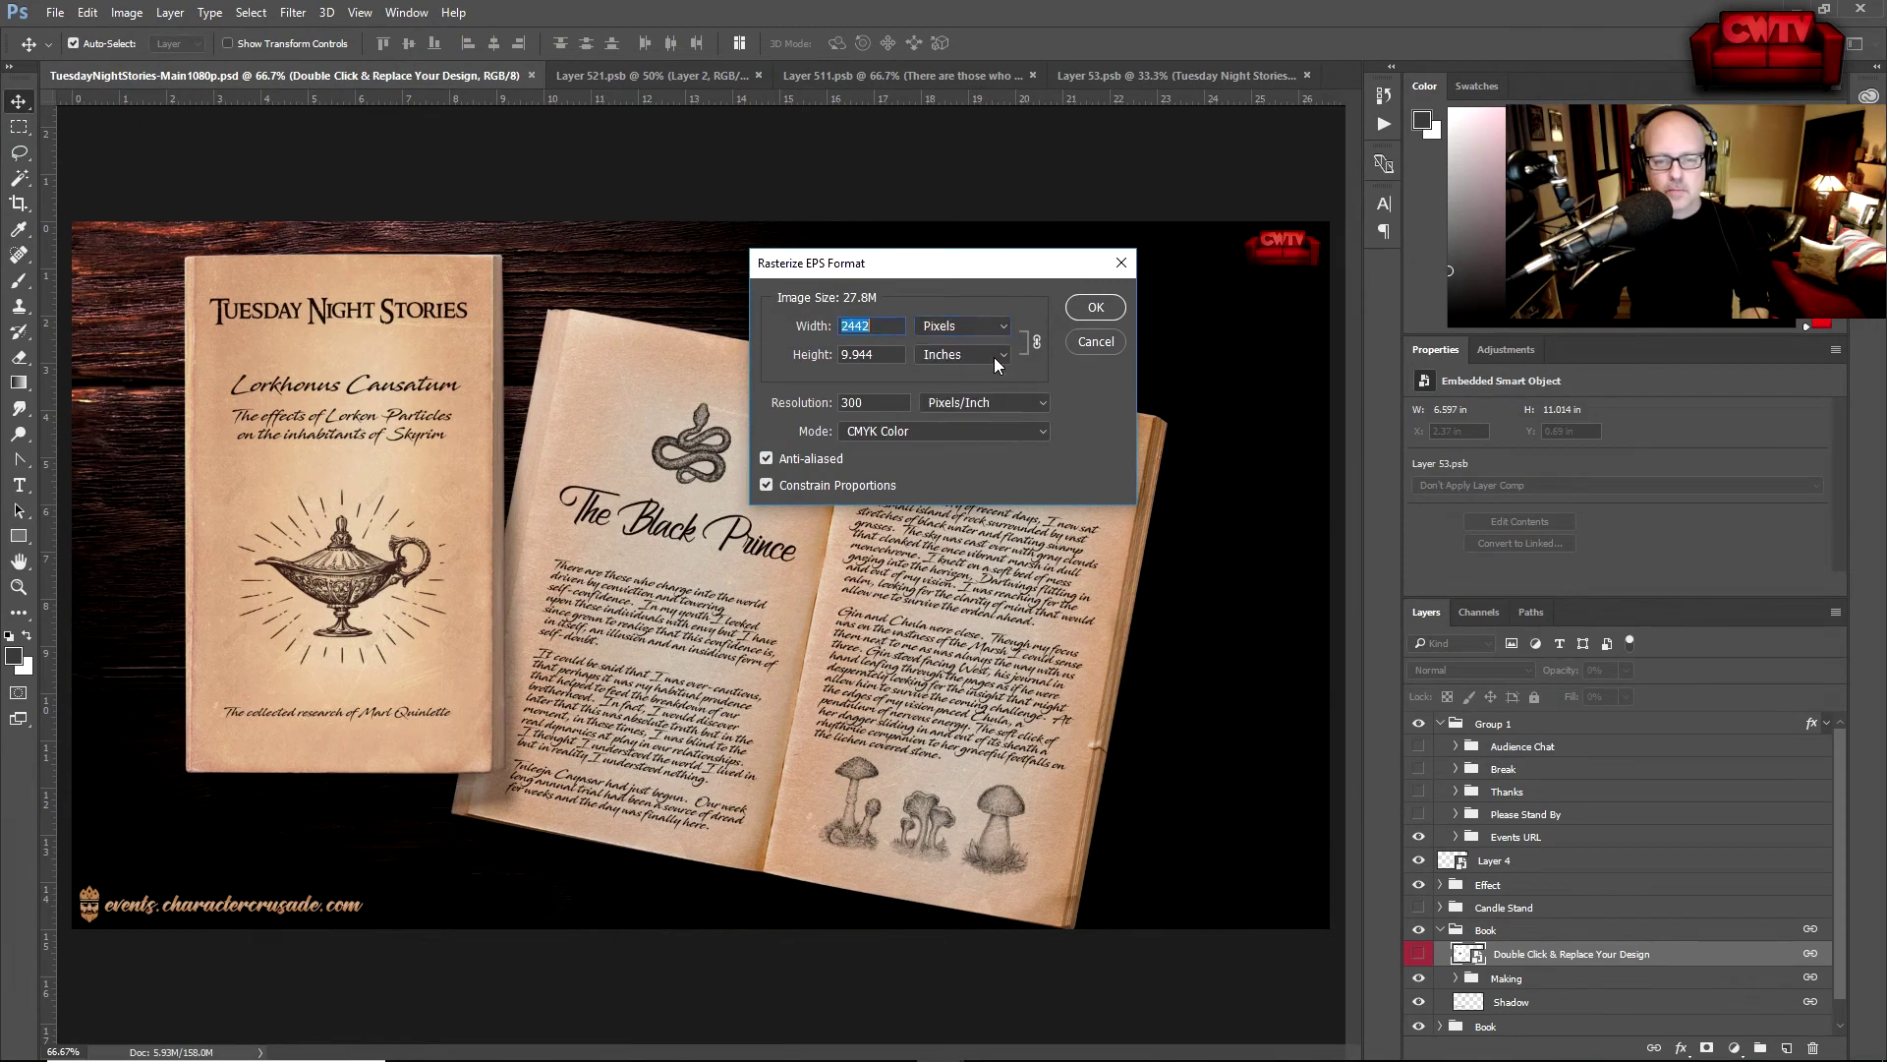
pyautogui.click(1004, 356)
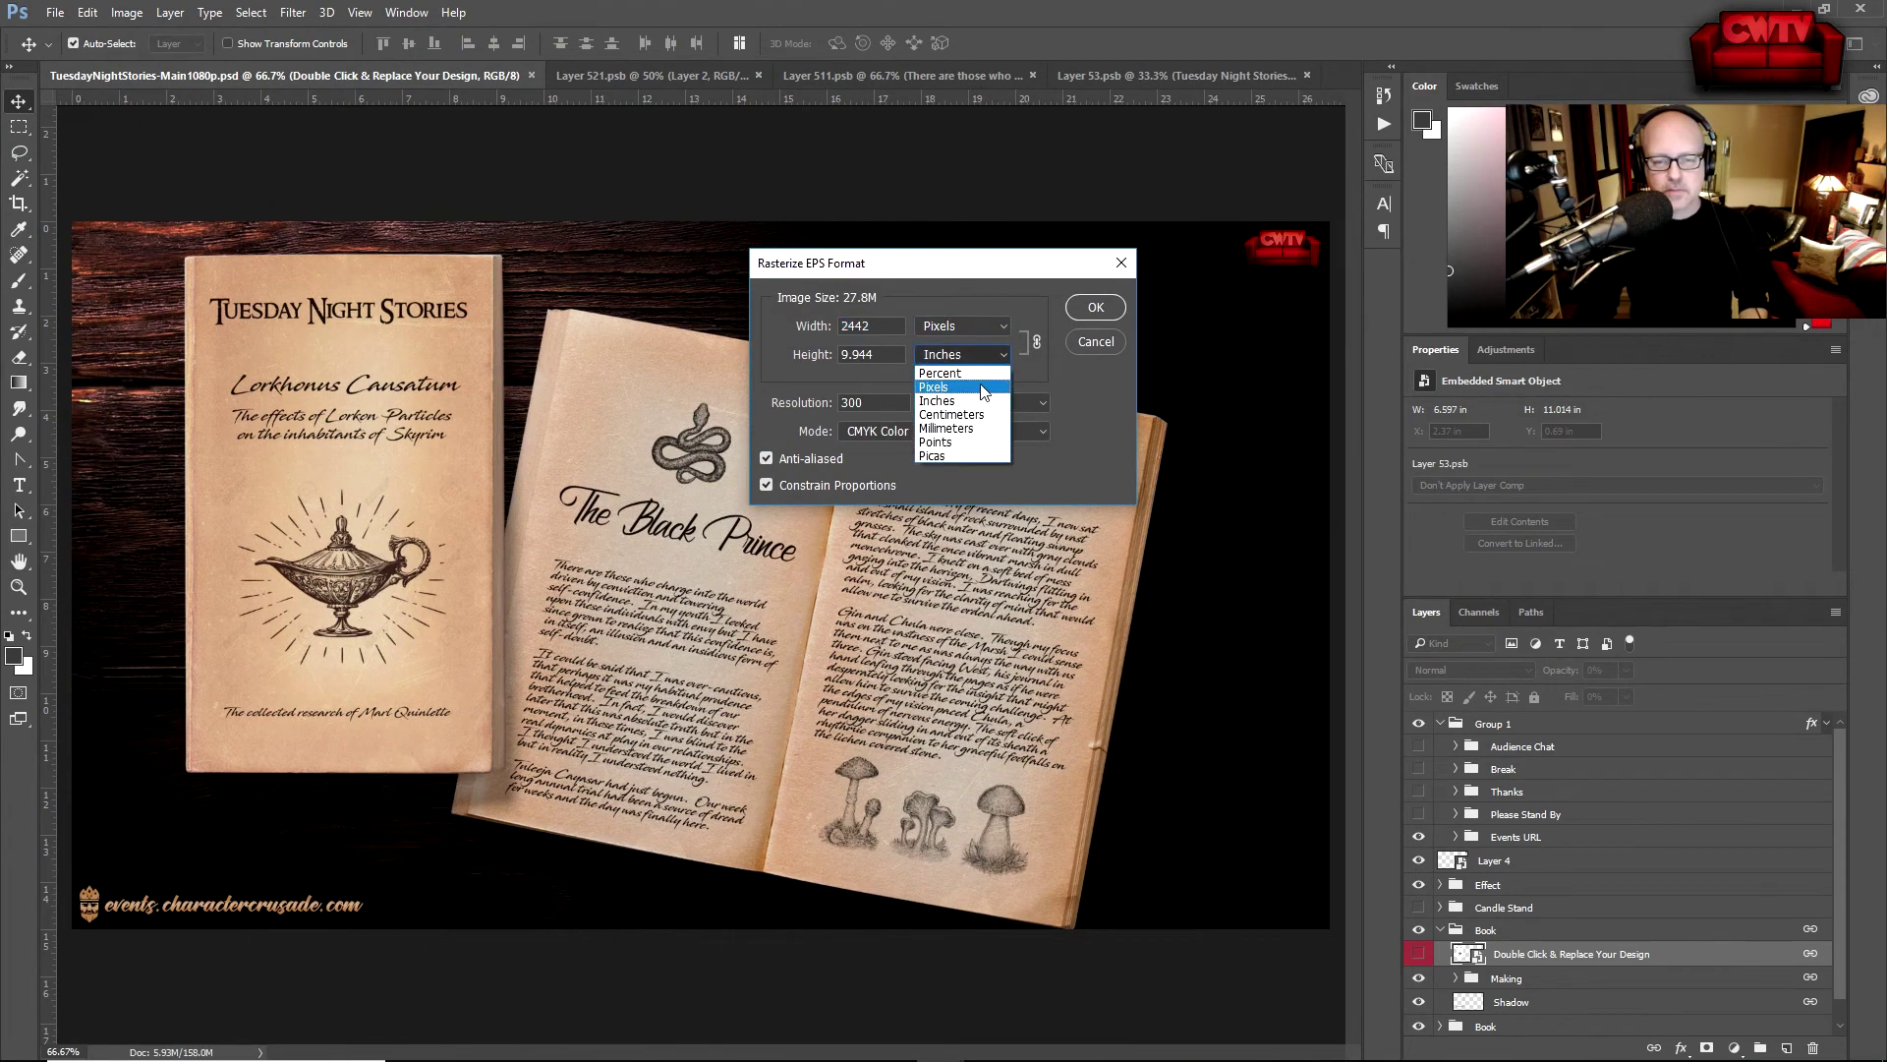
pyautogui.click(977, 387)
pyautogui.moveTo(884, 325); pyautogui.dragTo(831, 331)
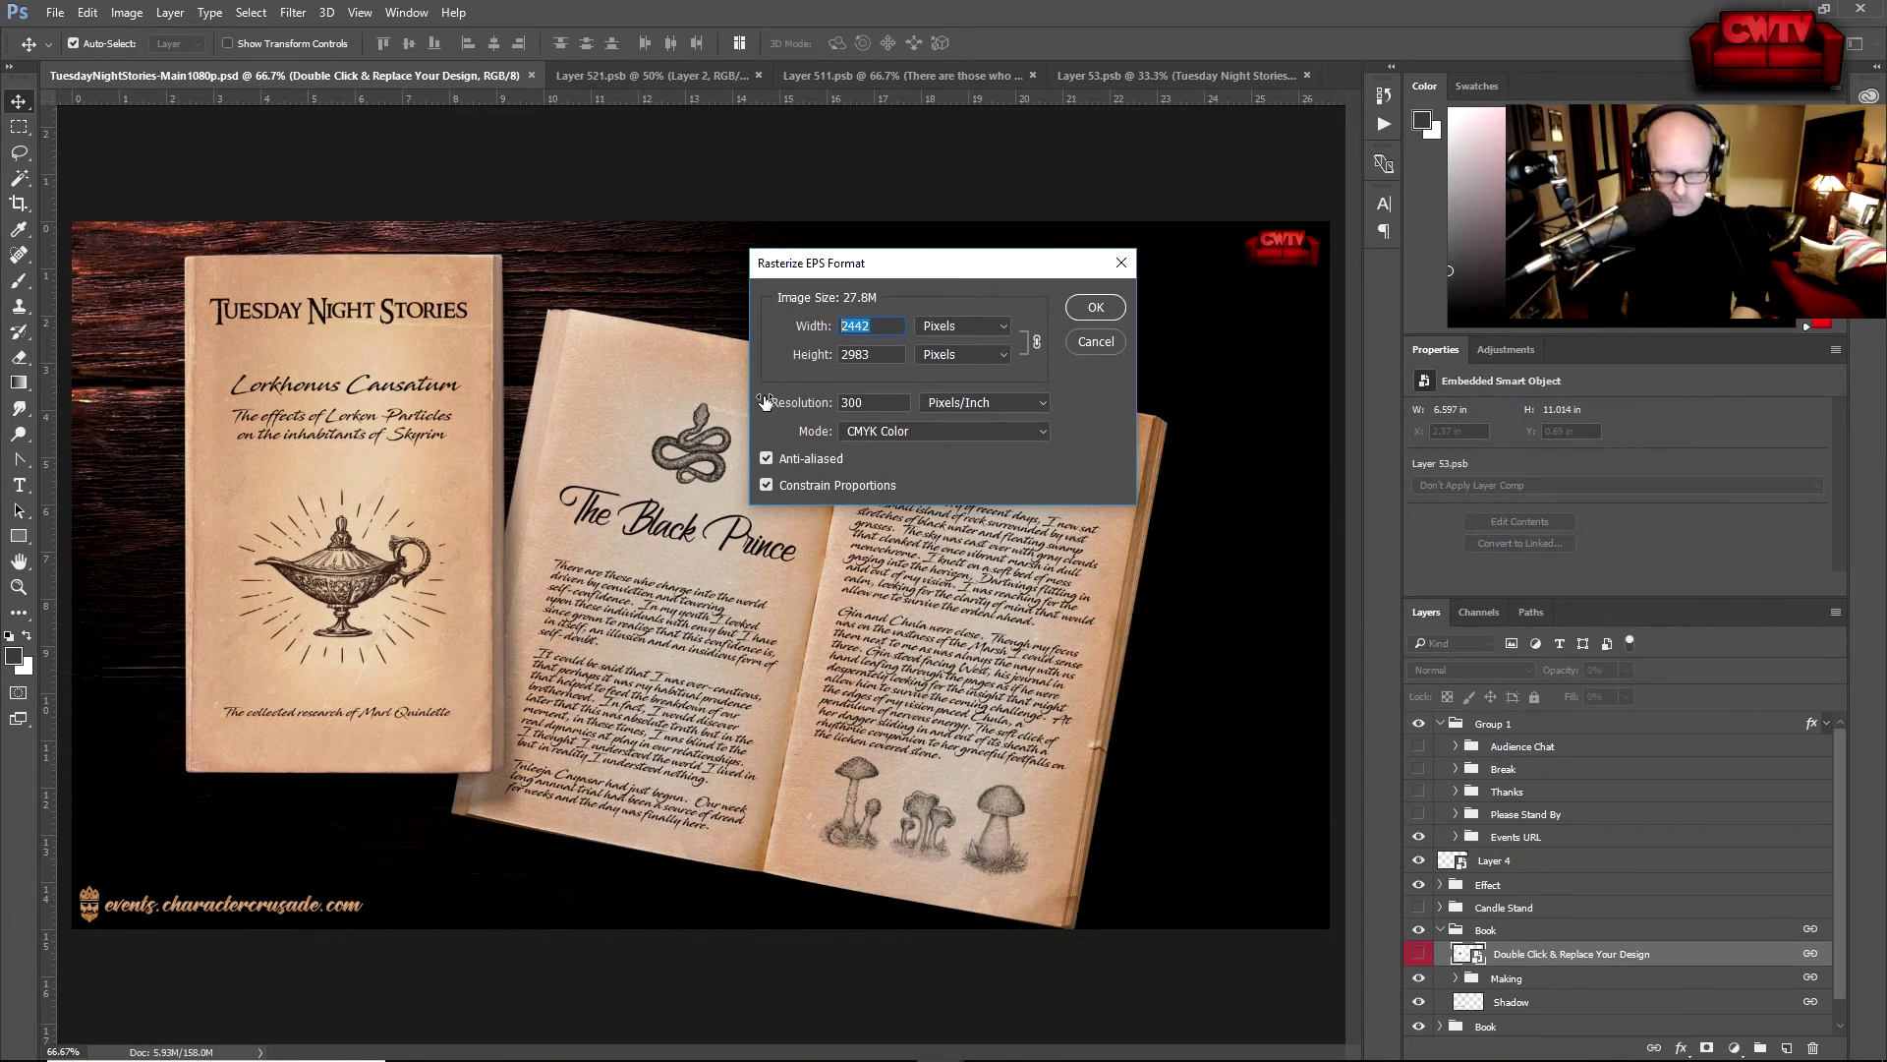
pyautogui.write('600')
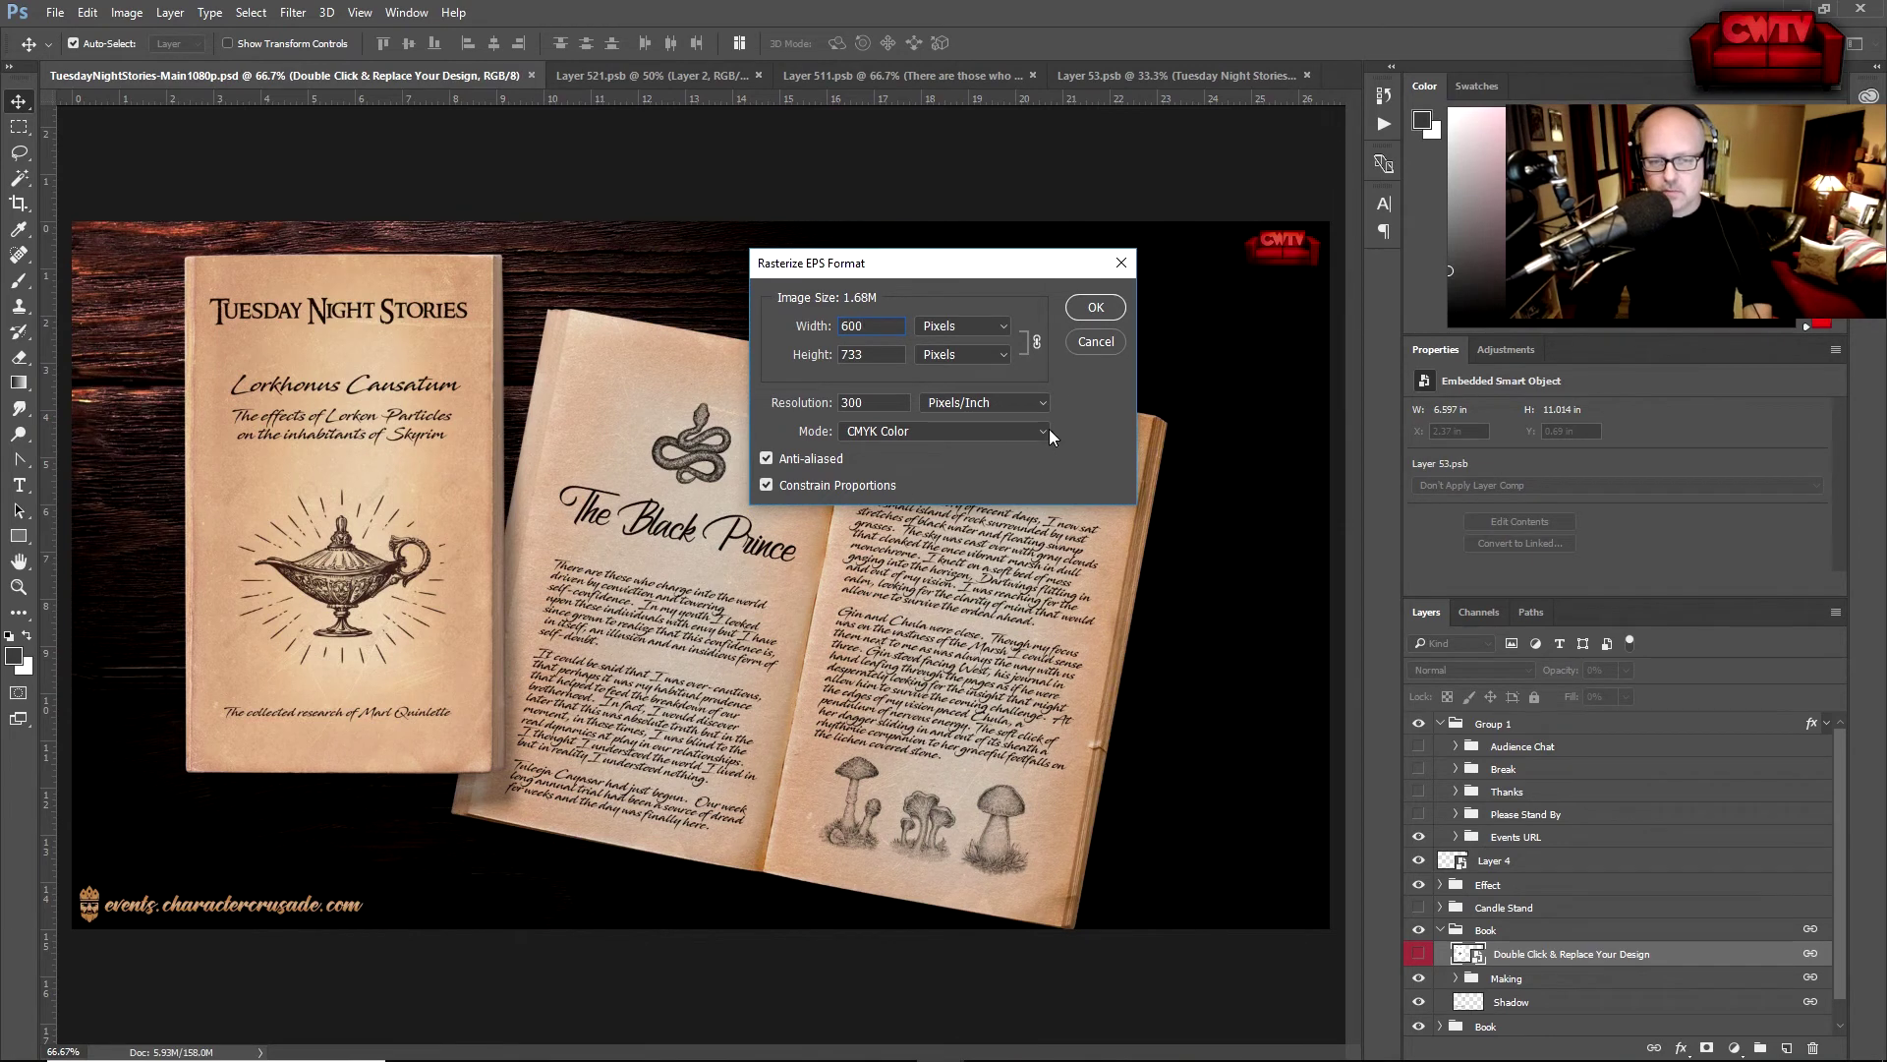
pyautogui.click(1096, 309)
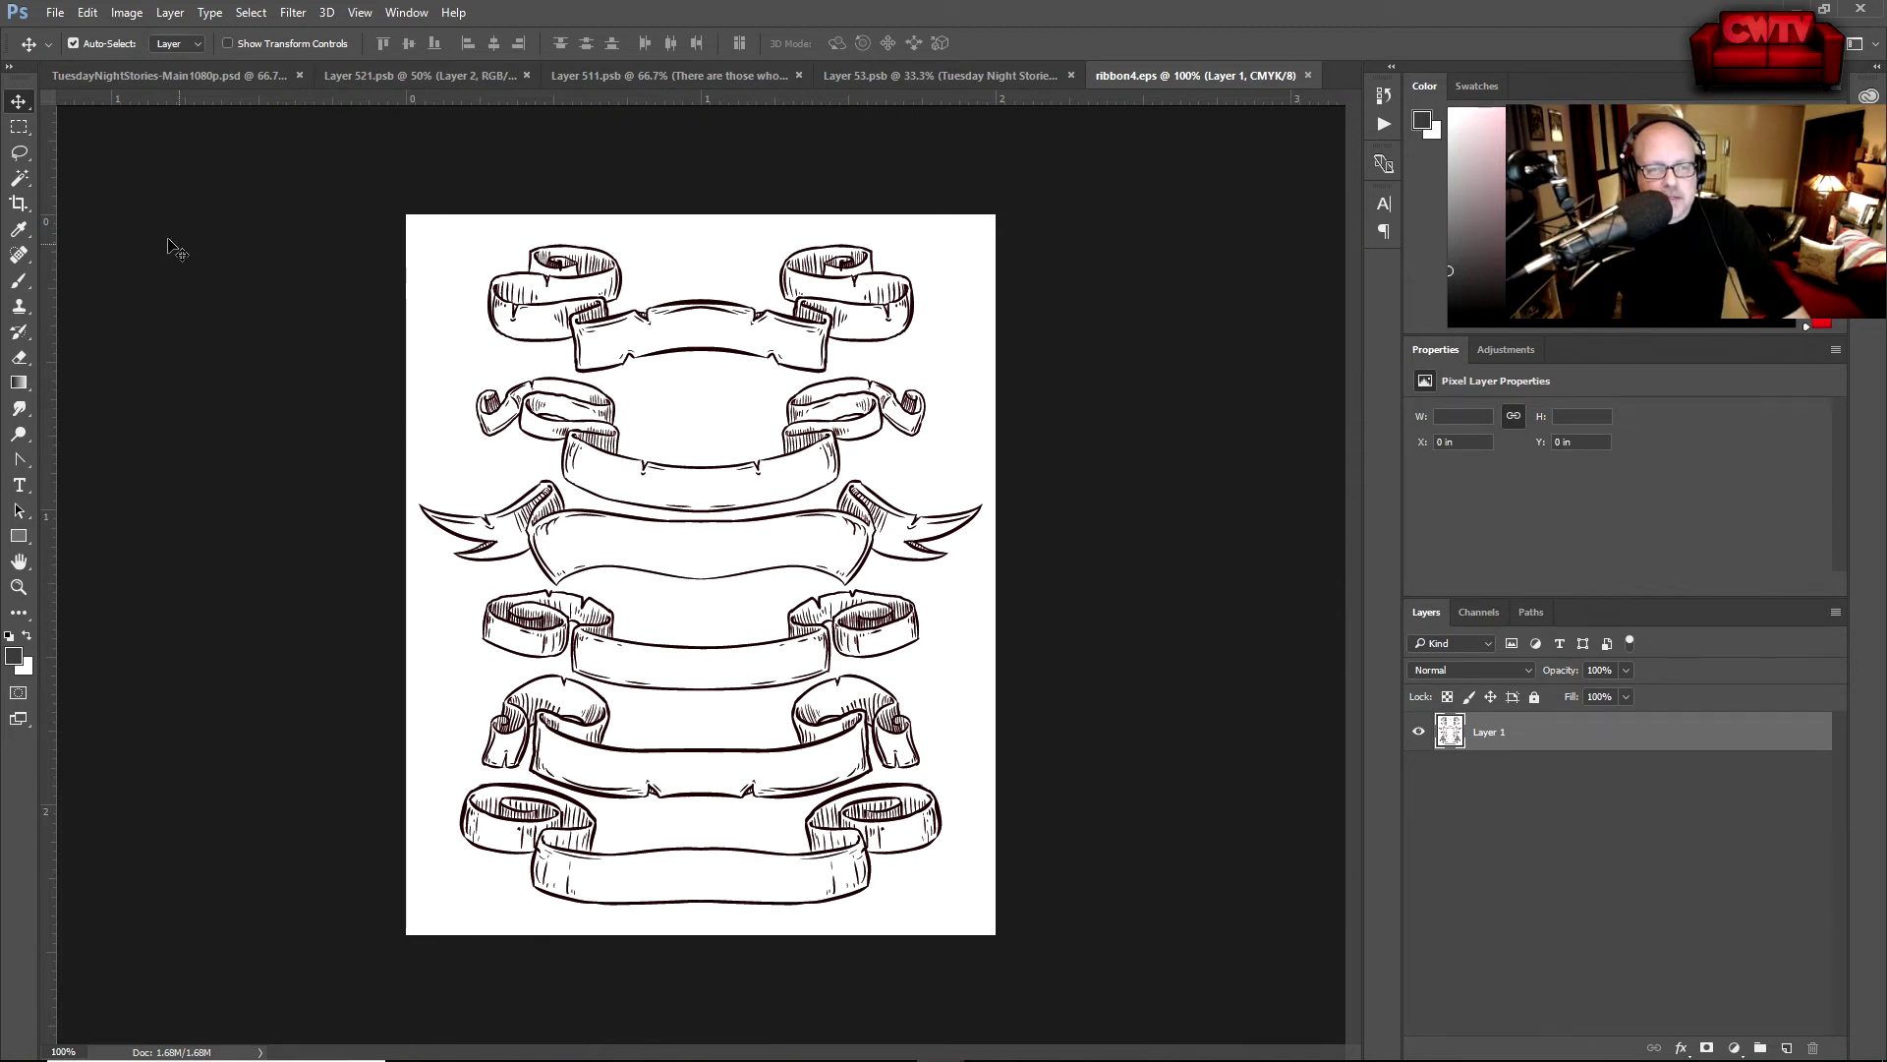
# - With the Polygonal Lasso Tool, outline the middle ribbon's top edge and right forked tail
pyautogui.click(20, 154)
pyautogui.moveTo(24, 158); pyautogui.dragTo(74, 174)
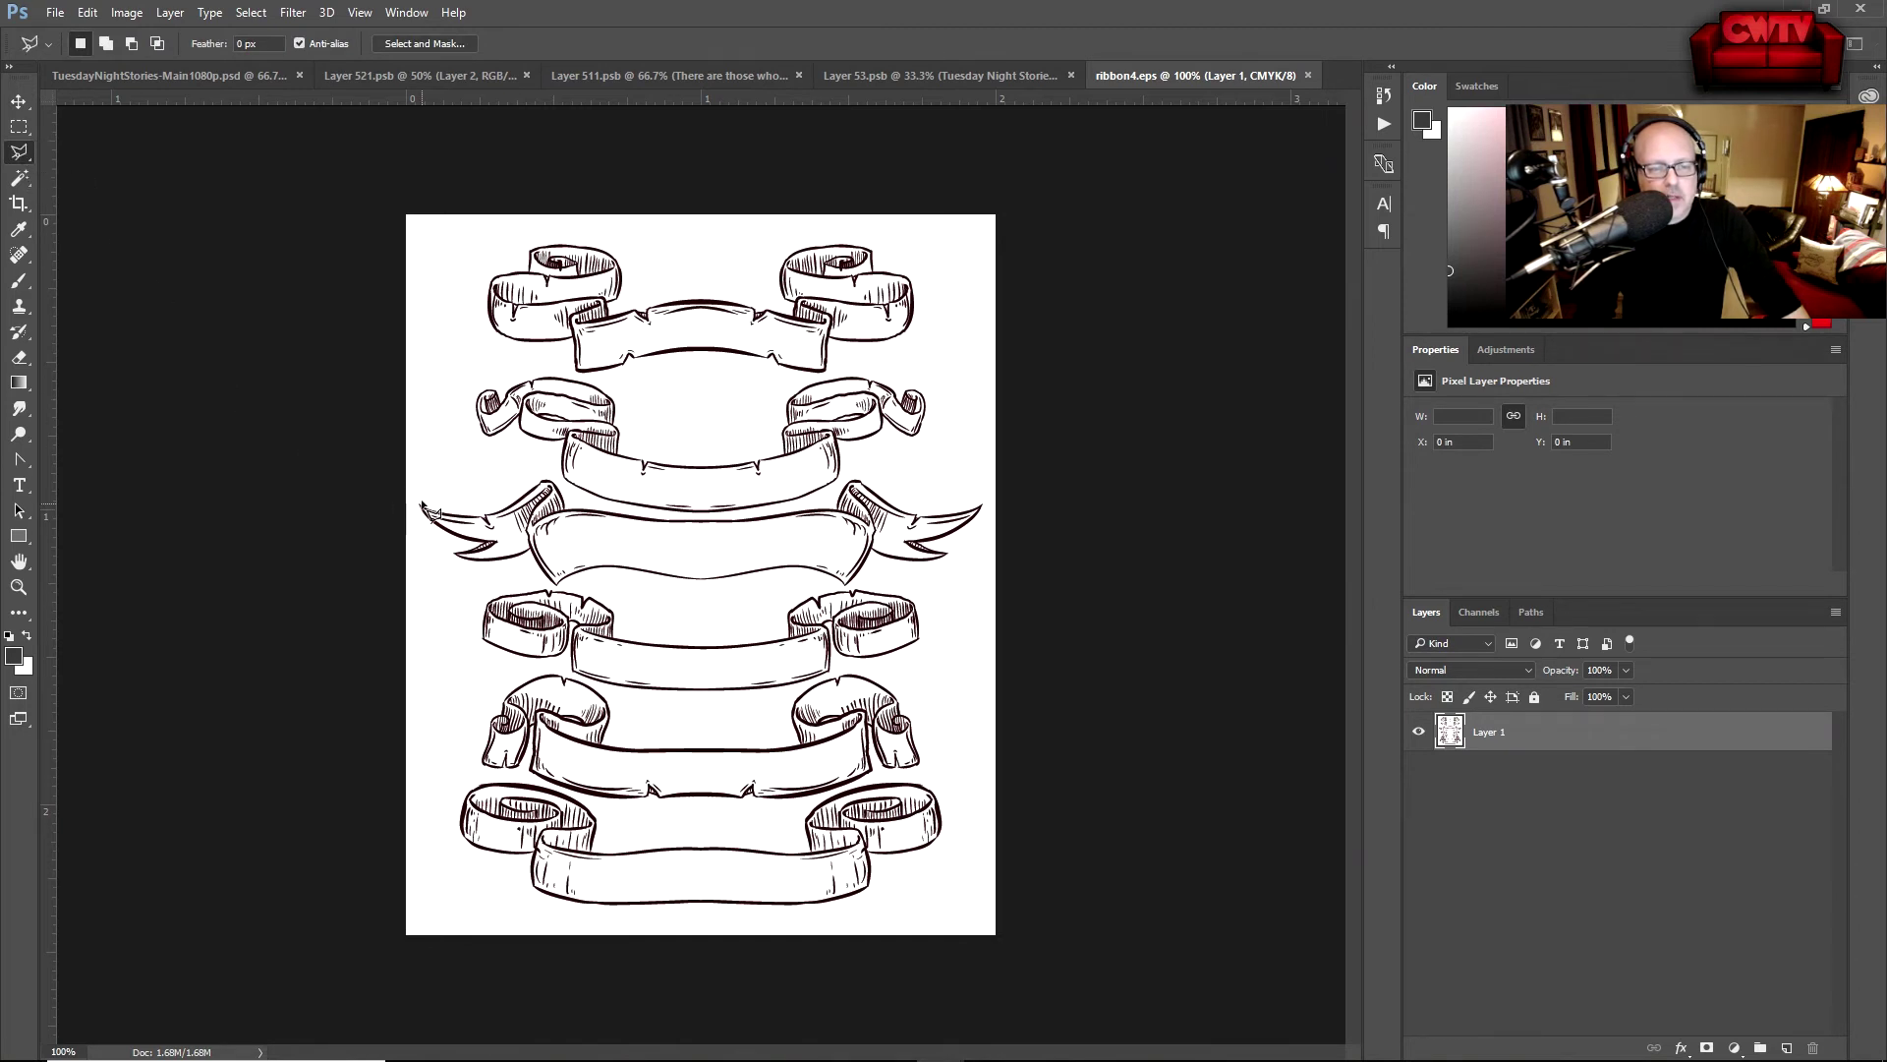
pyautogui.click(422, 485)
pyautogui.click(506, 485)
pyautogui.click(557, 477)
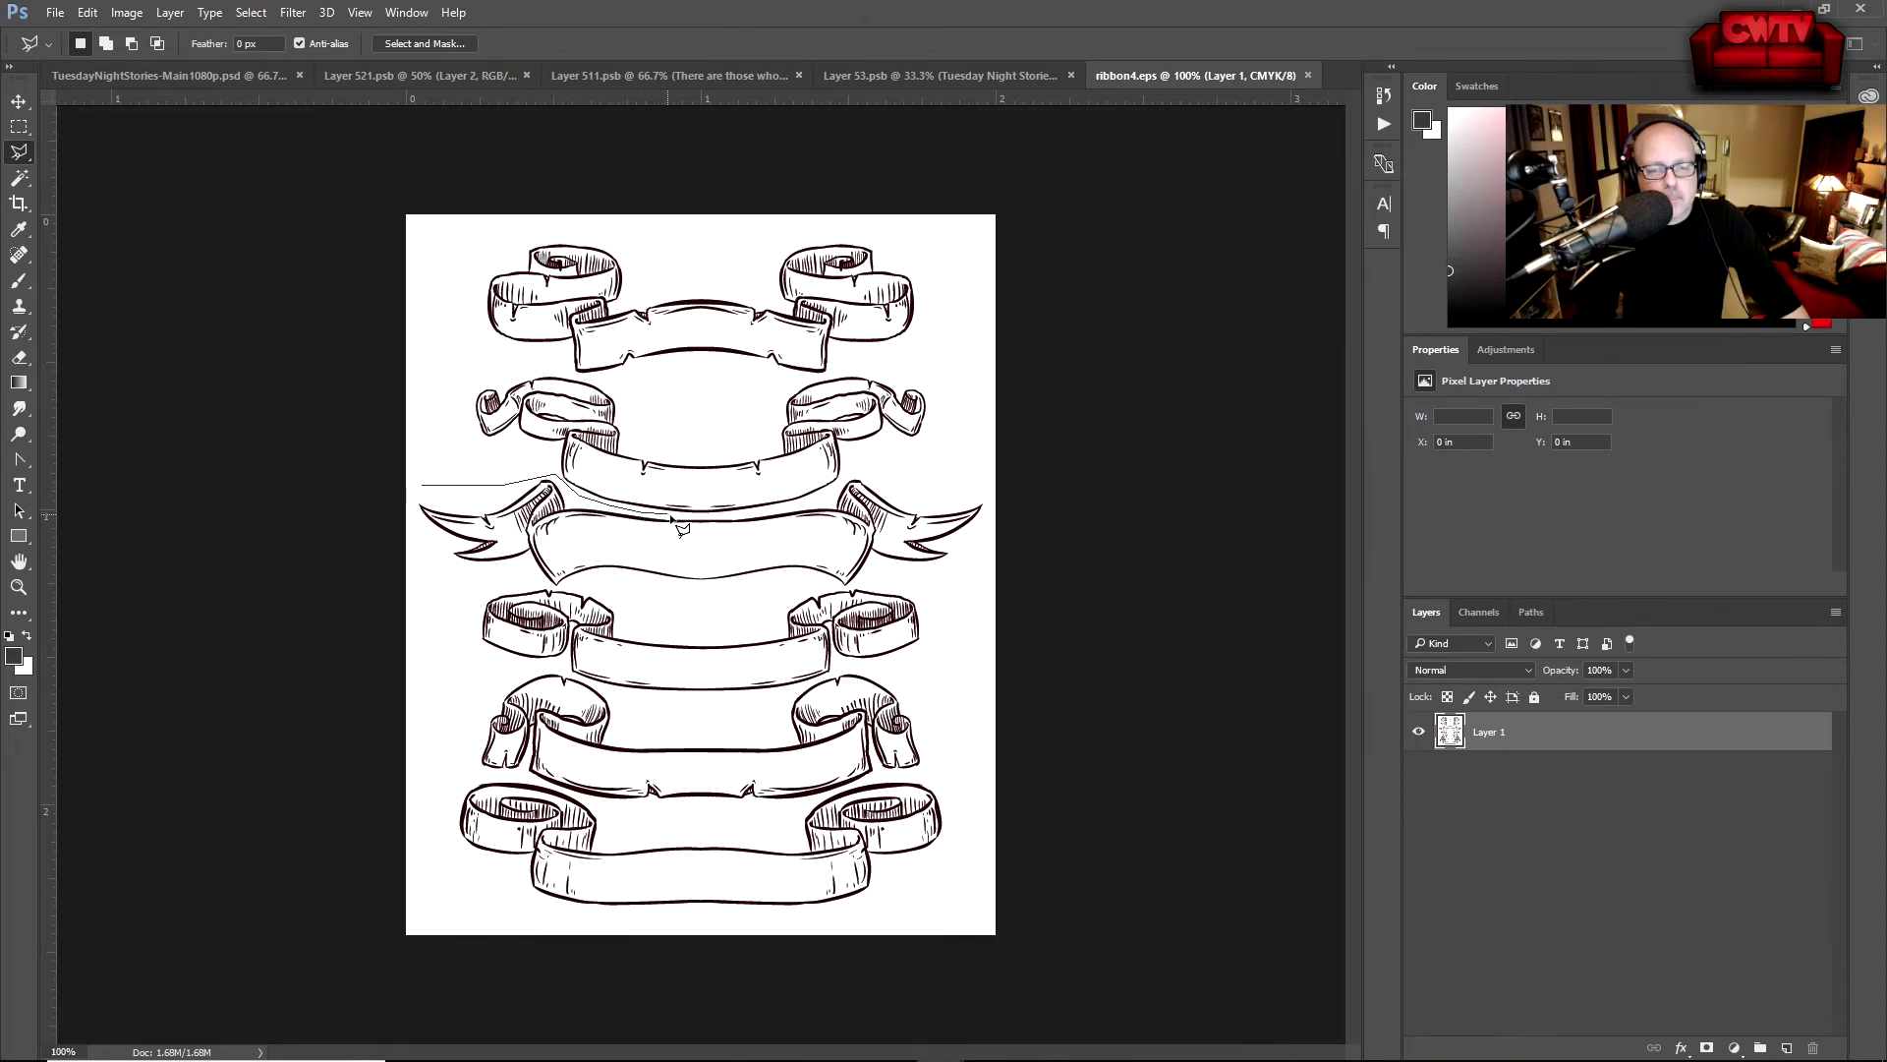
pyautogui.click(772, 512)
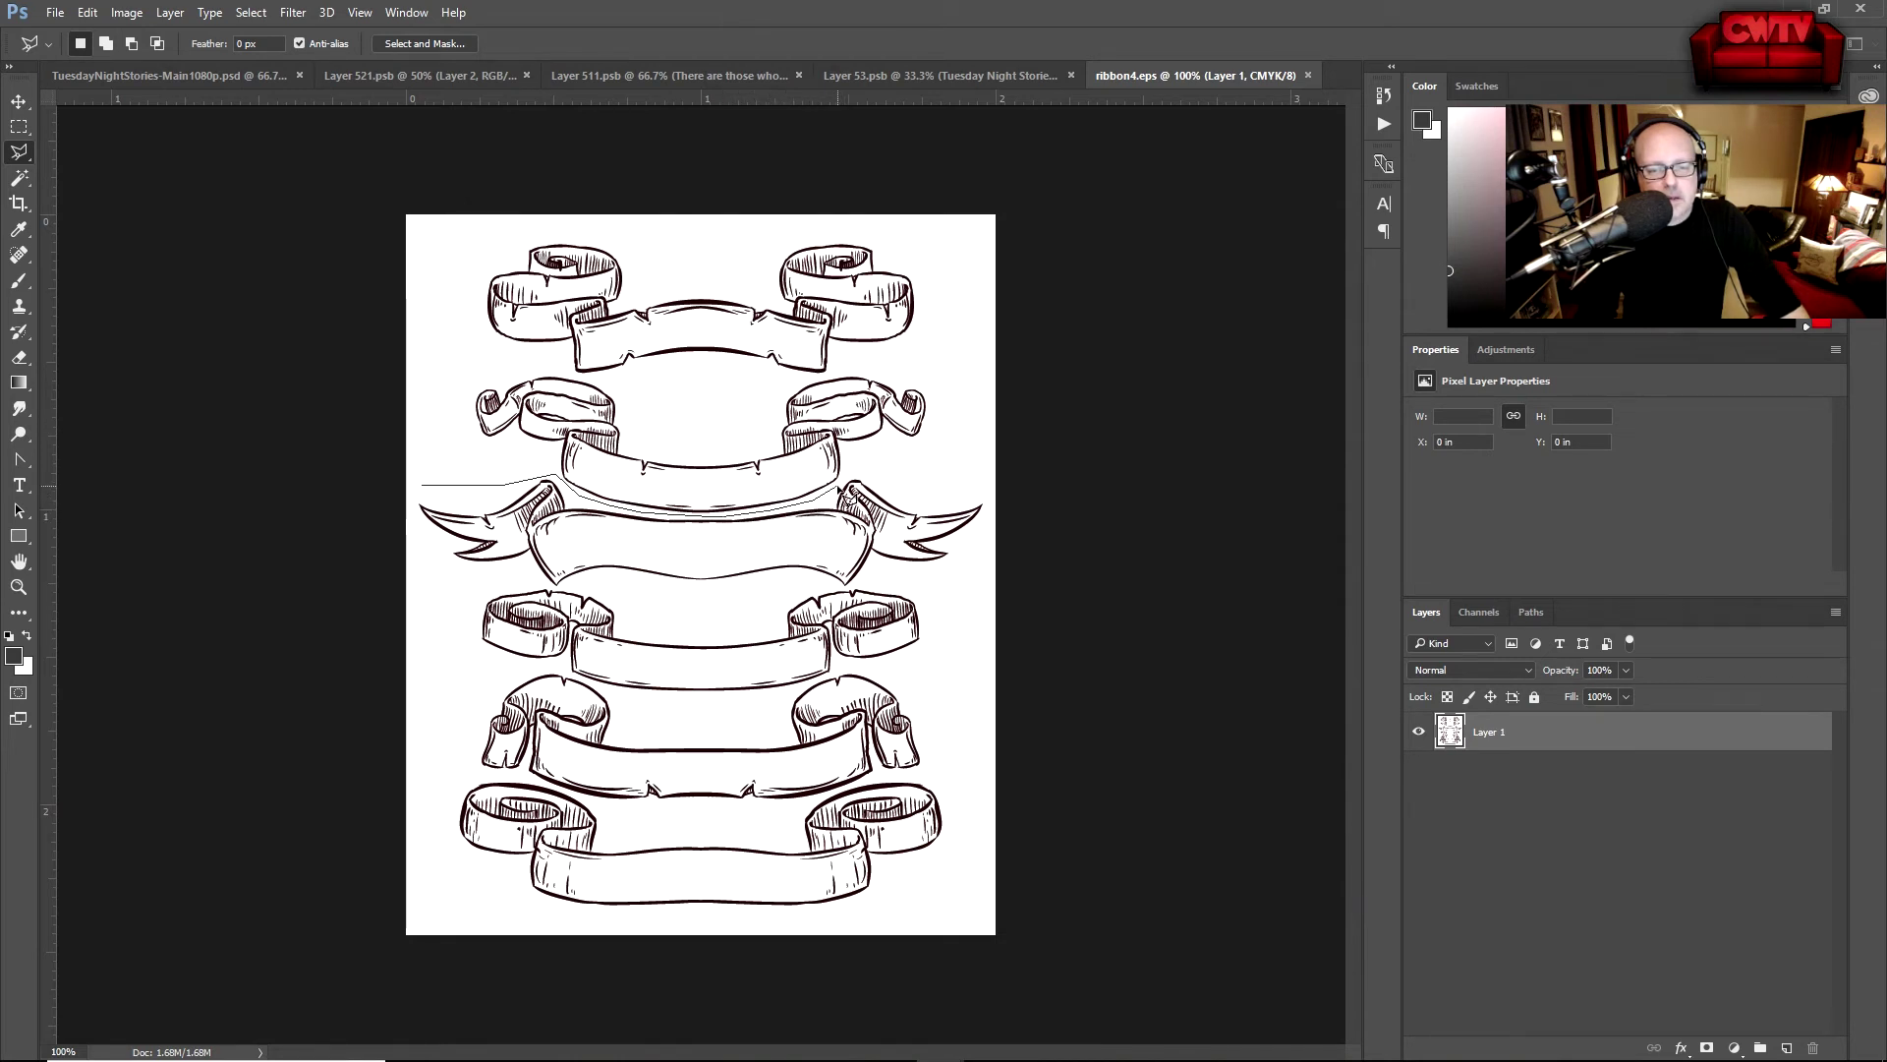
pyautogui.click(842, 494)
pyautogui.click(862, 467)
pyautogui.click(995, 491)
pyautogui.click(986, 543)
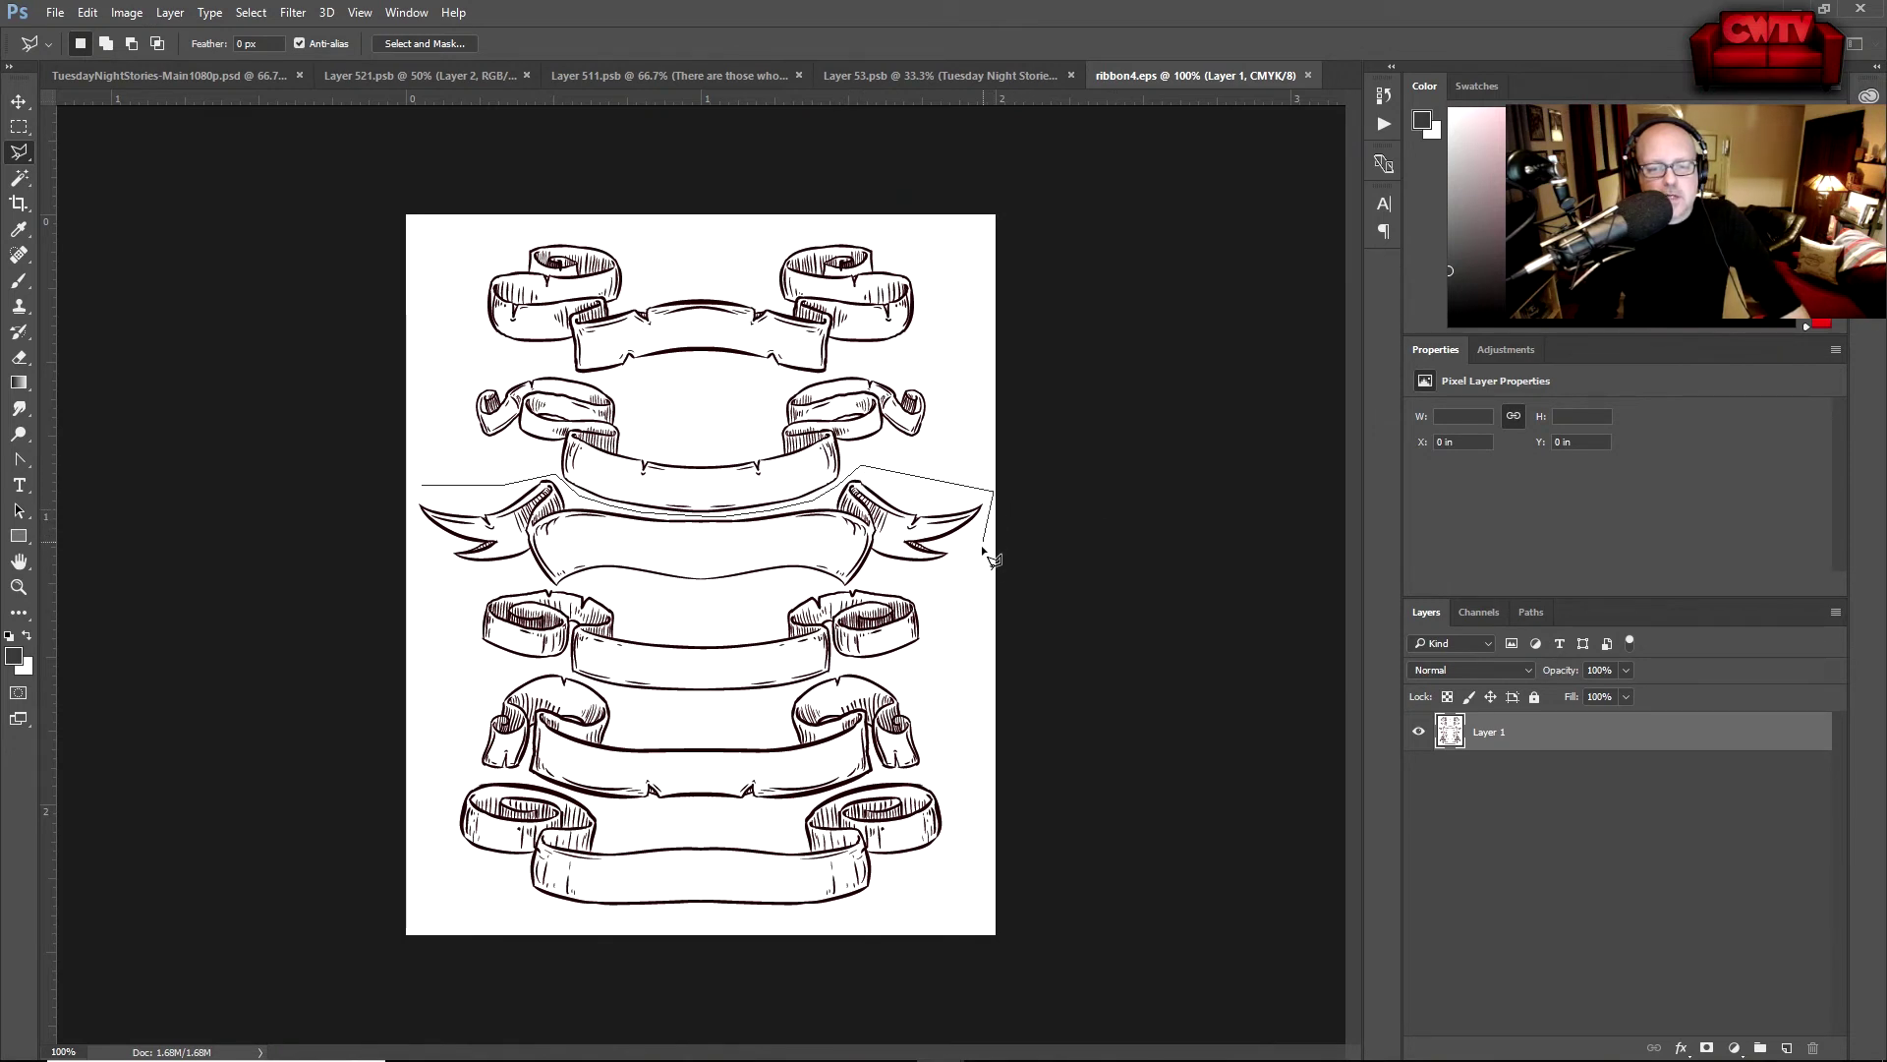
pyautogui.click(930, 575)
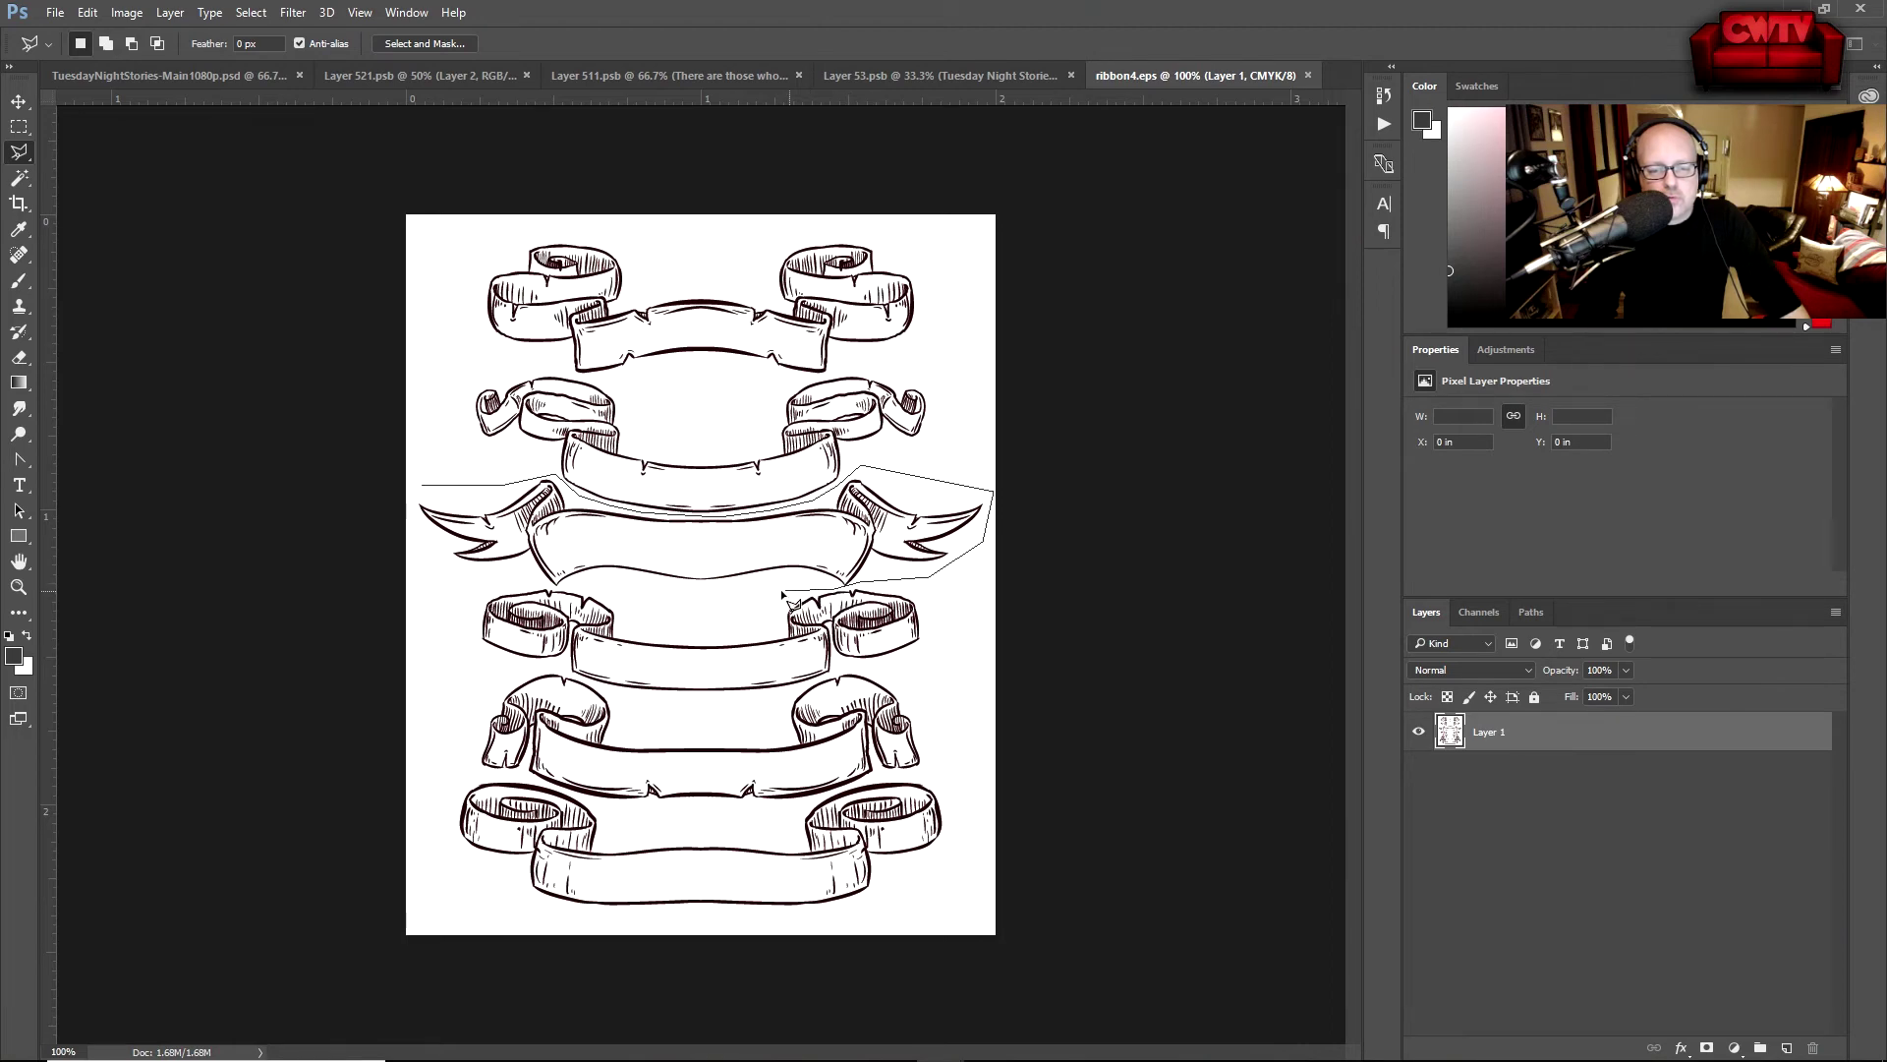
# - Close the outline along the ribbon's underside and left tail, then return to Layer 53.psb
pyautogui.scroll(1, 779, 597)
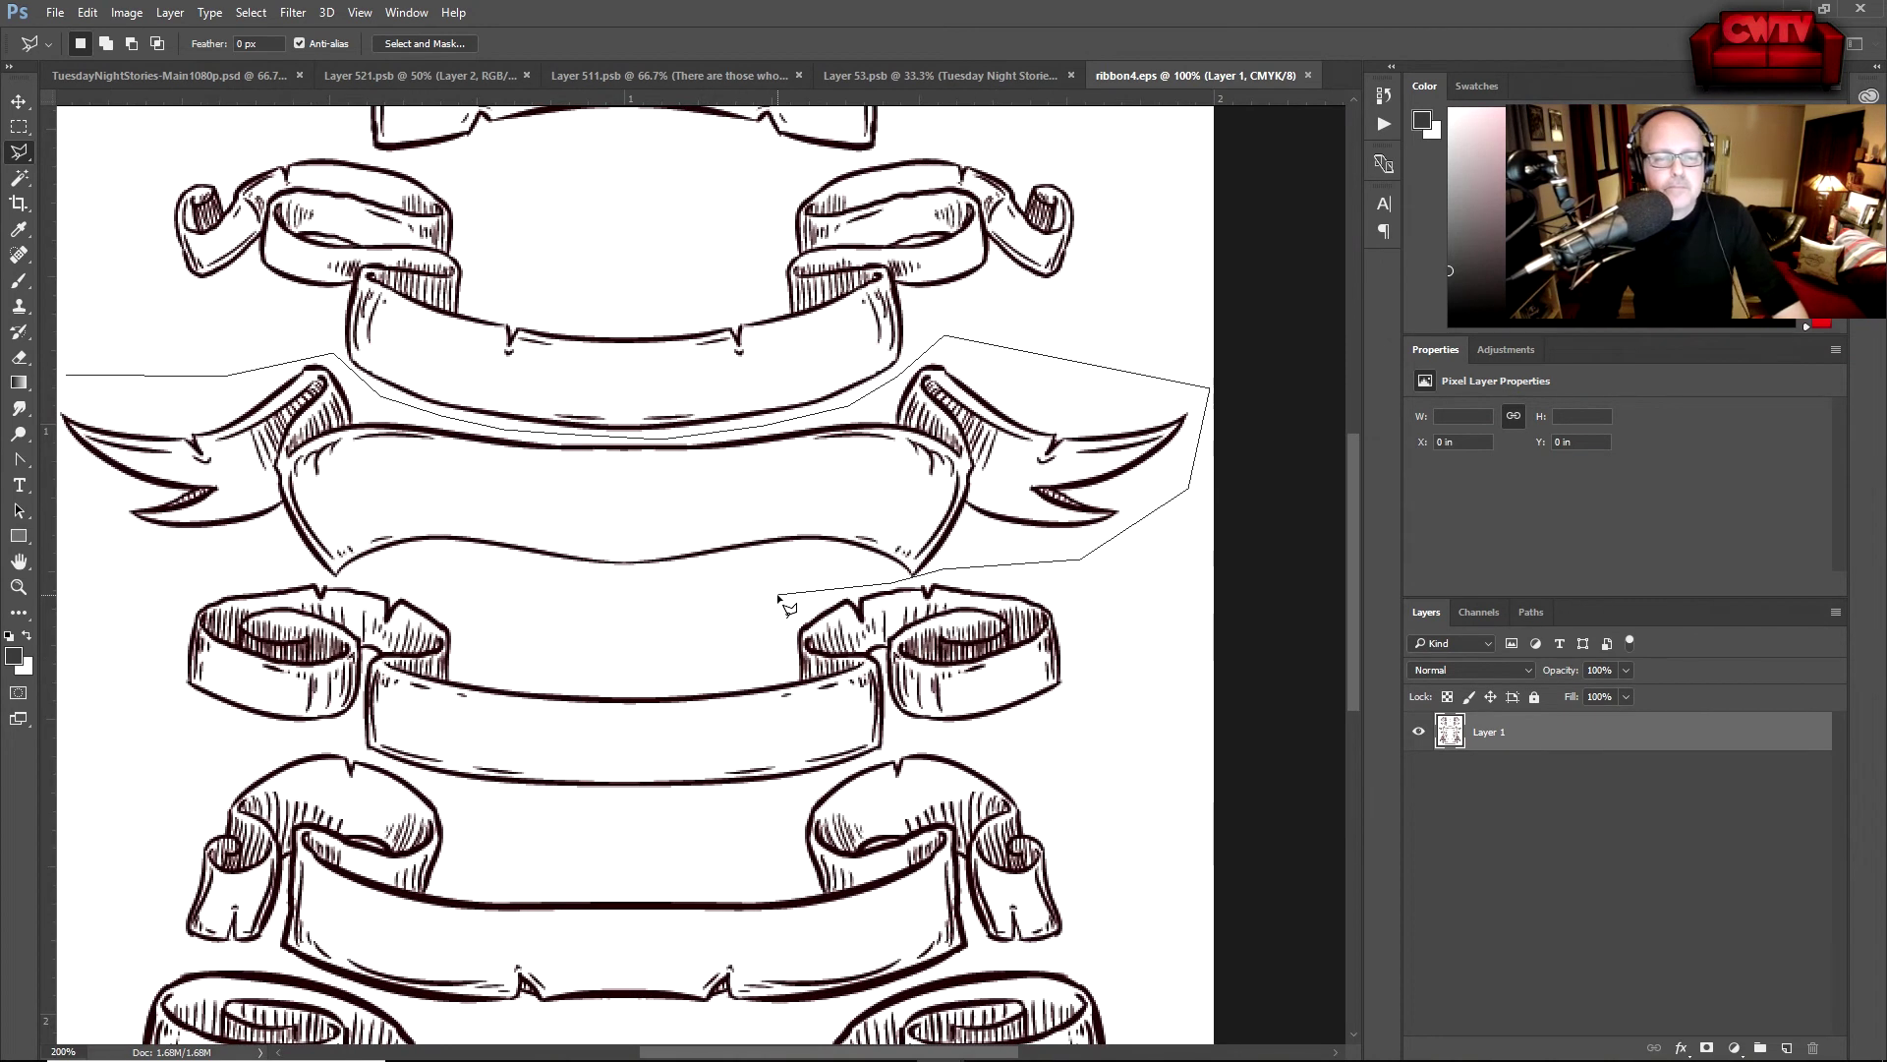
pyautogui.click(778, 595)
pyautogui.click(418, 572)
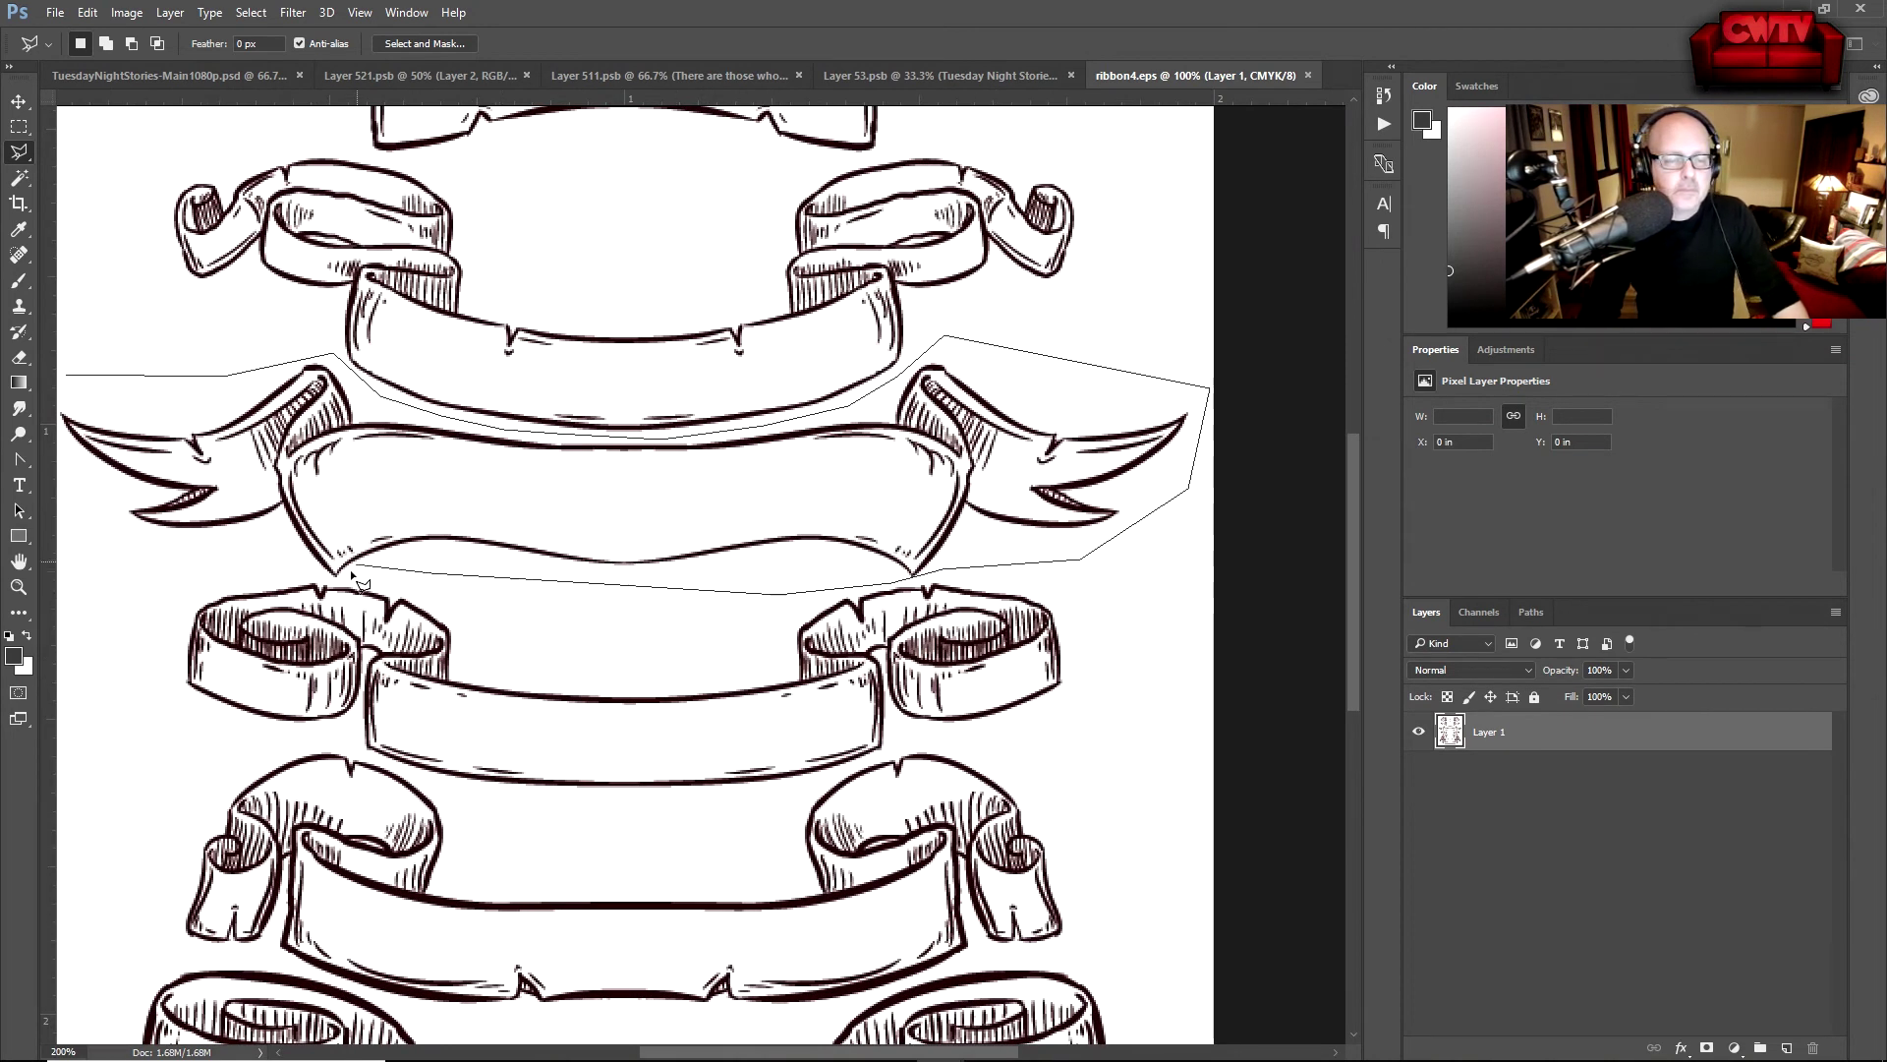
pyautogui.click(339, 579)
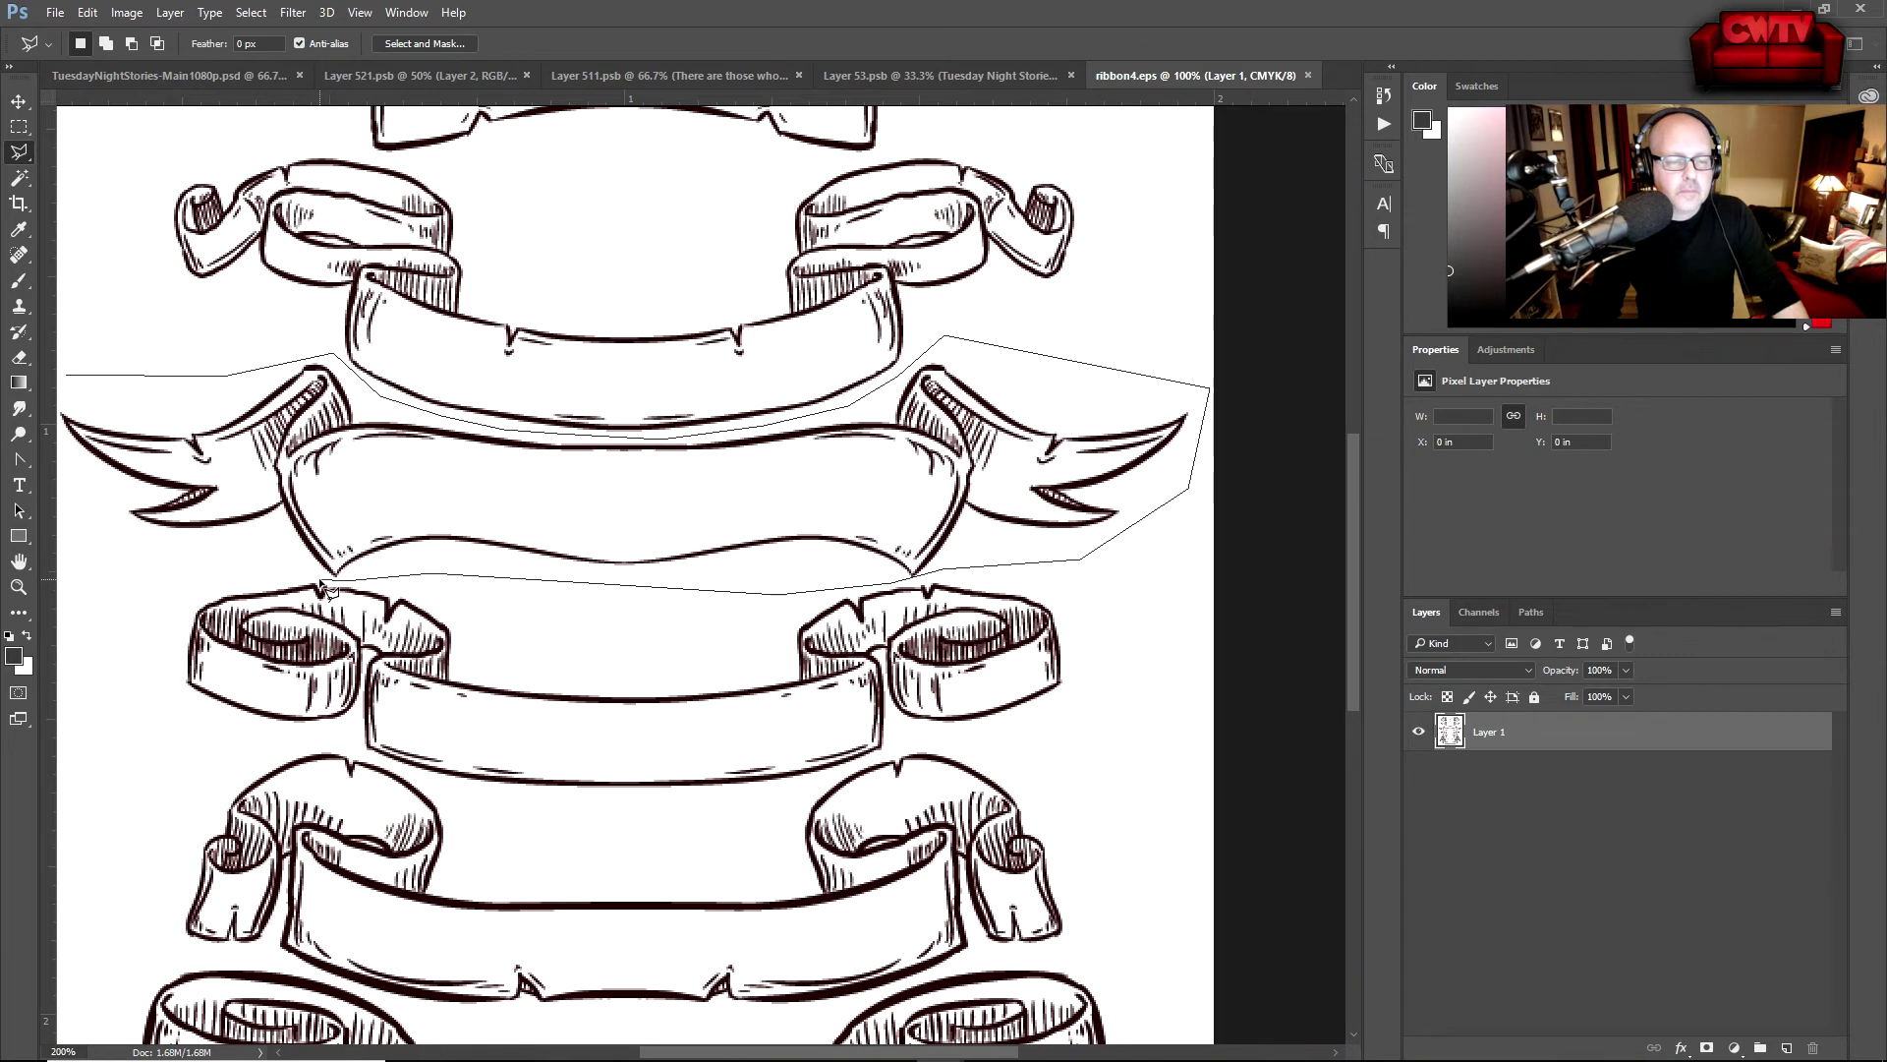
pyautogui.click(219, 556)
pyautogui.click(93, 508)
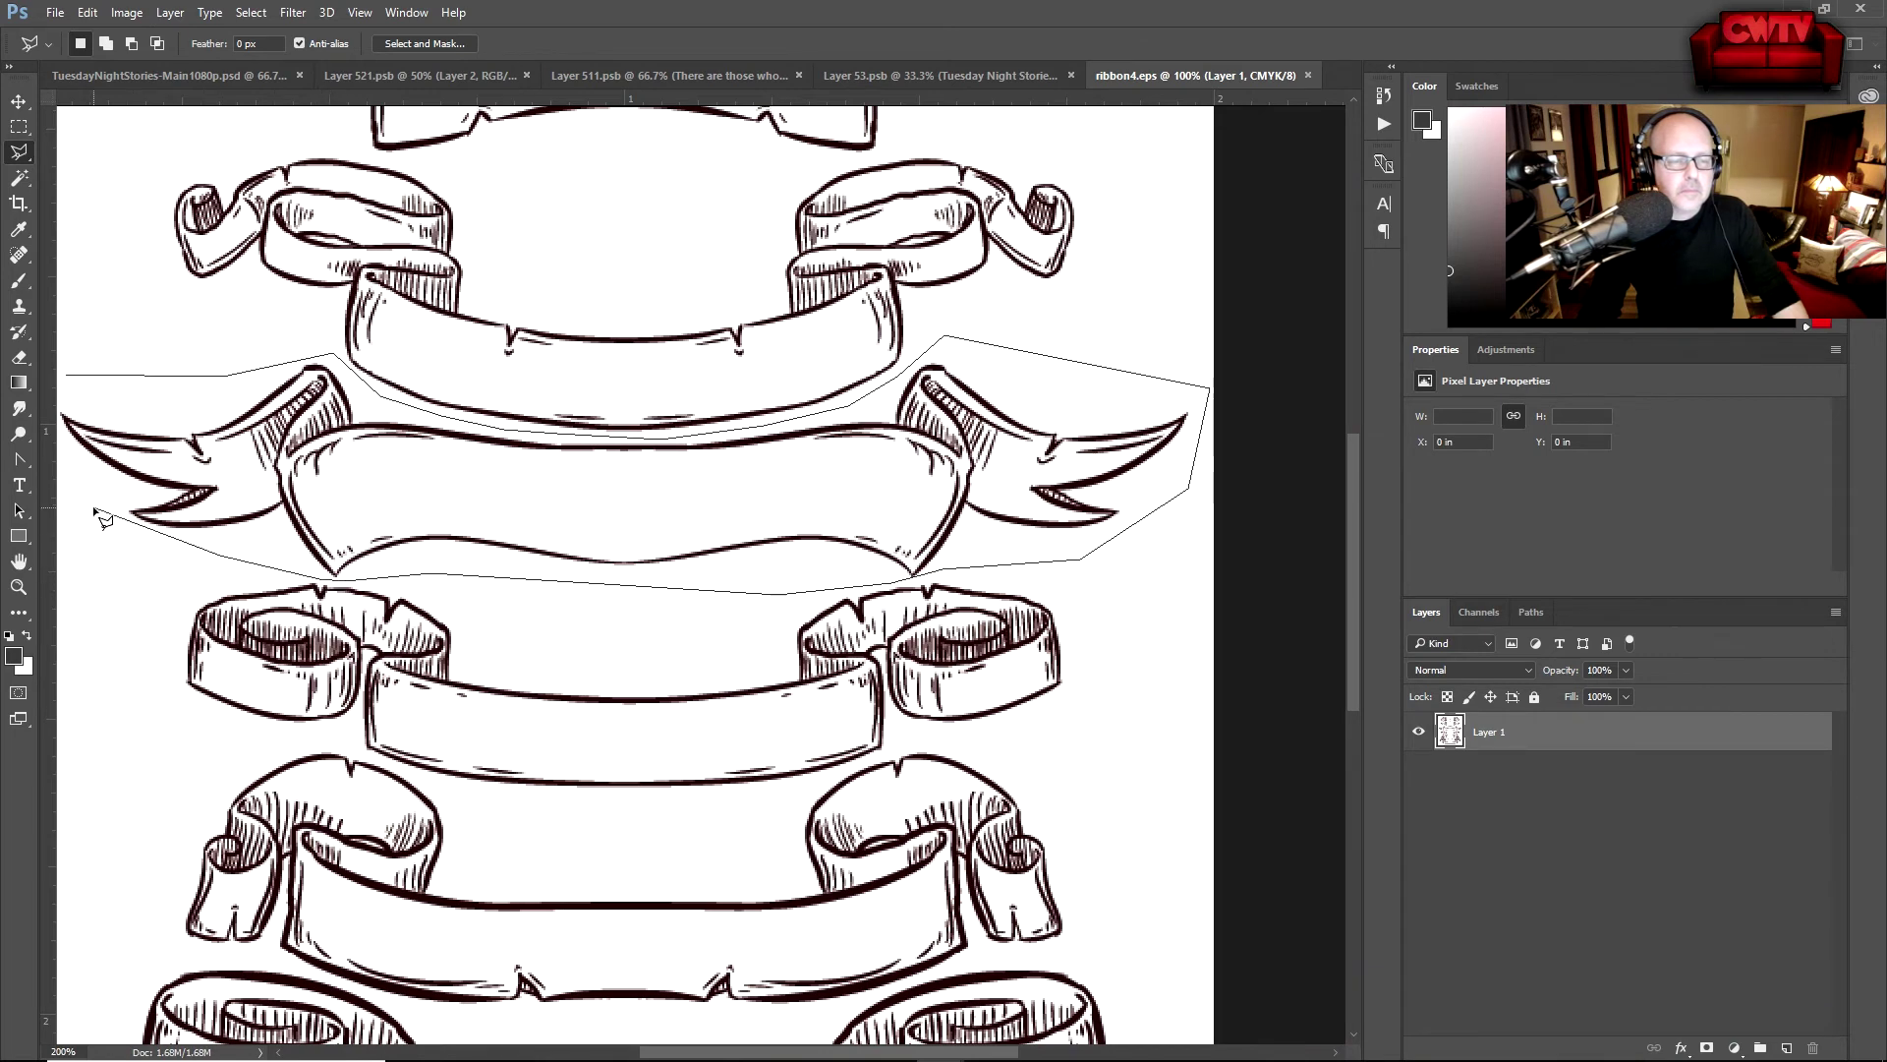
pyautogui.click(71, 383)
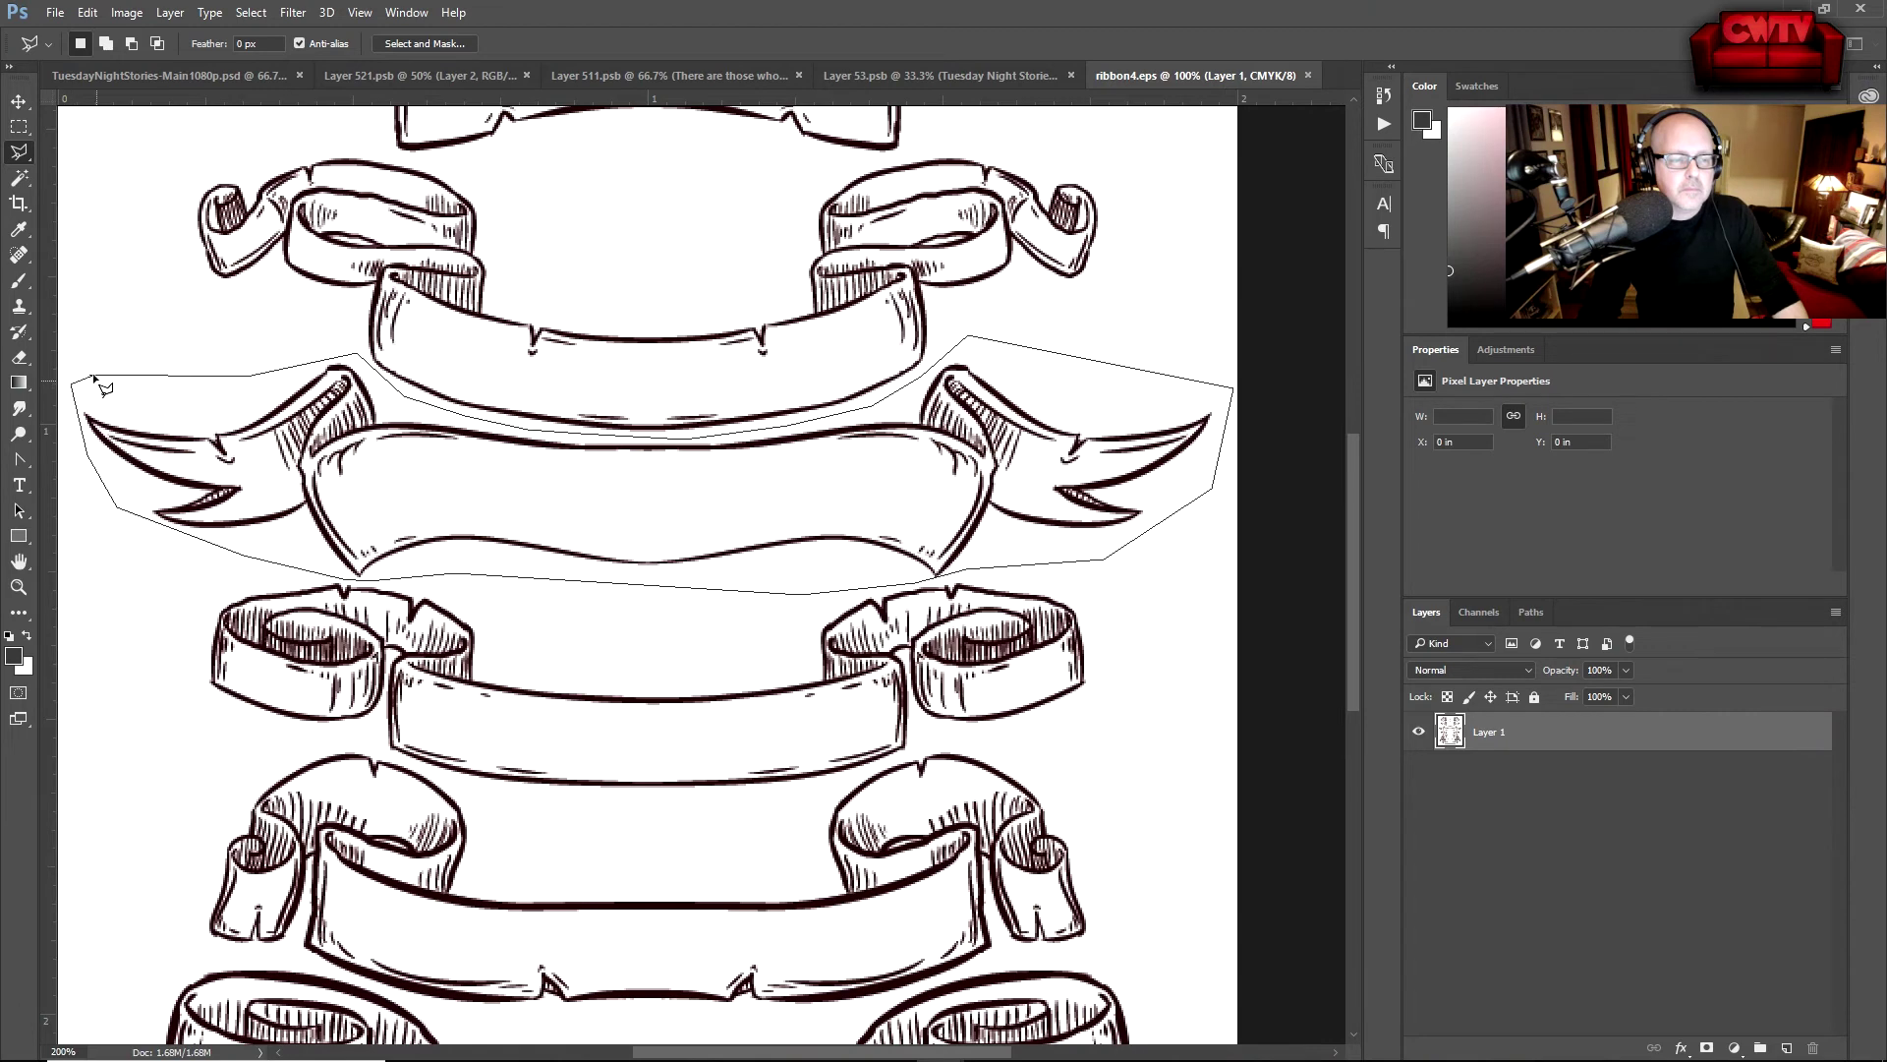
pyautogui.click(94, 377)
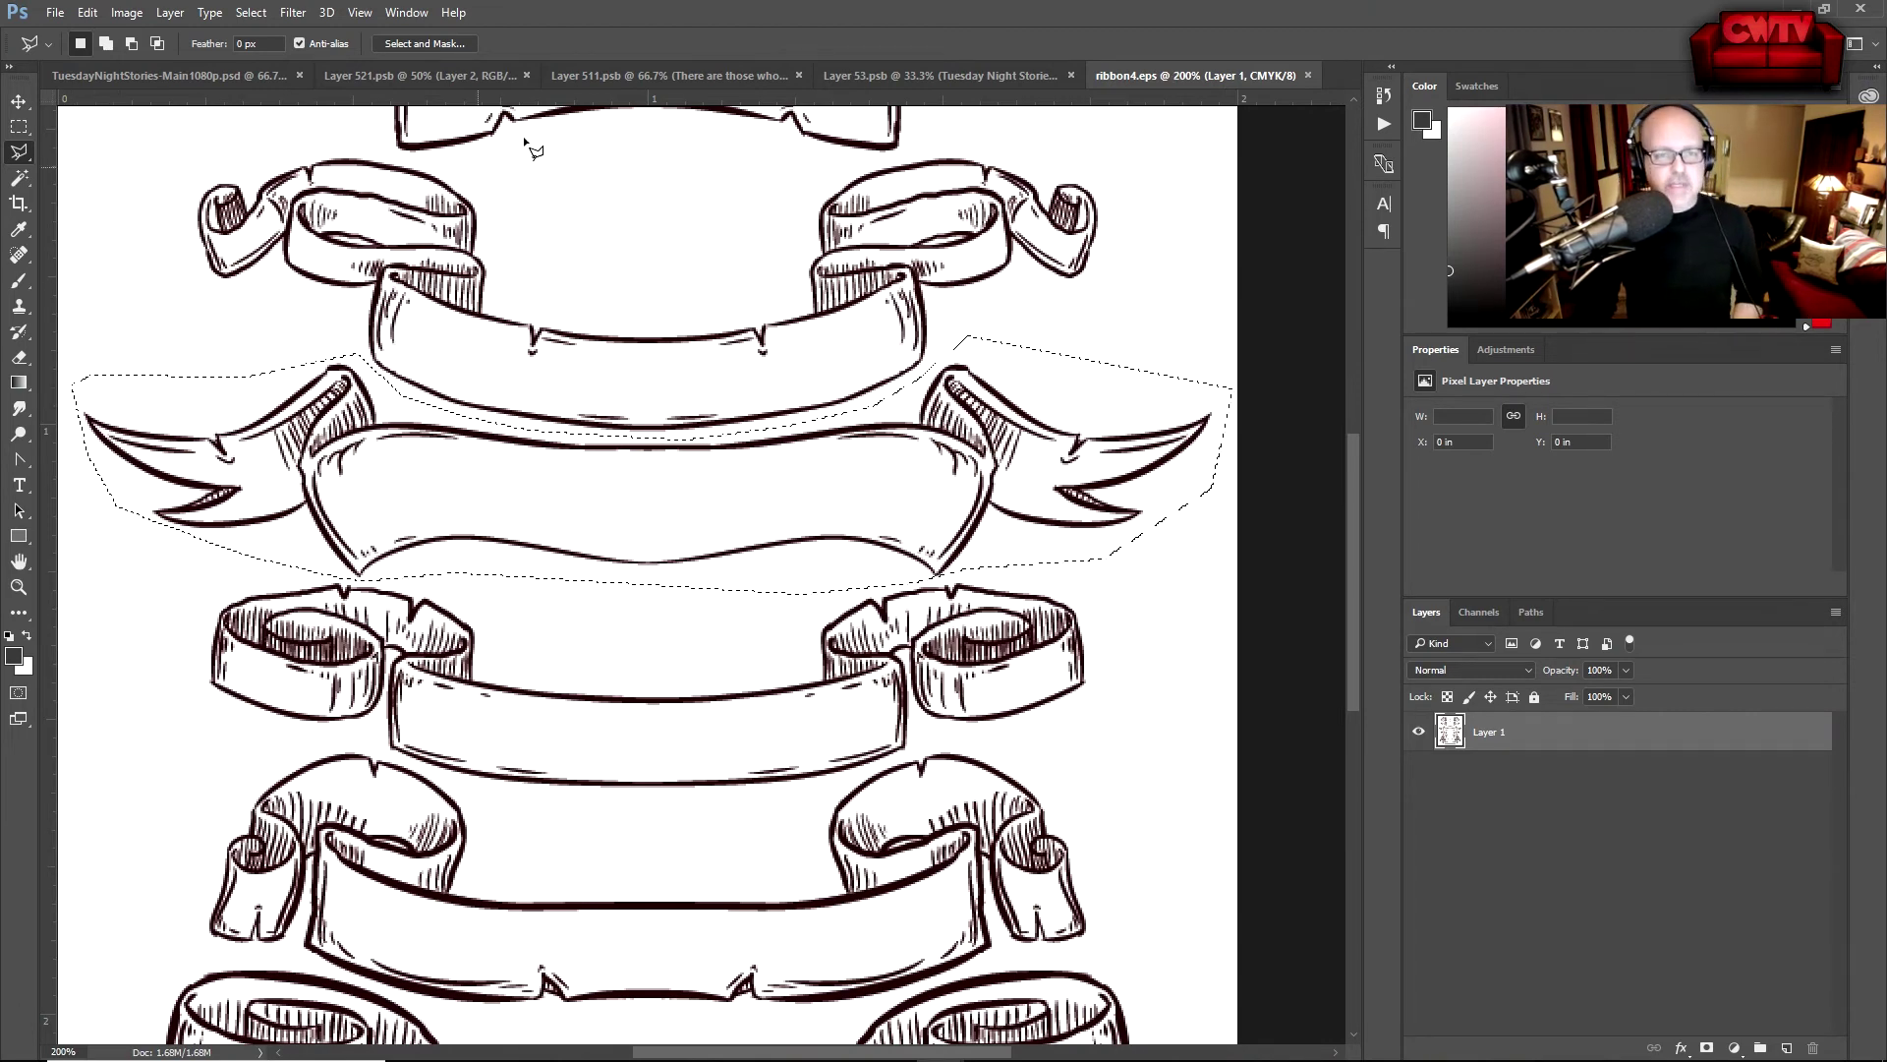
pyautogui.click(908, 76)
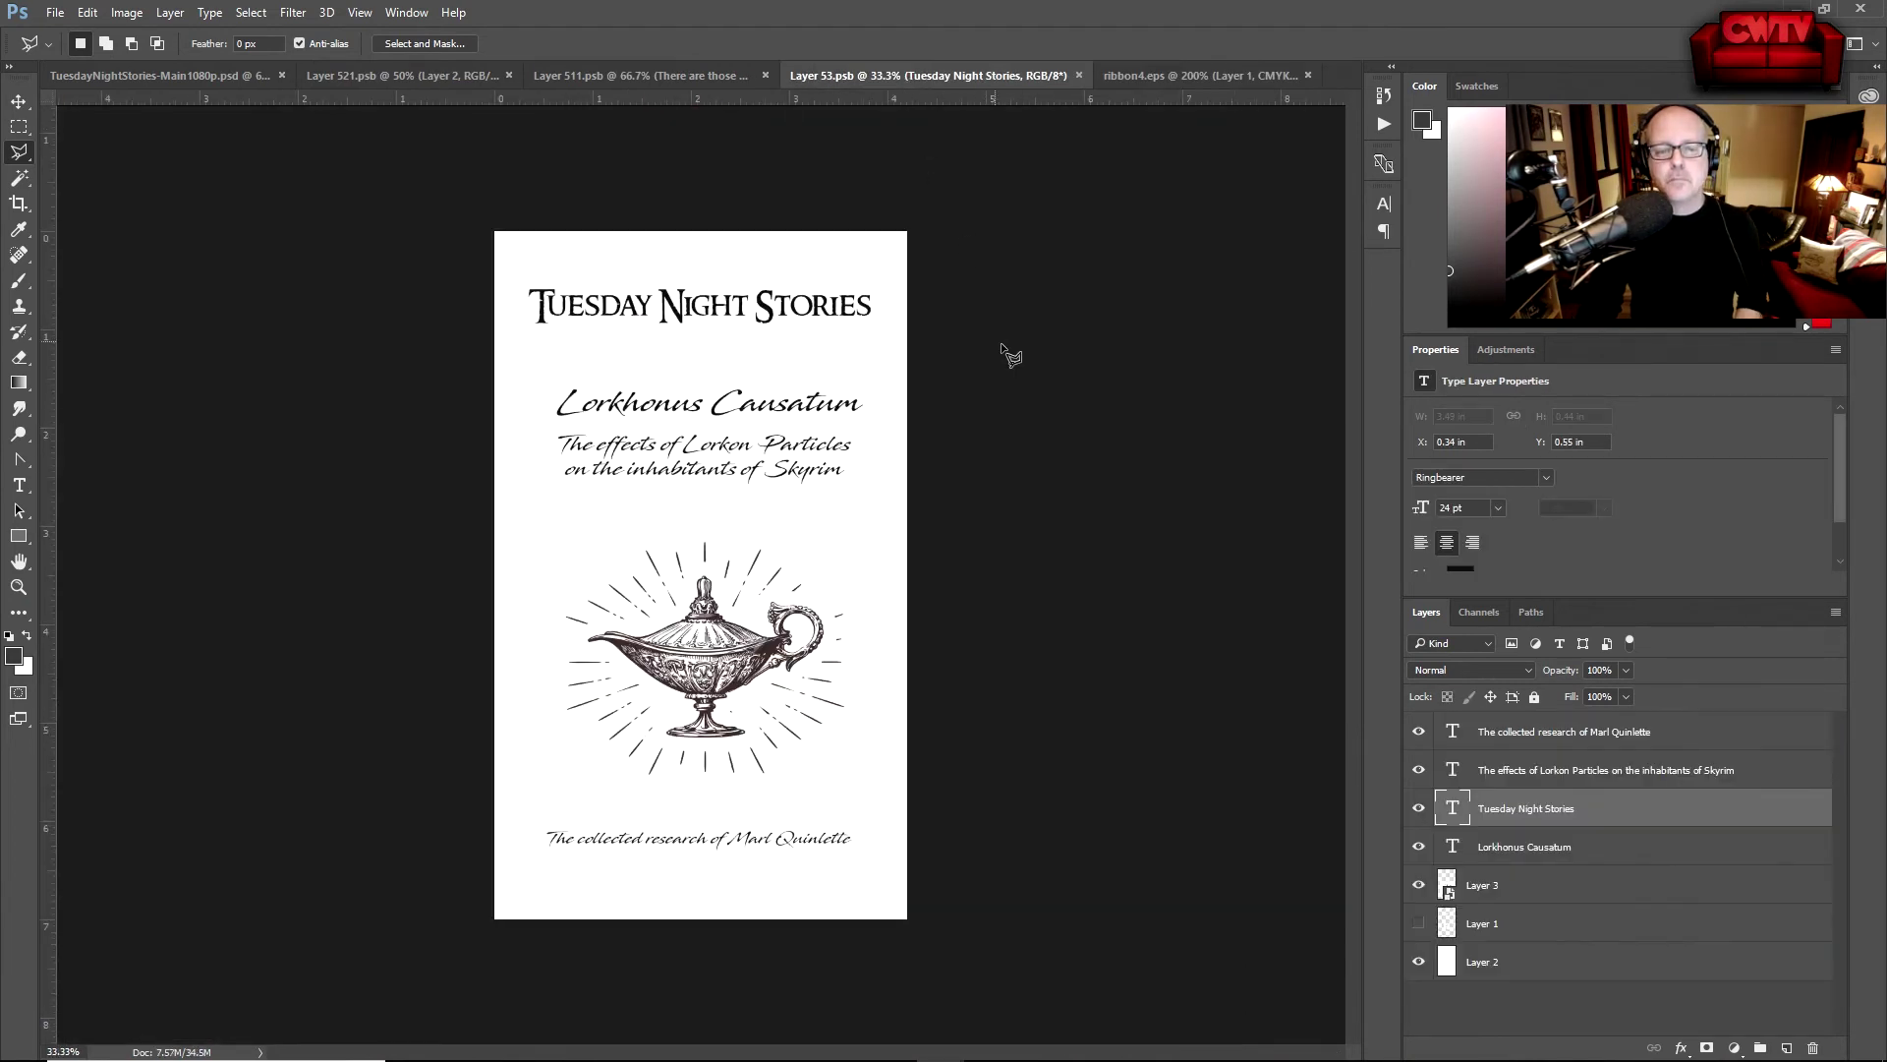
# - Paste the ribbon as a new layer above Layer 3 and convert it to a smart object
pyautogui.click(1530, 884)
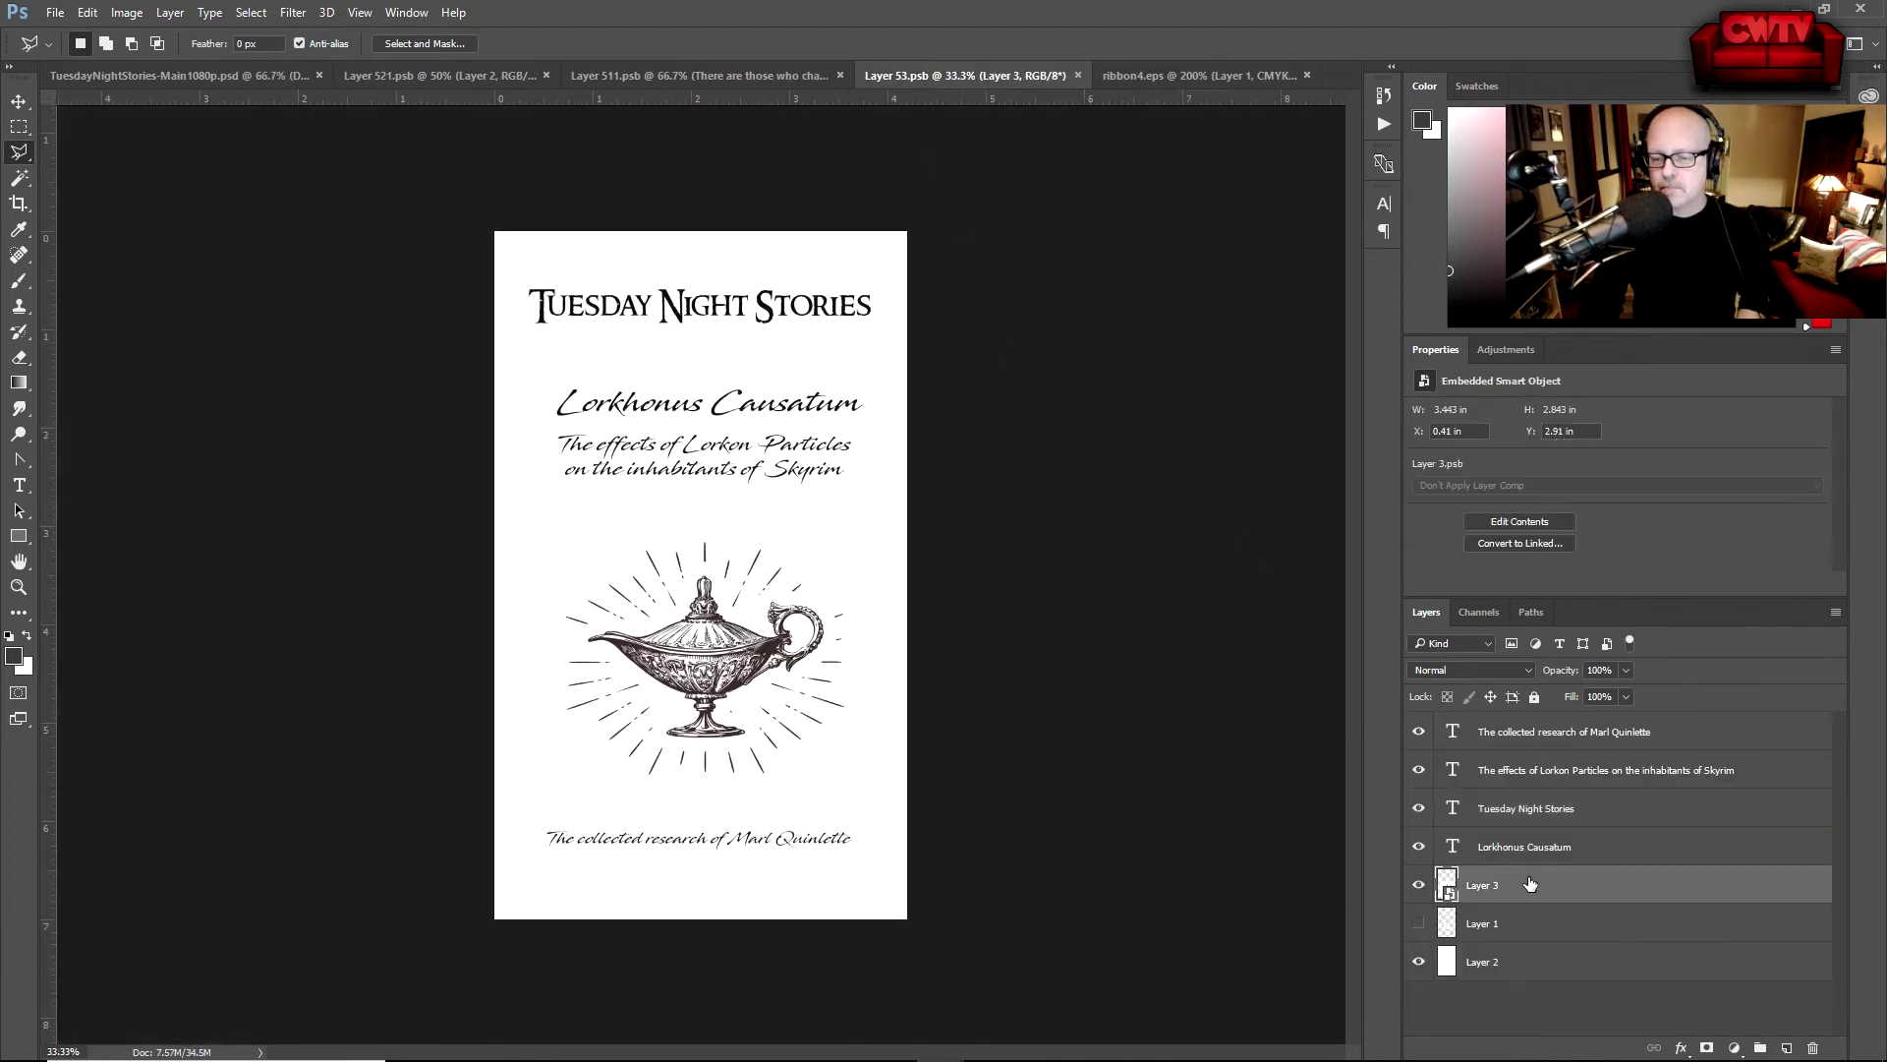
pyautogui.hotkey('ctrl', 'v')
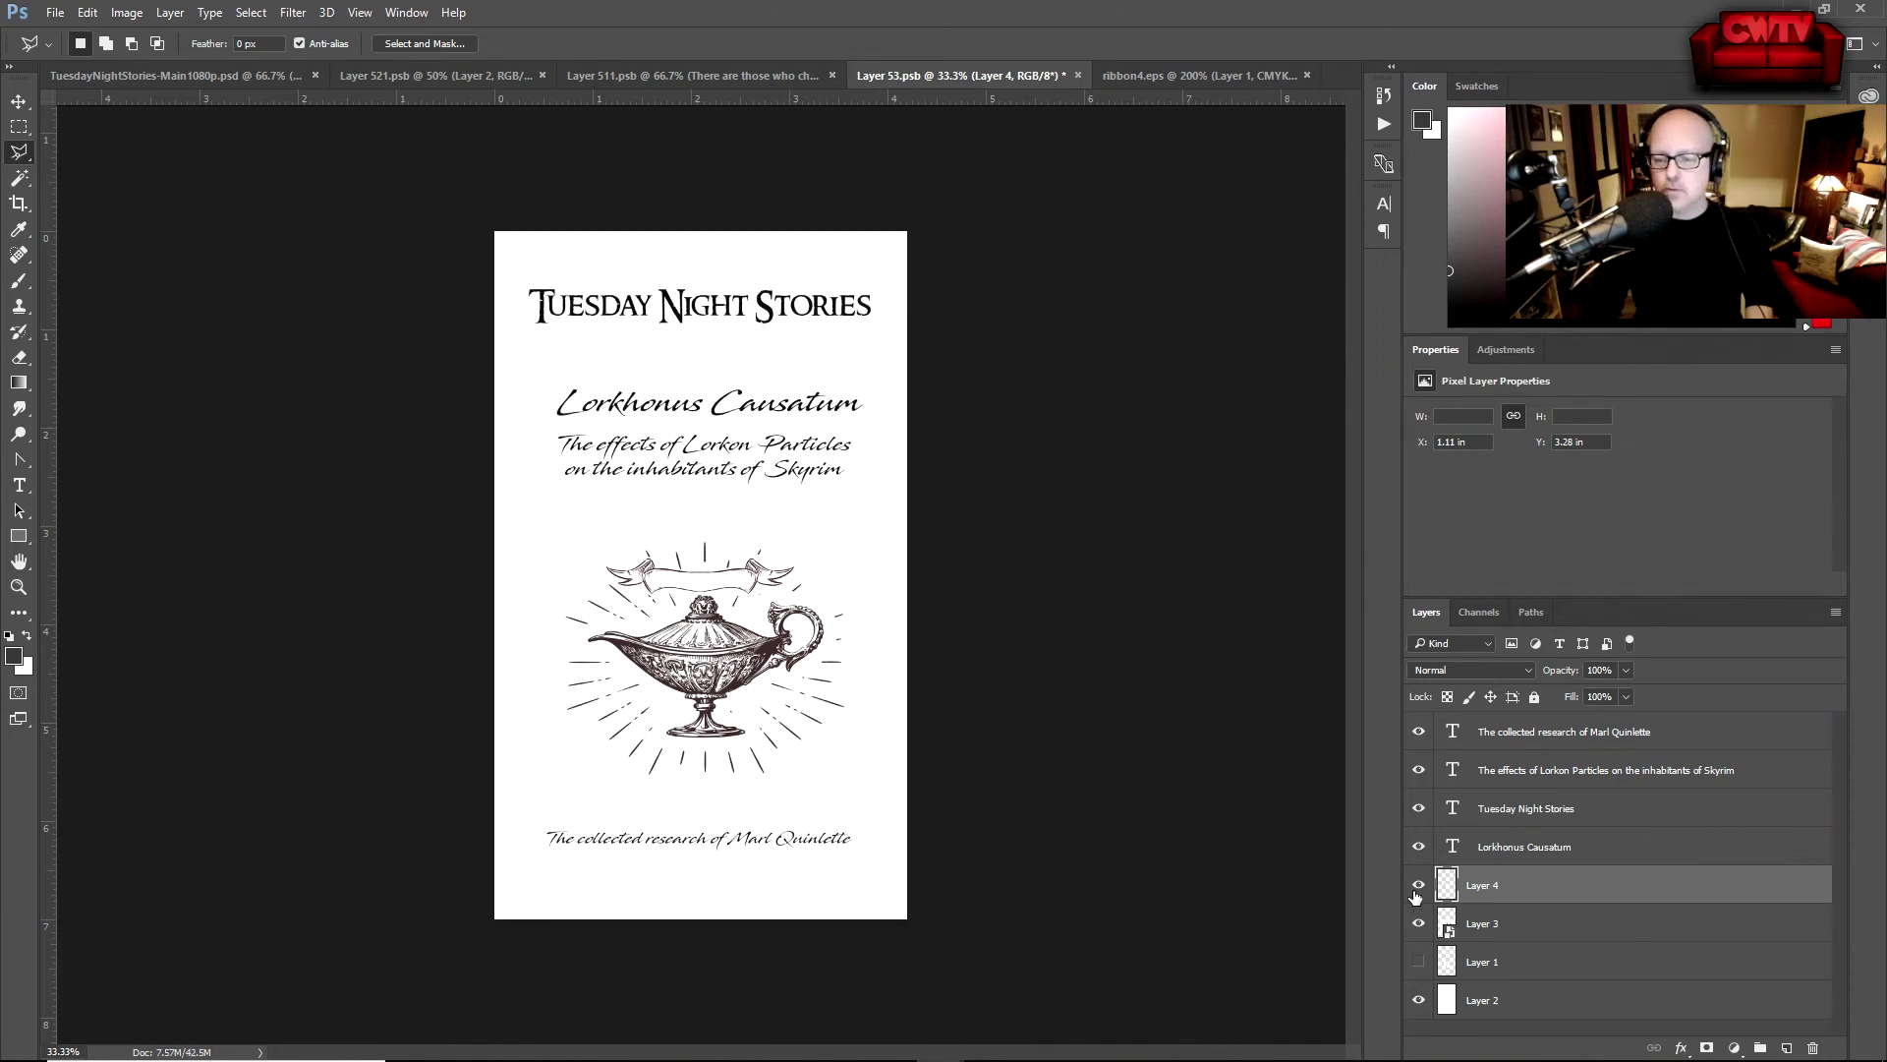
pyautogui.rightClick(1496, 887)
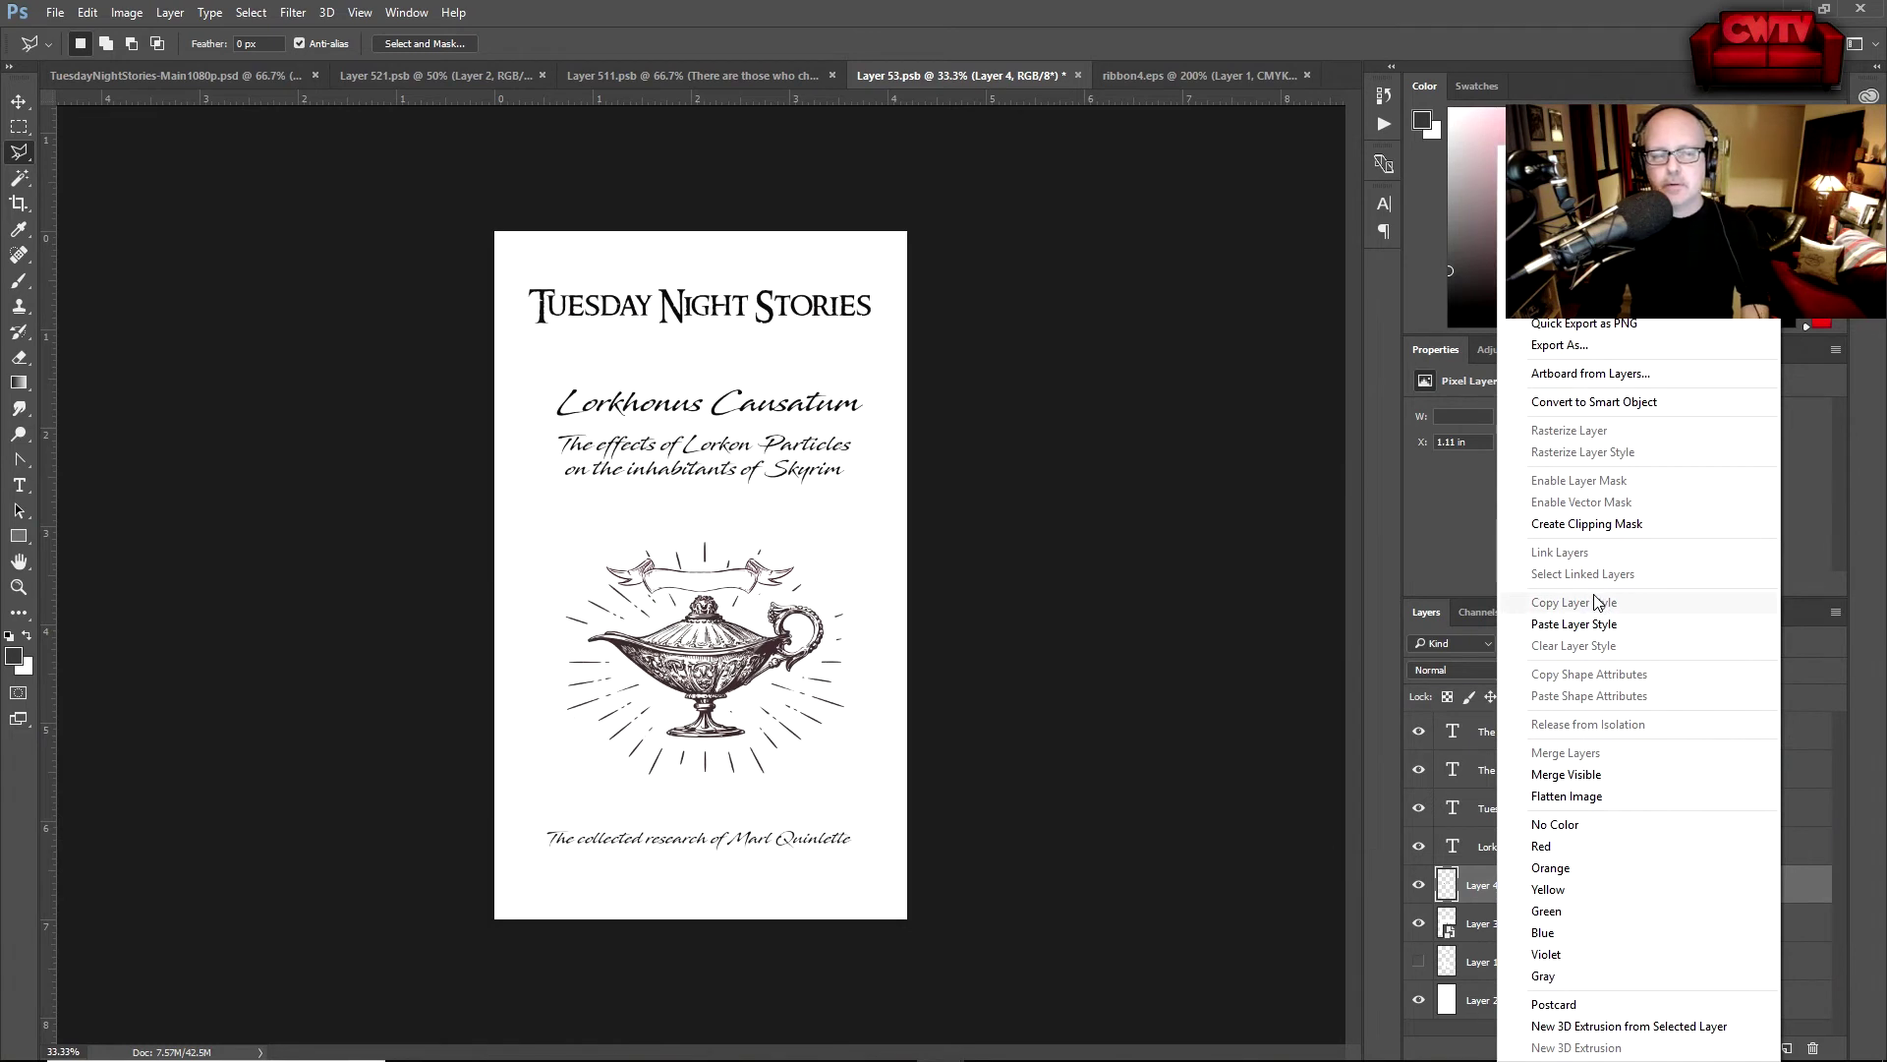
pyautogui.click(1589, 404)
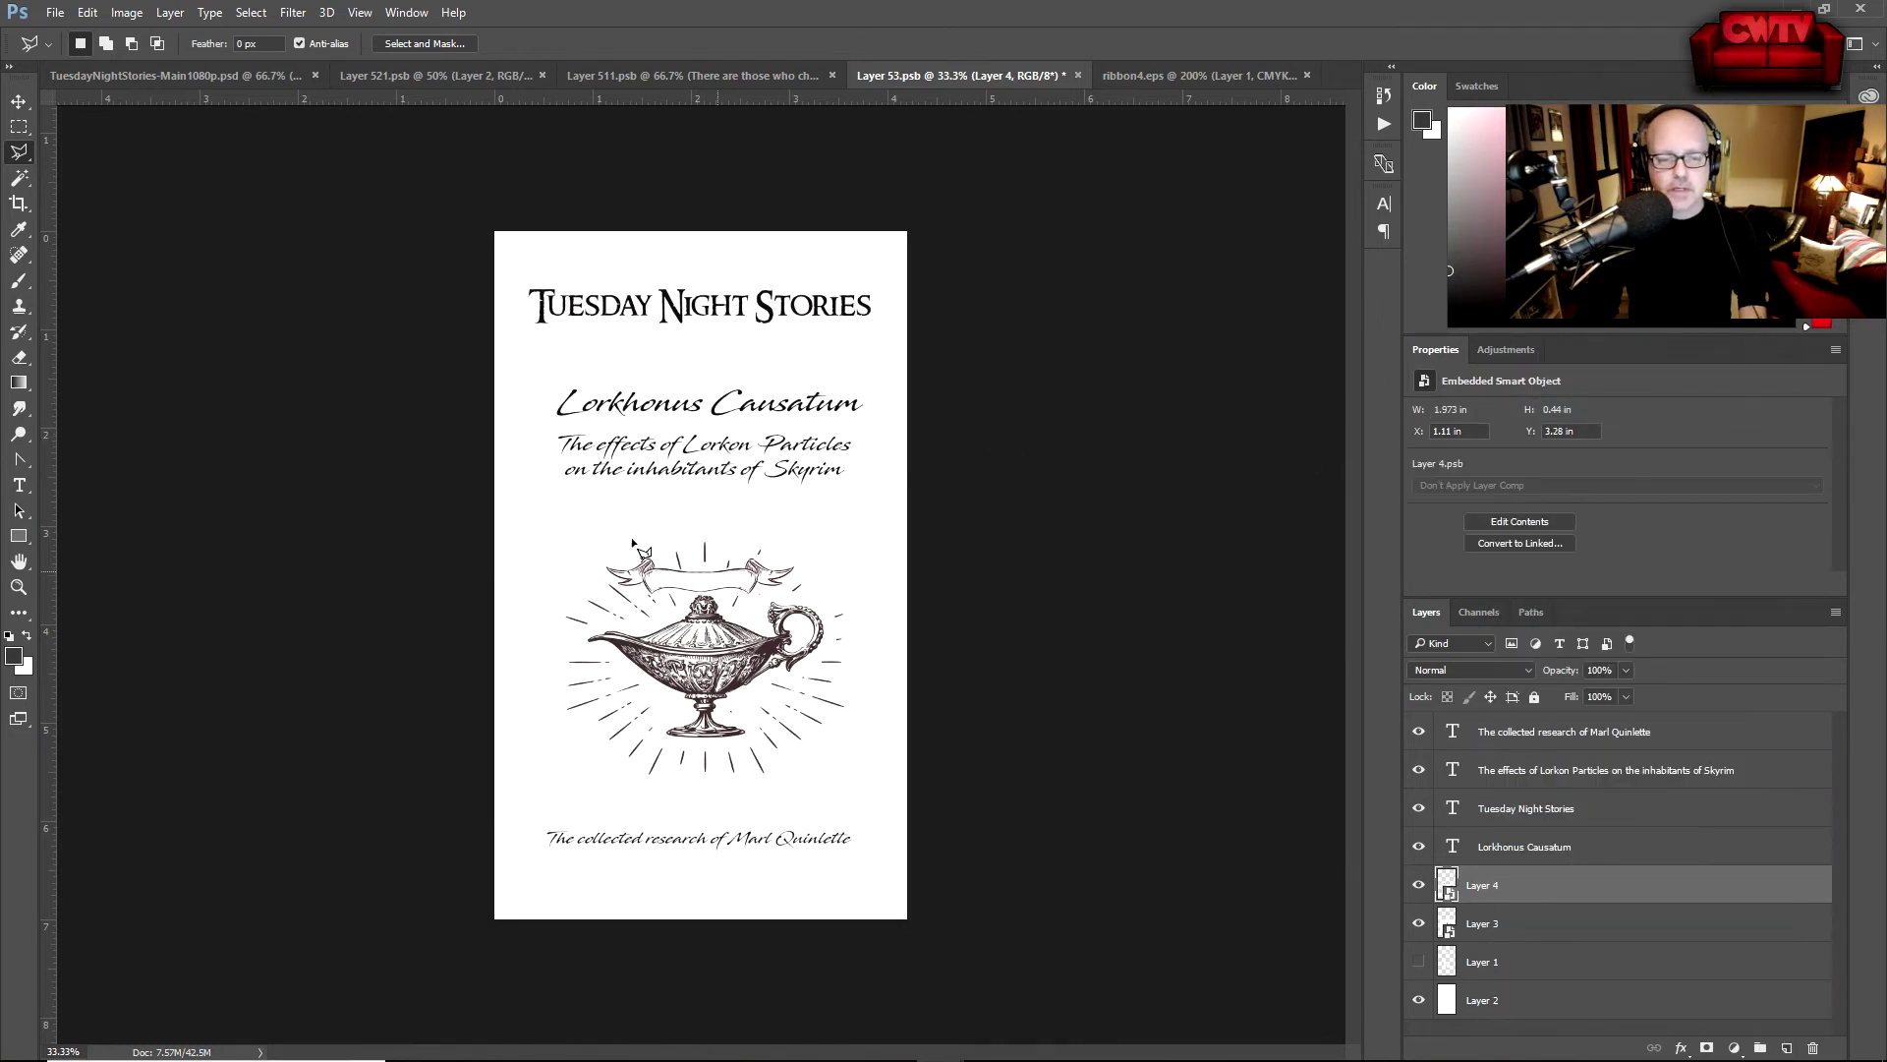
# - Move the ribbon banner up behind the title and scale it to about 205%
pyautogui.click(19, 101)
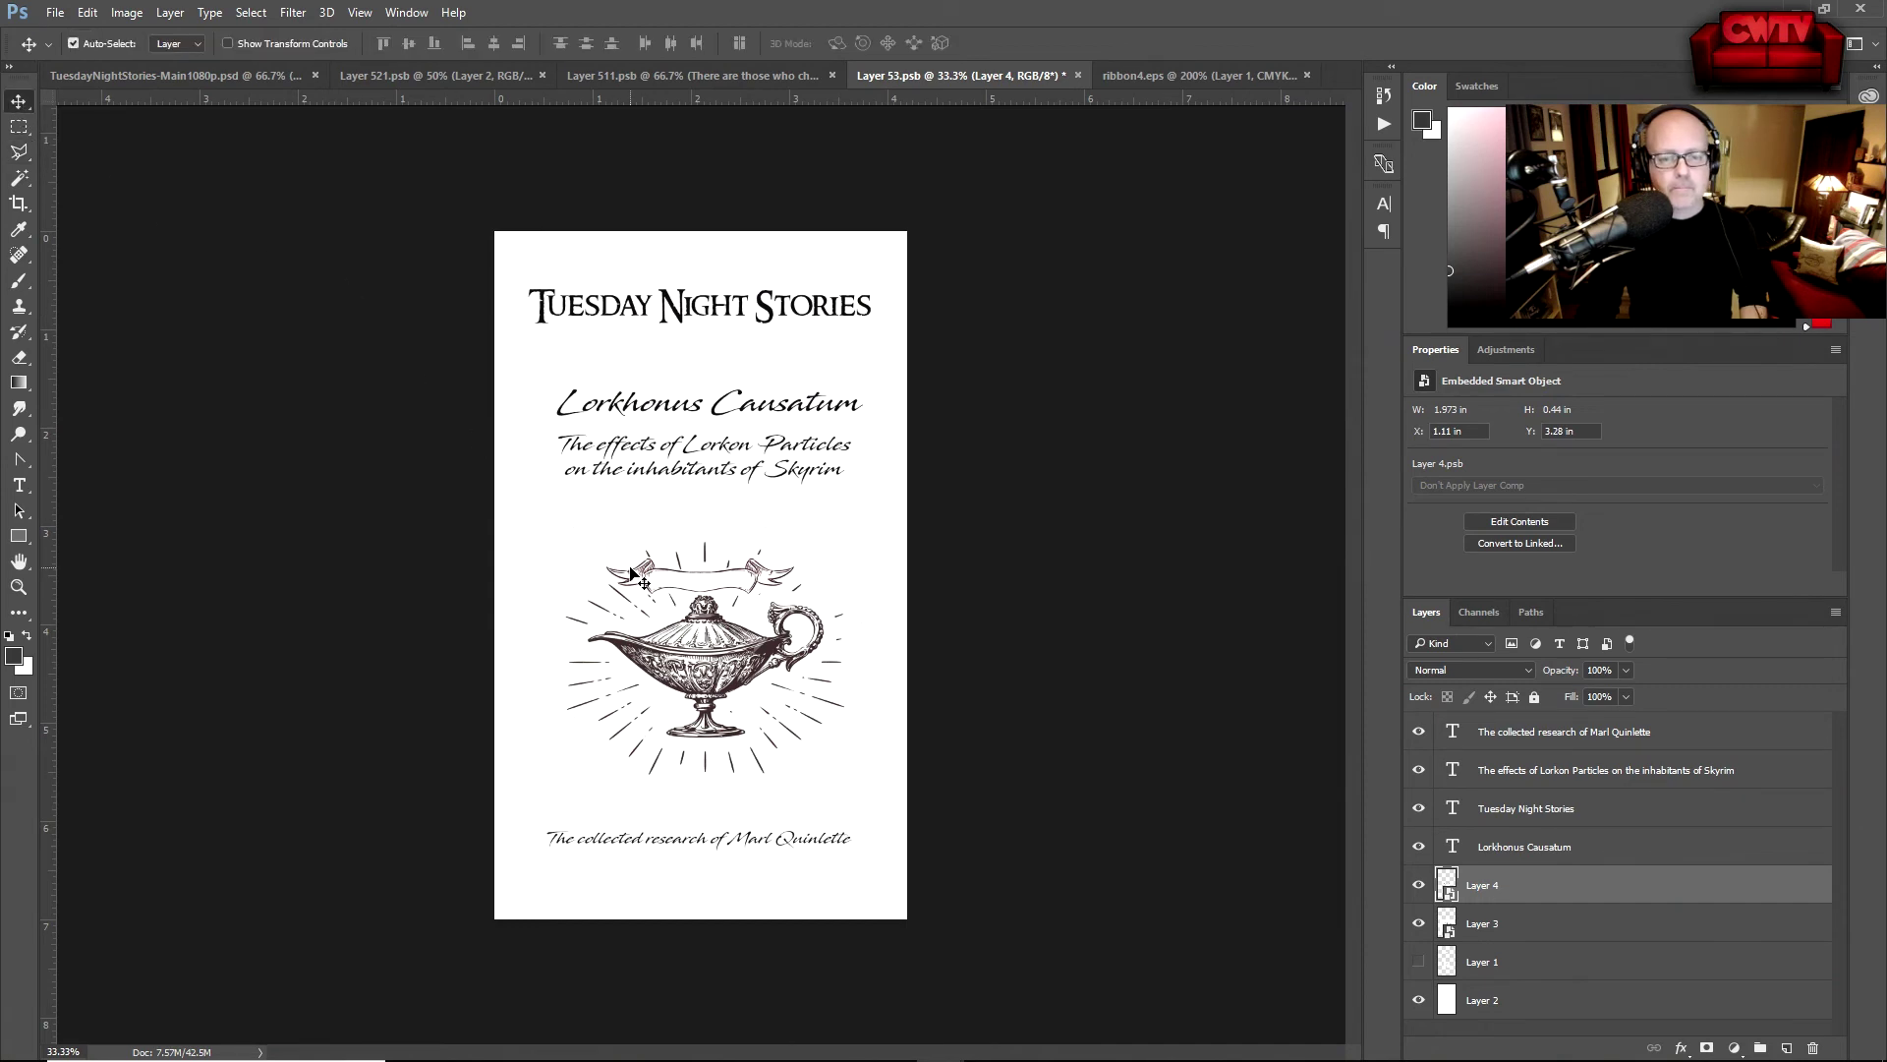
pyautogui.moveTo(674, 574)
pyautogui.mouseDown()
pyautogui.moveTo(581, 279)
pyautogui.moveTo(586, 307)
pyautogui.mouseUp()
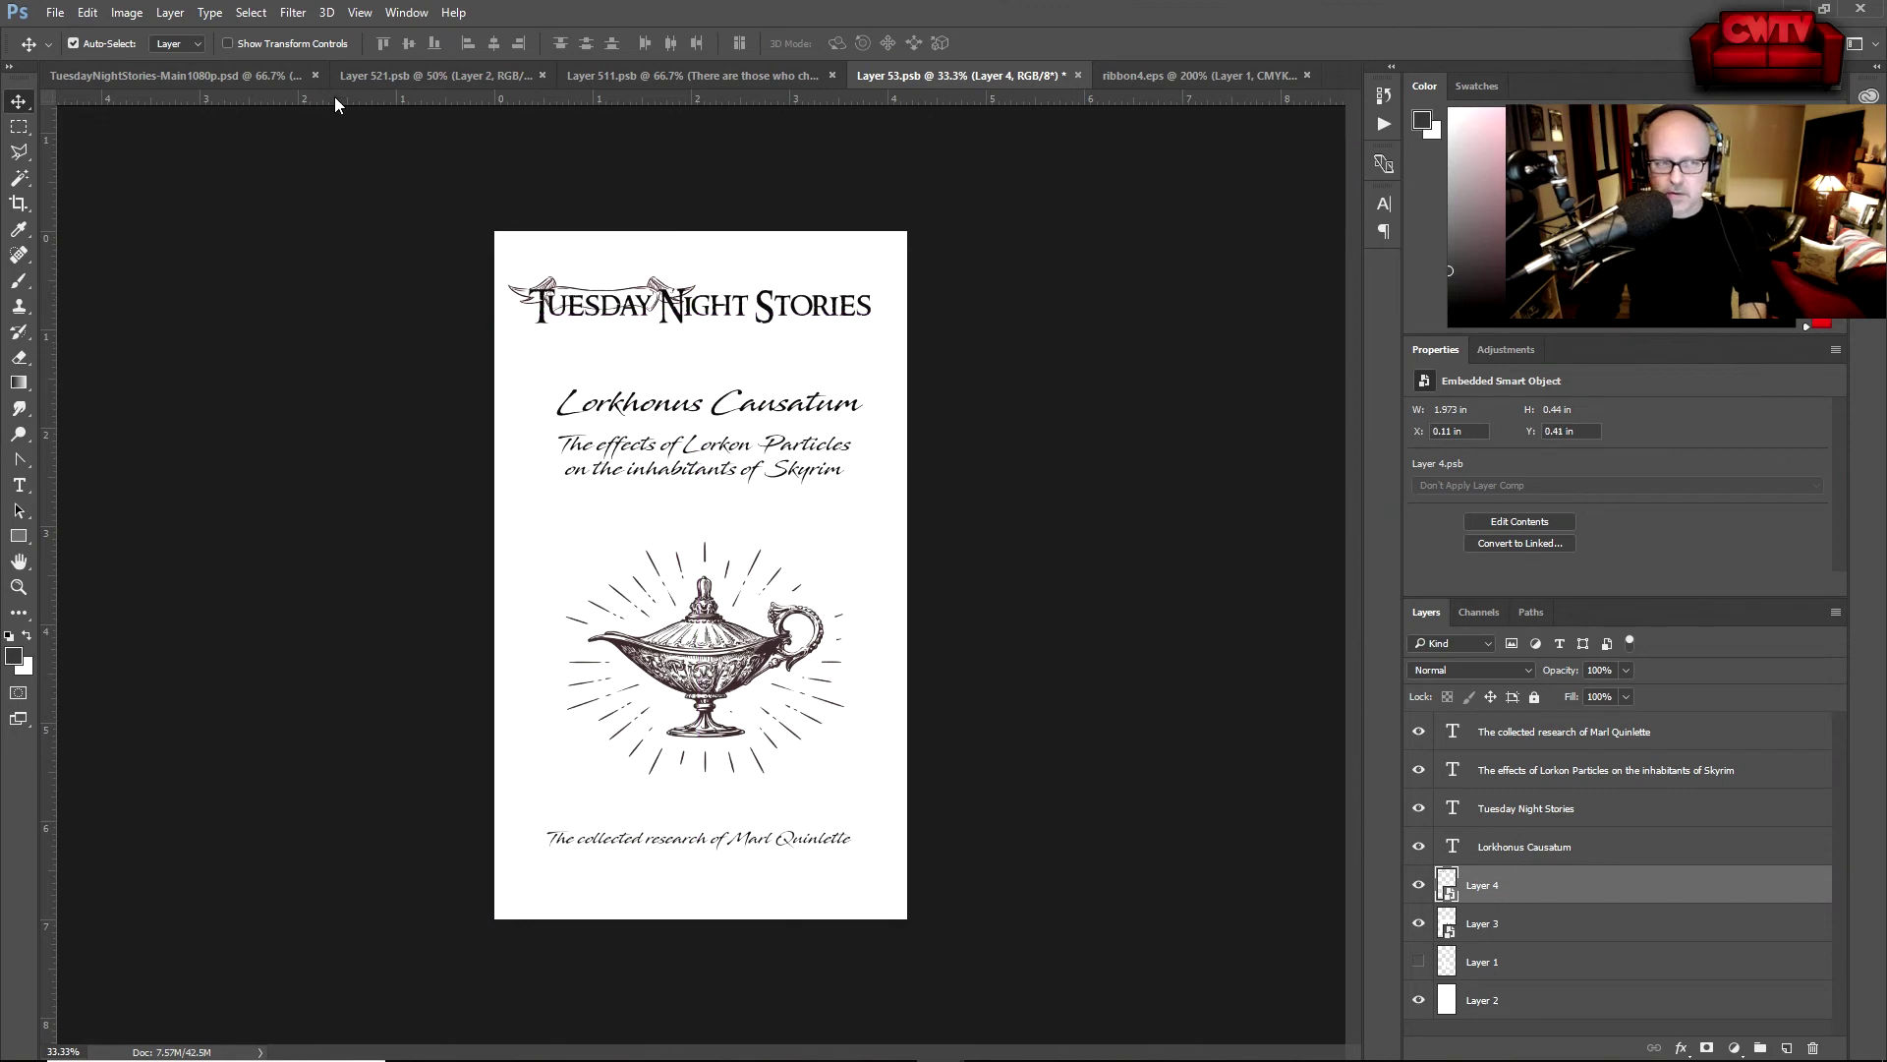
pyautogui.click(126, 13)
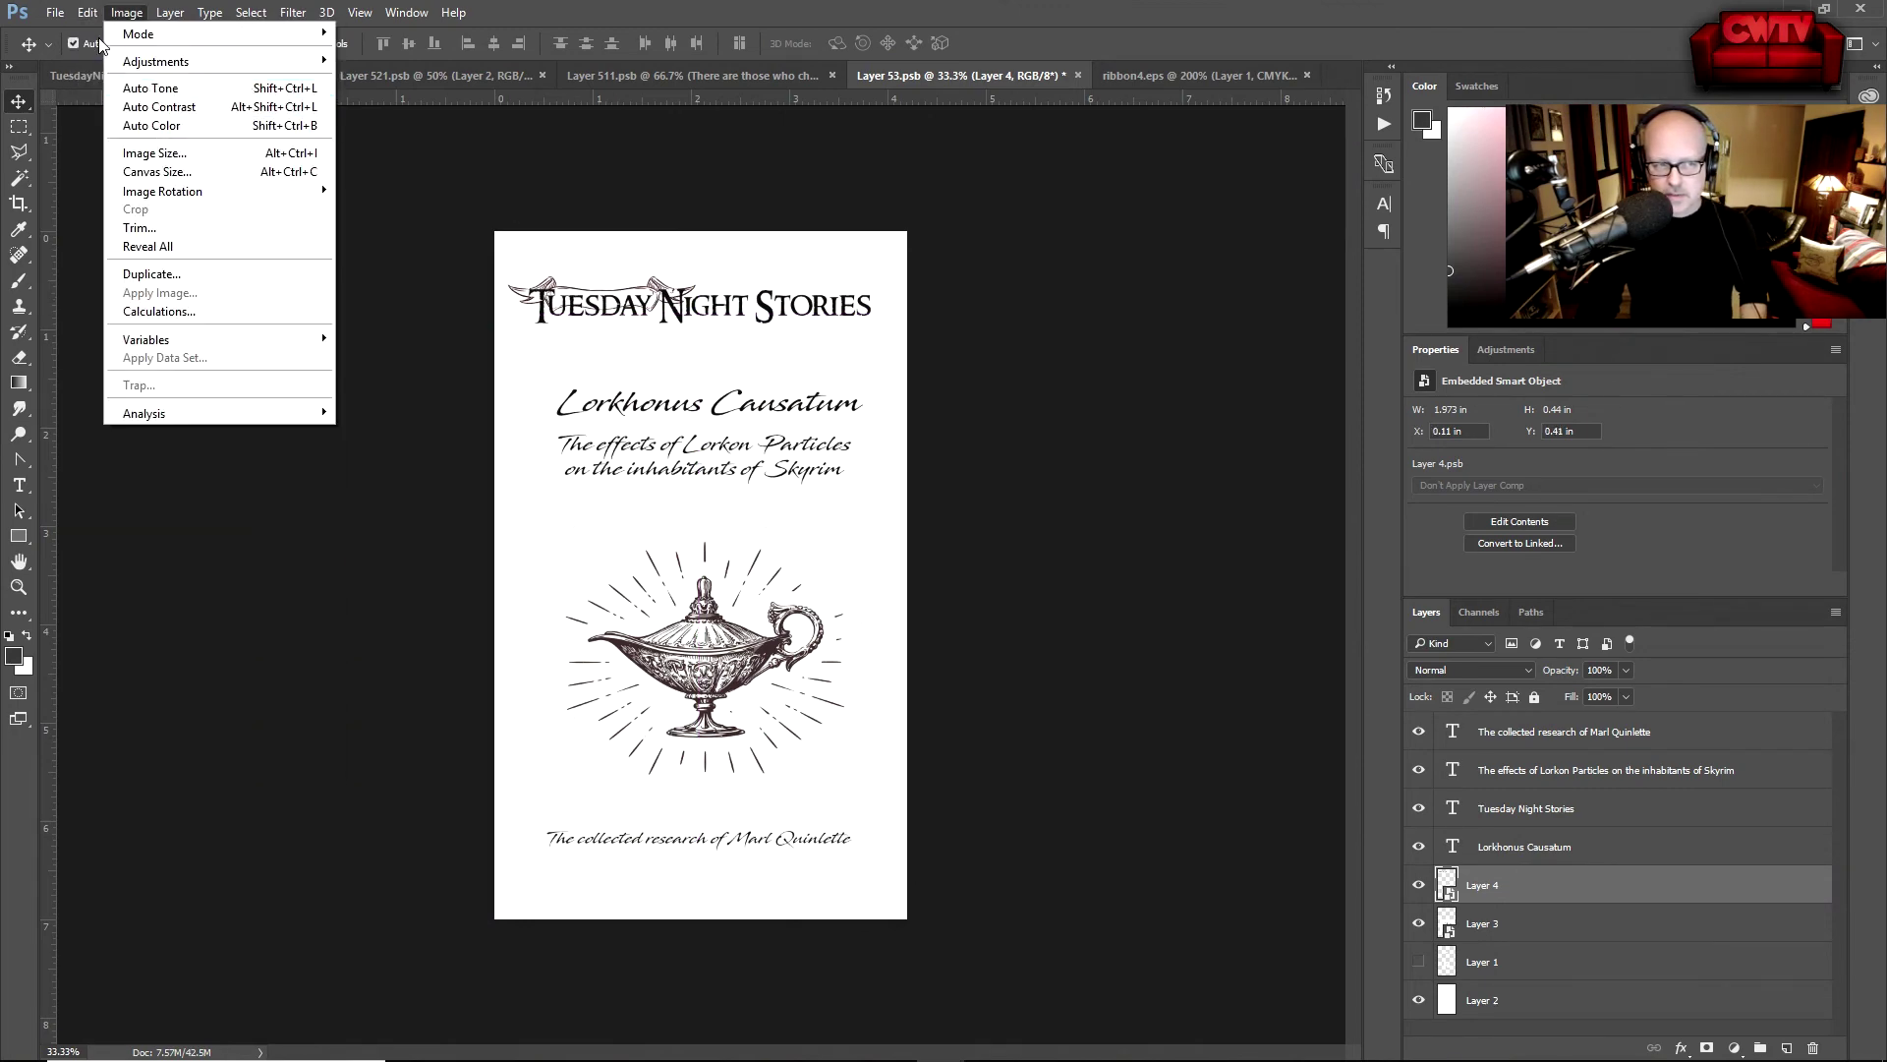
pyautogui.moveTo(88, 12)
pyautogui.moveTo(135, 433)
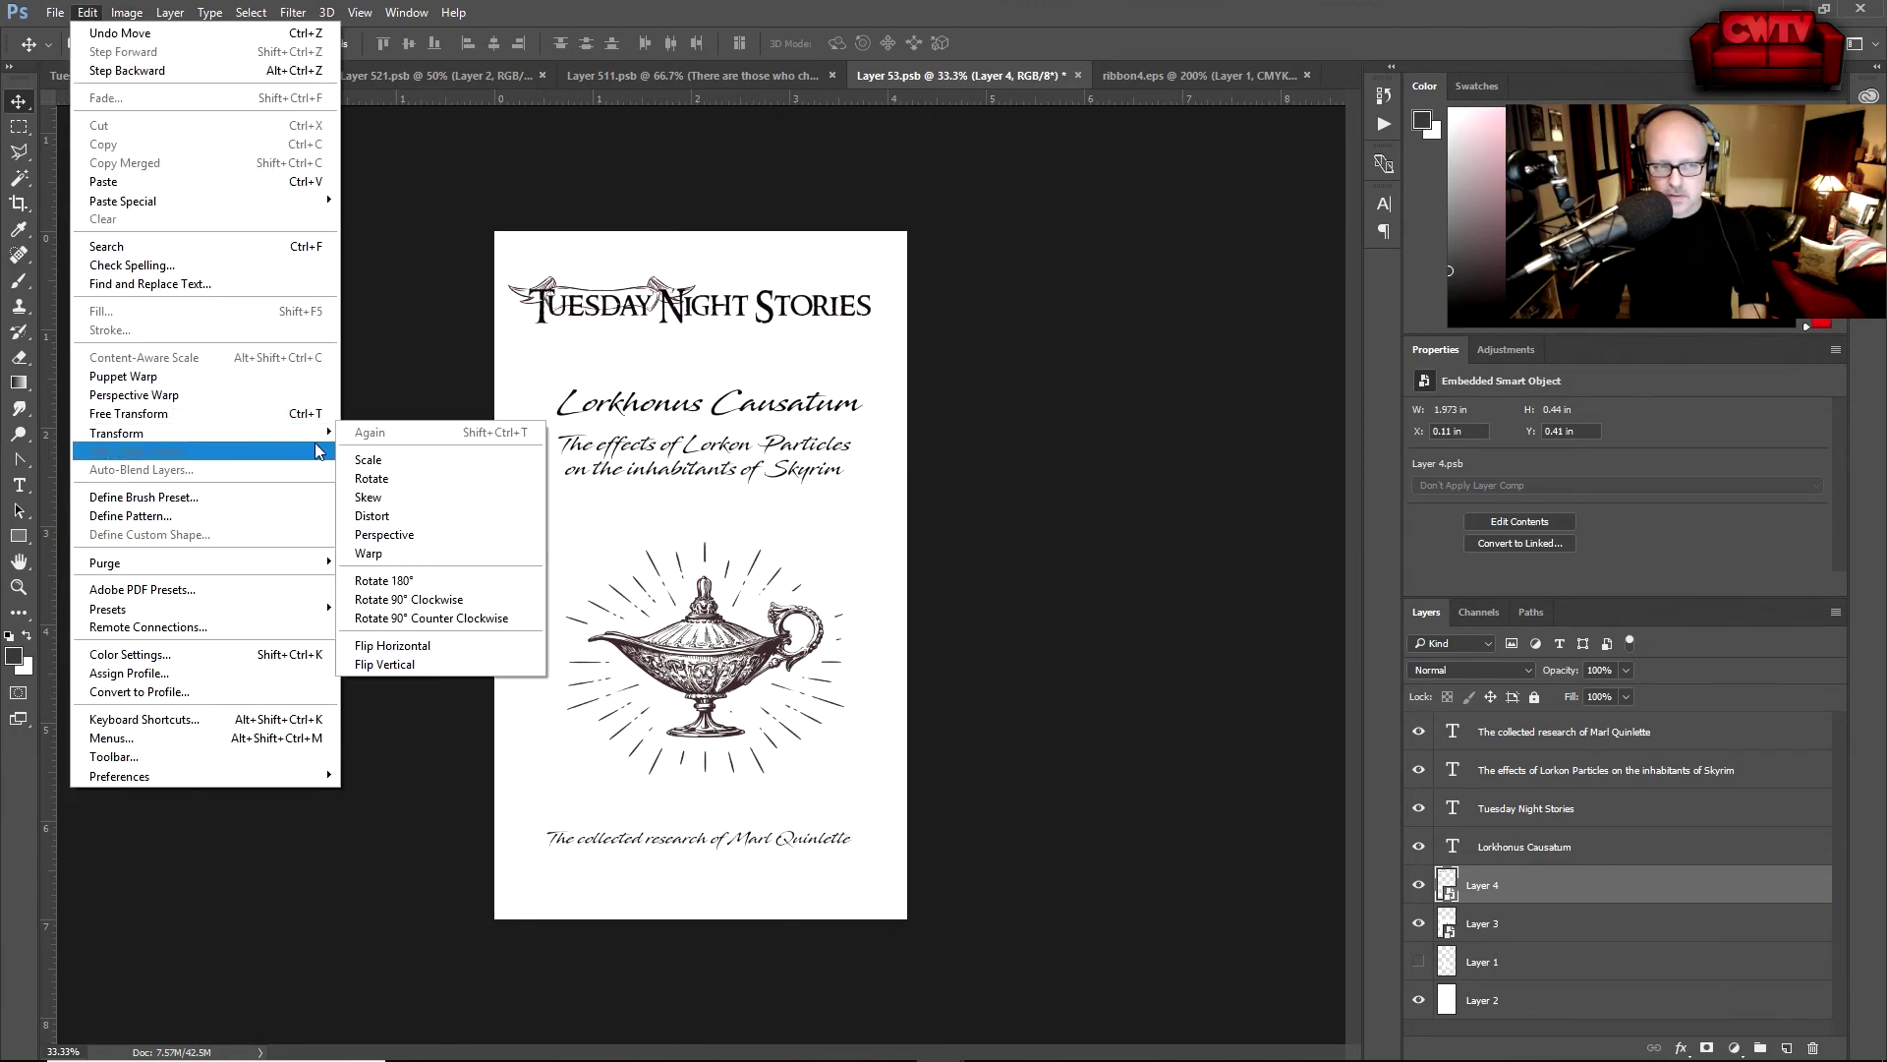
pyautogui.click(374, 461)
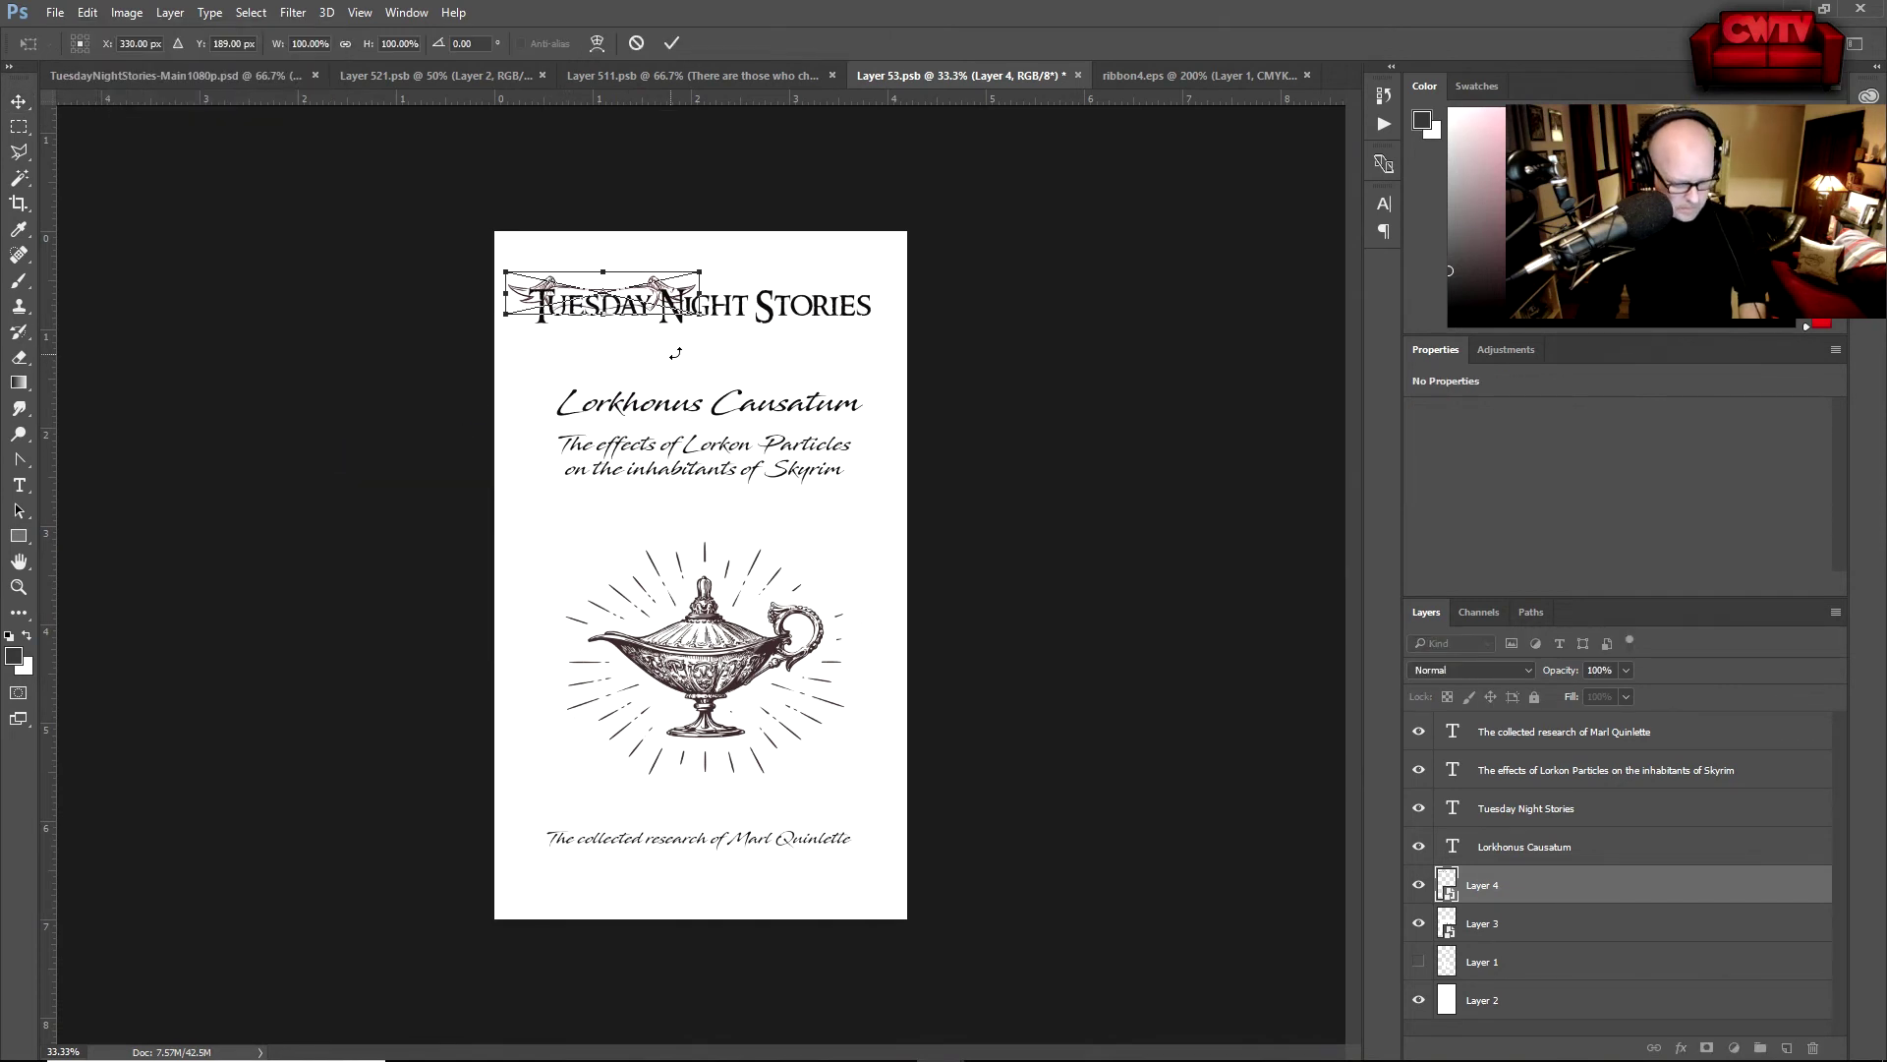
pyautogui.moveTo(694, 307); pyautogui.dragTo(887, 383)
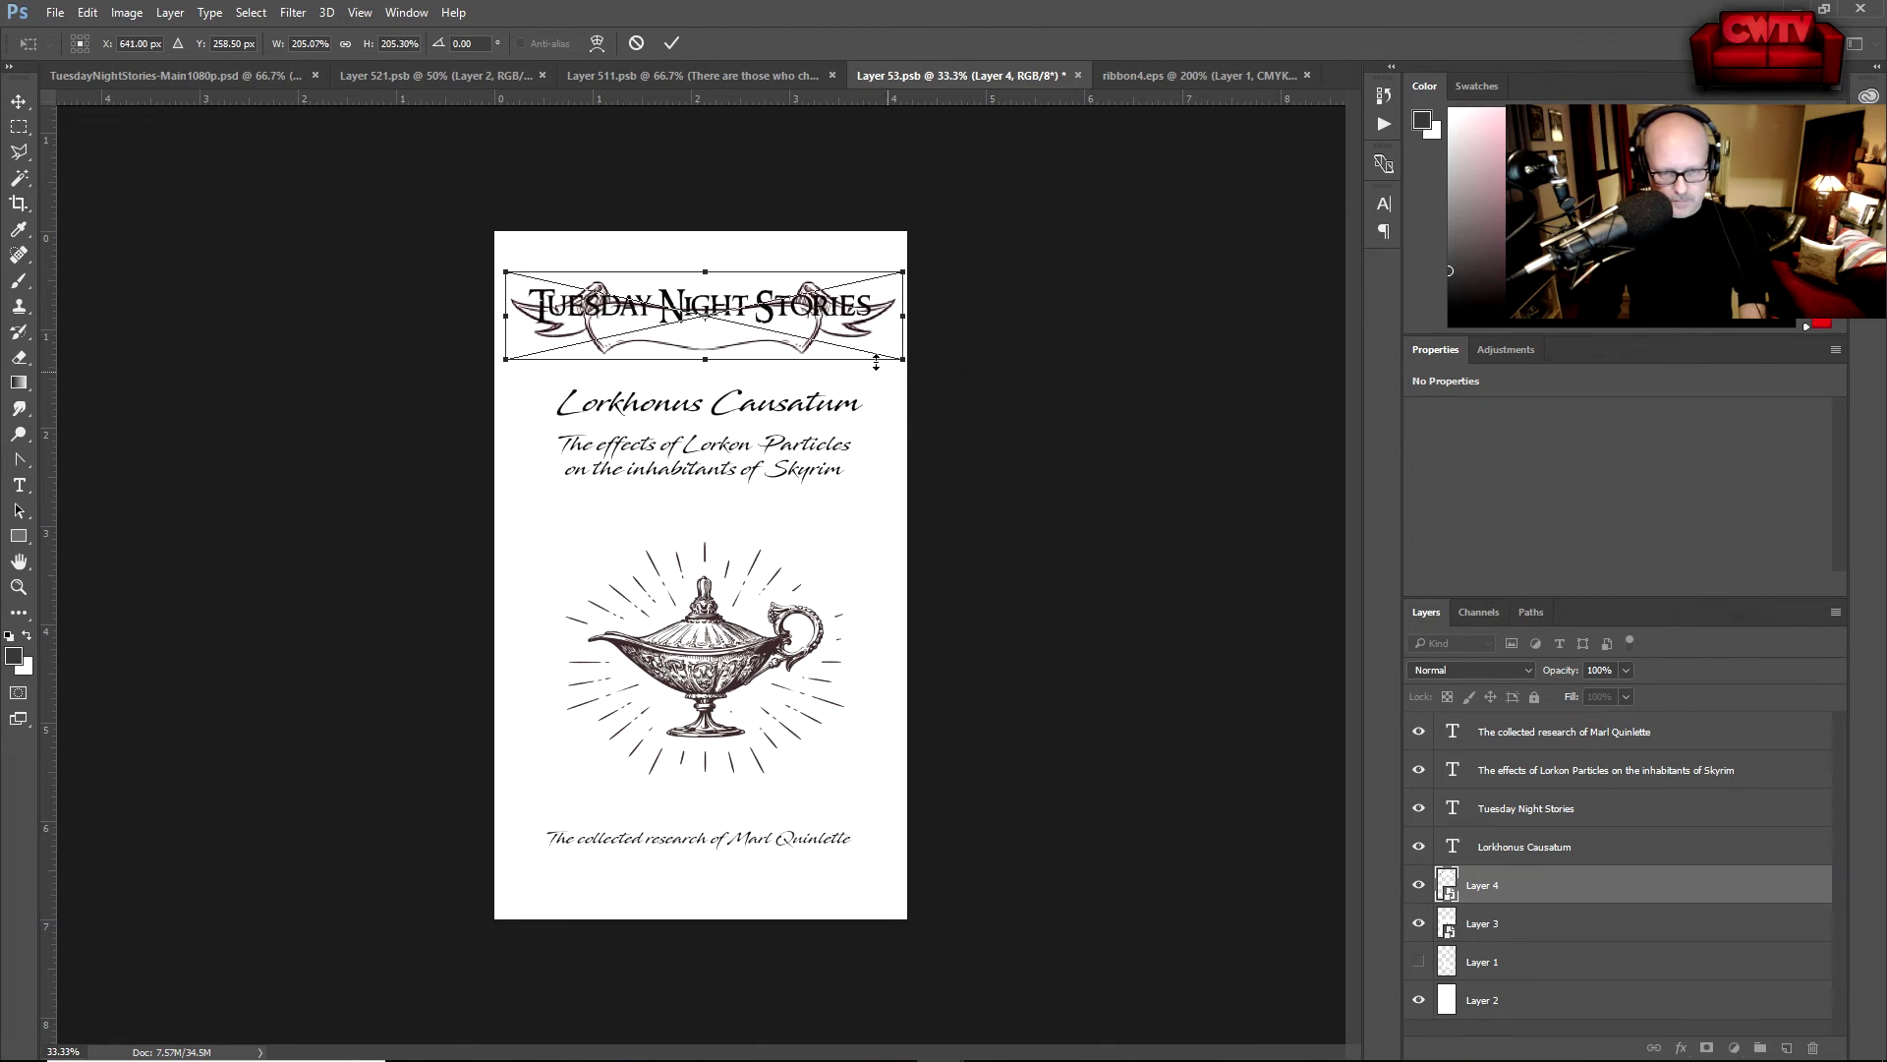
pyautogui.press('Return')
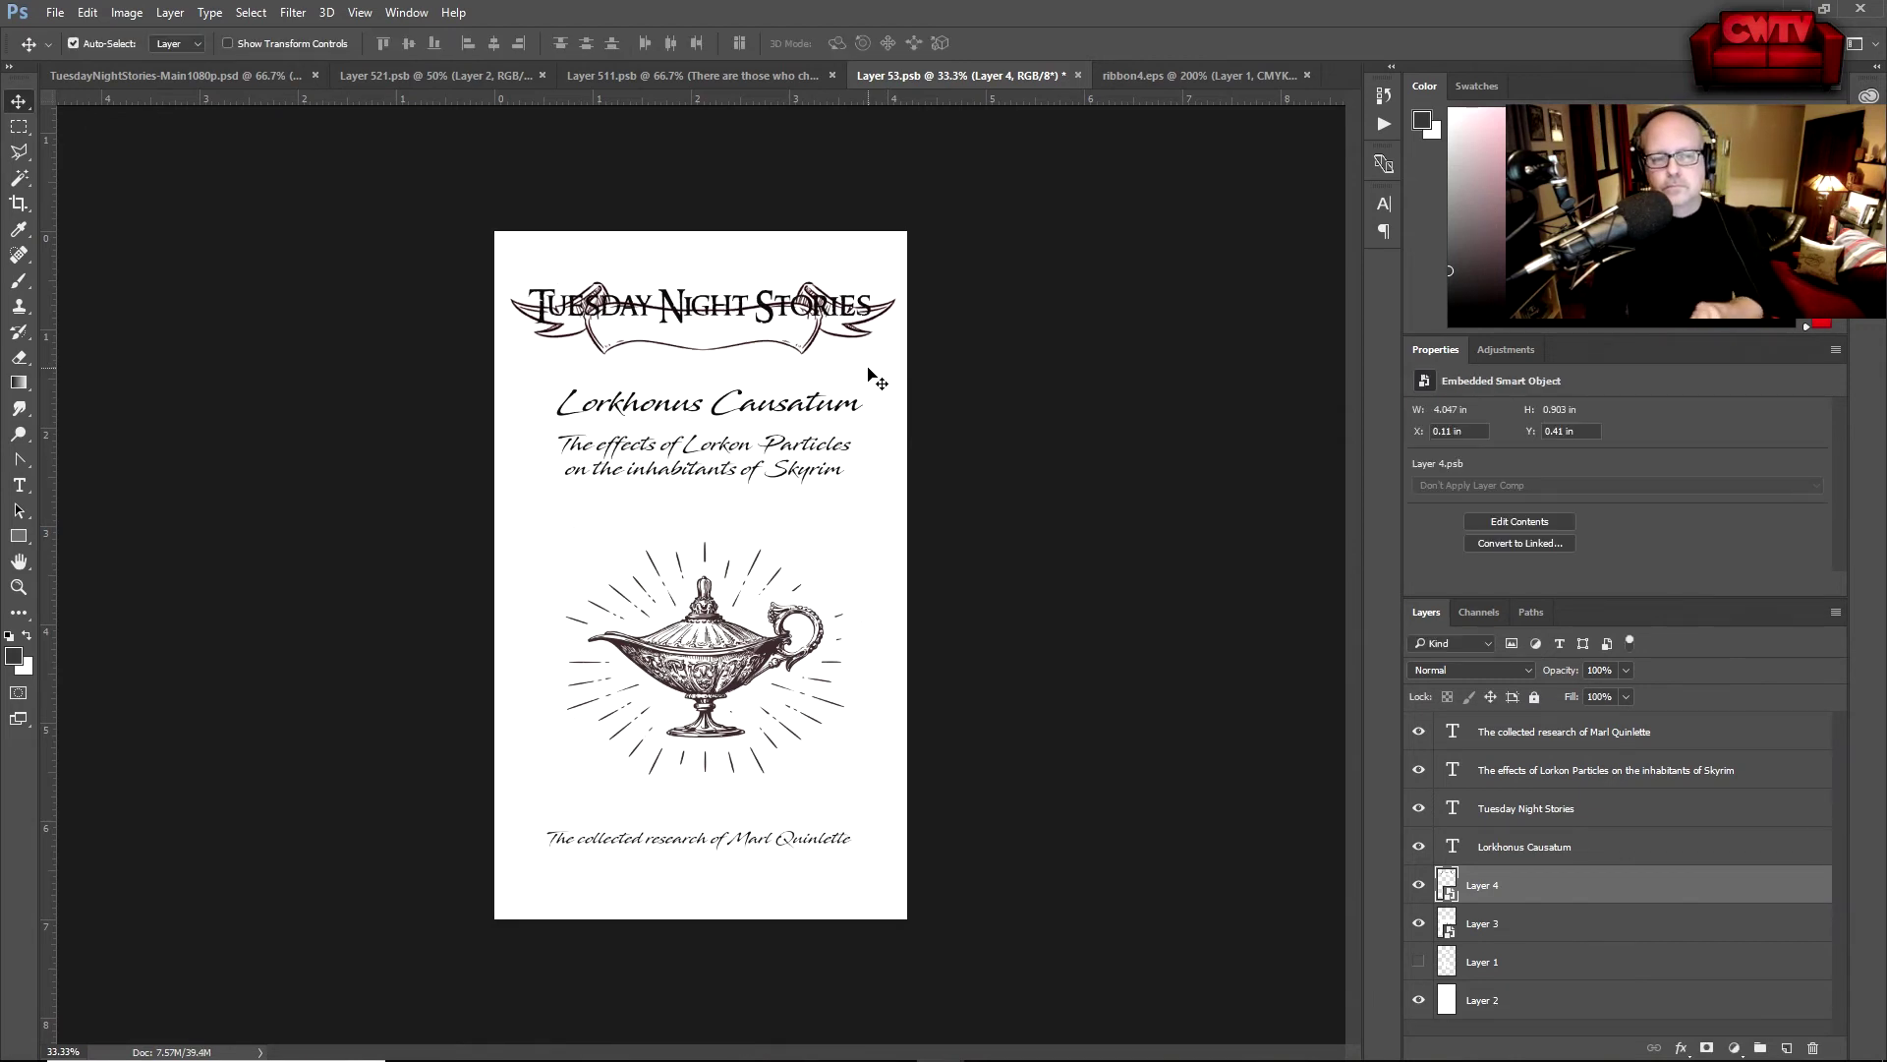
# - Set the Tuesday Night Stories title font size to 14 pt
pyautogui.doubleClick(1454, 812)
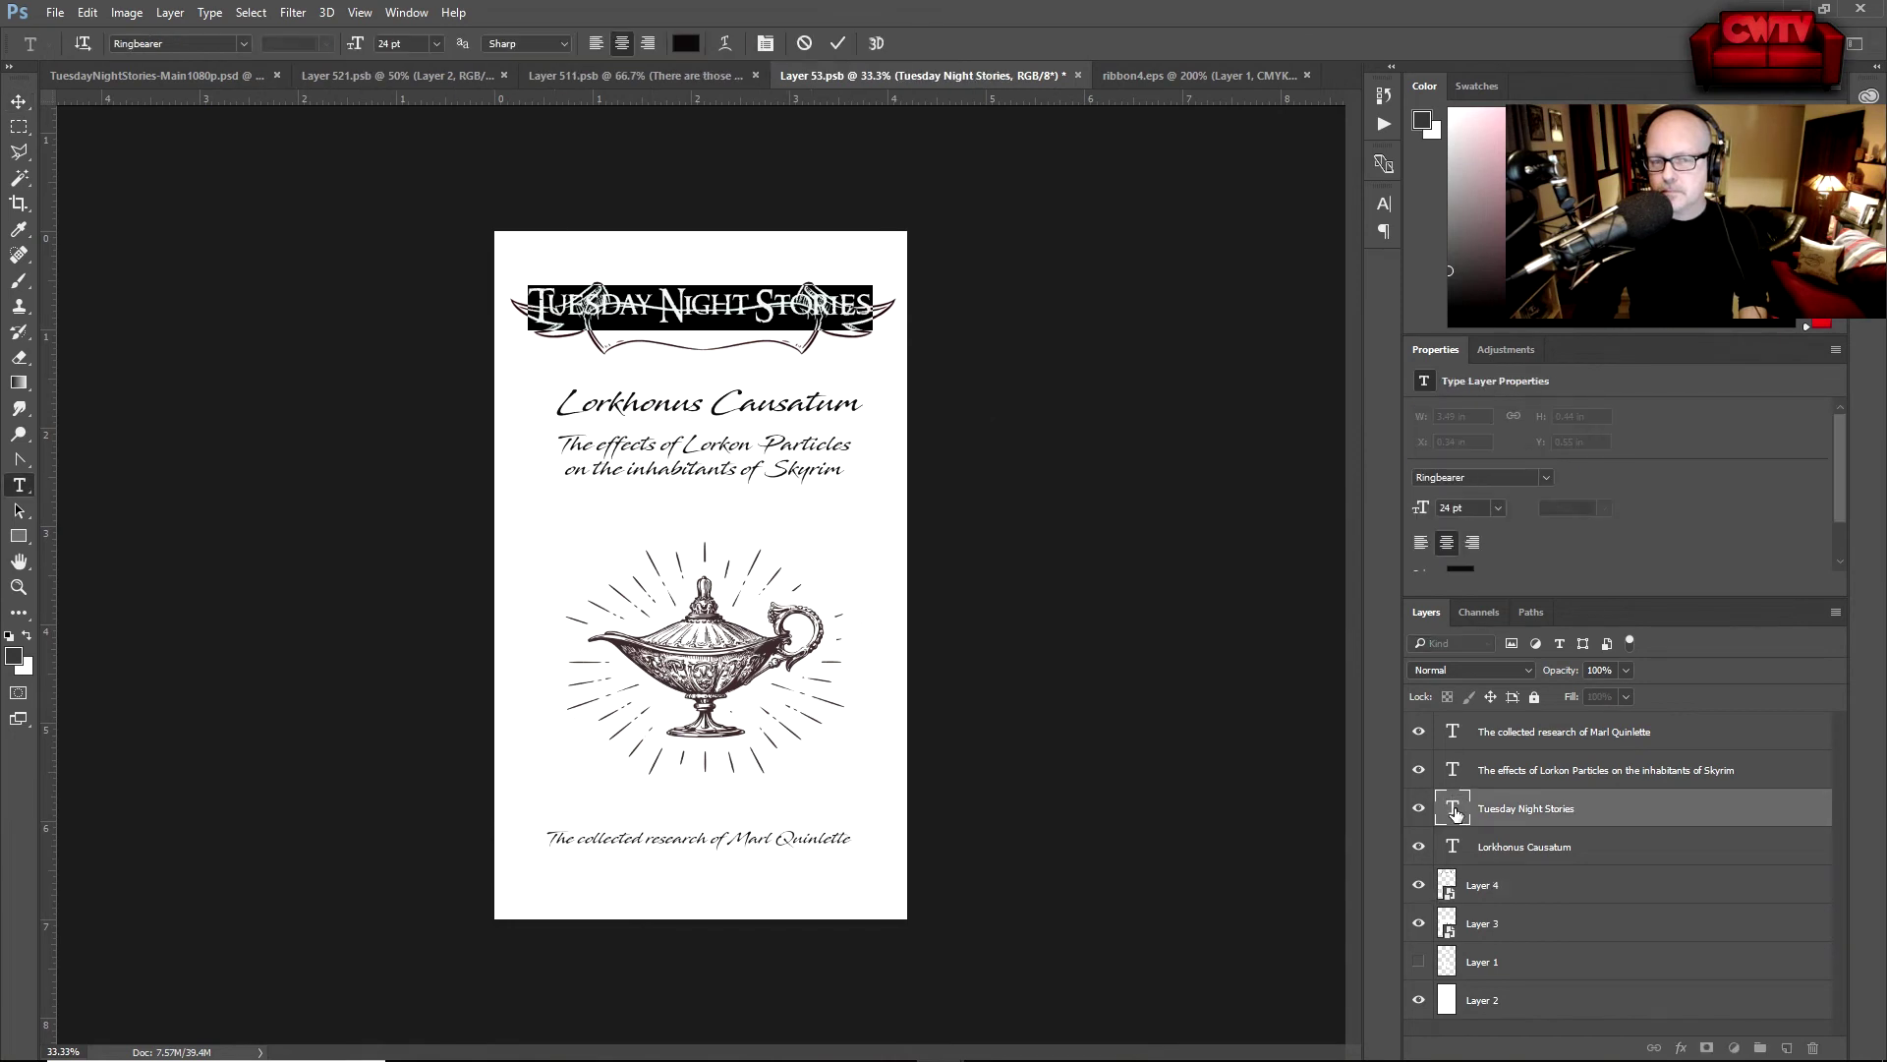
pyautogui.click(435, 43)
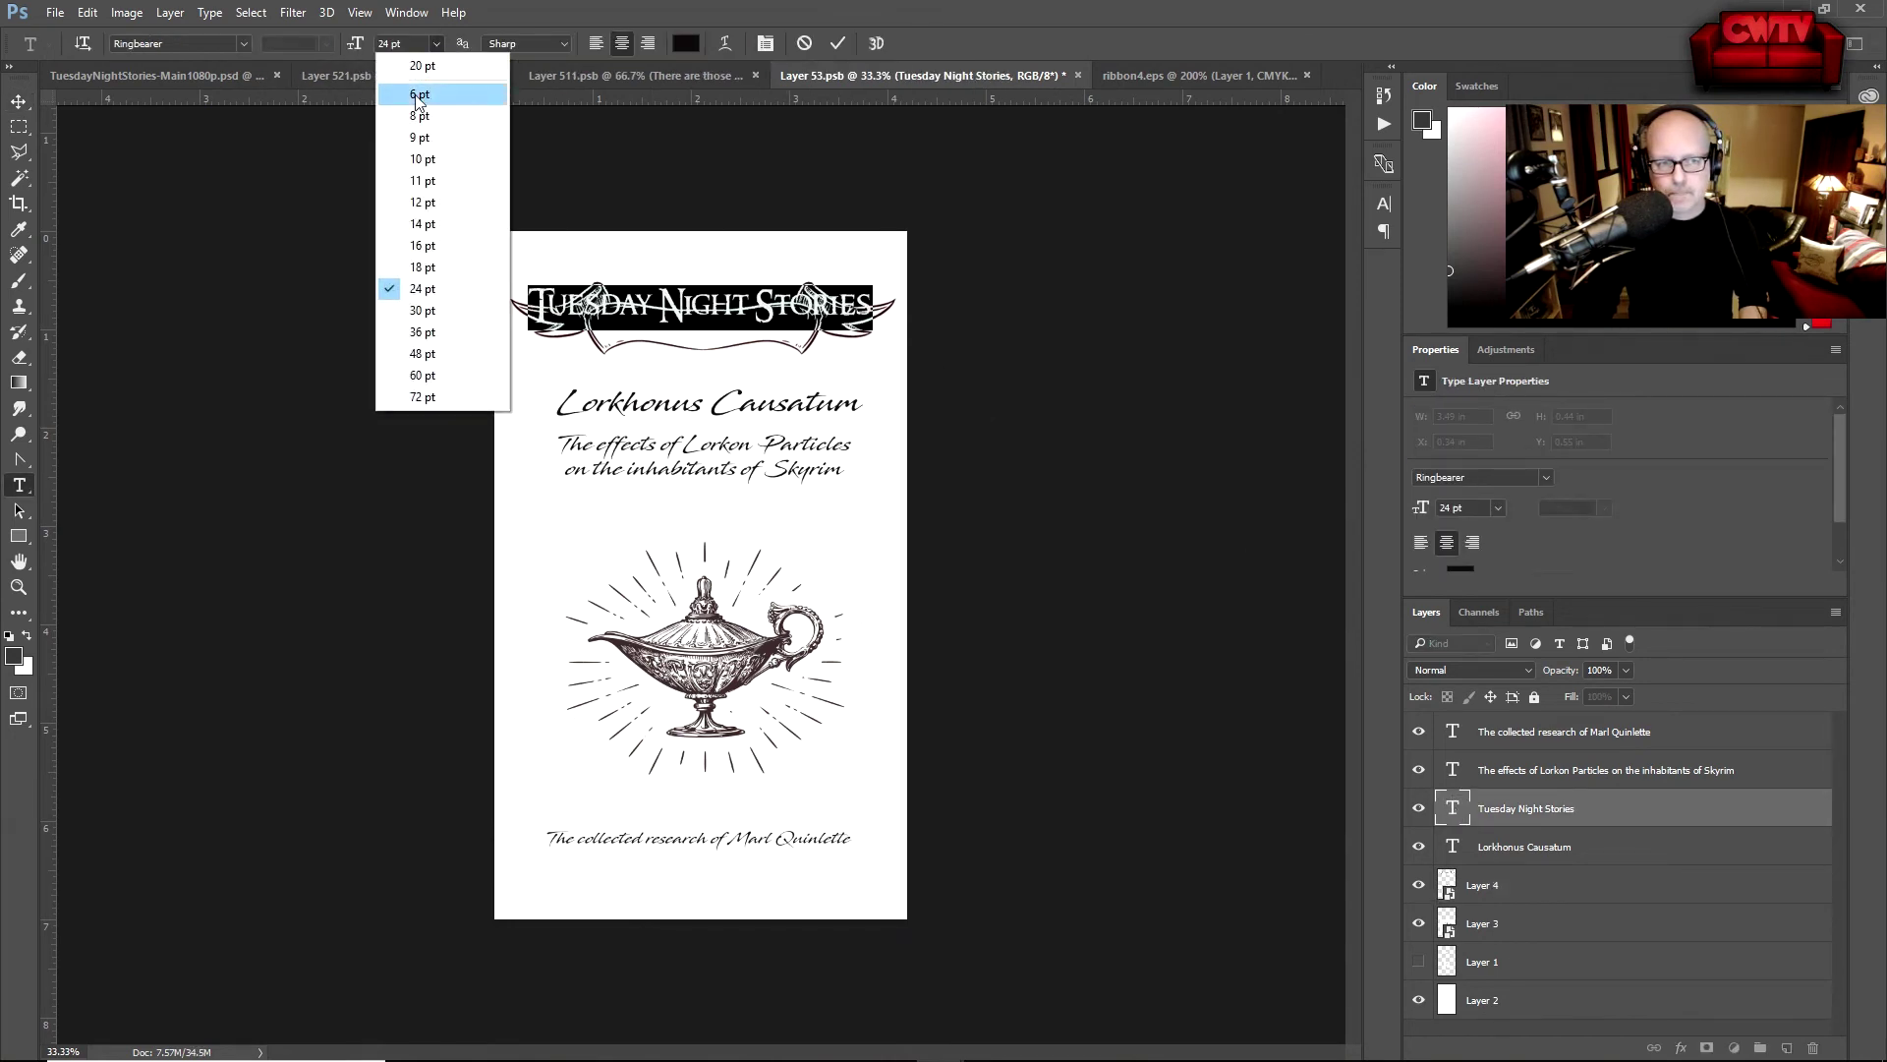
pyautogui.click(430, 224)
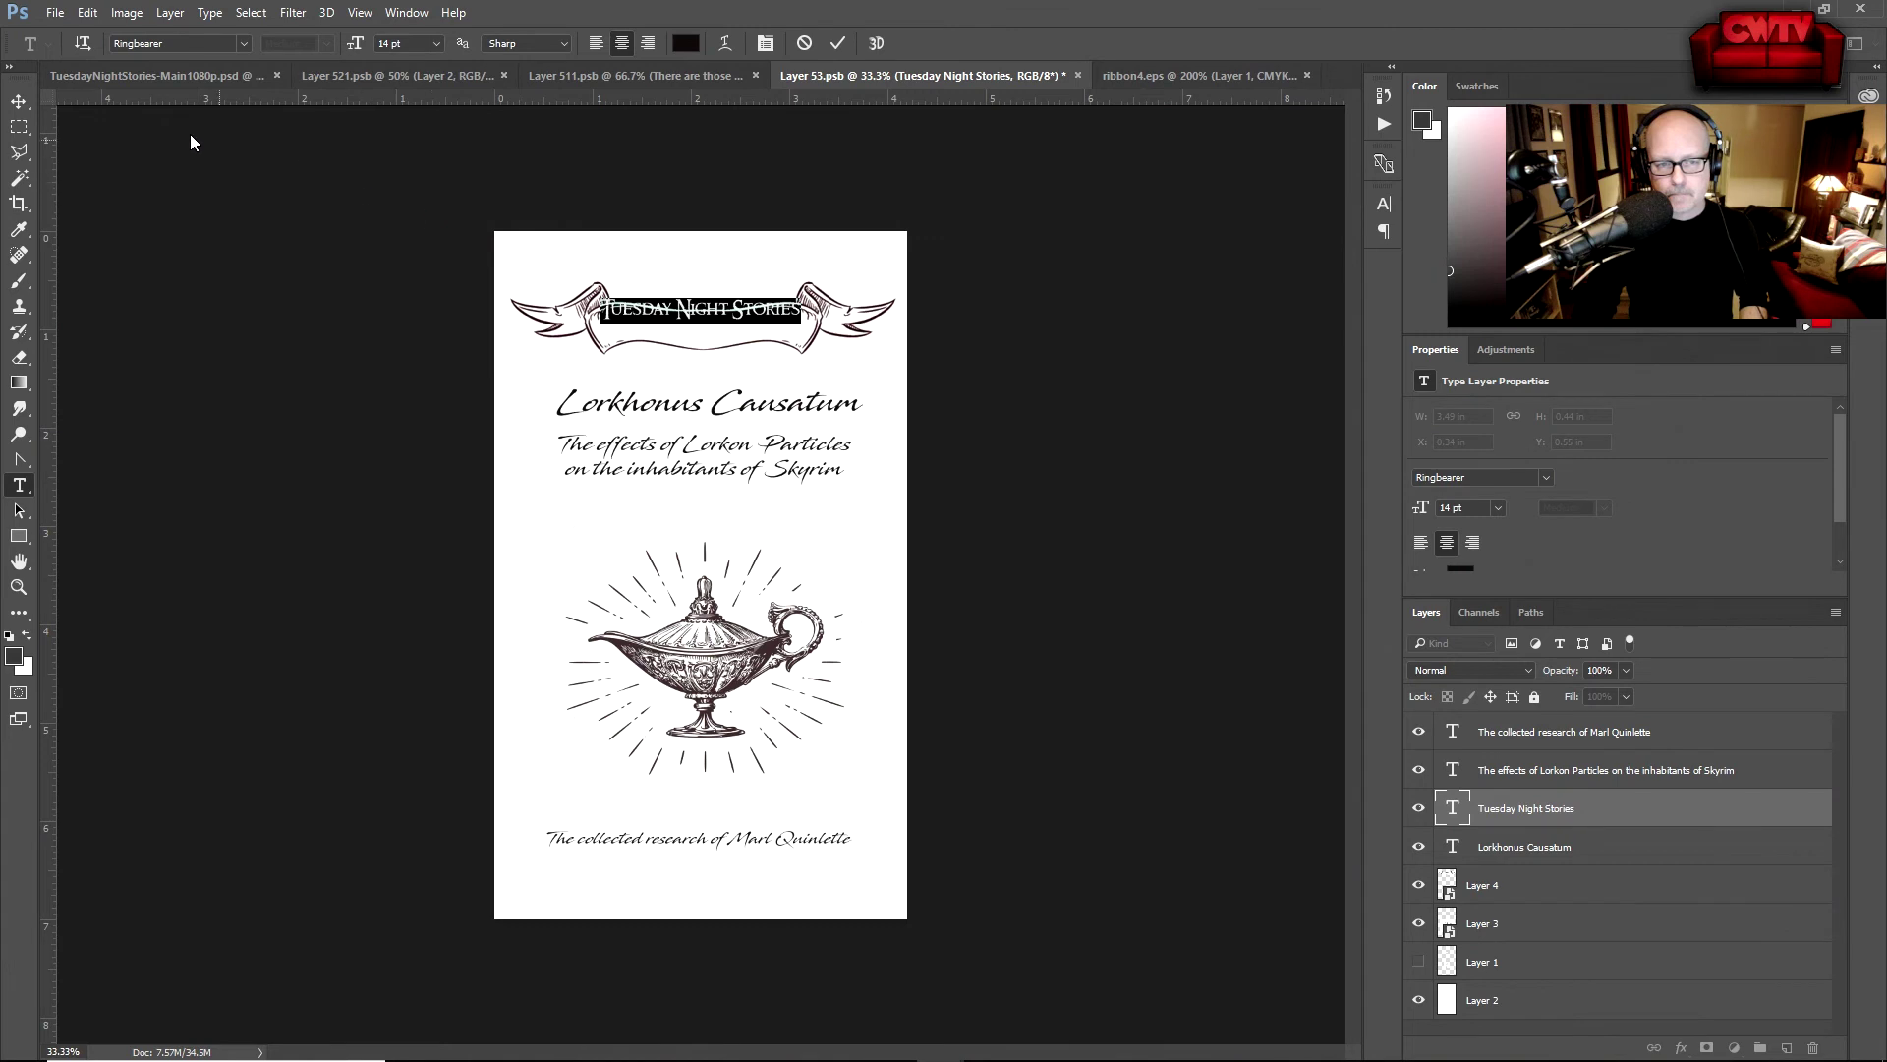
pyautogui.click(22, 101)
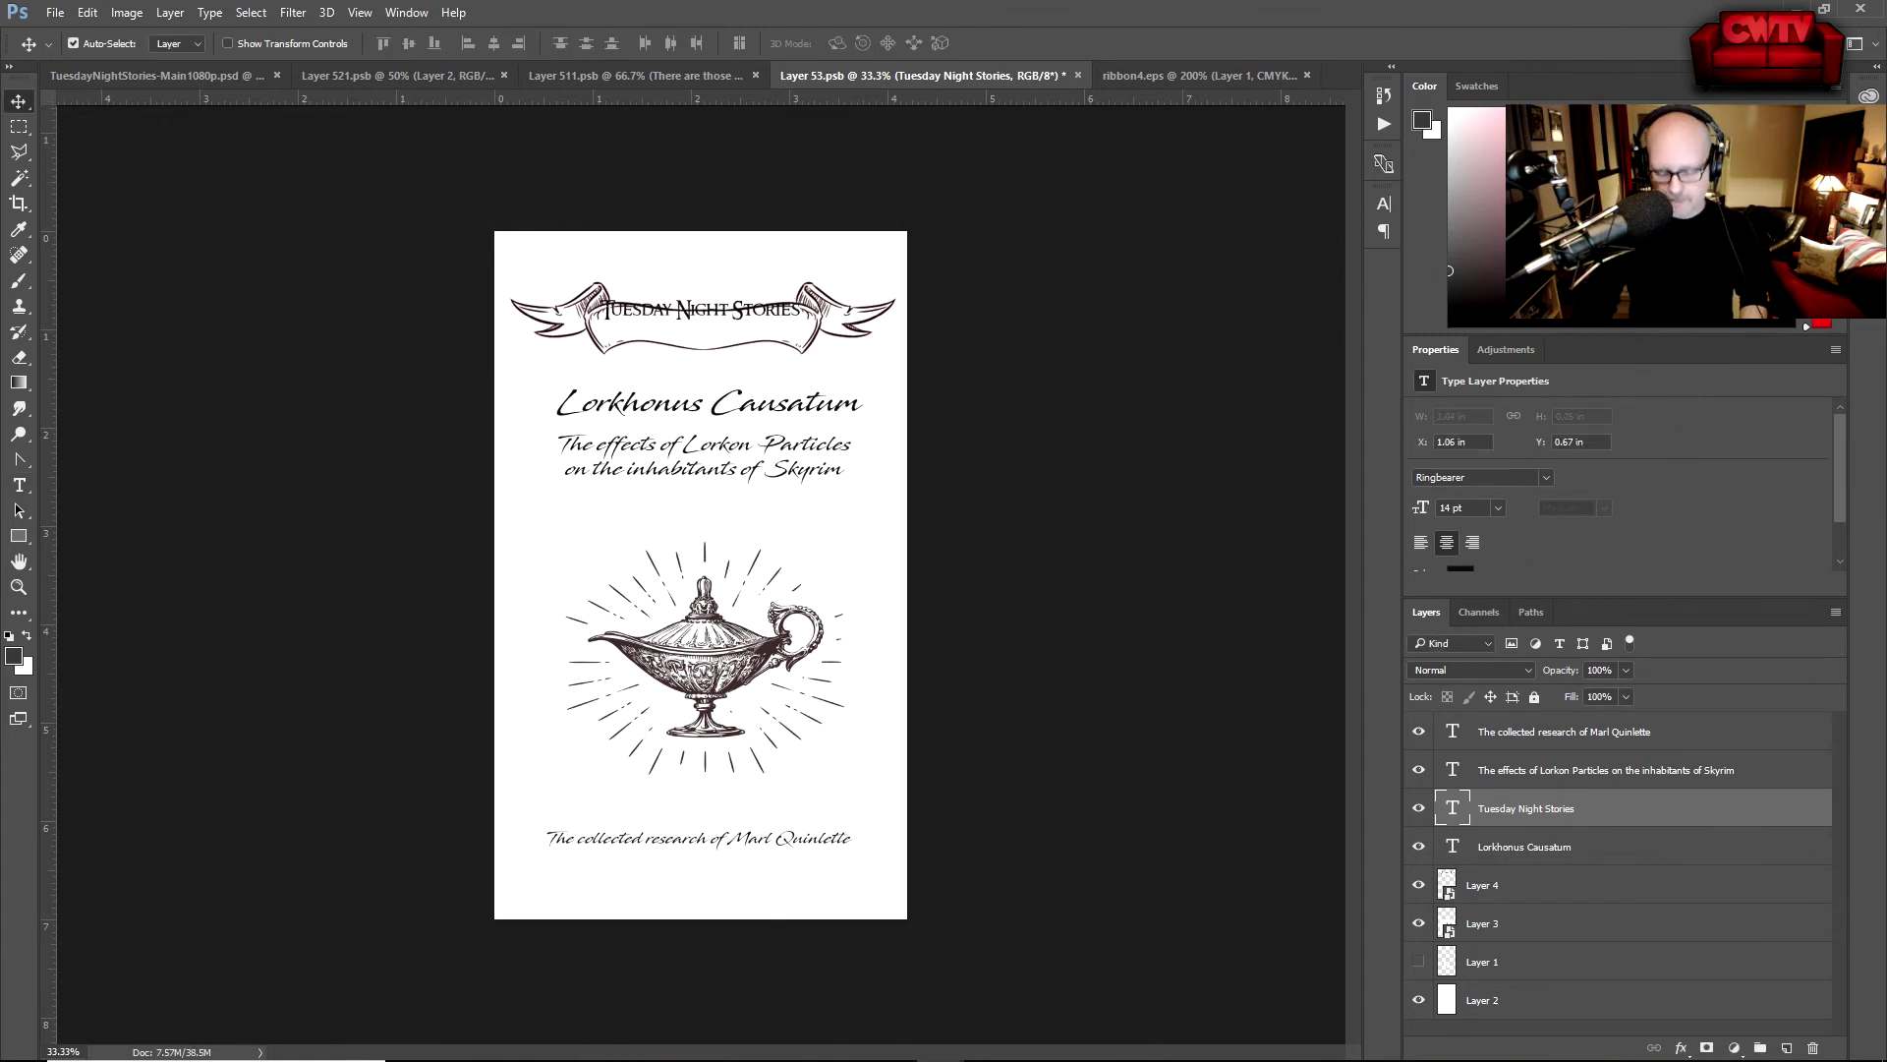
# - Nudge the title down four steps into the banner and zoom in to check it
pyautogui.press('Down')
pyautogui.press('Down')
pyautogui.press('Down')
pyautogui.press('Down')
pyautogui.press('Down')
pyautogui.press('Down')
pyautogui.press('Down')
pyautogui.press('Down')
pyautogui.press('Down')
pyautogui.press('Down')
pyautogui.press('Down')
pyautogui.press('Down')
pyautogui.press('Down')
pyautogui.press('Down')
pyautogui.press('Down')
pyautogui.press('Down')
pyautogui.press('Down')
pyautogui.press('Down')
pyautogui.press('Down')
pyautogui.press('Down')
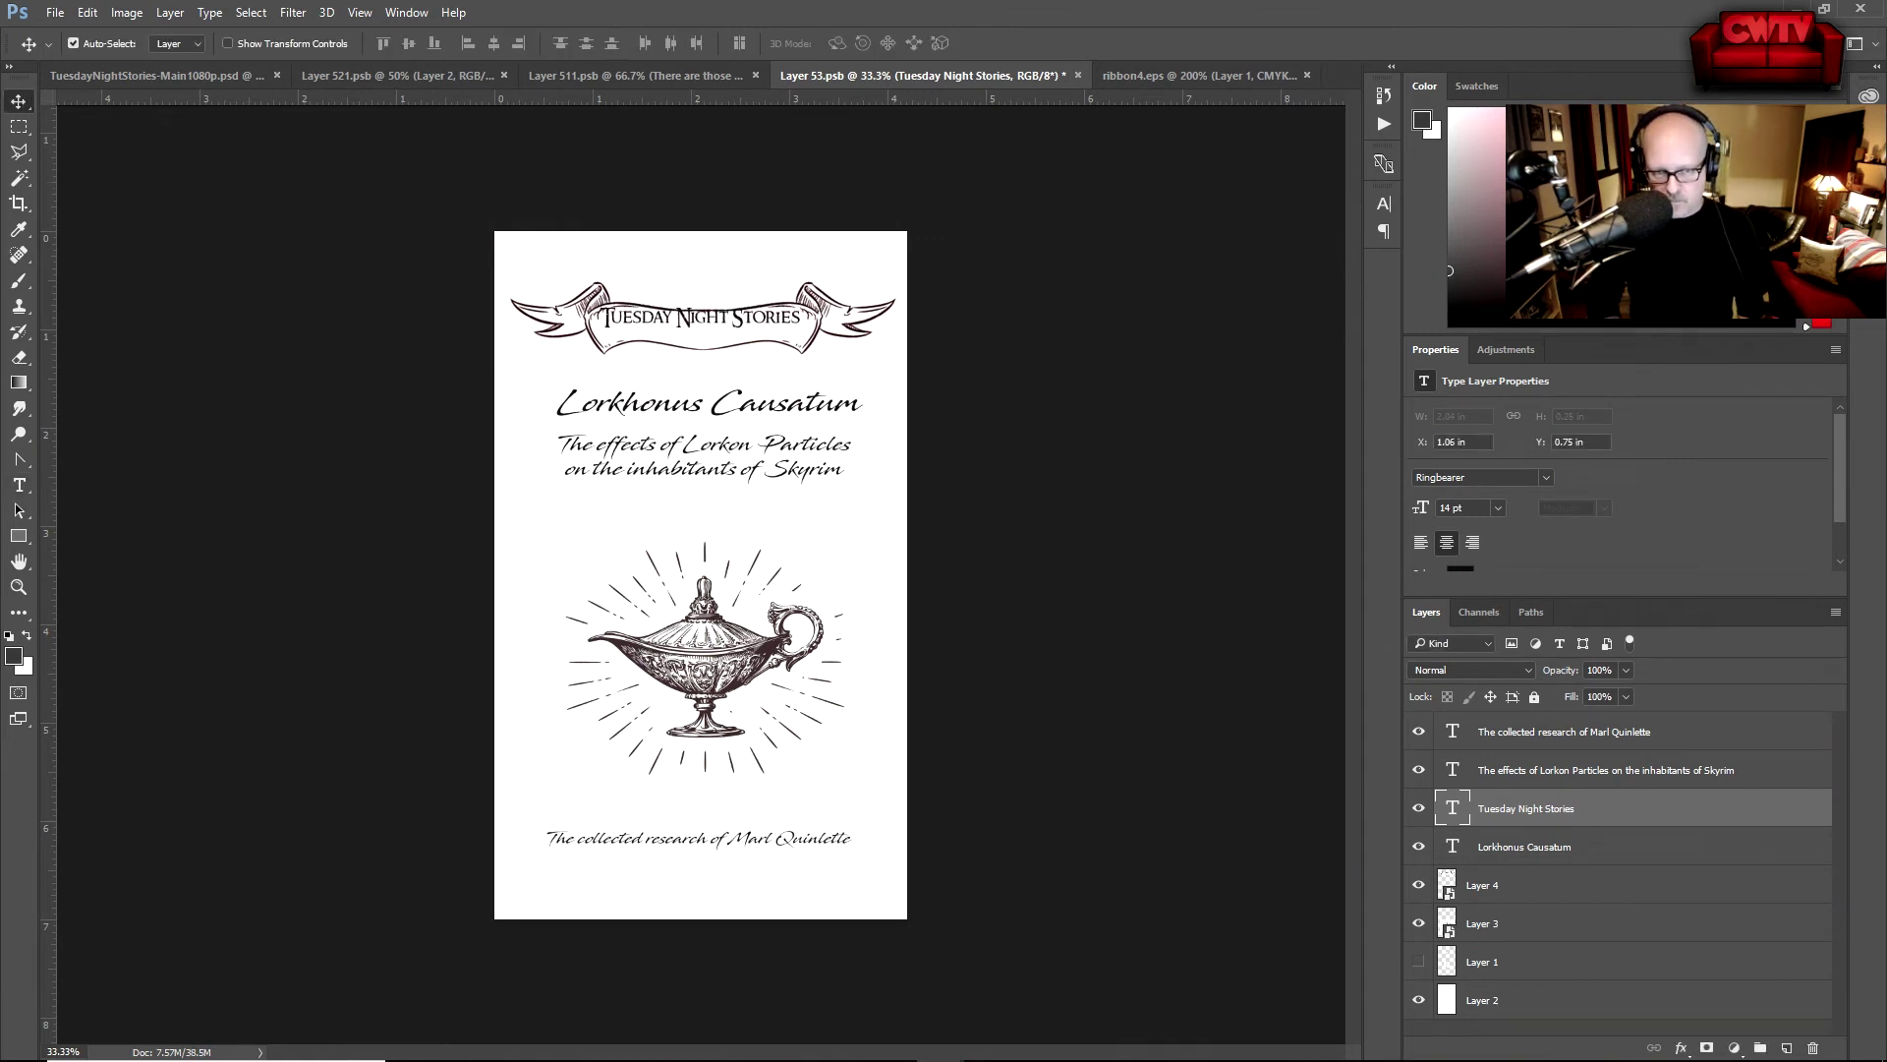
pyautogui.press('Down')
pyautogui.press('Down')
pyautogui.press('Down')
pyautogui.press('Down')
pyautogui.press('Down')
pyautogui.press('Down')
pyautogui.press('Down')
pyautogui.press('Down')
pyautogui.press('Down')
pyautogui.press('Down')
pyautogui.press('Down')
pyautogui.press('Down')
pyautogui.press('Down')
pyautogui.press('Down')
pyautogui.press('Down')
pyautogui.press('Down')
pyautogui.press('Down')
pyautogui.press('Down')
pyautogui.press('Down')
pyautogui.press('Down')
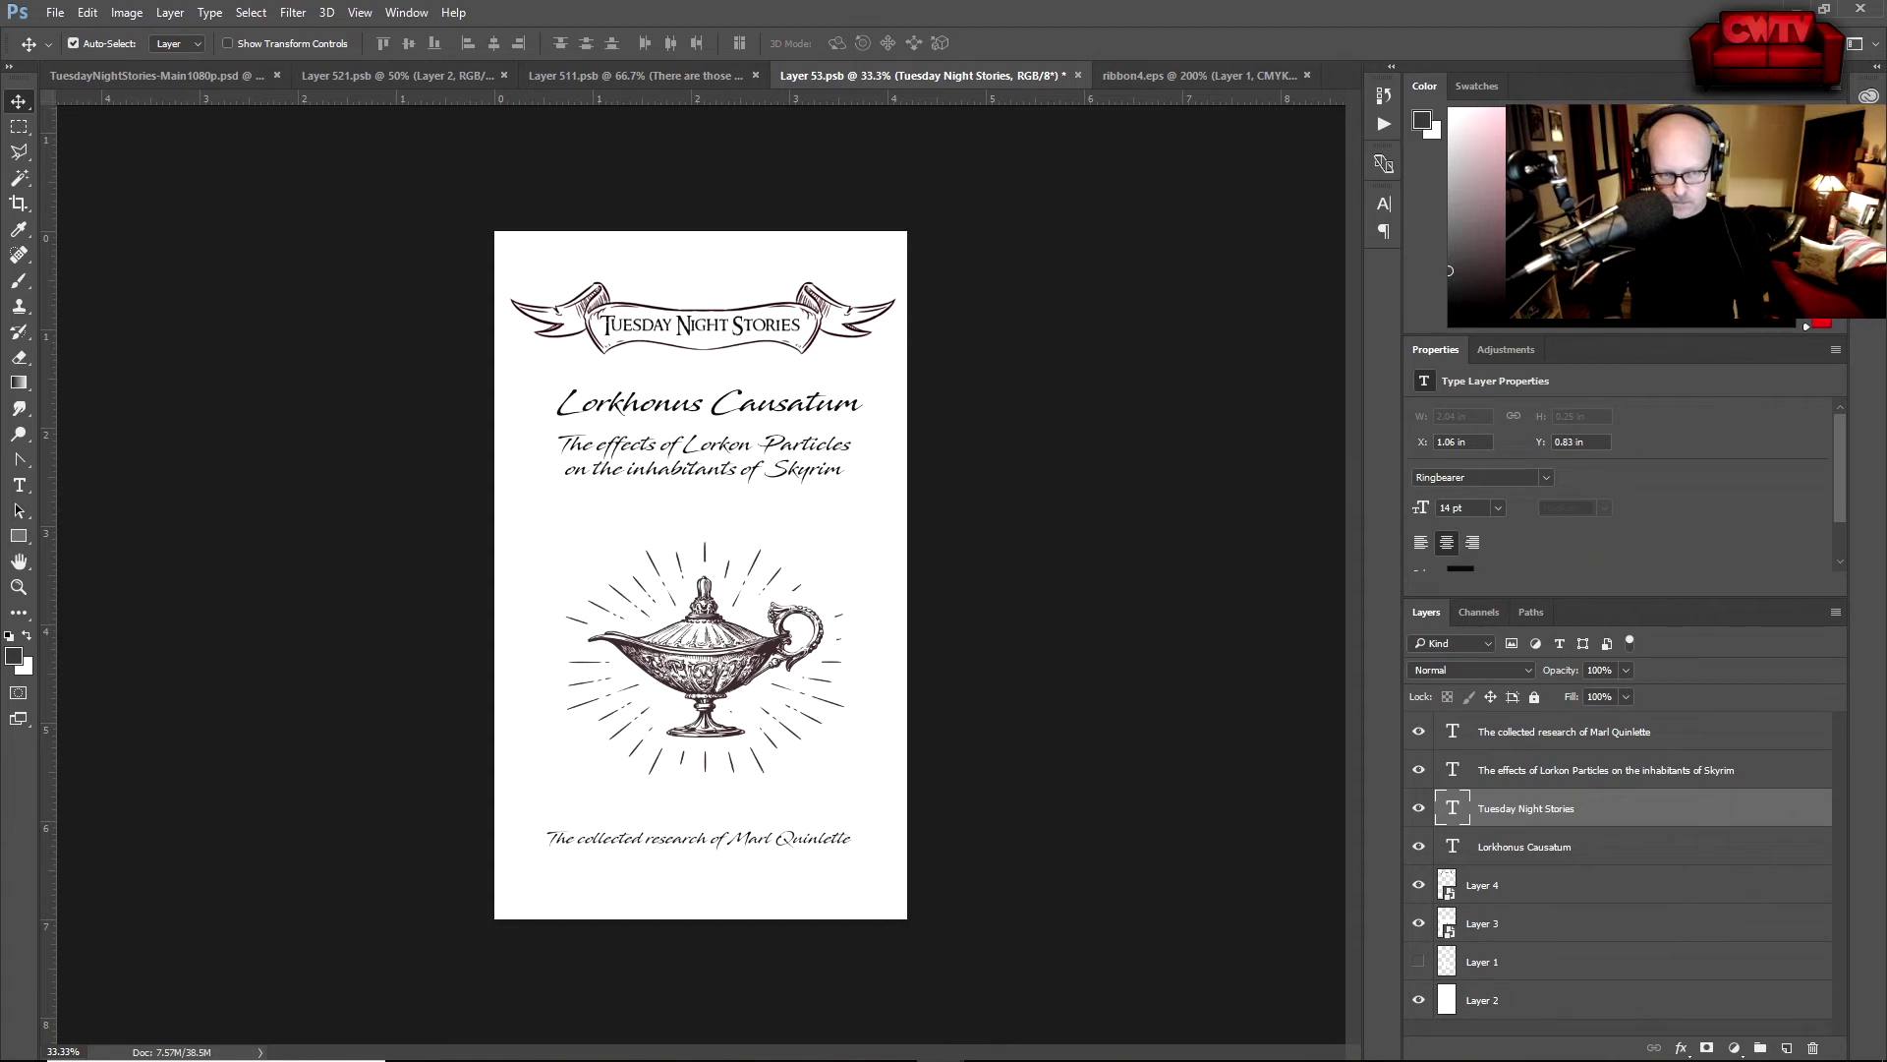
pyautogui.press('Down')
pyautogui.press('Down')
pyautogui.press('Down')
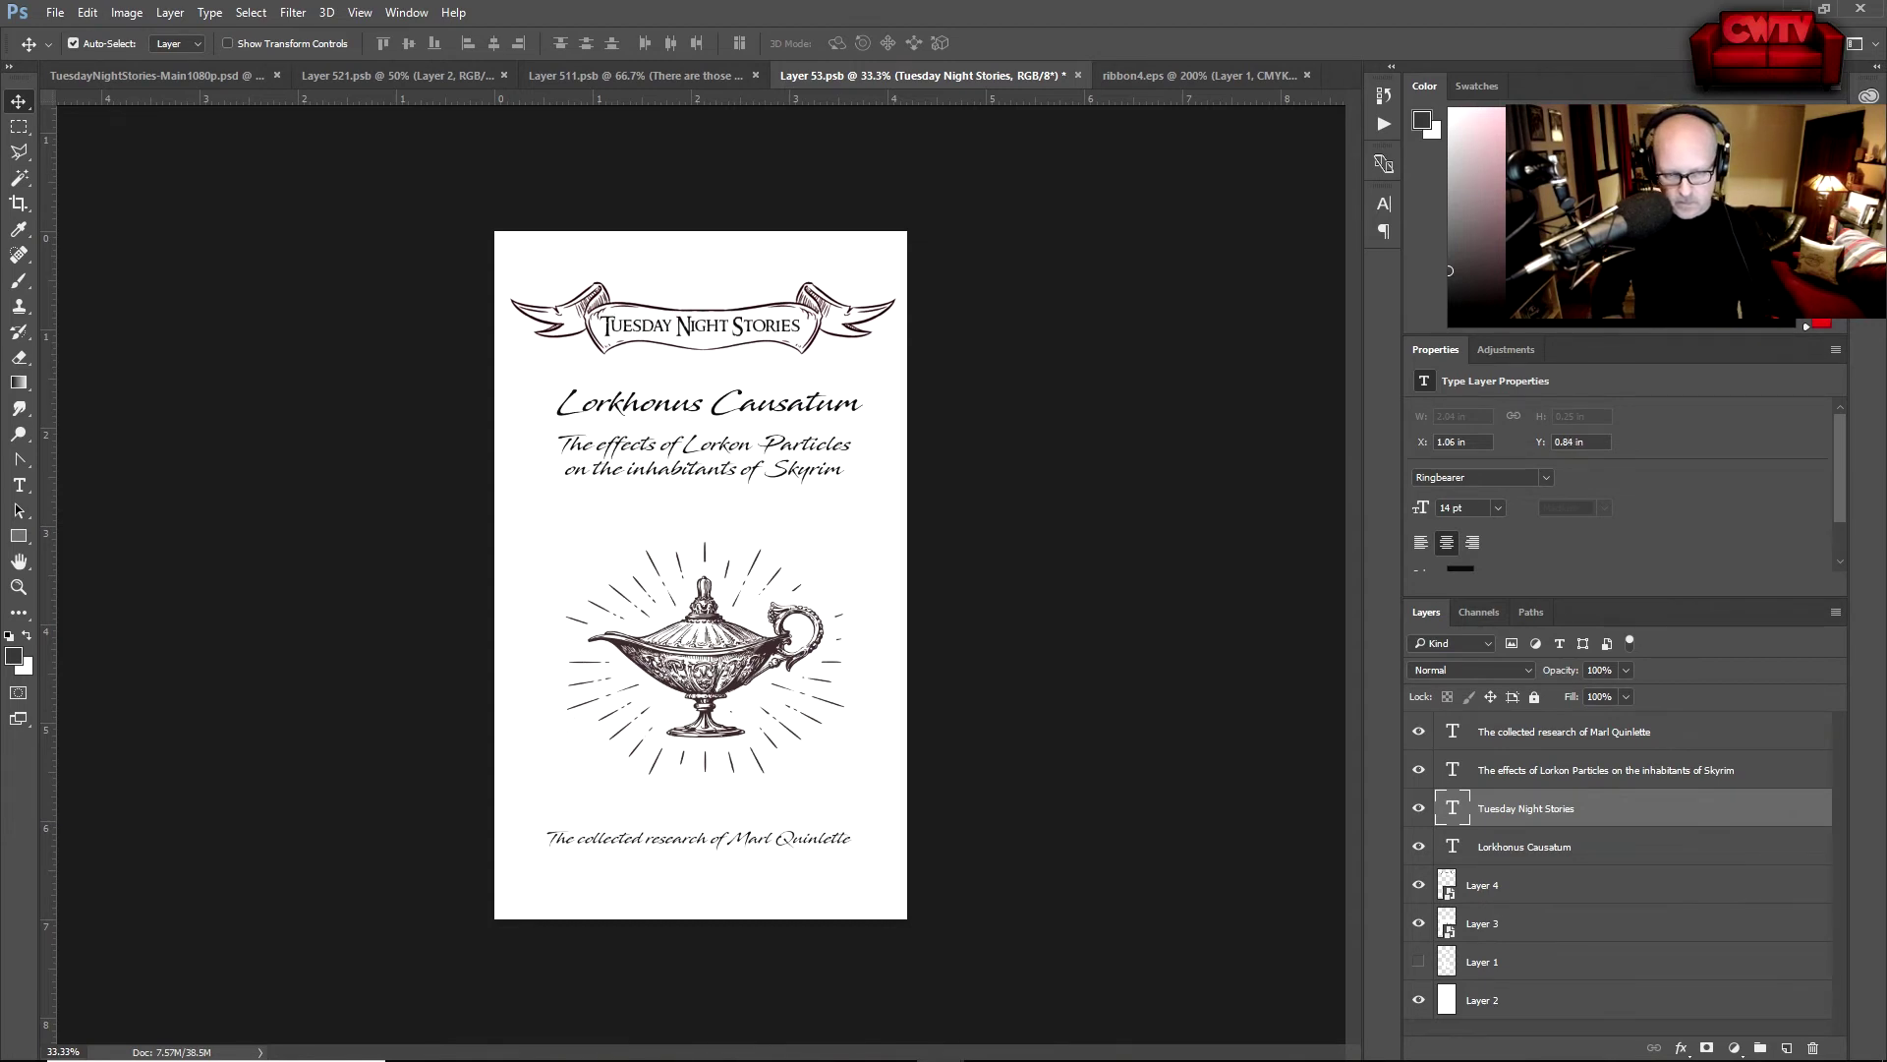
pyautogui.press('Down')
pyautogui.press('Down')
pyautogui.press('Down')
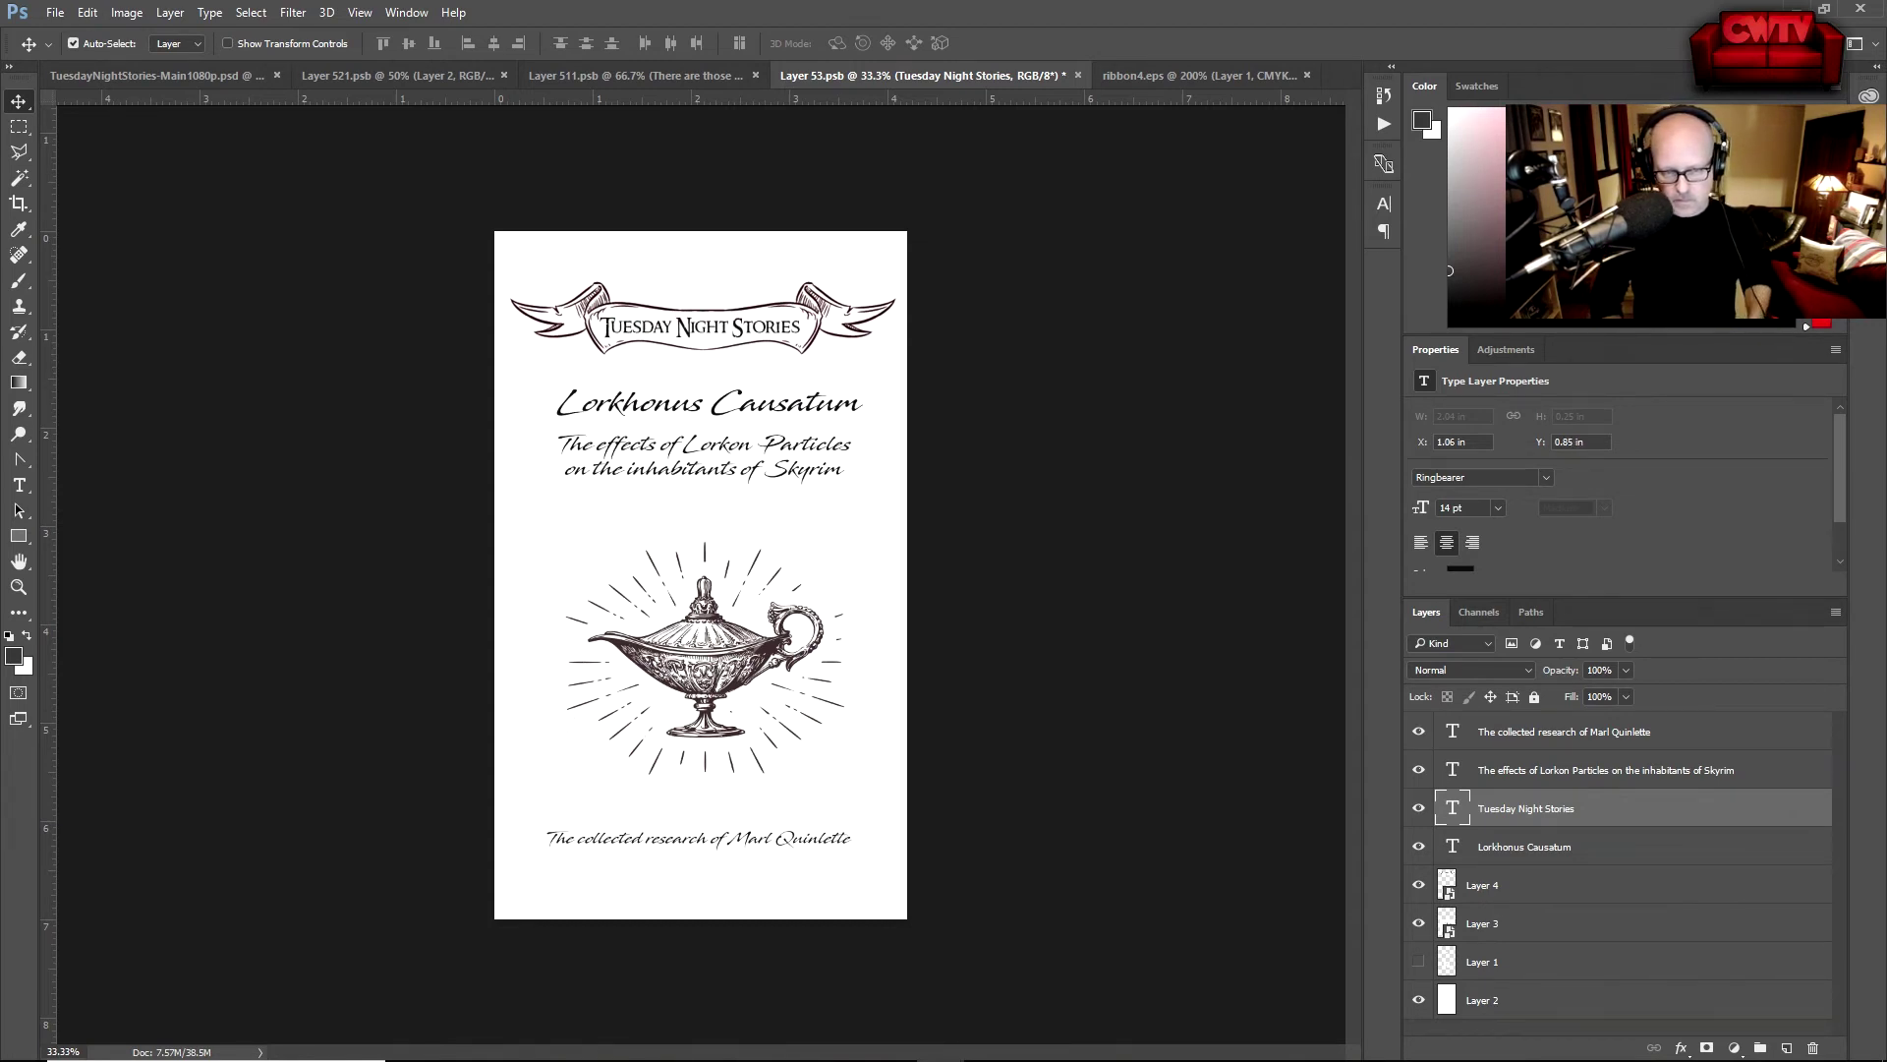
pyautogui.hotkey('ctrl', '=')
pyautogui.hotkey('ctrl', '=')
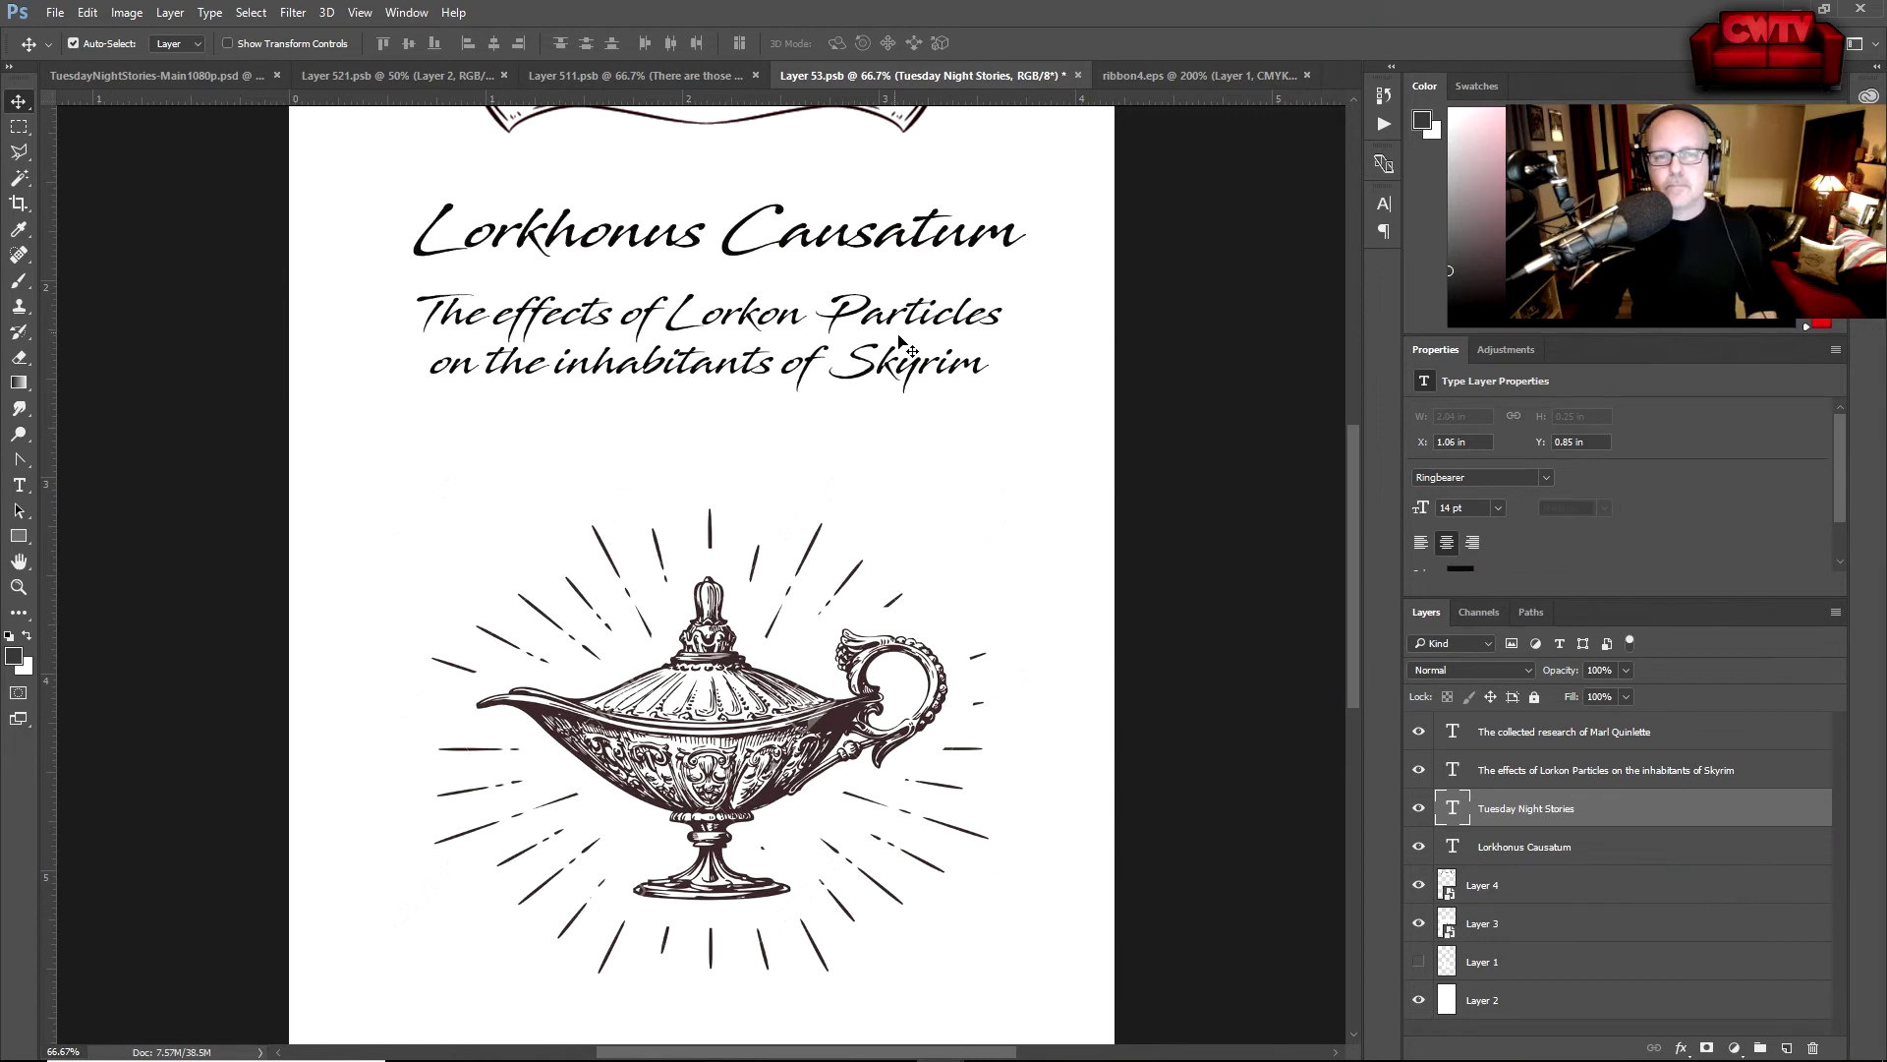
# - Recolour the title text to 351f1e, sampled from the banner outline's dark brown
pyautogui.moveTo(1353, 631); pyautogui.dragTo(1345, 547)
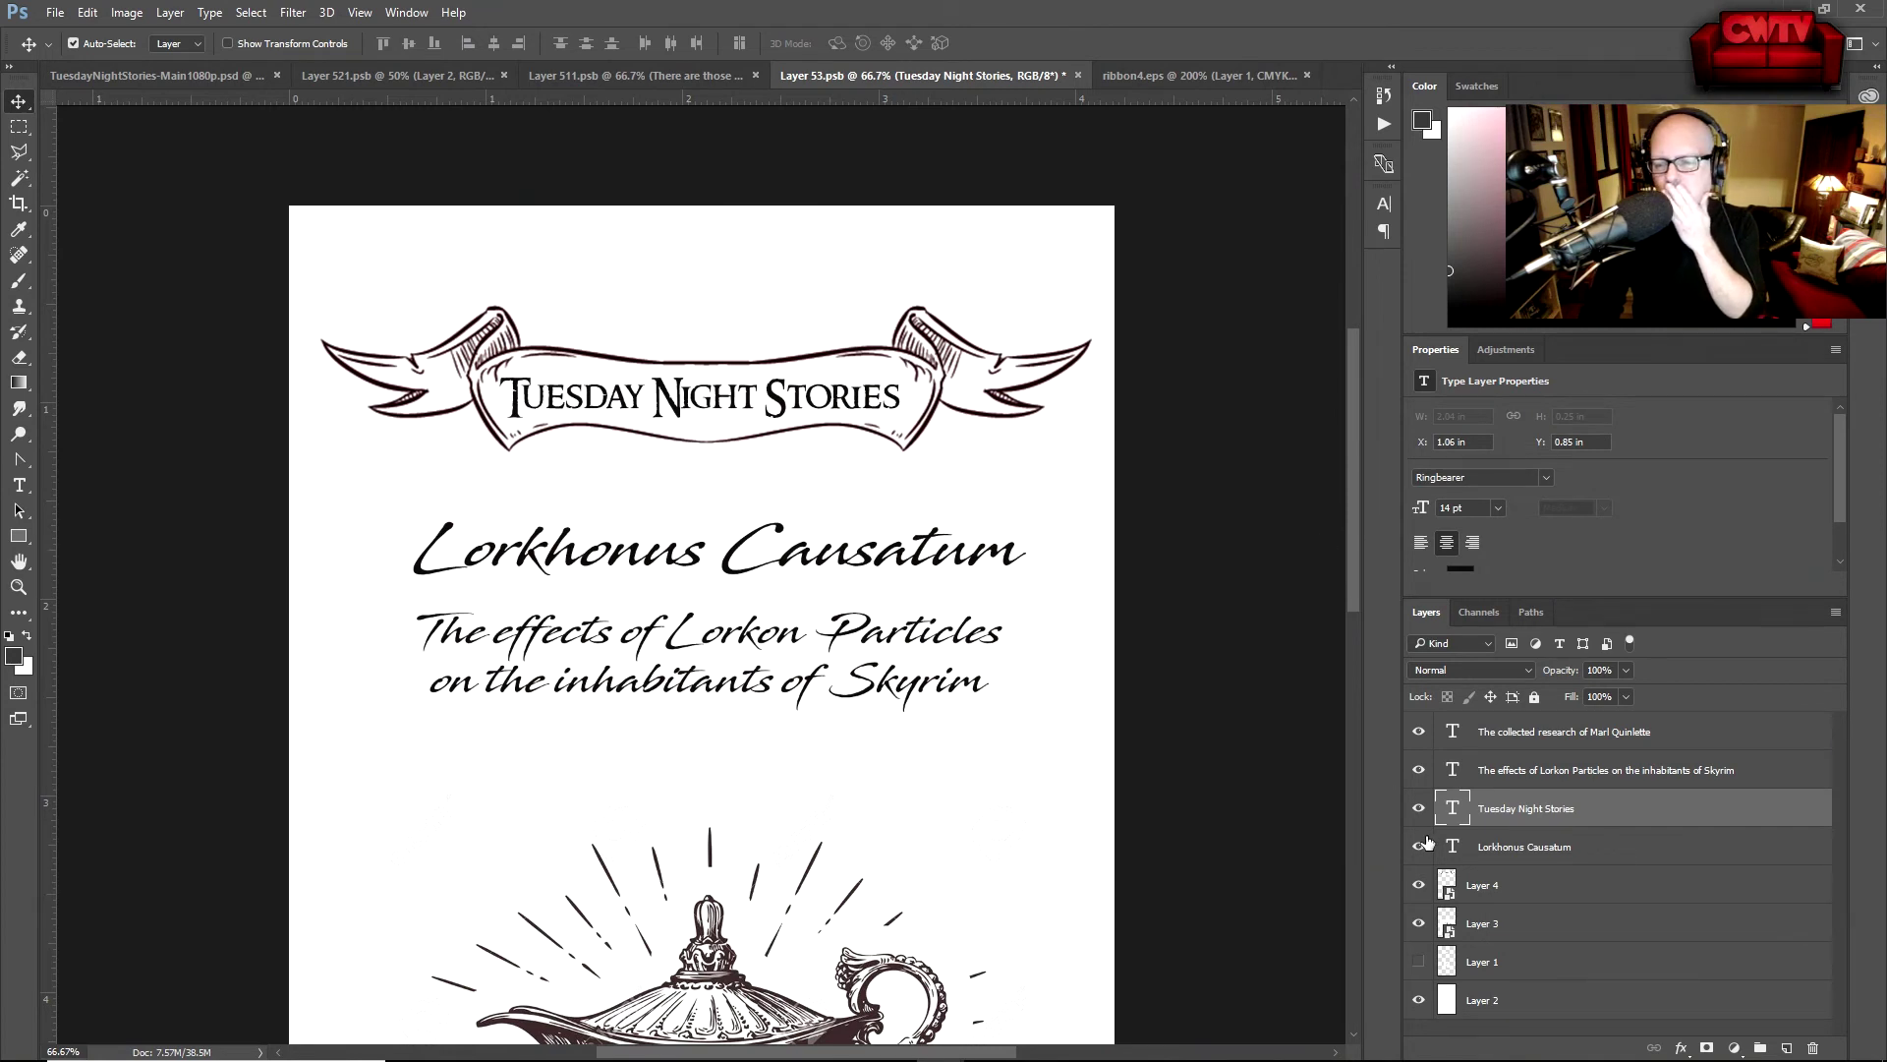
pyautogui.doubleClick(1452, 814)
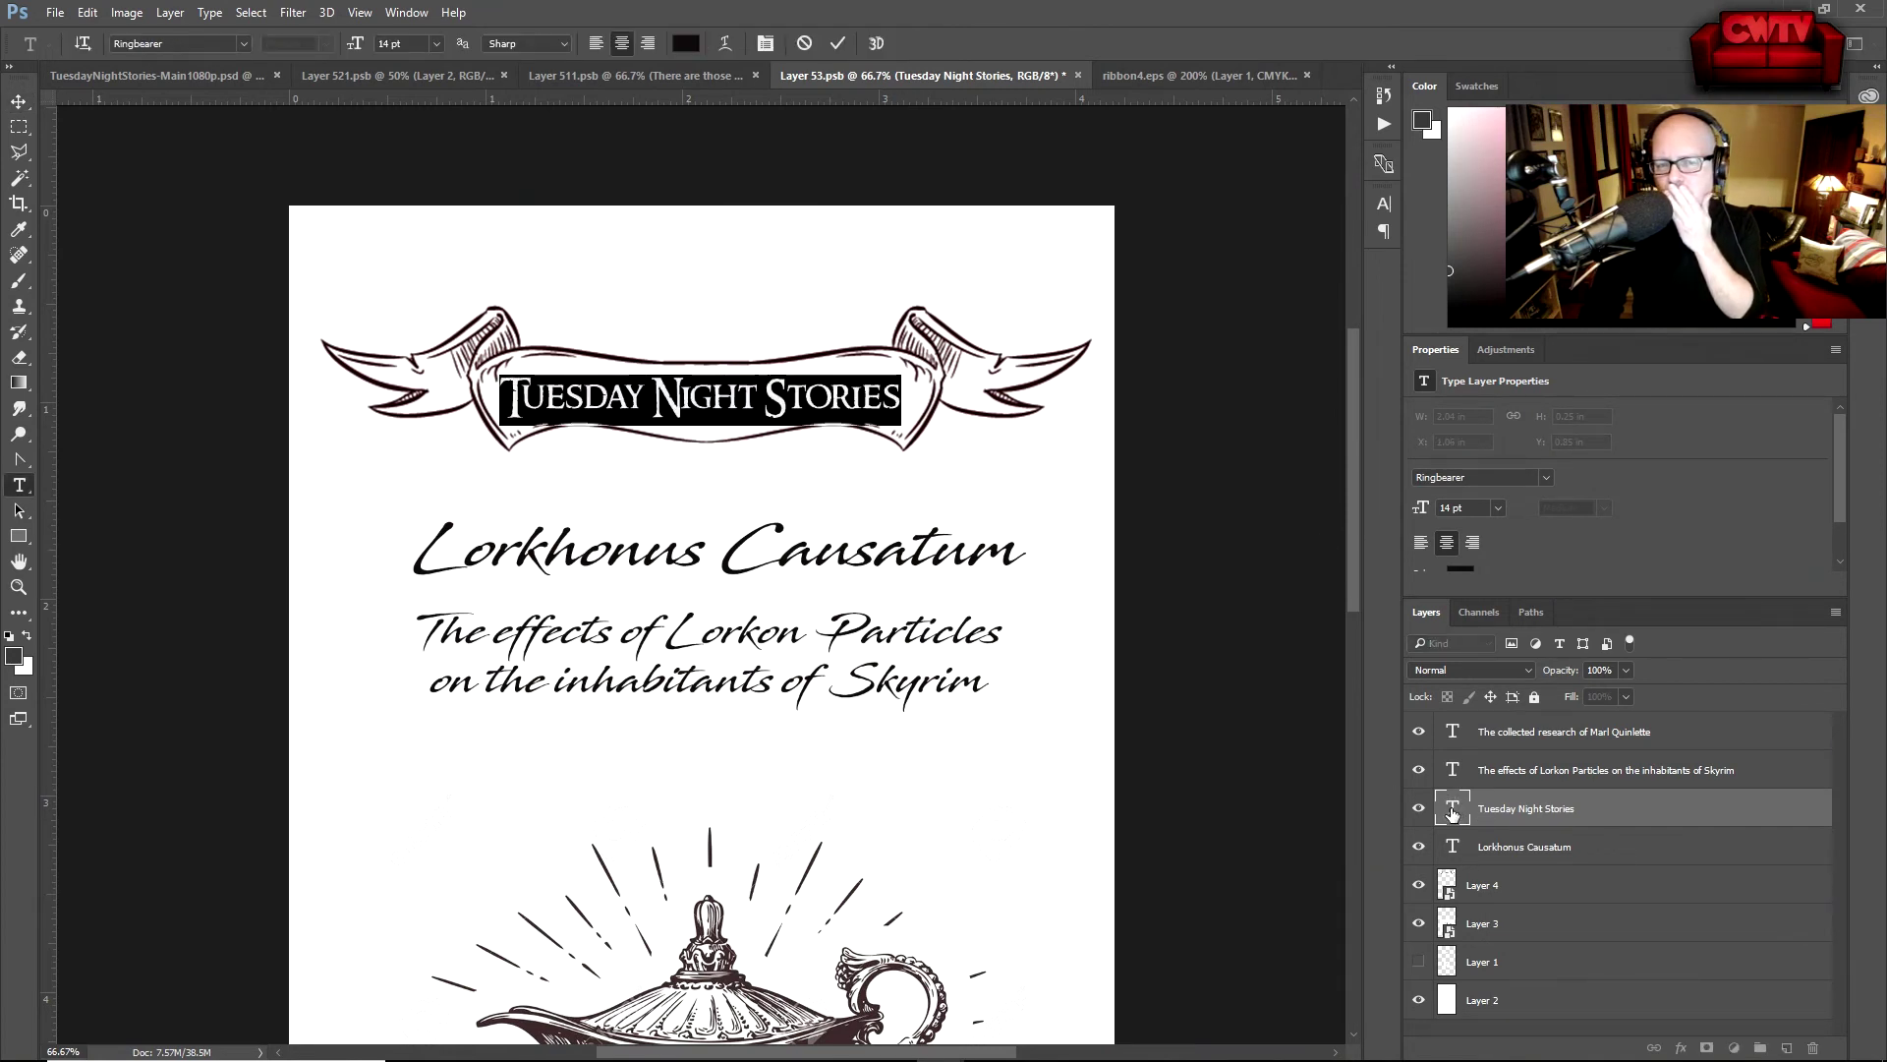
pyautogui.click(686, 43)
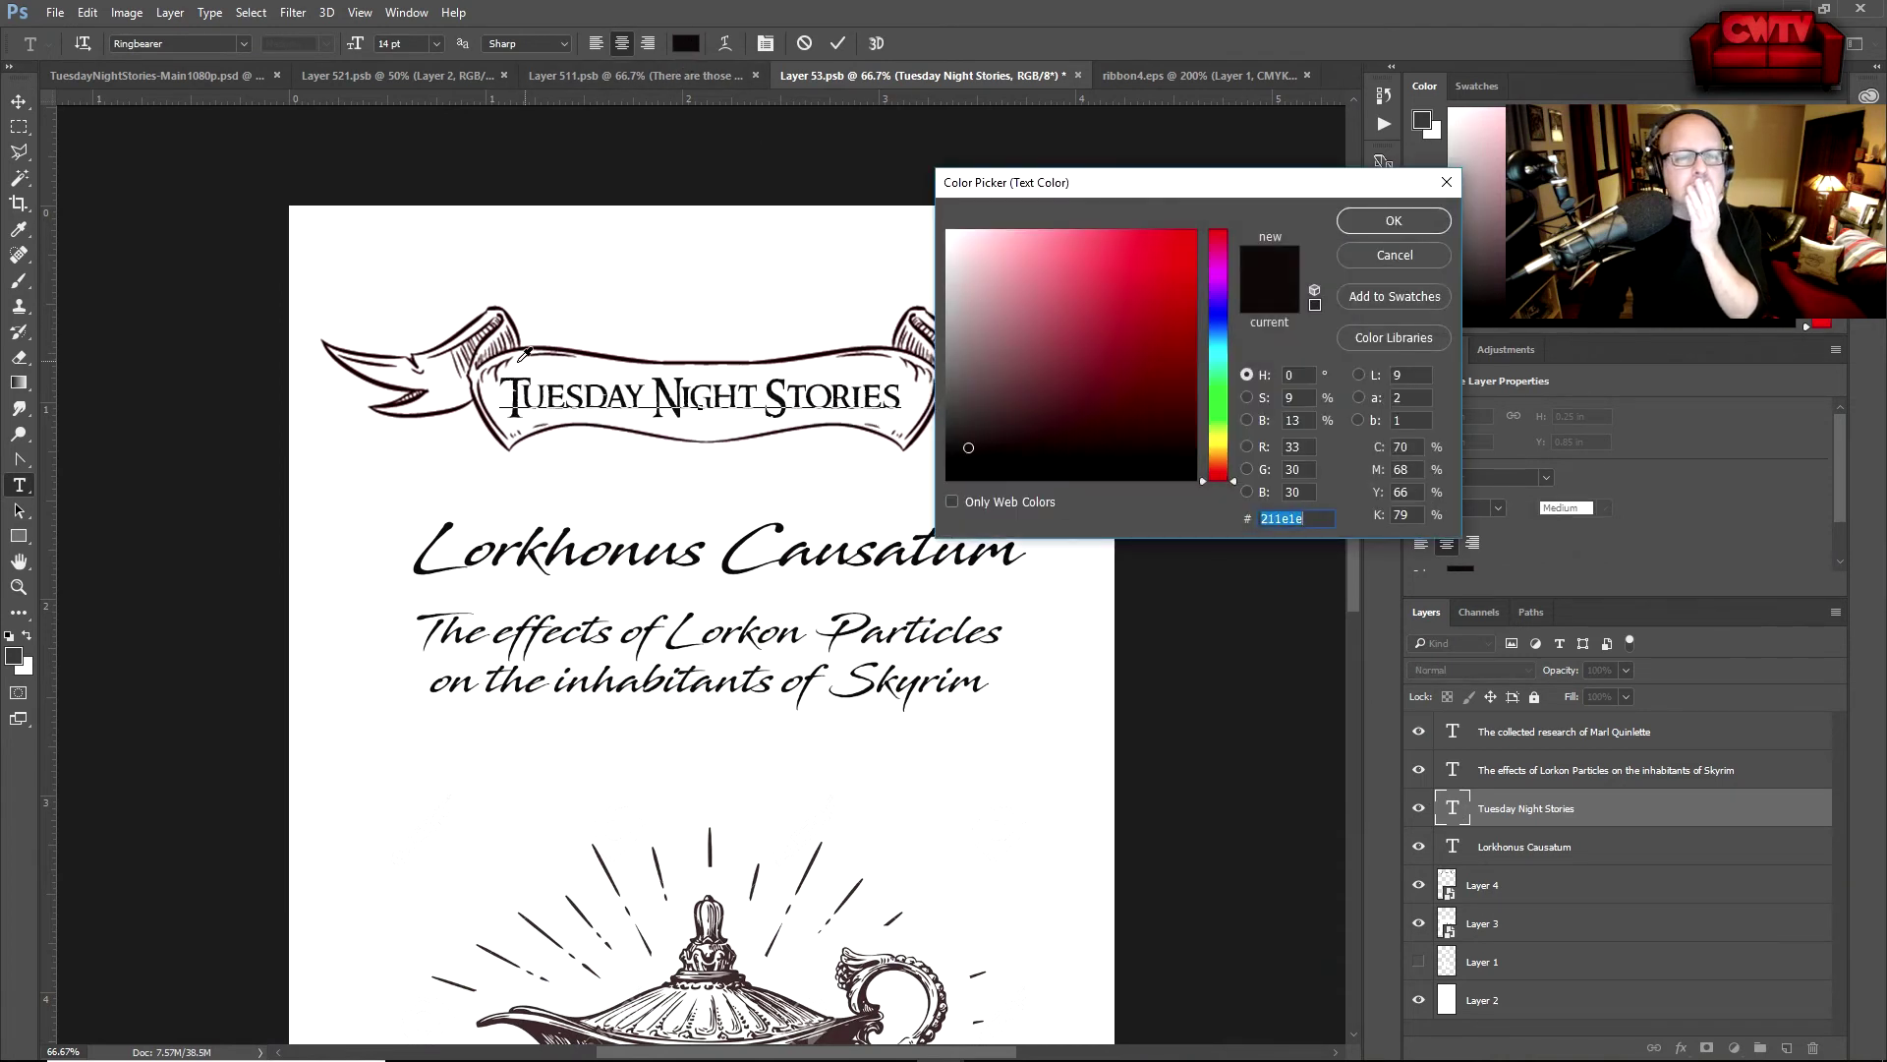
pyautogui.click(401, 380)
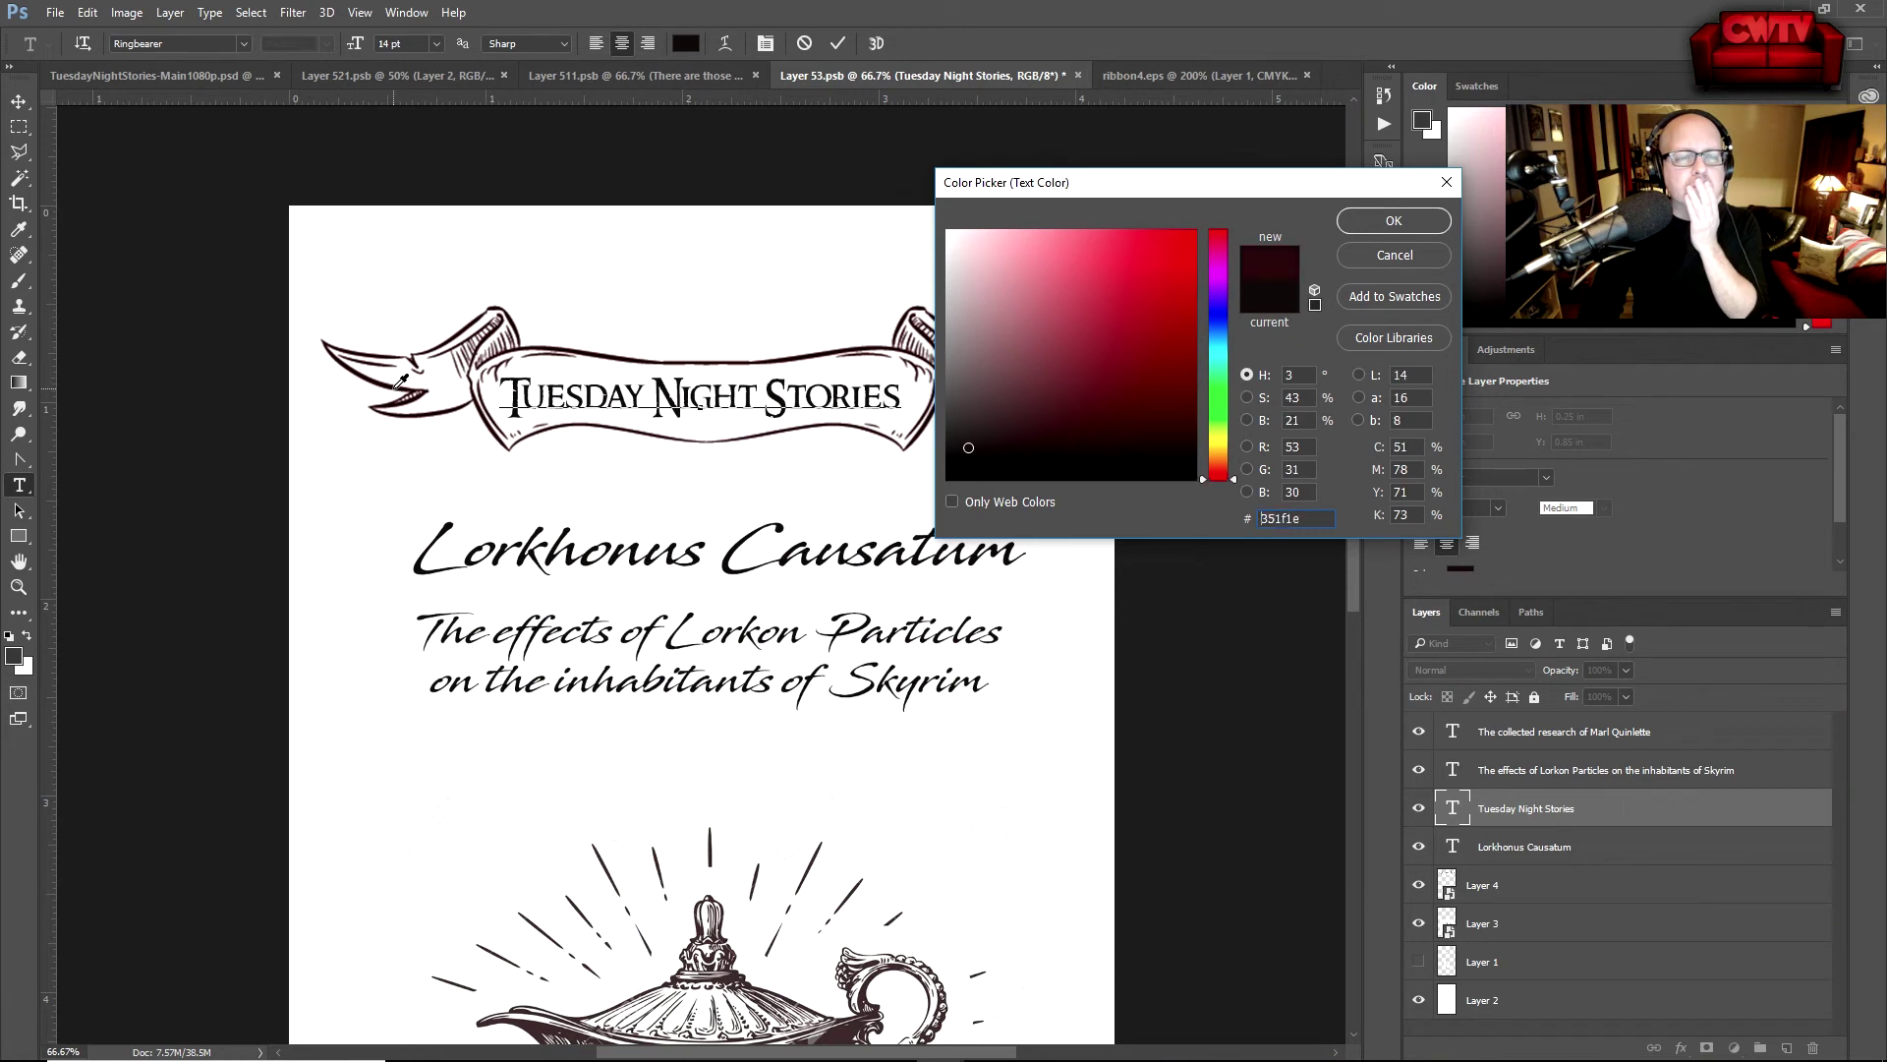
pyautogui.click(1370, 222)
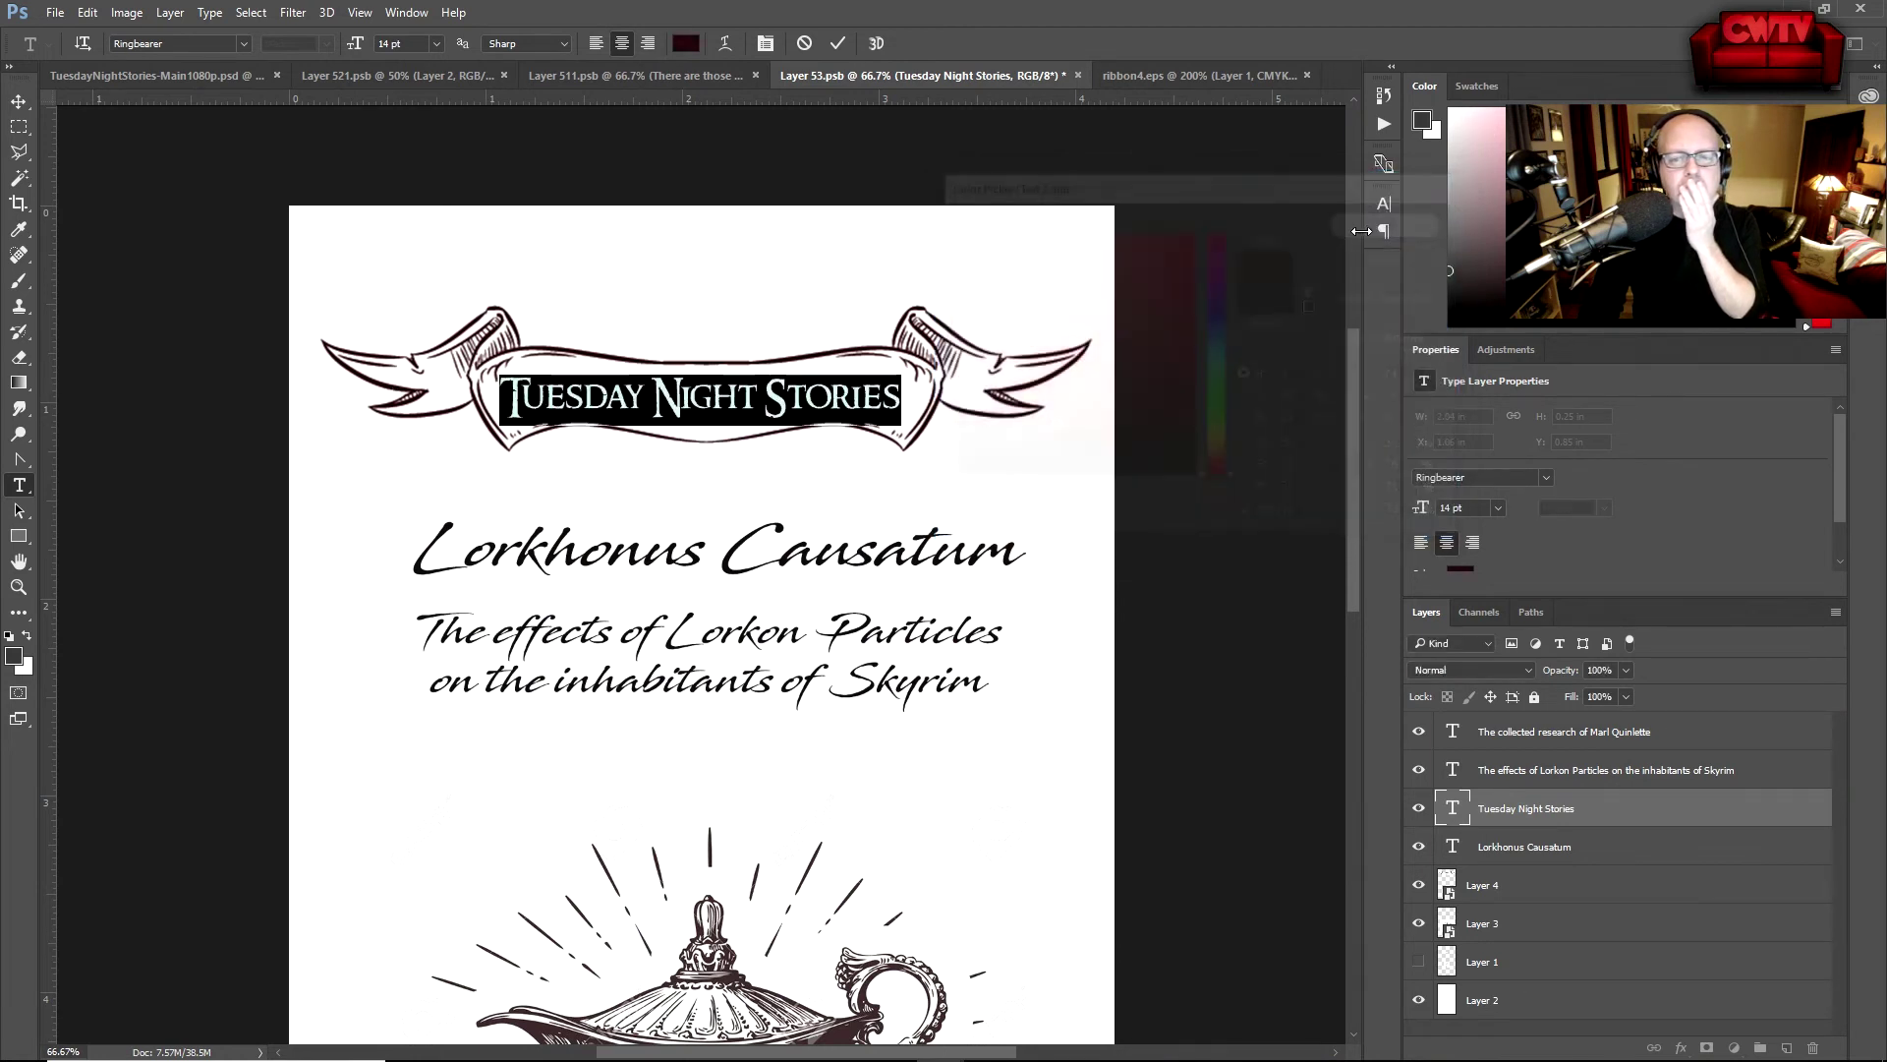
pyautogui.click(1497, 849)
pyautogui.press('v')
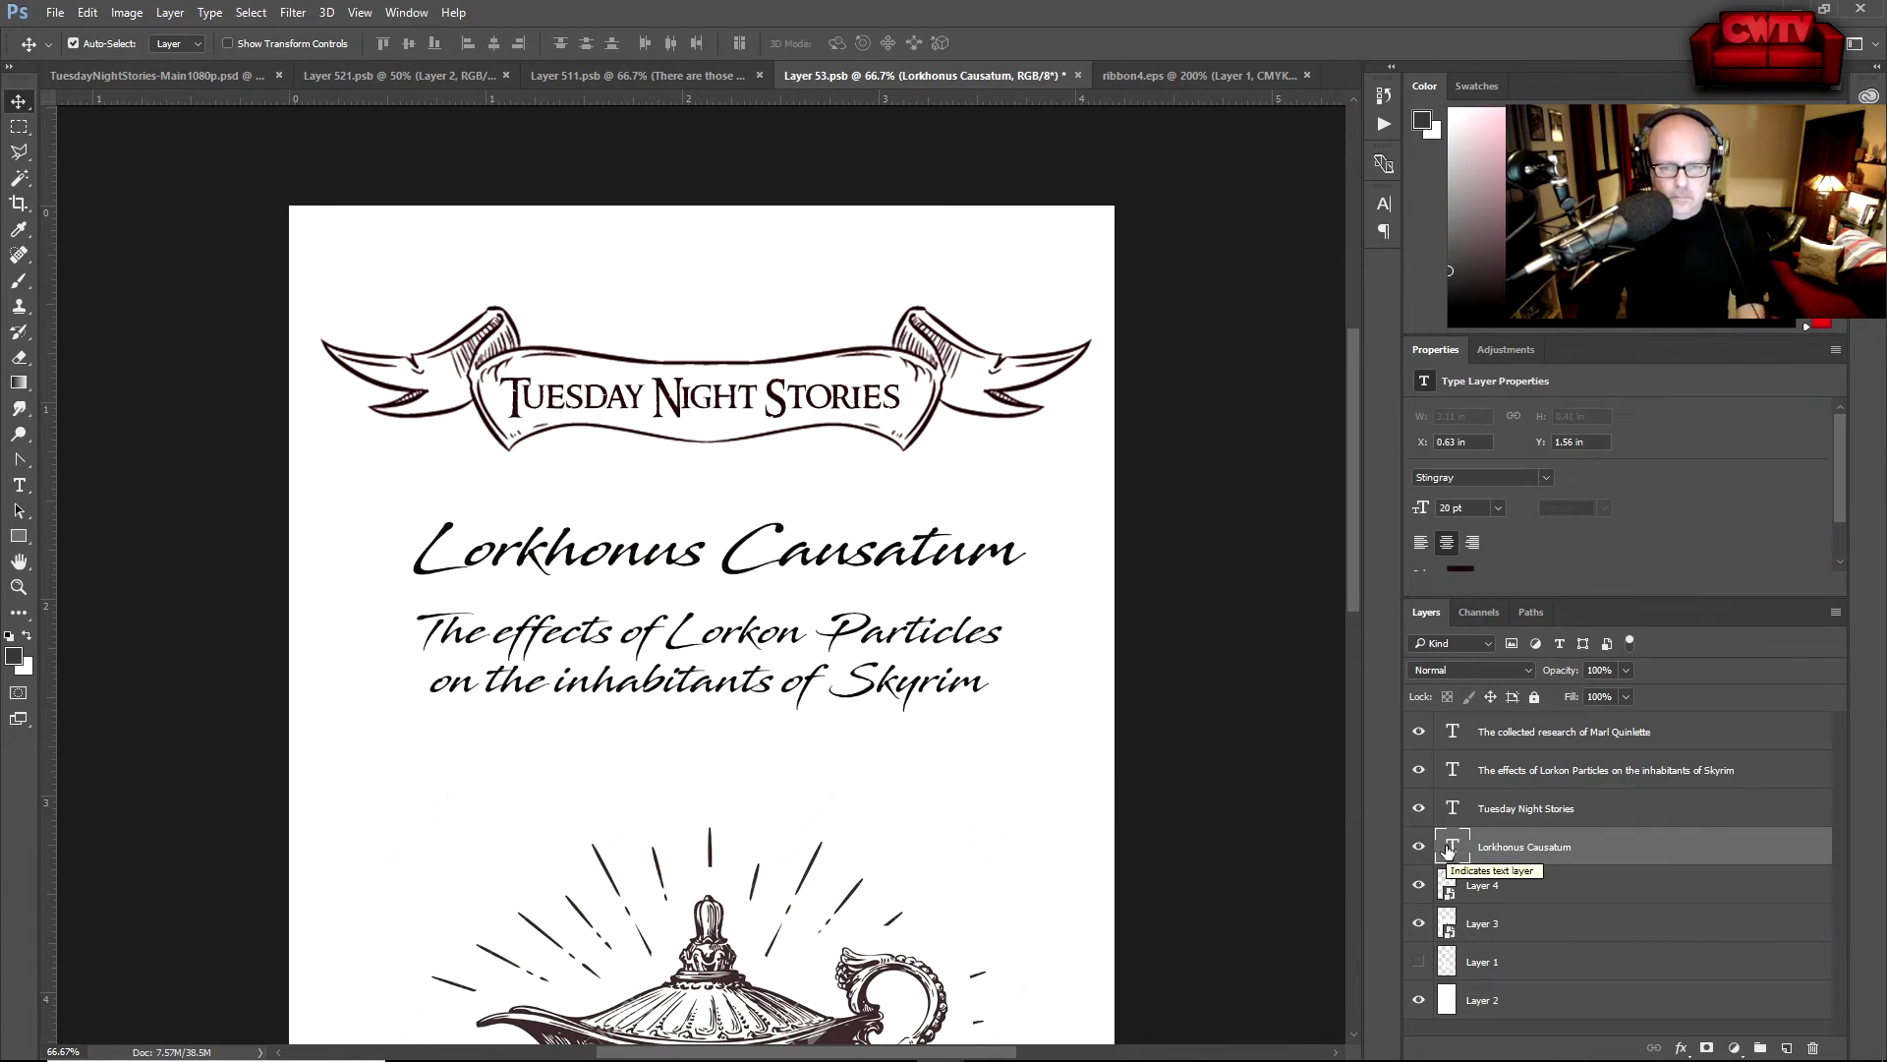
# - Nudge Layer 4's banner two steps left and zoom out to check the cover
pyautogui.click(1518, 888)
pyautogui.press('Left')
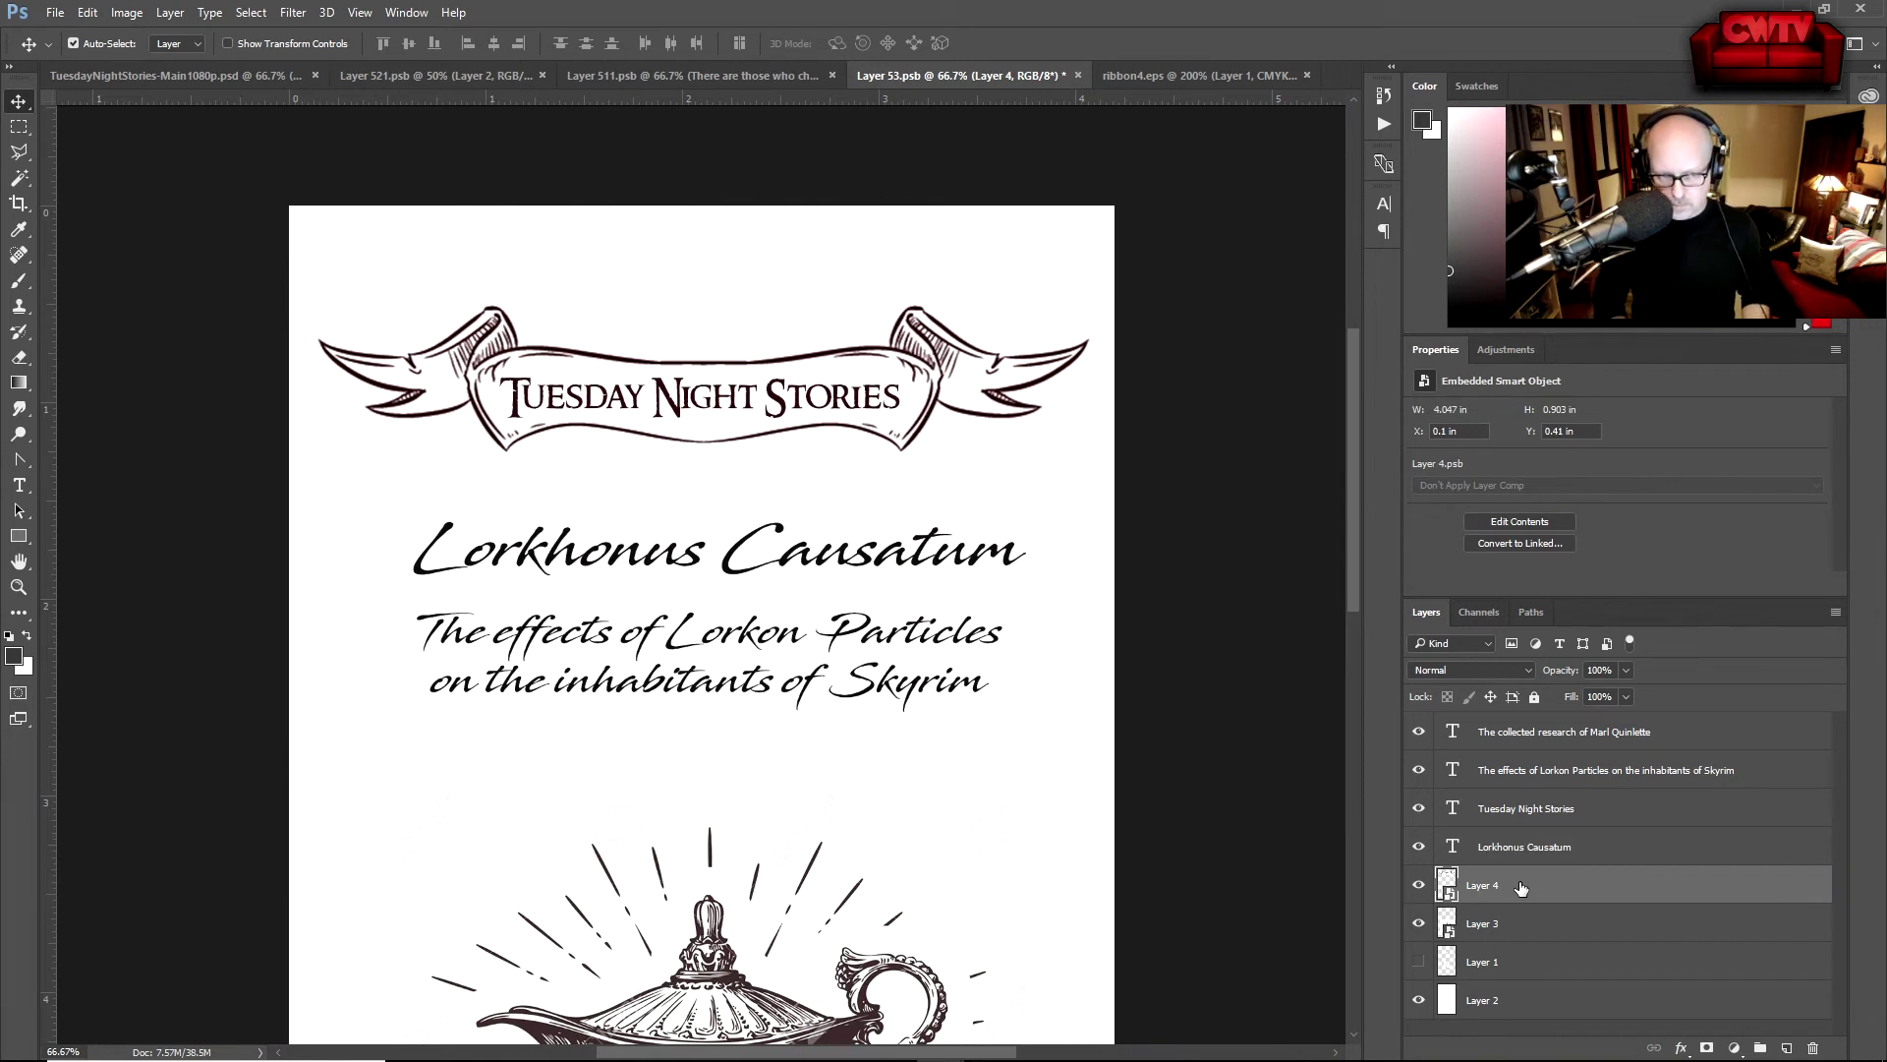
pyautogui.press('Left')
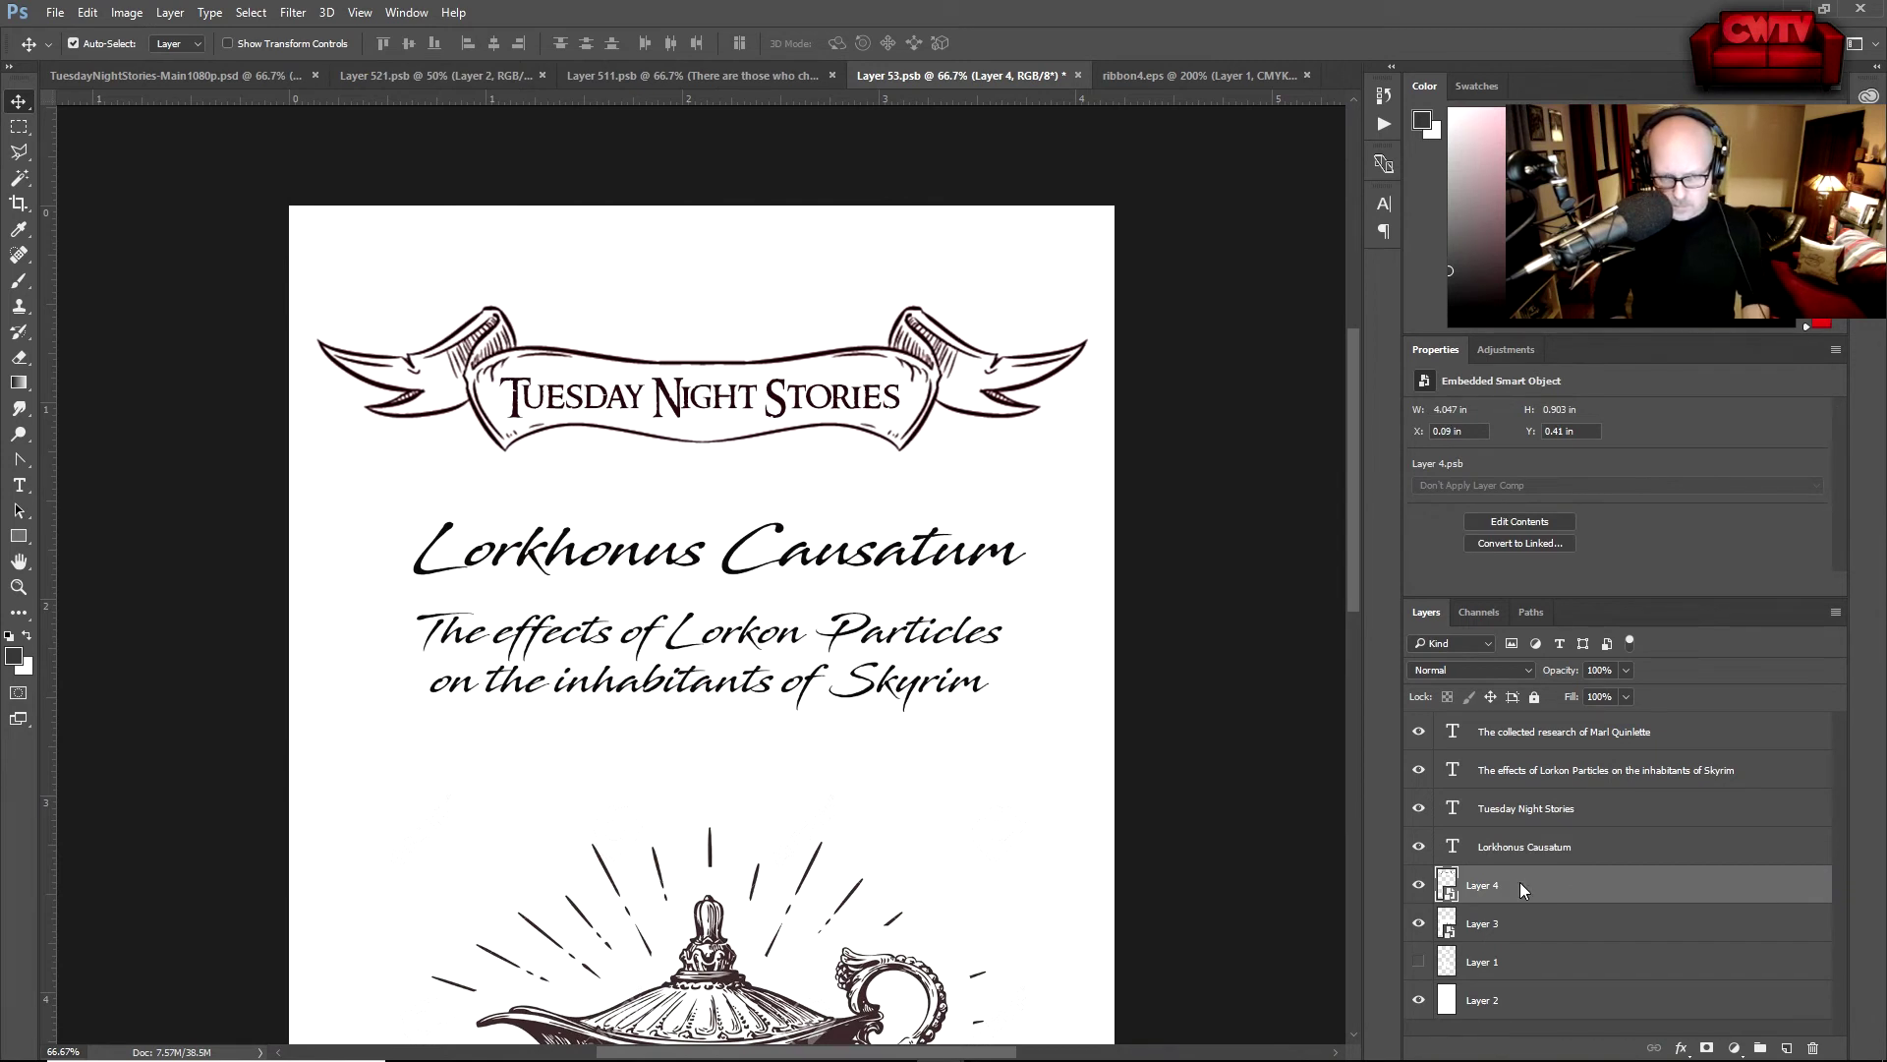
pyautogui.press('Left')
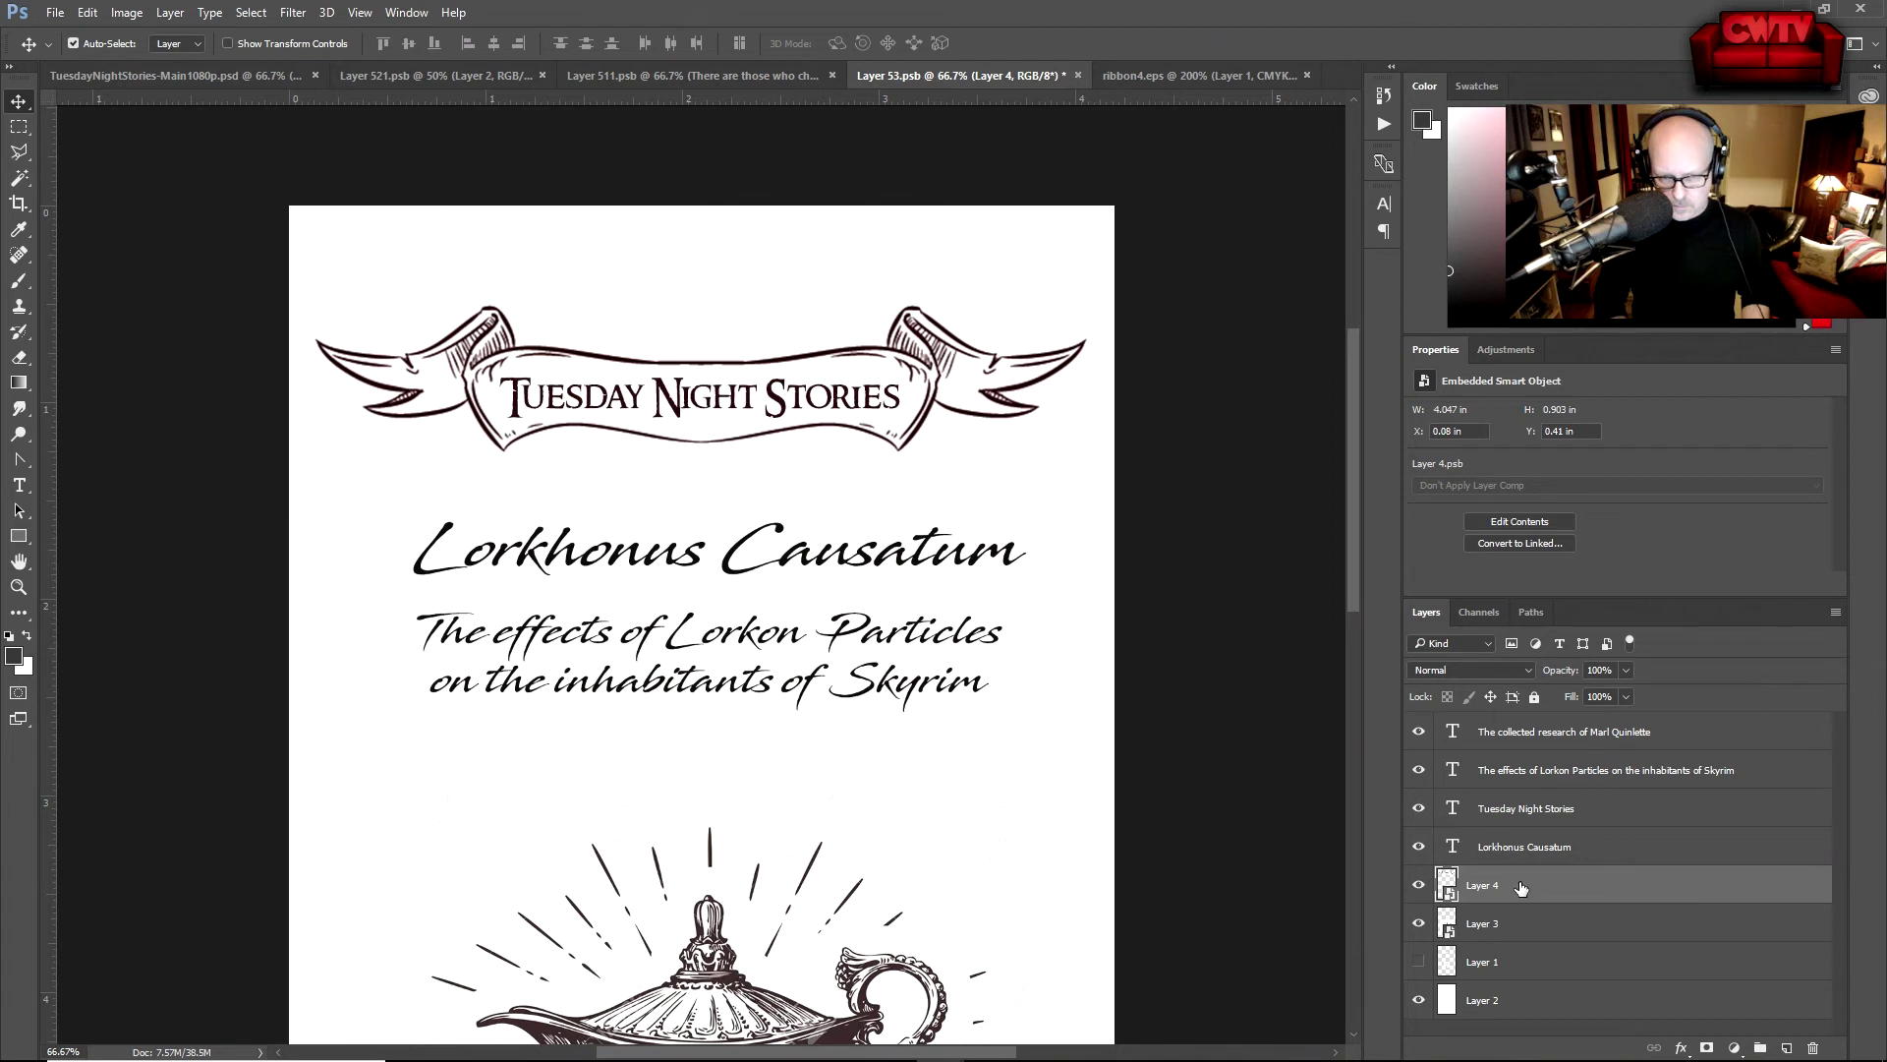
pyautogui.press('Right')
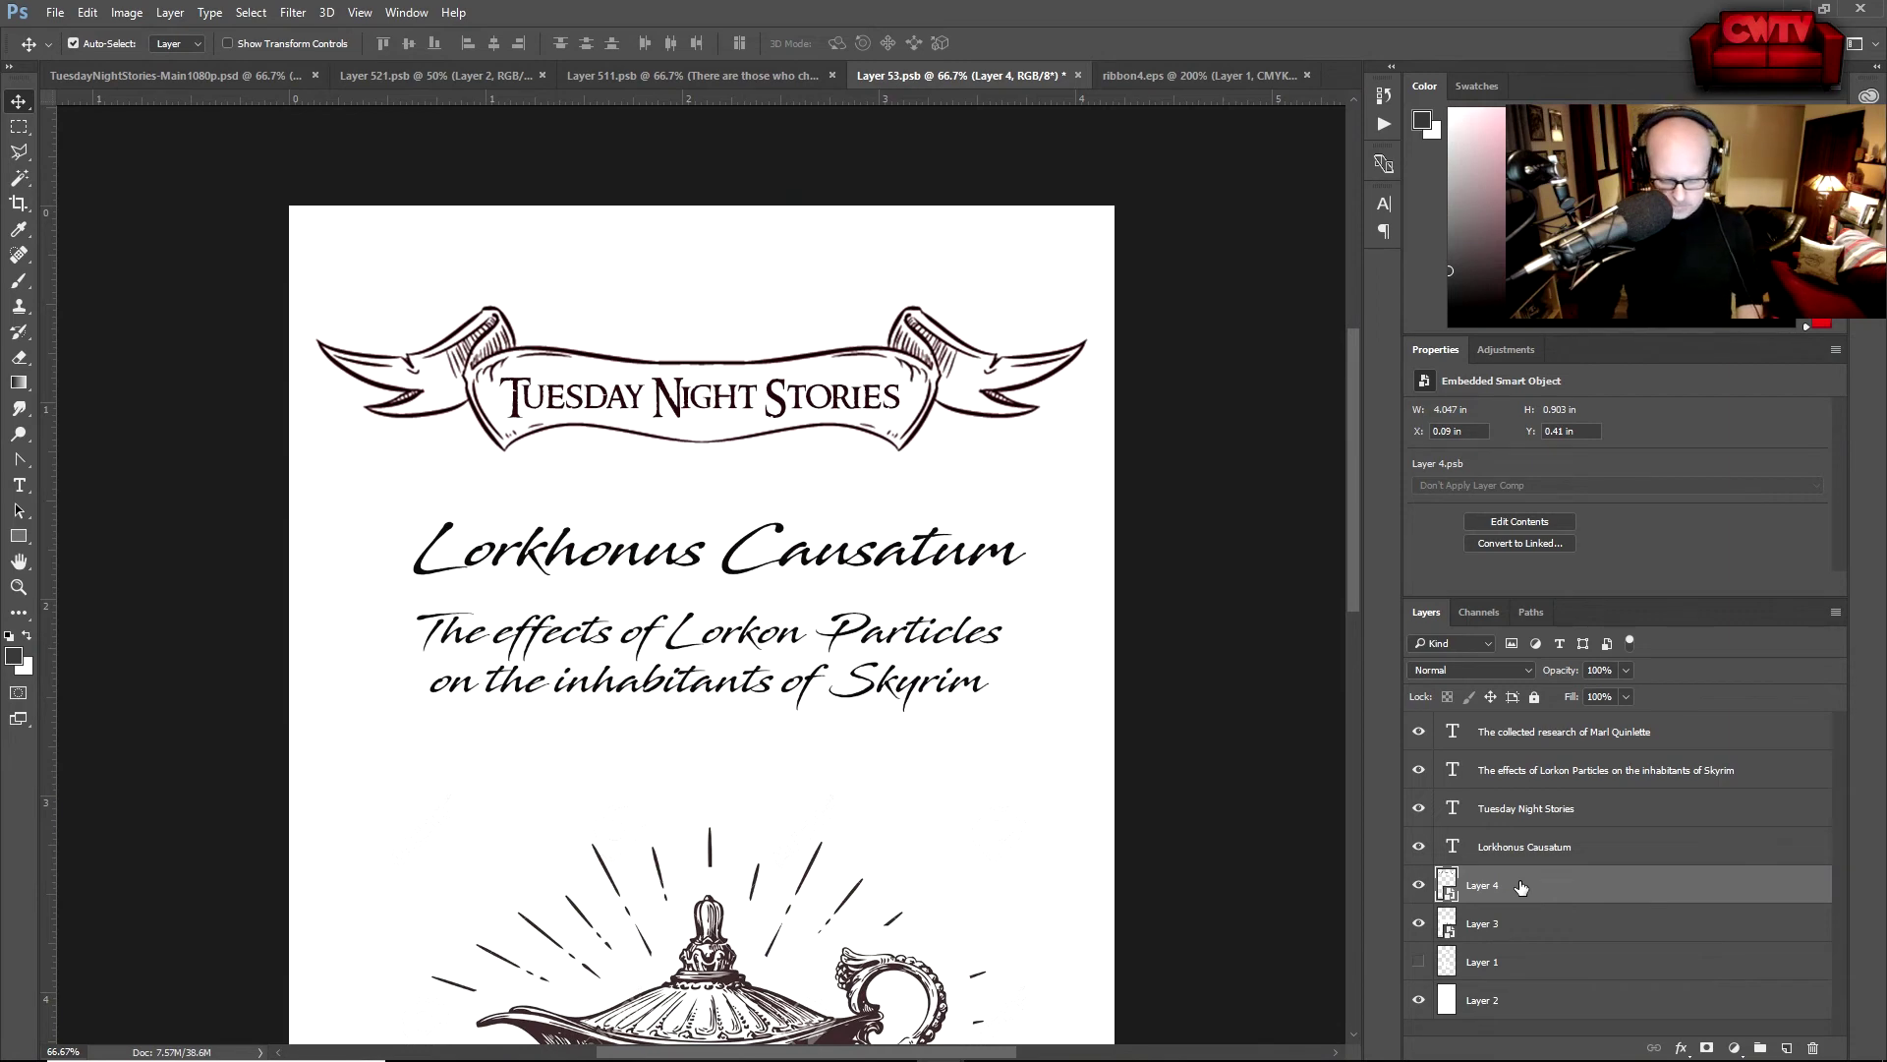
pyautogui.hotkey('ctrl', '-')
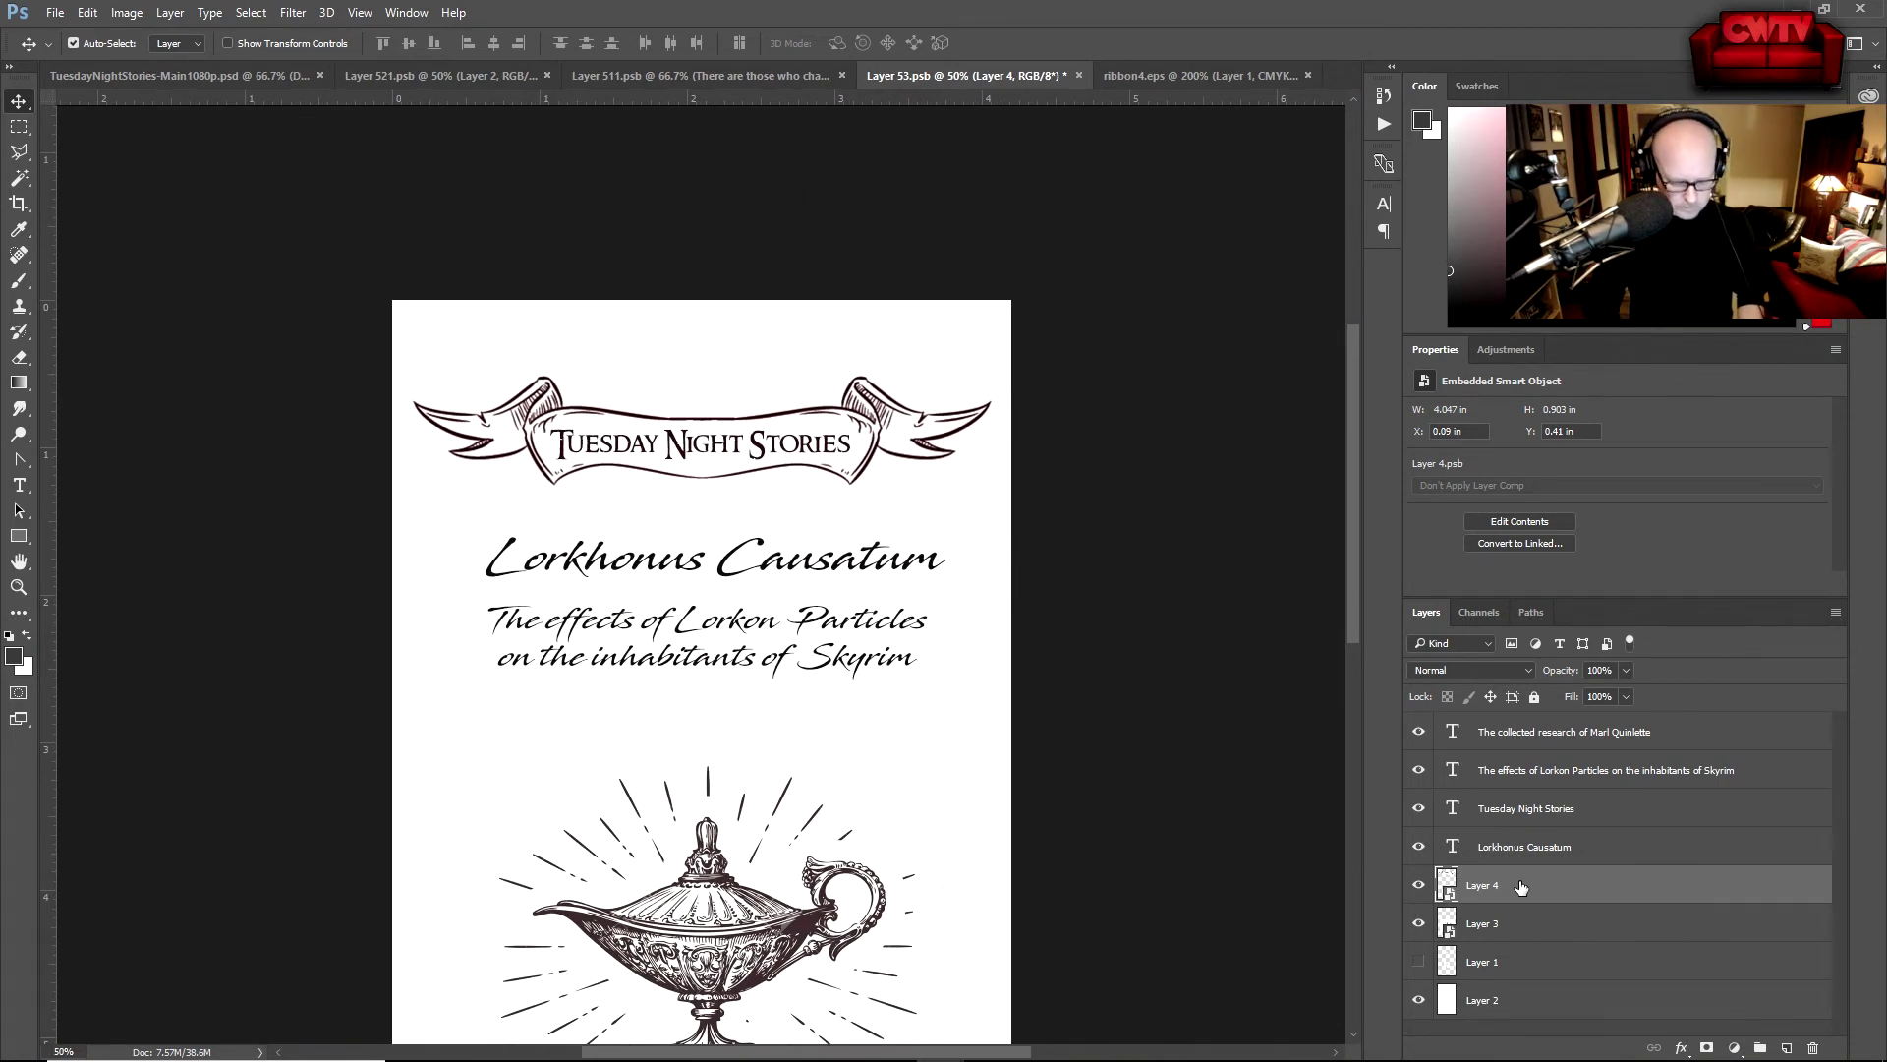
pyautogui.hotkey('ctrl', '-')
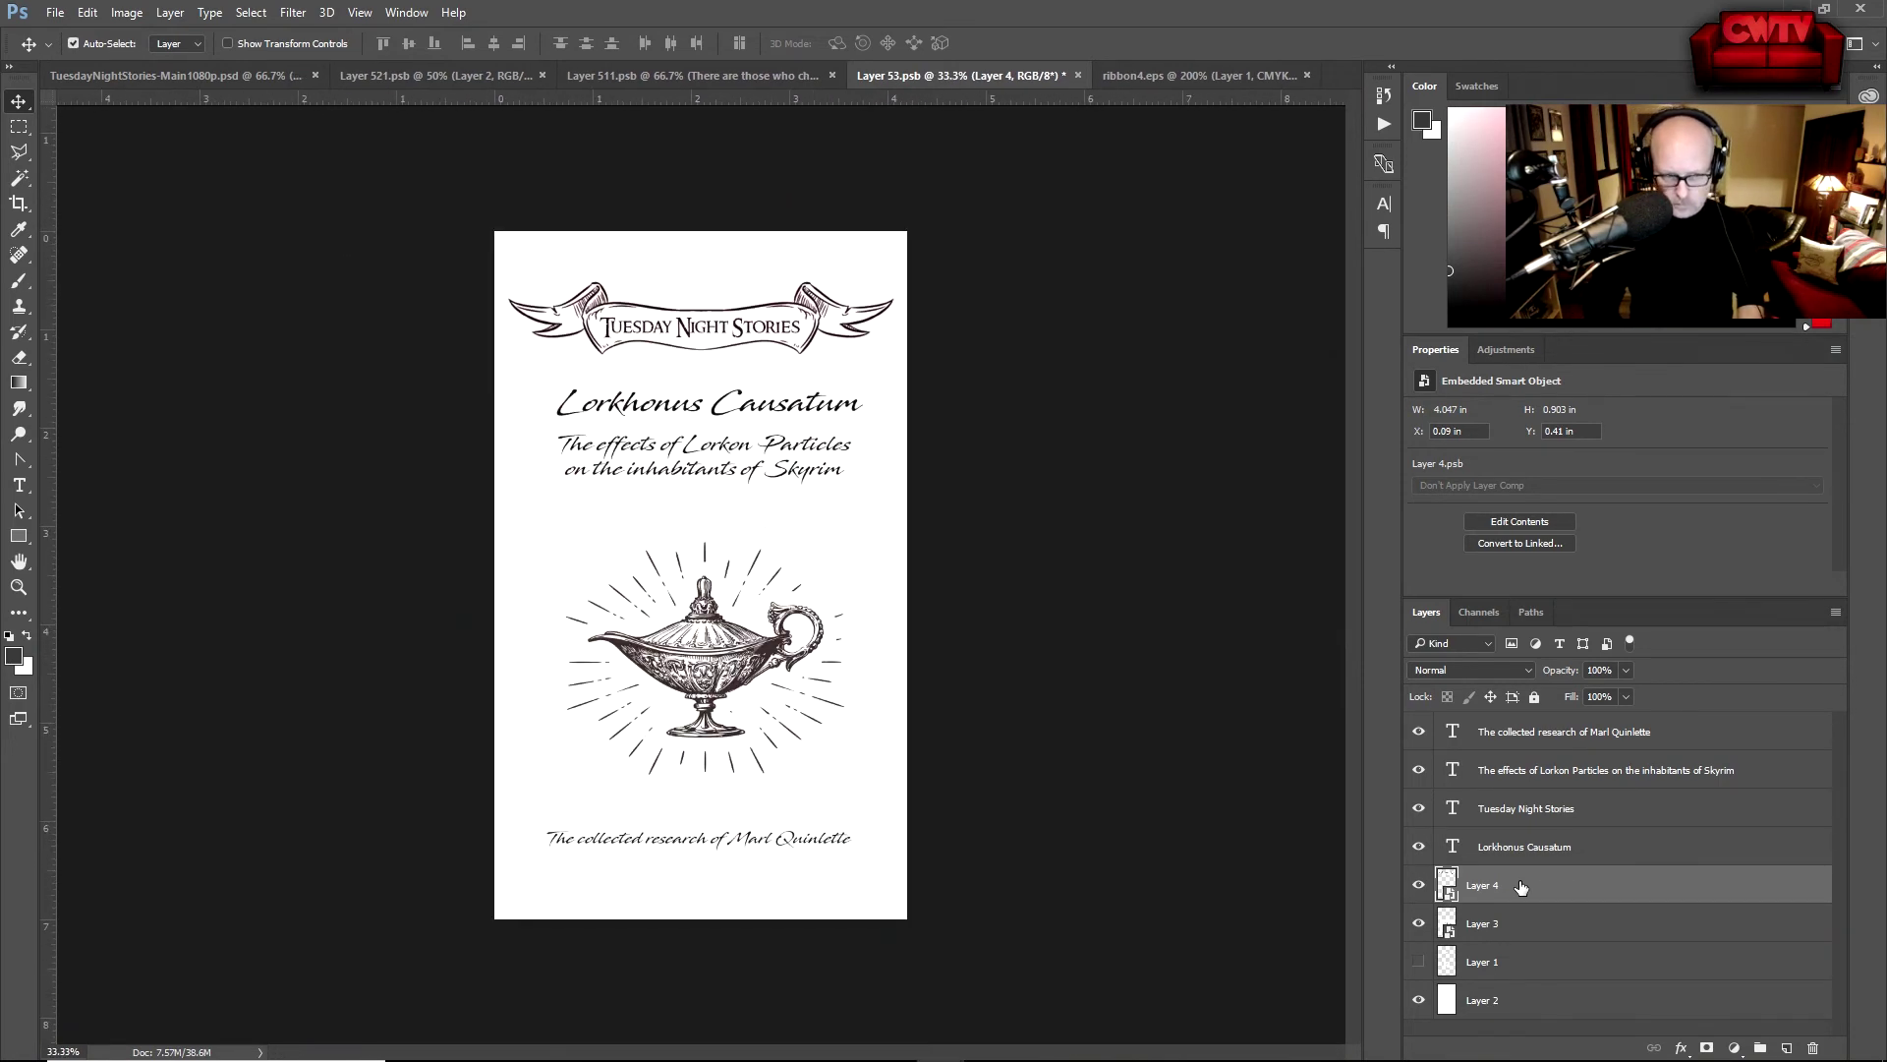
pyautogui.hotkey('ctrl', '+')
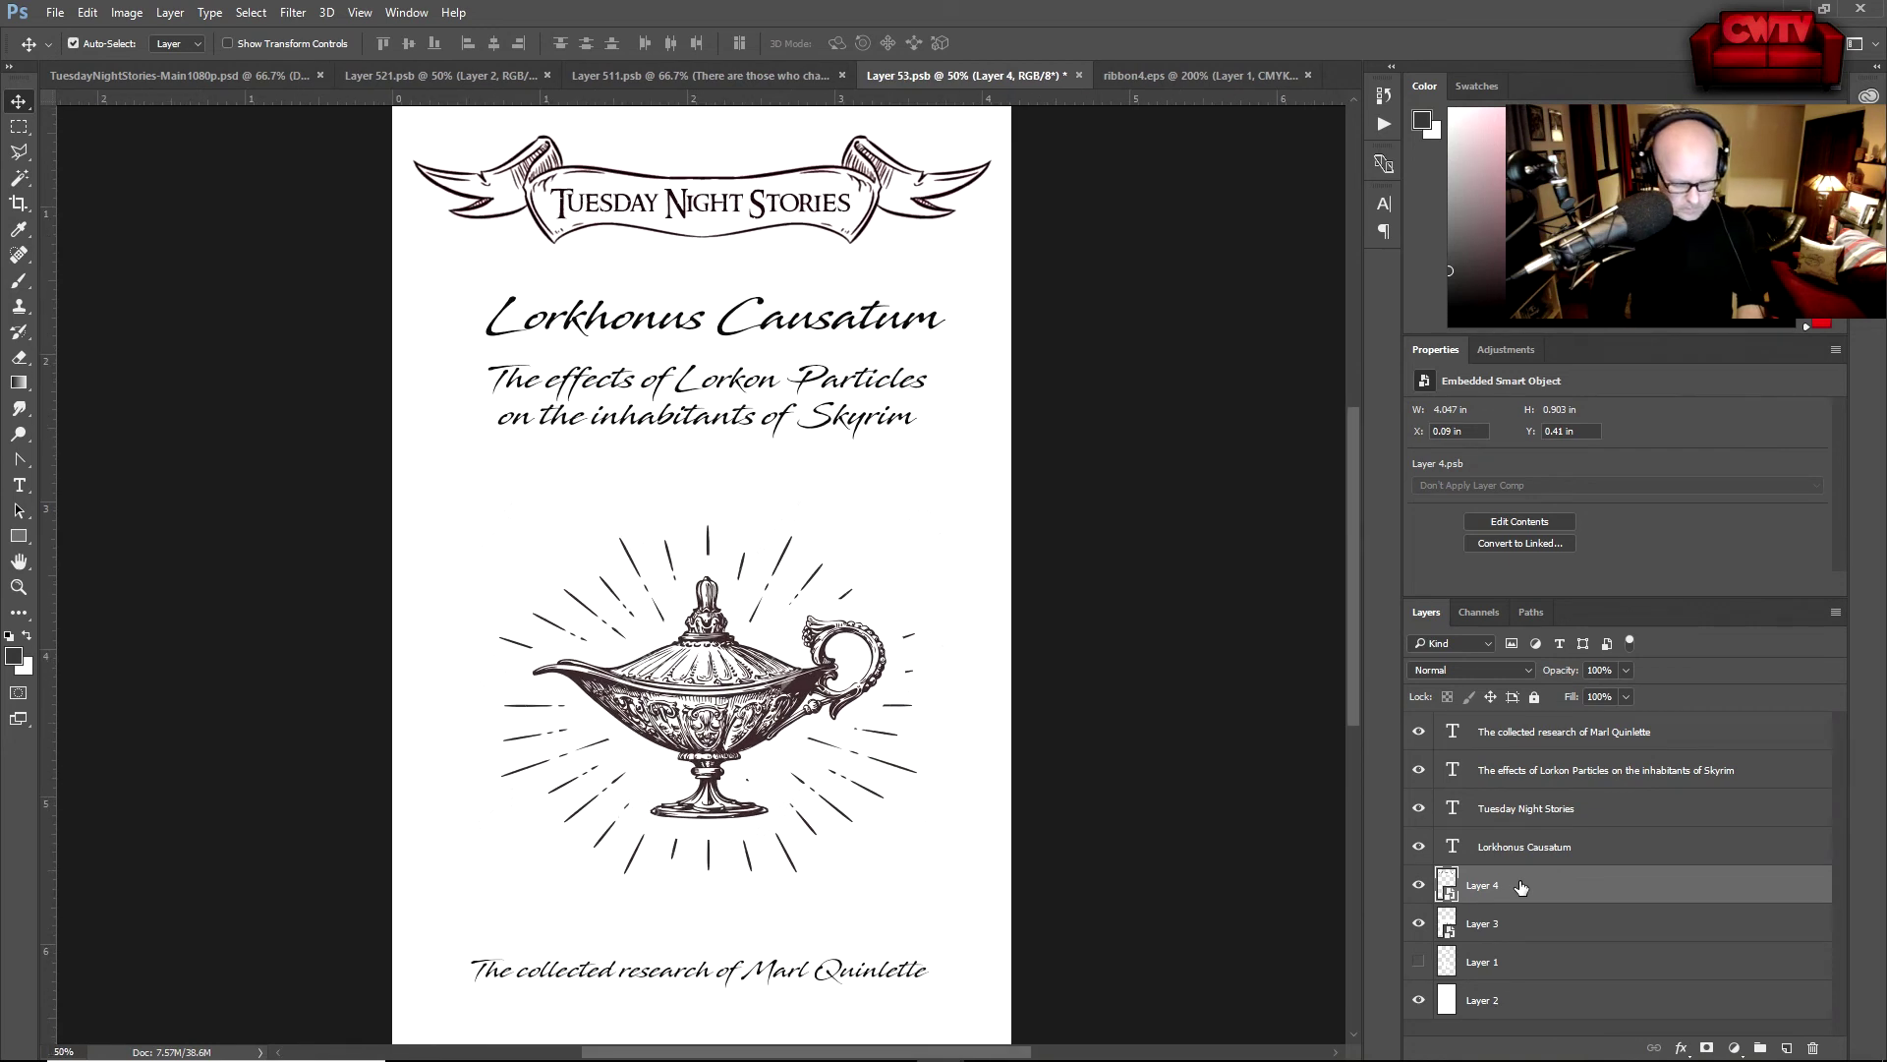
# - Save the cover and review it on the TuesdayNightStories-Main1080p mockup before returning
pyautogui.hotkey('ctrl', 's')
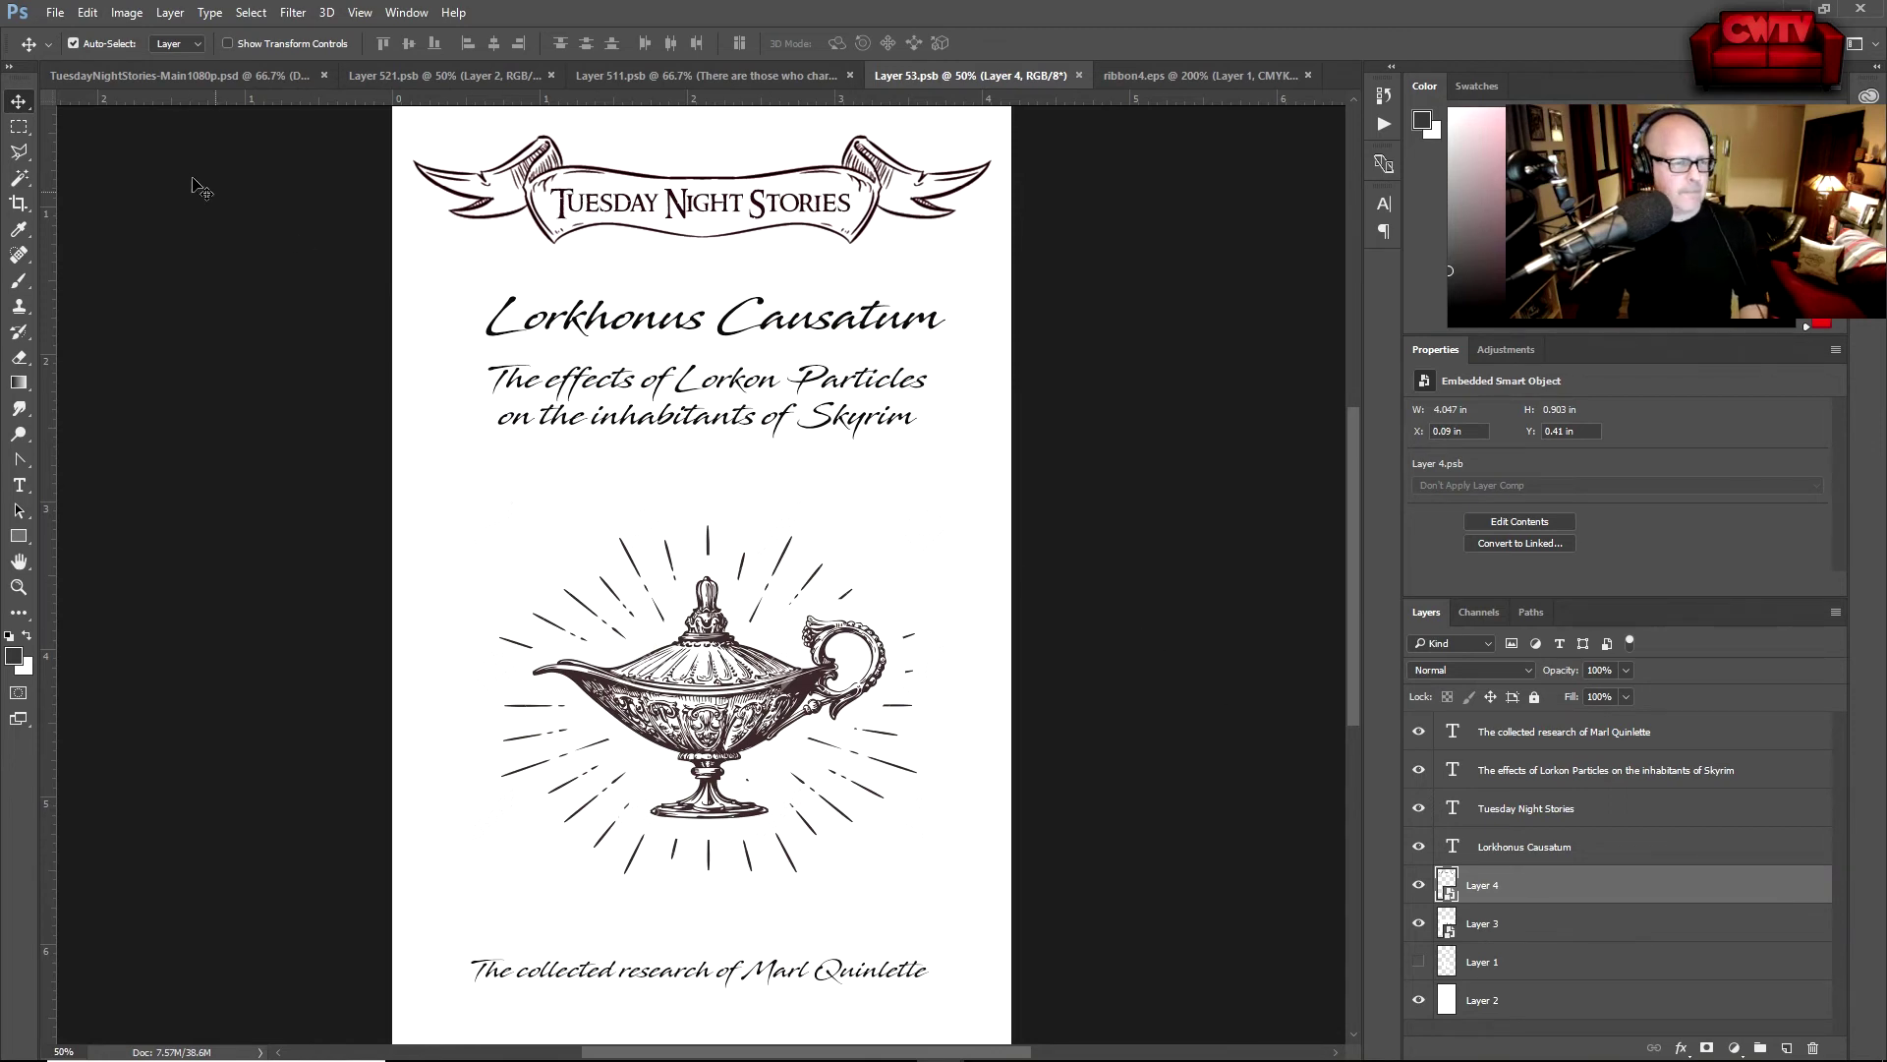
pyautogui.click(151, 74)
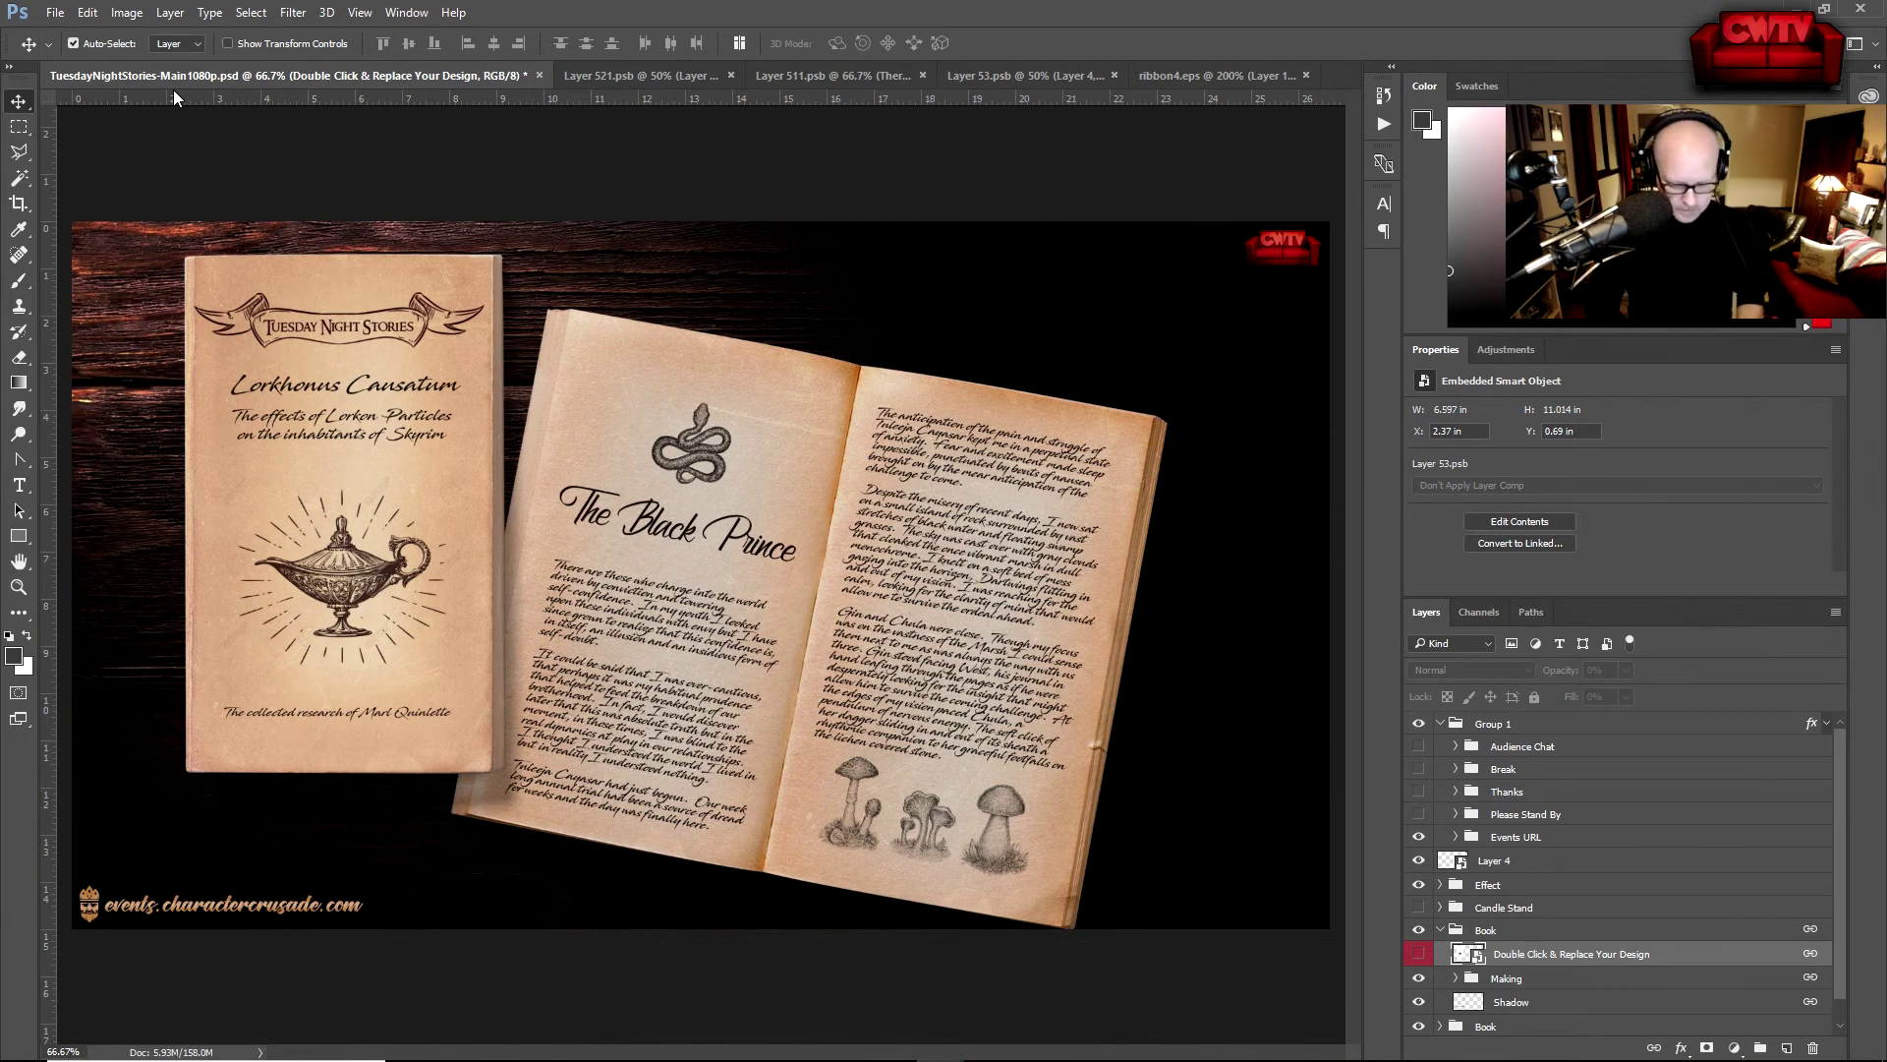
pyautogui.click(1034, 75)
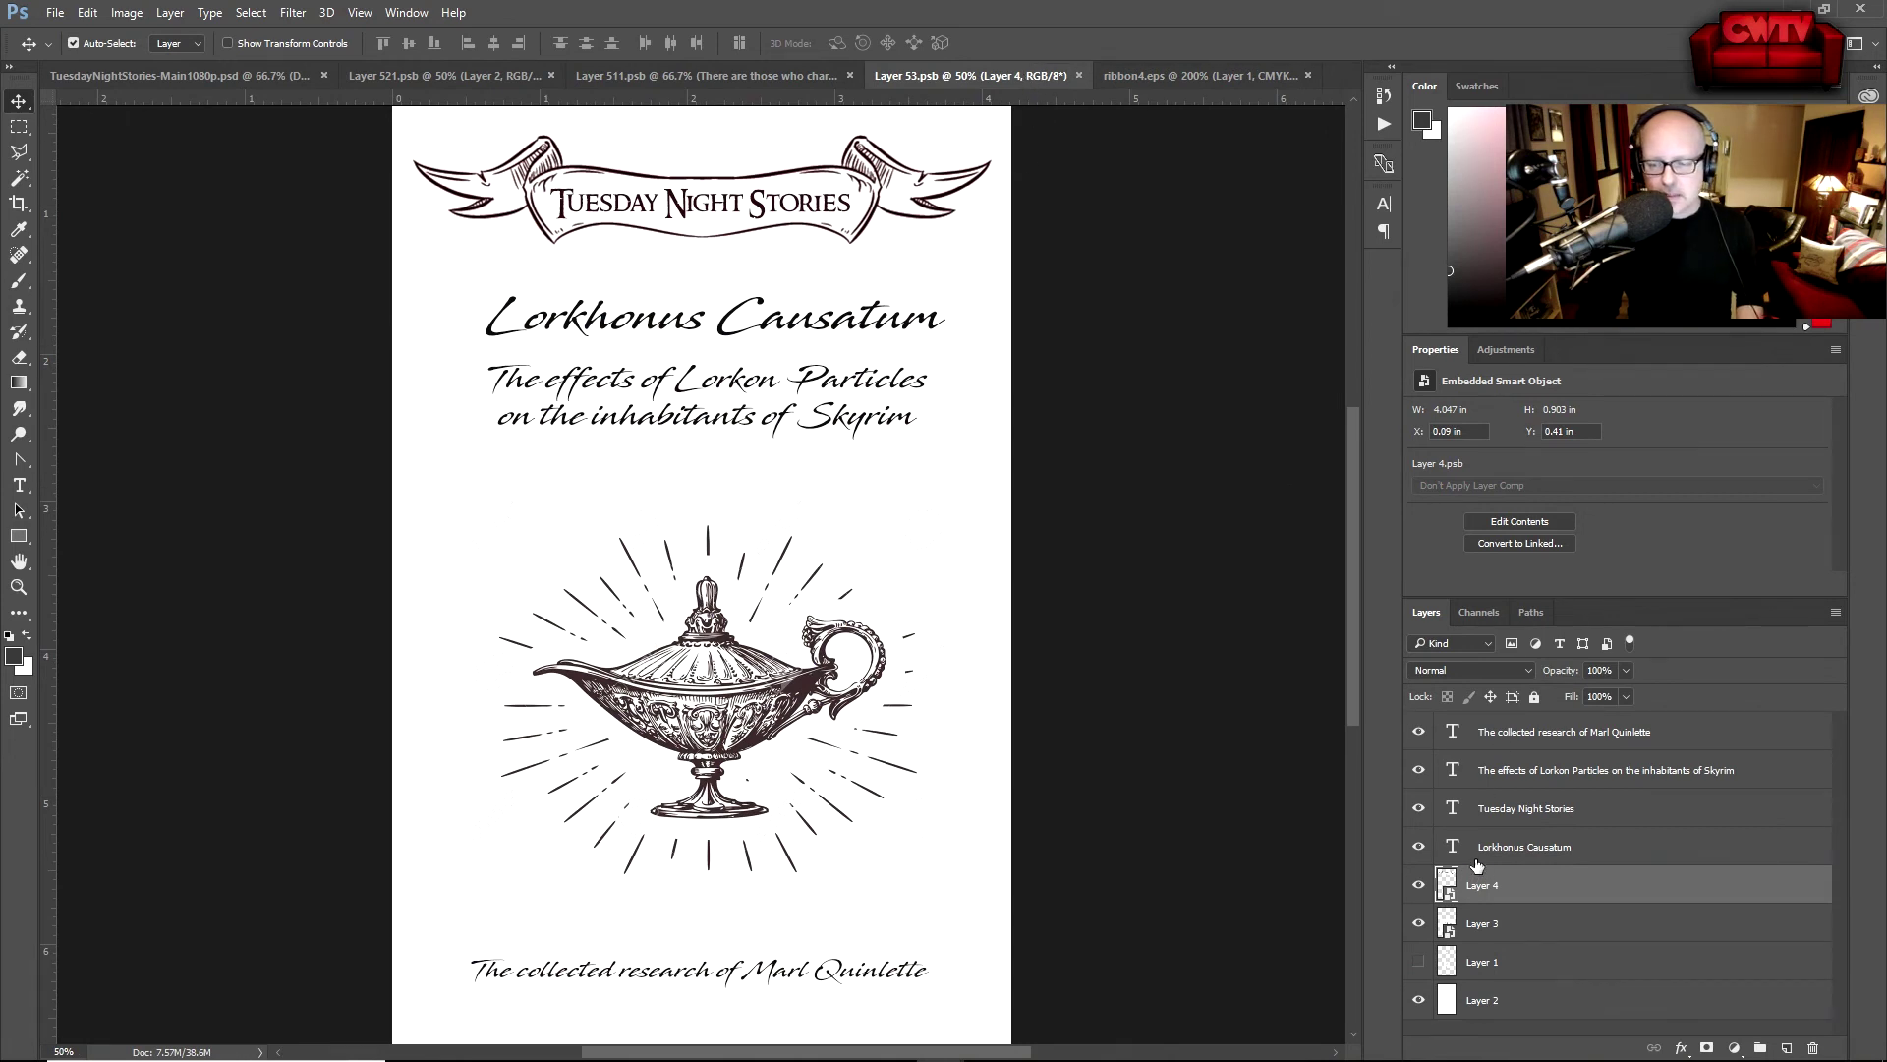
# - Reapply the Tuesday Night Stories title text colour through its colour picker
pyautogui.doubleClick(1452, 807)
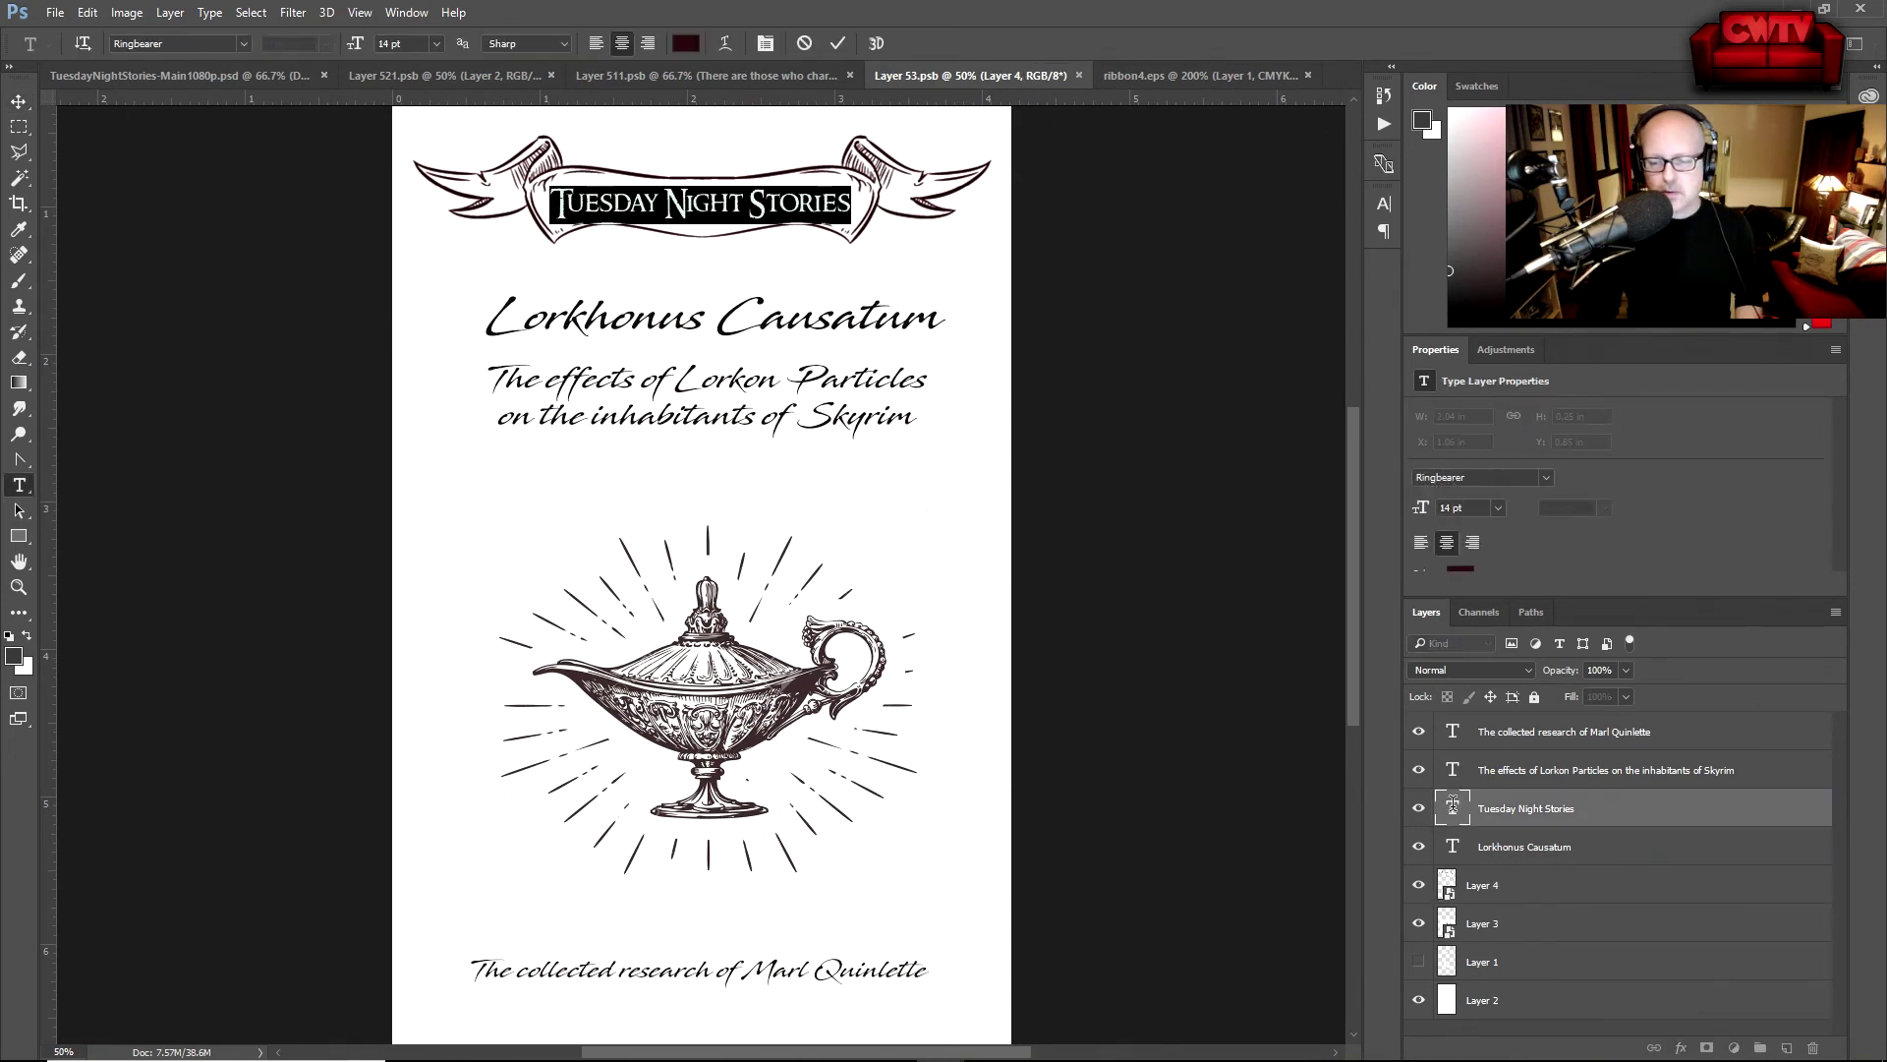
pyautogui.click(685, 44)
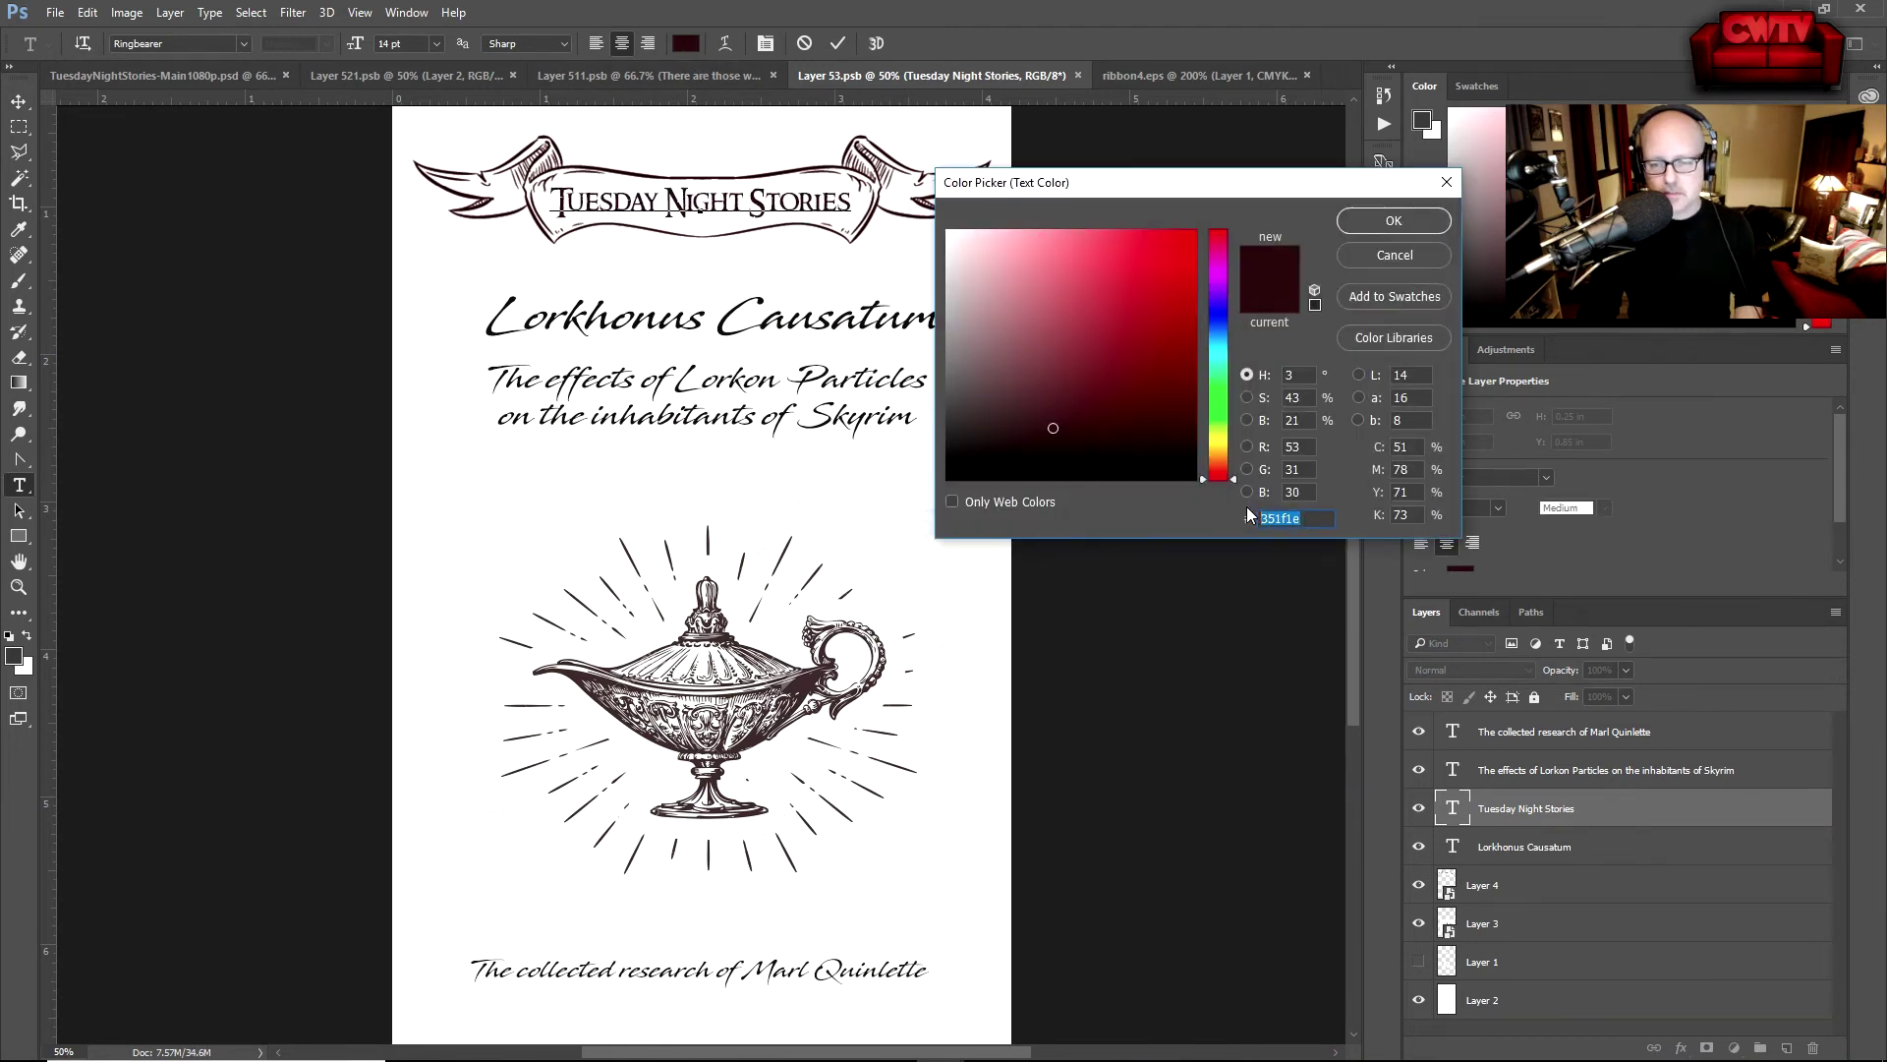
pyautogui.click(1408, 221)
pyautogui.click(1147, 379)
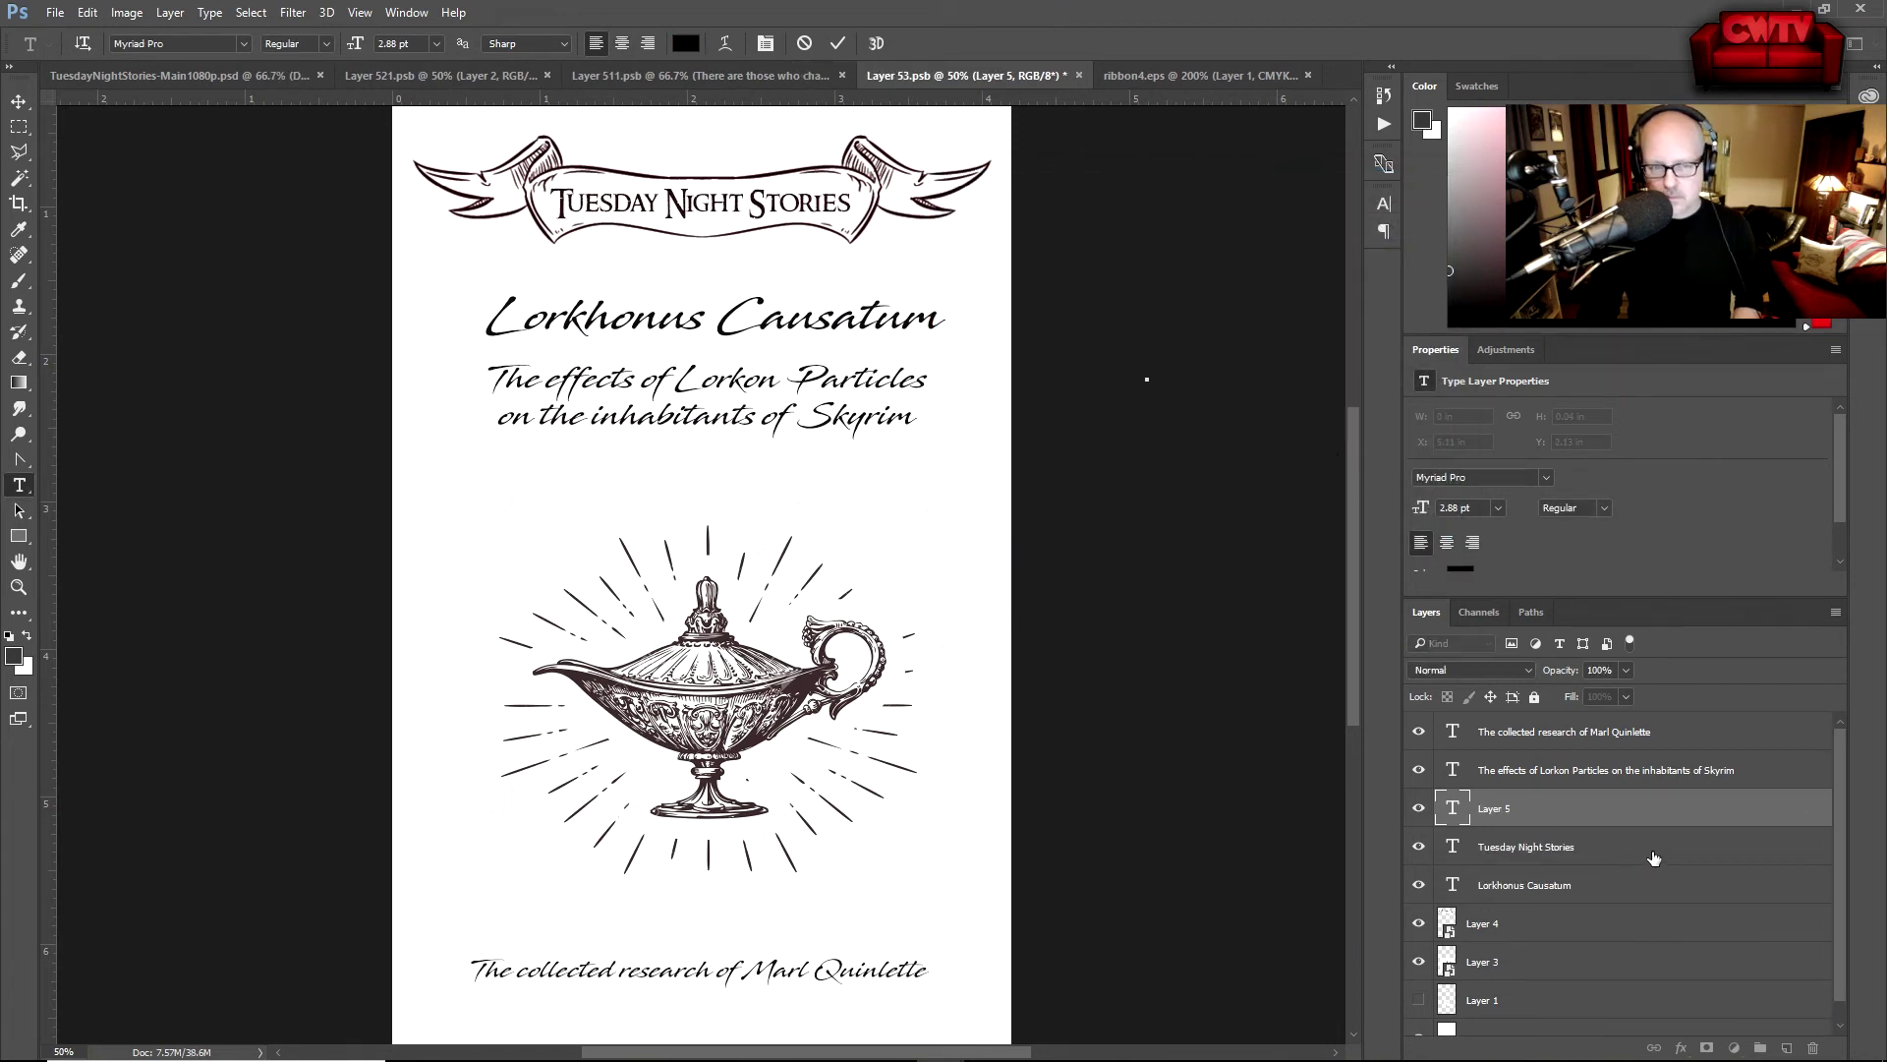
# - Give the 'The effects of Lorken Particles' subtitle a 351f1e Color Overlay
pyautogui.click(1781, 770)
pyautogui.doubleClick(1781, 770)
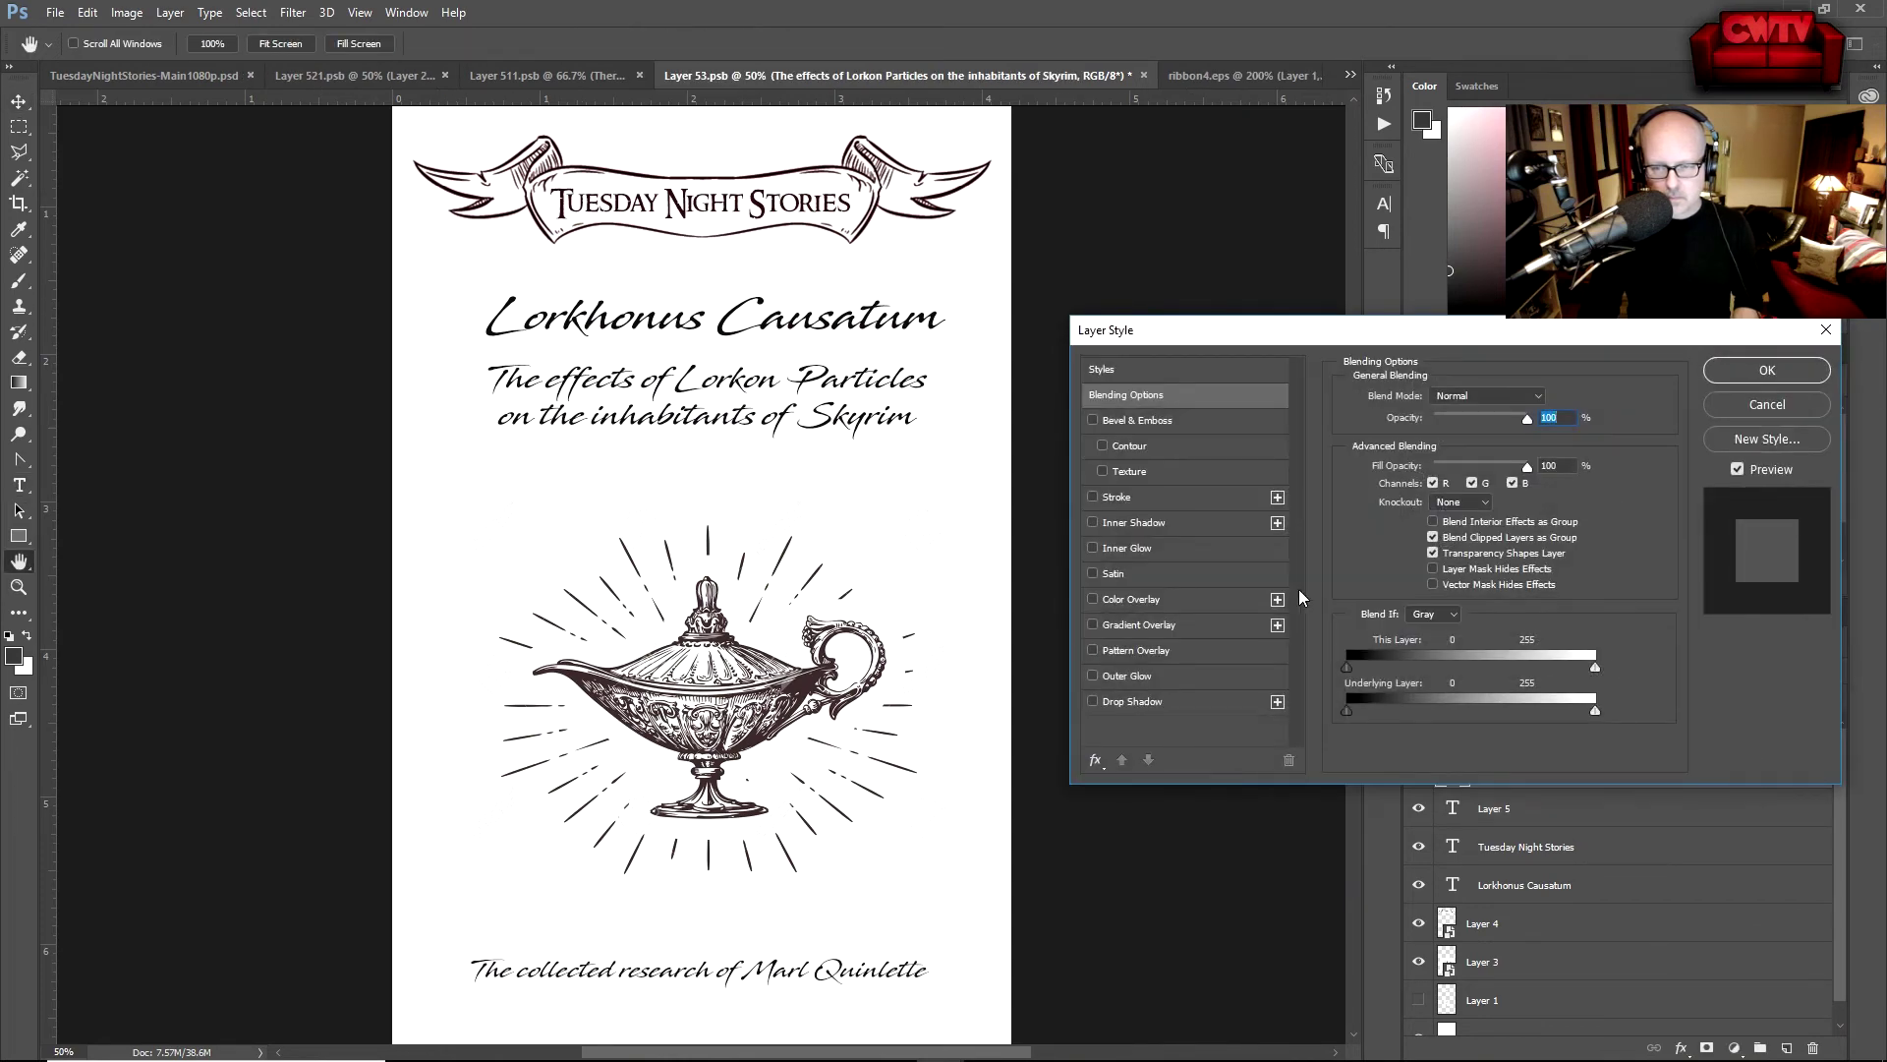
pyautogui.click(1188, 598)
pyautogui.click(1543, 401)
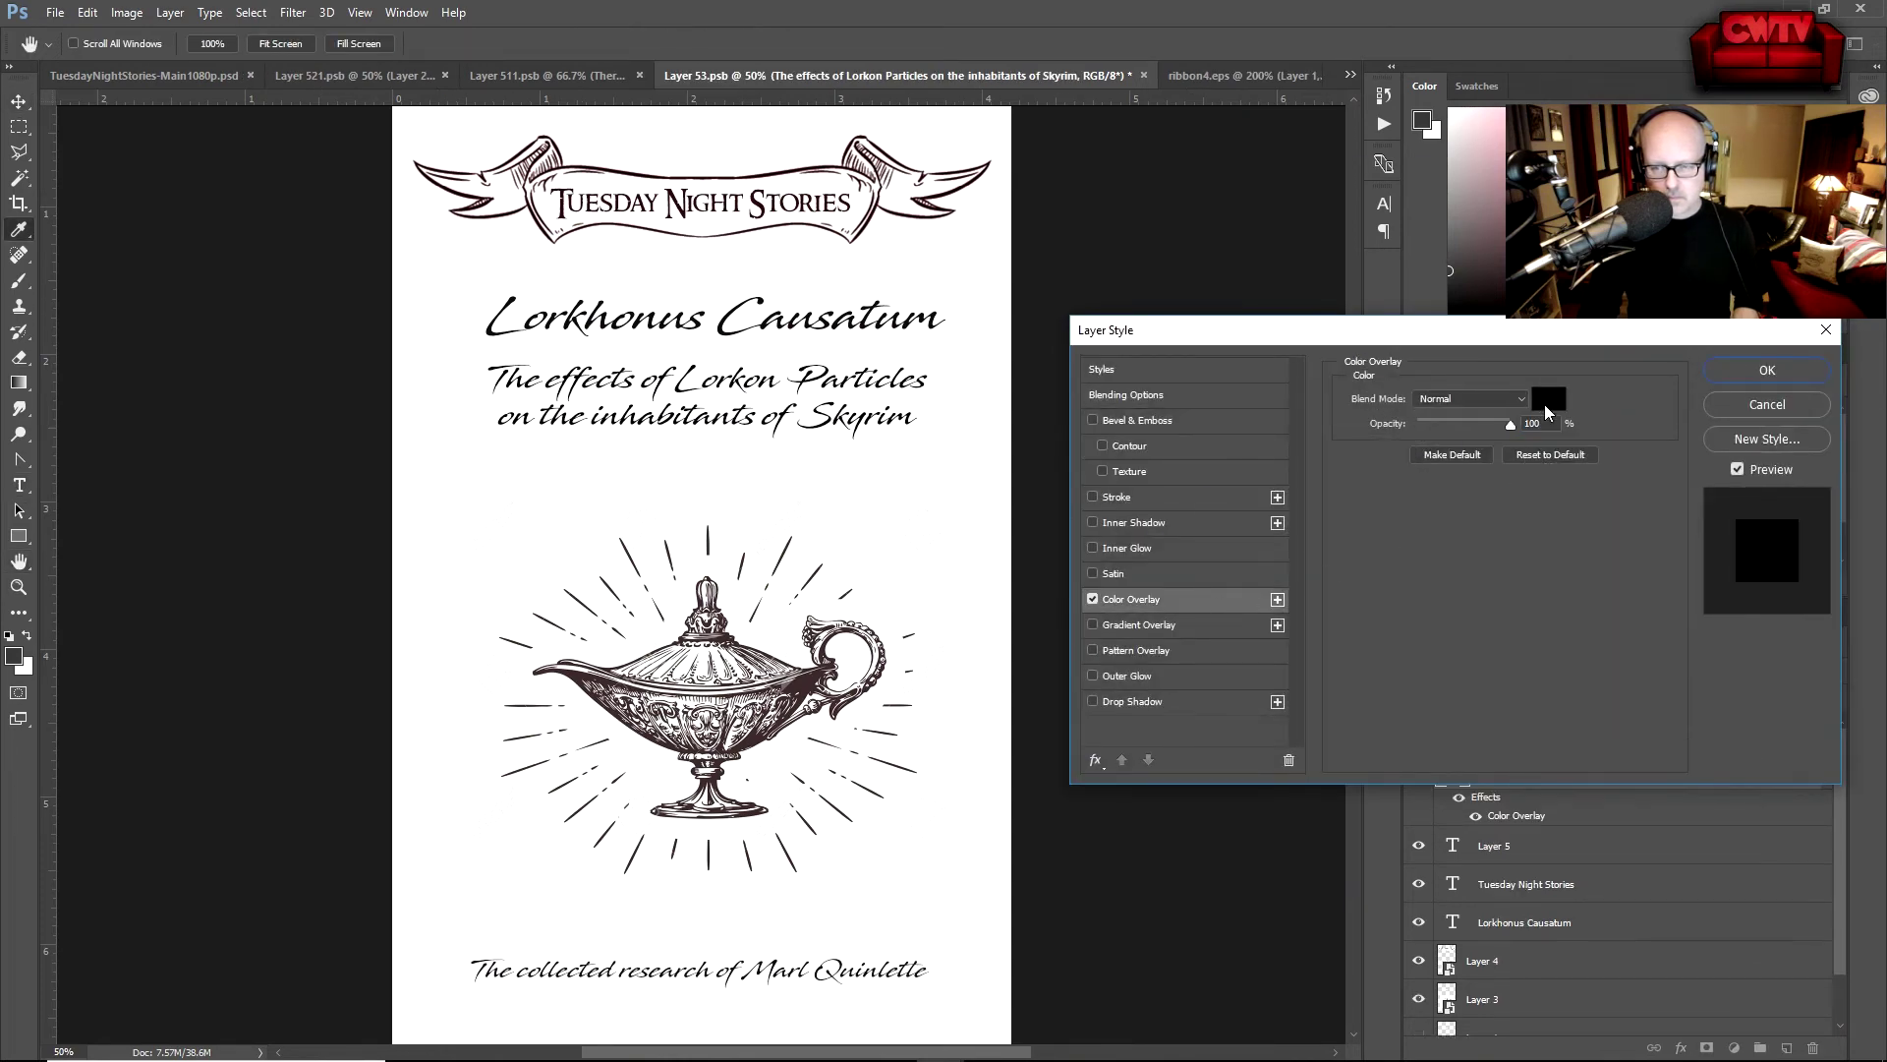
pyautogui.write('351f1e')
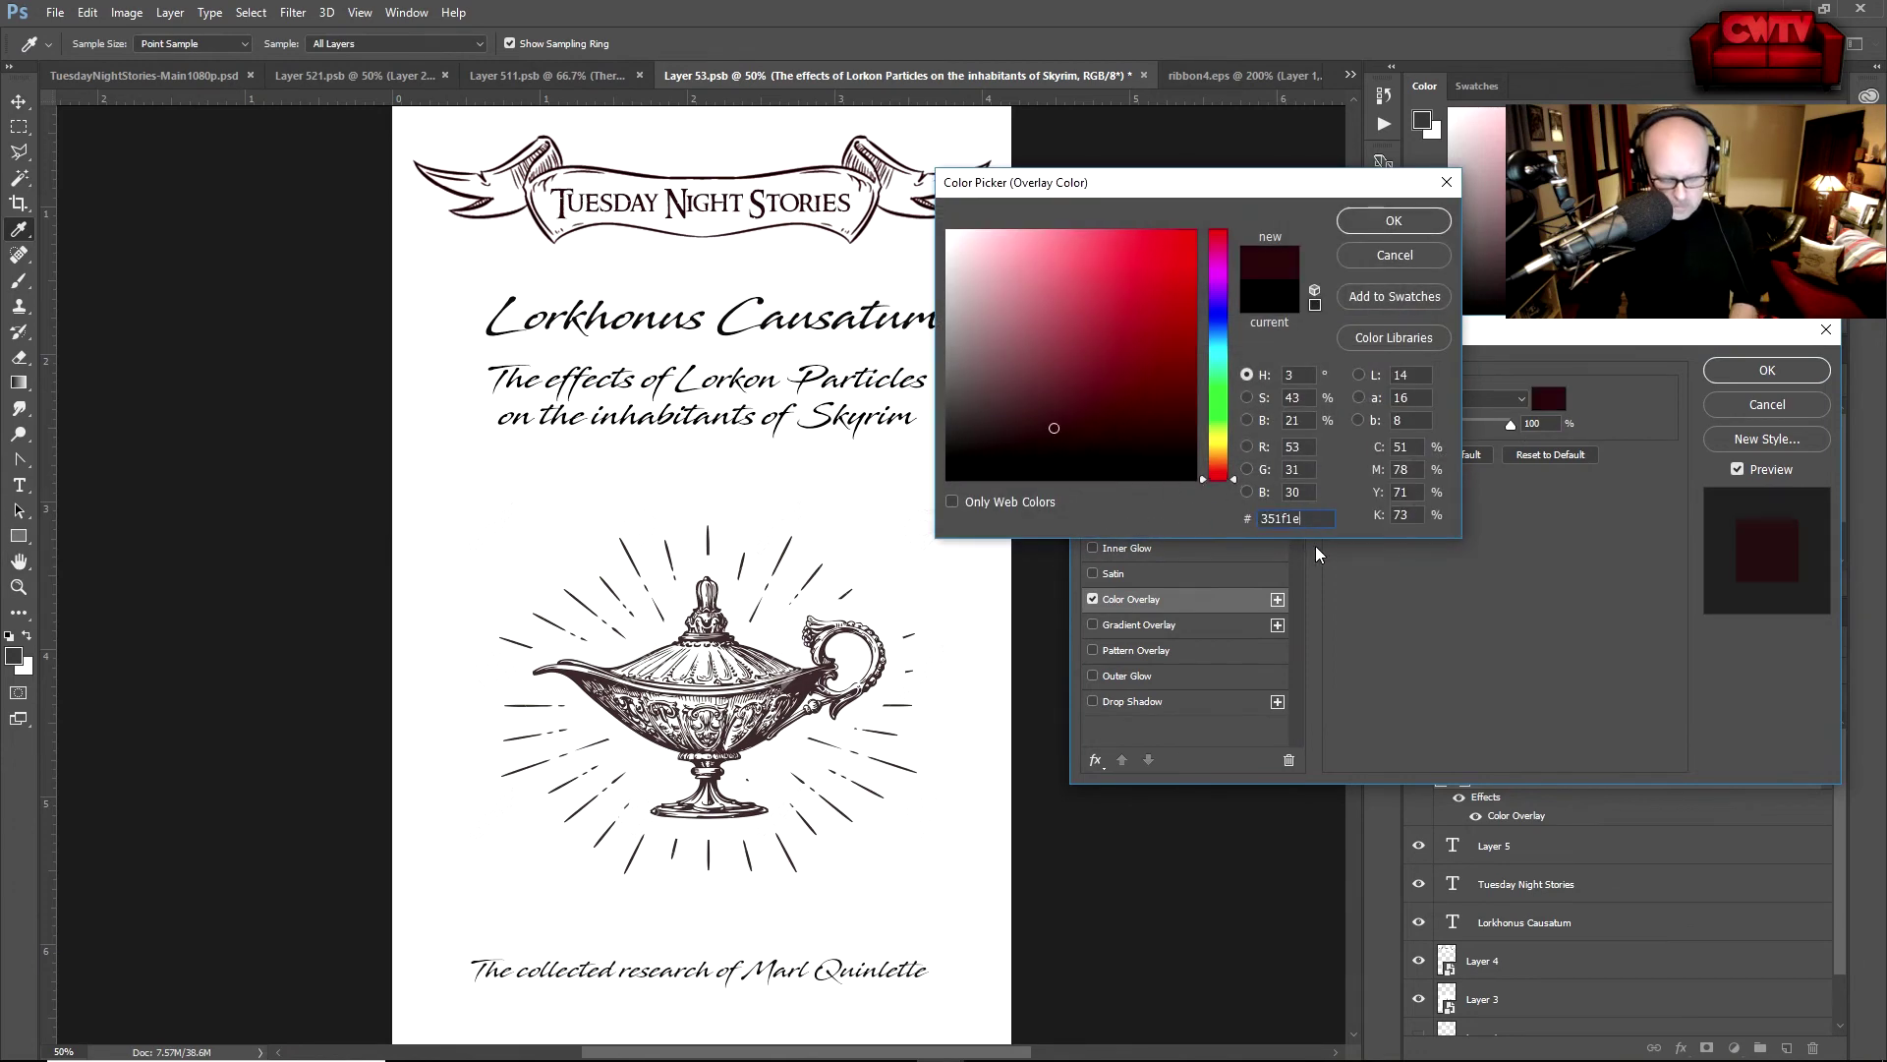
pyautogui.click(1391, 221)
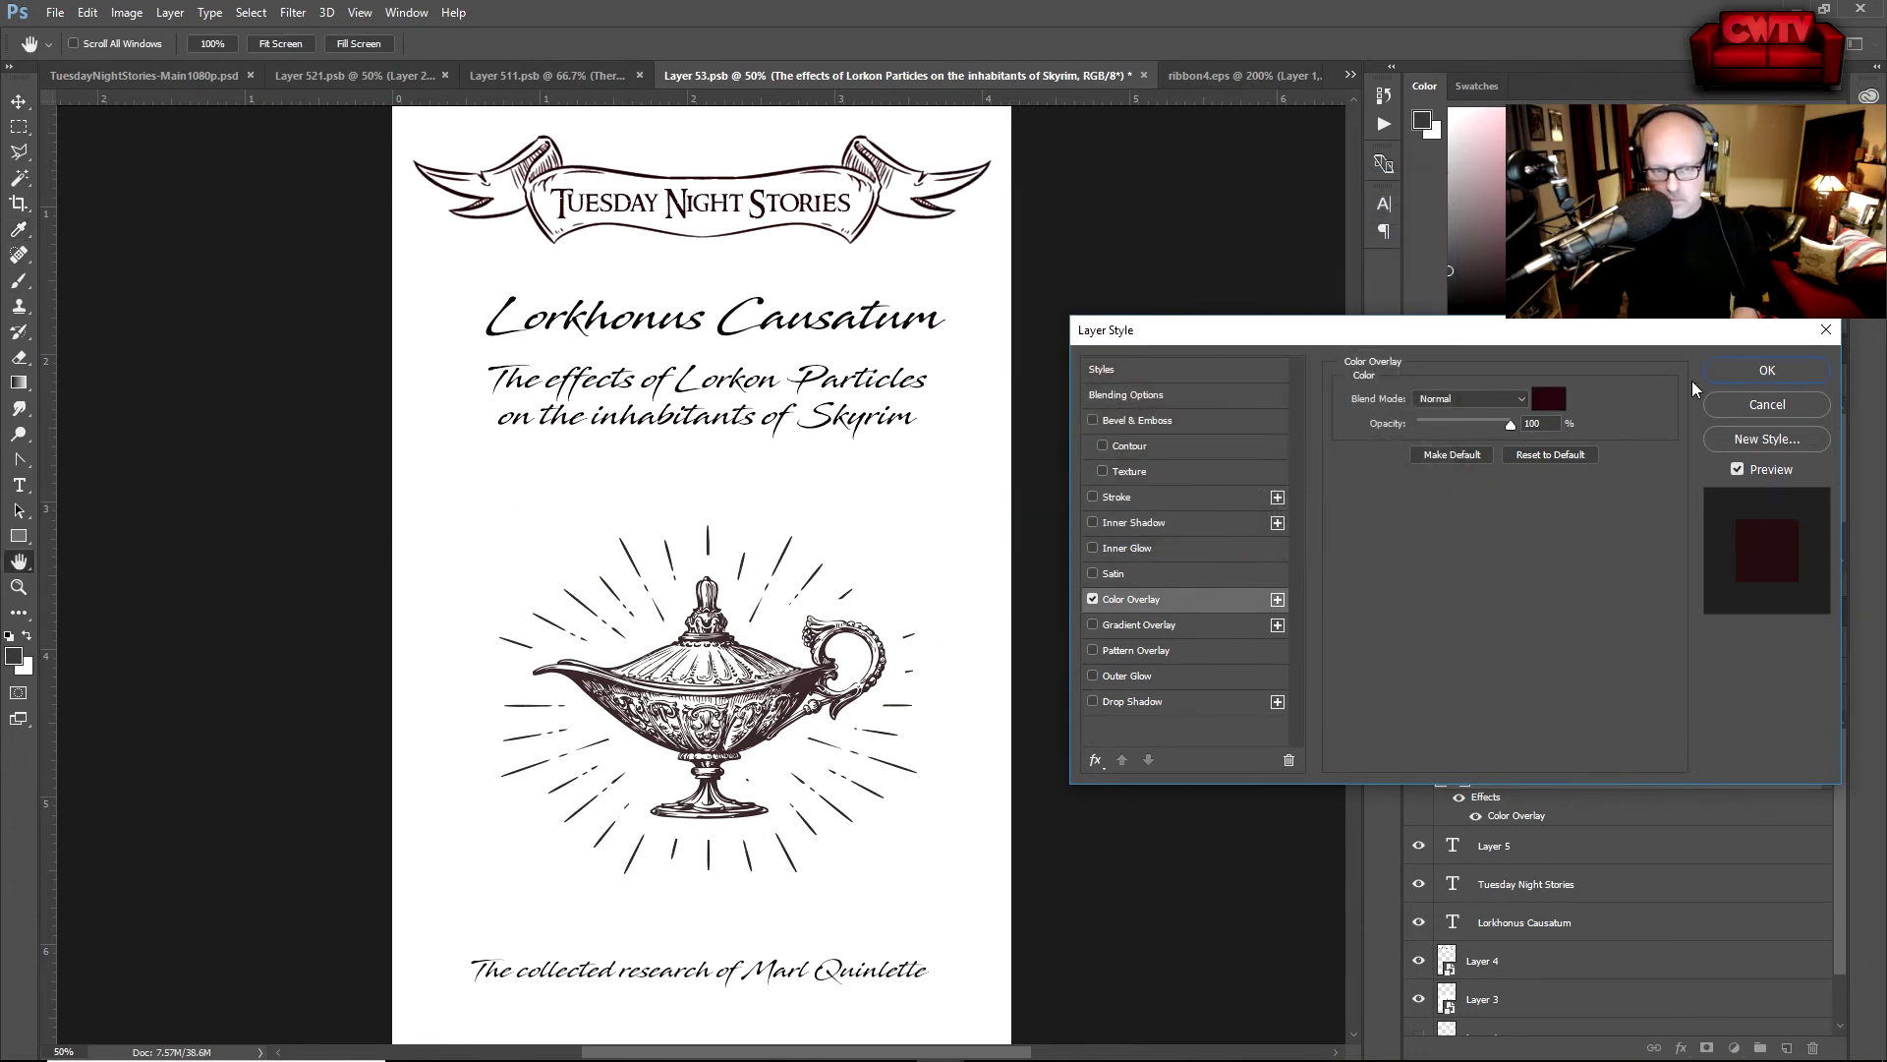
pyautogui.click(1764, 370)
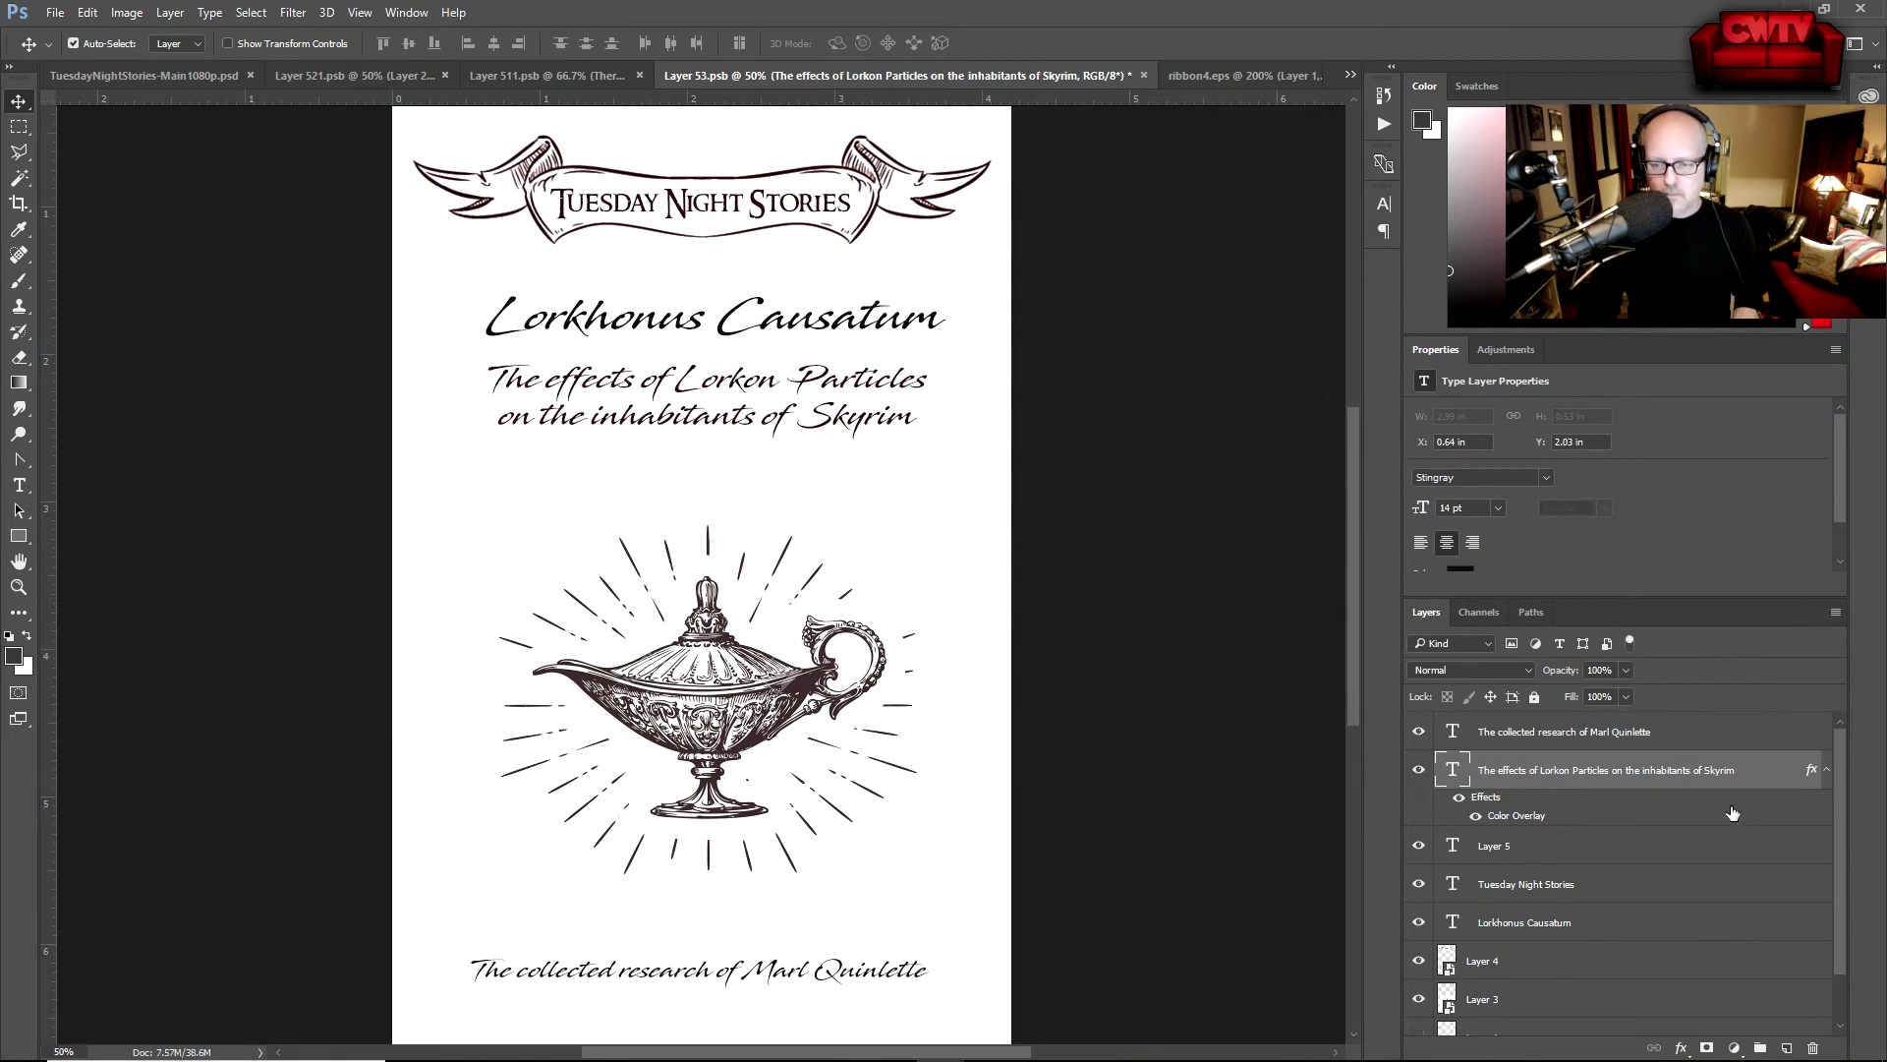
# - Copy the subtitle's layer style and paste it onto the author line and Lorkhonus Causatum
pyautogui.click(1826, 771)
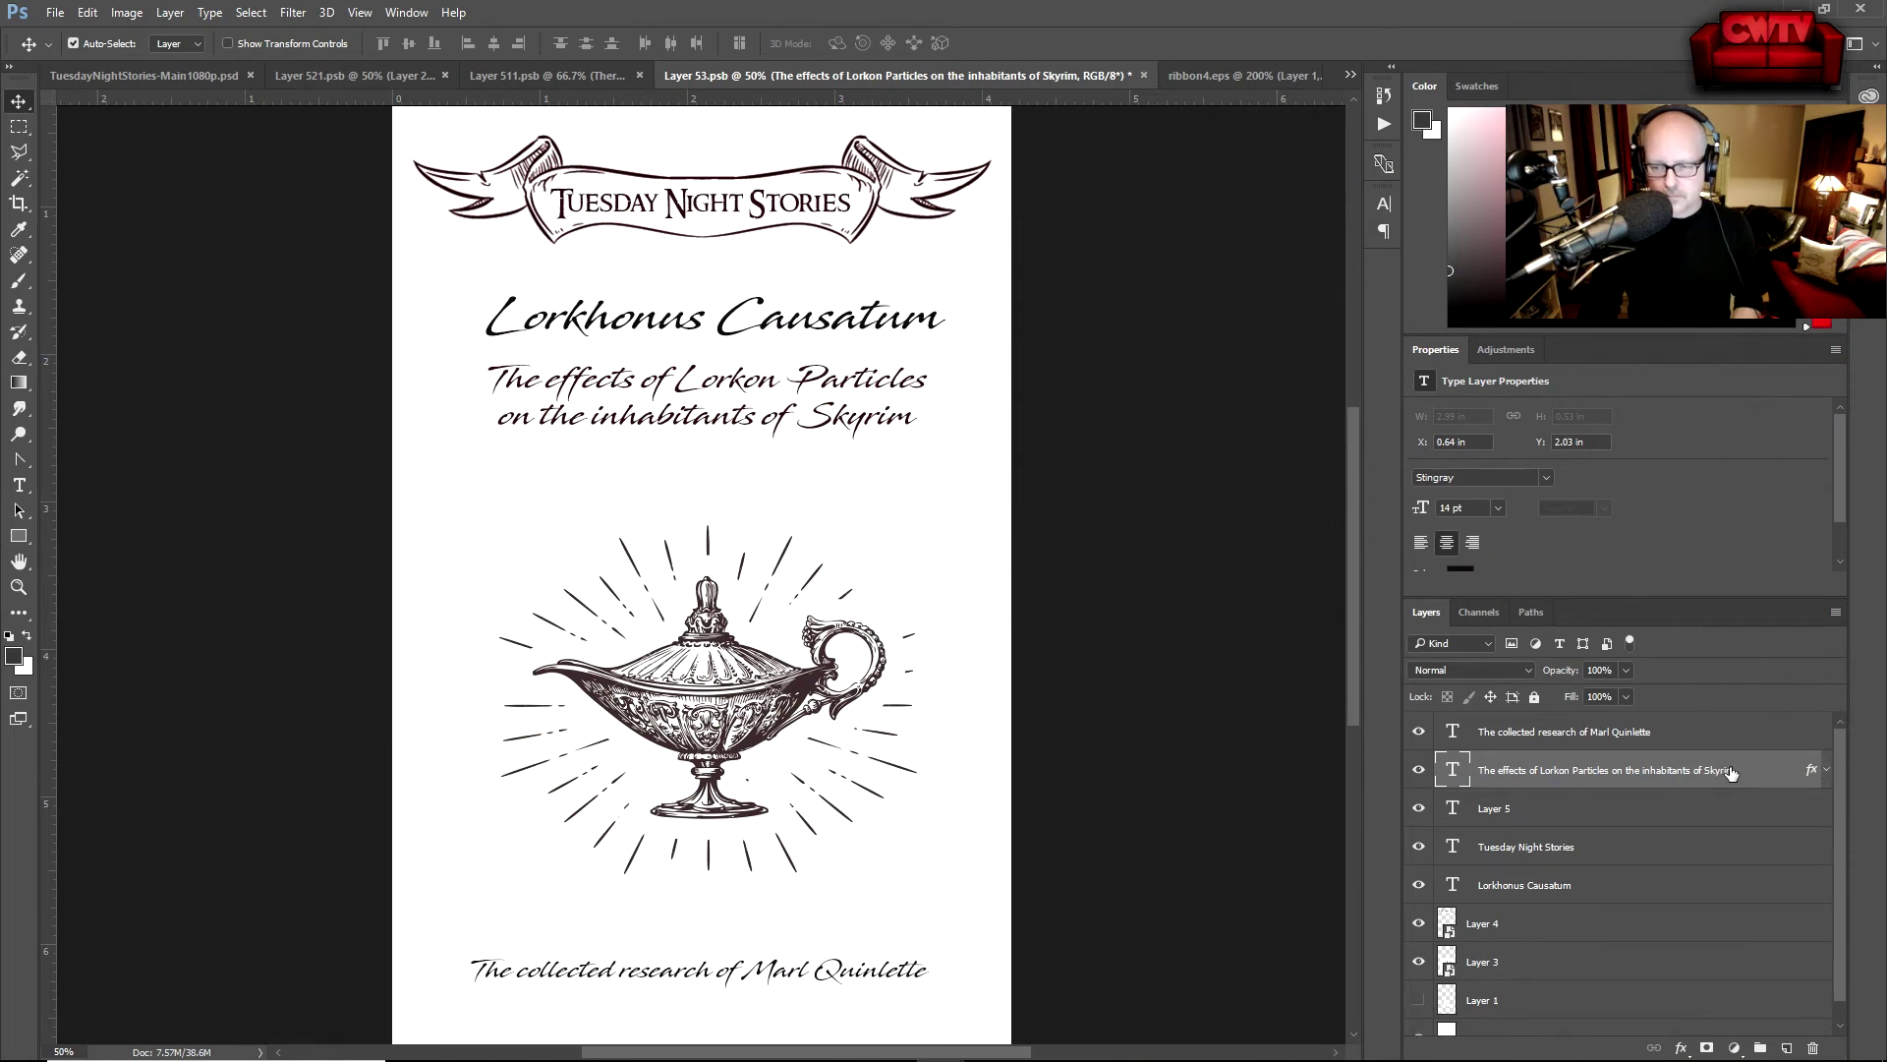
pyautogui.rightClick(1760, 773)
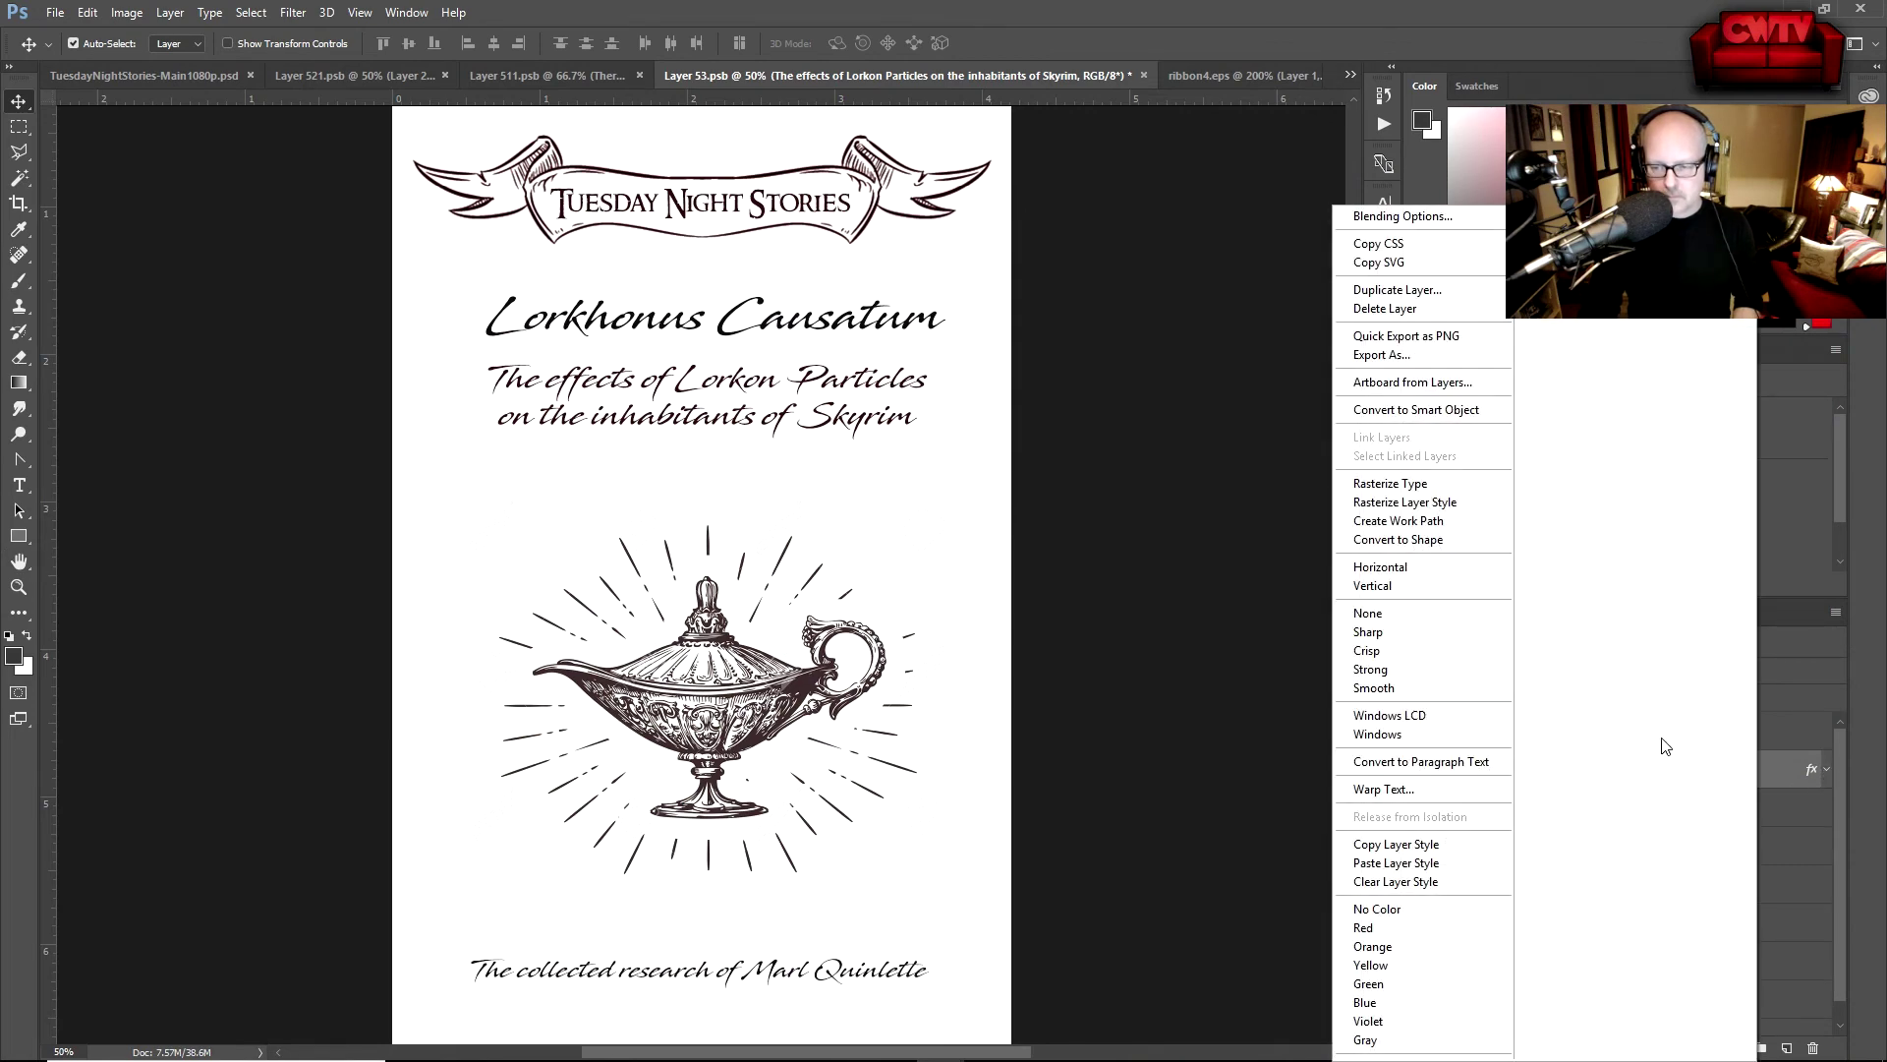
pyautogui.click(1424, 849)
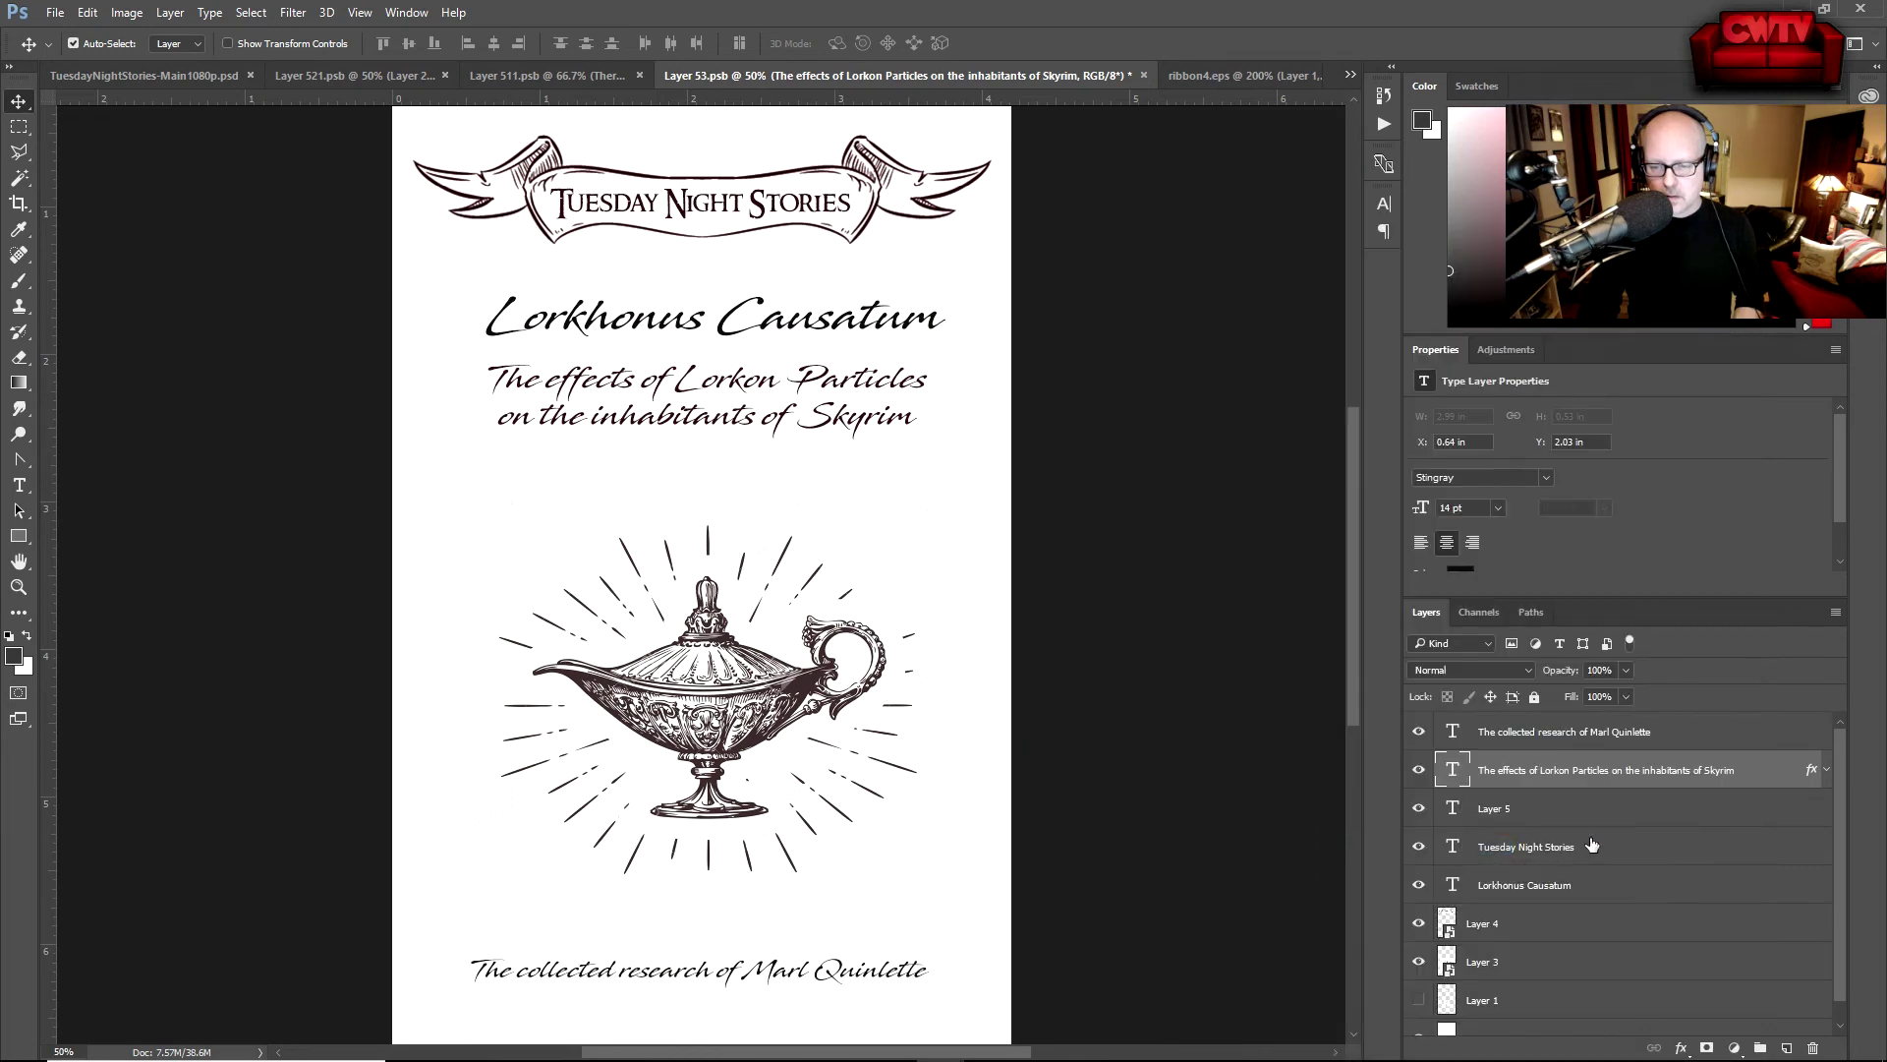
pyautogui.rightClick(1732, 737)
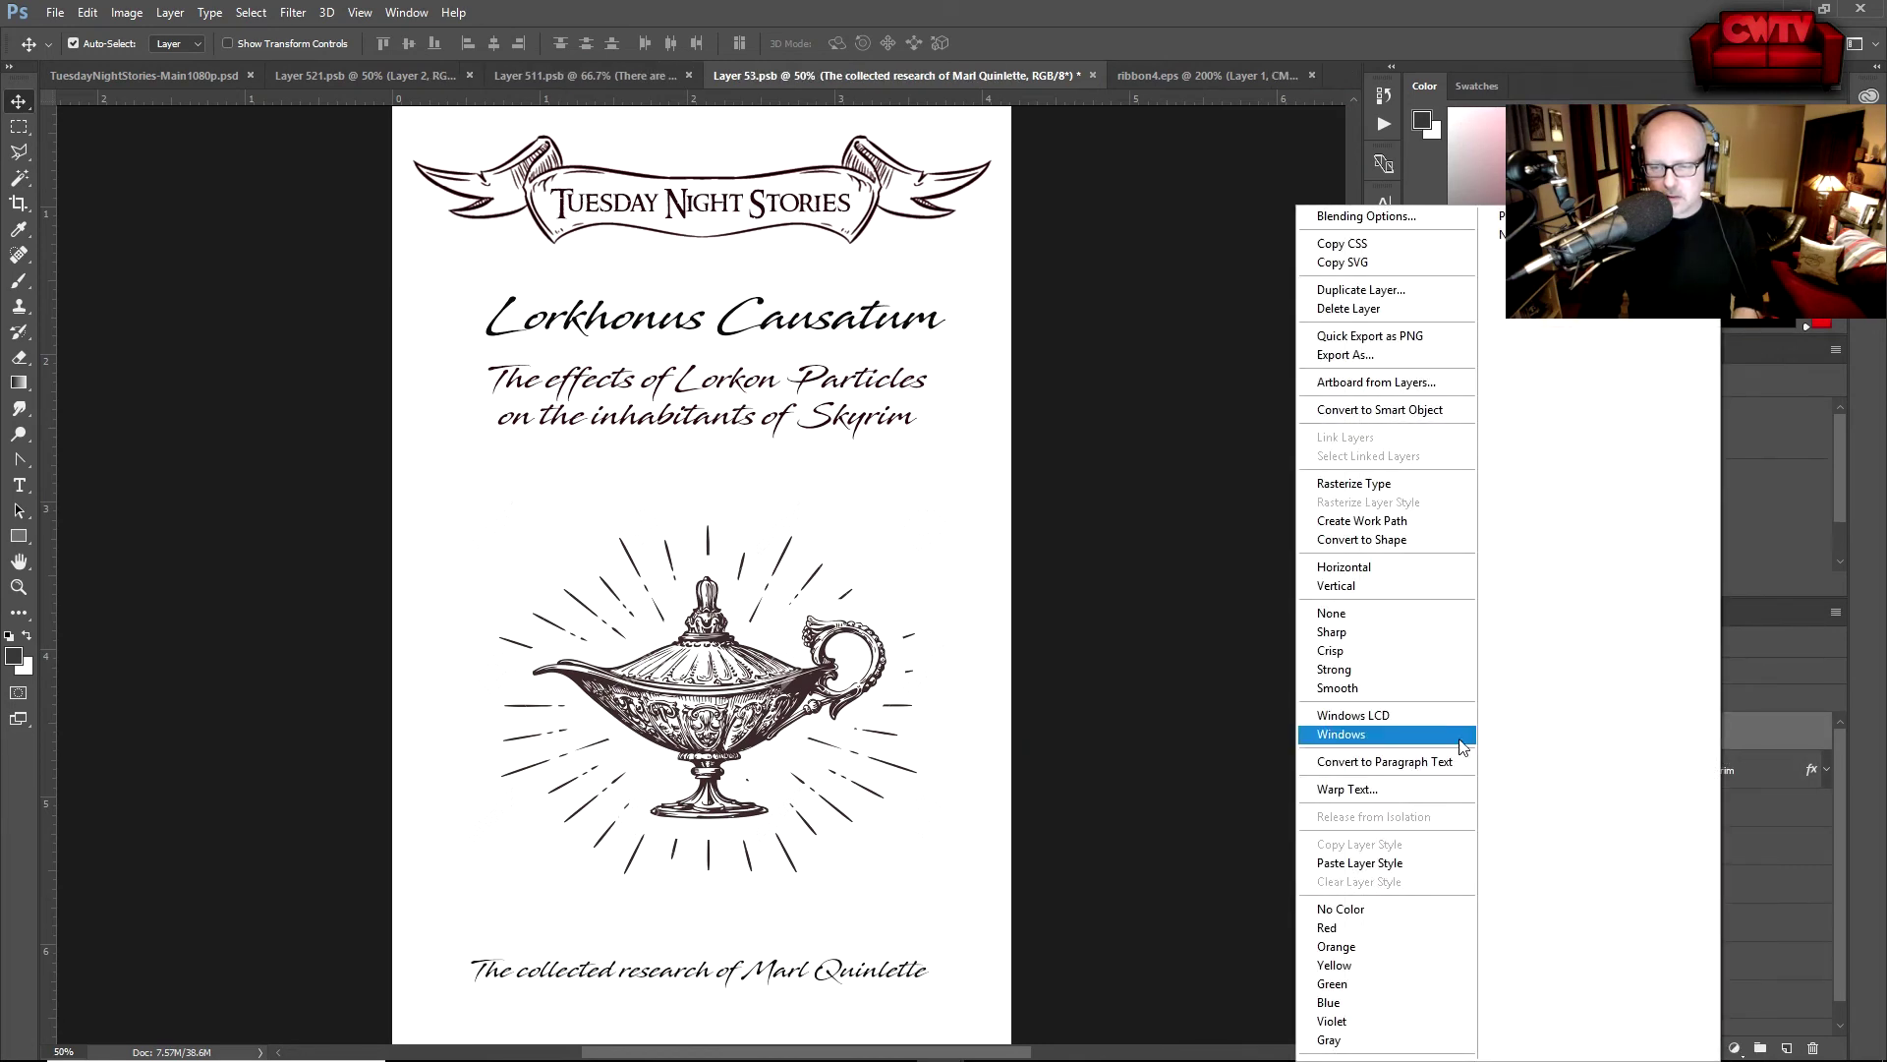
pyautogui.click(1392, 861)
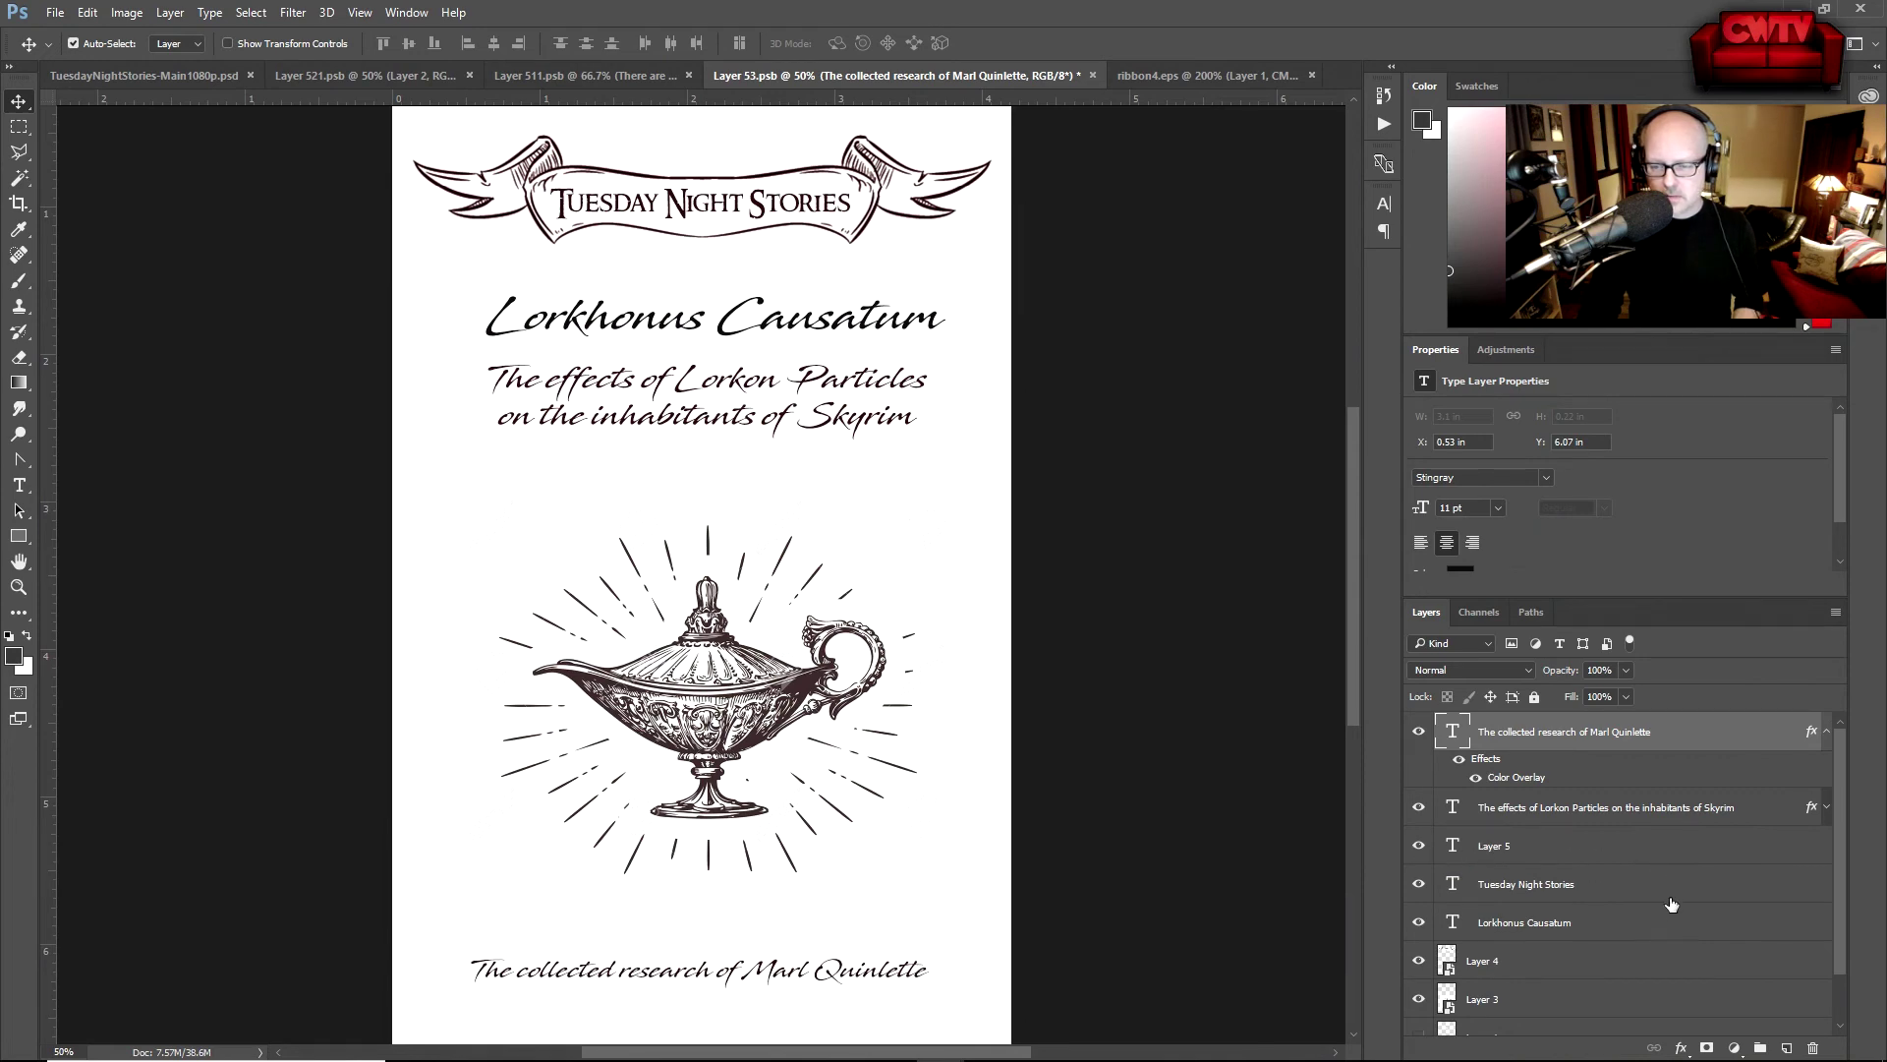
pyautogui.click(1705, 923)
pyautogui.rightClick(1700, 919)
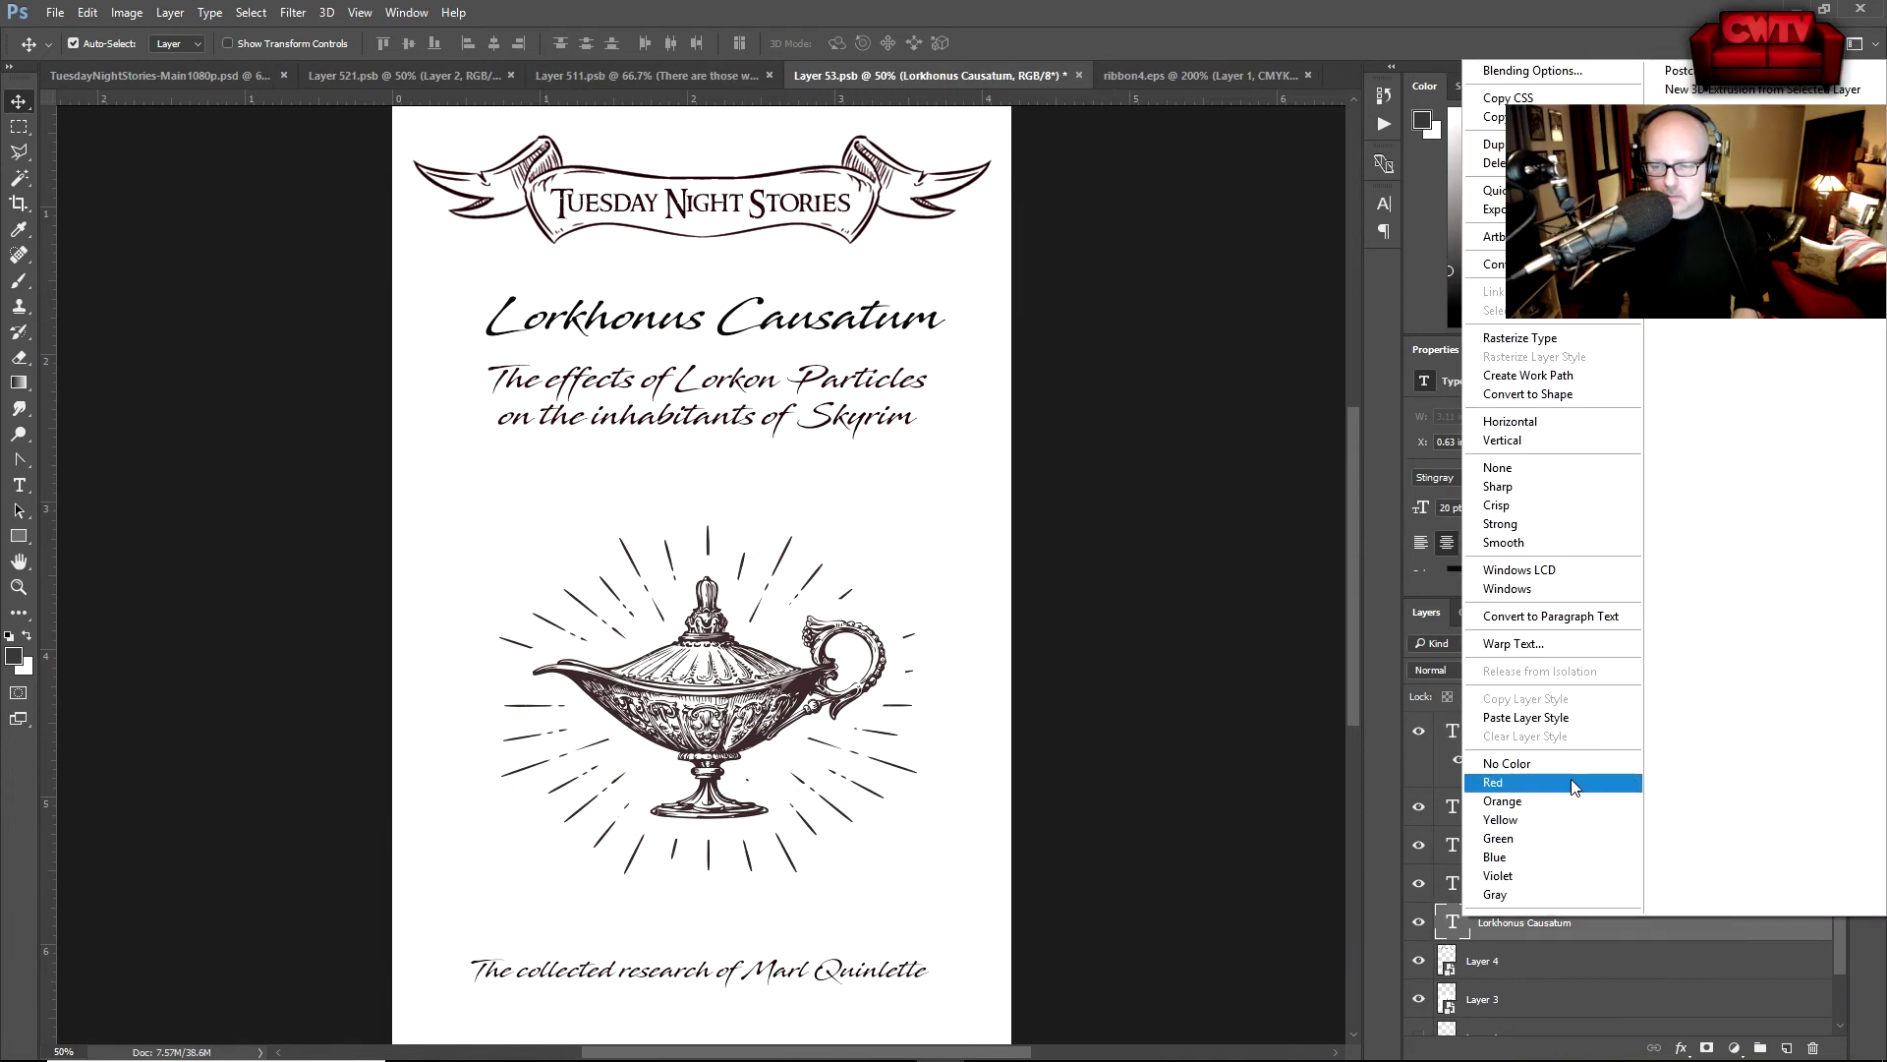
pyautogui.click(1555, 720)
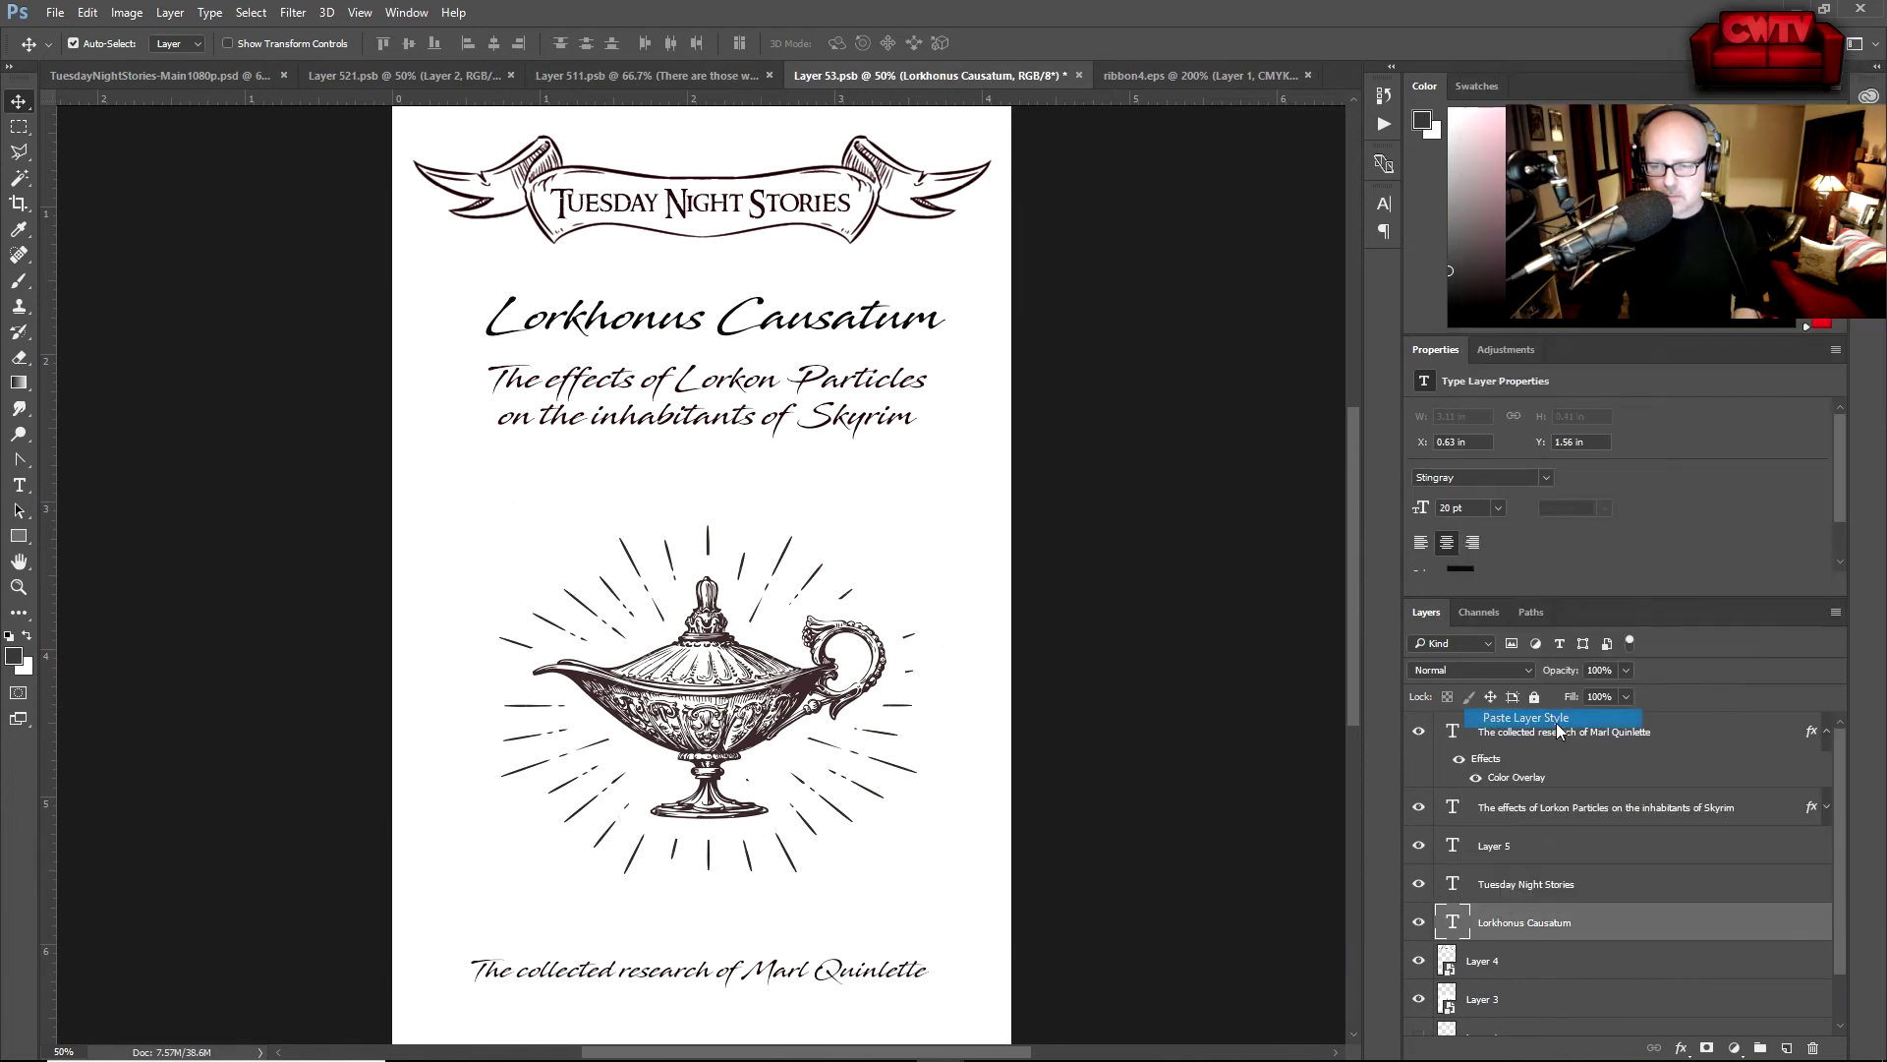
# - Paste the same colour overlay style onto the Tuesday Night Stories layer
pyautogui.click(1827, 733)
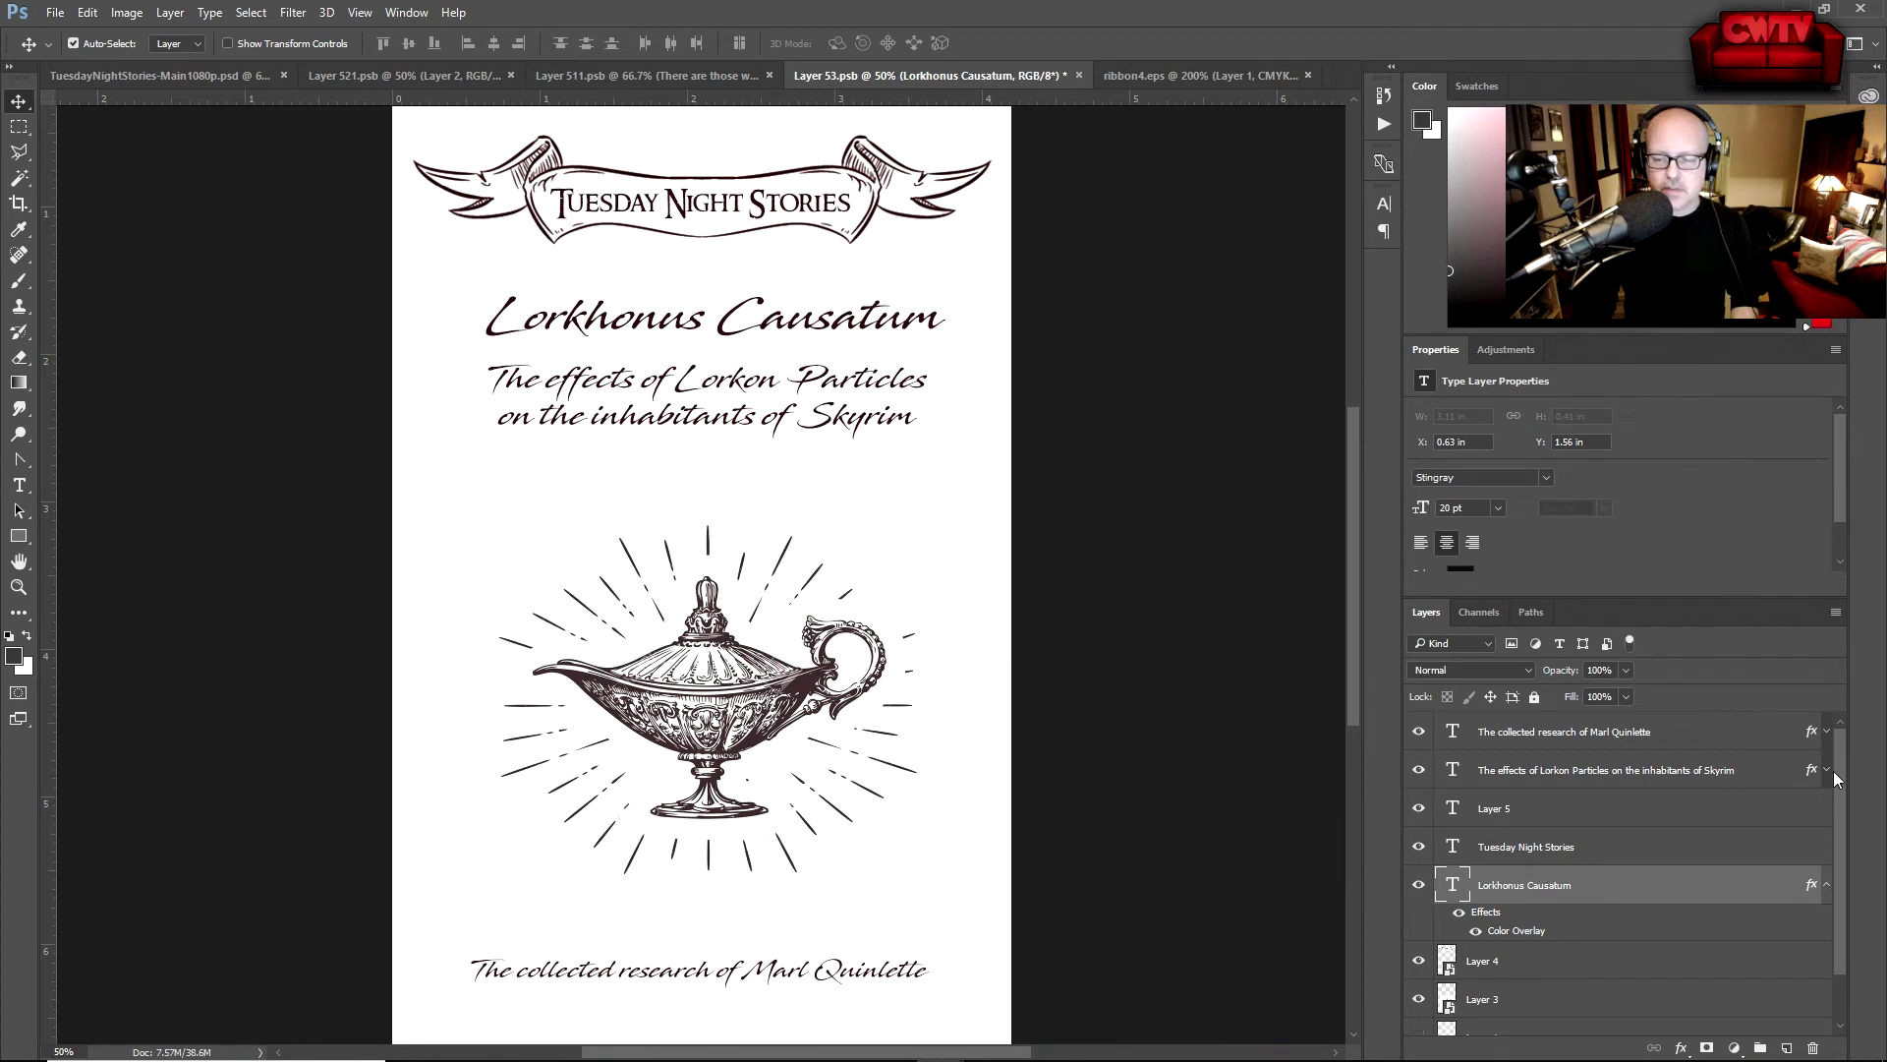
pyautogui.click(1825, 885)
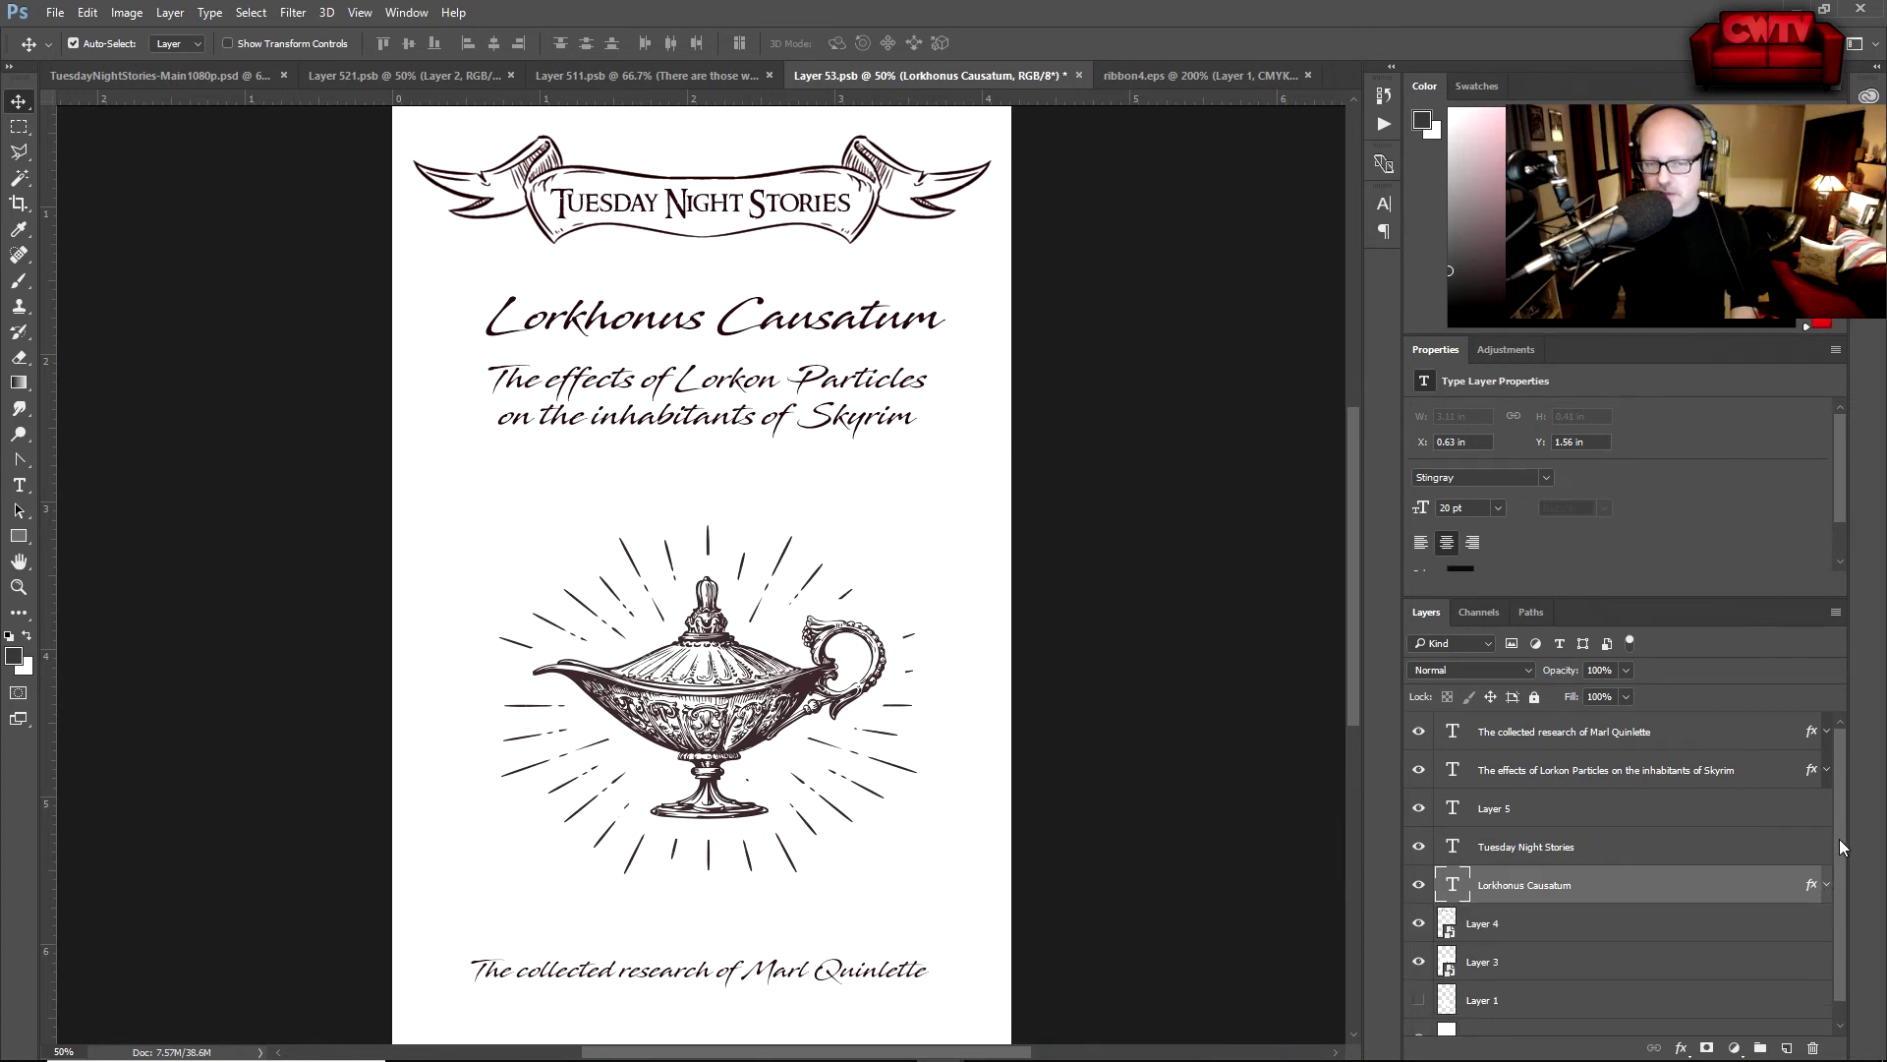
pyautogui.scroll(-1, 1838, 833)
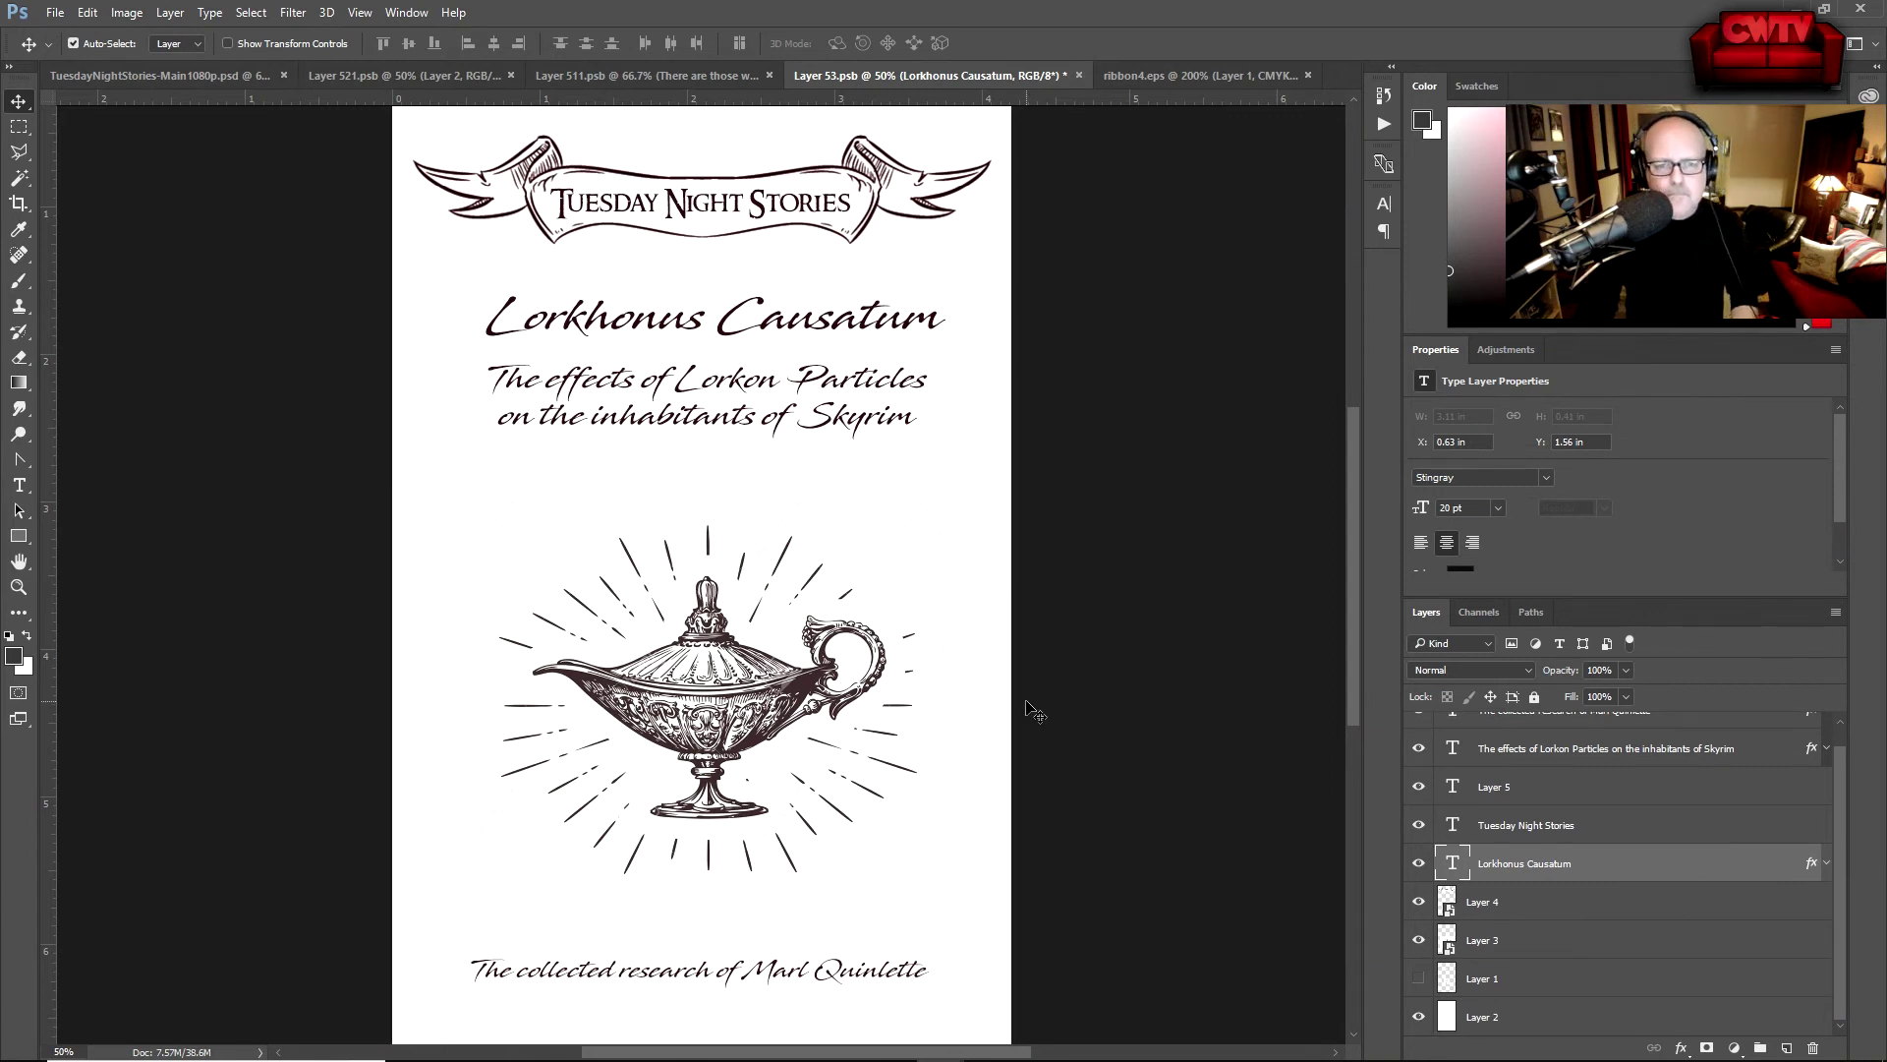
pyautogui.click(1762, 831)
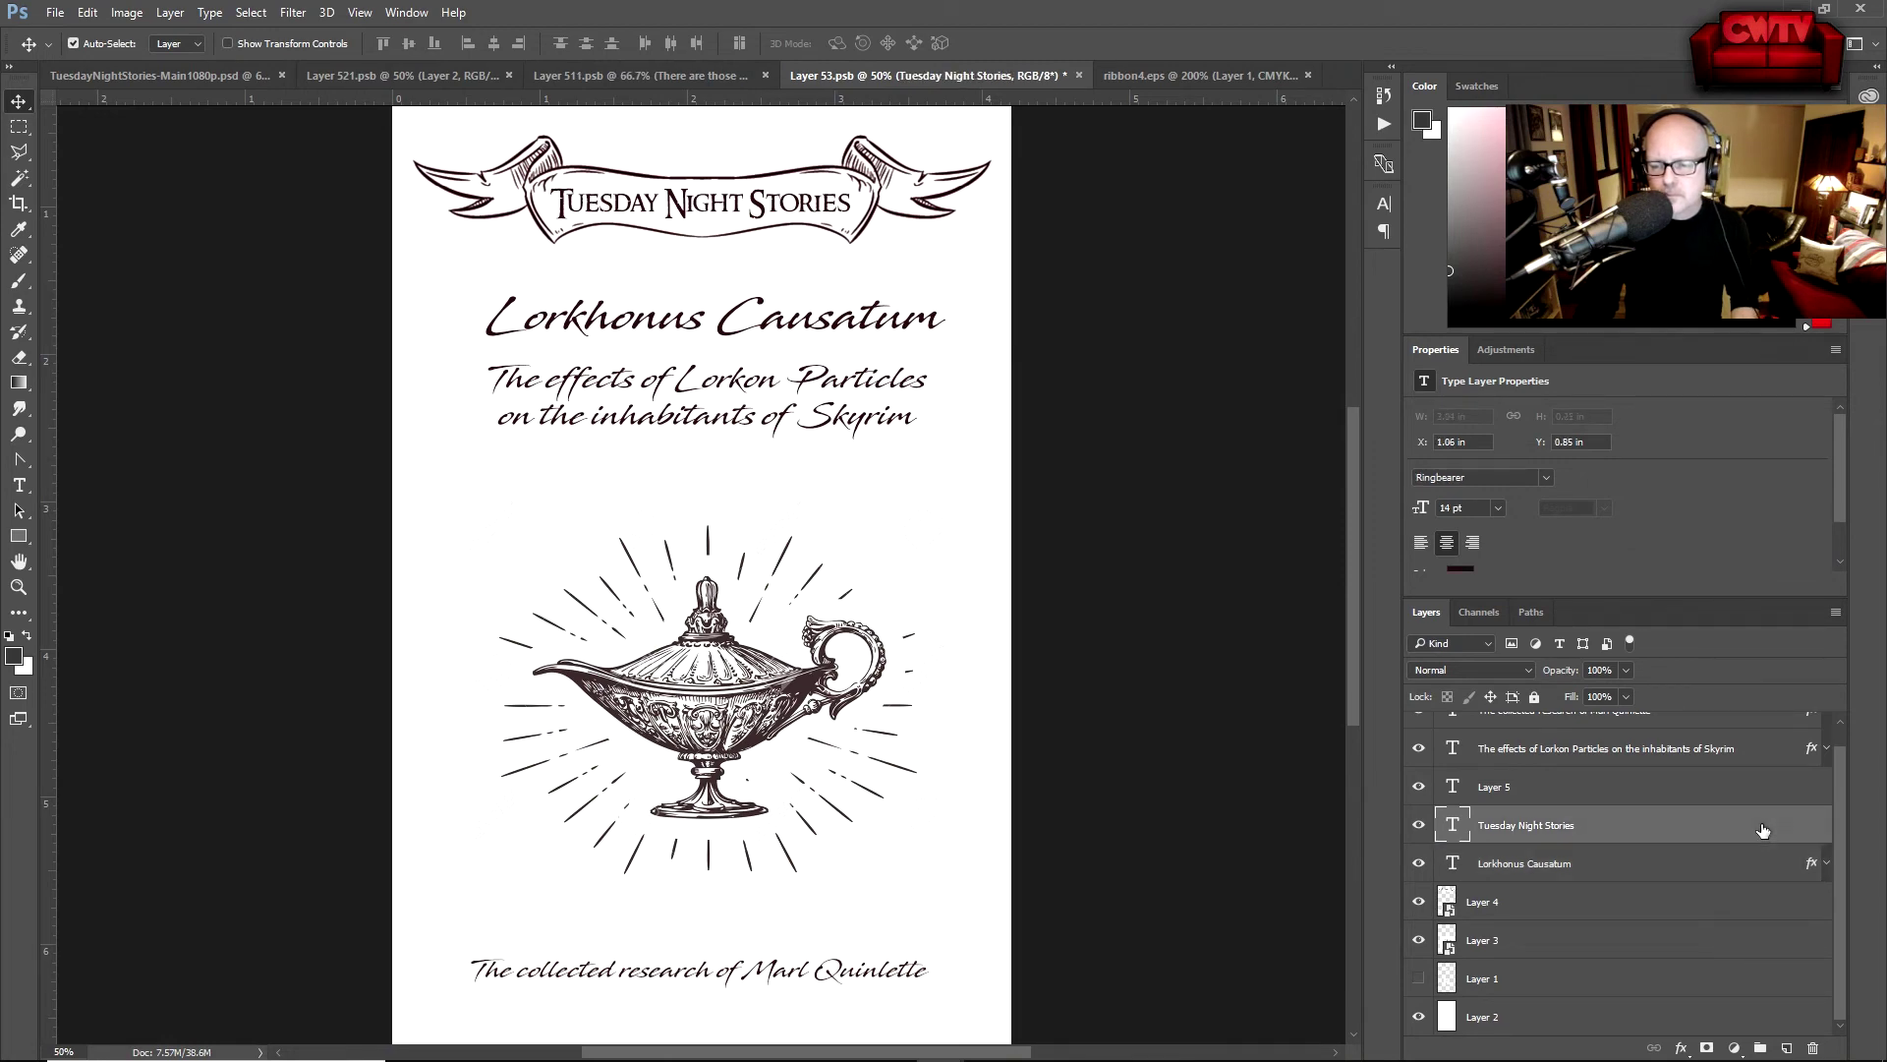
pyautogui.rightClick(1761, 829)
pyautogui.click(1465, 865)
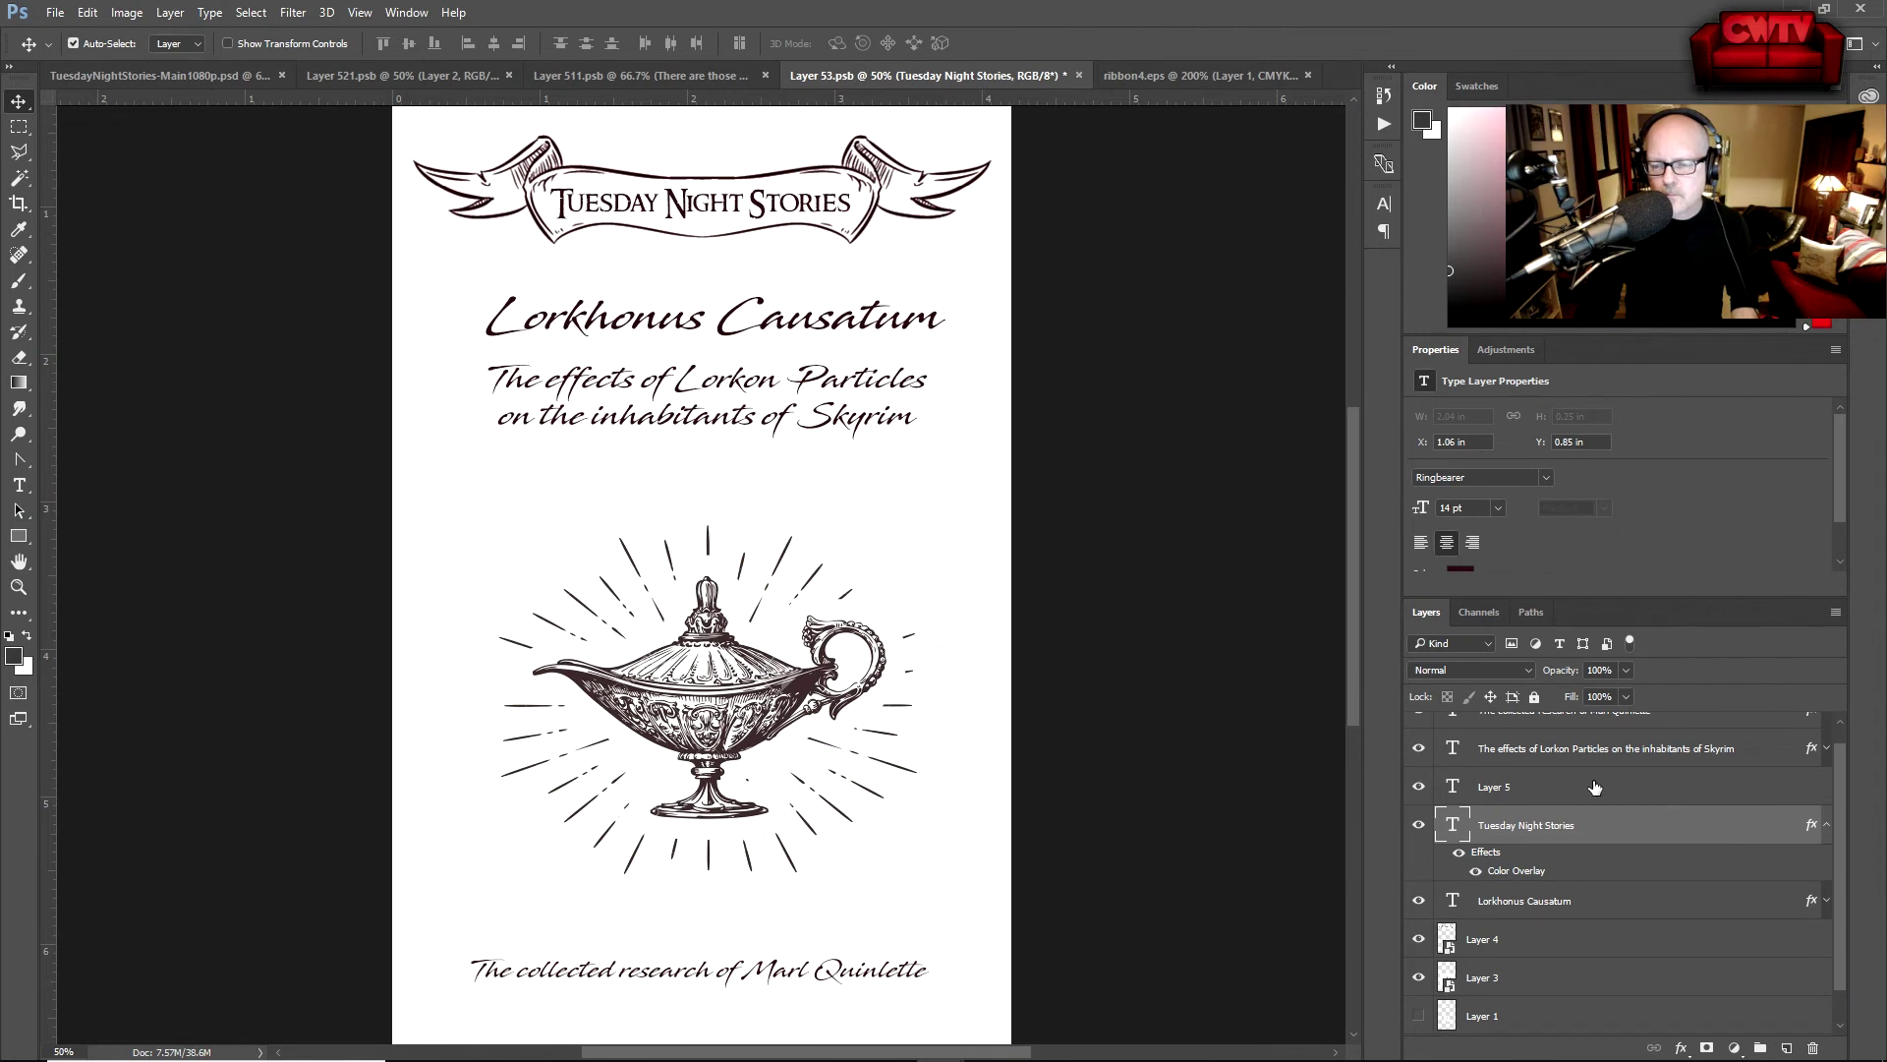
# - Rename the empty Layer 5 to 'Ribbon'
pyautogui.doubleClick(1496, 786)
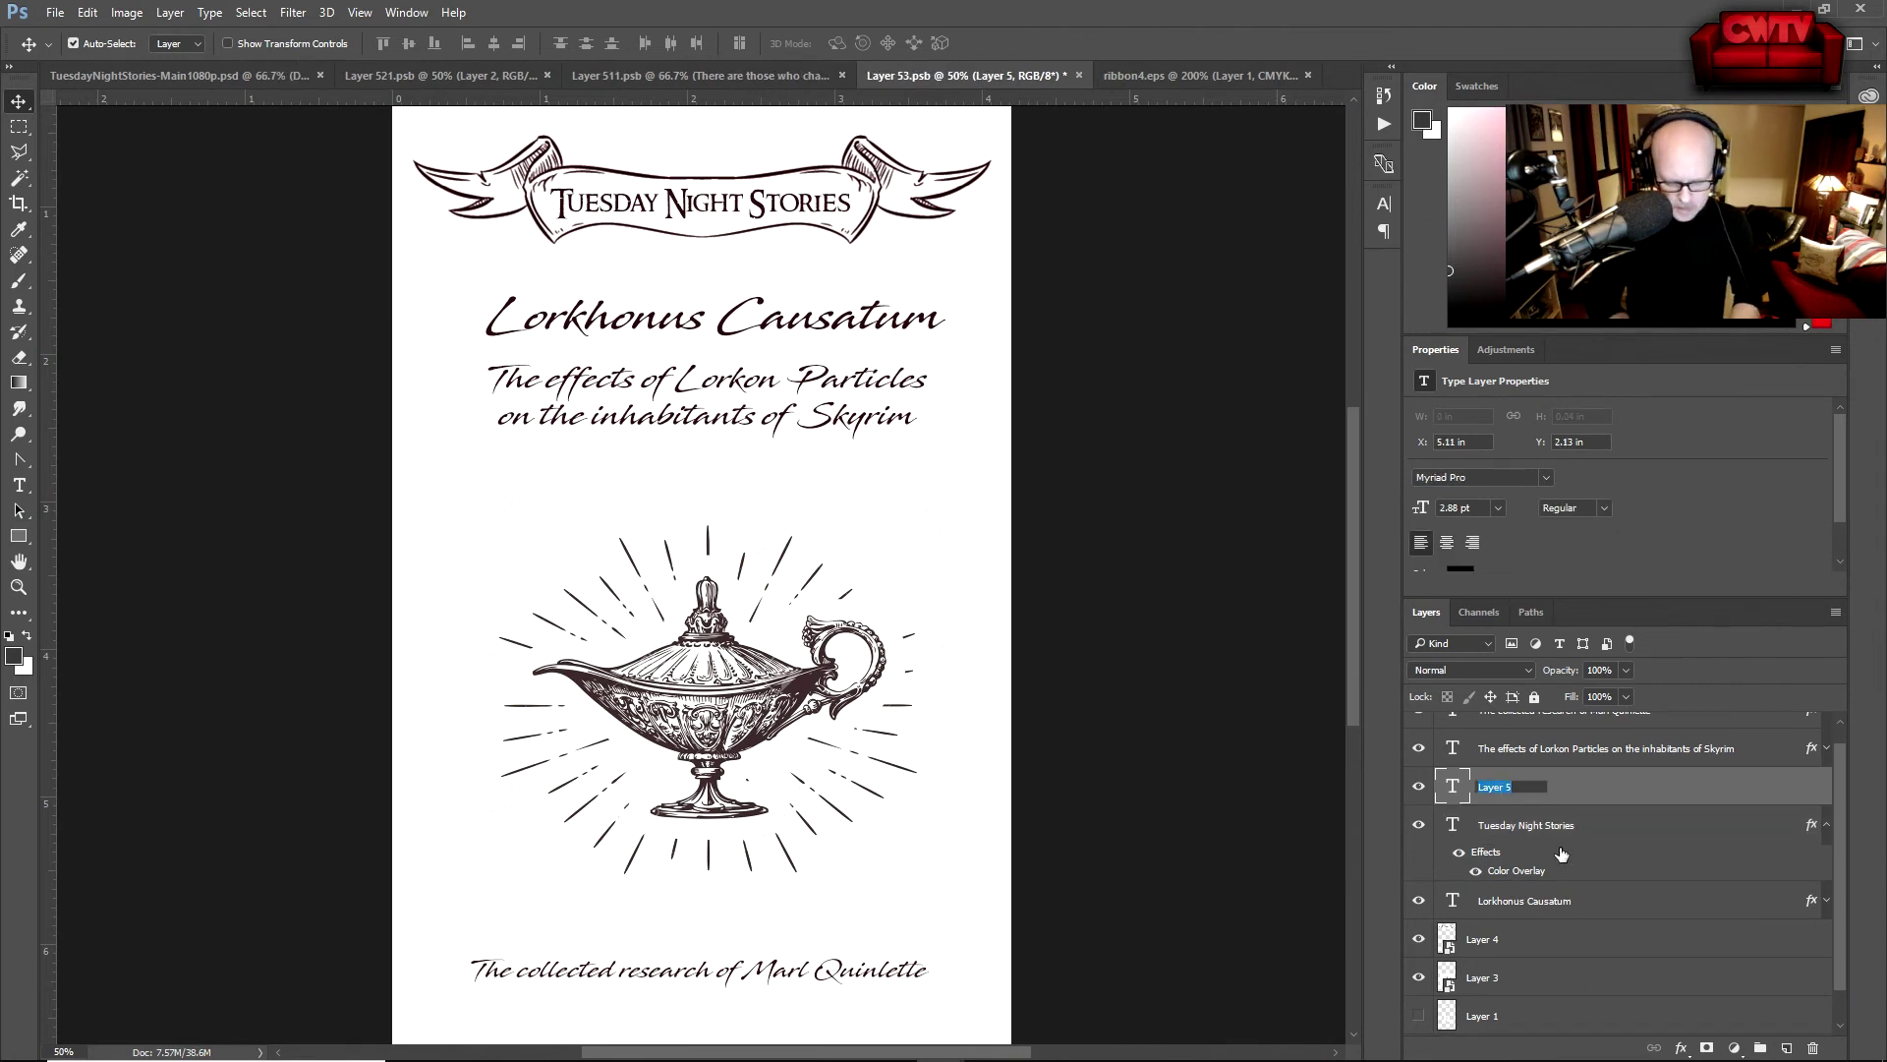
pyautogui.write('Ribbon')
pyautogui.press('Return')
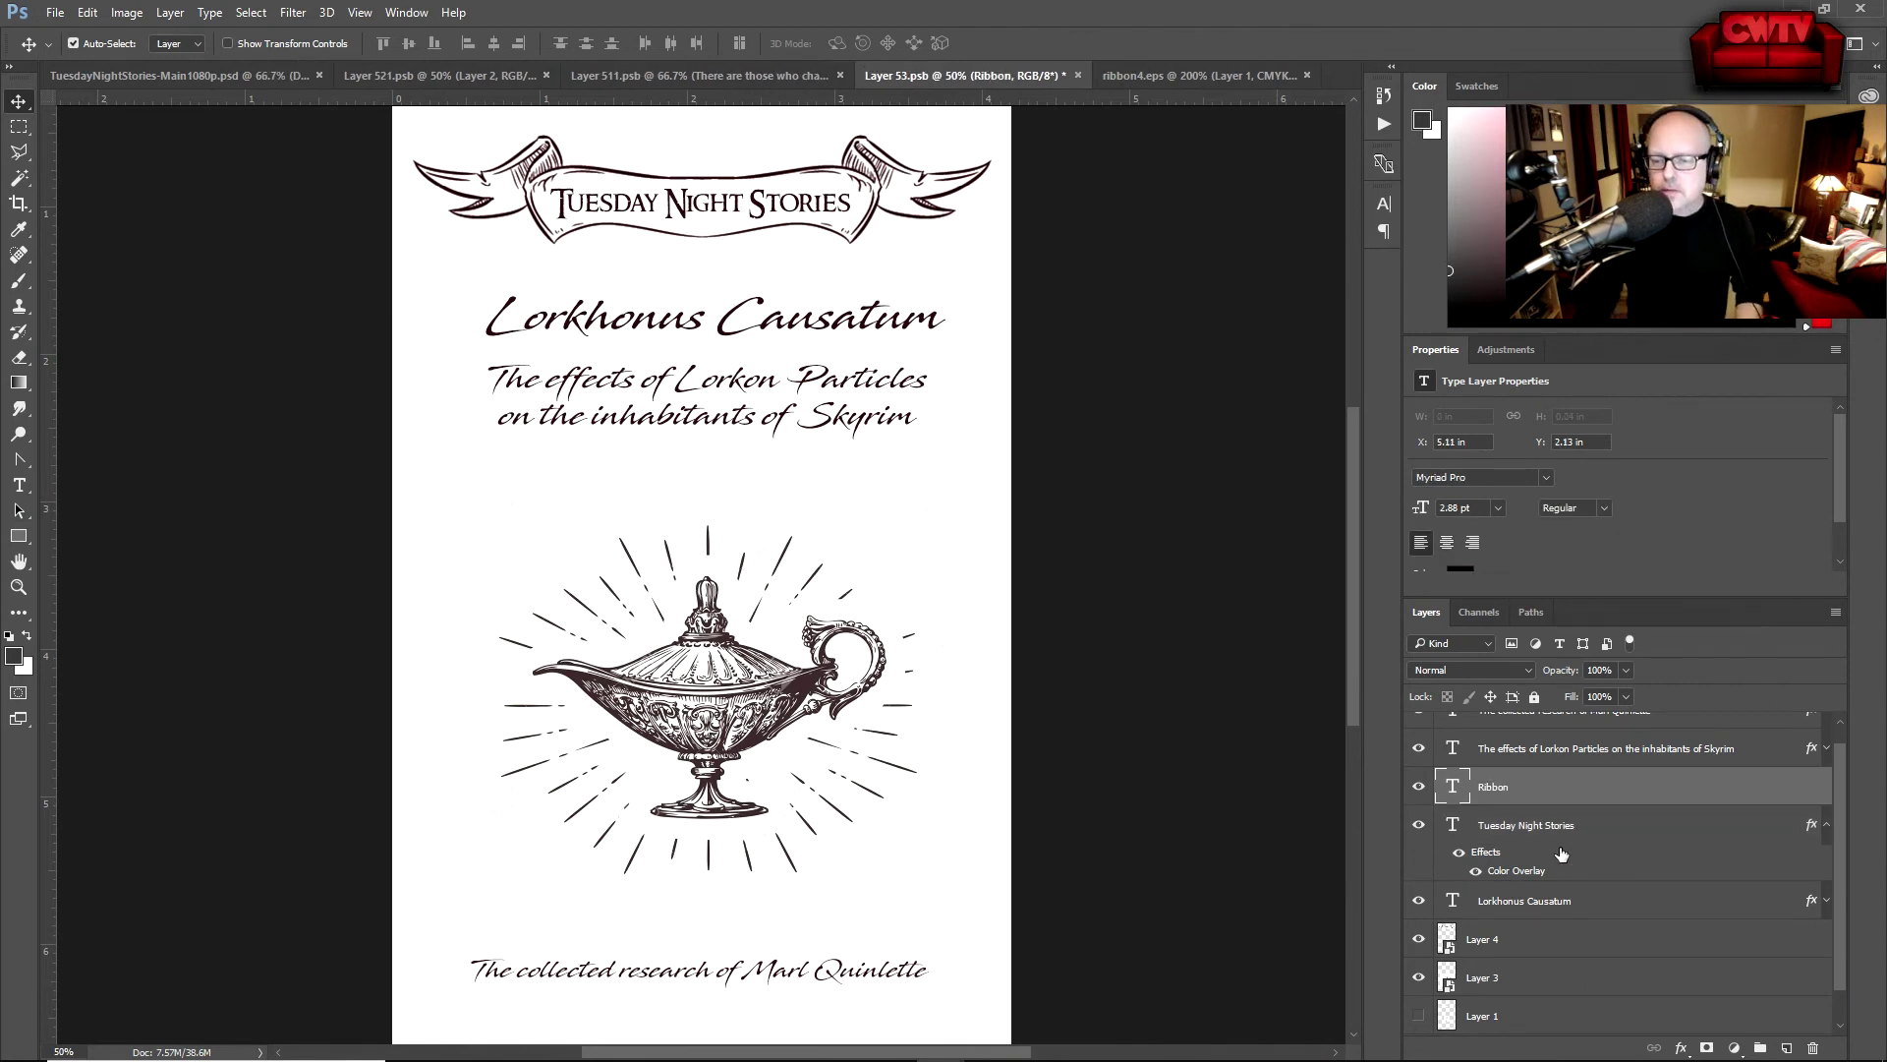
pyautogui.click(1827, 827)
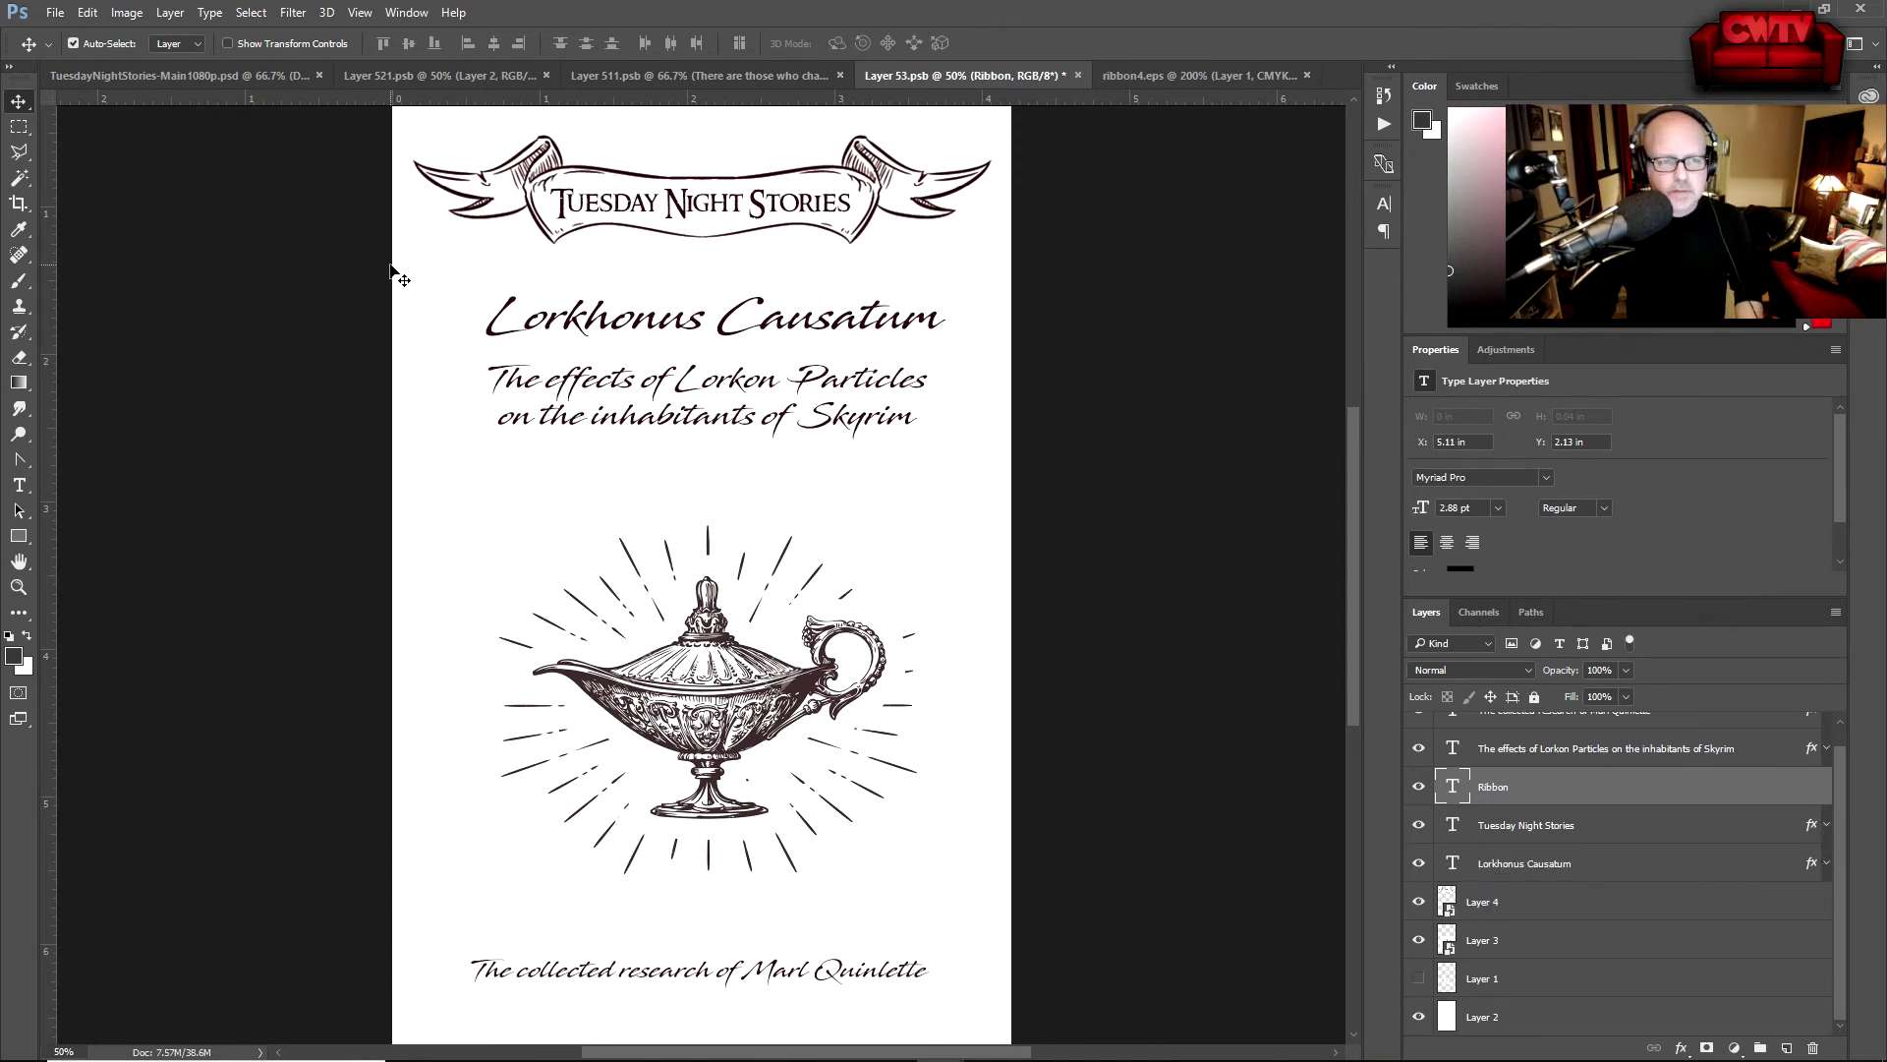
pyautogui.press('ctrl')
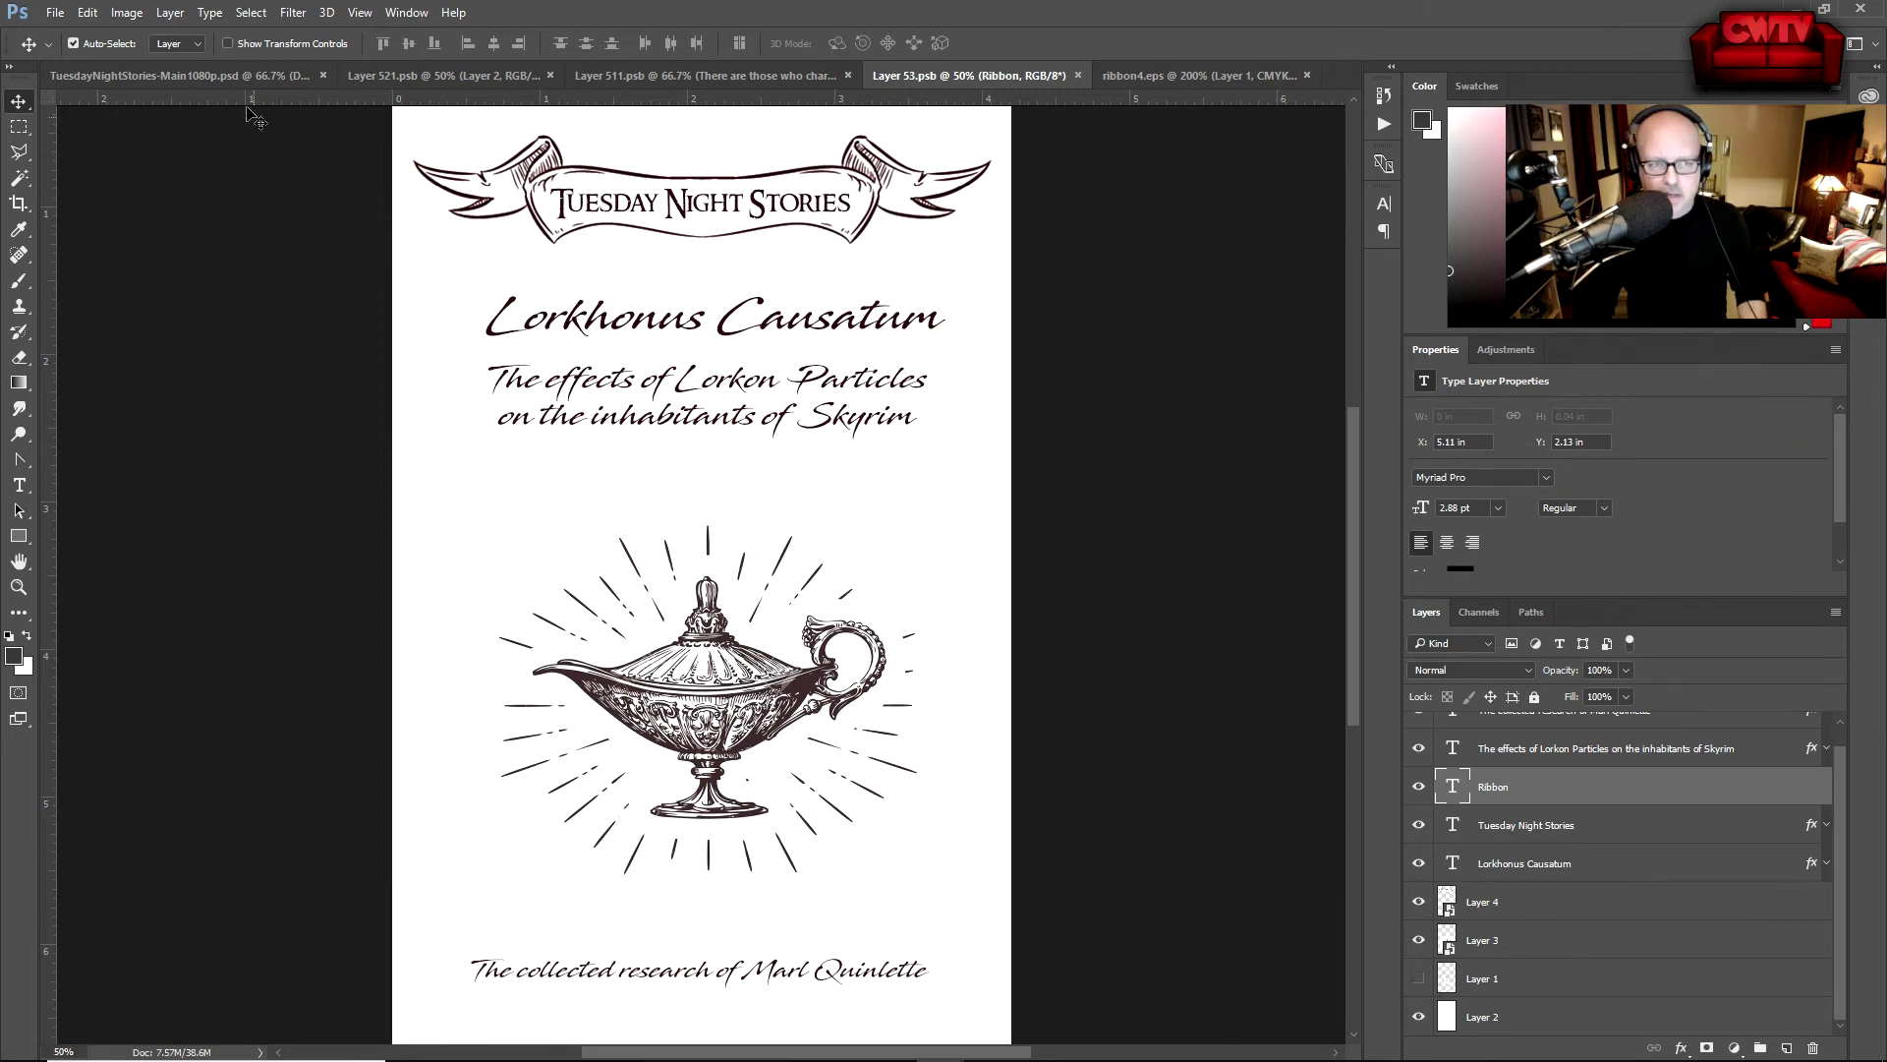
# - Inspect the recoloured cover on the TuesdayNightStories-Main1080p mockup at 100%
pyautogui.click(234, 74)
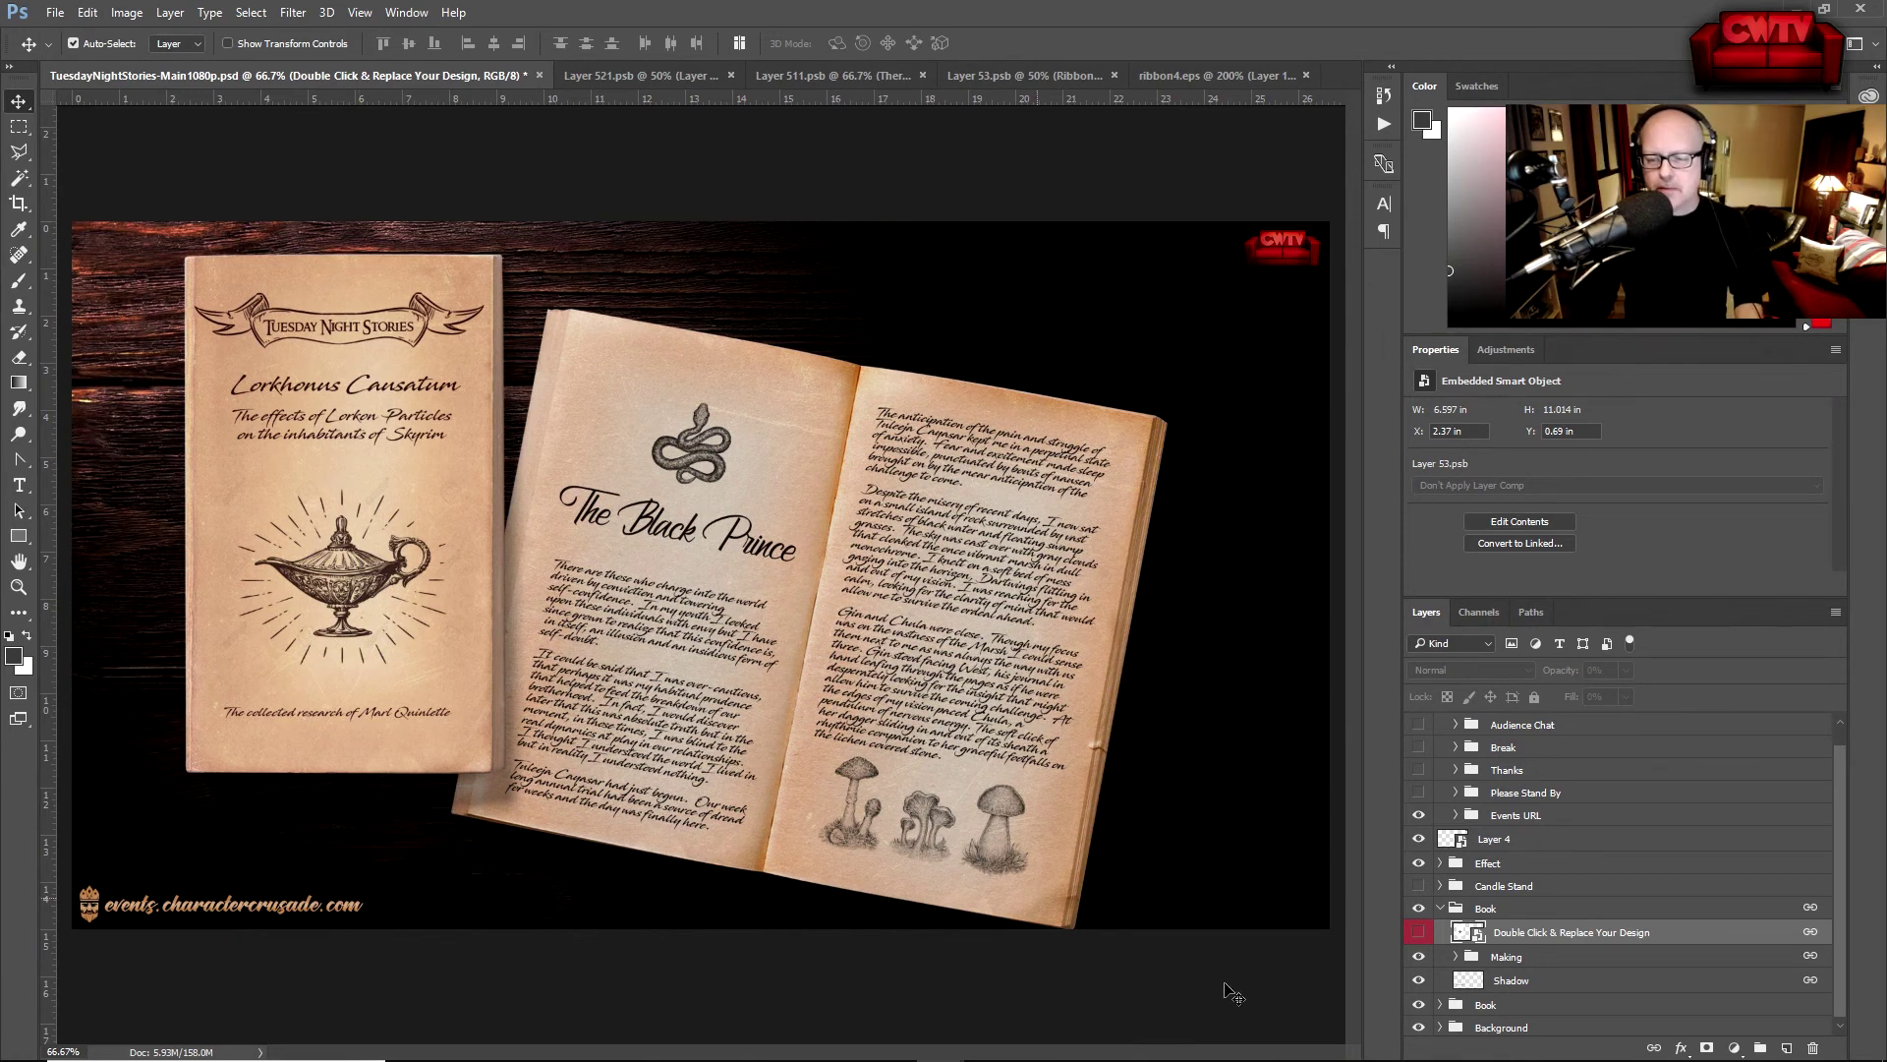
pyautogui.scroll(-1, 1588, 931)
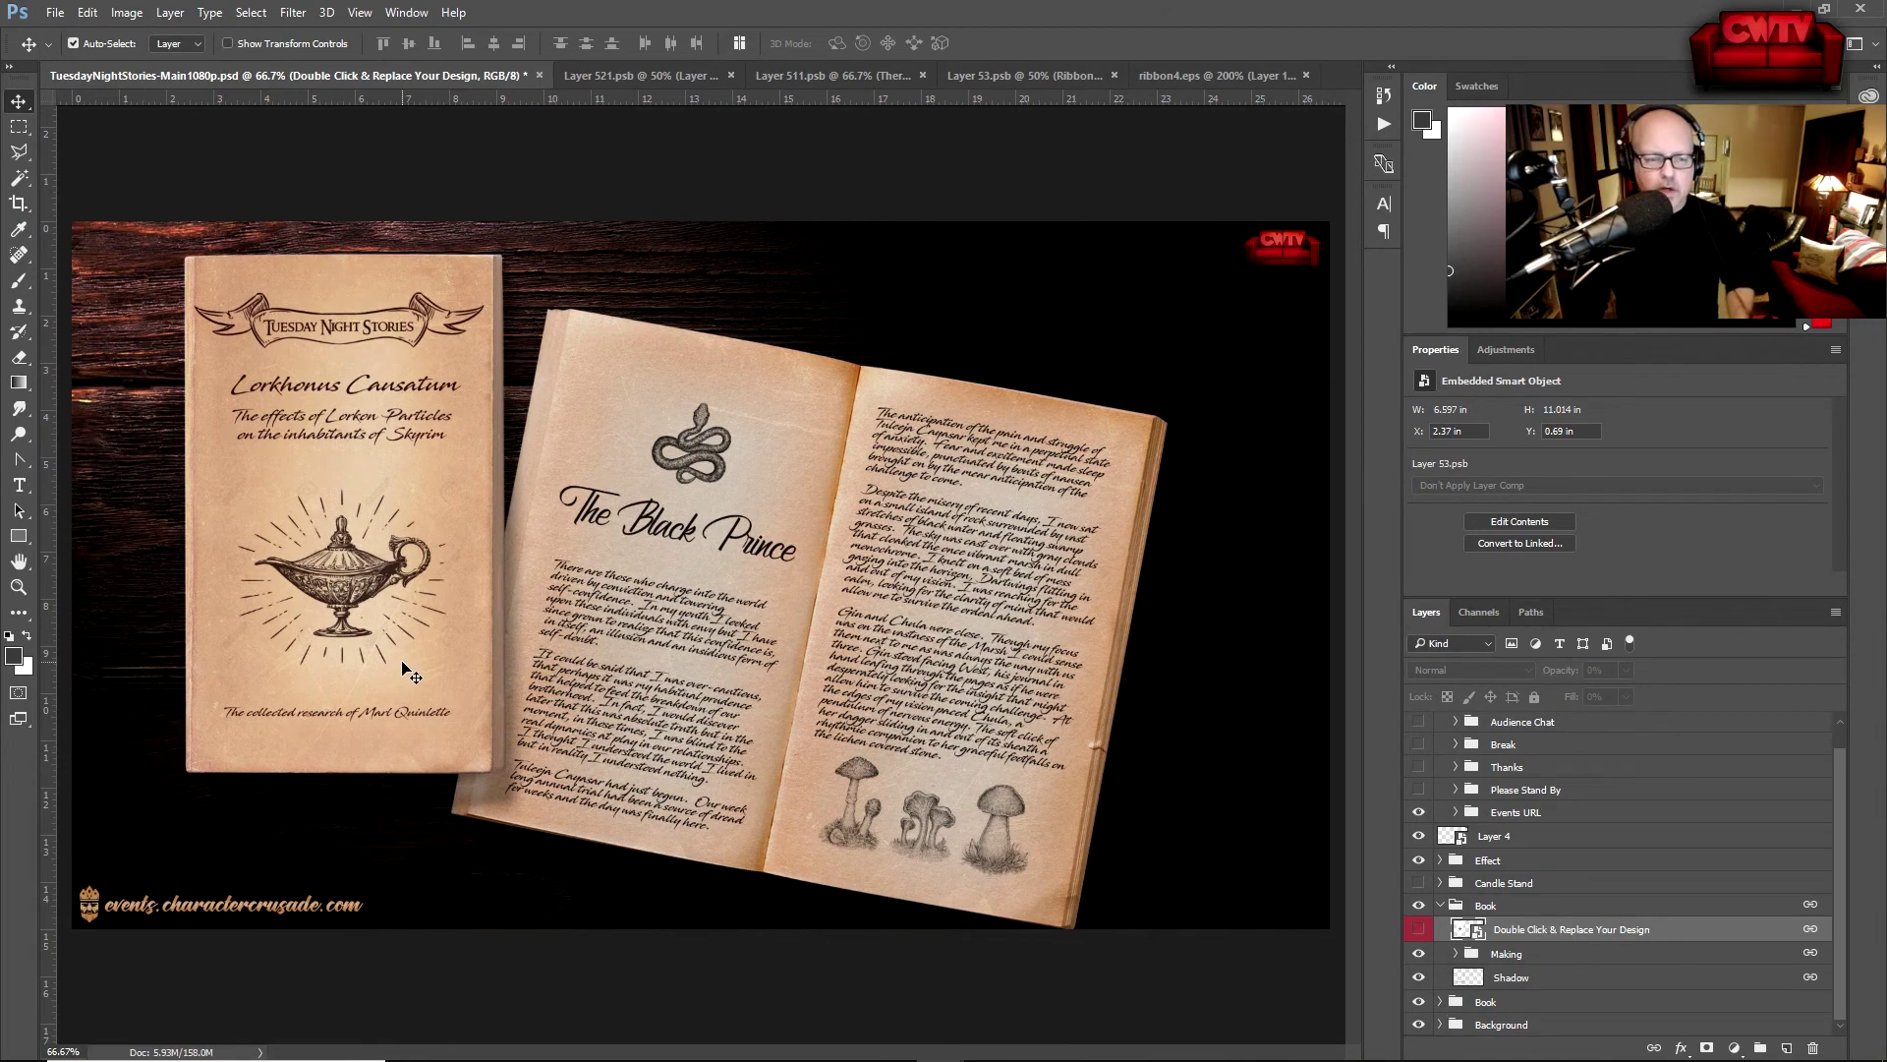
pyautogui.hotkey('ctrl', '+')
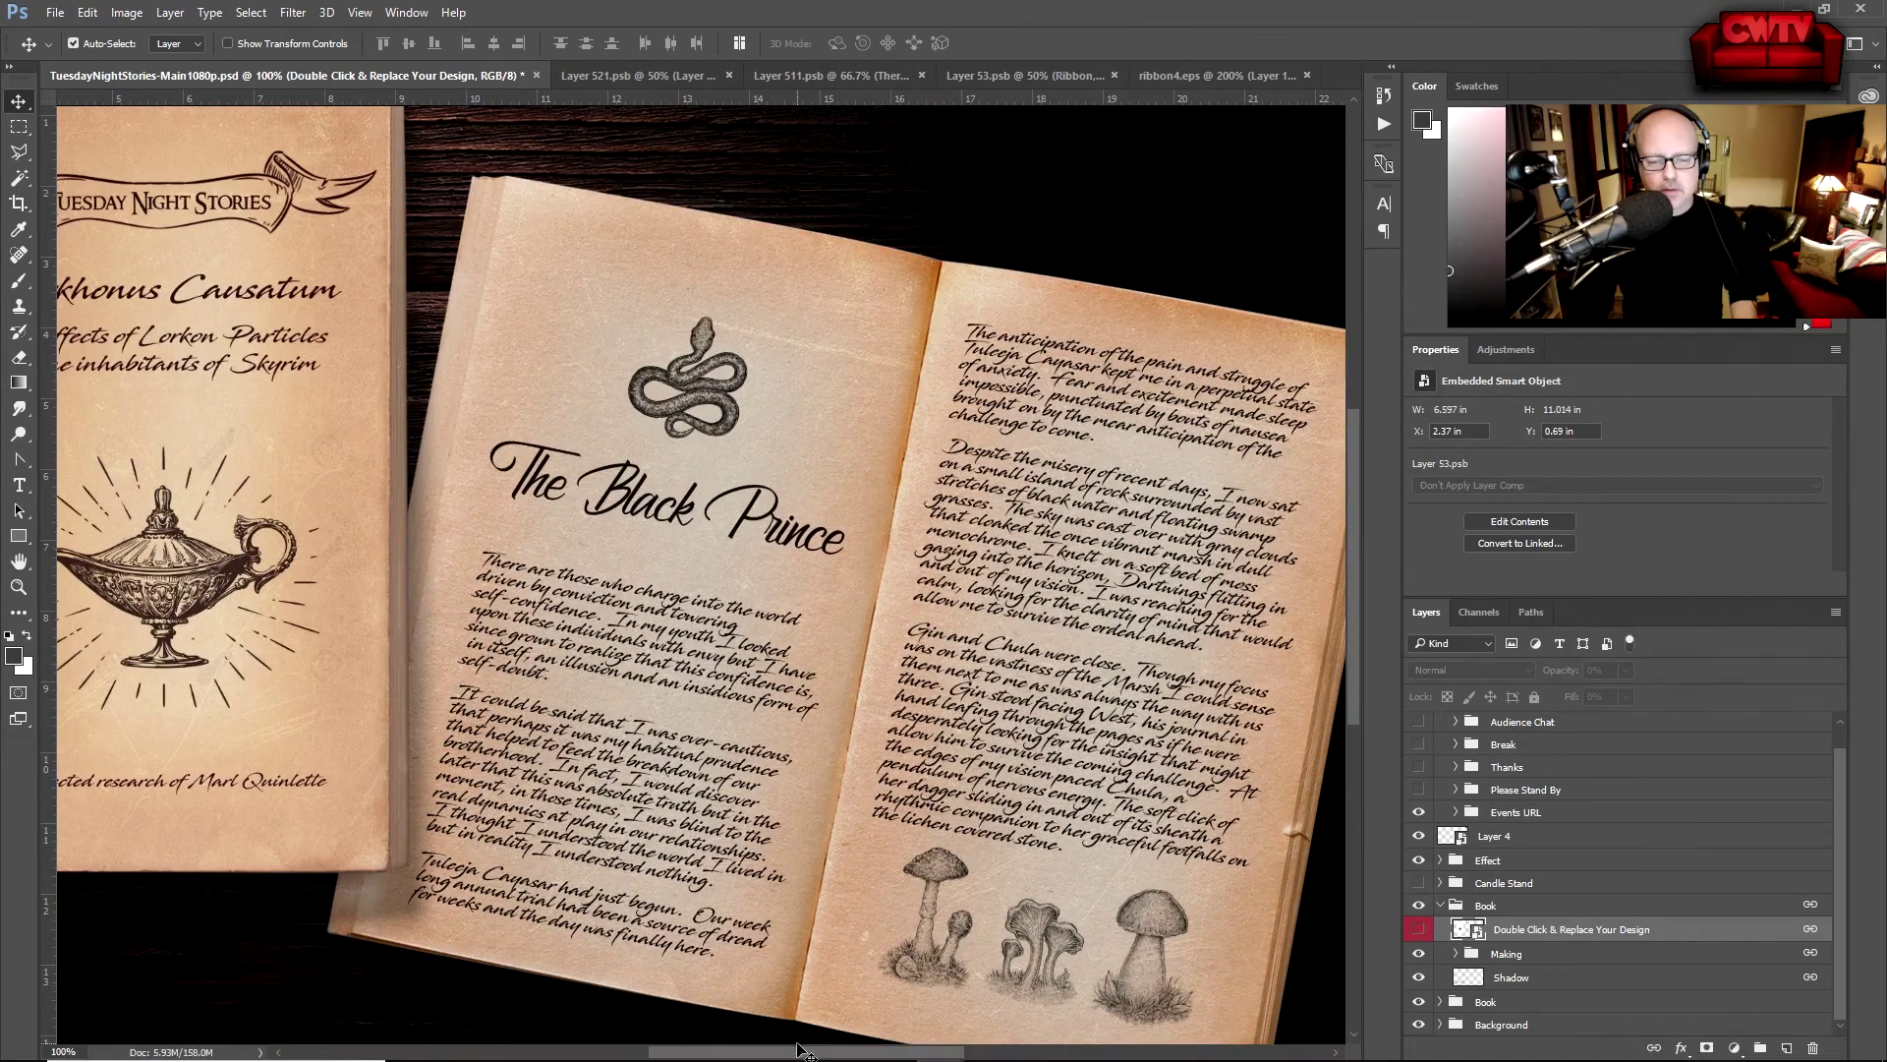
pyautogui.moveTo(798, 1054); pyautogui.dragTo(681, 1032)
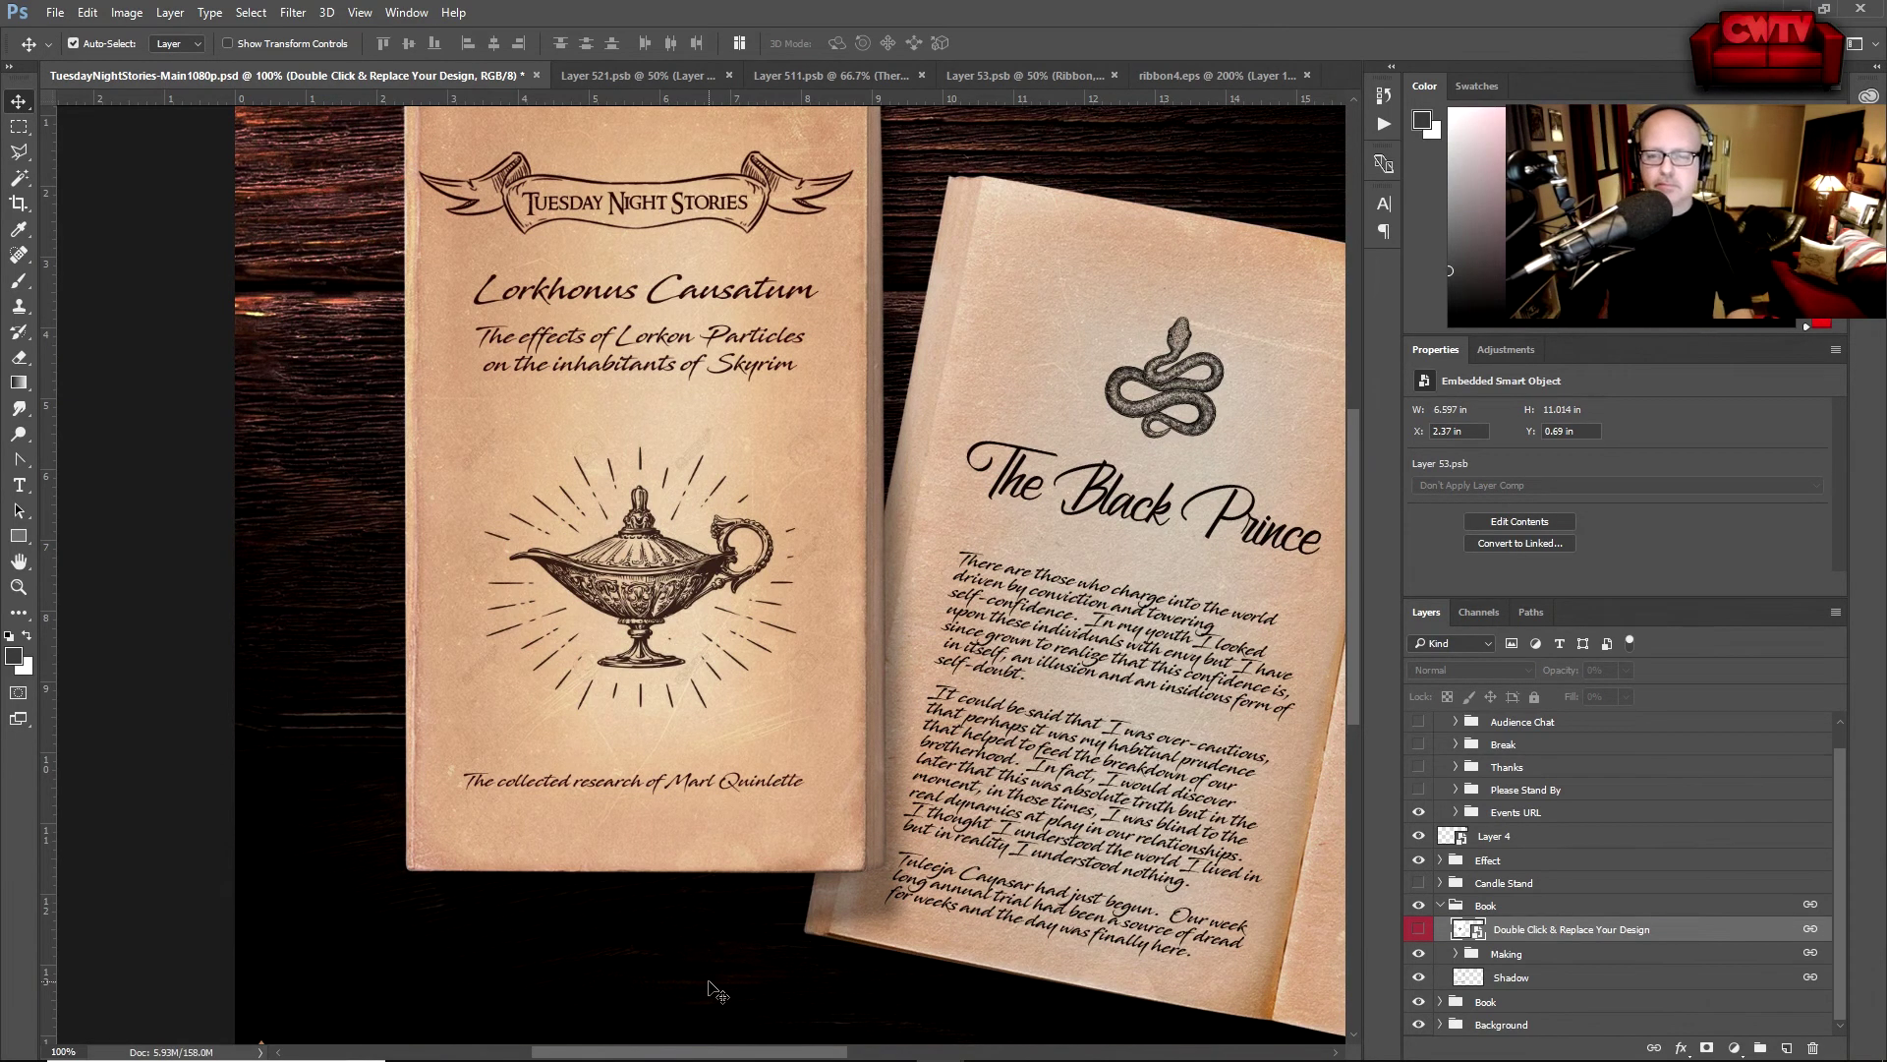
# - Close ribbon4.eps without saving and return to the Layer 53.psb cover
pyautogui.click(1248, 72)
pyautogui.click(1308, 76)
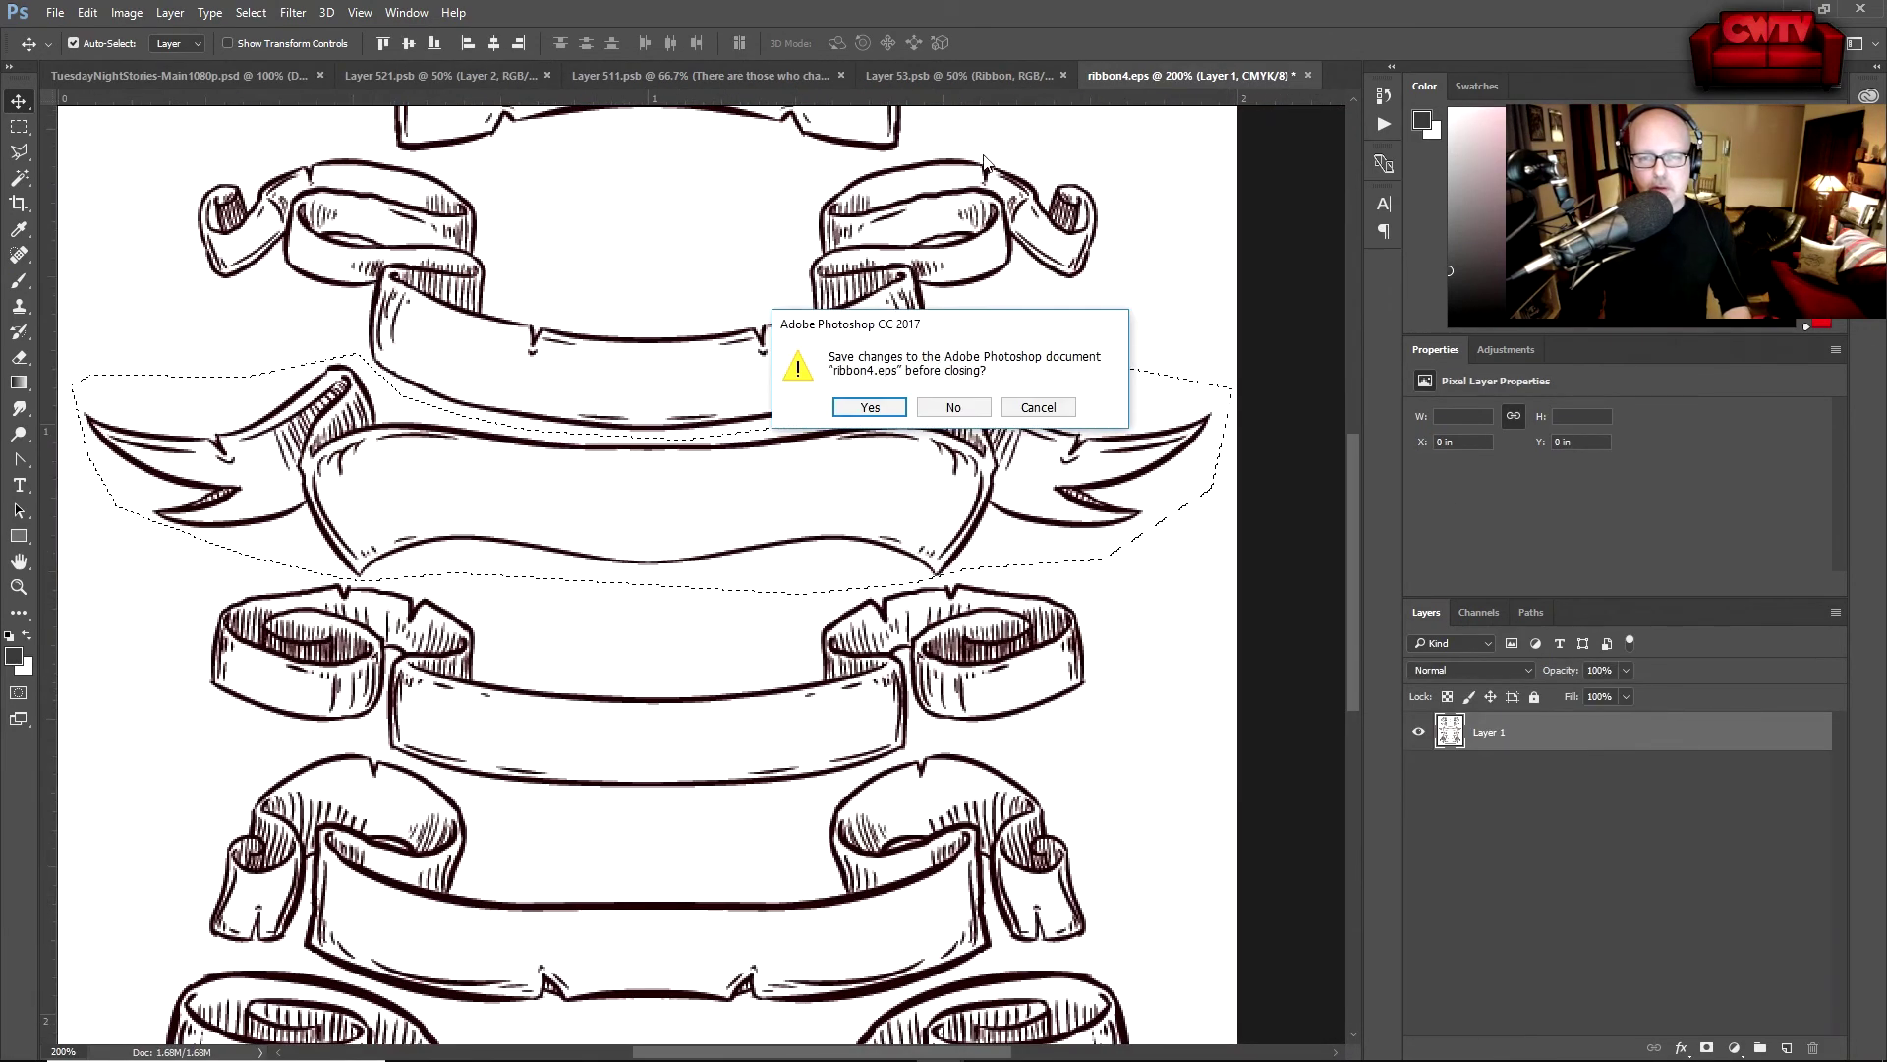
pyautogui.click(958, 407)
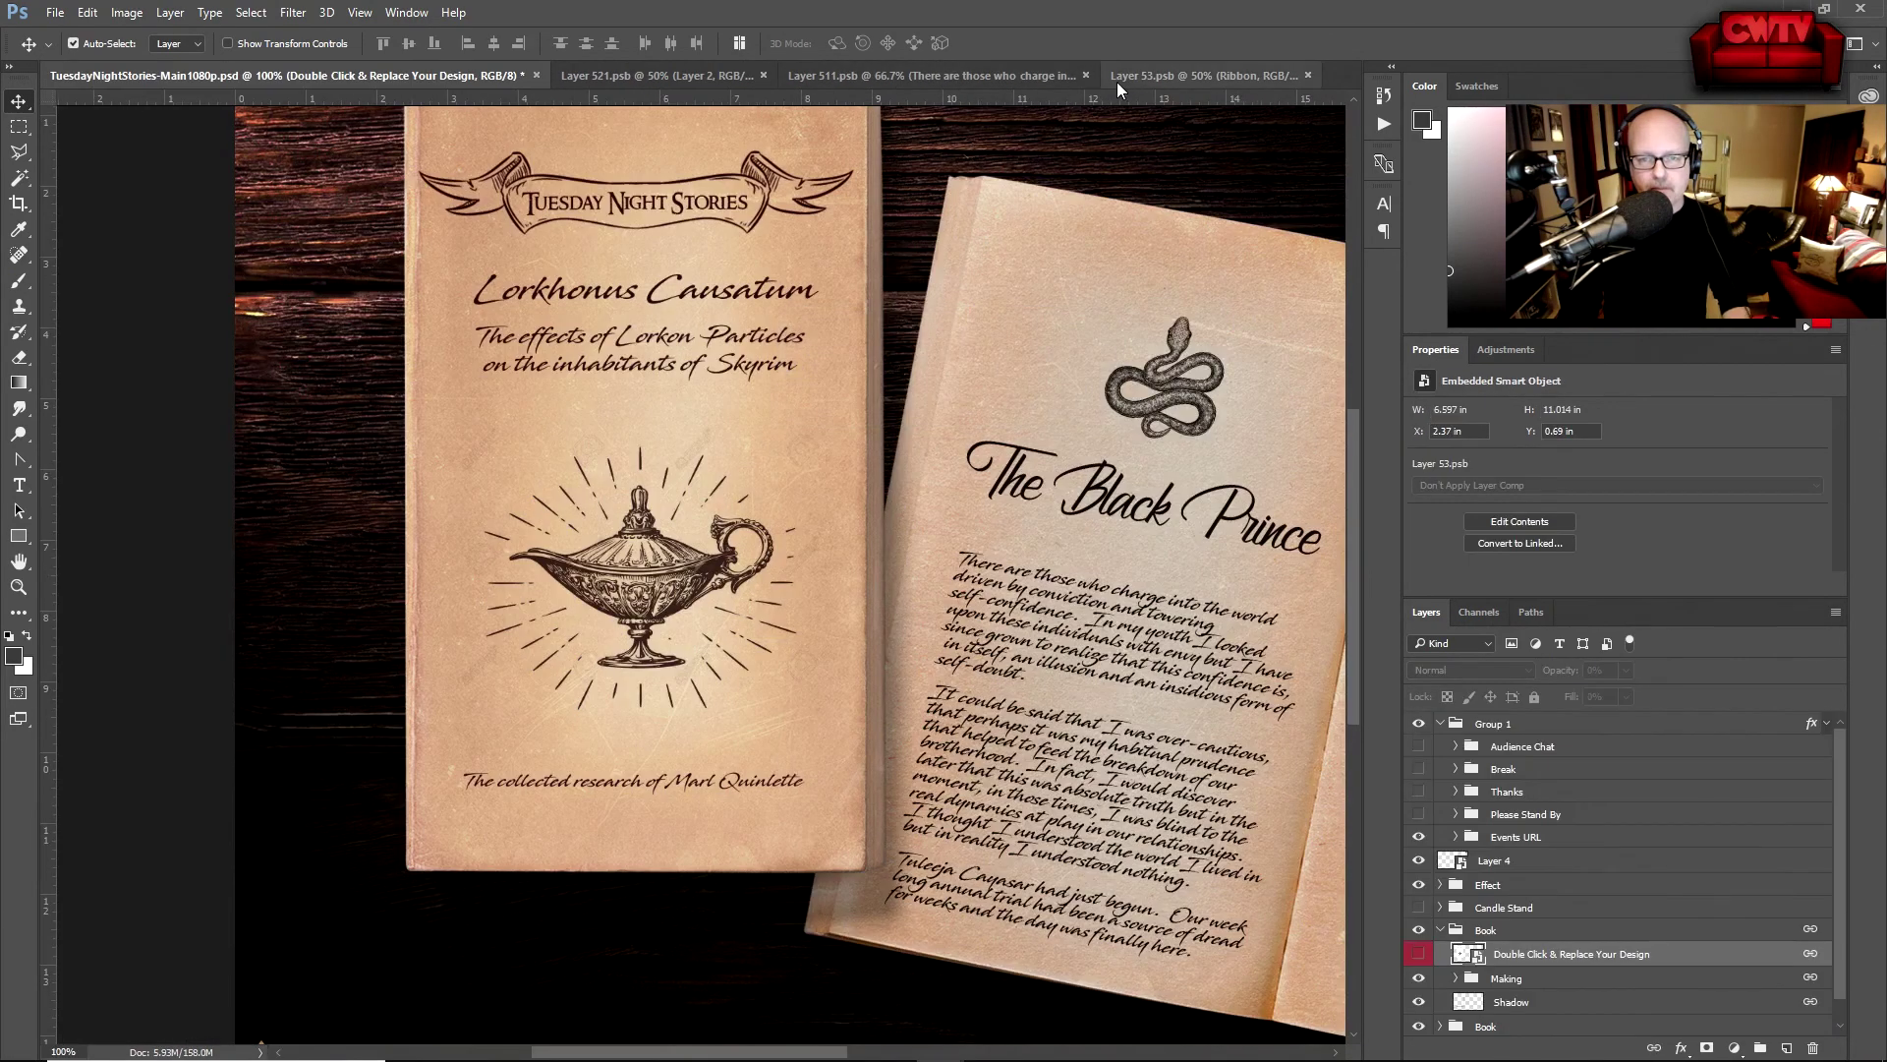
pyautogui.click(1142, 75)
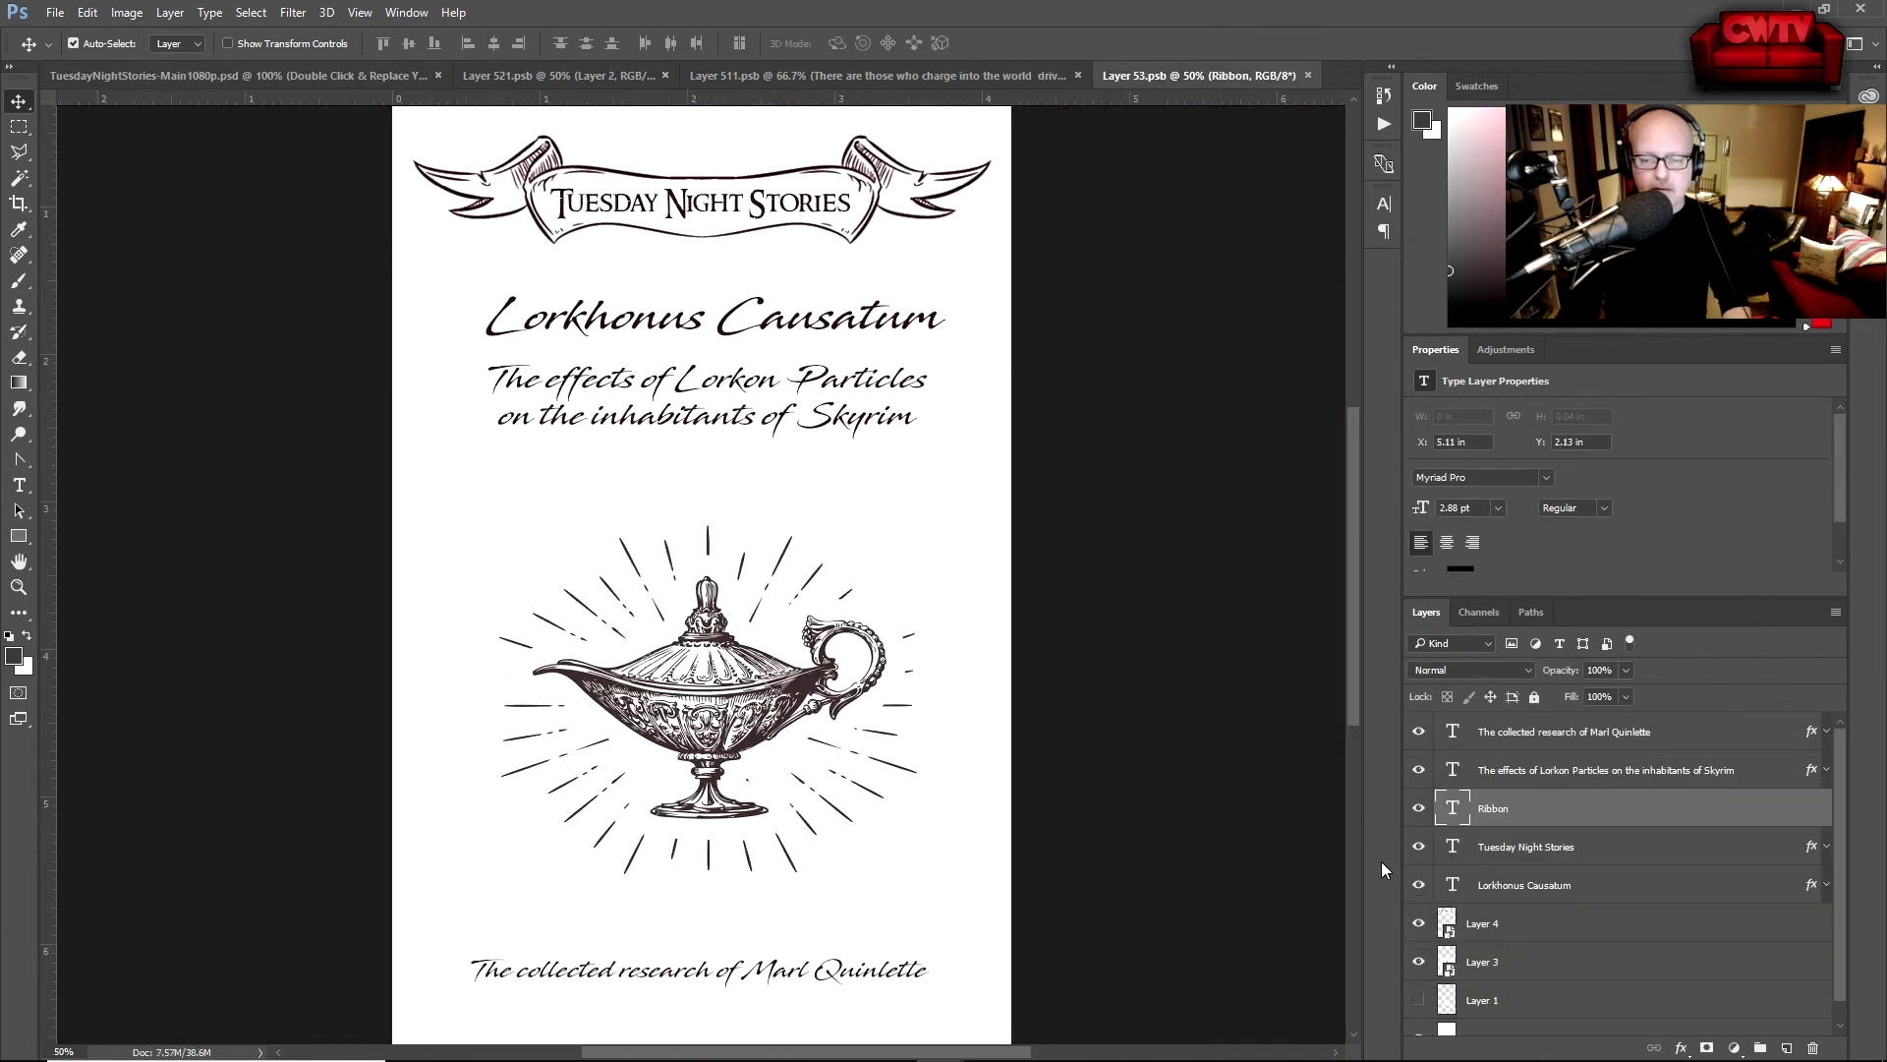
# - Toggle the lamp illustration on Layer 3 and compare the cover with the book mockup
pyautogui.click(1419, 963)
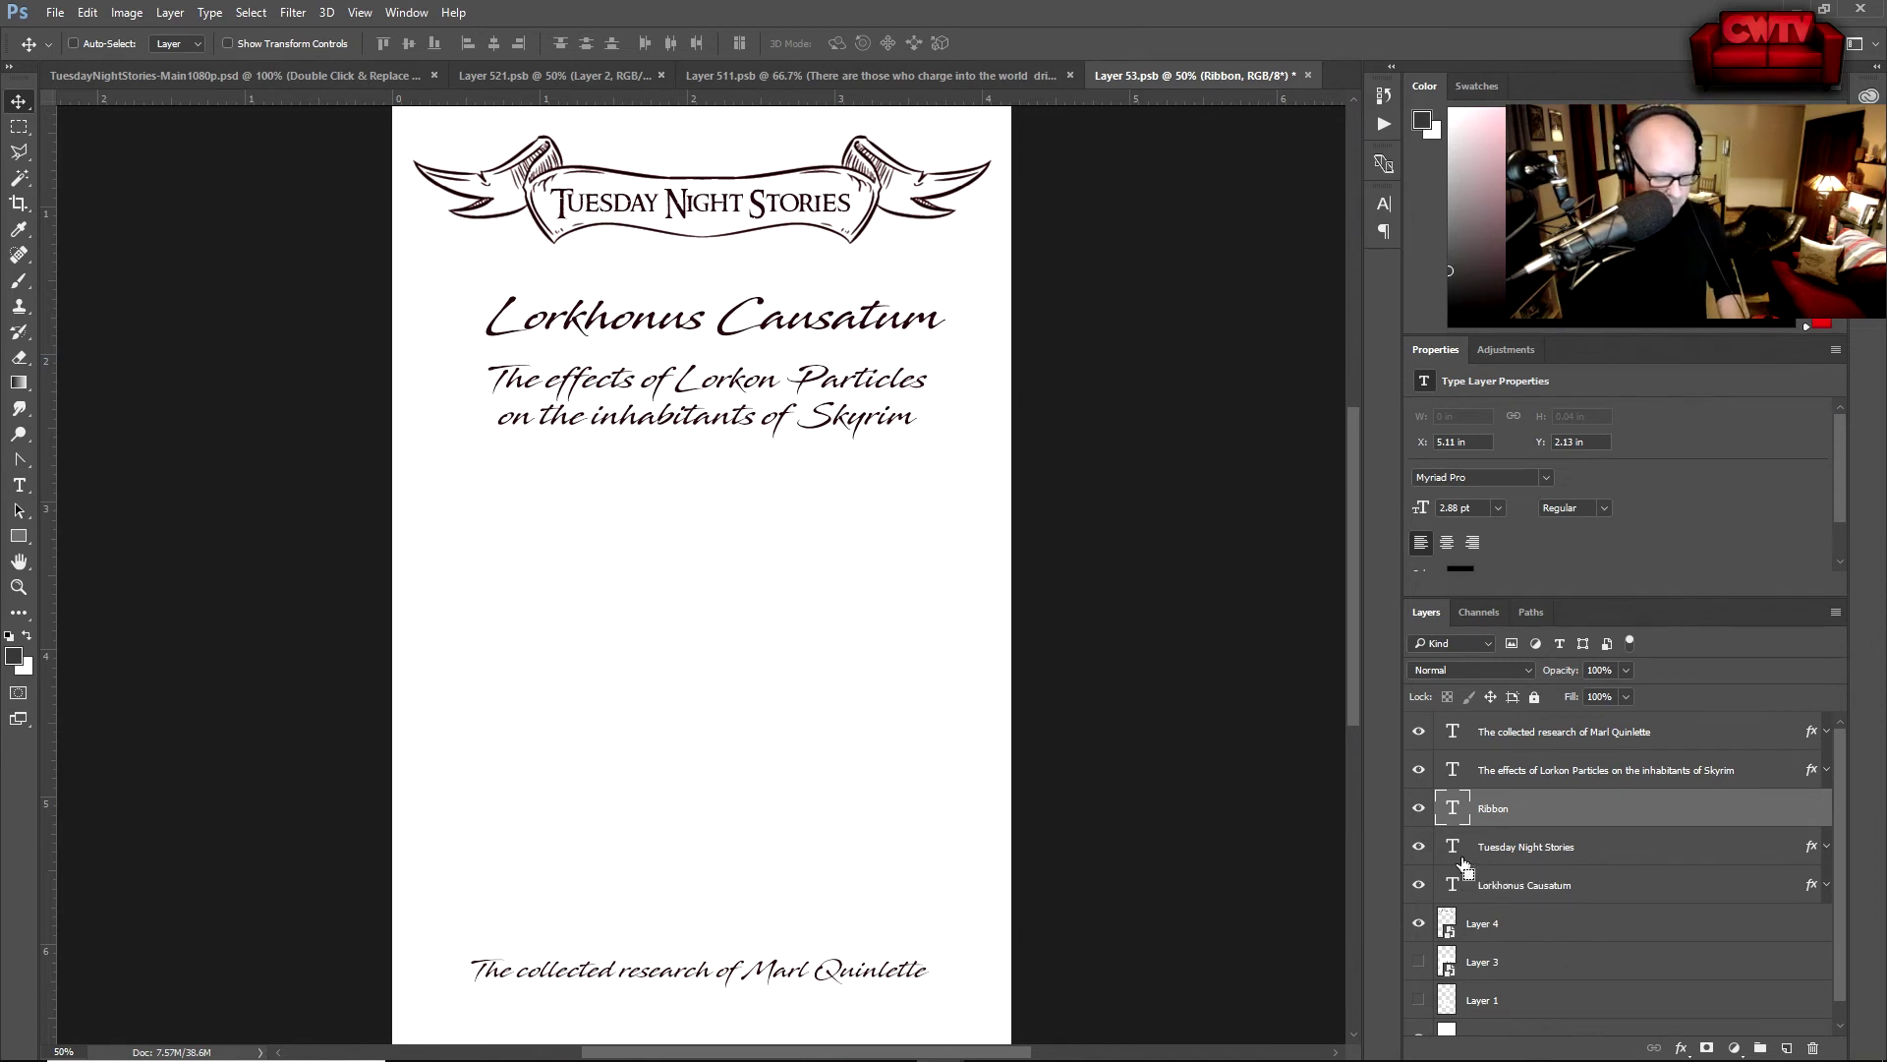
pyautogui.press('ctrl')
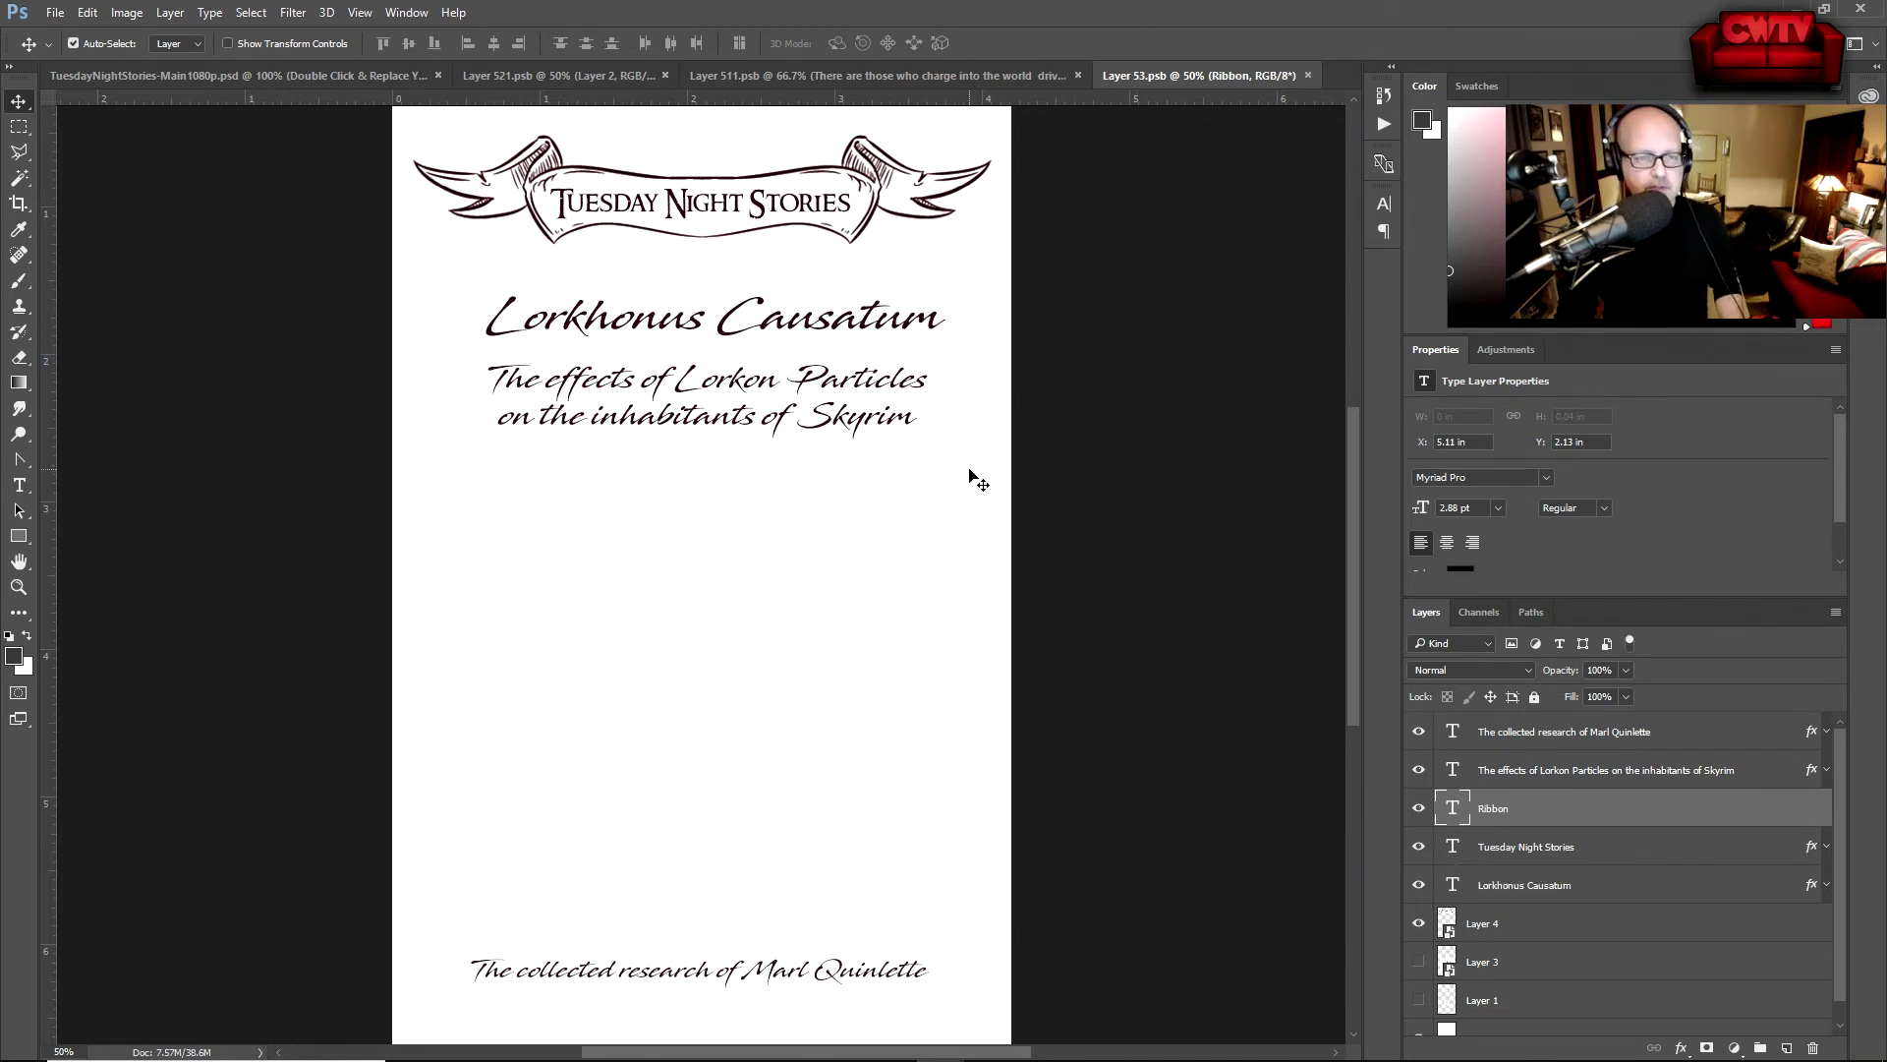
pyautogui.click(254, 71)
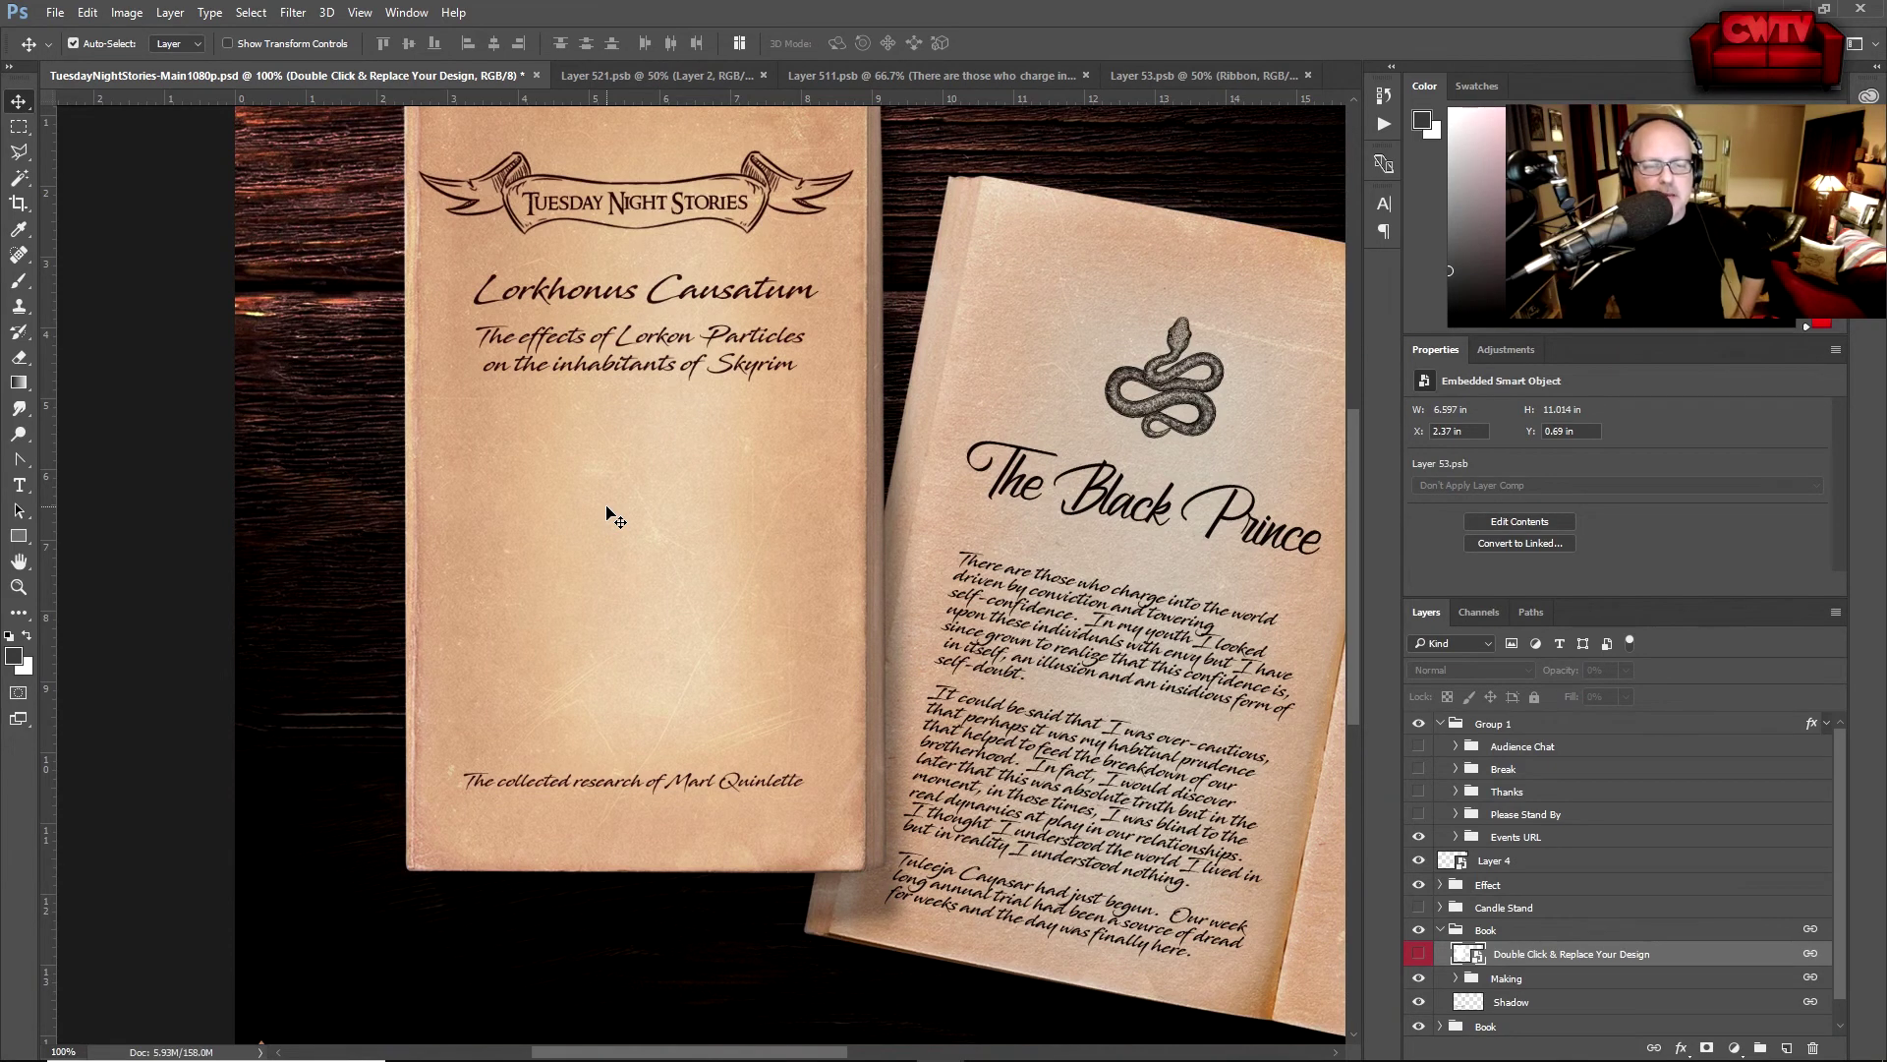
pyautogui.click(1199, 80)
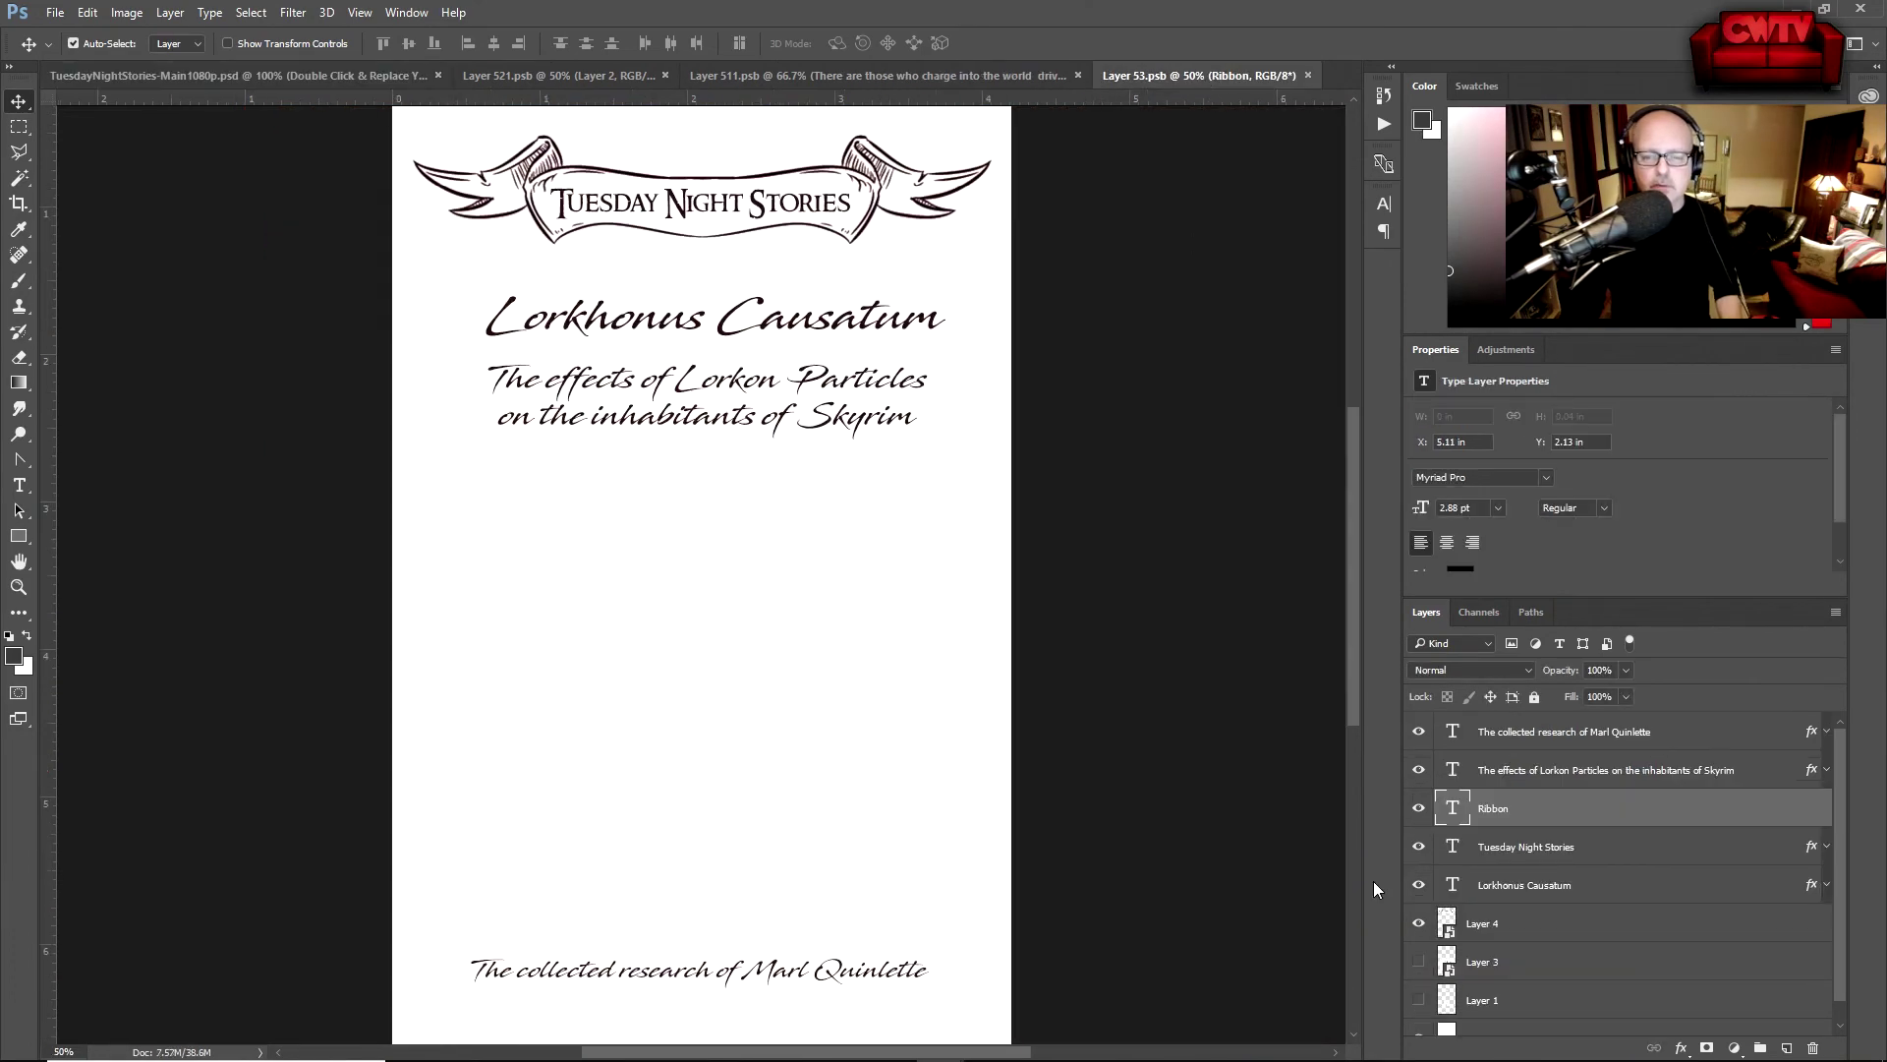
pyautogui.click(1418, 961)
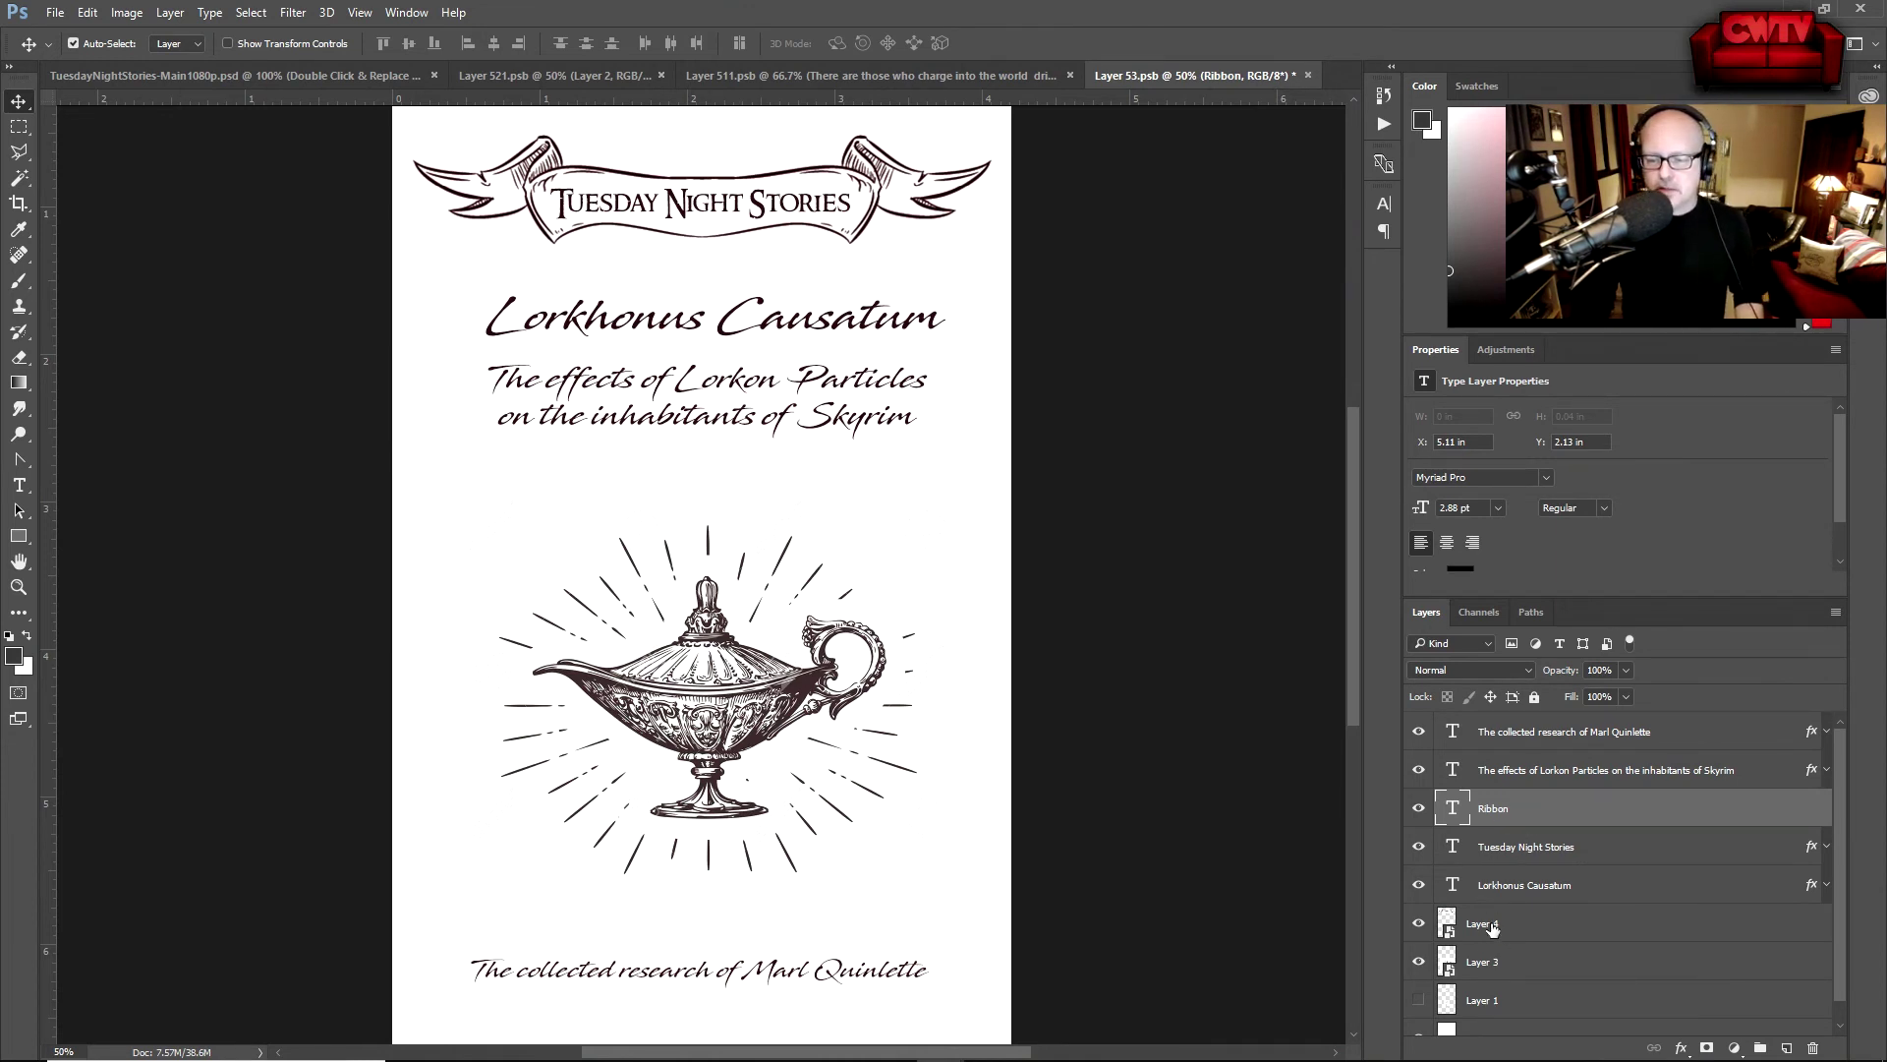
pyautogui.click(1492, 965)
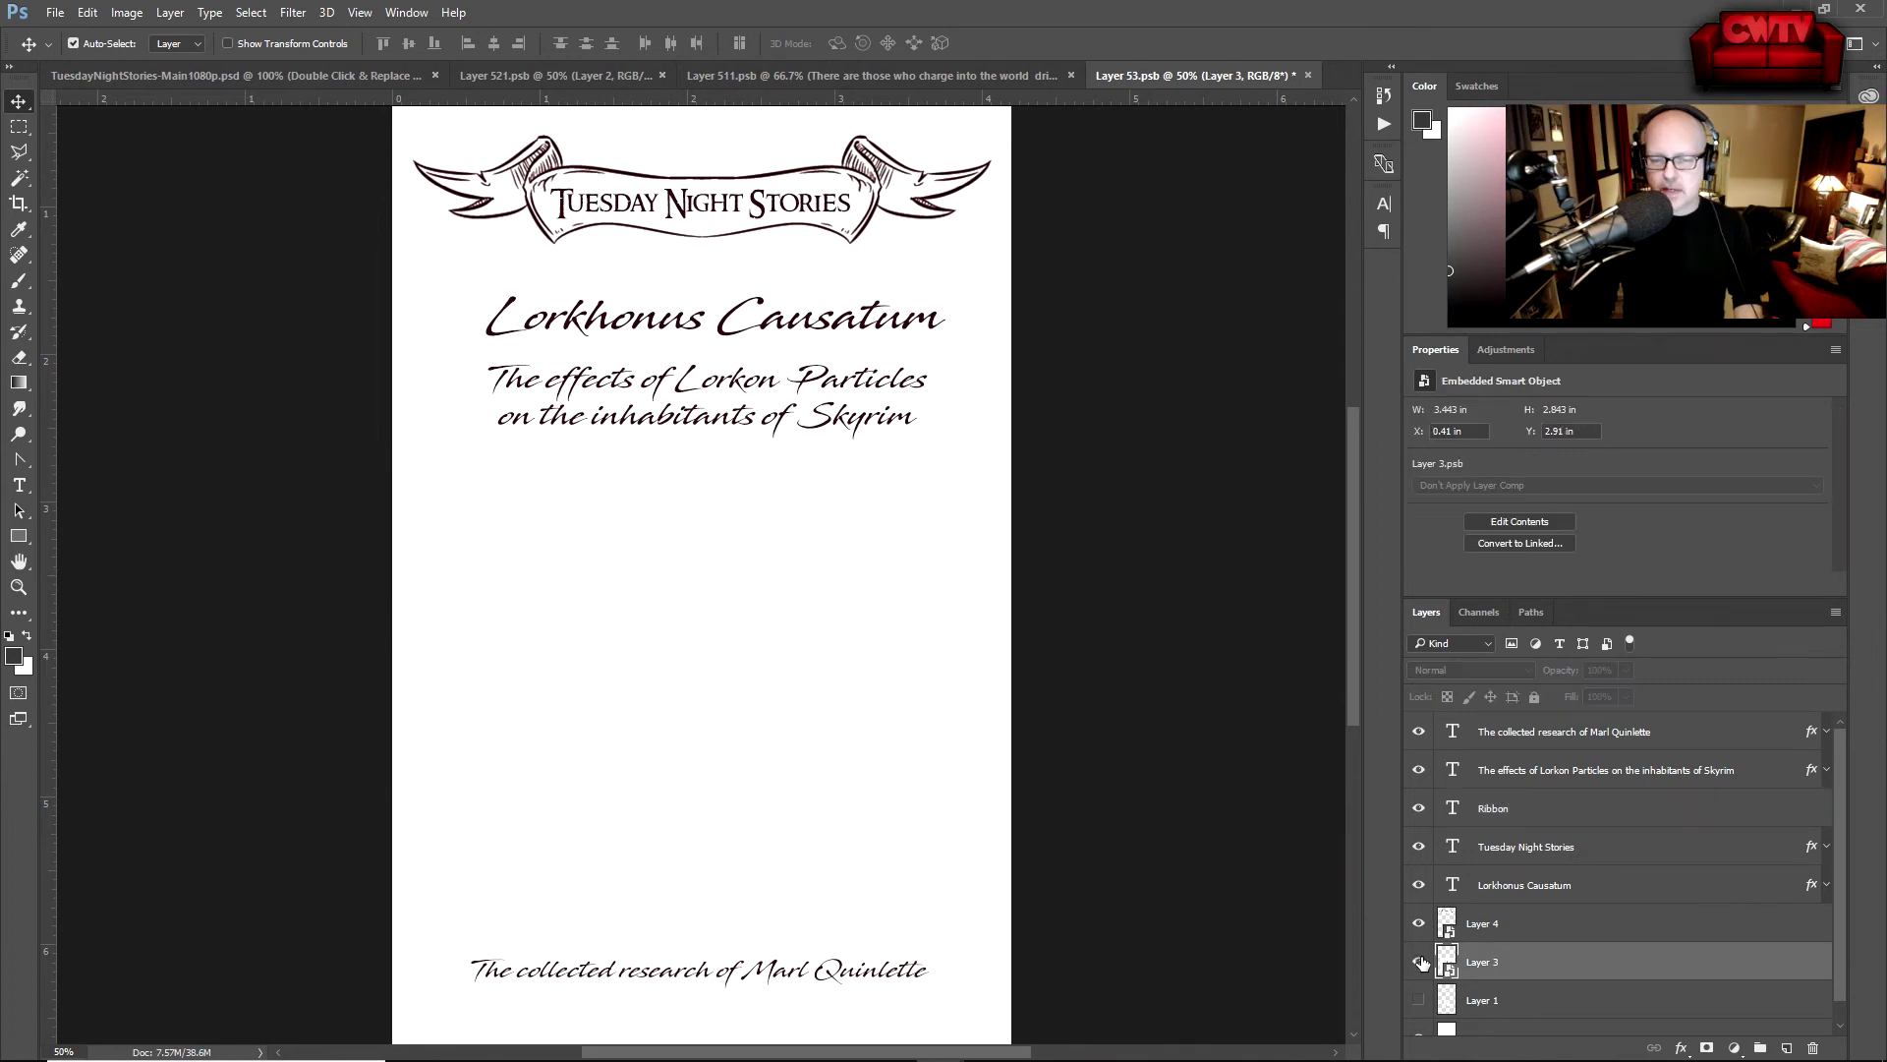
pyautogui.click(1418, 962)
# - Scale the lamp illustration to about 48% and move it up to the page centre
pyautogui.click(94, 17)
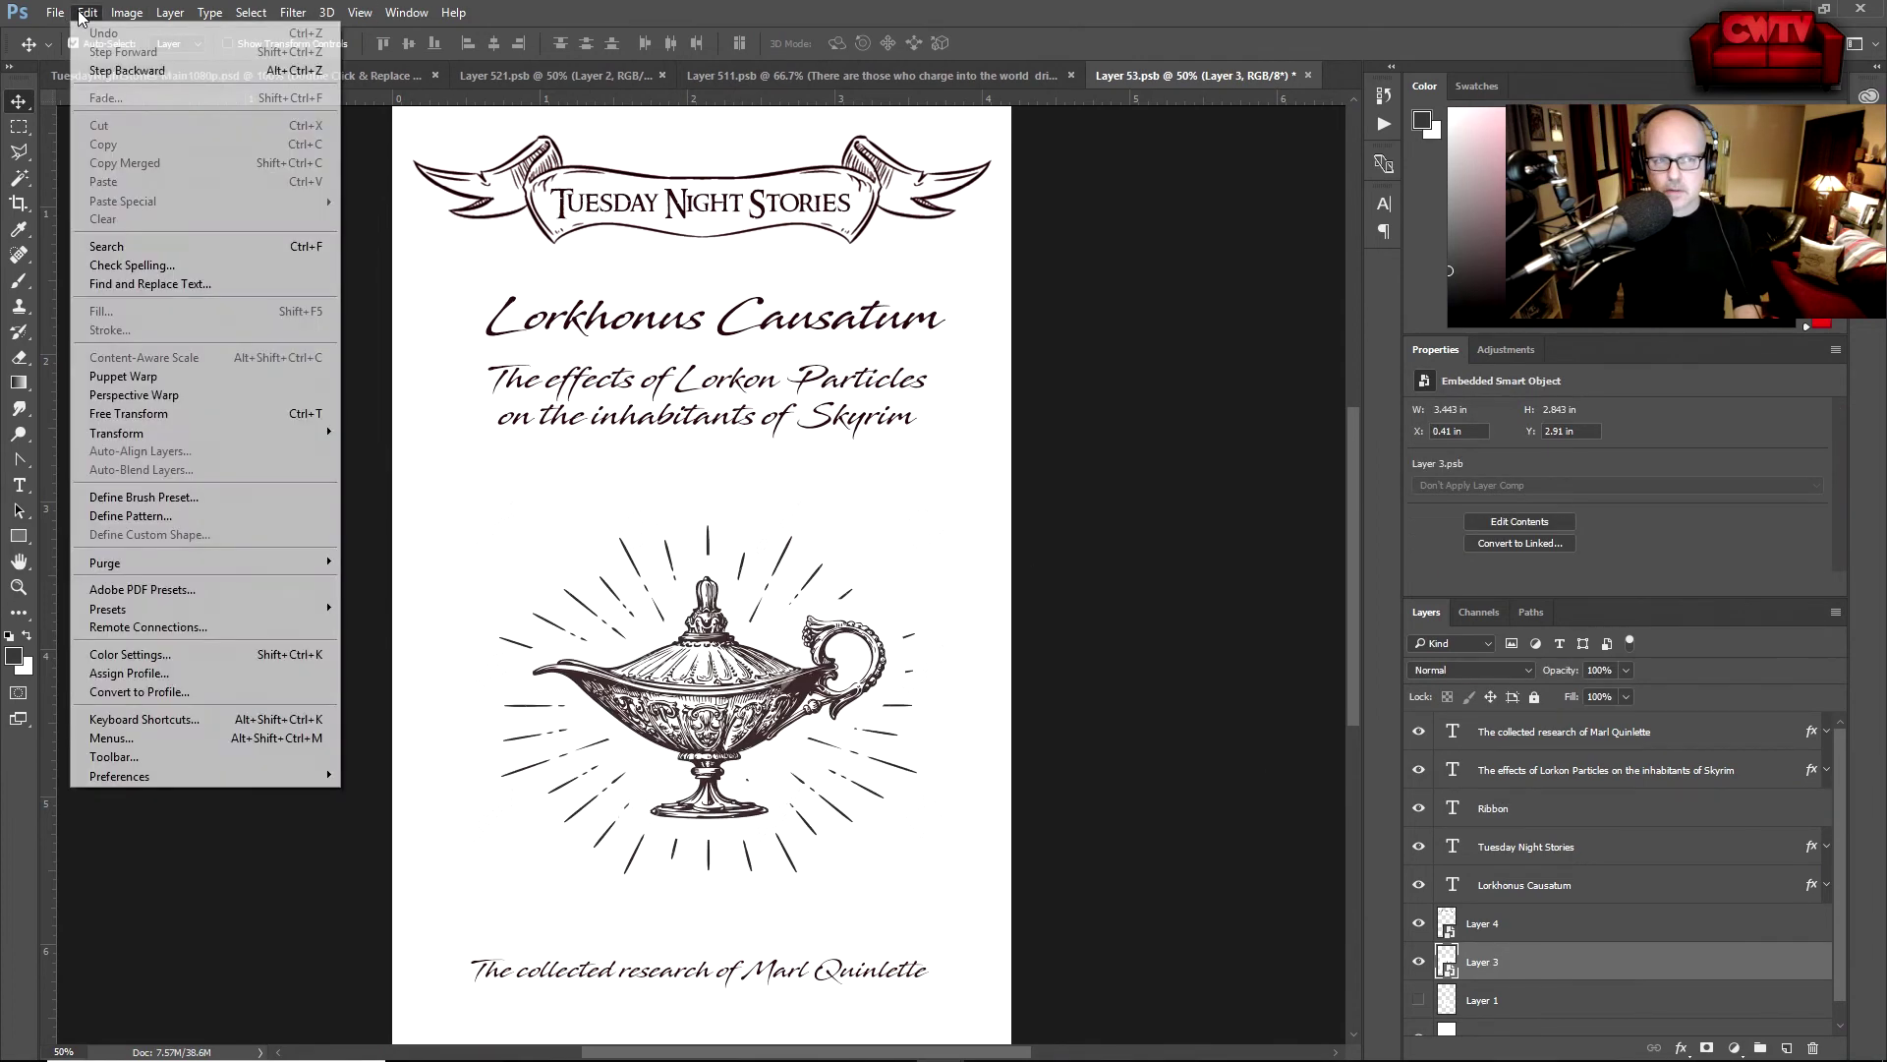
pyautogui.moveTo(308, 445)
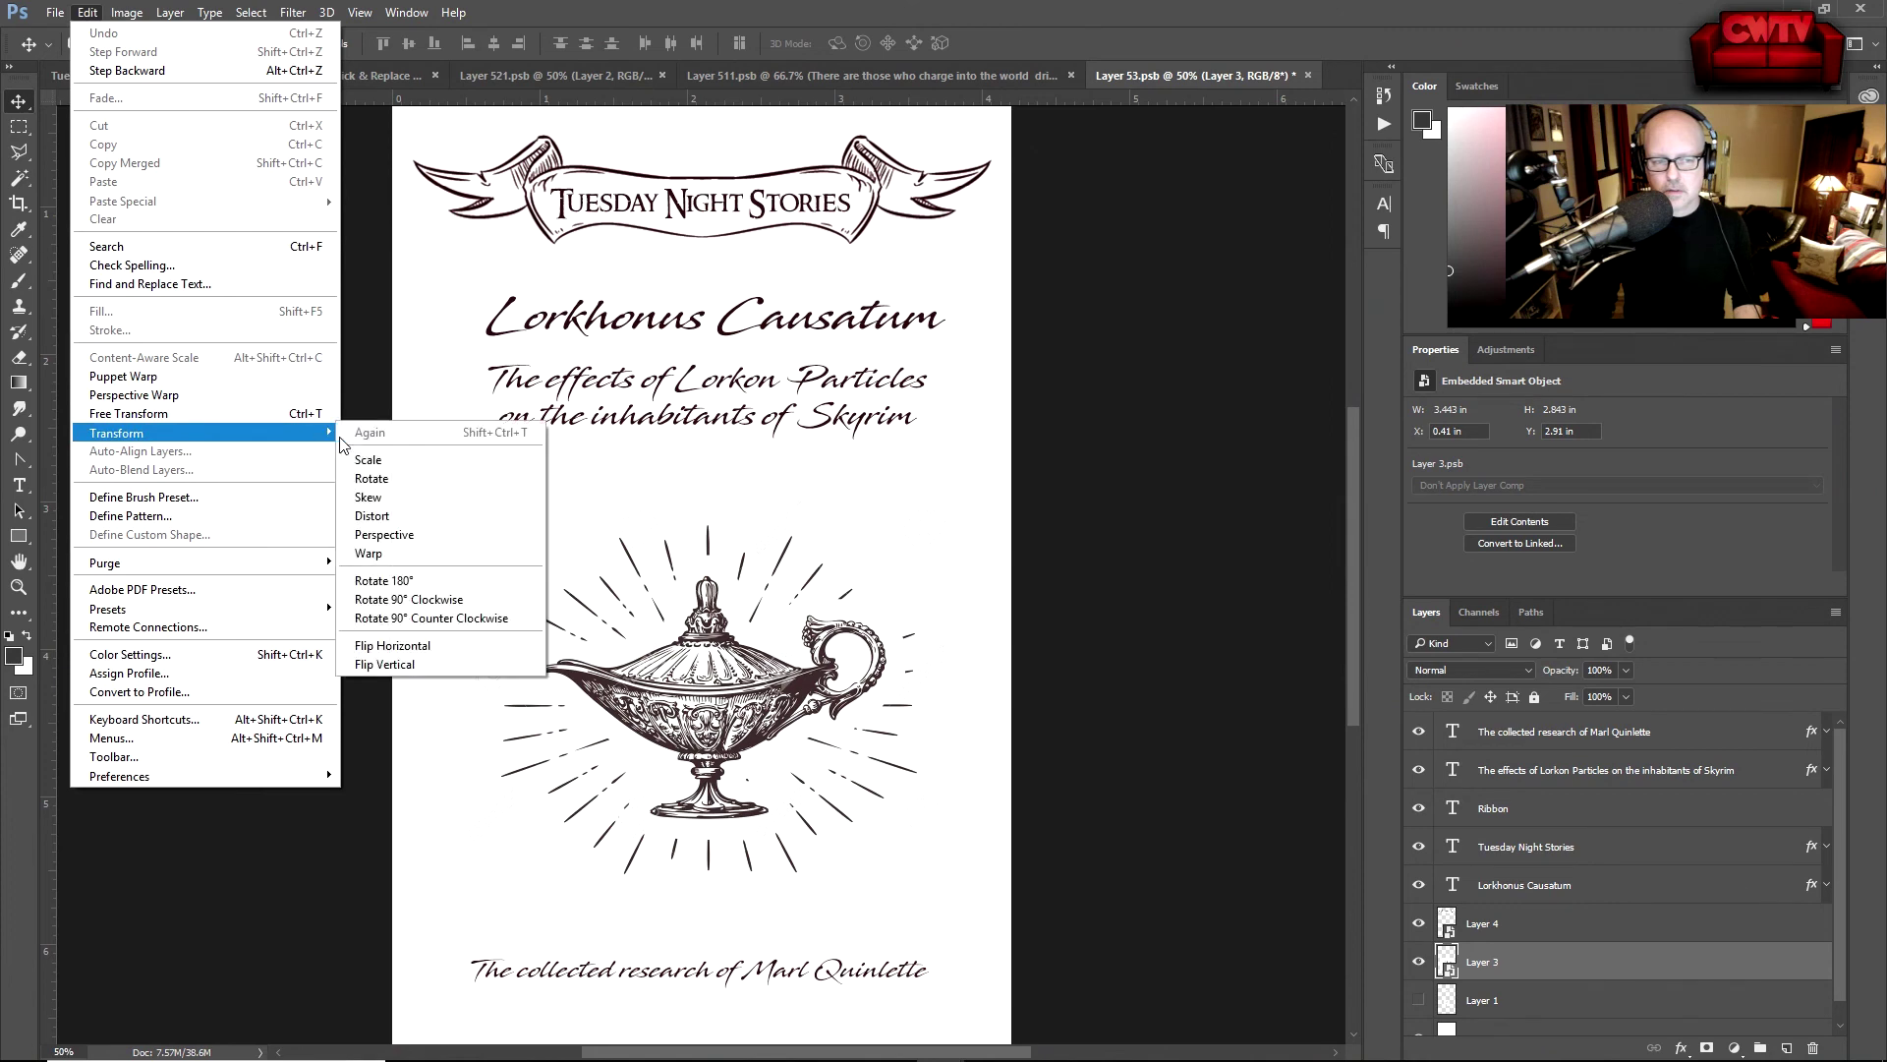
pyautogui.click(366, 469)
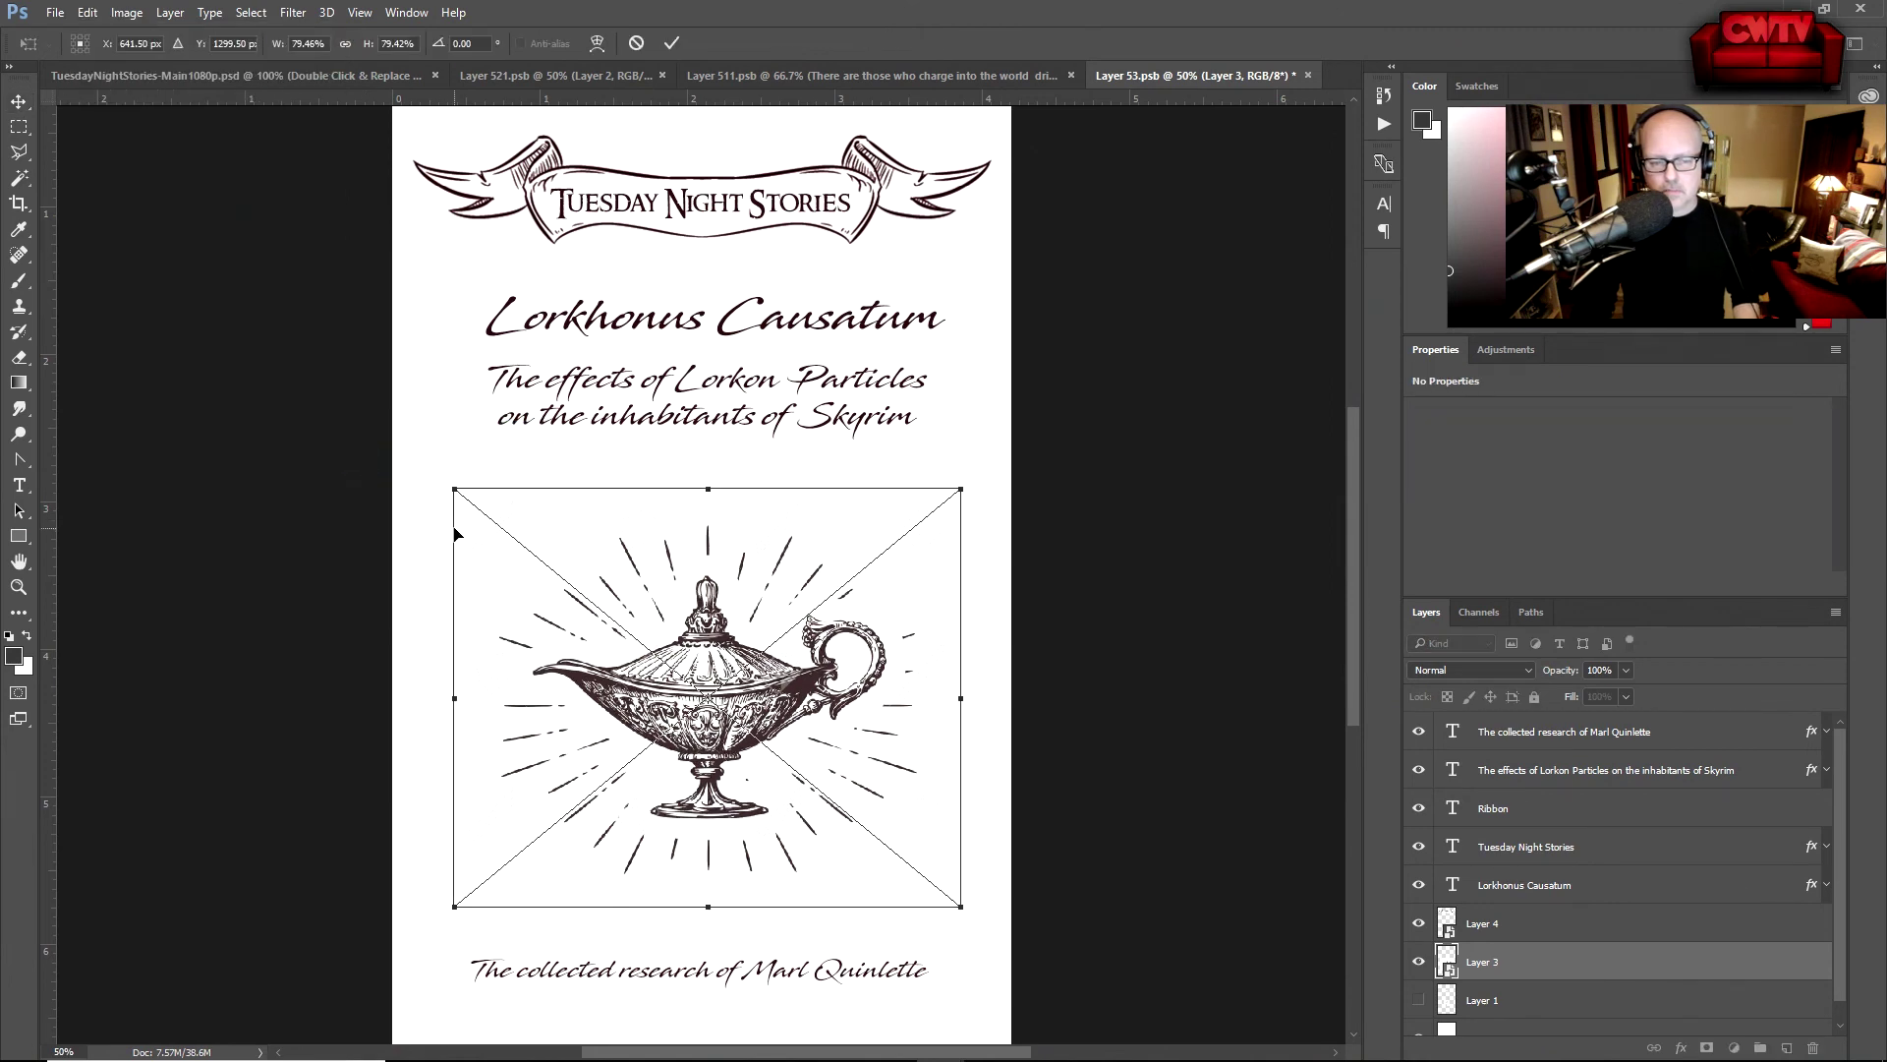
pyautogui.moveTo(449, 482); pyautogui.dragTo(654, 653)
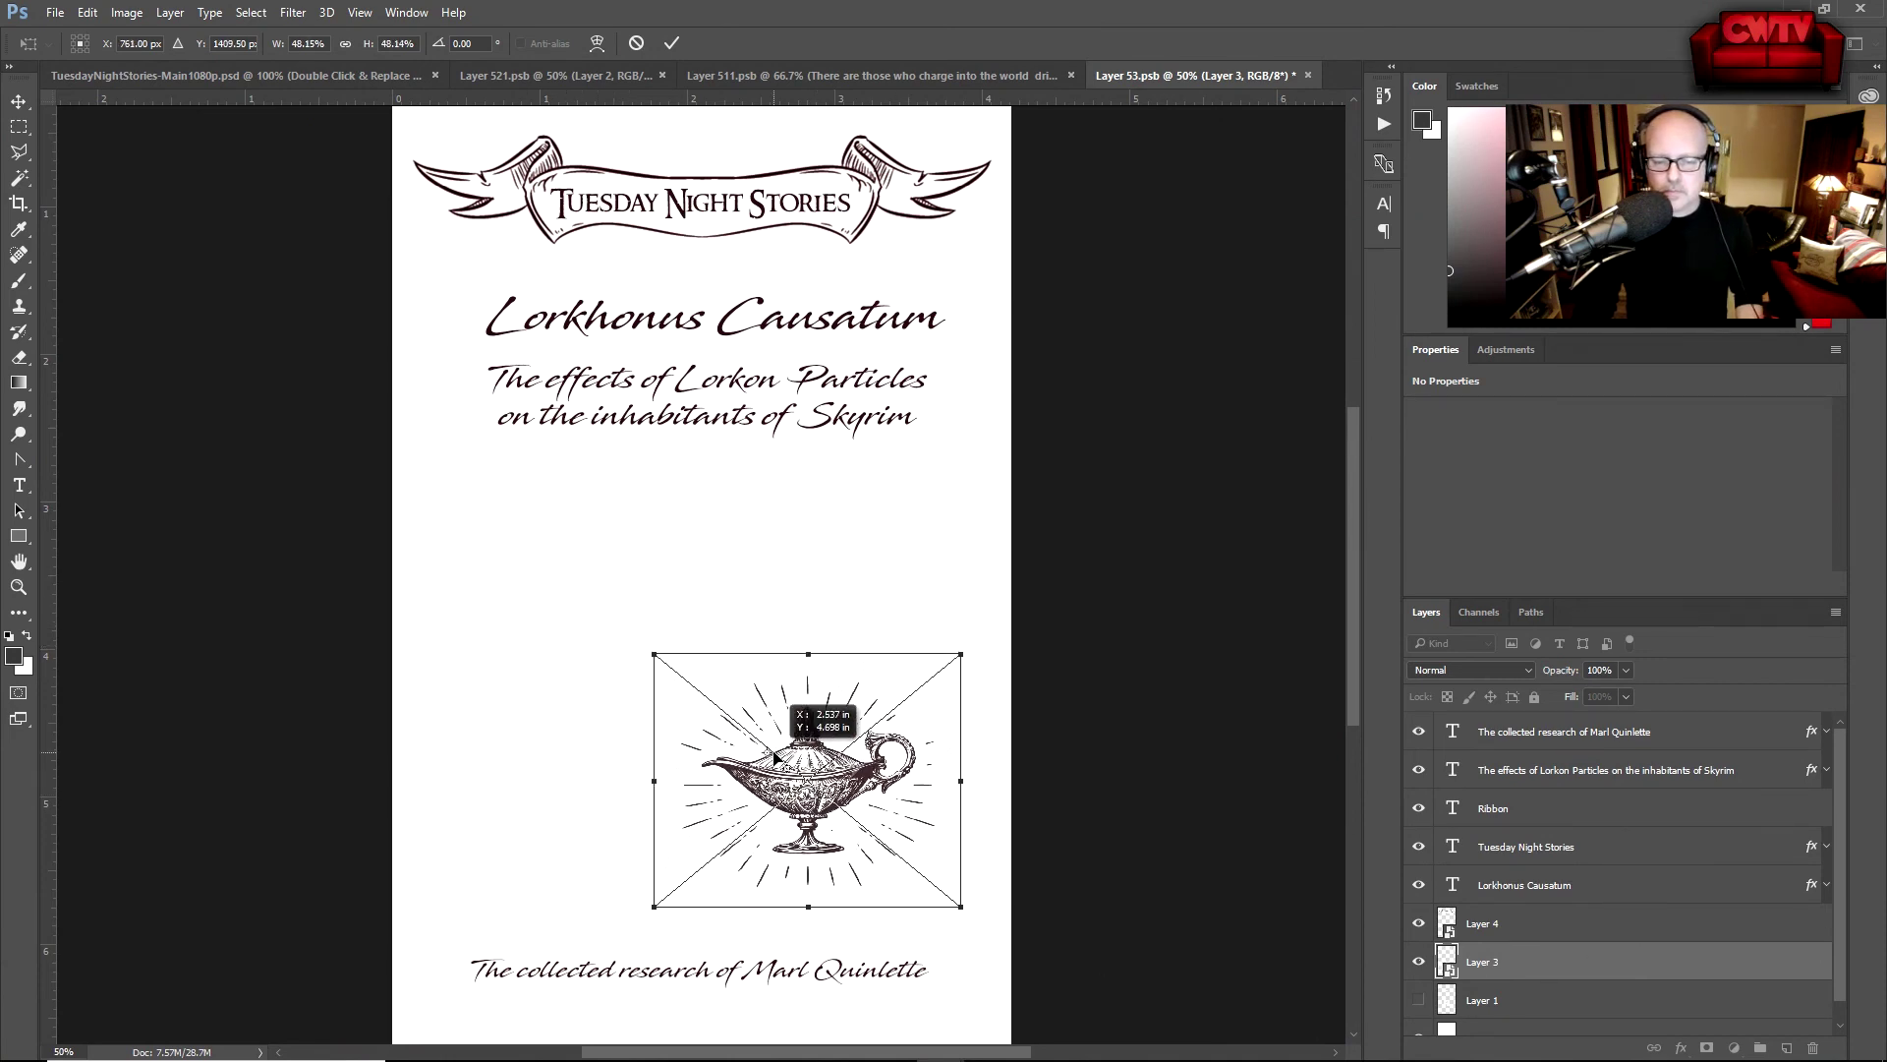
pyautogui.moveTo(871, 781); pyautogui.dragTo(753, 705)
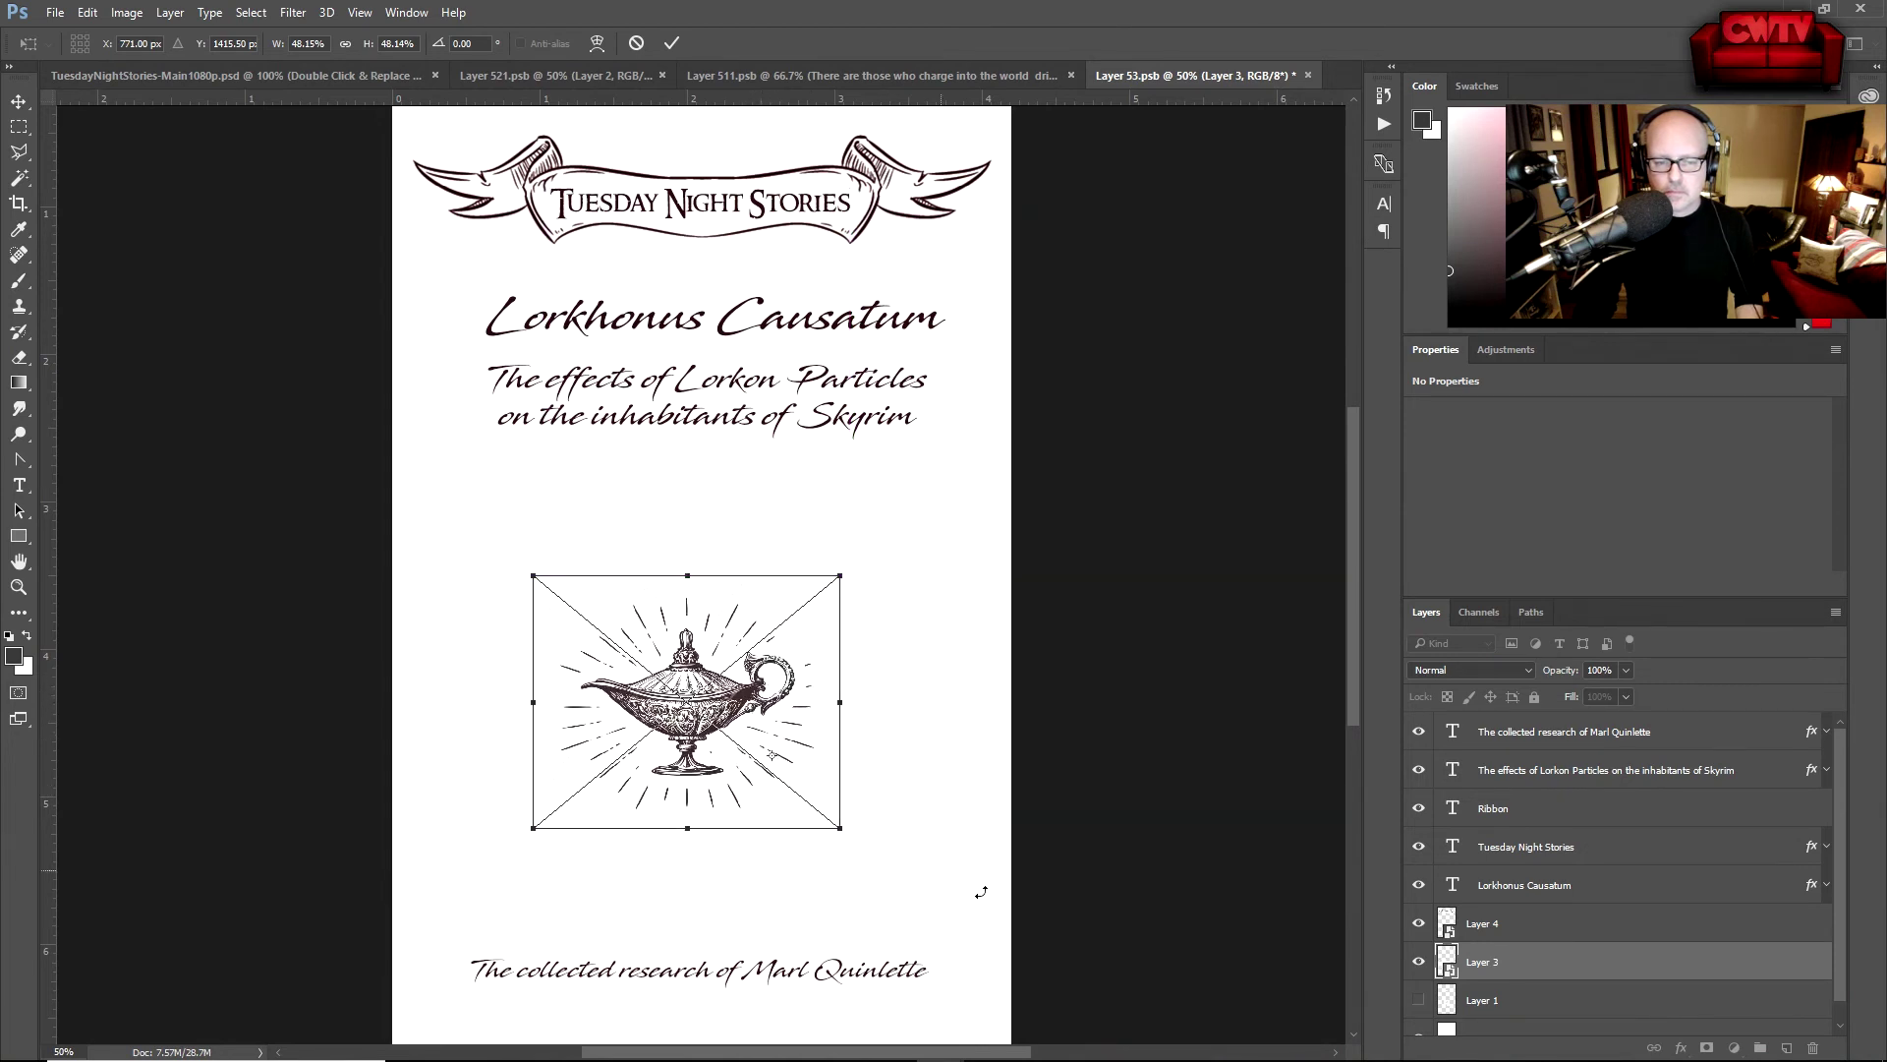
# - Apply the lamp resize and move Tuesday Night Stories below Lorkhonus Causatum
pyautogui.press('Return')
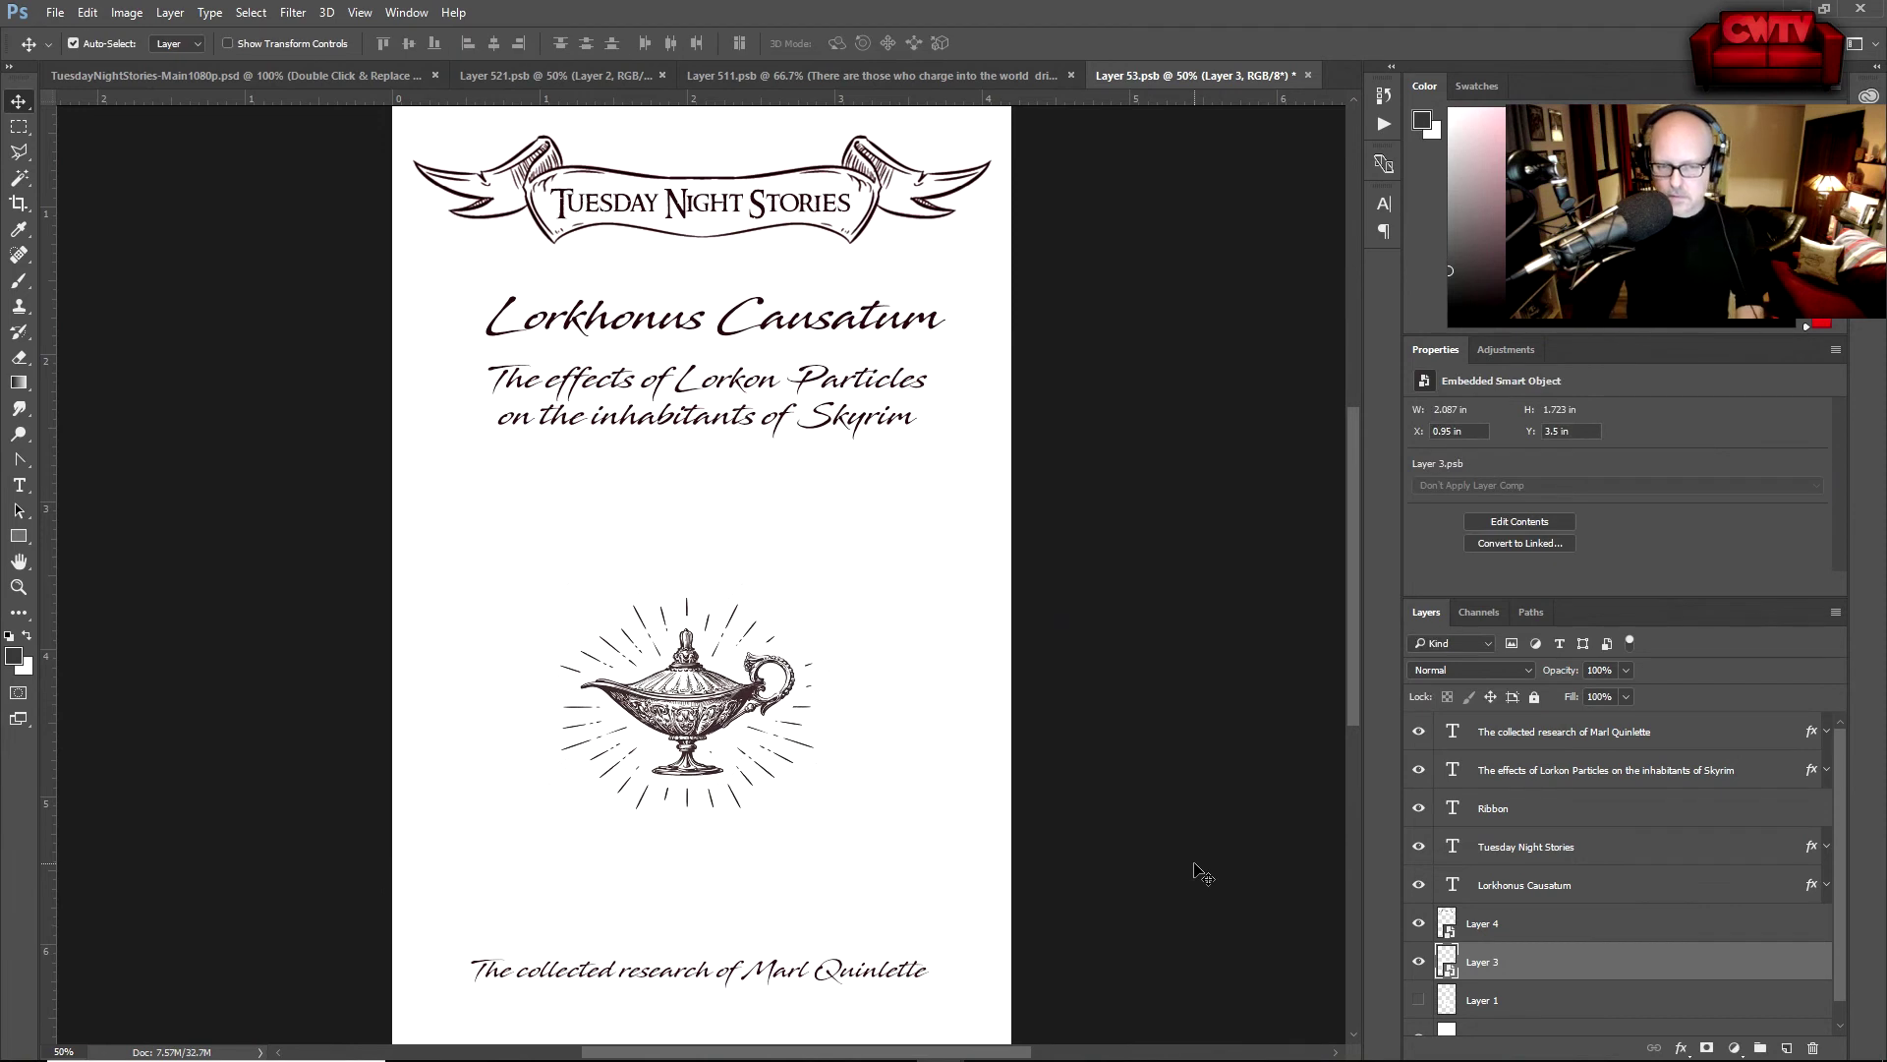
pyautogui.click(1563, 851)
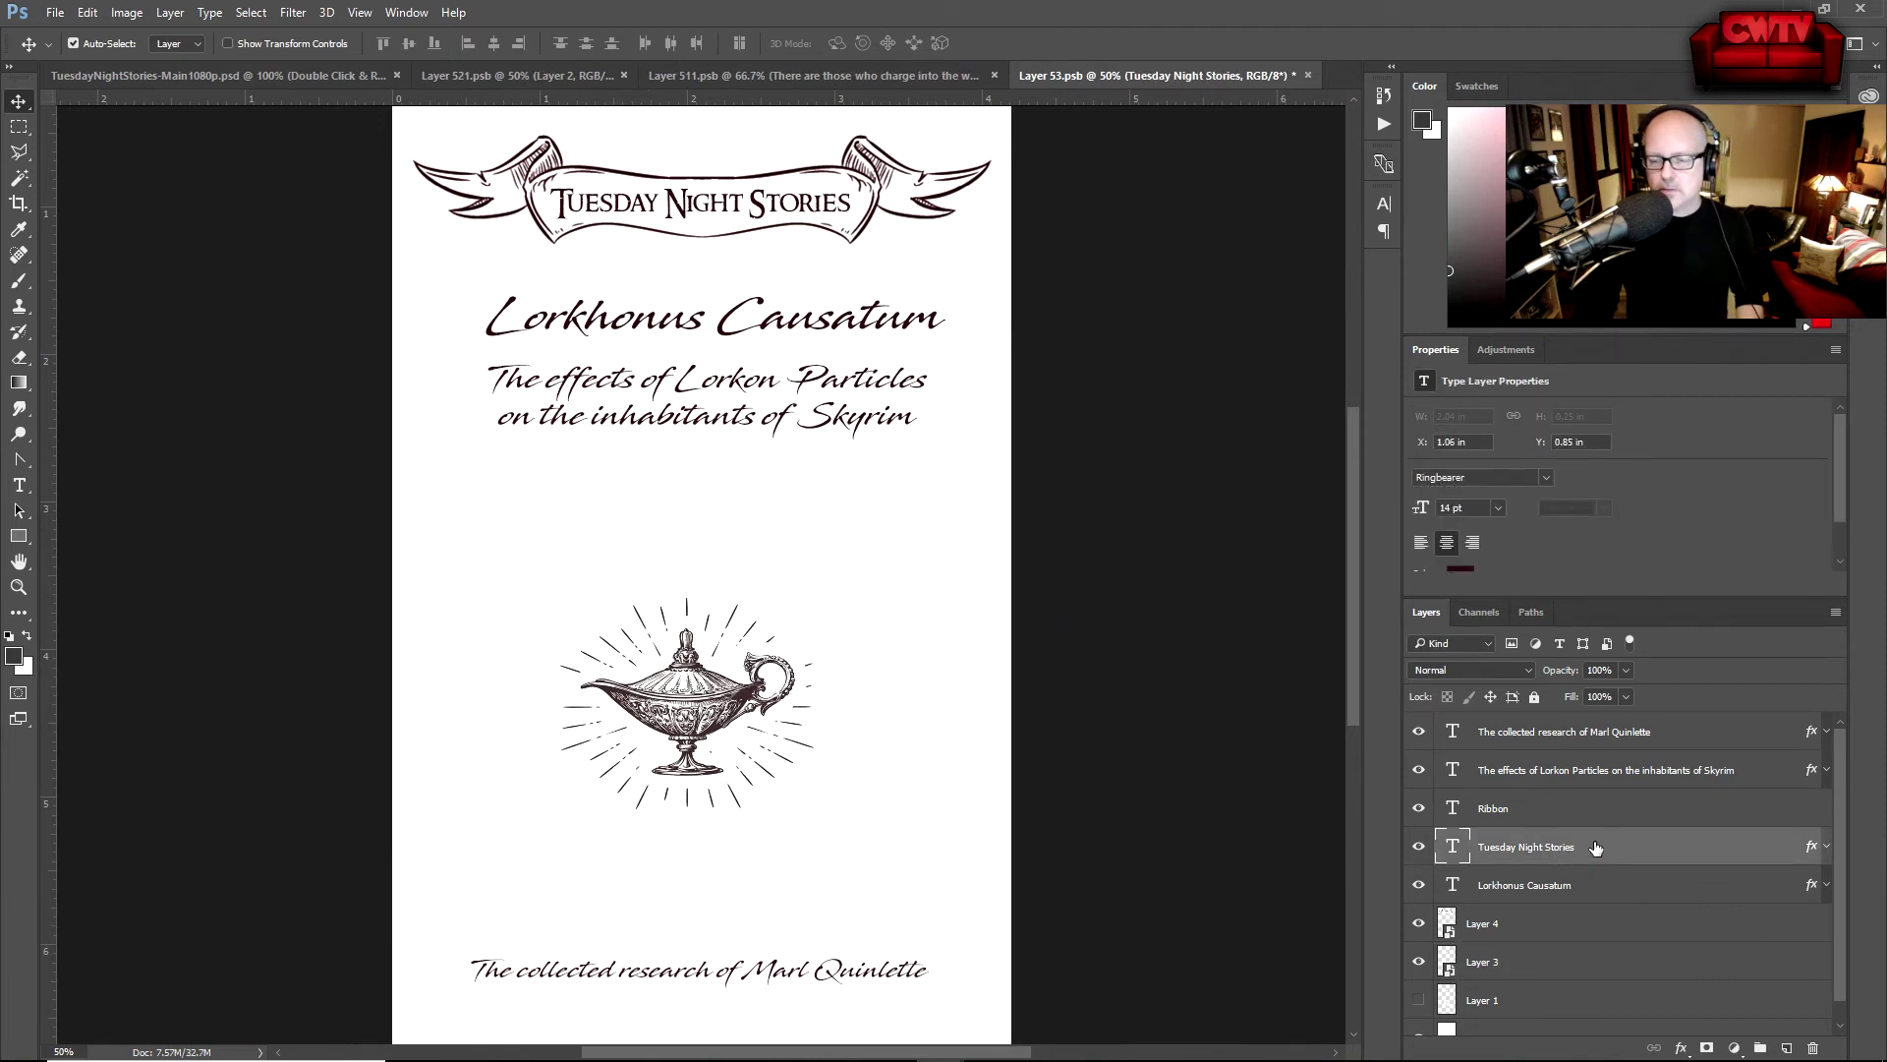
pyautogui.moveTo(1595, 848); pyautogui.dragTo(1578, 914)
pyautogui.keyDown('shift'); pyautogui.click(1579, 919); pyautogui.keyUp('shift')
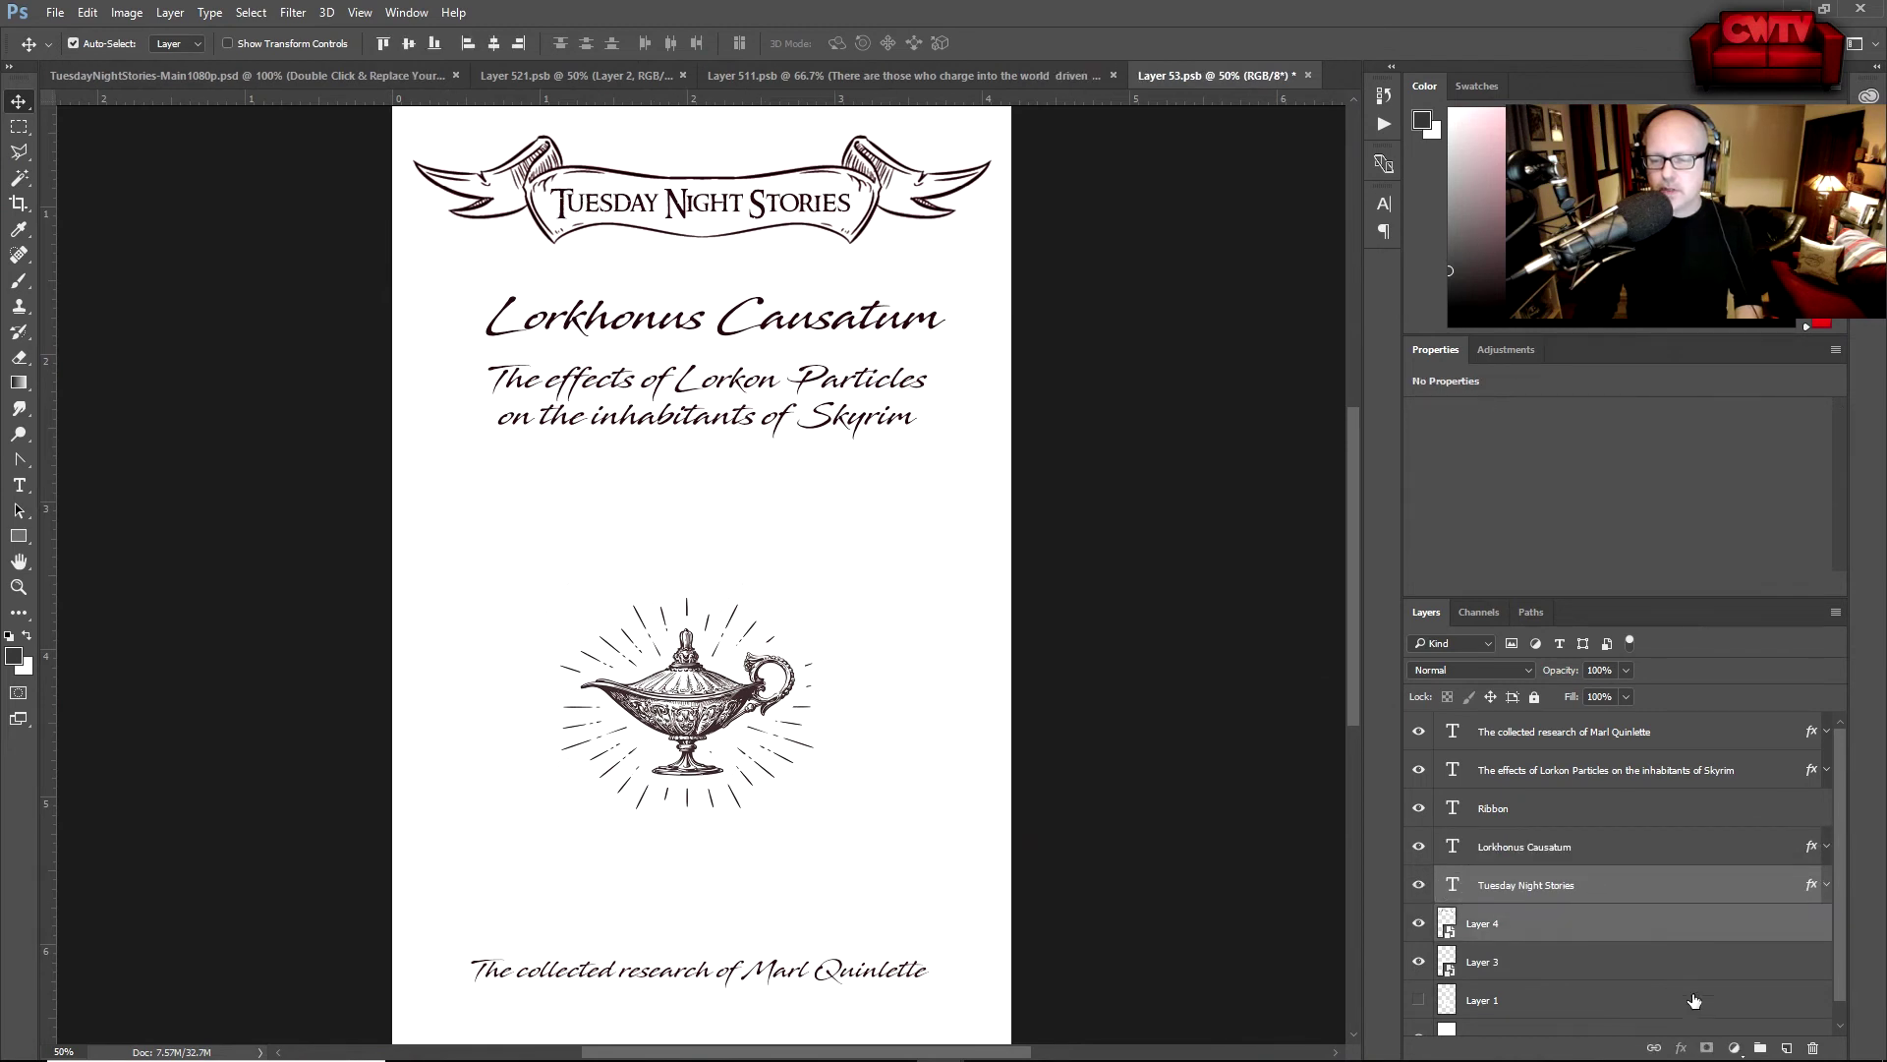
pyautogui.click(1787, 1048)
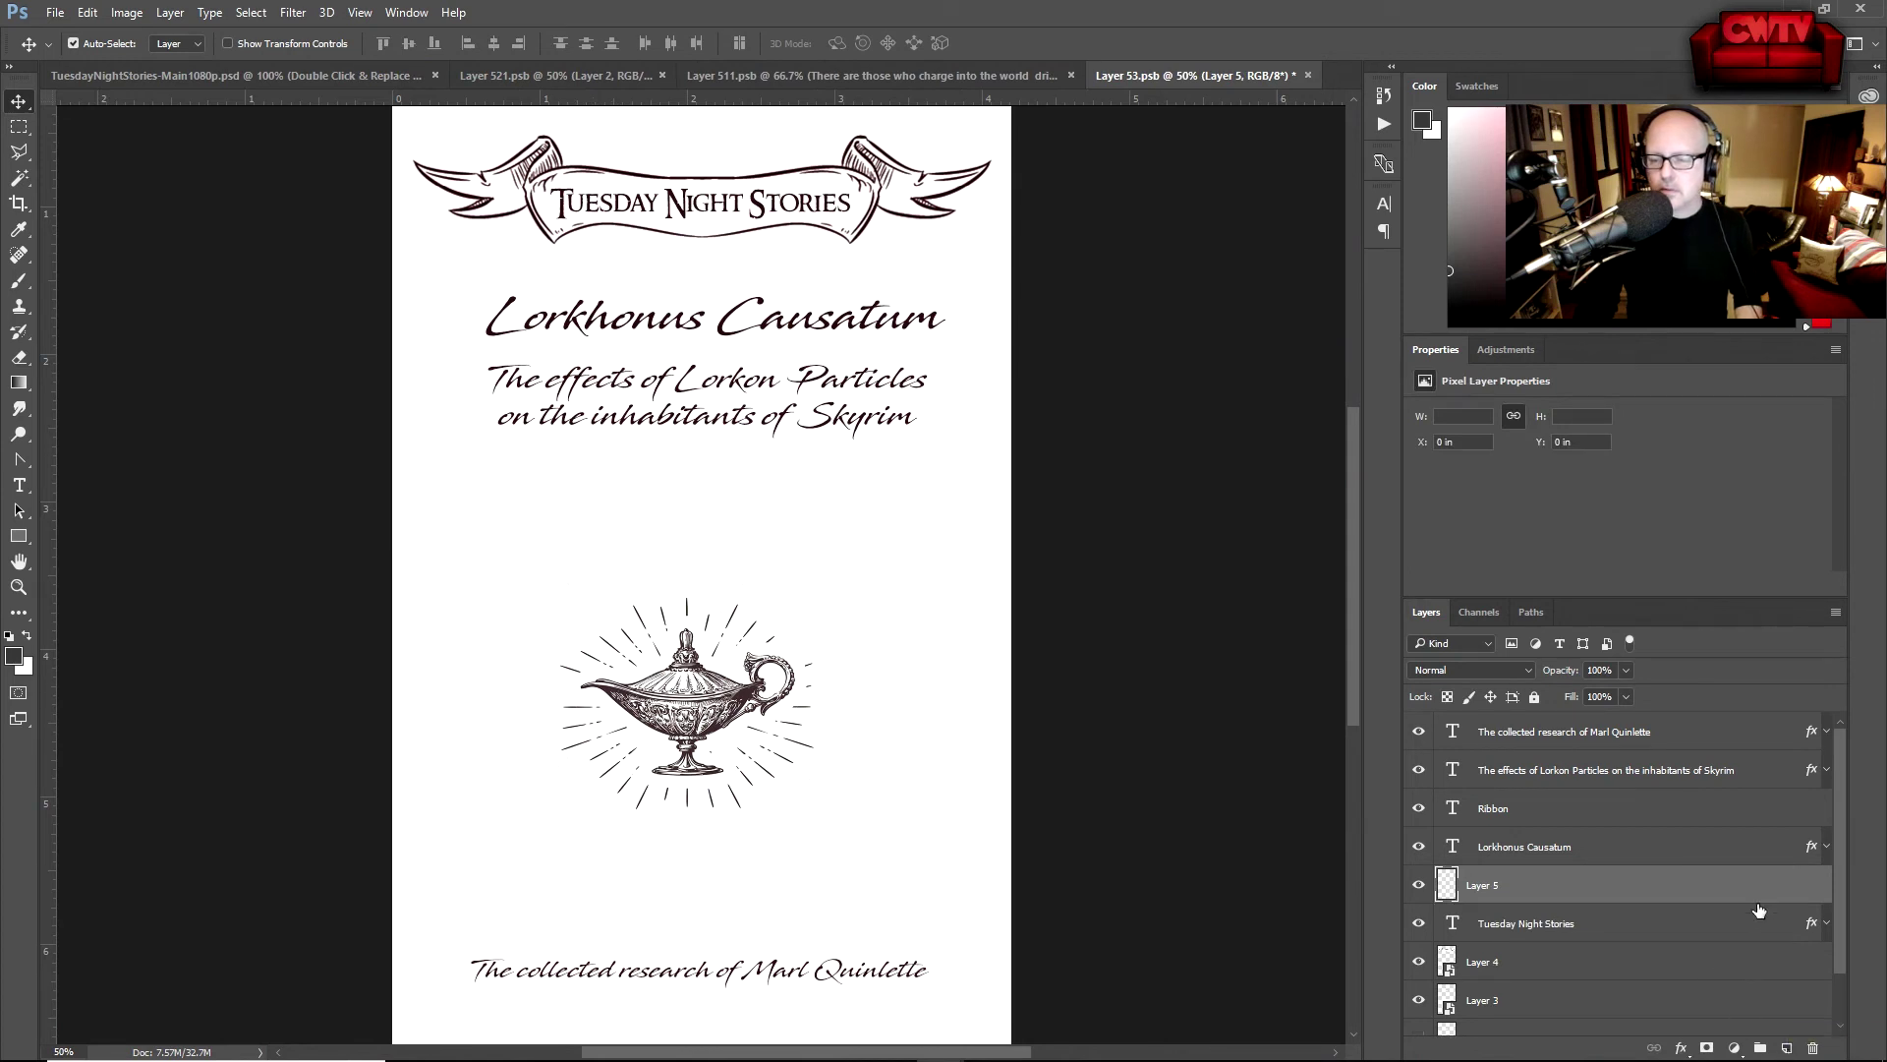
pyautogui.moveTo(1740, 893); pyautogui.dragTo(1812, 1049)
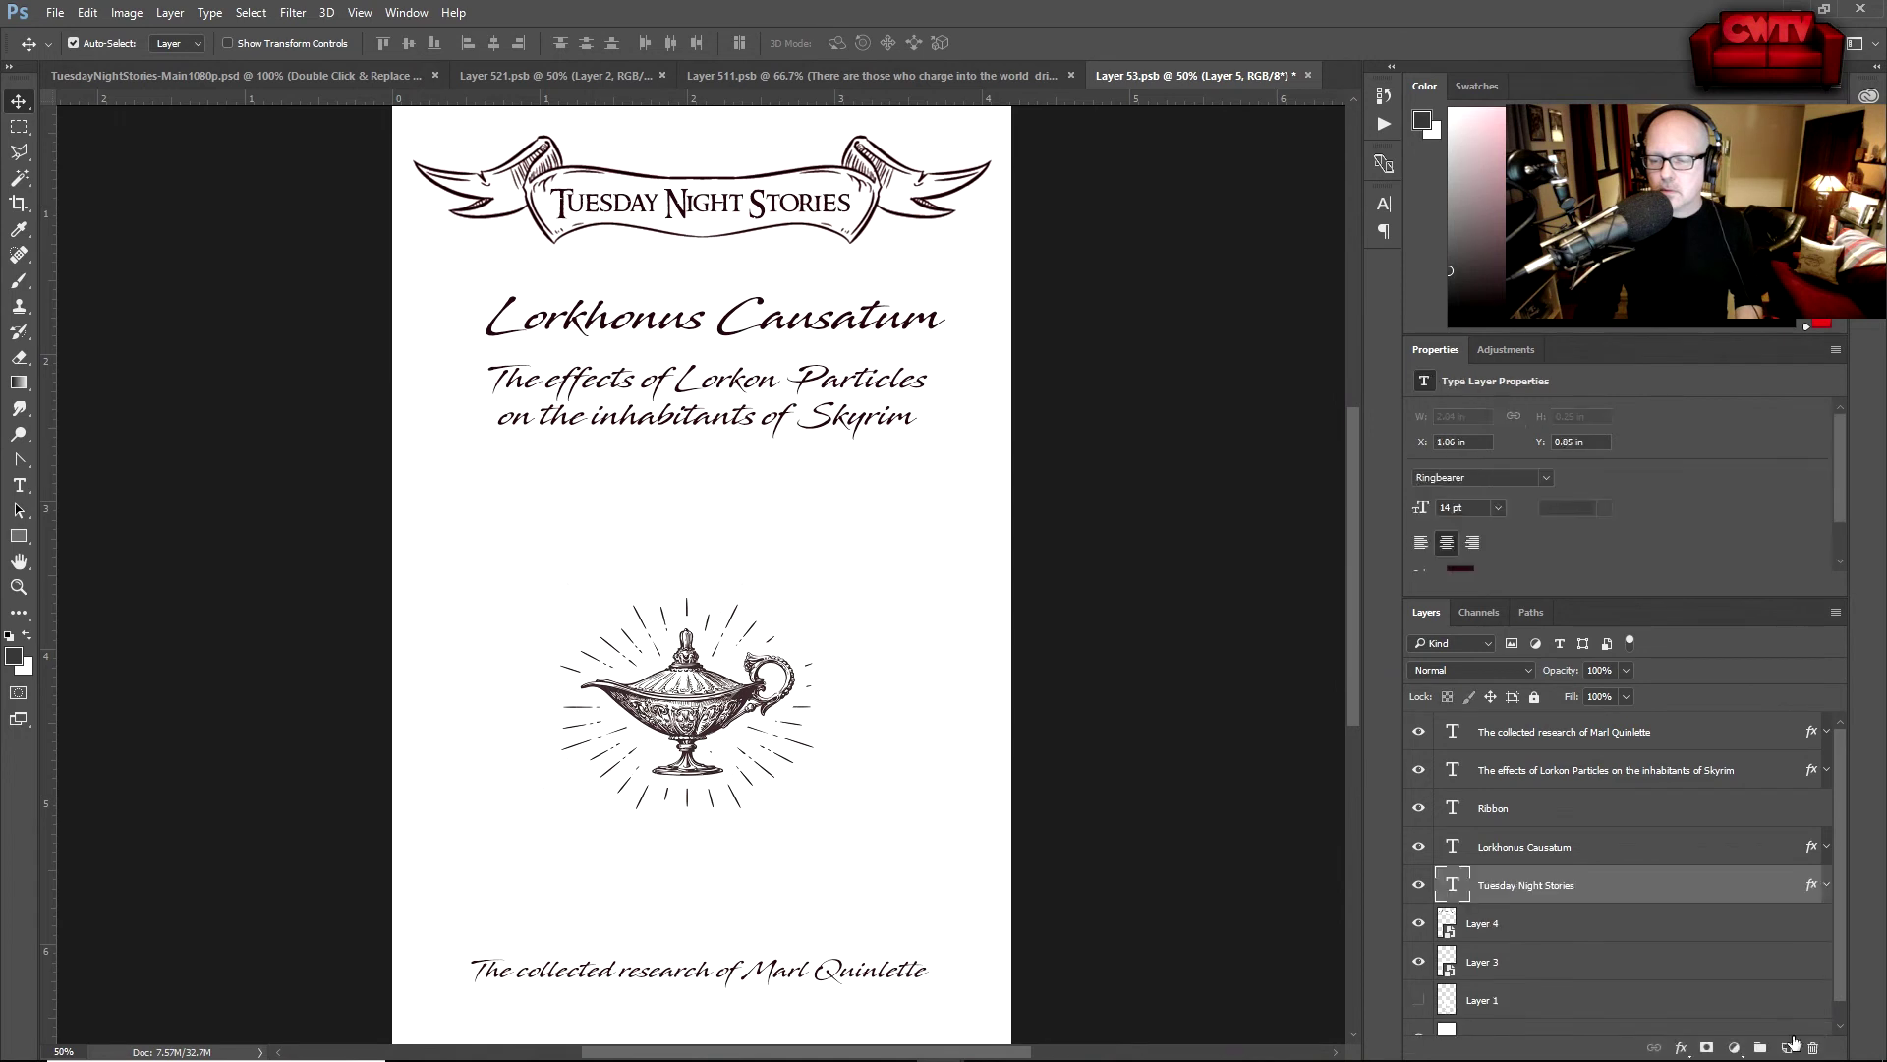
# - Group the title and ribbon graphic into Group 1 and check each layer's visibility
pyautogui.keyDown('shift'); pyautogui.click(1560, 934); pyautogui.keyUp('shift')
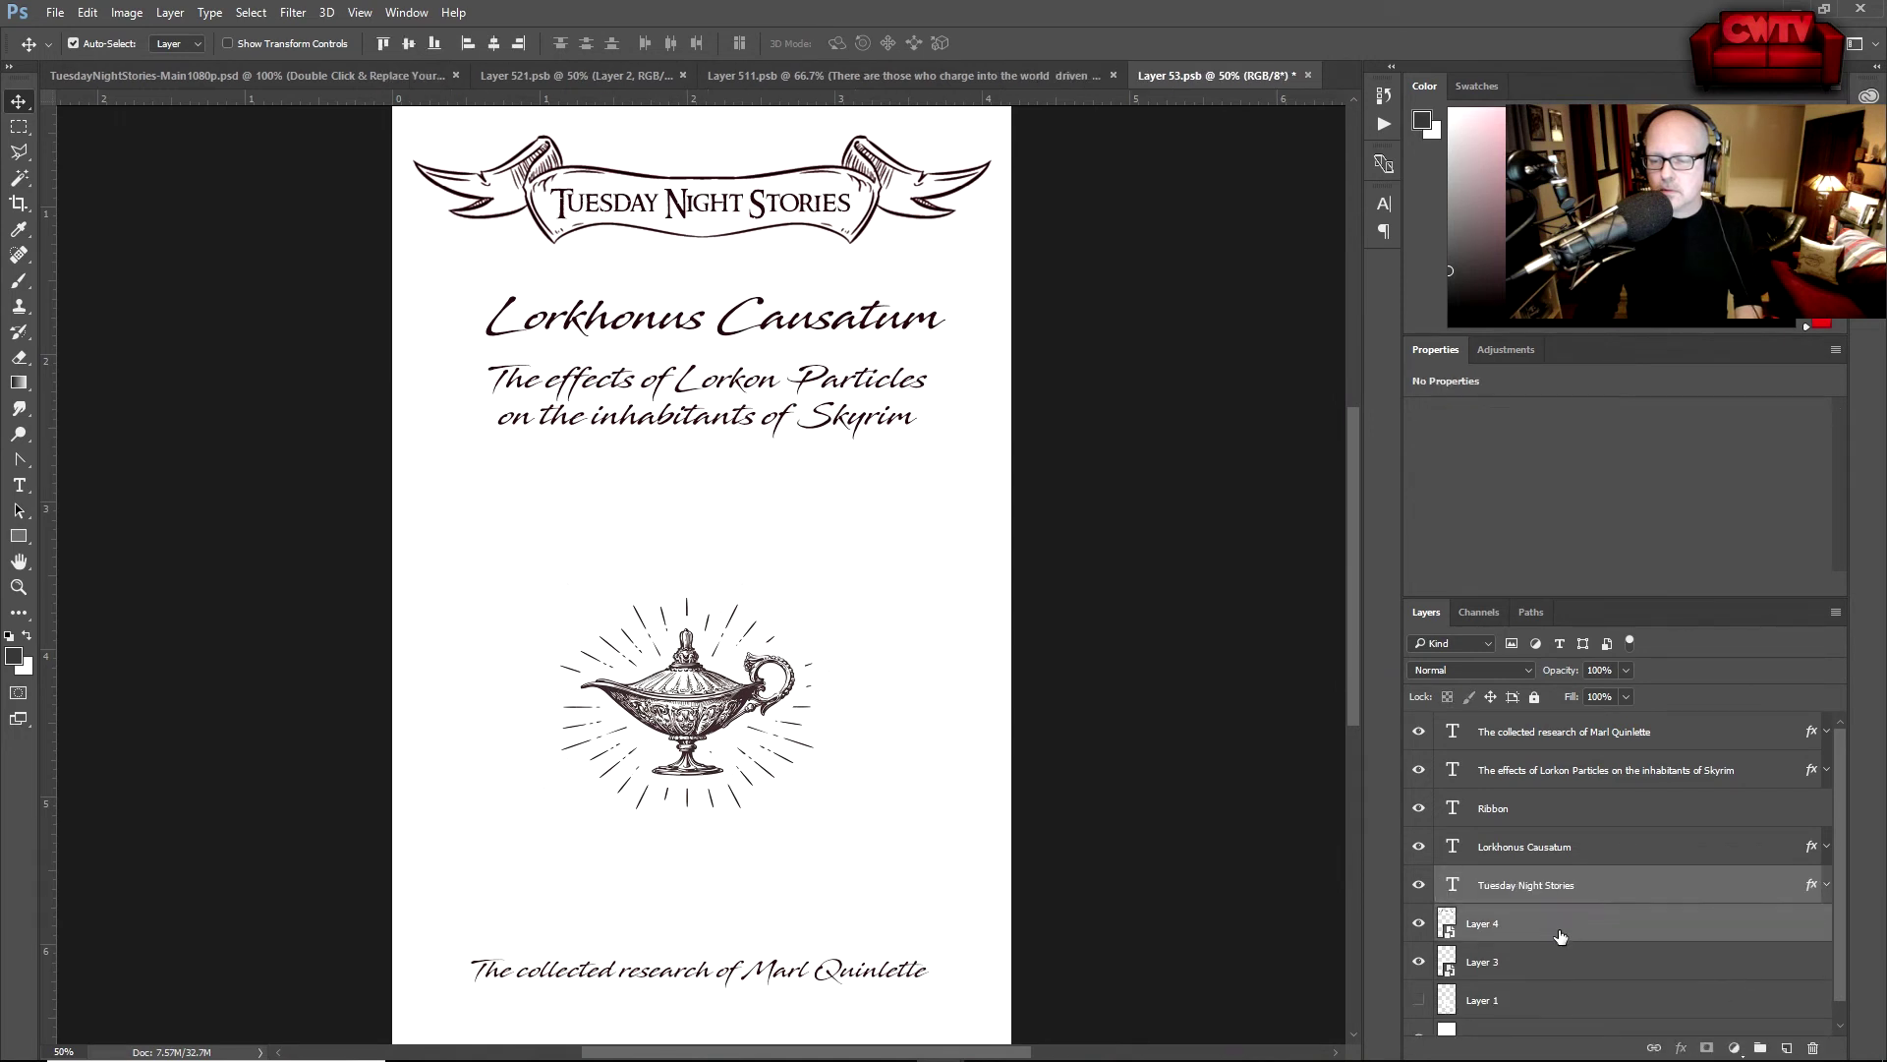
pyautogui.click(1759, 1048)
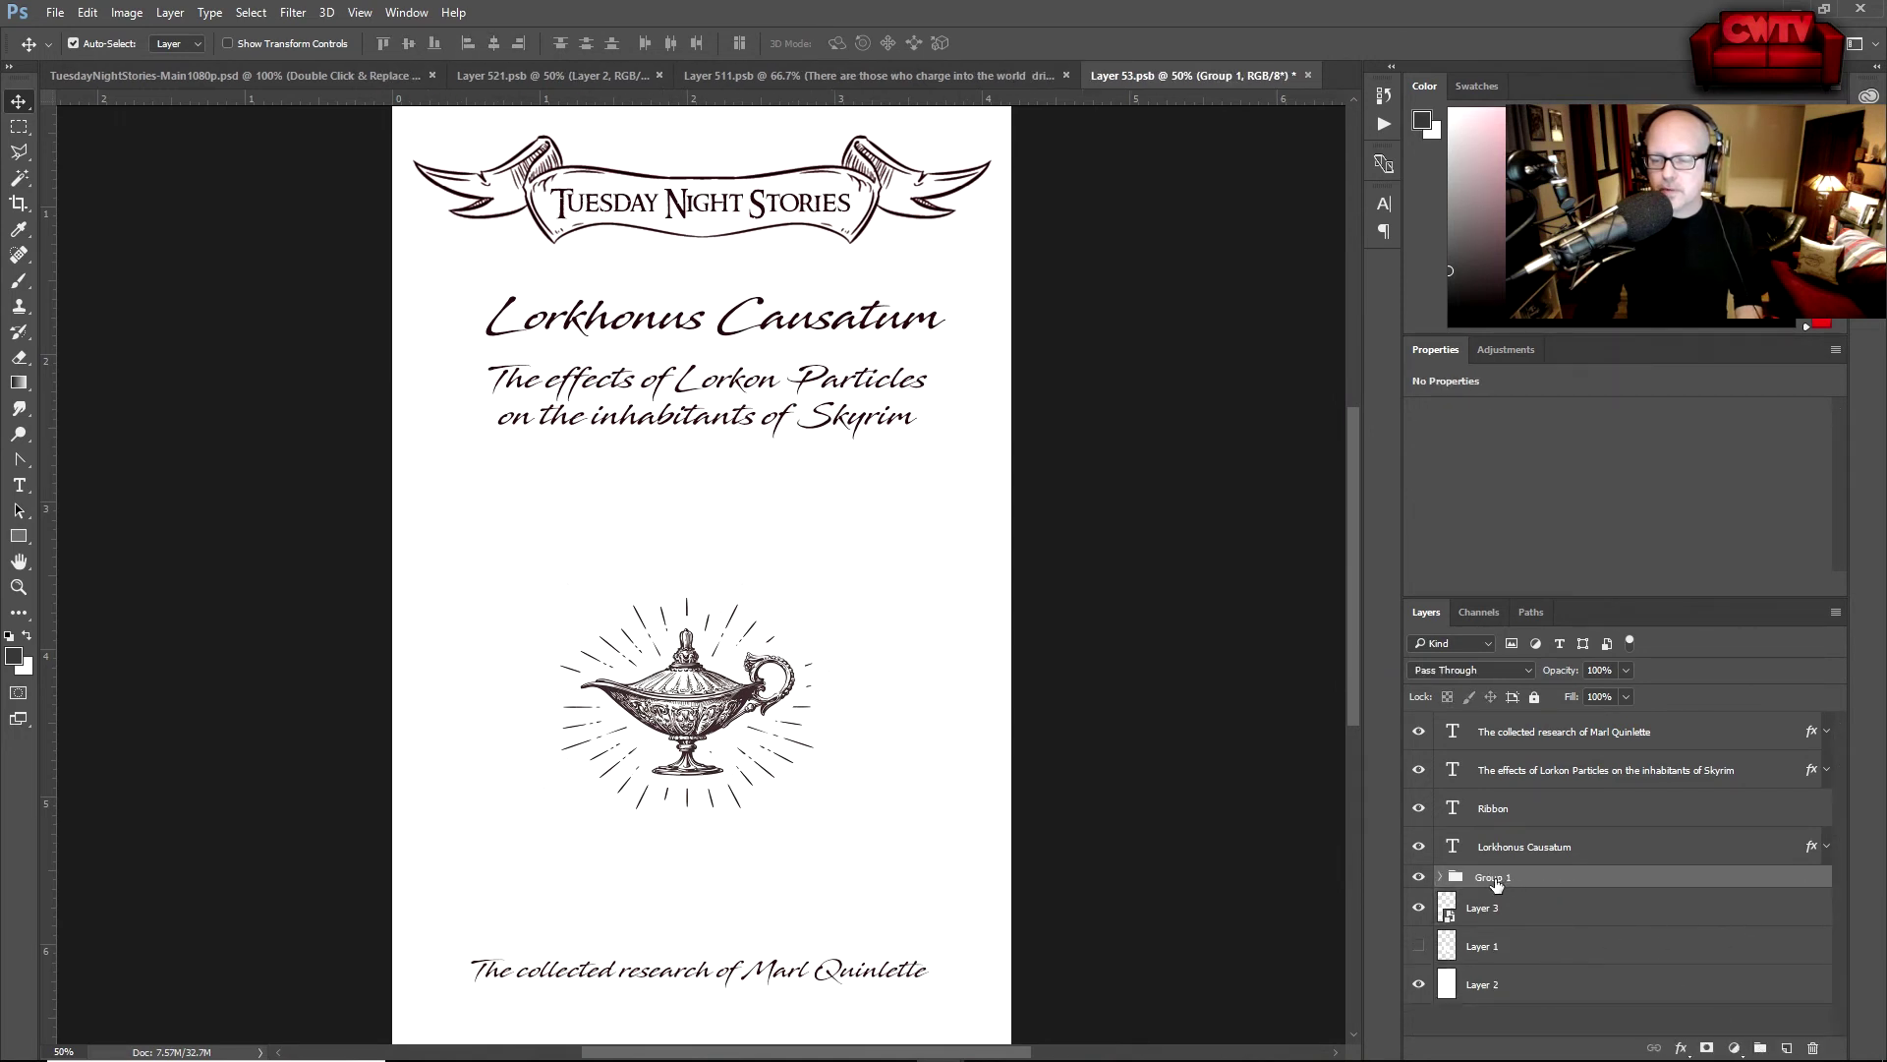
pyautogui.click(1440, 877)
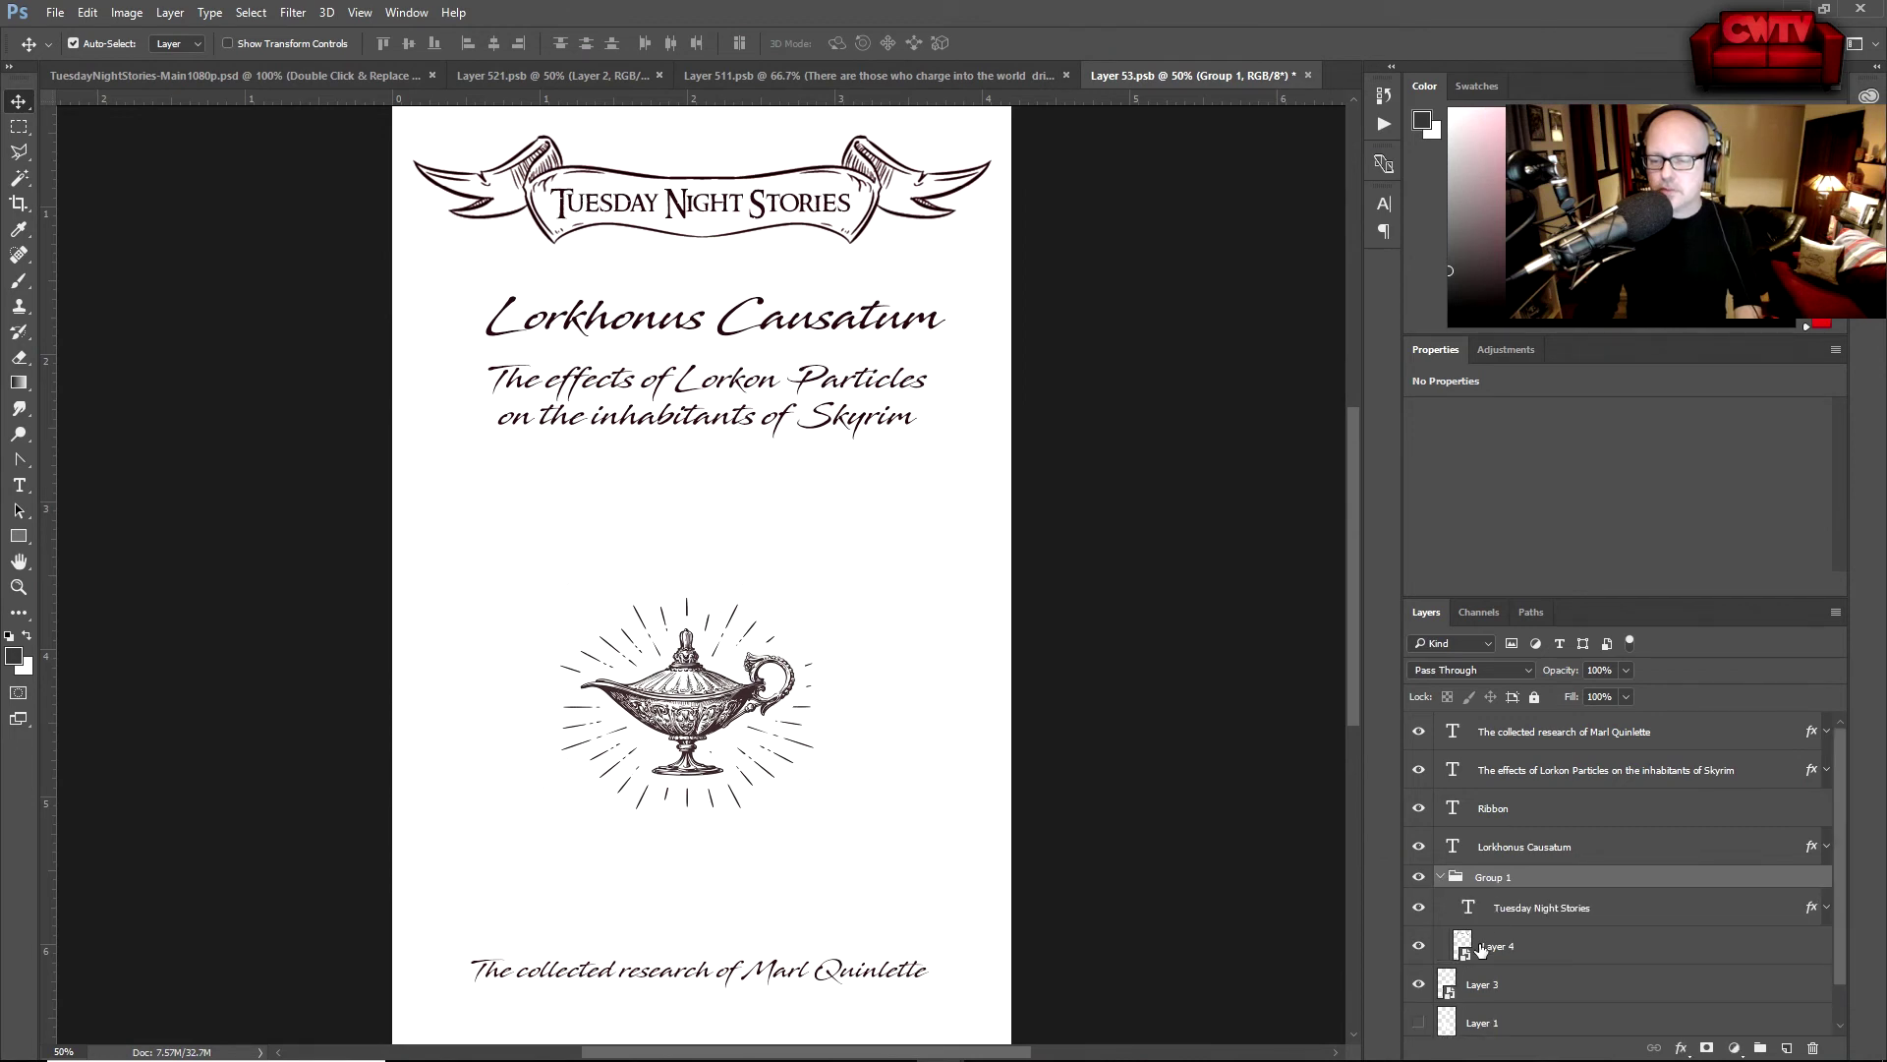
pyautogui.click(1419, 945)
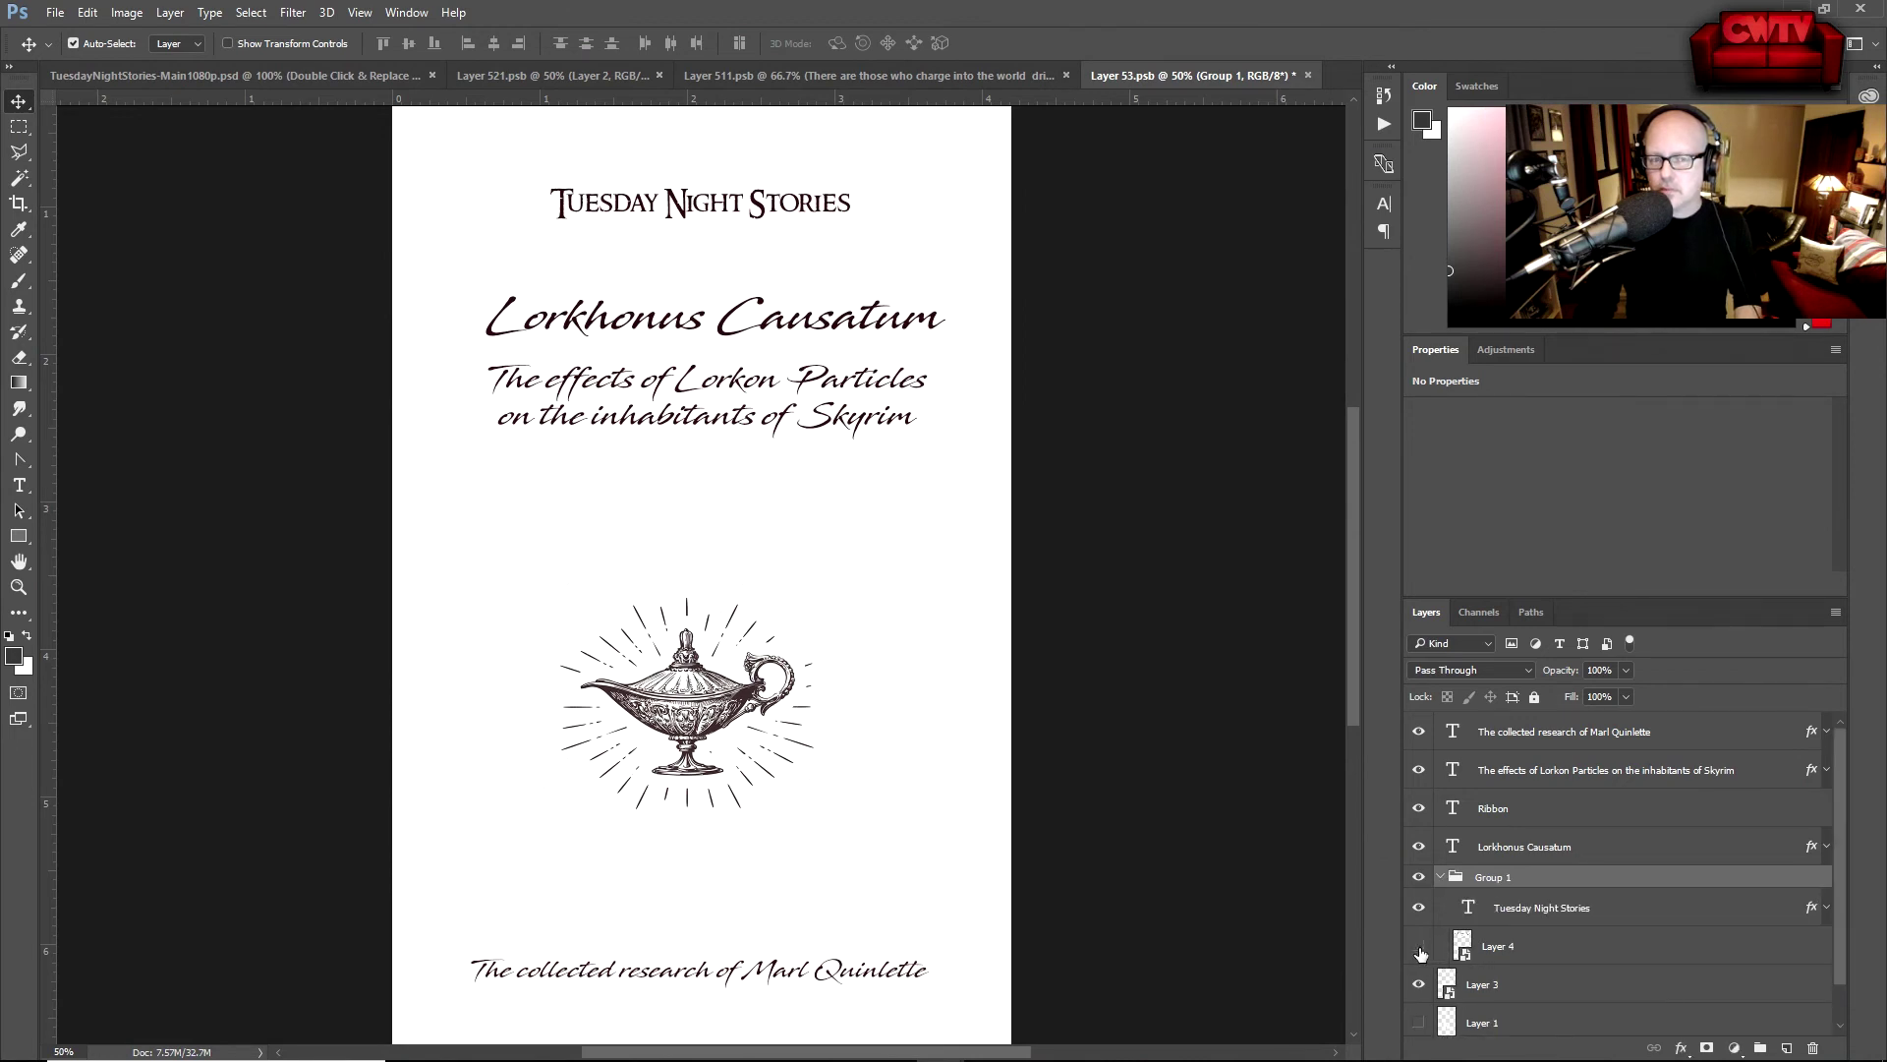
pyautogui.click(1418, 946)
pyautogui.click(1418, 907)
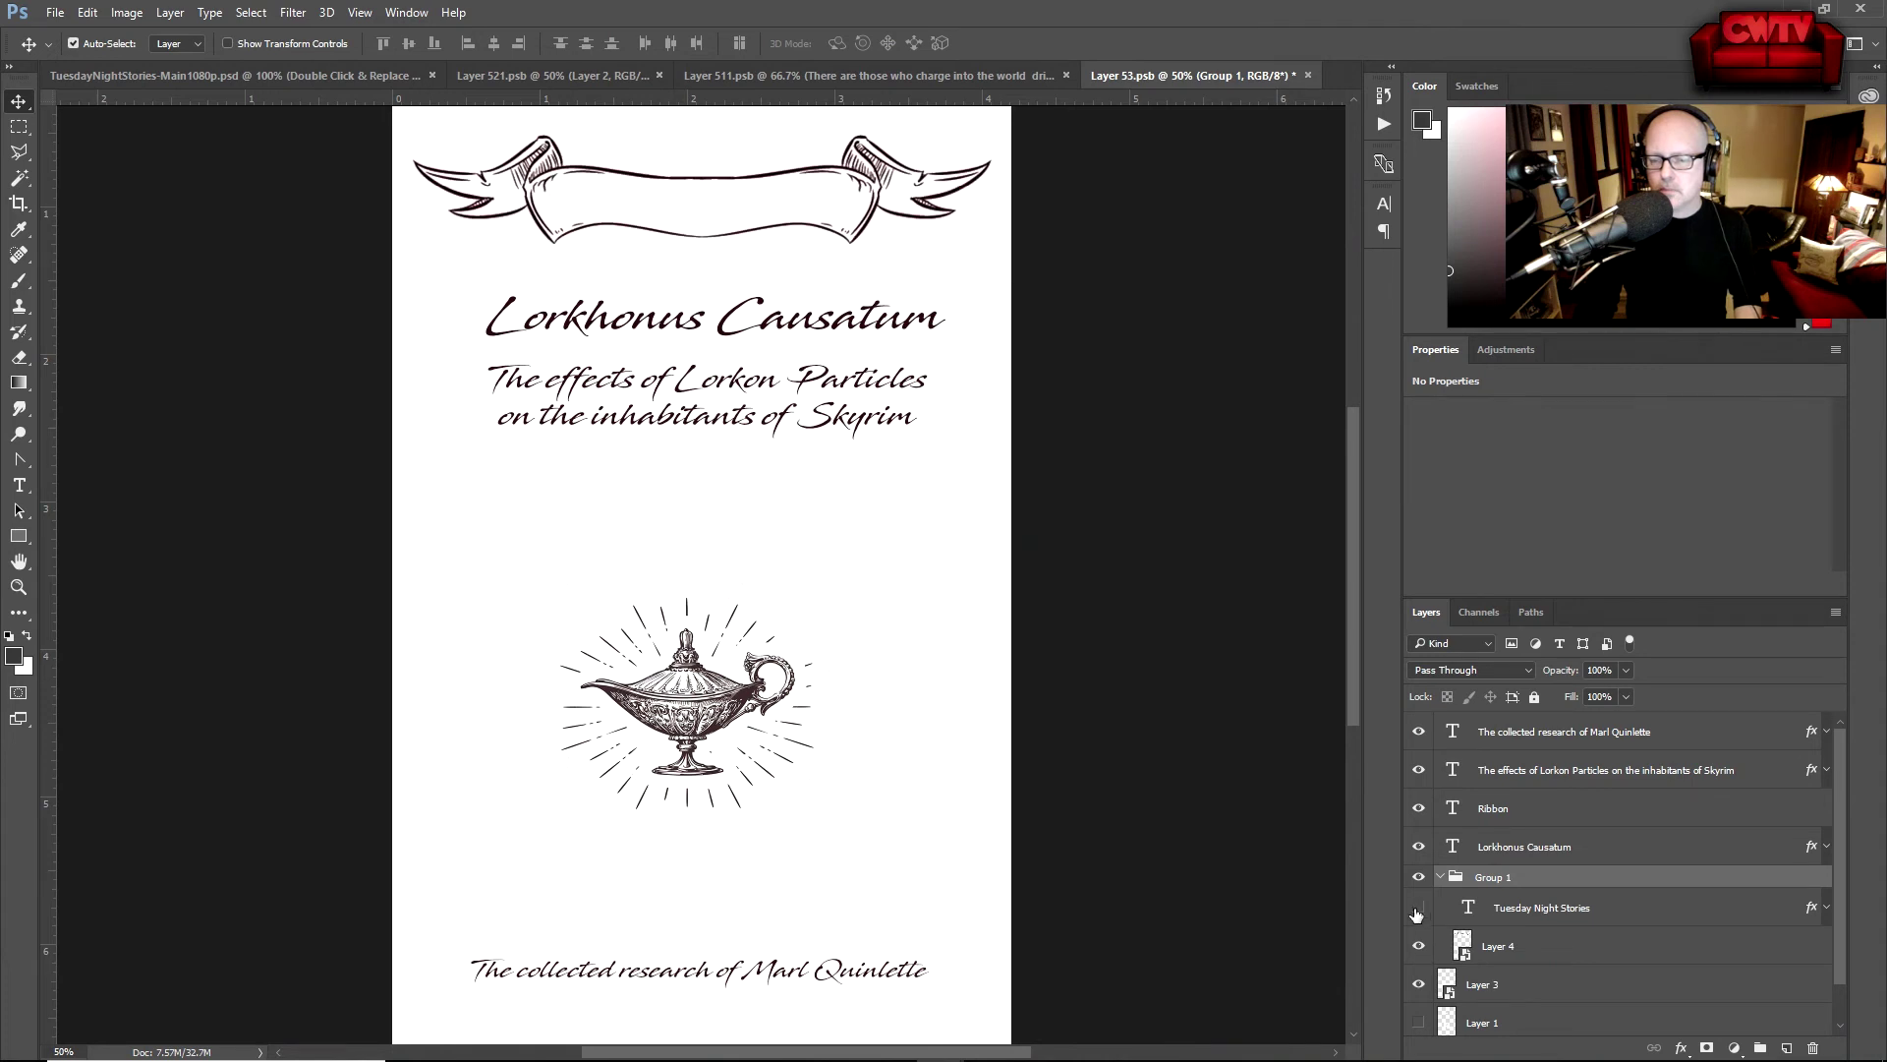
pyautogui.click(1419, 907)
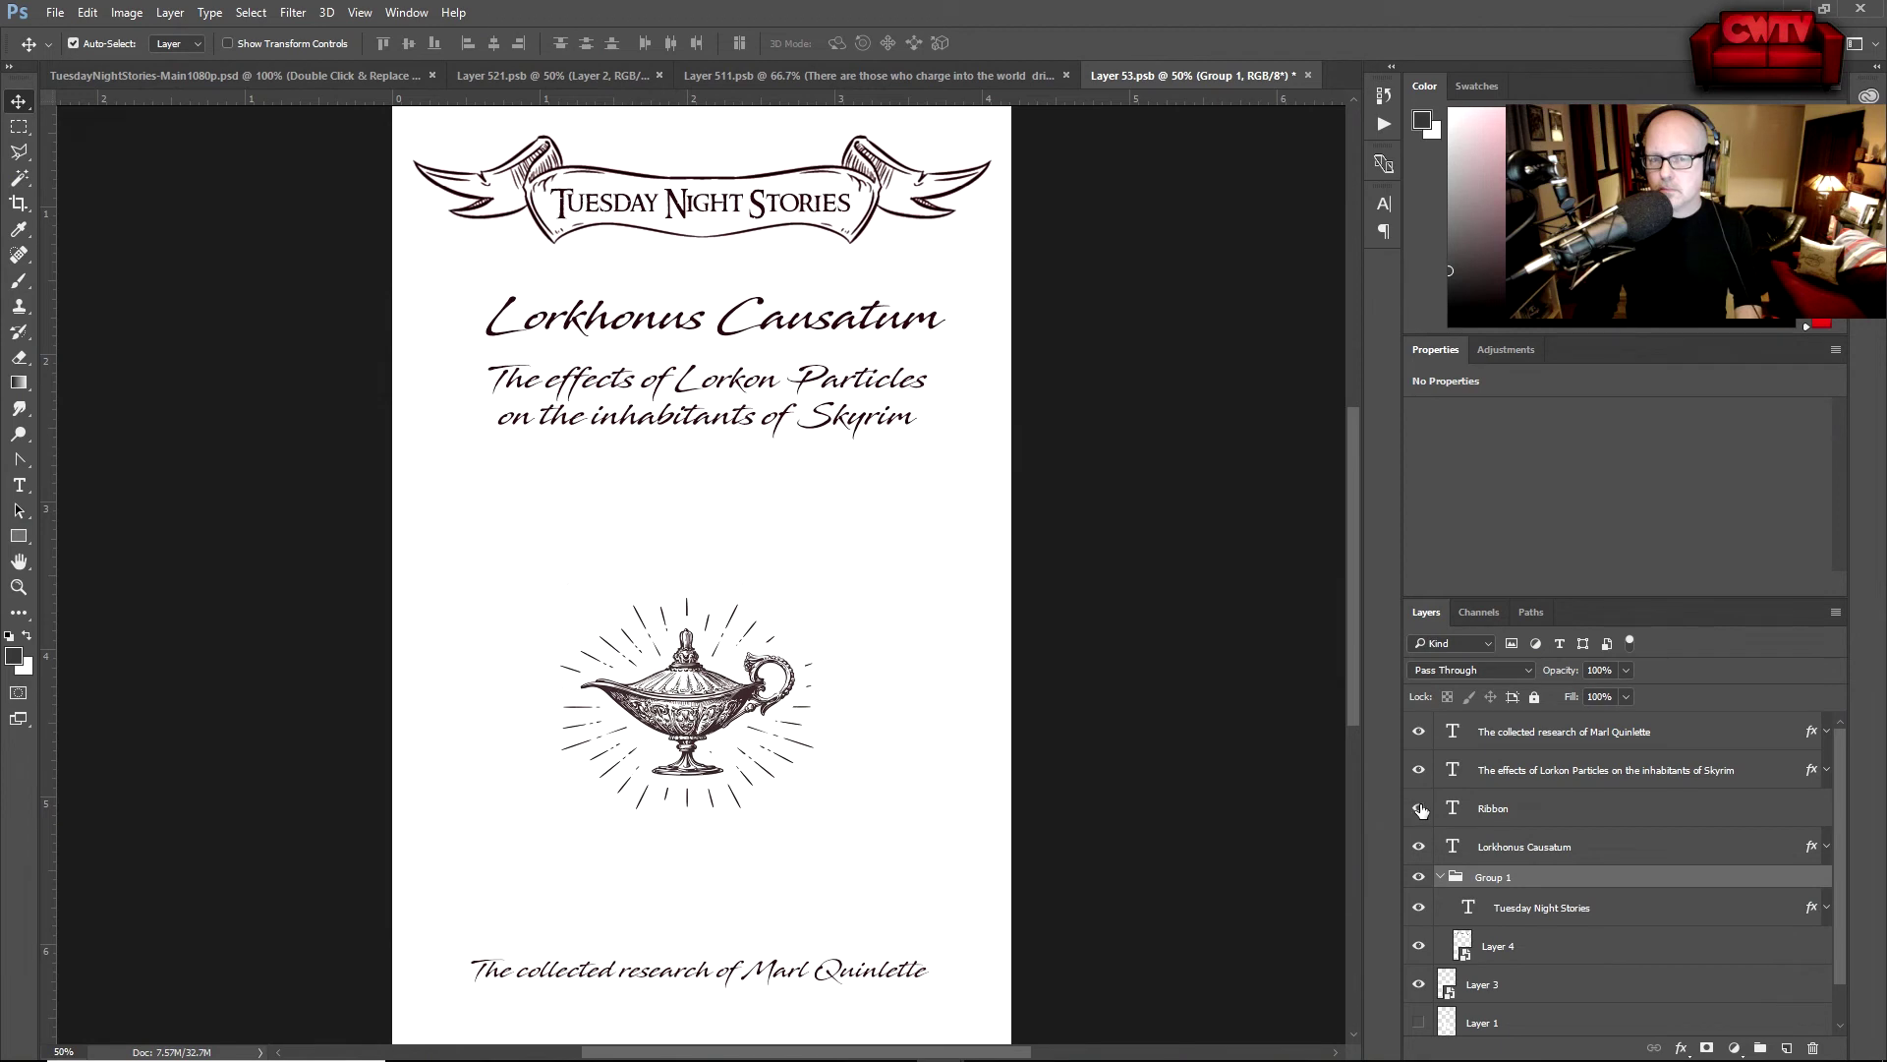
# - Delete the empty Ribbon layer and collapse Group 1
pyautogui.moveTo(1582, 819); pyautogui.dragTo(1808, 1049)
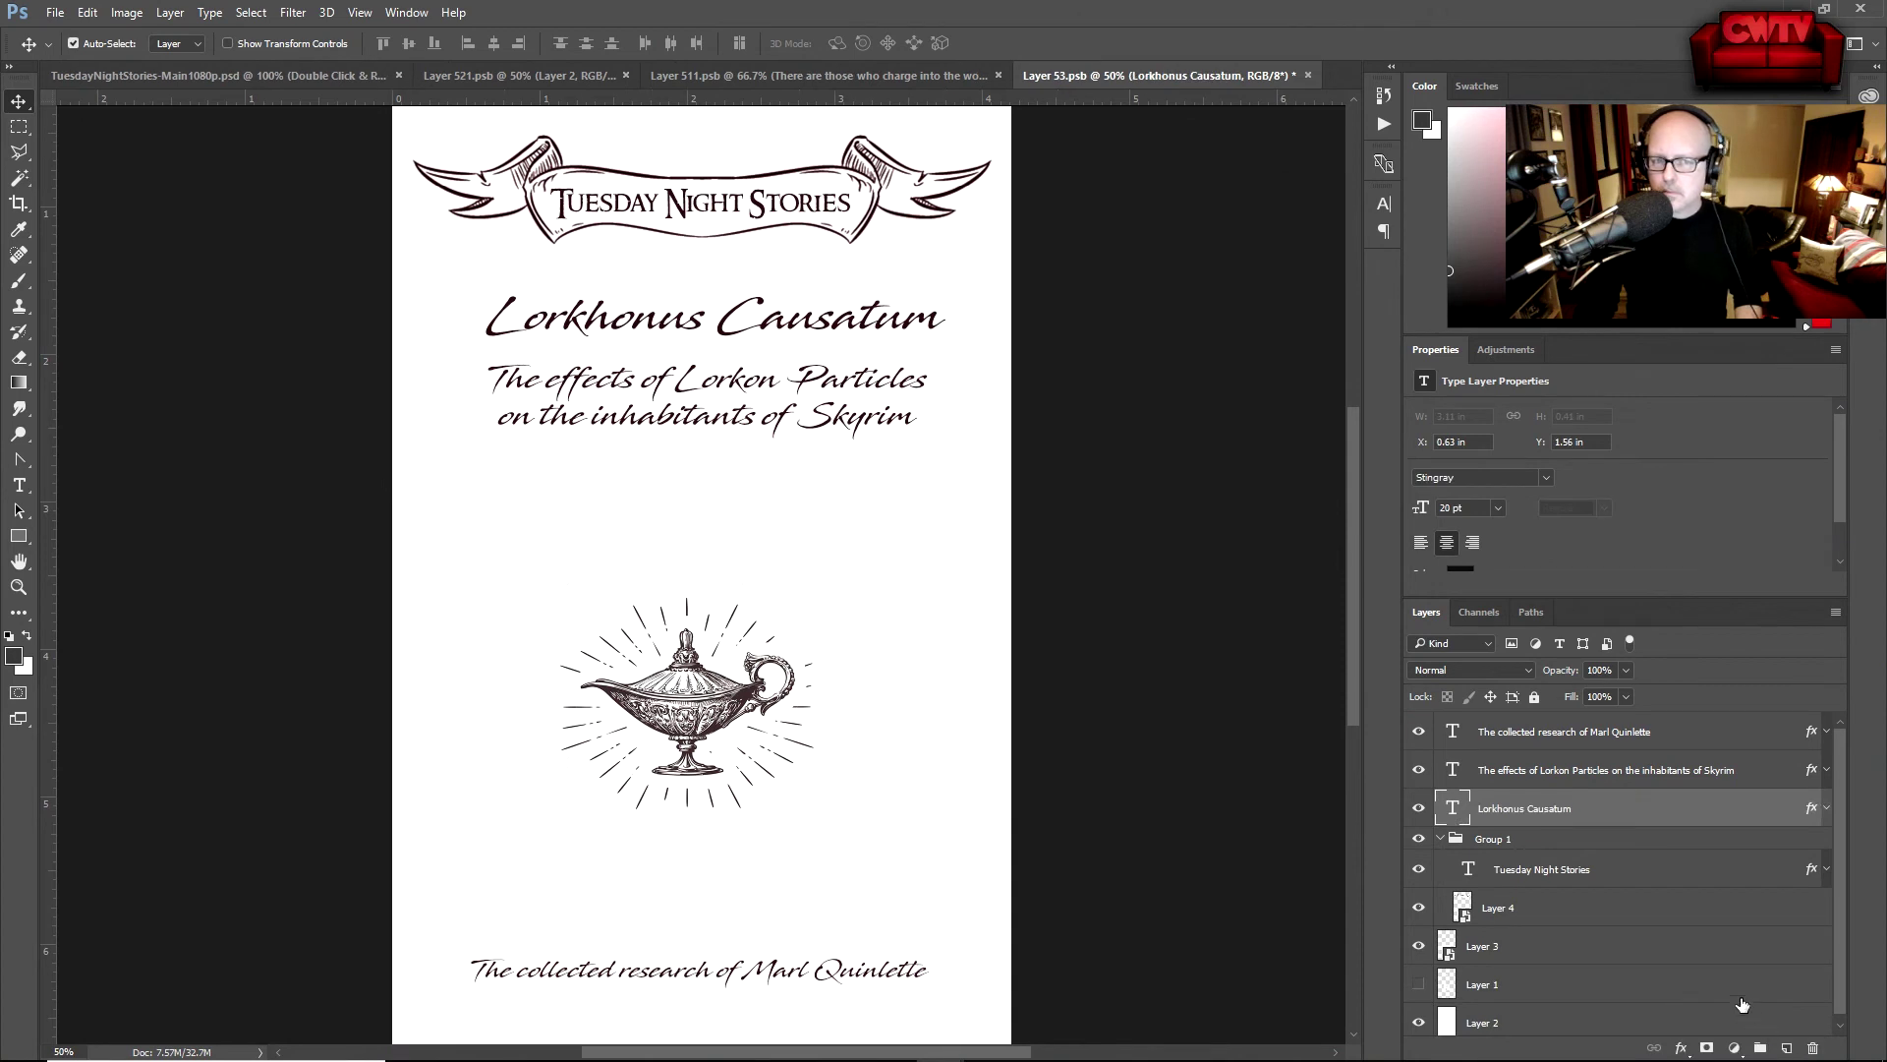
pyautogui.click(1441, 838)
pyautogui.click(1504, 841)
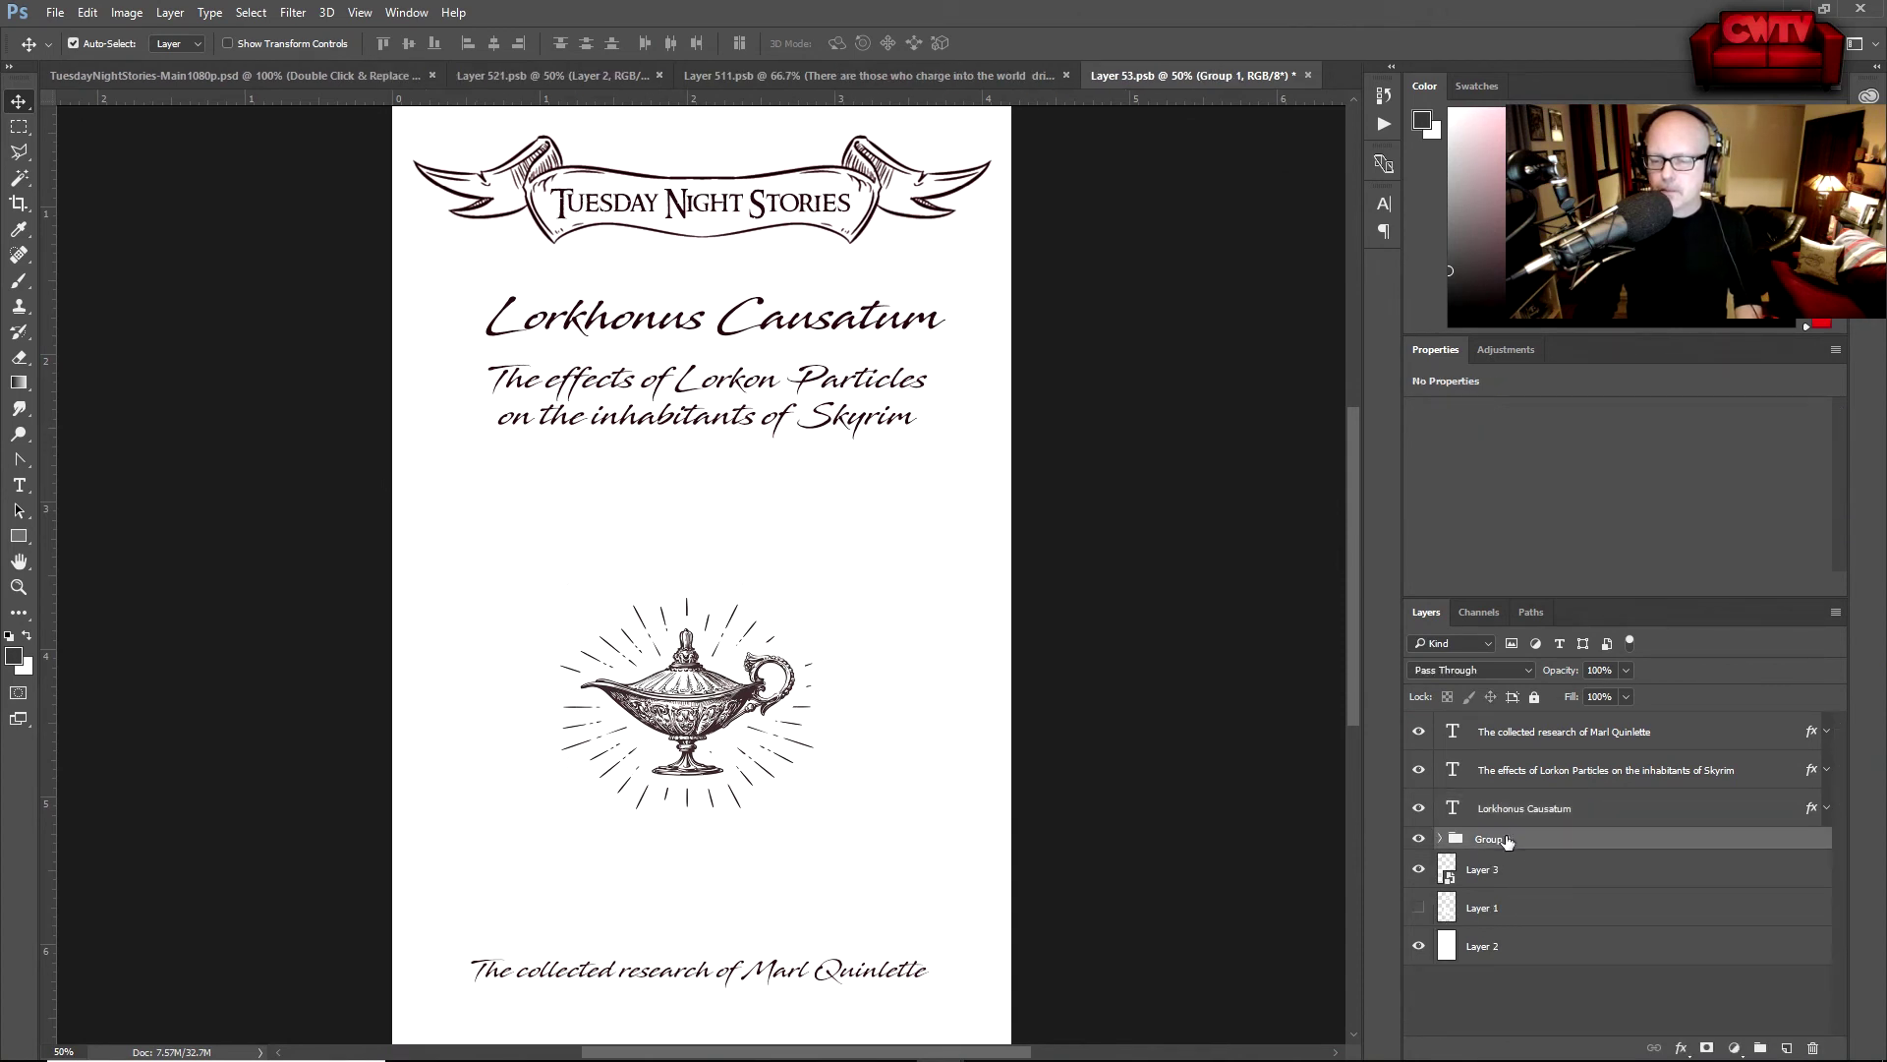
# - Rename Group 1 to 'ribbon' and shift the ribbon graphic slightly on the page
pyautogui.doubleClick(1494, 841)
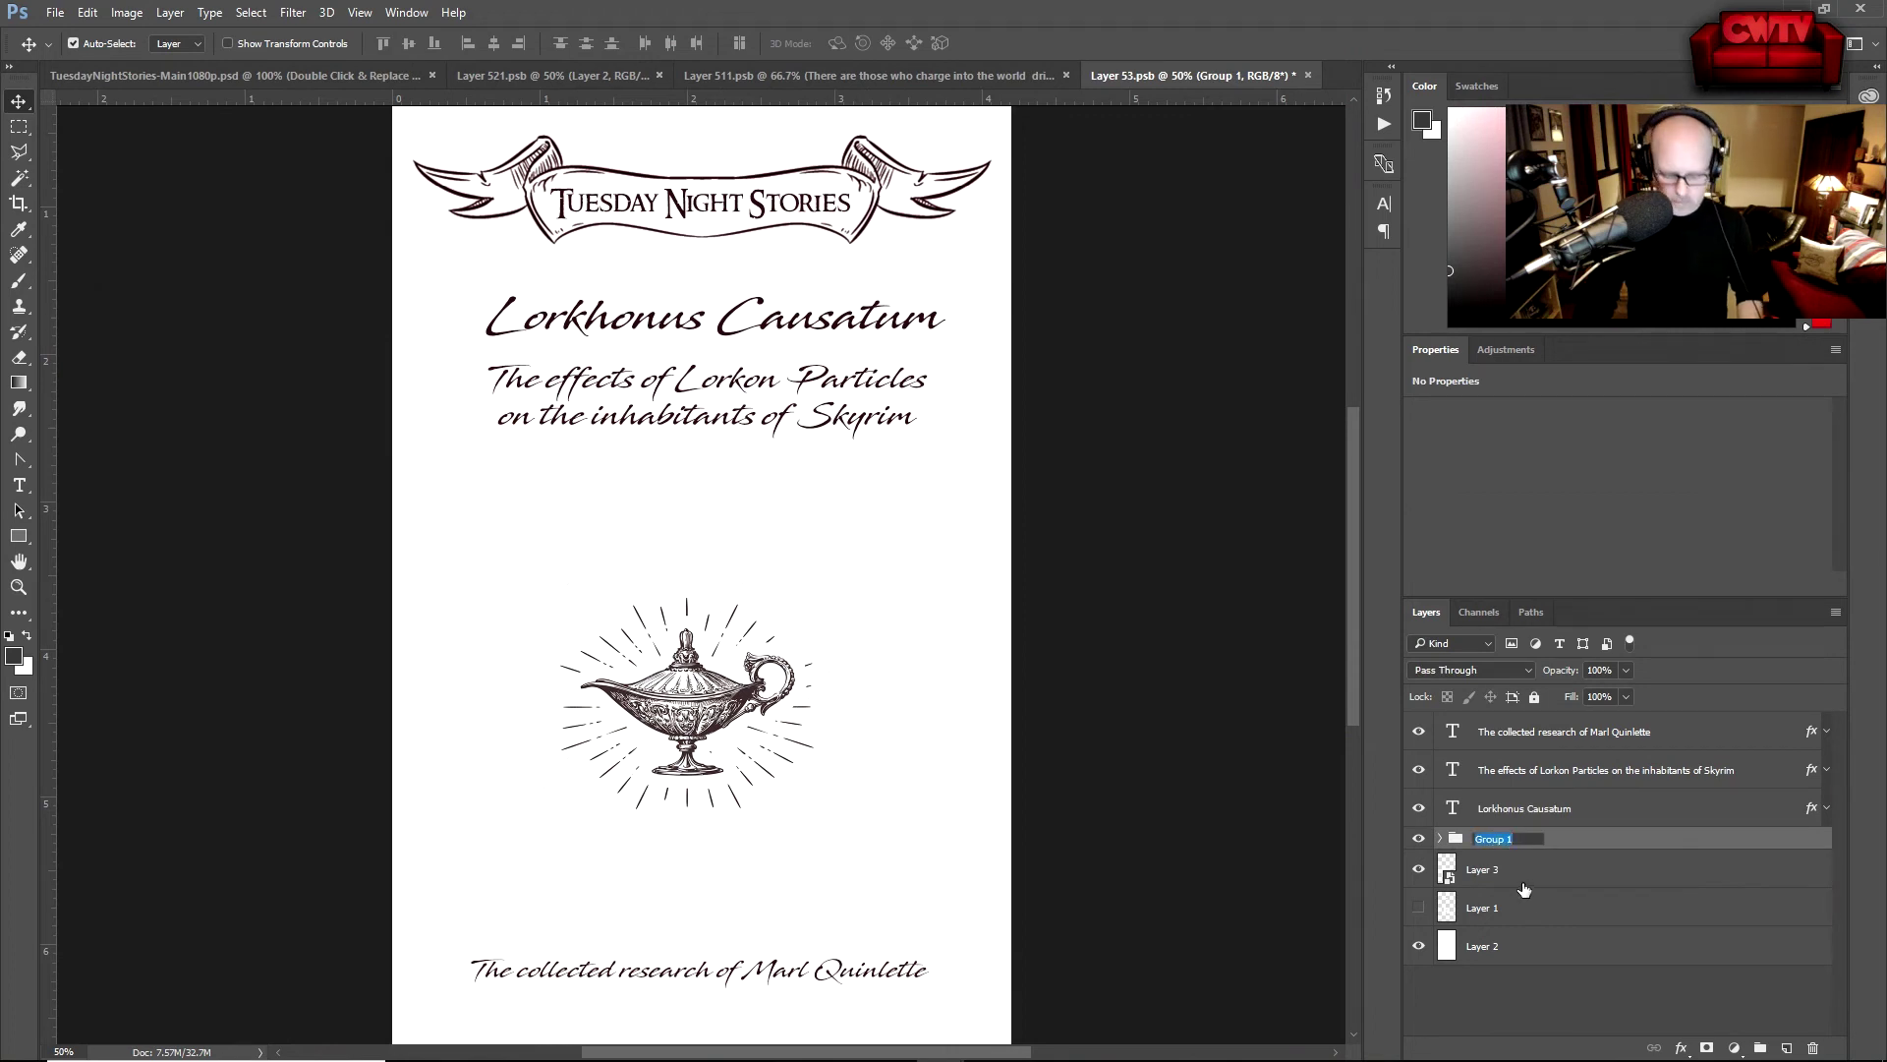
pyautogui.write('ribbon')
pyautogui.press('Return')
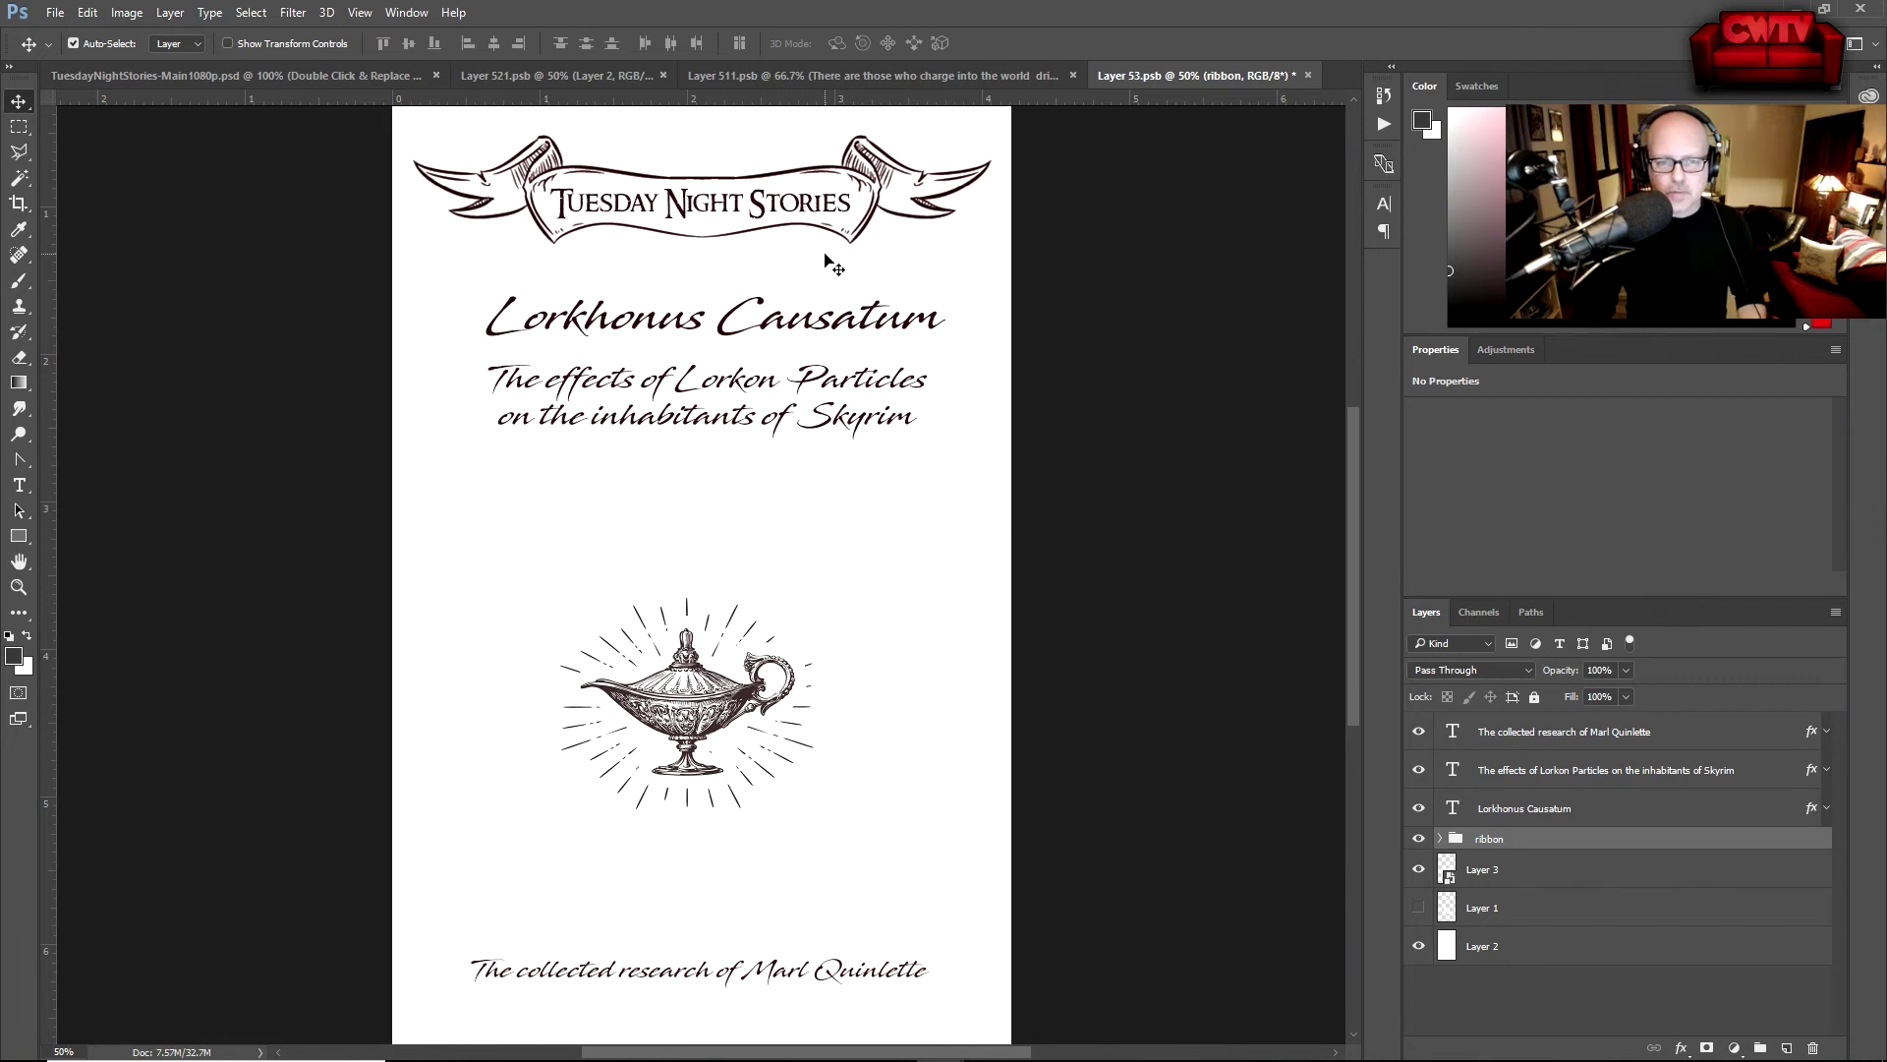
pyautogui.moveTo(703, 229); pyautogui.dragTo(707, 232)
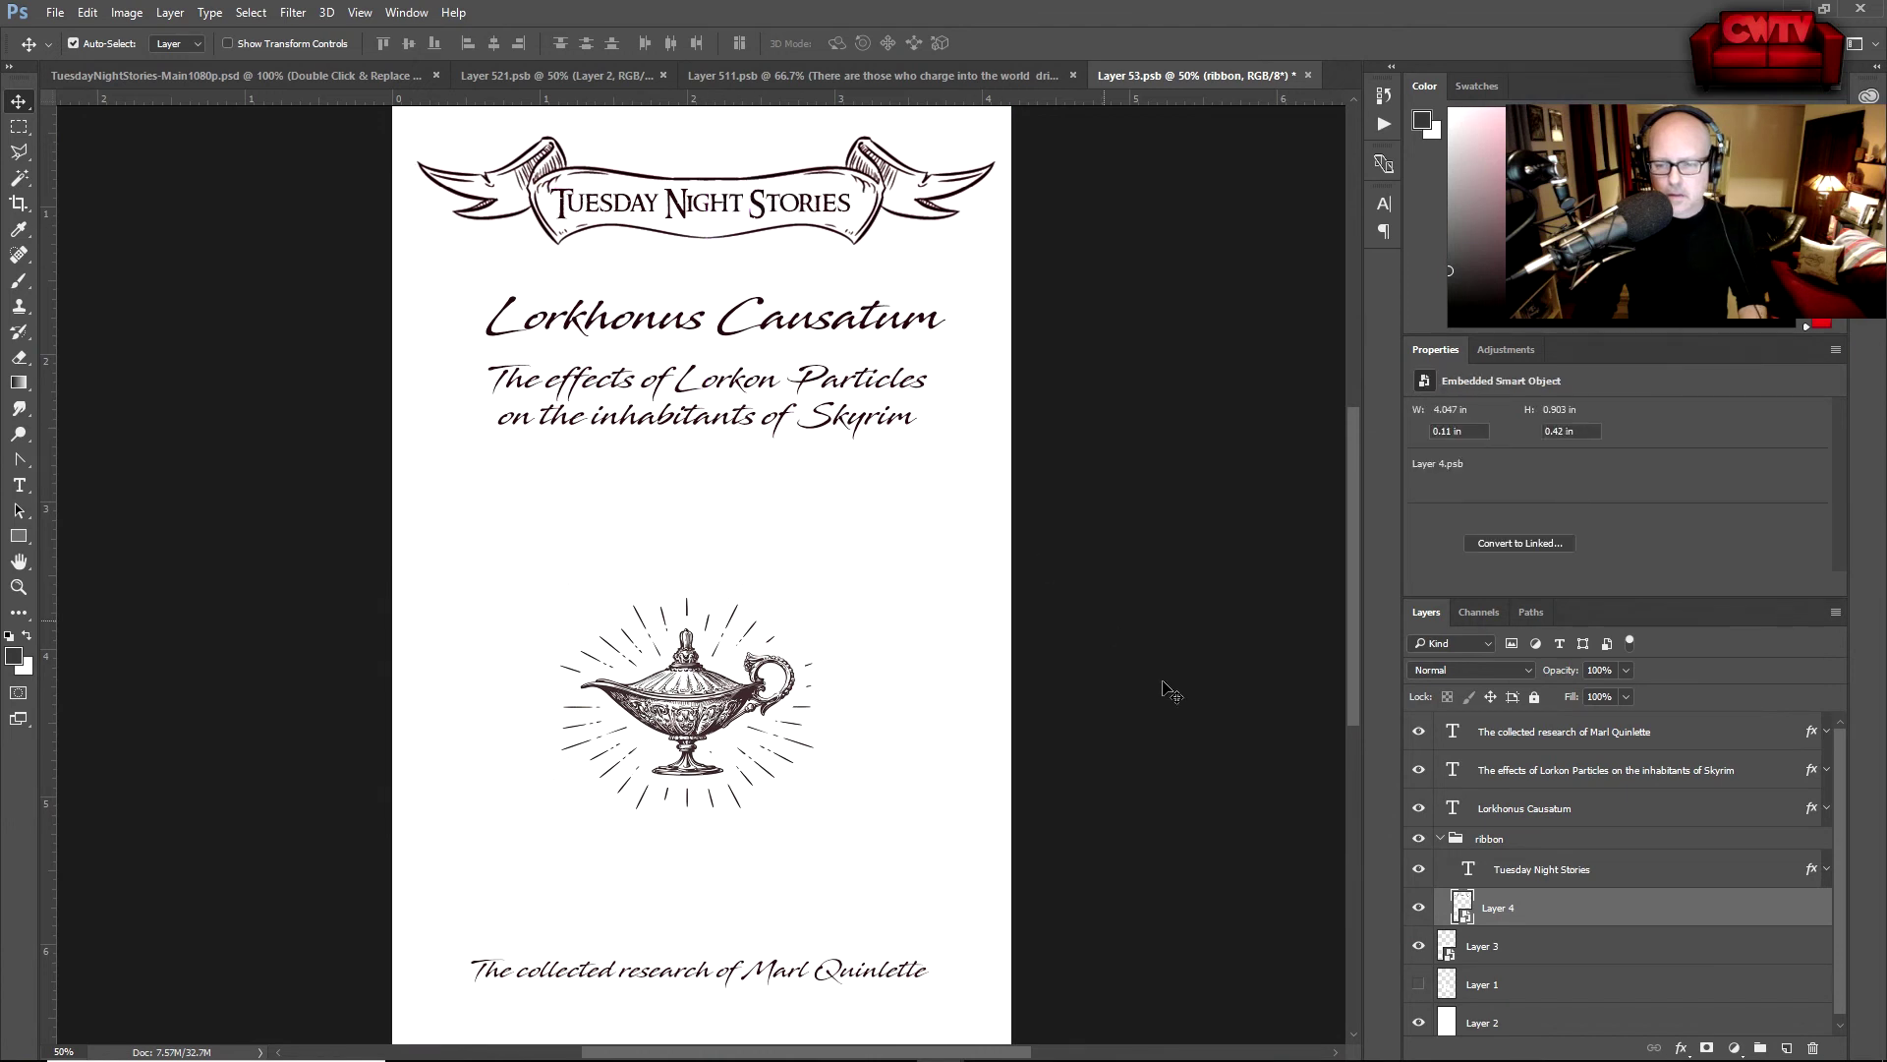
# - Nudge the Tuesday Night Stories title one step right and down, then collapse the group
pyautogui.click(1511, 875)
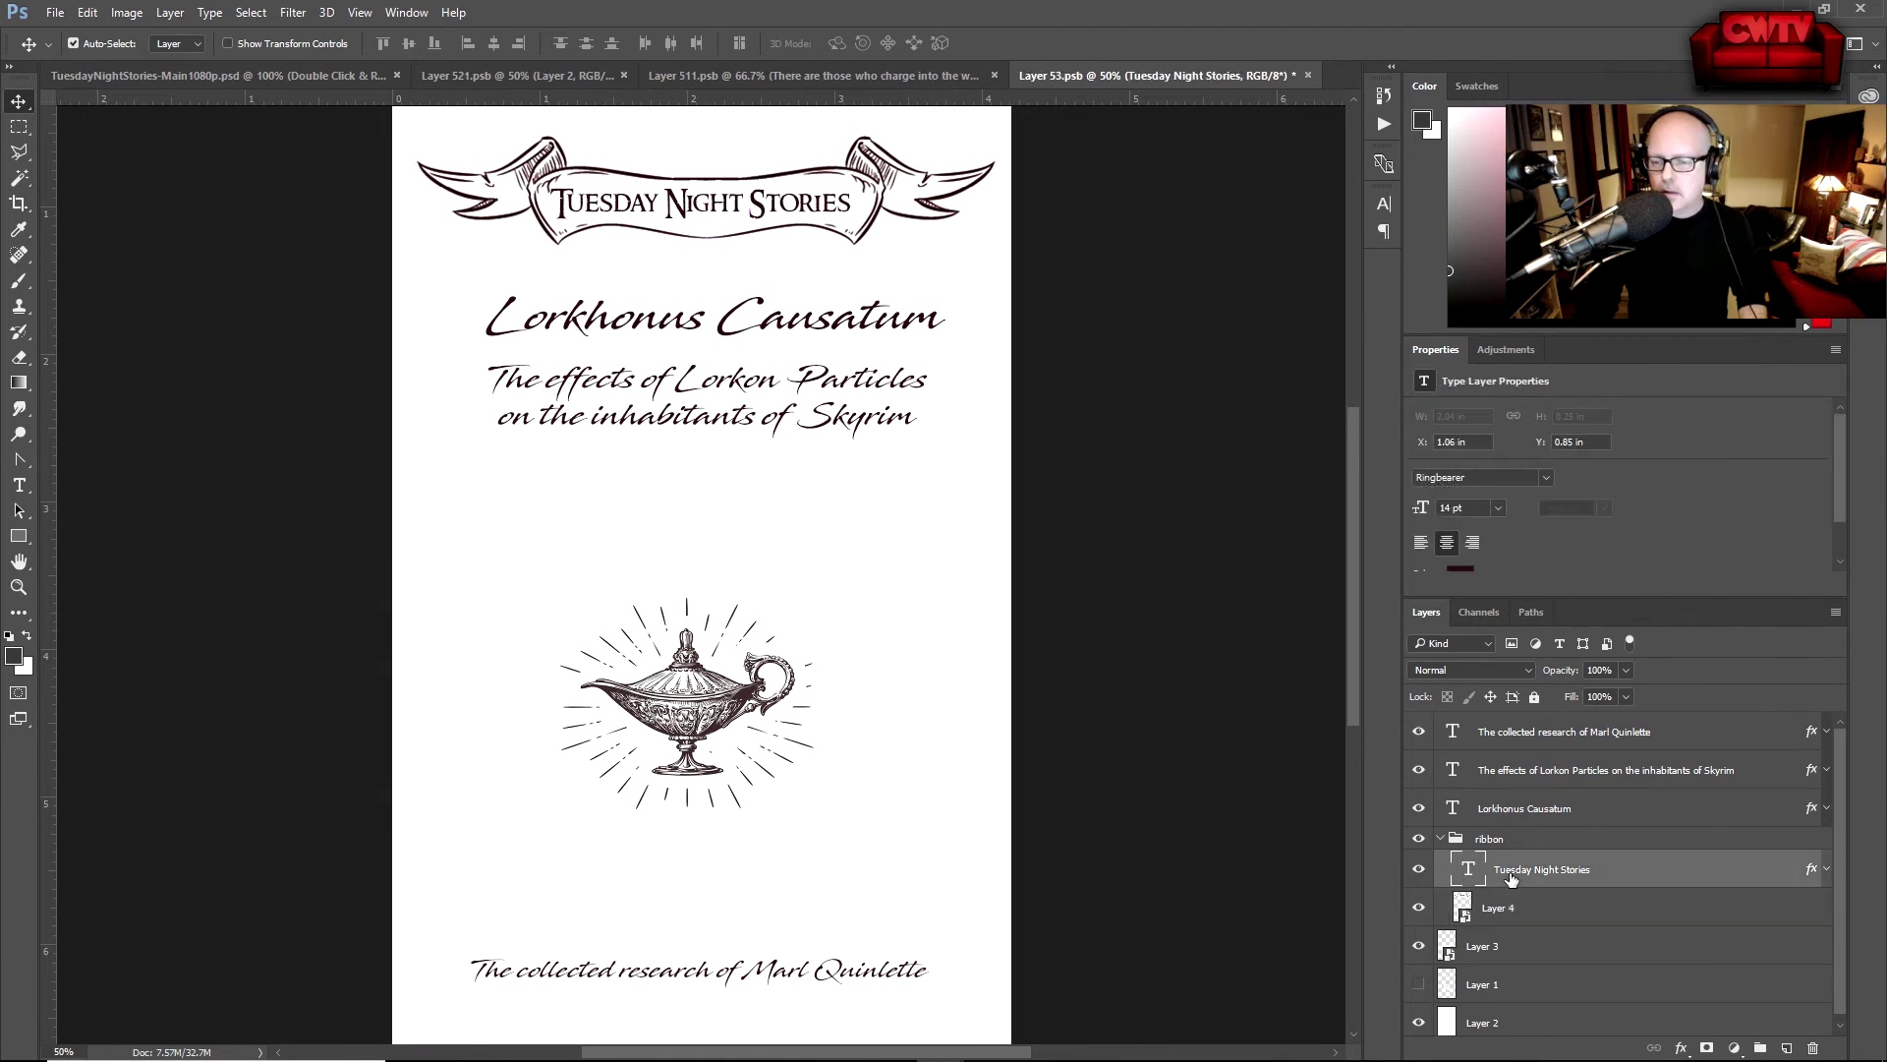
pyautogui.click(1496, 838)
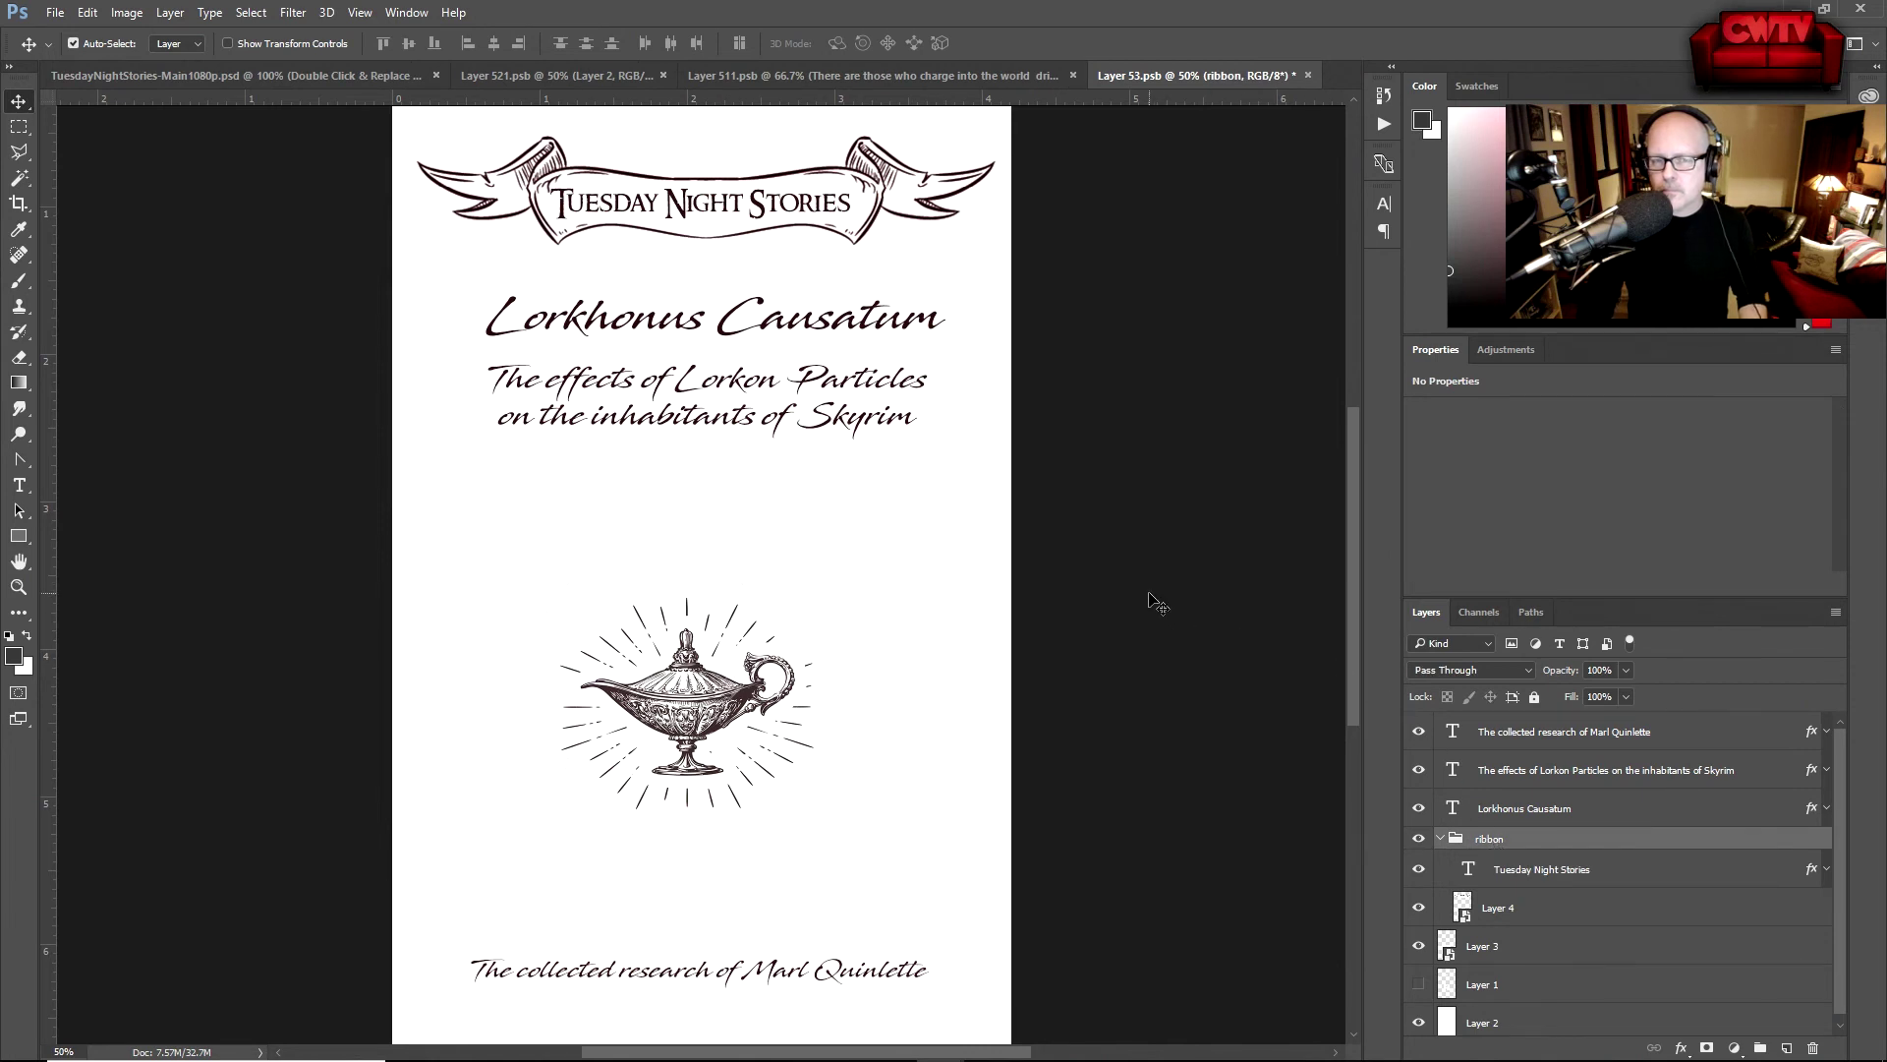
pyautogui.click(1561, 873)
pyautogui.press('Right')
pyautogui.press('Right')
pyautogui.press('Right')
pyautogui.press('Right')
pyautogui.press('Right')
pyautogui.press('Right')
pyautogui.press('Right')
pyautogui.press('Right')
pyautogui.press('Right')
pyautogui.press('Right')
pyautogui.press('Right')
pyautogui.press('Right')
pyautogui.press('Right')
pyautogui.press('Right')
pyautogui.press('Right')
pyautogui.press('Right')
pyautogui.press('Right')
pyautogui.press('Right')
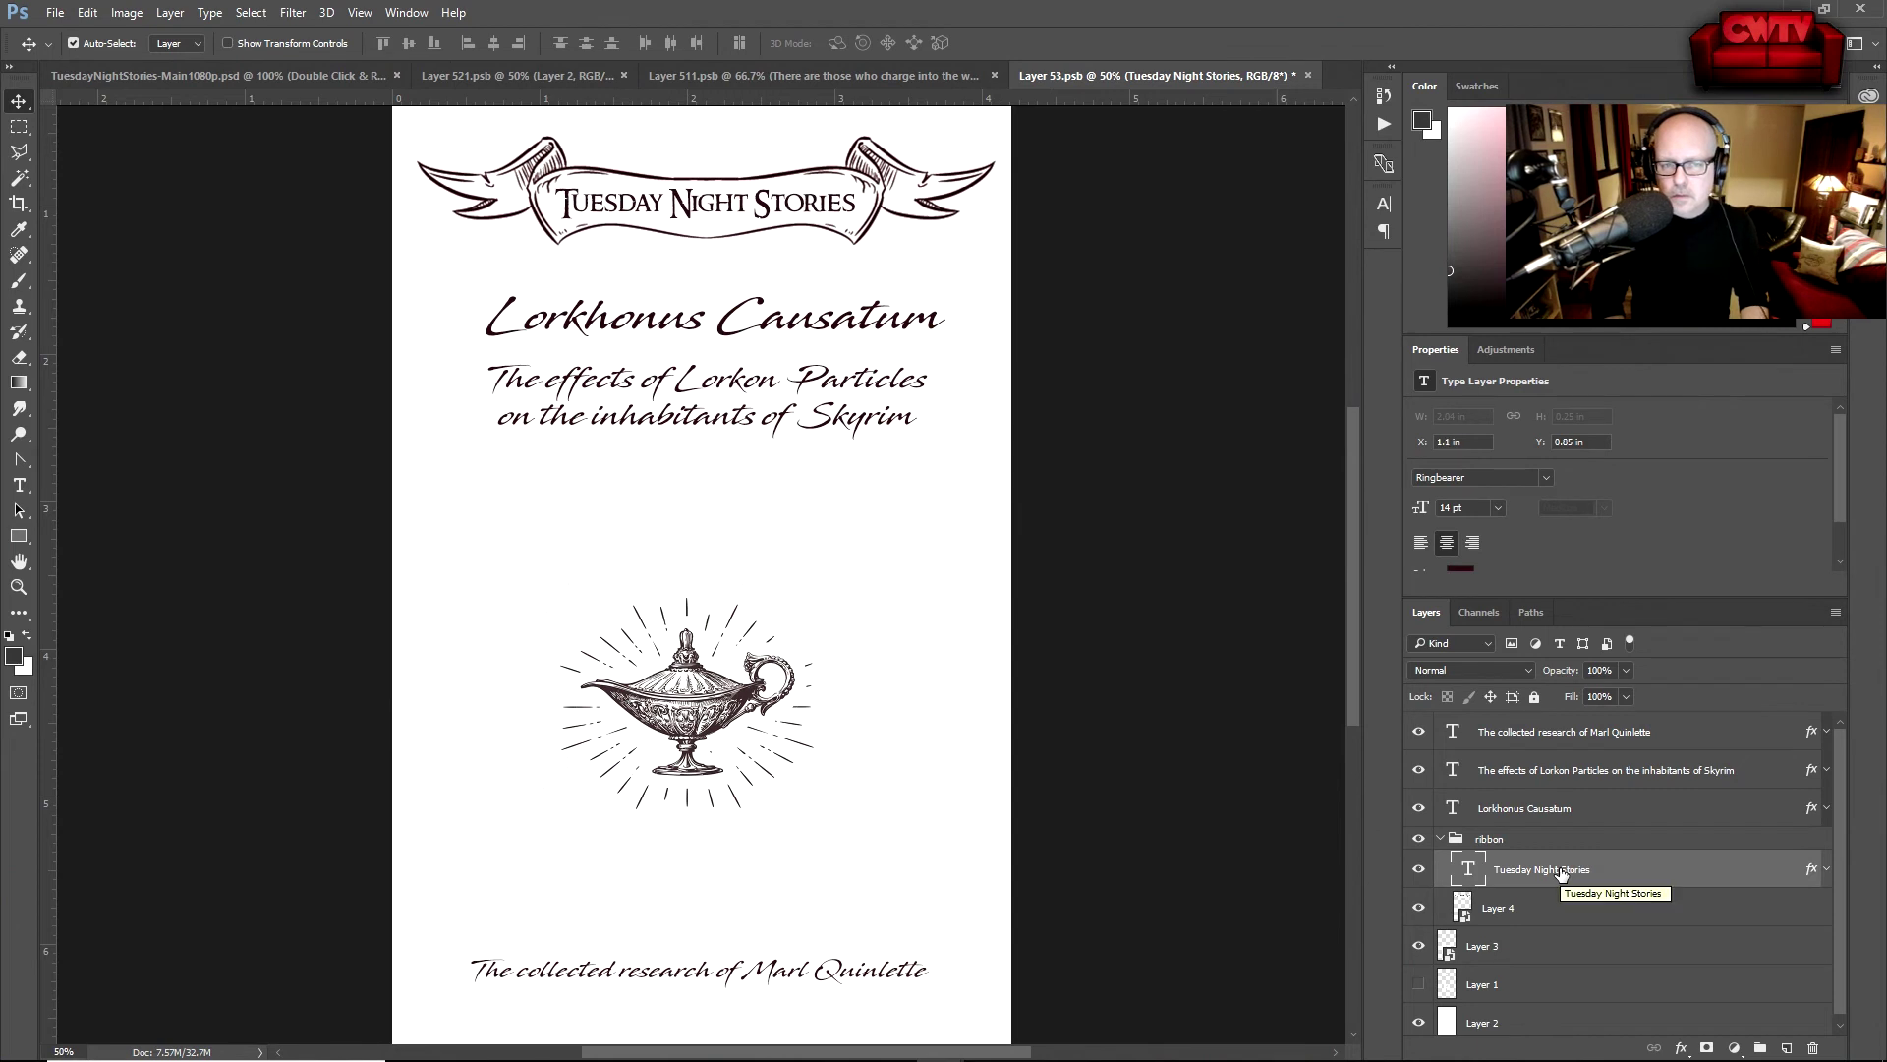
pyautogui.press('Down')
pyautogui.press('Down')
pyautogui.press('Down')
pyautogui.press('Down')
pyautogui.press('Down')
pyautogui.press('Down')
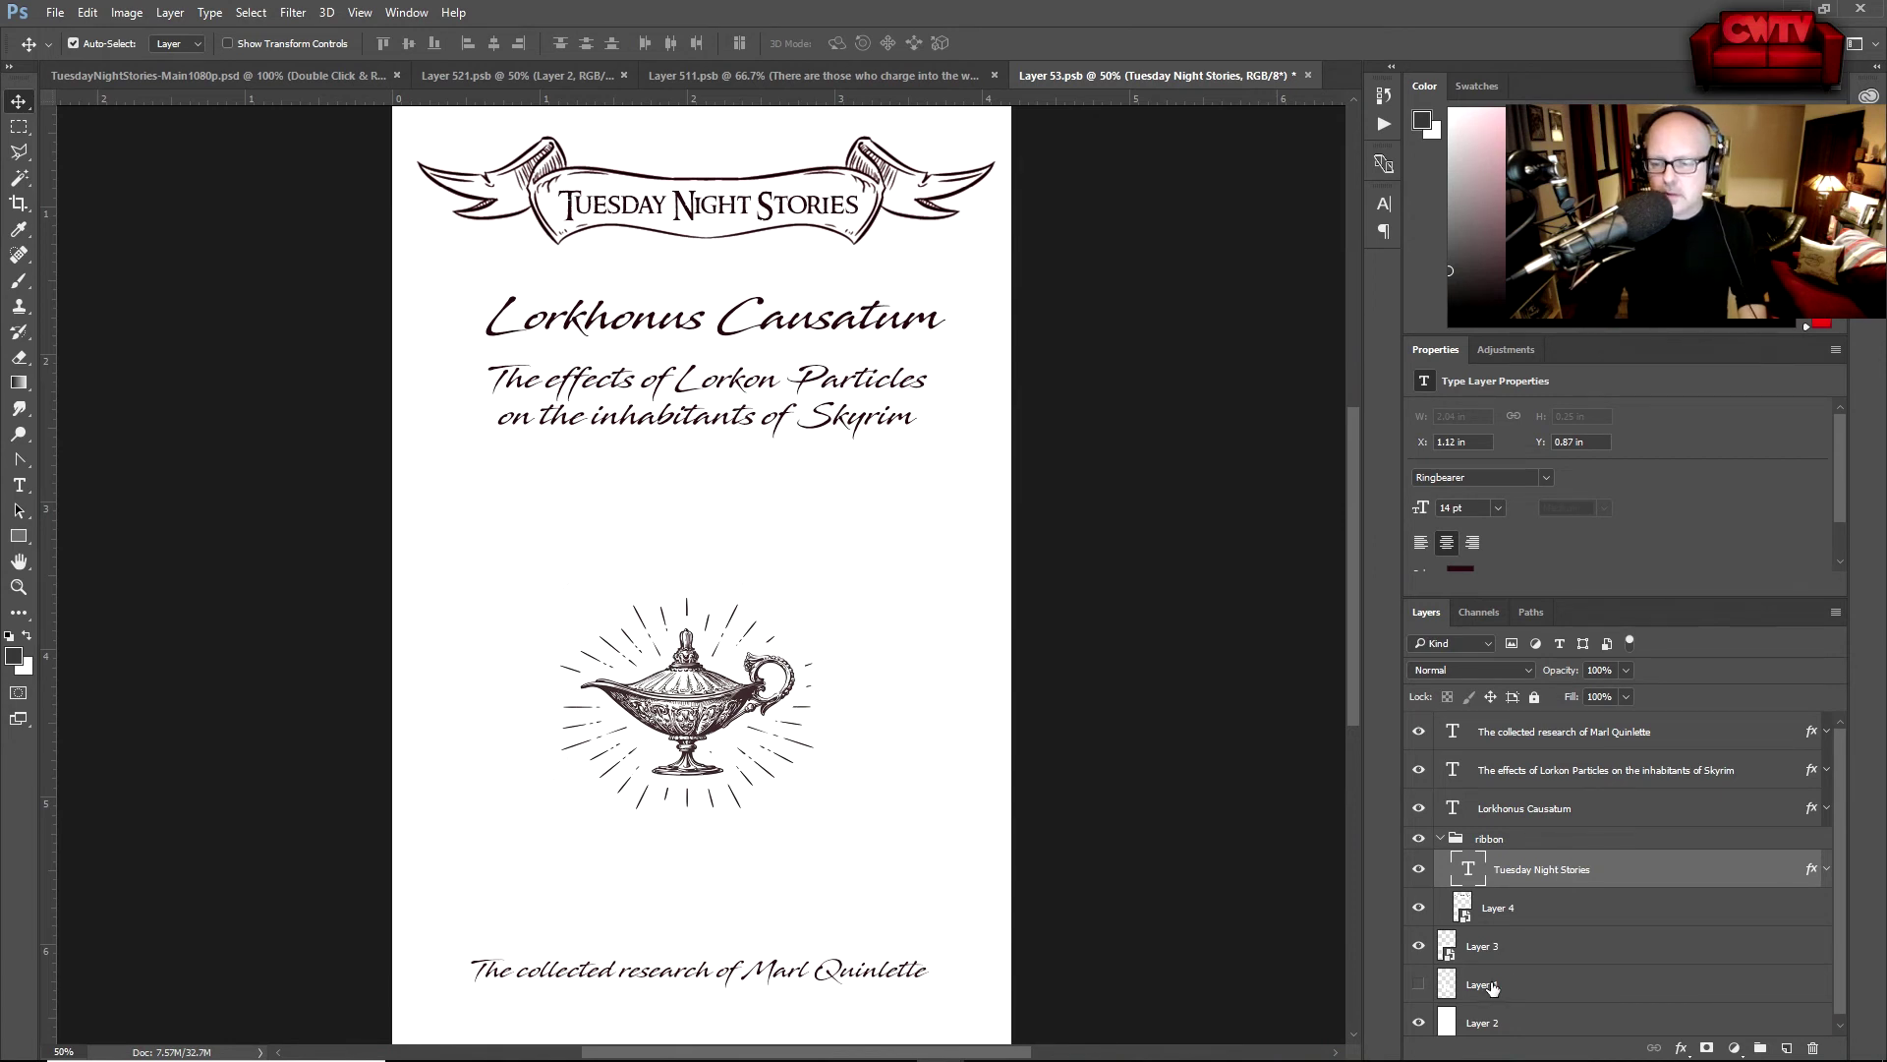
pyautogui.click(1441, 839)
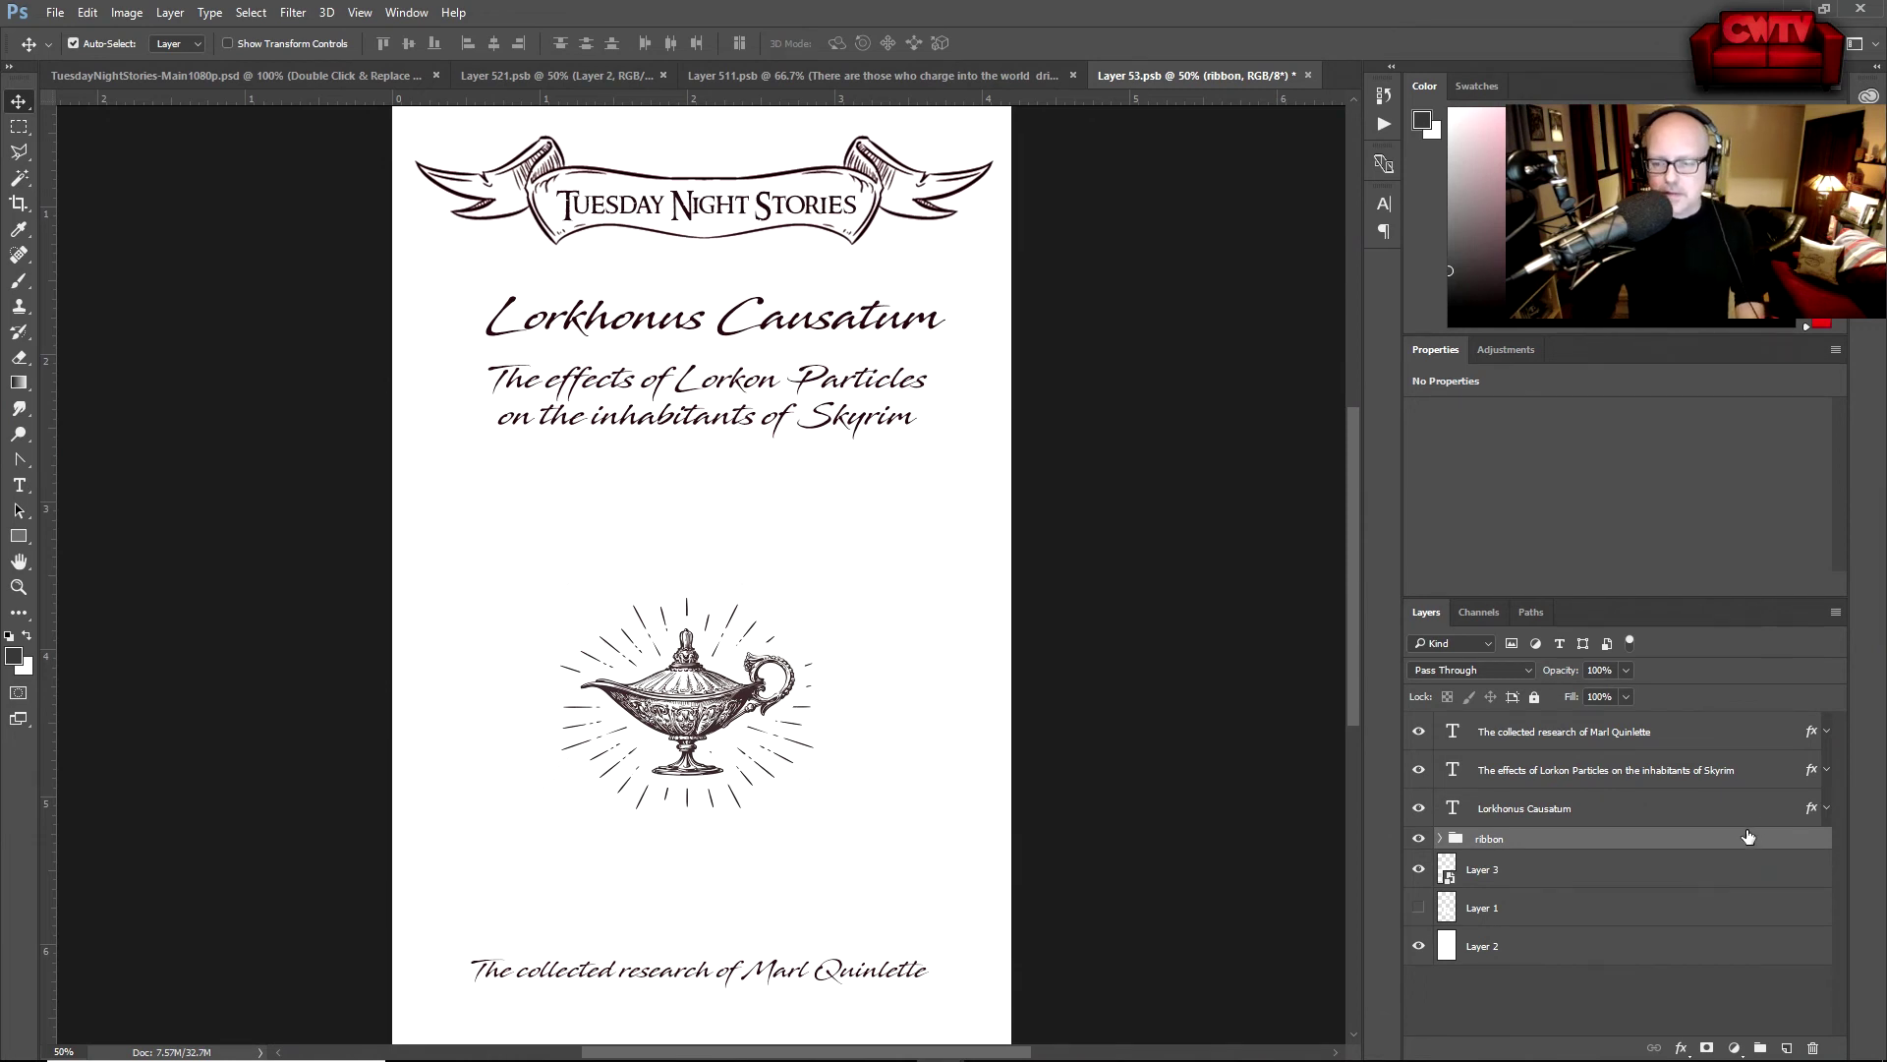
# - Hide the lamp, title, subtitle and credit layers, then add a vertical guide at the page centre
pyautogui.click(1418, 869)
pyautogui.click(1418, 807)
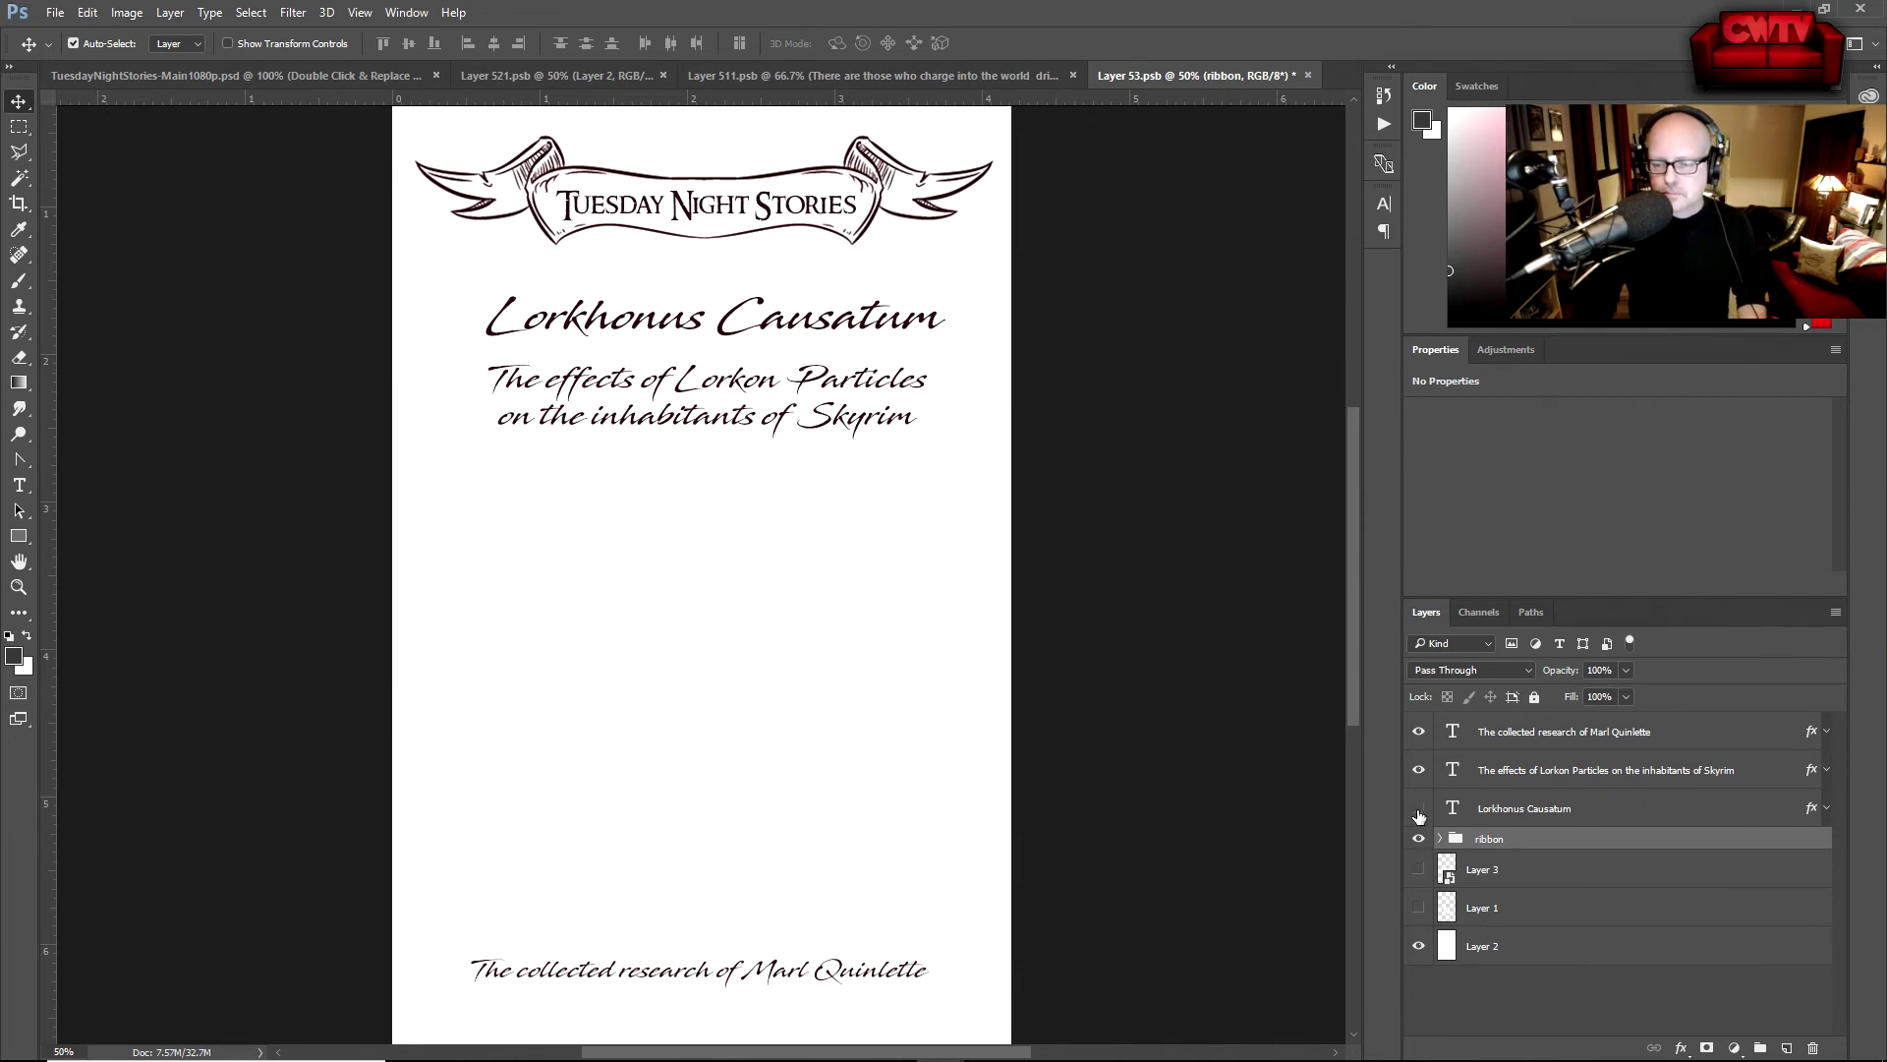
pyautogui.click(1418, 770)
pyautogui.click(1418, 732)
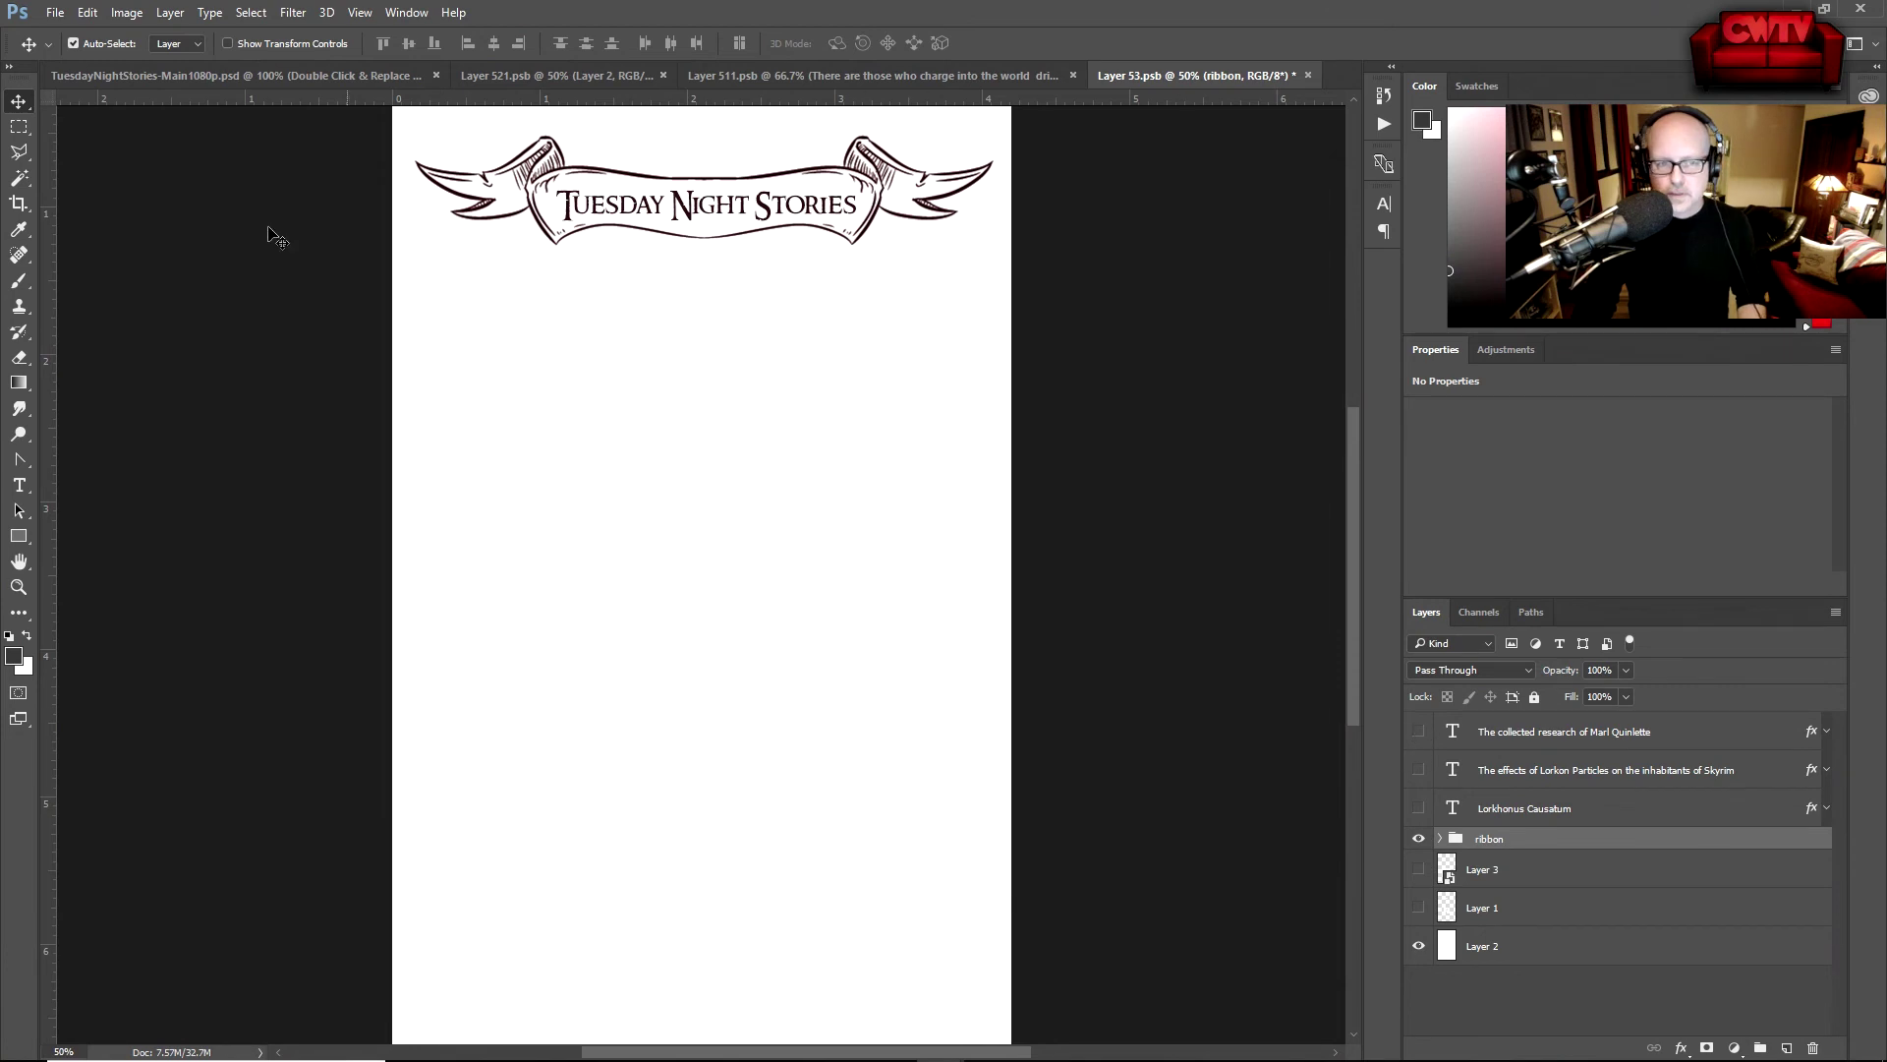
pyautogui.moveTo(49, 285); pyautogui.dragTo(711, 339)
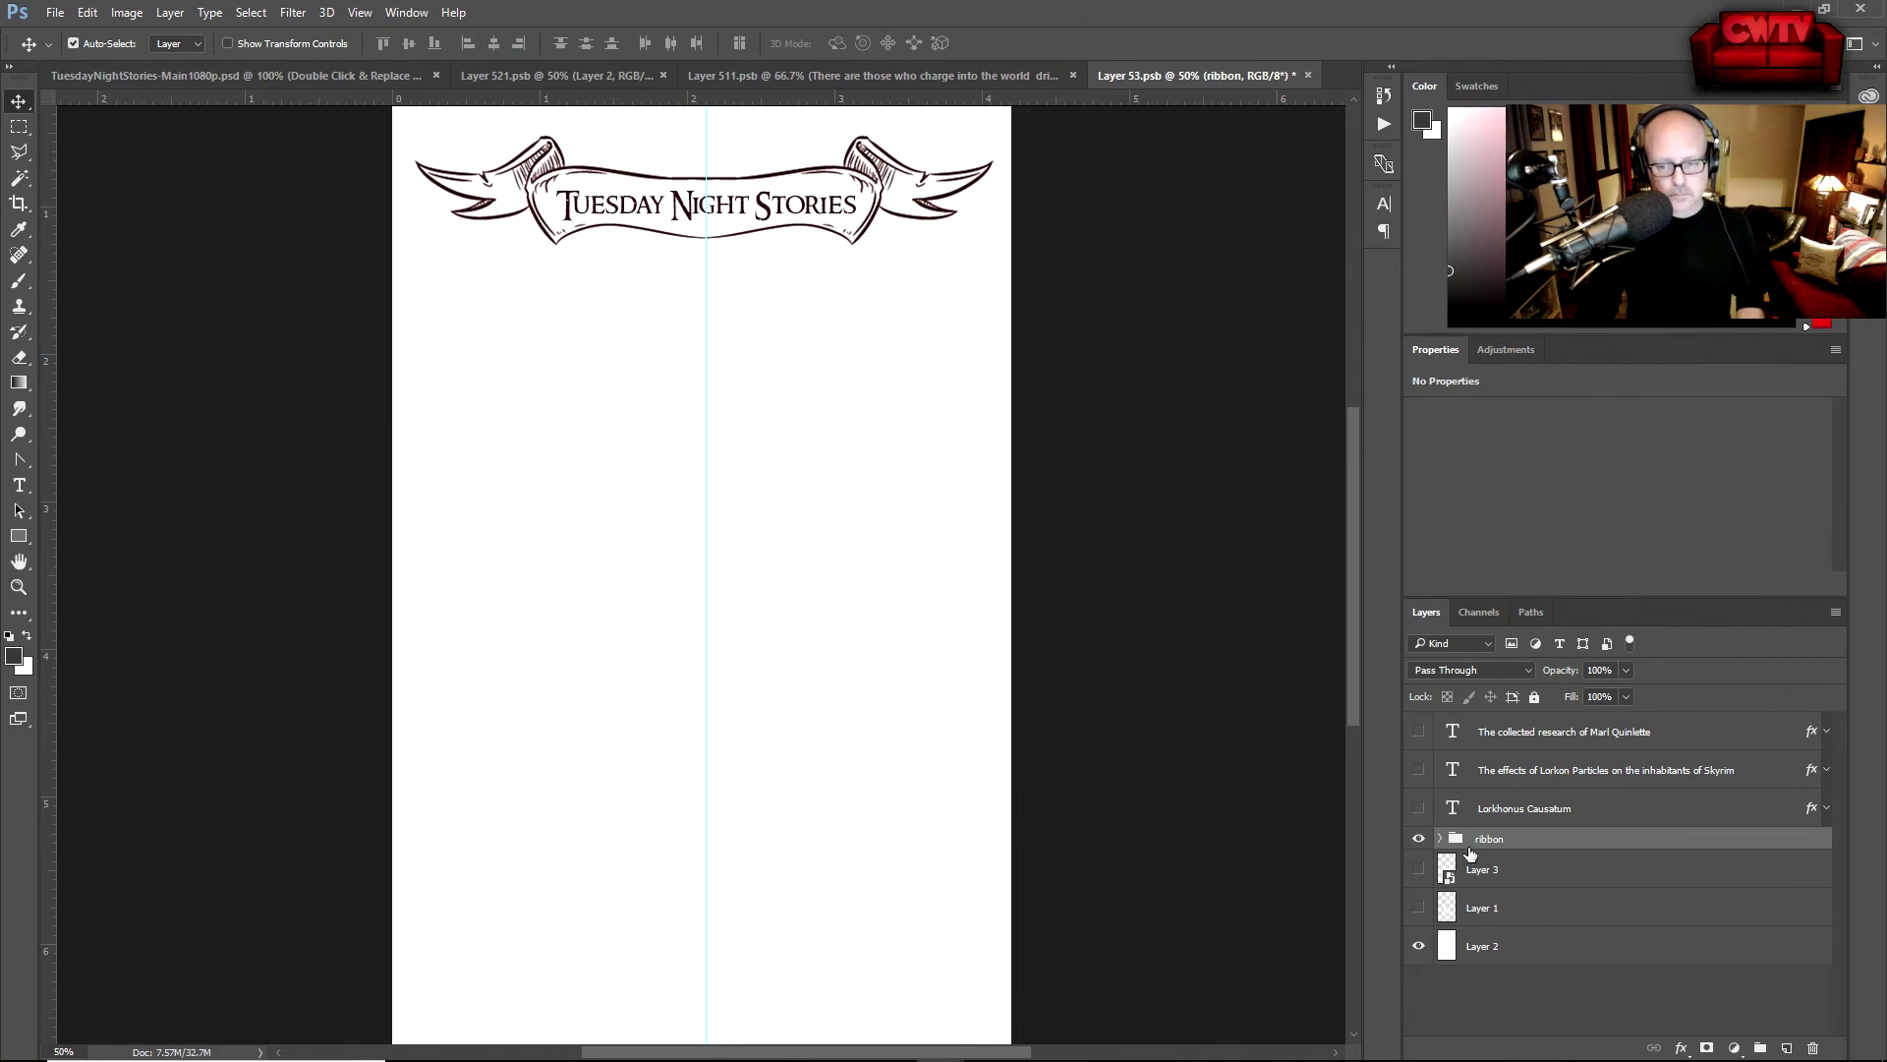
# - Show the lamp illustration and Lorkhonus Causatum title again, centring each on the guide
pyautogui.click(1418, 869)
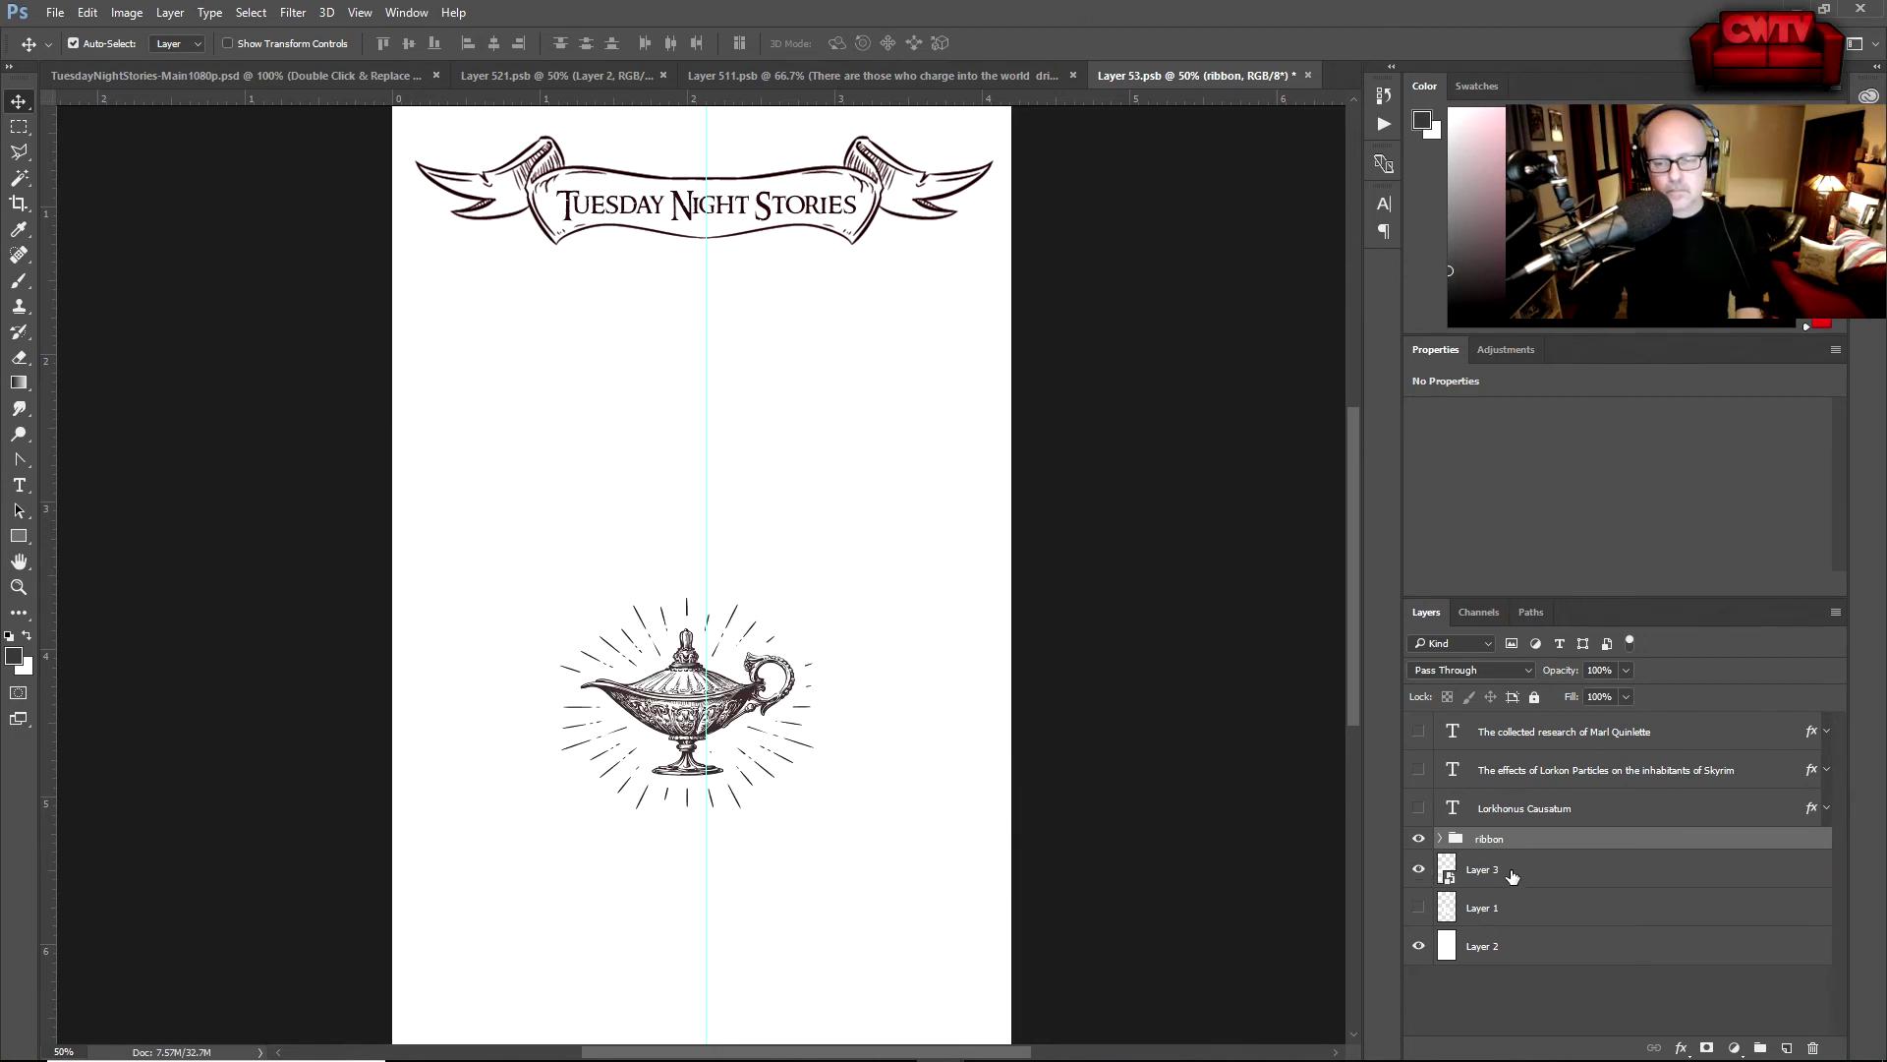
pyautogui.click(1509, 878)
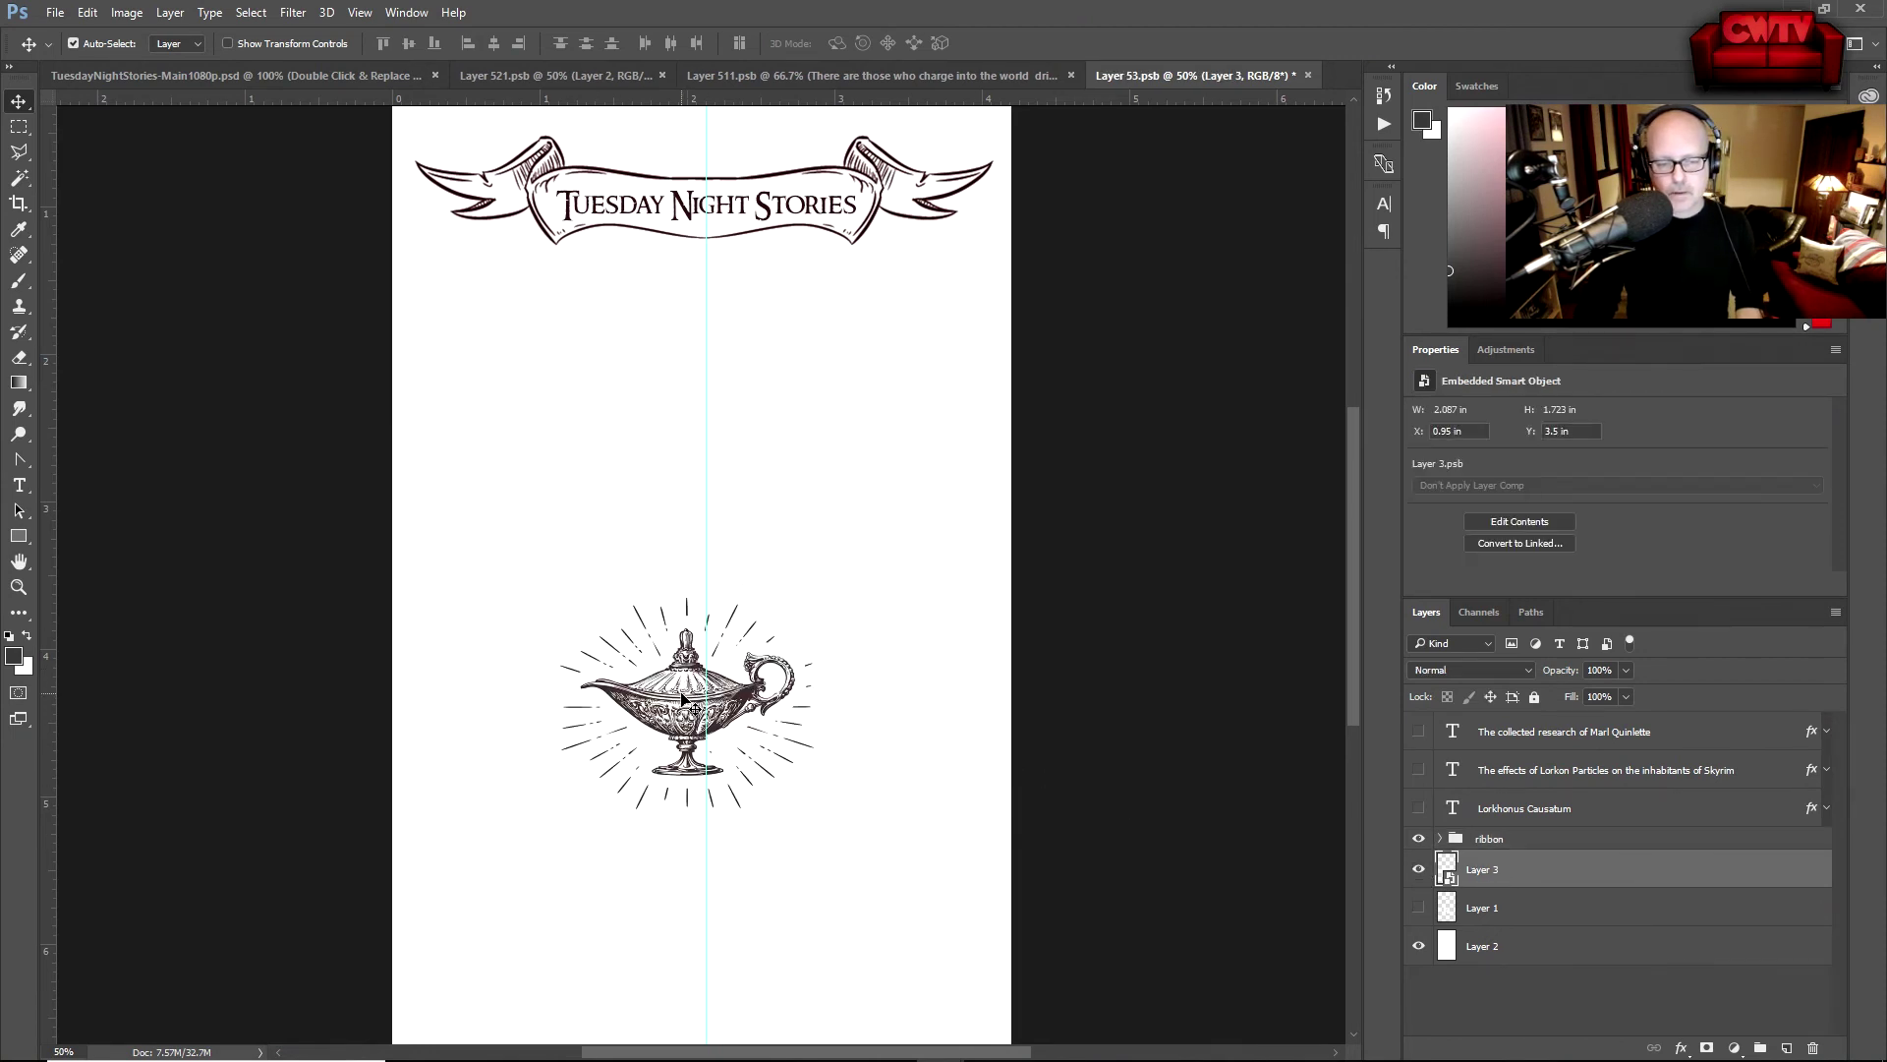
pyautogui.moveTo(680, 698); pyautogui.dragTo(695, 696)
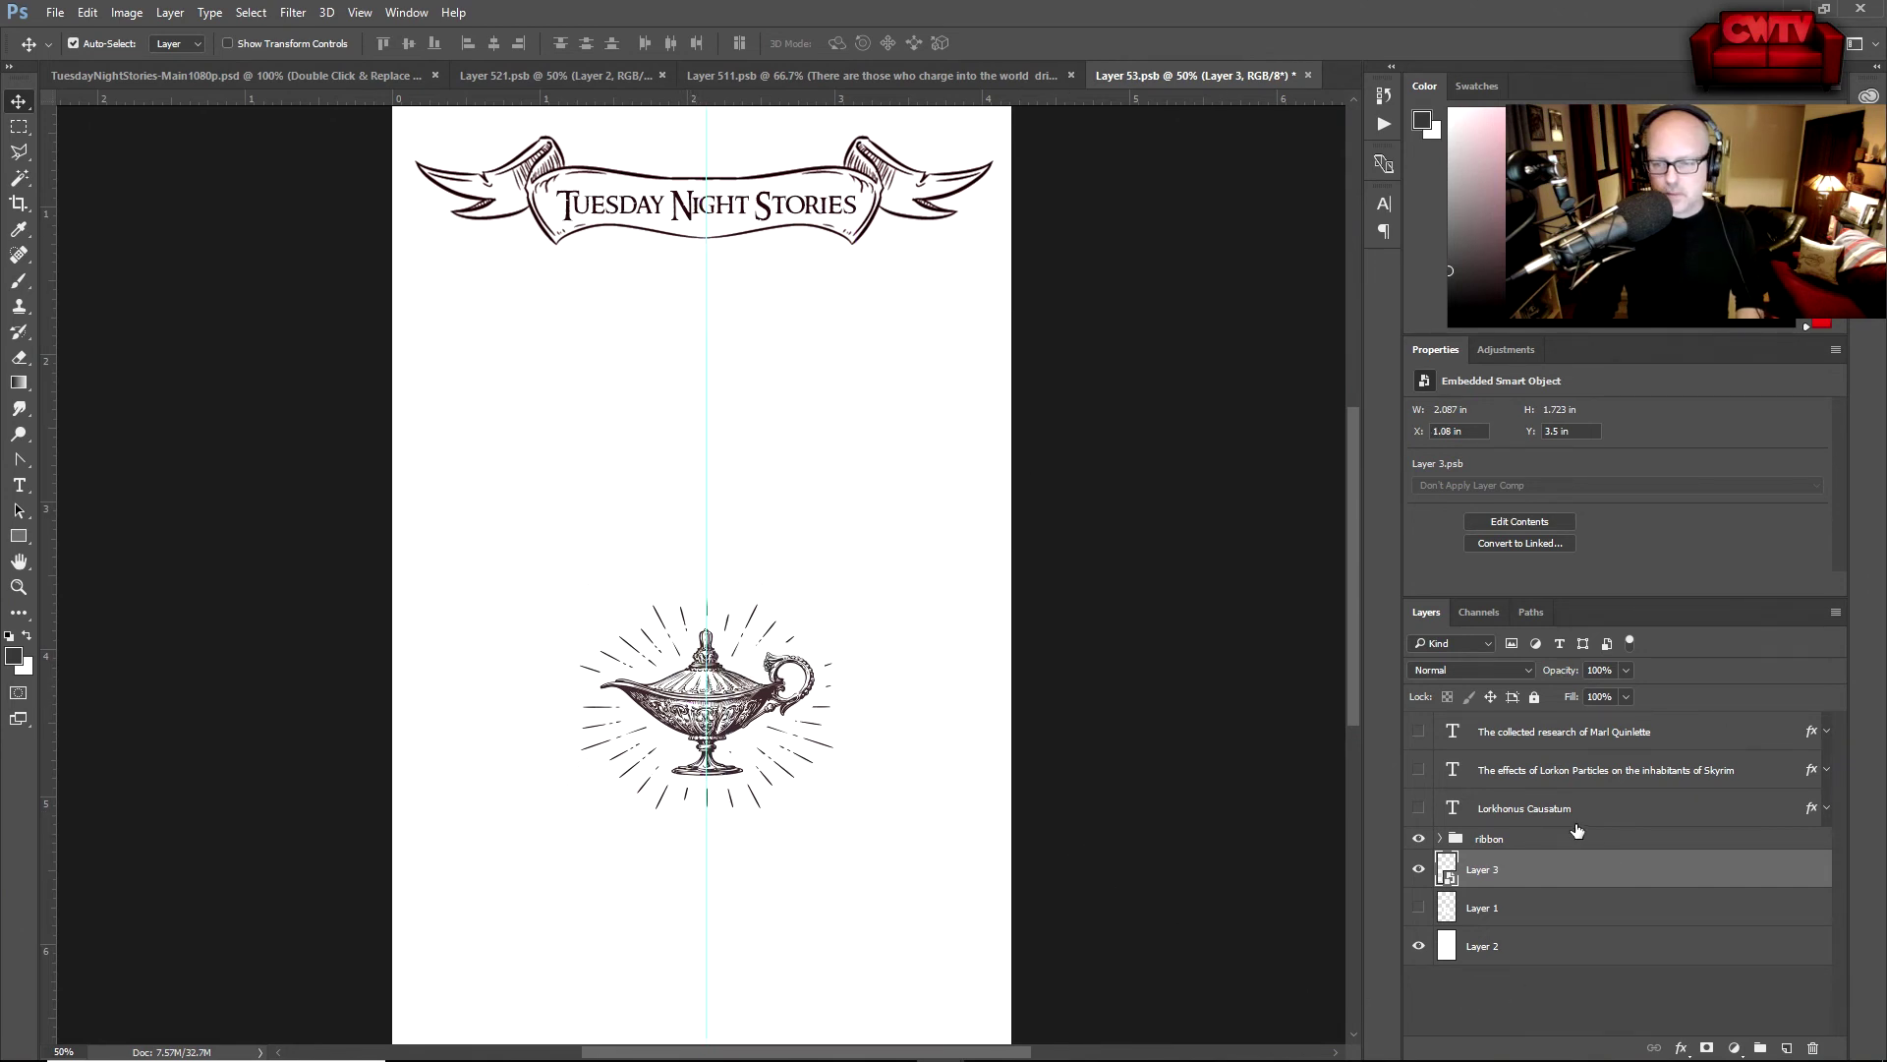
pyautogui.click(1453, 810)
pyautogui.click(1418, 808)
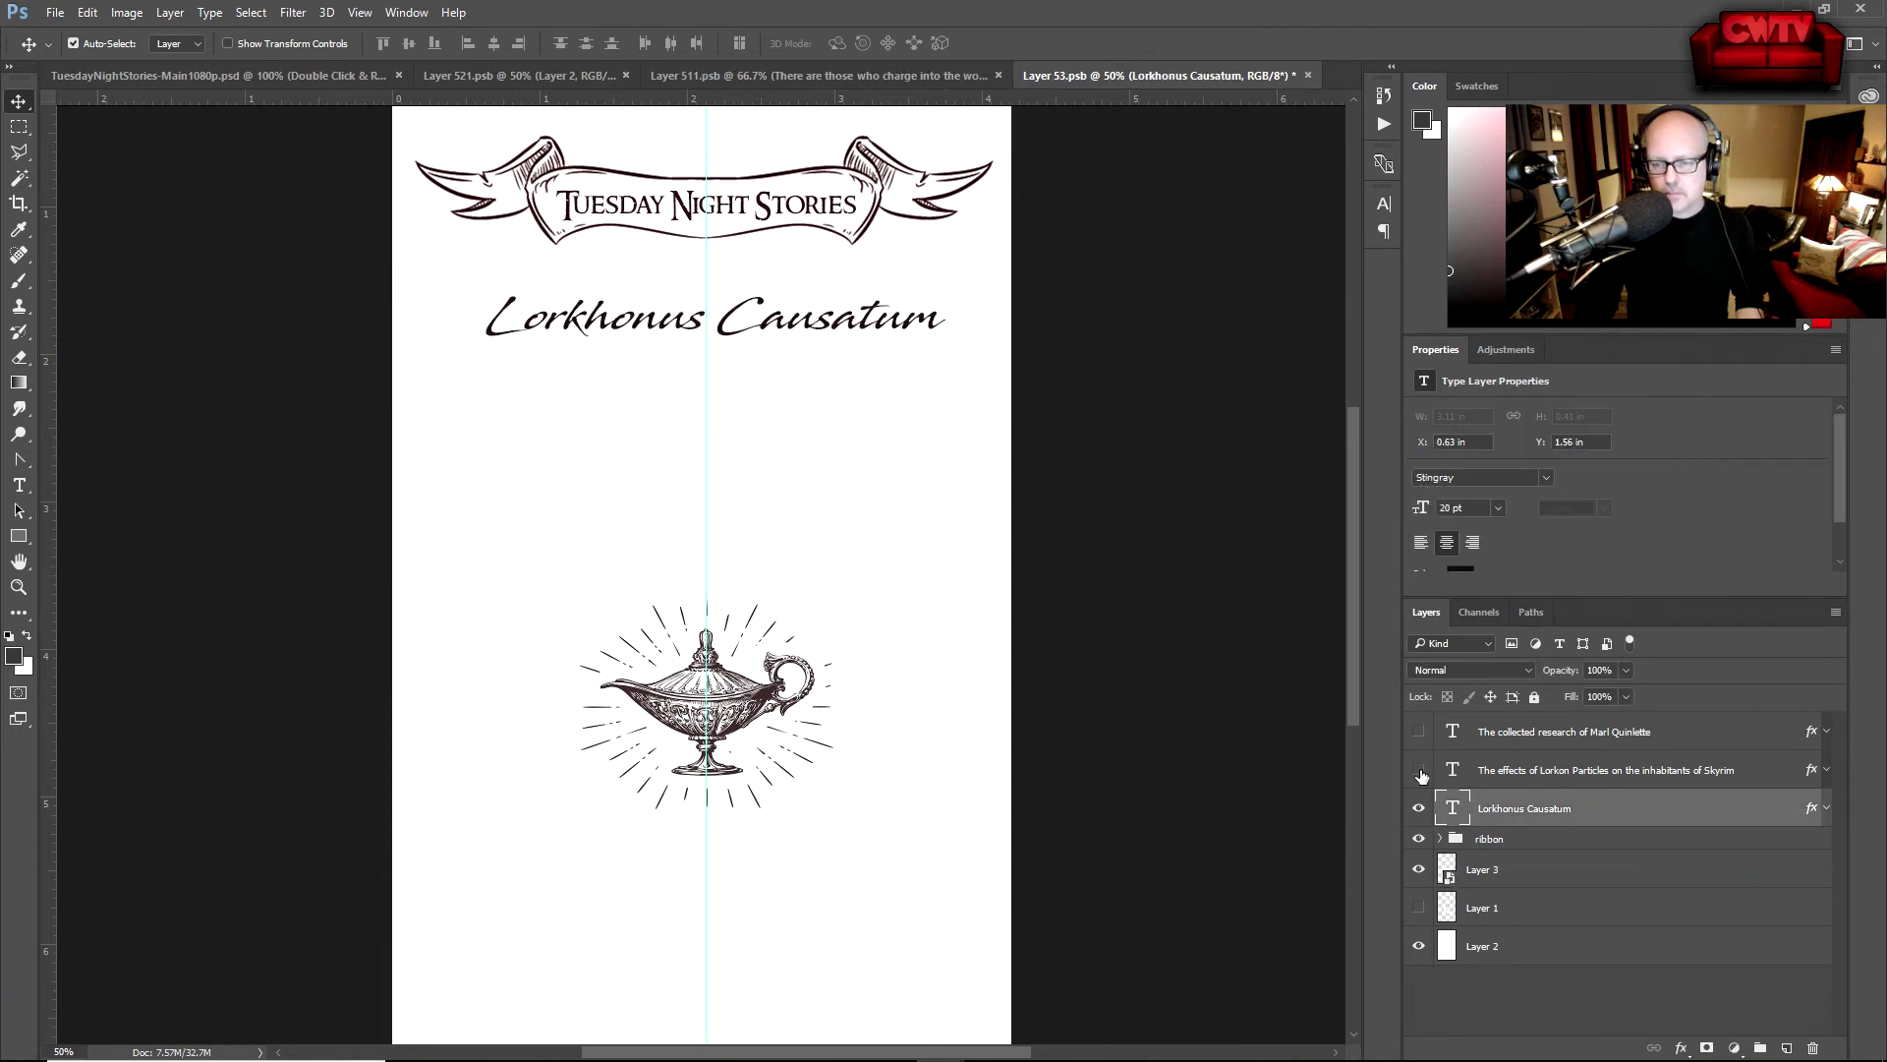
pyautogui.moveTo(756, 323); pyautogui.dragTo(748, 323)
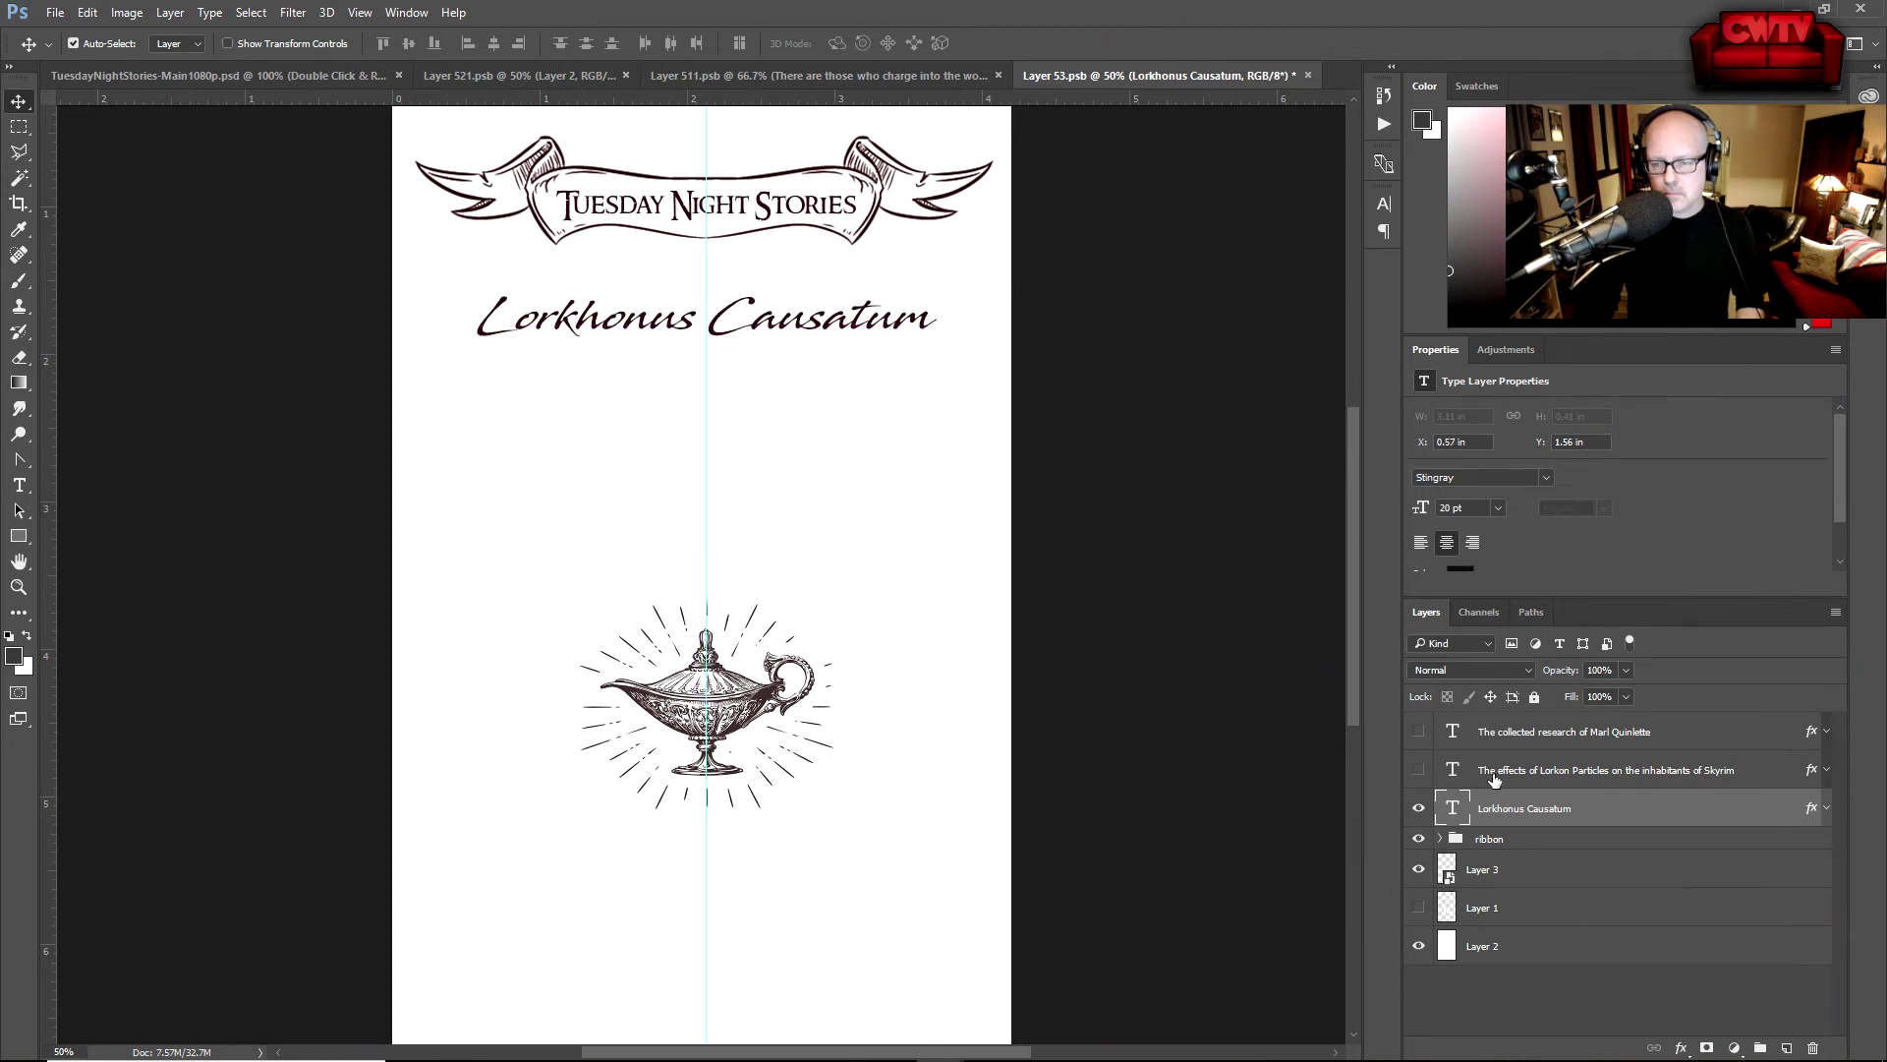
# - Show and centre the subtitle and credit line on the guide, credit at X 0.57 in, Y 6.05 in
pyautogui.click(1443, 777)
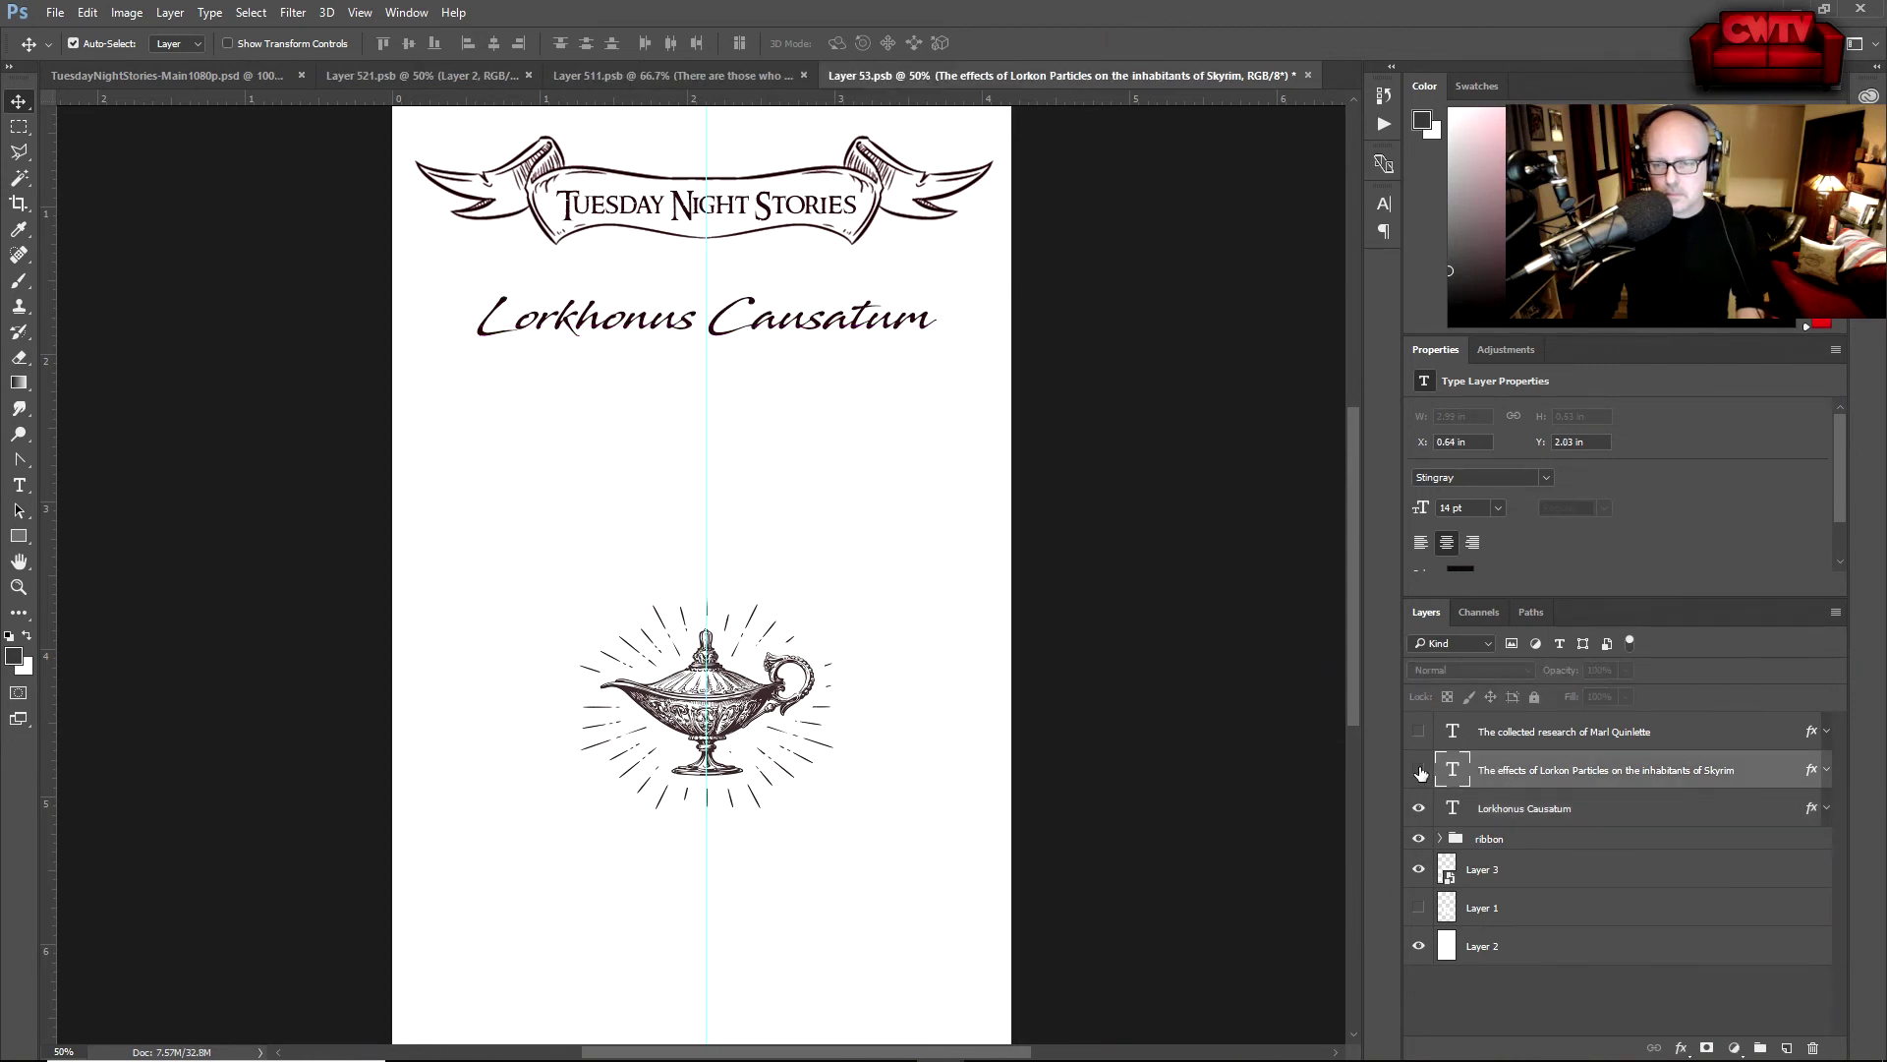
pyautogui.click(1417, 769)
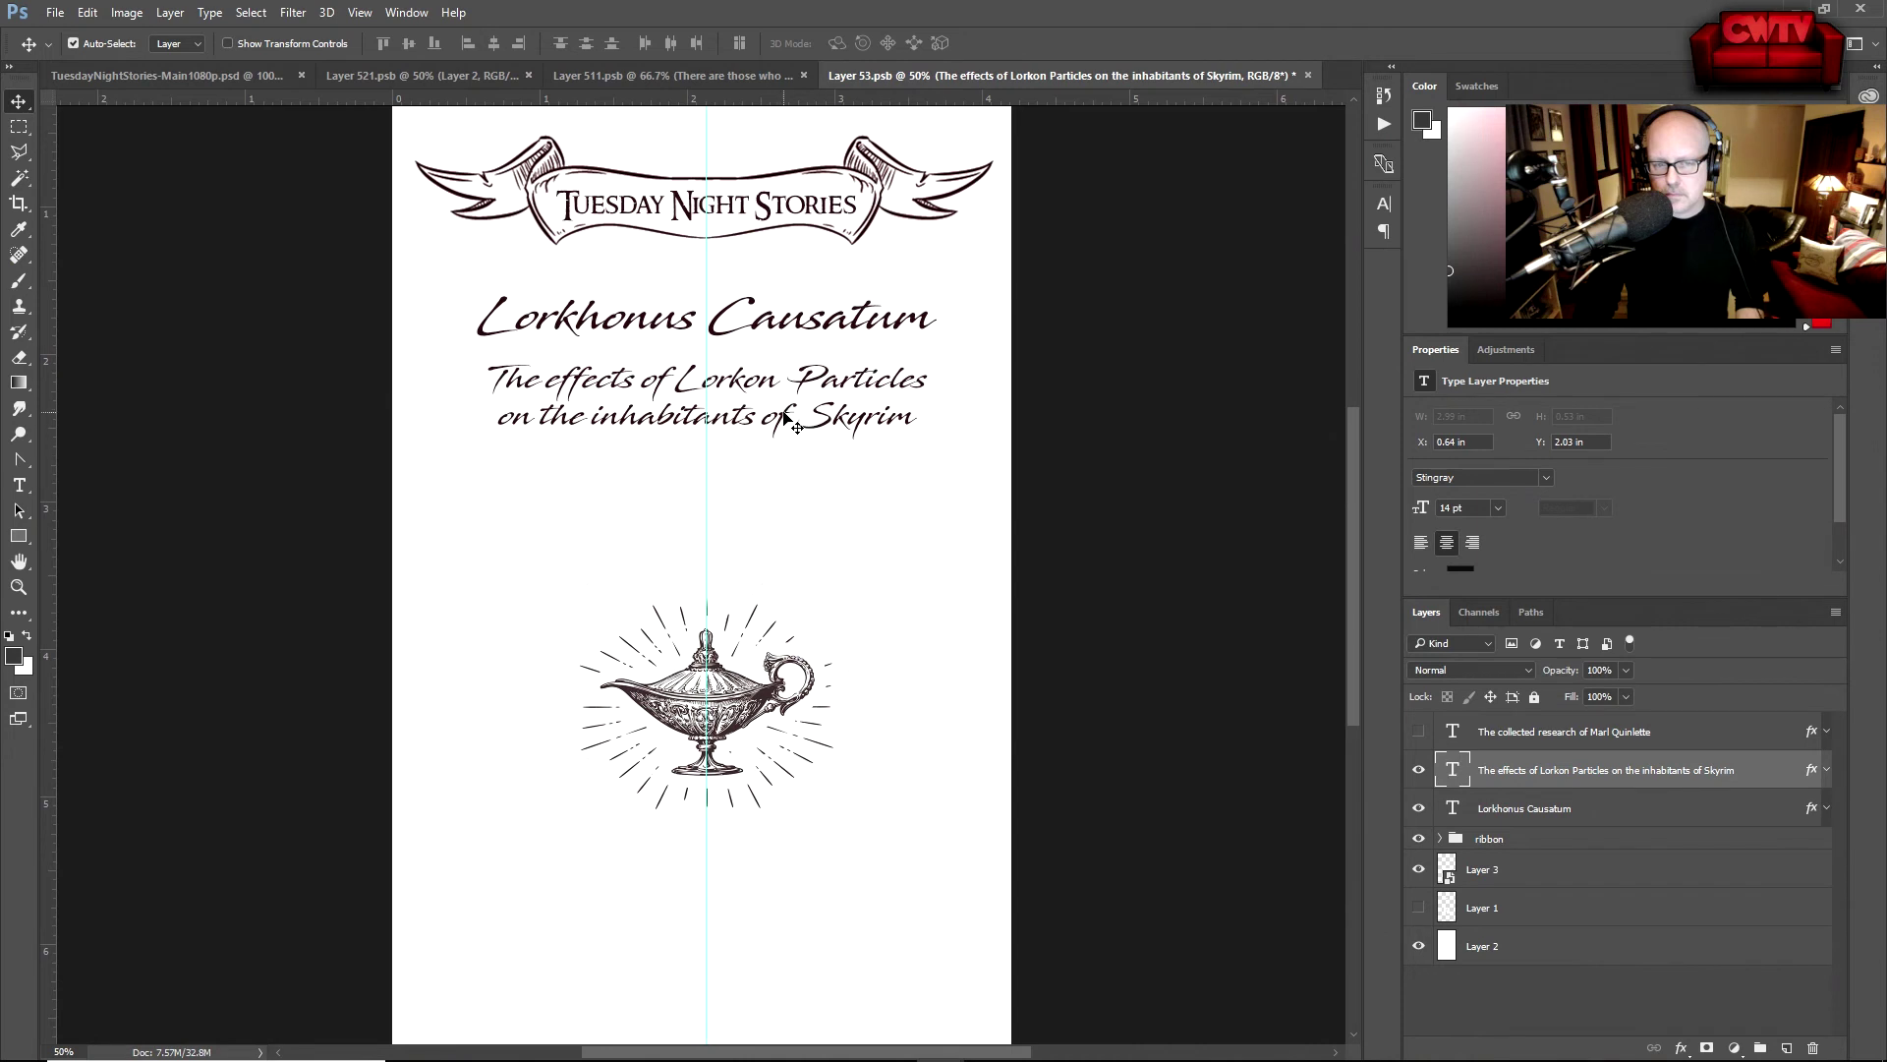
pyautogui.moveTo(781, 414); pyautogui.dragTo(782, 420)
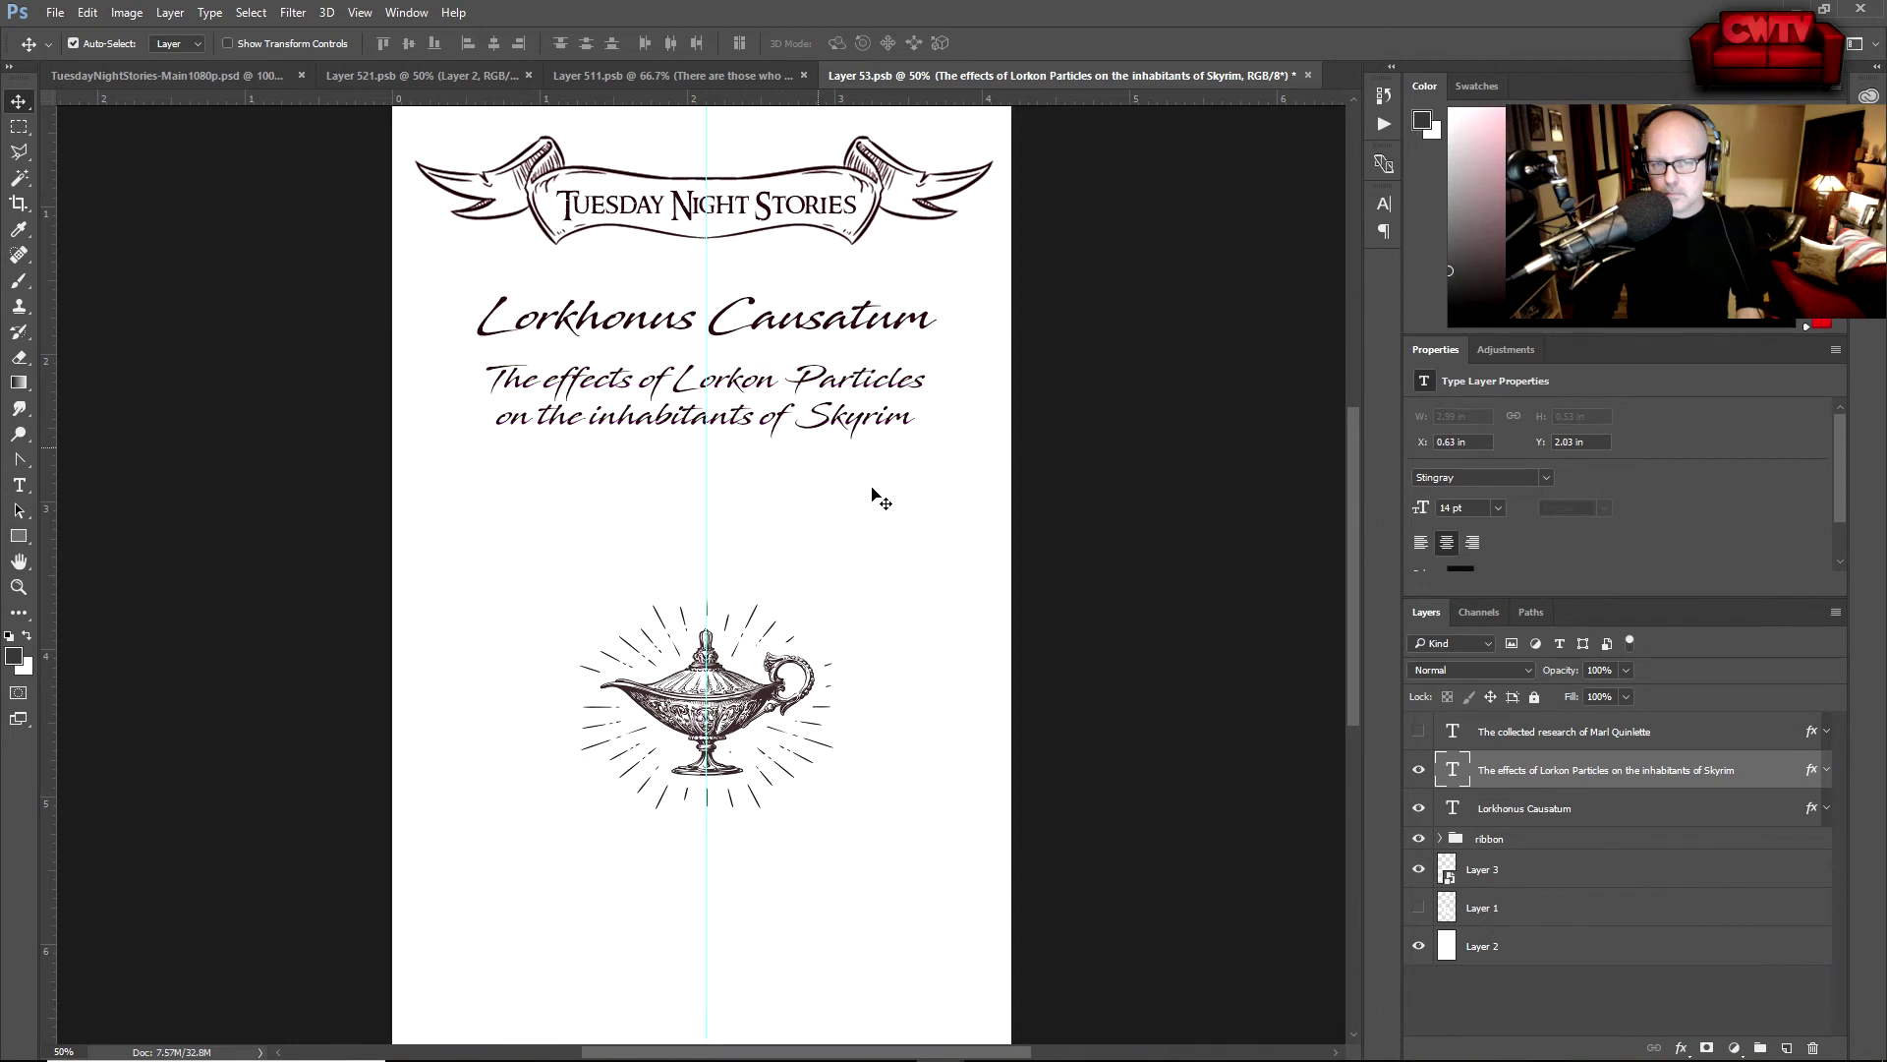
pyautogui.click(1447, 734)
pyautogui.click(1418, 732)
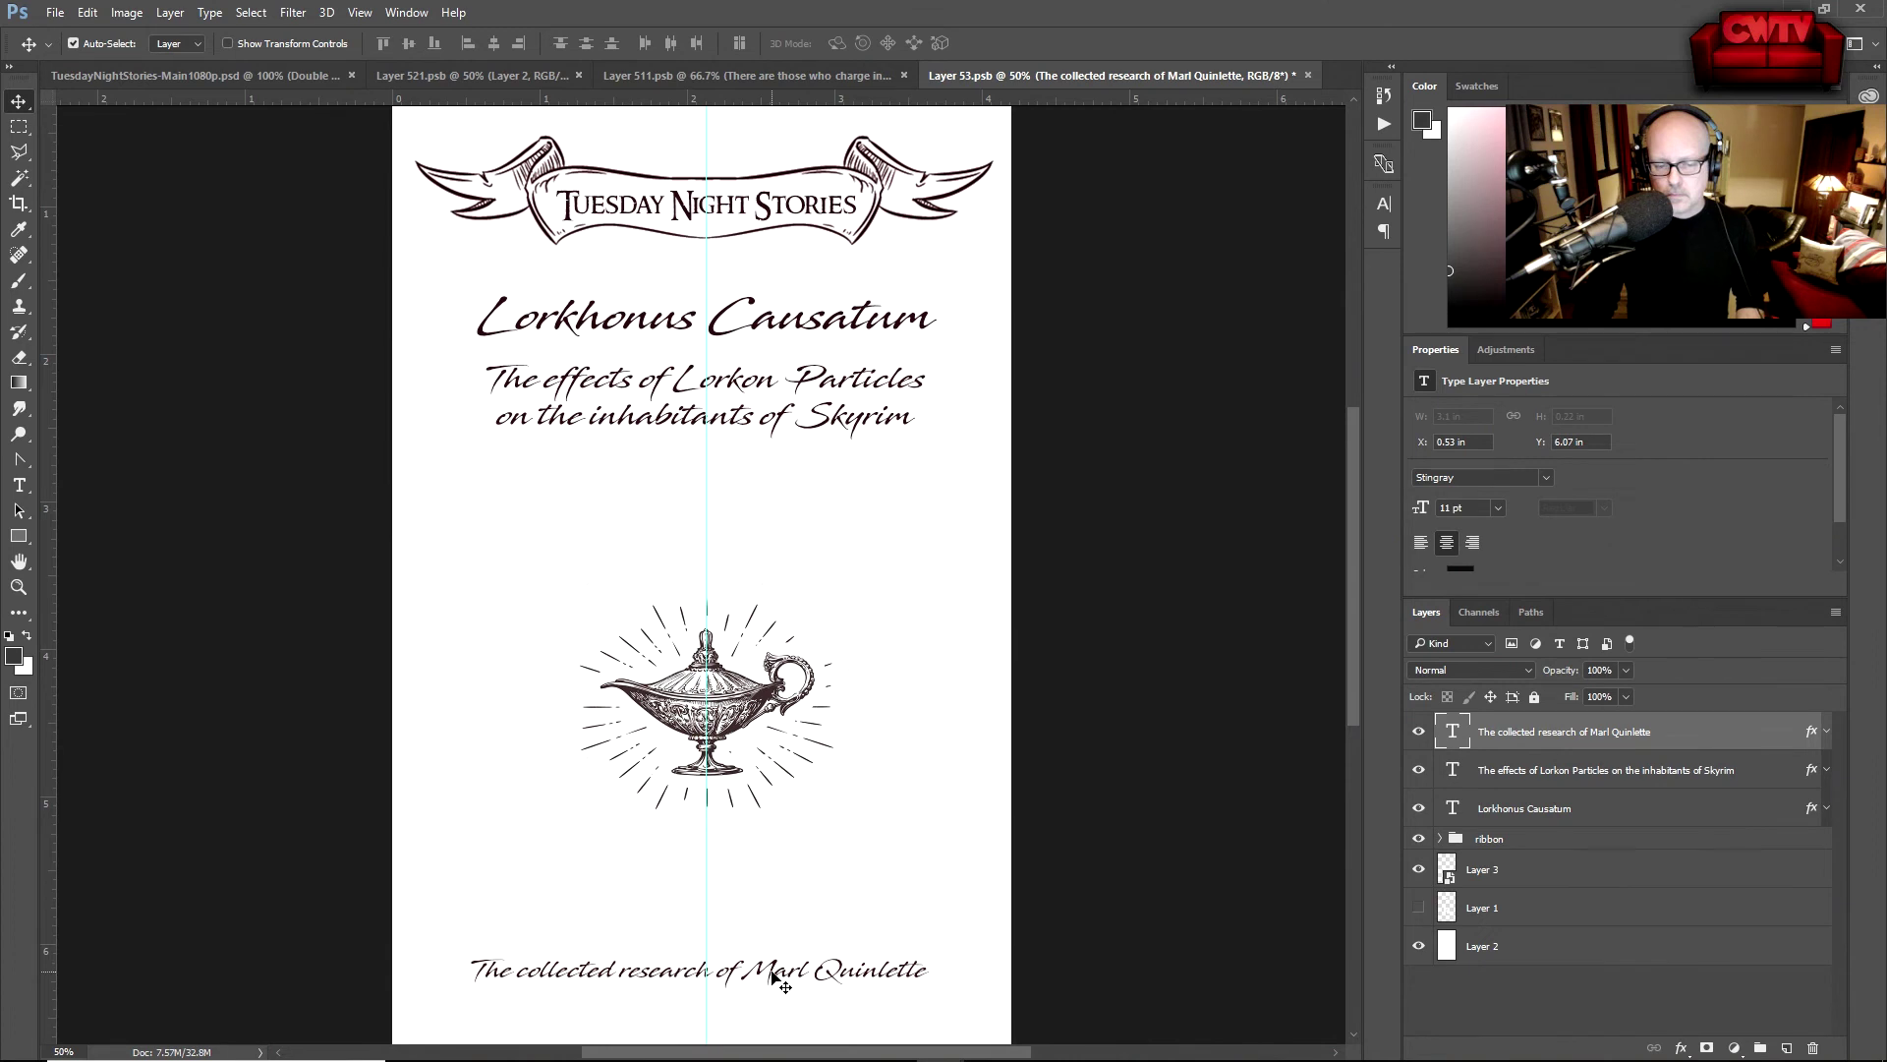
pyautogui.moveTo(773, 977); pyautogui.dragTo(779, 973)
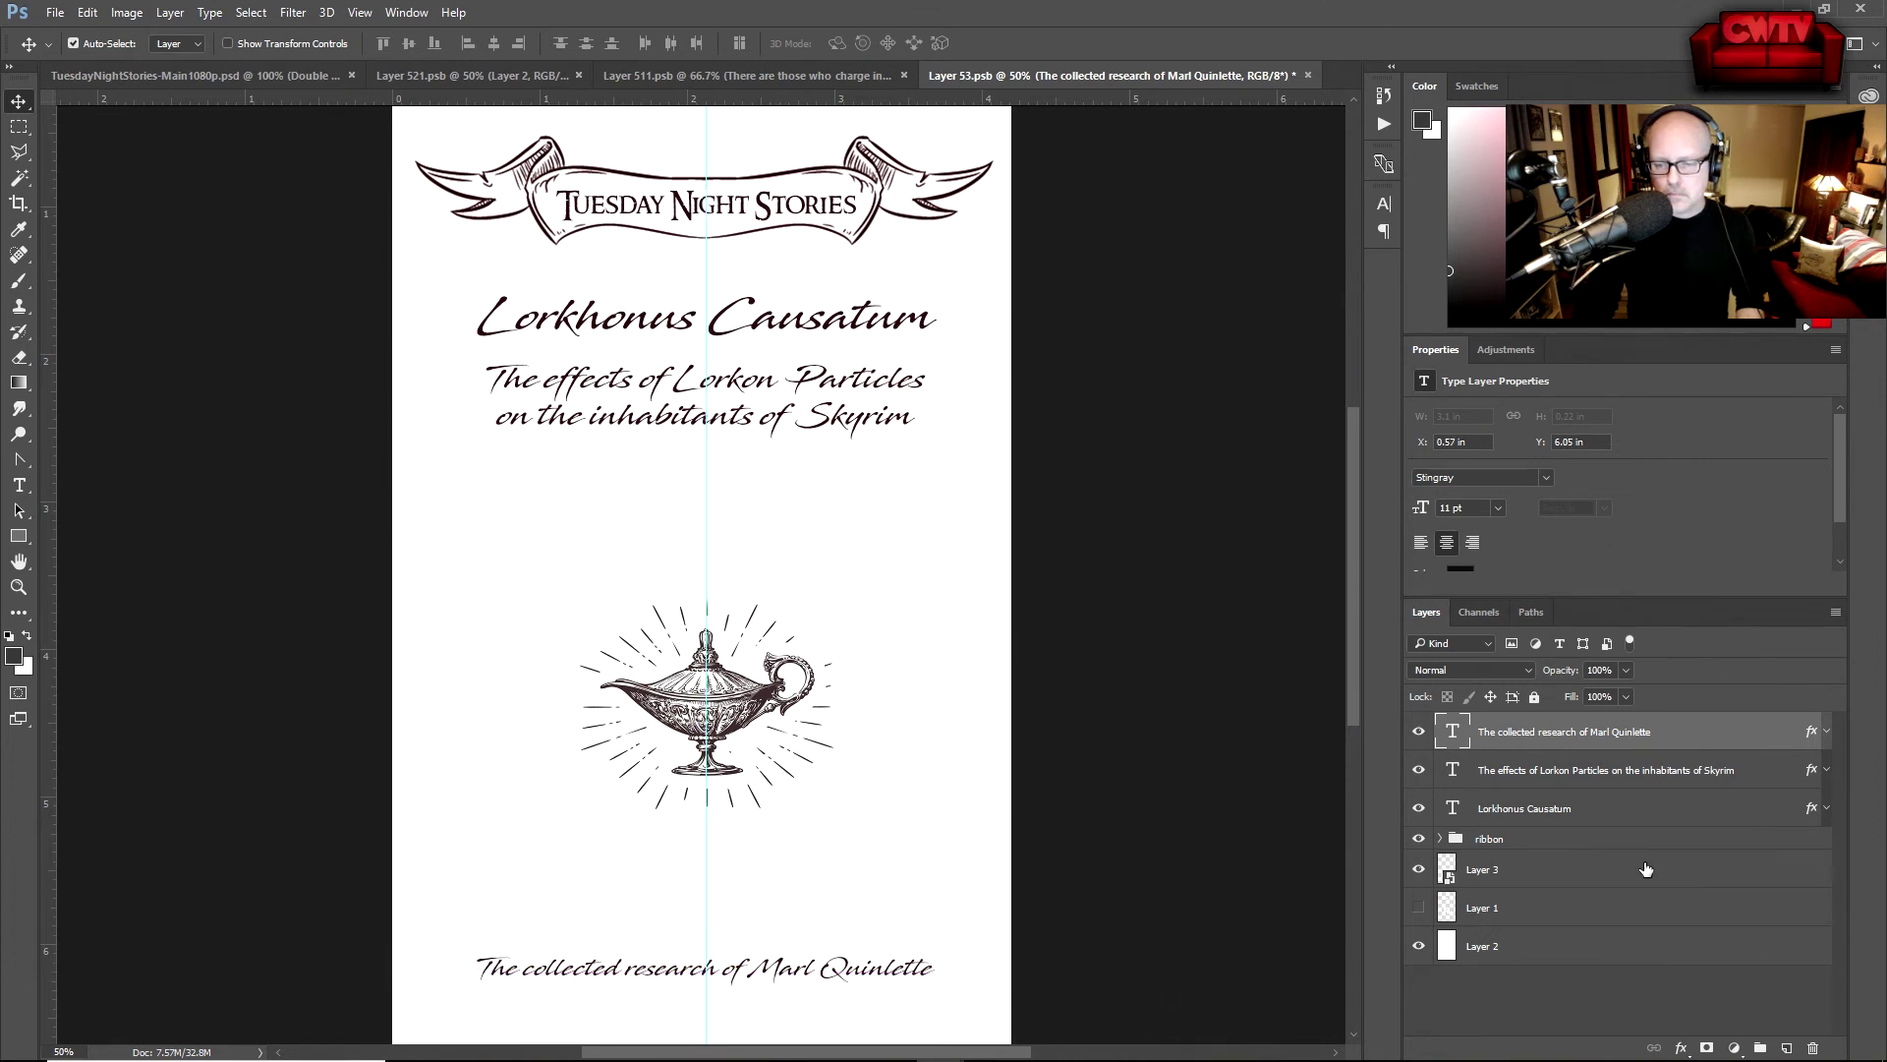
# - Hide the guide lines on the canvas via View > Show > Guides
pyautogui.click(360, 13)
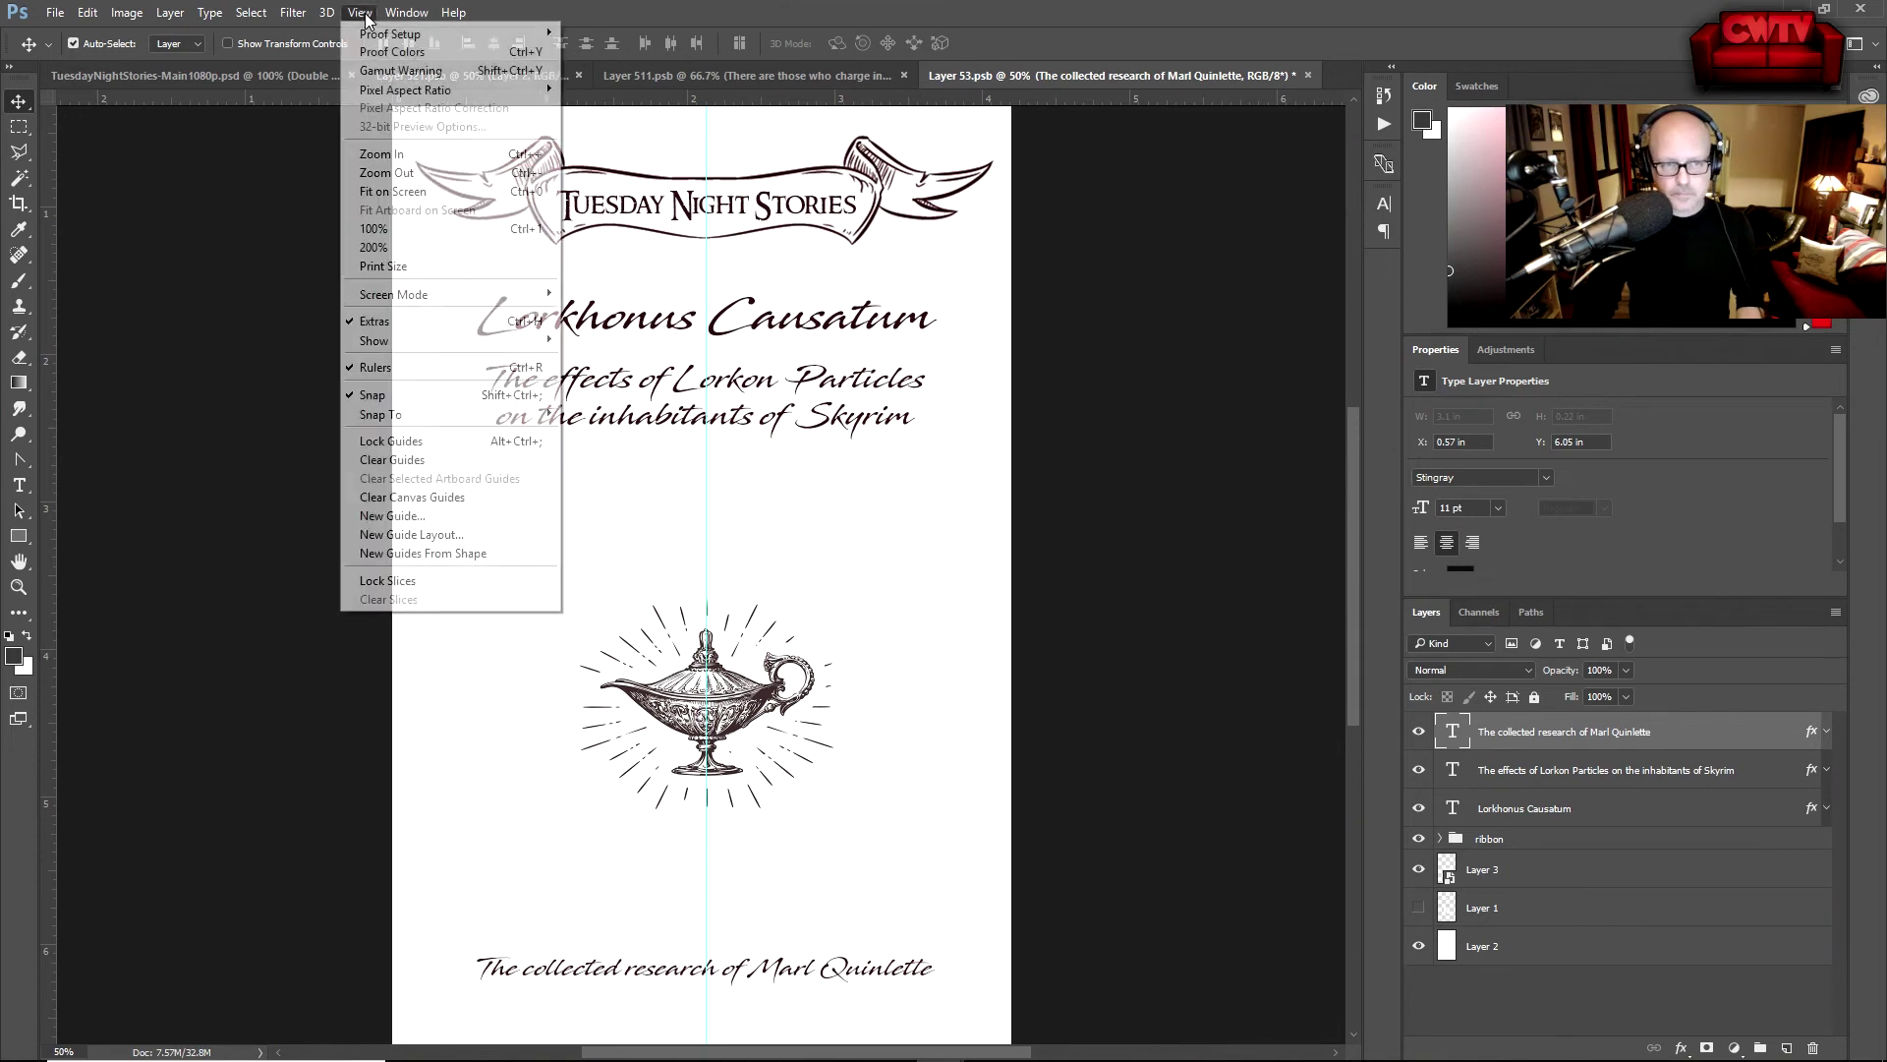
pyautogui.moveTo(423, 340)
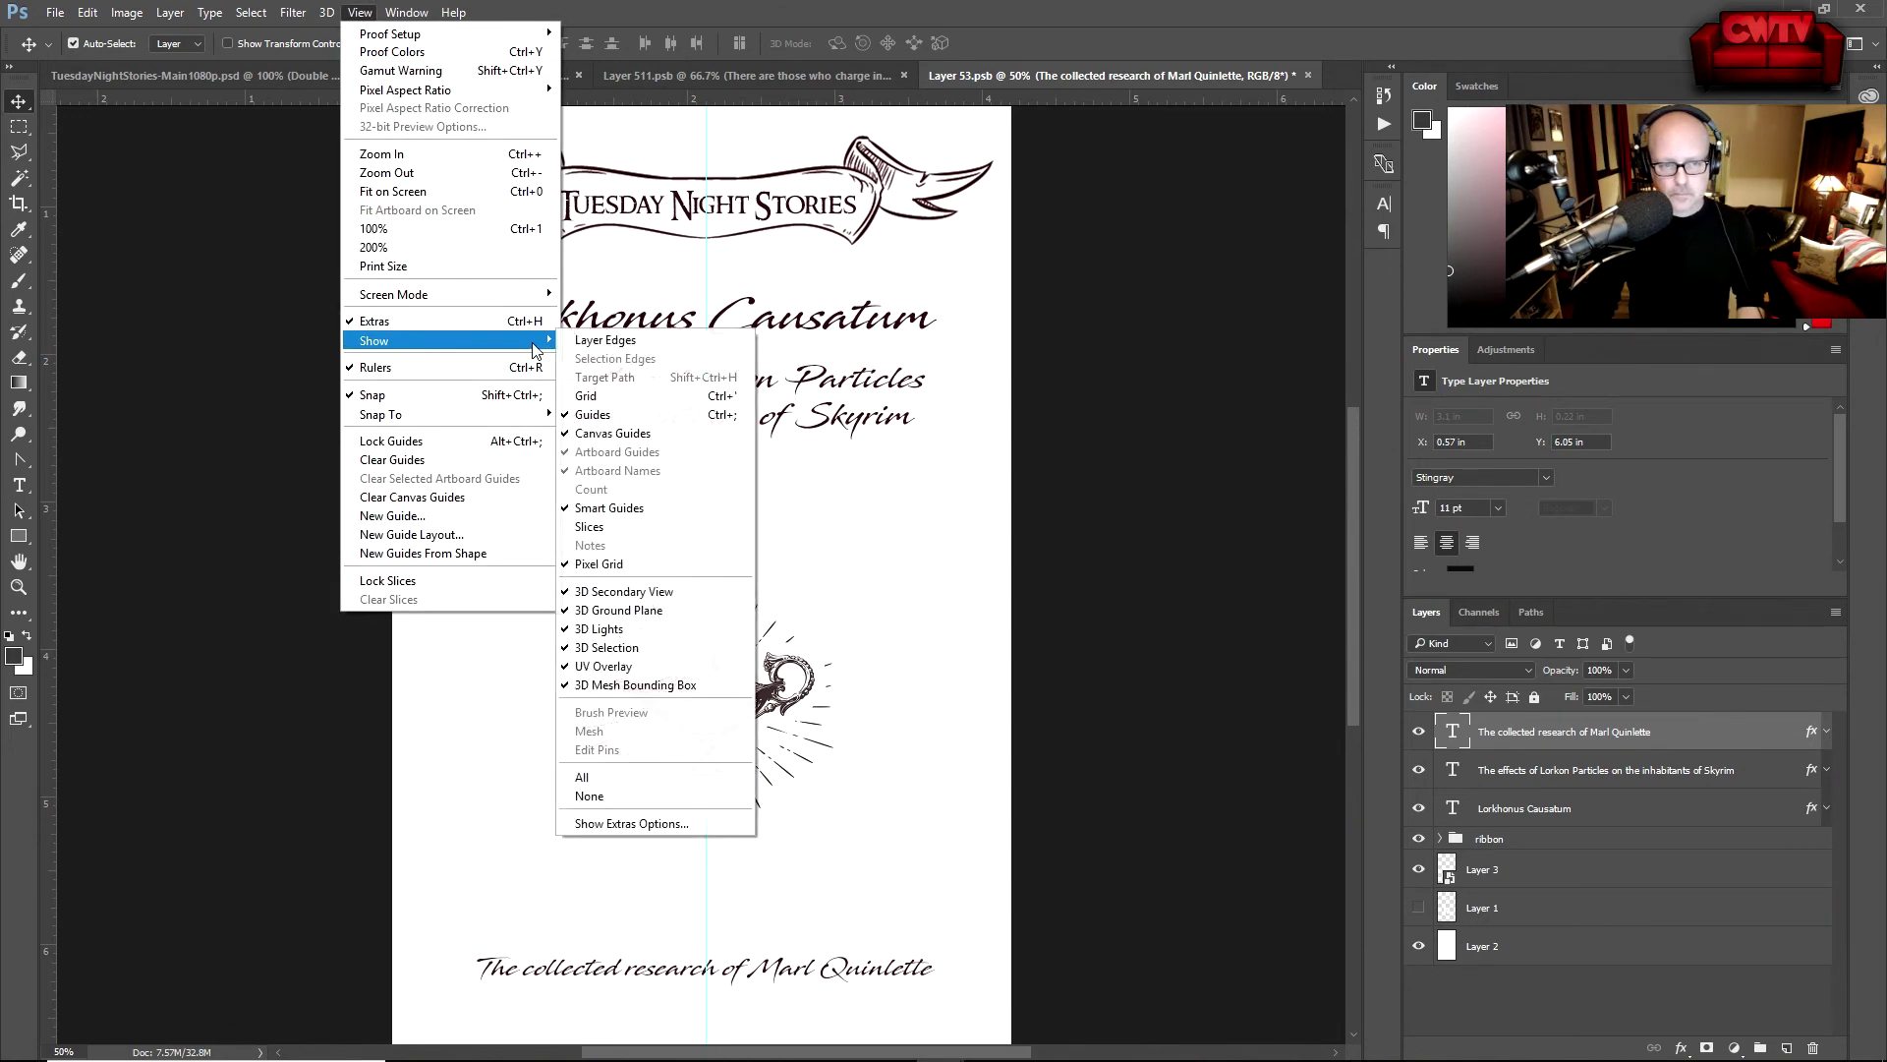
pyautogui.click(604, 413)
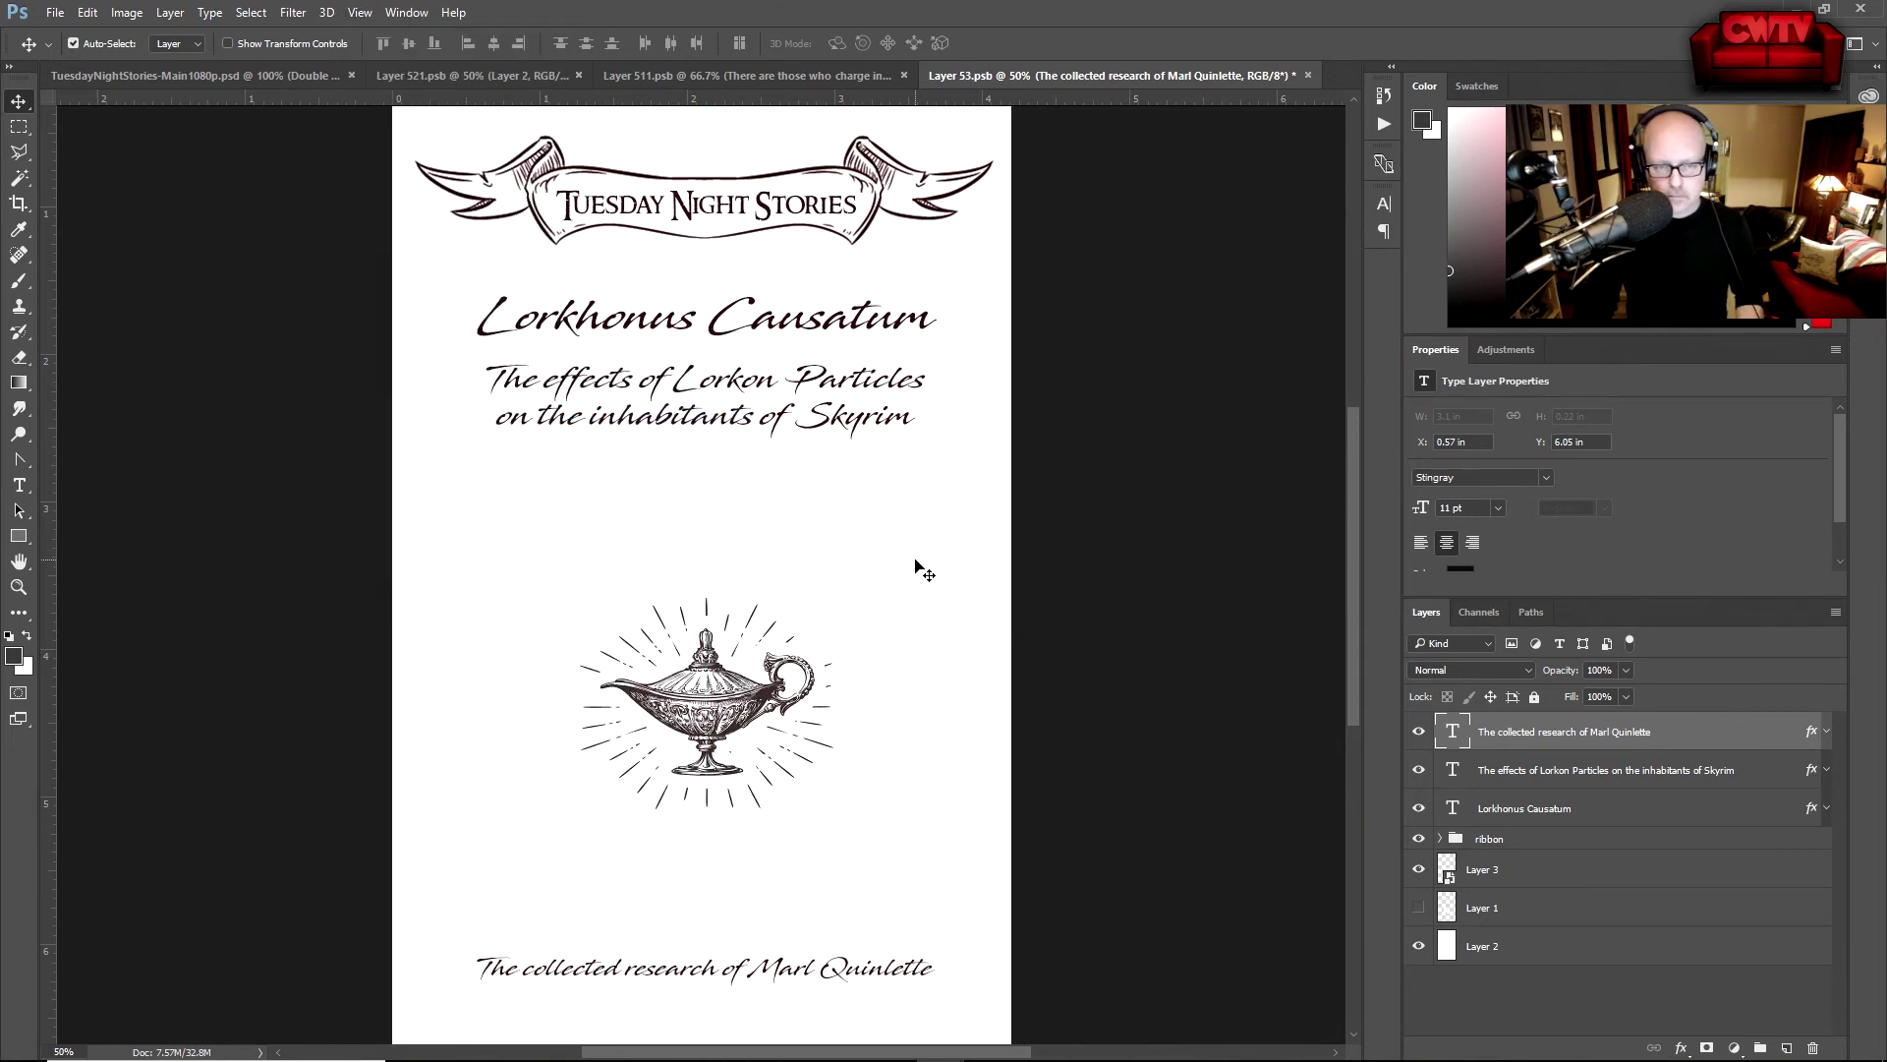
# - Save the cover, review it on the book mockup, then return to Layer 53.psb
pyautogui.hotkey('ctrl', 's')
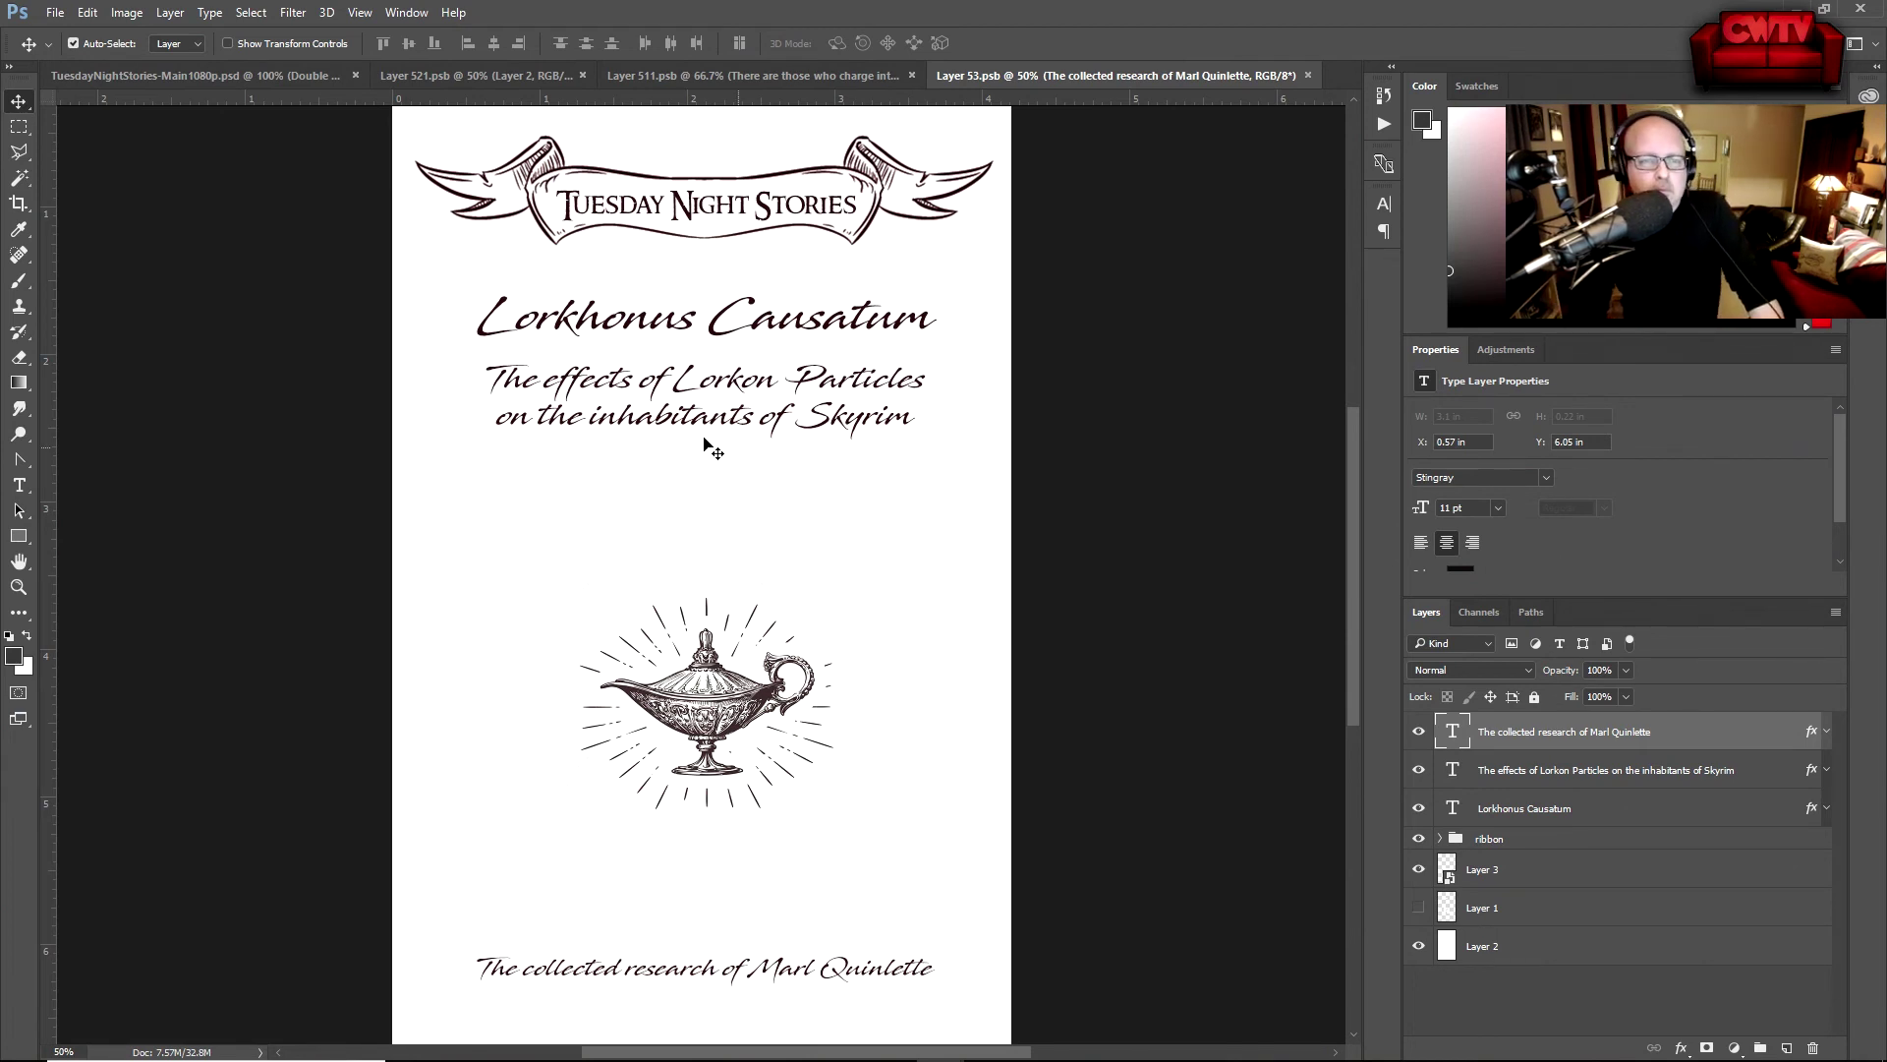
pyautogui.click(185, 79)
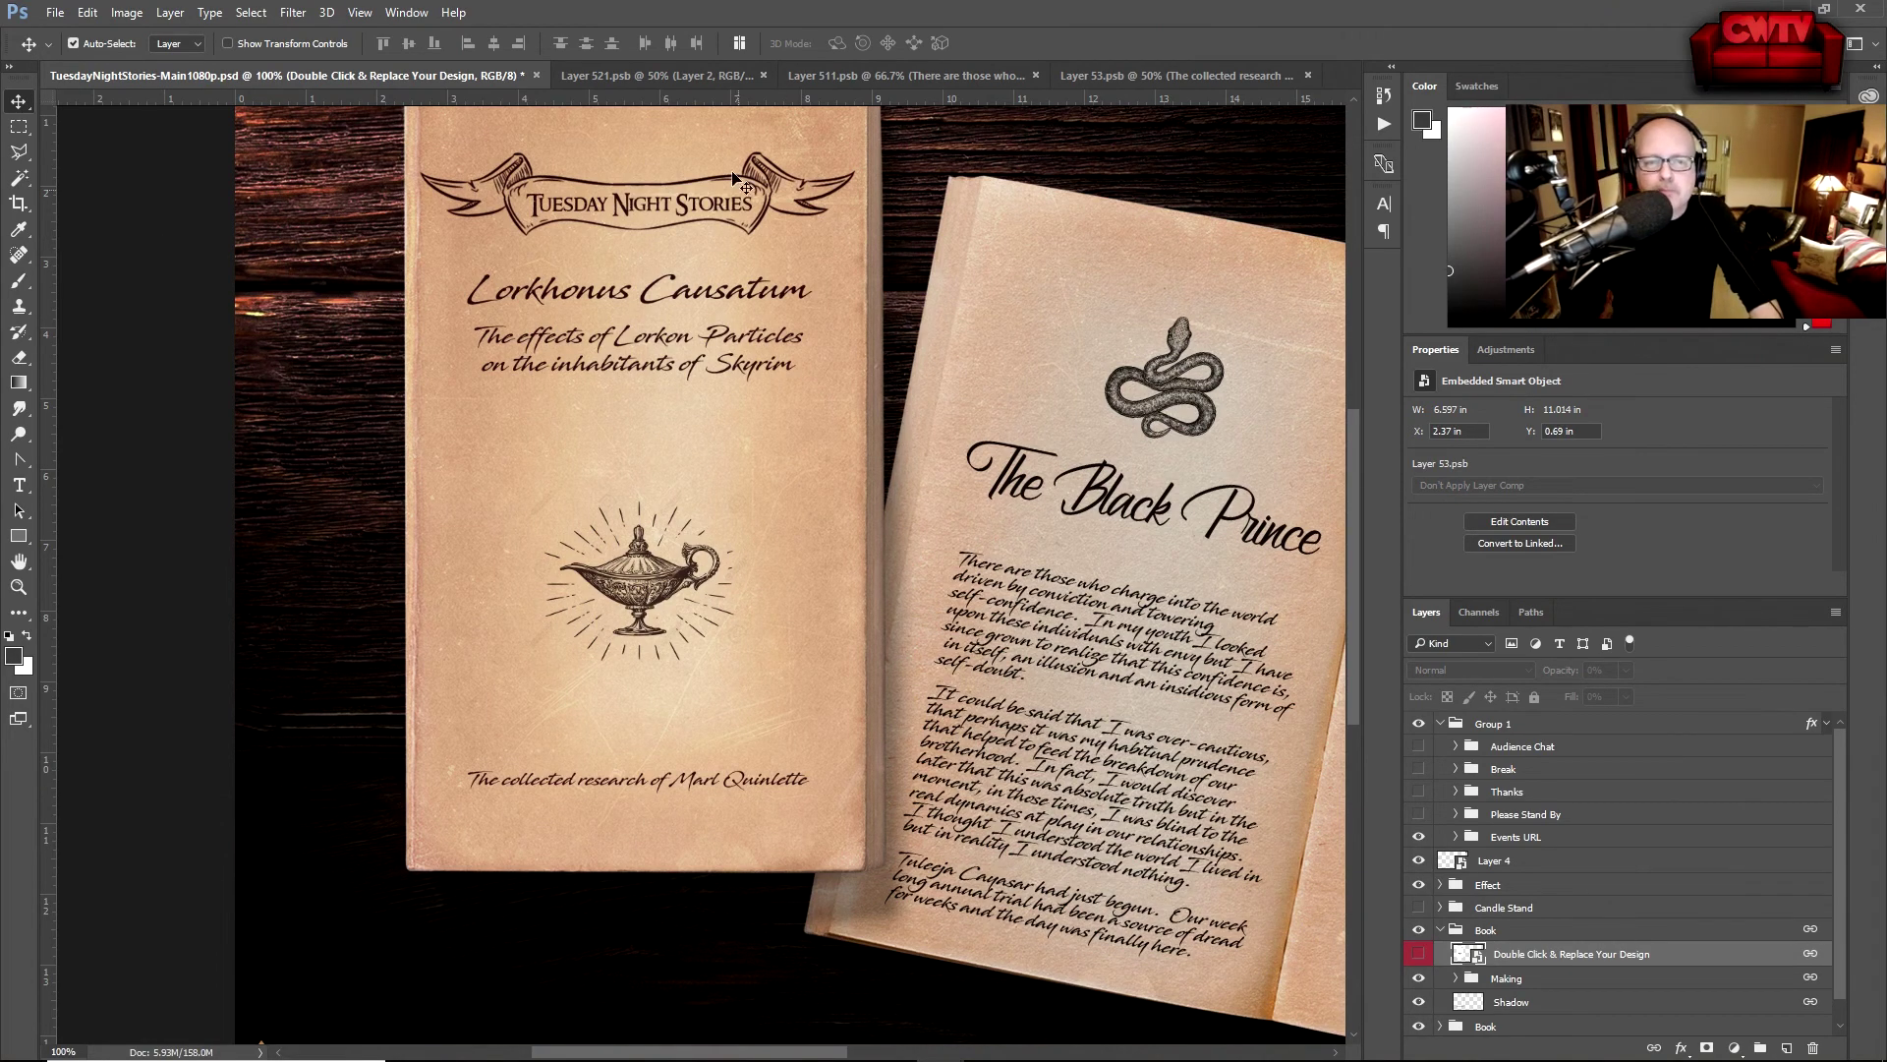
pyautogui.click(1173, 71)
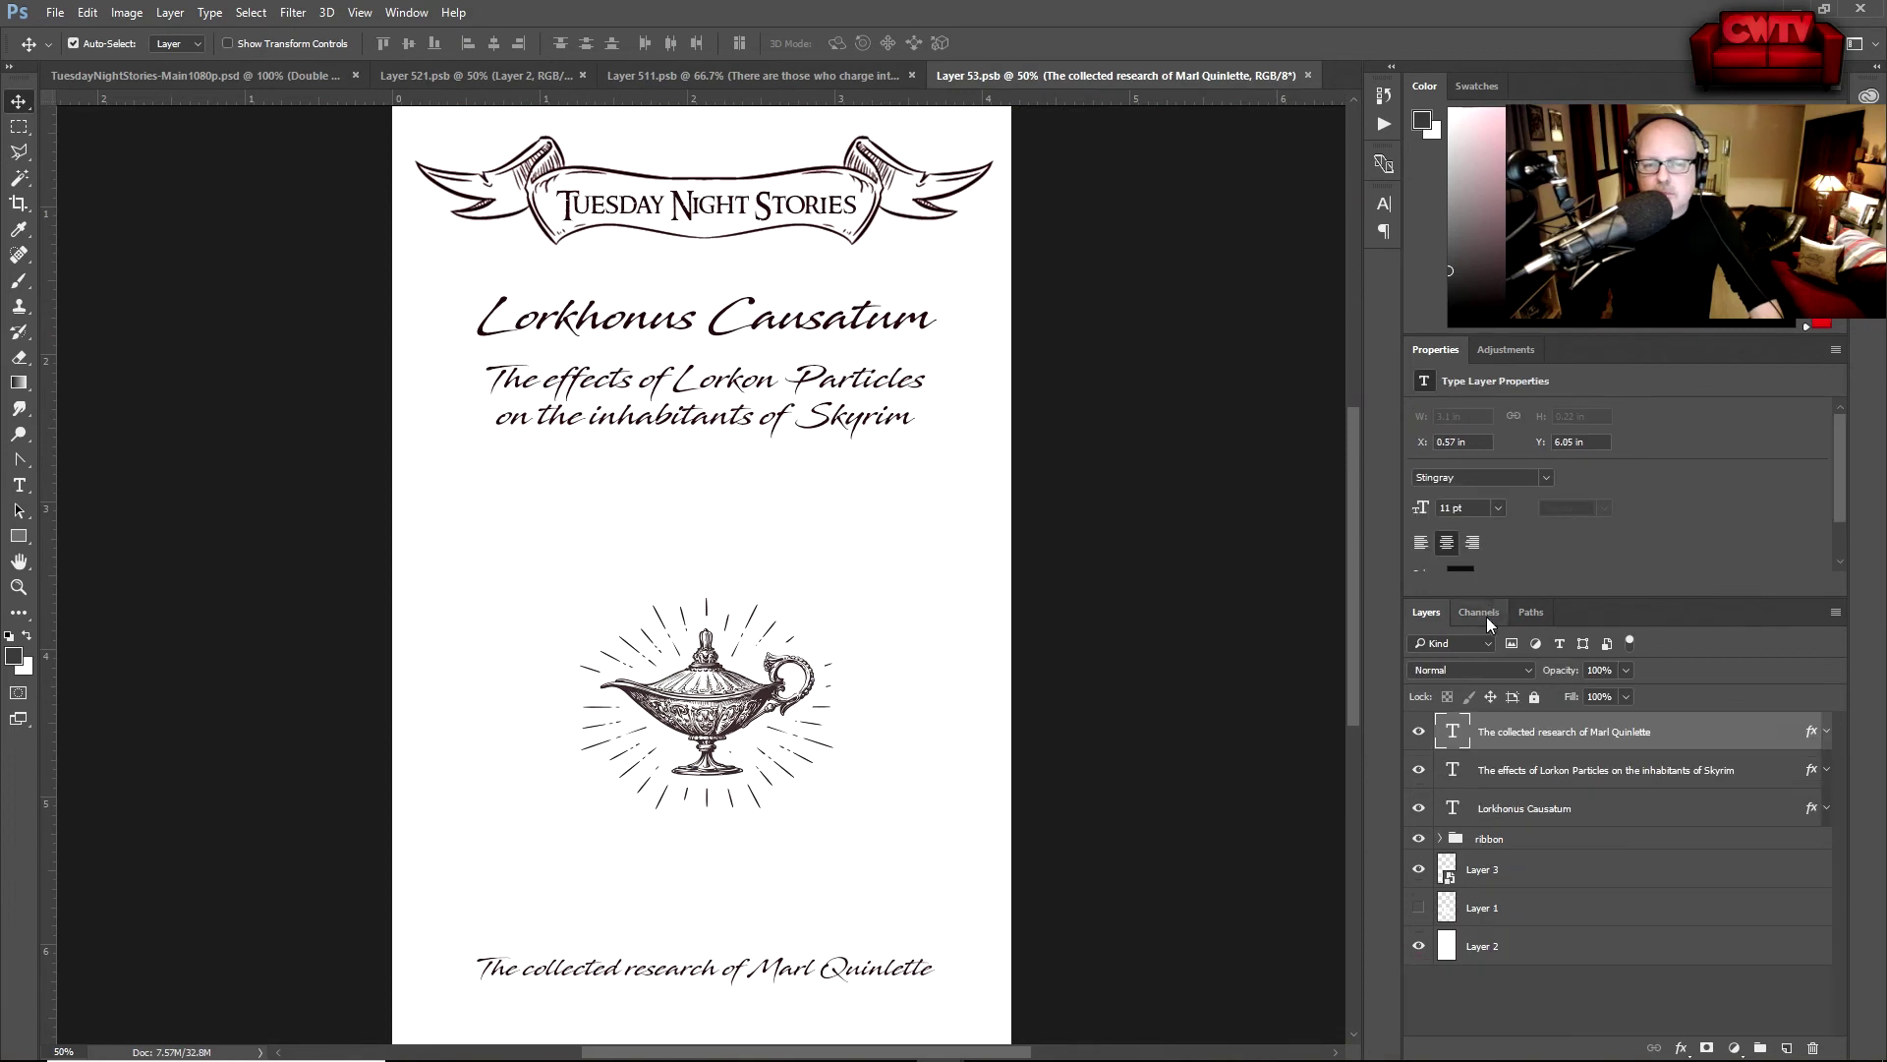
# - Select the Lorkhonus Causatum title and Lorkon Particles subtitle together and nudge them lower on the cover
pyautogui.click(1502, 770)
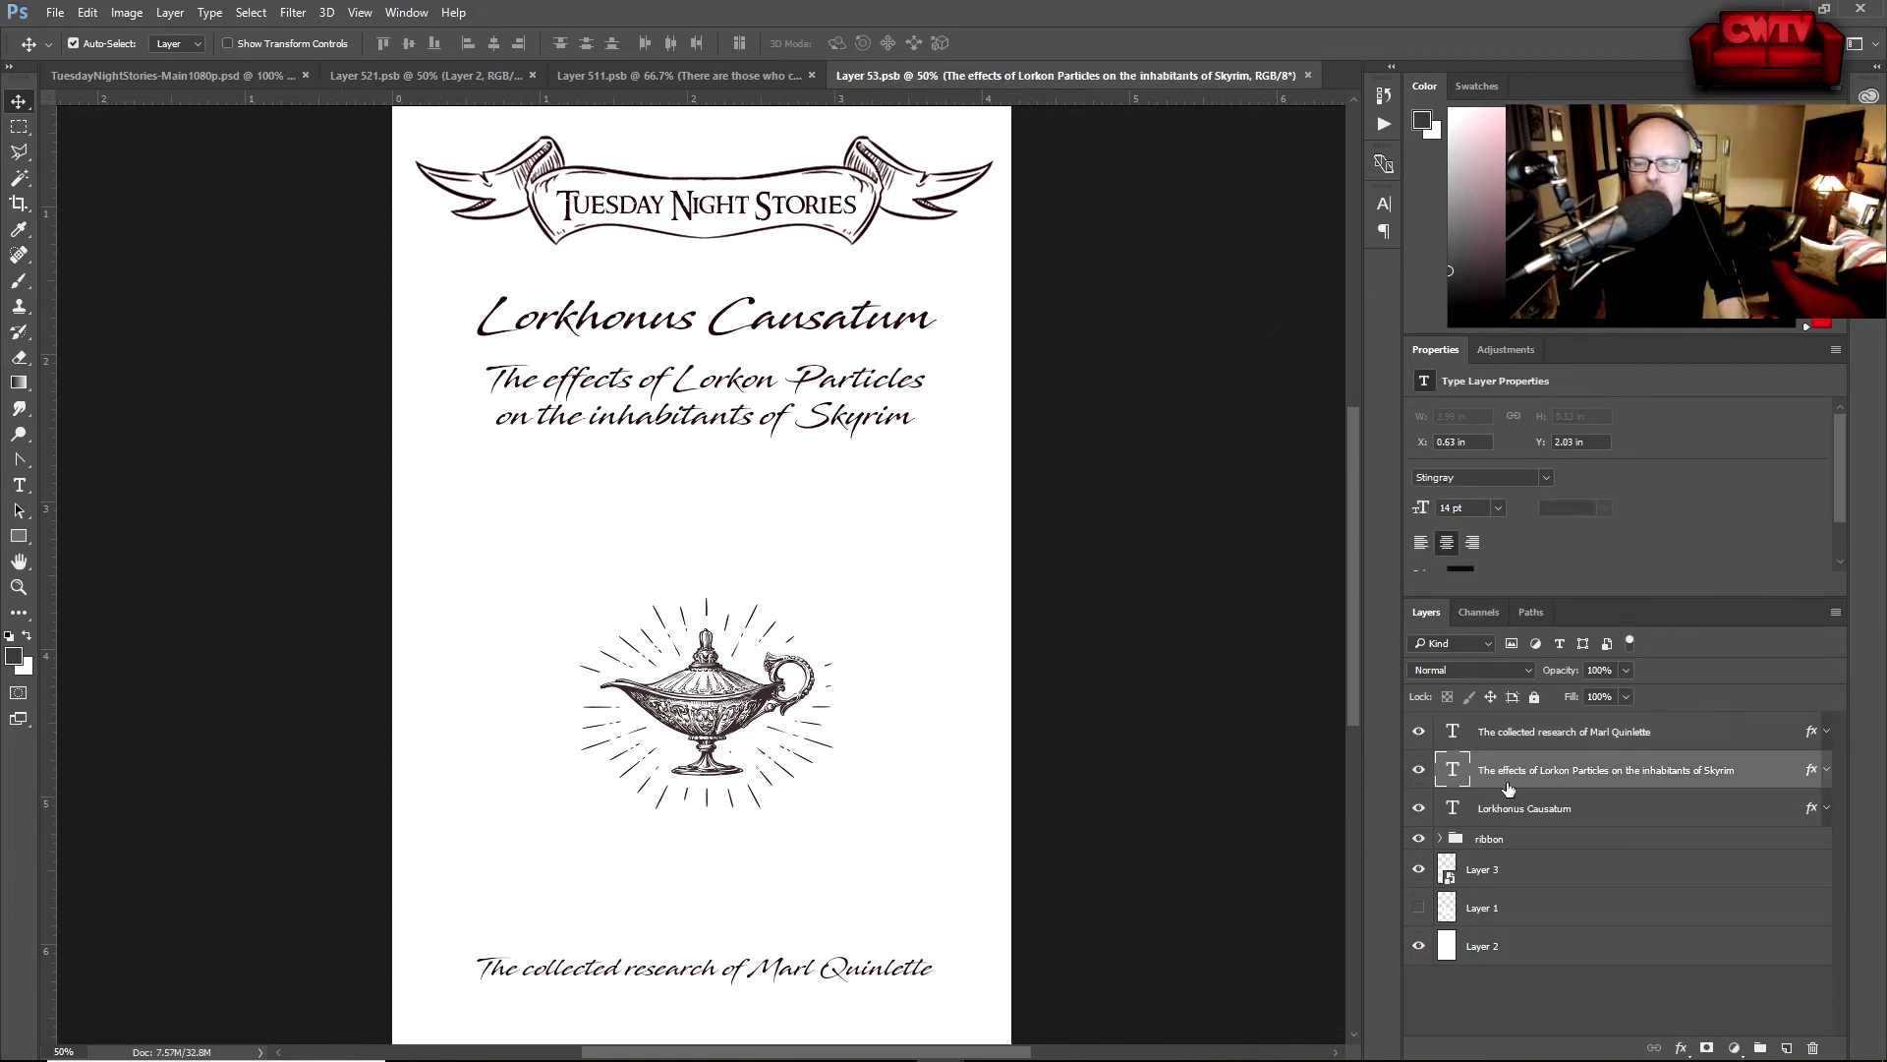
pyautogui.keyDown('shift'); pyautogui.click(1514, 808); pyautogui.keyUp('shift')
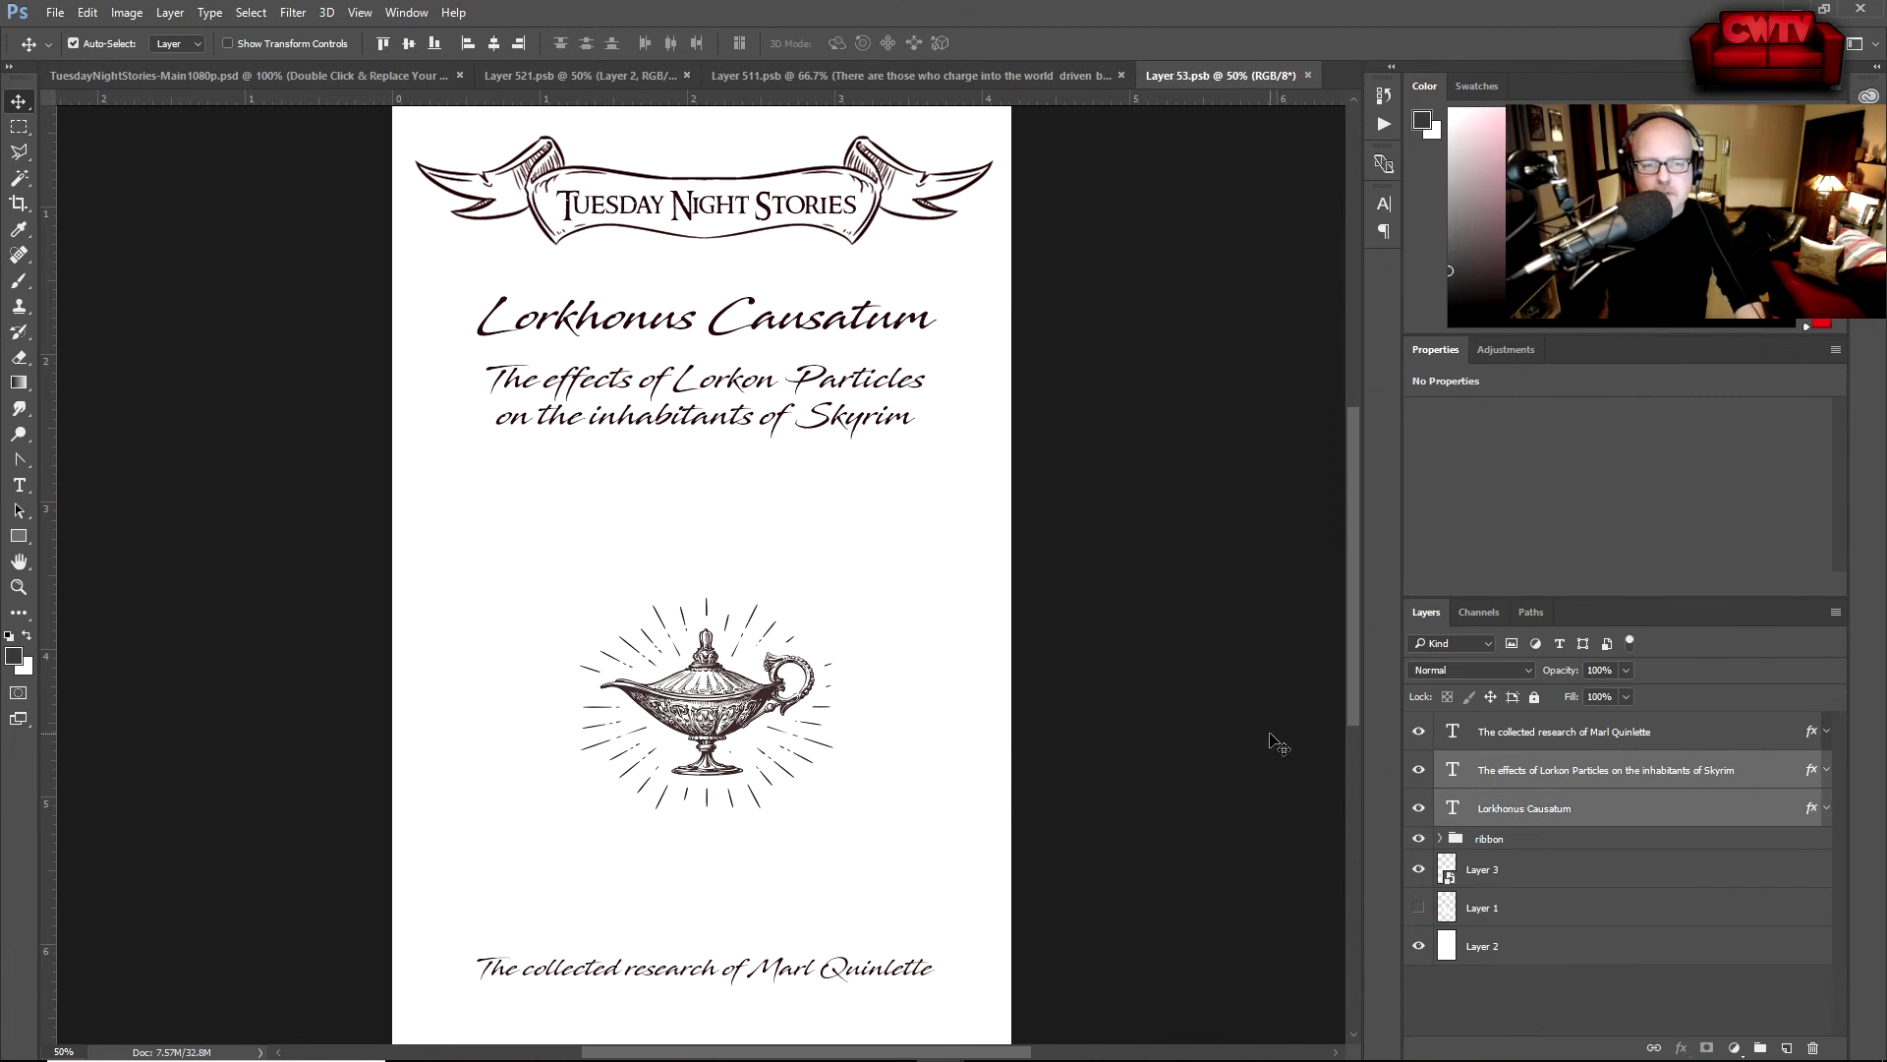
pyautogui.press('Down')
pyautogui.hotkey('shift', 'Down')
pyautogui.hotkey('shift', 'Down')
pyautogui.hotkey('shift', 'Down')
pyautogui.hotkey('shift', 'Down')
pyautogui.hotkey('shift', 'Down')
pyautogui.hotkey('shift', 'Down')
pyautogui.hotkey('shift', 'Down')
pyautogui.hotkey('shift', 'Down')
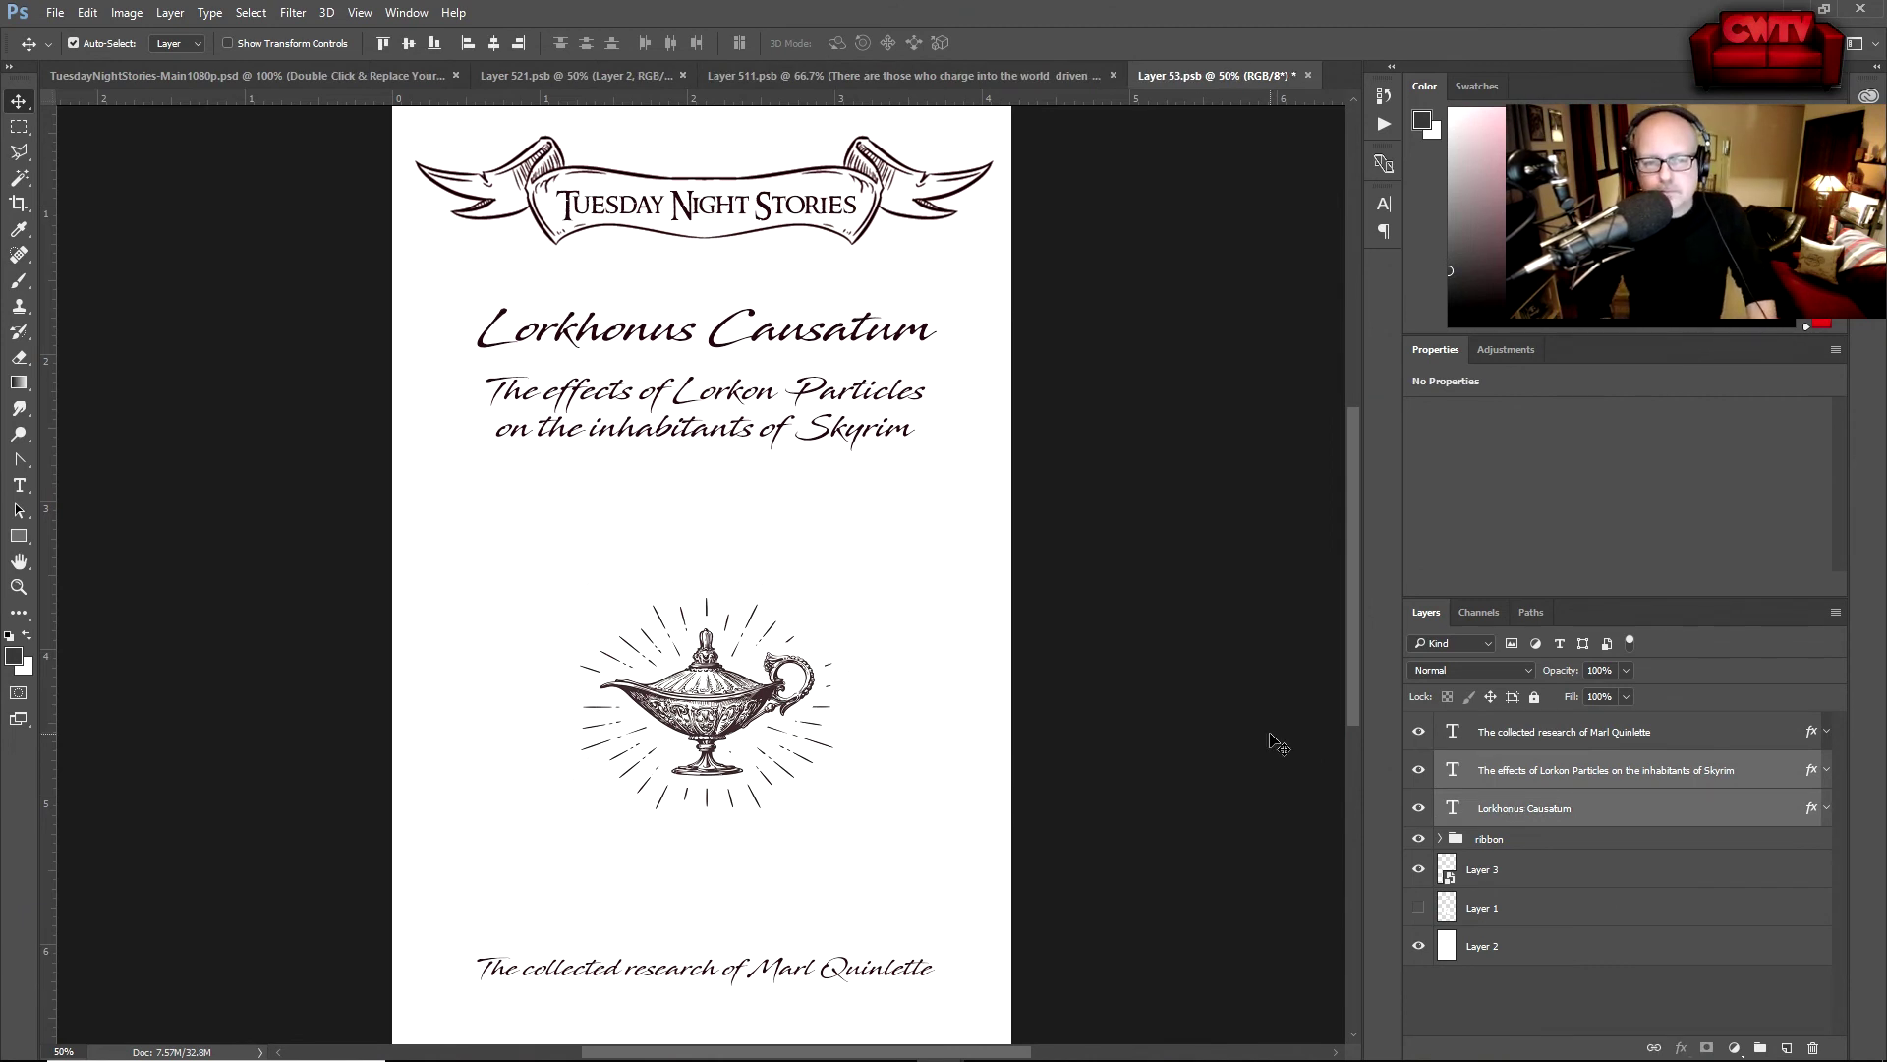
pyautogui.hotkey('shift', 'Down')
pyautogui.hotkey('shift', 'Down')
pyautogui.hotkey('shift', 'Down')
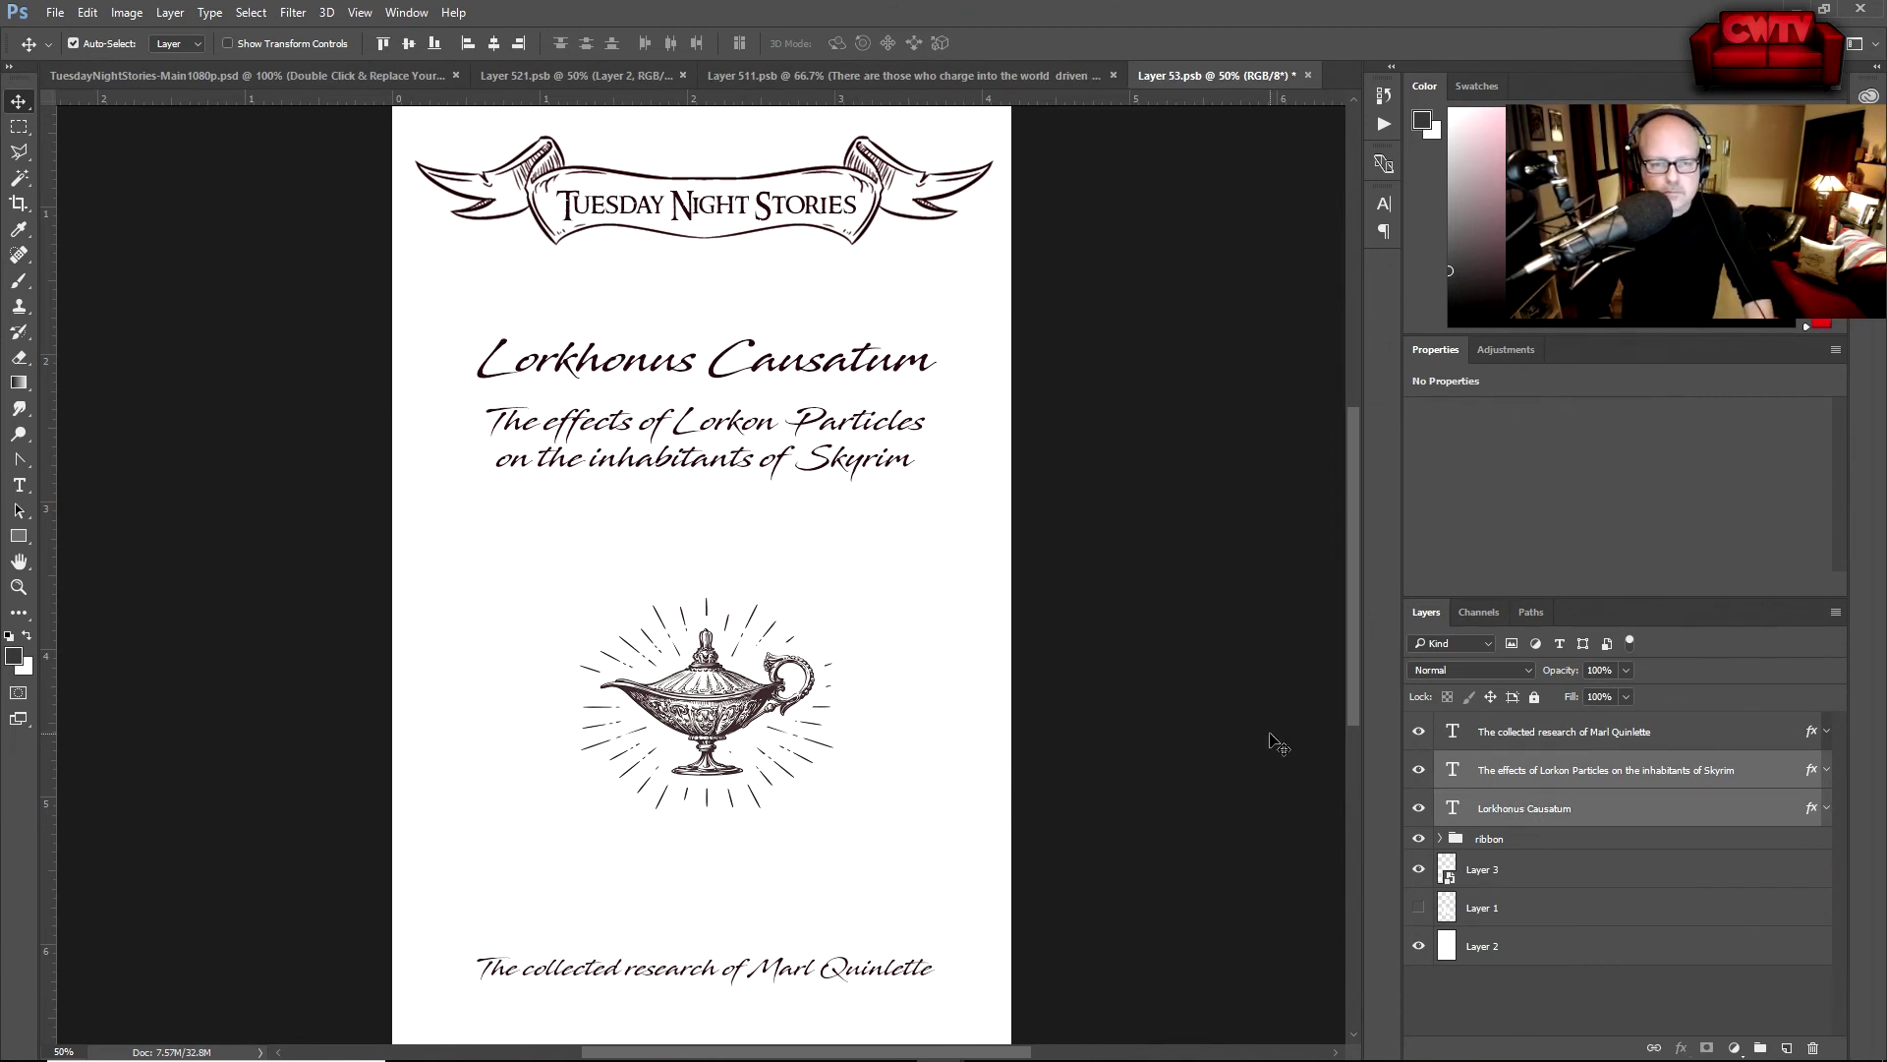
pyautogui.press('Down')
pyautogui.press('Down')
pyautogui.press('Down')
pyautogui.press('Down')
pyautogui.press('Down')
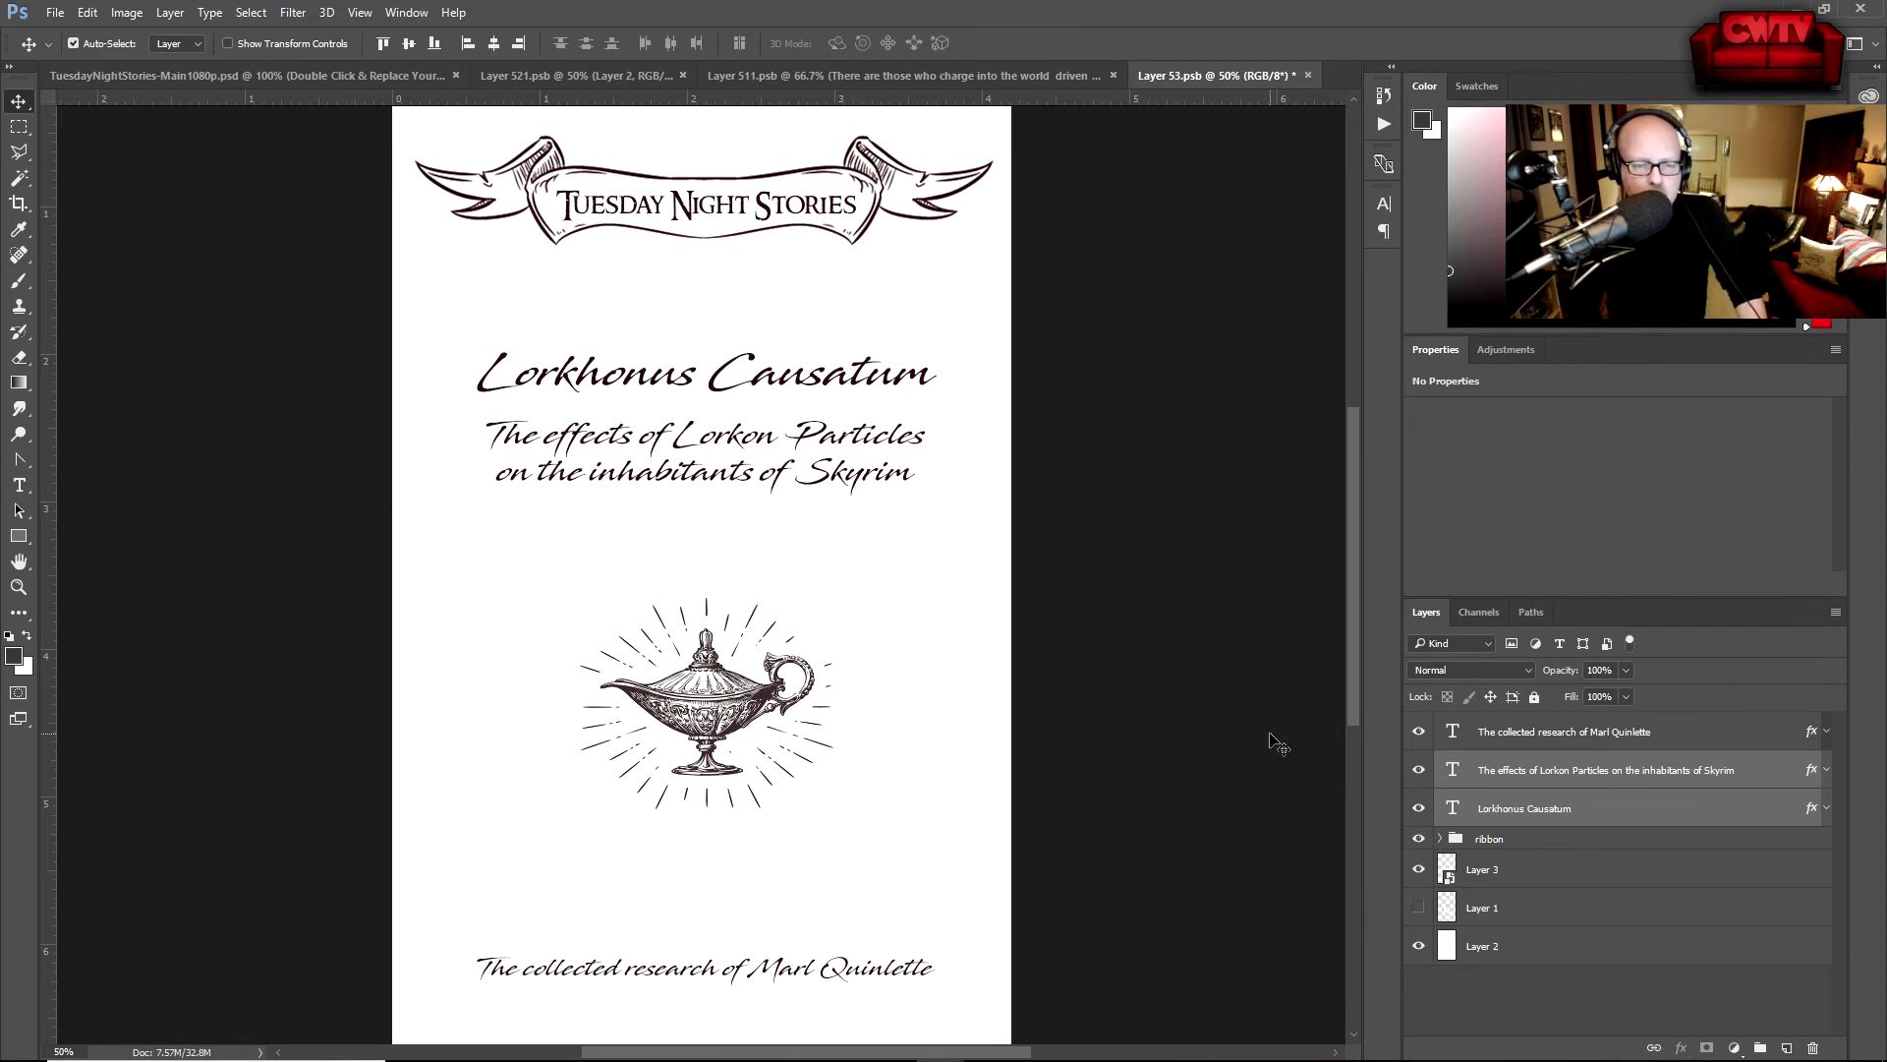
pyautogui.press('Down')
pyautogui.press('Down')
pyautogui.press('Down')
pyautogui.press('Down')
pyautogui.press('Down')
pyautogui.press('Up')
pyautogui.press('Up')
pyautogui.press('Up')
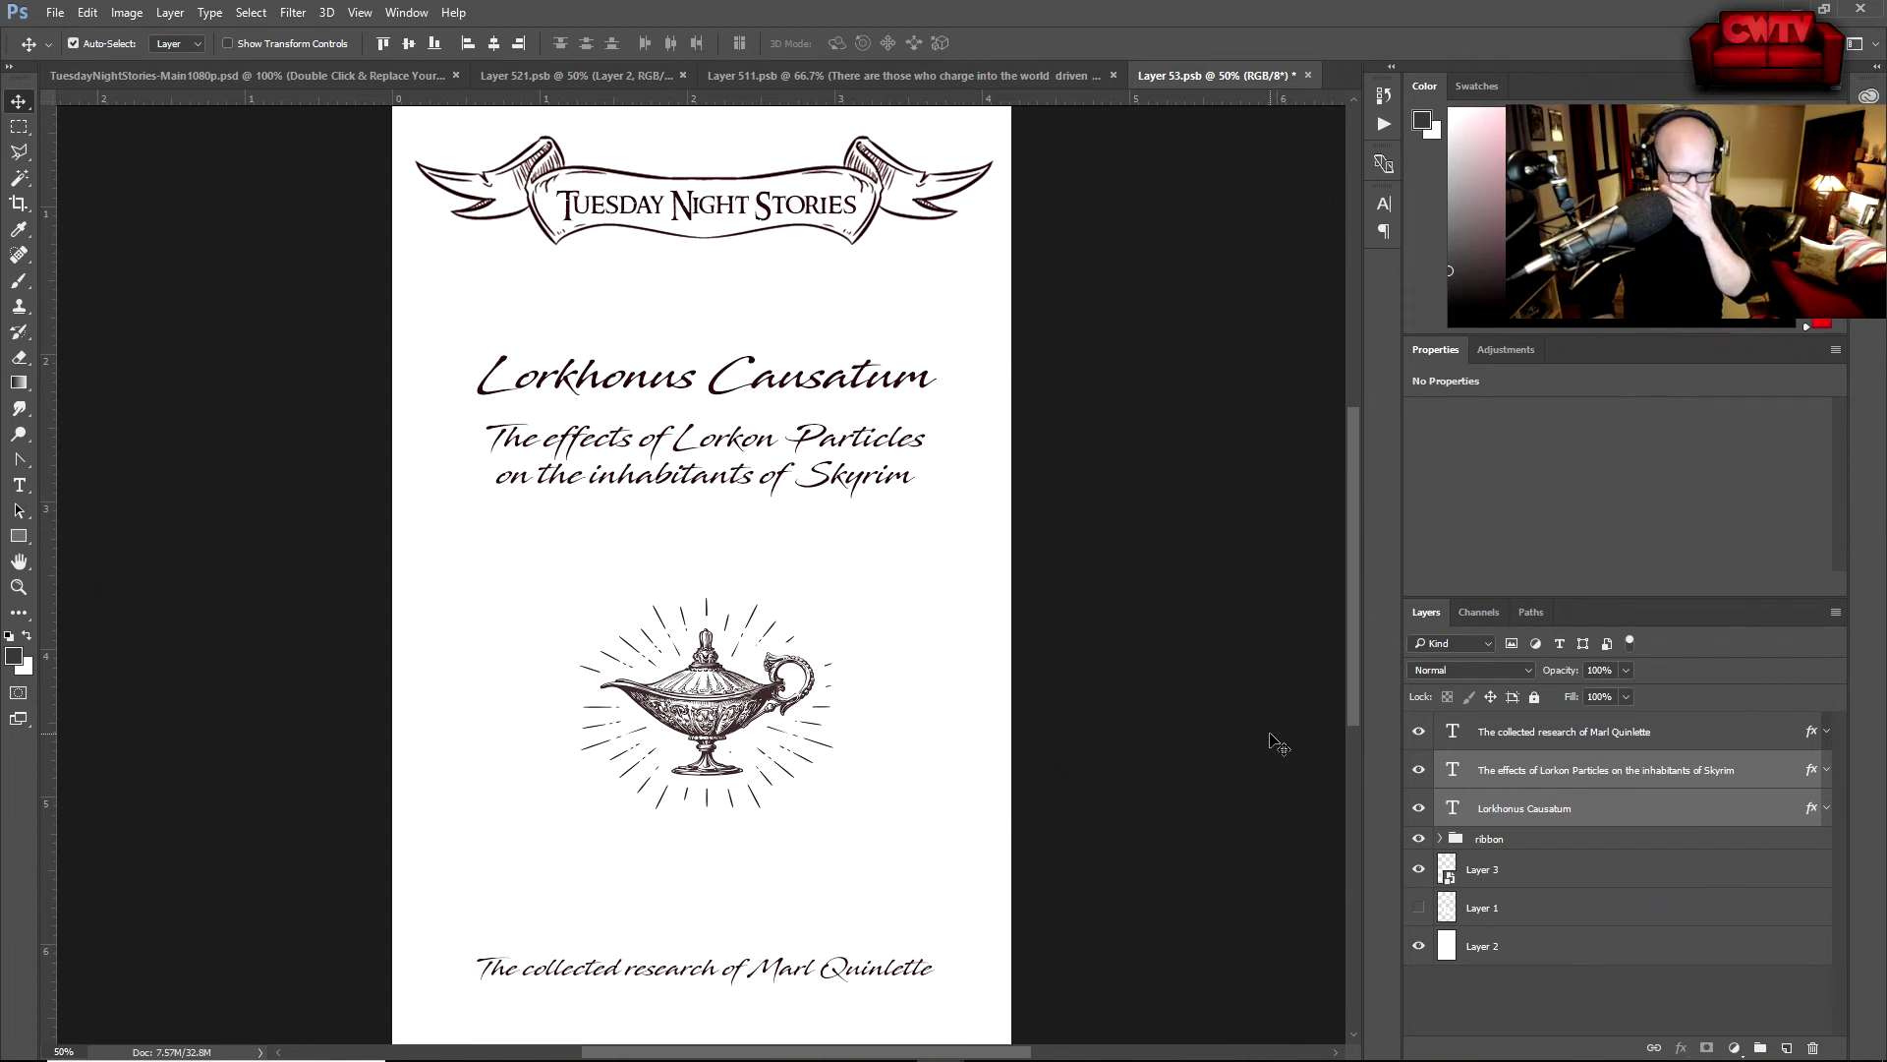
pyautogui.press('Up')
pyautogui.press('Up')
pyautogui.press('Up')
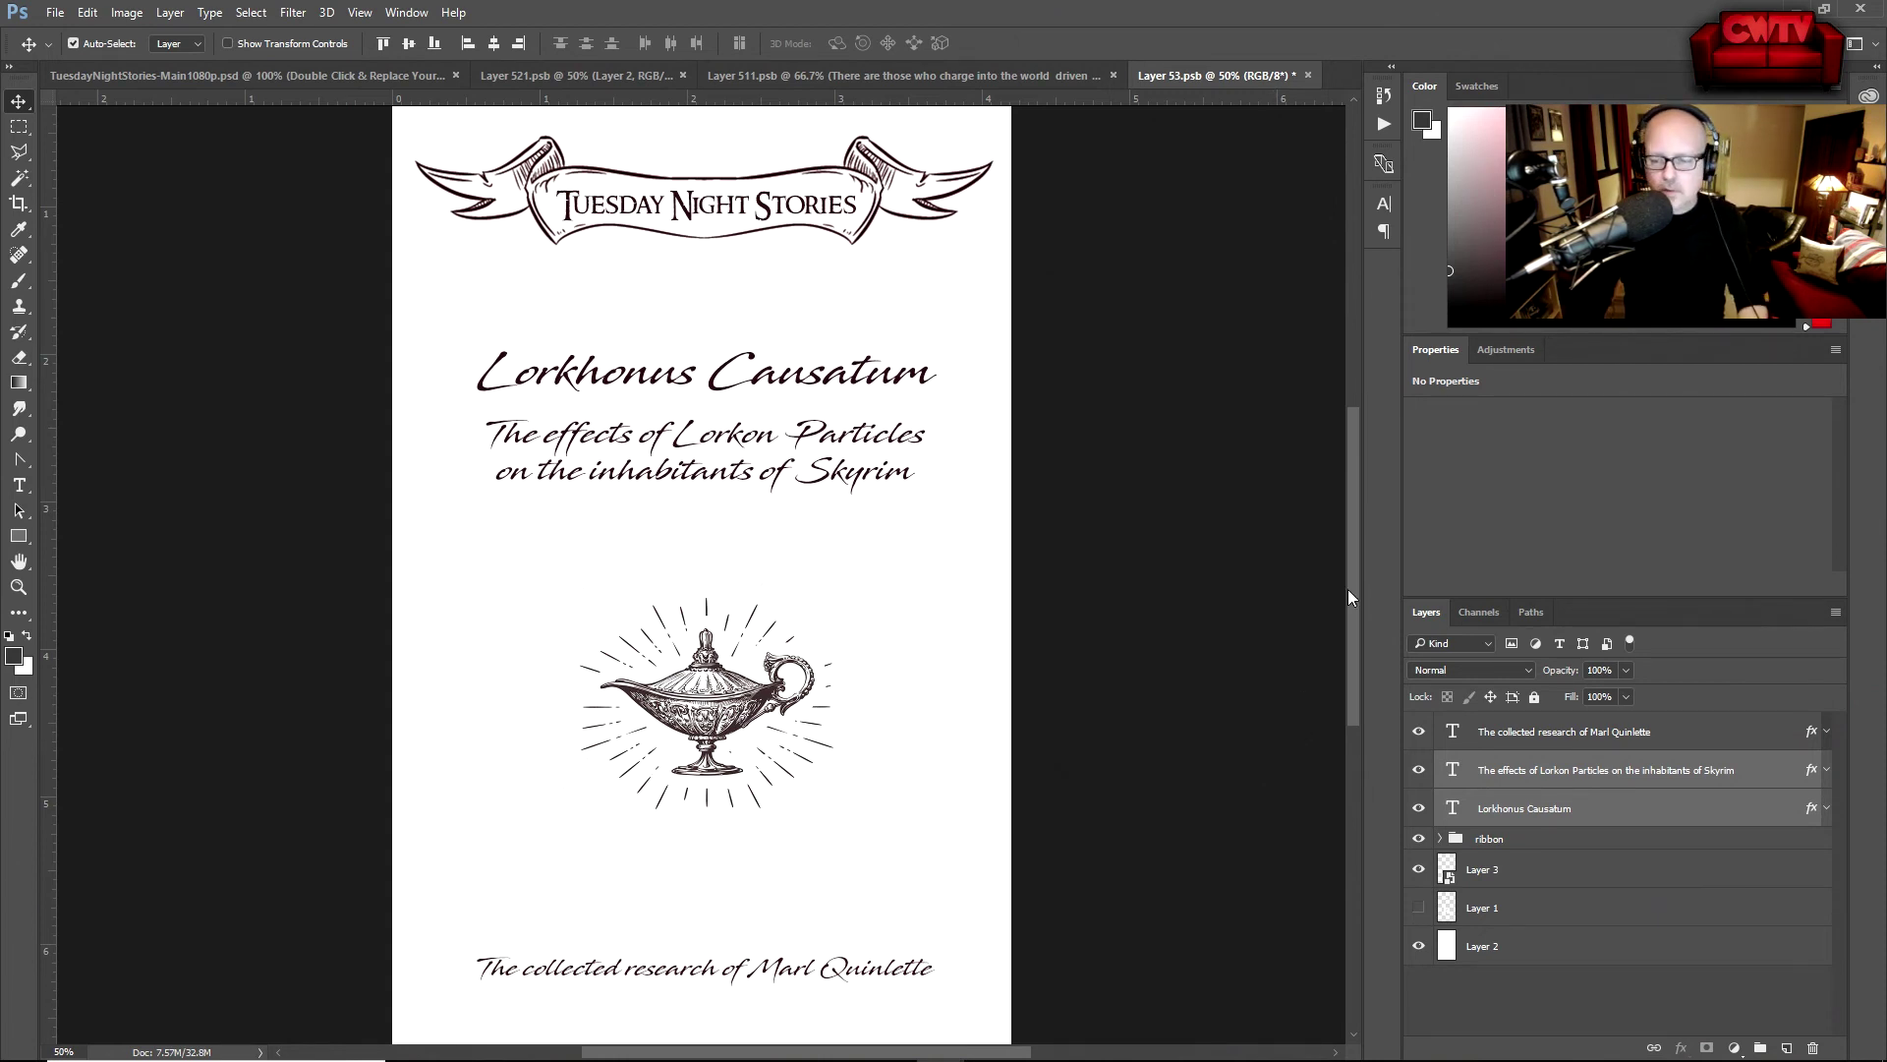
# - Move the lamp illustration slightly lower to X 1.11 in, Y 3.65 in, and save the cover
pyautogui.click(1492, 872)
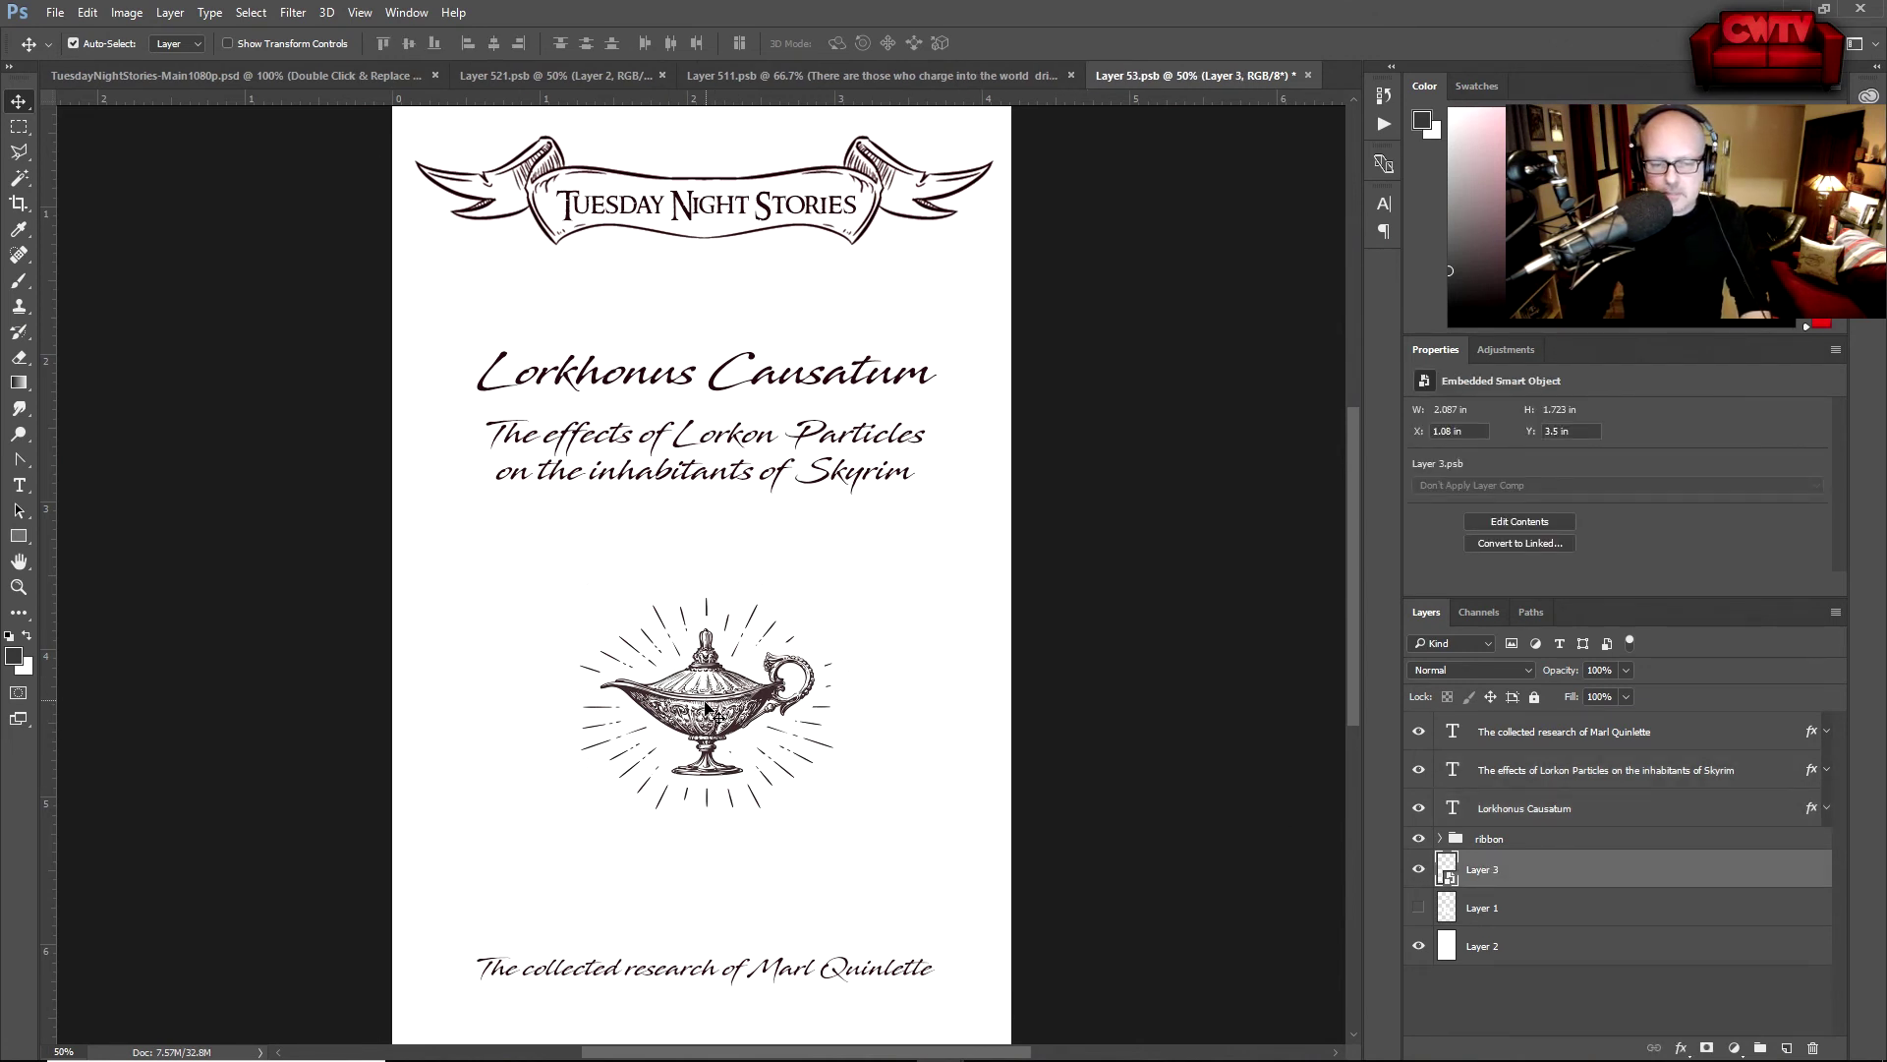
pyautogui.moveTo(709, 706); pyautogui.dragTo(712, 727)
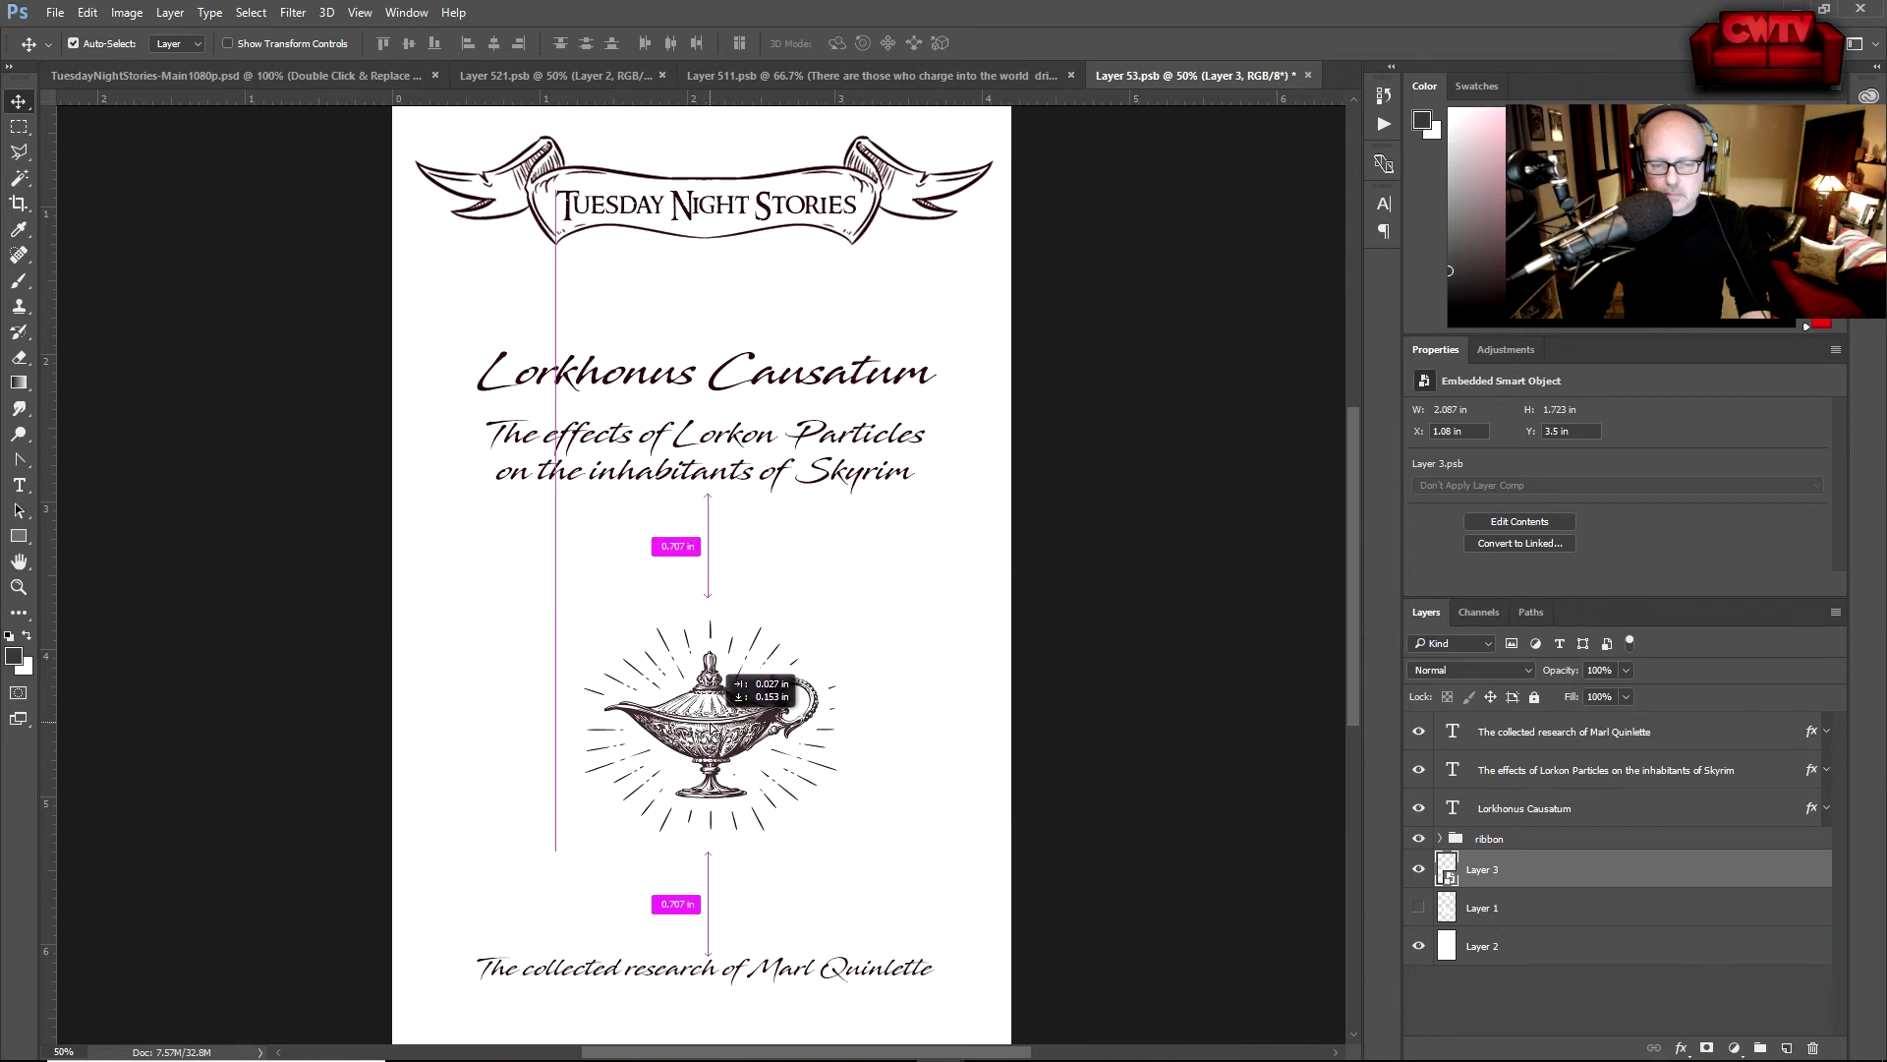
pyautogui.moveTo(710, 726); pyautogui.dragTo(711, 727)
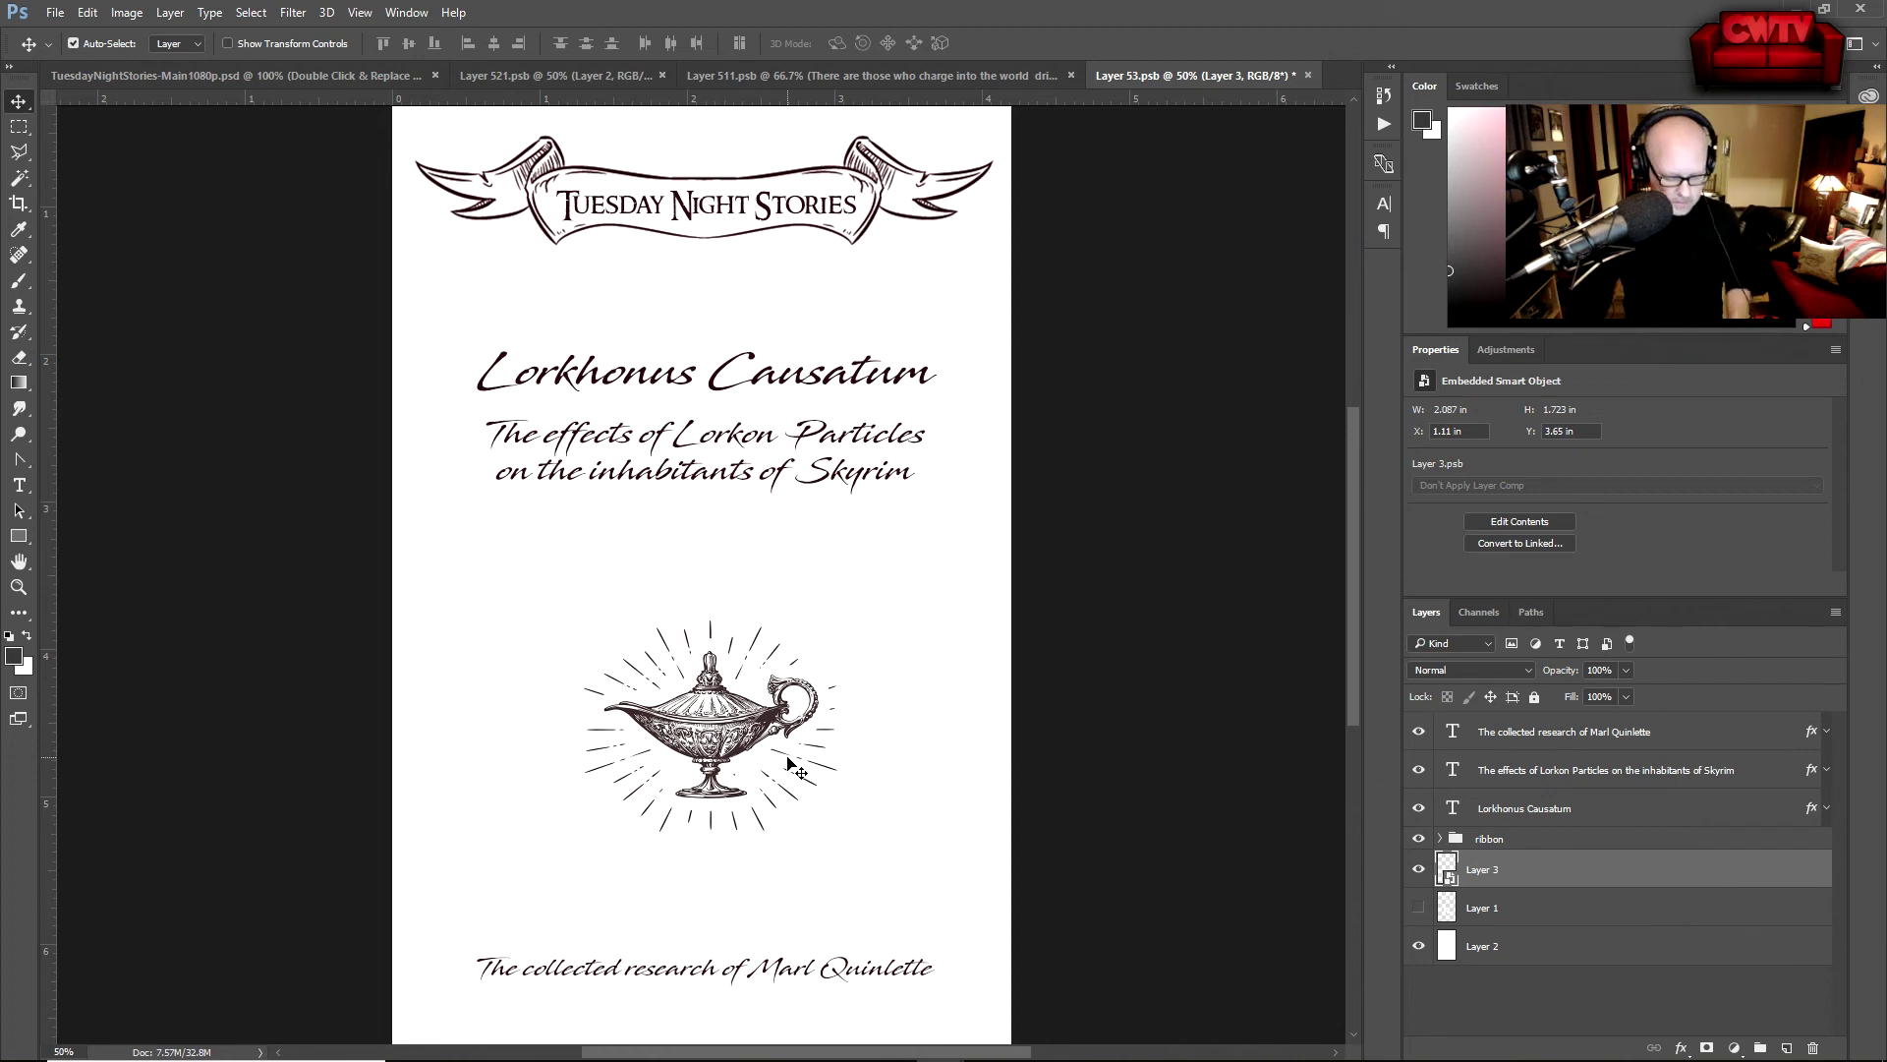
pyautogui.hotkey('ctrl', 's')
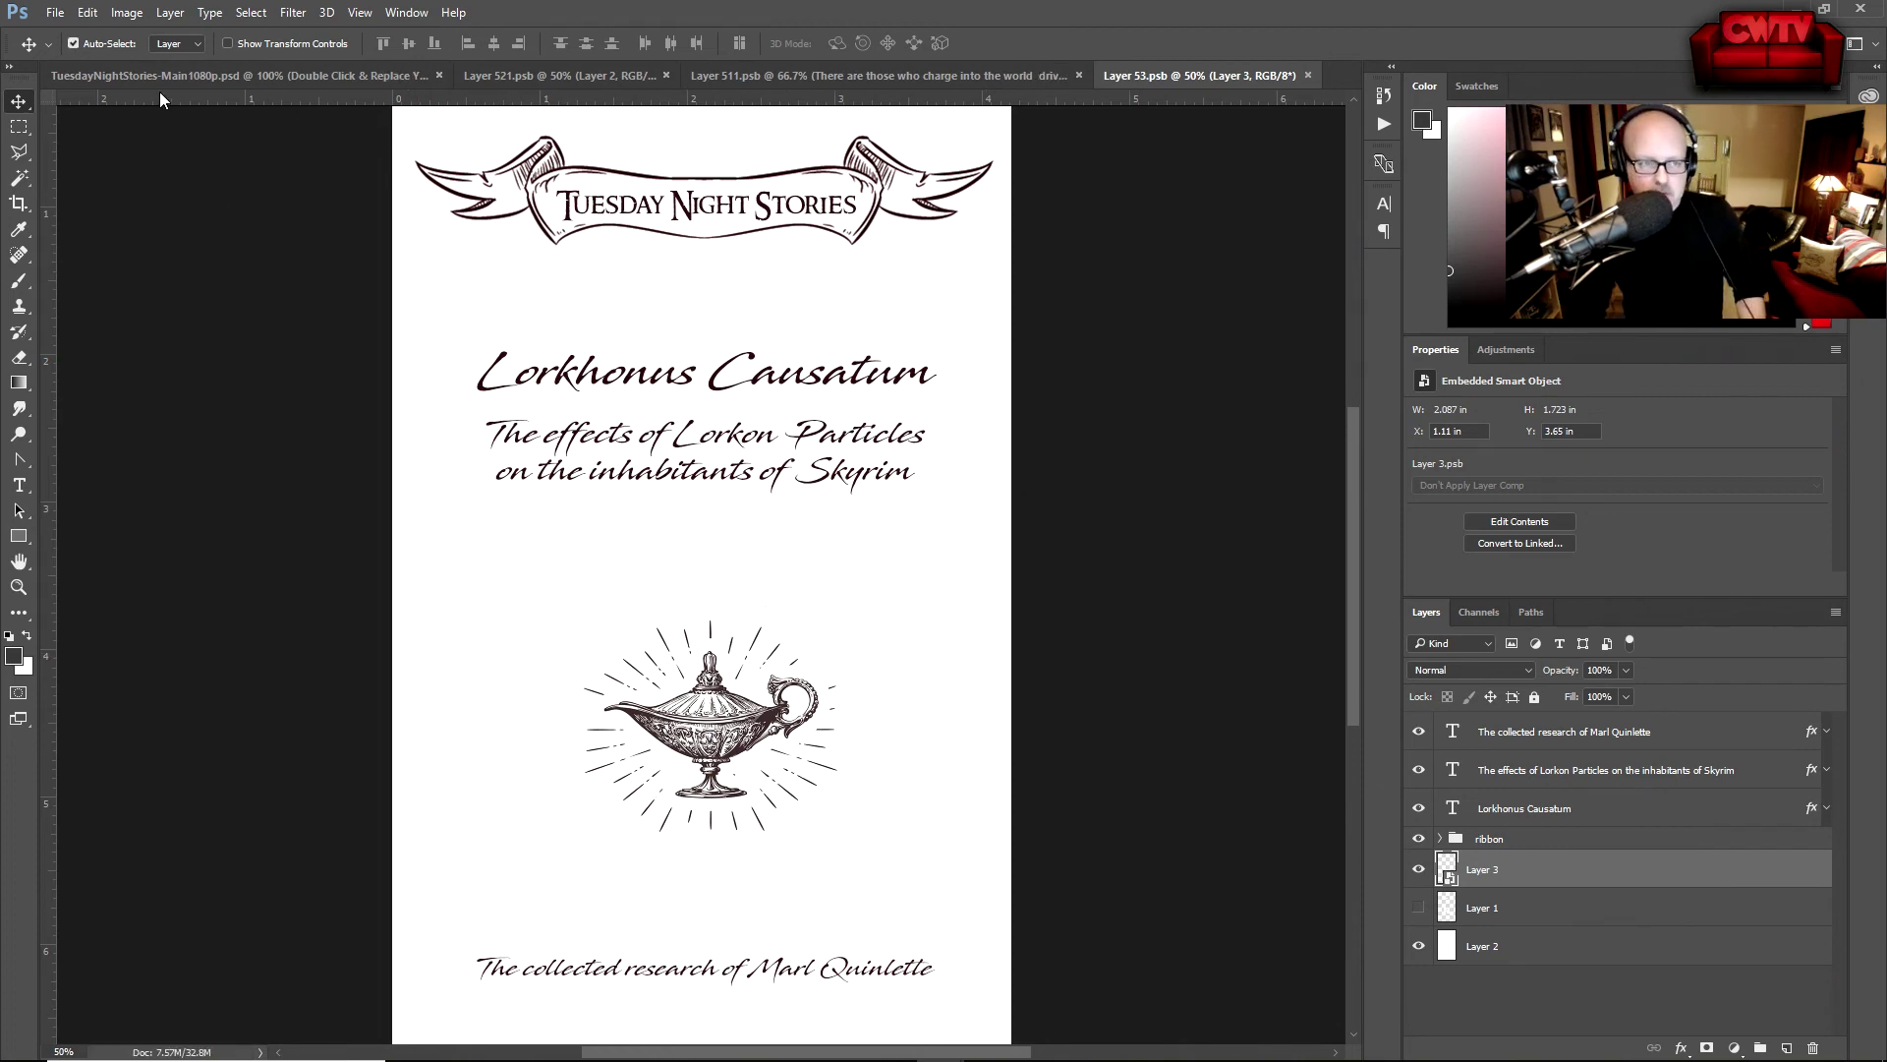
# - Review the wood-table book mockup, then open Layer 511.psb scrolled up to 'The Black Prince' title
pyautogui.click(157, 78)
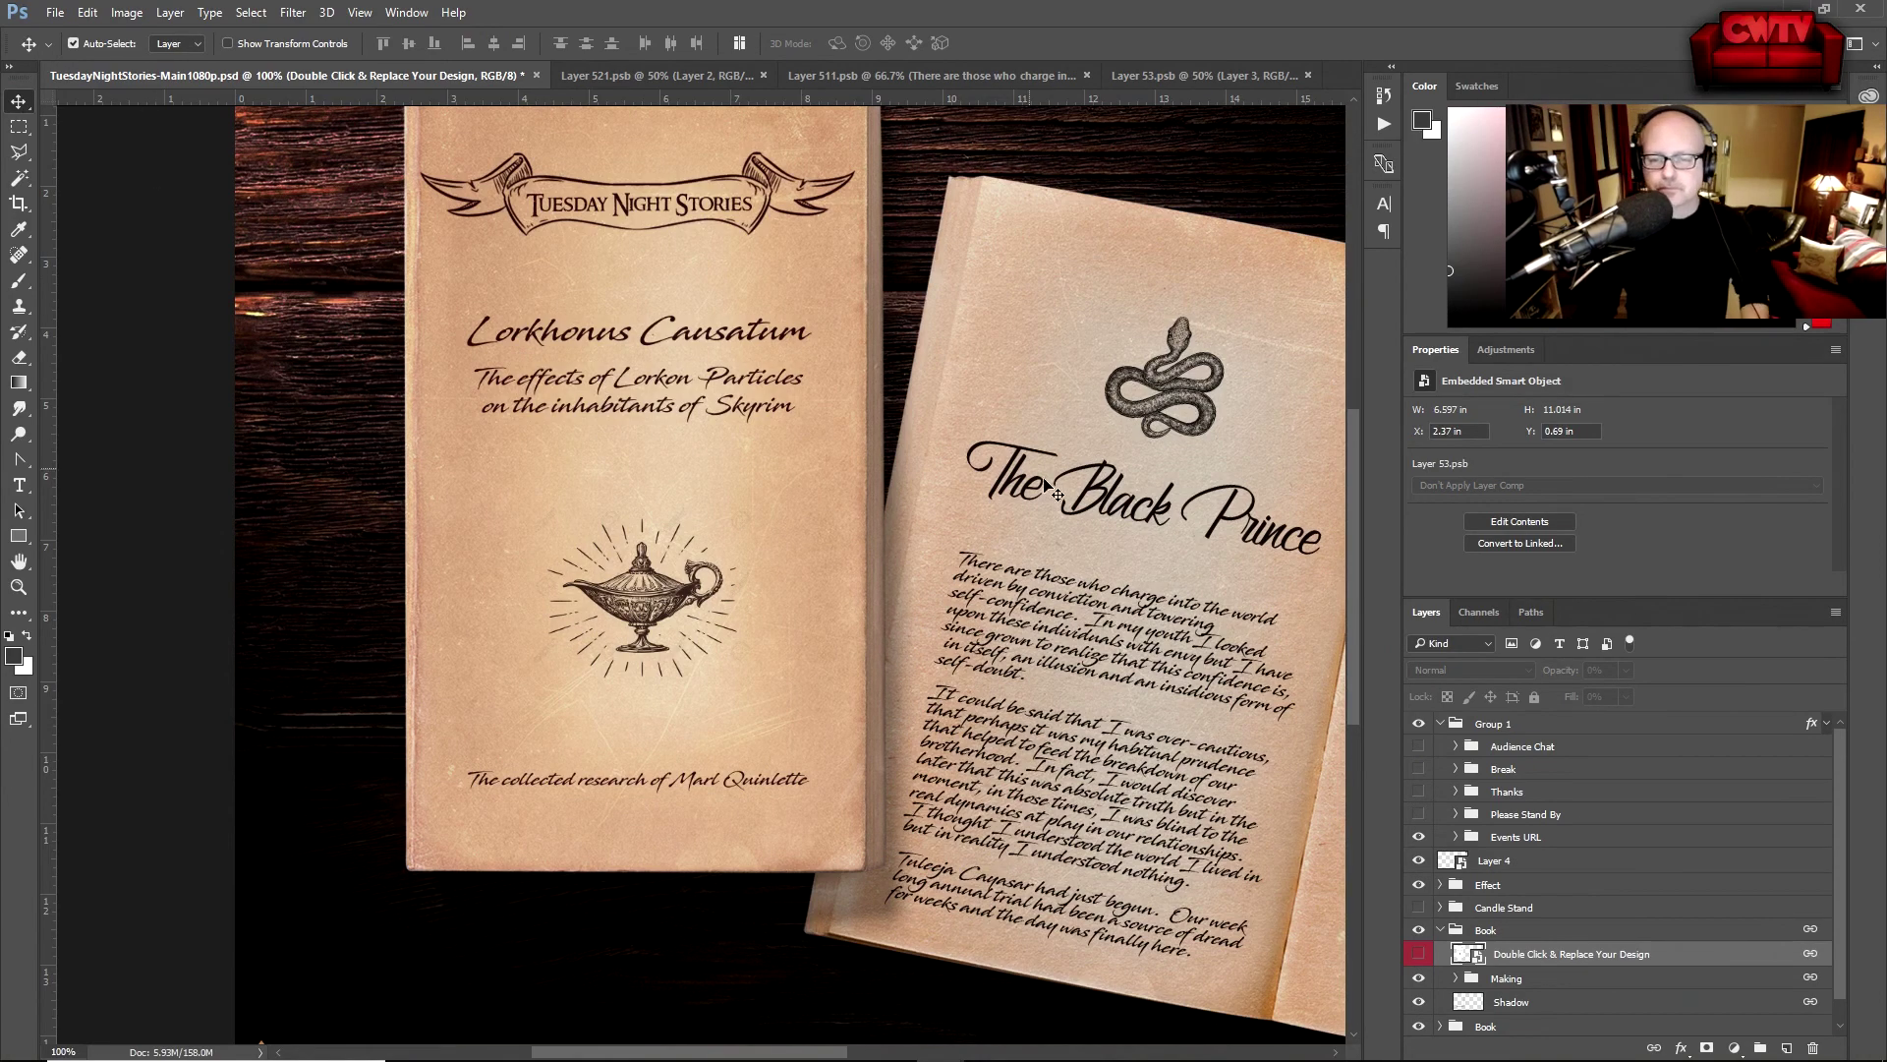
pyautogui.click(905, 77)
pyautogui.moveTo(1355, 592); pyautogui.dragTo(1354, 515)
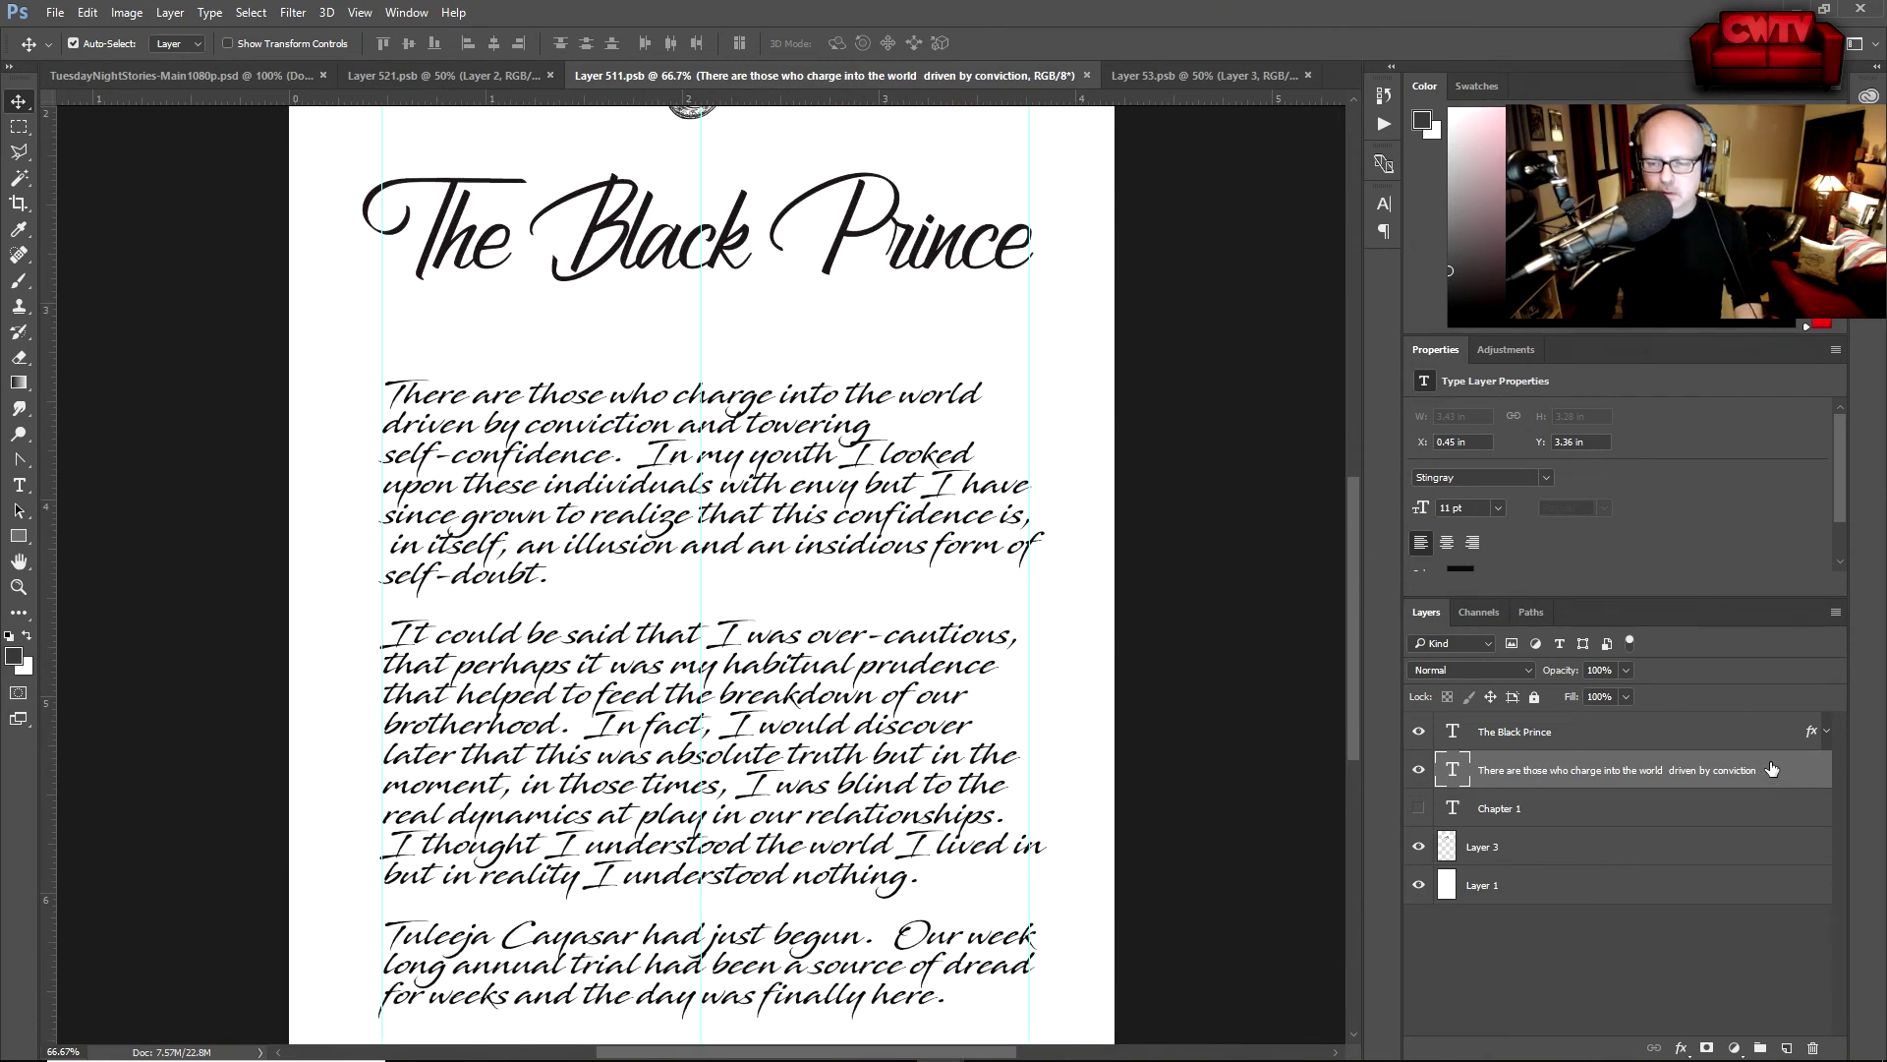
# - Paste the copied layer style onto The Black Prince title and the body text layers
pyautogui.click(1747, 731)
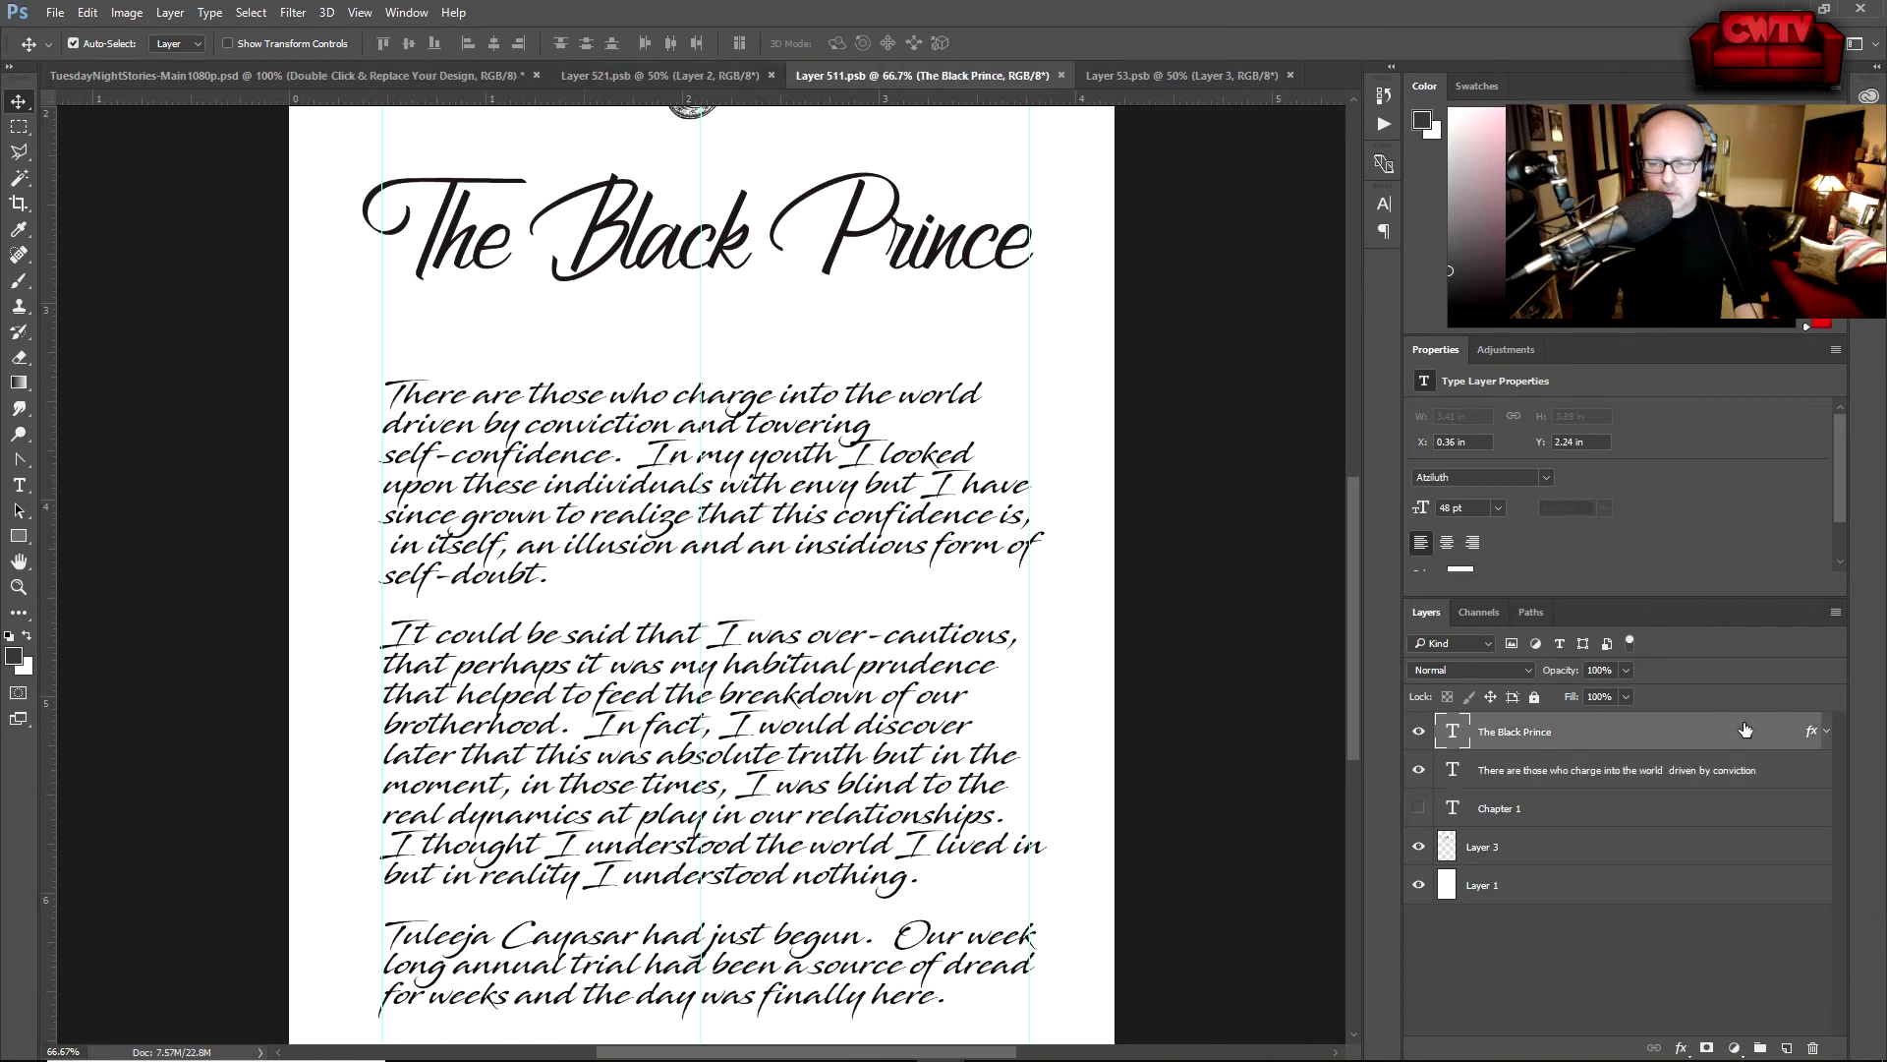
pyautogui.rightClick(1743, 728)
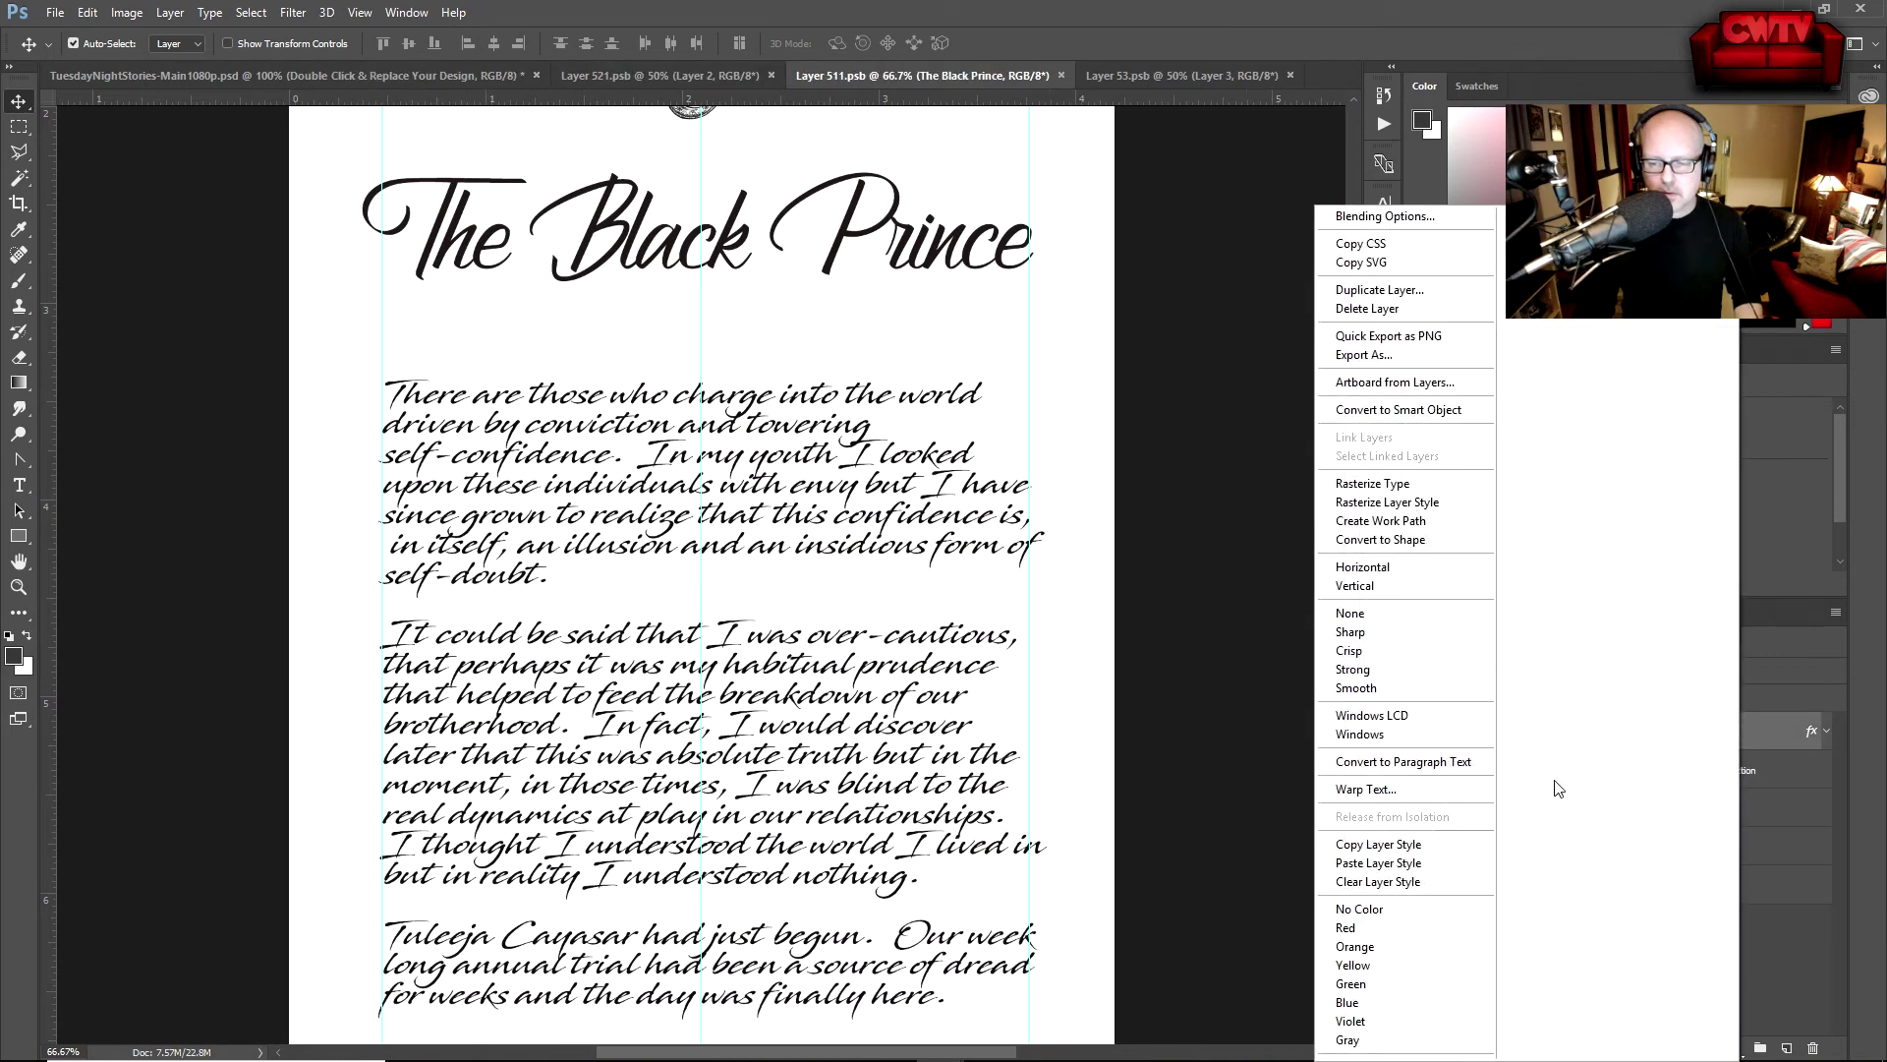
pyautogui.click(1422, 865)
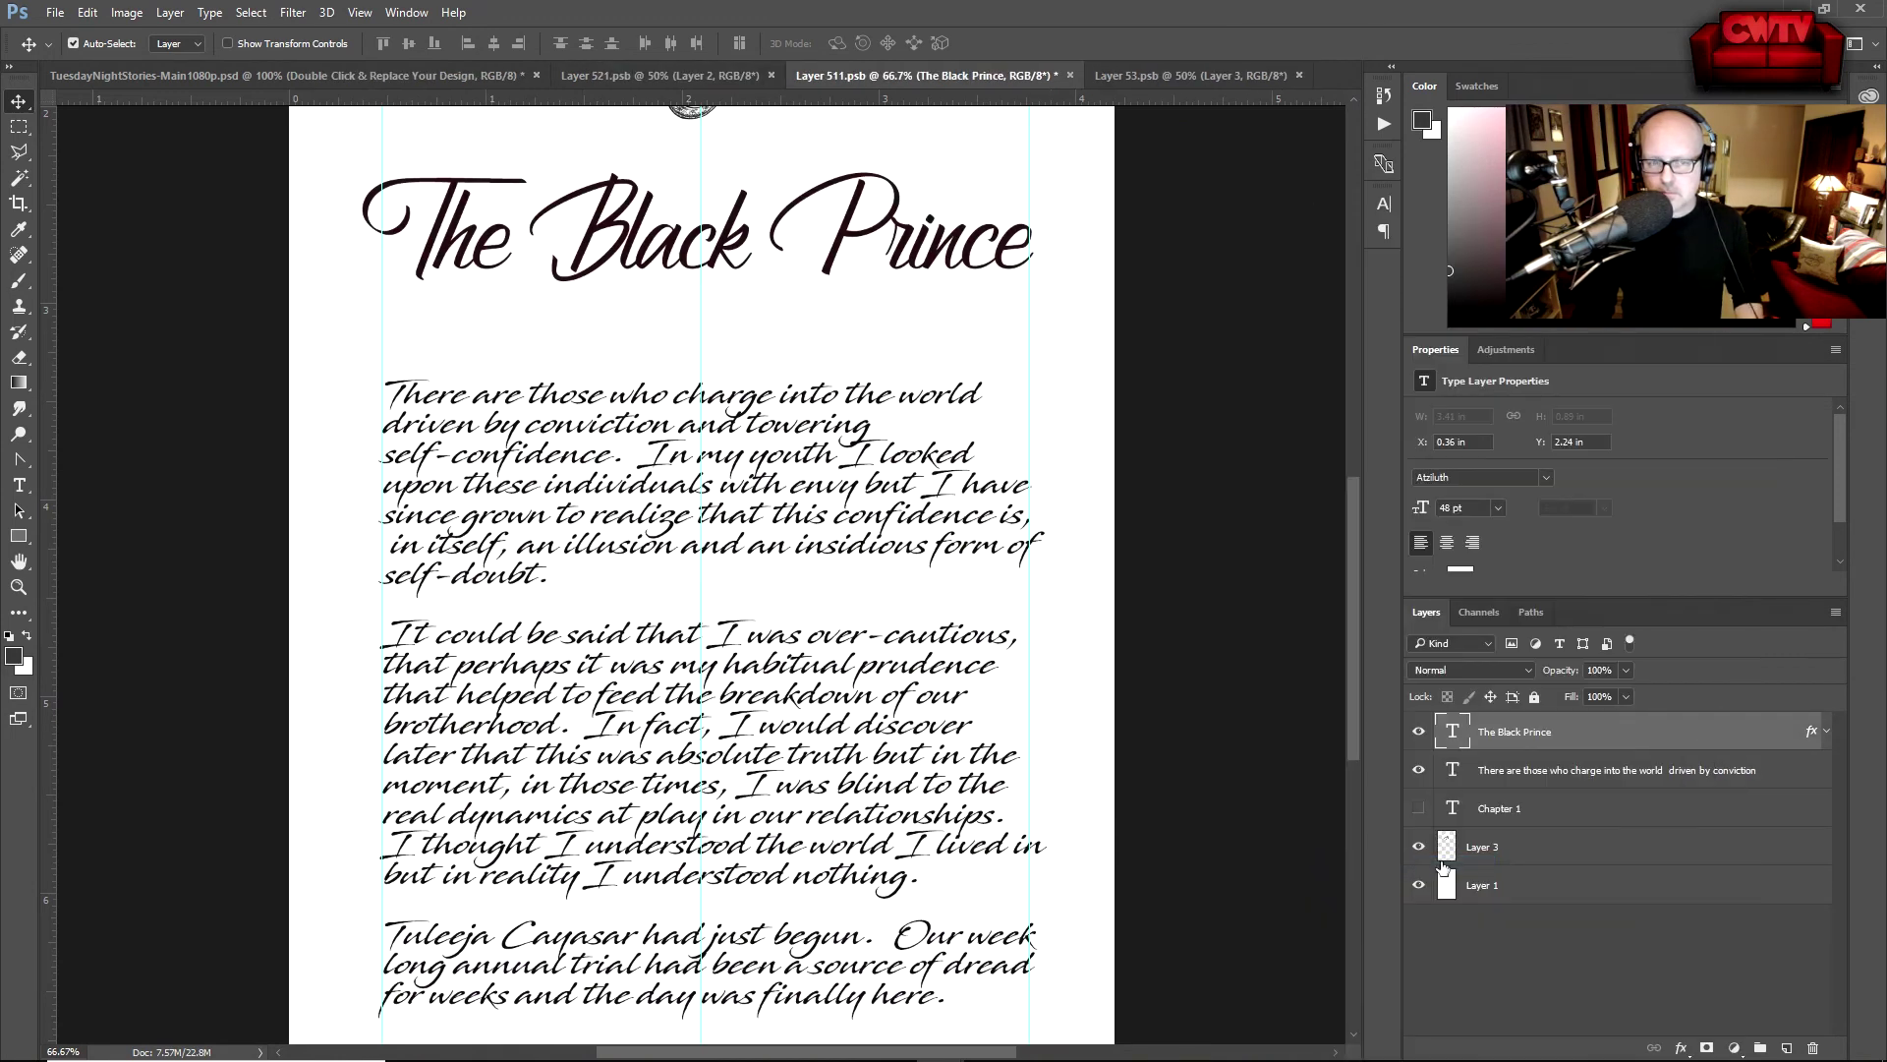
pyautogui.click(1779, 769)
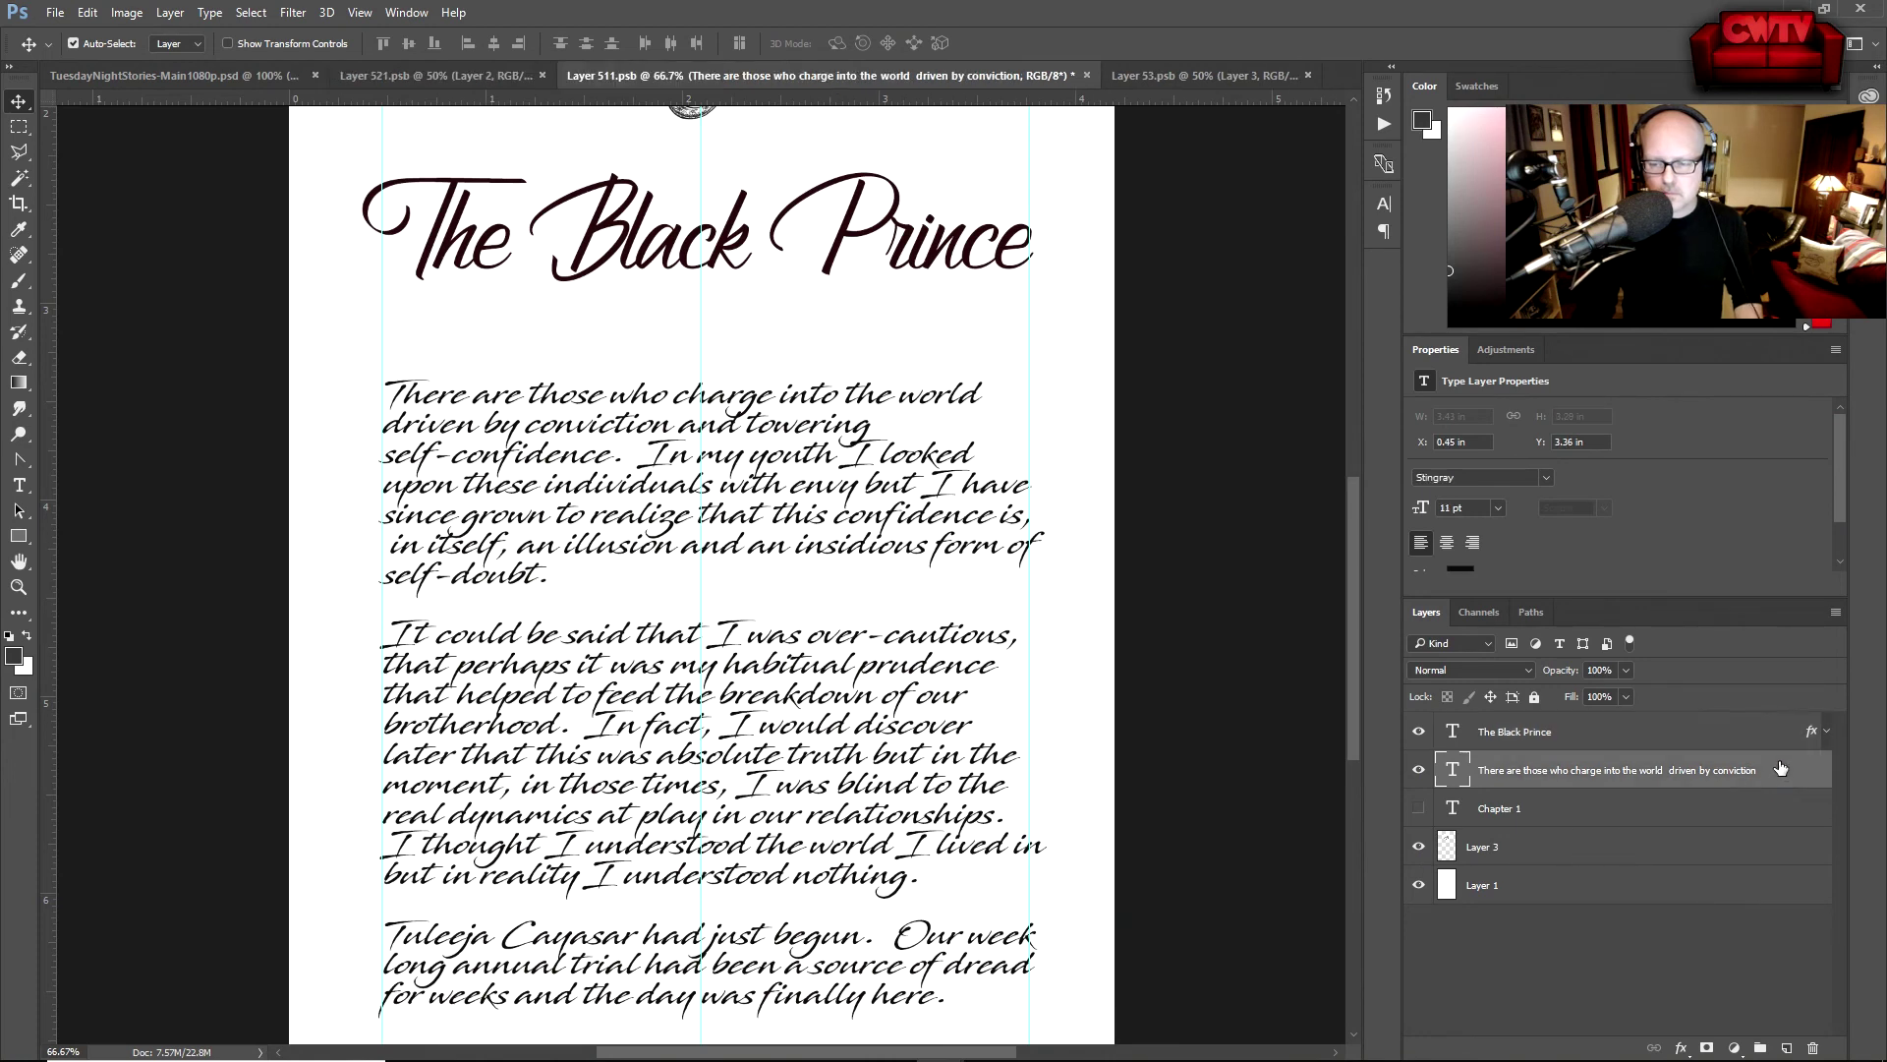
pyautogui.rightClick(1779, 769)
pyautogui.click(1481, 864)
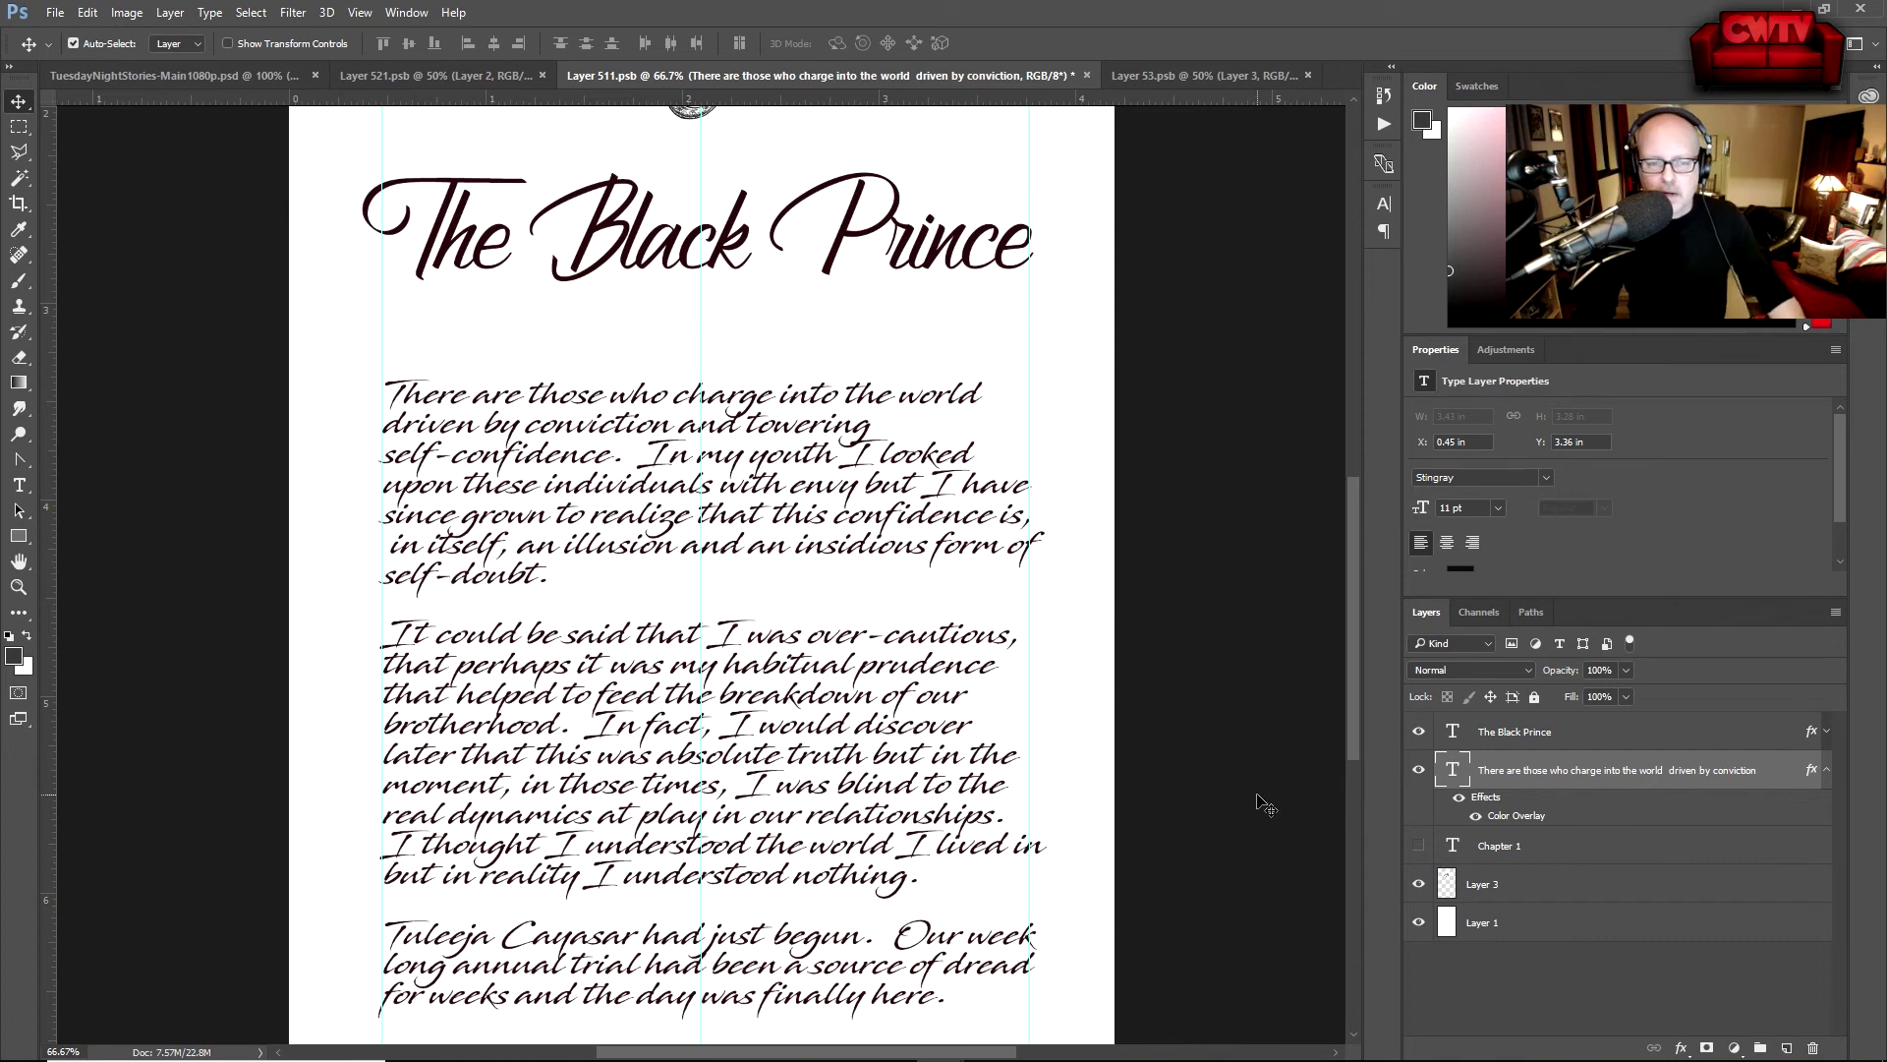
# - Collapse the body text's effects and toggle the Layer 3 snake illustration off and on to compare
pyautogui.moveTo(1355, 723); pyautogui.dragTo(1356, 658)
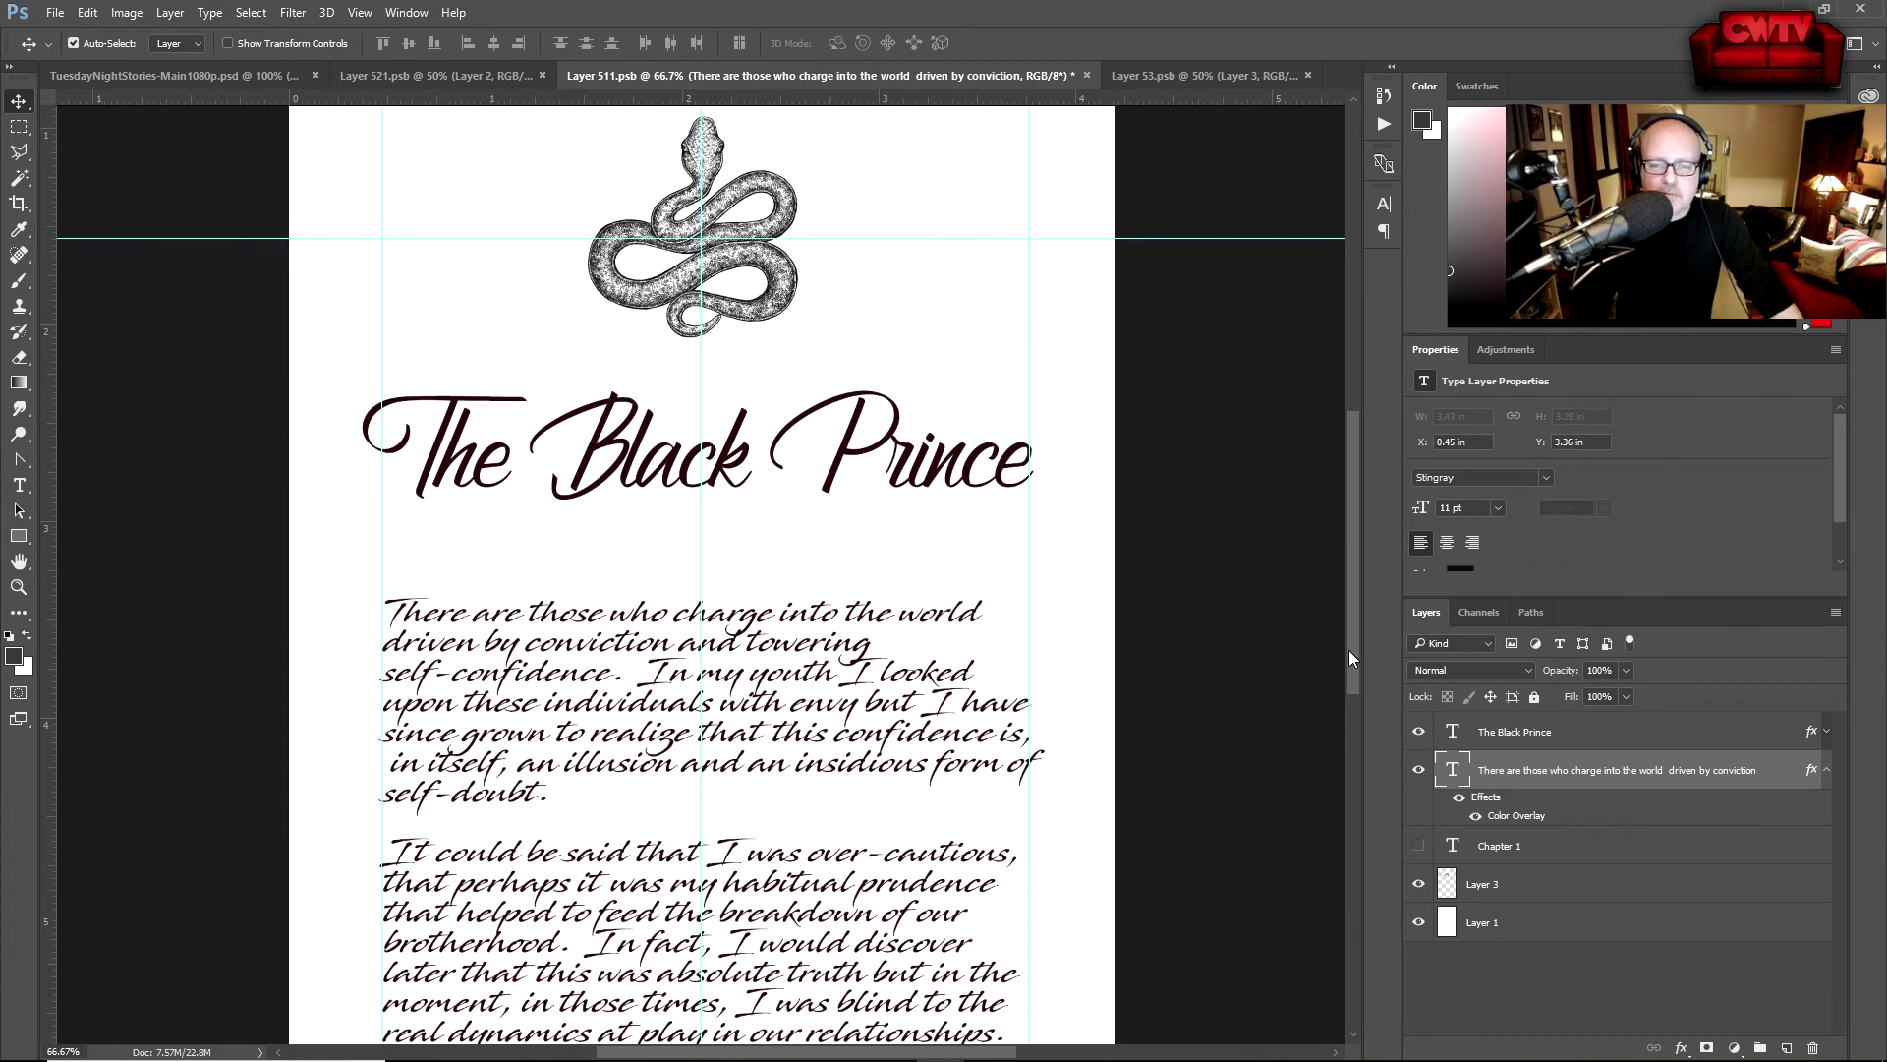
pyautogui.moveTo(1348, 651); pyautogui.dragTo(1347, 633)
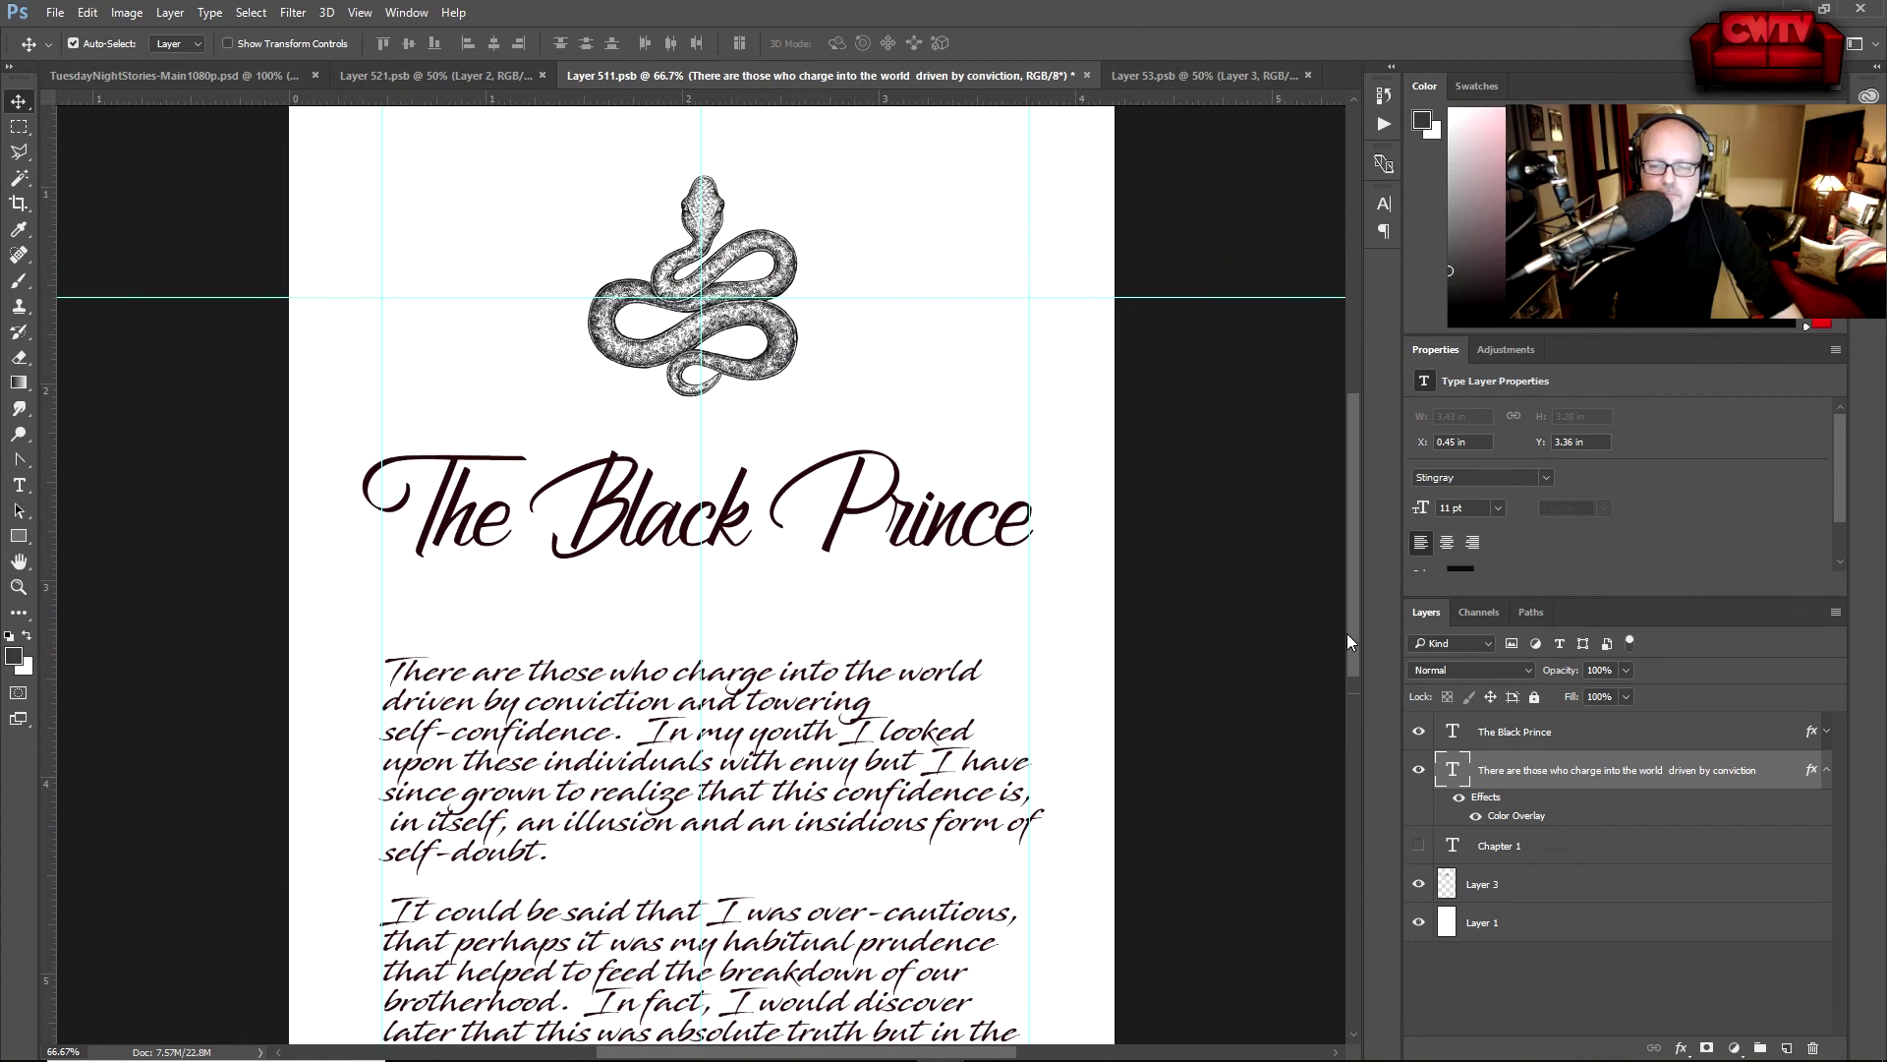
pyautogui.click(1826, 770)
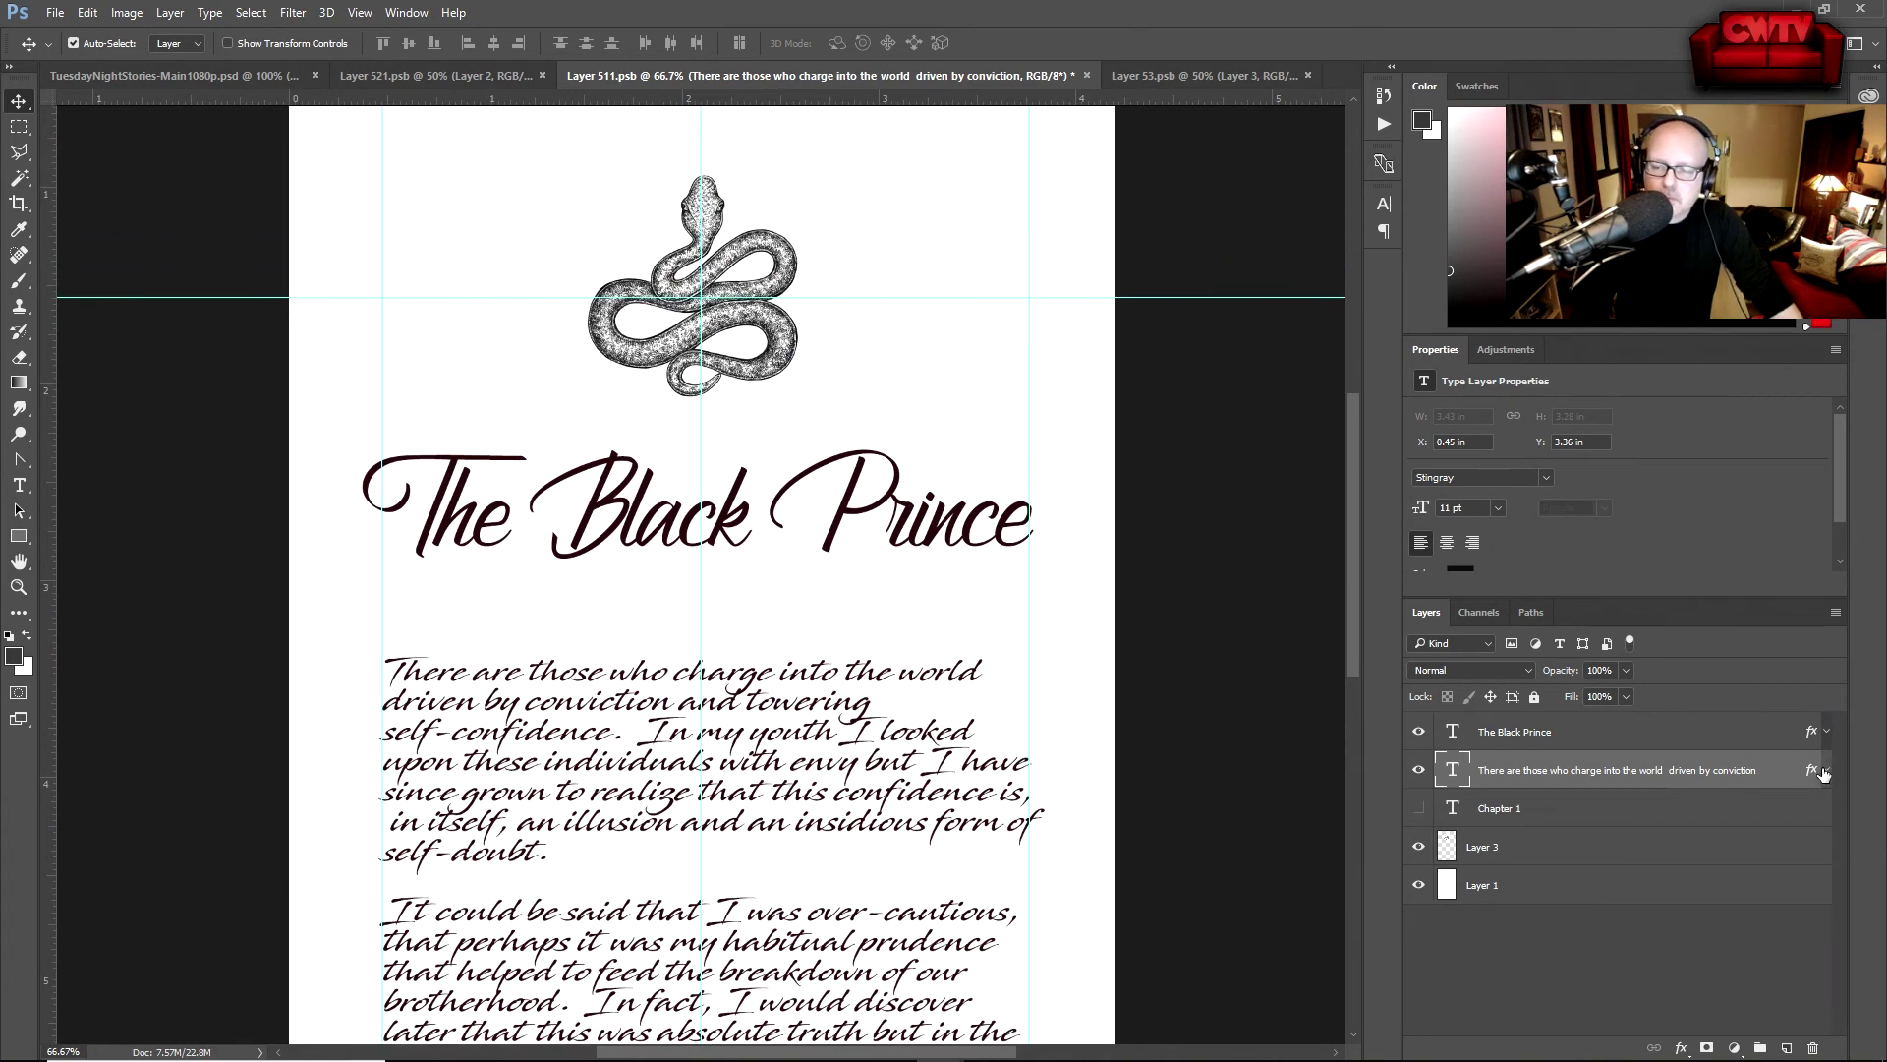
pyautogui.click(1536, 851)
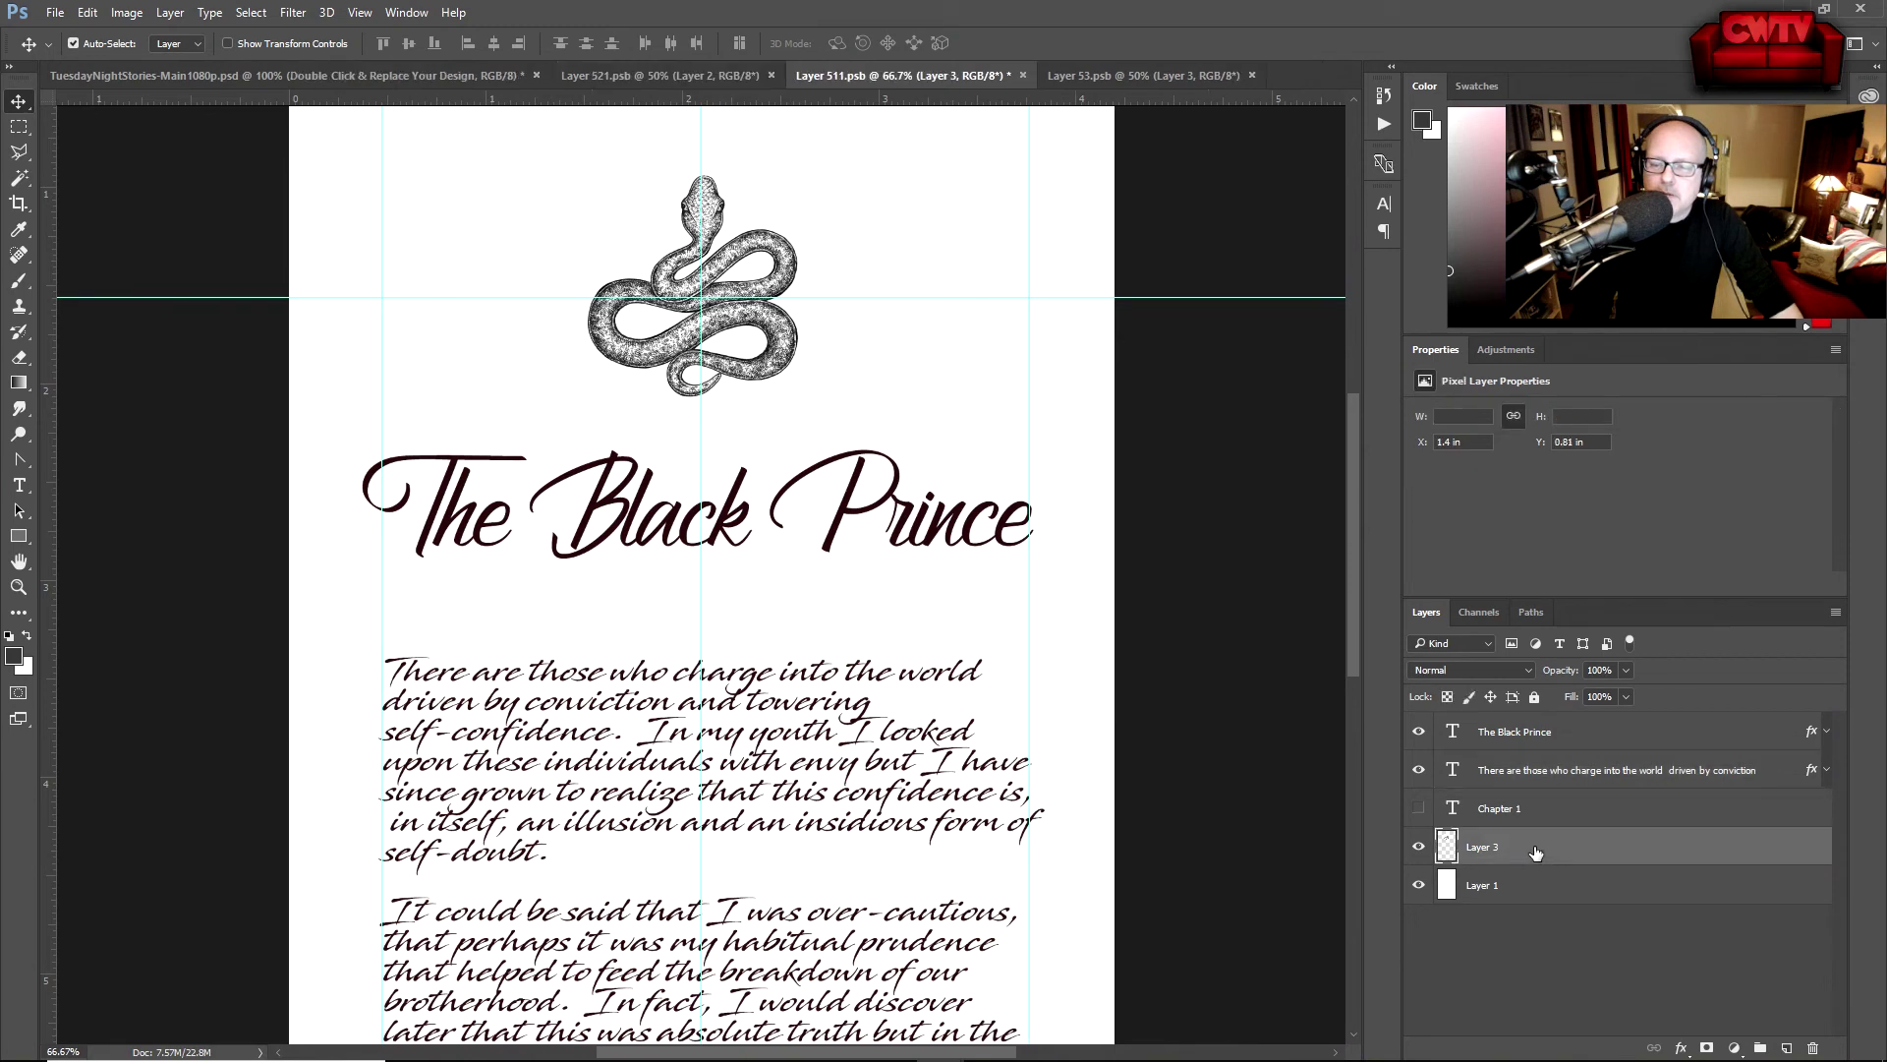
pyautogui.click(1418, 847)
pyautogui.click(1417, 847)
pyautogui.click(1417, 847)
pyautogui.click(1418, 848)
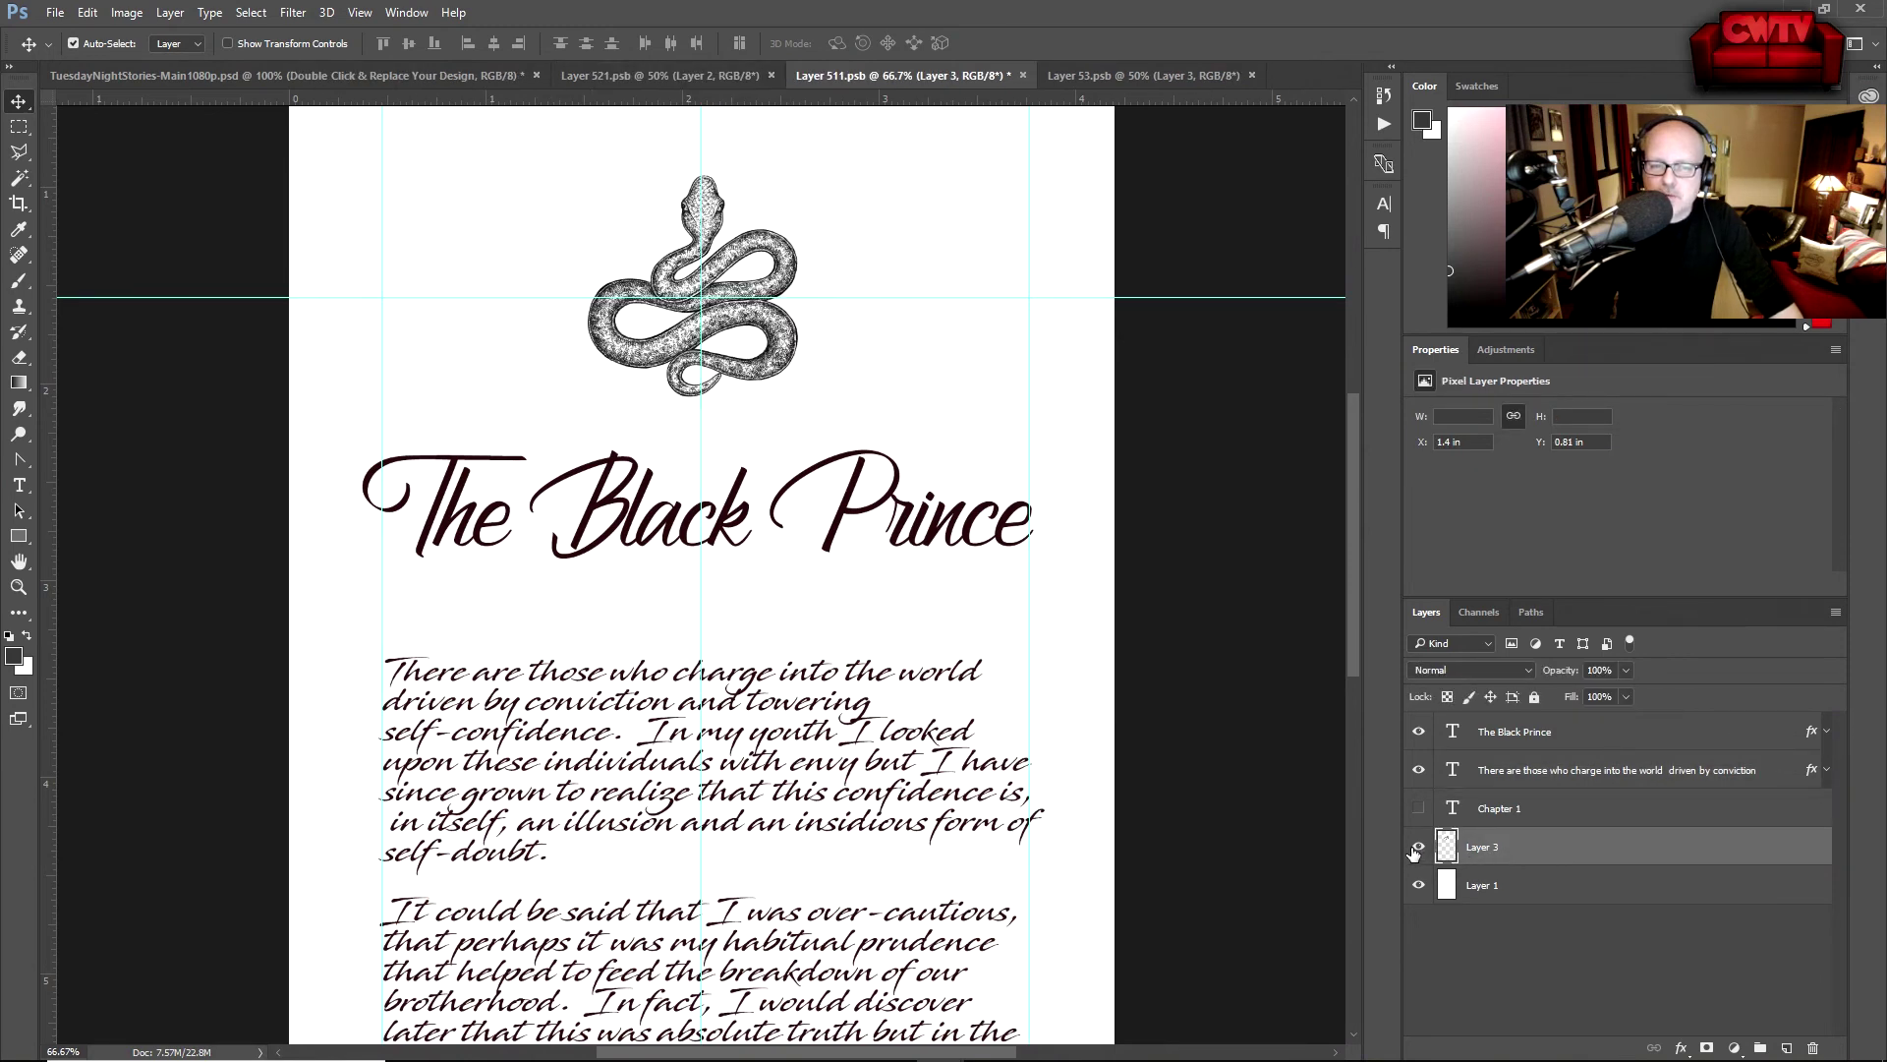
pyautogui.click(170, 18)
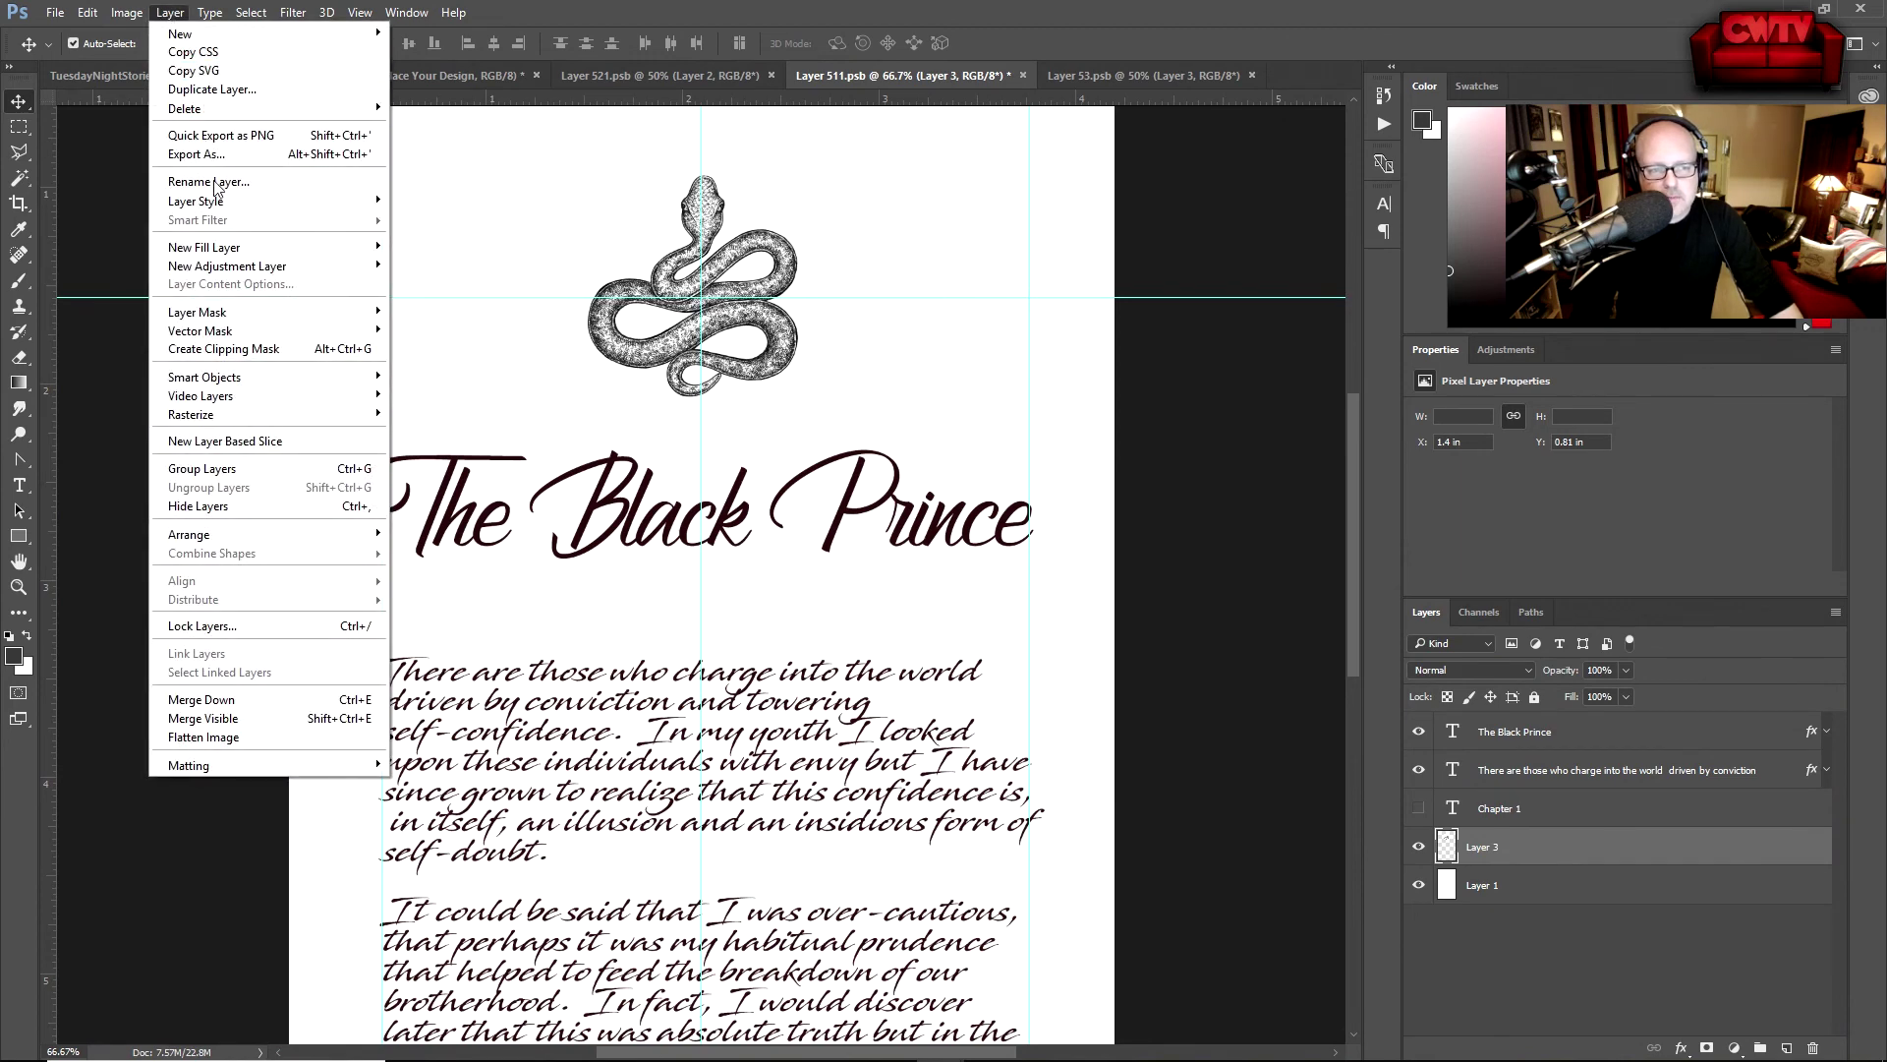
pyautogui.moveTo(233, 272)
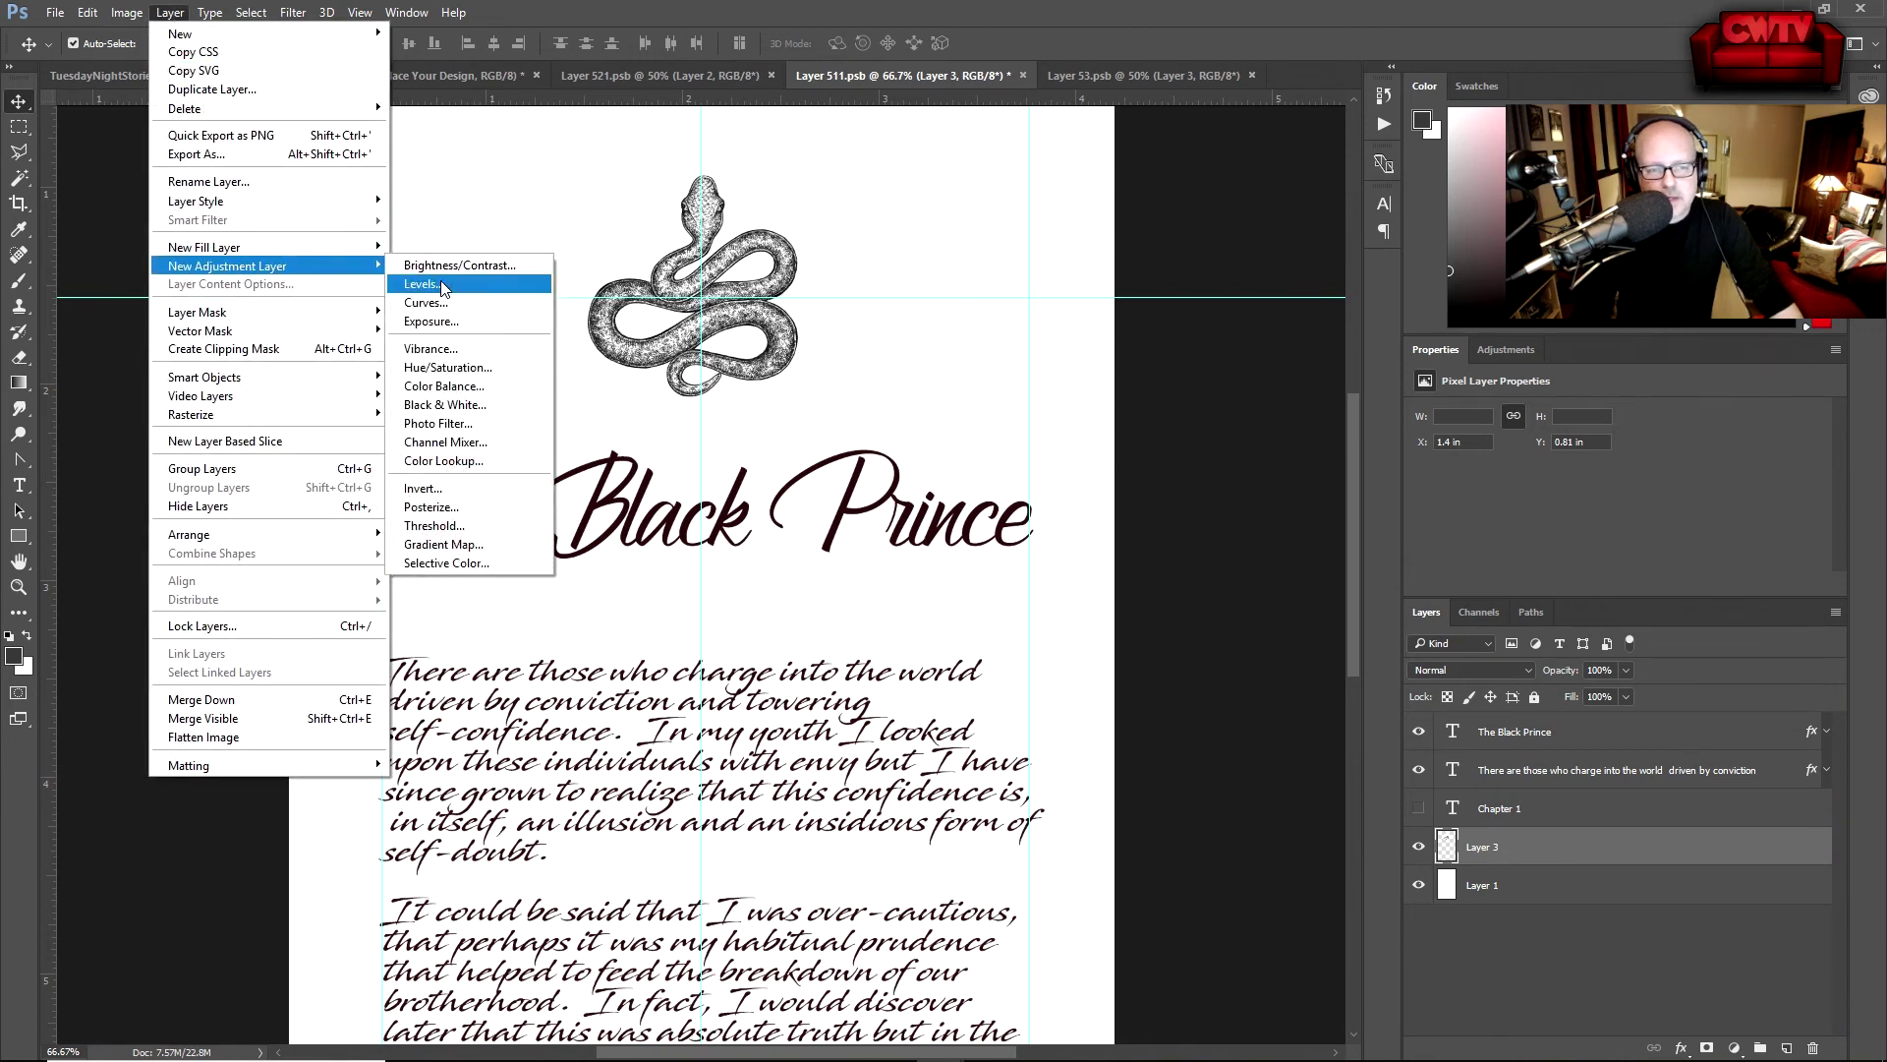
pyautogui.click(442, 366)
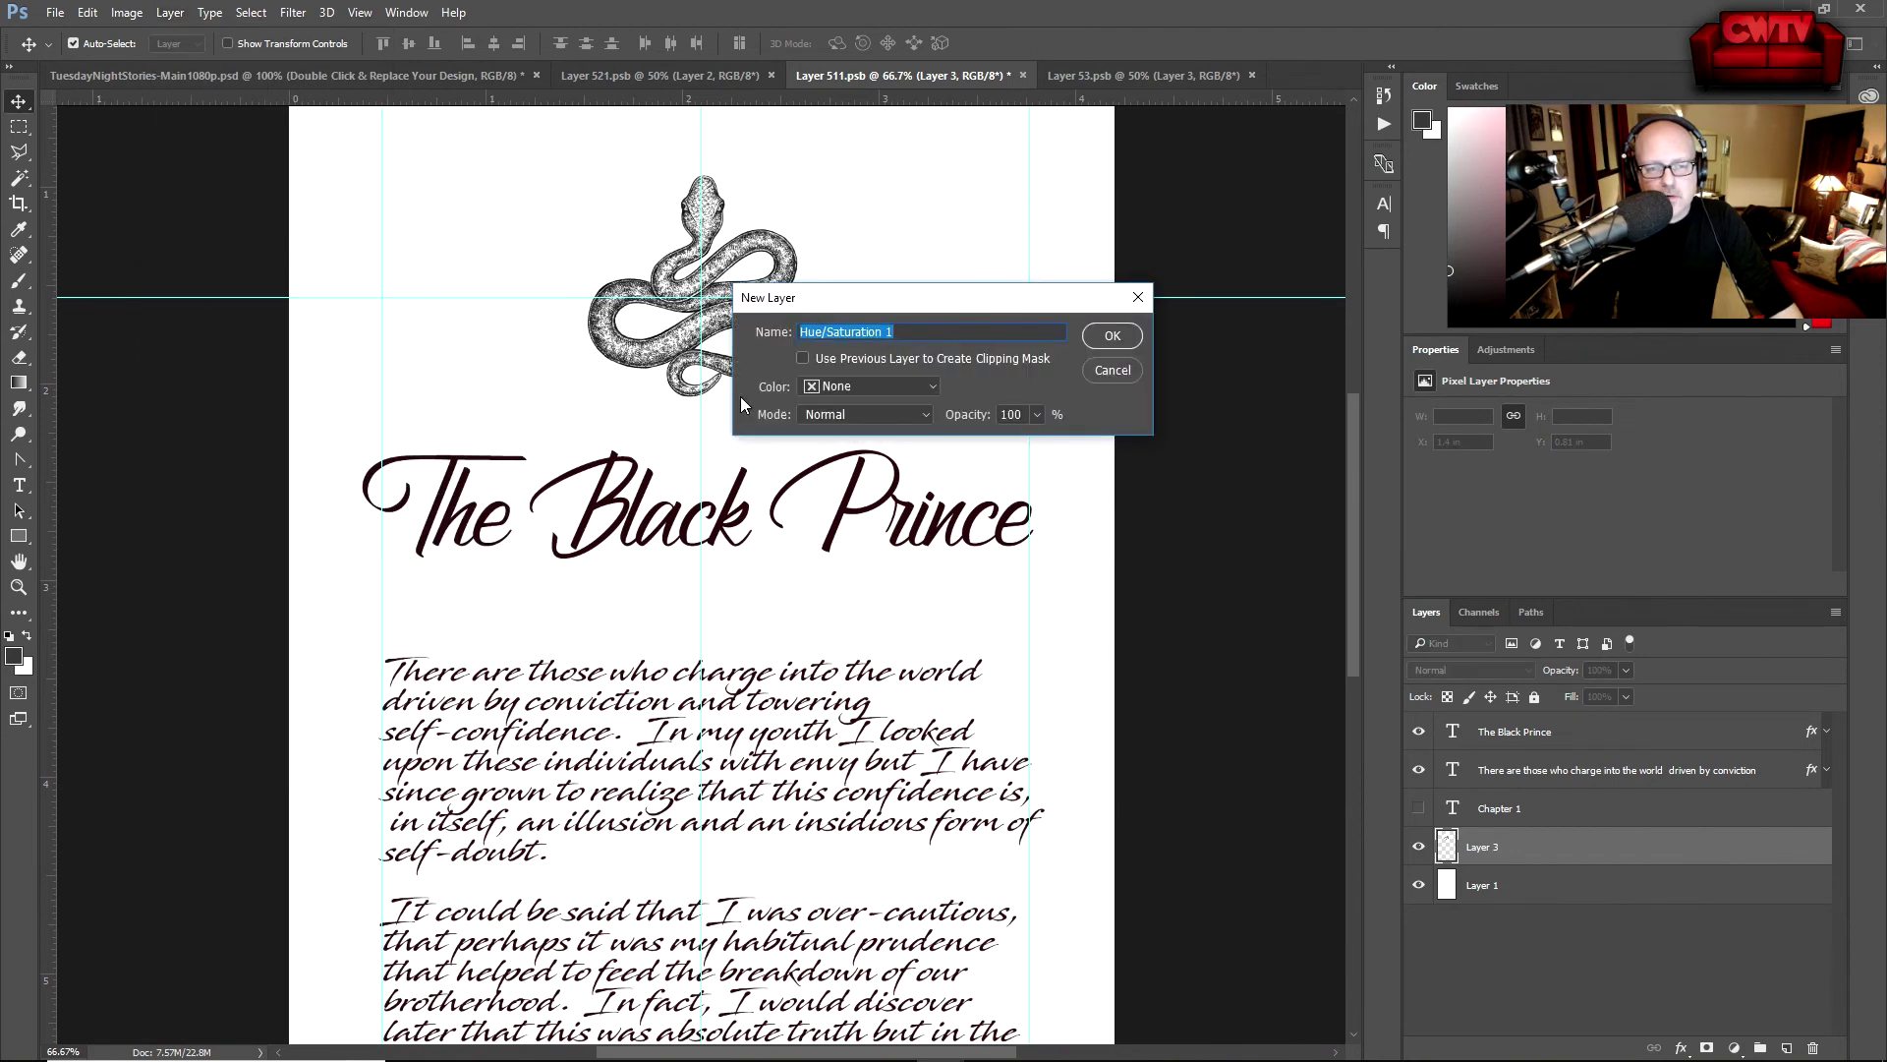
pyautogui.click(1115, 338)
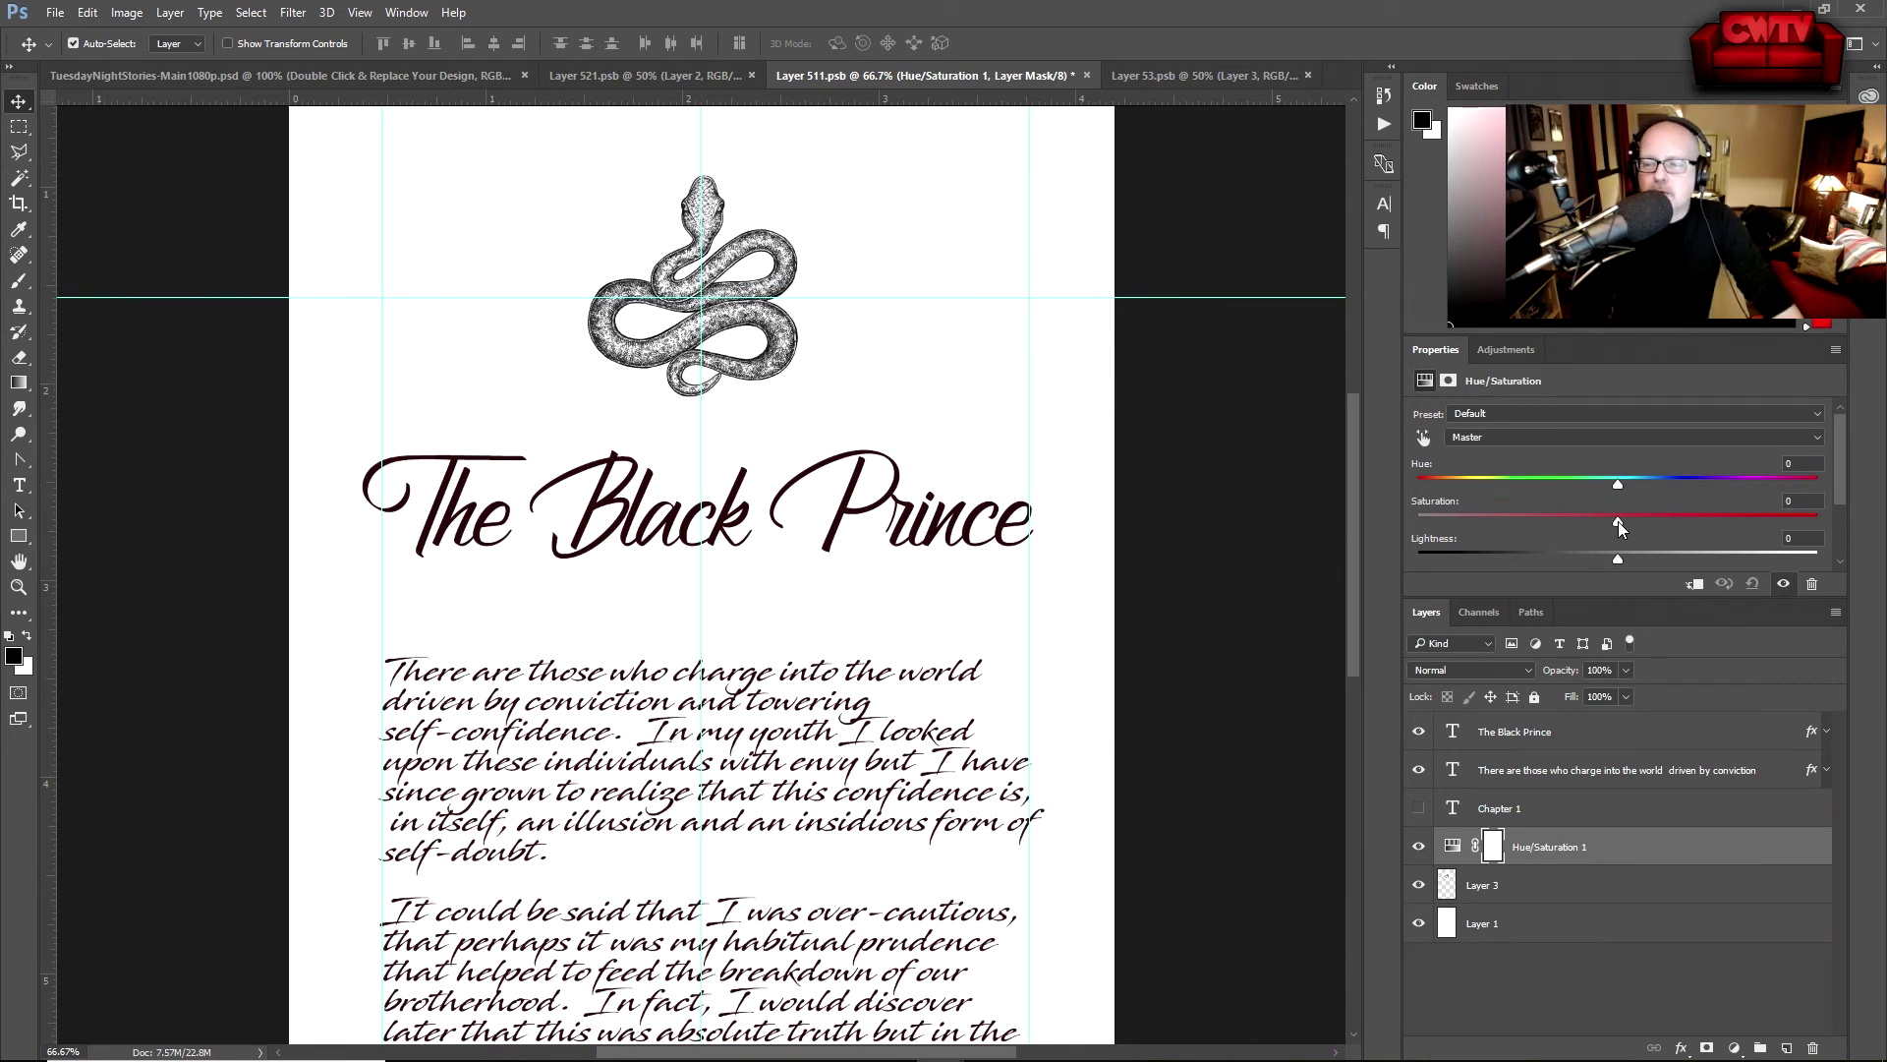
pyautogui.moveTo(1617, 521)
pyautogui.mouseDown()
pyautogui.moveTo(1728, 537)
pyautogui.moveTo(1618, 521)
pyautogui.mouseUp()
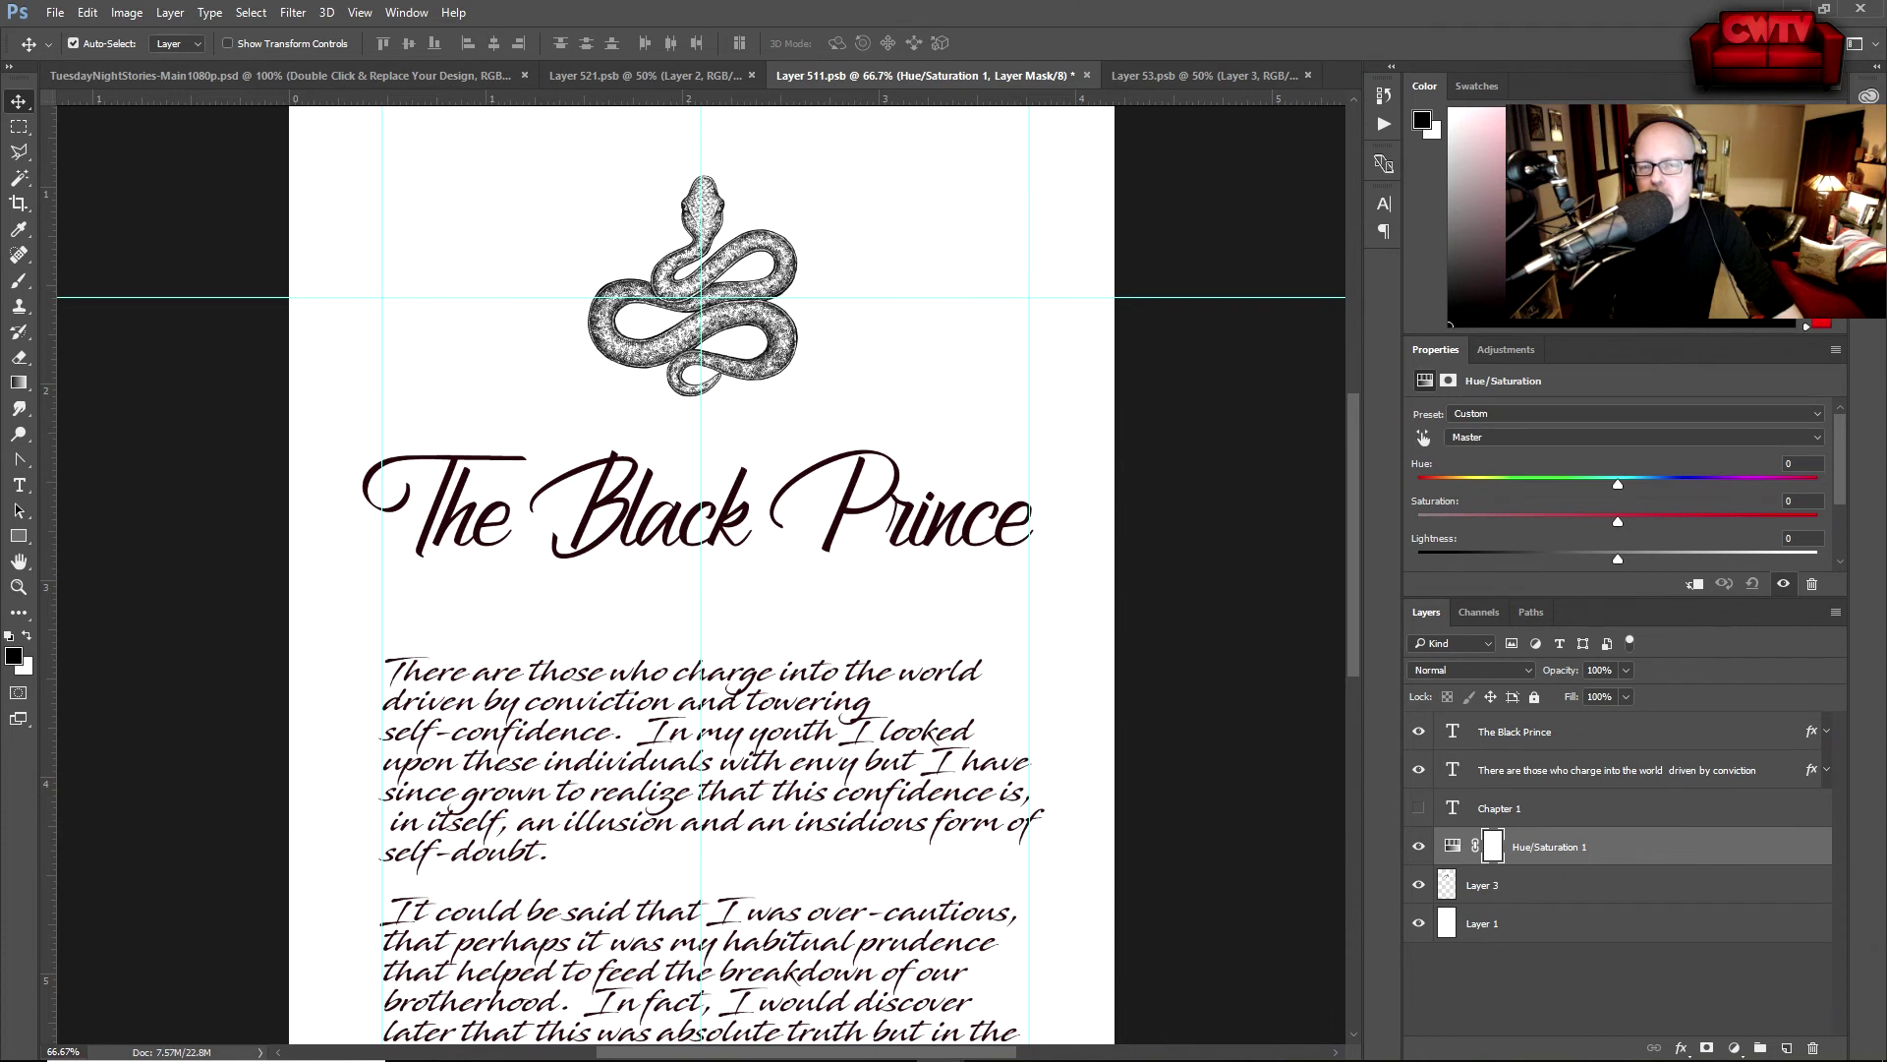
pyautogui.click(1551, 316)
pyautogui.moveTo(1619, 493); pyautogui.dragTo(1622, 493)
pyautogui.click(1599, 477)
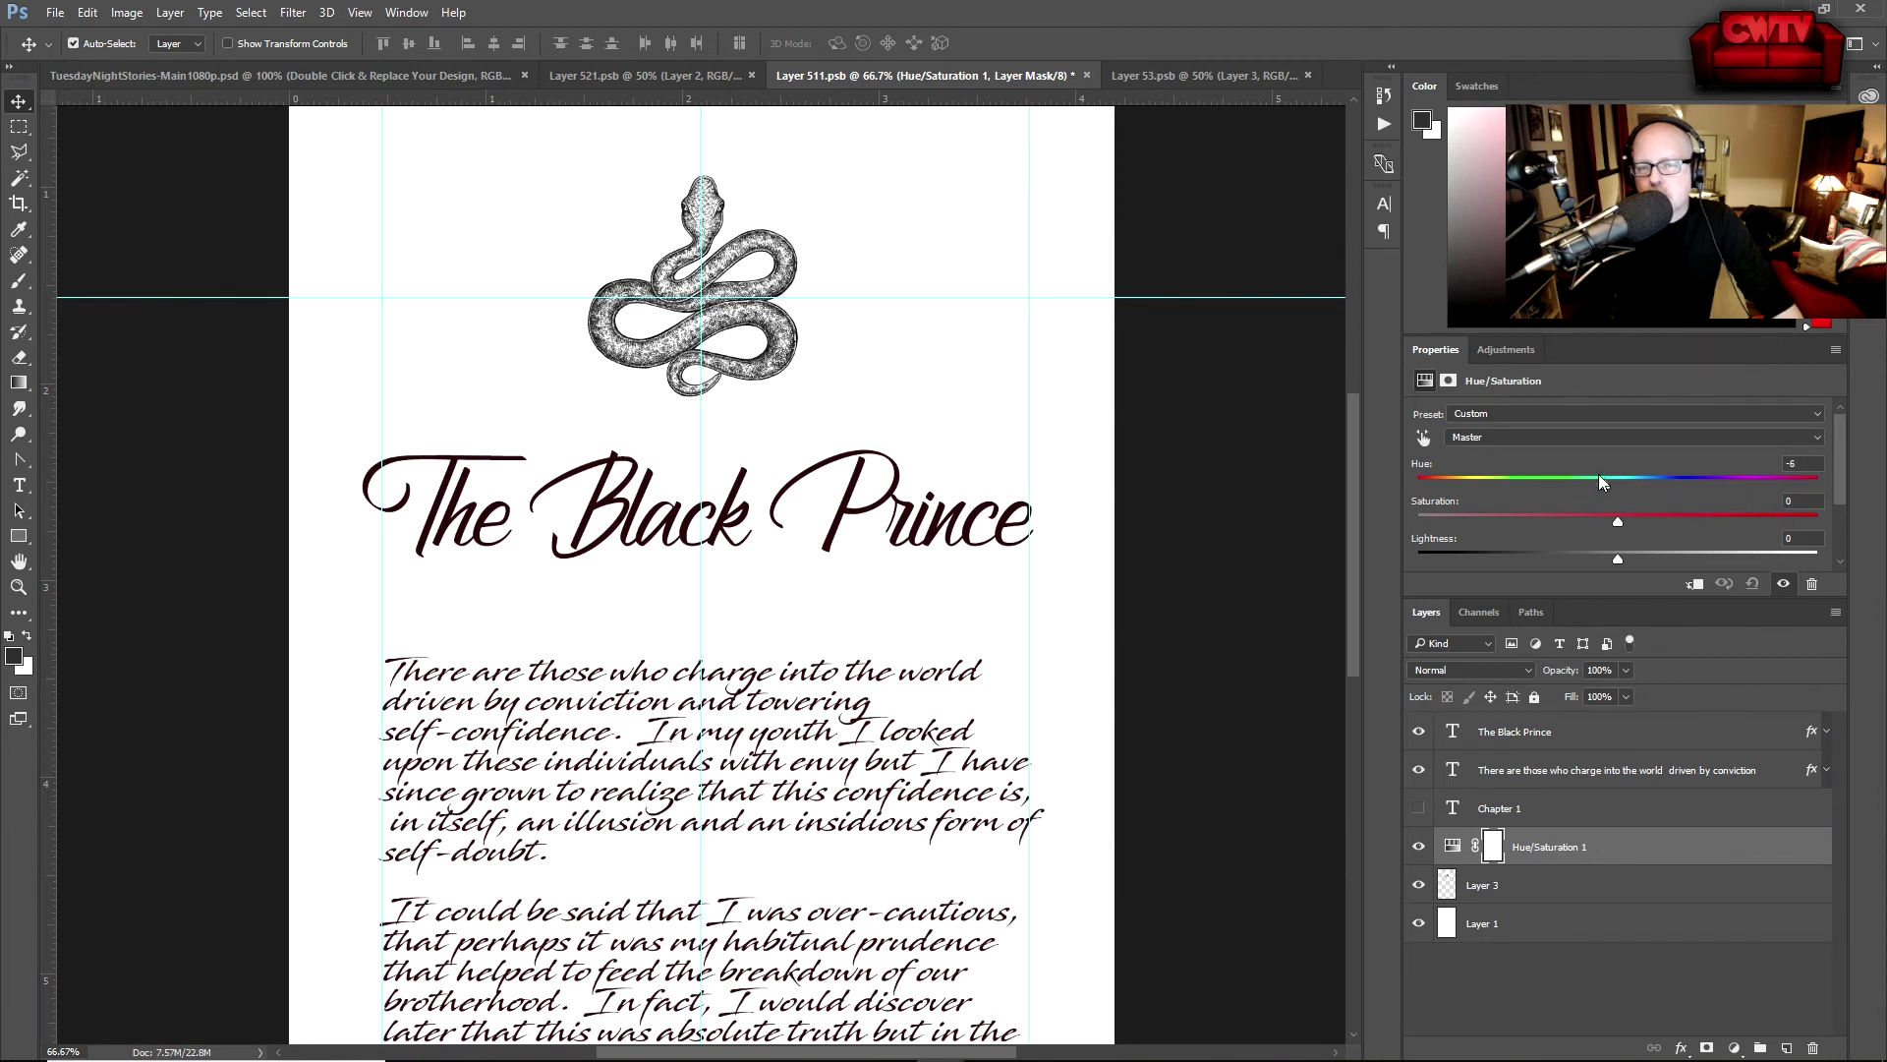
pyautogui.moveTo(1431, 487); pyautogui.dragTo(1619, 498)
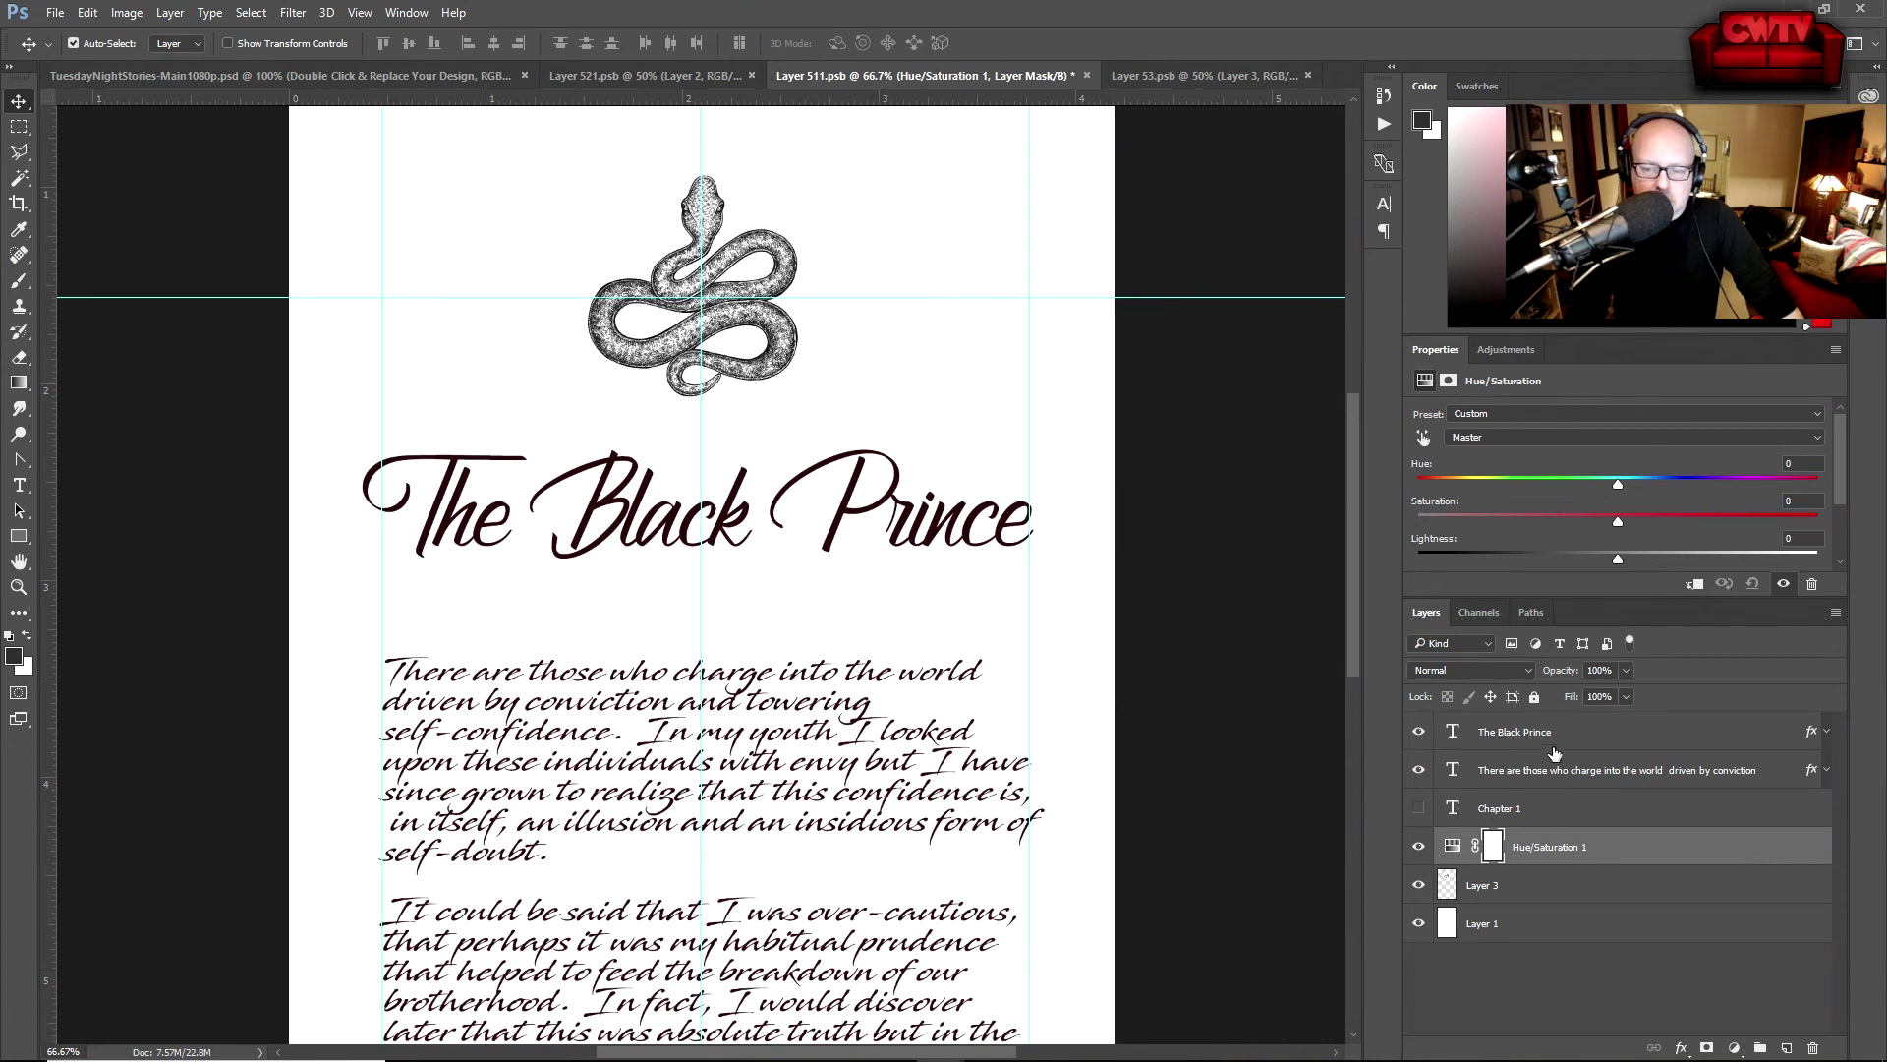
pyautogui.moveTo(1594, 847); pyautogui.dragTo(1818, 1046)
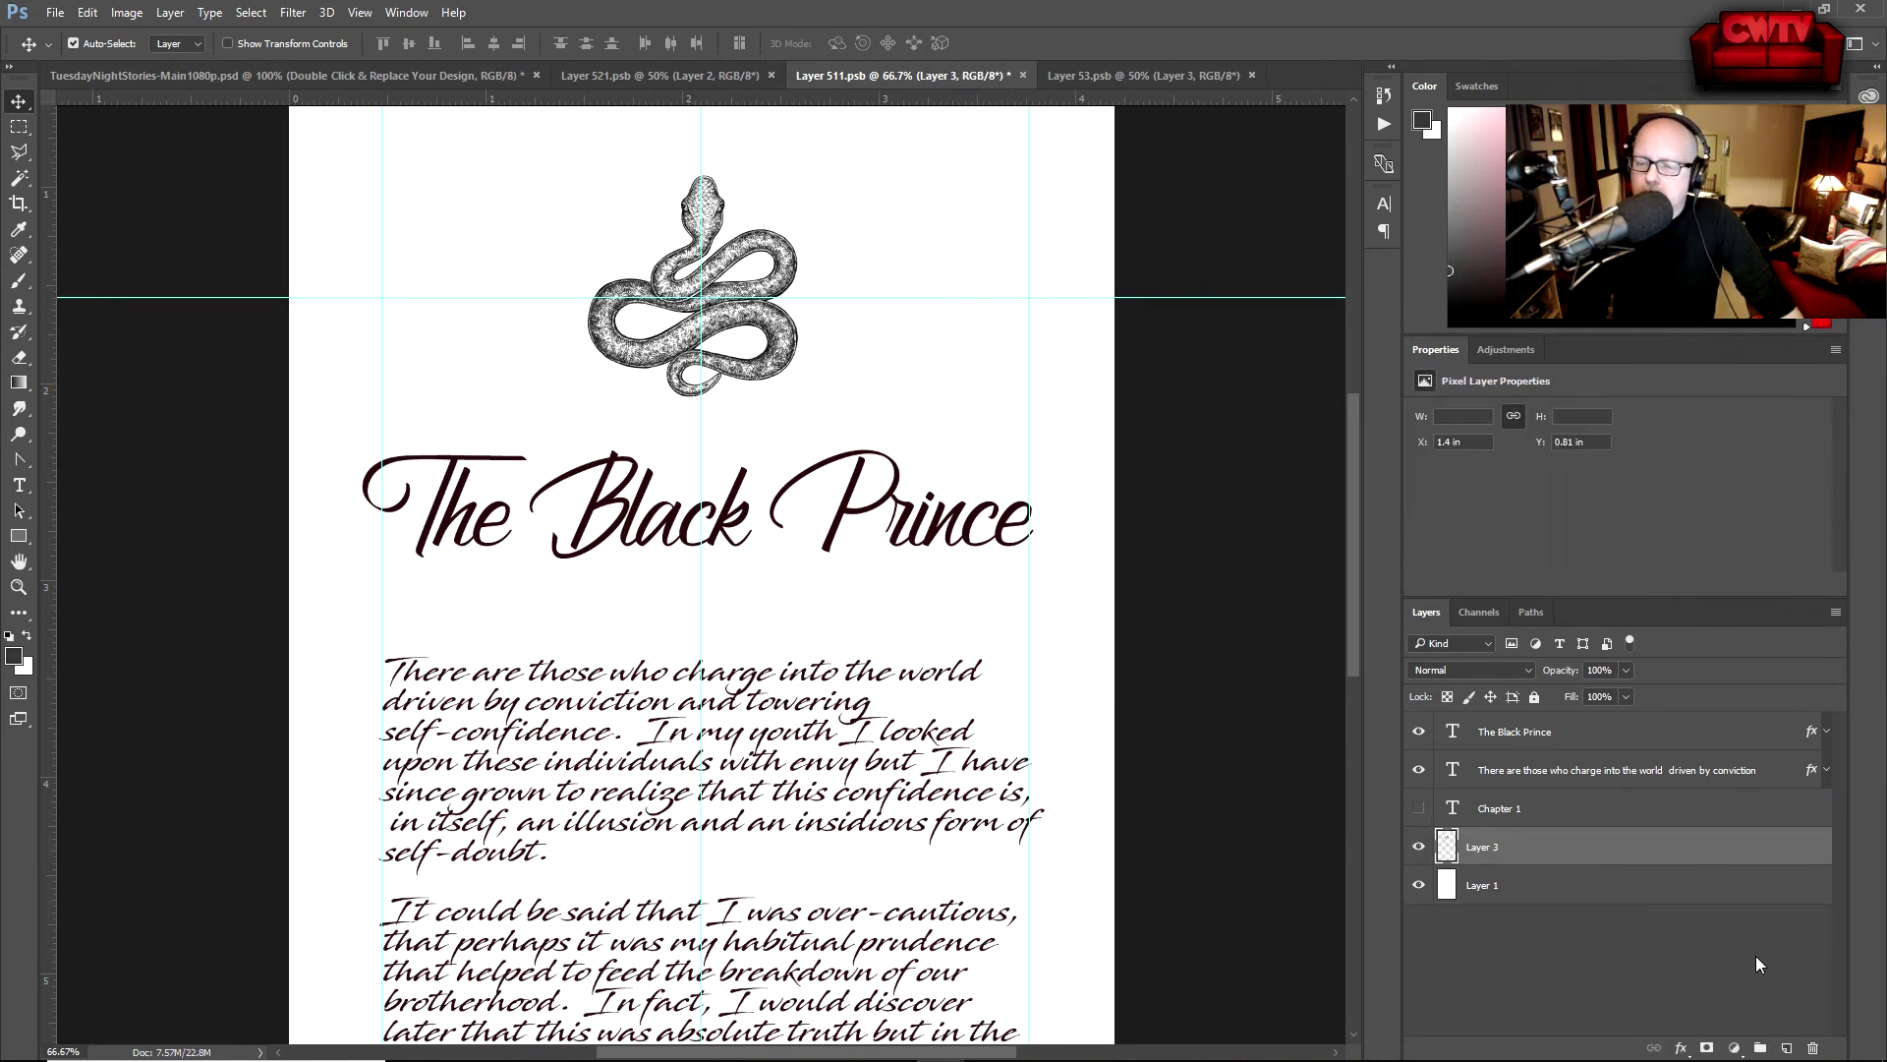
# - Save The Black Prince page and pan the TuesdayNightStories mockup to view the open book
pyautogui.hotkey('ctrl', 's')
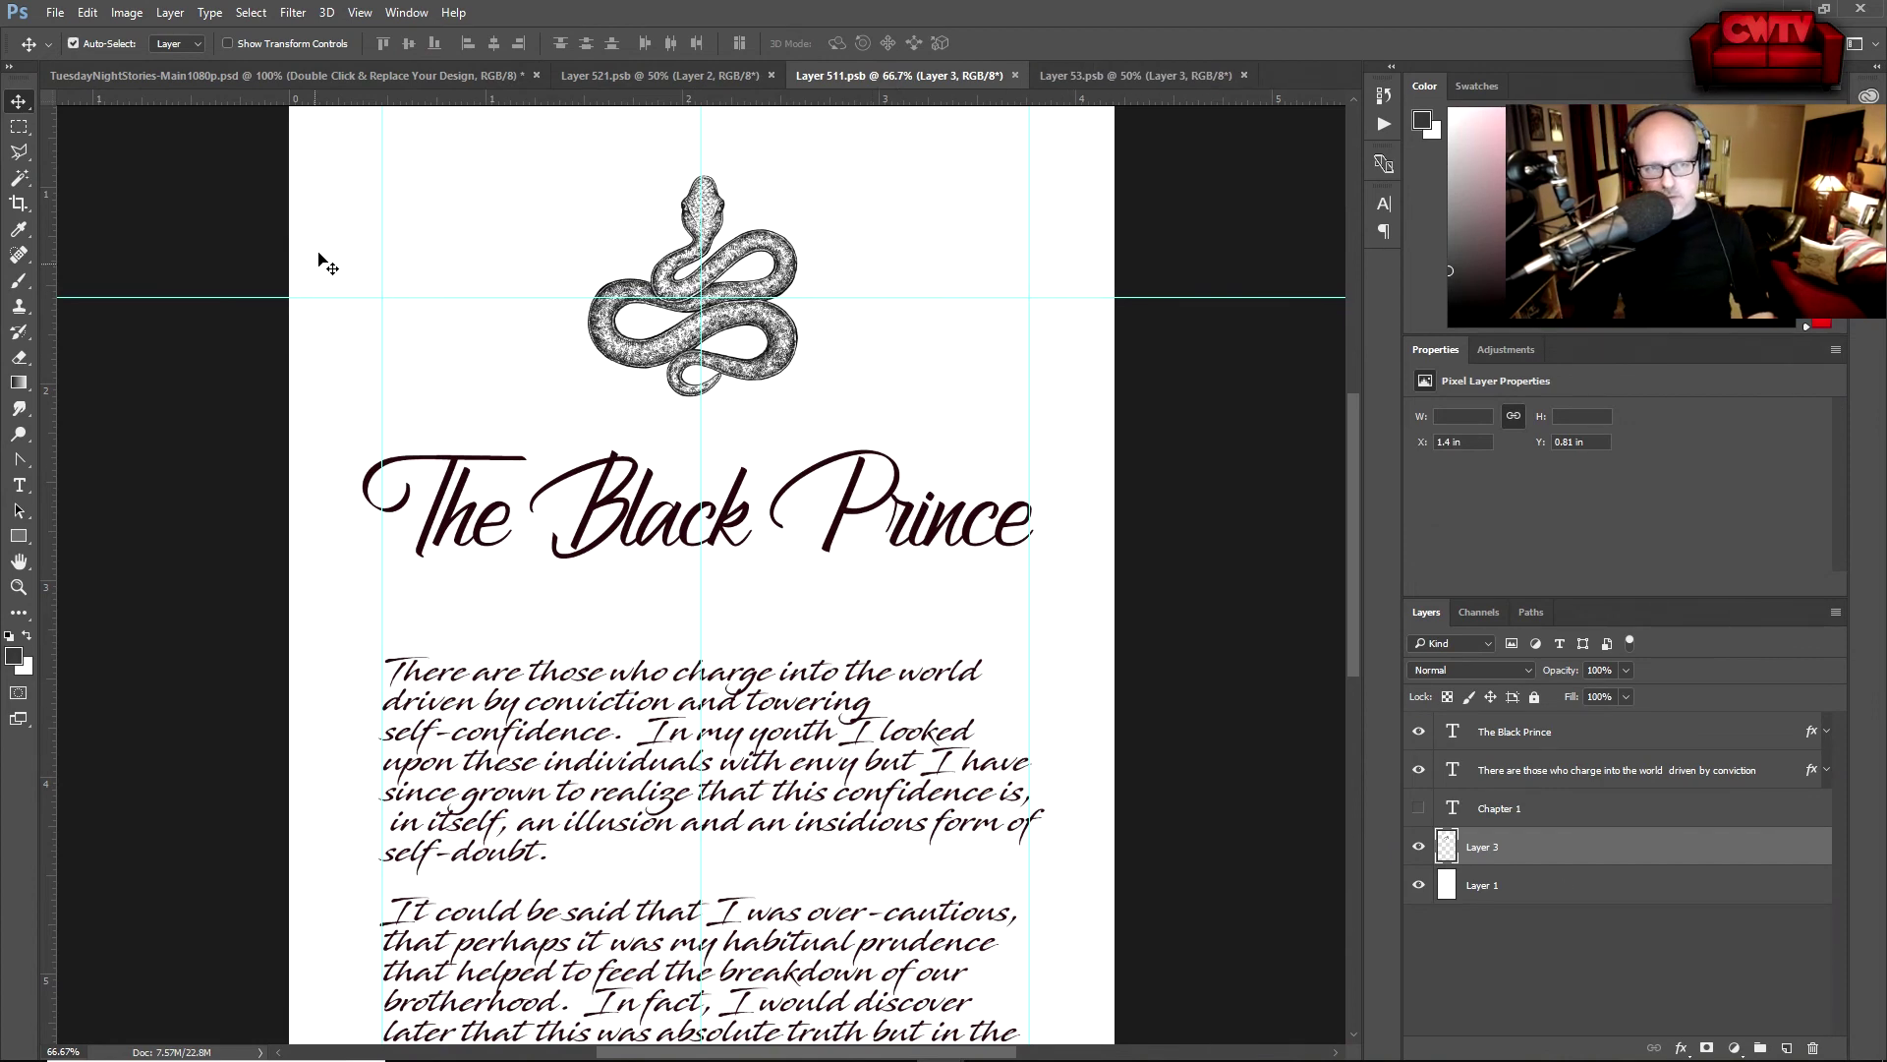
pyautogui.click(260, 76)
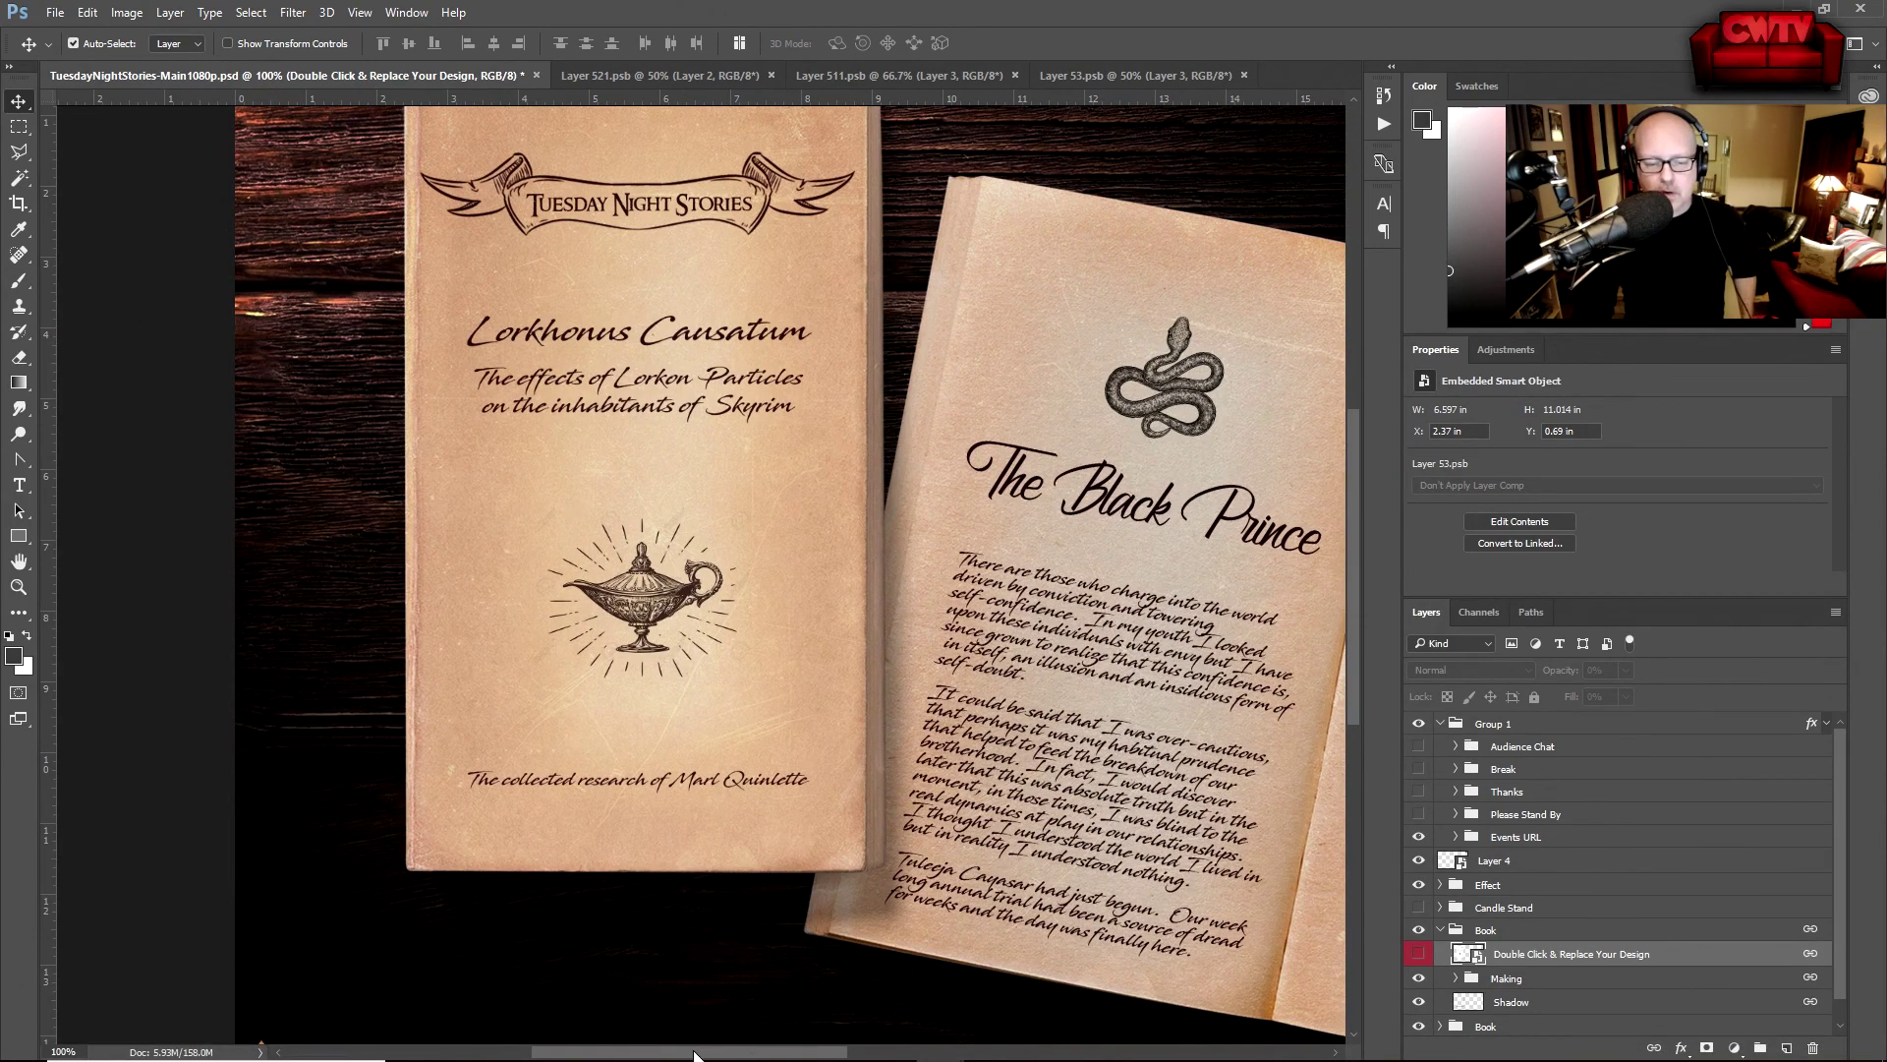
pyautogui.moveTo(685, 1050); pyautogui.dragTo(786, 1051)
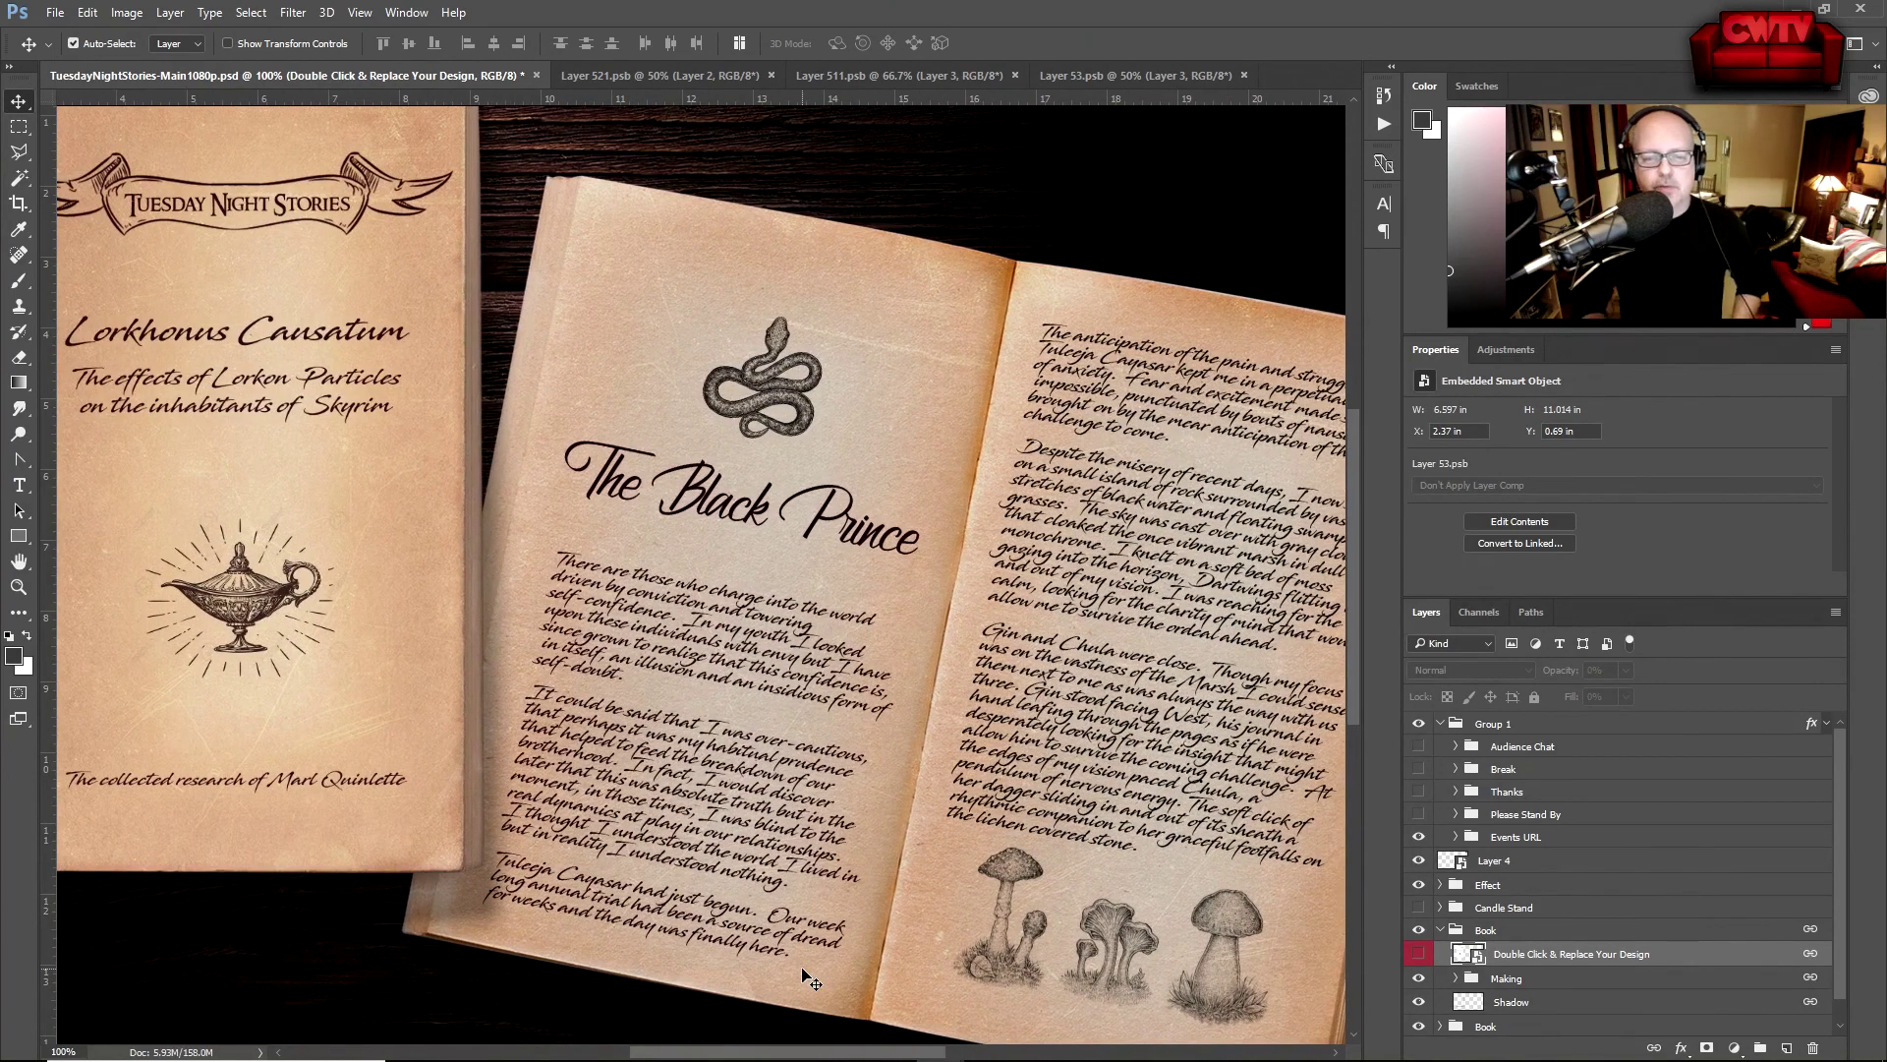
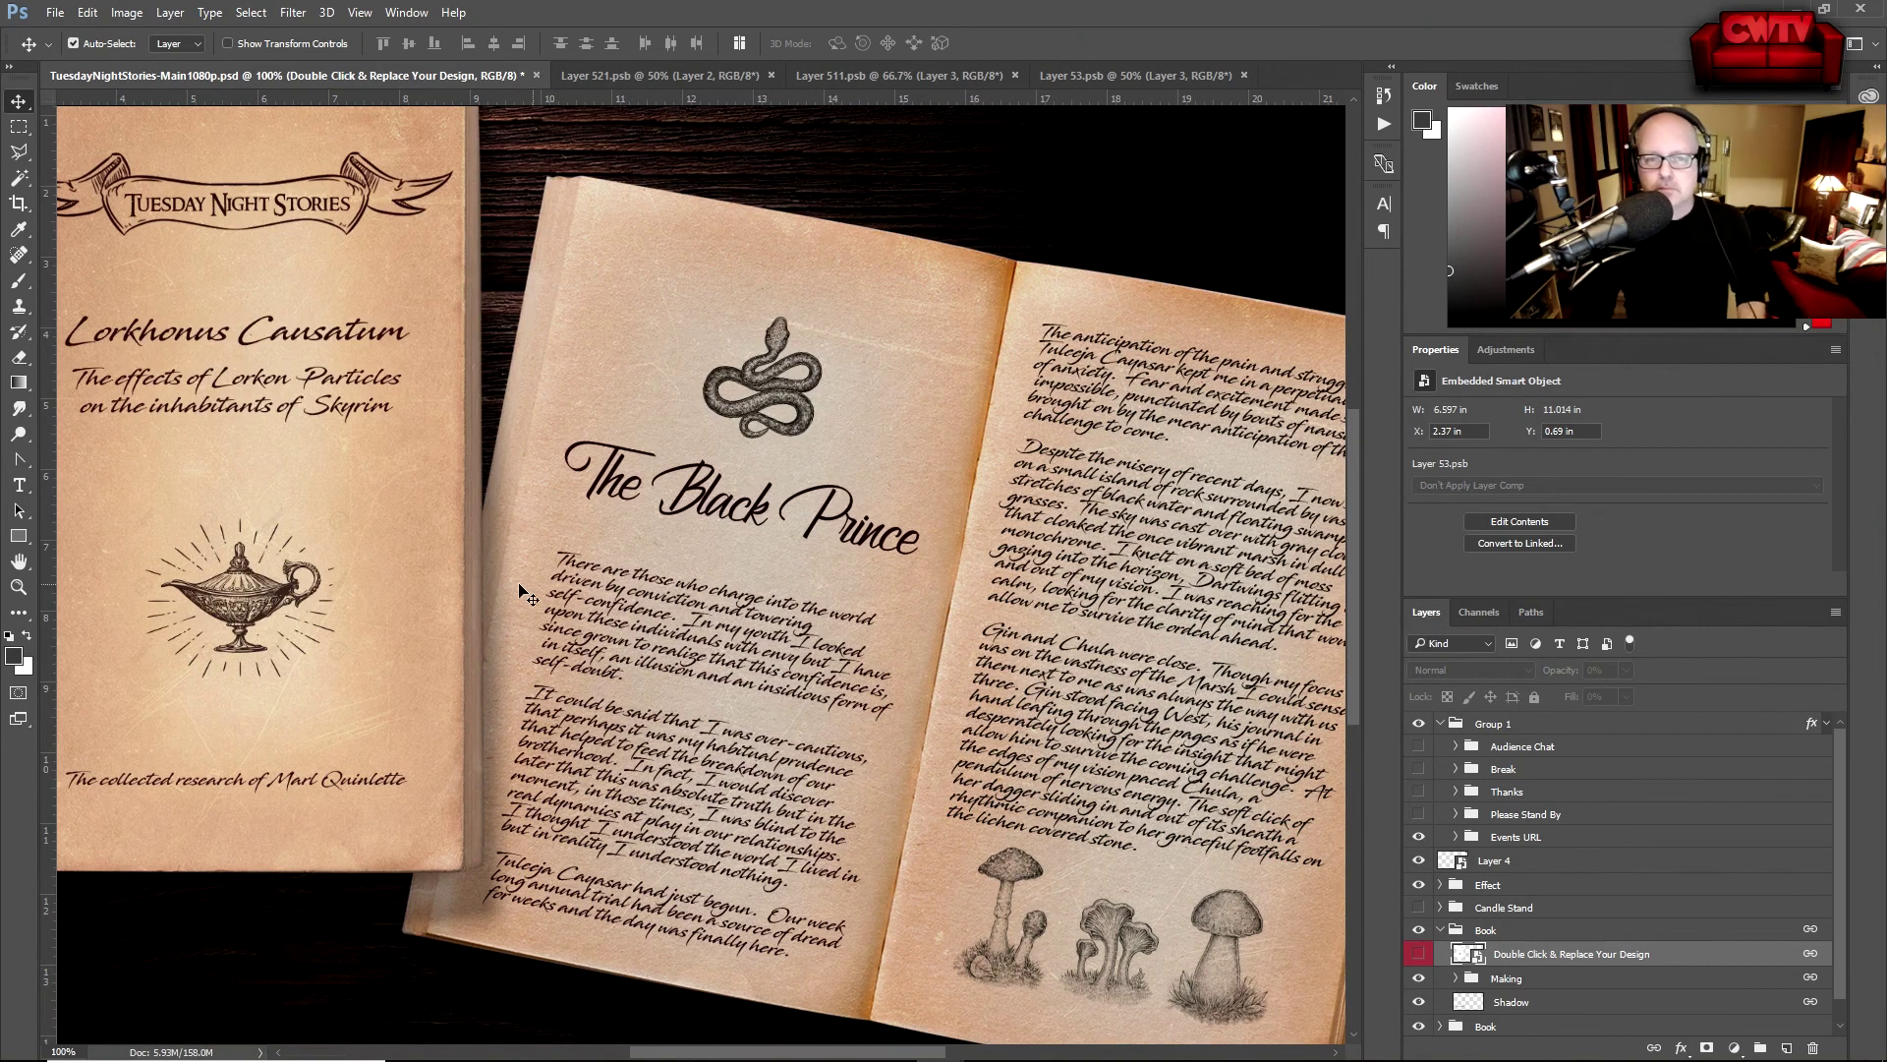
# - Paste the copied Color Overlay style onto the page text layer in Layer 521.psb and save
pyautogui.click(658, 79)
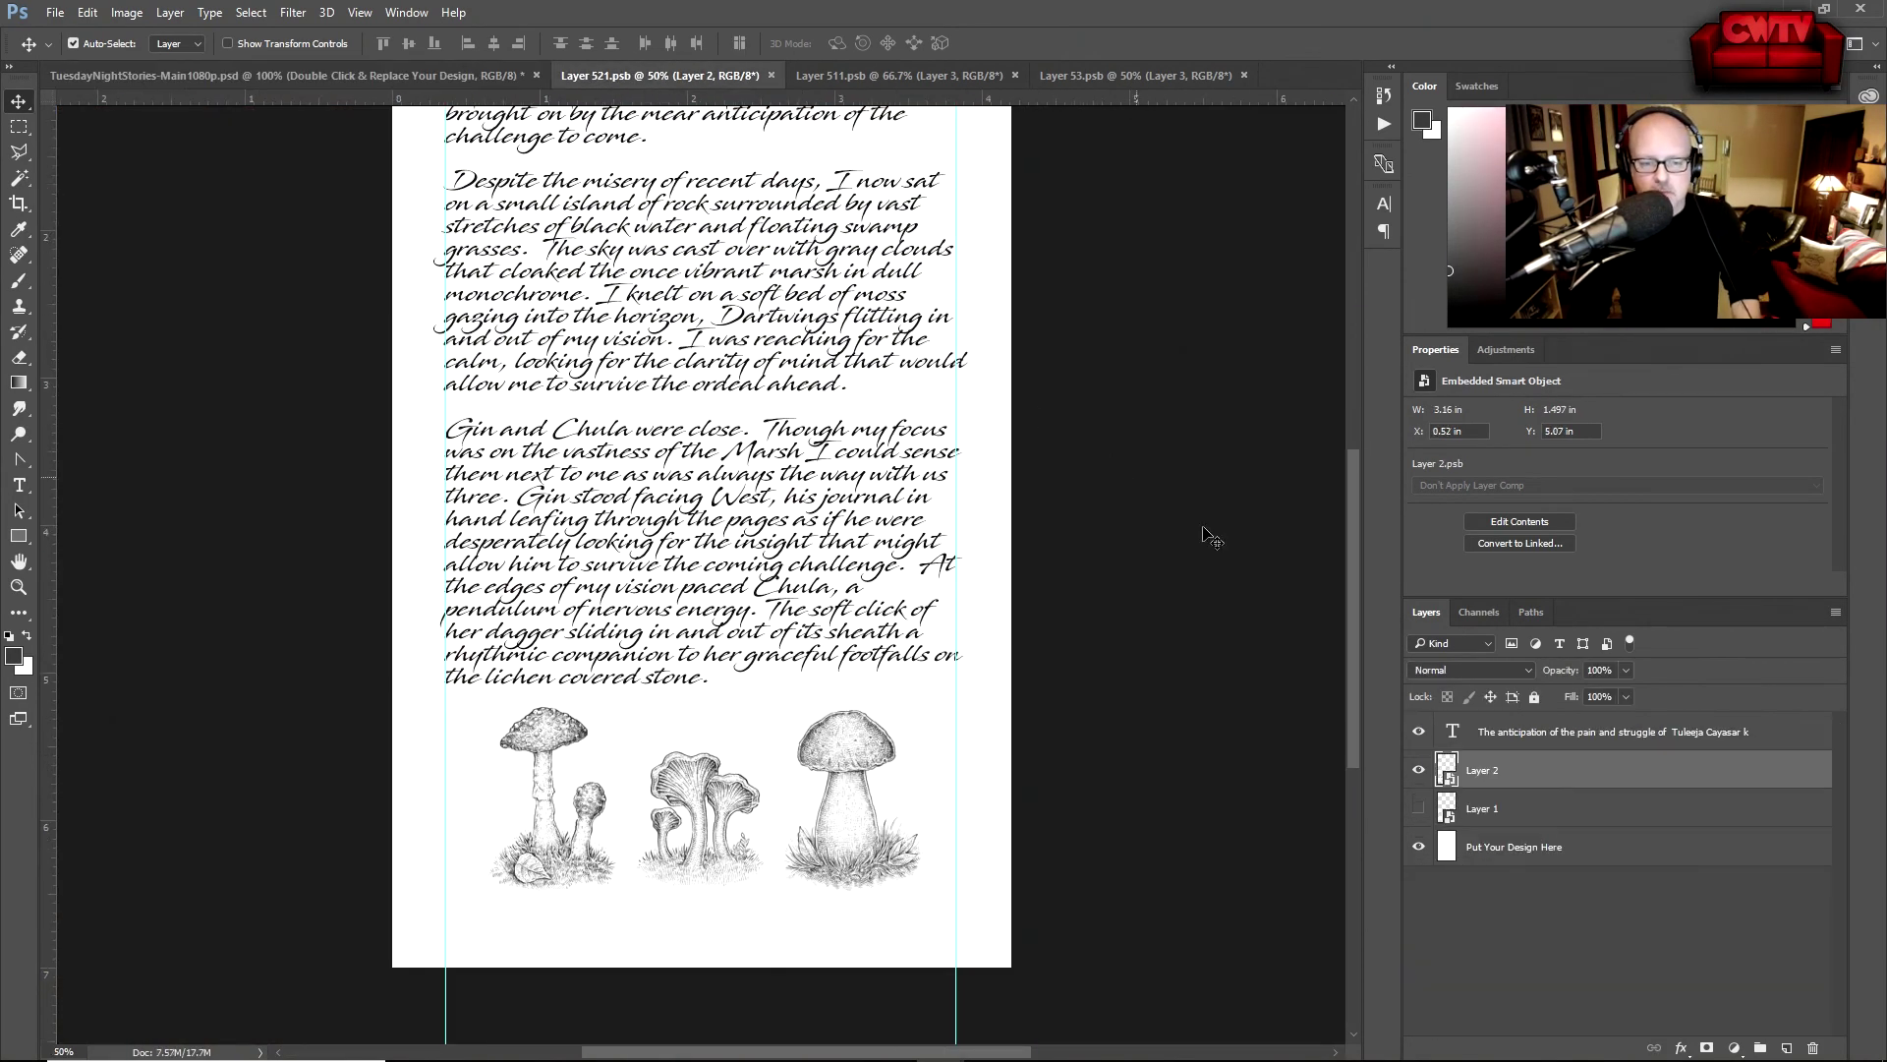
pyautogui.click(1777, 733)
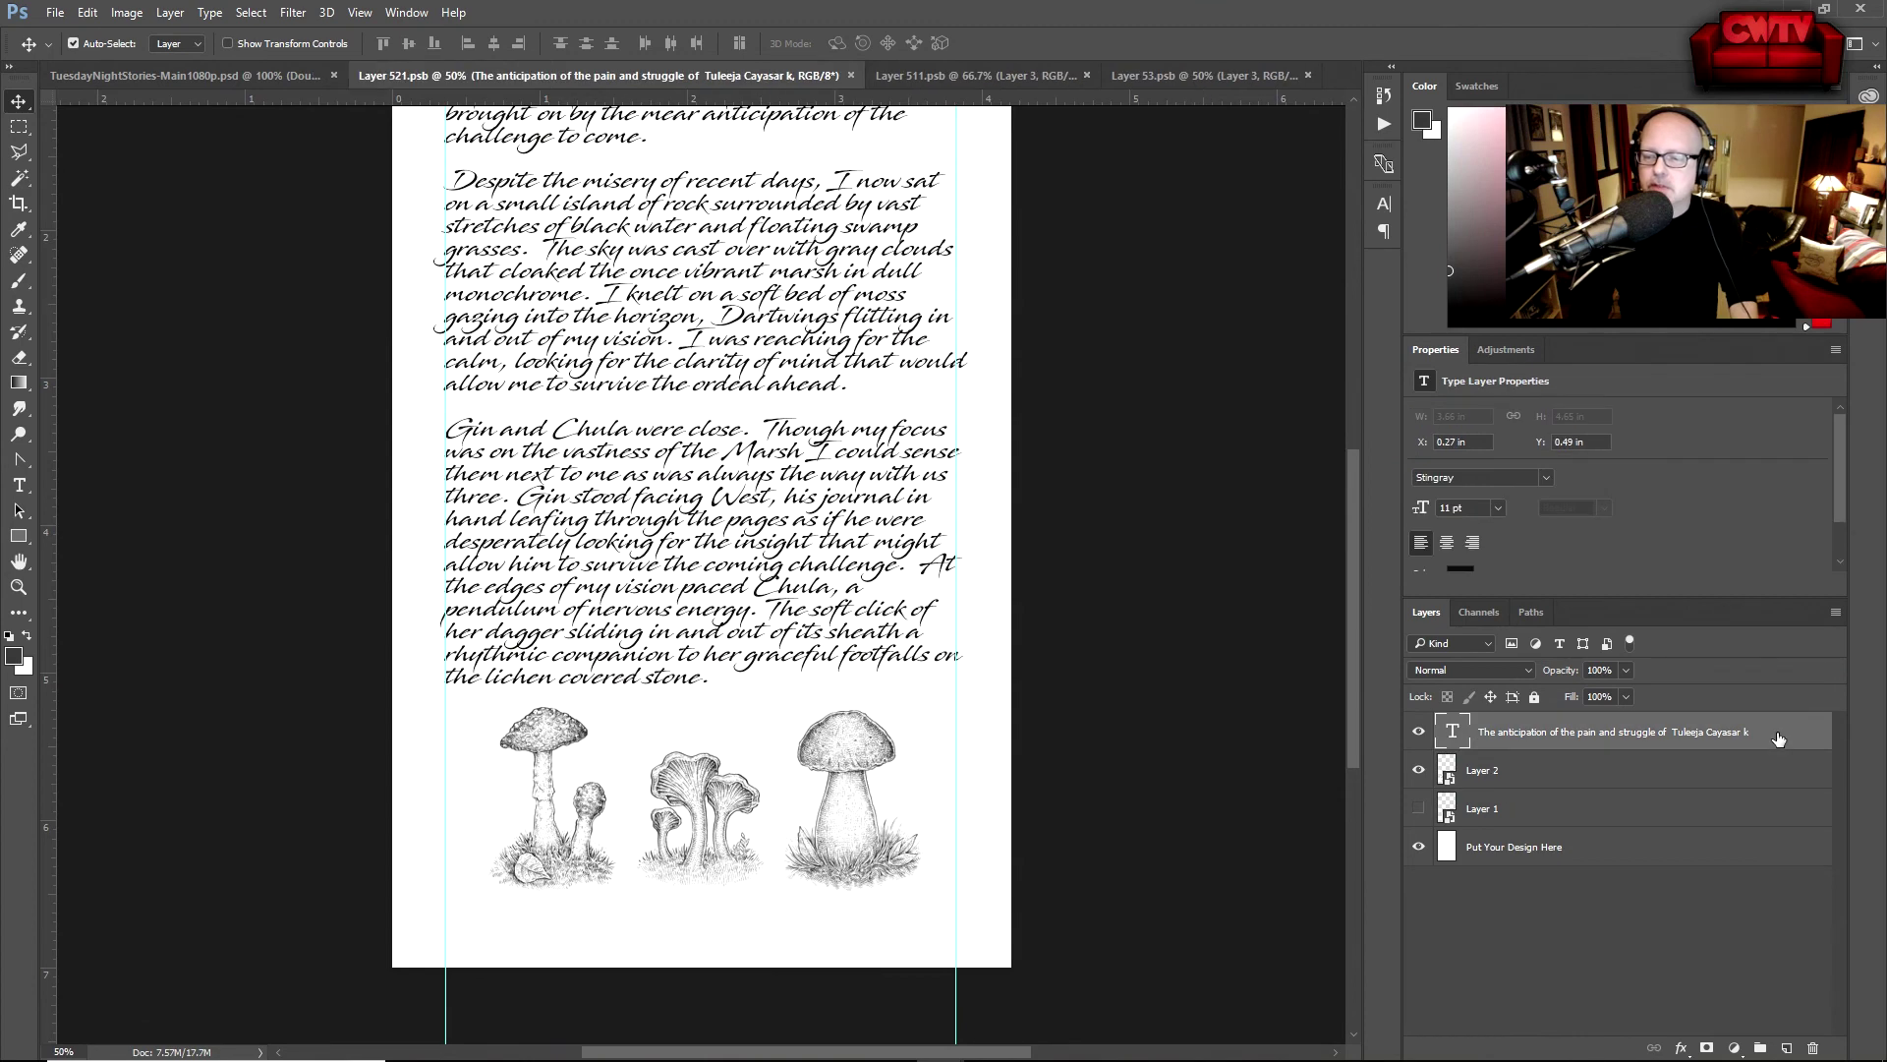
pyautogui.rightClick(1777, 732)
pyautogui.click(1461, 863)
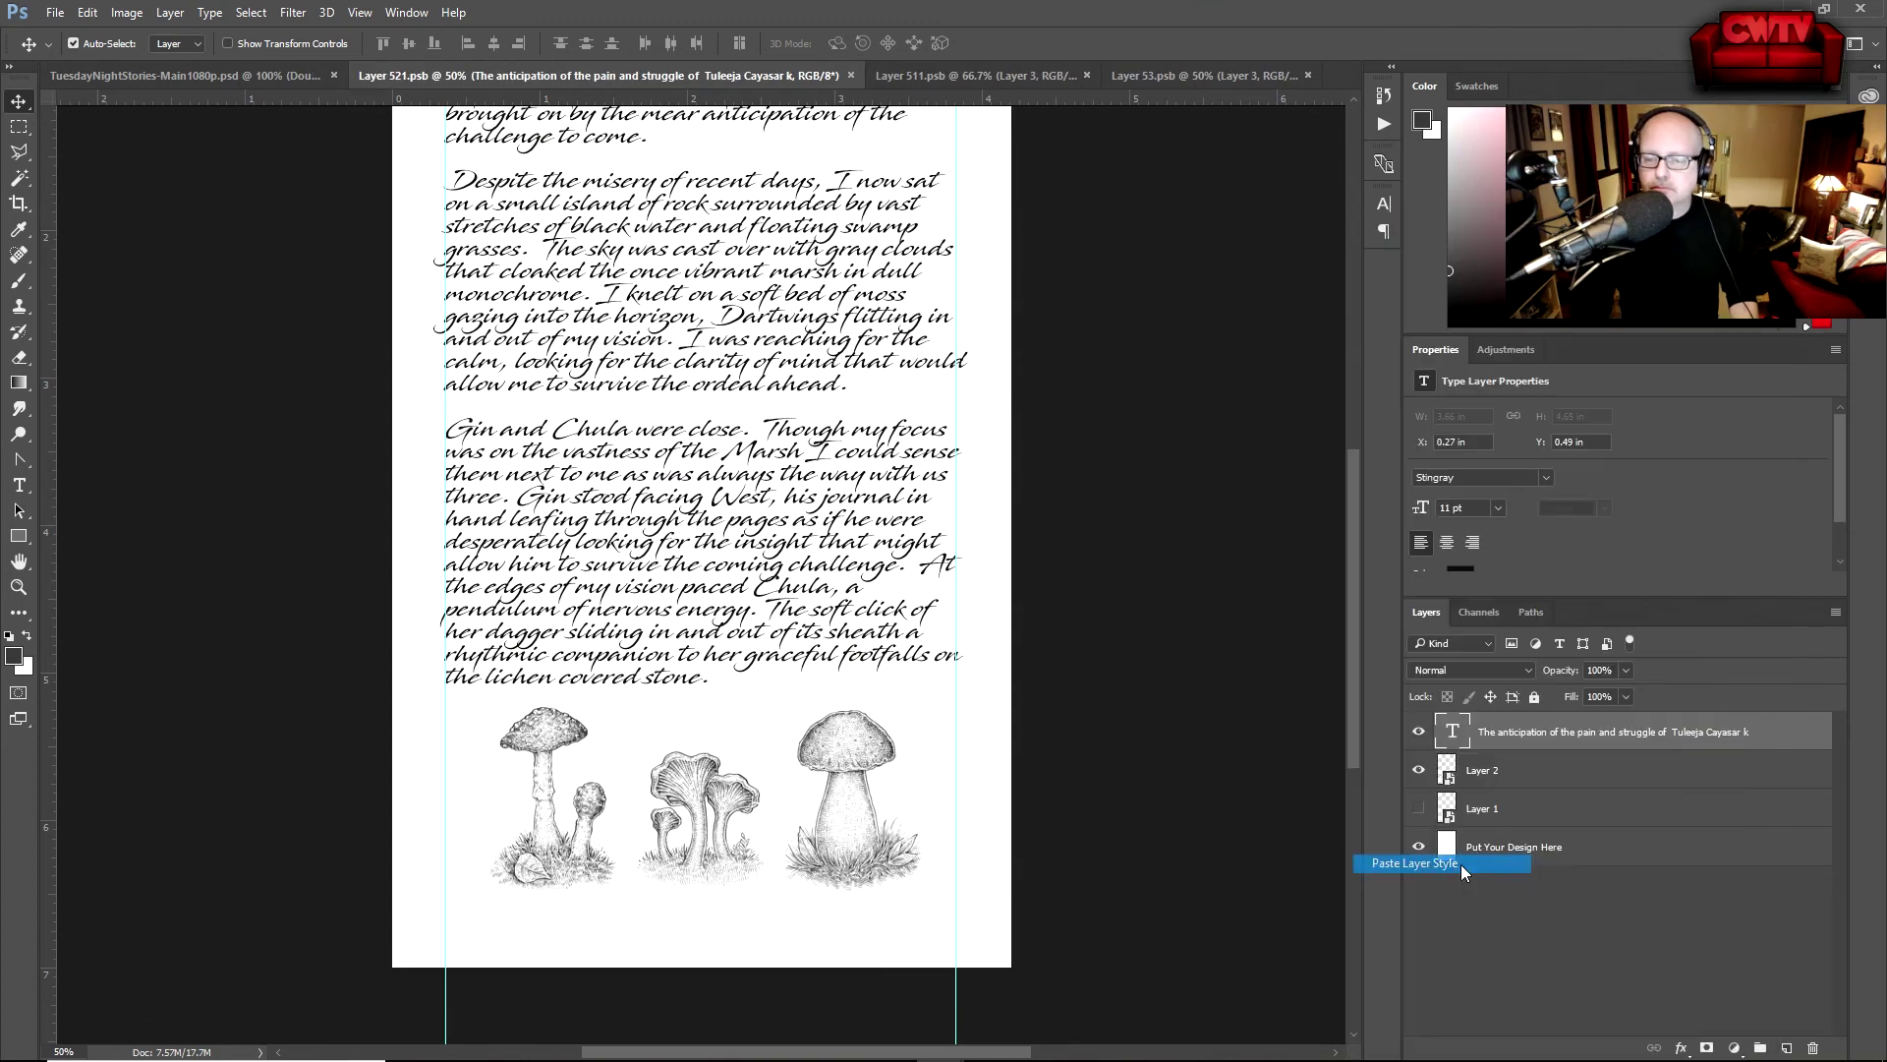
pyautogui.click(1826, 731)
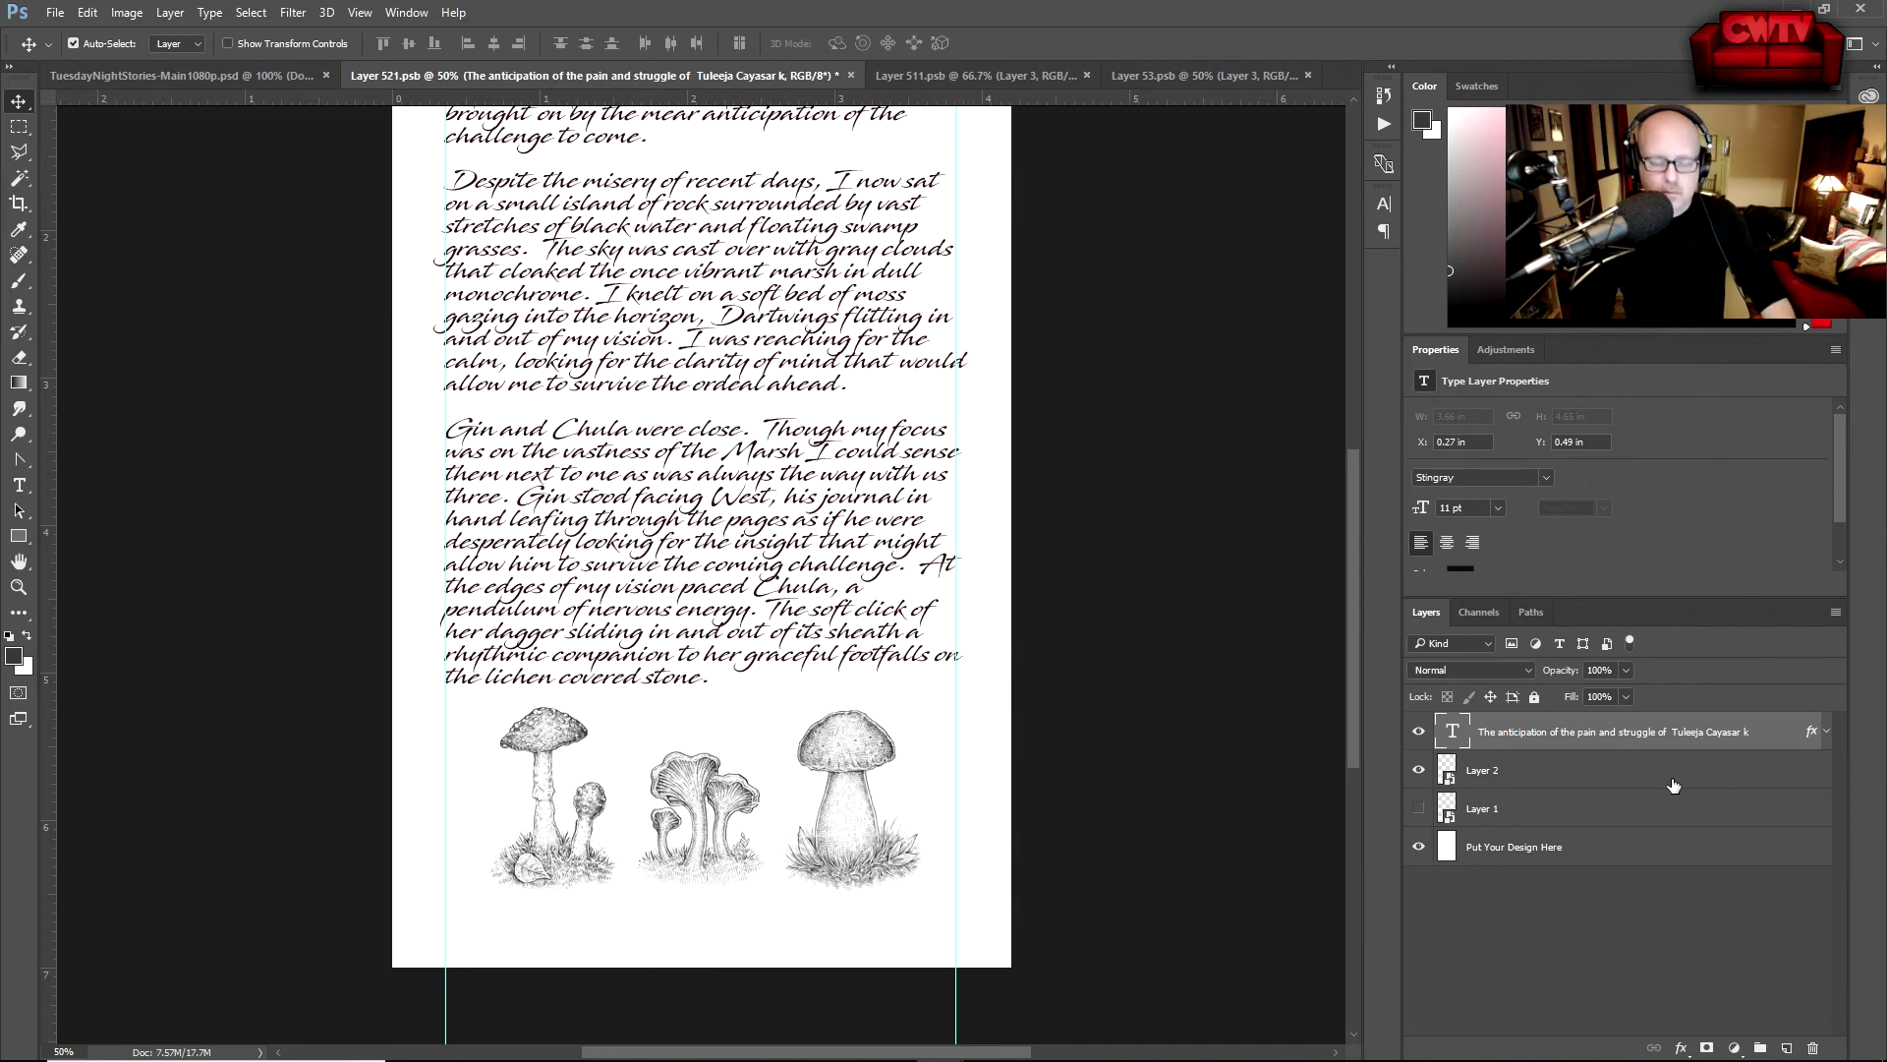
pyautogui.hotkey('ctrl', 's')
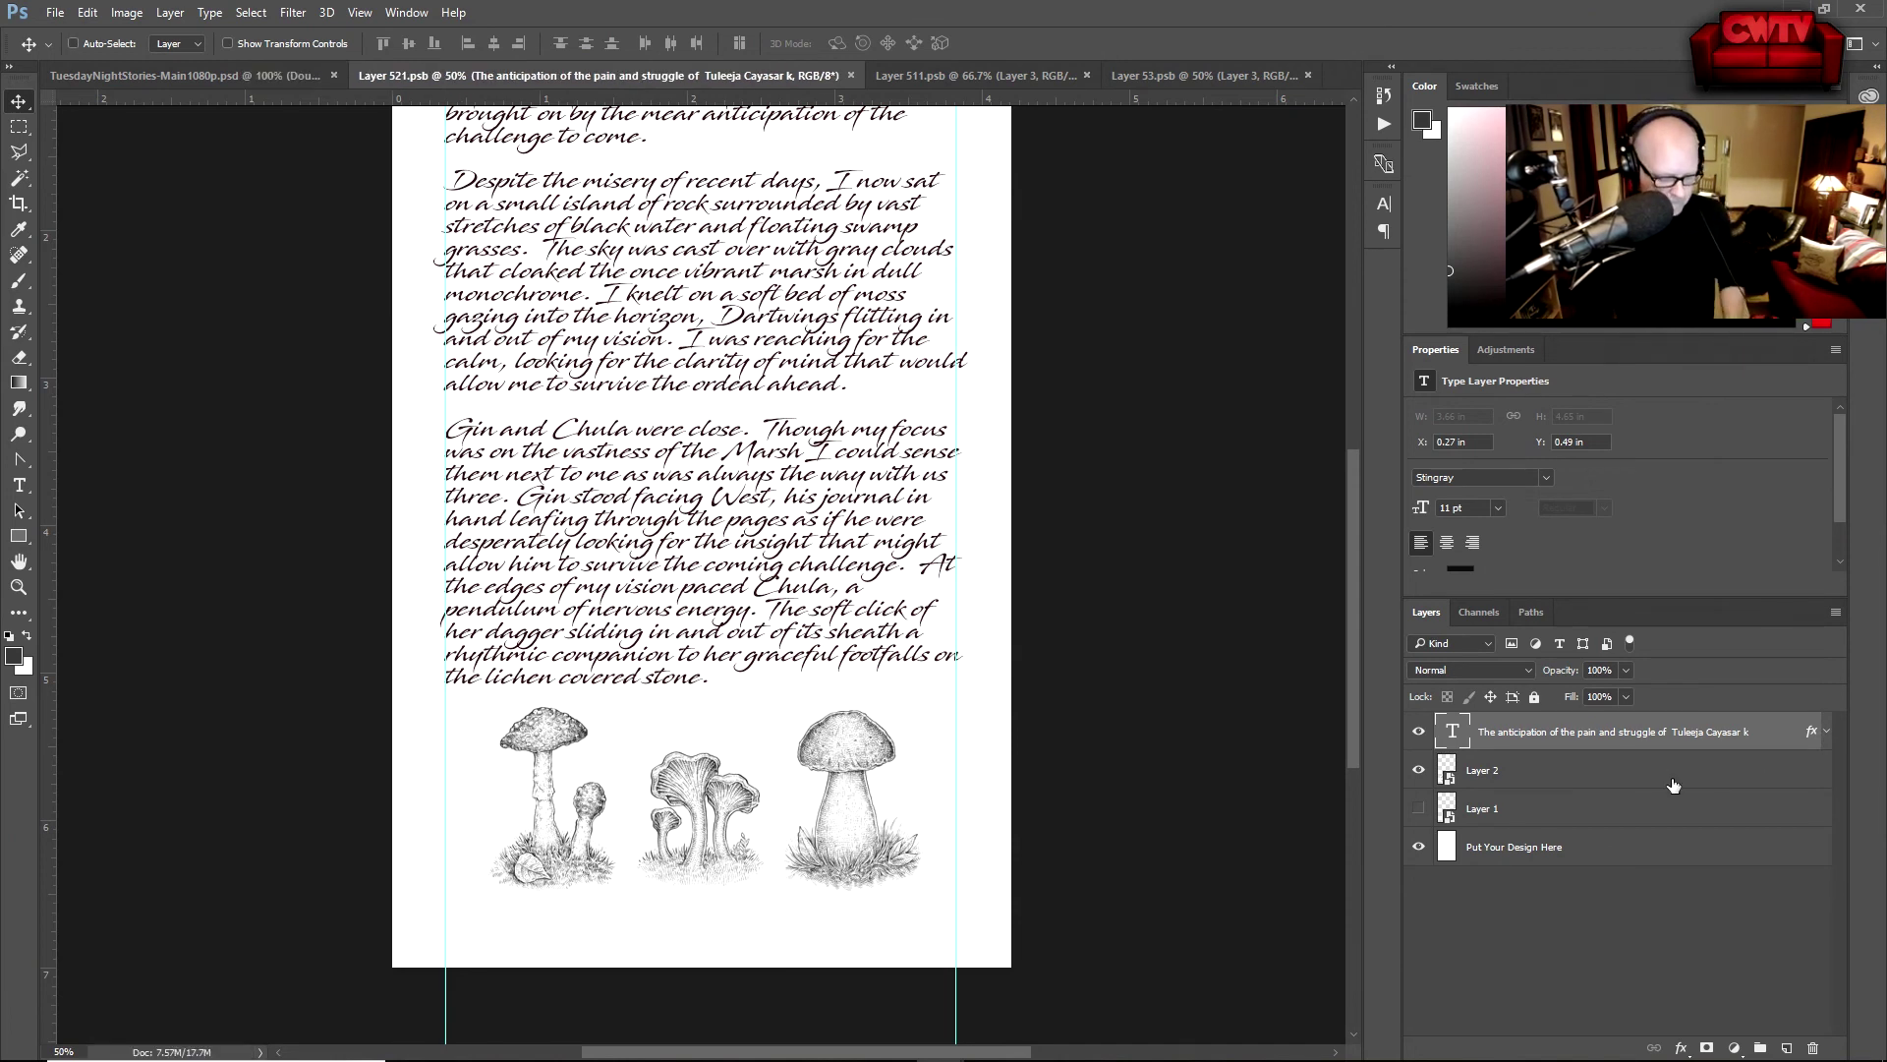
# - Paste the style onto the Layer 2 mushroom artwork, hide its overlay effect, then return to the main mockup
pyautogui.click(1587, 783)
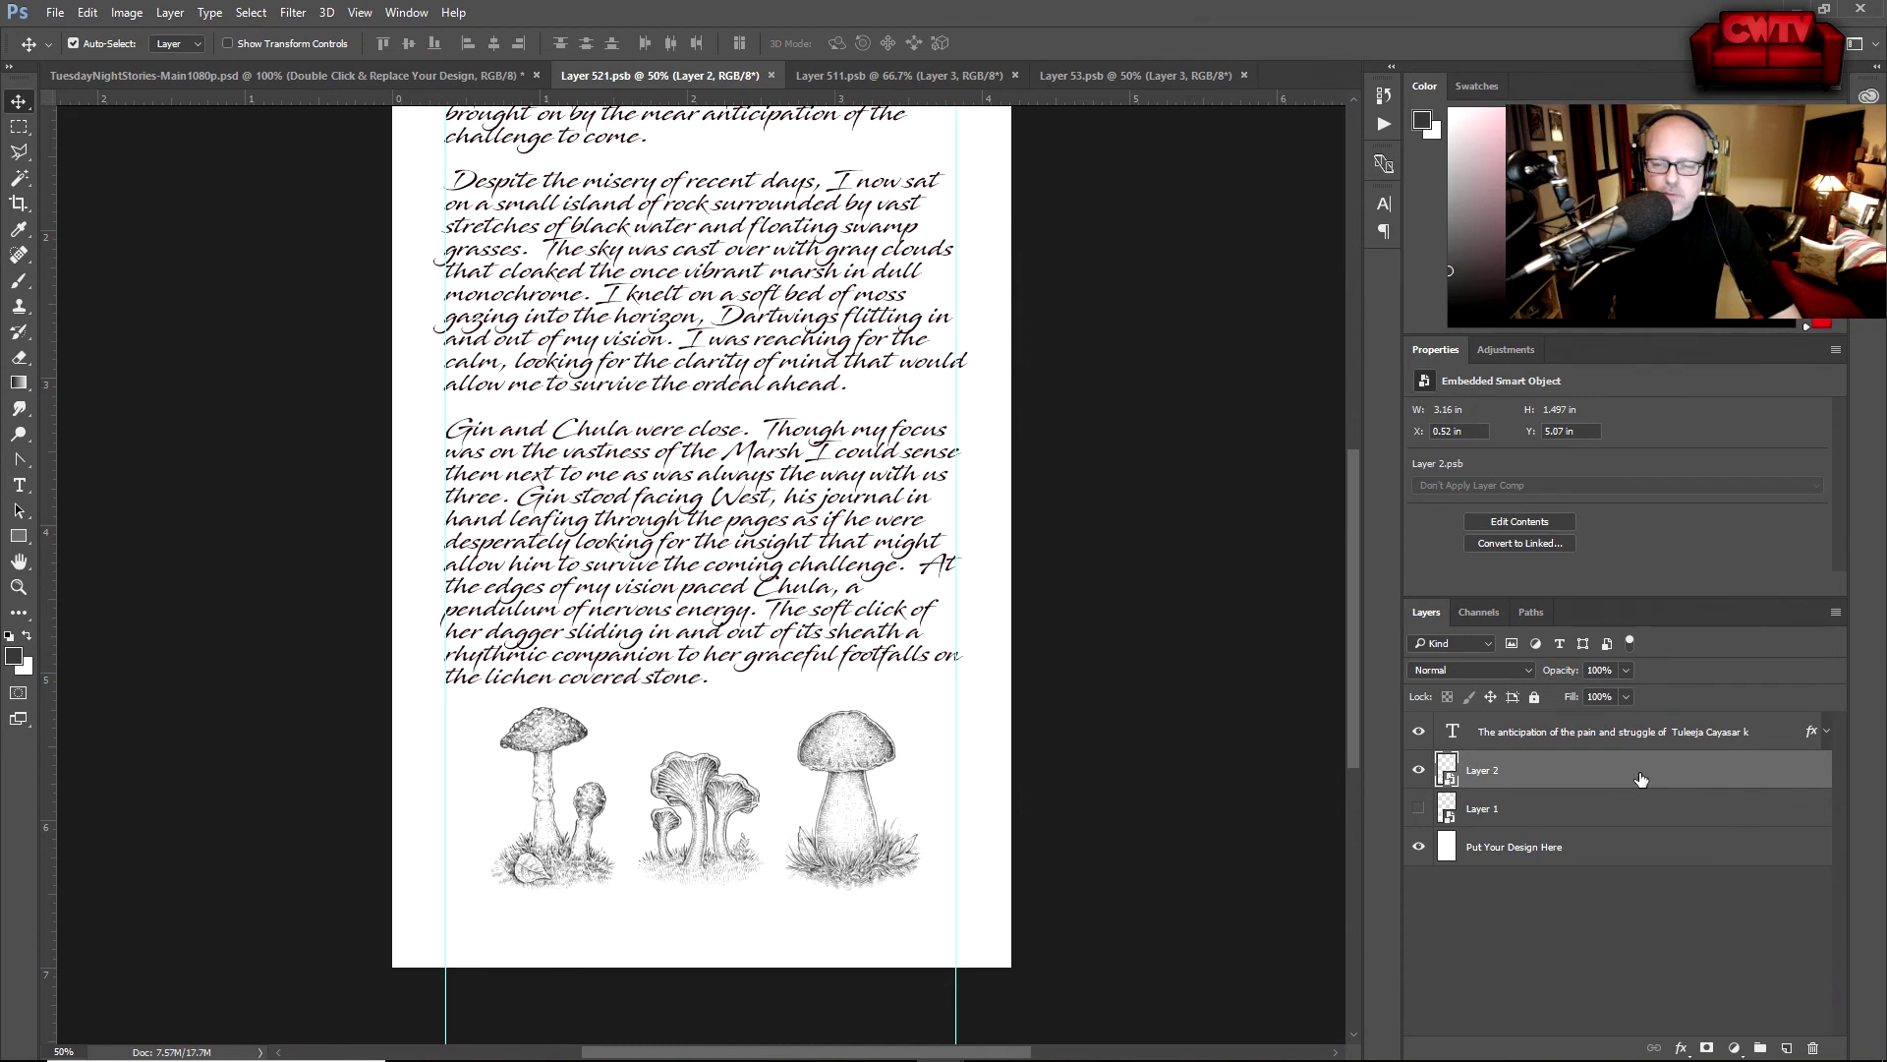
pyautogui.rightClick(1640, 778)
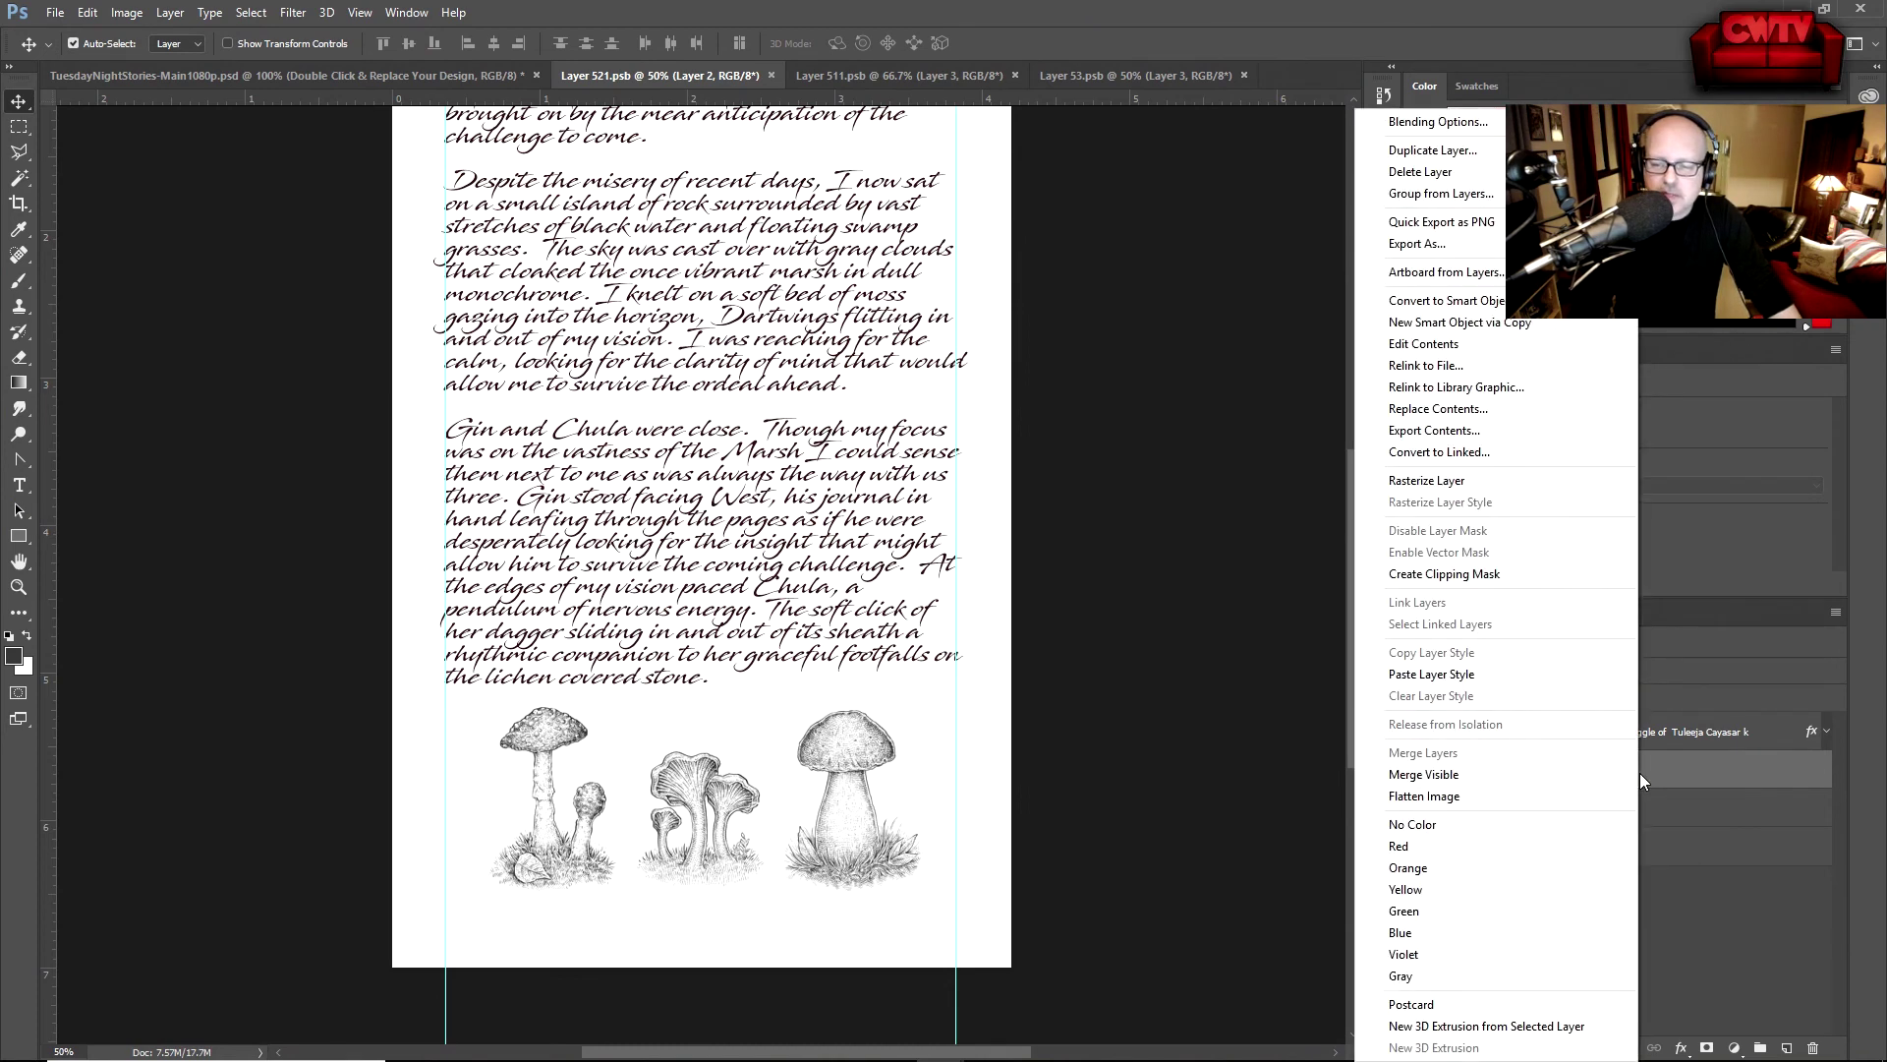
pyautogui.click(1471, 678)
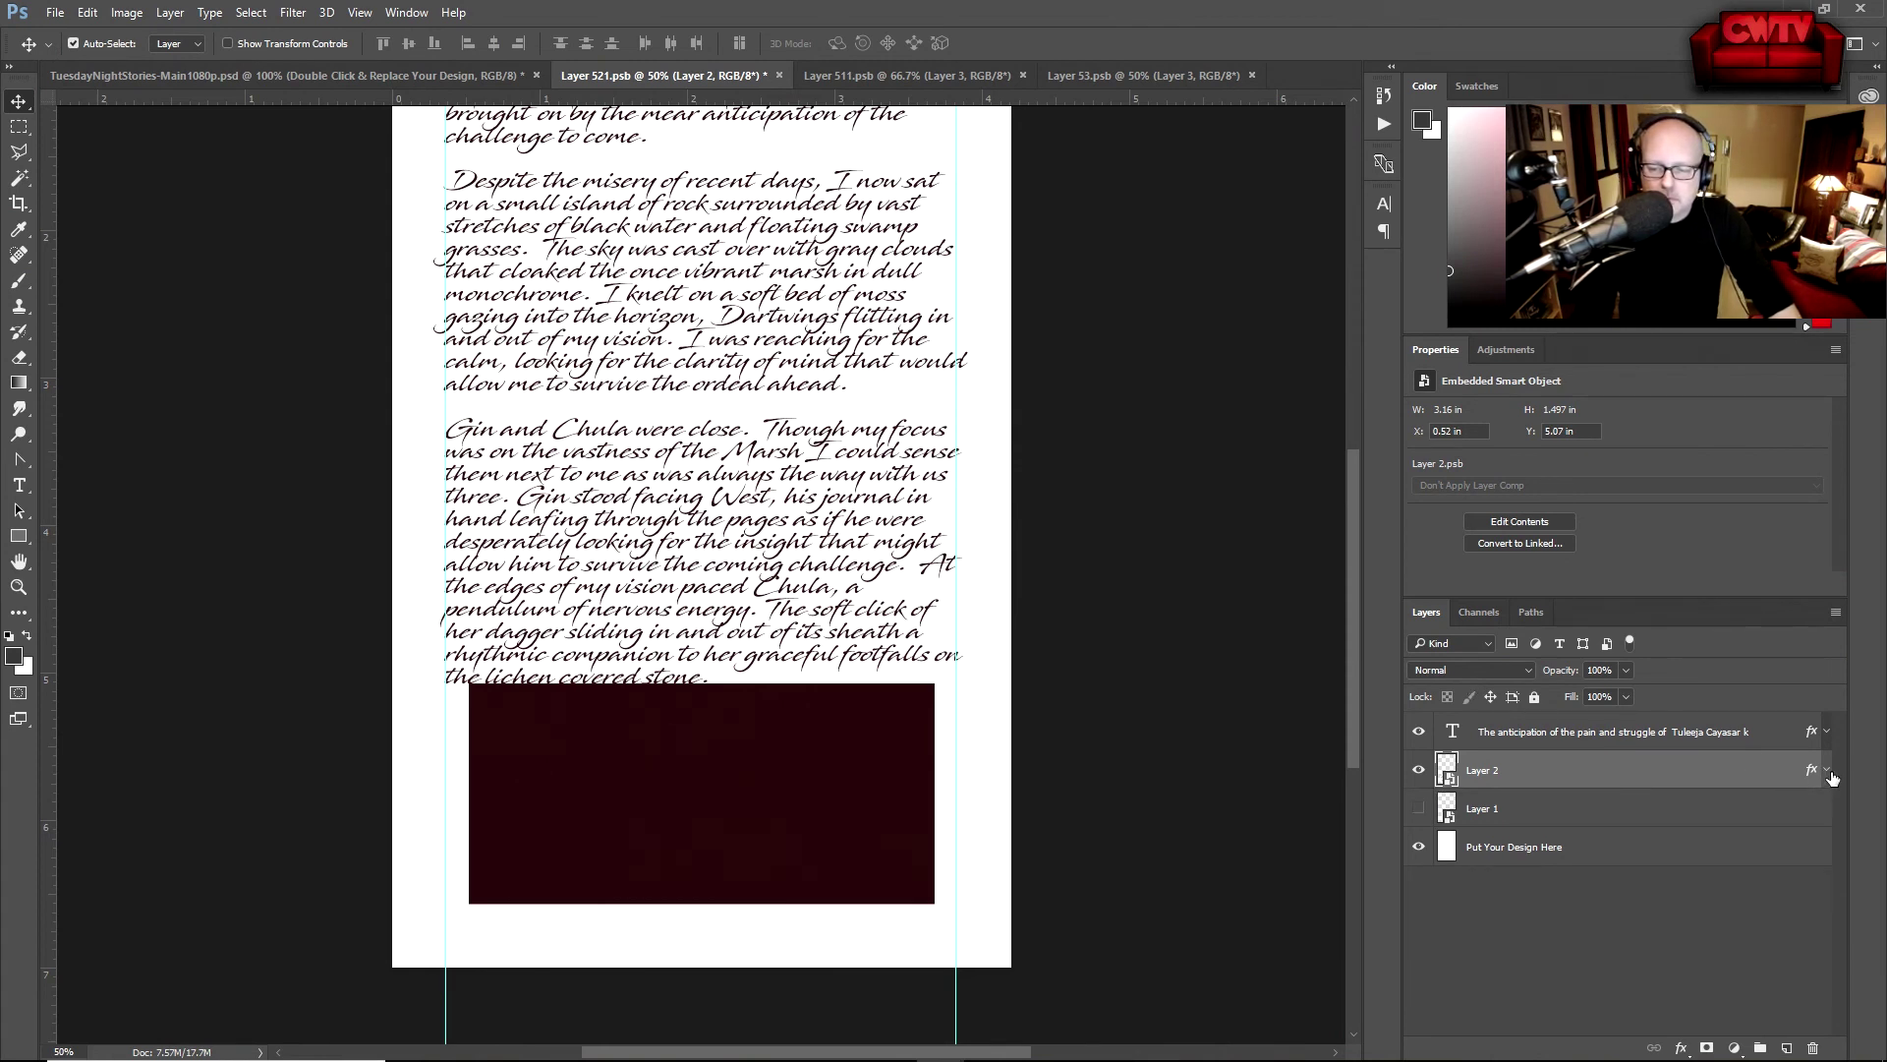
pyautogui.click(1460, 798)
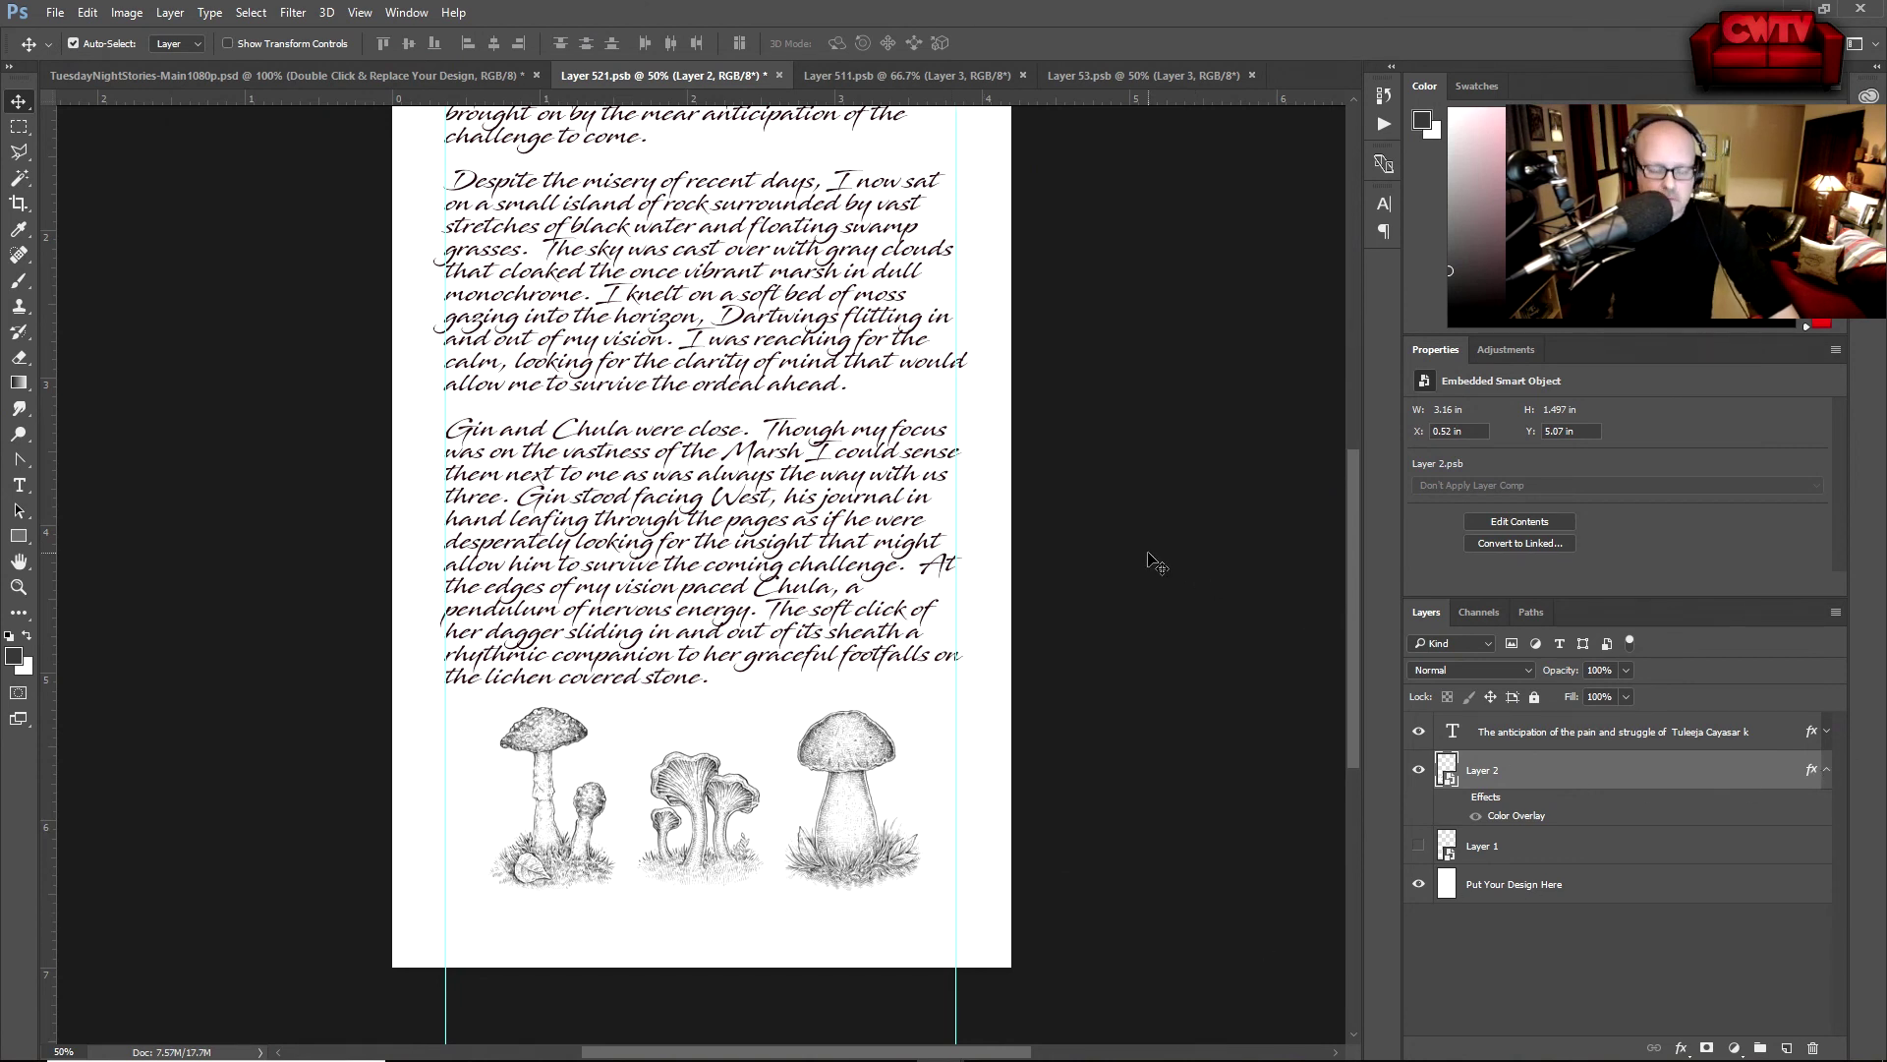
pyautogui.click(251, 81)
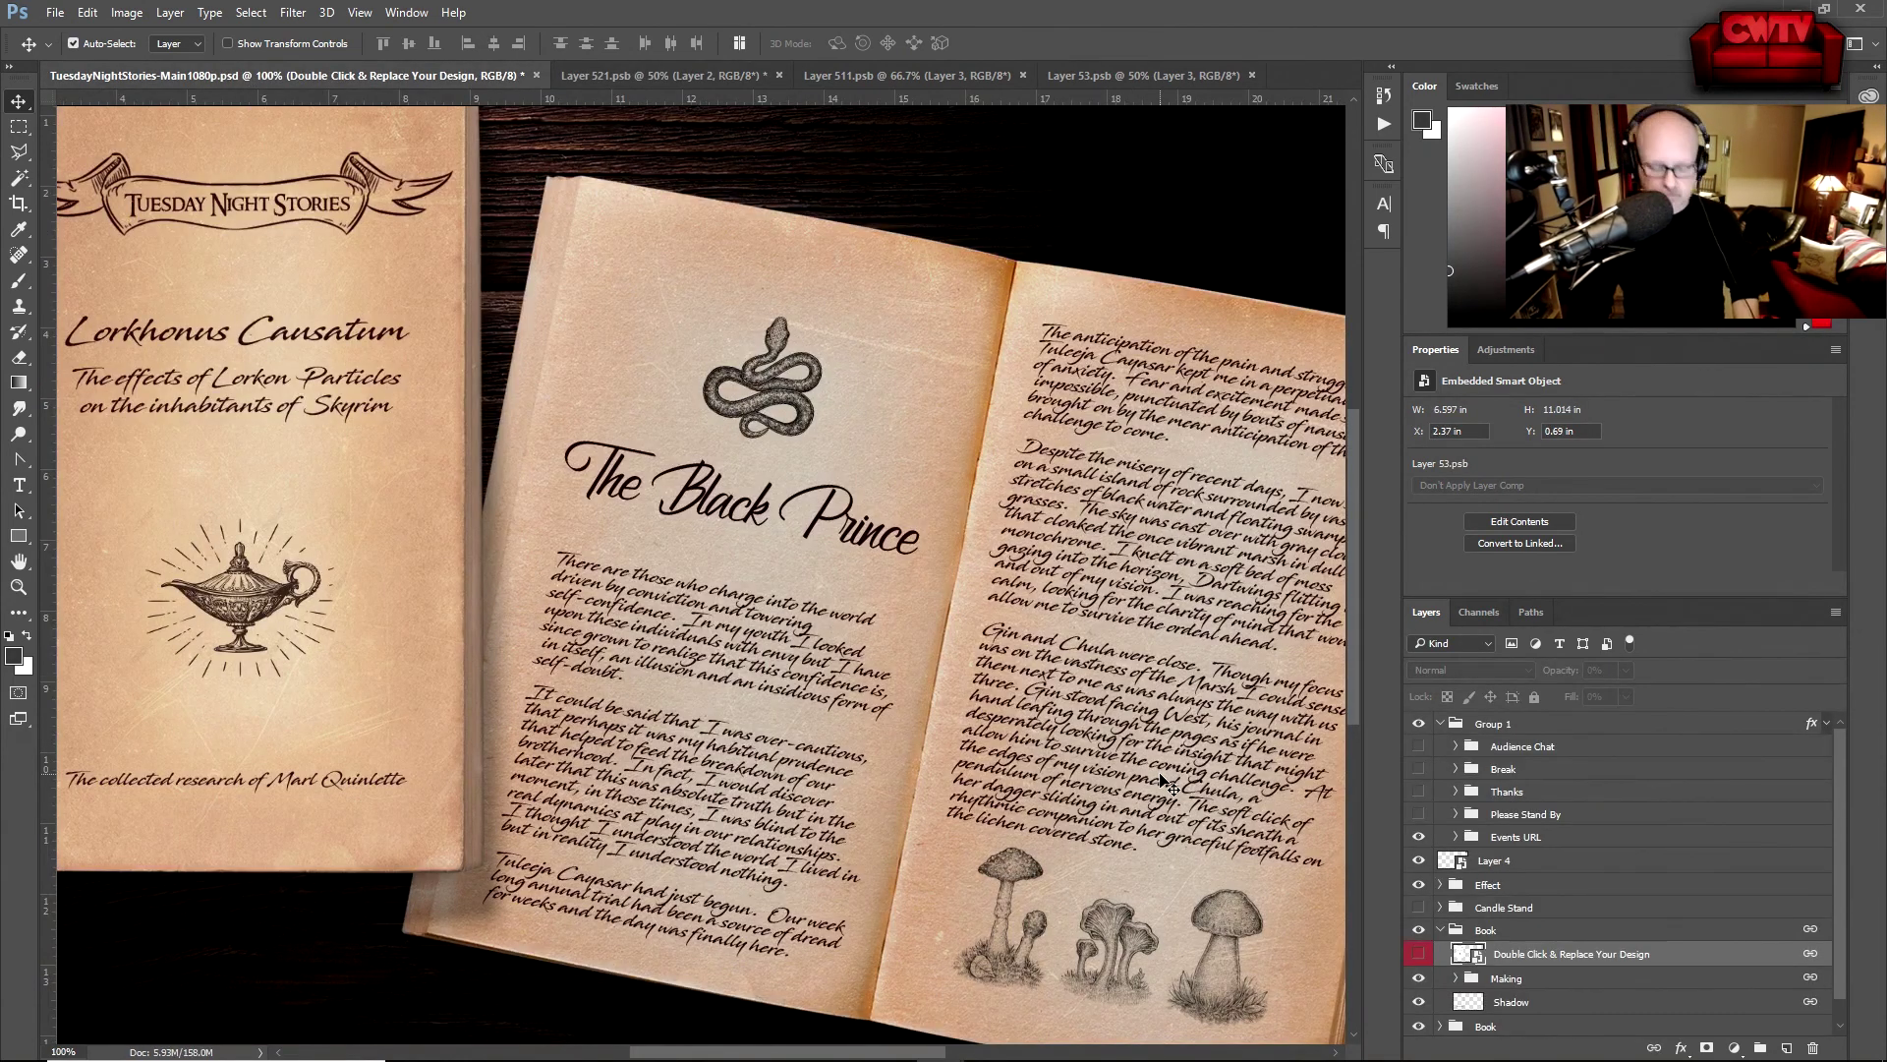
# - Zoom out, save the book scene, and turn on the Please Stand By caption group
pyautogui.hotkey('ctrl', '-')
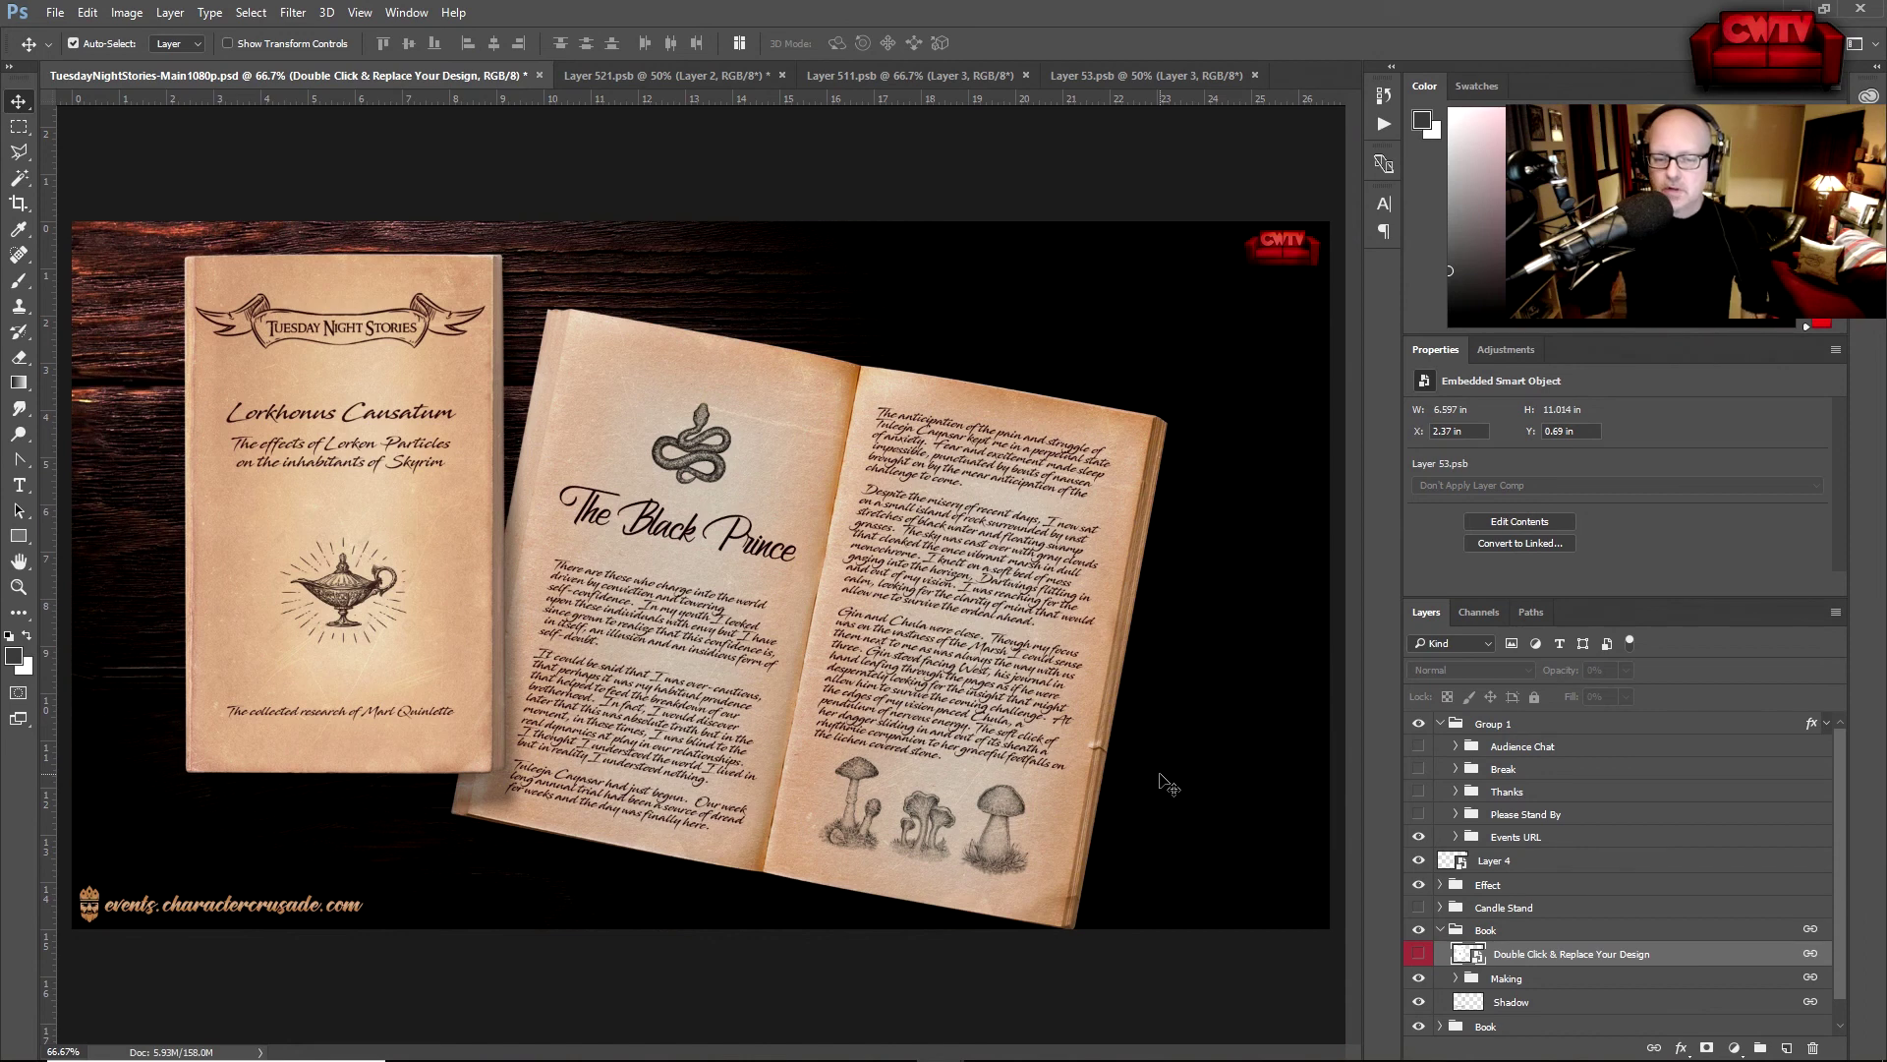
pyautogui.press('ctrl')
pyautogui.hotkey('ctrl', 's')
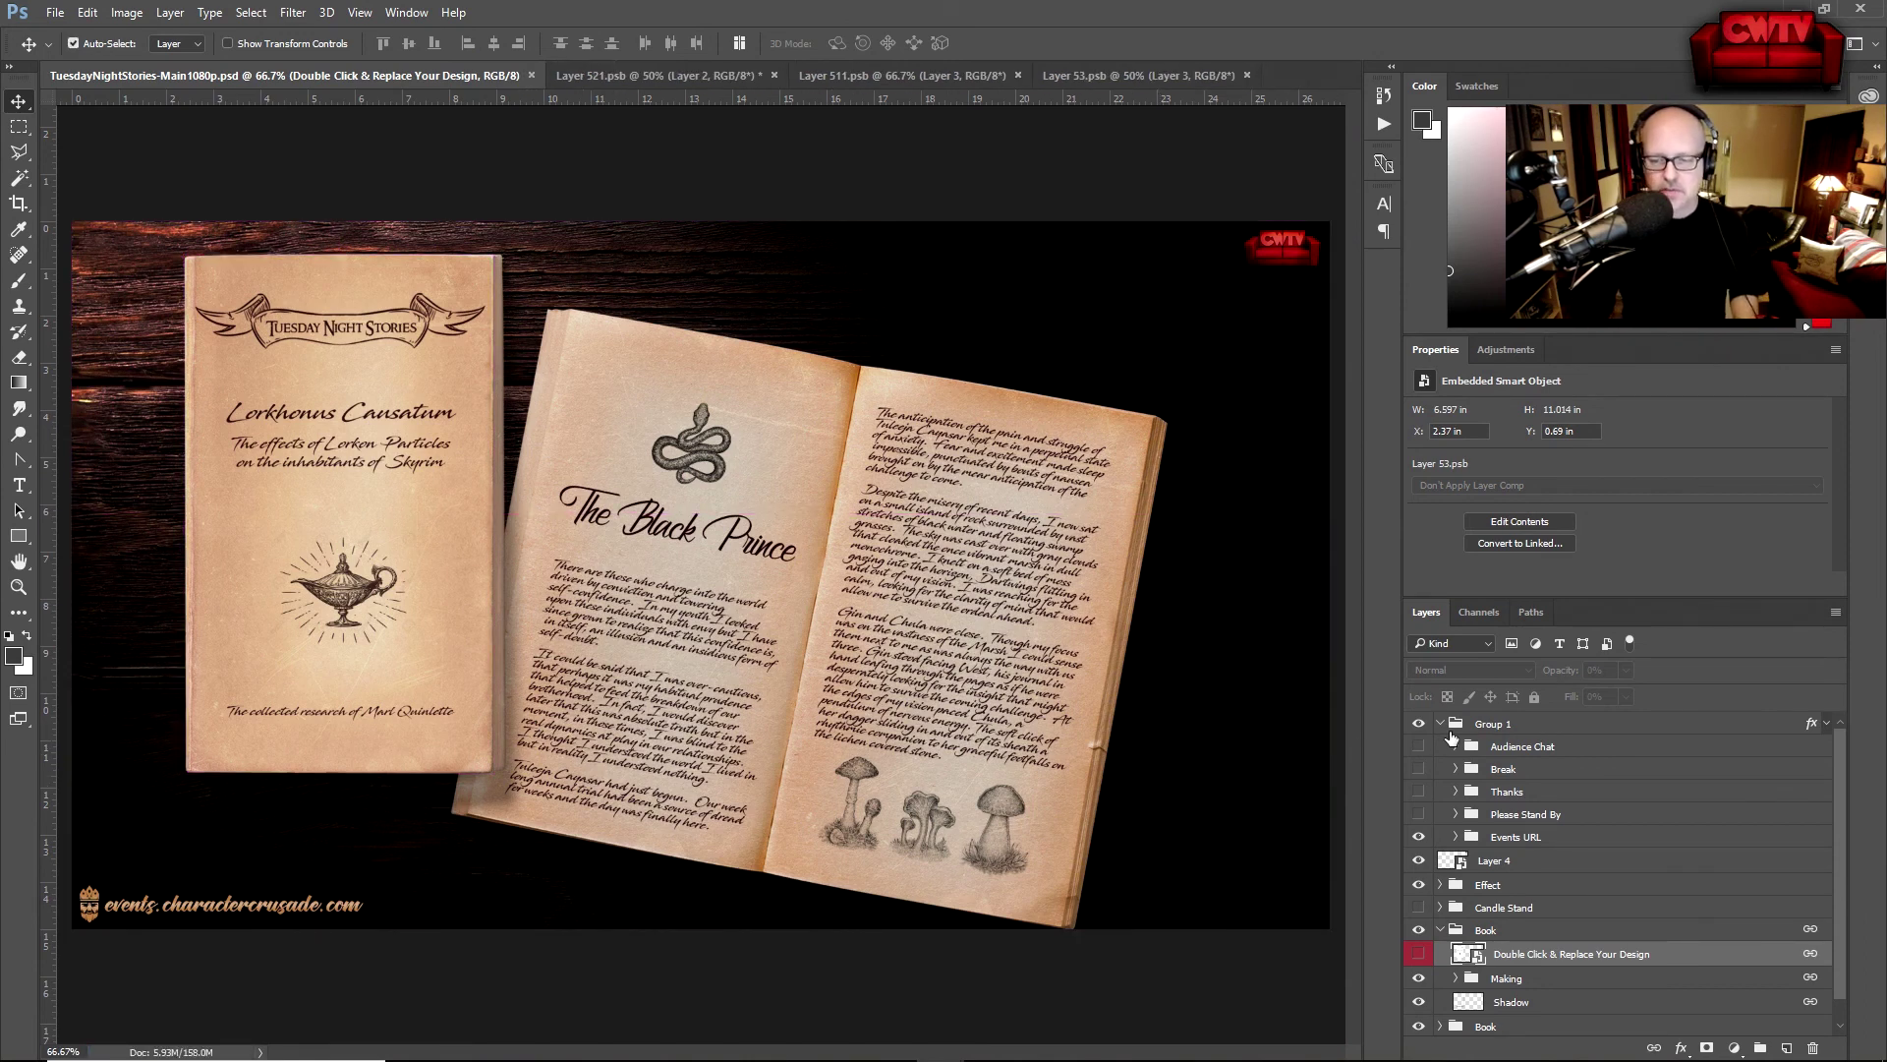
pyautogui.click(1419, 815)
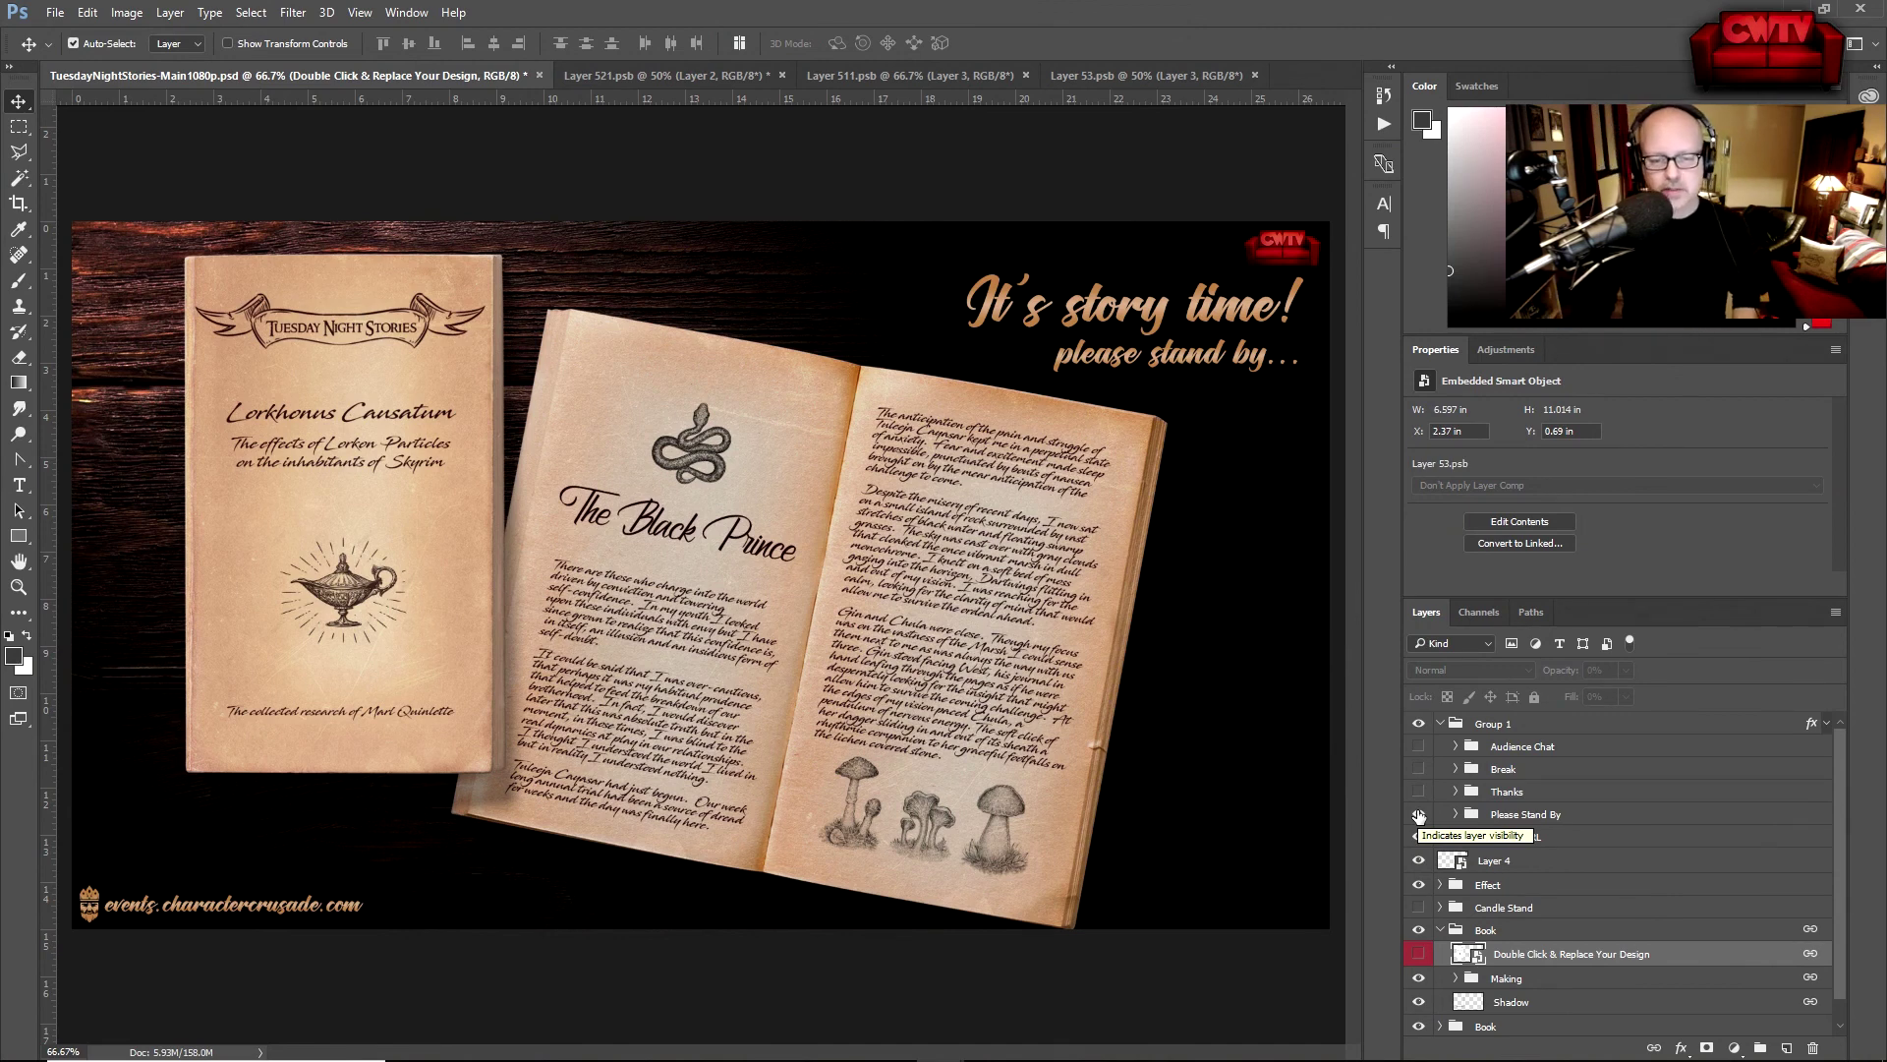
# - Quick-export the scene as PNG into a new StreamTemplates folder inside BlackPrince
pyautogui.click(56, 14)
pyautogui.moveTo(75, 20)
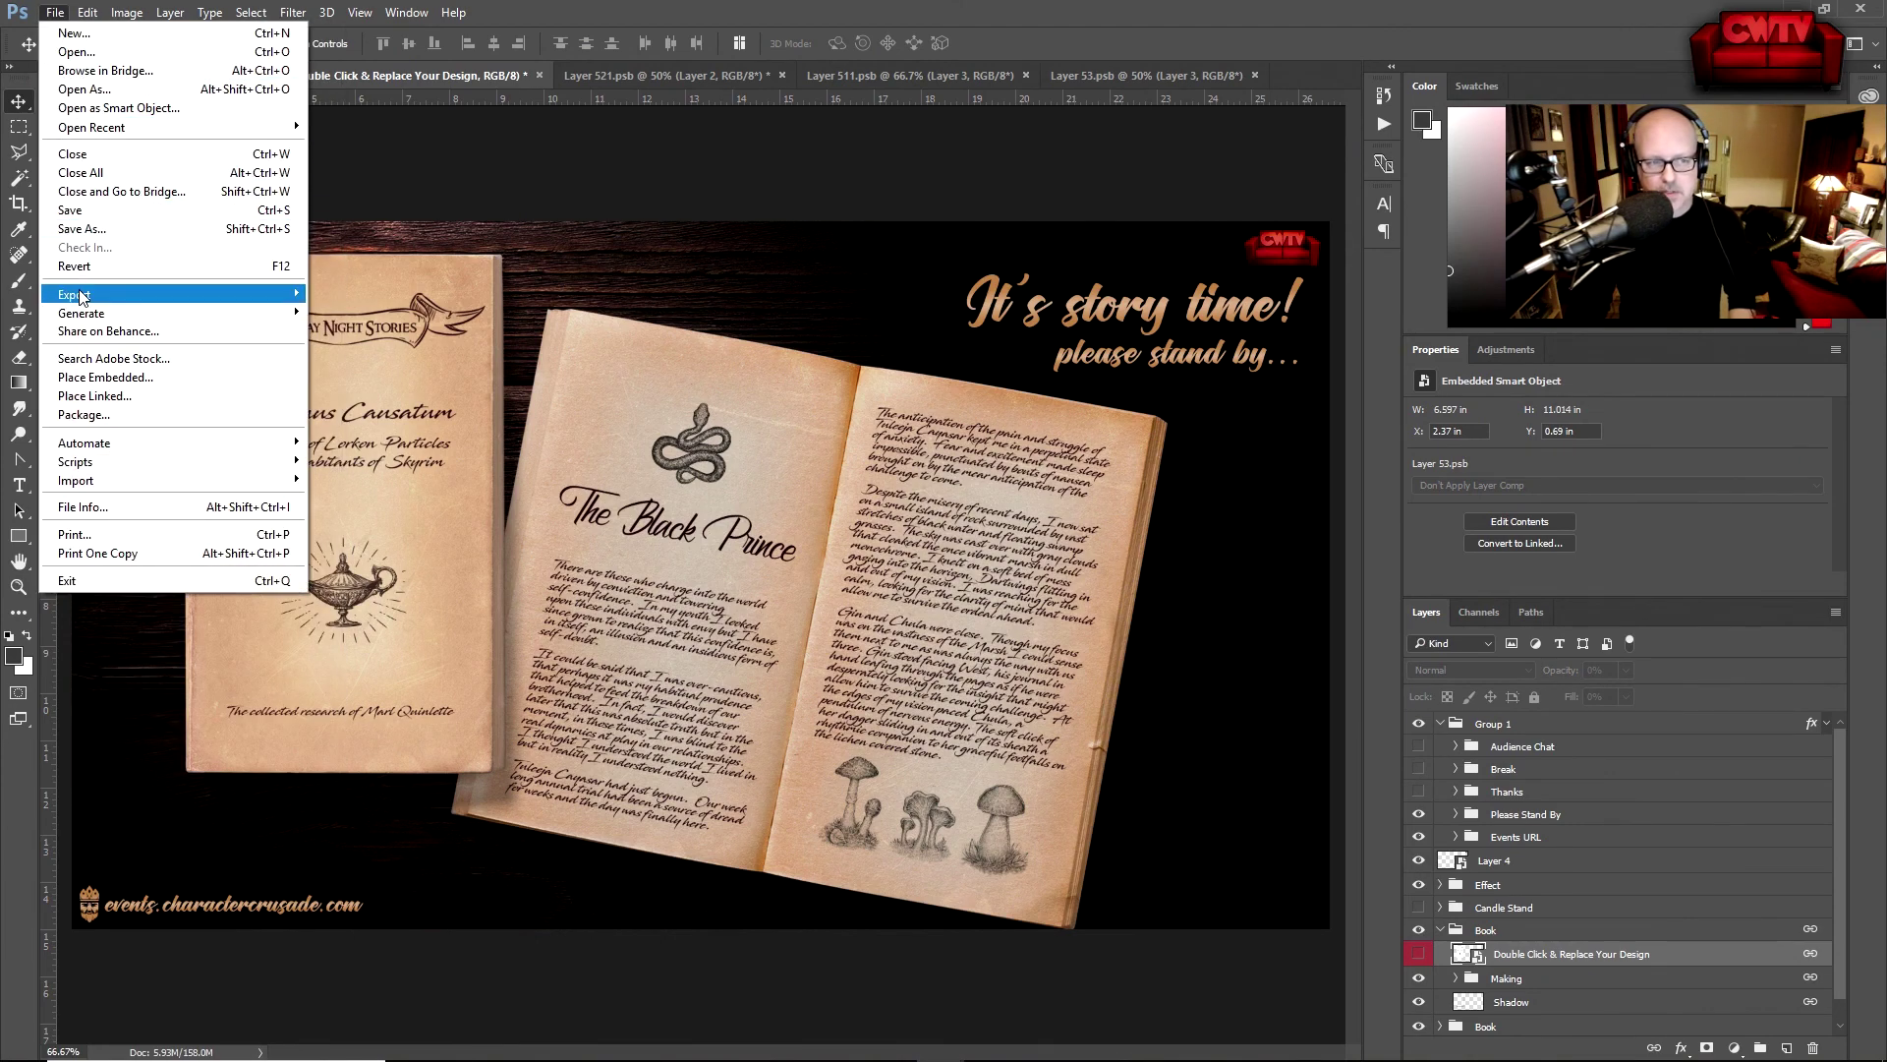
pyautogui.moveTo(218, 296)
pyautogui.click(365, 294)
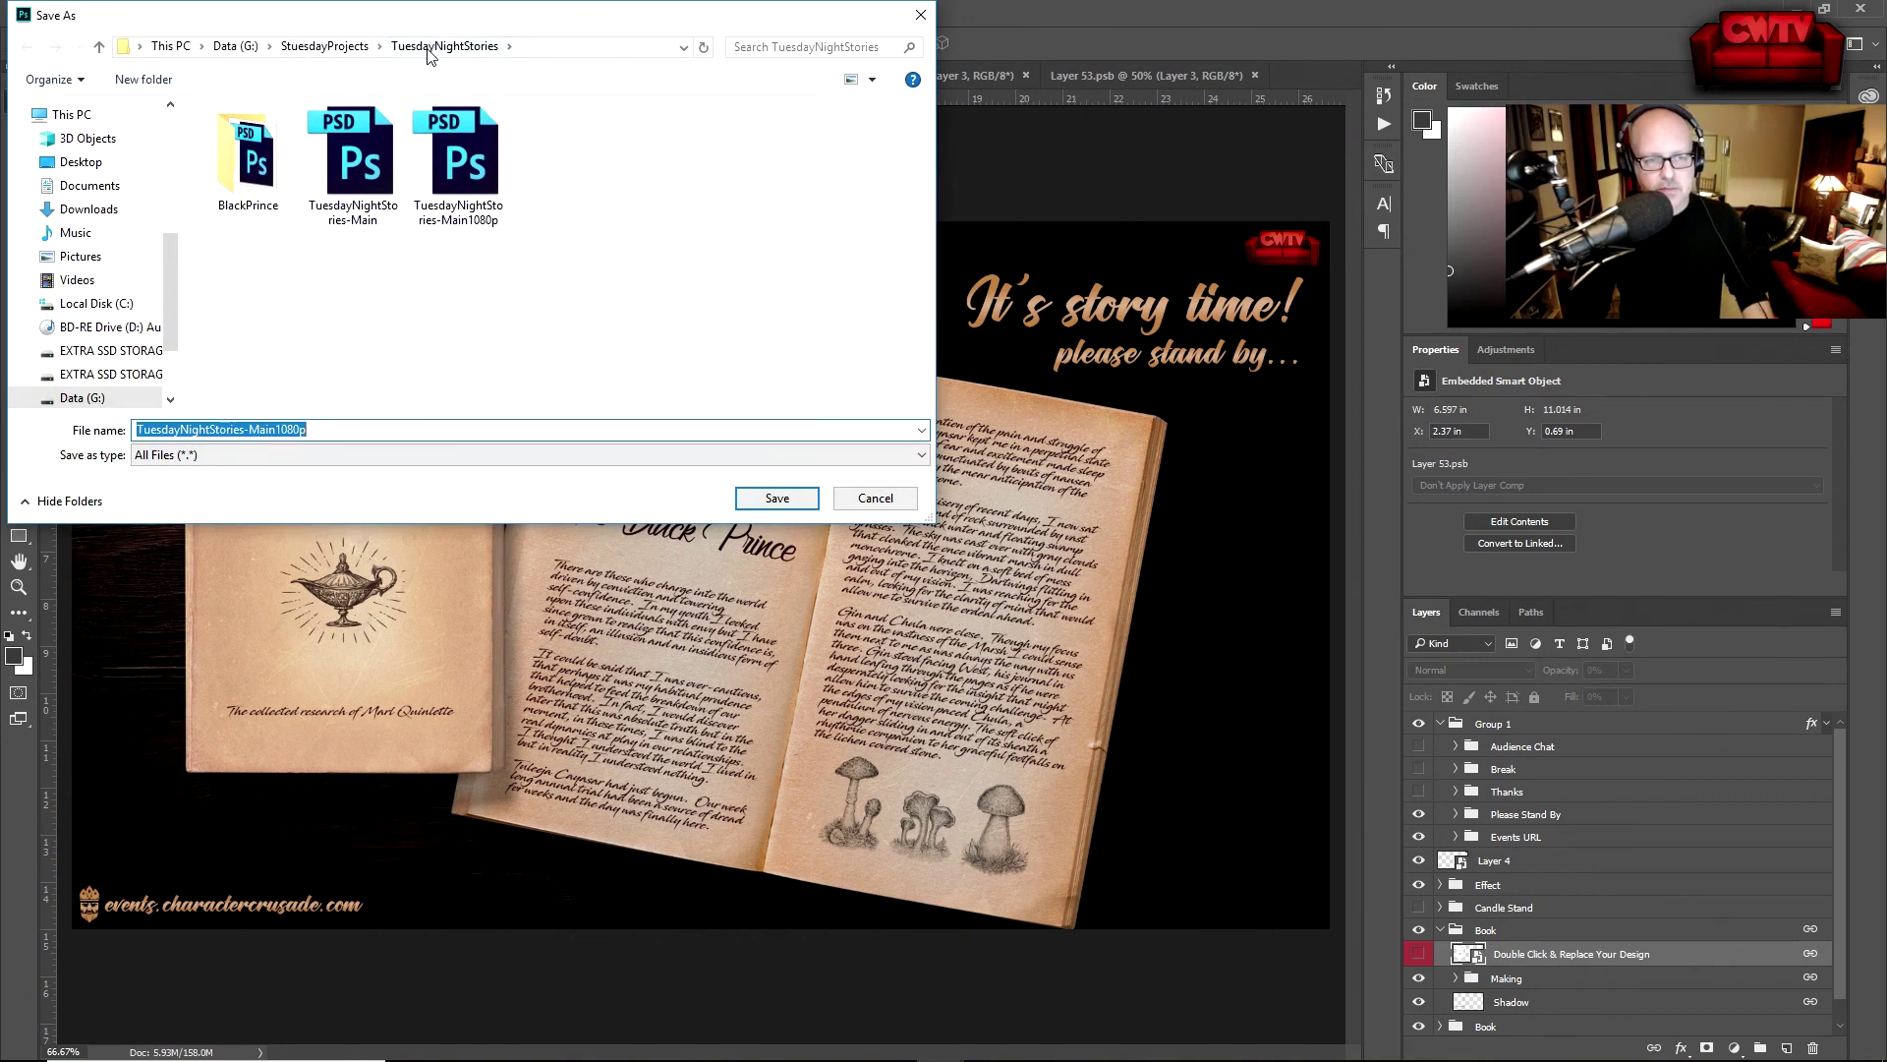
pyautogui.doubleClick(248, 157)
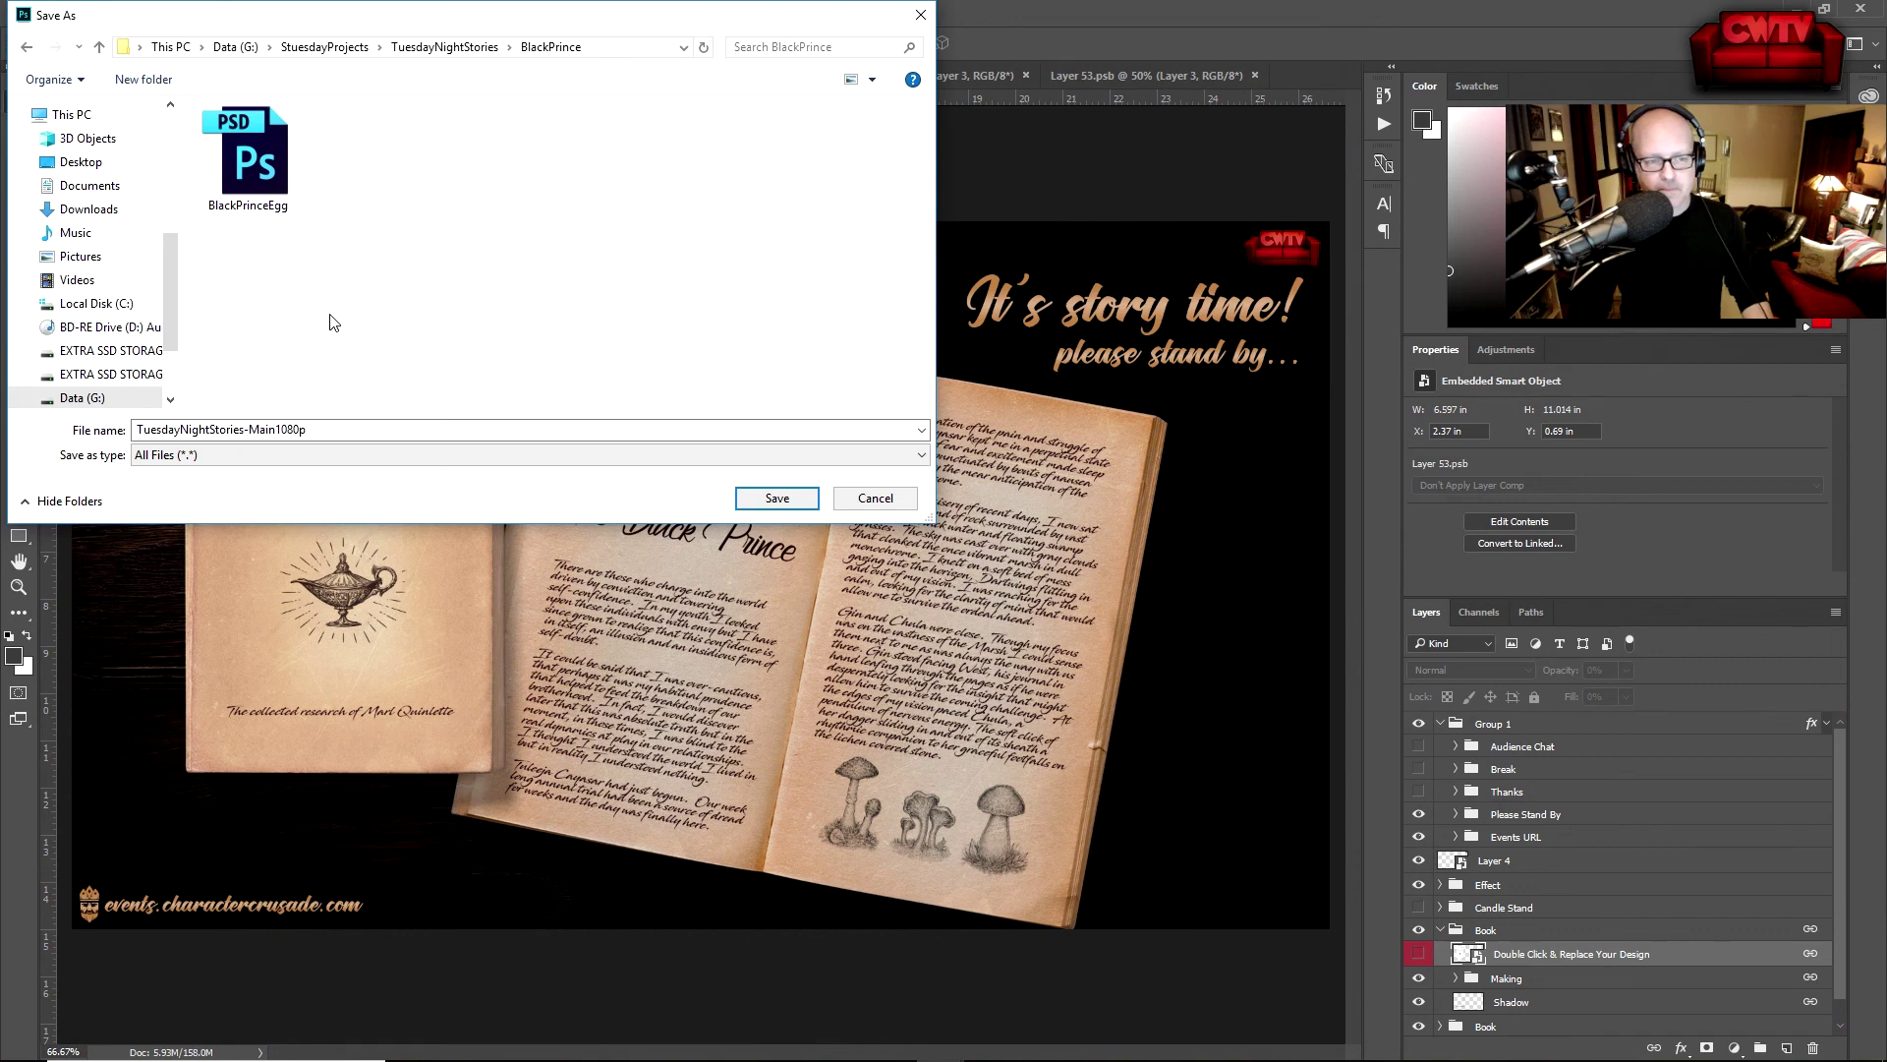
pyautogui.click(146, 80)
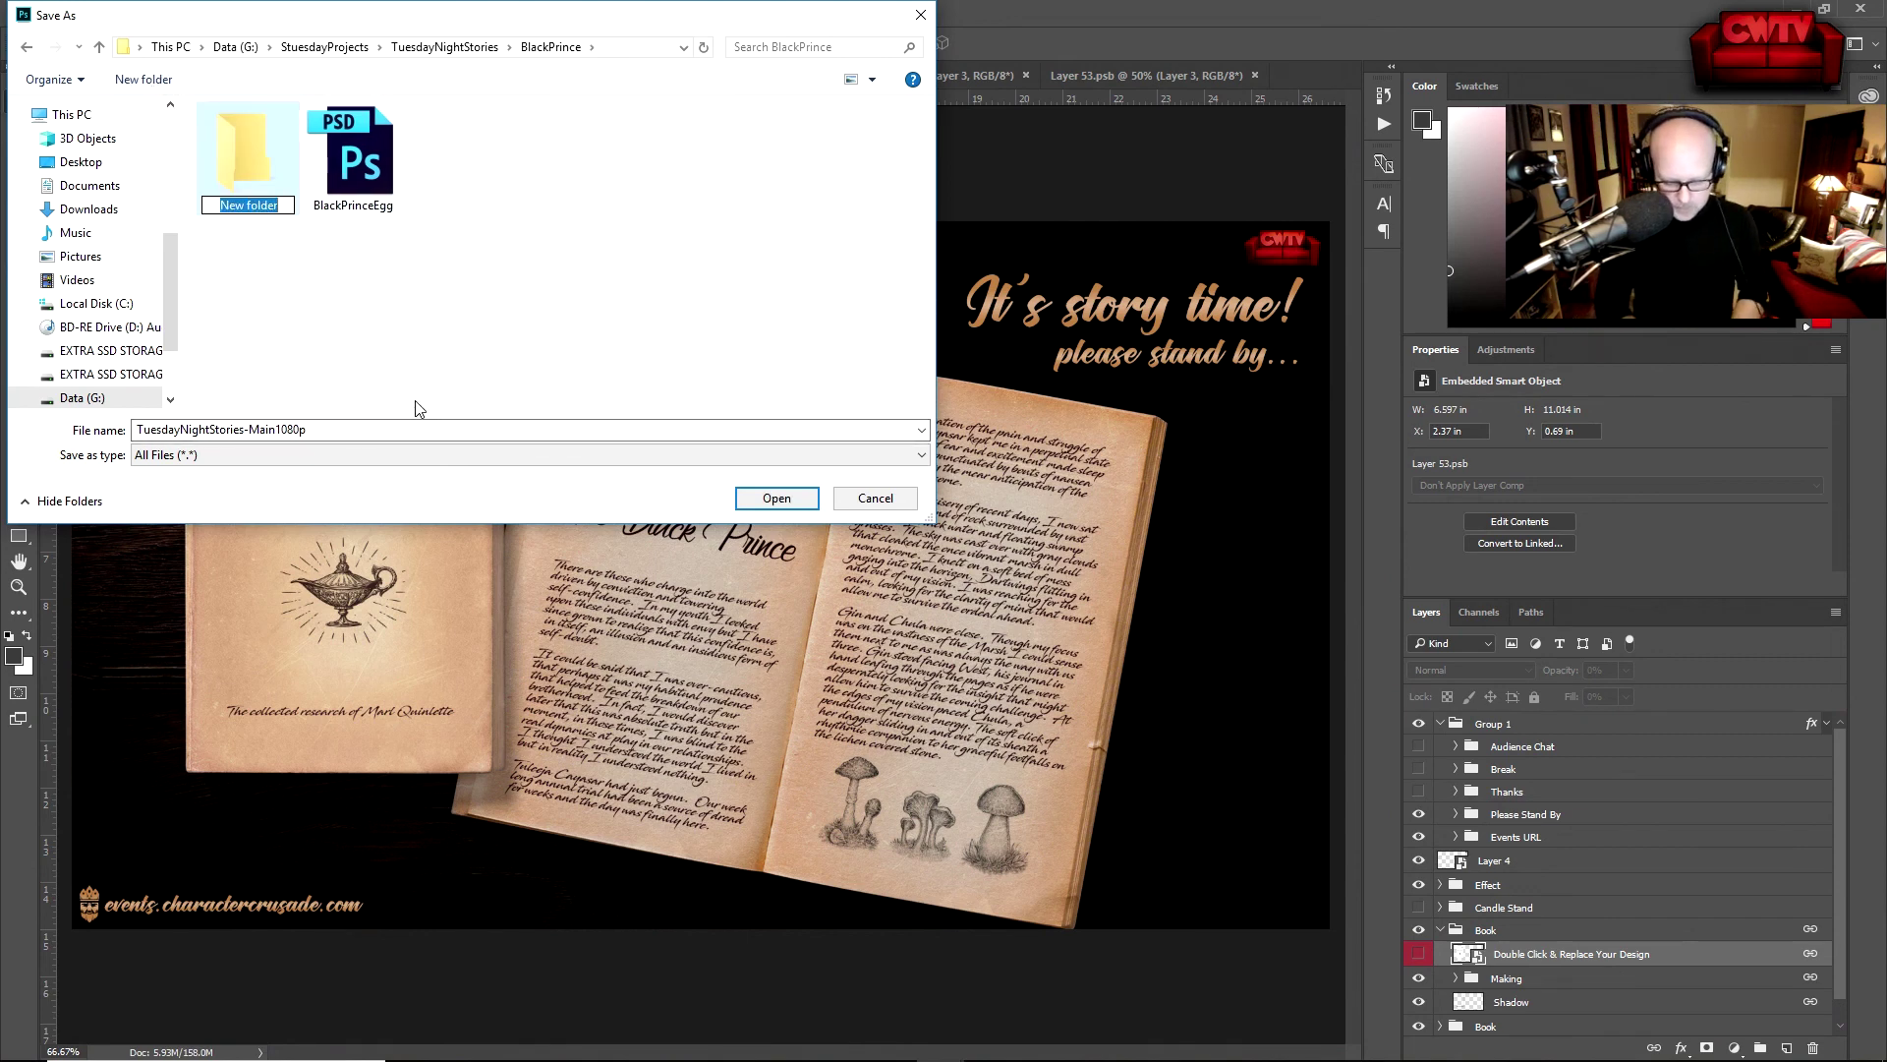
pyautogui.write('Stream')
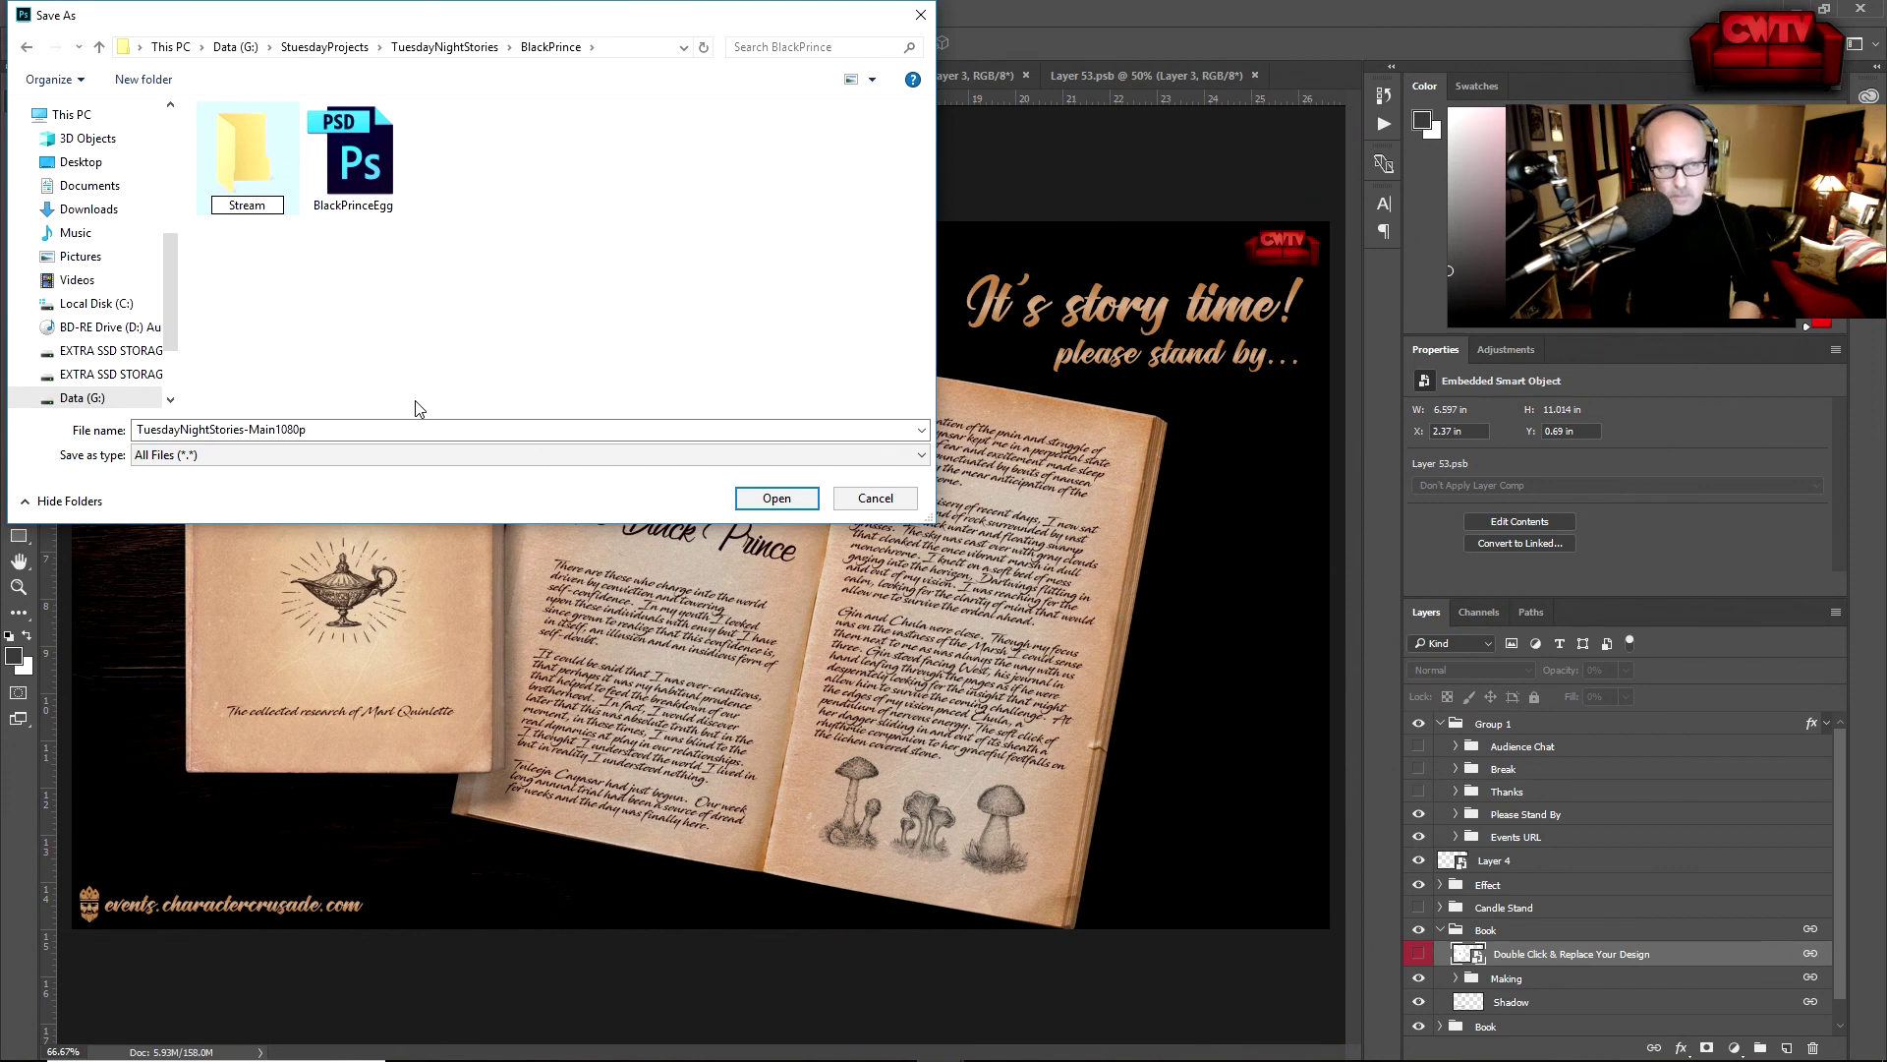
pyautogui.write('Templates')
pyautogui.press('Return')
pyautogui.press('Return')
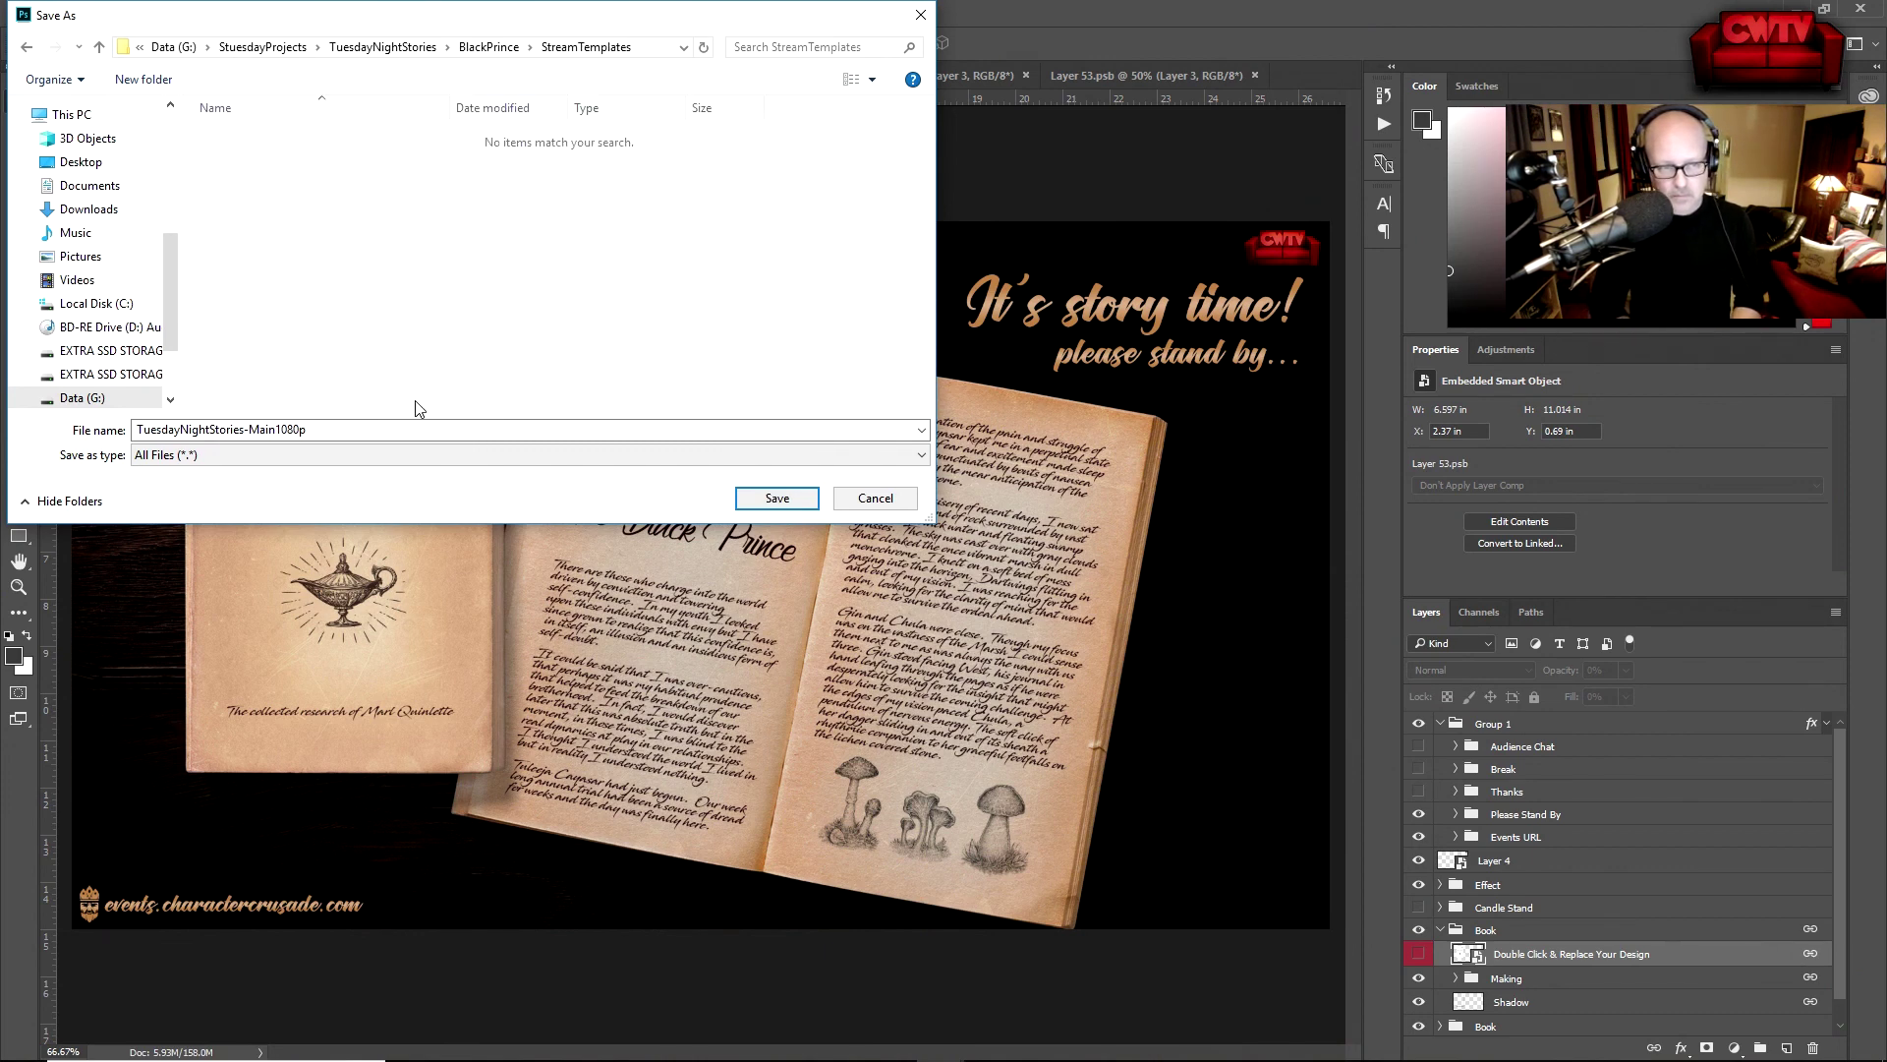
# - Name the export TNS-Okan-StandBy in StreamTemplates and save it
pyautogui.click(320, 430)
pyautogui.doubleClick(320, 431)
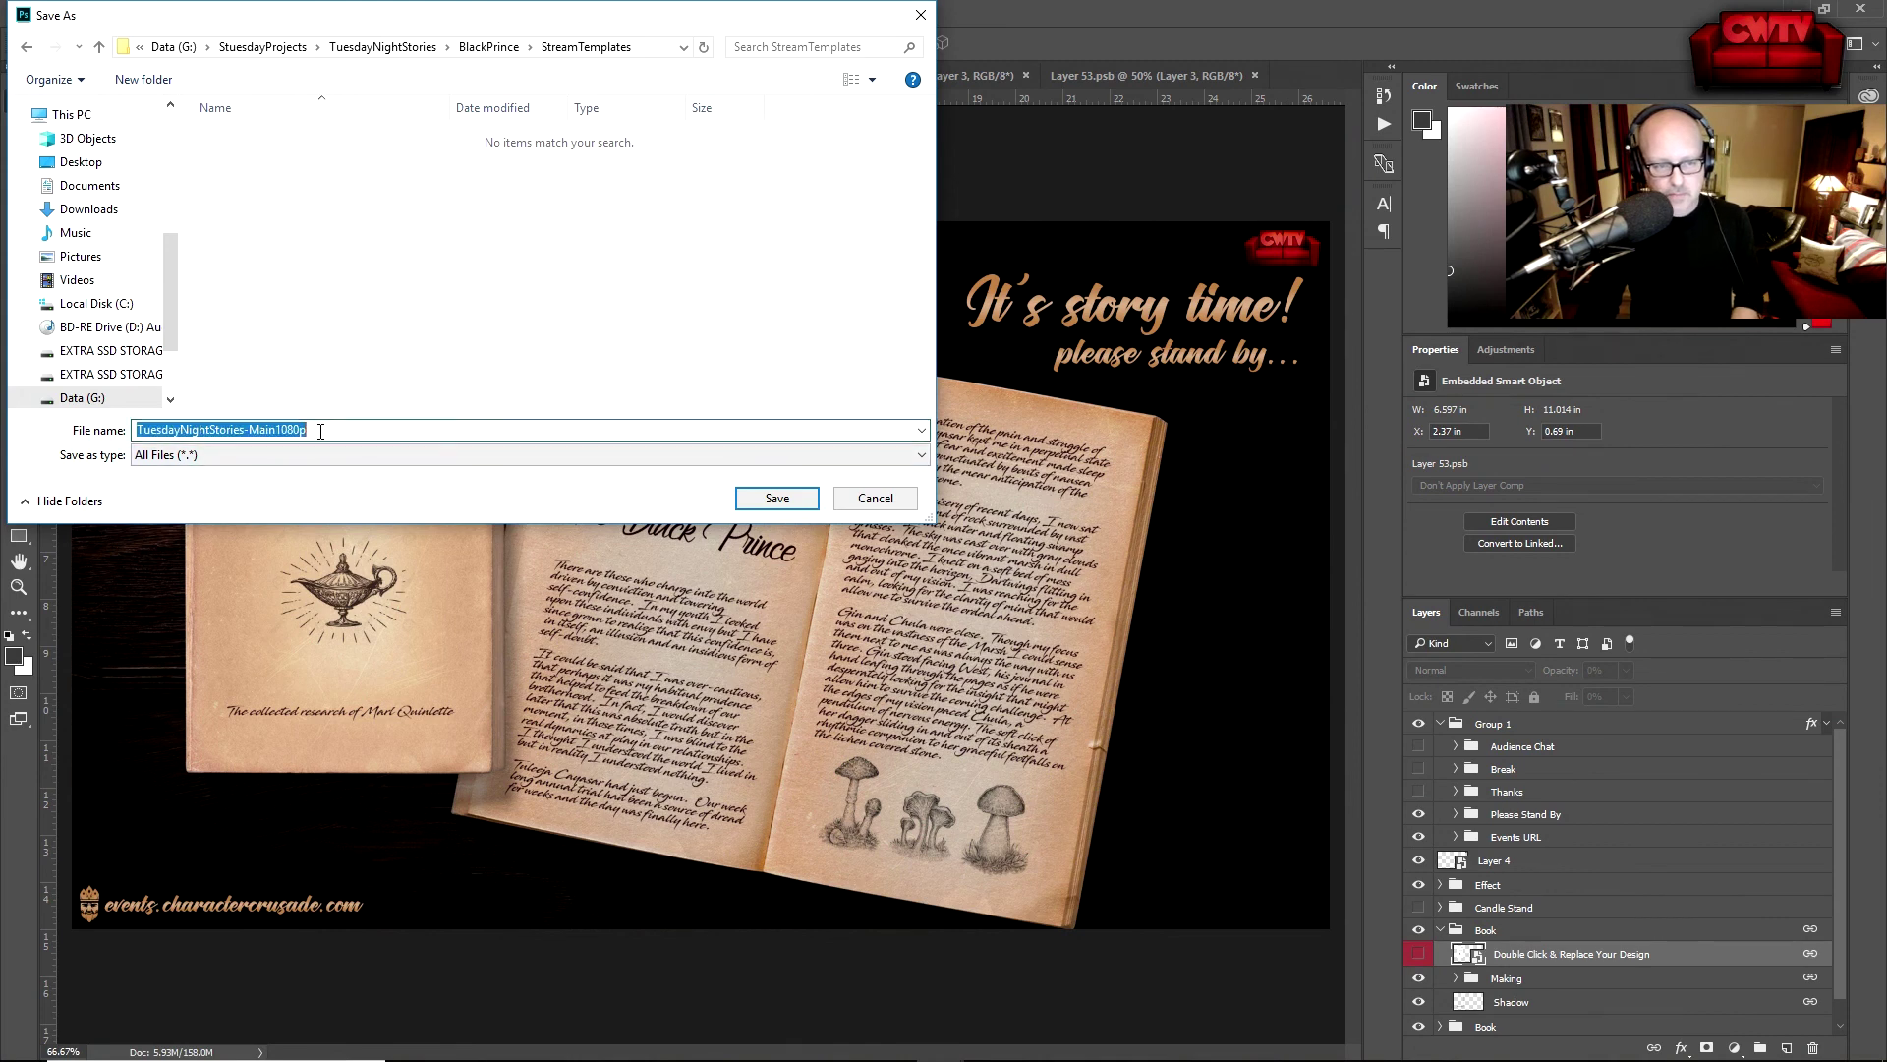
pyautogui.click(320, 431)
pyautogui.press('Left')
pyautogui.press('Left')
pyautogui.press('Left')
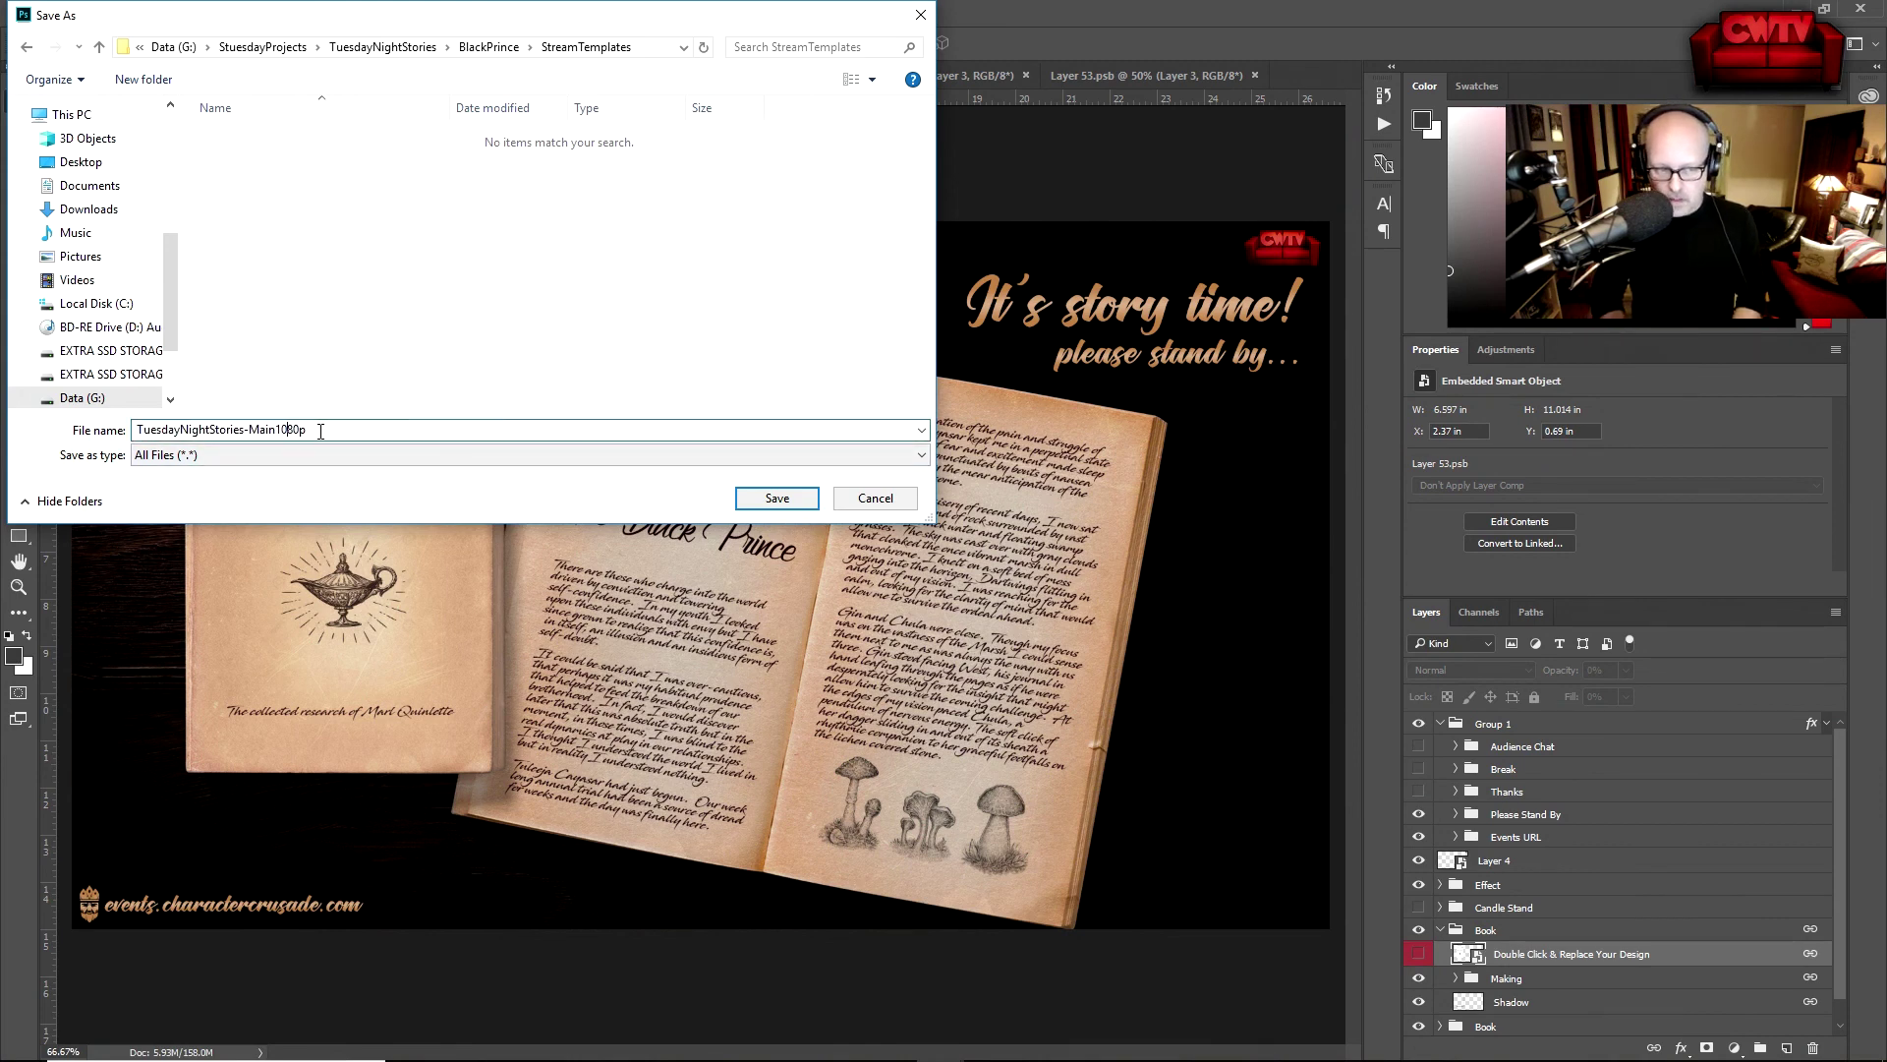
pyautogui.press('BackSpace')
pyautogui.press('BackSpace')
pyautogui.press('BackSpace')
pyautogui.press('BackSpace')
pyautogui.press('BackSpace')
pyautogui.press('BackSpace')
pyautogui.press('BackSpace')
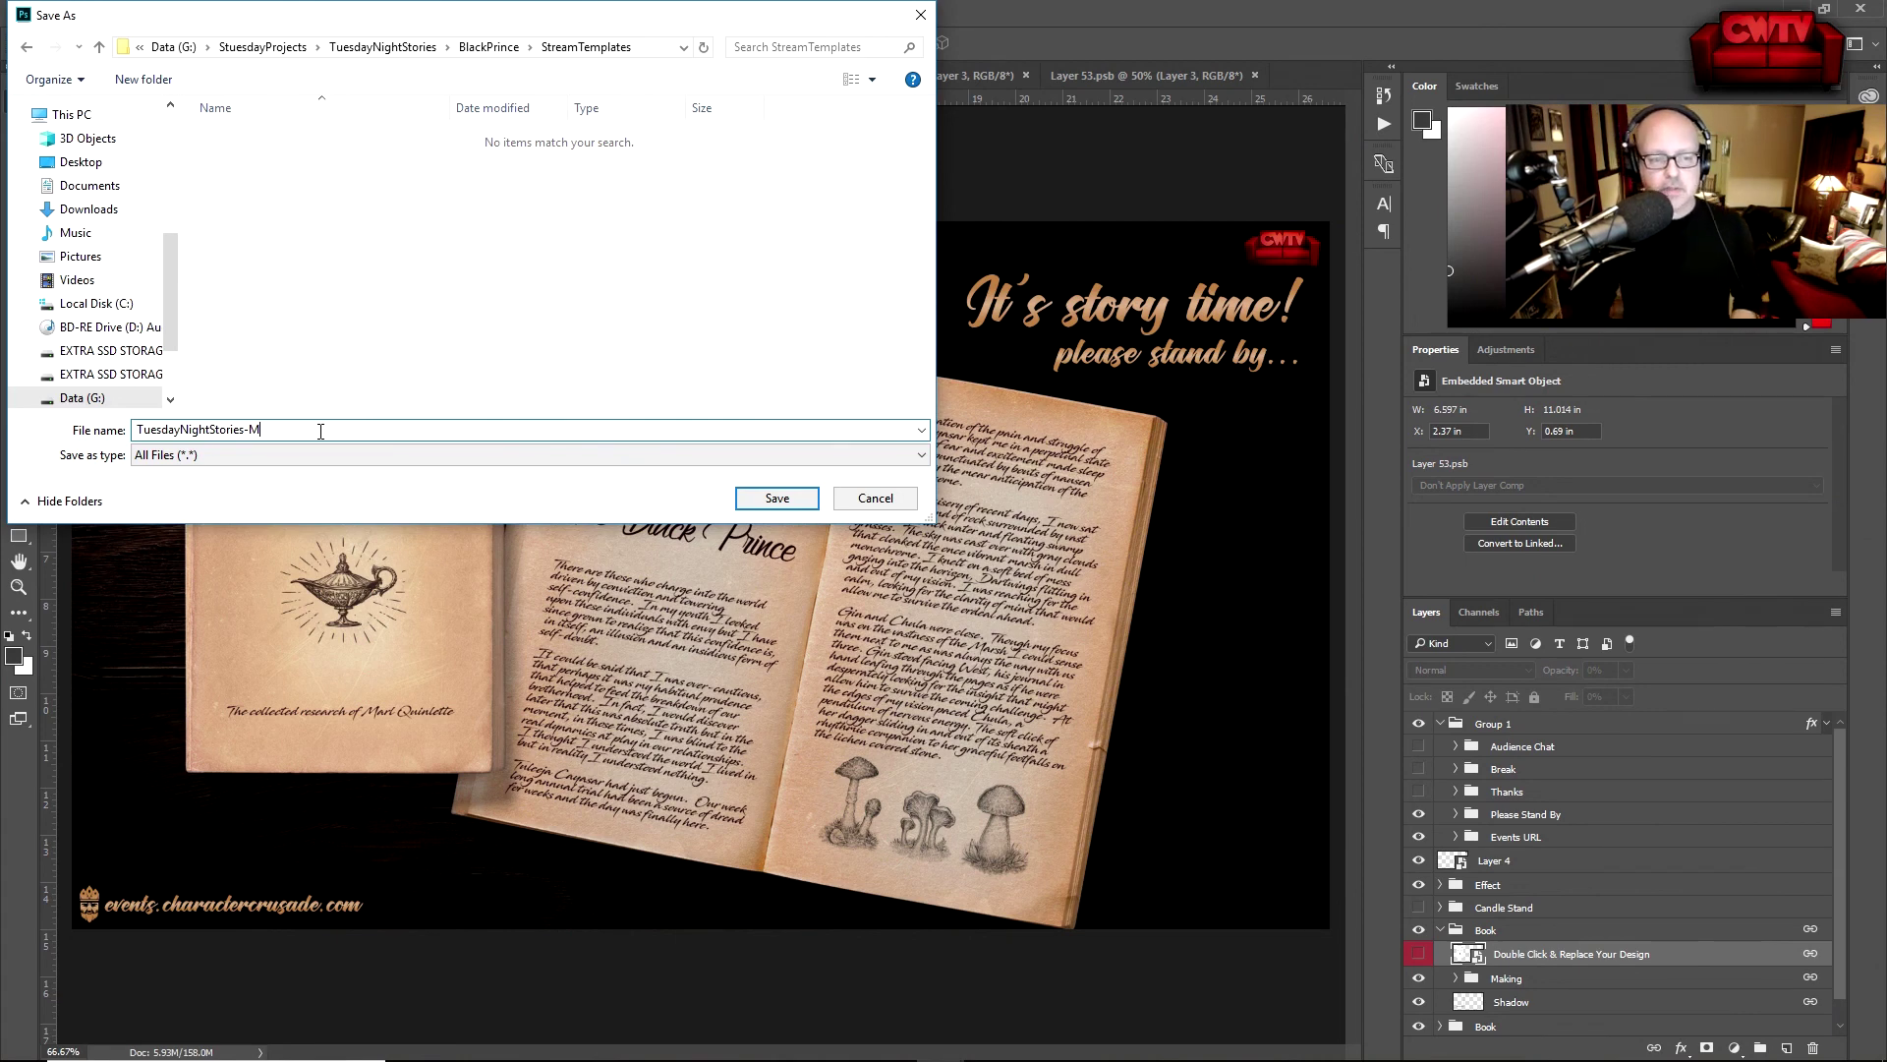
pyautogui.press('BackSpace')
pyautogui.press('BackSpace')
pyautogui.press('BackSpace')
pyautogui.press('BackSpace')
pyautogui.press('BackSpace')
pyautogui.press('BackSpace')
pyautogui.press('BackSpace')
pyautogui.press('BackSpace')
pyautogui.press('BackSpace')
pyautogui.press('BackSpace')
pyautogui.press('BackSpace')
pyautogui.press('BackSpace')
pyautogui.press('BackSpace')
pyautogui.press('BackSpace')
pyautogui.press('BackSpace')
pyautogui.press('BackSpace')
pyautogui.press('BackSpace')
pyautogui.press('BackSpace')
pyautogui.press('BackSpace')
pyautogui.press('BackSpace')
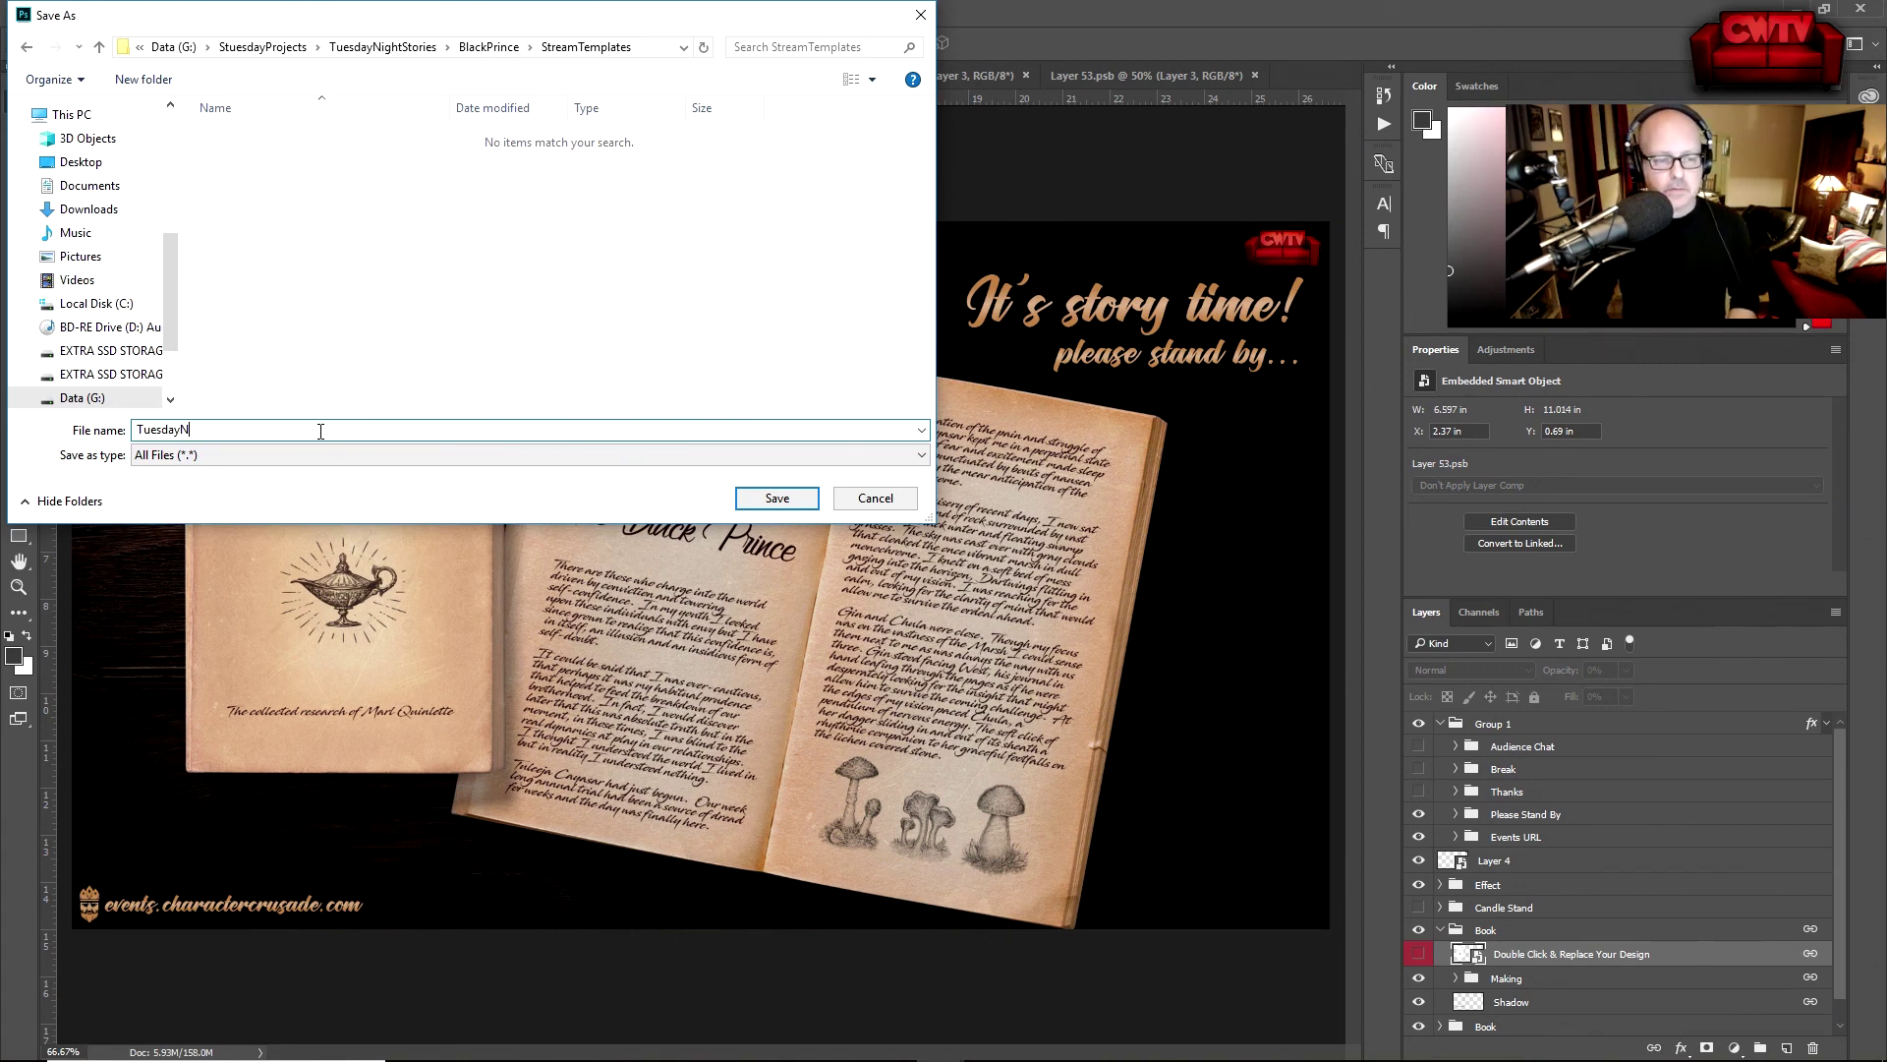
pyautogui.write('NS')
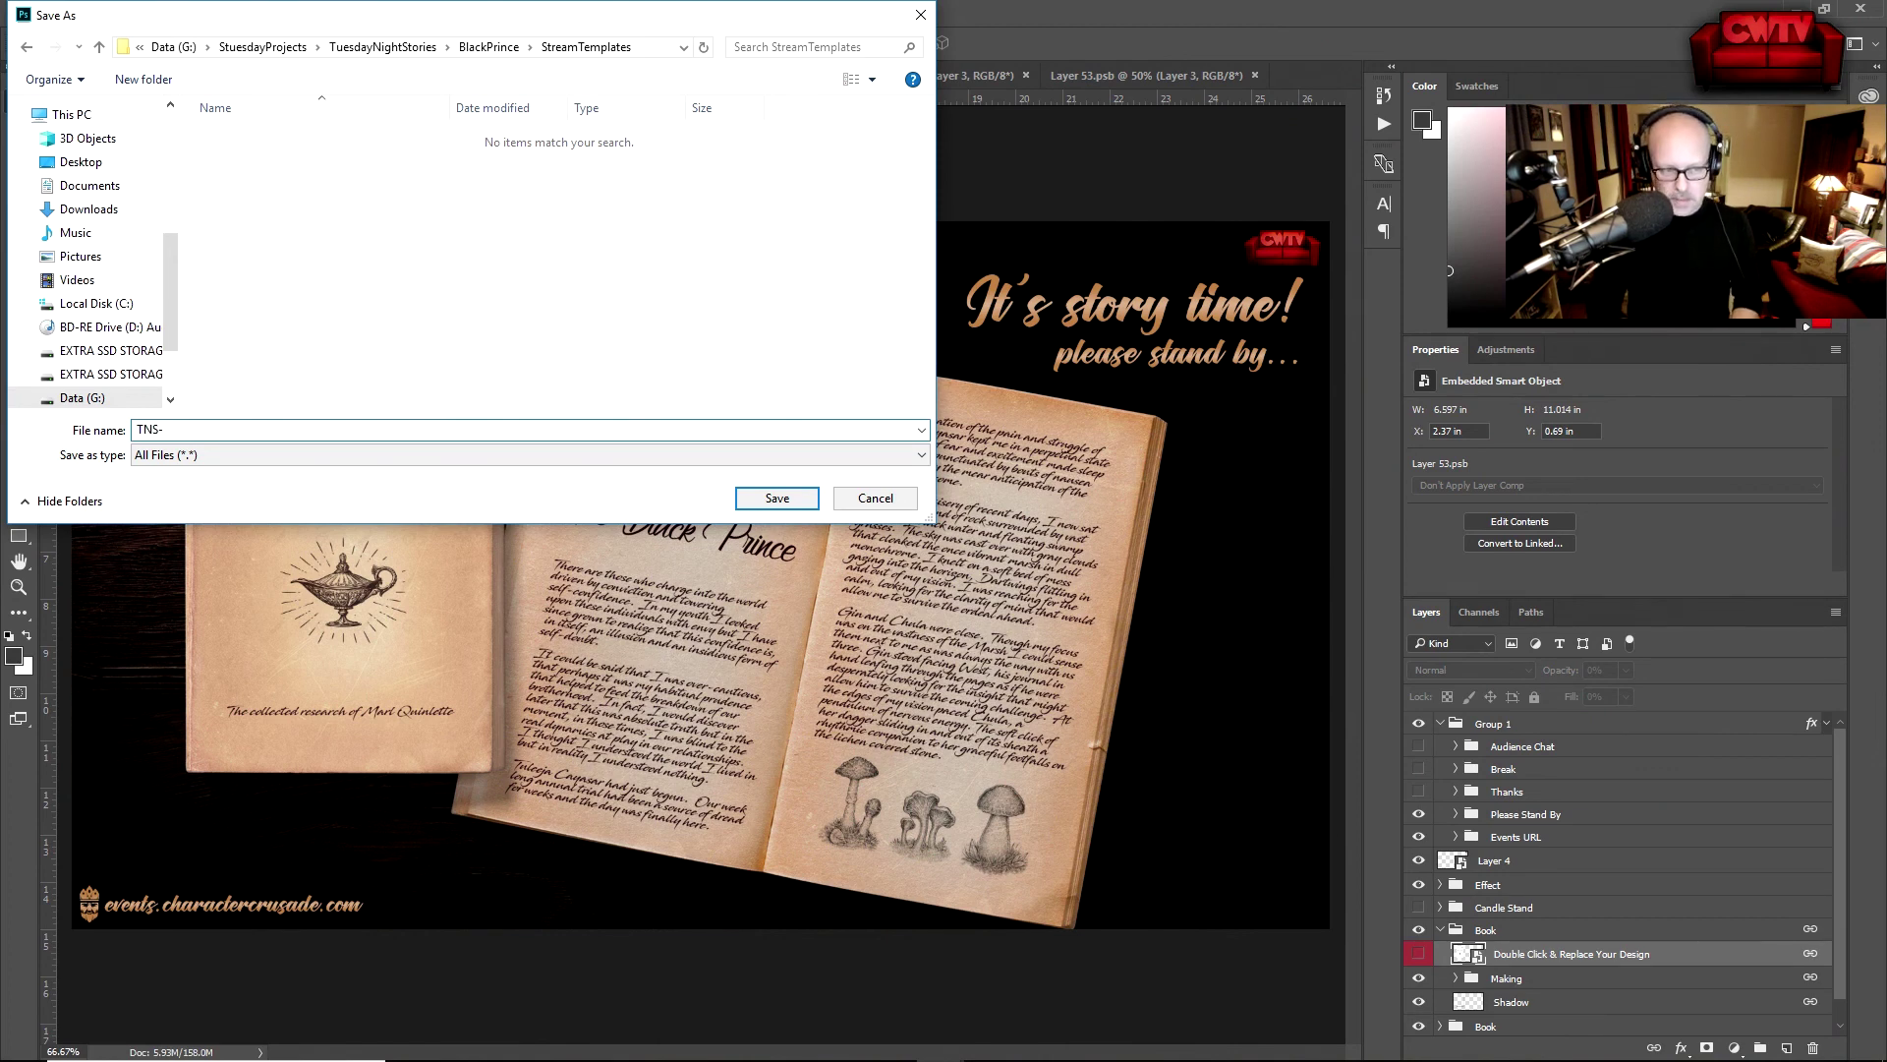
pyautogui.write('-Okan')
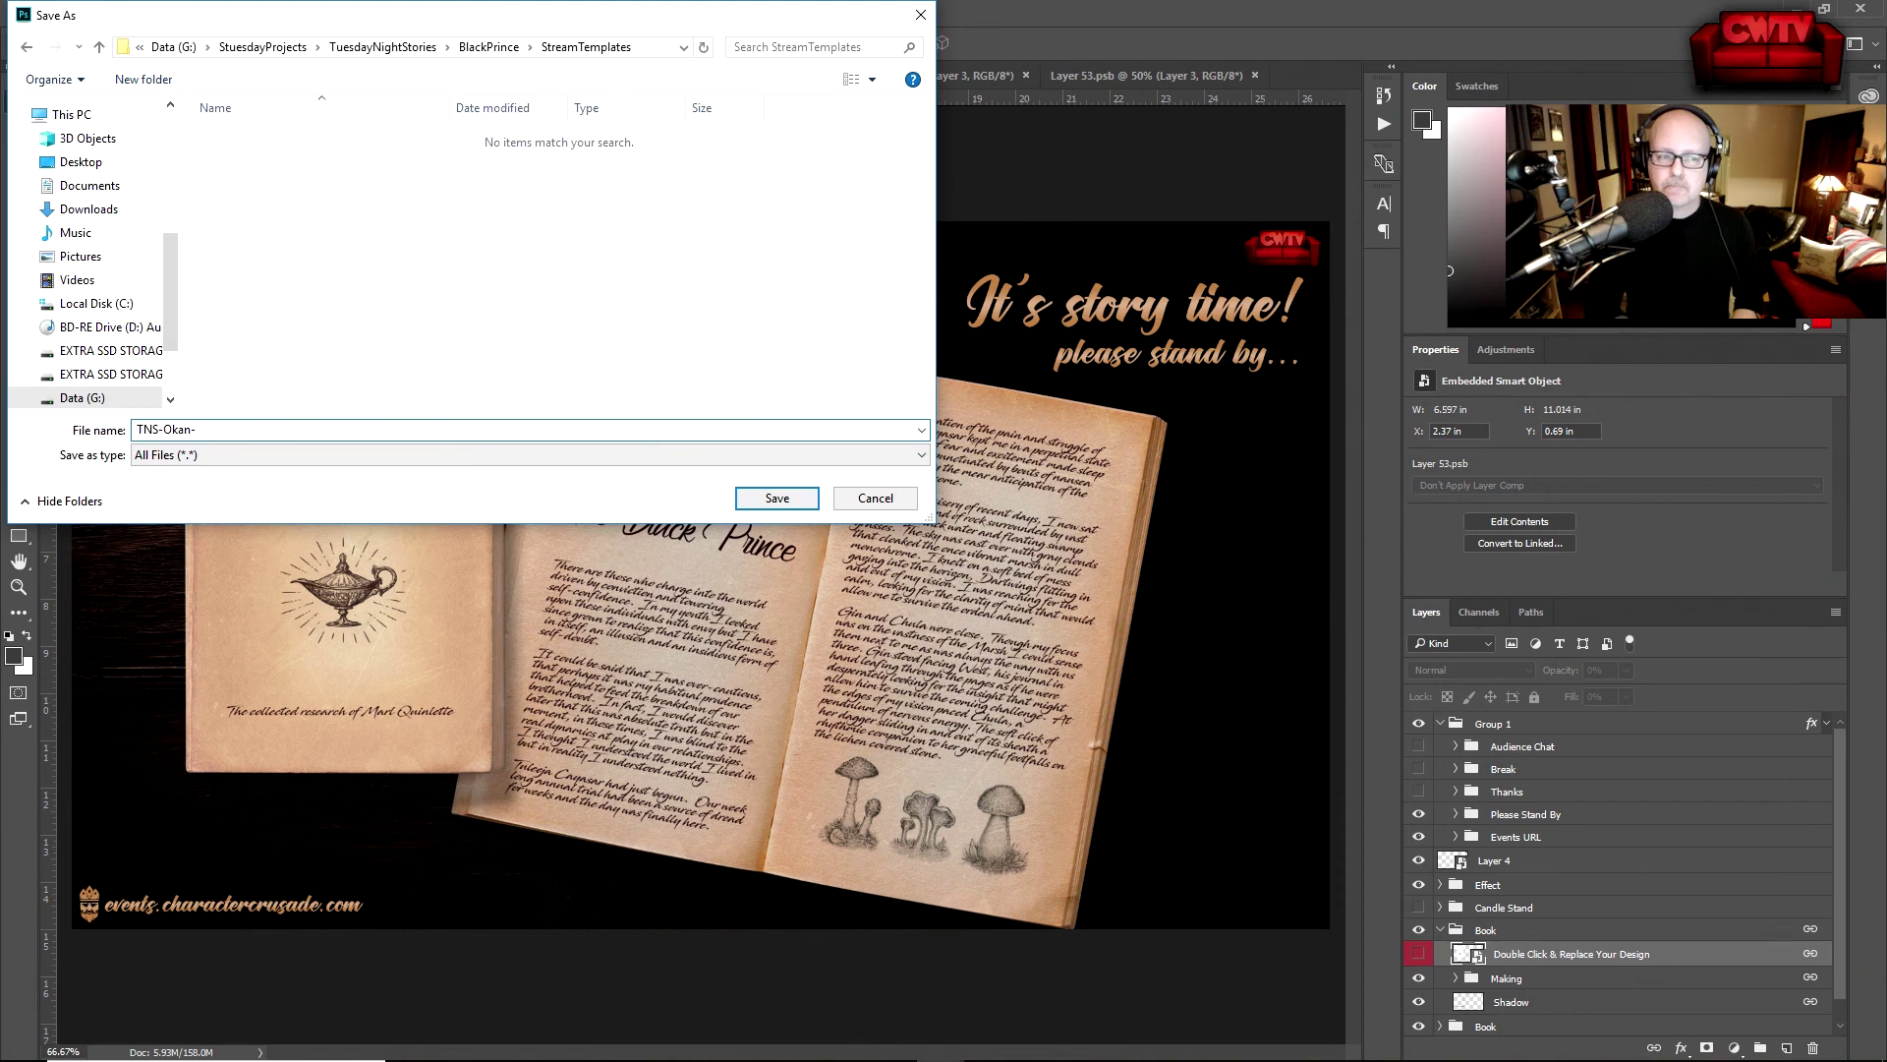
pyautogui.write('-StandBu')
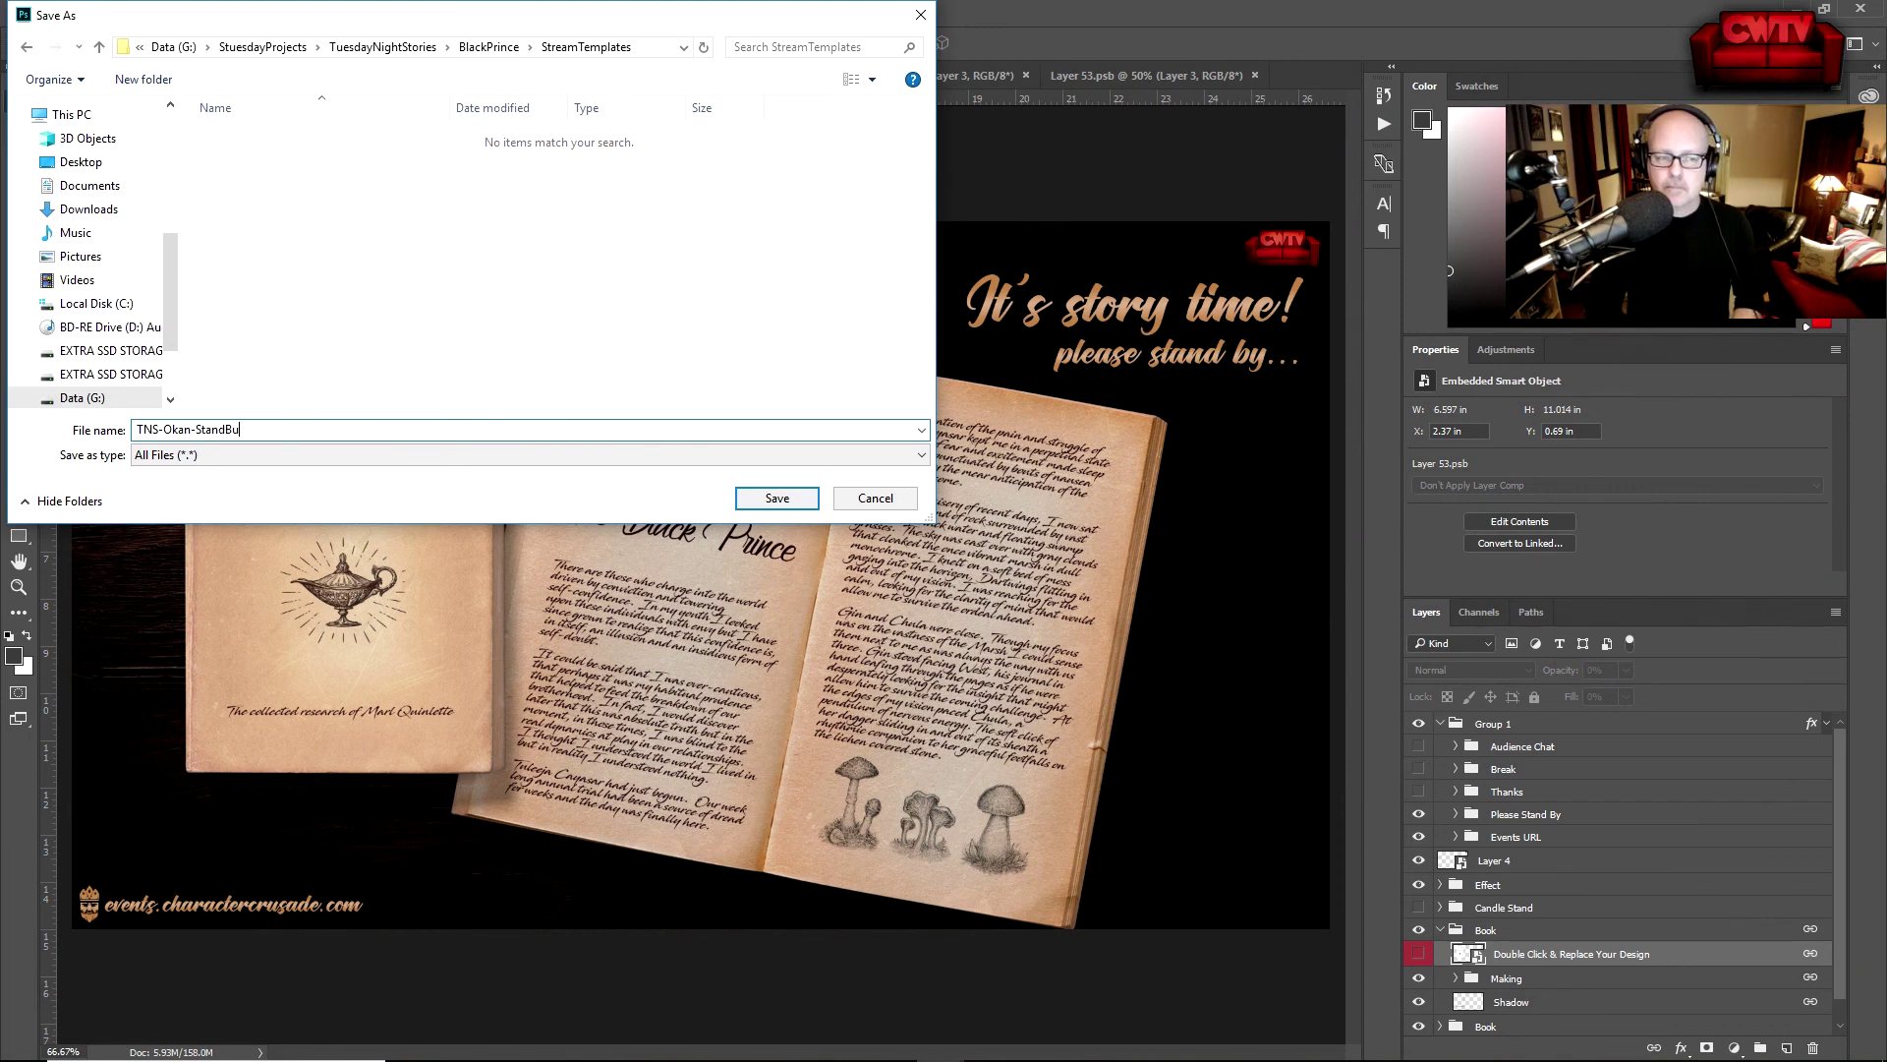
pyautogui.press('BackSpace')
pyautogui.press('BackSpace')
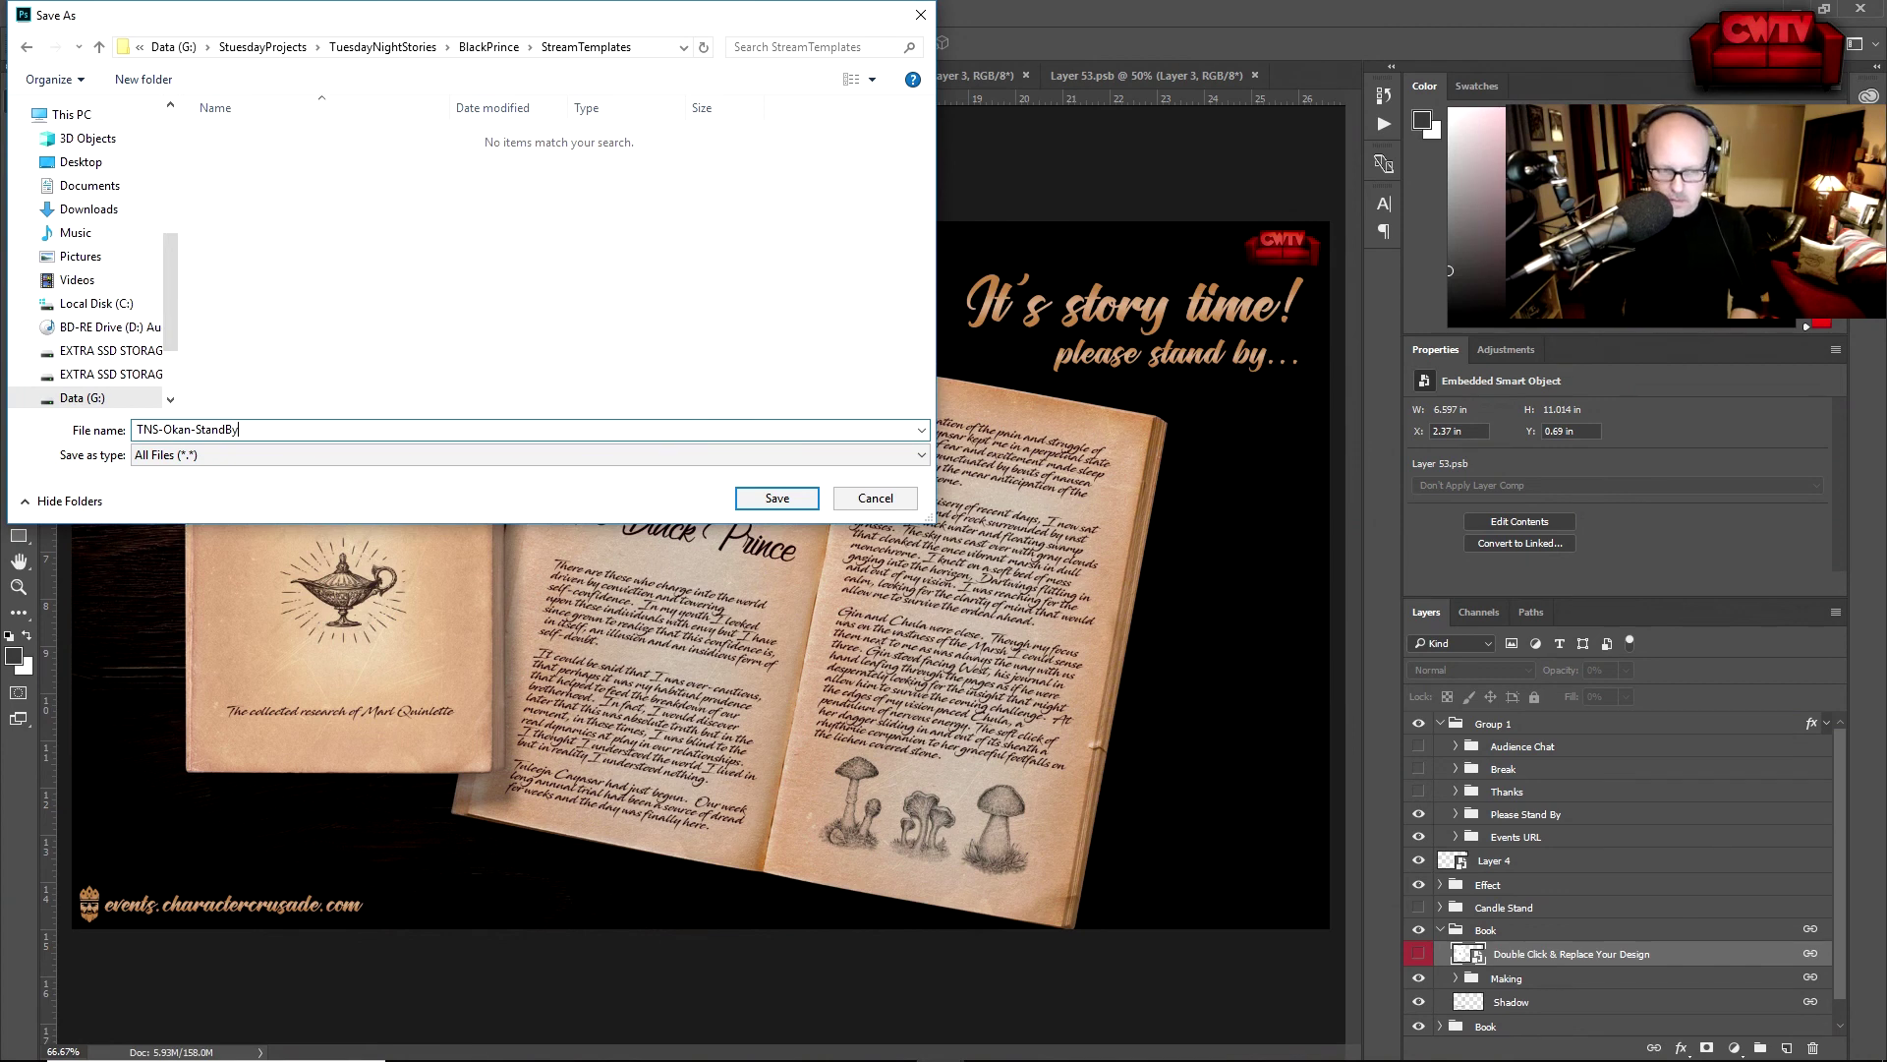
pyautogui.click(776, 498)
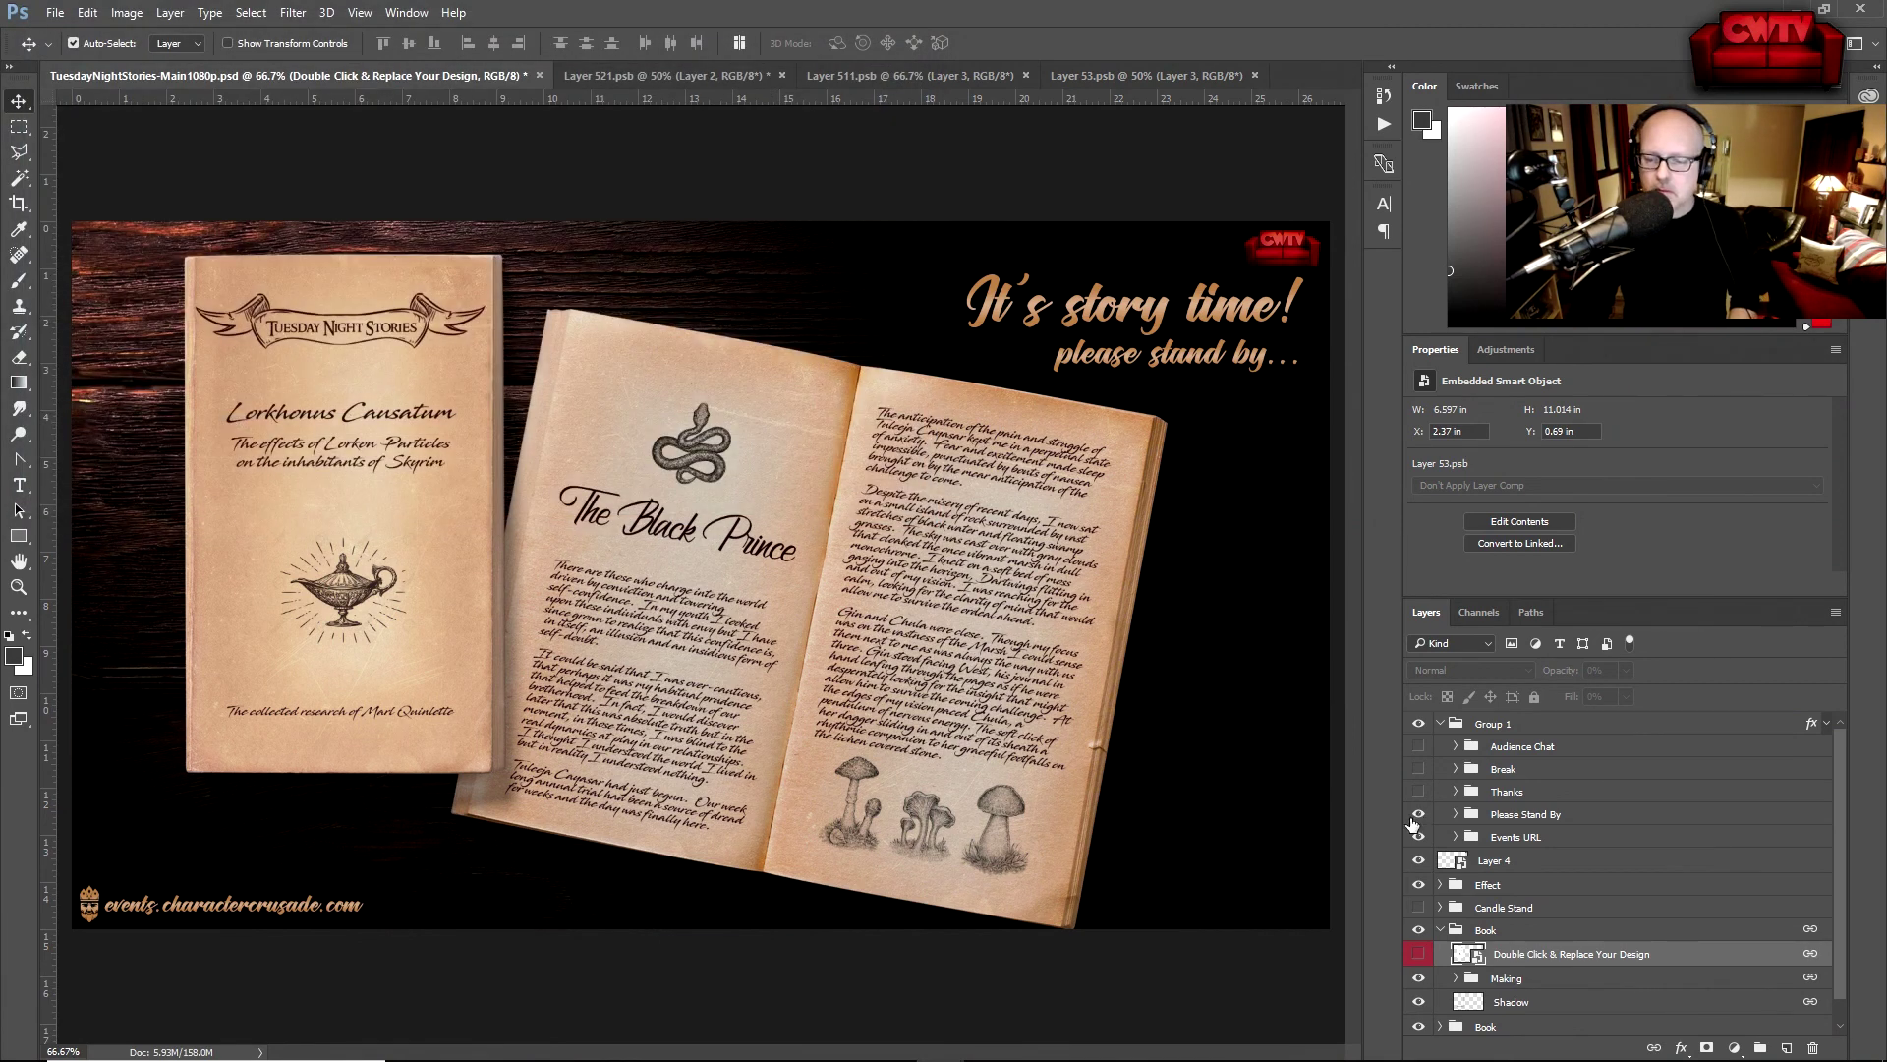
# - Swap the stand-by caption for Thanks and quick-export it as PNG named TNS-Okan-Thanks
pyautogui.click(1418, 814)
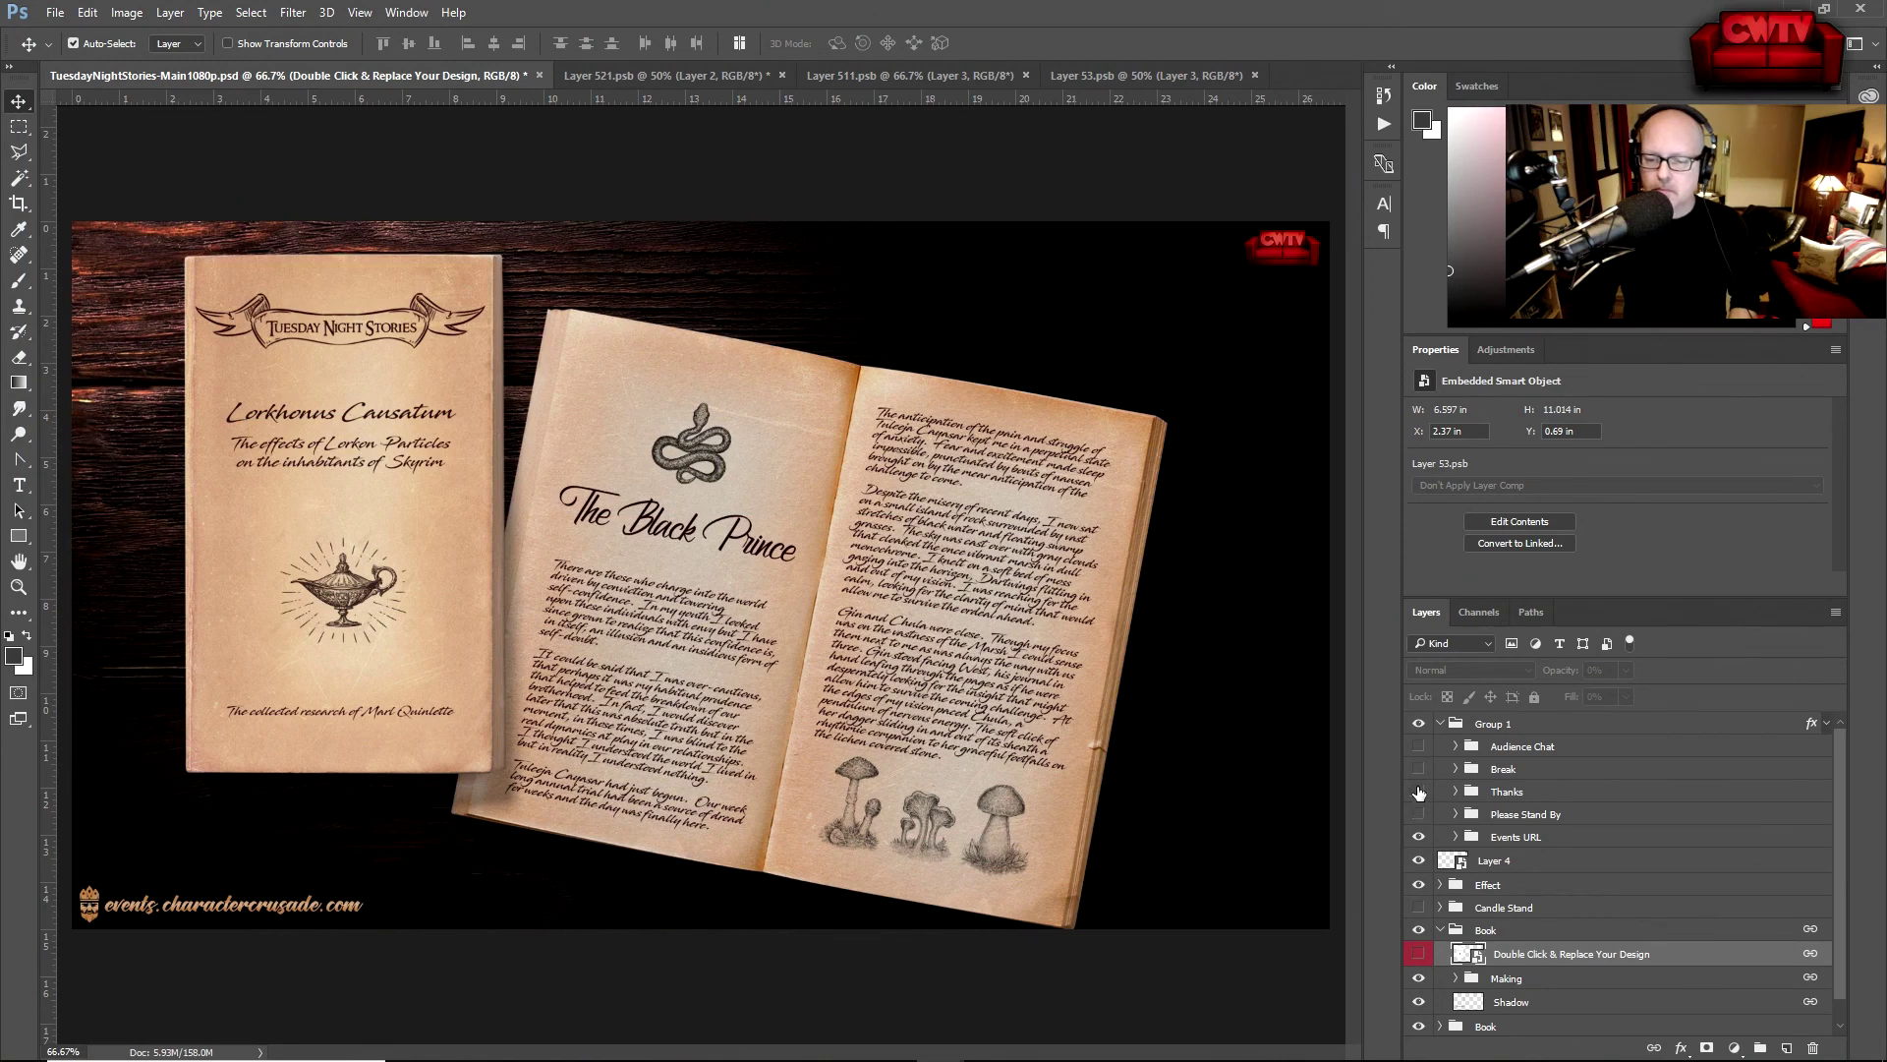
pyautogui.click(1419, 791)
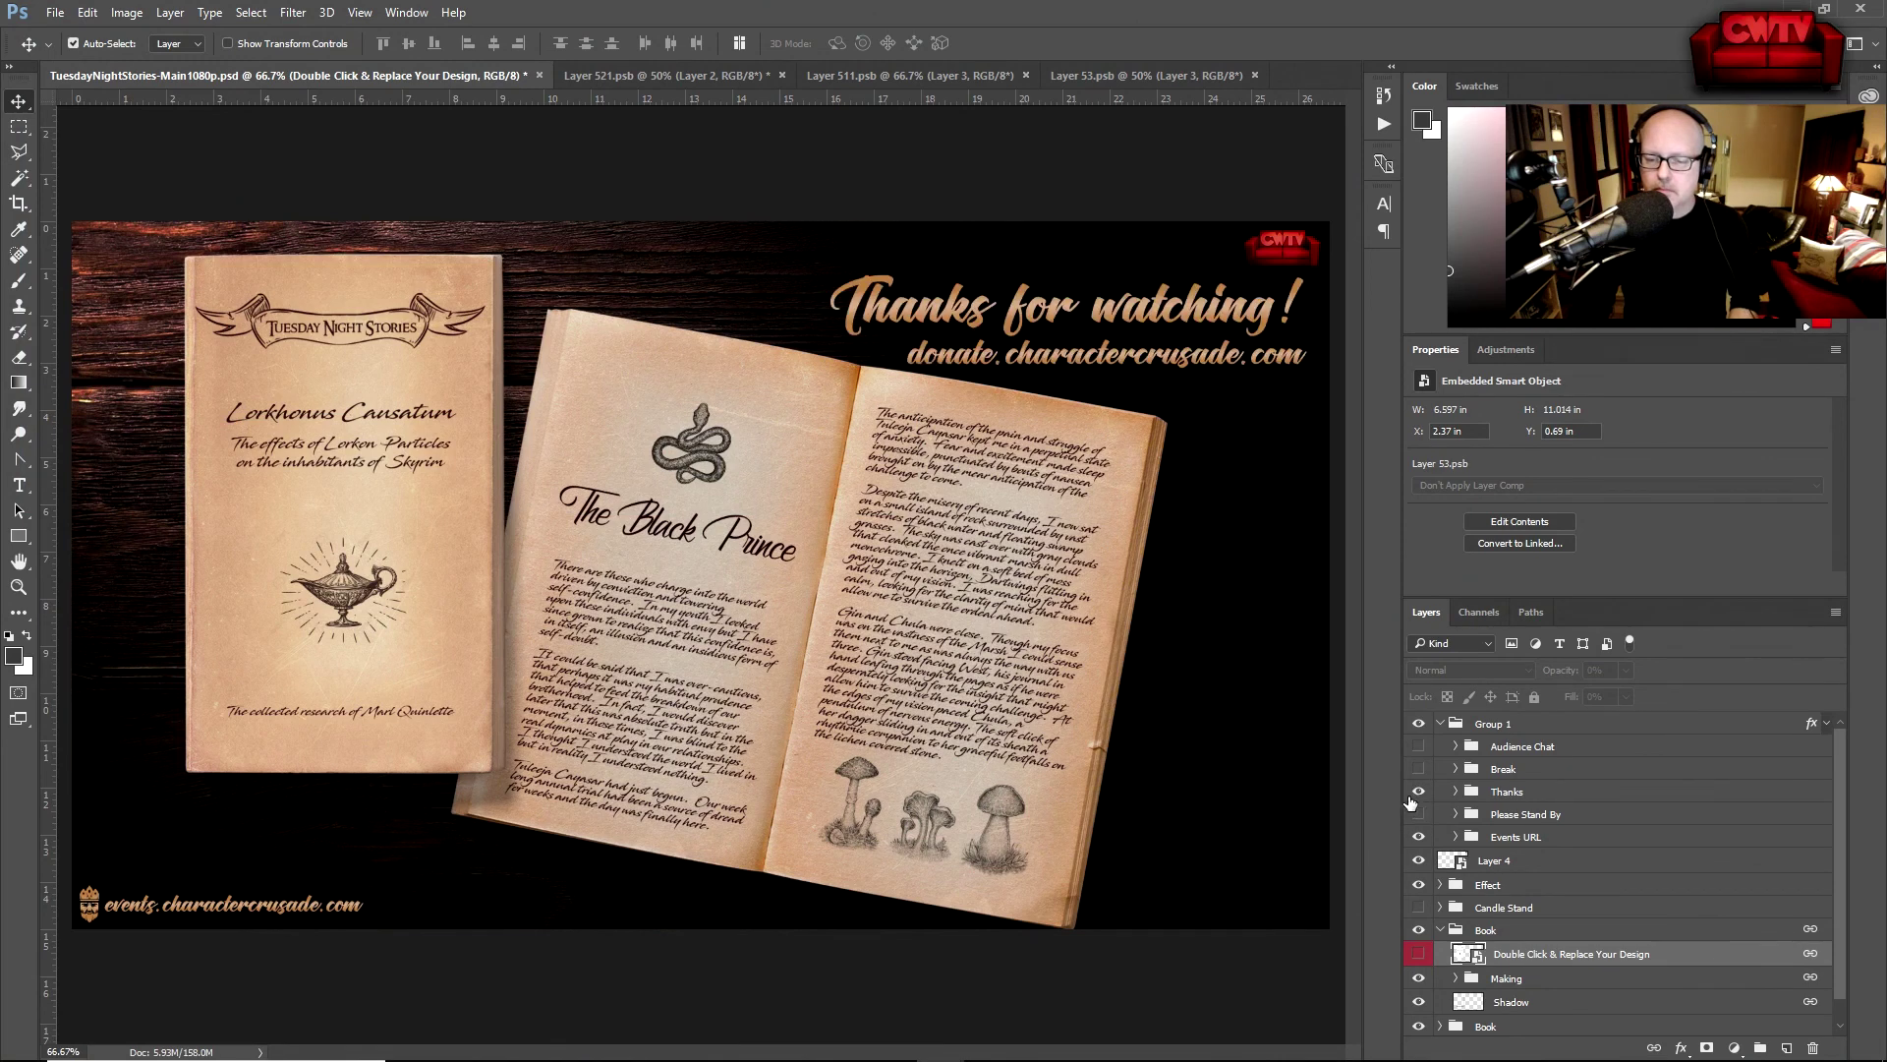
pyautogui.click(54, 13)
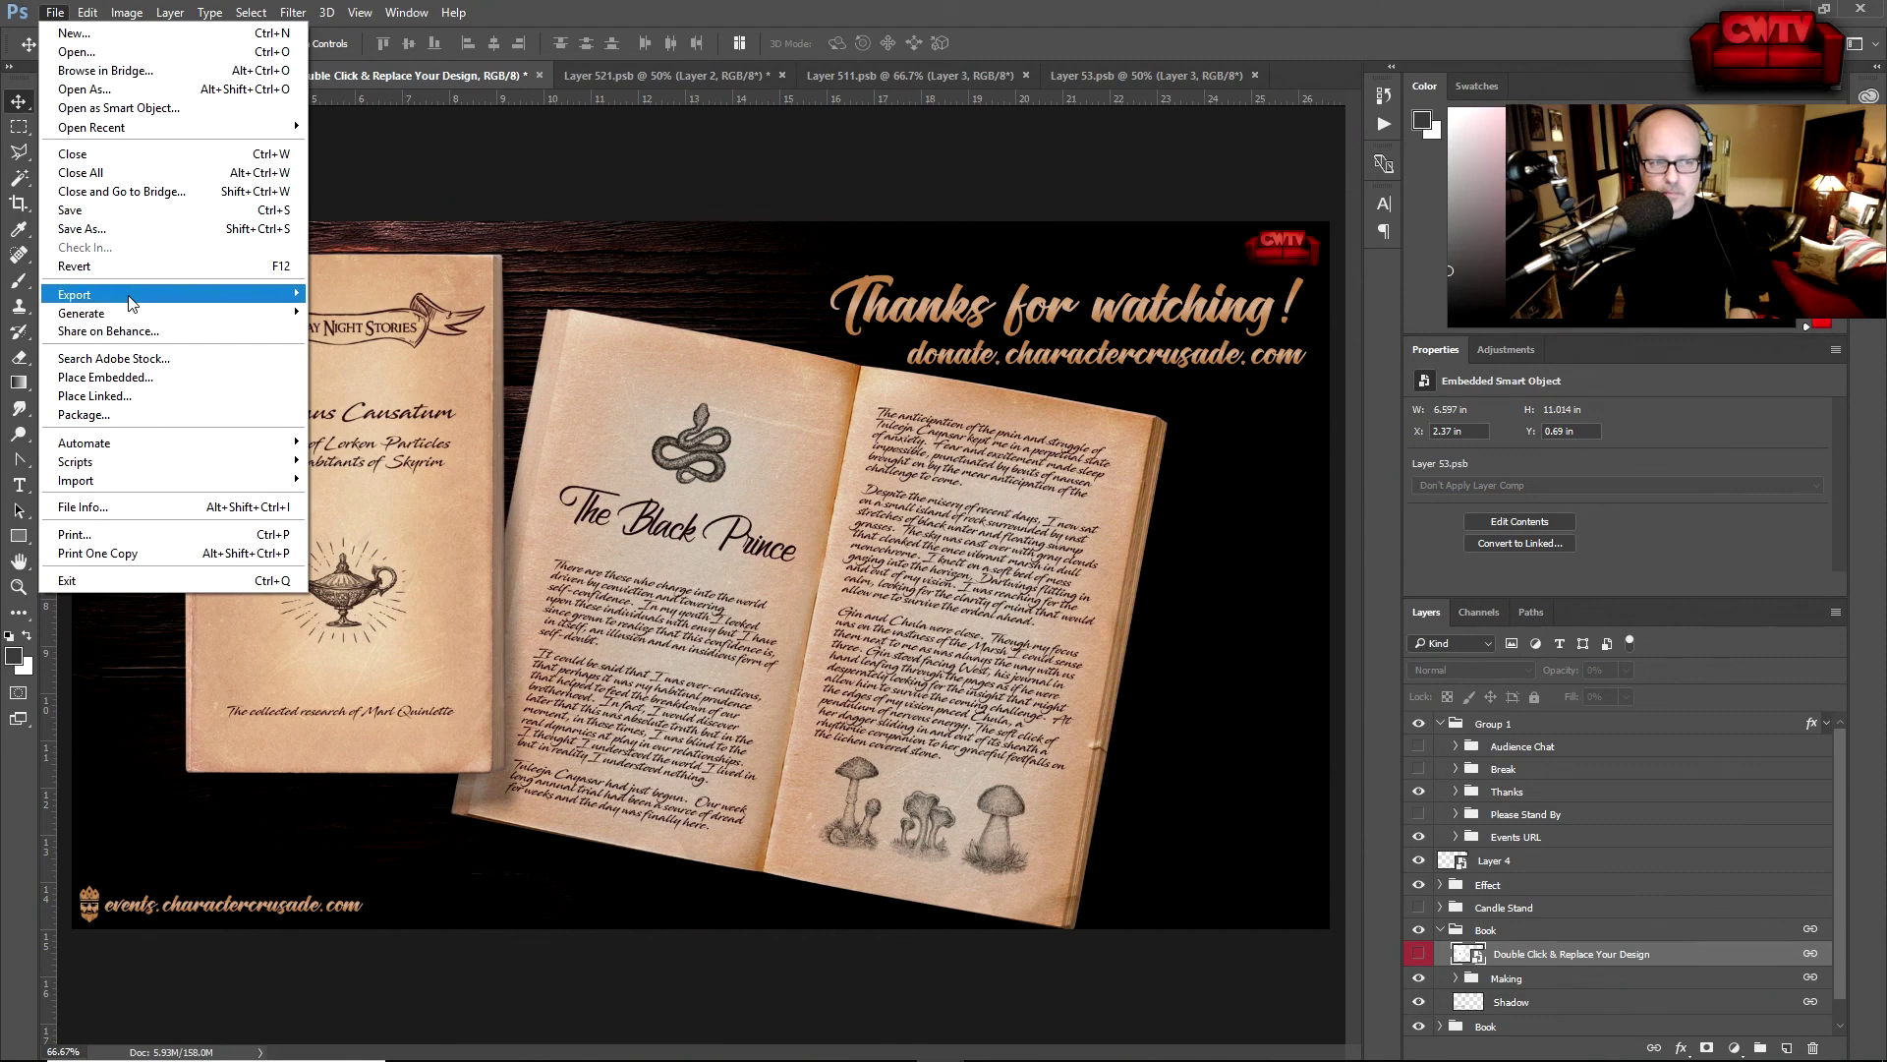
pyautogui.moveTo(129, 301)
pyautogui.click(320, 293)
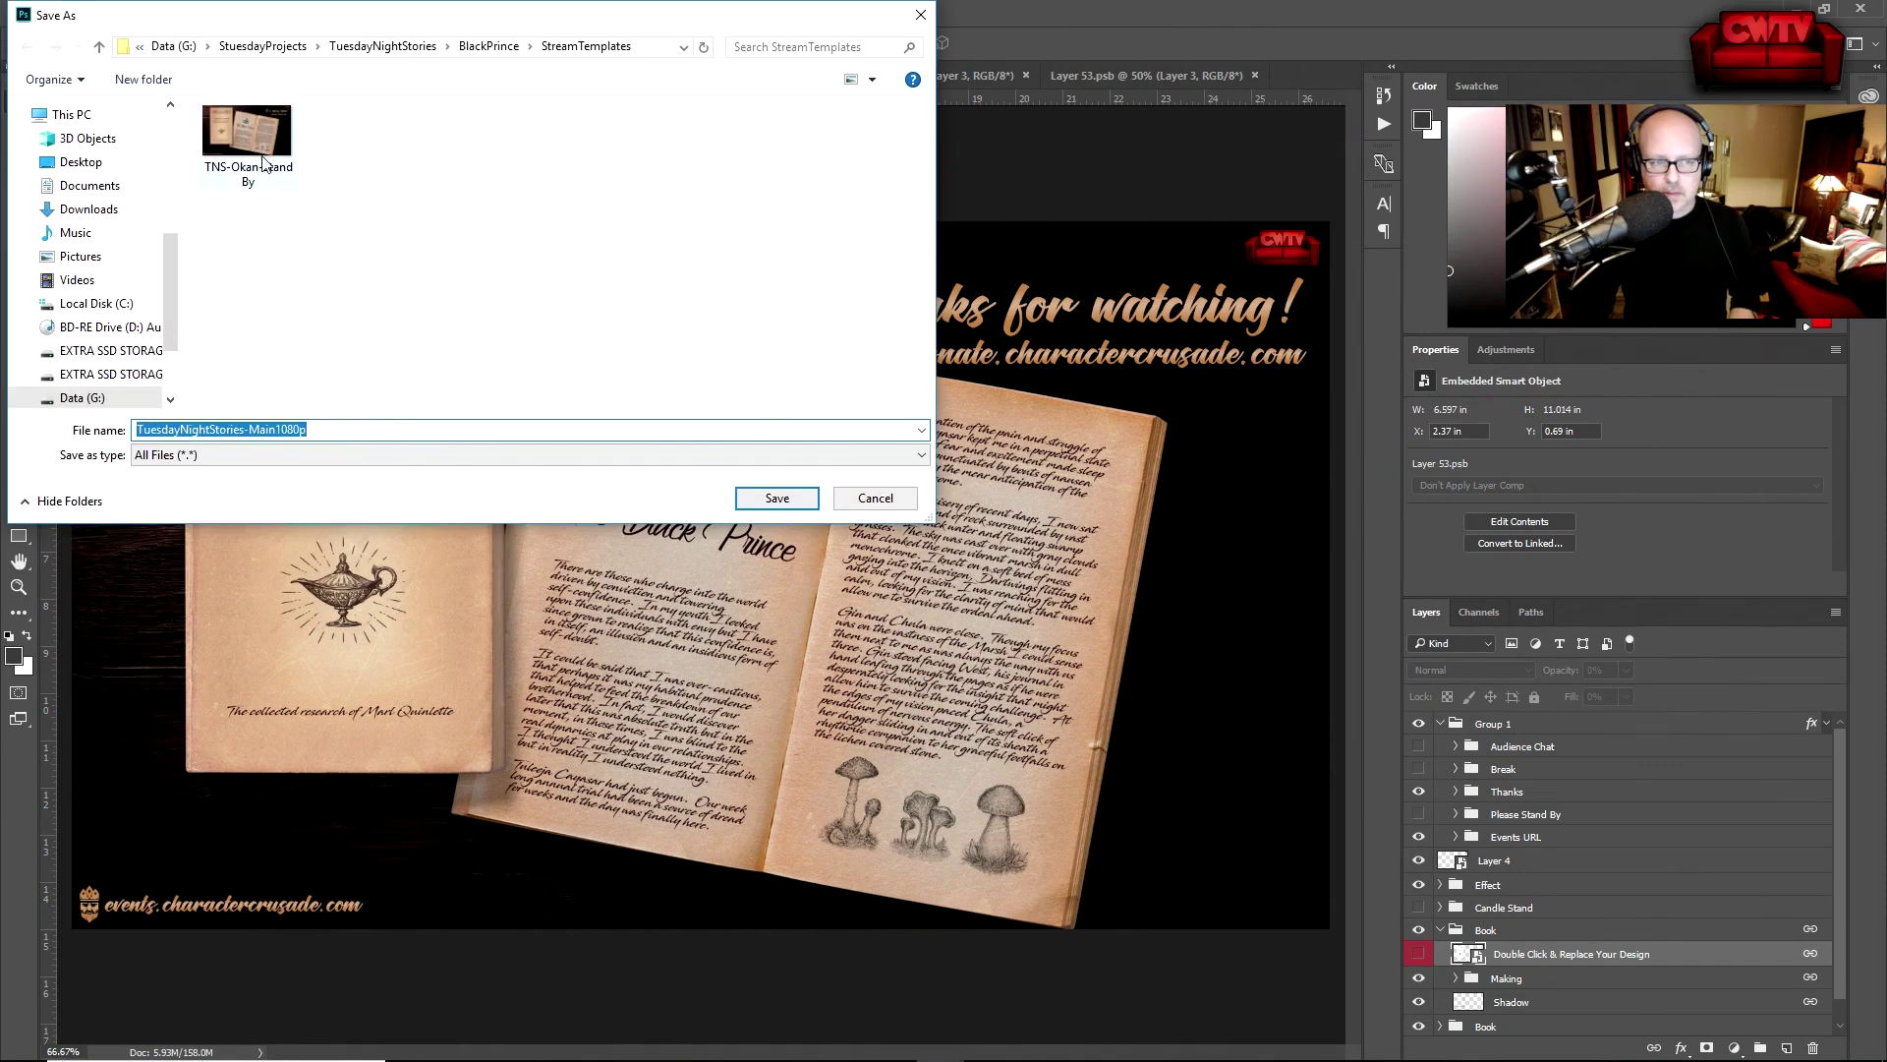
pyautogui.click(263, 162)
pyautogui.click(276, 430)
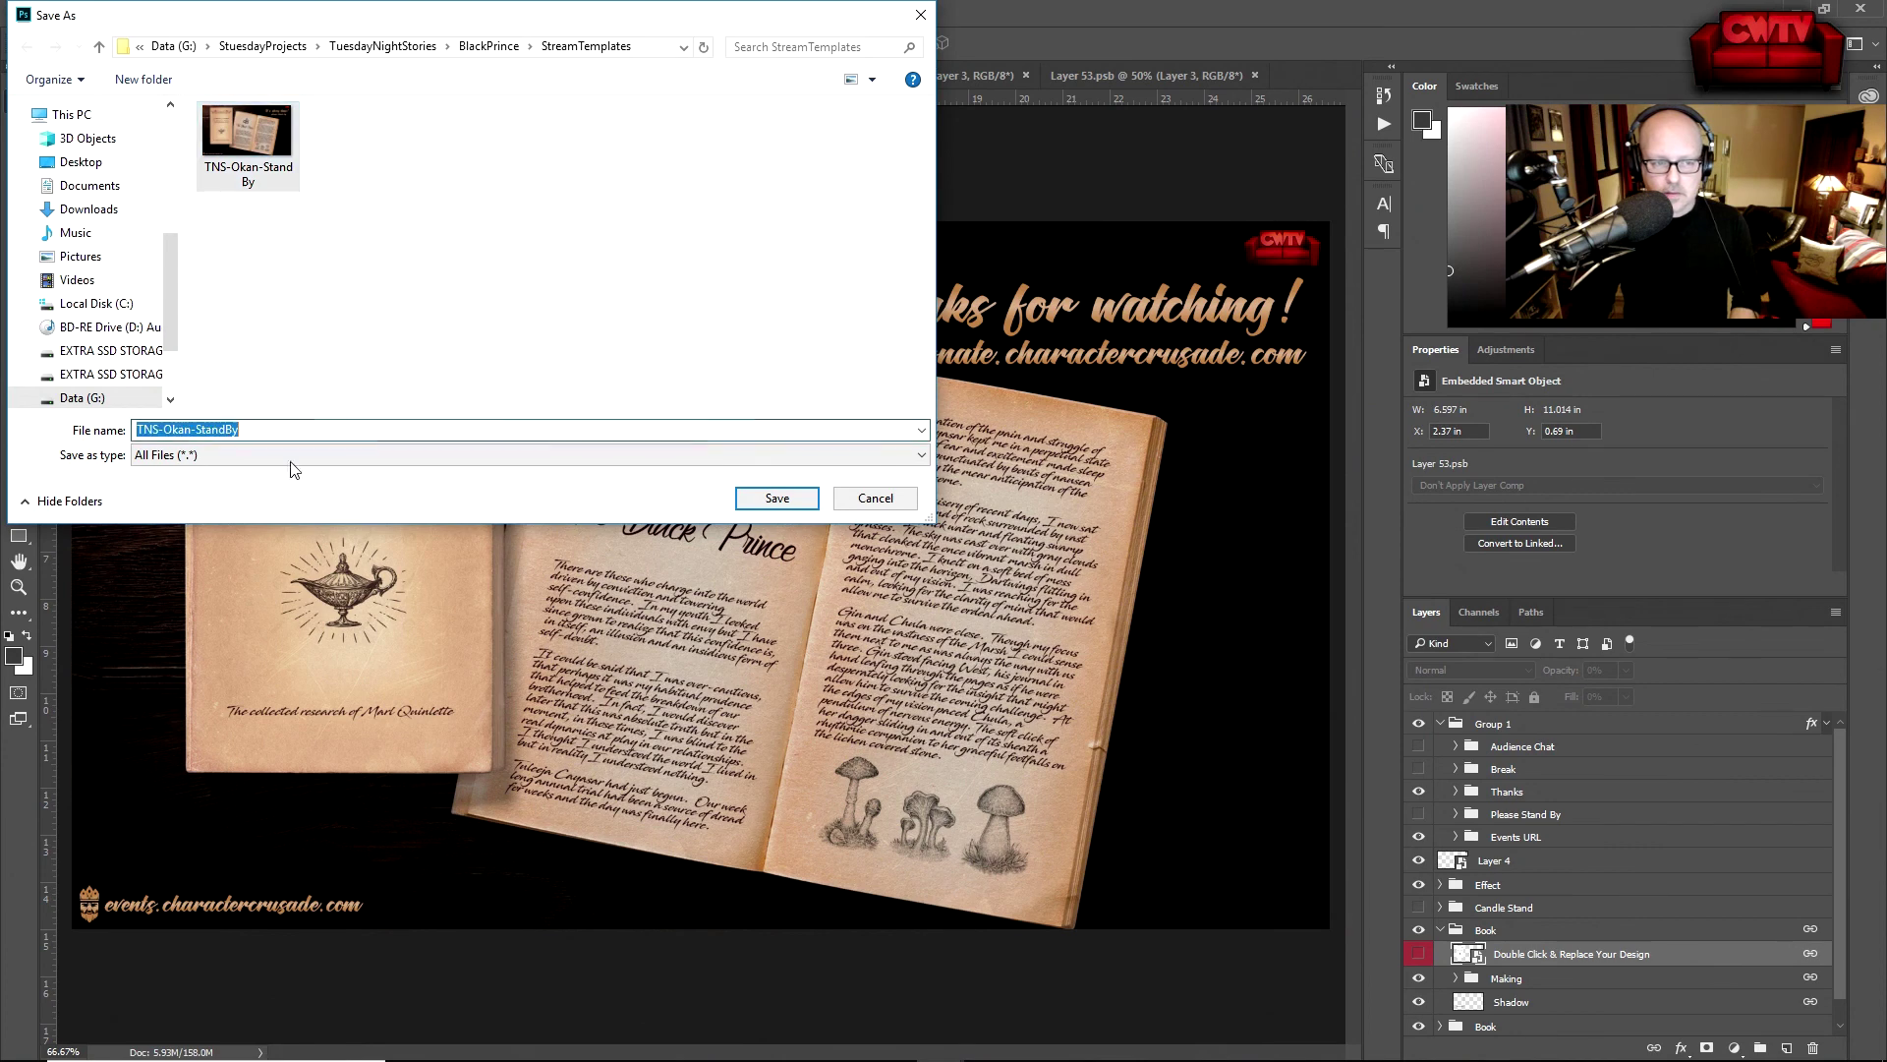
pyautogui.click(339, 432)
pyautogui.press('BackSpace')
pyautogui.press('BackSpace')
pyautogui.press('BackSpace')
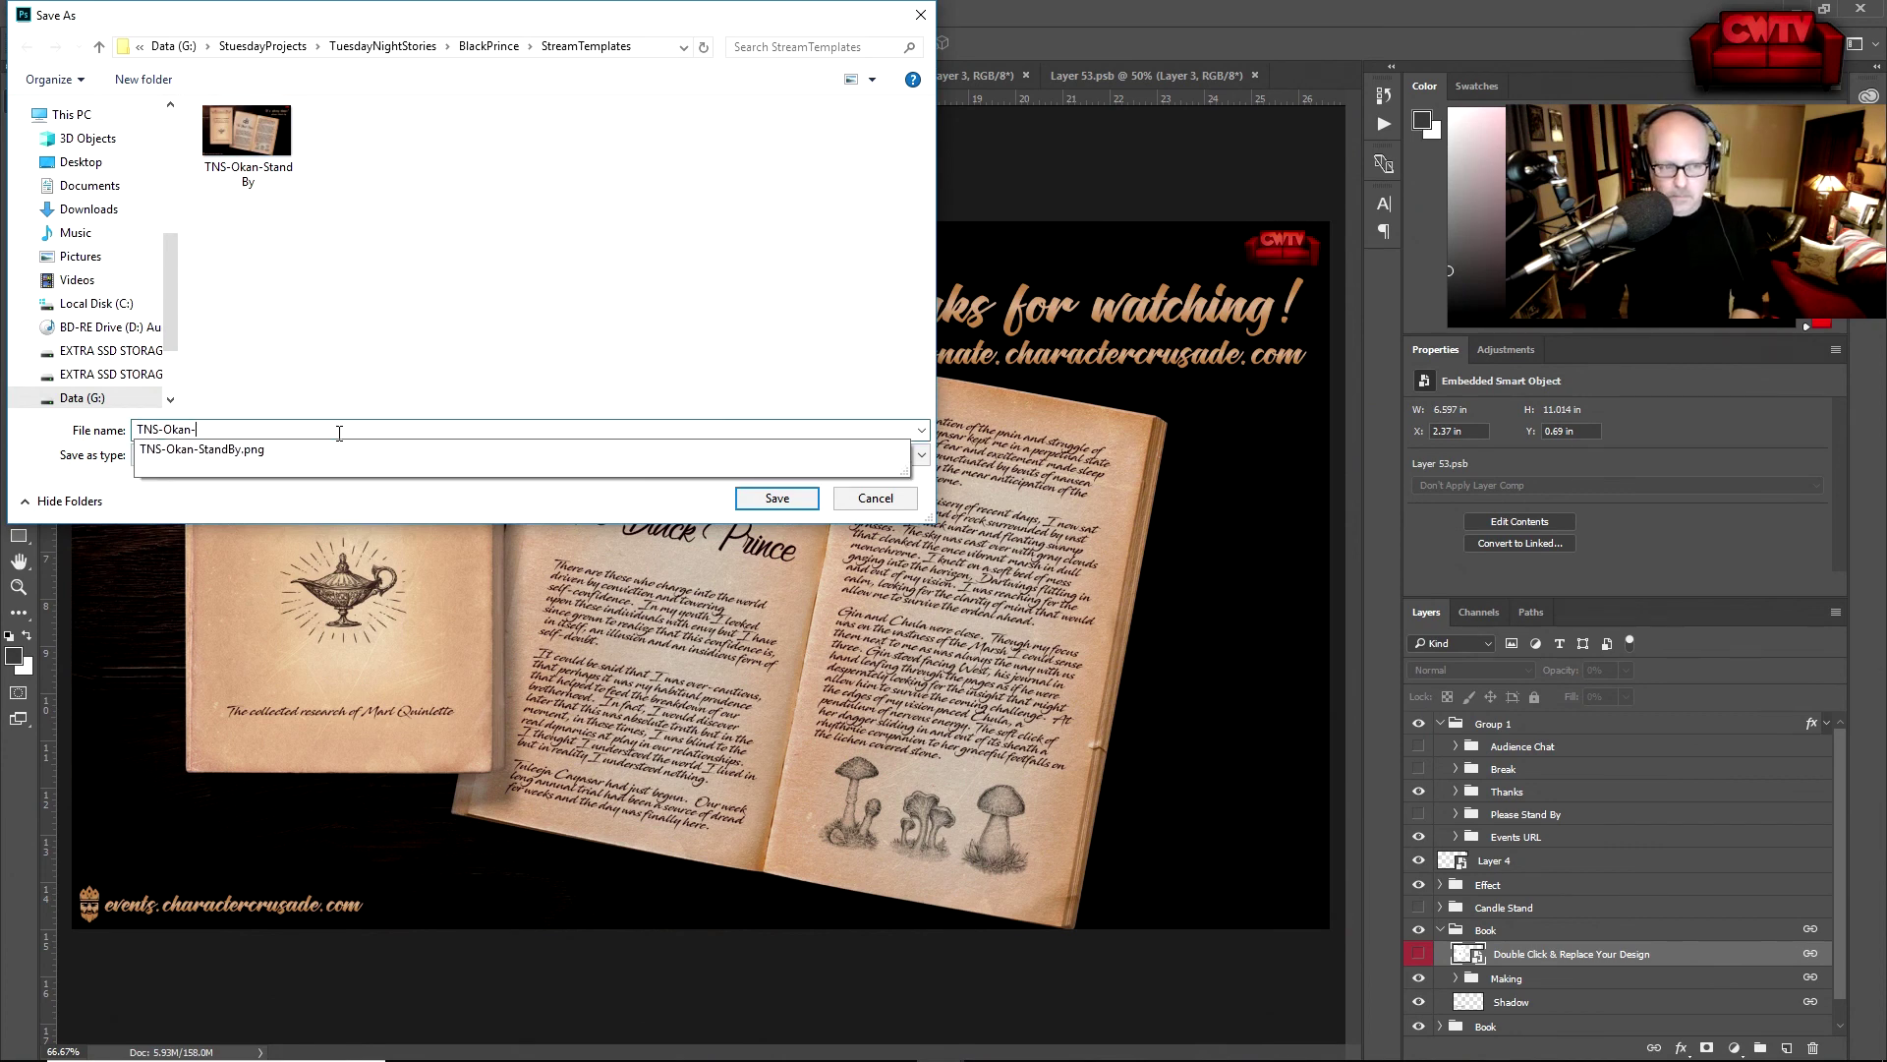
pyautogui.press('BackSpace')
pyautogui.write('Thanks')
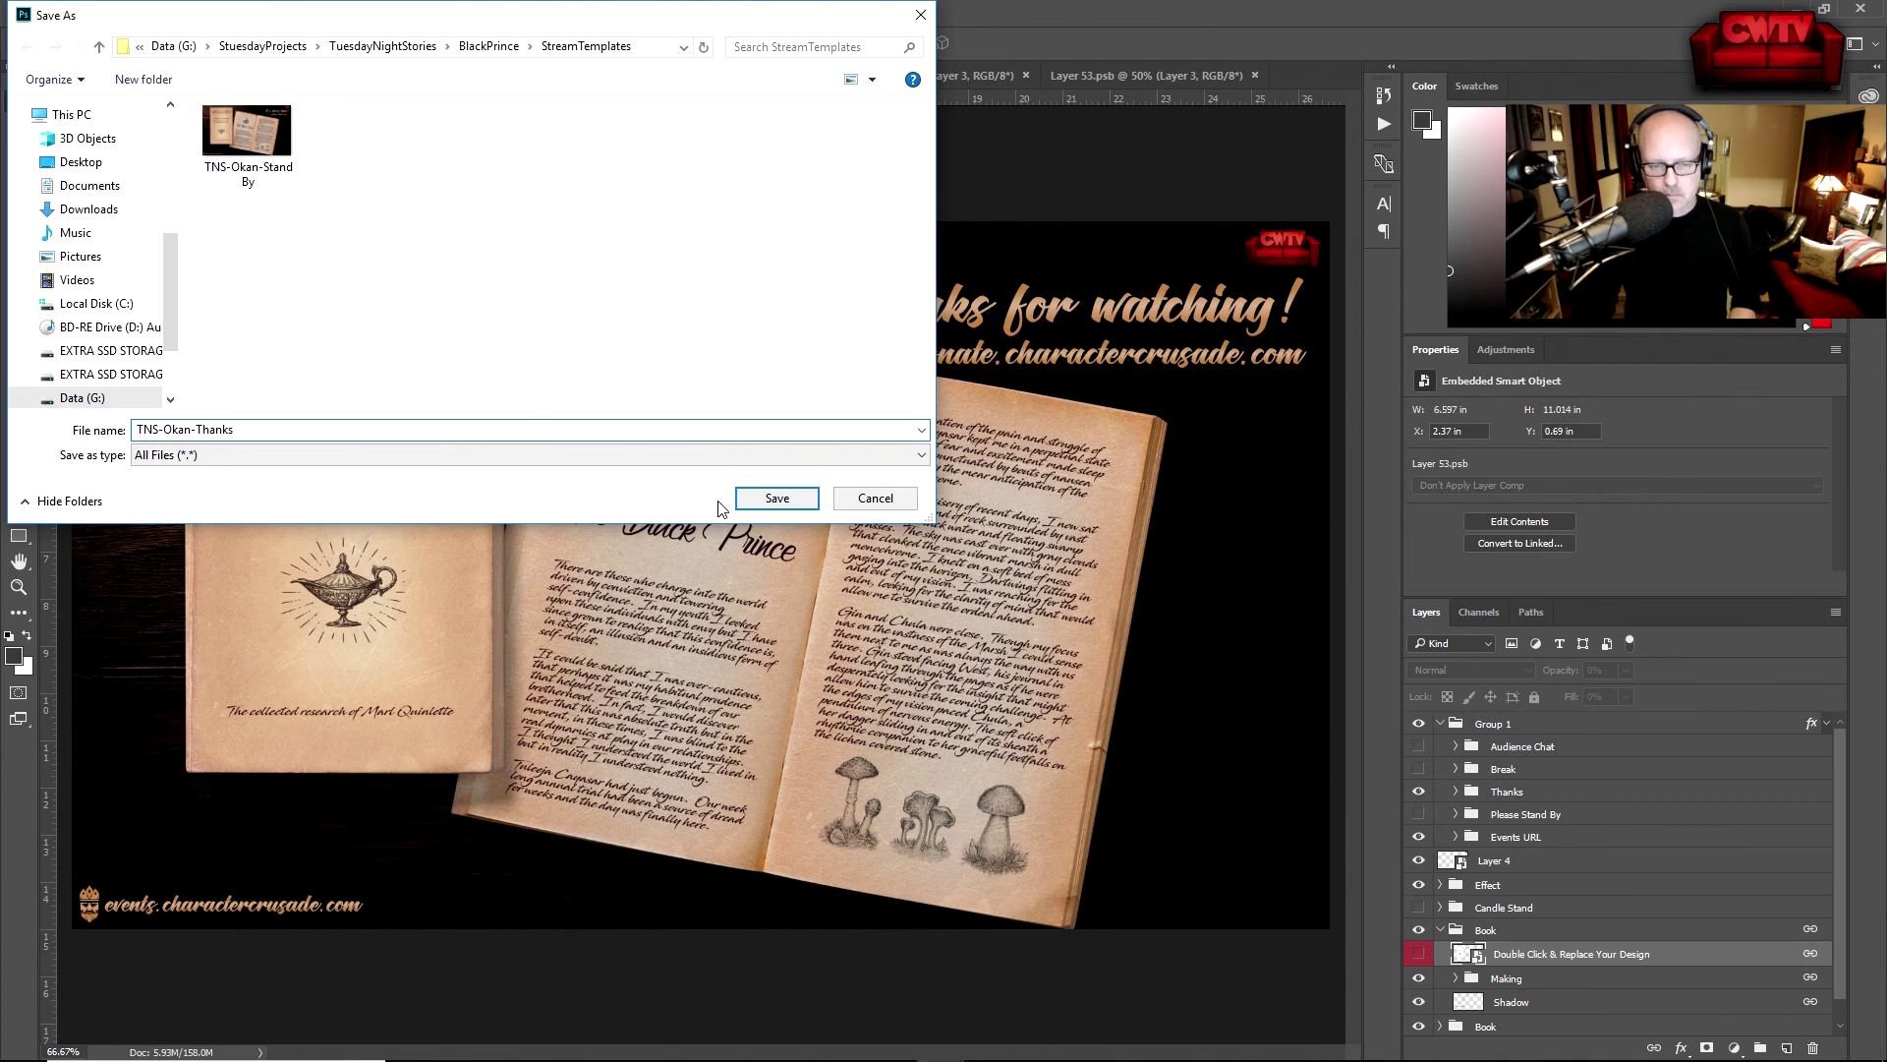
pyautogui.click(777, 499)
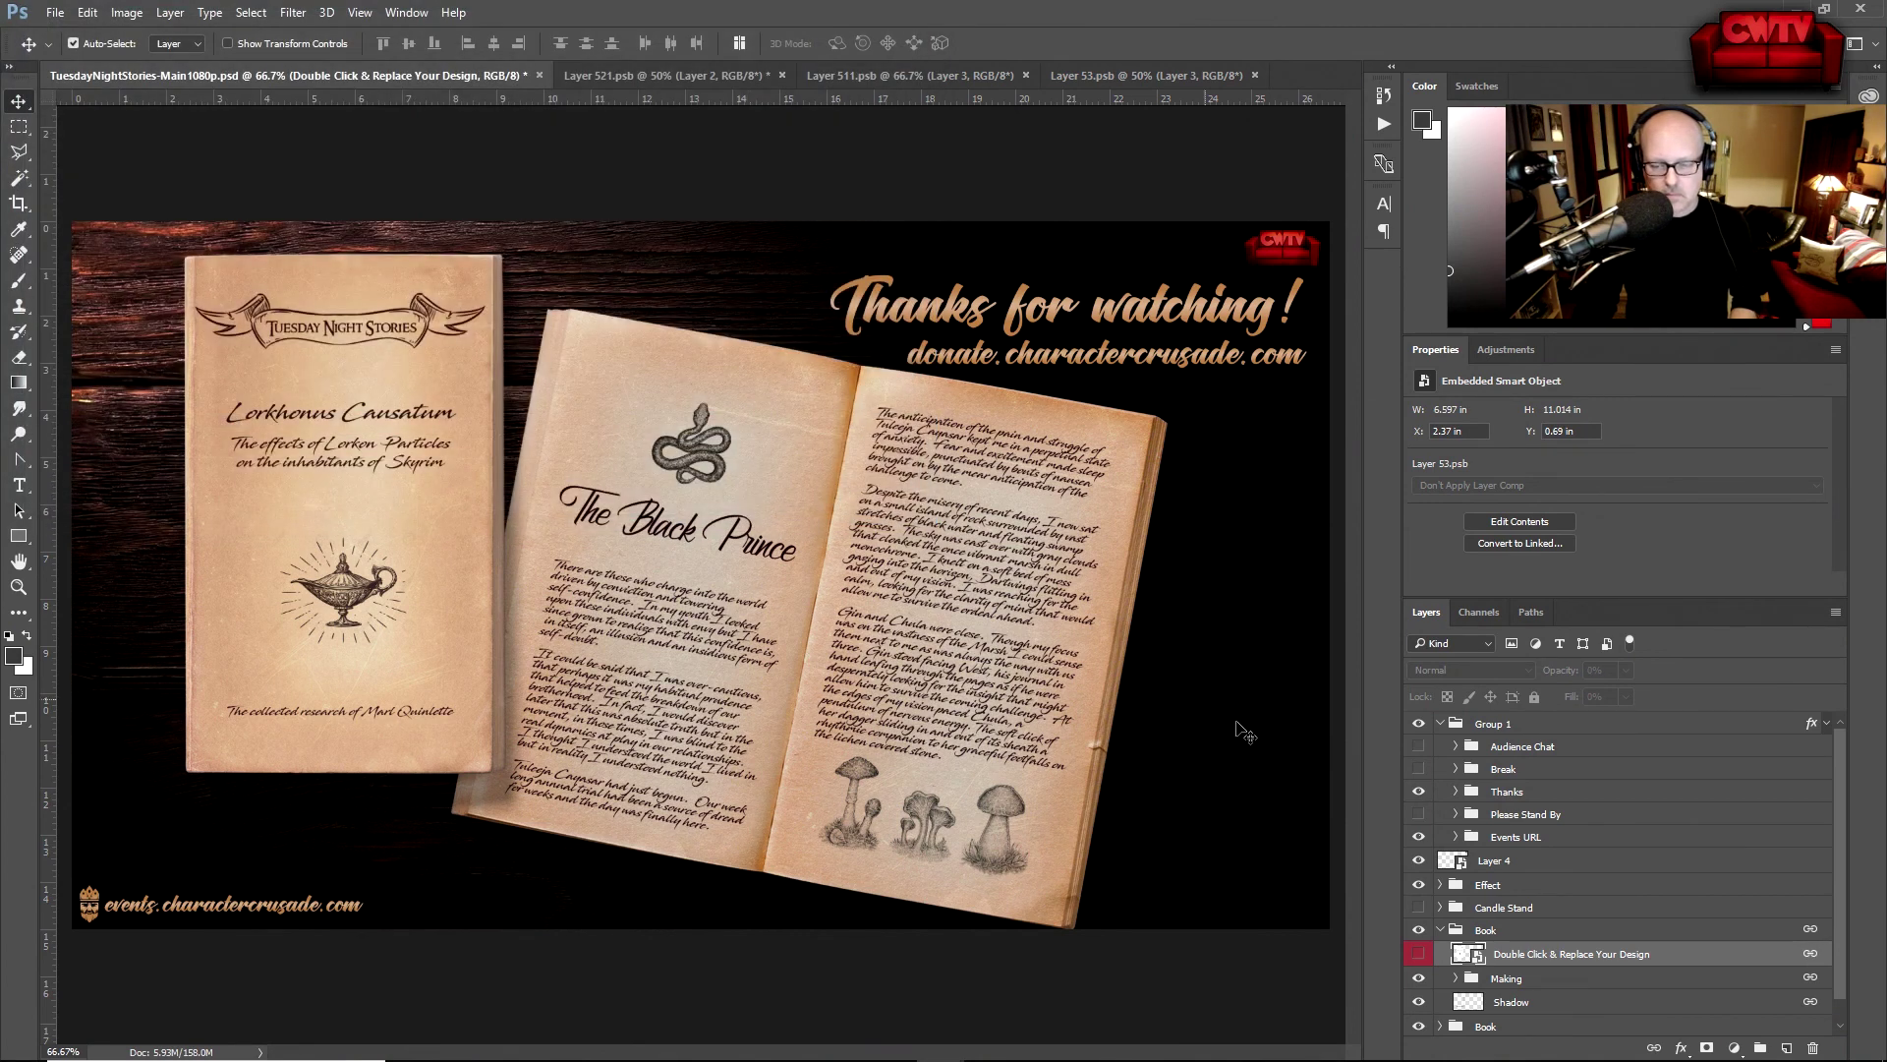
# - Swap to the Intermission time caption and quick-export it as PNG named TNS-Okan-Break
pyautogui.click(1418, 791)
pyautogui.click(1419, 770)
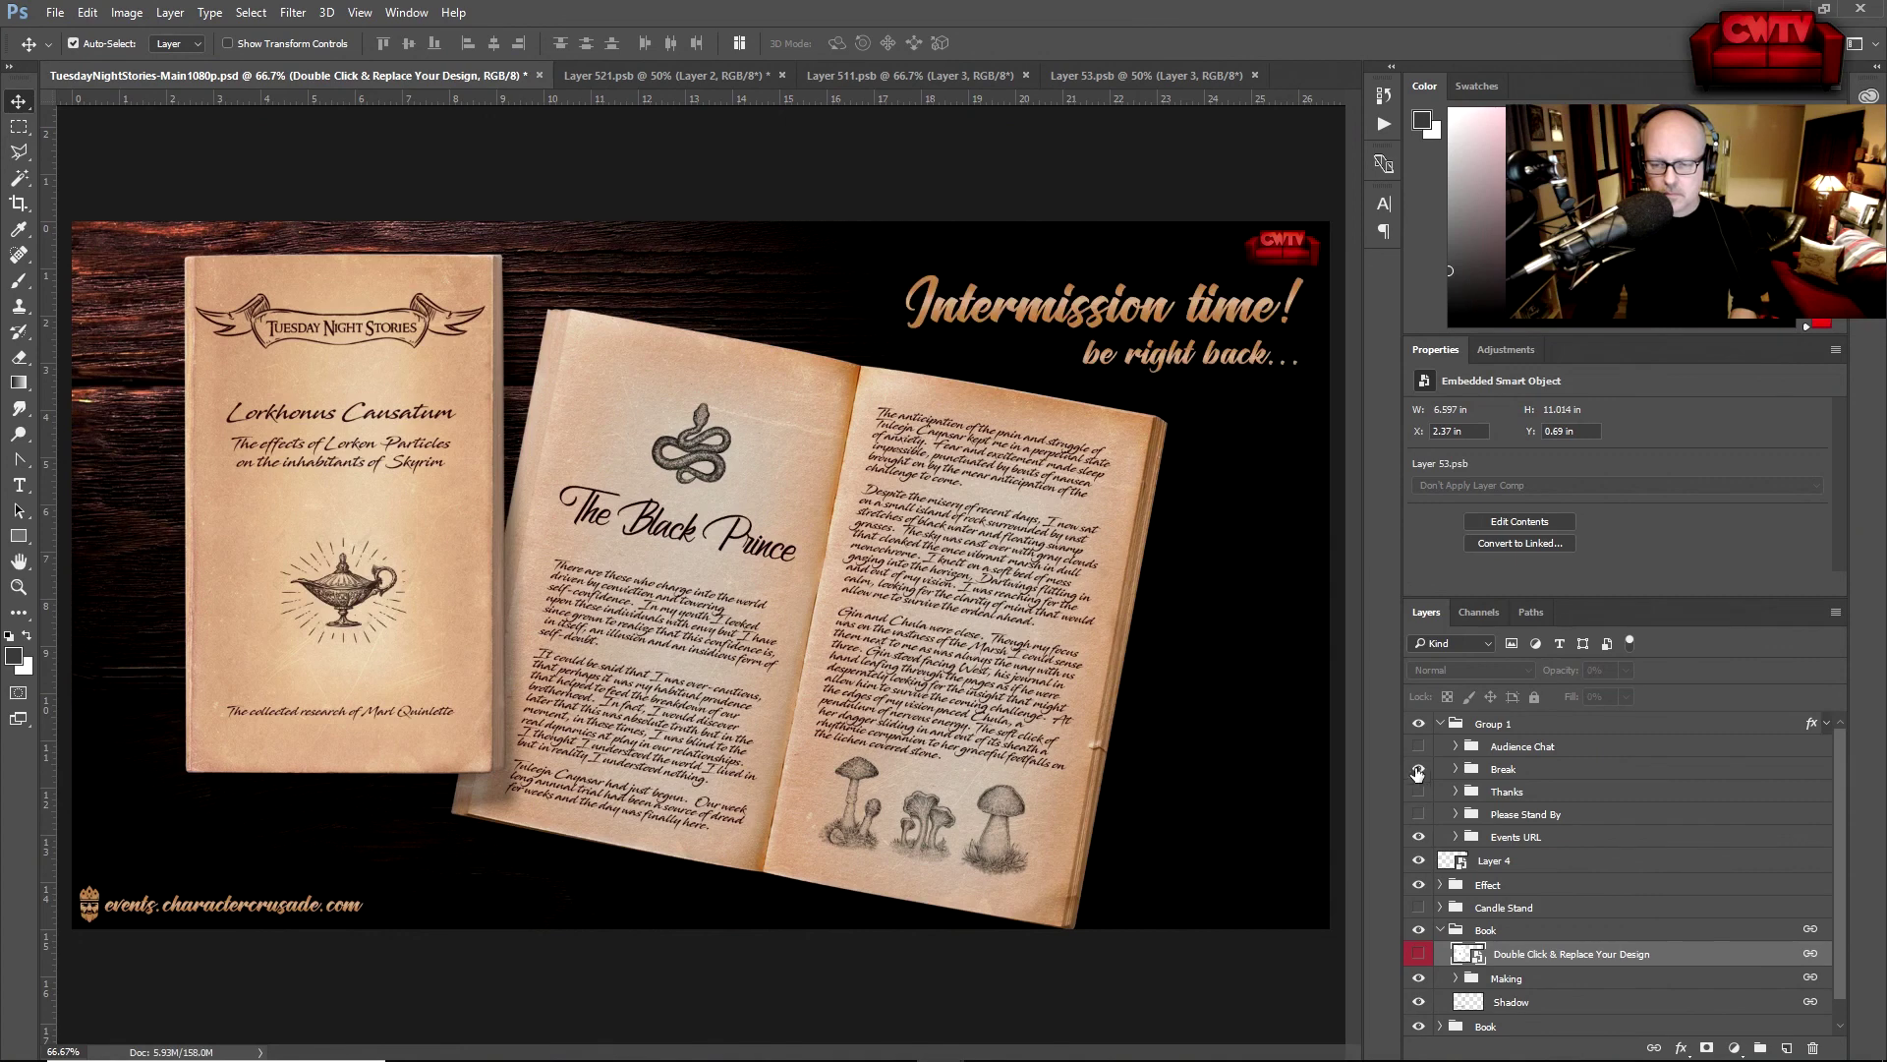
pyautogui.click(55, 13)
pyautogui.moveTo(211, 297)
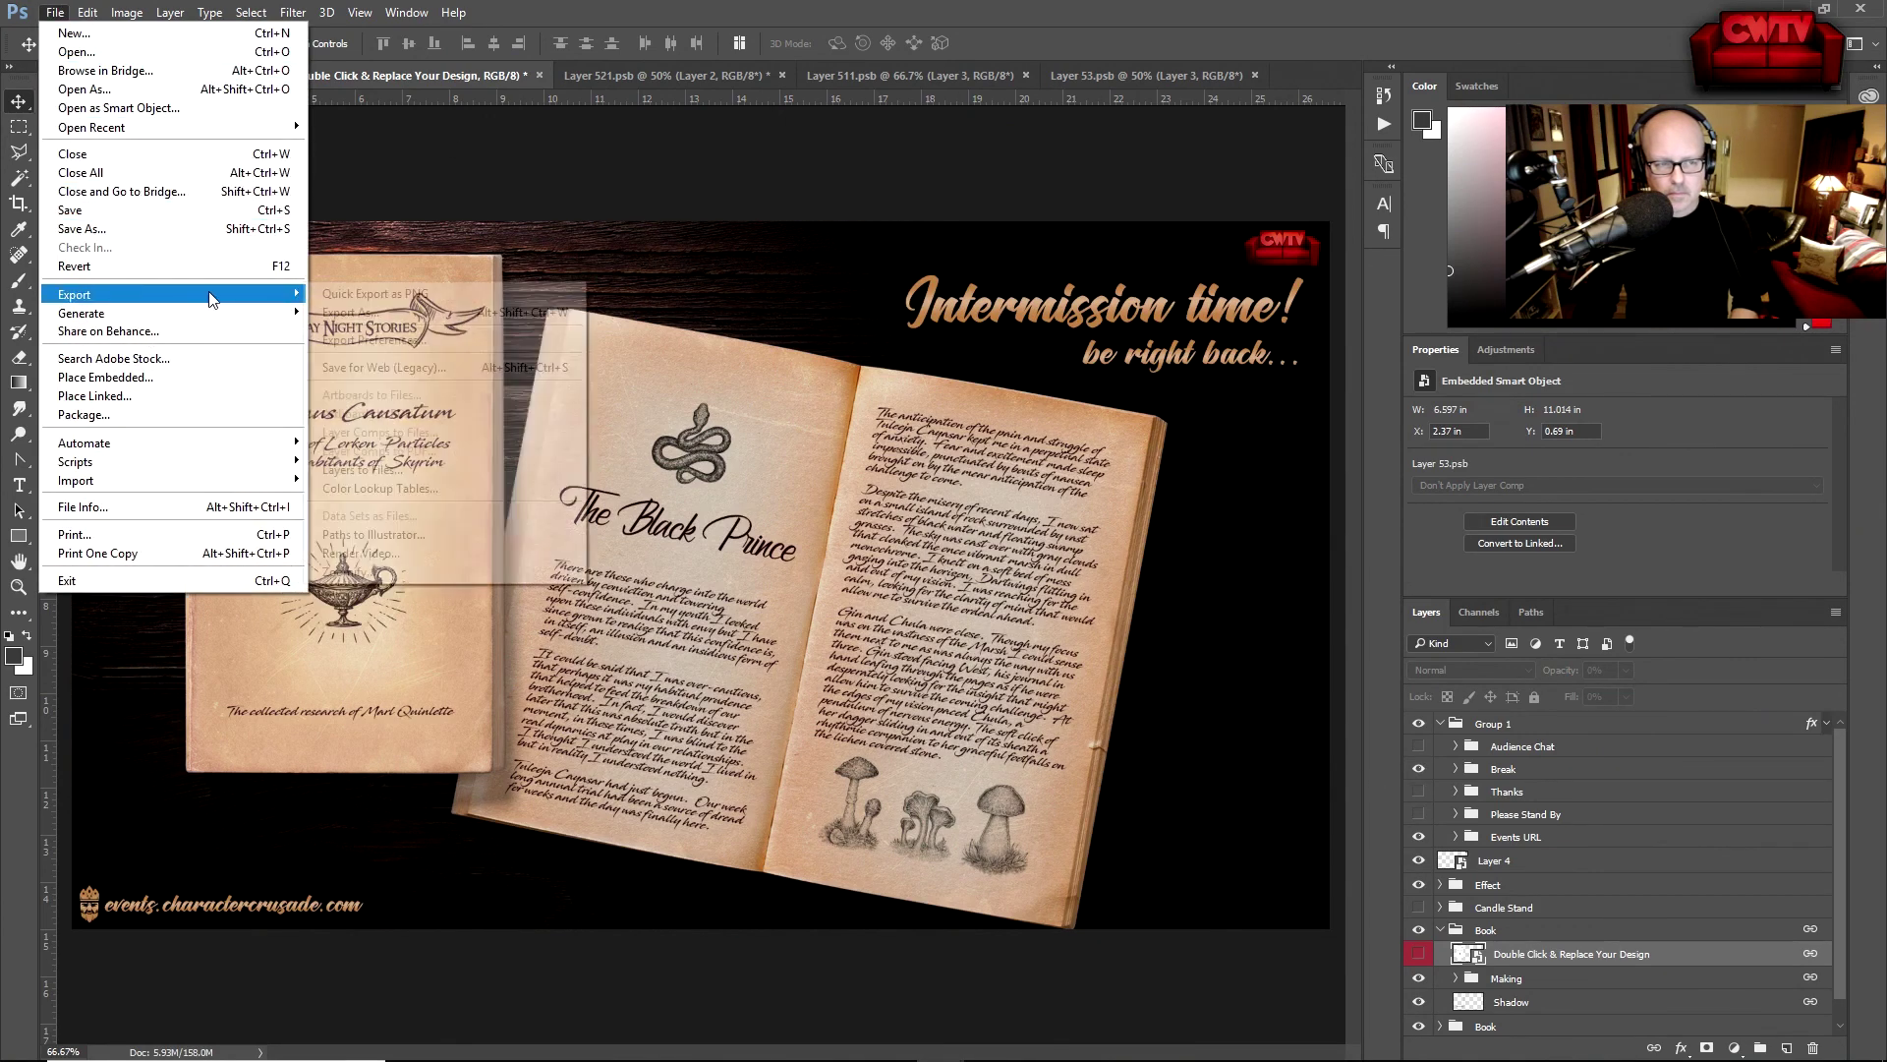
pyautogui.click(383, 294)
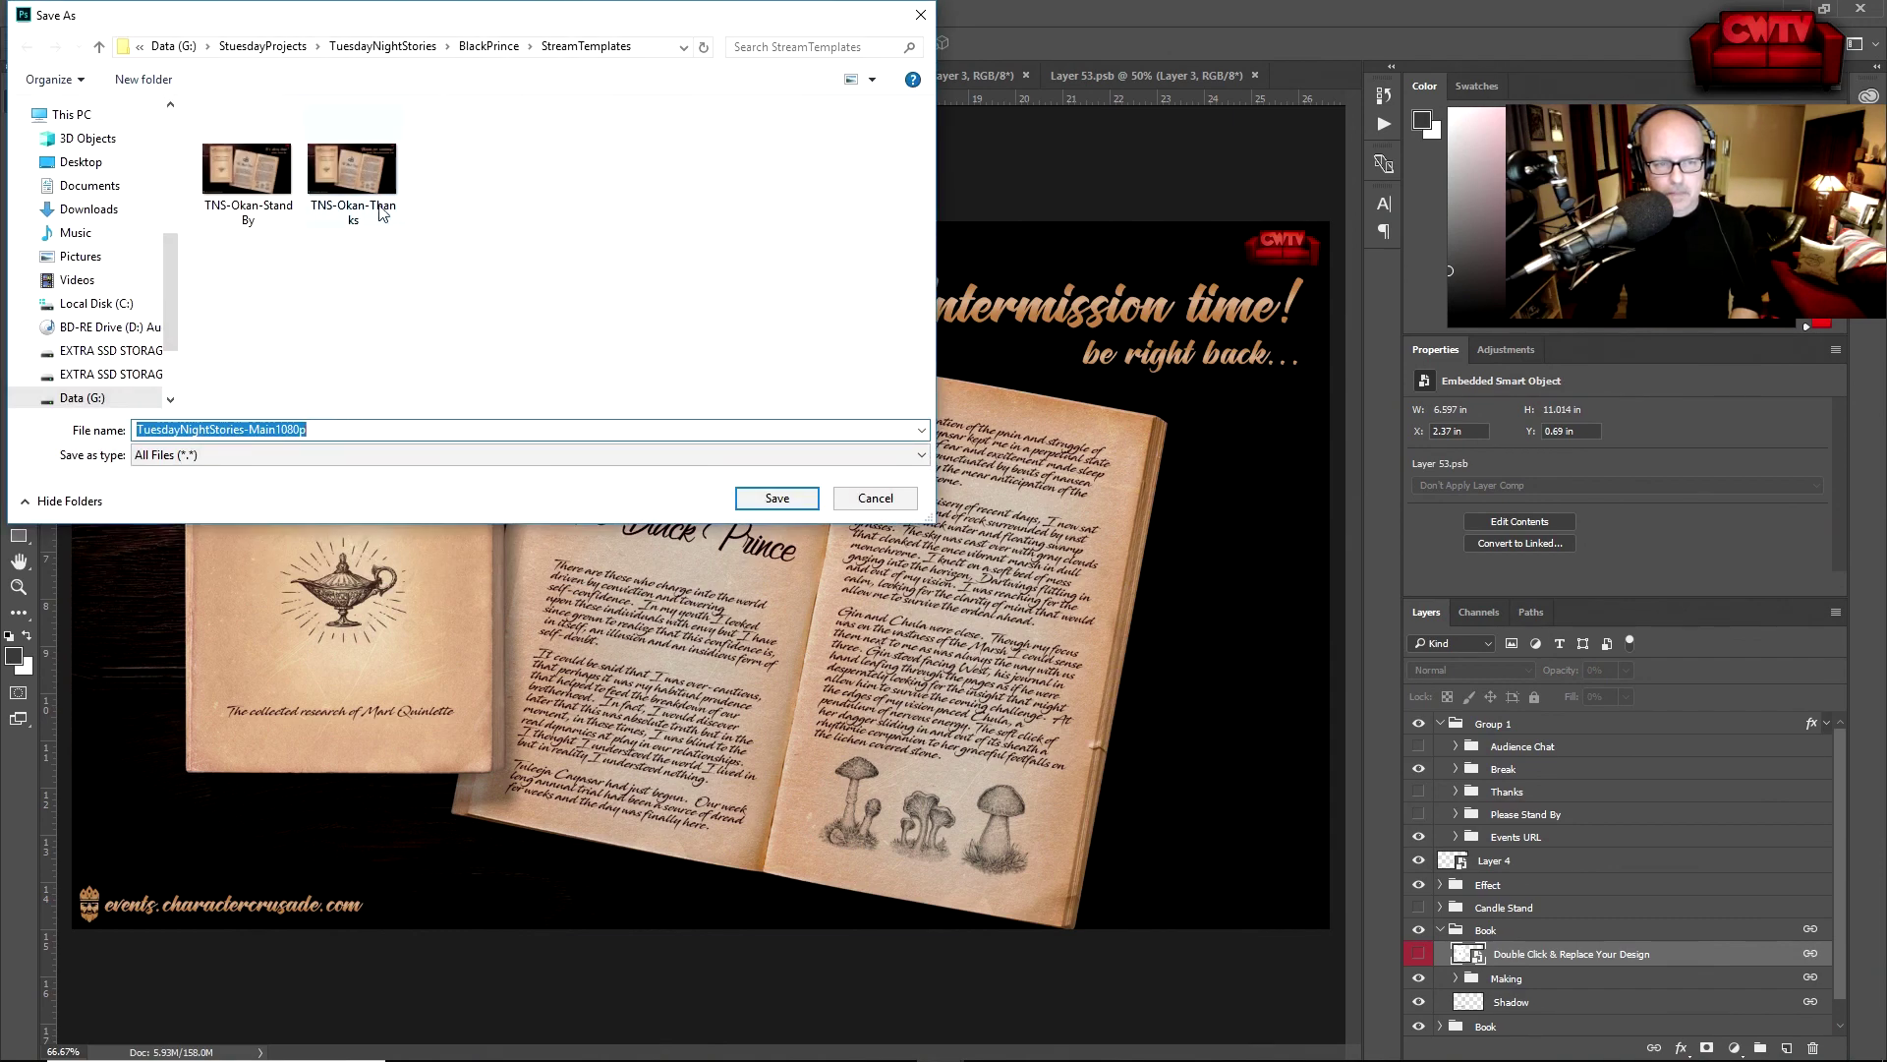
pyautogui.click(381, 172)
pyautogui.write('TNS-Okan-')
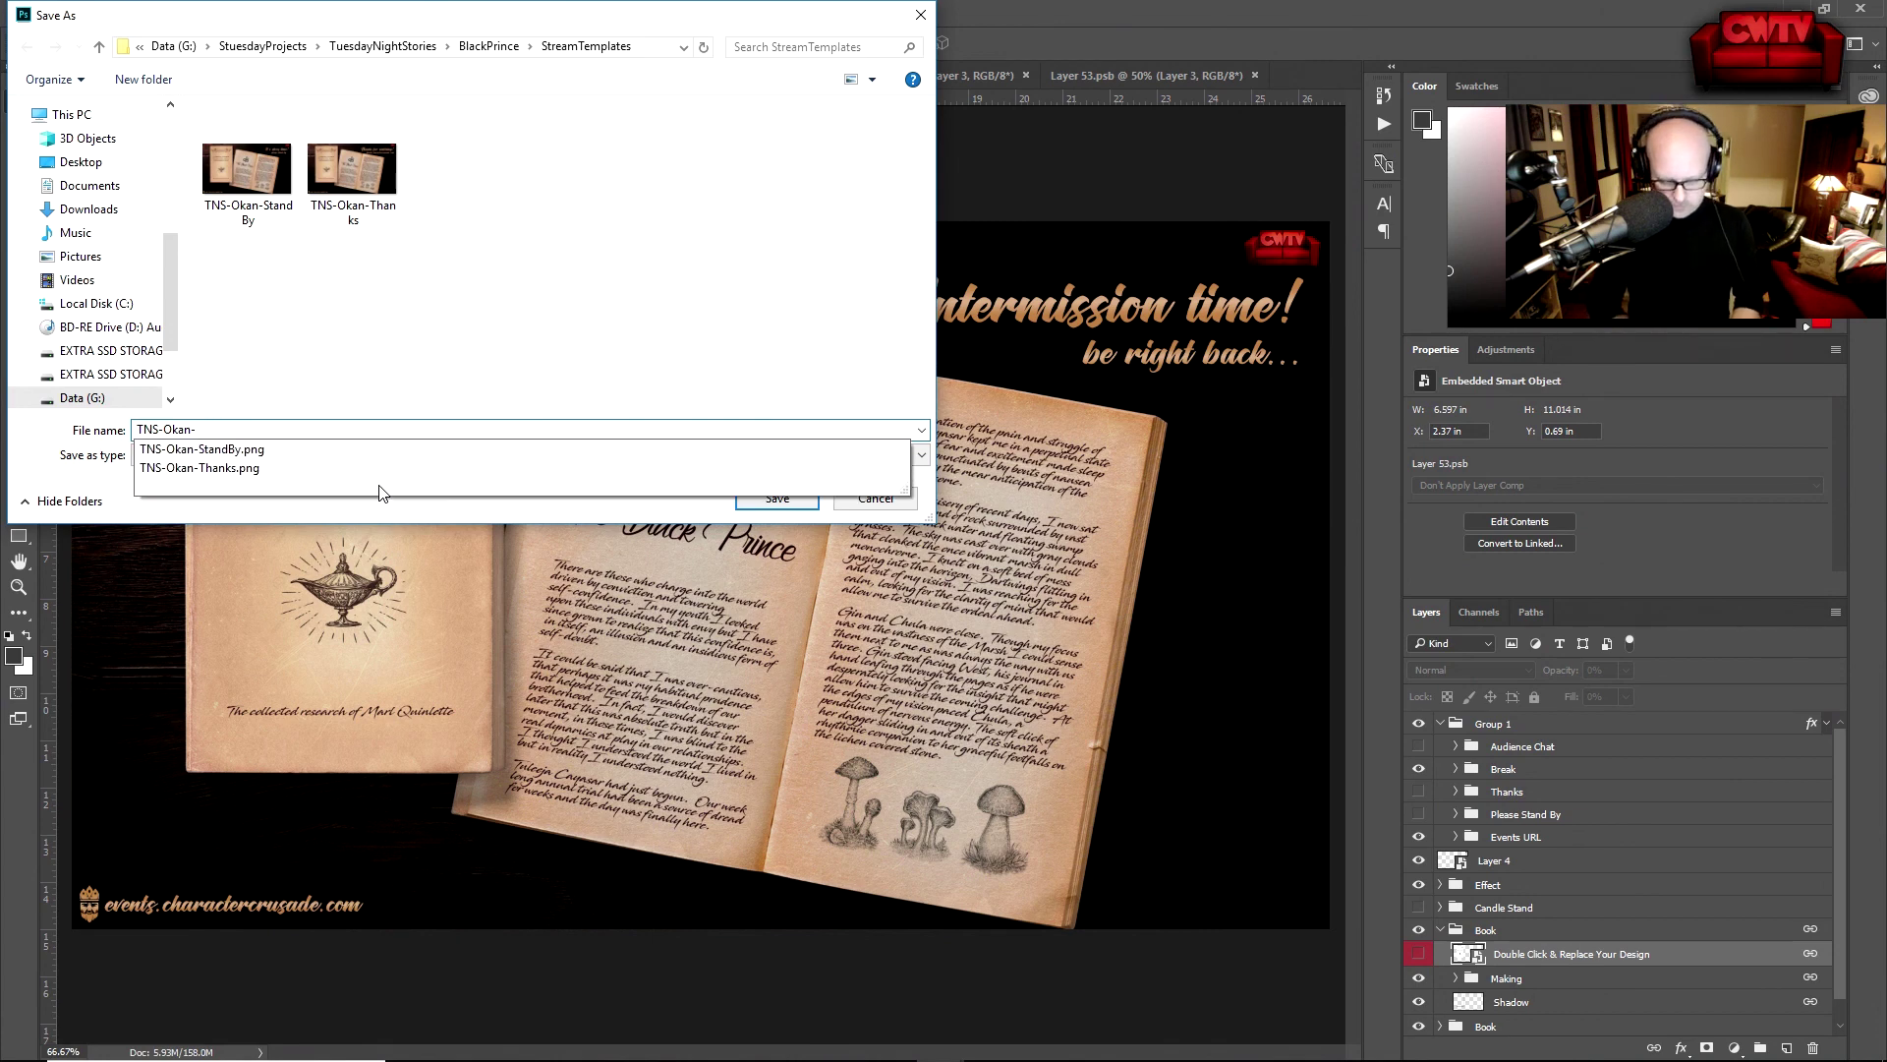
pyautogui.write('Break')
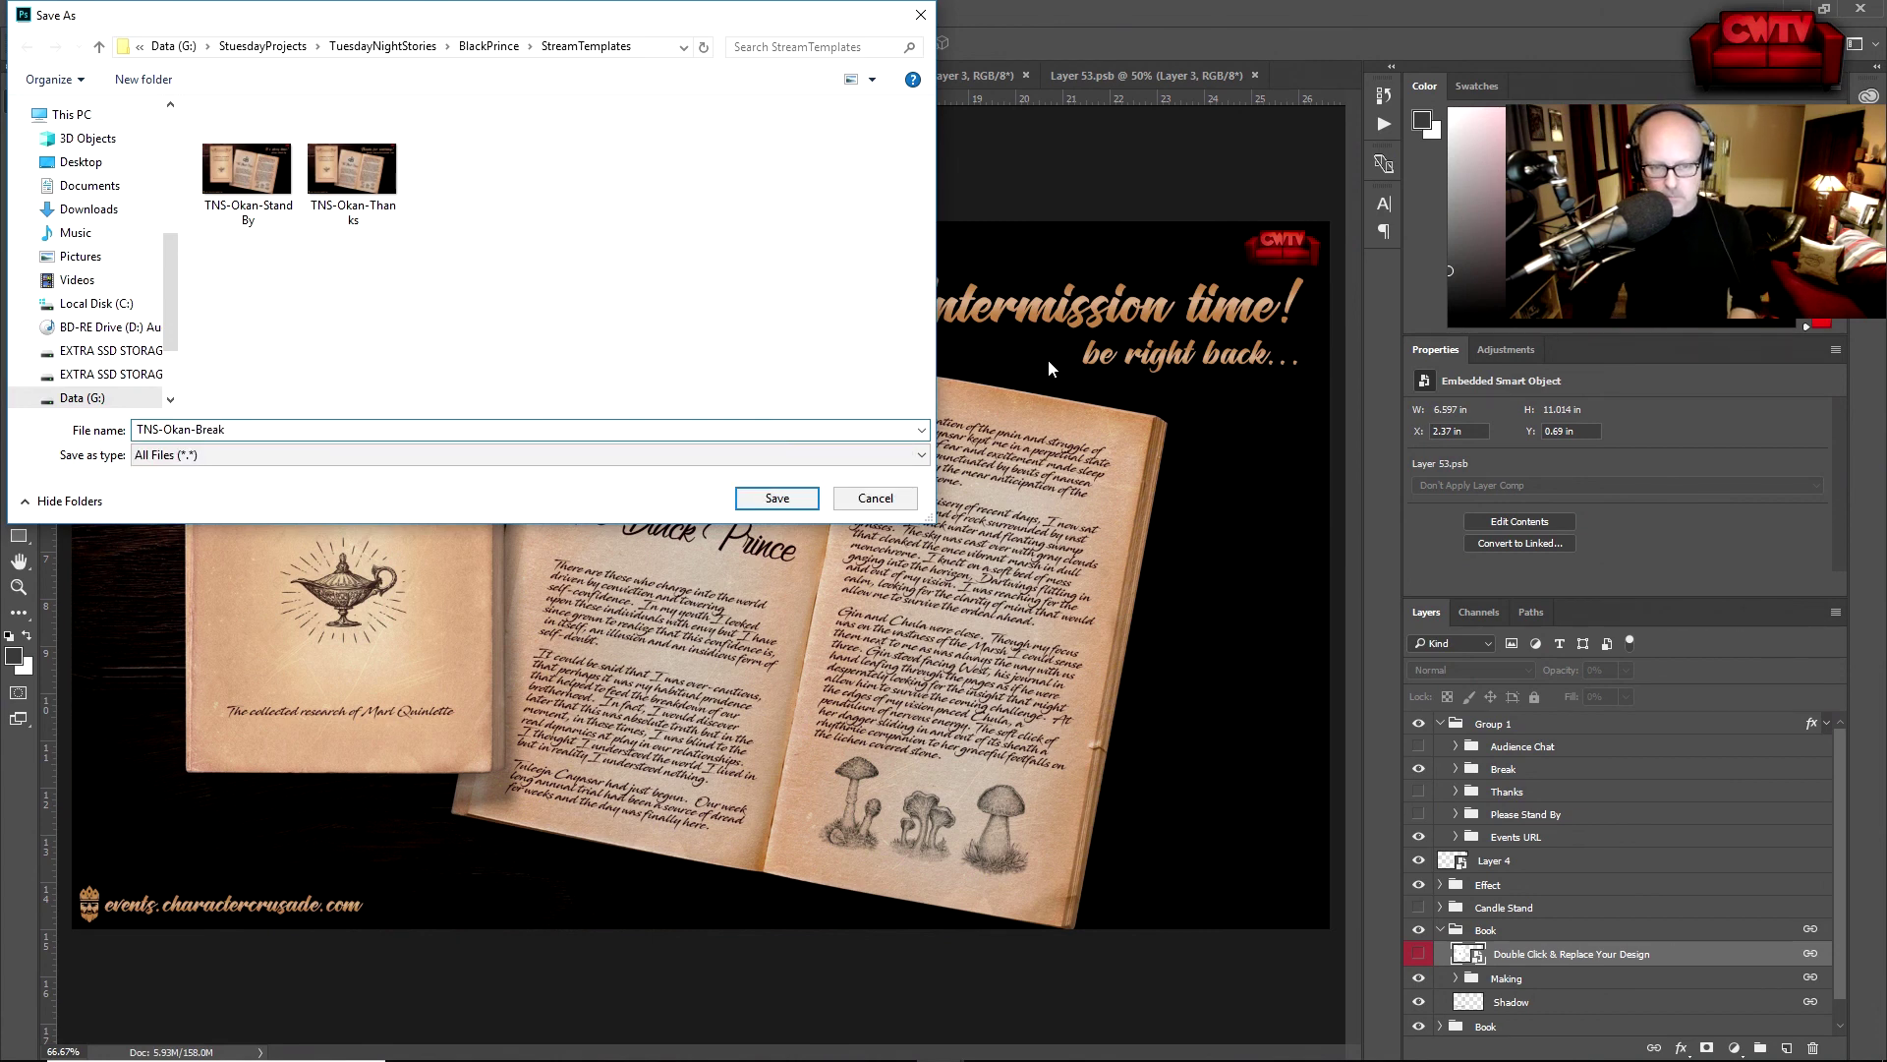
pyautogui.click(777, 497)
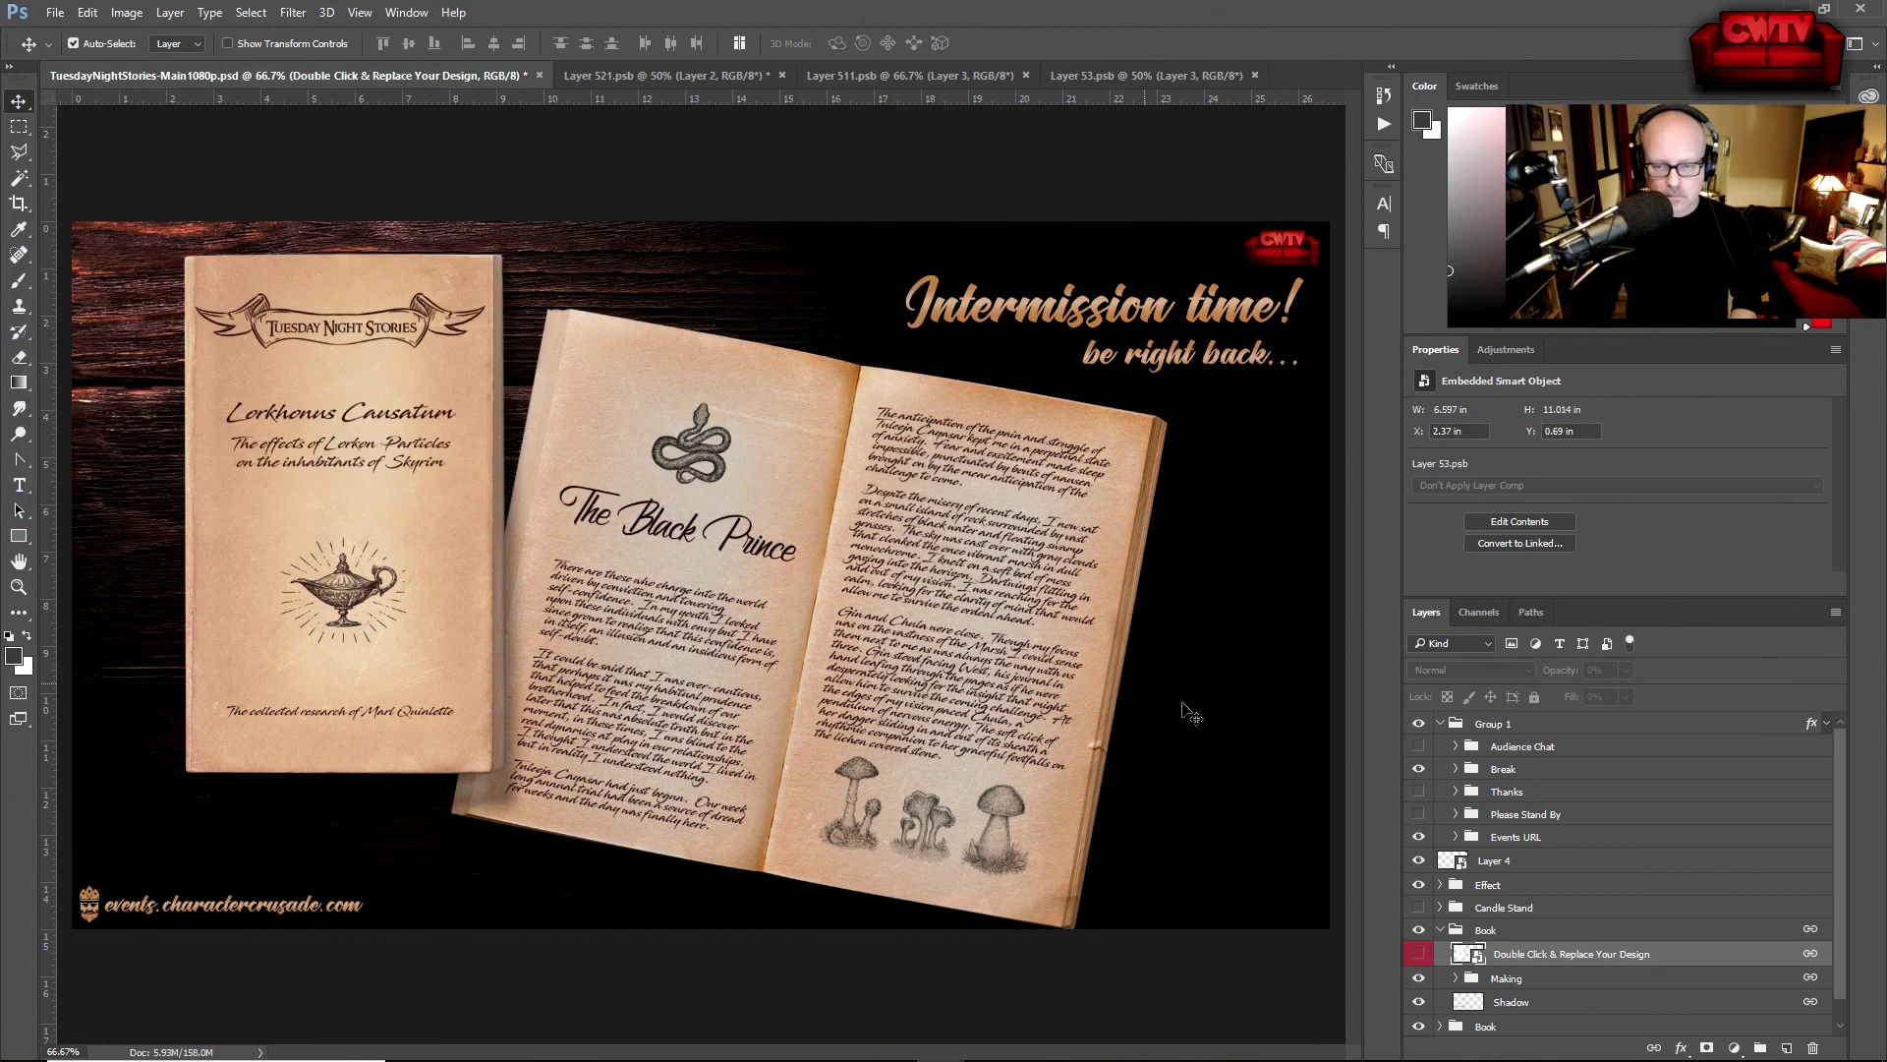
# - Replace the Break caption with Welcome to the couch and quick-export it as TNS-Okan-Camera PNG
pyautogui.click(1418, 769)
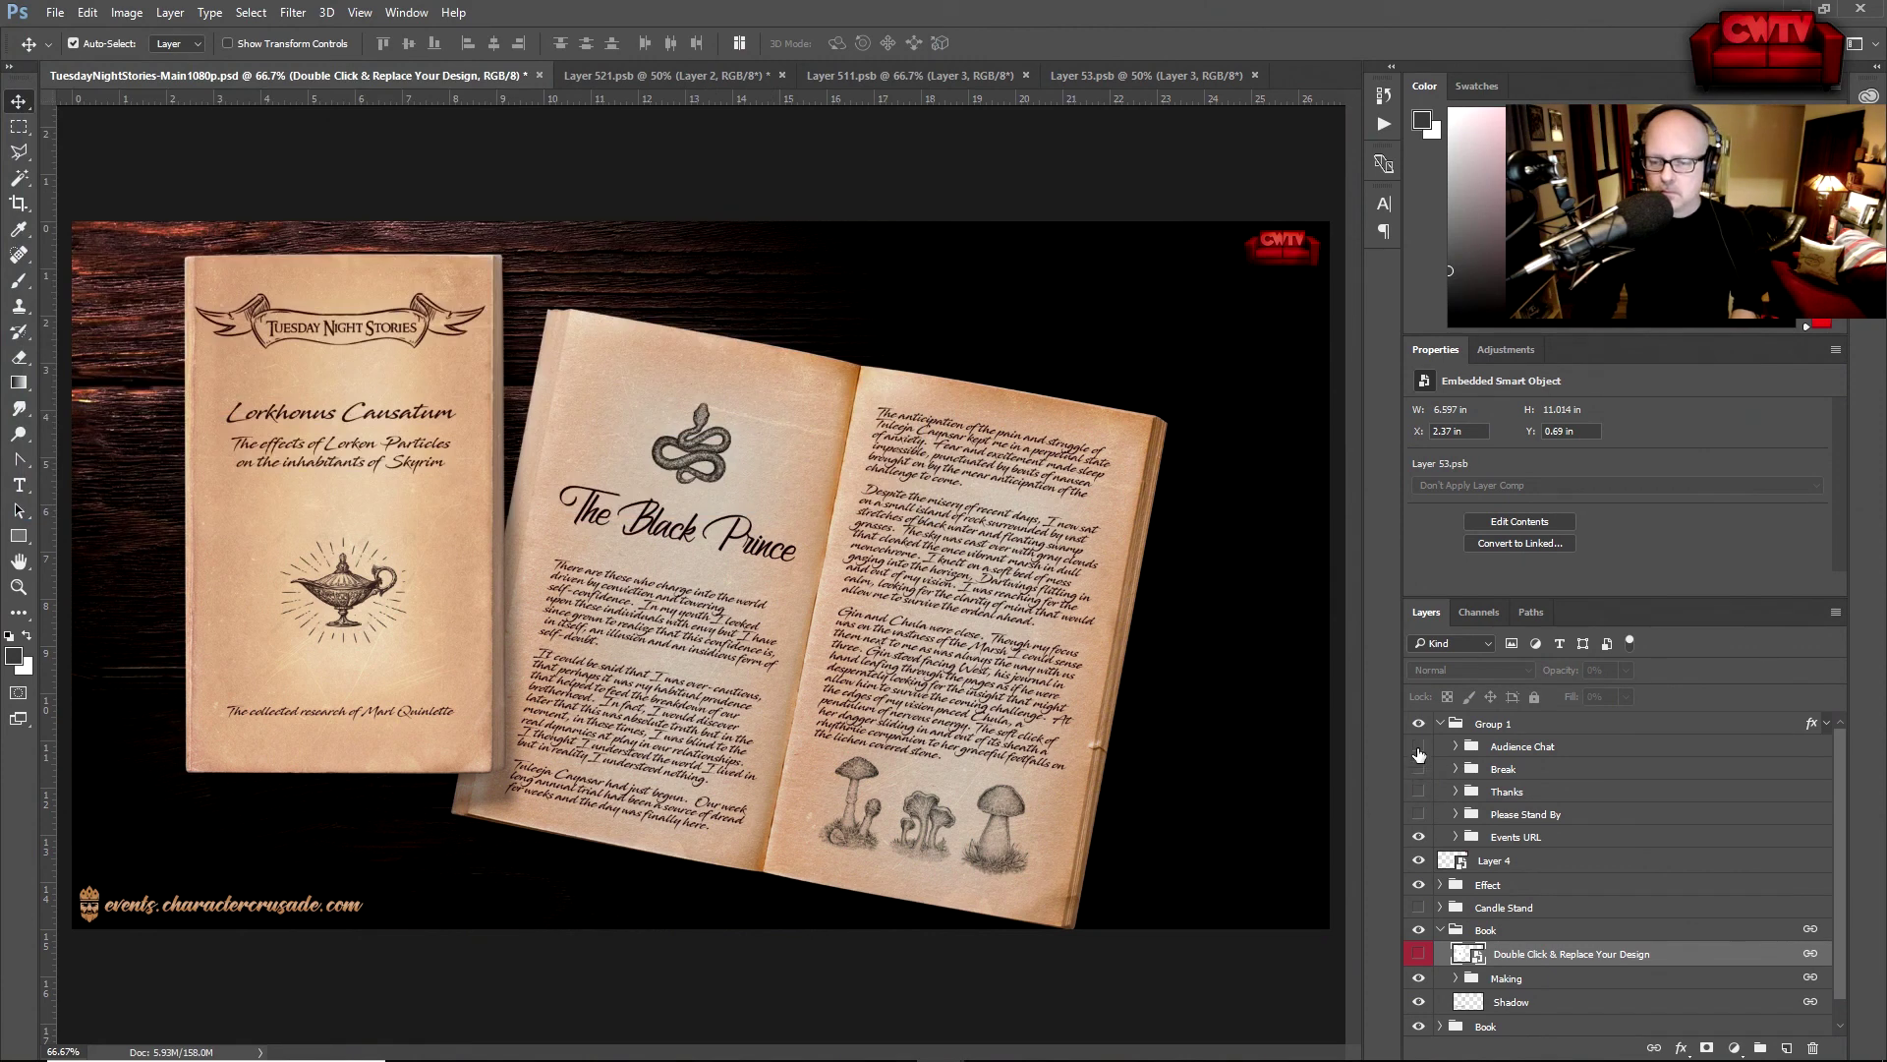
pyautogui.click(1418, 746)
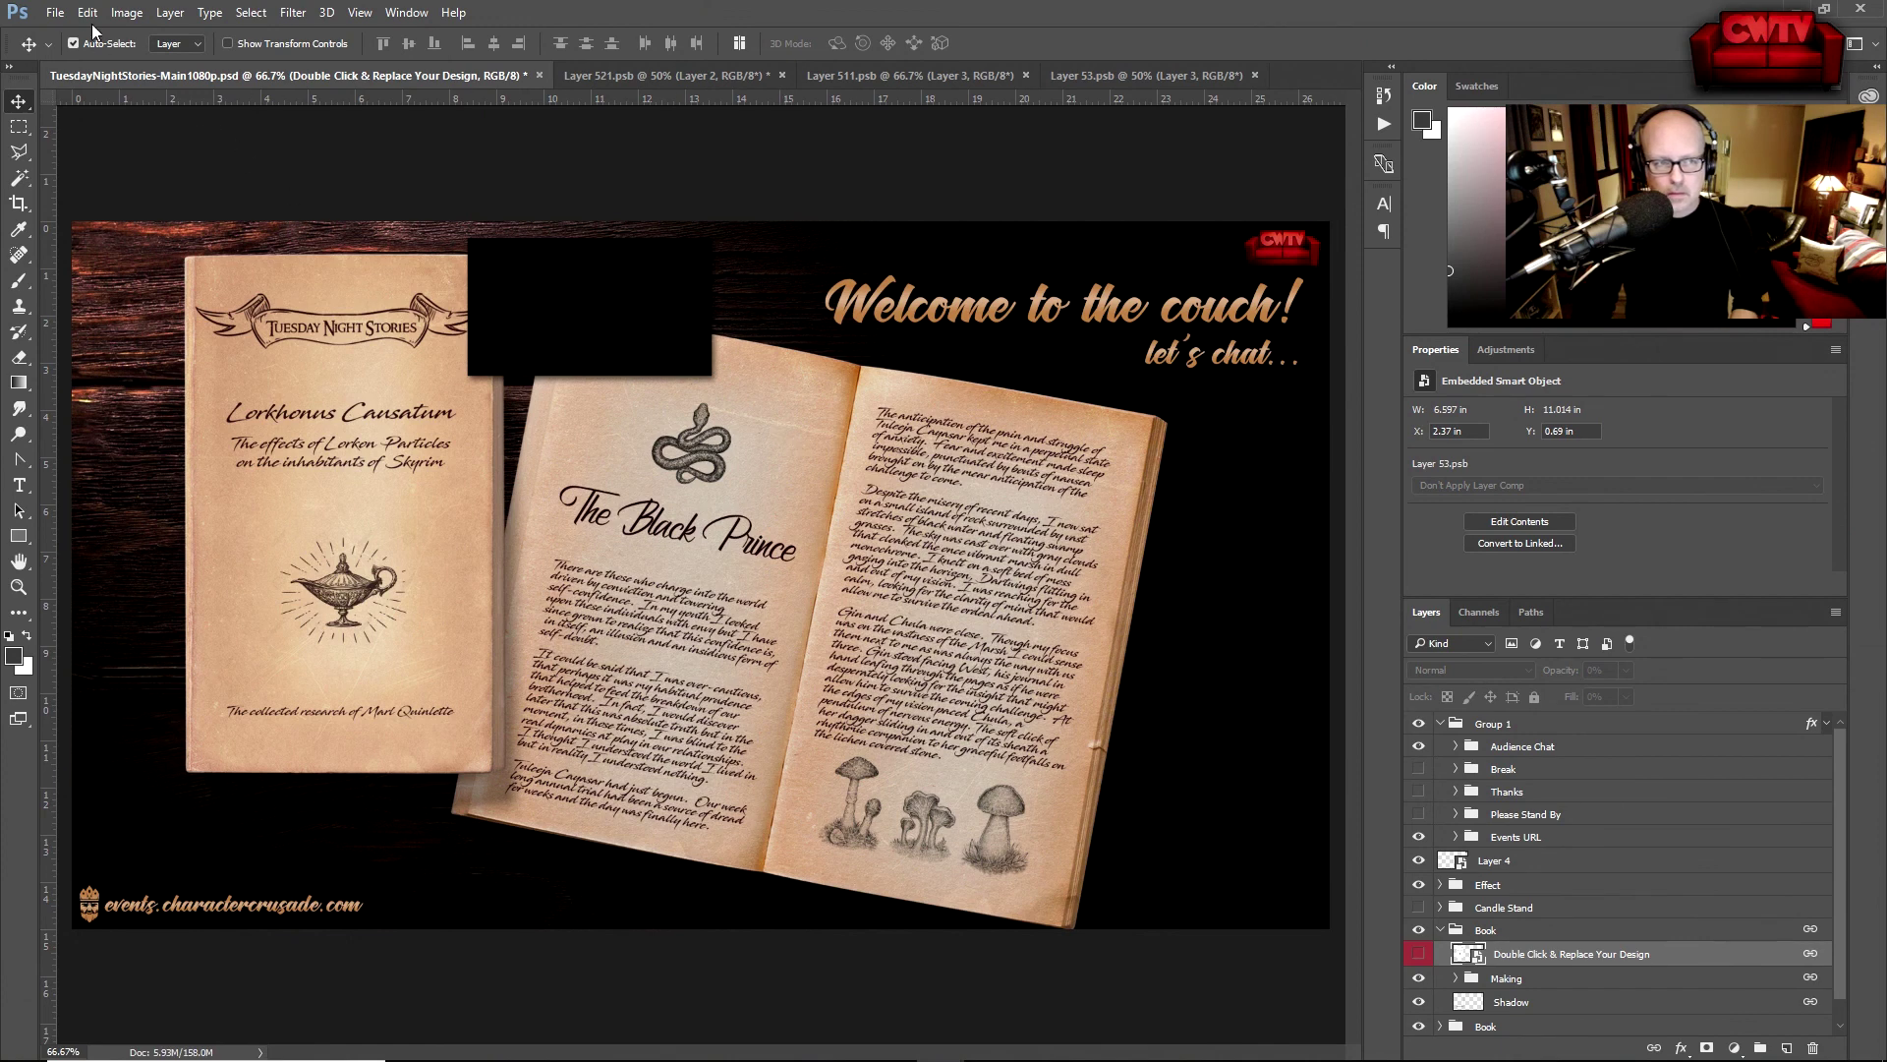
pyautogui.click(55, 13)
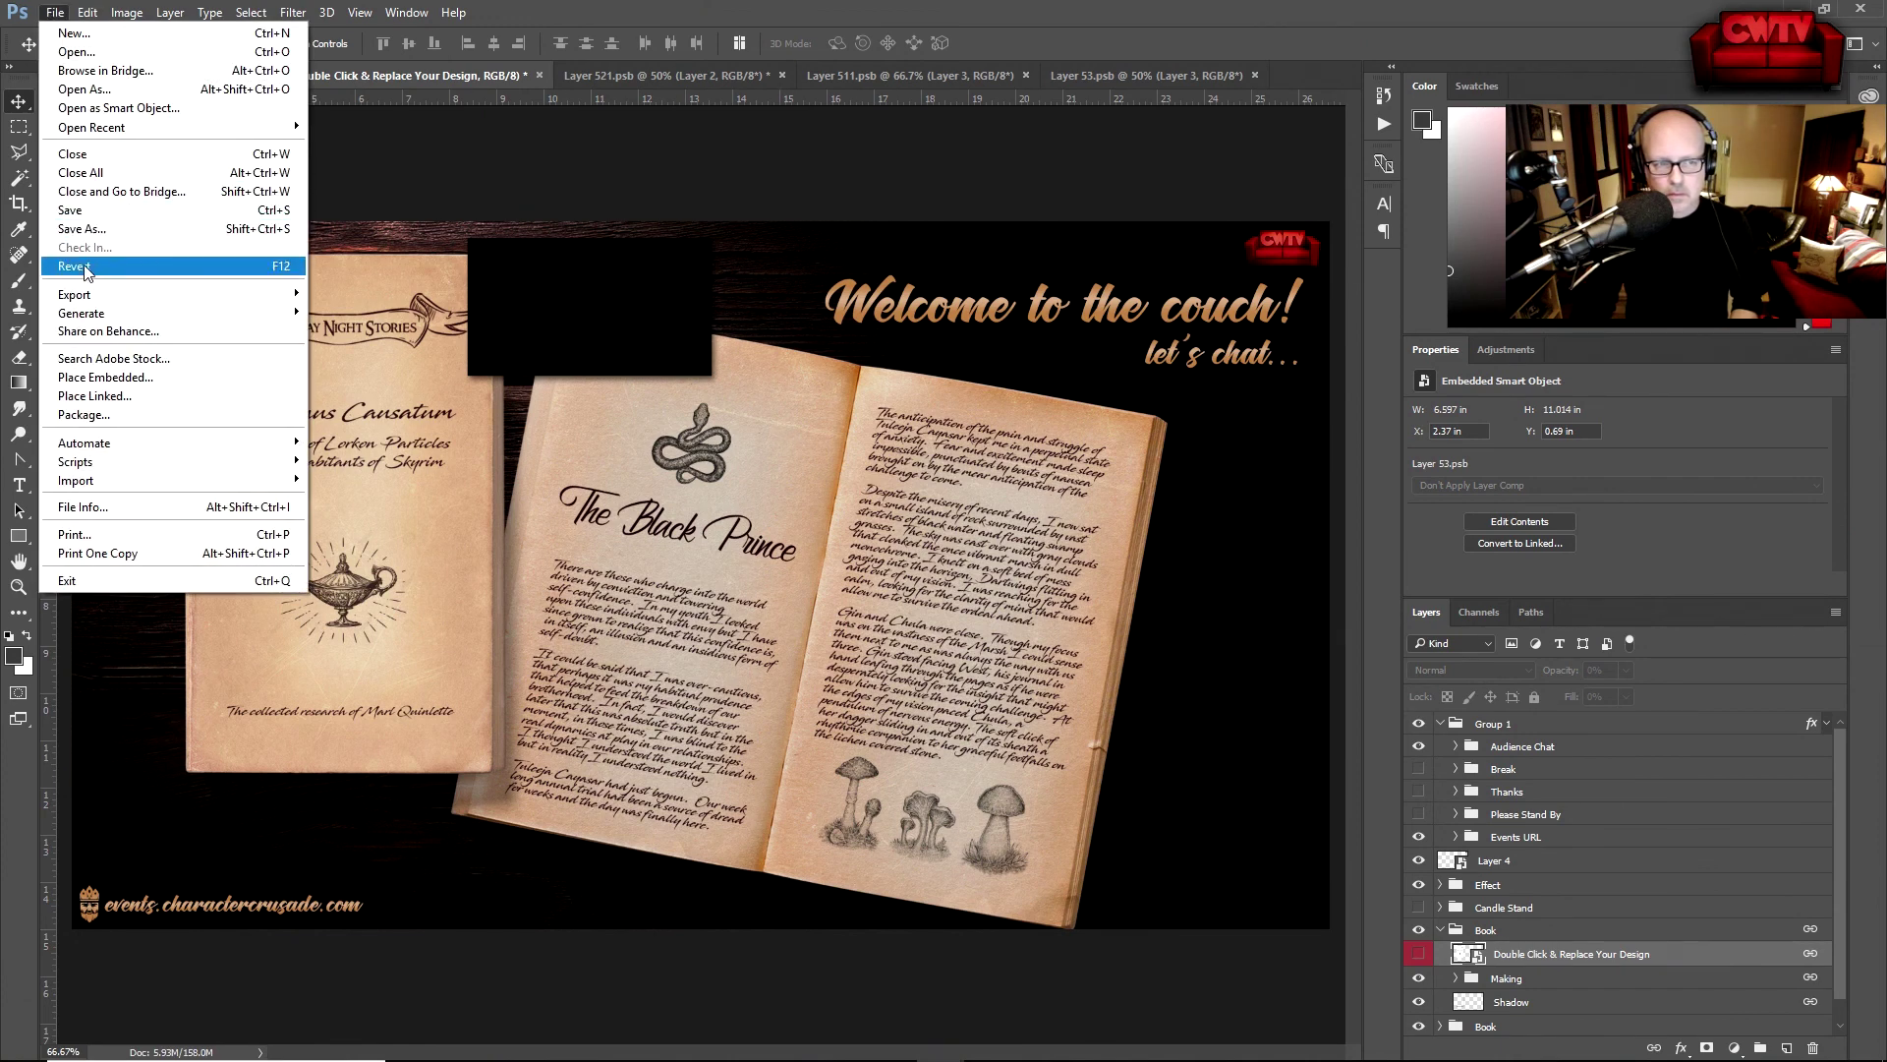
pyautogui.moveTo(94, 297)
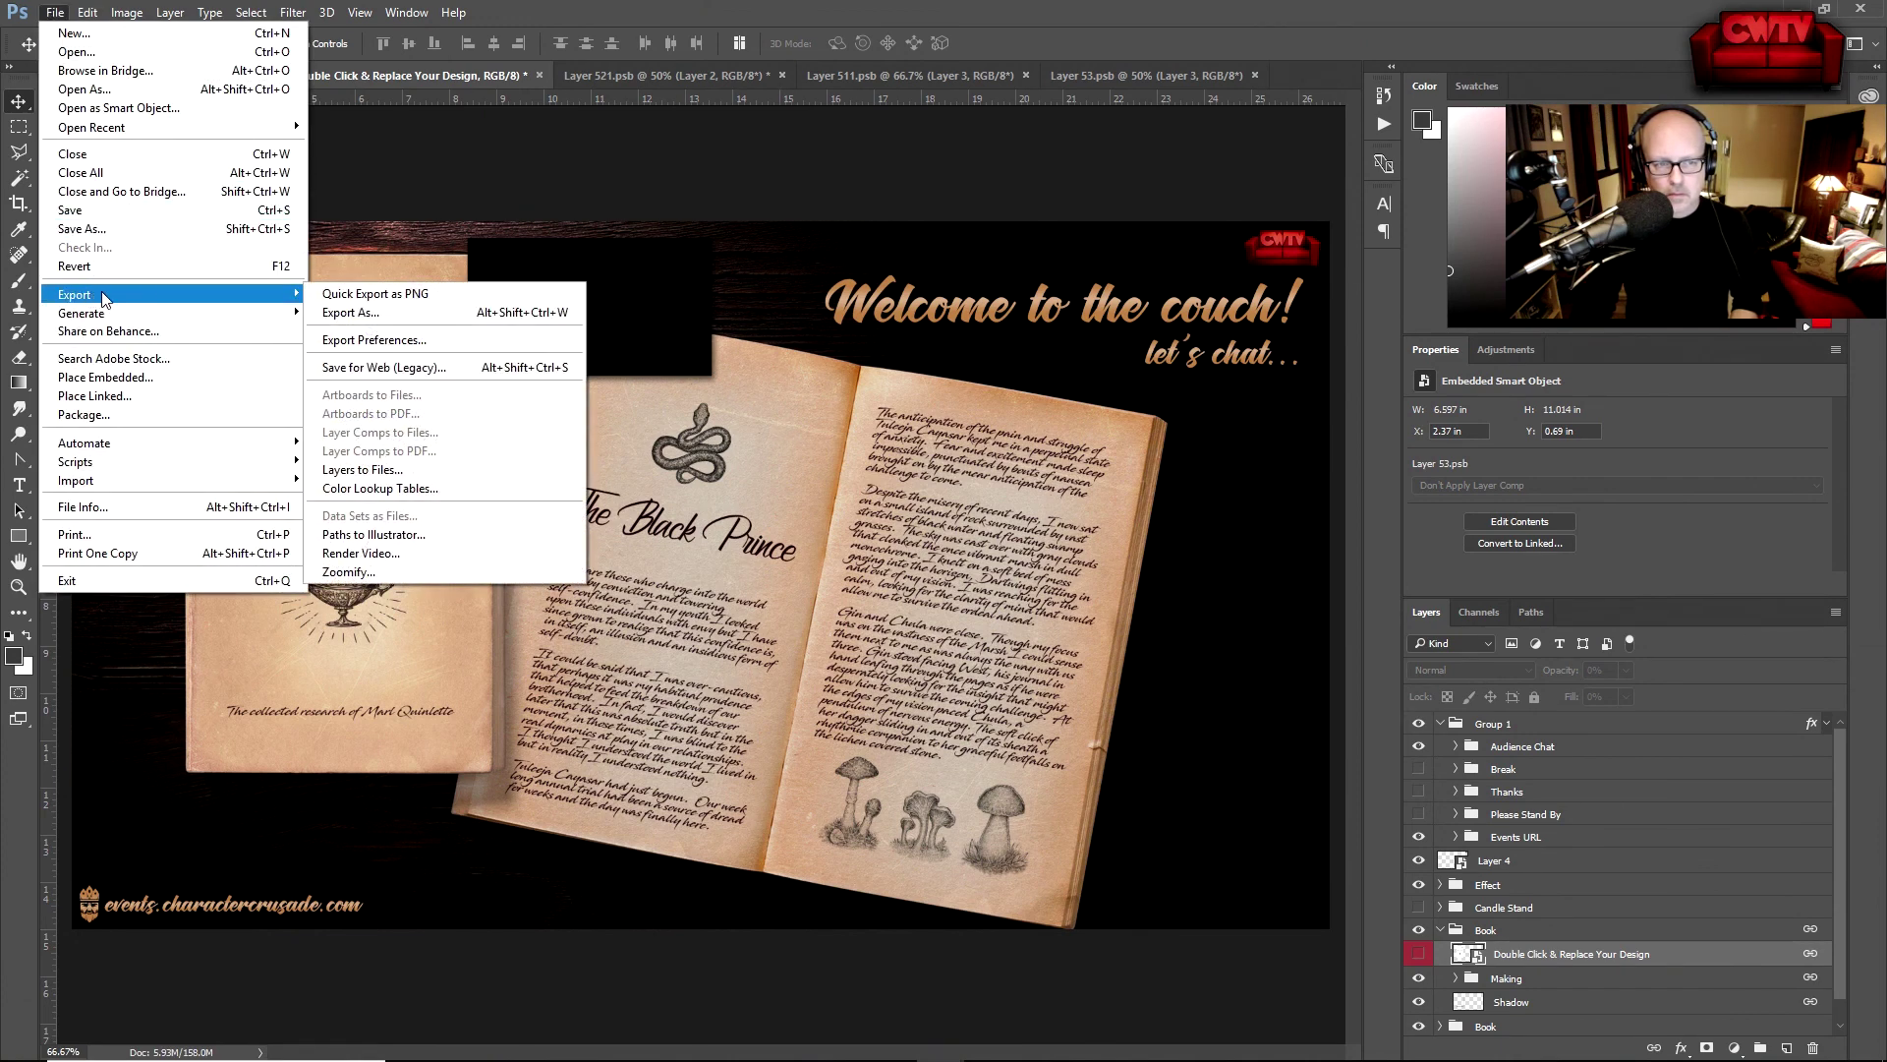
pyautogui.click(334, 294)
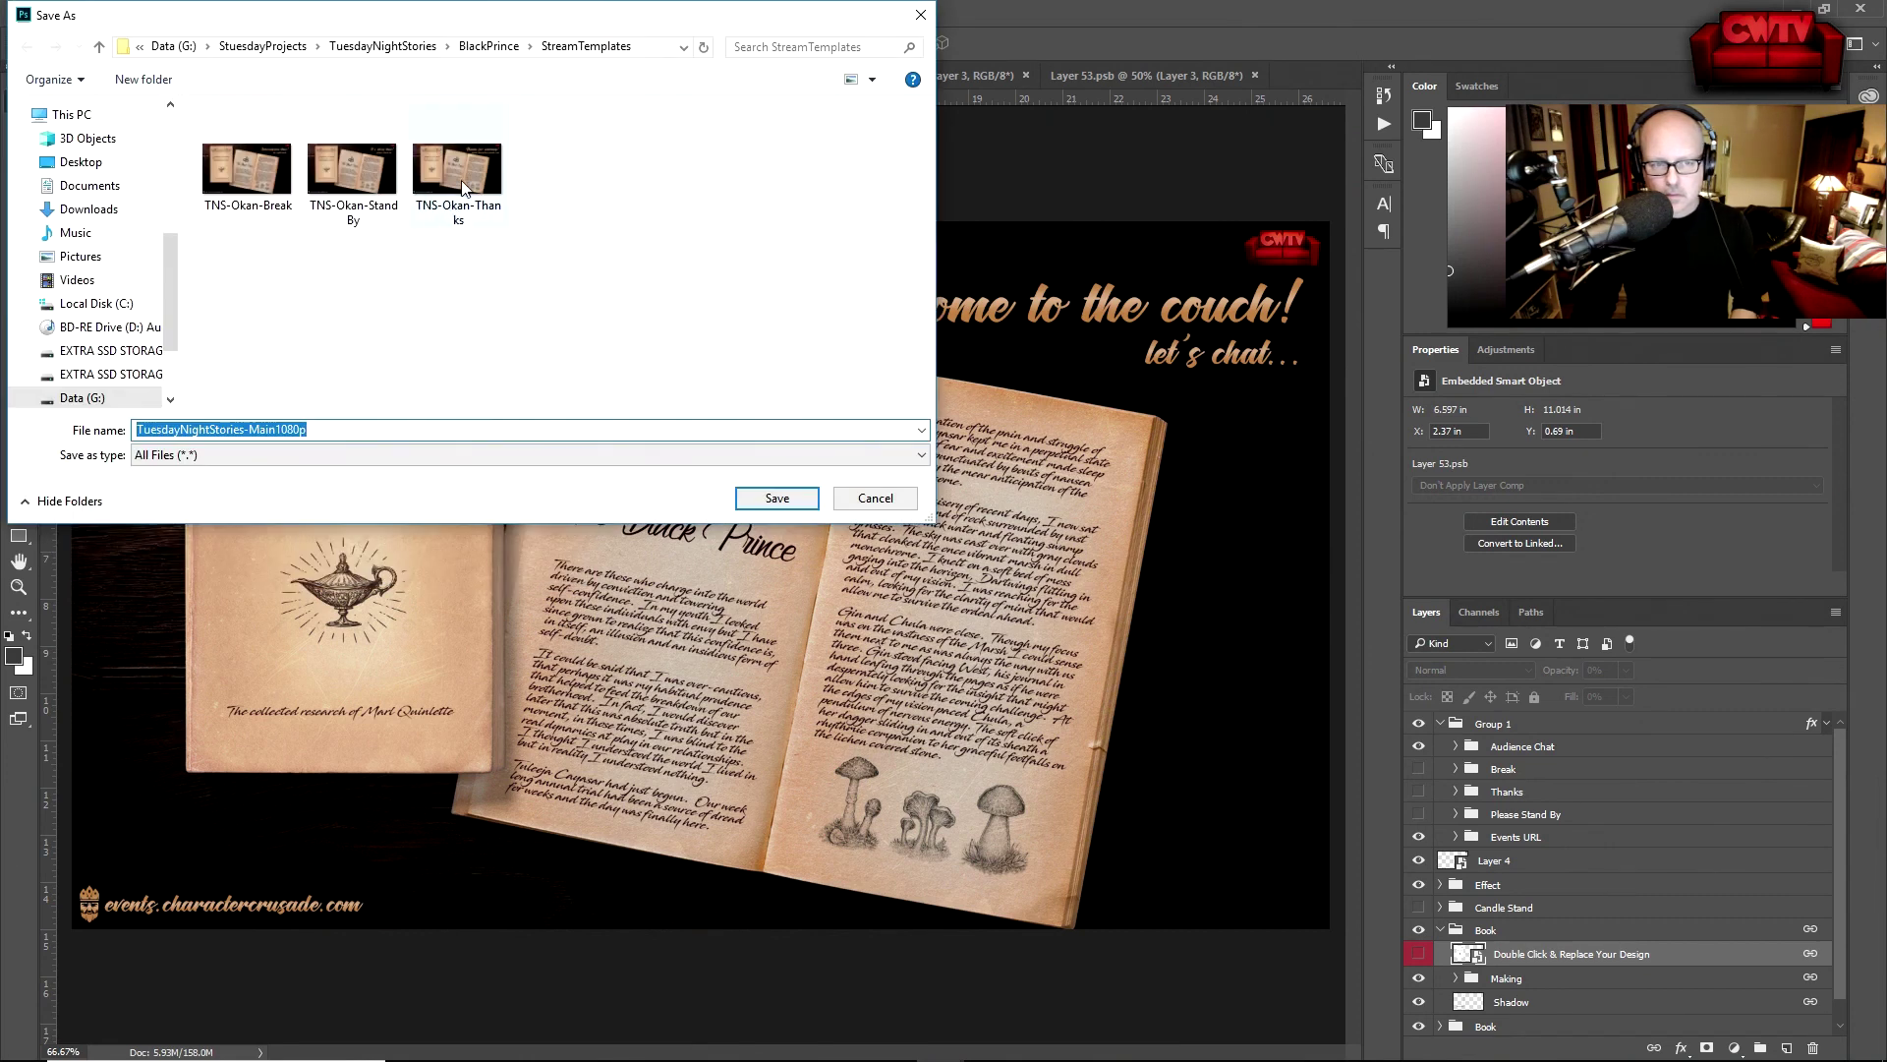
pyautogui.click(462, 181)
pyautogui.press('End')
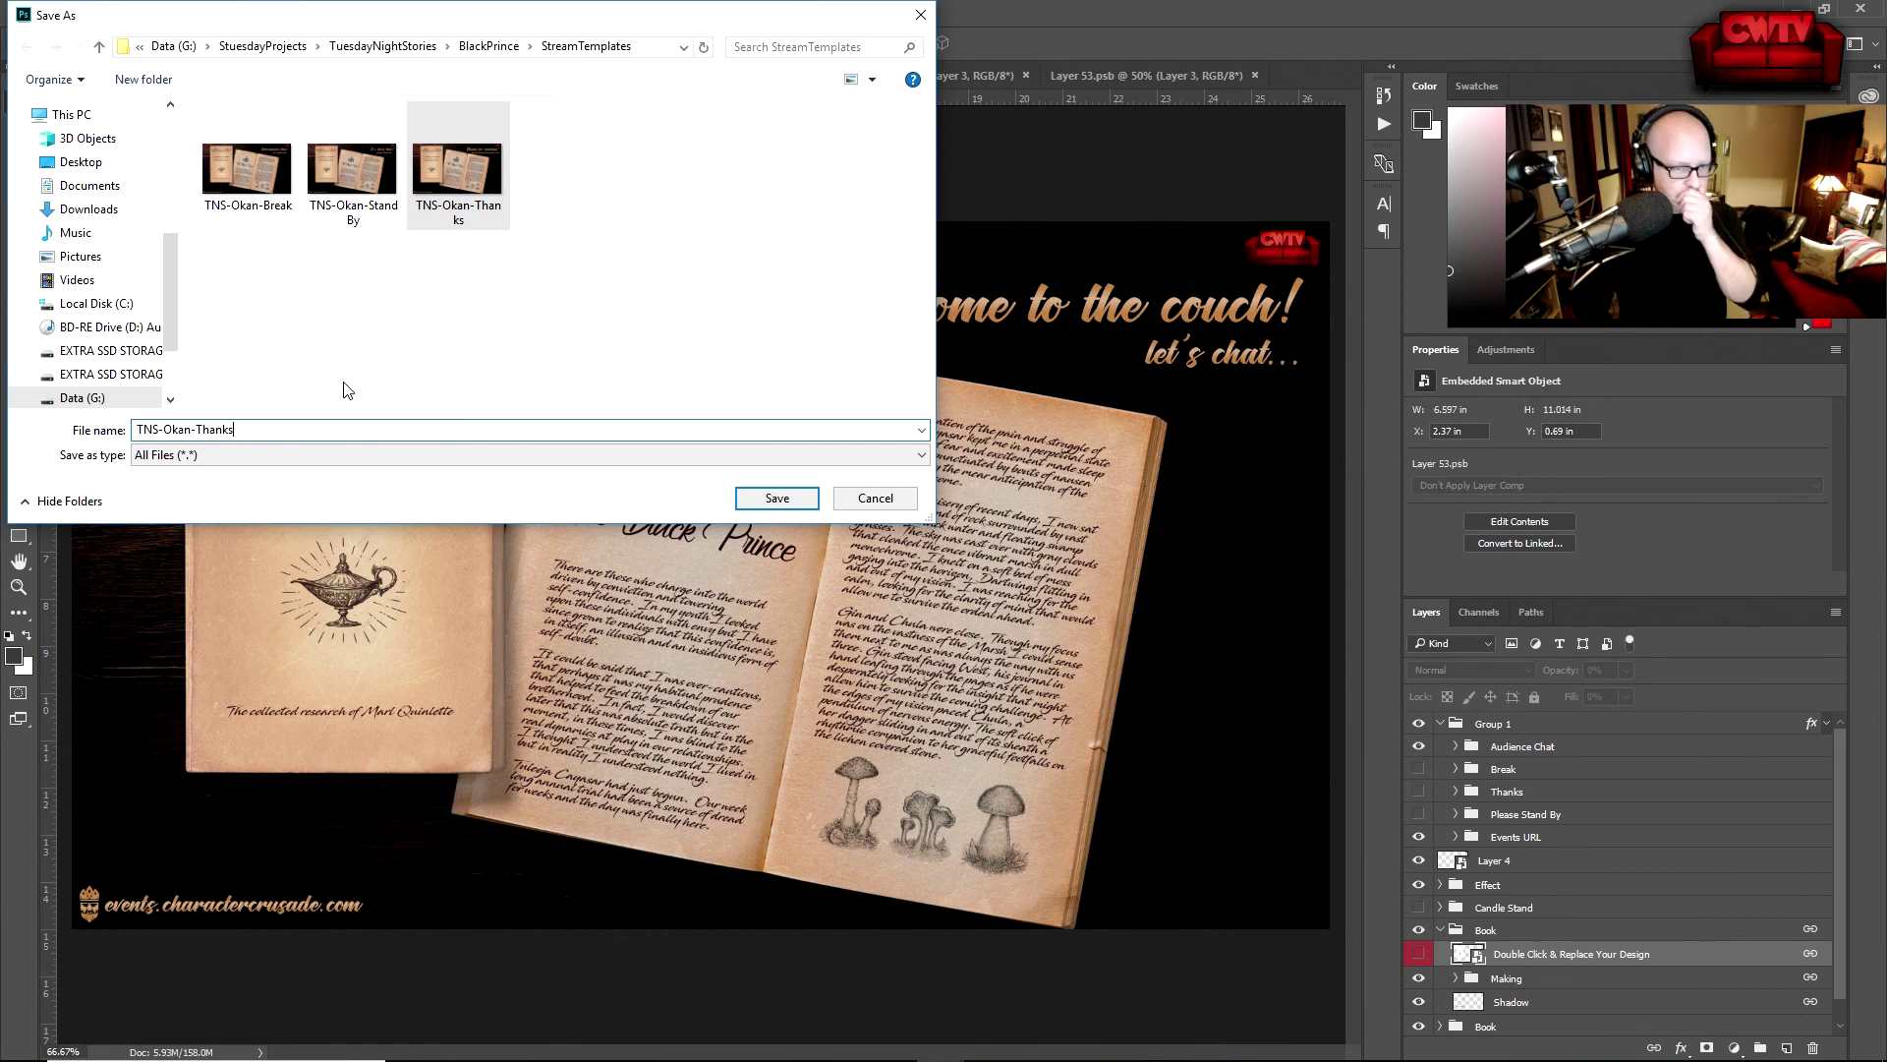
pyautogui.press('BackSpace')
pyautogui.press('BackSpace')
pyautogui.press('BackSpace')
pyautogui.press('BackSpace')
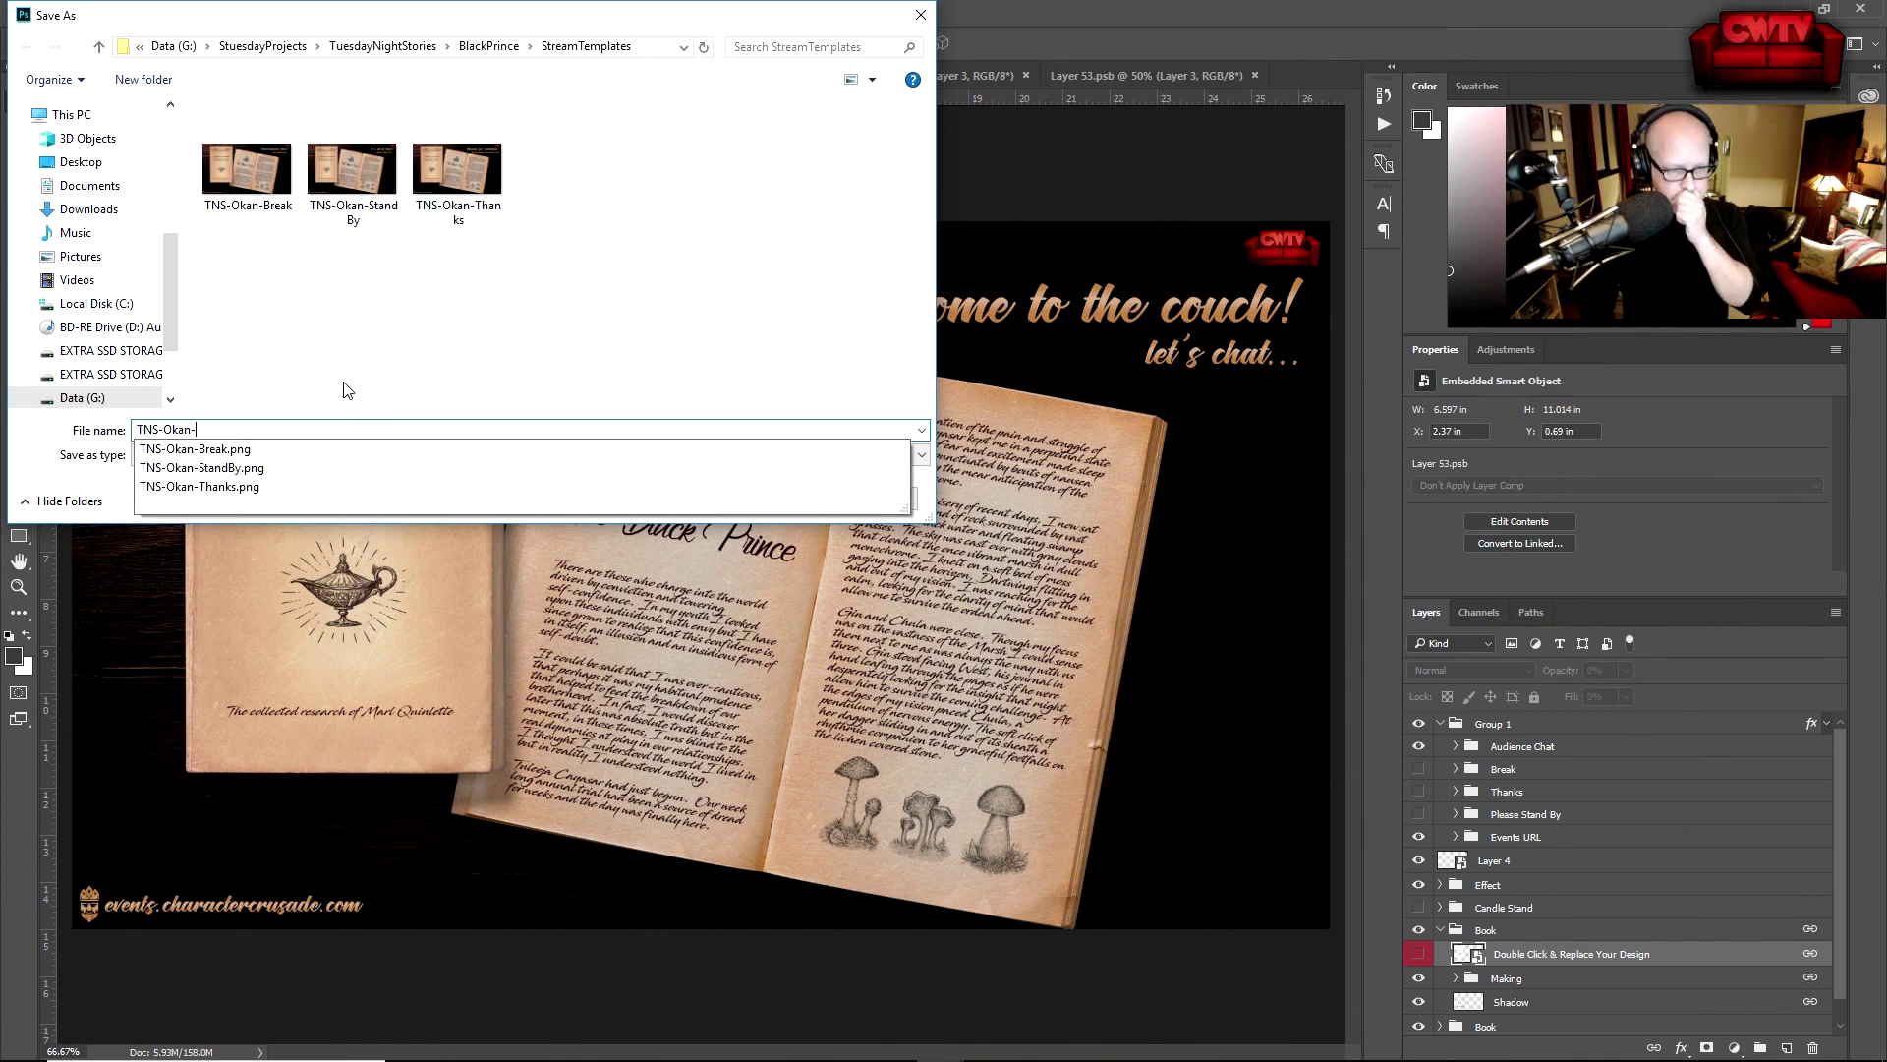
pyautogui.write('Camera')
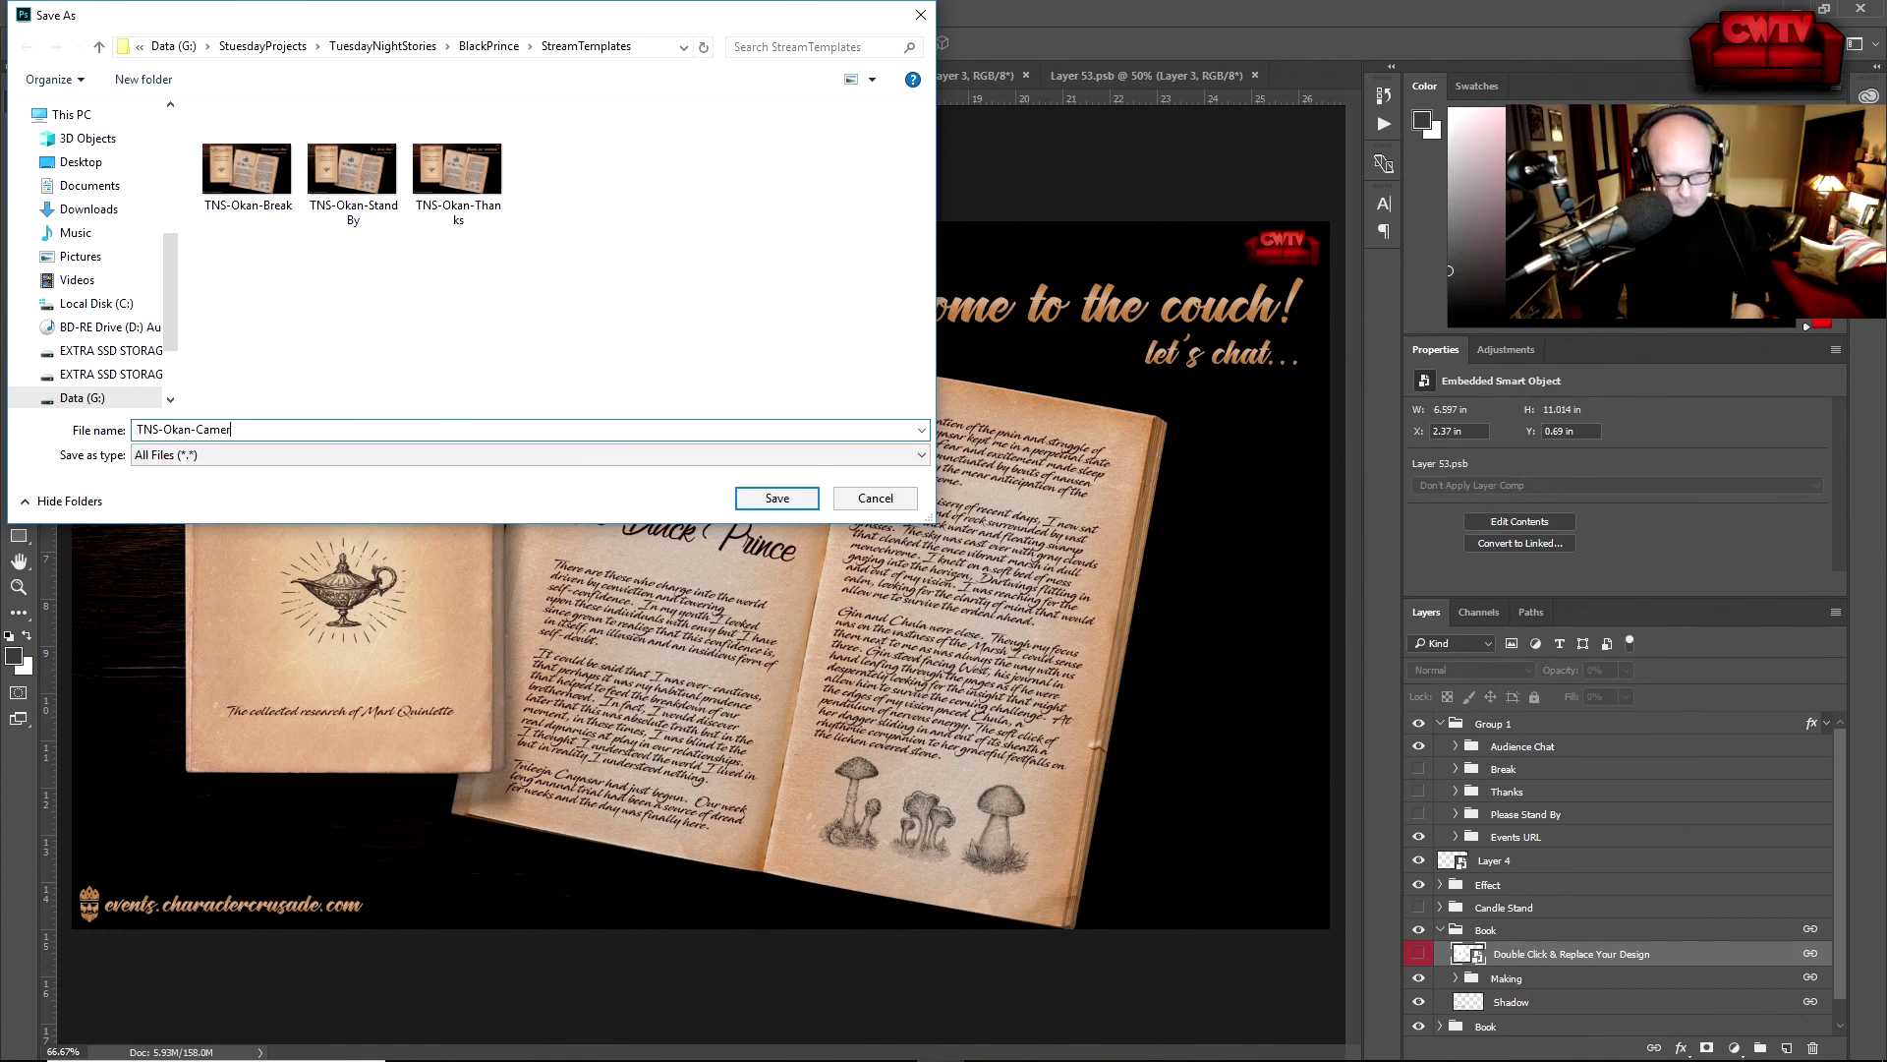
pyautogui.click(771, 499)
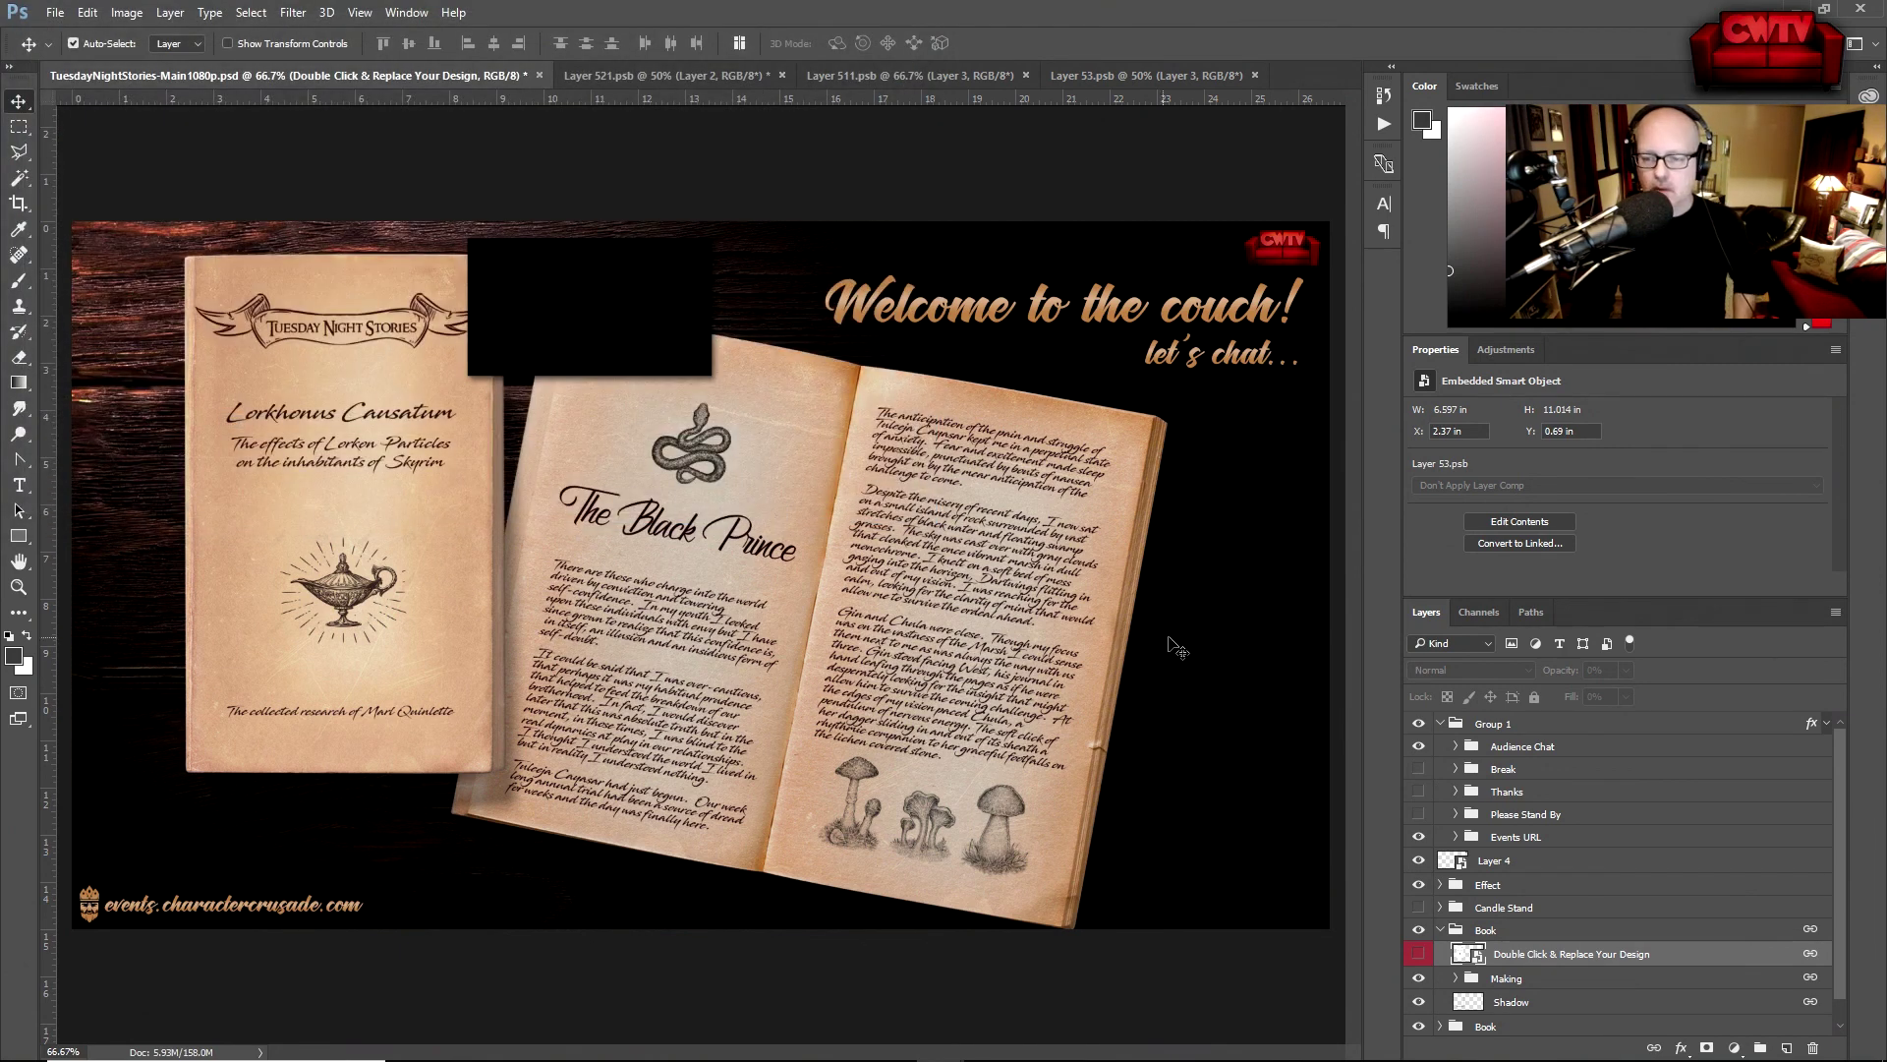
# - Rename Group 1 to Labels in the Layers panel and collapse it
pyautogui.click(1442, 724)
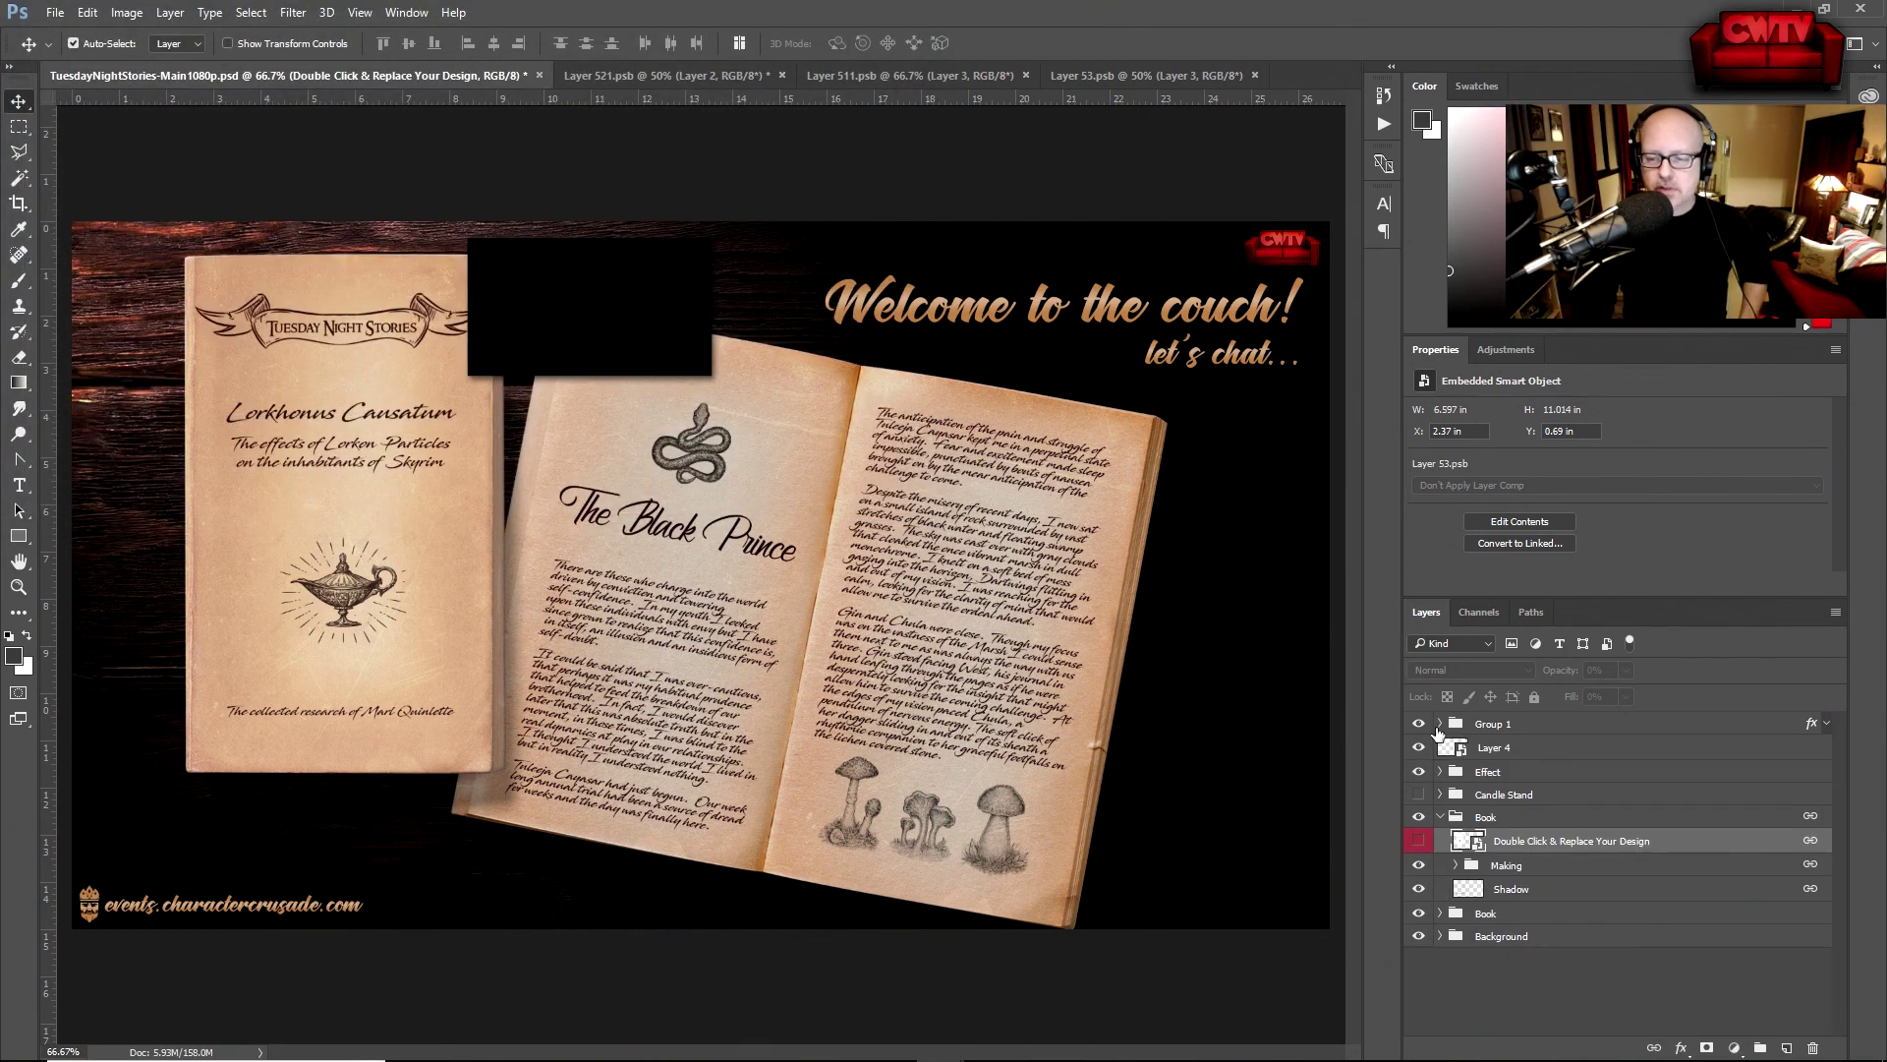
pyautogui.click(1441, 725)
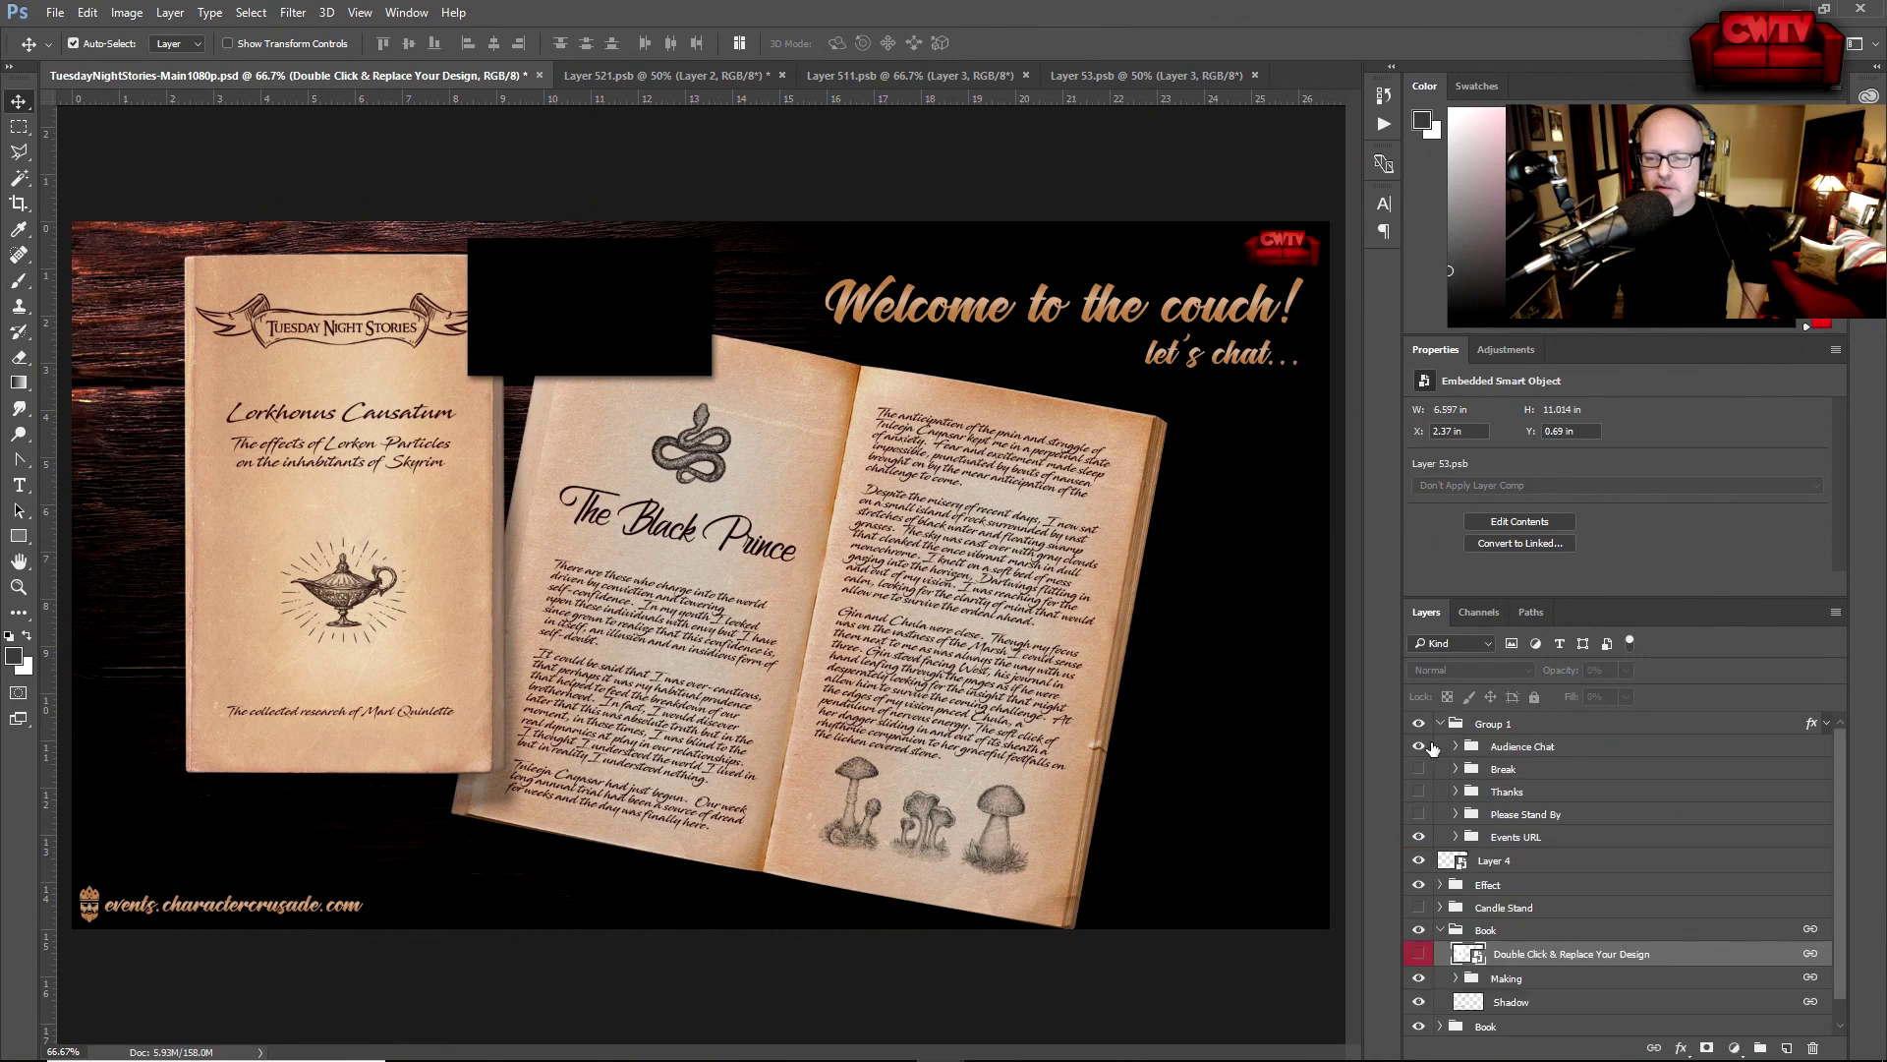
pyautogui.doubleClick(1496, 725)
pyautogui.write('Lab')
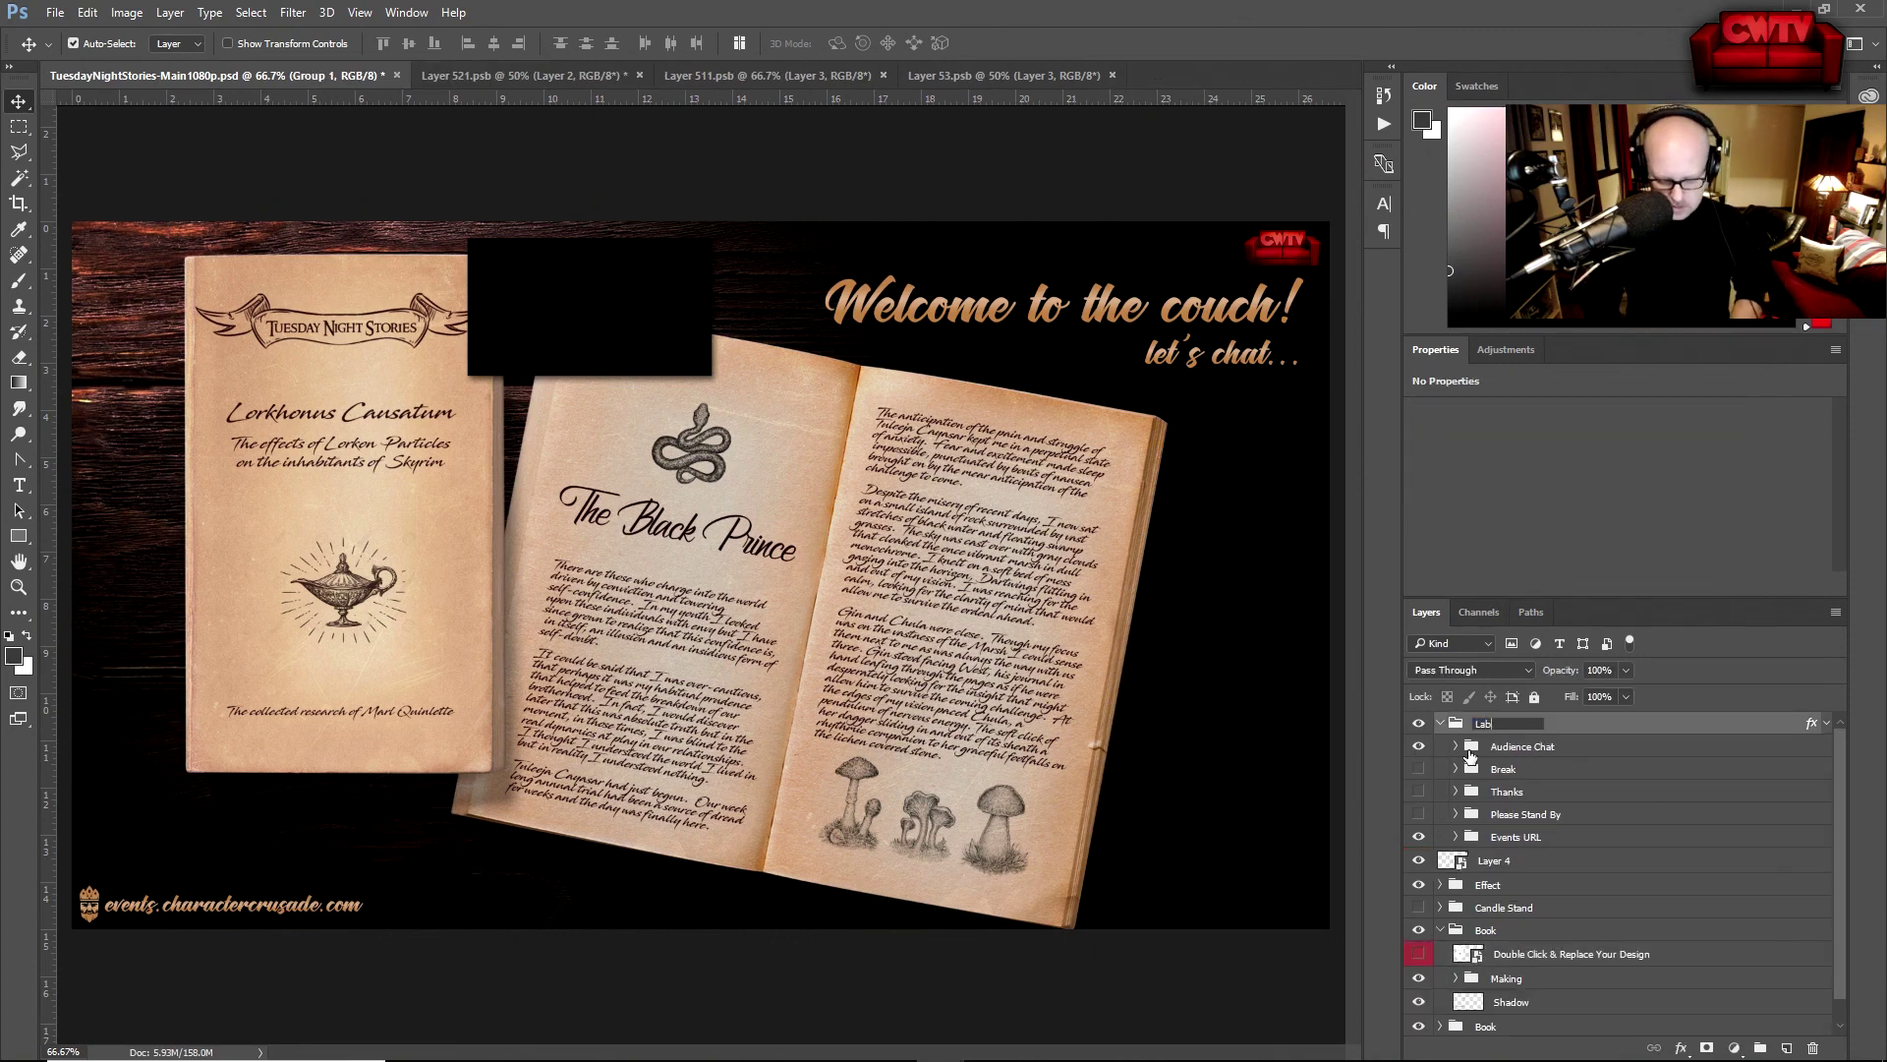
pyautogui.write('els')
pyautogui.press('Return')
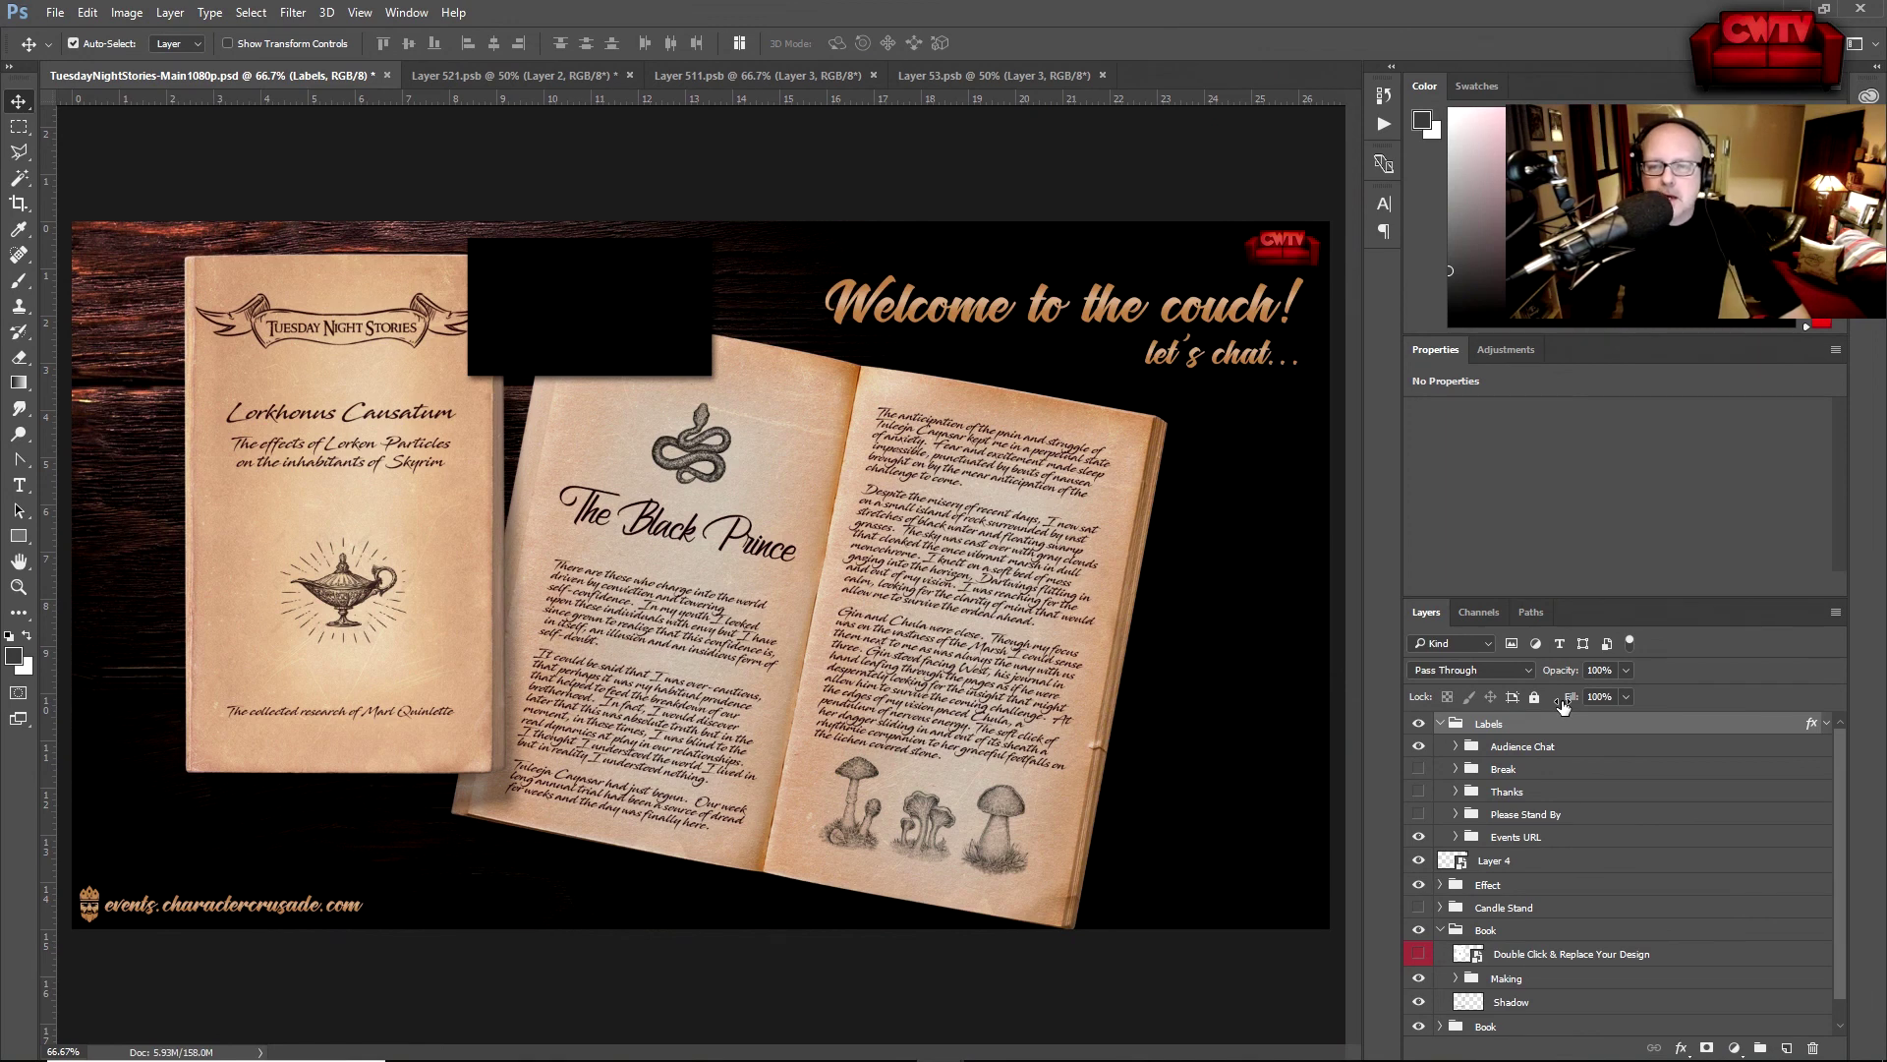
pyautogui.click(1438, 724)
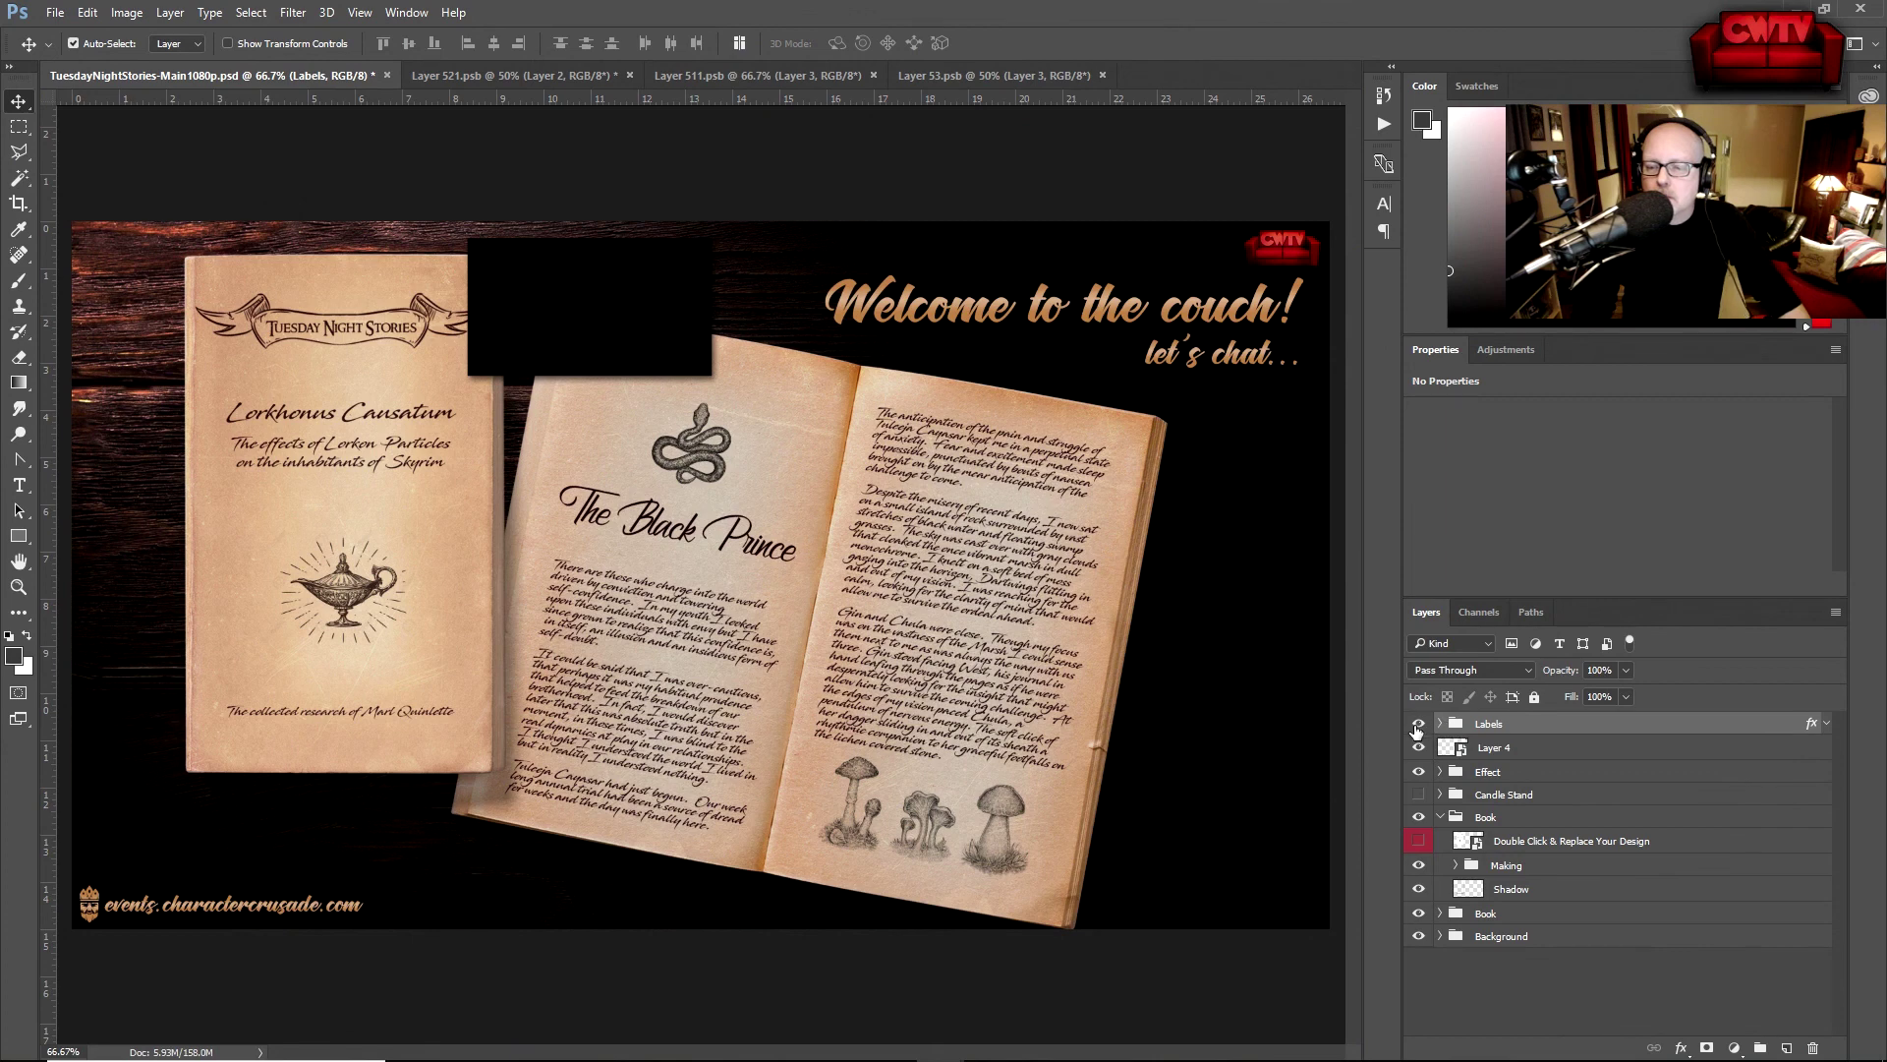
# - Rename the CWTV logo layer, Layer 4, to Couch
pyautogui.click(1418, 725)
pyautogui.click(1419, 746)
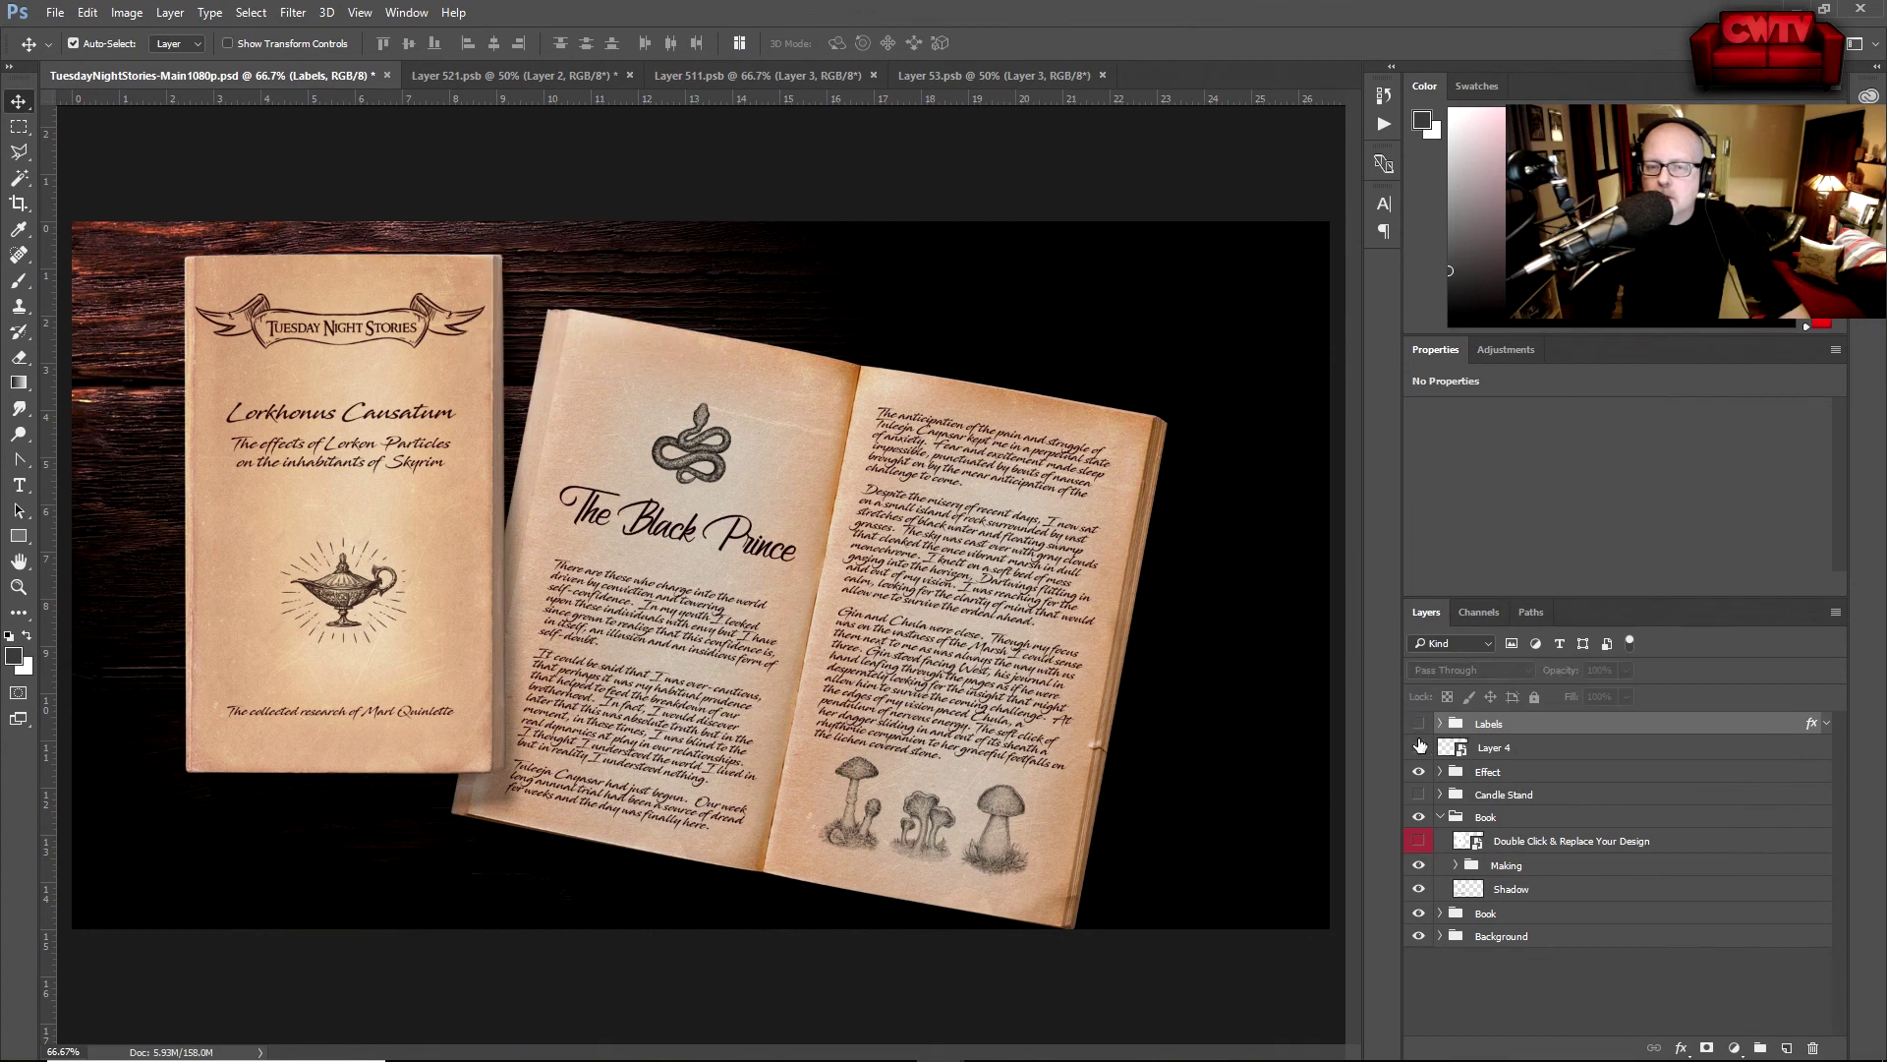
pyautogui.click(1419, 746)
pyautogui.doubleClick(1496, 748)
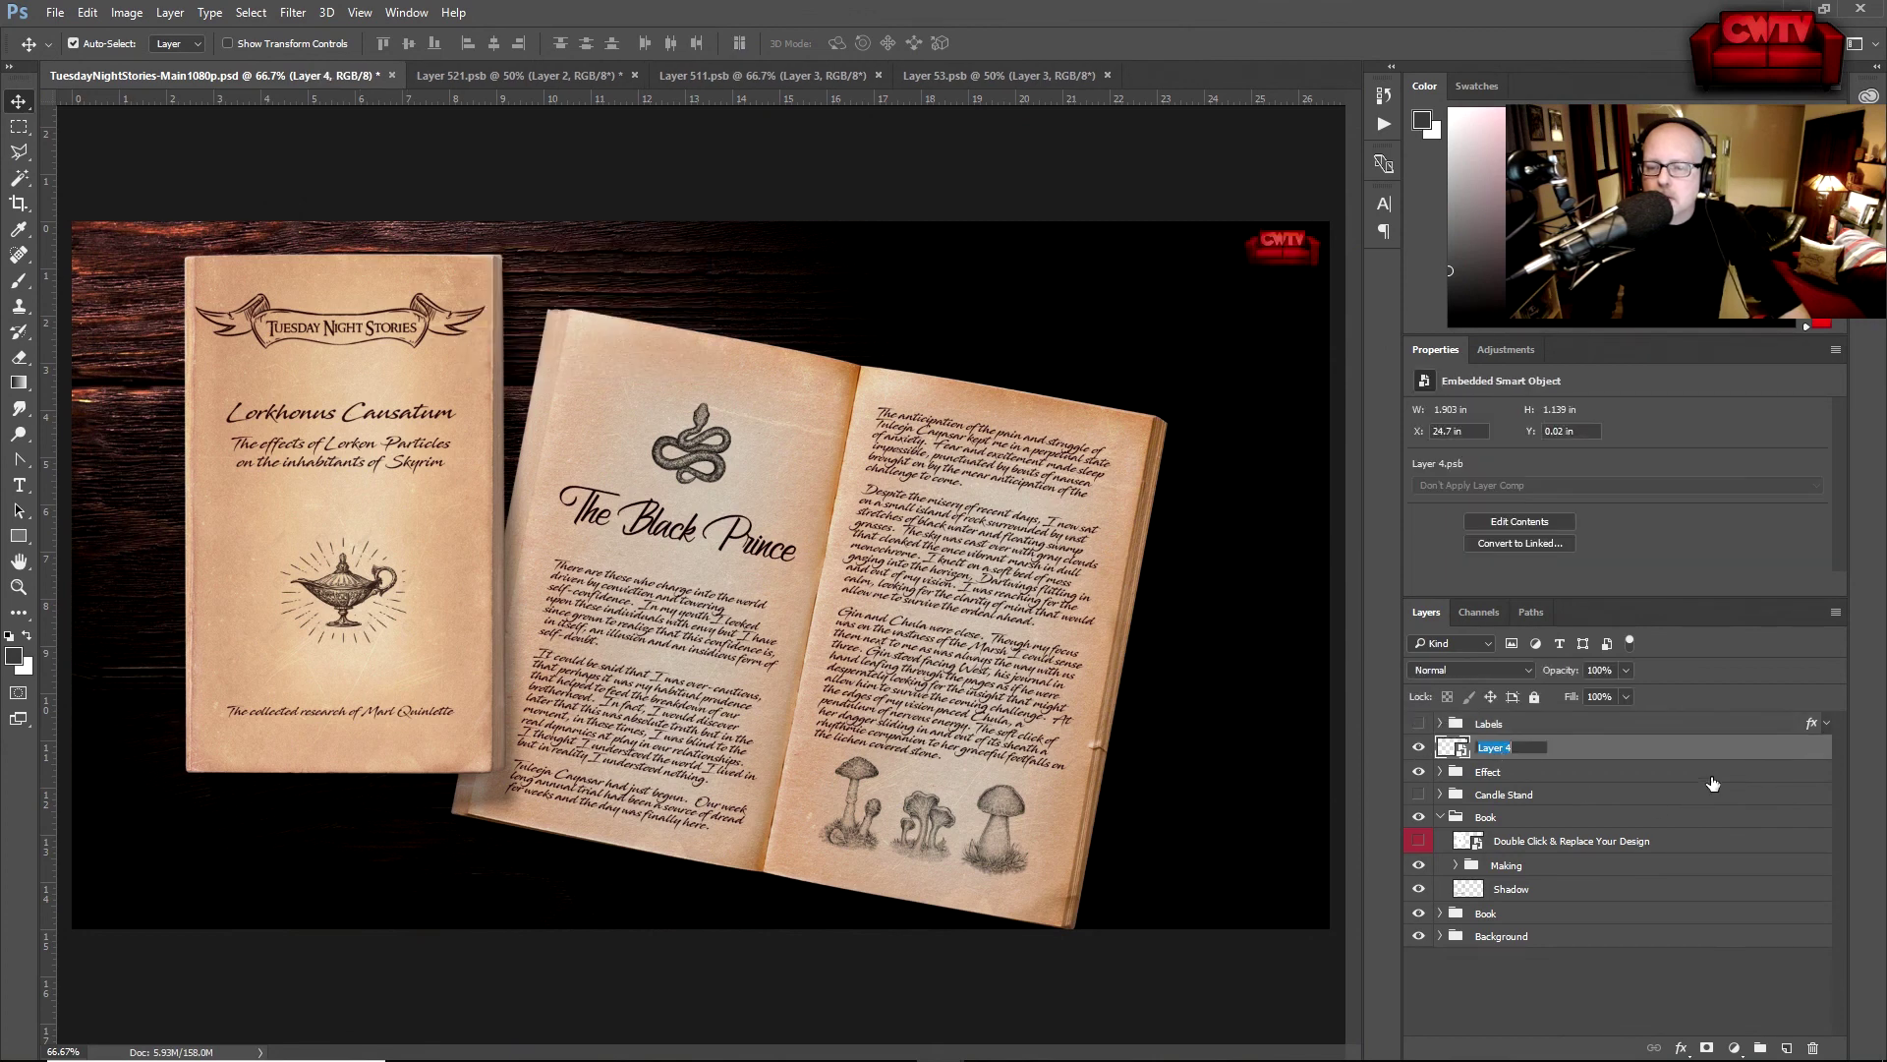
pyautogui.write('Couch')
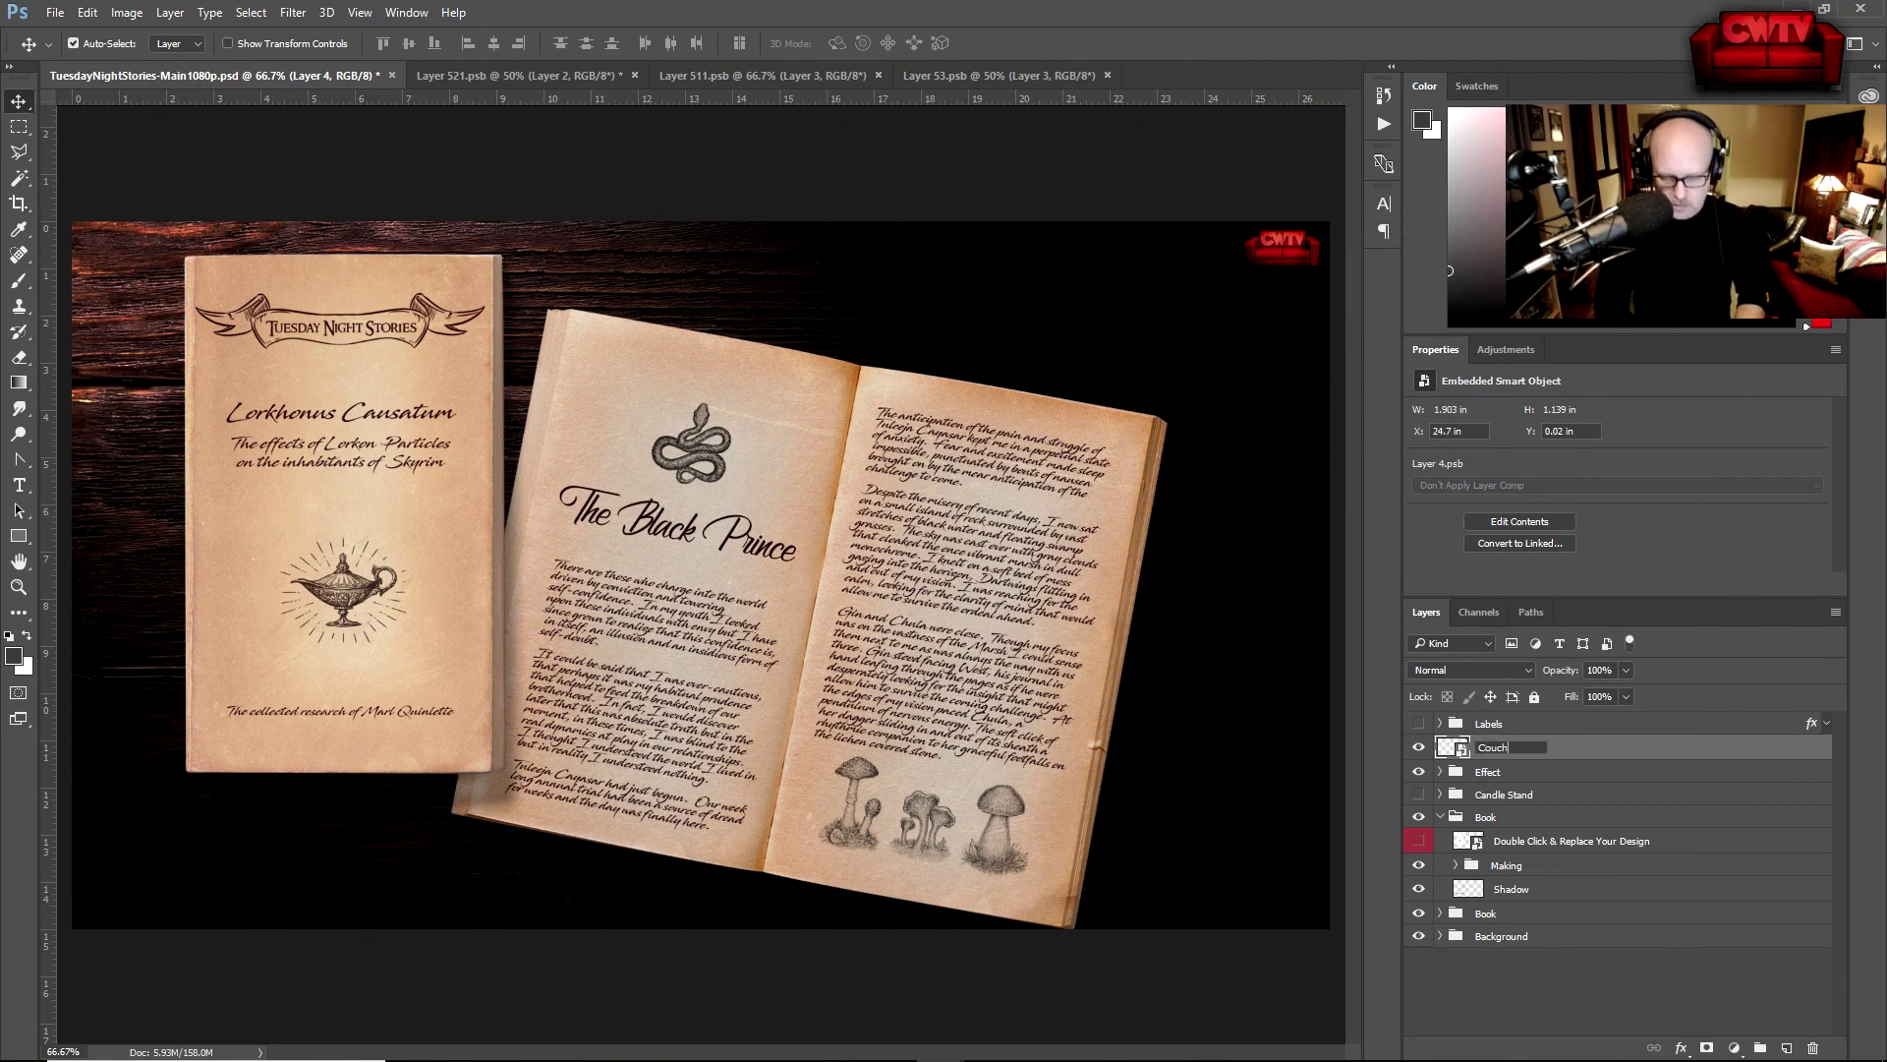
pyautogui.press('Return')
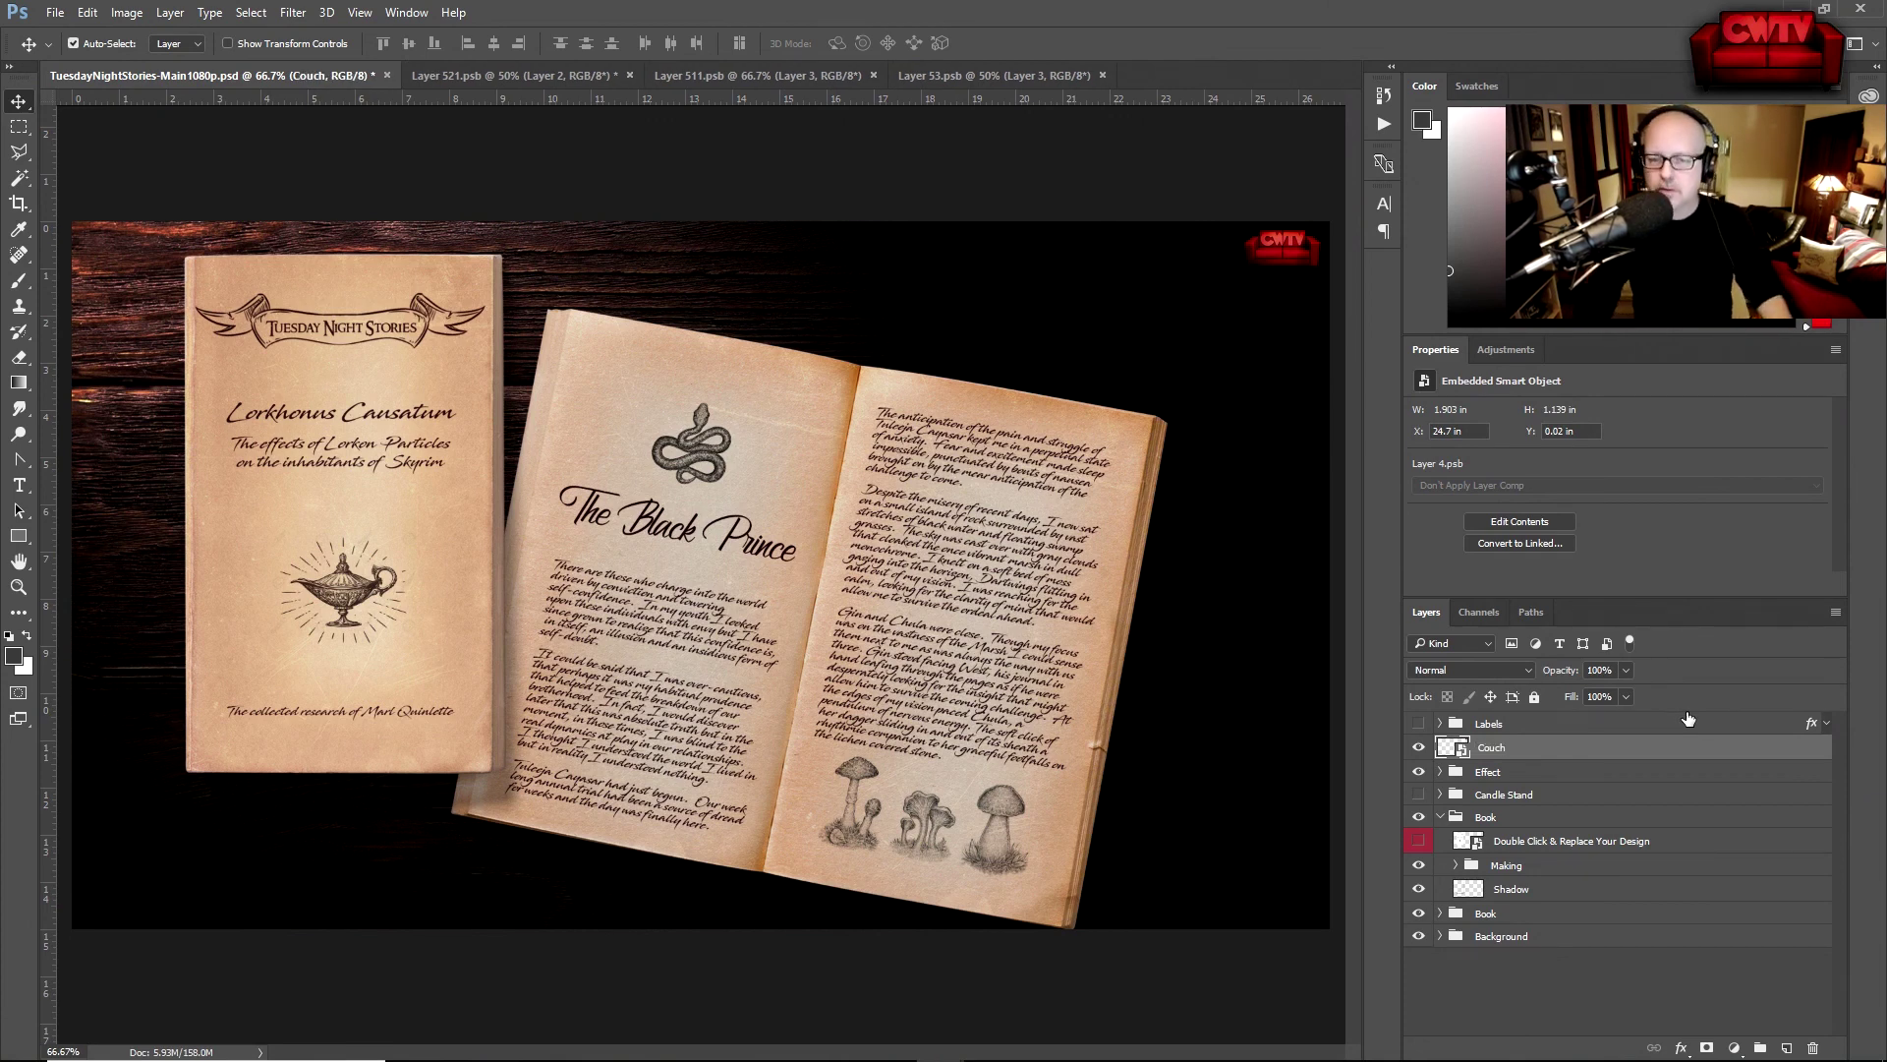
# - Show Labels again but hide its Audience Chat caption, then collapse the group
pyautogui.click(1418, 724)
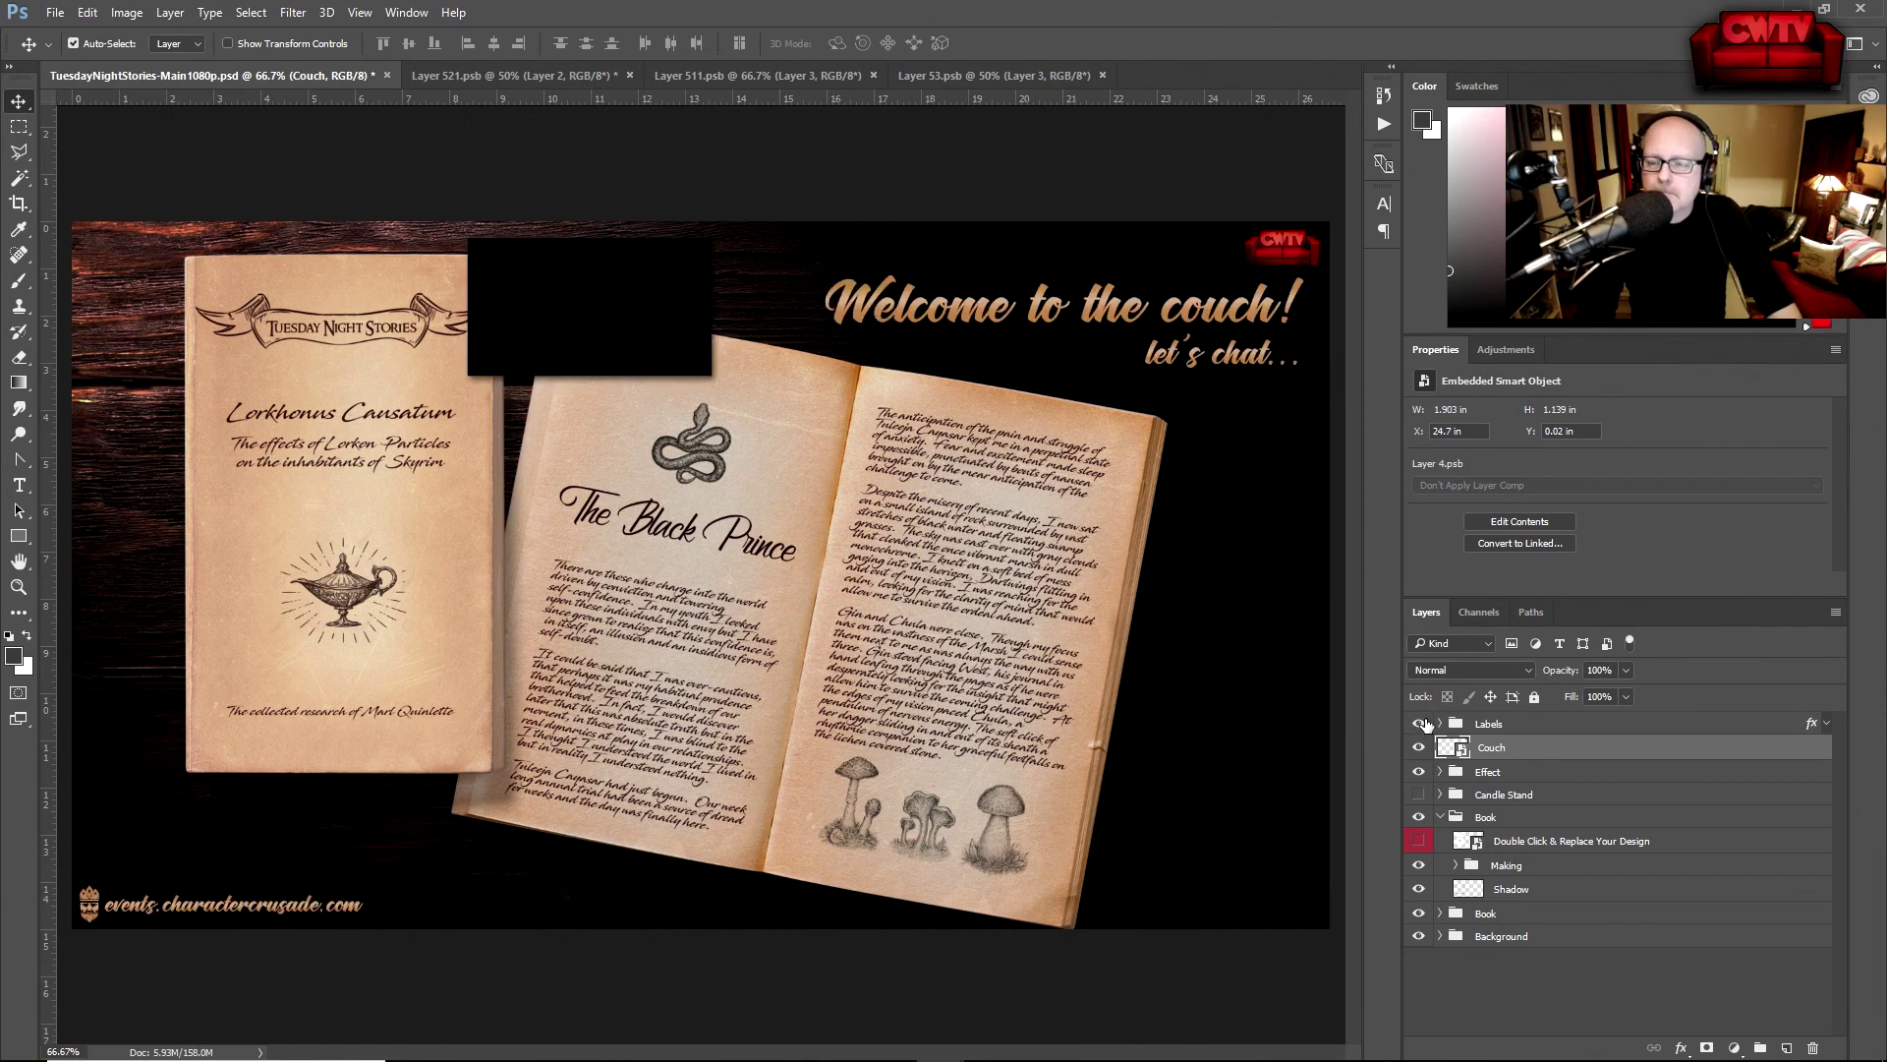
pyautogui.click(1441, 725)
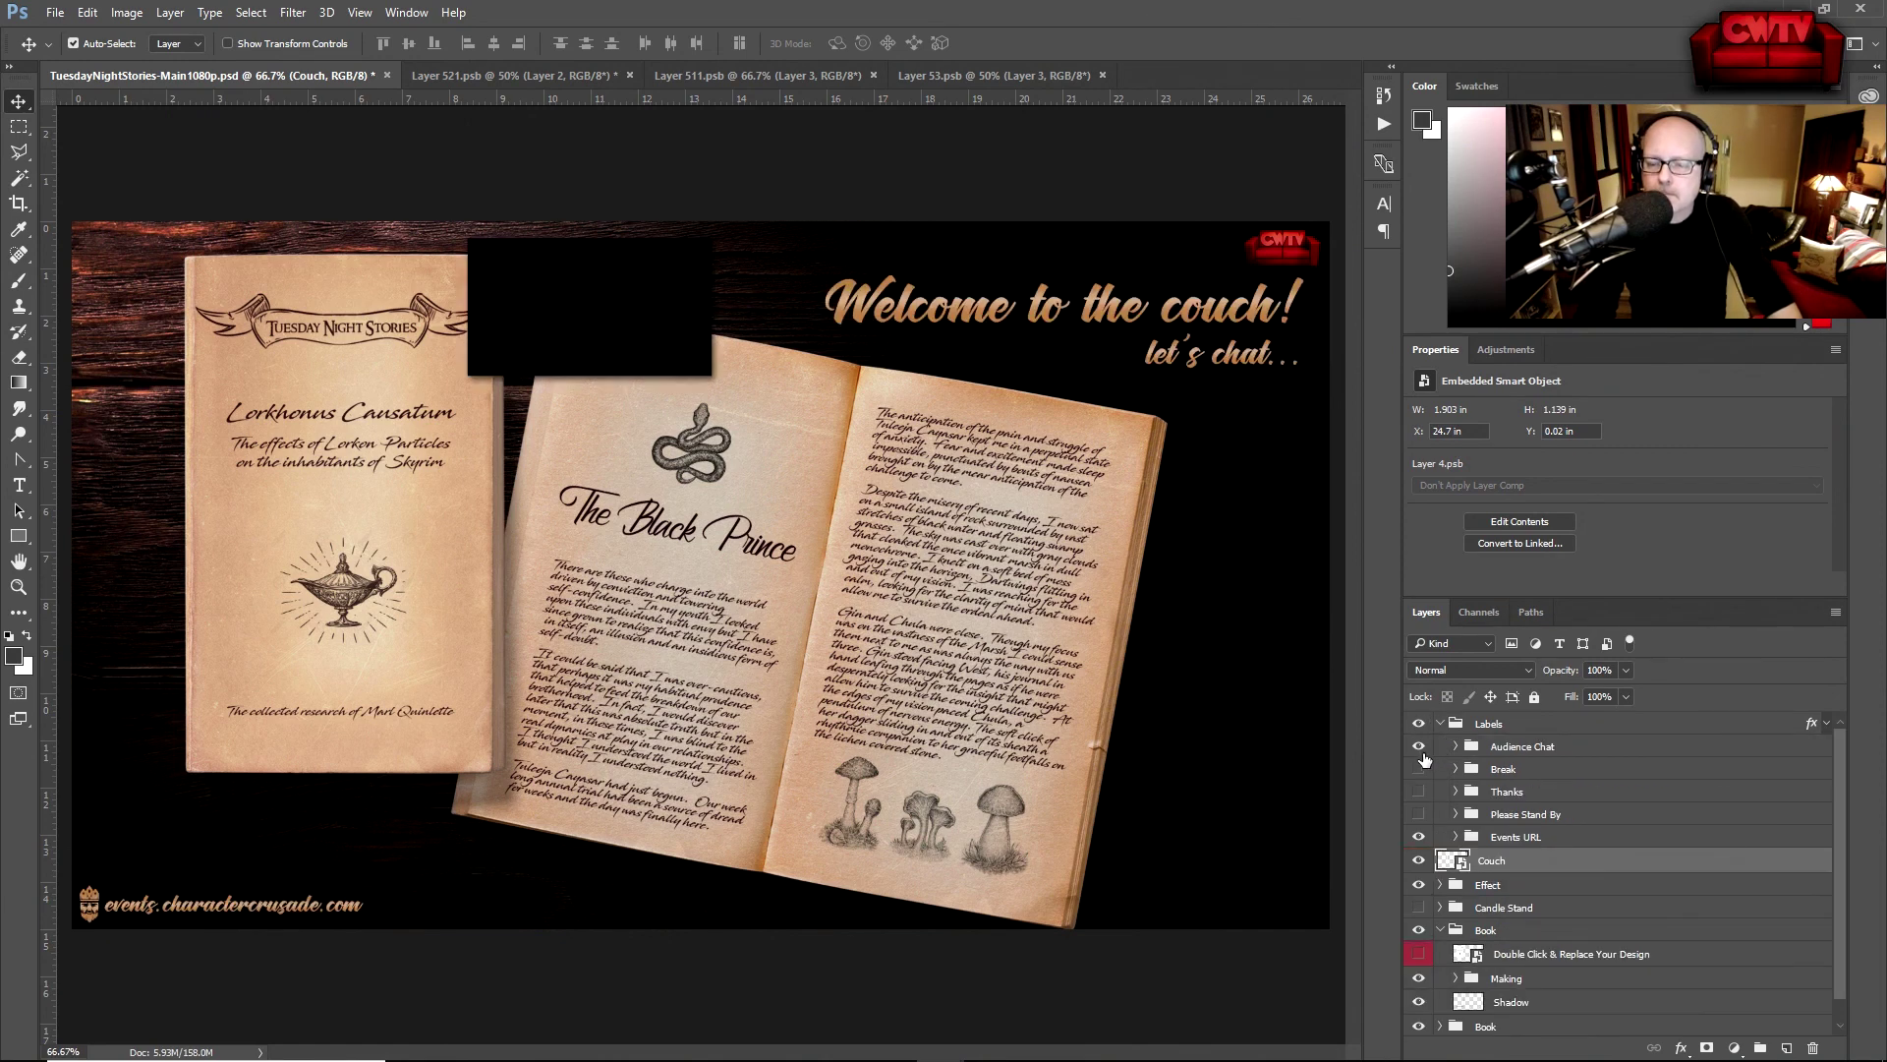
pyautogui.click(1420, 747)
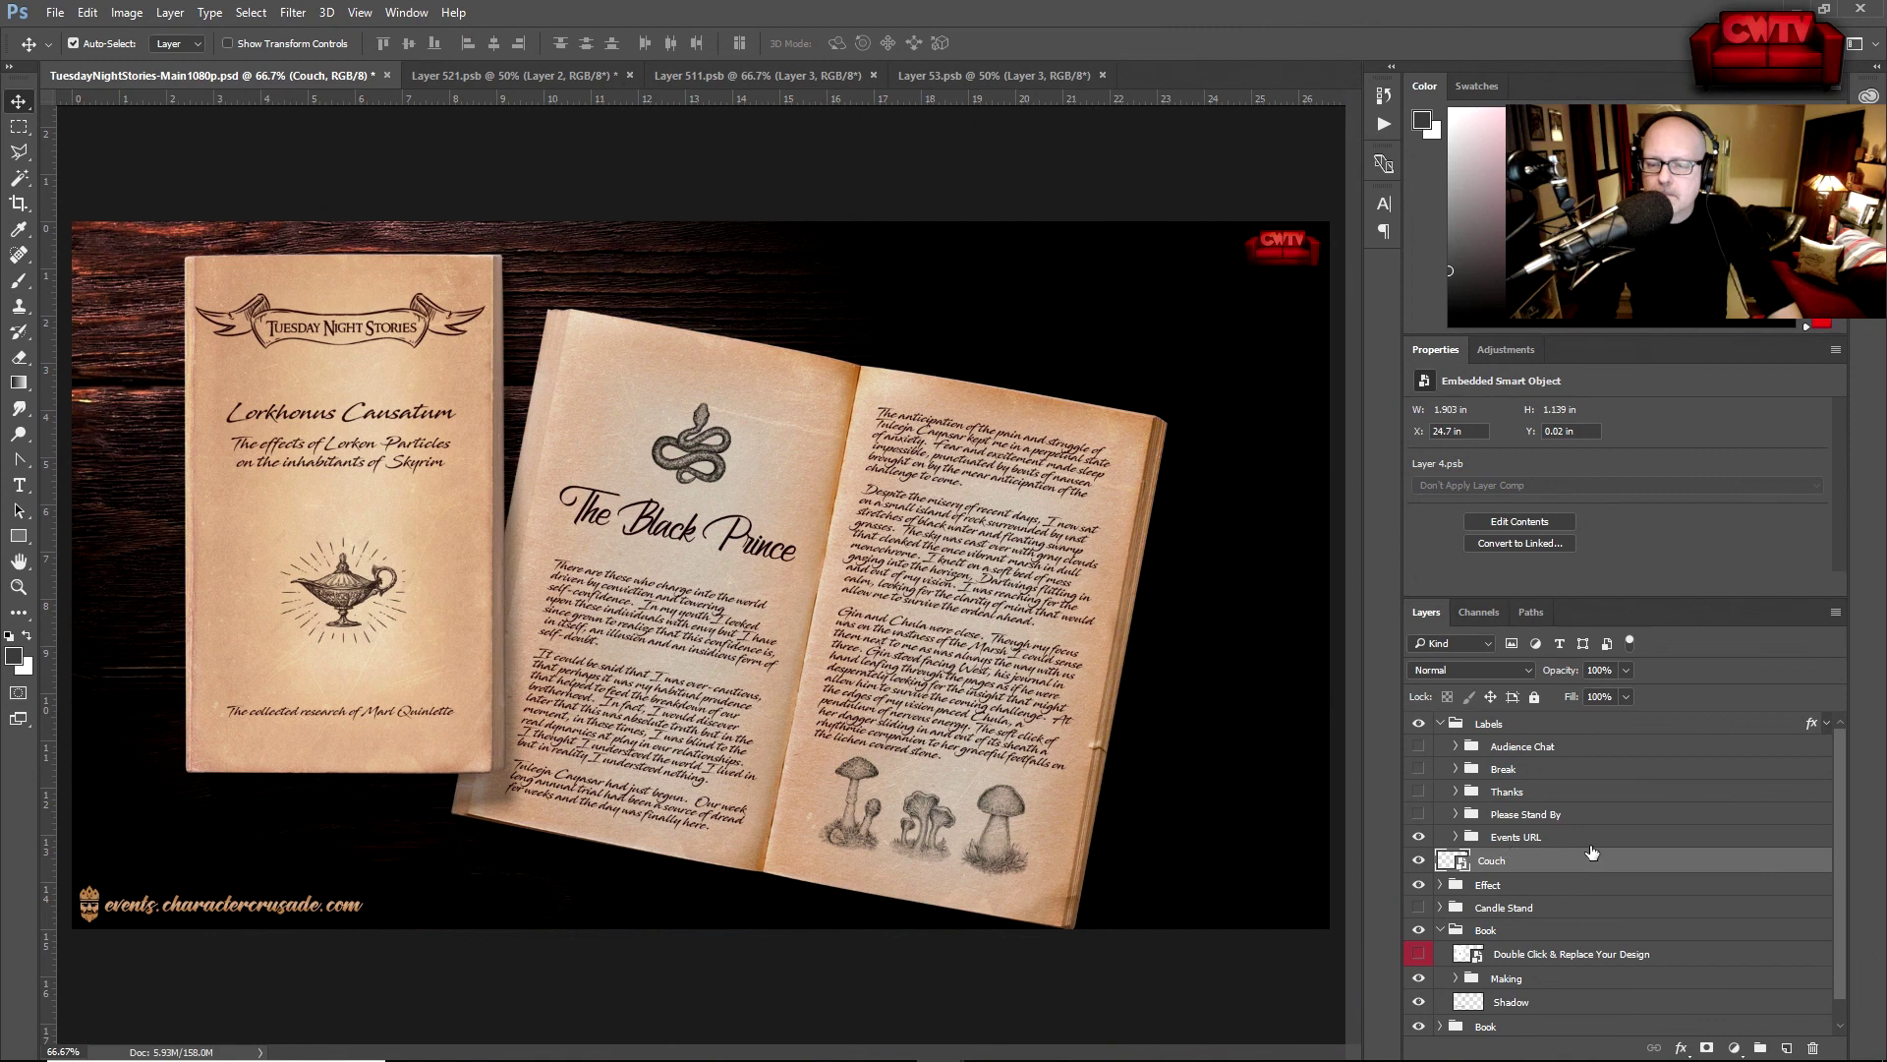
pyautogui.click(1440, 725)
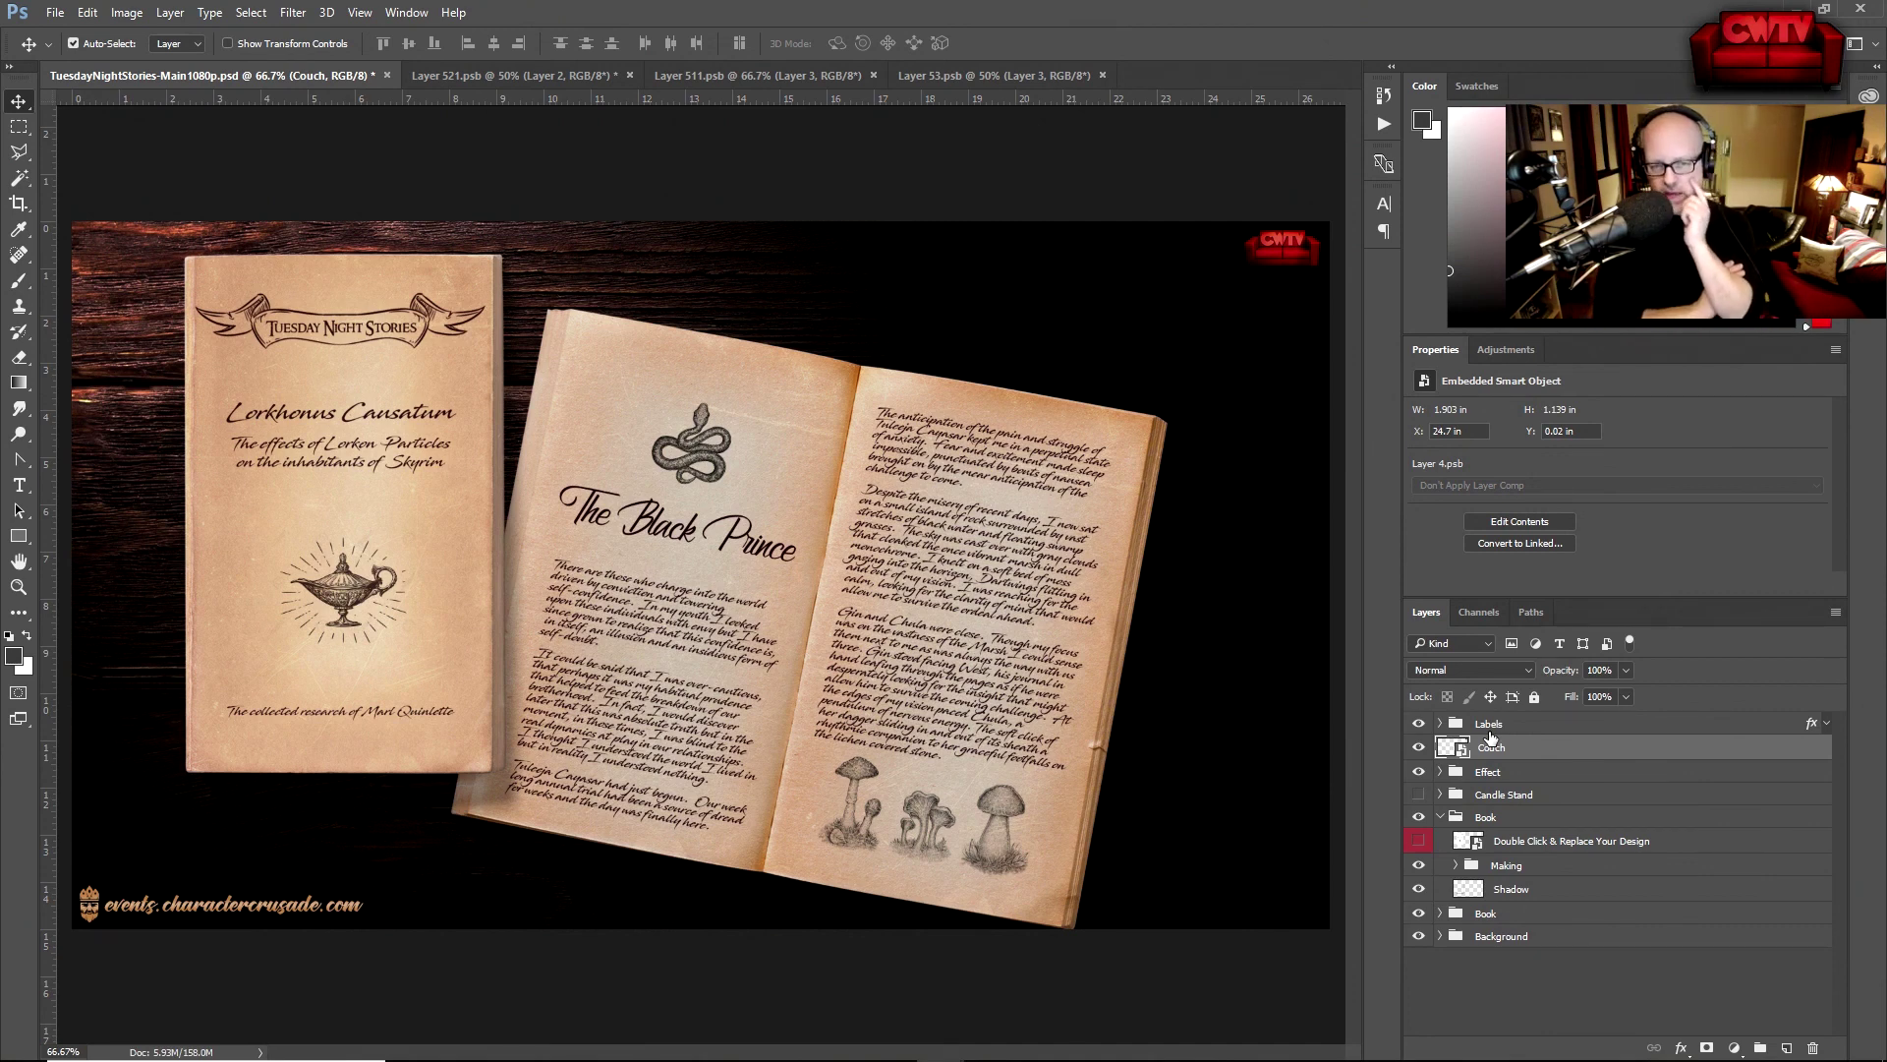
# - Hide the Labels group and the Couch logo, leaving only the books, and save the mockup
pyautogui.click(1440, 724)
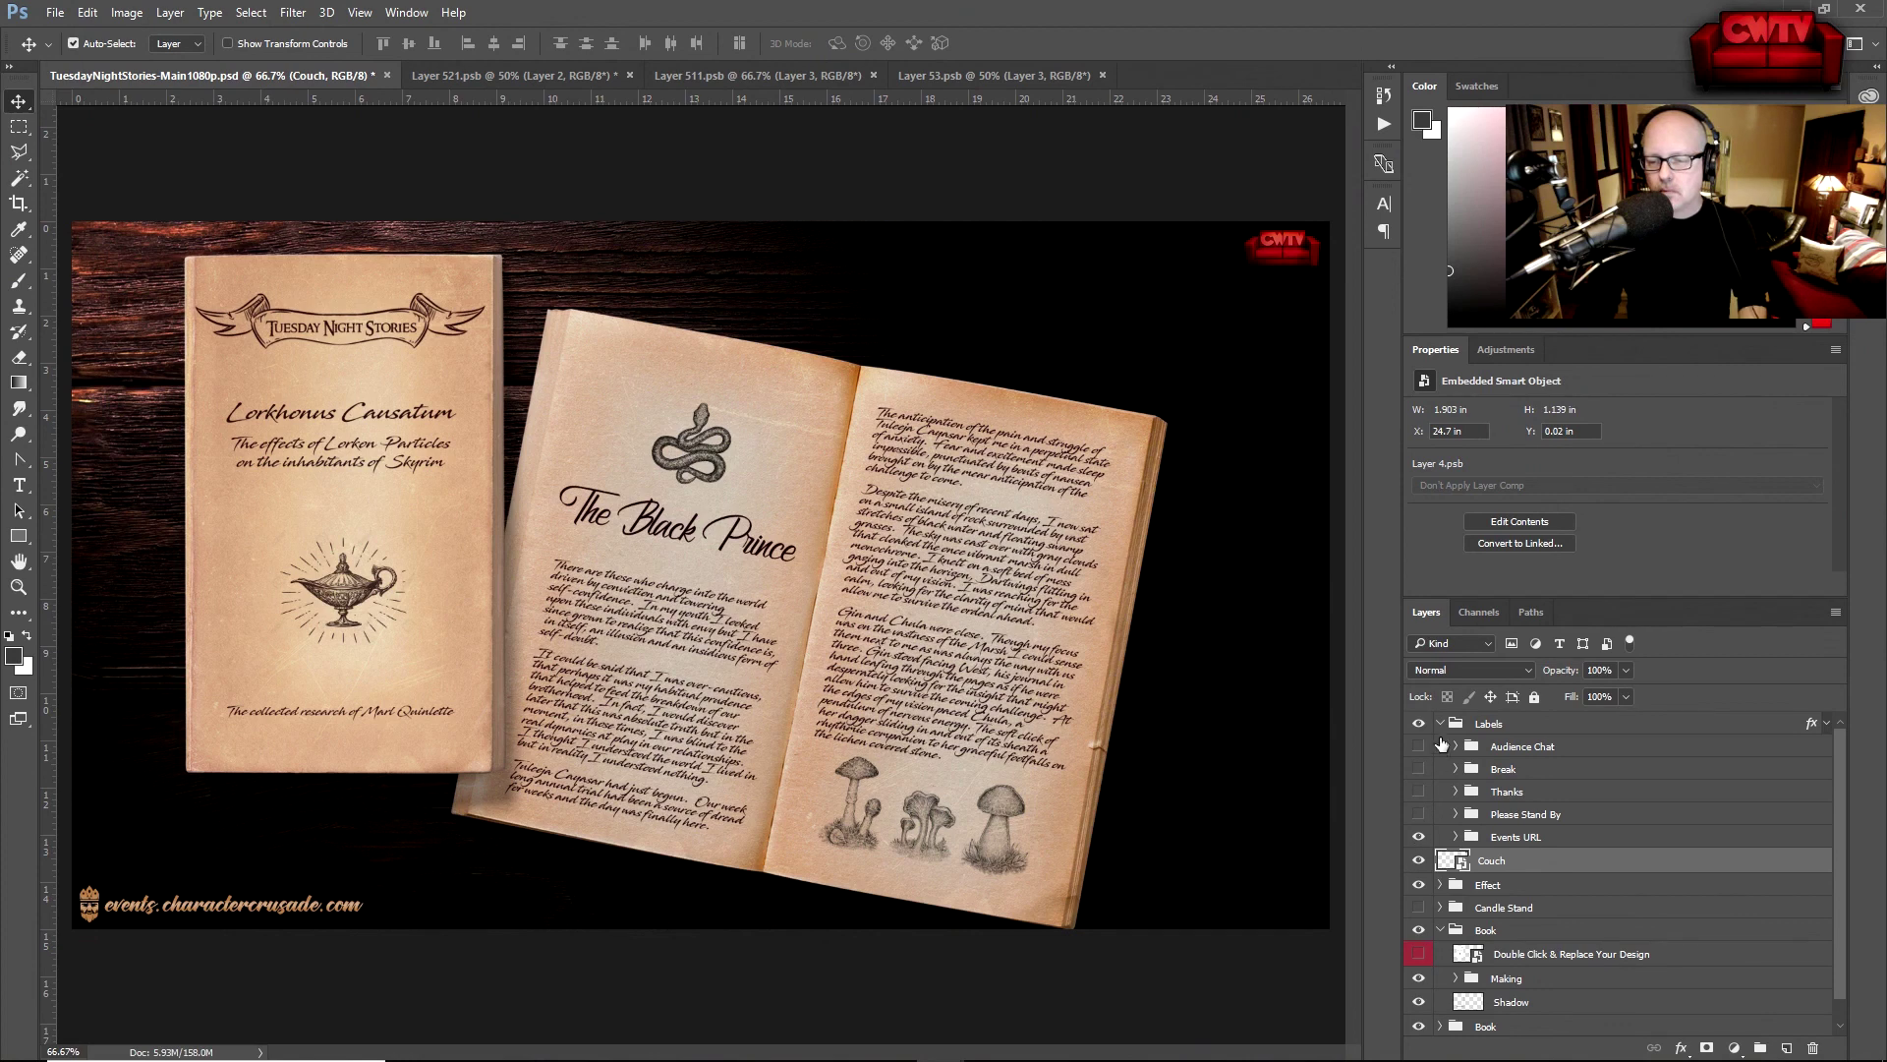
pyautogui.click(1418, 723)
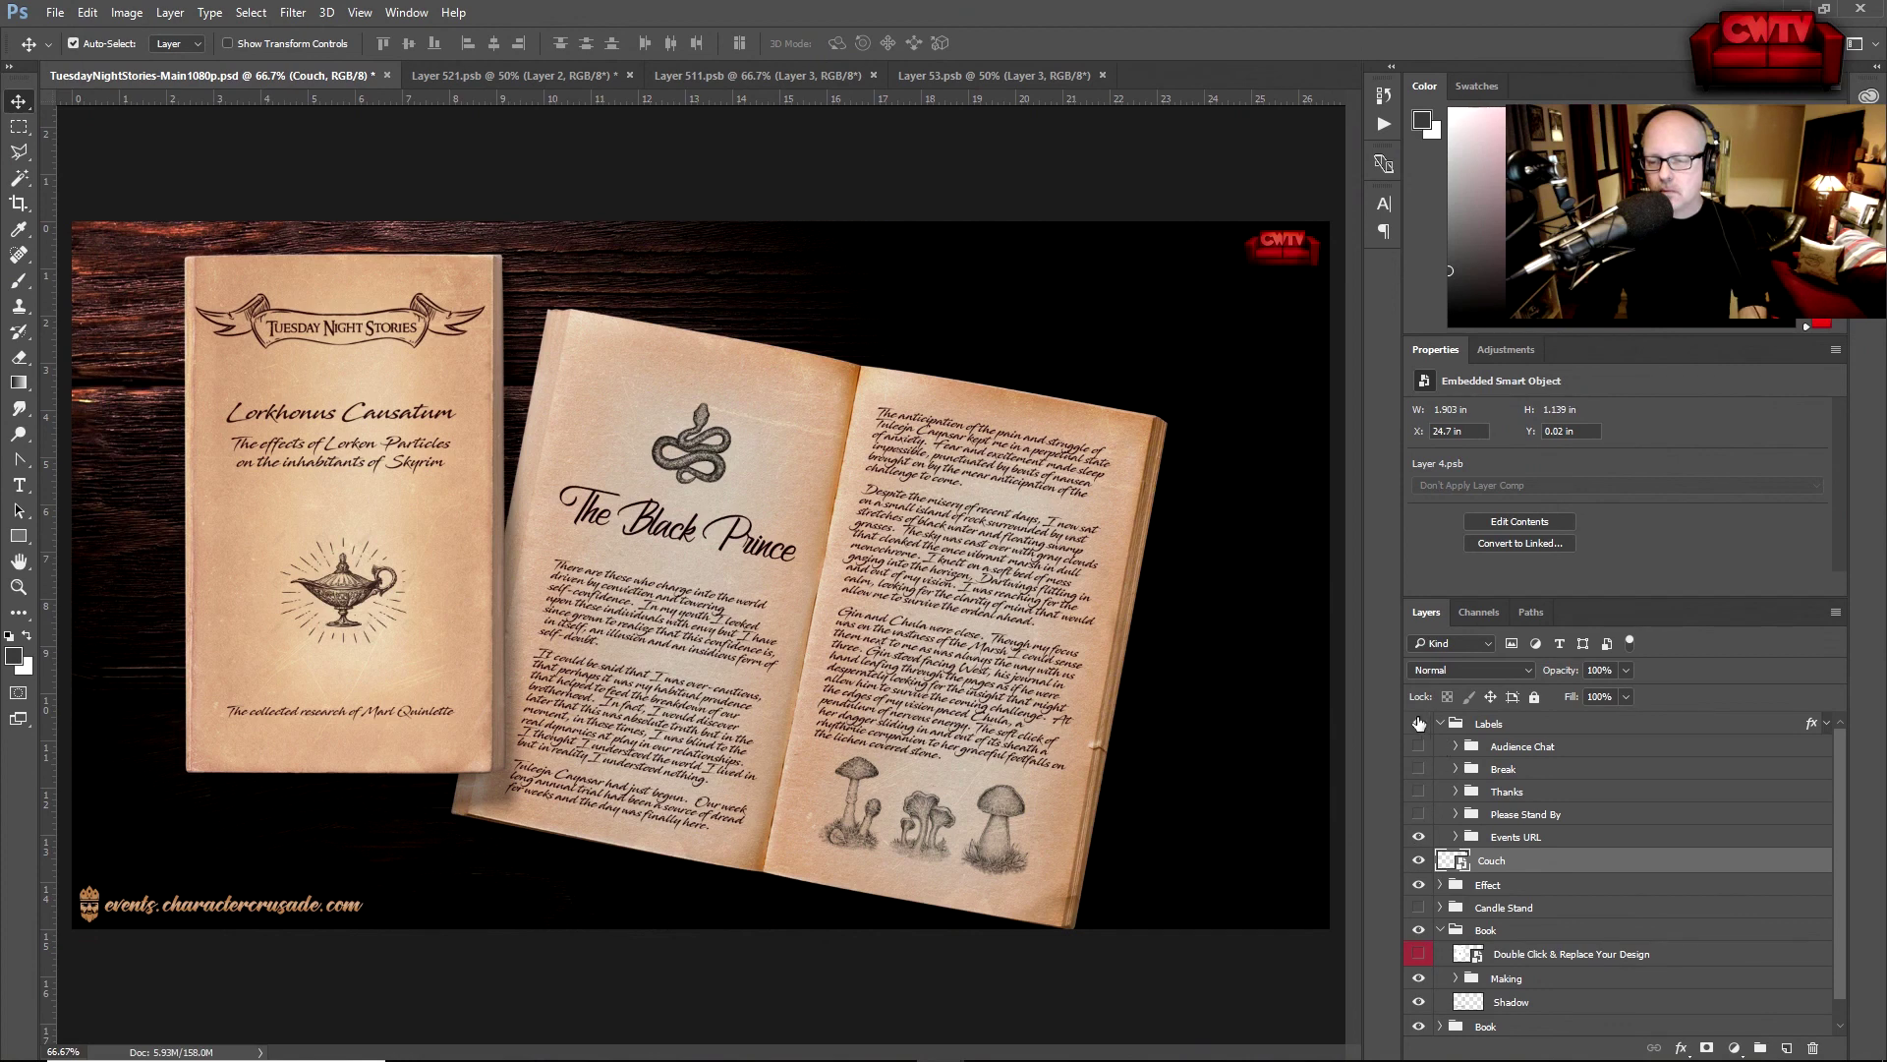
pyautogui.click(1418, 861)
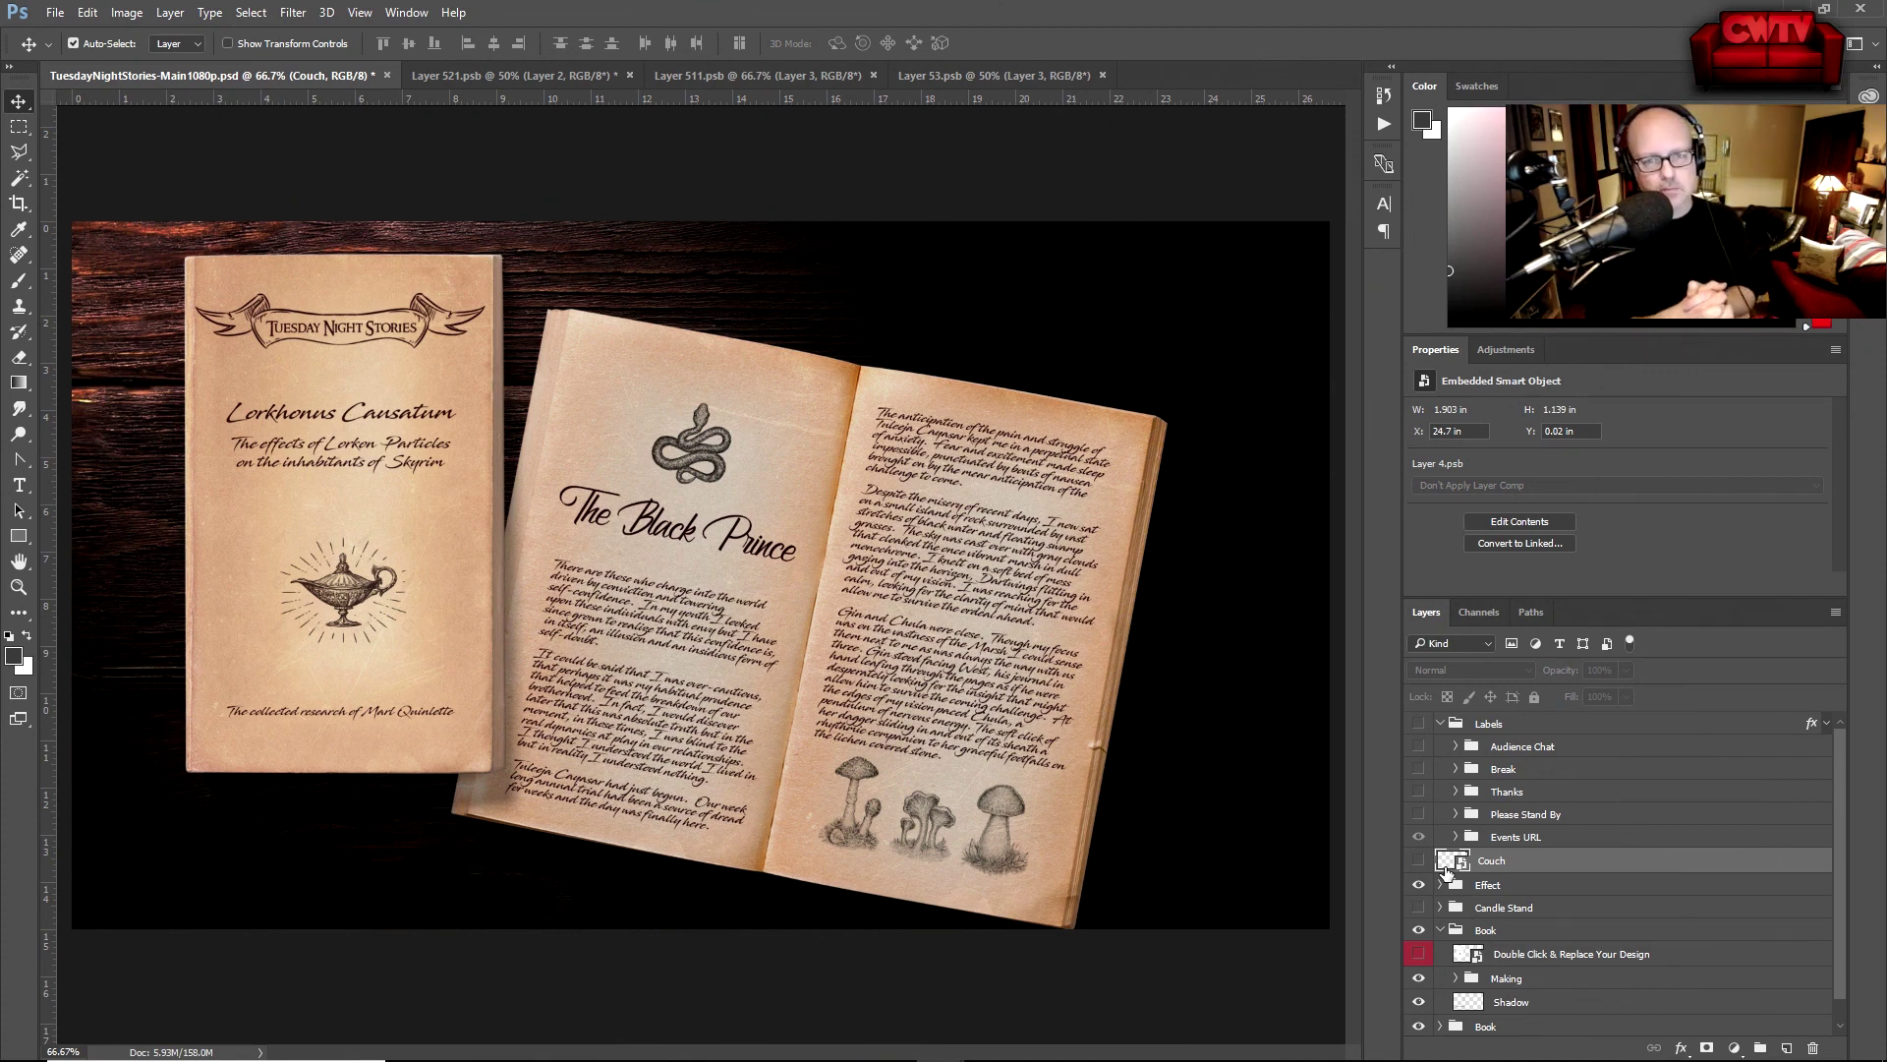
pyautogui.press('ctrl')
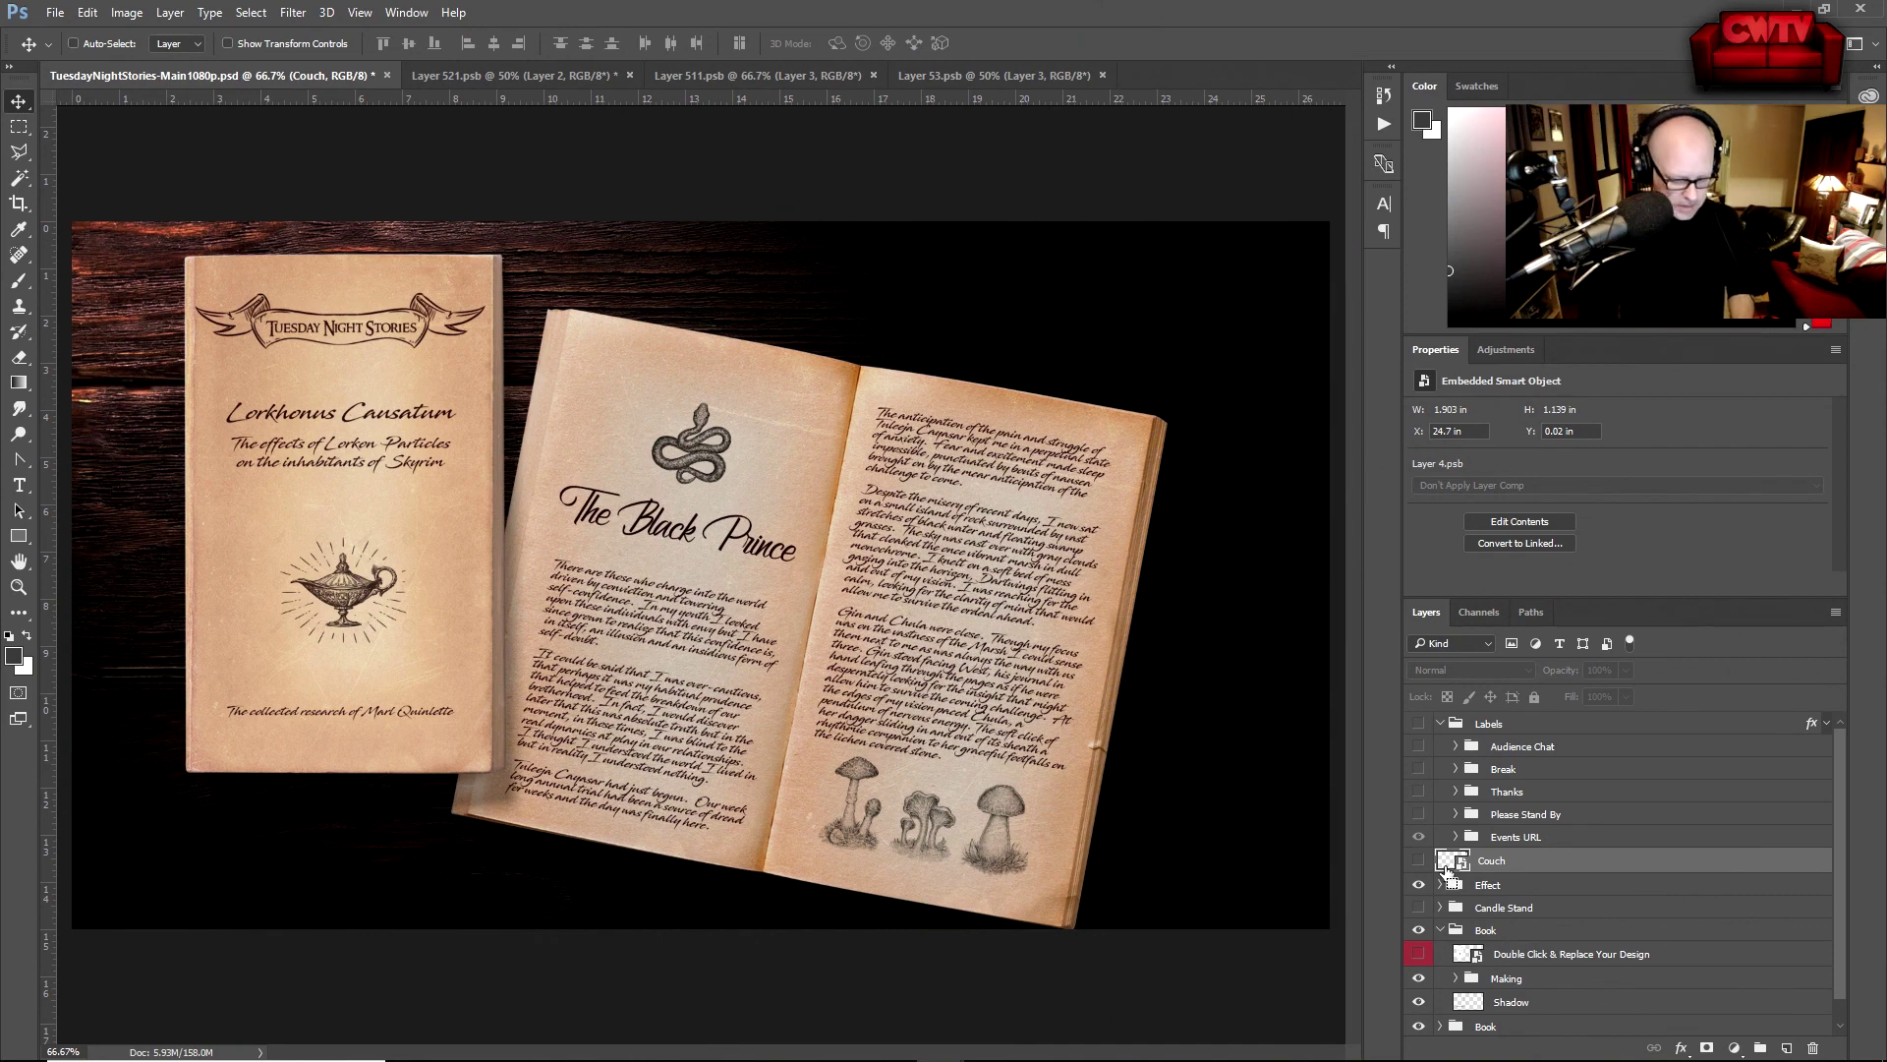
pyautogui.hotkey('ctrl', 's')
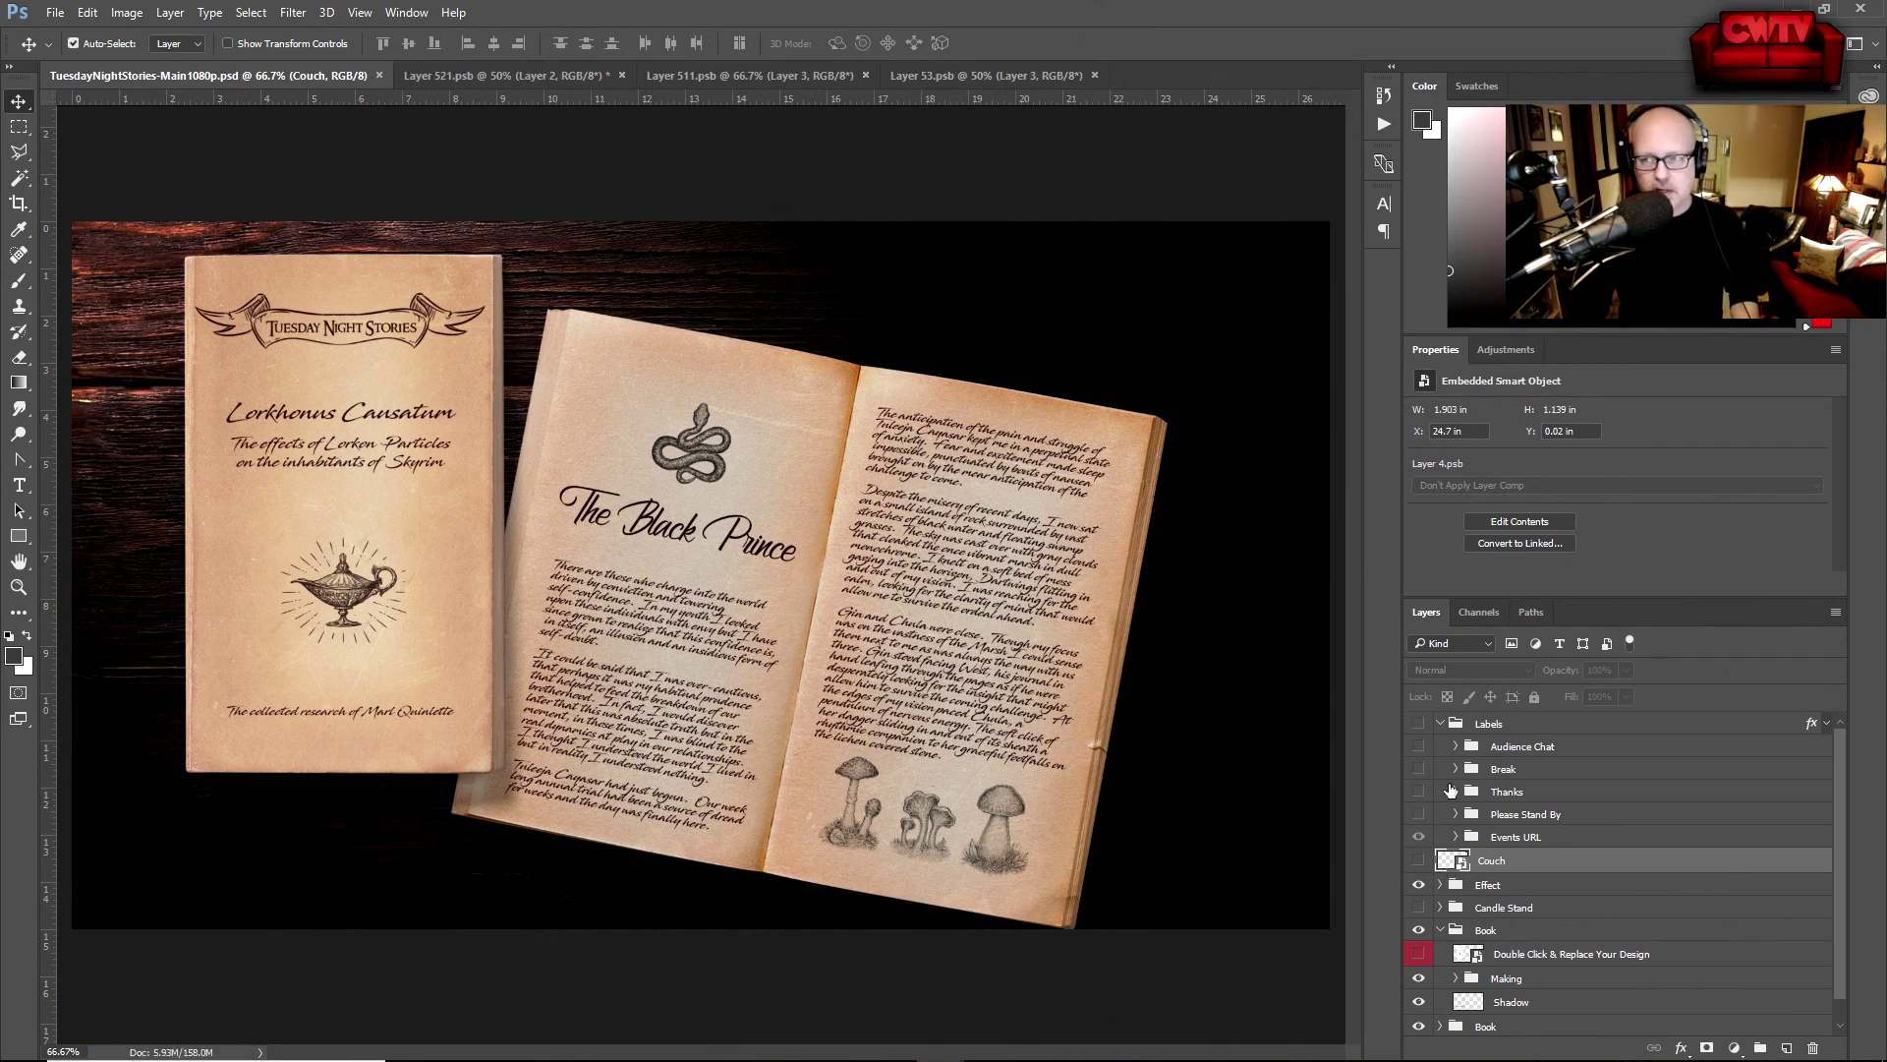
# - Close the Layer 53, Layer 511 and Layer 521 page documents, saving the mushroom page's changes
pyautogui.click(1038, 73)
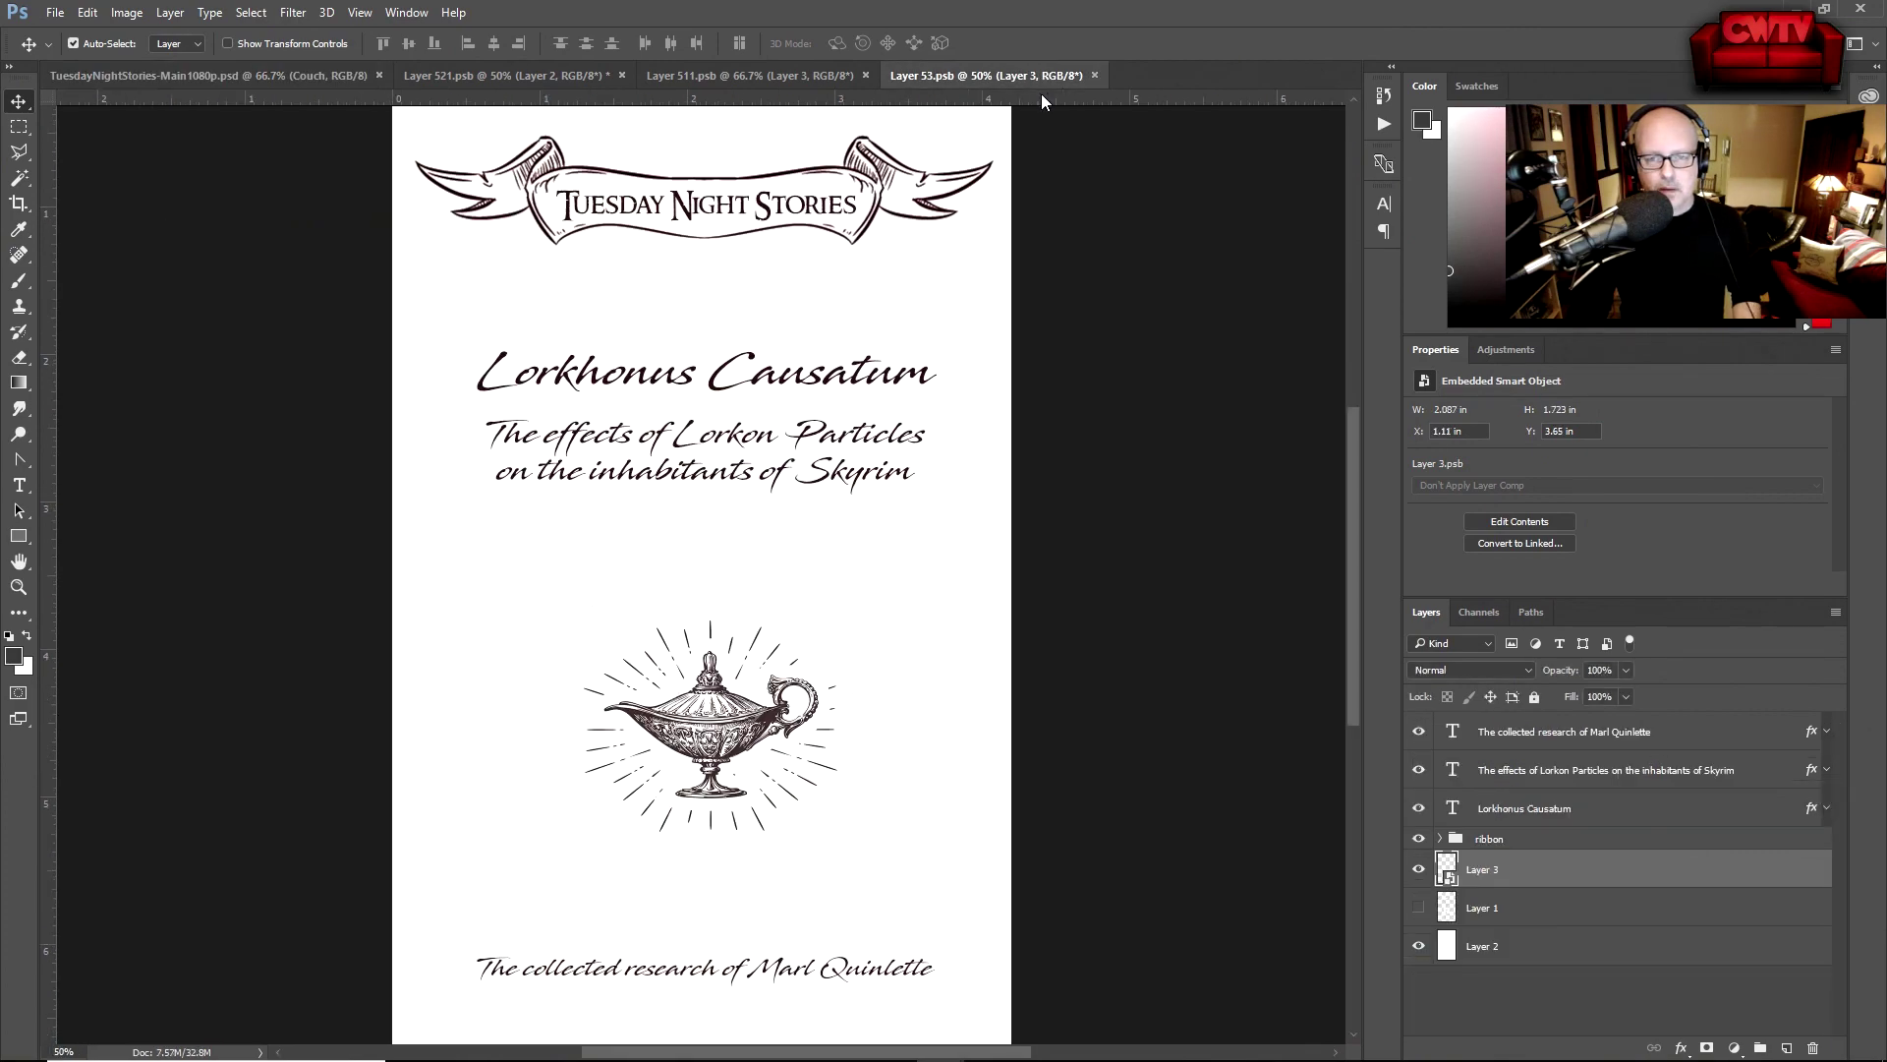
pyautogui.click(1097, 76)
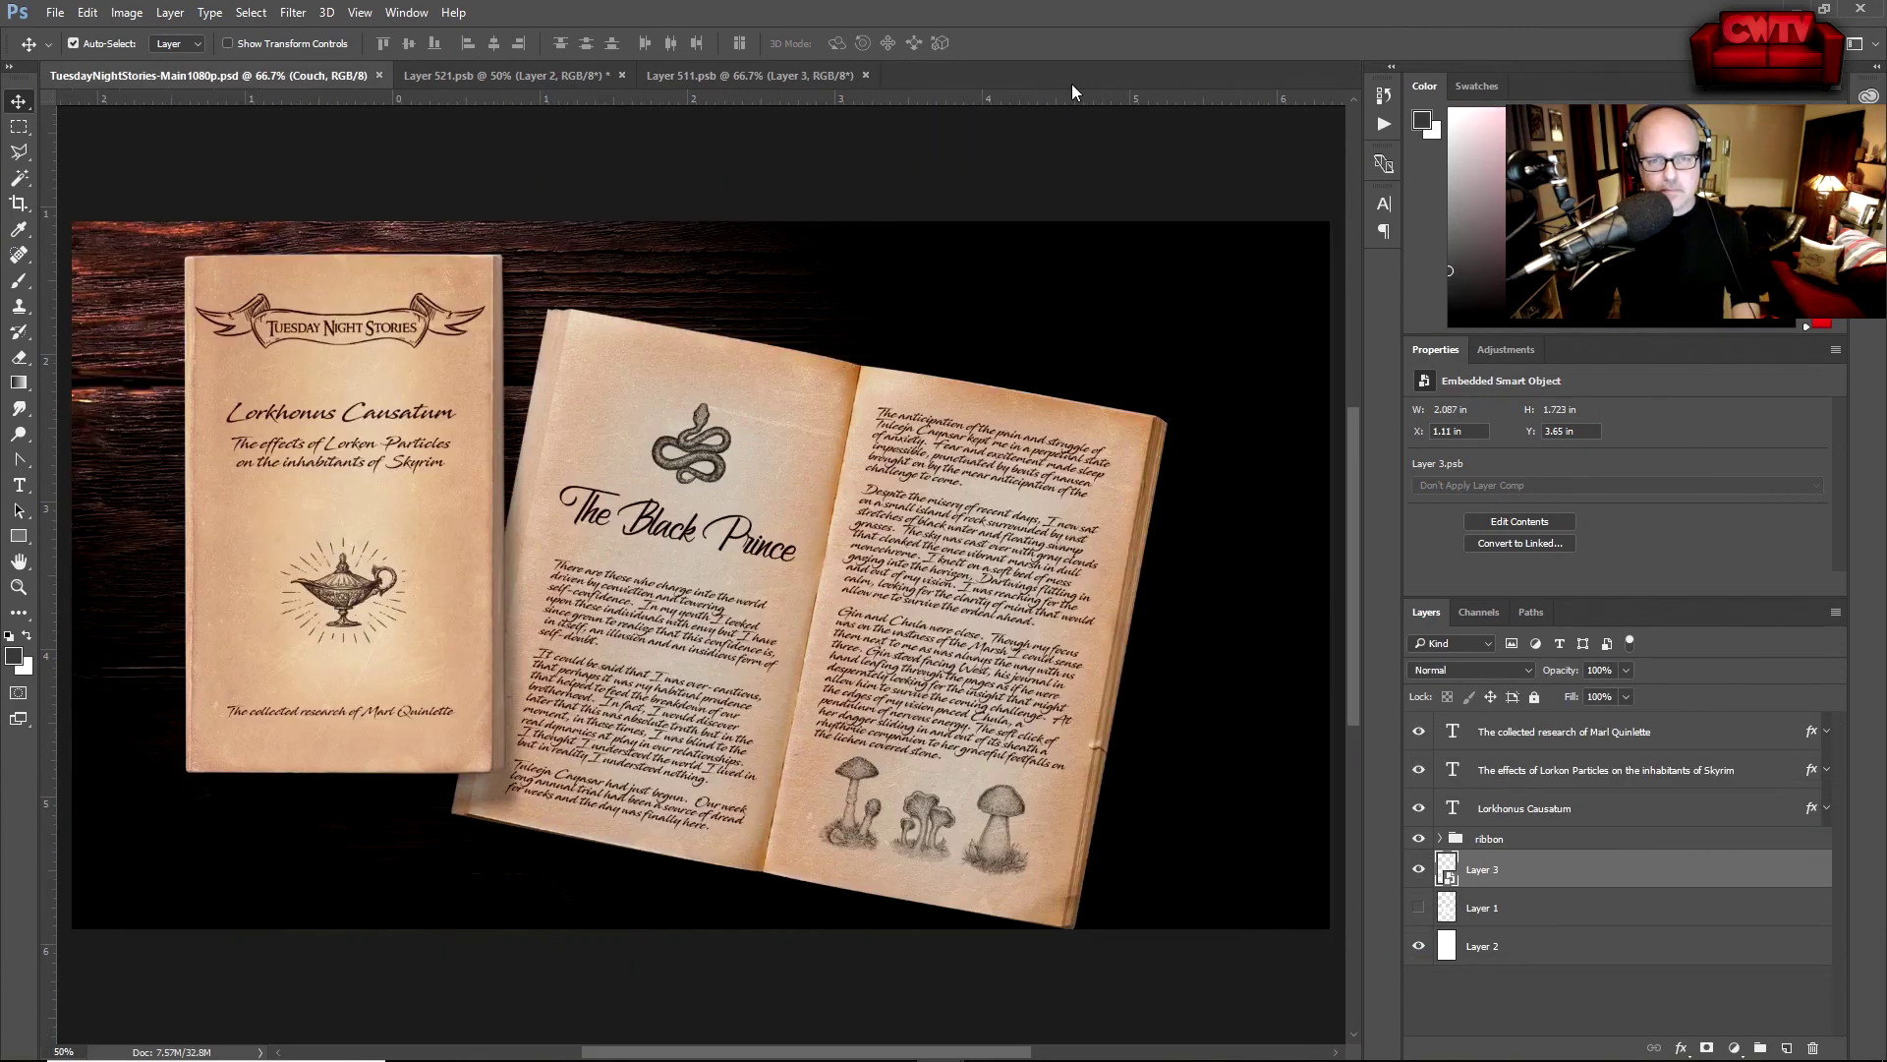
pyautogui.click(804, 71)
pyautogui.click(865, 75)
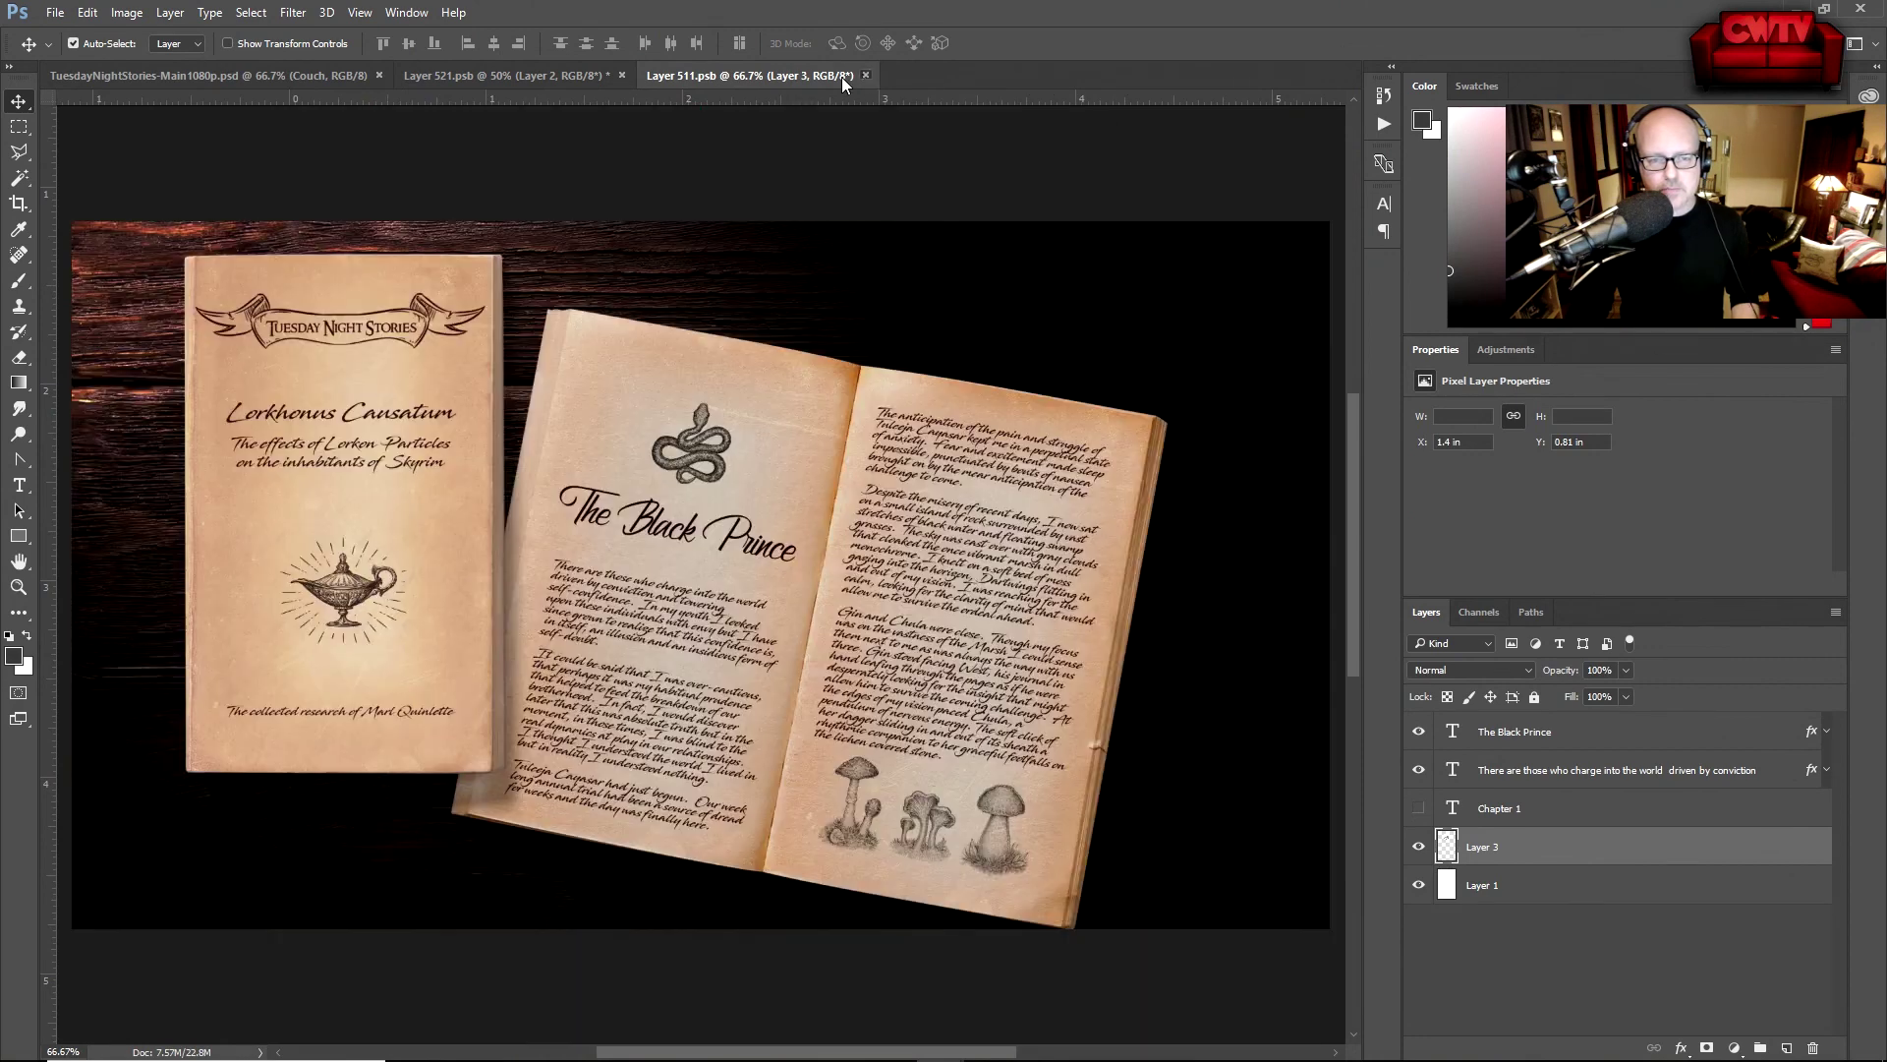
pyautogui.click(584, 72)
pyautogui.click(623, 76)
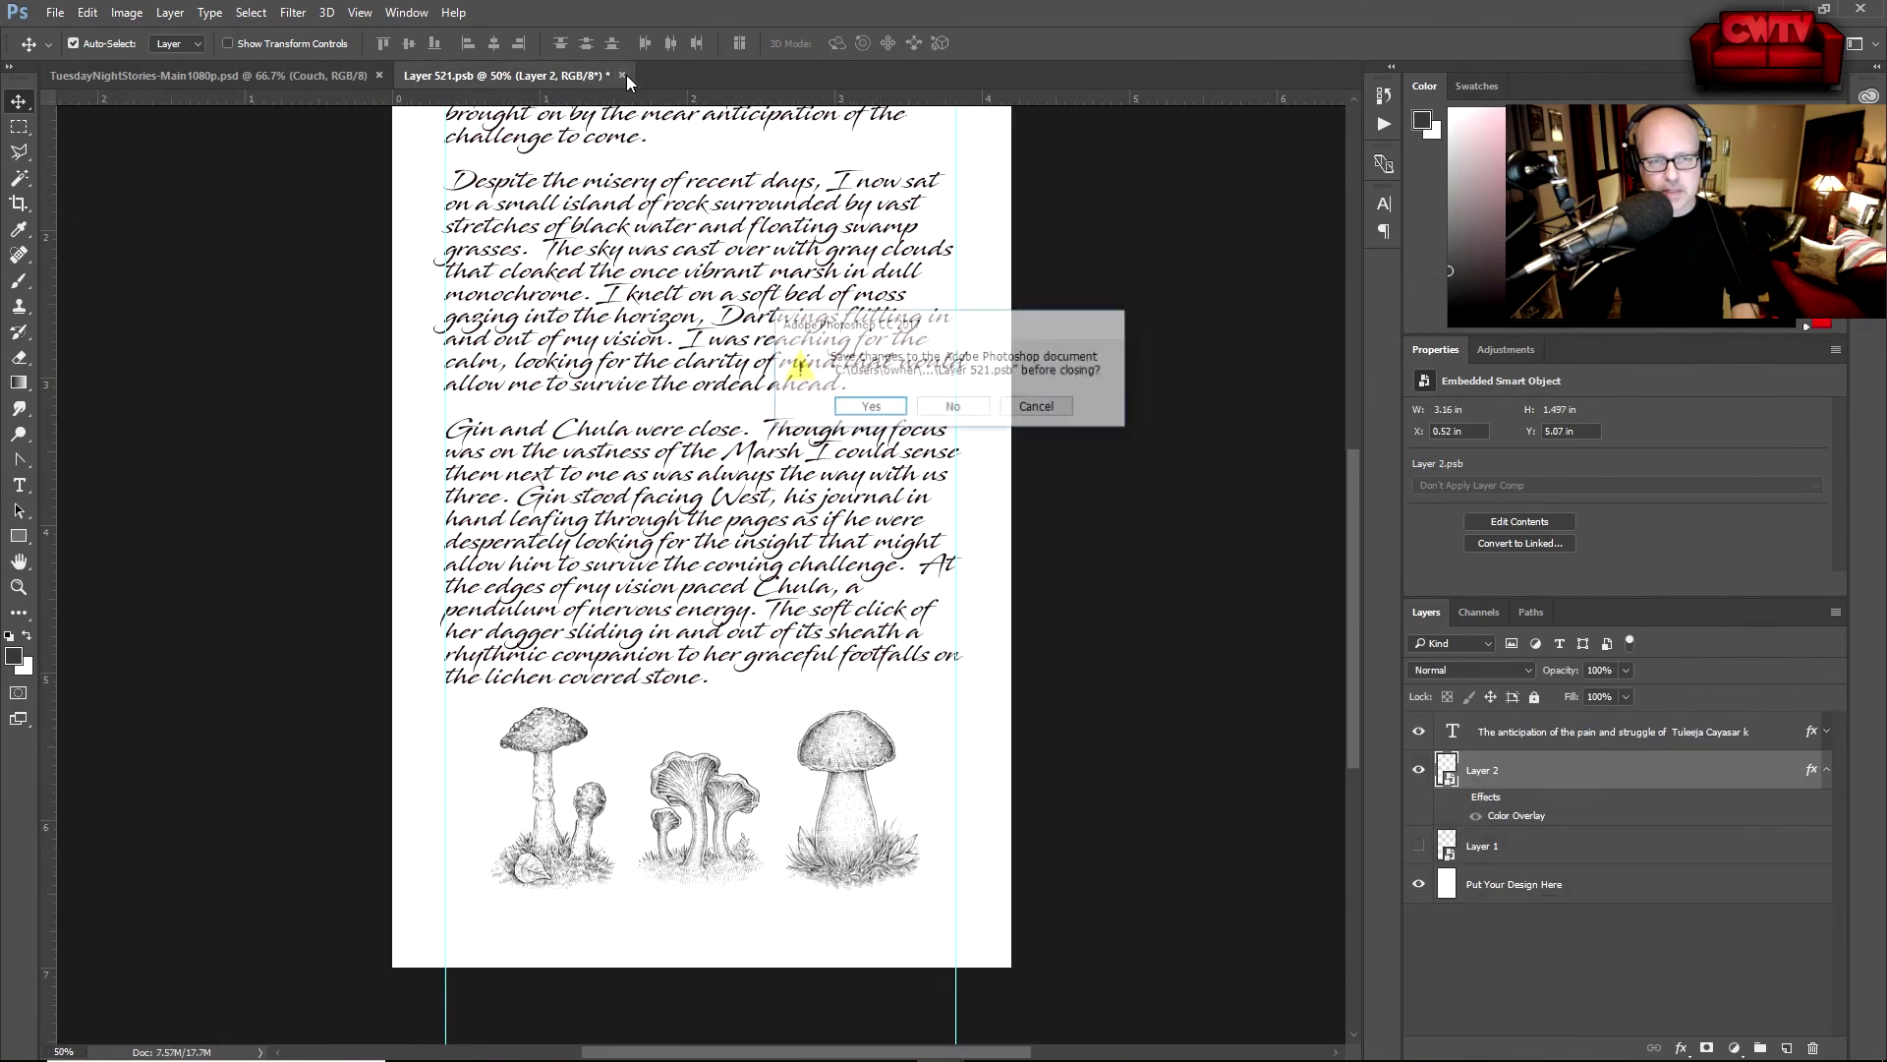
pyautogui.click(868, 407)
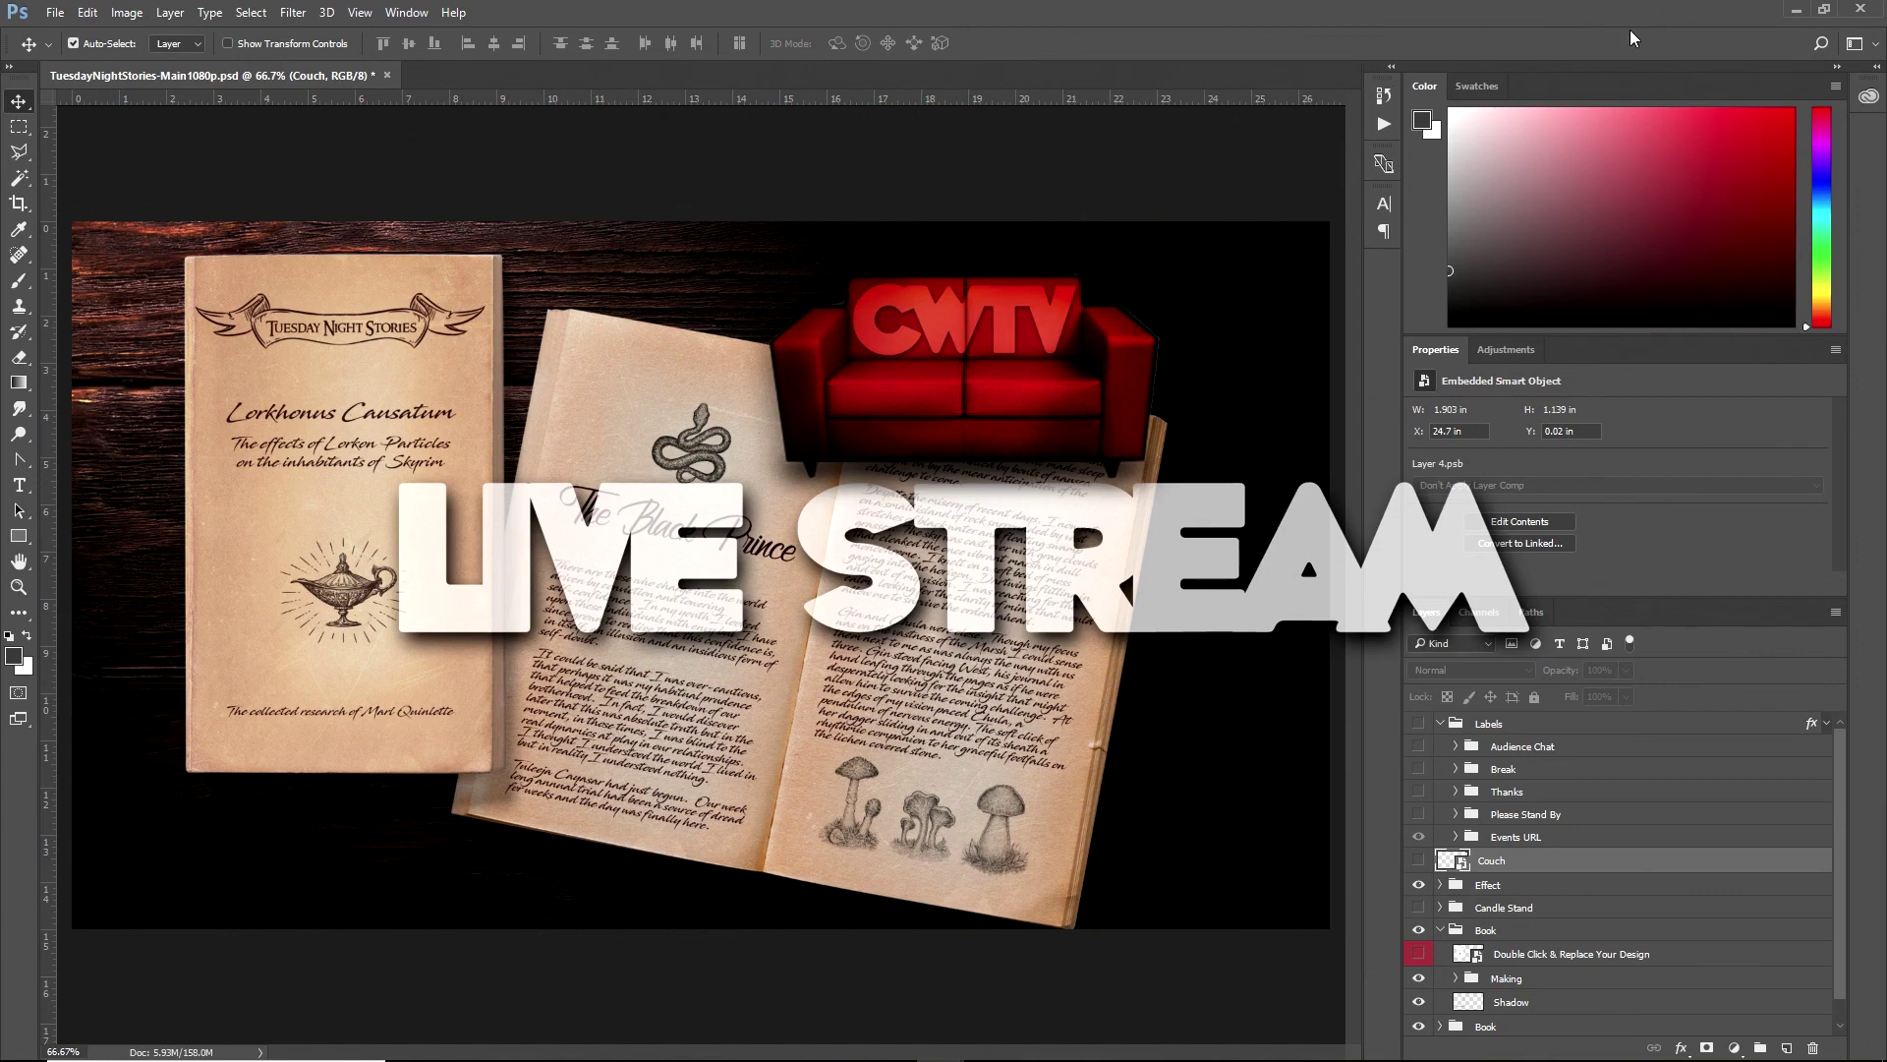
# - Minimise Photoshop and close the Downloads folder and browser windows
pyautogui.click(1797, 10)
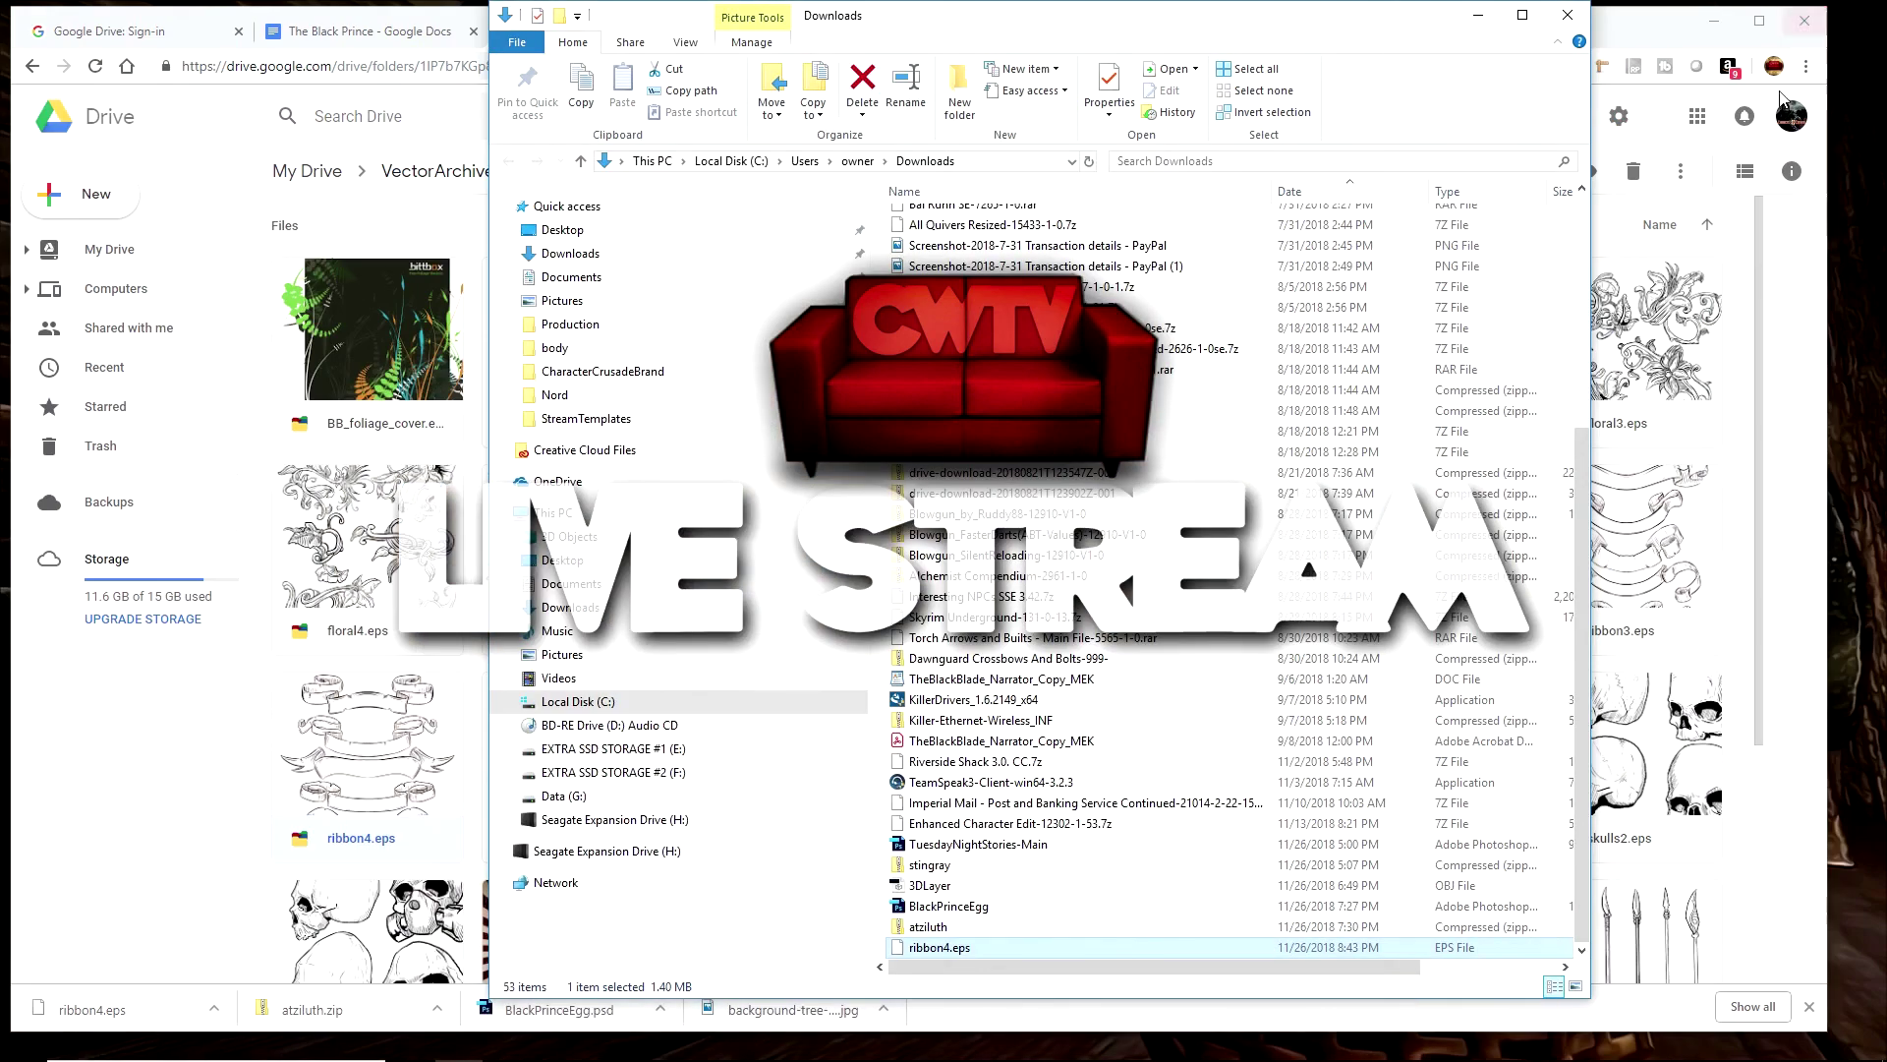
pyautogui.click(1568, 17)
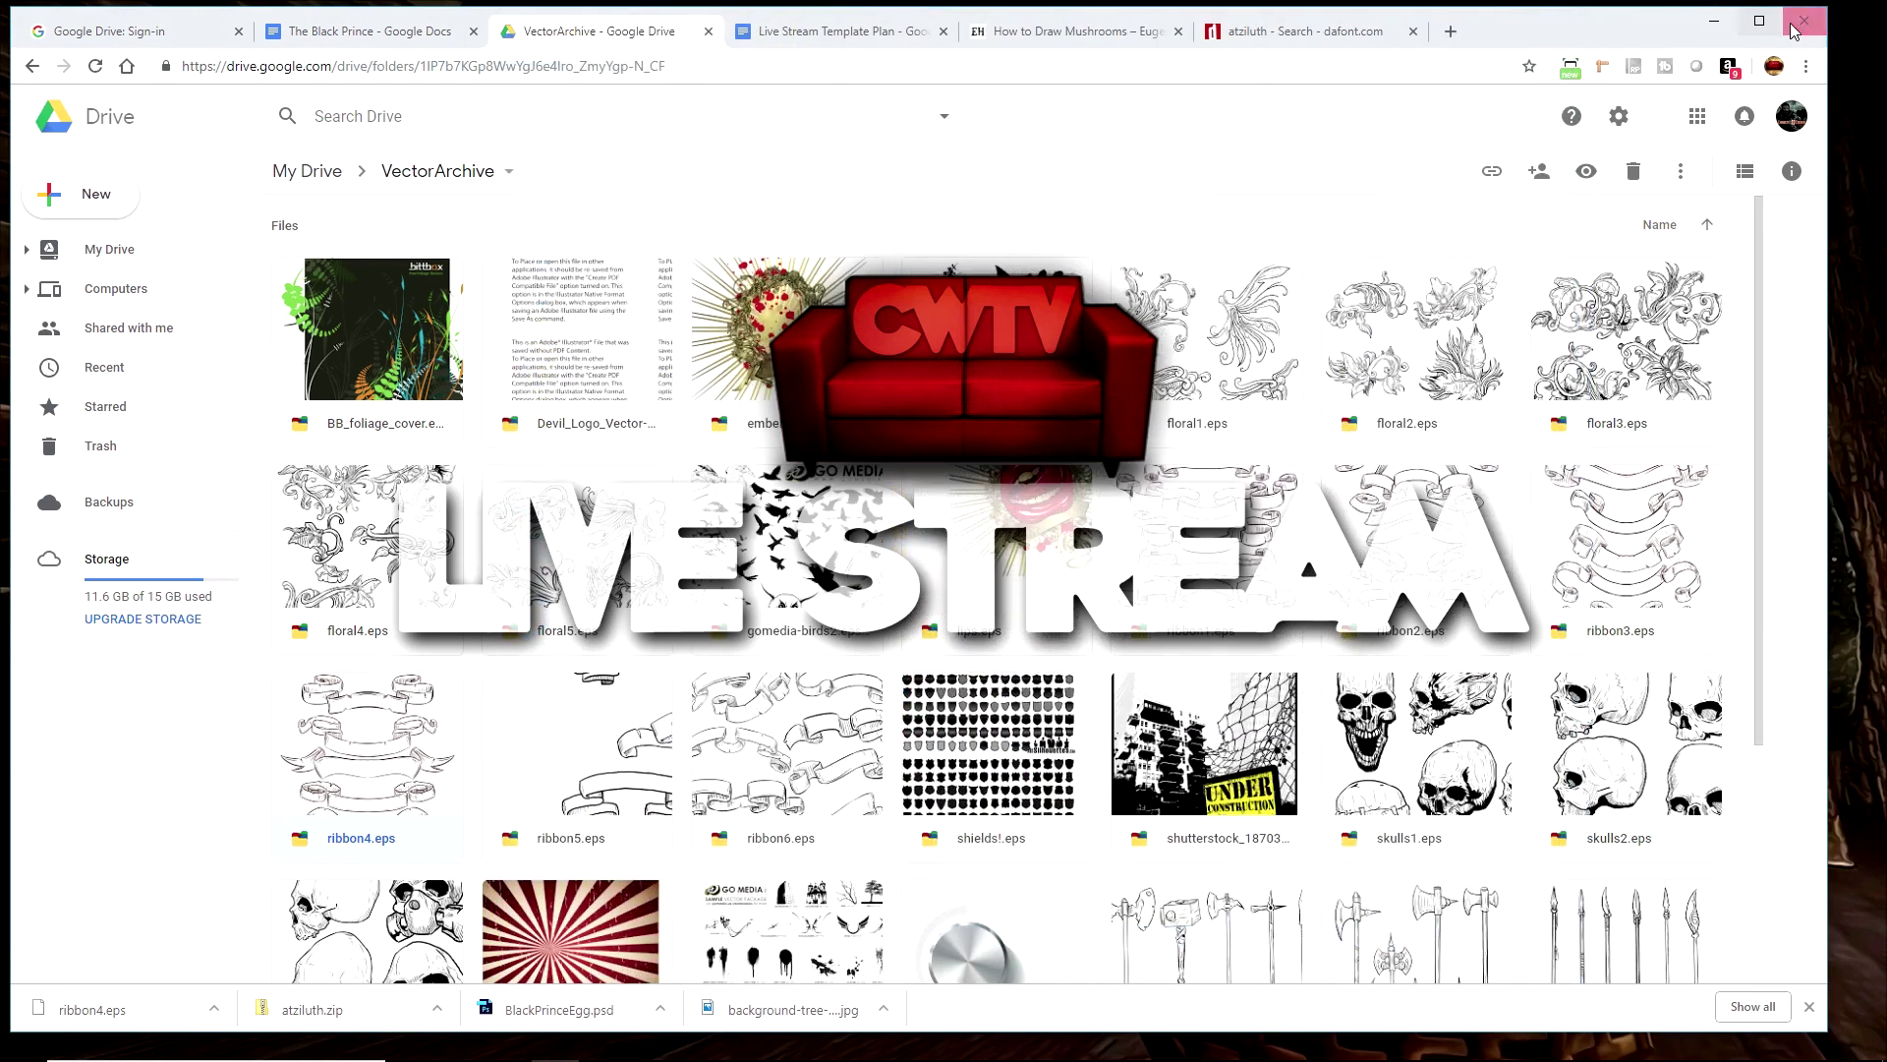
pyautogui.click(1804, 24)
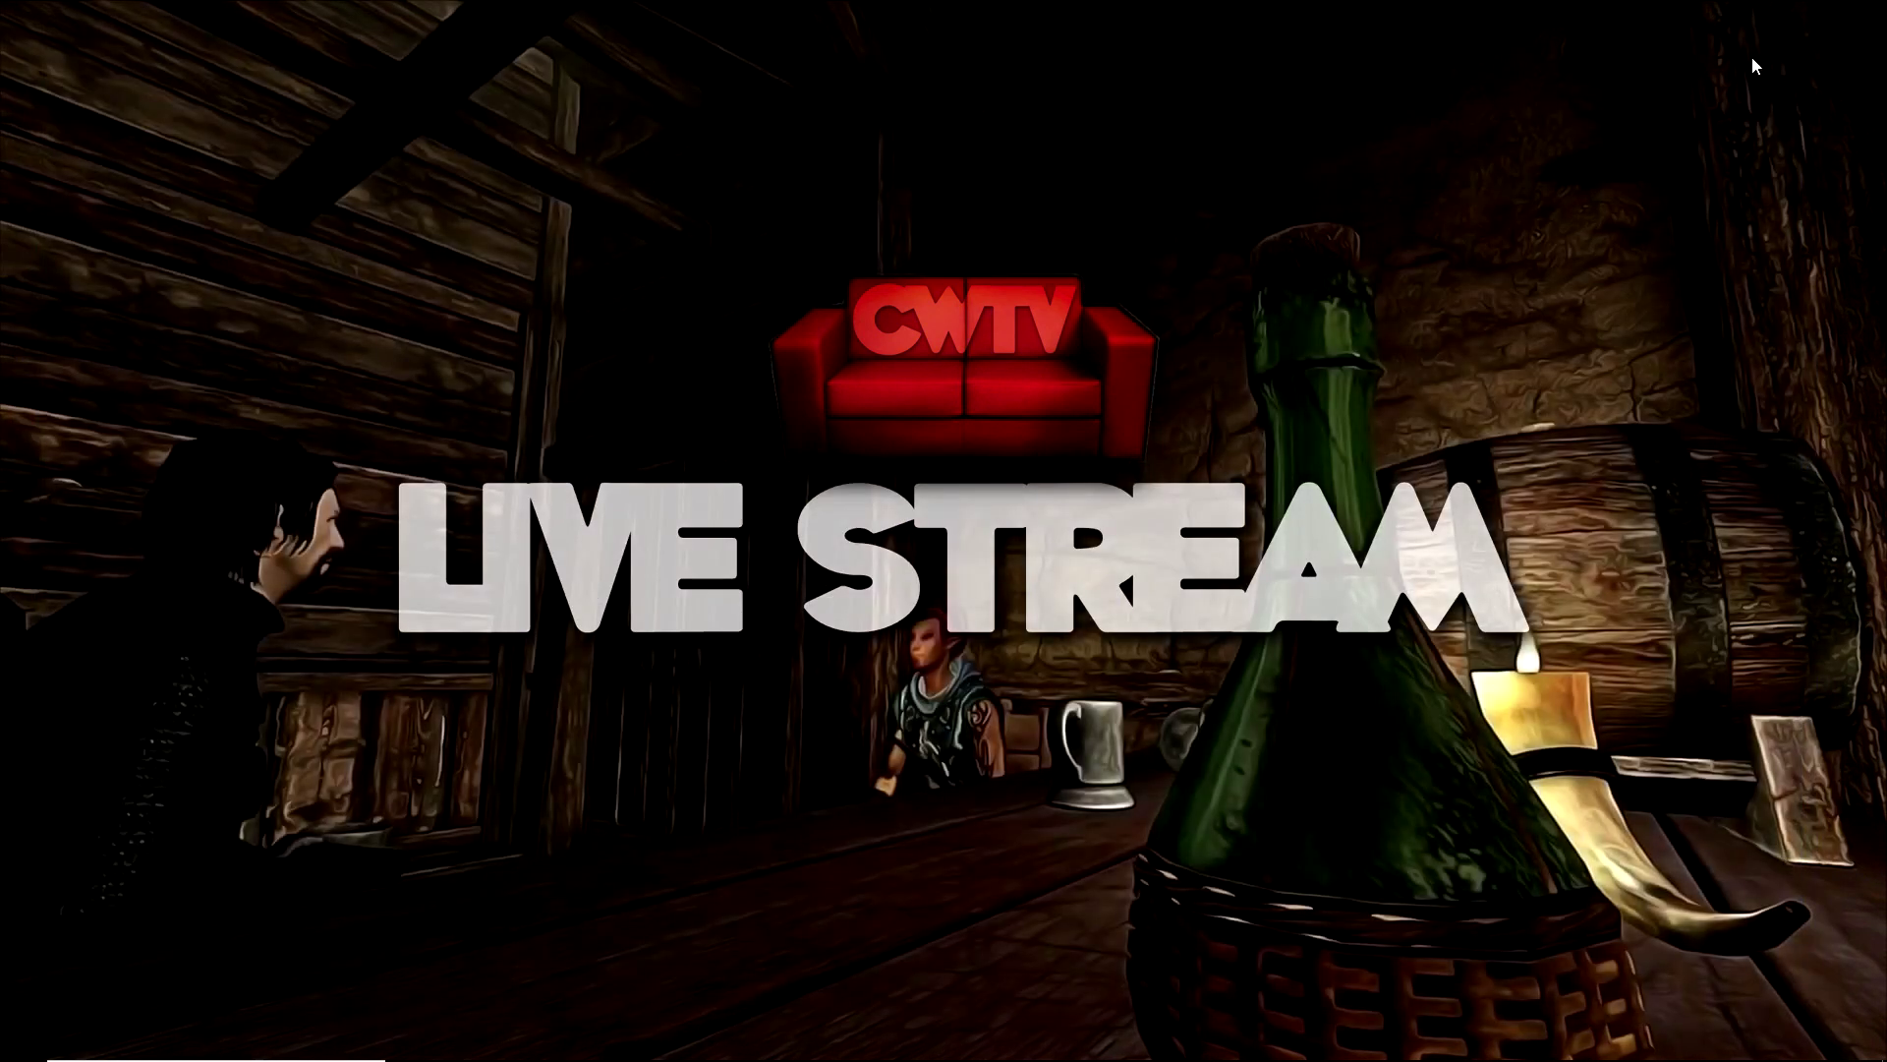